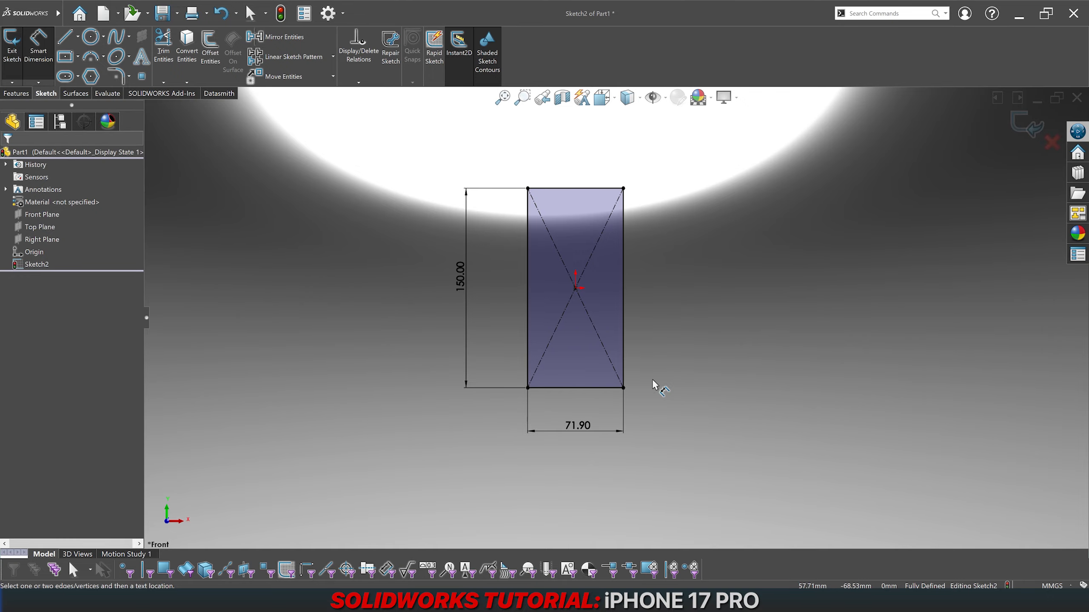
# Step: Finish and exit the dimensioned rectangle sketch
pyautogui.scroll(-2, 608, 243)
pyautogui.scroll(1, 595, 250)
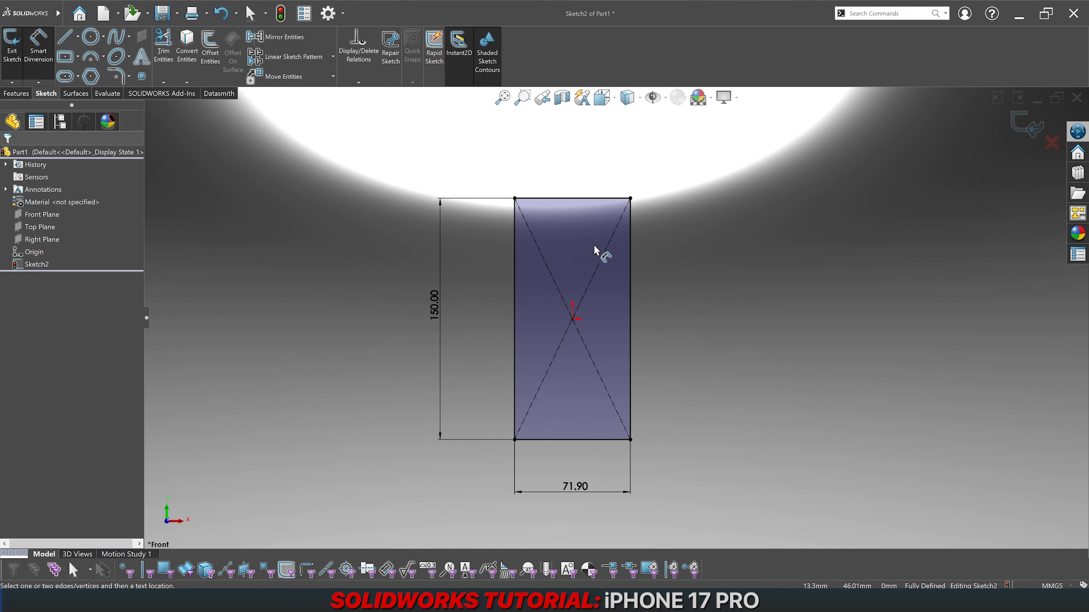
pyautogui.click(1026, 125)
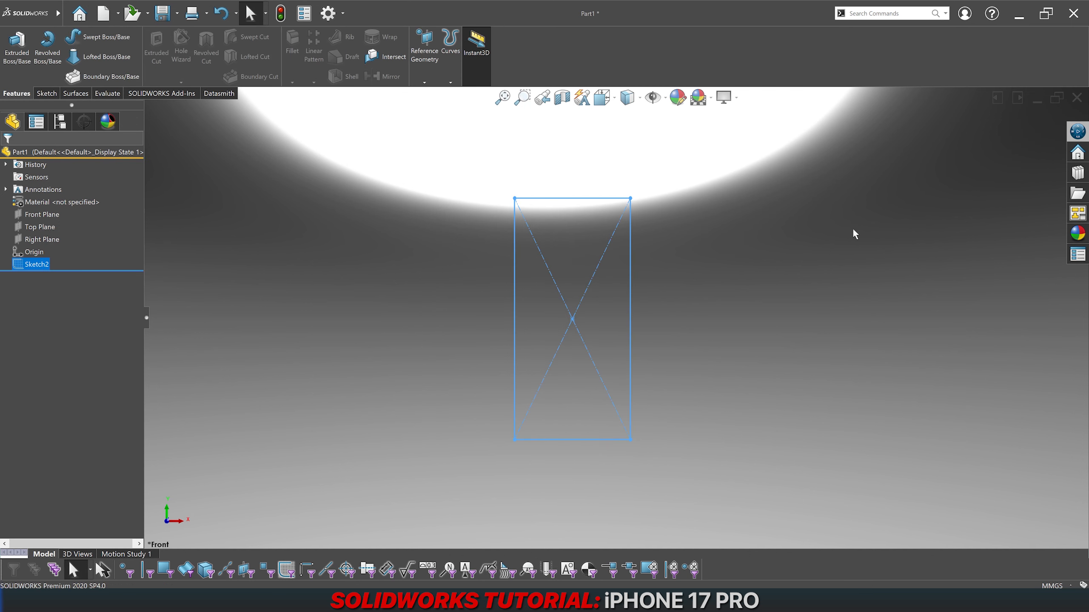
# Step: Save the part as "17 PRO" in the iPHONE 17 PRO folder under PHONE INDUSTRY, 2026
pyautogui.hotkey('ctrl', 's')
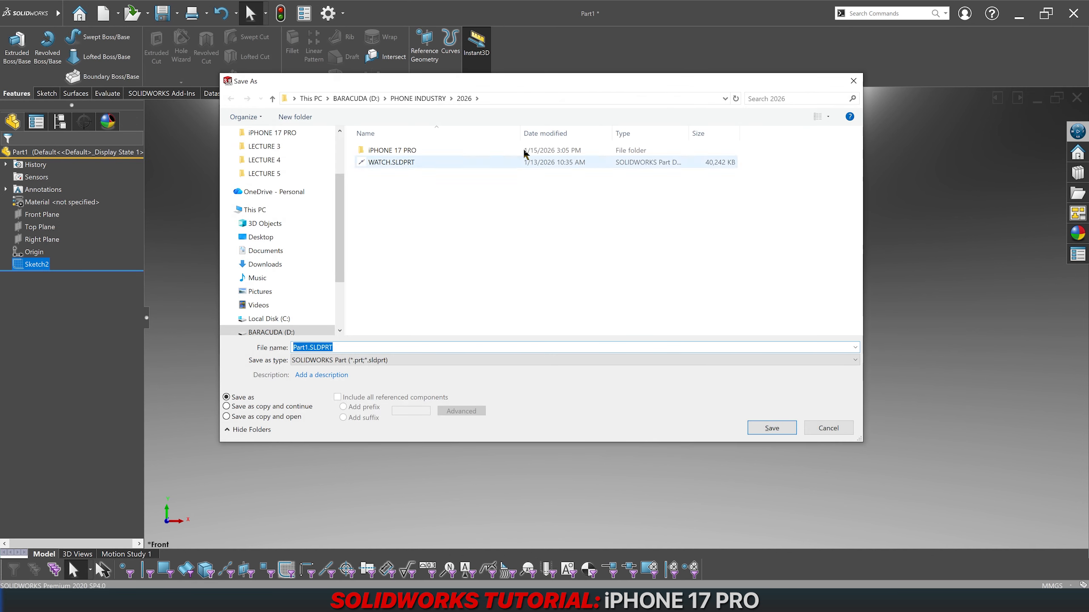
pyautogui.click(424, 100)
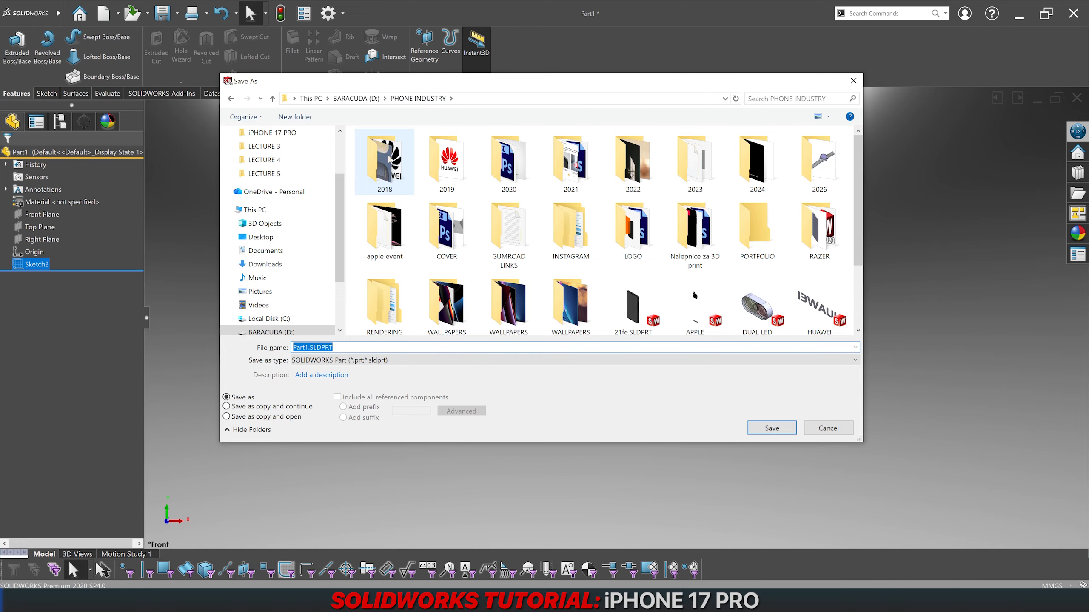
pyautogui.hotkey('alt', 'Left')
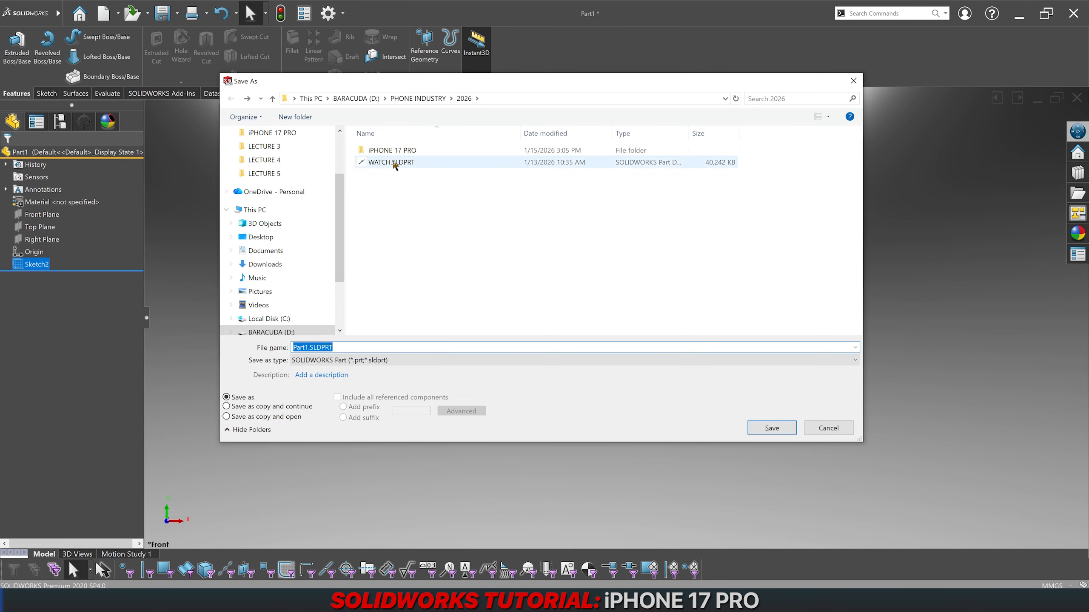
pyautogui.doubleClick(392, 150)
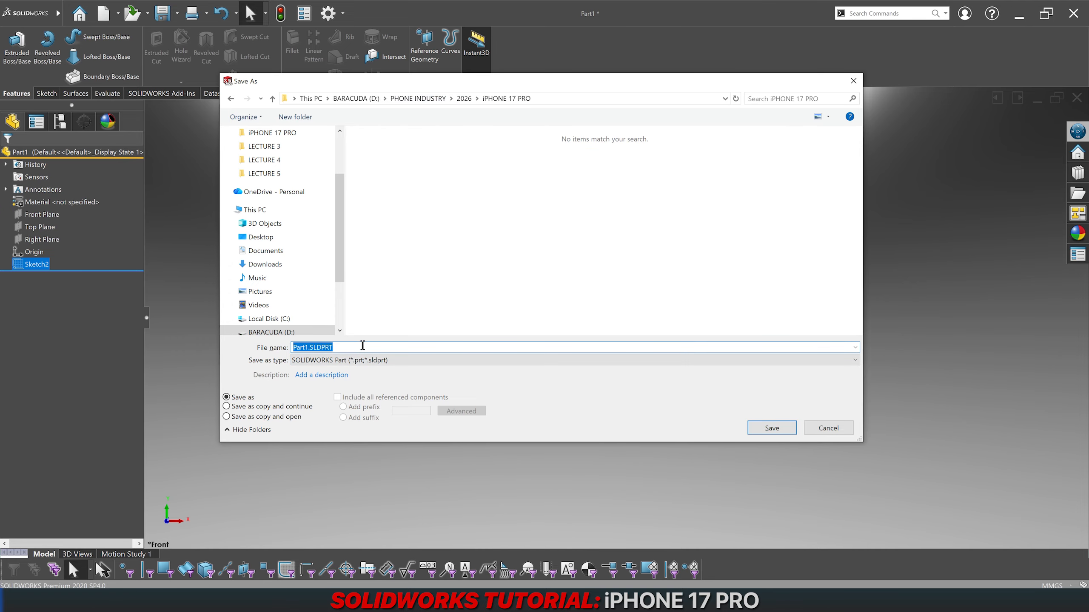
pyautogui.write('17 PRO')
pyautogui.press('Return')
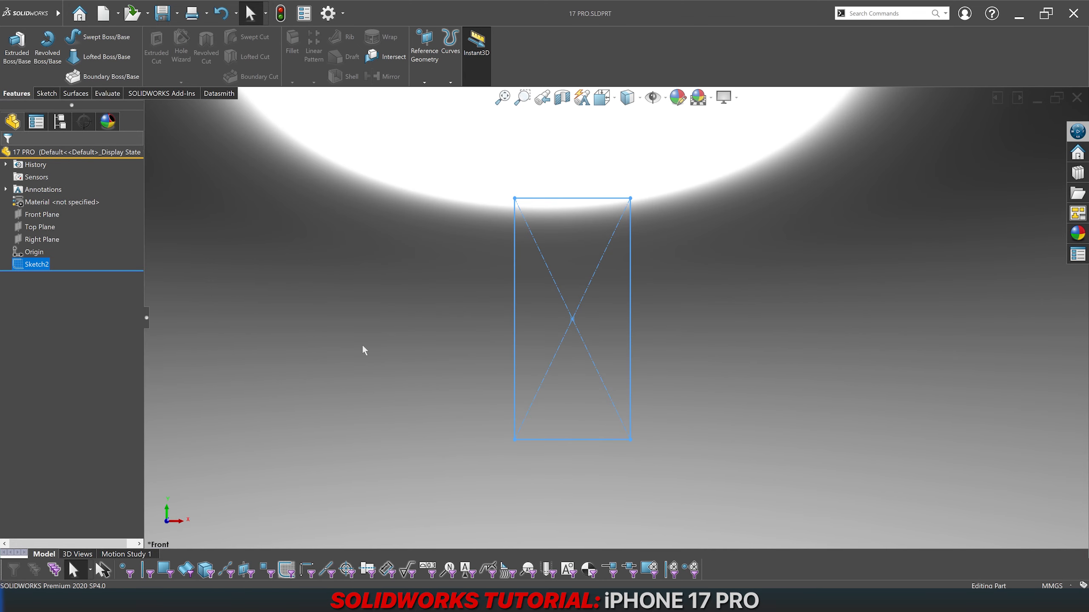
pyautogui.click(364, 350)
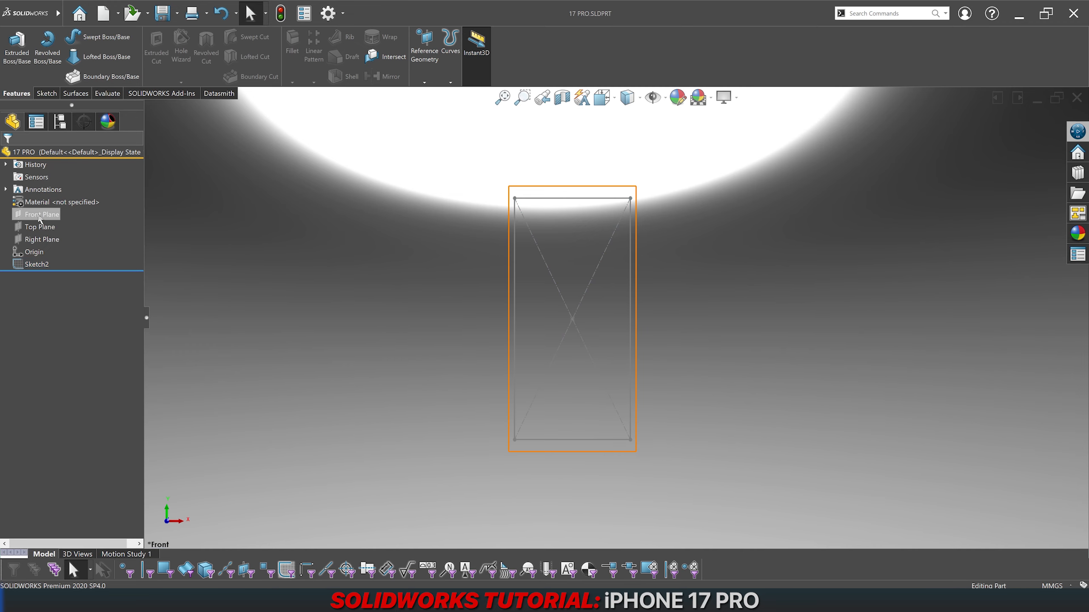
# Step: Start a new sketch on the Front Plane and insert FRONT.jpg from the iPHONE 17 PRO folder as a sketch picture
pyautogui.click(40, 218)
pyautogui.click(46, 204)
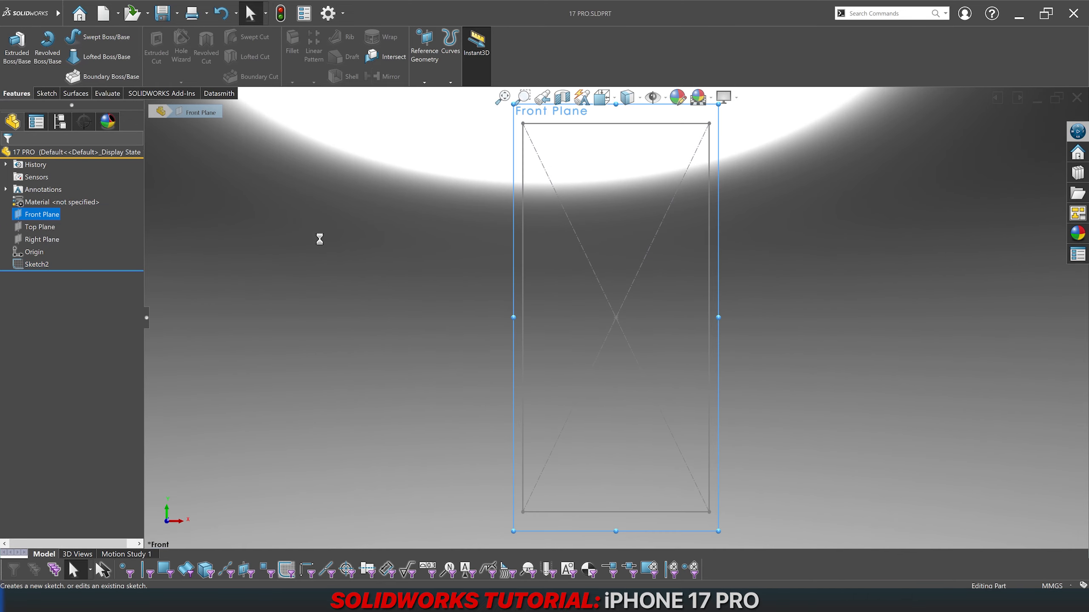
pyautogui.click(130, 14)
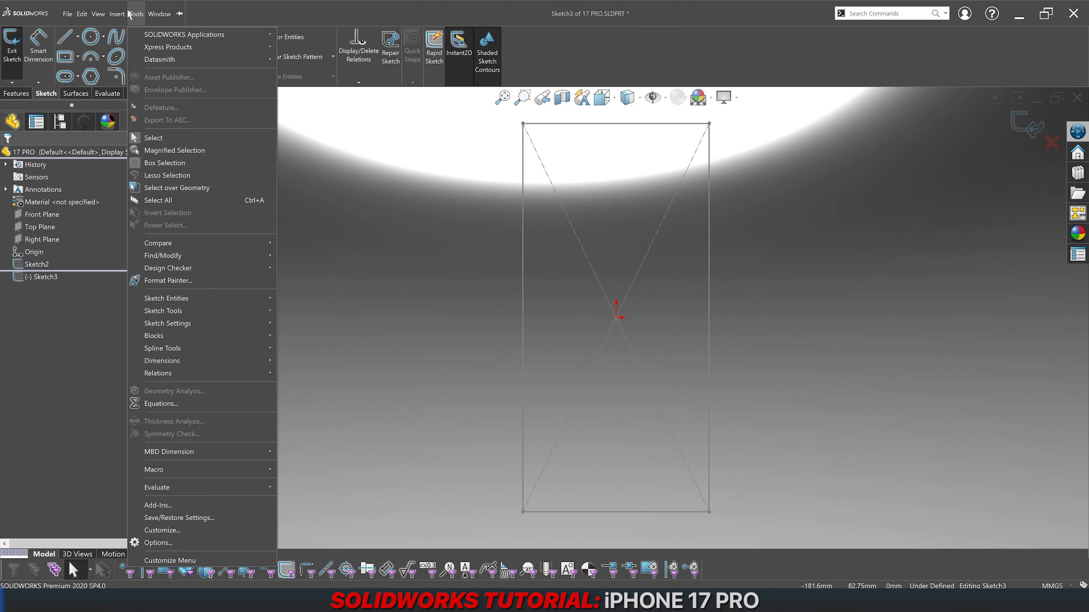
pyautogui.moveTo(259, 311)
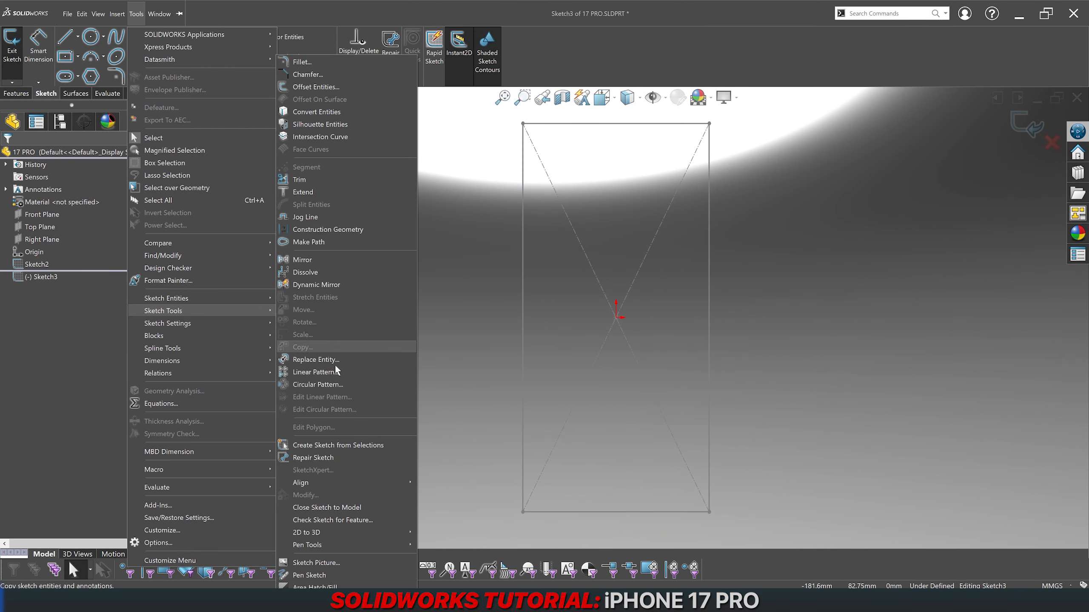
pyautogui.click(318, 562)
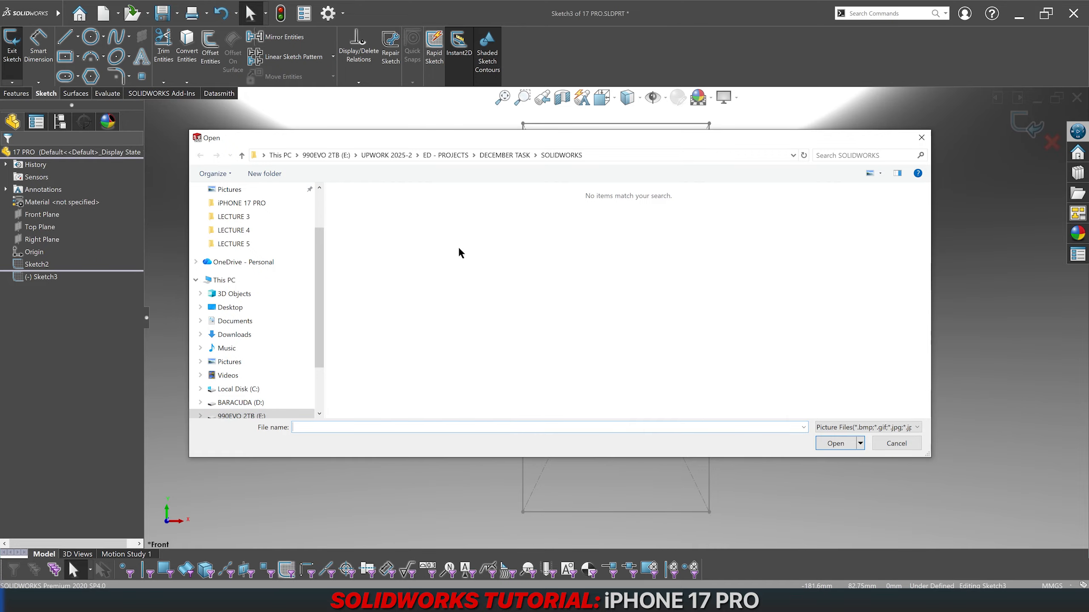
pyautogui.click(278, 204)
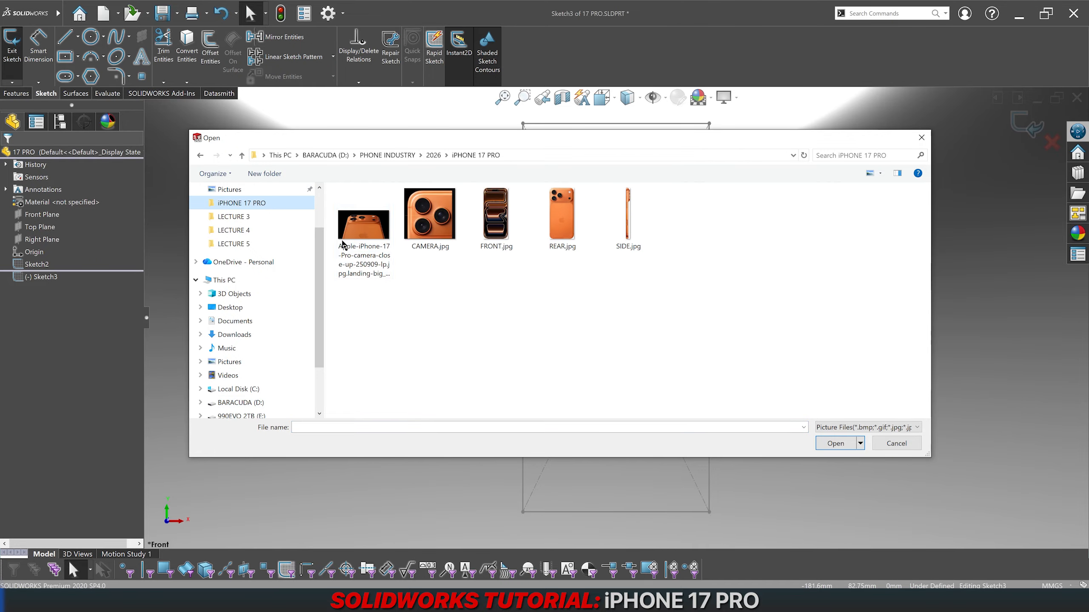
pyautogui.click(495, 217)
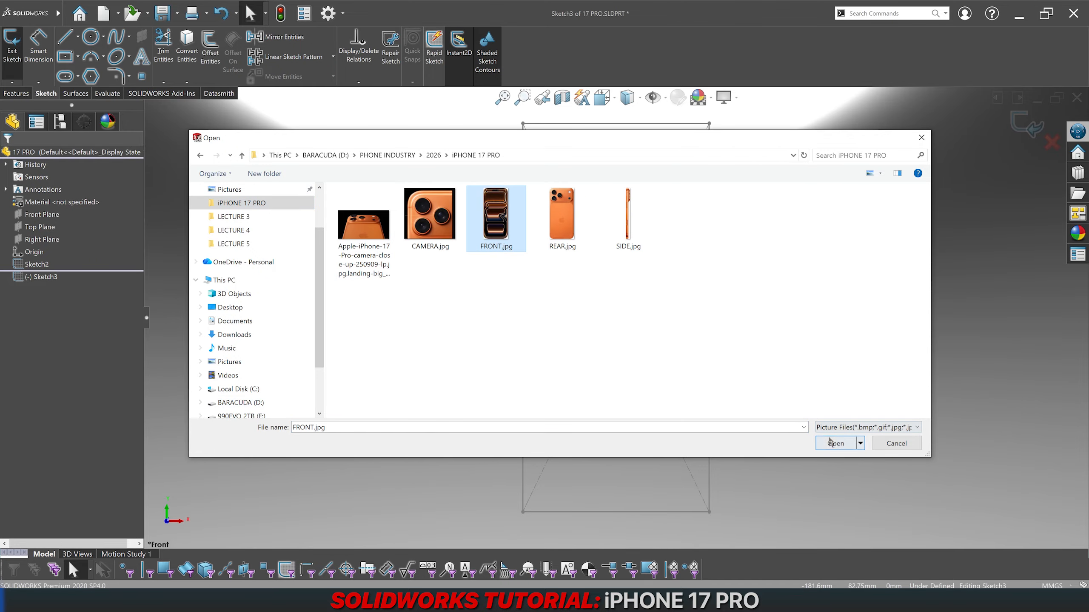
pyautogui.click(833, 444)
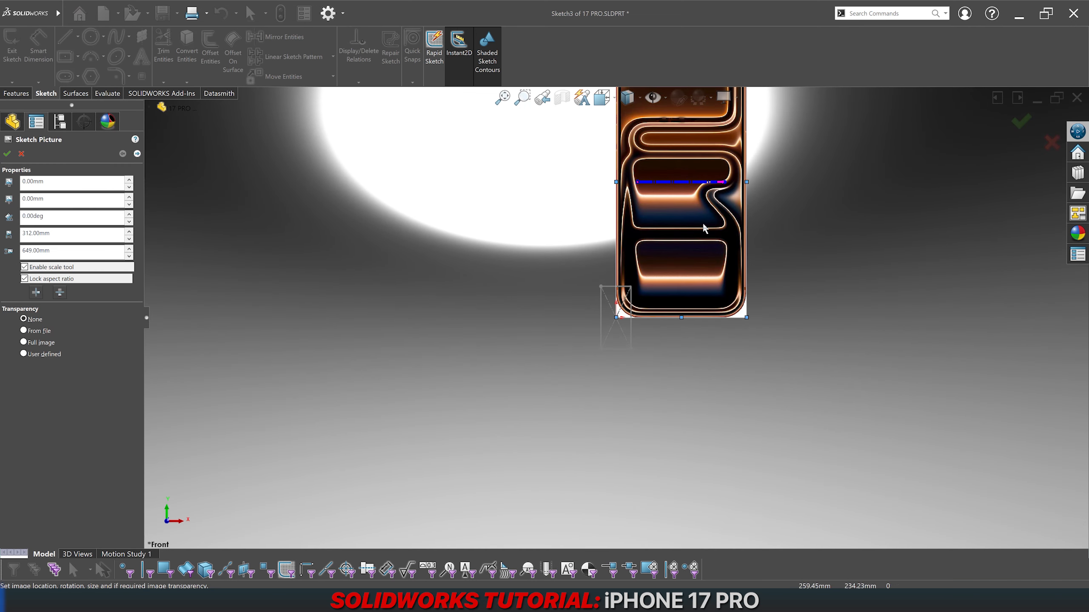
# Step: Turn off the picture's scale tool and aspect ratio lock, and size it to 71.9 mm wide and 150 mm high
pyautogui.scroll(-2, 675, 164)
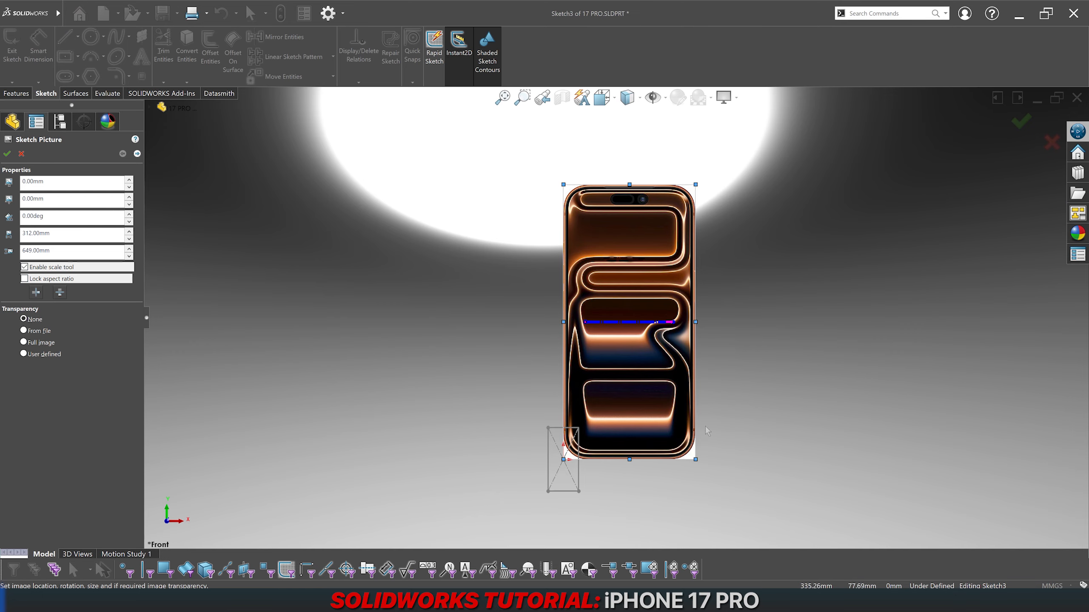
pyautogui.click(45, 271)
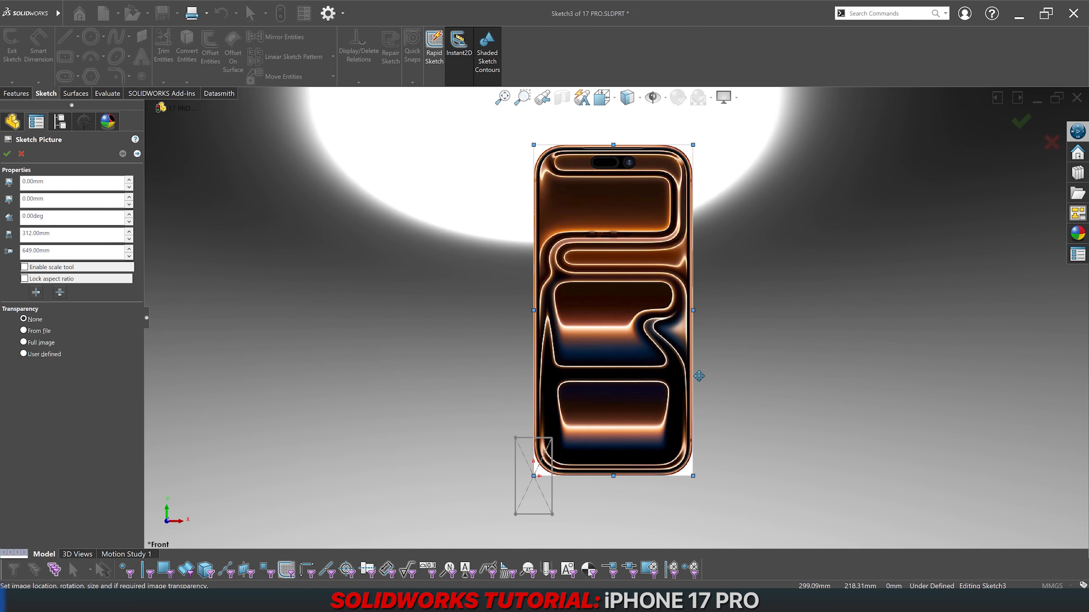
pyautogui.scroll(-1, 697, 401)
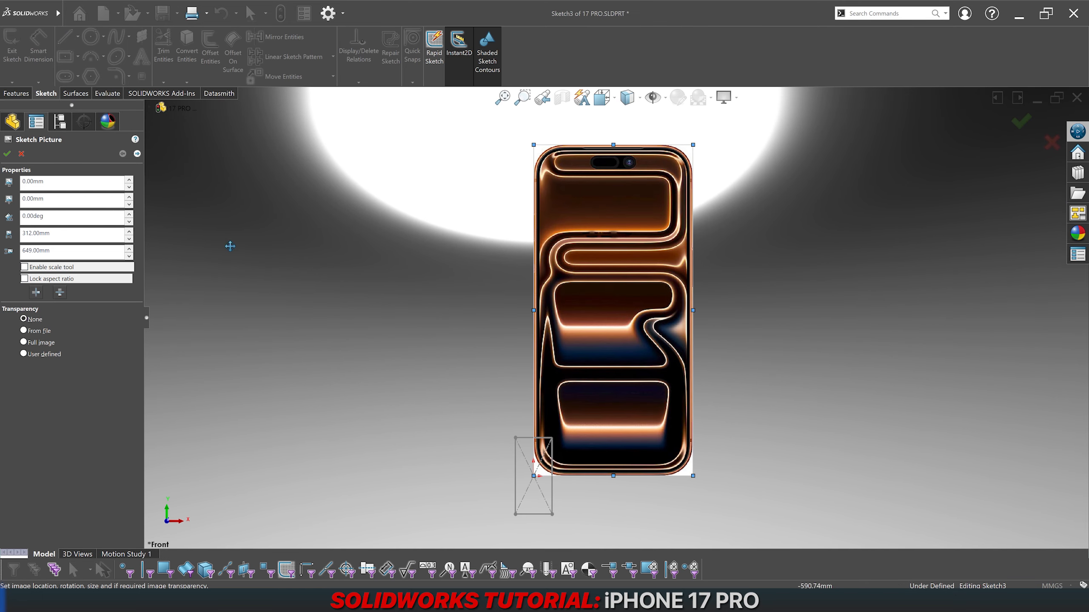
pyautogui.click(65, 249)
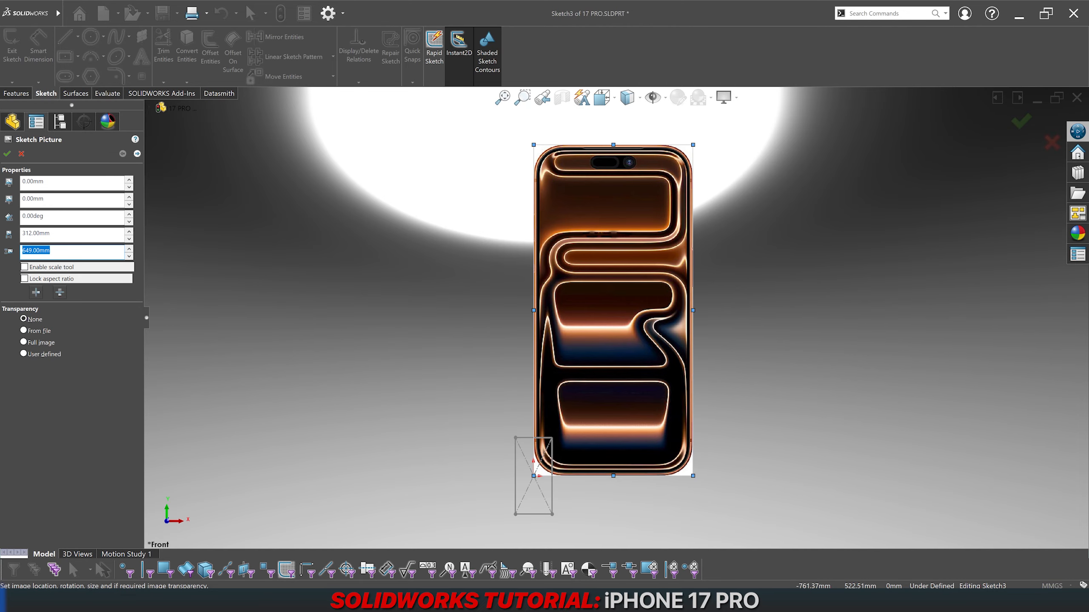
pyautogui.write('150')
pyautogui.press('Return')
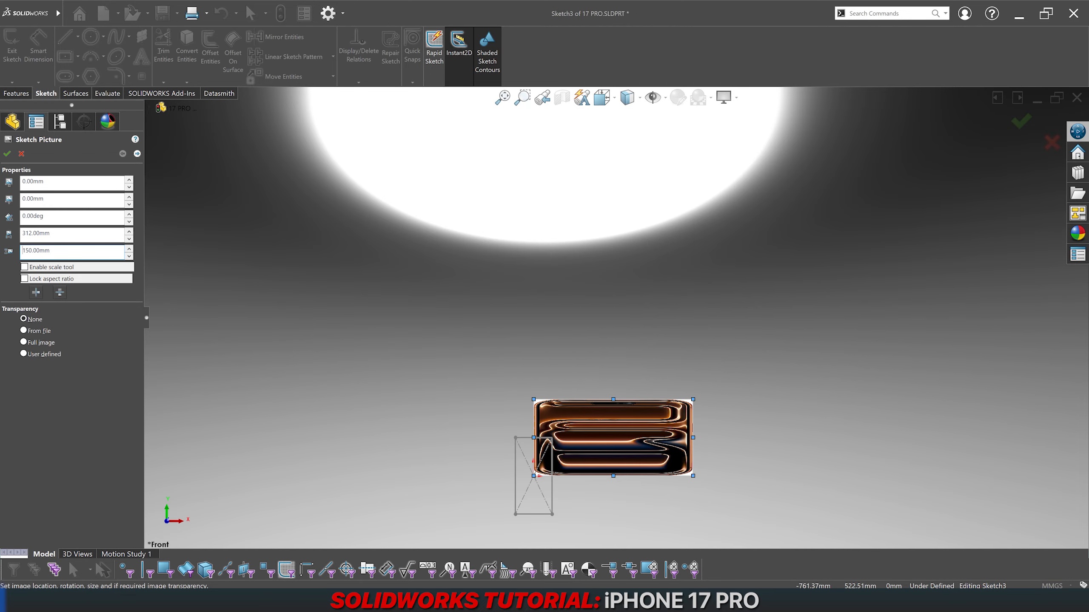
pyautogui.click(72, 233)
pyautogui.write('71.9')
pyautogui.press('Return')
pyautogui.scroll(-8, 553, 467)
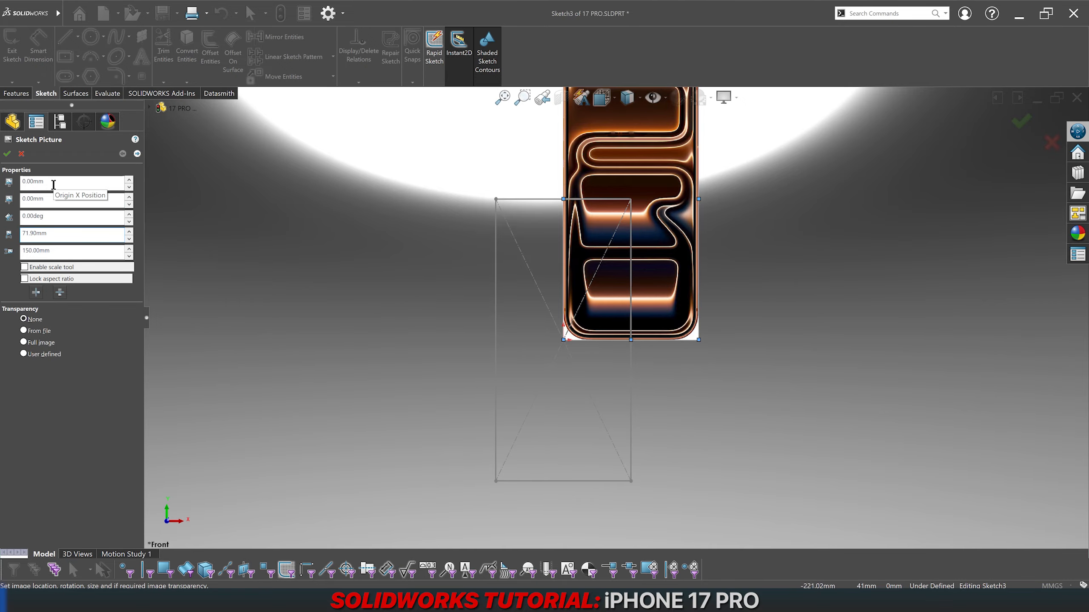
# Step: Try placing the sketch picture at an origin X position of 150/2, changed to -75 mm
pyautogui.click(54, 185)
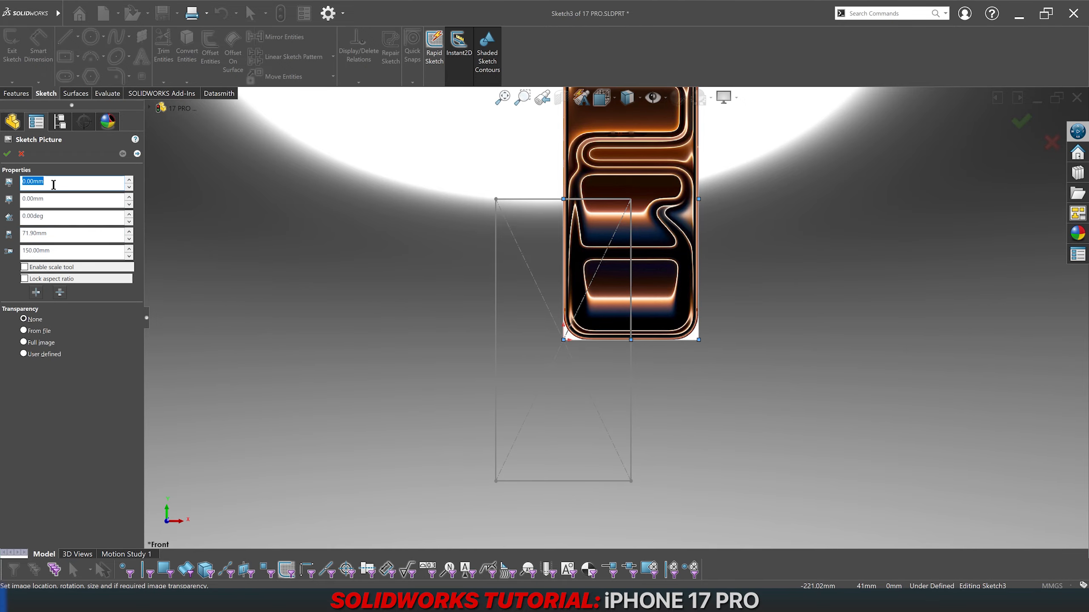
pyautogui.write('150/2')
pyautogui.press('Return')
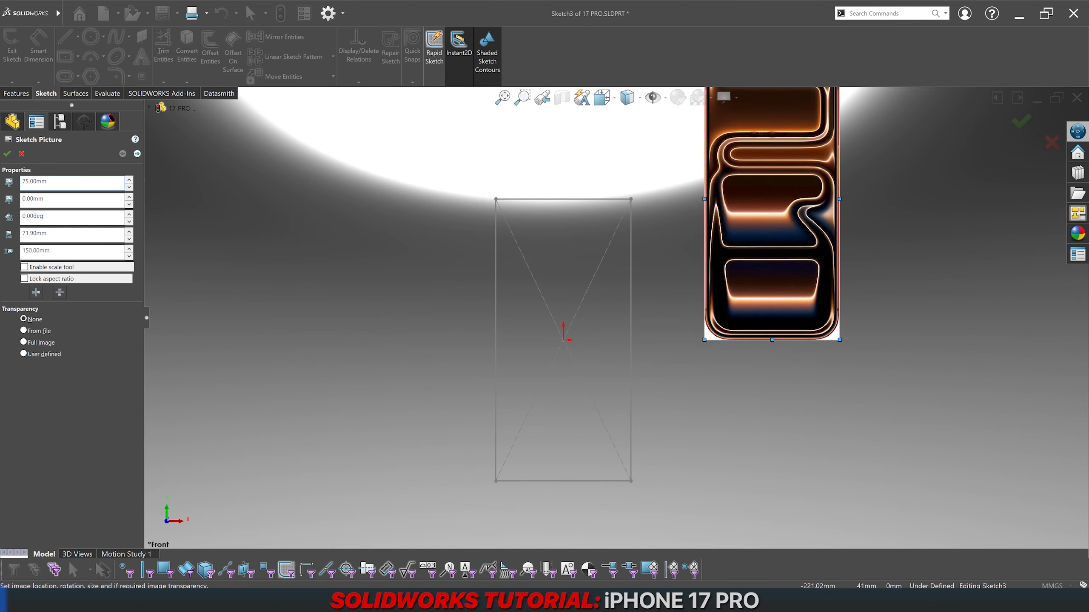
pyautogui.write('-')
pyautogui.press('Return')
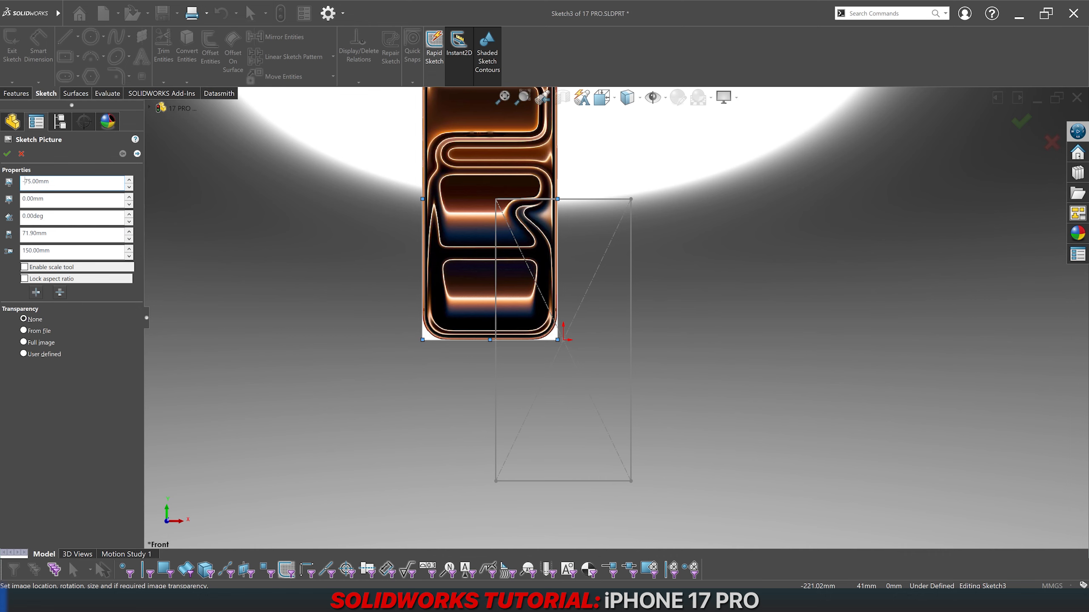
# Step: Set the sketch picture's origin X position to minus half its 71.9 mm width, -35.95 mm
pyautogui.doubleClick(54, 184)
pyautogui.press('BackSpace')
pyautogui.write('71.9/2')
pyautogui.press('Return')
pyautogui.press('Home')
pyautogui.write('-')
pyautogui.press('Return')
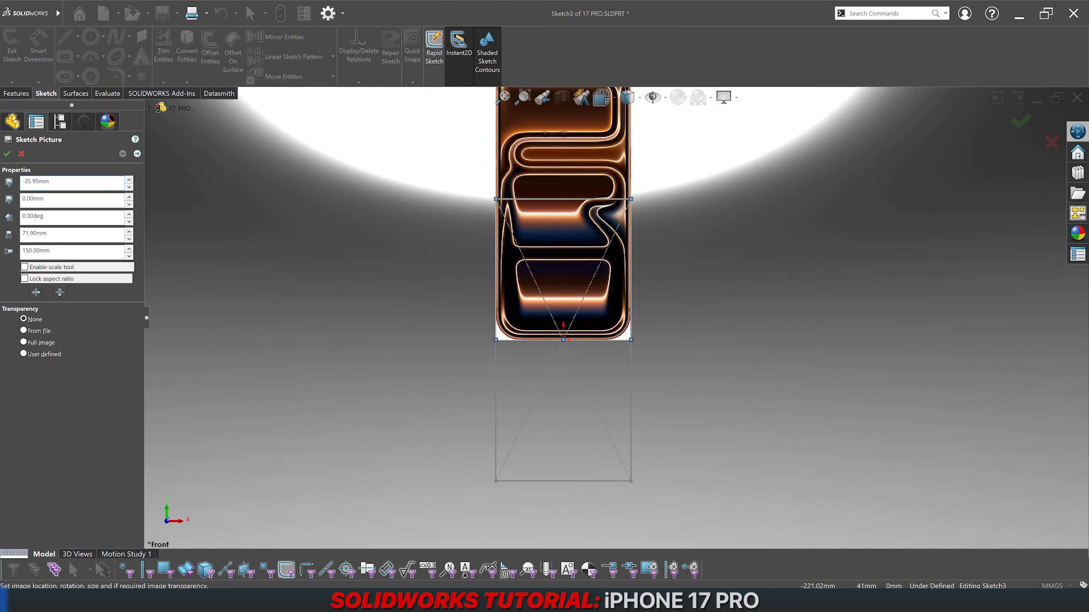
pyautogui.press('Right')
pyautogui.press('Right')
pyautogui.press('Right')
pyautogui.press('Right')
pyautogui.click(62, 187)
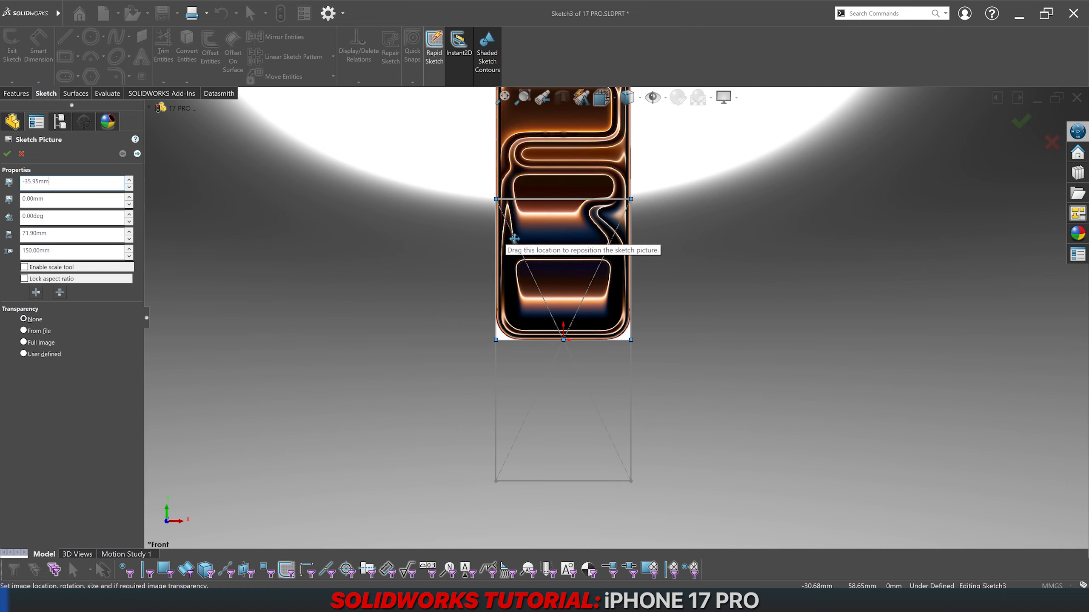
# Step: Set the sketch picture's origin Y position to -75 mm and accept the picture placement
pyautogui.click(92, 205)
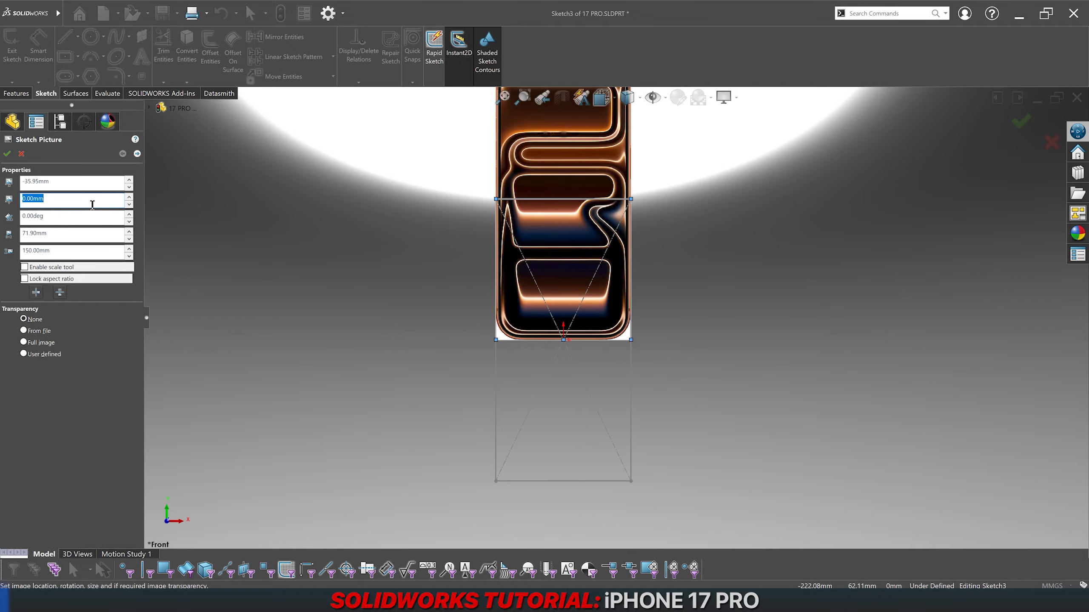
pyautogui.write('-75')
pyautogui.press('Return')
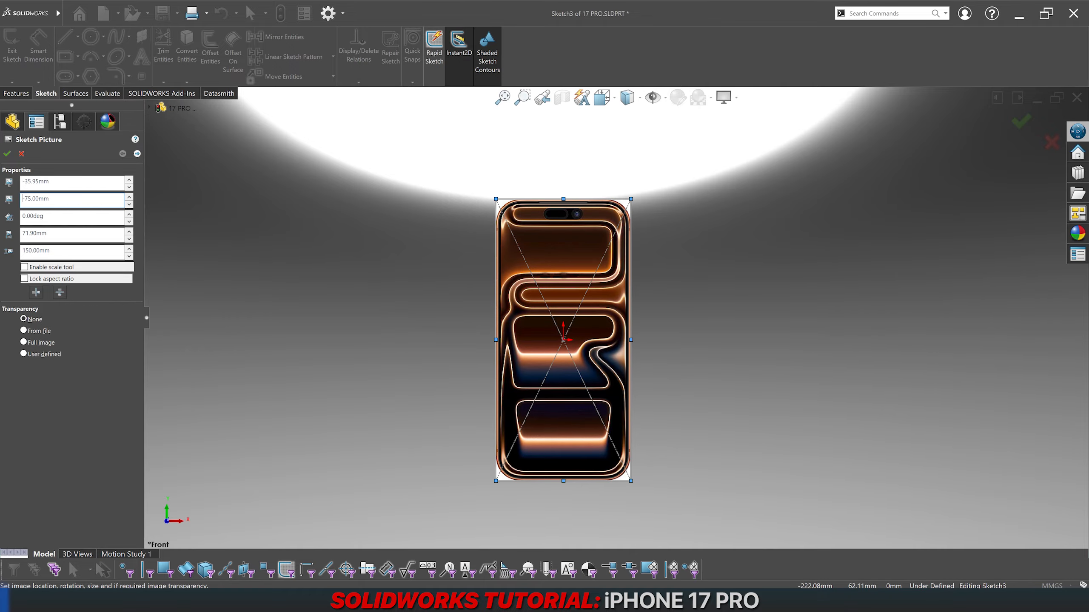
pyautogui.click(7, 155)
# Step: Highlight the rectangle sketch and examine how the phone picture's edges and corners line up with its outline
pyautogui.scroll(-10, 625, 476)
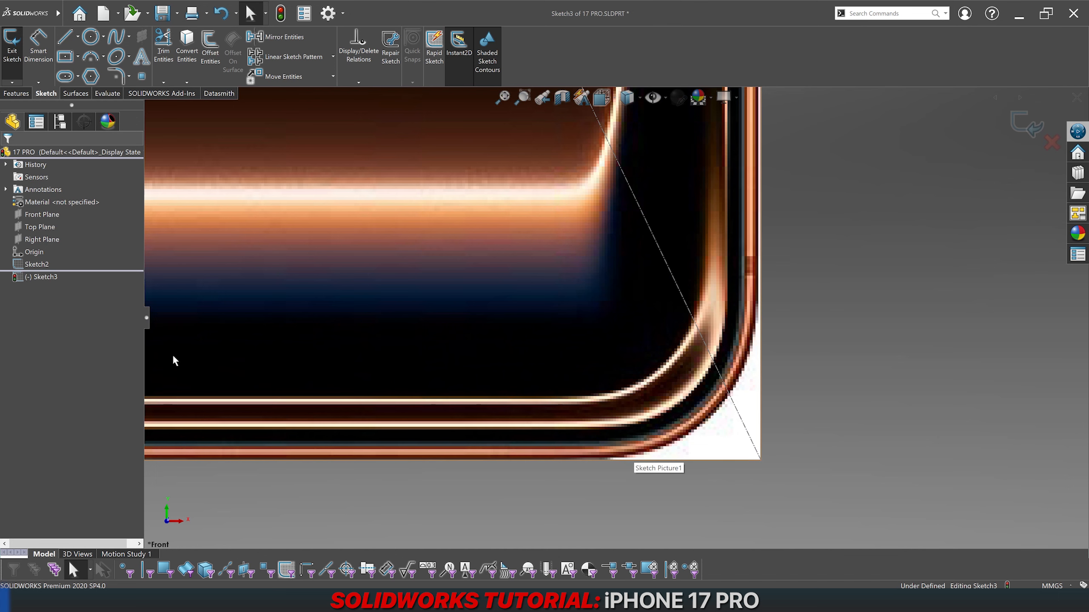
pyautogui.click(37, 264)
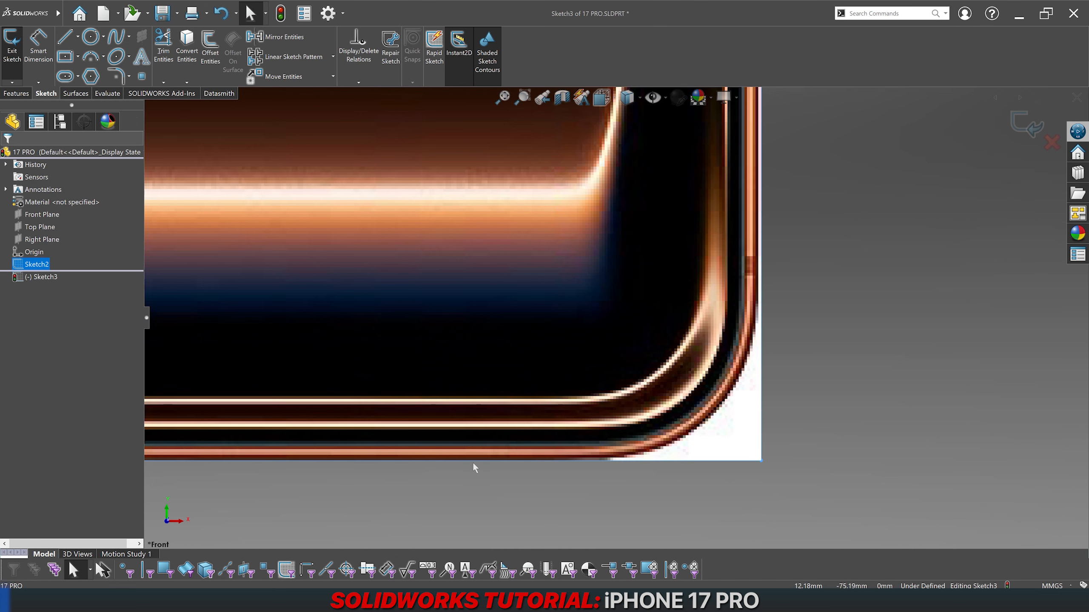
pyautogui.scroll(3, 686, 343)
pyautogui.scroll(-6, 683, 304)
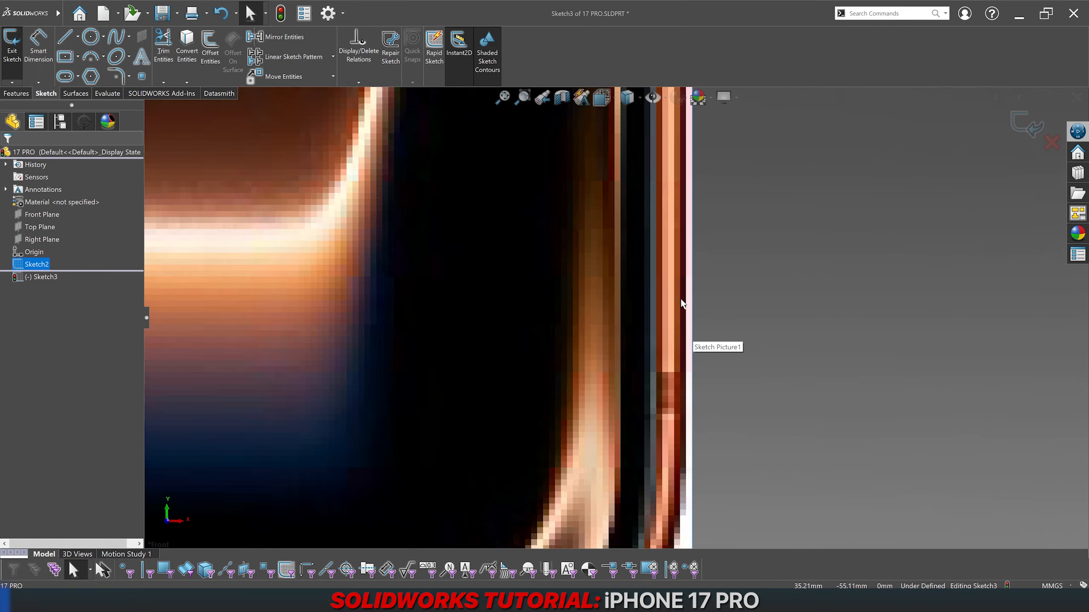
pyautogui.scroll(3, 682, 303)
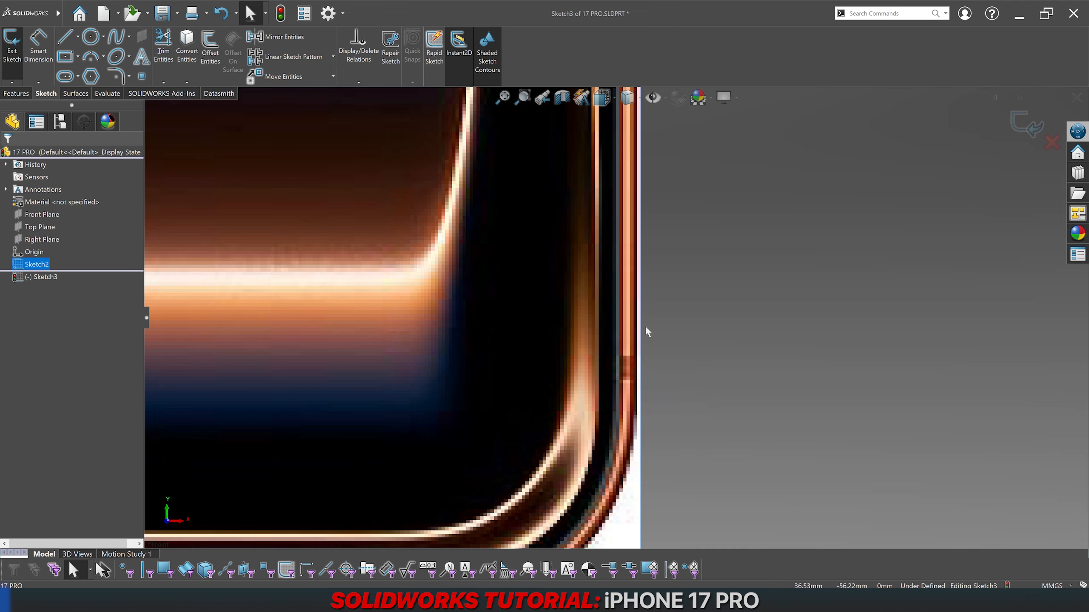
pyautogui.scroll(5, 641, 258)
pyautogui.scroll(-4, 634, 176)
pyautogui.scroll(-8, 591, 188)
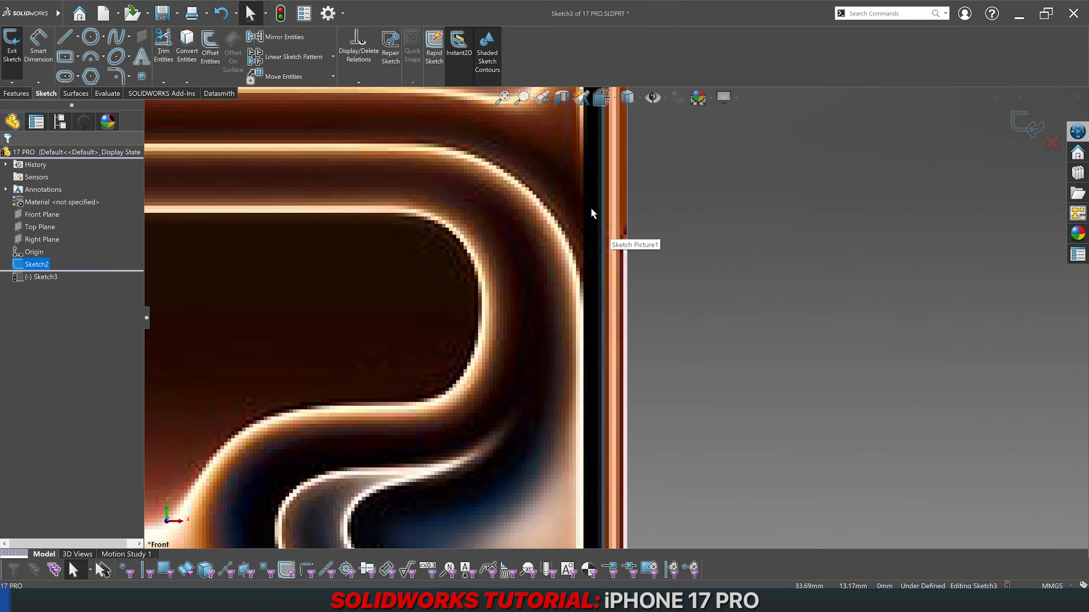
pyautogui.scroll(10, 637, 261)
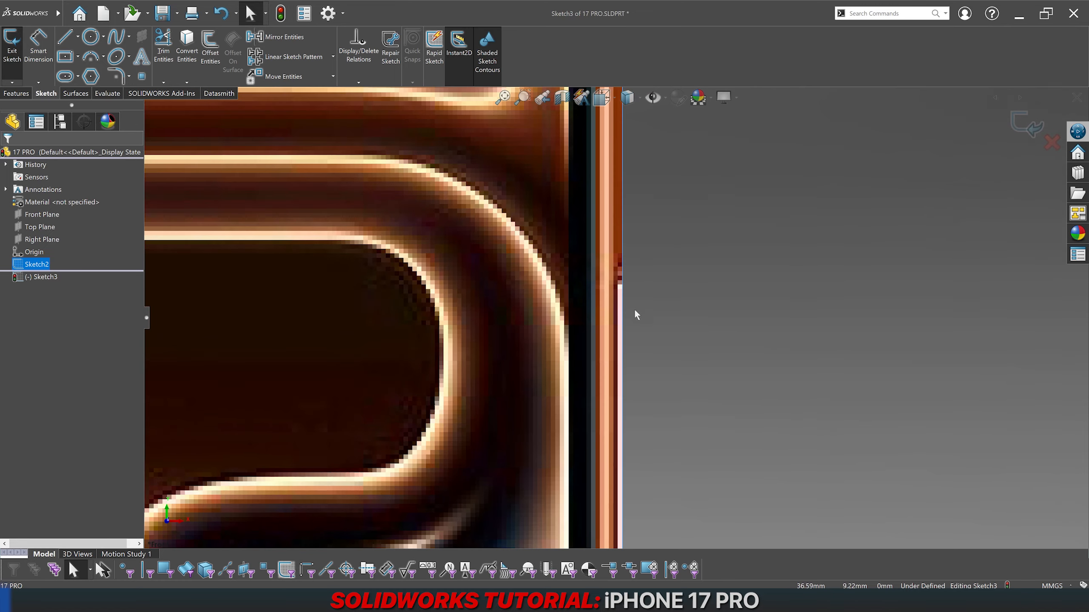
pyautogui.scroll(-6, 624, 193)
pyautogui.scroll(2, 635, 359)
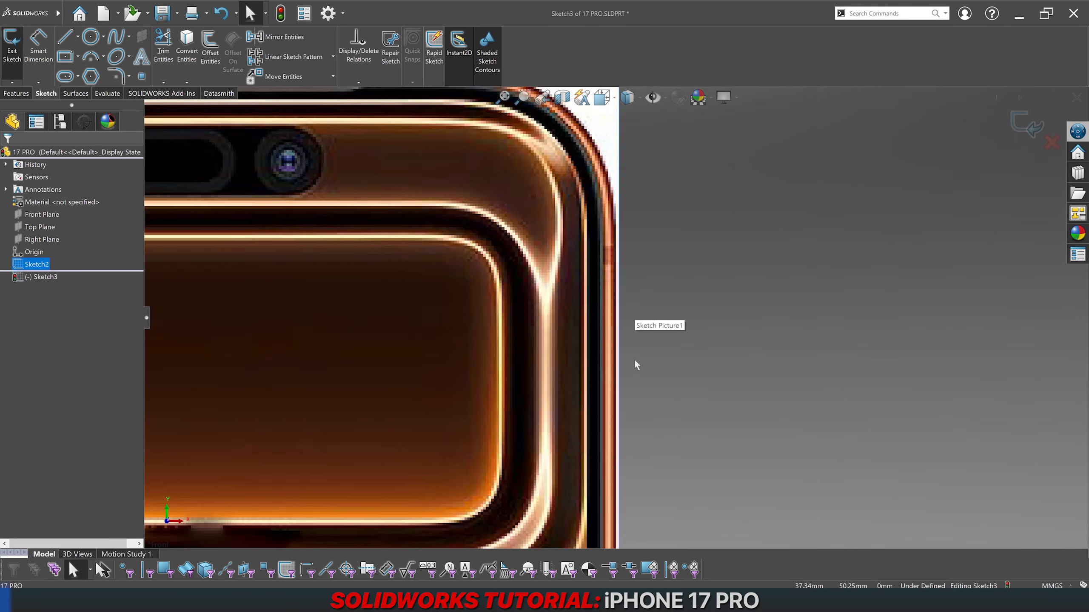
# Step: Inspect the side edges of the phone picture up close for a border between the phone frame and the rectangle
pyautogui.scroll(-7, 615, 413)
pyautogui.scroll(4, 633, 481)
pyautogui.scroll(-9, 618, 481)
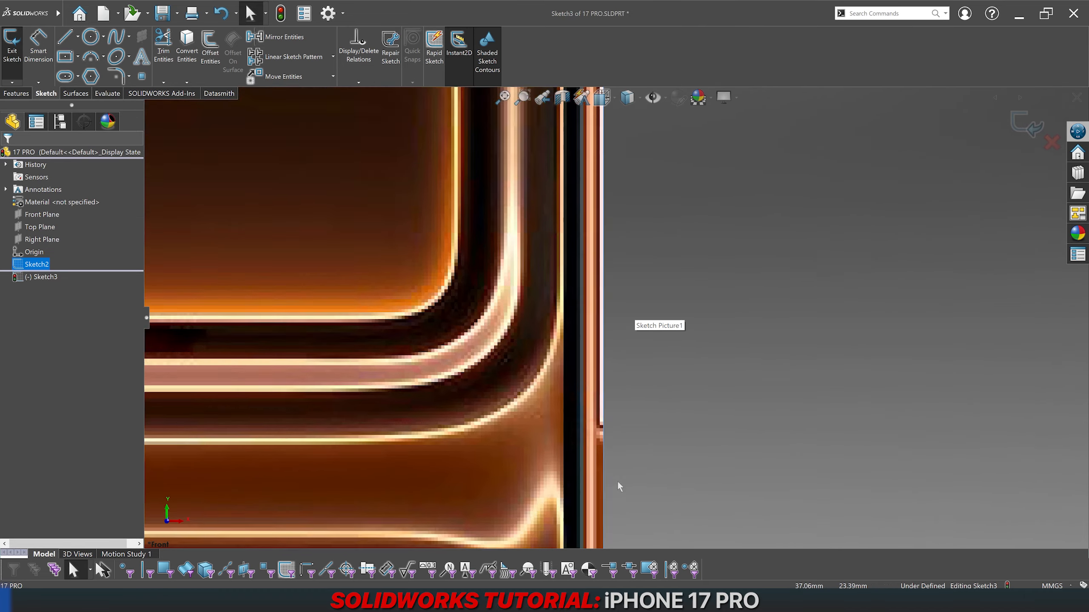
pyautogui.scroll(8, 609, 410)
pyautogui.scroll(6, 561, 326)
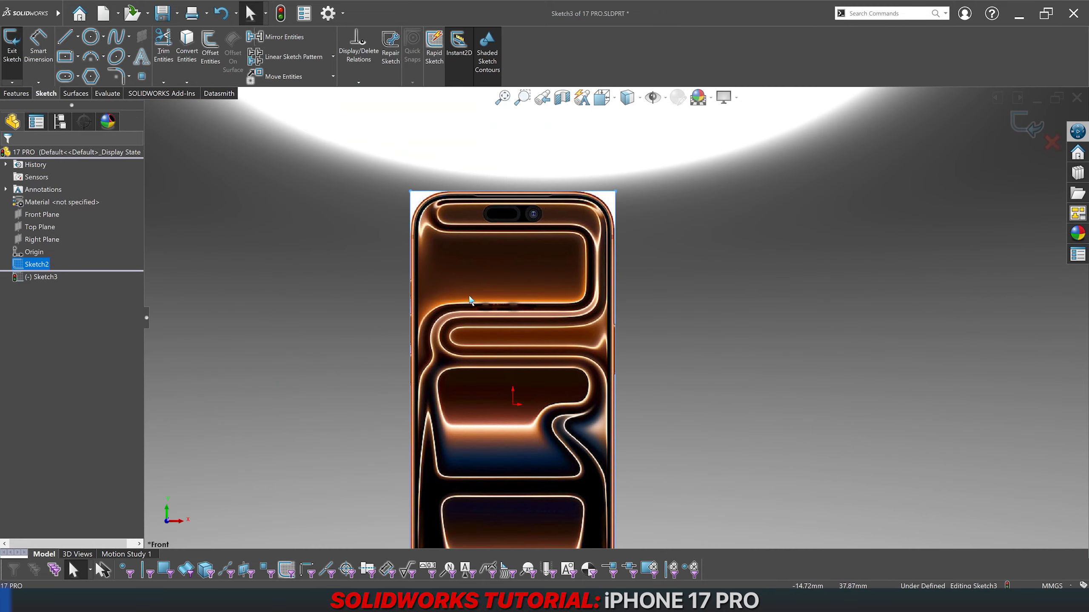
pyautogui.scroll(-9, 446, 279)
pyautogui.scroll(7, 539, 333)
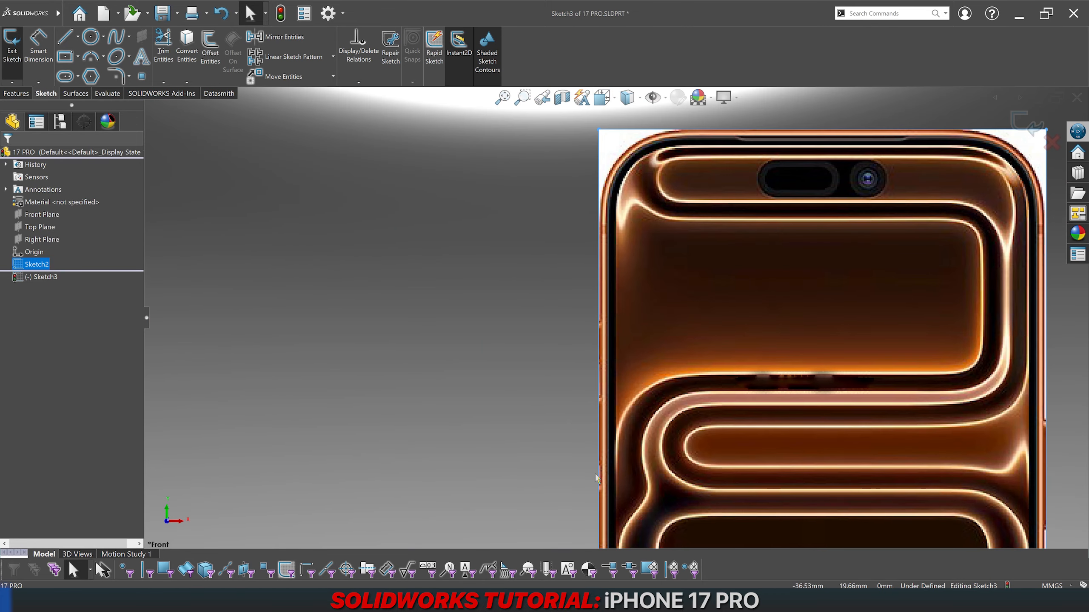
pyautogui.scroll(-3, 598, 472)
pyautogui.scroll(9, 610, 395)
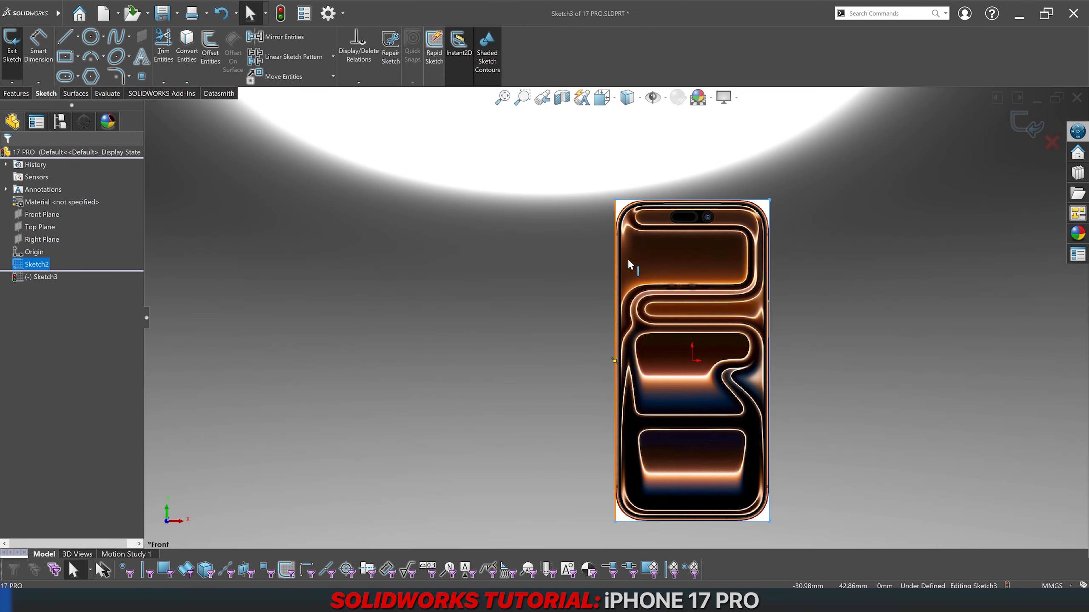
pyautogui.scroll(-2, 750, 376)
pyautogui.scroll(2, 904, 276)
# Step: Exit the sketch and delete Sketch3 together with its sketch picture, keeping the rectangle in Sketch2
pyautogui.click(1019, 123)
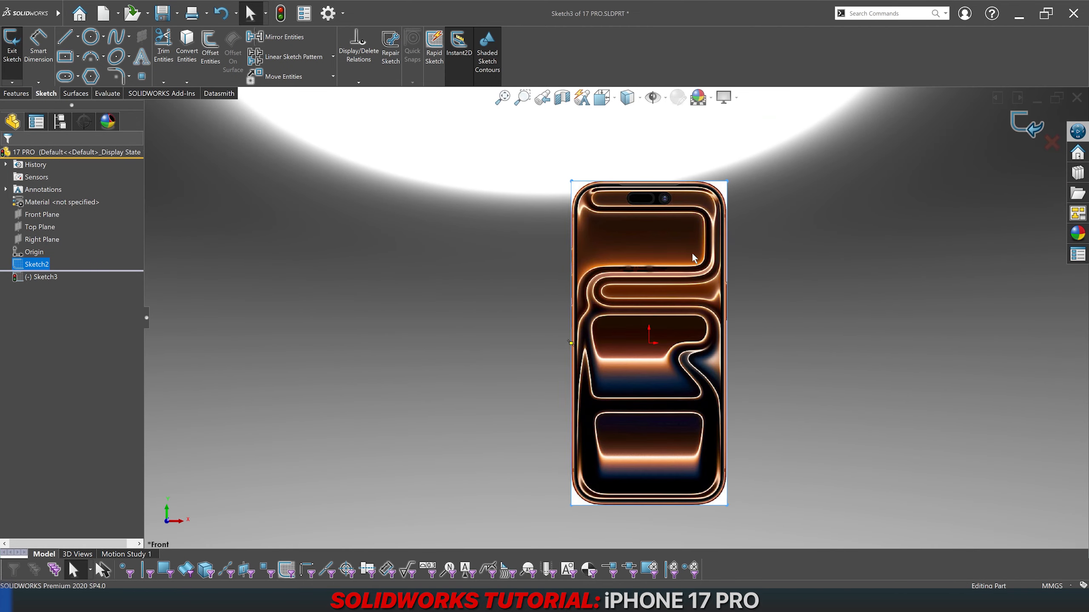
pyautogui.click(43, 276)
pyautogui.press('Delete')
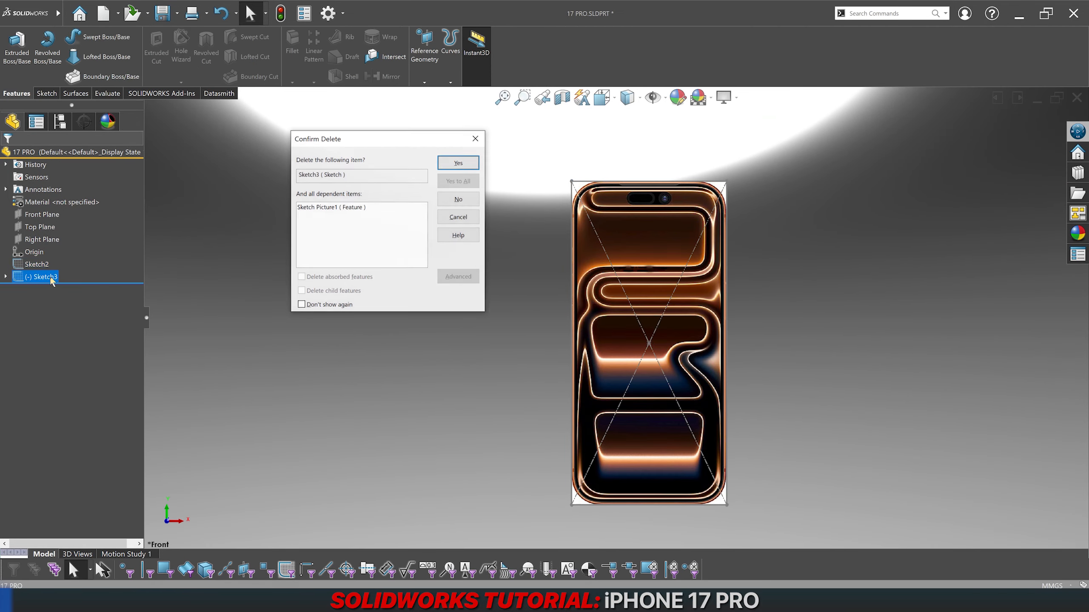
pyautogui.press('Return')
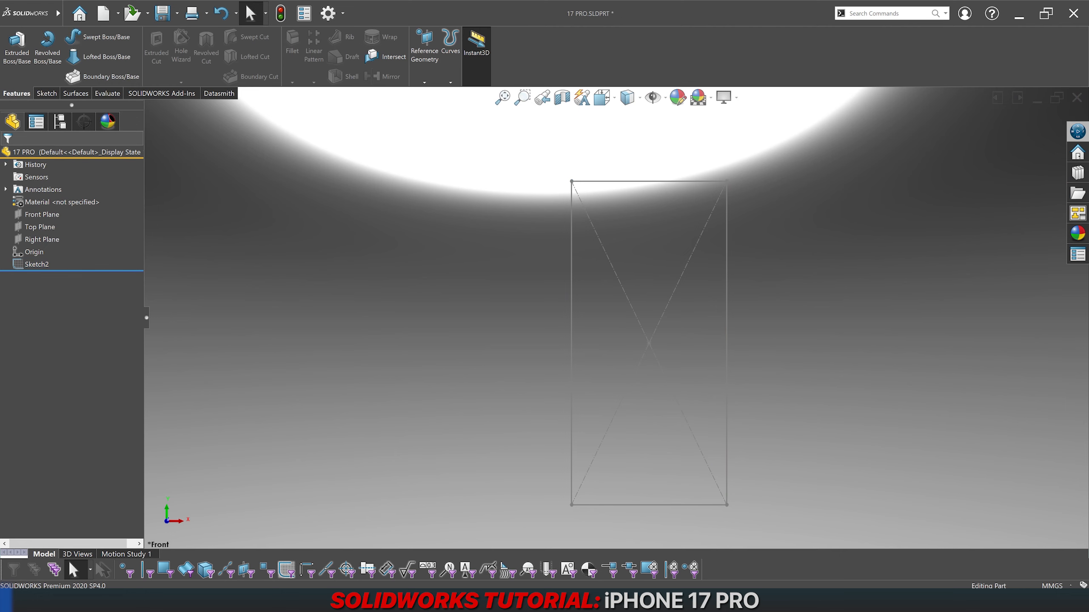
# Step: Launch Adobe Photoshop CS6 and open FRONT.jpg in it from the iPHONE 17 PRO folder
pyautogui.click(173, 600)
pyautogui.click(499, 347)
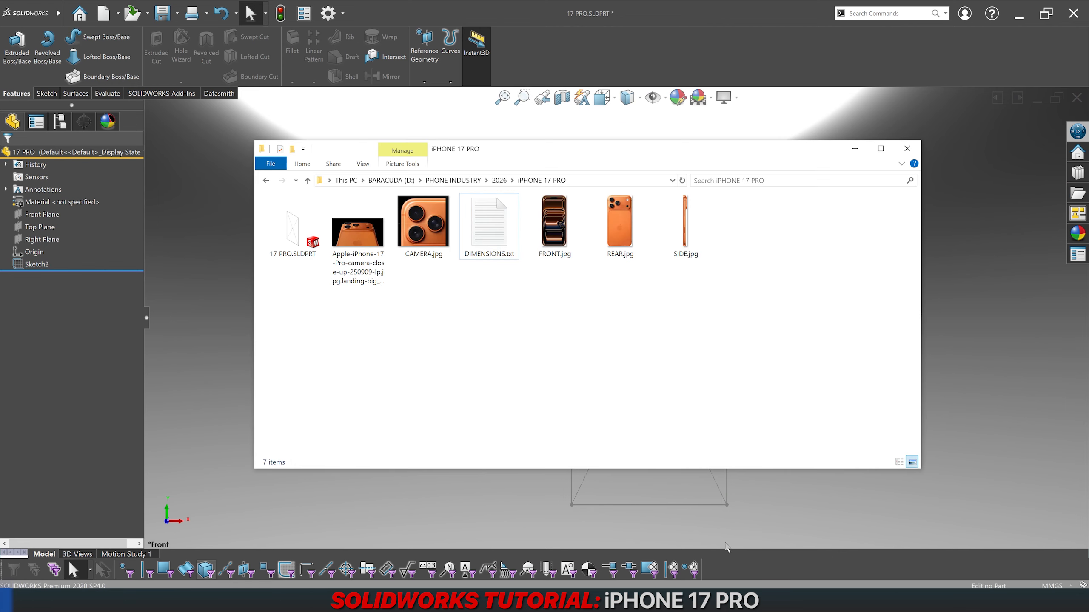
pyautogui.press('super')
pyautogui.write('photo')
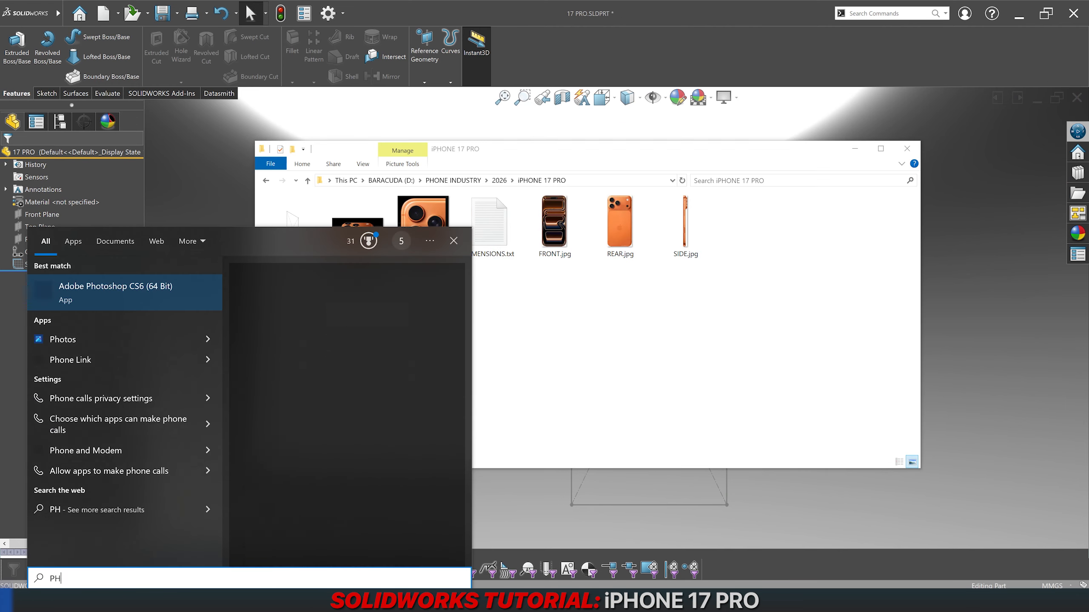
pyautogui.press('Return')
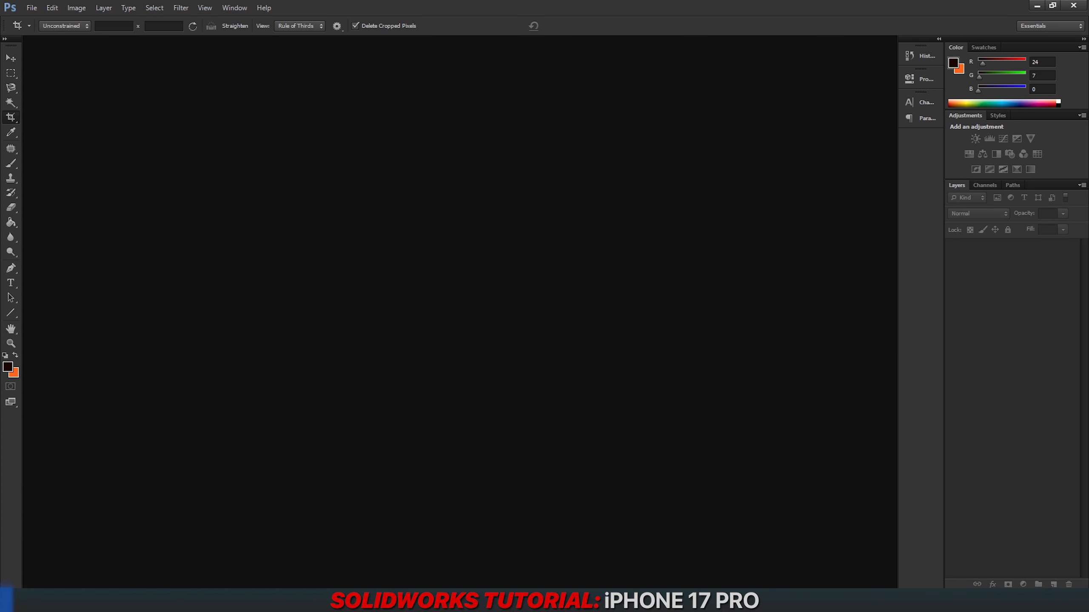
pyautogui.click(155, 602)
pyautogui.moveTo(553, 235); pyautogui.dragTo(522, 483)
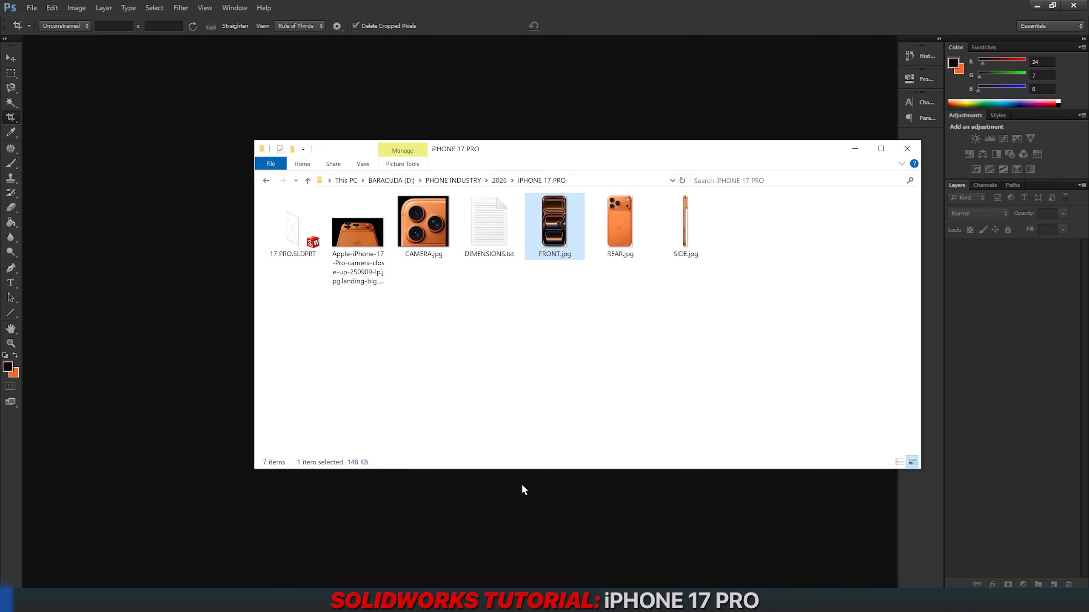
# Step: Crop the one-pixel pale column off the right edge of the phone image
pyautogui.keyDown('alt'); pyautogui.scroll(14, 585, 322); pyautogui.keyUp('alt')
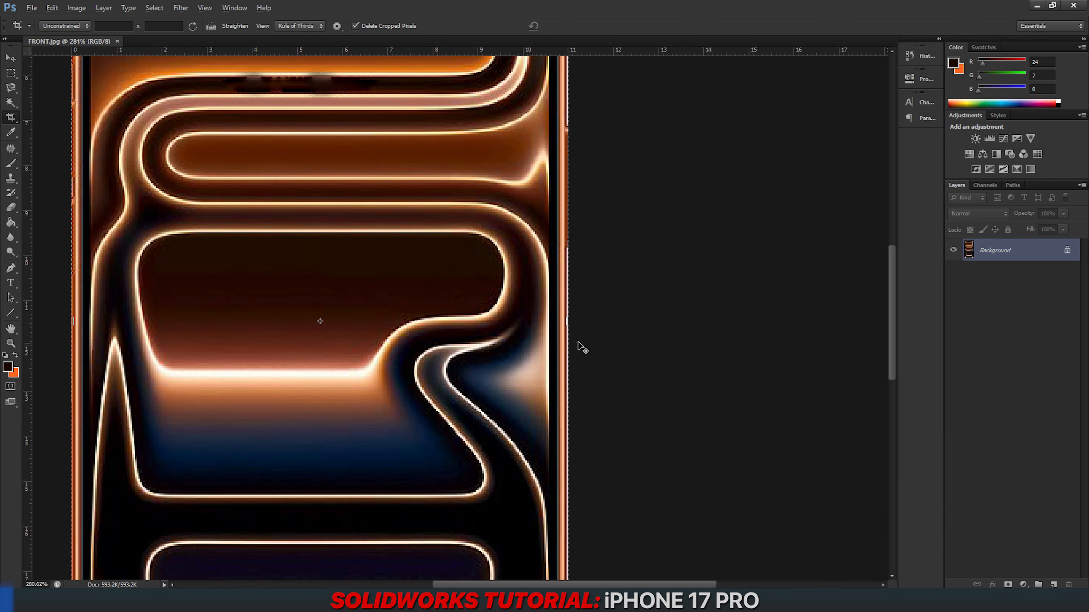
pyautogui.keyDown('alt'); pyautogui.scroll(2, 566, 308); pyautogui.keyUp('alt')
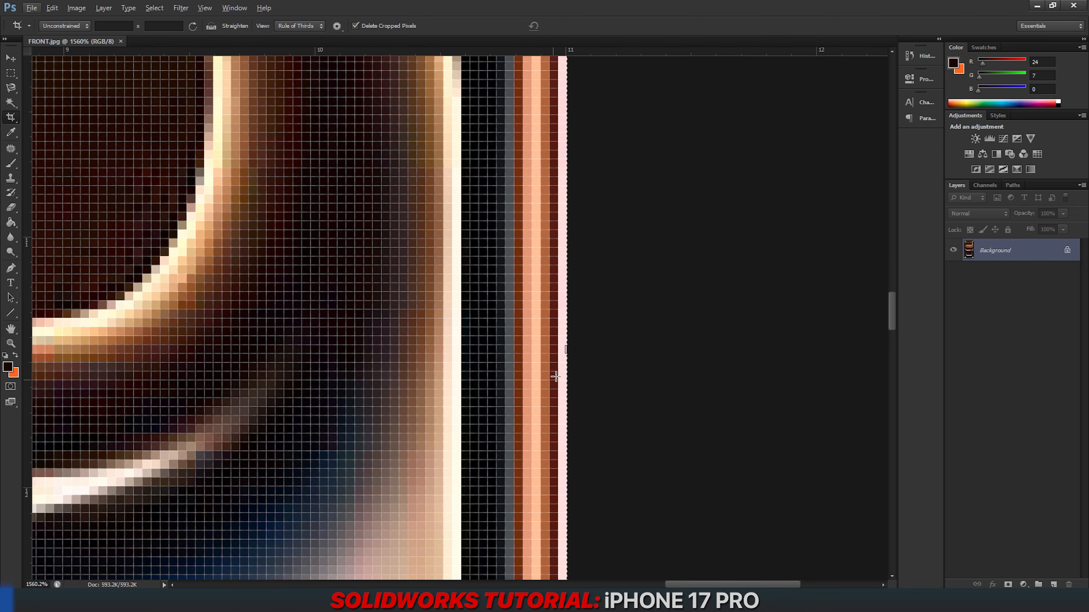
pyautogui.keyDown('alt'); pyautogui.scroll(3, 568, 352); pyautogui.keyUp('alt')
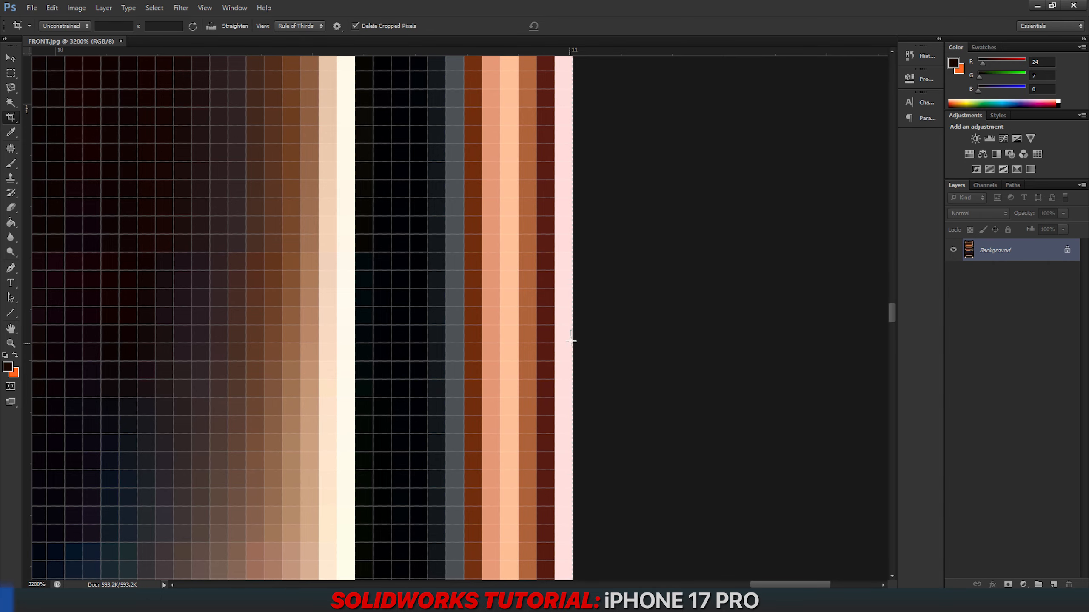
pyautogui.moveTo(574, 333); pyautogui.dragTo(563, 334)
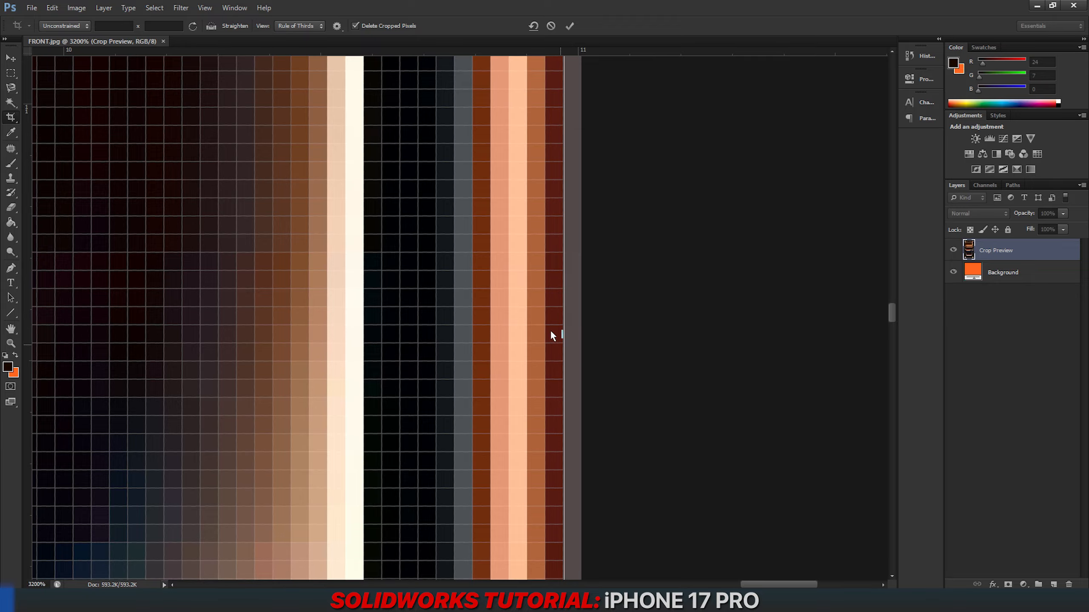
pyautogui.keyDown('alt'); pyautogui.scroll(-8, 555, 355); pyautogui.keyUp('alt')
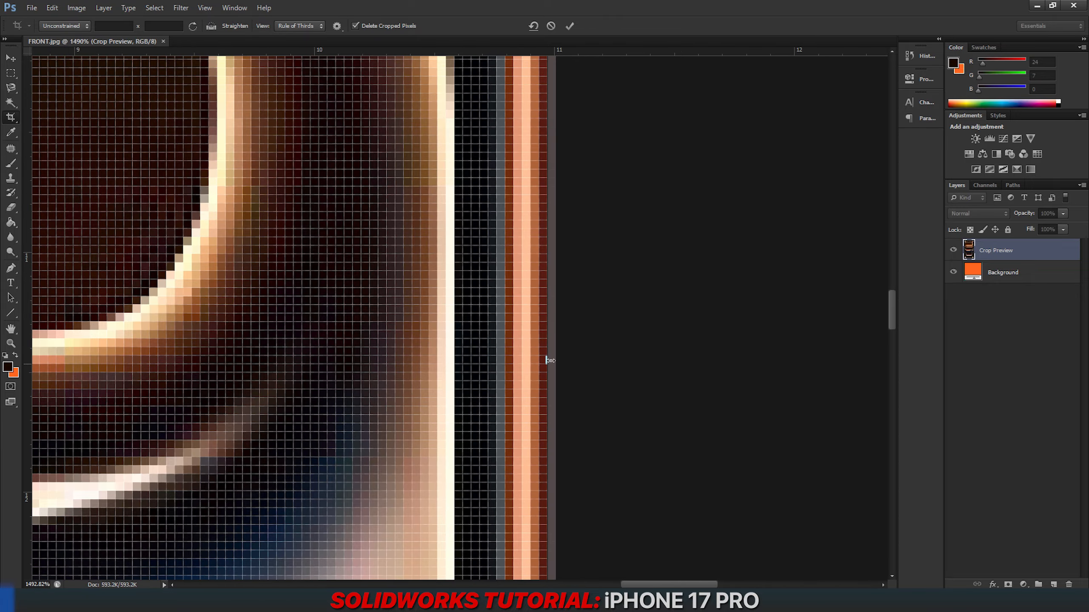
pyautogui.keyDown('alt'); pyautogui.scroll(-6, 545, 366); pyautogui.keyUp('alt')
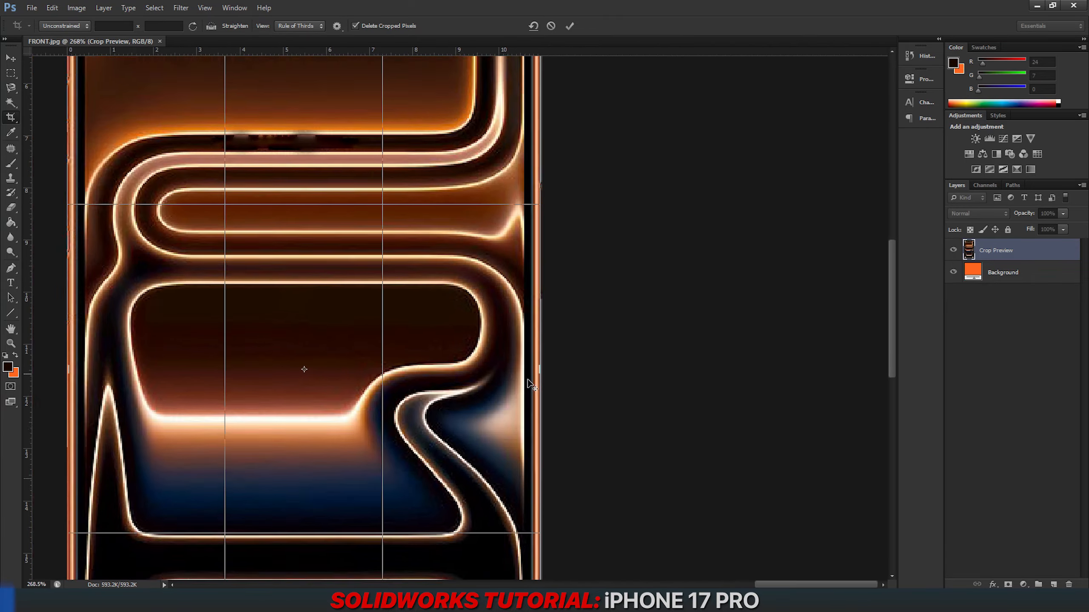
pyautogui.keyDown('alt'); pyautogui.scroll(5, 439, 455); pyautogui.keyUp('alt')
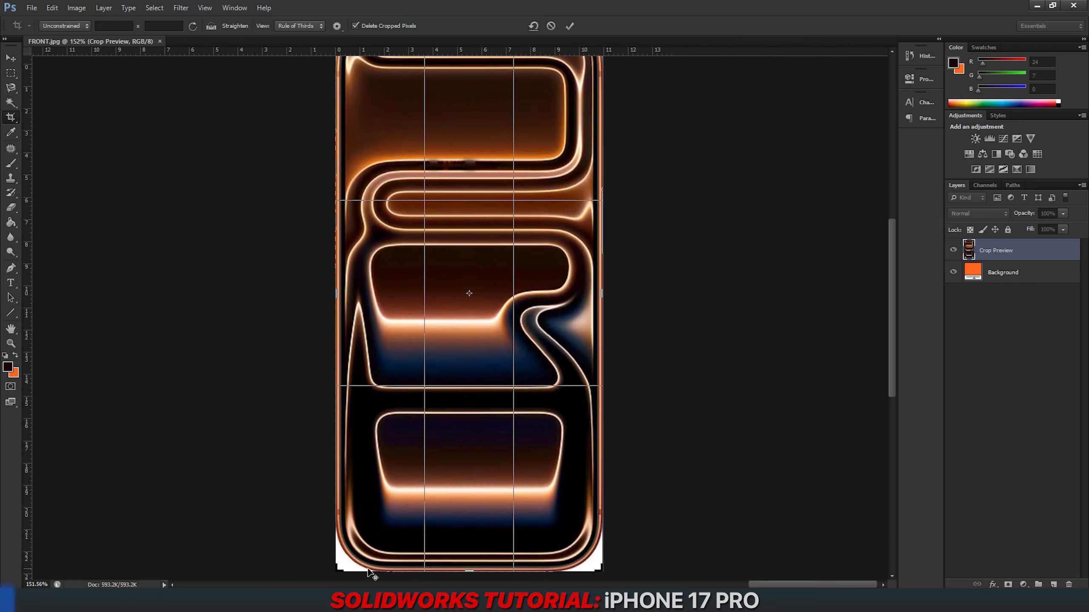
pyautogui.keyDown('alt'); pyautogui.scroll(-5, 317, 496); pyautogui.keyUp('alt')
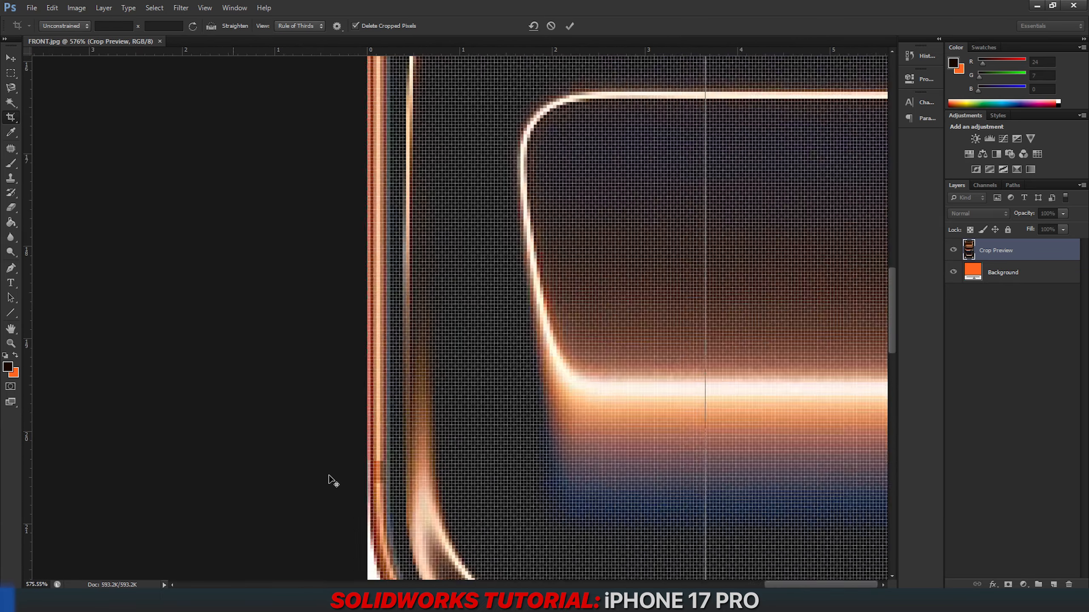
pyautogui.keyDown('alt'); pyautogui.scroll(-2, 393, 392); pyautogui.keyUp('alt')
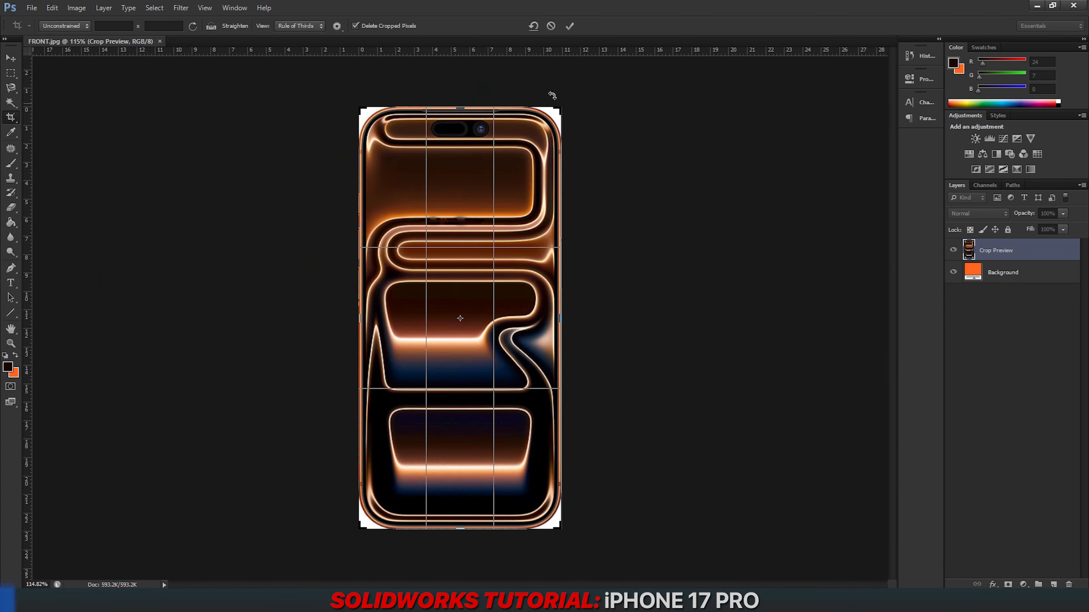
pyautogui.click(570, 26)
# Step: Crop one pixel column off the left edge of the phone image
pyautogui.keyDown('alt'); pyautogui.scroll(6, 321, 316); pyautogui.keyUp('alt')
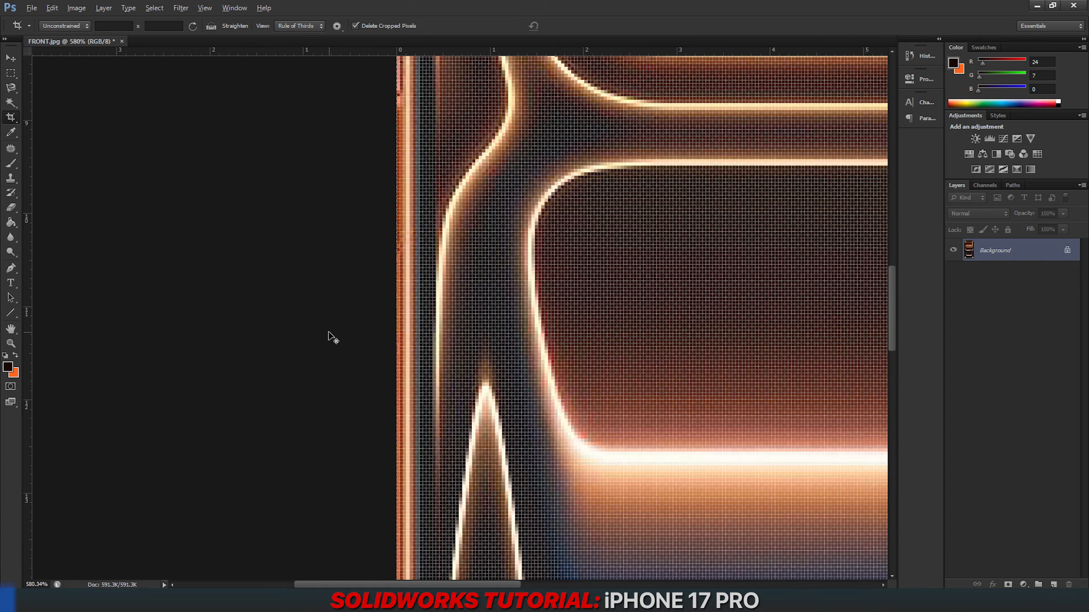
pyautogui.keyDown('alt'); pyautogui.scroll(8, 328, 335); pyautogui.keyUp('alt')
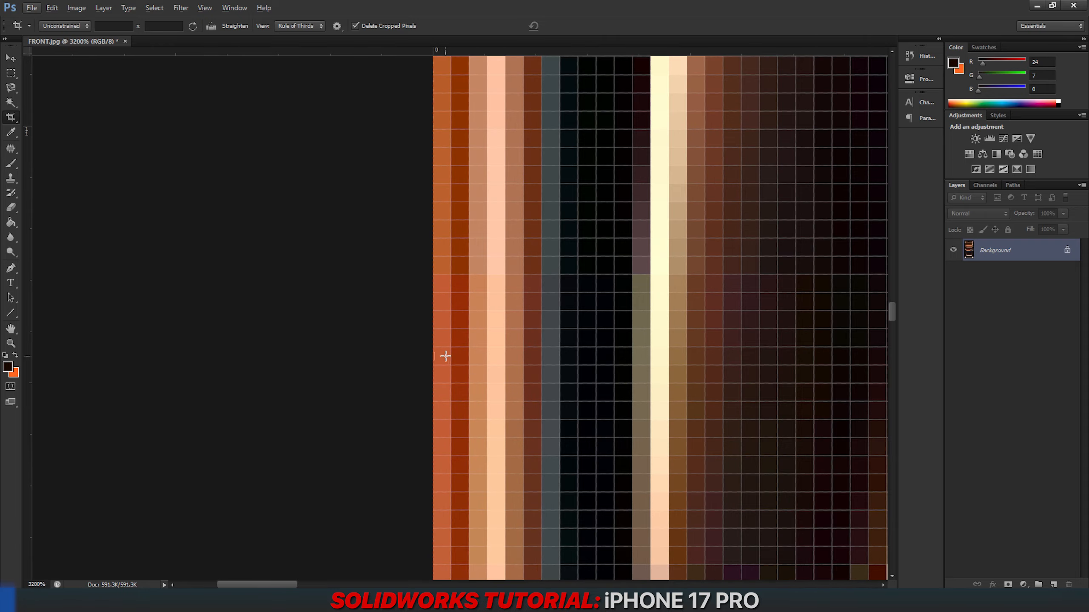
pyautogui.moveTo(434, 355); pyautogui.dragTo(439, 356)
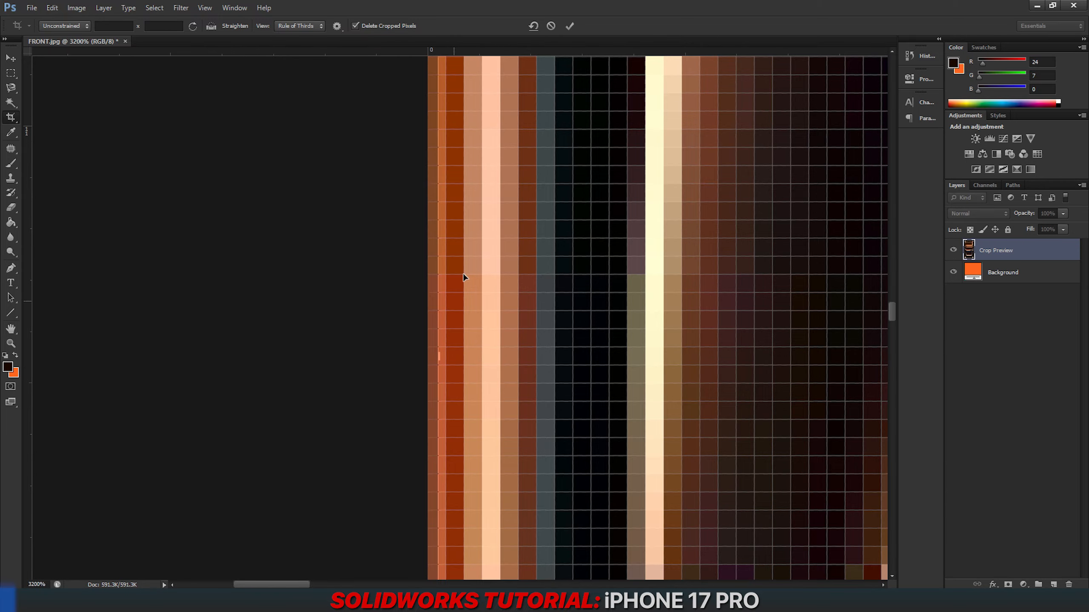
pyautogui.click(562, 27)
pyautogui.keyDown('alt'); pyautogui.scroll(-7, 544, 321); pyautogui.keyUp('alt')
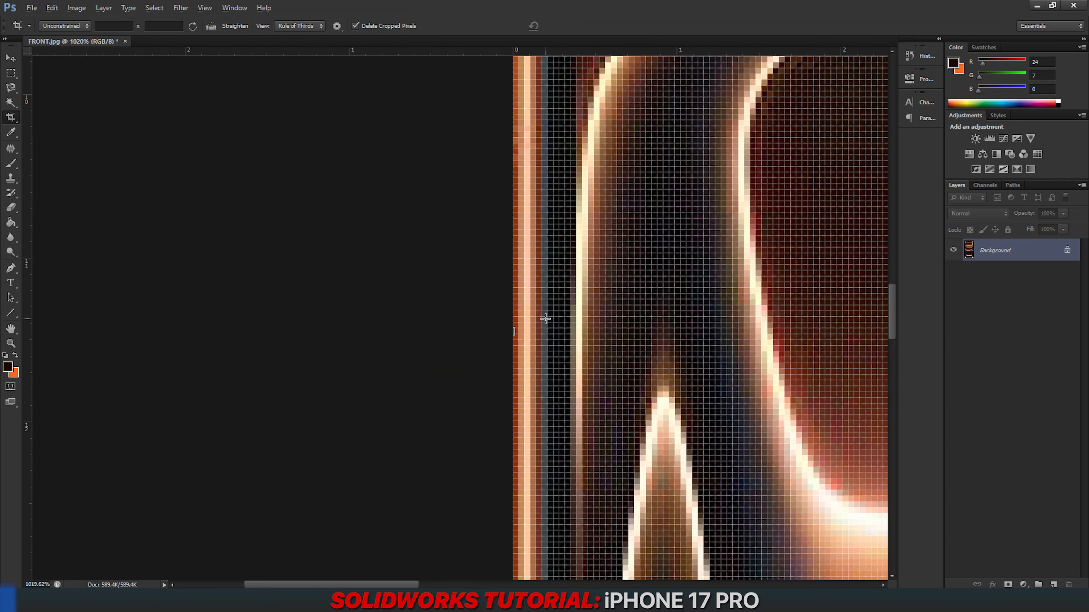
pyautogui.keyDown('alt'); pyautogui.scroll(-6, 544, 322); pyautogui.keyUp('alt')
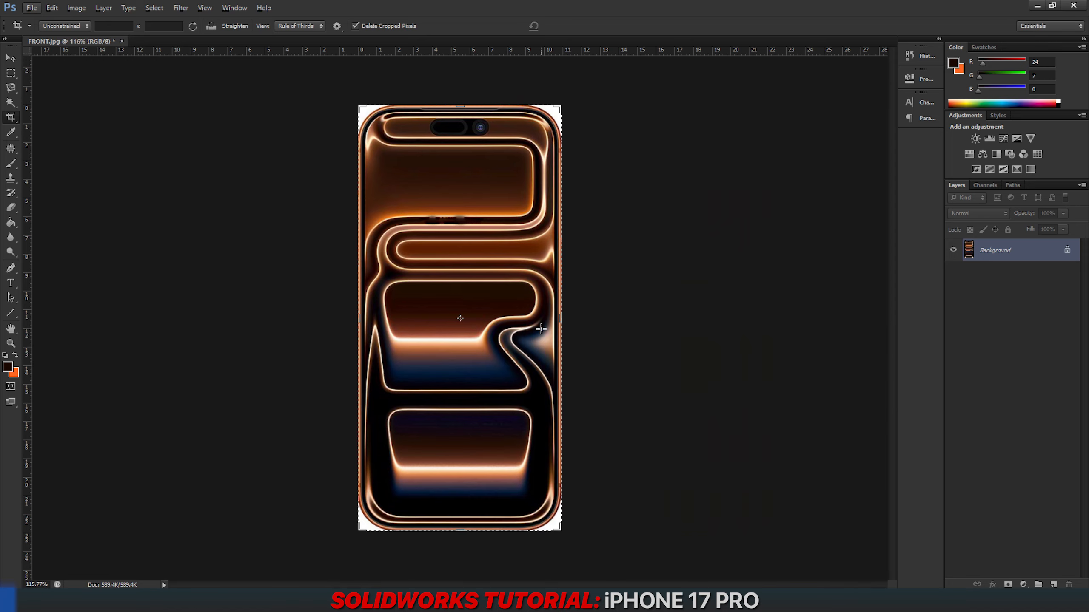
# Step: Crop the one-pixel dark orange row off the top edge of the phone image
pyautogui.keyDown('alt'); pyautogui.scroll(7, 446, 79); pyautogui.keyUp('alt')
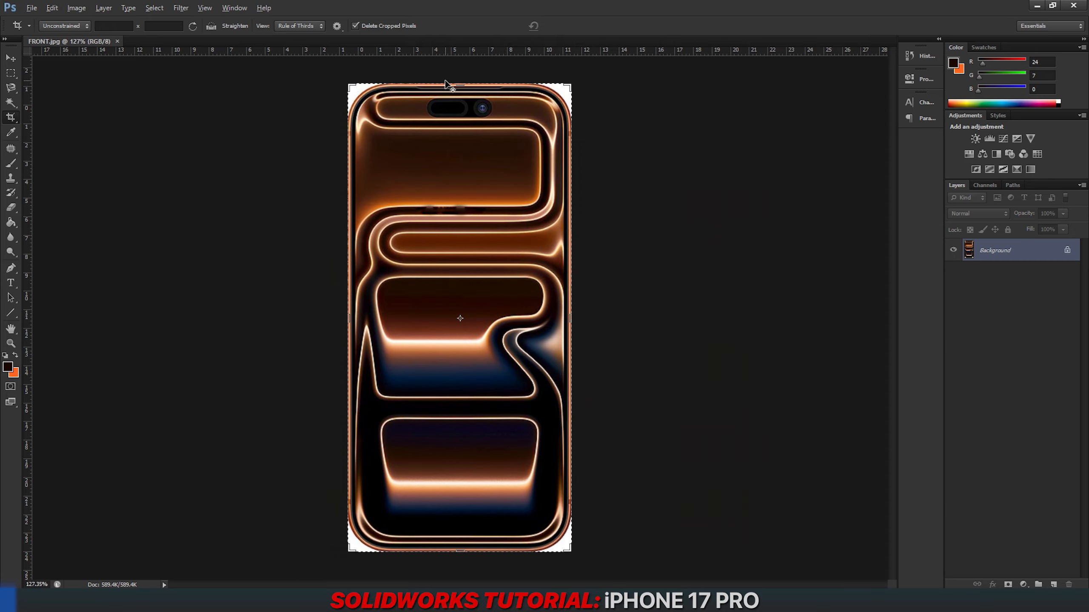
pyautogui.keyDown('alt'); pyautogui.scroll(2, 444, 80); pyautogui.keyUp('alt')
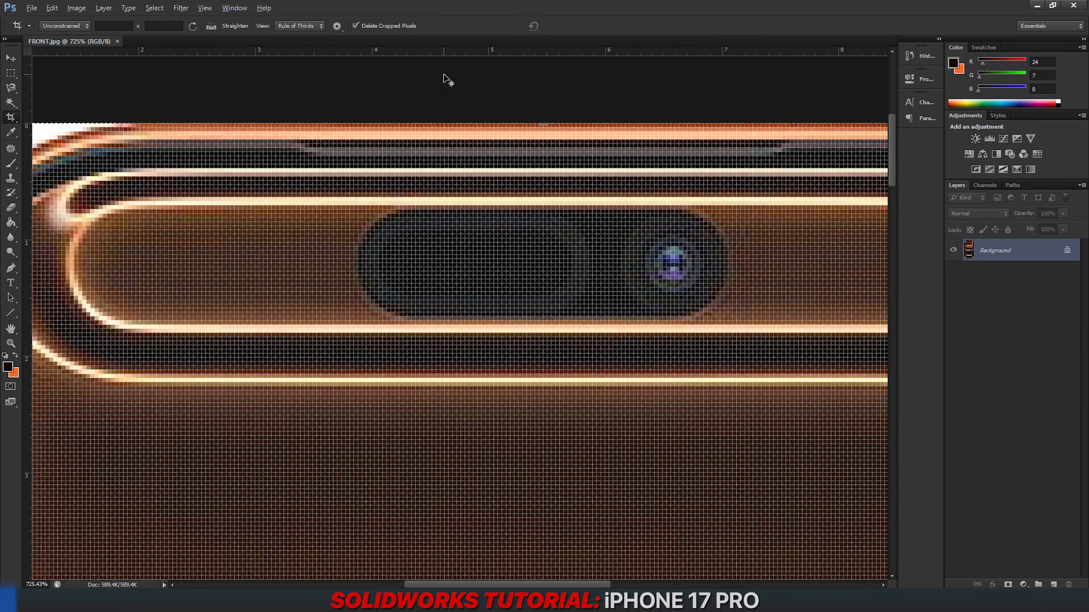
pyautogui.keyDown('alt'); pyautogui.scroll(5, 545, 107); pyautogui.keyUp('alt')
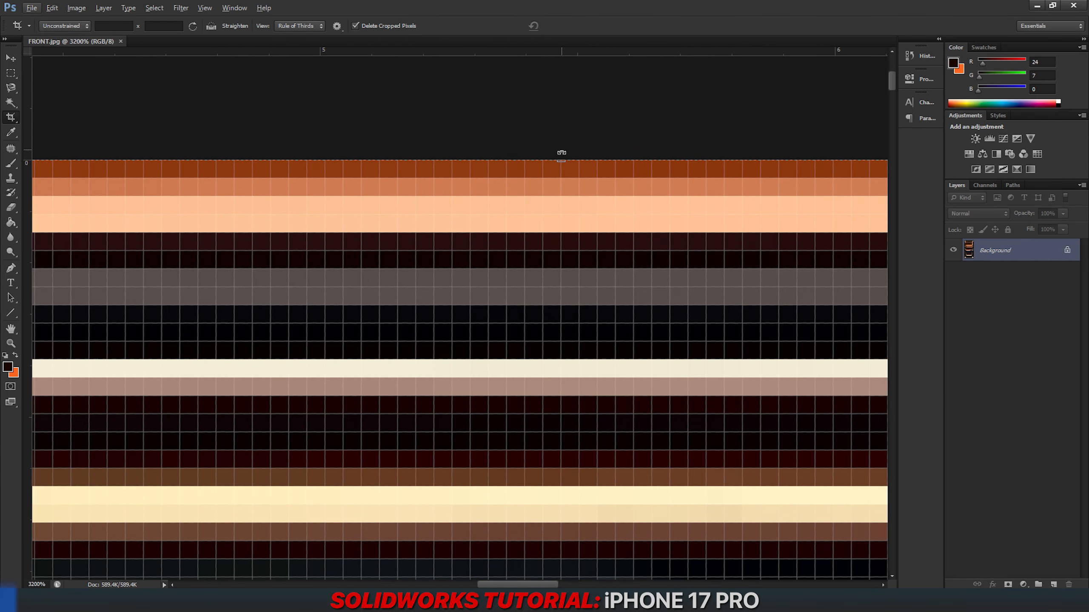
pyautogui.moveTo(558, 161); pyautogui.dragTo(554, 168)
pyautogui.press('Return')
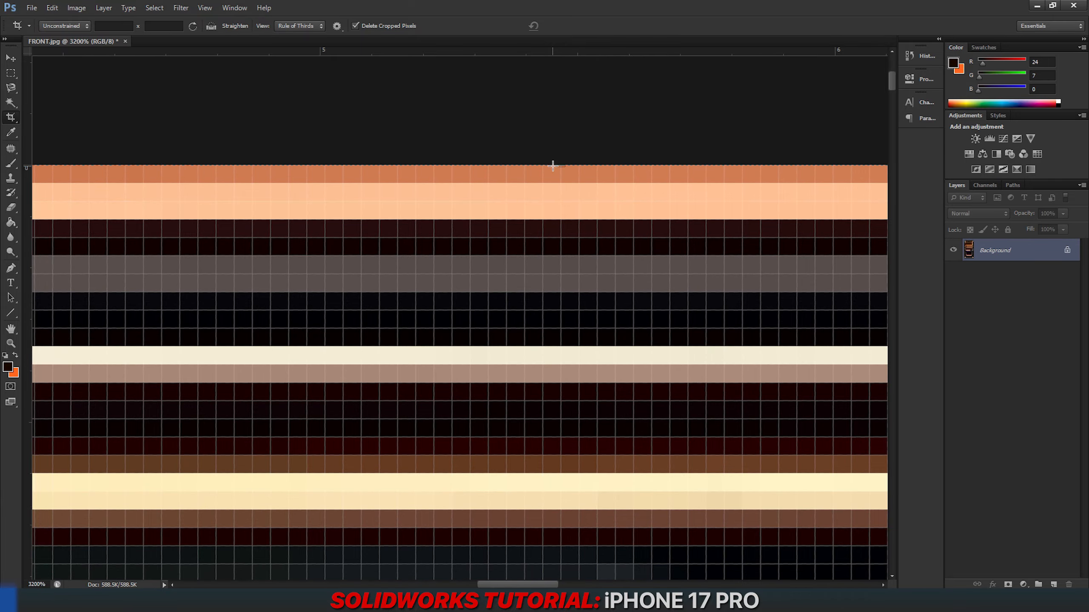
pyautogui.keyDown('alt'); pyautogui.scroll(-7, 496, 240); pyautogui.keyUp('alt')
pyautogui.keyDown('alt'); pyautogui.scroll(-7, 453, 288); pyautogui.keyUp('alt')
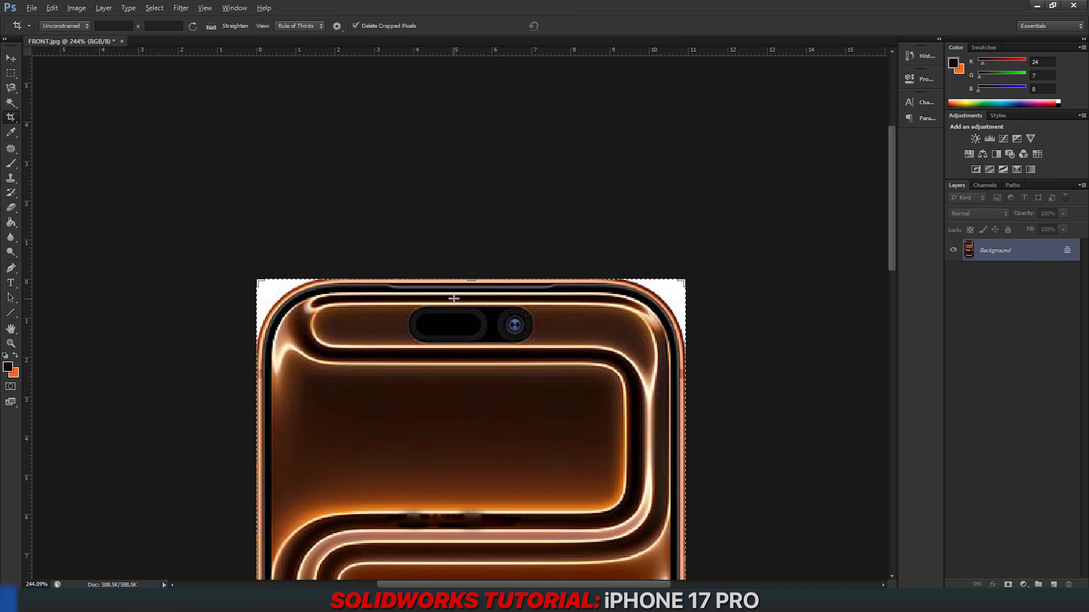
# Step: Crop the one-pixel dark brown row off the bottom edge of the phone image
pyautogui.keyDown('alt'); pyautogui.scroll(2, 465, 553); pyautogui.keyUp('alt')
pyautogui.keyDown('alt'); pyautogui.scroll(4, 459, 572); pyautogui.keyUp('alt')
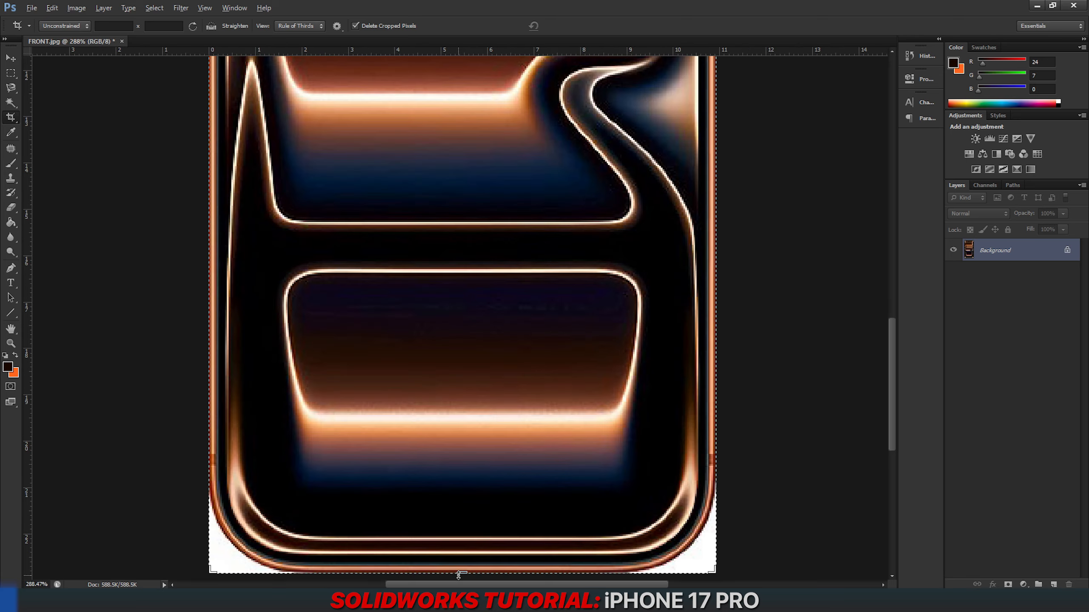
pyautogui.moveTo(891, 419); pyautogui.dragTo(891, 458)
pyautogui.keyDown('alt'); pyautogui.scroll(3, 414, 342); pyautogui.keyUp('alt')
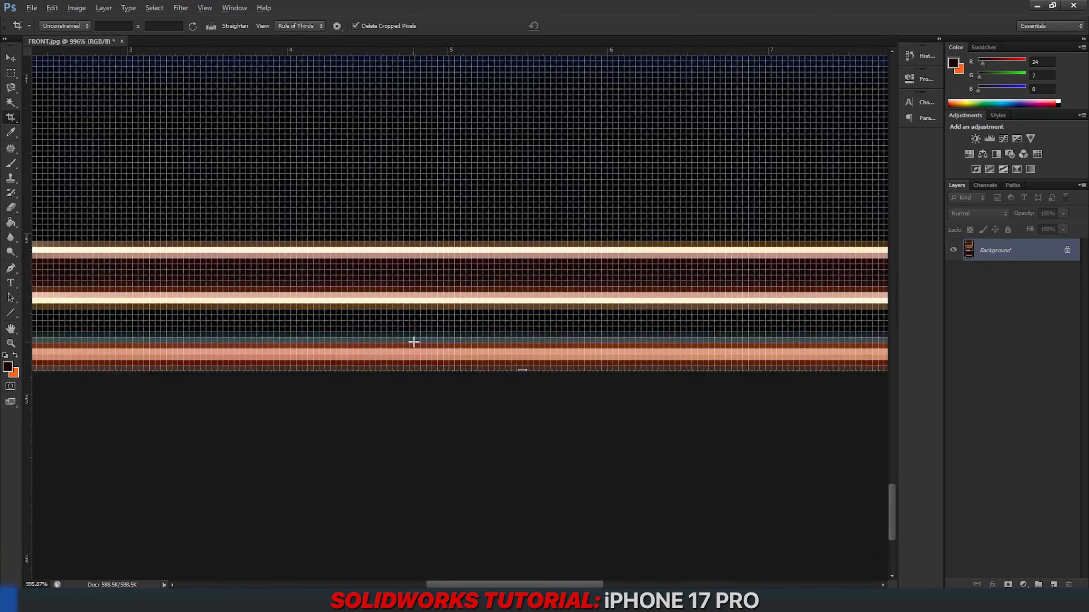
pyautogui.keyDown('alt'); pyautogui.scroll(-3, 414, 342); pyautogui.keyUp('alt')
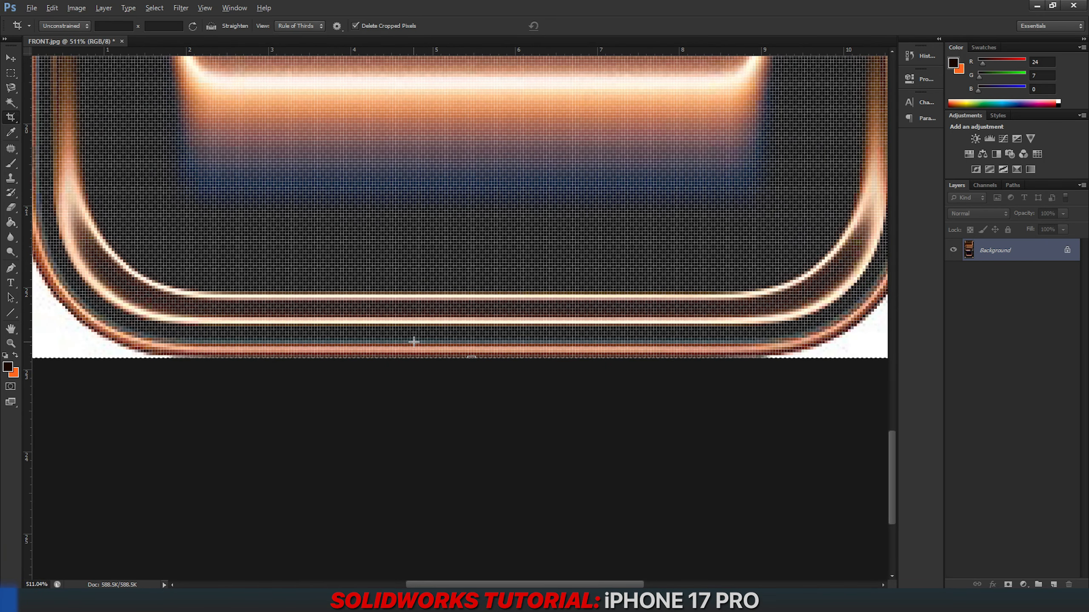
pyautogui.keyDown('alt'); pyautogui.scroll(7, 481, 348); pyautogui.keyUp('alt')
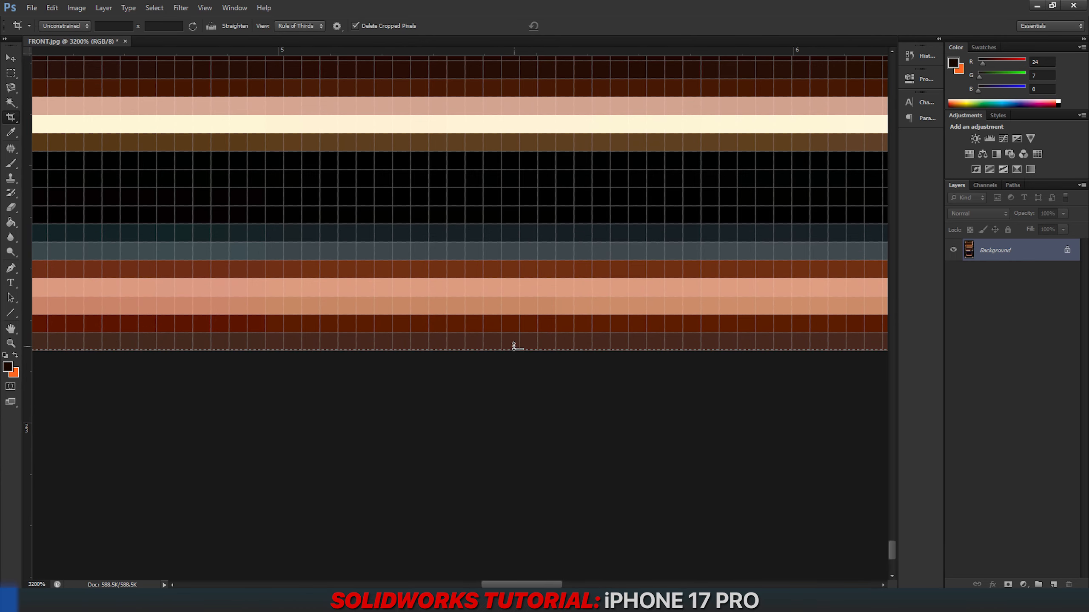
pyautogui.moveTo(519, 350); pyautogui.dragTo(524, 345)
pyautogui.press('Return')
pyautogui.keyDown('alt'); pyautogui.scroll(-7, 512, 368); pyautogui.keyUp('alt')
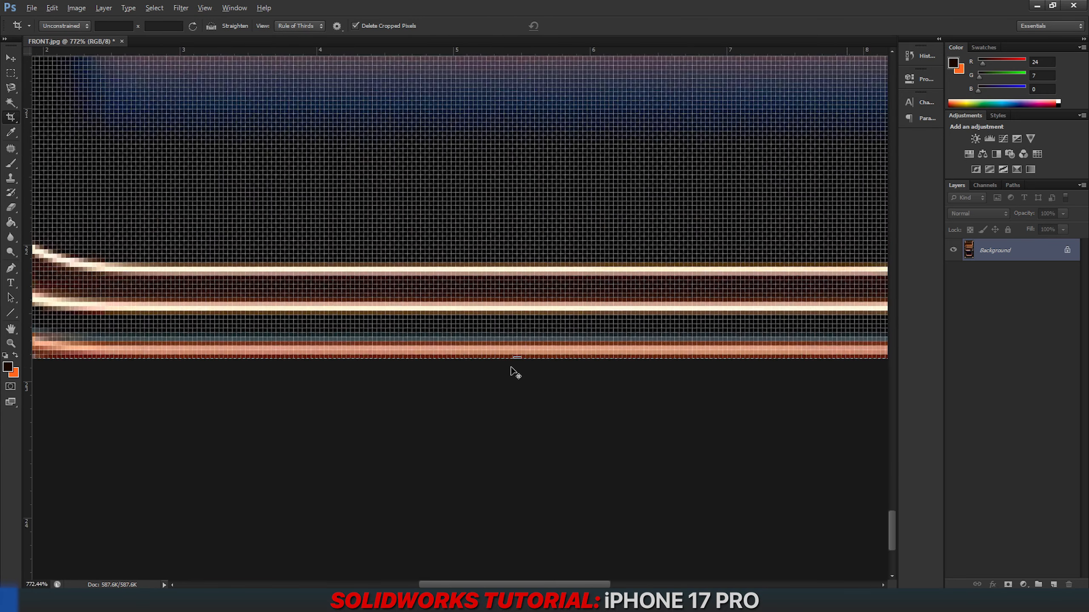
# Step: Save and close the trimmed FRONT.jpg and switch back to the 17 PRO part in SOLIDWORKS
pyautogui.keyDown('alt'); pyautogui.scroll(-5, 511, 366); pyautogui.keyUp('alt')
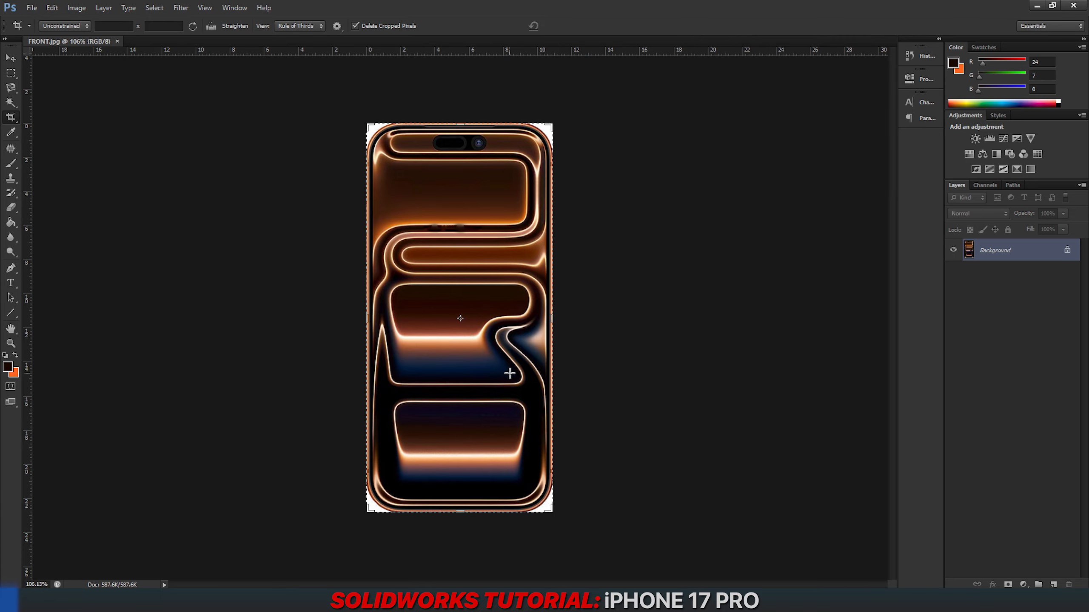
pyautogui.click(118, 42)
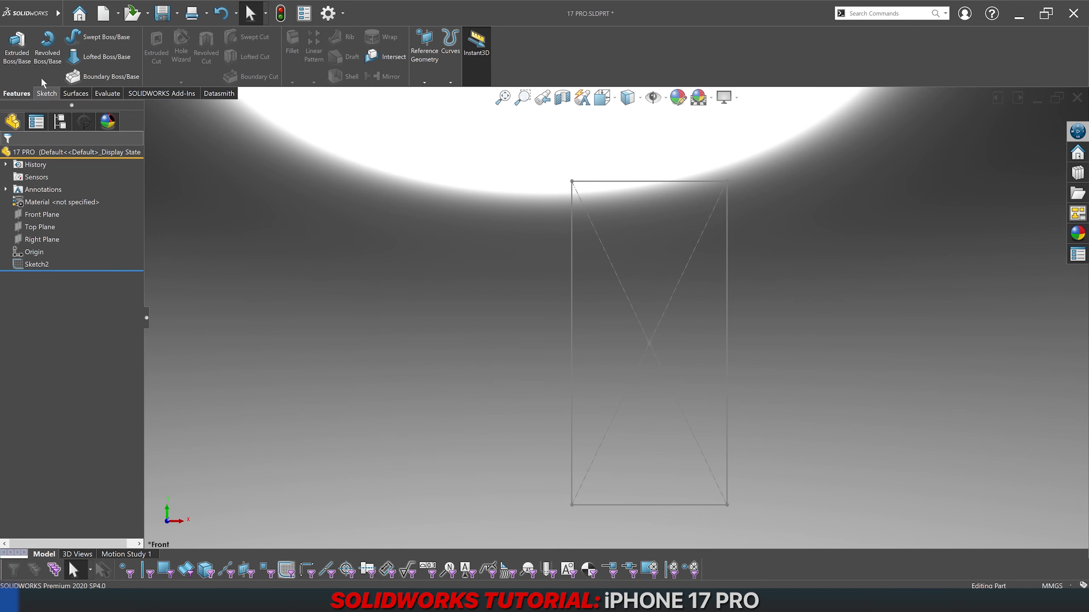
pyautogui.click(62, 13)
pyautogui.click(136, 13)
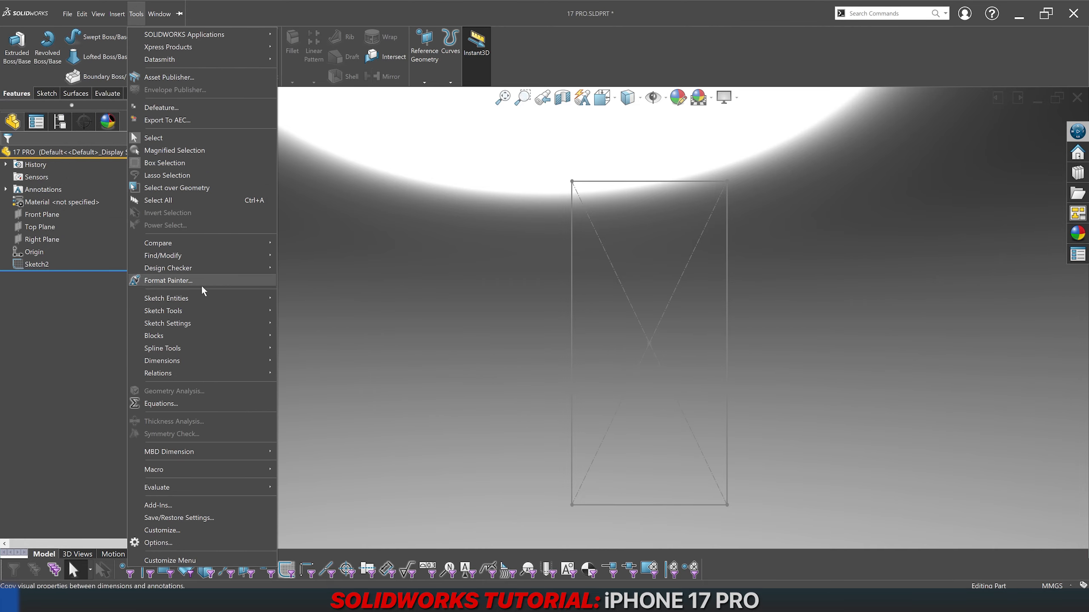
pyautogui.moveTo(201, 311)
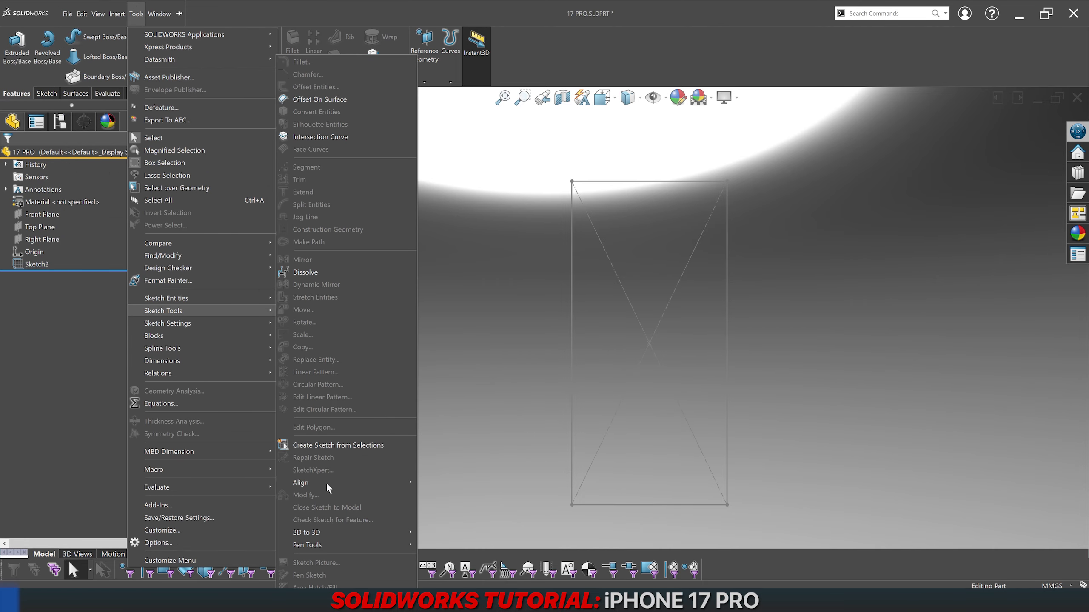
pyautogui.click(503, 396)
pyautogui.click(53, 213)
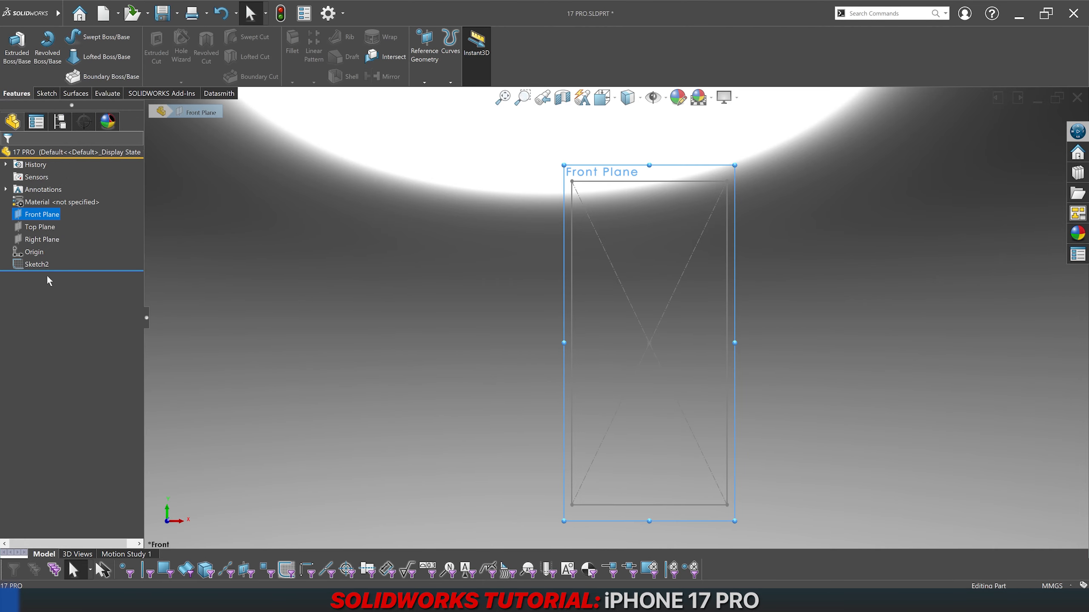
# Step: Rename the rectangle sketch Sketch2 as OUTLINE
pyautogui.click(31, 265)
pyautogui.click(29, 264)
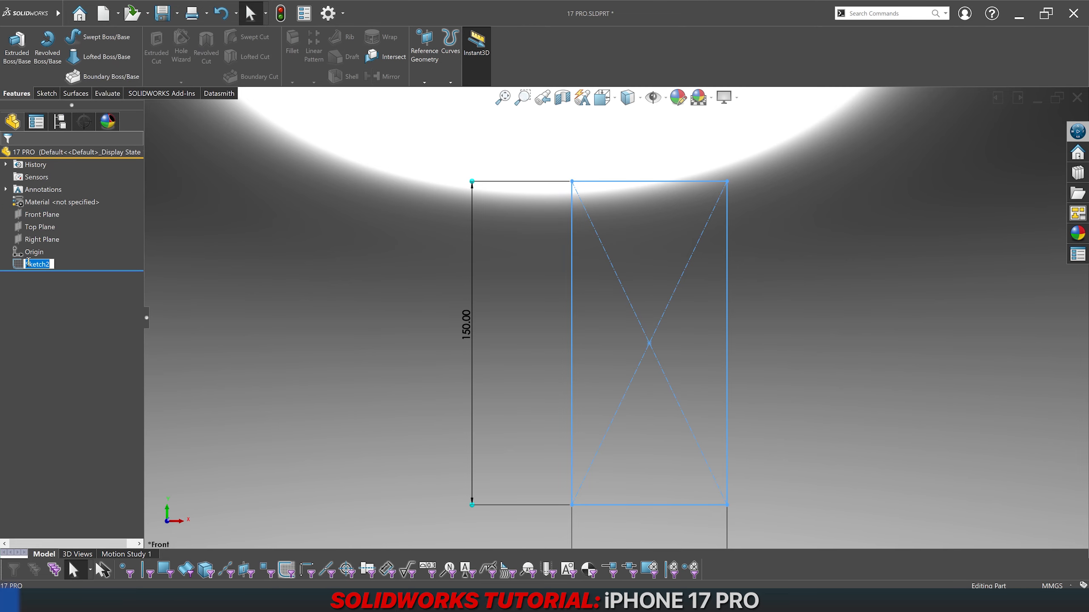
pyautogui.write('OUTLINE')
pyautogui.press('Return')
# Step: Start a new sketch on the Front Plane and insert FRONT.jpg as a sketch picture
pyautogui.click(42, 215)
pyautogui.click(77, 198)
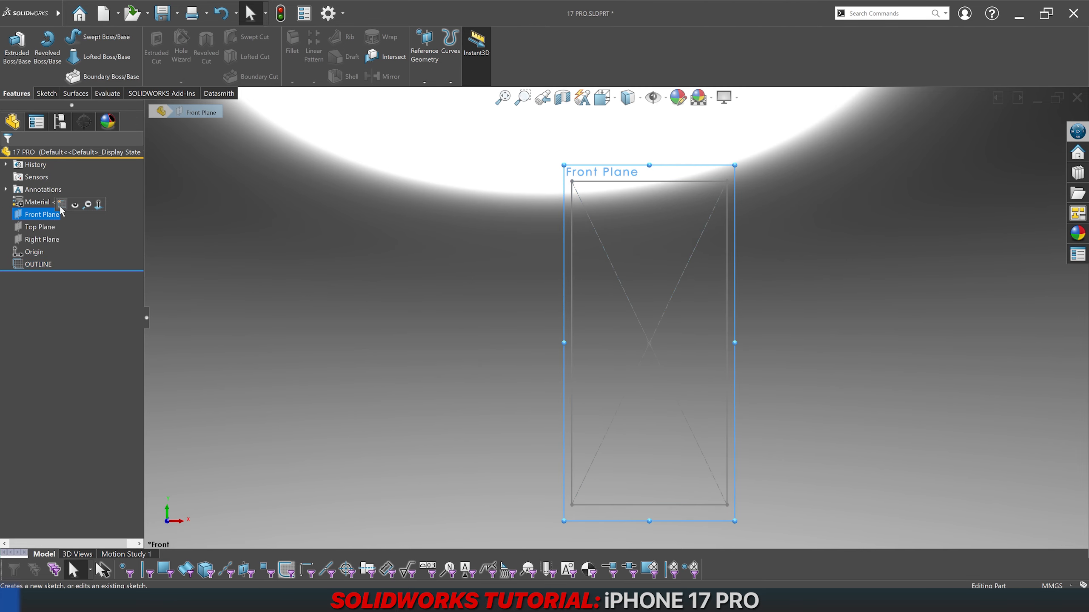
pyautogui.moveTo(63, 16)
pyautogui.click(137, 13)
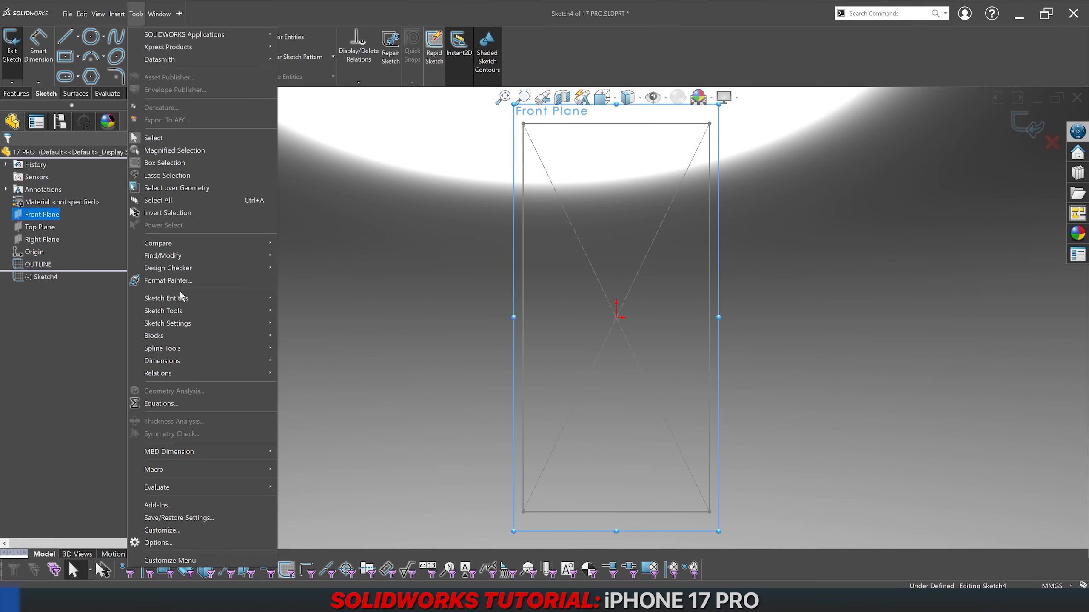
pyautogui.moveTo(236, 348)
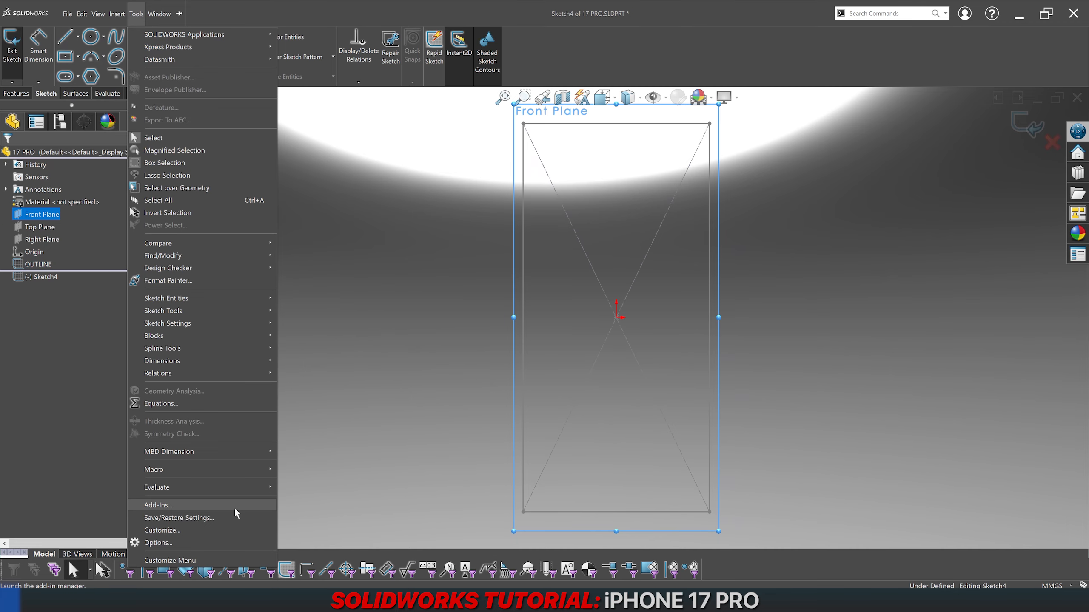
pyautogui.moveTo(244, 314)
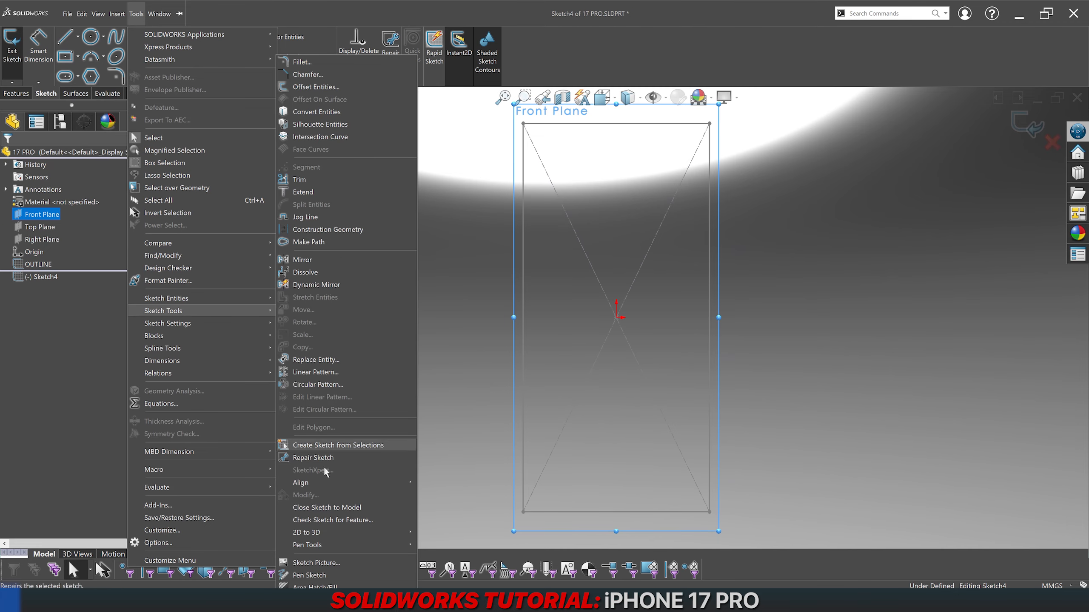
pyautogui.click(309, 562)
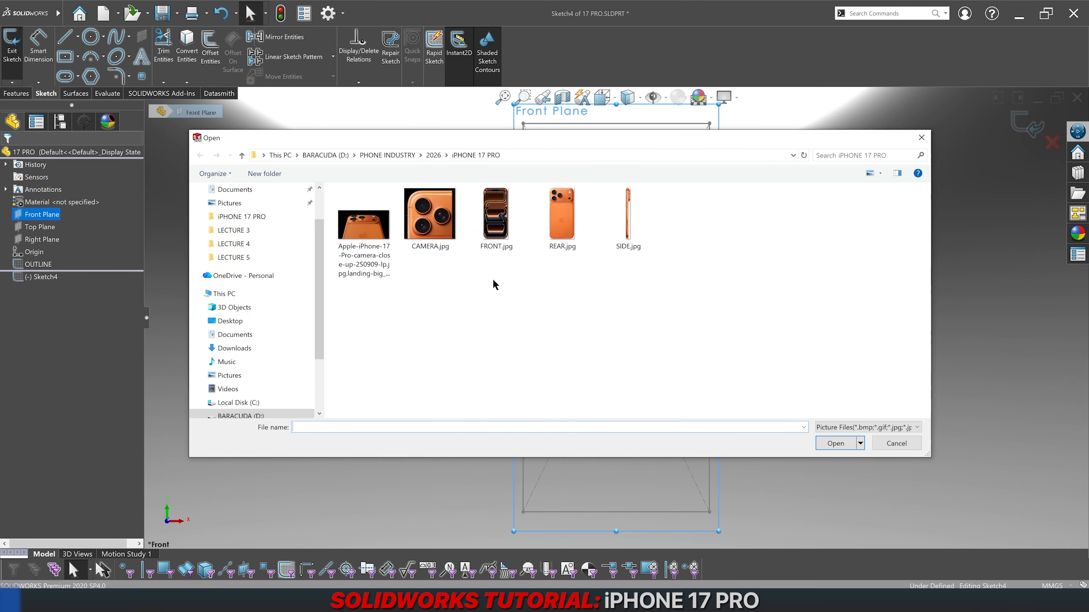
pyautogui.click(495, 246)
pyautogui.doubleClick(495, 246)
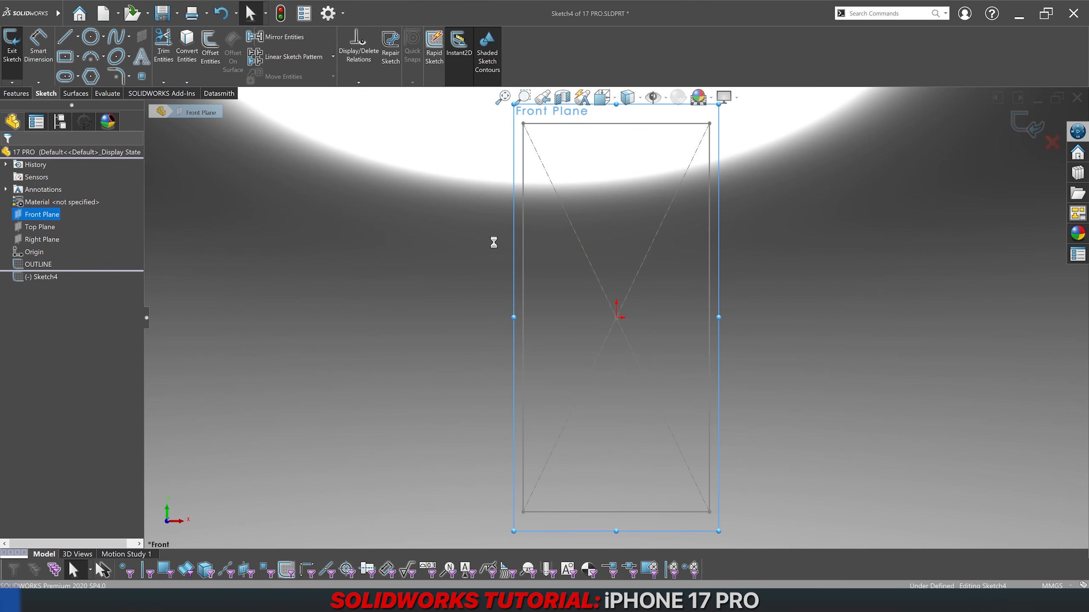
# Step: Disable the scale tool and the aspect ratio lock for the inserted front picture
pyautogui.scroll(-3, 771, 296)
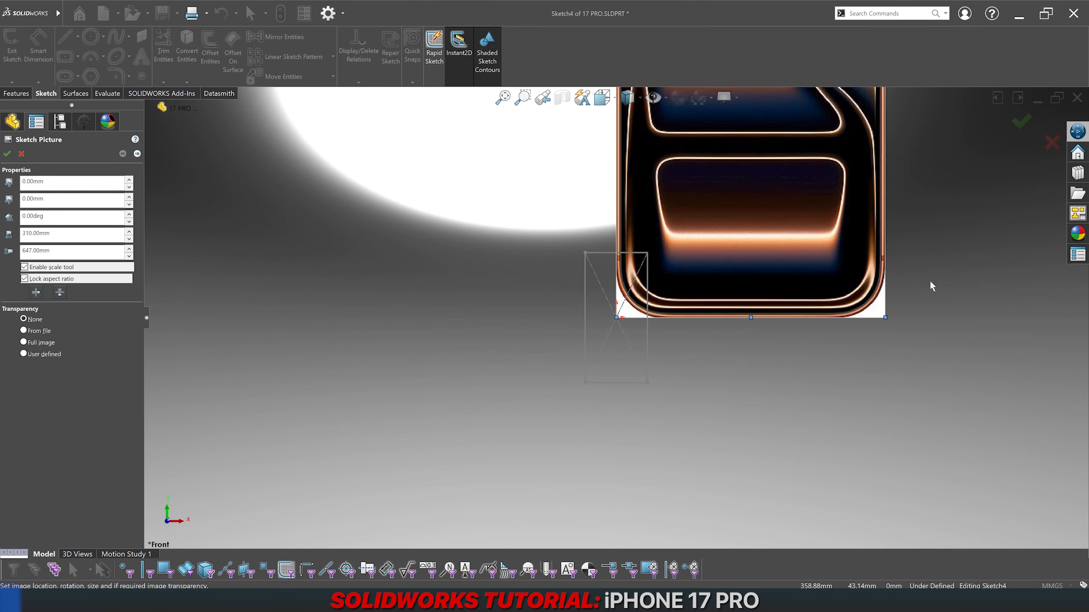
pyautogui.scroll(10, 771, 153)
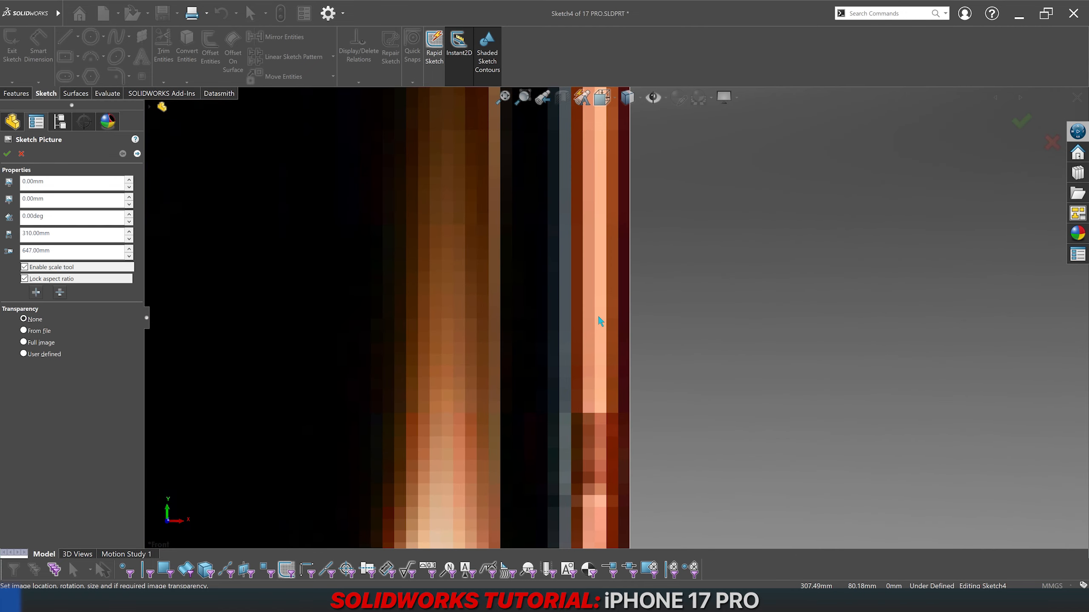
pyautogui.scroll(-6, 592, 314)
pyautogui.scroll(2, 452, 311)
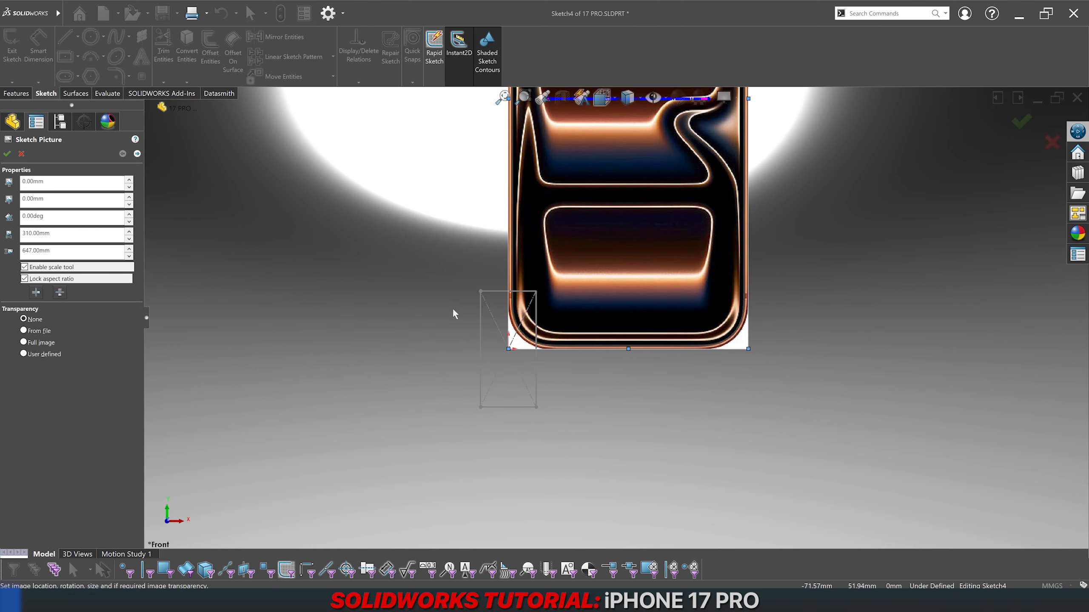
pyautogui.click(24, 267)
pyautogui.click(24, 279)
# Step: Set the sketch picture's origin to X -35.95 mm and Y -75 mm
pyautogui.click(56, 179)
pyautogui.doubleClick(56, 180)
pyautogui.write('71.9/2')
pyautogui.press('Return')
pyautogui.write('-35')
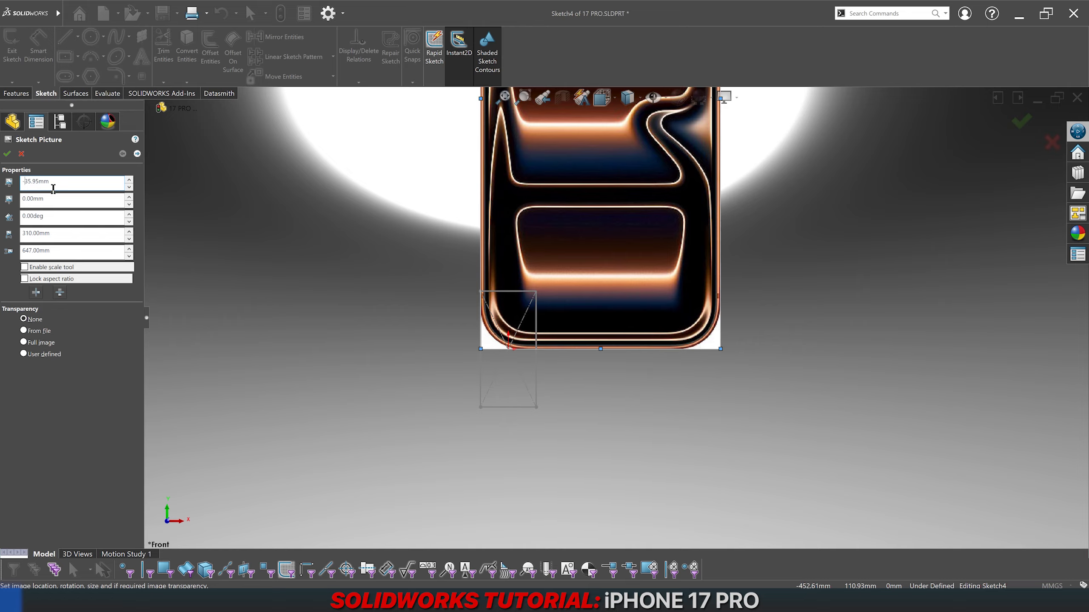
pyautogui.doubleClick(66, 199)
pyautogui.write('-75')
pyautogui.press('Return')
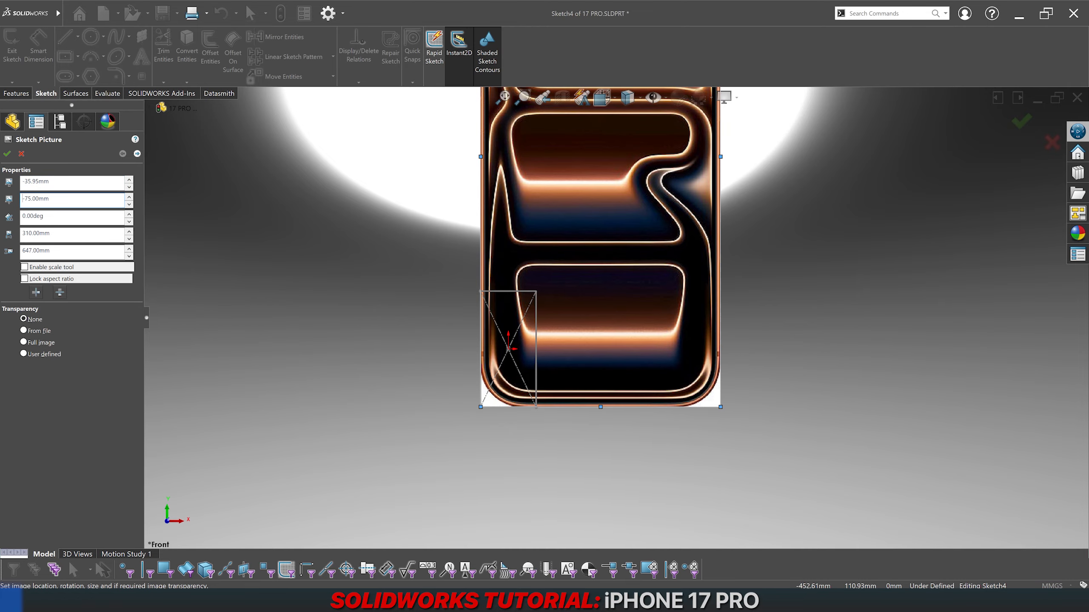
# Step: Size the sketch picture to 71.9 mm wide and 150 mm high and accept its properties
pyautogui.doubleClick(65, 234)
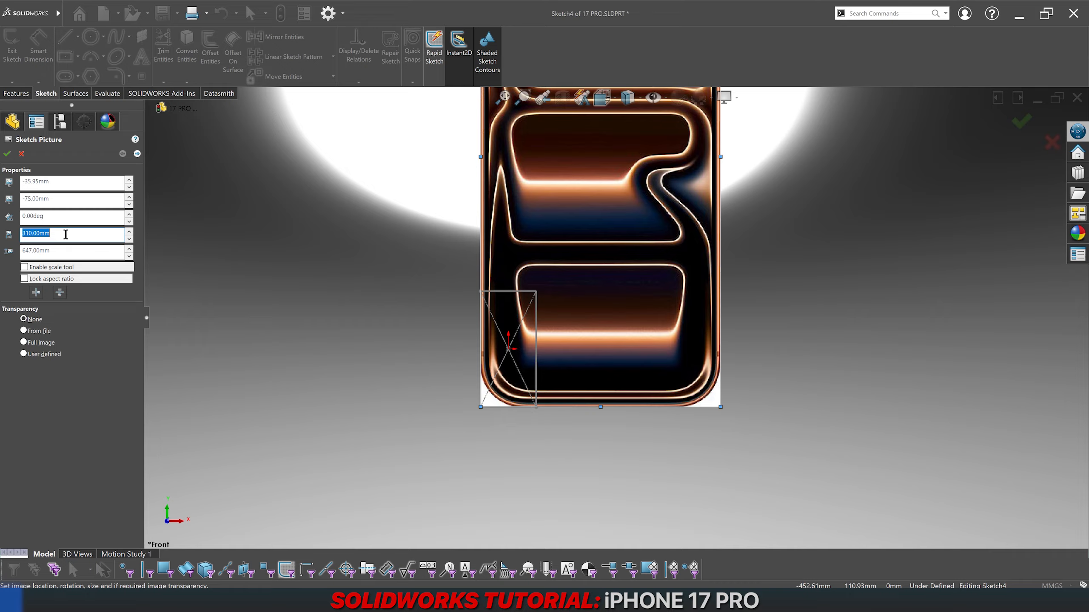
pyautogui.doubleClick(68, 250)
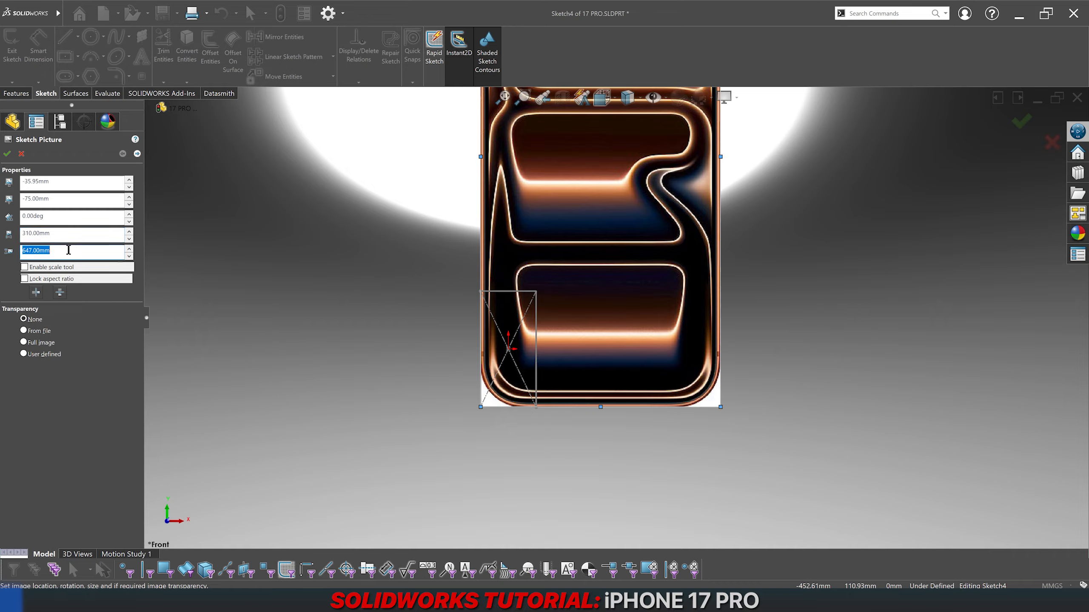
pyautogui.write('150')
pyautogui.press('Return')
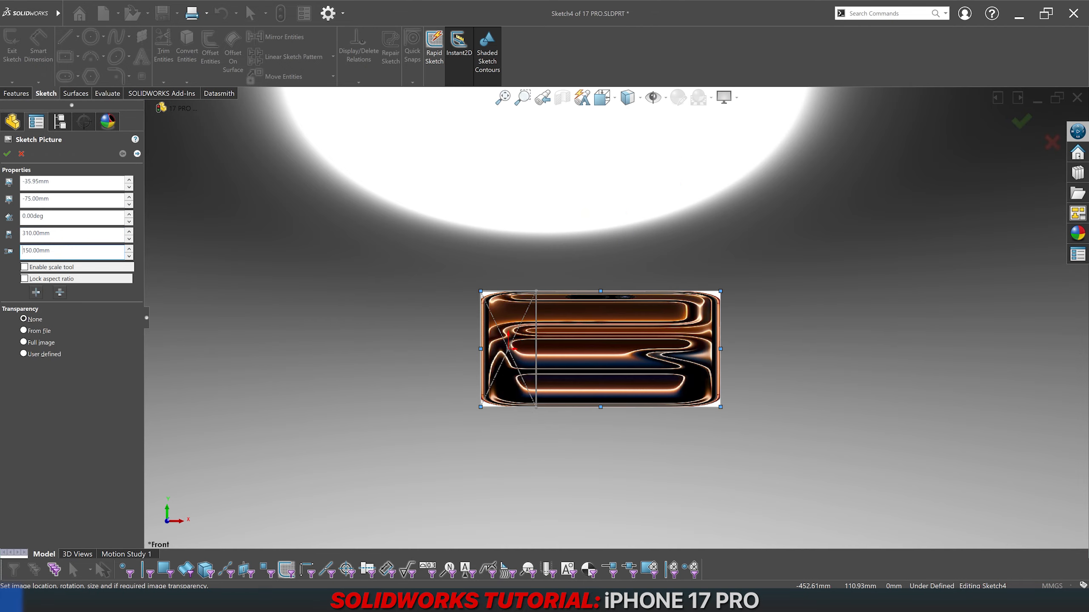
pyautogui.doubleClick(68, 237)
pyautogui.write('71.9')
pyautogui.press('Return')
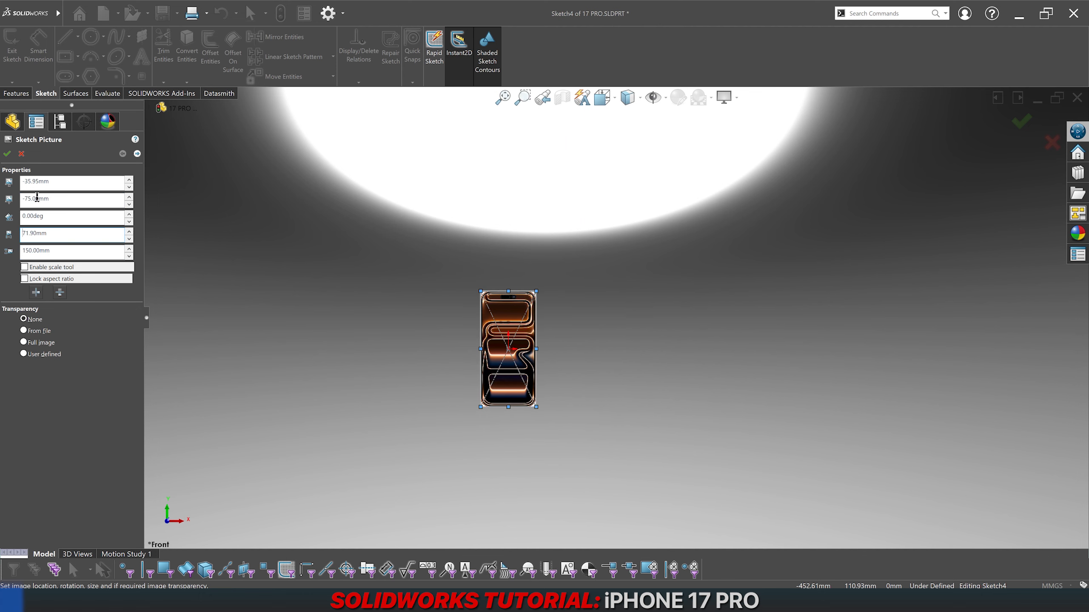
pyautogui.click(7, 154)
# Step: Examine how the front picture's edges and corners line up with the outline rectangle
pyautogui.scroll(-10, 561, 389)
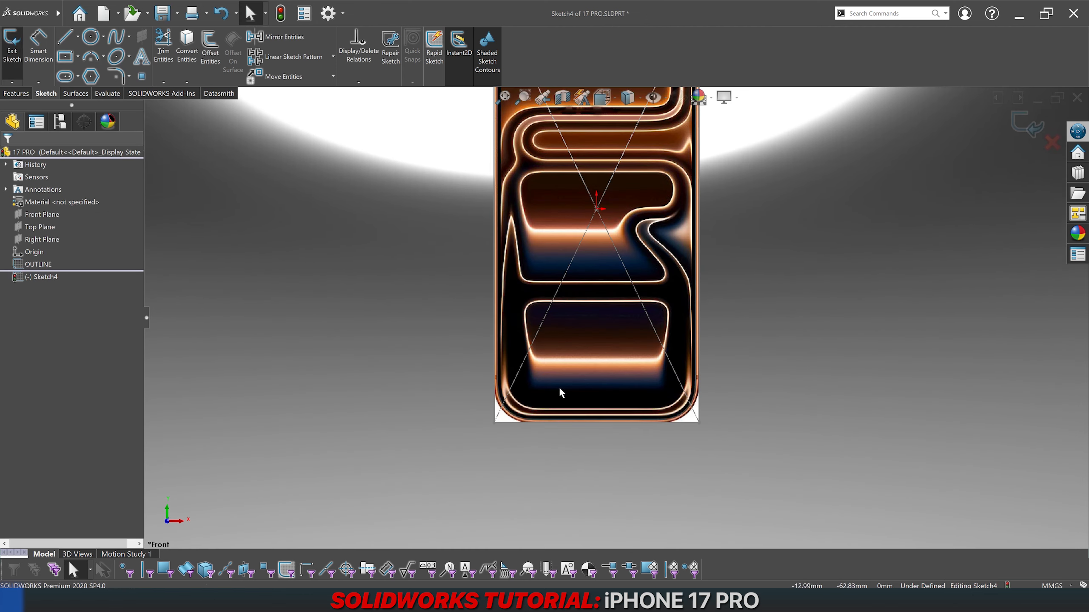
pyautogui.scroll(8, 479, 289)
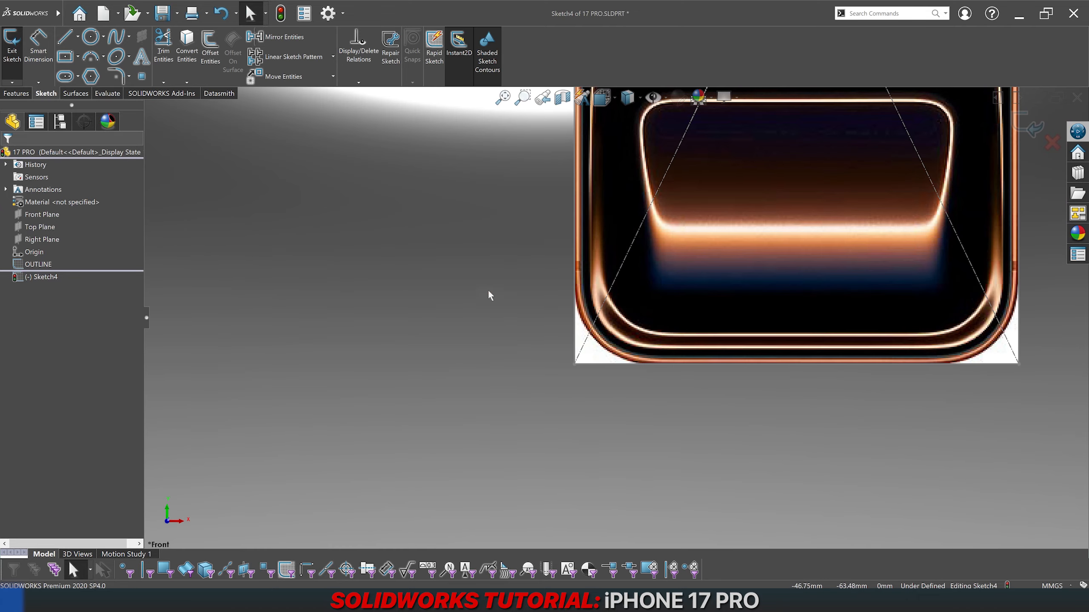
pyautogui.scroll(-8, 785, 389)
pyautogui.scroll(6, 767, 376)
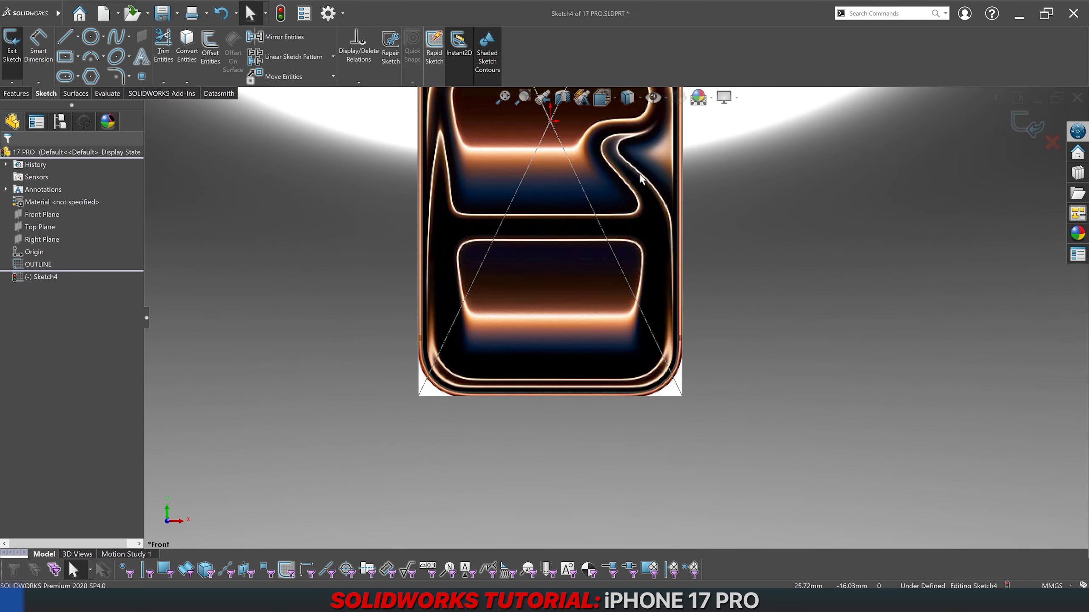
pyautogui.scroll(-7, 686, 232)
pyautogui.scroll(-2, 692, 268)
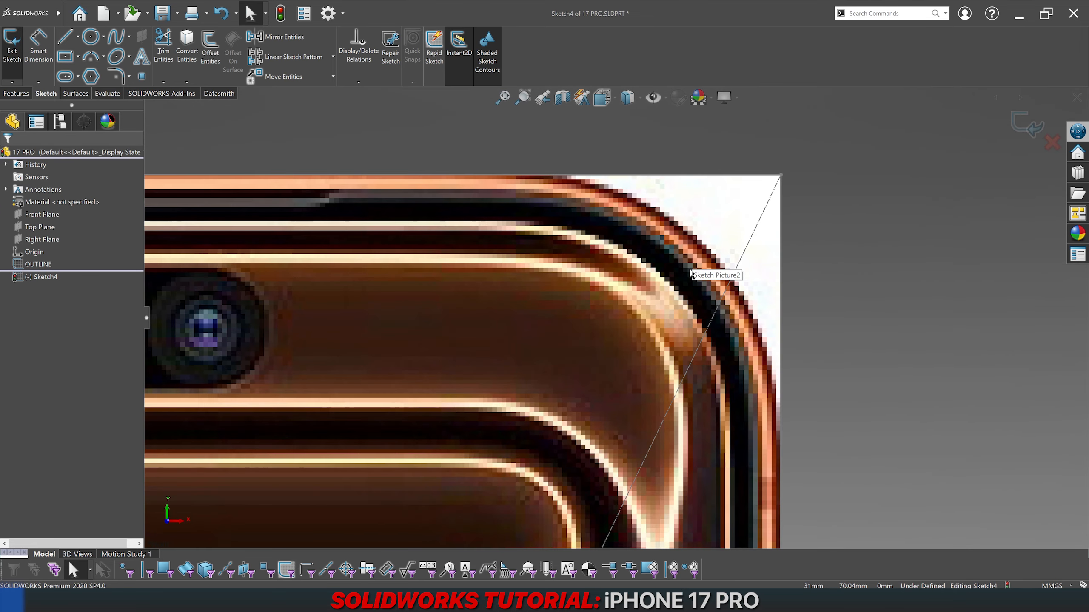
pyautogui.scroll(8, 692, 275)
pyautogui.hotkey('ctrl', '1')
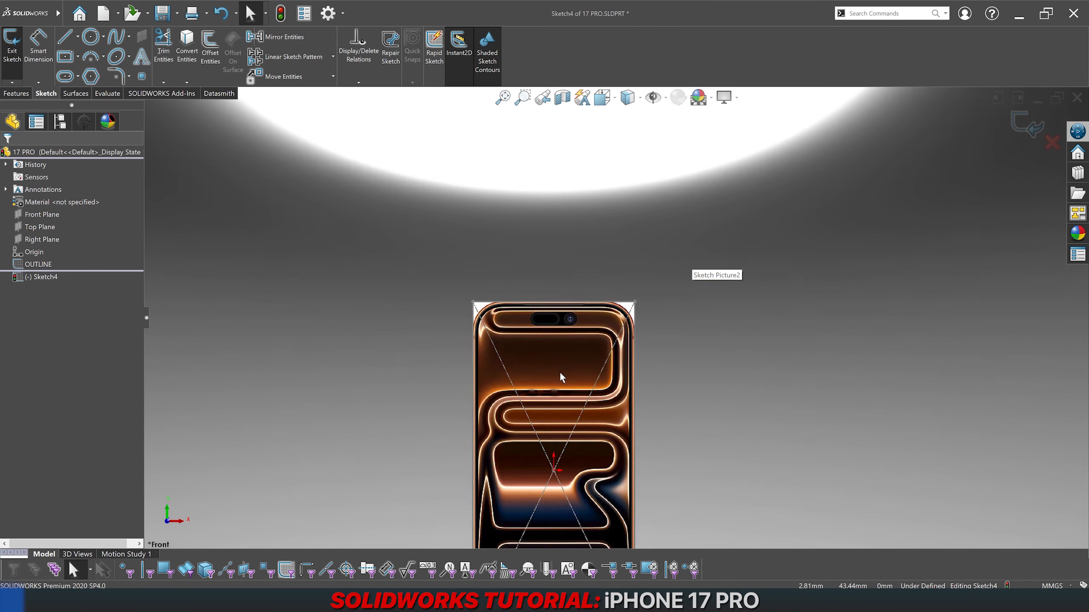
# Step: Exit the picture sketch and save the part
pyautogui.click(1025, 125)
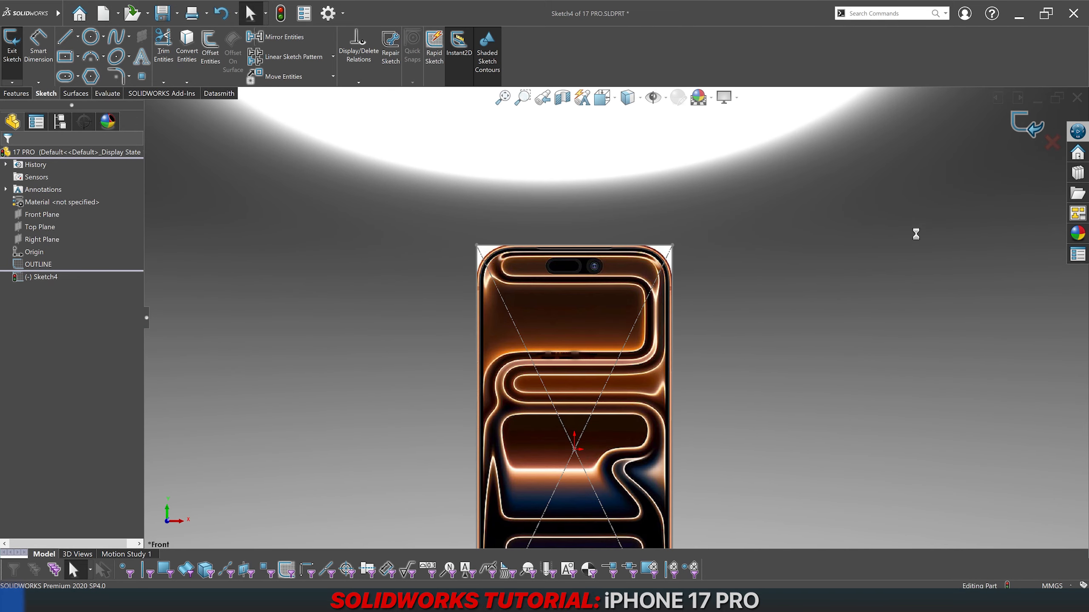
pyautogui.click(903, 248)
pyautogui.hotkey('ctrl', 's')
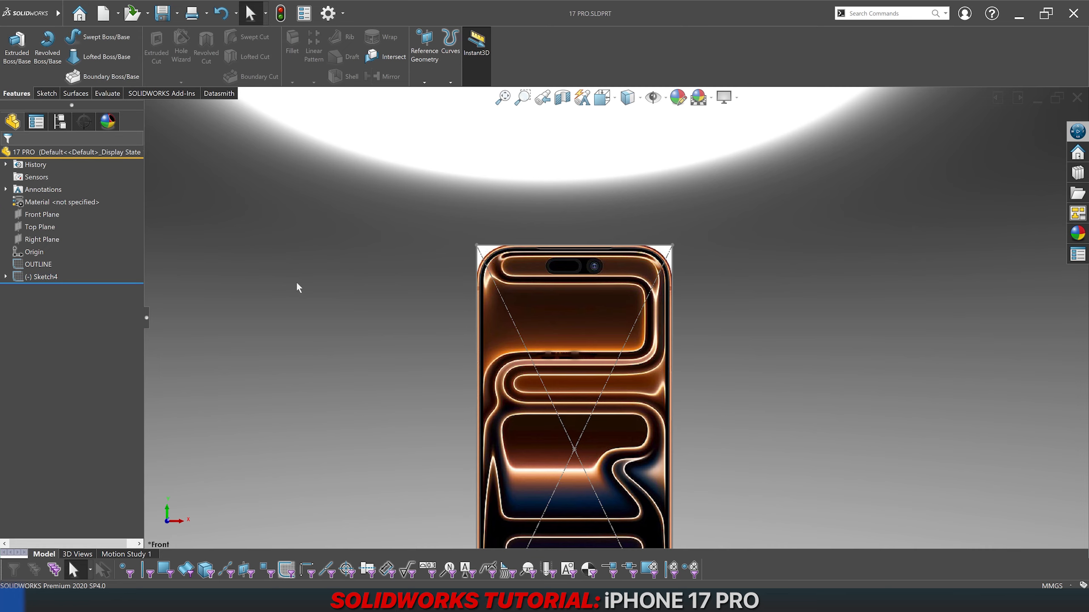
# Step: Rename the picture sketch Sketch4 as FRONT
pyautogui.click(47, 277)
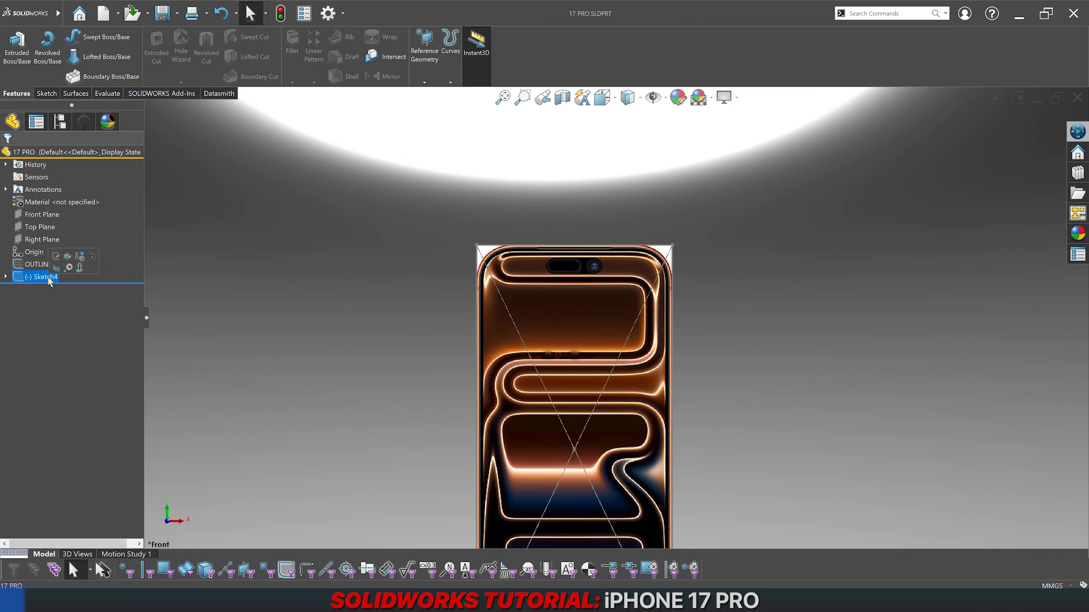
pyautogui.click(47, 277)
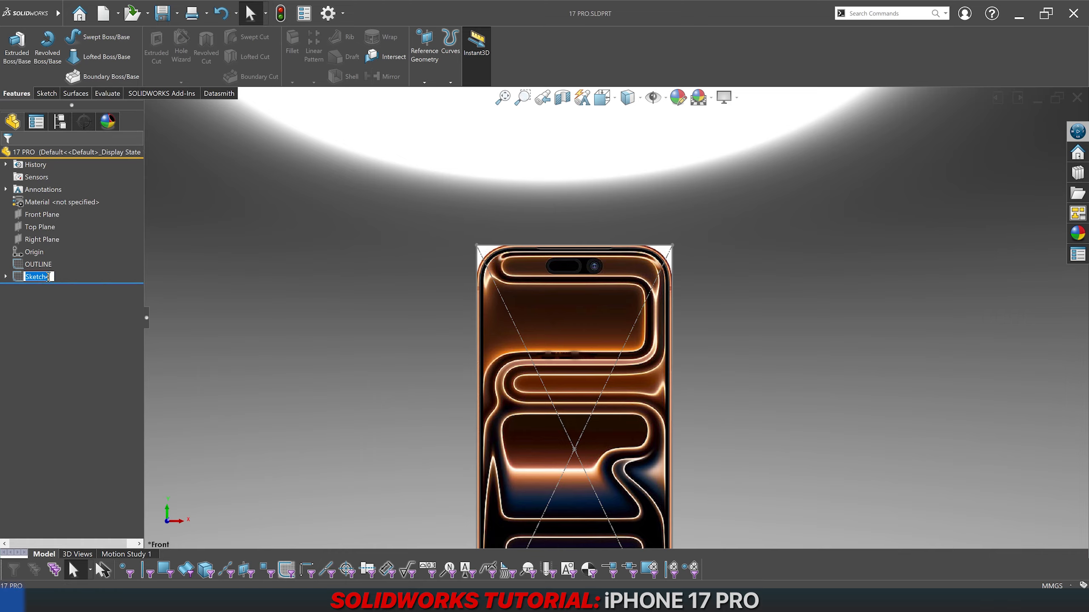
pyautogui.write('FRONT')
pyautogui.press('Return')
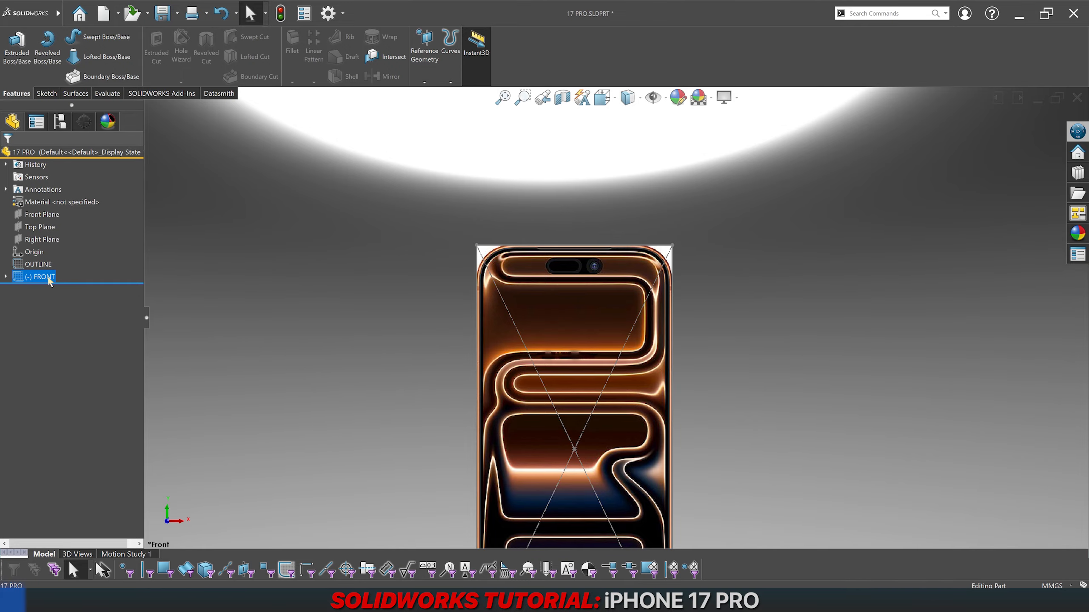
pyautogui.click(340, 334)
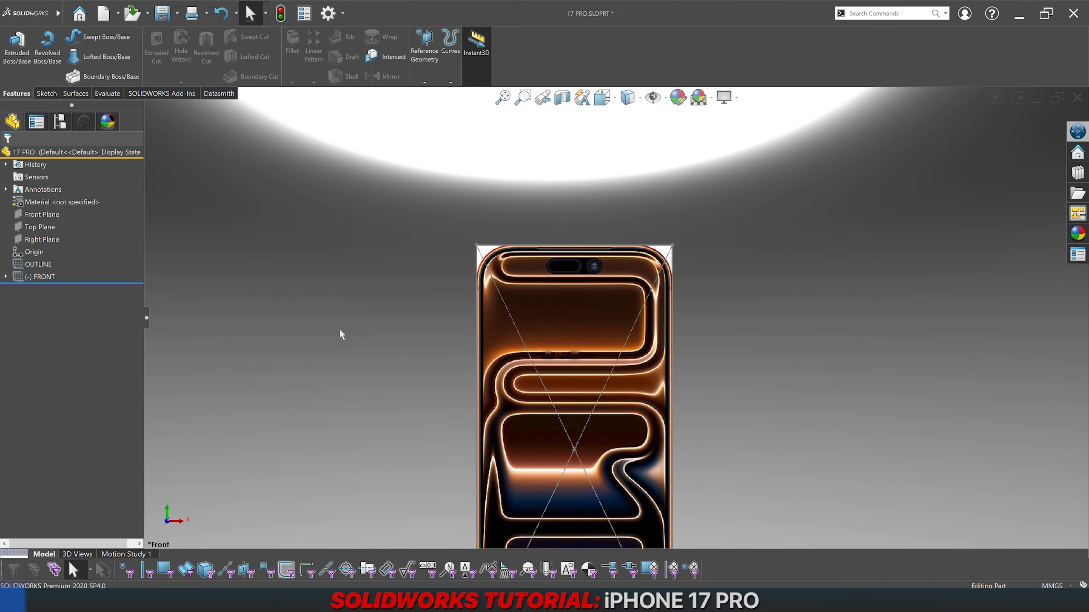
# Step: Sketch a corner rectangle on the Front Plane from the outline's upper-left corner to the origin and exit the sketch
pyautogui.scroll(2, 384, 379)
pyautogui.scroll(-4, 564, 381)
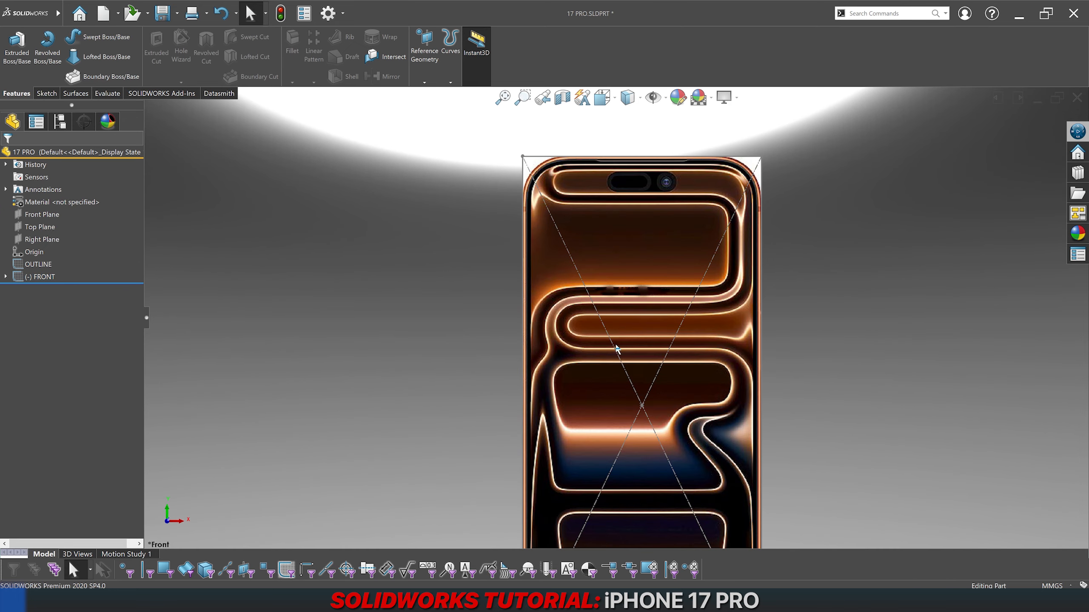
pyautogui.scroll(-1, 694, 220)
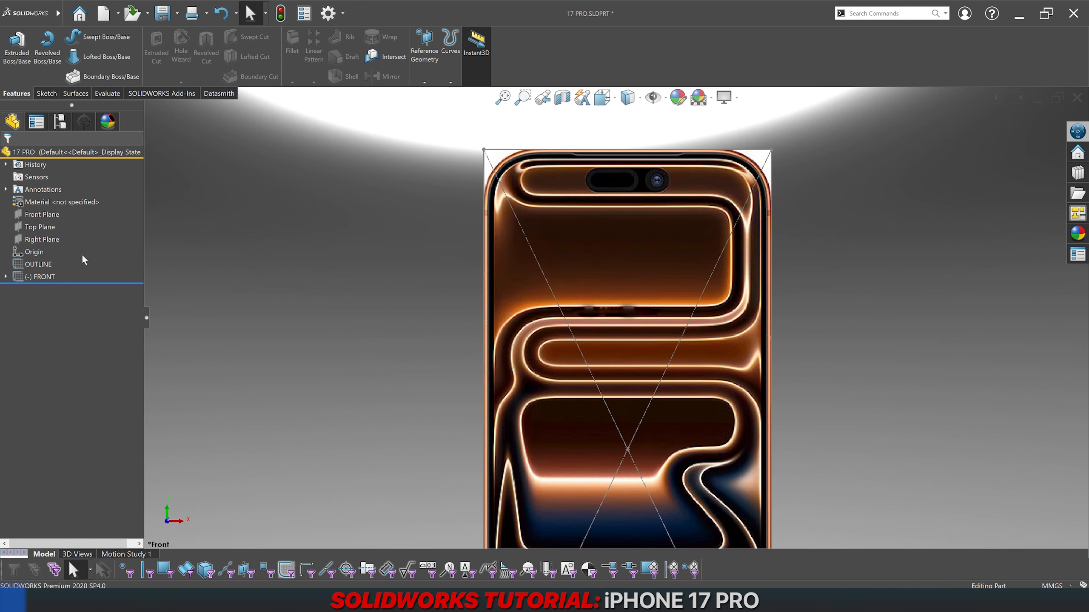
pyautogui.click(53, 215)
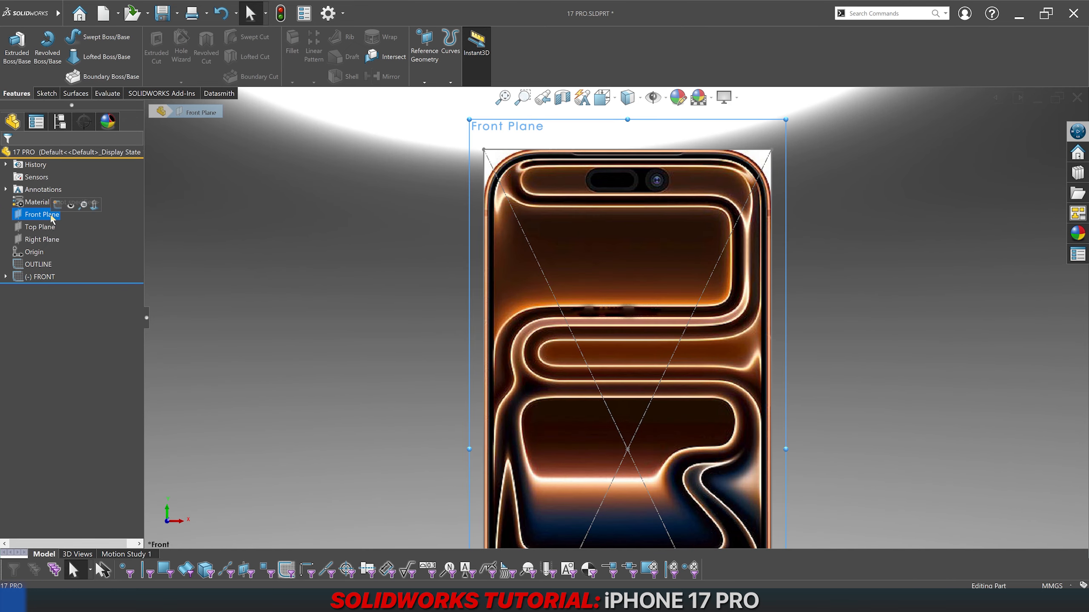
pyautogui.click(57, 205)
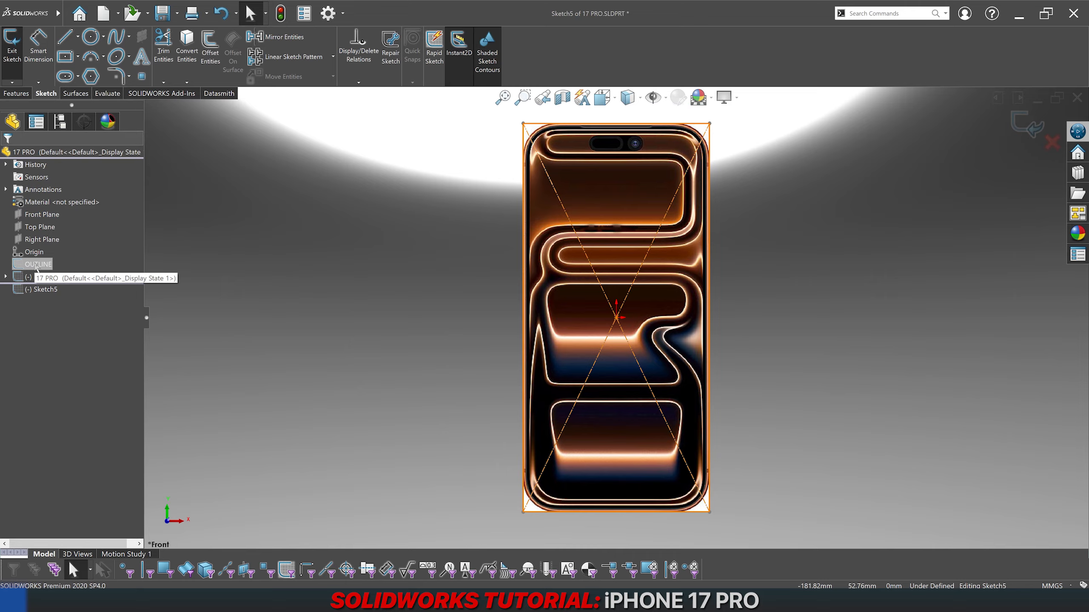
pyautogui.click(65, 56)
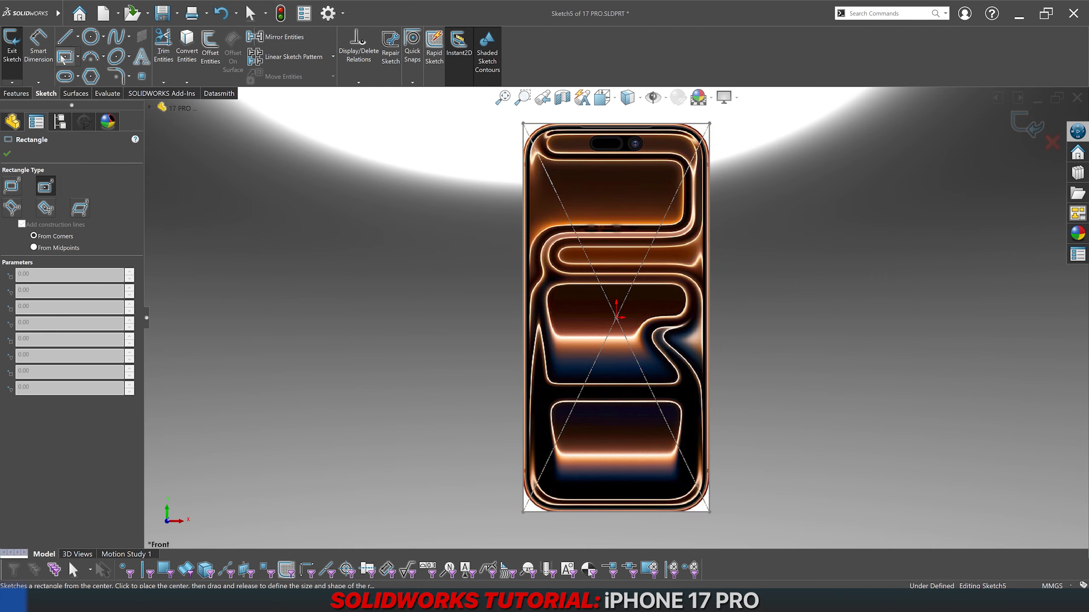
pyautogui.click(12, 186)
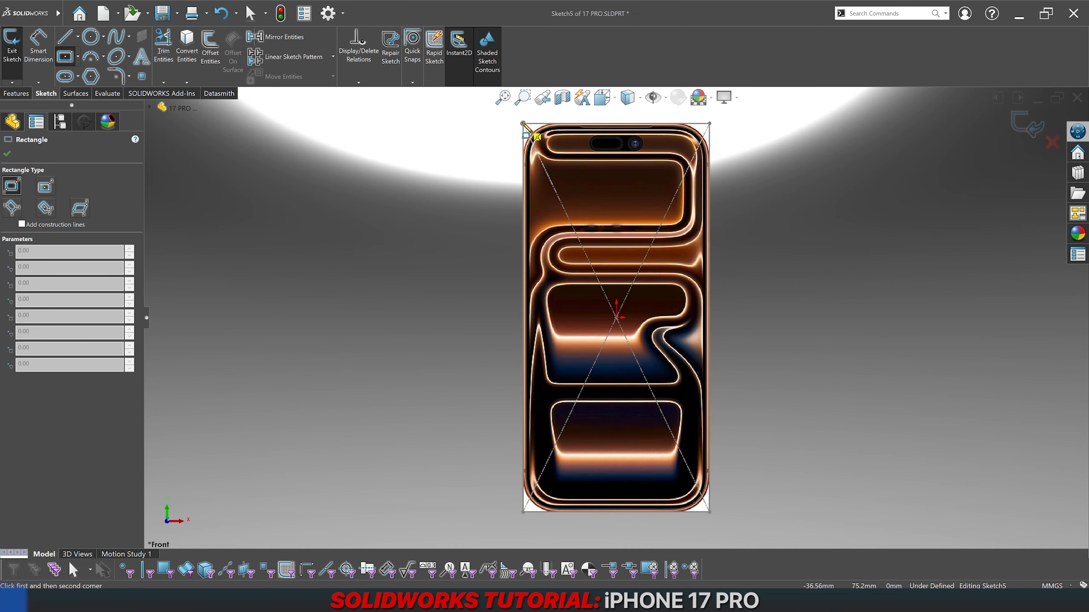
pyautogui.click(523, 124)
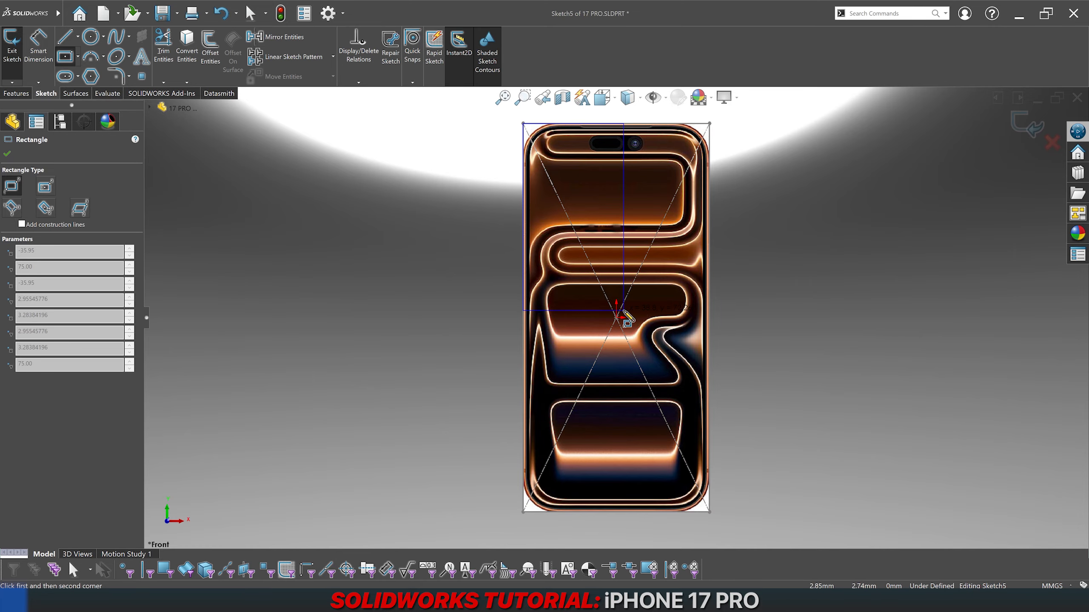
pyautogui.click(617, 317)
pyautogui.press('Escape')
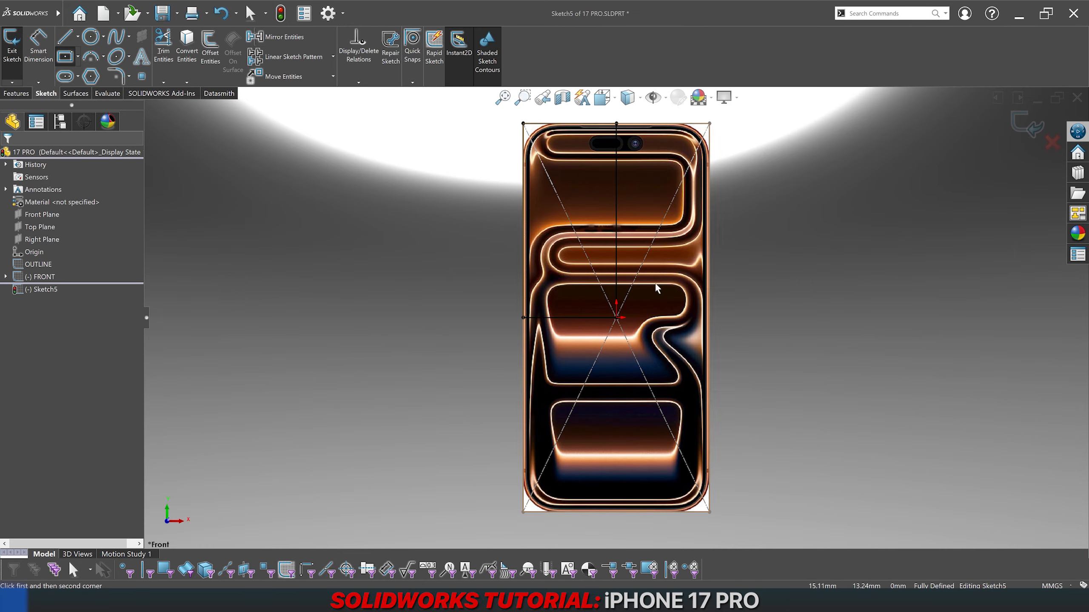
pyautogui.click(1026, 125)
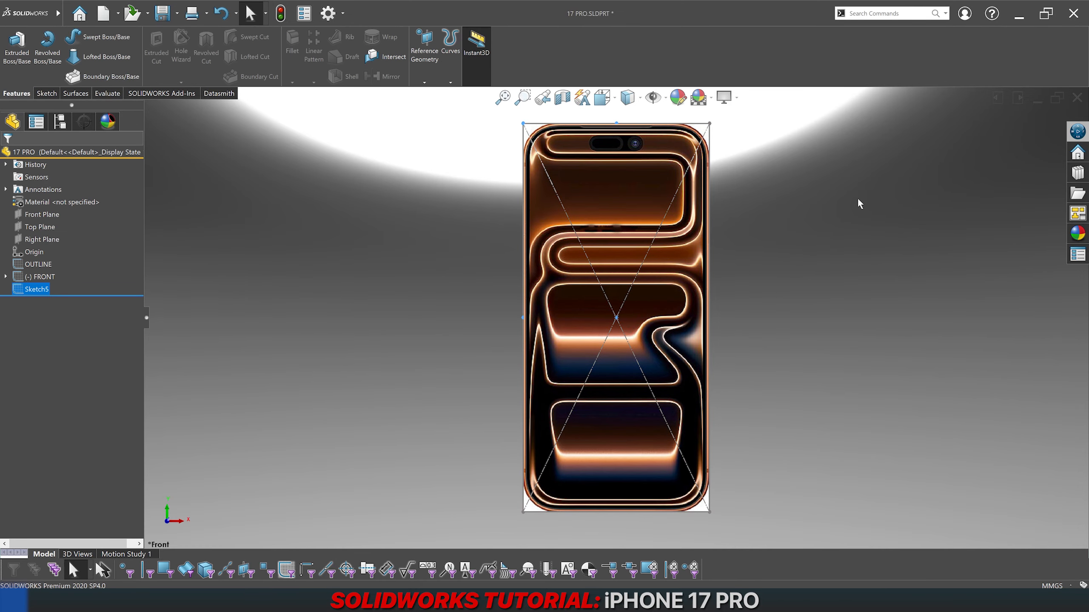
# Step: Start a boss extrusion of the quarter rectangle, look up the phone's thickness in DIMENSIONS.txt, and set the depth to 8.75 mm
pyautogui.scroll(1, 484, 278)
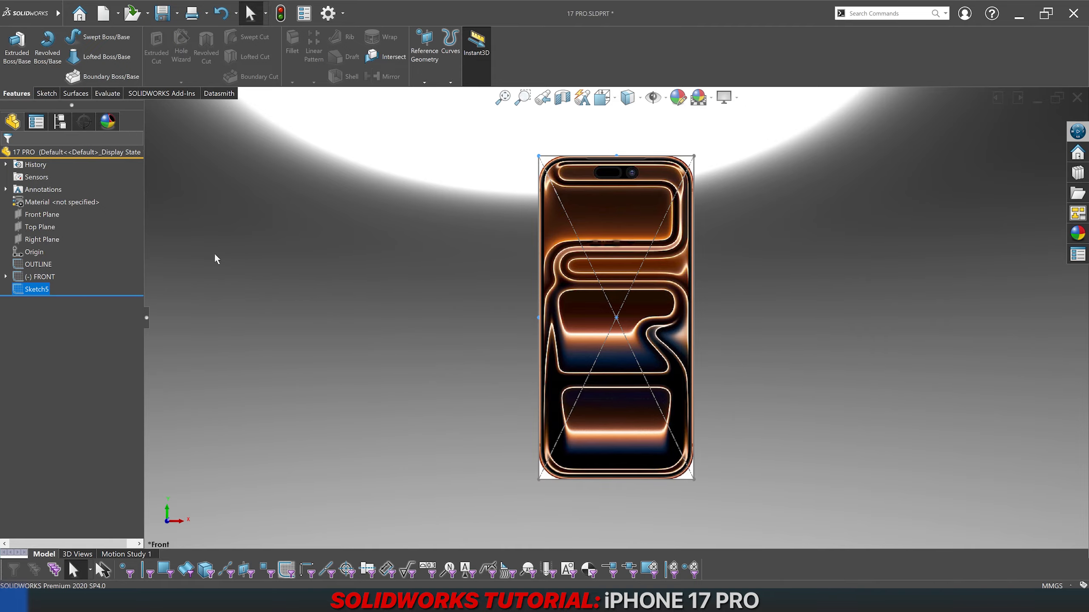
pyautogui.click(16, 45)
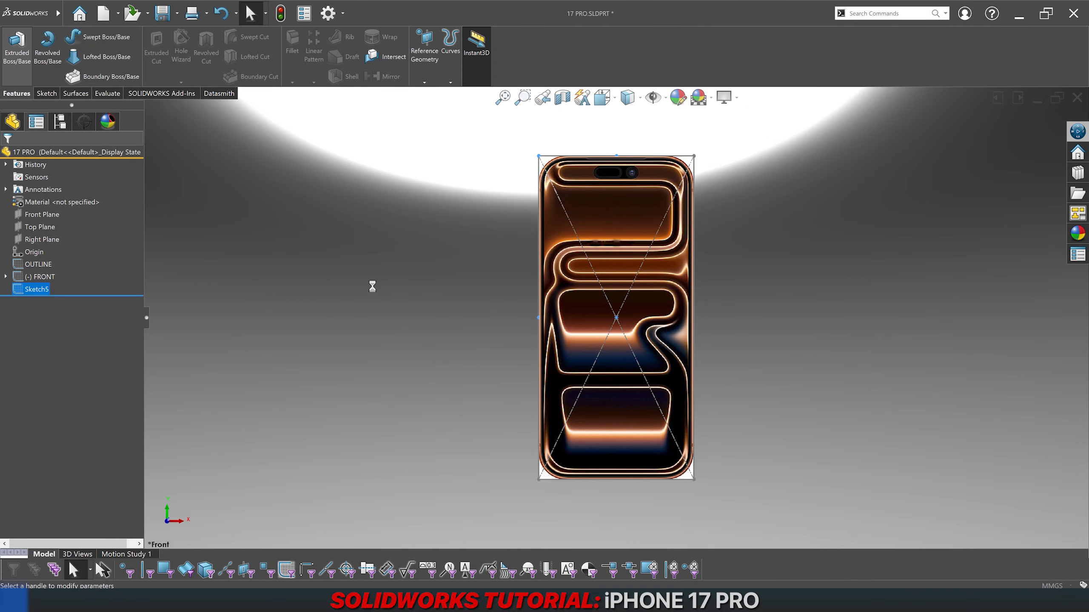
pyautogui.hotkey('alt', 'Tab')
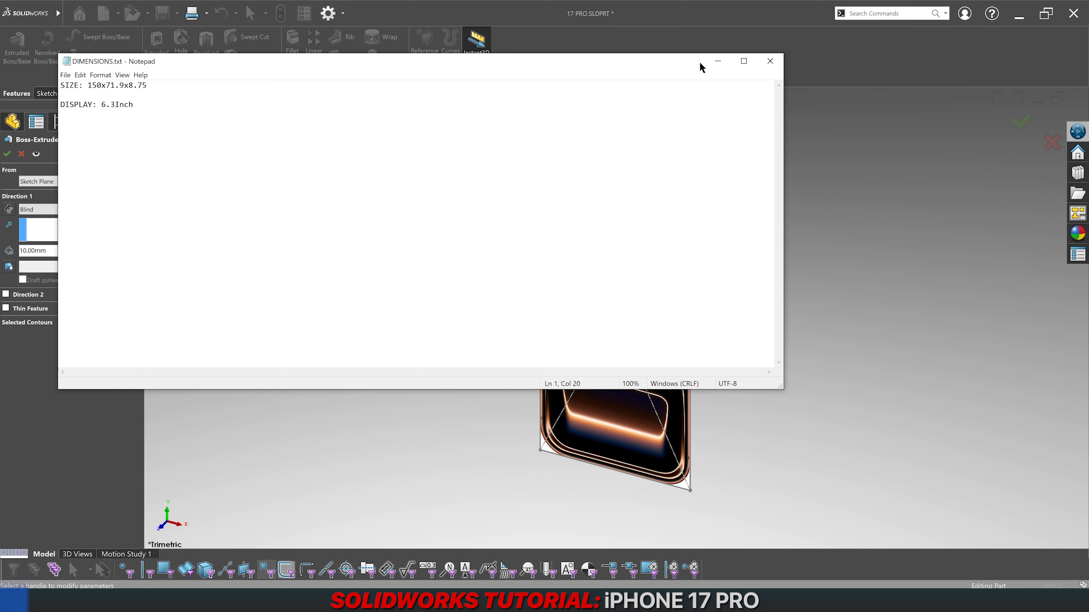
pyautogui.click(718, 61)
pyautogui.doubleClick(67, 250)
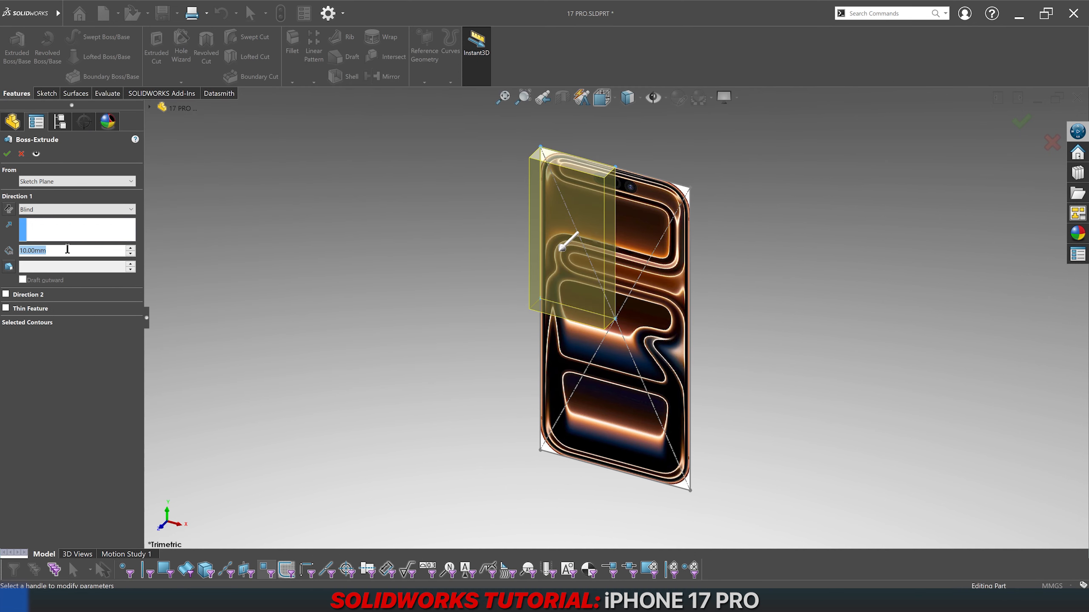
pyautogui.write('8.75')
pyautogui.press('Return')
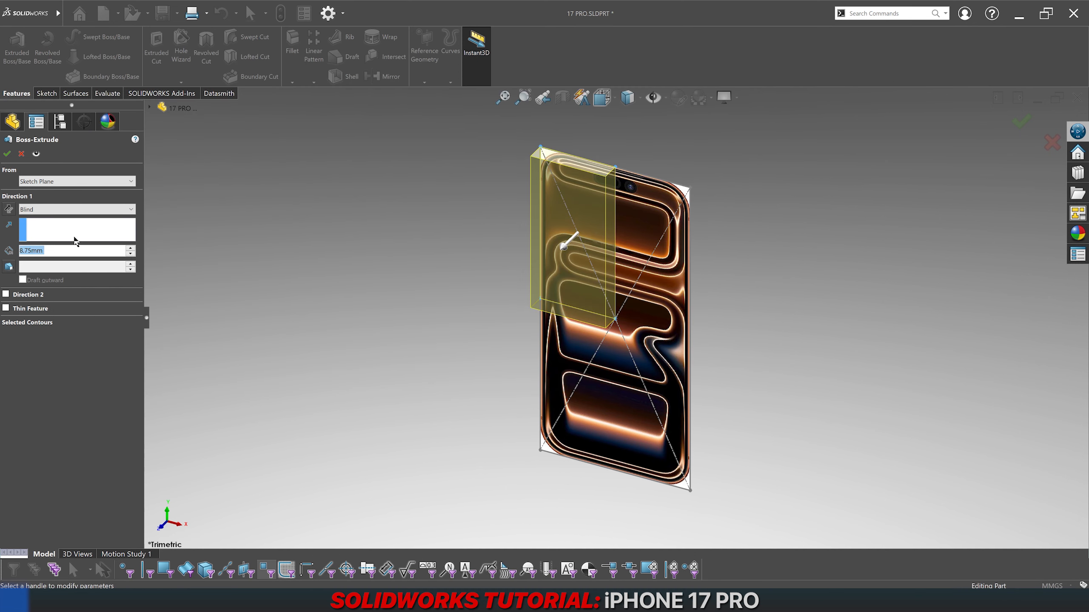
# Step: Set the extrusion's end condition to Mid Plane and accept the feature
pyautogui.click(60, 209)
pyautogui.click(43, 262)
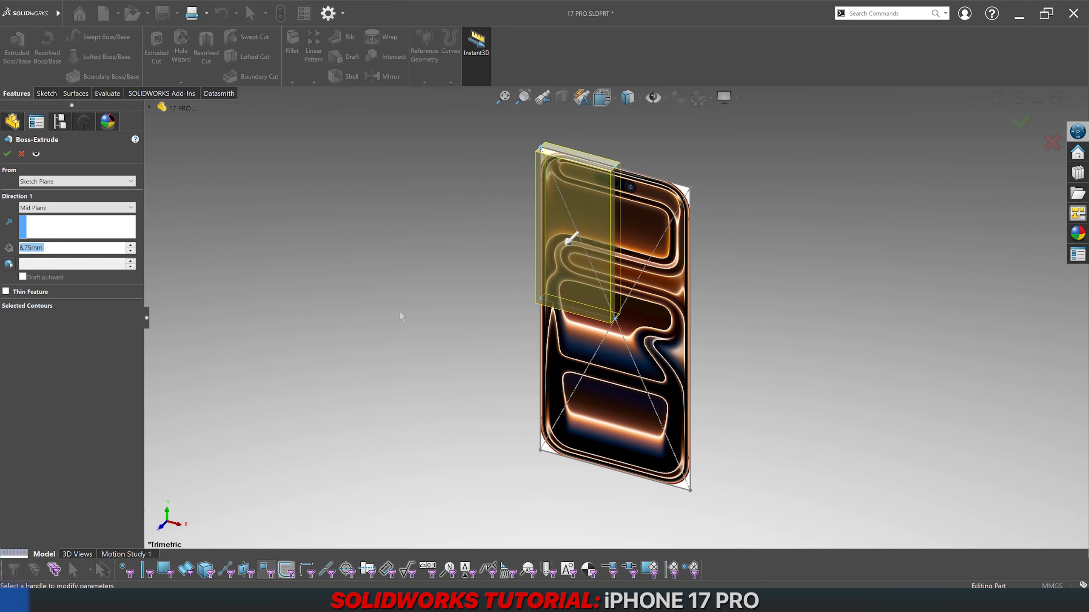
pyautogui.click(7, 154)
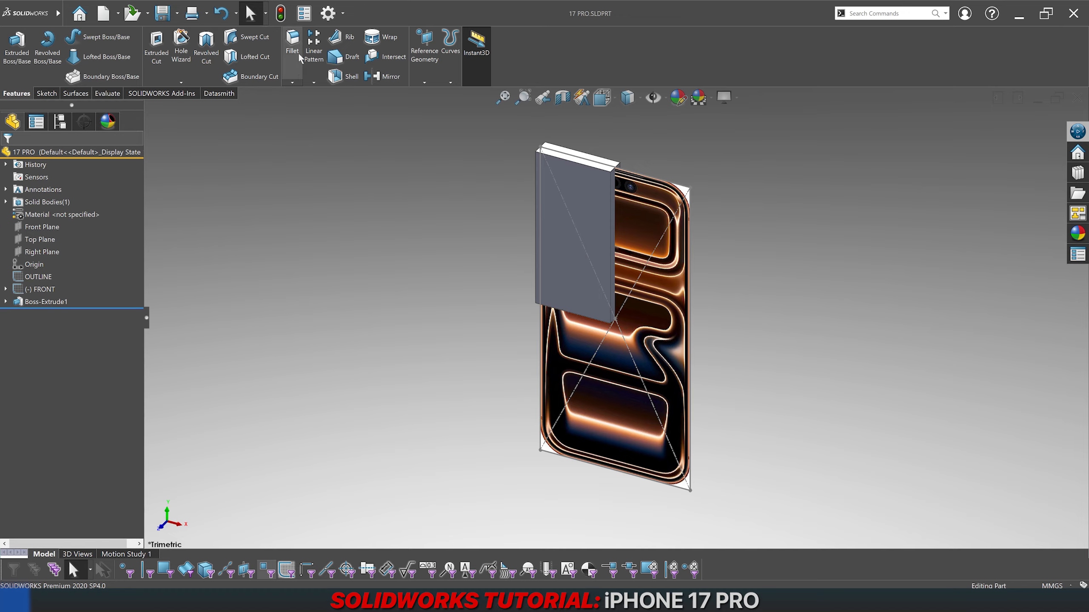
# Step: Start a fillet on the body's outer corner edge and show the body see-through from the front over the reference picture
pyautogui.click(545, 149)
pyautogui.click(602, 98)
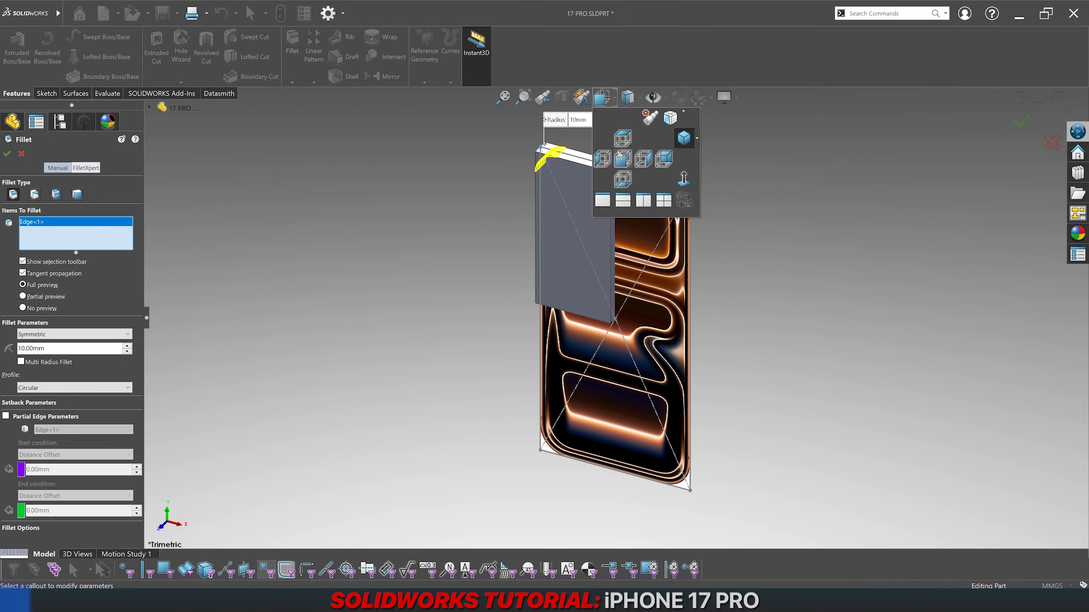
pyautogui.click(620, 157)
pyautogui.click(628, 98)
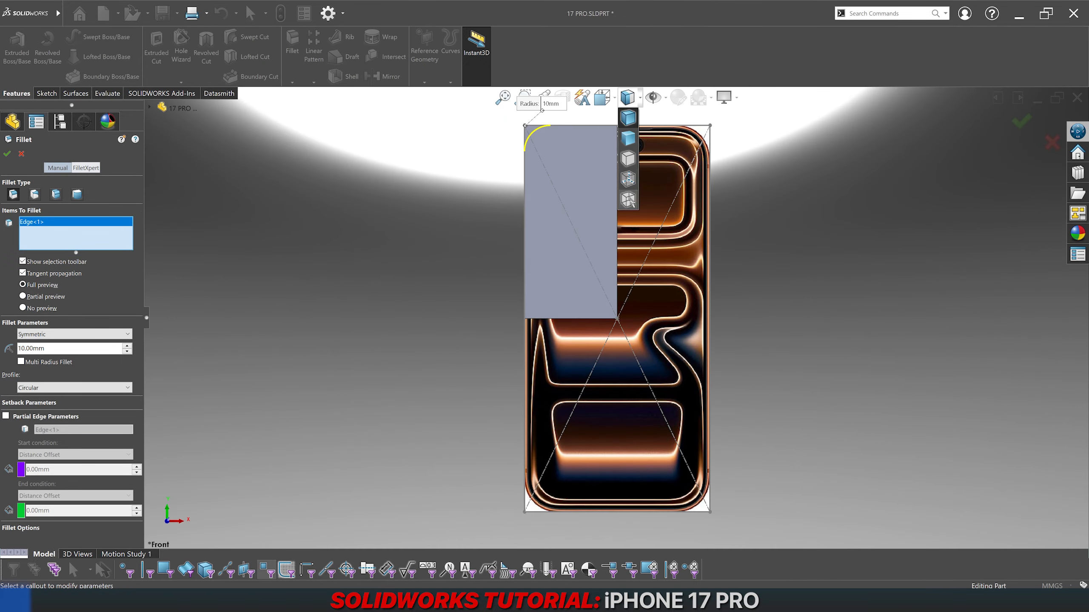
pyautogui.scroll(-10, 529, 256)
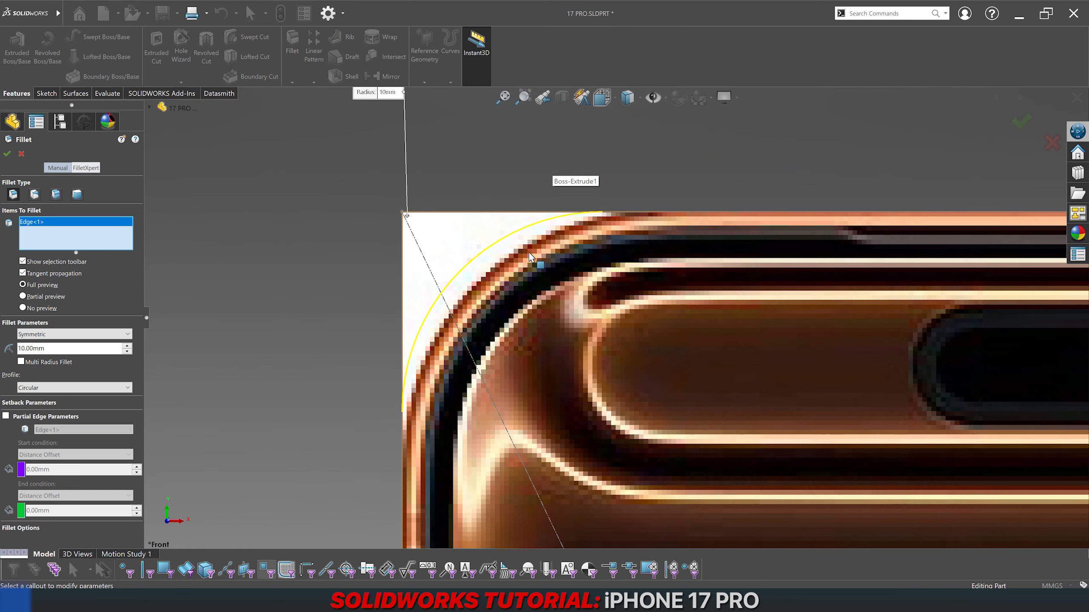
pyautogui.scroll(-1, 493, 307)
# Step: Try circular fillet radii of 12 mm and 12.5 mm and compare the preview with the picture's rounded corner
pyautogui.doubleClick(69, 351)
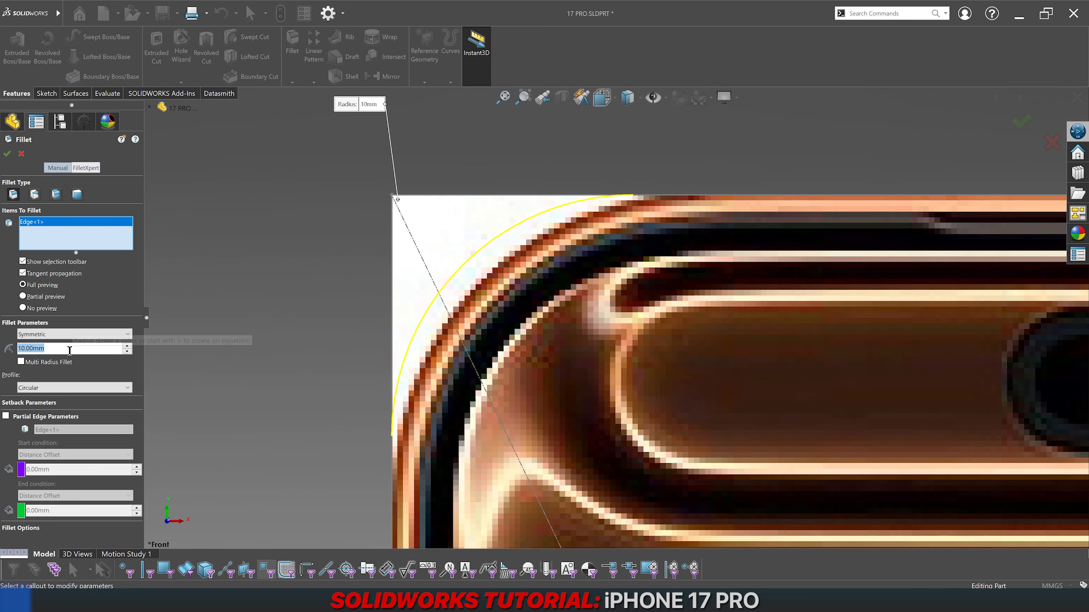
pyautogui.write('12')
pyautogui.press('Return')
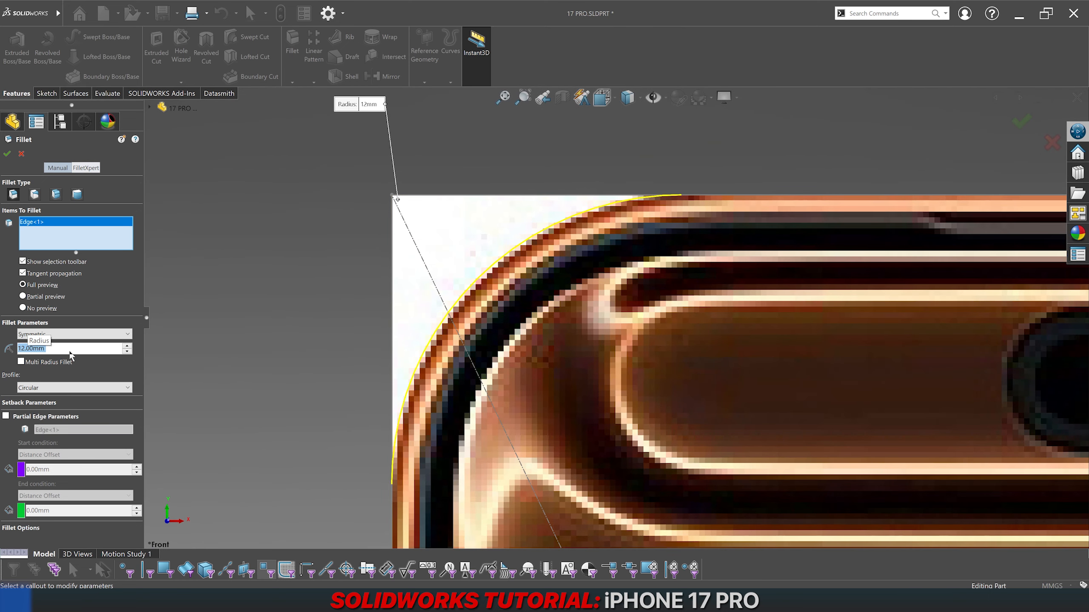
pyautogui.write('12.5')
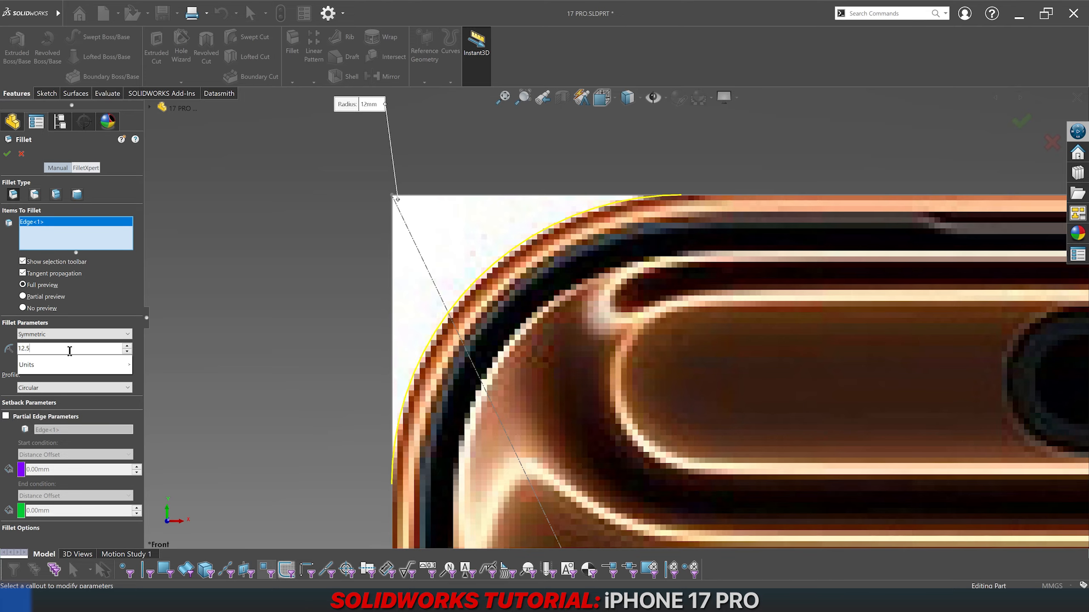
pyautogui.press('Return')
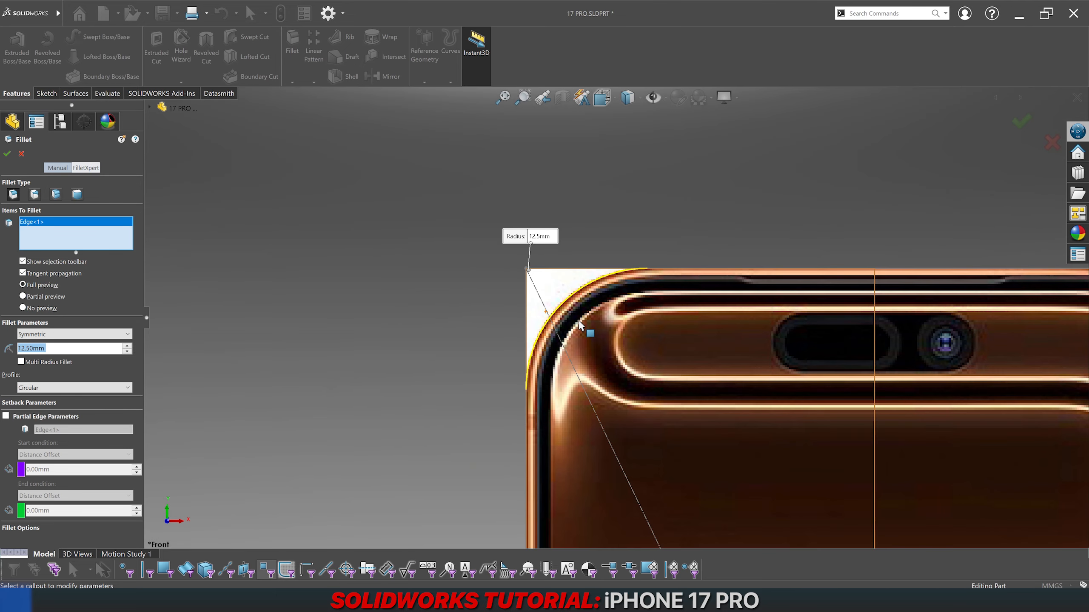
pyautogui.scroll(1, 600, 343)
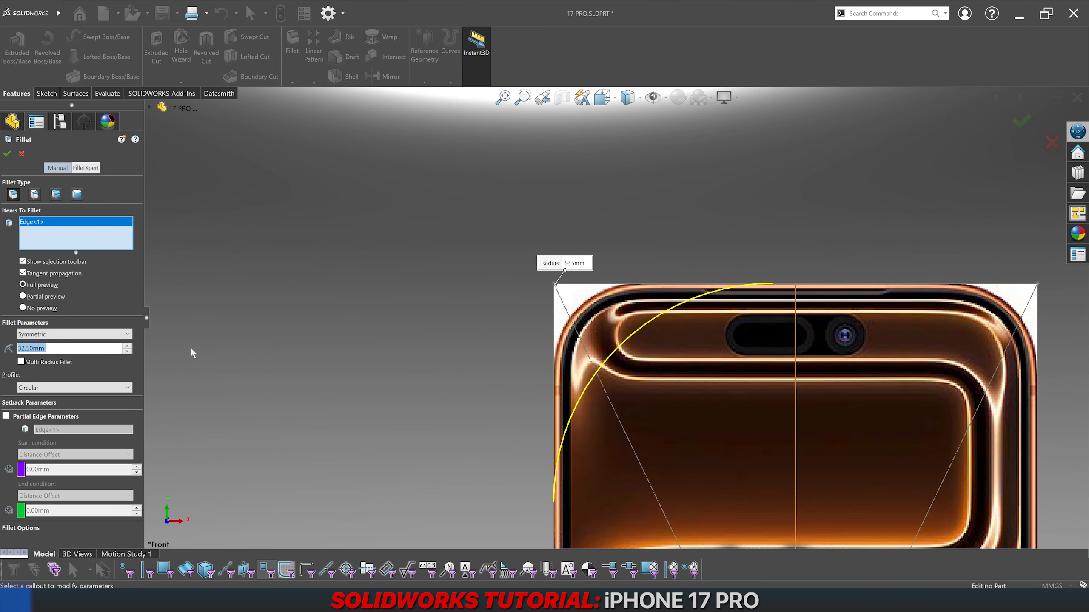
pyautogui.write('12.5')
pyautogui.press('Return')
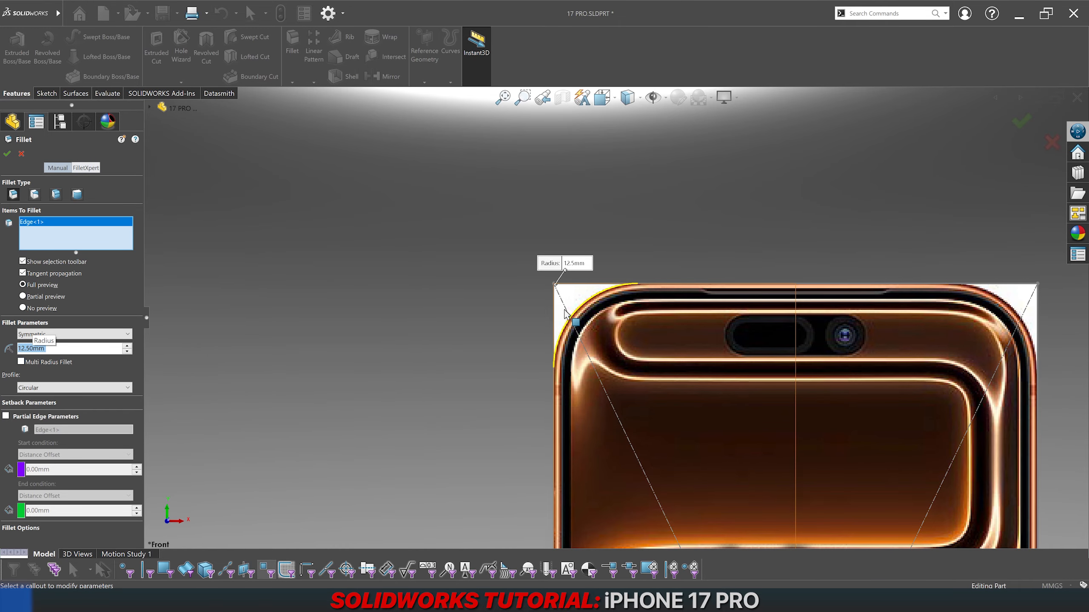
pyautogui.scroll(-5, 574, 315)
pyautogui.scroll(5, 763, 275)
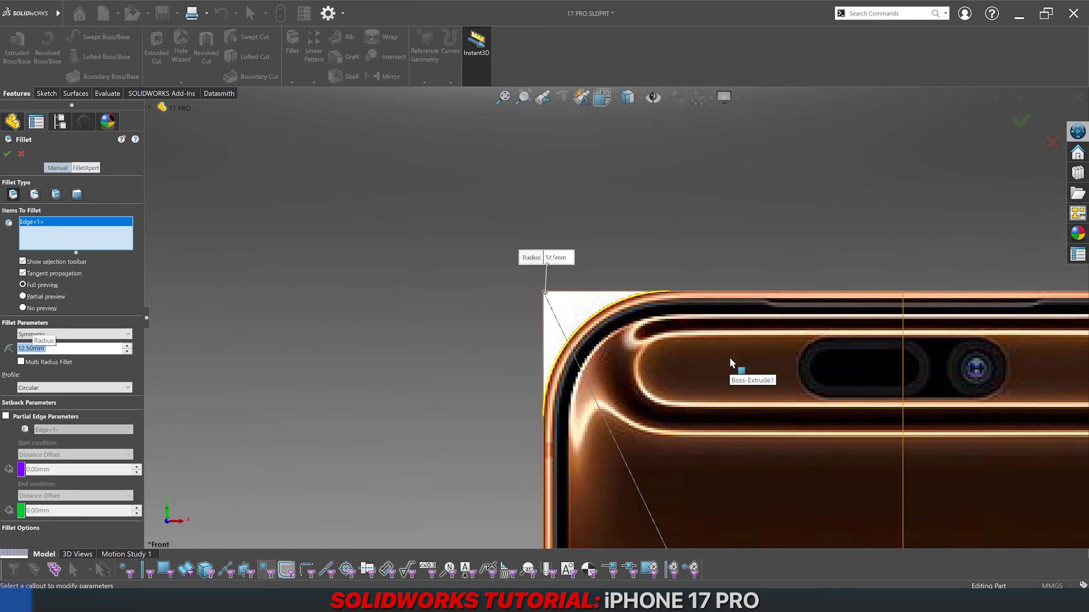
pyautogui.scroll(-2, 656, 371)
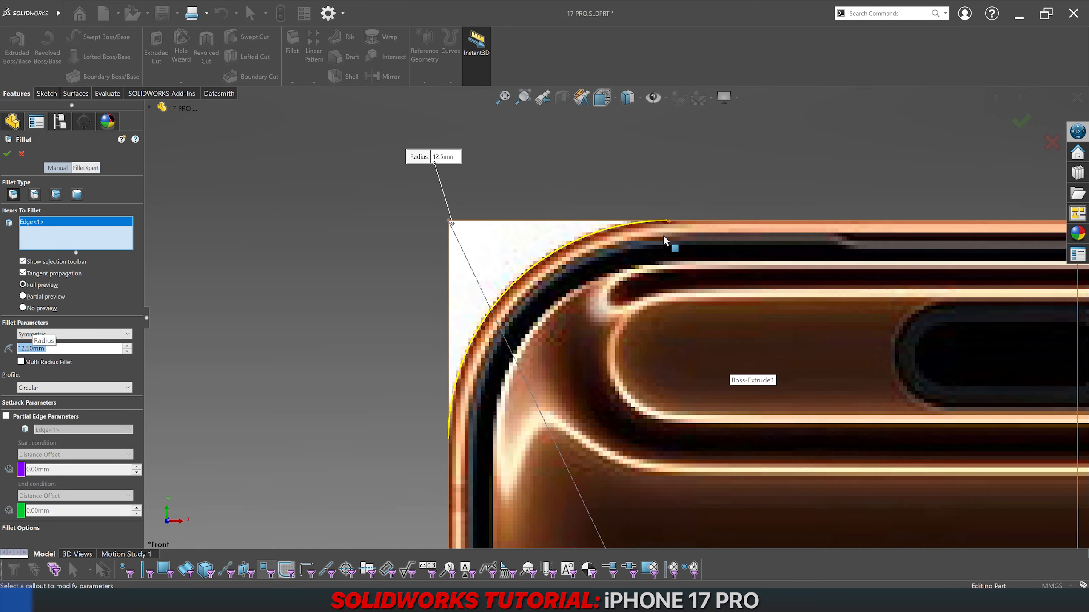
# Step: Change the fillet profile to Conic Radius, try radii of 10, 13 and 14 mm, and set the radius to 13.5 mm
pyautogui.click(62, 389)
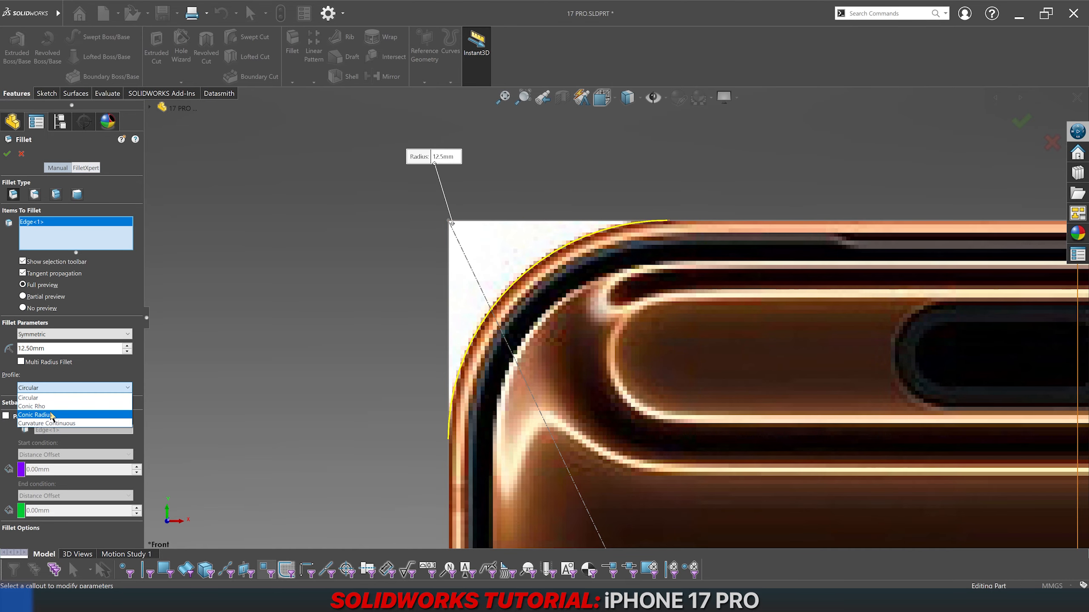
pyautogui.click(35, 415)
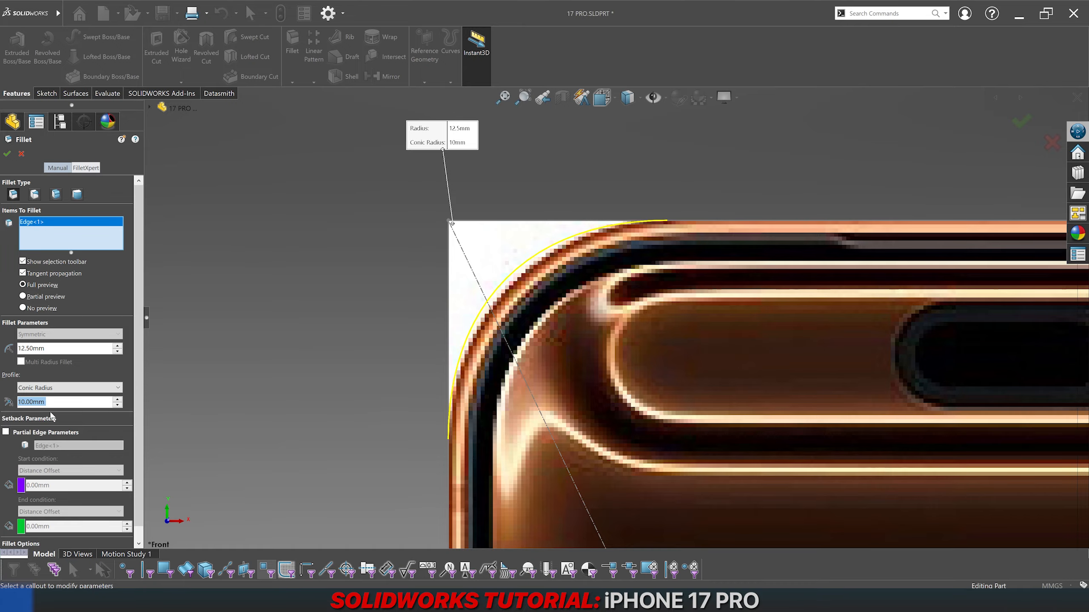
pyautogui.doubleClick(48, 349)
pyautogui.write('10')
pyautogui.press('Return')
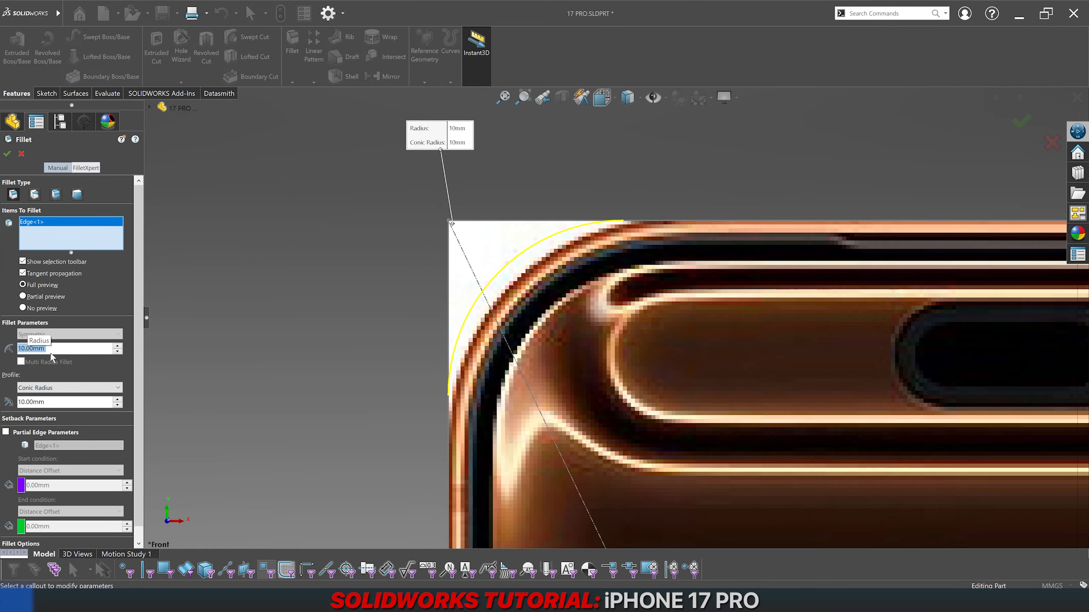
pyautogui.write('13')
pyautogui.press('Return')
pyautogui.write('14')
pyautogui.press('Return')
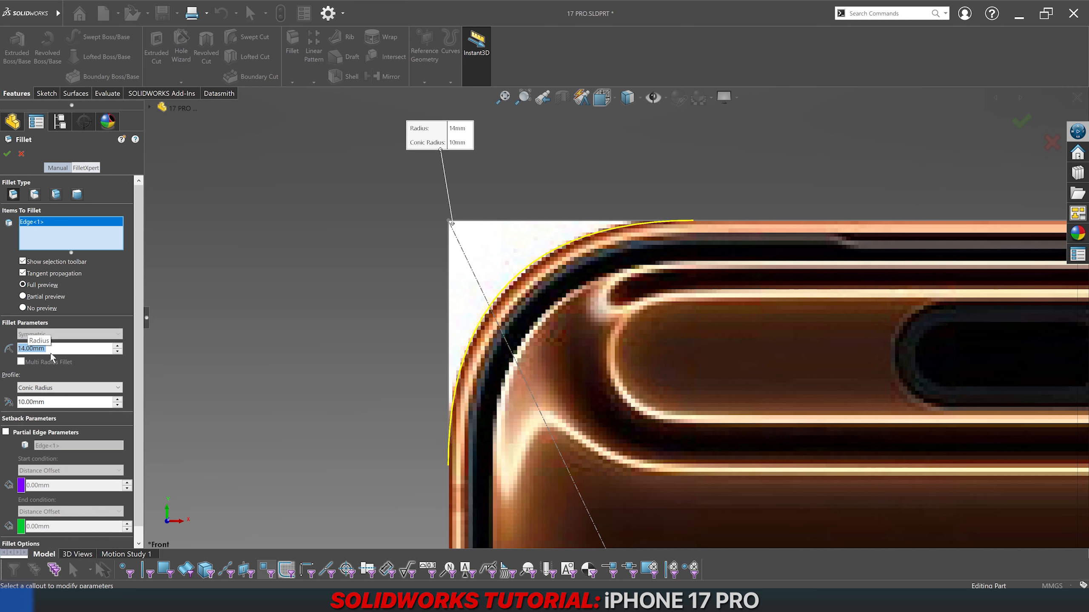
pyautogui.write('13.5')
pyautogui.press('Return')
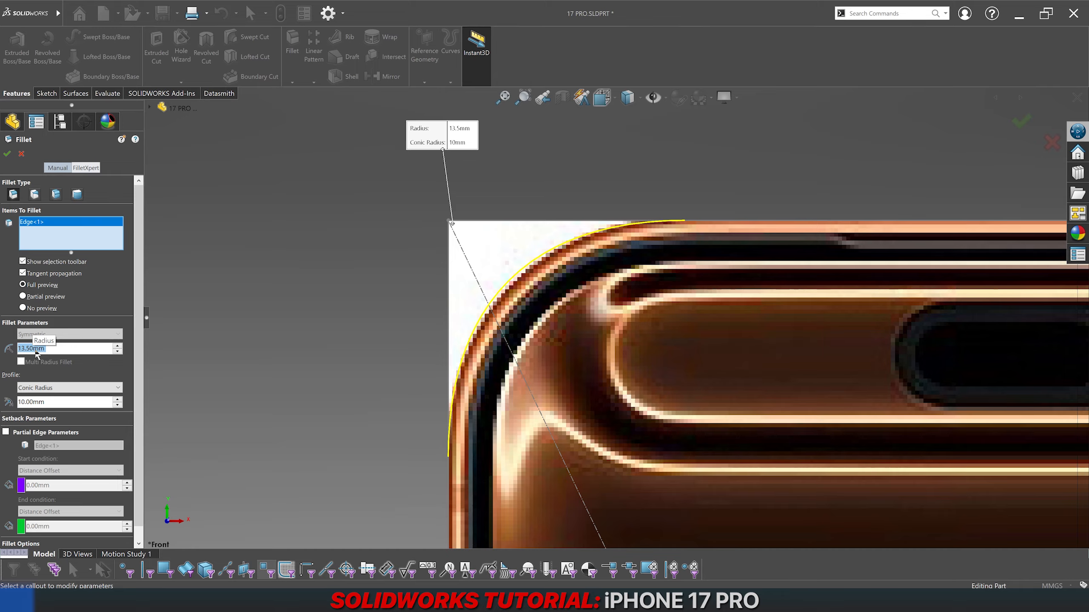
# Step: Try conic radii of 9, 10.5, 11 and 11.25 mm for the corner fillet against the reference picture, and settle on 11.5 mm
pyautogui.click(65, 402)
pyautogui.write('9')
pyautogui.press('Return')
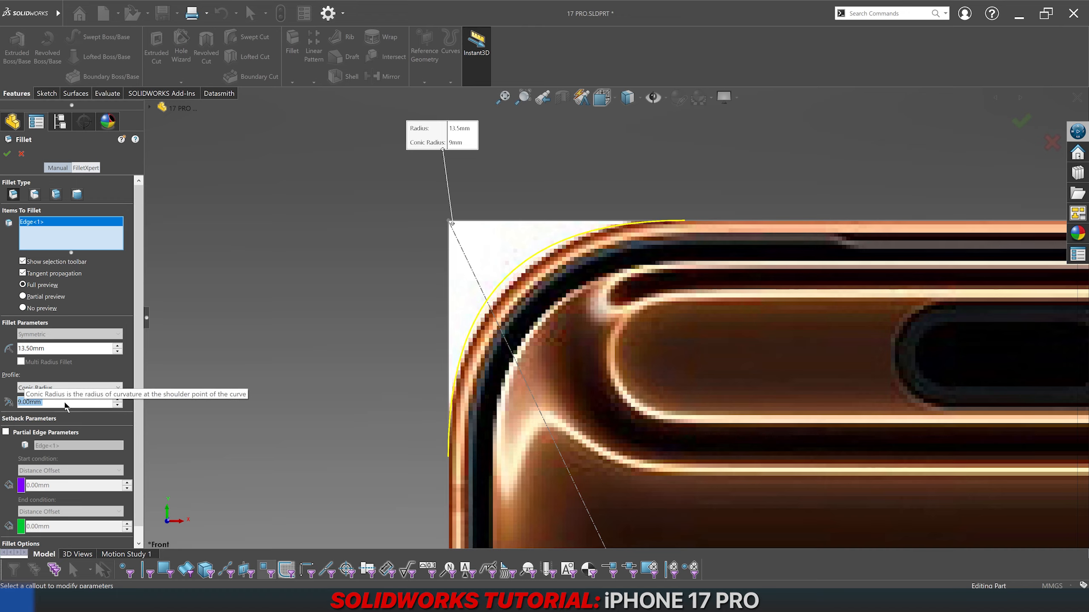
pyautogui.write('10.5')
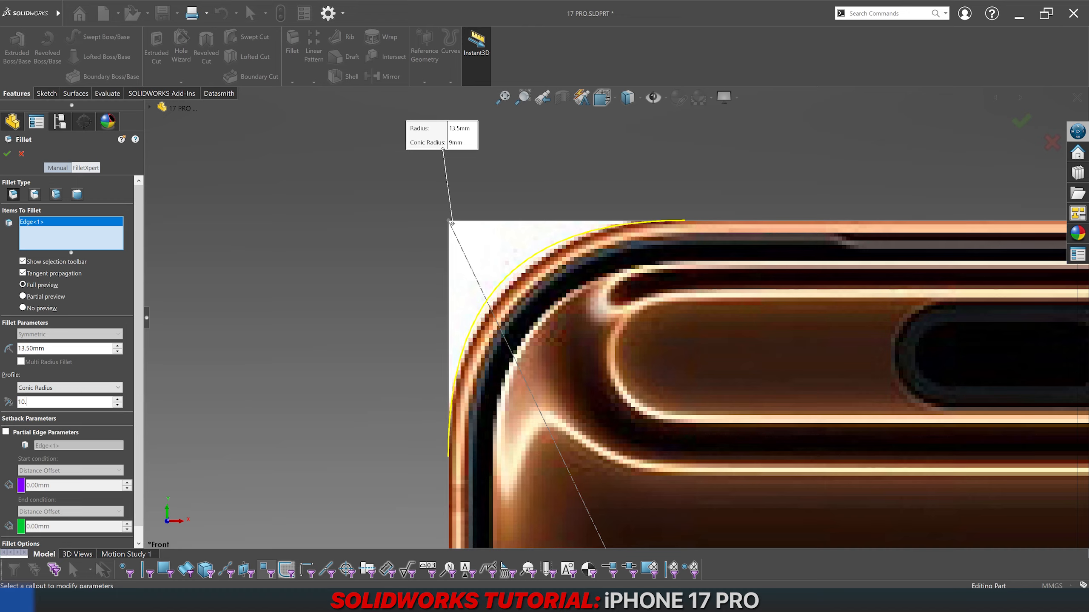
pyautogui.press('Return')
pyautogui.write('11')
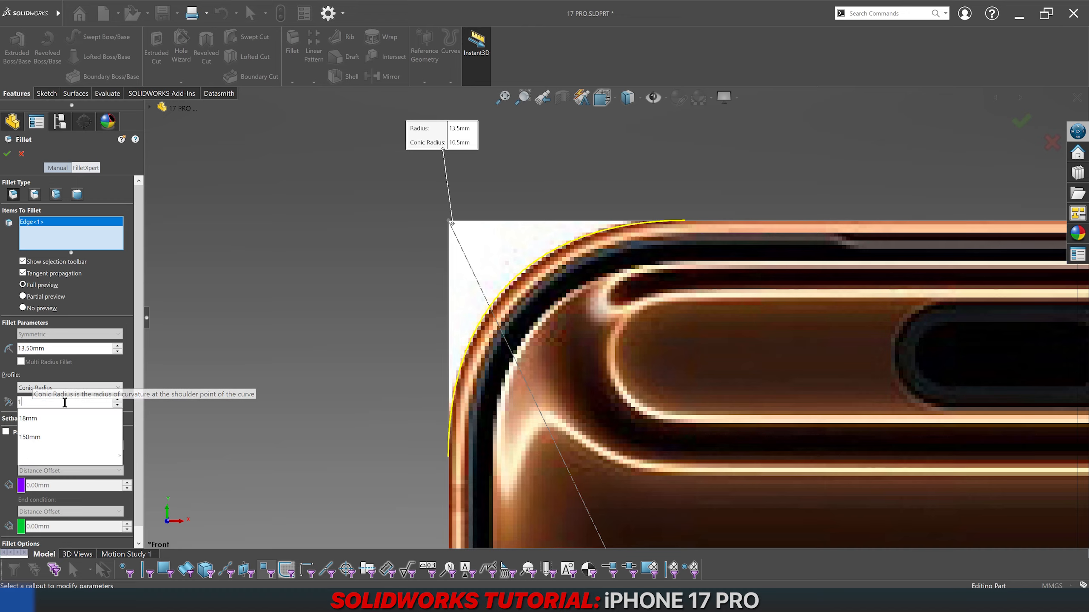
pyautogui.press('Return')
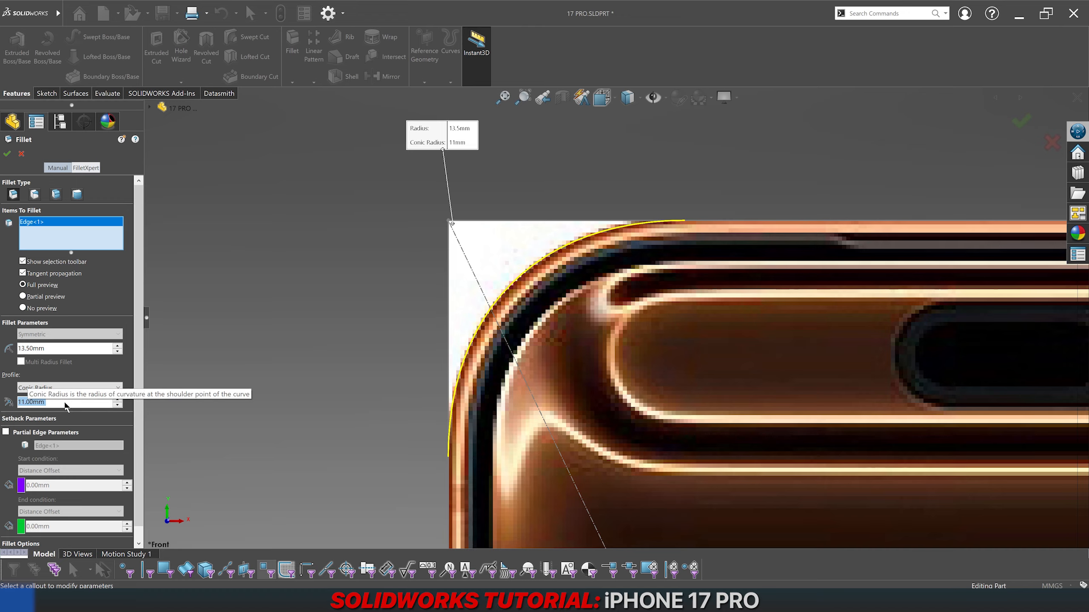
pyautogui.write('11.5')
pyautogui.press('Return')
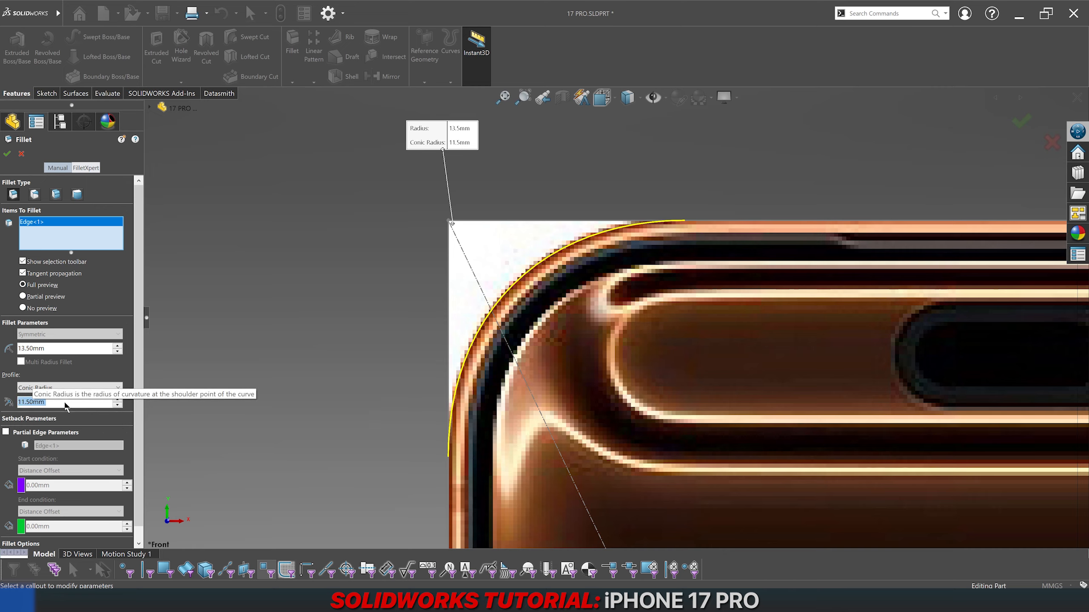
pyautogui.write('11.25')
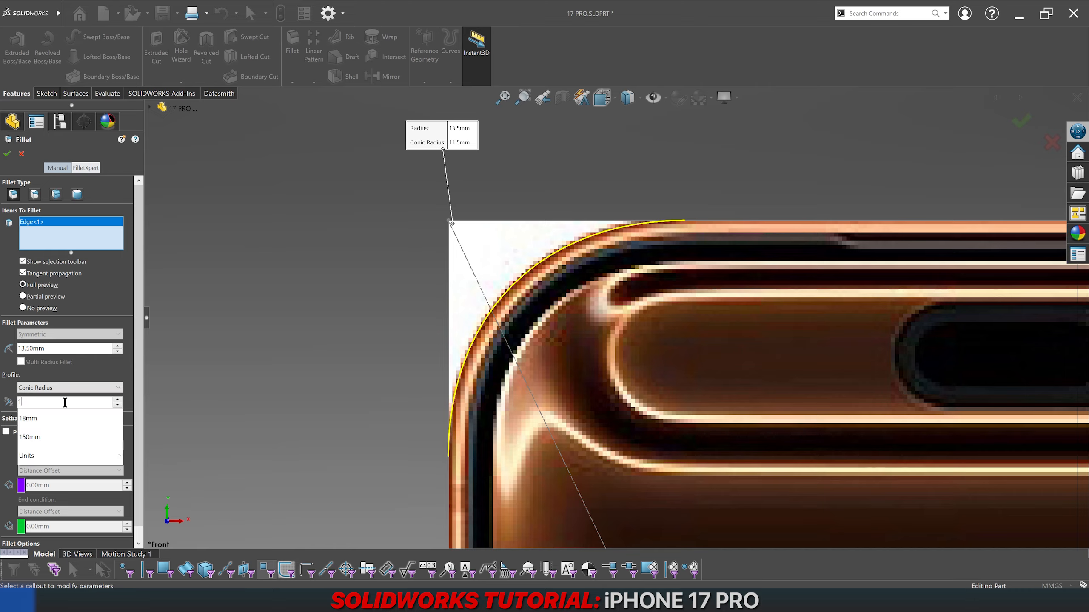
pyautogui.press('Return')
pyautogui.write('11.5')
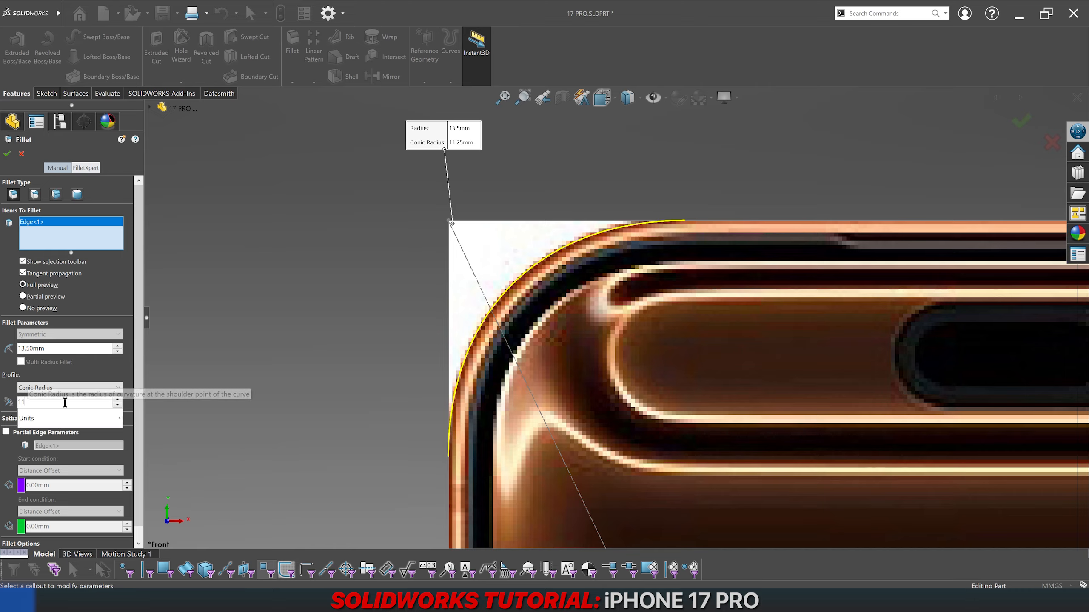
pyautogui.press('Return')
# Step: Set the corner fillet's radius to 13.25 mm and accept the feature
pyautogui.click(64, 348)
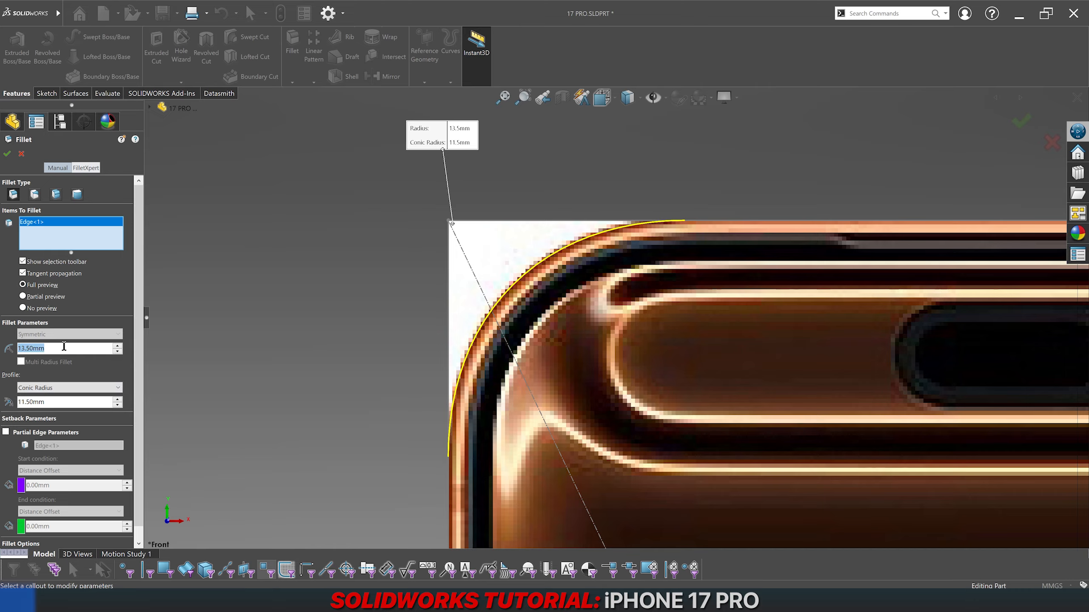
pyautogui.write('13.25')
pyautogui.press('Return')
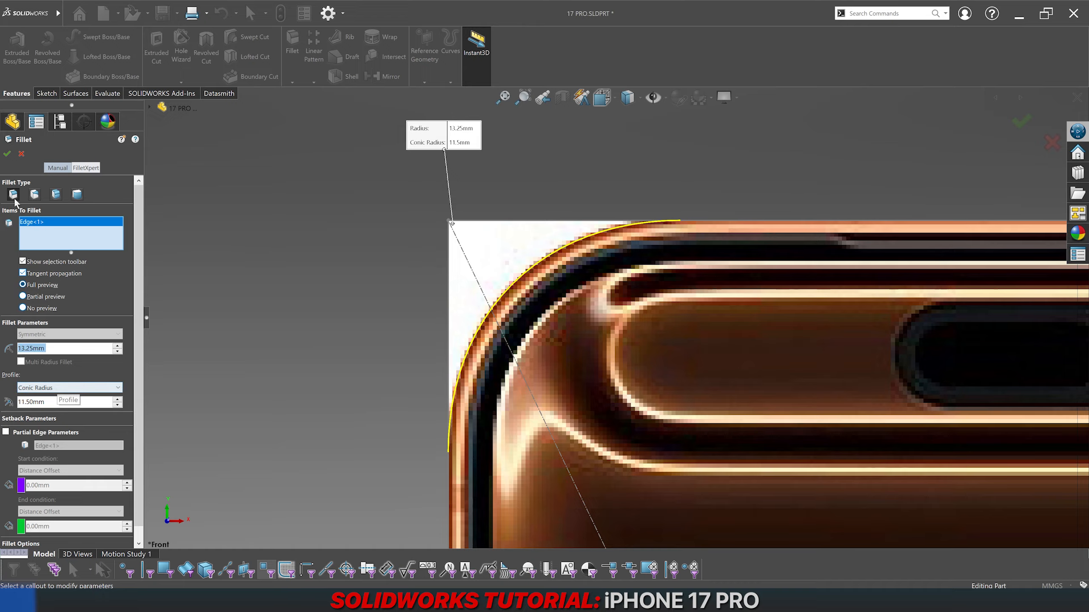
pyautogui.click(7, 154)
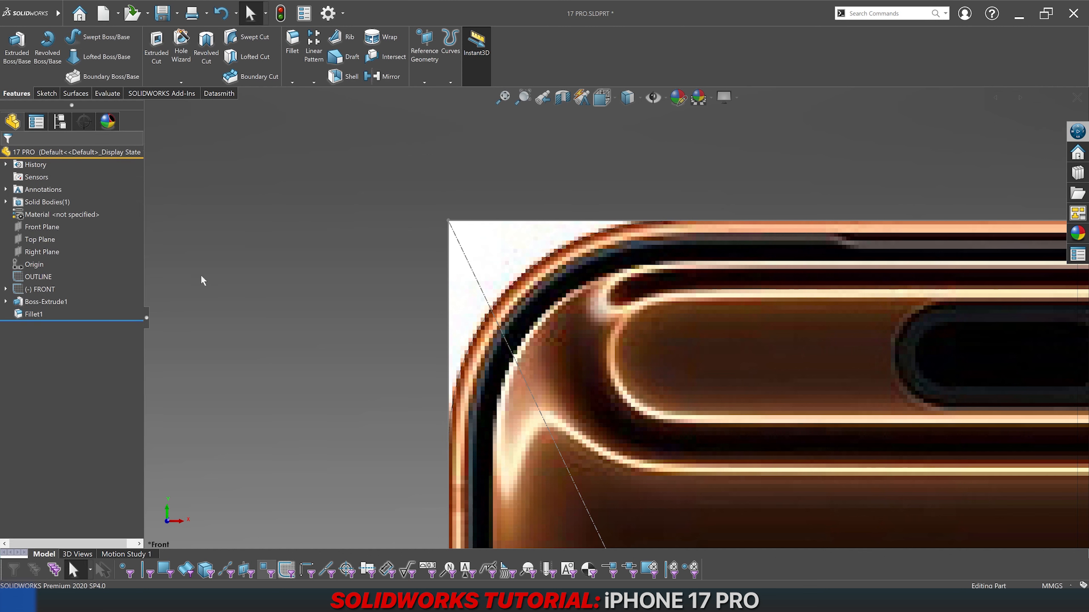
# Step: Hide the FRONT picture sketch and the OUTLINE sketch, and display the body shaded with edges at an angle
pyautogui.click(51, 291)
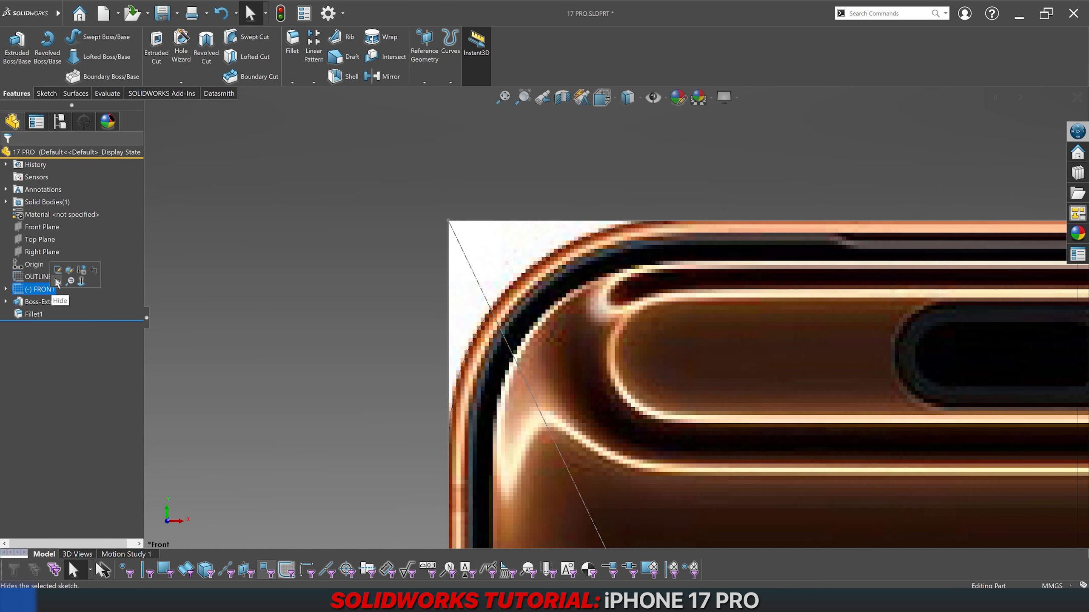
pyautogui.click(57, 282)
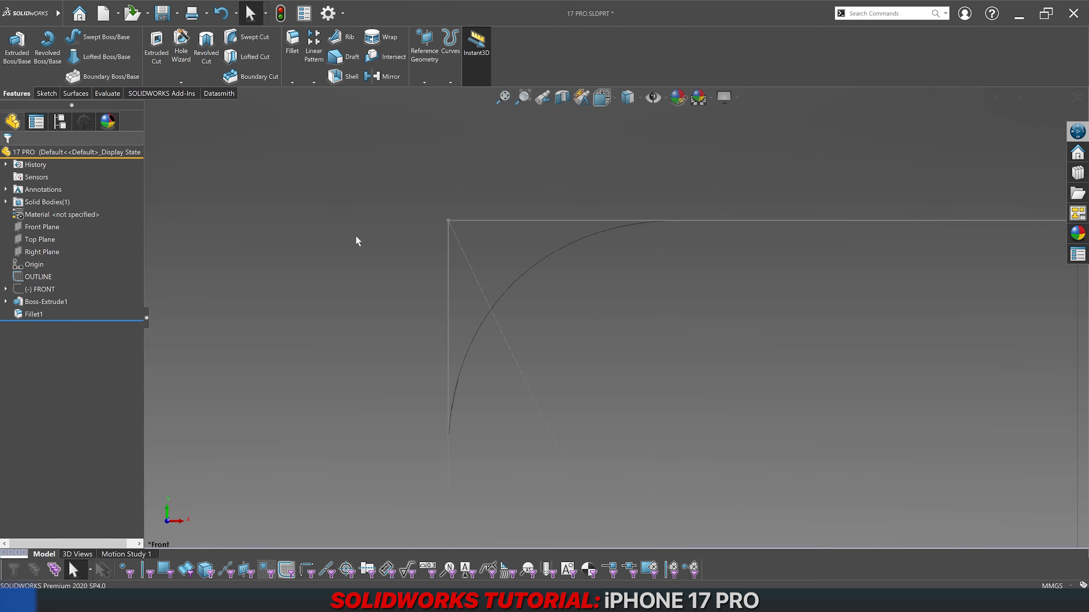
pyautogui.click(43, 276)
pyautogui.click(47, 267)
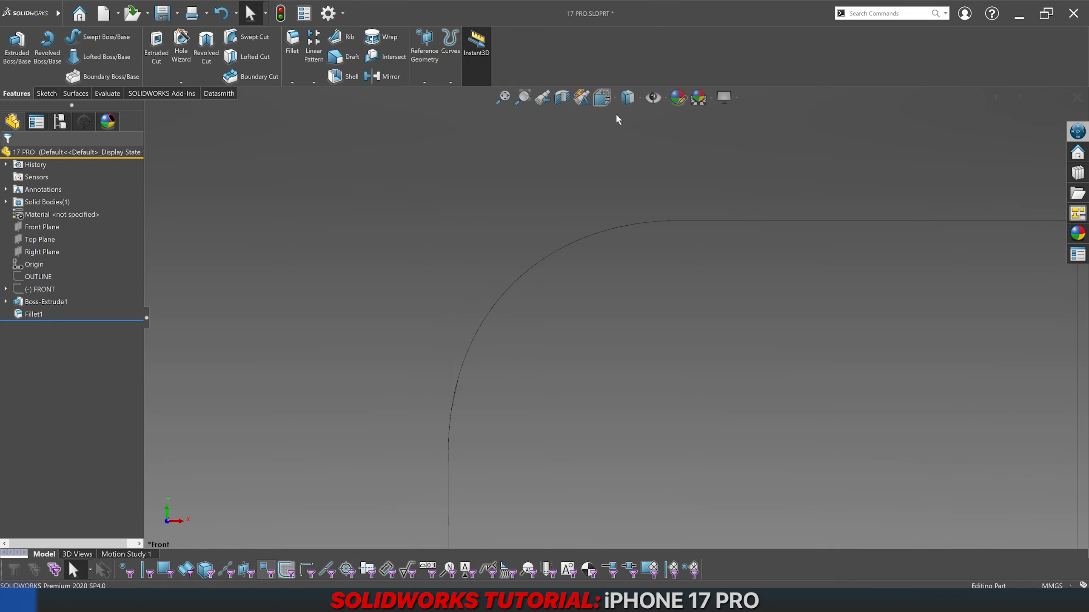
pyautogui.click(629, 98)
pyautogui.click(629, 113)
pyautogui.scroll(4, 562, 181)
pyautogui.moveTo(549, 191); pyautogui.dragTo(584, 283, button='middle')
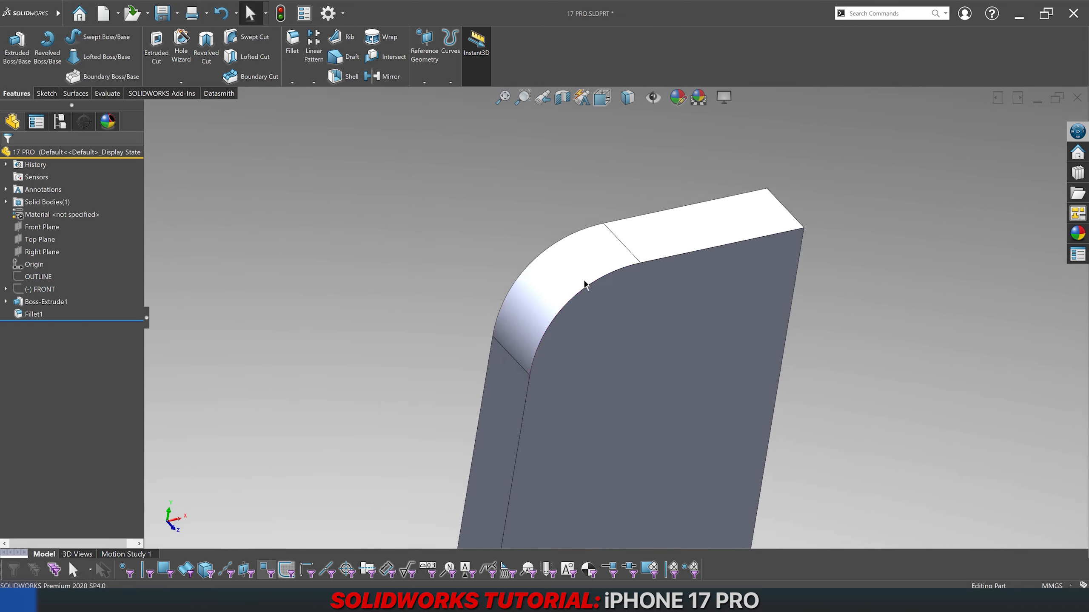
# Step: Inspect the filleted corner with the Curvature display, and turn that display off
pyautogui.scroll(2, 588, 262)
pyautogui.scroll(1, 585, 279)
pyautogui.click(586, 279)
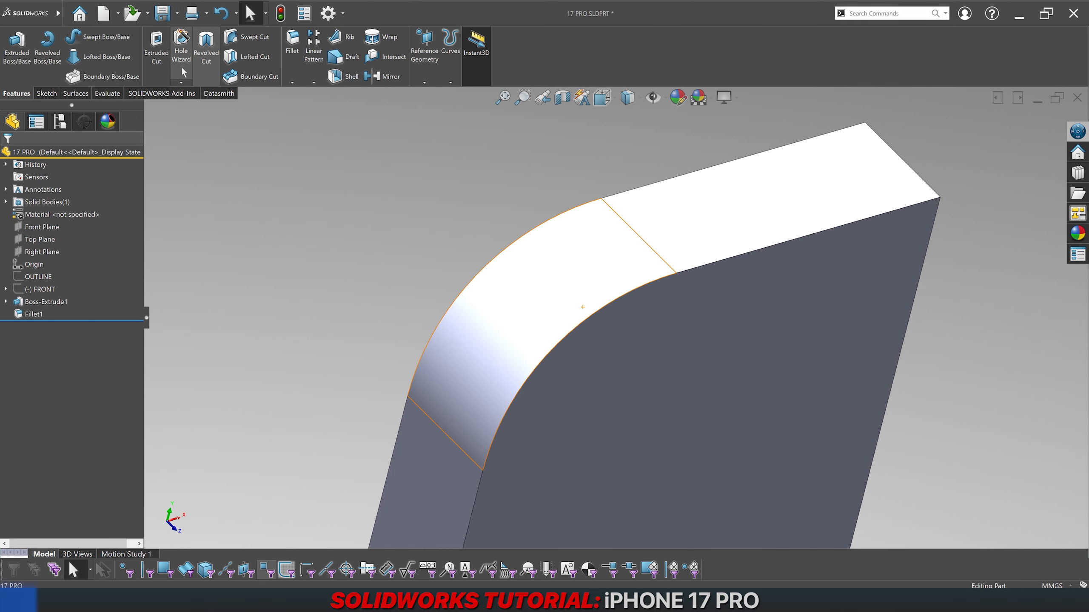
pyautogui.scroll(-3, 184, 72)
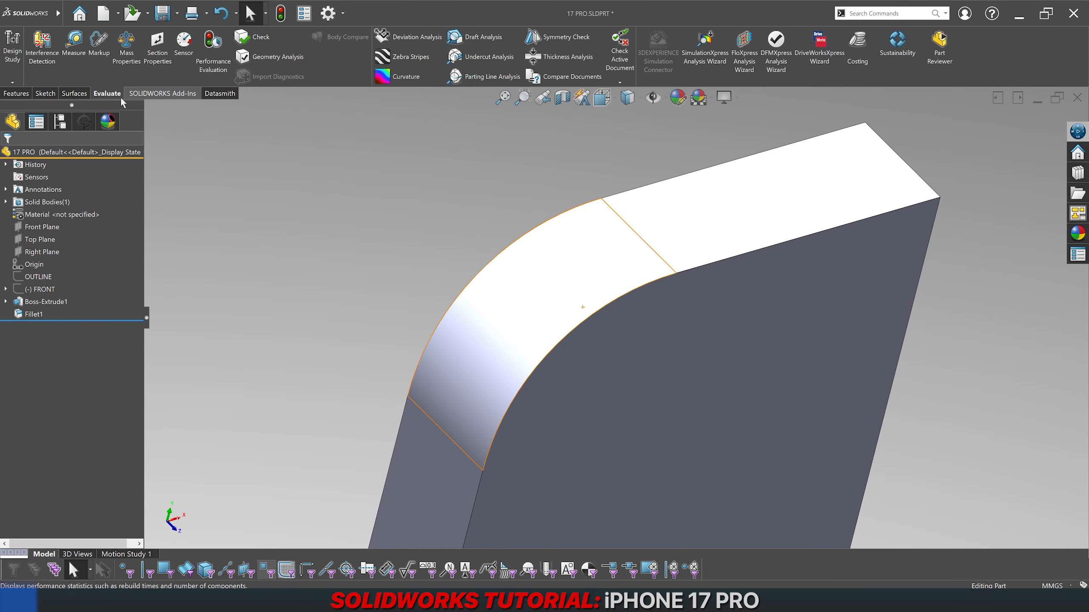
pyautogui.click(405, 77)
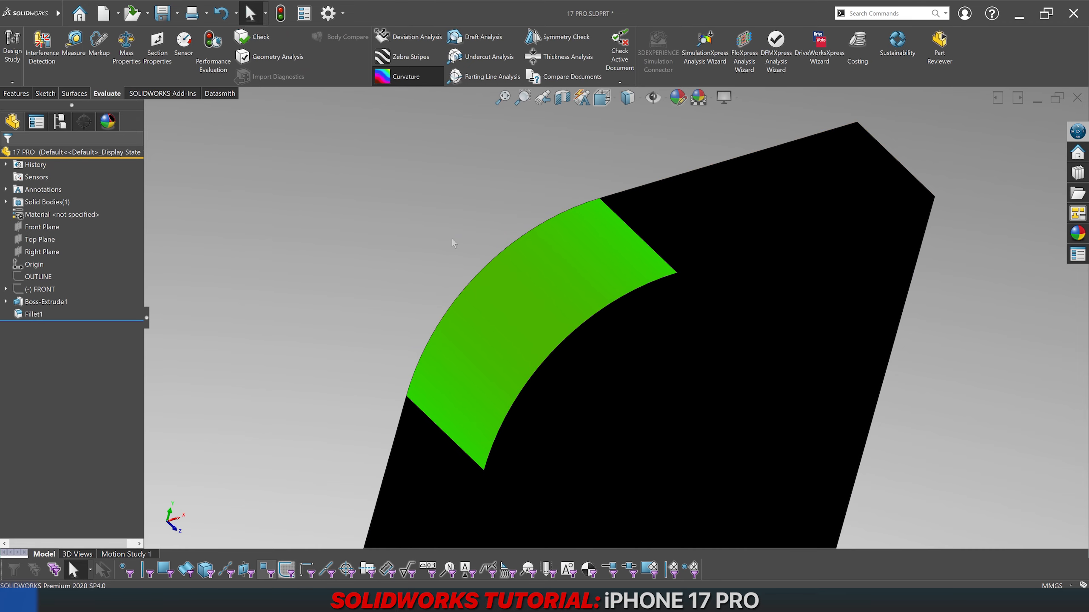
pyautogui.click(405, 77)
# Step: Examine the transitions between the corner fillet and the flat sides with Zebra Stripes, and turn the stripes off
pyautogui.click(405, 57)
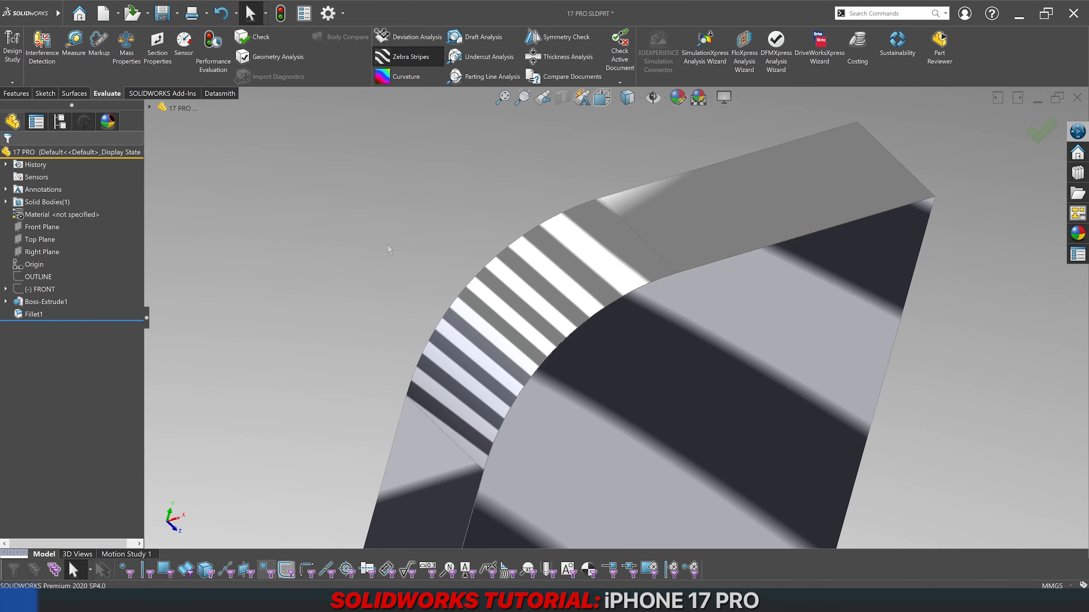
pyautogui.moveTo(387, 249); pyautogui.dragTo(580, 332, button='middle')
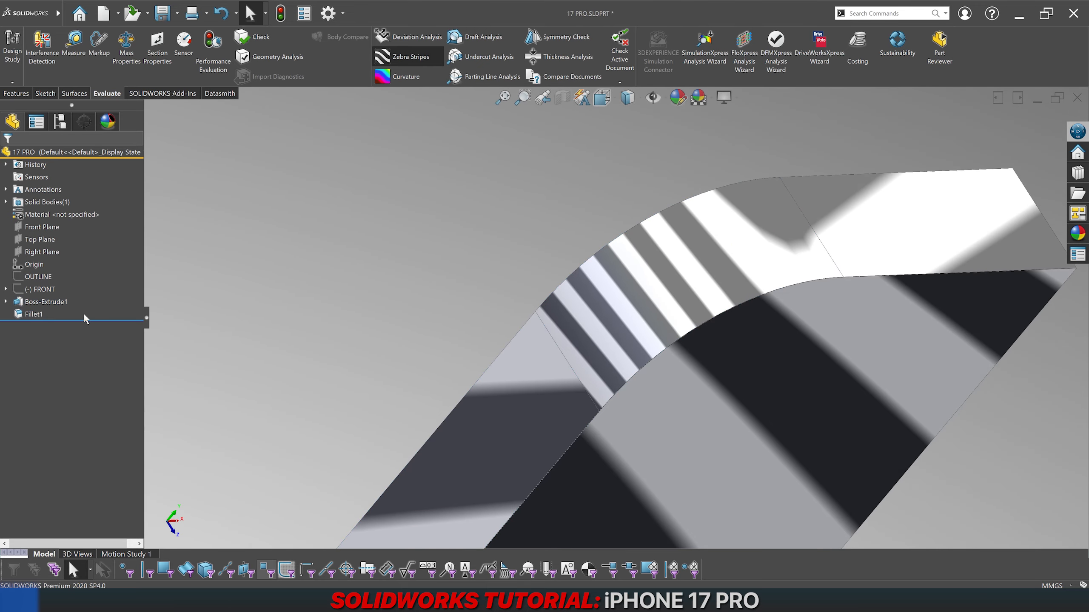
pyautogui.click(34, 314)
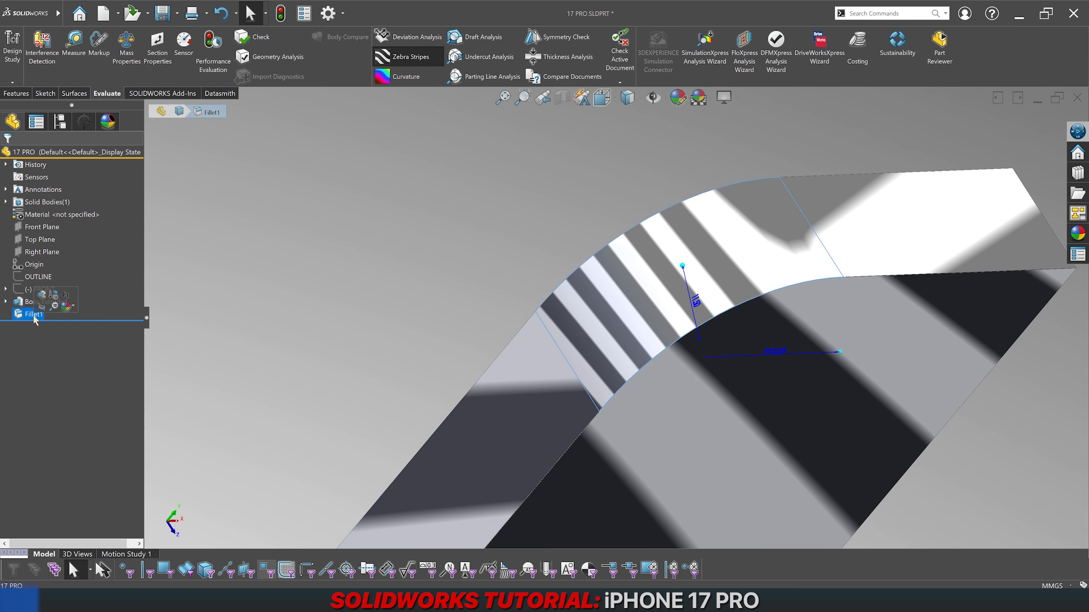
pyautogui.click(382, 56)
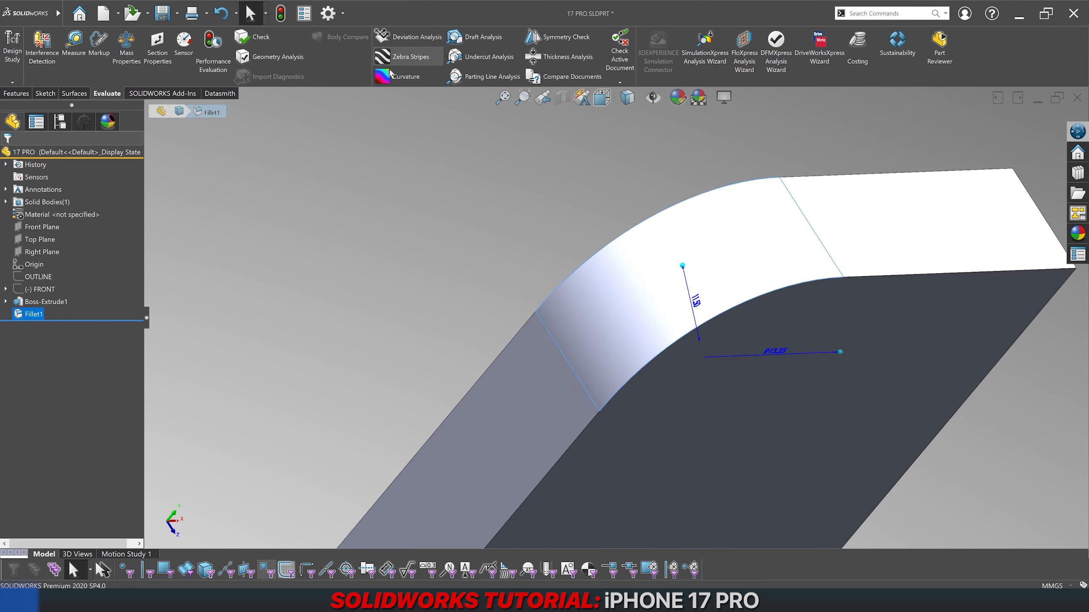
# Step: Reopen the corner fillet for editing and view the body from the front
pyautogui.rightClick(35, 305)
pyautogui.rightClick(34, 314)
pyautogui.click(46, 294)
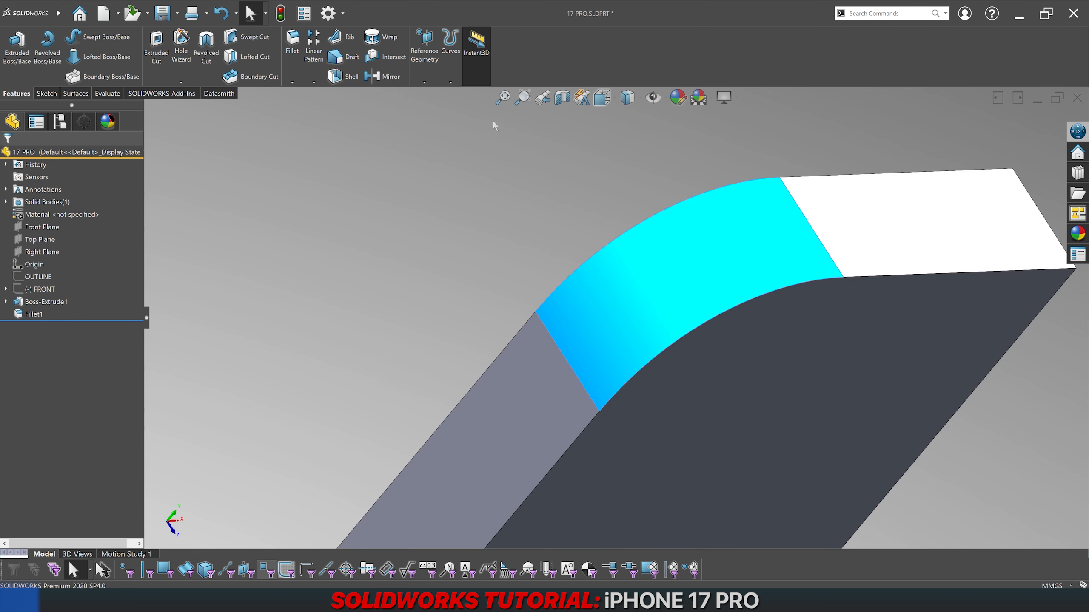
pyautogui.click(602, 97)
pyautogui.click(623, 160)
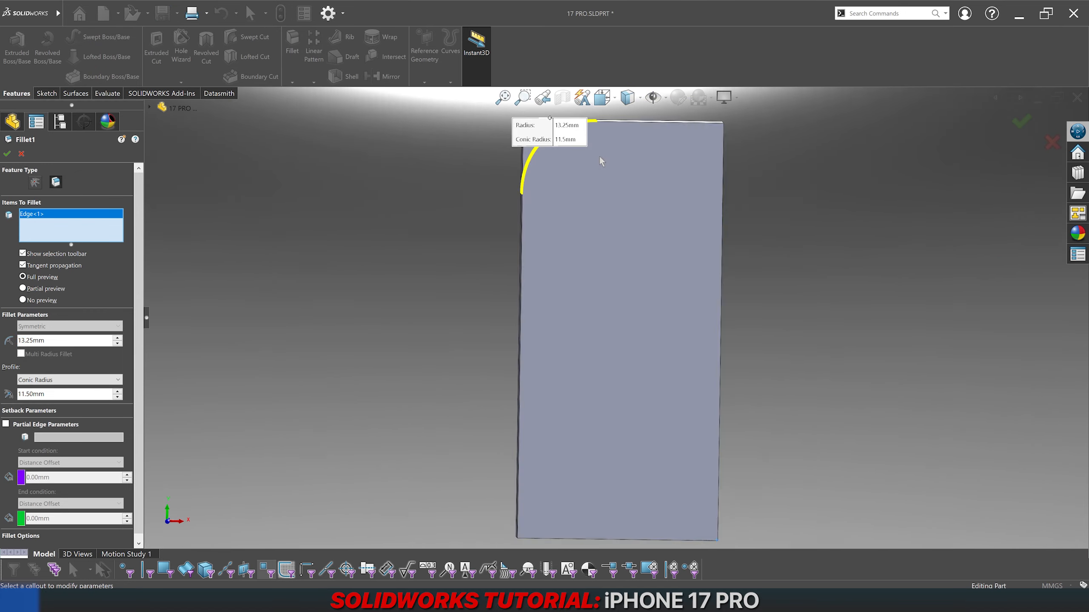
# Step: Show the FRONT reference picture and make the body see-through to compare the fillet preview with the pictured corner
pyautogui.click(162, 108)
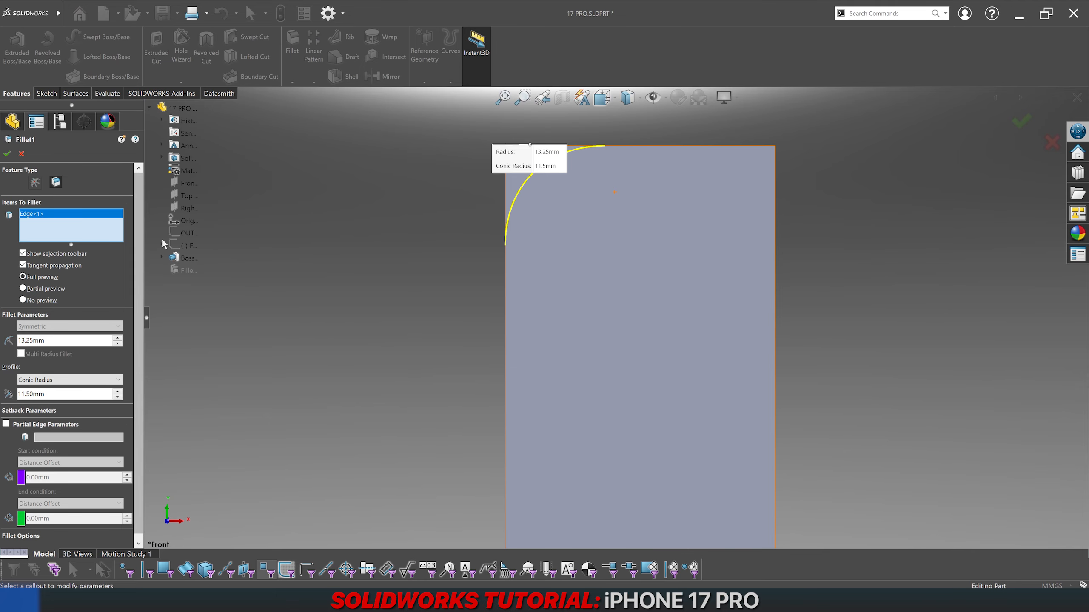
pyautogui.rightClick(187, 244)
pyautogui.click(206, 269)
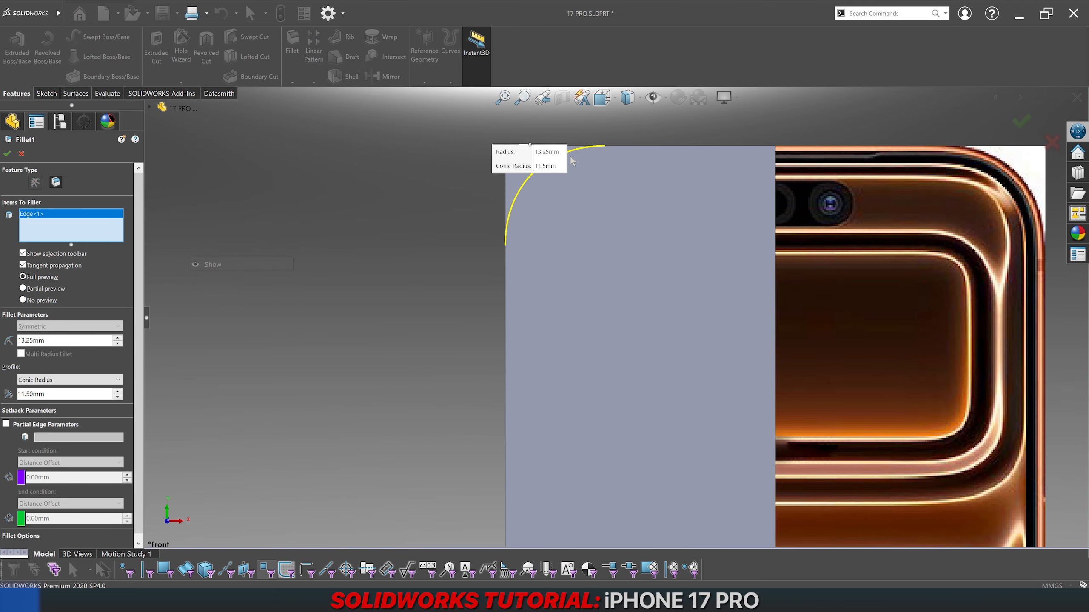
pyautogui.click(627, 98)
pyautogui.click(626, 200)
pyautogui.scroll(-5, 625, 200)
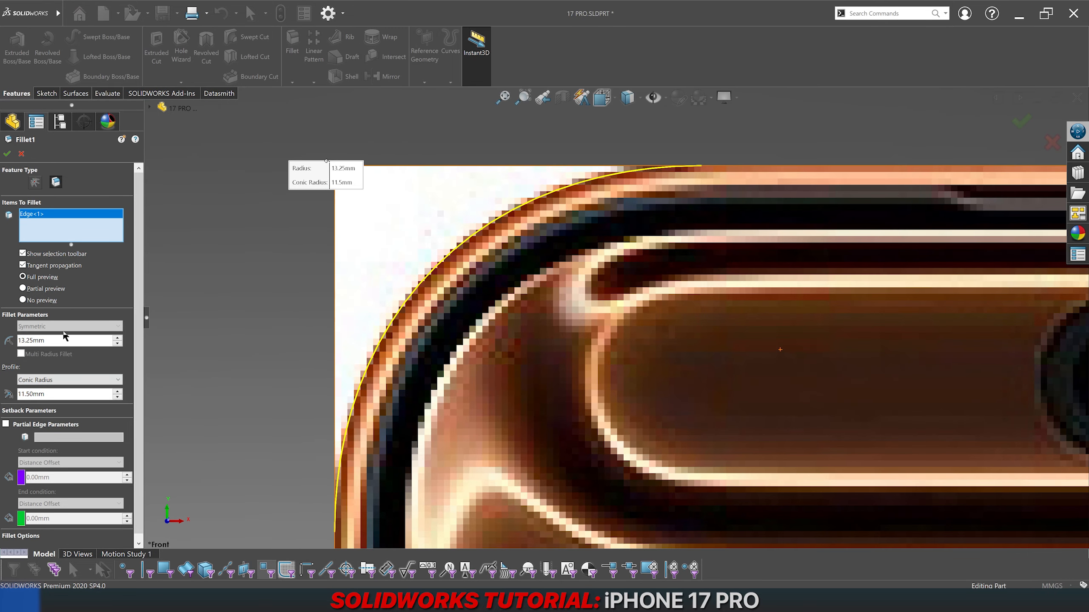
# Step: Try a Curvature Continuous fillet profile with radii of 11, 15 and 16 mm, comparing the preview with the pictured corner
pyautogui.click(54, 379)
pyautogui.click(48, 418)
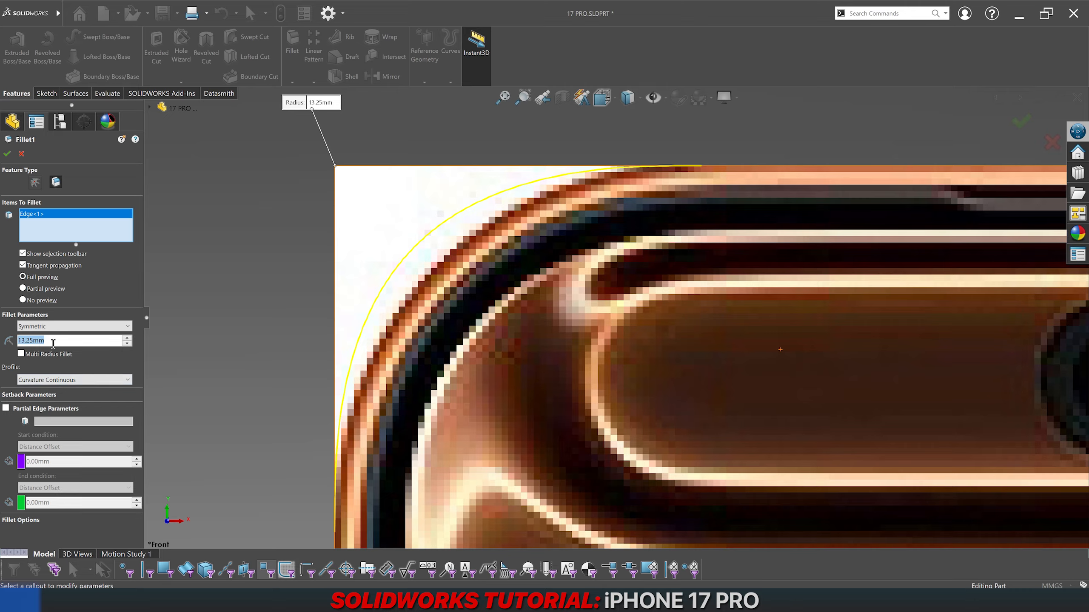
pyautogui.write('11')
pyautogui.press('Return')
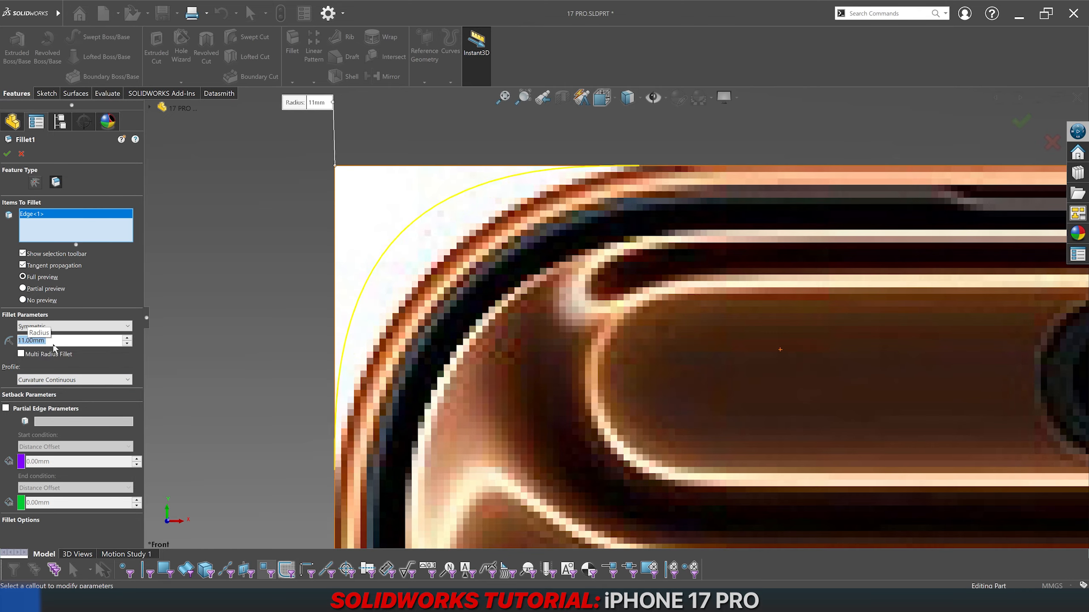
pyautogui.write('14')
pyautogui.press('Return')
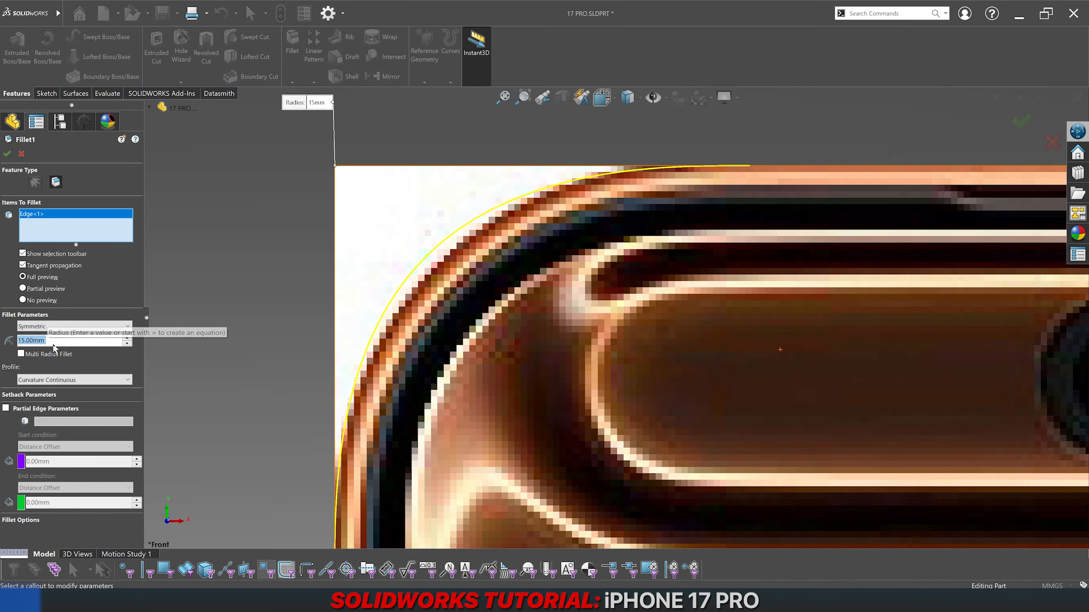
pyautogui.write('16')
pyautogui.press('Return')
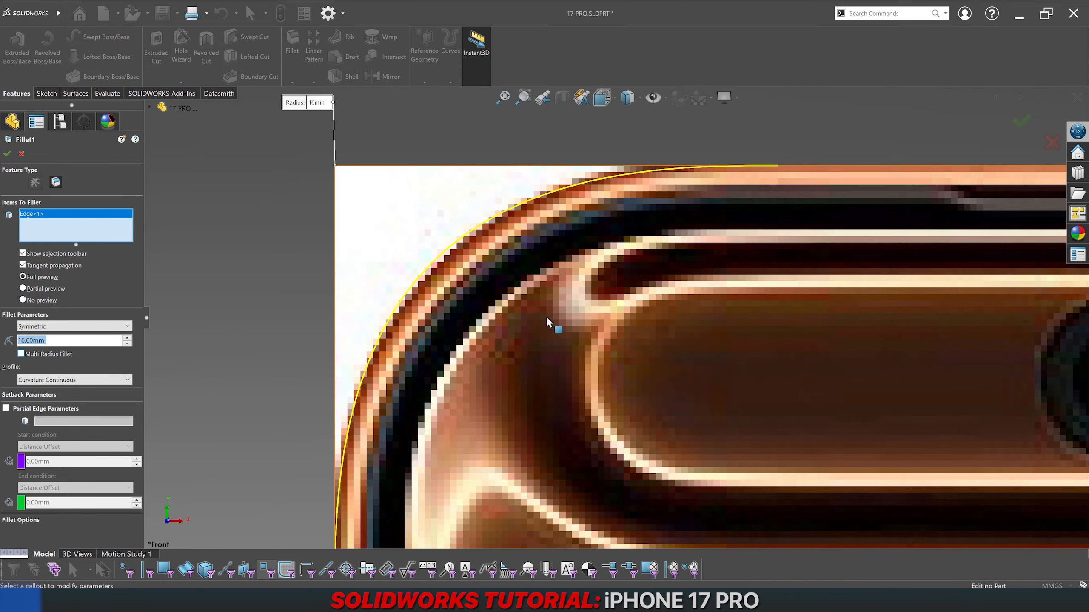
pyautogui.scroll(3, 600, 313)
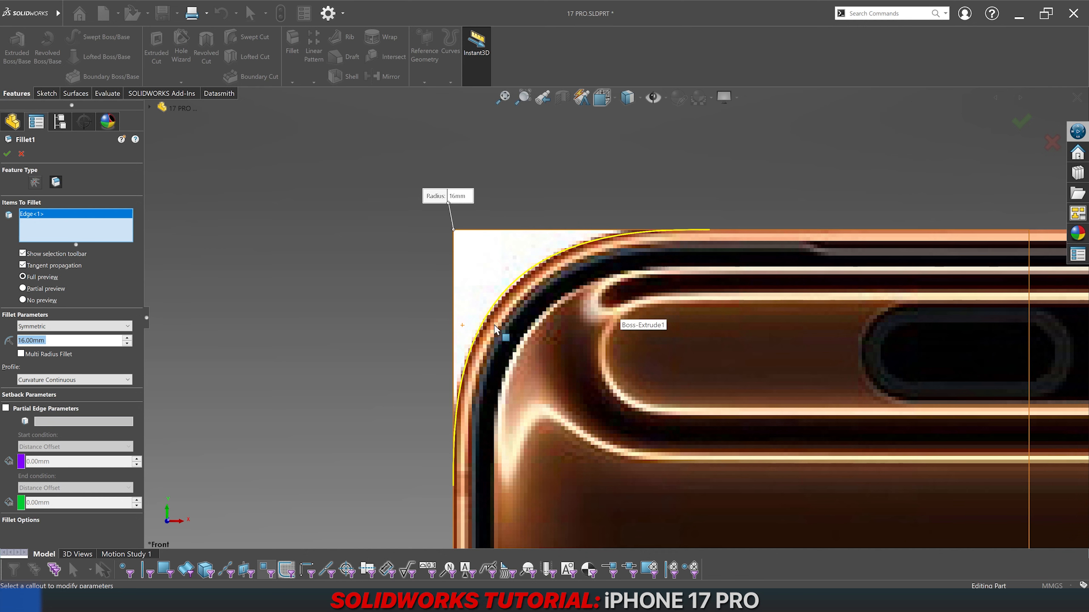
pyautogui.scroll(-3, 517, 299)
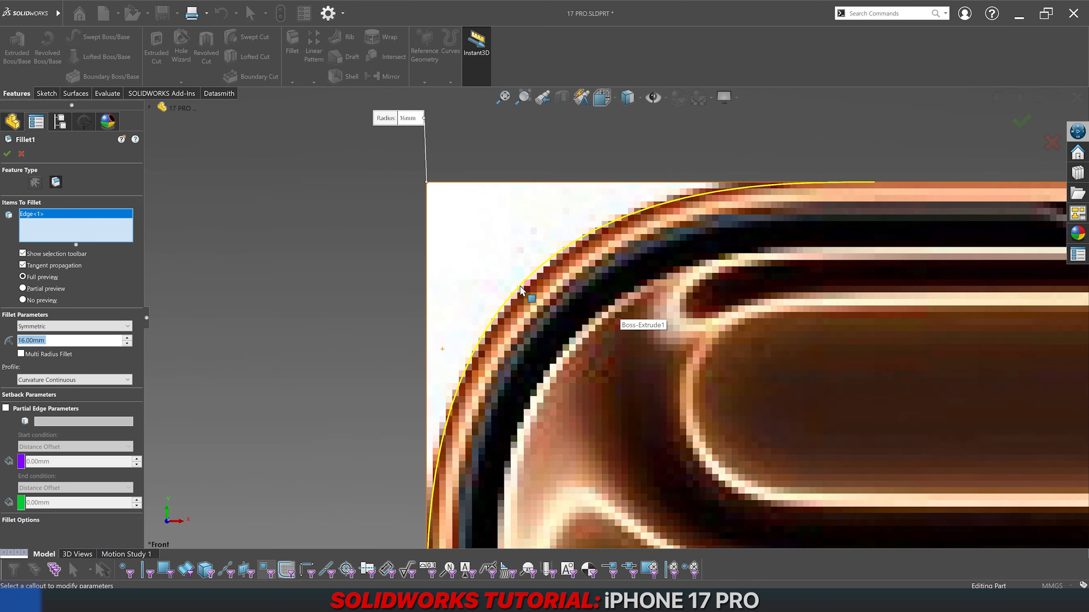
# Step: Try a Conic Rho profile with a 13.25 mm radius and rho values of 0.4, 0.45 and 0.46 against the pictured corner
pyautogui.click(61, 380)
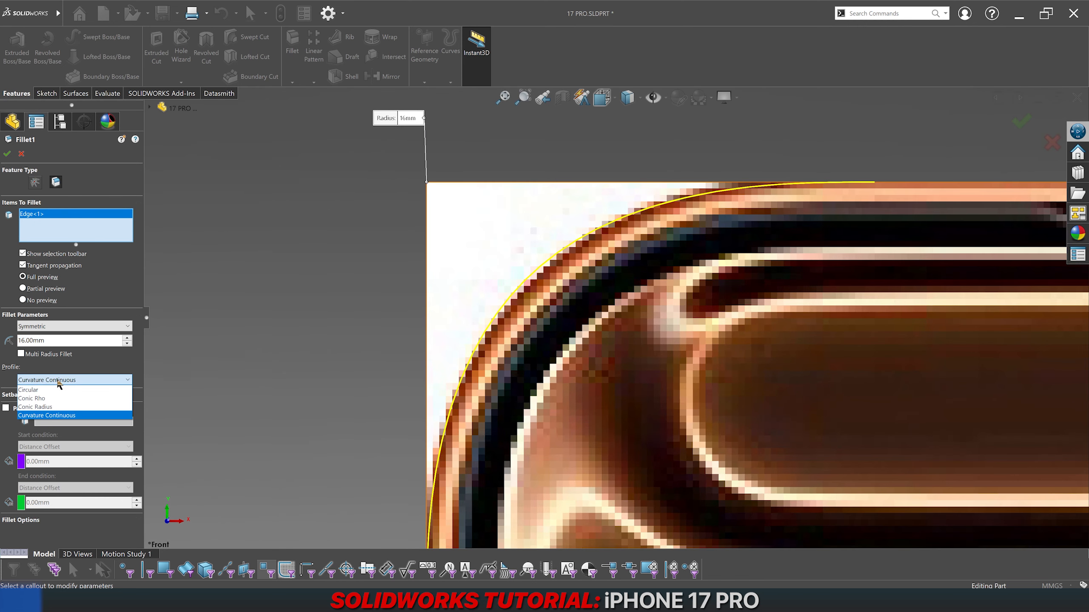
pyautogui.click(44, 401)
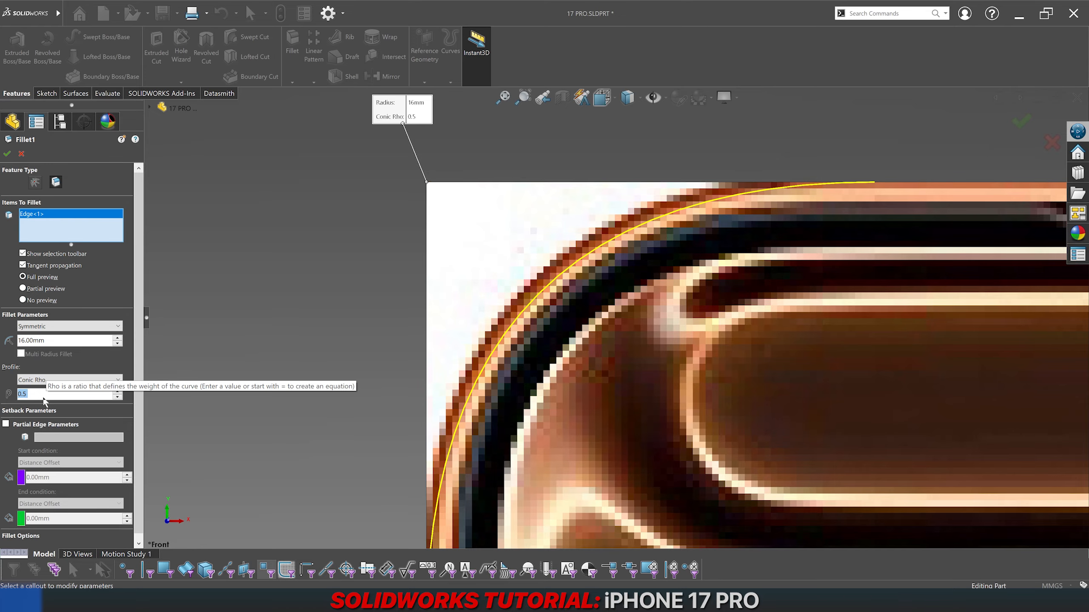
pyautogui.write('13.25')
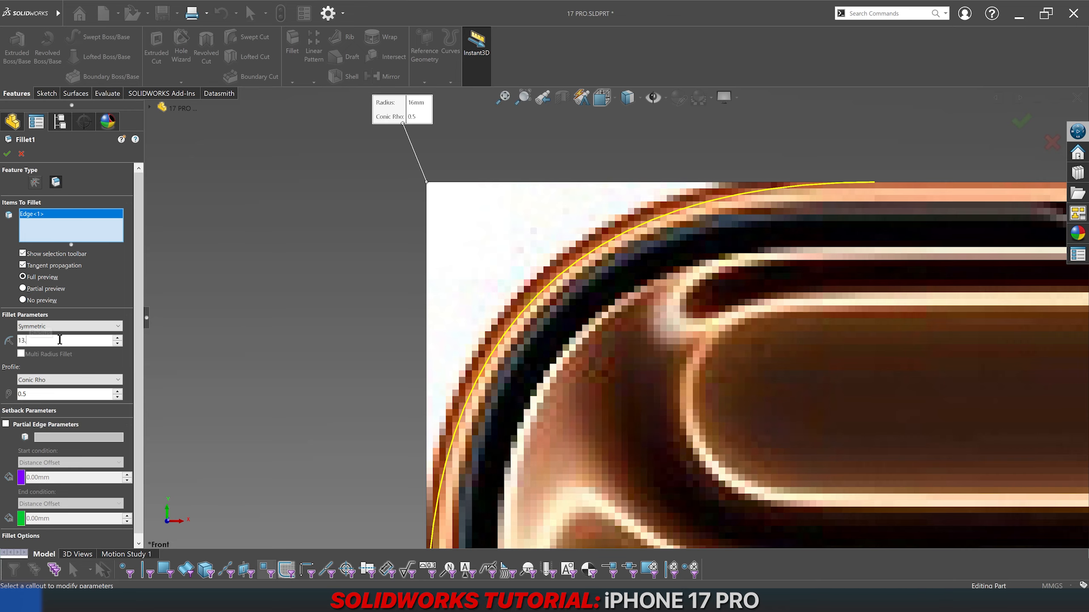
pyautogui.press('Return')
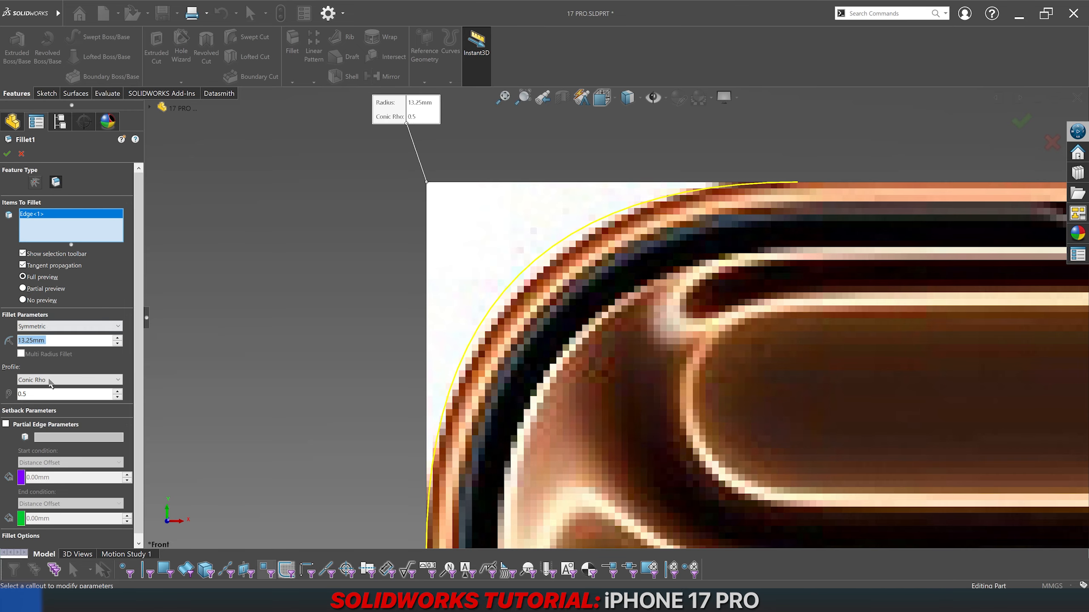
pyautogui.write('0.45')
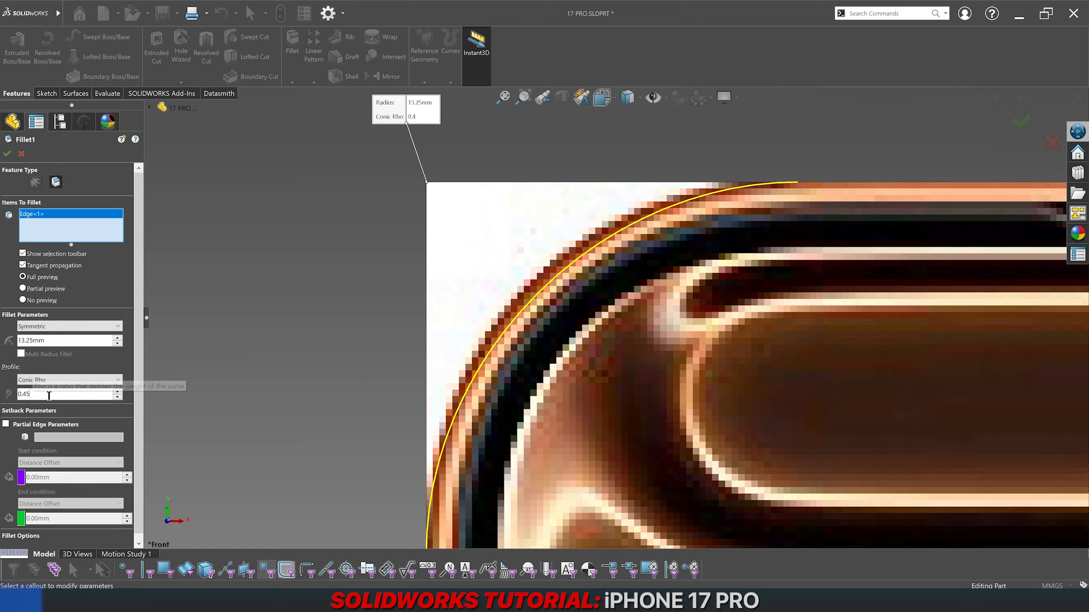
pyautogui.press('Return')
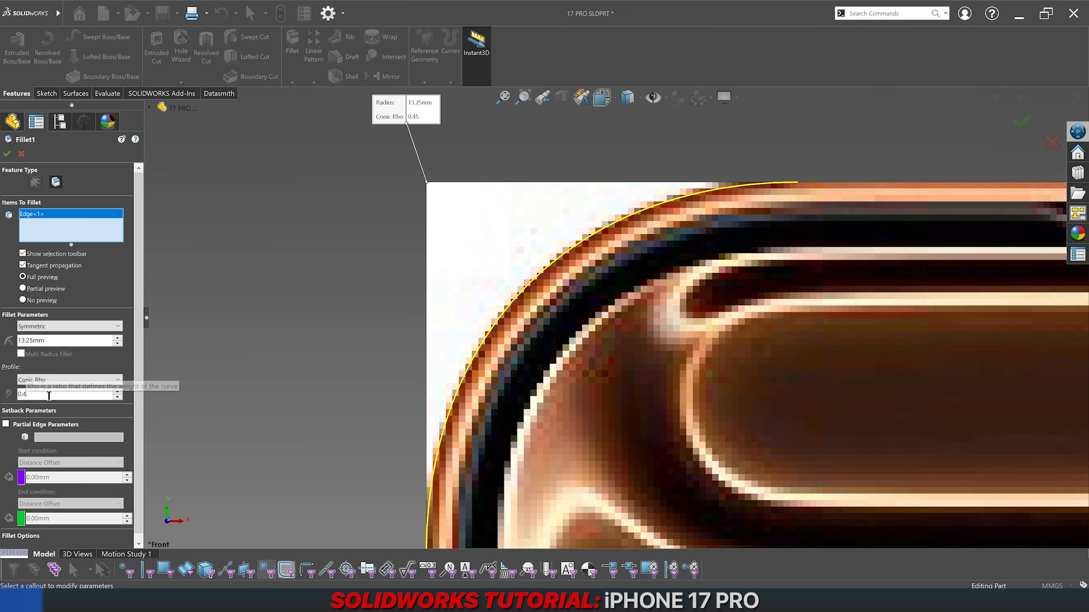
pyautogui.scroll(1, 50, 397)
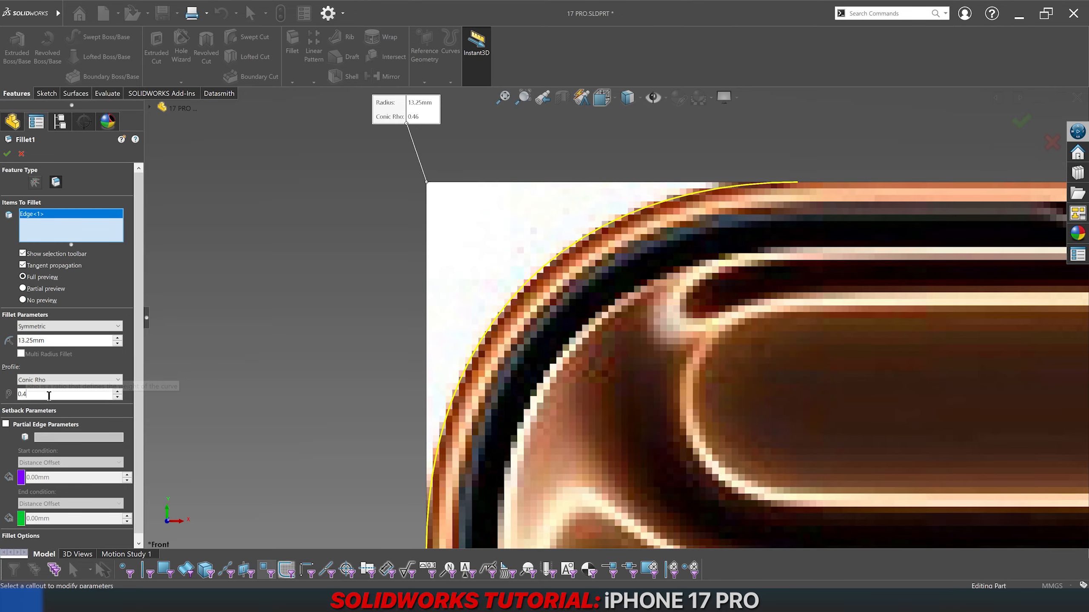
pyautogui.scroll(-1, 48, 397)
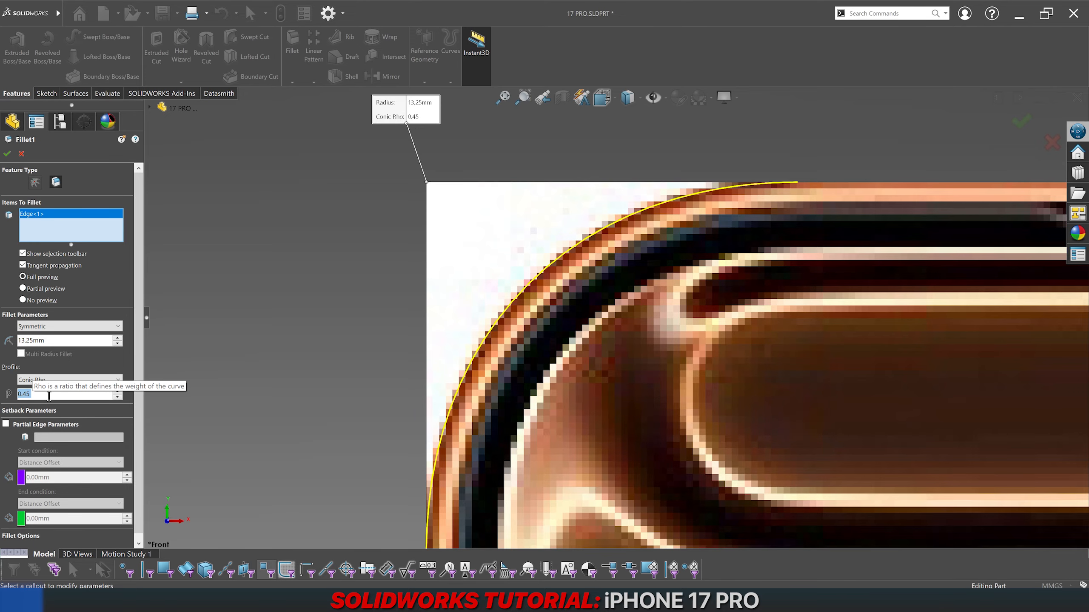
# Step: Set the corner fillet's radius to 13.5 mm and its conic rho to 0.46, and accept the fillet
pyautogui.write('13')
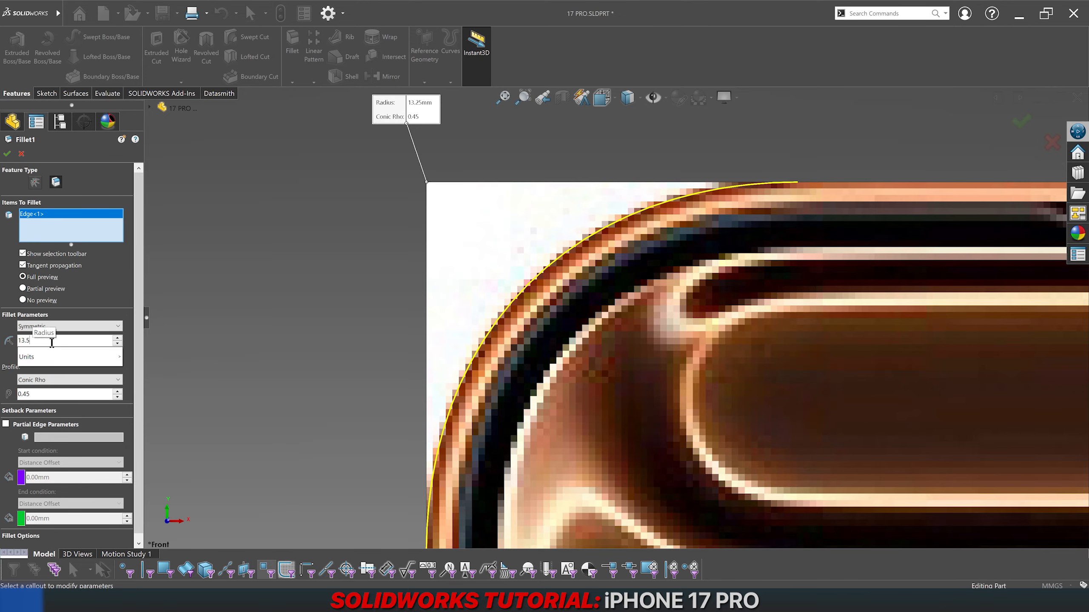
pyautogui.write('.5')
pyautogui.press('Return')
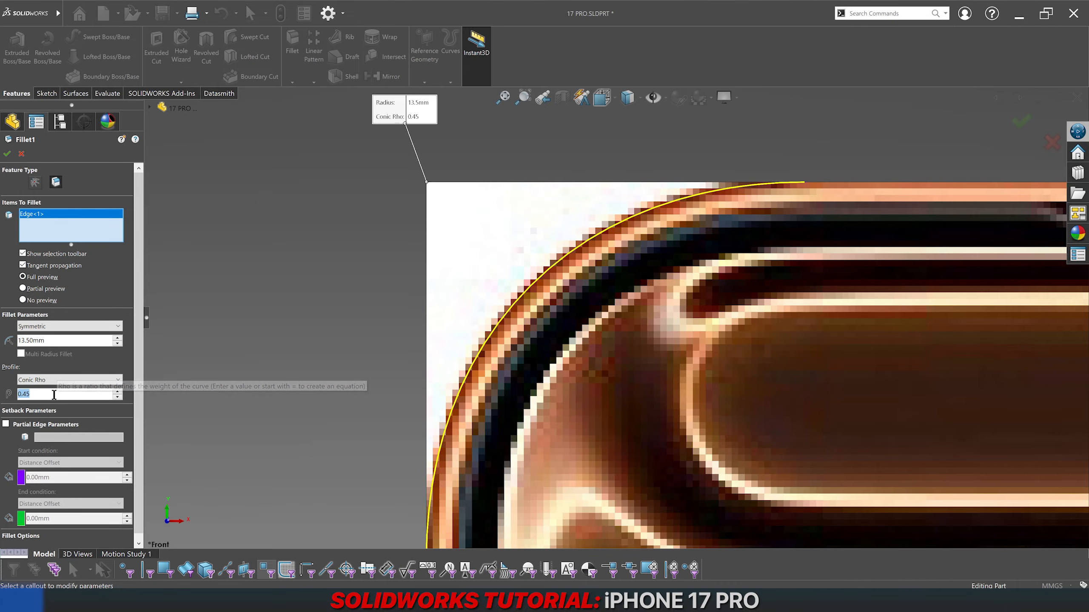
pyautogui.write('0.46')
pyautogui.press('Return')
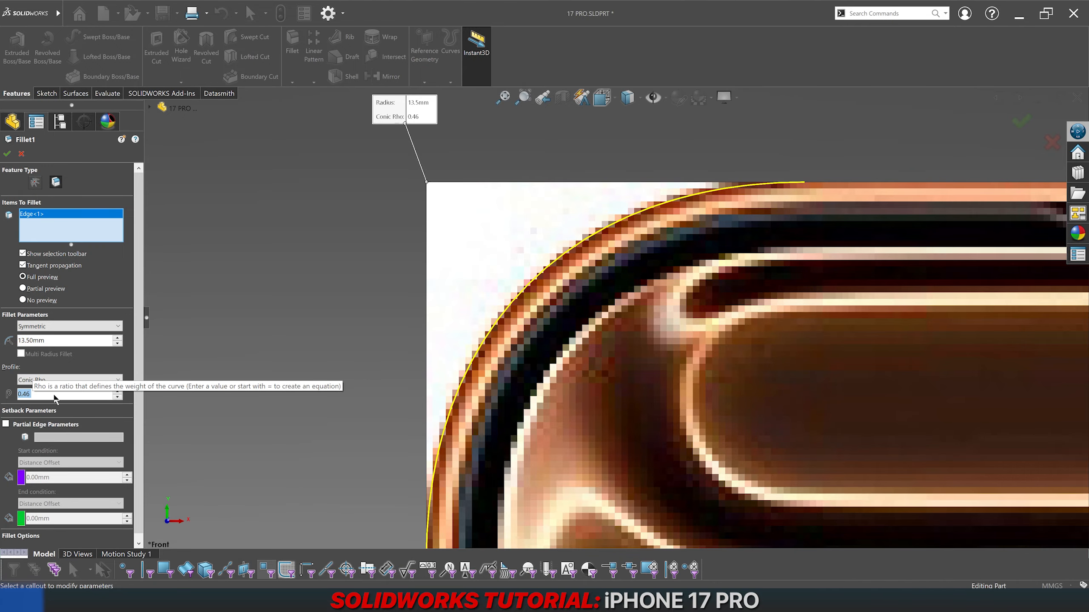
pyautogui.press('Return')
# Step: Hide the FRONT reference picture and return the body to a solid shaded display with edges
pyautogui.click(48, 290)
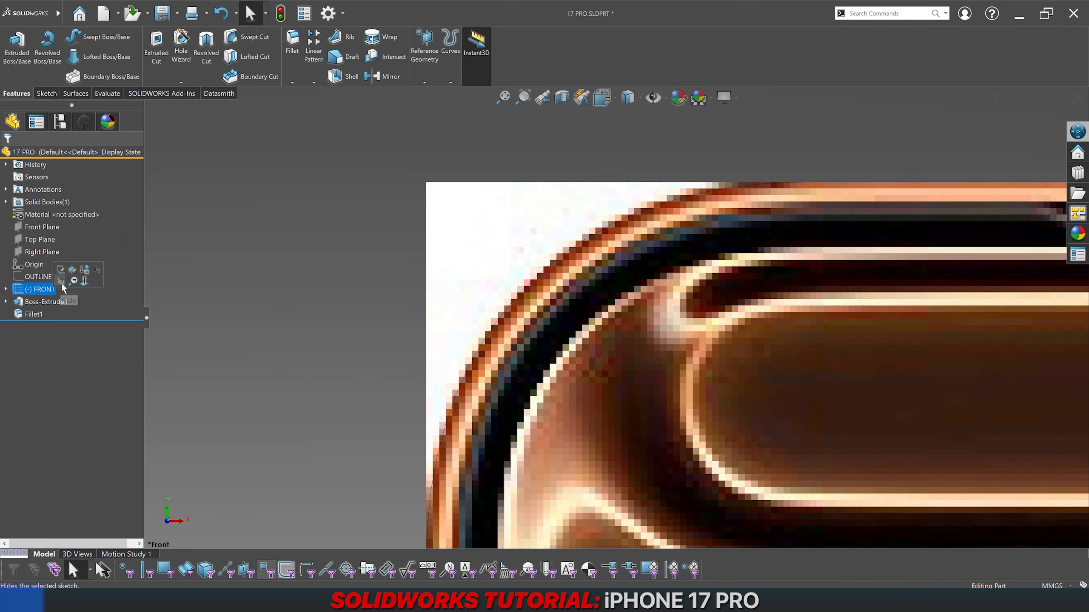
pyautogui.click(61, 282)
pyautogui.click(638, 99)
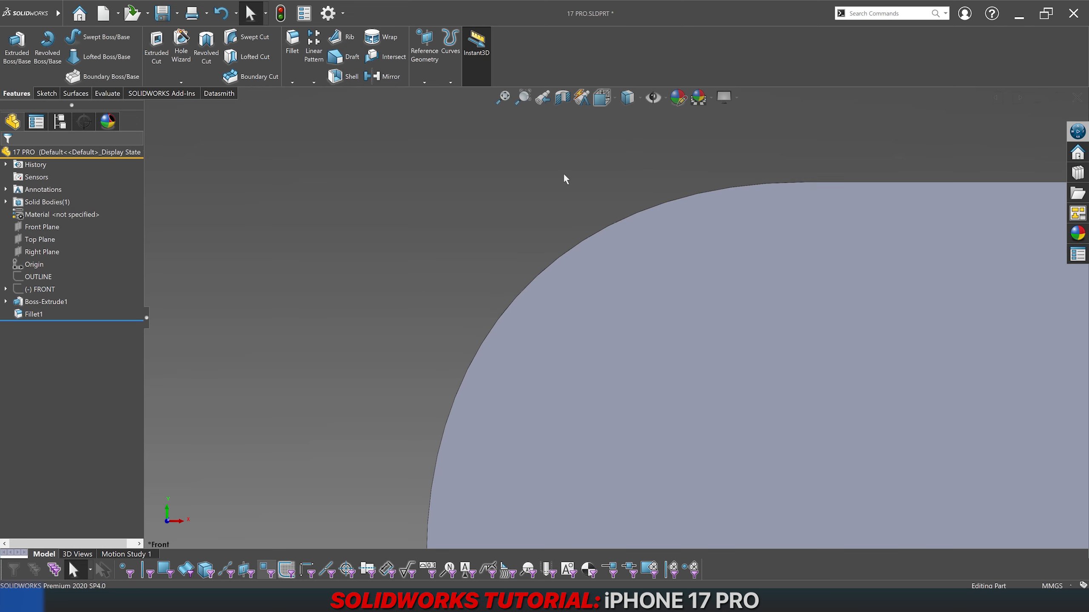
# Step: Examine the curvature of the corner fillet and its transitions to the flat sides with the Curvature display
pyautogui.moveTo(565, 179); pyautogui.dragTo(635, 309, button='middle')
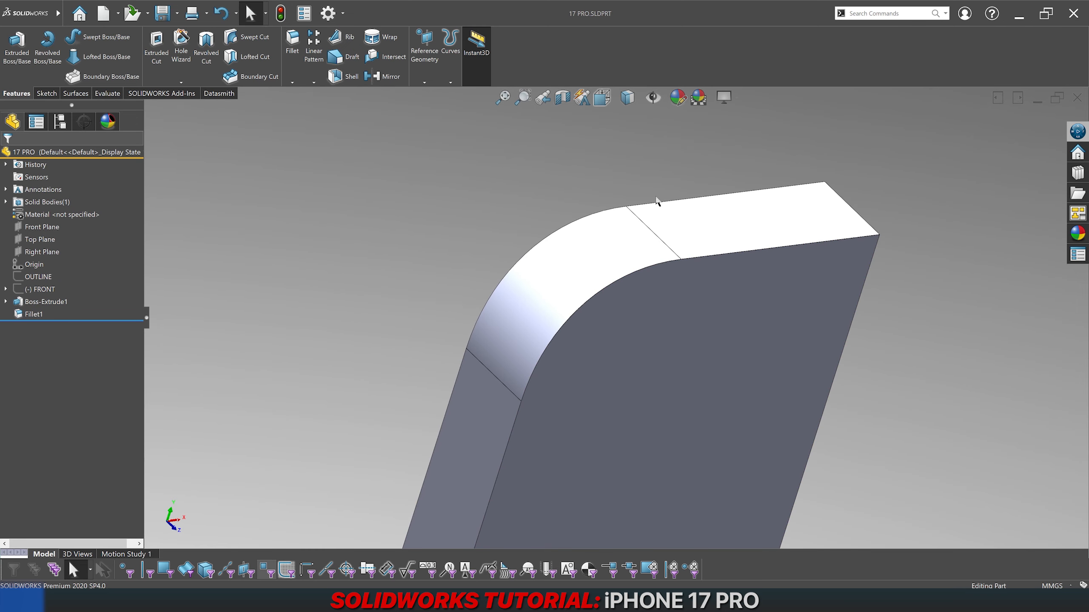
pyautogui.scroll(-2, 222, 53)
pyautogui.scroll(-1, 340, 73)
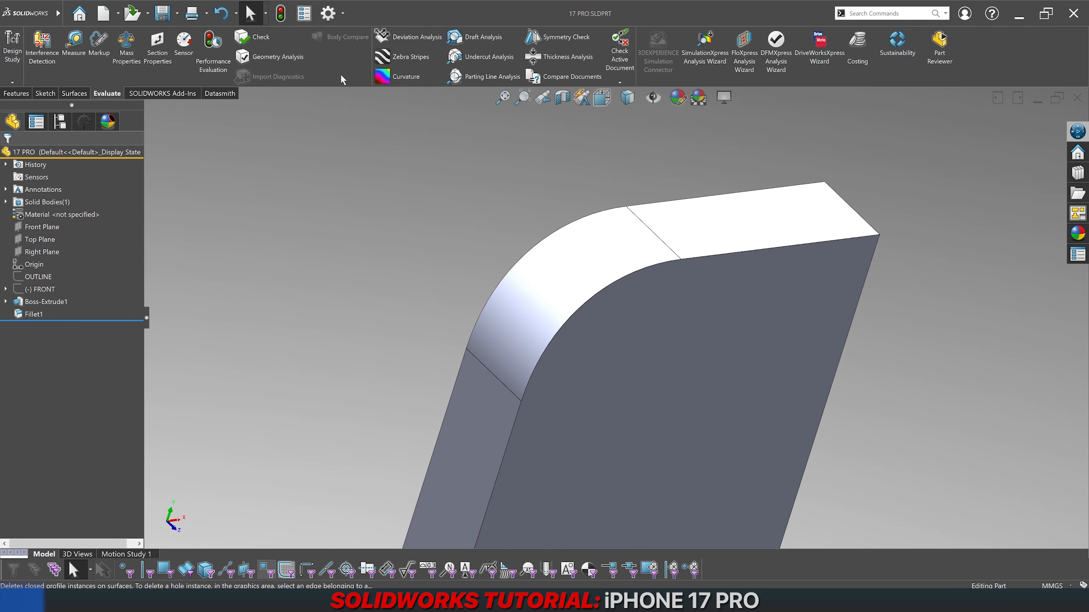
pyautogui.click(406, 76)
pyautogui.moveTo(588, 260)
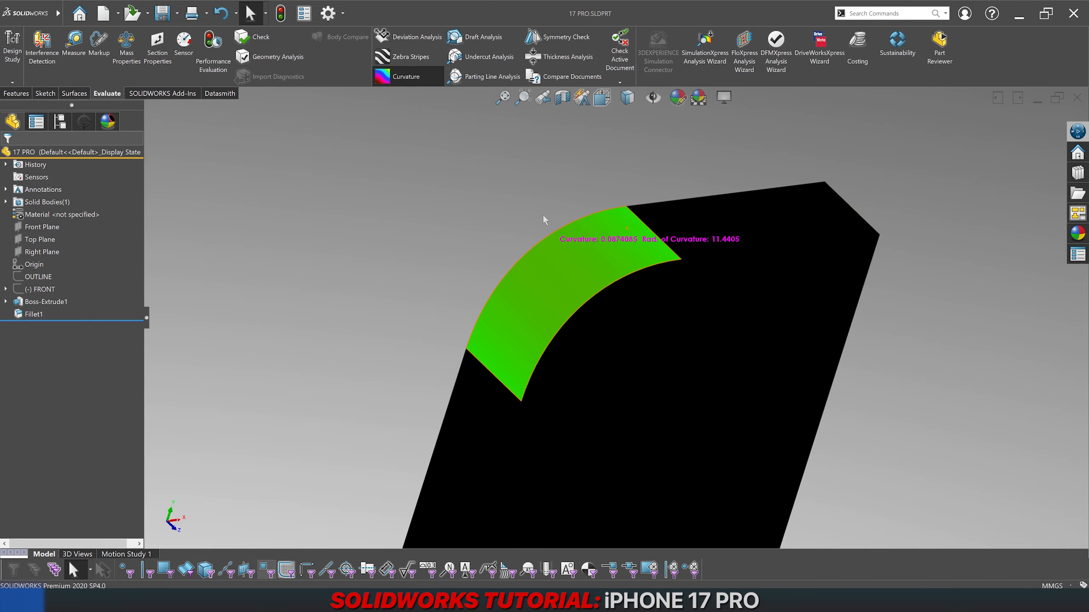
# Step: Replace the curvature colours with Zebra Stripes and examine how the stripes cross the fillet's boundaries up close
pyautogui.click(412, 71)
pyautogui.click(414, 56)
pyautogui.press('Return')
pyautogui.moveTo(413, 231); pyautogui.dragTo(406, 253, button='middle')
pyautogui.scroll(-3, 566, 267)
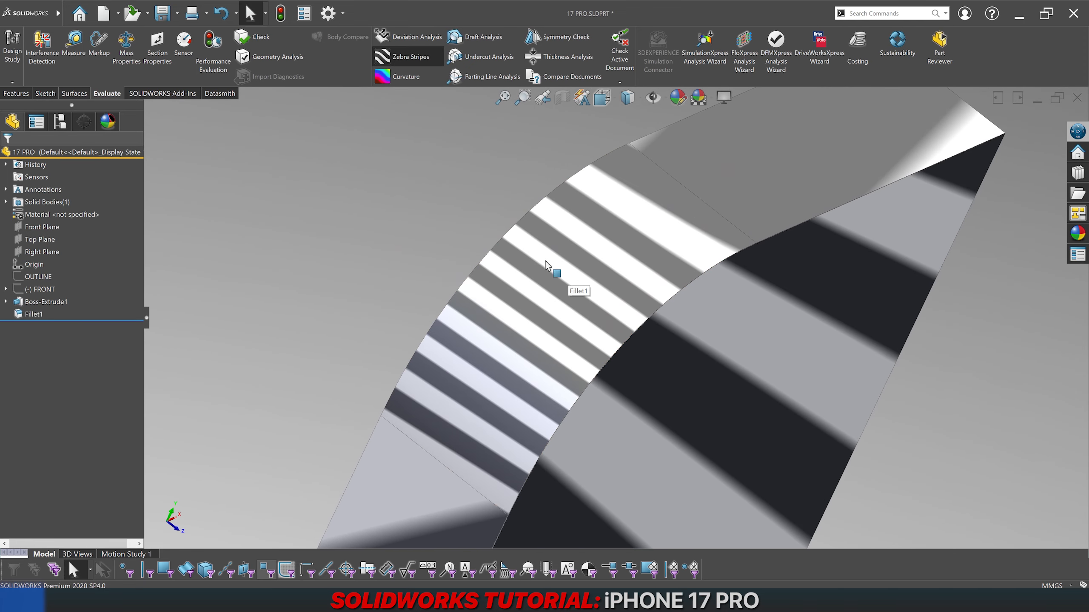
# Step: Switch from Zebra Stripes back to the Curvature display and inspect the corner fillet from another angle
pyautogui.click(390, 64)
pyautogui.click(394, 76)
pyautogui.scroll(3, 617, 292)
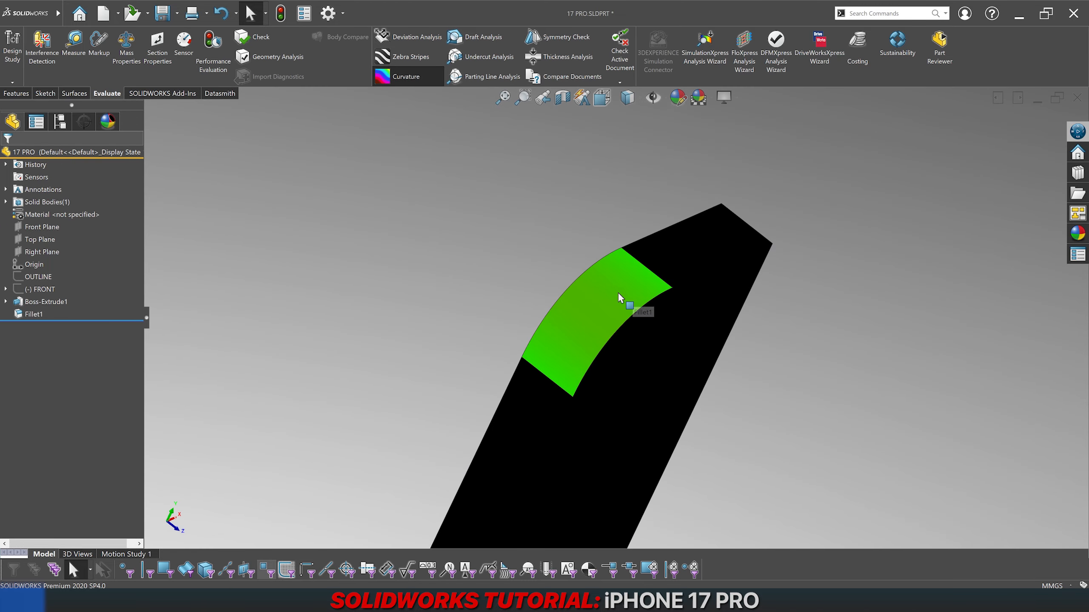
pyautogui.moveTo(618, 293); pyautogui.dragTo(585, 281, button='middle')
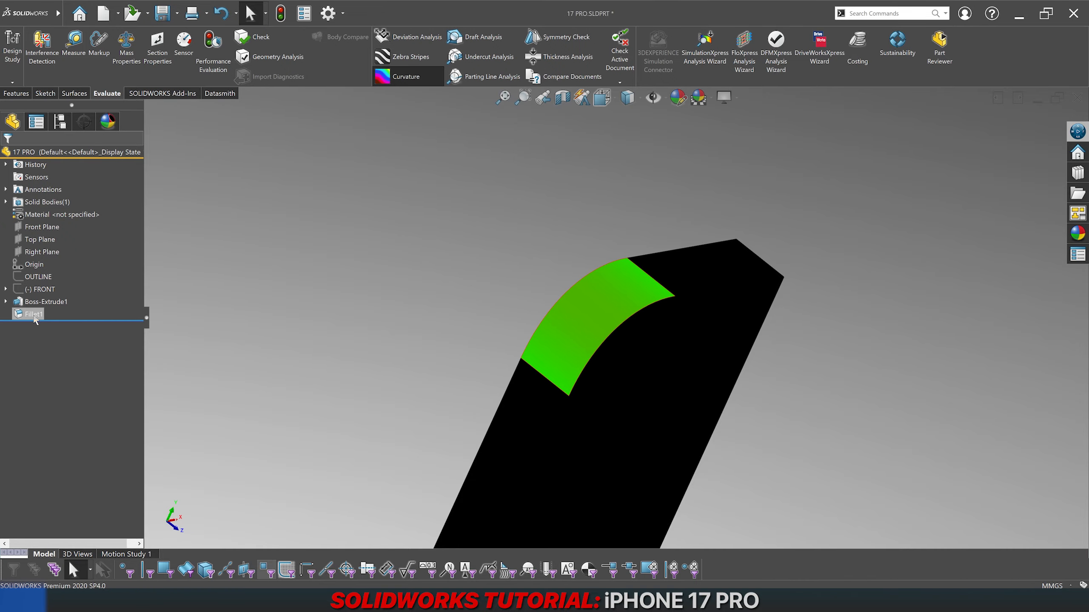
# Step: Remove the corner fillet from the body and turn off the Curvature display
pyautogui.hotkey('ctrl', 'z')
pyautogui.click(378, 80)
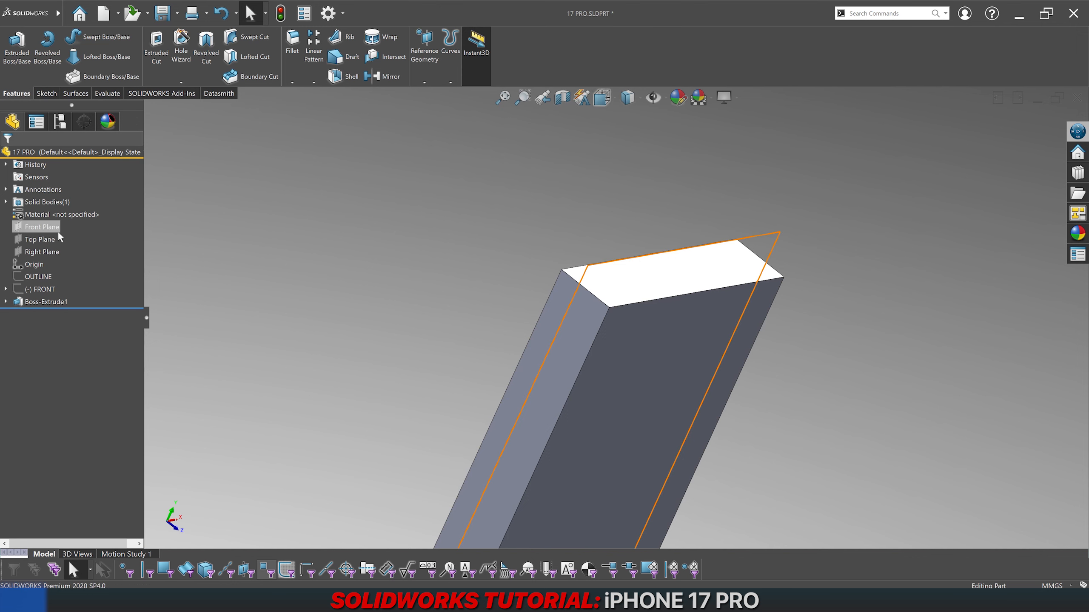
# Step: Start a sketch on the Front Plane and draw a construction line about 19 mm along the top edge from the body's upper-right corner
pyautogui.click(51, 227)
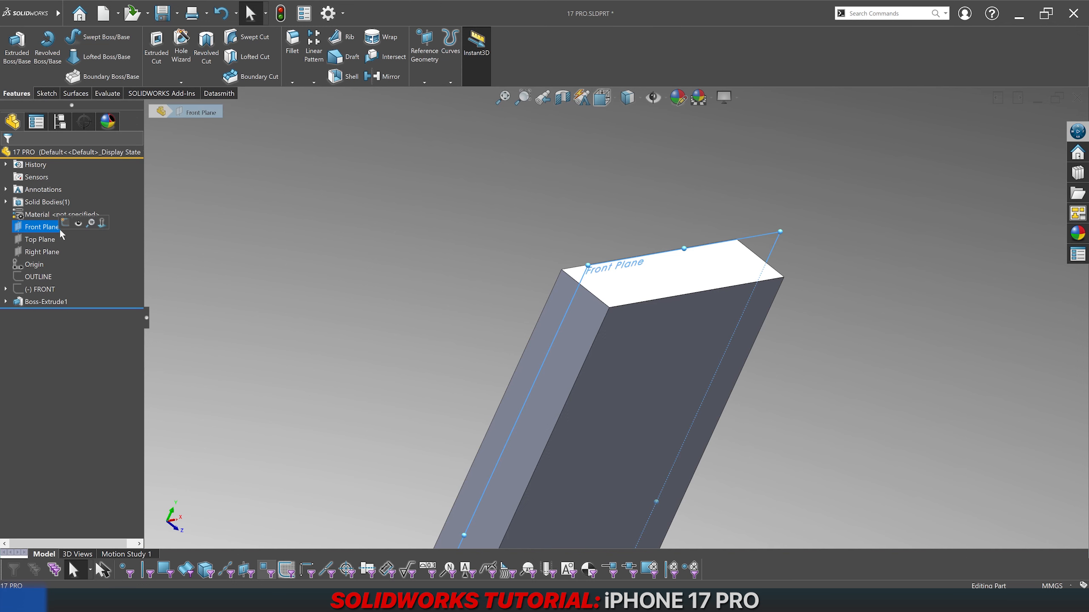
pyautogui.click(66, 224)
pyautogui.scroll(-4, 575, 115)
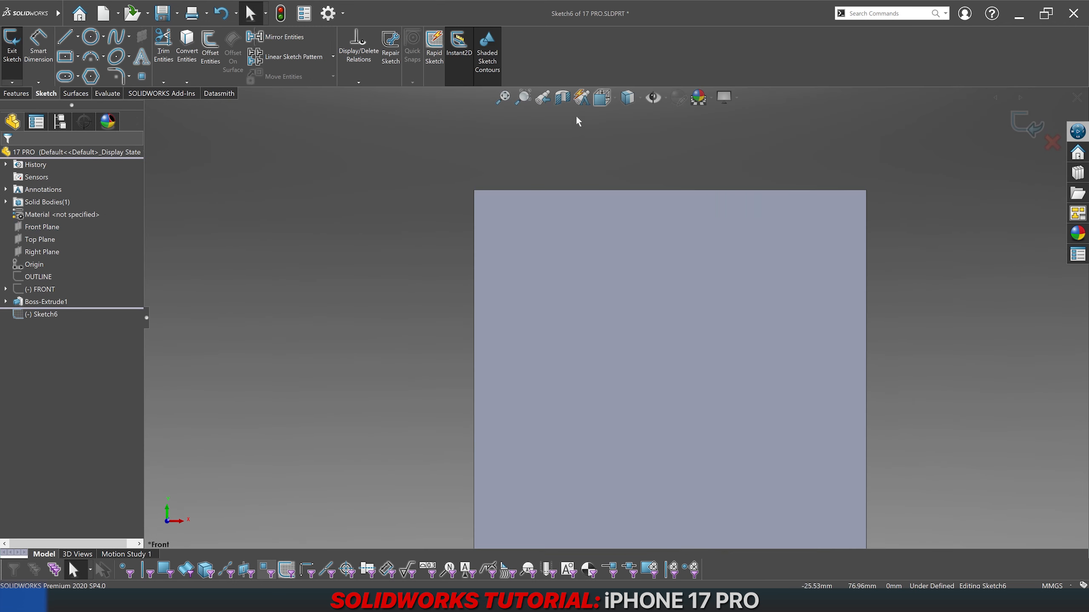
pyautogui.click(78, 37)
pyautogui.click(80, 63)
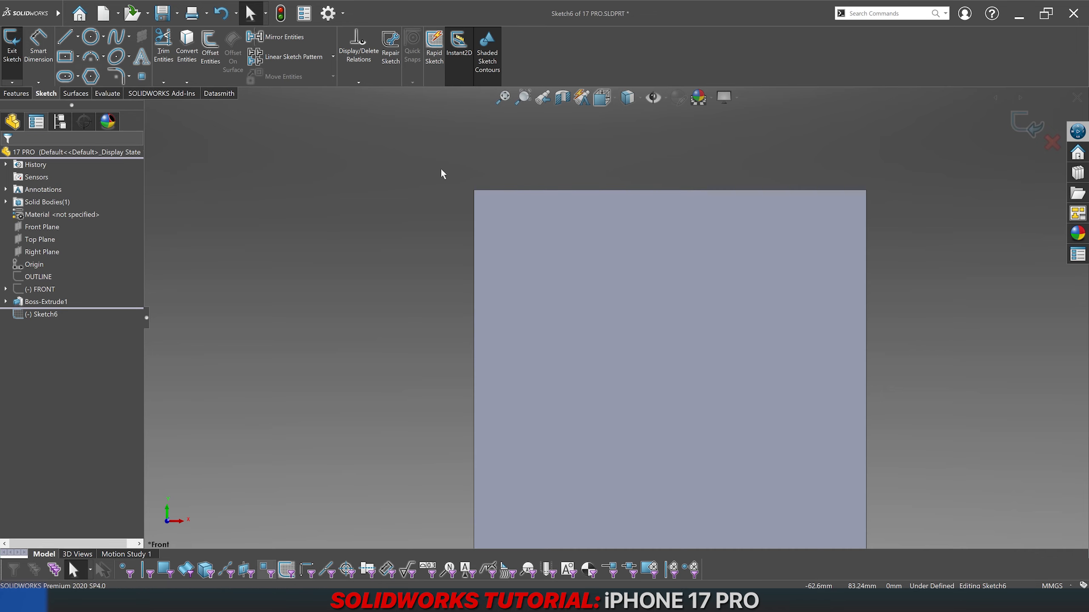
pyautogui.click(866, 191)
pyautogui.click(655, 190)
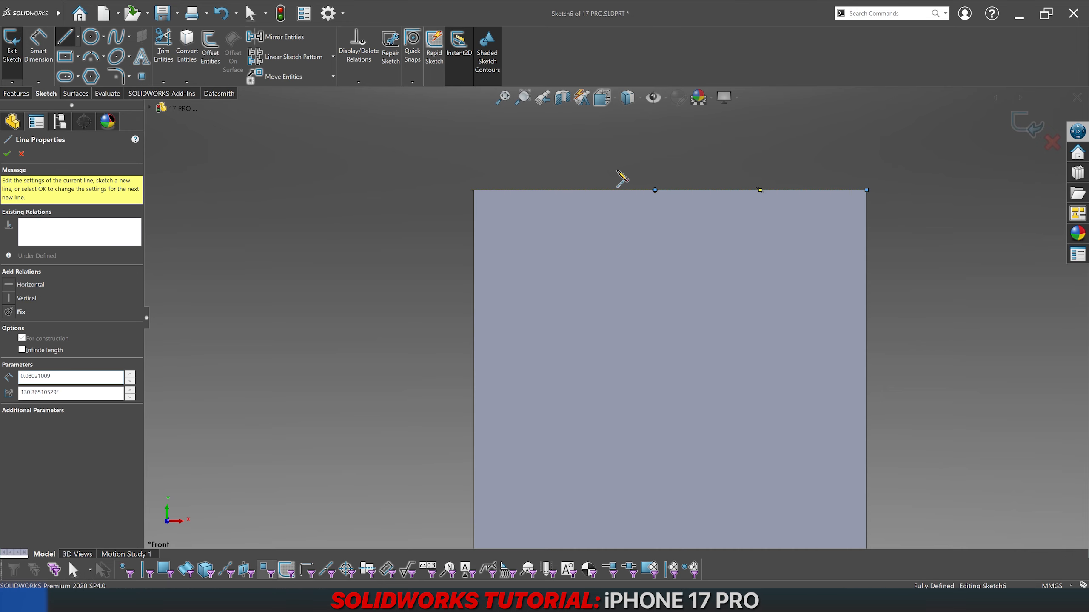
pyautogui.press('Escape')
# Step: Sketch a construction line about 58 mm up the left edge from its lower corner, and a diagonal about 24 mm to the top line's free end
pyautogui.scroll(5, 514, 369)
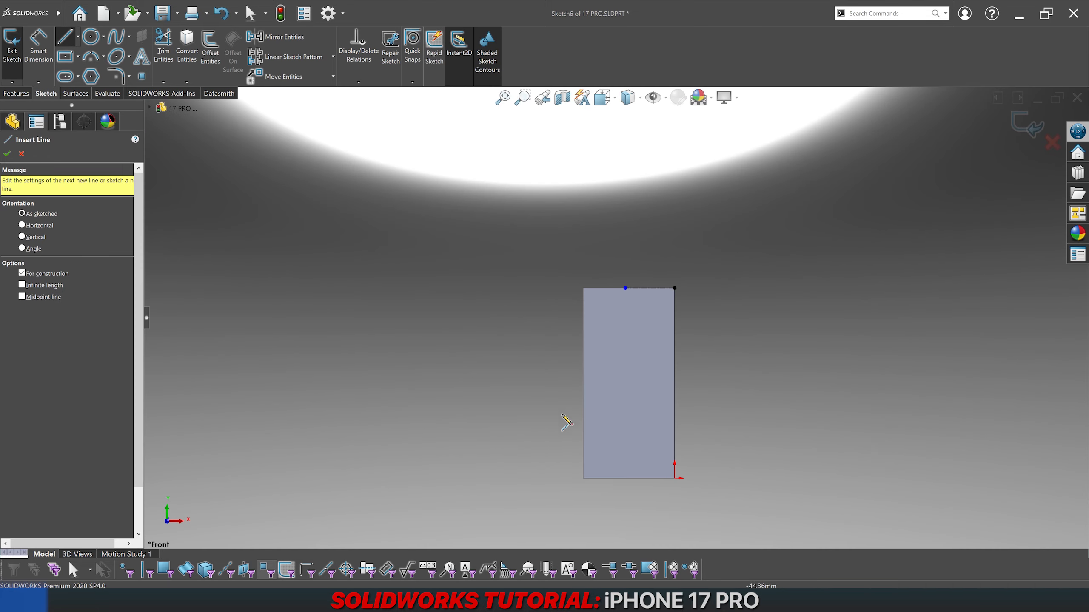
pyautogui.click(584, 478)
pyautogui.scroll(-4, 589, 334)
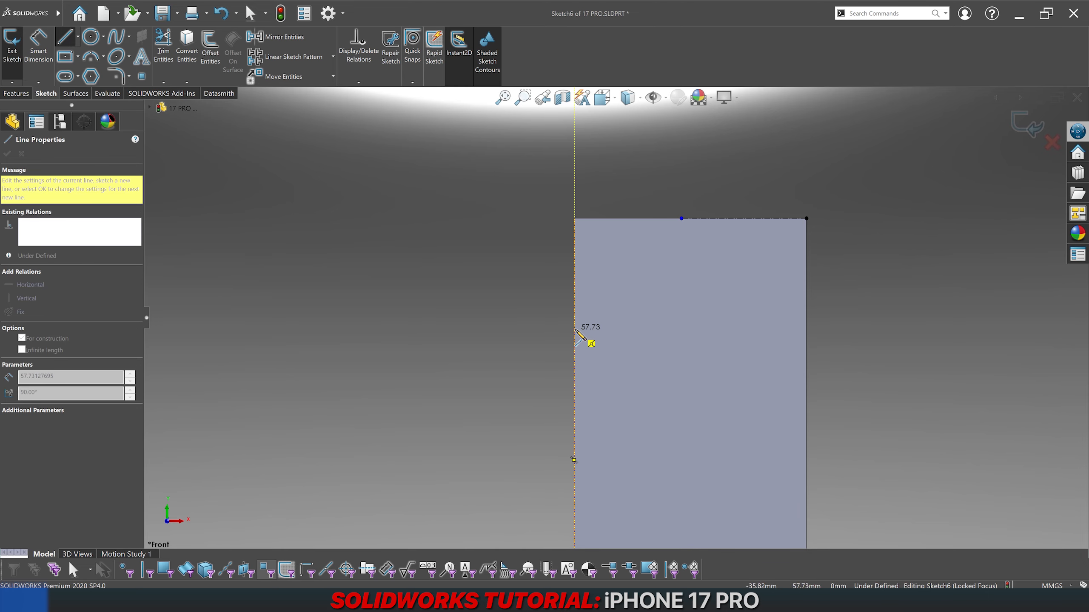
pyautogui.click(575, 329)
pyautogui.scroll(-3, 610, 277)
pyautogui.scroll(-1, 627, 269)
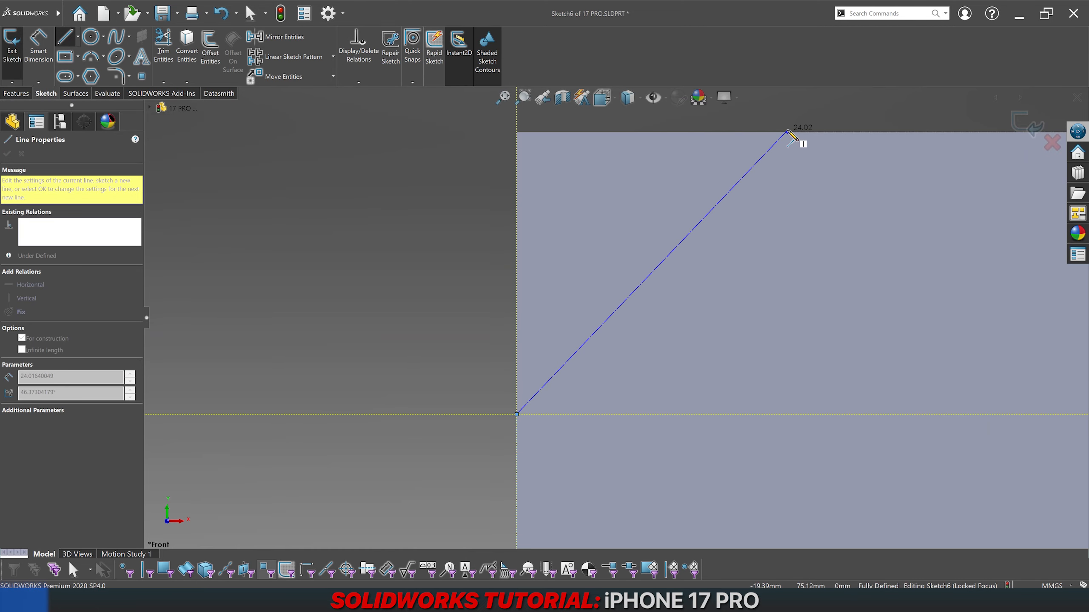
pyautogui.click(788, 132)
pyautogui.press('Escape')
pyautogui.press('Escape')
pyautogui.scroll(3, 617, 317)
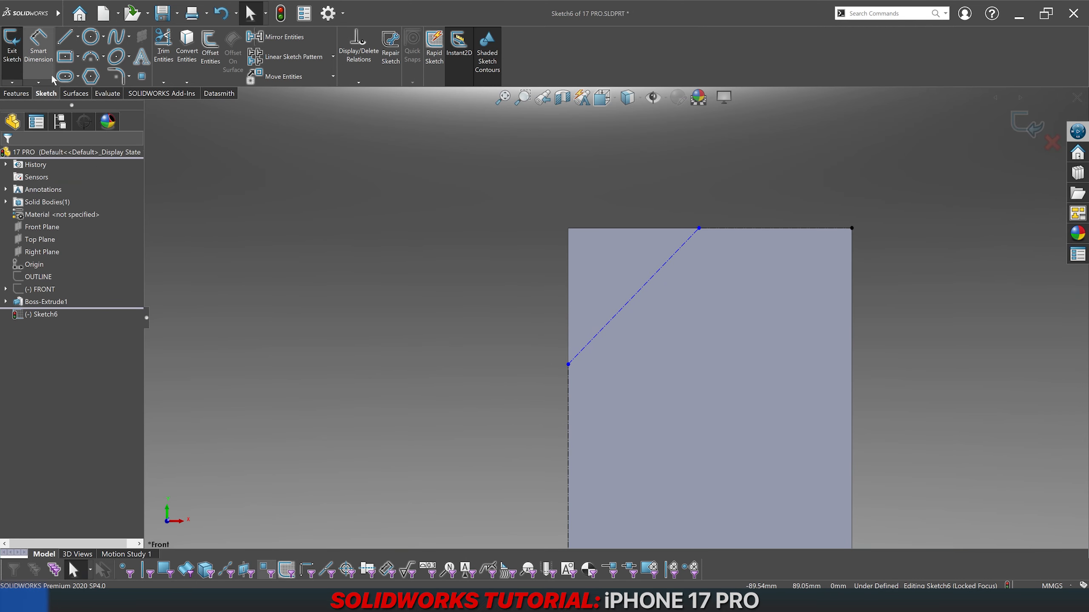
# Step: Dimension the angle between the vertical and diagonal construction lines as 45°, and place the dimension clear above the body
pyautogui.click(39, 45)
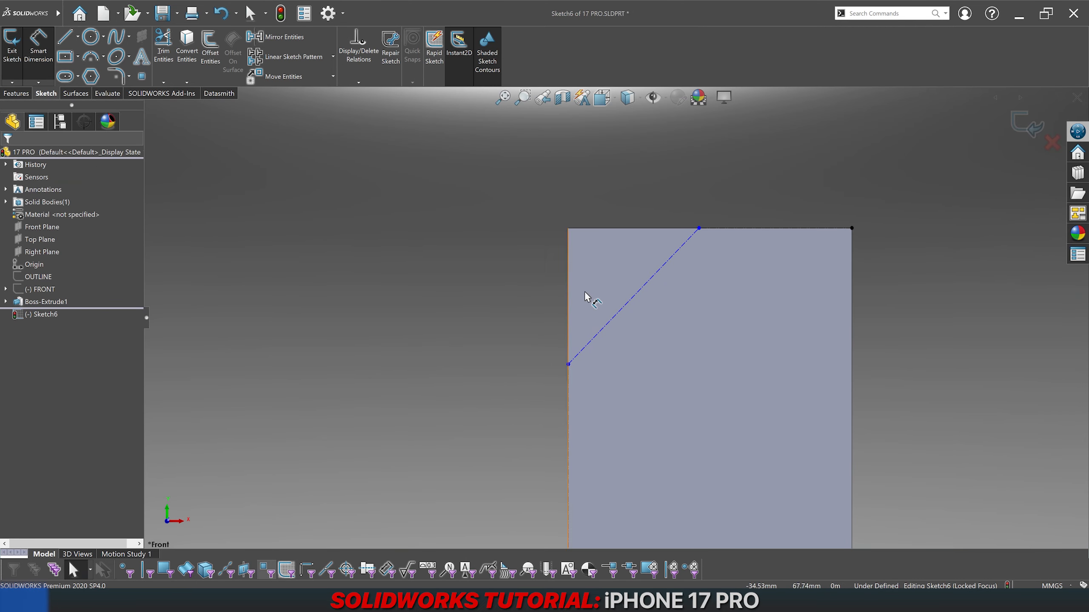
pyautogui.click(568, 378)
pyautogui.click(572, 360)
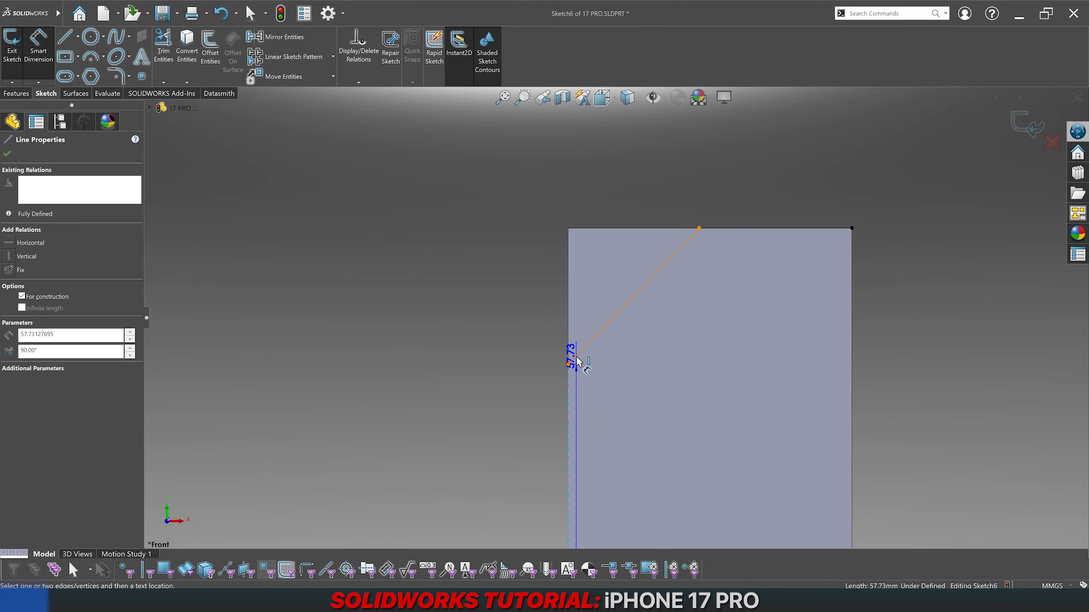
pyautogui.click(643, 158)
pyautogui.write('45')
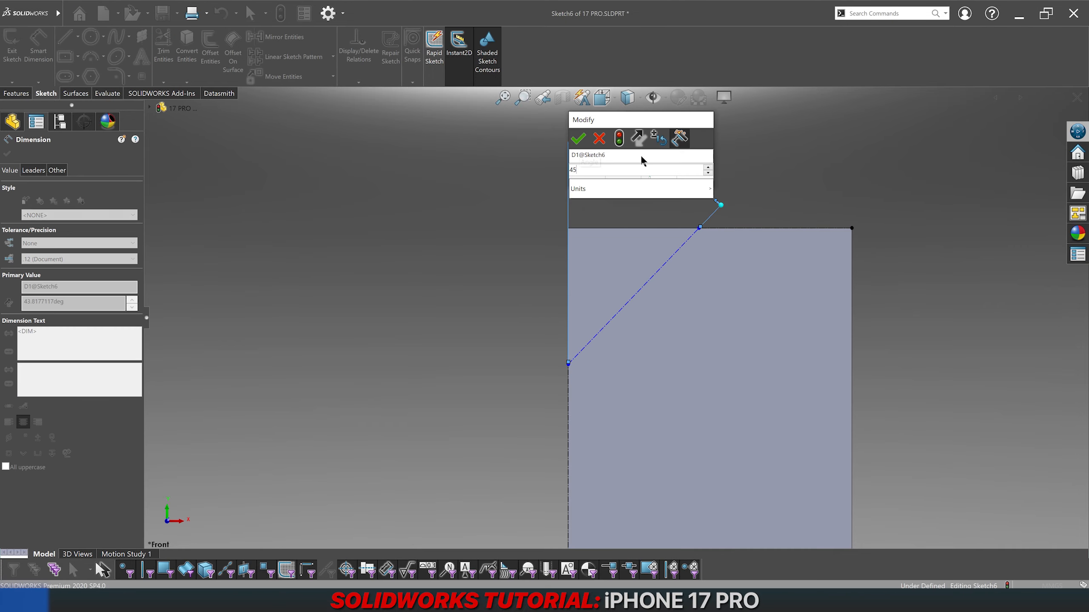
pyautogui.press('Return')
pyautogui.click(539, 215)
pyautogui.scroll(4, 541, 218)
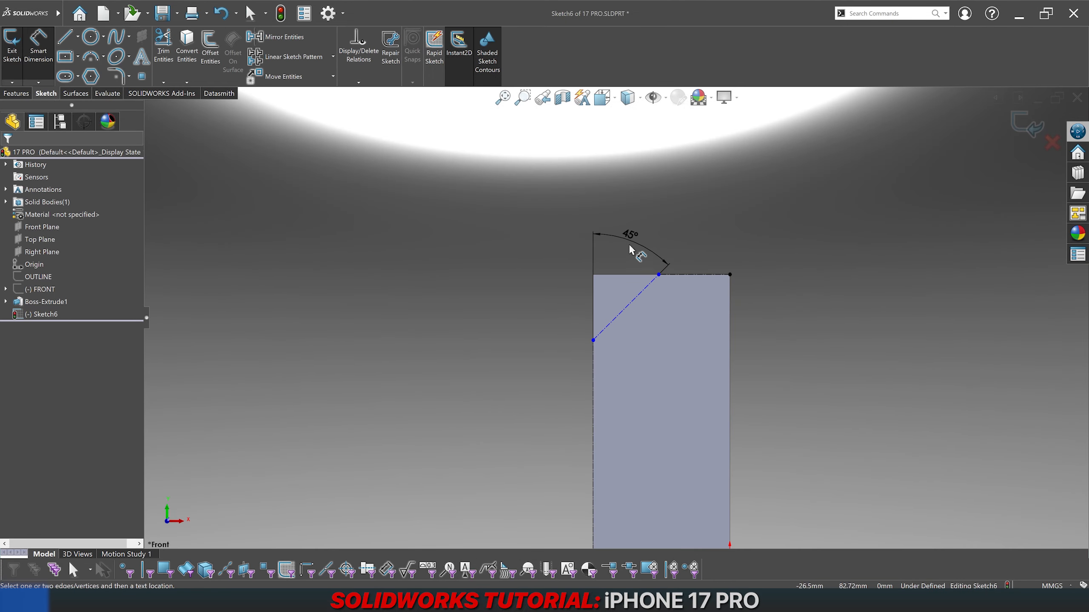
pyautogui.moveTo(630, 244); pyautogui.dragTo(675, 176)
# Step: Dimension the horizontal distance from the left construction line to the diagonal's upper endpoint as 13.5 mm
pyautogui.click(712, 299)
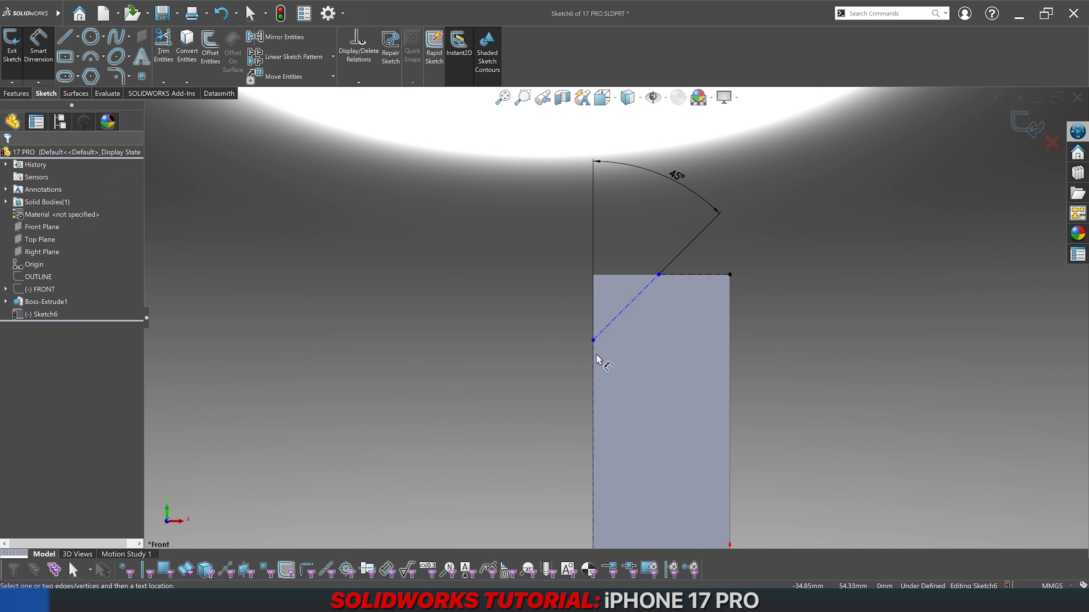
pyautogui.click(656, 276)
pyautogui.click(658, 275)
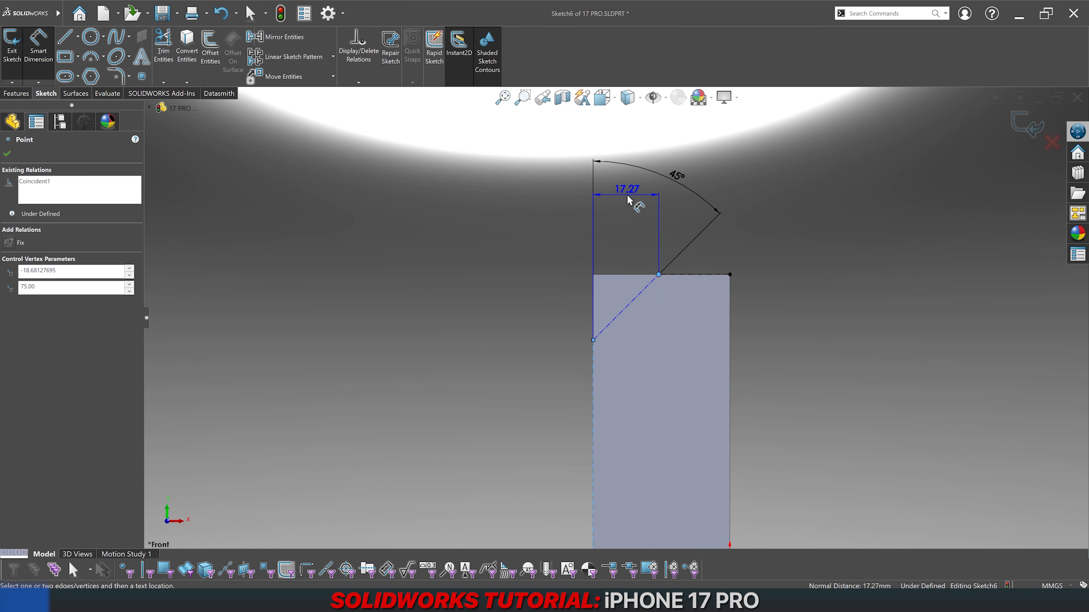
pyautogui.click(624, 191)
pyautogui.write('13.5')
pyautogui.press('Return')
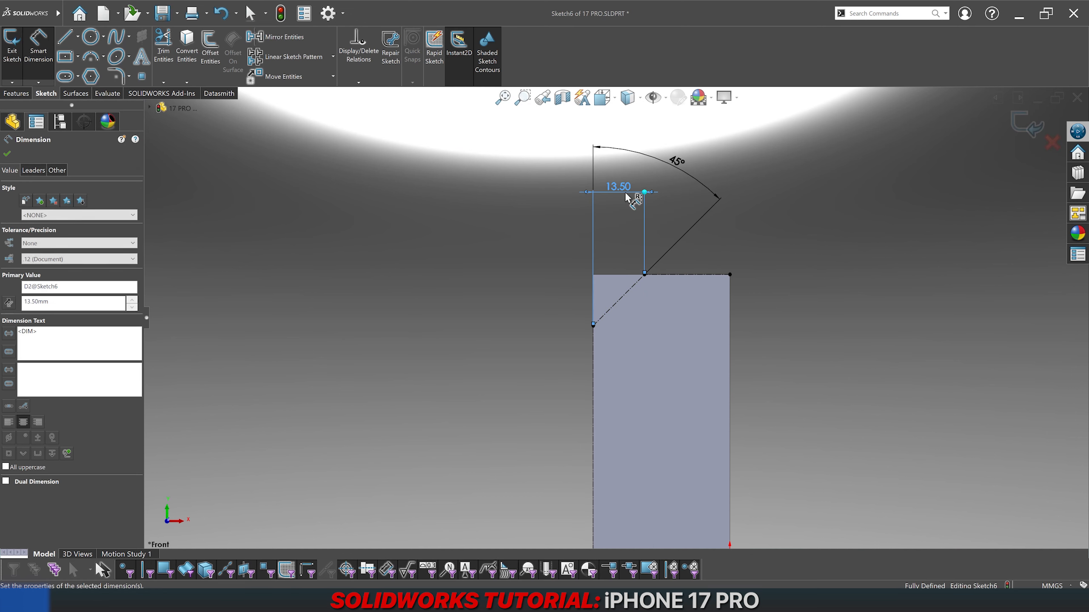
# Step: Check the vertical distance from the top edge line to the diagonal's lower endpoint with a trial dimension
pyautogui.click(602, 274)
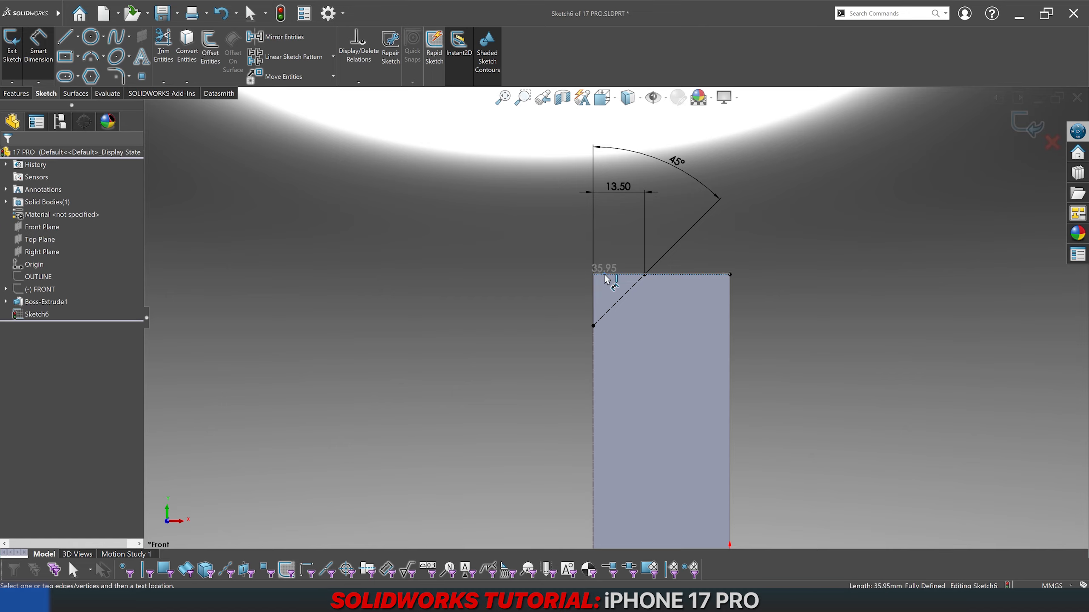
pyautogui.click(593, 328)
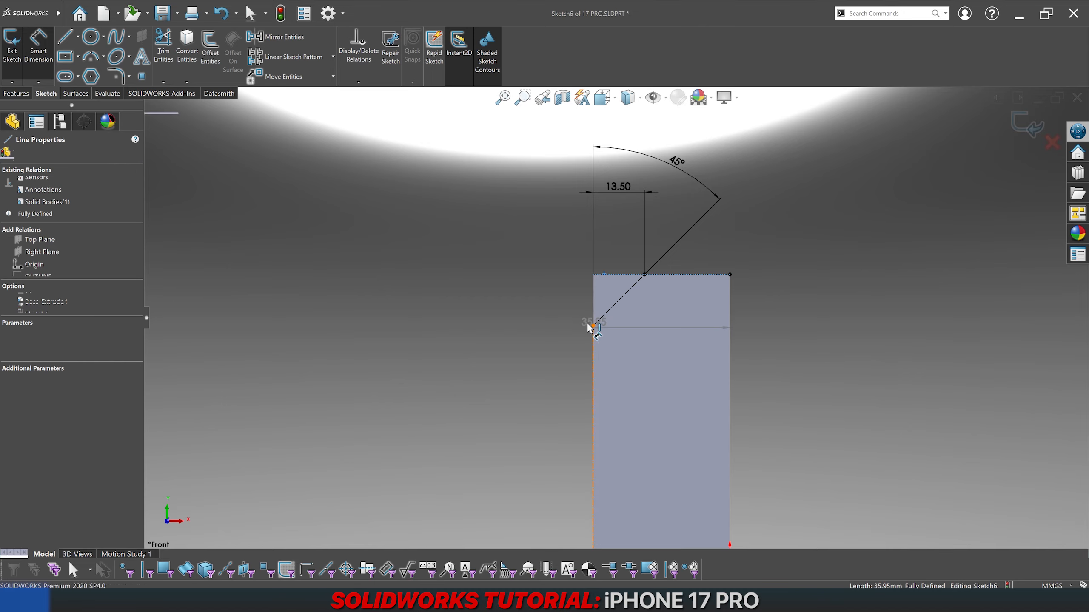
pyautogui.press('Escape')
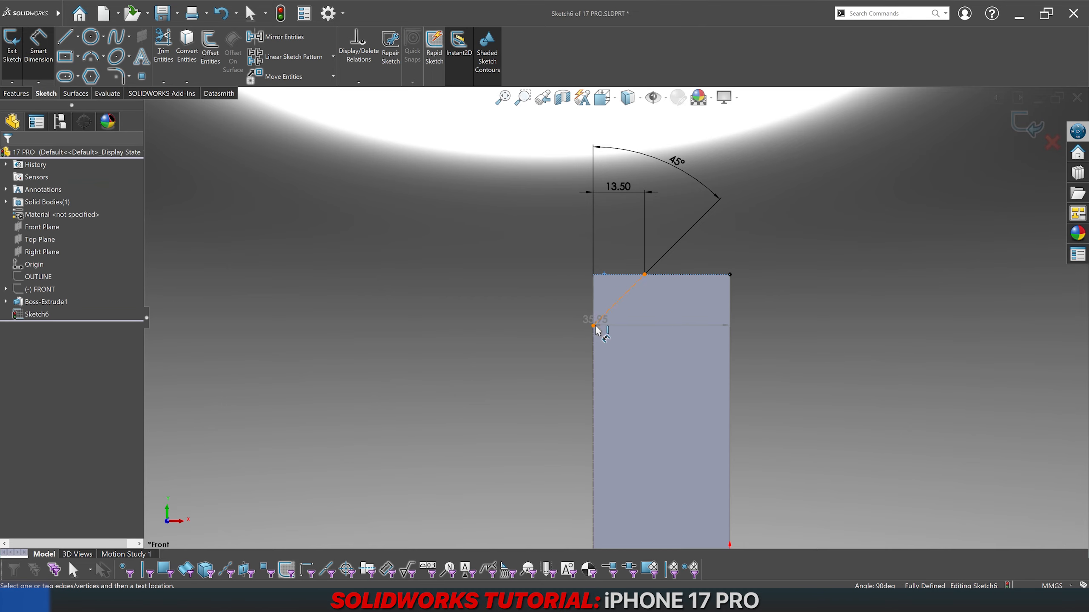
pyautogui.click(594, 326)
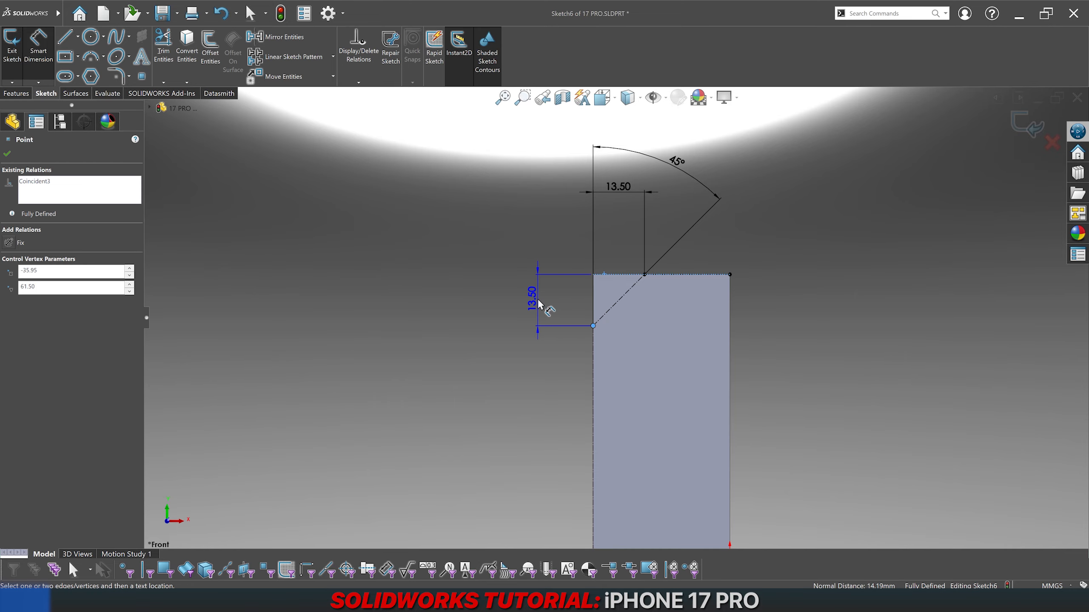
pyautogui.press('Escape')
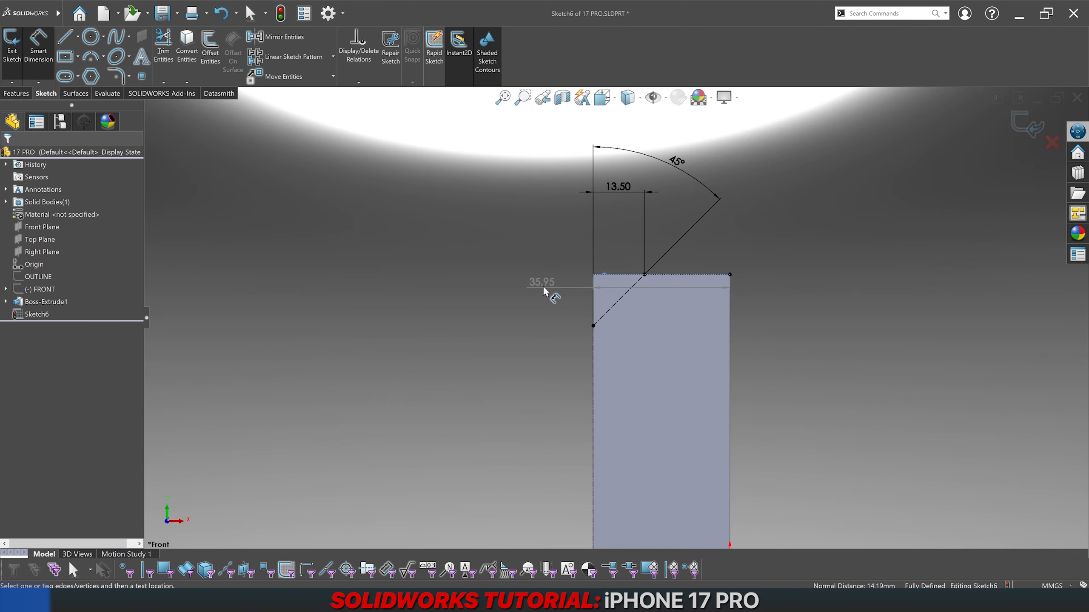
# Step: Set the horizontal distance from the vertical construction line to the diagonal's upper endpoint to 13 mm
pyautogui.scroll(-2, 630, 210)
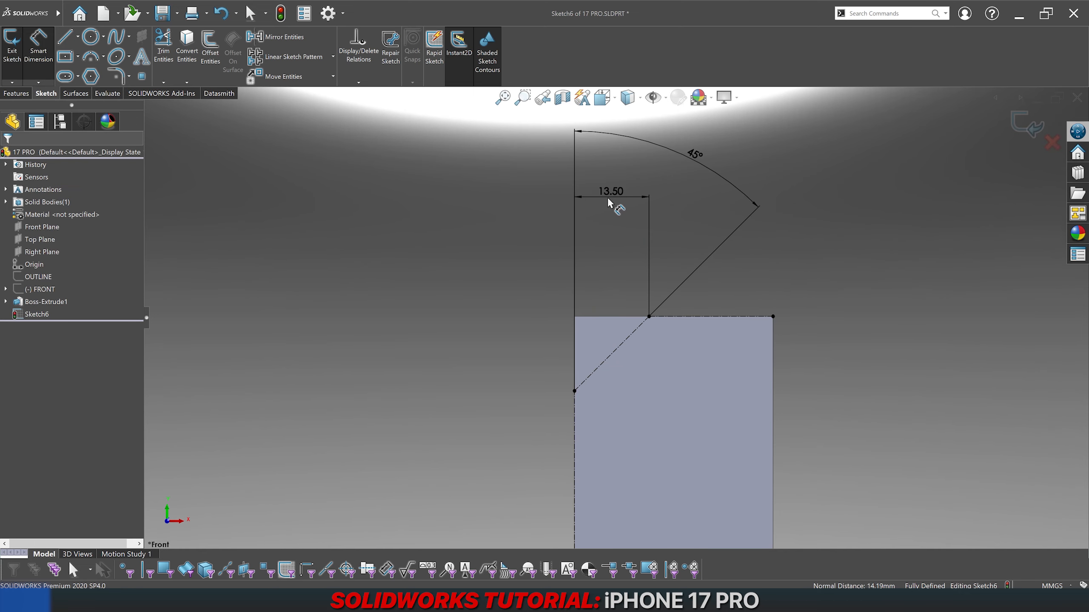
pyautogui.doubleClick(608, 198)
pyautogui.write('13')
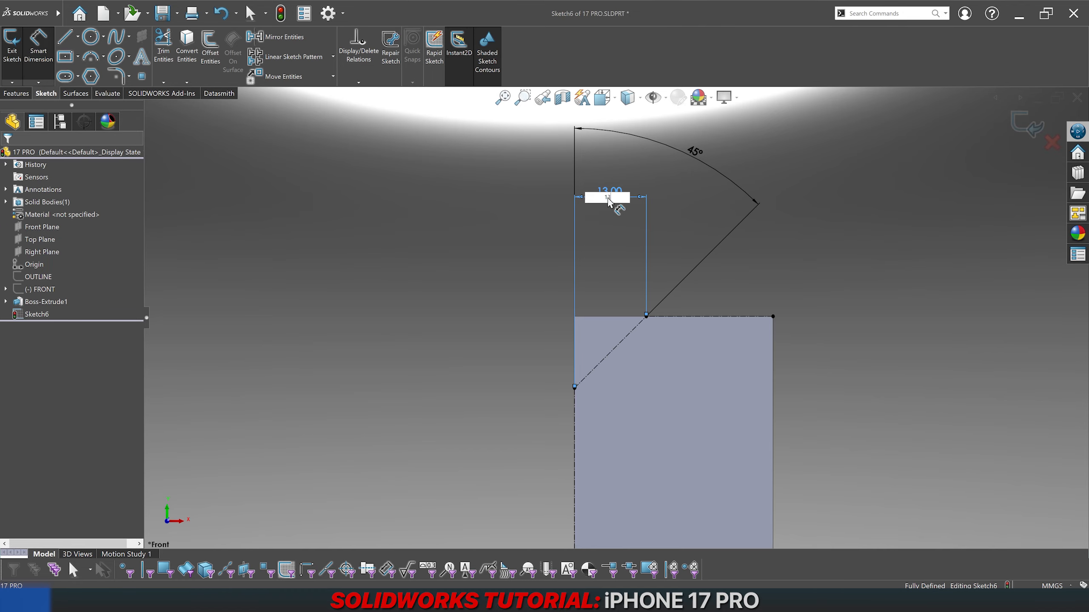
pyautogui.press('Return')
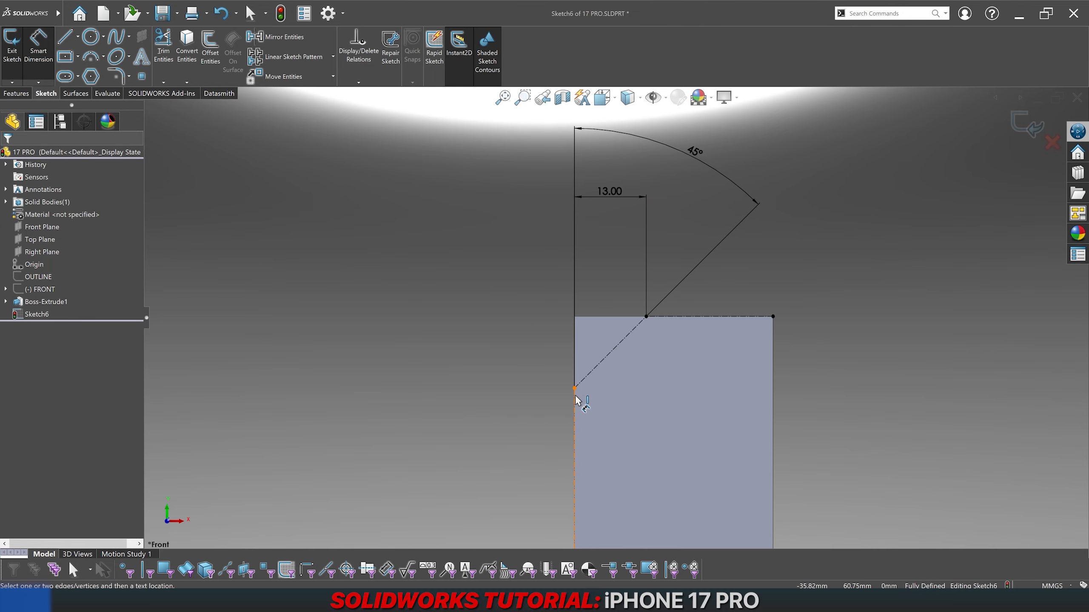
pyautogui.scroll(-1, 604, 350)
pyautogui.scroll(1, 611, 339)
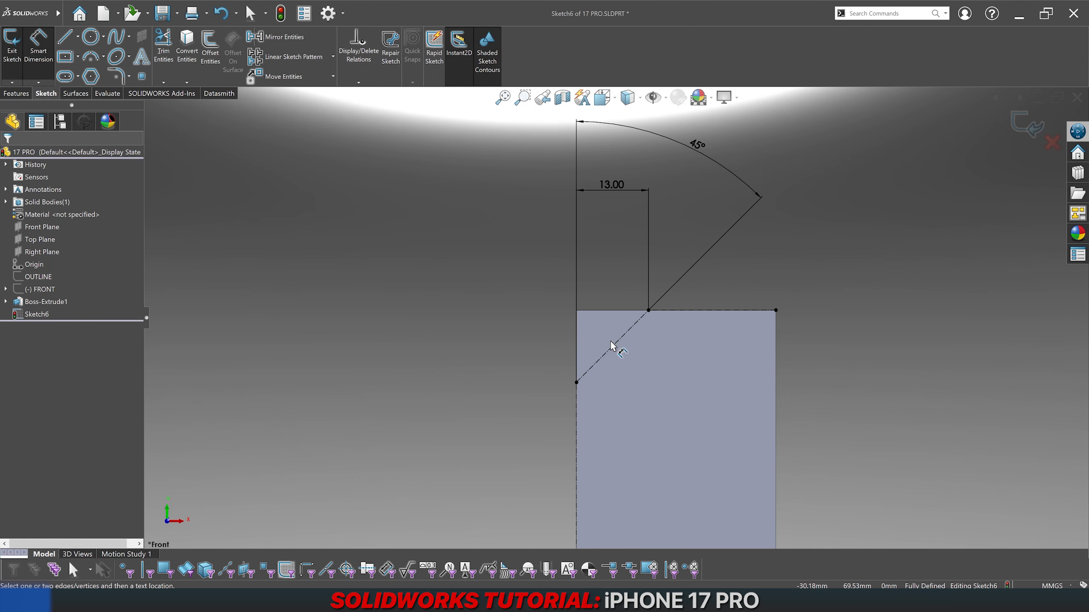
pyautogui.scroll(-1, 636, 315)
pyautogui.scroll(1, 636, 315)
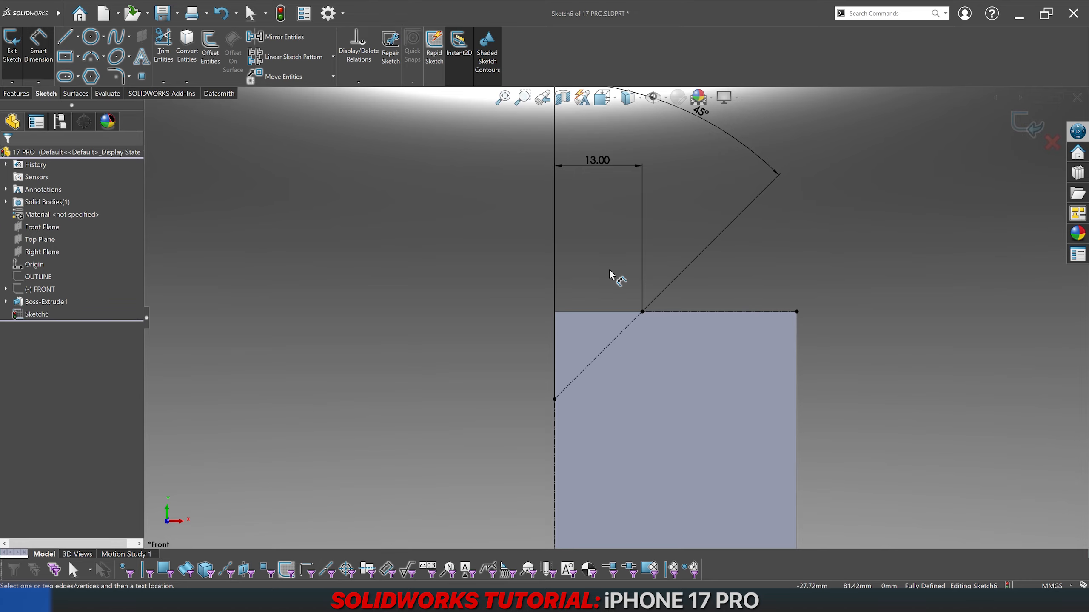
pyautogui.press('Escape')
# Step: Draw a Bezier style spline between the diagonal's upper and lower endpoints, placing six control vertices in a loop outside the body's corner
pyautogui.scroll(-5, 607, 352)
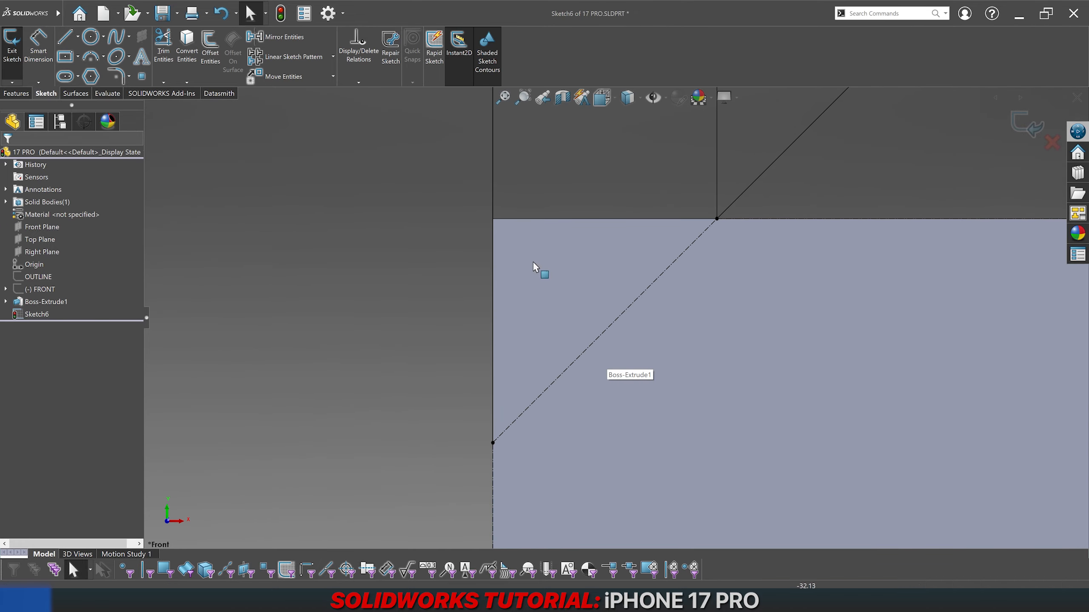
pyautogui.click(128, 41)
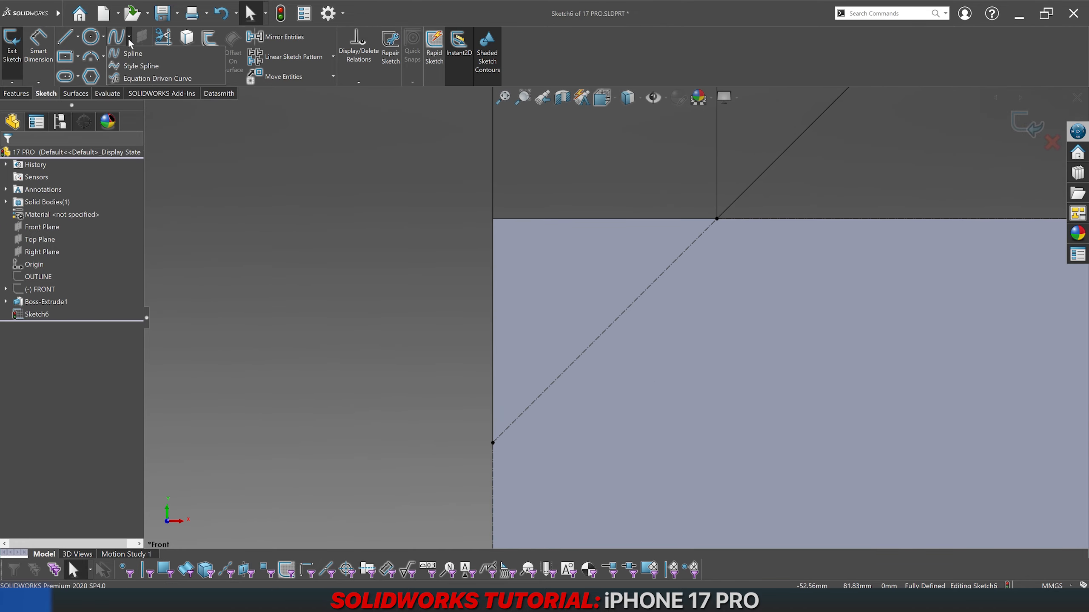
pyautogui.click(138, 67)
pyautogui.scroll(1, 303, 260)
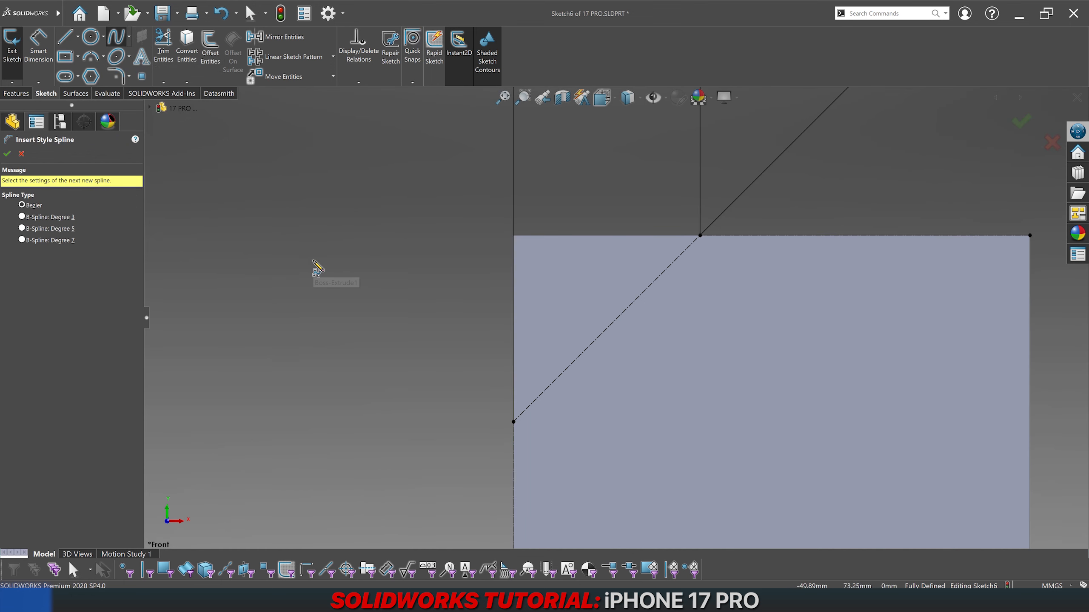
pyautogui.scroll(1, 441, 278)
pyautogui.scroll(-1, 448, 278)
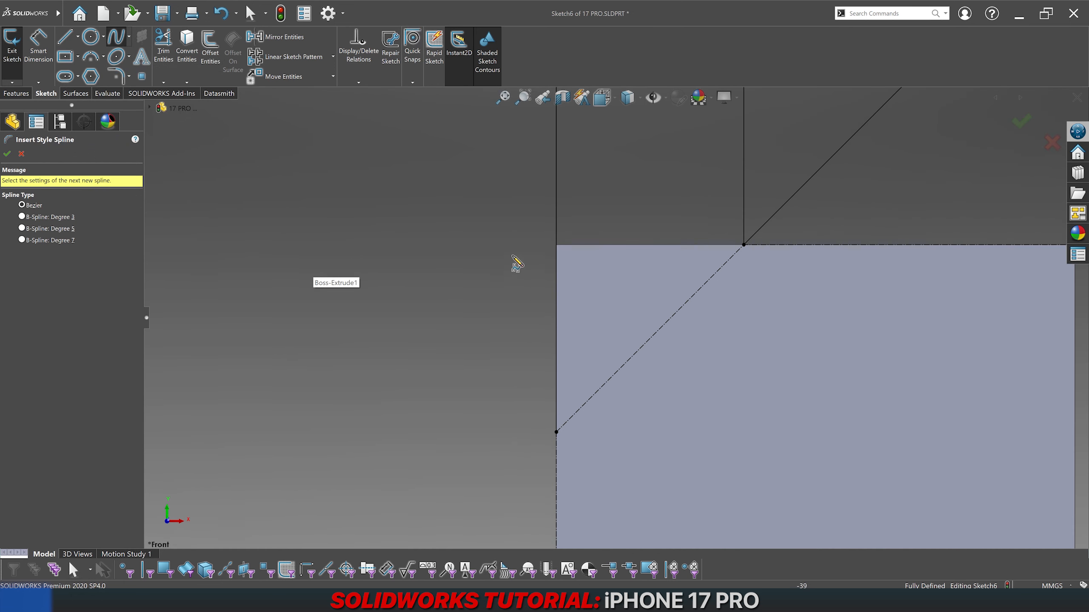
pyautogui.click(745, 246)
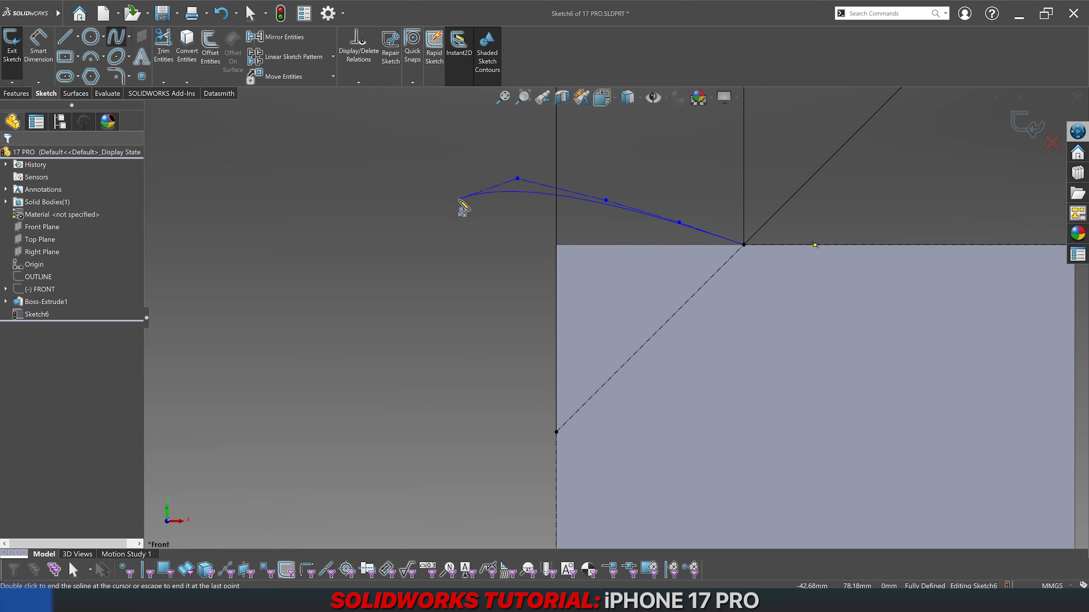
pyautogui.click(479, 252)
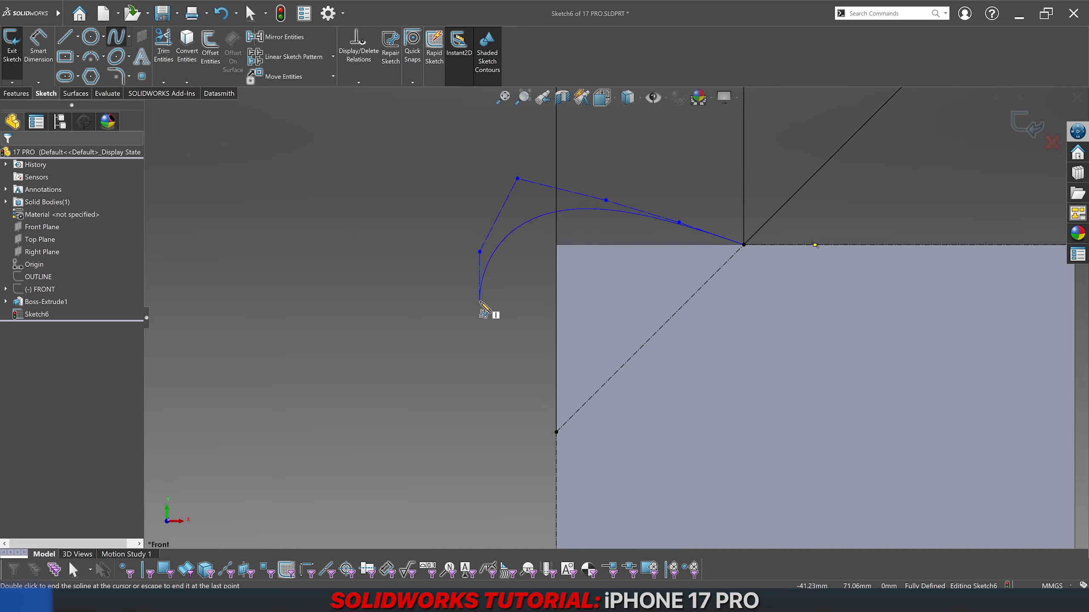
pyautogui.click(482, 318)
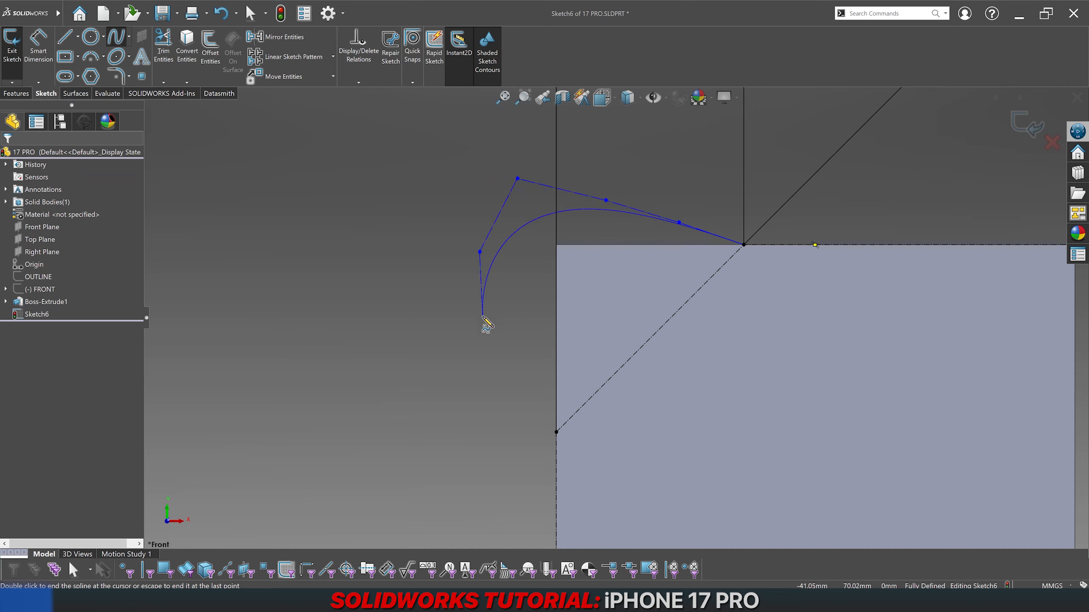
pyautogui.click(491, 371)
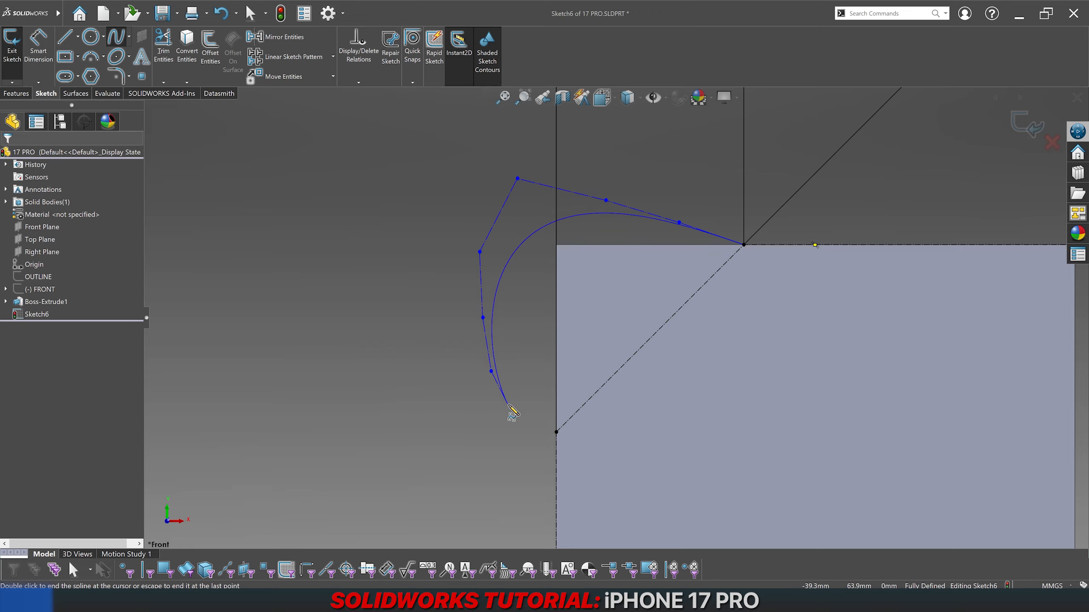
pyautogui.doubleClick(556, 431)
pyautogui.press('Escape')
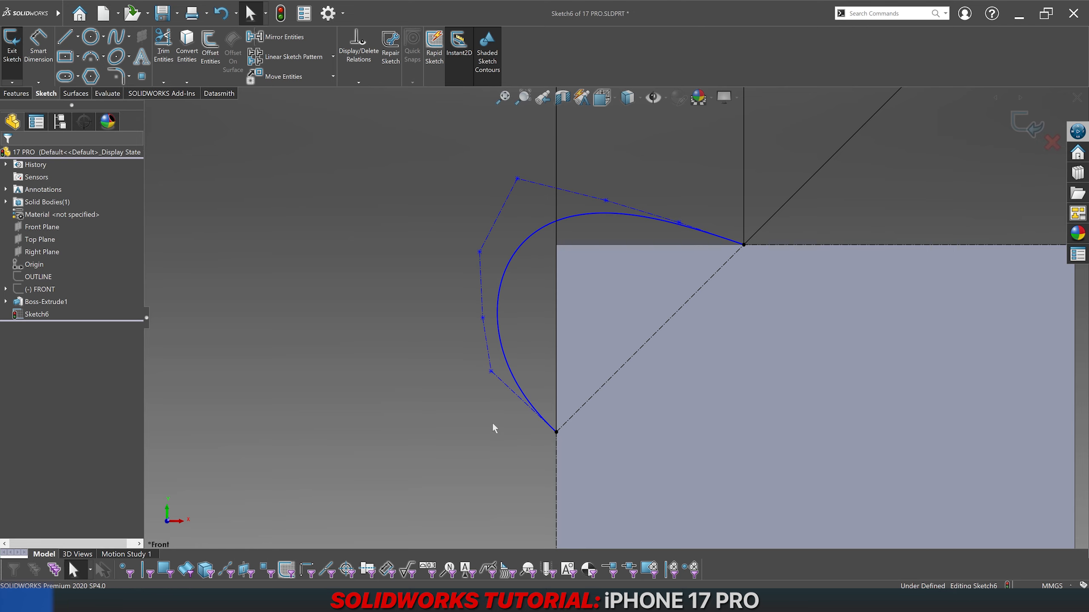
# Step: Inspect the control polygon segments of the spline and its curve degree setting
pyautogui.click(502, 381)
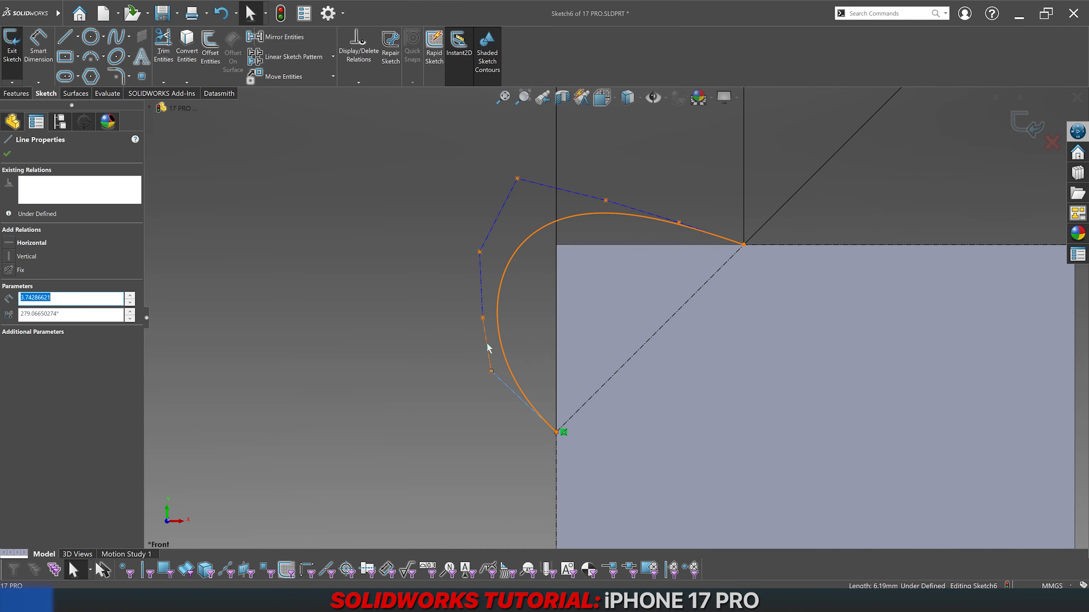
pyautogui.click(482, 300)
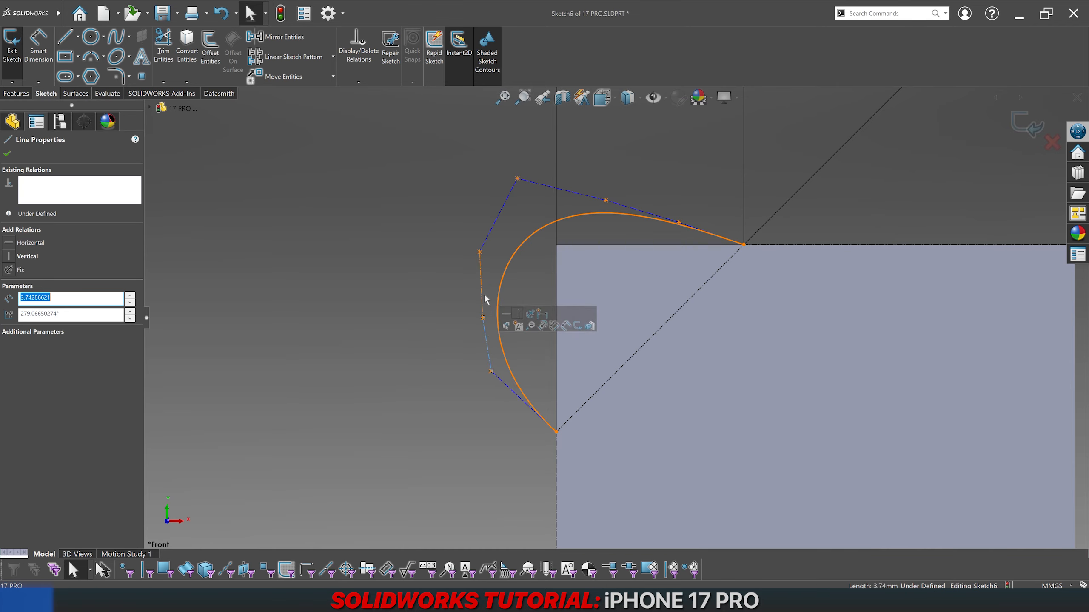
pyautogui.click(444, 303)
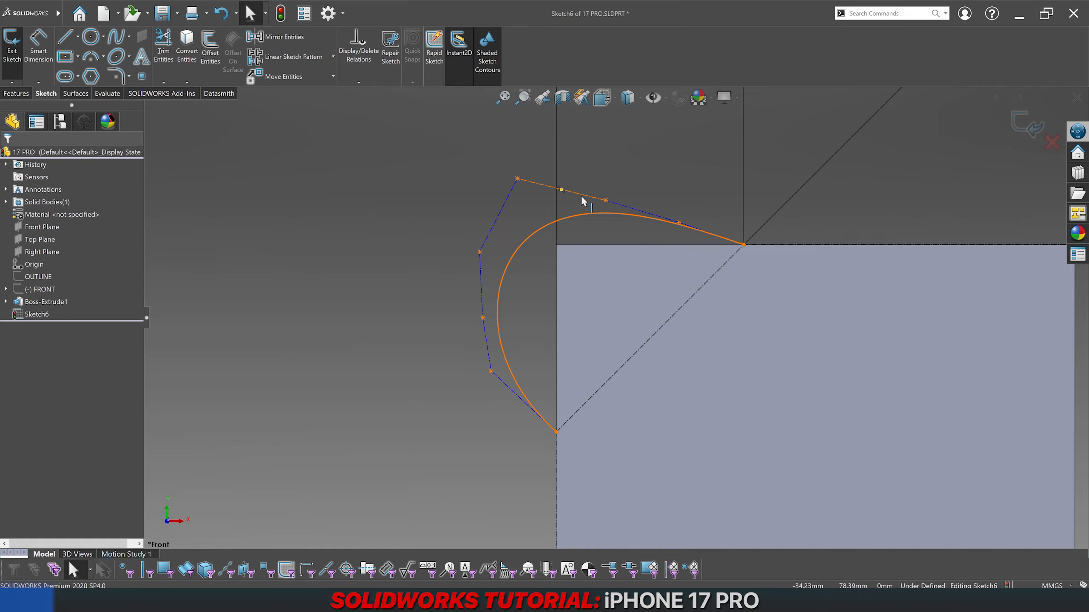
pyautogui.click(505, 203)
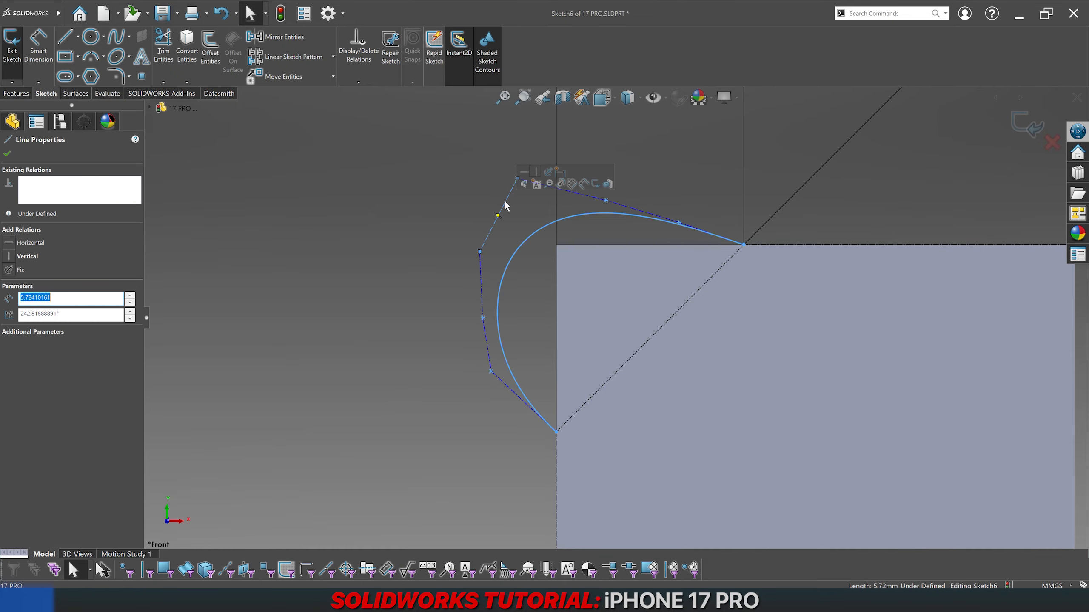
pyautogui.click(377, 241)
pyautogui.click(513, 260)
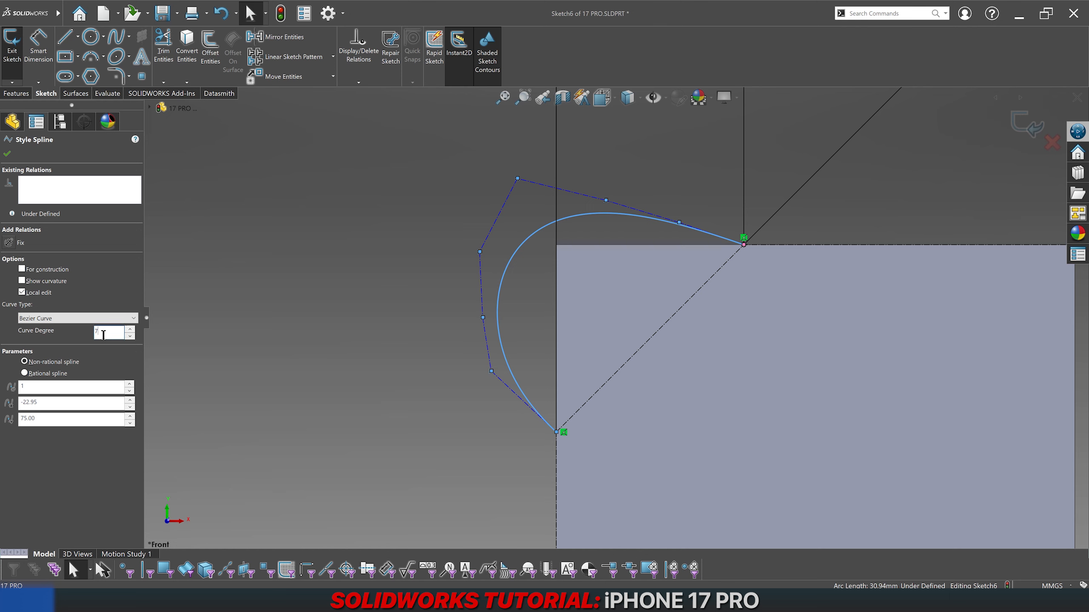
pyautogui.click(7, 155)
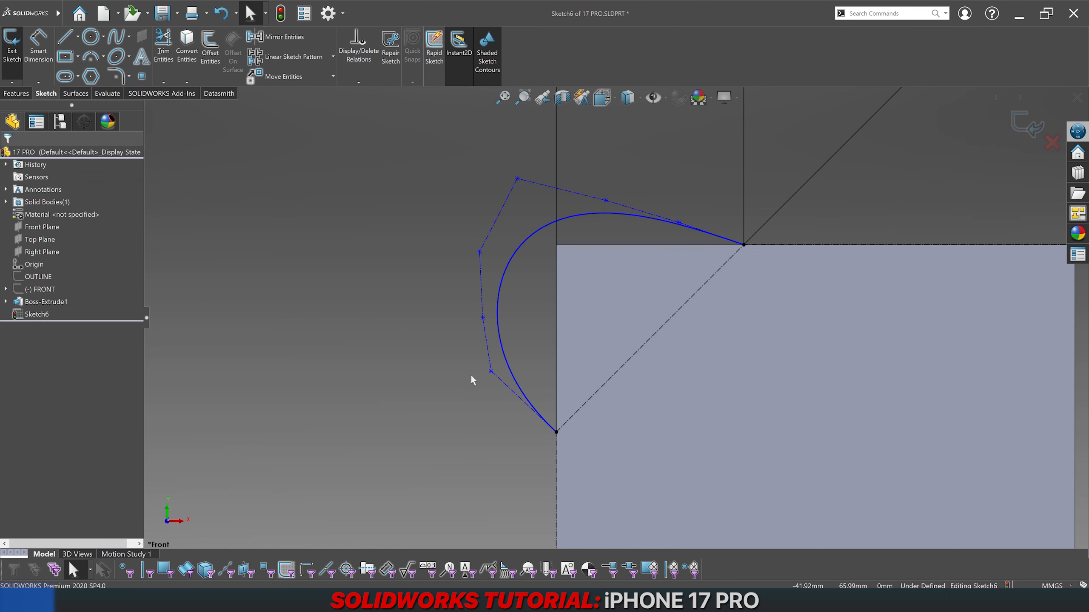
# Step: Move the control vertex nearest the spline's lower endpoint slightly outward, away from the body
pyautogui.moveTo(491, 372)
pyautogui.mouseDown()
pyautogui.moveTo(518, 358)
pyautogui.moveTo(478, 372)
pyautogui.mouseUp()
pyautogui.click(497, 371)
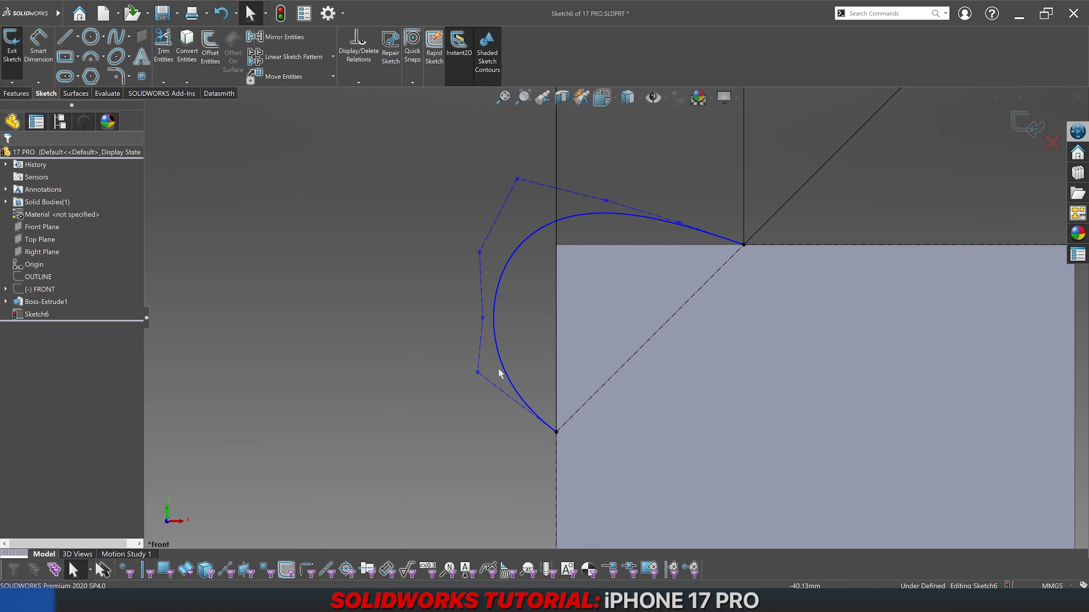
# Step: Try making the three lowest control polygon segments beside the body vertical, and undo the relation
pyautogui.scroll(-3, 496, 378)
pyautogui.click(496, 378)
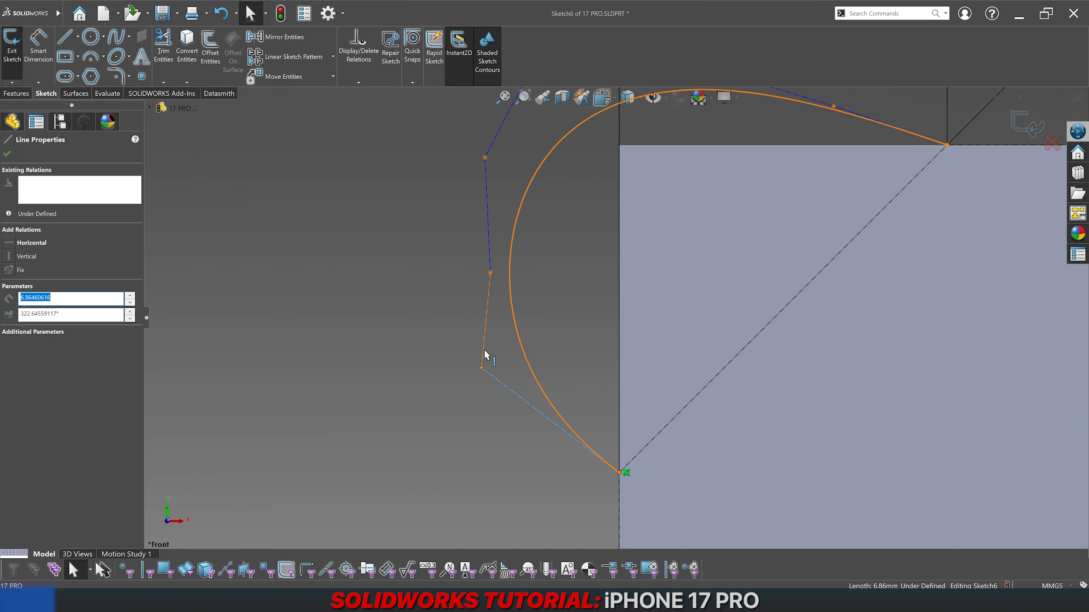
pyautogui.keyDown('ctrl'); pyautogui.click(484, 356); pyautogui.keyUp('ctrl')
pyautogui.keyDown('ctrl'); pyautogui.click(490, 255); pyautogui.keyUp('ctrl')
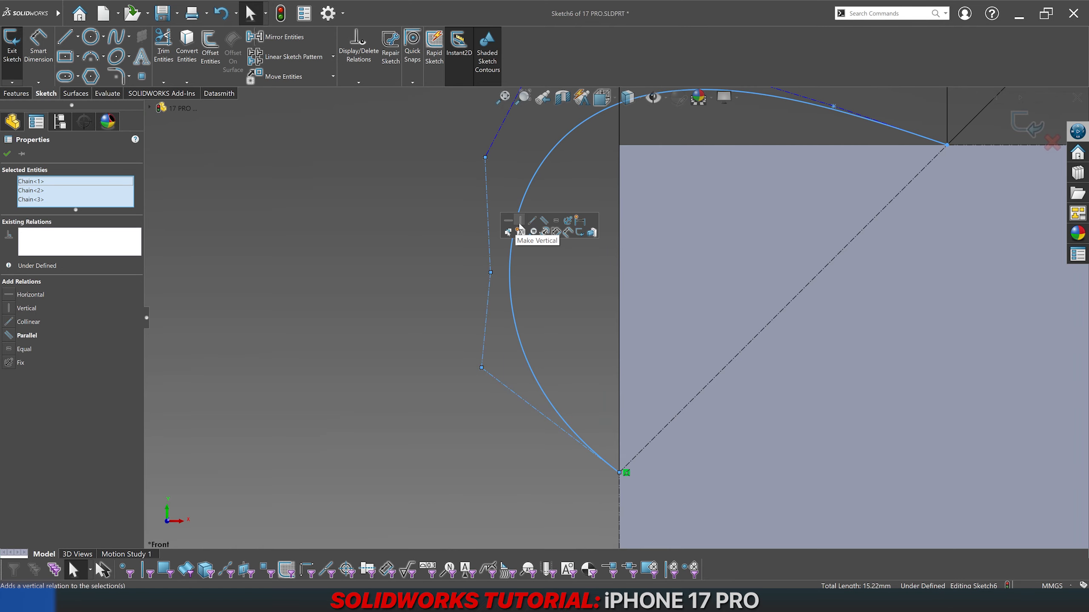
pyautogui.click(521, 227)
pyautogui.click(439, 247)
pyautogui.scroll(3, 441, 258)
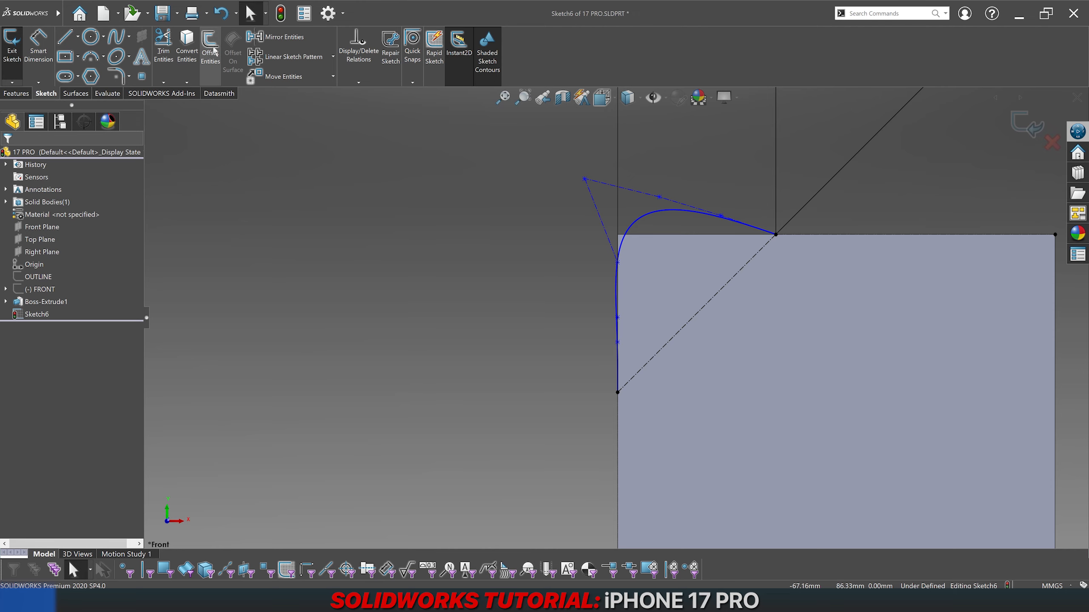
pyautogui.click(221, 12)
# Step: Make the control polygon segments attached to the spline's two endpoints equal in length
pyautogui.scroll(-3, 663, 240)
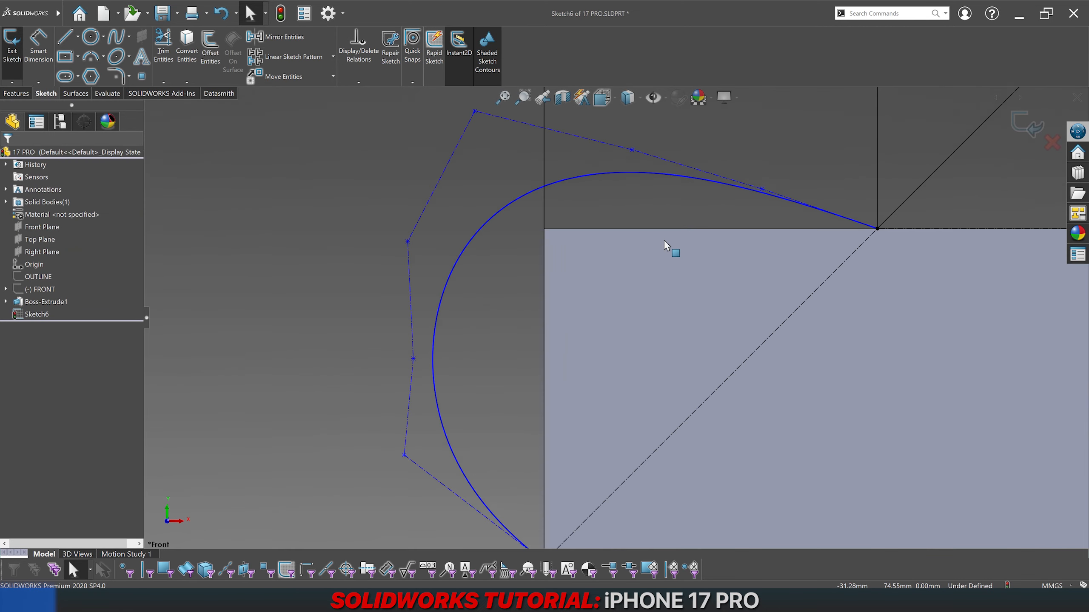
pyautogui.click(776, 194)
pyautogui.scroll(2, 758, 318)
pyautogui.scroll(-1, 587, 382)
pyautogui.scroll(-3, 448, 427)
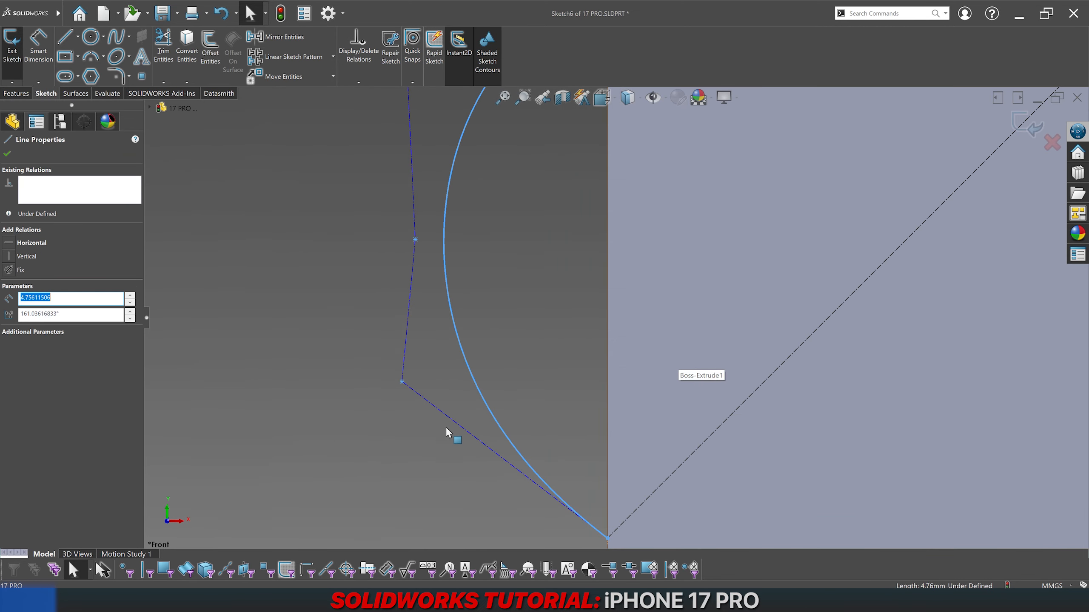
pyautogui.keyDown('ctrl'); pyautogui.click(441, 412); pyautogui.keyUp('ctrl')
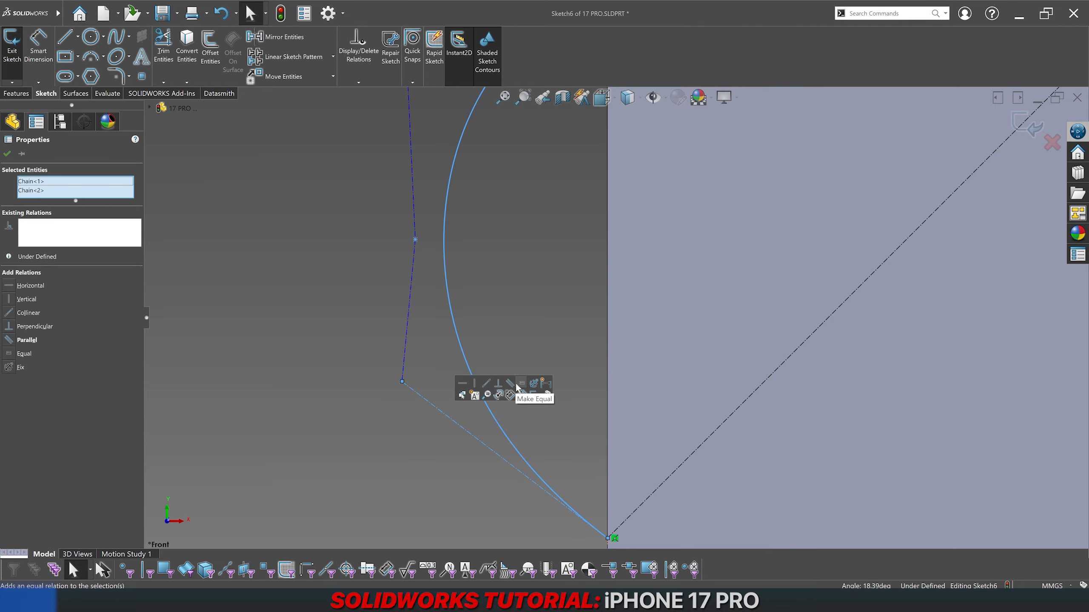
pyautogui.click(520, 386)
pyautogui.click(402, 445)
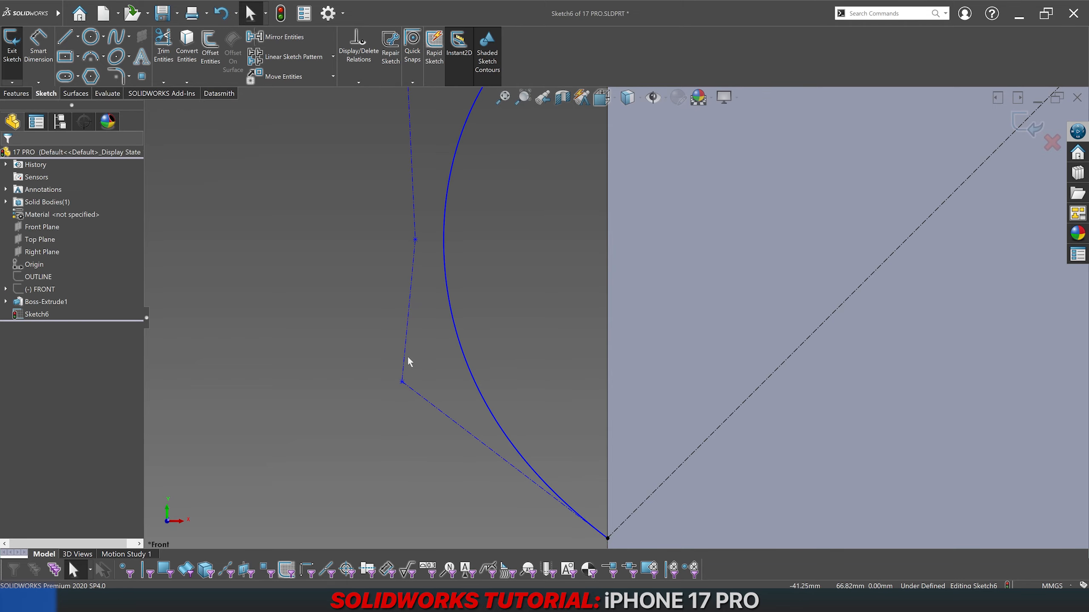
# Step: Make the second control polygon segments counted from each of the spline's endpoints equal in length
pyautogui.click(407, 359)
pyautogui.scroll(5, 336, 360)
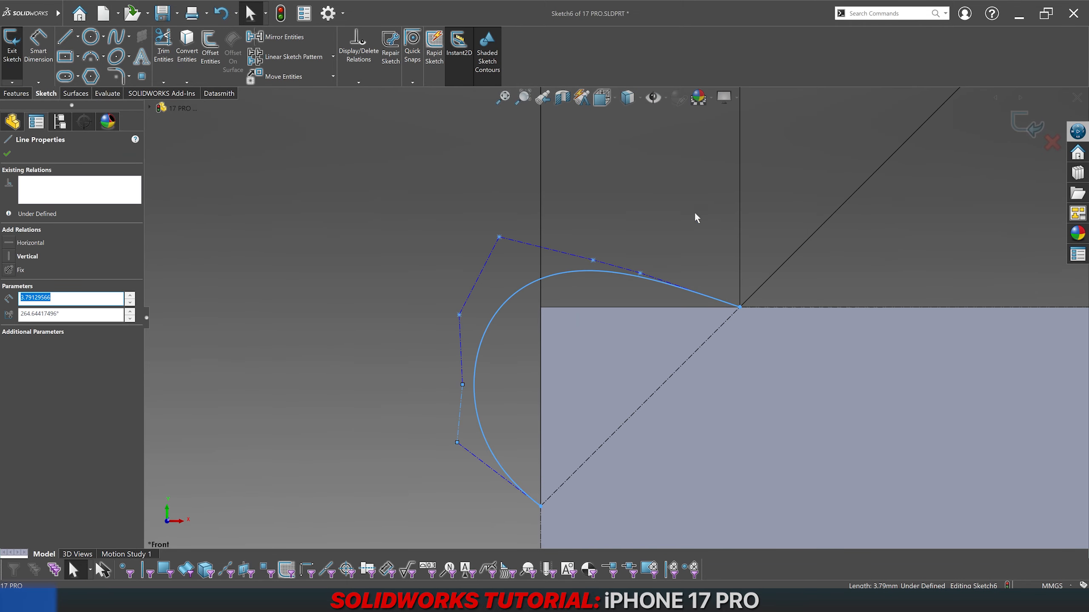
pyautogui.scroll(-7, 616, 278)
pyautogui.keyDown('ctrl'); pyautogui.click(617, 285); pyautogui.keyUp('ctrl')
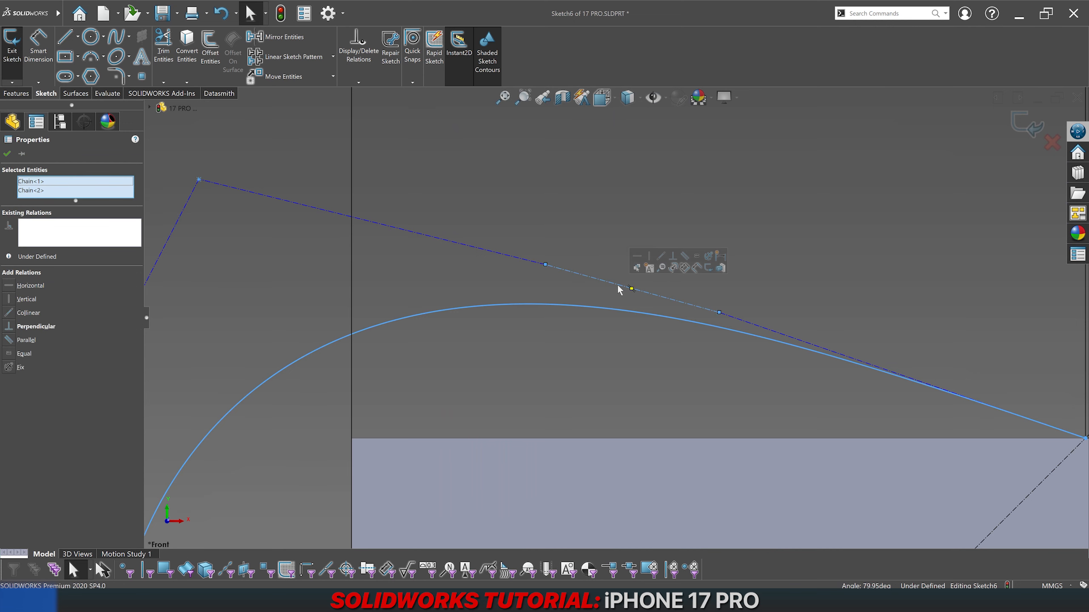
pyautogui.click(697, 255)
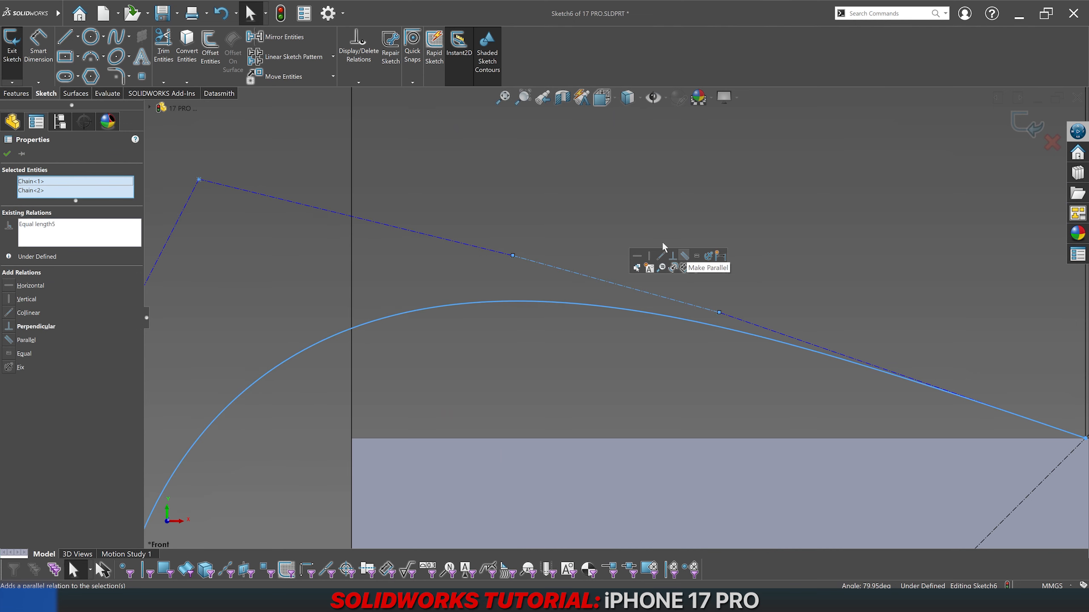
pyautogui.press('Escape')
# Step: Make the third control polygon segments counted from each of the spline's endpoints equal in length
pyautogui.scroll(5, 605, 276)
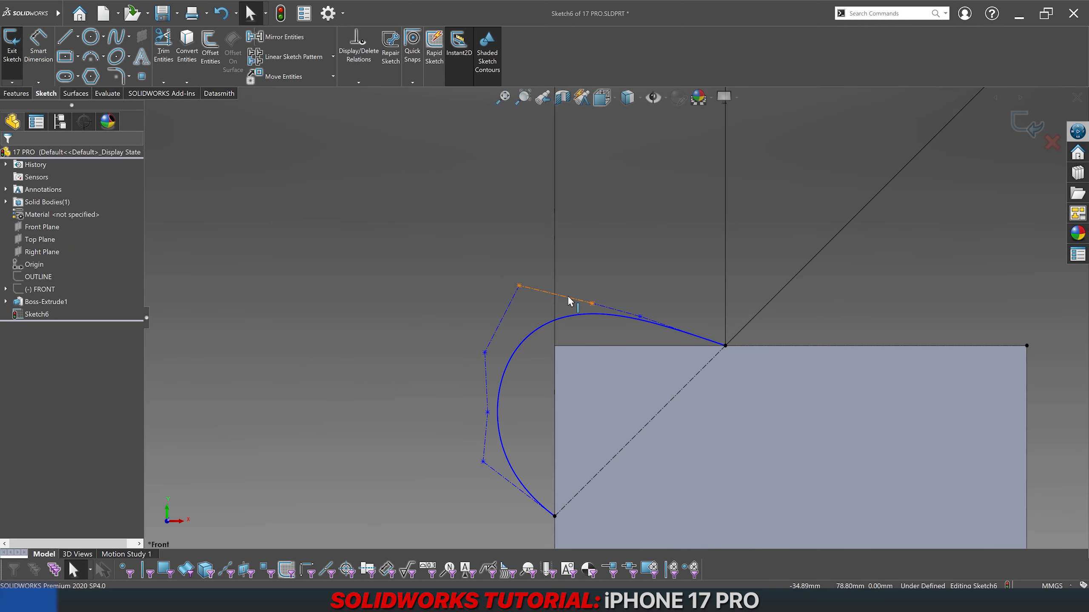
pyautogui.click(569, 296)
pyautogui.scroll(-3, 478, 371)
pyautogui.keyDown('ctrl'); pyautogui.click(482, 364); pyautogui.keyUp('ctrl')
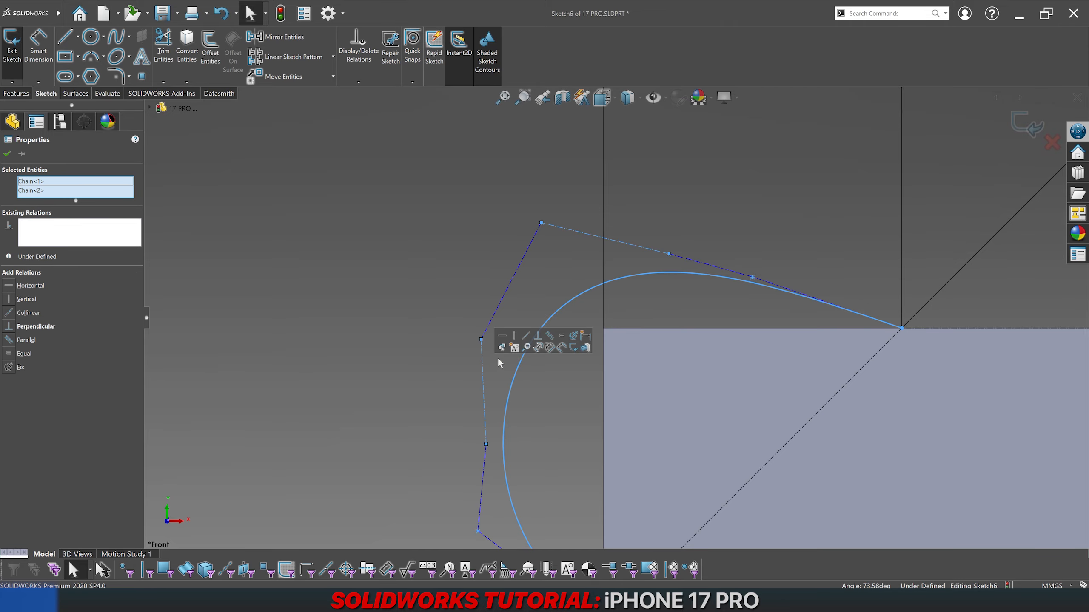
pyautogui.click(560, 337)
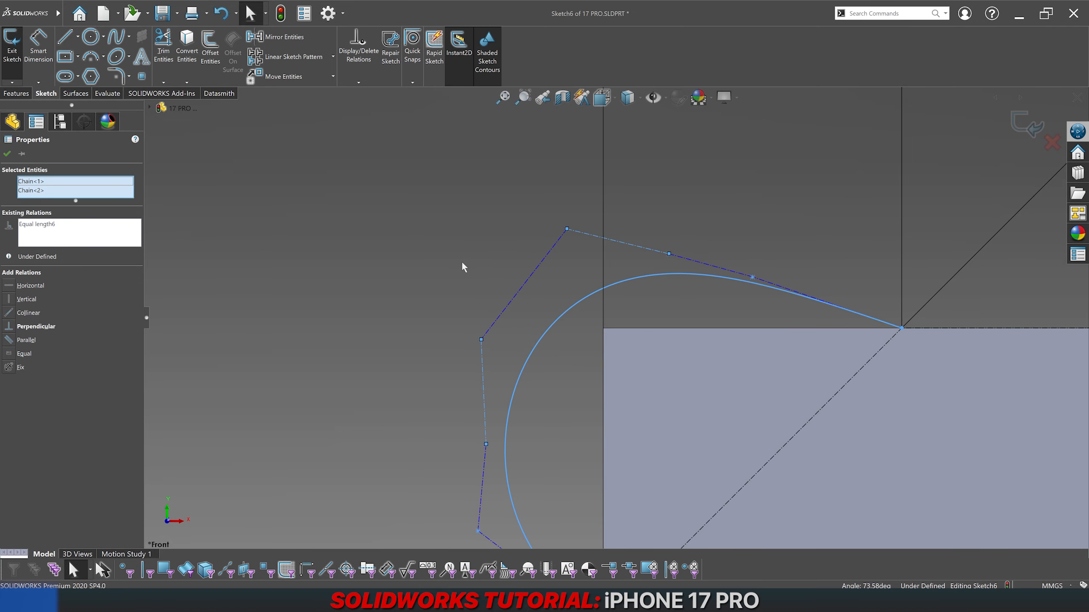
pyautogui.press('Escape')
# Step: Make the control polygon segment attached to the spline's upper endpoint horizontal
pyautogui.scroll(3, 545, 352)
pyautogui.scroll(-3, 667, 277)
pyautogui.scroll(-3, 714, 255)
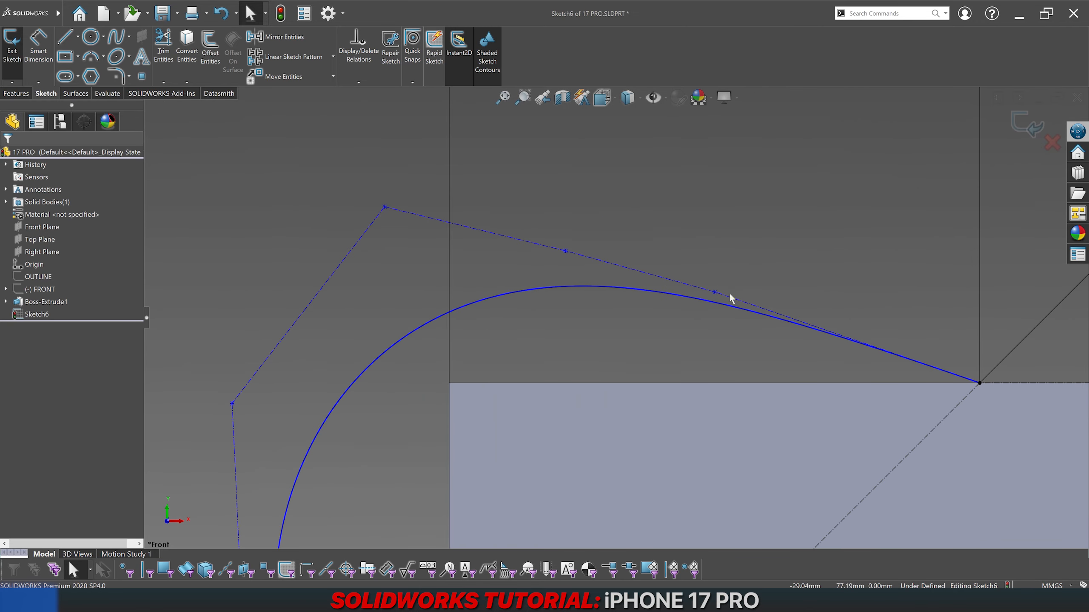
pyautogui.click(729, 296)
pyautogui.click(747, 271)
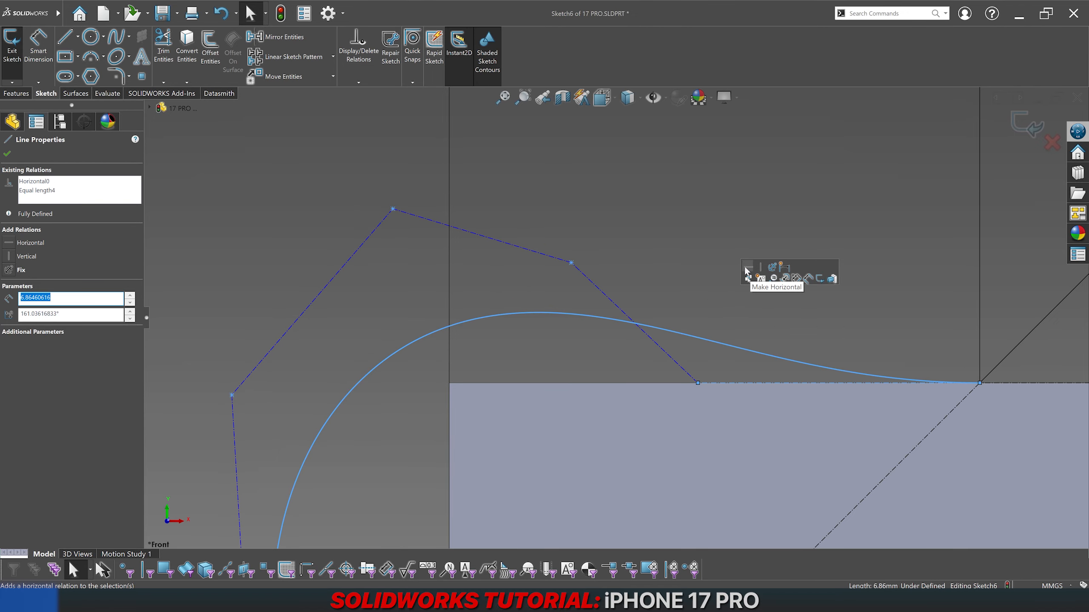
pyautogui.press('Escape')
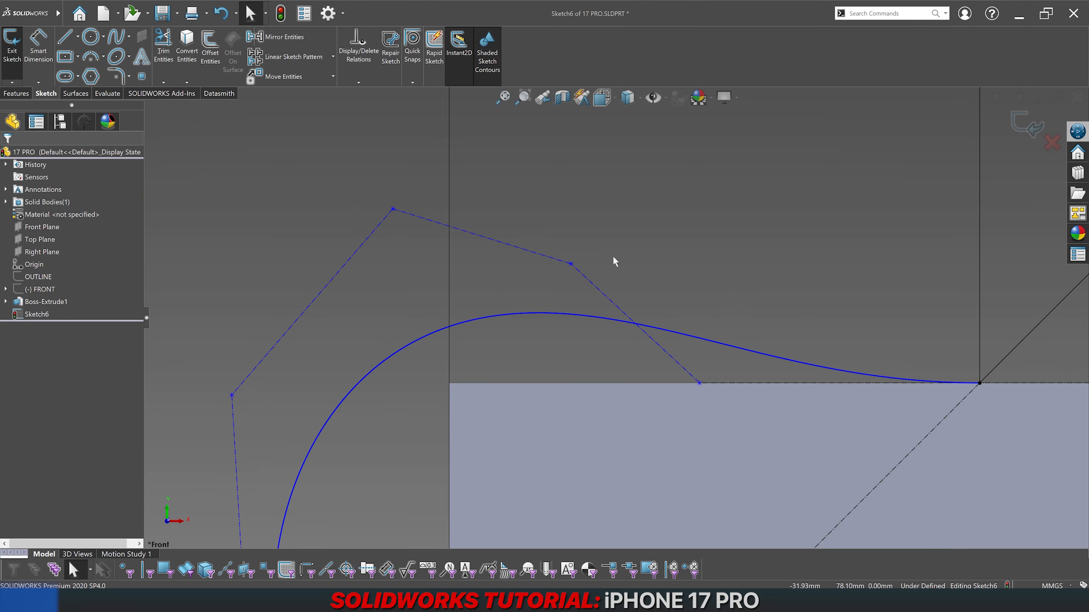
# Step: Lower the two control vertices above the body's upper edge and make the second upper control polygon segment horizontal
pyautogui.moveTo(570, 264); pyautogui.dragTo(528, 326)
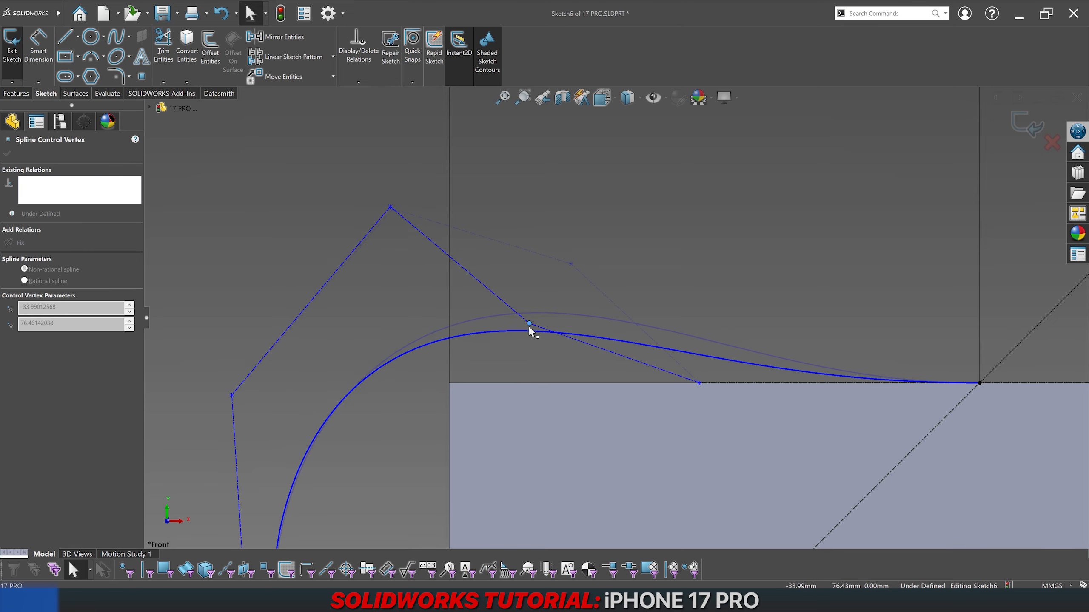
pyautogui.click(393, 211)
pyautogui.moveTo(392, 208); pyautogui.dragTo(380, 261)
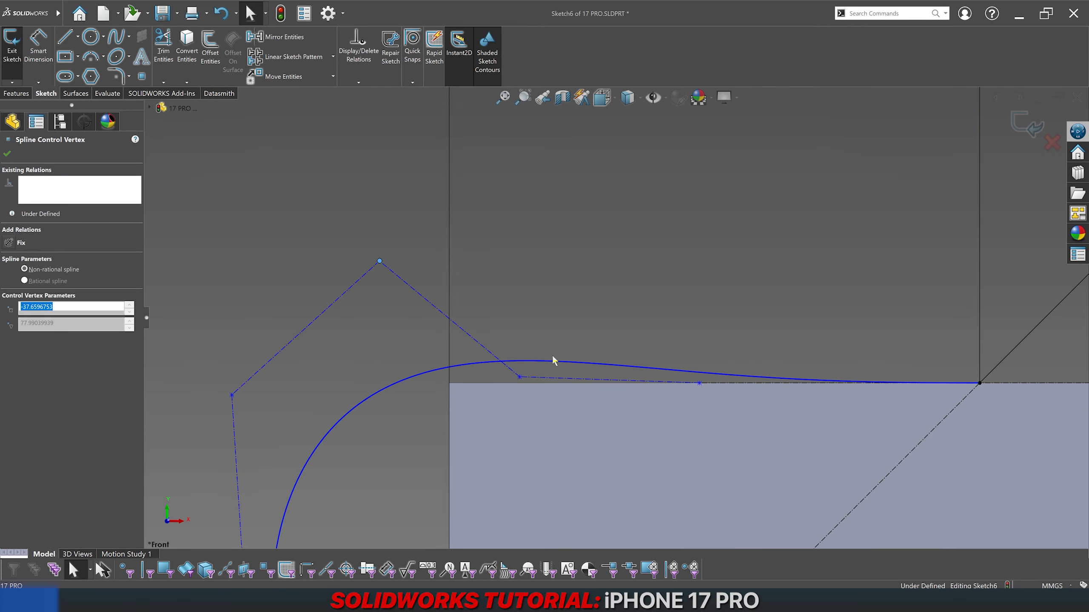
pyautogui.click(557, 378)
pyautogui.click(577, 349)
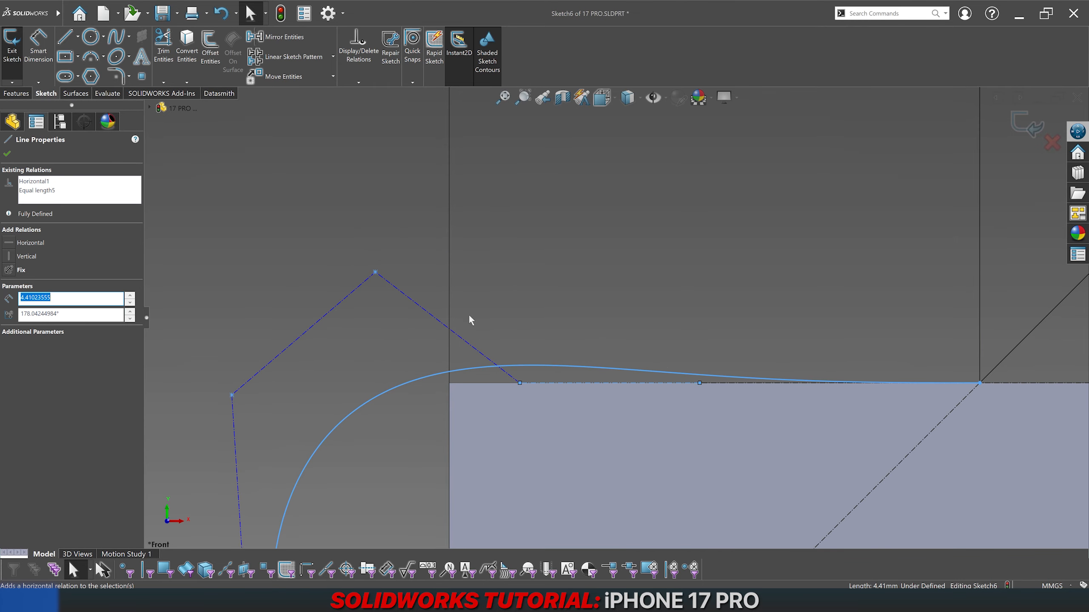
pyautogui.press('Escape')
# Step: Lower the outer upper control vertex and make the third upper control polygon segment horizontal
pyautogui.moveTo(376, 274); pyautogui.dragTo(382, 328)
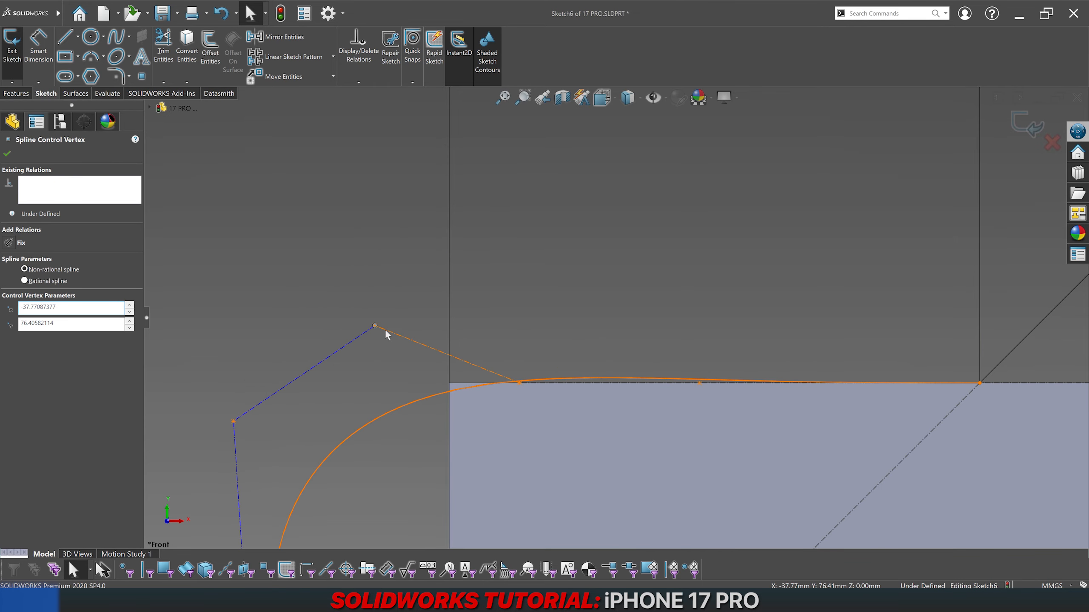
pyautogui.click(405, 339)
pyautogui.click(403, 302)
pyautogui.press('Escape')
pyautogui.scroll(5, 564, 450)
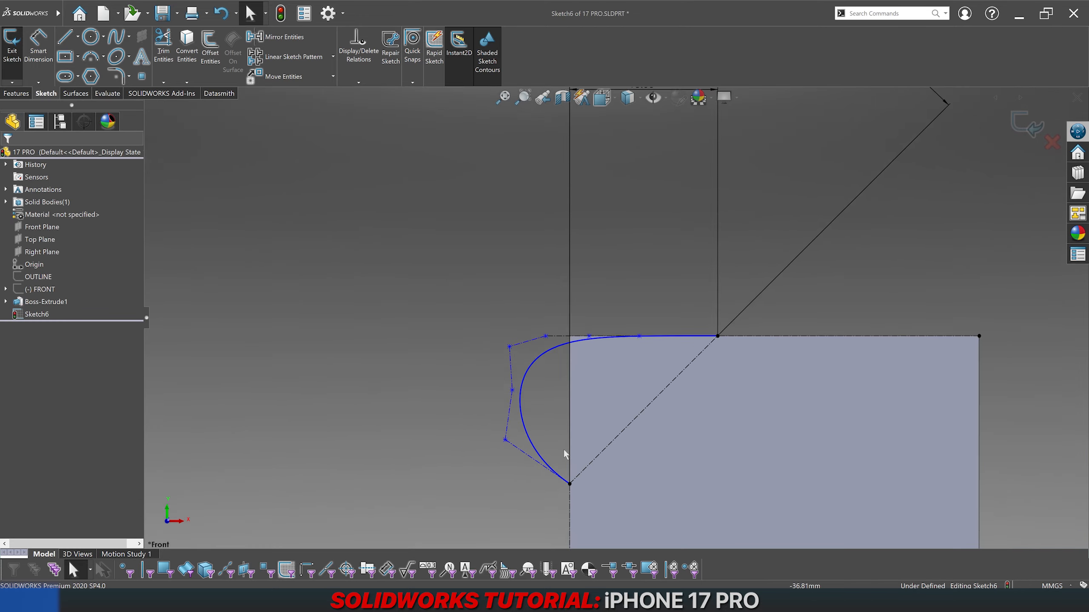
# Step: Pull the outer control vertex inward and slide the three vertices on the body's upper edge towards the spline's upper endpoint
pyautogui.scroll(-3, 530, 391)
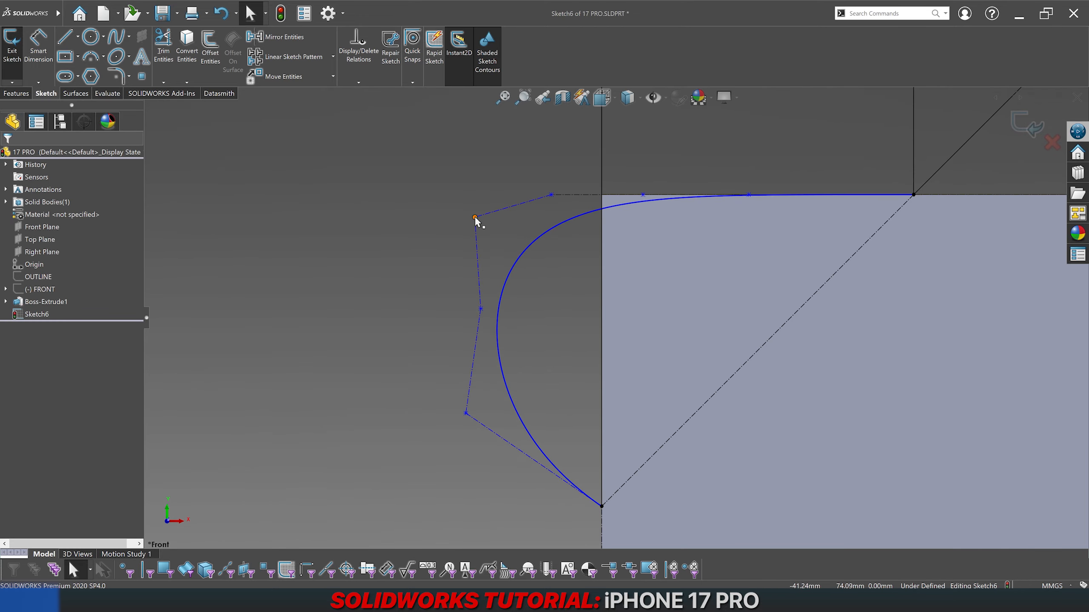
pyautogui.moveTo(475, 218); pyautogui.dragTo(511, 228)
pyautogui.click(593, 177)
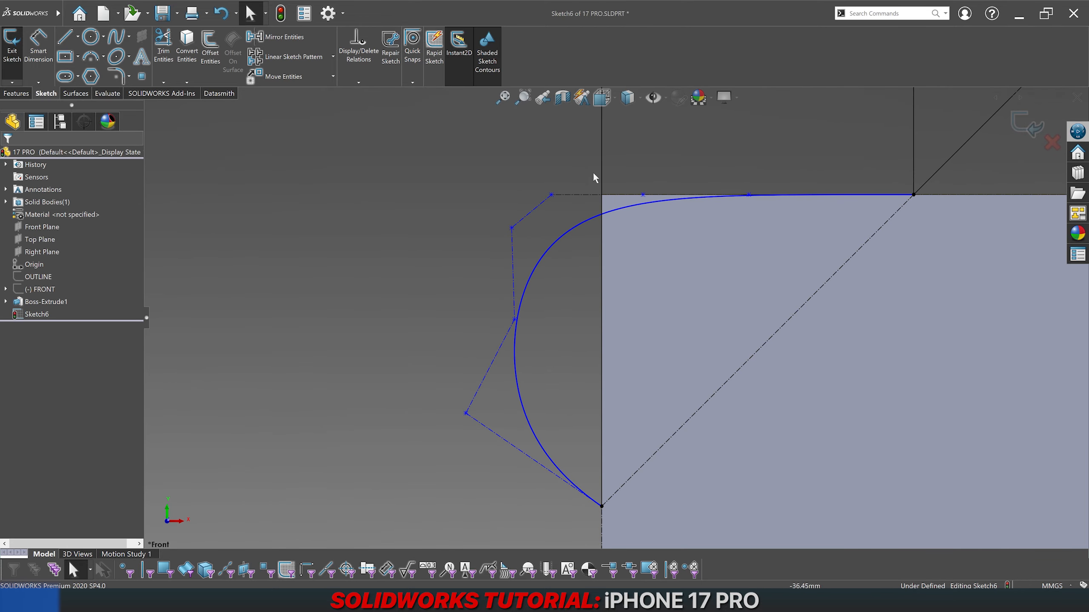
pyautogui.moveTo(749, 196); pyautogui.dragTo(790, 178)
pyautogui.click(791, 177)
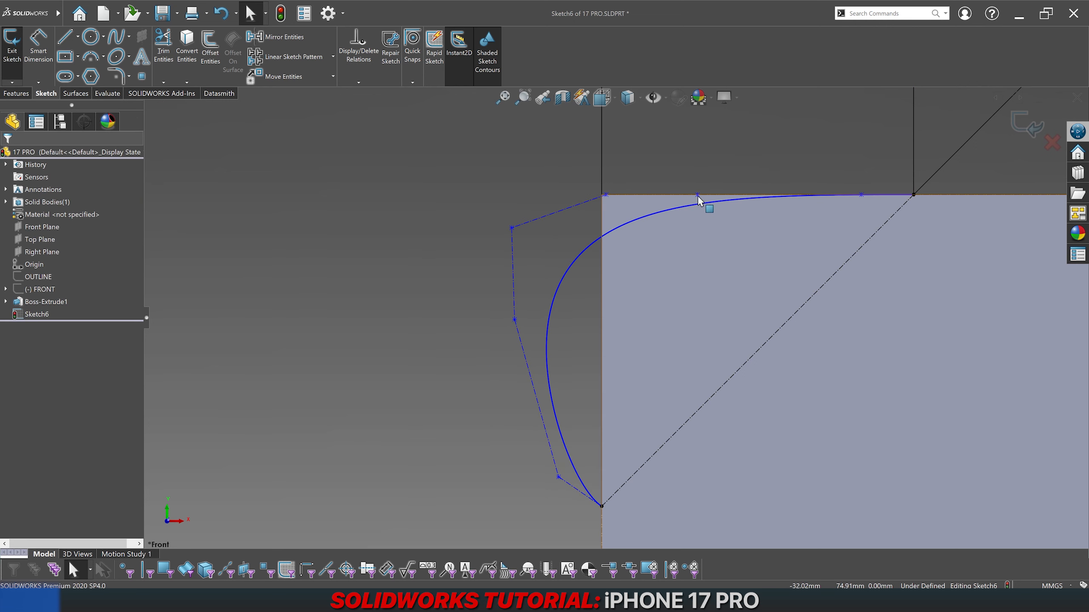
pyautogui.moveTo(698, 195); pyautogui.dragTo(769, 195)
pyautogui.moveTo(608, 195); pyautogui.dragTo(667, 195)
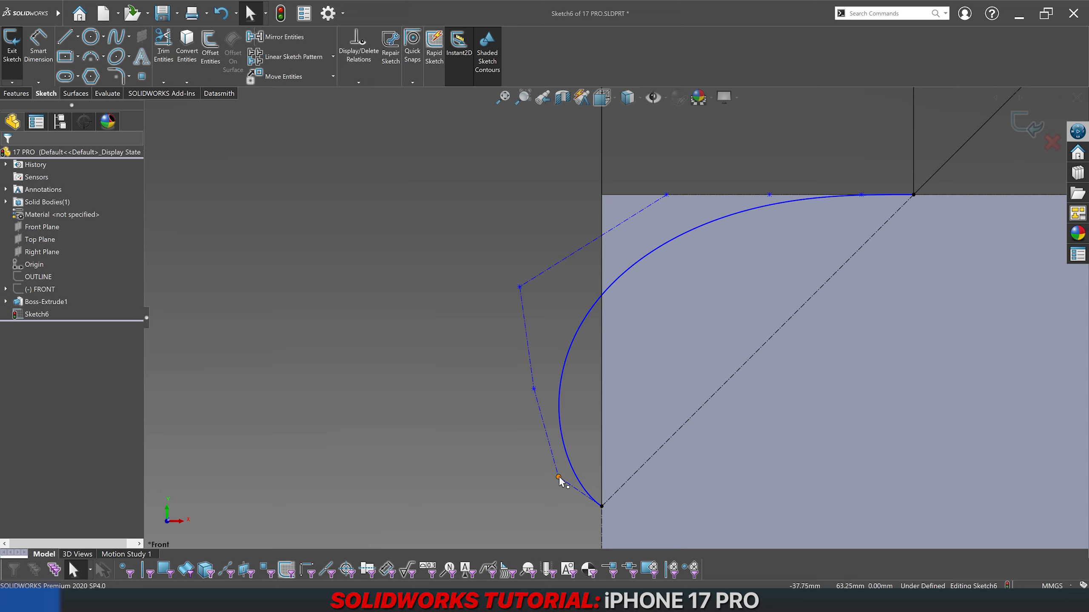
# Step: Move the lowest control vertex towards the body's side edge and make the three lower control polygon segments vertical
pyautogui.moveTo(559, 478); pyautogui.dragTo(591, 448)
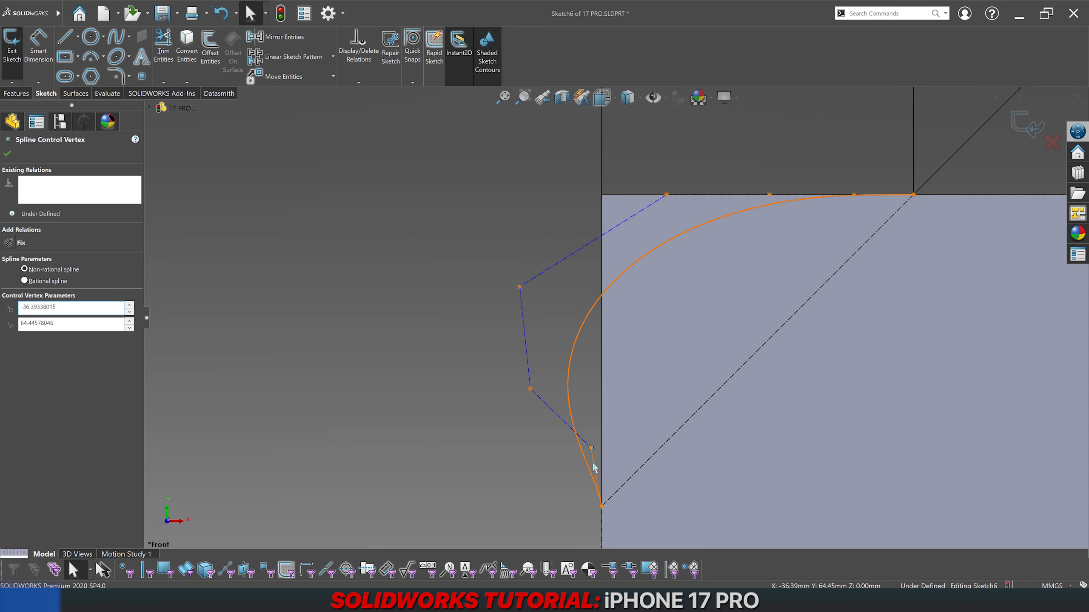
pyautogui.click(594, 467)
pyautogui.click(624, 435)
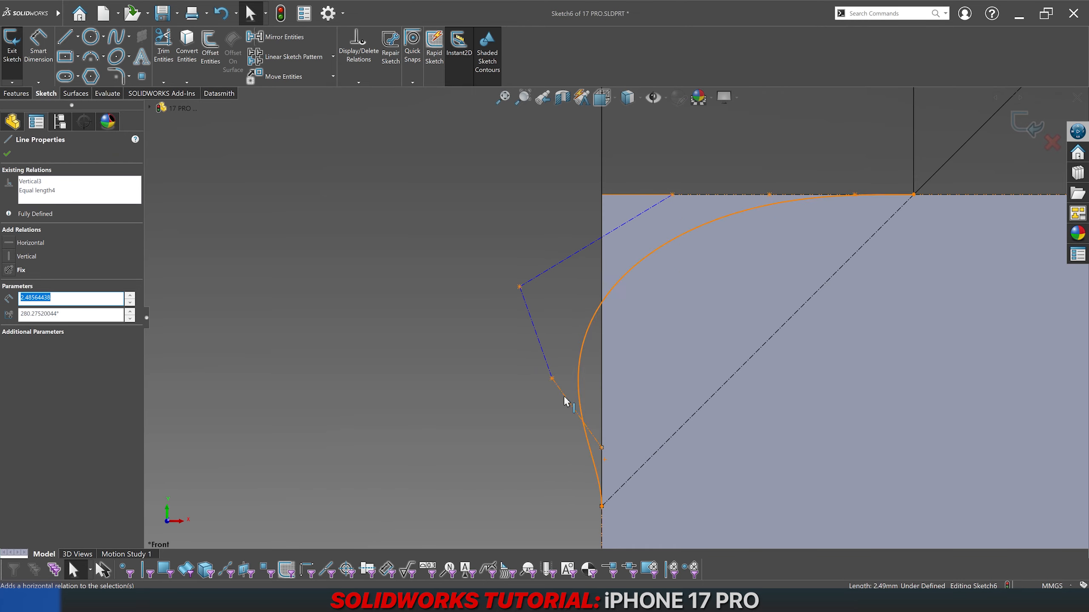
pyautogui.click(564, 396)
pyautogui.click(593, 369)
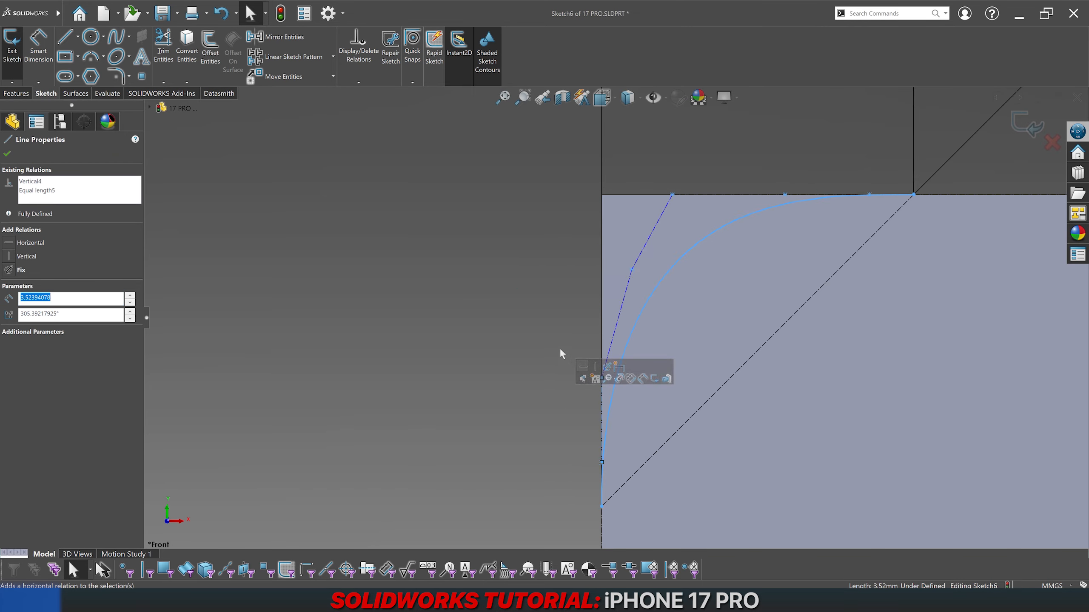
pyautogui.click(525, 339)
pyautogui.click(627, 288)
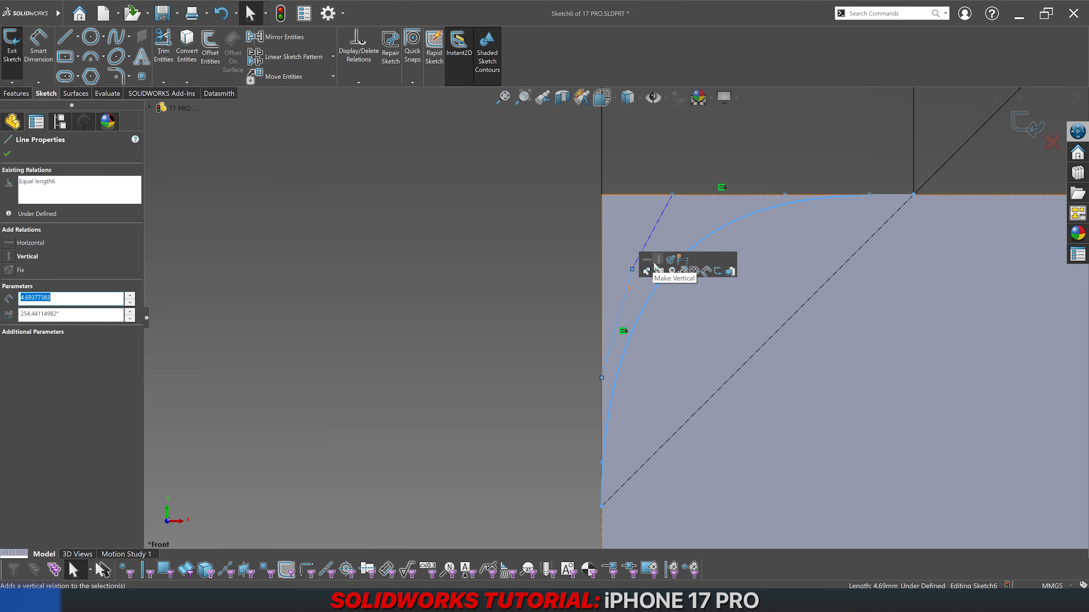
pyautogui.click(655, 267)
pyautogui.click(530, 282)
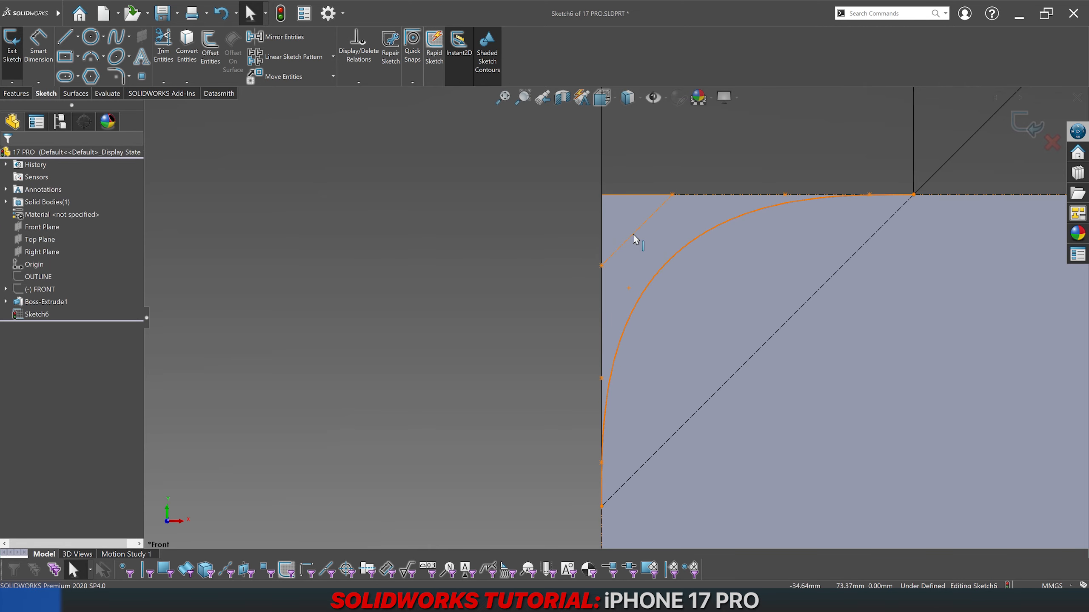
# Step: Check the angle between the vertical control polygon segment and the short diagonal one at the corner, without placing a dimension
pyautogui.scroll(2, 621, 241)
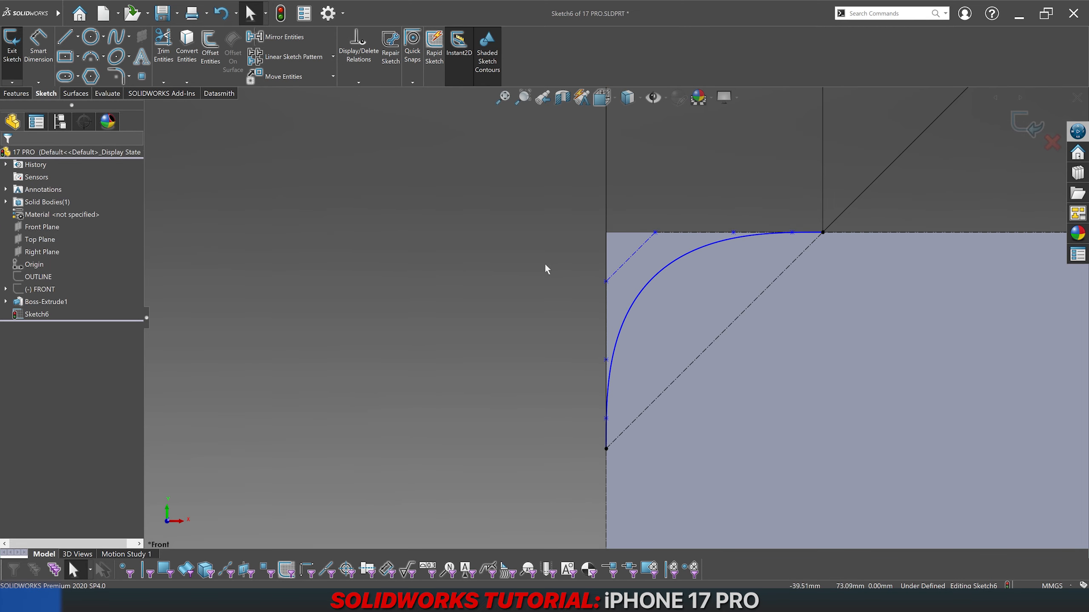
pyautogui.click(43, 47)
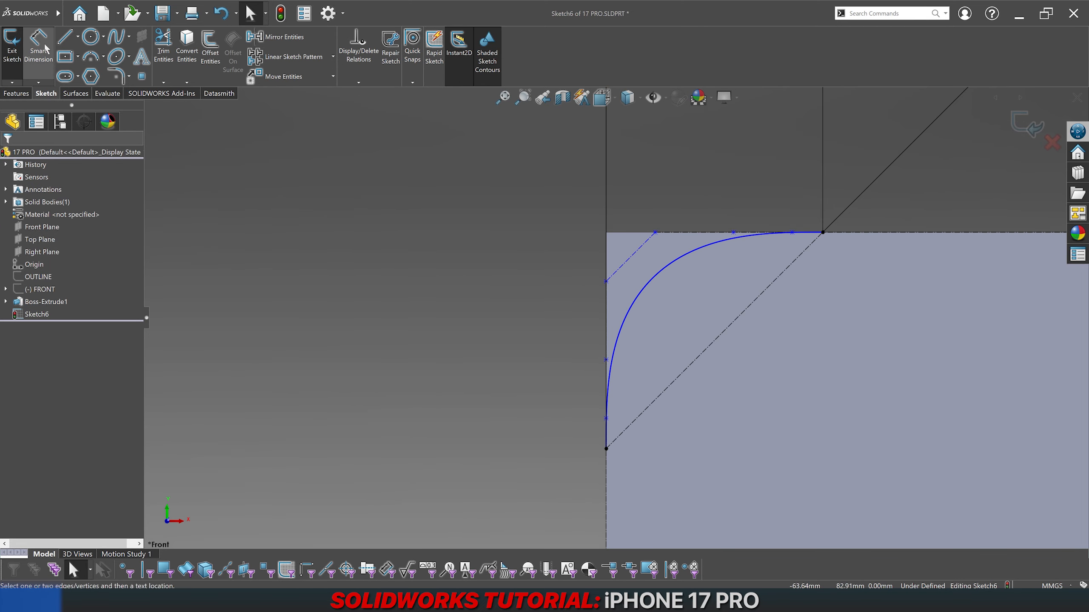
pyautogui.click(606, 250)
pyautogui.click(628, 260)
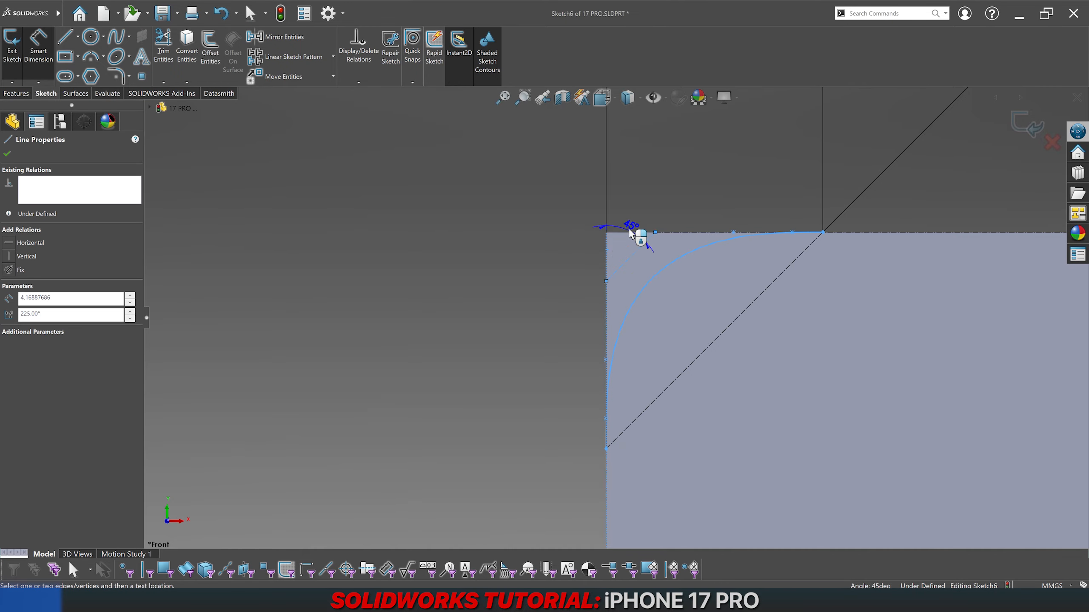
pyautogui.press('Escape')
pyautogui.scroll(3, 581, 354)
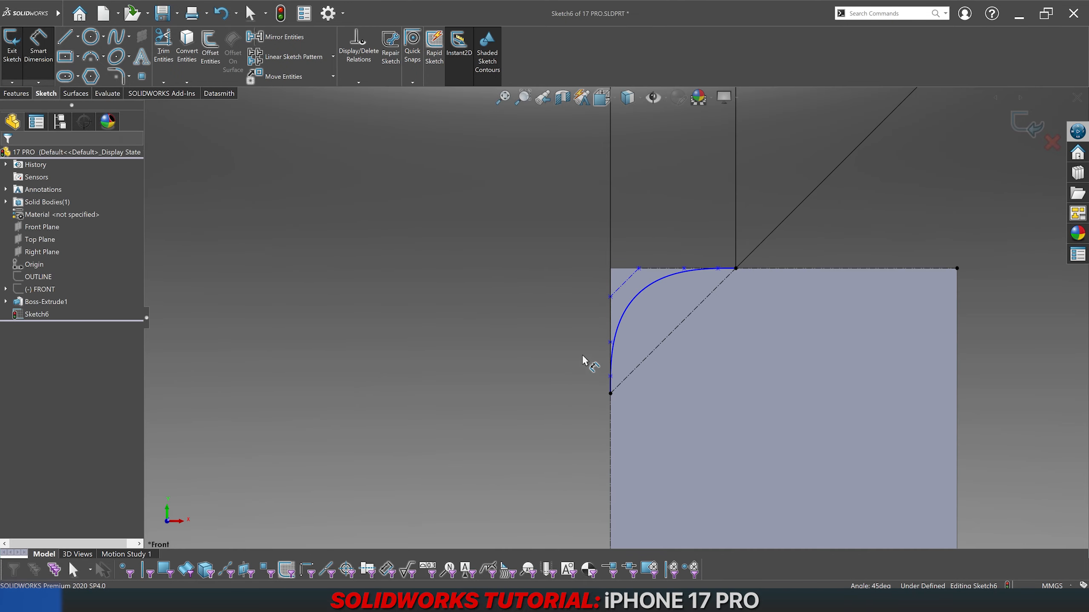
pyautogui.scroll(-3, 659, 312)
pyautogui.press('Escape')
pyautogui.scroll(2, 660, 312)
pyautogui.scroll(-2, 659, 313)
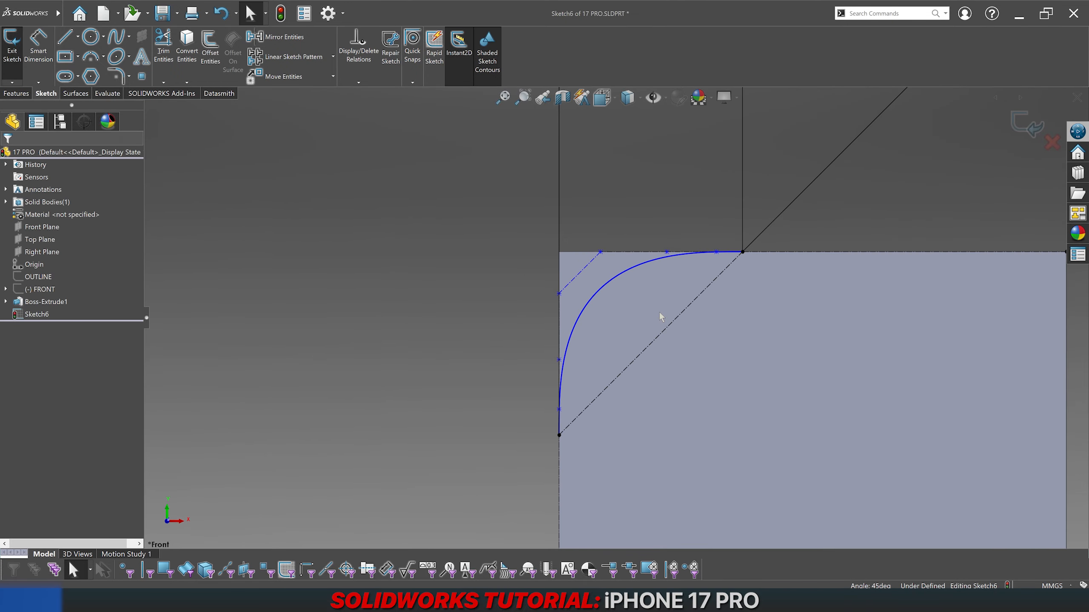
# Step: Display curvature combs on the corner style spline and reduce their scale
pyautogui.click(615, 279)
pyautogui.scroll(2, 615, 281)
pyautogui.scroll(-2, 618, 292)
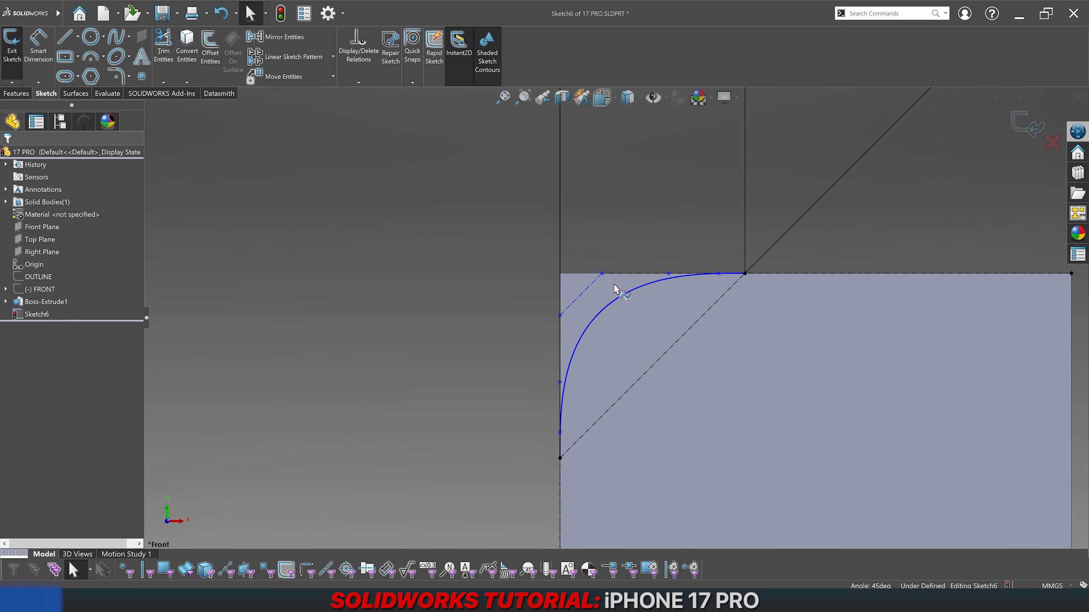
pyautogui.rightClick(611, 308)
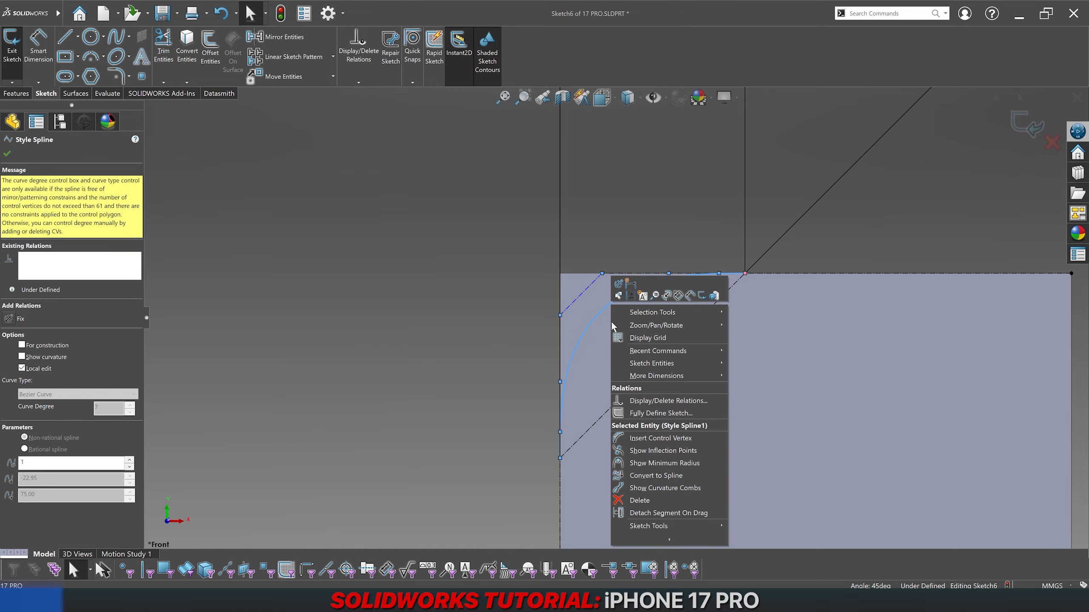
pyautogui.click(666, 489)
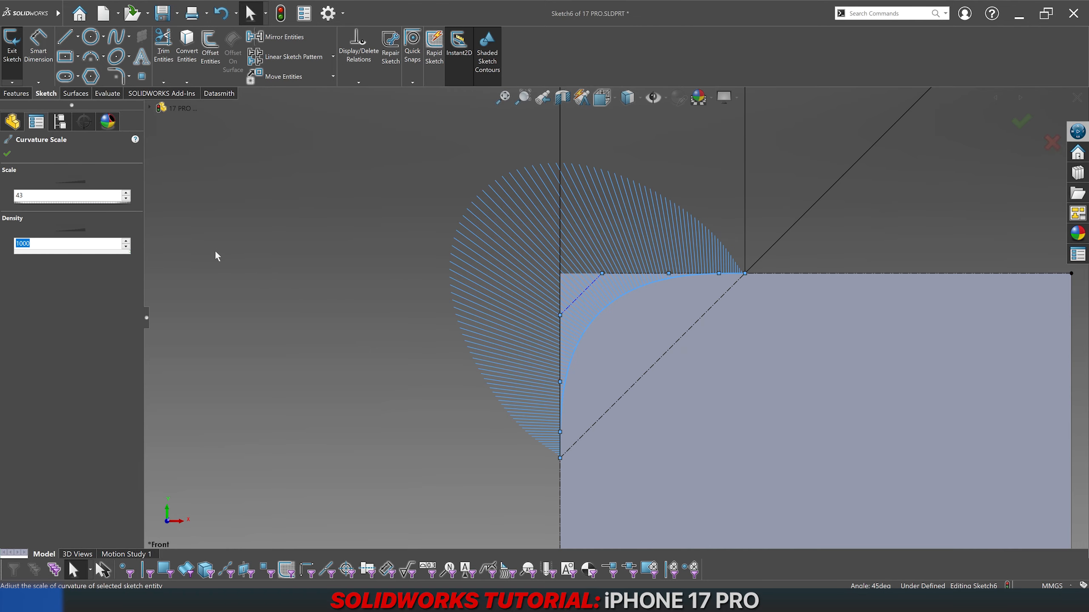
pyautogui.click(131, 200)
pyautogui.click(130, 200)
pyautogui.click(7, 153)
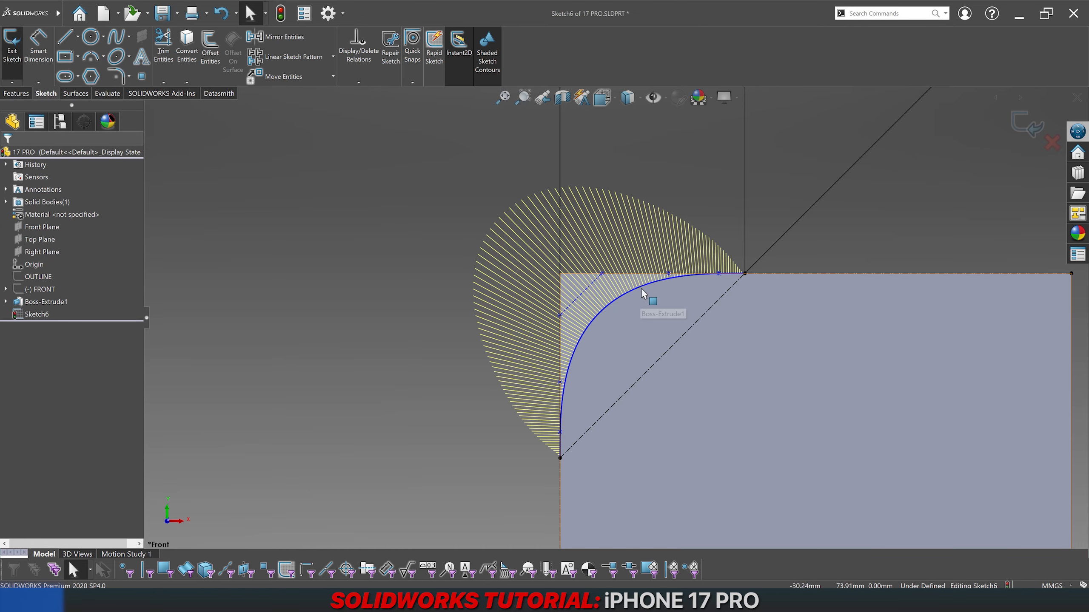
pyautogui.click(701, 274)
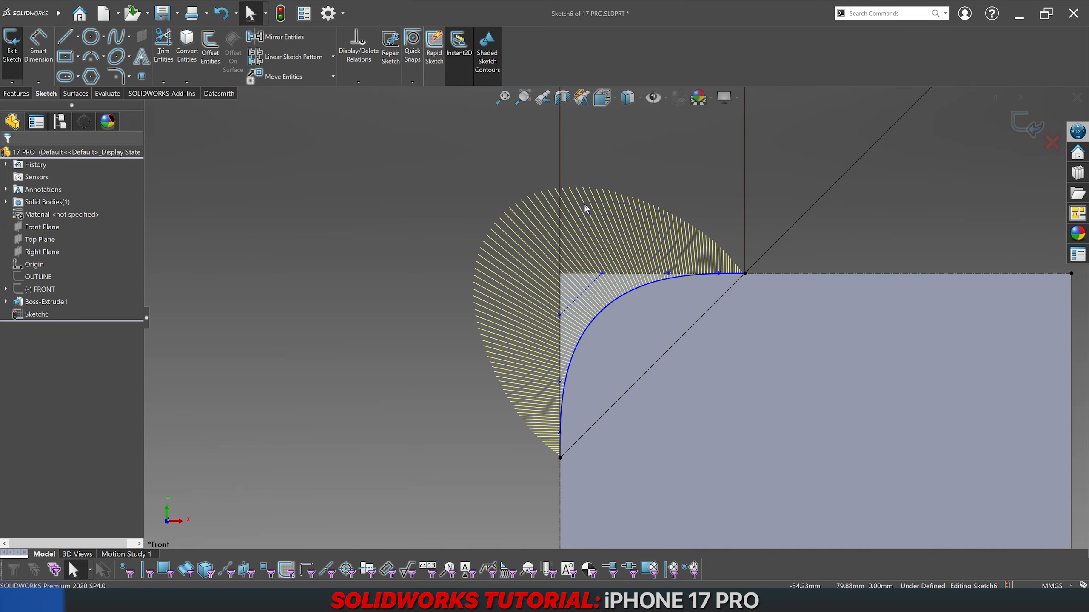
# Step: Show the FRONT sketch while the corner spline sketch stays open for editing
pyautogui.rightClick(45, 292)
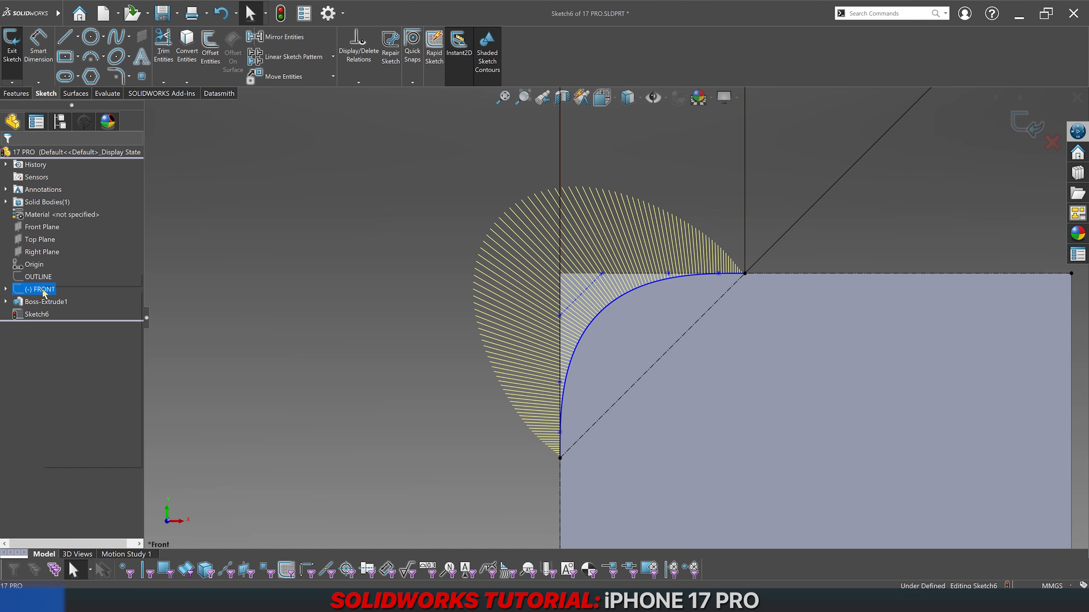
pyautogui.click(50, 279)
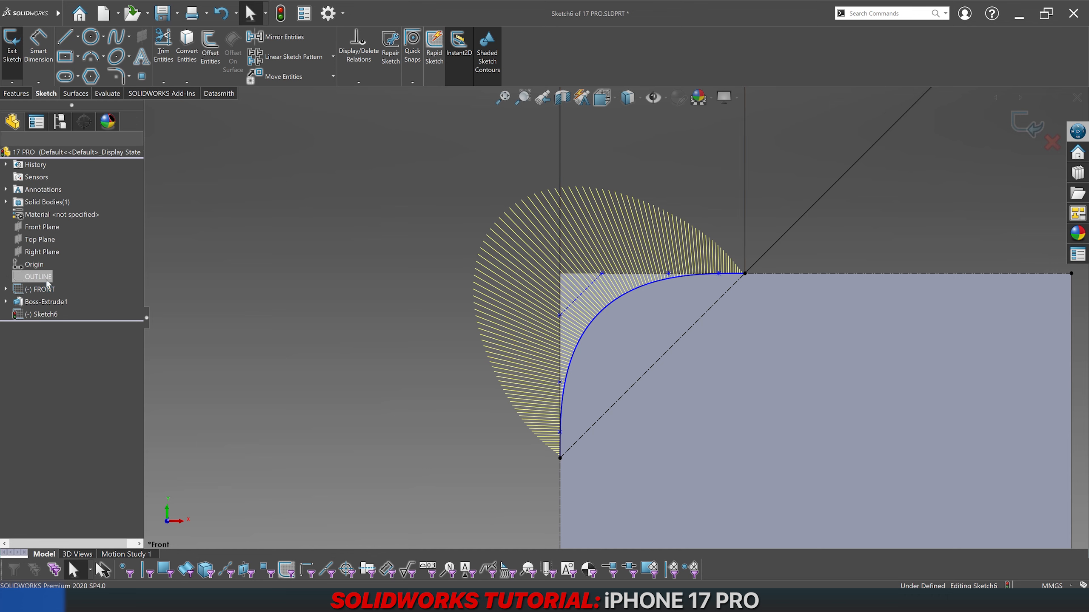
# Step: Switch the body's display style to wireframe and compare the corner spline with the front reference picture
pyautogui.click(610, 292)
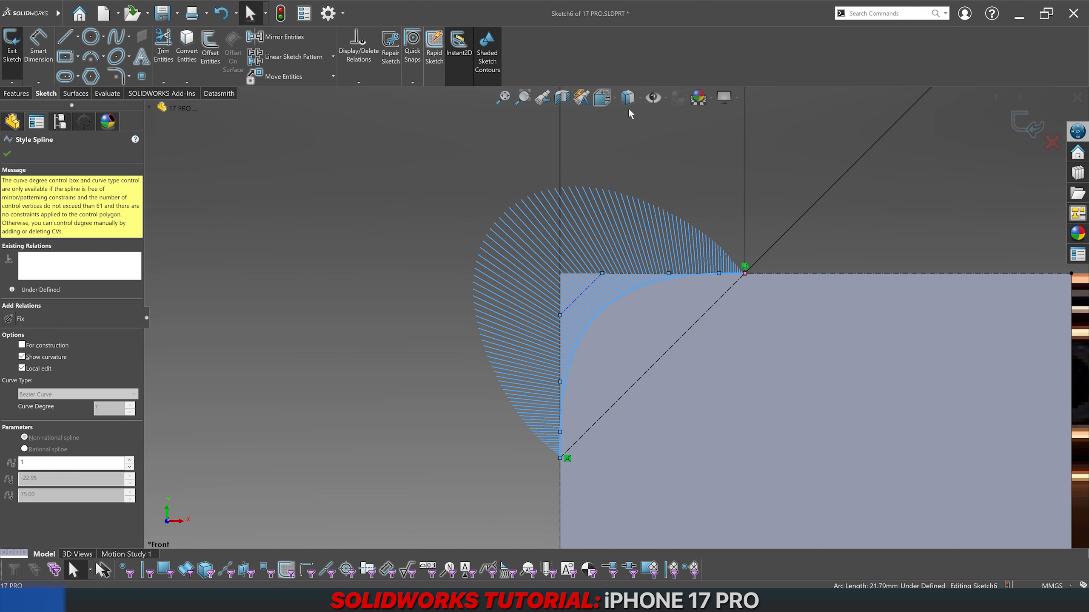
pyautogui.click(627, 104)
pyautogui.click(628, 199)
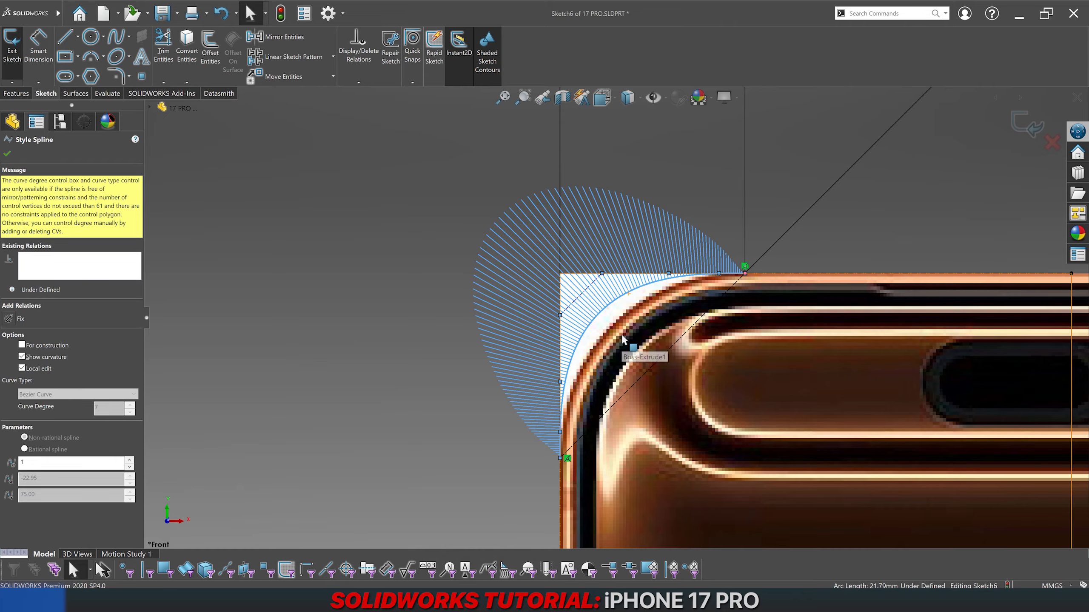
pyautogui.click(391, 357)
pyautogui.scroll(3, 600, 311)
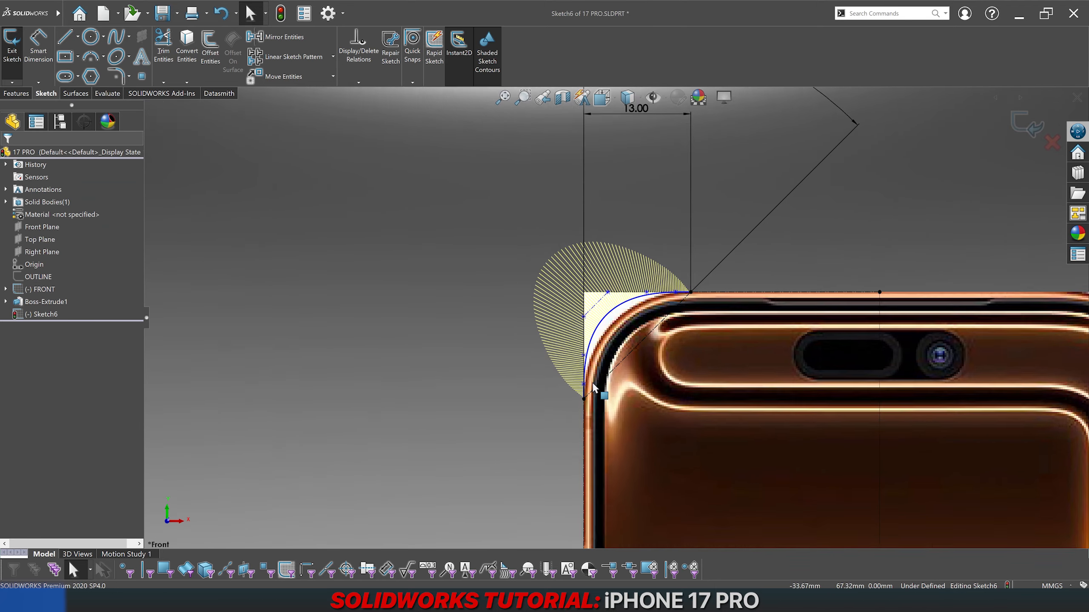
pyautogui.scroll(-5, 642, 312)
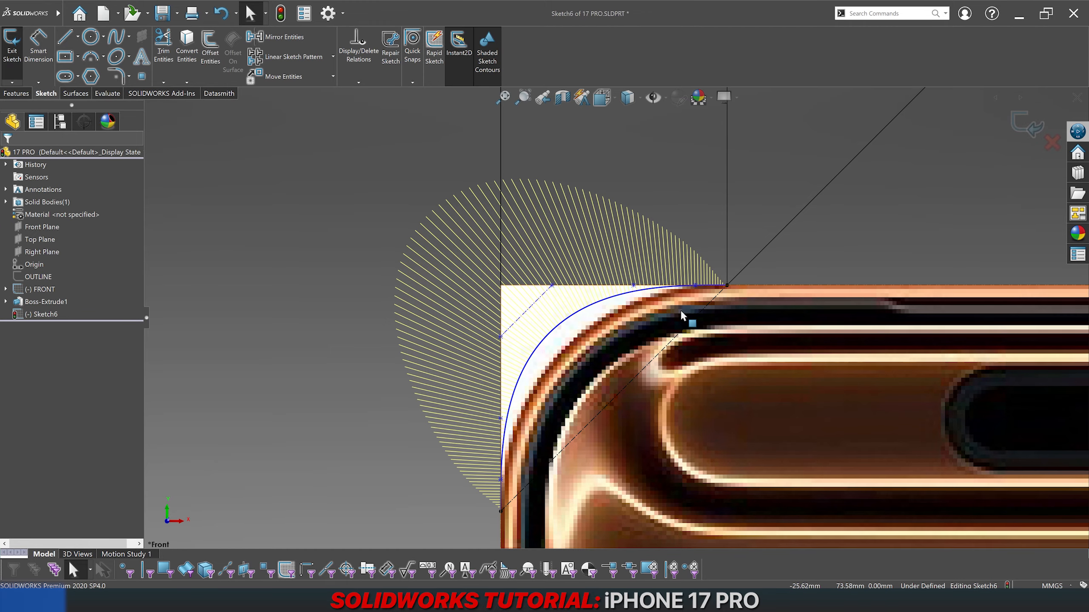
pyautogui.scroll(4, 682, 309)
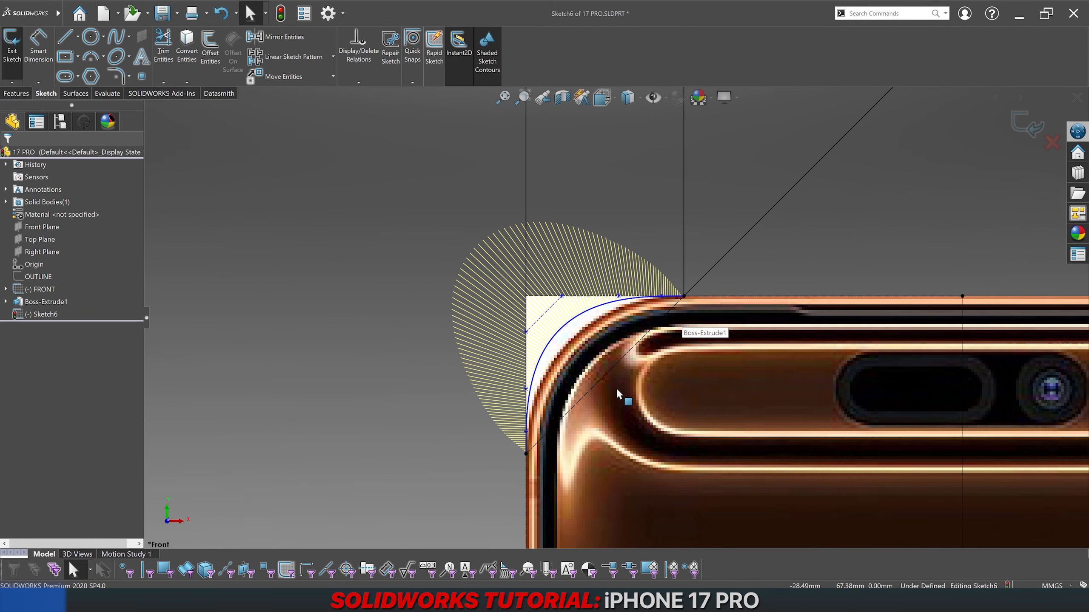
pyautogui.scroll(-5, 644, 322)
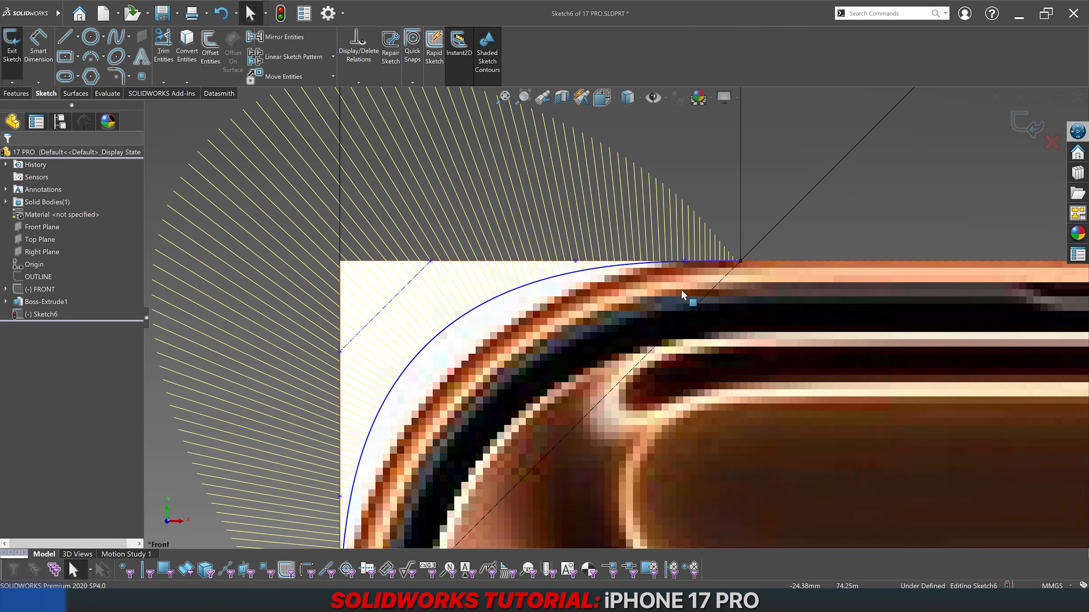
pyautogui.scroll(6, 595, 227)
# Step: Set the horizontal dimension from the body's side edge to the spline's end on the top edge to 13.5 mm
pyautogui.click(590, 252)
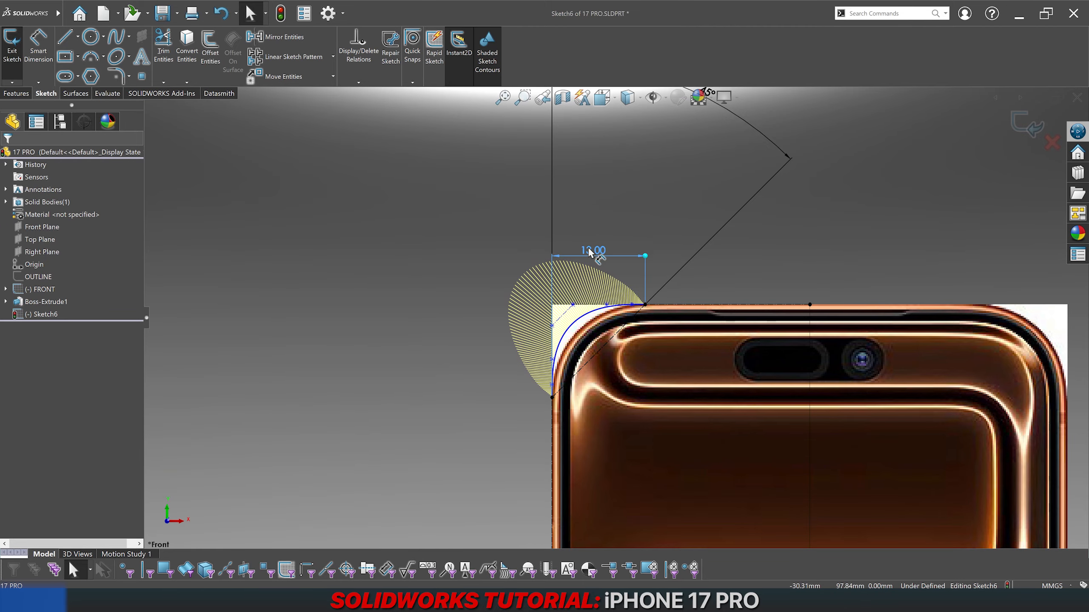
pyautogui.scroll(-5, 600, 262)
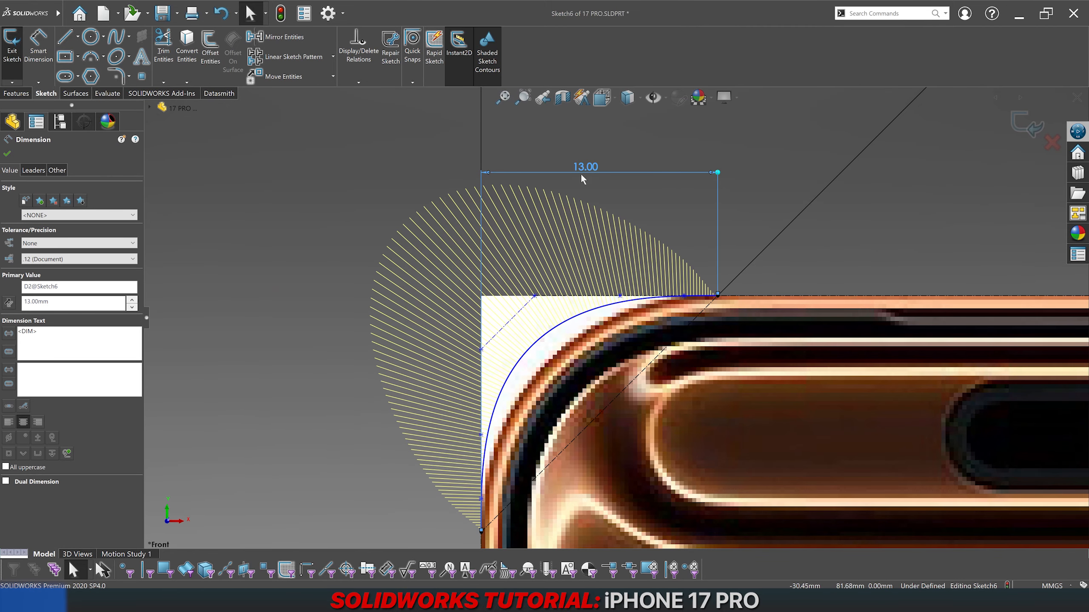
pyautogui.doubleClick(581, 173)
pyautogui.write('13.5')
pyautogui.press('Return')
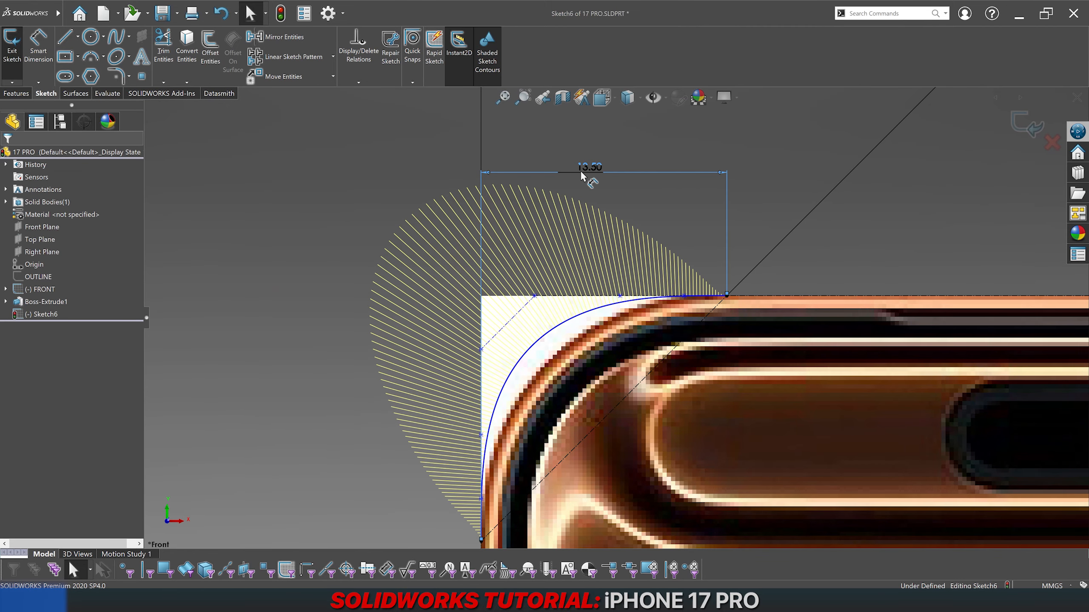
pyautogui.click(294, 335)
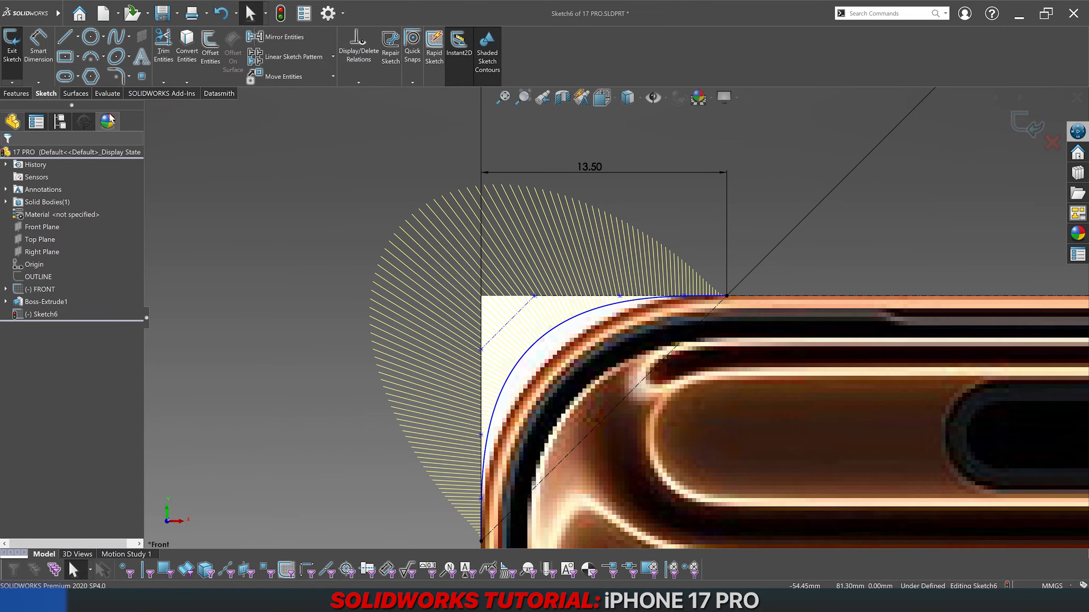
# Step: Dimension the distance between the spline's end on the top edge and the nearest control vertex as 2.5 mm
pyautogui.click(685, 296)
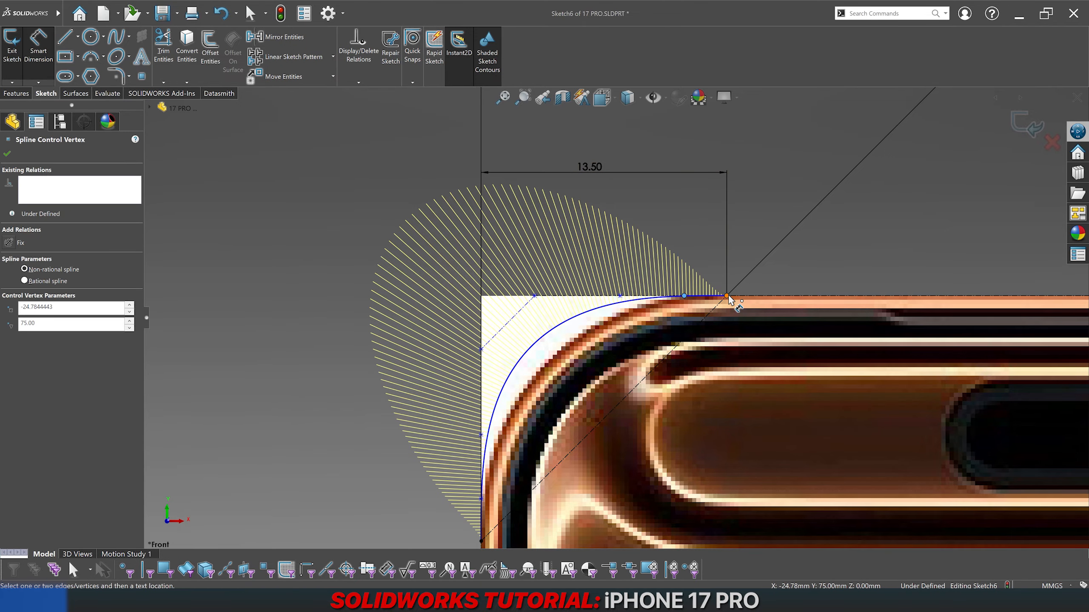
pyautogui.scroll(-10, 729, 300)
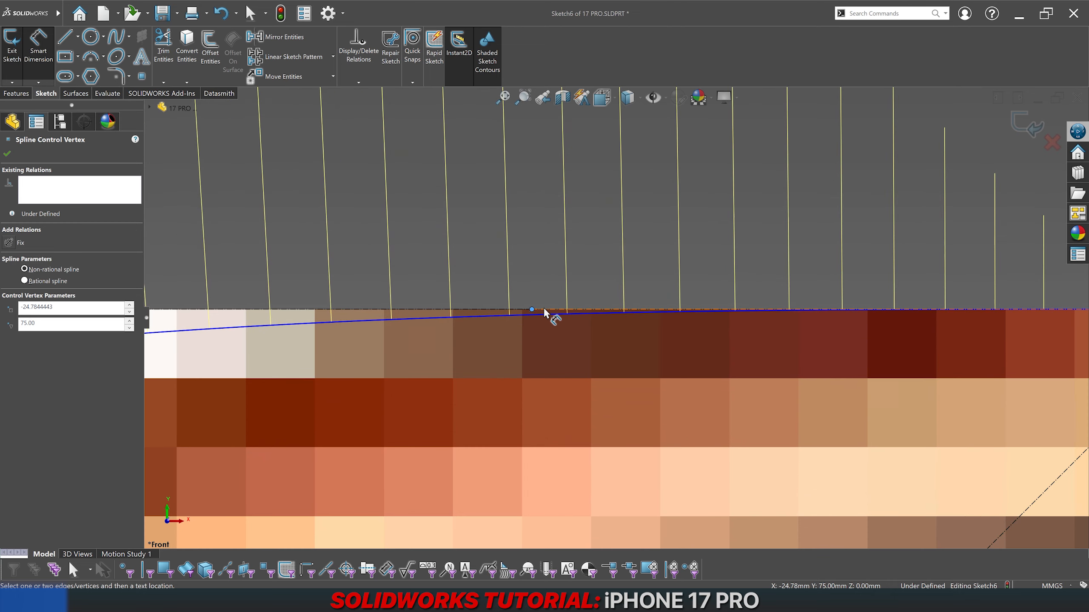
pyautogui.scroll(5, 686, 313)
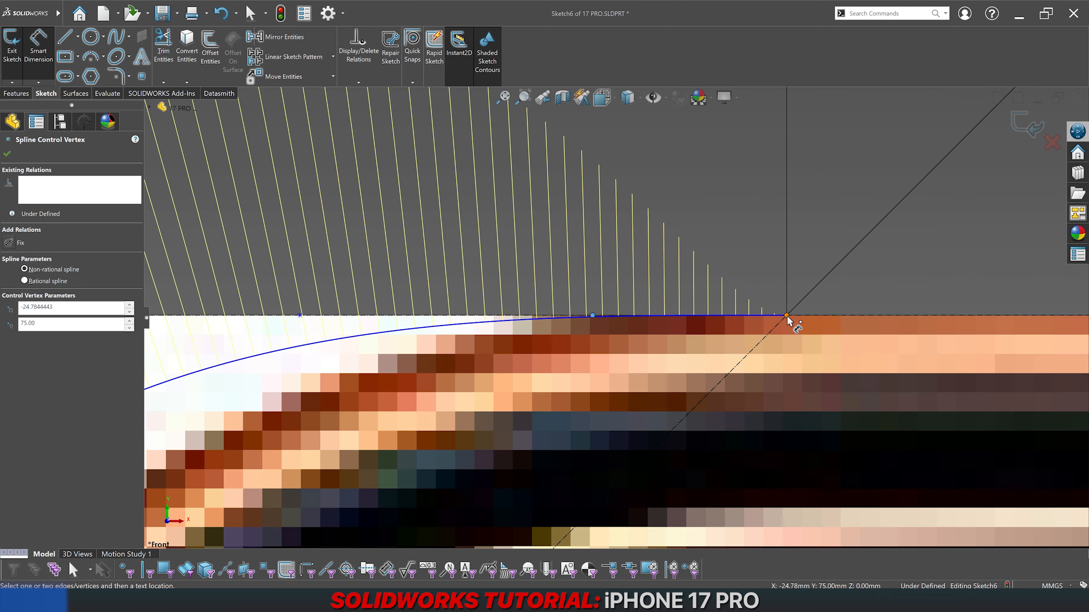
pyautogui.click(786, 317)
pyautogui.scroll(3, 716, 267)
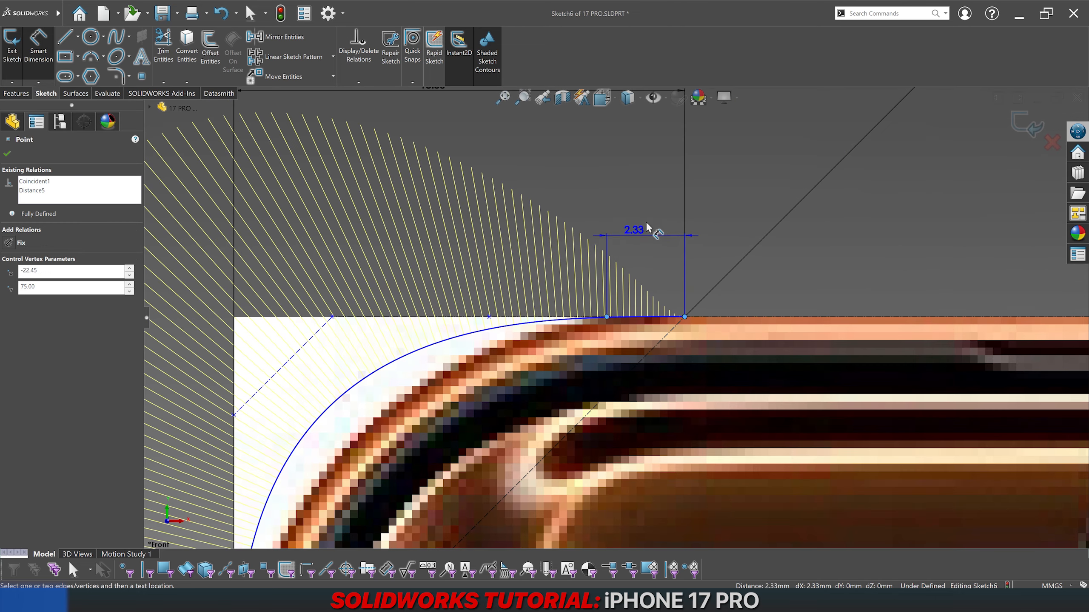
pyautogui.click(664, 189)
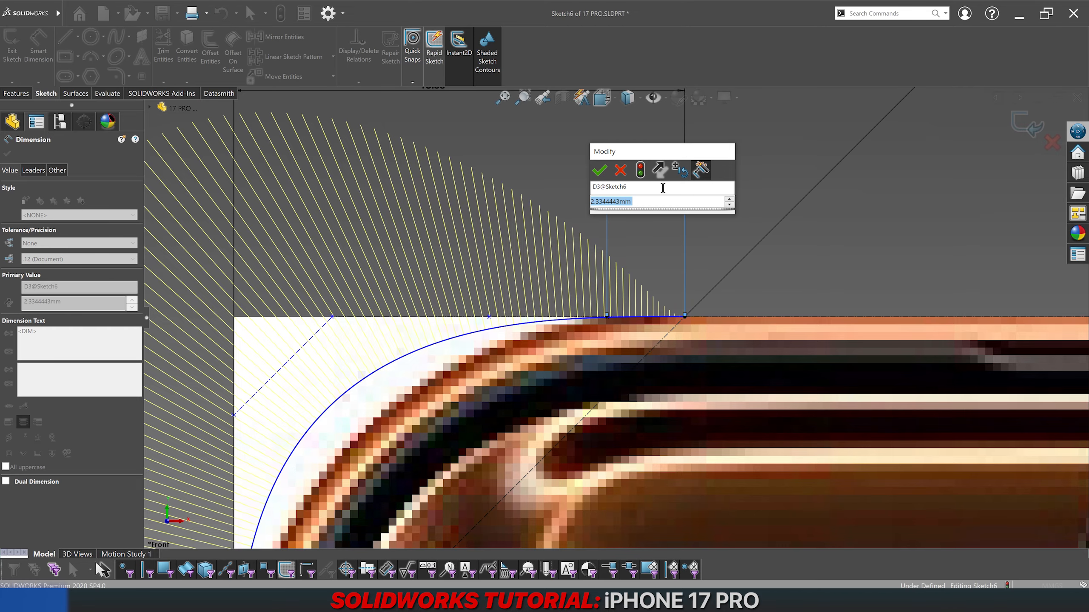
pyautogui.write('2.5')
pyautogui.press('Return')
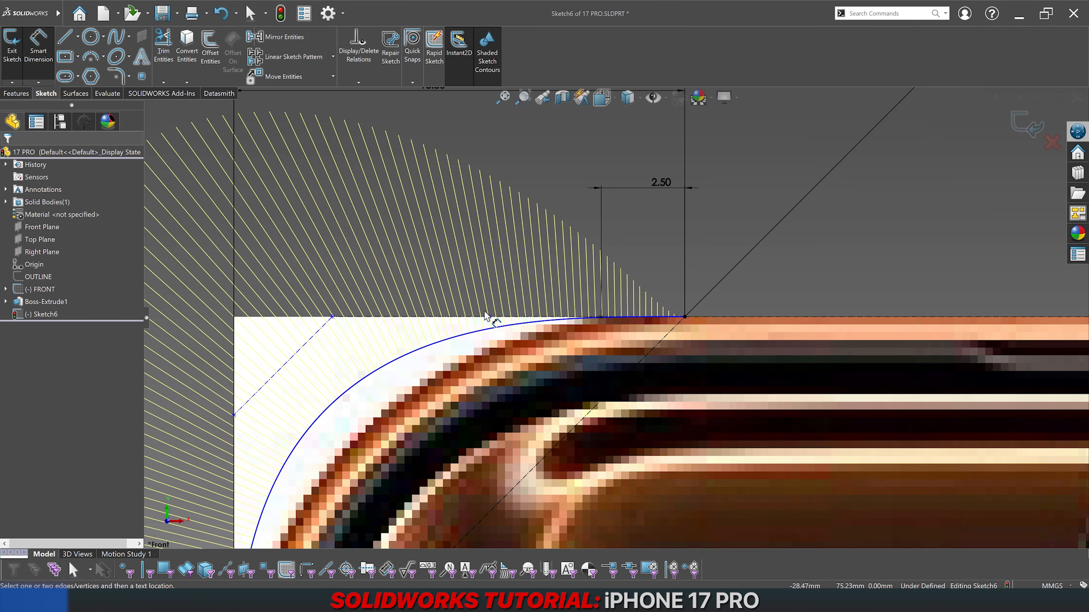
# Step: Dimension the next two control polygon segments along the top edge, towards the corner, as 2.75 mm and 3 mm
pyautogui.click(508, 317)
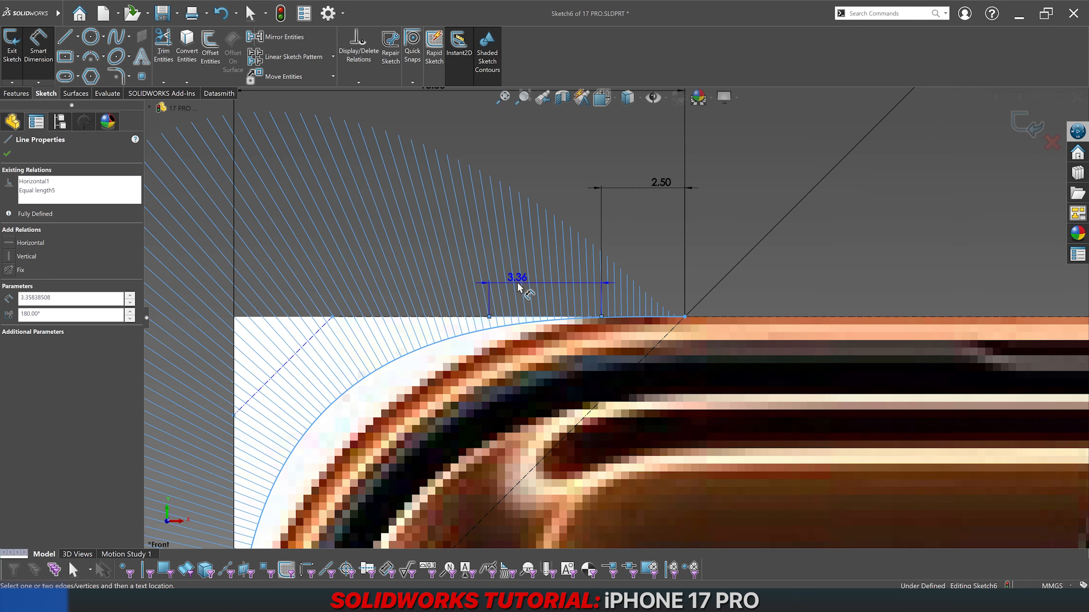
pyautogui.click(532, 174)
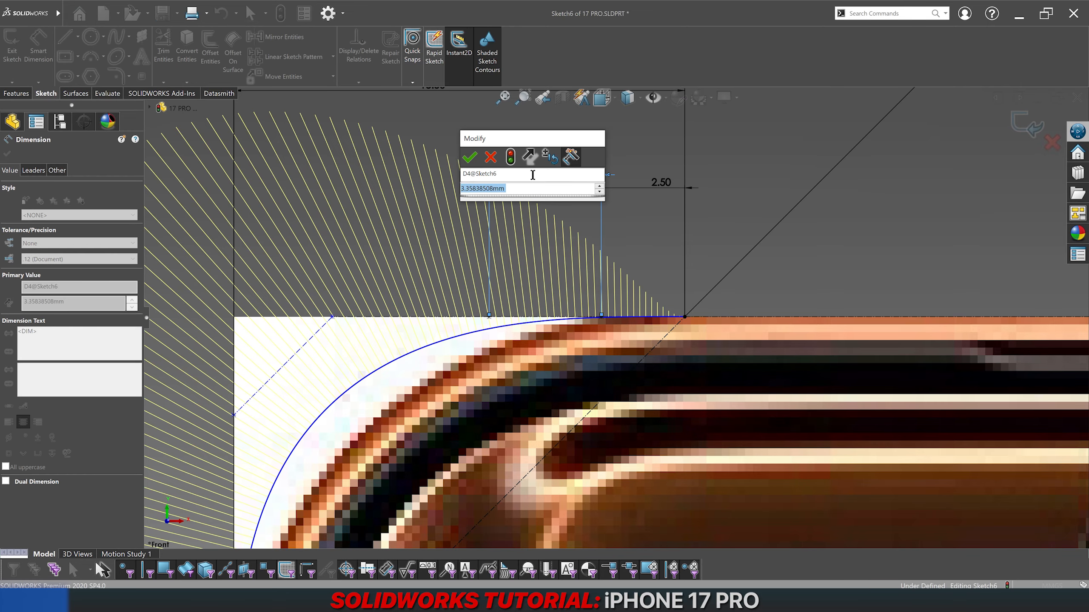
pyautogui.press('Return')
pyautogui.click(443, 218)
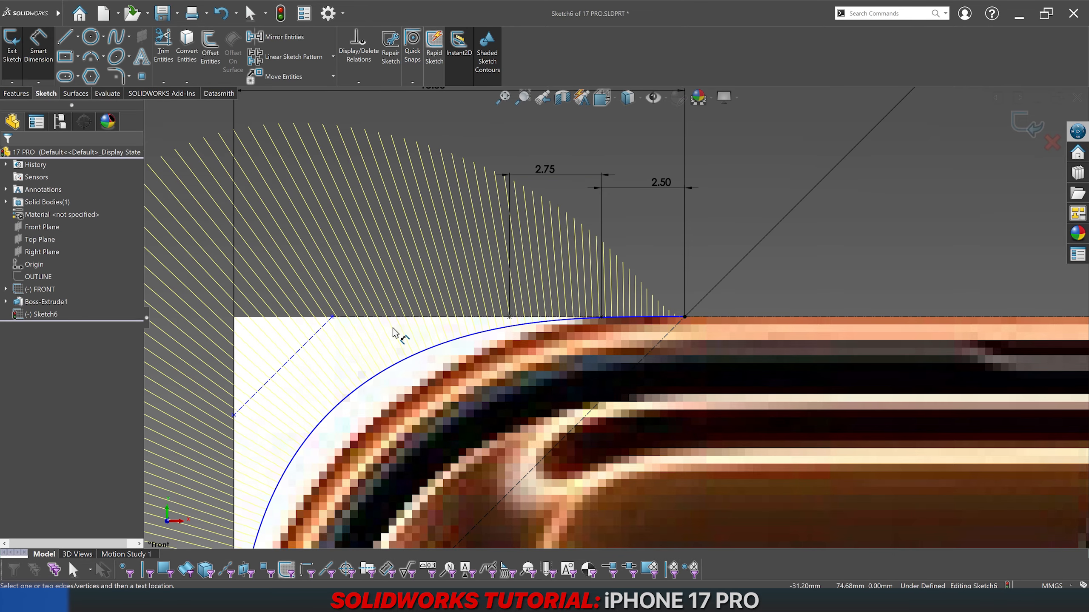
pyautogui.click(395, 317)
pyautogui.click(411, 162)
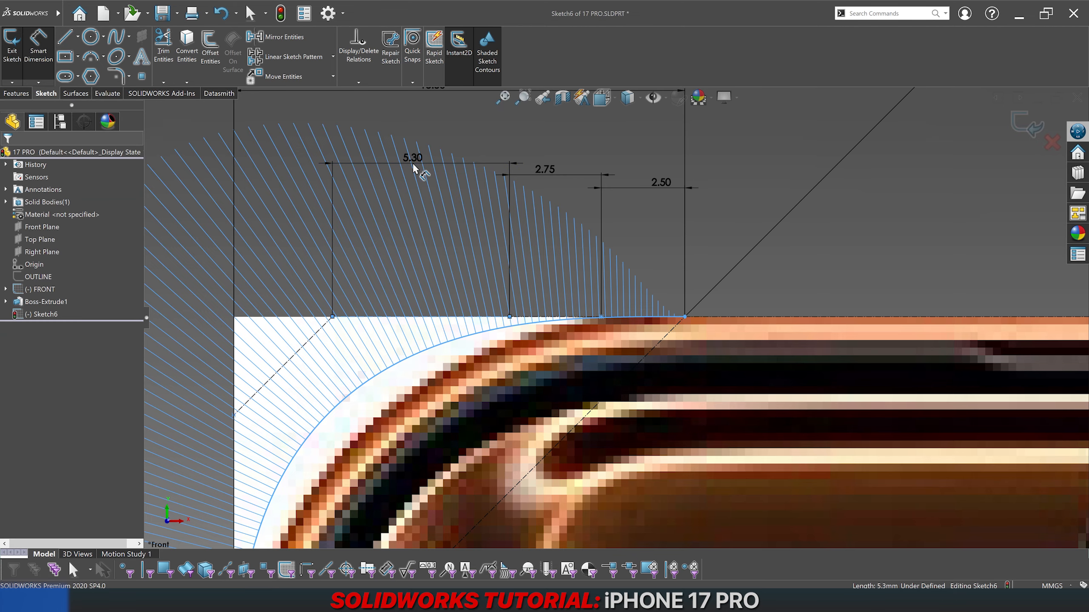
pyautogui.press('Return')
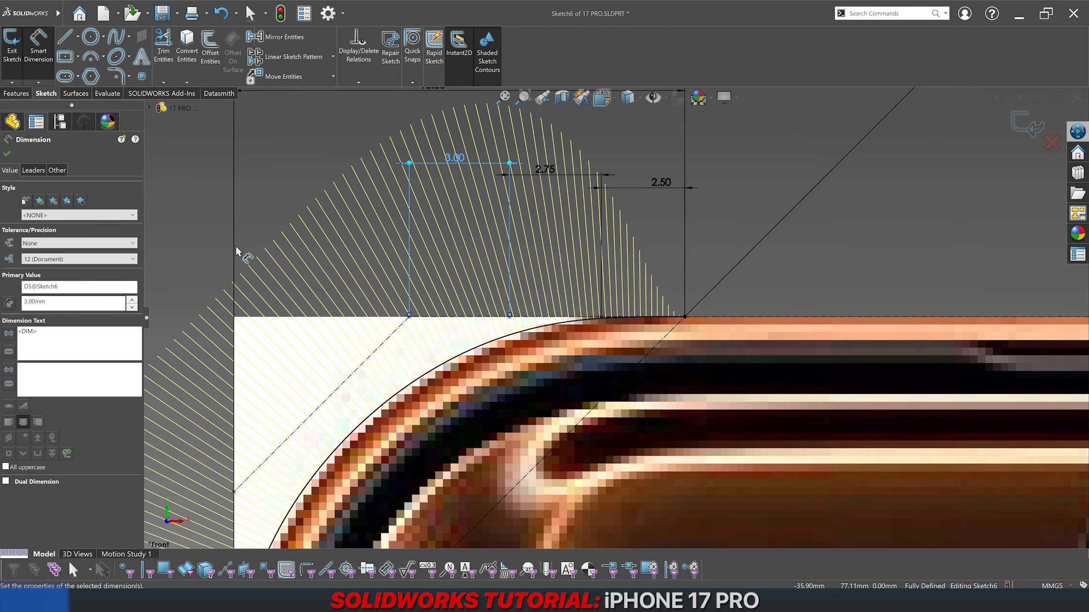
pyautogui.click(209, 255)
# Step: Compare the spline with the picture and set the overall horizontal corner dimension to 13.75 mm
pyautogui.scroll(7, 450, 366)
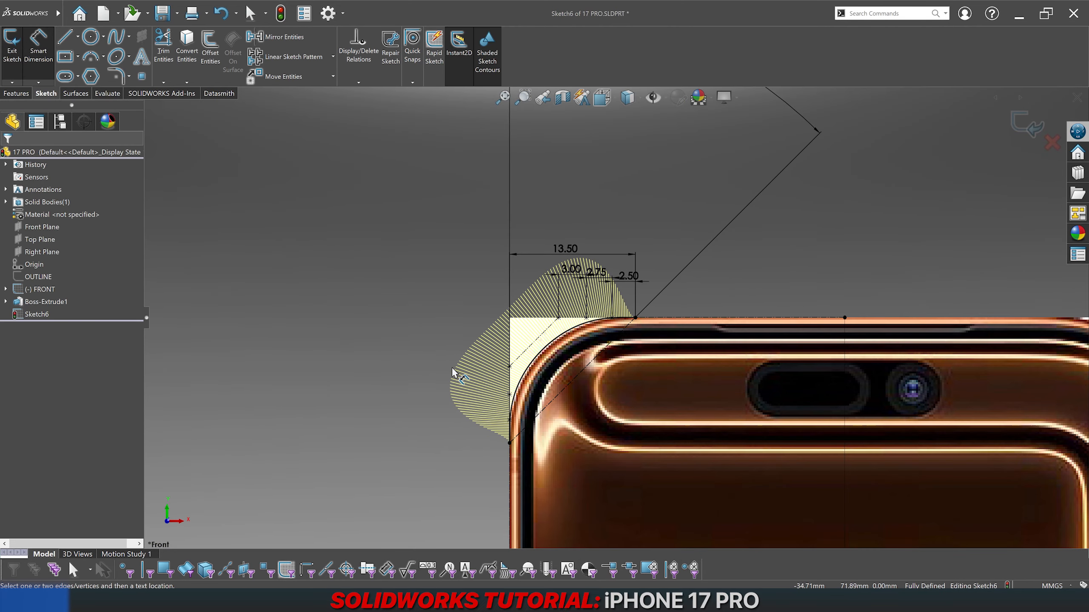
pyautogui.scroll(-4, 569, 371)
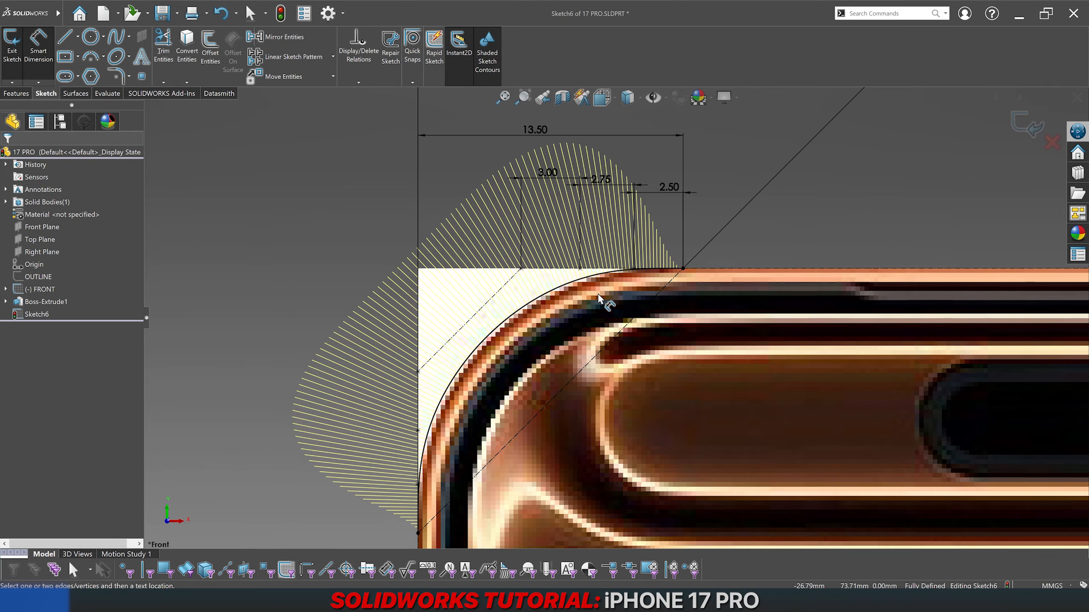
pyautogui.scroll(2, 599, 299)
pyautogui.click(571, 305)
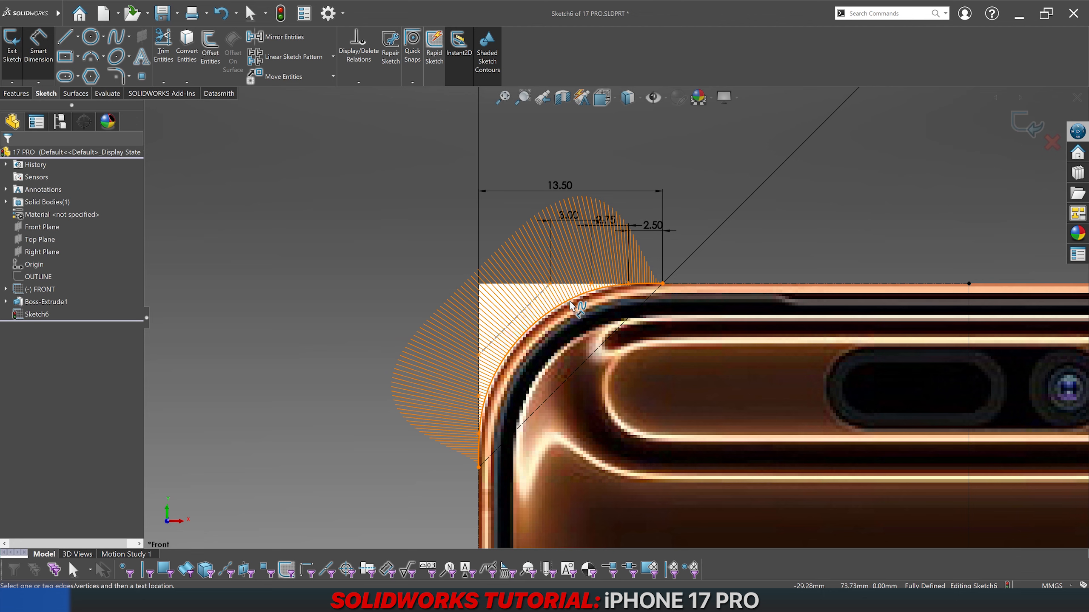
pyautogui.press('Escape')
pyautogui.doubleClick(560, 185)
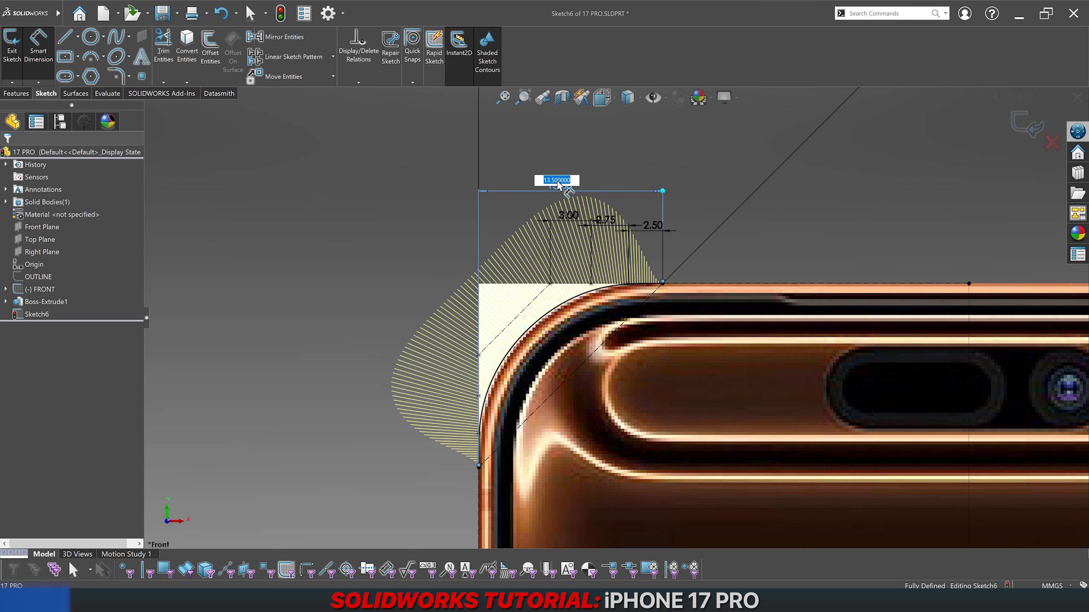
pyautogui.write('13.75')
pyautogui.press('Return')
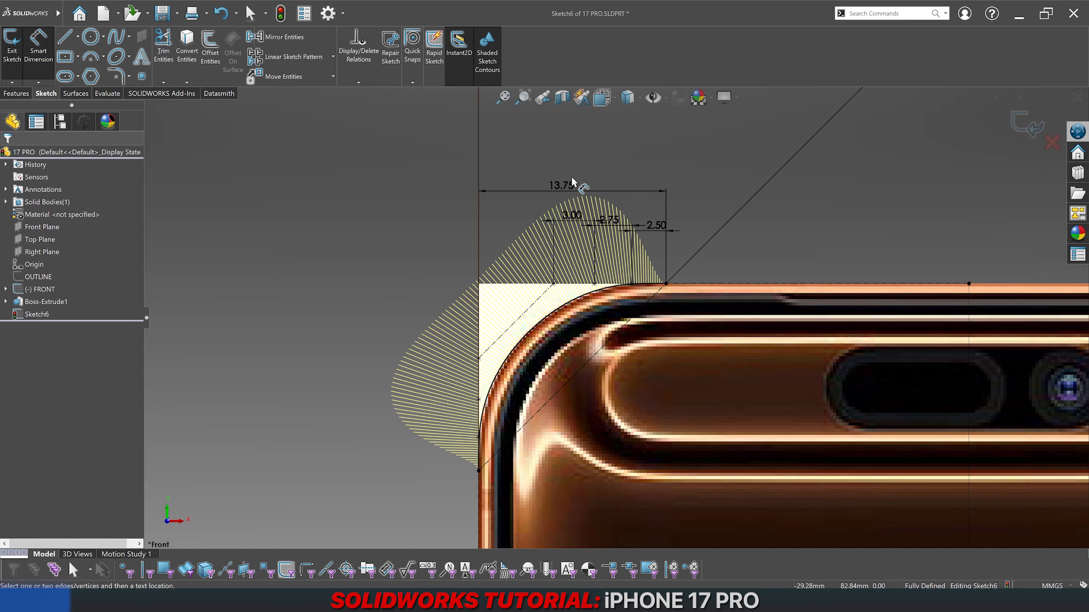
# Step: Try 14 mm for the overall horizontal corner dimension, then set it back to 13.75 mm
pyautogui.click(564, 188)
pyautogui.click(563, 188)
pyautogui.write('14')
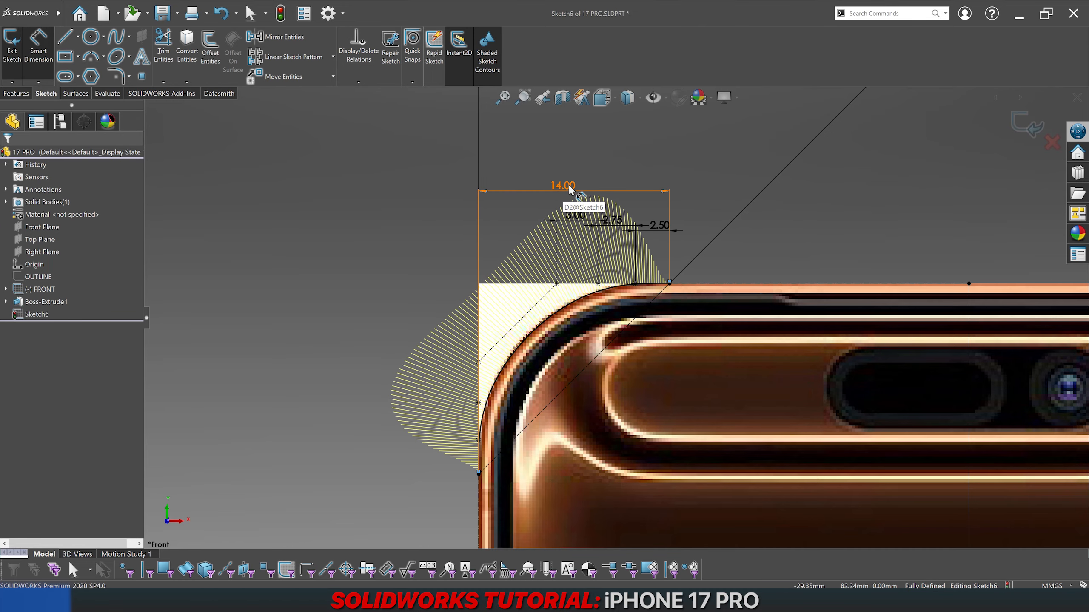
pyautogui.click(569, 185)
pyautogui.write('13.75')
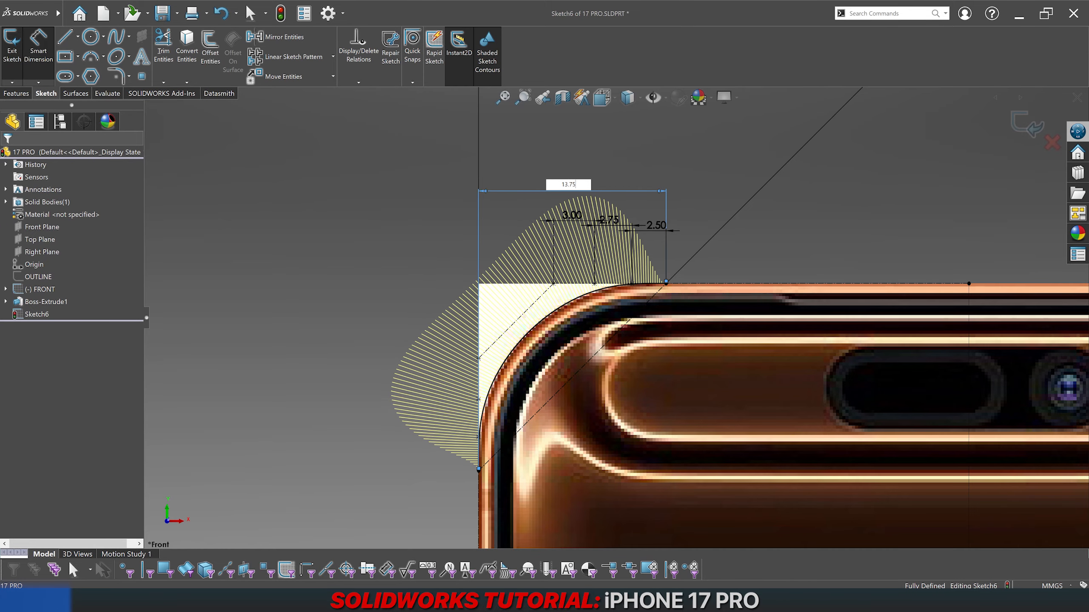
pyautogui.press('Return')
# Step: Set the control polygon segment at the spline's top-edge end to 2.25 mm and the adjacent segment to 2.6 mm
pyautogui.scroll(-5, 674, 235)
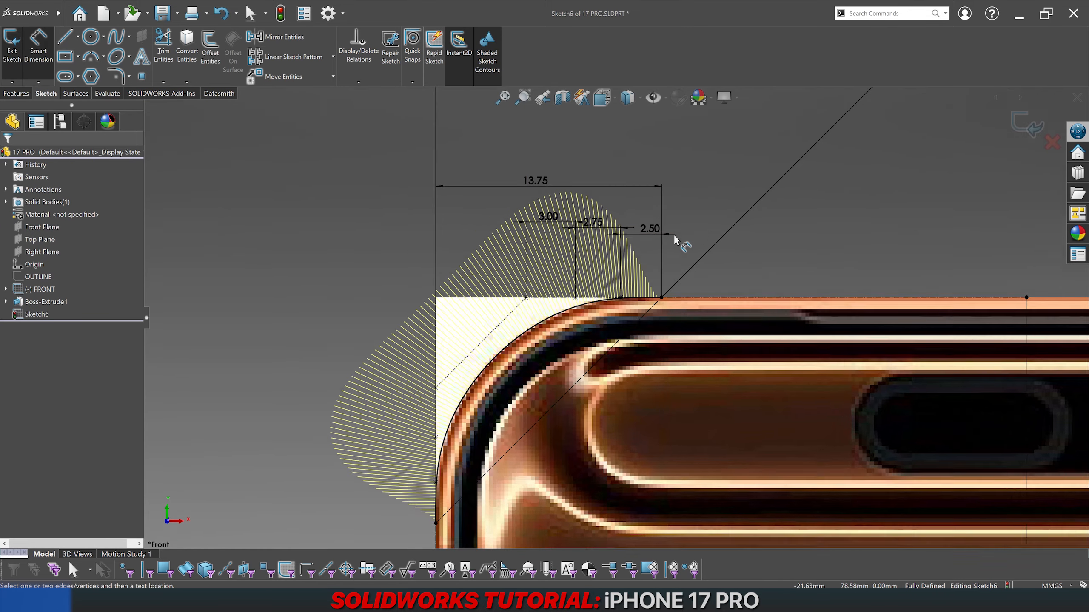
pyautogui.click(617, 250)
pyautogui.write('2.25')
pyautogui.press('Return')
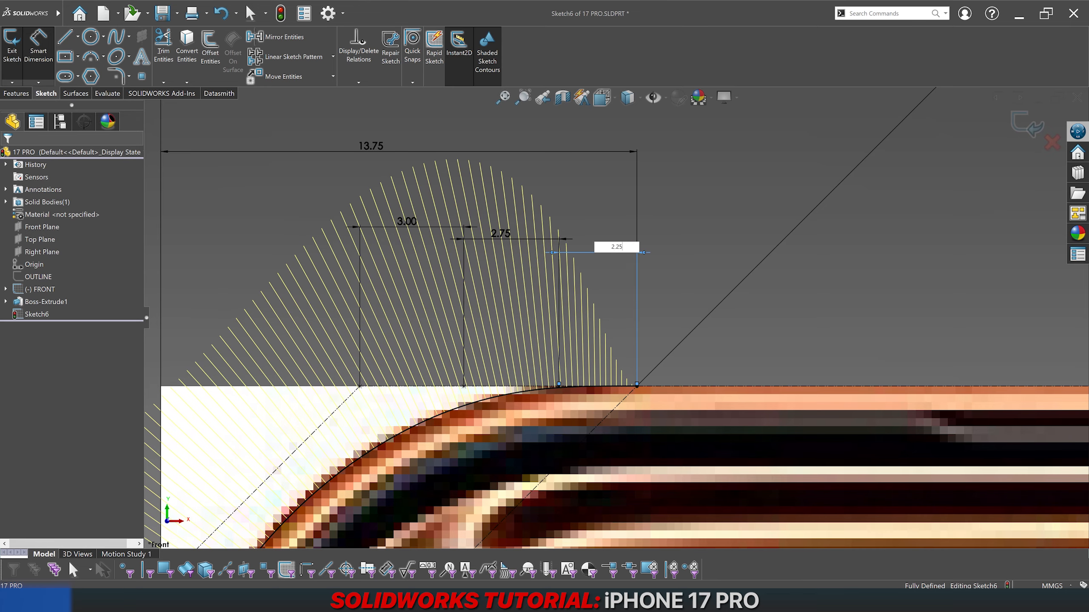
pyautogui.click(505, 232)
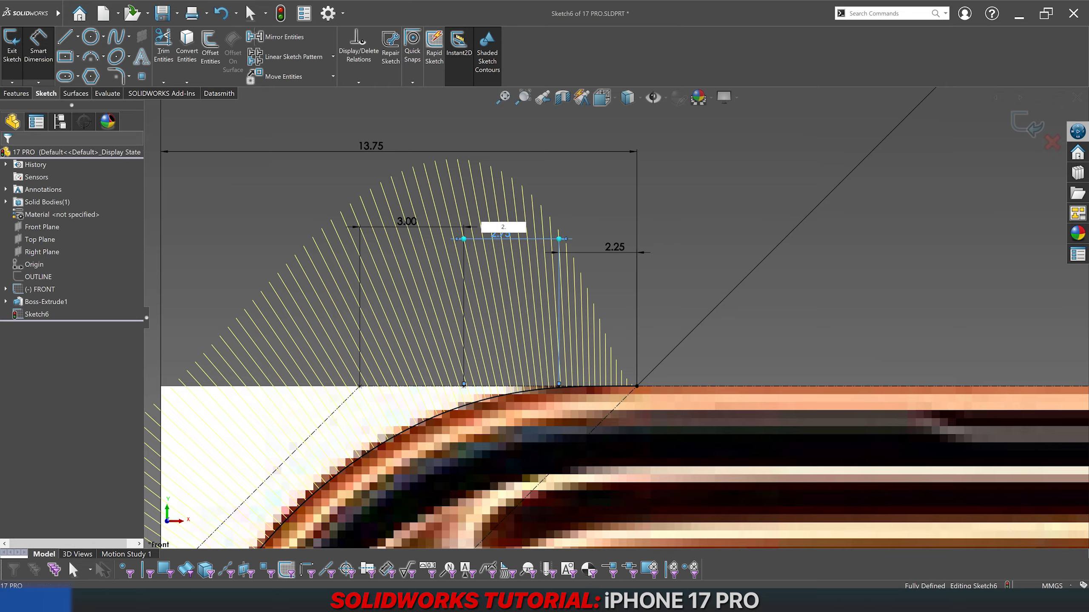
pyautogui.write('2.6')
pyautogui.press('Return')
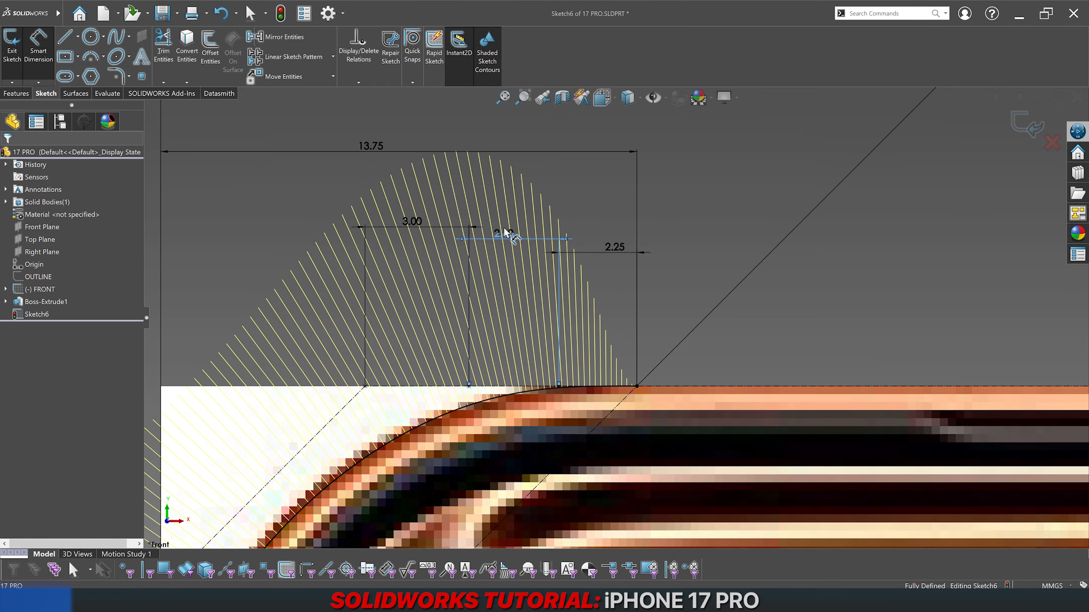
# Step: Set the control polygon segment at the spline's top-edge end to 2.2 mm
pyautogui.click(614, 248)
pyautogui.write('2.')
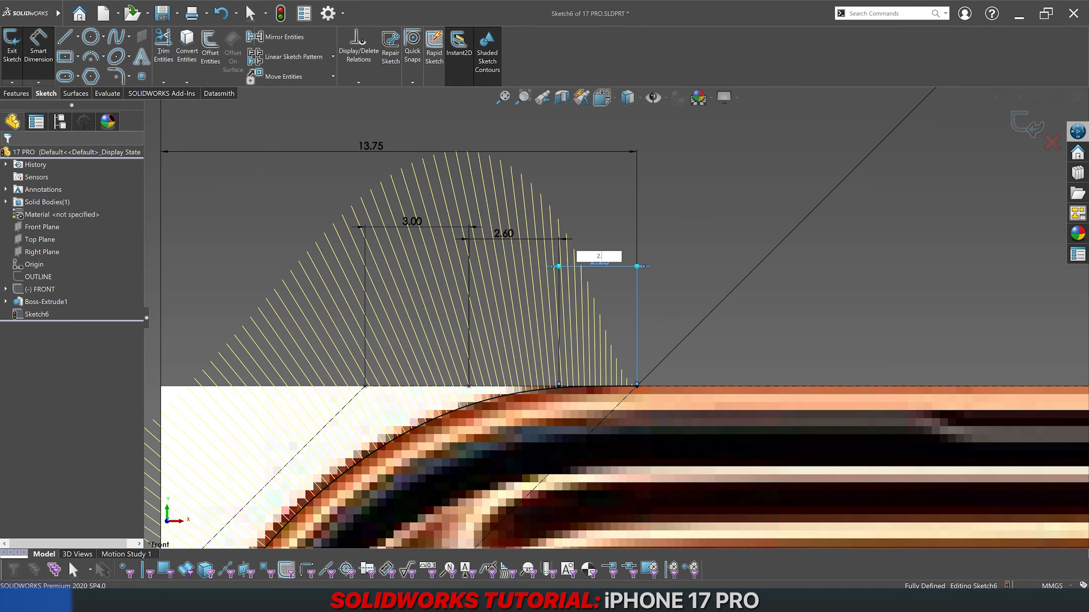
pyautogui.write('2')
pyautogui.press('Return')
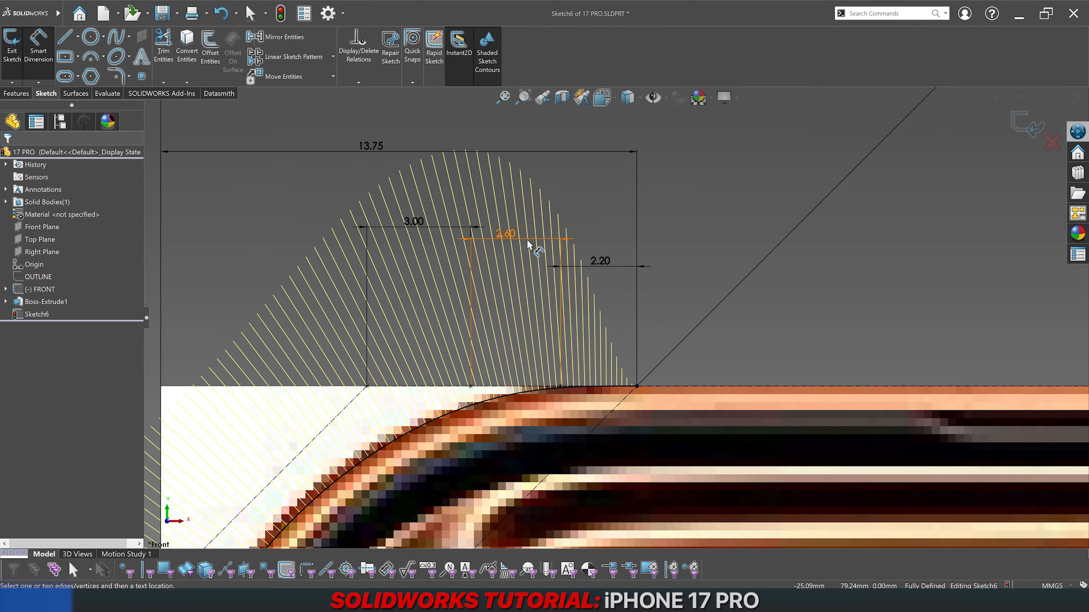
# Step: Try 3.2 mm for the third control polygon segment from the spline's top-edge end, then set it to 3.5 mm
pyautogui.click(504, 243)
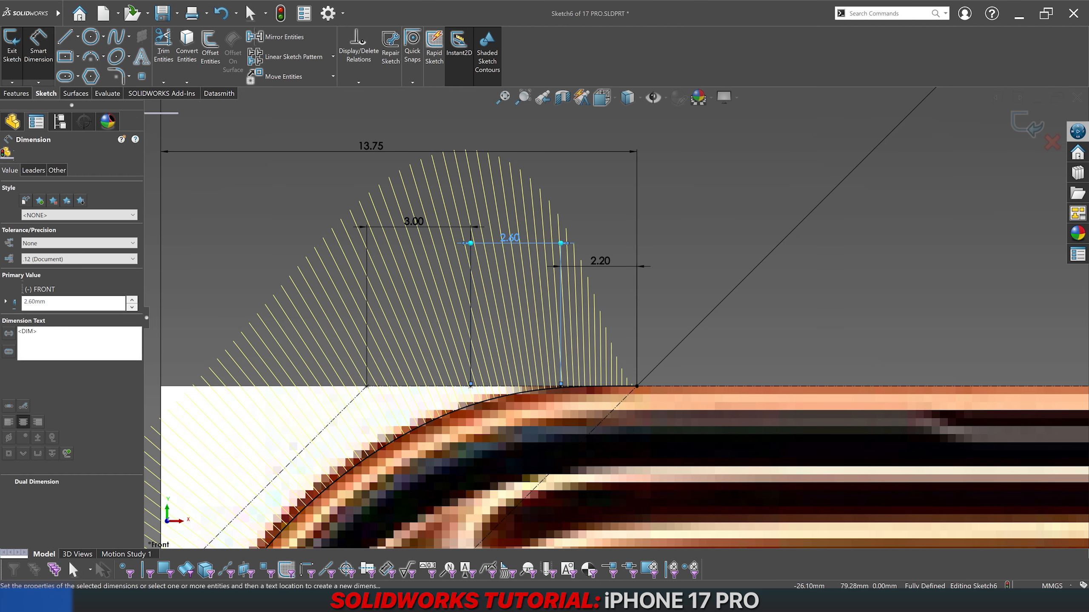
pyautogui.click(423, 223)
pyautogui.write('3.')
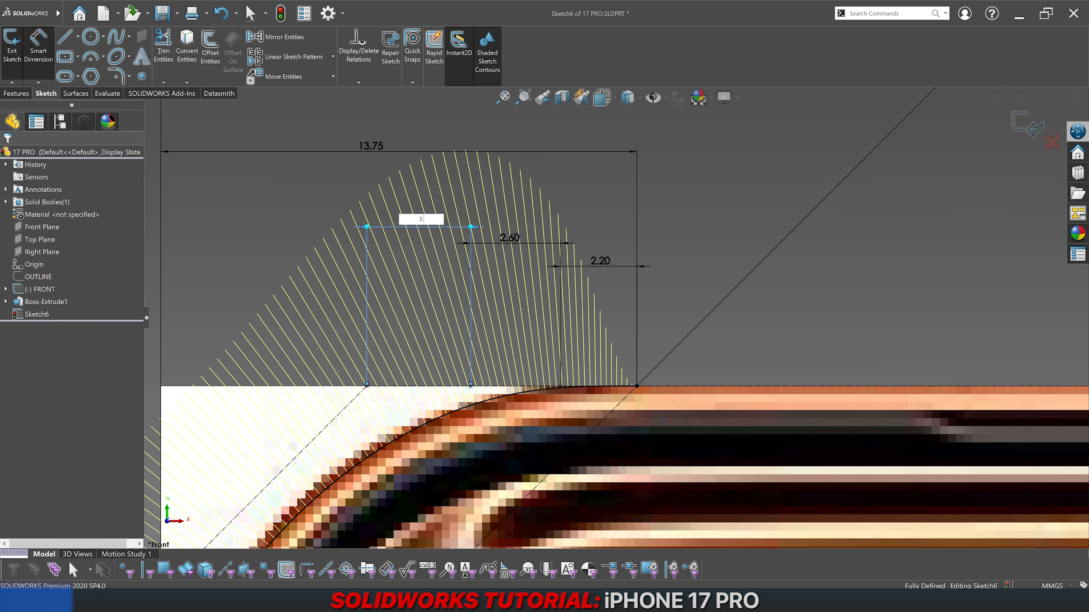
pyautogui.write('2')
pyautogui.press('Return')
pyautogui.scroll(4, 613, 343)
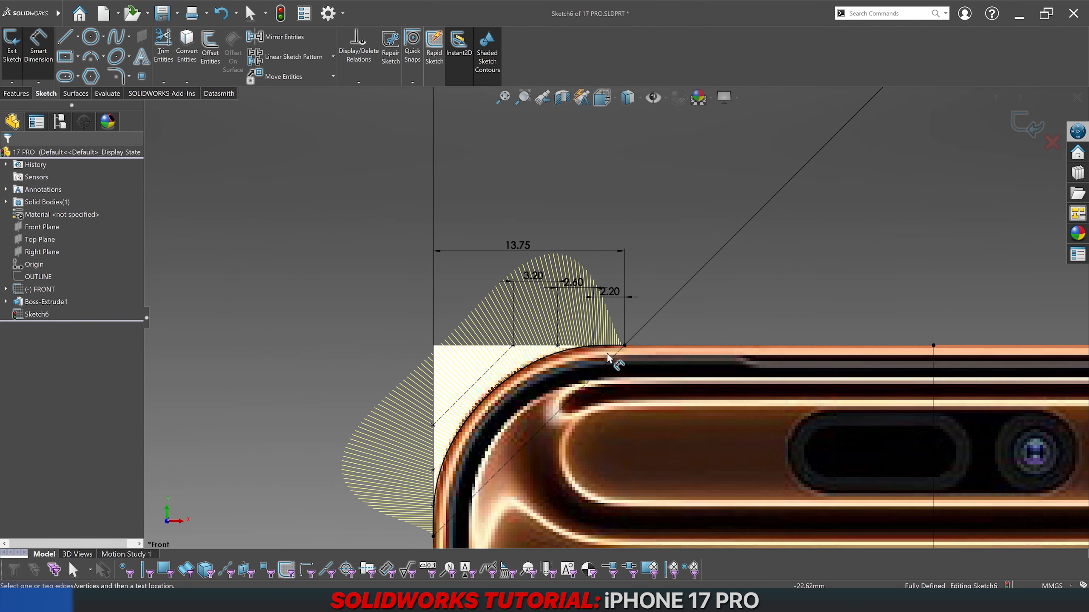
pyautogui.scroll(-2, 519, 363)
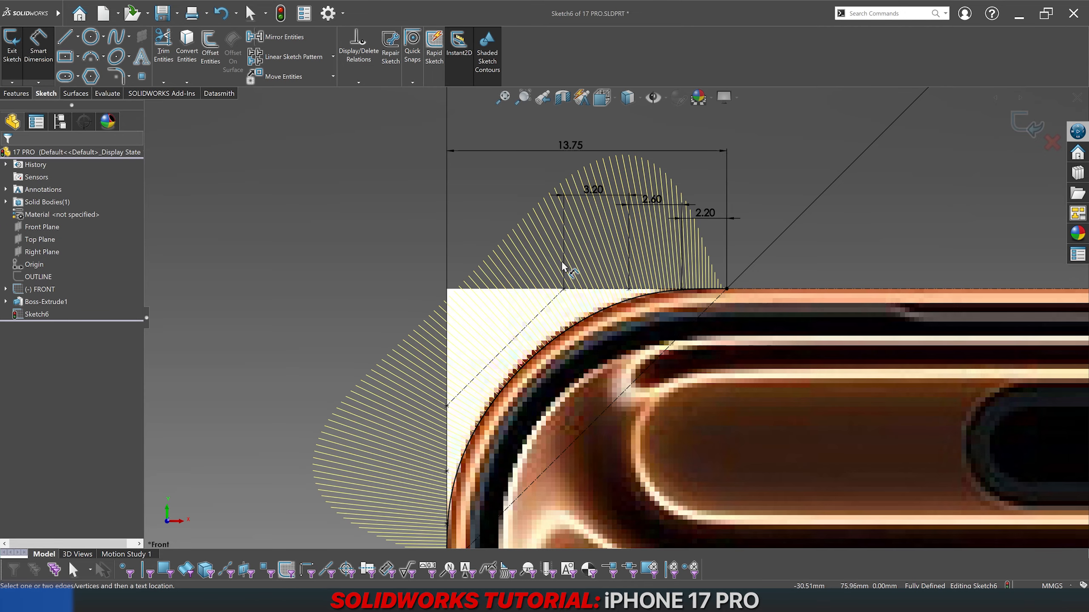
pyautogui.doubleClick(595, 192)
pyautogui.write('3.')
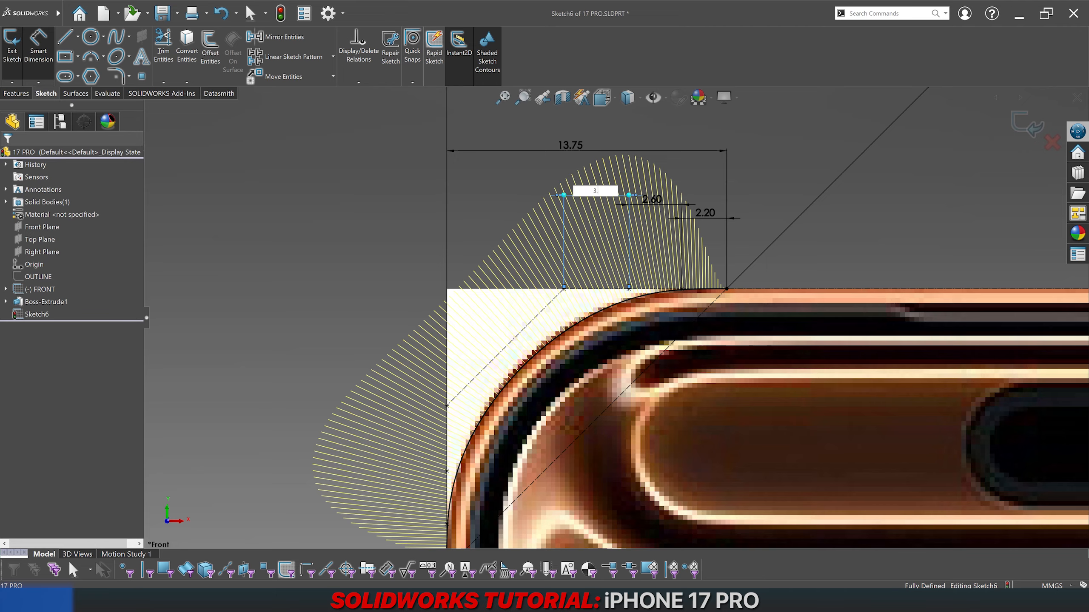
pyautogui.write('50')
pyautogui.press('Return')
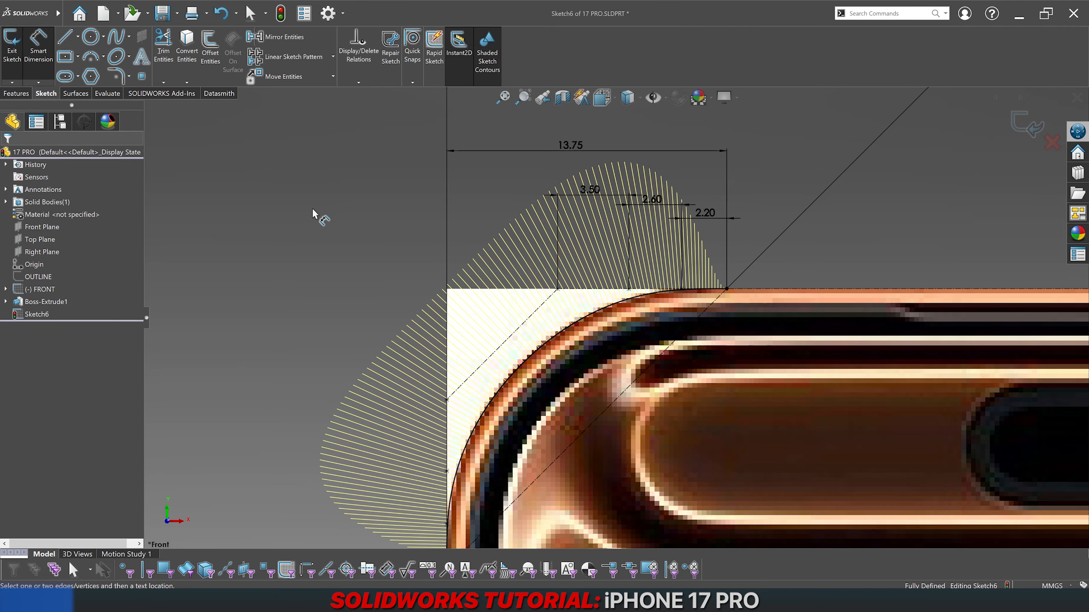
# Step: Set the control polygon segment at the spline's top-edge end to 2 mm and the adjacent segment to 2.5 mm
pyautogui.moveTo(705, 213); pyautogui.dragTo(705, 242)
pyautogui.doubleClick(702, 245)
pyautogui.write('2')
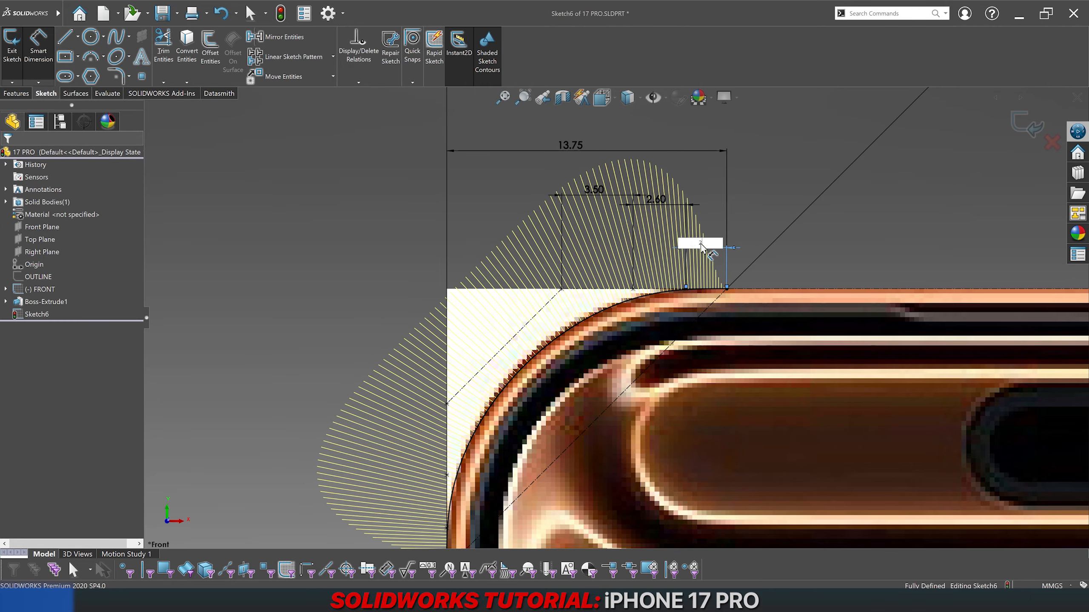
pyautogui.doubleClick(658, 200)
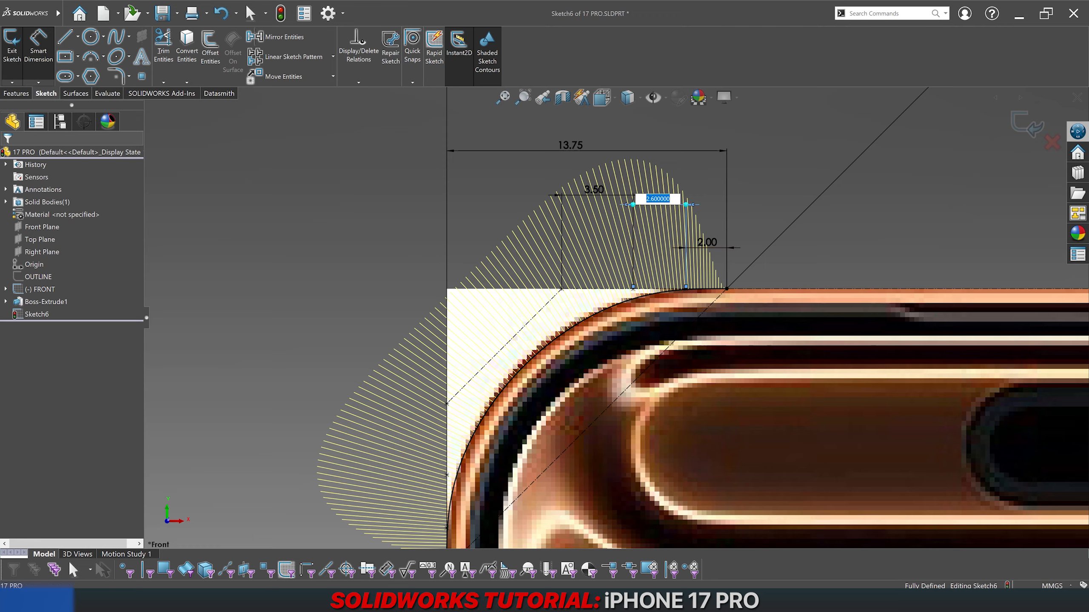
pyautogui.write('2.5')
pyautogui.press('Return')
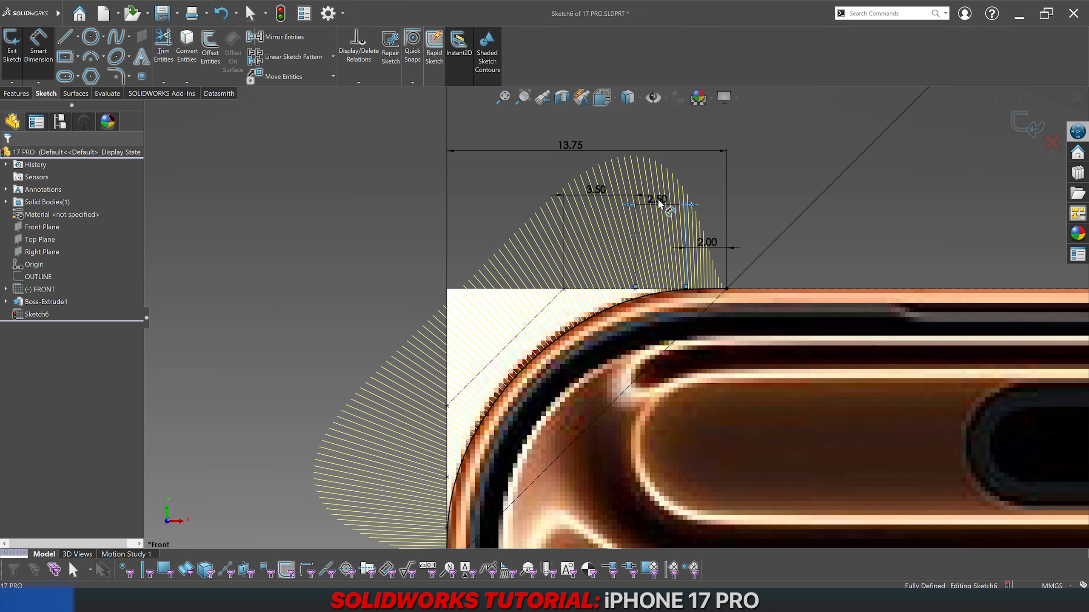
# Step: Try 3.75 mm and 4 mm for the third top-edge control polygon segment, then set it to 4.5 mm
pyautogui.doubleClick(597, 190)
pyautogui.write('3.75')
pyautogui.press('Return')
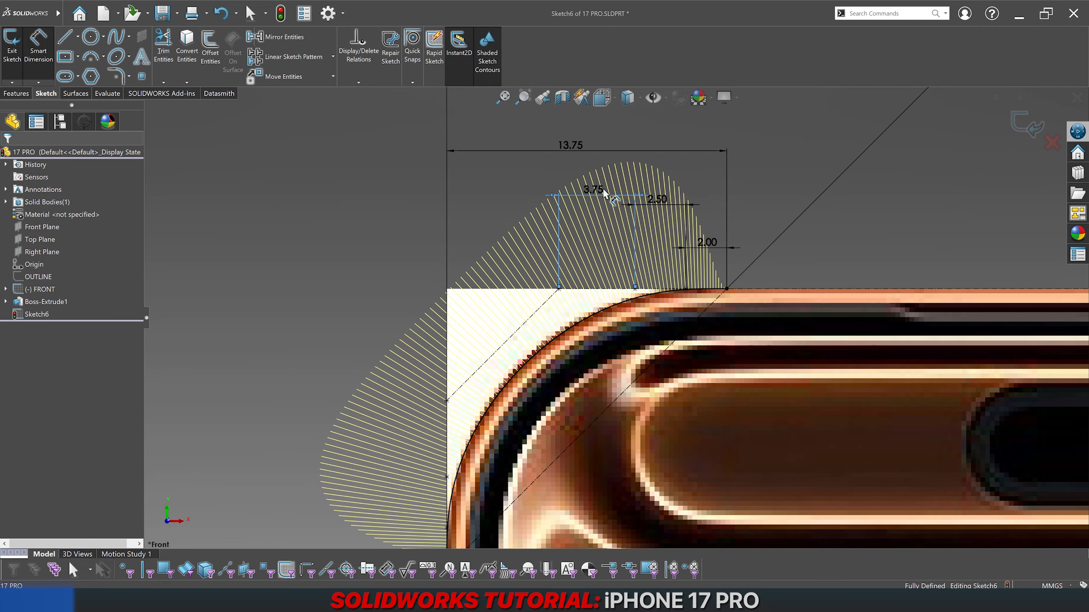
pyautogui.doubleClick(594, 189)
pyautogui.write('4')
pyautogui.press('Return')
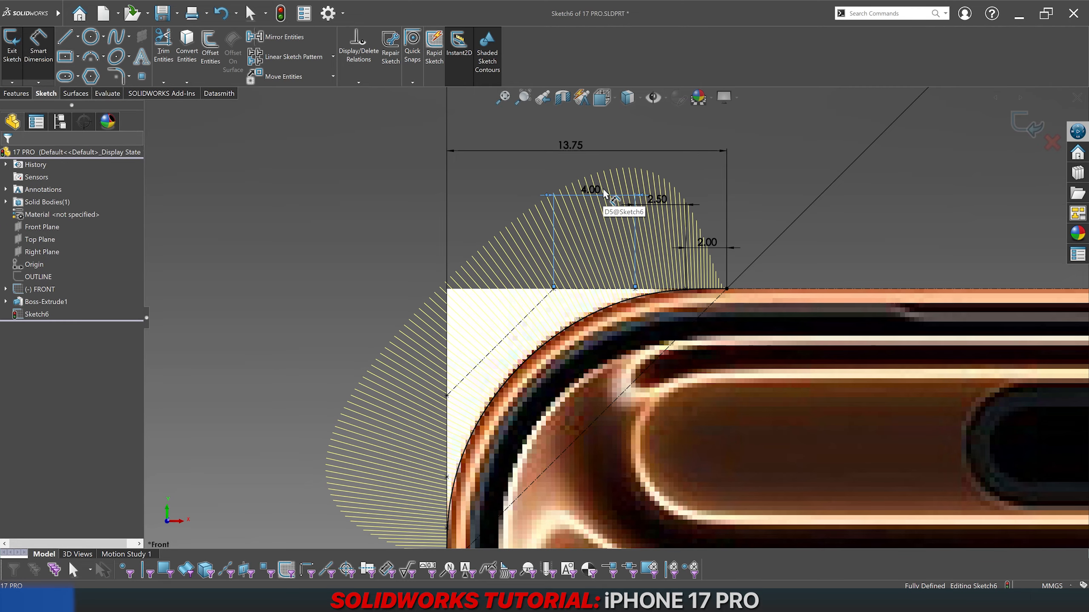
pyautogui.doubleClick(603, 191)
pyautogui.write('4.5')
pyautogui.press('Return')
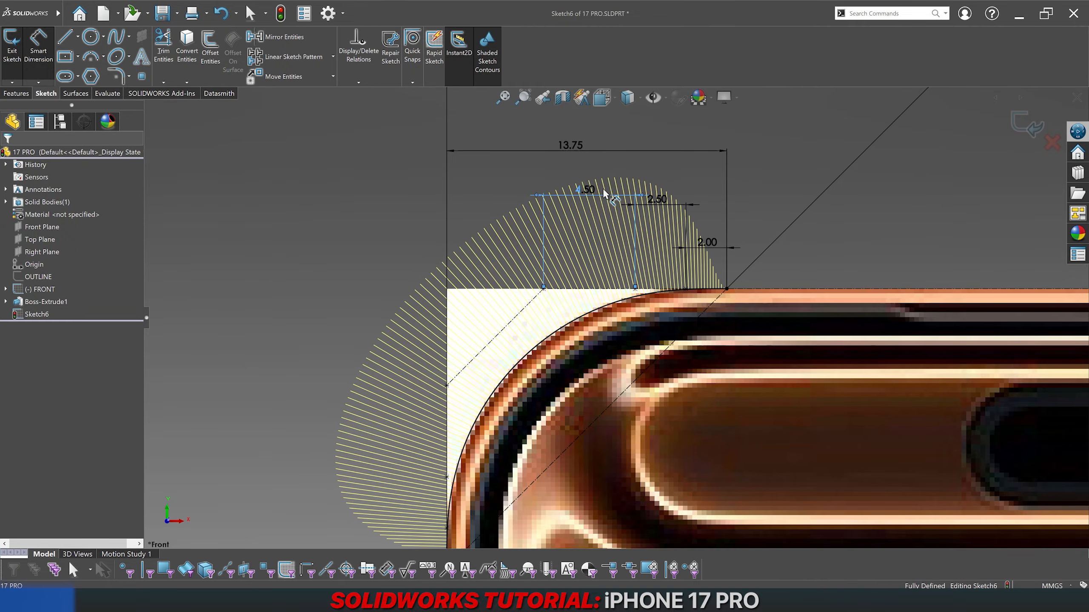
# Step: Delete the three control polygon segment dimensions along the top edge, keeping the overall 13.75 mm corner dimension
pyautogui.press('z')
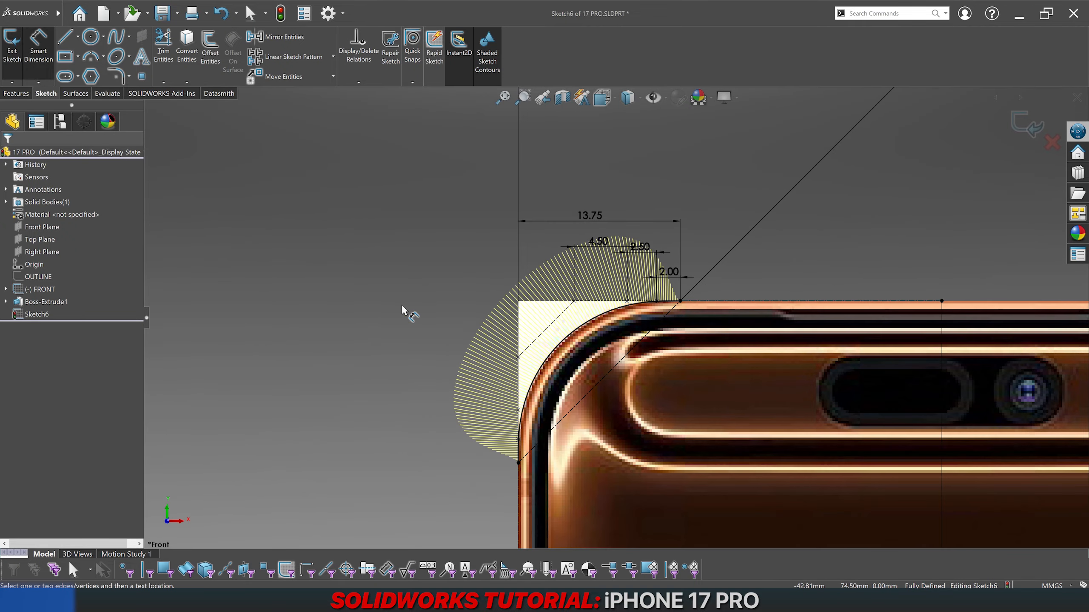
pyautogui.scroll(-2, 453, 336)
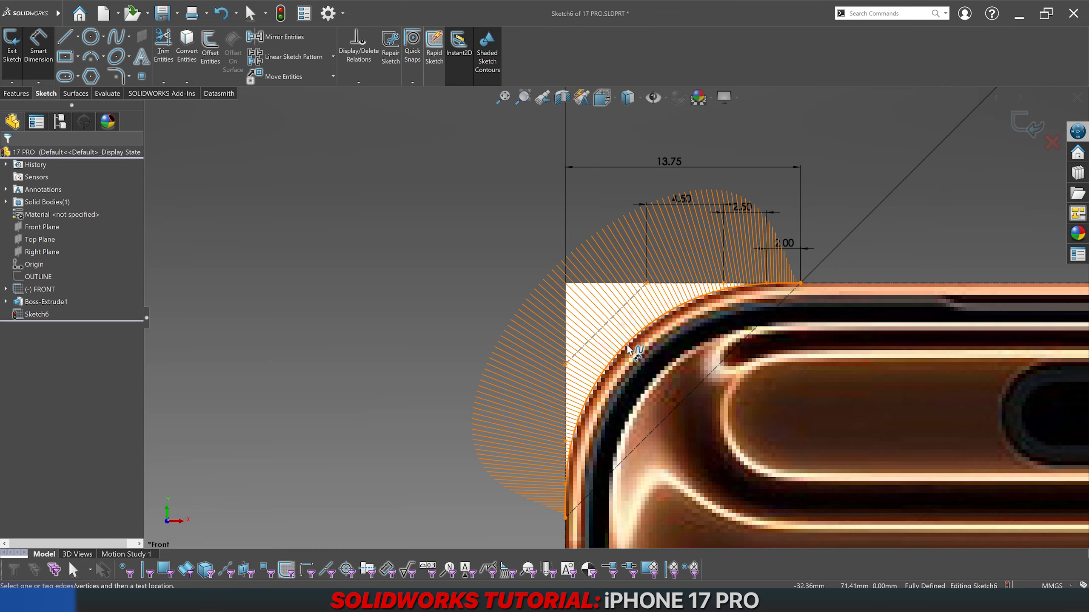
pyautogui.scroll(3, 627, 349)
pyautogui.scroll(-6, 686, 205)
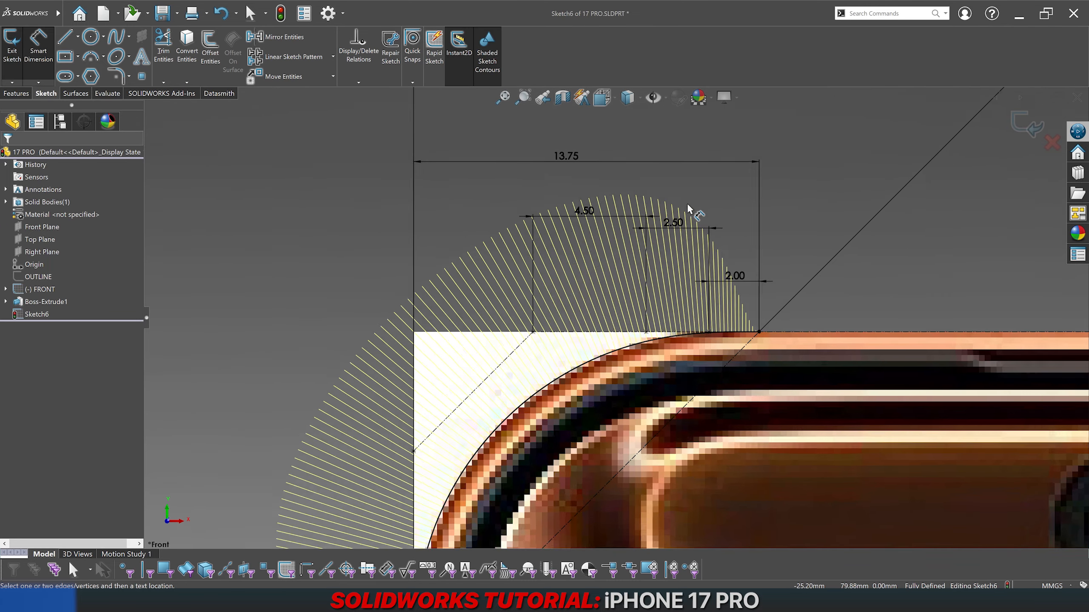
pyautogui.scroll(1, 682, 210)
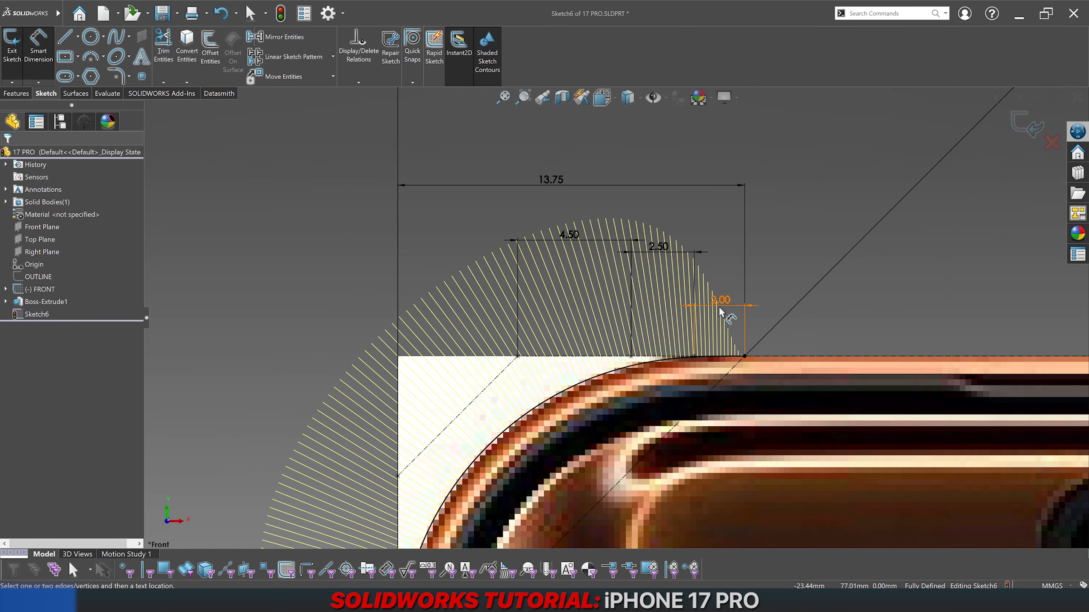
pyautogui.moveTo(723, 307); pyautogui.dragTo(781, 247)
pyautogui.press('Delete')
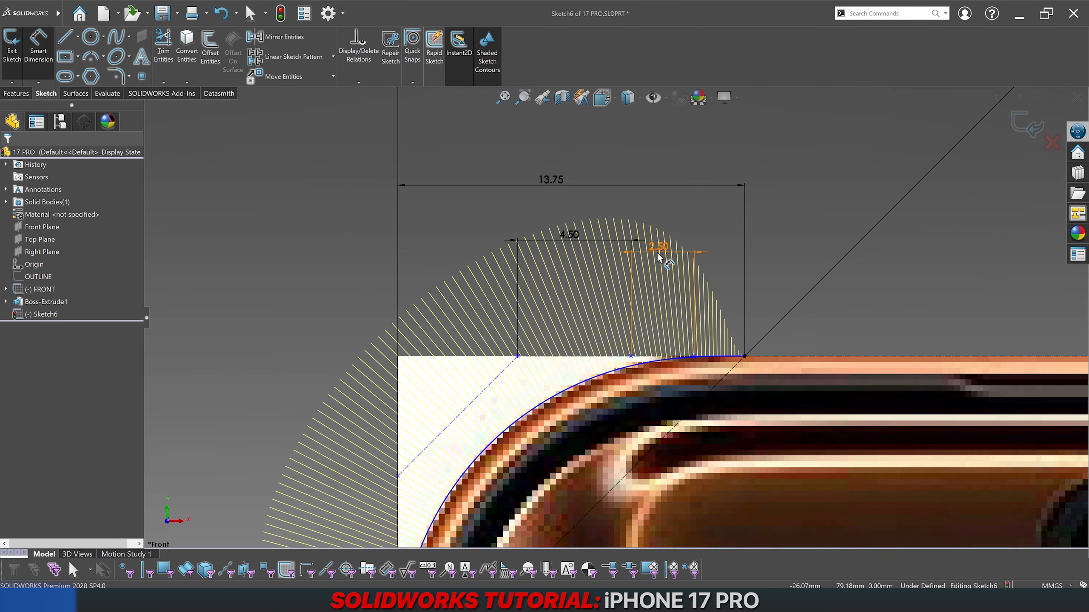
pyautogui.click(656, 248)
pyautogui.press('Delete')
pyautogui.click(569, 234)
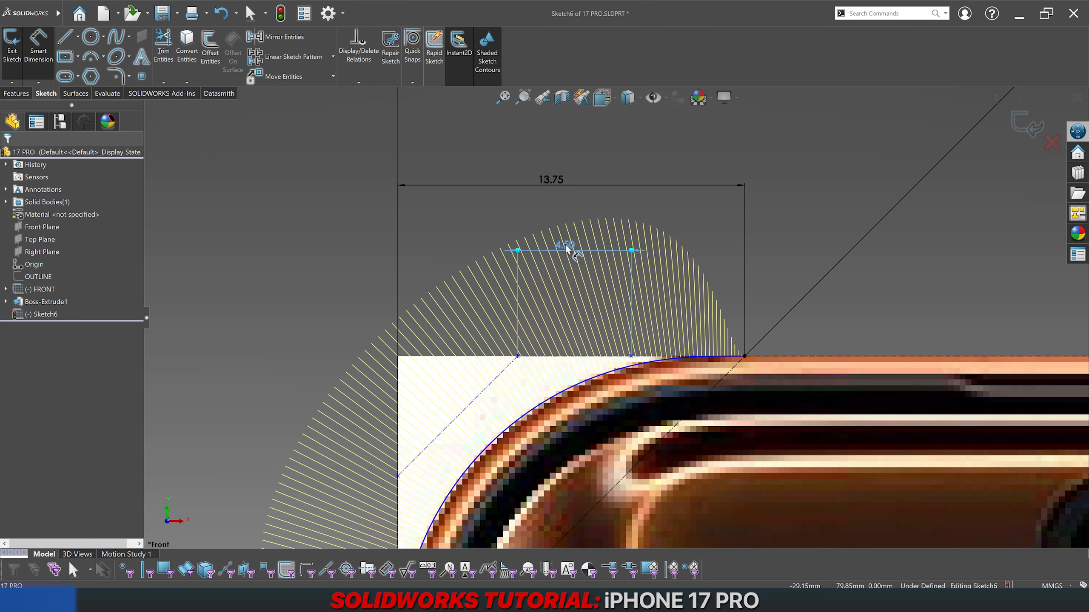
pyautogui.press('Delete')
pyautogui.press('Escape')
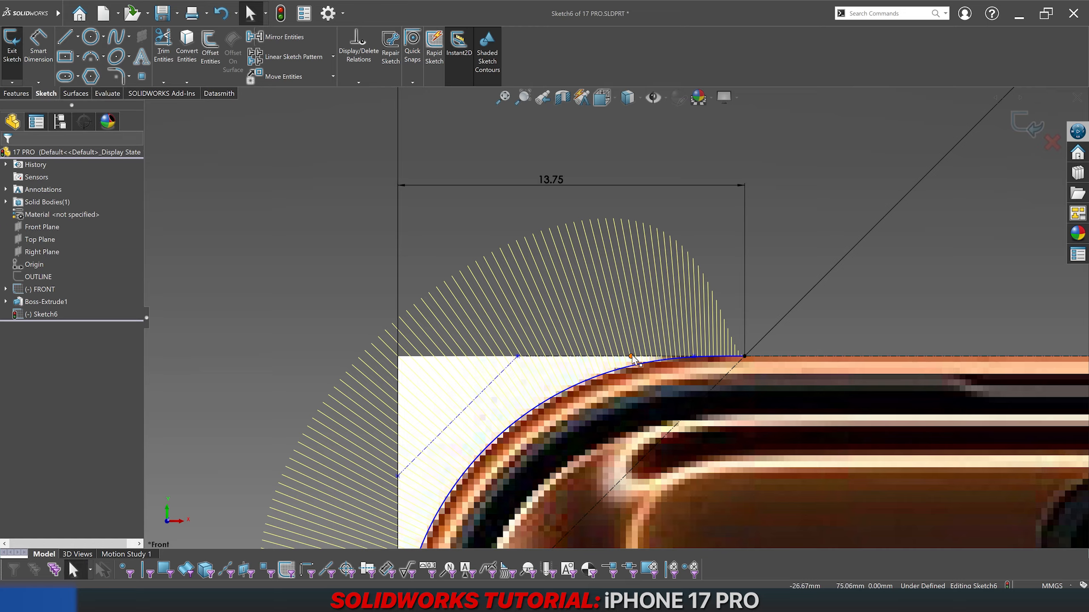
# Step: Move the three top-edge control vertices to about X -23.95, -27.42 and -31.03 mm to smooth the curvature comb
pyautogui.click(630, 357)
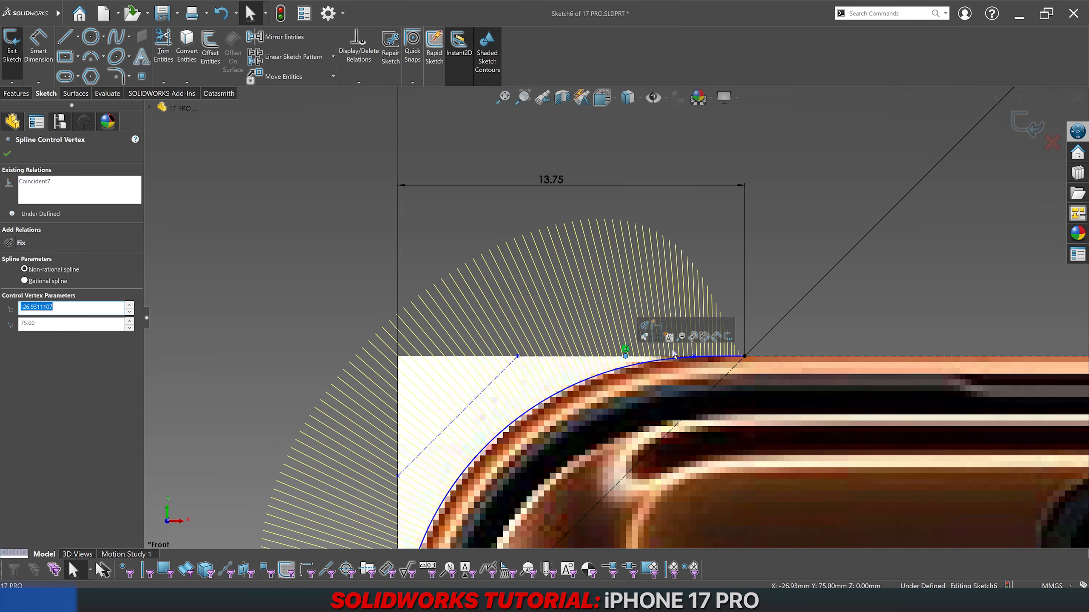
pyautogui.moveTo(627, 354); pyautogui.dragTo(688, 347)
pyautogui.click(328, 249)
pyautogui.scroll(-3, 727, 378)
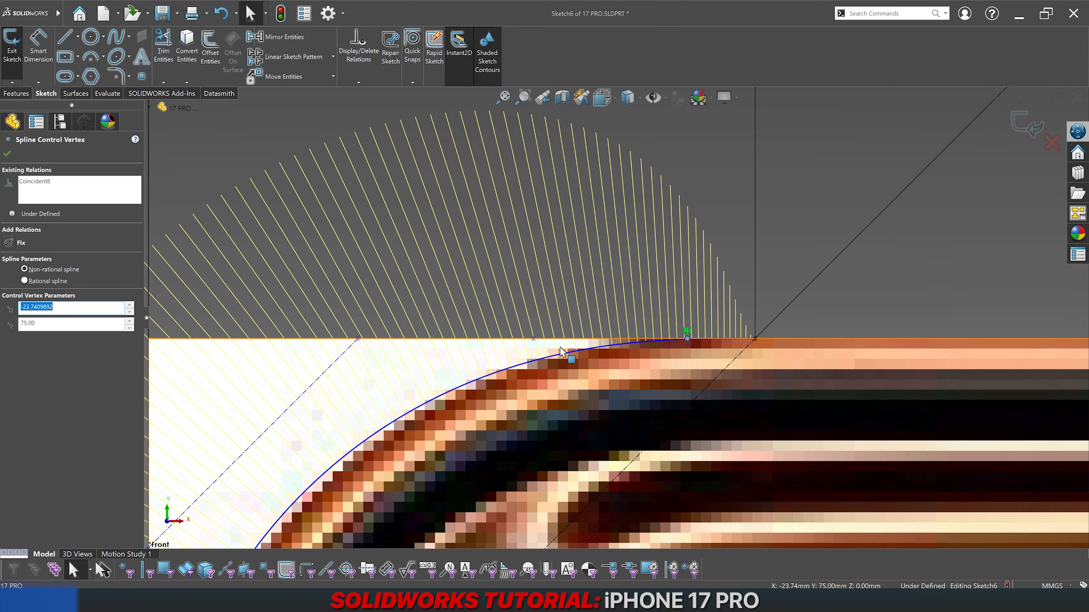
pyautogui.moveTo(535, 340)
pyautogui.mouseDown()
pyautogui.moveTo(590, 342)
pyautogui.moveTo(506, 350)
pyautogui.moveTo(525, 349)
pyautogui.mouseUp()
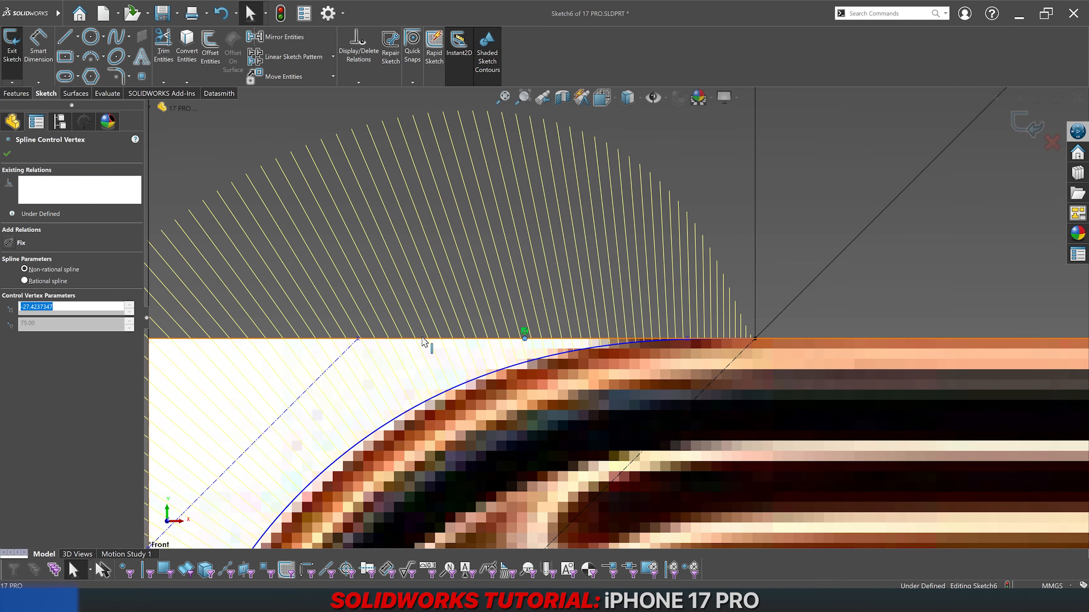
pyautogui.moveTo(362, 342)
pyautogui.mouseDown()
pyautogui.moveTo(341, 346)
pyautogui.moveTo(366, 340)
pyautogui.mouseUp()
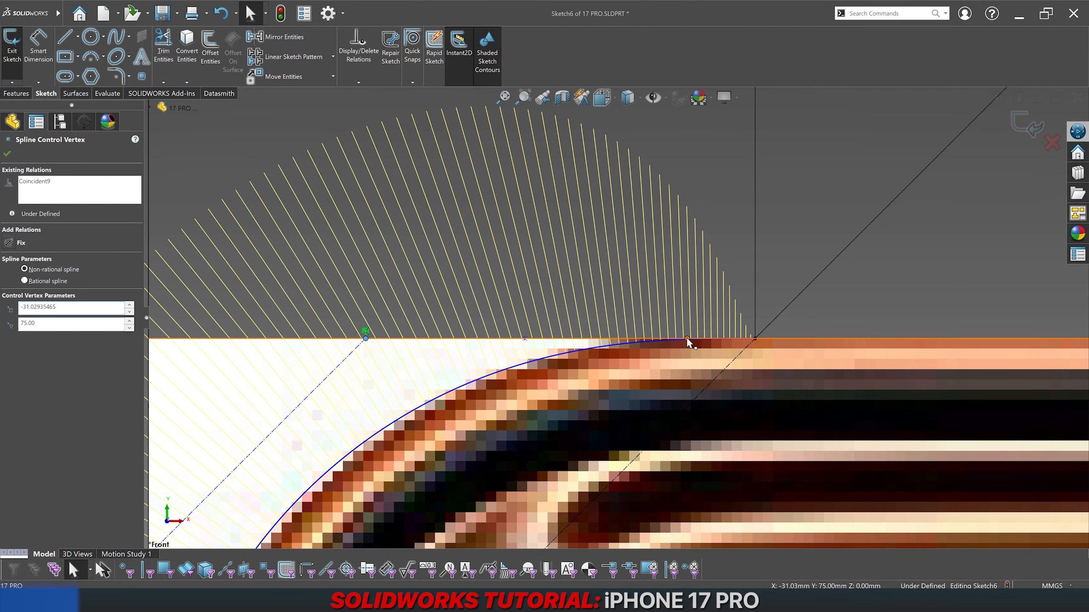
pyautogui.moveTo(687, 342)
pyautogui.mouseDown()
pyautogui.moveTo(652, 343)
pyautogui.moveTo(682, 341)
pyautogui.mouseUp()
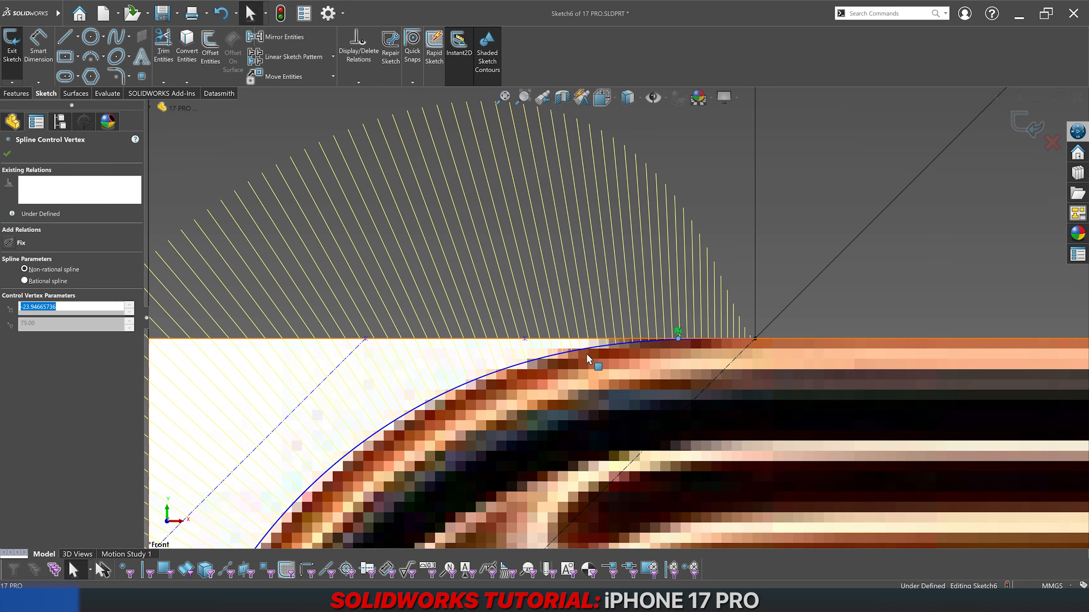
# Step: Fine-tune the three top-edge control vertices to about X -23.53, -27.22 and -30.82 mm and compare the spline with the picture
pyautogui.scroll(3, 532, 360)
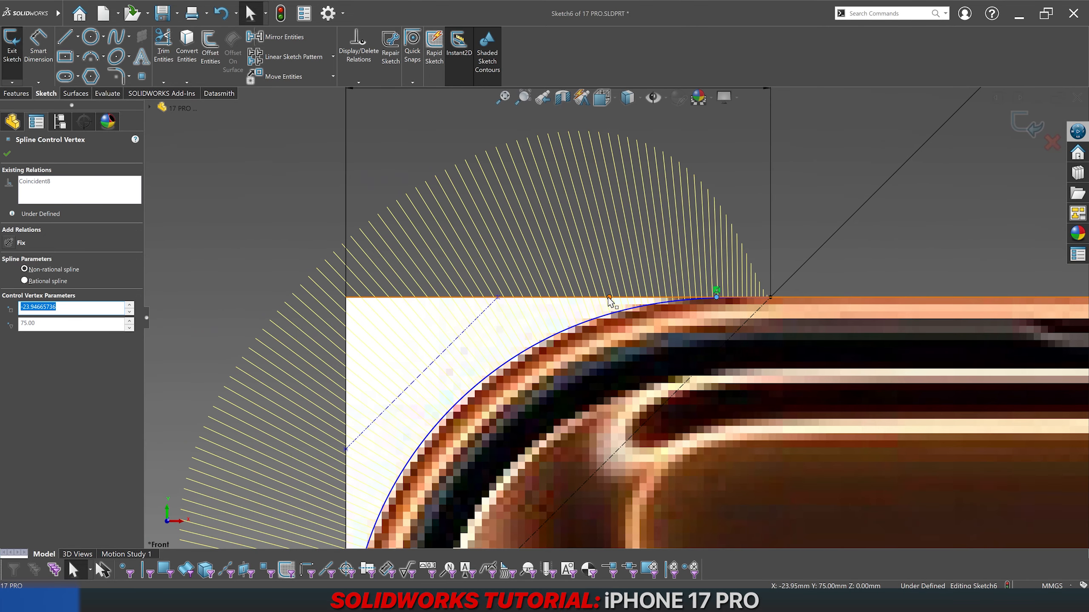
pyautogui.moveTo(609, 299); pyautogui.dragTo(617, 301)
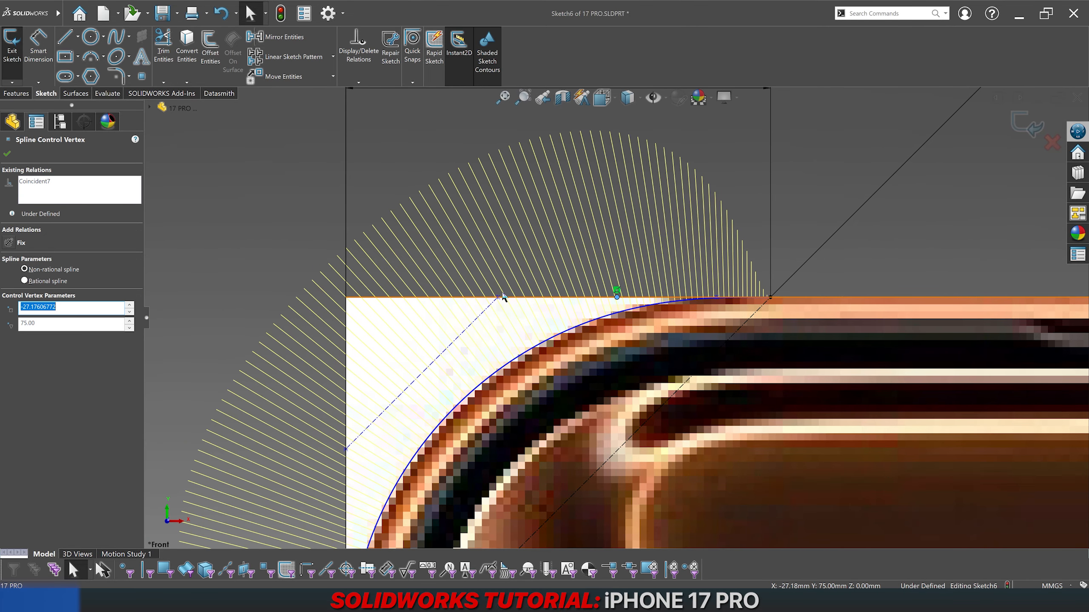
pyautogui.moveTo(498, 299); pyautogui.dragTo(504, 301)
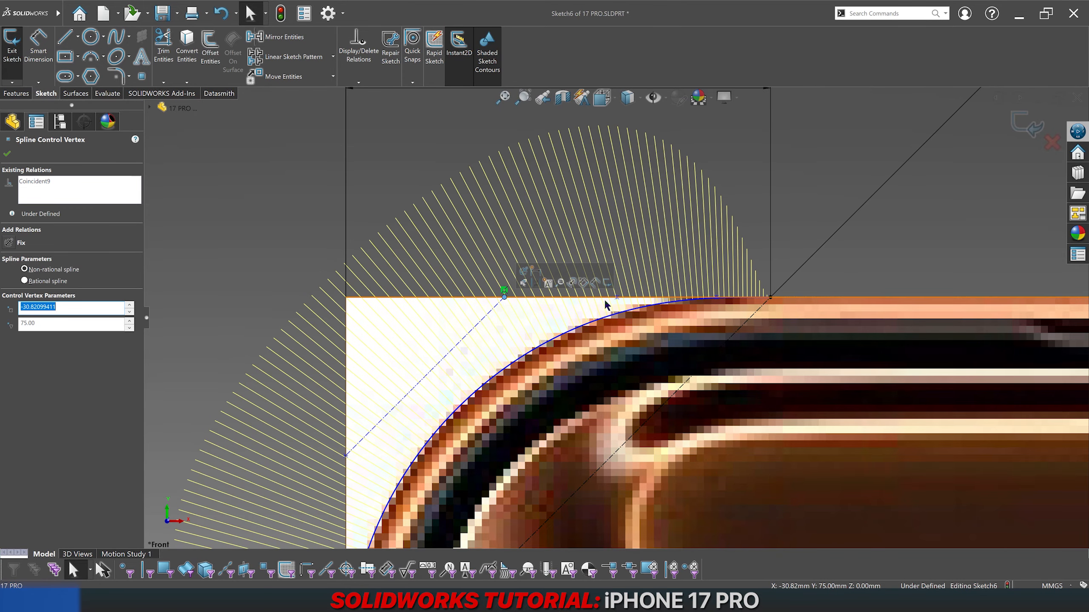
pyautogui.click(618, 300)
pyautogui.moveTo(612, 300)
pyautogui.mouseDown()
pyautogui.moveTo(598, 303)
pyautogui.moveTo(663, 312)
pyautogui.moveTo(614, 313)
pyautogui.mouseUp()
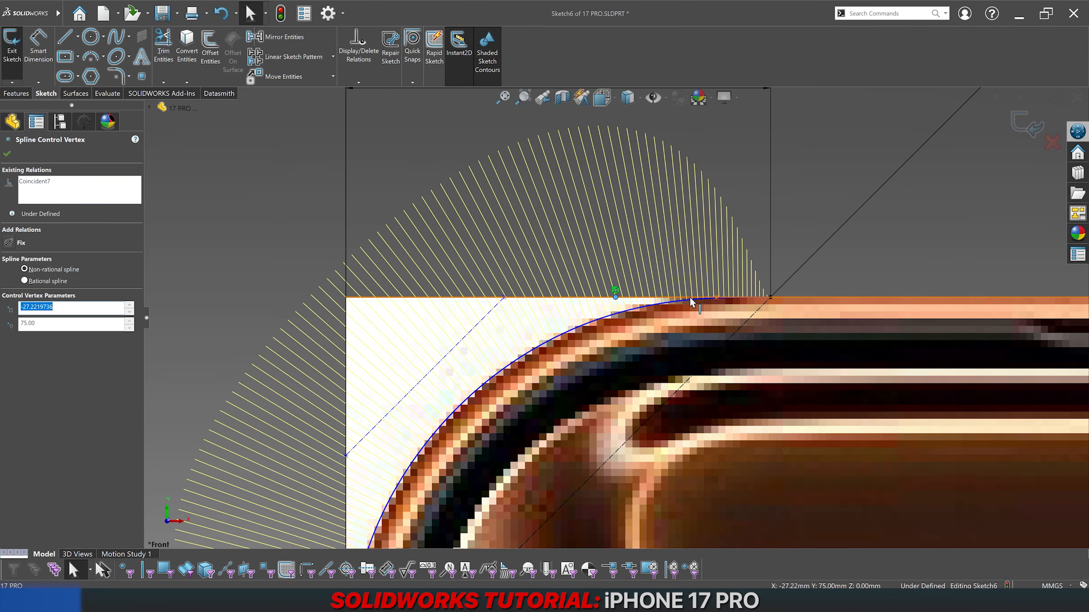
pyautogui.moveTo(716, 298)
pyautogui.mouseDown()
pyautogui.moveTo(677, 303)
pyautogui.moveTo(729, 298)
pyautogui.mouseUp()
pyautogui.click(476, 264)
pyautogui.scroll(4, 493, 277)
pyautogui.scroll(-3, 557, 322)
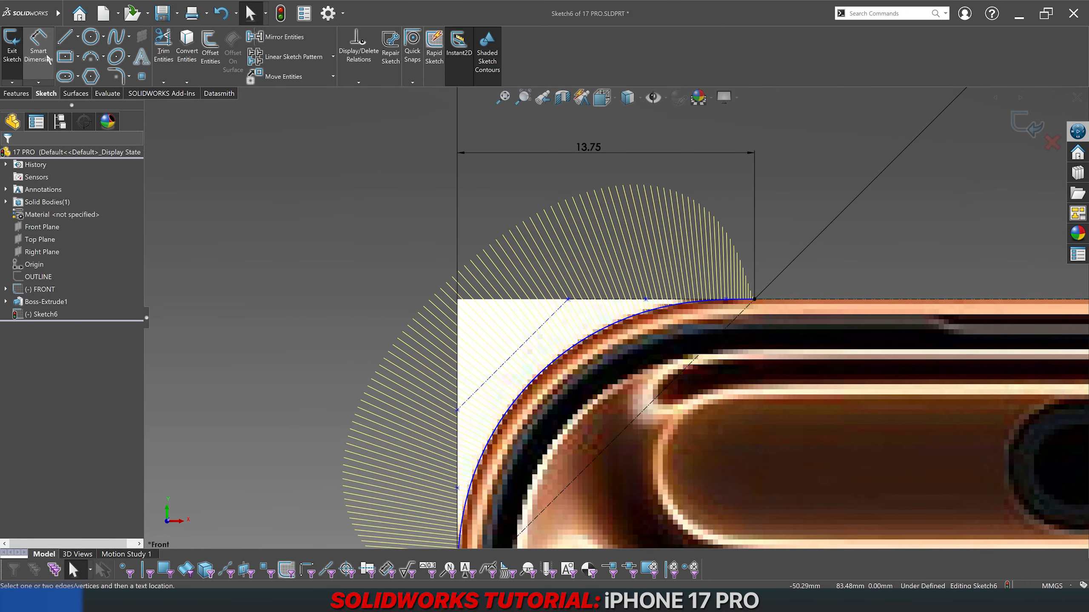
# Step: Dimension the control polygon segment at the spline's top-edge end as 1.5 mm and the adjacent segment as 3 mm
pyautogui.click(725, 299)
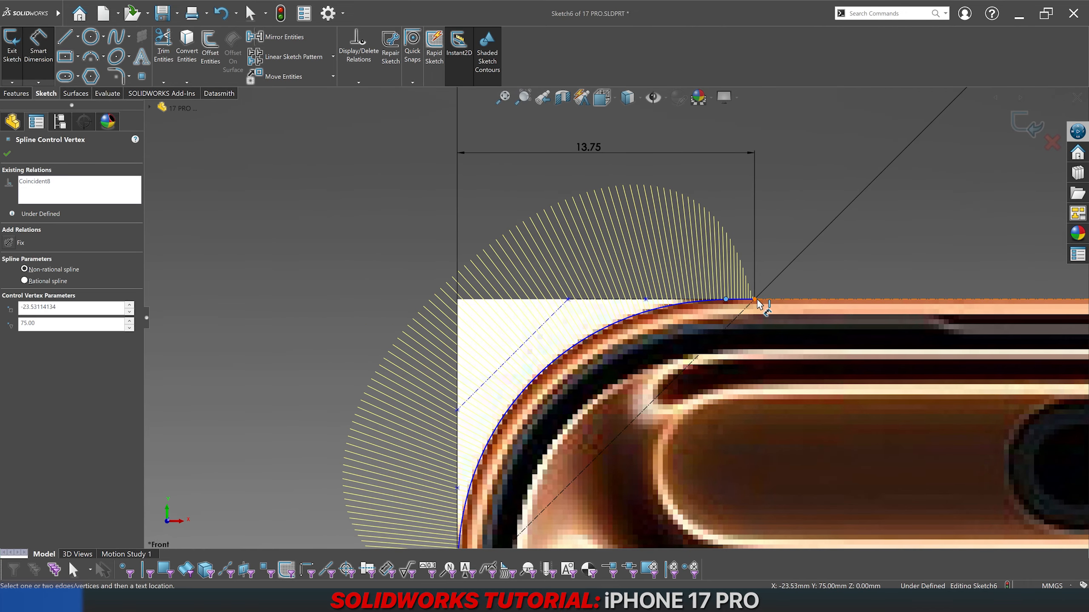
pyautogui.click(755, 301)
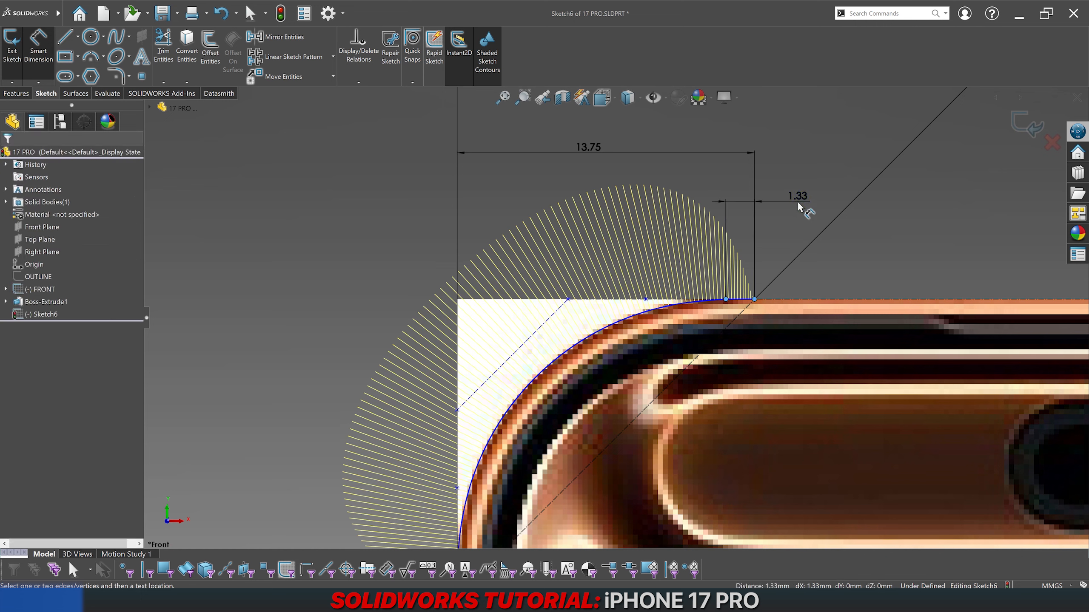
pyautogui.click(803, 207)
pyautogui.write('1.5')
pyautogui.press('Return')
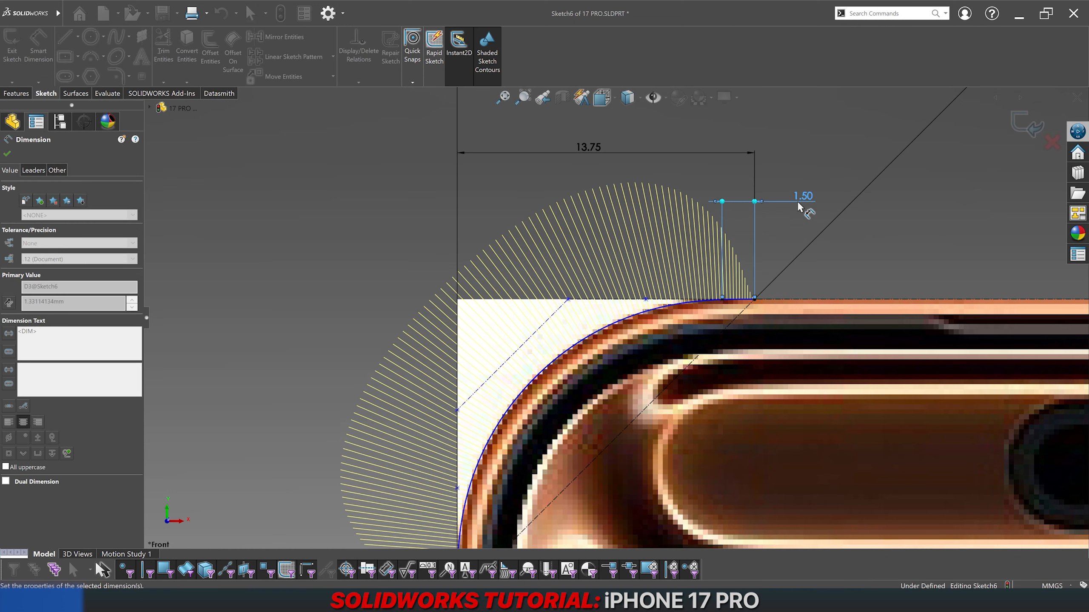
pyautogui.click(674, 301)
pyautogui.click(676, 206)
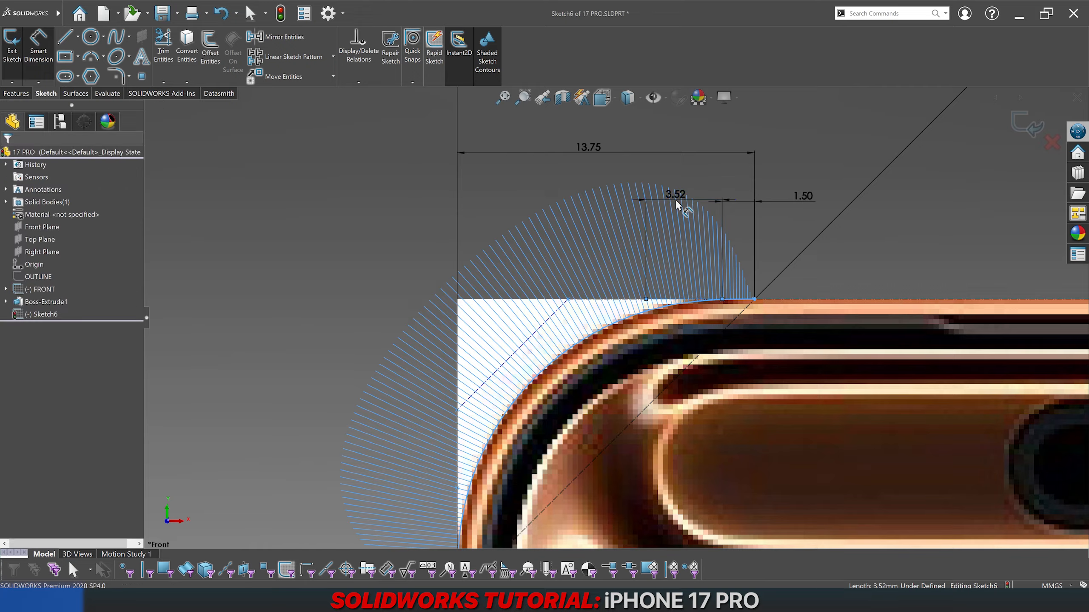
pyautogui.write('3.00mm')
pyautogui.press('Return')
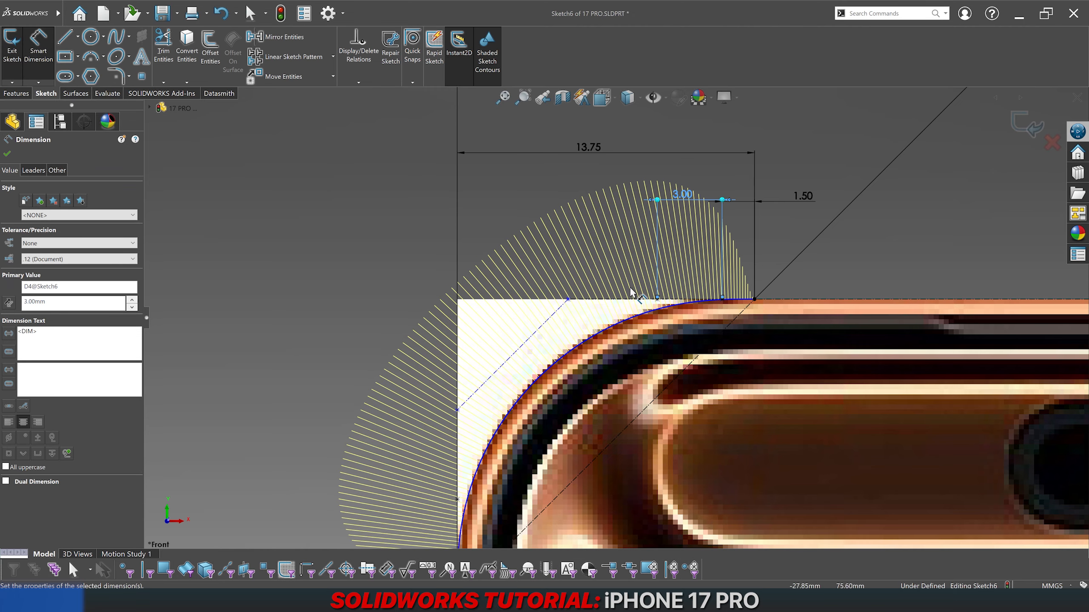
# Step: Dimension the third control polygon segment along the top edge as 4.5 mm
pyautogui.click(617, 301)
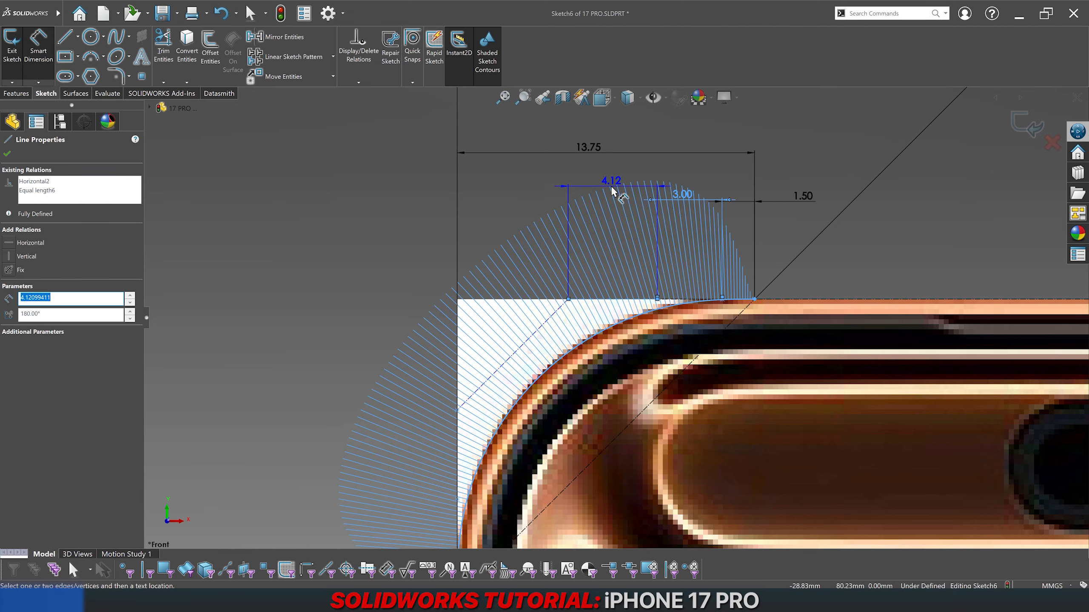
pyautogui.click(610, 186)
pyautogui.write('4.5')
pyautogui.press('Return')
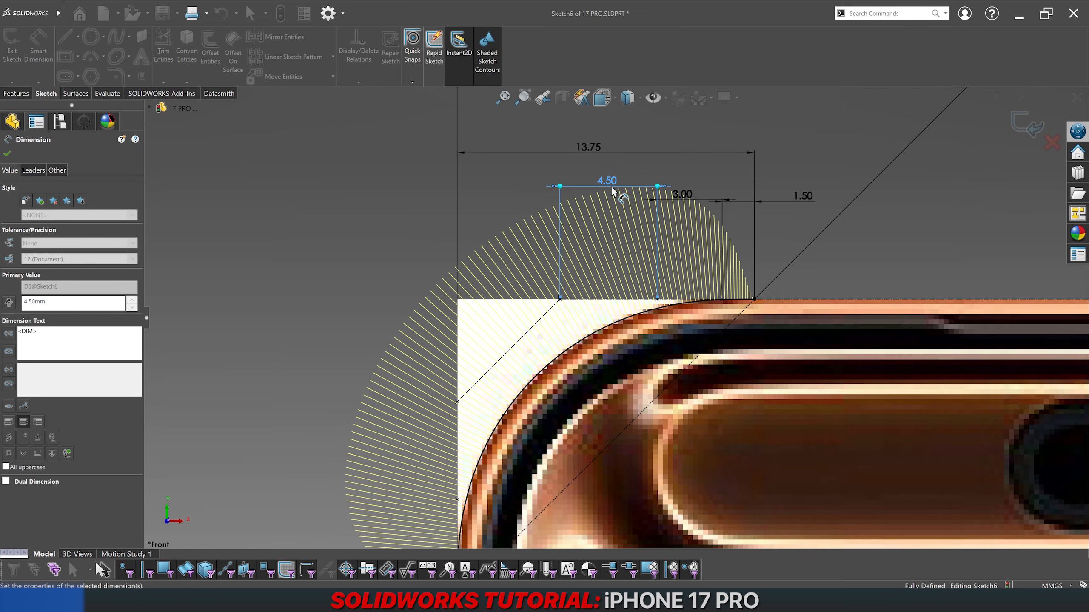
pyautogui.click(349, 269)
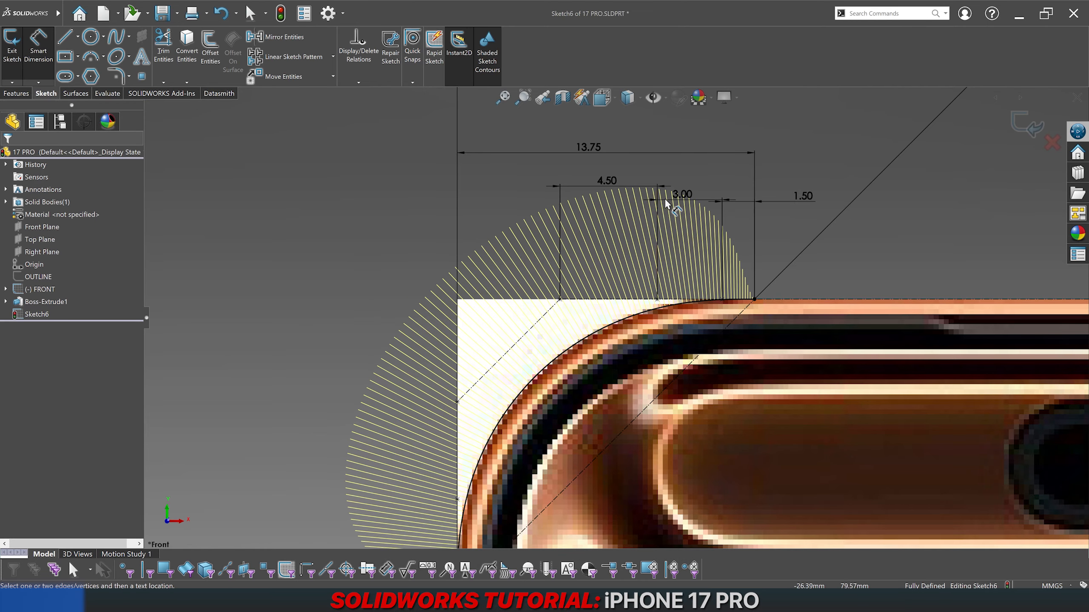
# Step: Space out the 3 mm and 1.5 mm dimensions below the 4.5 mm one and finish dimensioning
pyautogui.moveTo(681, 196); pyautogui.dragTo(685, 217)
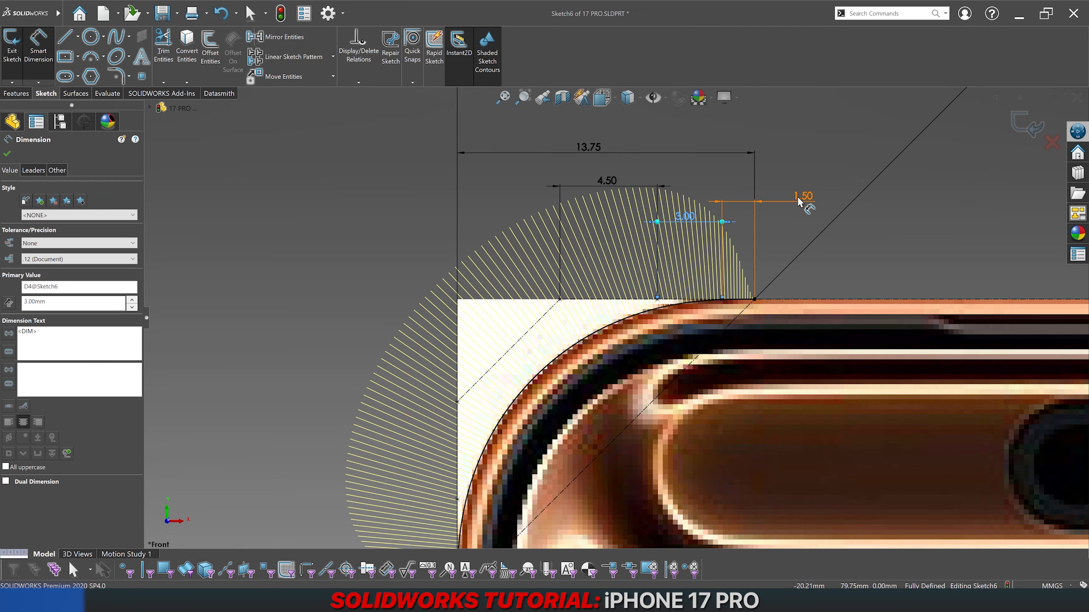
pyautogui.moveTo(802, 199); pyautogui.dragTo(815, 255)
pyautogui.click(317, 330)
pyautogui.scroll(-3, 519, 389)
pyautogui.scroll(-2, 591, 341)
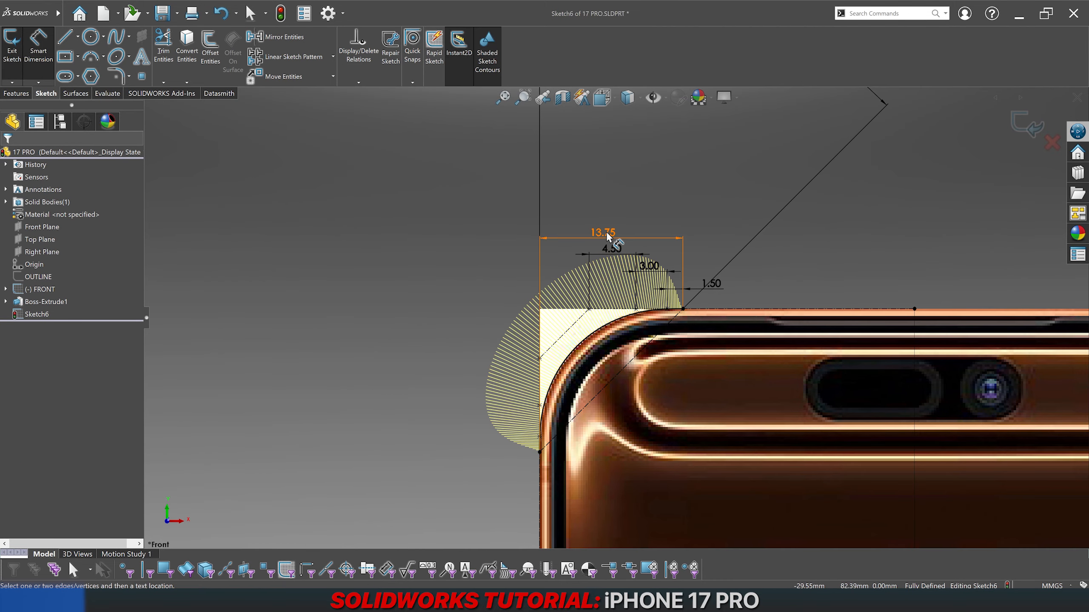
pyautogui.scroll(1, 624, 378)
pyautogui.scroll(-3, 622, 378)
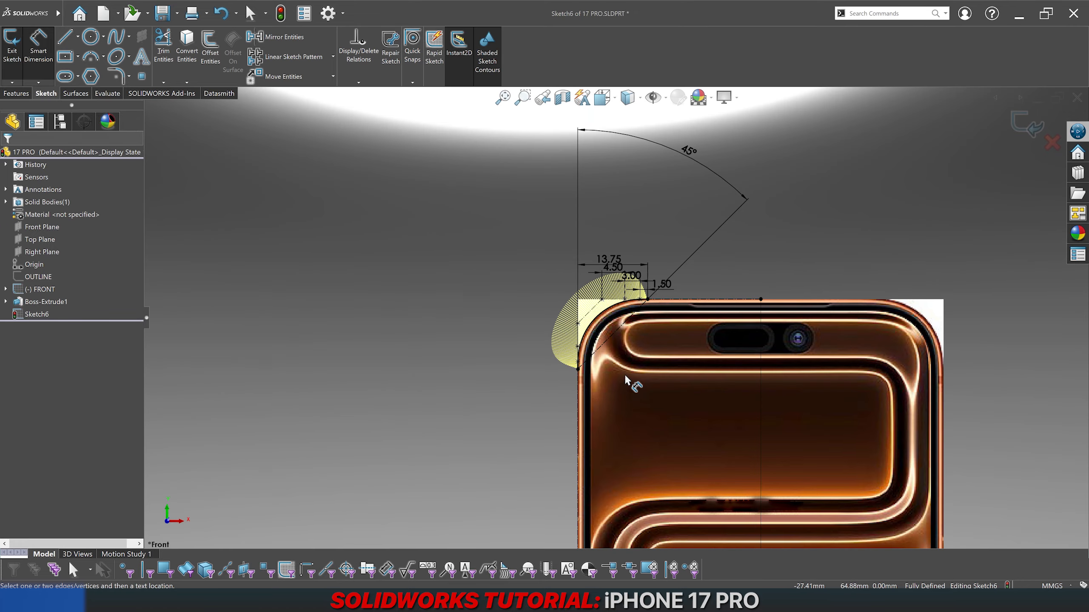
pyautogui.press('Escape')
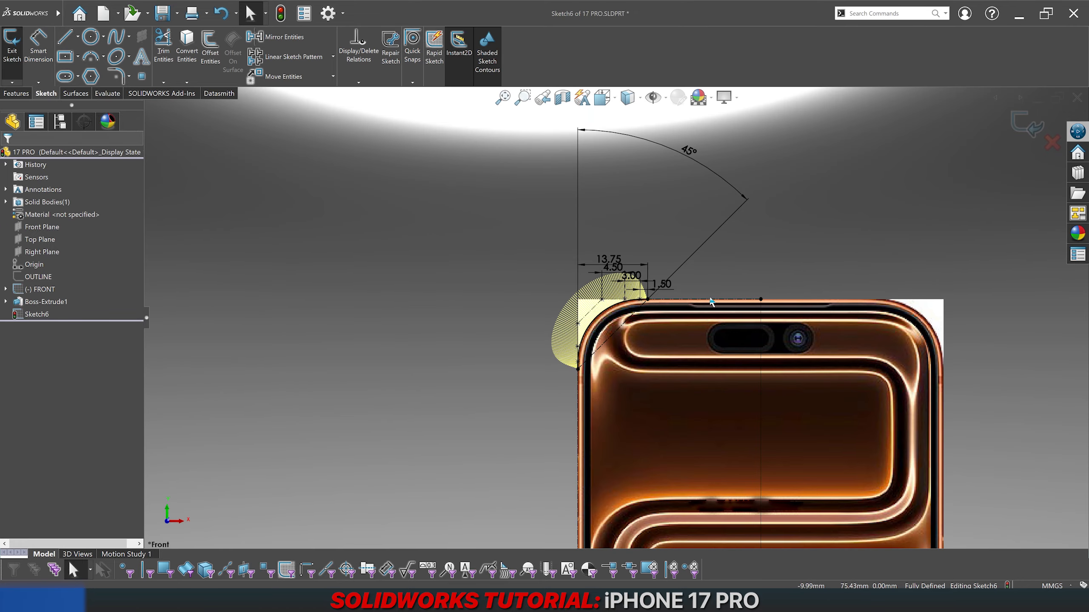
# Step: Sketch a vertical line up from the spline's top-edge end, continue with an outward line about 24.6 mm long, and make that line horizontal
pyautogui.scroll(3, 707, 307)
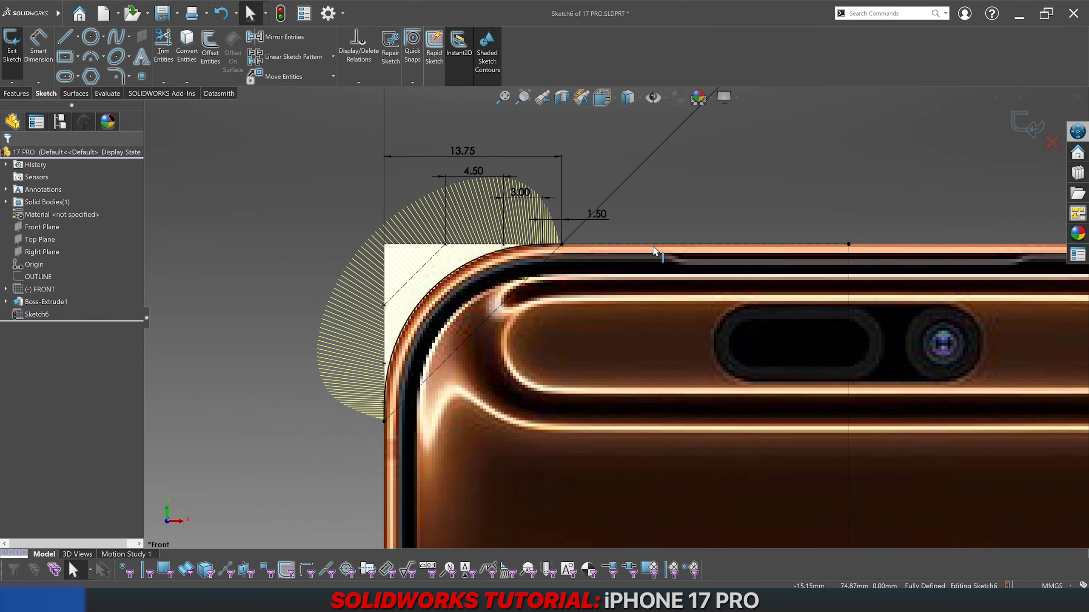
pyautogui.scroll(-3, 651, 248)
pyautogui.scroll(3, 472, 239)
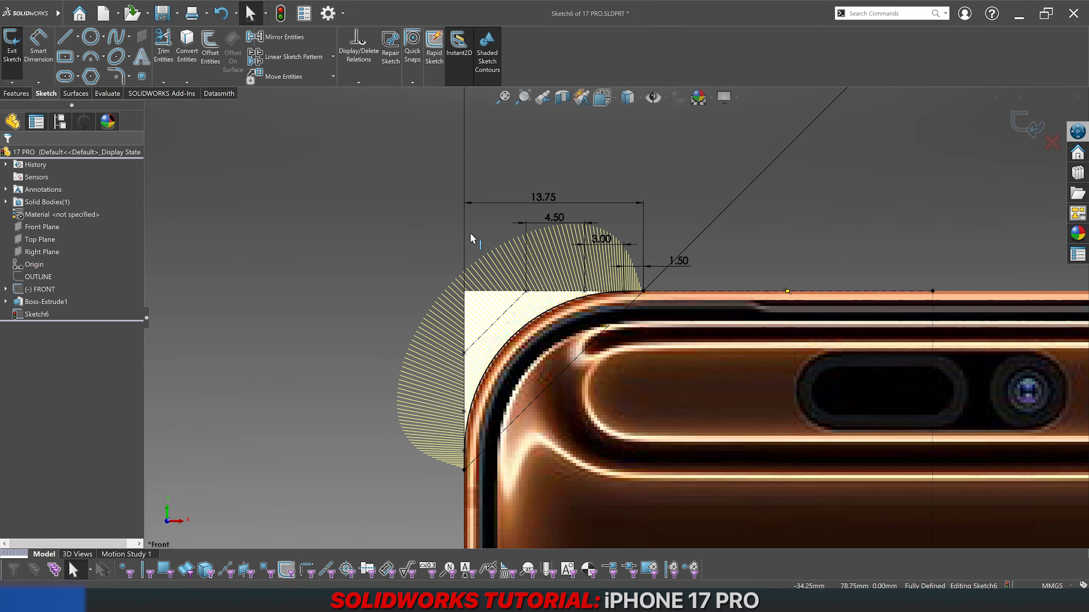
pyautogui.click(65, 36)
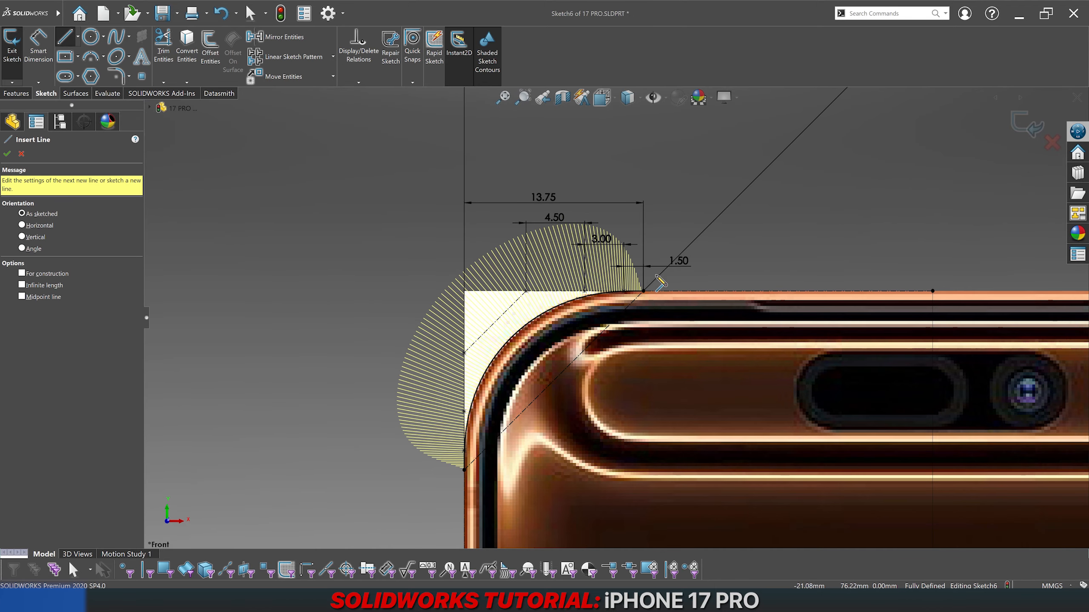
pyautogui.click(643, 291)
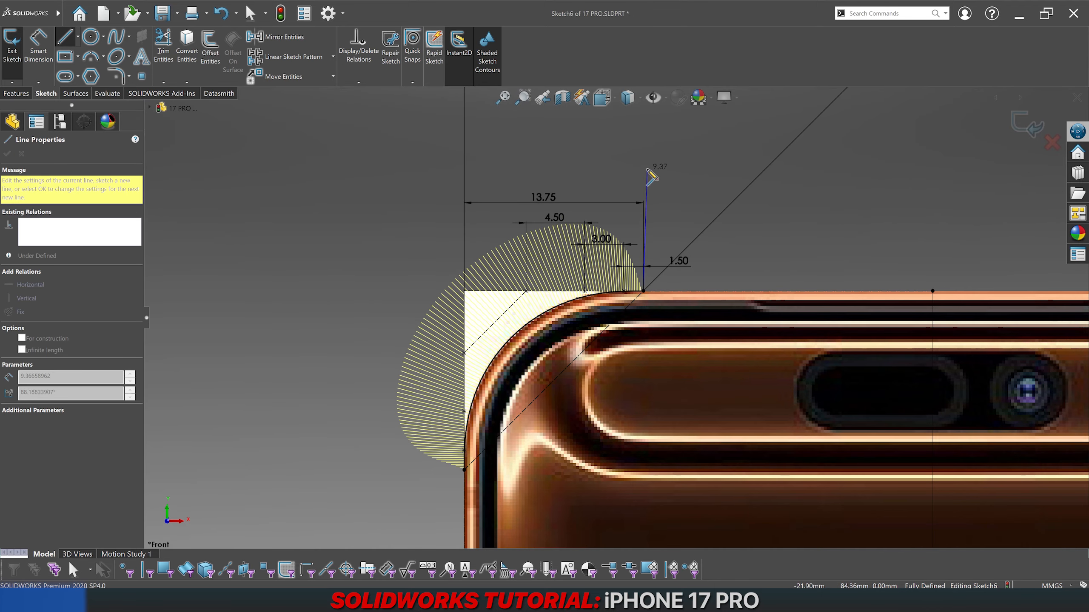
pyautogui.click(643, 165)
pyautogui.click(323, 165)
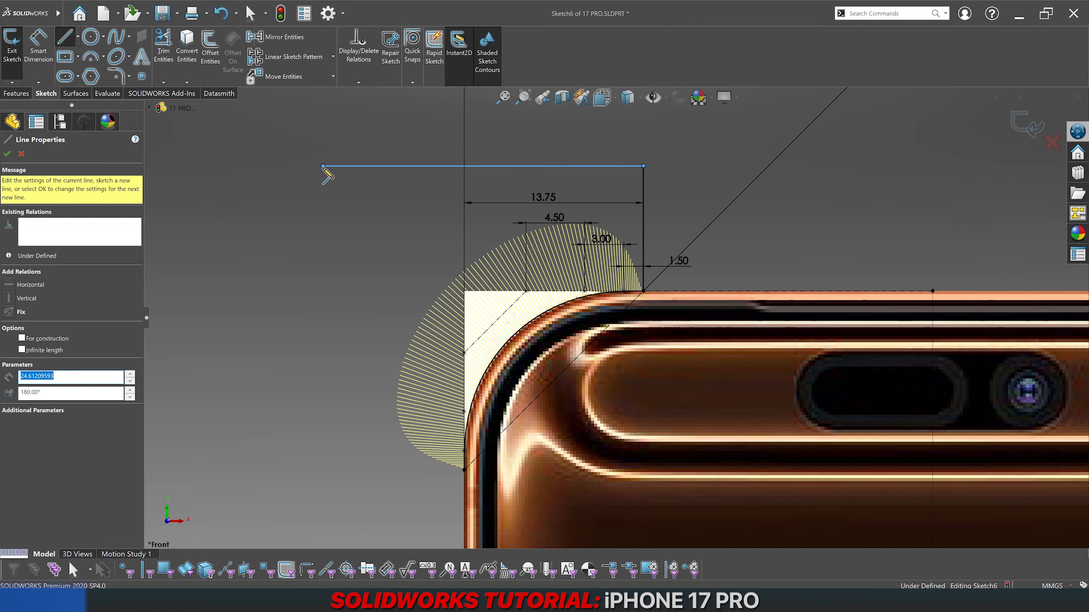
pyautogui.press('Escape')
pyautogui.click(357, 166)
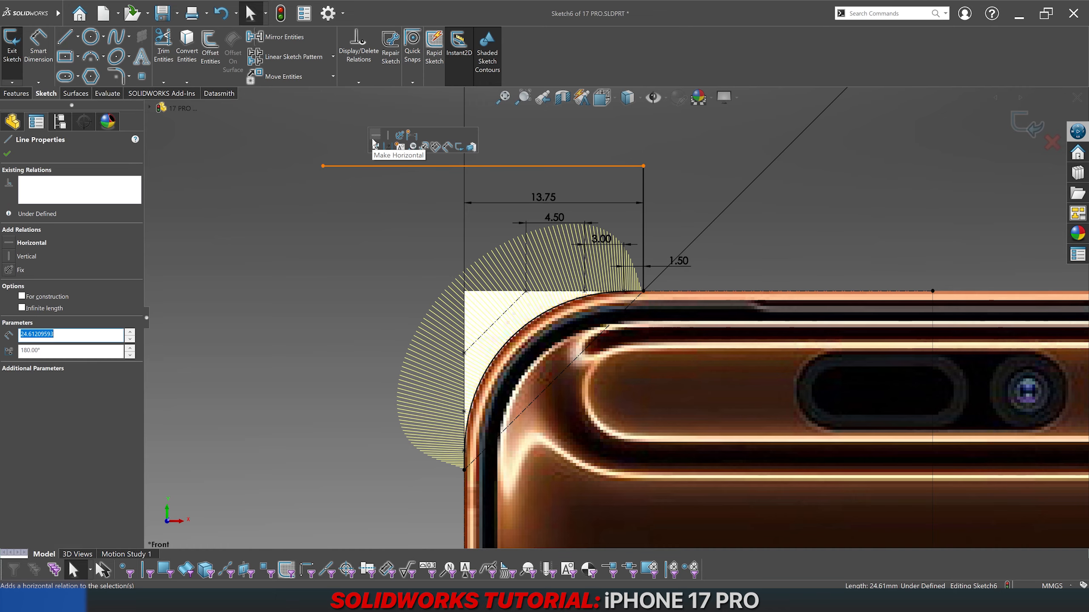
pyautogui.click(373, 144)
# Step: Sketch a vertical line down from the horizontal line's free end and close the outline to the spline's lower end
pyautogui.click(64, 39)
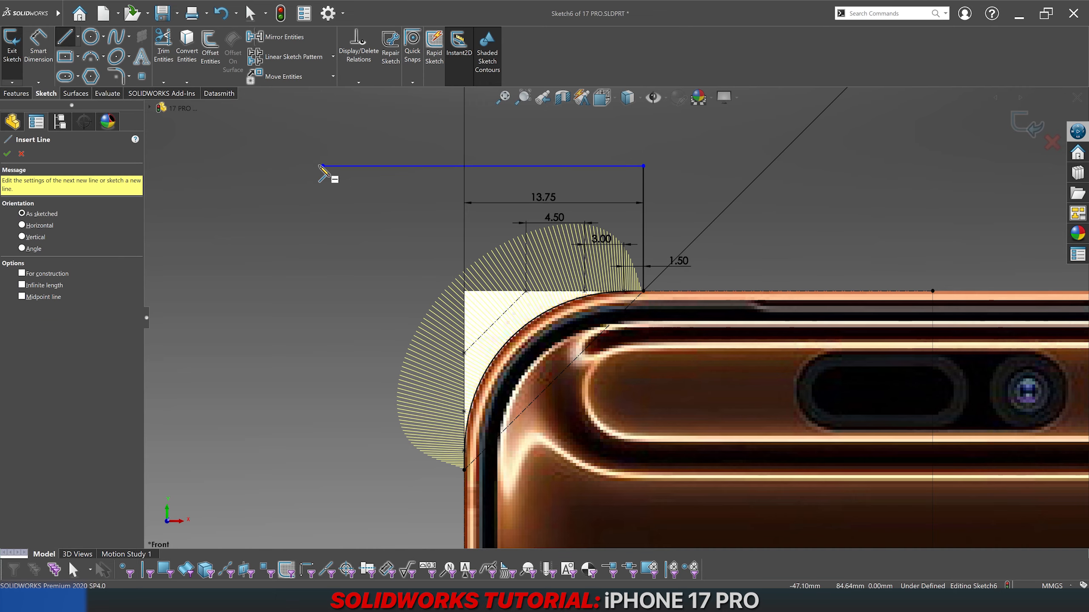
pyautogui.press('Escape')
pyautogui.click(71, 39)
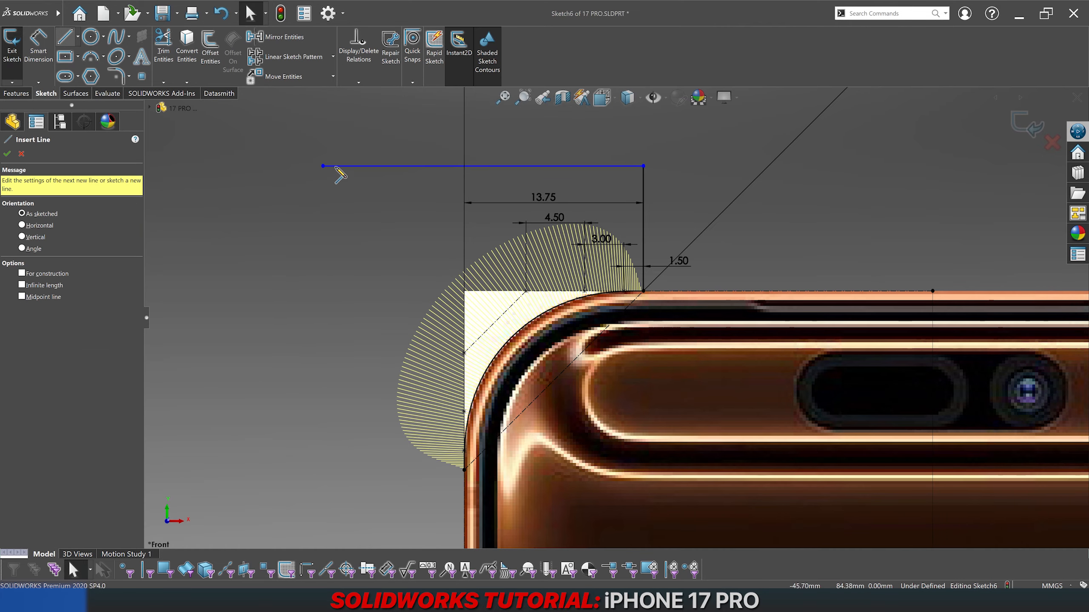
pyautogui.click(324, 167)
pyautogui.scroll(-2, 398, 448)
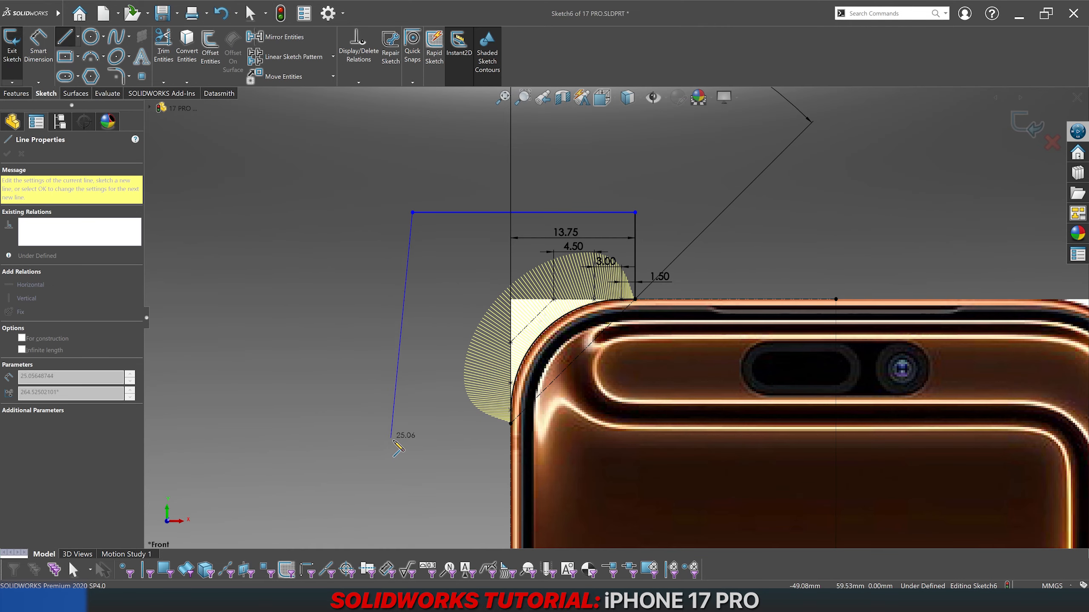
pyautogui.click(412, 455)
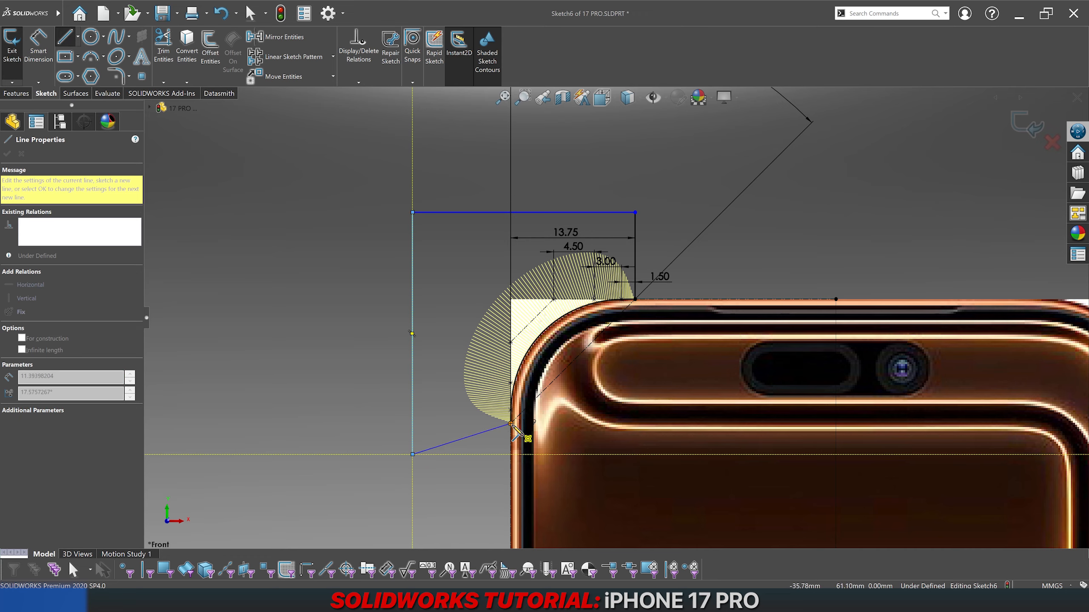
pyautogui.click(511, 423)
pyautogui.press('Escape')
# Step: Add a horizontal relation to the slanted closing line at the spline's lower end
pyautogui.click(488, 420)
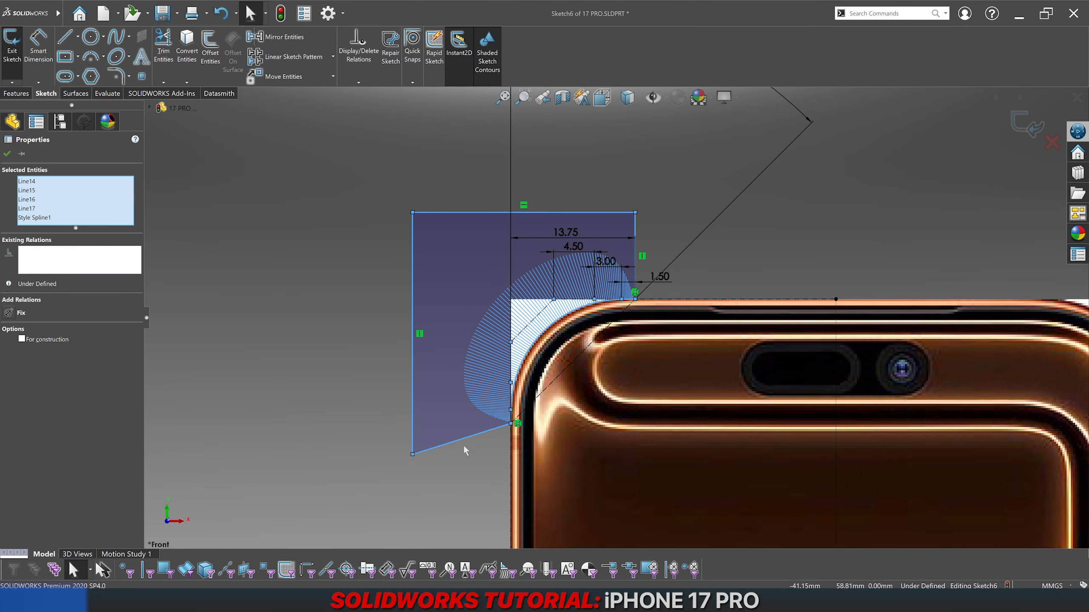
pyautogui.click(463, 448)
pyautogui.click(472, 436)
pyautogui.click(480, 412)
pyautogui.click(383, 408)
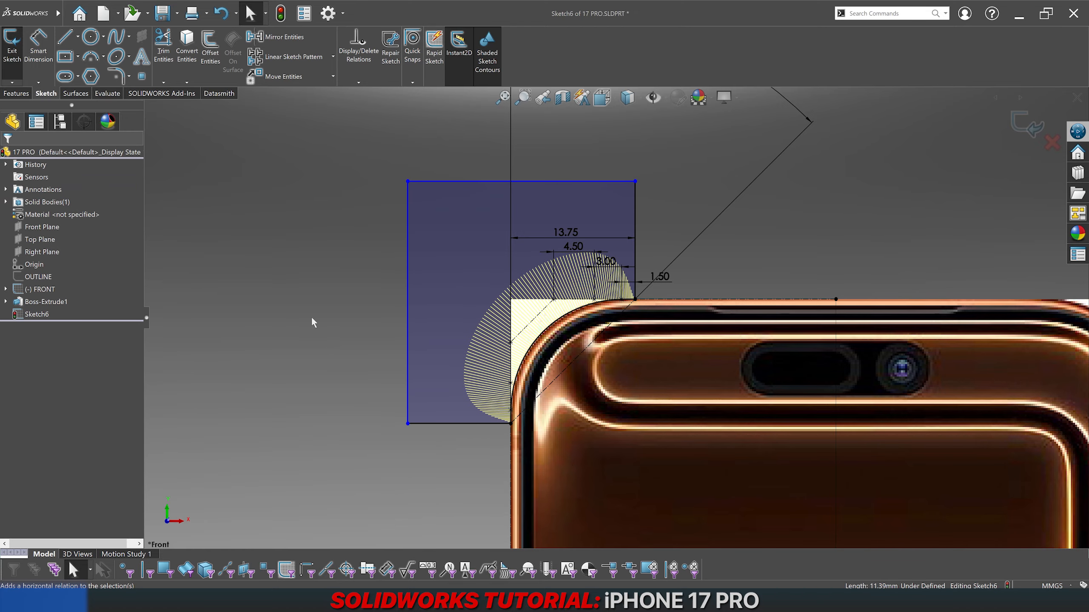
# Step: Dimension the horizontal closing line at the spline's lower end as 10 mm
pyautogui.click(38, 45)
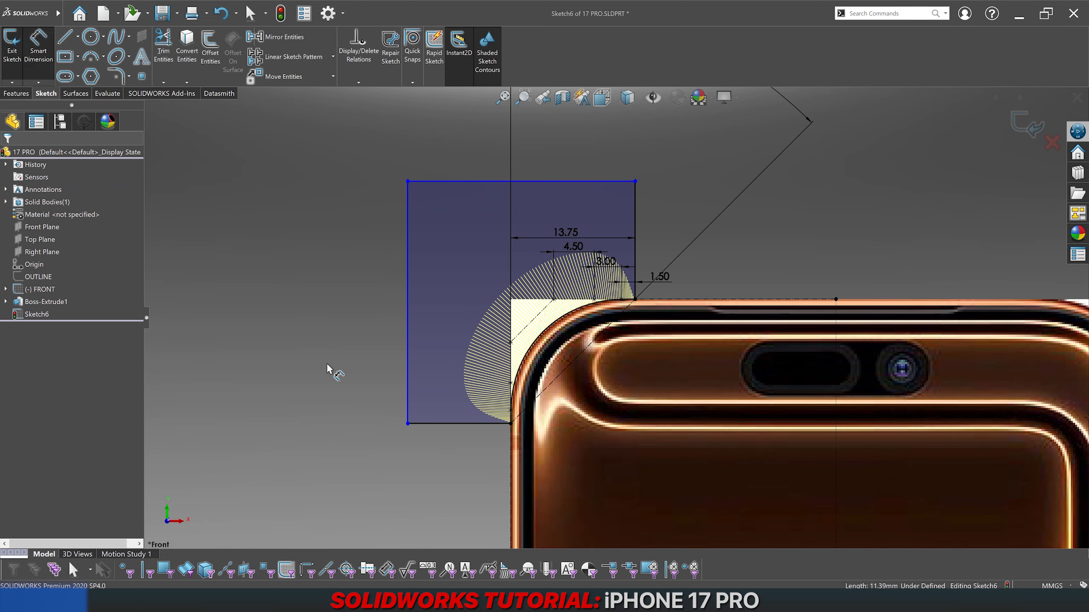
pyautogui.click(463, 437)
pyautogui.click(454, 474)
pyautogui.click(396, 459)
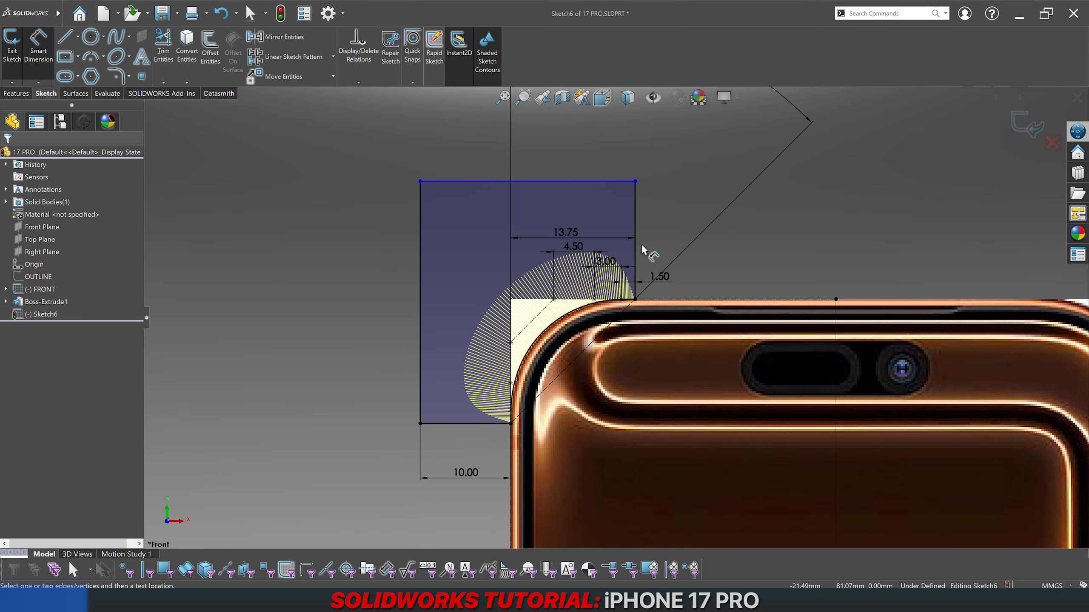
pyautogui.press('Escape')
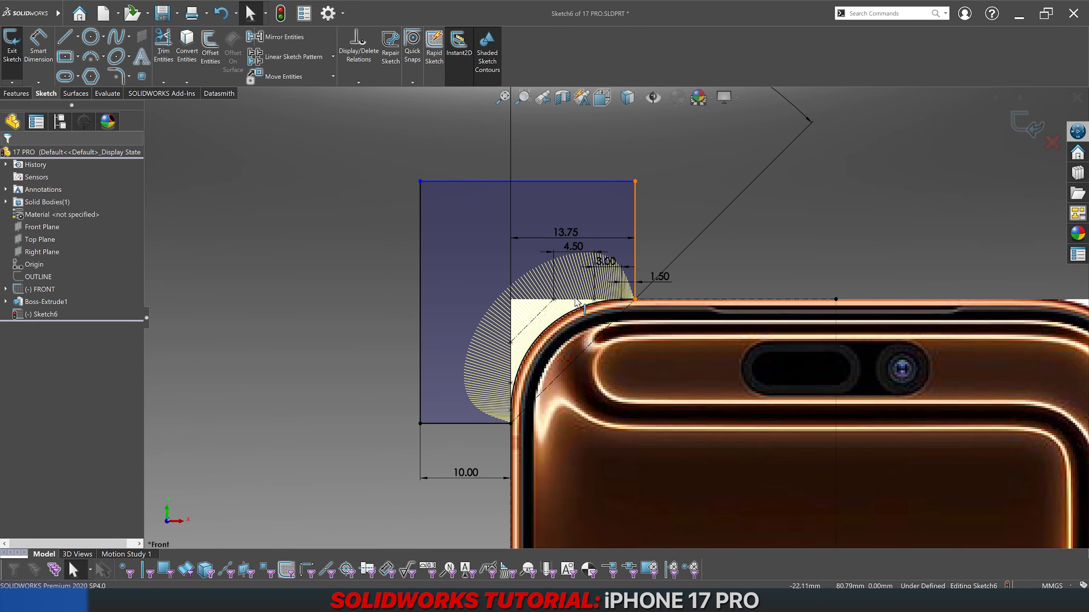
# Step: Select the short vertical line at the spline's top-edge end and the 10 mm closing line together for a sketch relation
pyautogui.click(636, 247)
pyautogui.keyDown('ctrl'); pyautogui.click(510, 408); pyautogui.keyUp('ctrl')
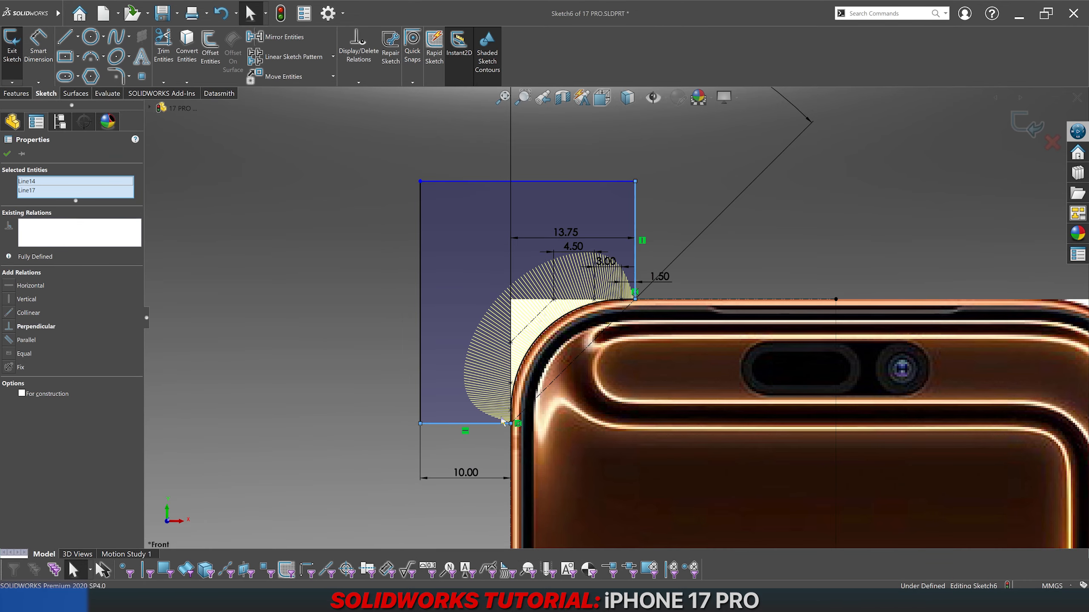
# Step: Make the upright and horizontal end lines of the corner cut profile equal in length and finish the sketch
pyautogui.click(557, 395)
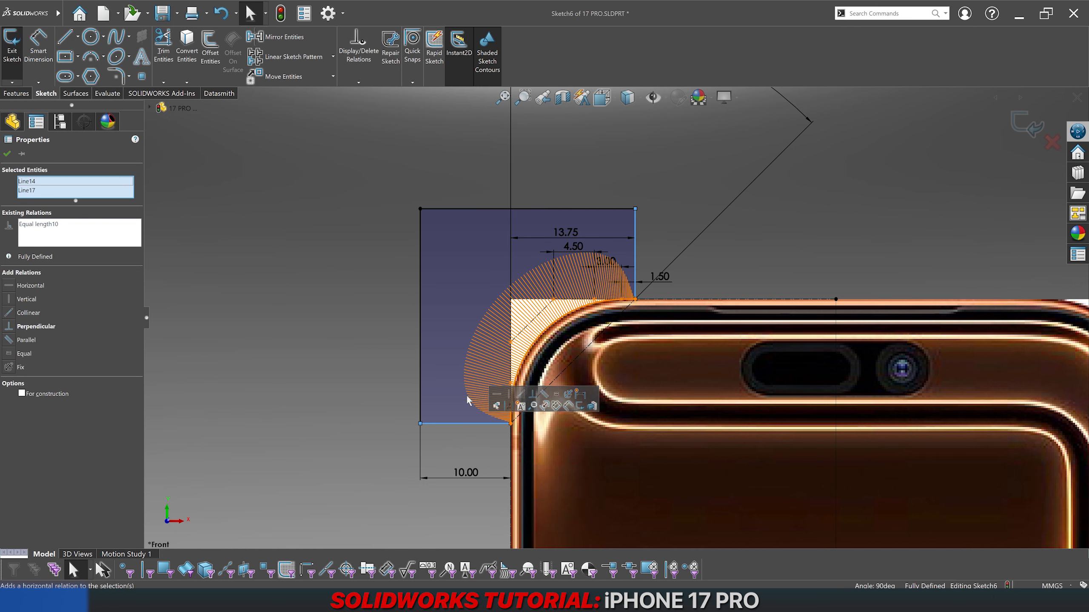
pyautogui.press('f')
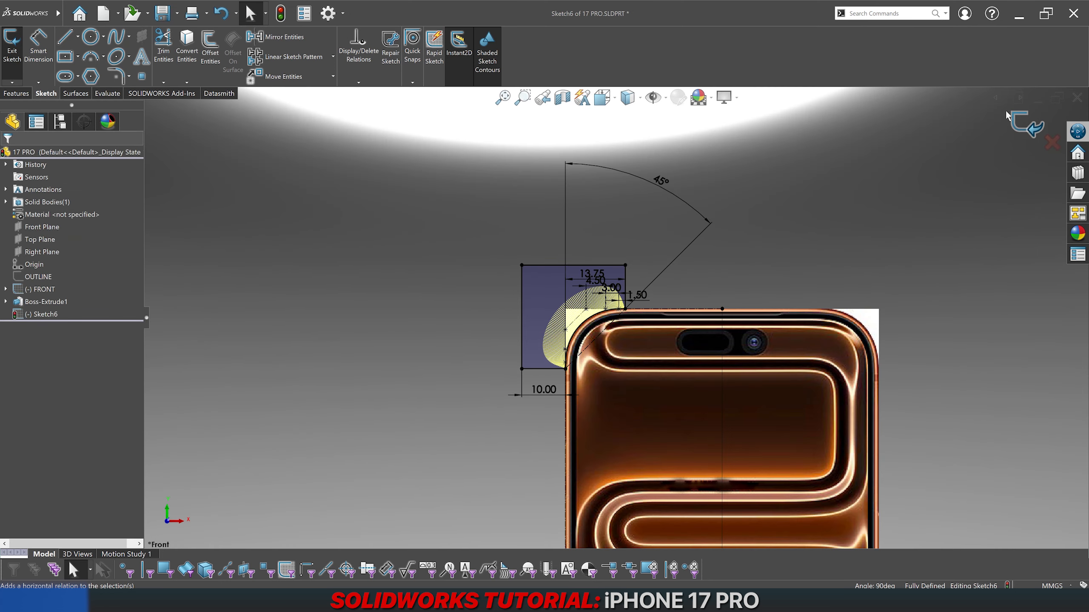
pyautogui.click(1011, 125)
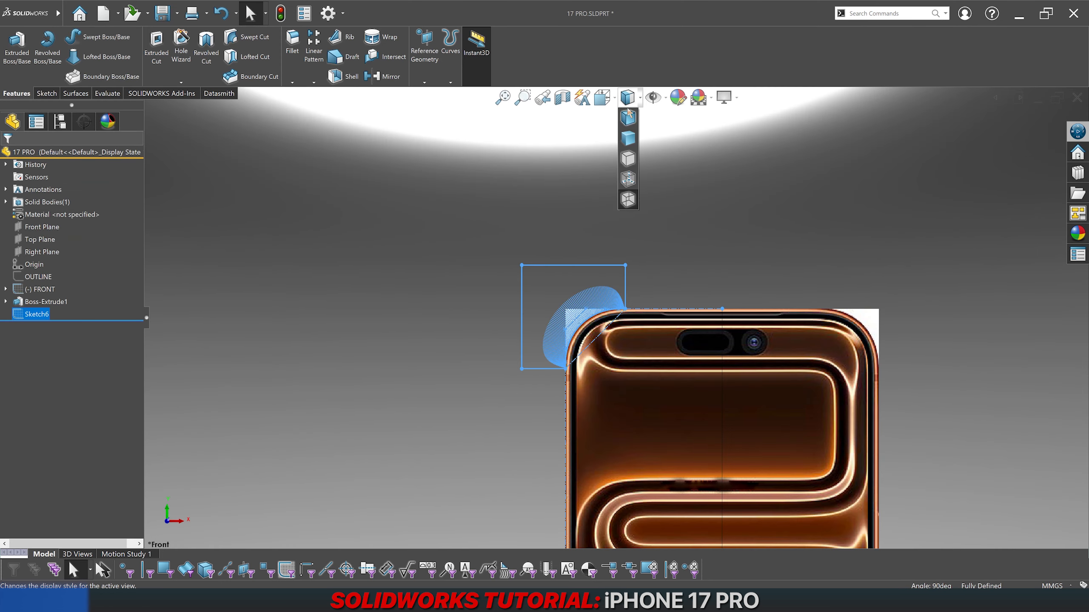
# Step: Extrude-cut the corner profile through the body using Through All - Both
pyautogui.moveTo(634, 204)
pyautogui.mouseDown(button='middle')
pyautogui.moveTo(621, 433)
pyautogui.moveTo(619, 392)
pyautogui.mouseUp(button='middle')
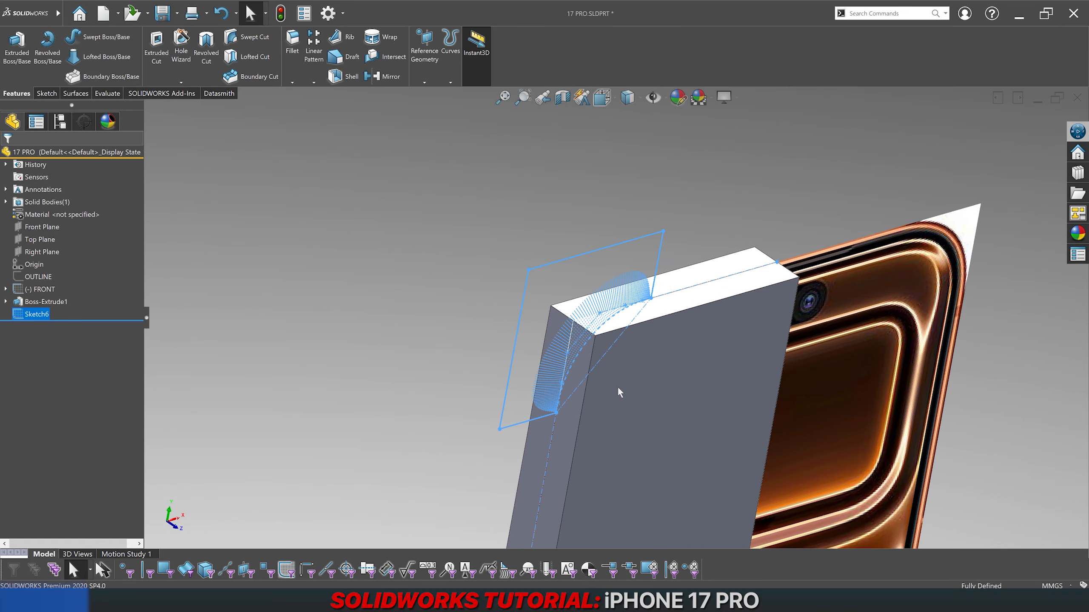
pyautogui.scroll(-2, 250, 65)
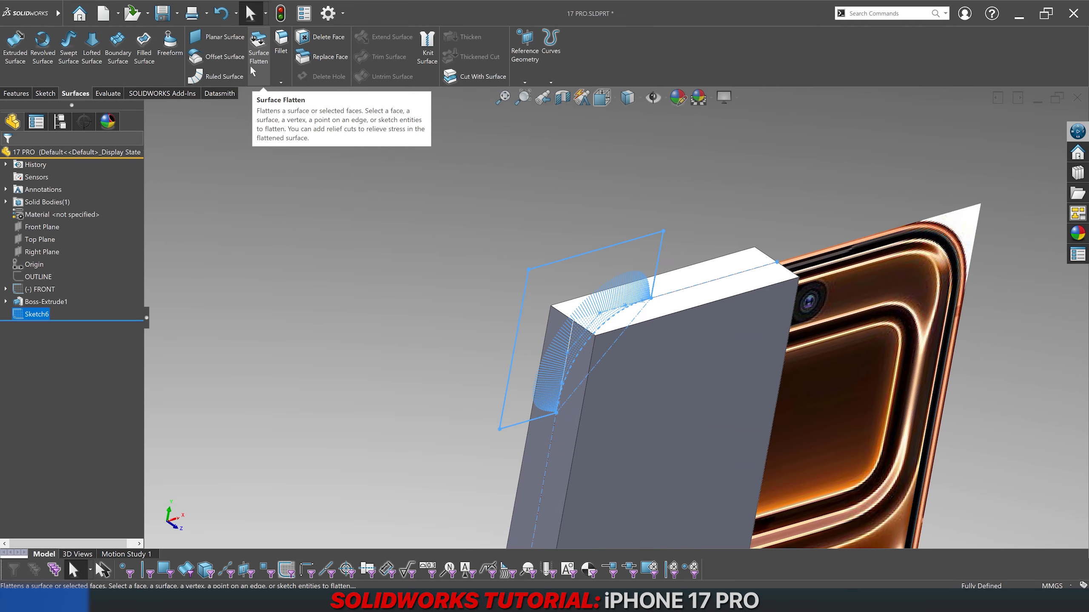
pyautogui.scroll(2, 250, 64)
pyautogui.click(156, 47)
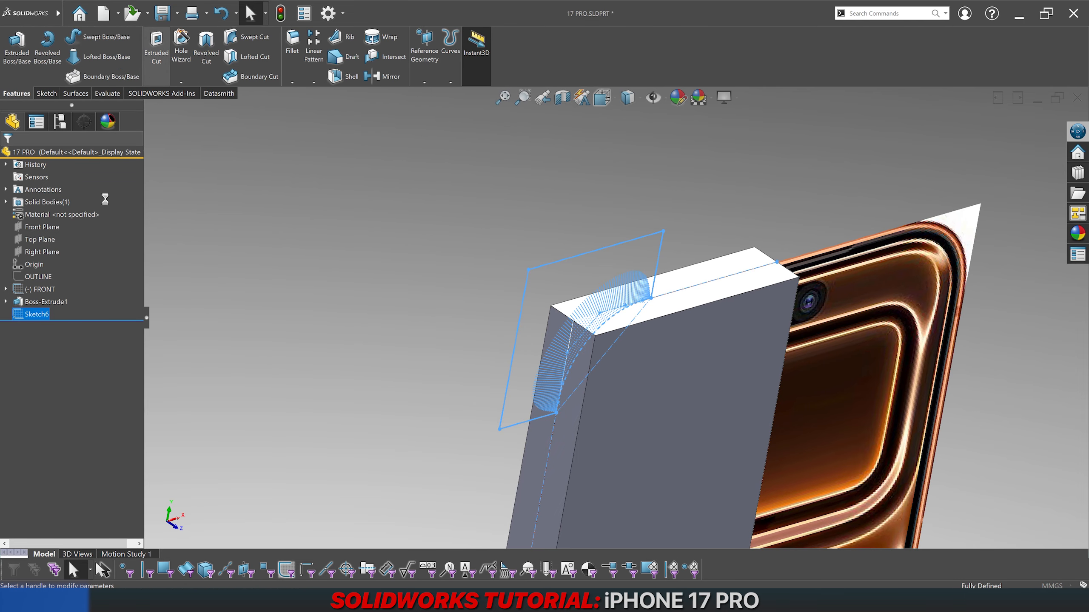
pyautogui.click(51, 209)
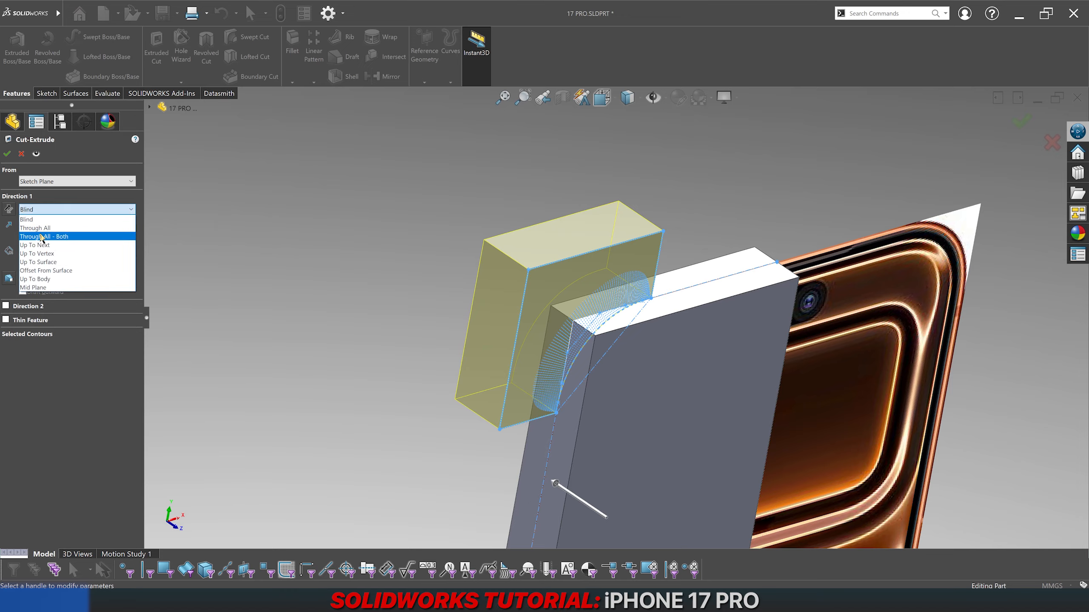
pyautogui.click(43, 240)
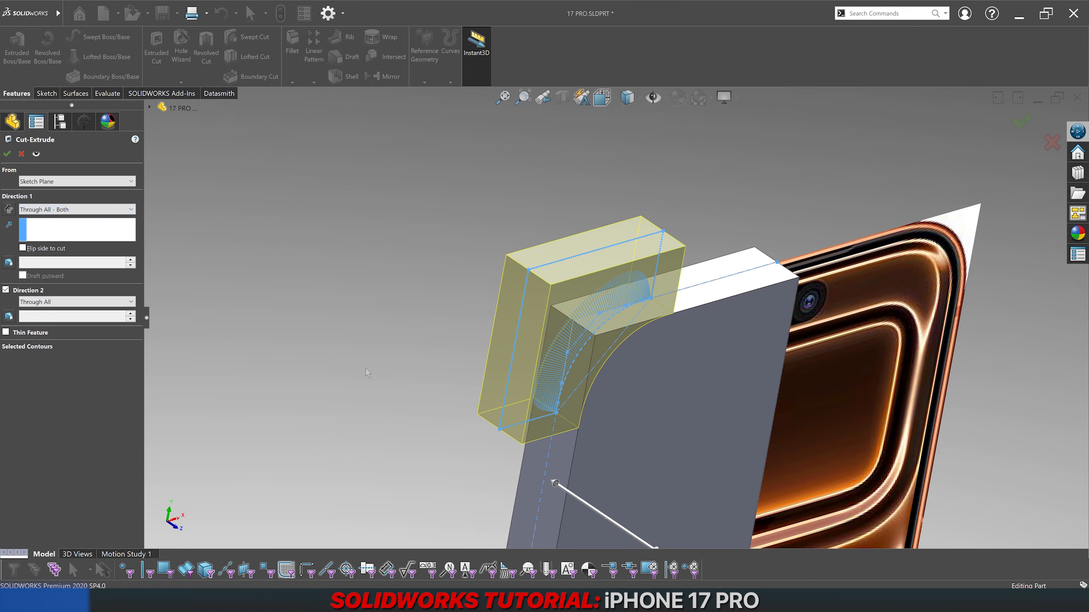
pyautogui.press('Return')
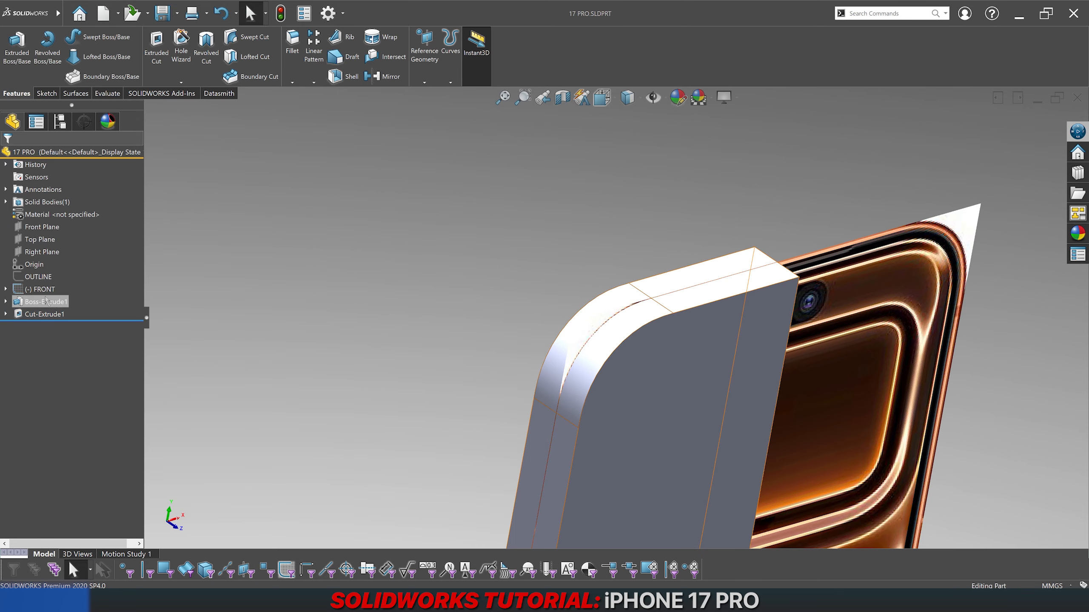
# Step: Hide the FRONT sketch with the phone reference picture
pyautogui.rightClick(41, 301)
pyautogui.rightClick(37, 289)
pyautogui.click(41, 280)
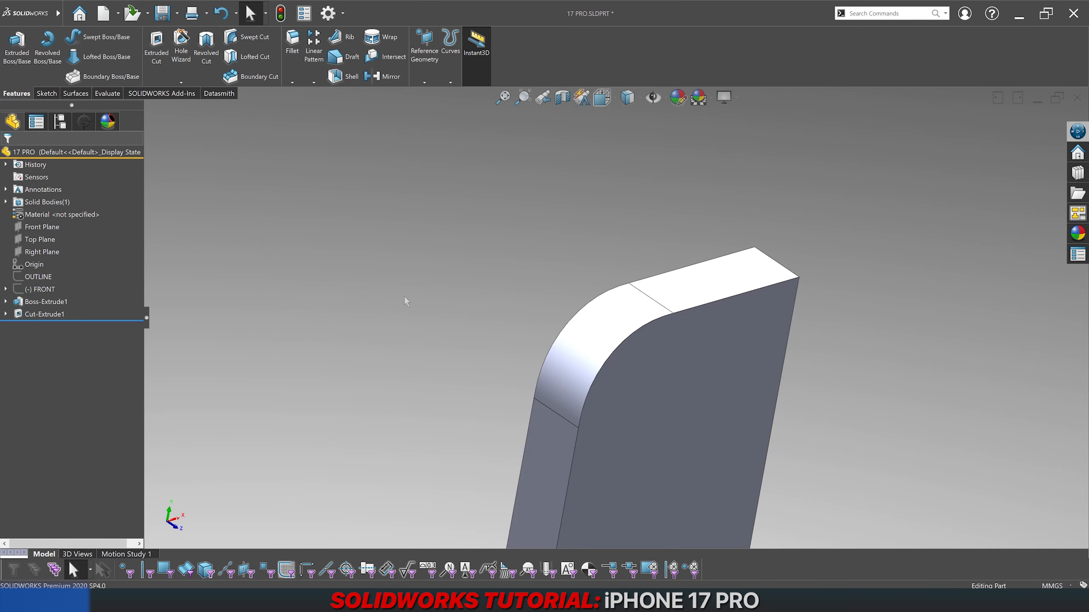
# Step: Examine the rounded corner's transition to the flat side faces with the Curvature display, and turn the display off
pyautogui.scroll(-2, 304, 54)
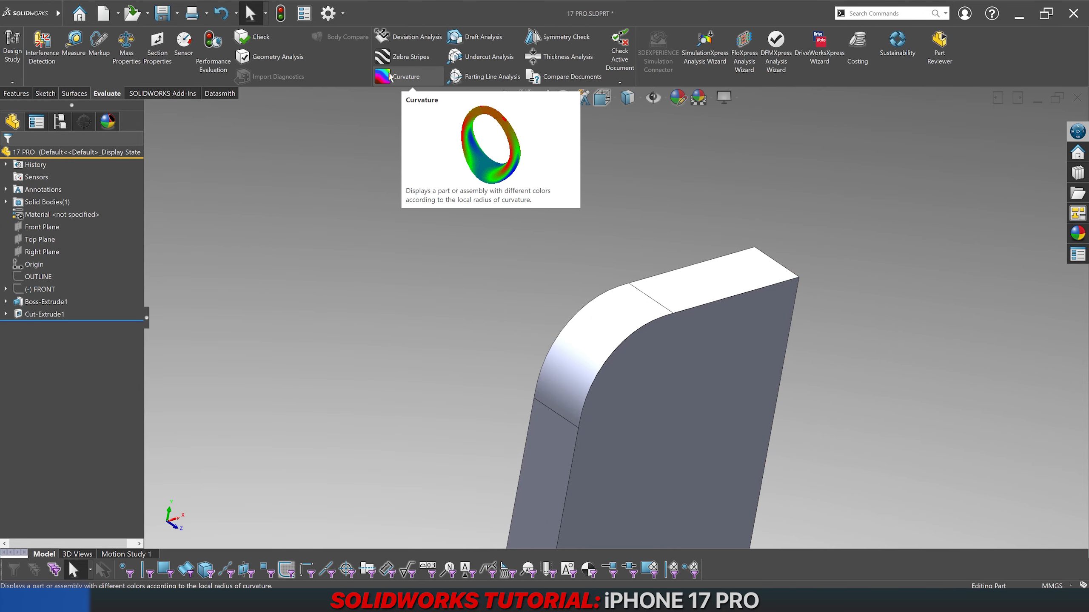
pyautogui.click(405, 77)
pyautogui.moveTo(452, 320); pyautogui.dragTo(810, 265, button='middle')
pyautogui.scroll(-10, 781, 264)
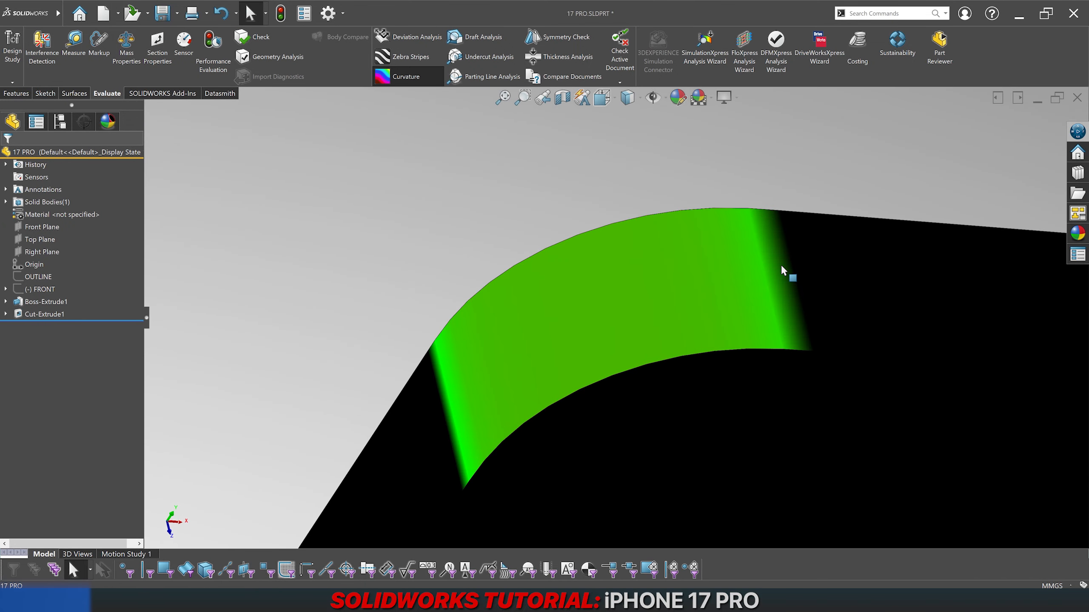
pyautogui.scroll(5, 744, 316)
pyautogui.scroll(-5, 686, 325)
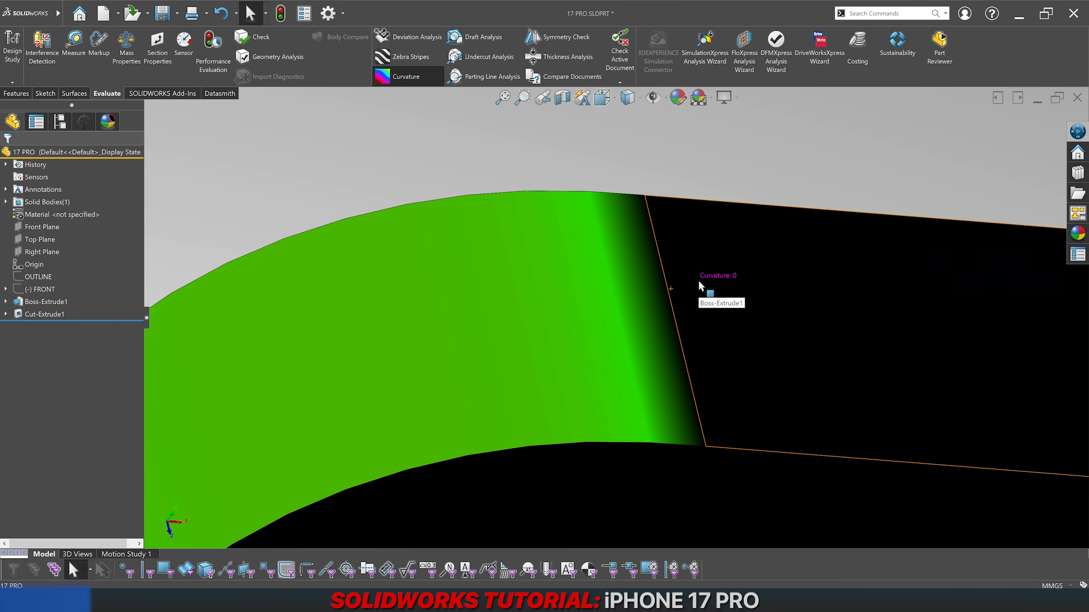
pyautogui.scroll(3, 582, 315)
pyautogui.moveTo(517, 351); pyautogui.dragTo(610, 287, button='middle')
pyautogui.scroll(-5, 606, 288)
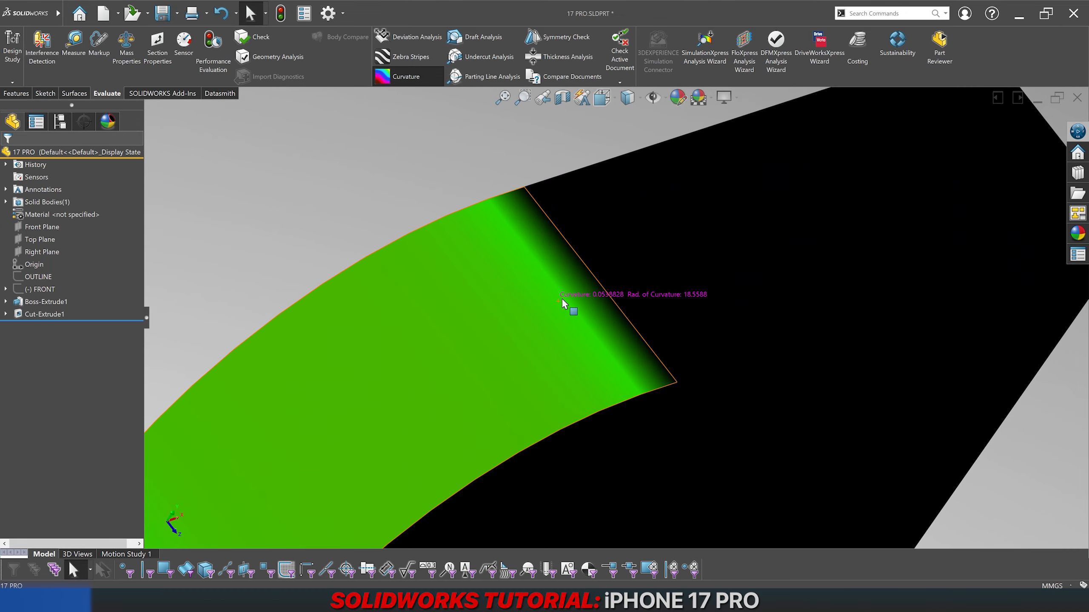
pyautogui.scroll(-3, 566, 304)
pyautogui.scroll(6, 553, 326)
pyautogui.click(407, 77)
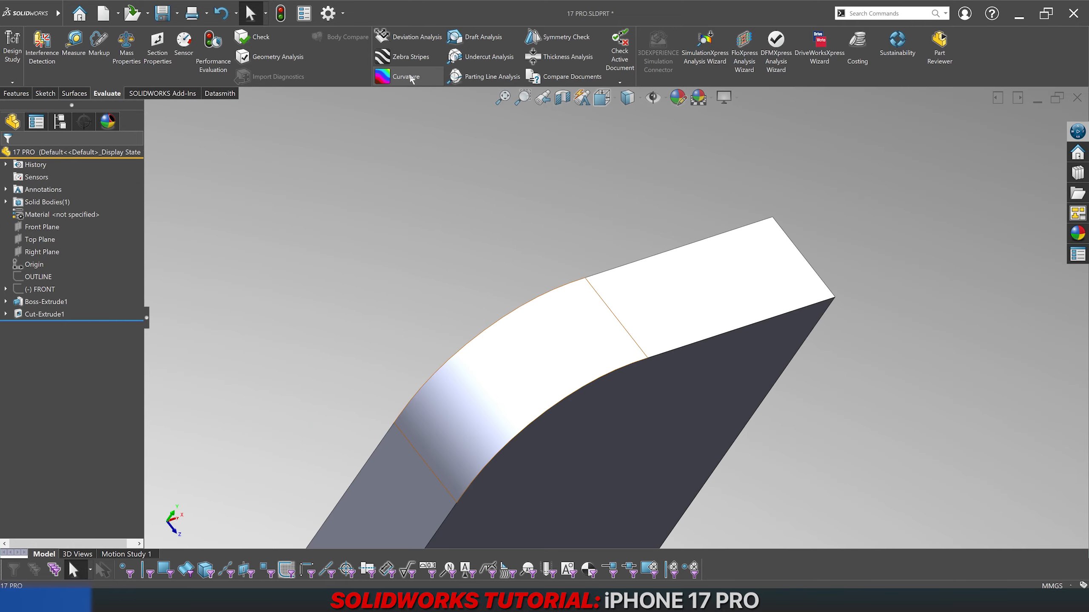
# Step: Inspect the surface continuity around the rounded corner with Zebra Stripes, and turn the stripes off
pyautogui.click(394, 57)
pyautogui.moveTo(487, 265)
pyautogui.mouseDown(button='middle')
pyautogui.moveTo(479, 331)
pyautogui.moveTo(493, 283)
pyautogui.mouseUp(button='middle')
pyautogui.scroll(-6, 558, 381)
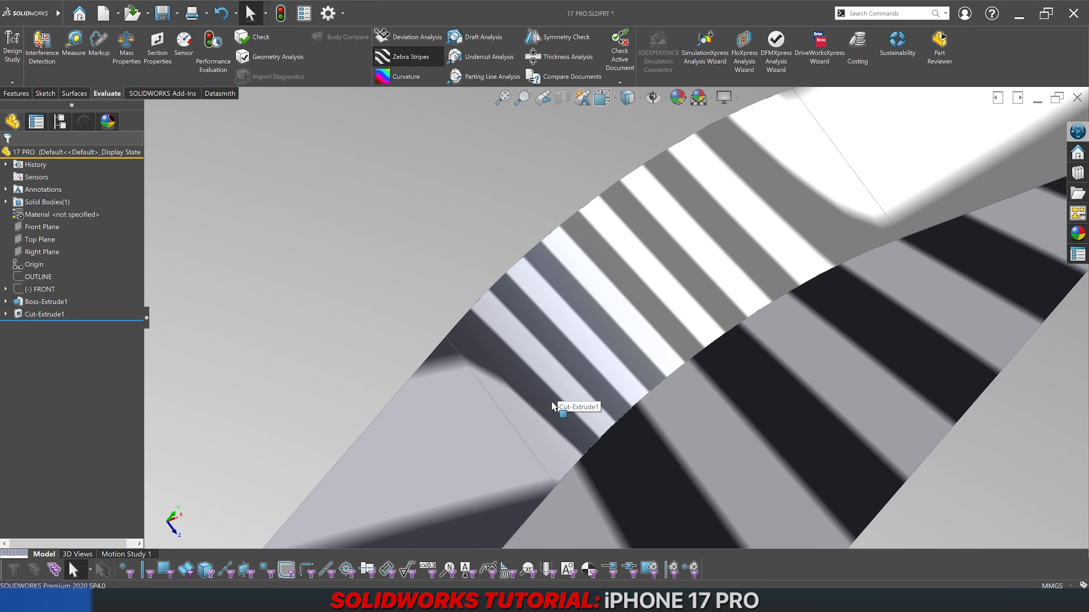
pyautogui.moveTo(545, 397); pyautogui.dragTo(555, 364, button='middle')
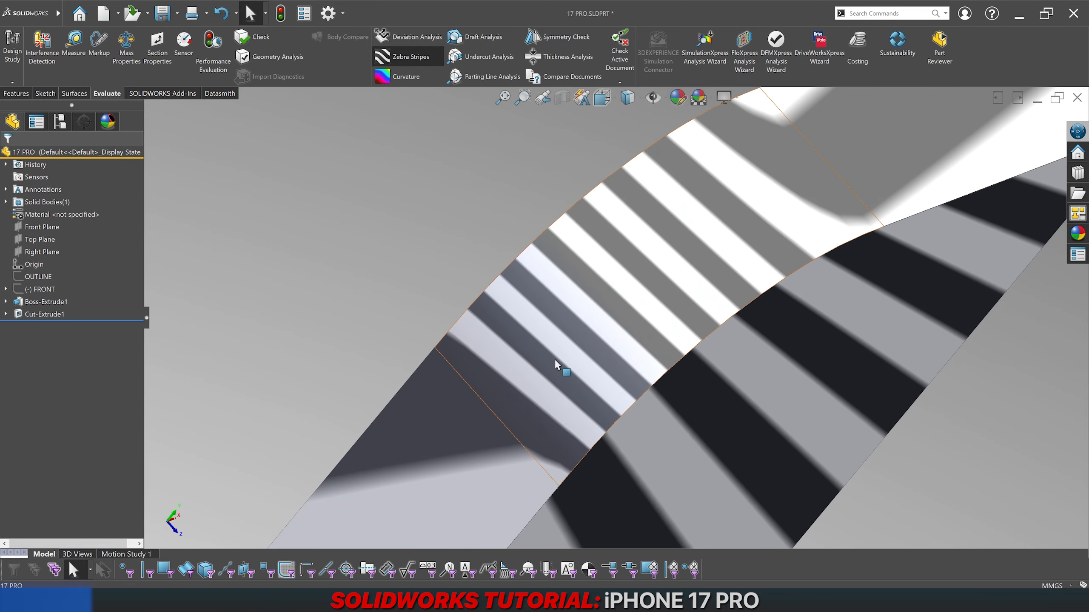
pyautogui.scroll(2, 554, 360)
pyautogui.moveTo(702, 247); pyautogui.dragTo(637, 262, button='middle')
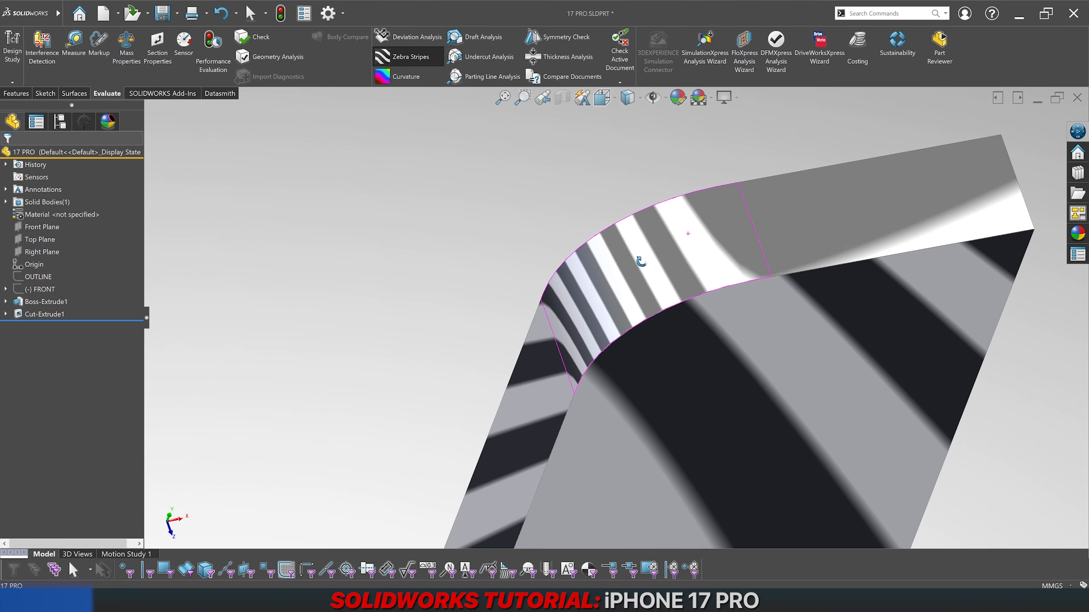
pyautogui.click(427, 58)
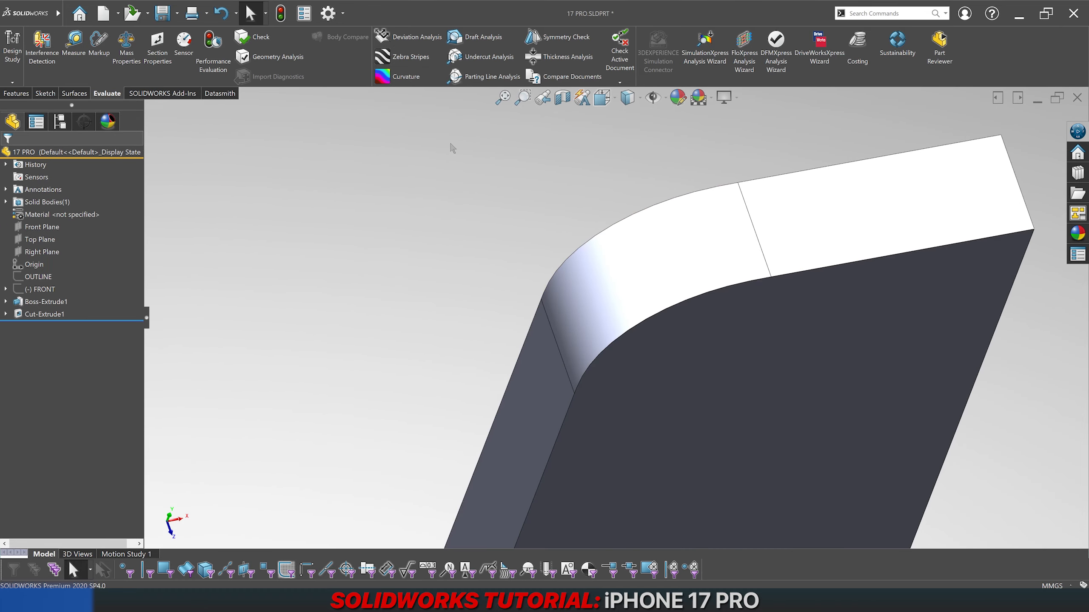
# Step: Mirror the quarter phone body about the Right Plane
pyautogui.click(16, 93)
pyautogui.click(602, 98)
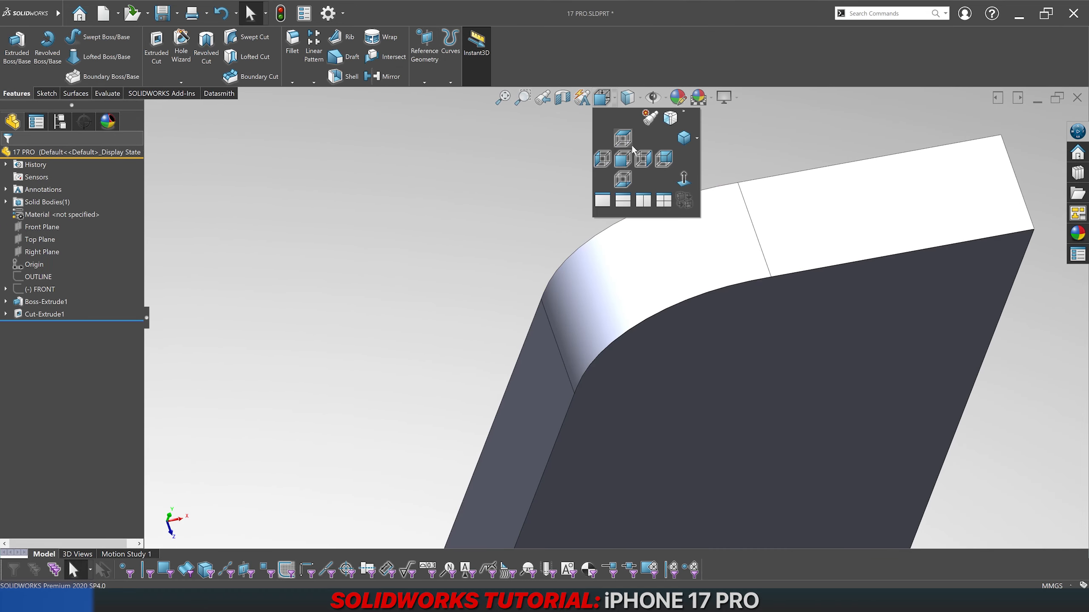
pyautogui.click(627, 155)
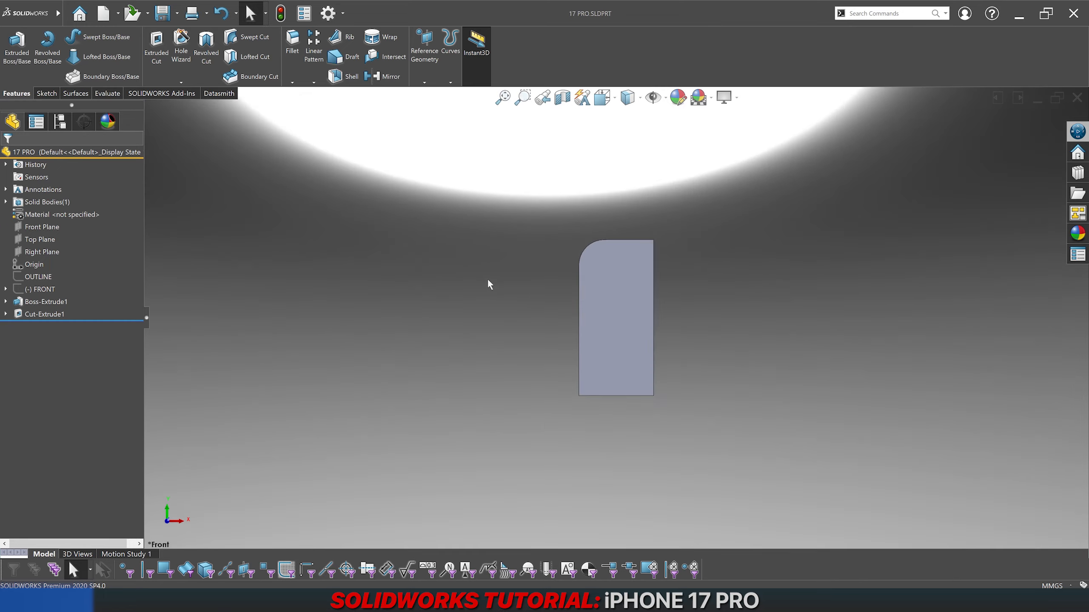
pyautogui.moveTo(489, 285); pyautogui.dragTo(452, 355, button='middle')
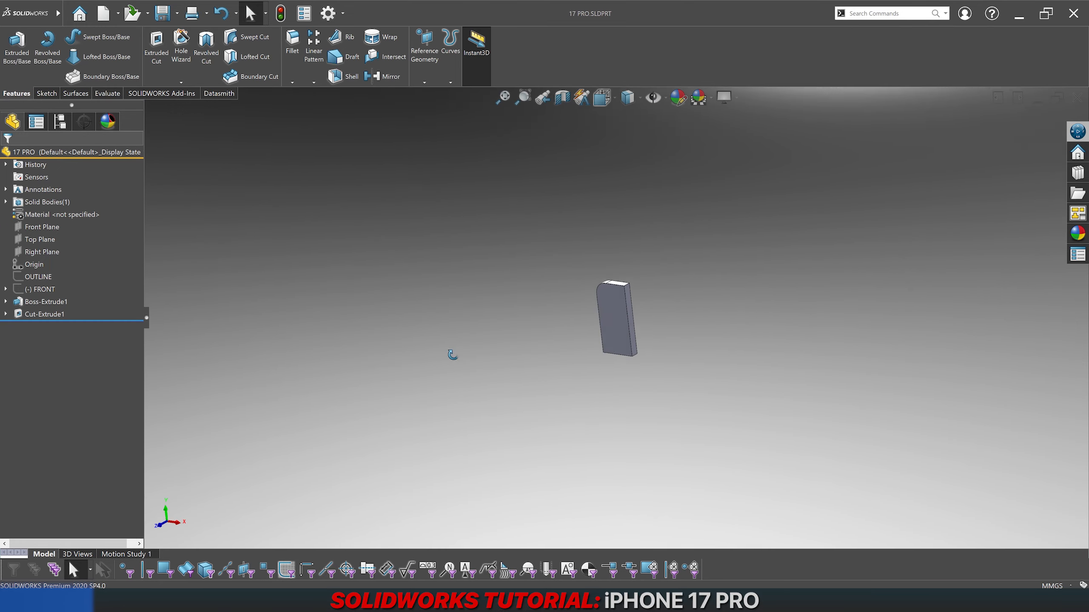
pyautogui.scroll(-3, 656, 312)
pyautogui.click(385, 76)
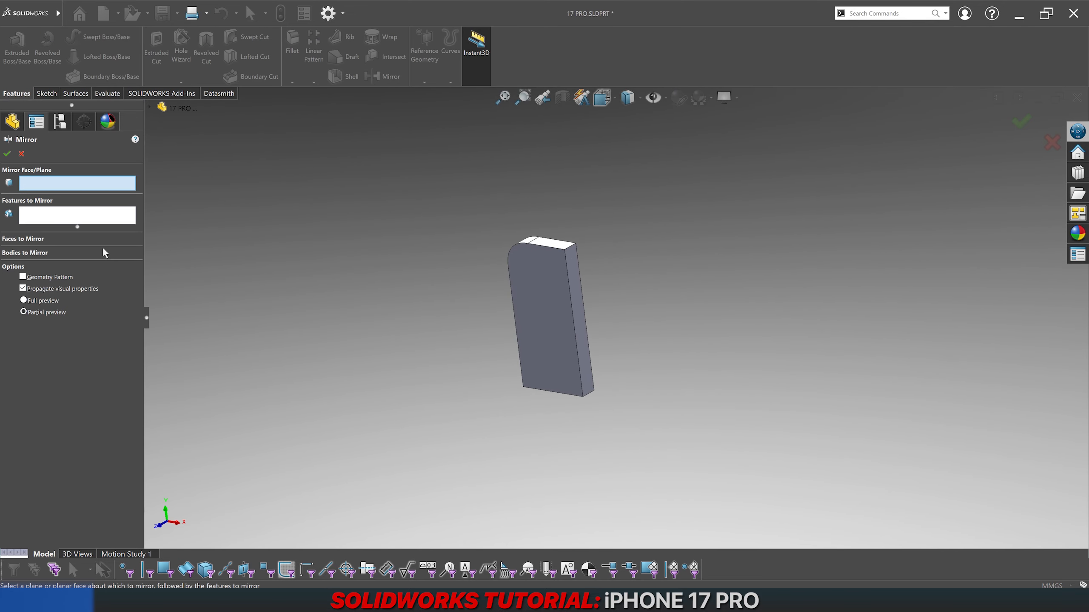
pyautogui.click(76, 253)
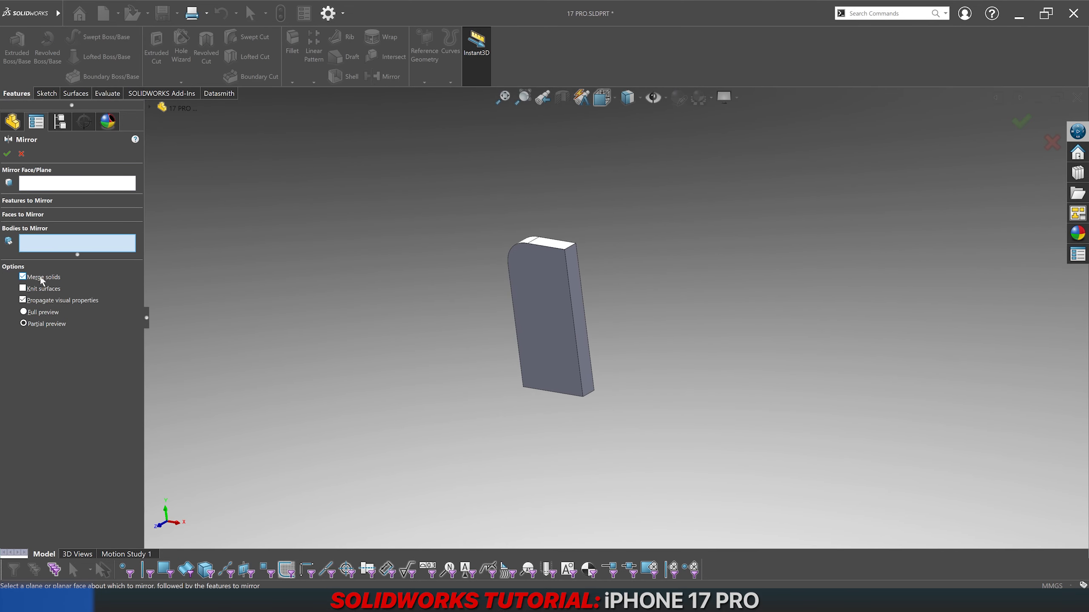
pyautogui.click(576, 304)
pyautogui.click(47, 185)
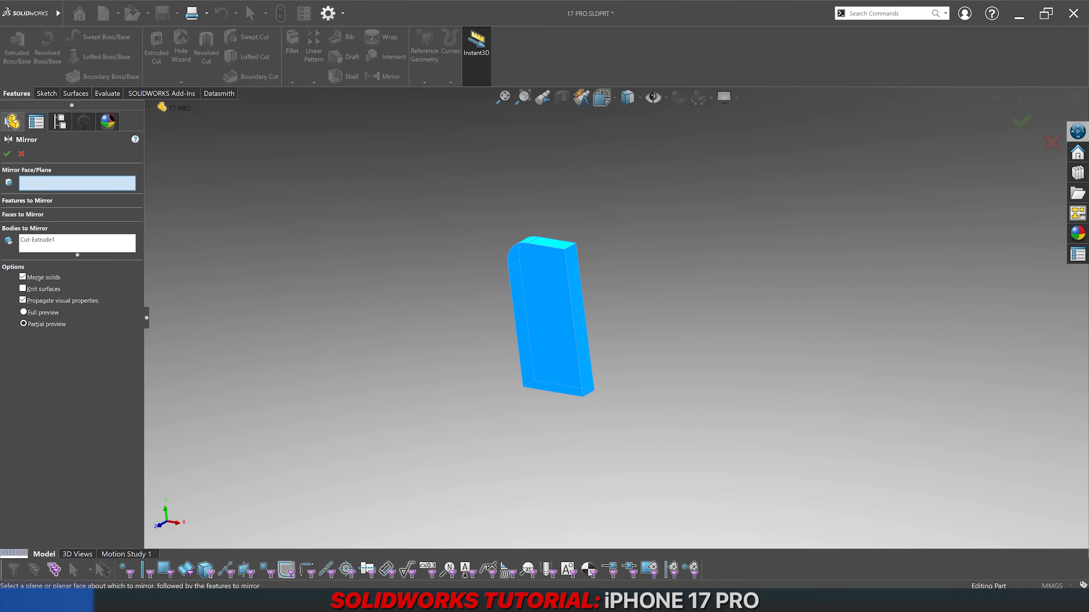
pyautogui.click(189, 208)
pyautogui.press('Return')
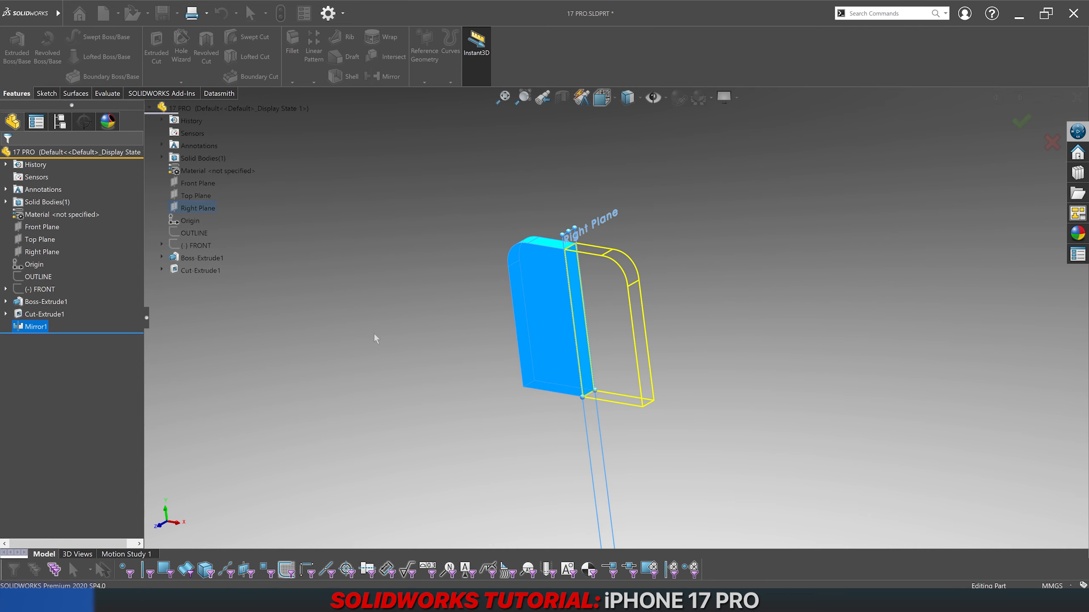
# Step: Mirror the upper half body about the Top Plane to complete the phone outline, and save the part
pyautogui.click(379, 79)
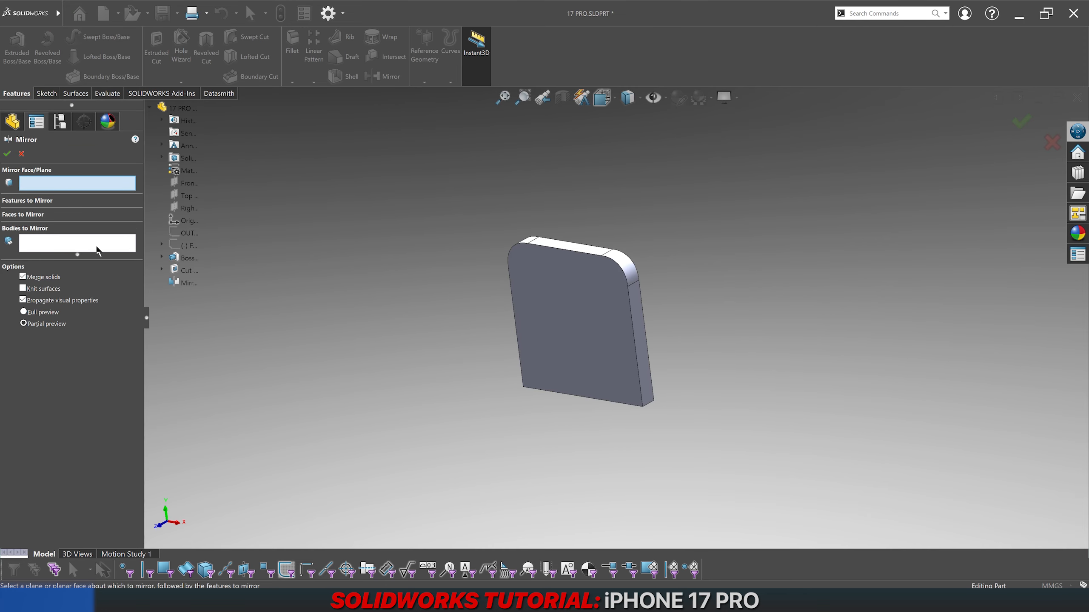
pyautogui.click(41, 248)
pyautogui.click(616, 327)
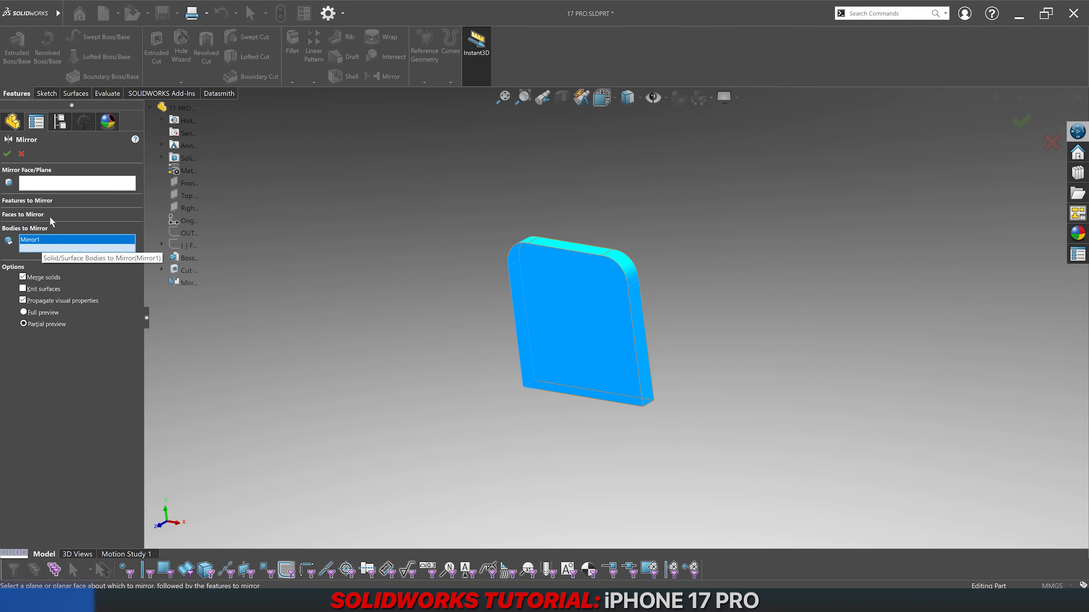
pyautogui.click(56, 184)
pyautogui.click(192, 196)
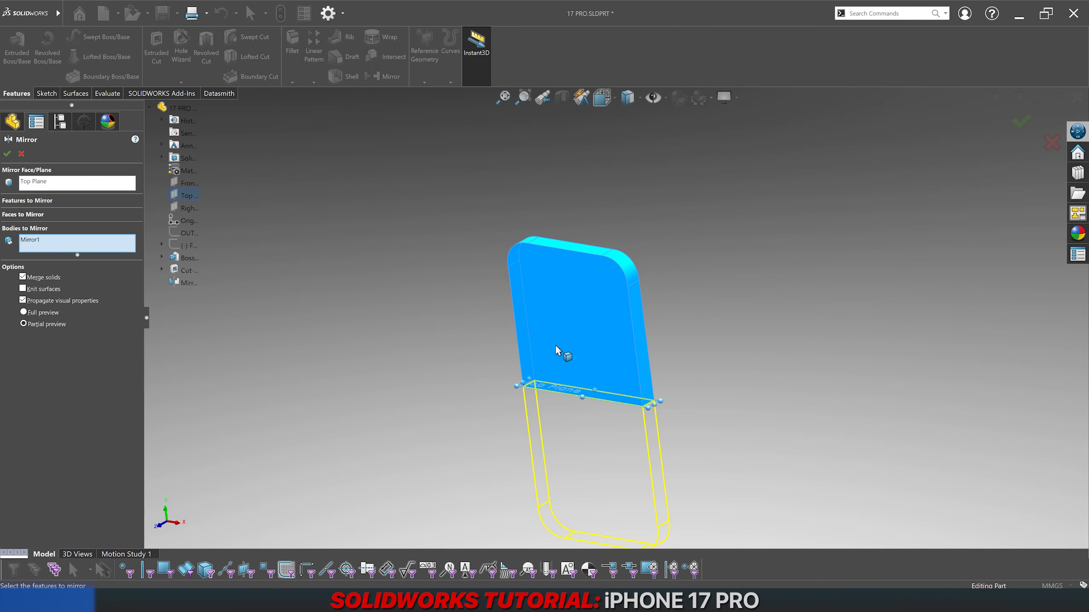
pyautogui.press('Return')
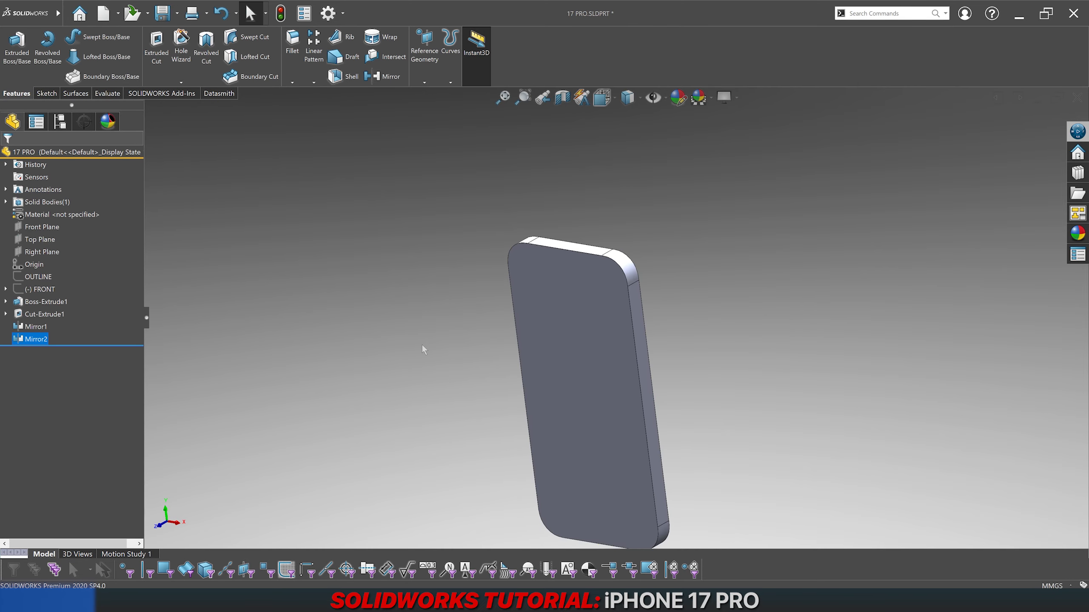
pyautogui.moveTo(422, 345); pyautogui.dragTo(468, 340, button='middle')
pyautogui.hotkey('ctrl', 's')
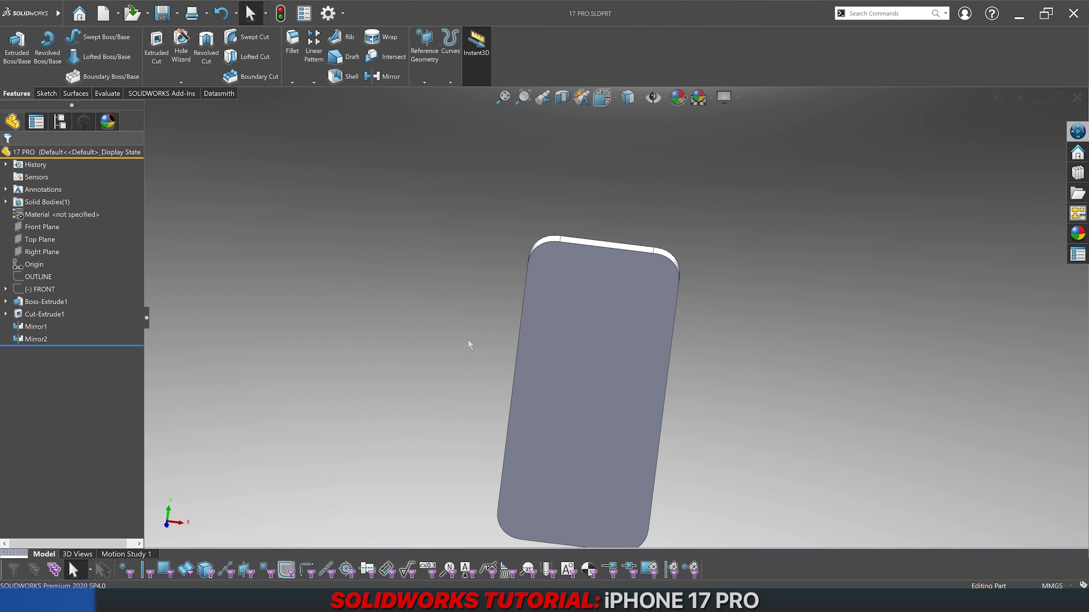
# Step: Start a new sketch on the Front Plane in the front view
pyautogui.click(602, 98)
pyautogui.click(622, 152)
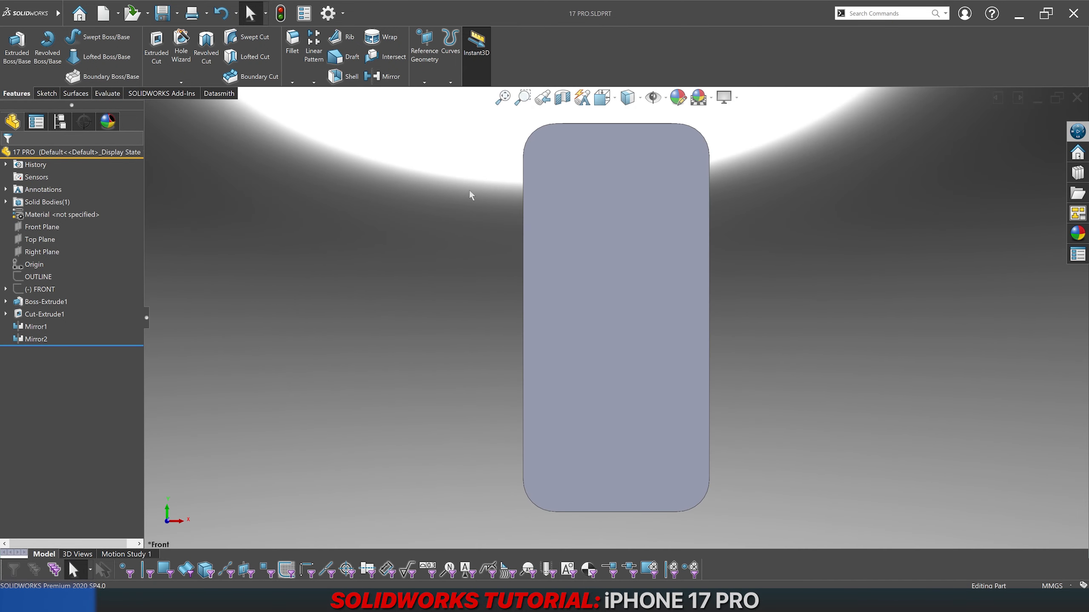
pyautogui.click(51, 228)
pyautogui.click(64, 239)
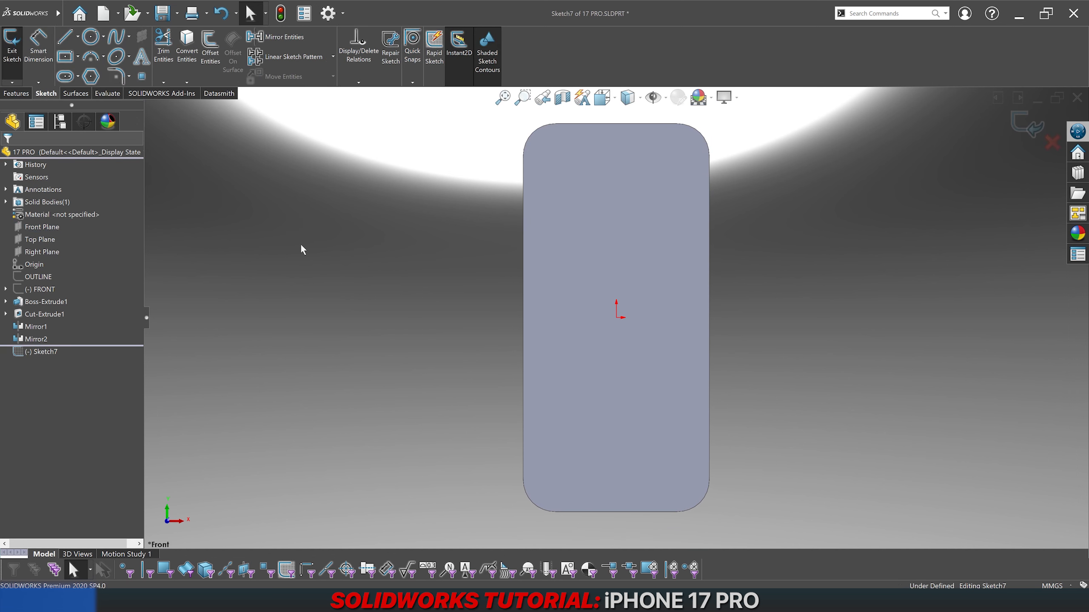
pyautogui.moveTo(60, 13)
pyautogui.click(116, 13)
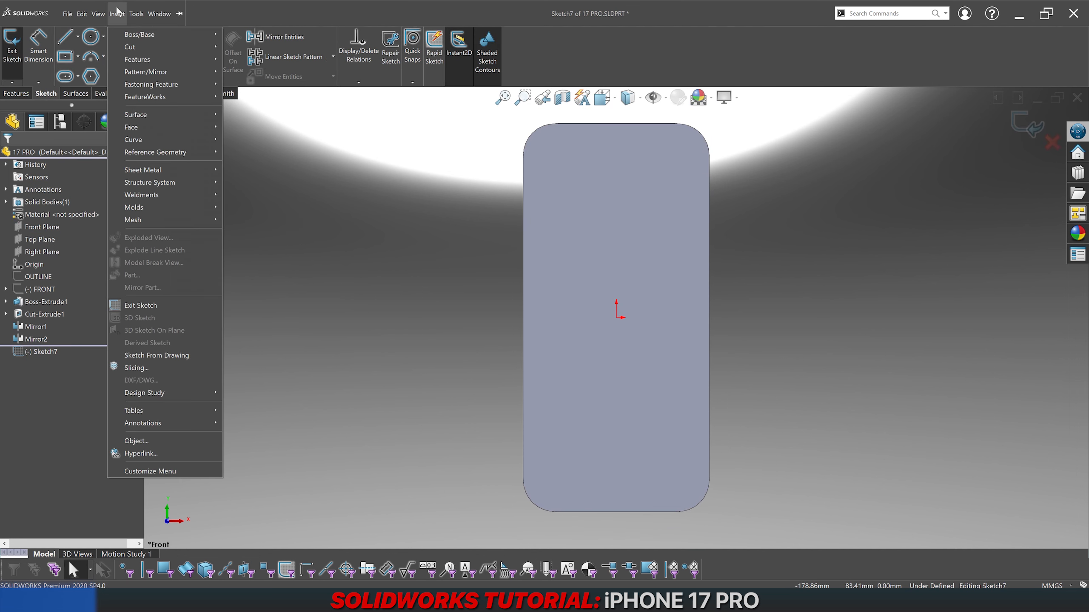
pyautogui.moveTo(134, 13)
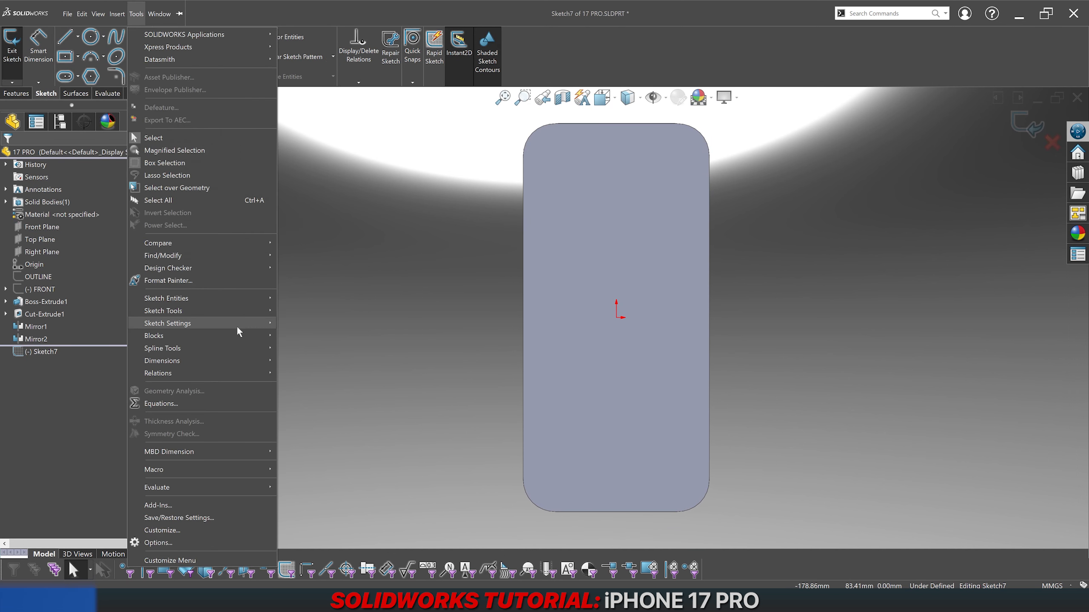
pyautogui.moveTo(244, 317)
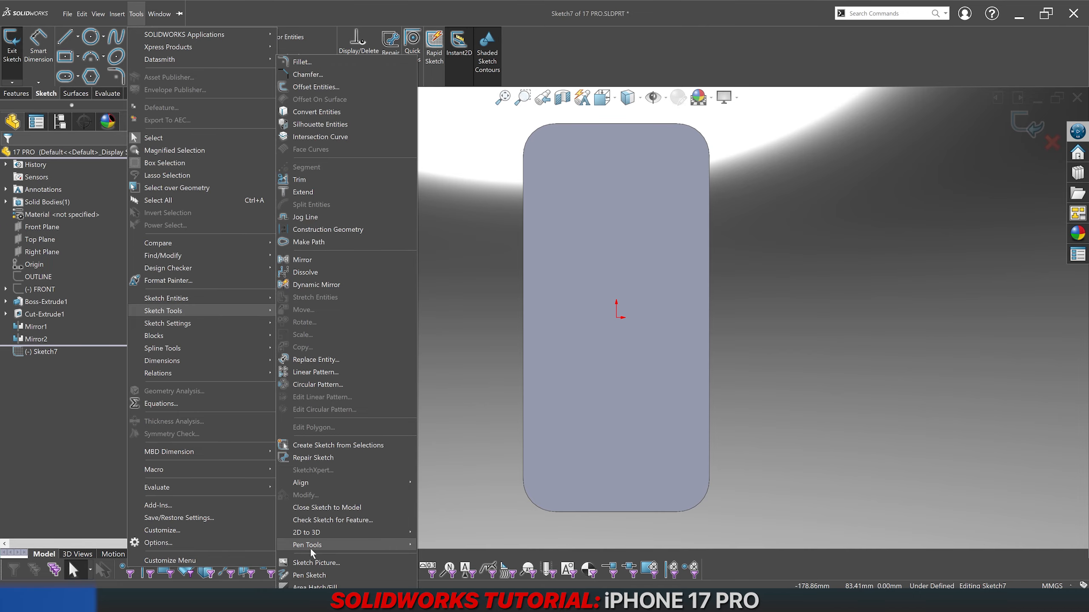
pyautogui.click(312, 562)
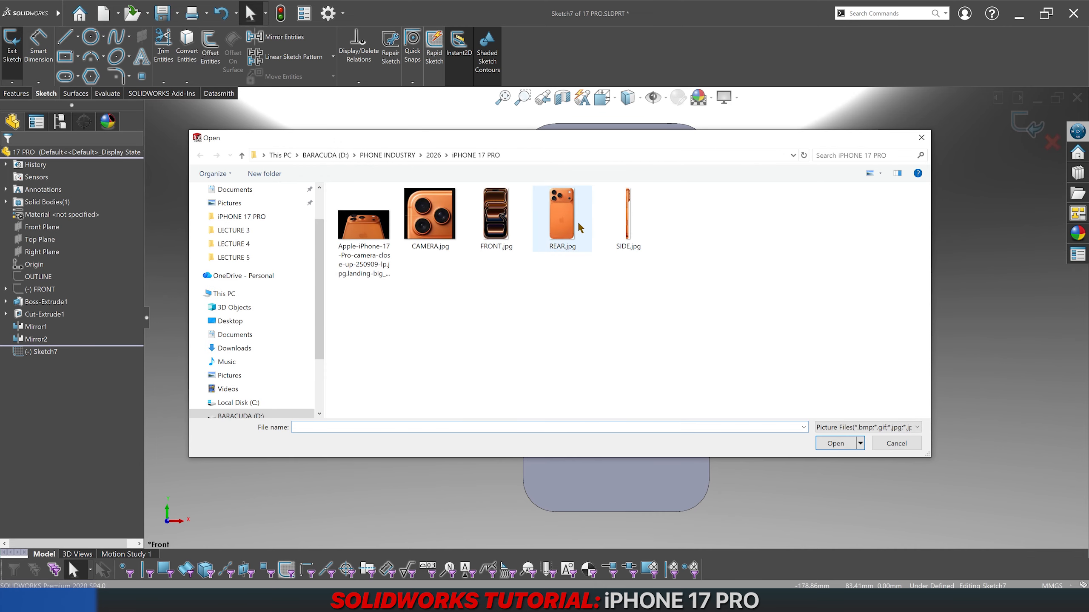
pyautogui.click(578, 222)
pyautogui.click(833, 448)
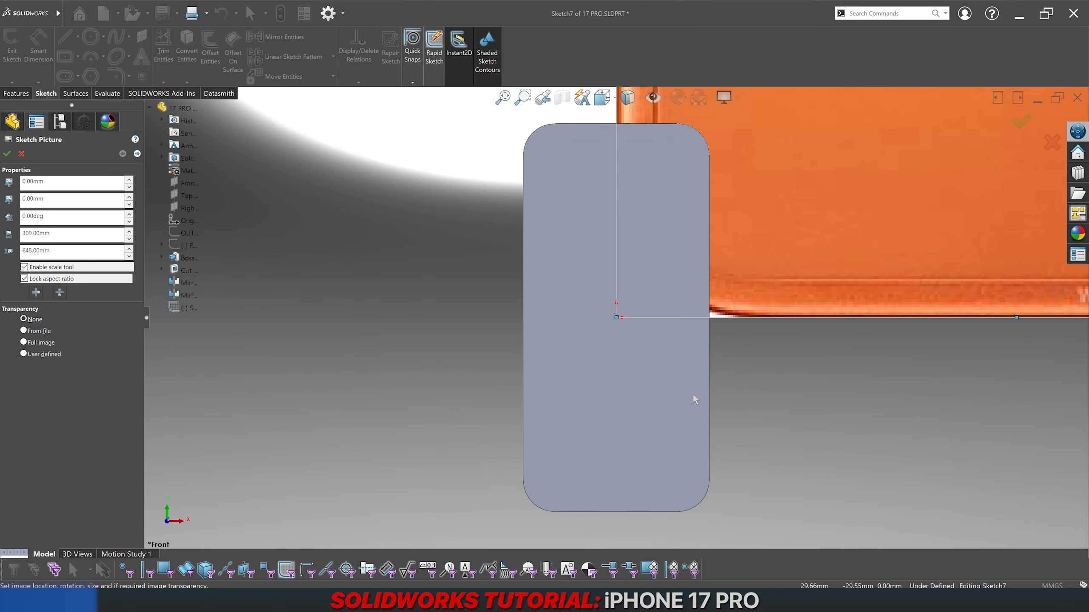
pyautogui.scroll(-3, 700, 197)
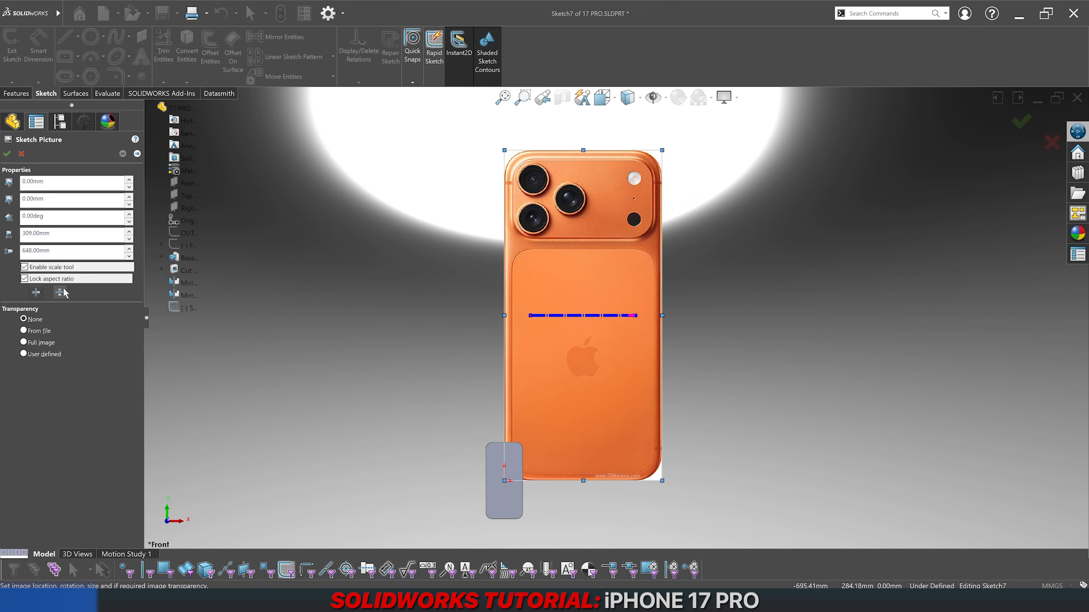
pyautogui.click(37, 293)
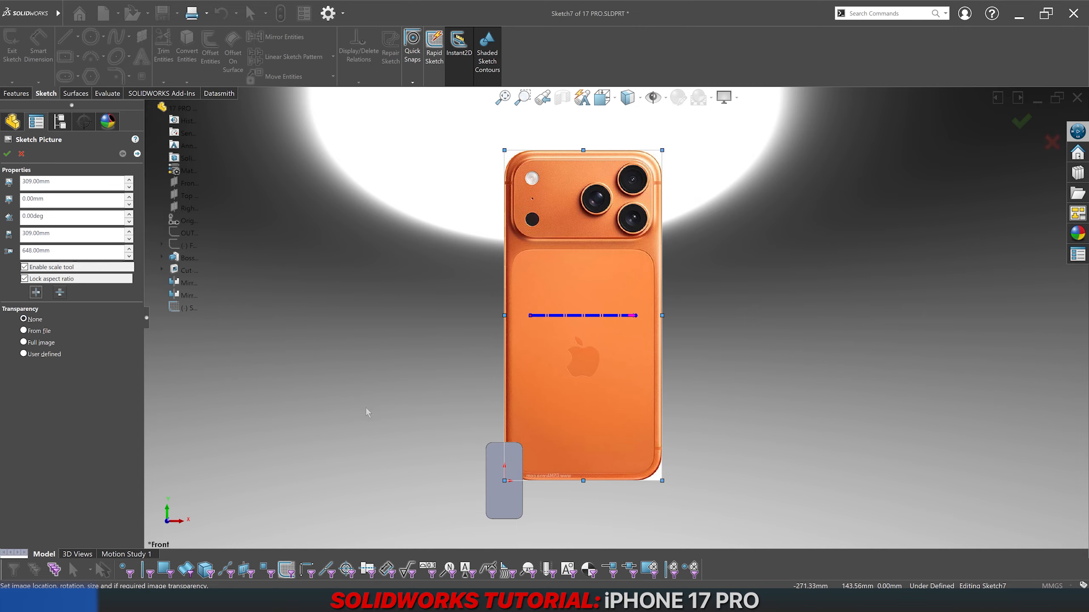
pyautogui.click(60, 295)
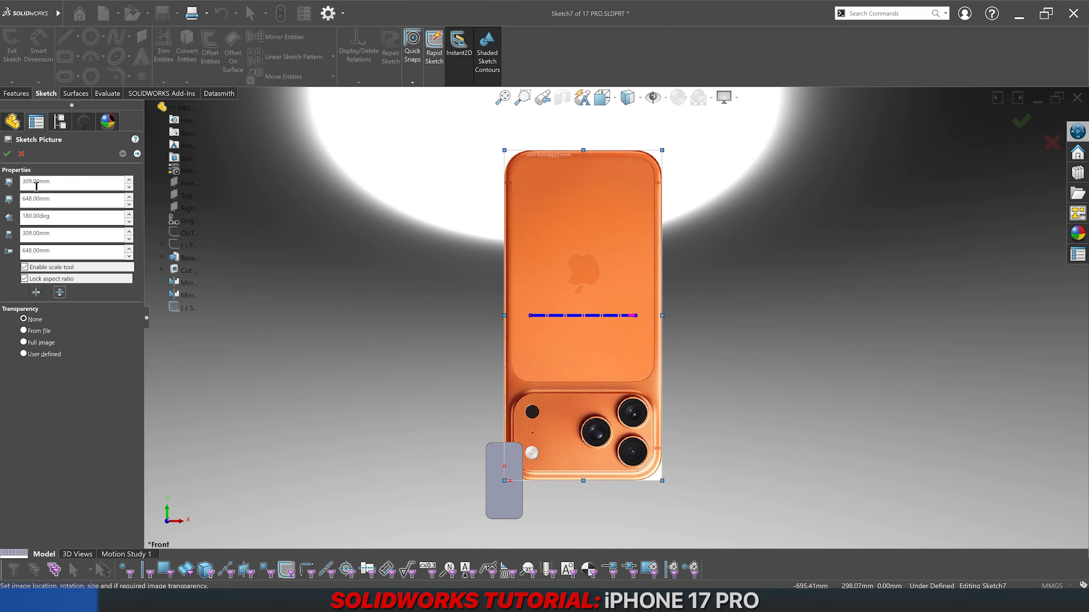
pyautogui.click(23, 157)
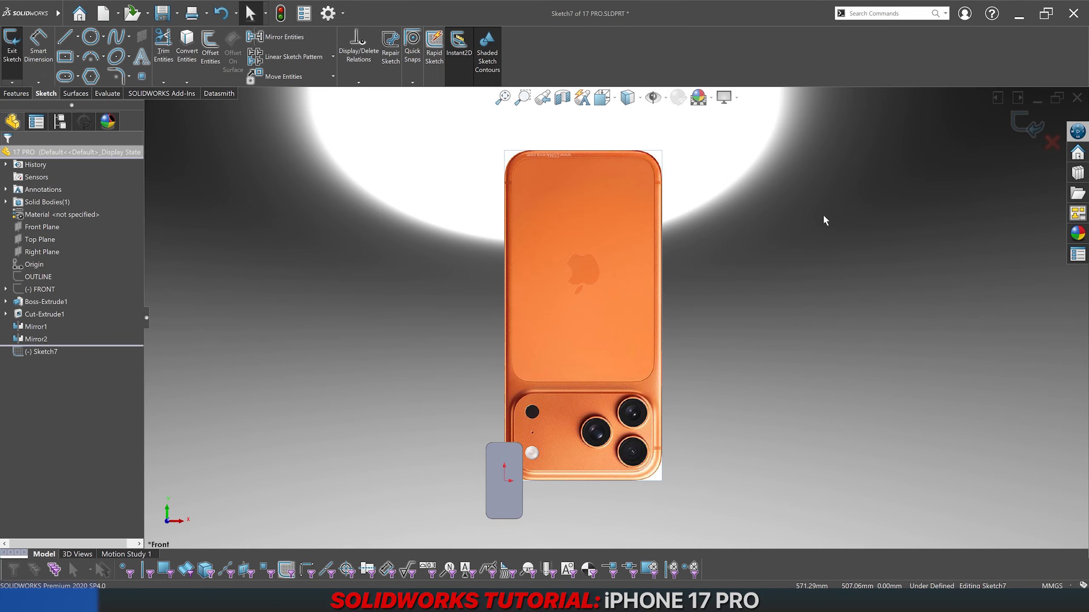
pyautogui.click(1052, 142)
pyautogui.click(628, 306)
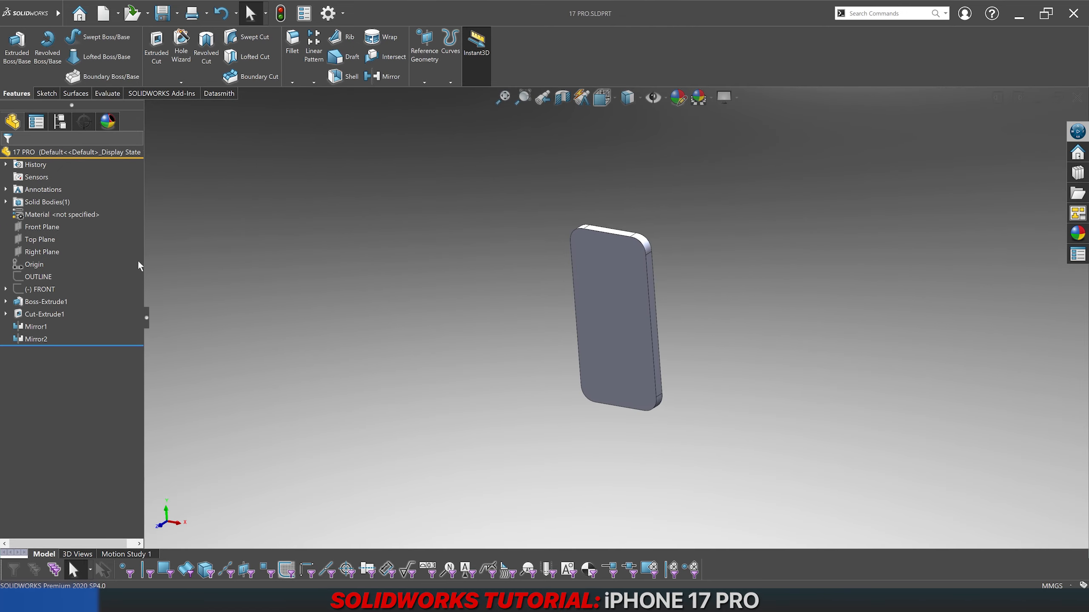
# Step: Create a reference plane at 0 mm offset from the Front Plane with its normal flipped
pyautogui.click(60, 227)
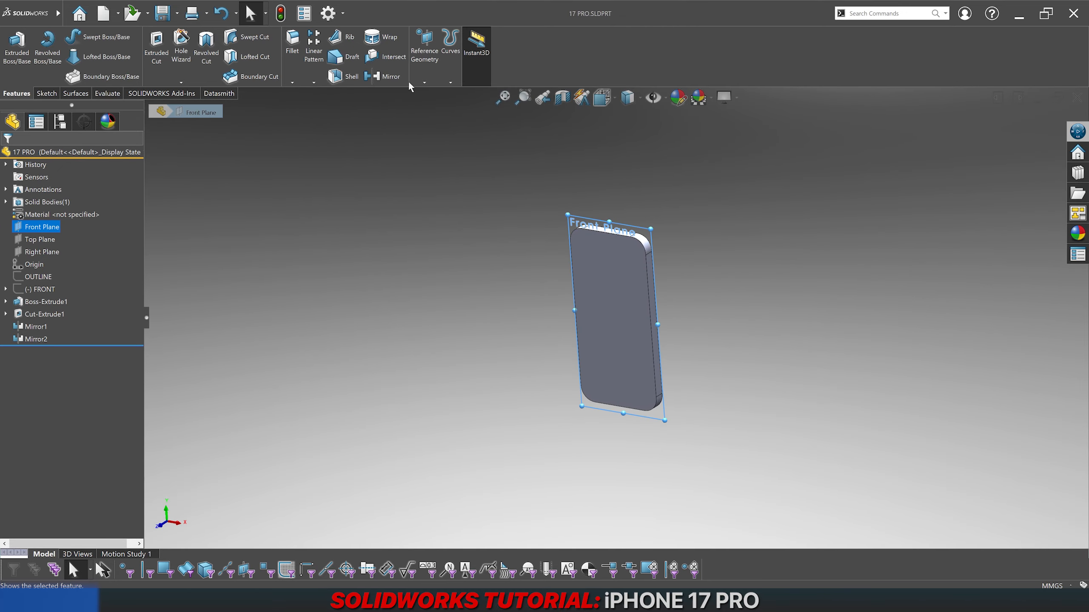
pyautogui.click(426, 75)
pyautogui.click(429, 92)
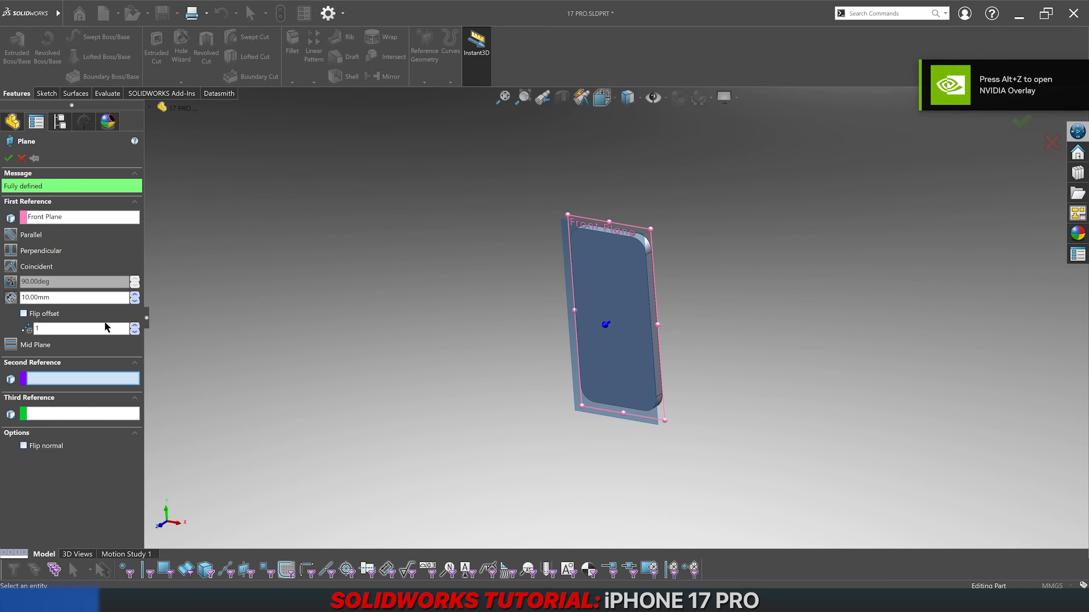
pyautogui.doubleClick(57, 298)
pyautogui.press('Return')
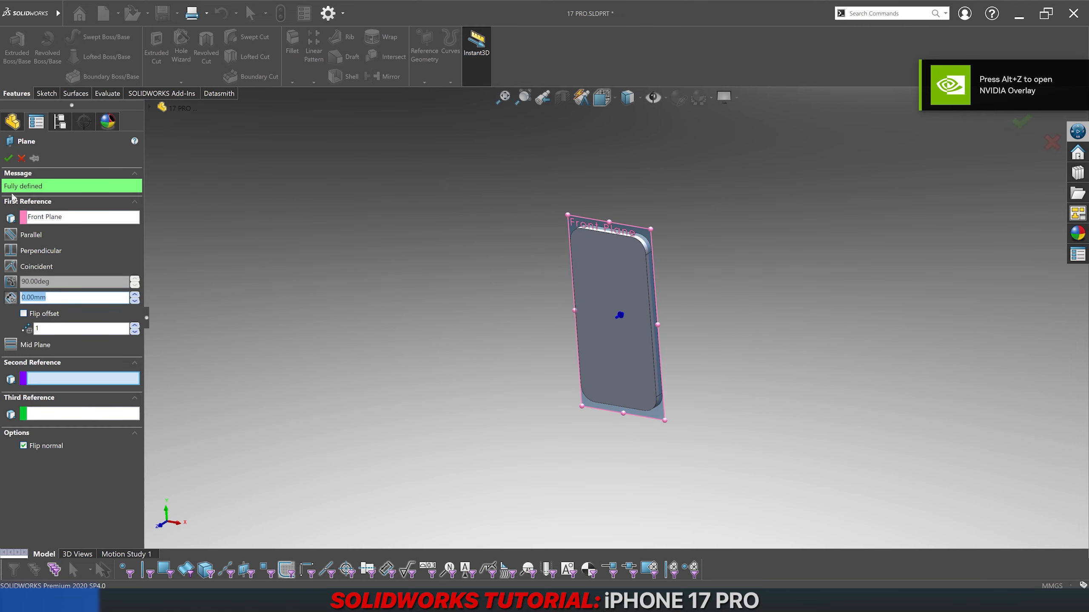
pyautogui.press('Return')
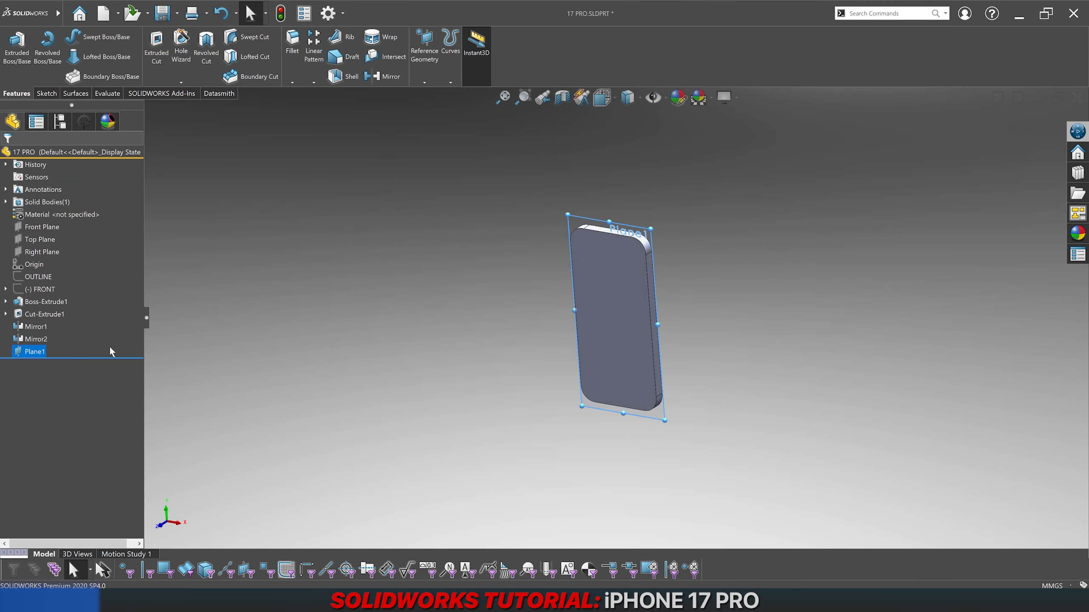
# Step: Hide the new reference plane and start a sketch on it
pyautogui.rightClick(45, 352)
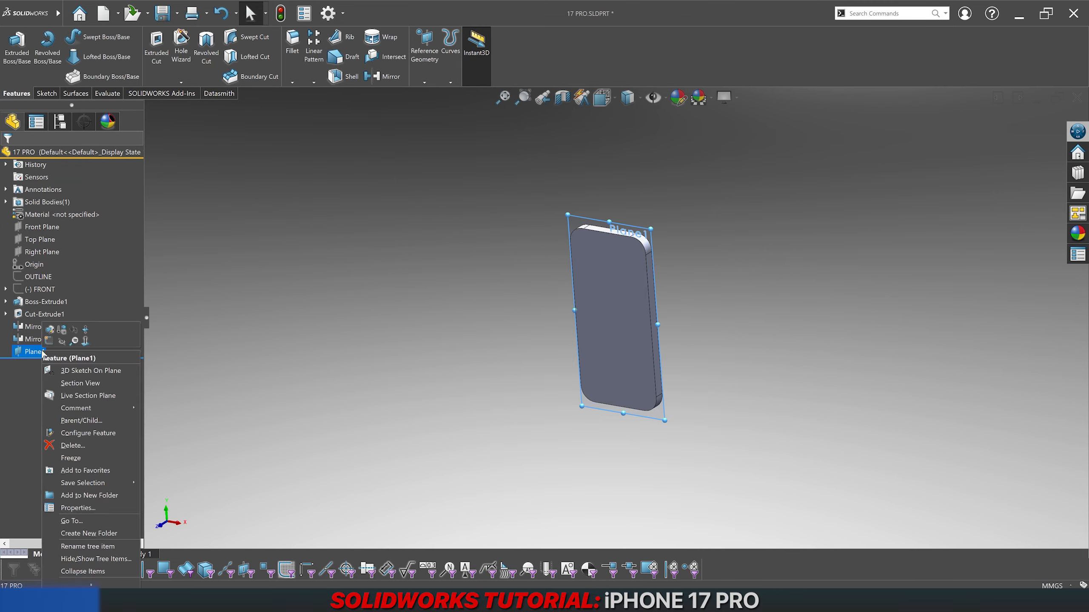
pyautogui.click(62, 343)
pyautogui.click(40, 351)
pyautogui.click(49, 341)
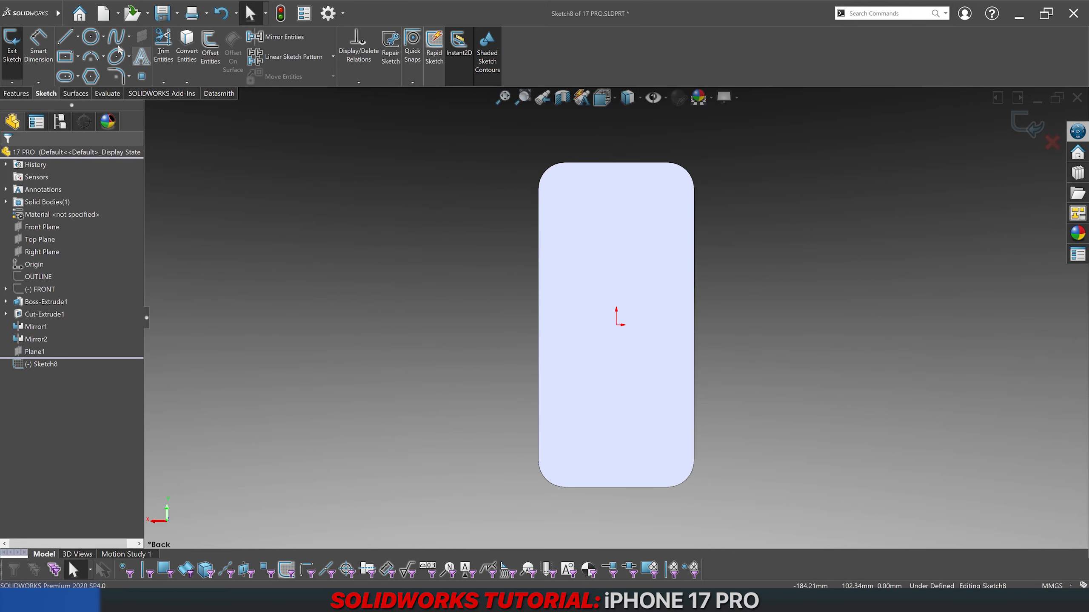
# Step: Insert REAR.jpg as a sketch picture in the new sketch
pyautogui.moveTo(58, 13)
pyautogui.click(136, 13)
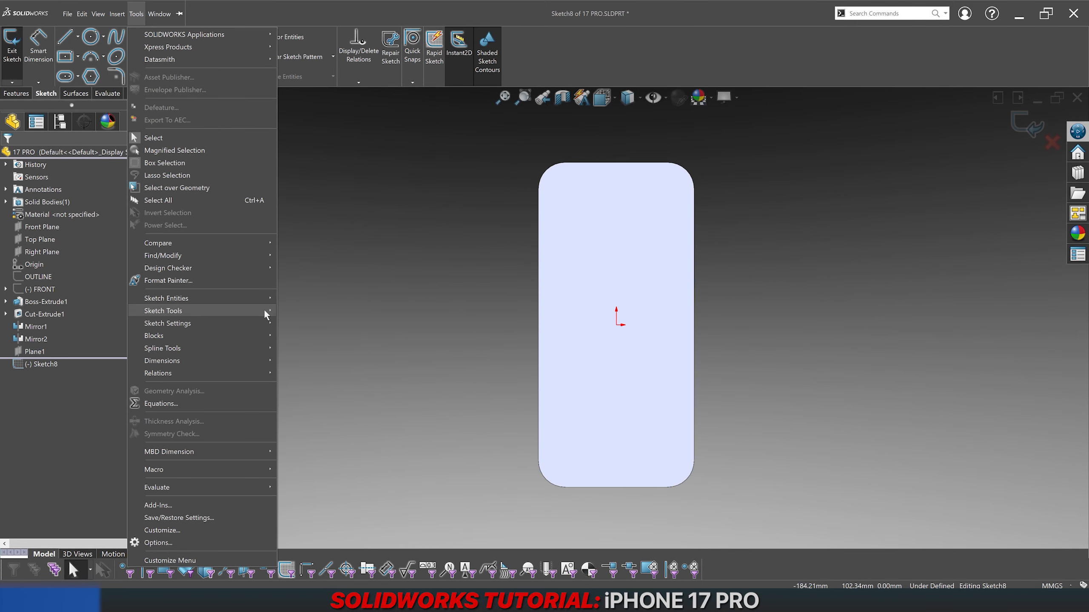
pyautogui.moveTo(264, 311)
pyautogui.click(316, 563)
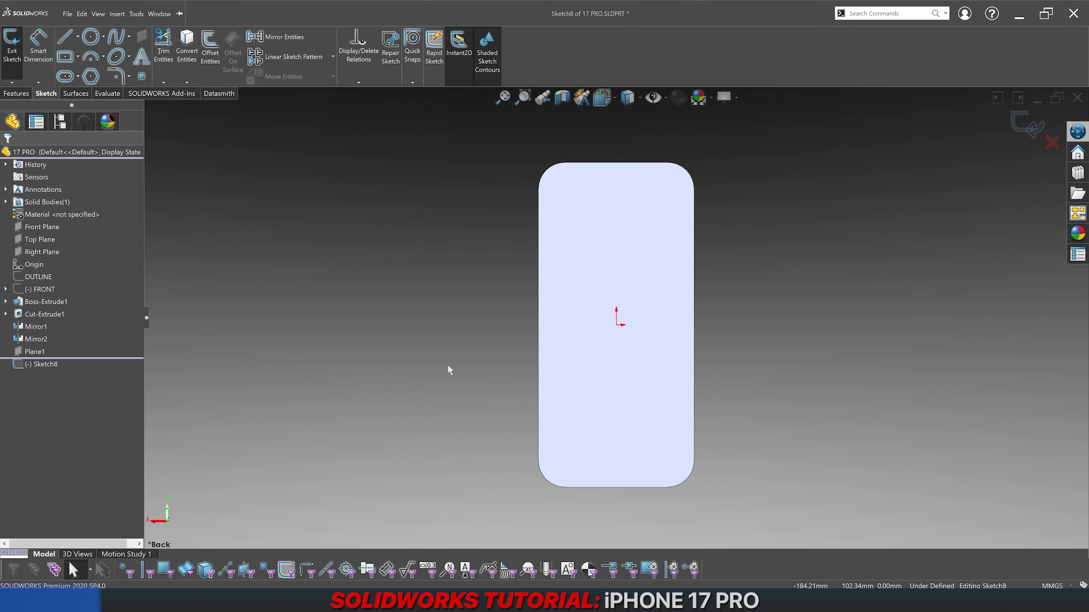
pyautogui.click(579, 236)
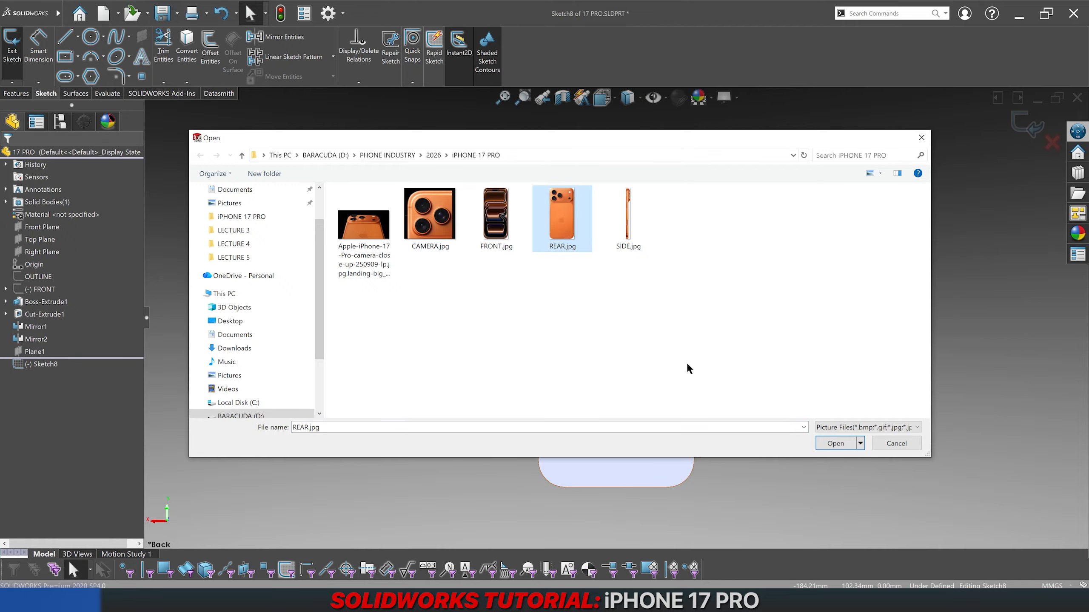
pyautogui.press('Return')
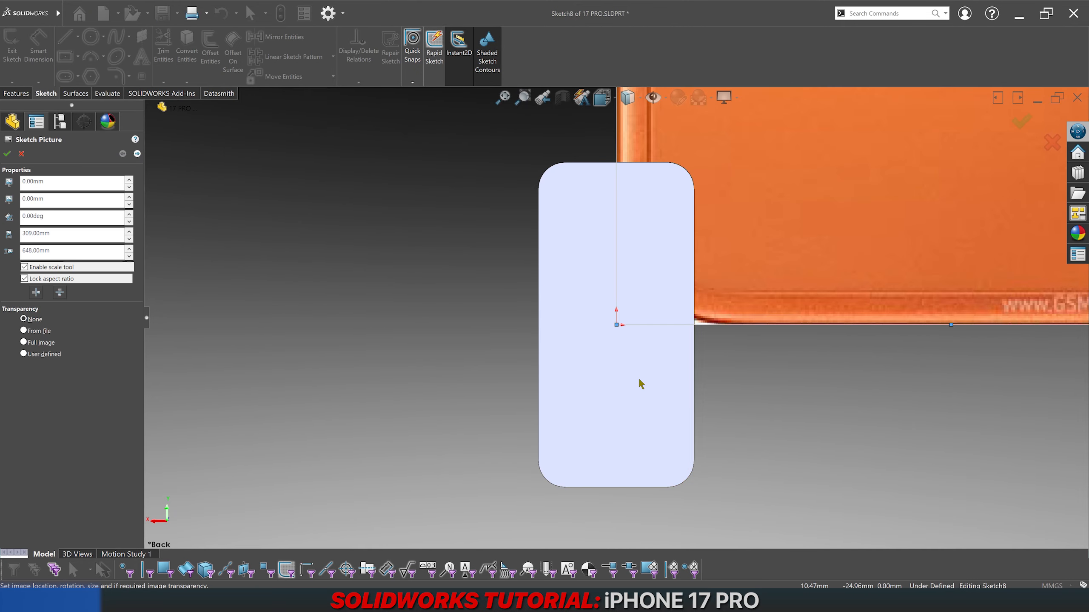
# Step: Examine the side, top and bottom edges of the rear picture to see how closely the phone fills the image frame
pyautogui.scroll(4, 732, 212)
pyautogui.scroll(-15, 805, 282)
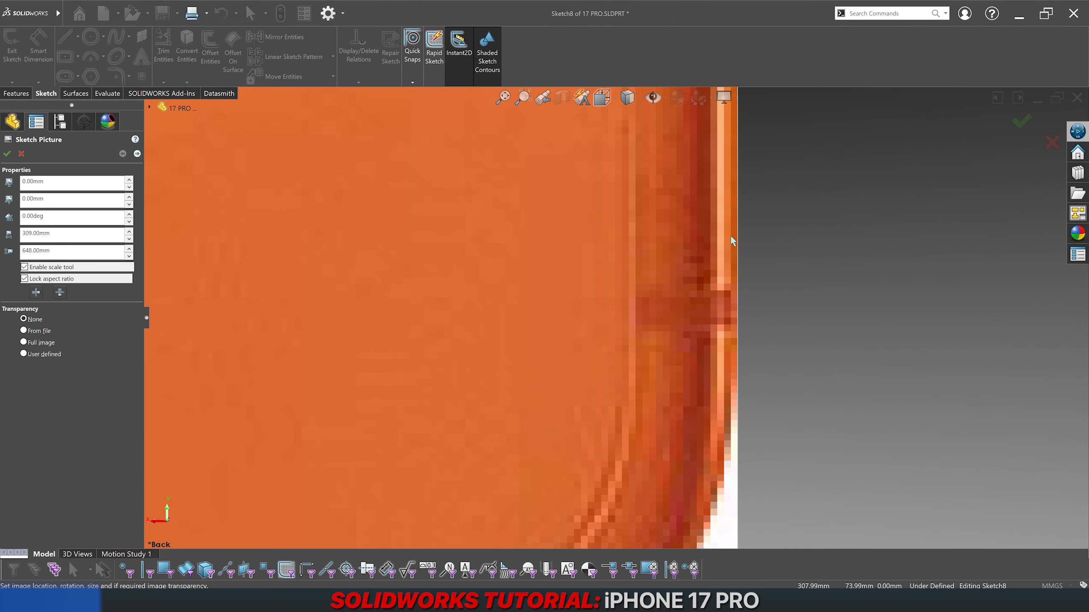
pyautogui.scroll(-2, 733, 257)
pyautogui.scroll(12, 722, 303)
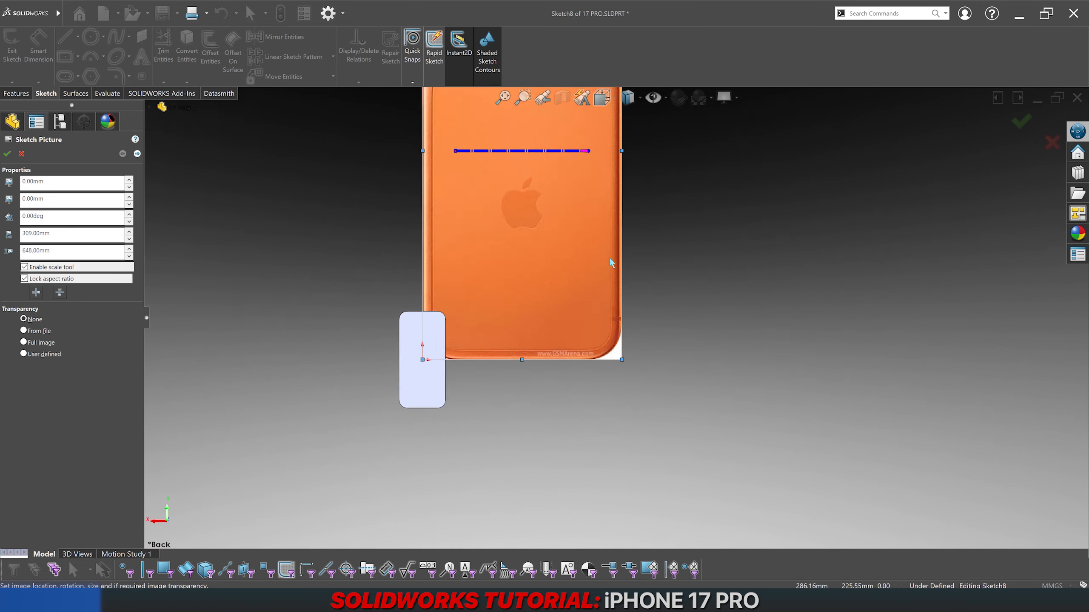
pyautogui.scroll(-8, 584, 207)
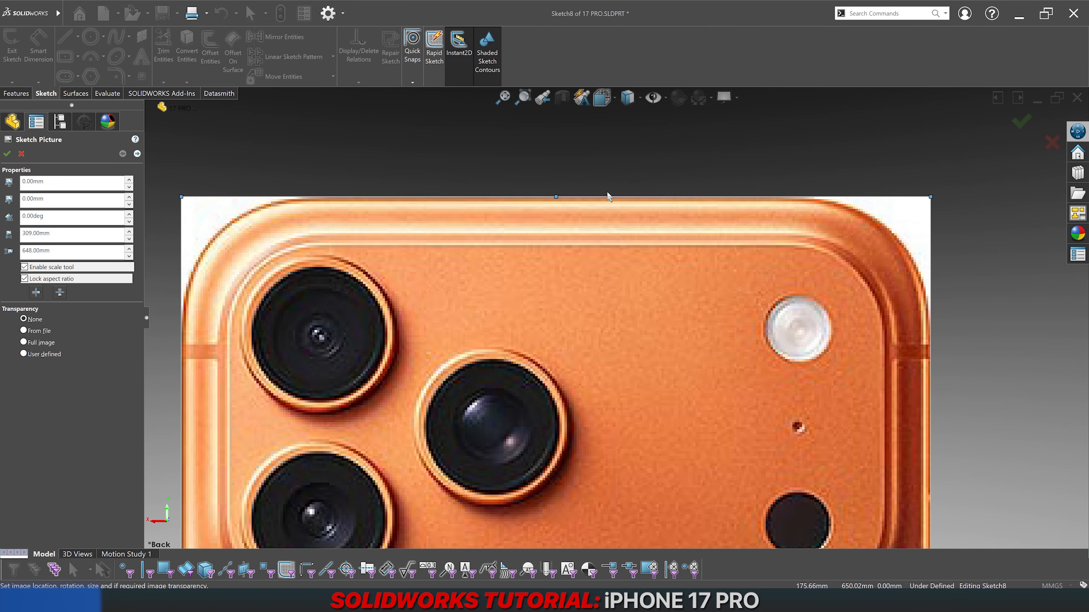
pyautogui.scroll(-3, 638, 214)
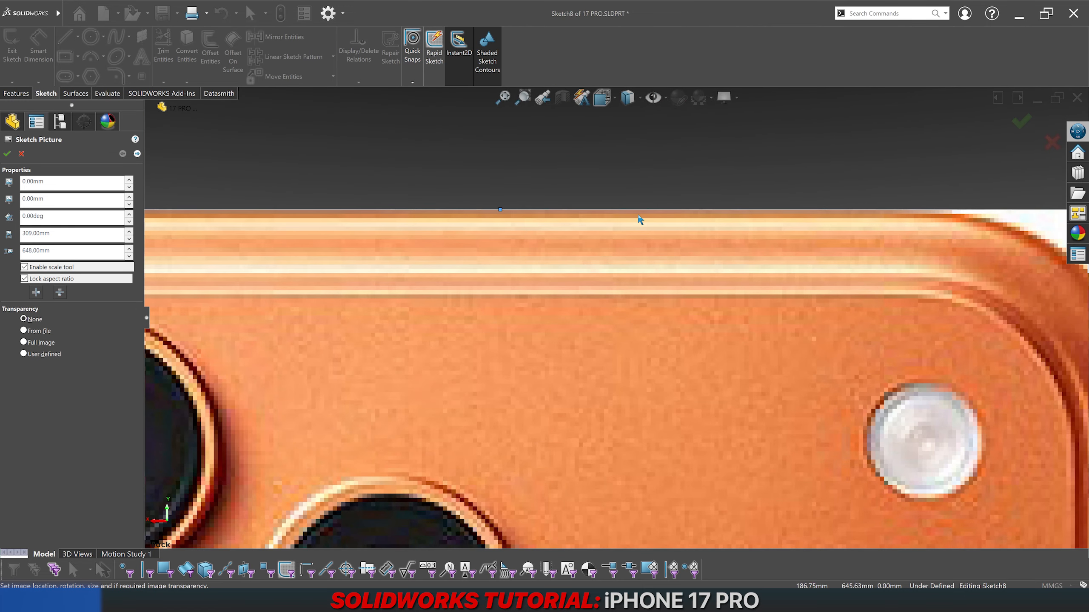
pyautogui.scroll(-6, 623, 211)
pyautogui.scroll(6, 631, 330)
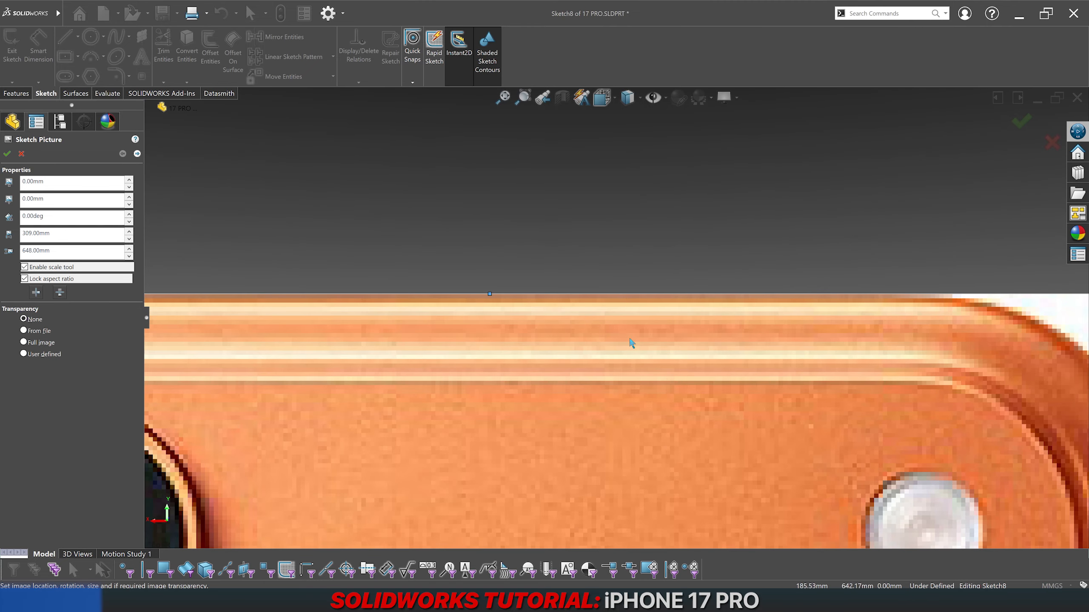
pyautogui.scroll(8, 632, 343)
pyautogui.scroll(-12, 566, 451)
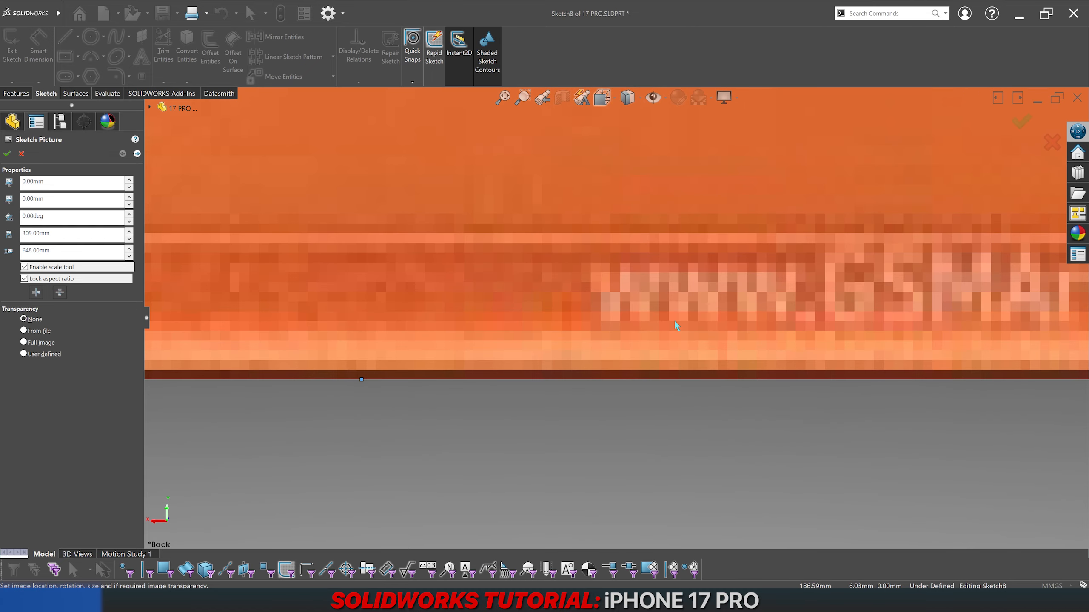
pyautogui.scroll(5, 675, 326)
pyautogui.scroll(5, 573, 247)
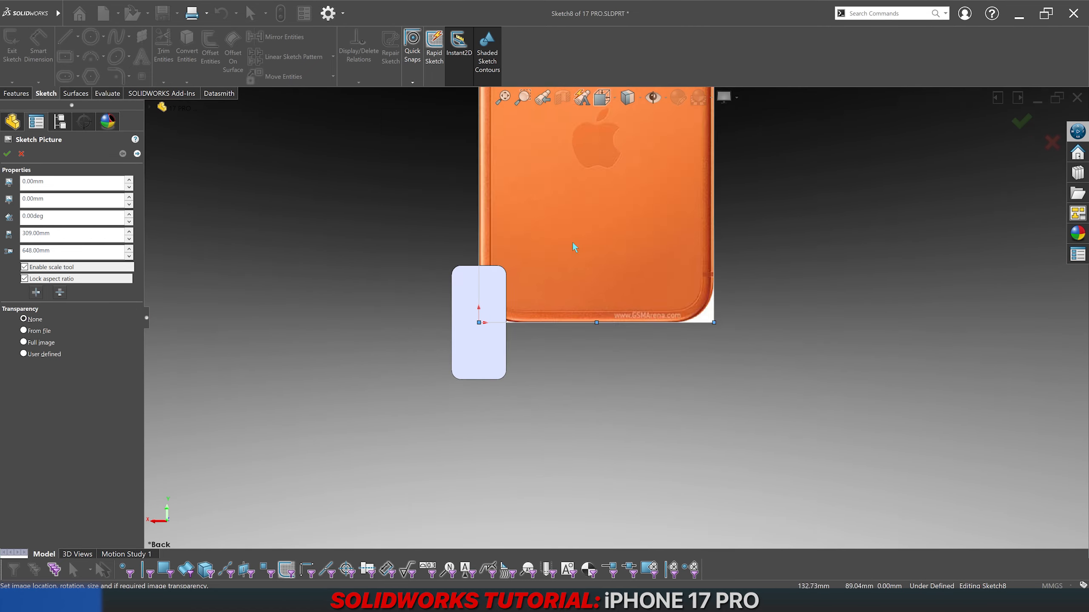
pyautogui.scroll(5, 575, 248)
pyautogui.scroll(-1, 612, 223)
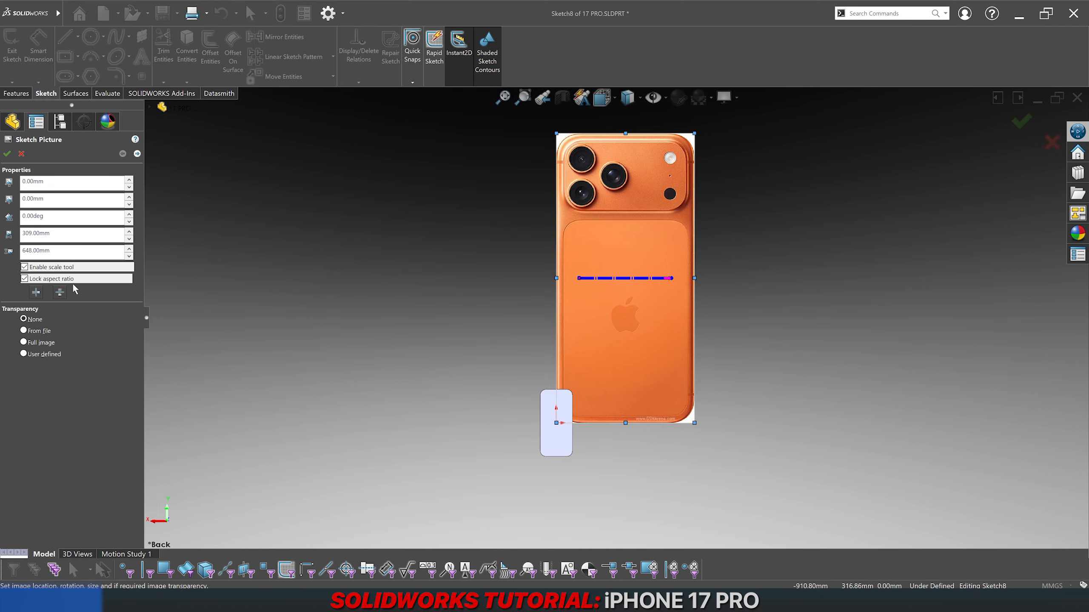
# Step: Turn off the scale tool and aspect ratio lock for the picture, and set its height to 150 mm and width to 71.9 mm
pyautogui.click(25, 267)
pyautogui.click(24, 279)
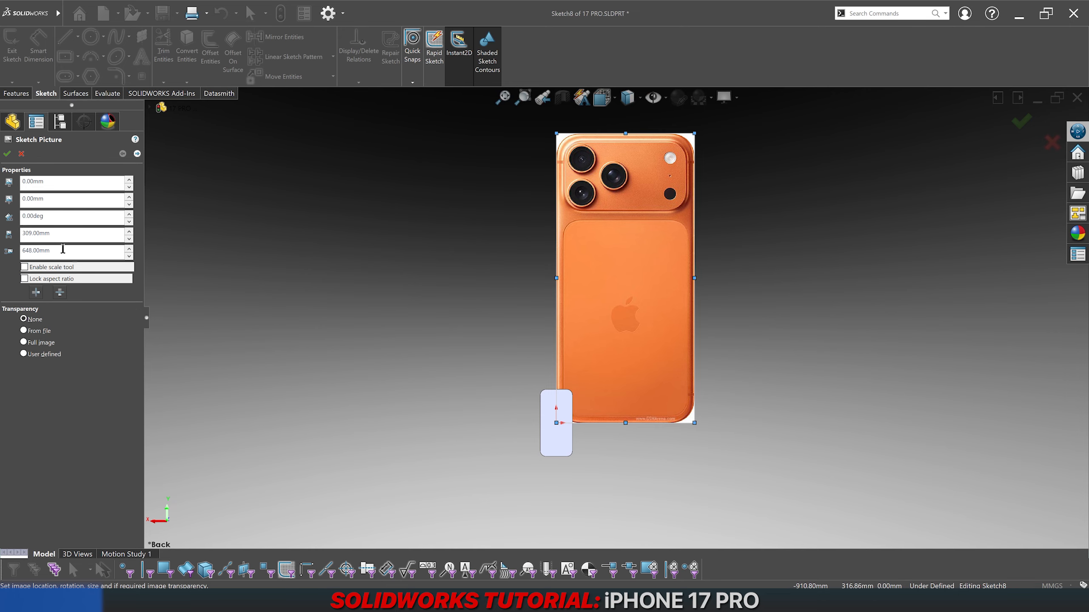
pyautogui.write('150')
pyautogui.press('Return')
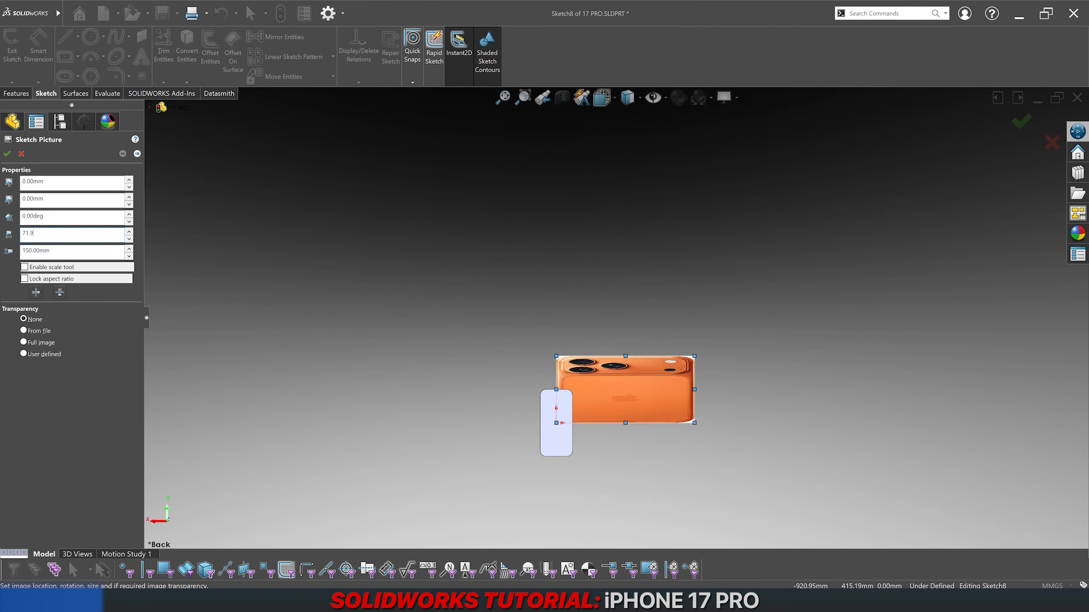
pyautogui.write('71.9')
pyautogui.press('Return')
pyautogui.scroll(-5, 510, 436)
pyautogui.scroll(-2, 542, 420)
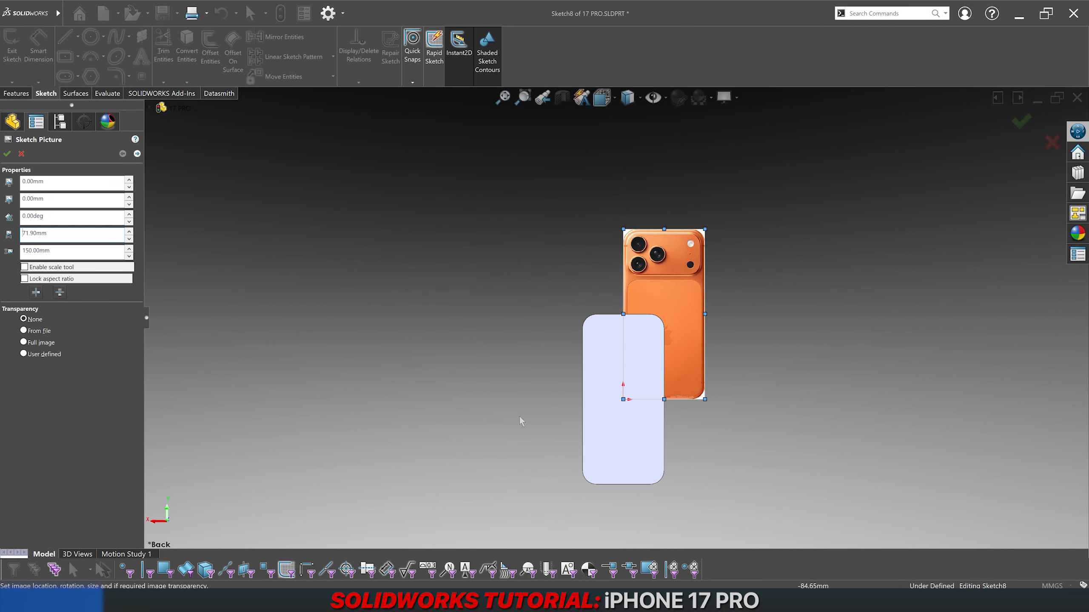
# Step: Center the rear picture on the phone body by setting its X position to -35.95 mm and Y position to -75 mm
pyautogui.click(97, 186)
pyautogui.write('71.9/2')
pyautogui.press('Return')
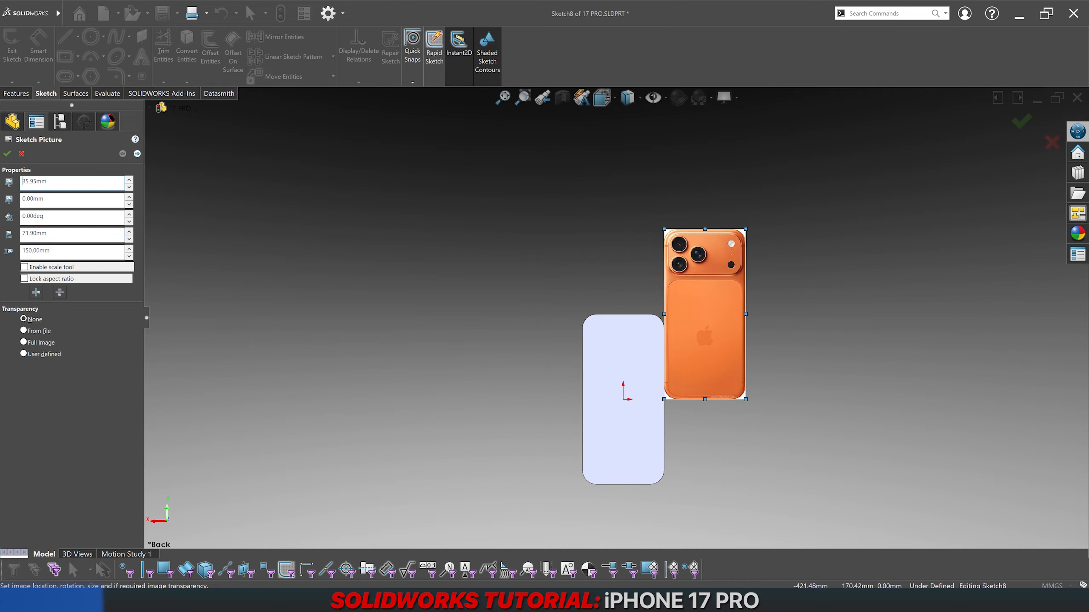
pyautogui.press('Home')
pyautogui.write('-')
pyautogui.press('Return')
pyautogui.click(66, 204)
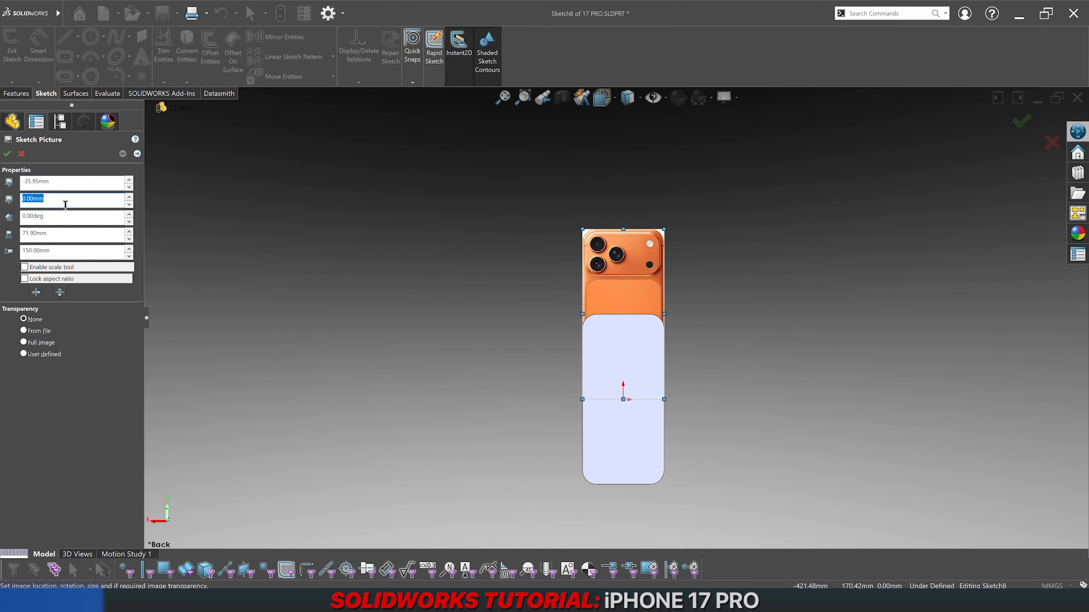
pyautogui.write('-75')
pyautogui.press('Return')
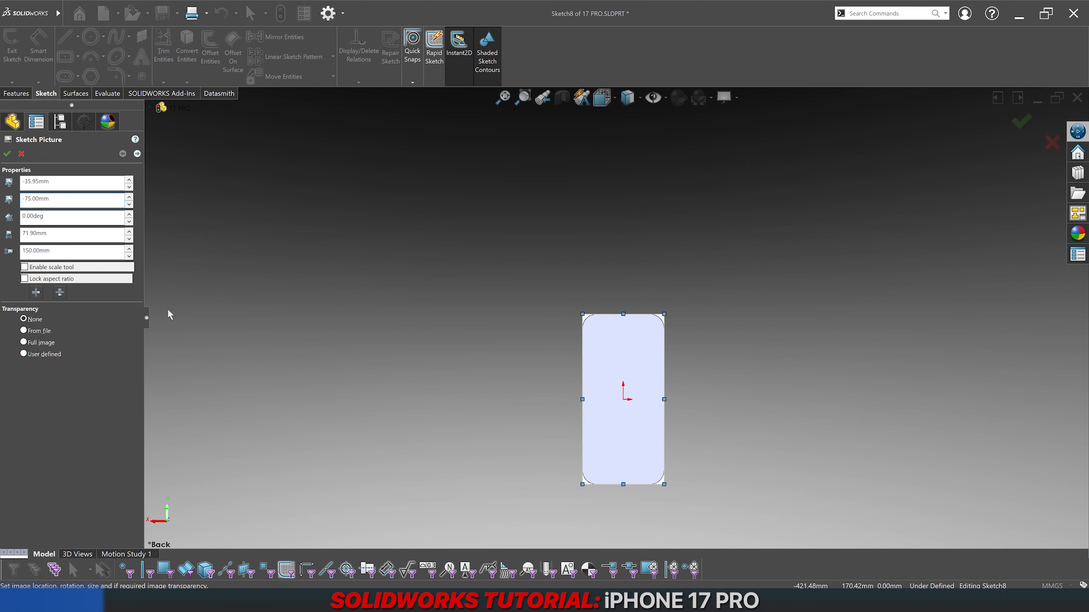
pyautogui.click(7, 153)
pyautogui.scroll(4, 625, 292)
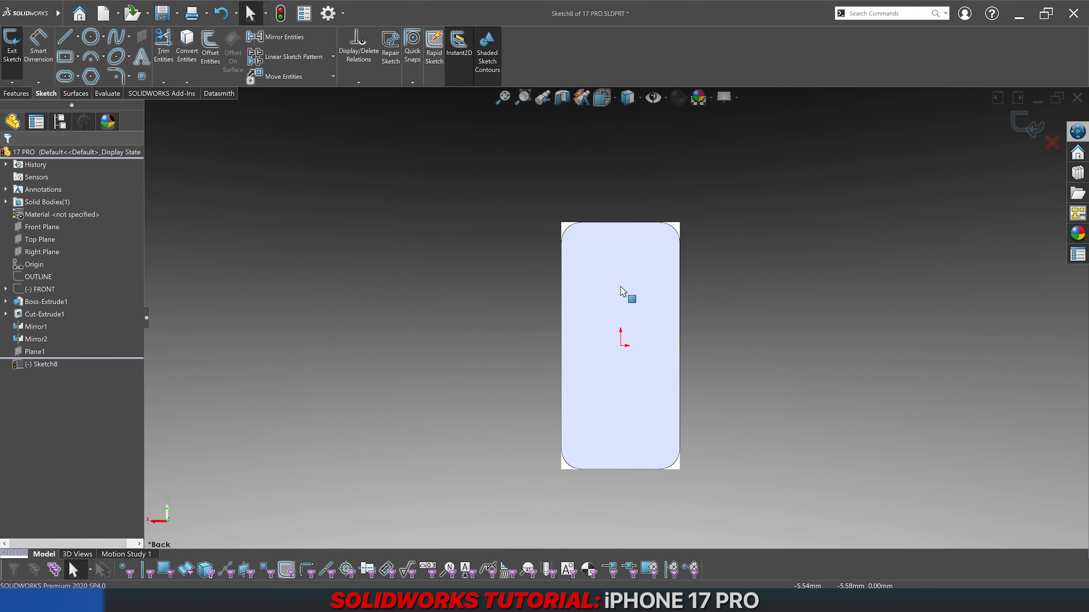
# Step: Change the display style to wireframe so the rear reference picture shows through the phone body
pyautogui.click(629, 99)
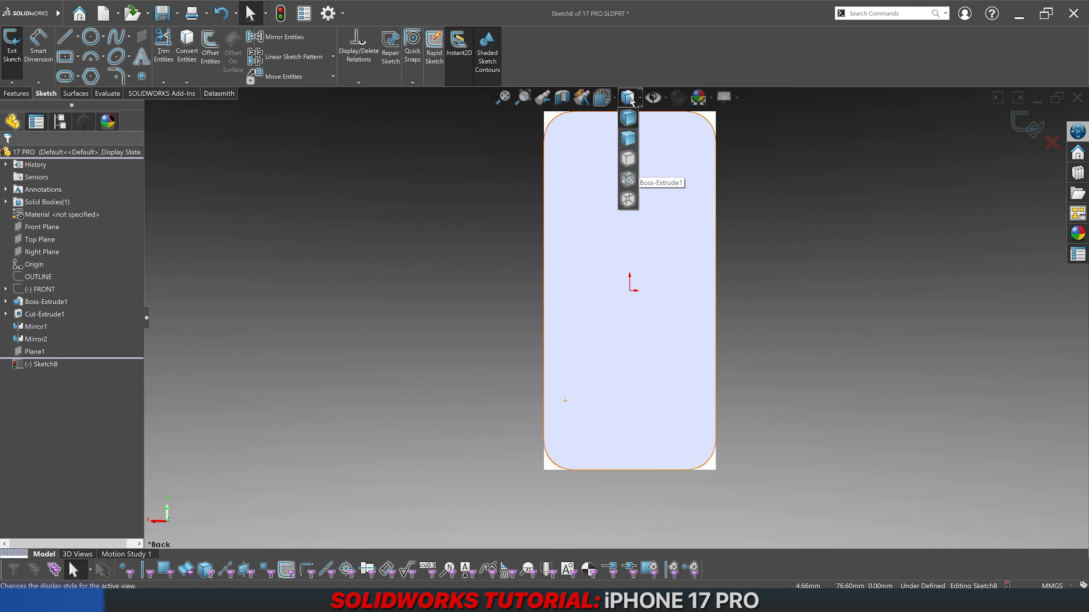
pyautogui.click(629, 200)
pyautogui.scroll(2, 424, 210)
pyautogui.scroll(-2, 538, 204)
pyautogui.scroll(8, 637, 289)
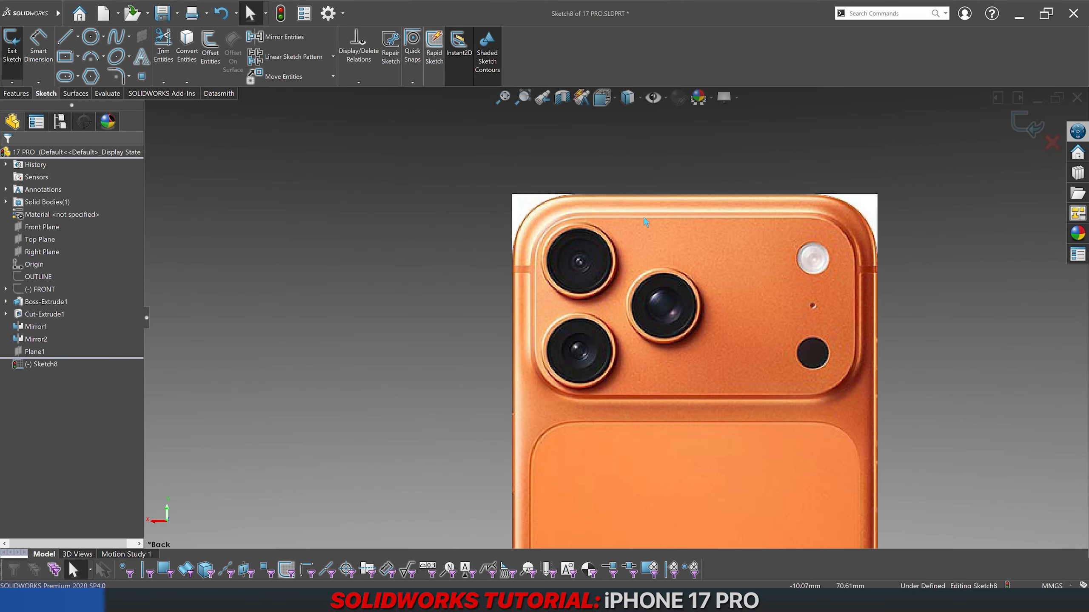
pyautogui.scroll(1, 665, 253)
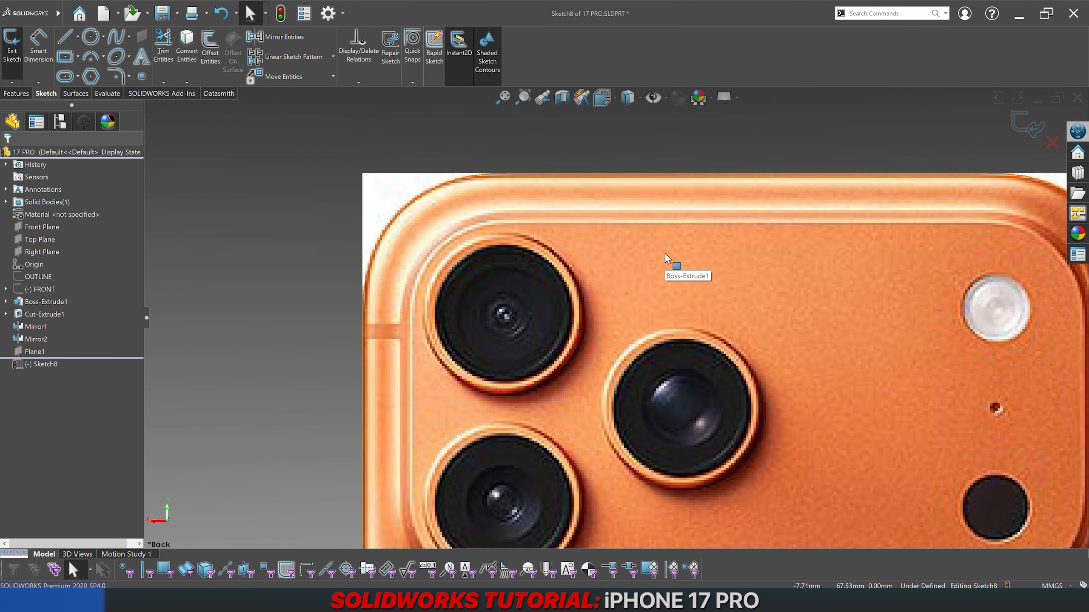
# Step: Highlight the extruded body and compare its upper camera-side corner curve with the outline in the rear picture
pyautogui.click(569, 258)
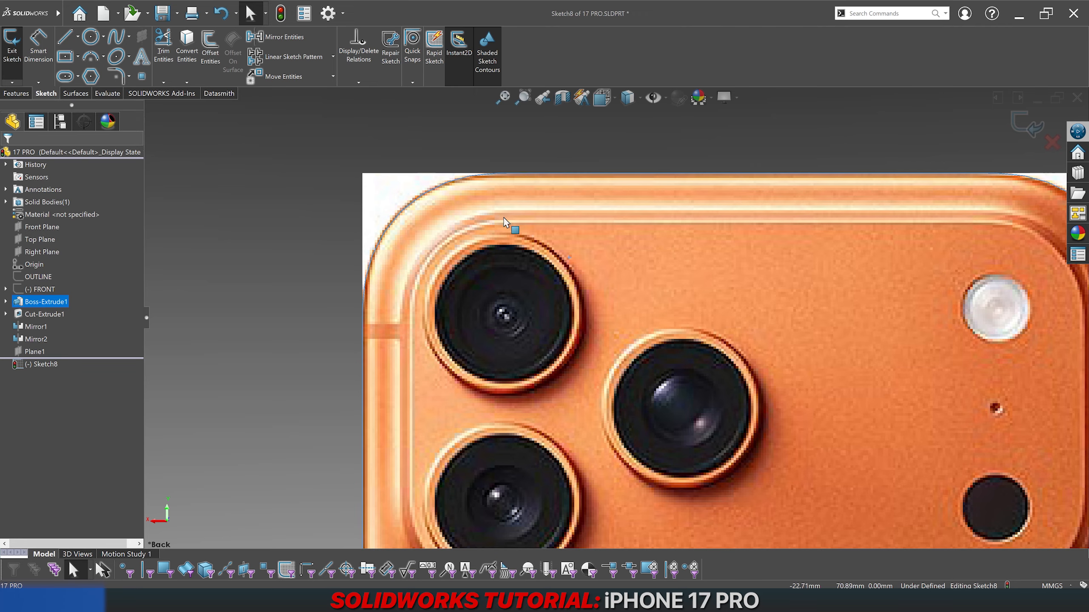
pyautogui.scroll(6, 504, 222)
pyautogui.scroll(-6, 485, 294)
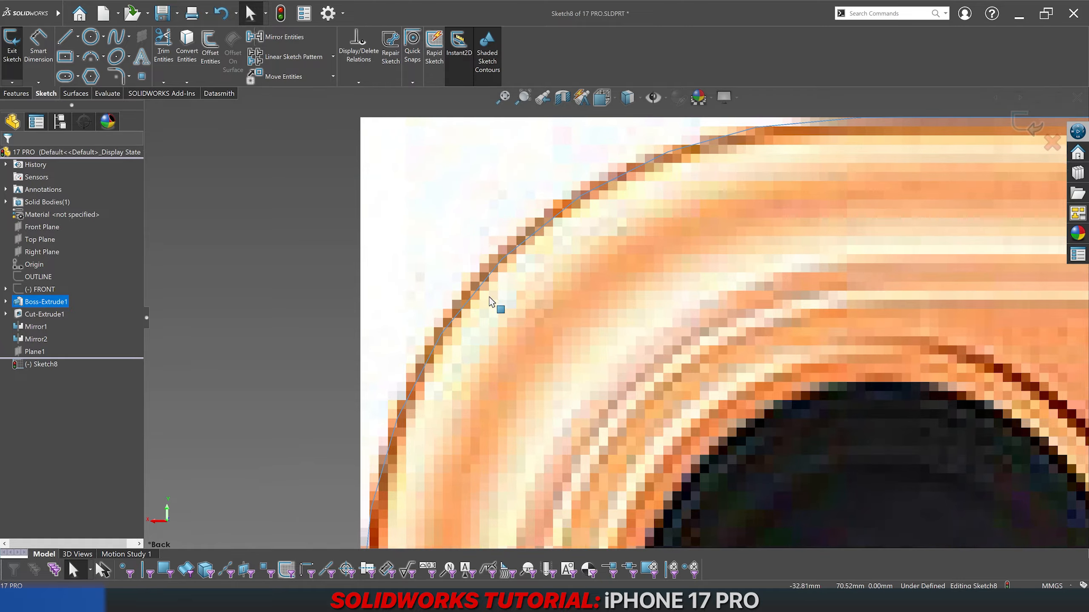
pyautogui.scroll(4, 660, 326)
pyautogui.scroll(3, 673, 275)
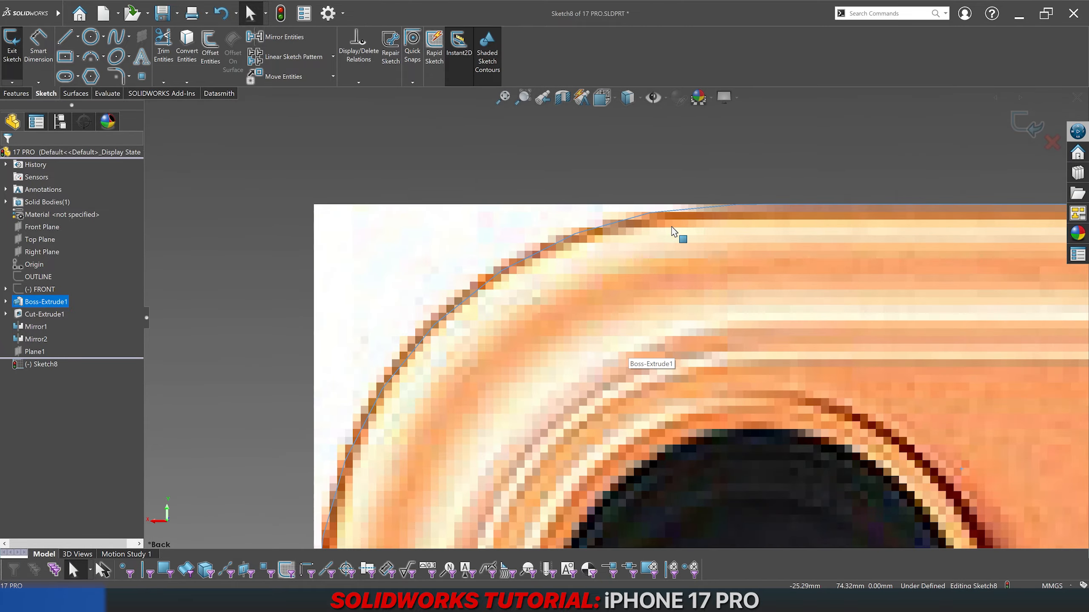
pyautogui.scroll(2, 738, 214)
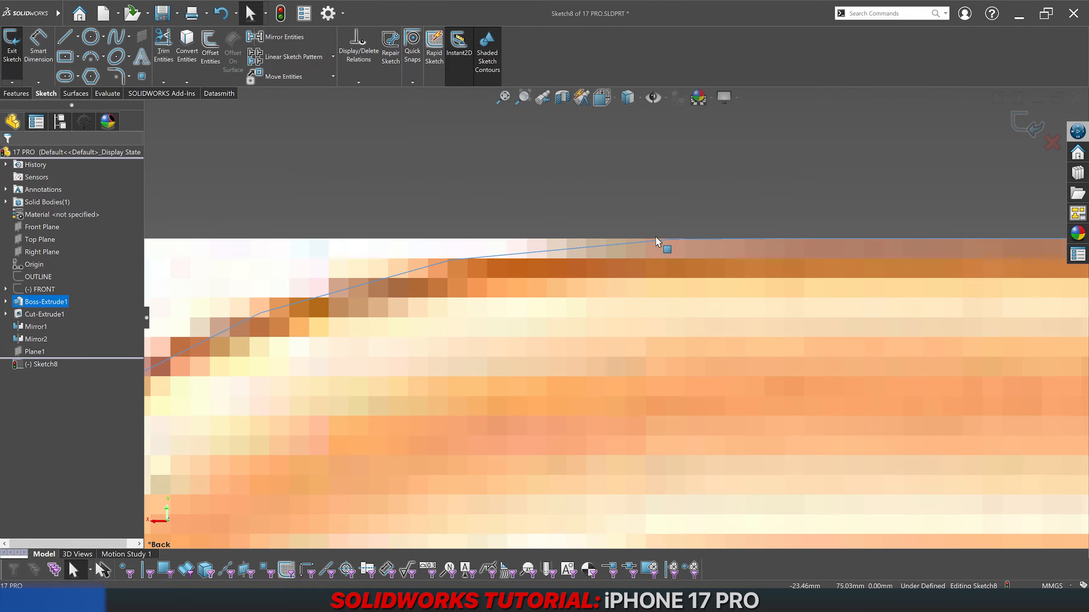
pyautogui.scroll(-6, 693, 323)
# Step: Examine how the body's flash-side top corner, top edge and bottom corner line up with the rear picture
pyautogui.scroll(4, 822, 328)
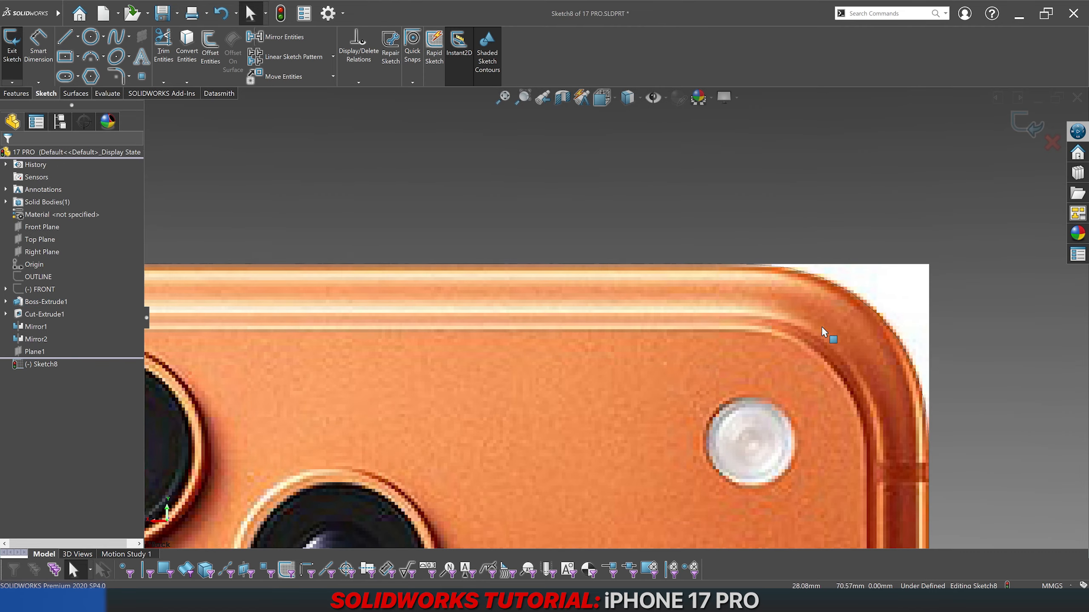
pyautogui.scroll(-3, 822, 330)
pyautogui.scroll(4, 813, 358)
pyautogui.scroll(-3, 813, 357)
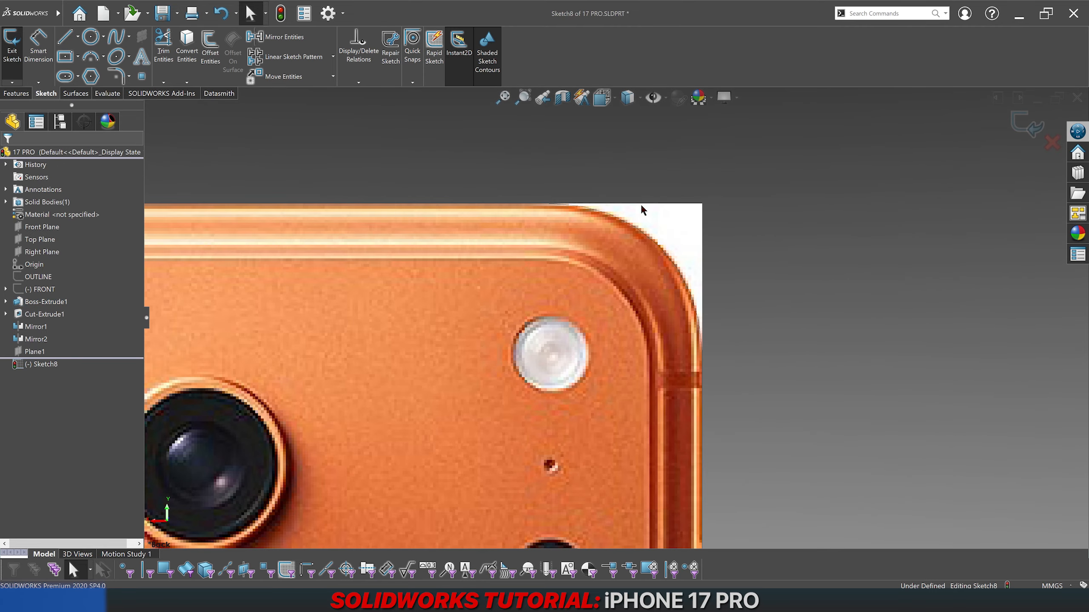
pyautogui.scroll(1, 635, 215)
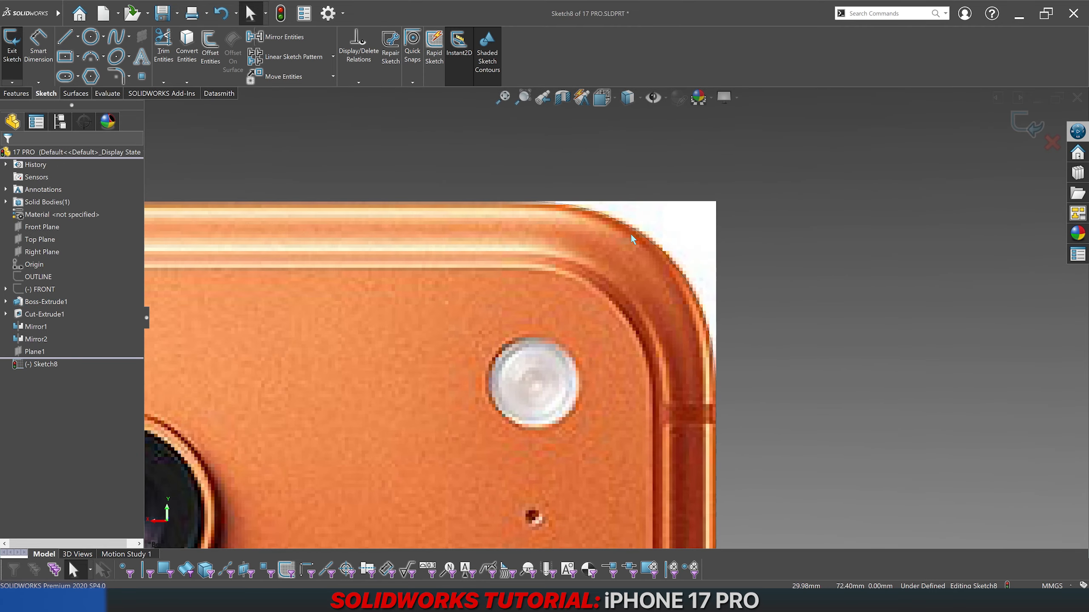
pyautogui.scroll(-3, 631, 234)
pyautogui.scroll(5, 418, 273)
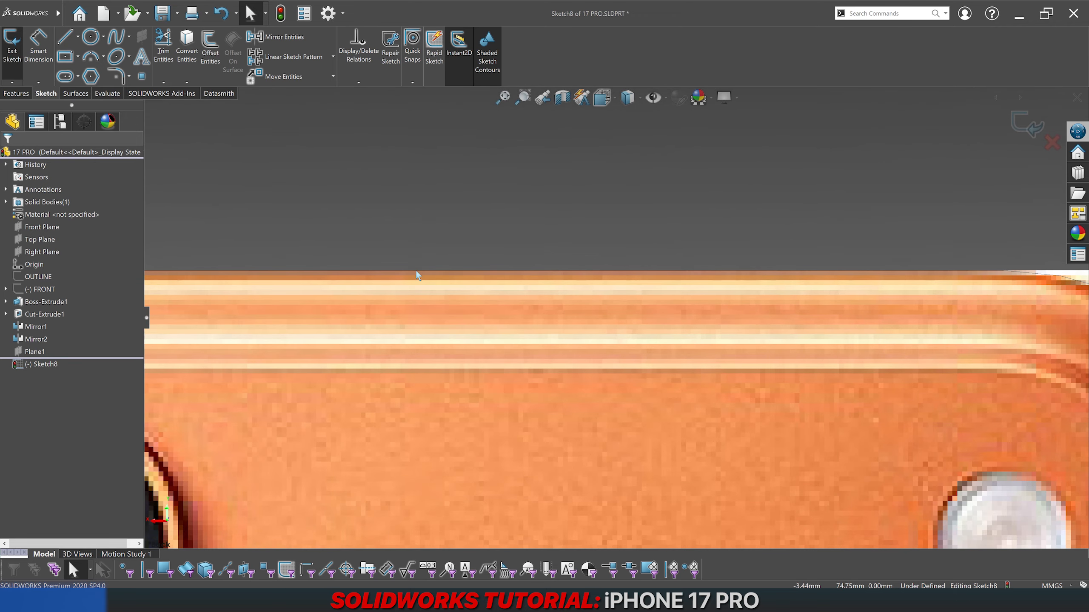
pyautogui.scroll(-4, 418, 275)
pyautogui.scroll(4, 601, 321)
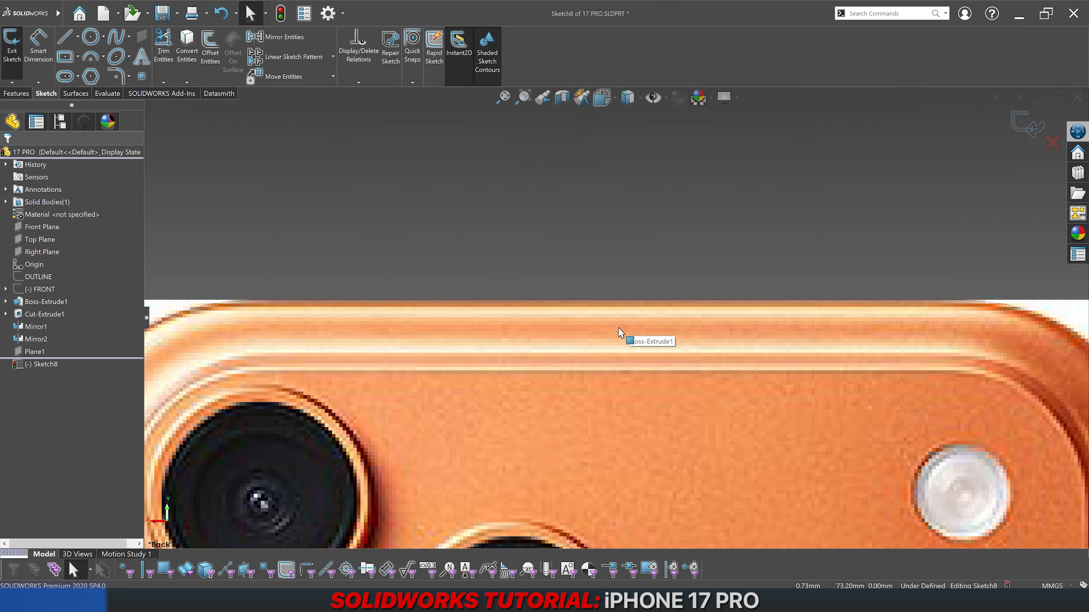
pyautogui.scroll(-2, 617, 326)
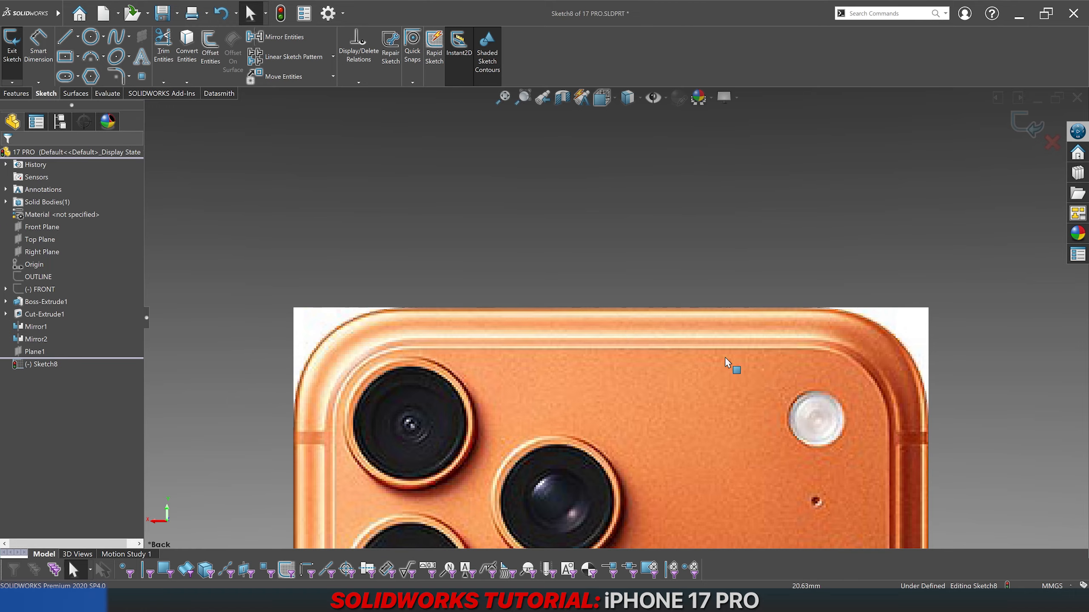
pyautogui.scroll(-3, 727, 360)
pyautogui.scroll(3, 685, 343)
pyautogui.scroll(-8, 692, 347)
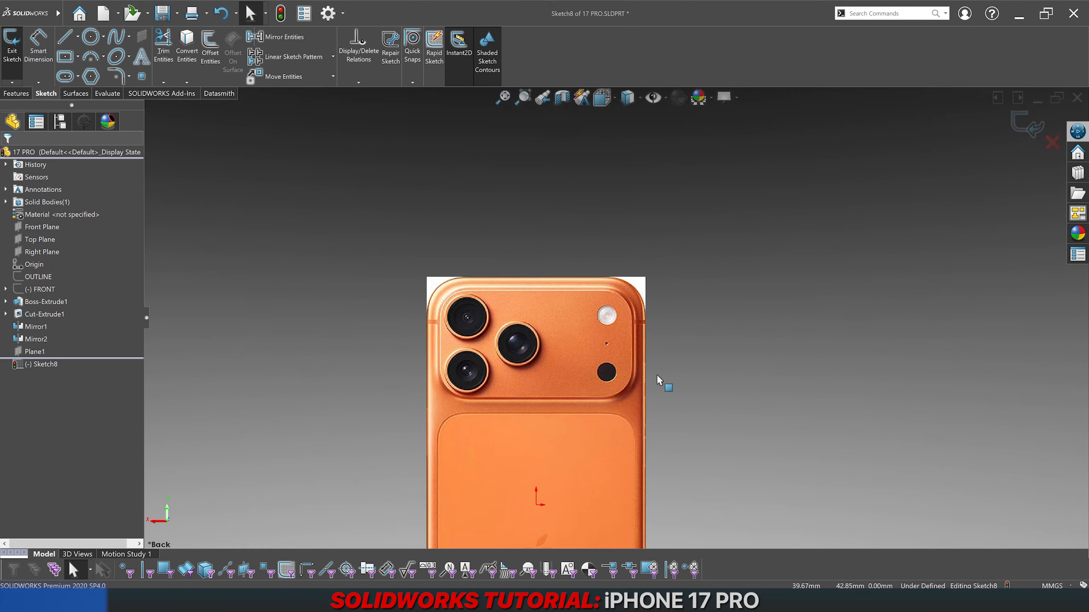
pyautogui.scroll(10, 589, 463)
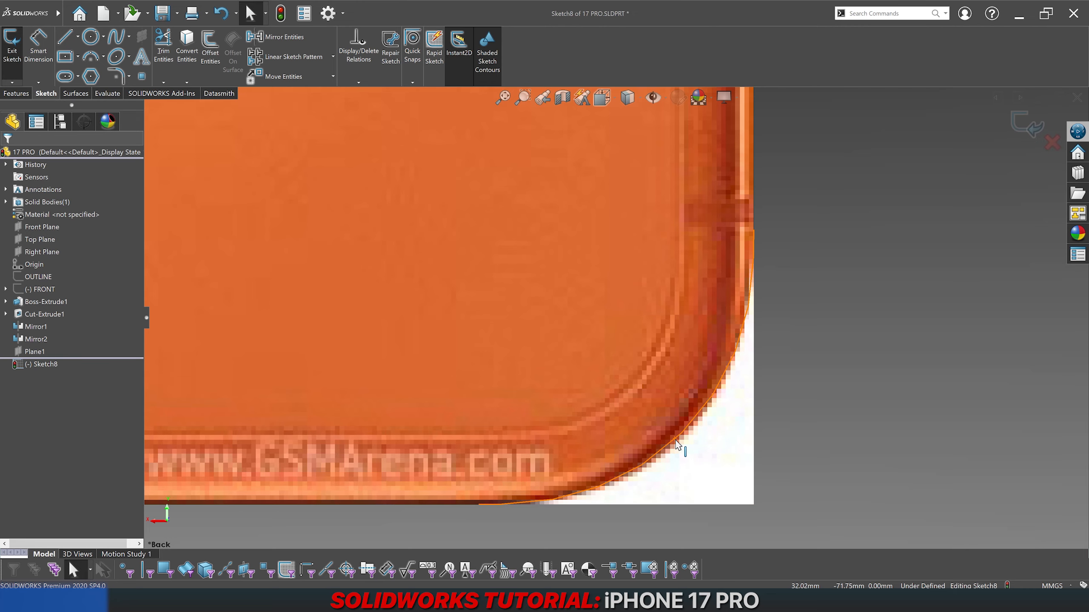
# Step: Close the rear picture sketch and open the corner profile sketch of Cut-Extrude1 for editing
pyautogui.click(1012, 117)
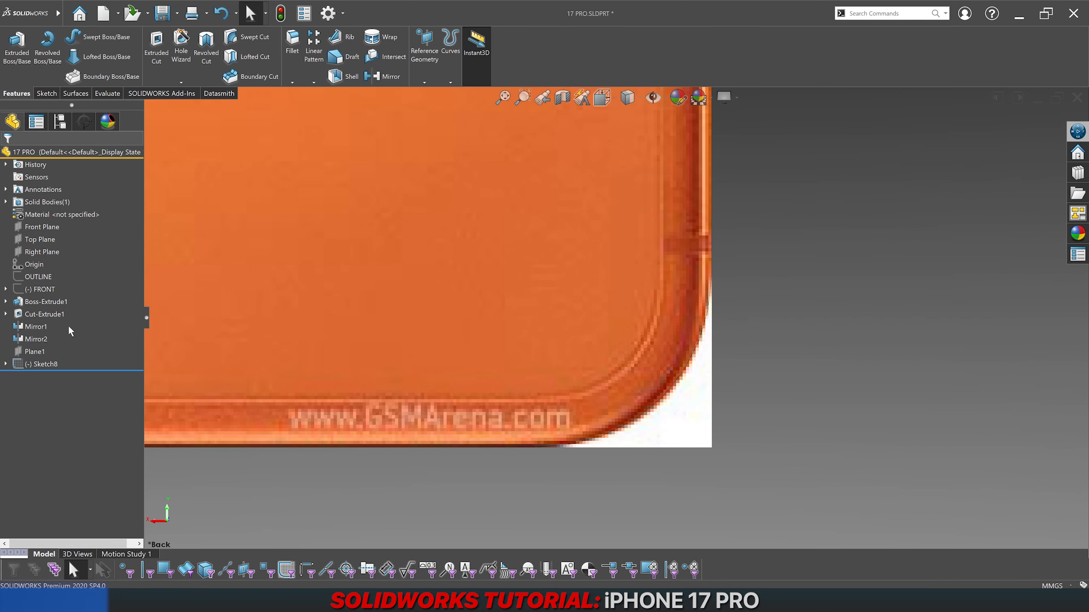
pyautogui.click(46, 314)
pyautogui.click(76, 296)
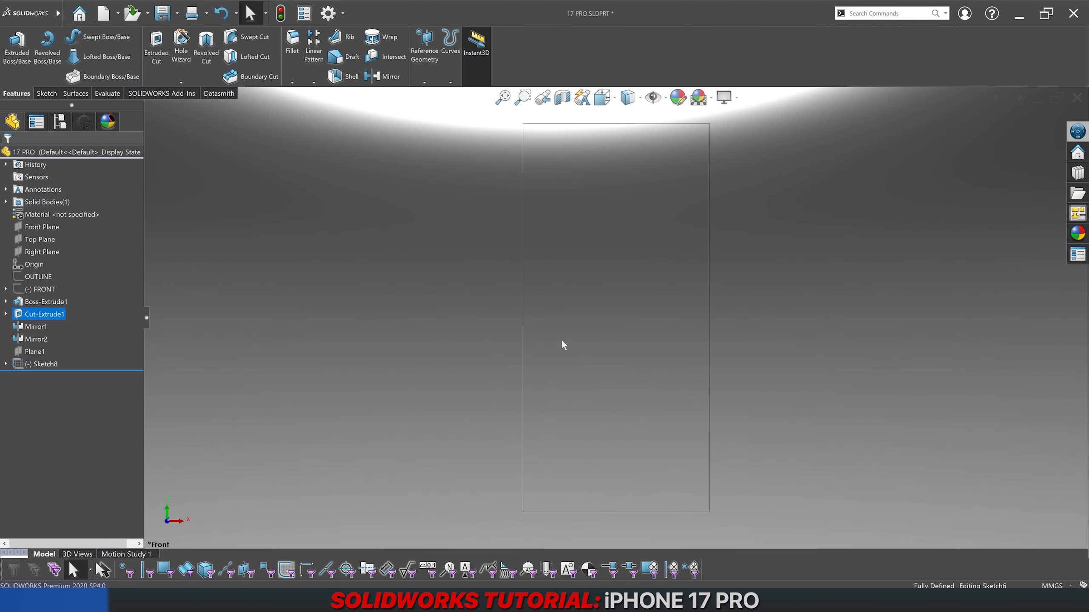
pyautogui.scroll(4, 563, 333)
pyautogui.scroll(-4, 566, 193)
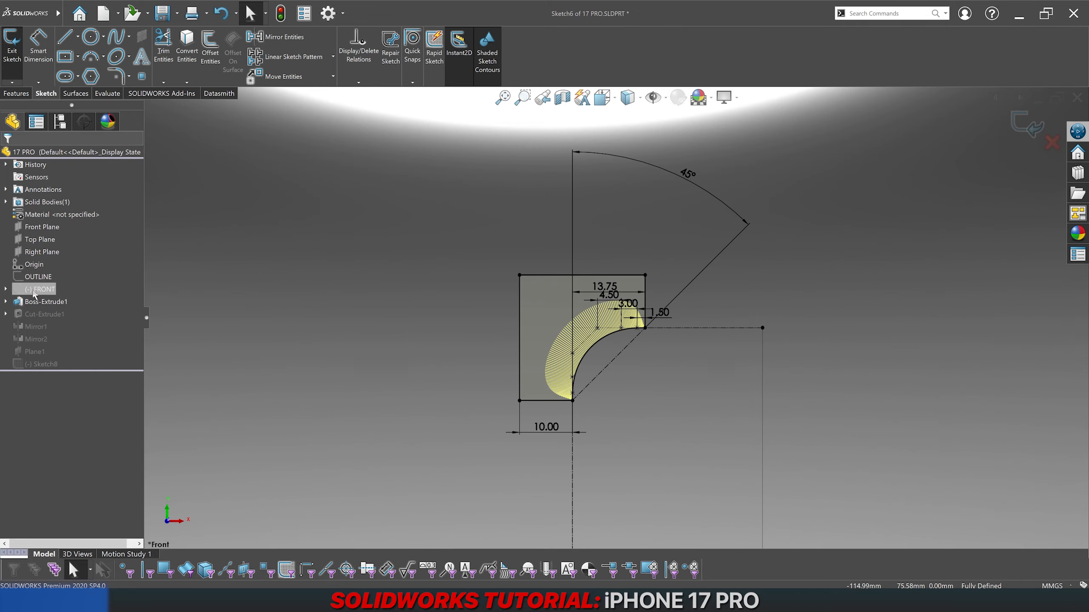
# Step: Show the FRONT picture sketch behind the corner profile
pyautogui.click(34, 291)
pyautogui.click(41, 281)
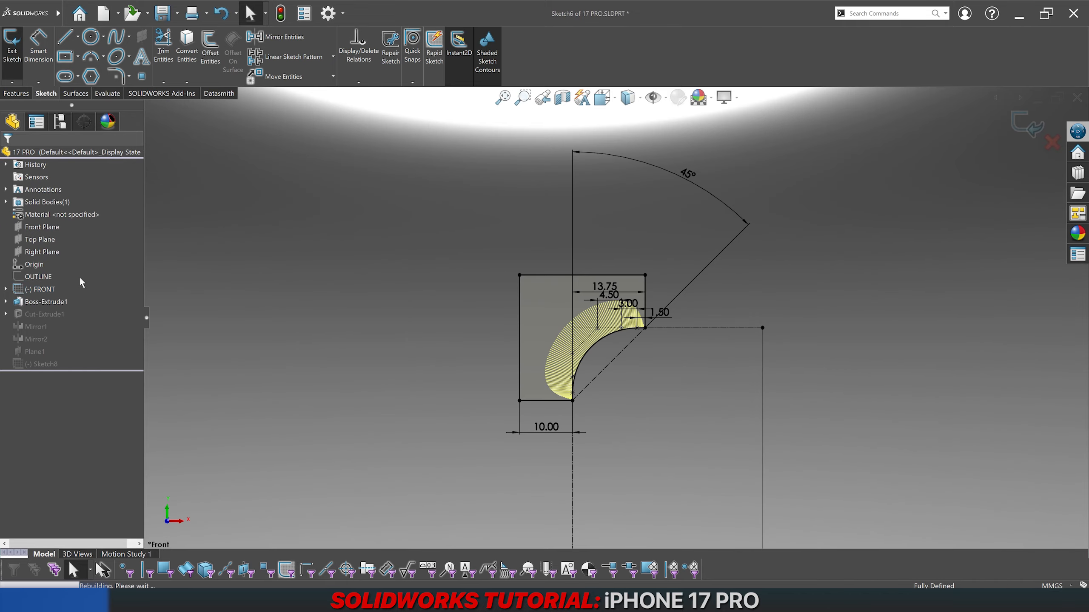
pyautogui.scroll(-4, 638, 319)
pyautogui.scroll(3, 635, 323)
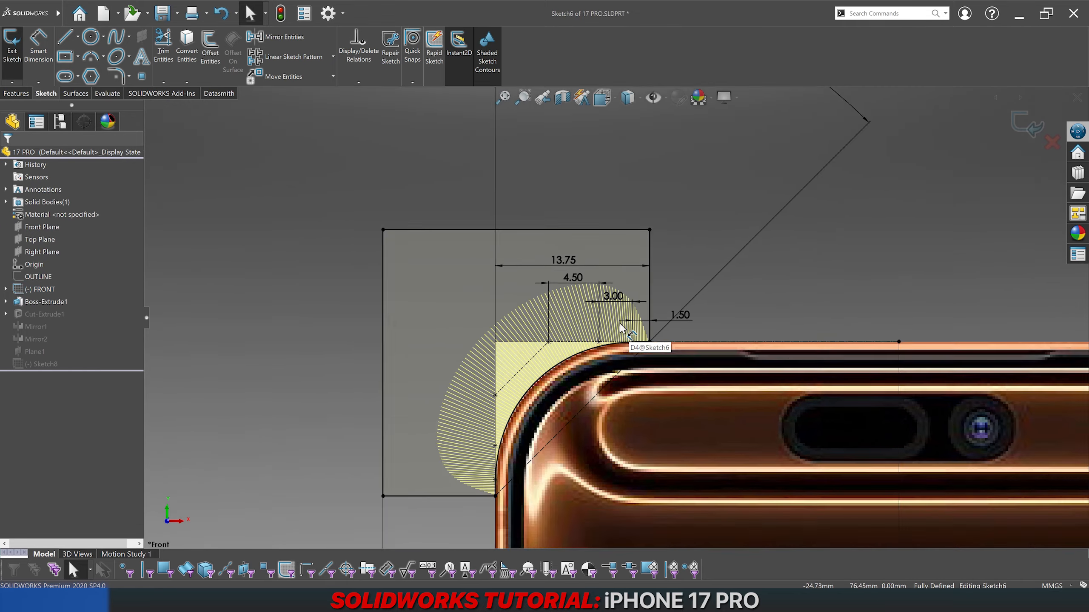
# Step: Set the overall horizontal width of the corner curve to 14 mm
pyautogui.scroll(-4, 614, 195)
pyautogui.doubleClick(587, 305)
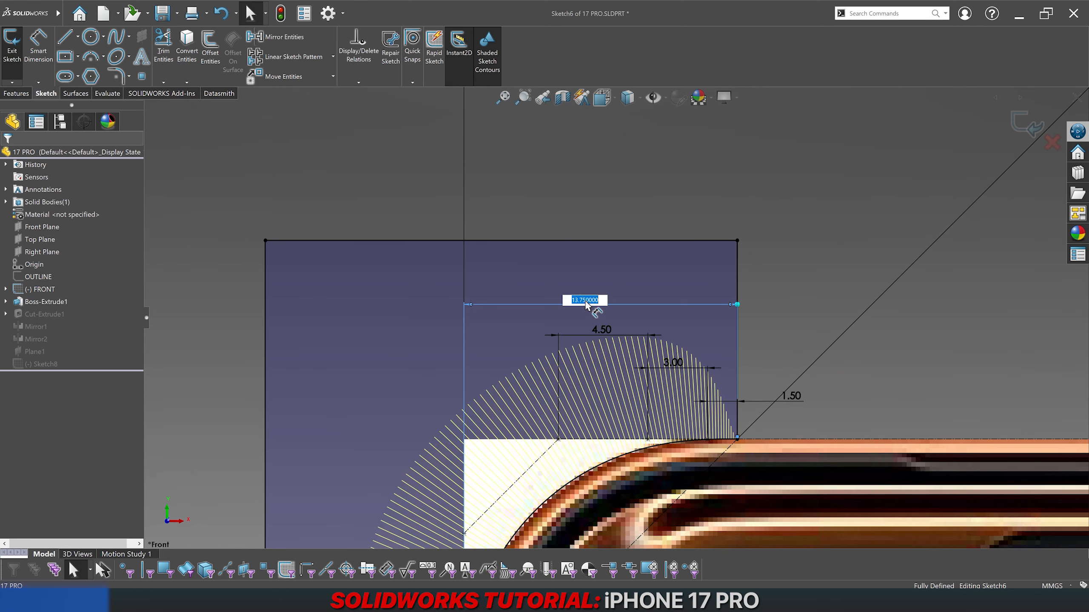
pyautogui.write('14.')
pyautogui.press('Return')
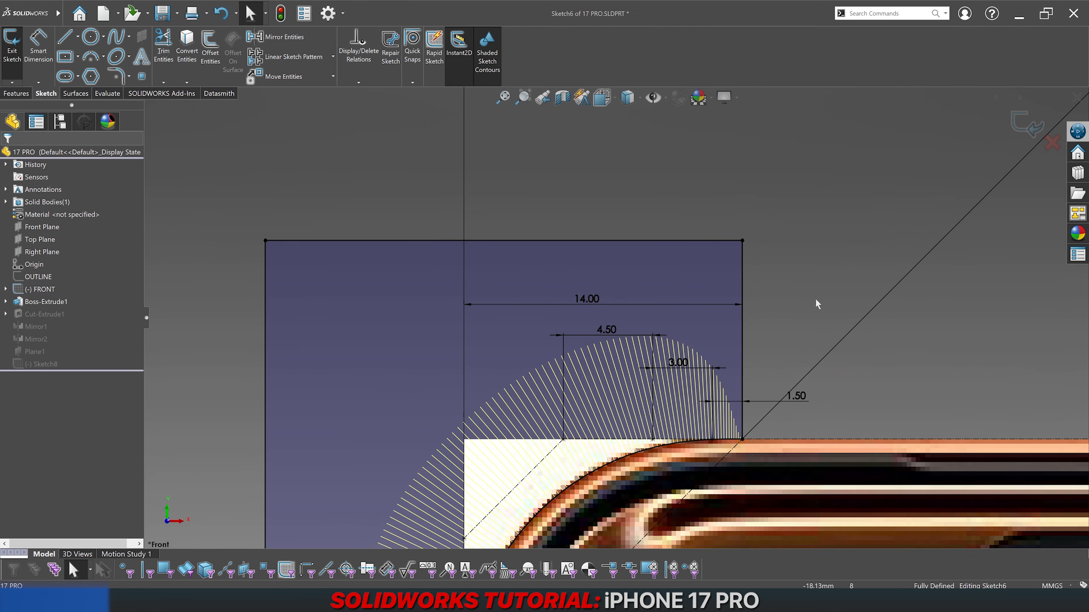
# Step: Set the curve's top-end control point offset to 1.6 mm and the control point spacing nearest the sharp corner to 4.75 mm
pyautogui.scroll(4, 684, 415)
pyautogui.scroll(-4, 648, 525)
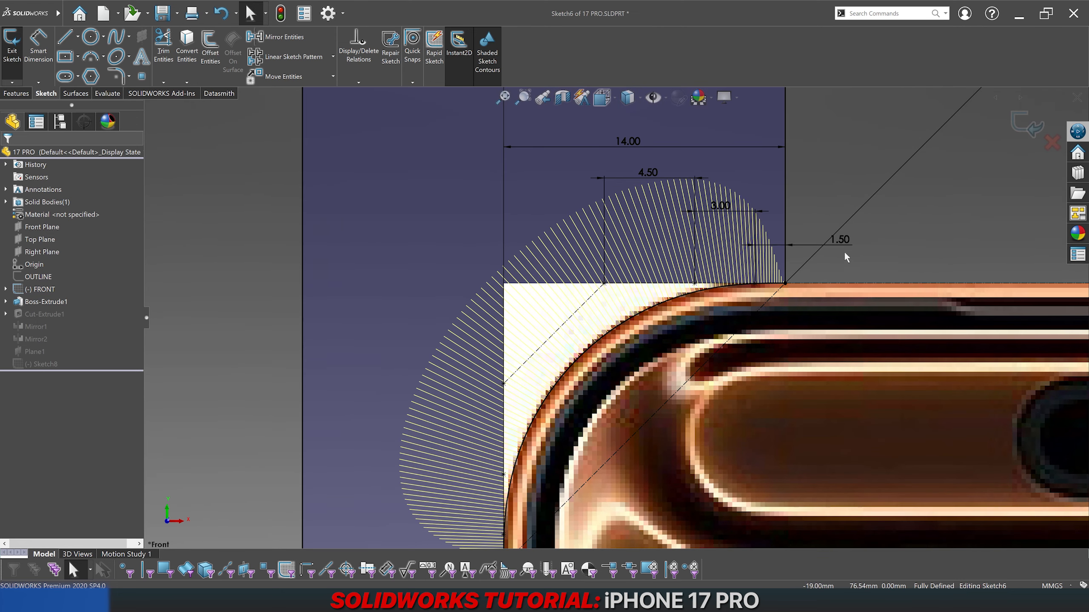
pyautogui.doubleClick(842, 250)
pyautogui.write('1.6')
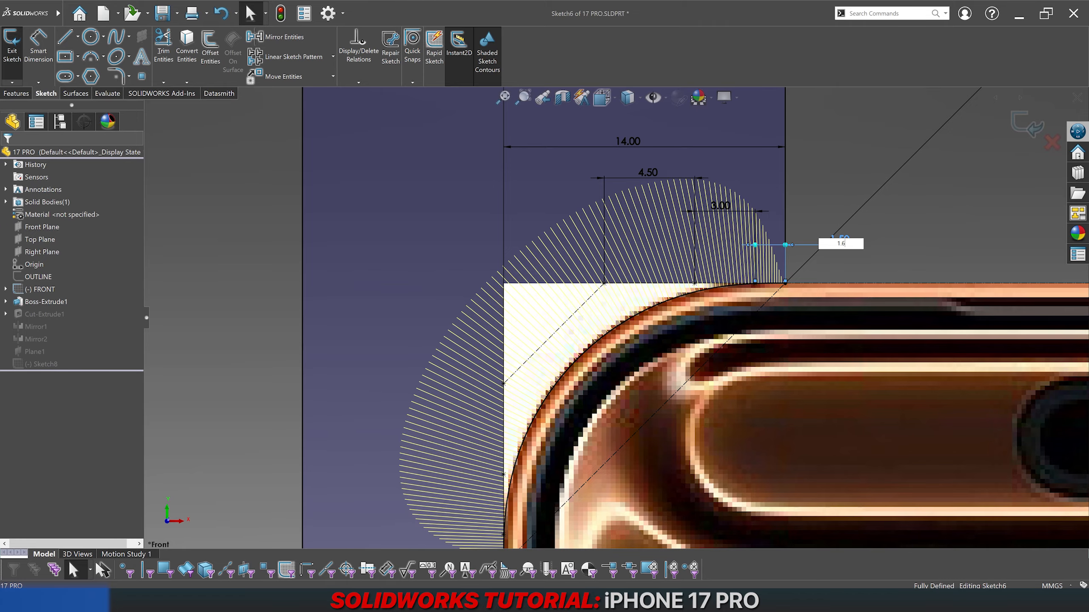
pyautogui.press('Return')
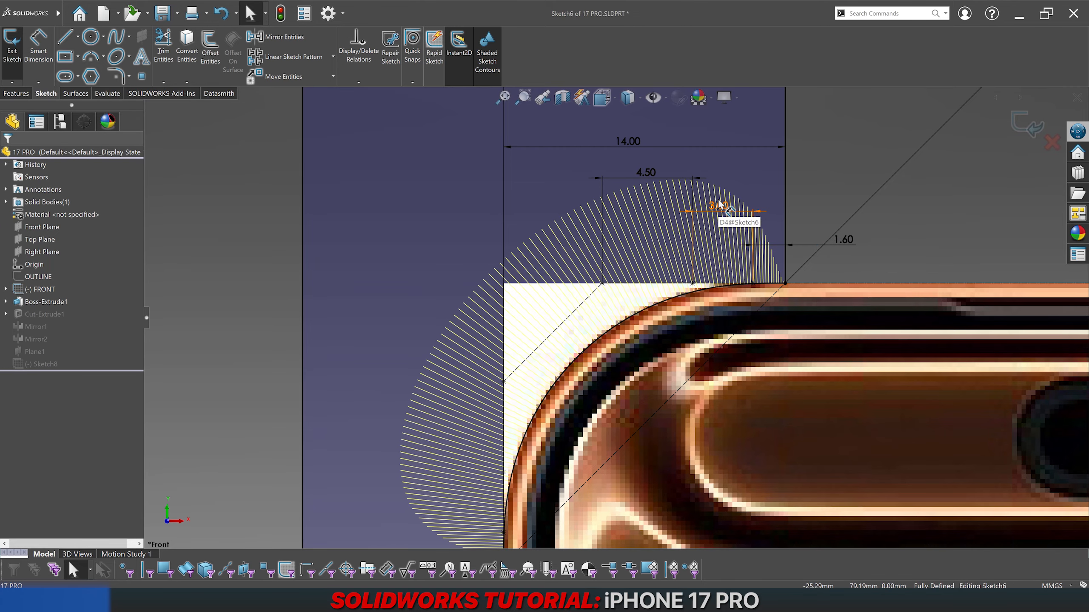
pyautogui.doubleClick(652, 172)
pyautogui.write('4')
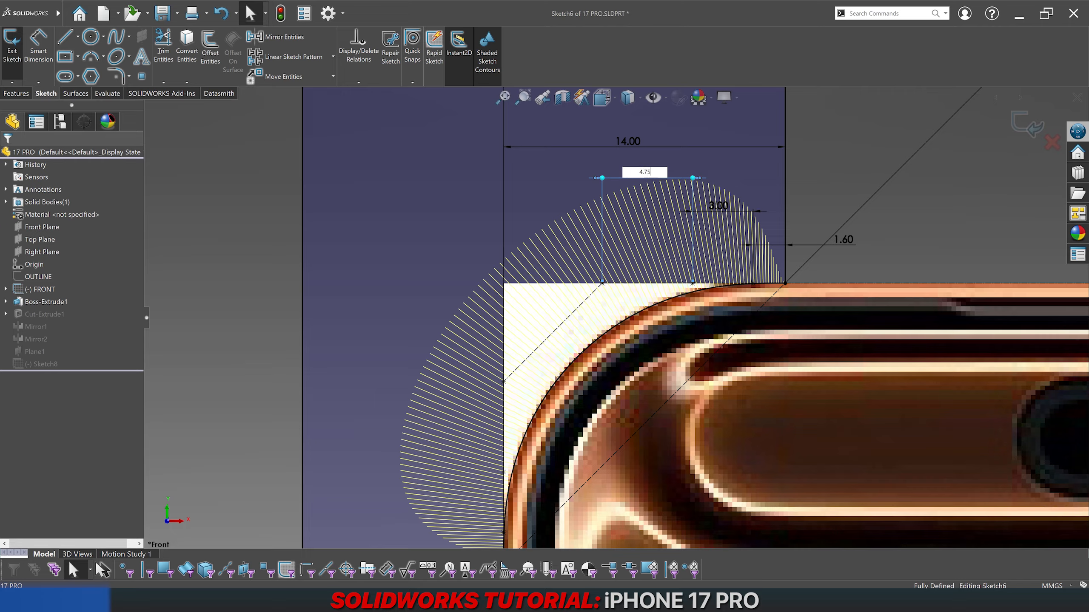
pyautogui.write('.75')
pyautogui.press('Return')
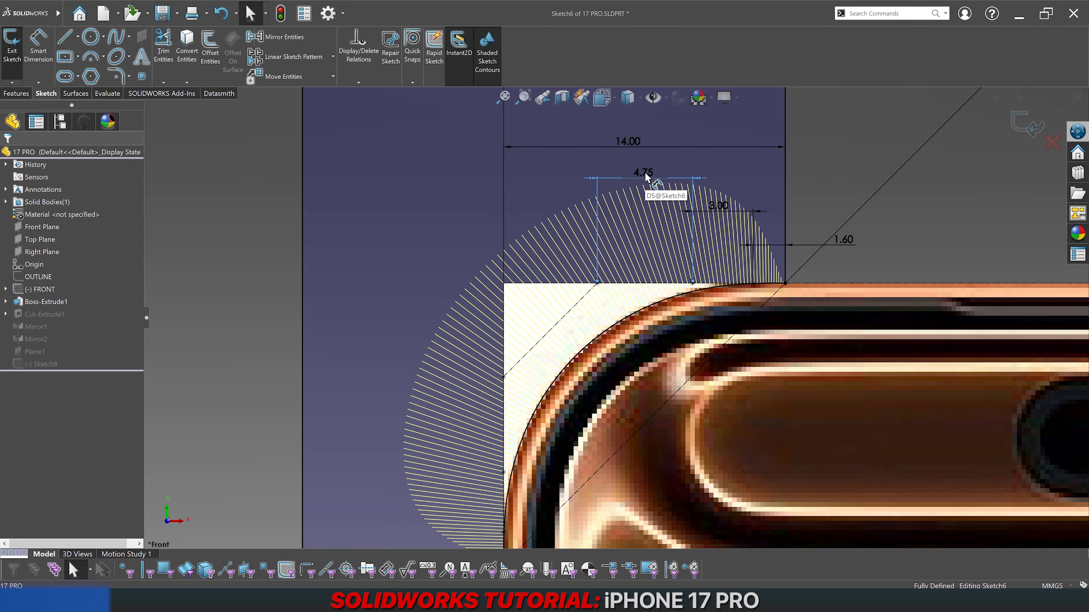
pyautogui.click(720, 320)
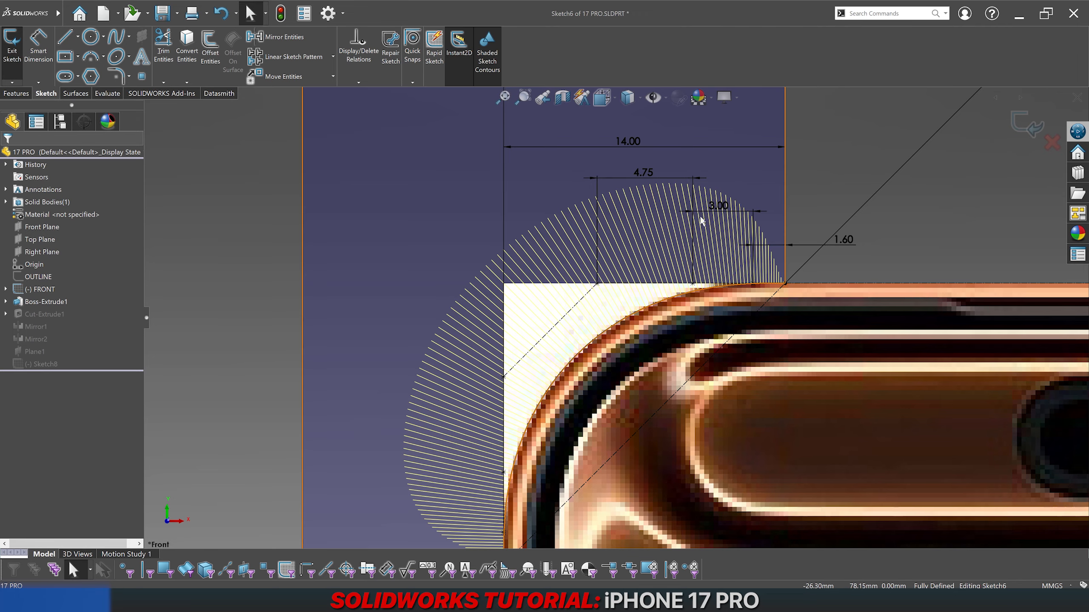
# Step: Examine the corner curve and its curvature comb against the phone outline in the front picture
pyautogui.click(839, 244)
pyautogui.scroll(-5, 811, 259)
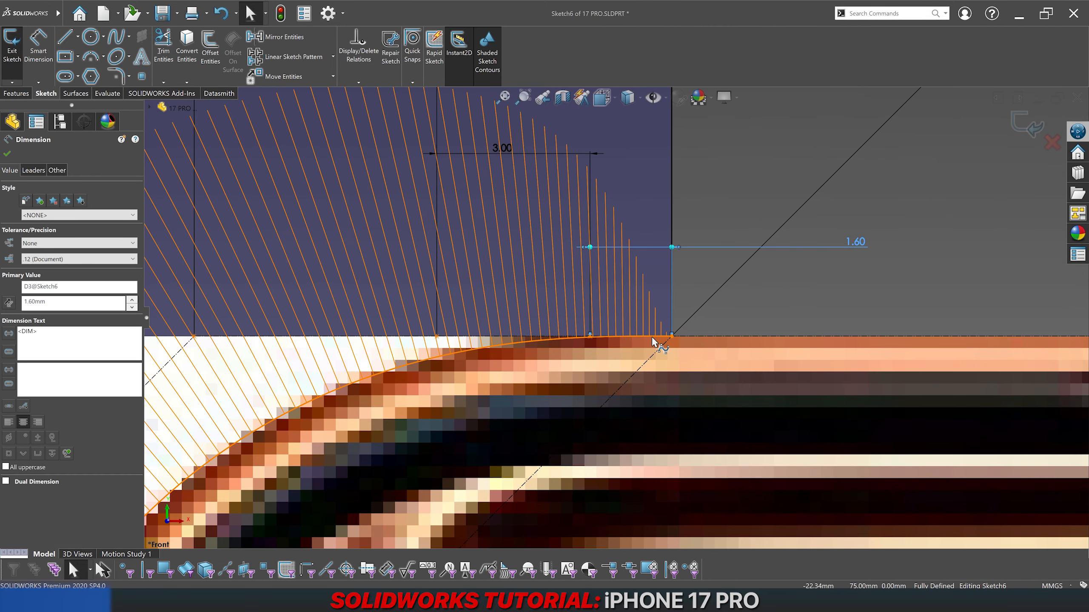
pyautogui.scroll(5, 652, 341)
pyautogui.scroll(2, 547, 304)
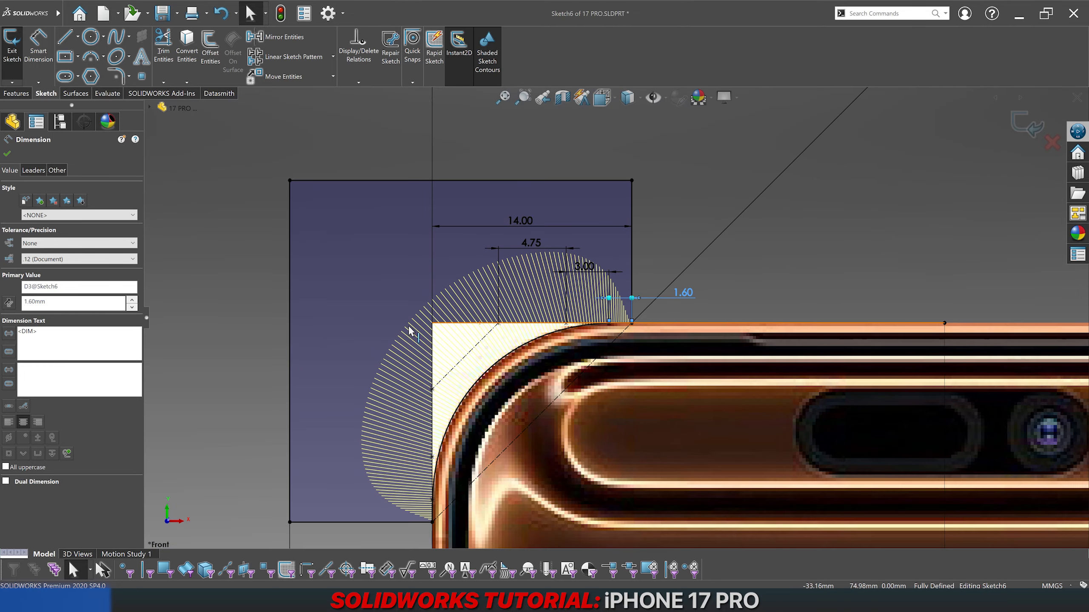
pyautogui.click(232, 382)
pyautogui.scroll(-2, 446, 321)
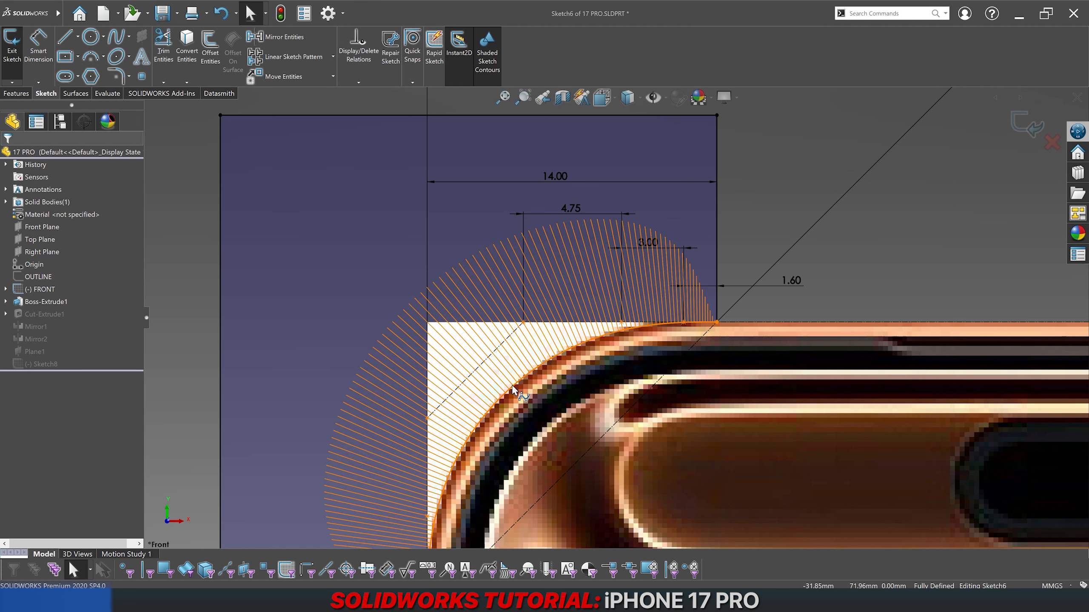
pyautogui.scroll(4, 515, 382)
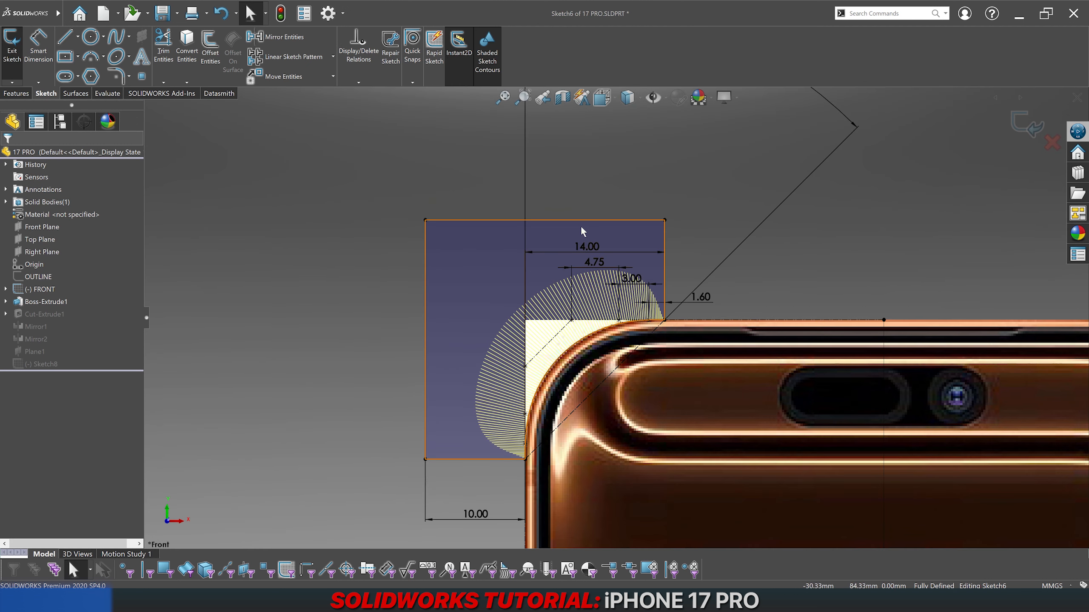
# Step: Move the 14, 4.75, 3 and 1.6 mm dimensions upward to space them clear of the curvature comb
pyautogui.moveTo(586, 242); pyautogui.dragTo(593, 155)
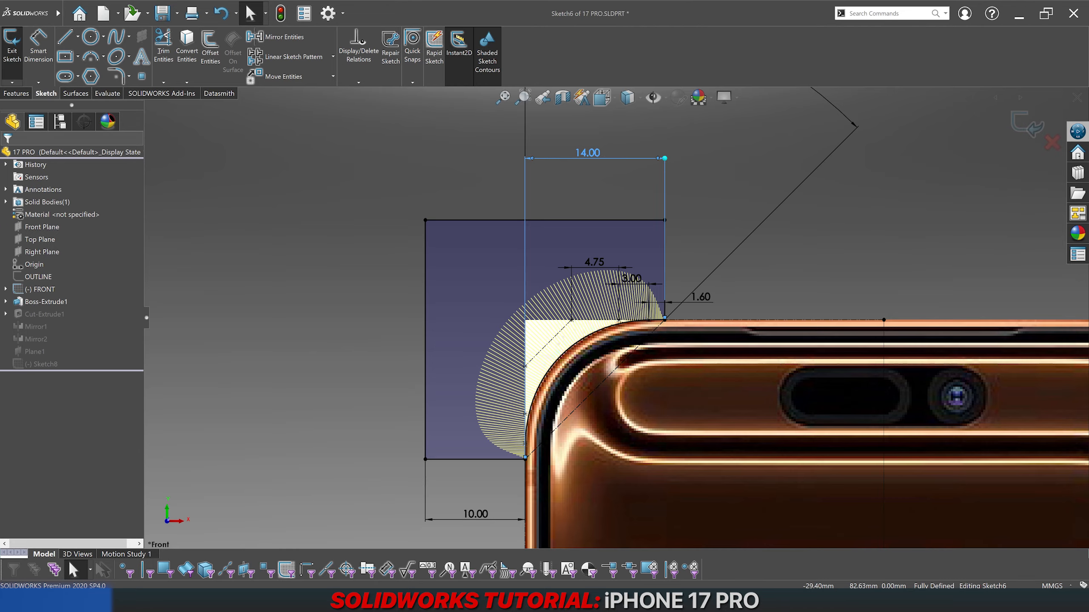
pyautogui.moveTo(596, 268); pyautogui.dragTo(595, 204)
pyautogui.moveTo(631, 280); pyautogui.dragTo(632, 255)
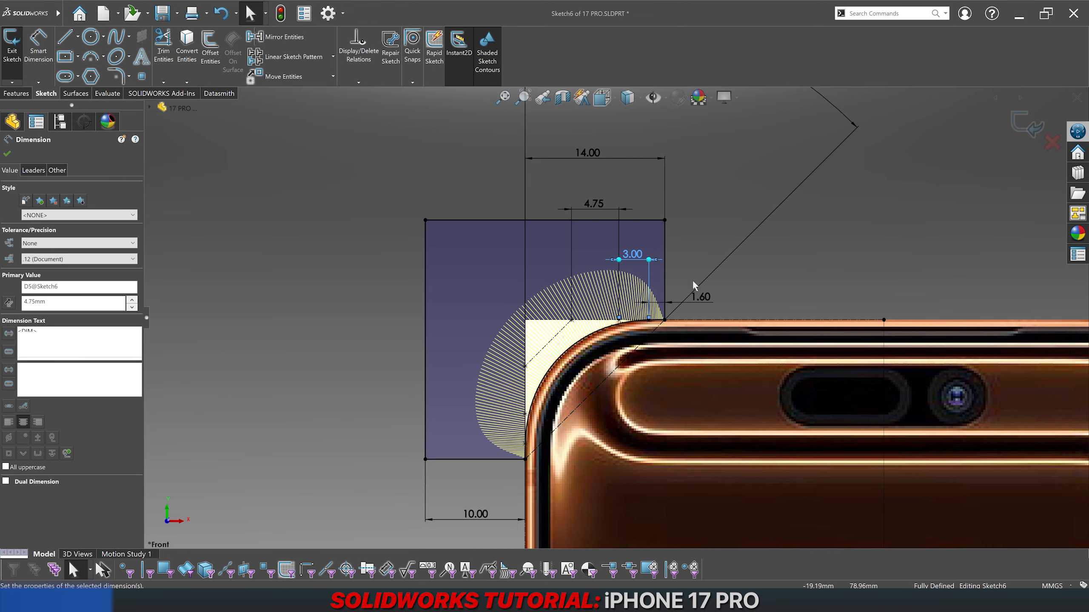
pyautogui.moveTo(708, 305); pyautogui.dragTo(708, 294)
pyautogui.click(300, 261)
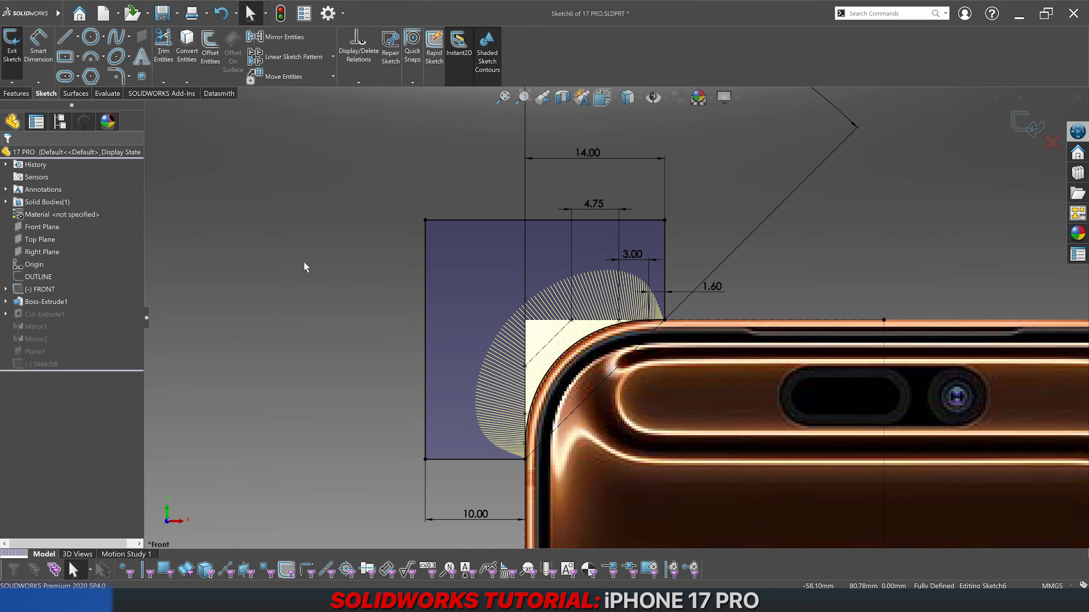
# Step: Finish editing the corner cut sketch and rebuild the phone body with its updated corner profile
pyautogui.scroll(3, 368, 334)
pyautogui.scroll(1, 368, 336)
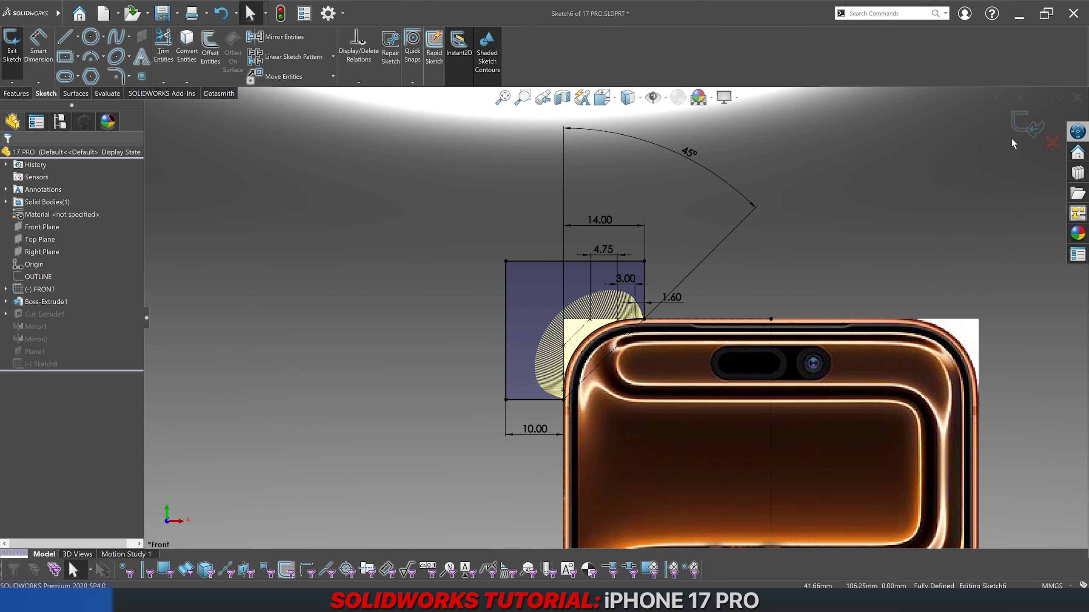
pyautogui.click(1023, 128)
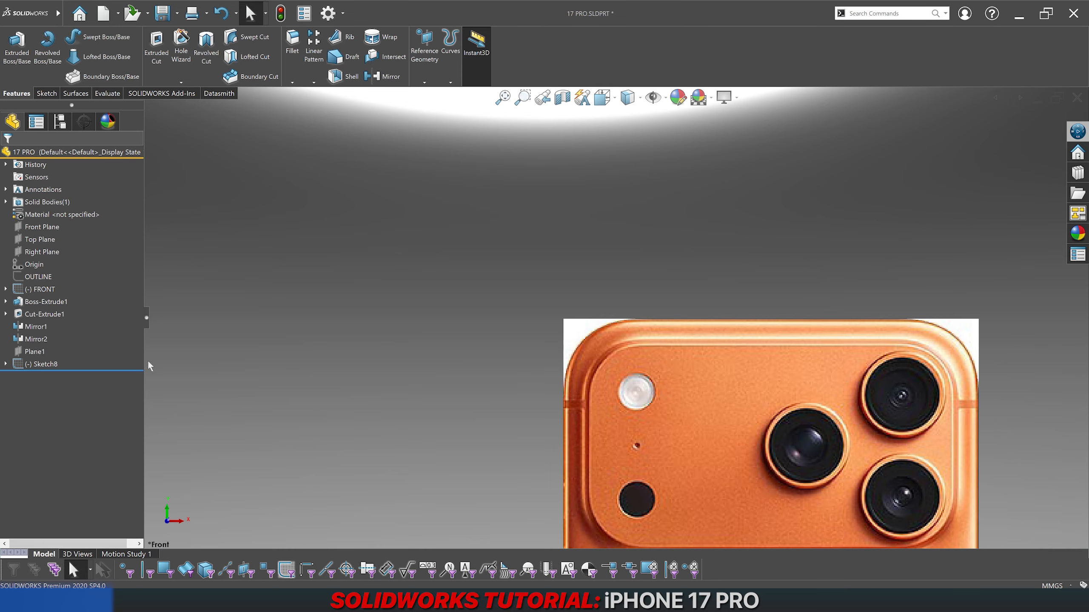
# Step: Rename the sketch holding the rear reference picture as BACK
pyautogui.click(39, 364)
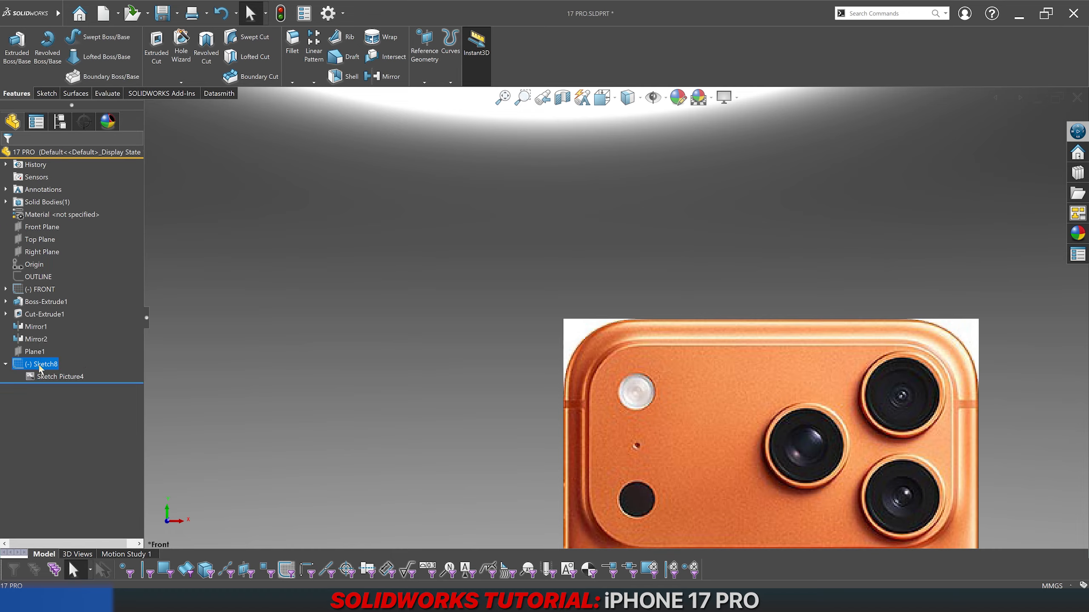
pyautogui.click(39, 364)
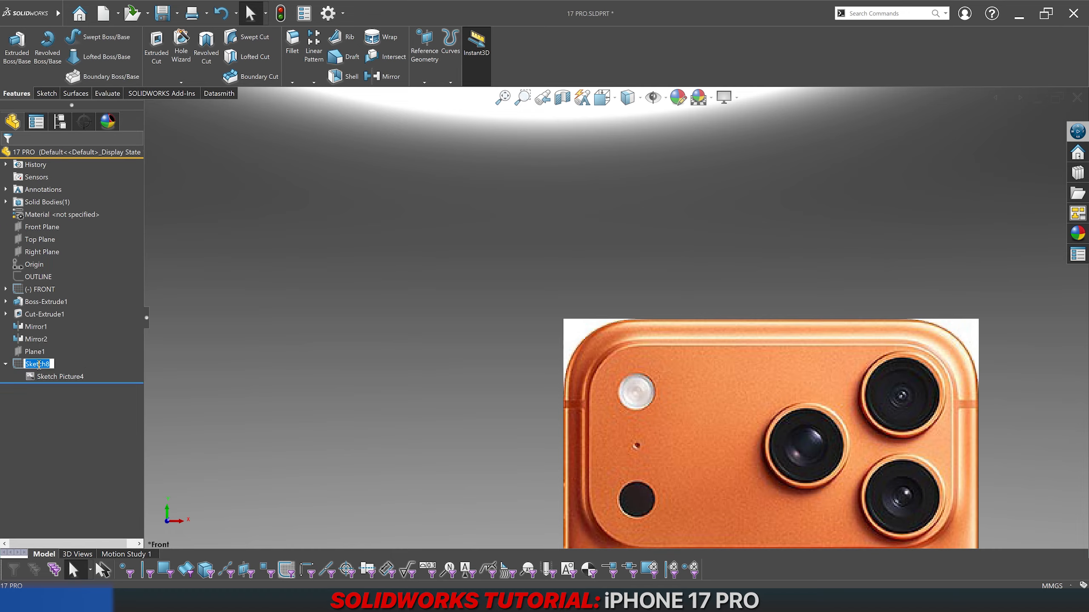
pyautogui.write('BACK')
pyautogui.press('Return')
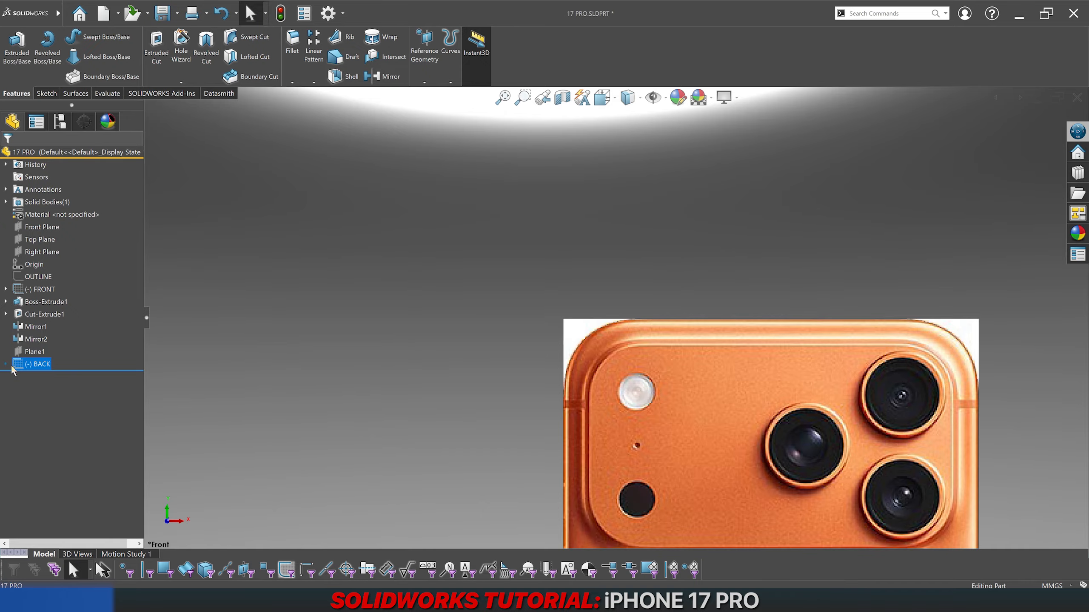
# Step: Switch to the back view and examine the body's bottom corner edges against the rear picture's outline
pyautogui.click(343, 392)
pyautogui.press('f')
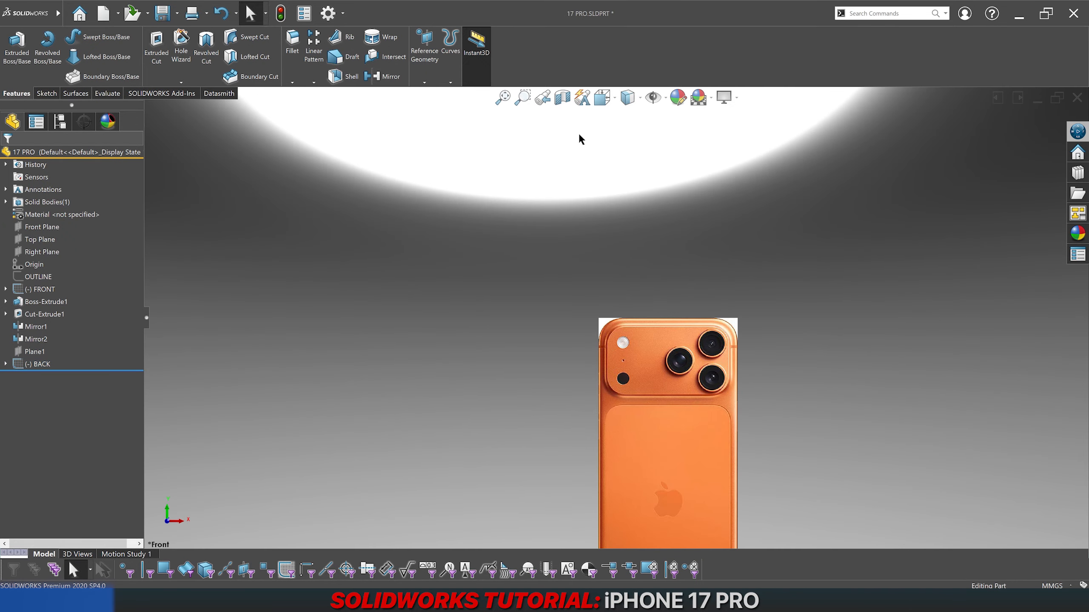
pyautogui.click(602, 98)
pyautogui.click(645, 165)
pyautogui.scroll(-2, 585, 489)
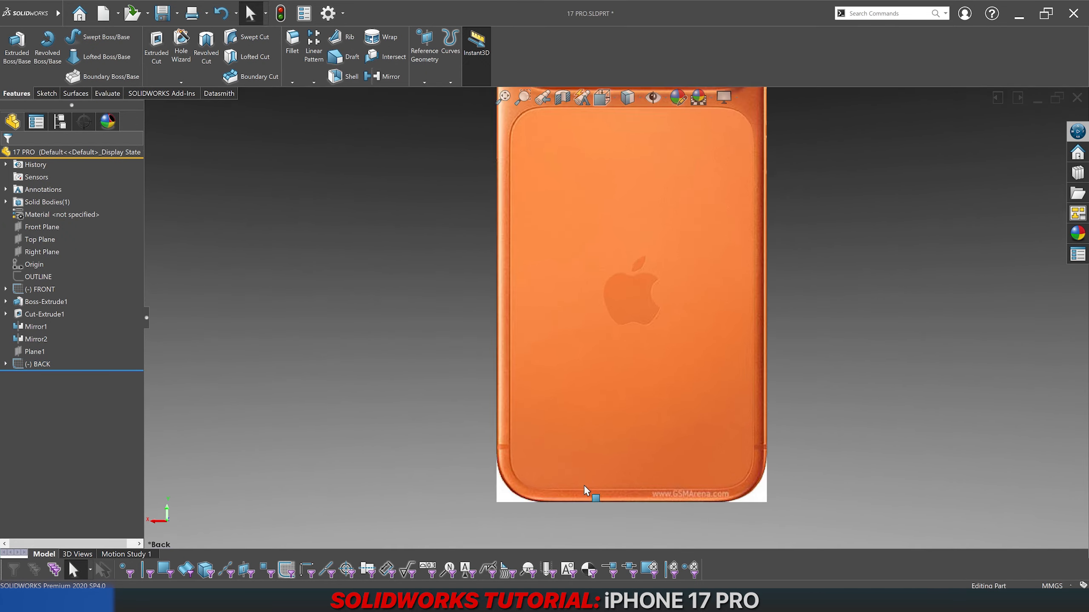
pyautogui.scroll(-4, 476, 450)
pyautogui.scroll(-2, 440, 377)
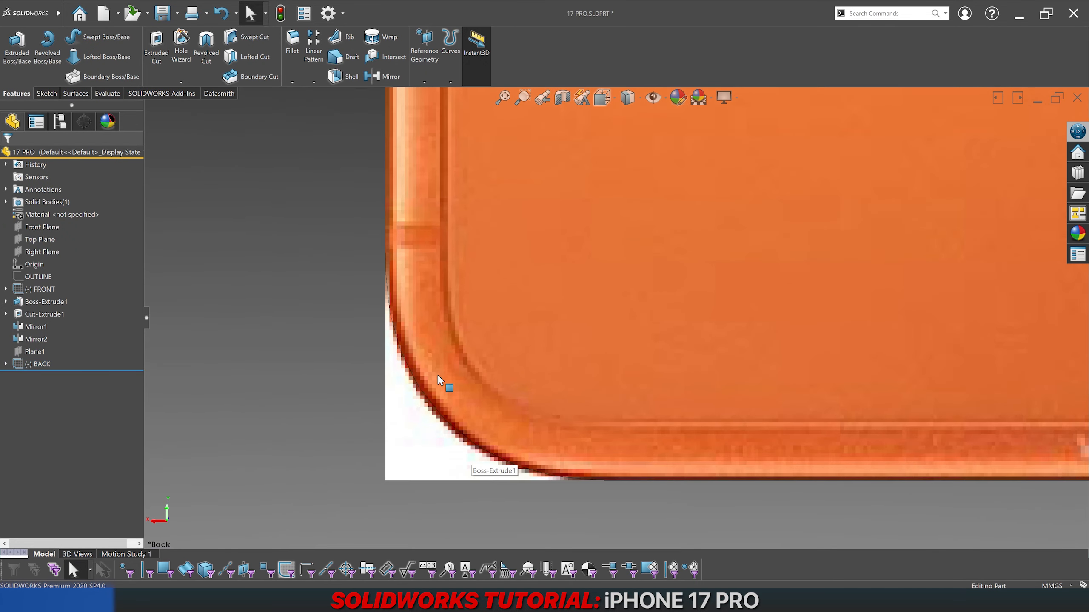
pyautogui.click(391, 311)
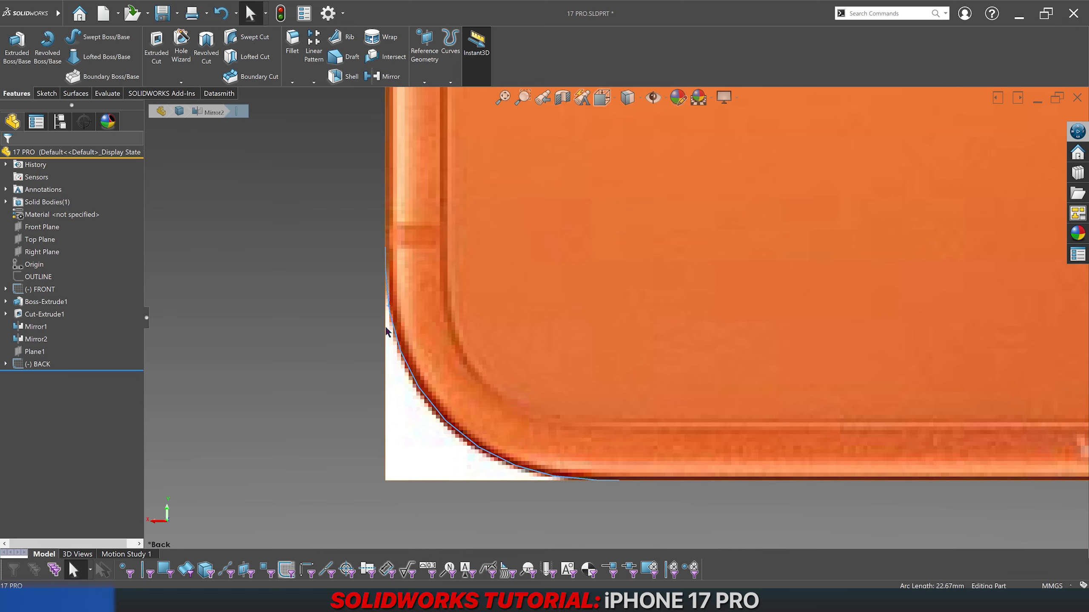
pyautogui.scroll(3, 613, 319)
pyautogui.scroll(-10, 786, 317)
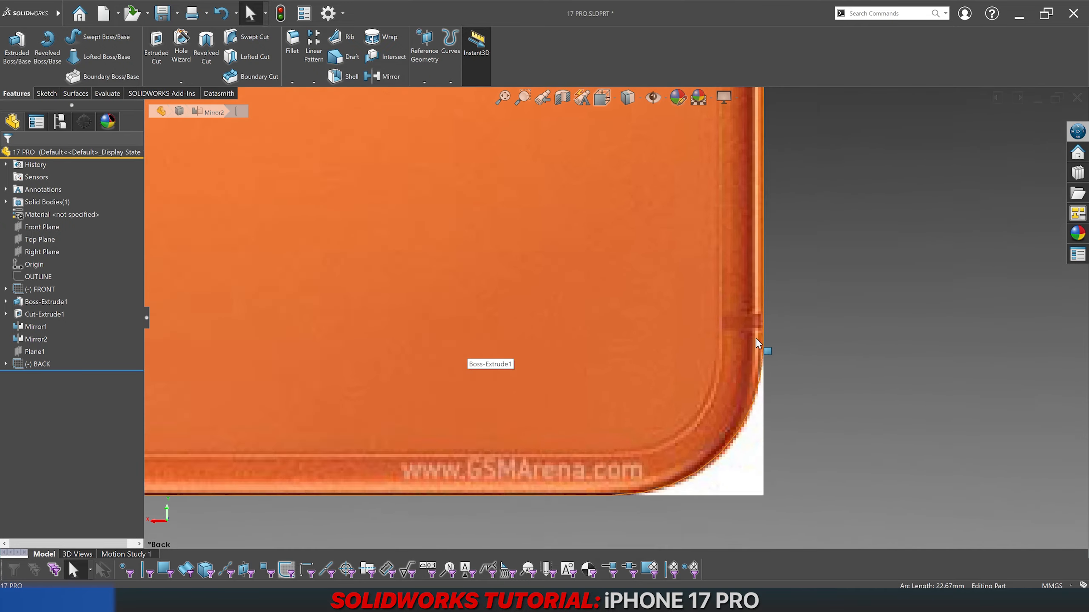
pyautogui.scroll(8, 721, 318)
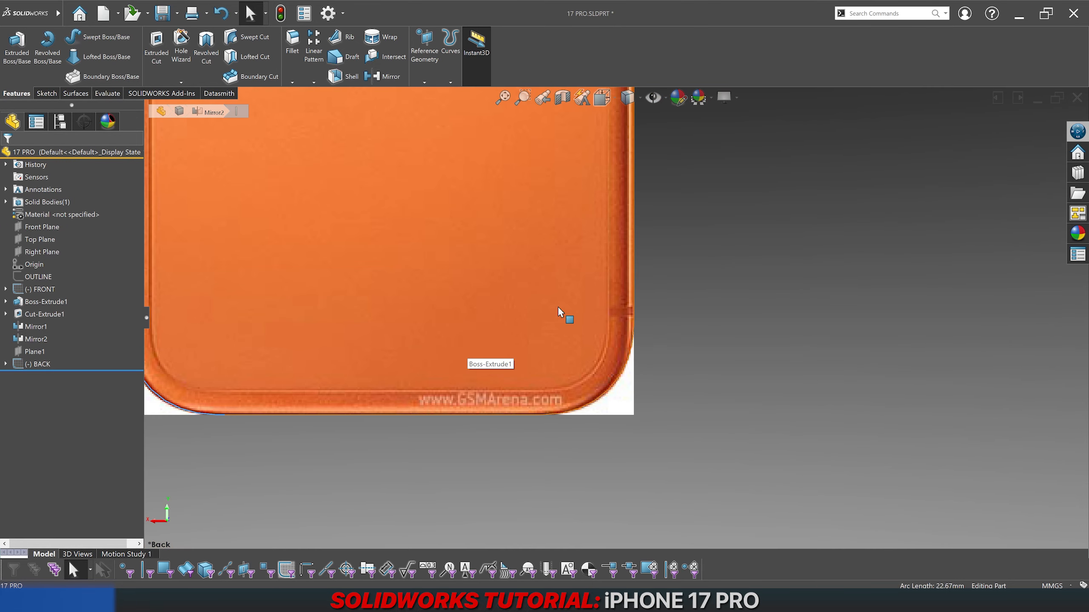
pyautogui.scroll(3, 553, 290)
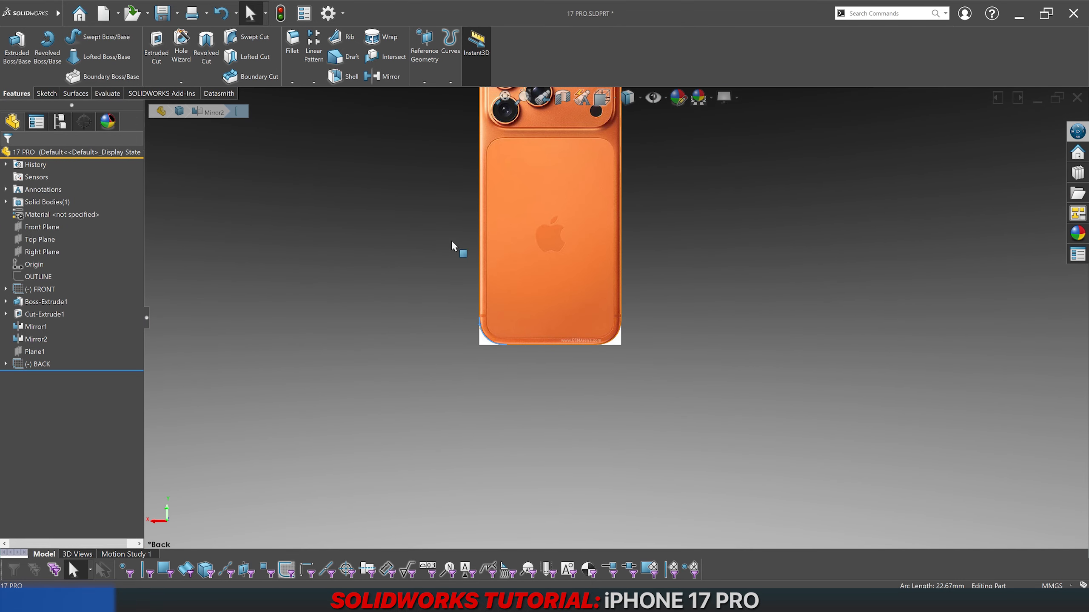
# Step: Examine the body's top corner edge beside the camera lenses against the outline in the rear picture
pyautogui.scroll(-2, 638, 255)
pyautogui.scroll(-5, 574, 316)
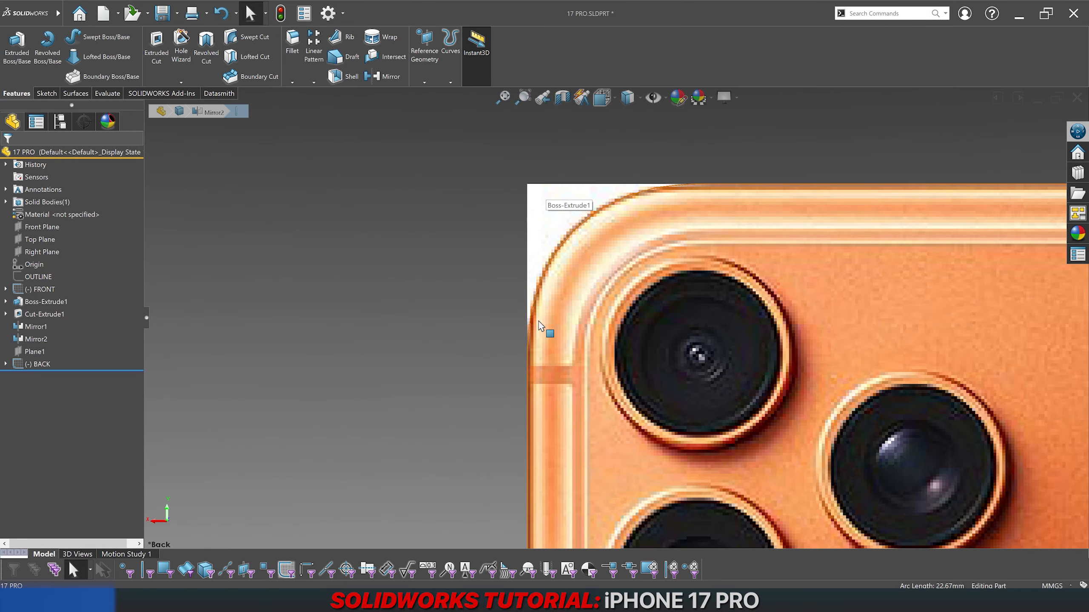
pyautogui.click(531, 323)
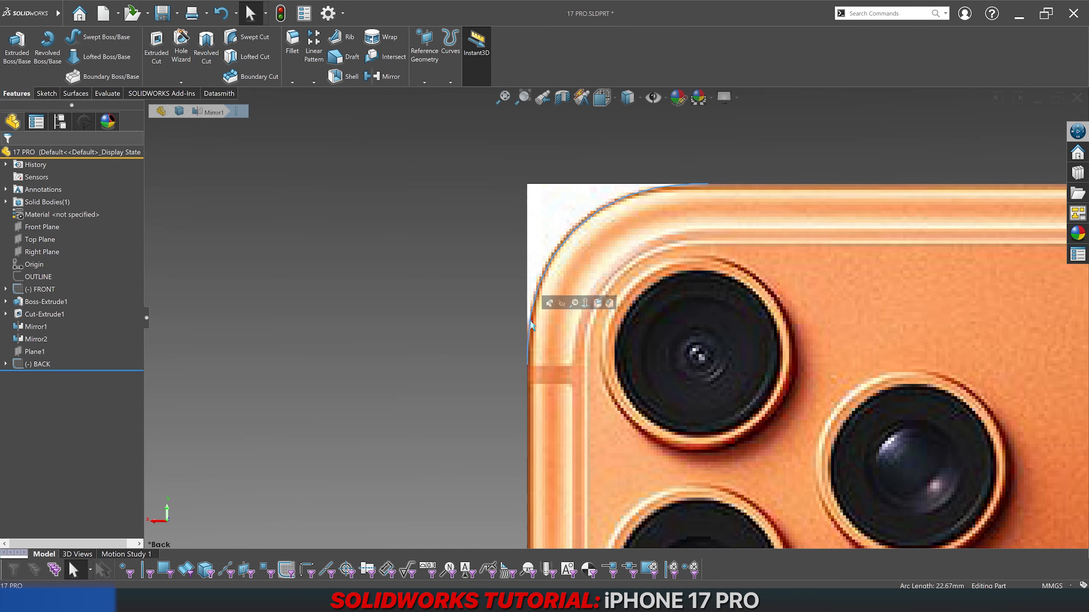
pyautogui.scroll(-4, 550, 369)
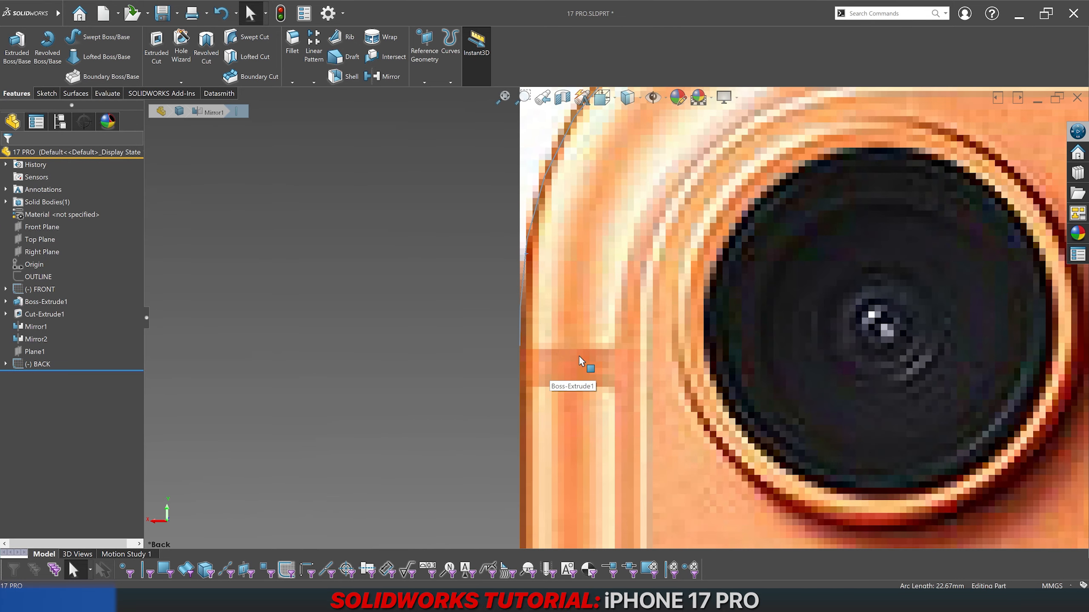
pyautogui.scroll(3, 567, 355)
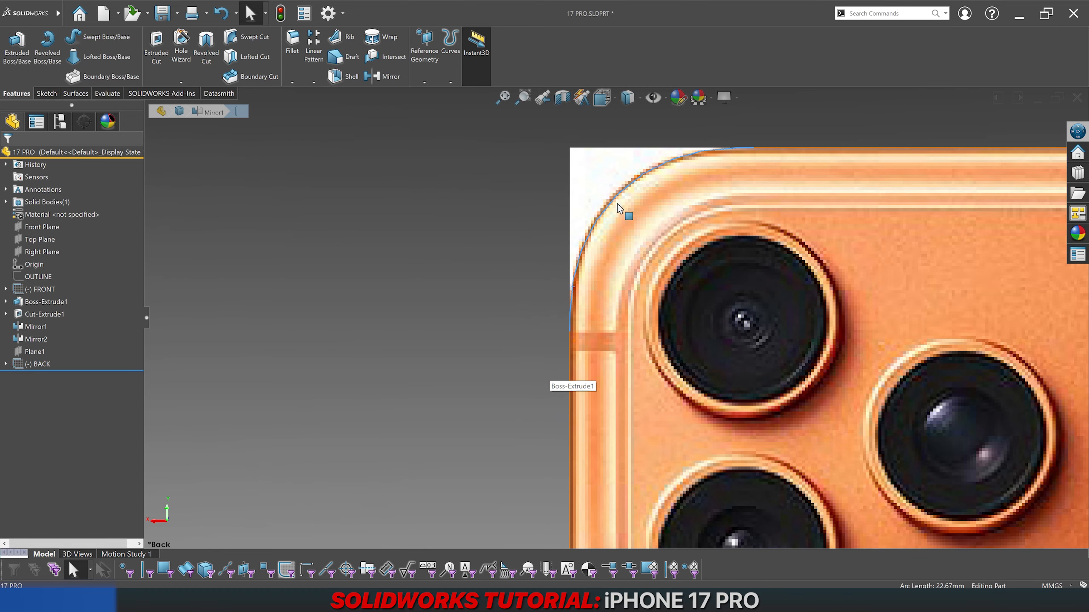
pyautogui.scroll(-4, 599, 321)
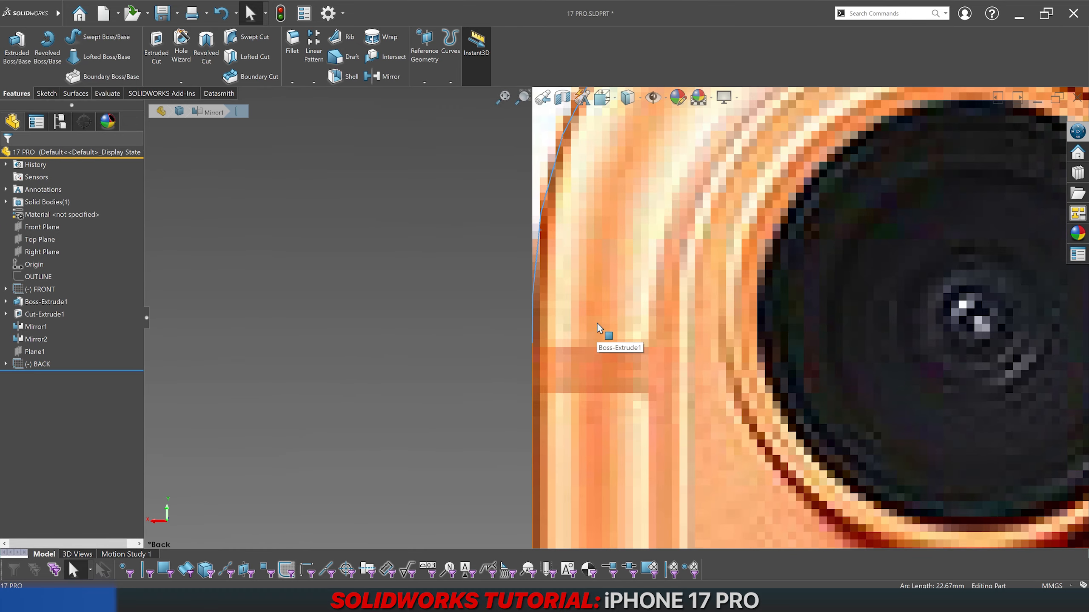
pyautogui.scroll(5, 597, 323)
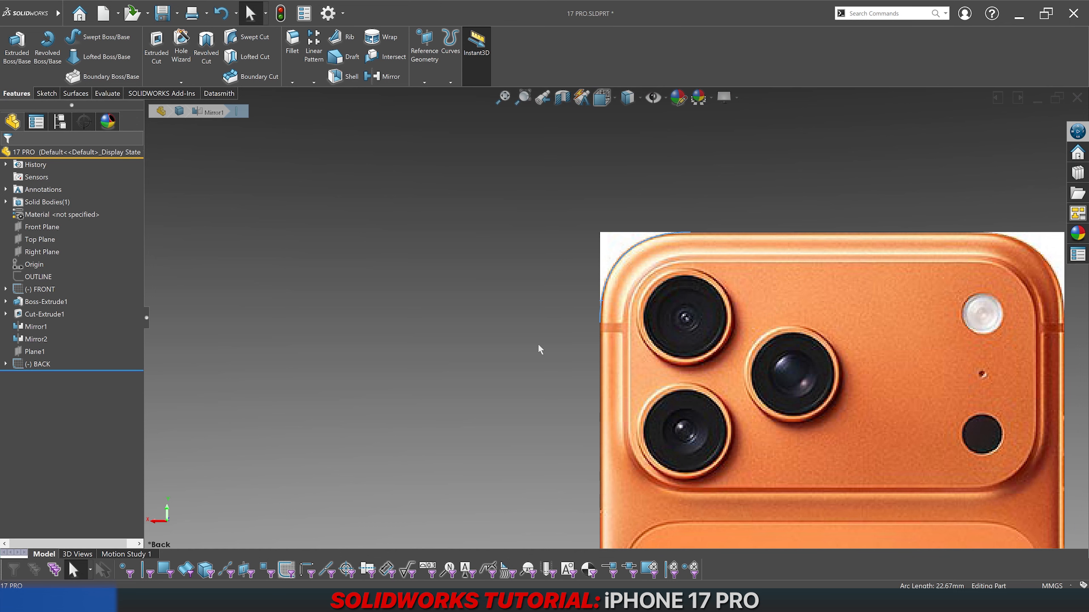
pyautogui.scroll(-5, 608, 263)
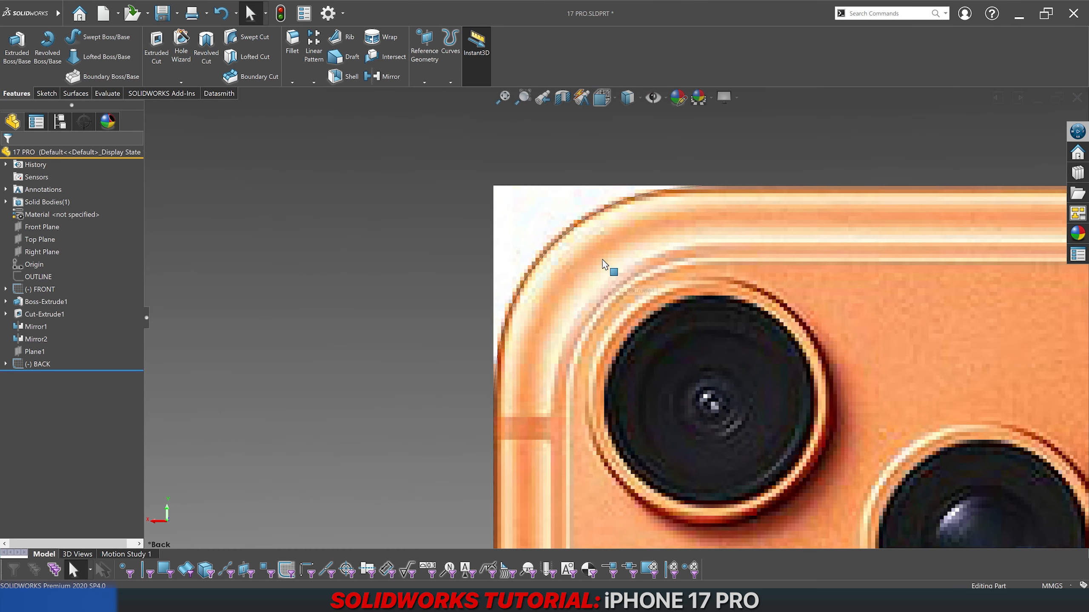
pyautogui.click(564, 241)
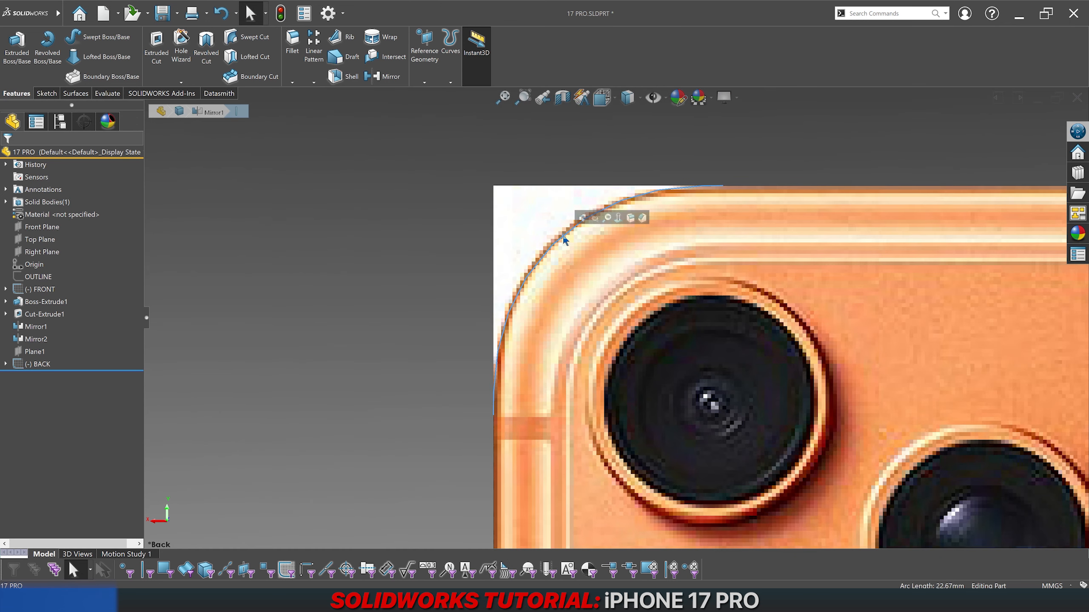
pyautogui.scroll(3, 479, 330)
pyautogui.click(479, 330)
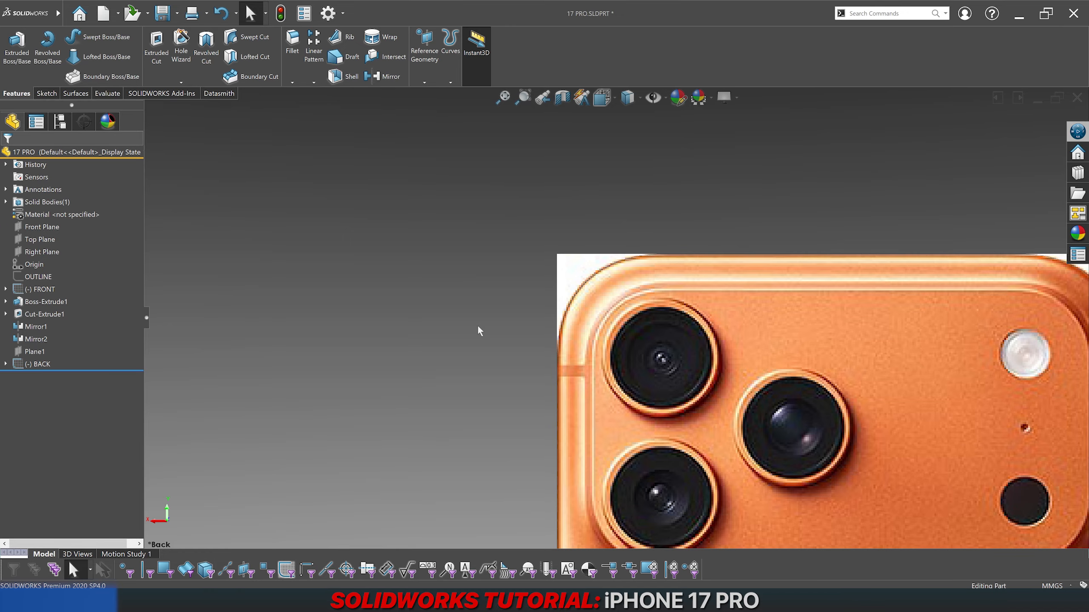
# Step: Display the model shaded with edges and start a new sketch on the phone body's flat back face
pyautogui.moveTo(623, 105)
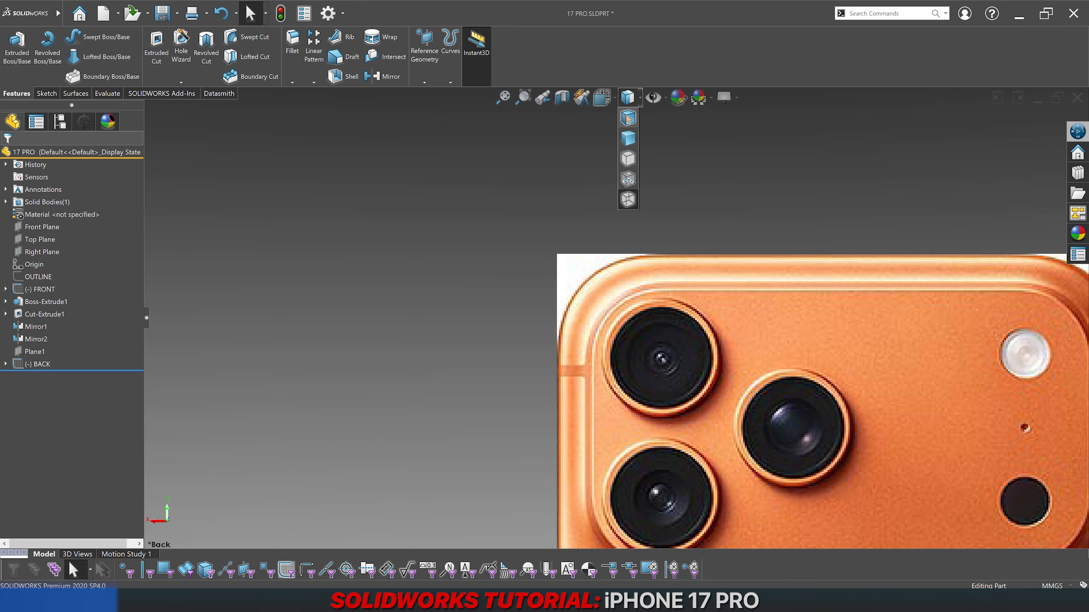
pyautogui.click(627, 123)
pyautogui.scroll(3, 522, 264)
pyautogui.moveTo(521, 263); pyautogui.dragTo(570, 305, button='middle')
pyautogui.rightClick(653, 317)
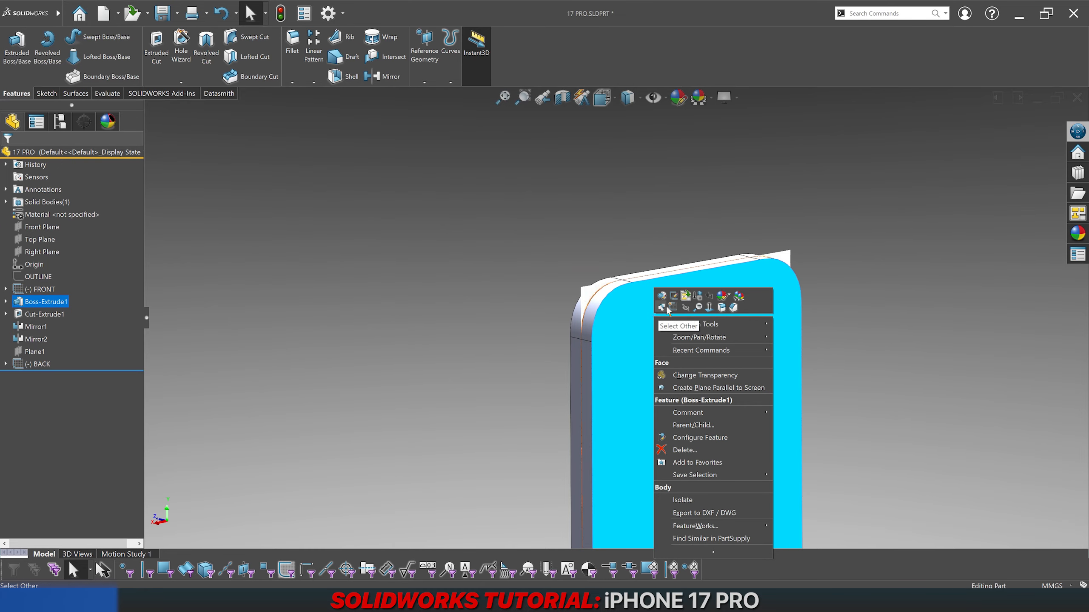
pyautogui.click(661, 307)
# Step: Switch the display to wireframe and convert the top corner edge beside the camera lenses into a sketch curve
pyautogui.moveTo(630, 101)
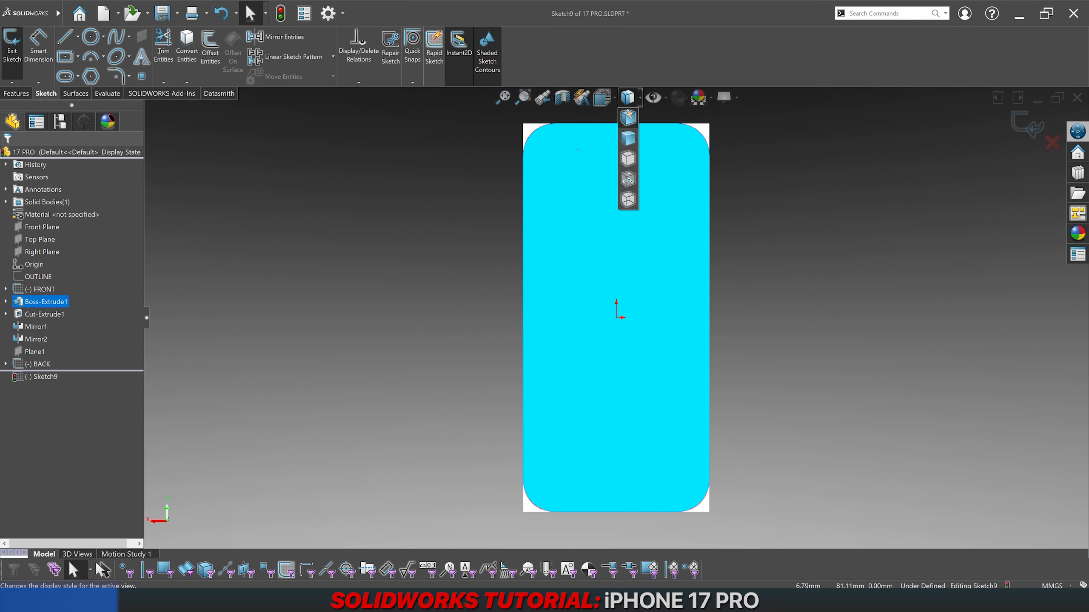
pyautogui.click(628, 198)
pyautogui.click(477, 188)
pyautogui.scroll(-8, 550, 185)
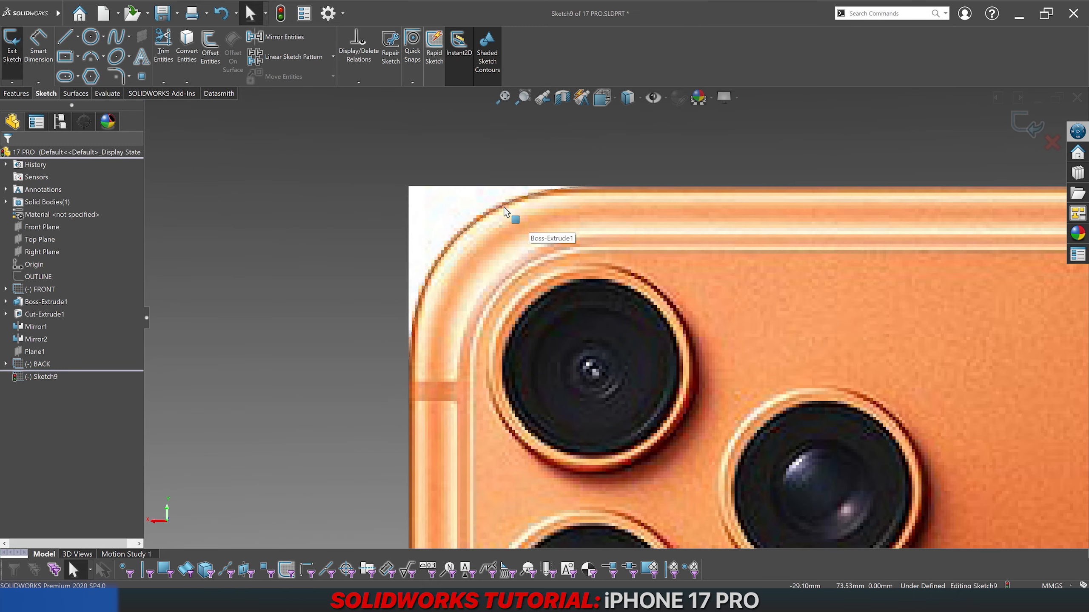
pyautogui.click(500, 210)
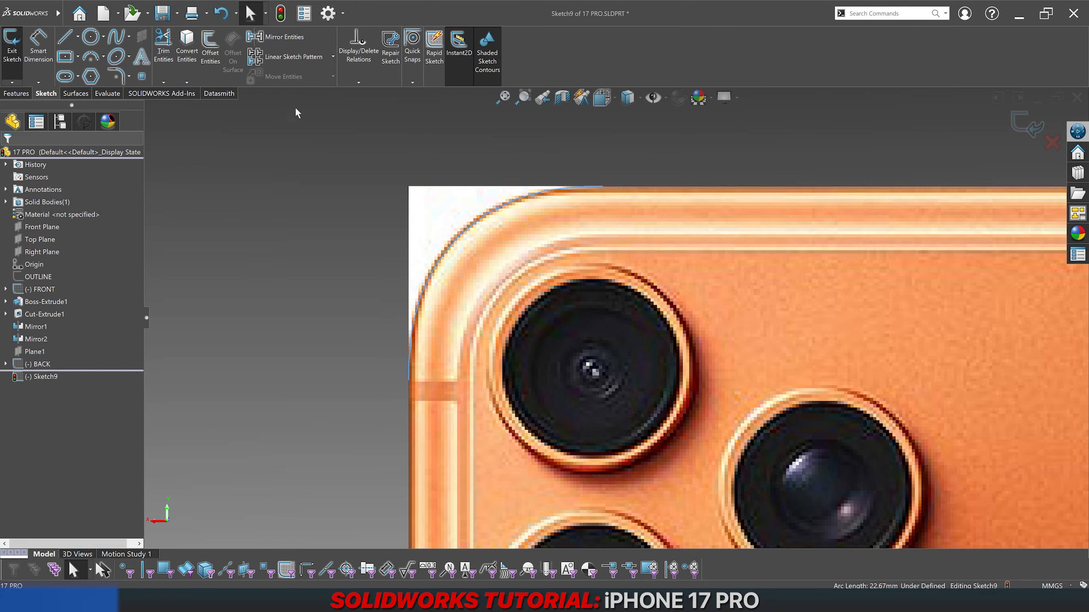
pyautogui.click(186, 47)
# Step: Offset the converted corner curve inward by 3.5 mm with Offset Entities, keeping the dimension
pyautogui.click(214, 60)
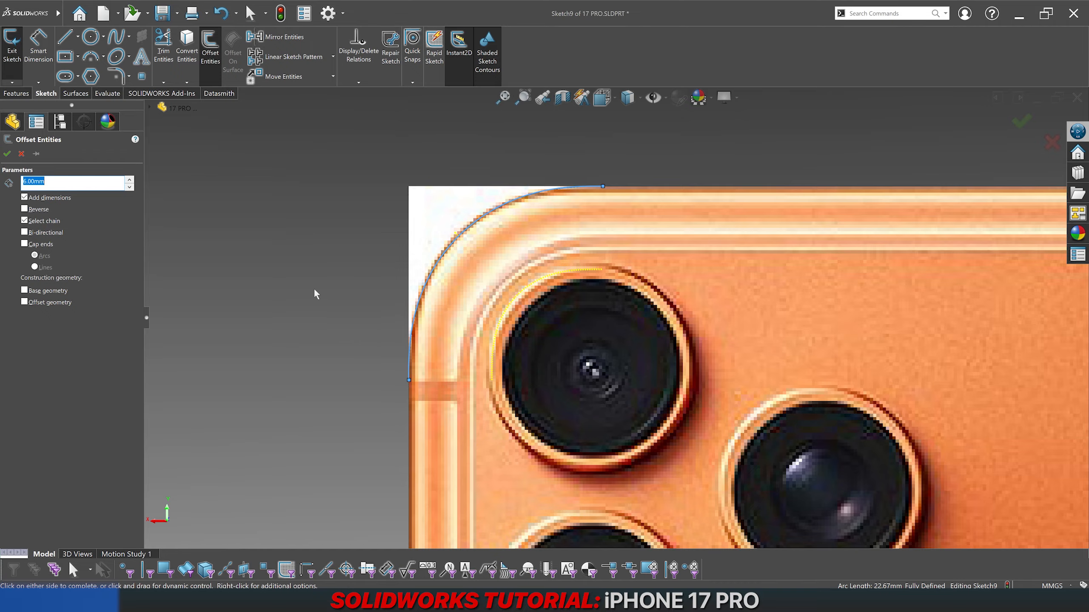
pyautogui.press('Down')
pyautogui.press('Down')
pyautogui.write('3.75')
pyautogui.press('Return')
pyautogui.write('3.5')
pyautogui.press('Return')
pyautogui.write('3.7')
pyautogui.press('Return')
pyautogui.write('3.5')
pyautogui.press('Return')
pyautogui.click(314, 290)
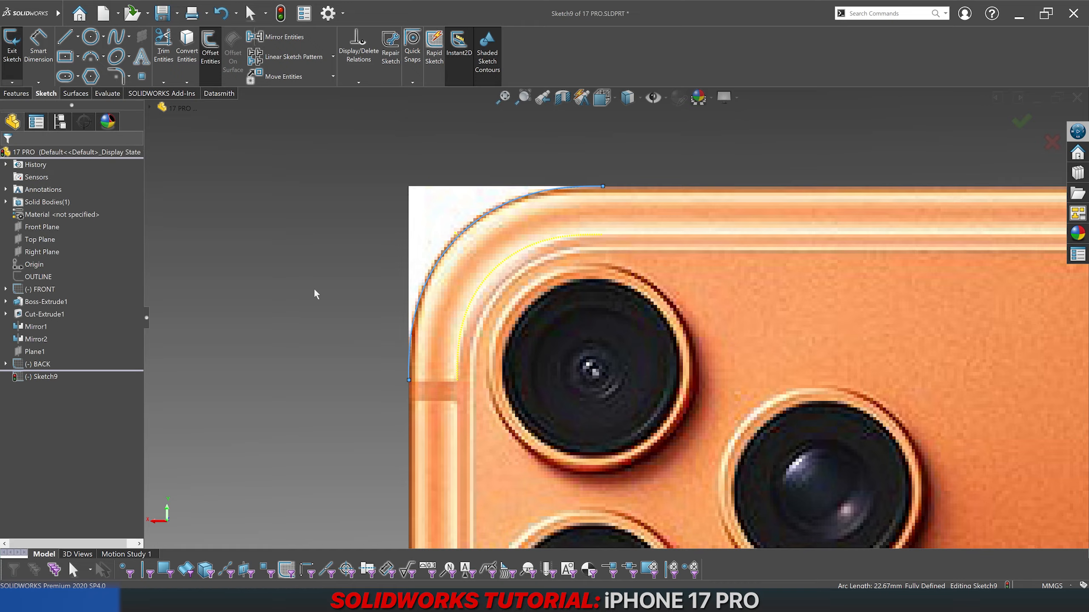
# Step: Compare the inner corner curve with the camera plateau edge in the rear picture and set its offset to 4 mm
pyautogui.scroll(3, 360, 312)
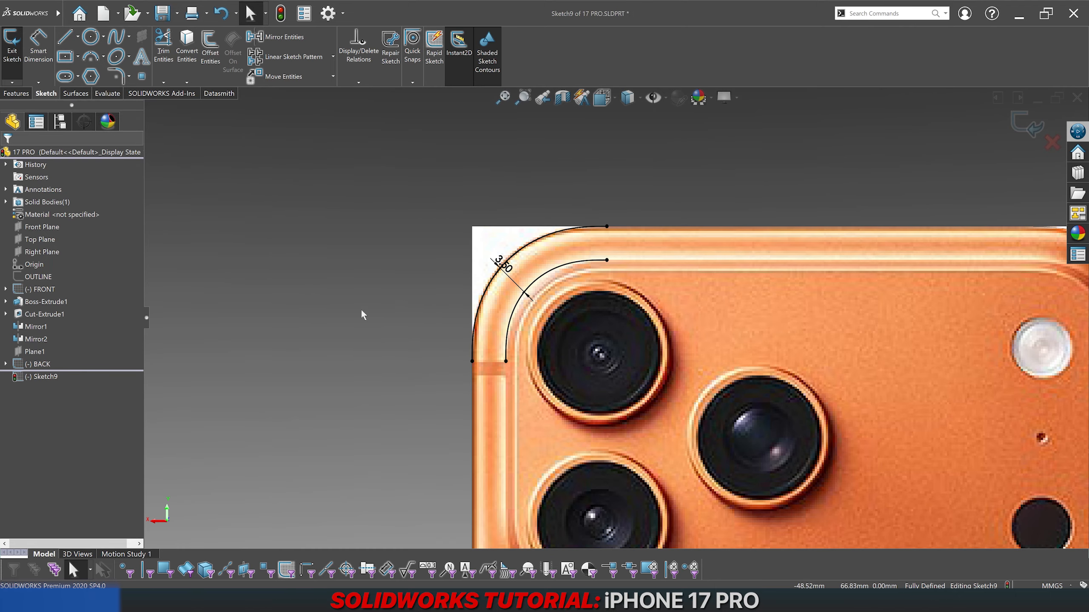
pyautogui.scroll(-5, 584, 294)
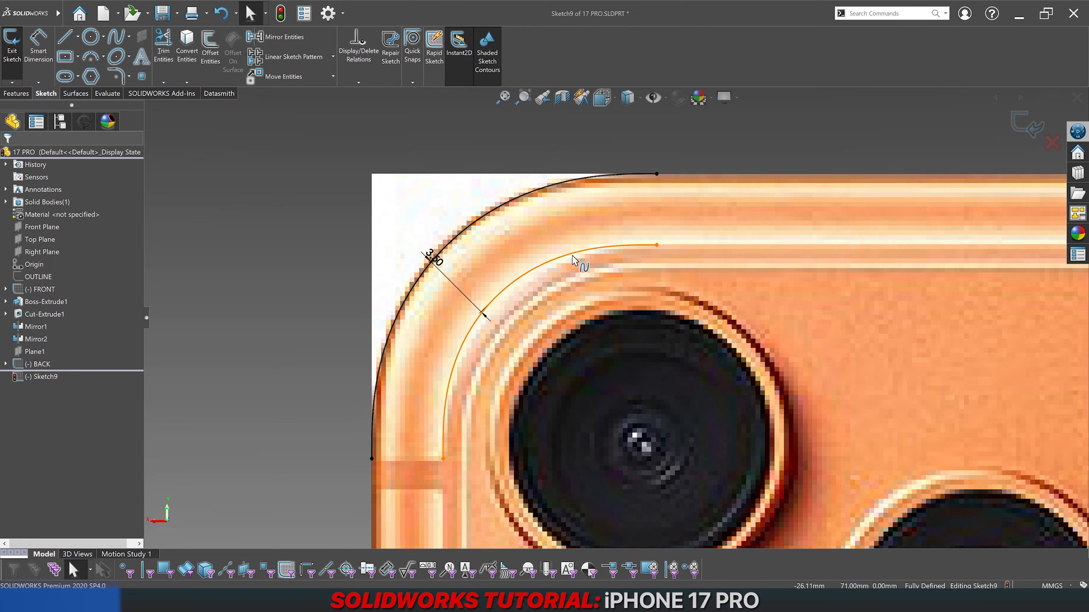
pyautogui.scroll(3, 574, 274)
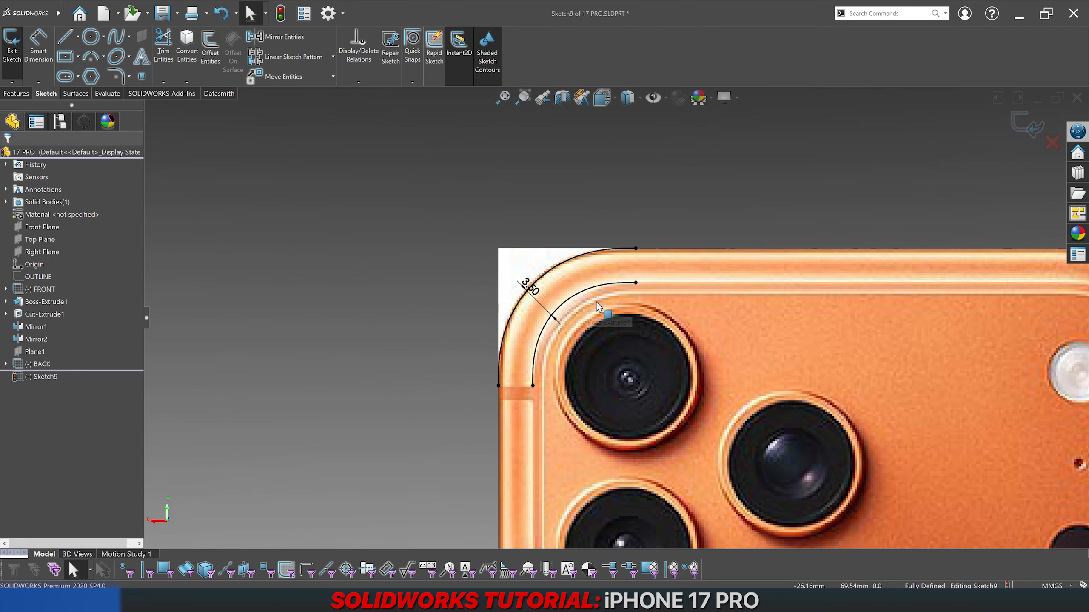
pyautogui.scroll(-4, 596, 302)
pyautogui.scroll(4, 647, 274)
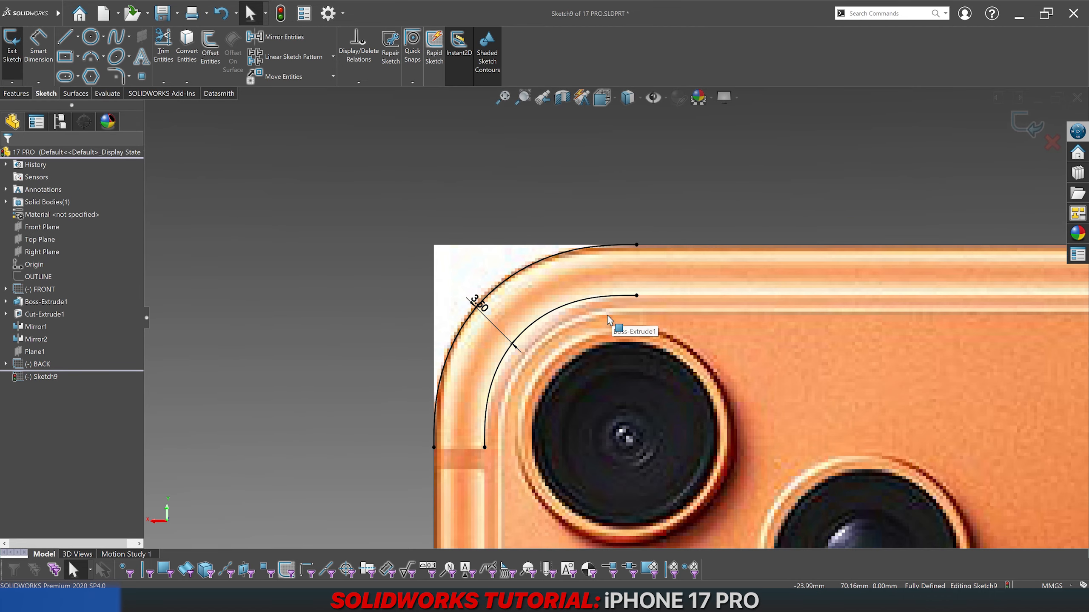
pyautogui.scroll(5, 602, 319)
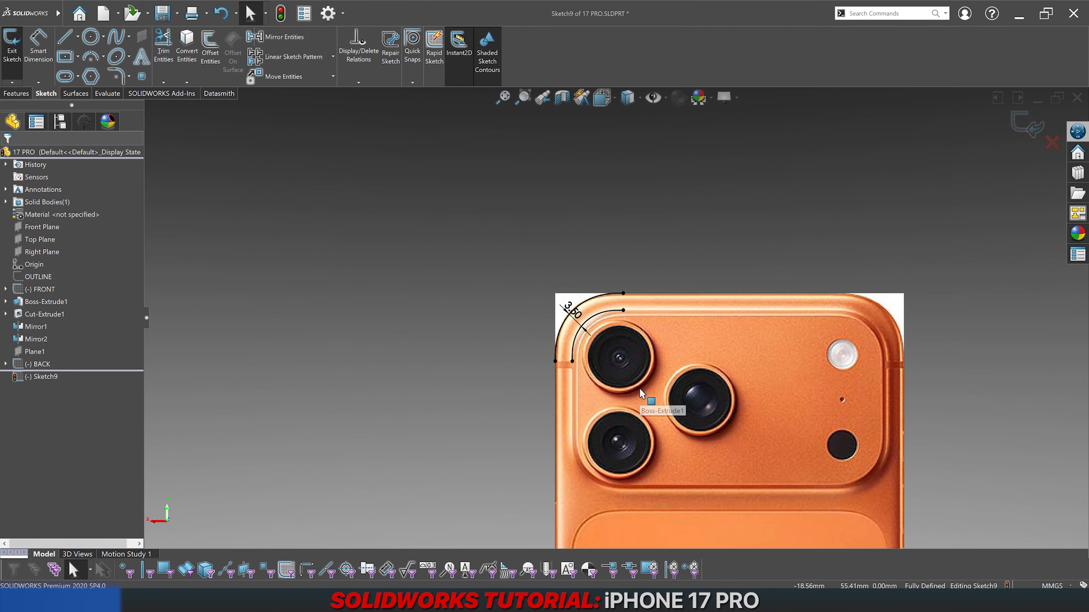
pyautogui.scroll(-3, 601, 334)
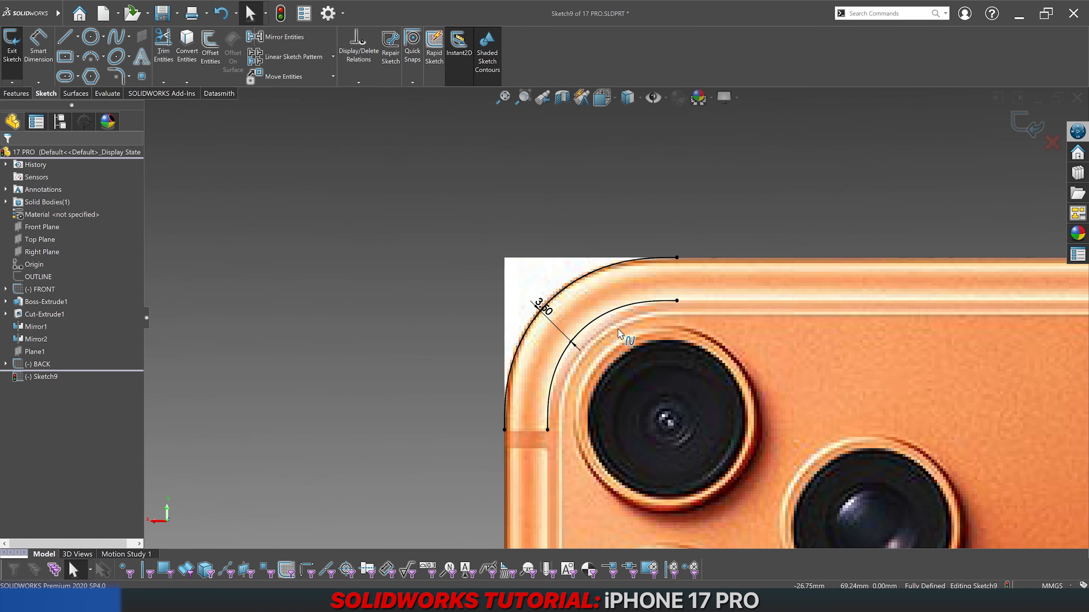
pyautogui.doubleClick(544, 308)
pyautogui.write('4')
pyautogui.press('Return')
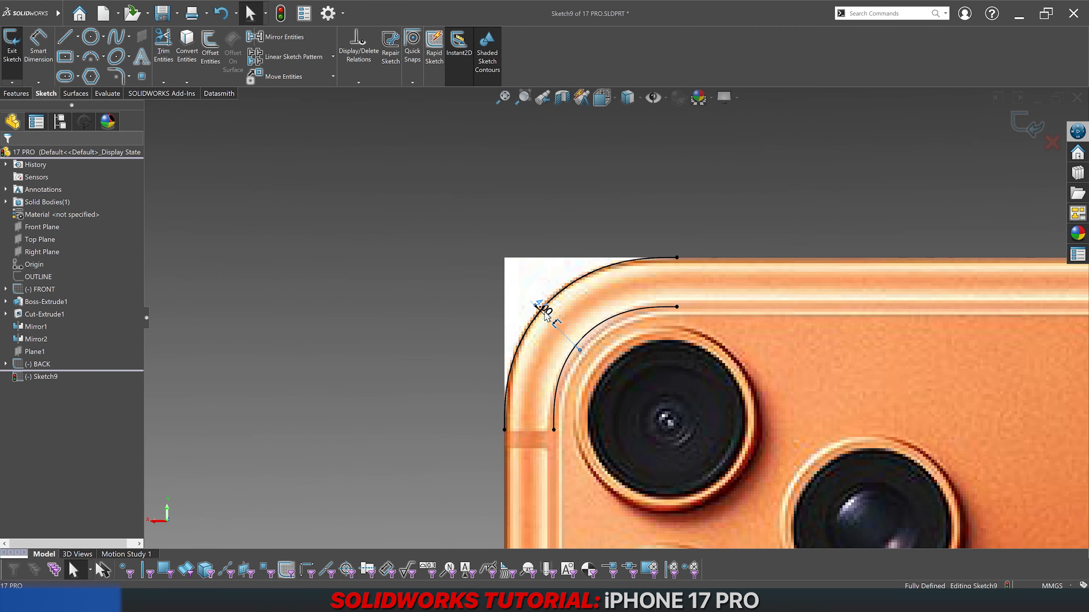
# Step: Try offsets of 5 mm and 4.5 mm for the inner corner curve, comparing it with the camera plateau edge in the rear picture
pyautogui.doubleClick(545, 316)
pyautogui.write('5')
pyautogui.press('Return')
pyautogui.doubleClick(545, 314)
pyautogui.write('4.5')
pyautogui.press('Return')
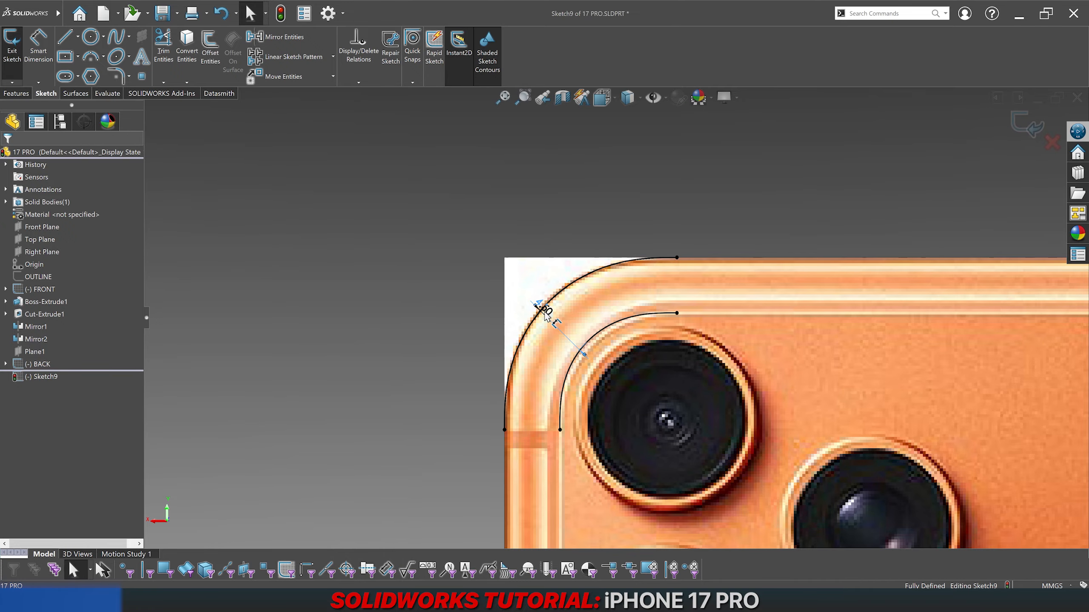
pyautogui.scroll(-5, 606, 358)
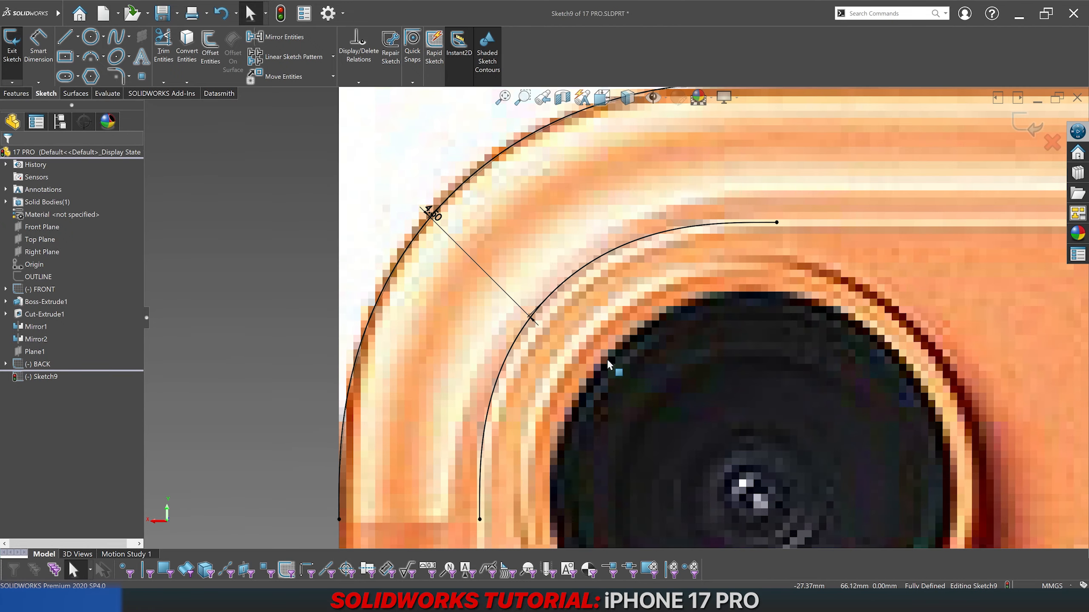
pyautogui.scroll(5, 606, 357)
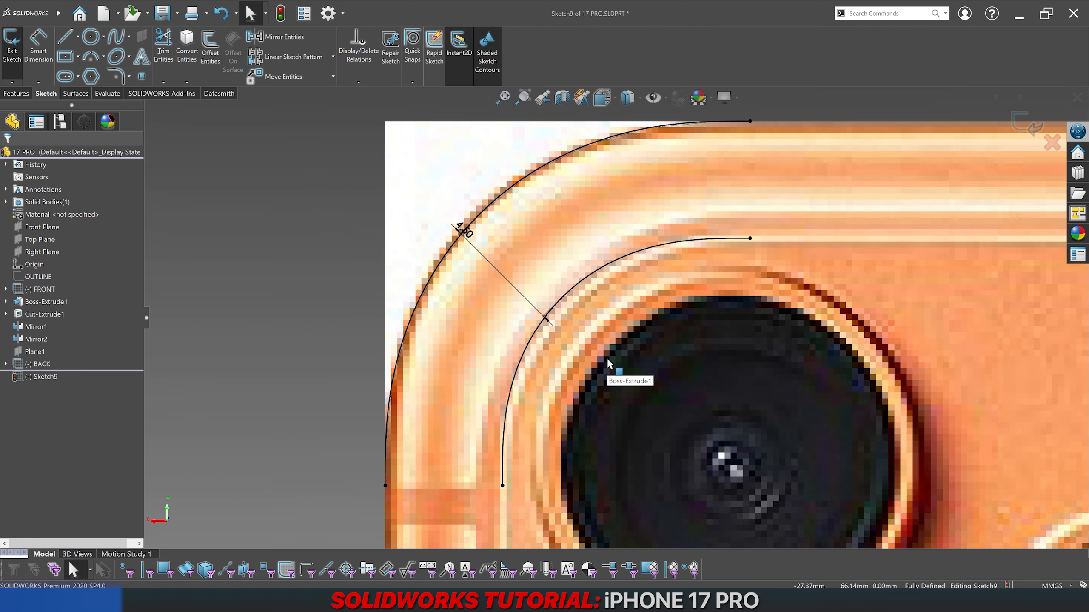
pyautogui.scroll(-4, 521, 390)
pyautogui.scroll(8, 521, 390)
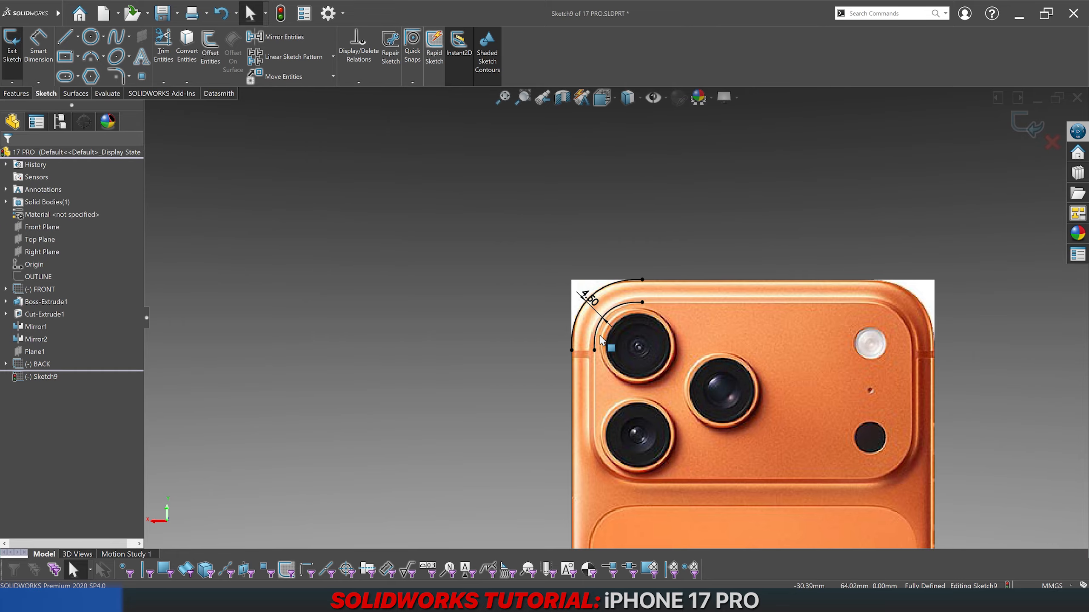
pyautogui.scroll(-5, 617, 316)
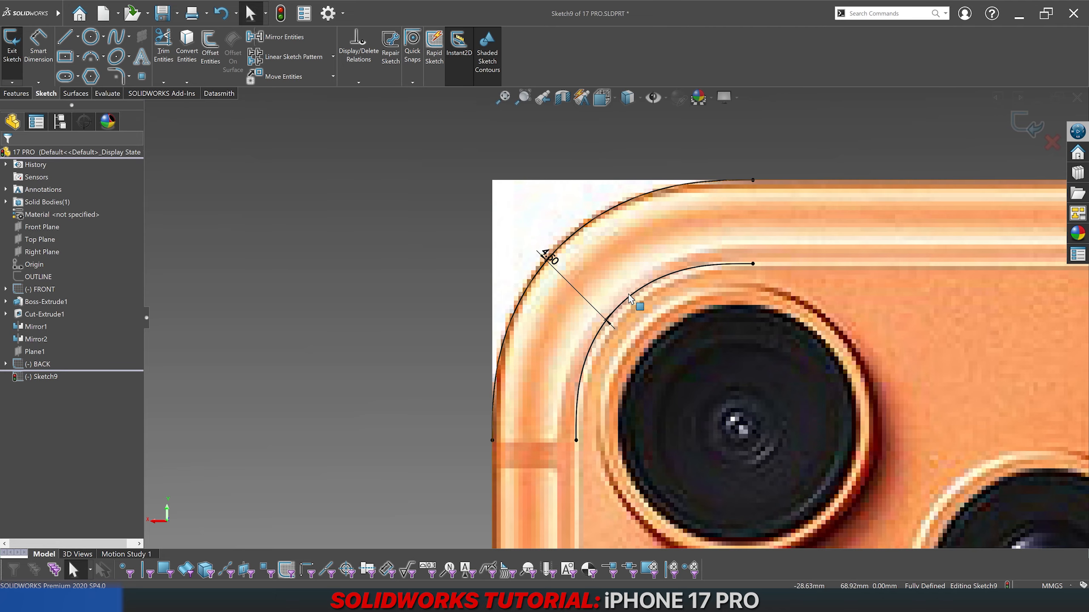
pyautogui.scroll(4, 628, 296)
# Step: Exit the camera plateau sketch, discarding its changes, and display the phone body shaded with edges
pyautogui.click(1051, 142)
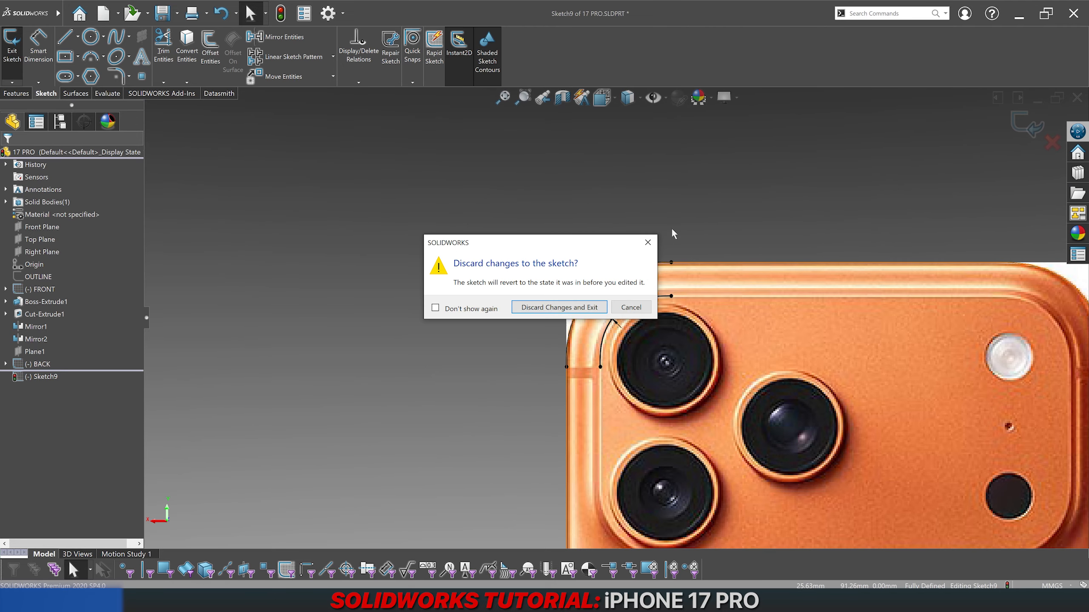
pyautogui.press('Escape')
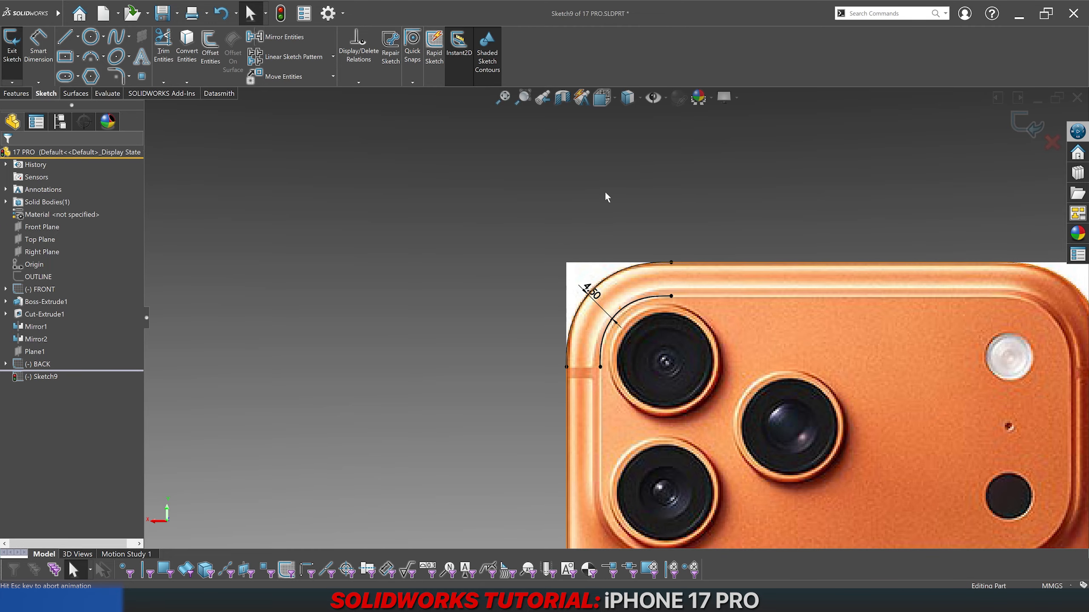
pyautogui.scroll(5, 553, 288)
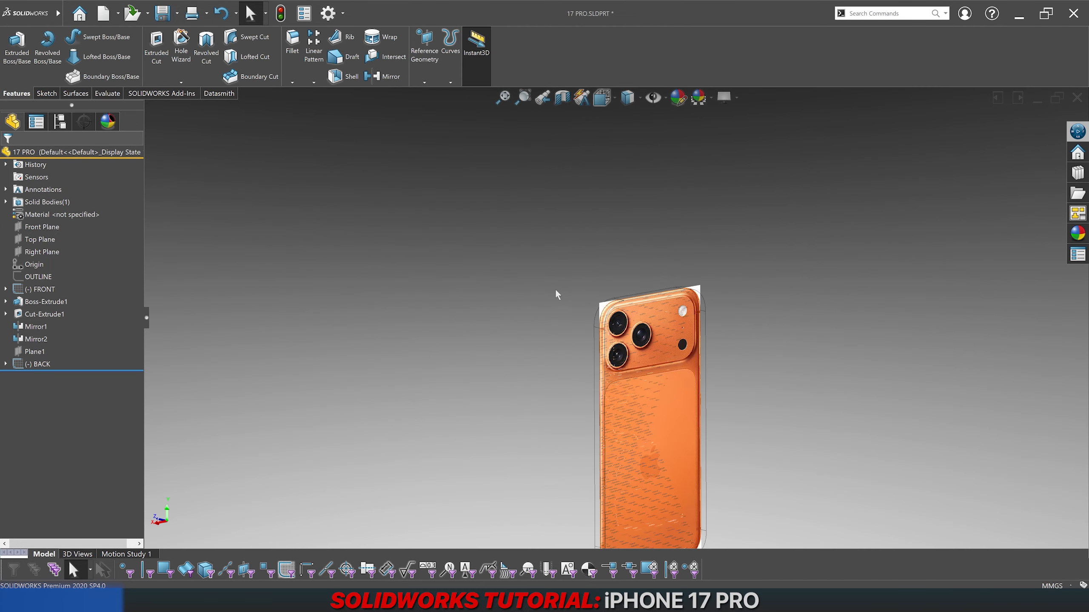
pyautogui.scroll(-3, 540, 292)
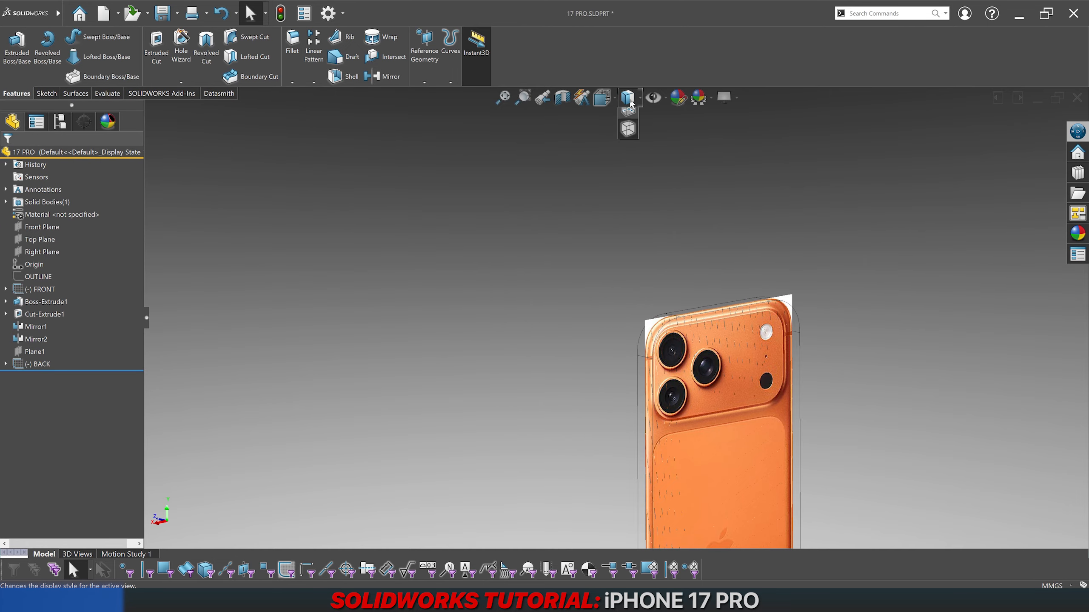
pyautogui.moveTo(627, 98)
pyautogui.click(627, 118)
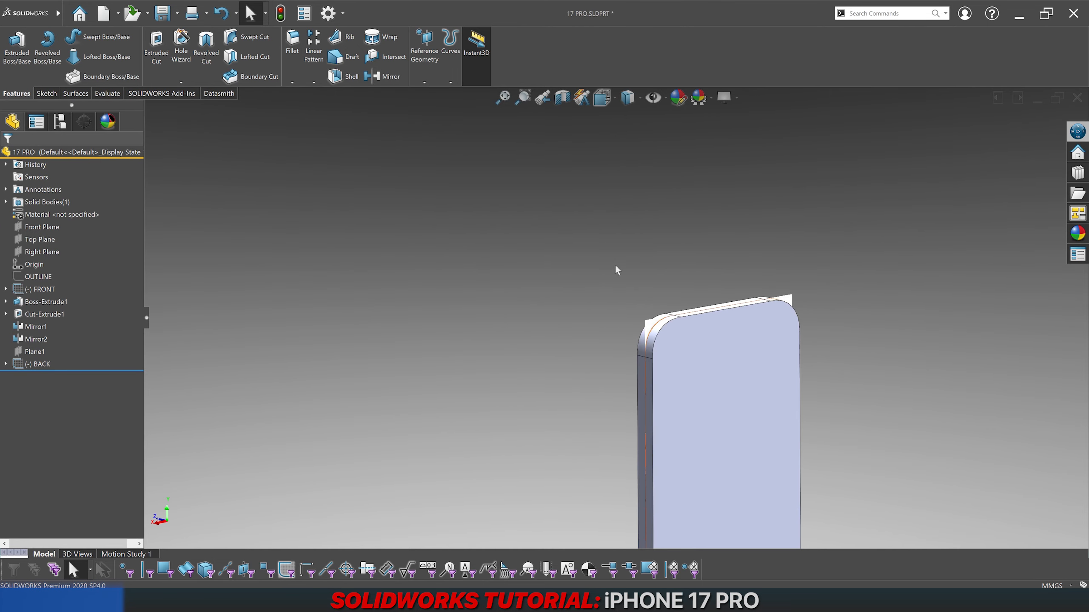
pyautogui.moveTo(615, 272); pyautogui.dragTo(608, 368, button='middle')
pyautogui.moveTo(602, 97)
pyautogui.click(682, 139)
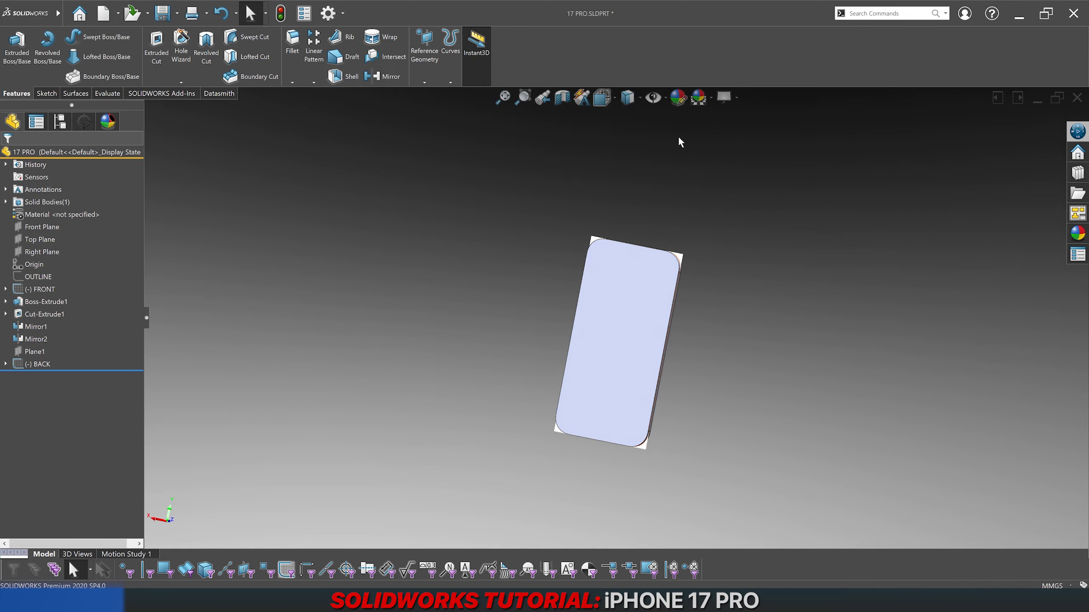
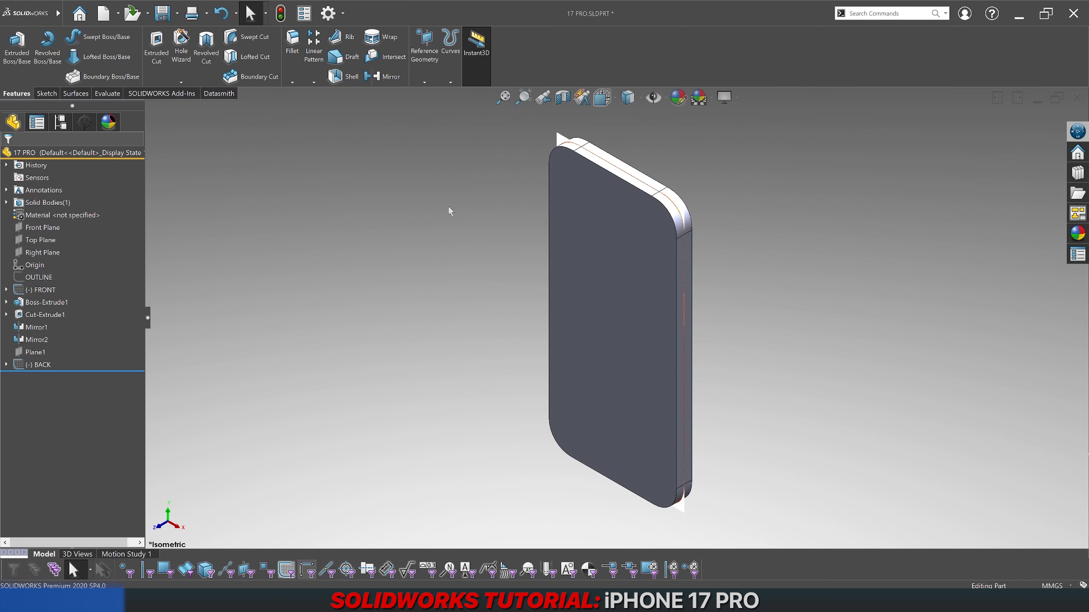
pyautogui.moveTo(670, 306); pyautogui.dragTo(522, 311, button='middle')
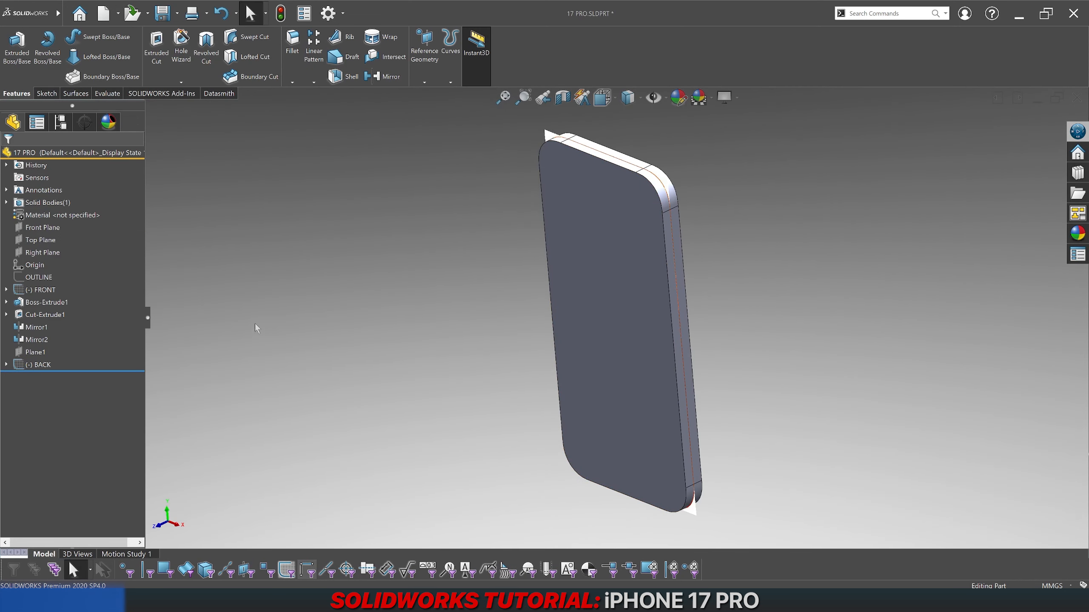
# Step: Hide the BACK and FRONT reference picture sketches
pyautogui.rightClick(38, 366)
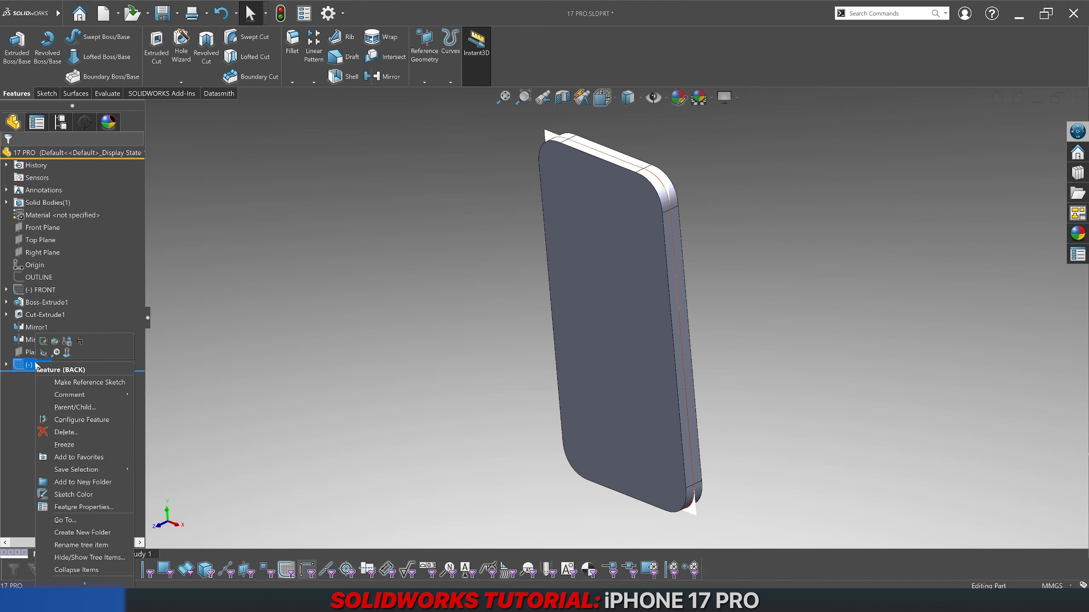
pyautogui.click(43, 352)
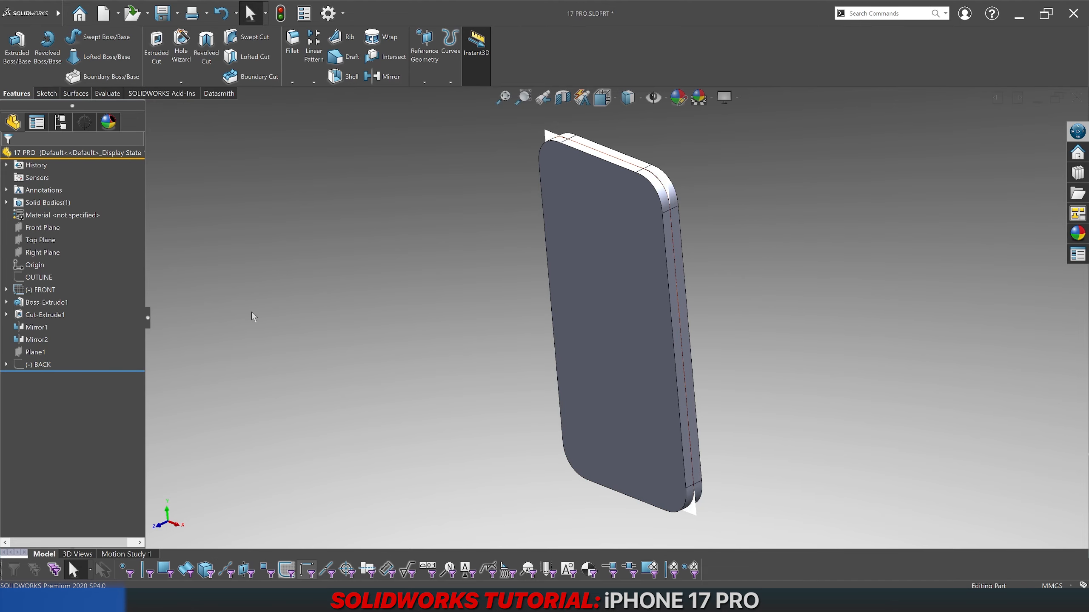
pyautogui.rightClick(49, 292)
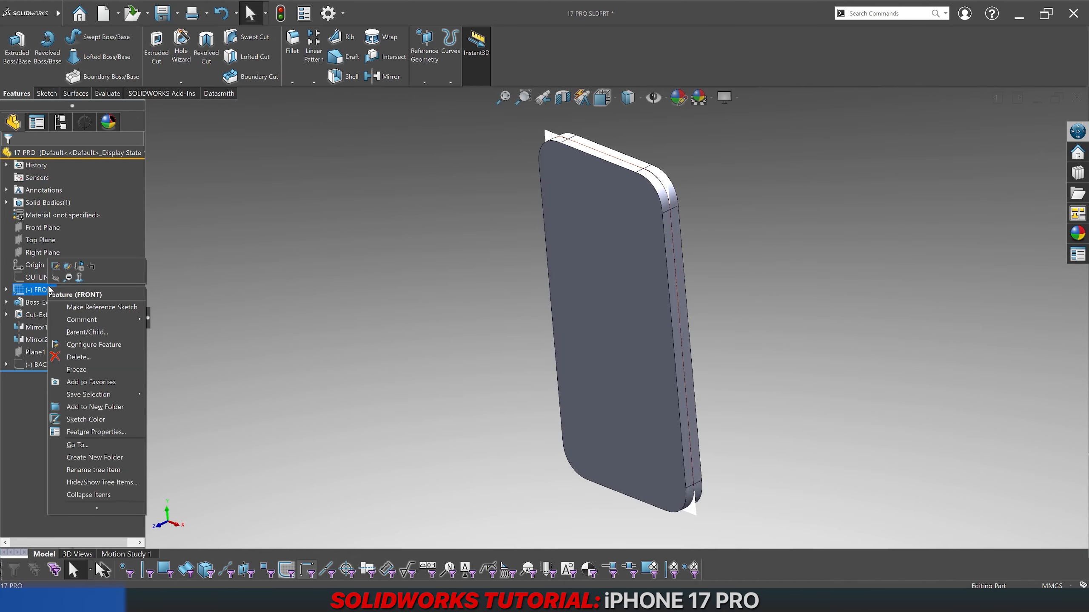
pyautogui.click(56, 276)
# Step: Start a new sketch on the Right Plane and insert SIDE.jpg as a sketch picture
pyautogui.click(58, 253)
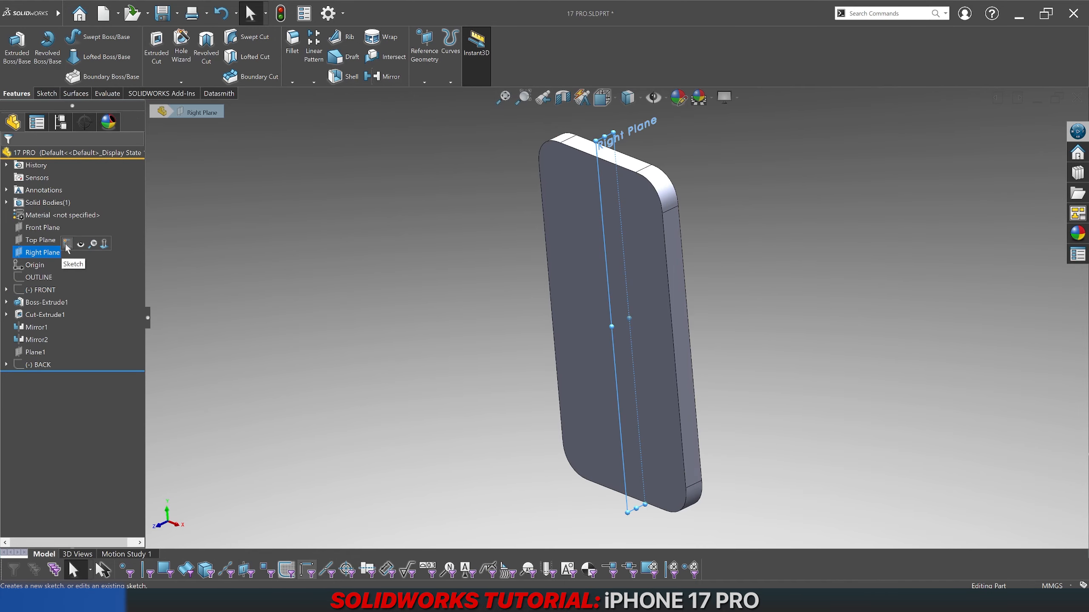
pyautogui.click(67, 243)
pyautogui.click(117, 13)
pyautogui.moveTo(136, 13)
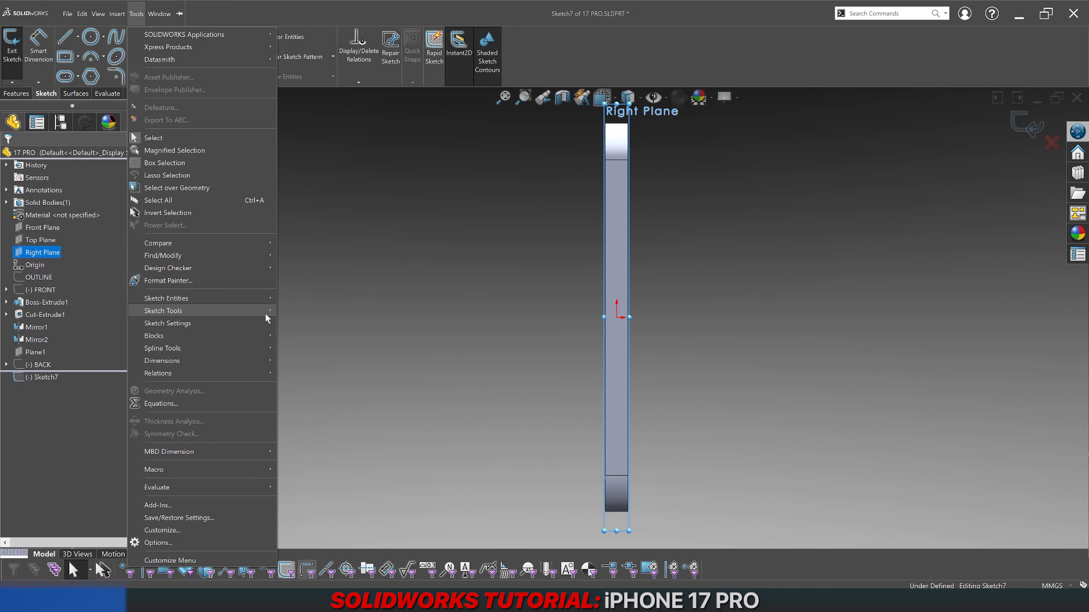
pyautogui.moveTo(265, 311)
pyautogui.click(334, 564)
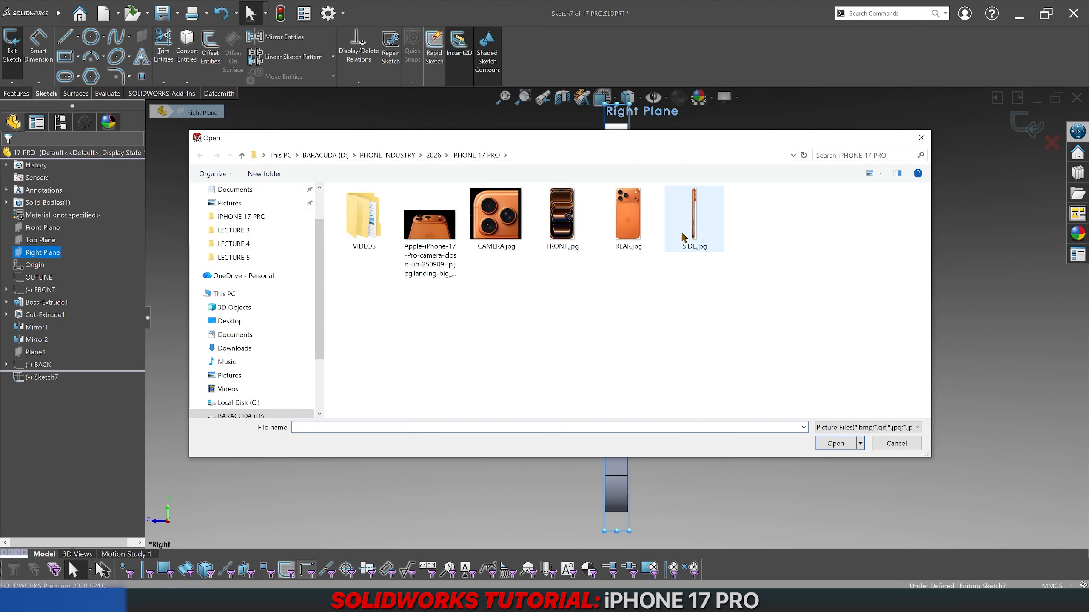
pyautogui.click(682, 237)
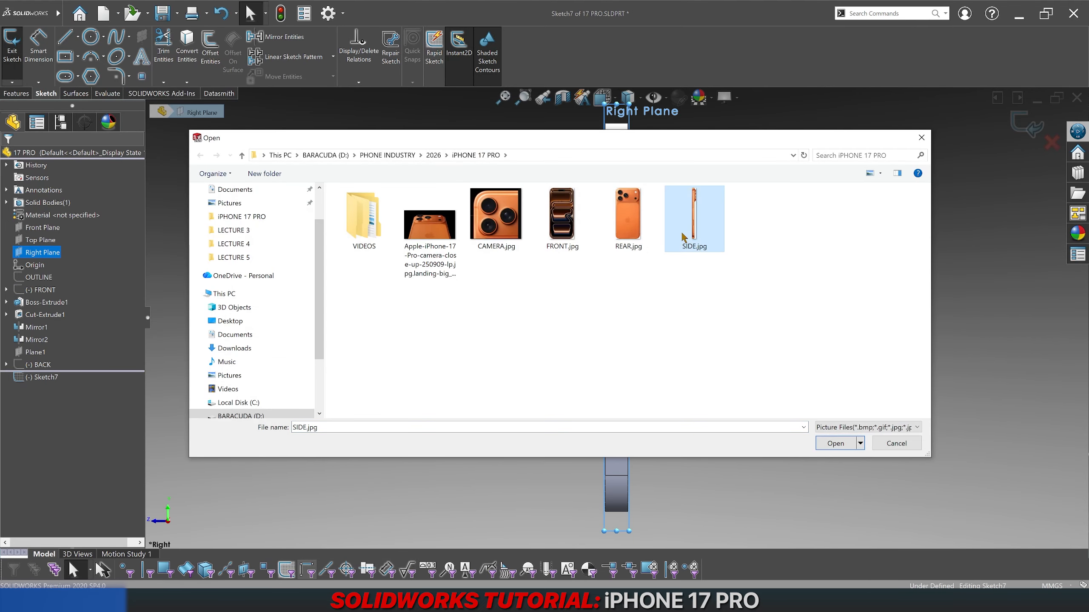
pyautogui.click(835, 443)
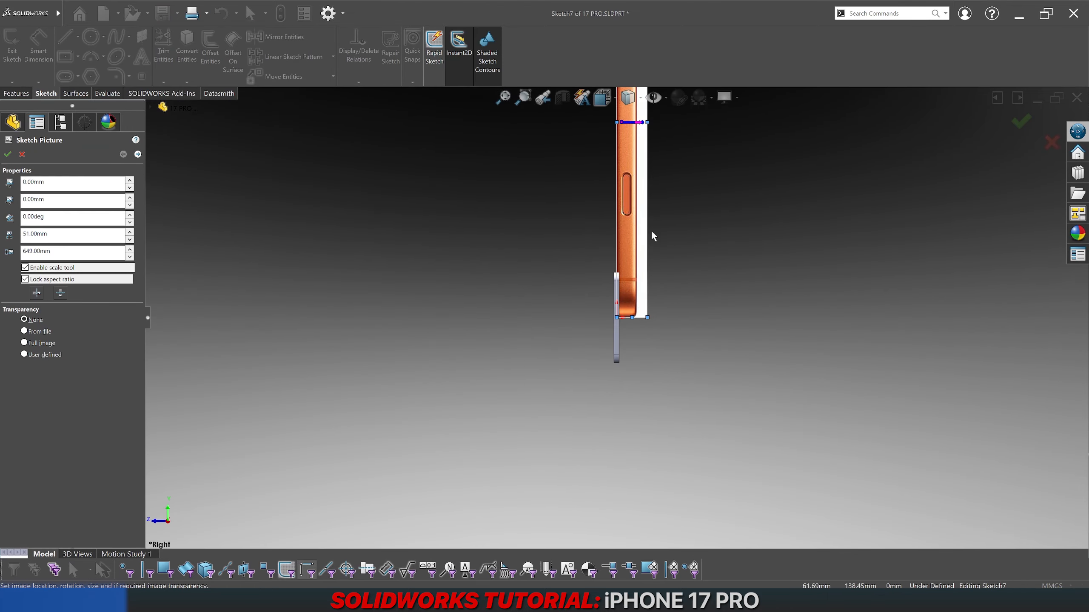
# Step: Try a side picture height of 105 mm with the scale tool and aspect ratio lock disabled, and delete the picture
pyautogui.scroll(-3, 631, 176)
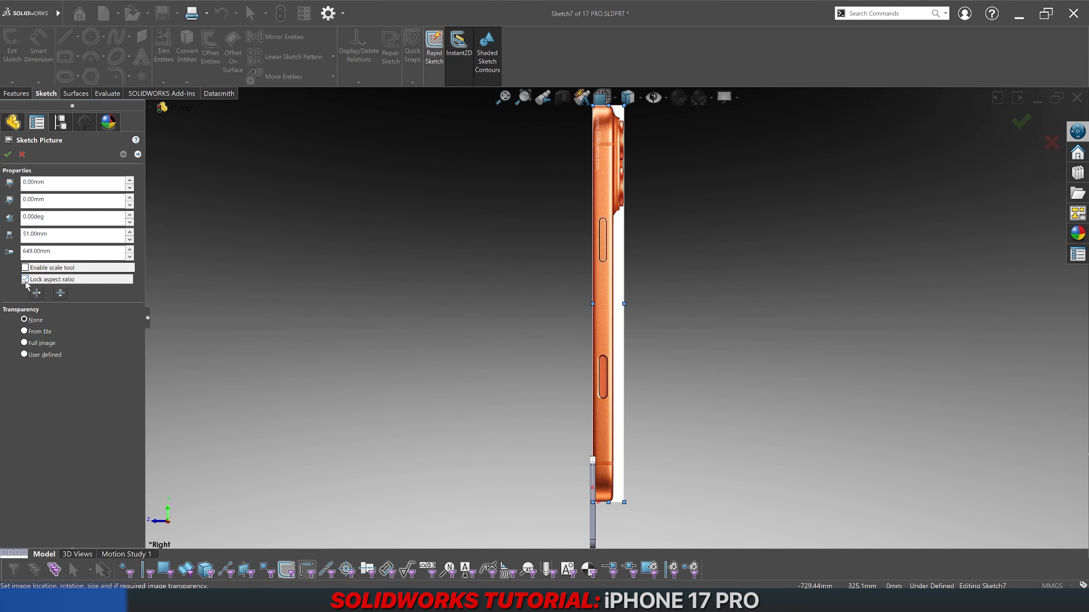
pyautogui.doubleClick(56, 251)
pyautogui.write('105')
pyautogui.press('Return')
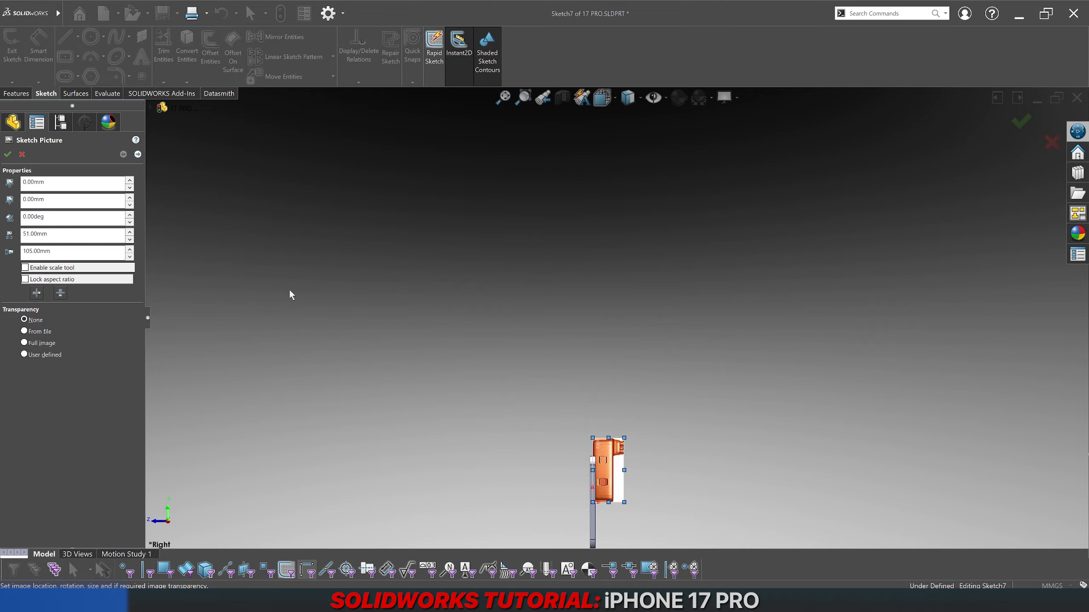
pyautogui.press('Return')
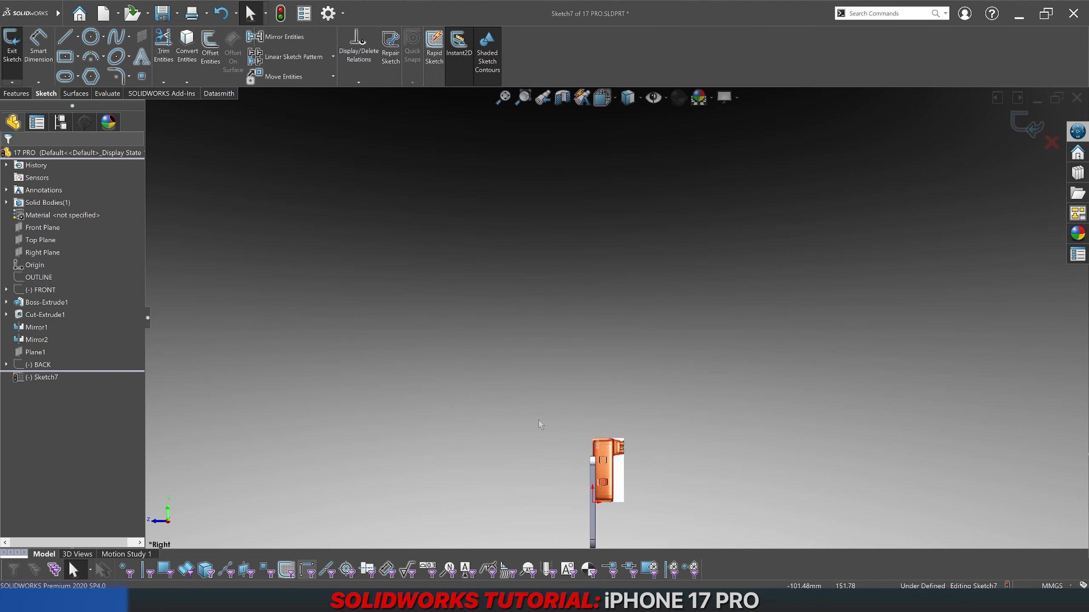
pyautogui.press('Delete')
pyautogui.click(439, 167)
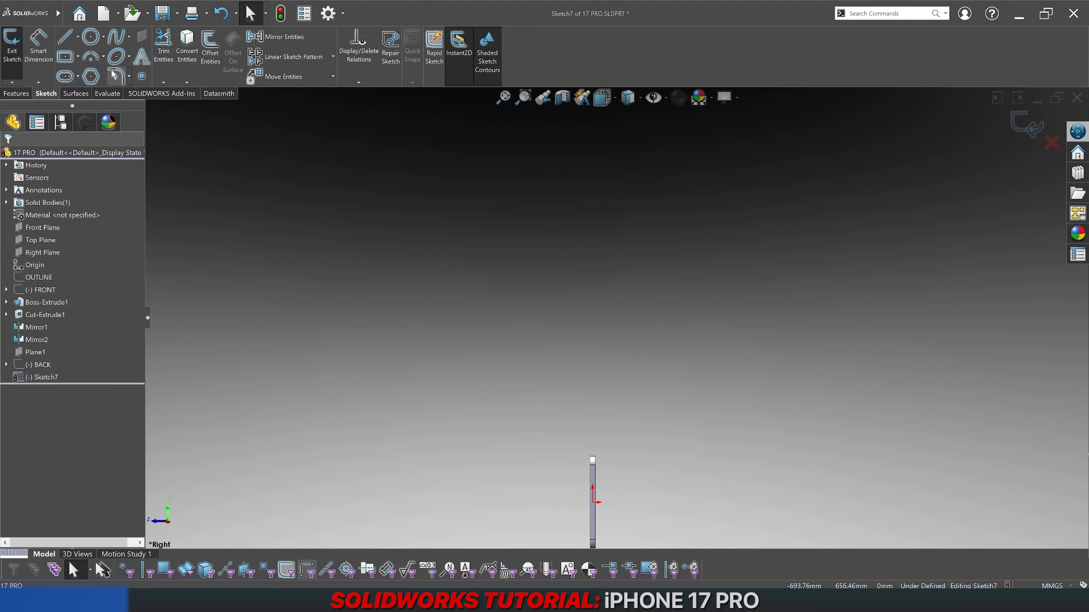
# Step: Insert SIDE.jpg again as a sketch picture in the Right Plane sketch
pyautogui.moveTo(58, 13)
pyautogui.click(137, 14)
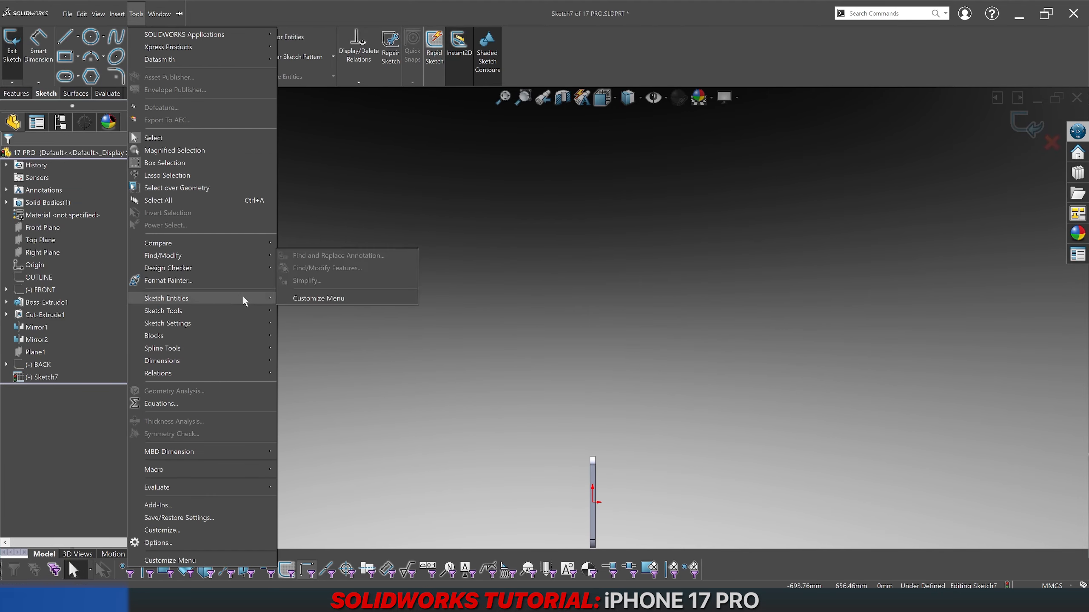
pyautogui.moveTo(258, 310)
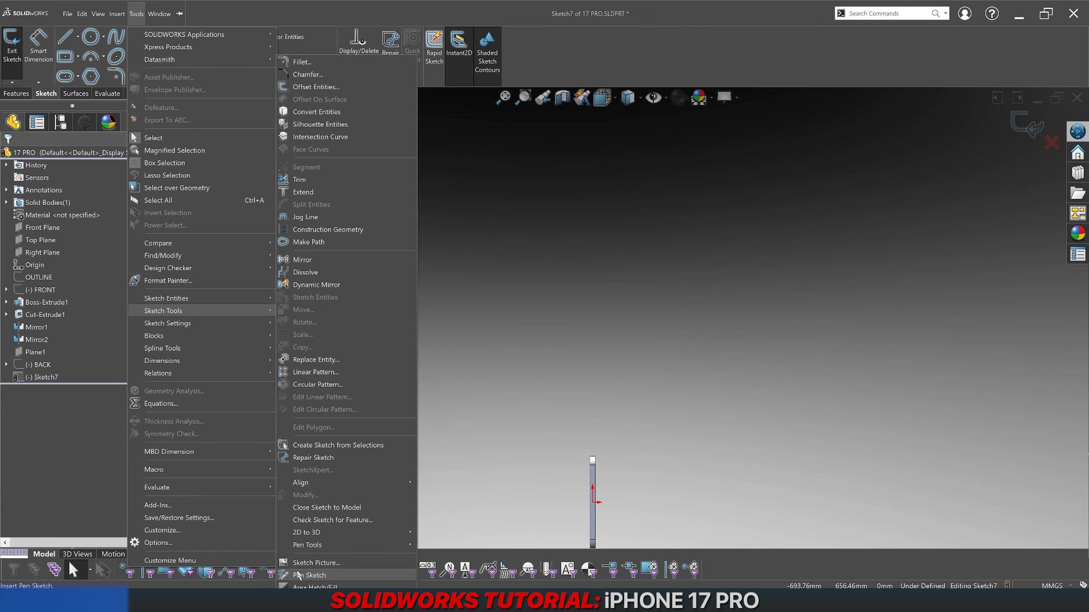
pyautogui.click(310, 563)
pyautogui.click(703, 231)
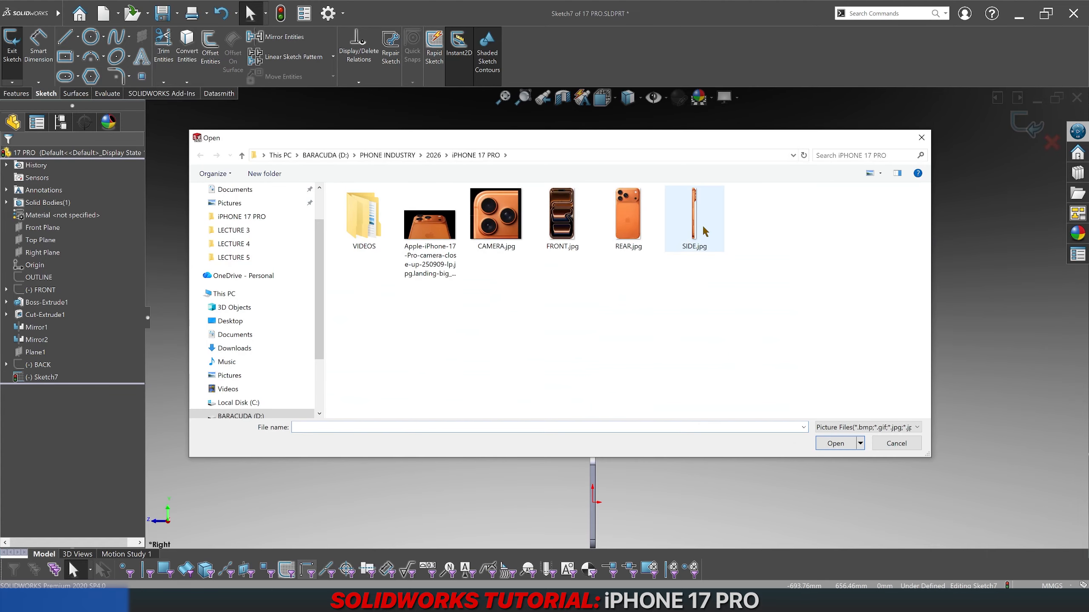
pyautogui.click(834, 444)
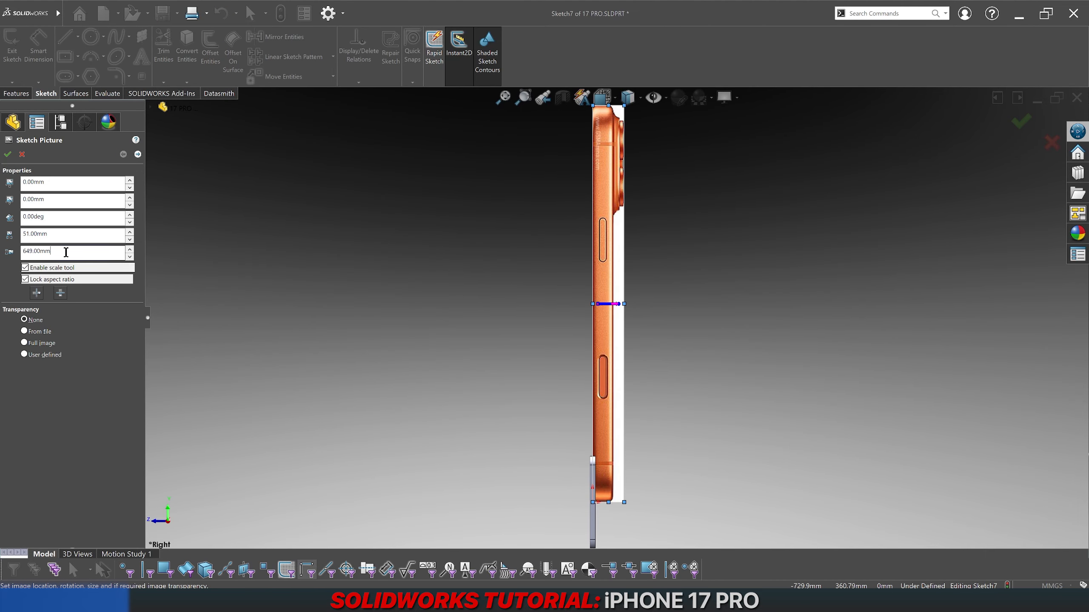
# Step: Set the side picture's height to 150 mm with the aspect ratio locked, and disable its scale tool
pyautogui.doubleClick(45, 253)
pyautogui.write('150')
pyautogui.press('Return')
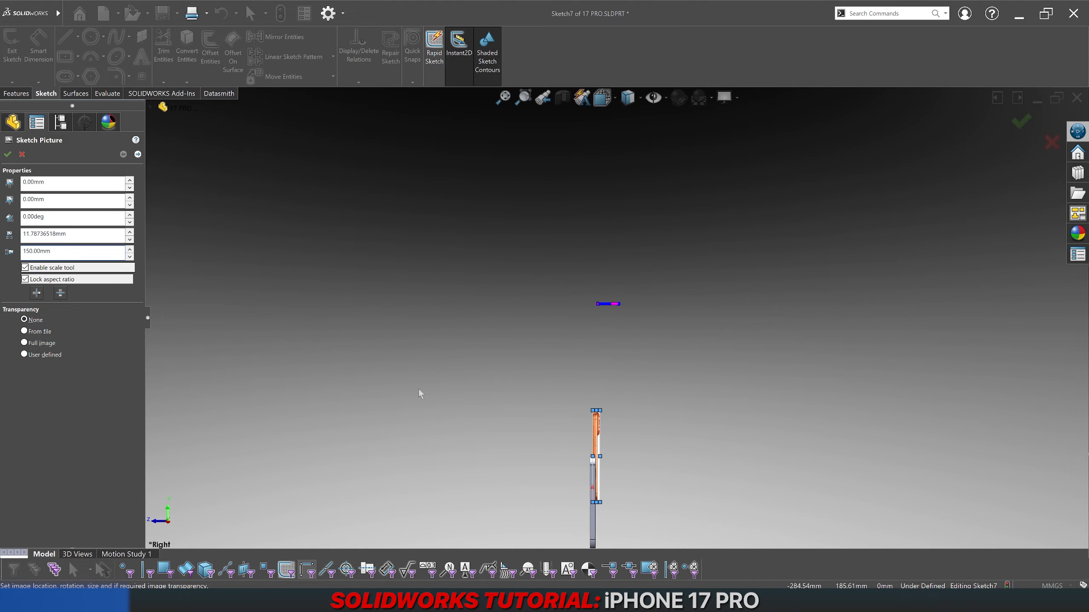
pyautogui.click(25, 267)
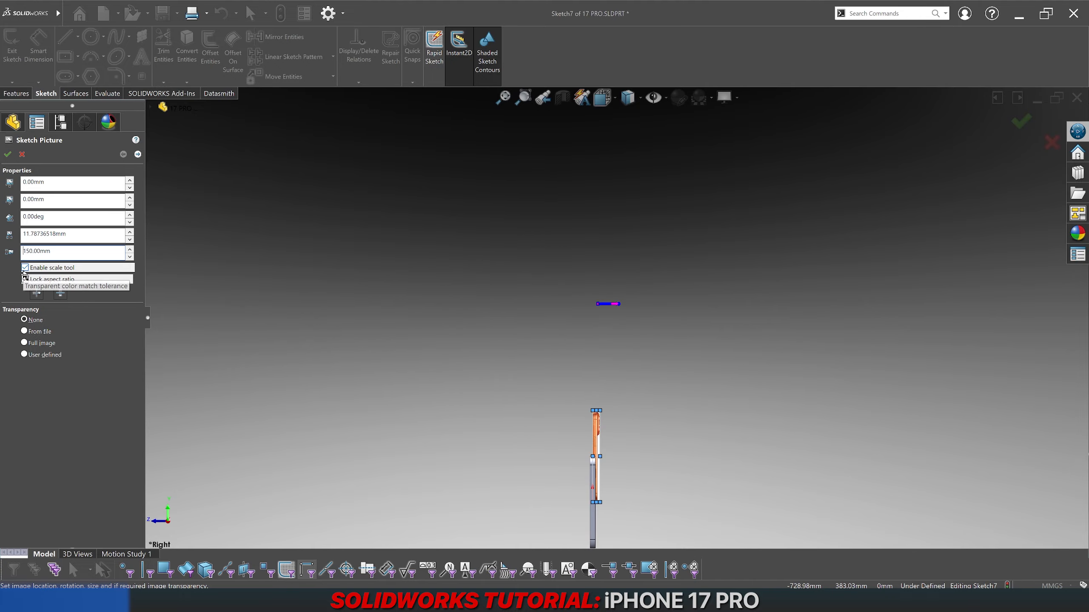
# Step: Switch the display style to Wireframe and move the side picture onto the phone body outline, at about X -3.82 mm, Y -74.91 mm
pyautogui.scroll(3, 628, 497)
pyautogui.scroll(-5, 596, 381)
pyautogui.scroll(-2, 595, 381)
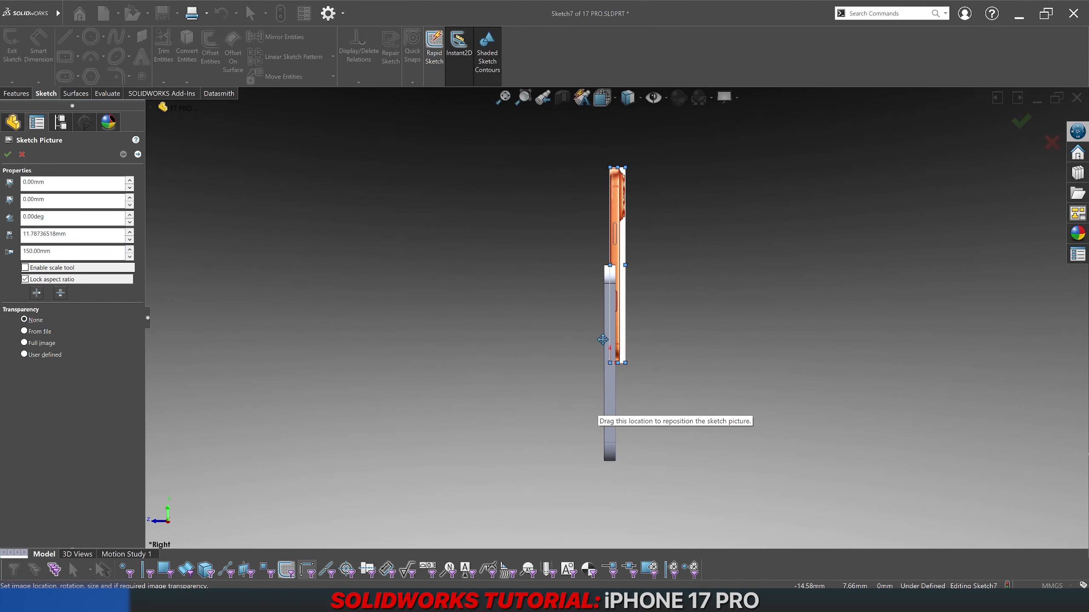
pyautogui.scroll(-5, 602, 341)
pyautogui.moveTo(581, 228); pyautogui.dragTo(568, 478)
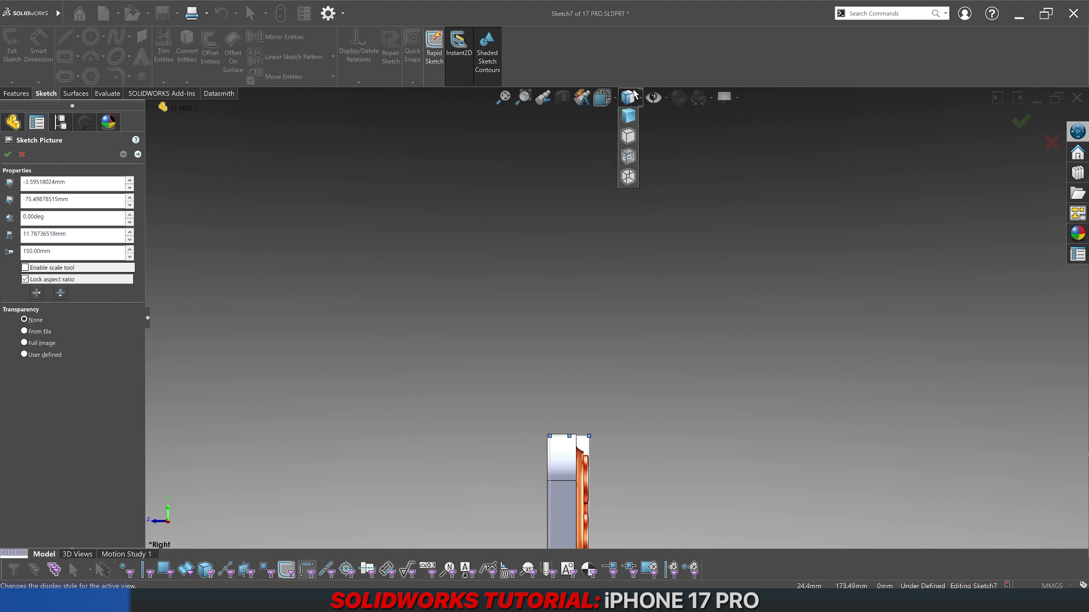
pyautogui.click(629, 181)
pyautogui.scroll(-8, 626, 239)
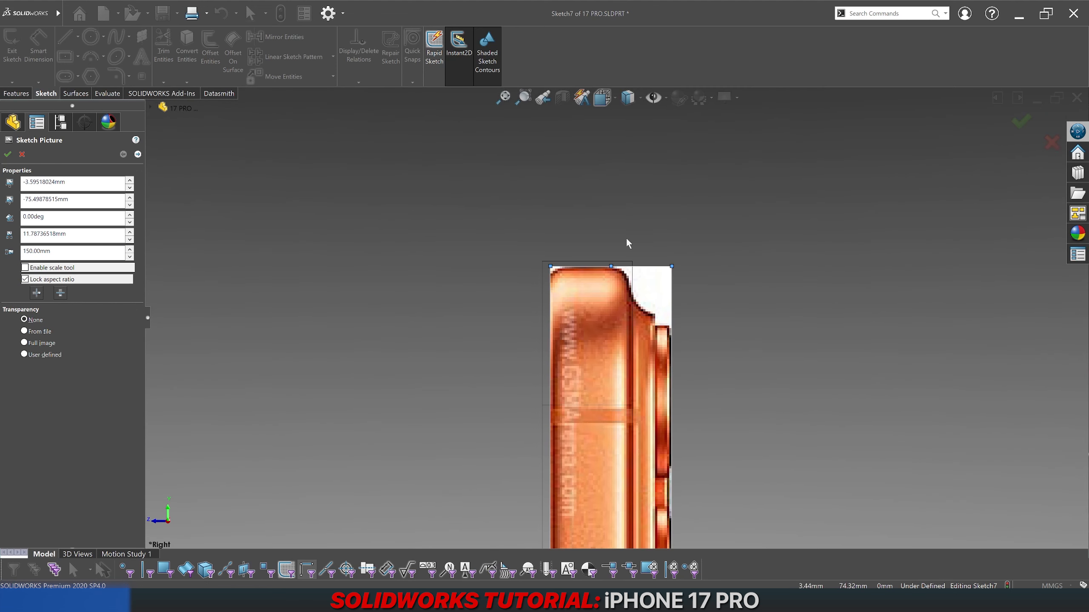
pyautogui.moveTo(731, 266); pyautogui.dragTo(722, 246)
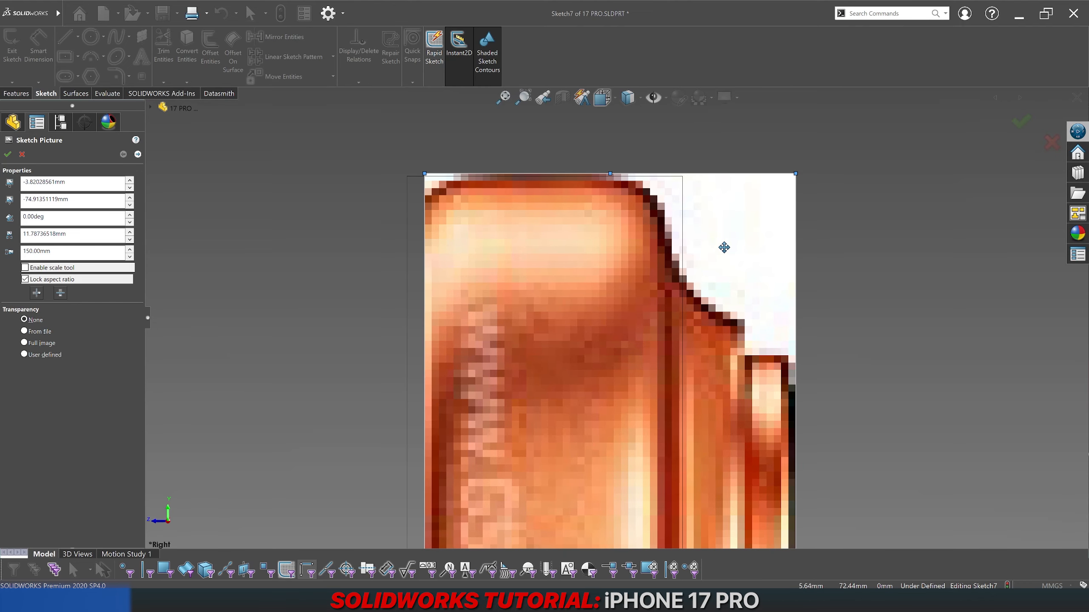
# Step: Enlarge the side picture proportionally from its lower front corner to a height of about 150.32 mm to fit the body's bottom edge
pyautogui.scroll(5, 725, 317)
pyautogui.scroll(5, 632, 487)
pyautogui.scroll(-10, 625, 508)
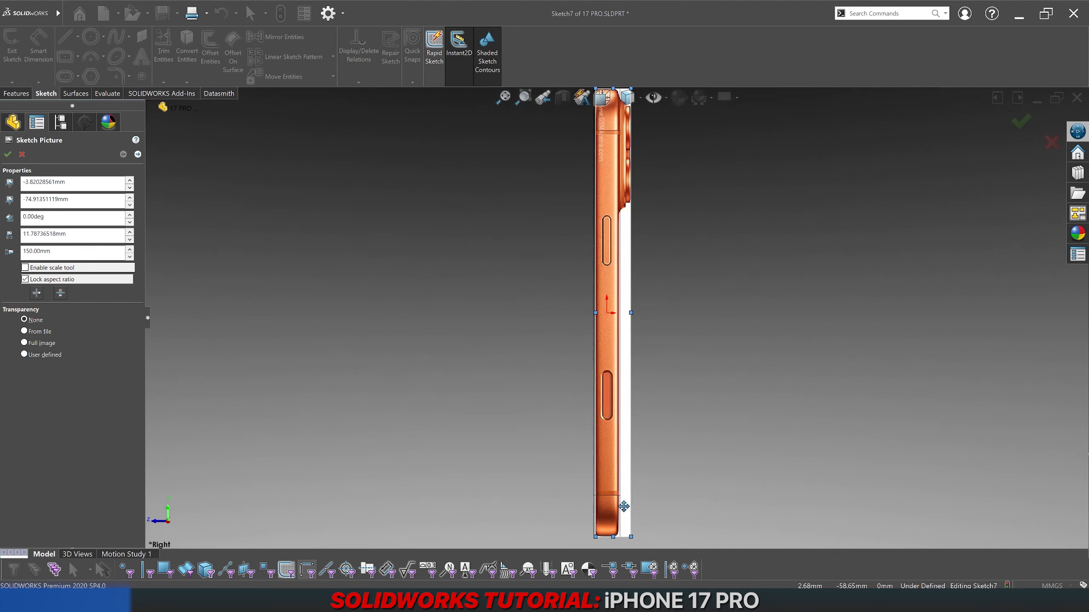
pyautogui.scroll(-3, 618, 515)
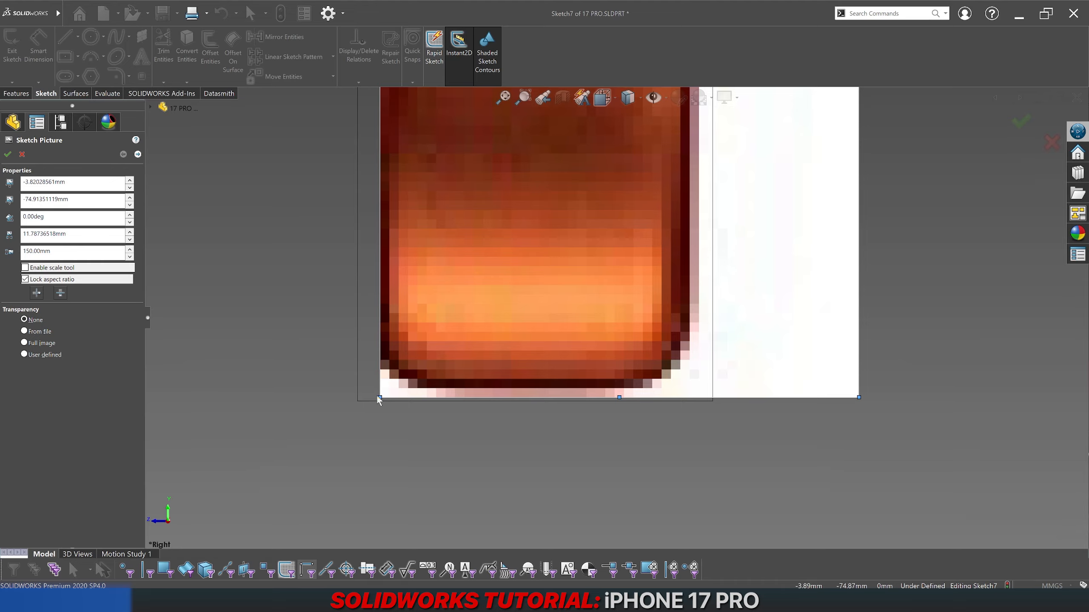
pyautogui.moveTo(379, 399); pyautogui.dragTo(380, 392)
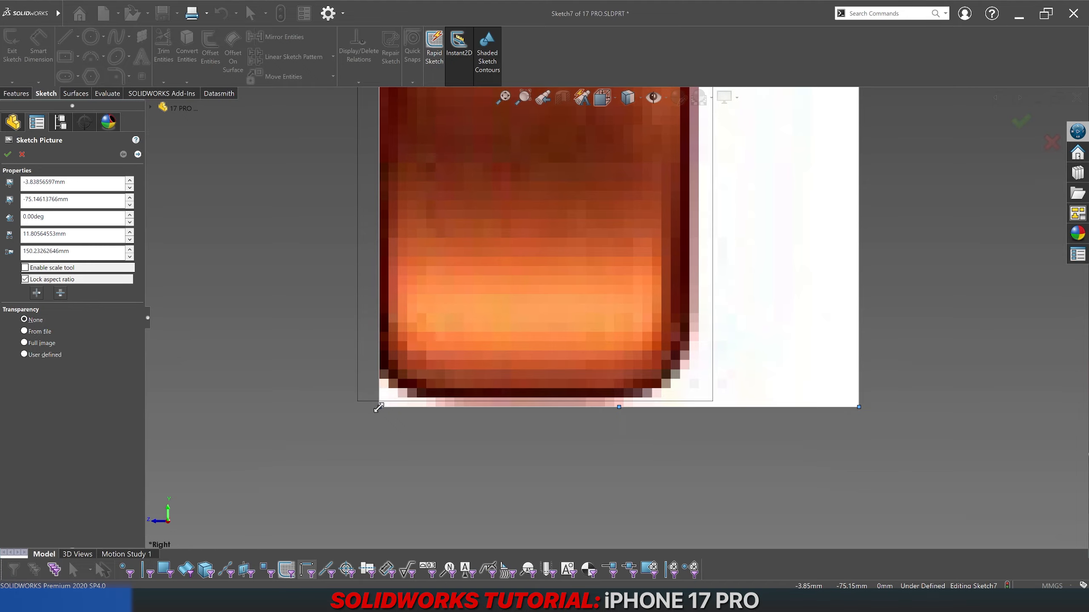
pyautogui.moveTo(378, 408)
pyautogui.mouseDown()
pyautogui.moveTo(378, 429)
pyautogui.moveTo(379, 408)
pyautogui.mouseUp()
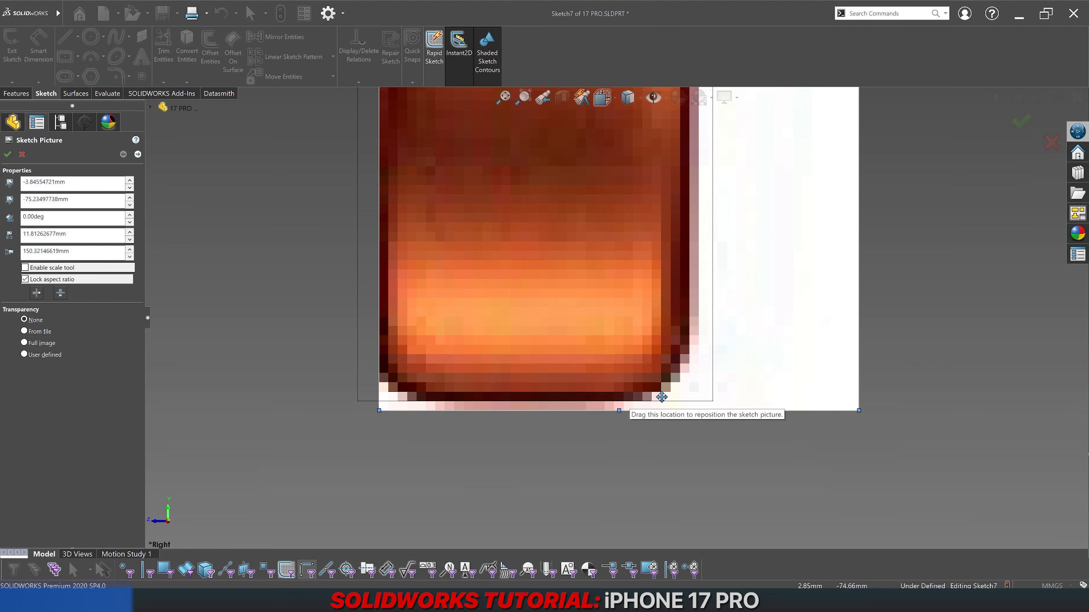
# Step: Unlock the aspect ratio and stretch the side picture from its two upper corners to about 12.98 x 150.28 mm, matching the body thickness outline
pyautogui.scroll(-5, 417, 398)
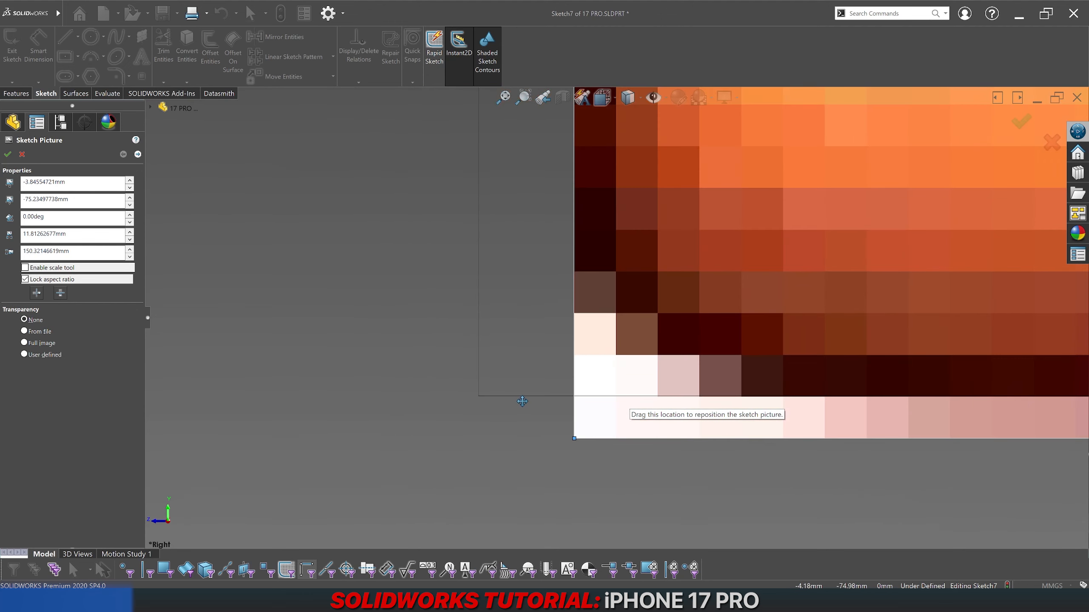
pyautogui.scroll(10, 521, 401)
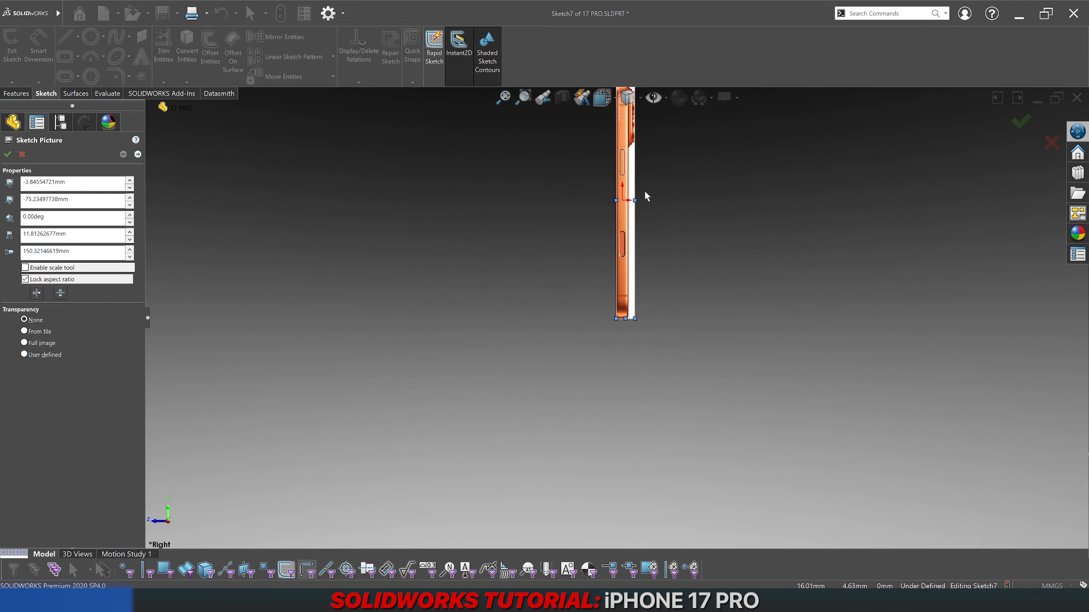
pyautogui.scroll(-10, 621, 202)
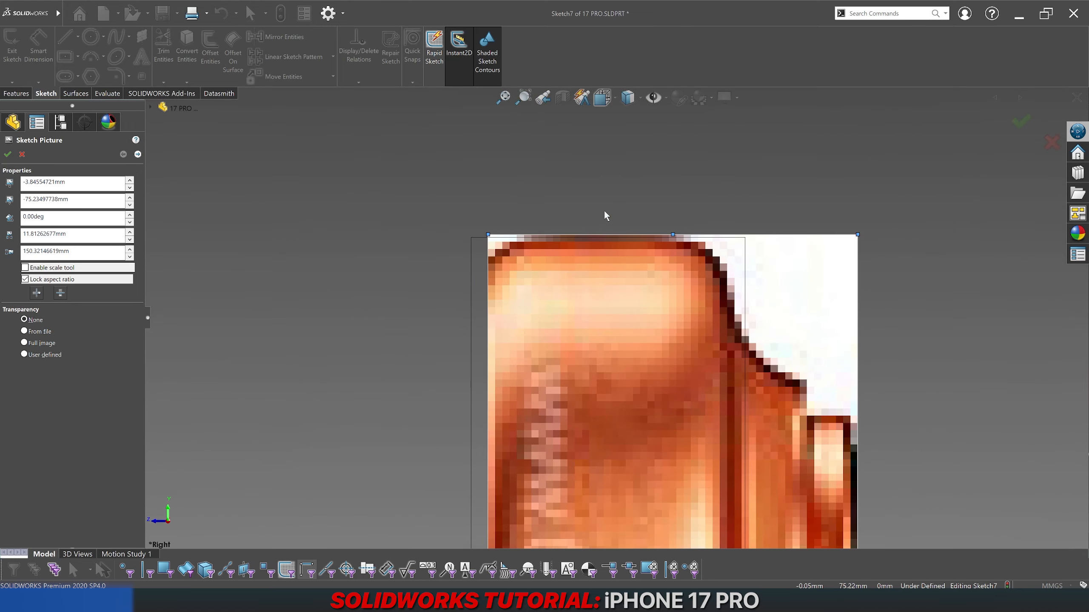
pyautogui.scroll(-4, 608, 254)
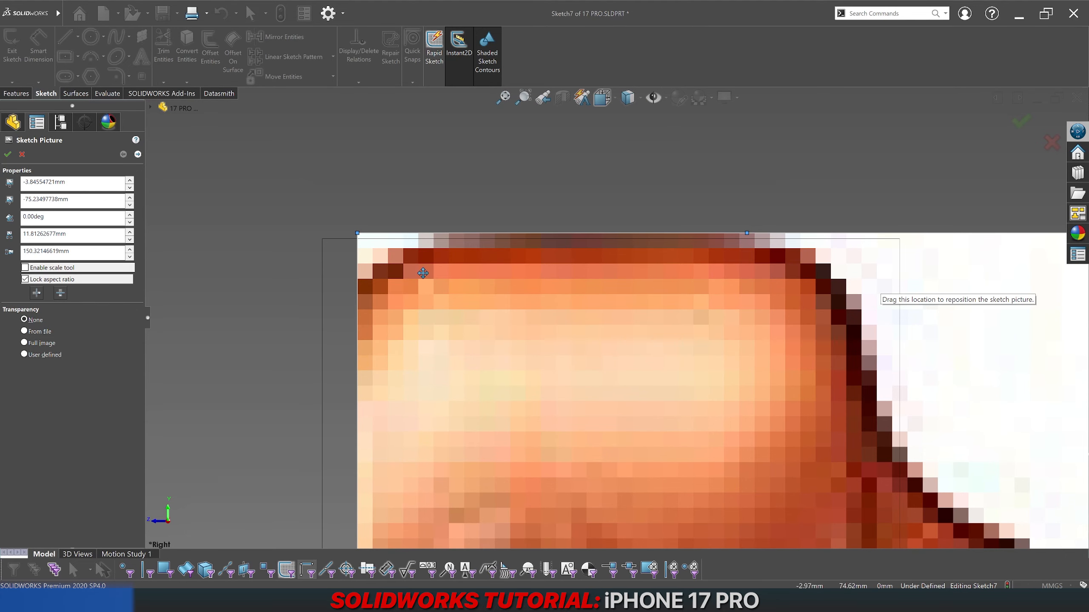
pyautogui.scroll(5, 486, 401)
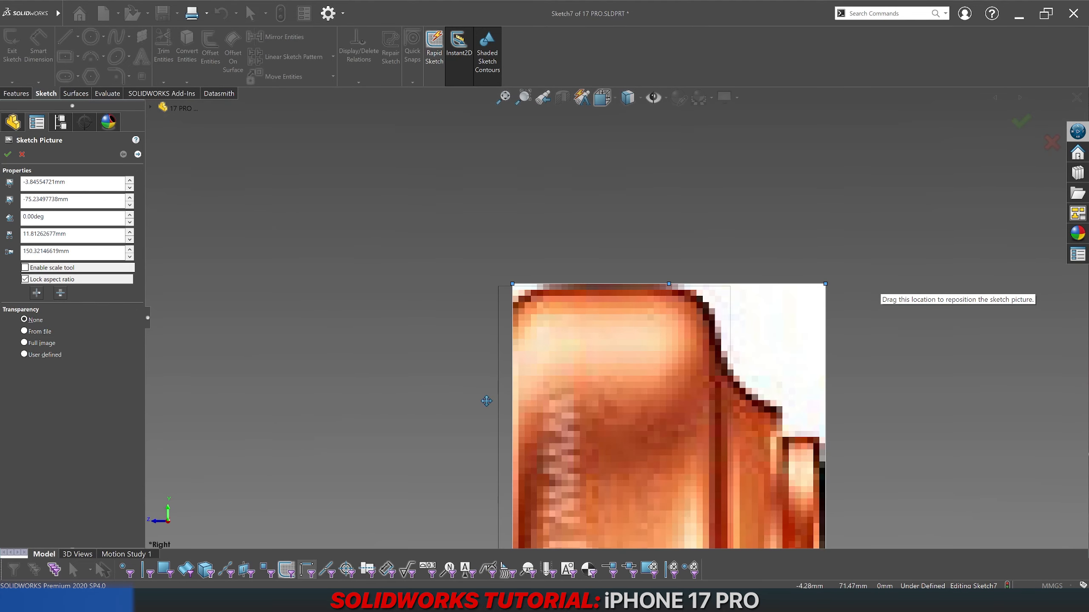
pyautogui.scroll(2, 486, 399)
pyautogui.scroll(-5, 702, 323)
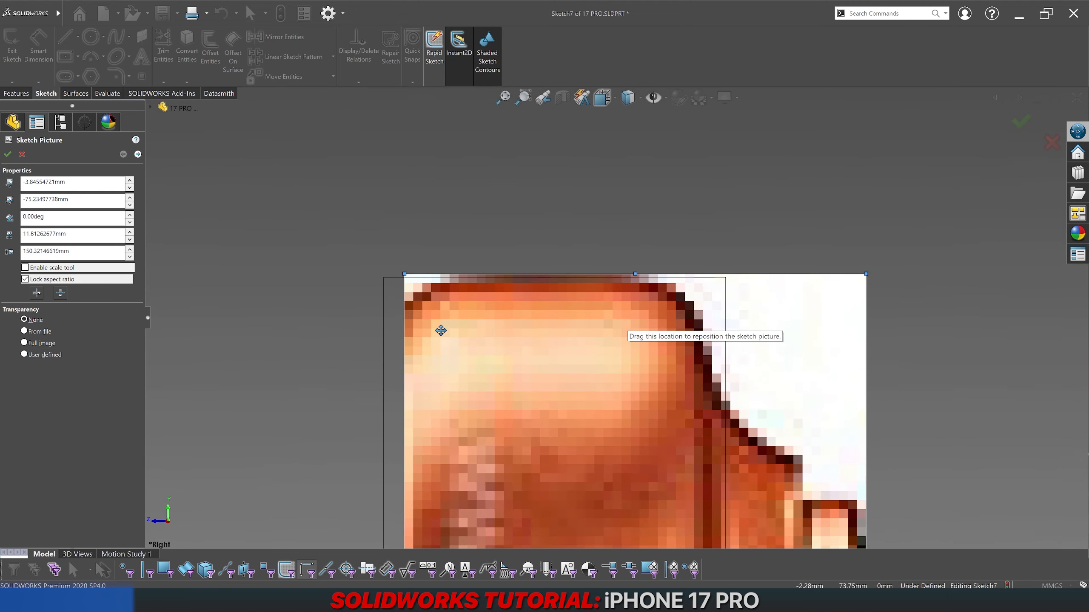
pyautogui.scroll(-1, 441, 330)
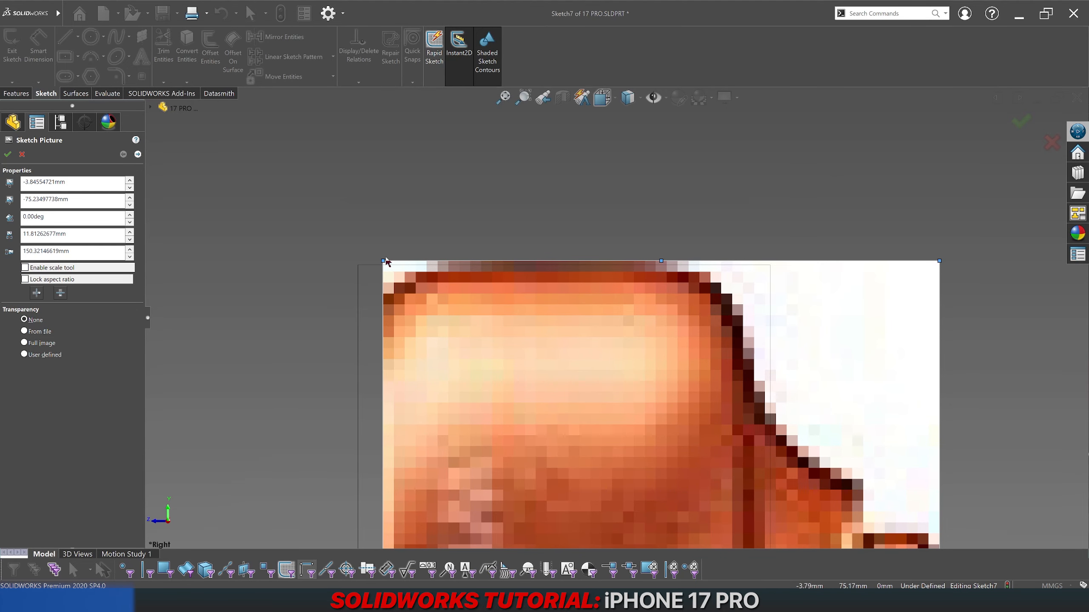
pyautogui.moveTo(382, 261); pyautogui.dragTo(363, 263)
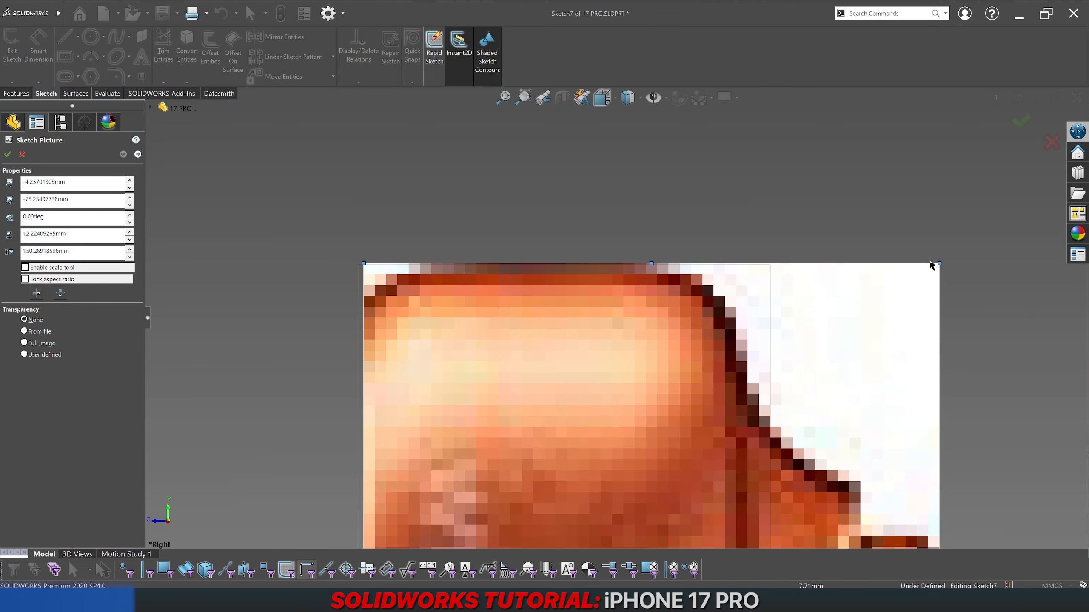
pyautogui.moveTo(939, 264); pyautogui.dragTo(974, 262)
# Step: Nudge the side picture slightly upward against the body's top outline, to about X -4.25 mm, Y -75.19 mm
pyautogui.scroll(5, 615, 318)
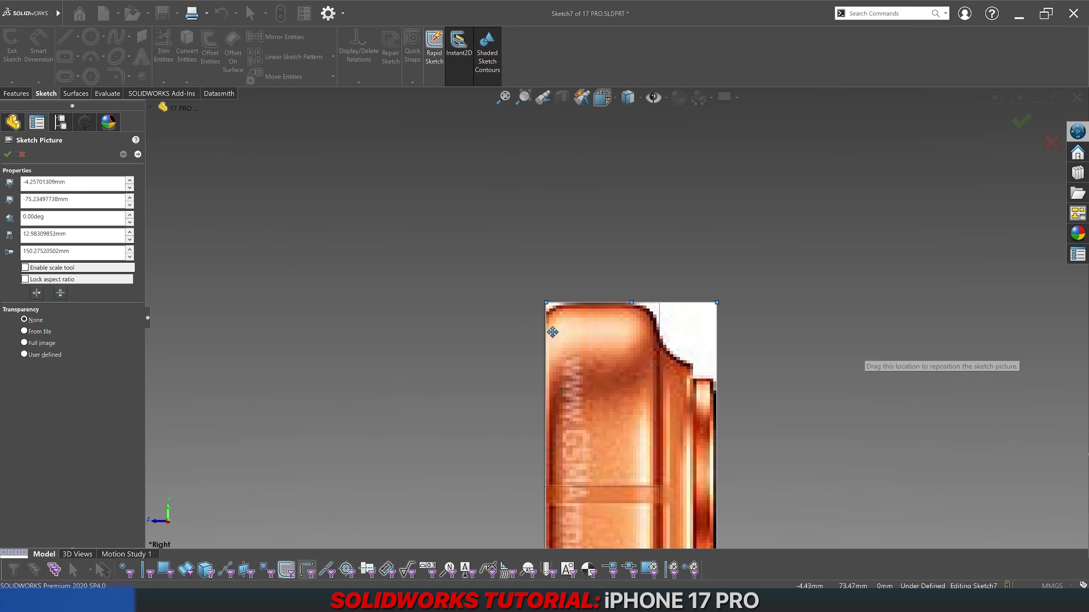
pyautogui.scroll(-3, 552, 332)
pyautogui.scroll(1, 685, 265)
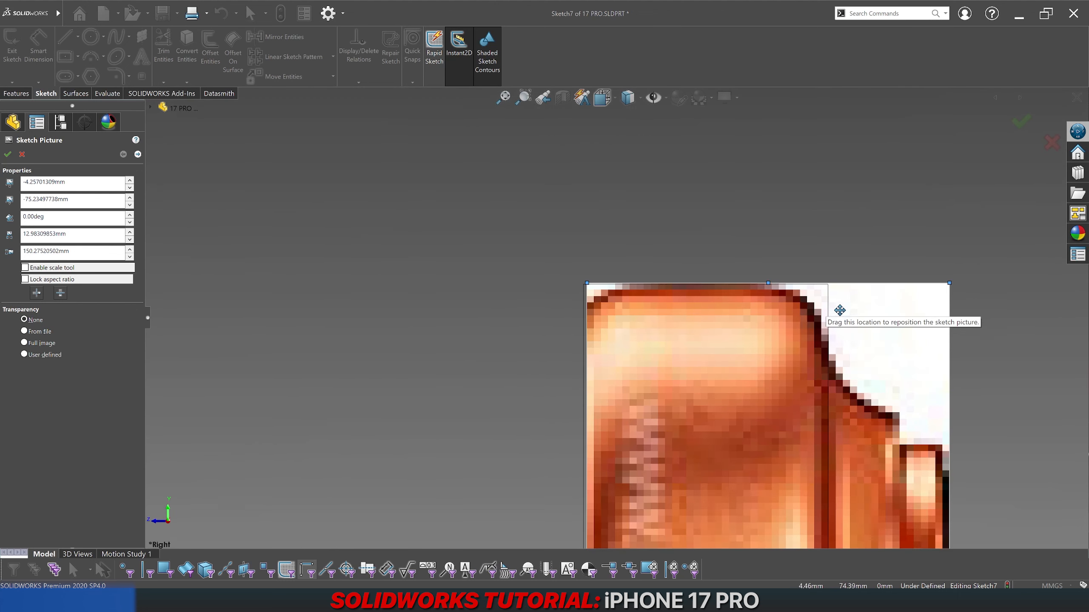
pyautogui.scroll(-4, 840, 310)
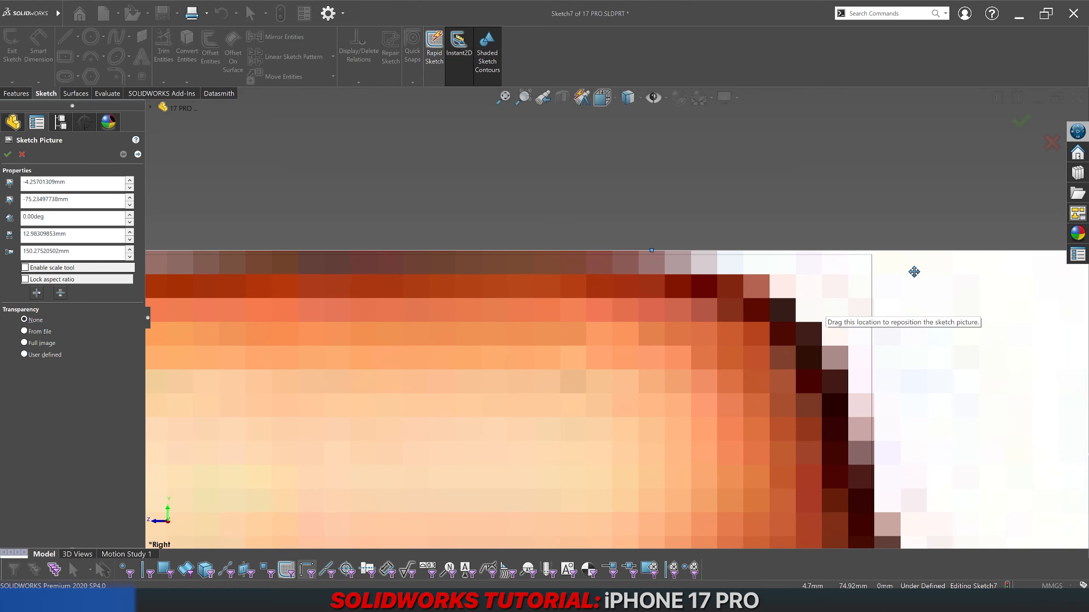
pyautogui.moveTo(914, 272); pyautogui.dragTo(914, 267)
pyautogui.scroll(5, 842, 333)
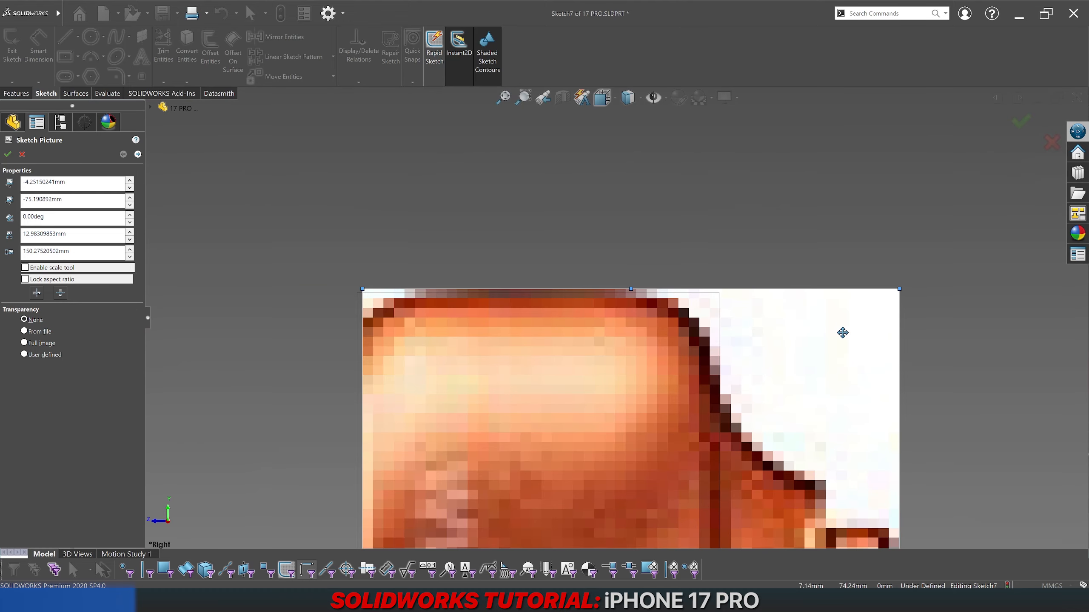
# Step: Stretch the side picture's lower front corner out to the body outline, giving about 13.07 x 150.34 mm
pyautogui.scroll(6, 754, 394)
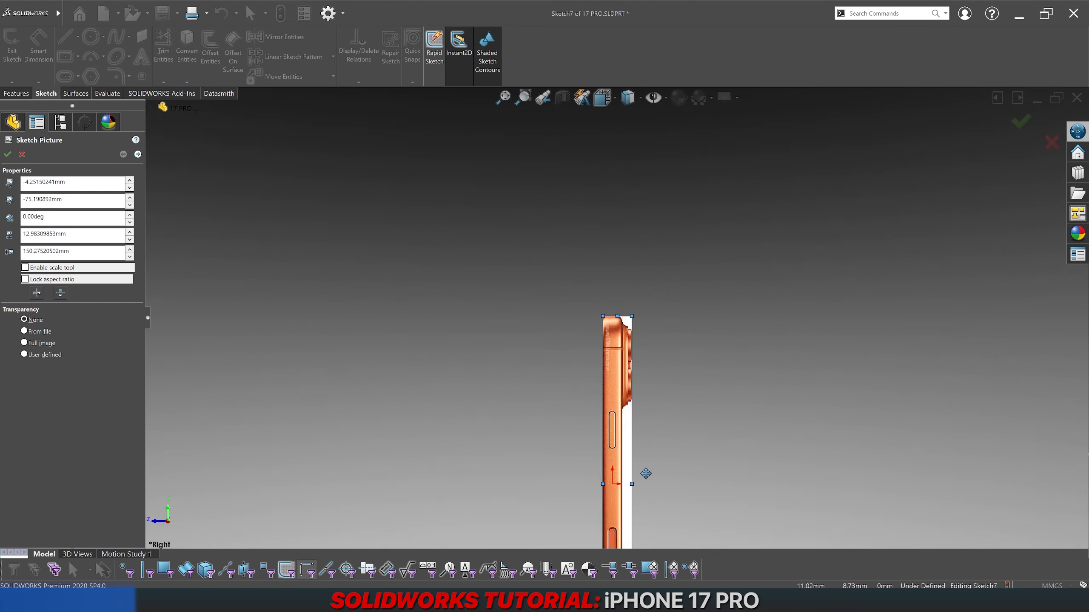
pyautogui.scroll(-10, 635, 480)
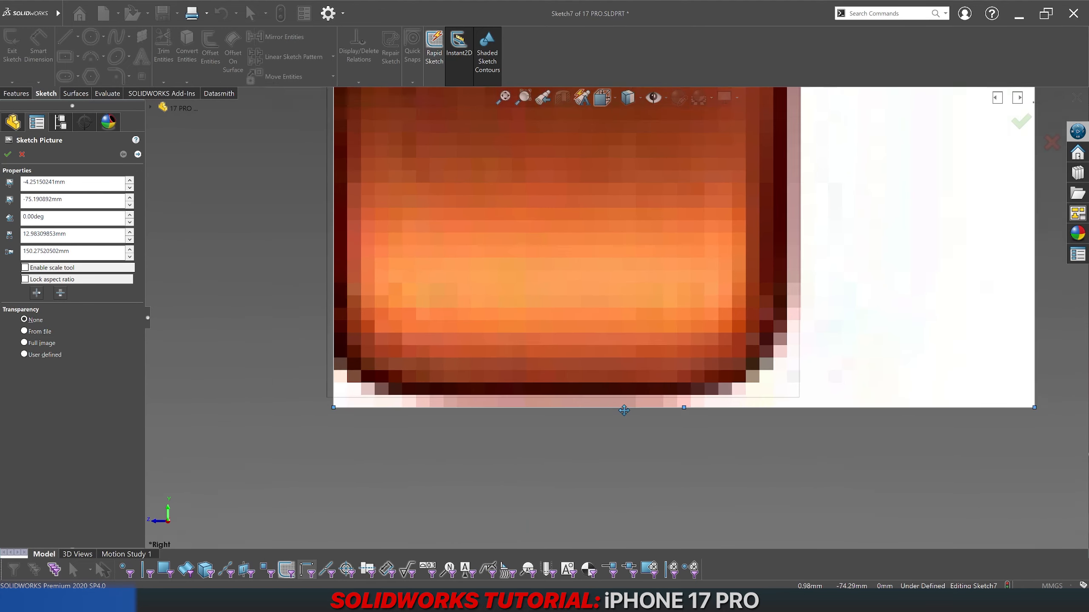
pyautogui.scroll(-1, 624, 410)
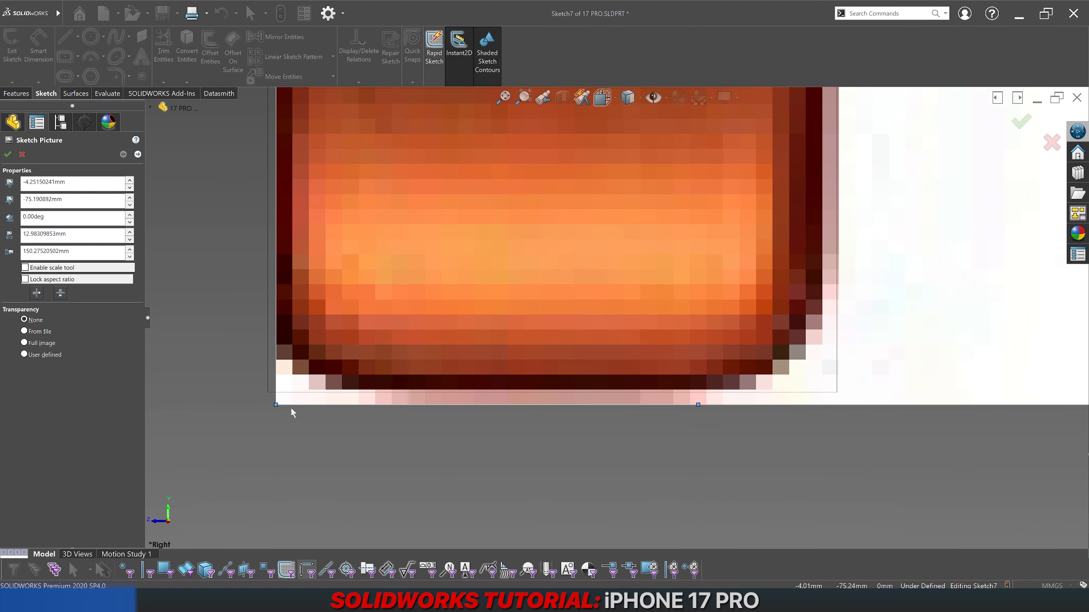
pyautogui.moveTo(277, 405); pyautogui.dragTo(270, 409)
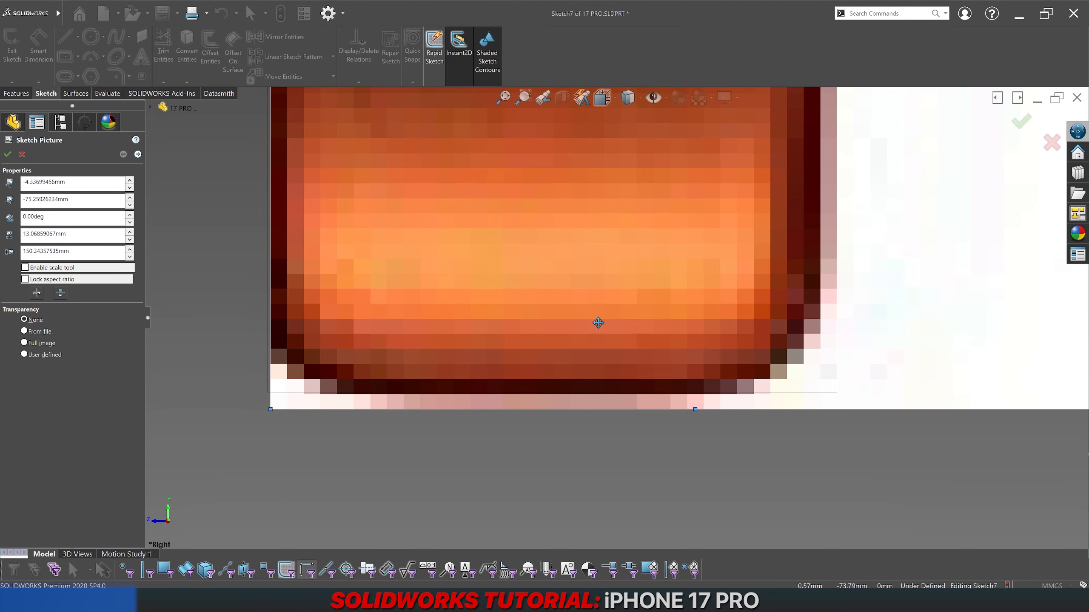
pyautogui.scroll(5, 598, 323)
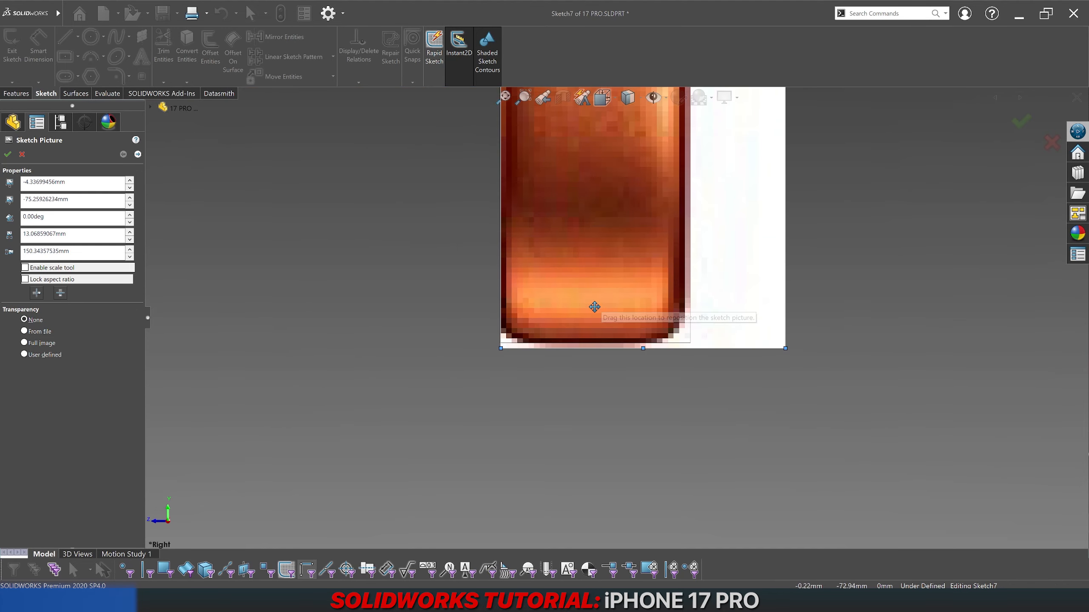
# Step: Set the side picture's height to 150.35 mm and its width to 13.20 mm, and accept the sketch picture
pyautogui.click(86, 252)
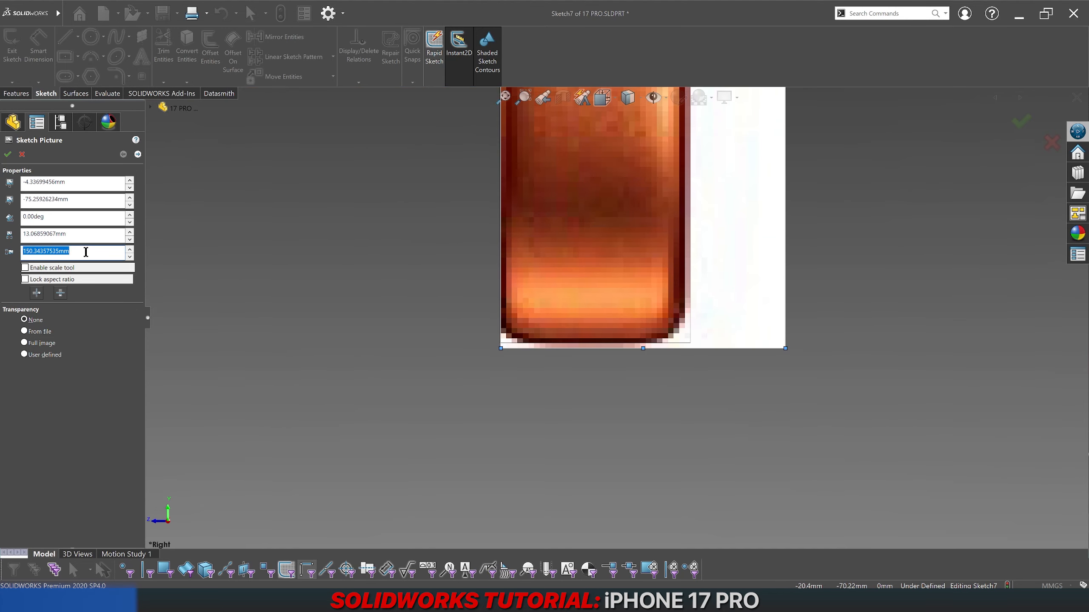
pyautogui.click(86, 251)
pyautogui.press('Return')
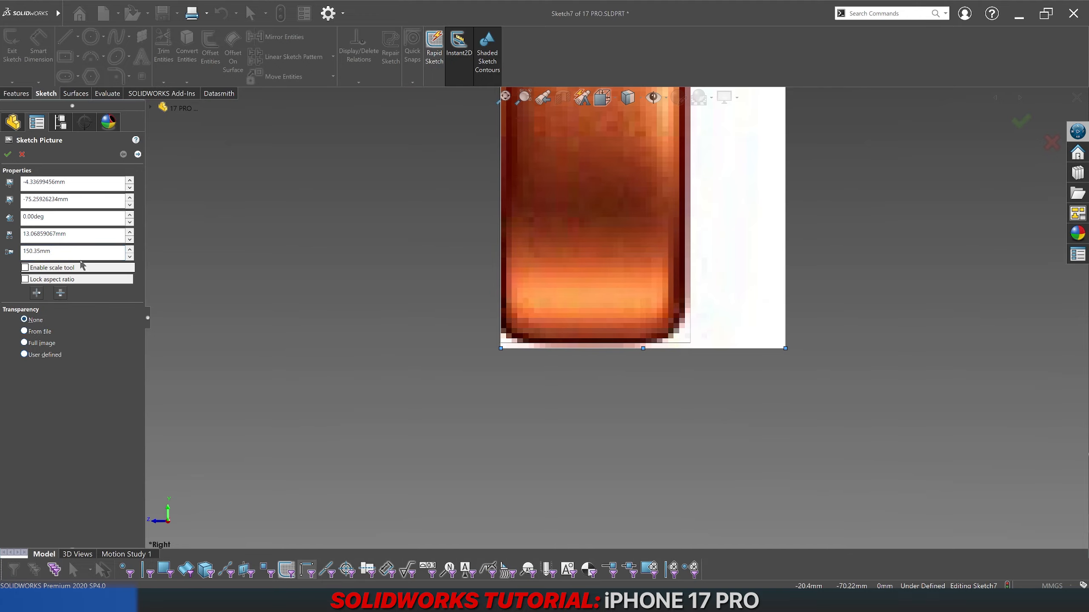
pyautogui.click(86, 236)
pyautogui.click(86, 235)
pyautogui.press('Return')
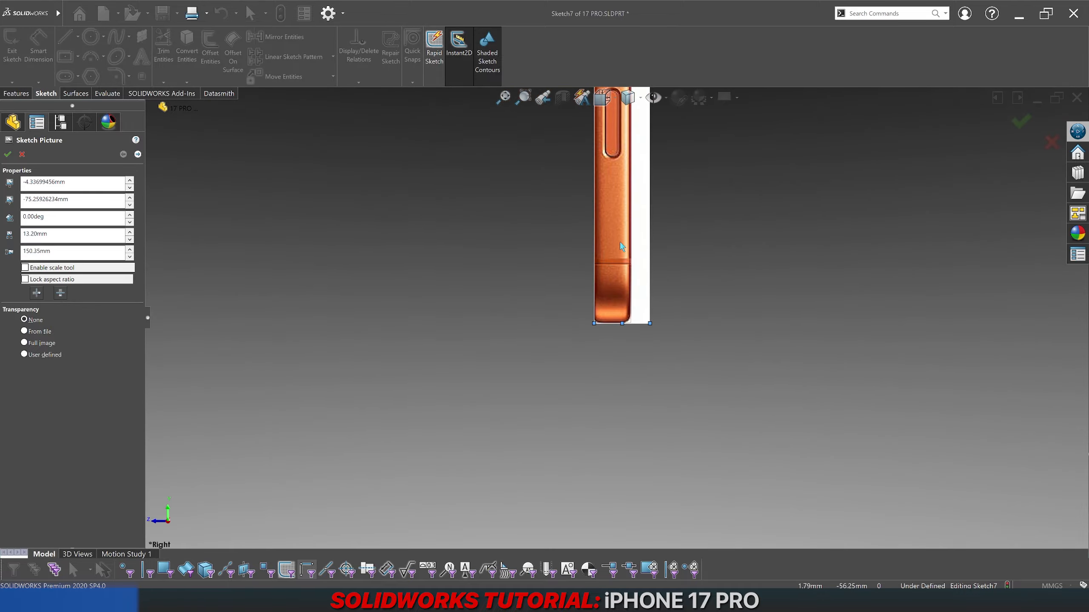
pyautogui.scroll(-5, 622, 247)
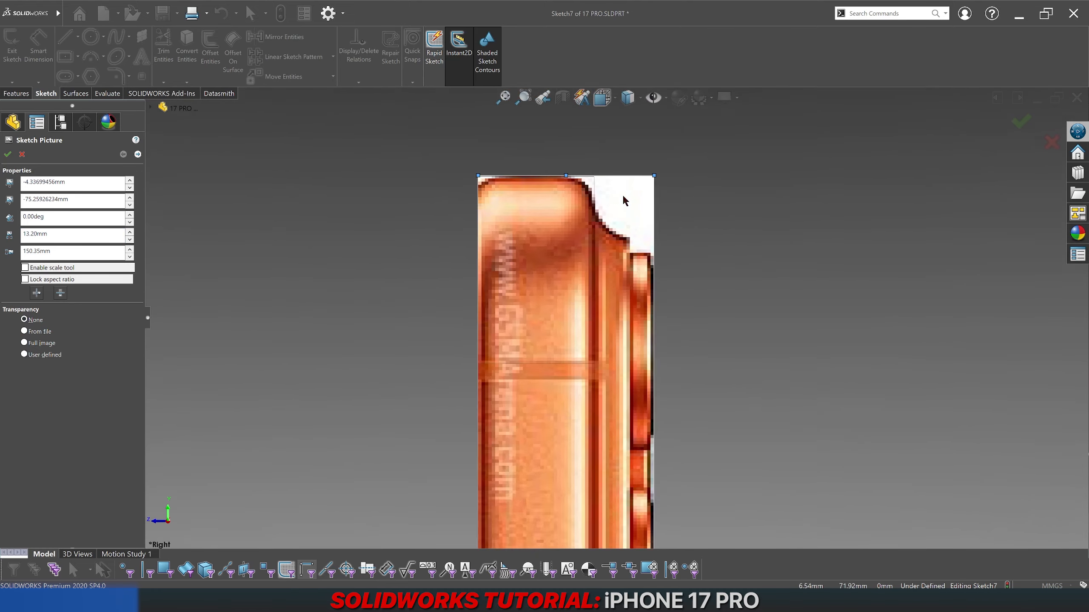
pyautogui.scroll(-3, 622, 200)
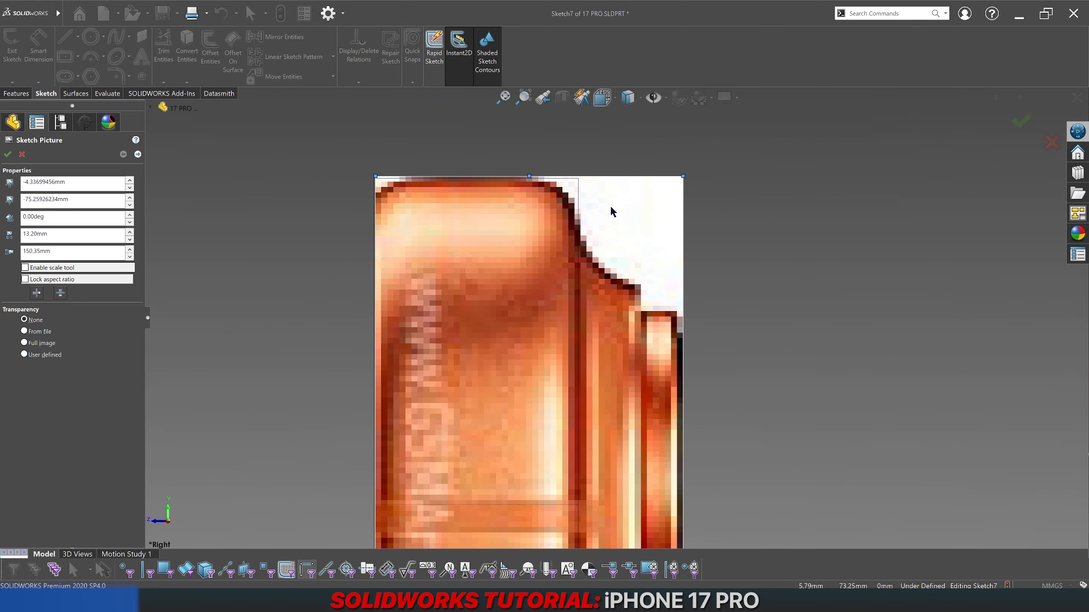
pyautogui.scroll(3, 617, 301)
pyautogui.scroll(-1, 602, 306)
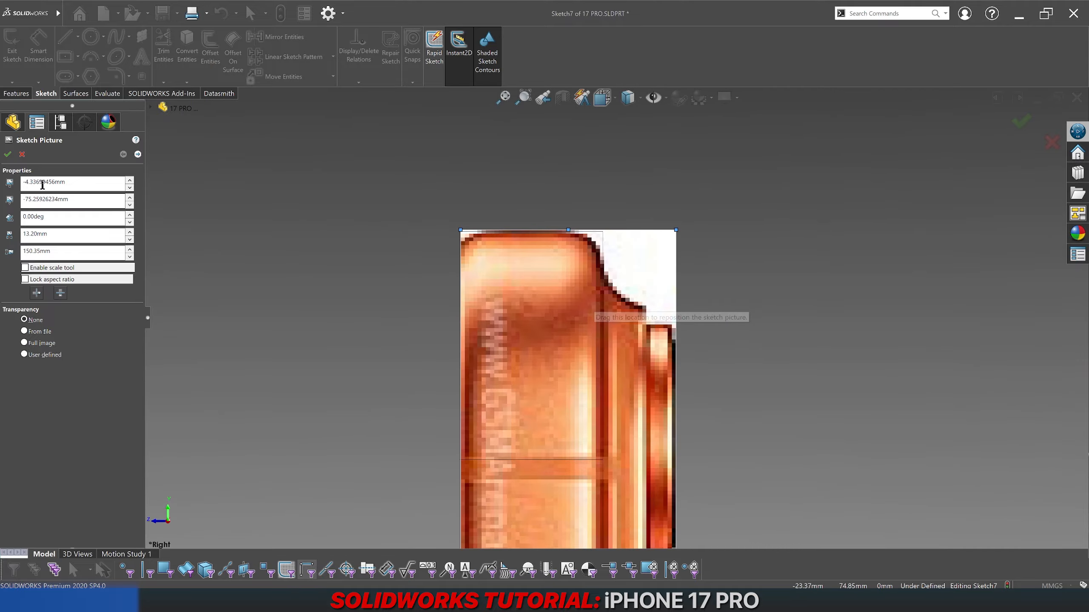
pyautogui.click(7, 154)
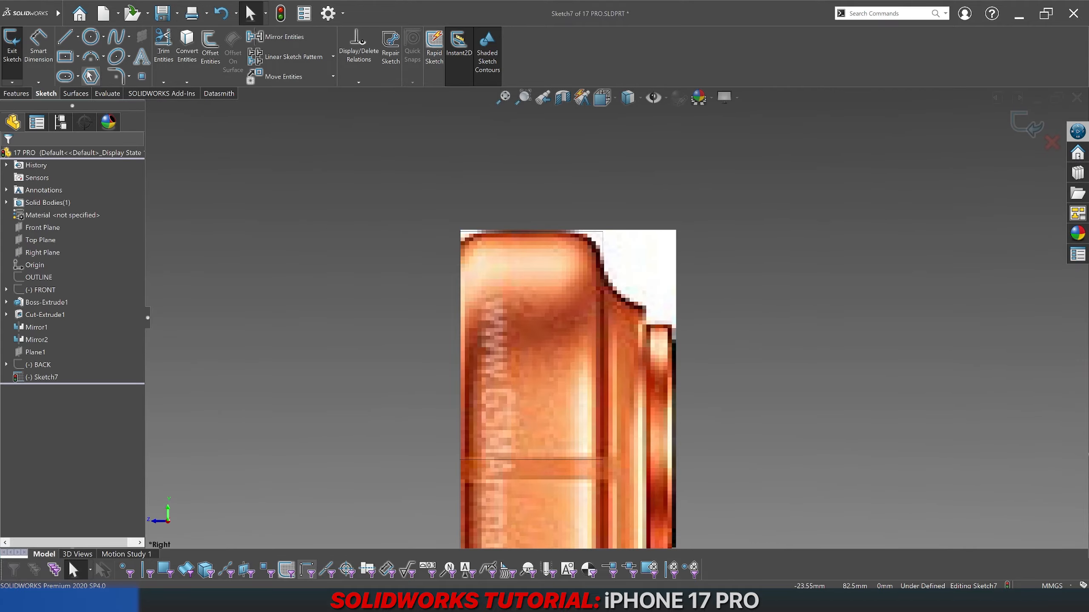
# Step: Check the body thickness in DIMENSIONS.txt, then sketch a horizontal line about 16.73 mm across the side picture and a vertical line about 9.43 mm down from its end
pyautogui.click(205, 601)
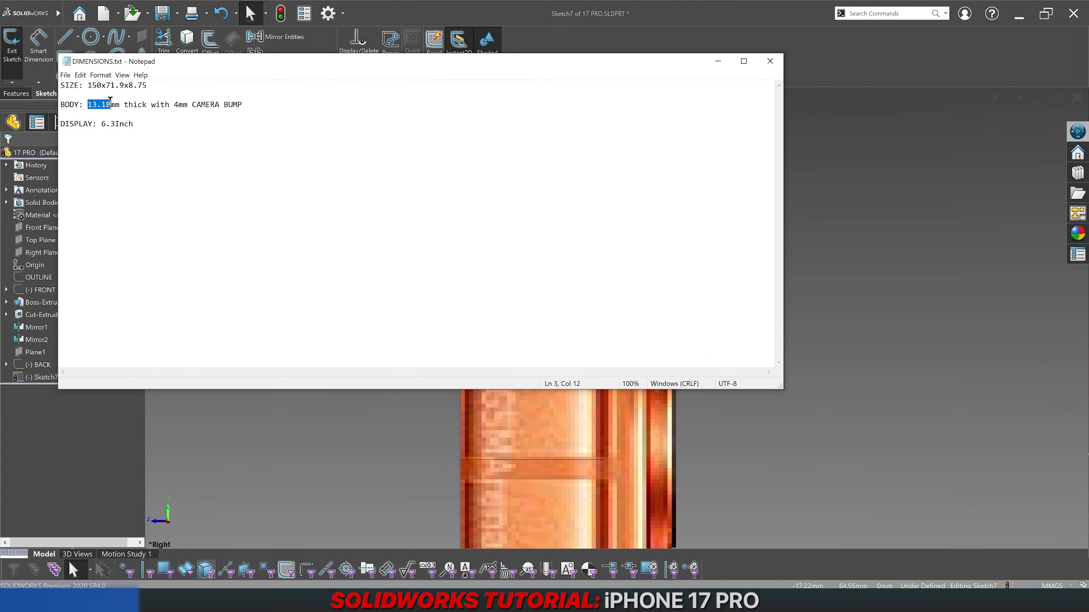
pyautogui.click(210, 424)
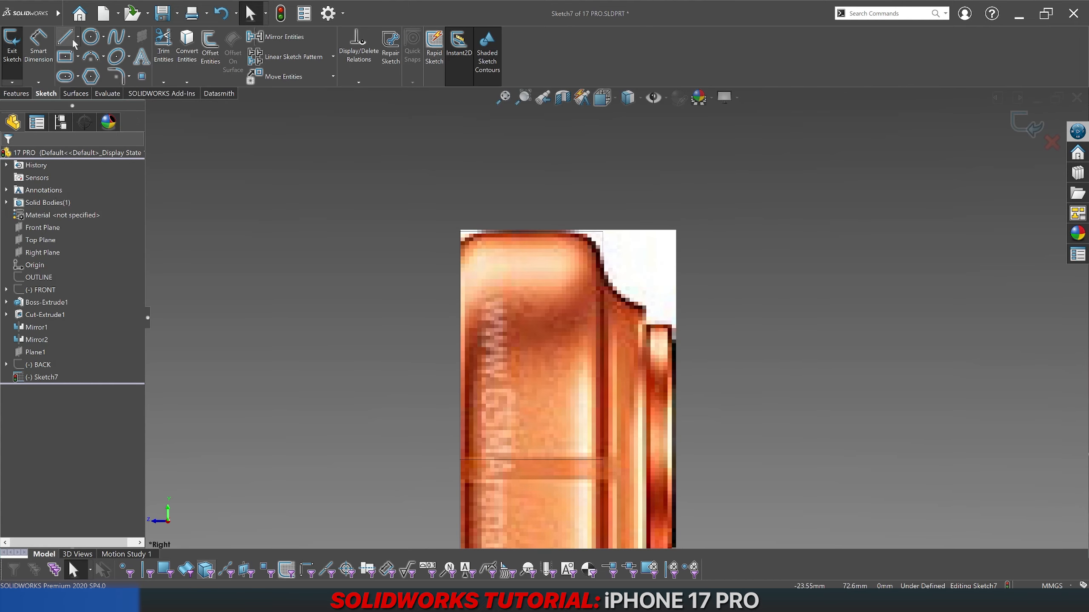
pyautogui.click(65, 37)
pyautogui.click(460, 291)
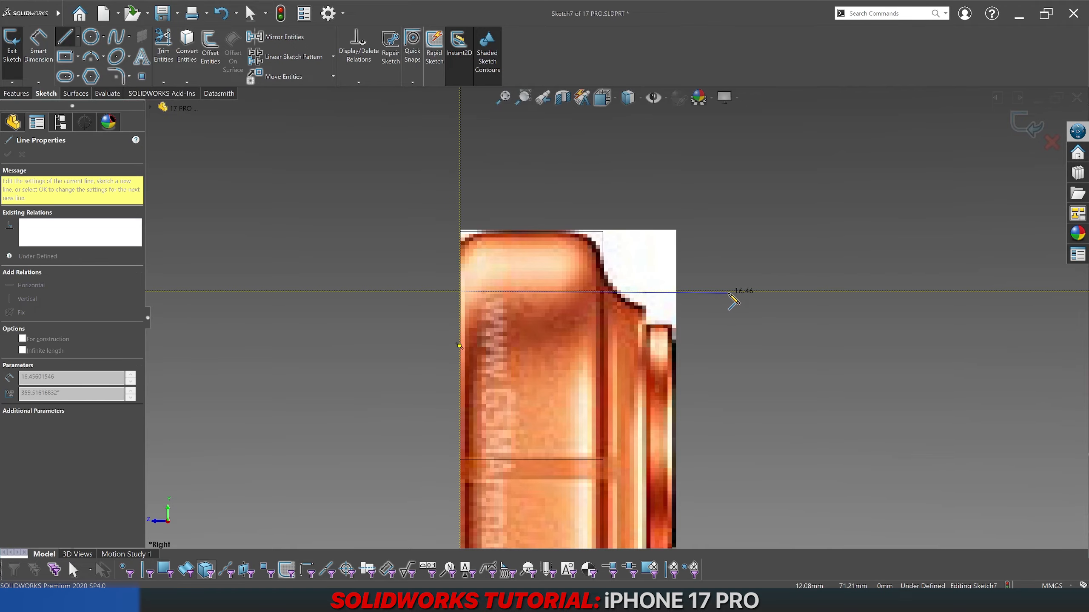
pyautogui.click(732, 291)
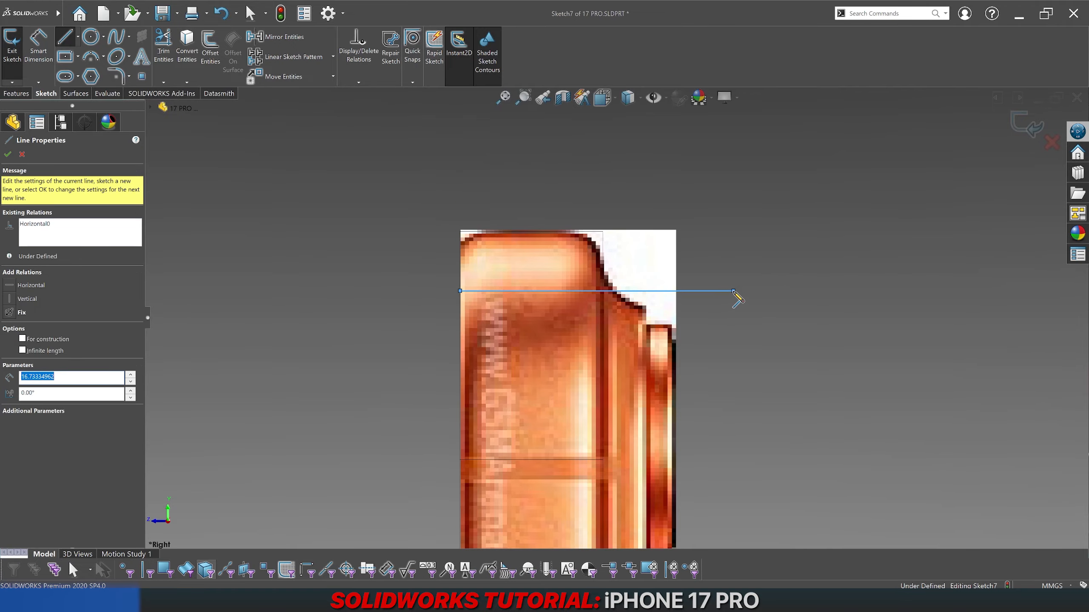
pyautogui.click(733, 445)
pyautogui.press('Escape')
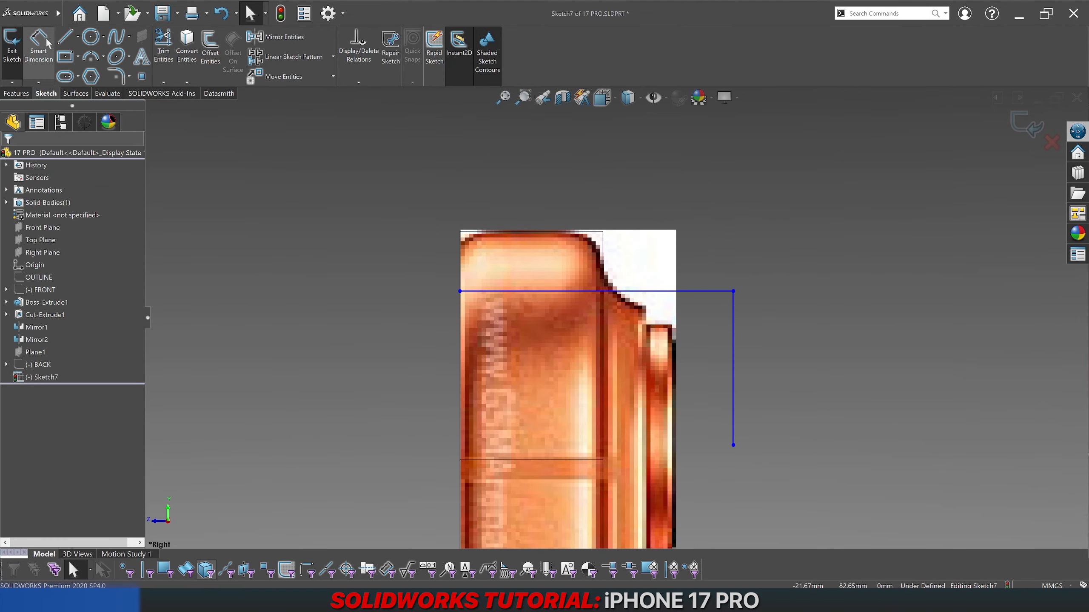
# Step: Dimension the horizontal line across the side picture to 13.18 mm
pyautogui.click(707, 292)
pyautogui.click(573, 172)
pyautogui.write('13.18')
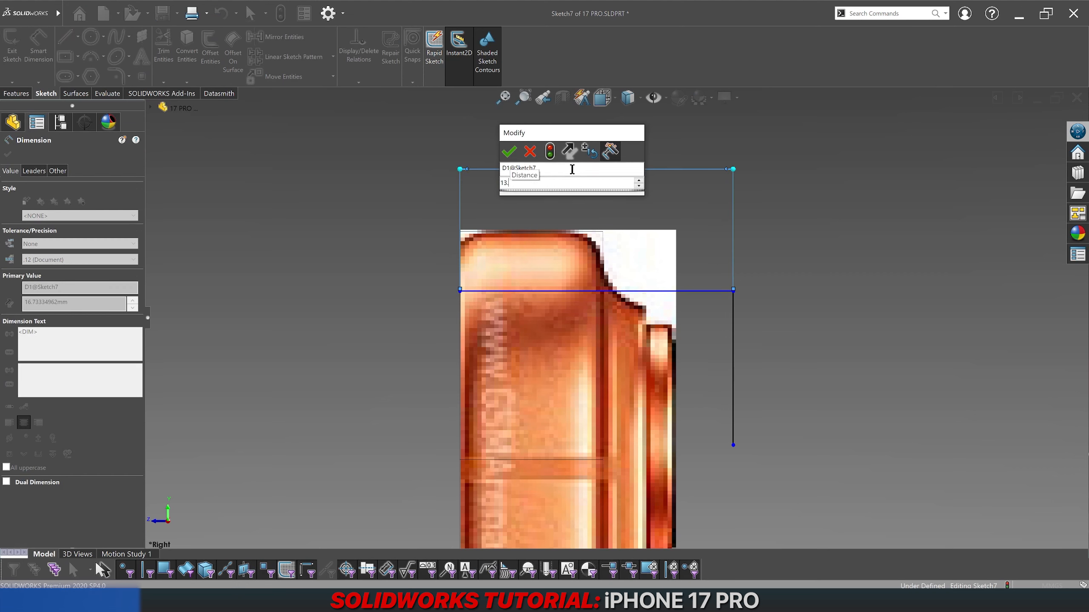
pyautogui.press('Return')
pyautogui.press('Escape')
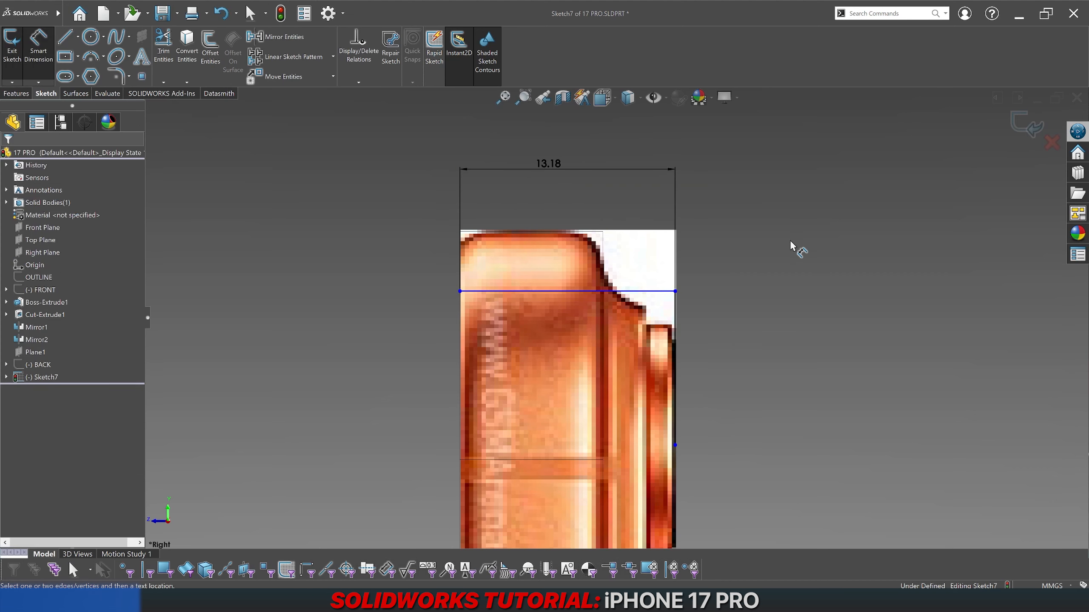
# Step: Measure the gap between the body's rear edge and the vertical thickness line with a reference dimension, and delete that dimension
pyautogui.scroll(-5, 703, 348)
pyautogui.scroll(-2, 647, 360)
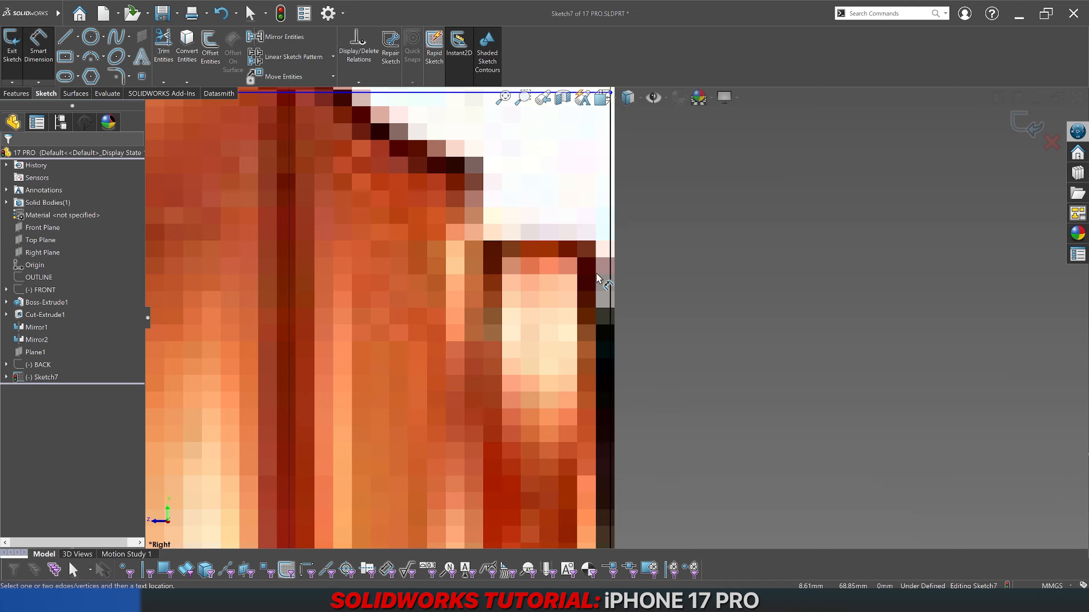
pyautogui.scroll(8, 599, 279)
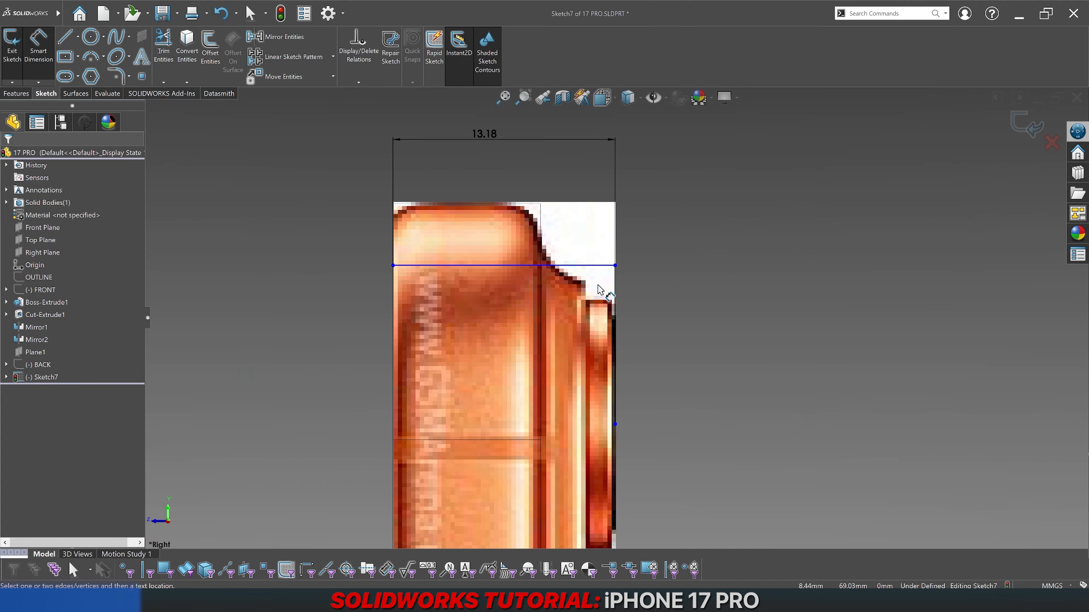
pyautogui.scroll(-2, 594, 261)
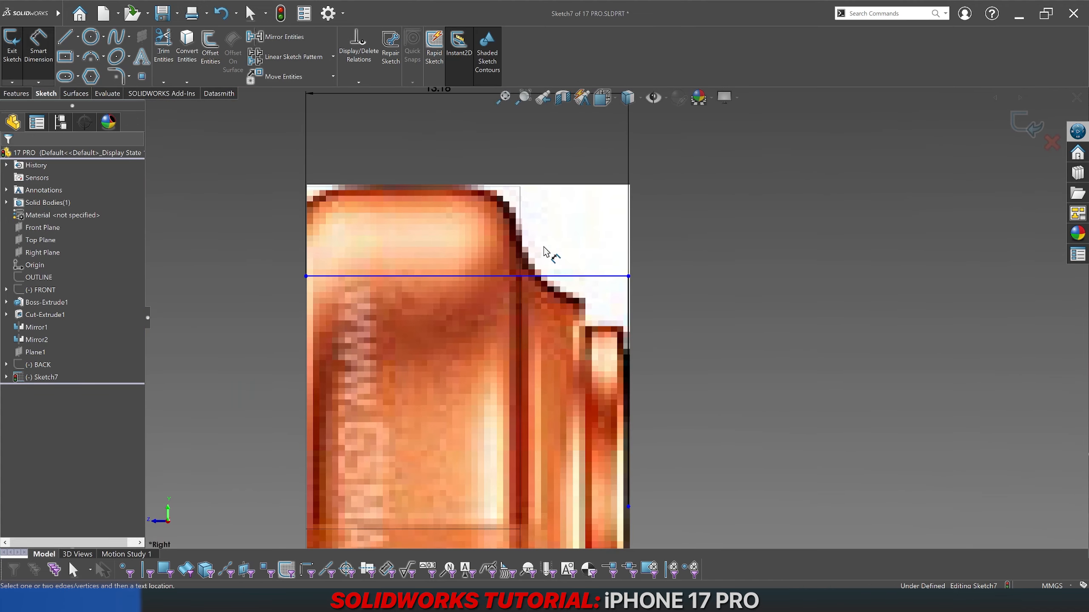
pyautogui.click(520, 226)
pyautogui.click(627, 311)
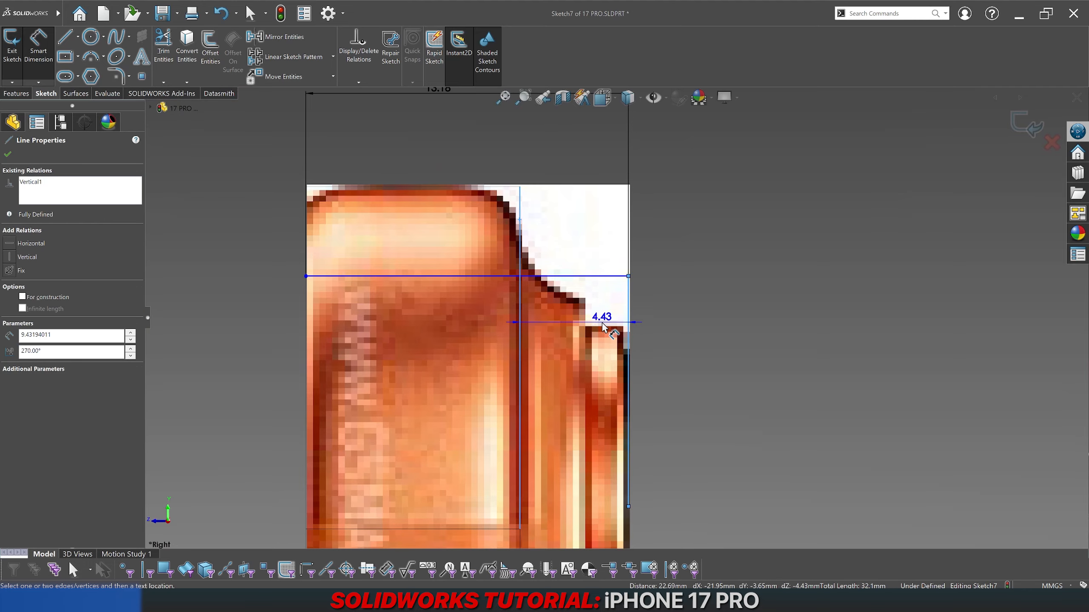
pyautogui.click(579, 330)
pyautogui.press('Return')
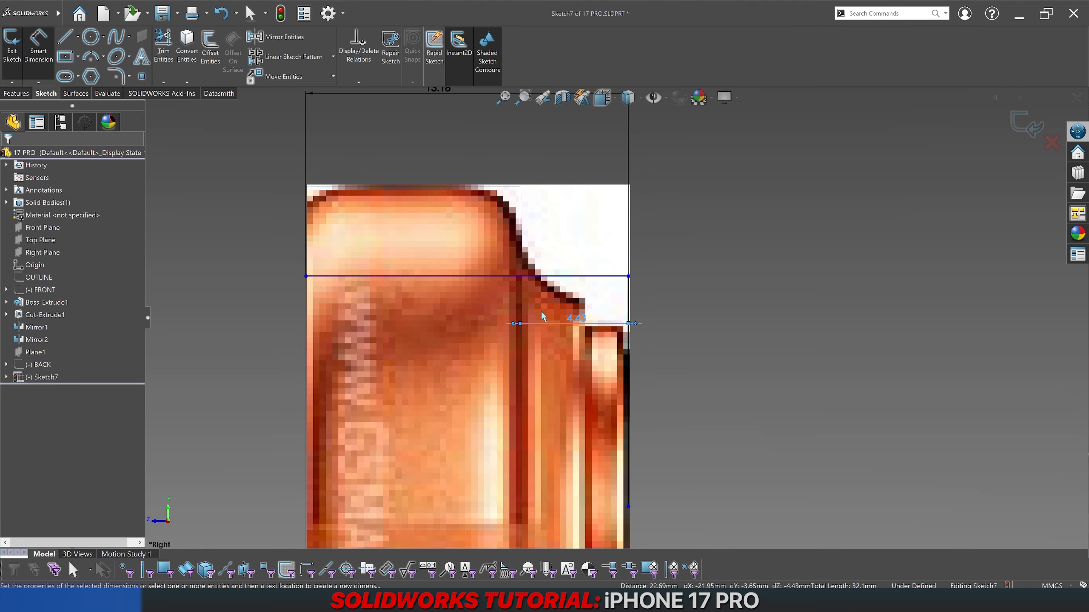
pyautogui.scroll(4, 577, 333)
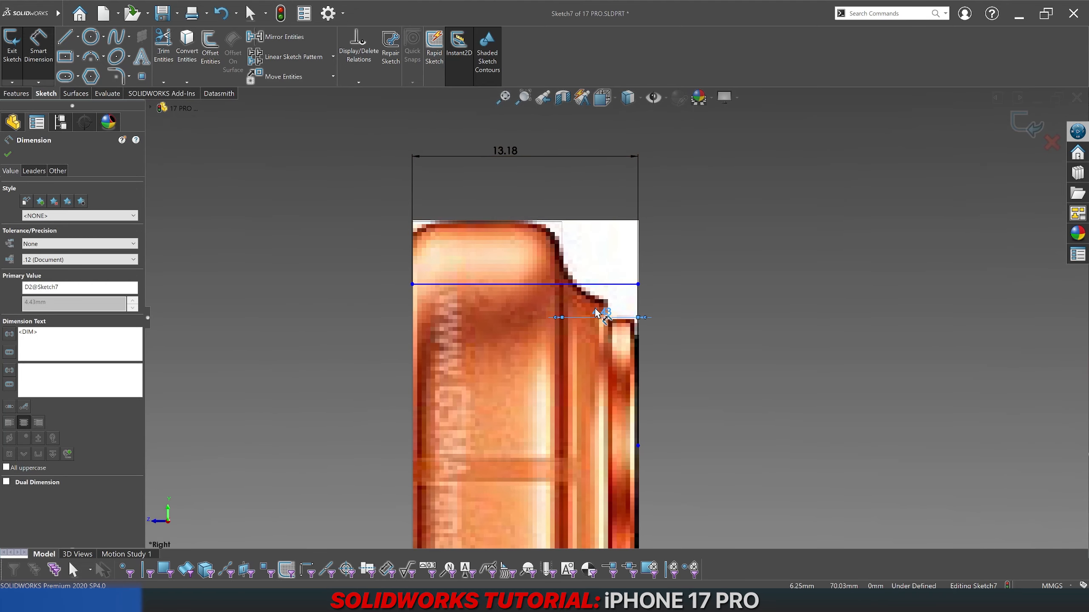
pyautogui.press('Delete')
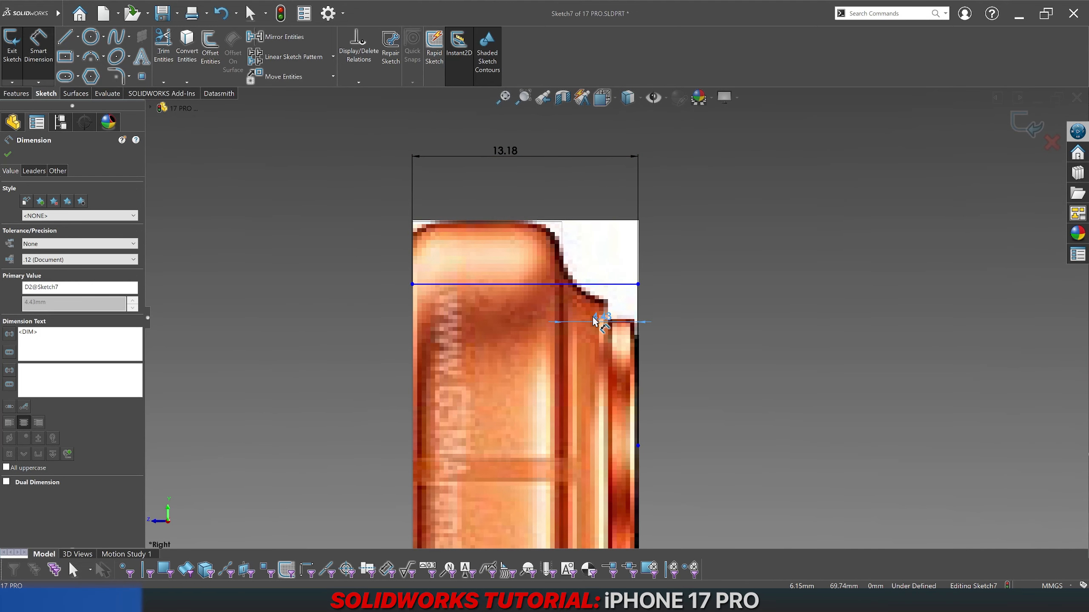
pyautogui.scroll(-3, 598, 300)
pyautogui.press('Escape')
# Step: Unlock the side picture's aspect ratio, widen it from its upper rear corner to about 13.40 x 150.35 mm, and accept it
pyautogui.click(634, 257)
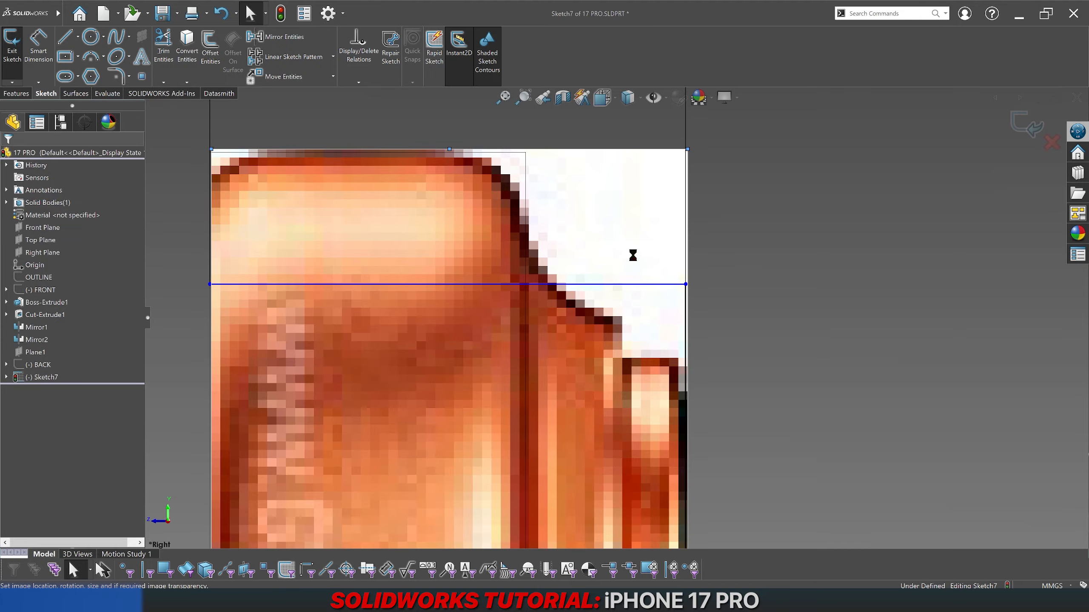
pyautogui.scroll(-2, 602, 131)
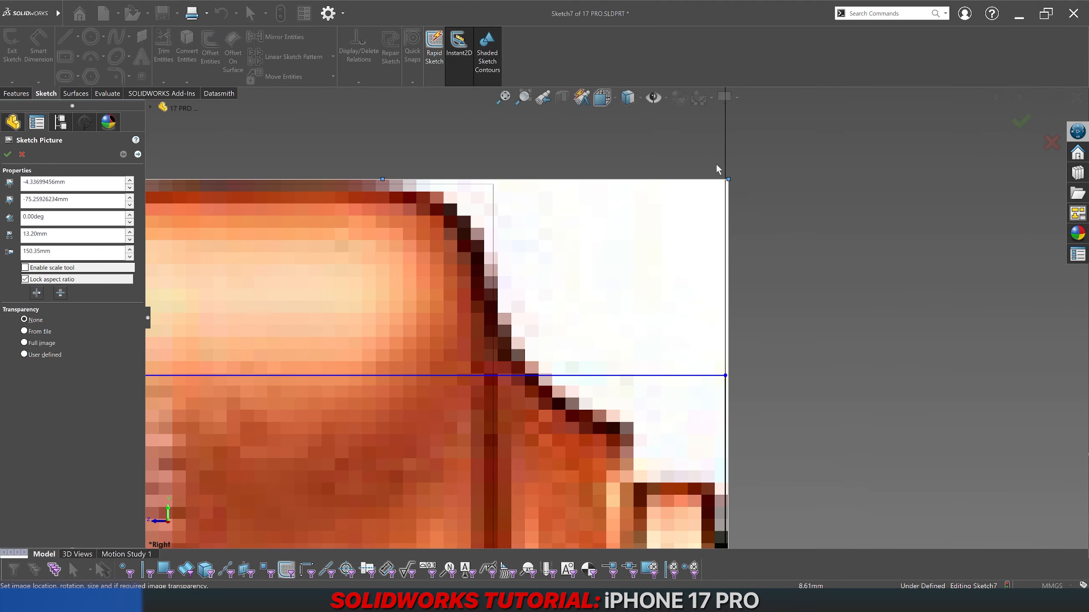
pyautogui.moveTo(728, 179); pyautogui.dragTo(726, 180)
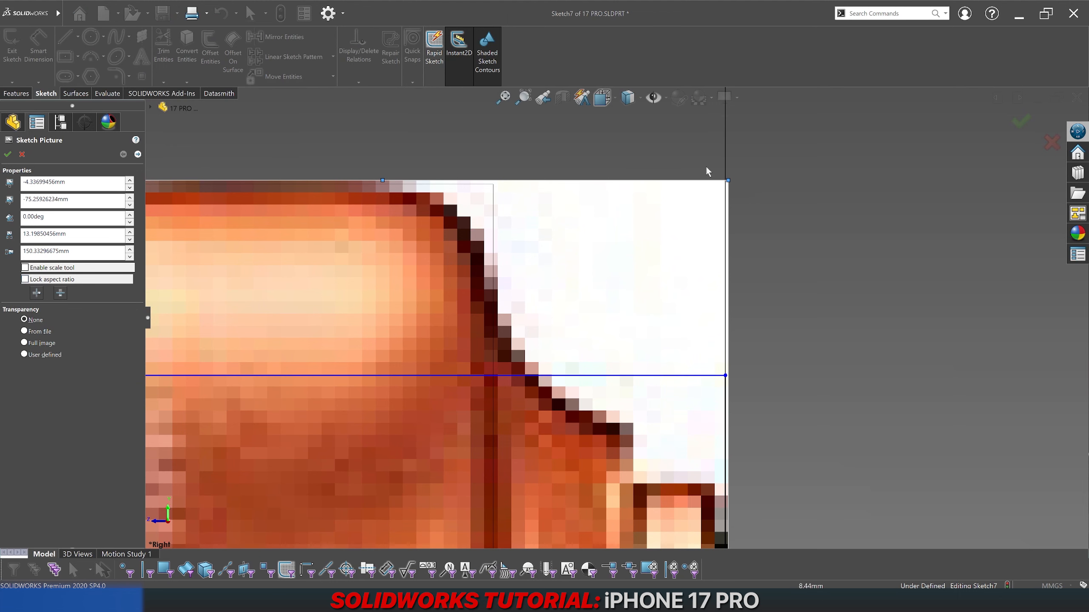
pyautogui.moveTo(726, 181); pyautogui.dragTo(738, 180)
pyautogui.scroll(-3, 641, 283)
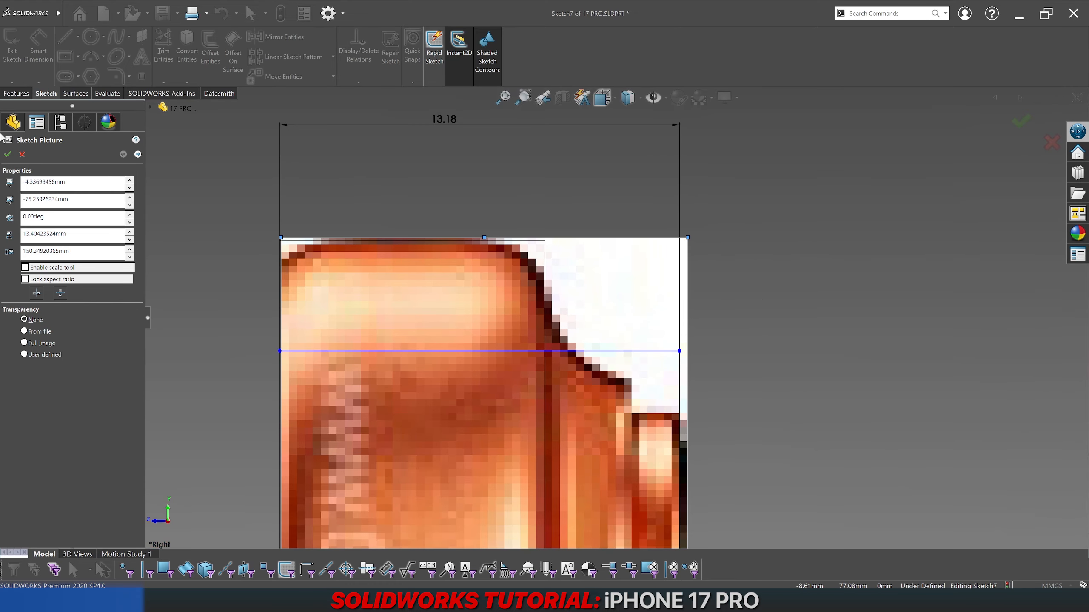
pyautogui.click(8, 154)
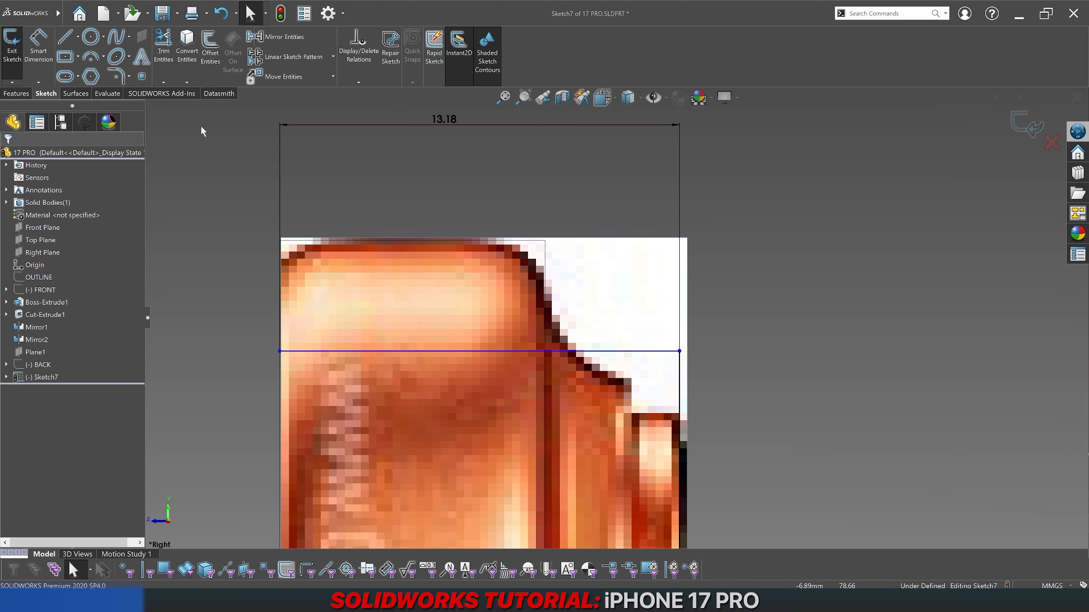
pyautogui.click(50, 63)
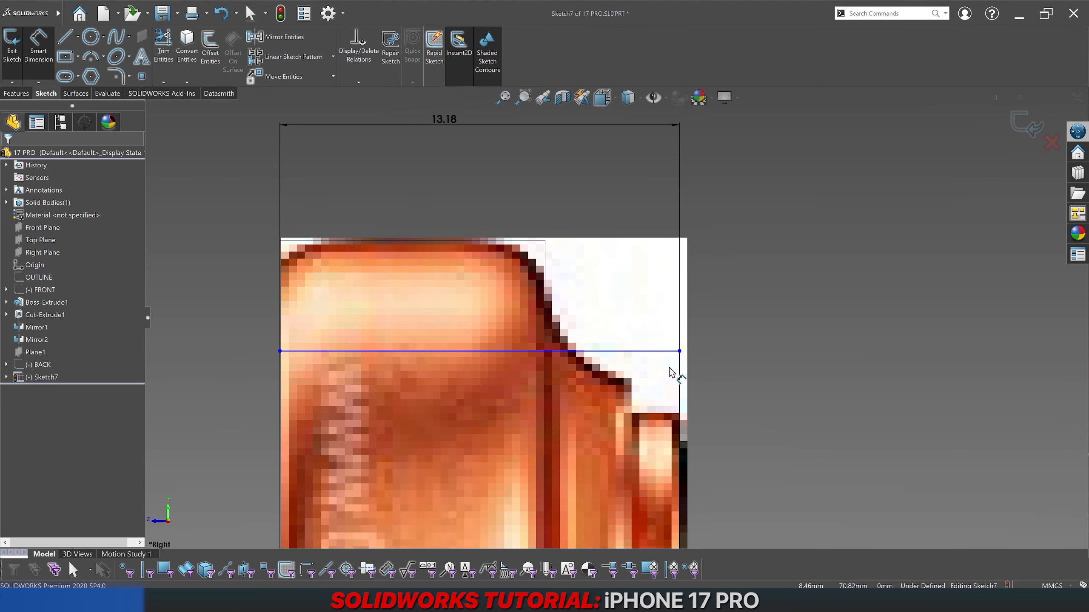
pyautogui.click(679, 373)
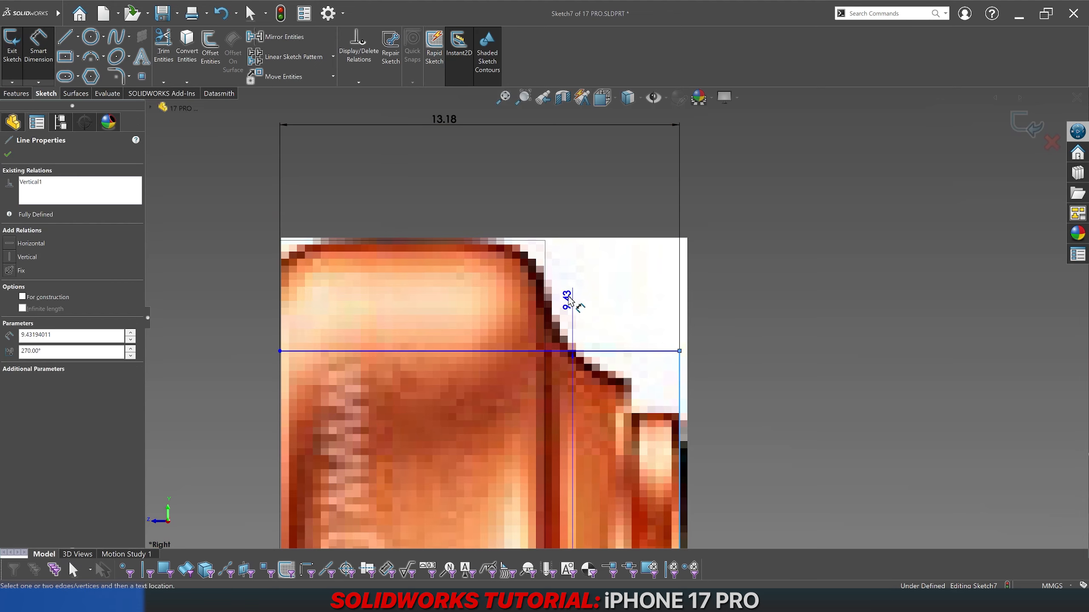
pyautogui.click(545, 286)
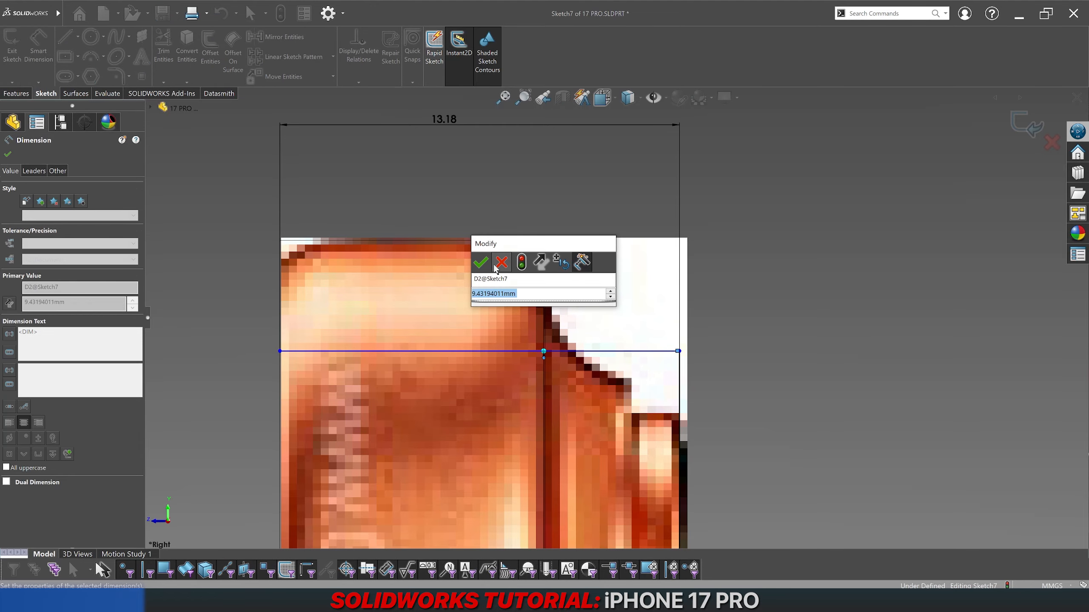
pyautogui.press('Return')
pyautogui.press('Delete')
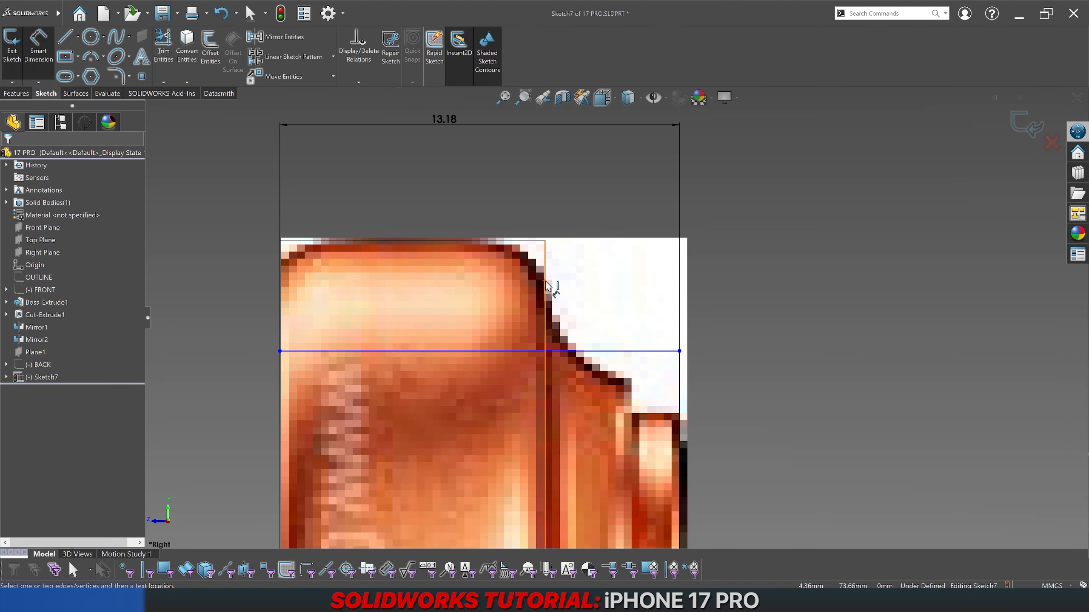
# Step: Measure the camera bump's depth from the body's rear edge to the vertical line without keeping a dimension
pyautogui.click(545, 286)
pyautogui.click(677, 371)
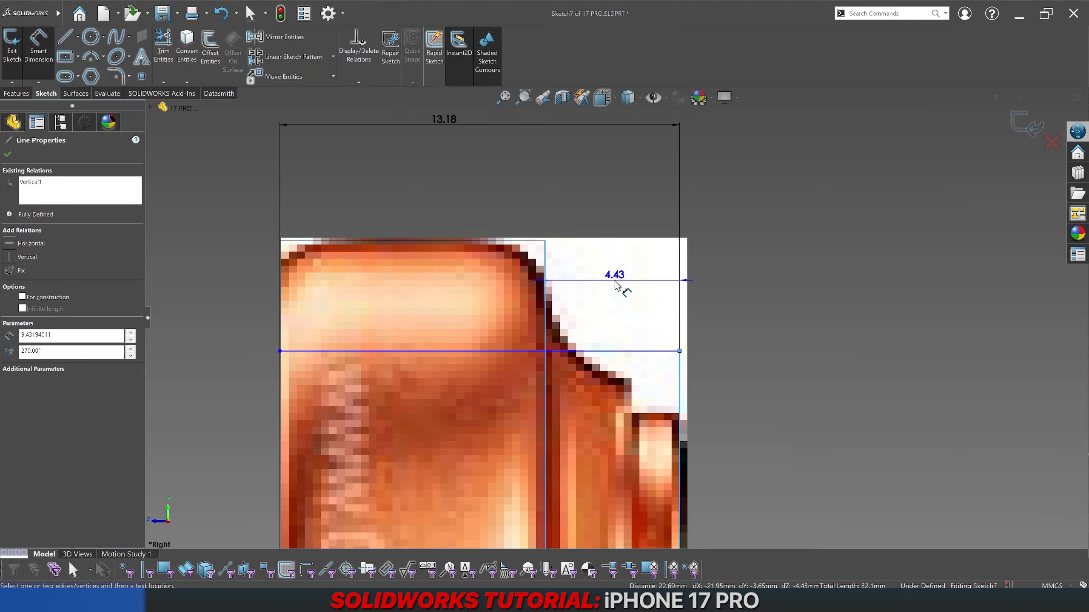
pyautogui.press('Escape')
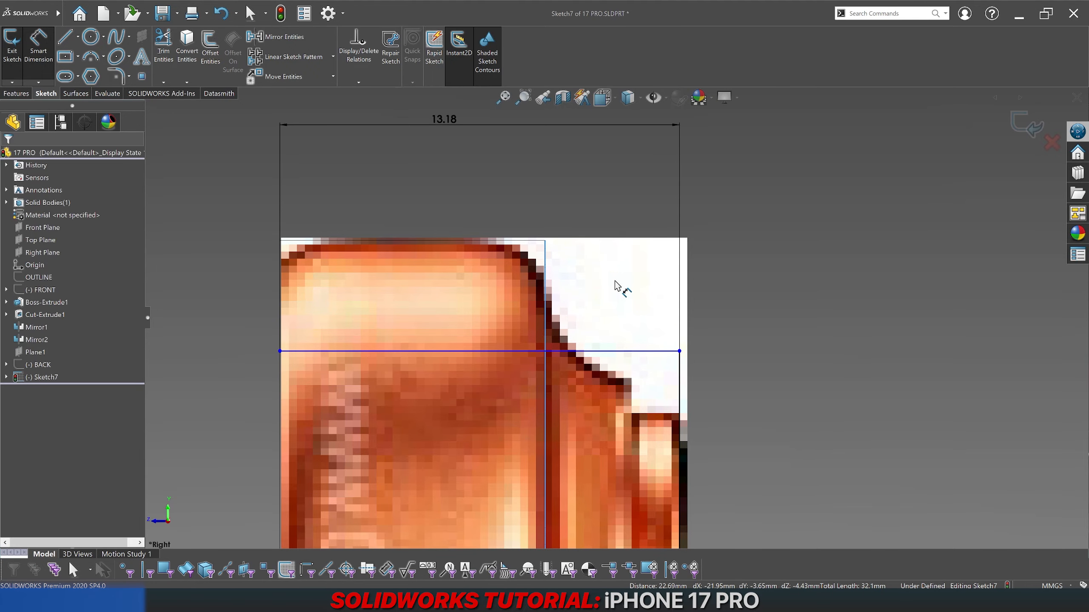
# Step: Unlock the side picture's aspect ratio, pull its upper rear corner onto the 13.18 mm limit, about 13.15 x 150.35 mm, and accept it
pyautogui.scroll(-2, 650, 334)
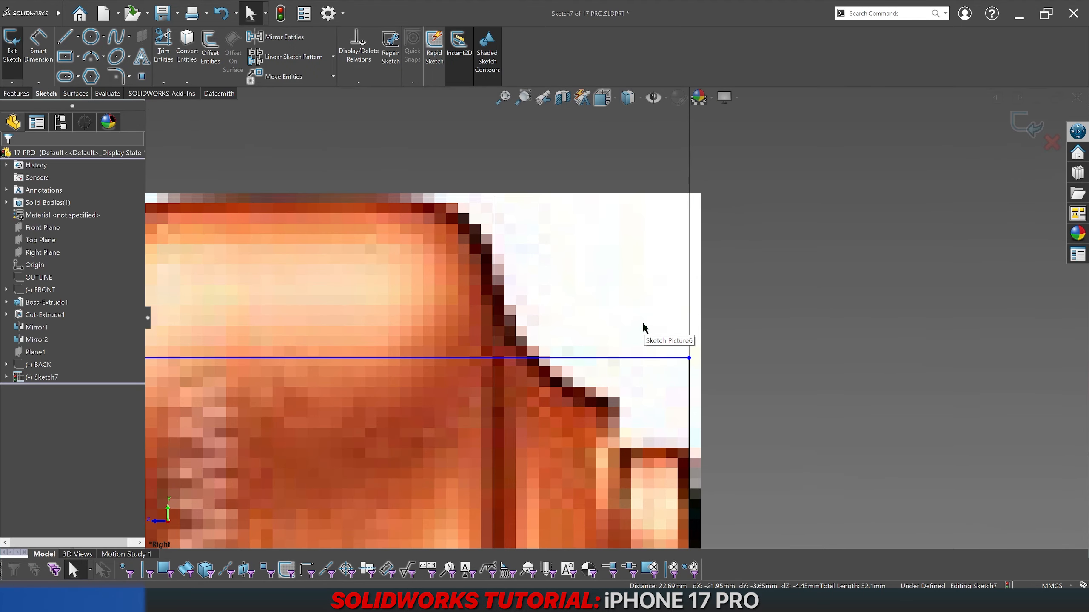
pyautogui.click(610, 306)
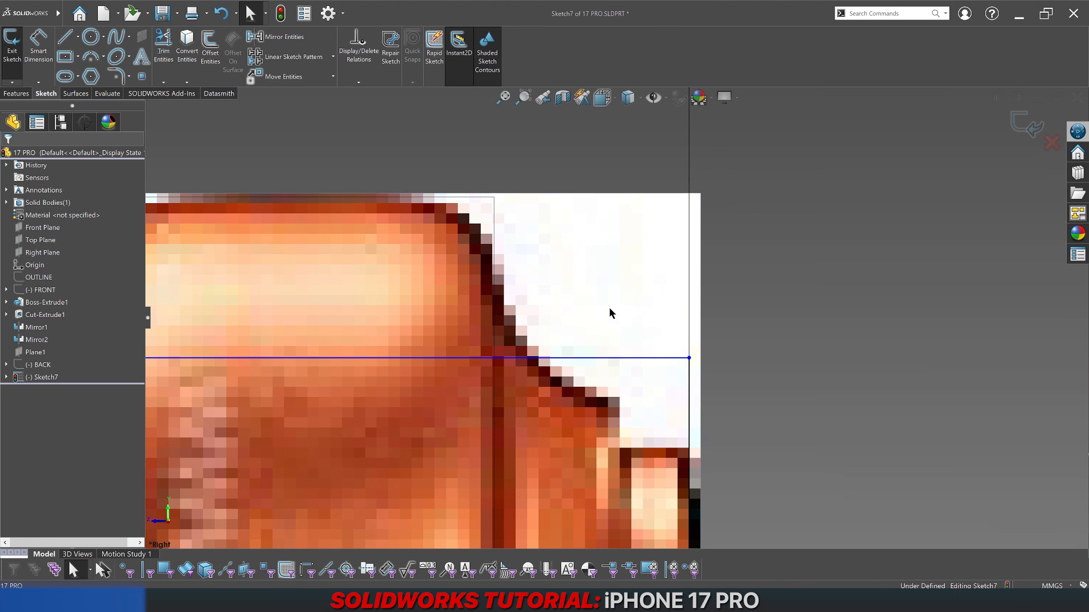
pyautogui.moveTo(698, 193); pyautogui.dragTo(686, 194)
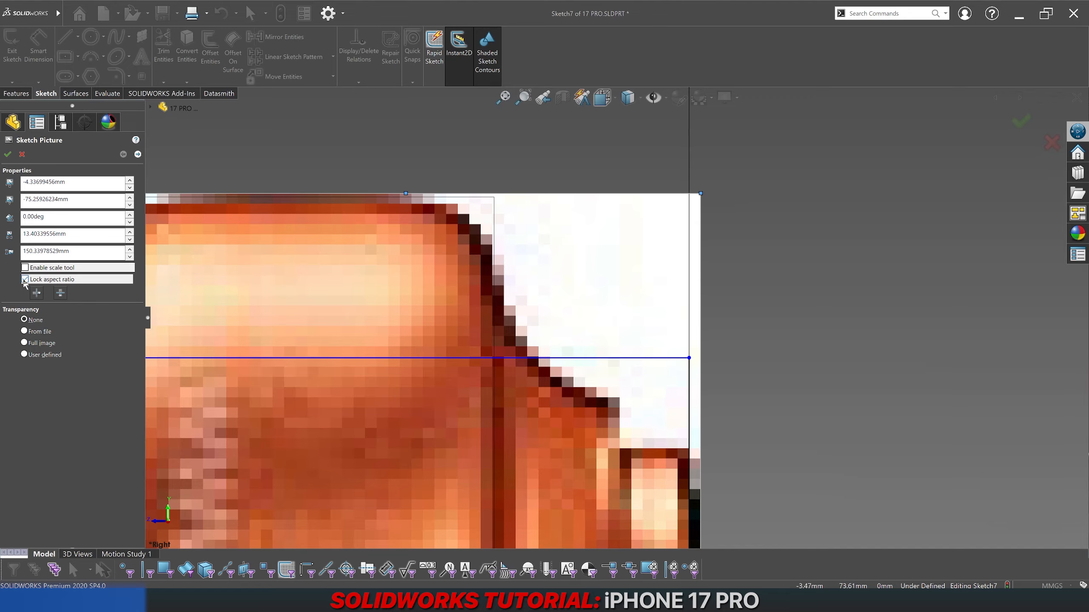
pyautogui.scroll(5, 475, 311)
pyautogui.scroll(-3, 455, 280)
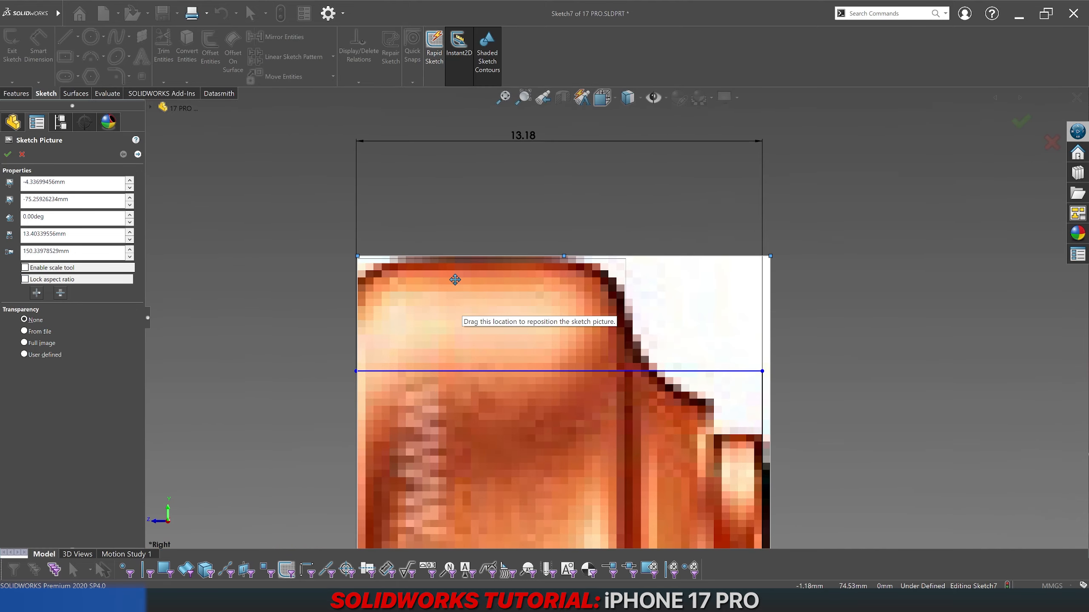
pyautogui.scroll(-3, 644, 279)
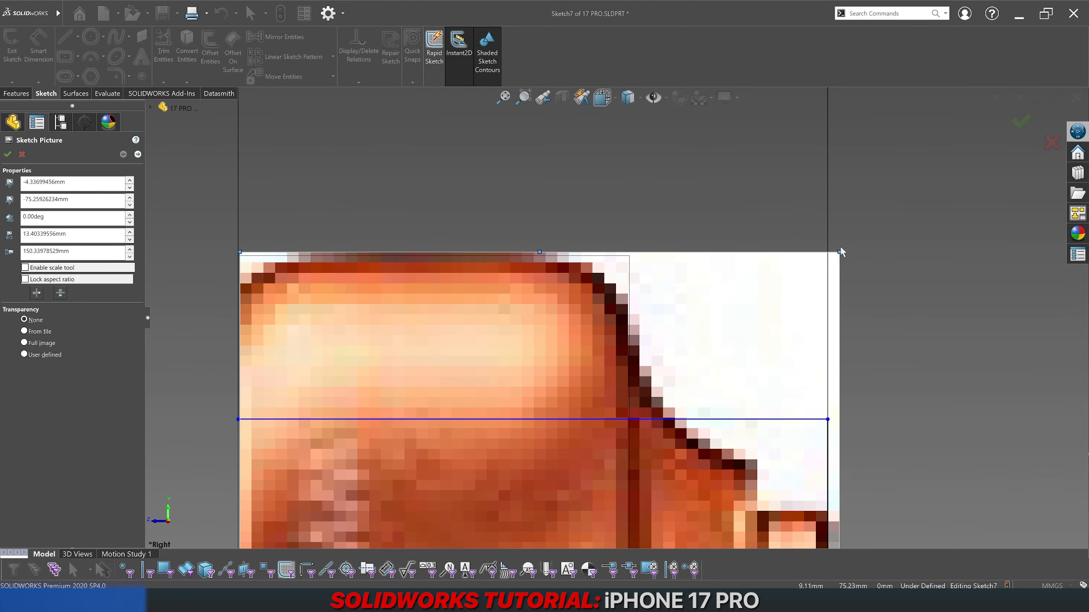
pyautogui.moveTo(841, 253); pyautogui.dragTo(828, 252)
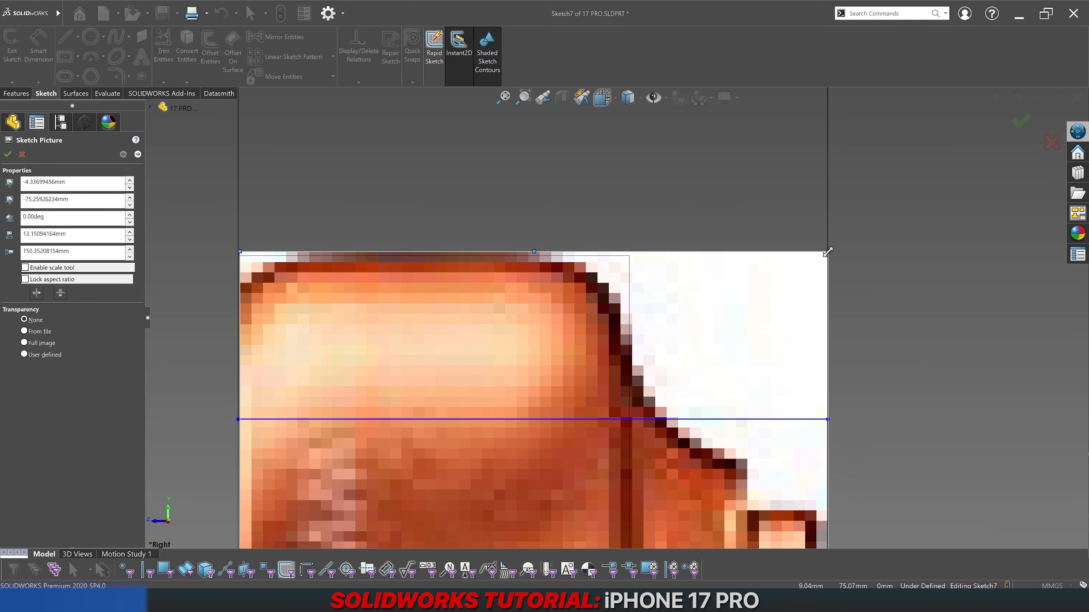
pyautogui.scroll(3, 798, 326)
pyautogui.scroll(-3, 729, 342)
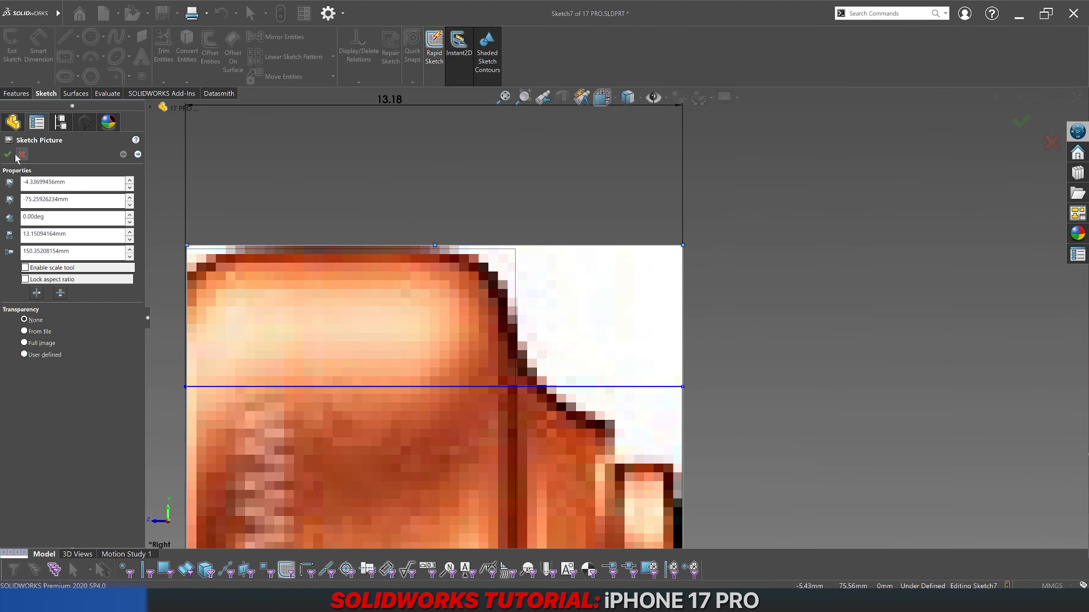
pyautogui.click(16, 155)
# Step: Sketch a vertical line about 4.61 mm long beside the camera lens and shift it onto the lens's outer edge in the picture
pyautogui.click(65, 37)
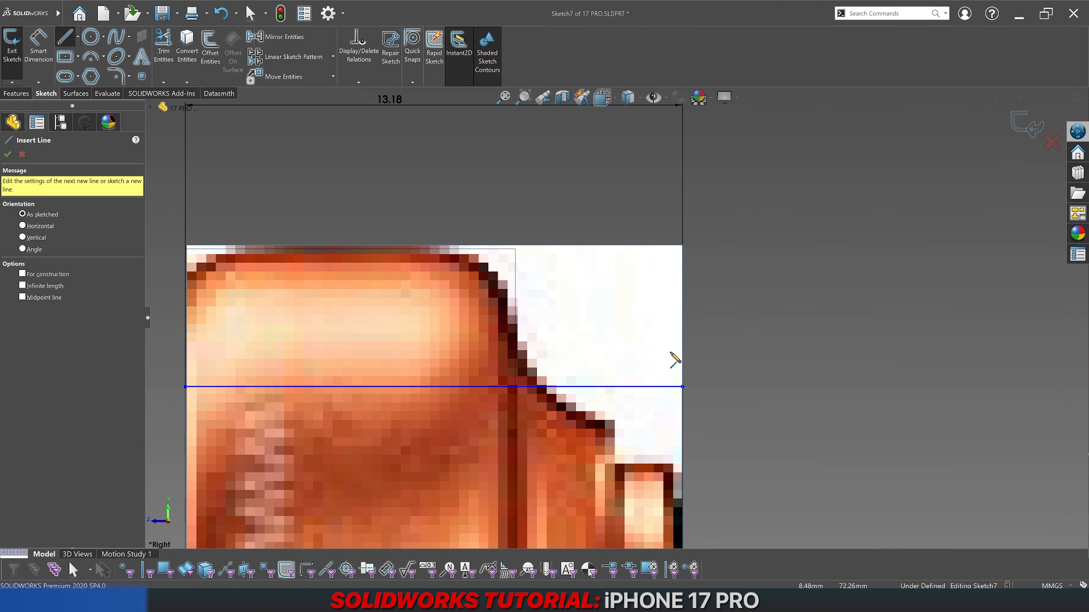
pyautogui.click(666, 352)
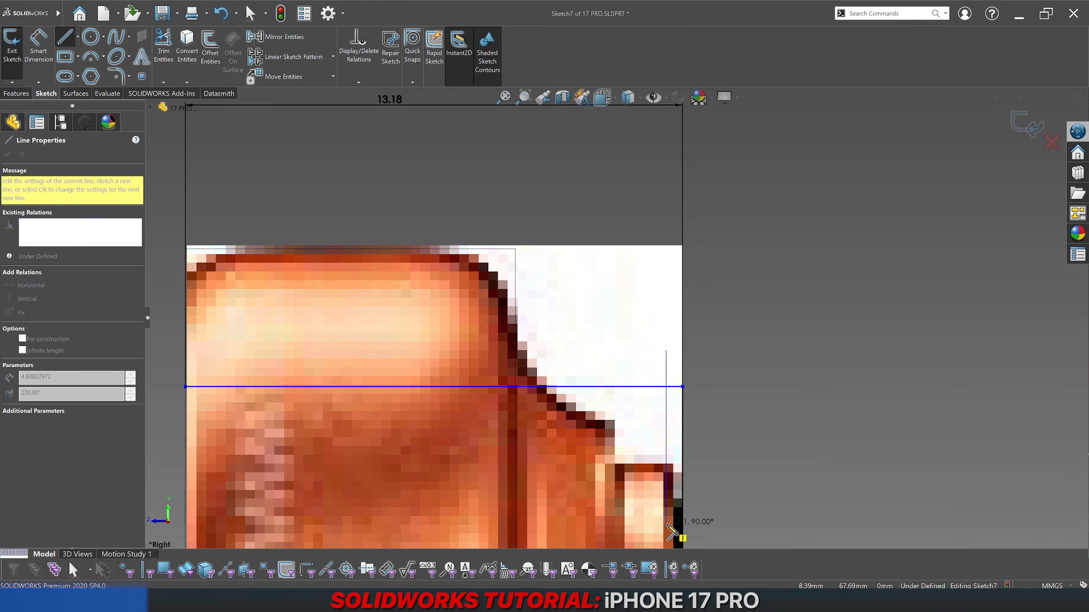
pyautogui.click(665, 524)
pyautogui.press('Escape')
pyautogui.click(670, 455)
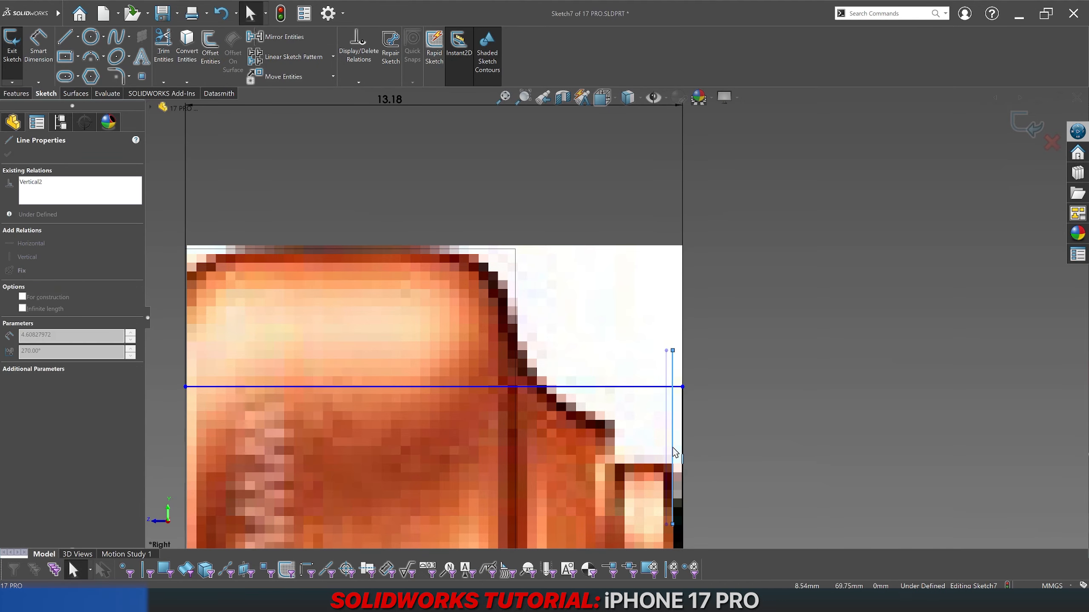
# Step: Measure the depth from the body's rear edge to the line on the lens's outer edge without keeping a dimension
pyautogui.moveTo(673, 449); pyautogui.dragTo(674, 451)
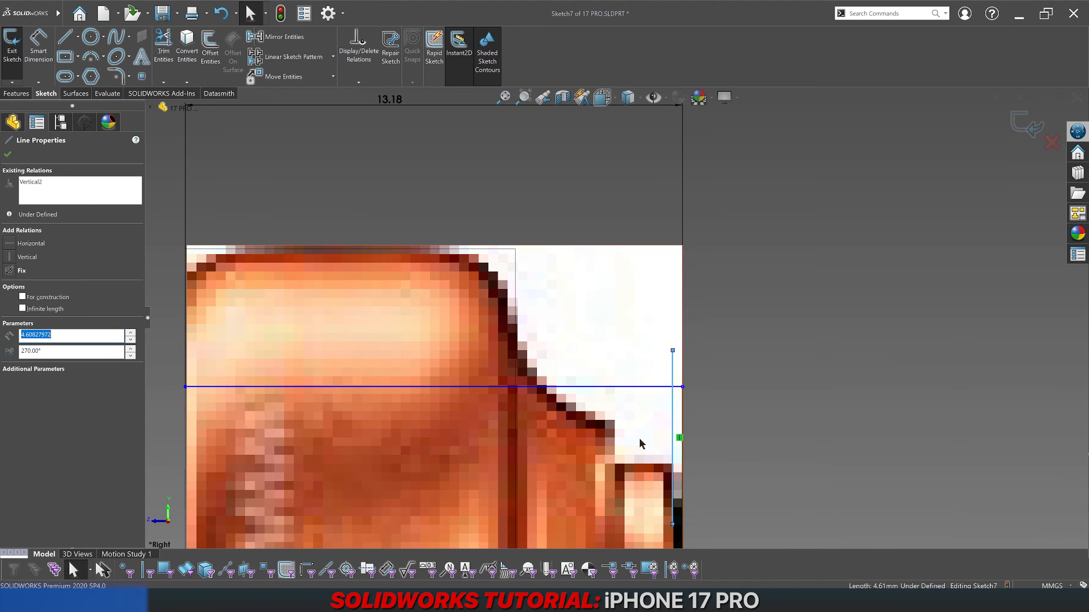
pyautogui.press('Escape')
pyautogui.click(72, 58)
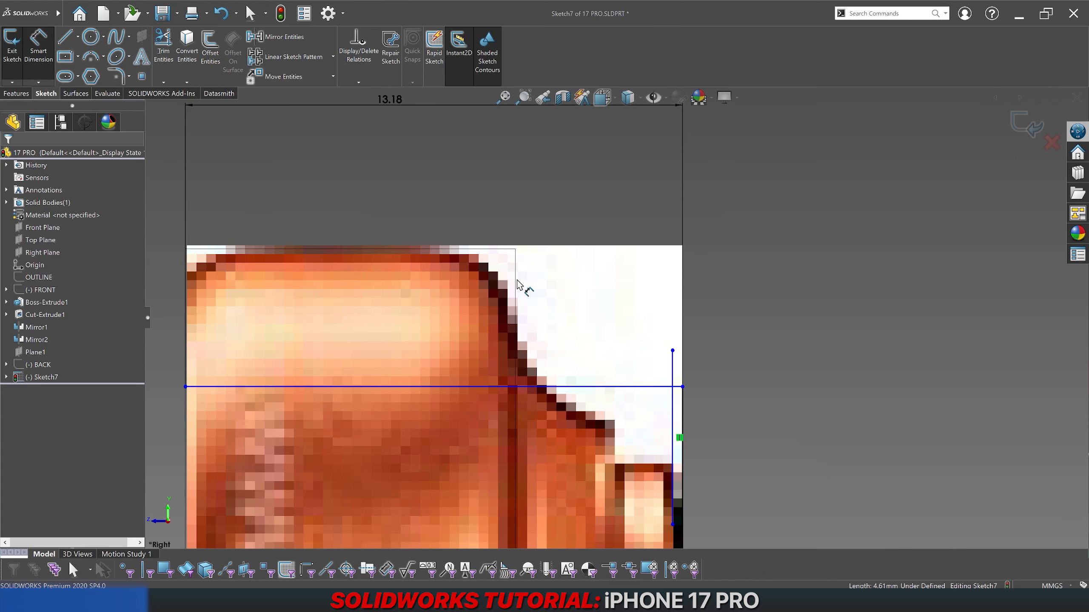
pyautogui.click(516, 291)
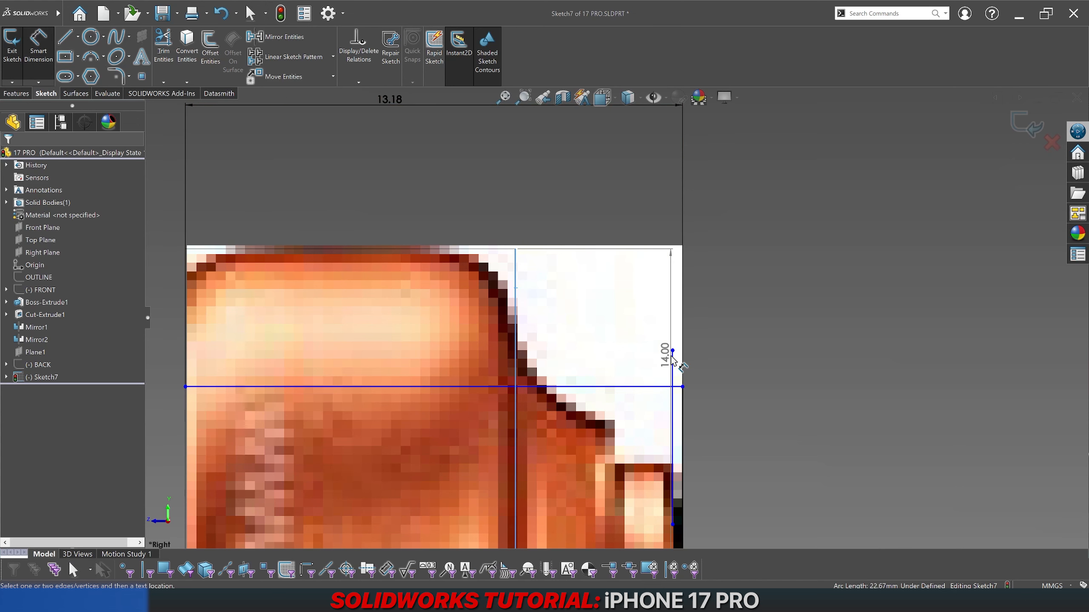
pyautogui.click(672, 368)
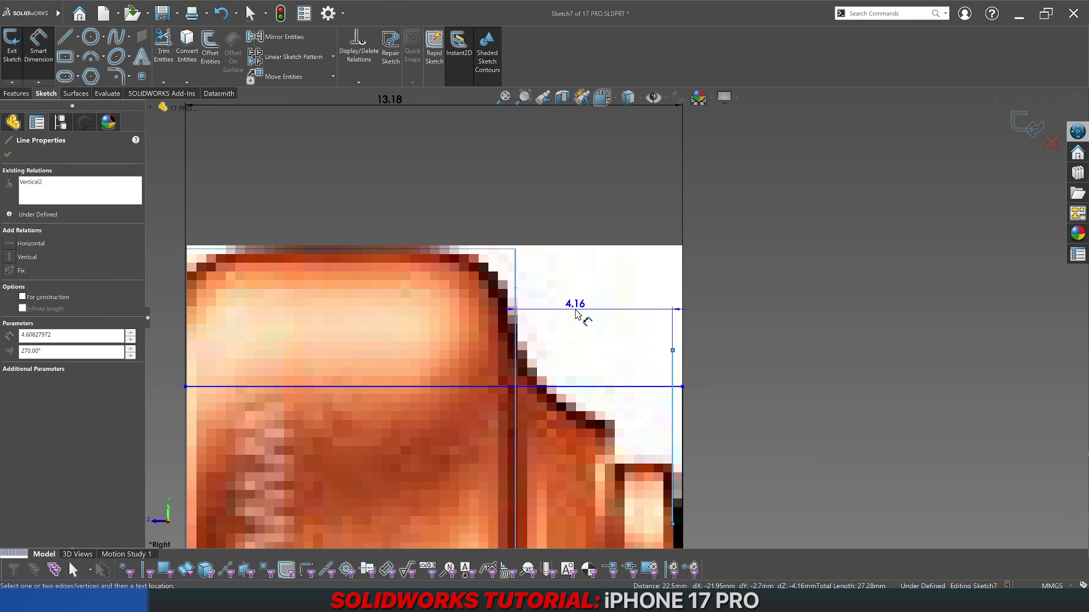
pyautogui.scroll(4, 619, 318)
pyautogui.press('Escape')
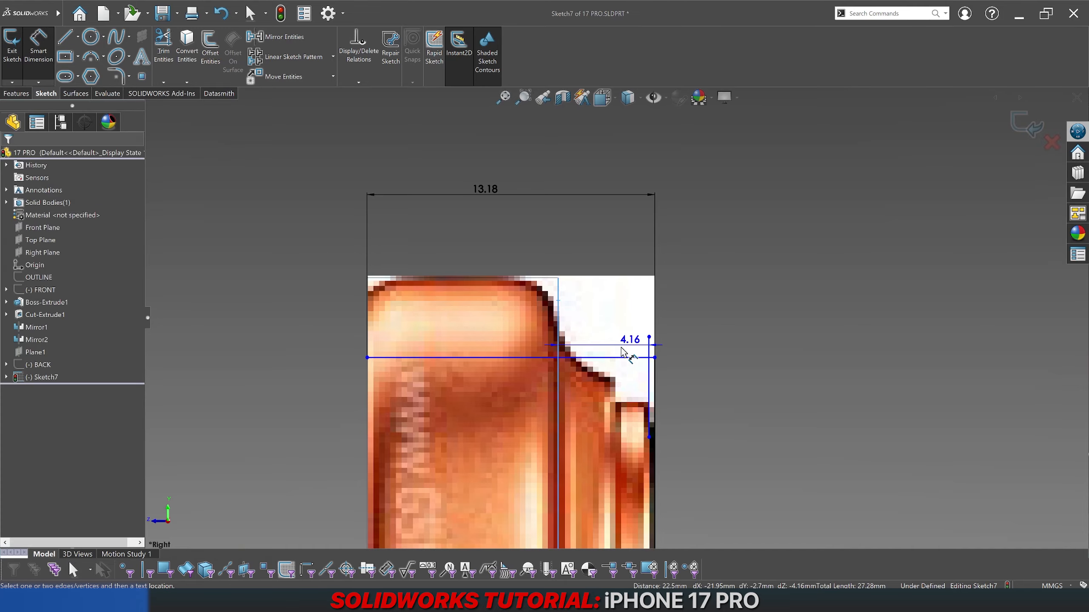
# Step: Open the side picture for editing and shift it slightly rearward to an origin of about -4.25 mm, -75.22 mm
pyautogui.scroll(5, 613, 343)
pyautogui.scroll(-6, 600, 328)
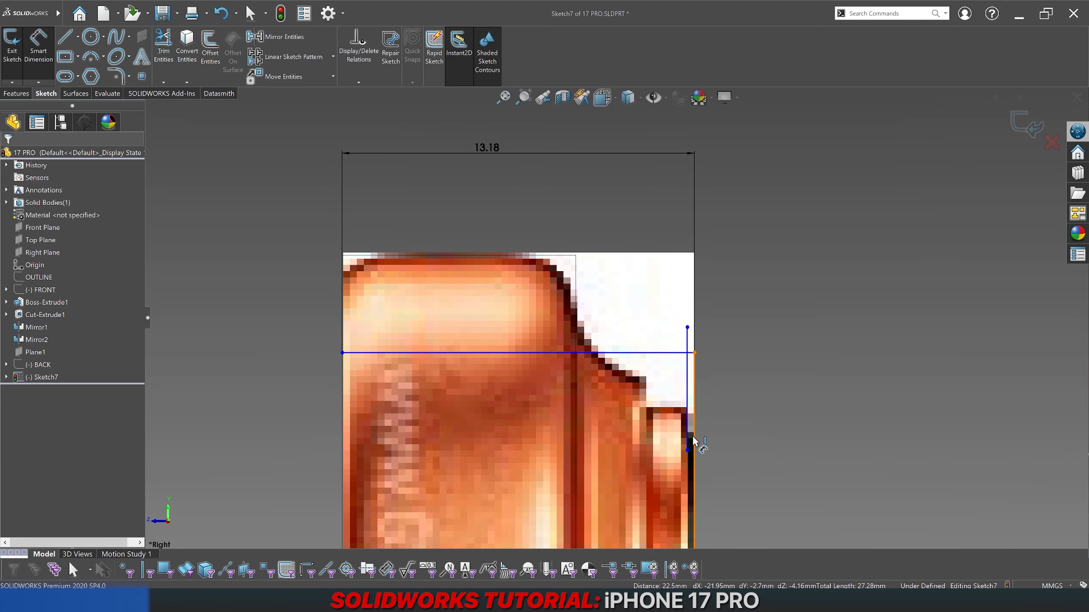
pyautogui.scroll(5, 693, 442)
pyautogui.scroll(-3, 570, 330)
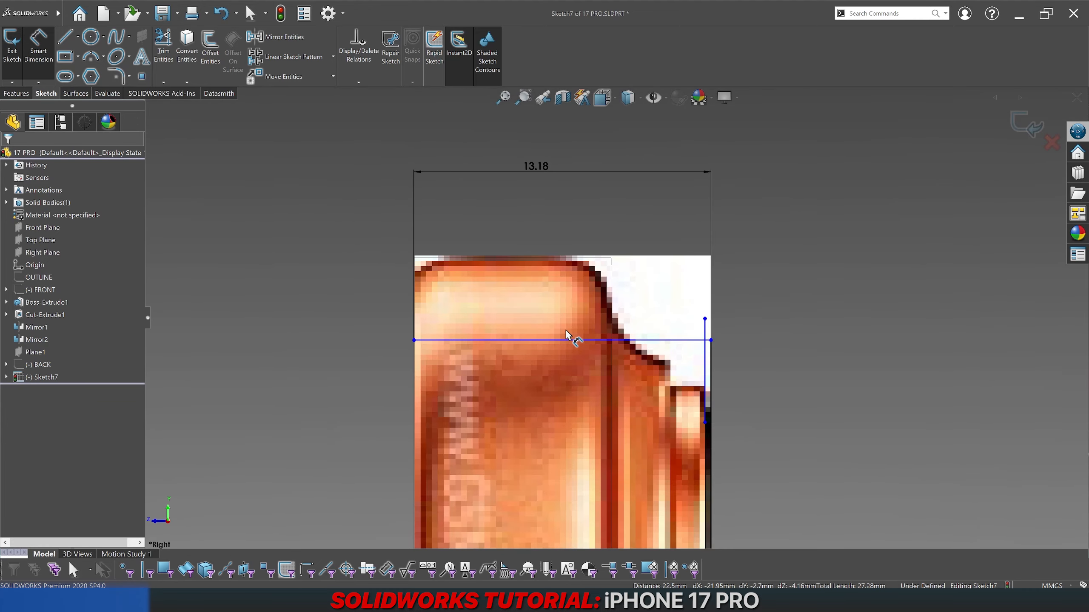
pyautogui.scroll(5, 570, 339)
pyautogui.scroll(-2, 620, 524)
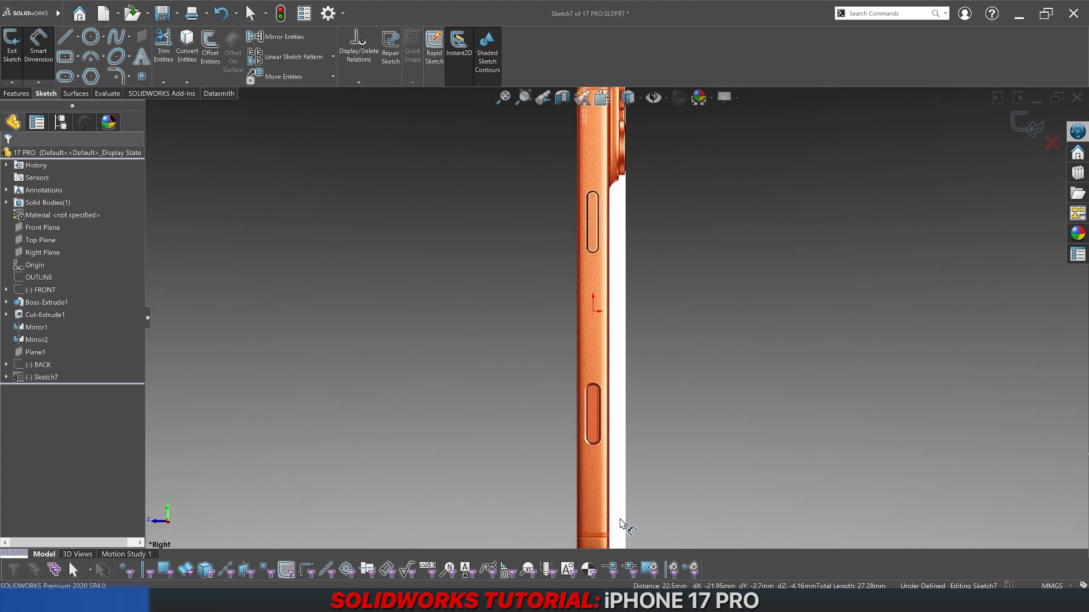
pyautogui.scroll(-6, 620, 524)
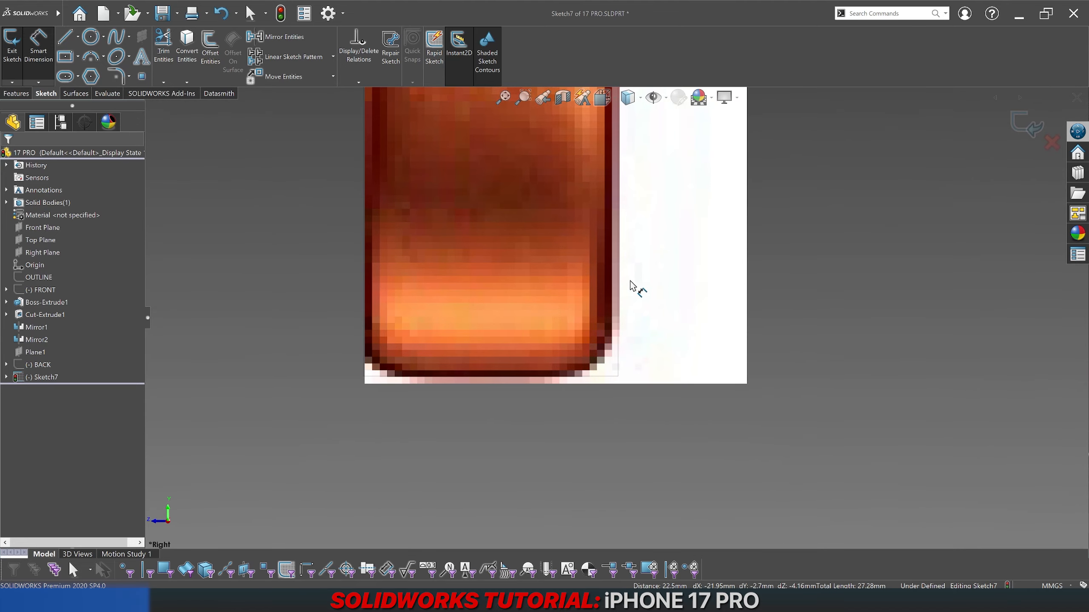
pyautogui.press('Escape')
pyautogui.click(694, 320)
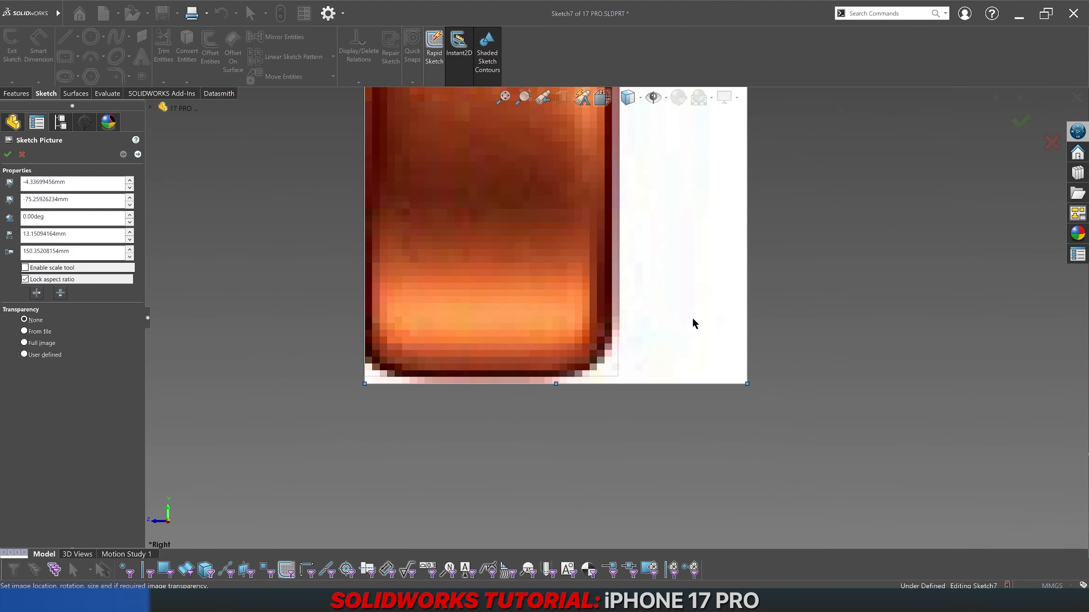
pyautogui.scroll(-2, 589, 321)
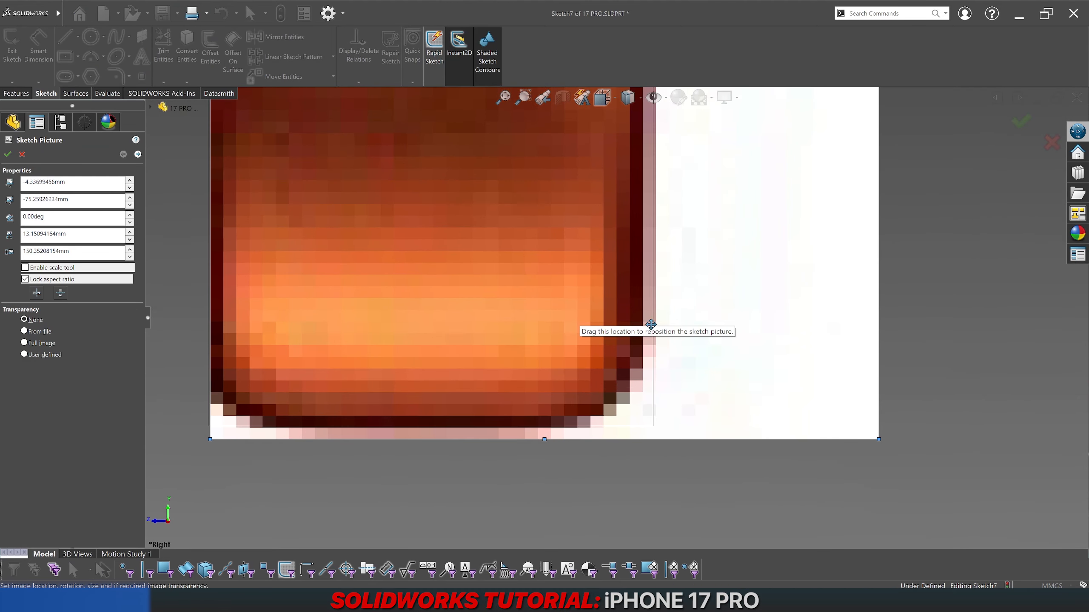
pyautogui.moveTo(692, 323); pyautogui.dragTo(697, 323)
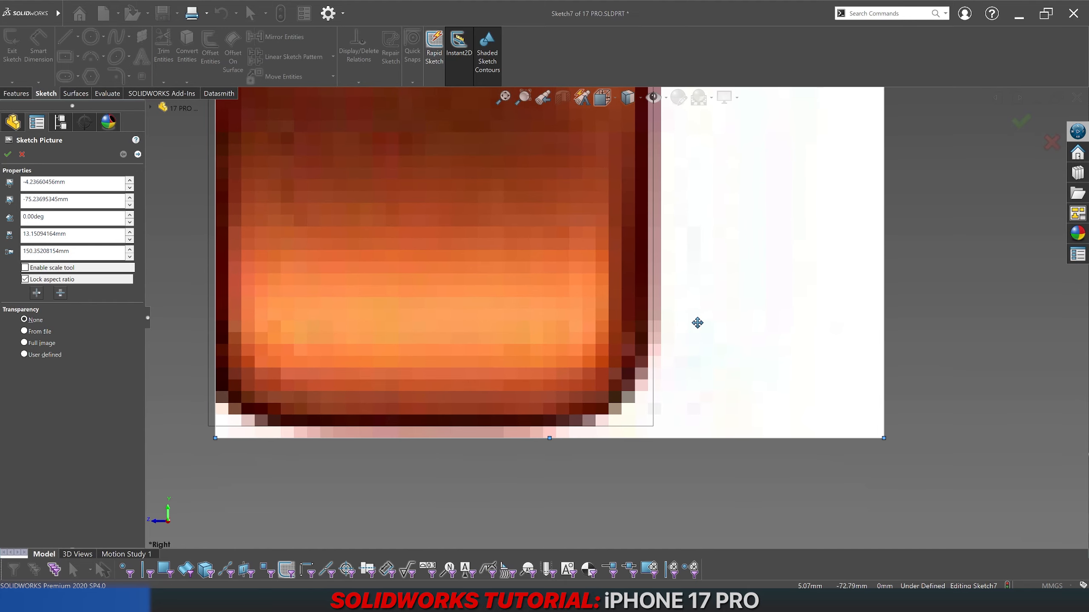
pyautogui.moveTo(700, 319); pyautogui.dragTo(699, 319)
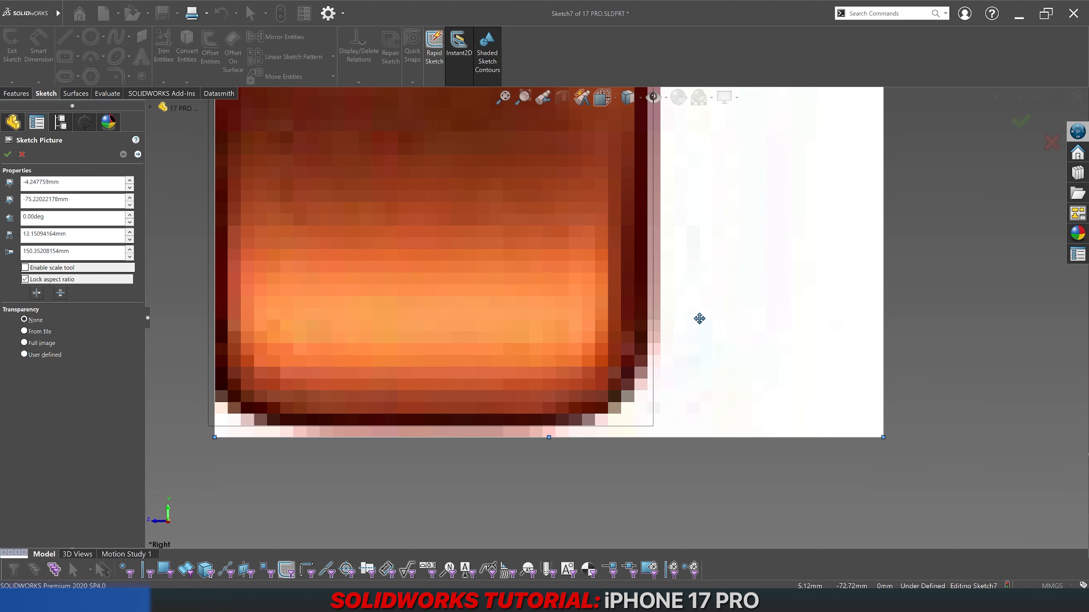
# Step: Unlock the side picture's aspect ratio and pull its upper rear corner in to the 13.18 mm limit, about 13.07 x 150.29 mm
pyautogui.click(25, 279)
pyautogui.scroll(8, 558, 381)
pyautogui.scroll(-8, 640, 181)
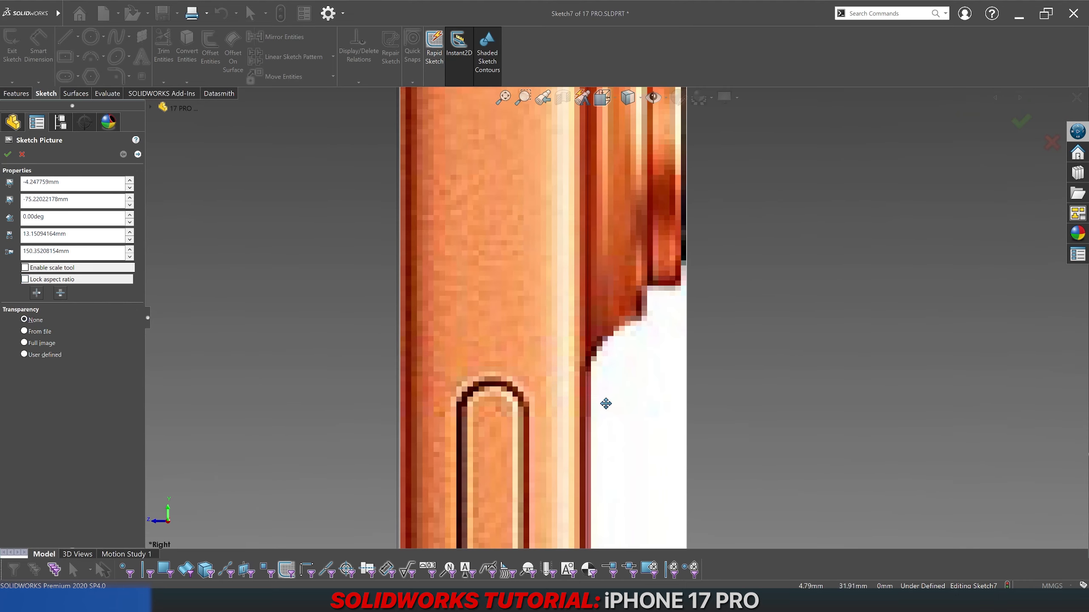
pyautogui.scroll(8, 613, 326)
pyautogui.scroll(-8, 608, 253)
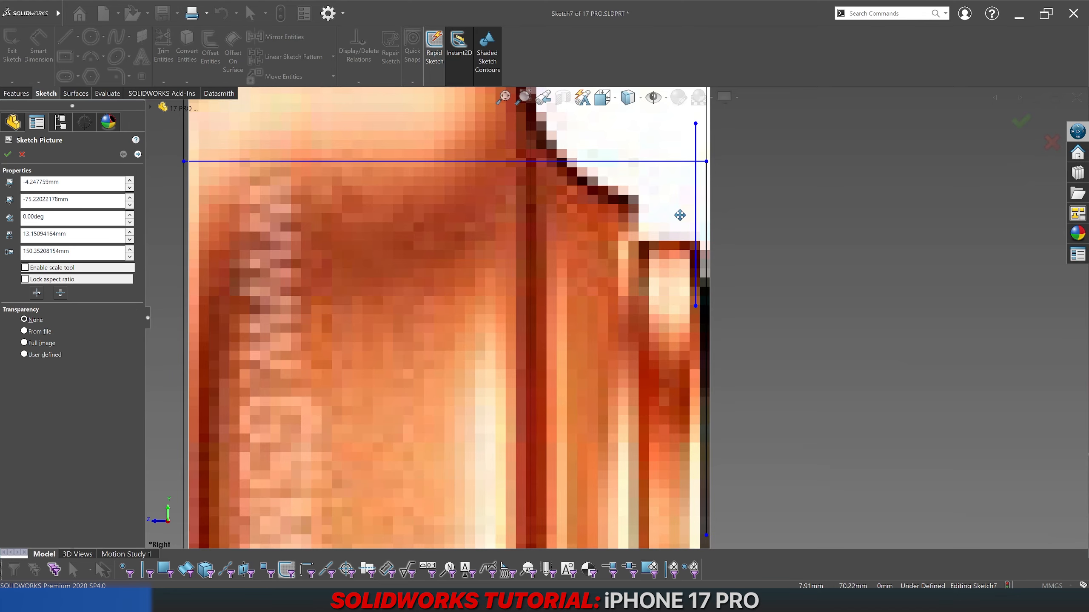
pyautogui.scroll(5, 680, 216)
pyautogui.scroll(-4, 625, 173)
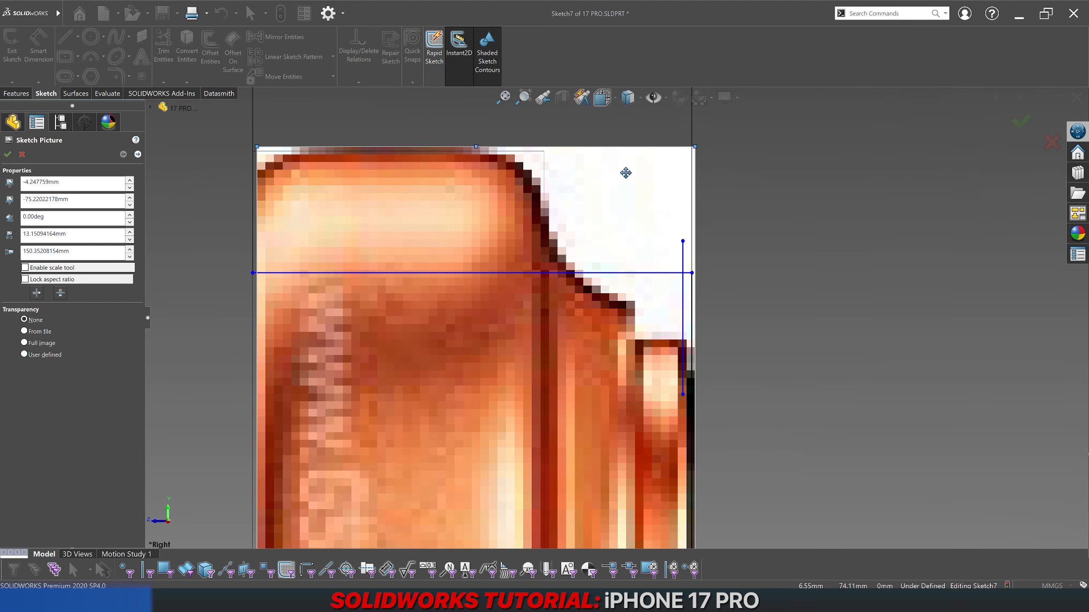
pyautogui.scroll(-2, 585, 140)
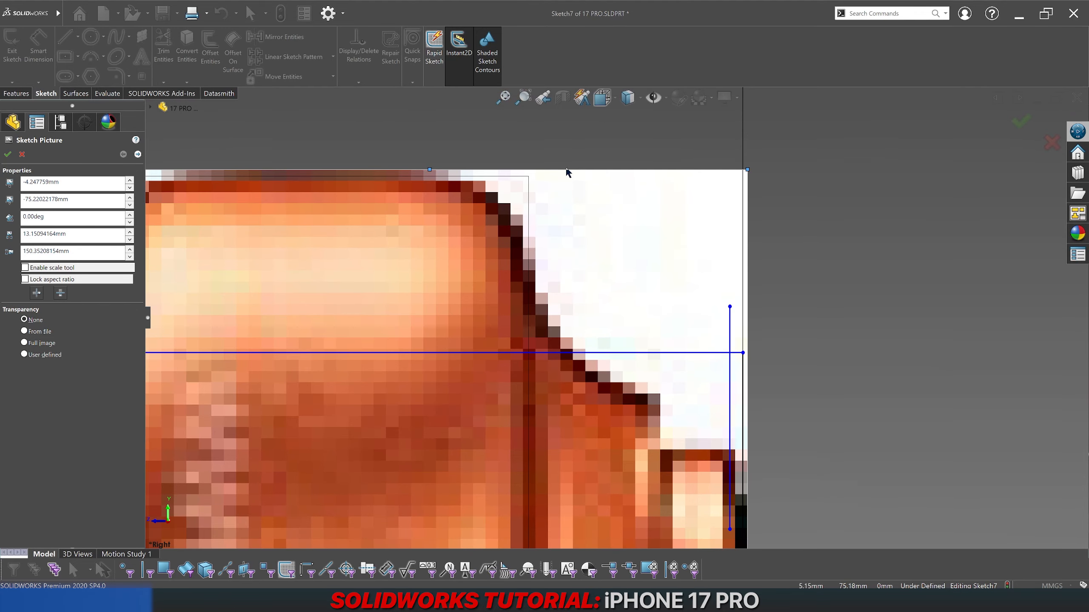
pyautogui.scroll(1, 556, 188)
pyautogui.moveTo(724, 194); pyautogui.dragTo(722, 196)
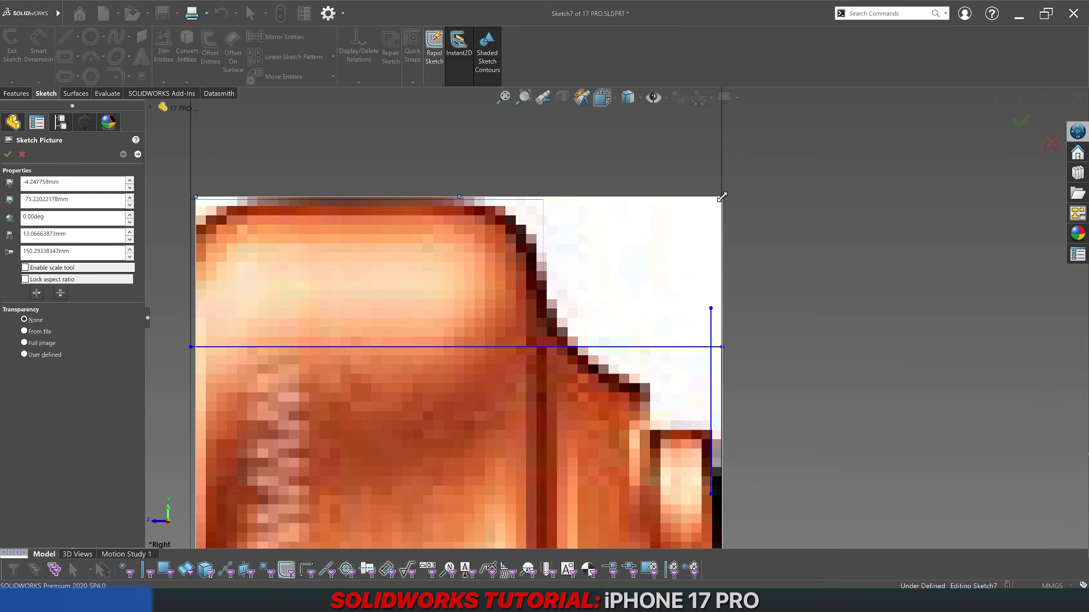
pyautogui.press('Return')
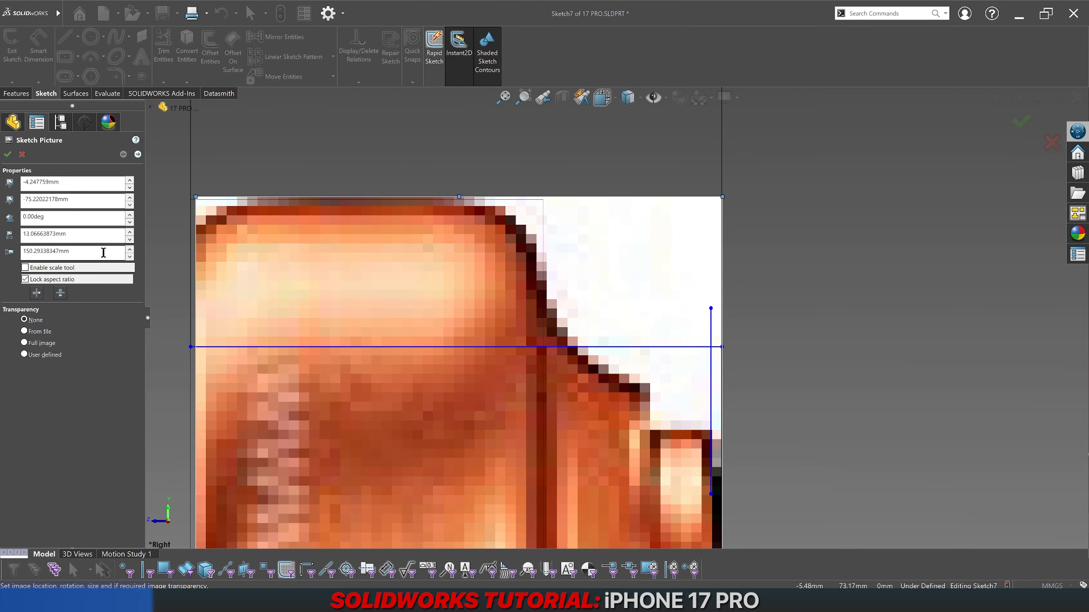
# Step: Set the side picture's height to 150.3 mm, unlock its aspect ratio, and set its width to 13.07 mm
pyautogui.doubleClick(103, 252)
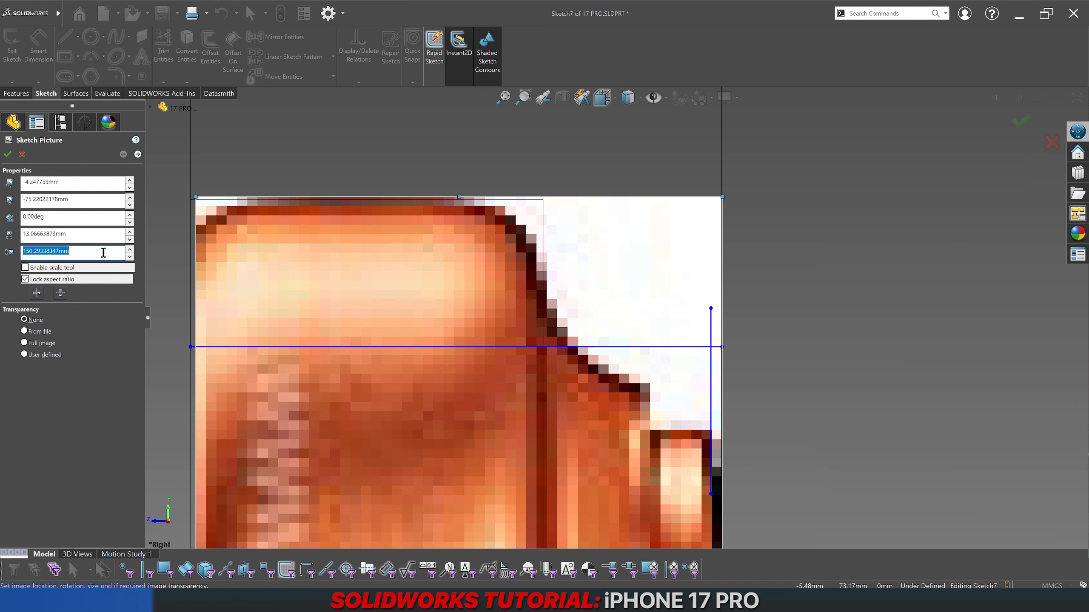
pyautogui.click(104, 252)
pyautogui.press('Return')
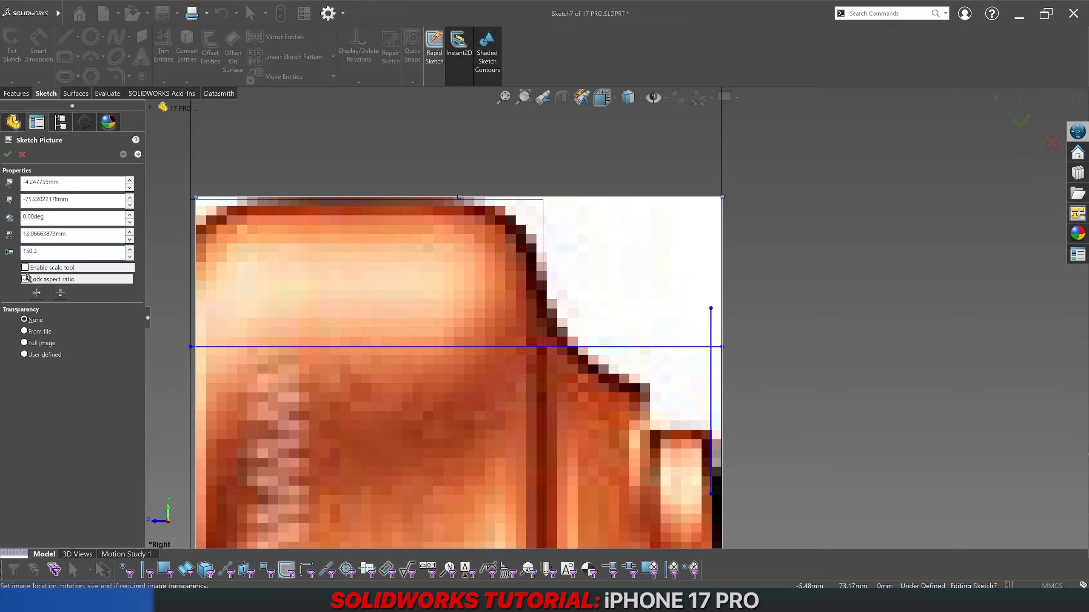
pyautogui.click(86, 235)
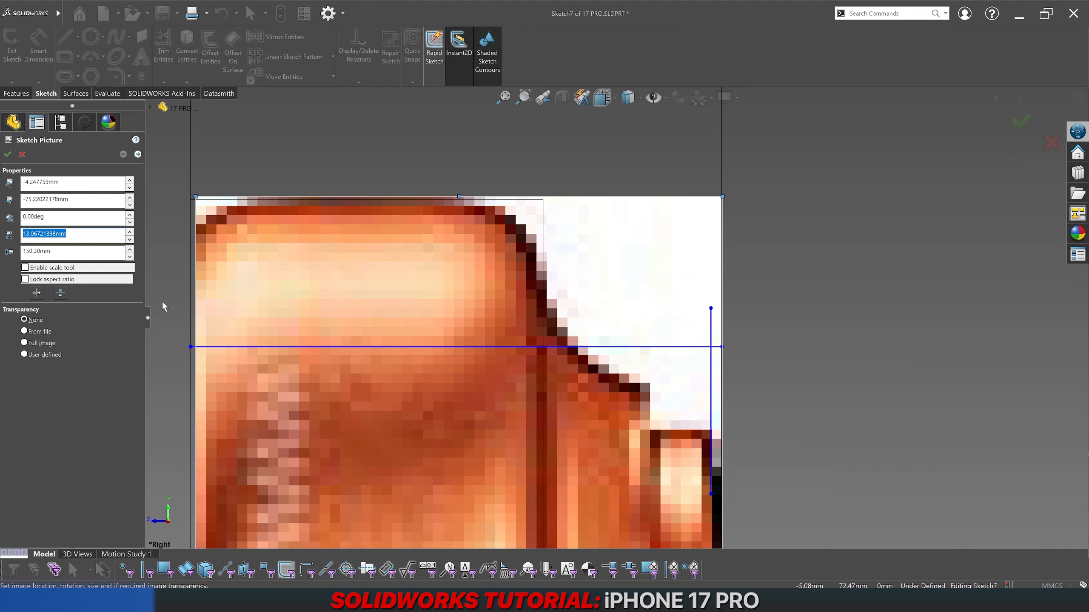
pyautogui.click(77, 236)
pyautogui.write('7')
pyautogui.press('Return')
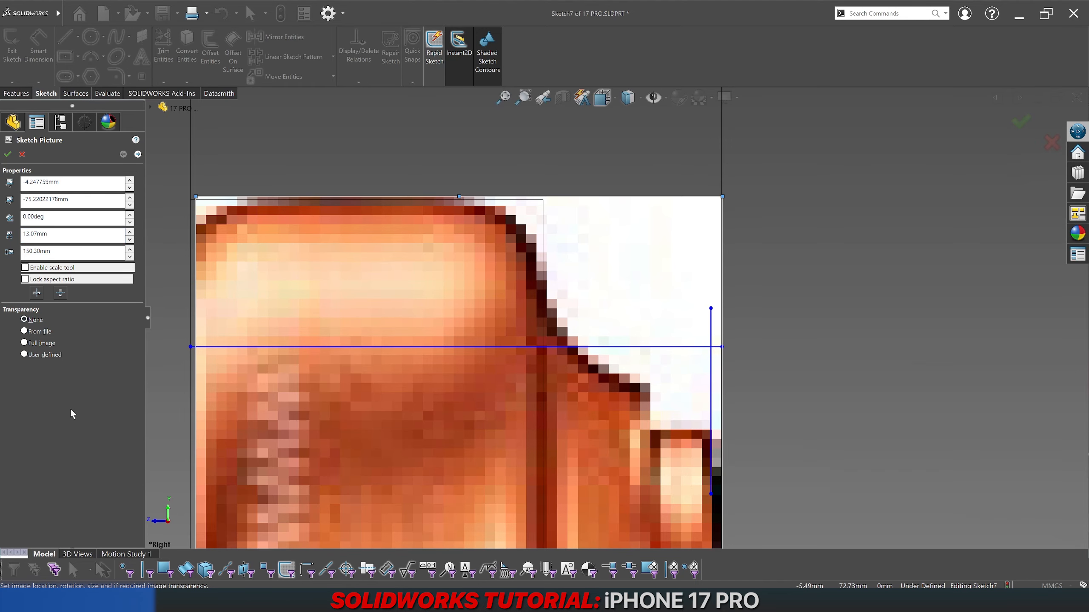
# Step: Pull the side picture's upper front corner onto the front line of the 13.18 mm thickness, about 13.19 x 150.22 mm
pyautogui.scroll(-2, 243, 238)
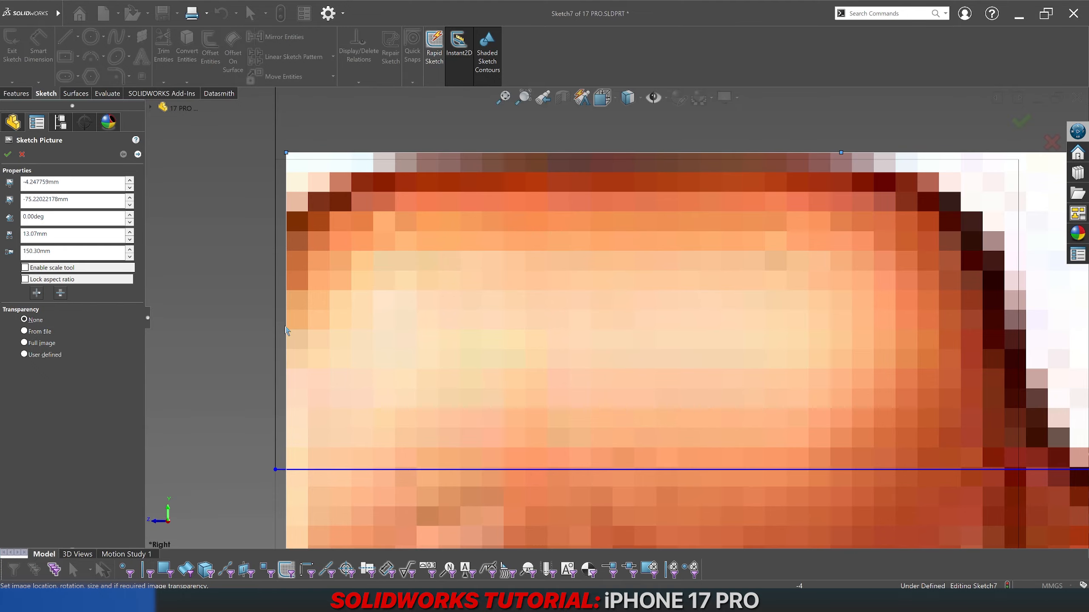
pyautogui.scroll(4, 286, 328)
pyautogui.scroll(-5, 462, 402)
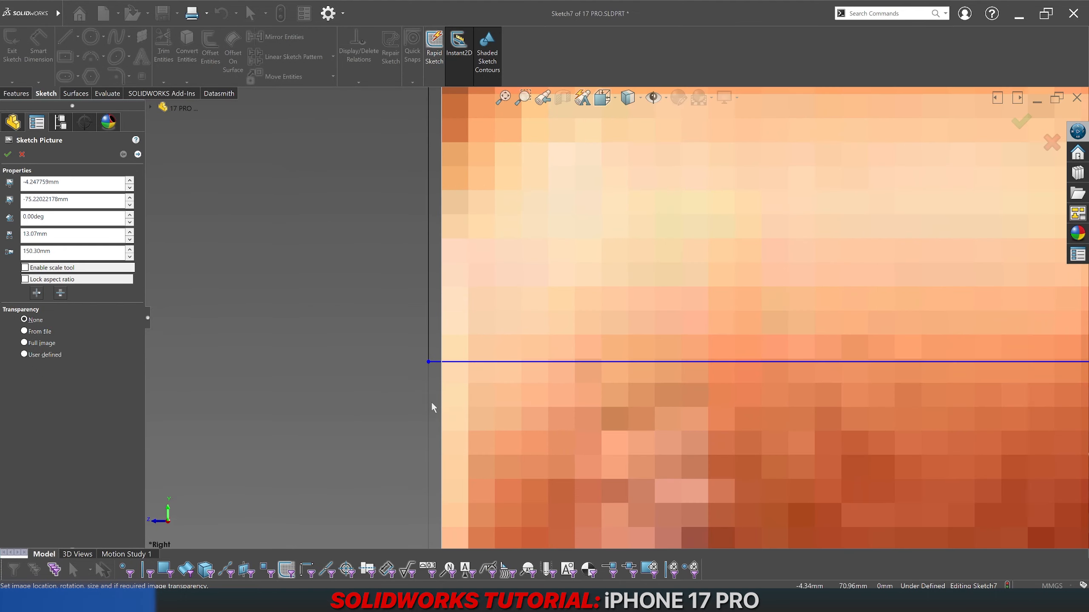
pyautogui.scroll(4, 458, 432)
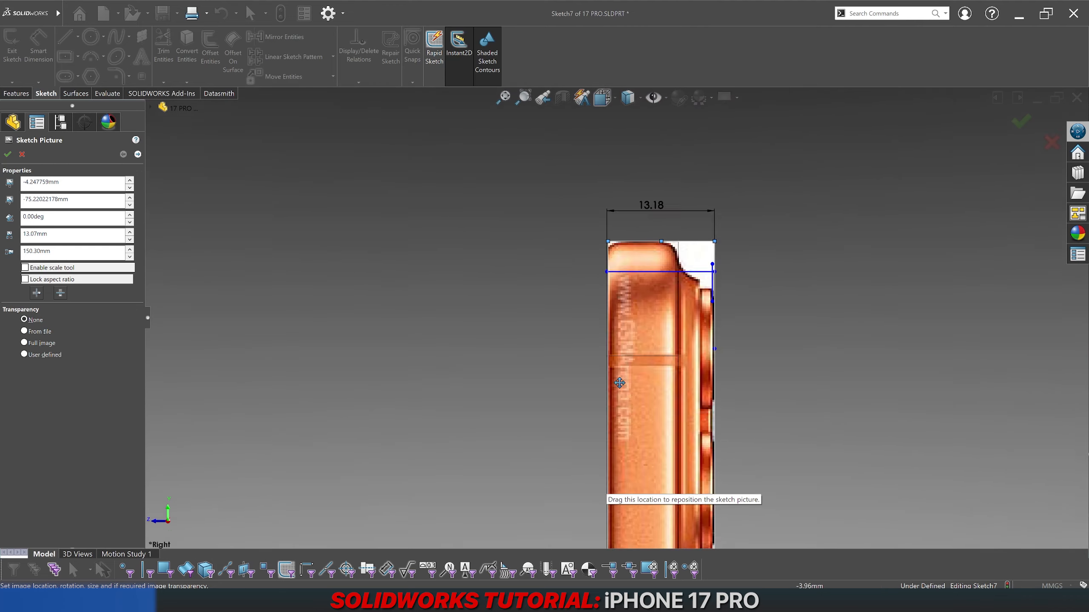
pyautogui.scroll(-5, 614, 340)
pyautogui.scroll(-1, 614, 339)
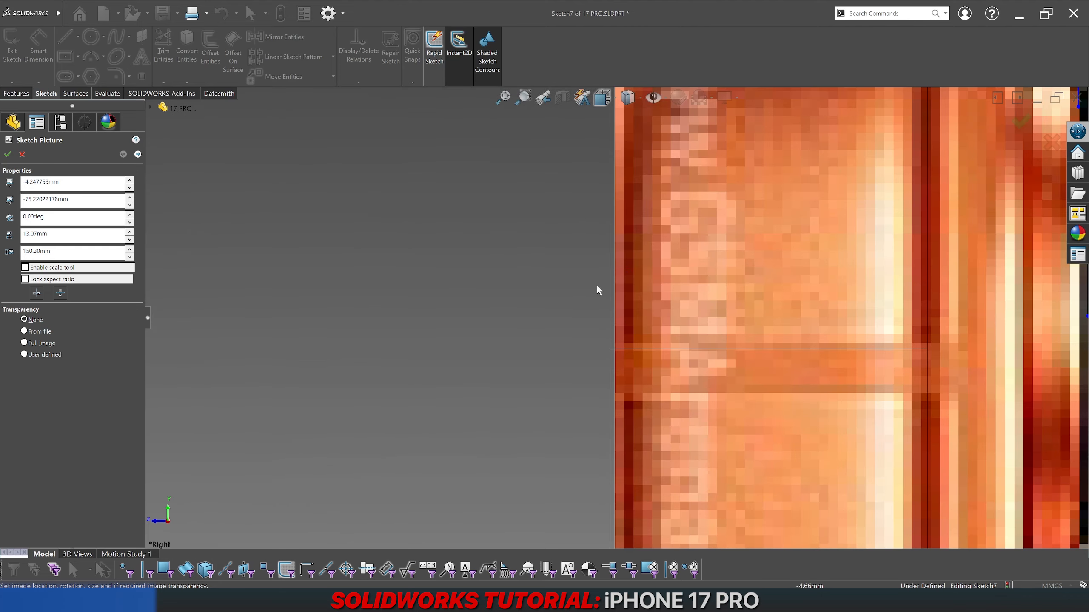
pyautogui.scroll(5, 635, 289)
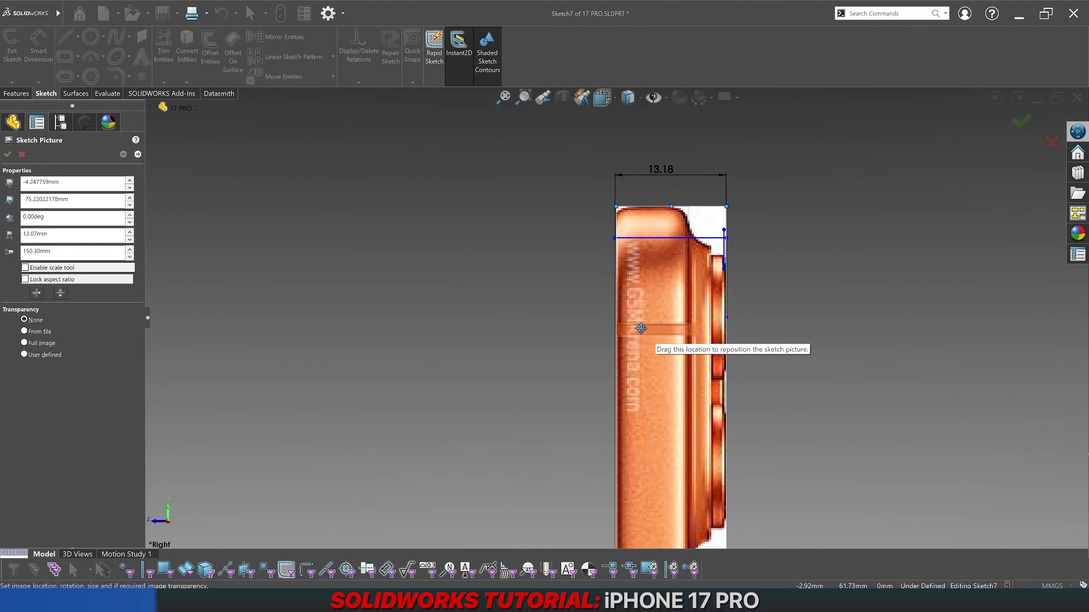
pyautogui.scroll(-5, 641, 328)
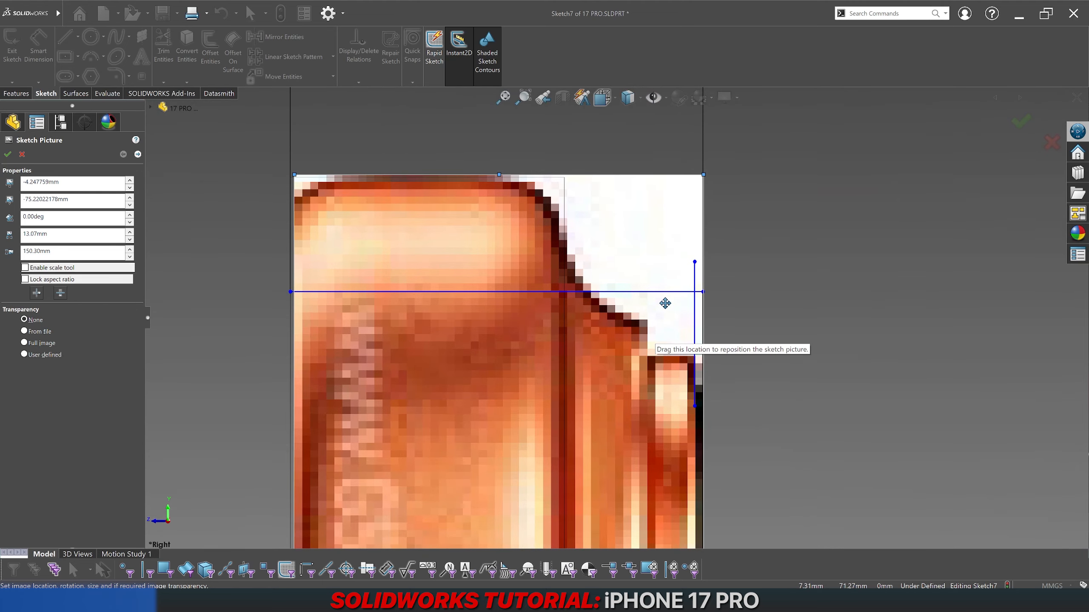
pyautogui.scroll(-5, 342, 226)
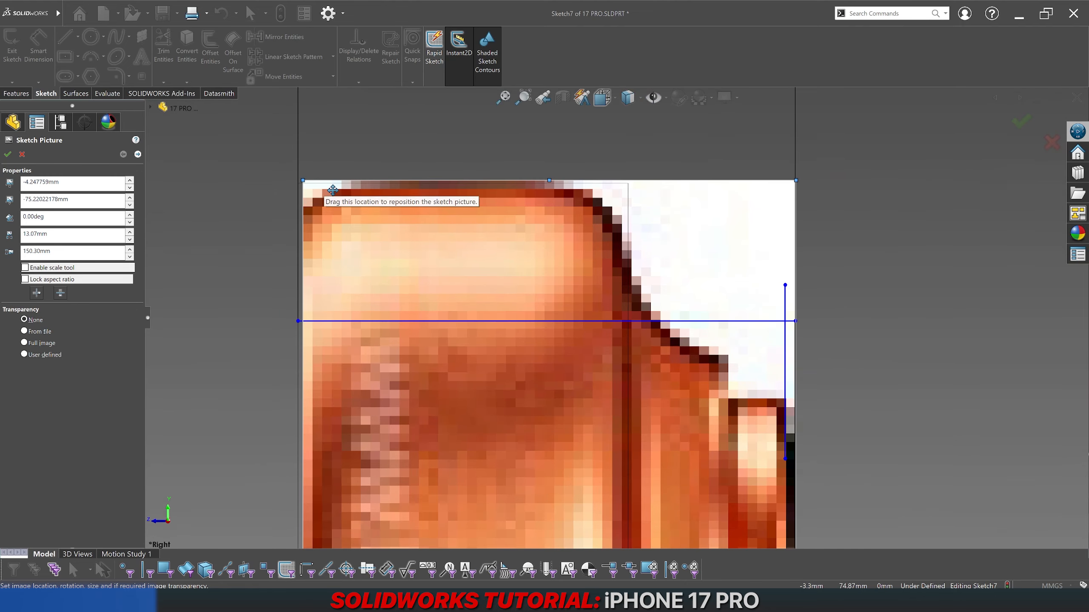
pyautogui.scroll(-2, 343, 226)
pyautogui.moveTo(400, 225); pyautogui.dragTo(385, 236)
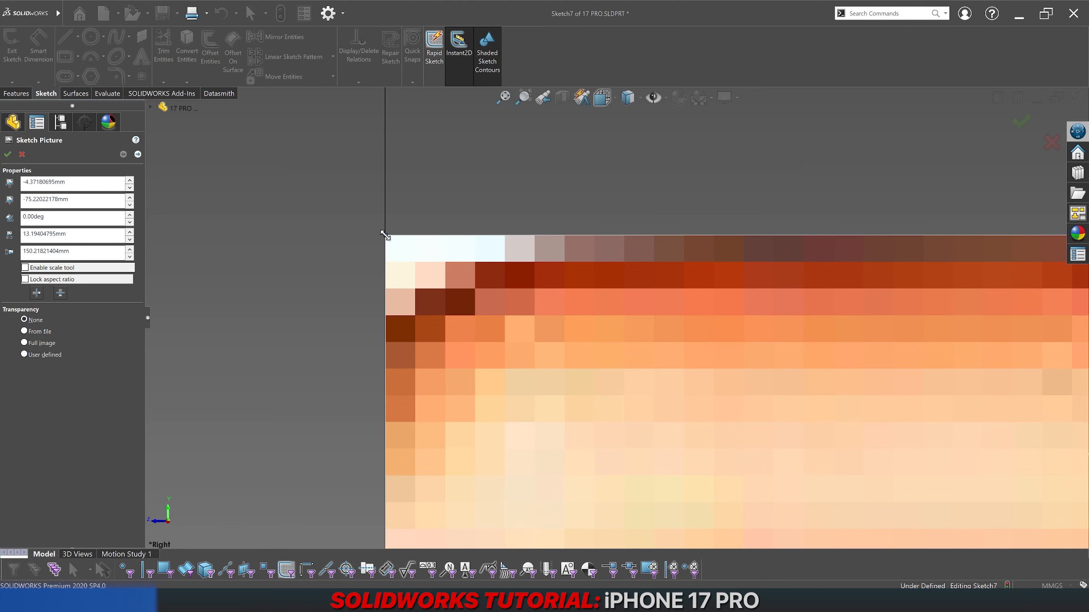
# Step: Examine how the resized side picture lines up with the body outline and the camera lens line along the phone
pyautogui.scroll(4, 586, 326)
pyautogui.scroll(-3, 627, 348)
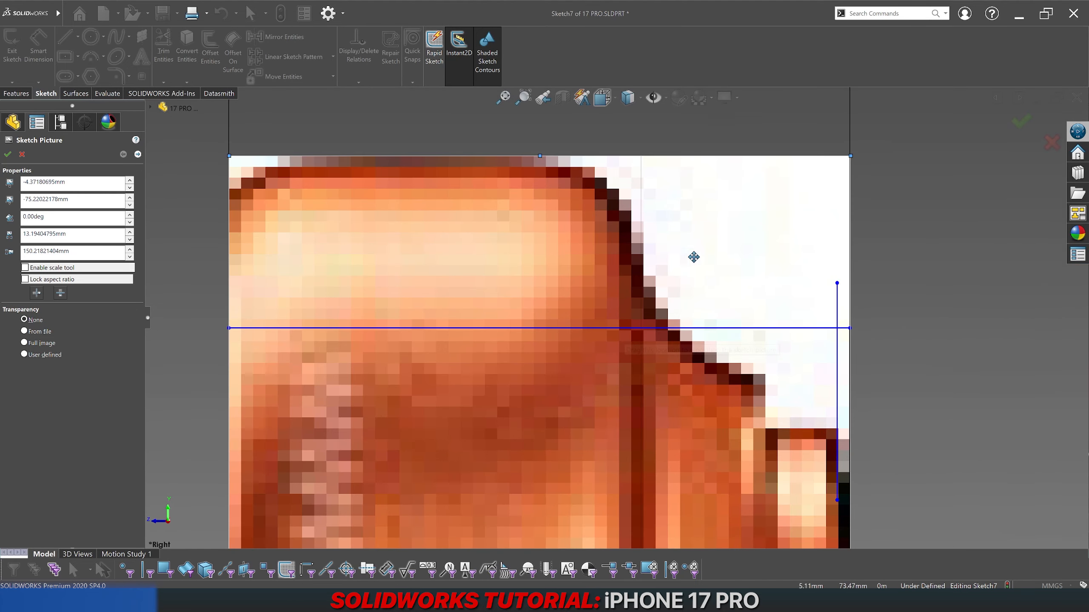
pyautogui.scroll(3, 694, 257)
pyautogui.scroll(-3, 632, 515)
pyautogui.scroll(-2, 611, 368)
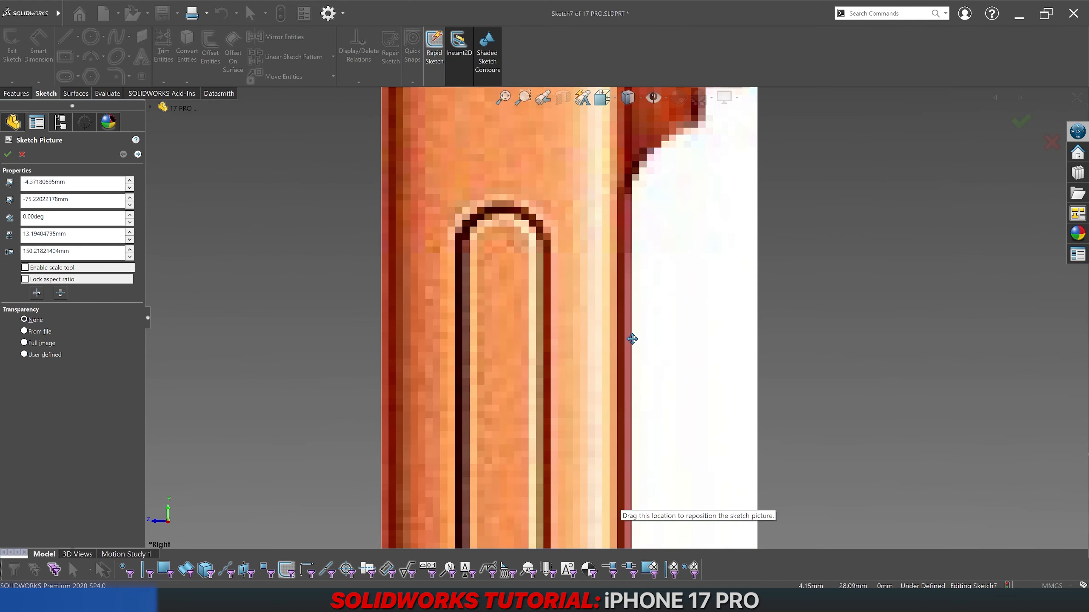
pyautogui.scroll(2, 631, 340)
pyautogui.scroll(-5, 652, 229)
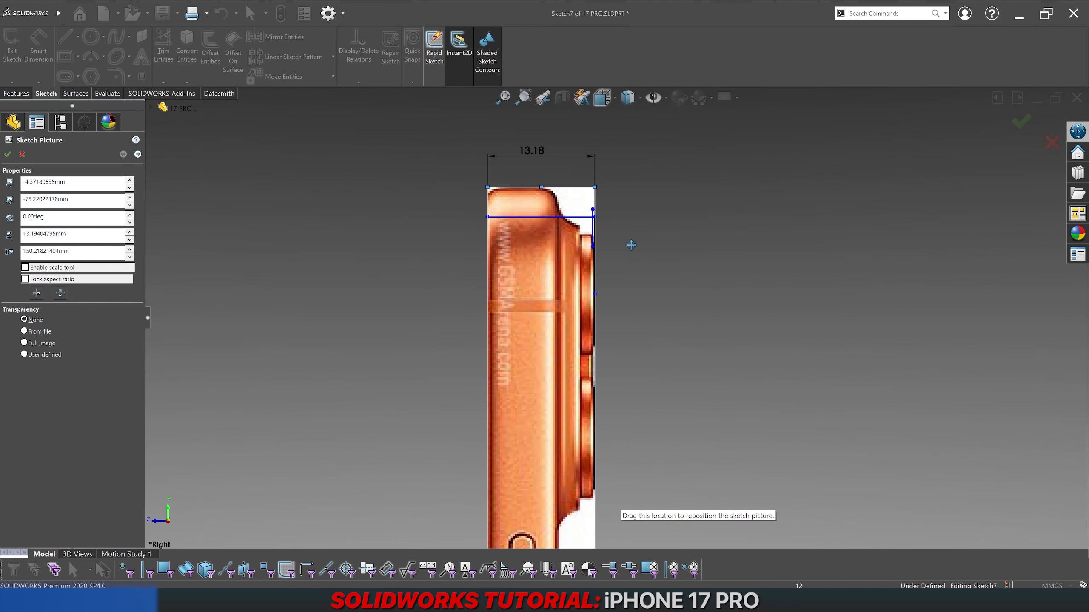
pyautogui.scroll(-6, 602, 243)
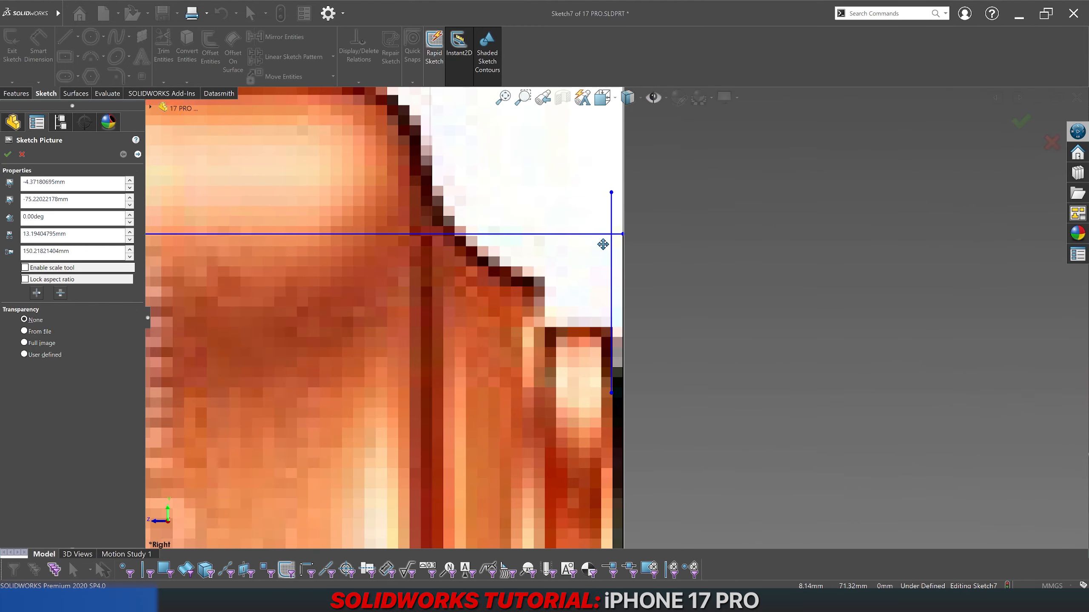
# Step: Check the side picture's width and height values and accept its current placement
pyautogui.scroll(8, 603, 244)
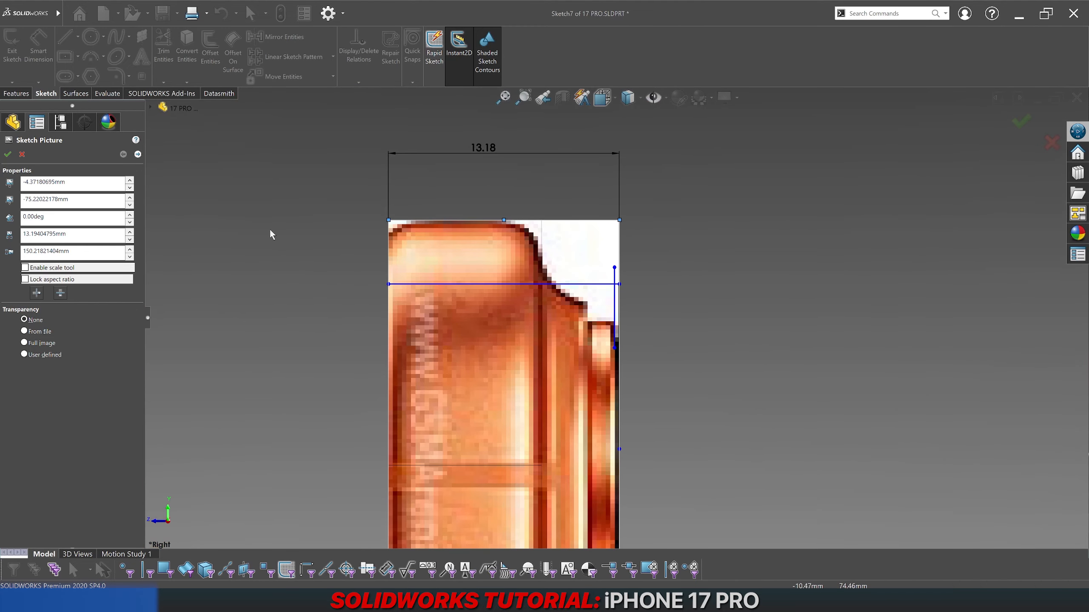
pyautogui.doubleClick(99, 234)
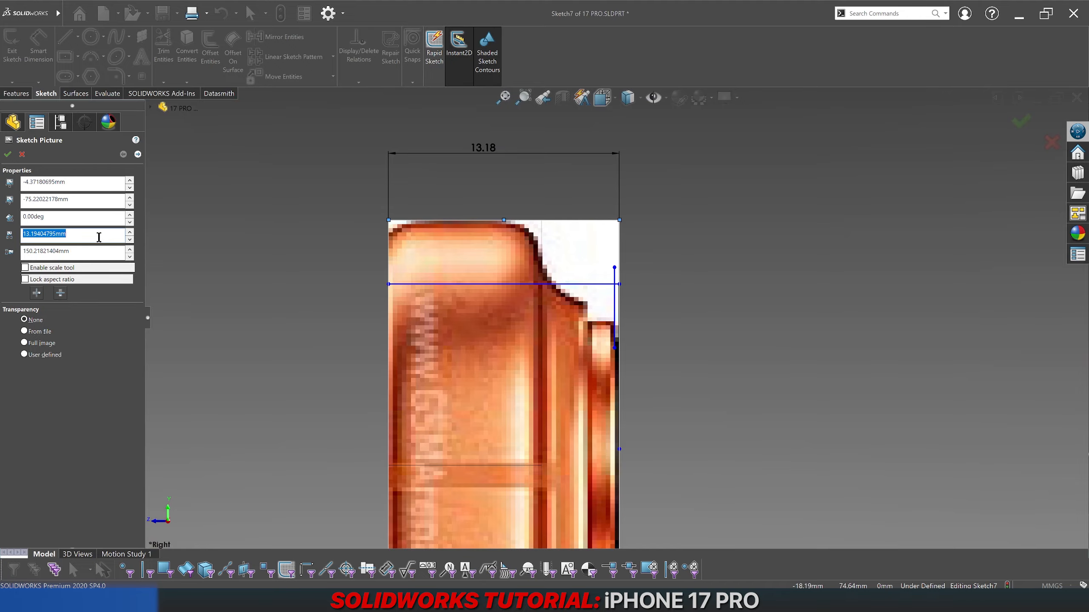
pyautogui.doubleClick(92, 252)
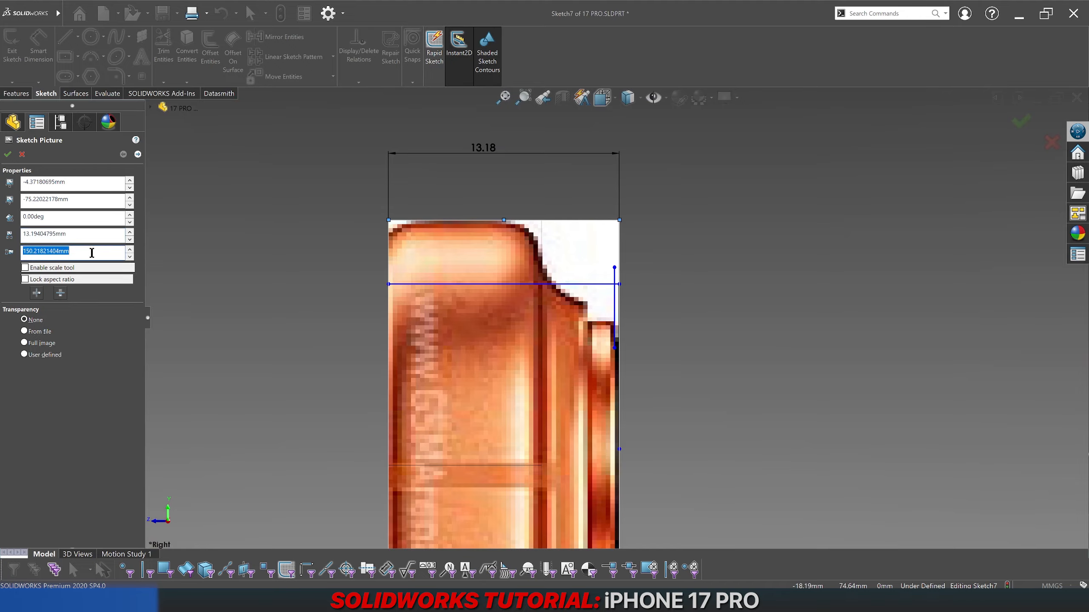
pyautogui.click(7, 153)
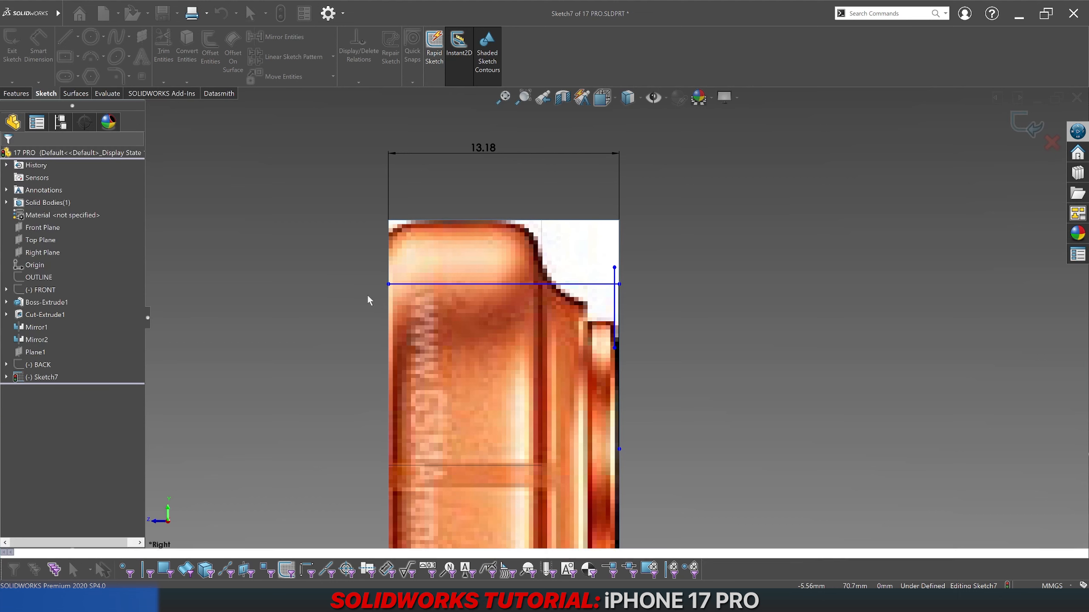
# Step: Delete the 13.18 mm horizontal line and the two short vertical helper lines from the picture sketch, and exit the sketch
pyautogui.click(584, 284)
pyautogui.press('Delete')
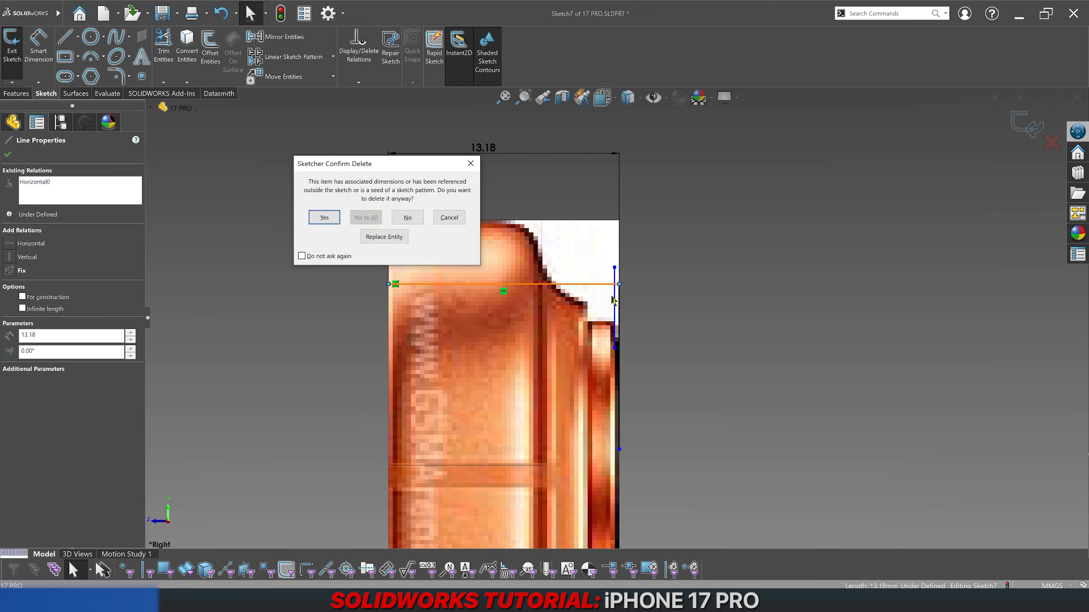
pyautogui.press('Return')
pyautogui.click(615, 299)
pyautogui.press('Delete')
pyautogui.click(618, 307)
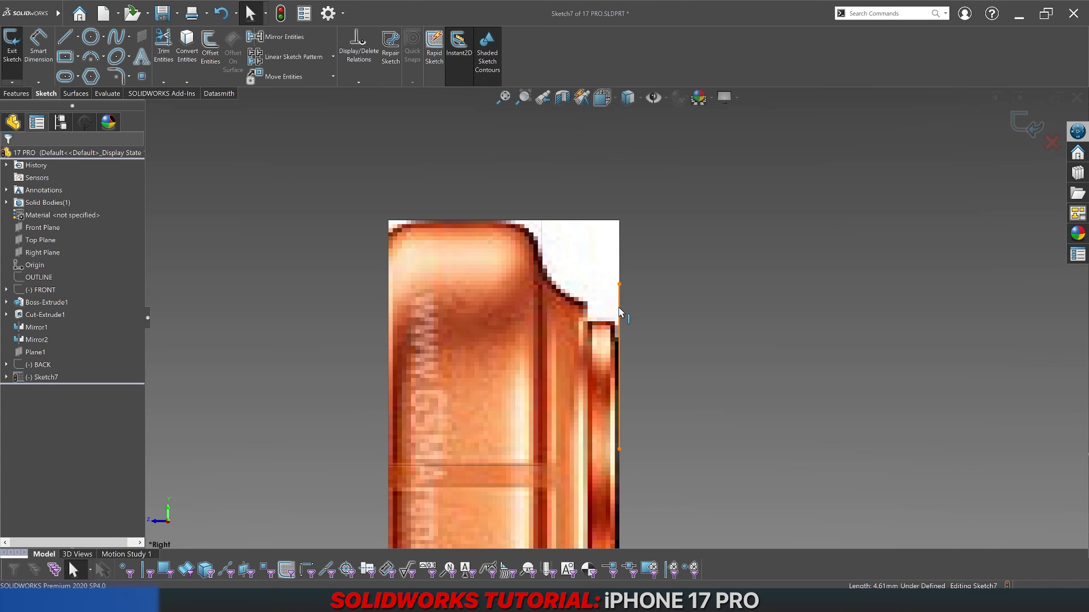
pyautogui.press('Delete')
pyautogui.scroll(5, 618, 307)
pyautogui.click(1022, 127)
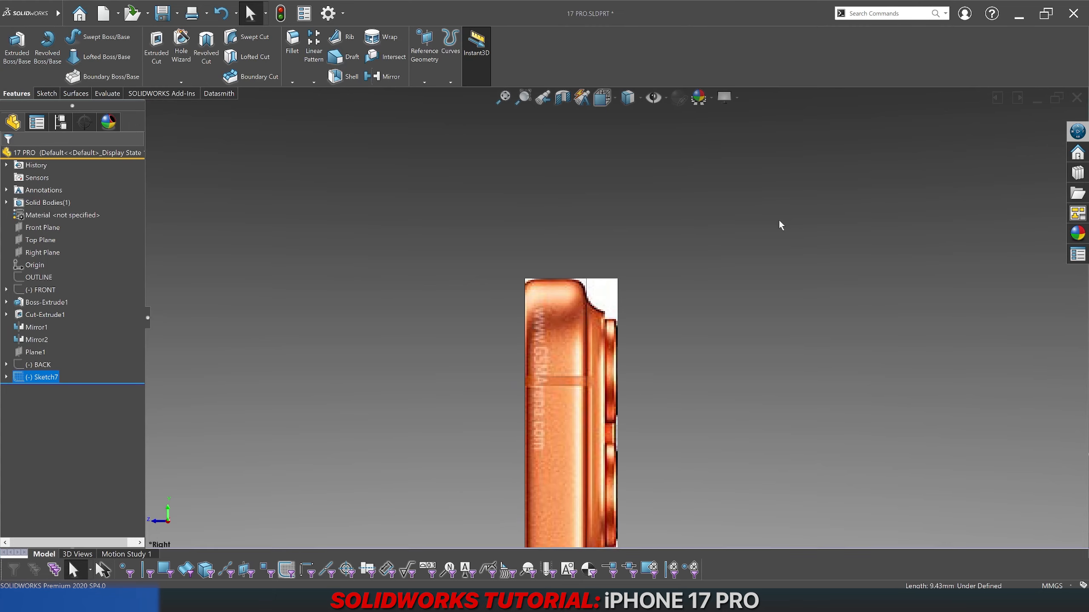
# Step: Rename the side picture's sketch as SIDE
pyautogui.click(780, 220)
pyautogui.click(43, 379)
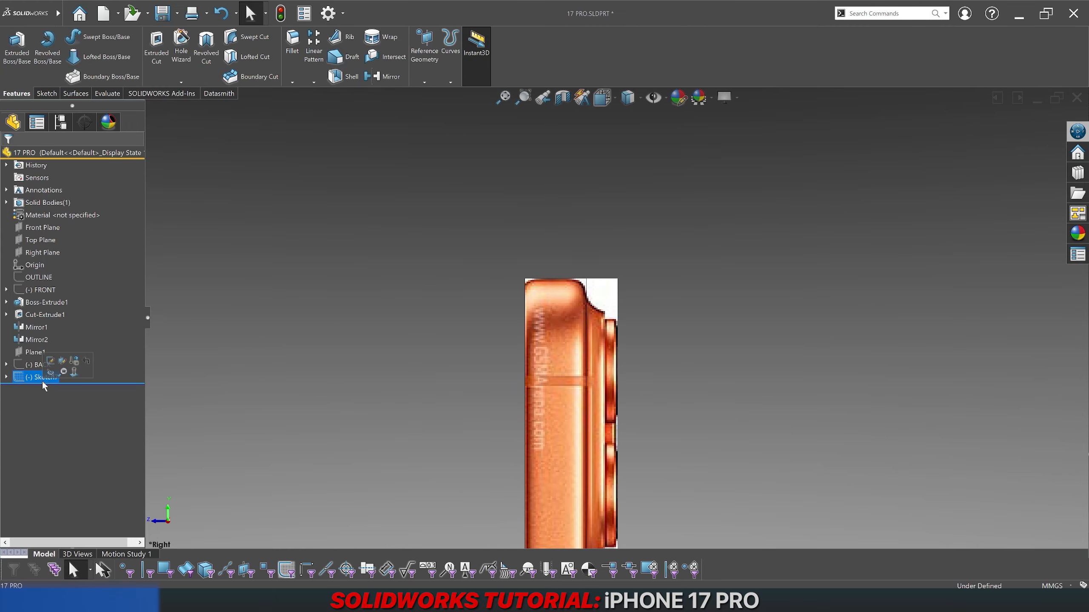
pyautogui.click(41, 377)
pyautogui.write('SIDE')
pyautogui.press('Return')
pyautogui.click(320, 263)
pyautogui.scroll(-5, 582, 278)
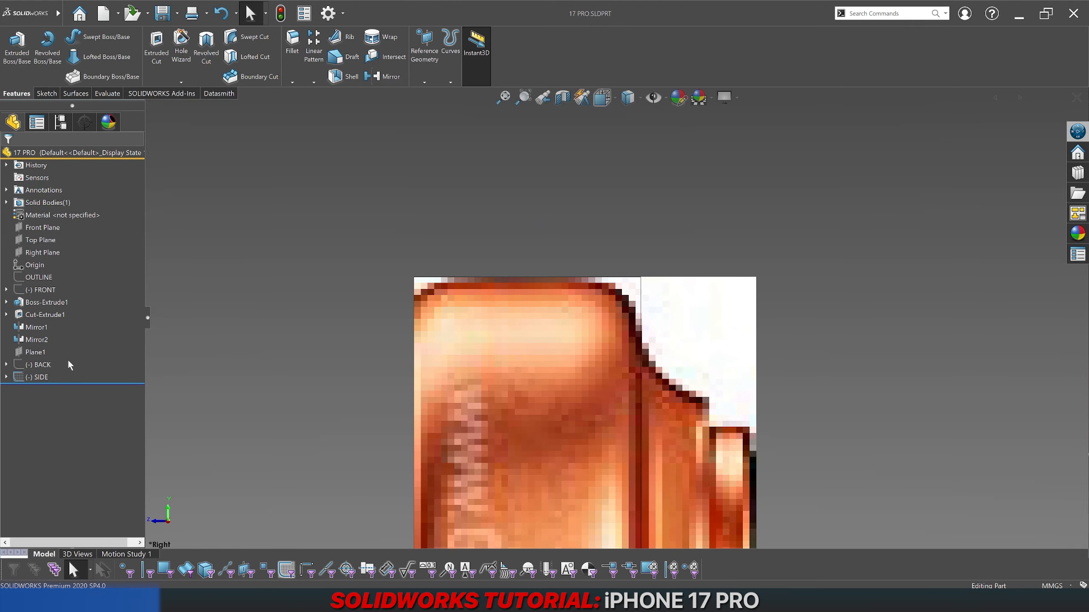
# Step: Hide the SIDE sketch and display the body shaded with edges
pyautogui.click(47, 380)
pyautogui.click(57, 372)
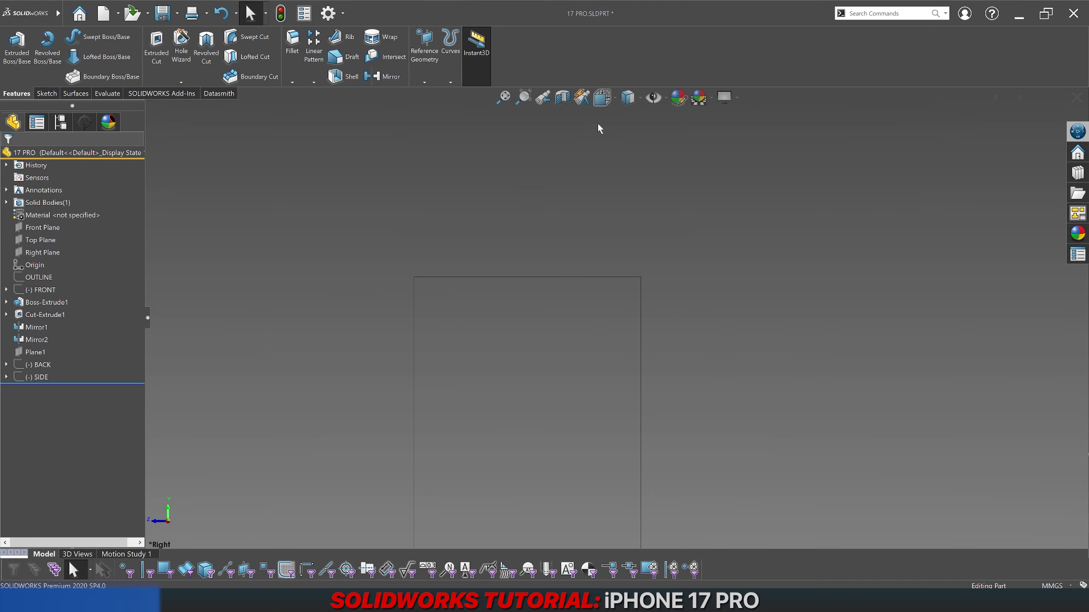
pyautogui.click(628, 91)
pyautogui.click(629, 117)
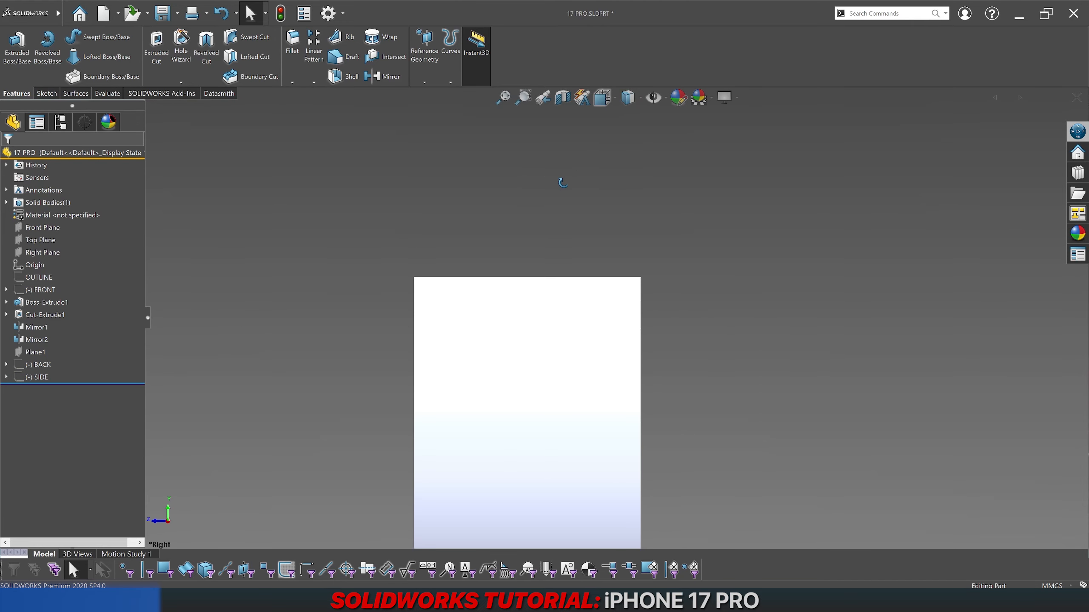
# Step: Fillet the body's rear outer edge loop with a 2 mm radius and dismiss the auto-recover folder message
pyautogui.moveTo(557, 181); pyautogui.dragTo(543, 198, button='middle')
pyautogui.click(292, 43)
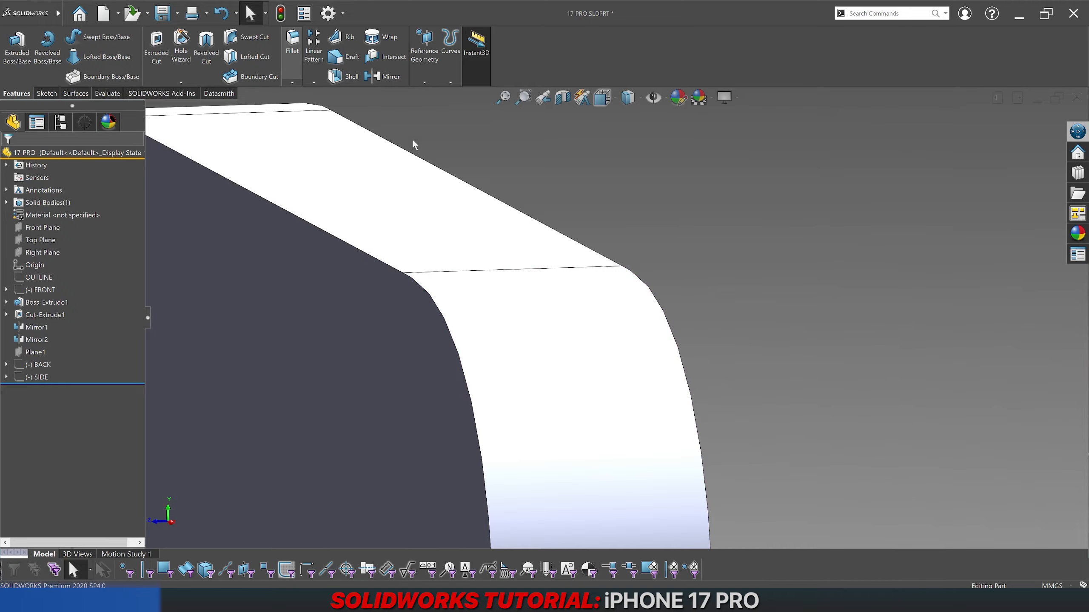
pyautogui.click(552, 231)
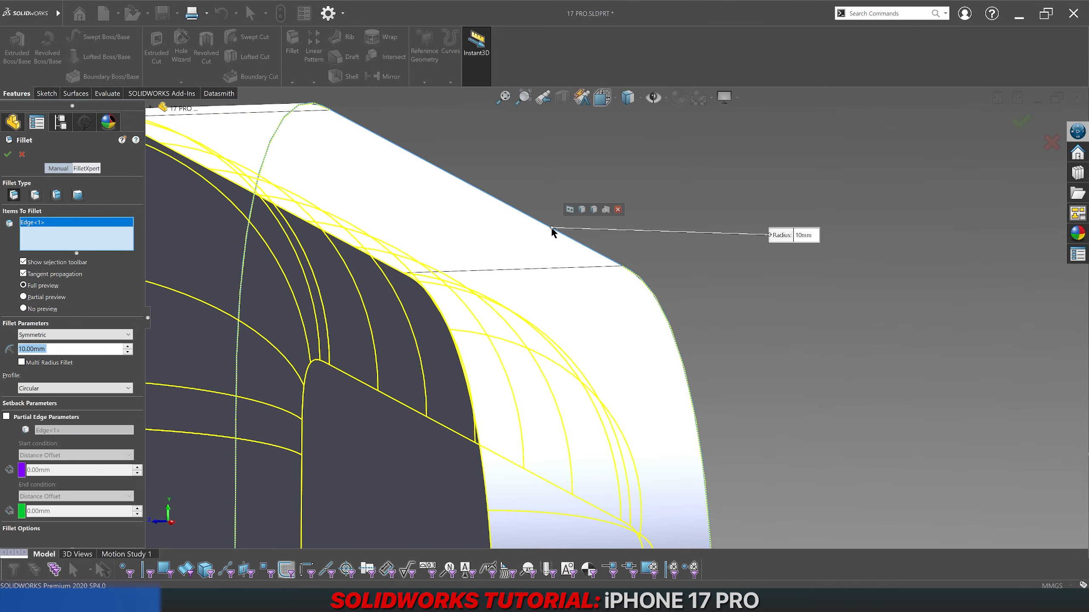
pyautogui.write('2')
pyautogui.press('Return')
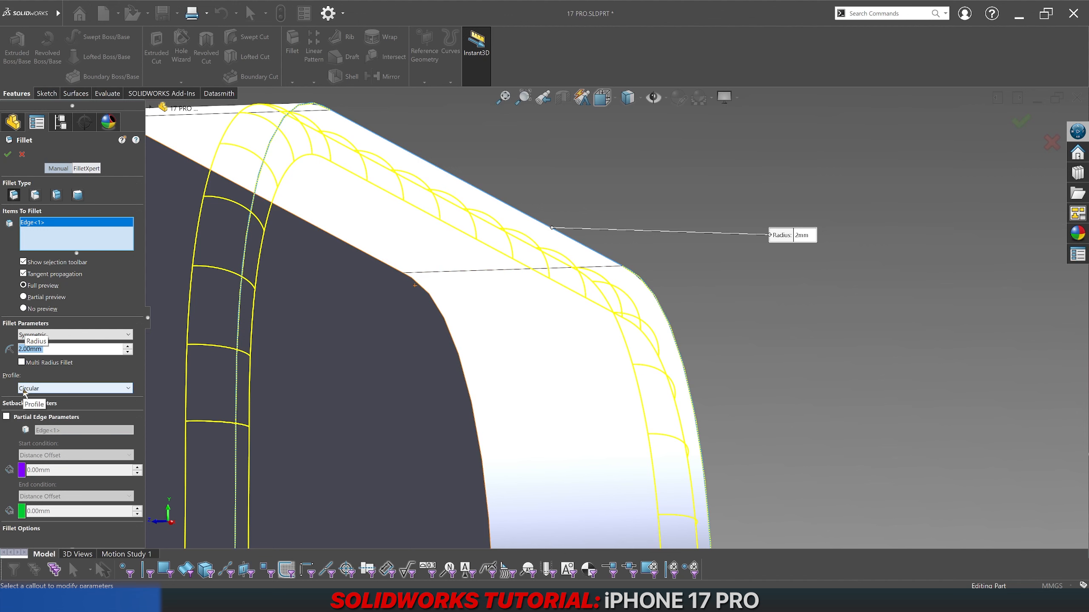
pyautogui.press('Return')
pyautogui.moveTo(615, 199); pyautogui.dragTo(653, 449, button='middle')
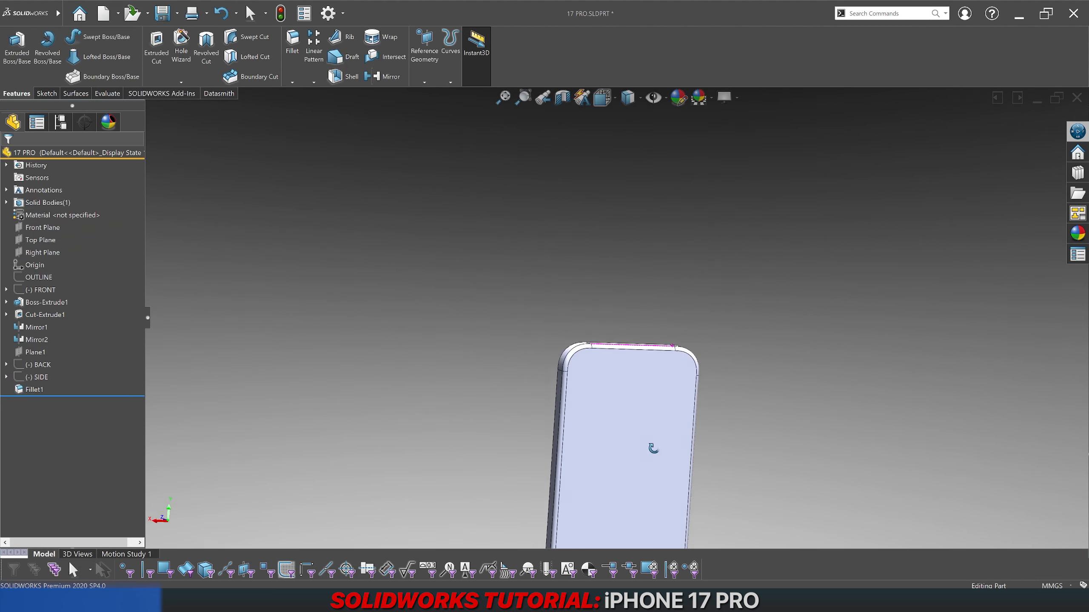
pyautogui.scroll(-5, 655, 421)
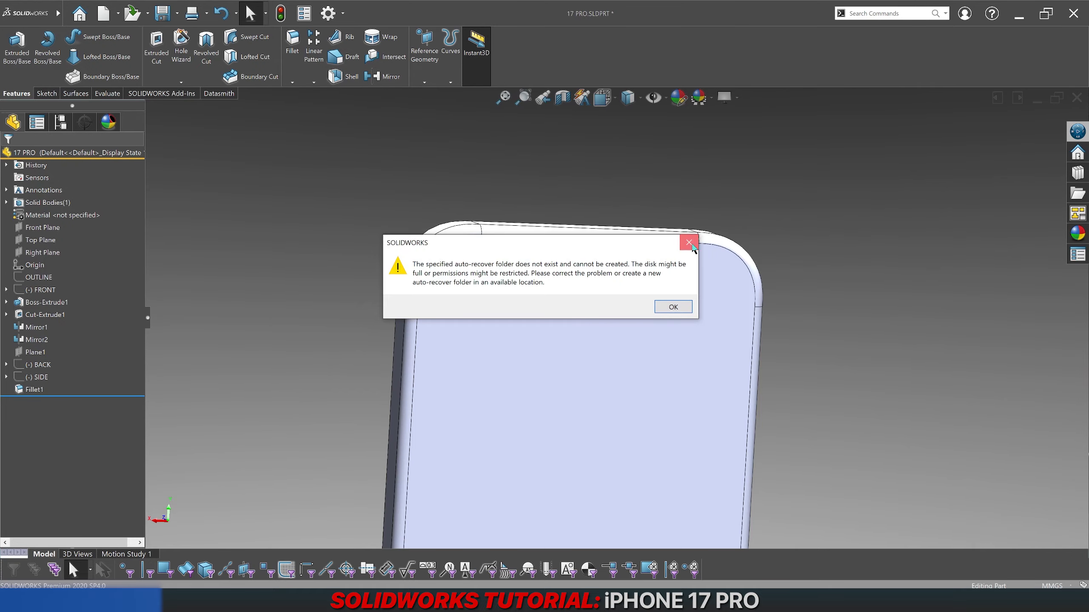
pyautogui.click(689, 243)
pyautogui.hotkey('alt', 'Tab')
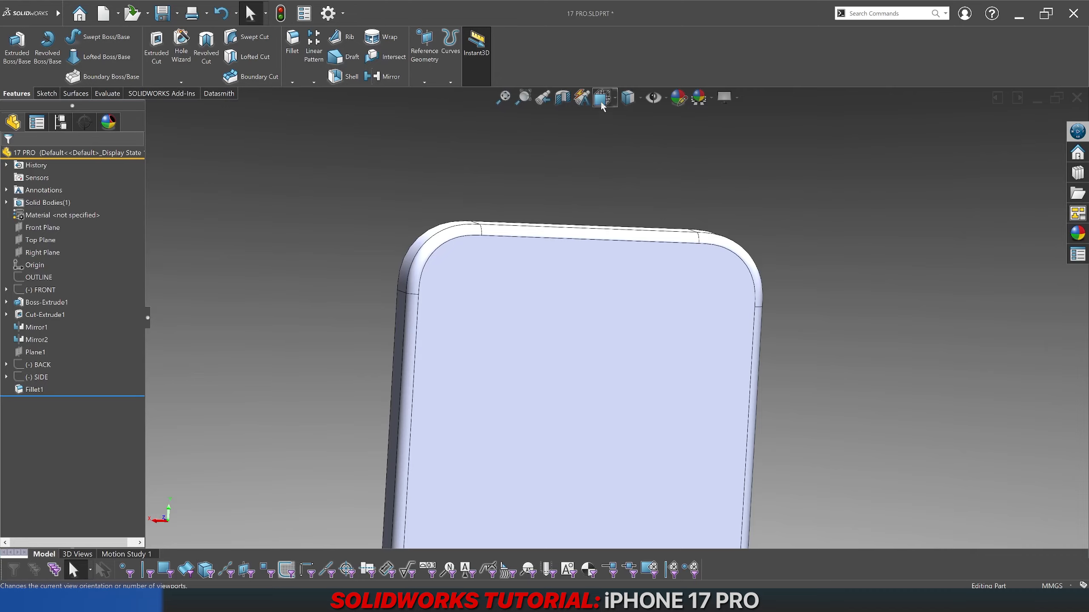
# Step: Switch to the Right view and show the SIDE sketch against the body's upper end
pyautogui.click(602, 98)
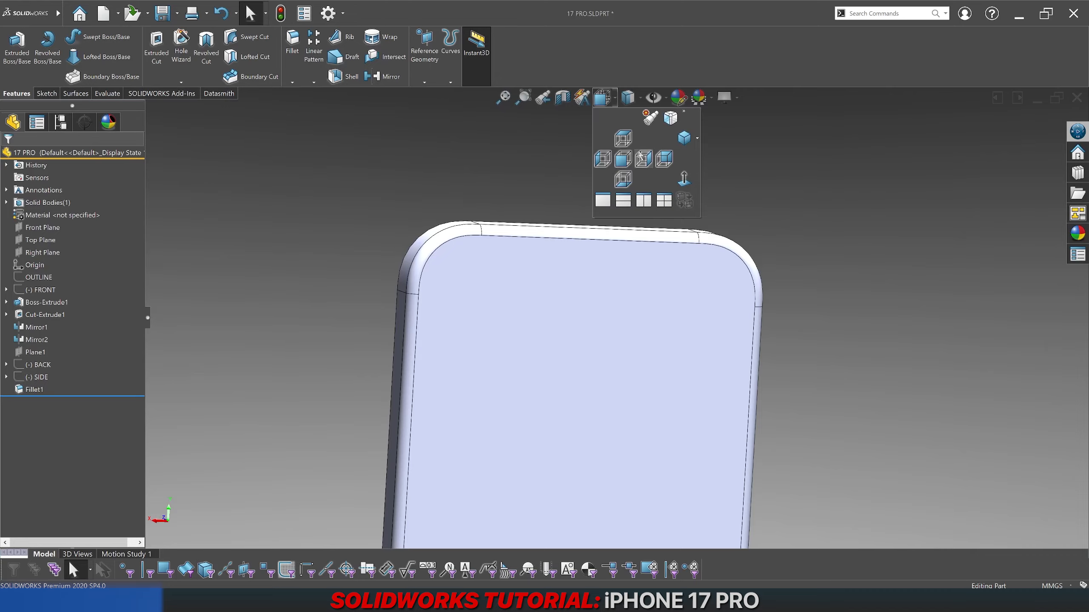
pyautogui.click(643, 159)
pyautogui.click(45, 376)
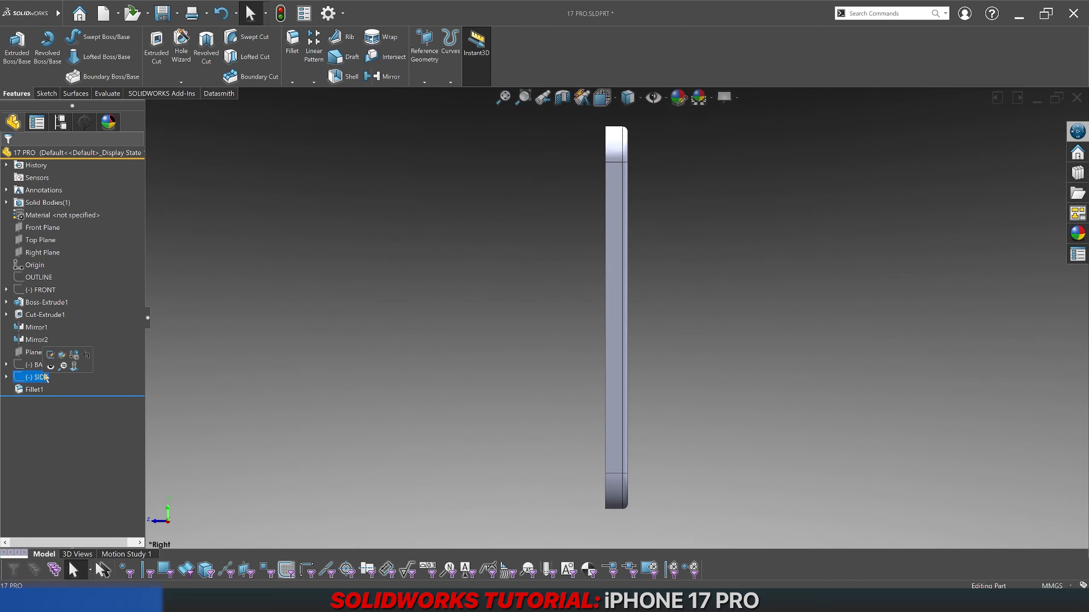
pyautogui.click(48, 360)
pyautogui.scroll(-8, 627, 148)
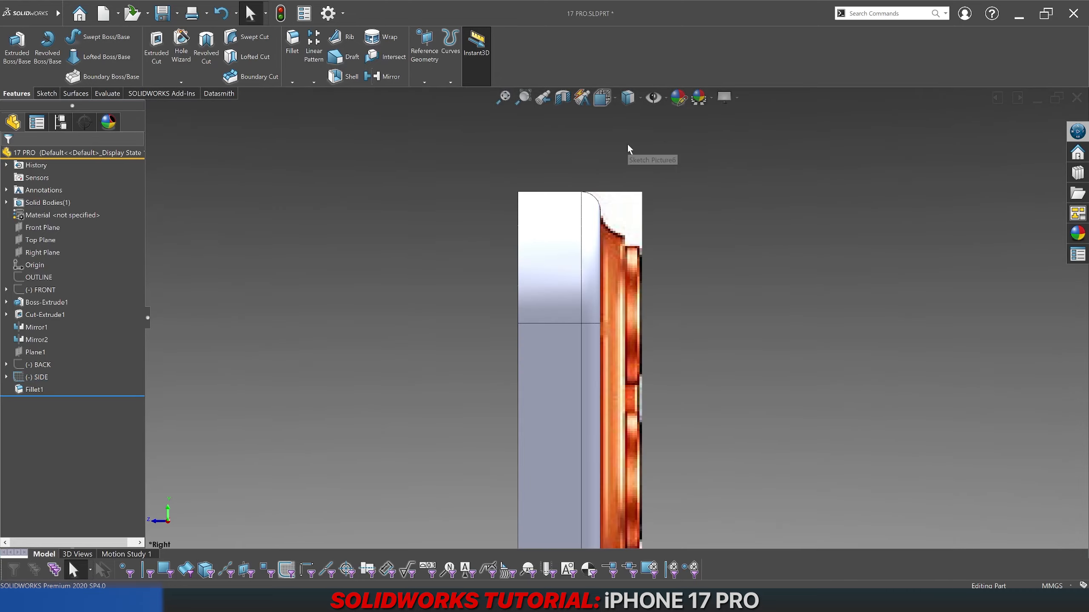
# Step: Display the body in wireframe and compare its rear and front corner profiles with the side picture
pyautogui.click(627, 98)
pyautogui.click(627, 185)
pyautogui.scroll(-5, 612, 232)
pyautogui.scroll(-4, 617, 174)
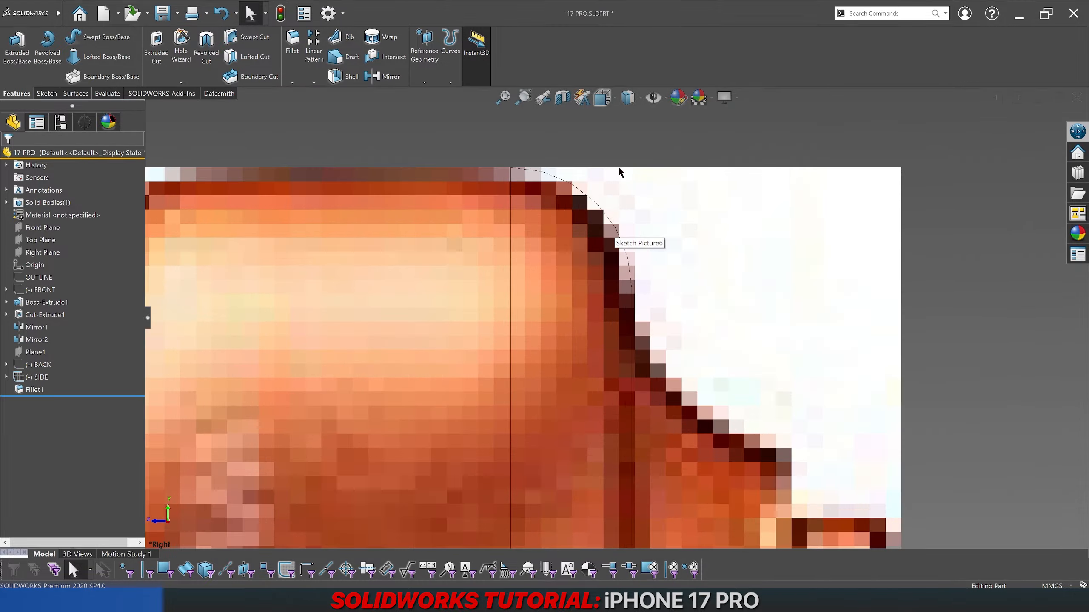
pyautogui.scroll(4, 652, 210)
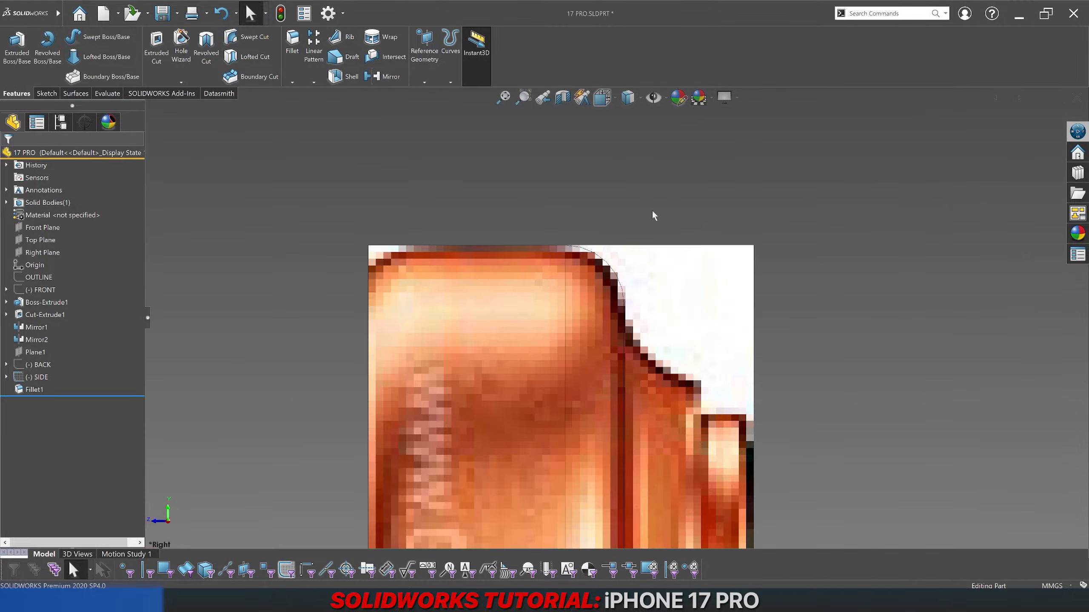
pyautogui.scroll(6, 609, 376)
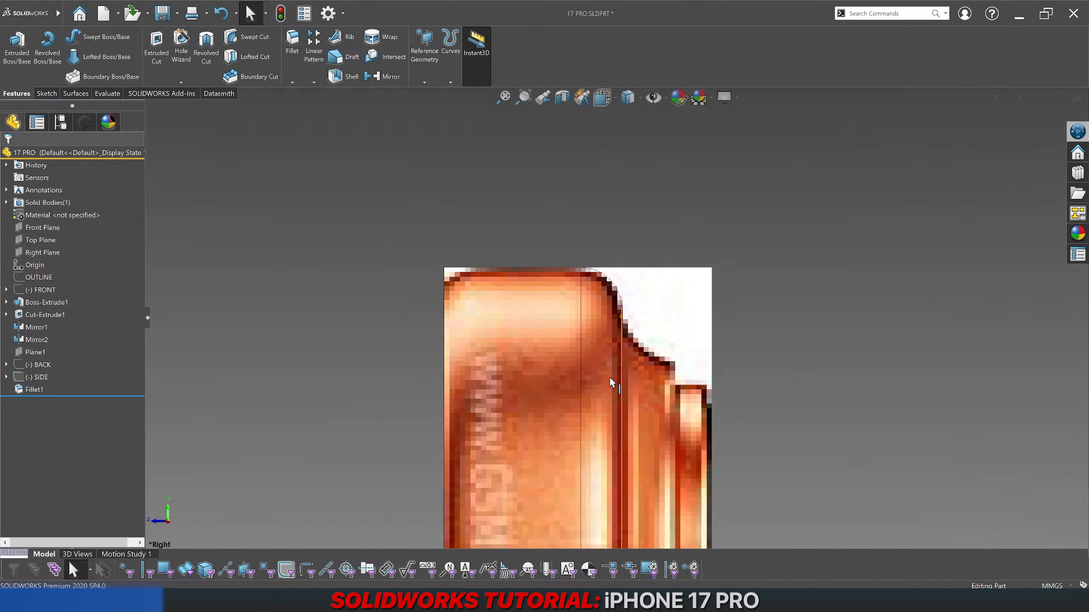
pyautogui.scroll(-6, 553, 328)
pyautogui.scroll(-3, 419, 311)
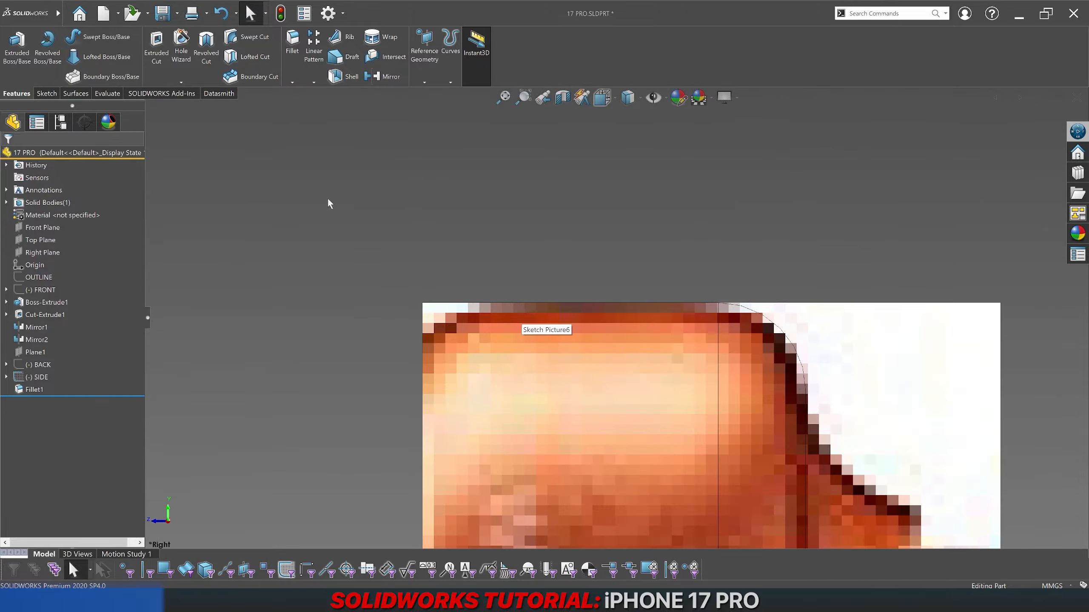
# Step: Start a fillet on the body's front outer edge with a 1.75 mm radius
pyautogui.click(291, 43)
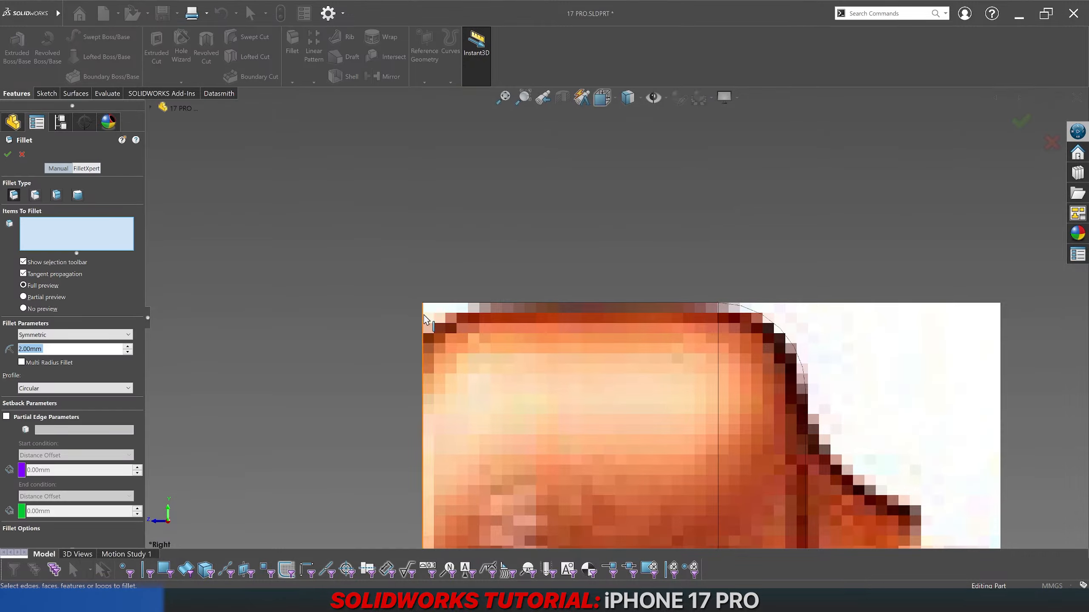
pyautogui.click(423, 317)
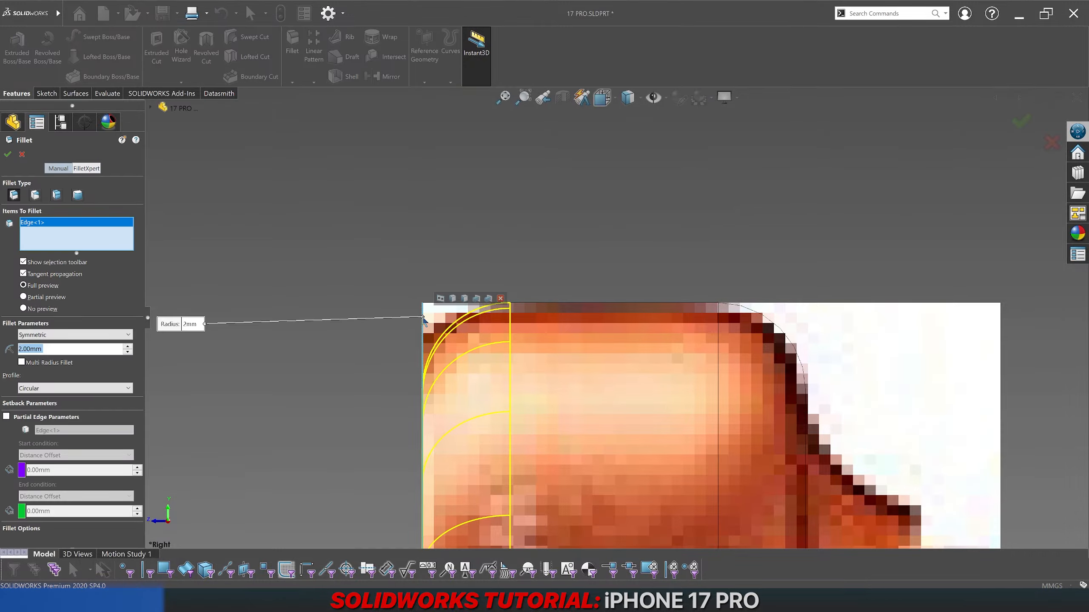
pyautogui.scroll(3, 444, 368)
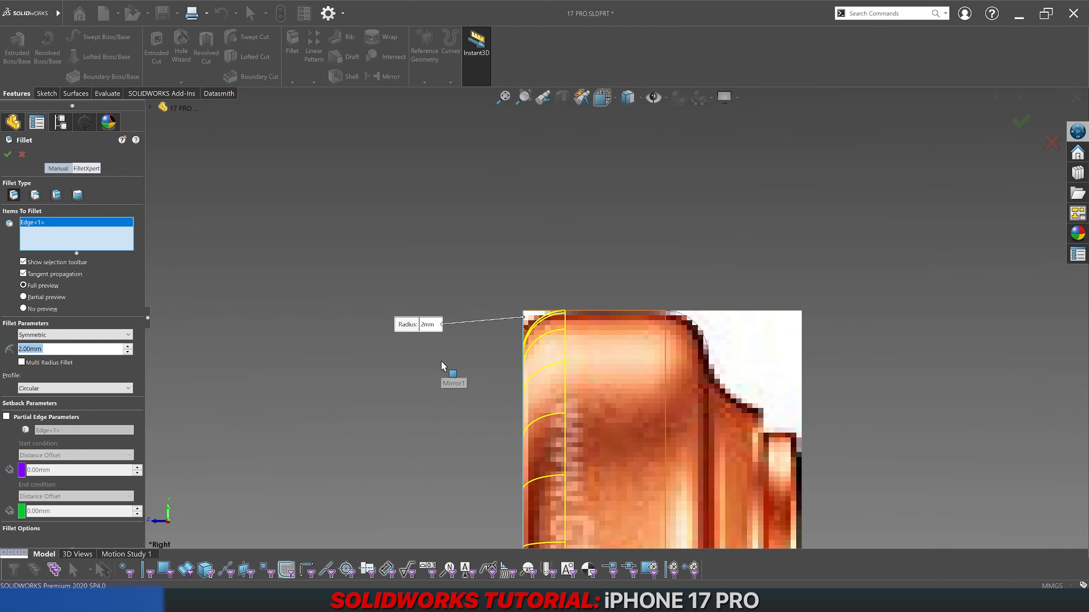
pyautogui.write('1.75')
pyautogui.press('Return')
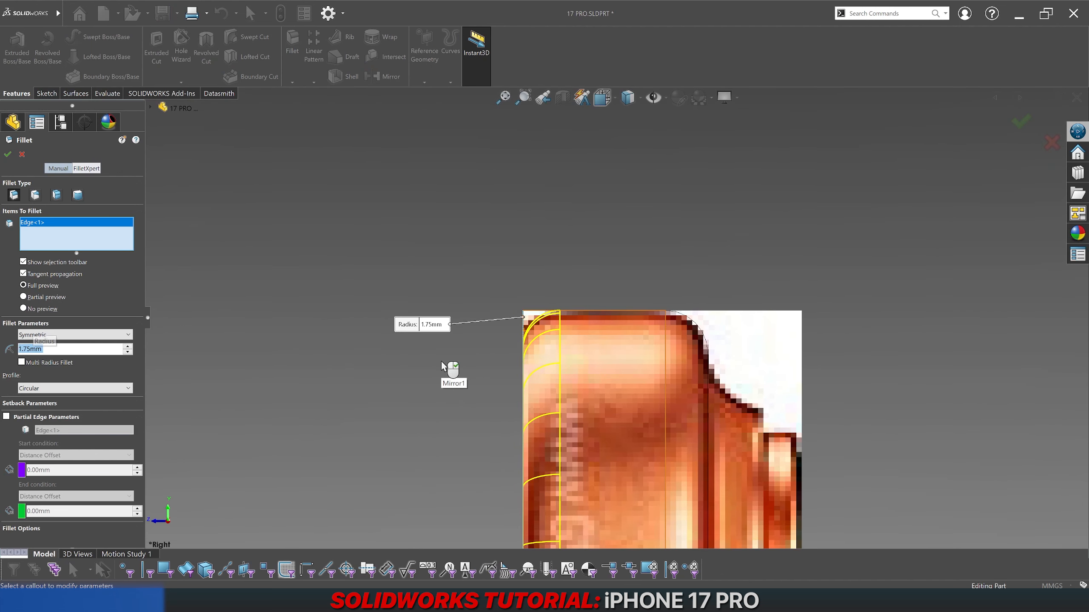
# Step: Try a 2 mm radius for the front edge fillet against the shading beside the side button in the picture
pyautogui.scroll(5, 441, 360)
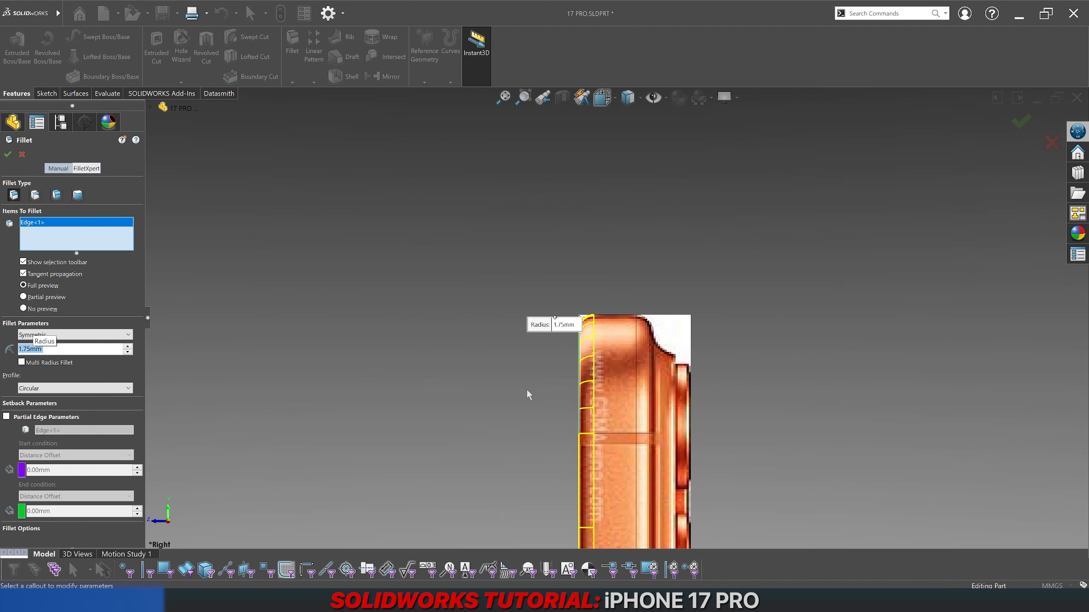
pyautogui.scroll(-4, 636, 317)
pyautogui.scroll(-5, 596, 315)
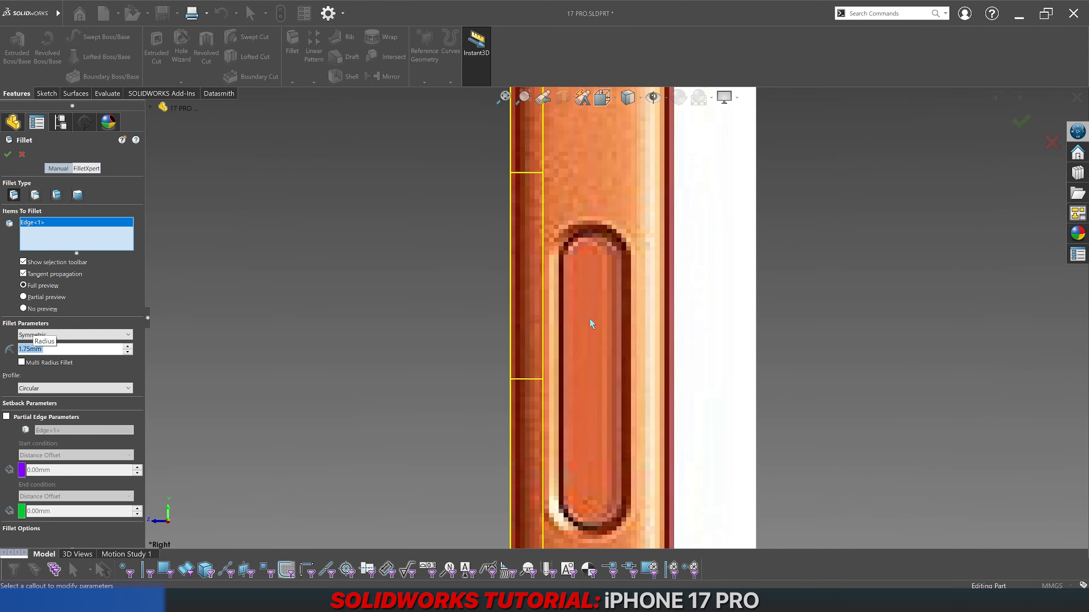
pyautogui.write('2')
pyautogui.press('Return')
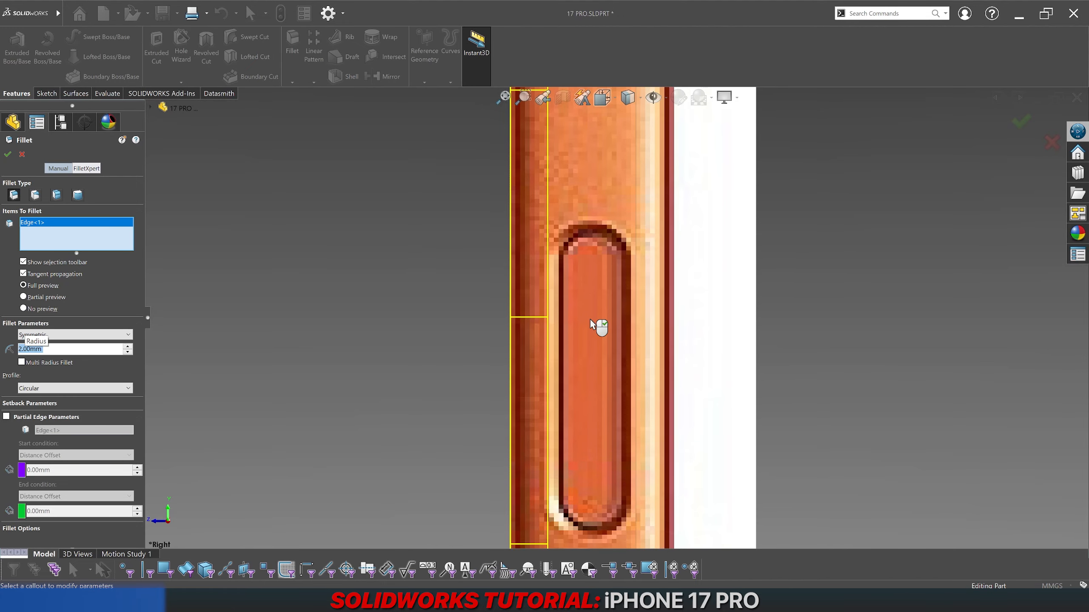
# Step: Set the front edge fillet's radius to 1.75 mm and apply it
pyautogui.write('1.75')
pyautogui.press('Return')
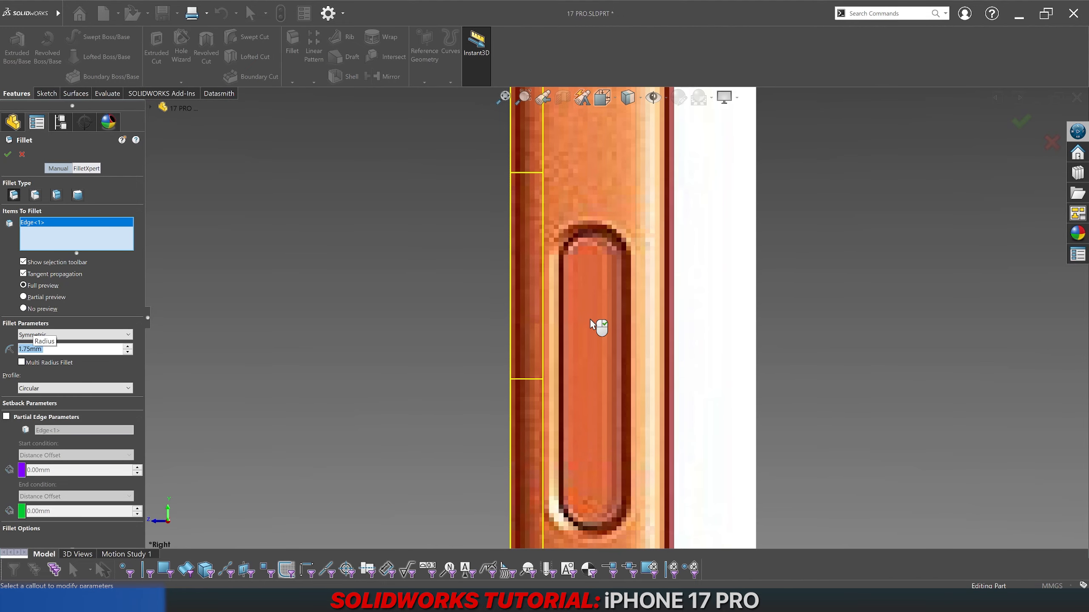
pyautogui.rightClick(590, 320)
pyautogui.scroll(3, 590, 318)
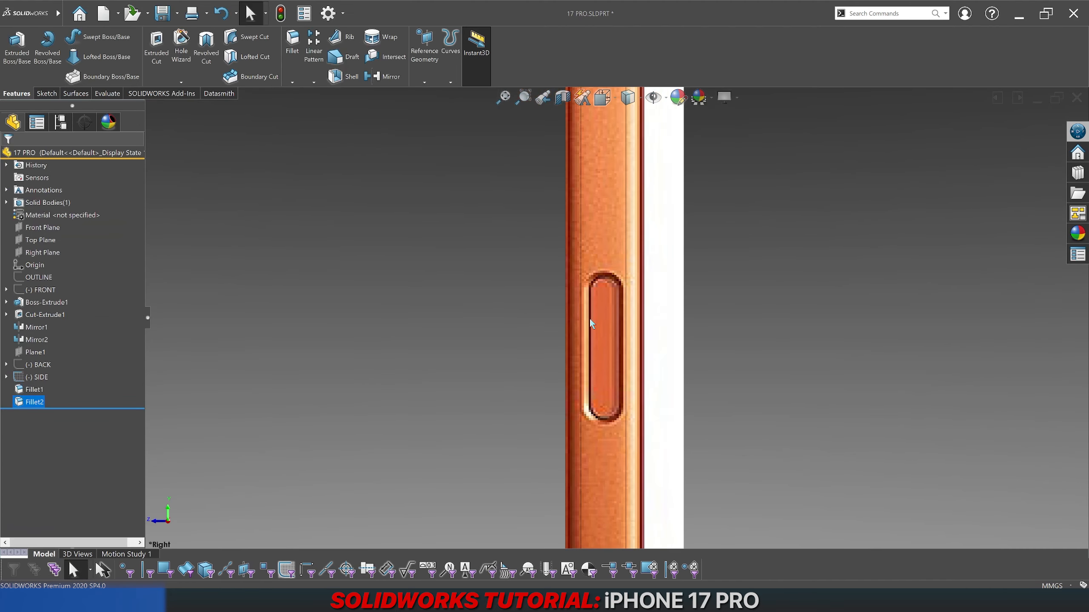
# Step: Return the model's display style to shaded with edges to view the body beside the camera plateau picture
pyautogui.scroll(5, 590, 319)
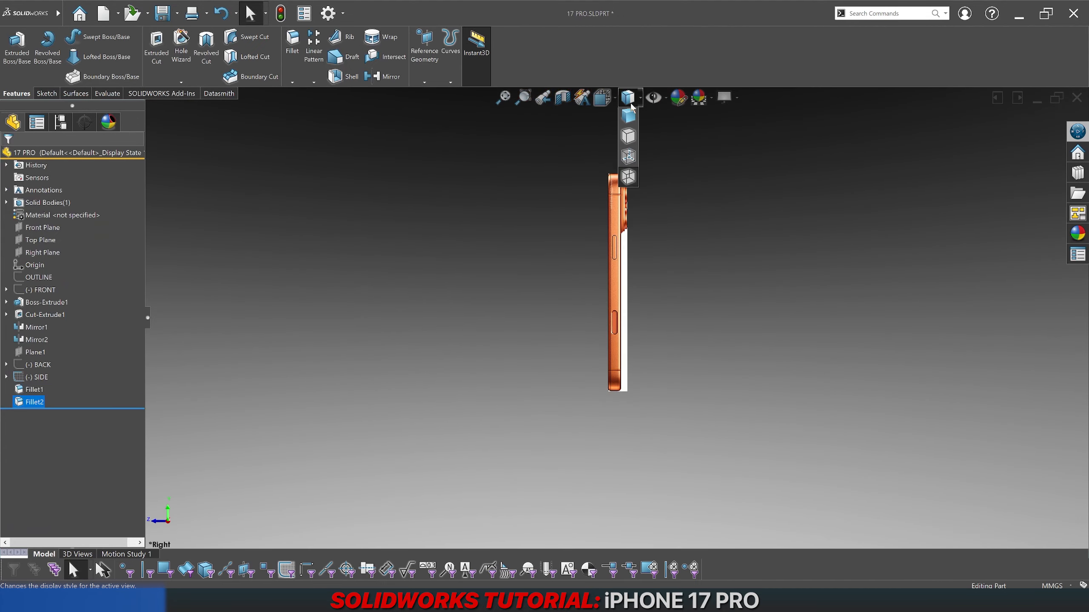
pyautogui.click(629, 114)
pyautogui.scroll(-5, 631, 170)
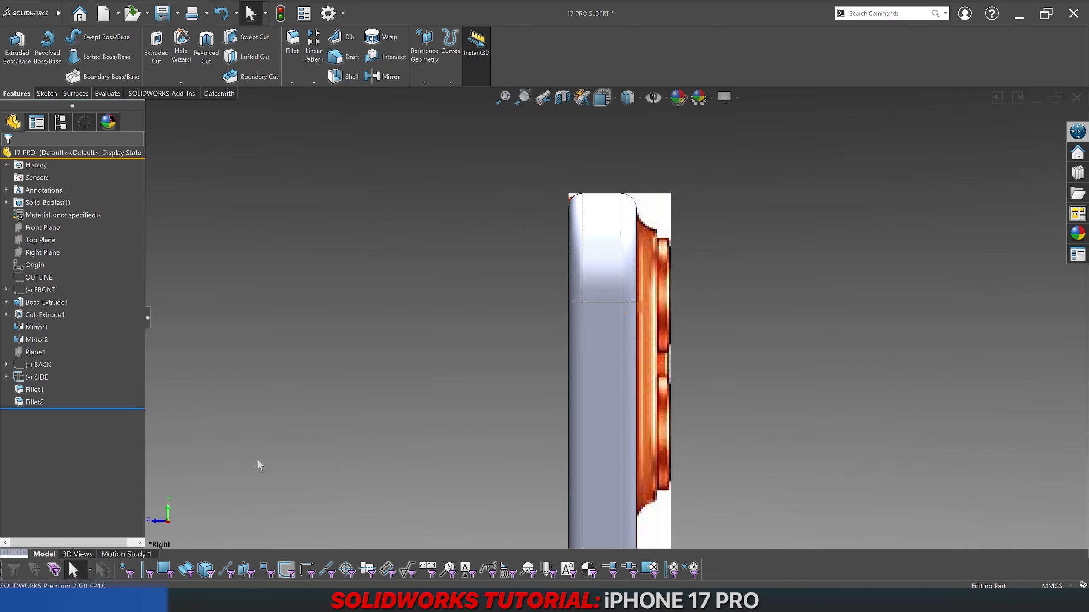
# Step: Switch to the photo viewer, look through the phone's camera, front and rear reference pictures, and return to SOLIDWORKS
pyautogui.click(266, 601)
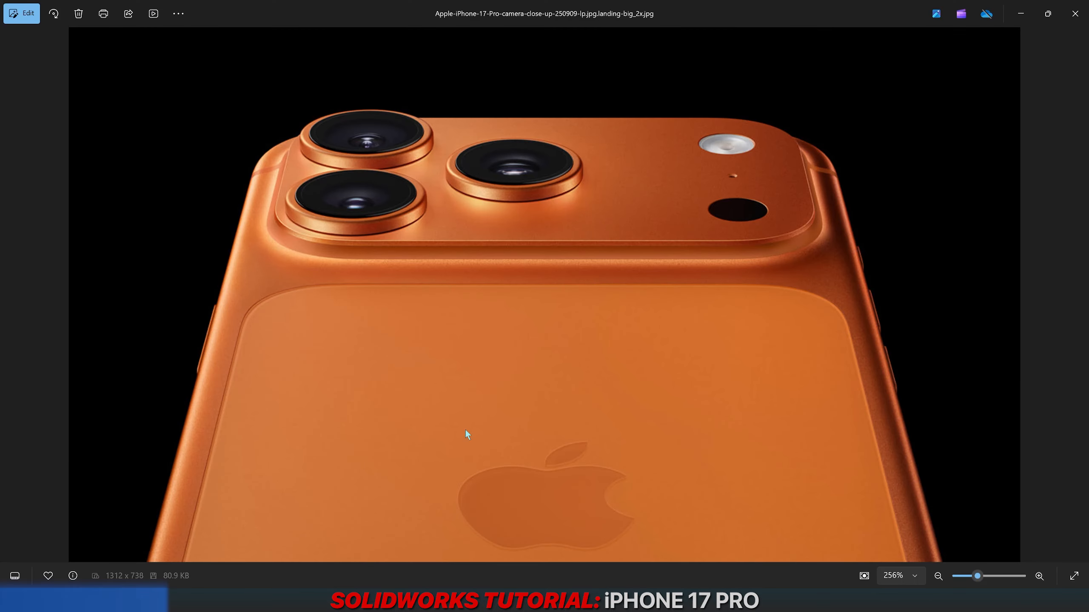
pyautogui.press('Right')
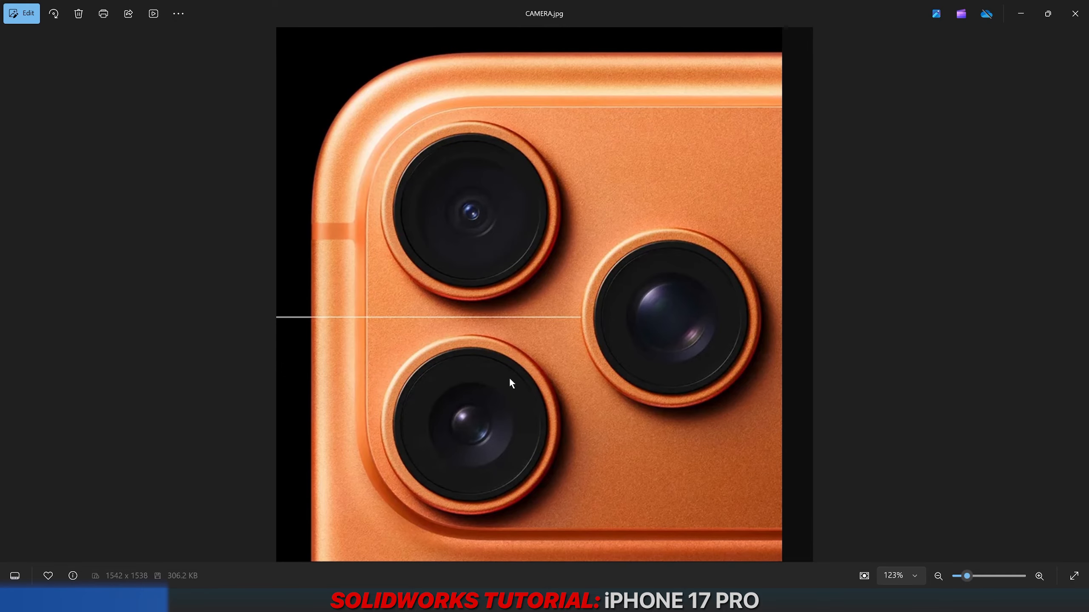
pyautogui.press('Right')
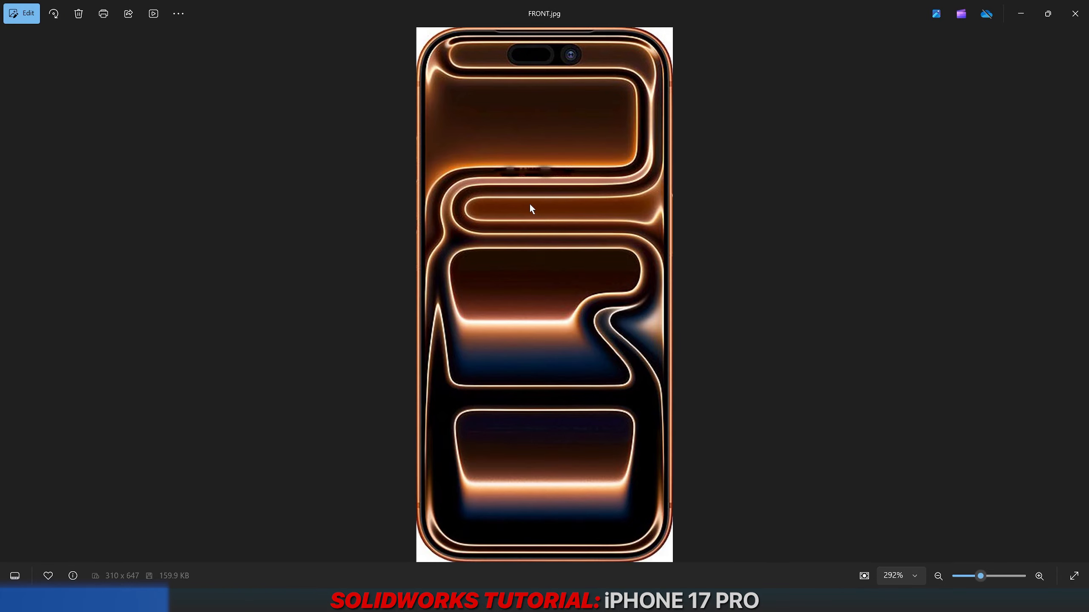
pyautogui.press('Right')
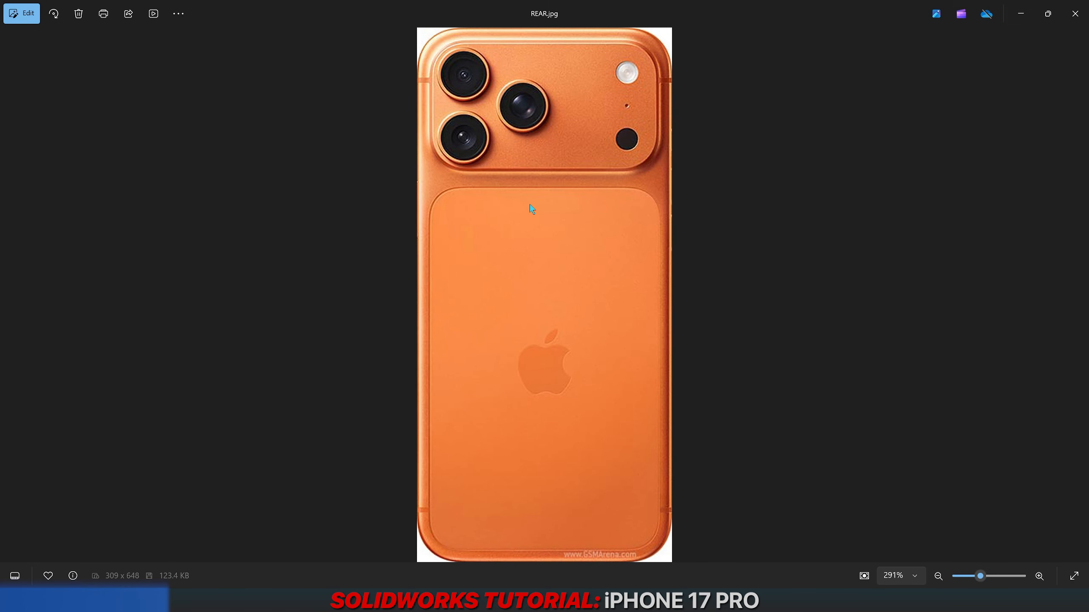
pyautogui.click(150, 599)
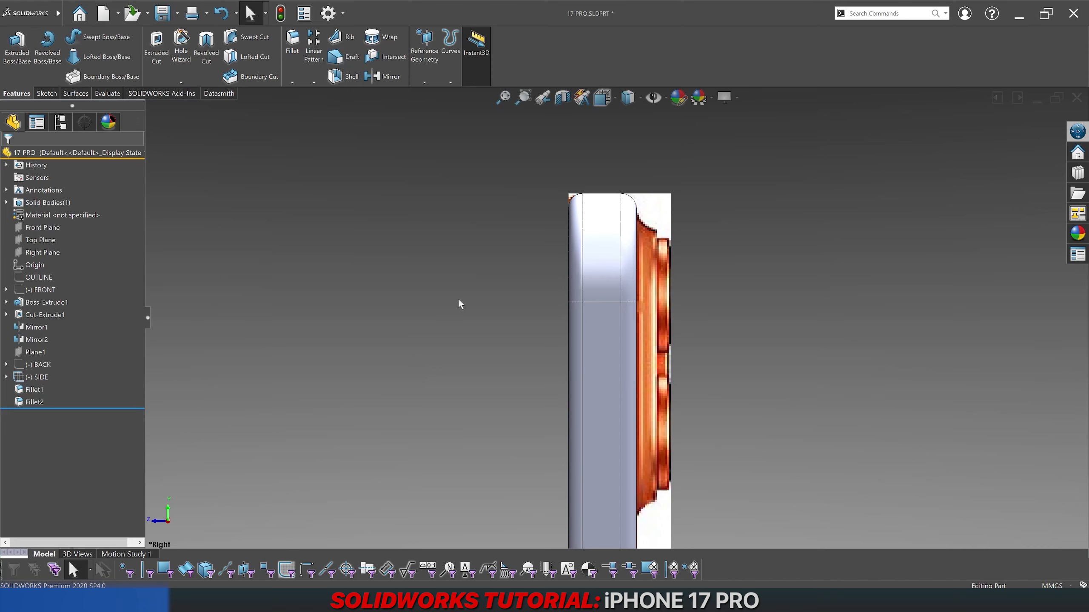
# Step: Try a Curvature Continuous profile on the body's rear edge fillet and examine its rounding at the phone's upper end
pyautogui.click(38, 389)
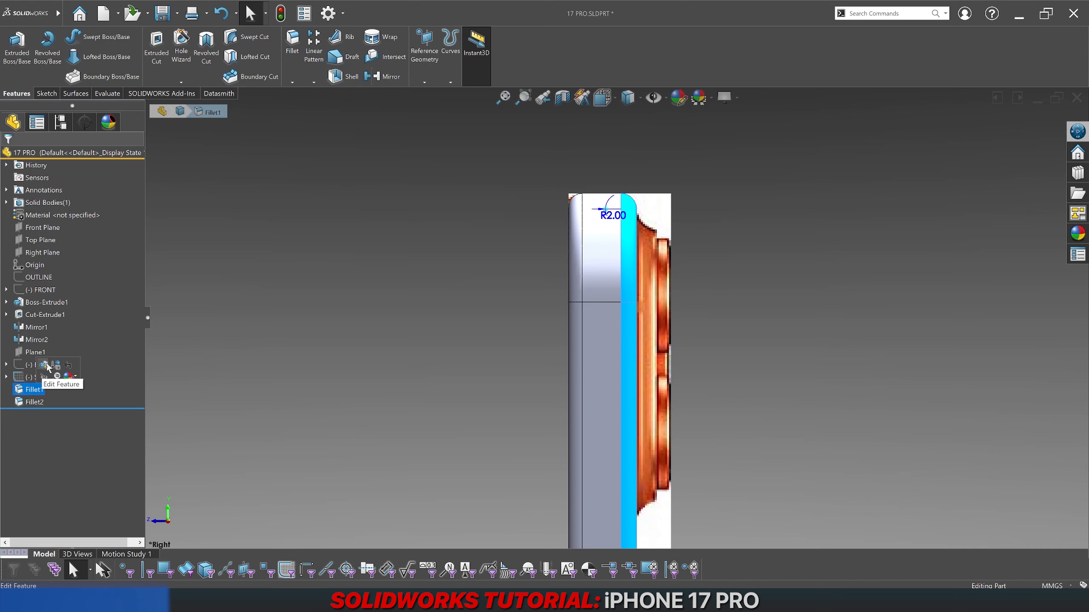
pyautogui.click(47, 364)
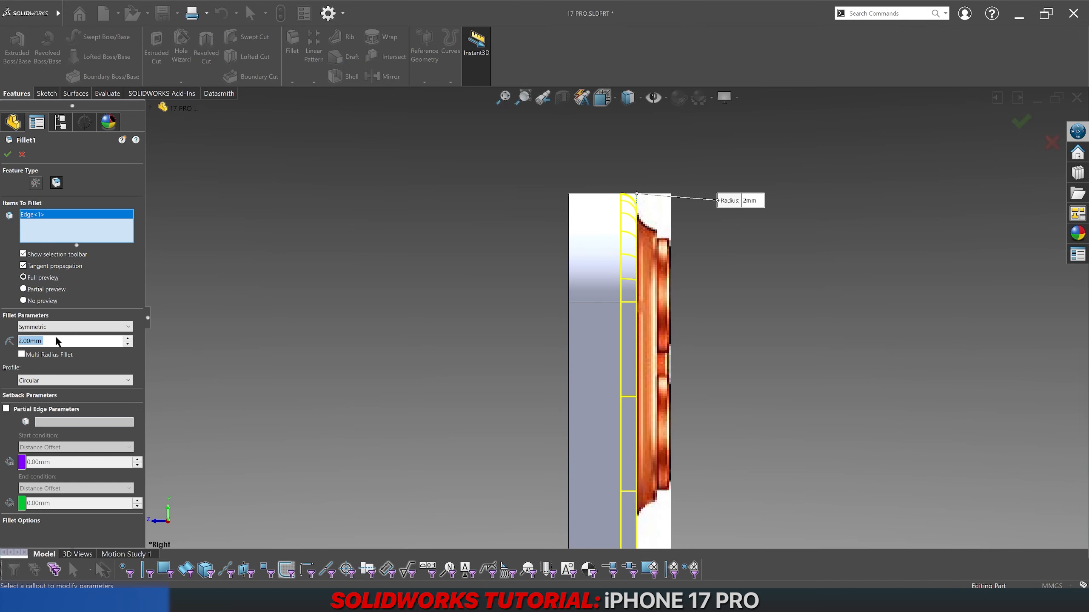
pyautogui.click(45, 380)
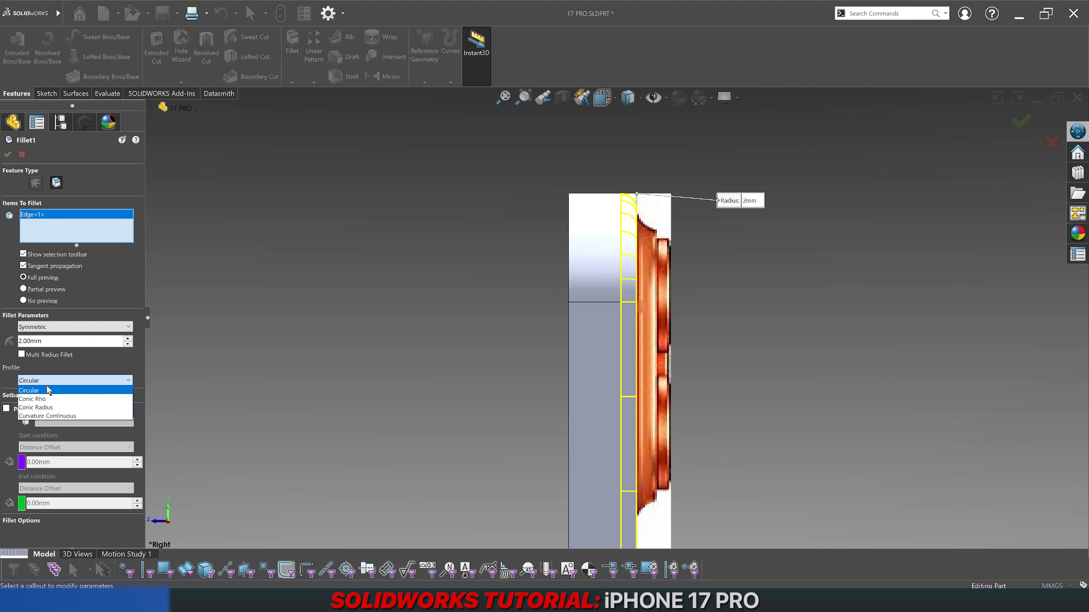
pyautogui.click(55, 416)
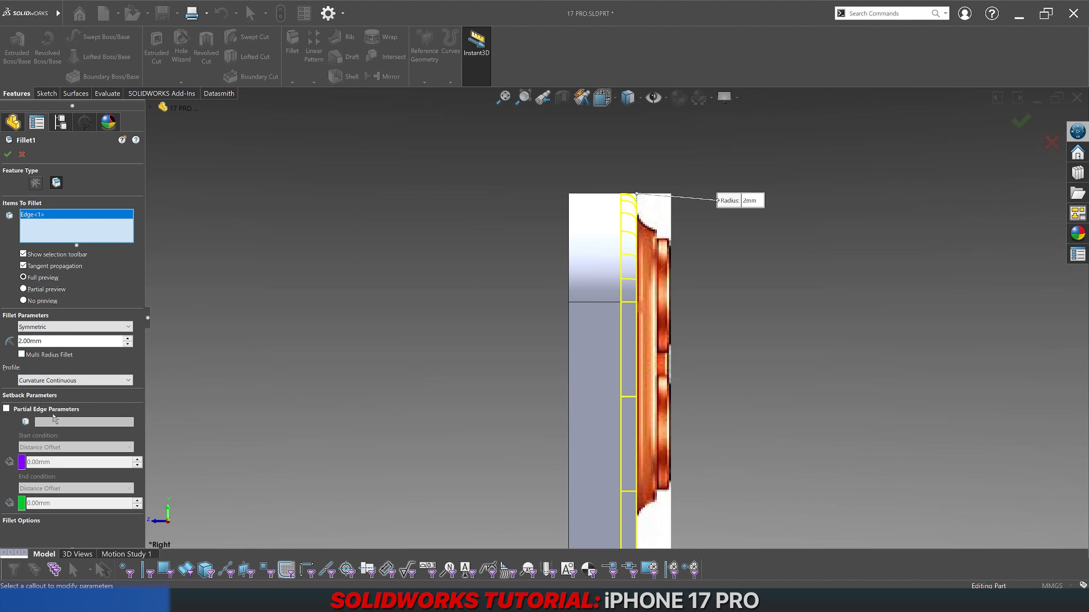
pyautogui.press('Return')
pyautogui.scroll(-5, 673, 159)
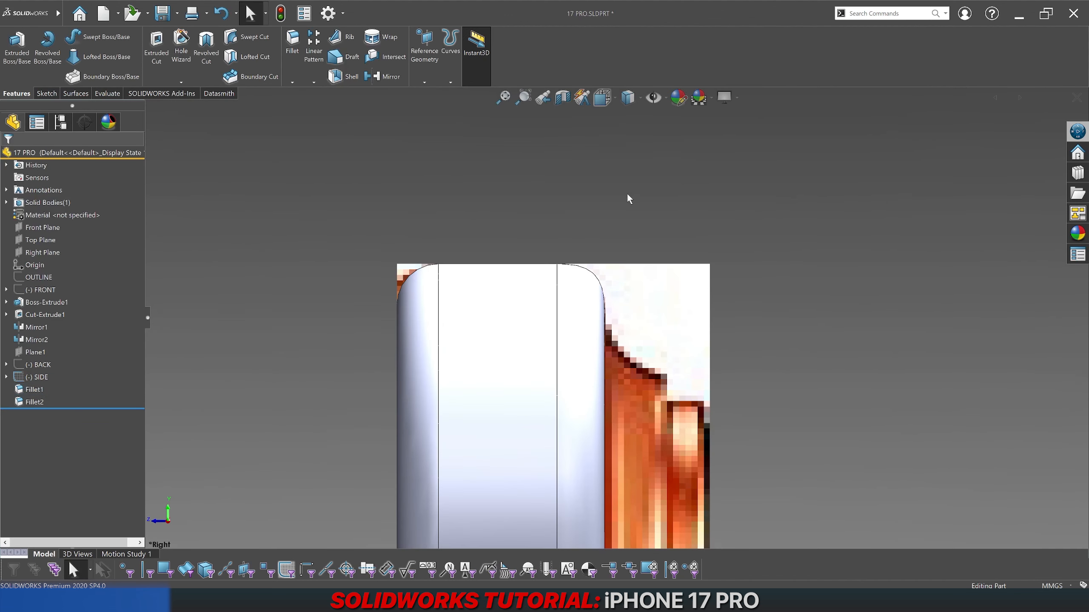
# Step: Show the model as wireframe over the side picture and reorder the front edge fillet ahead of the rear edge fillet
pyautogui.click(624, 104)
pyautogui.click(633, 202)
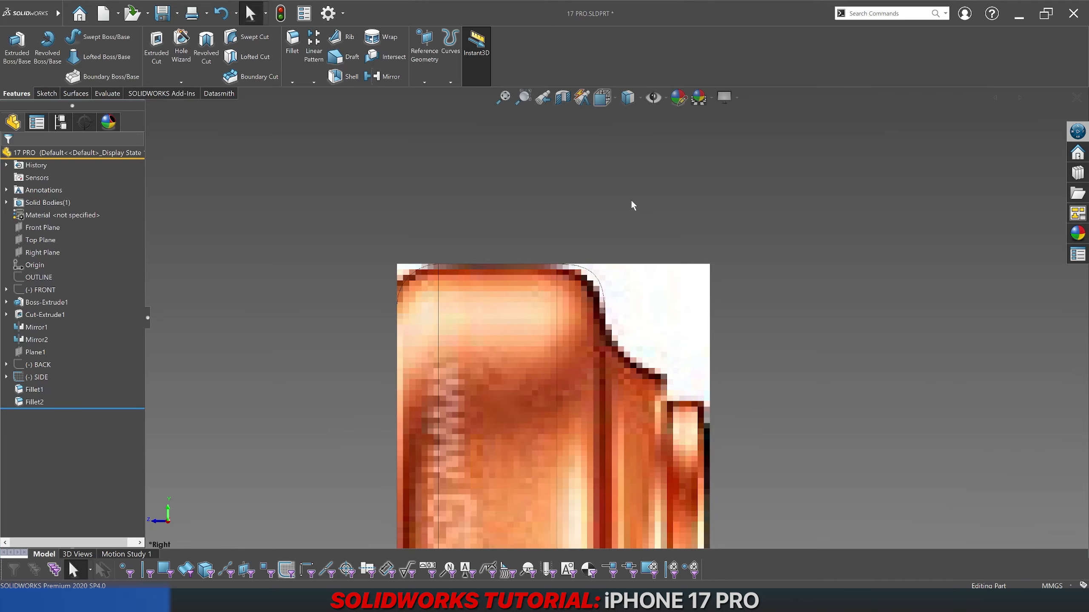
pyautogui.moveTo(34, 390); pyautogui.dragTo(36, 396)
# Step: Apply a Circular profile to both the front edge fillet and the rear edge fillet
pyautogui.click(34, 389)
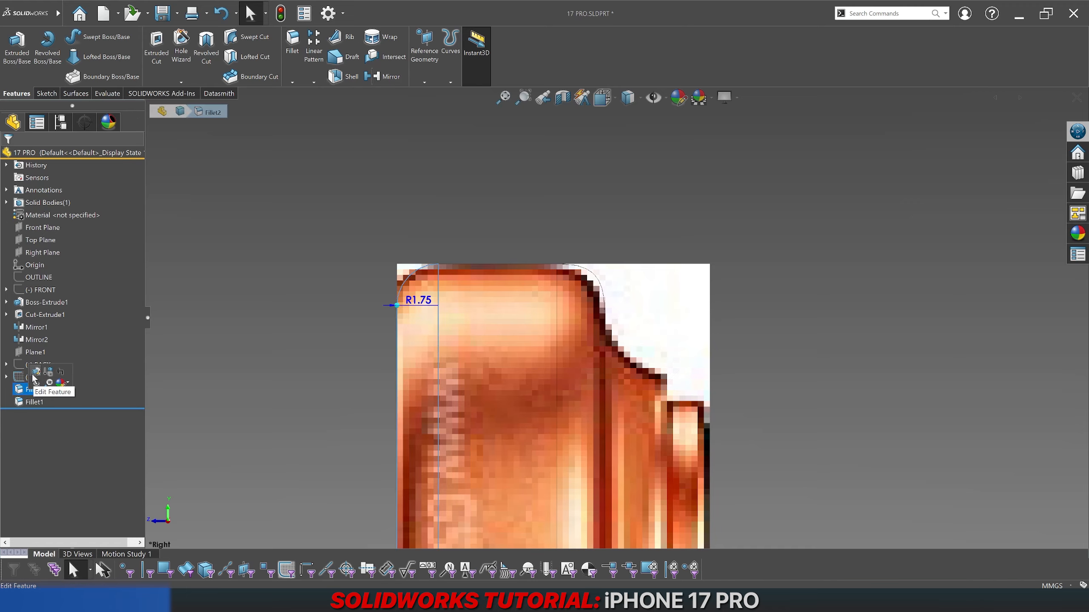
pyautogui.click(33, 376)
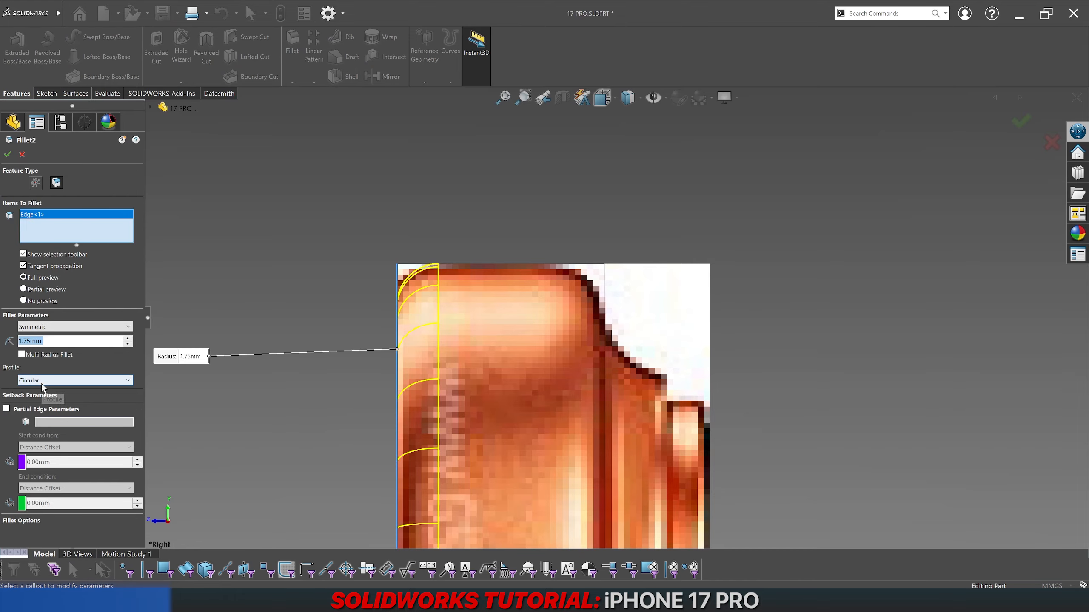
pyautogui.press('Return')
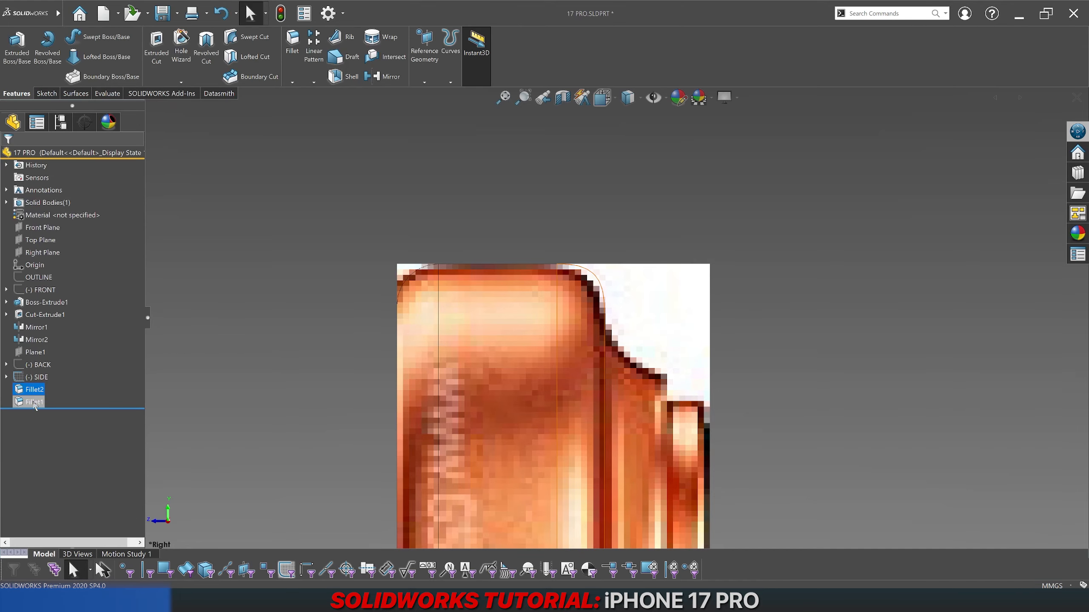
pyautogui.click(34, 403)
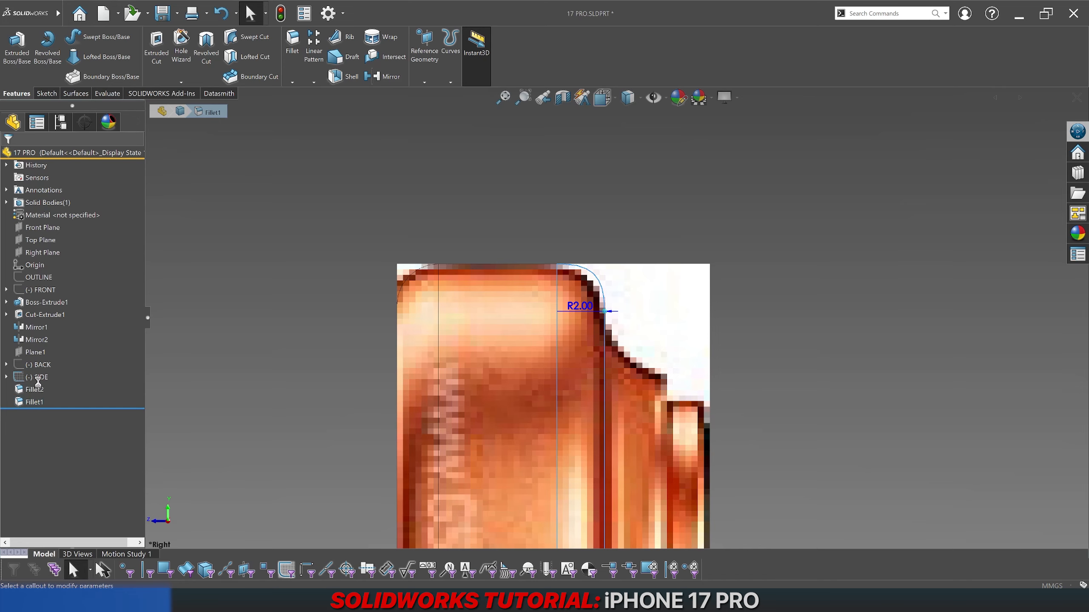
pyautogui.click(44, 380)
pyautogui.click(45, 391)
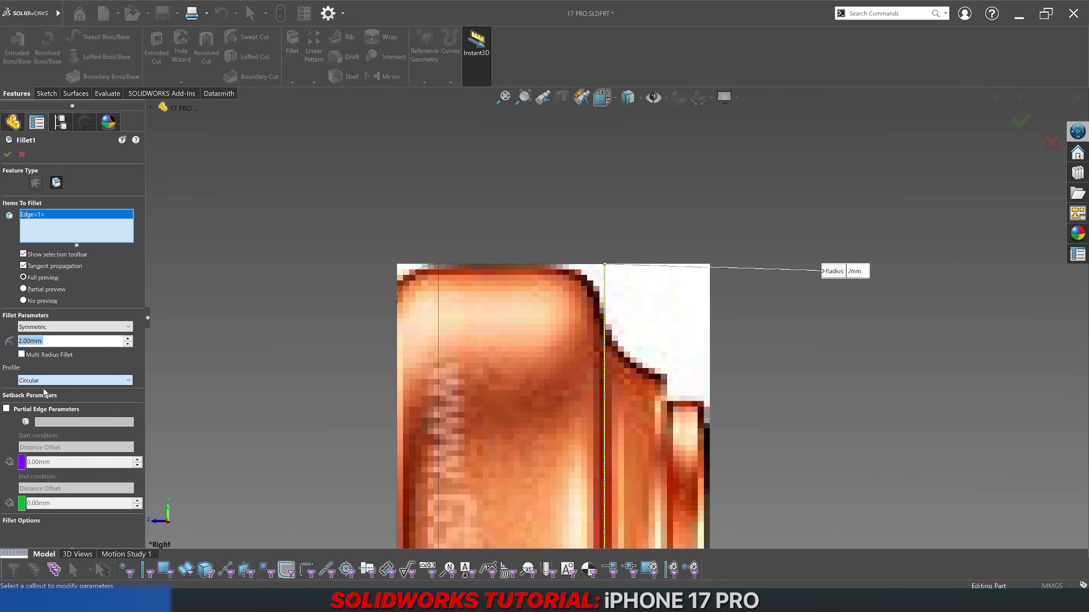
pyautogui.press('Return')
# Step: Try a 1.5 mm radius on the front edge fillet and a smaller radius on the rear edge fillet against the side picture
pyautogui.scroll(4, 621, 390)
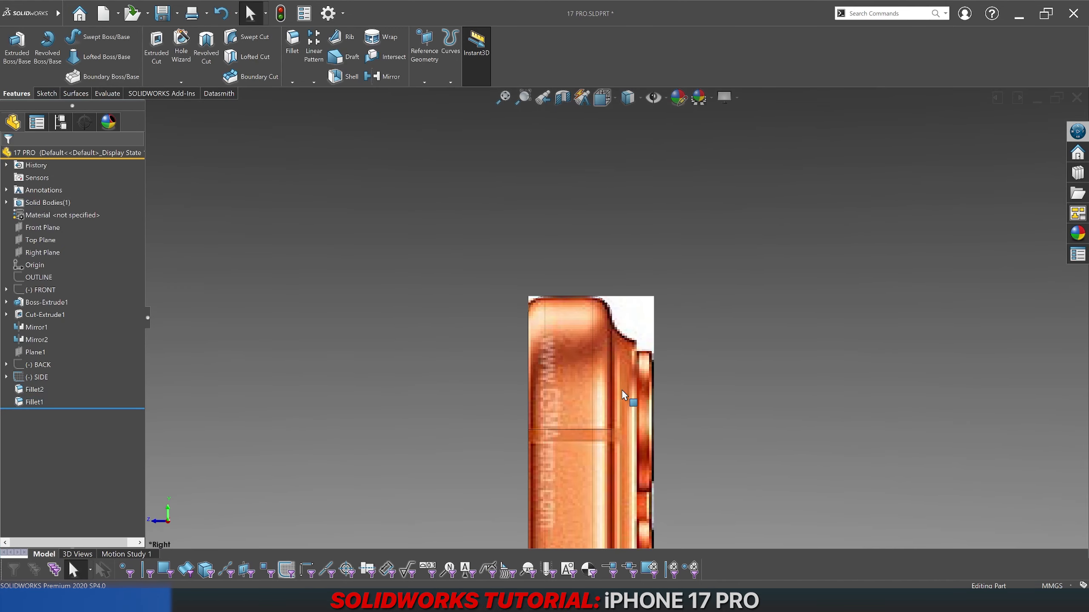
pyautogui.scroll(3, 621, 390)
pyautogui.scroll(-3, 597, 407)
pyautogui.scroll(1, 597, 407)
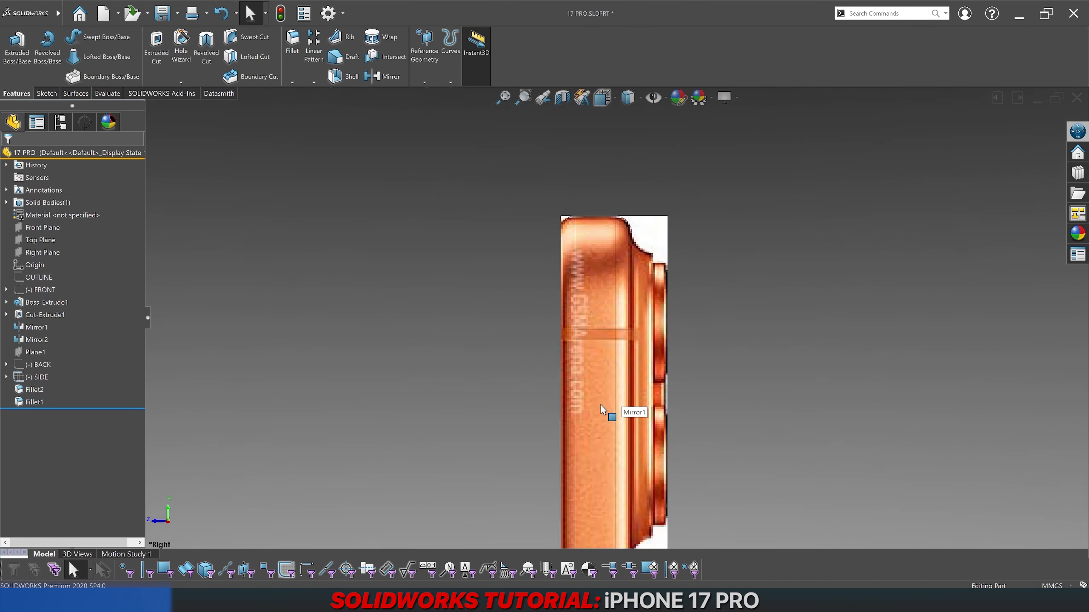
pyautogui.scroll(-3, 601, 405)
pyautogui.scroll(4, 615, 365)
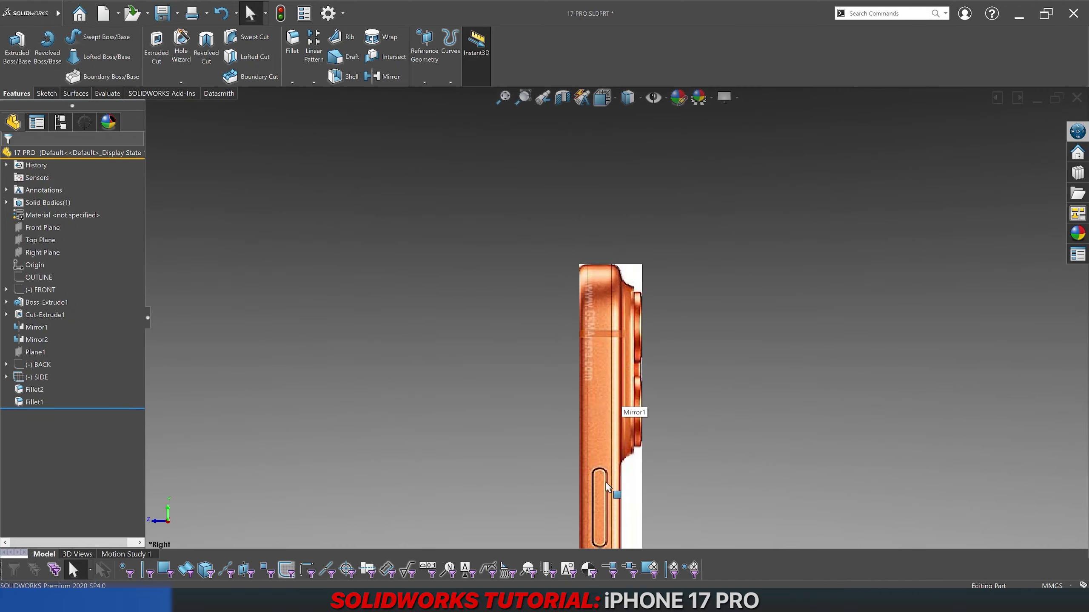
pyautogui.scroll(-4, 618, 308)
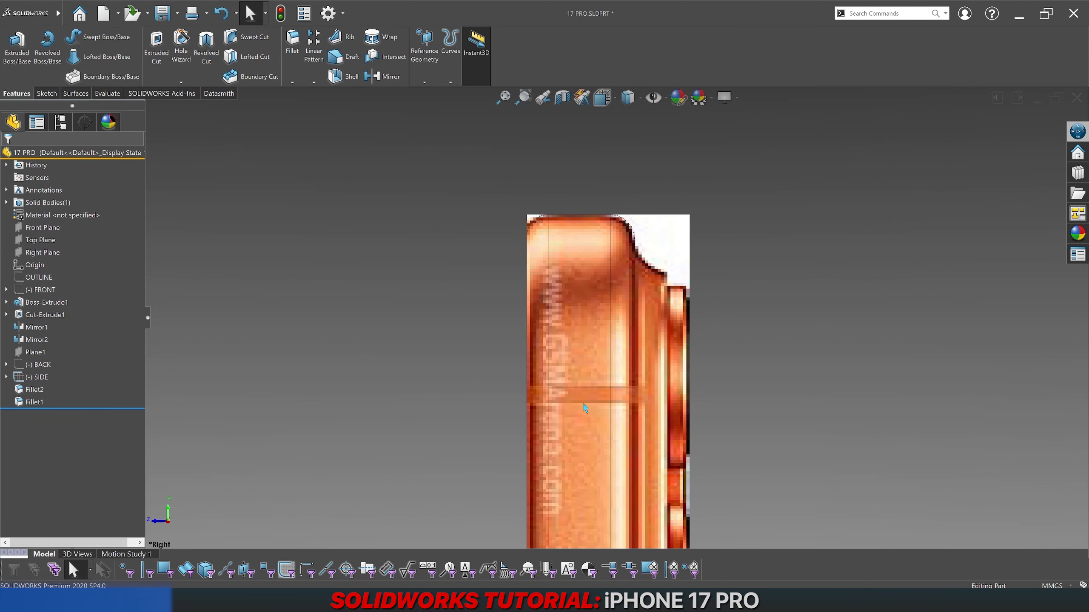
pyautogui.click(34, 389)
pyautogui.click(548, 233)
pyautogui.write('1.5')
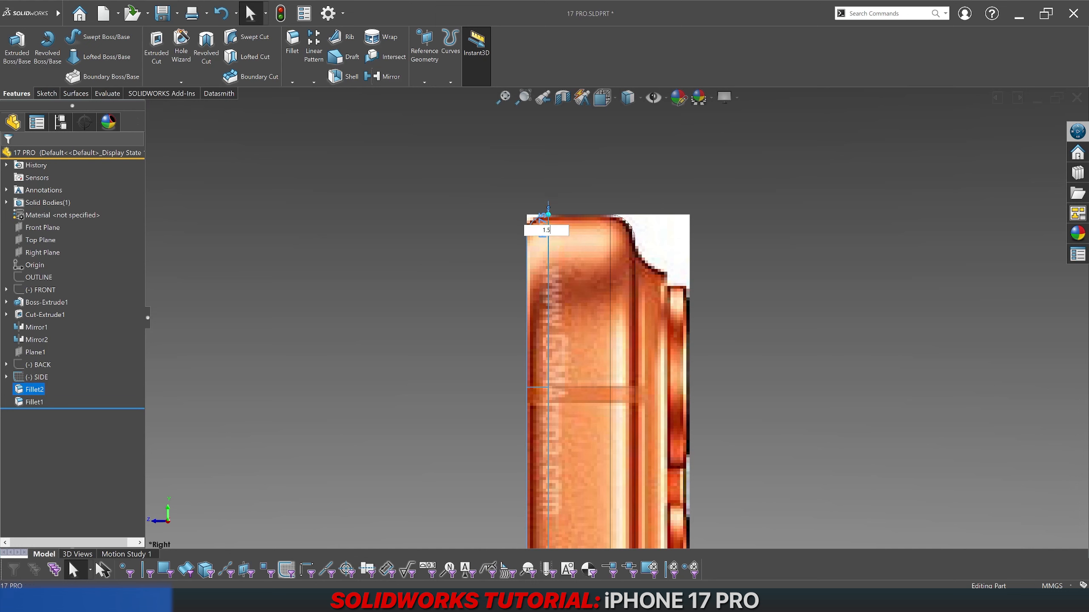
pyautogui.press('Return')
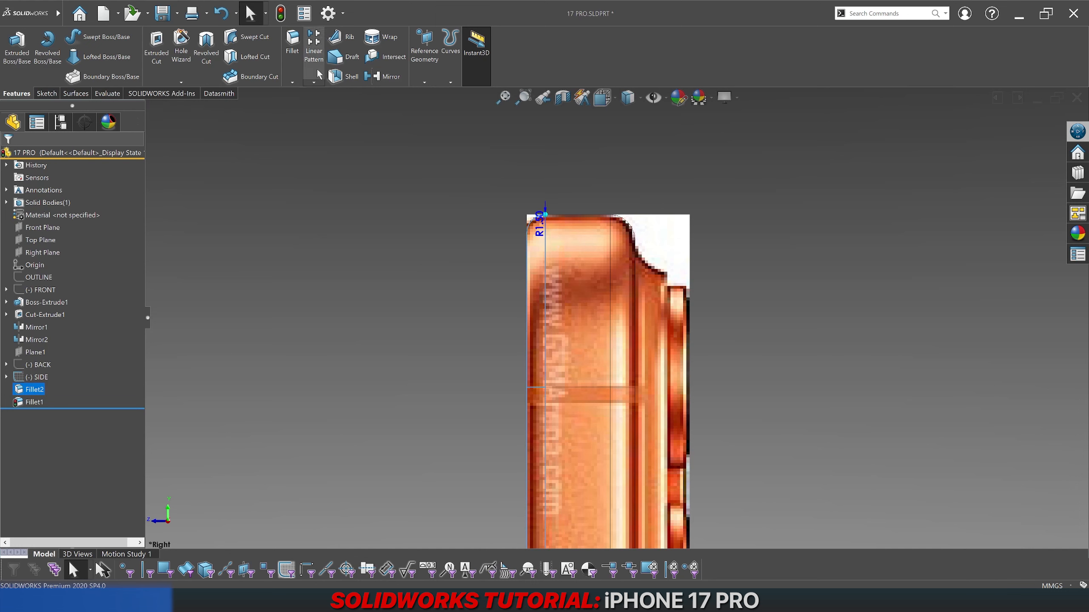
pyautogui.click(280, 13)
pyautogui.click(634, 271)
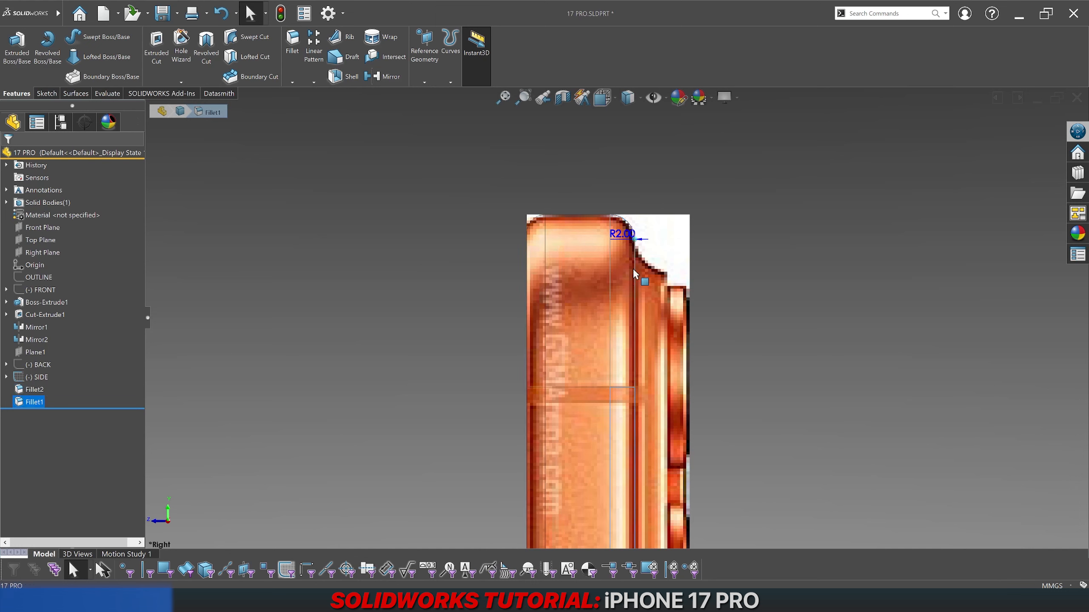
pyautogui.click(388, 284)
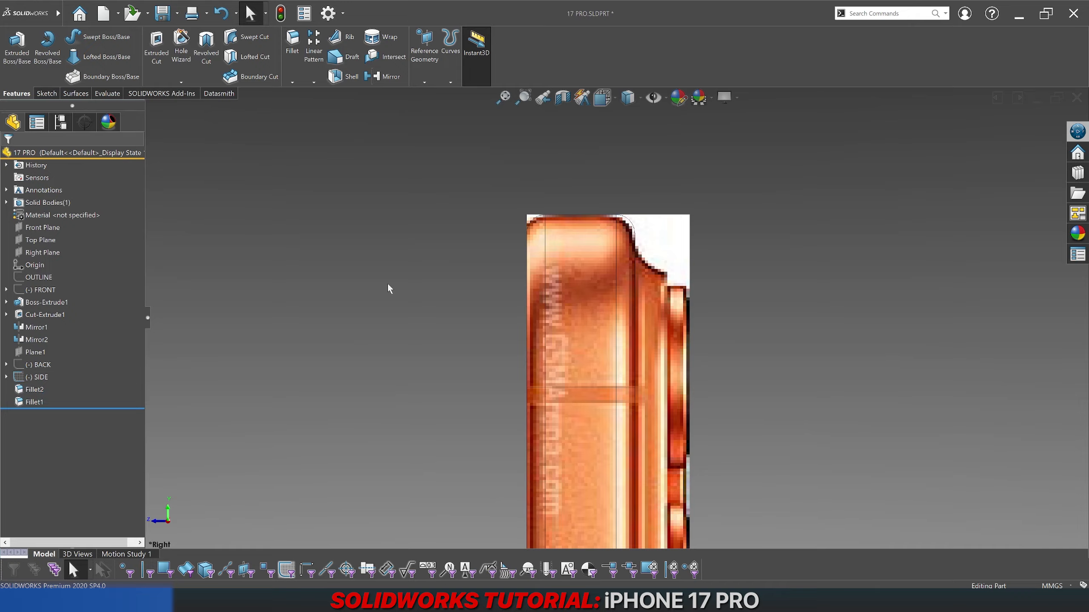
# Step: Set the front edge fillet's radius to 2 mm
pyautogui.click(35, 390)
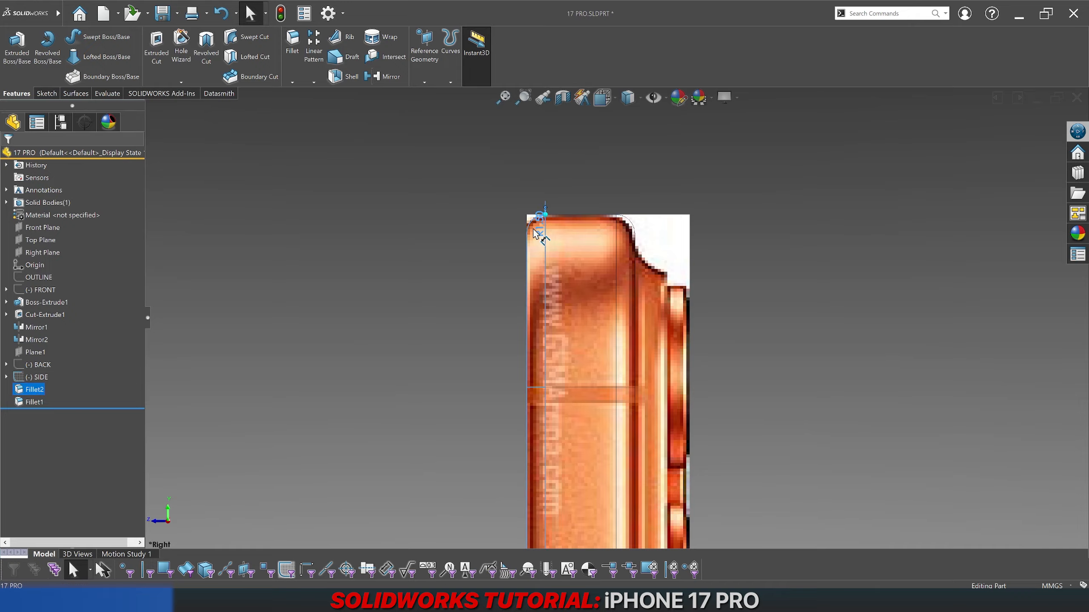
pyautogui.click(534, 228)
pyautogui.write('2')
pyautogui.press('Return')
# Step: Set the rear edge fillet's radius to 2 mm and save the part
pyautogui.click(34, 402)
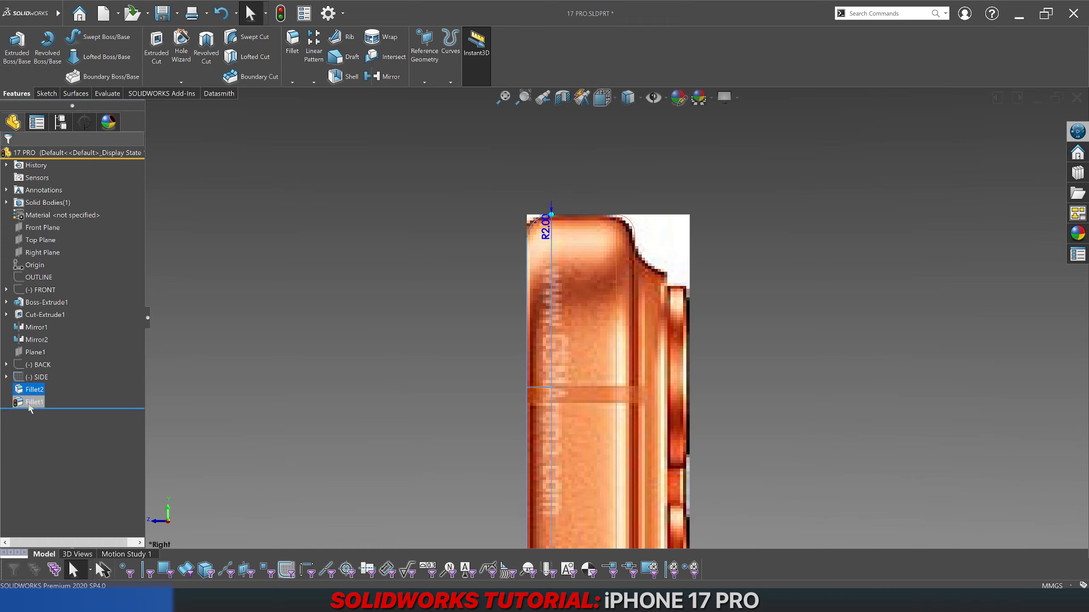
pyautogui.click(630, 228)
pyautogui.write('2')
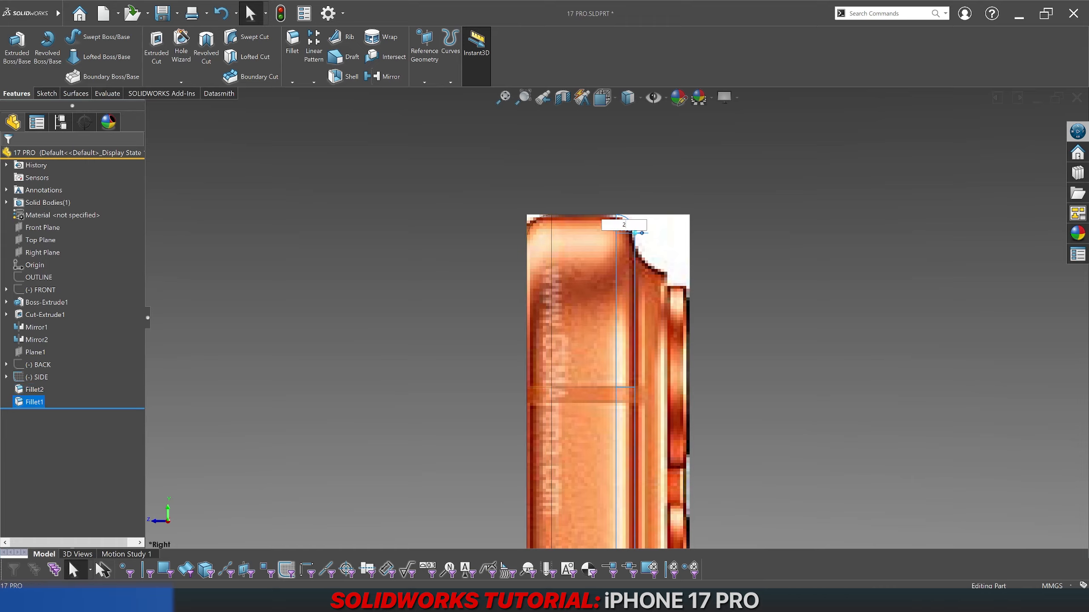
pyautogui.press('Return')
pyautogui.click(416, 300)
pyautogui.hotkey('ctrl', 's')
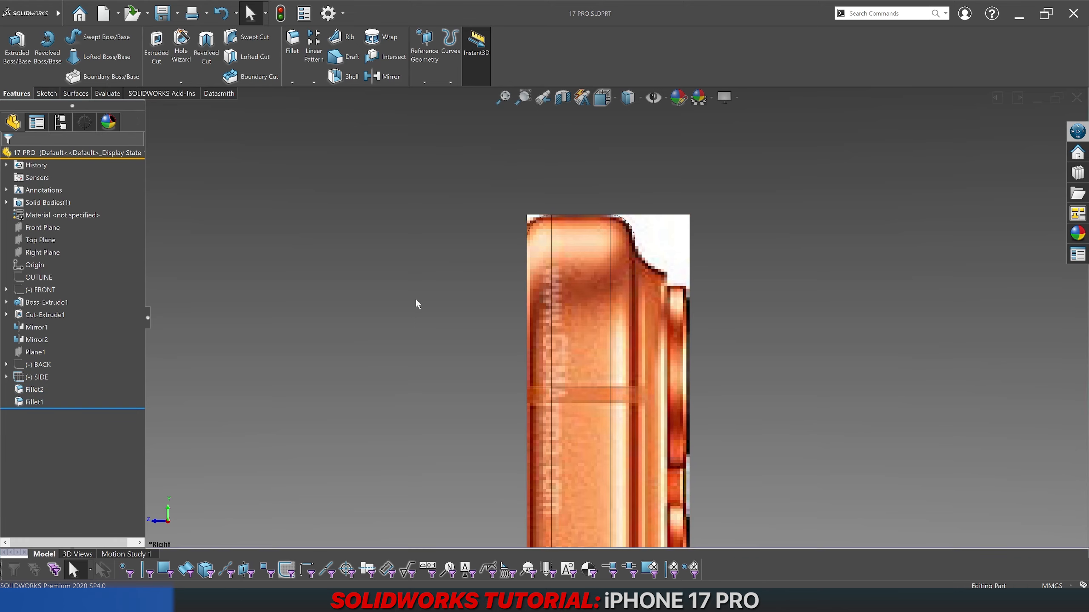
# Step: Return the model to shaded with edges and start a sketch on the body's flat front face
pyautogui.click(628, 104)
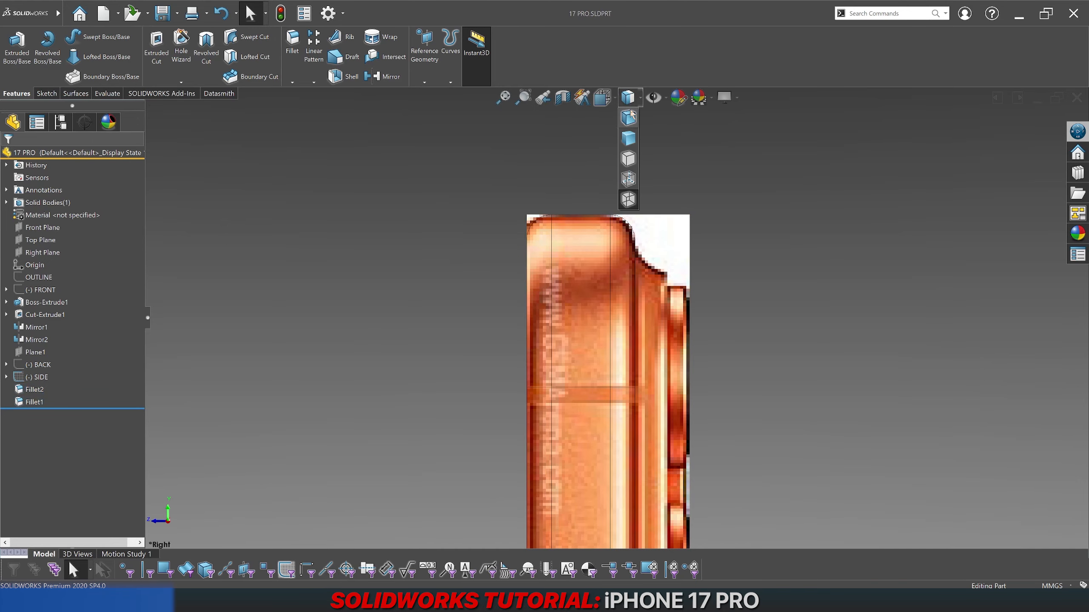
pyautogui.click(628, 121)
pyautogui.scroll(6, 646, 249)
pyautogui.moveTo(647, 261); pyautogui.dragTo(735, 277, button='middle')
pyautogui.scroll(-4, 555, 308)
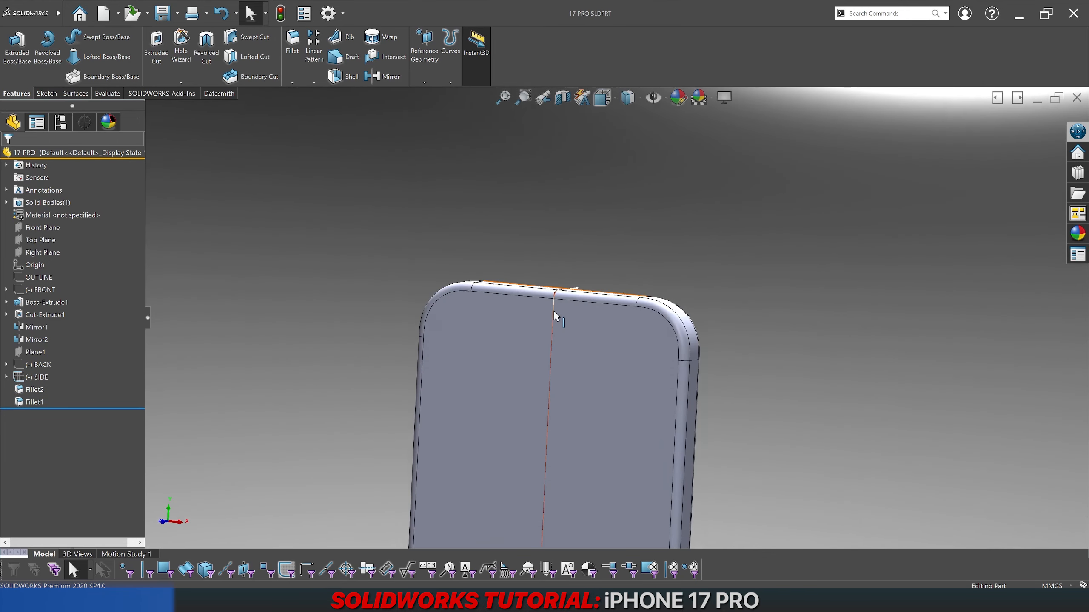
pyautogui.rightClick(485, 308)
pyautogui.click(495, 301)
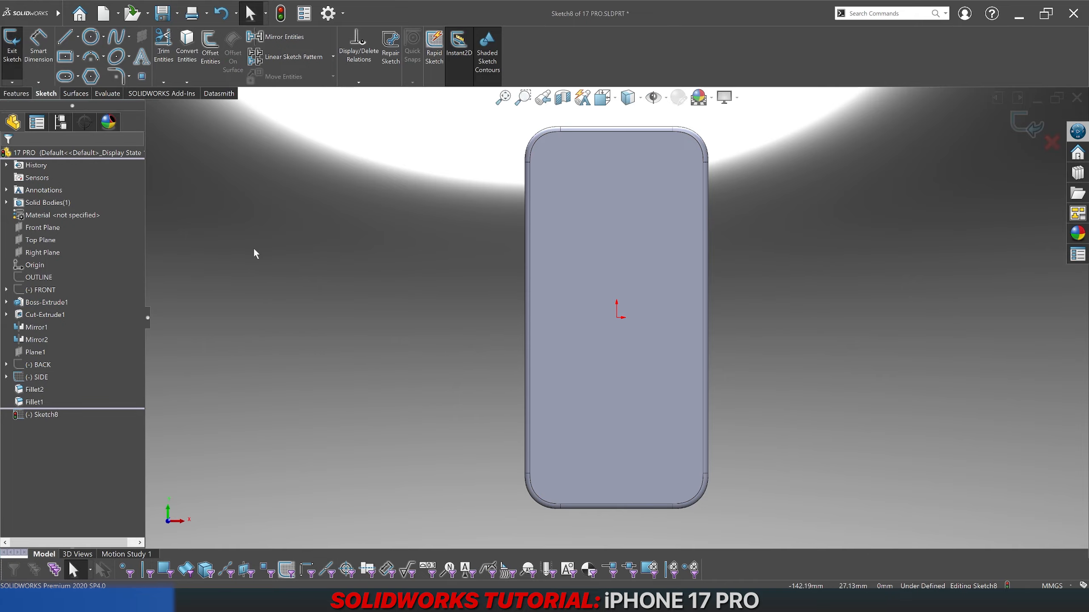
# Step: Replace the side reference picture with the FRONT one and show the body as wireframe to expose the screen details
pyautogui.click(41, 376)
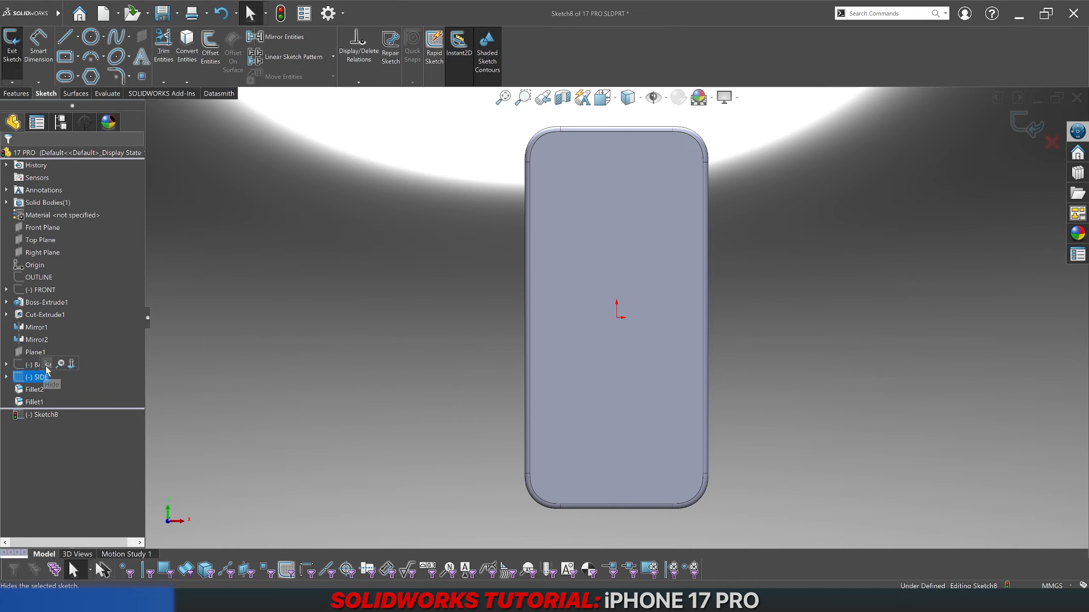
pyautogui.click(45, 367)
pyautogui.click(55, 284)
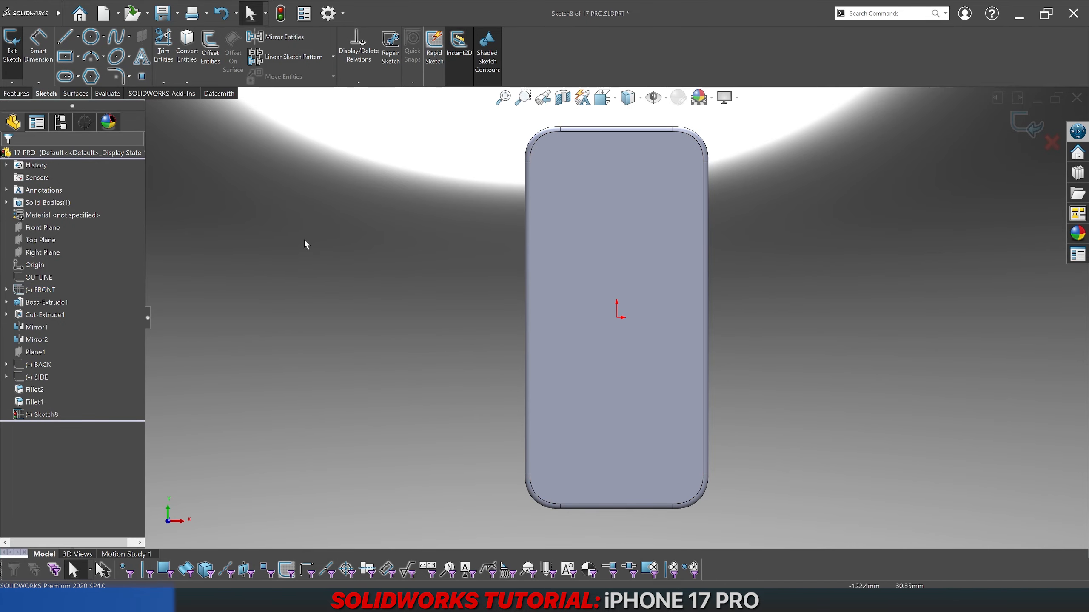
pyautogui.click(628, 97)
pyautogui.click(629, 198)
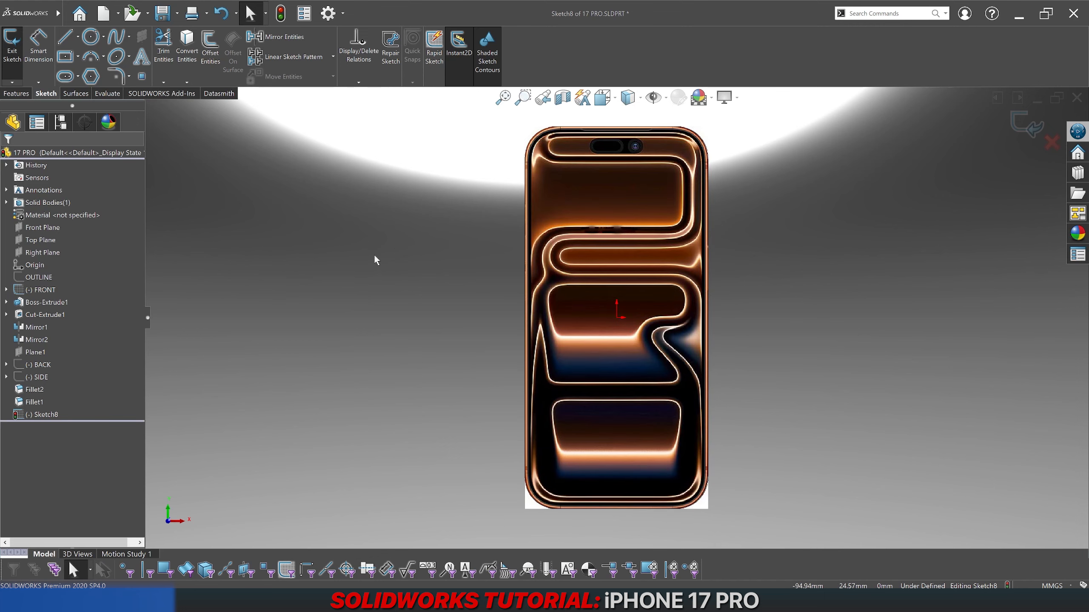
pyautogui.scroll(5, 612, 141)
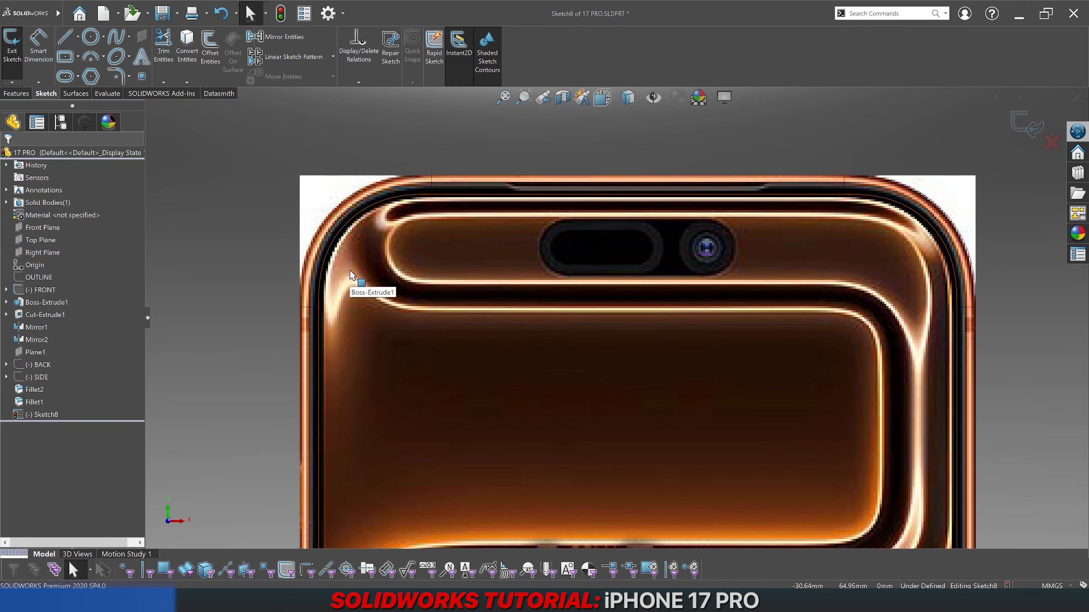
# Step: Compare the body's rounded front edge with the front reference picture in shaded and wireframe display
pyautogui.click(627, 99)
pyautogui.click(624, 120)
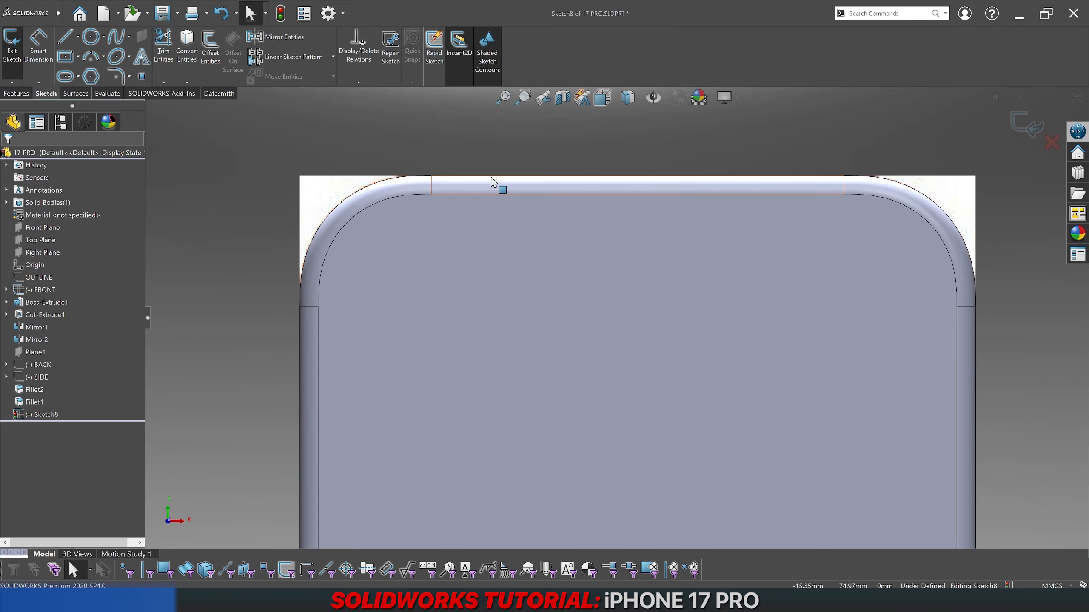
pyautogui.click(627, 99)
pyautogui.click(628, 199)
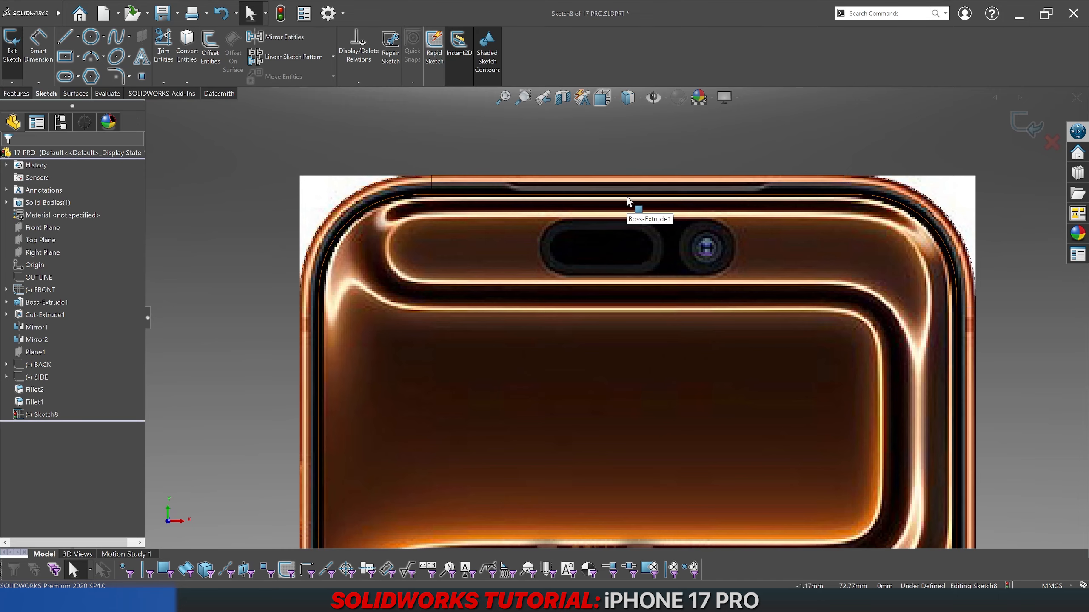
# Step: Return the body to shaded with edges and convert the flat front face's outline into construction geometry
pyautogui.click(628, 98)
pyautogui.click(628, 200)
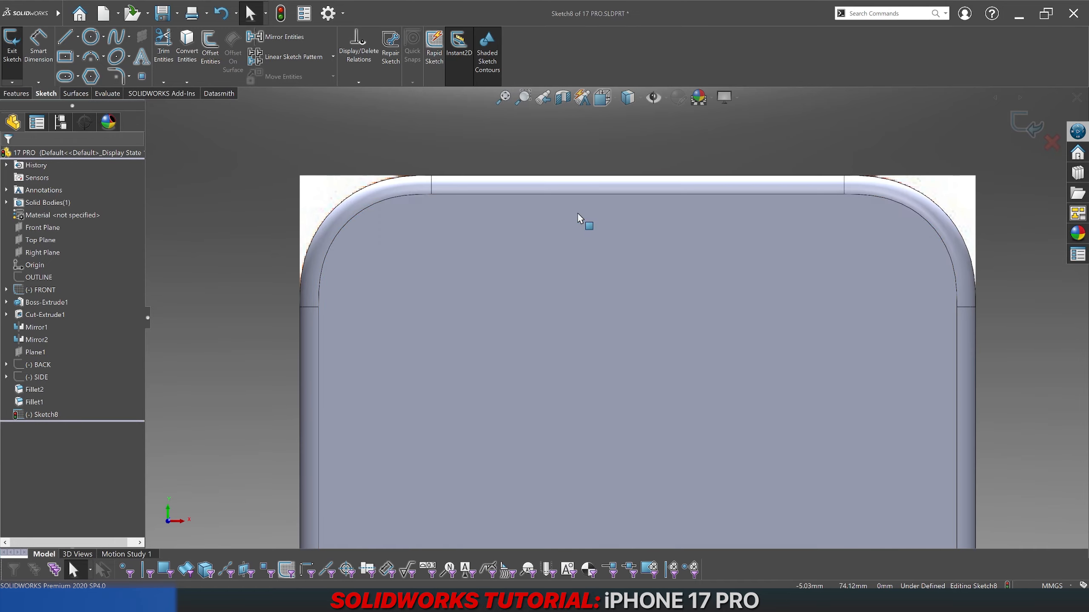
pyautogui.click(395, 246)
pyautogui.scroll(5, 396, 244)
pyautogui.click(187, 45)
pyautogui.scroll(5, 493, 244)
pyautogui.moveTo(504, 246); pyautogui.dragTo(753, 497)
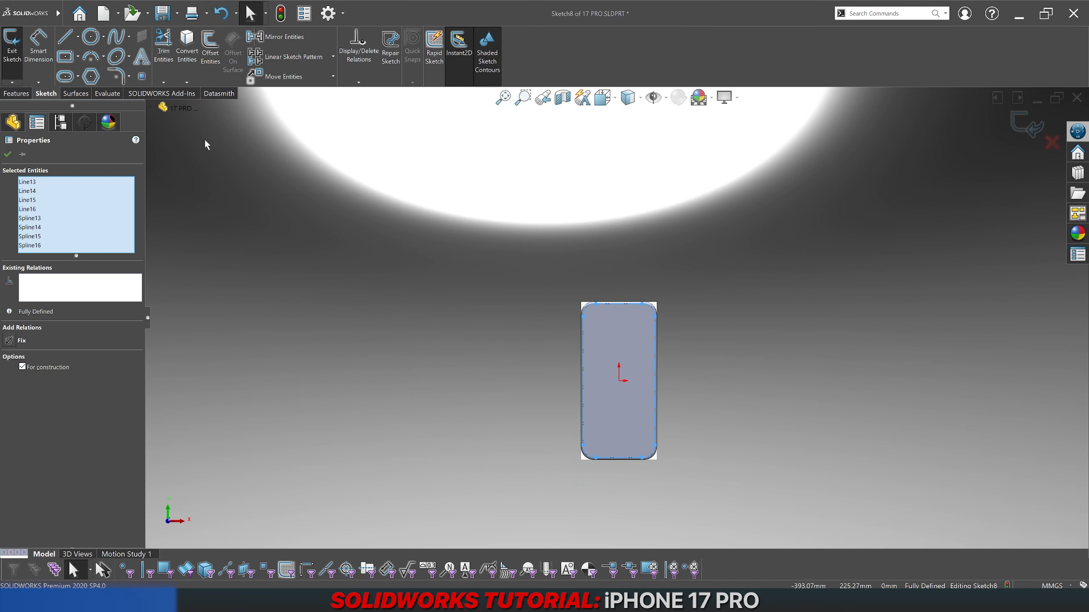
# Step: Offset the whole converted outline outward by 1 mm
pyautogui.click(213, 58)
pyautogui.write('1')
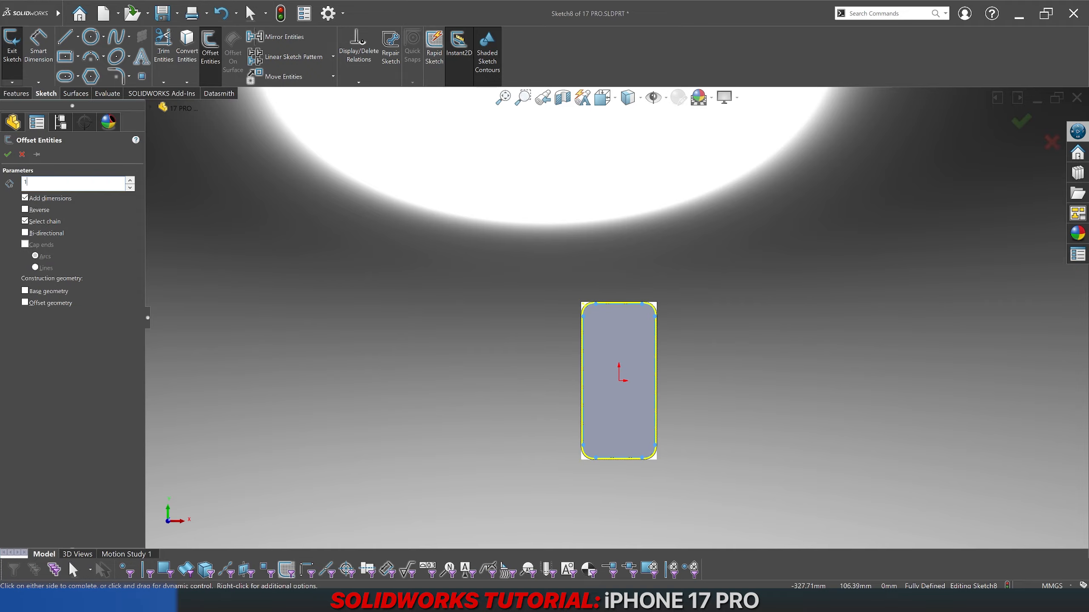
pyautogui.press('Return')
# Step: Check the offset outline against the front reference picture in wireframe around the phone's upper corners and lower corner
pyautogui.scroll(-2, 621, 328)
pyautogui.scroll(-7, 490, 256)
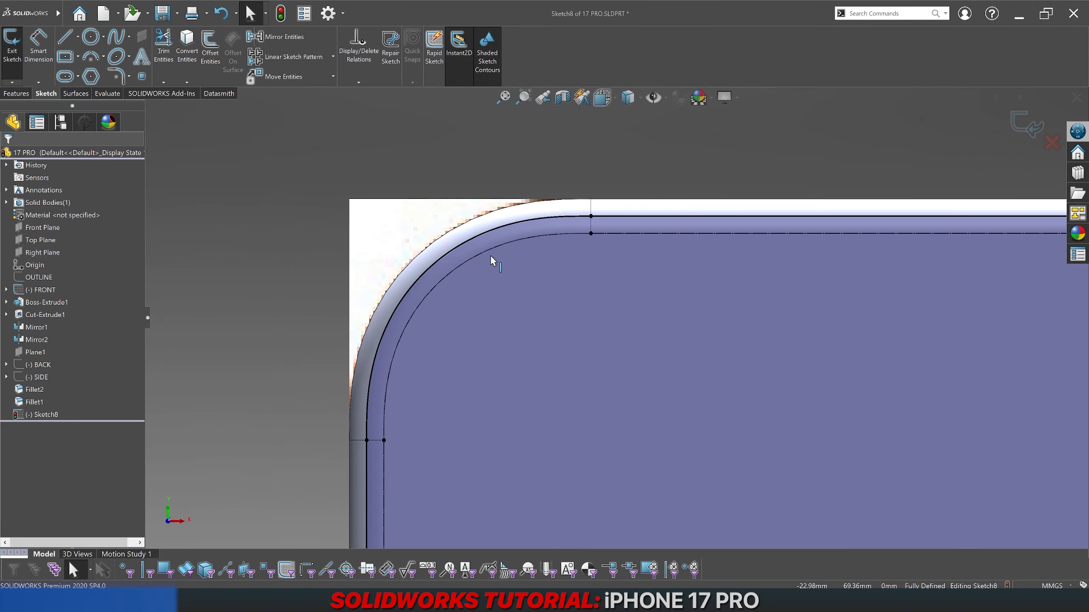
pyautogui.click(628, 97)
pyautogui.click(628, 204)
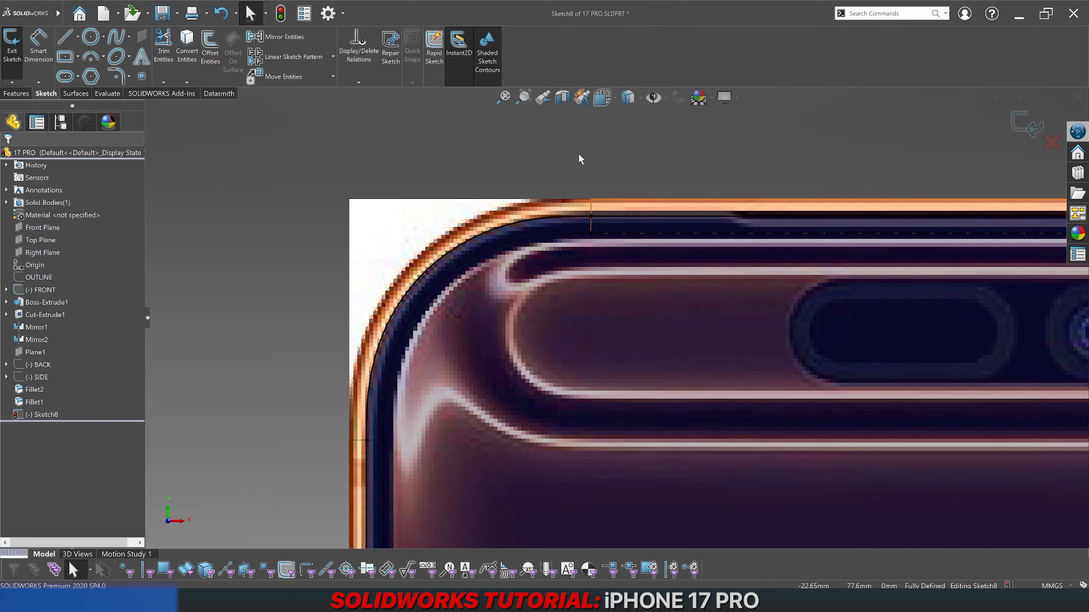
pyautogui.scroll(5, 655, 205)
pyautogui.scroll(-5, 922, 356)
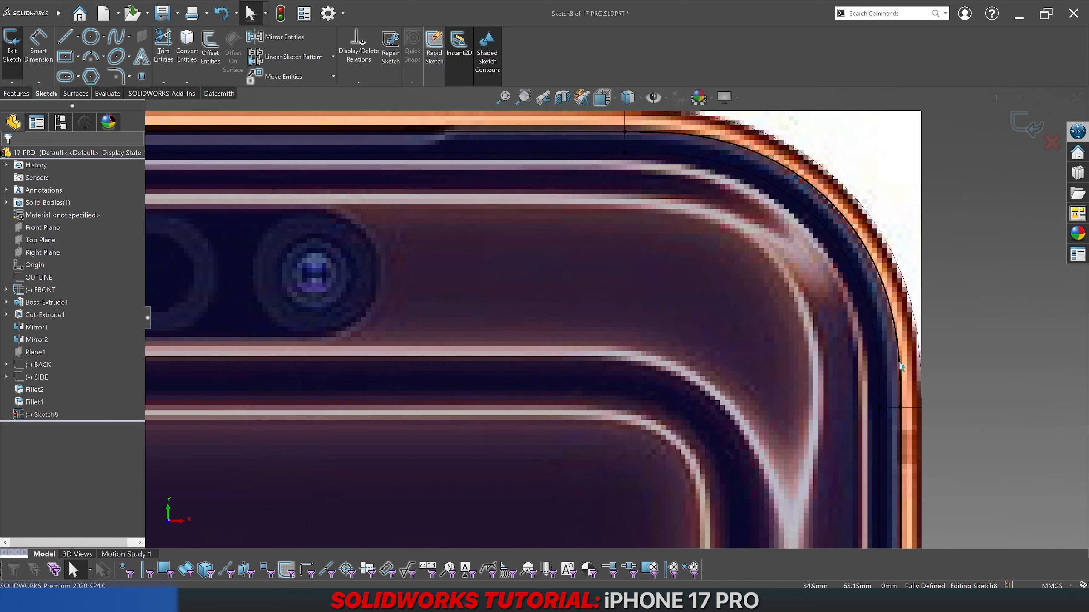
pyautogui.scroll(8, 900, 367)
pyautogui.scroll(-3, 647, 476)
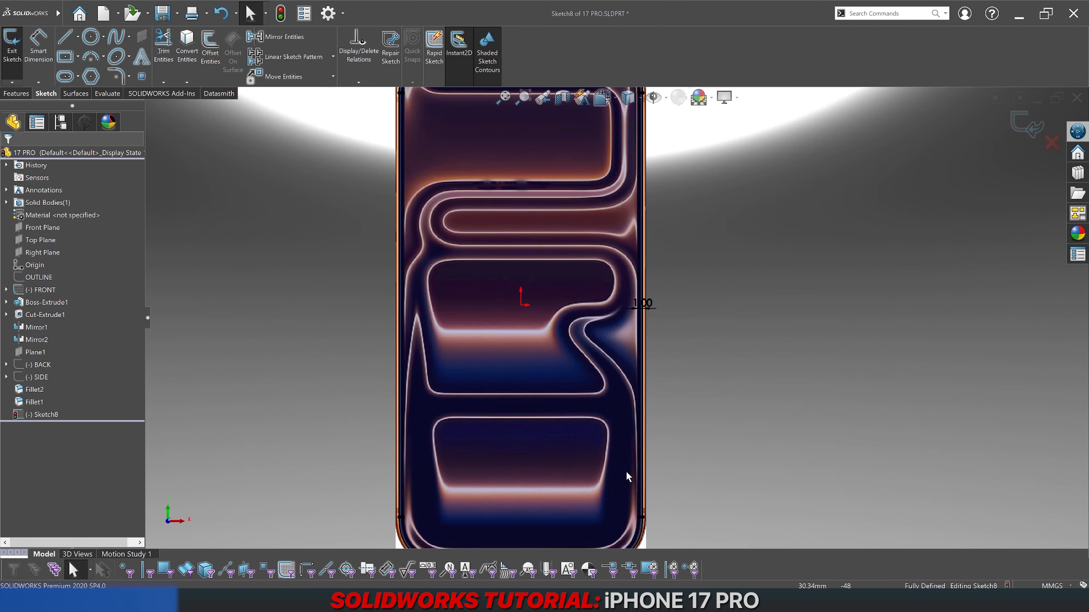
pyautogui.scroll(-6, 623, 469)
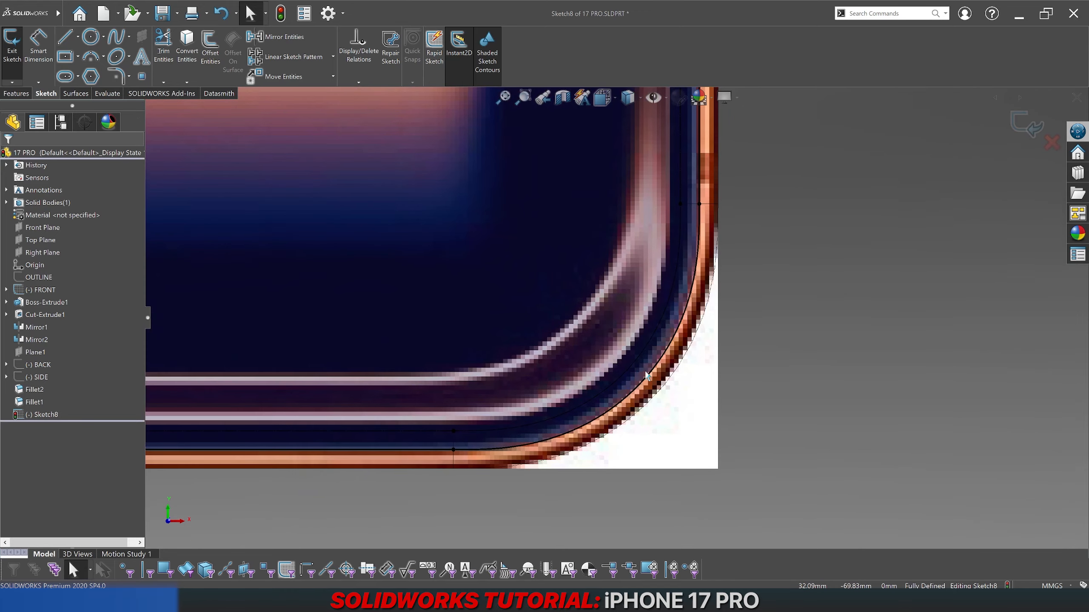
pyautogui.scroll(8, 645, 371)
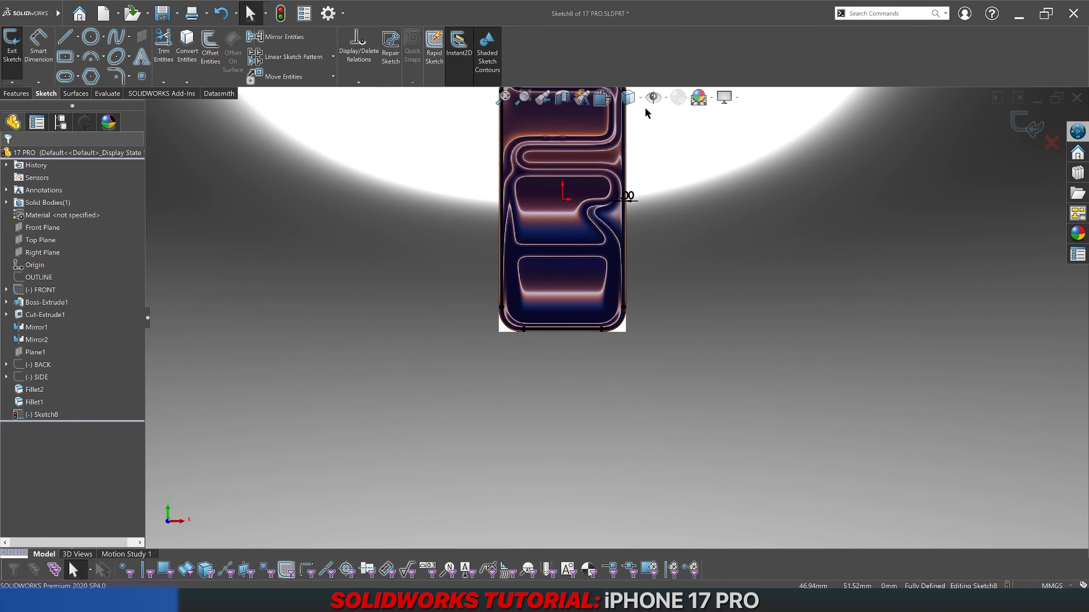
# Step: Return the body to shaded with edges and exit the sketch, inspecting the offset outline on the rounded edge
pyautogui.click(629, 98)
pyautogui.click(629, 117)
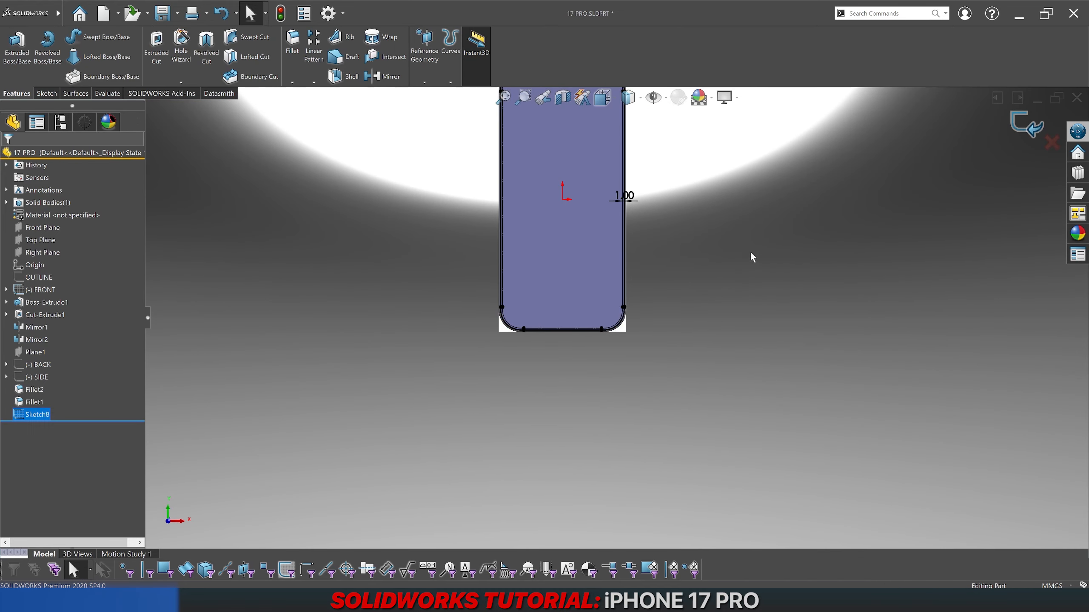
pyautogui.scroll(2, 613, 189)
pyautogui.scroll(-8, 603, 172)
pyautogui.moveTo(607, 205)
pyautogui.mouseDown(button='middle')
pyautogui.moveTo(671, 152)
pyautogui.moveTo(502, 134)
pyautogui.moveTo(459, 176)
pyautogui.mouseUp(button='middle')
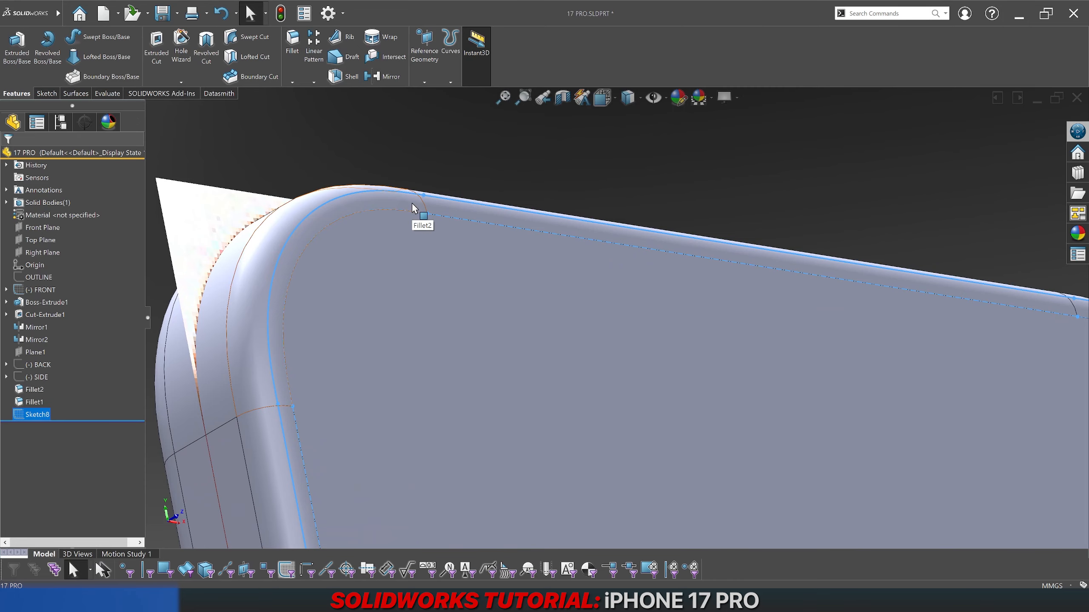
# Step: Roll the model back to before the offset outline sketch and make one copy of the body in place
pyautogui.moveTo(64, 421); pyautogui.dragTo(61, 407)
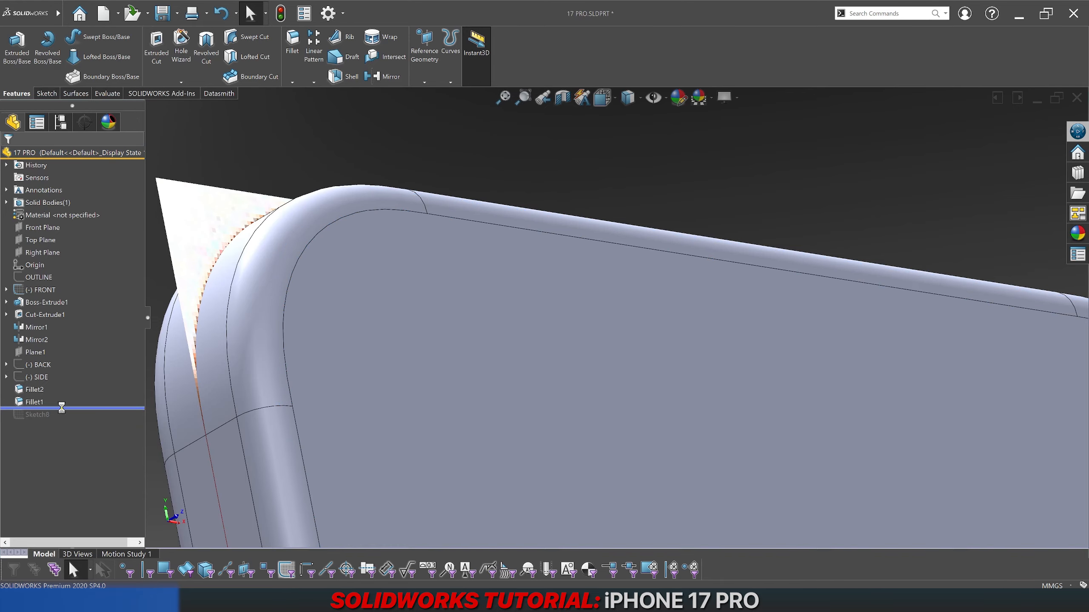
pyautogui.click(859, 11)
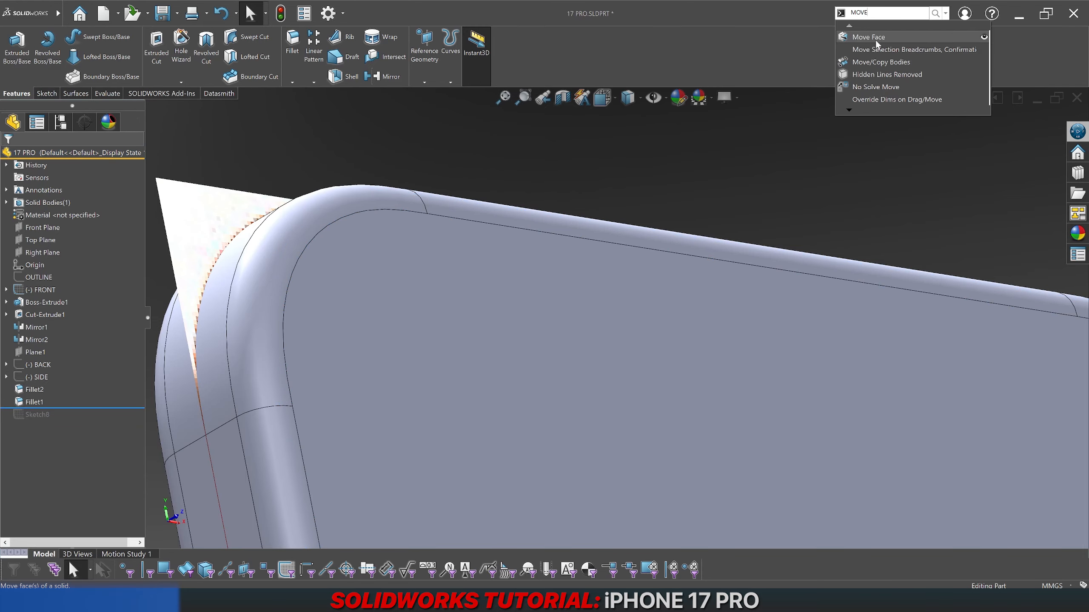
pyautogui.click(882, 62)
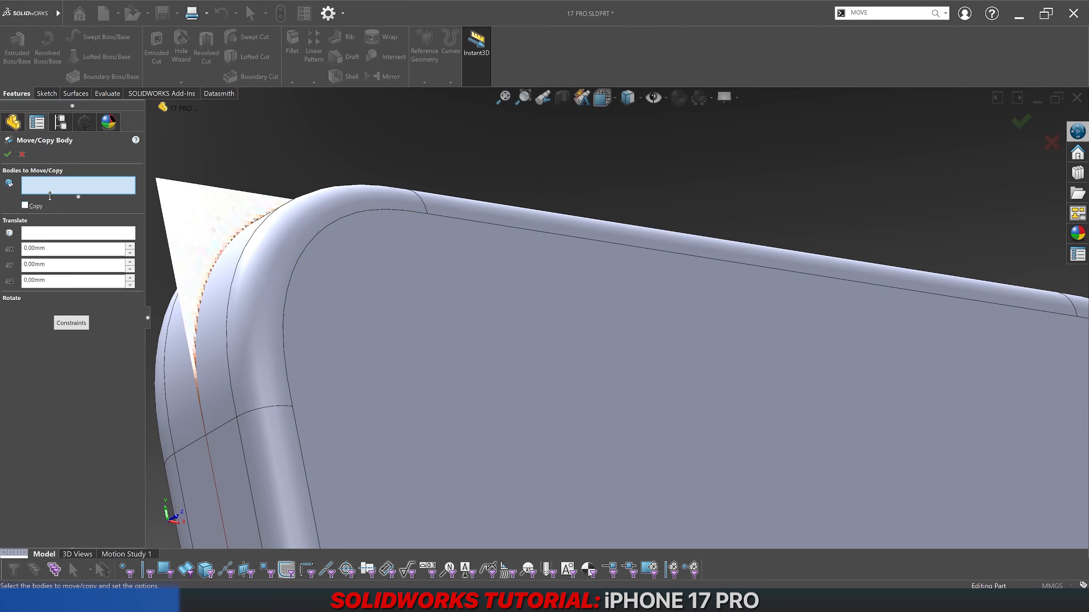
pyautogui.click(377, 274)
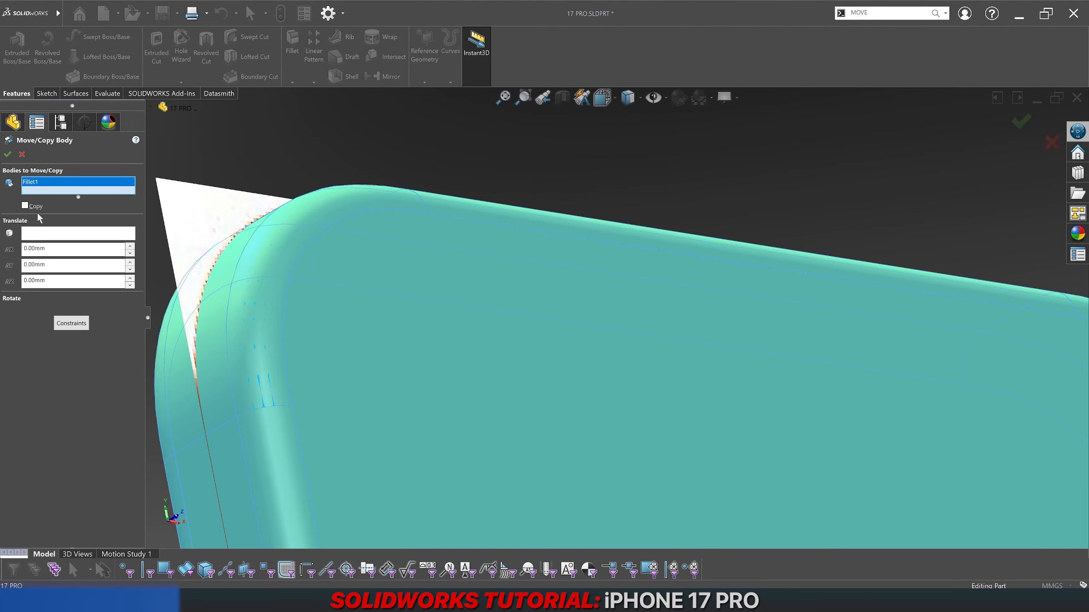
pyautogui.click(38, 207)
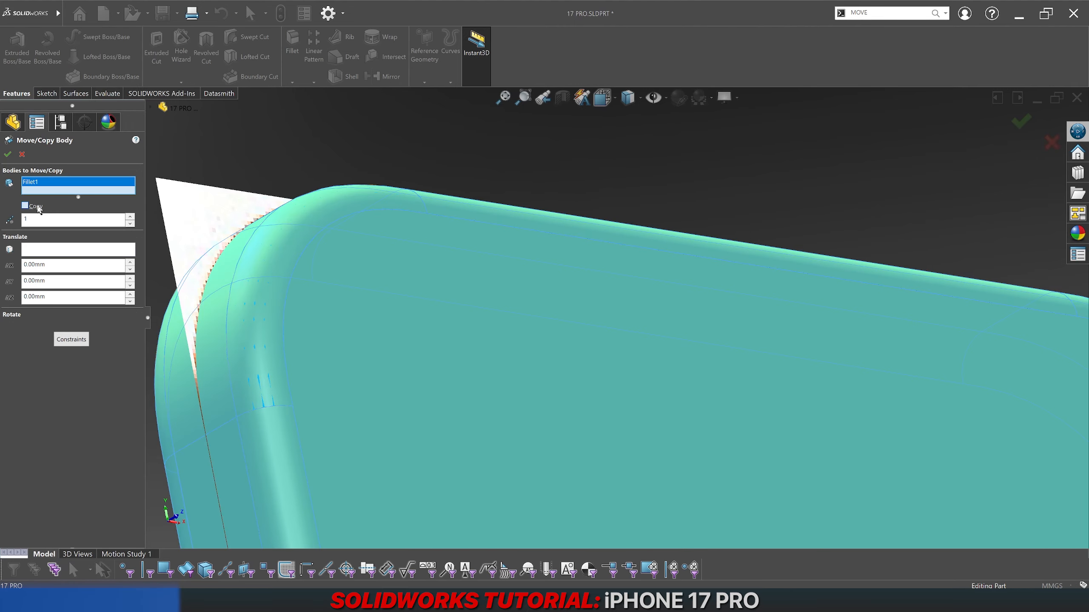
pyautogui.click(7, 155)
pyautogui.click(603, 304)
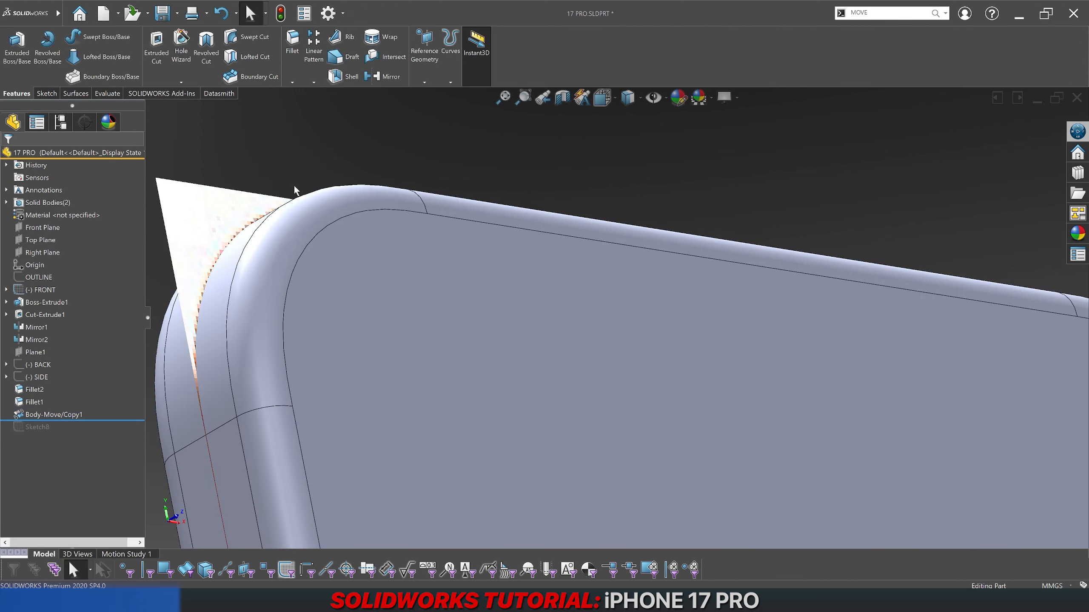
# Step: Roll the feature history forward past Sketch8 and hide the Body-Move/Copy1 body
pyautogui.click(6, 203)
pyautogui.click(64, 227)
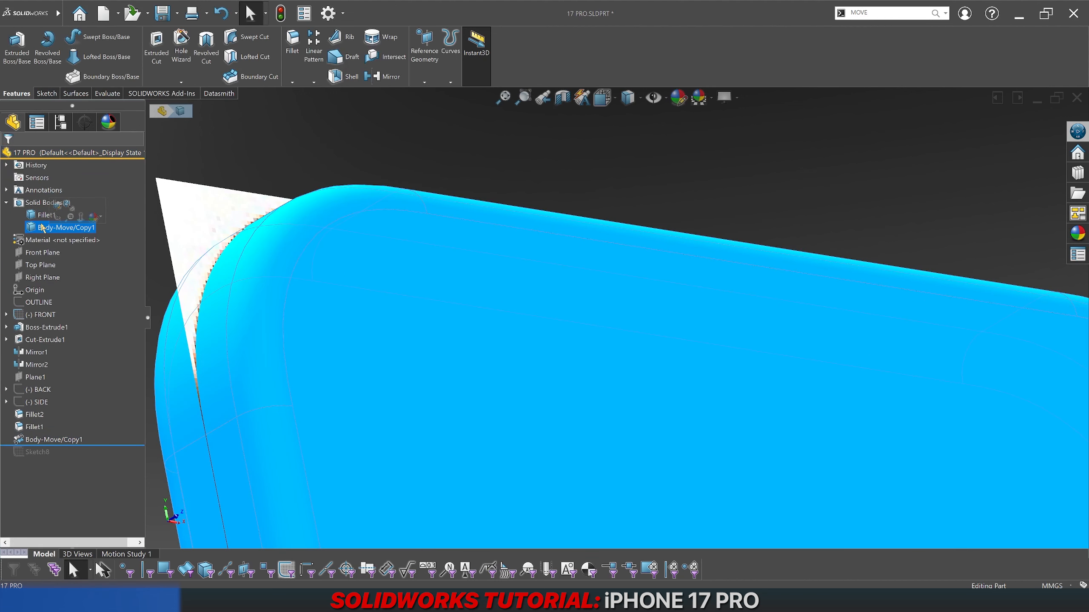
pyautogui.click(6, 202)
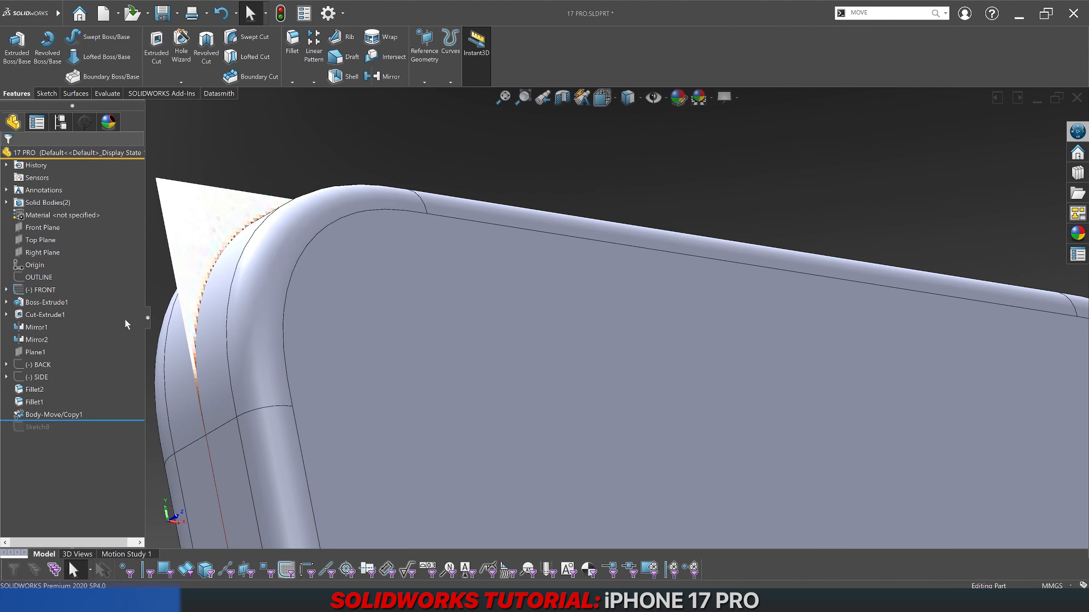
pyautogui.moveTo(101, 422); pyautogui.dragTo(94, 435)
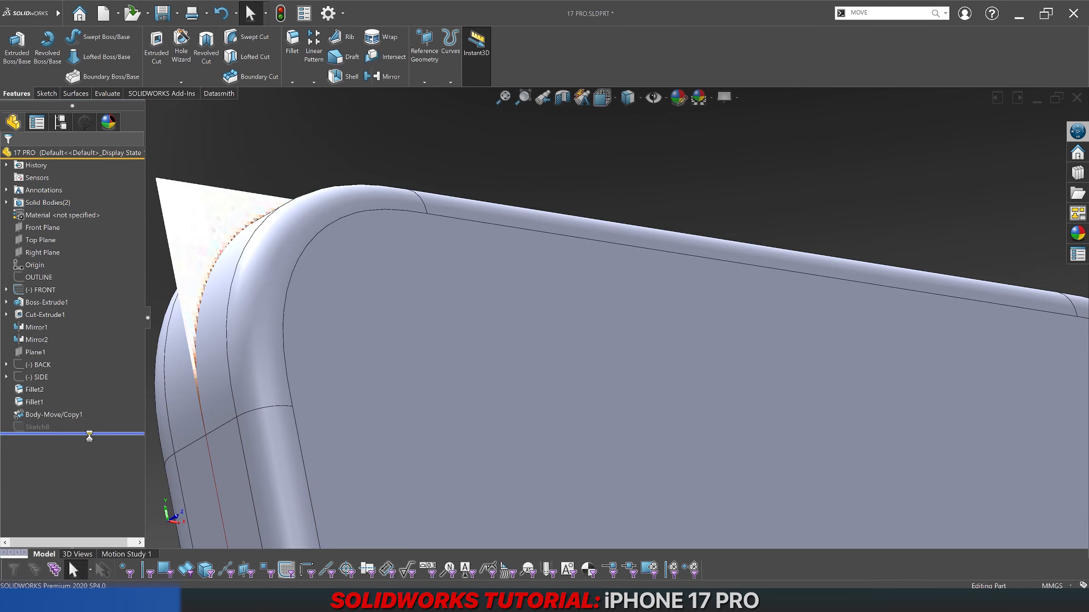
pyautogui.click(54, 414)
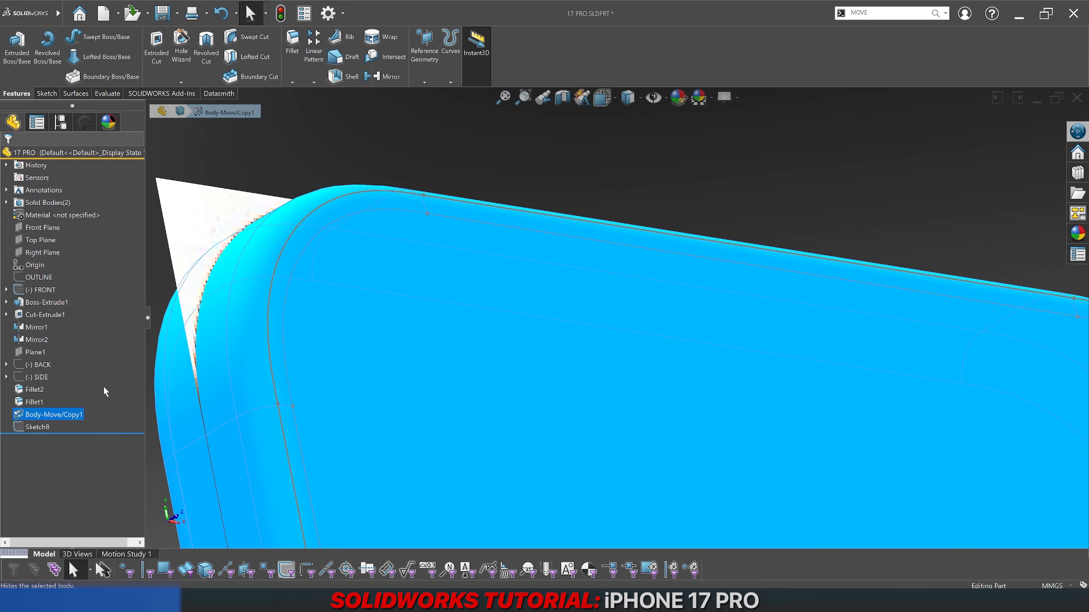
pyautogui.click(377, 165)
# Step: Cut-extrude Sketch8 blind to a depth of 3 mm into the visible phone body, with automatic body selection off
pyautogui.click(412, 192)
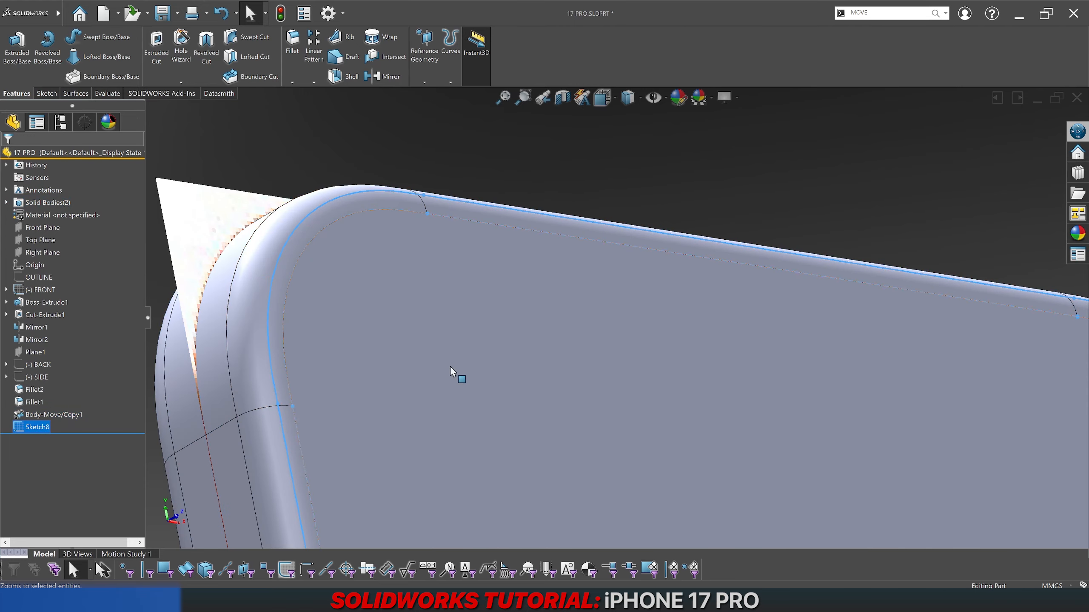
pyautogui.scroll(5, 451, 371)
pyautogui.click(156, 45)
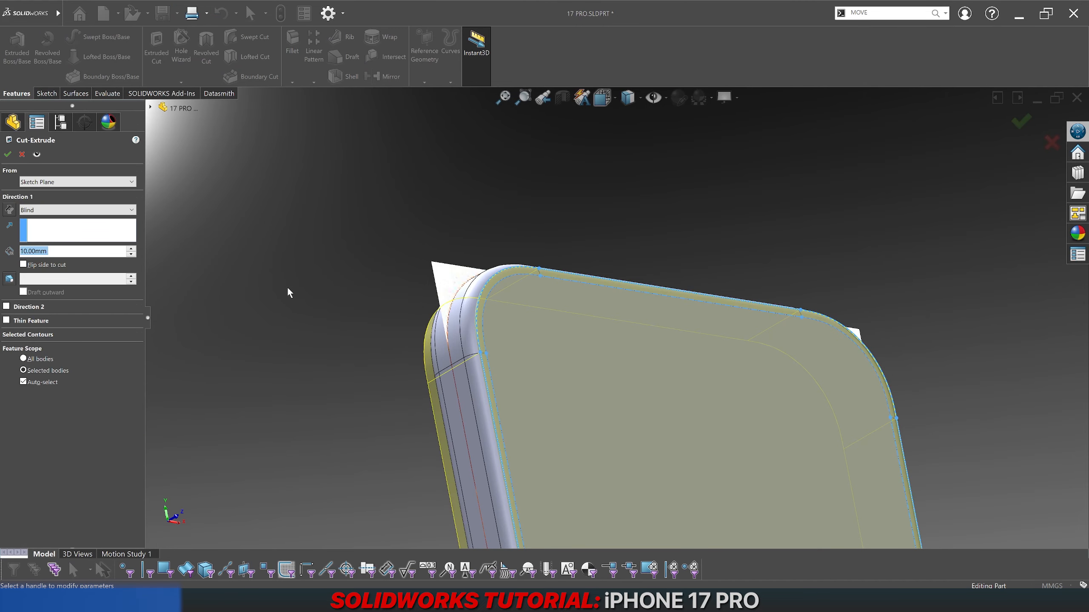
pyautogui.write('2.5')
pyautogui.press('Return')
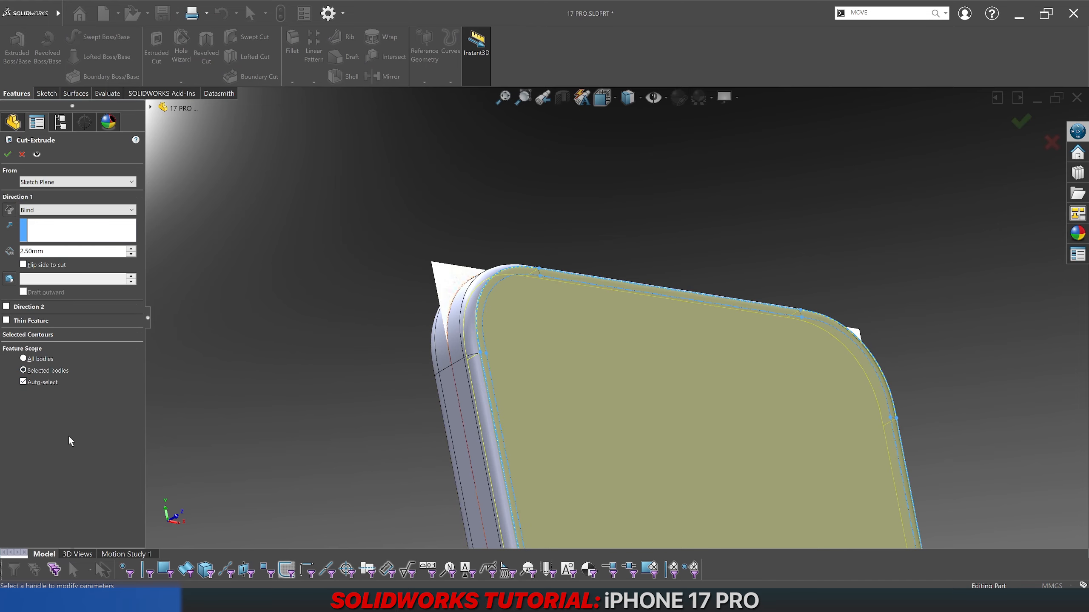
pyautogui.doubleClick(64, 251)
pyautogui.write('2')
pyautogui.press('Return')
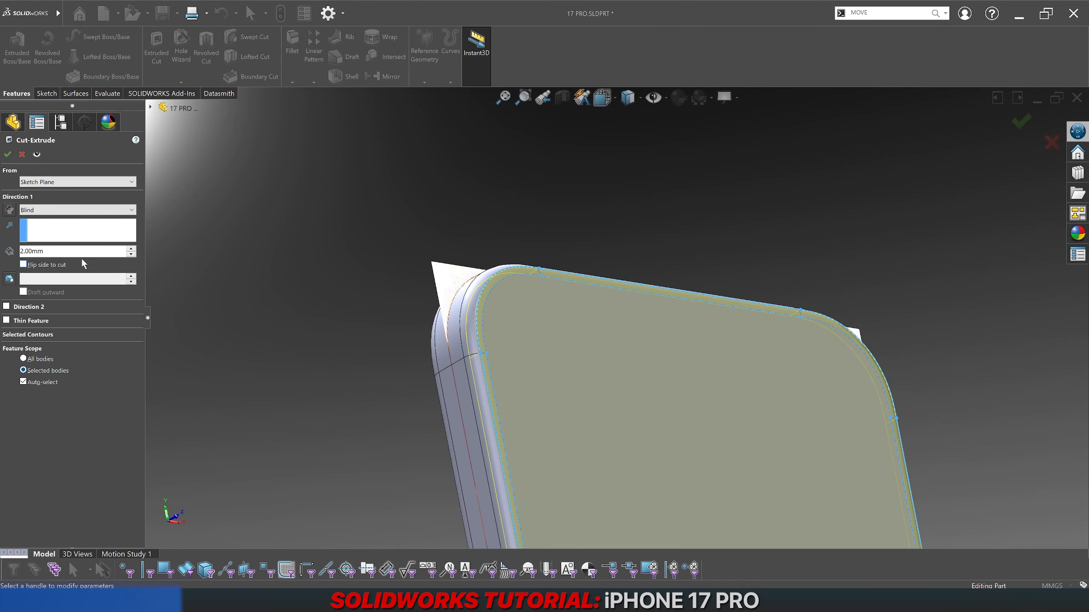
pyautogui.doubleClick(65, 252)
pyautogui.write('3')
pyautogui.press('Return')
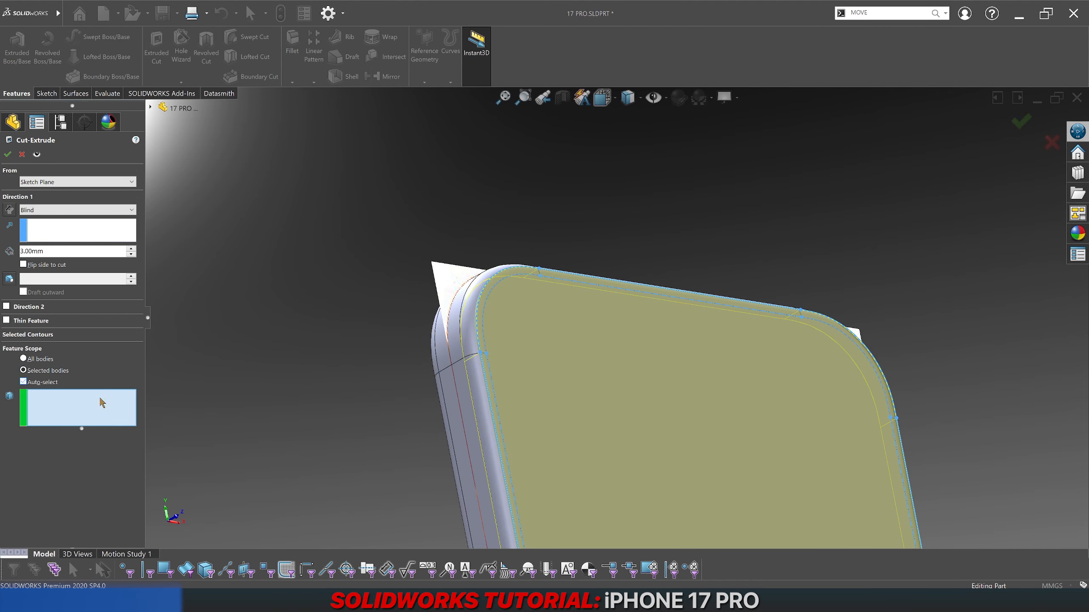
pyautogui.press('Return')
# Step: Hide the pocketed phone body and show the Body-Move/Copy1 body in its place
pyautogui.moveTo(371, 415); pyautogui.dragTo(576, 365, button='middle')
pyautogui.rightClick(576, 365)
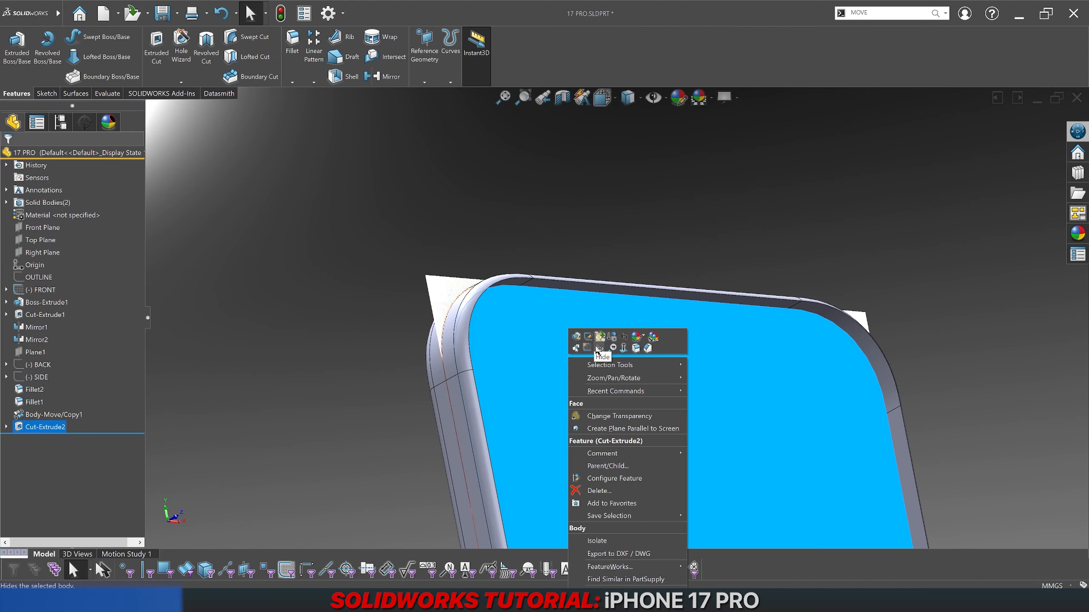
pyautogui.click(592, 339)
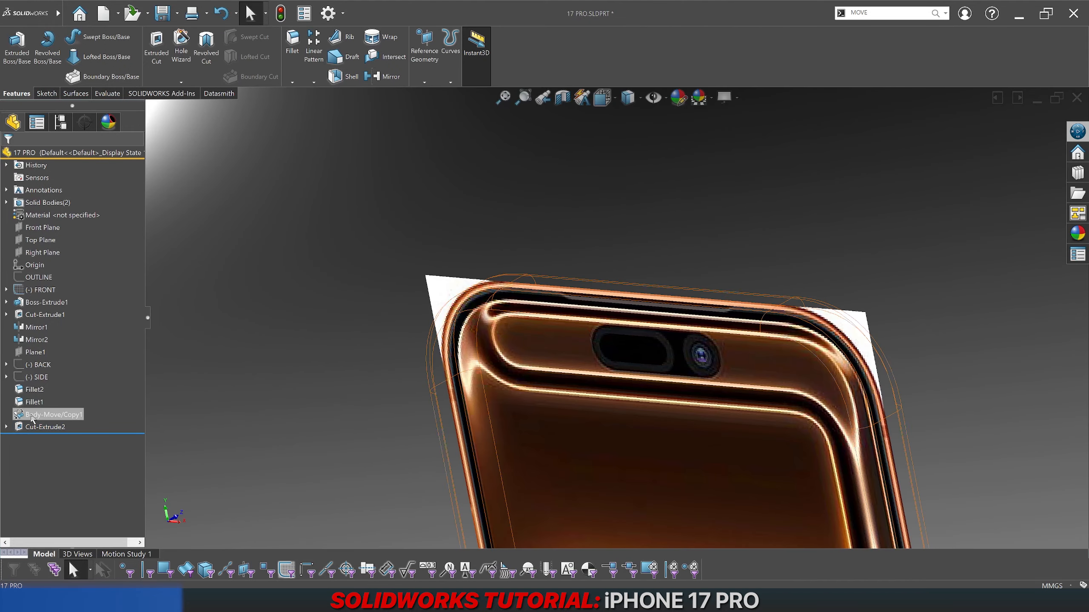
pyautogui.click(51, 414)
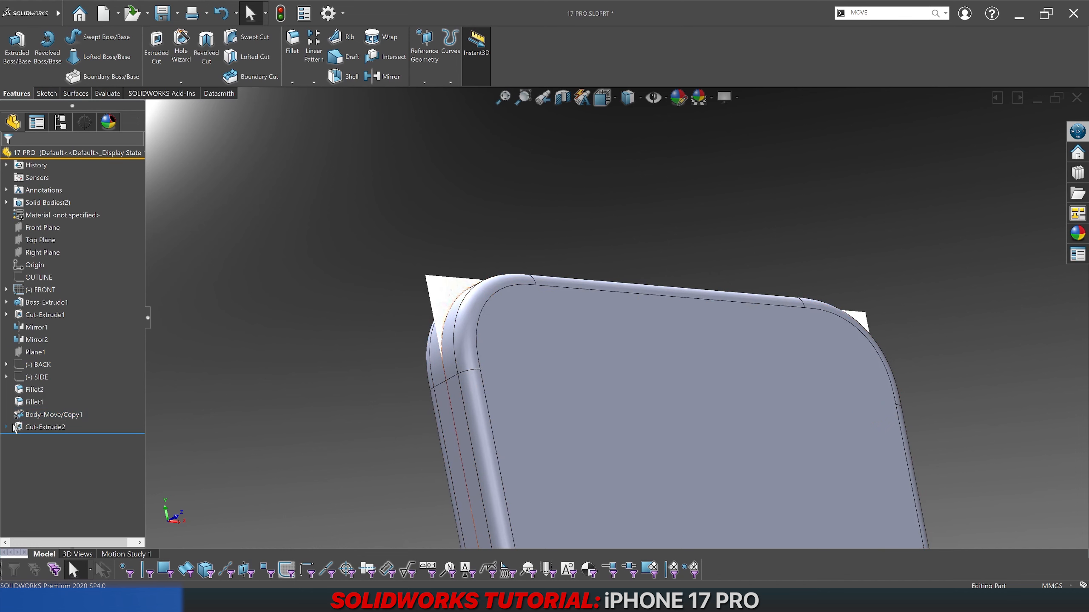
# Step: Cut-extrude Sketch8 3 mm deep with the cut side flipped, limiting the feature scope to the Body-Move/Copy1 body
pyautogui.click(6, 427)
pyautogui.click(47, 441)
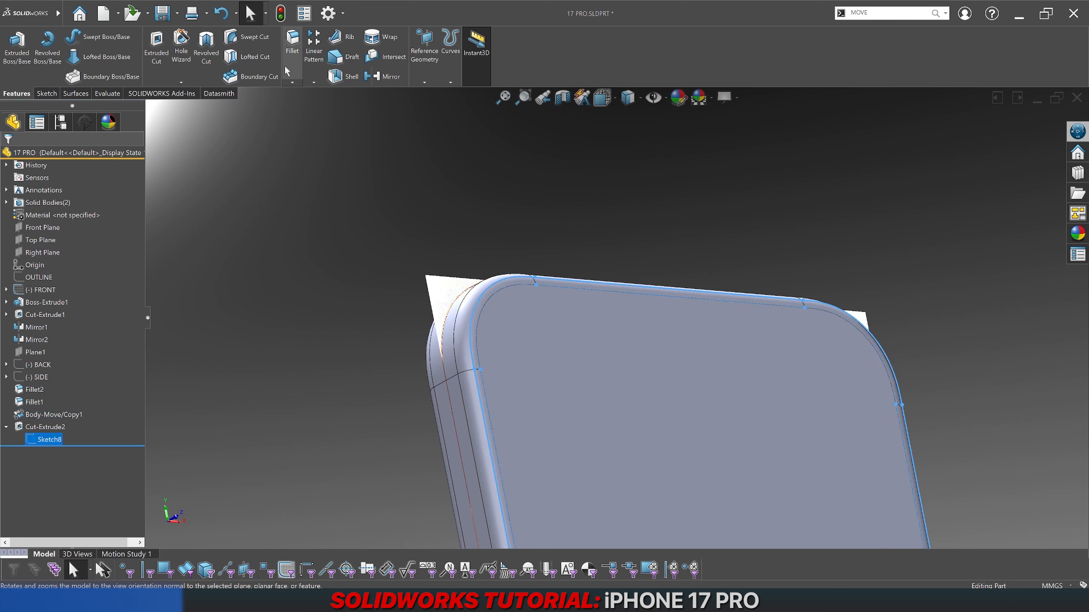
pyautogui.click(156, 50)
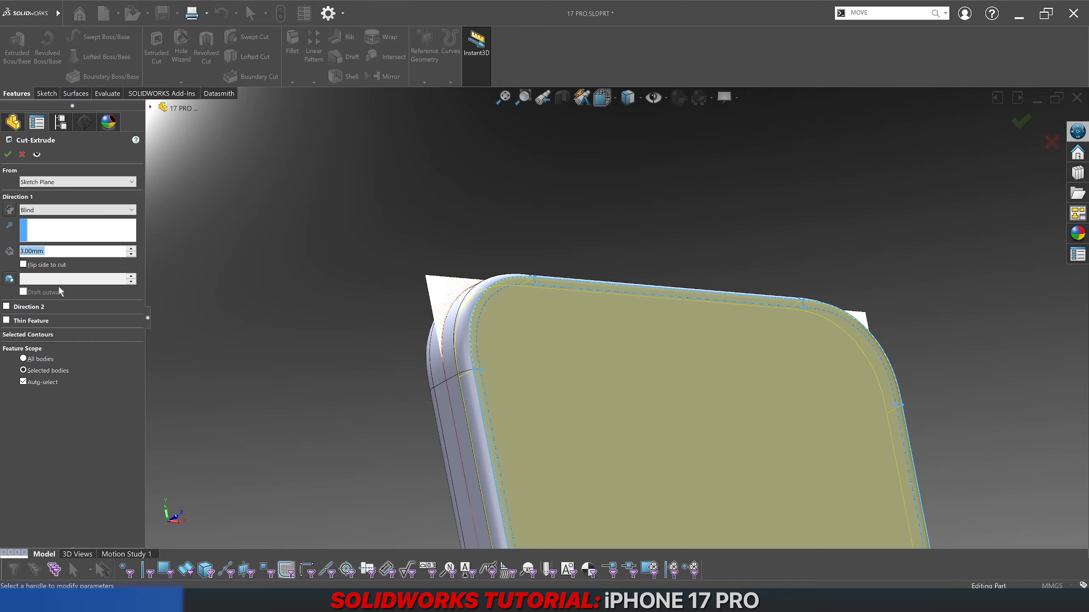
pyautogui.click(43, 264)
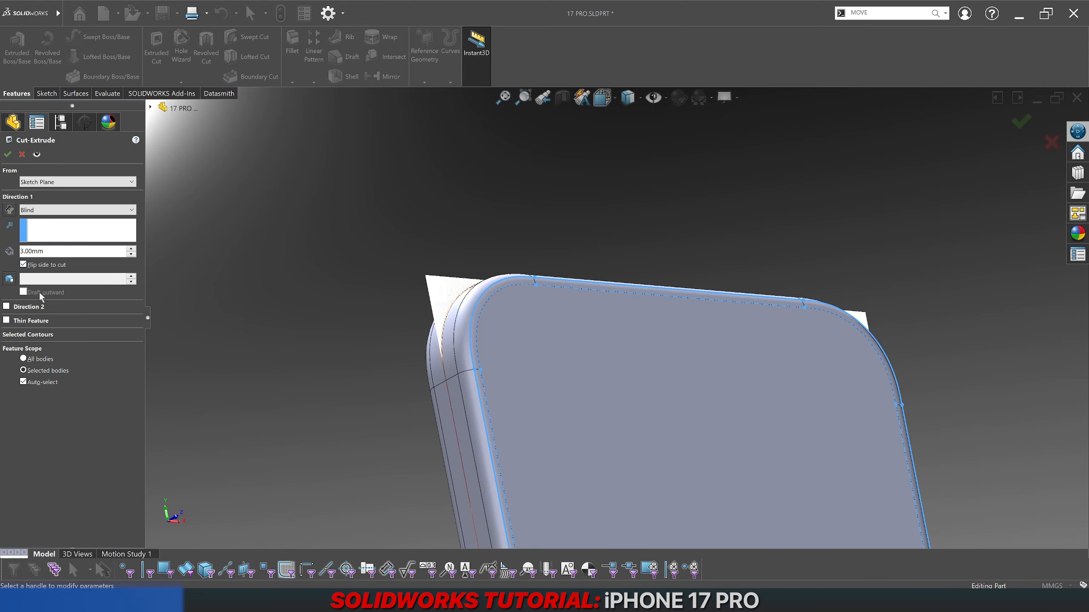
pyautogui.click(41, 388)
pyautogui.click(562, 413)
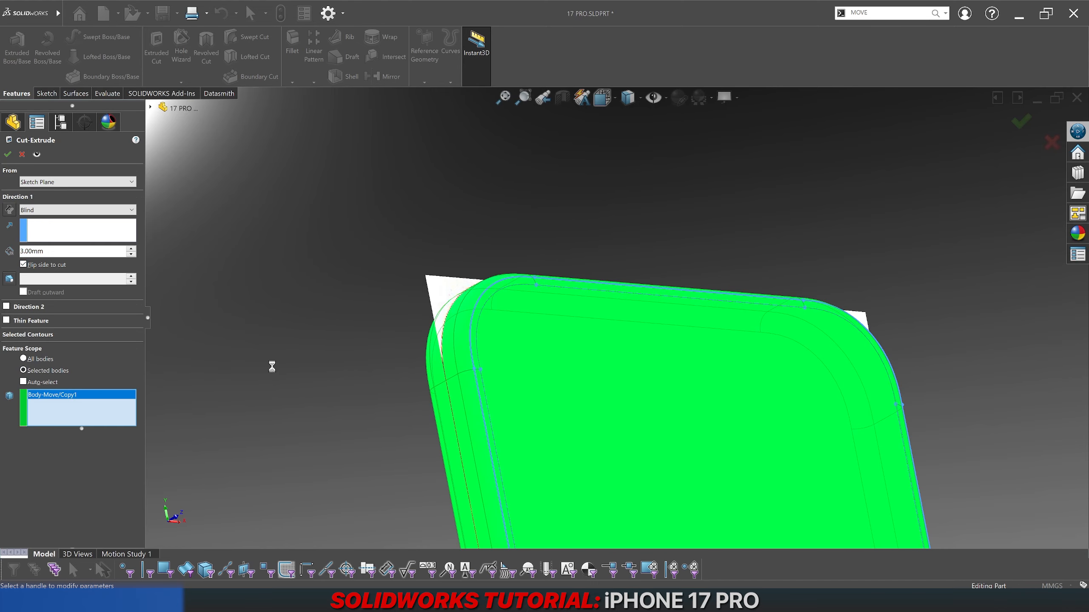
# Step: Create a reference plane at 0 mm offset from the narrow ledge face left by the flipped cut
pyautogui.moveTo(526, 345); pyautogui.dragTo(503, 293, button='middle')
pyautogui.scroll(-3, 503, 293)
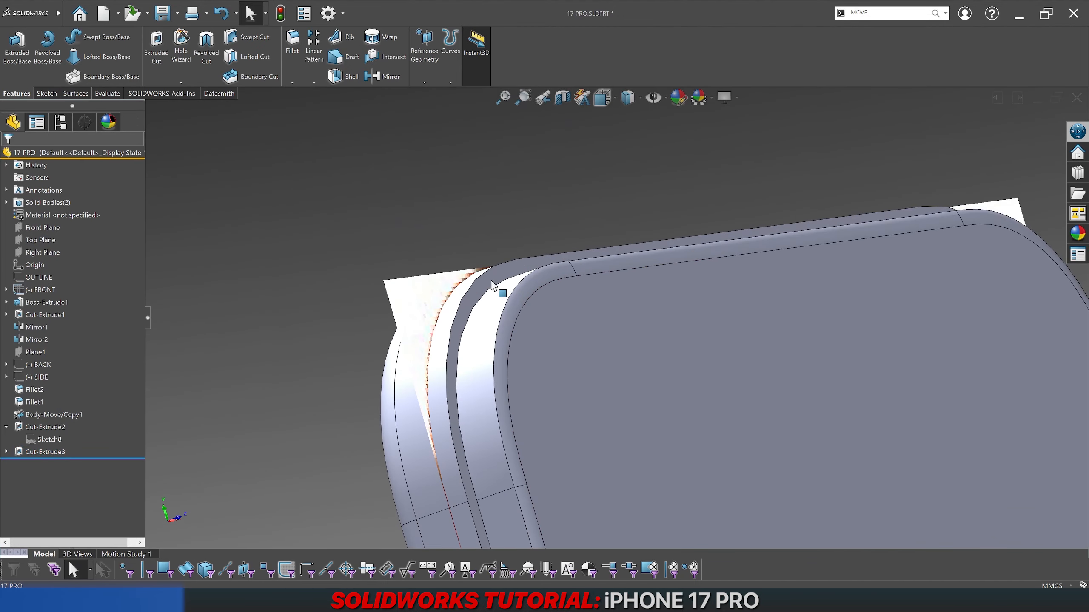
pyautogui.click(492, 287)
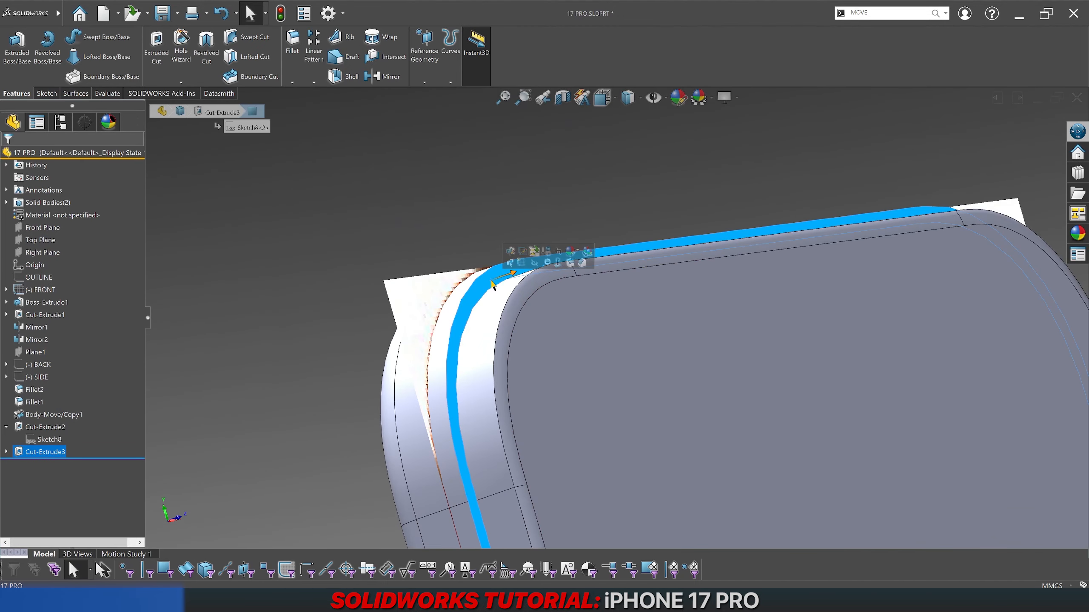
pyautogui.click(425, 82)
pyautogui.click(434, 90)
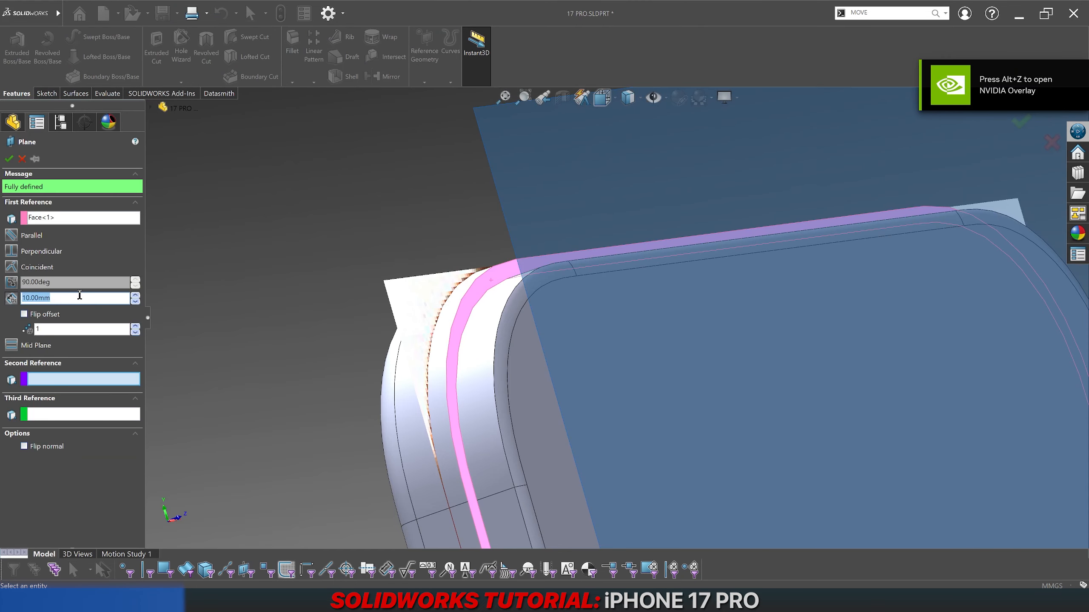
pyautogui.write('0')
pyautogui.press('Return')
pyautogui.press('Return')
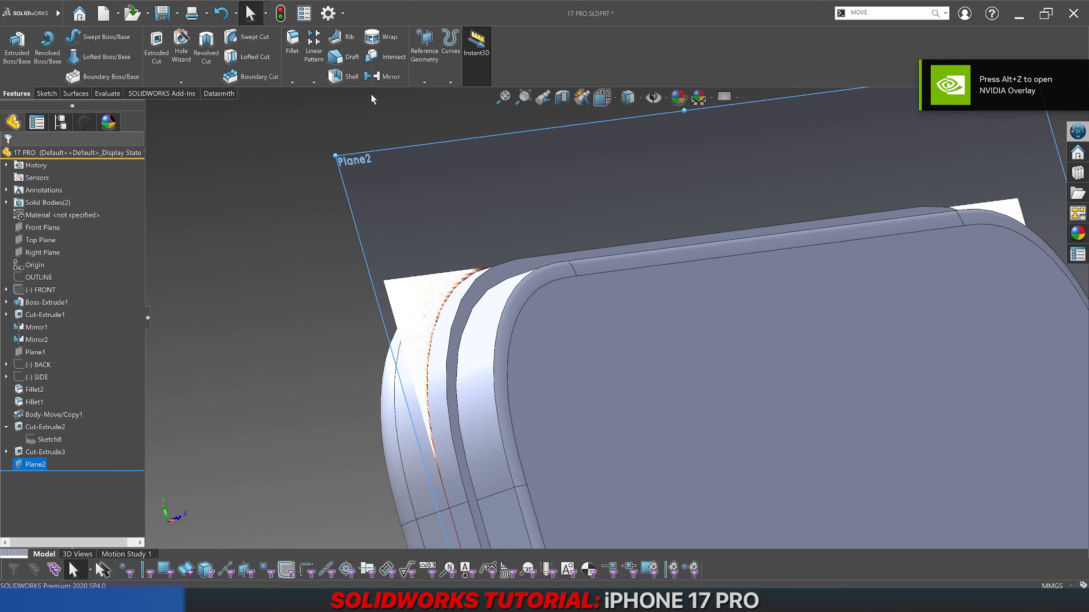
# Step: Cut the copied body with the new plane using Cut With Surface, removing the part behind it, with automatic body selection off
pyautogui.scroll(-2, 380, 62)
pyautogui.click(483, 77)
pyautogui.scroll(5, 426, 264)
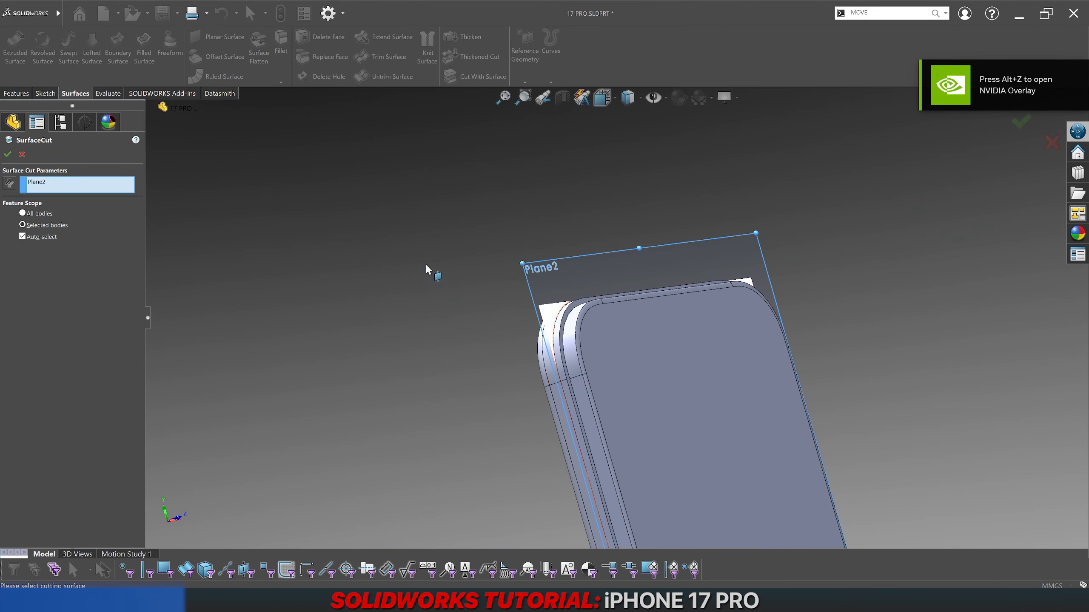
pyautogui.scroll(3, 502, 363)
pyautogui.moveTo(502, 363); pyautogui.dragTo(566, 423, button='middle')
pyautogui.scroll(-4, 685, 358)
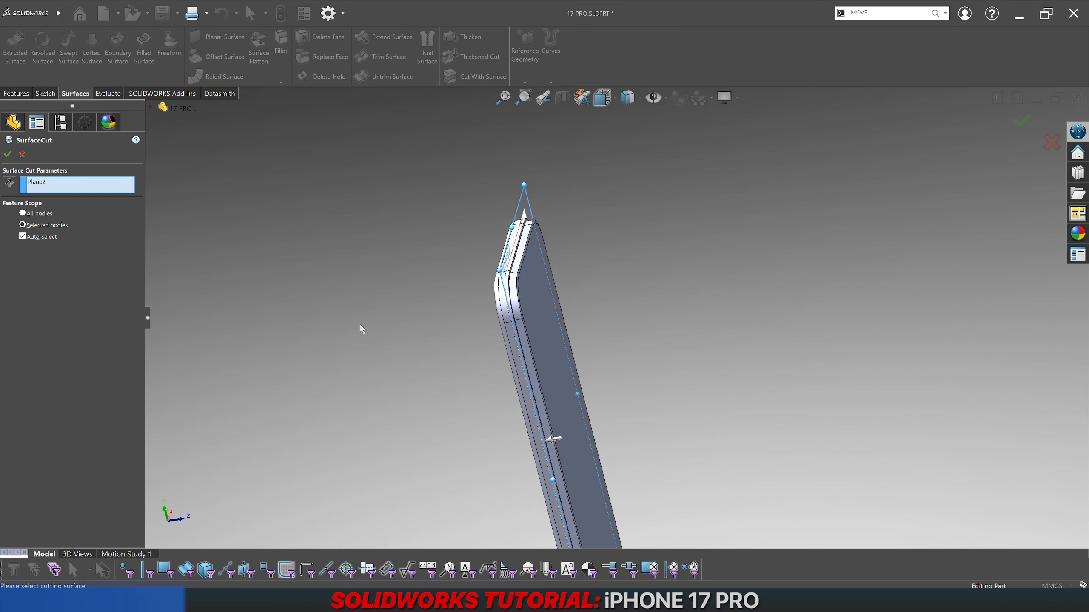
pyautogui.click(39, 238)
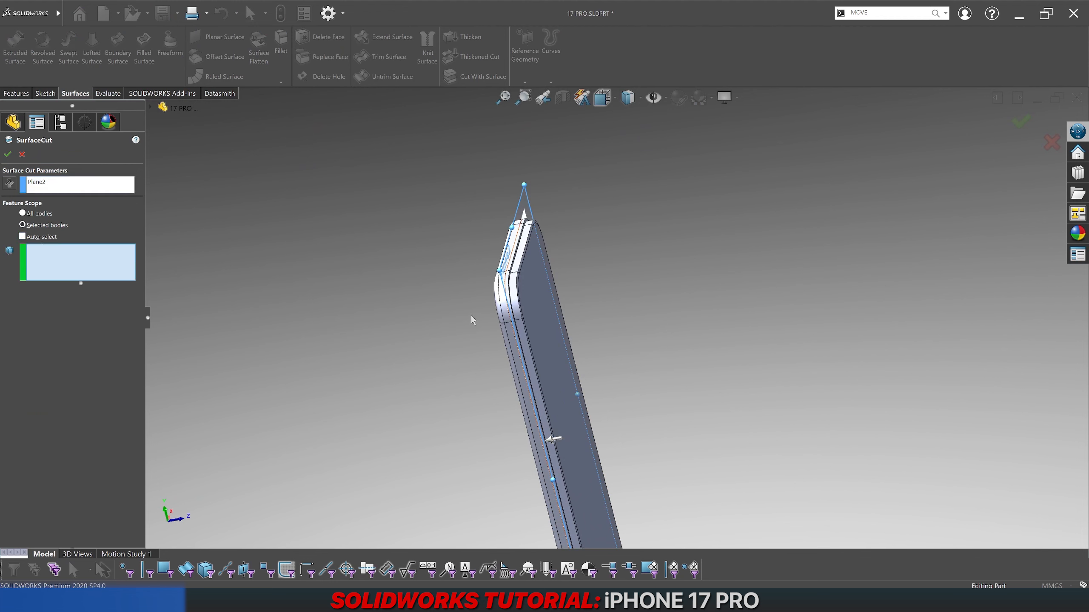
pyautogui.click(505, 315)
pyautogui.press('Return')
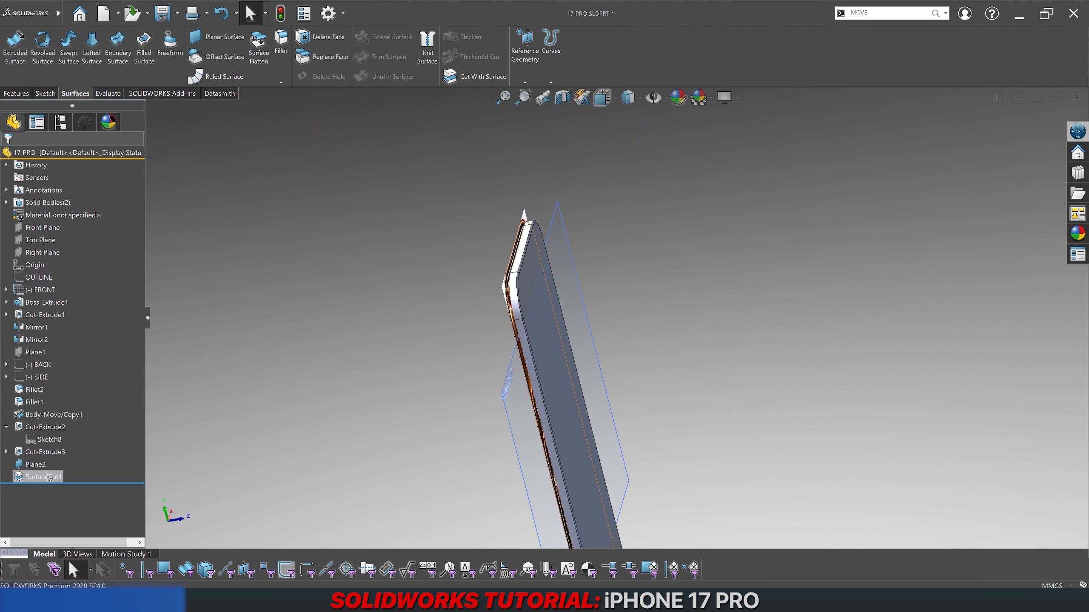
# Step: Hide the reference plane used for the surface cut
pyautogui.click(31, 464)
pyautogui.rightClick(32, 464)
pyautogui.click(58, 362)
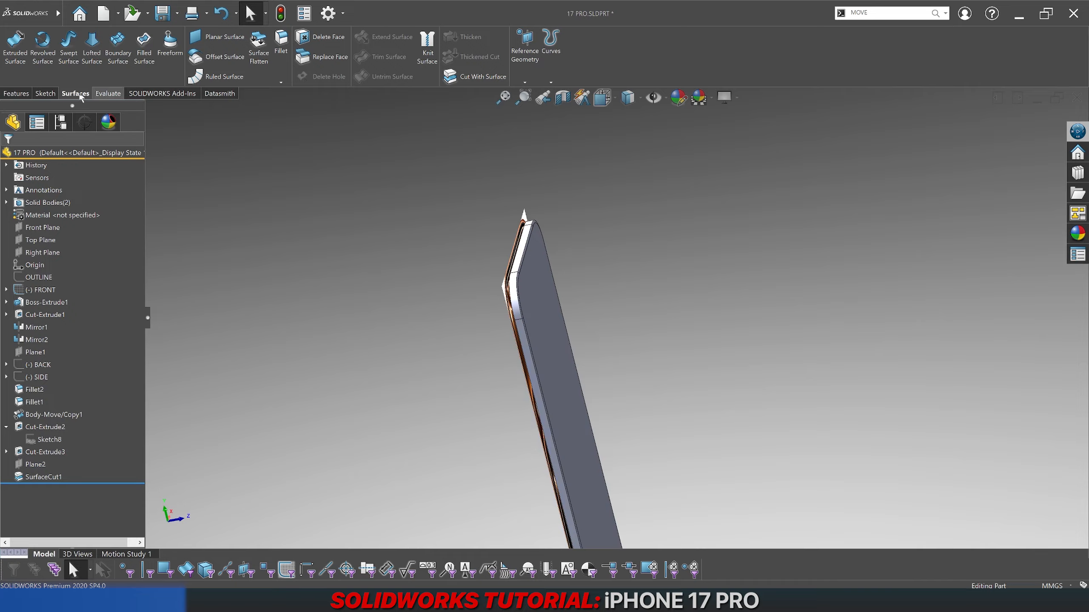
pyautogui.click(26, 95)
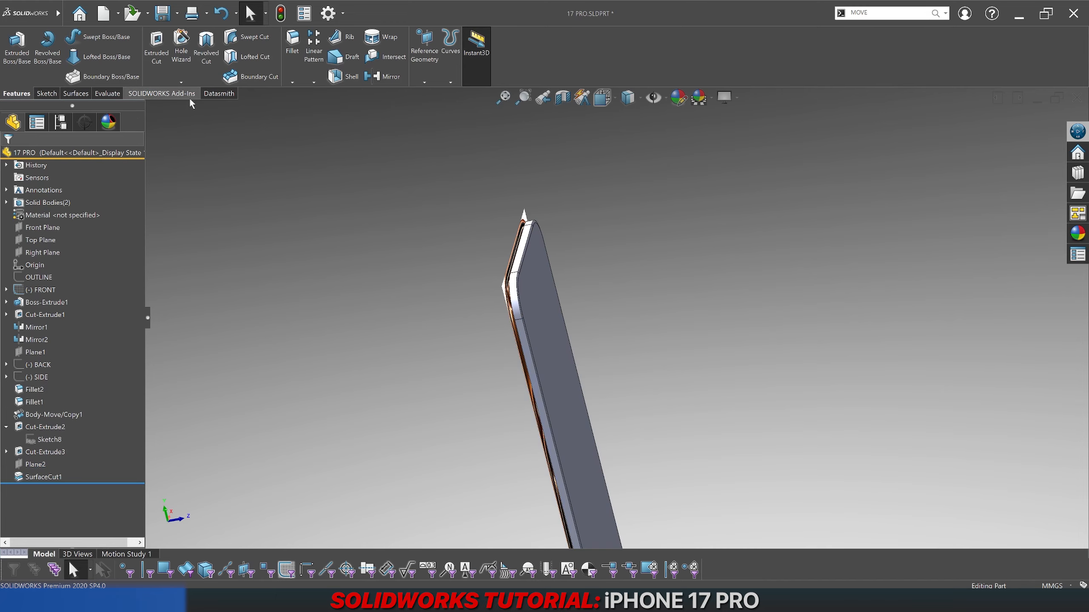
pyautogui.rightClick(26, 96)
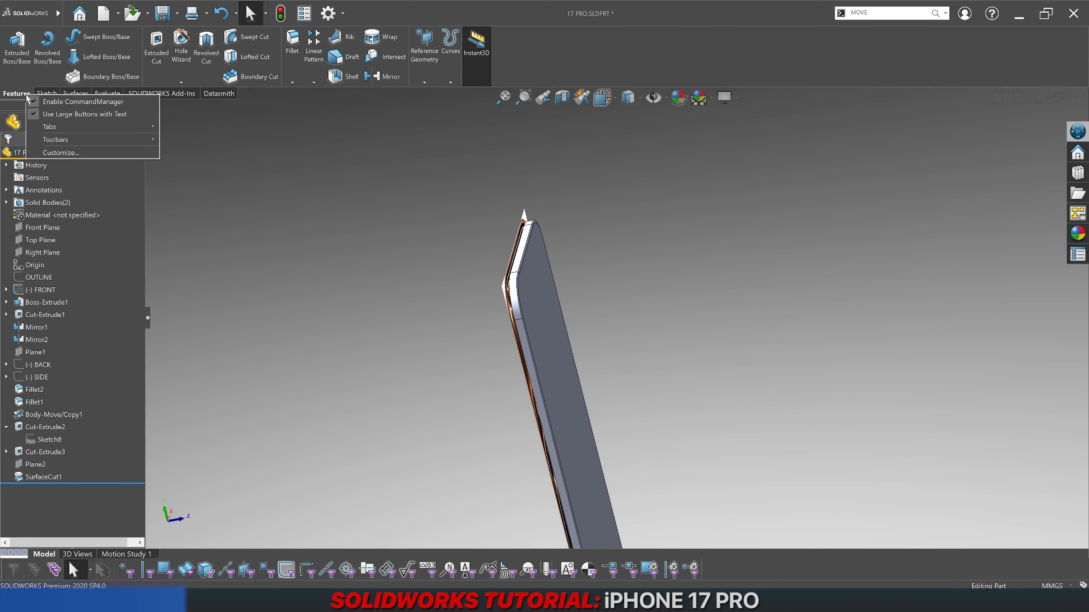
pyautogui.rightClick(38, 92)
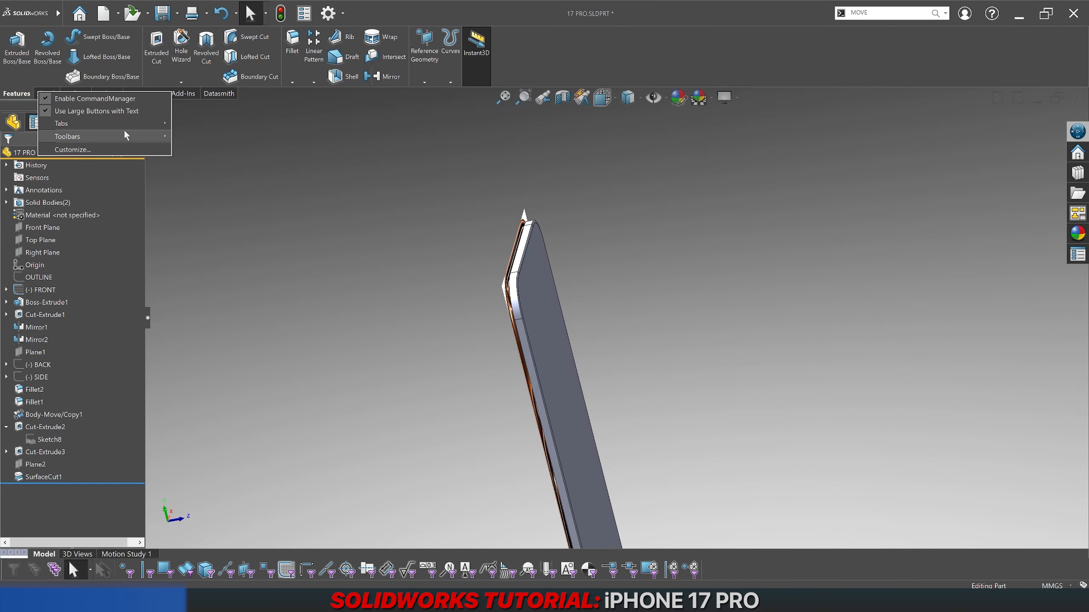
pyautogui.moveTo(136, 135)
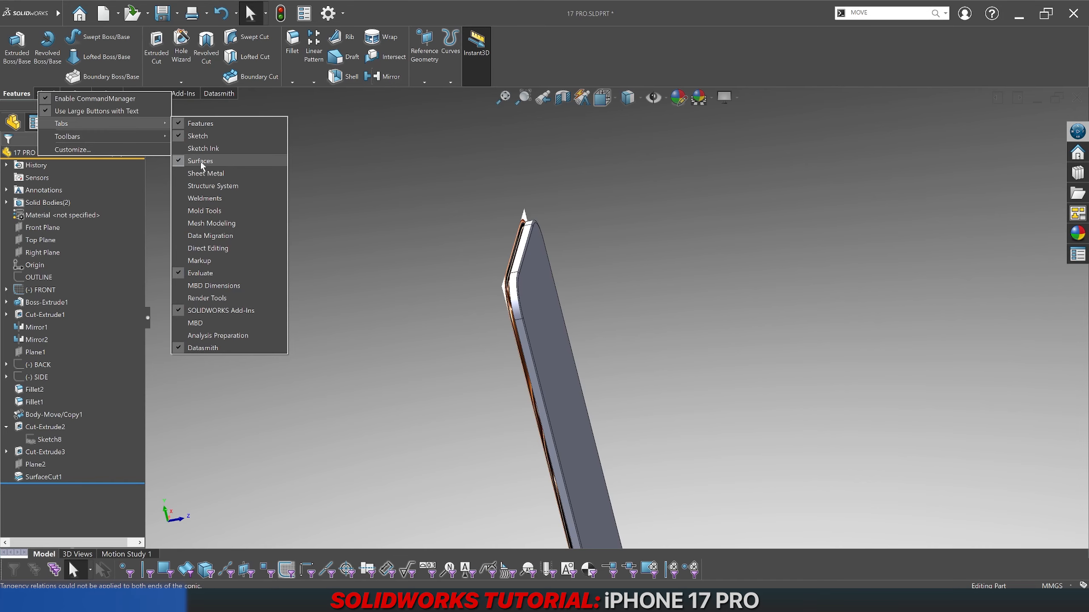
pyautogui.click(296, 170)
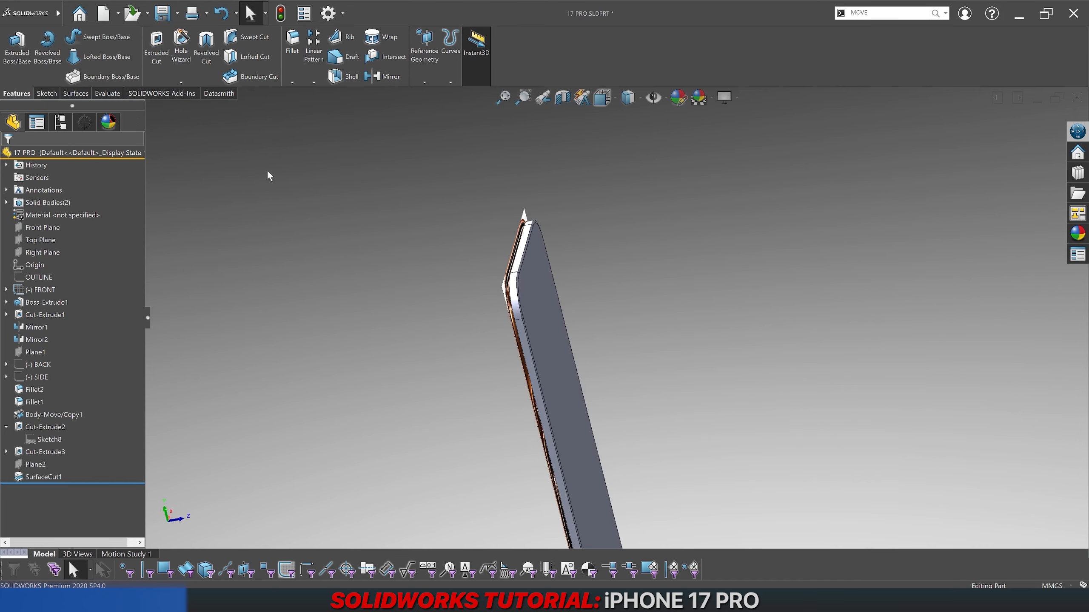
pyautogui.click(77, 94)
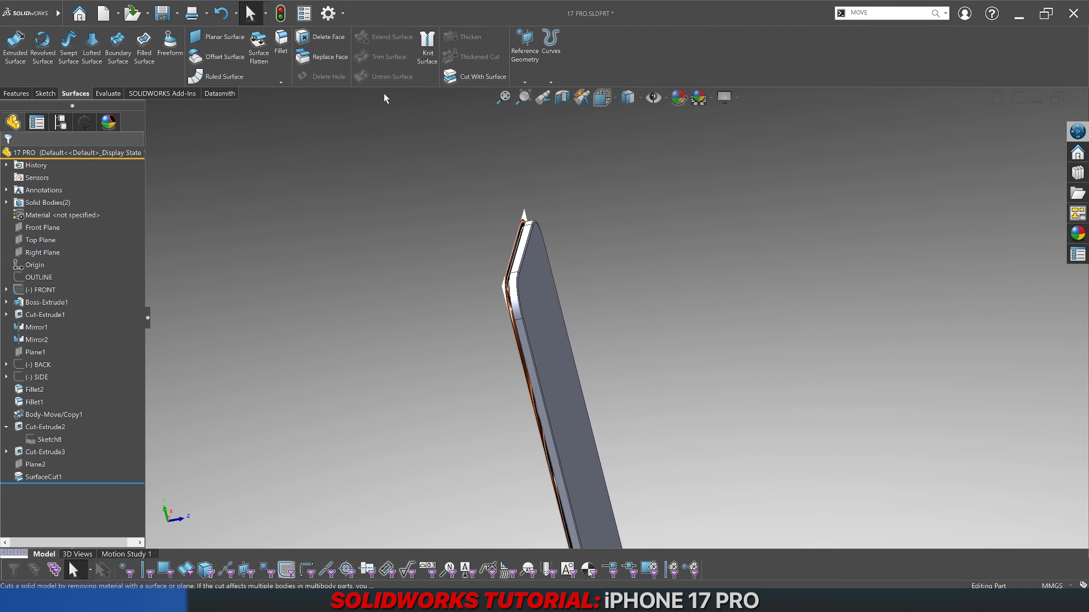
pyautogui.click(17, 93)
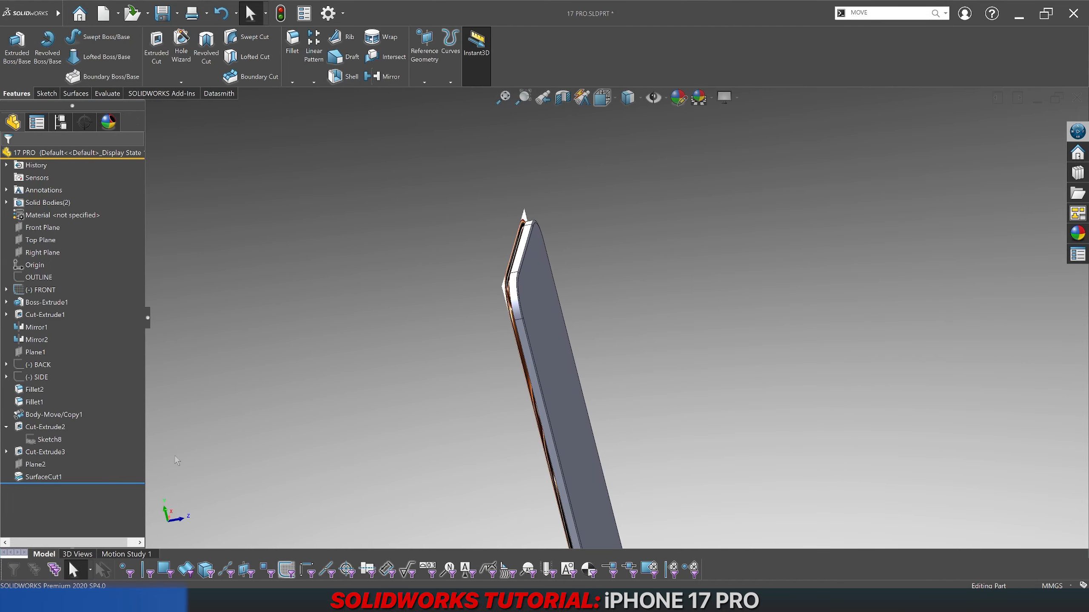
# Step: Show the hidden Cut-Extrude2 solid body again alongside the trimmed front body
pyautogui.moveTo(455, 433); pyautogui.dragTo(389, 386, button='middle')
pyautogui.scroll(-3, 556, 290)
pyautogui.scroll(-4, 707, 306)
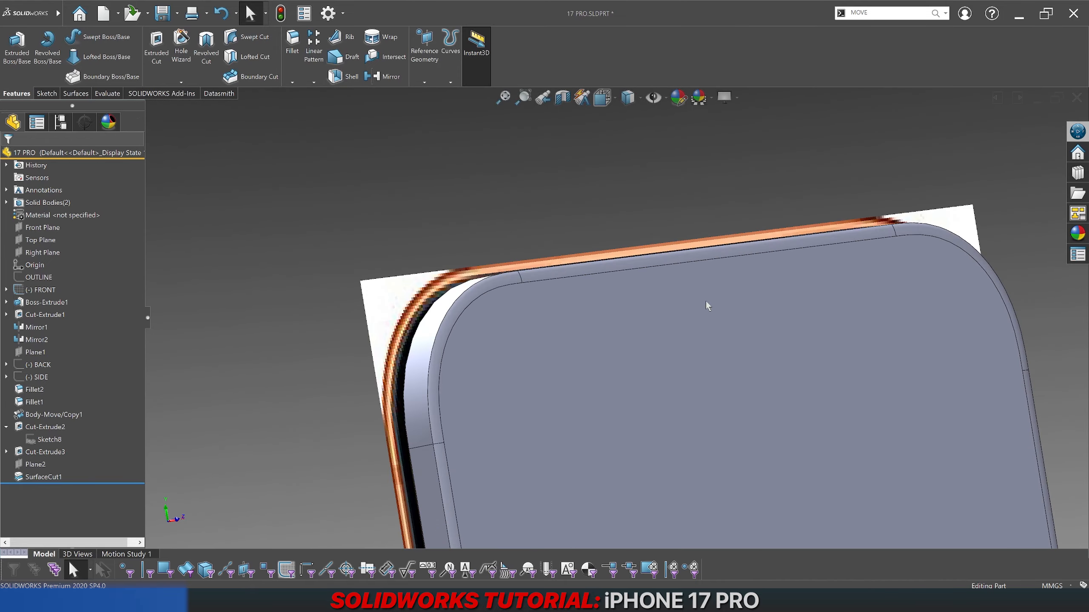
pyautogui.scroll(-2, 707, 306)
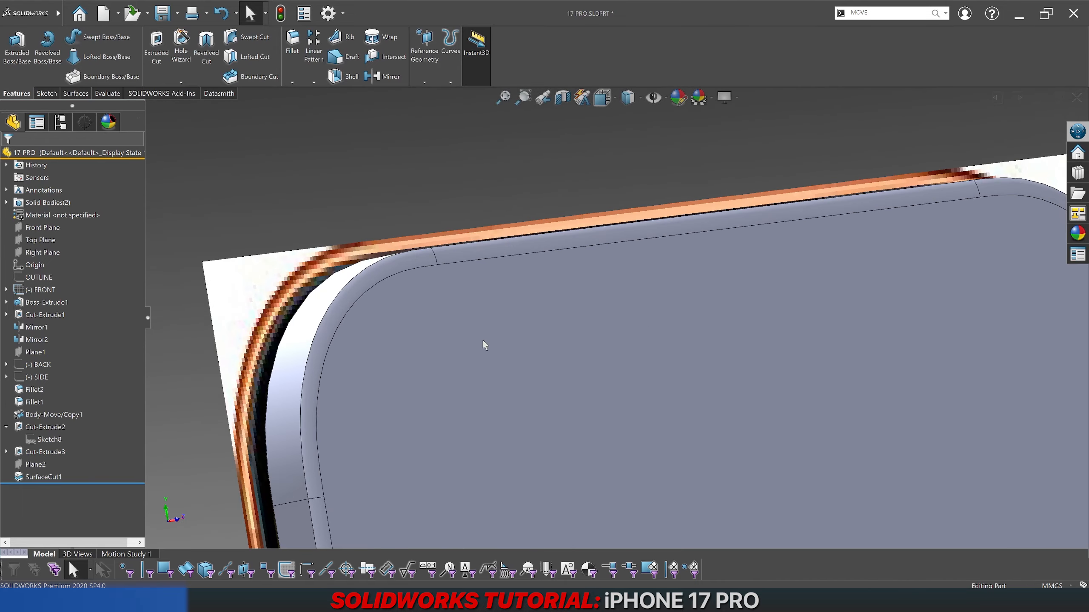
pyautogui.click(6, 202)
pyautogui.scroll(3, 280, 163)
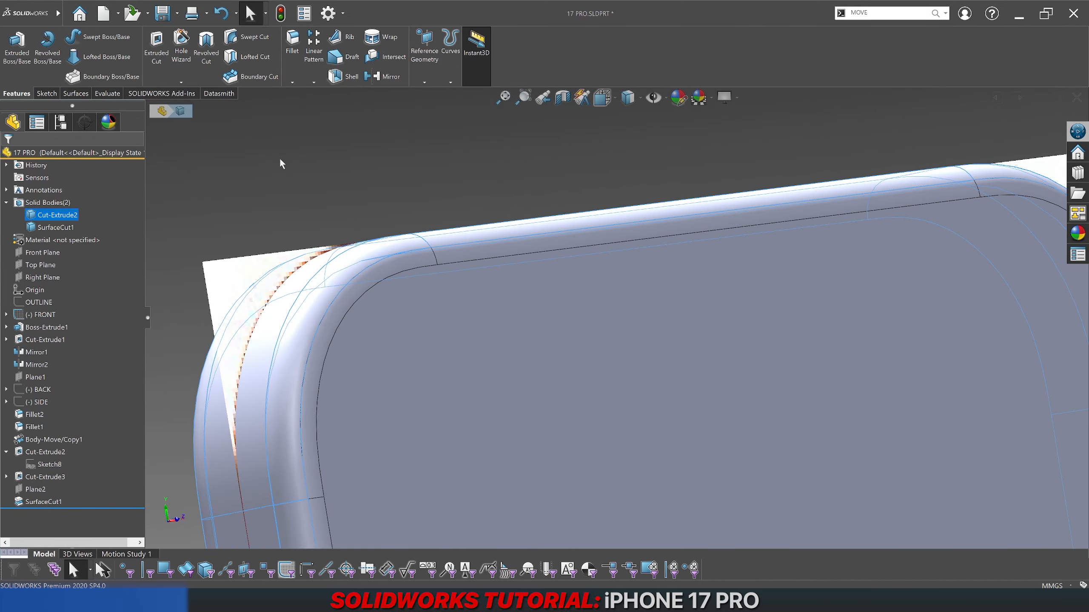
# Step: Switch to the photo viewer and examine the rear and front reference photos of the phone
pyautogui.scroll(3, 559, 381)
pyautogui.scroll(-3, 559, 381)
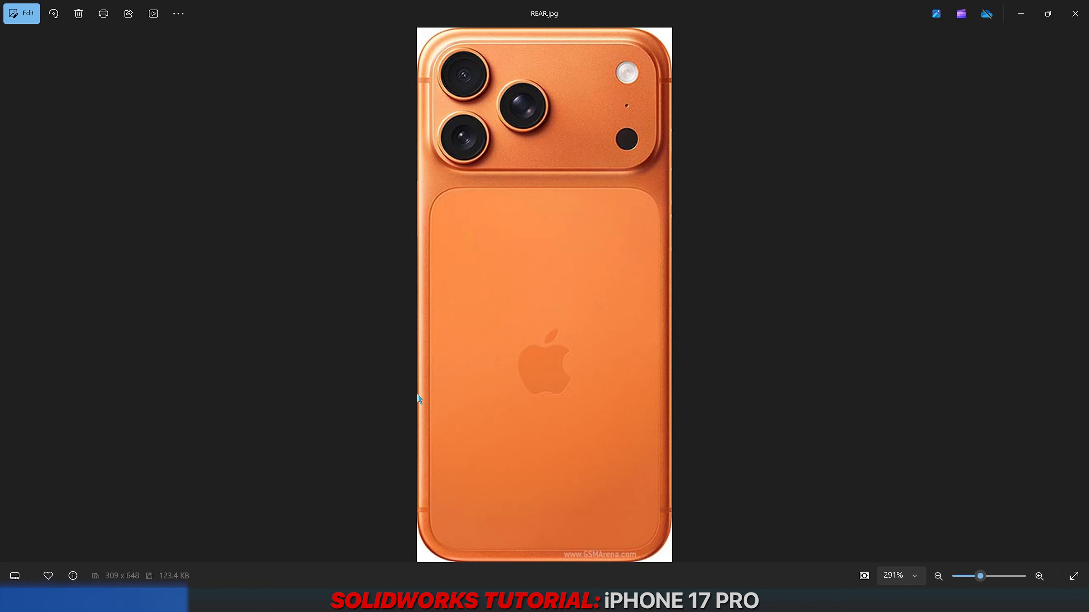
pyautogui.press('Left')
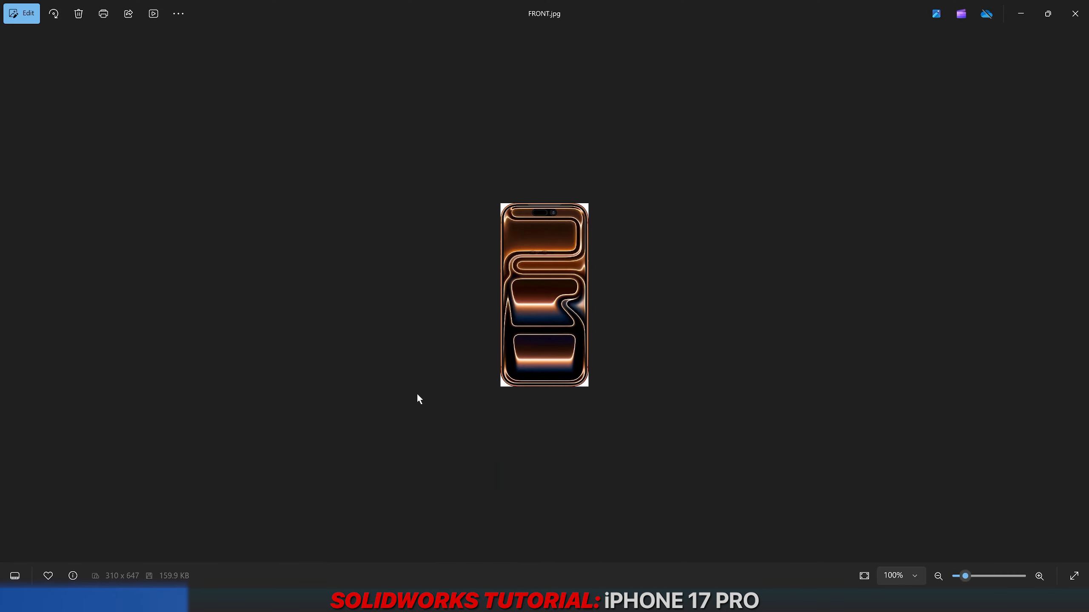
pyautogui.doubleClick(581, 157)
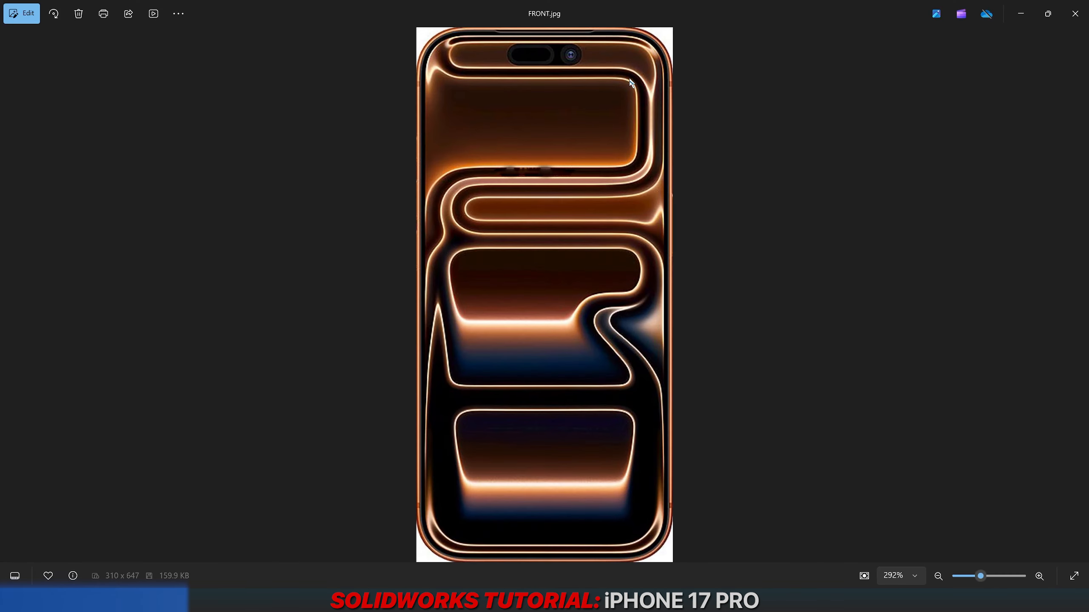
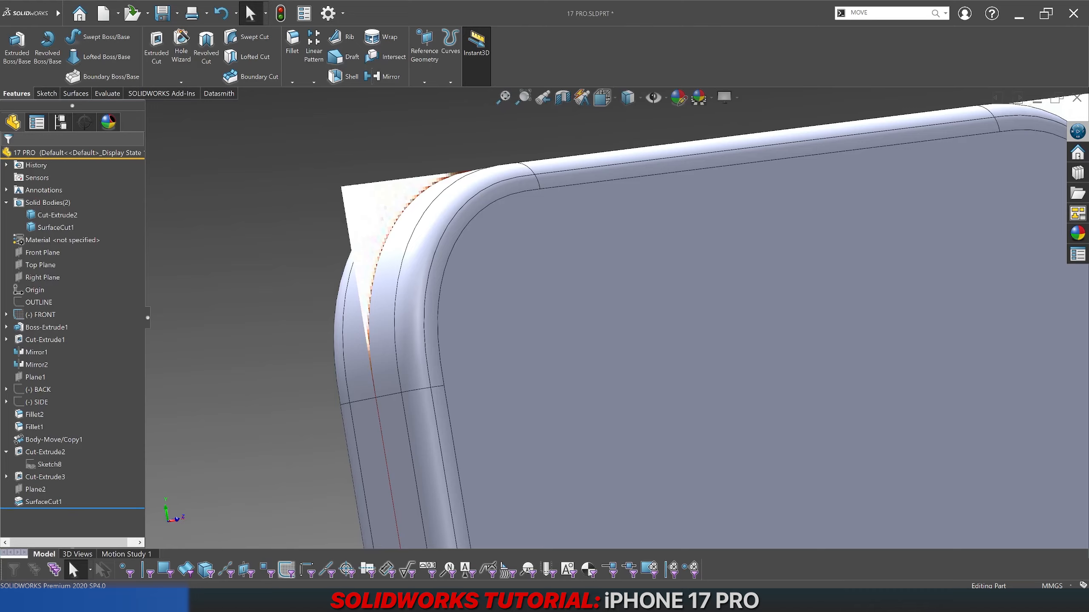
# Step: Hide the Cut-Extrude2 solid body and the FRONT sketch with its reference picture, leaving only the front insert body shown
pyautogui.rightClick(501, 210)
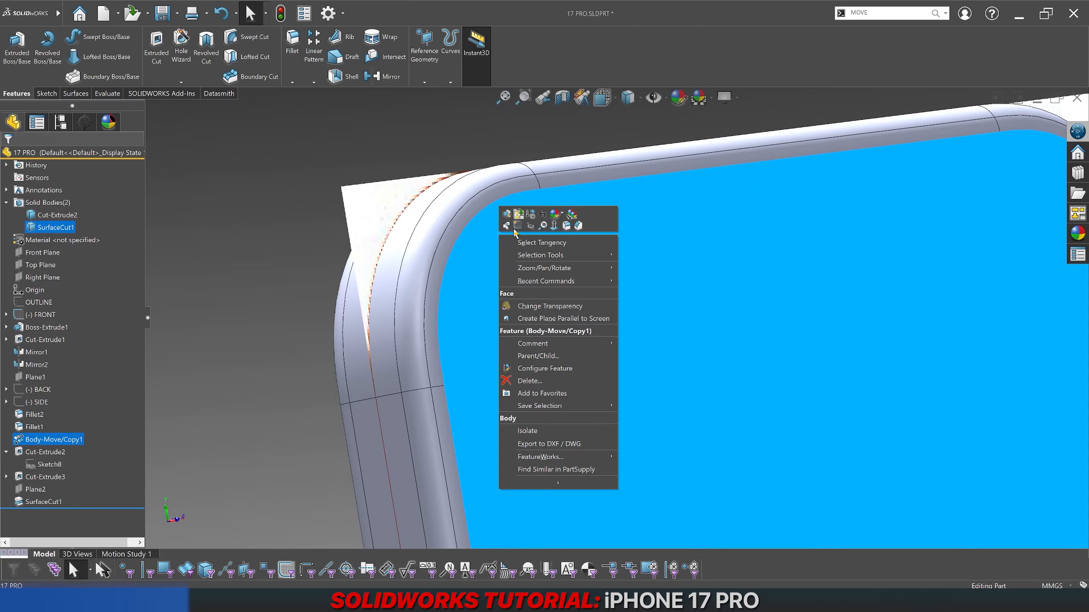
pyautogui.click(562, 217)
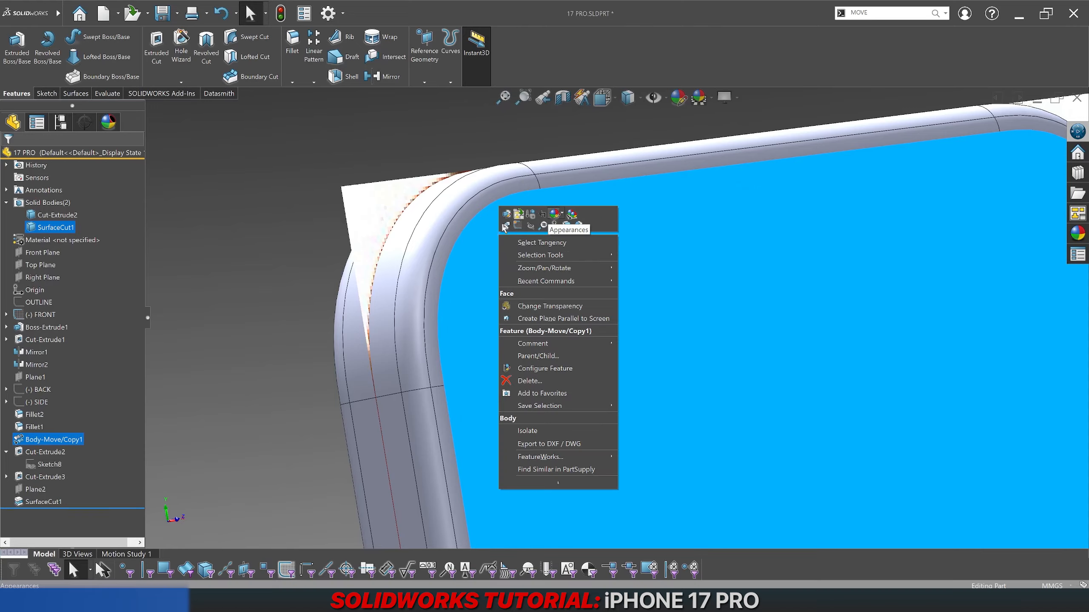
pyautogui.click(276, 209)
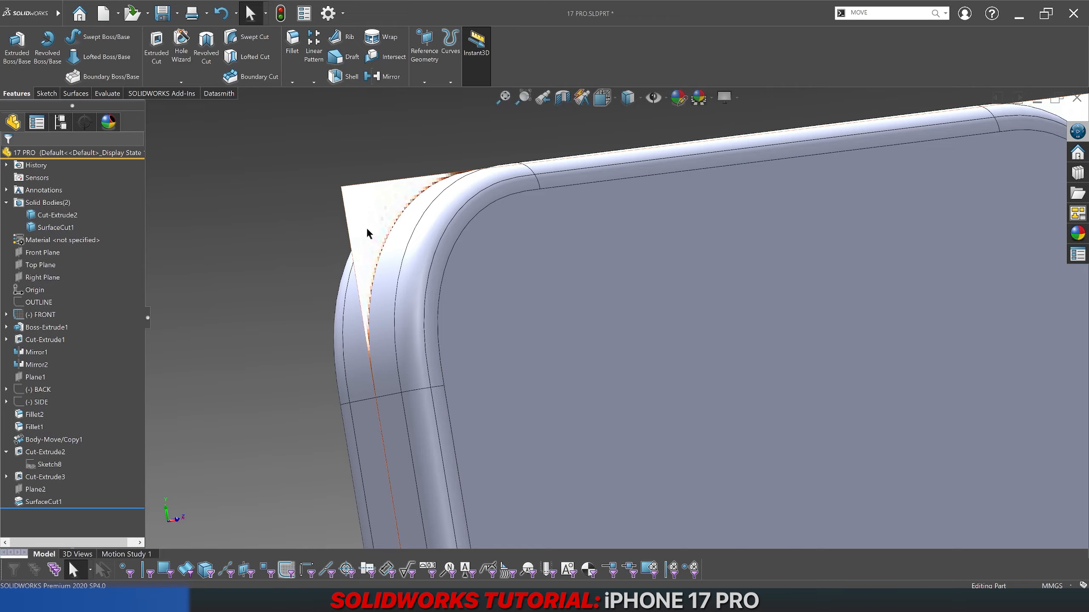
pyautogui.rightClick(423, 226)
pyautogui.click(338, 257)
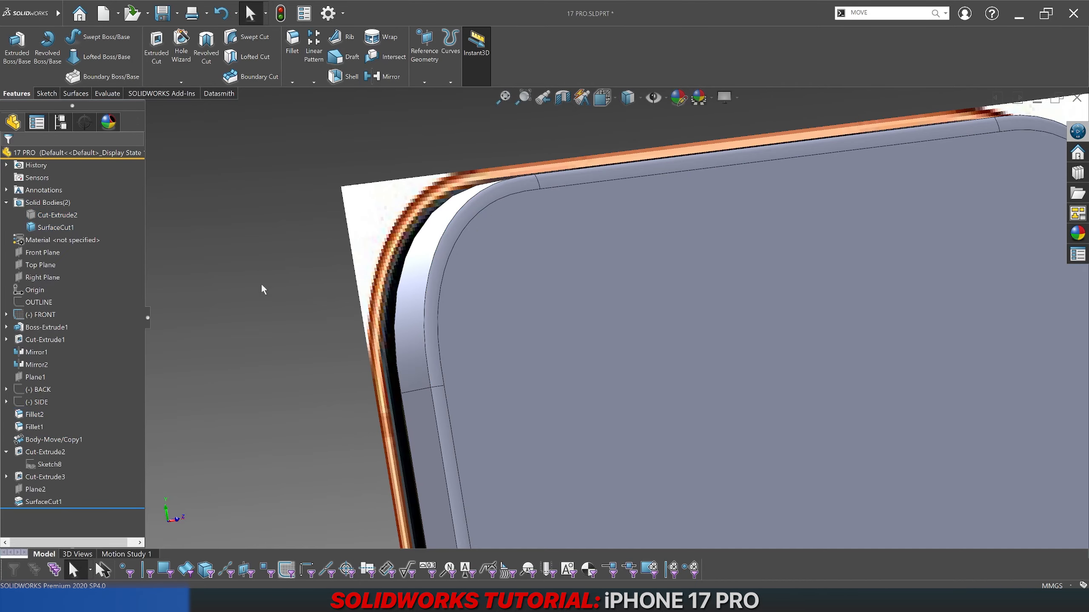
pyautogui.click(55, 315)
pyautogui.click(59, 312)
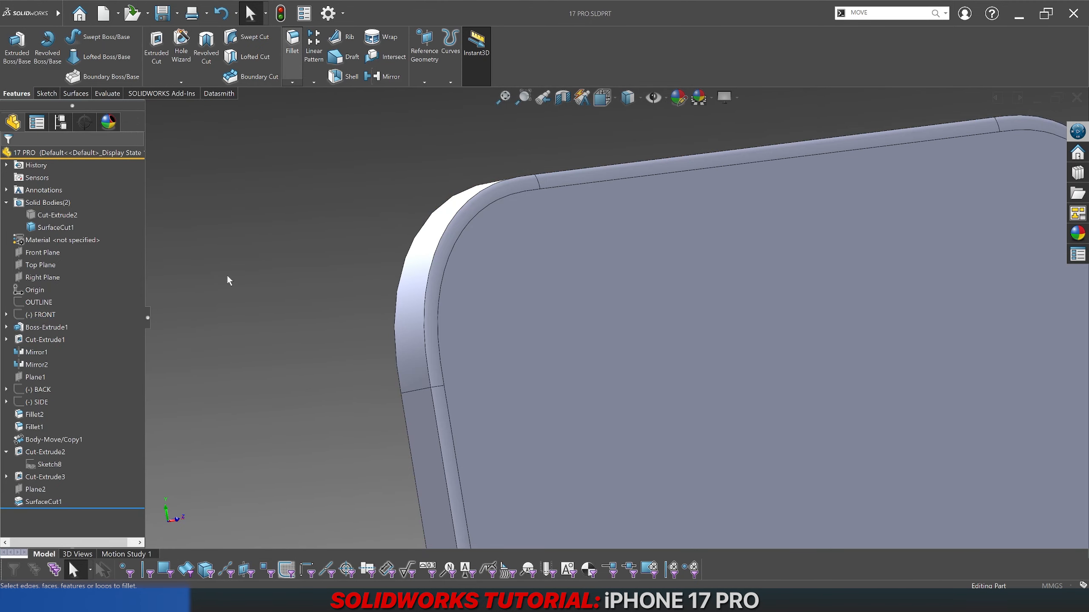
# Step: Fillet the front insert's outer front edge with a 0.5 mm symmetric radius, with tangent propagation on
pyautogui.click(429, 271)
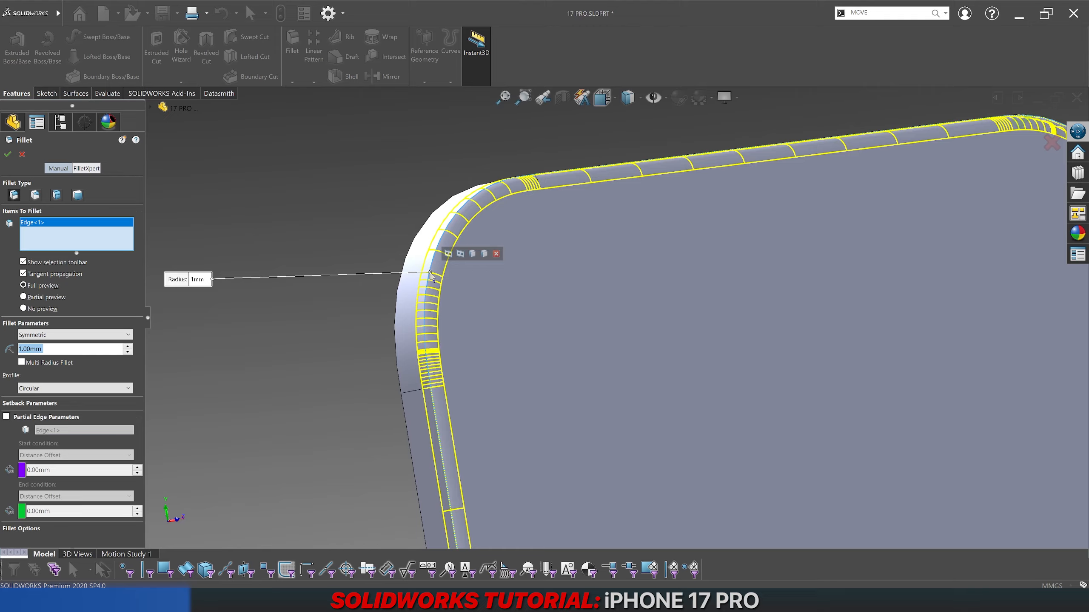
pyautogui.write('0.25')
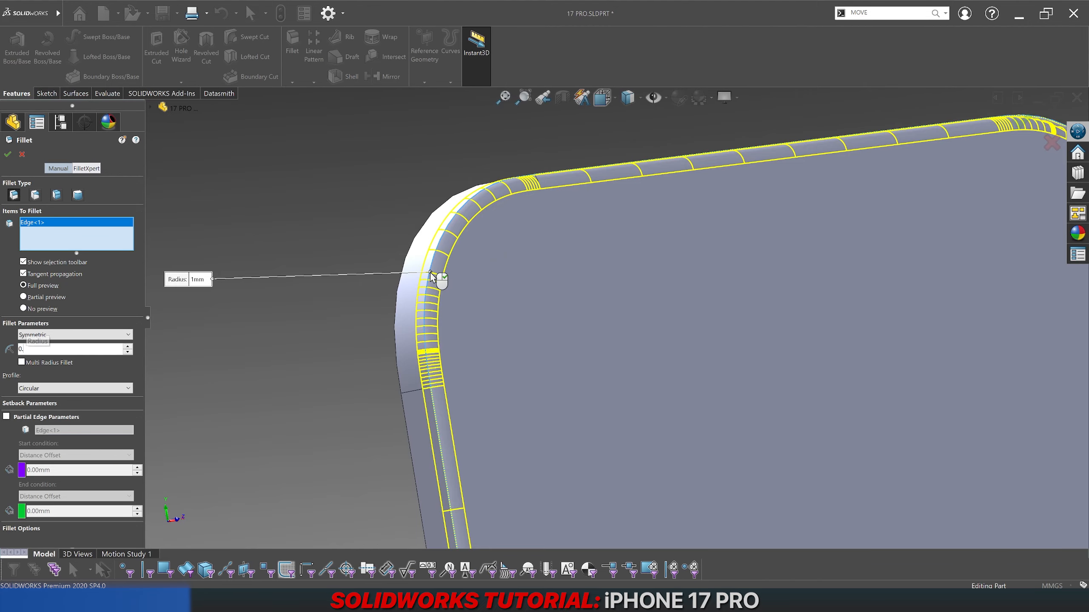
pyautogui.press('Return')
pyautogui.write('0.5')
pyautogui.press('Return')
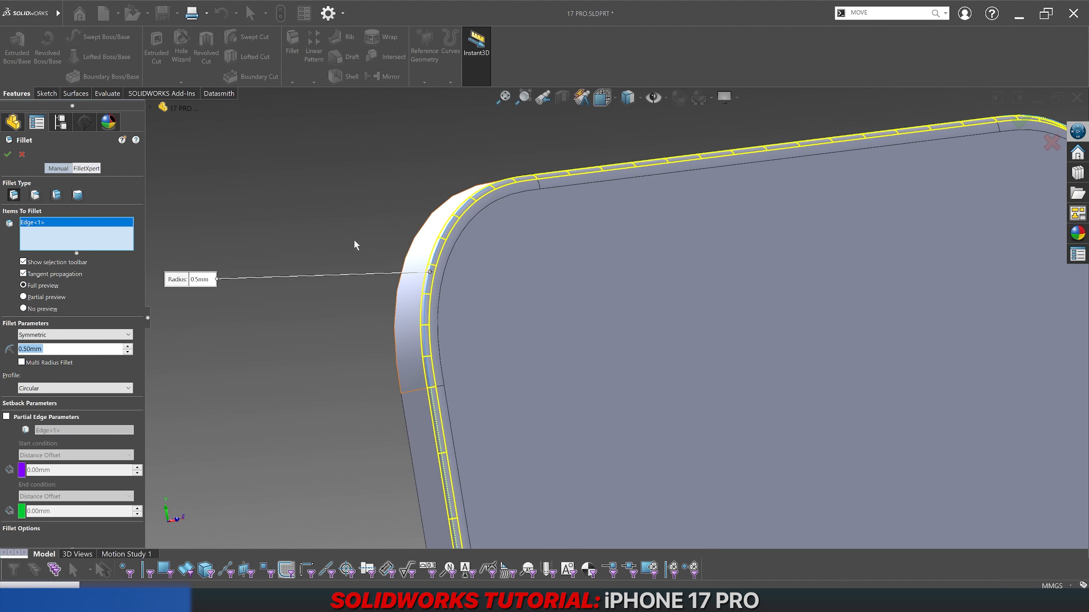
pyautogui.press('Return')
# Step: Inspect the filleted edge around the front insert's corners and along its sides
pyautogui.scroll(10, 420, 296)
pyautogui.scroll(-4, 643, 509)
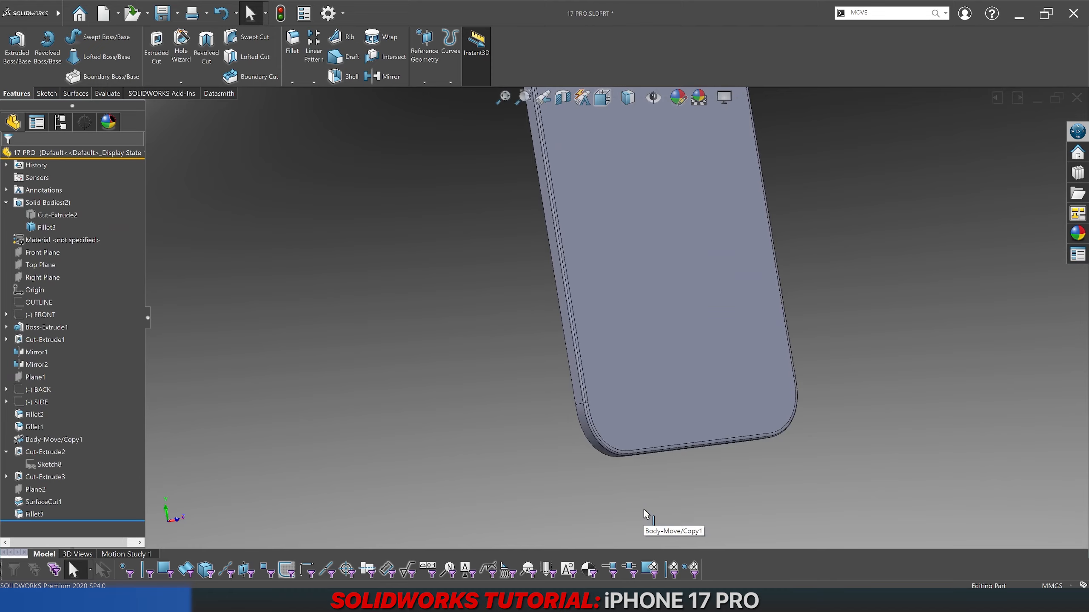
pyautogui.scroll(4, 635, 303)
pyautogui.scroll(-6, 614, 191)
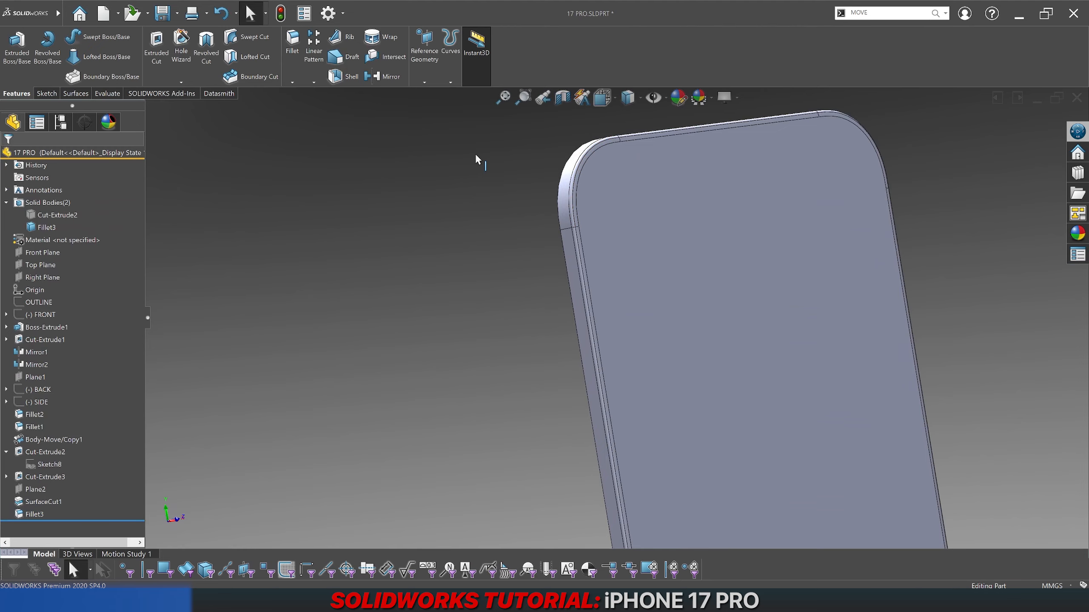
pyautogui.scroll(4, 474, 153)
pyautogui.scroll(-4, 688, 228)
pyautogui.scroll(-3, 646, 266)
pyautogui.moveTo(509, 296); pyautogui.dragTo(524, 335, button='middle')
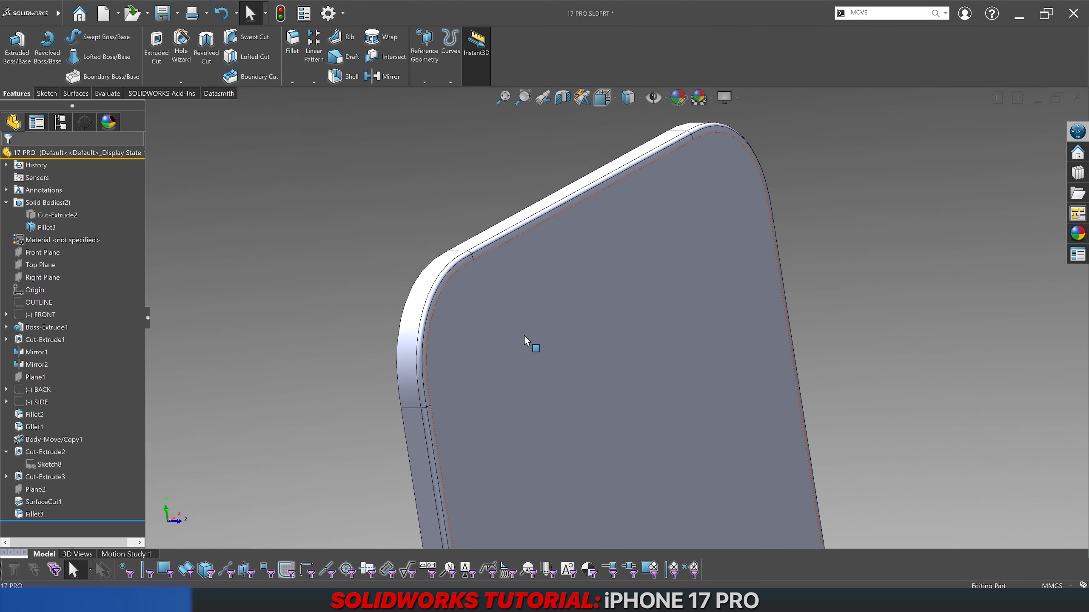
pyautogui.scroll(-1, 524, 336)
pyautogui.scroll(1, 524, 335)
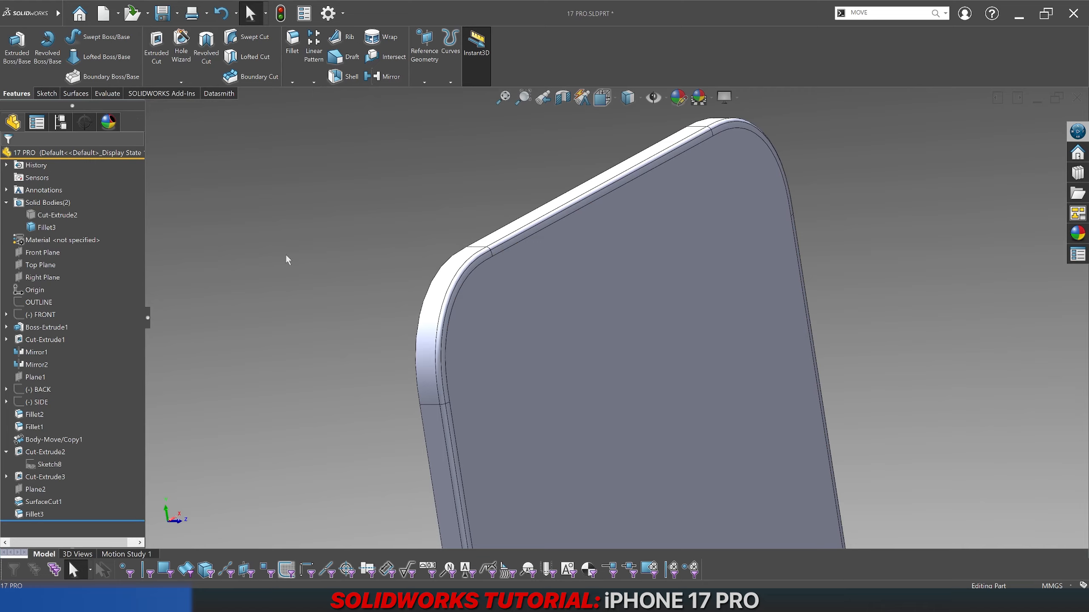
# Step: Start an Offset Surface and select the faces of the whole front insert body together
pyautogui.click(47, 93)
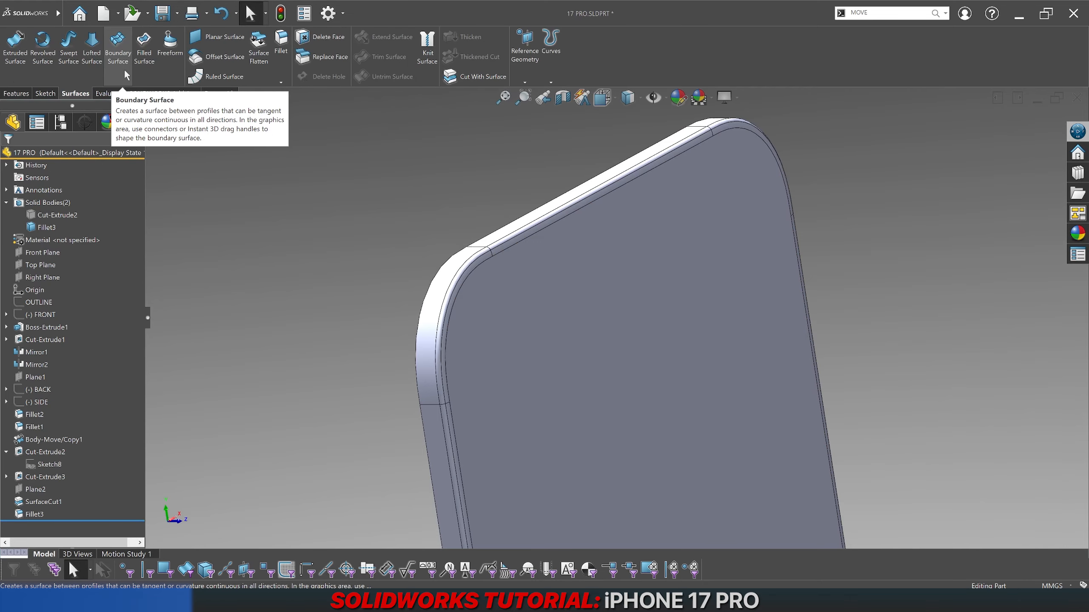
pyautogui.click(205, 56)
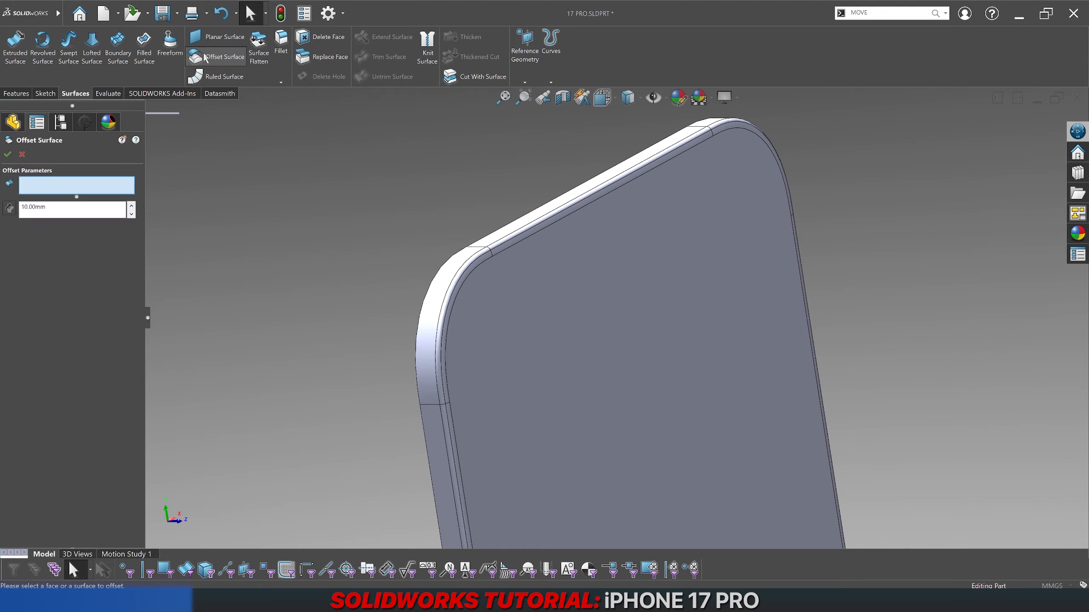
pyautogui.scroll(5, 354, 229)
pyautogui.scroll(3, 524, 261)
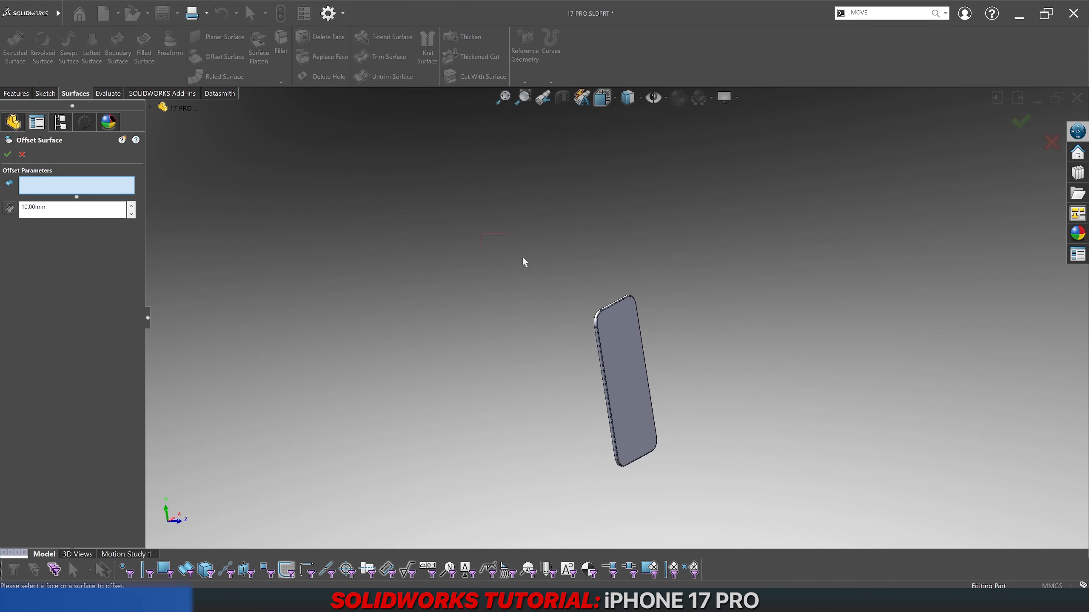
pyautogui.hotkey('ctrl', 'a')
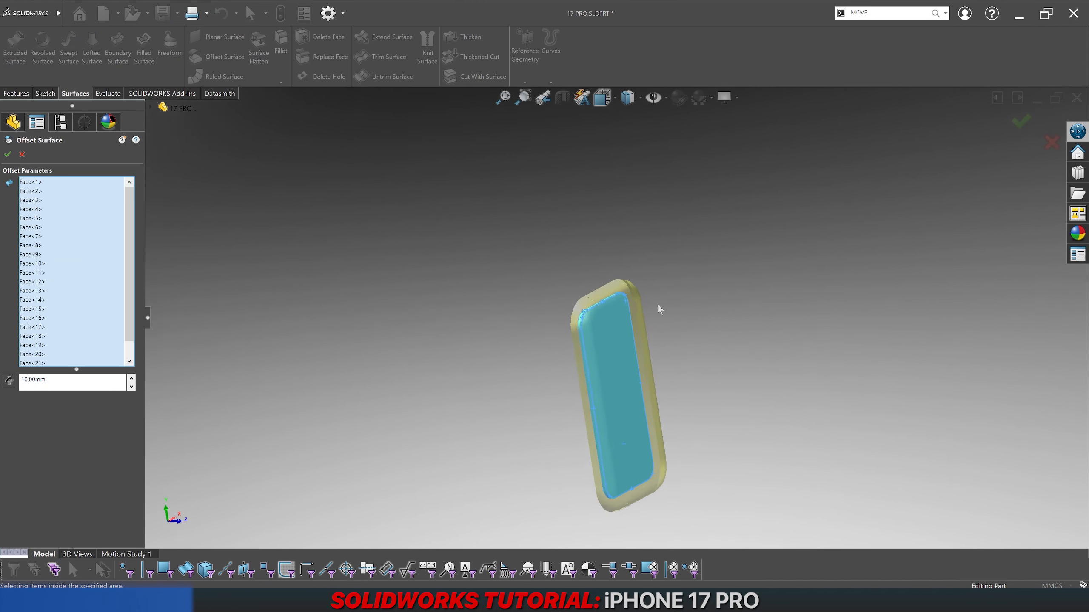
pyautogui.scroll(-5, 604, 288)
pyautogui.moveTo(604, 288); pyautogui.dragTo(679, 301, button='middle')
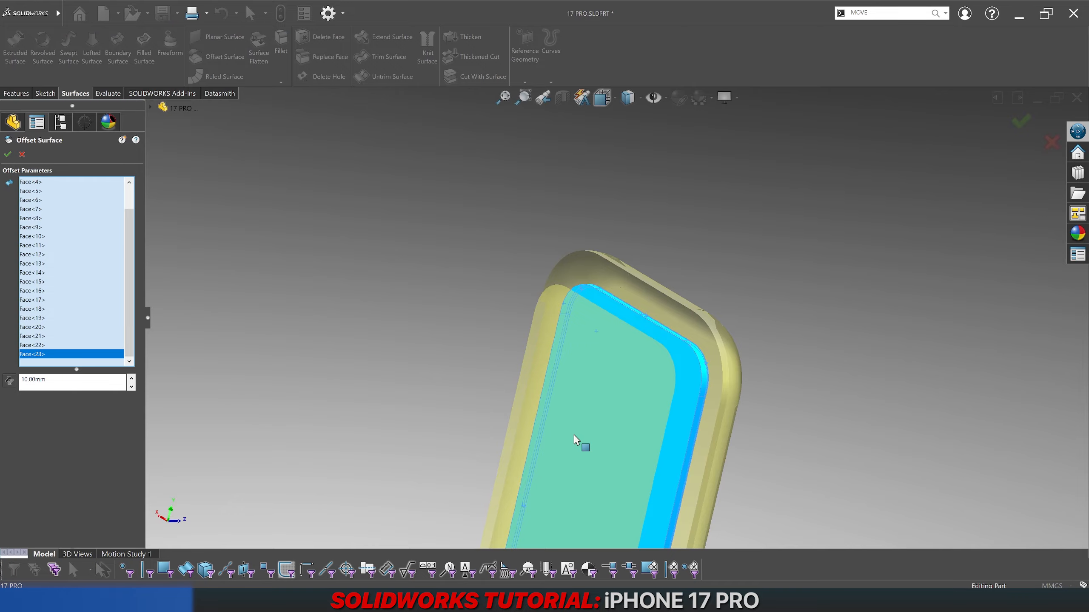
# Step: Set the surface offset distance to 0.1 mm and check the preview at the insert's upper corner
pyautogui.doubleClick(83, 385)
pyautogui.write('0.1')
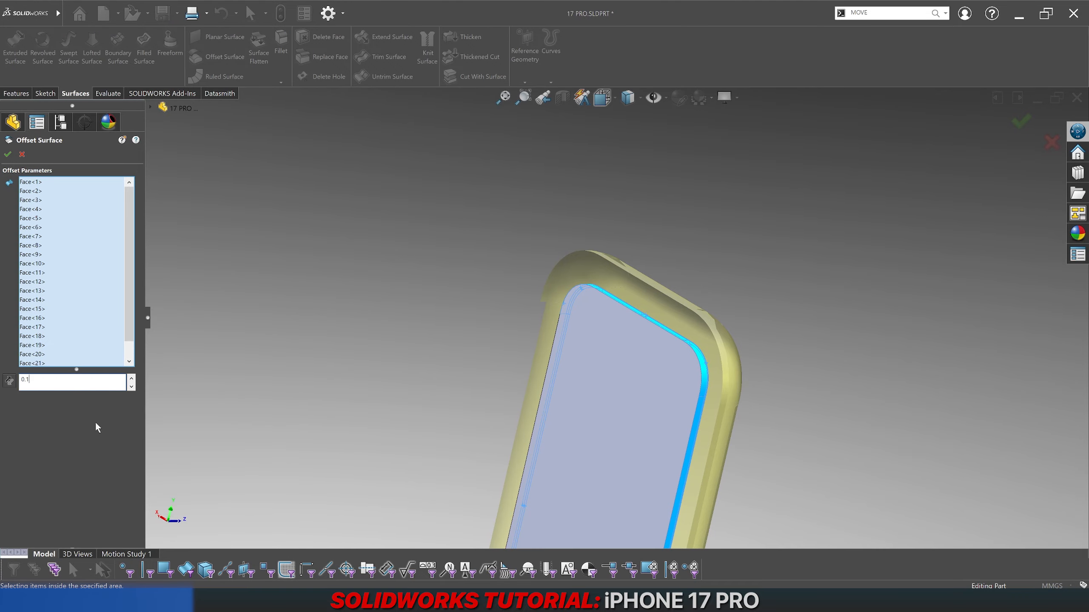
pyautogui.press('Return')
pyautogui.moveTo(597, 417); pyautogui.dragTo(541, 295, button='middle')
pyautogui.scroll(-4, 541, 295)
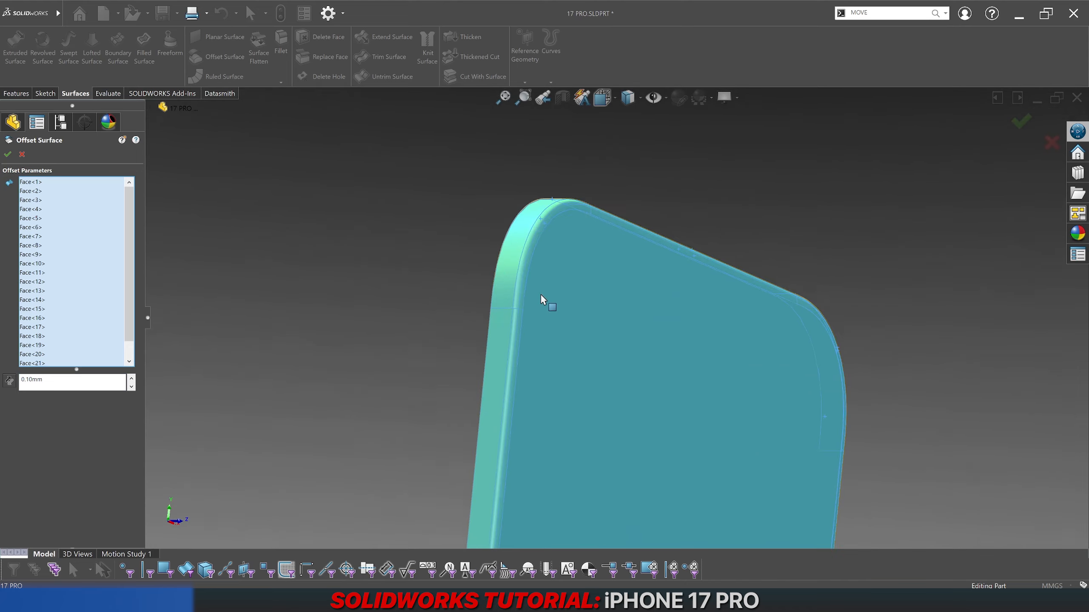
pyautogui.scroll(-5, 538, 218)
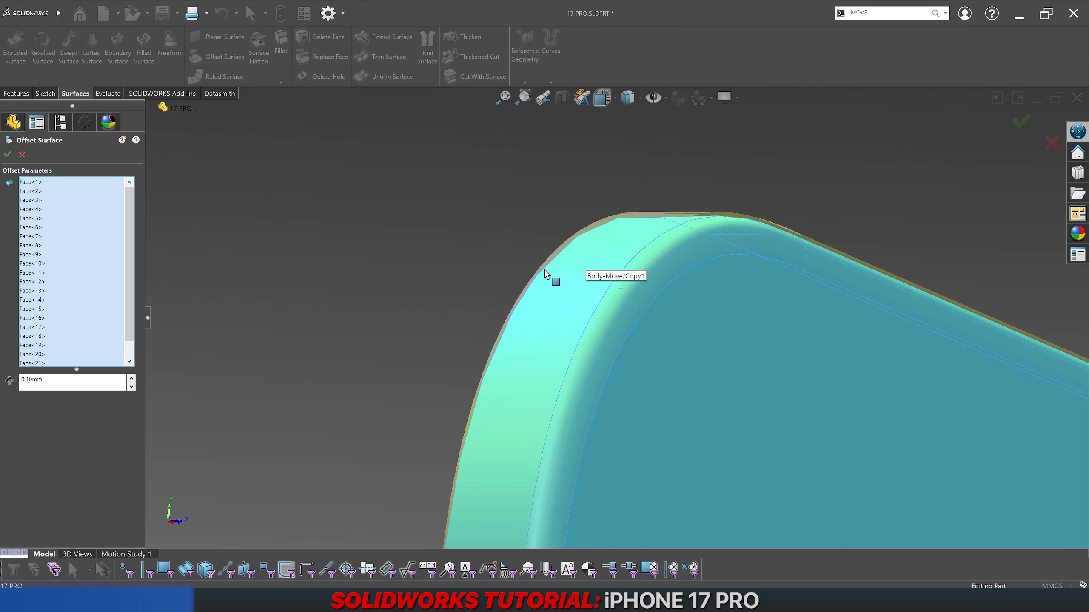
# Step: Set the offset distance to 0.05 mm and create the offset surface around the front insert
pyautogui.doubleClick(67, 386)
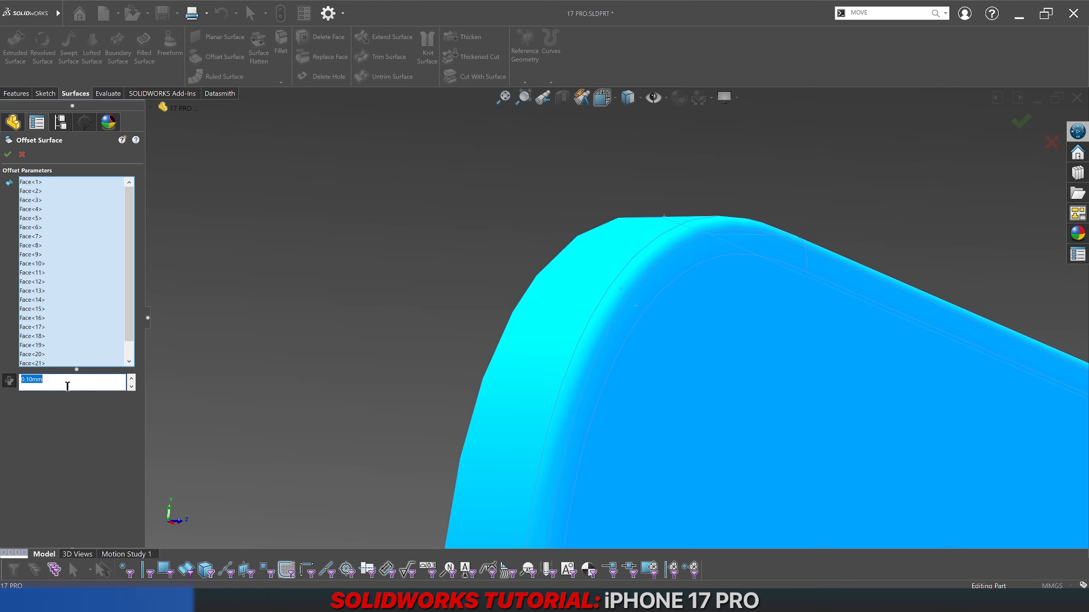
pyautogui.write('0')
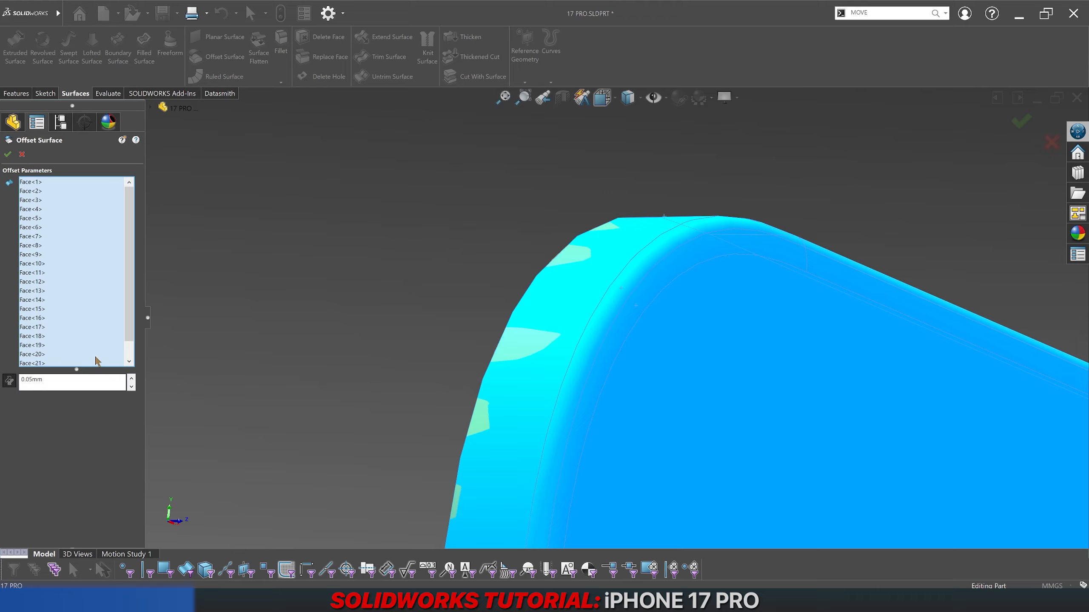
pyautogui.click(8, 155)
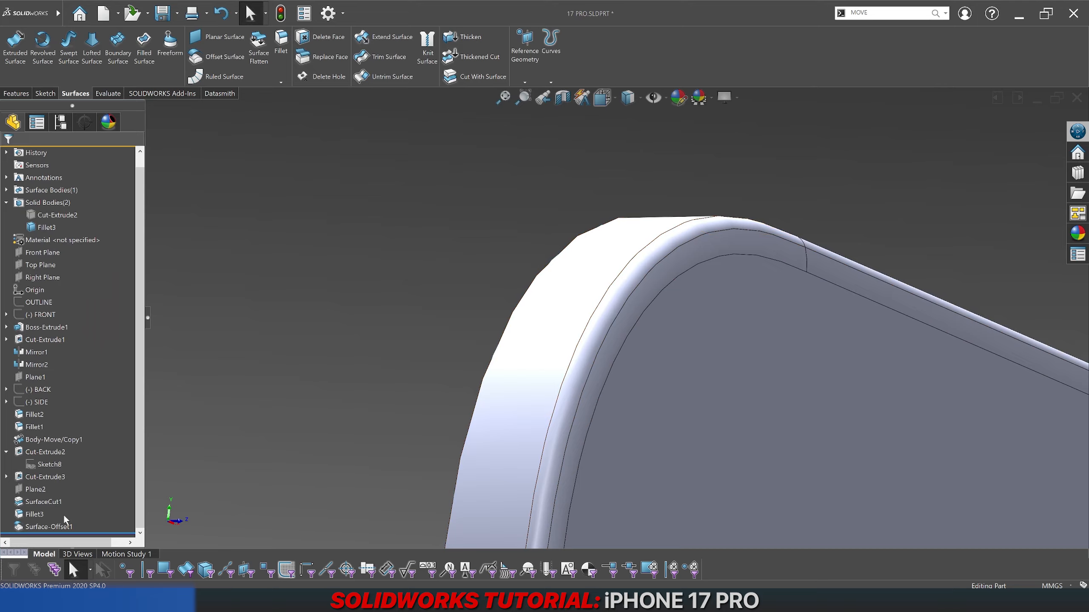
pyautogui.click(56, 526)
pyautogui.click(312, 384)
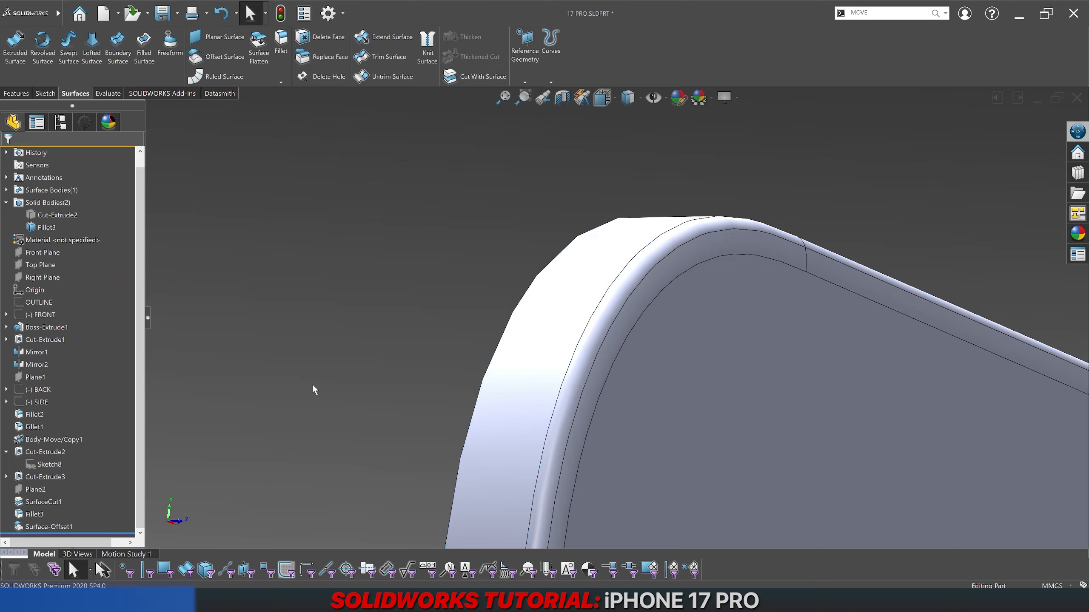
# Step: Start another Offset Surface and select the faces of the whole front insert body, including those missed on its upper edge
pyautogui.click(221, 57)
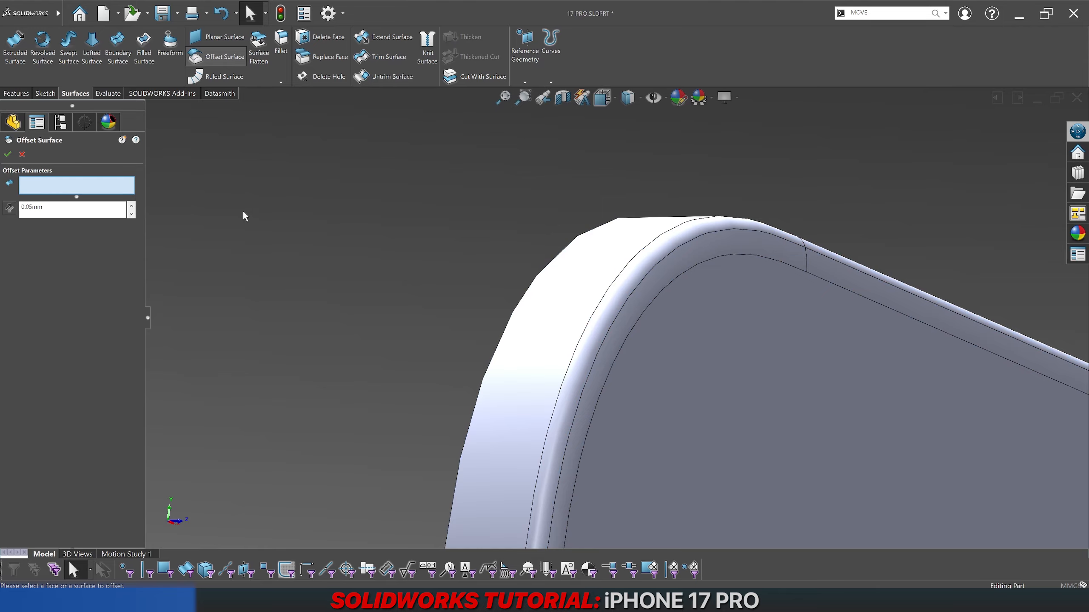
pyautogui.scroll(10, 369, 344)
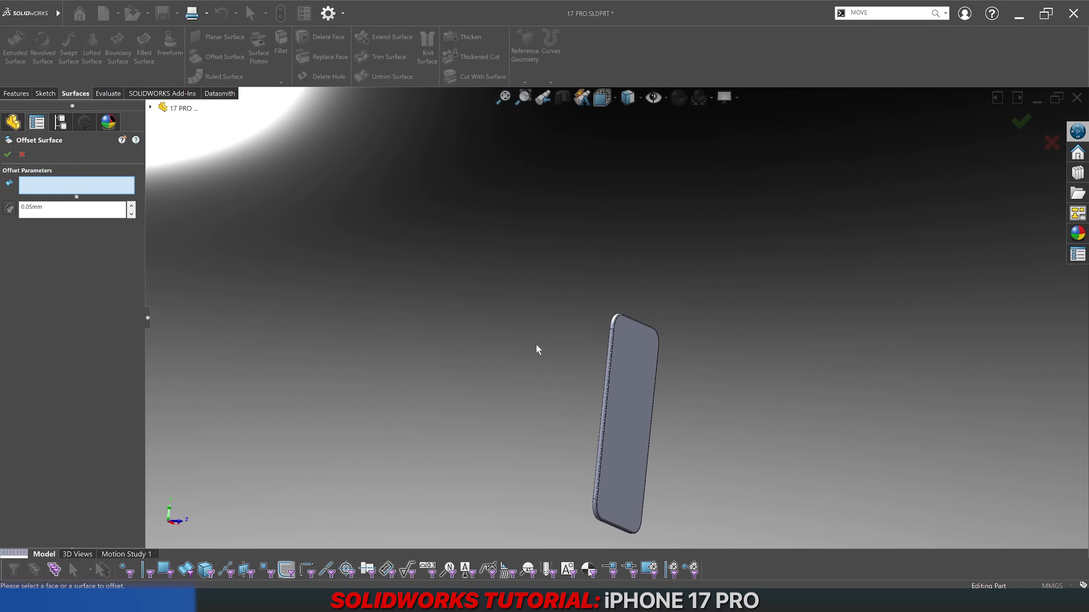
pyautogui.scroll(3, 579, 261)
pyautogui.moveTo(621, 380); pyautogui.dragTo(695, 532)
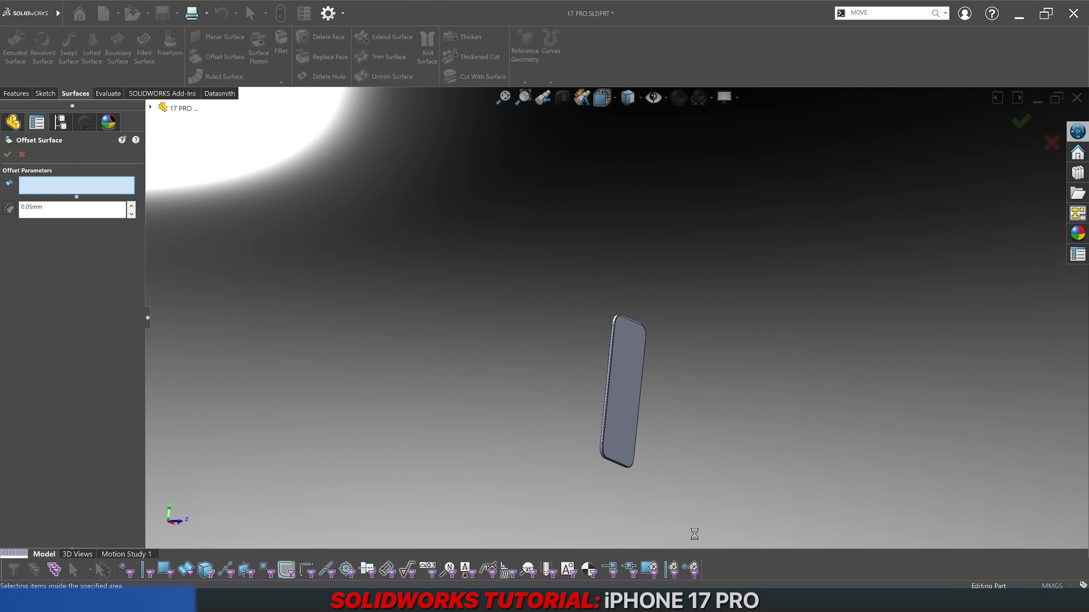
pyautogui.scroll(-6, 647, 369)
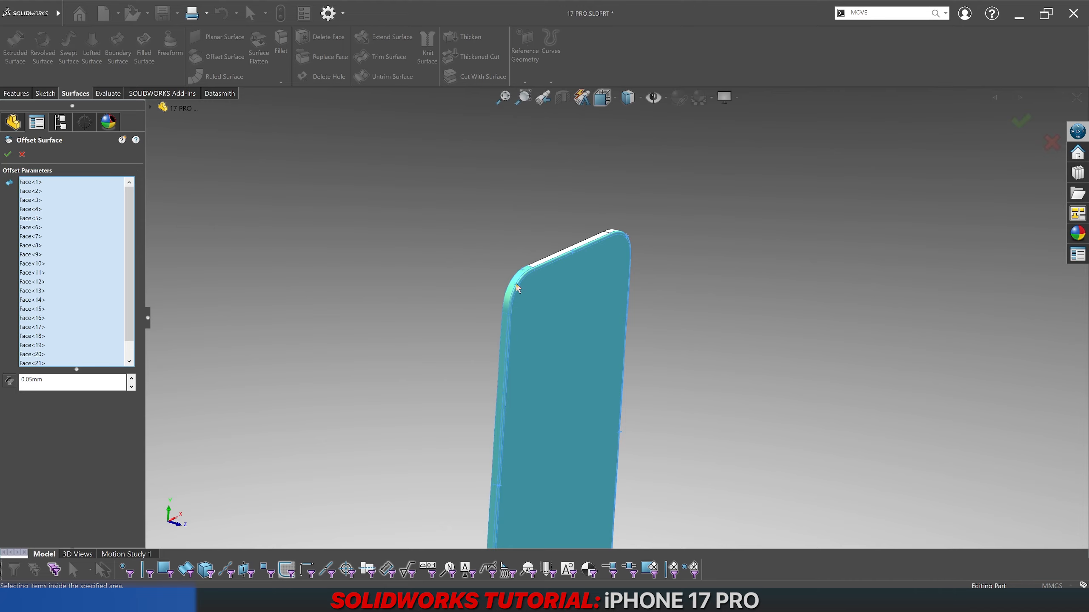
pyautogui.scroll(-4, 608, 238)
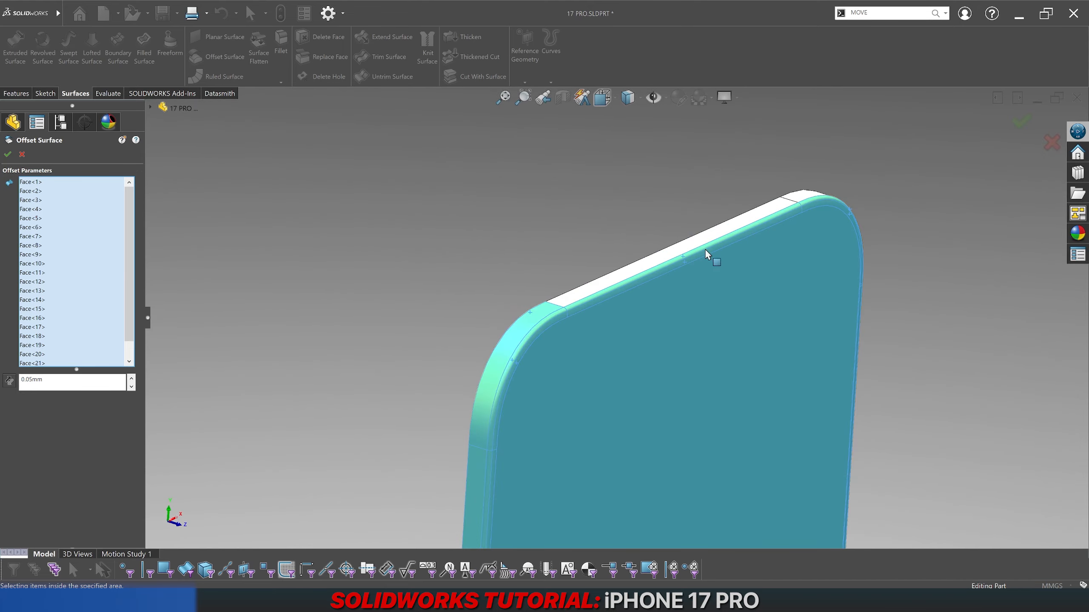
pyautogui.moveTo(693, 244); pyautogui.dragTo(797, 418, button='middle')
pyautogui.moveTo(721, 389); pyautogui.dragTo(761, 377, button='middle')
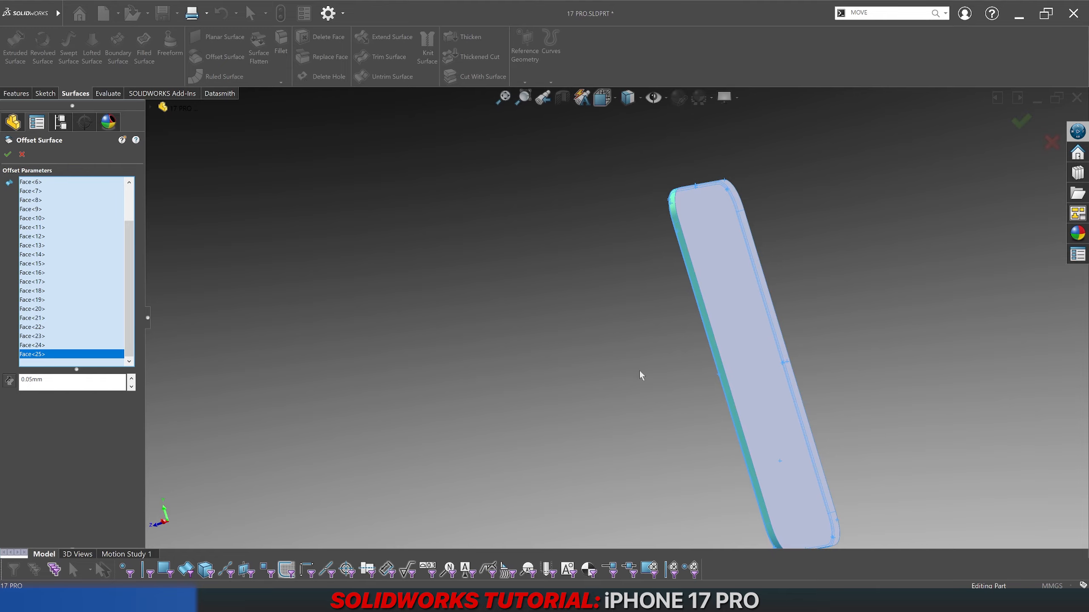
pyautogui.moveTo(639, 375); pyautogui.dragTo(830, 251, button='middle')
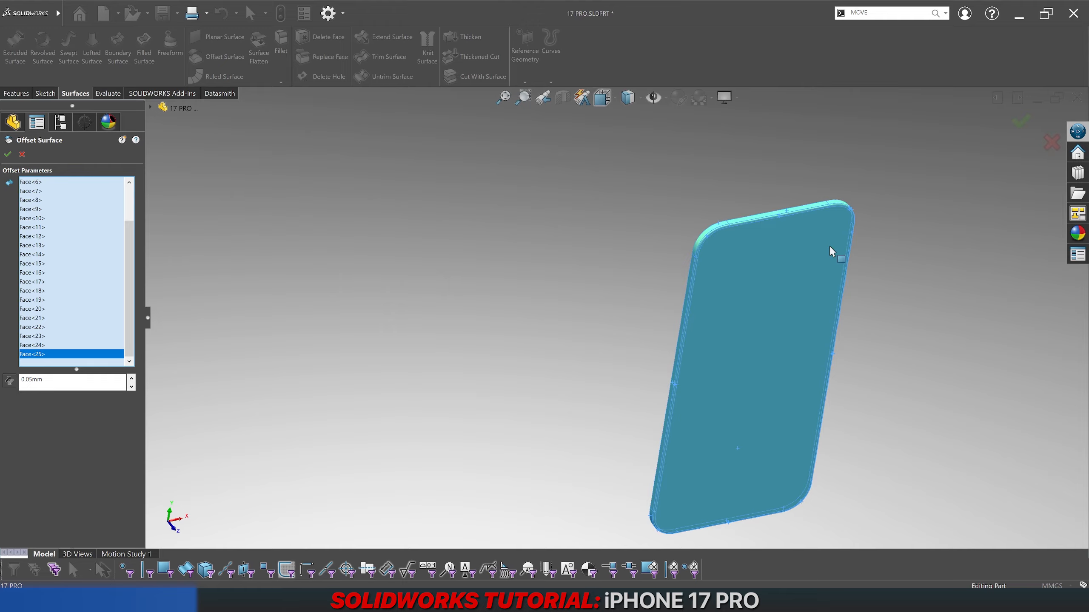
# Step: Set the offset distance to 0.1 mm, flip its direction and create the second offset surface
pyautogui.scroll(-5, 755, 257)
pyautogui.doubleClick(58, 381)
pyautogui.write('.1')
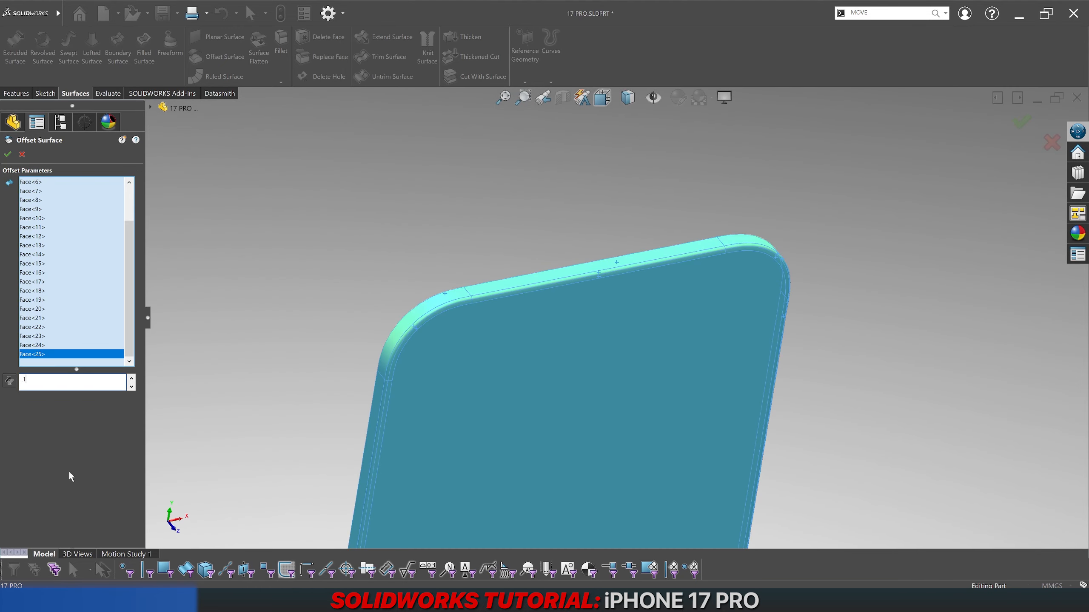
pyautogui.press('Return')
pyautogui.scroll(-5, 444, 304)
pyautogui.click(13, 382)
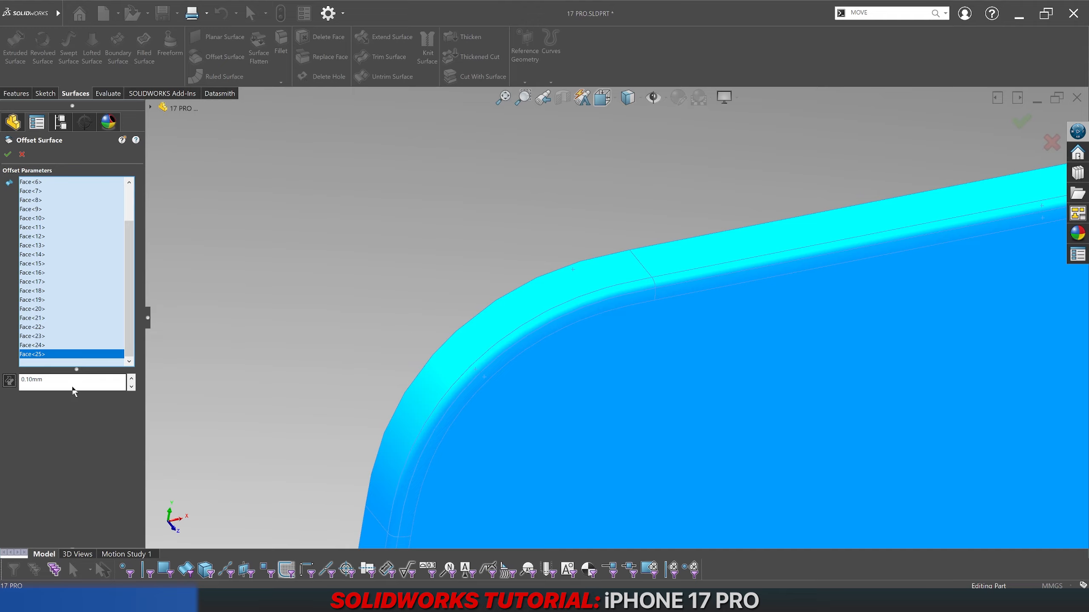
pyautogui.click(7, 154)
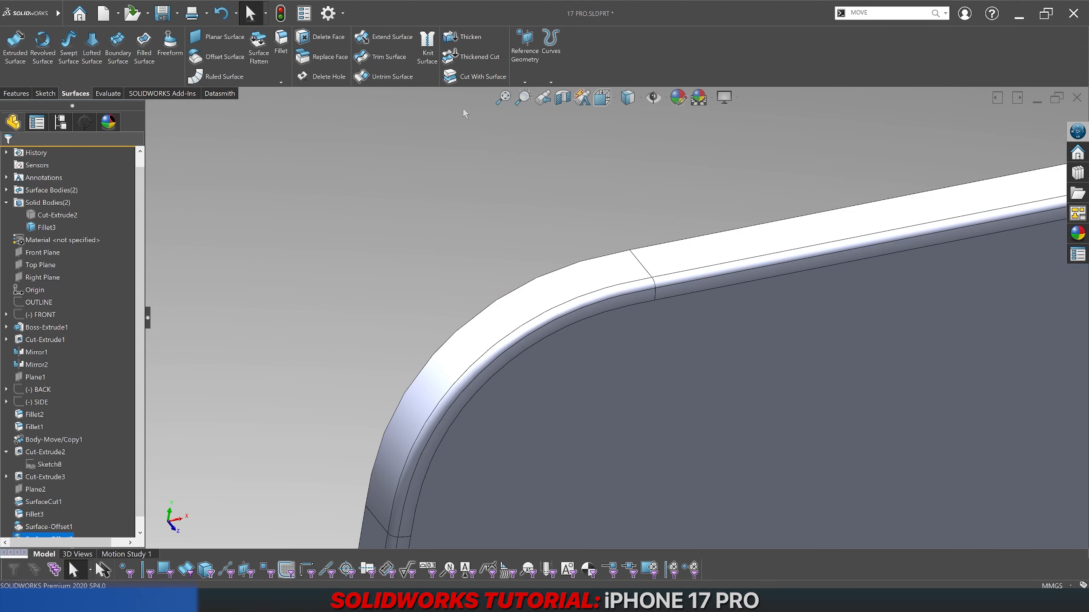
# Step: Cut the front insert body with the 0.1 mm offset surface, flipping the cut direction and disabling Auto-select to limit the scope
pyautogui.click(471, 77)
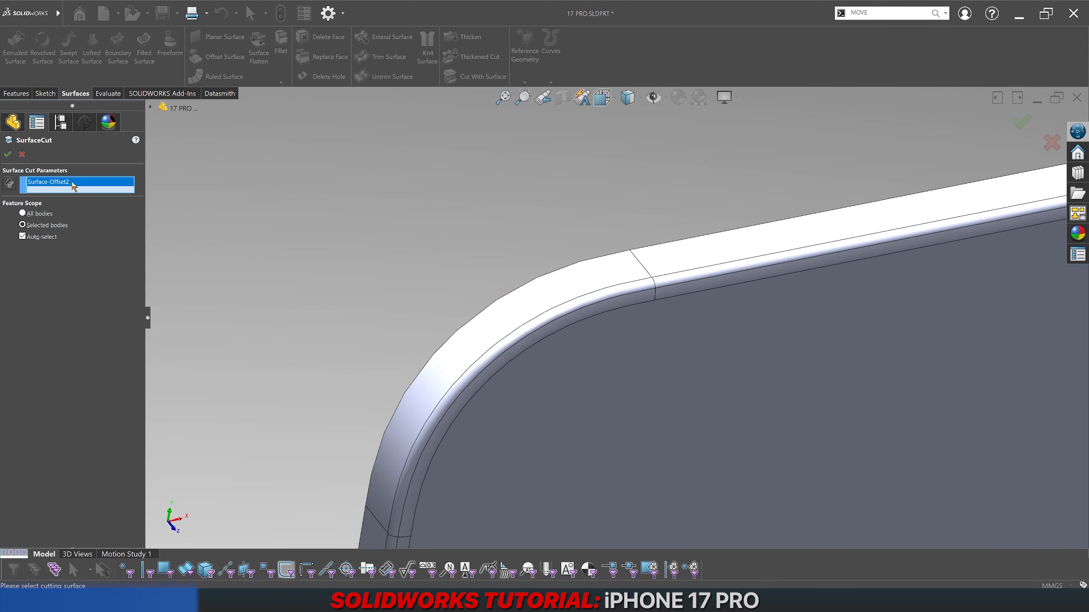
pyautogui.scroll(5, 523, 349)
pyautogui.scroll(-5, 663, 462)
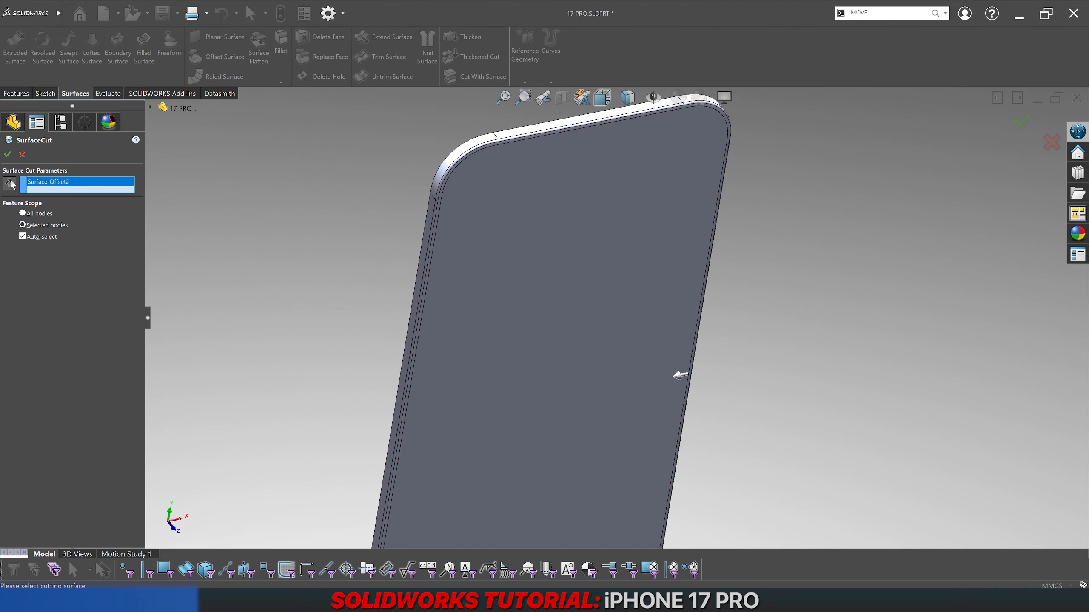
pyautogui.click(43, 238)
pyautogui.click(492, 250)
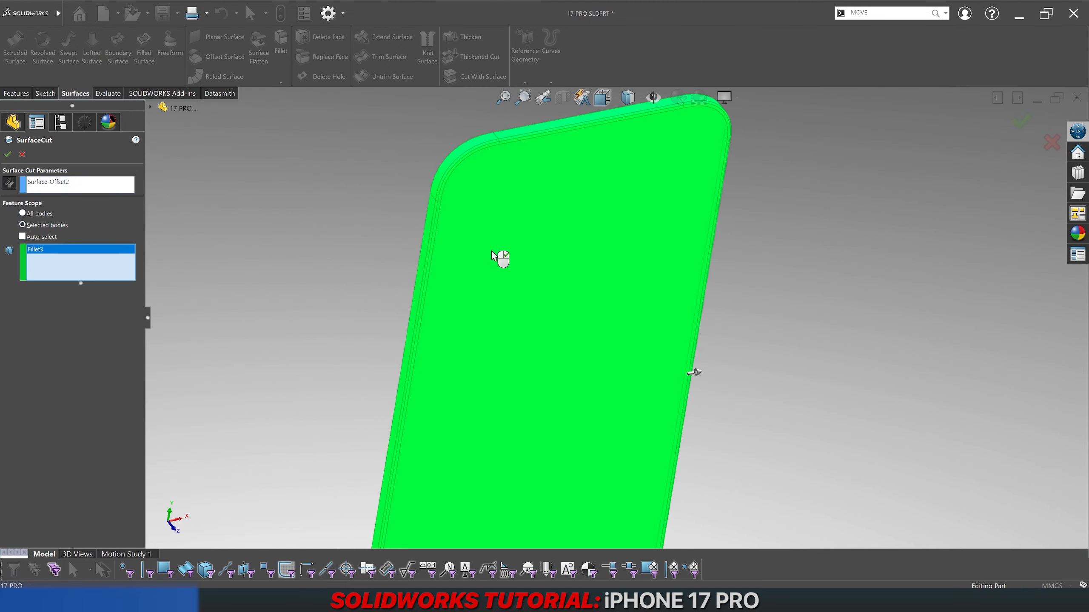
pyautogui.rightClick(312, 260)
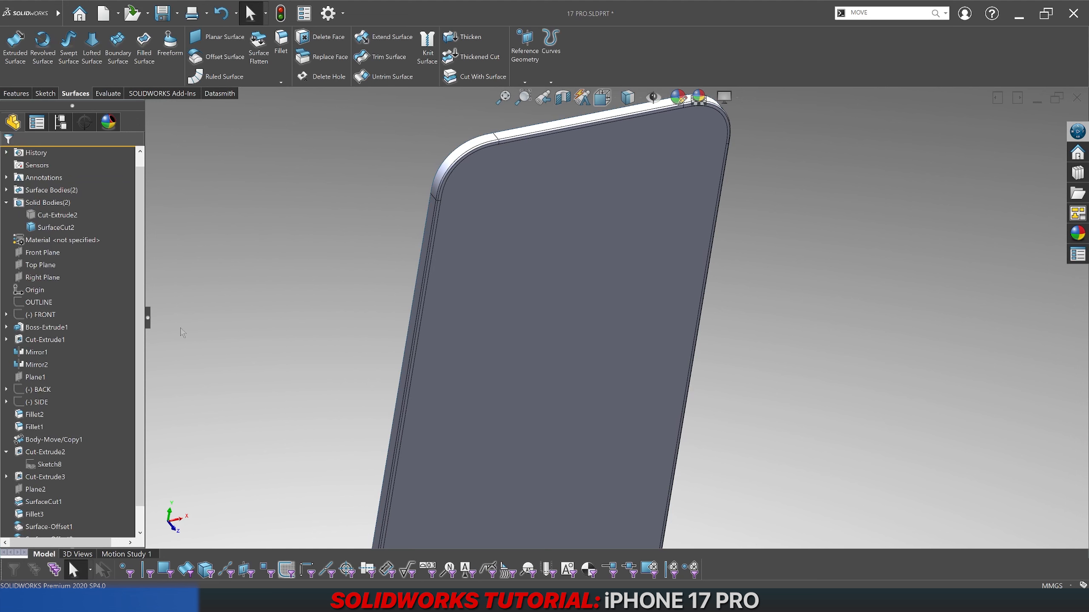
# Step: Hide the first, 0.05 mm offset surface around the front insert
pyautogui.scroll(-2, 78, 470)
pyautogui.click(65, 504)
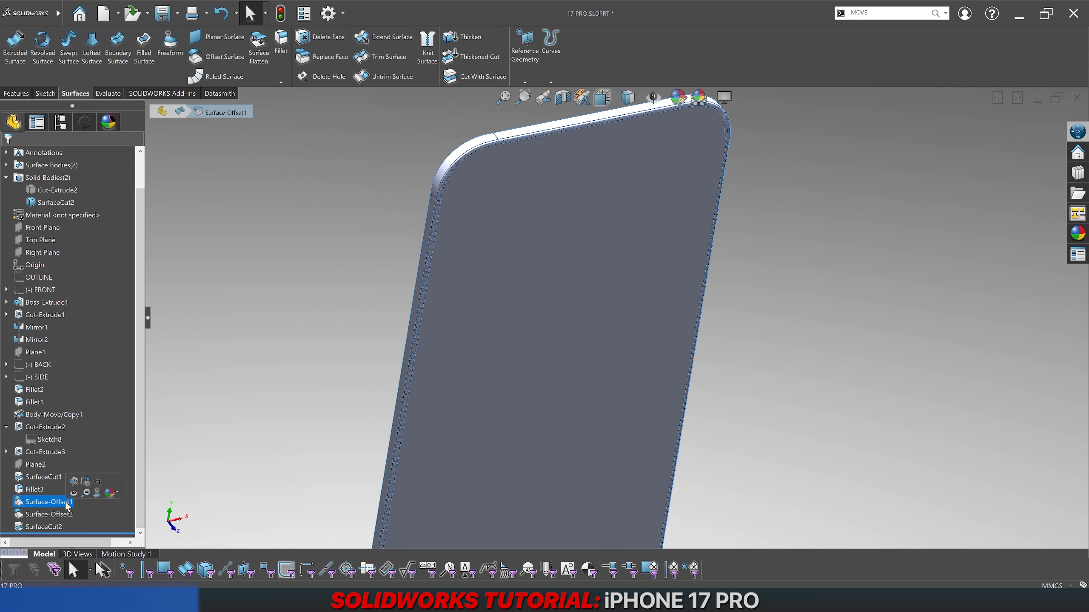
pyautogui.click(72, 493)
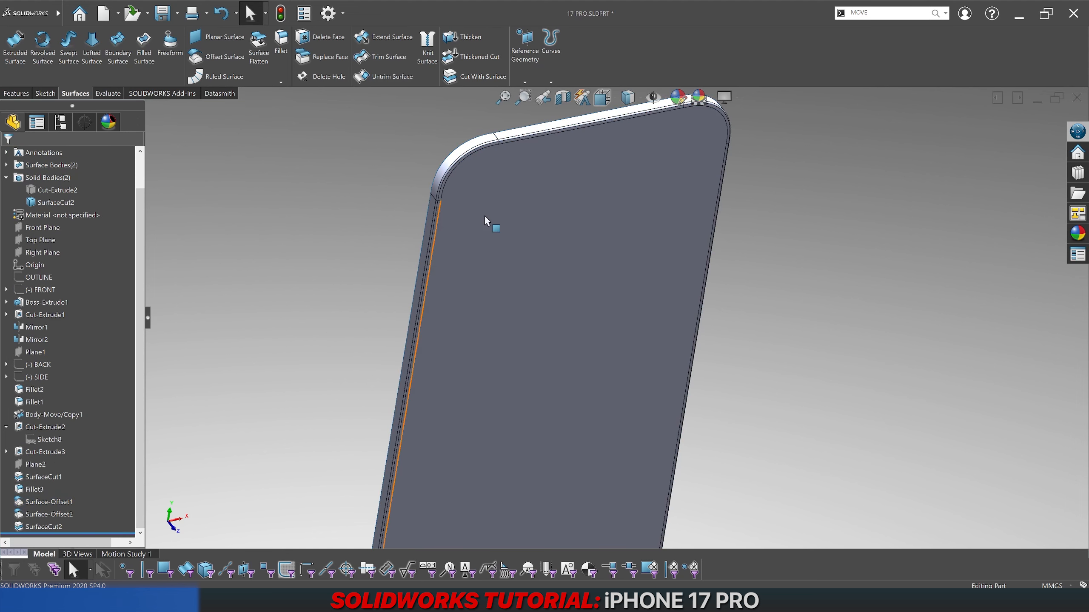
# Step: Try to colour the front insert body black, starting from its curved corner face in the model
pyautogui.scroll(-5, 484, 214)
pyautogui.rightClick(497, 252)
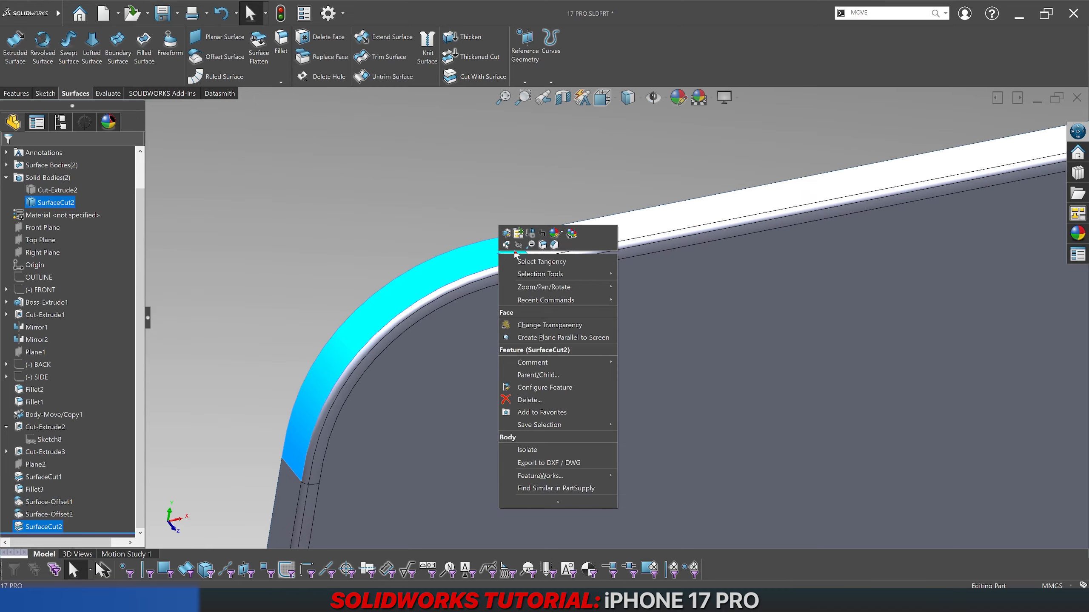
pyautogui.click(562, 233)
pyautogui.click(567, 283)
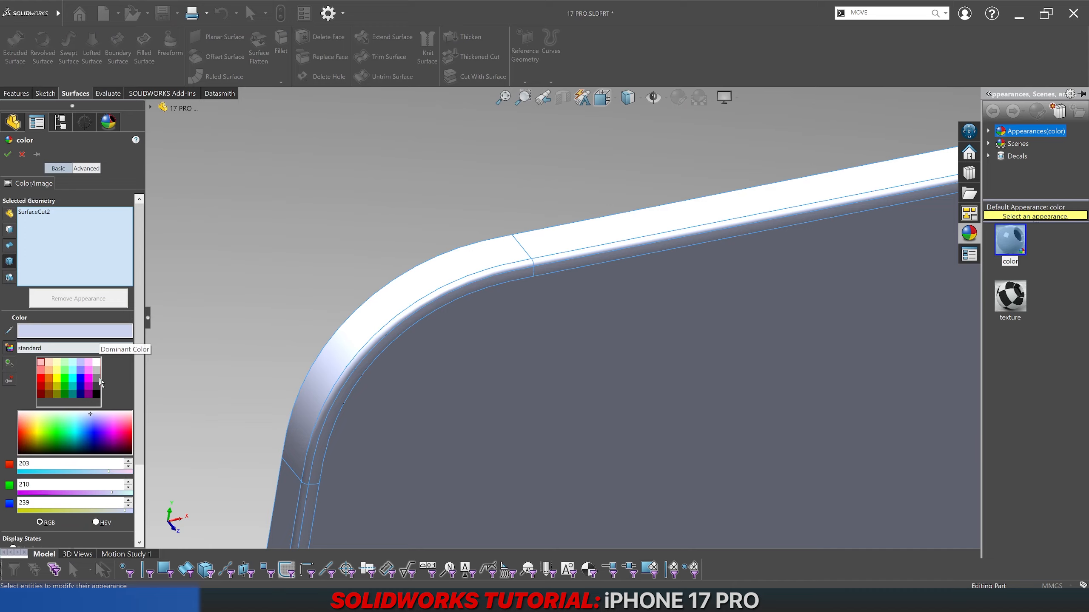
pyautogui.click(97, 394)
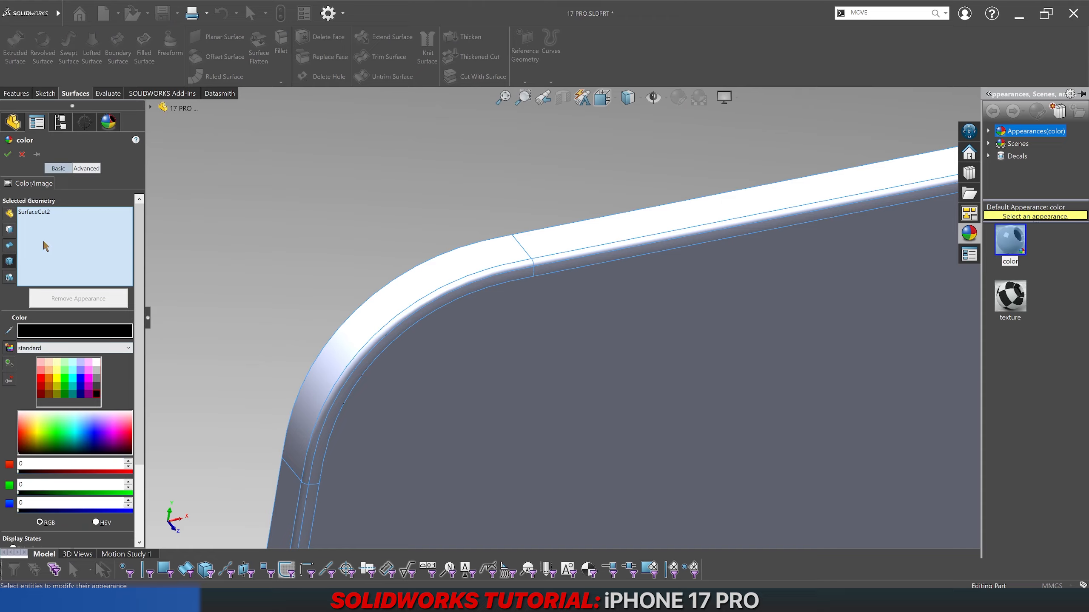
pyautogui.click(7, 154)
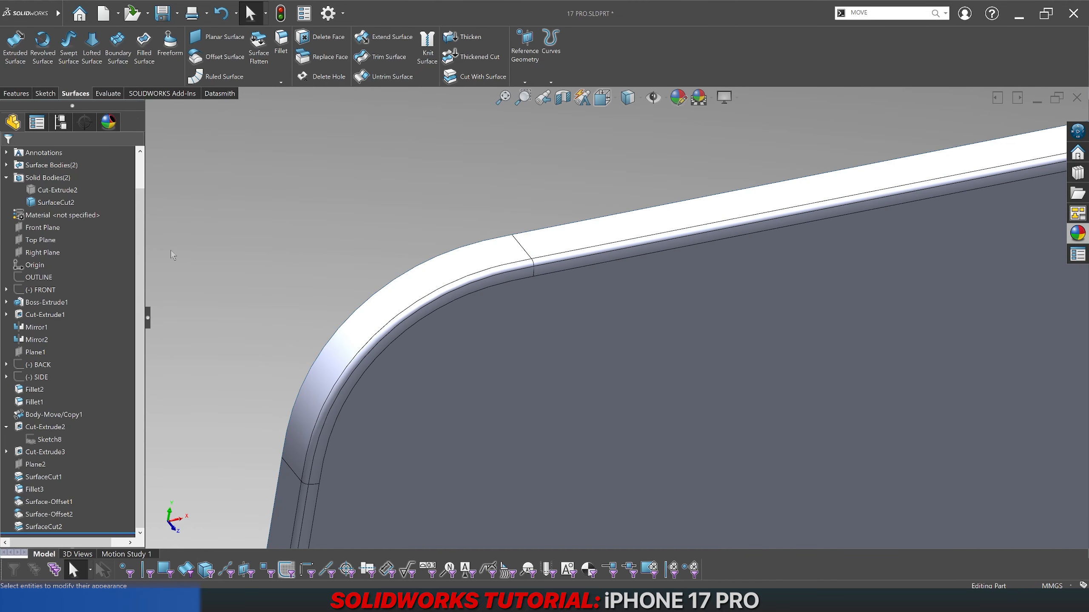
# Step: Apply a black colour with RGB 0, 0, 0 to the front insert's solid body chosen in the feature tree
pyautogui.click(56, 202)
pyautogui.click(104, 188)
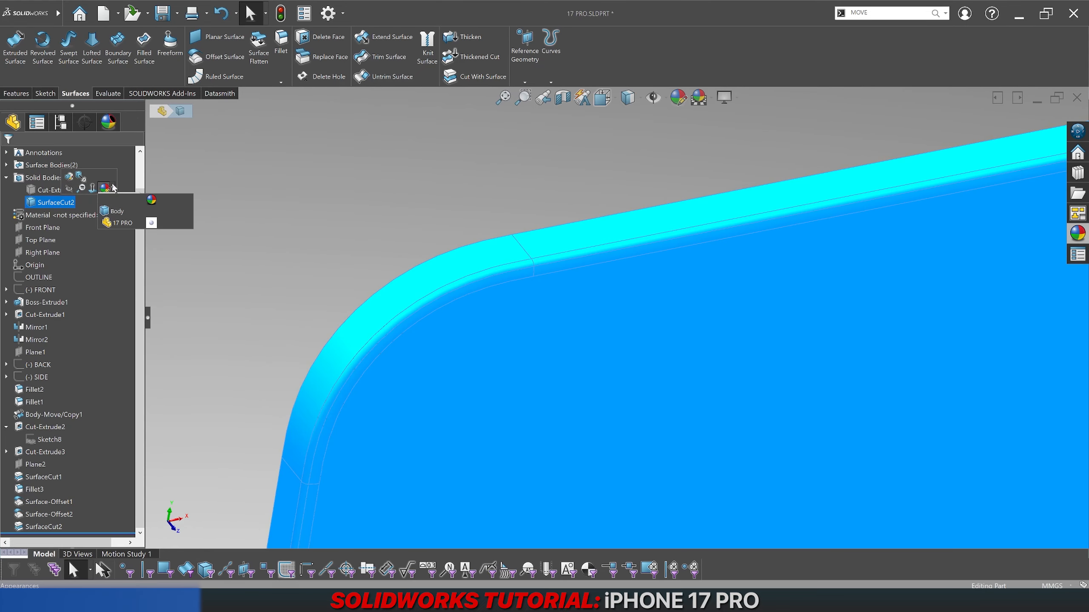
pyautogui.click(117, 211)
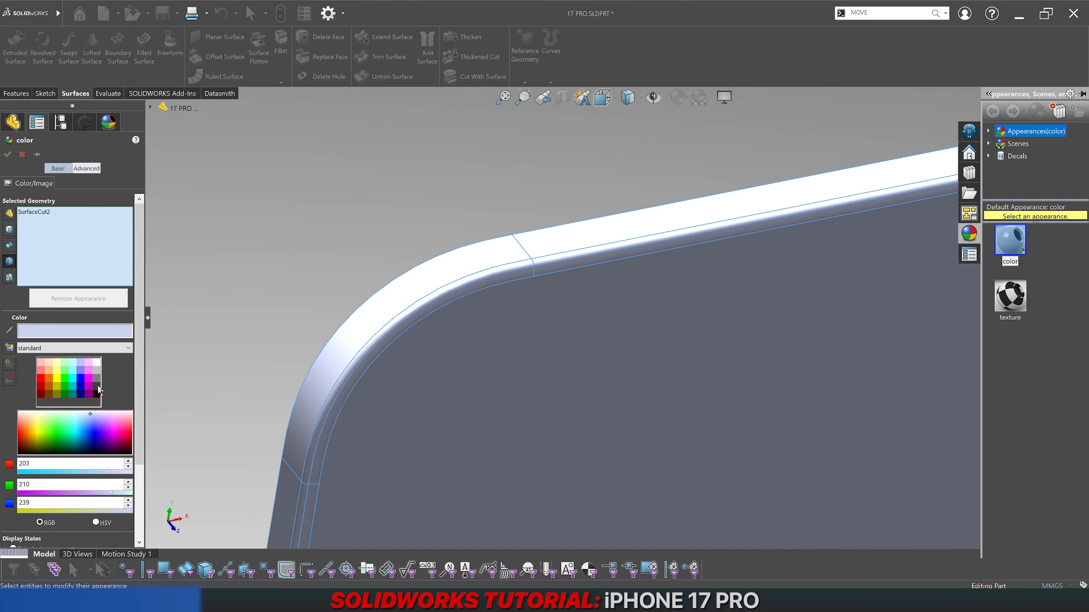
pyautogui.click(97, 391)
pyautogui.scroll(2, 622, 317)
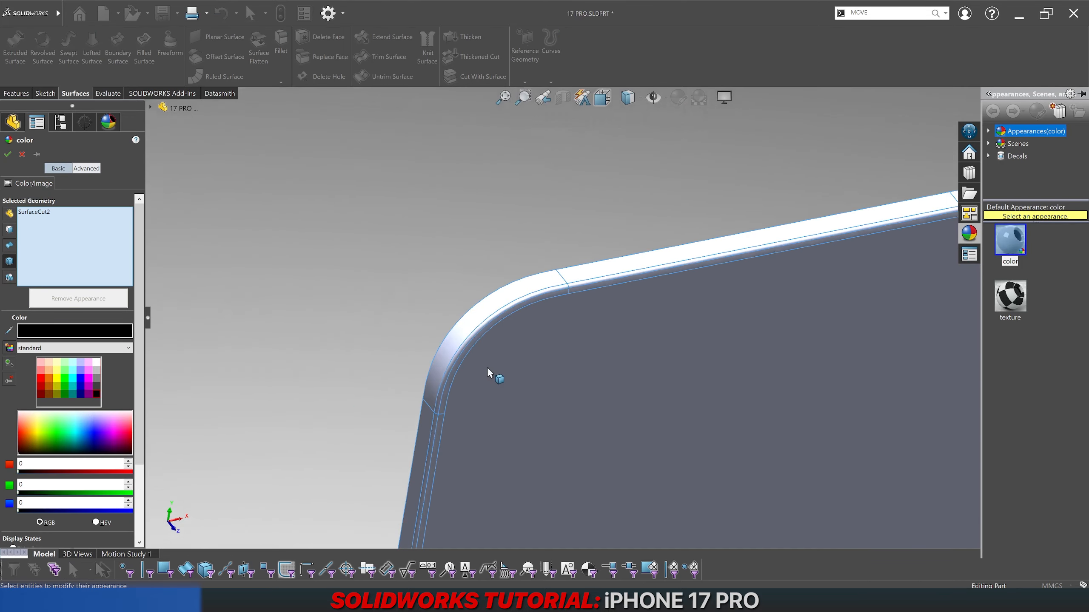
pyautogui.scroll(3, 488, 369)
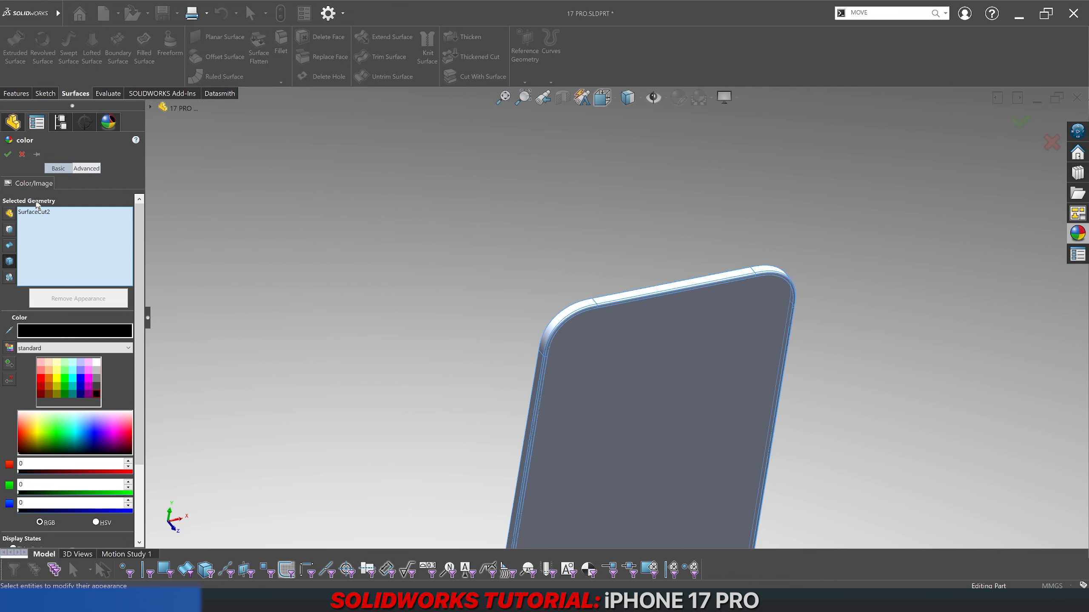
pyautogui.click(7, 154)
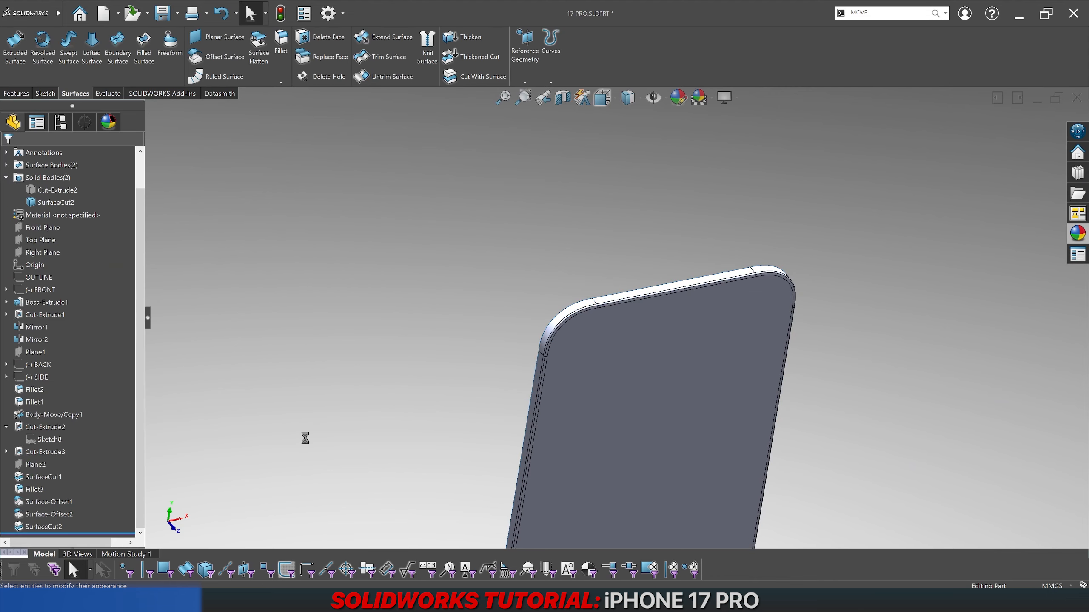
# Step: Hide the 0.1 mm offset surface by way of its entry among the surface bodies
pyautogui.scroll(-5, 606, 293)
pyautogui.moveTo(556, 349); pyautogui.dragTo(584, 360, button='middle')
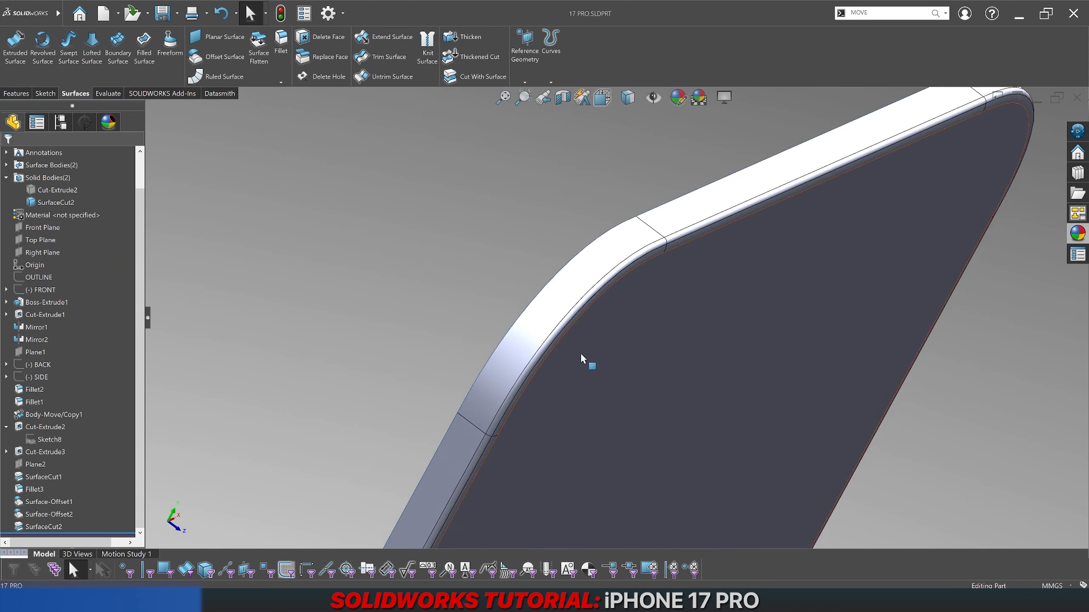
pyautogui.click(43, 517)
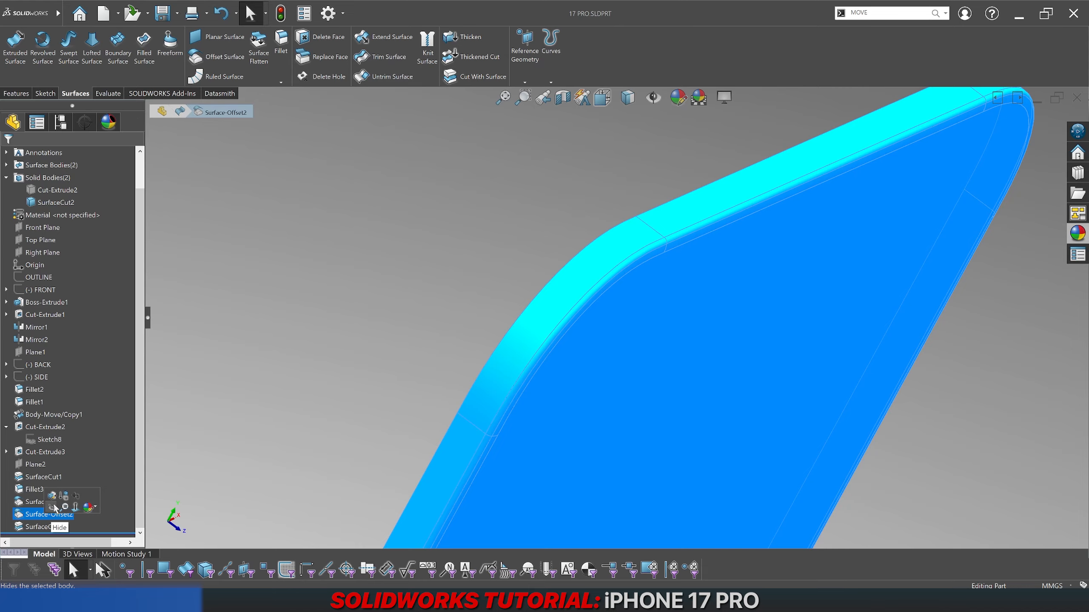
pyautogui.click(53, 508)
pyautogui.click(59, 503)
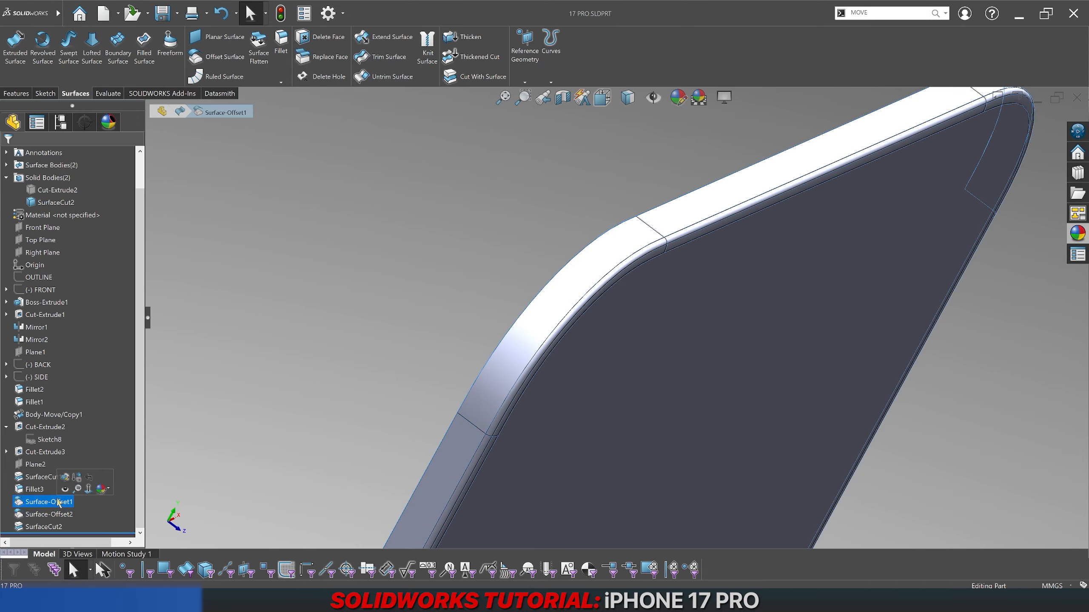
pyautogui.scroll(-3, 208, 352)
pyautogui.click(7, 165)
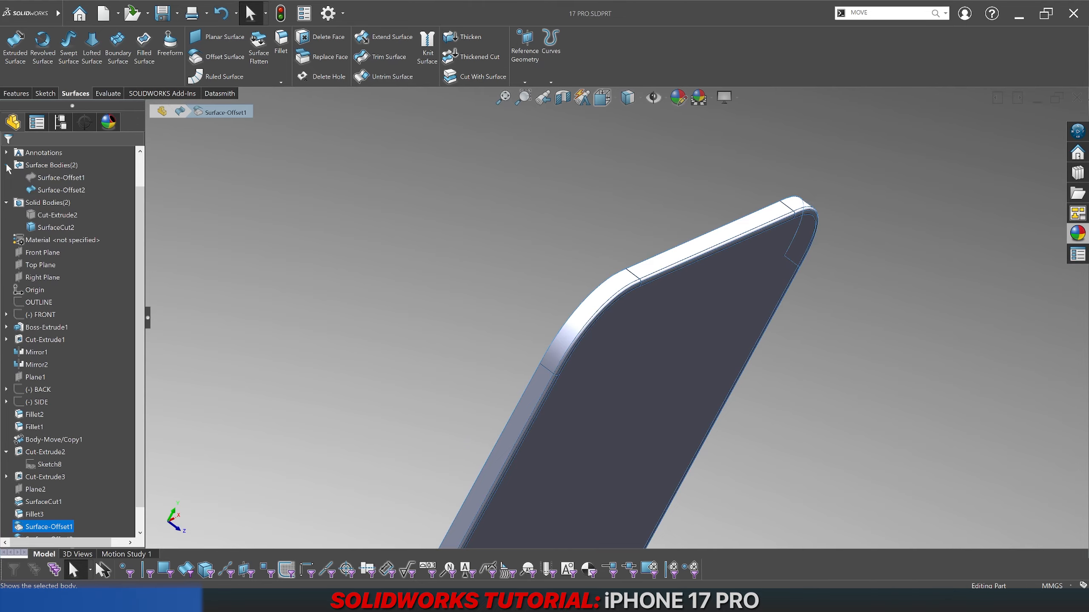
pyautogui.click(67, 189)
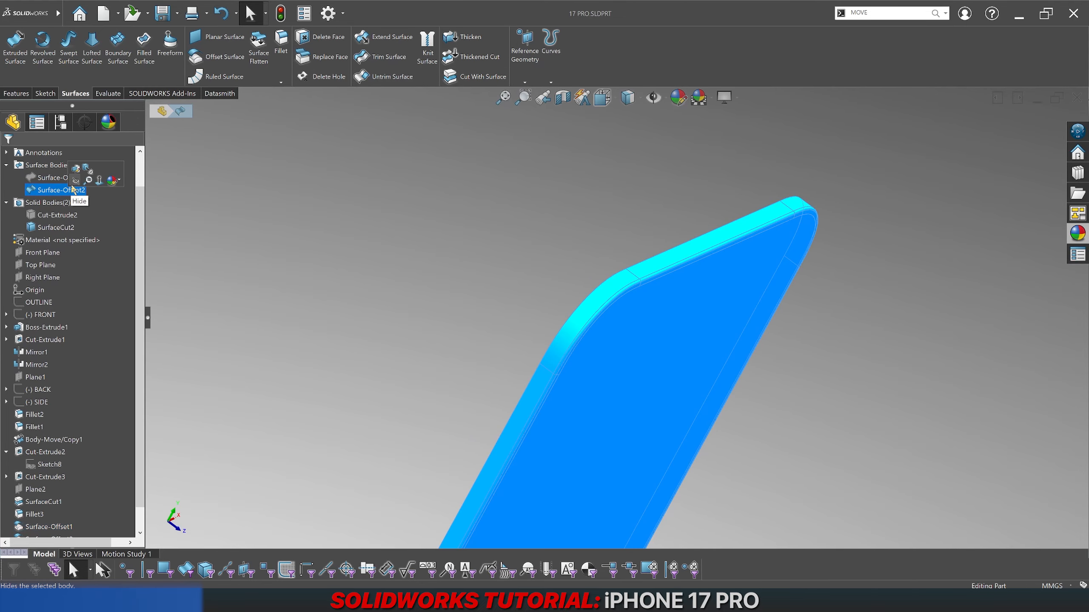
pyautogui.click(75, 181)
# Step: Examine the exposed front insert's rounded edge at its upper corner and along its side
pyautogui.scroll(2, 564, 334)
pyautogui.moveTo(564, 335); pyautogui.dragTo(600, 263, button='middle')
pyautogui.click(57, 177)
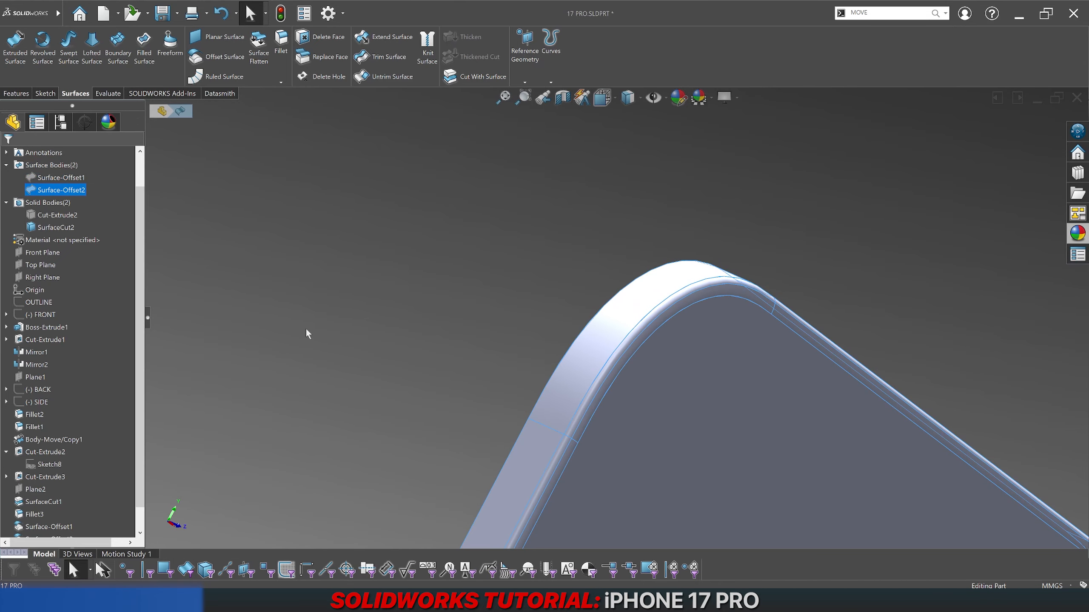
pyautogui.rightClick(740, 370)
pyautogui.press('Escape')
pyautogui.moveTo(566, 360); pyautogui.dragTo(623, 434, button='middle')
pyautogui.scroll(-2, 622, 434)
pyautogui.scroll(-6, 557, 433)
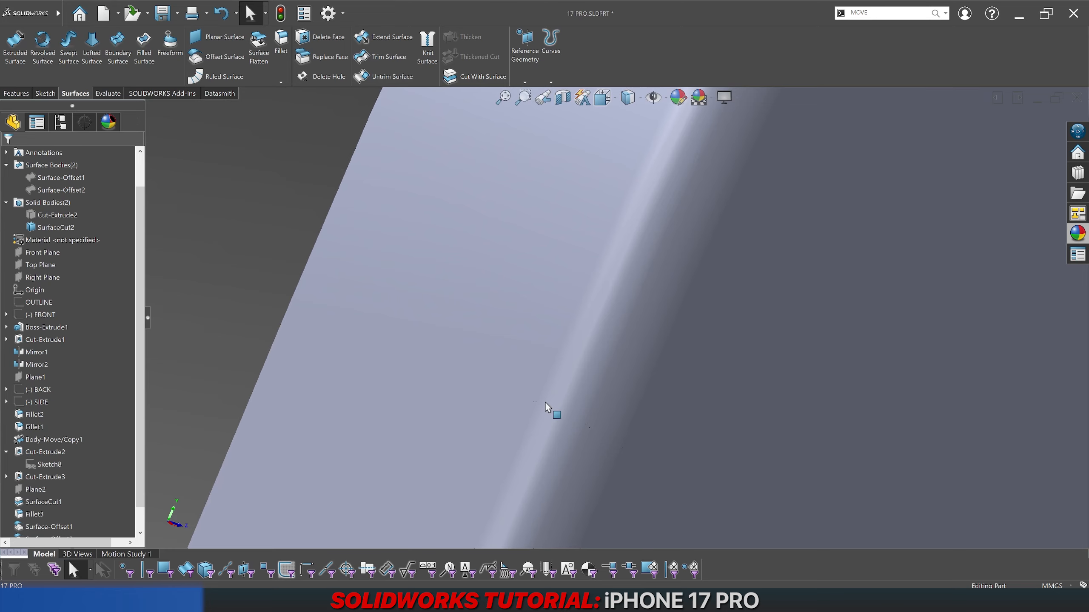
pyautogui.scroll(8, 545, 403)
pyautogui.scroll(3, 70, 286)
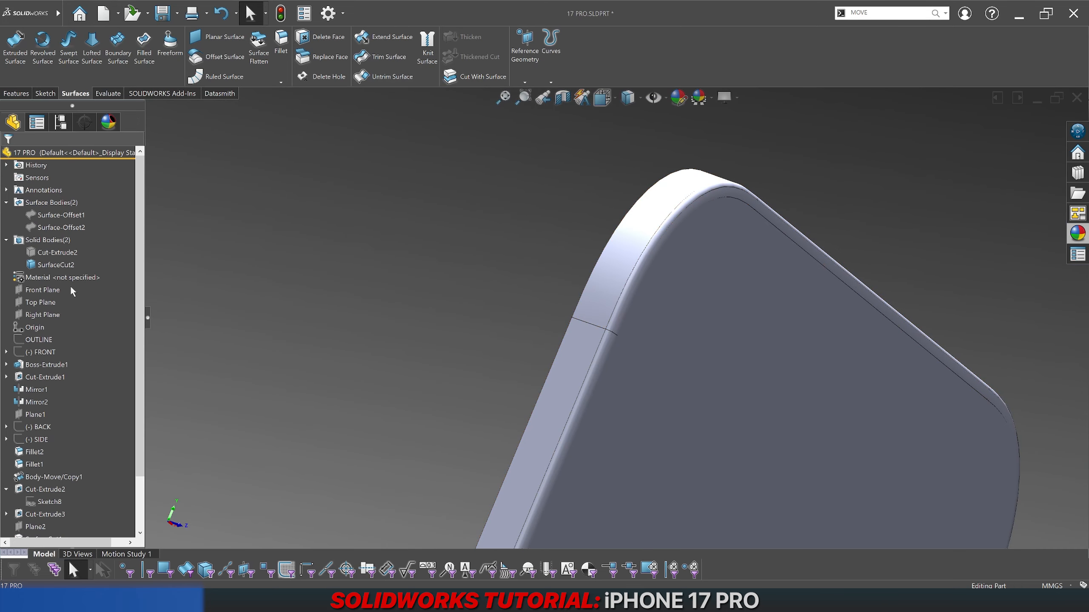
# Step: Apply a black colour with RGB 0, 0, 0 to the visible front insert body
pyautogui.click(62, 263)
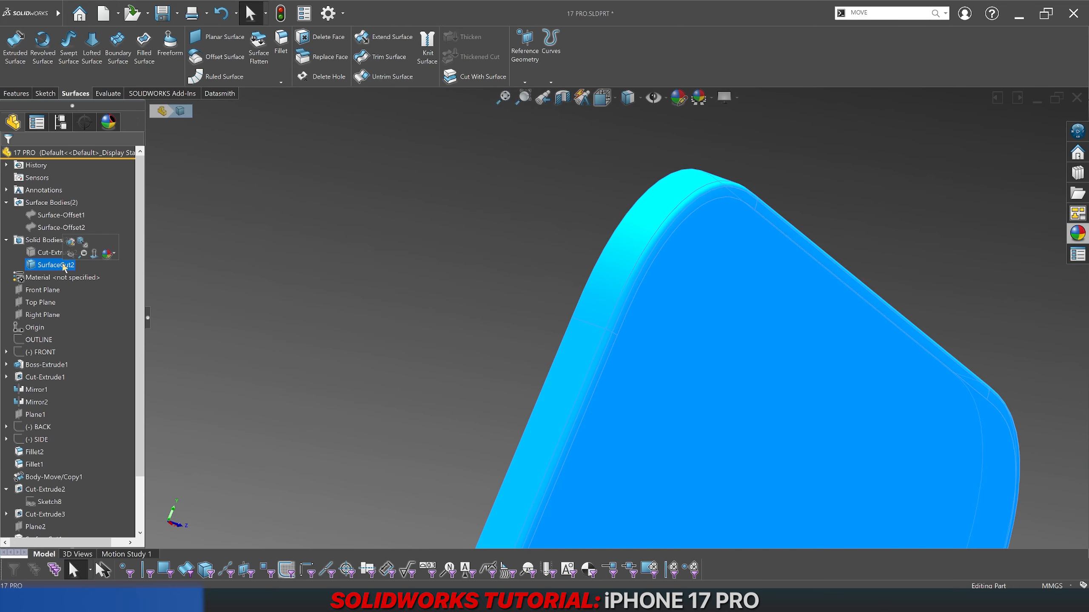
pyautogui.click(342, 295)
pyautogui.rightClick(784, 318)
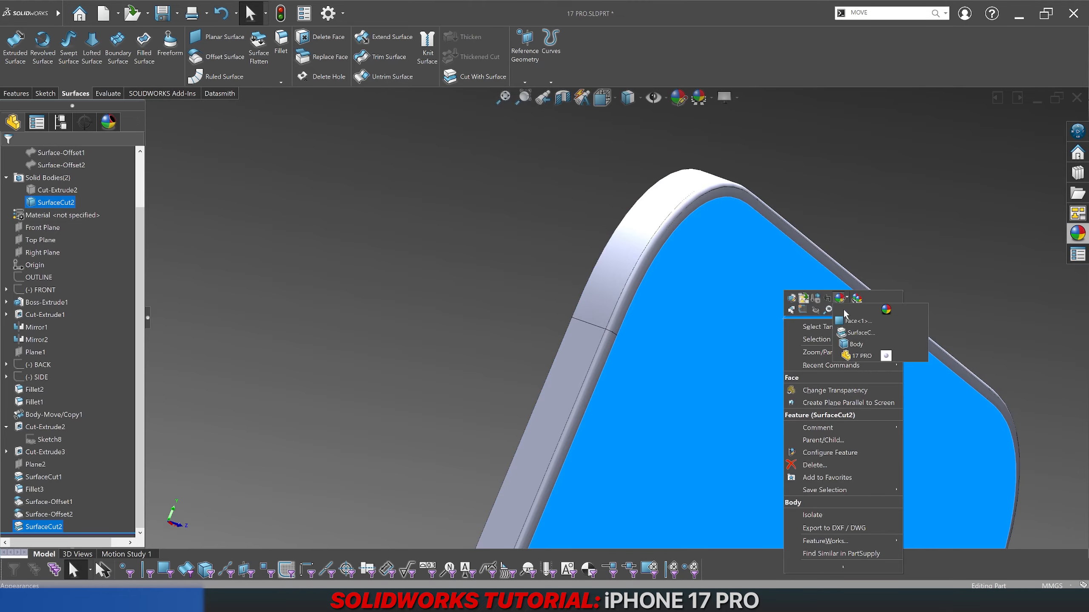
pyautogui.click(847, 343)
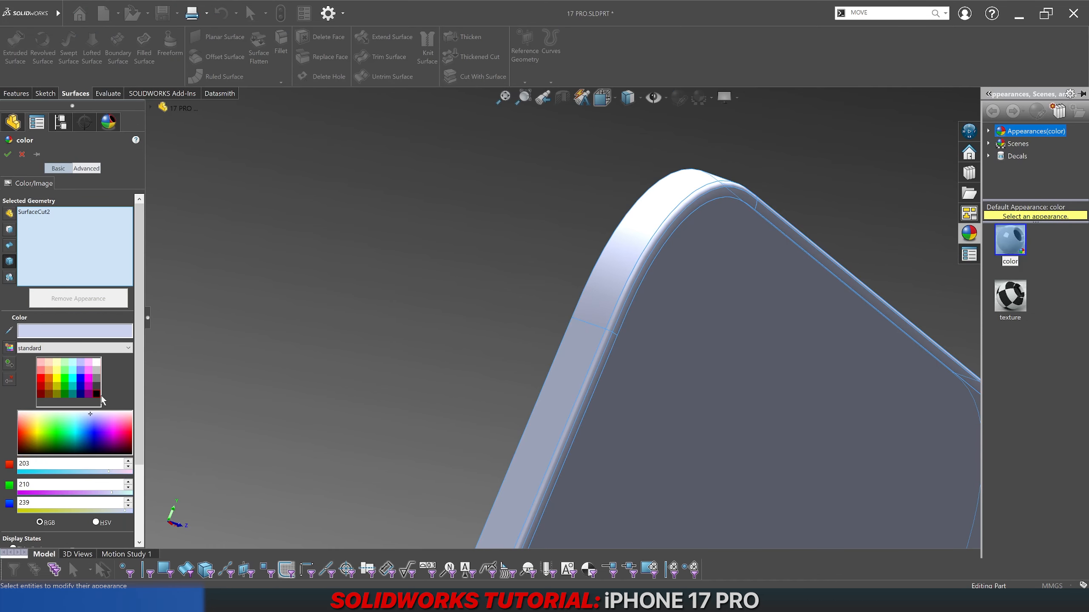
pyautogui.click(97, 394)
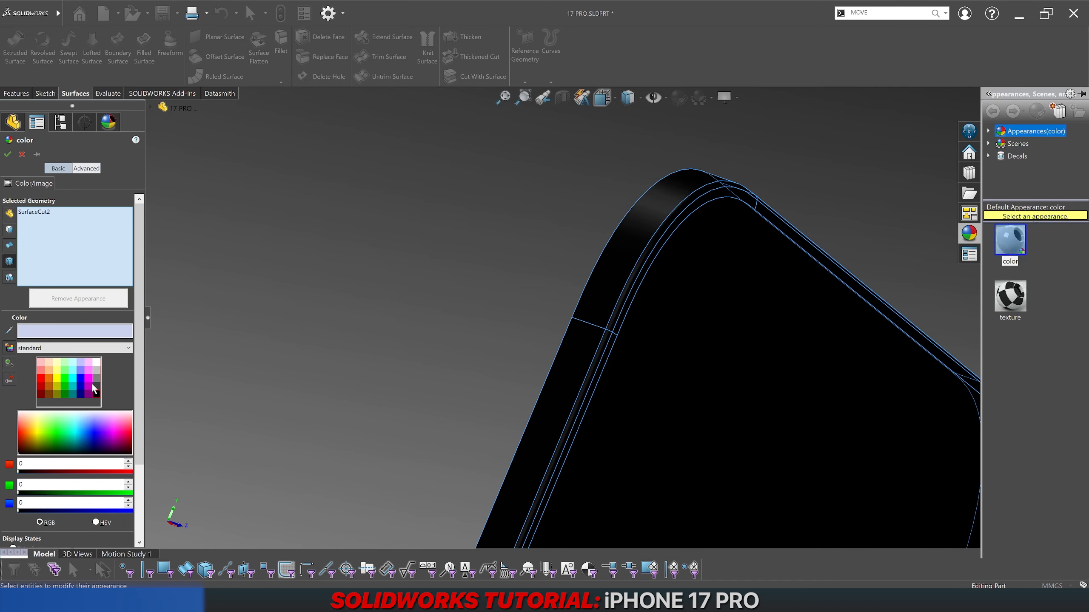
pyautogui.click(8, 154)
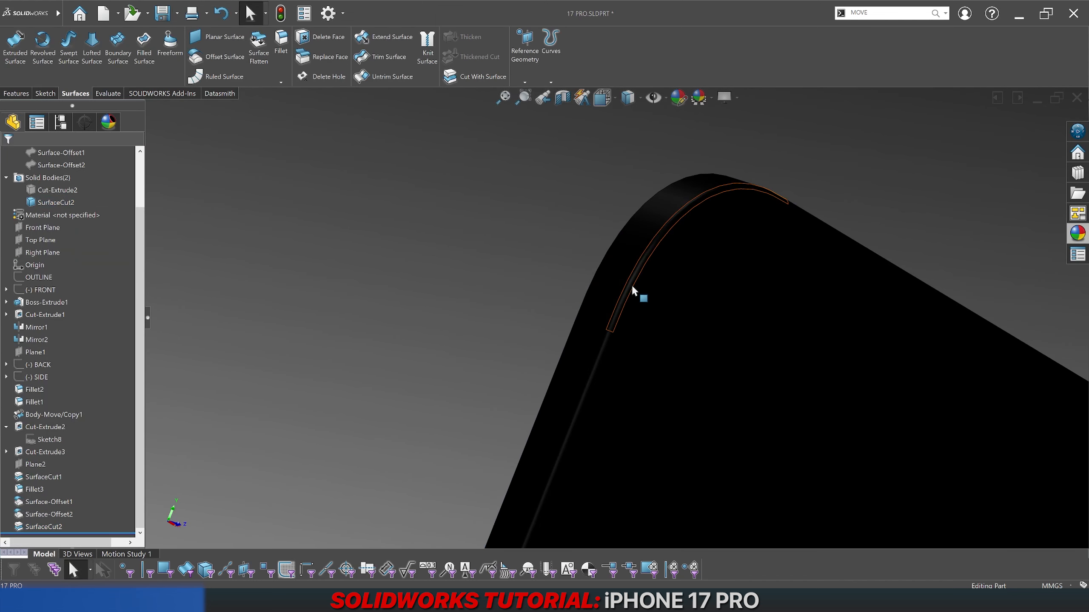
# Step: Recolour the front insert body dark grey with RGB 64, 64, 64
pyautogui.rightClick(660, 276)
pyautogui.click(723, 284)
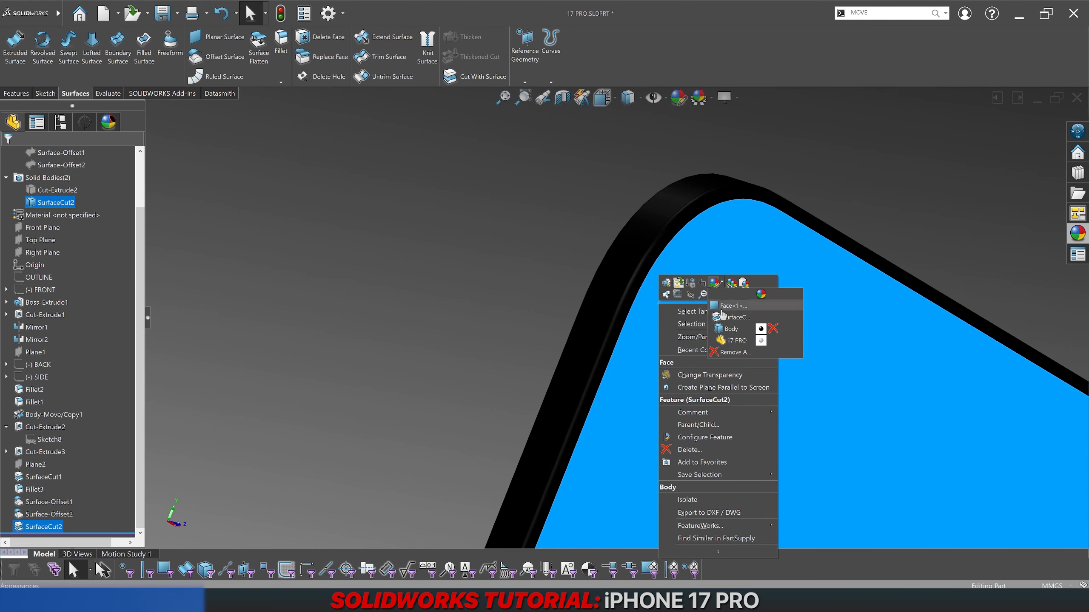
pyautogui.click(724, 332)
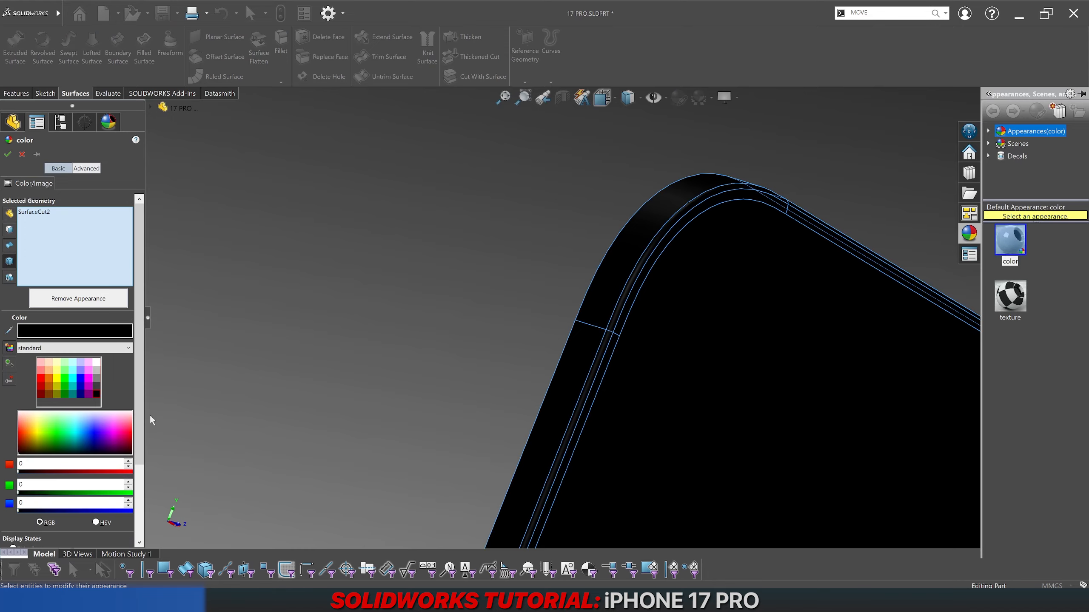
pyautogui.click(97, 387)
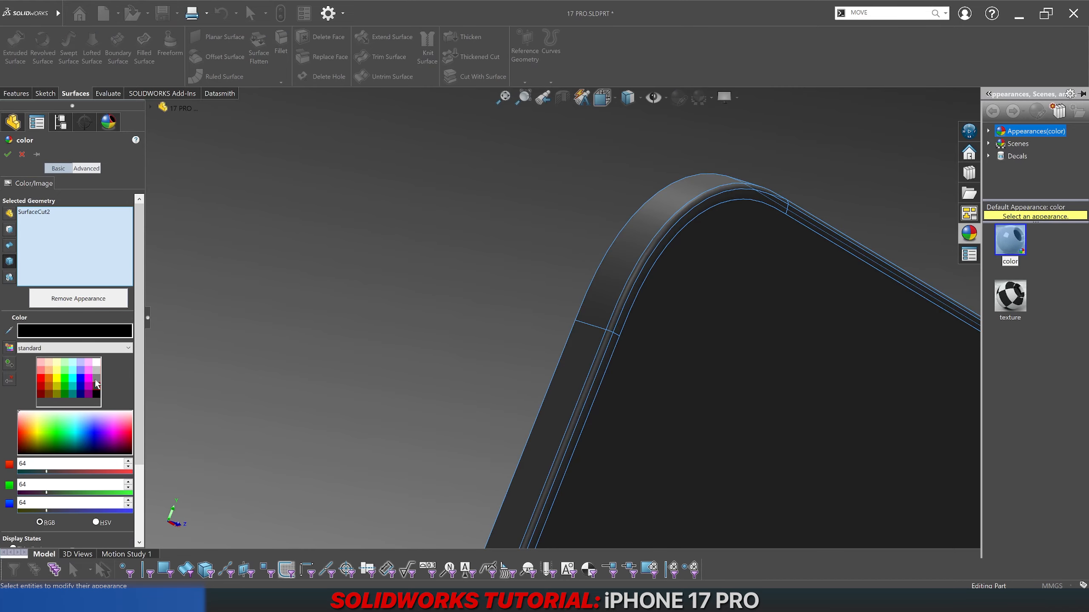
pyautogui.click(7, 154)
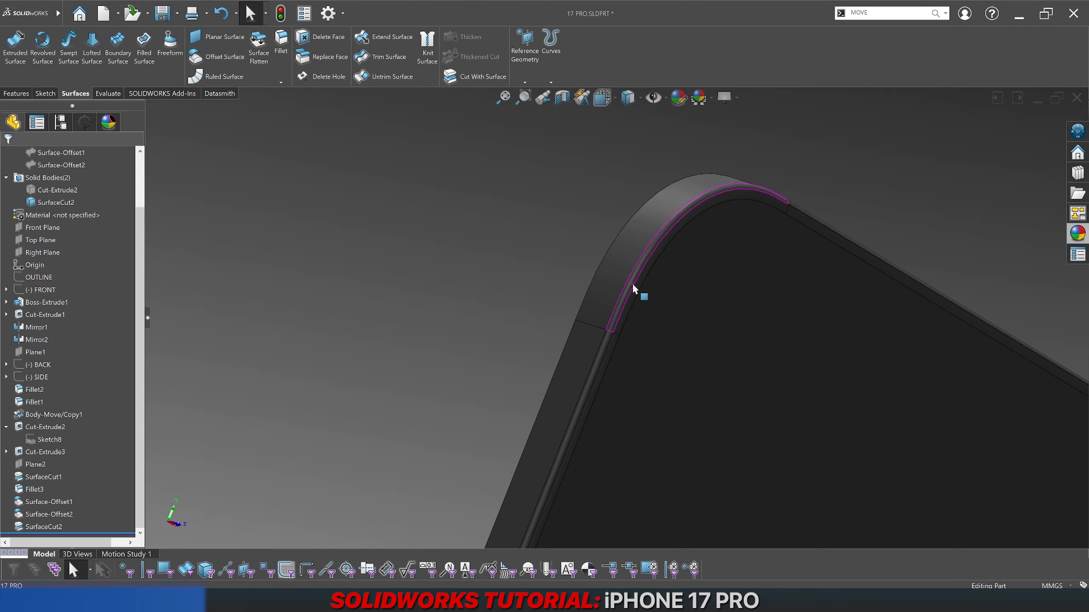
# Step: Examine the recoloured insert's rounded edge along its side and around the upper corner
pyautogui.scroll(-6, 670, 306)
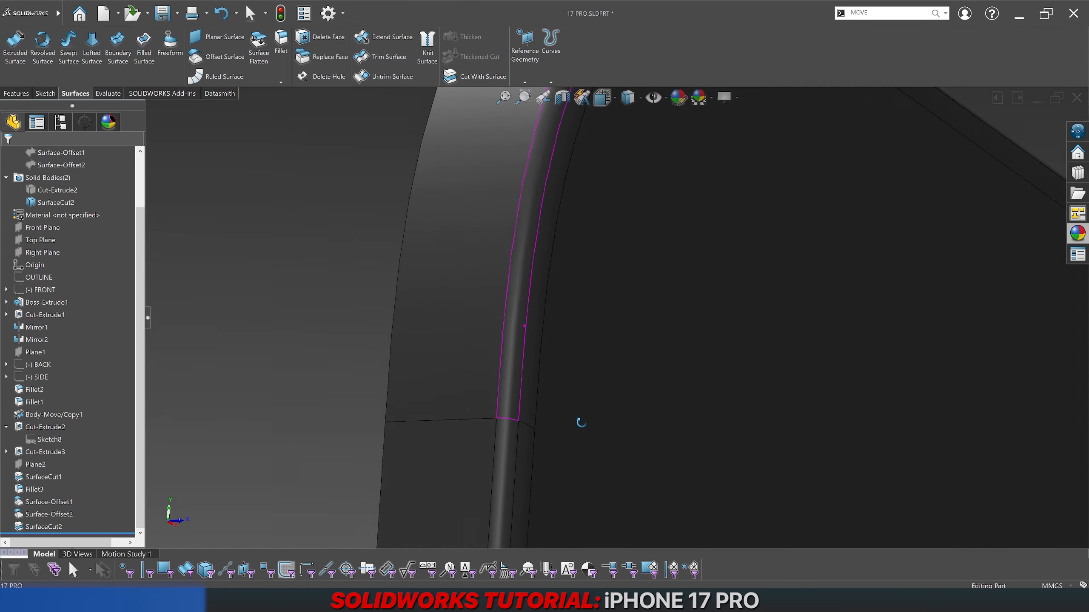
pyautogui.moveTo(581, 422); pyautogui.dragTo(600, 413, button='middle')
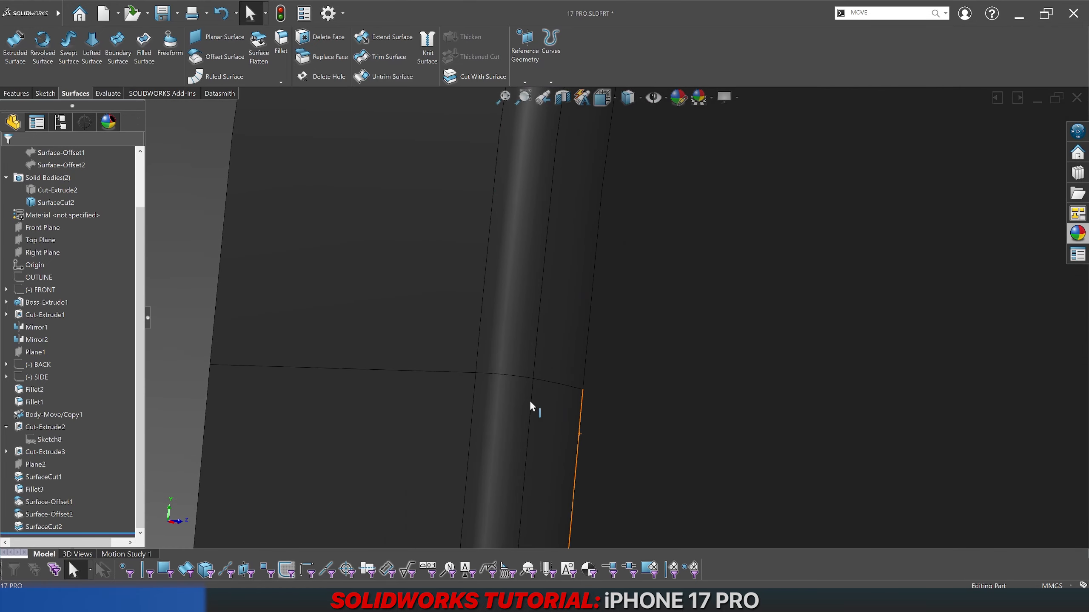
pyautogui.click(533, 357)
pyautogui.moveTo(533, 357); pyautogui.dragTo(467, 362, button='middle')
pyautogui.press('Escape')
pyautogui.moveTo(589, 399); pyautogui.dragTo(633, 405, button='middle')
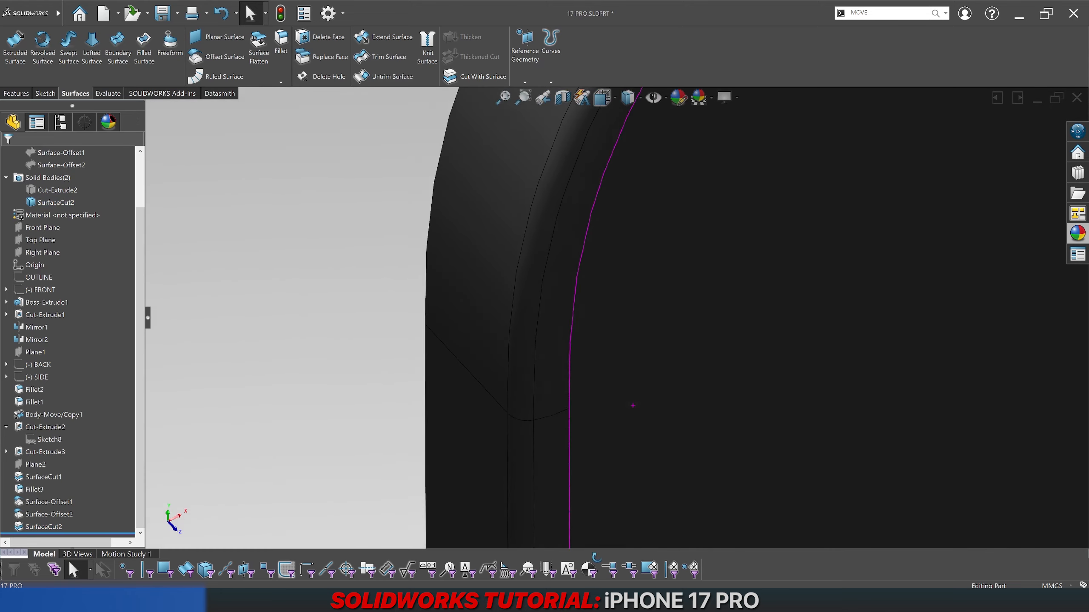
pyautogui.scroll(3, 612, 204)
pyautogui.moveTo(611, 204); pyautogui.dragTo(589, 122, button='middle')
pyautogui.moveTo(708, 341); pyautogui.dragTo(703, 146, button='middle')
pyautogui.moveTo(702, 368); pyautogui.dragTo(622, 390, button='middle')
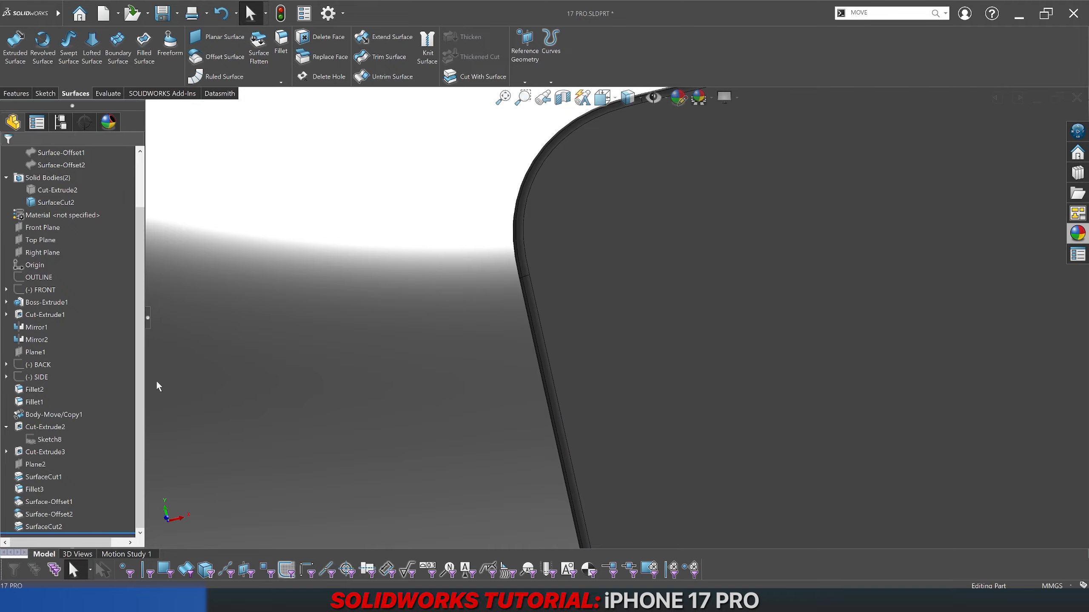
# Step: Start a new sketch on the Front Plane and show the FRONT sketch with its reference picture
pyautogui.scroll(2, 97, 411)
pyautogui.click(59, 291)
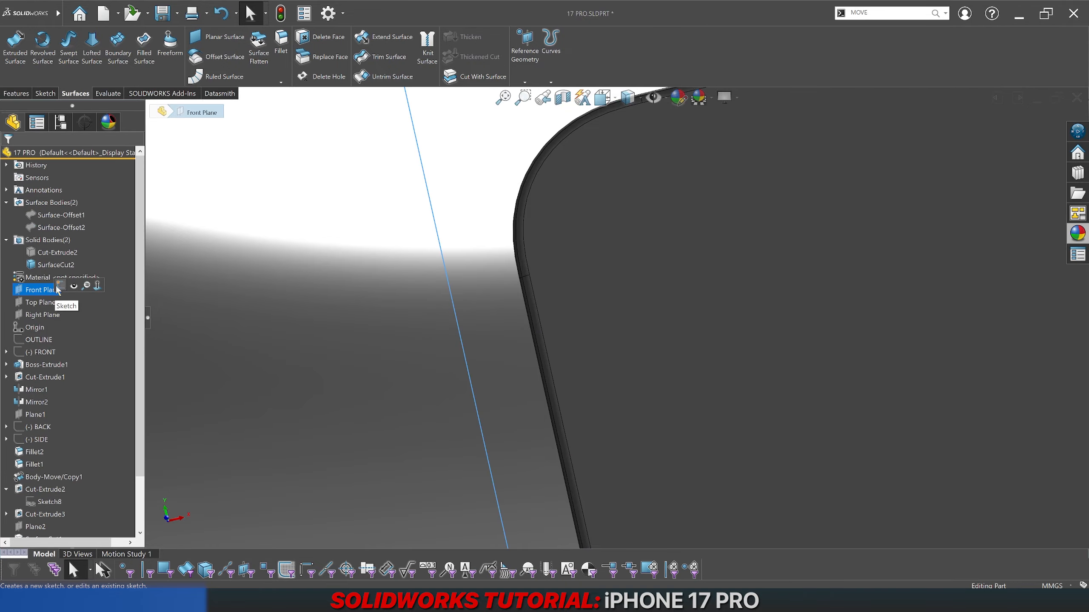
pyautogui.click(59, 287)
pyautogui.click(39, 352)
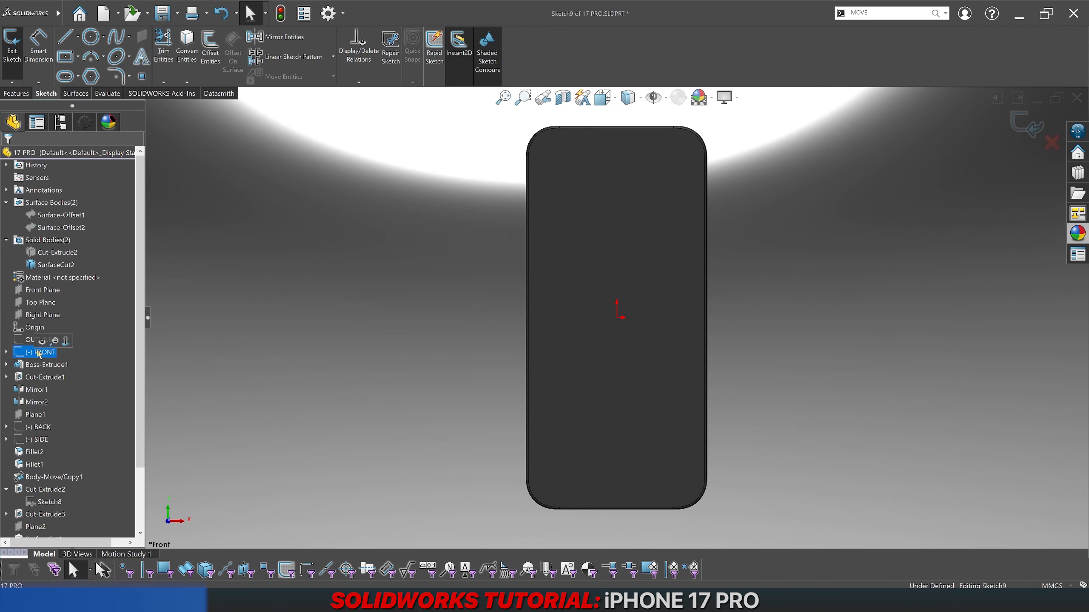
pyautogui.click(42, 342)
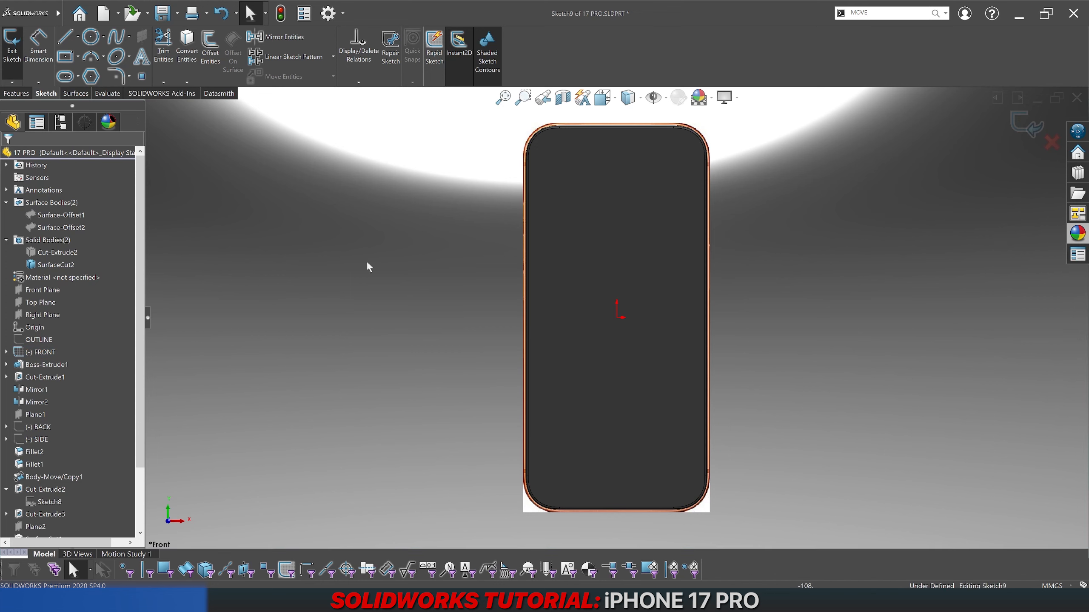
# Step: Switch to wireframe display and compare the insert's upper corner with the front reference picture
pyautogui.click(639, 98)
pyautogui.click(628, 193)
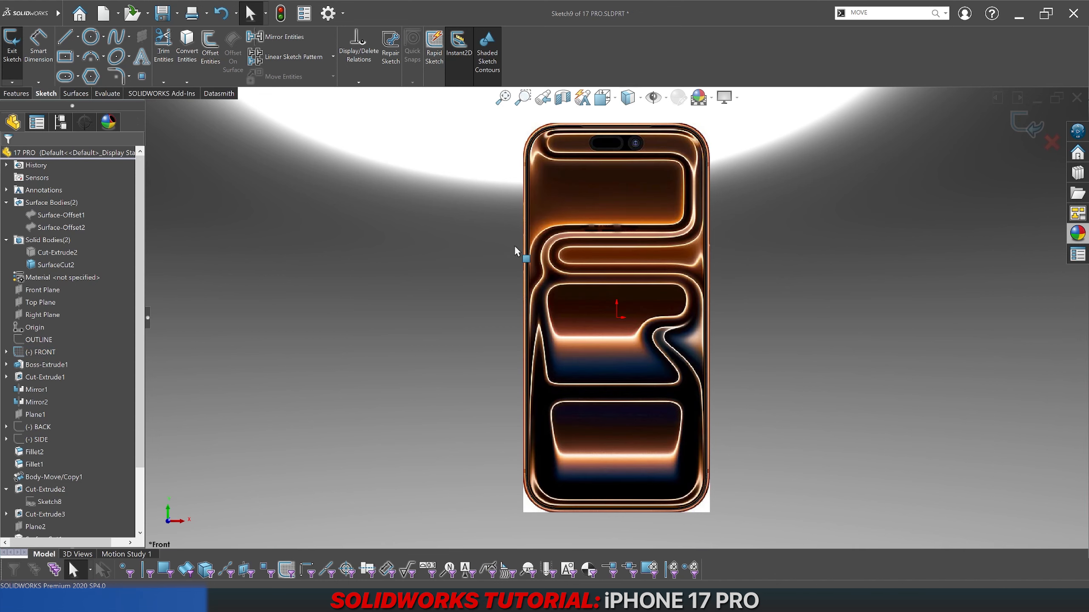
pyautogui.scroll(-3, 577, 194)
pyautogui.scroll(-3, 459, 252)
pyautogui.scroll(-2, 446, 299)
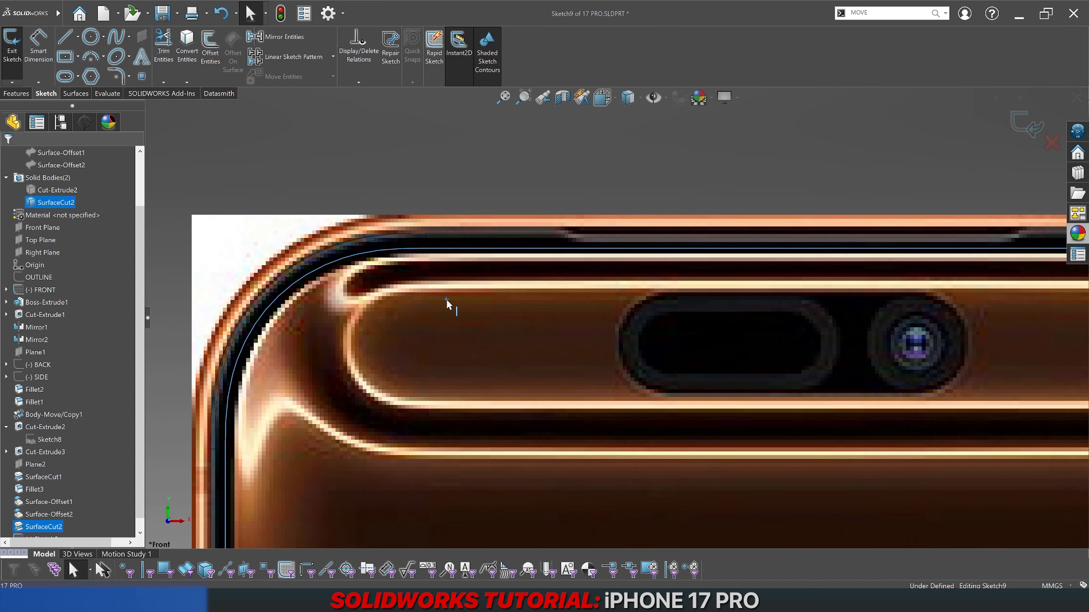
# Step: In shaded with edges display, convert the outline of the insert's flat front face into the sketch as construction geometry
pyautogui.click(627, 97)
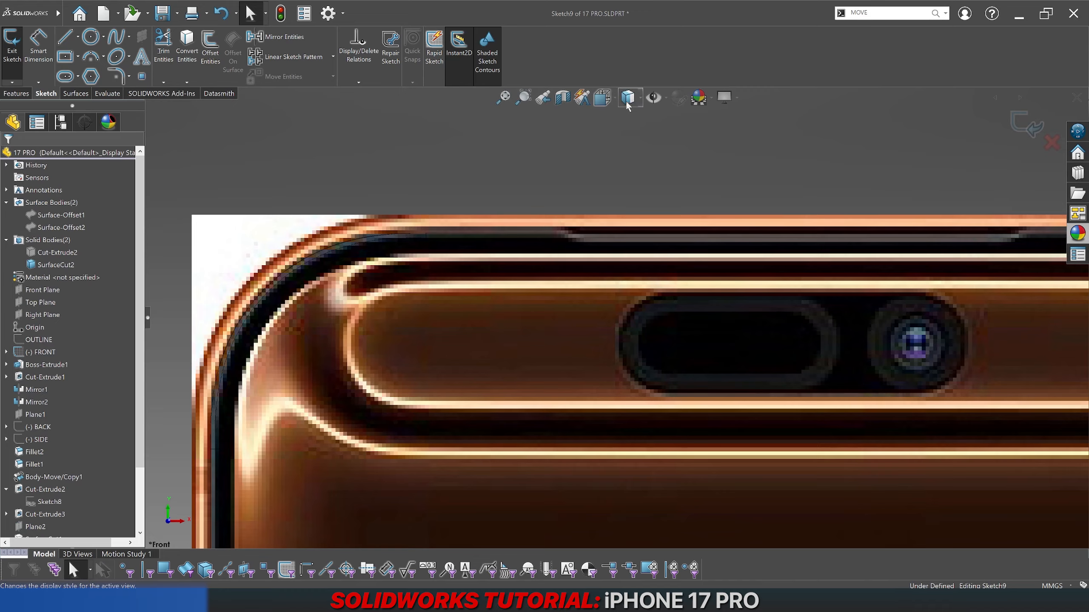
pyautogui.click(627, 116)
pyautogui.click(478, 318)
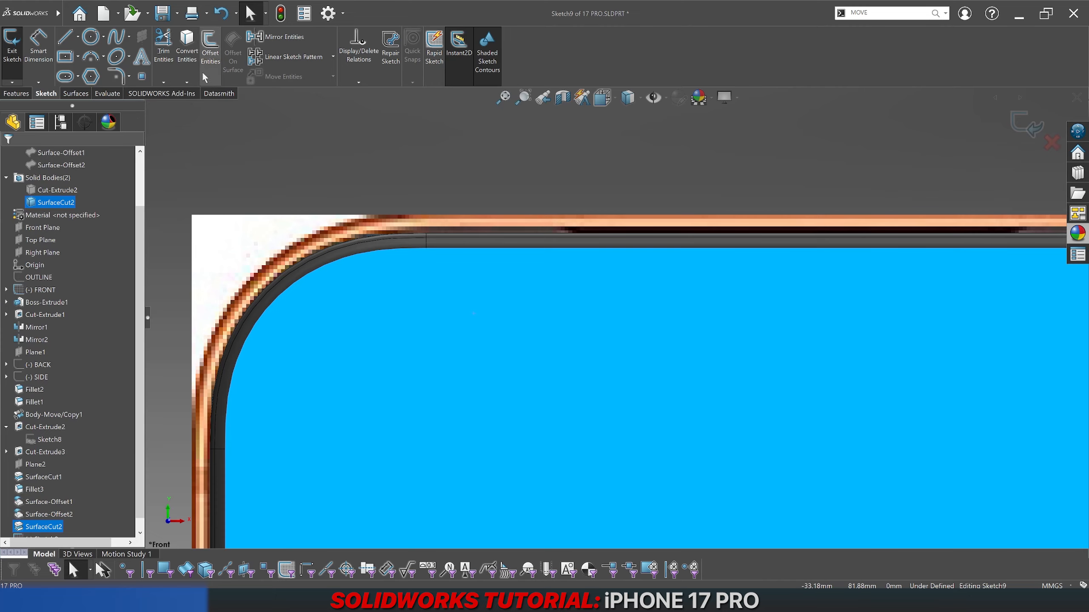
pyautogui.click(186, 45)
pyautogui.scroll(12, 346, 241)
pyautogui.moveTo(478, 279); pyautogui.dragTo(737, 515)
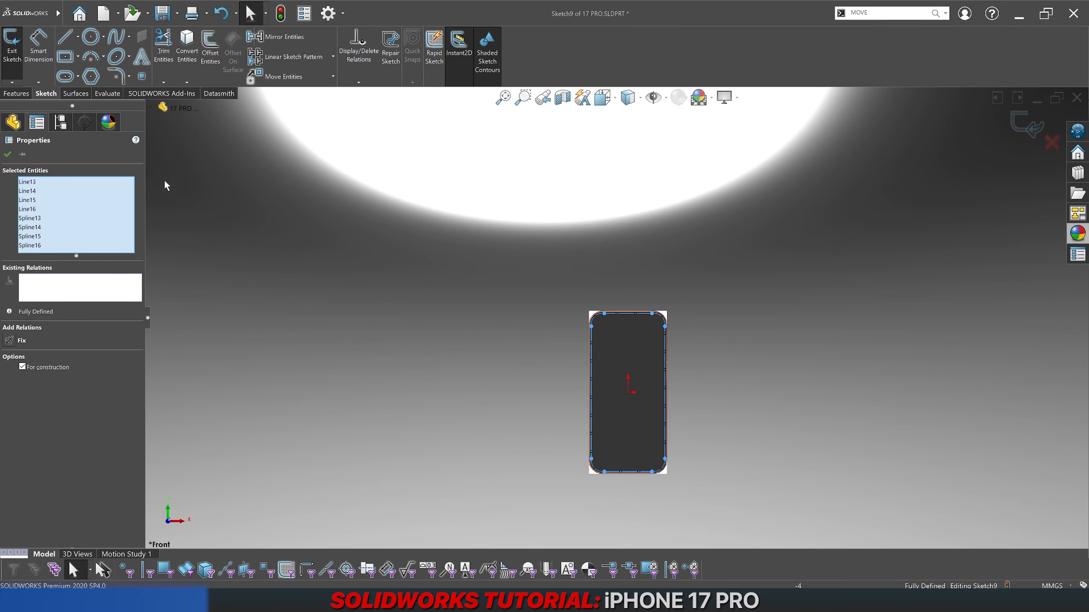
# Step: Offset the whole construction outline inward by 0.5 mm with the direction reversed
pyautogui.click(212, 55)
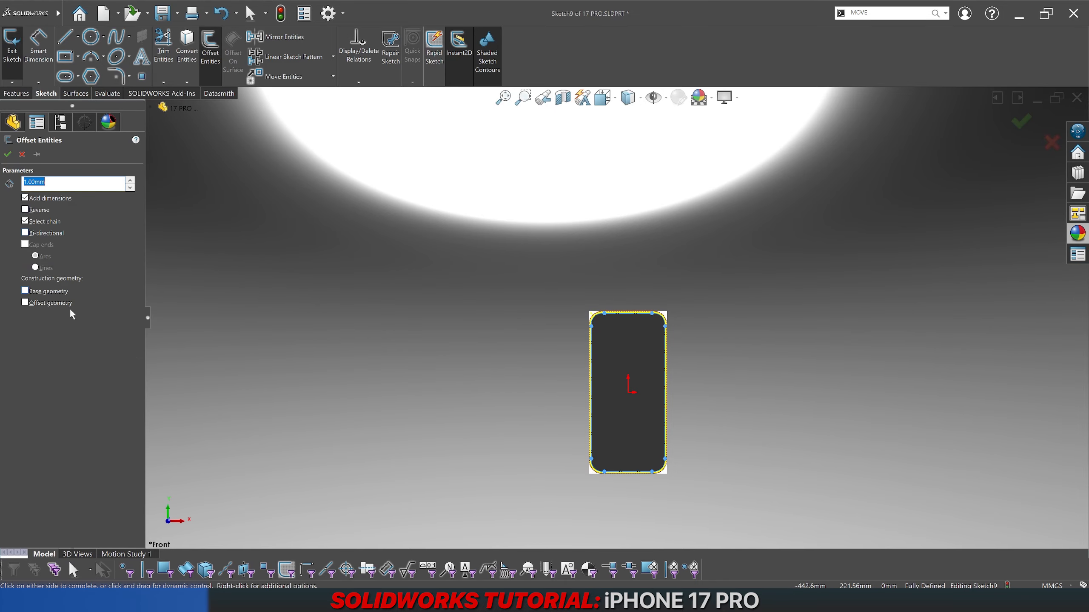
pyautogui.write('3')
pyautogui.press('Return')
pyautogui.click(36, 211)
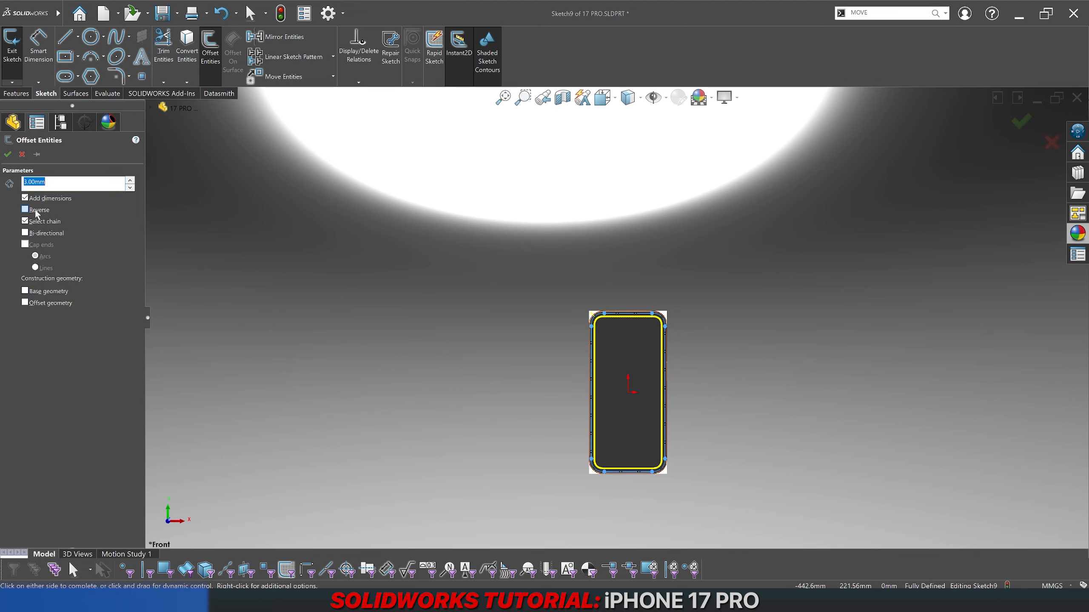
pyautogui.scroll(-10, 608, 313)
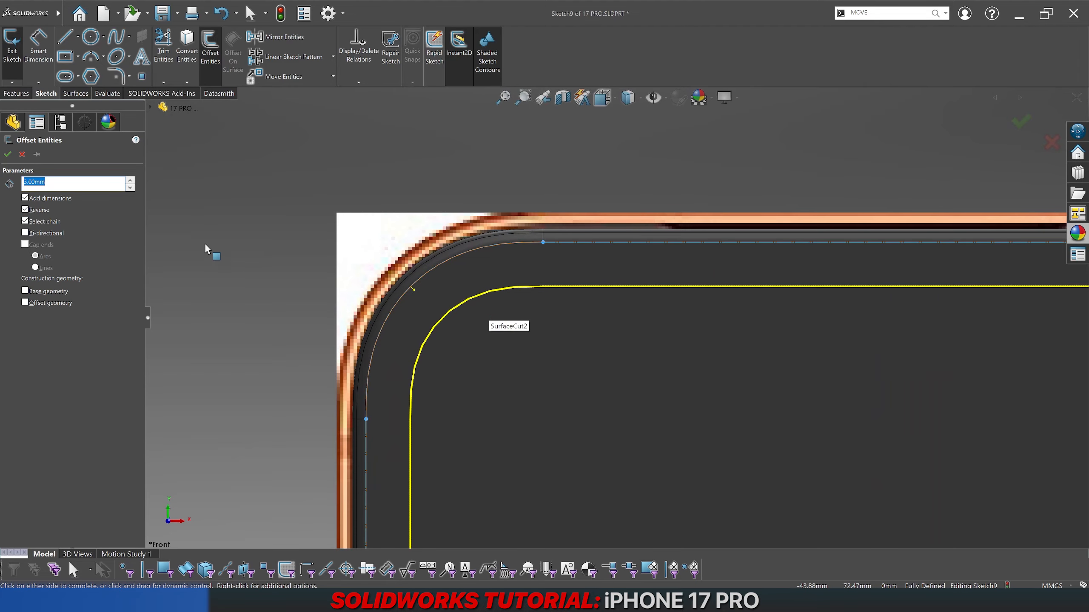
pyautogui.write('0.5')
pyautogui.press('Return')
pyautogui.click(272, 232)
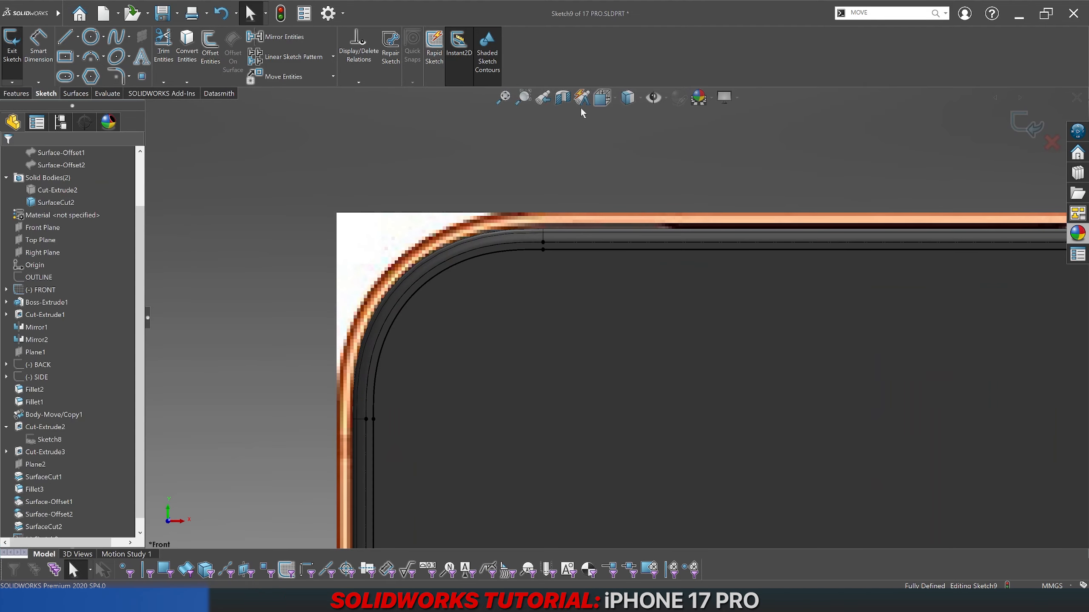
# Step: Check the inset outline in wireframe display against the reference picture's screen border at the upper and lower corners
pyautogui.click(628, 98)
pyautogui.click(625, 195)
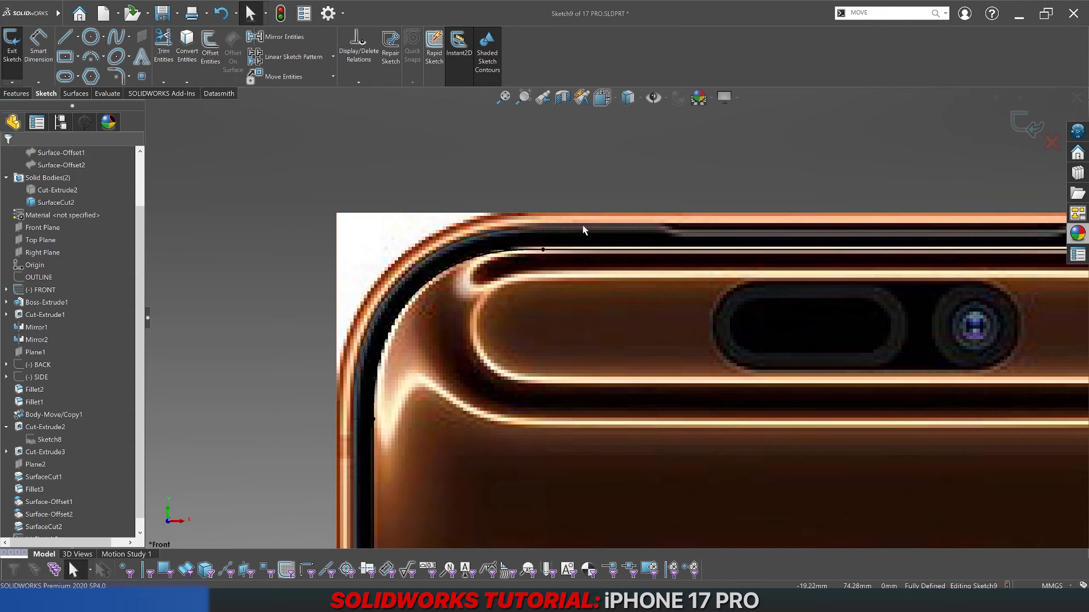
pyautogui.scroll(5, 853, 344)
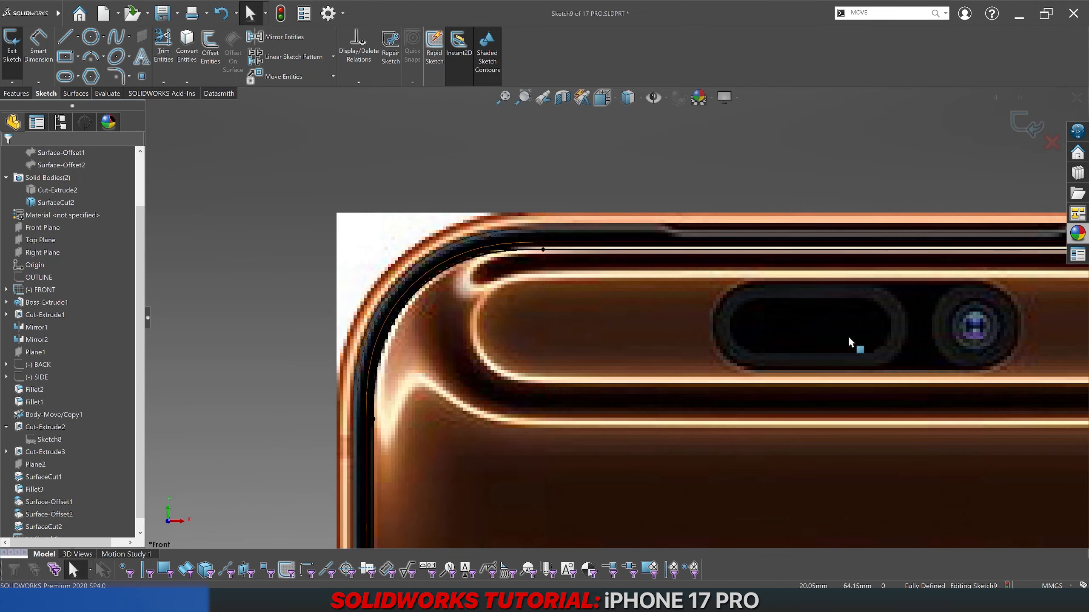
pyautogui.scroll(-5, 840, 300)
pyautogui.scroll(3, 858, 381)
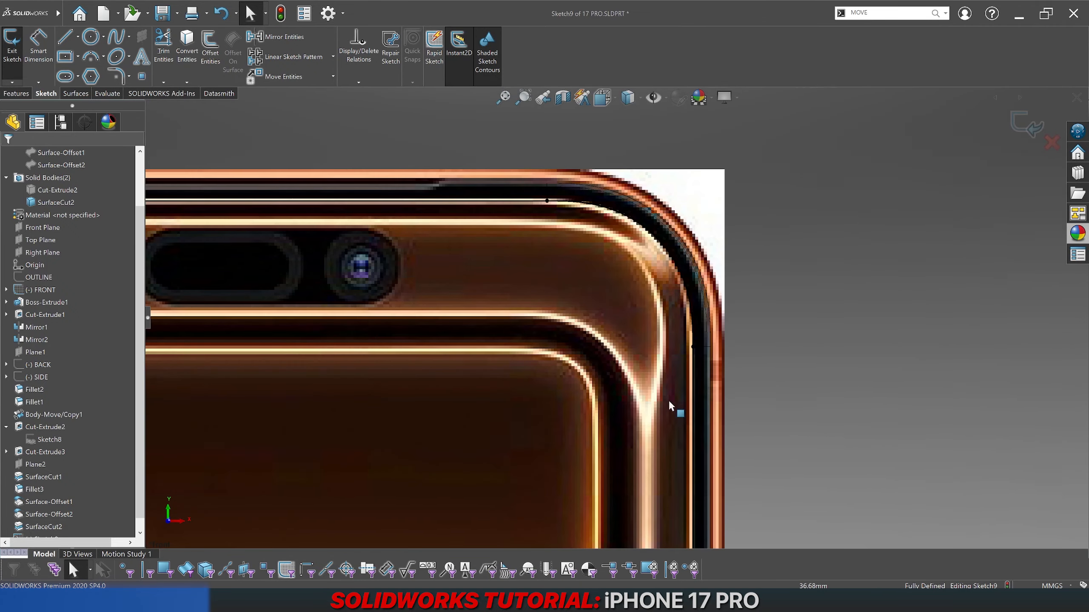
pyautogui.scroll(-5, 669, 400)
pyautogui.scroll(6, 573, 351)
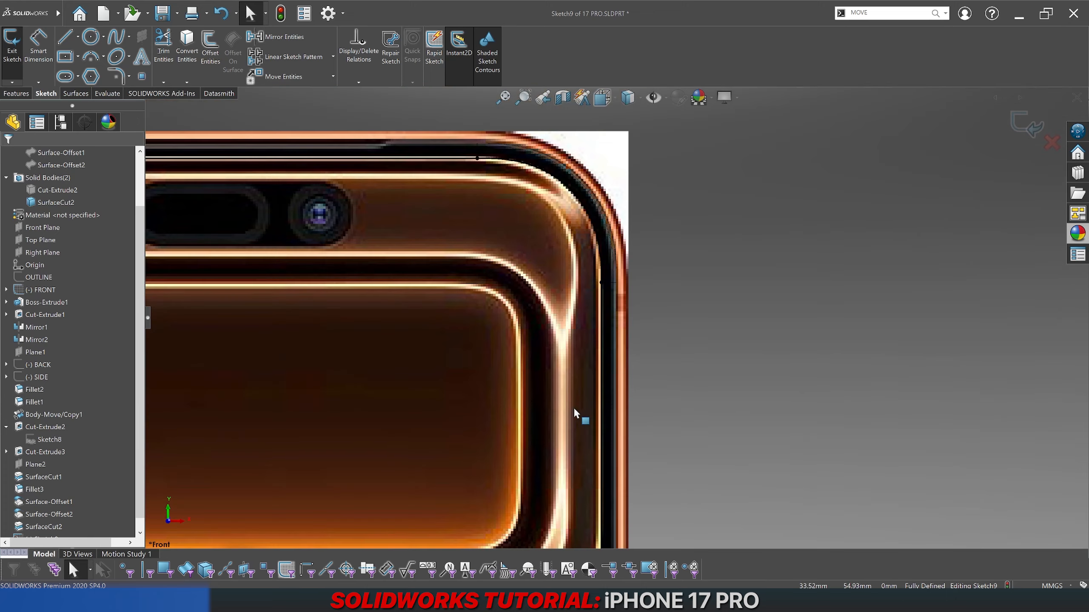
pyautogui.scroll(-6, 598, 480)
pyautogui.scroll(-3, 659, 364)
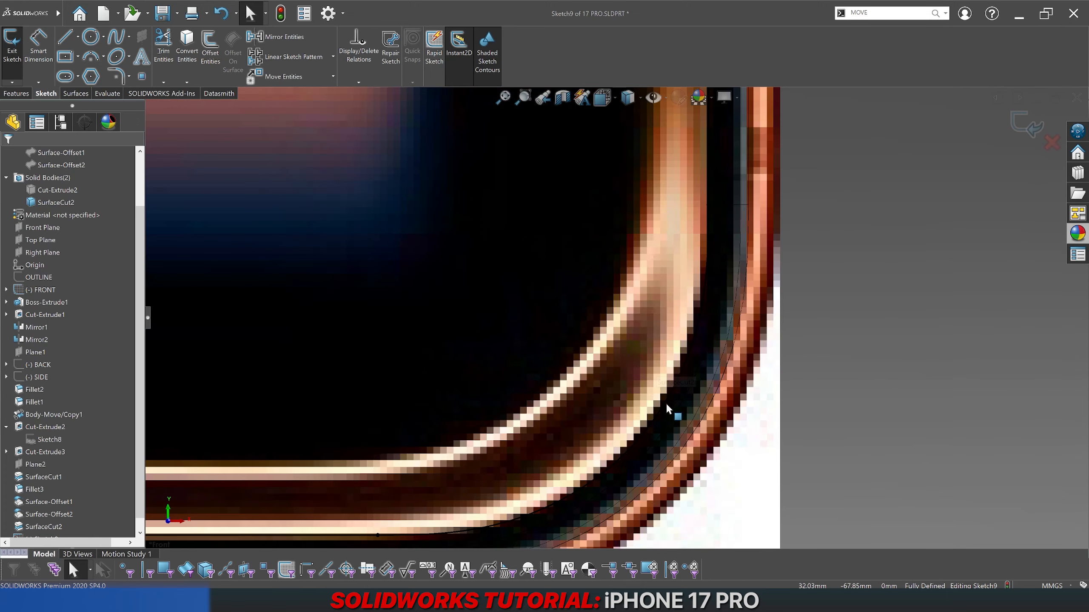
# Step: Exit the inset outline sketch and restore the shaded with edges display
pyautogui.click(1026, 124)
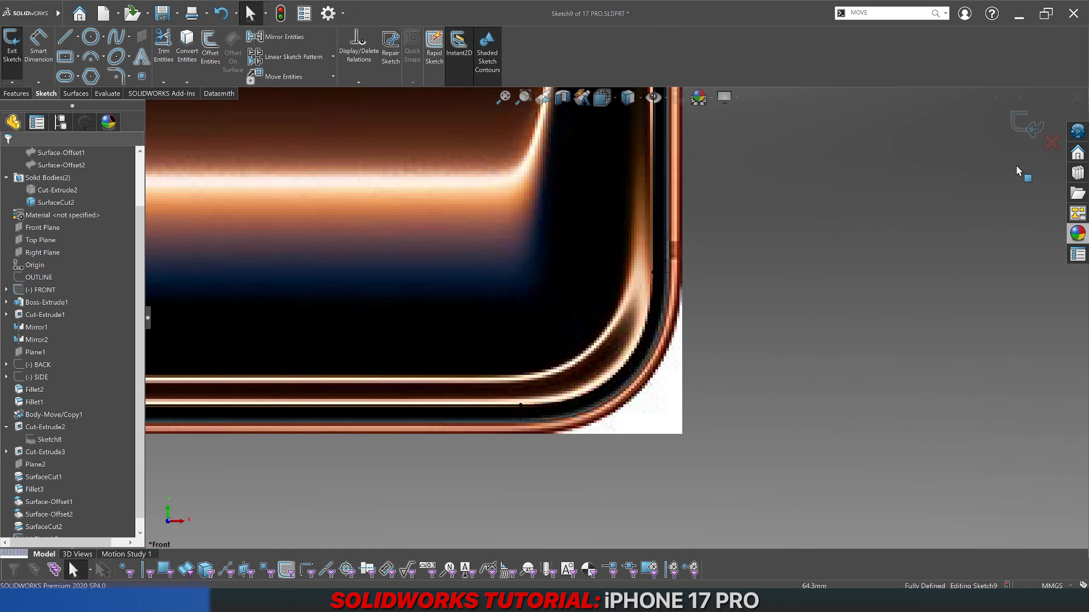
pyautogui.click(640, 102)
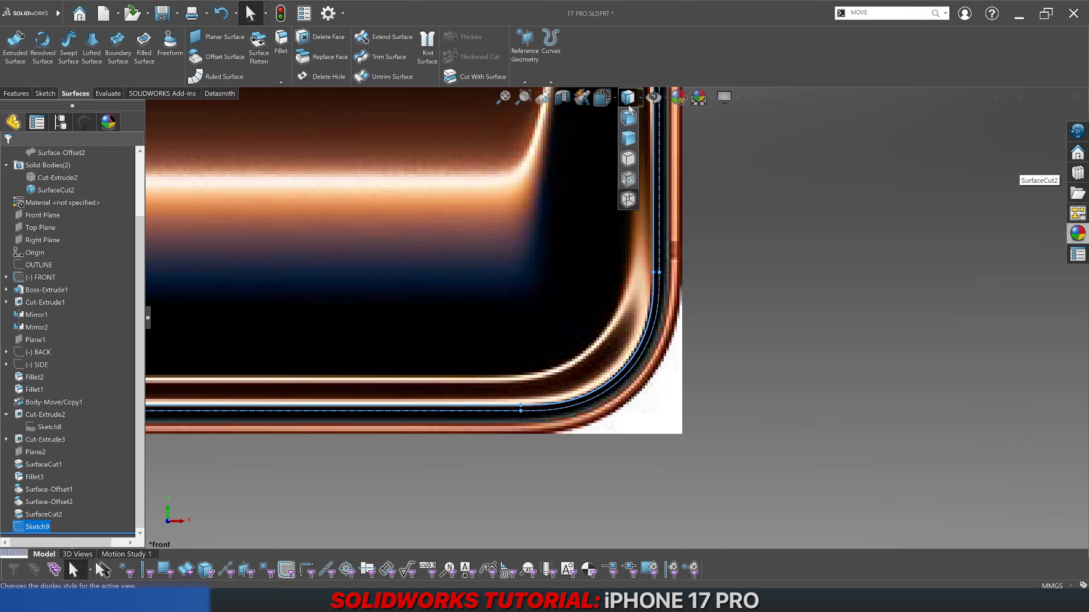
pyautogui.click(629, 117)
# Step: Cut-extrude the inset outline Through All with the direction reversed, with auto select off and only the dark insert body in the feature scope
pyautogui.scroll(10, 559, 279)
pyautogui.scroll(-5, 570, 170)
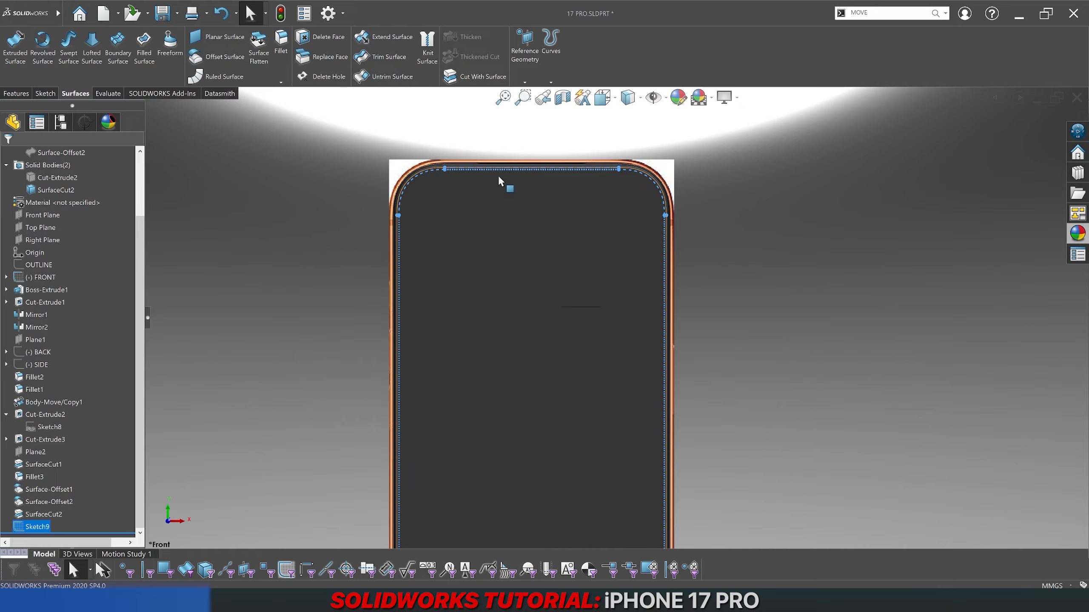
pyautogui.moveTo(499, 175); pyautogui.dragTo(502, 228, button='middle')
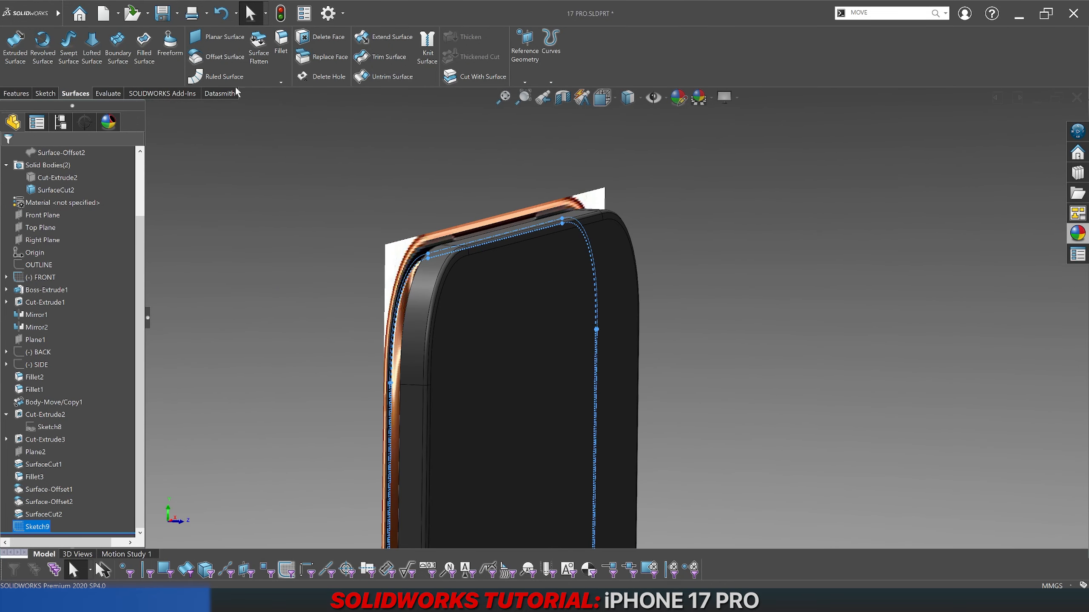
pyautogui.scroll(2, 214, 60)
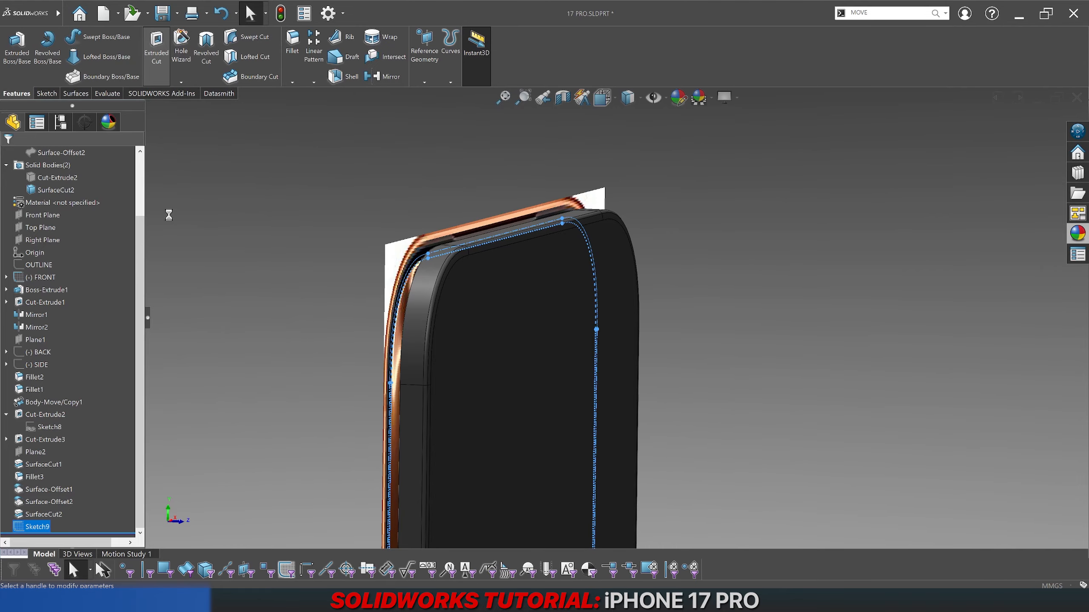
pyautogui.click(47, 210)
pyautogui.click(38, 228)
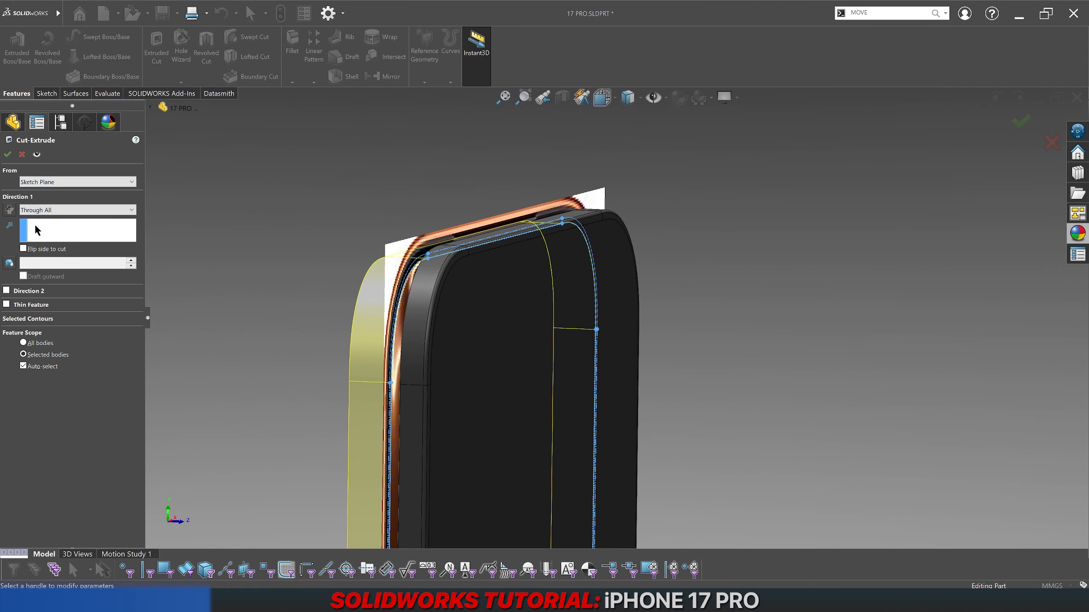
pyautogui.click(45, 365)
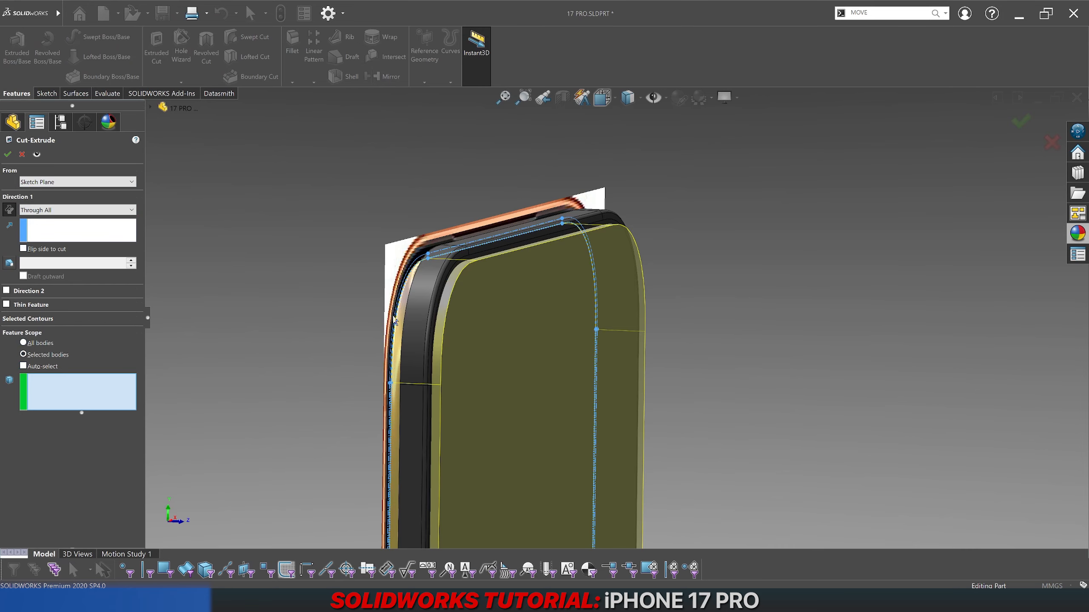
pyautogui.click(395, 322)
pyautogui.rightClick(296, 325)
pyautogui.hotkey('ctrl', '1')
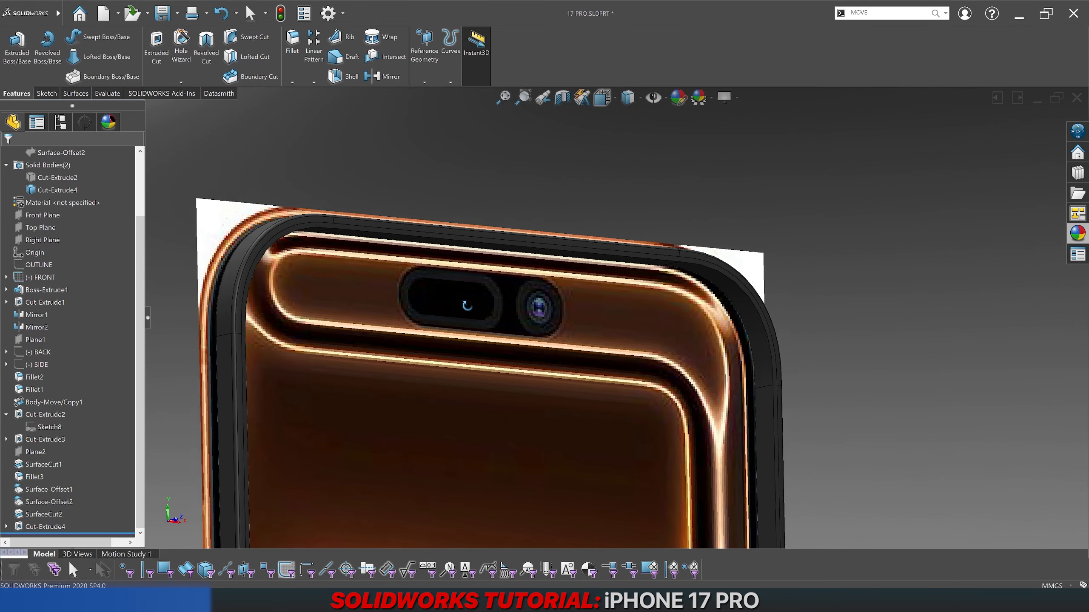
# Step: Show the hidden phone body Cut-Extrude2 and hide the FRONT reference picture sketch
pyautogui.scroll(2, 74, 236)
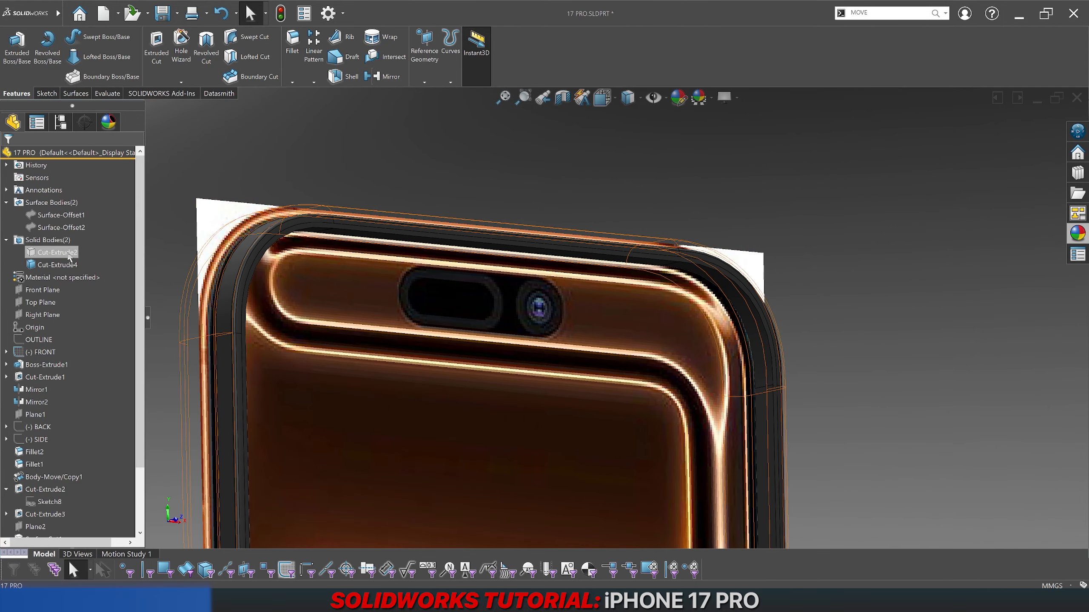
pyautogui.click(74, 251)
pyautogui.click(260, 153)
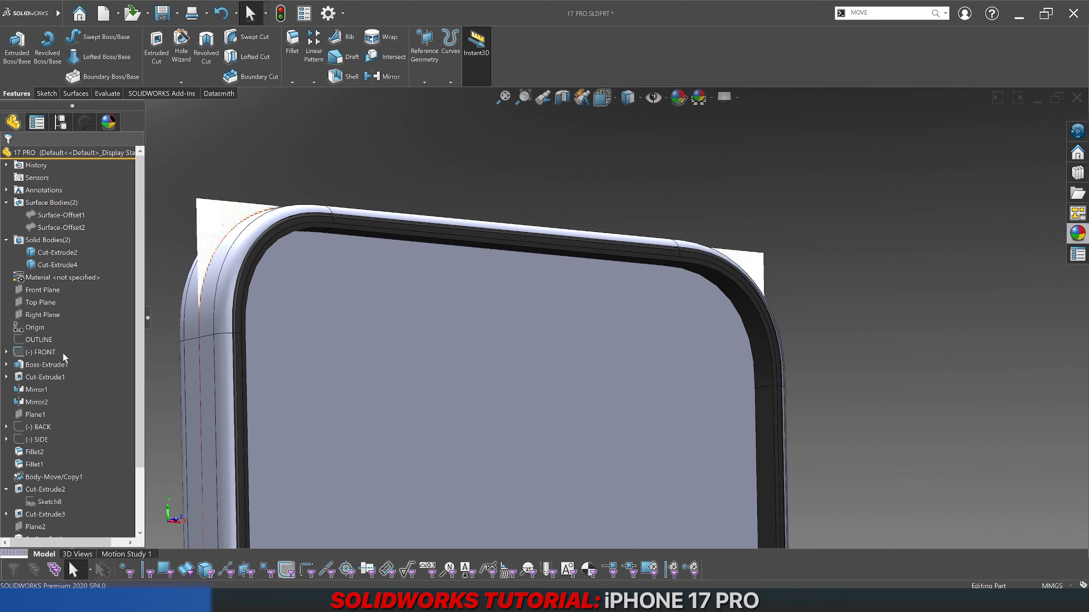
pyautogui.click(47, 352)
pyautogui.click(50, 344)
pyautogui.click(306, 113)
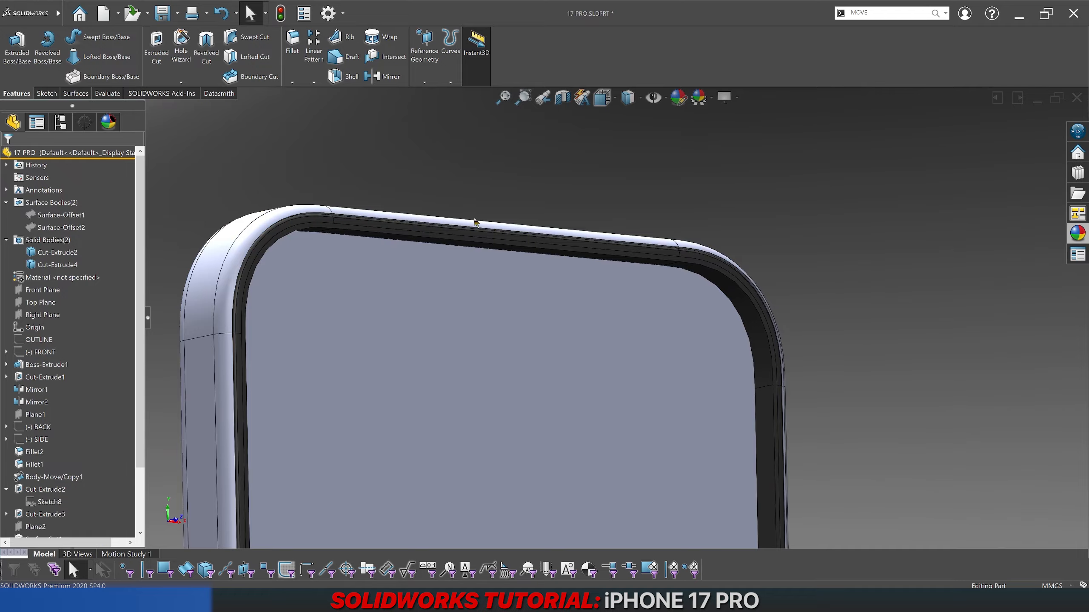
# Step: Rename the first offset surface body as SCREEN GLASS
pyautogui.scroll(-10, 343, 243)
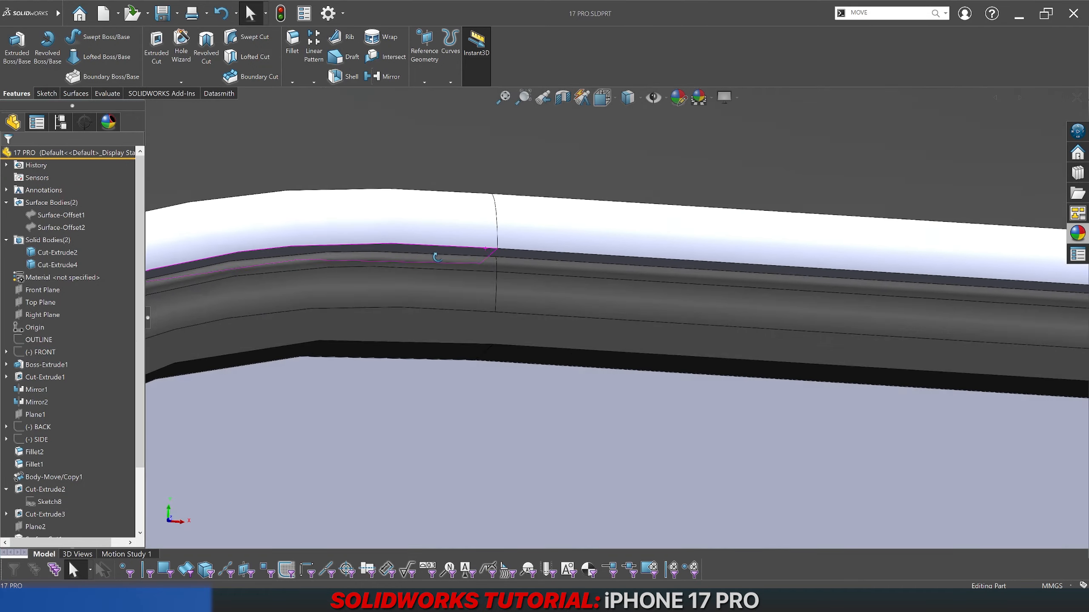
pyautogui.moveTo(436, 257); pyautogui.dragTo(493, 236, button='middle')
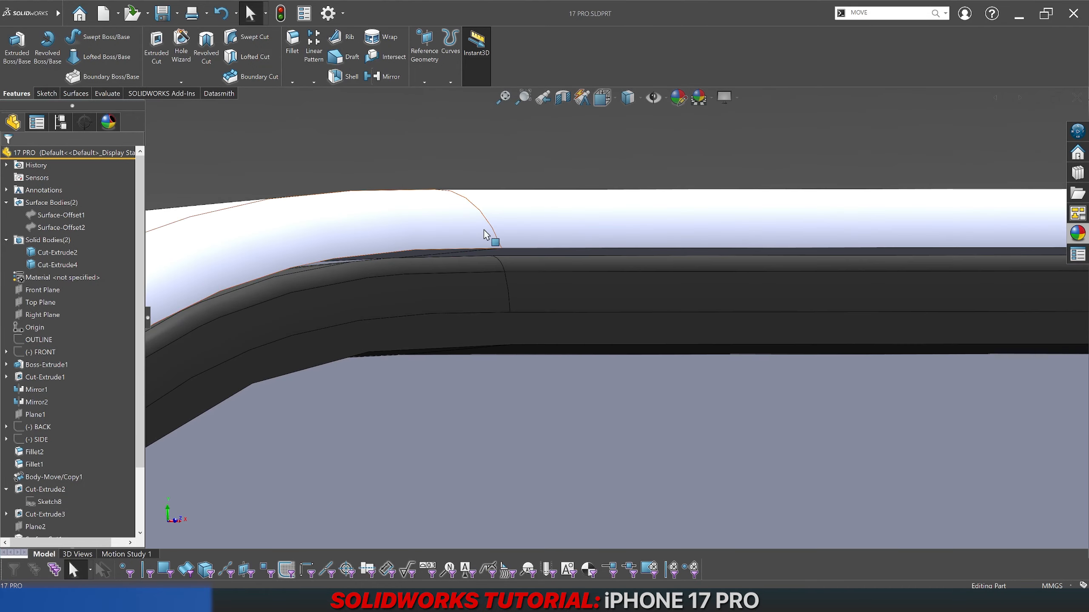
pyautogui.click(59, 219)
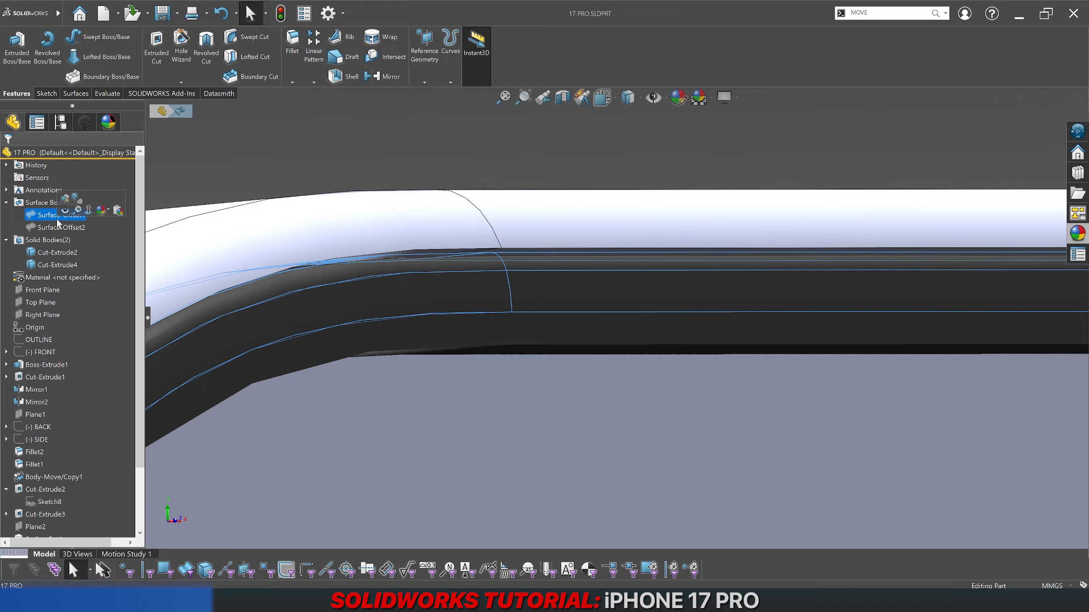
pyautogui.click(57, 217)
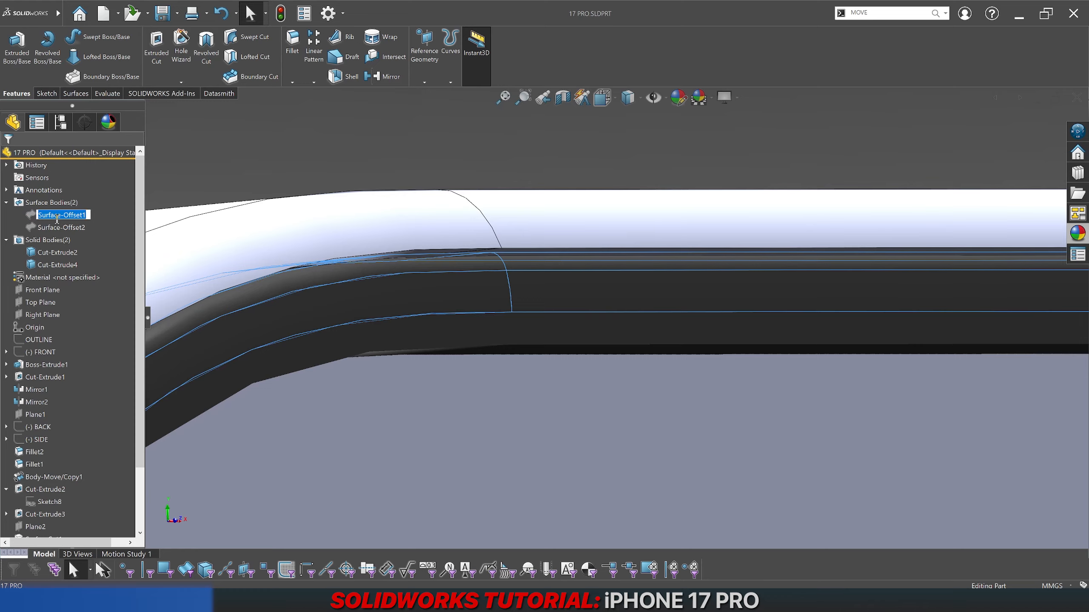
pyautogui.write('GLAS')
pyautogui.write('SCREE')
pyautogui.press('Return')
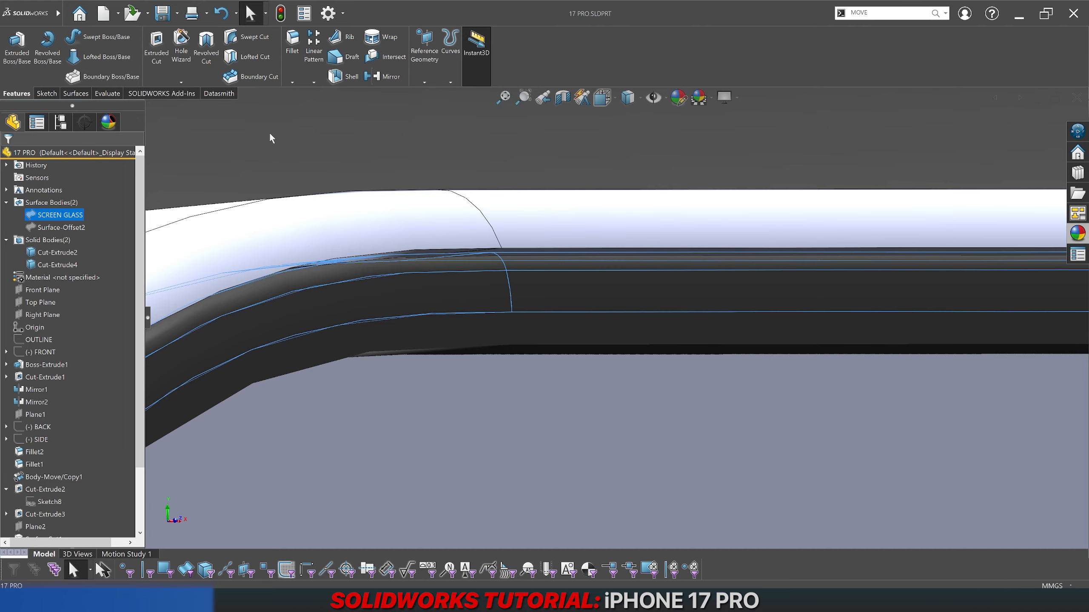
# Step: Show the SCREEN GLASS surface body over the front insert
pyautogui.click(268, 133)
pyautogui.click(79, 214)
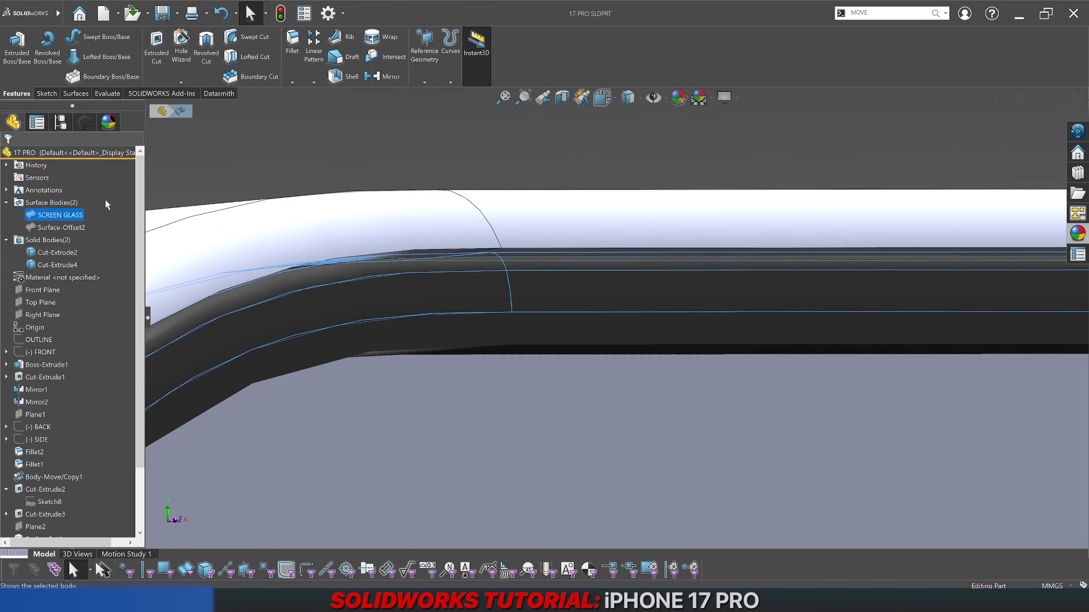
pyautogui.click(105, 200)
pyautogui.click(291, 149)
pyautogui.scroll(9, 712, 306)
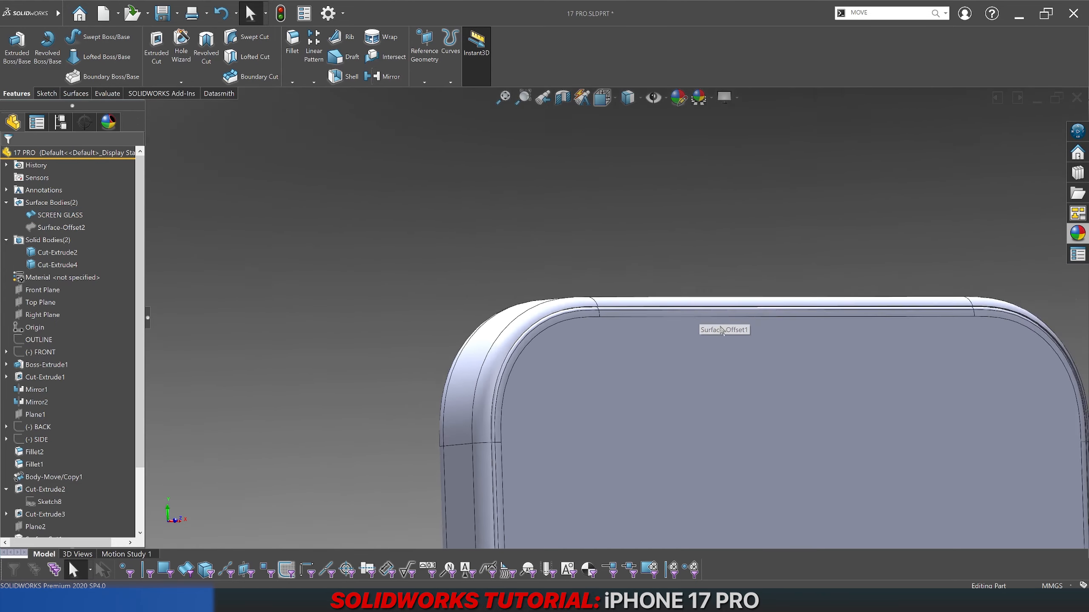
# Step: Examine the fit of the glass surface against the surrounding frame at the phone's upper and lower corners and along its edges
pyautogui.scroll(2, 721, 330)
pyautogui.moveTo(721, 330); pyautogui.dragTo(703, 352, button='middle')
pyautogui.scroll(-5, 851, 328)
pyautogui.scroll(-2, 883, 453)
pyautogui.moveTo(899, 461); pyautogui.dragTo(880, 311, button='middle')
pyautogui.scroll(-3, 898, 402)
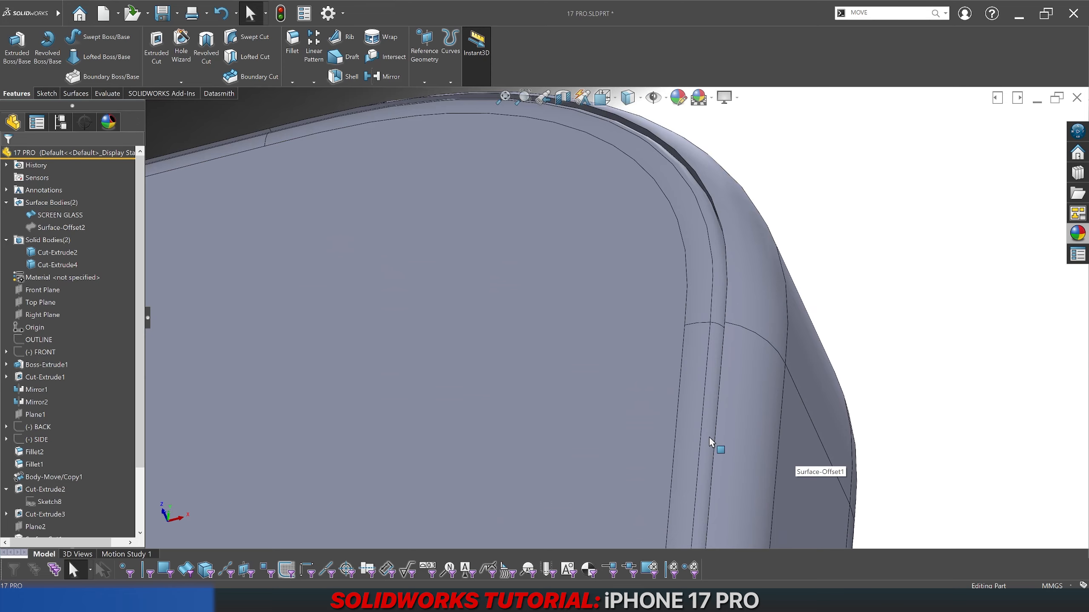
pyautogui.scroll(3, 710, 437)
pyautogui.moveTo(717, 441); pyautogui.dragTo(619, 510, button='middle')
pyautogui.scroll(-4, 619, 511)
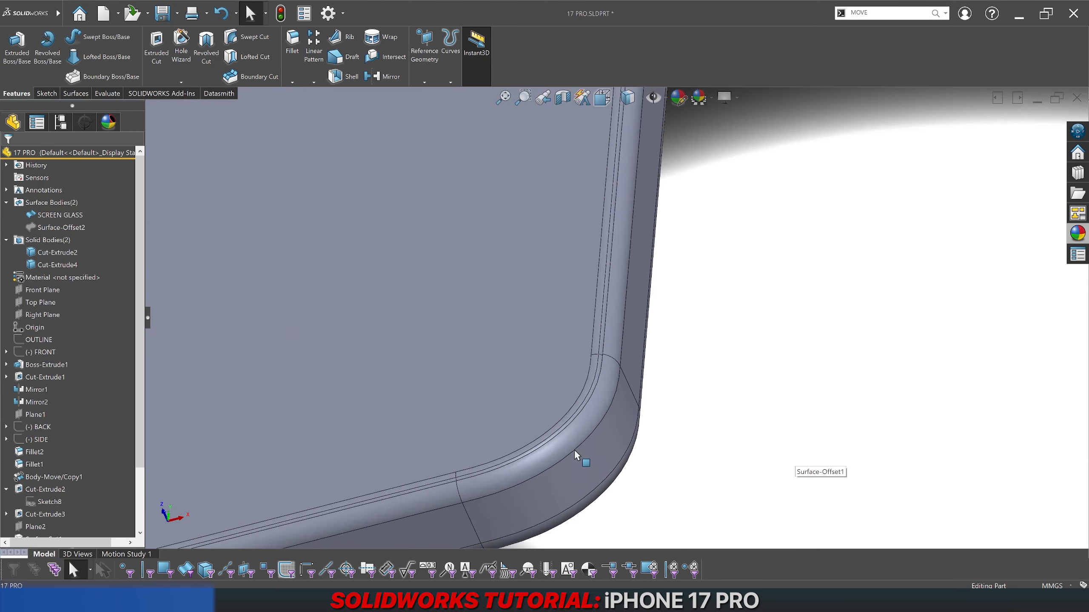
pyautogui.moveTo(599, 402); pyautogui.dragTo(647, 394, button='middle')
pyautogui.scroll(6, 606, 363)
pyautogui.scroll(-3, 504, 206)
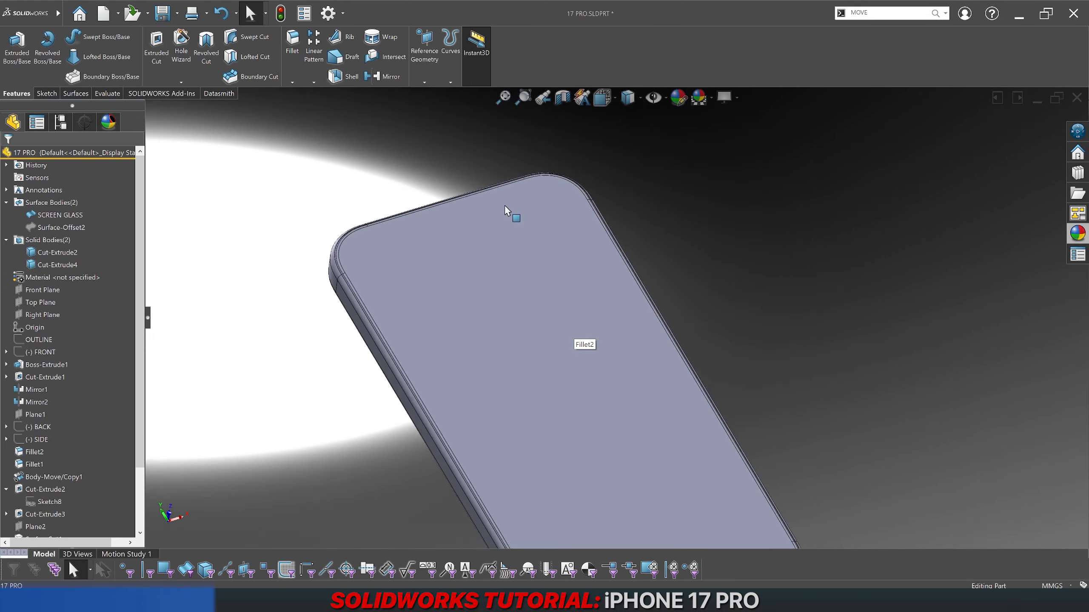
pyautogui.scroll(-4, 410, 221)
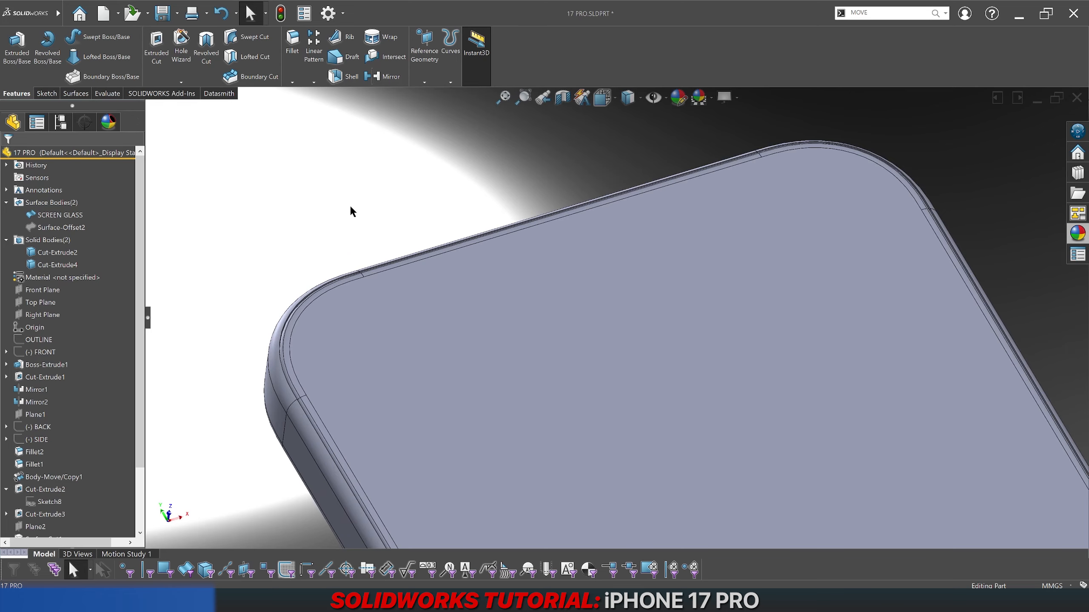
# Step: Apply a planar section view through the phone at the Right Plane
pyautogui.click(55, 316)
pyautogui.click(563, 101)
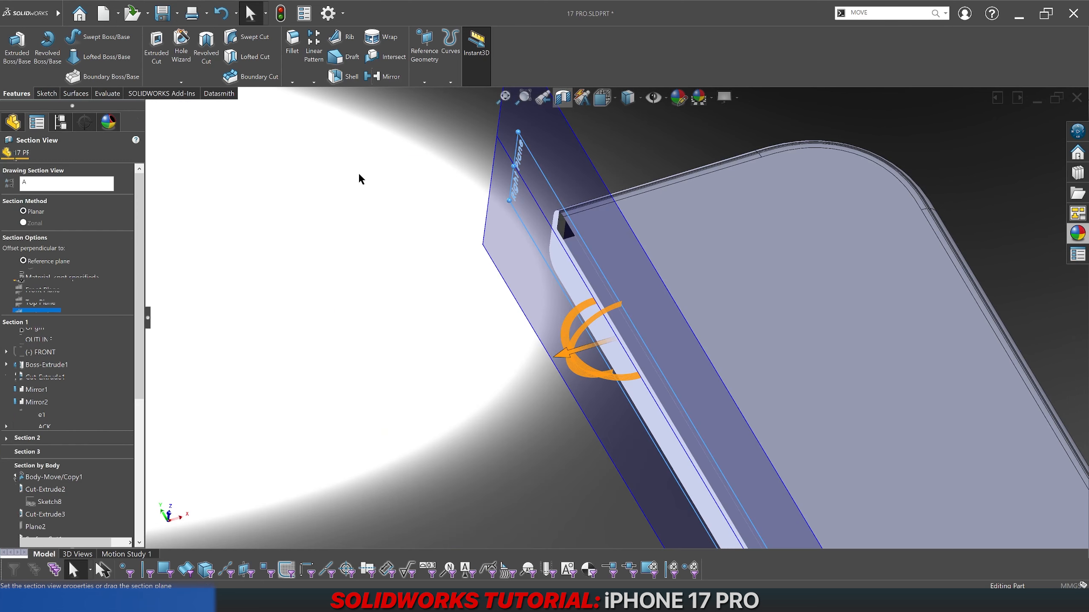
pyautogui.click(8, 154)
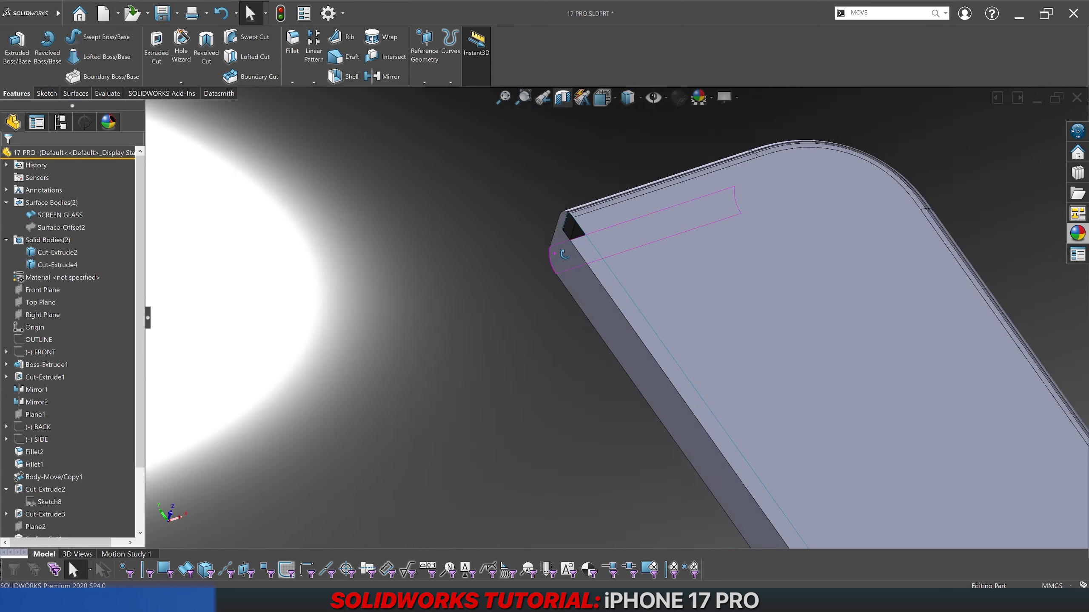
# Step: Examine the sectioned top edge where the frame, dark insert and glass surface meet
pyautogui.moveTo(342, 243); pyautogui.dragTo(620, 225, button='middle')
pyautogui.scroll(-5, 613, 285)
pyautogui.moveTo(613, 285); pyautogui.dragTo(625, 253, button='middle')
pyautogui.scroll(-5, 587, 268)
pyautogui.scroll(-3, 656, 214)
pyautogui.scroll(-2, 625, 253)
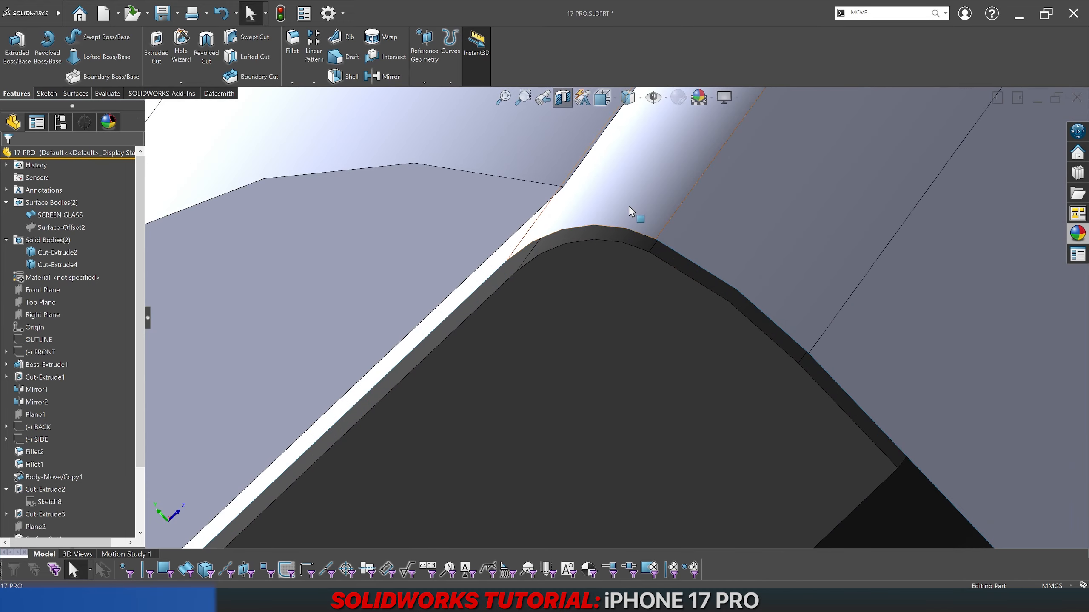
pyautogui.scroll(3, 669, 352)
pyautogui.moveTo(669, 353); pyautogui.dragTo(418, 223, button='middle')
pyautogui.scroll(-2, 418, 223)
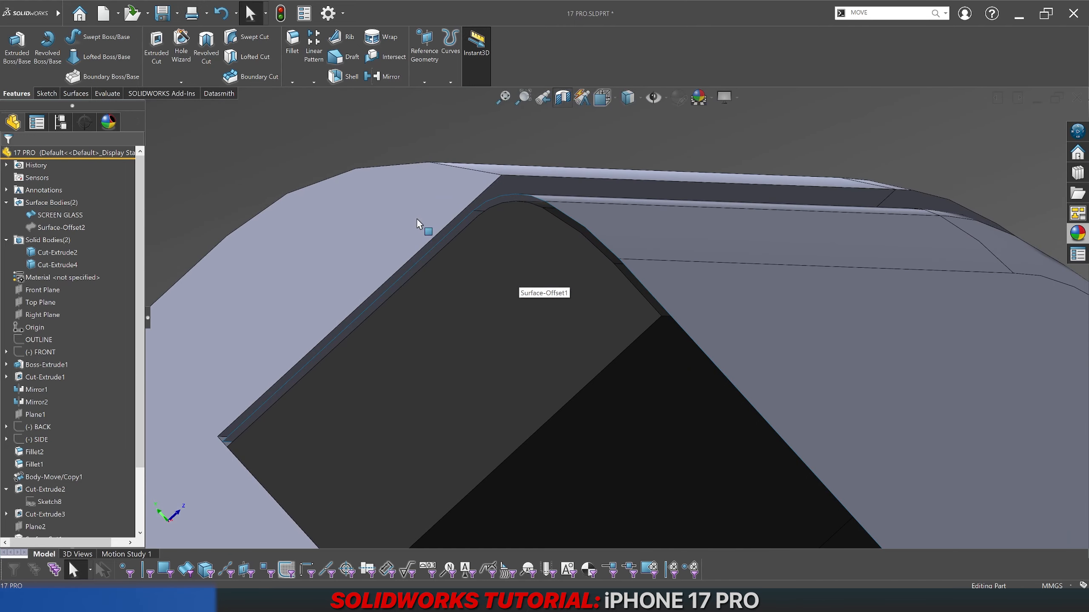
pyautogui.scroll(-3, 510, 231)
# Step: Inspect the insert's small rounded, larger curved and flat faces beneath the glass at the section, checking their radii
pyautogui.click(642, 241)
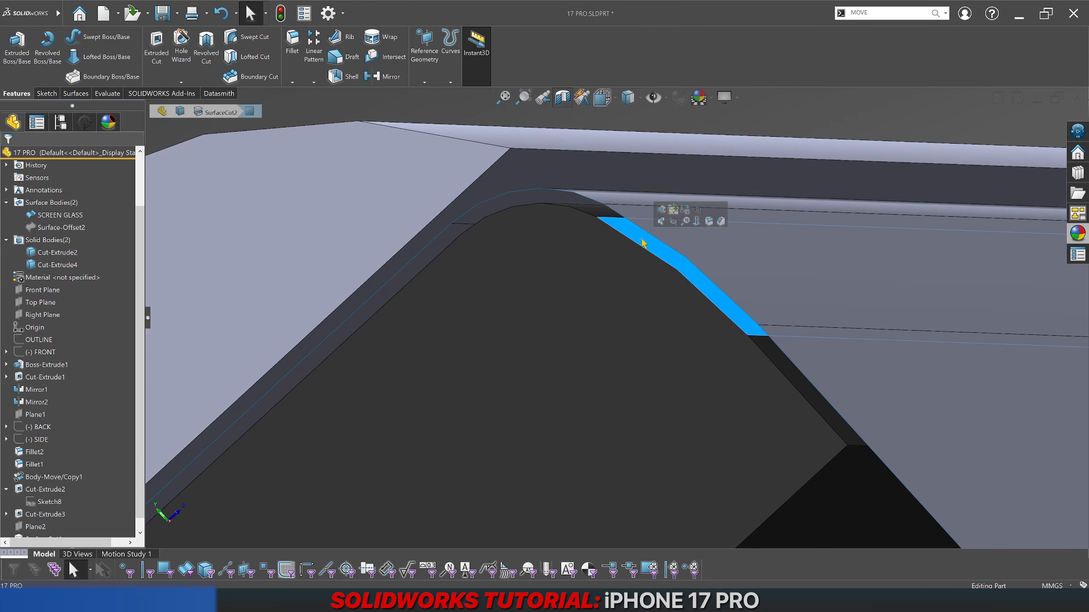
pyautogui.click(591, 212)
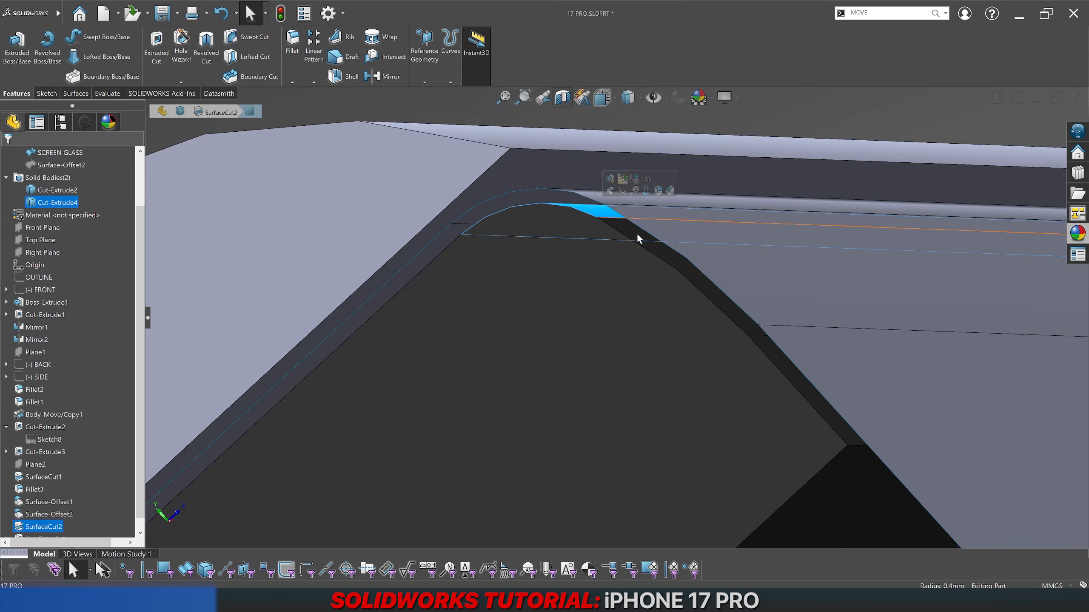
pyautogui.click(763, 345)
pyautogui.scroll(2, 714, 337)
pyautogui.moveTo(715, 337); pyautogui.dragTo(600, 322, button='middle')
pyautogui.scroll(-3, 570, 318)
pyautogui.scroll(-2, 551, 342)
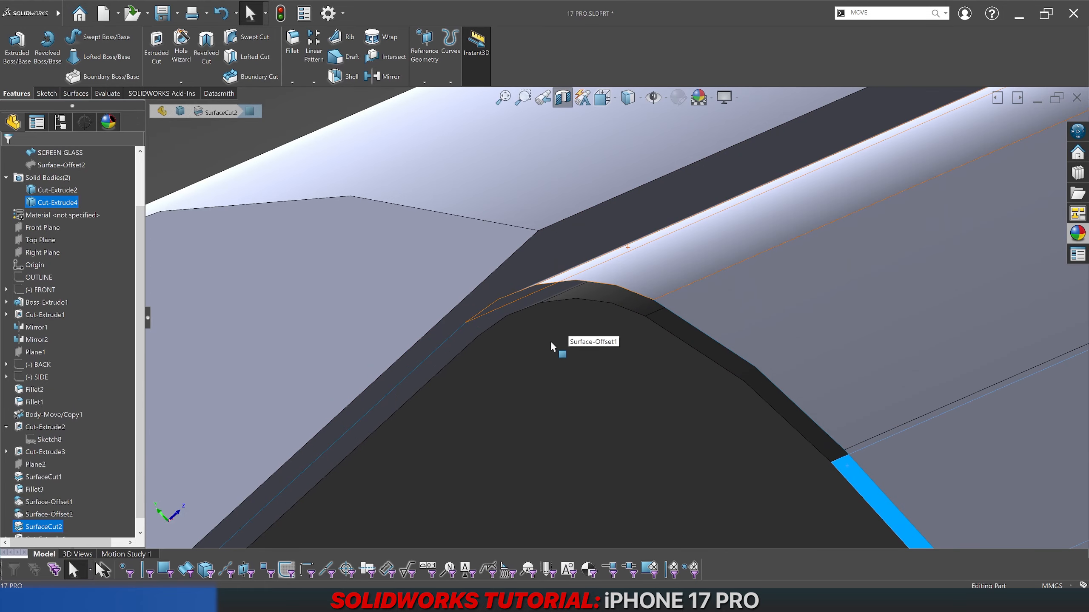
pyautogui.click(674, 324)
pyautogui.scroll(5, 673, 324)
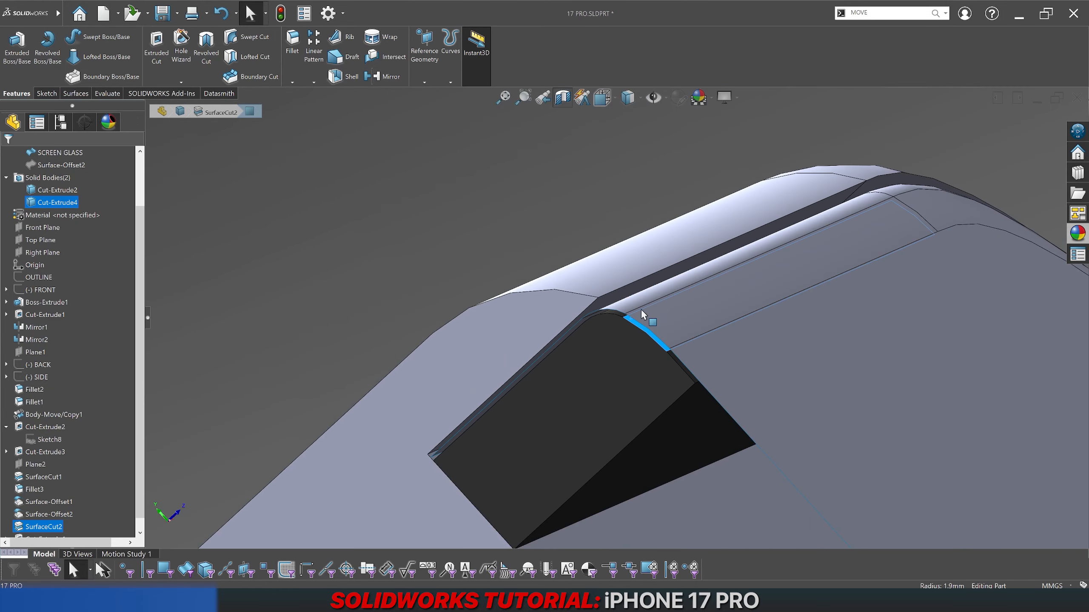
pyautogui.click(441, 264)
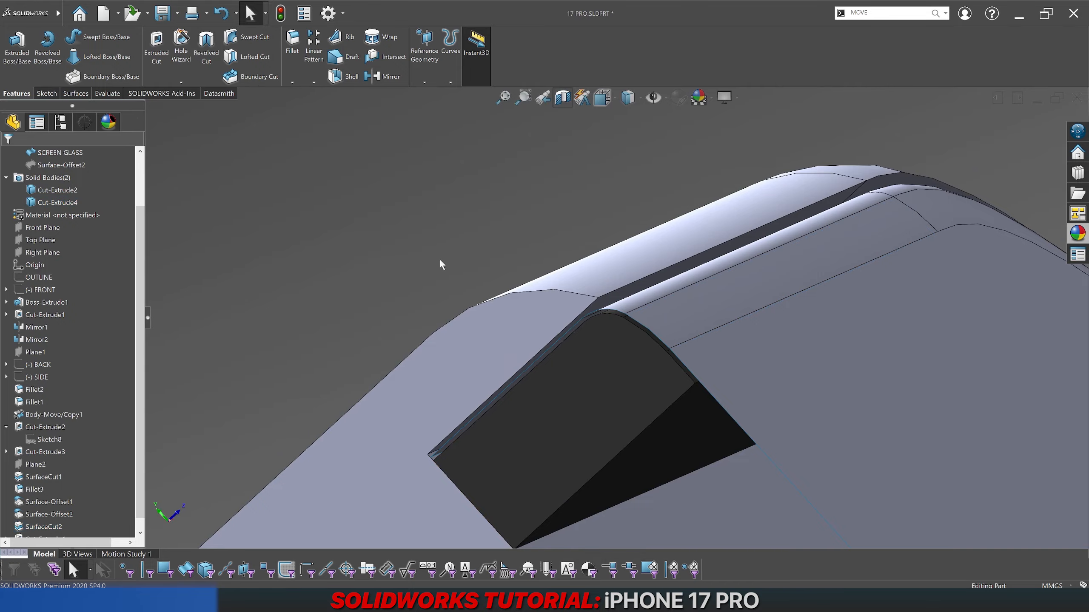
# Step: Compare the radius of the glass surface's larger curved face with that of the insert's curved face beneath it
pyautogui.scroll(-6, 677, 395)
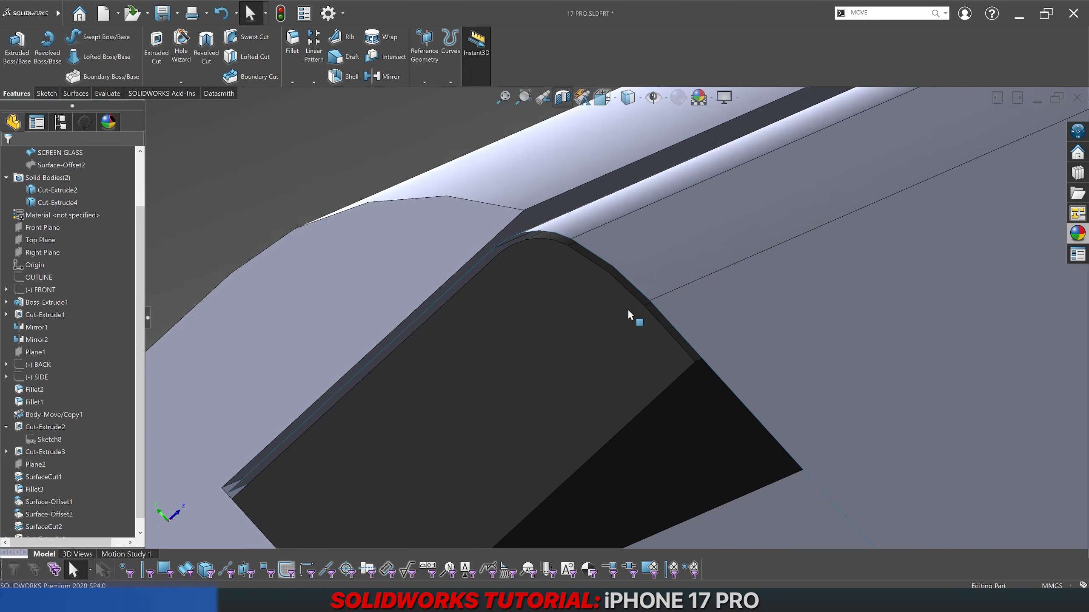
pyautogui.scroll(-2, 635, 296)
pyautogui.click(645, 280)
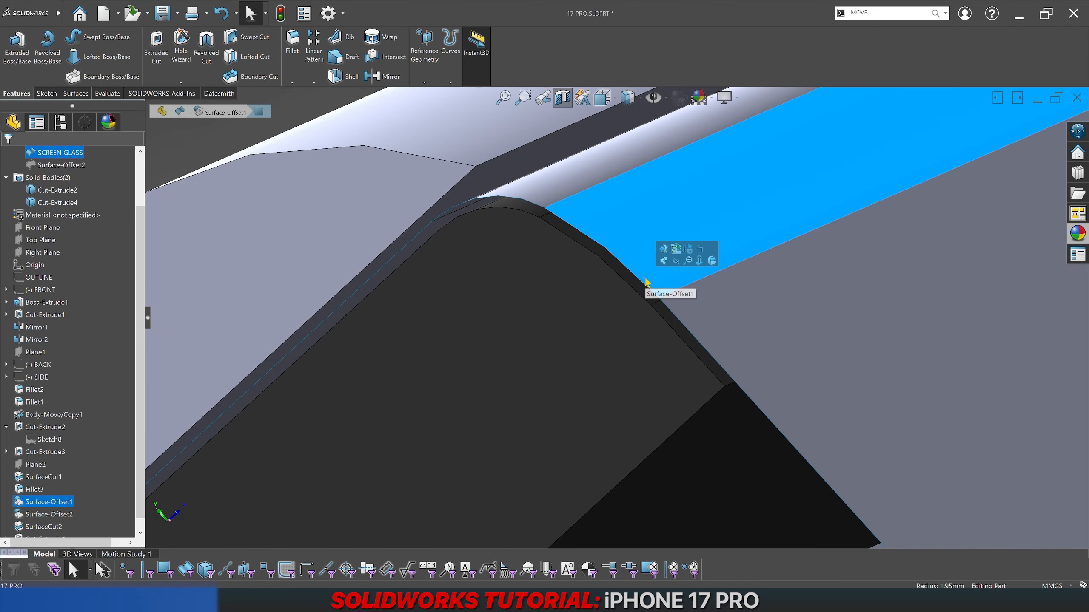
pyautogui.click(641, 291)
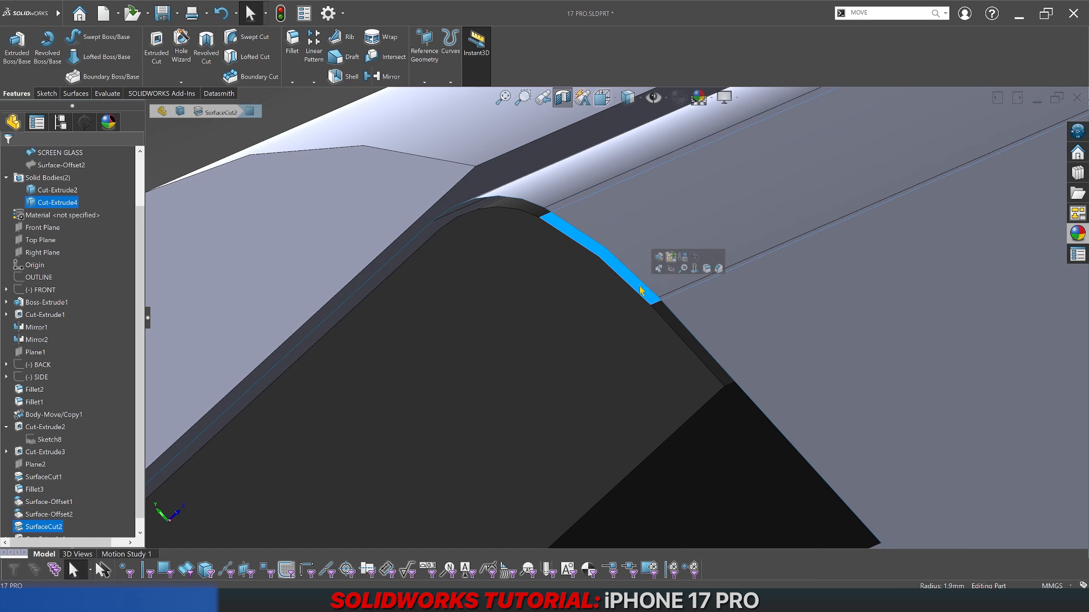
pyautogui.scroll(3, 619, 290)
pyautogui.click(444, 175)
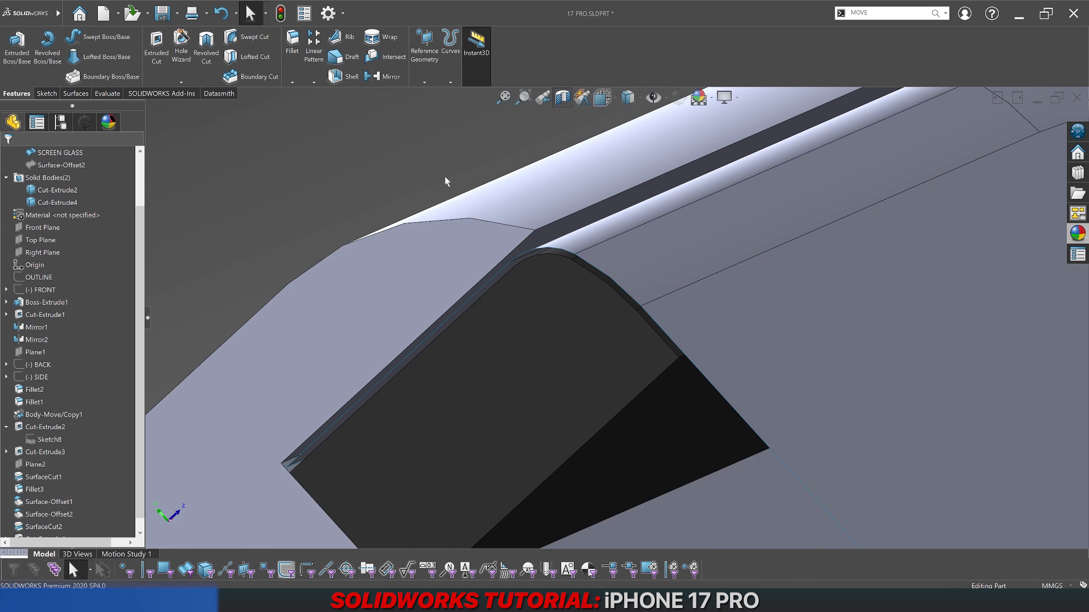
pyautogui.scroll(-4, 610, 285)
pyautogui.click(613, 292)
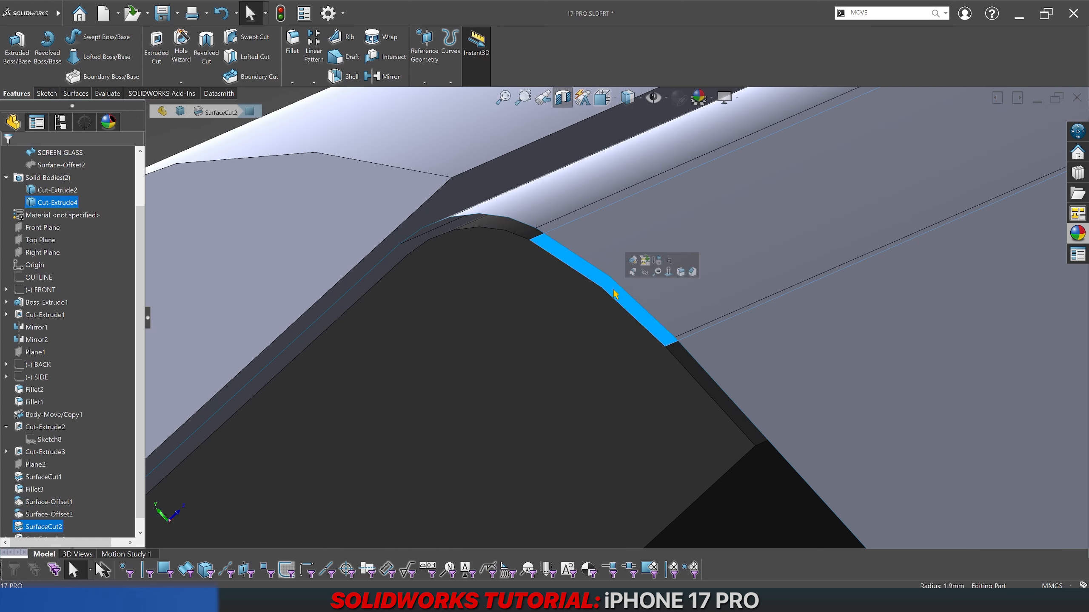
pyautogui.click(593, 255)
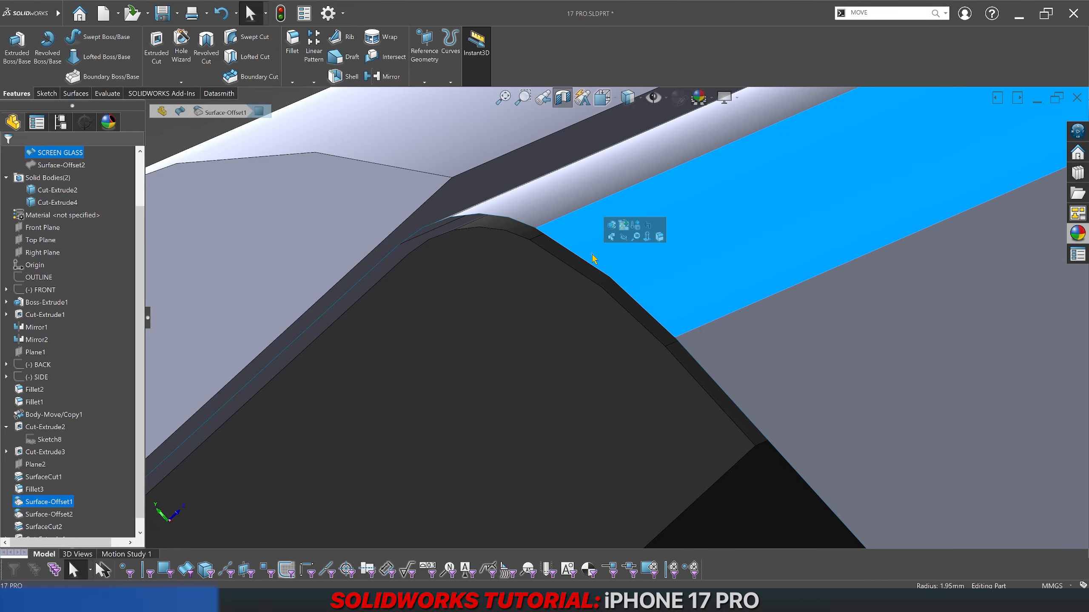
# Step: Compare the radii of the insert's curved section face and the glass surface's curved face above it
pyautogui.click(591, 269)
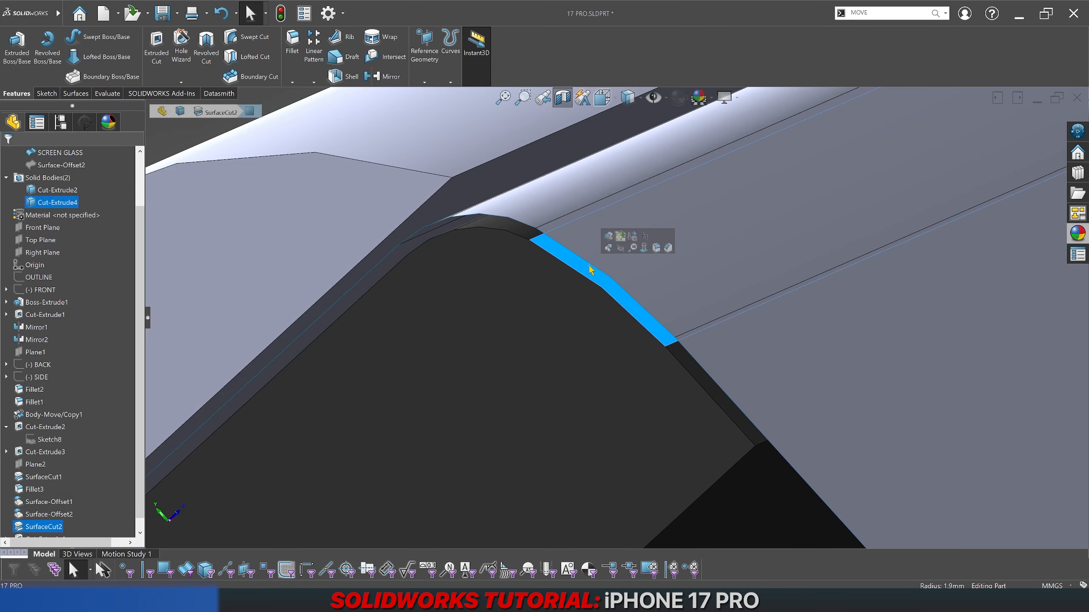
pyautogui.scroll(4, 591, 269)
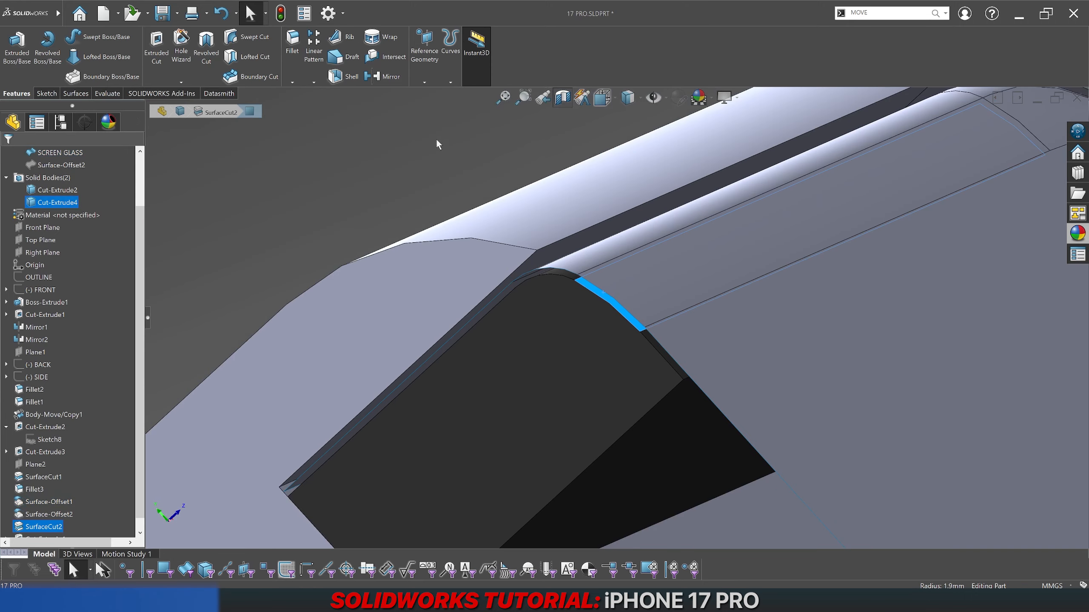
pyautogui.click(430, 132)
pyautogui.scroll(-3, 585, 278)
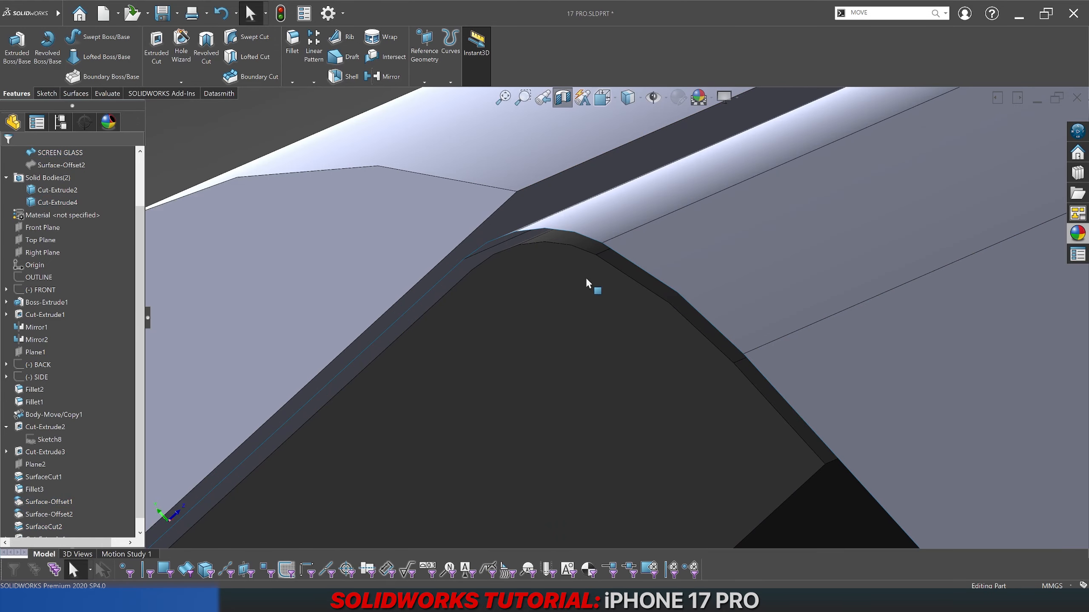
pyautogui.moveTo(586, 277); pyautogui.dragTo(623, 254, button='middle')
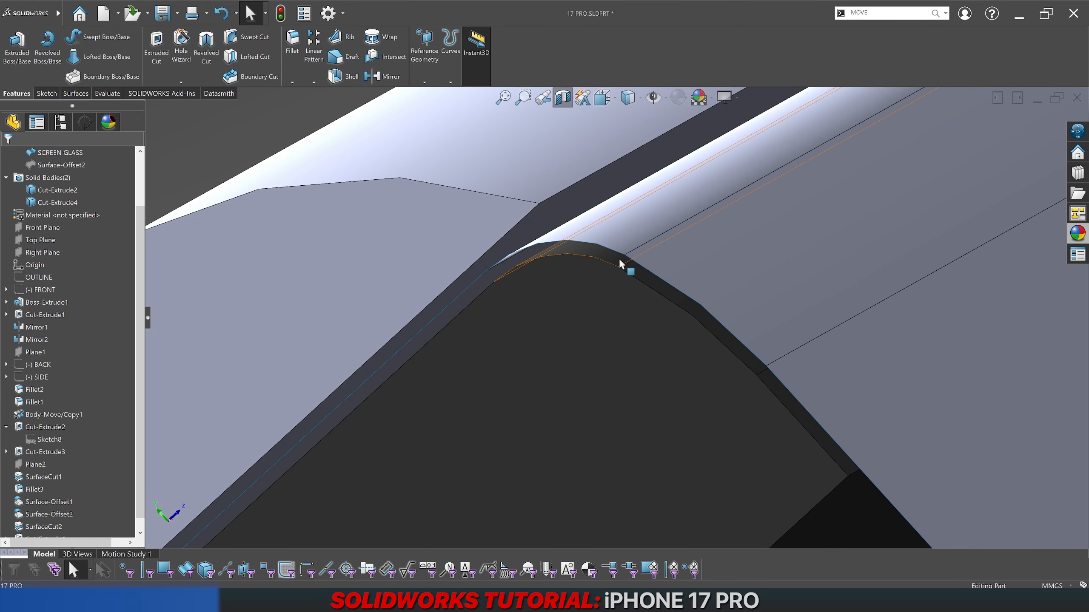
pyautogui.click(629, 269)
pyautogui.click(644, 263)
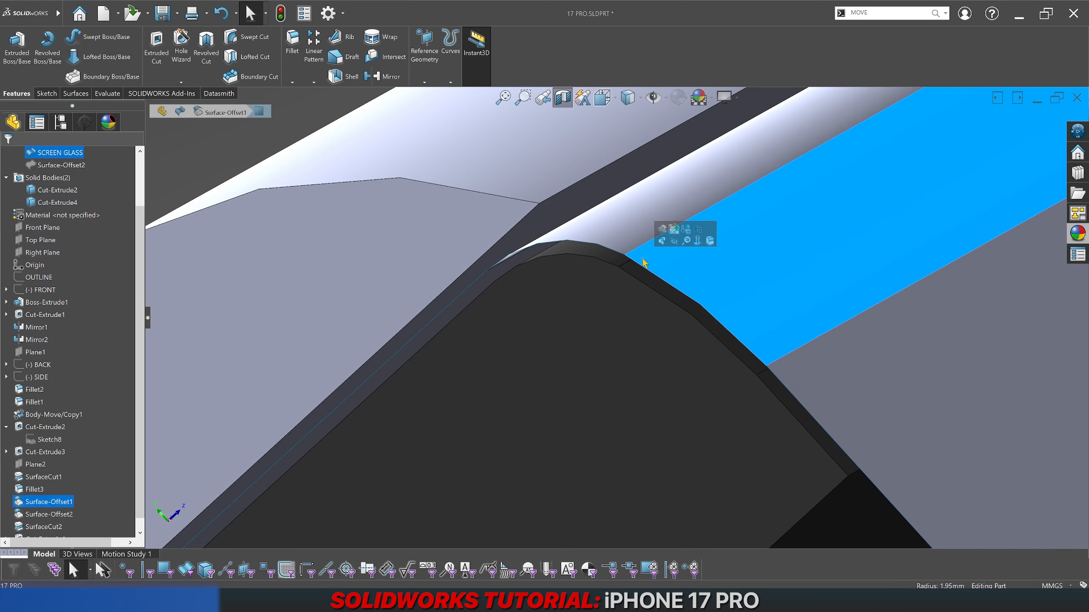
pyautogui.scroll(3, 639, 261)
pyautogui.click(453, 201)
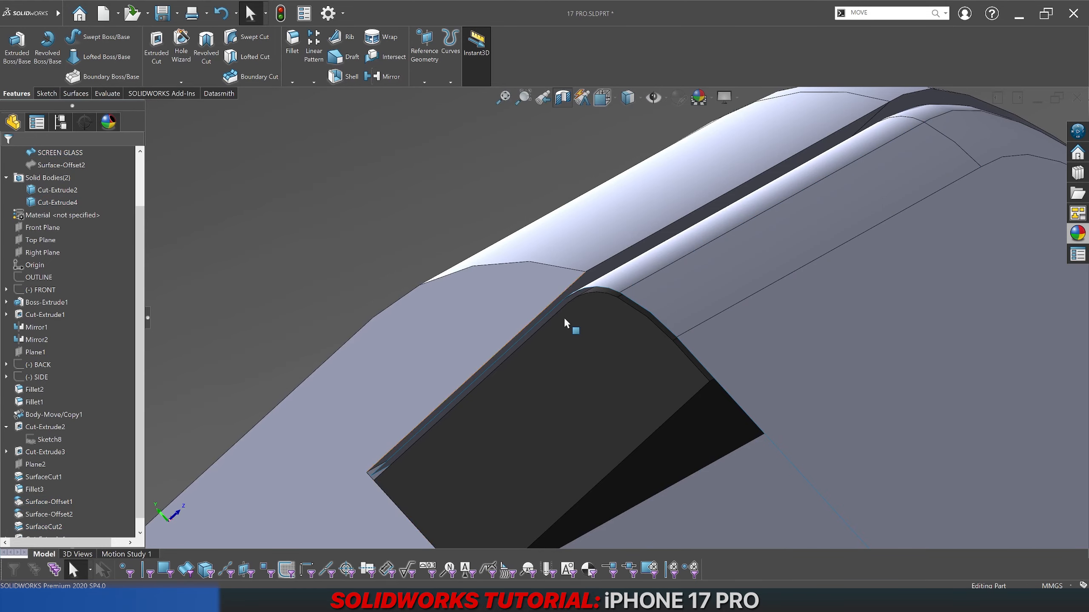
# Step: Inspect how the frame, insert and glass surface fit together at the sectioned top edge of the phone
pyautogui.moveTo(583, 325); pyautogui.dragTo(526, 357, button='middle')
pyautogui.click(530, 291)
pyautogui.scroll(3, 510, 330)
pyautogui.click(515, 302)
pyautogui.click(367, 239)
pyautogui.scroll(3, 624, 302)
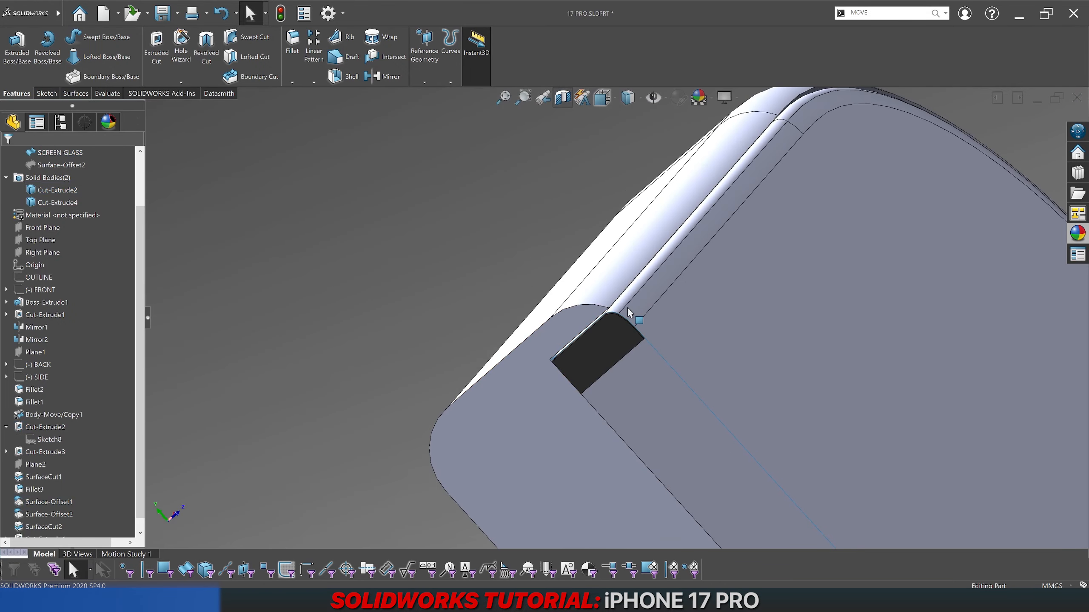
# Step: Turn off the section view and bring the complete phone's upper front corner into view
pyautogui.click(559, 101)
pyautogui.scroll(5, 571, 295)
pyautogui.moveTo(650, 377); pyautogui.dragTo(570, 391, button='middle')
pyautogui.scroll(-2, 569, 391)
pyautogui.scroll(-2, 569, 391)
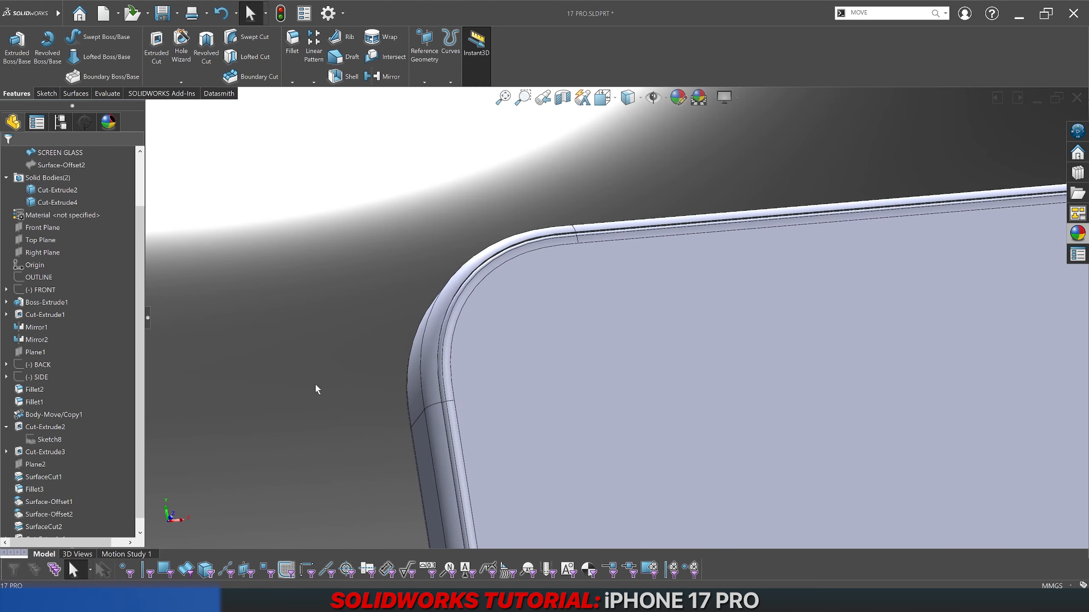
# Step: Give the SCREEN GLASS surface body a dark grey appearance with a transparency of 0.60
pyautogui.scroll(3, 94, 298)
pyautogui.rightClick(71, 215)
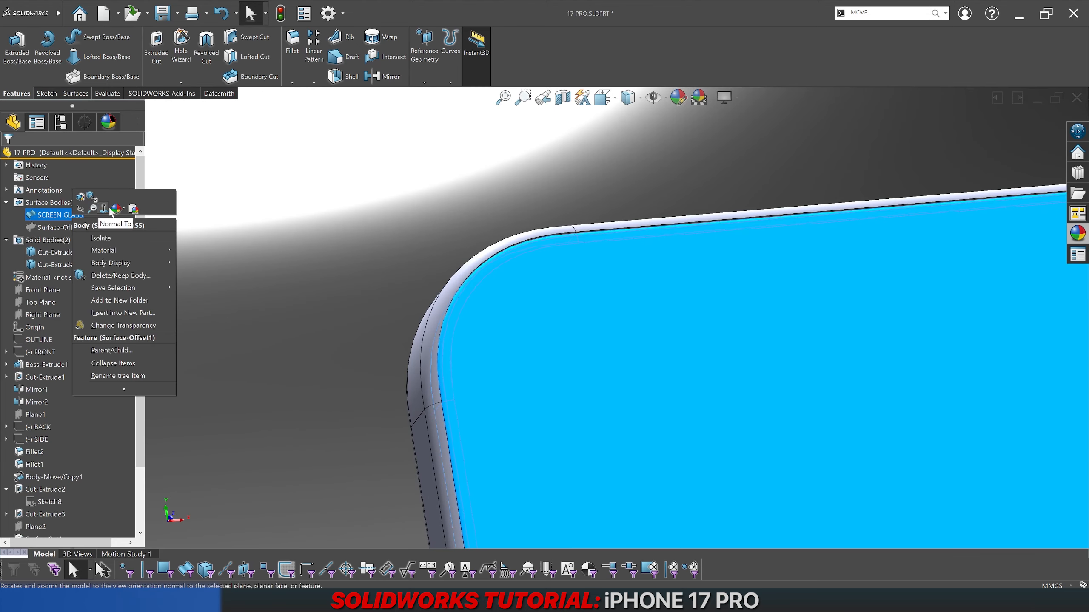
pyautogui.click(125, 212)
pyautogui.click(131, 232)
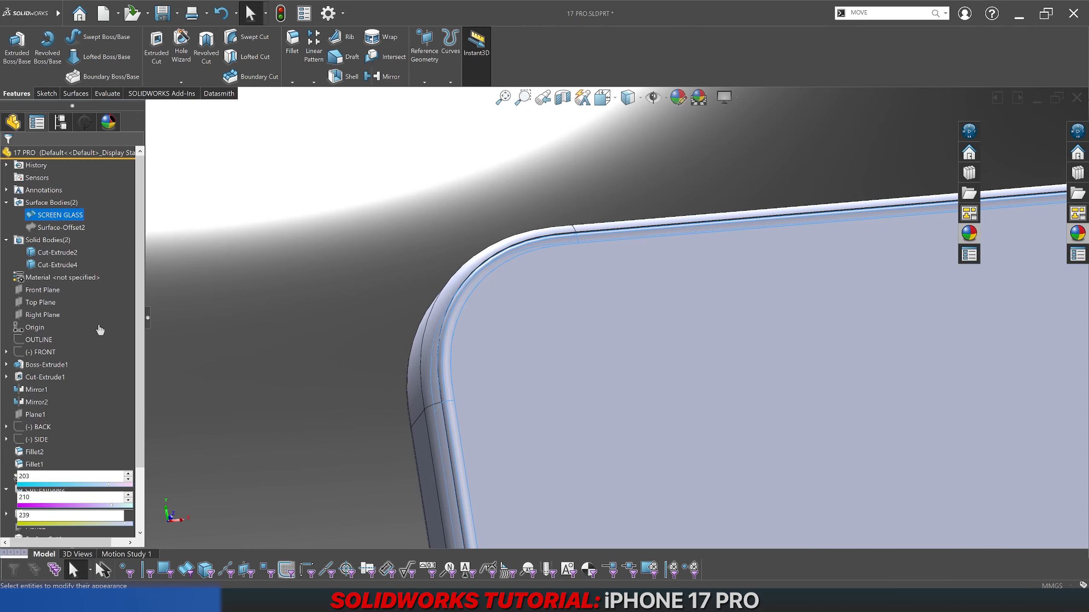
pyautogui.click(97, 385)
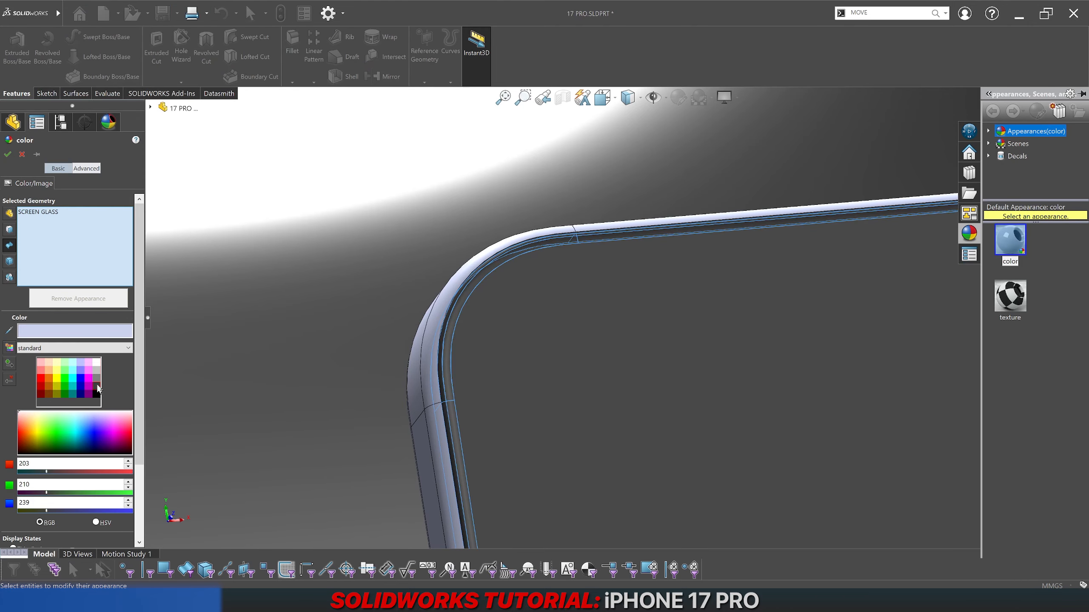
pyautogui.click(86, 168)
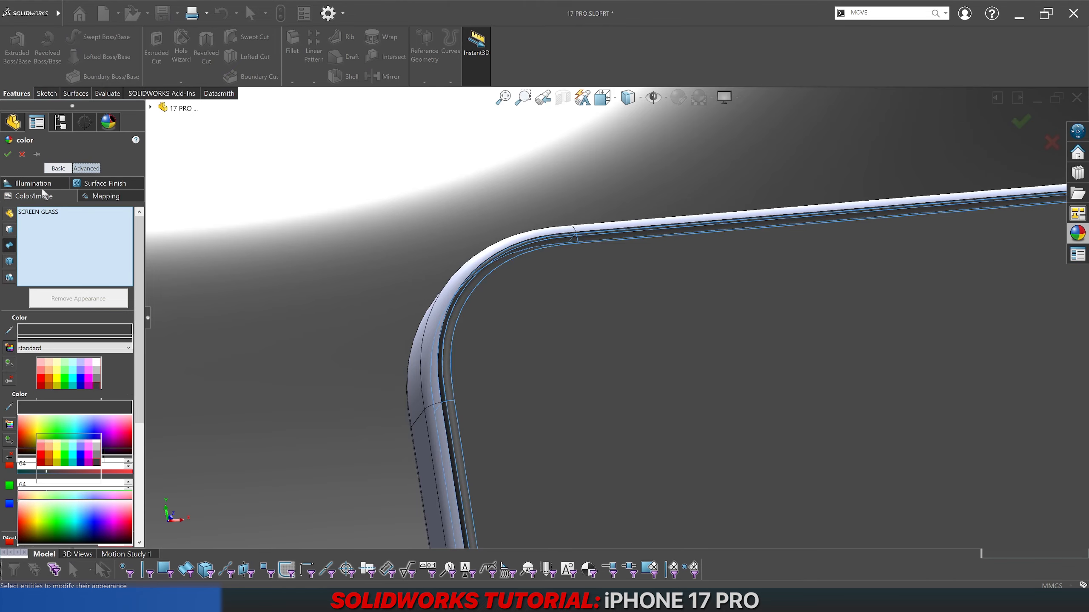
pyautogui.click(32, 196)
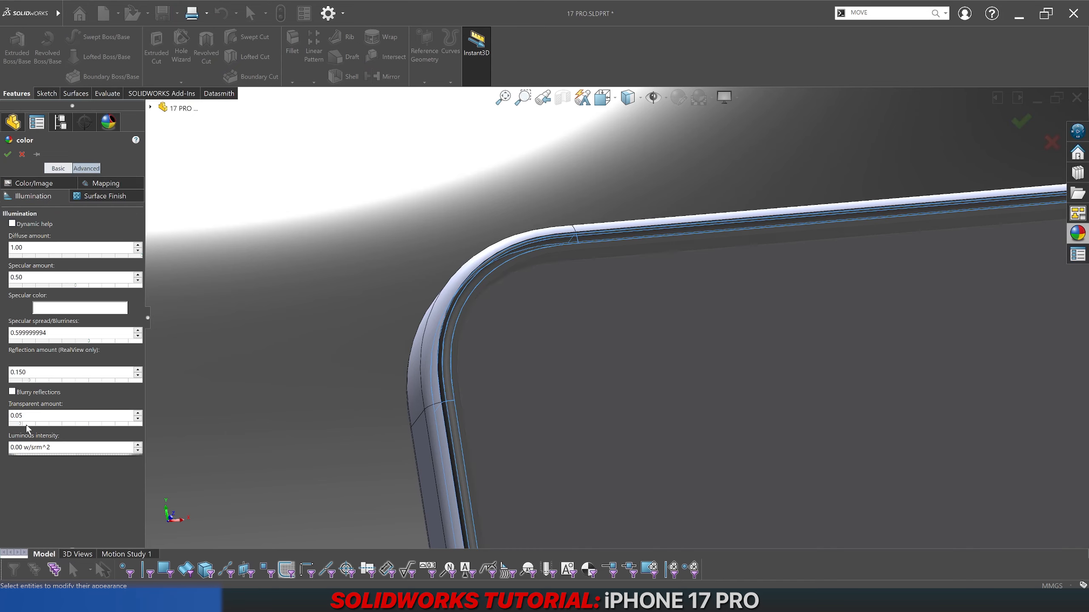
pyautogui.moveTo(25, 425); pyautogui.dragTo(88, 425)
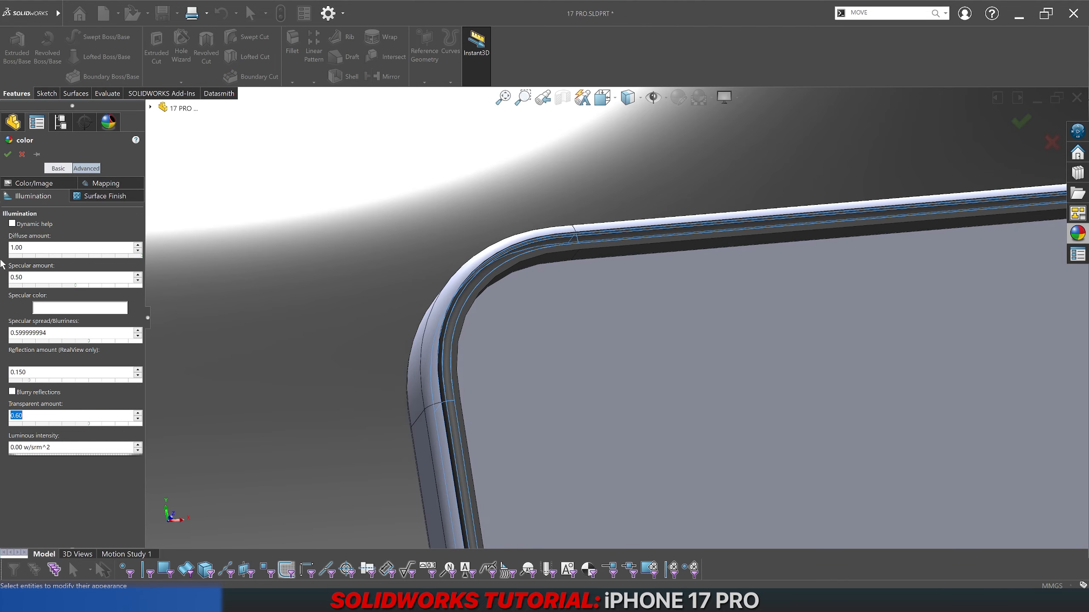
pyautogui.click(8, 154)
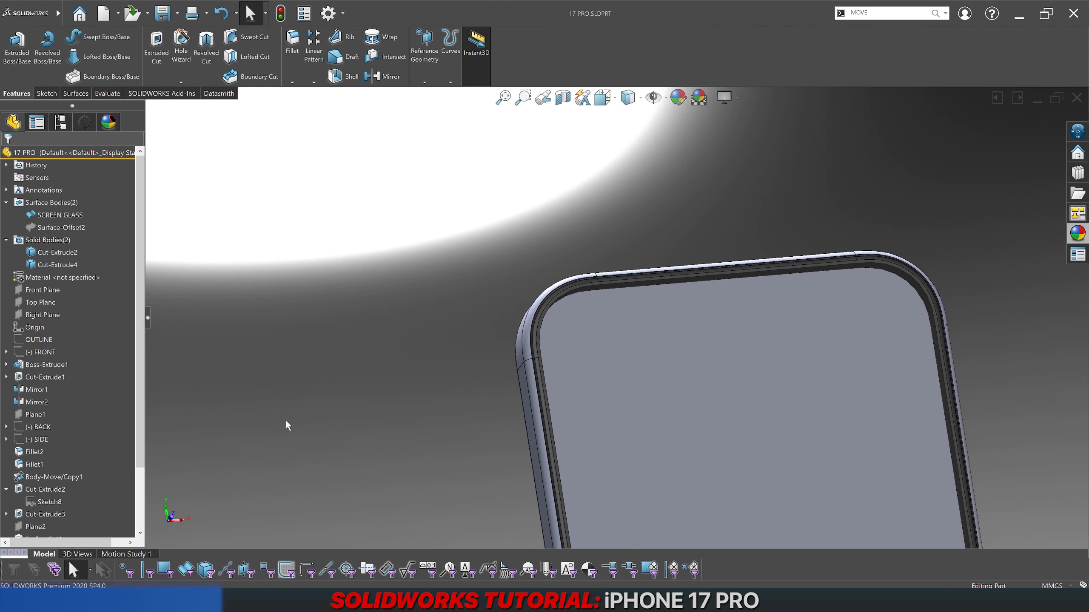
pyautogui.click(234, 601)
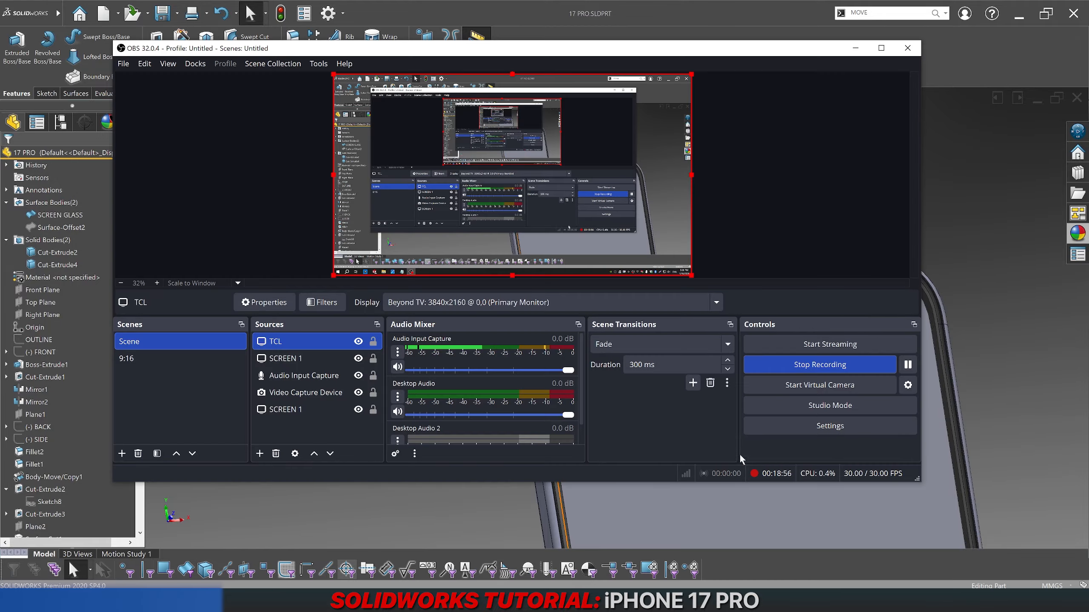
pyautogui.click(980, 354)
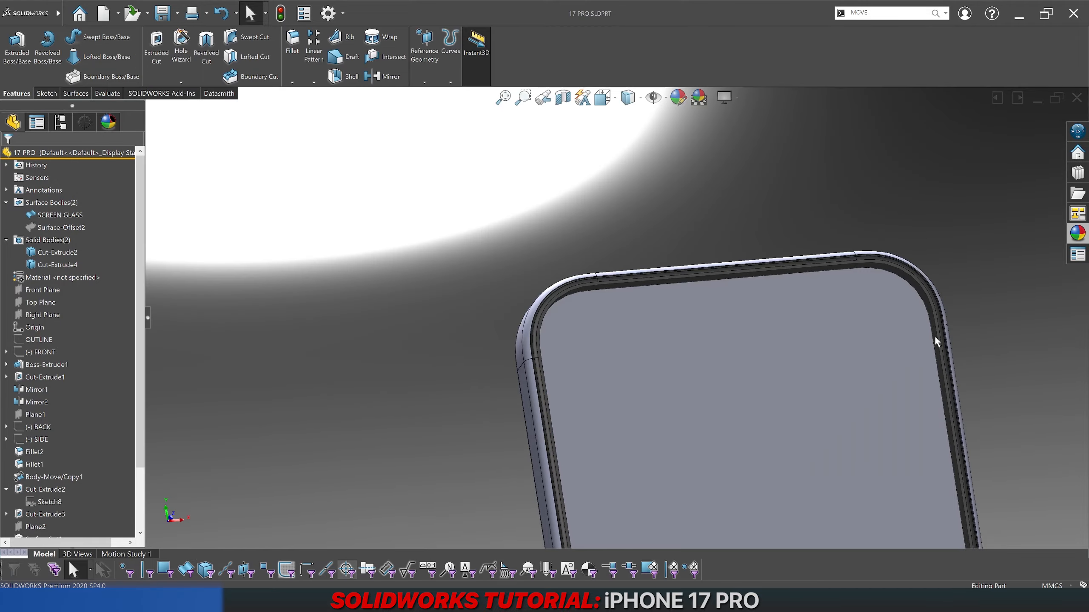
# Step: Hide the SCREEN GLASS surface body to expose the insert and its screen cutout
pyautogui.scroll(-5, 601, 308)
pyautogui.moveTo(589, 327); pyautogui.dragTo(509, 278, button='middle')
pyautogui.click(87, 214)
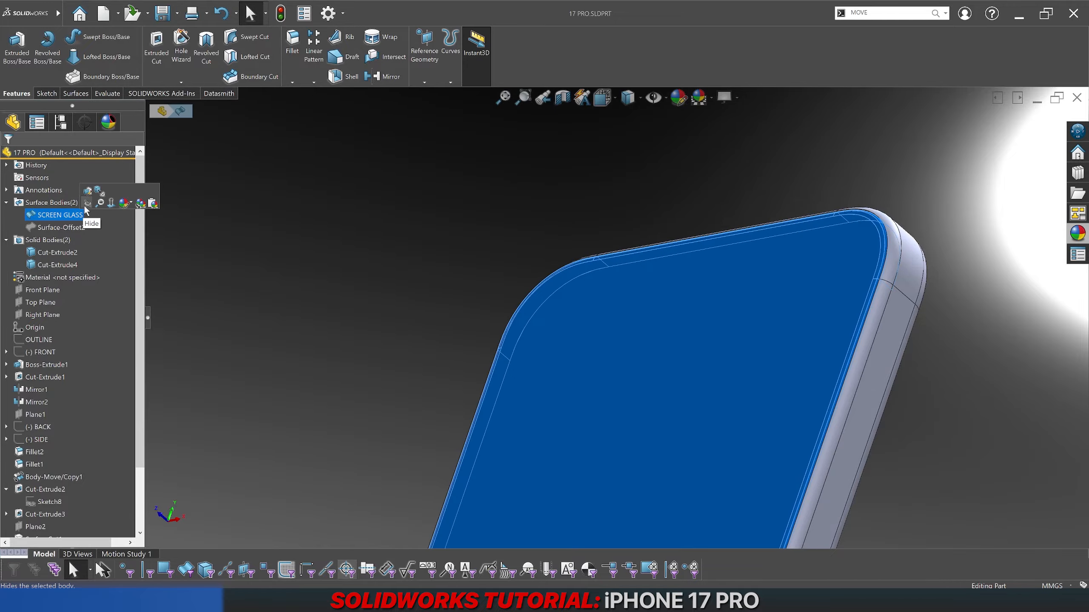
pyautogui.click(87, 204)
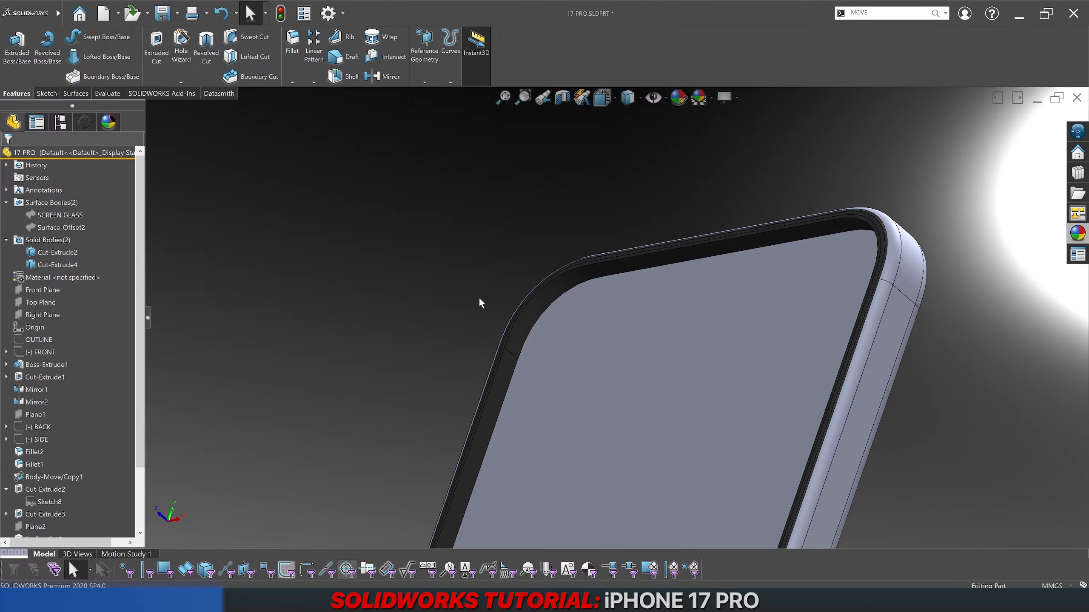
# Step: Set up a blind boss extrusion of the screen cutout's sketch, starting from the insert's front face around the opening and directed inward
pyautogui.moveTo(480, 299)
pyautogui.mouseDown(button='middle')
pyautogui.moveTo(499, 319)
pyautogui.moveTo(510, 310)
pyautogui.moveTo(447, 295)
pyautogui.moveTo(548, 328)
pyautogui.moveTo(479, 316)
pyautogui.mouseUp(button='middle')
pyautogui.scroll(-4, 559, 312)
pyautogui.click(437, 449)
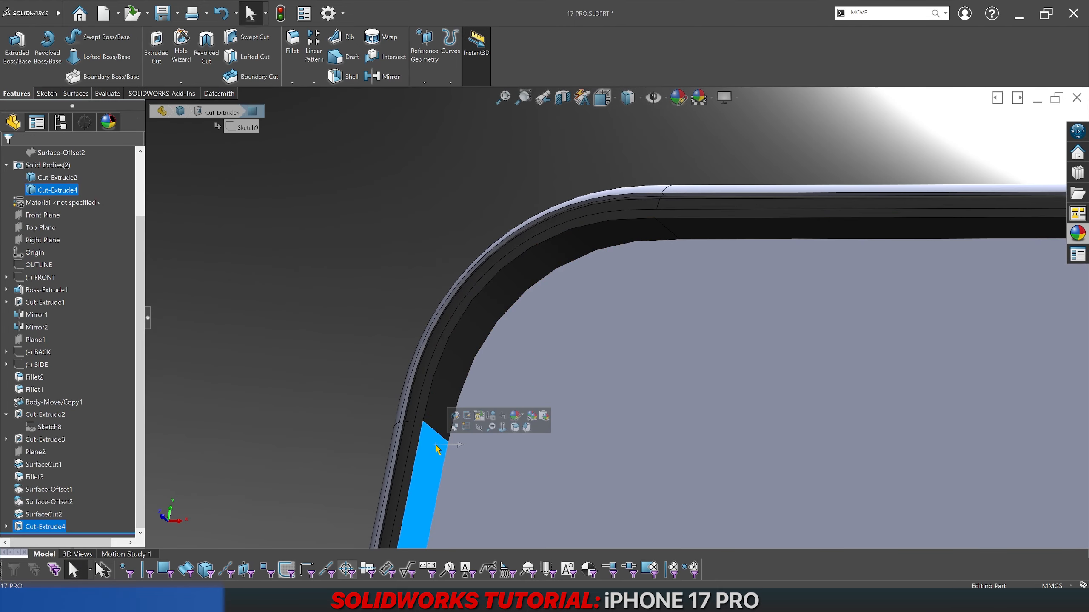
pyautogui.click(6, 526)
pyautogui.click(35, 528)
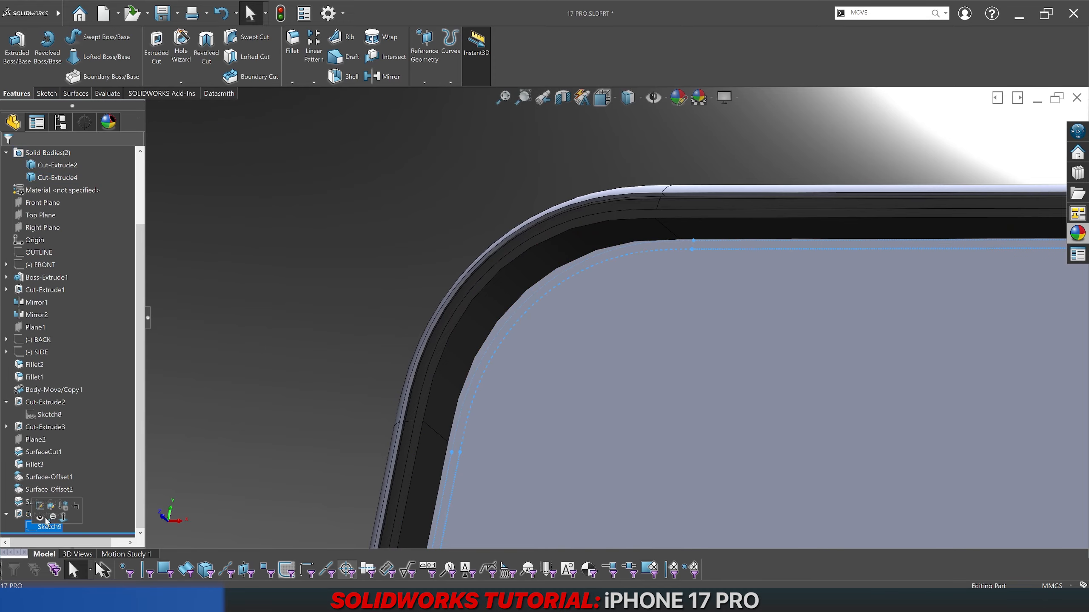
pyautogui.moveTo(332, 353); pyautogui.dragTo(292, 333, button='middle')
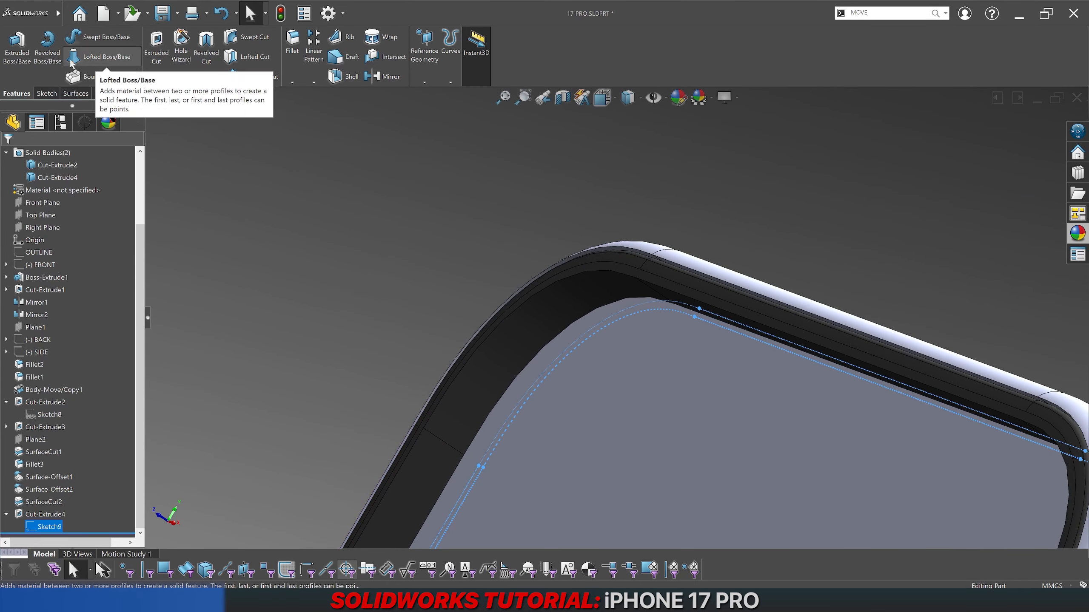
pyautogui.click(17, 46)
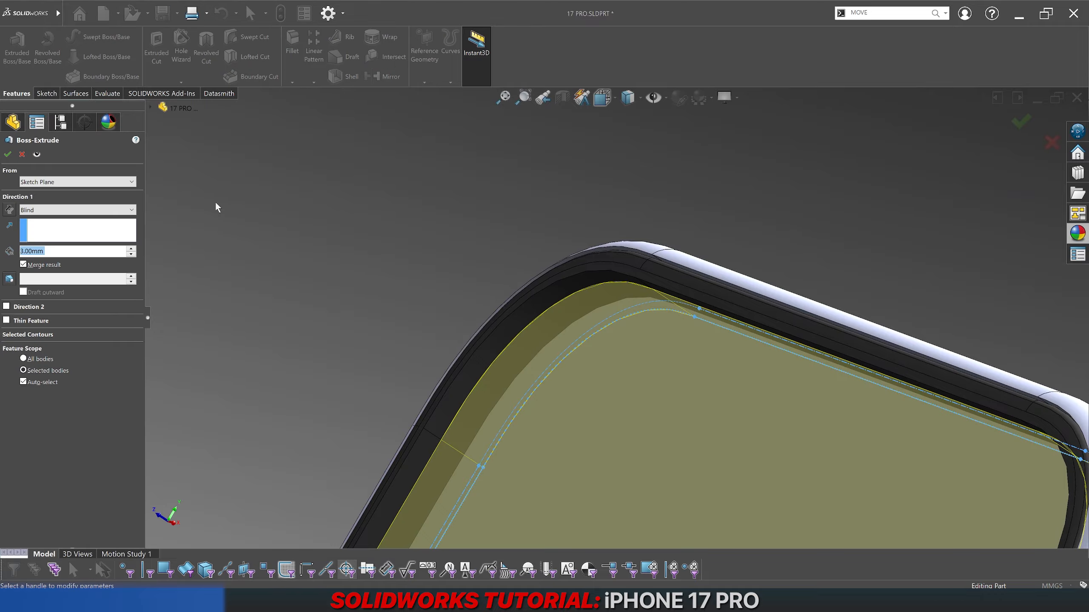
pyautogui.click(103, 182)
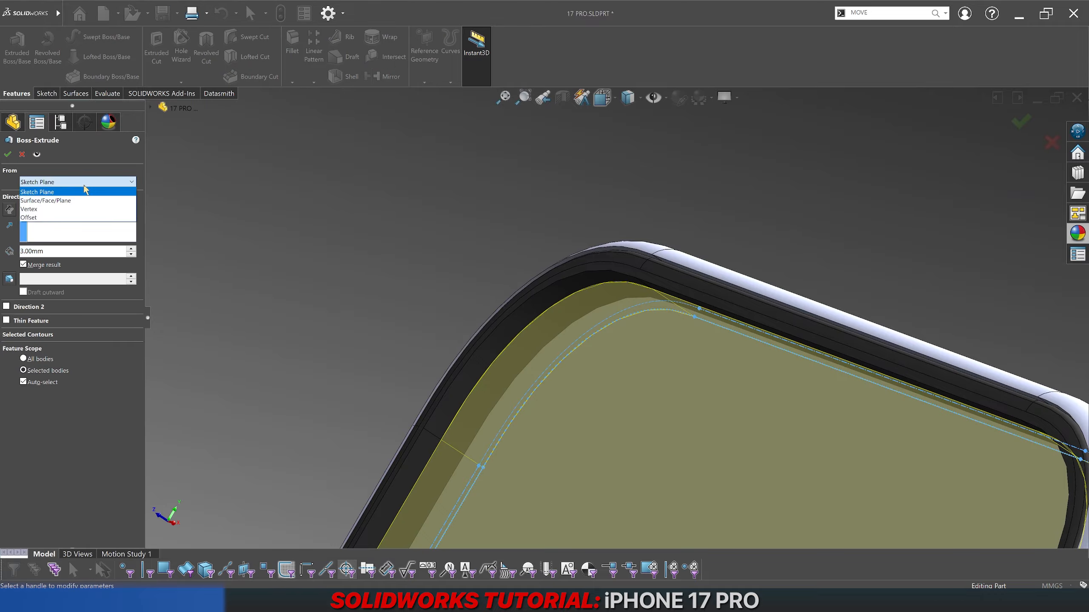
pyautogui.click(64, 201)
pyautogui.click(624, 274)
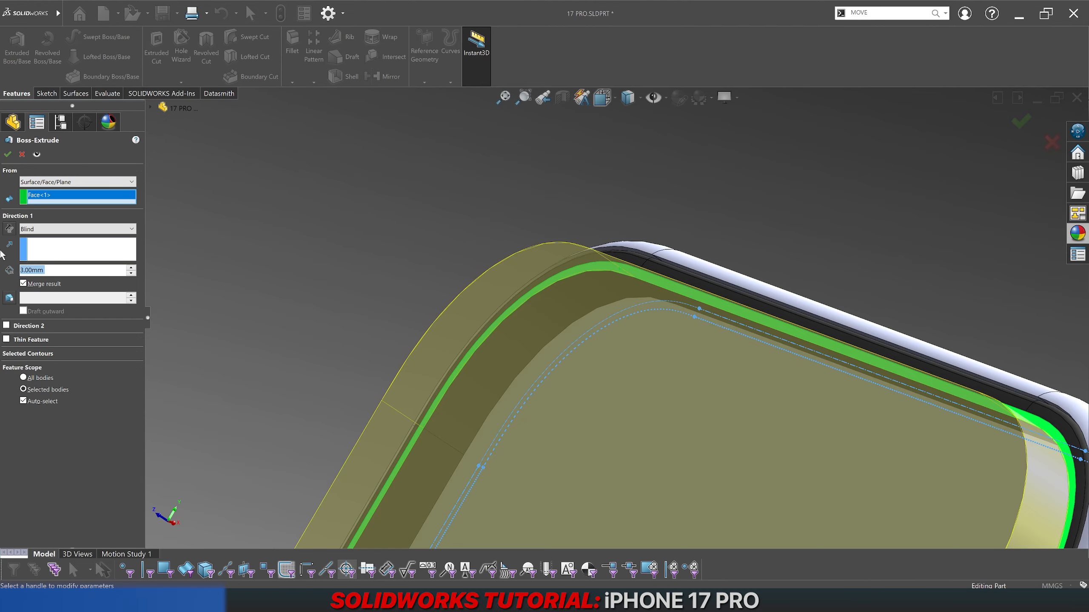
pyautogui.click(9, 231)
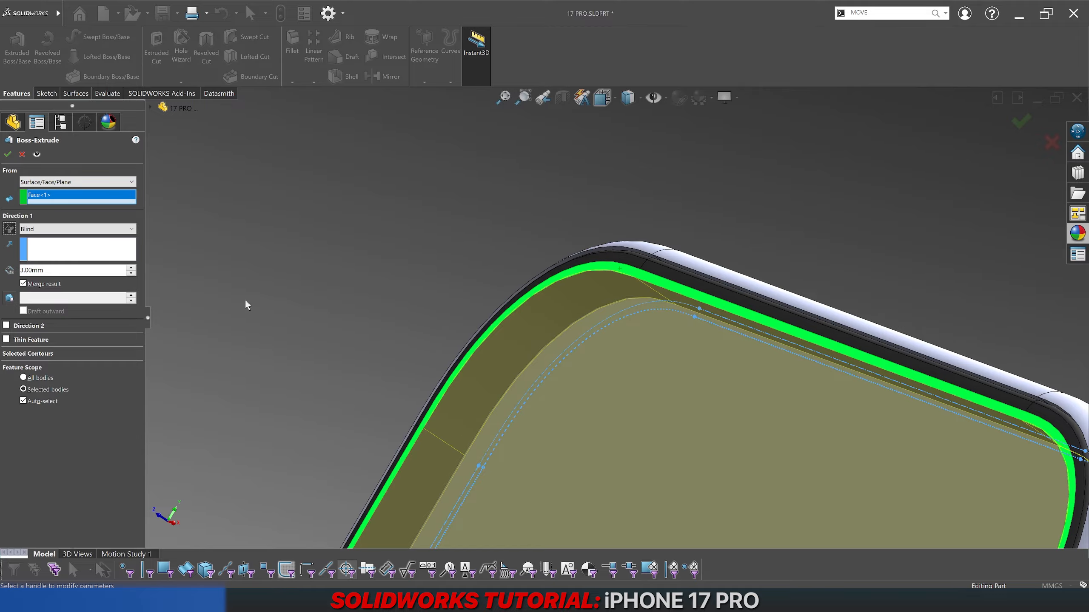
# Step: Disable merging with existing bodies and complete the inward screen extrusion at a depth of 3 mm
pyautogui.moveTo(373, 267); pyautogui.dragTo(457, 325, button='middle')
pyautogui.scroll(4, 457, 325)
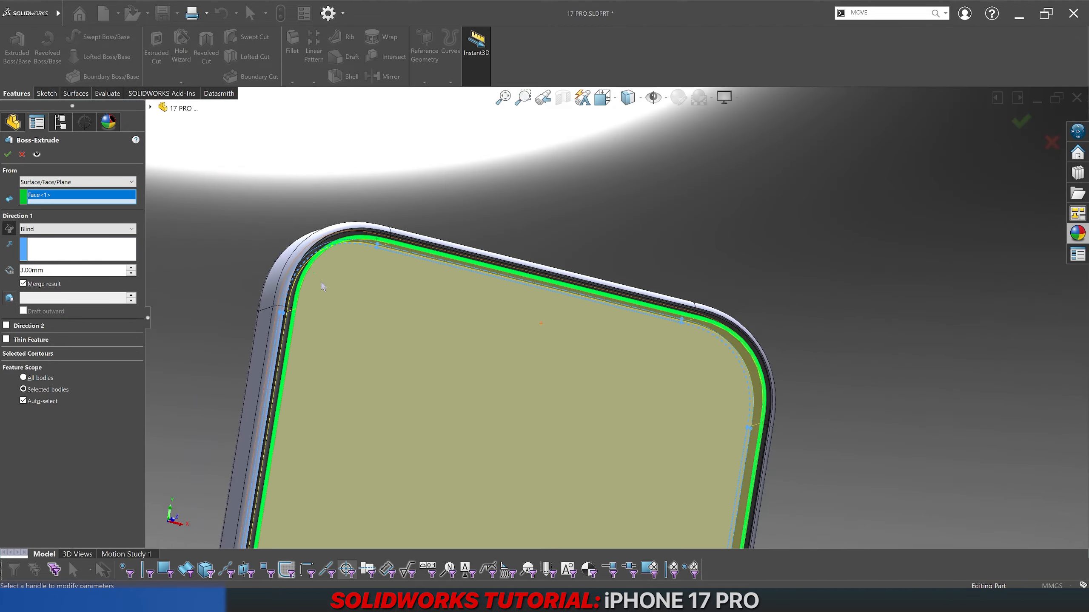
pyautogui.scroll(-5, 321, 283)
pyautogui.click(43, 285)
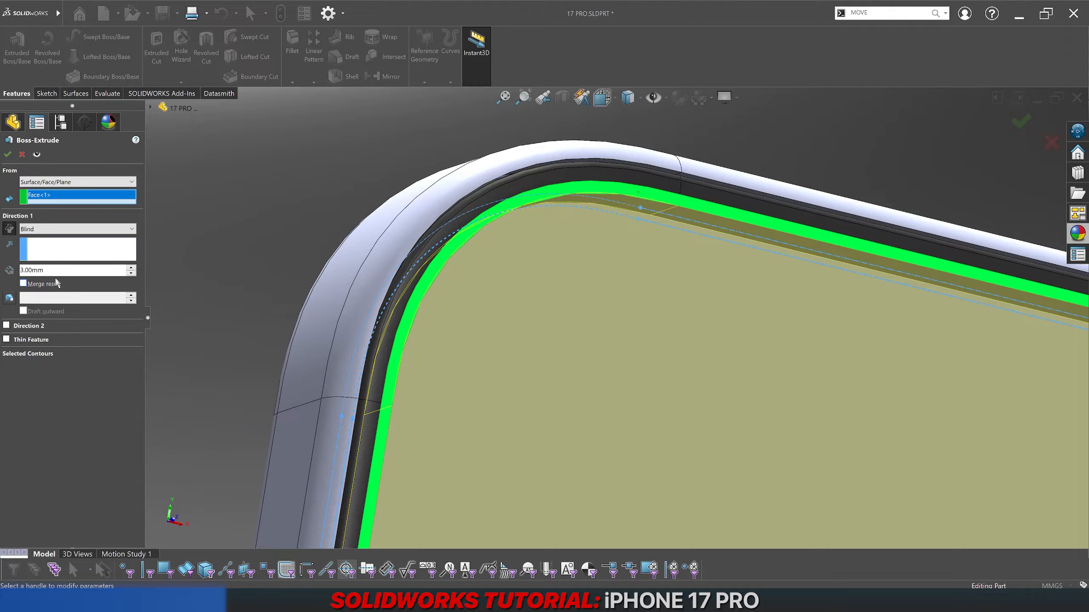
pyautogui.click(7, 154)
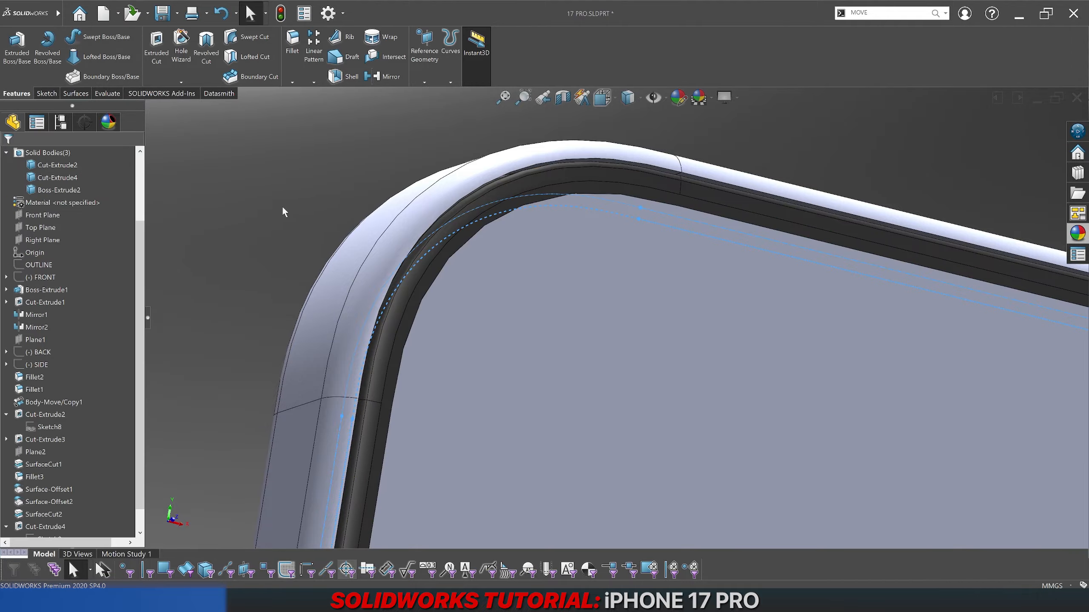
# Step: Start a new sketch on the front face of the extruded screen body
pyautogui.rightClick(568, 317)
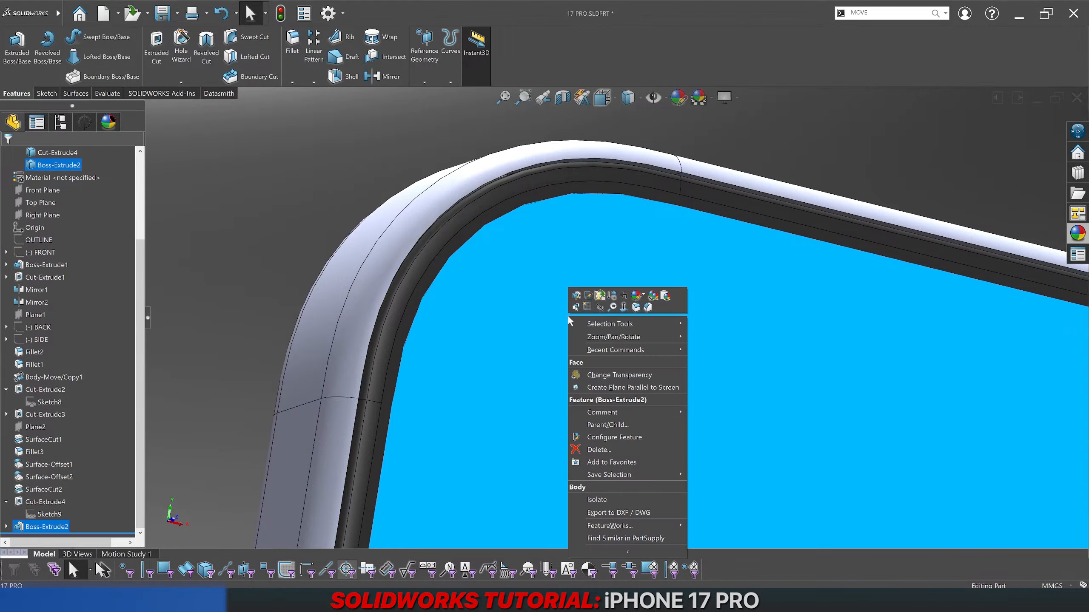
pyautogui.click(279, 207)
pyautogui.scroll(10, 534, 351)
pyautogui.scroll(3, 633, 391)
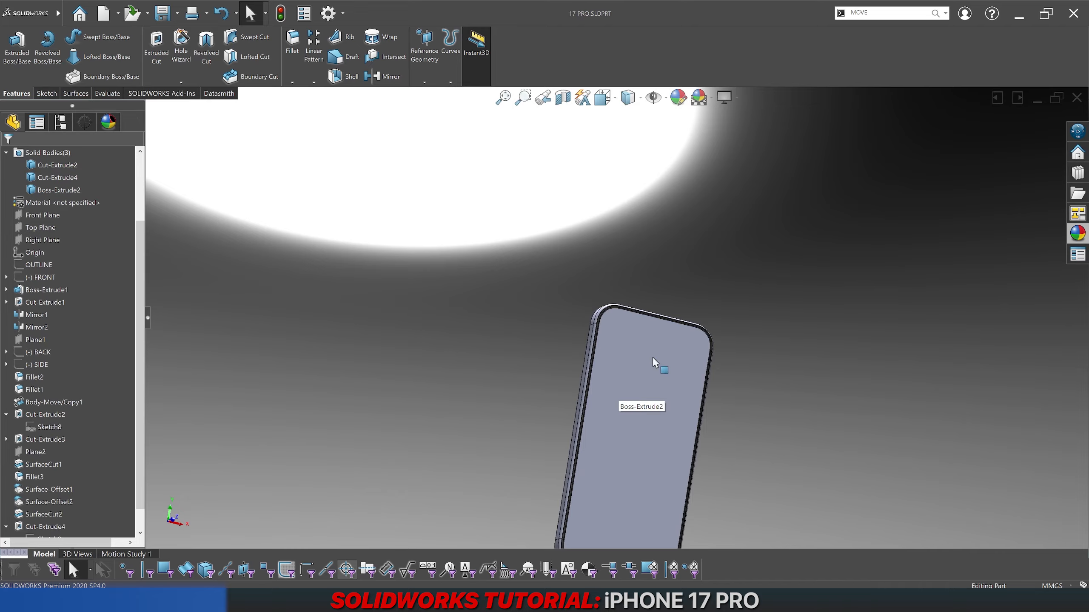
pyautogui.scroll(-5, 611, 321)
pyautogui.moveTo(611, 320); pyautogui.dragTo(551, 241, button='middle')
pyautogui.moveTo(583, 260); pyautogui.dragTo(583, 288, button='middle')
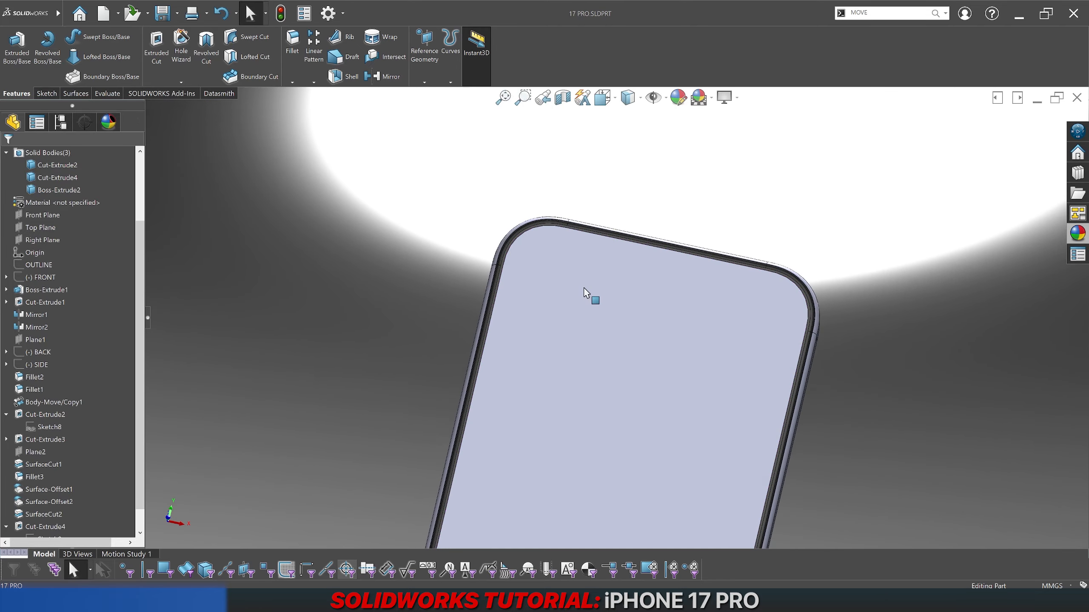
pyautogui.rightClick(583, 288)
pyautogui.click(604, 279)
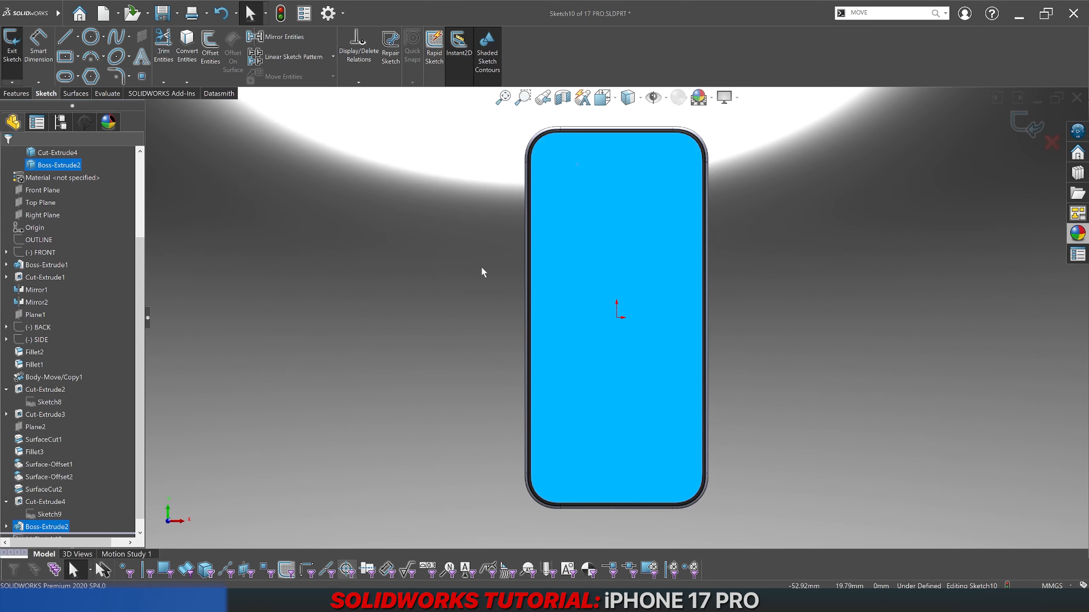
# Step: Show the FRONT sketch with its reference image and set the display style to Hidden Lines Visible
pyautogui.click(35, 276)
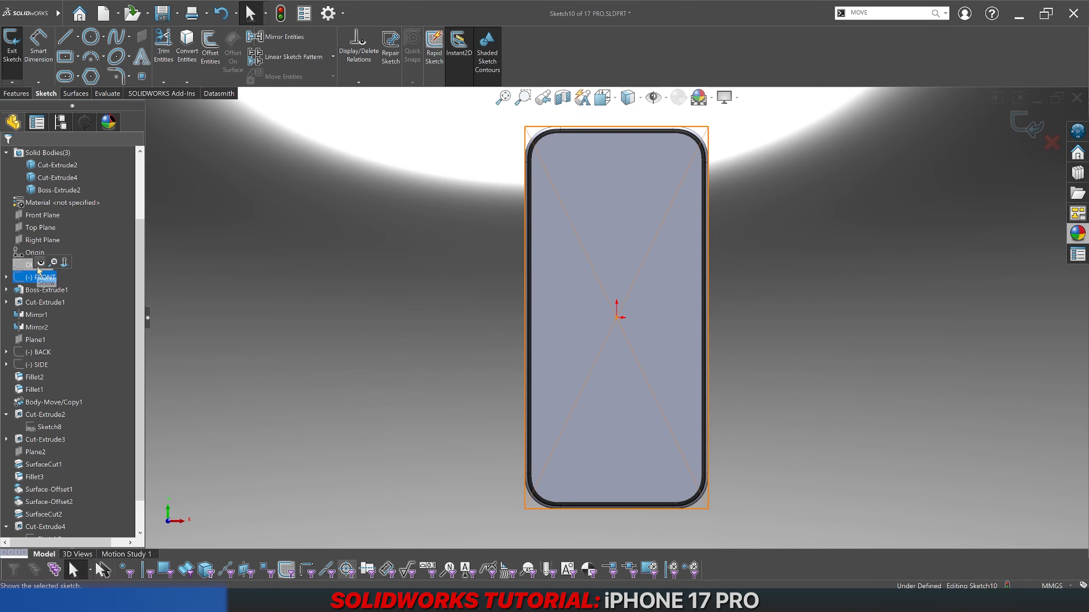
pyautogui.click(39, 266)
pyautogui.click(628, 97)
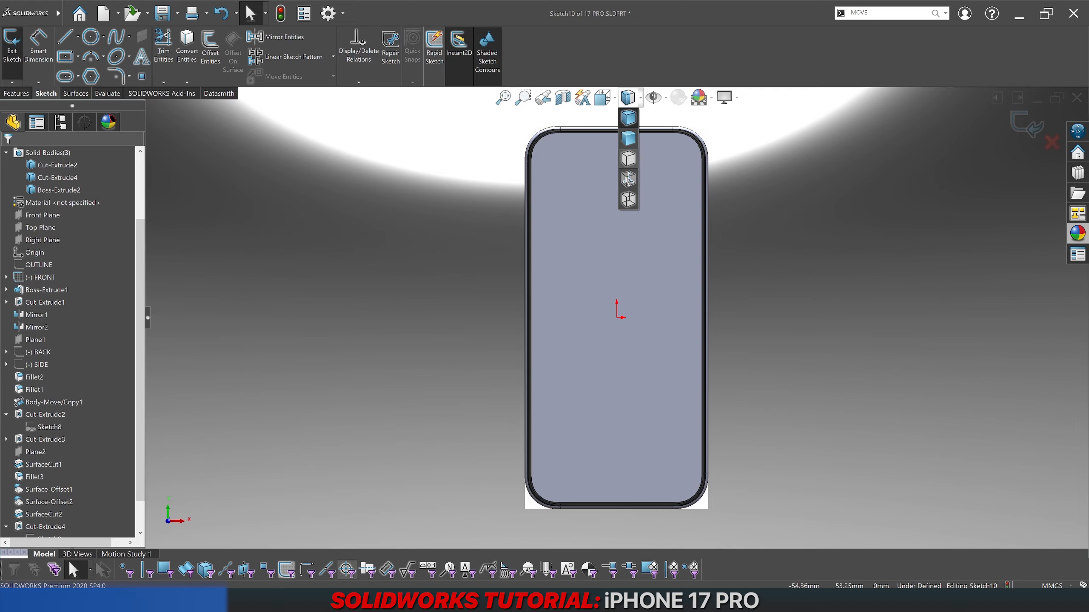
pyautogui.click(628, 184)
pyautogui.scroll(-8, 618, 206)
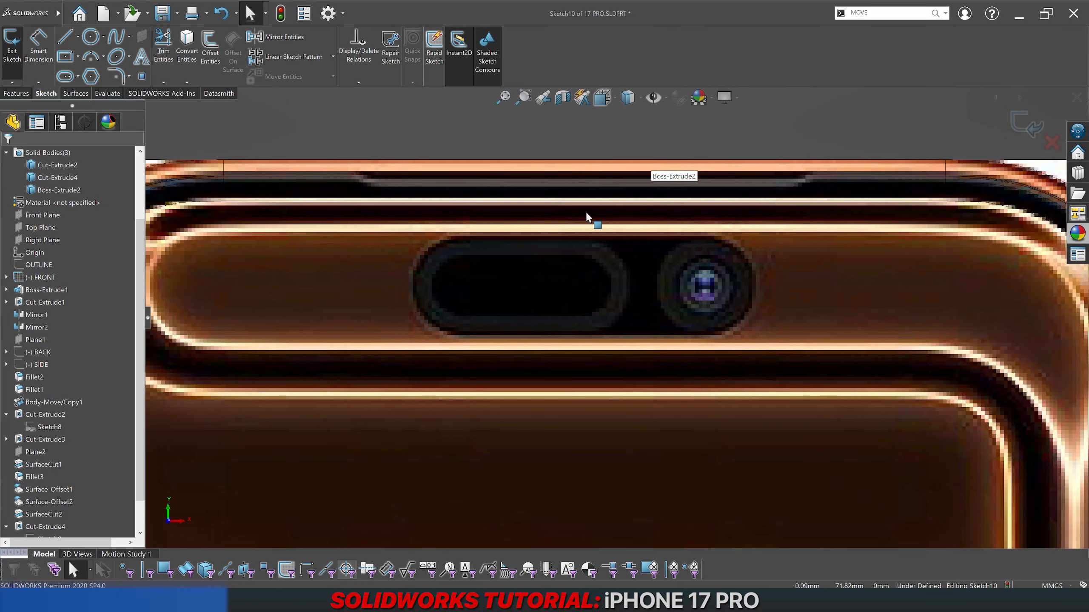
# Step: Sketch a horizontal centerpoint slot over the front camera cutout, about 15.9 mm between arc centers and 6.1 mm wide
pyautogui.click(65, 77)
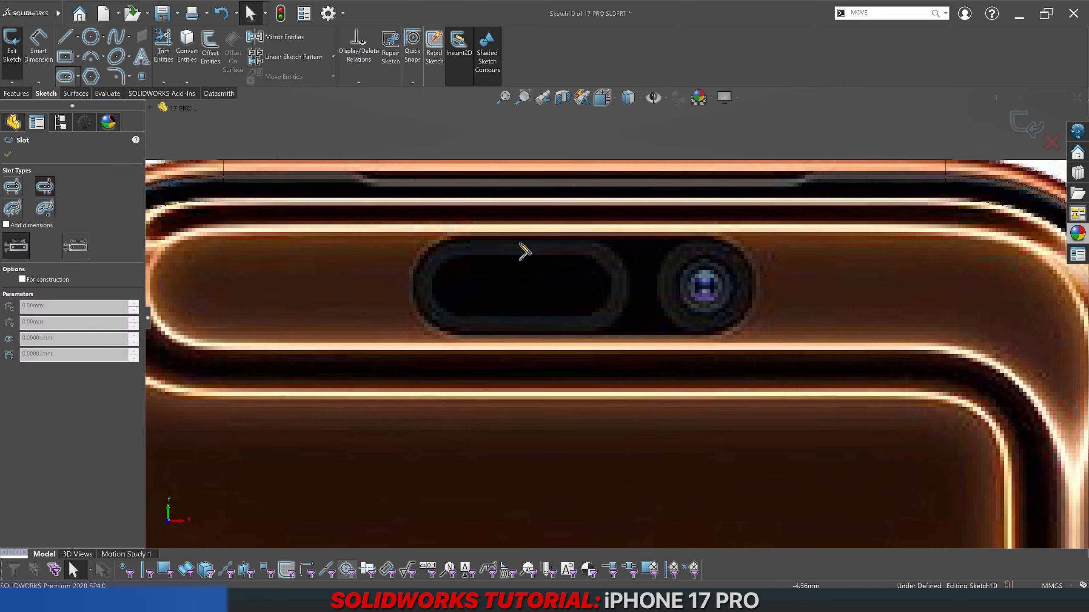
pyautogui.click(584, 290)
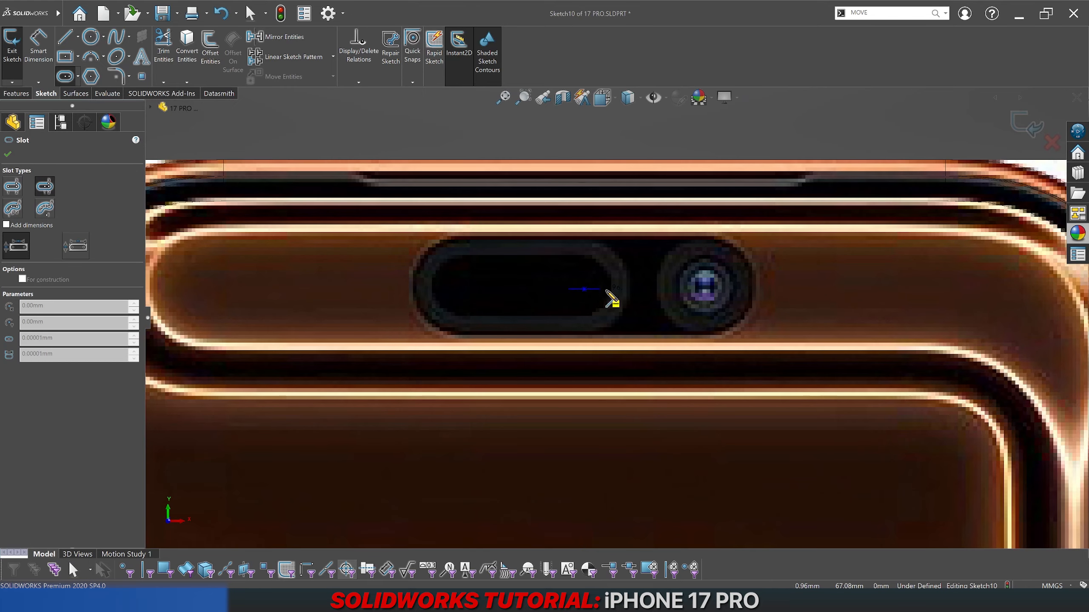
pyautogui.click(715, 290)
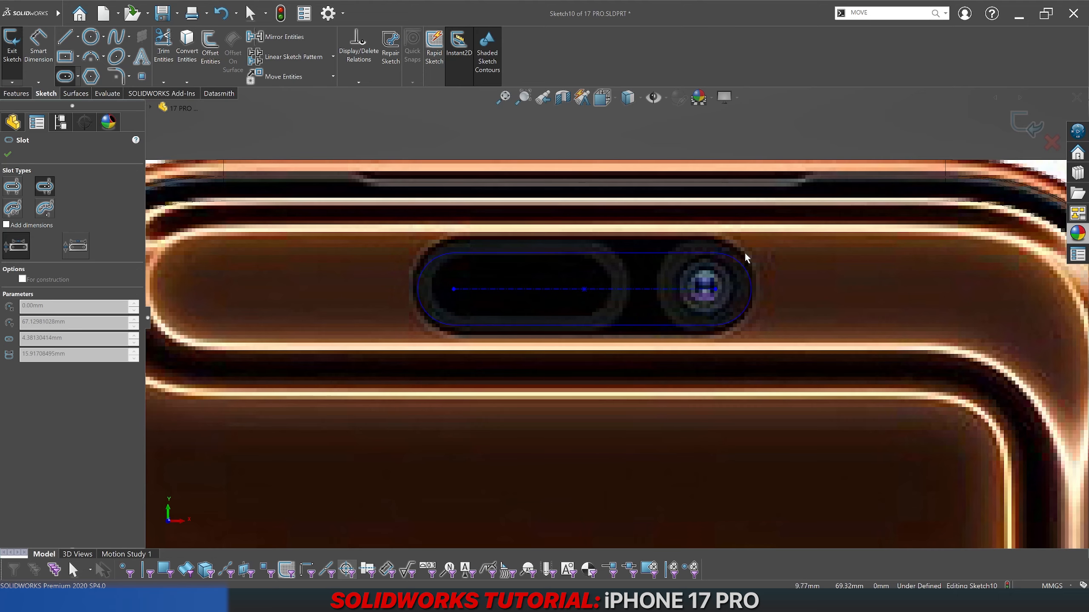
pyautogui.click(748, 240)
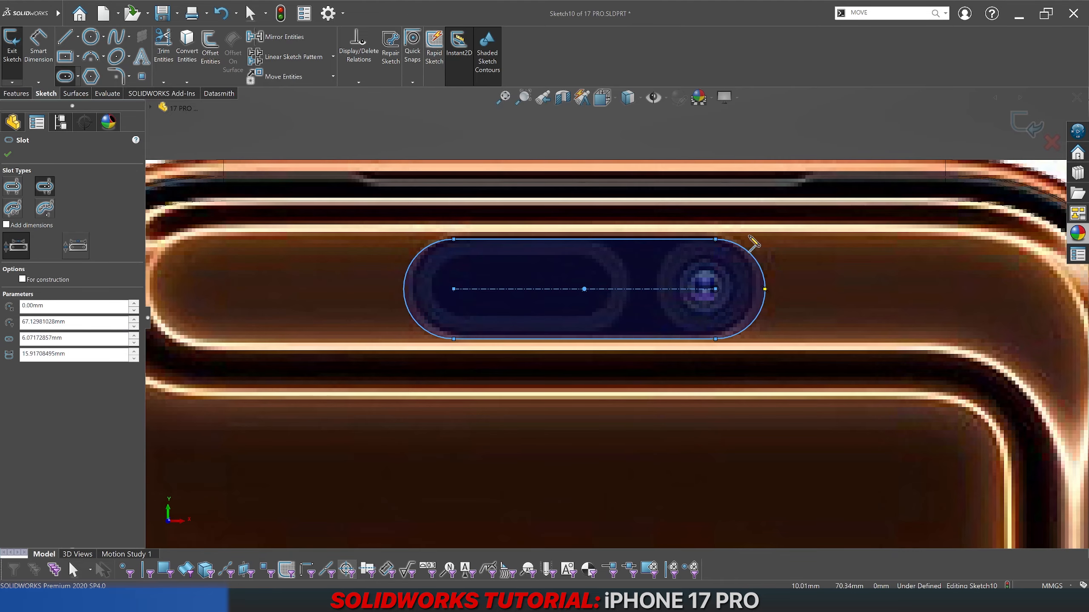
pyautogui.press('Escape')
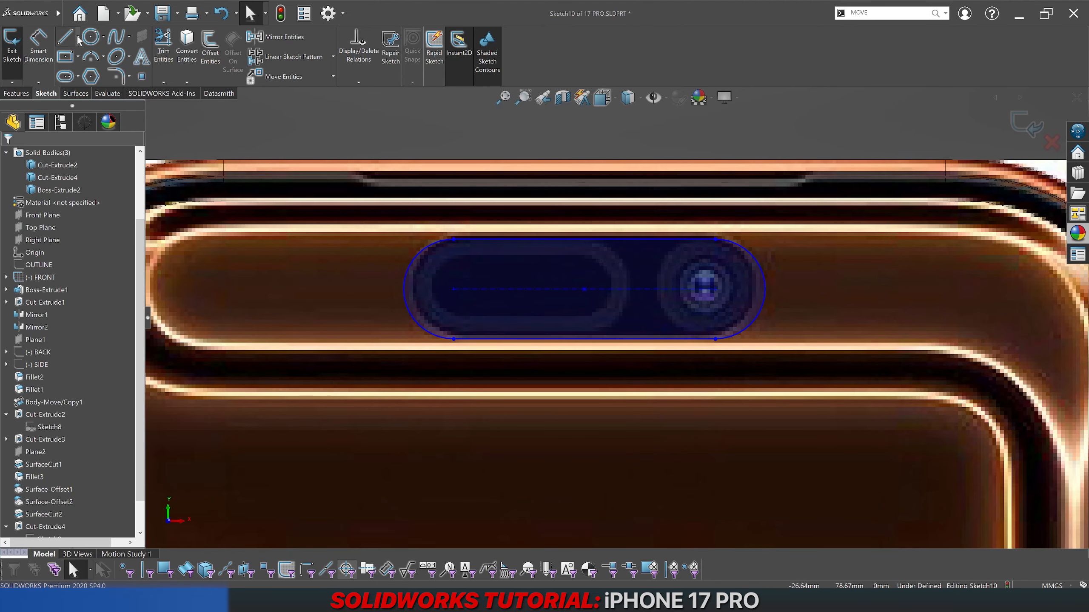
# Step: Add a vertical construction line from the slot's center down to the origin
pyautogui.click(78, 37)
pyautogui.click(90, 67)
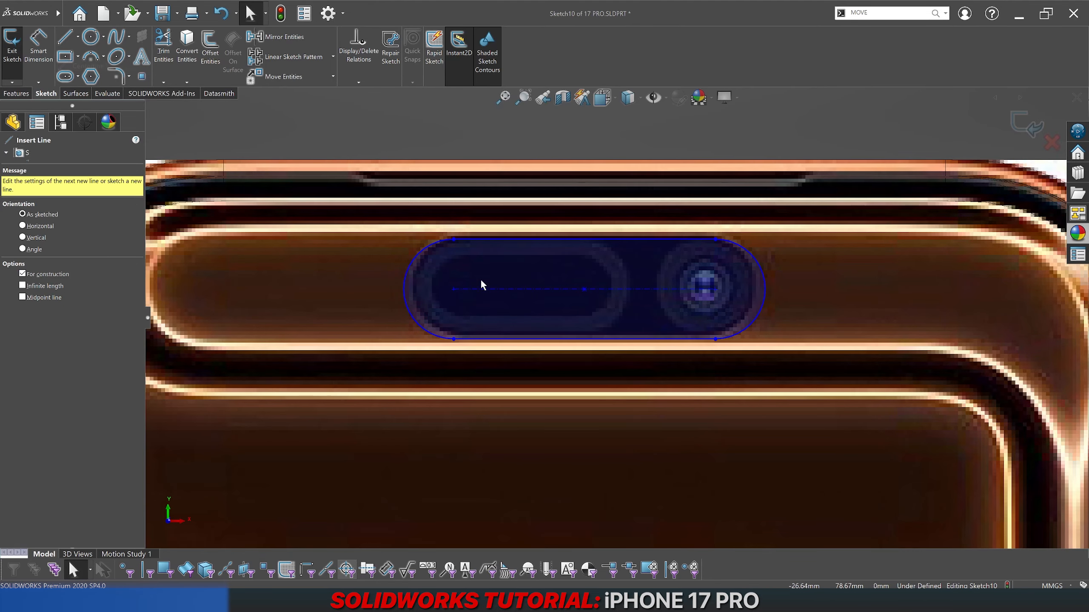
pyautogui.click(584, 289)
pyautogui.scroll(8, 584, 297)
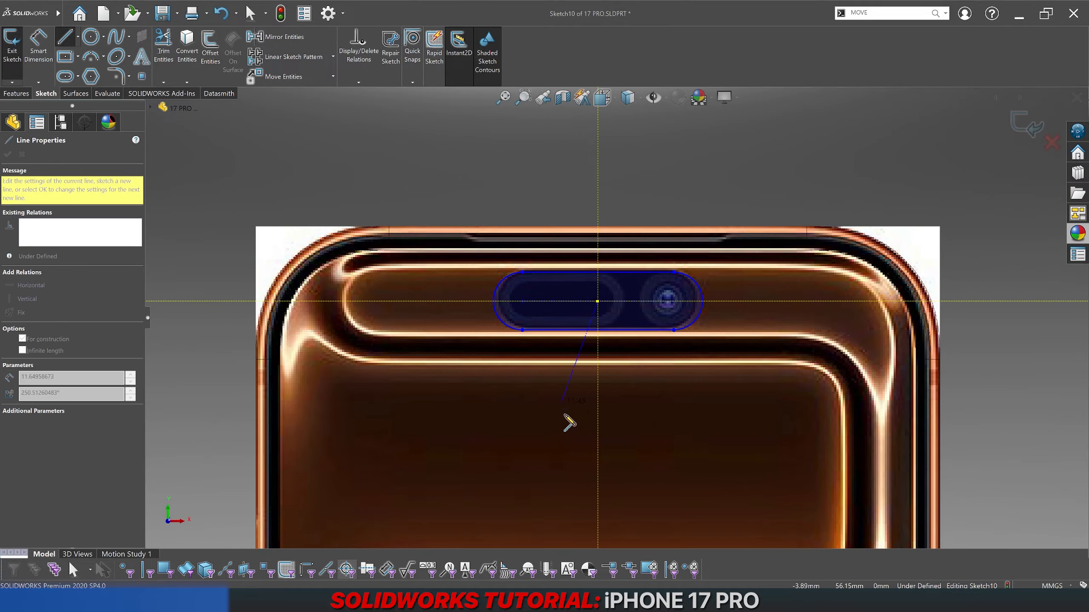
pyautogui.scroll(-10, 621, 462)
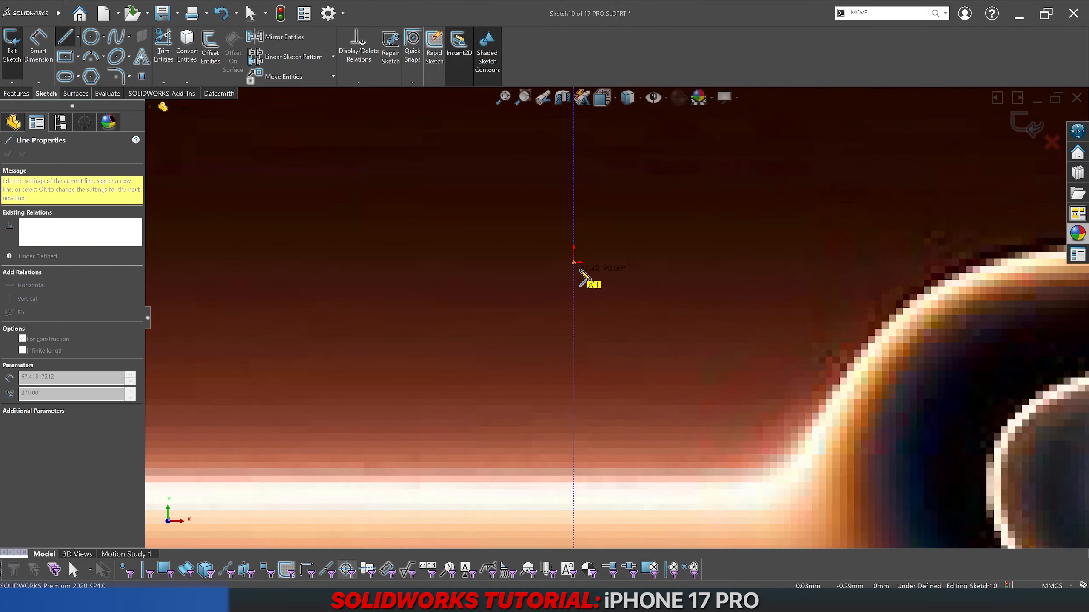
pyautogui.click(581, 268)
pyautogui.press('Escape')
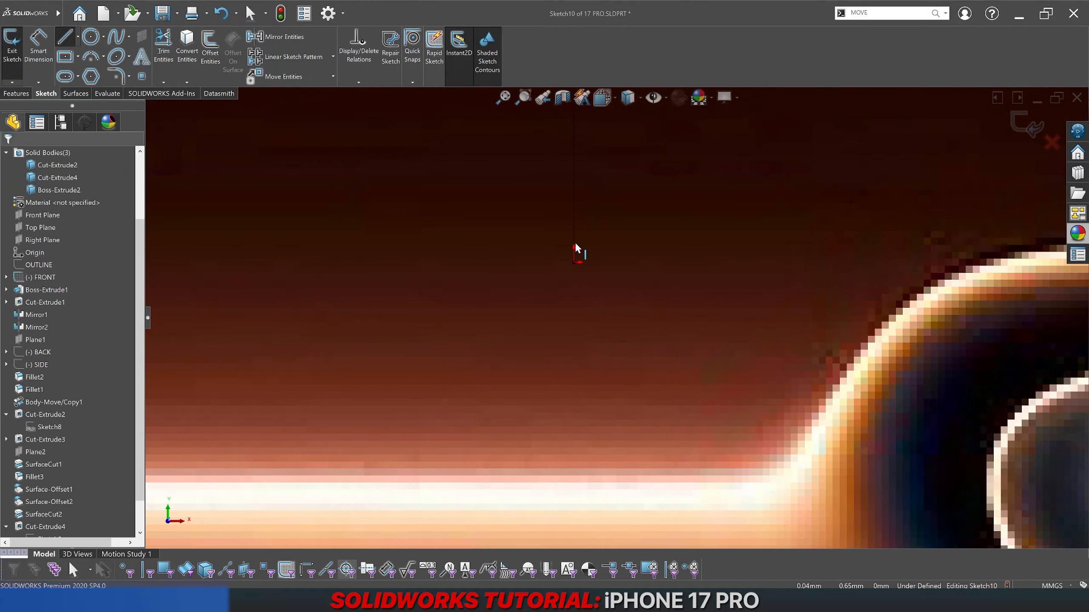
pyautogui.click(574, 251)
pyautogui.press('Escape')
pyautogui.scroll(12, 611, 325)
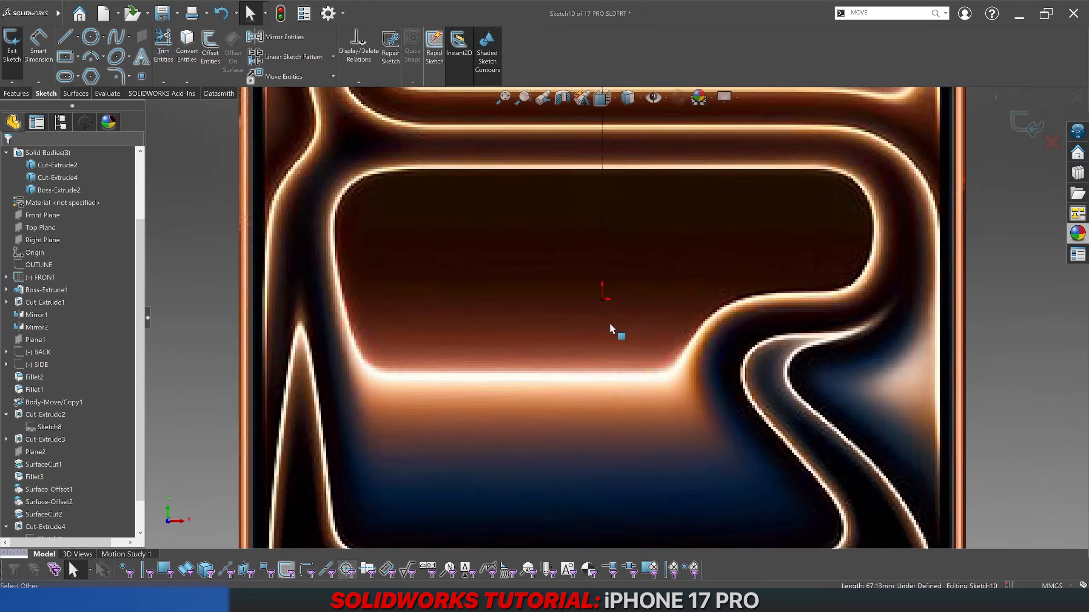
pyautogui.scroll(-5, 620, 292)
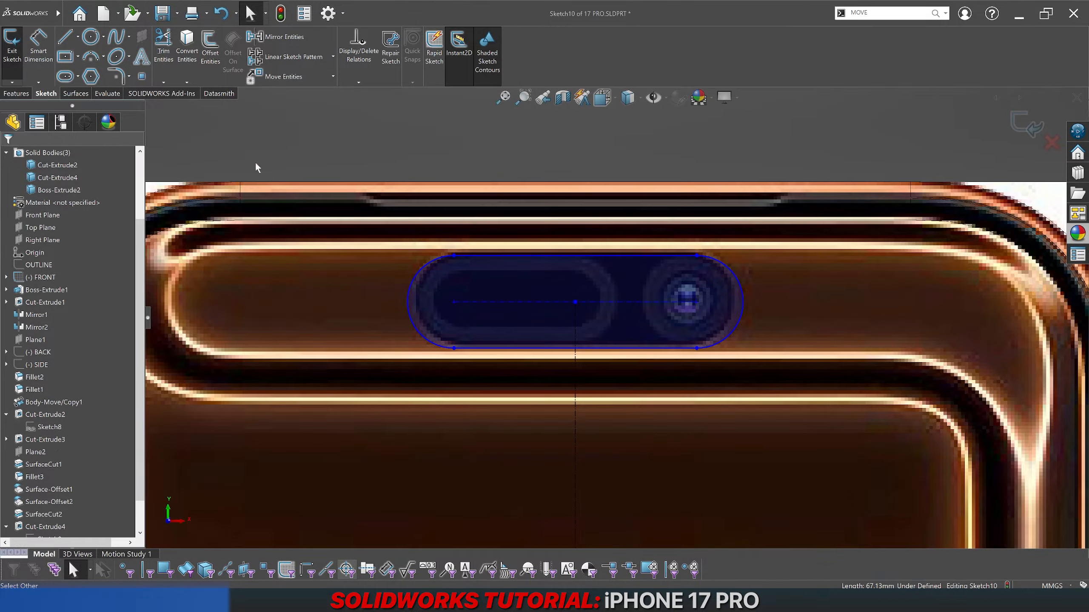
# Step: Dimension the slot with a 3 mm end radius and 15 mm between its arc centers
pyautogui.click(729, 332)
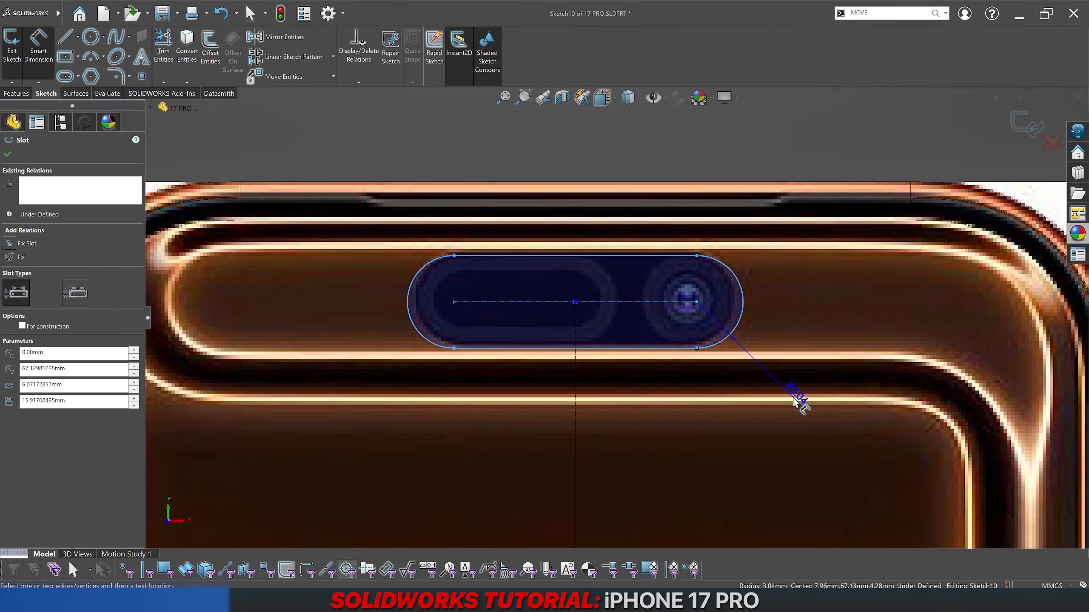
pyautogui.click(793, 402)
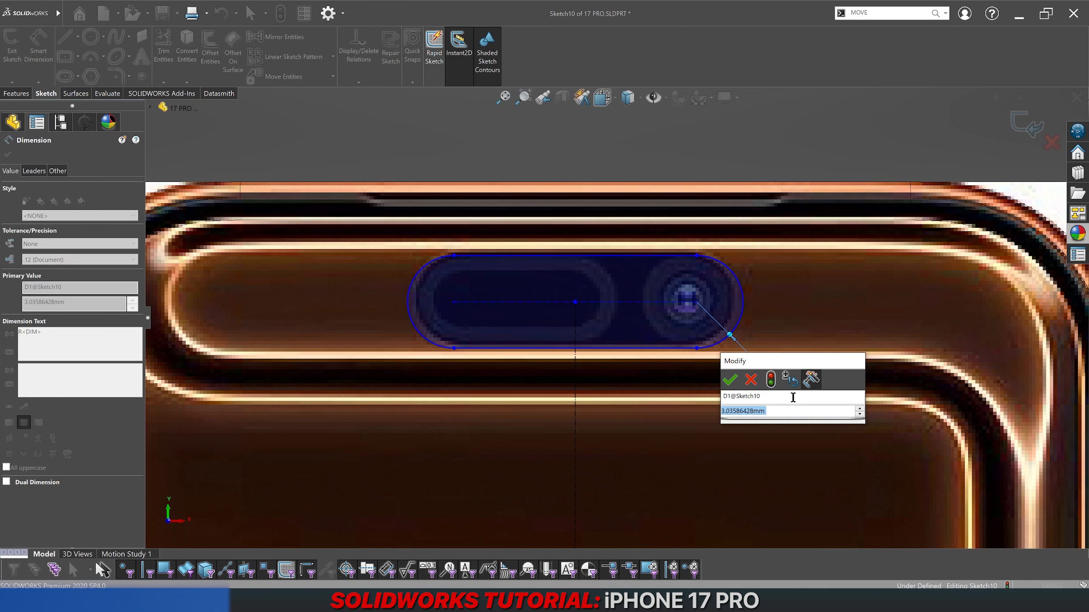
pyautogui.press('Return')
pyautogui.click(641, 348)
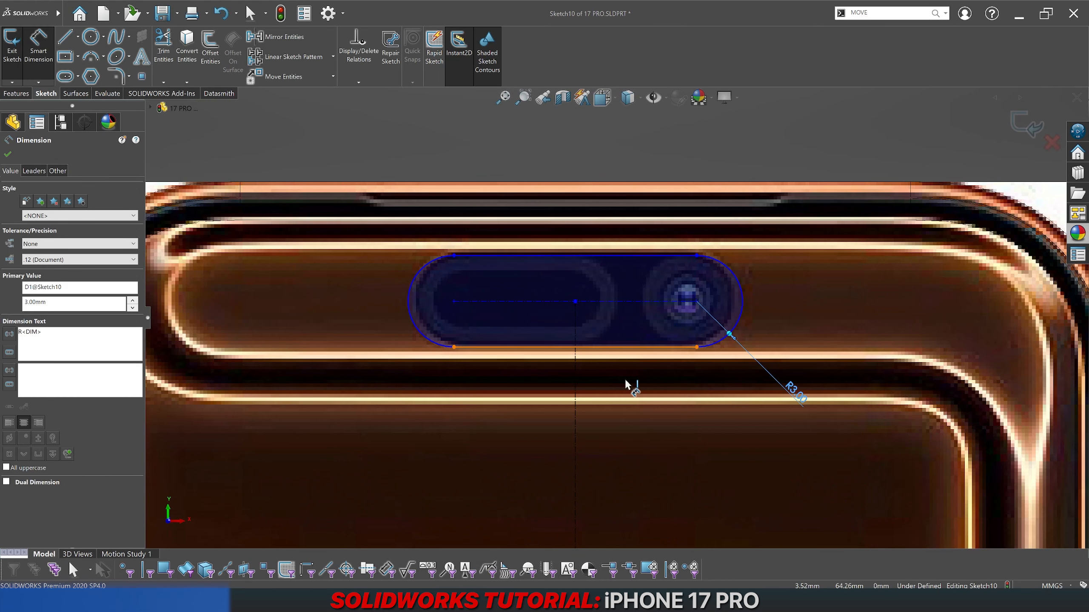
pyautogui.click(614, 405)
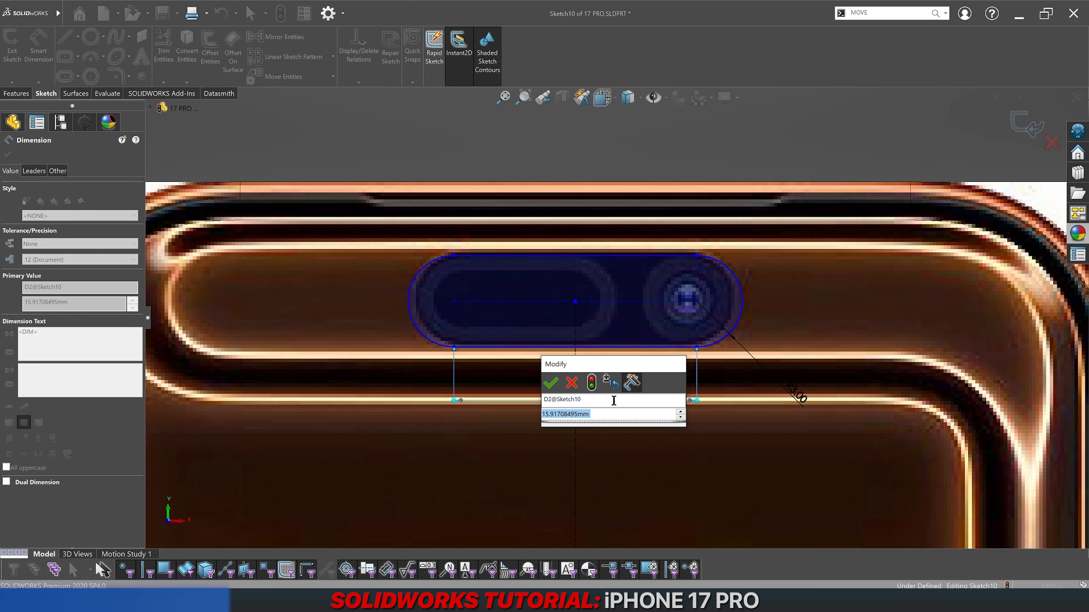
pyautogui.write('15')
pyautogui.press('Return')
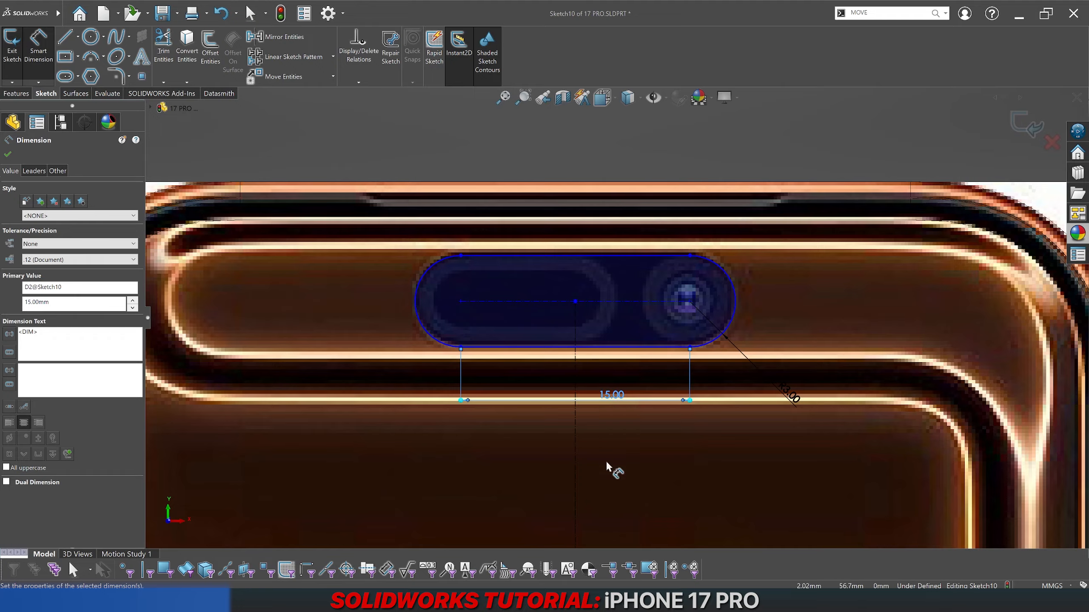
pyautogui.click(605, 462)
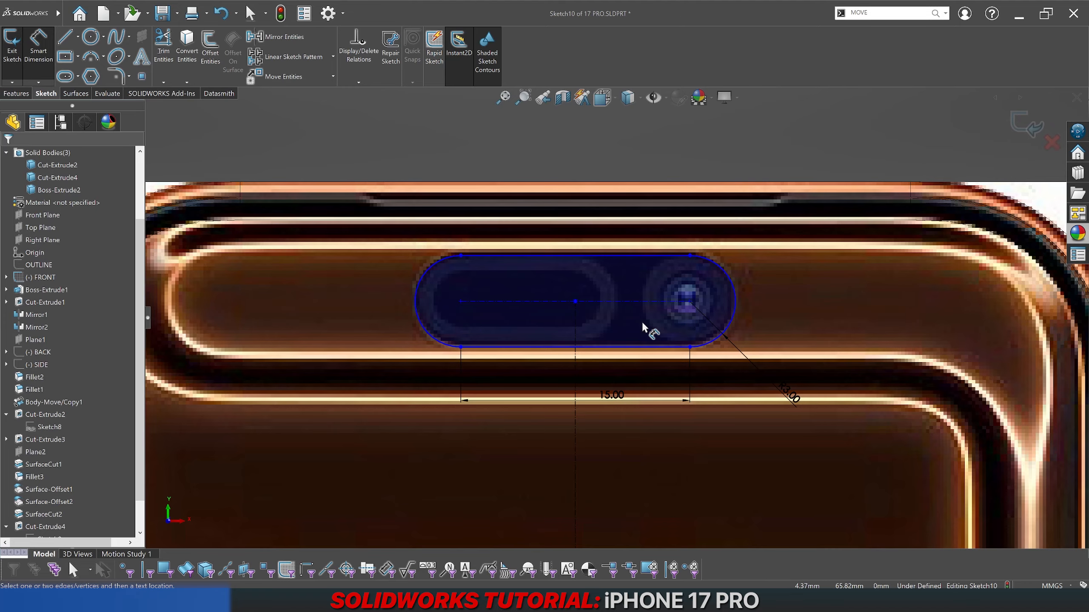
# Step: Dimension the slot's center 67.25 mm above the origin
pyautogui.click(576, 342)
pyautogui.scroll(6, 561, 367)
pyautogui.click(396, 401)
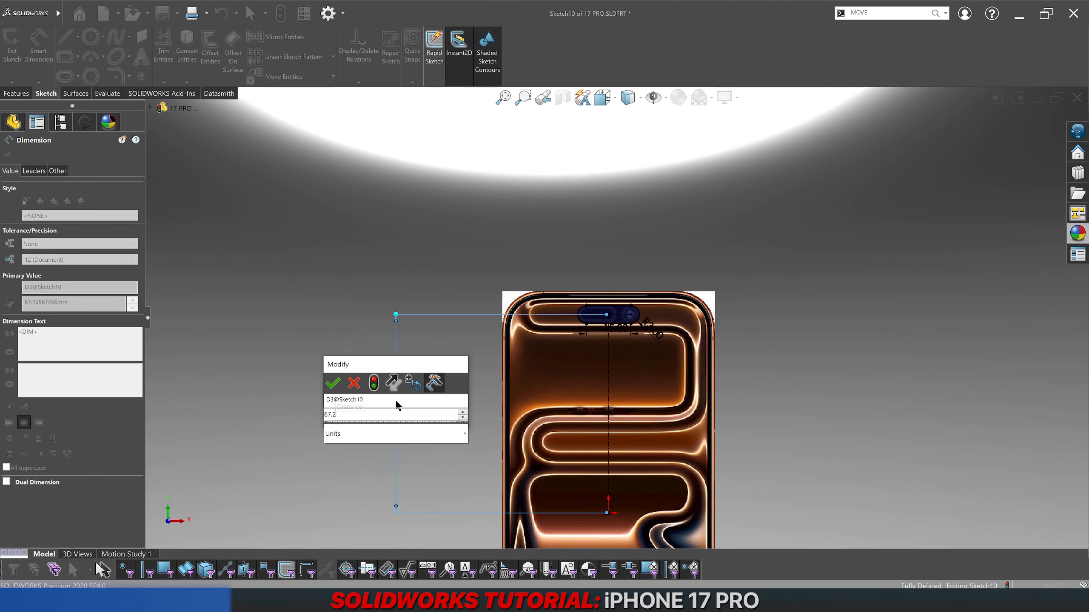
pyautogui.press('Return')
pyautogui.click(446, 373)
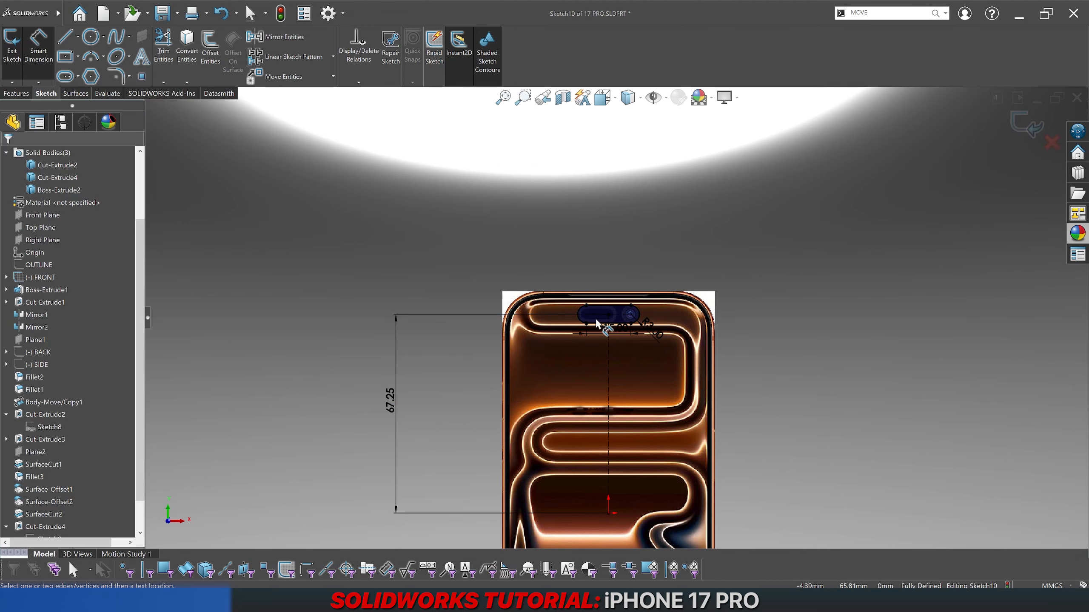
# Step: Check the slot against the reference image, exit the sketch and restore the Shaded With Edges display
pyautogui.scroll(-10, 602, 319)
pyautogui.hotkey('shift', 'F3')
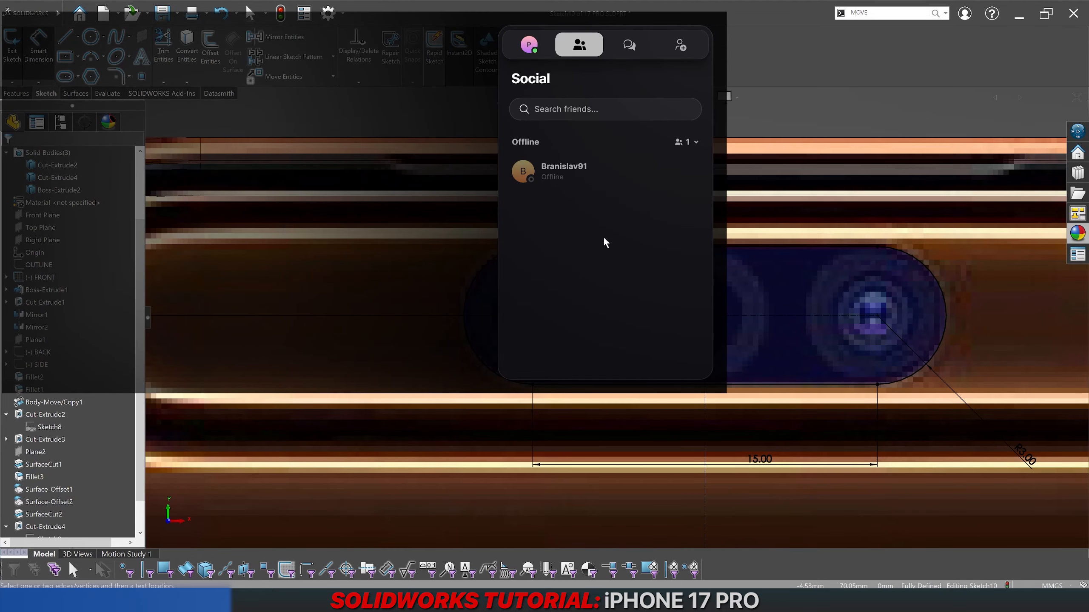
pyautogui.click(714, 18)
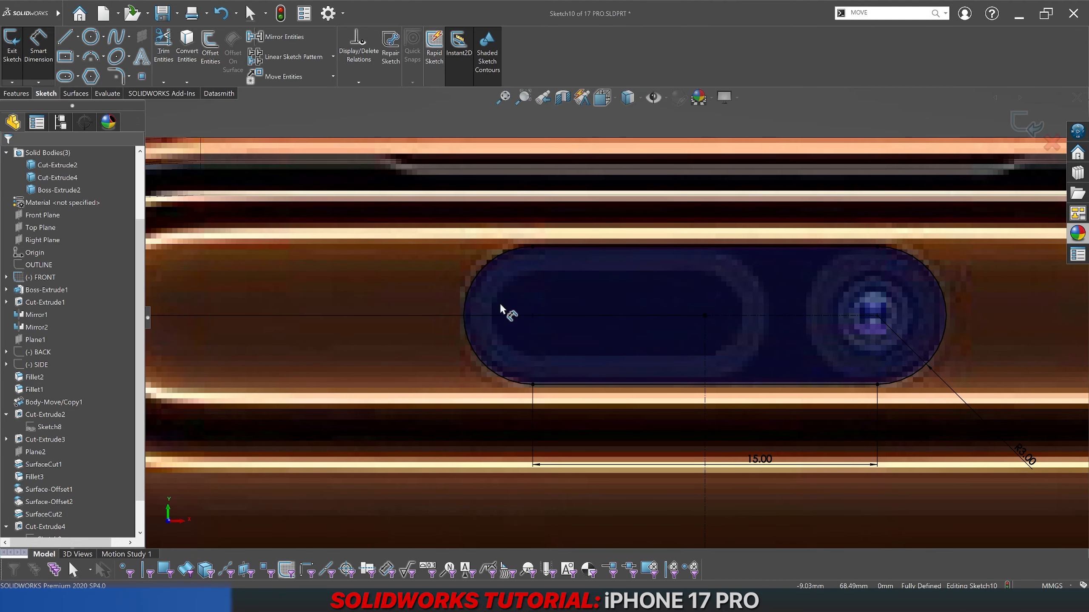
pyautogui.scroll(5, 560, 388)
pyautogui.scroll(2, 556, 388)
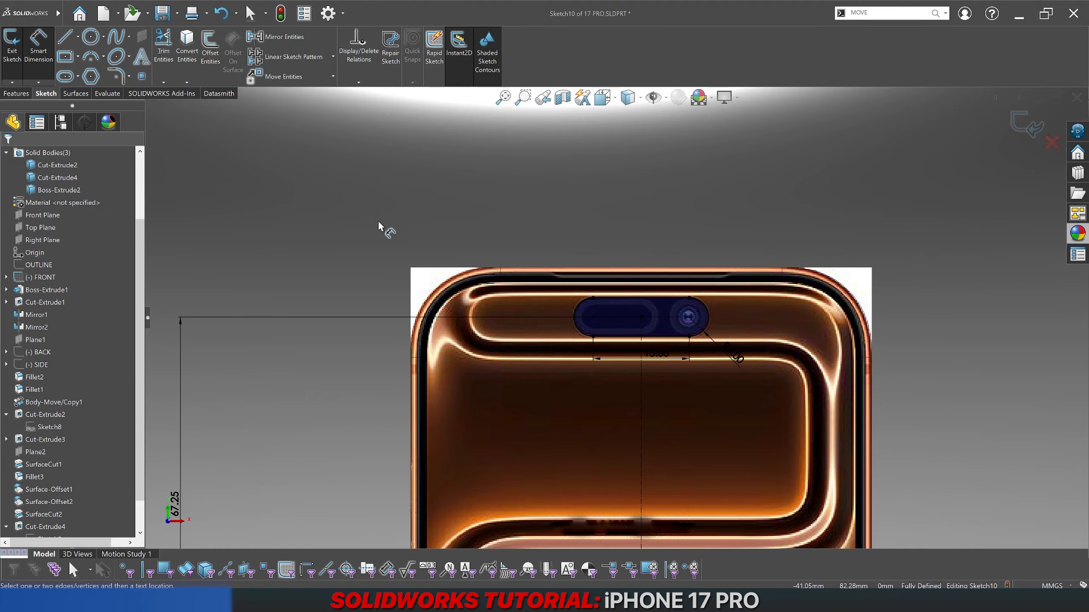
pyautogui.click(1028, 121)
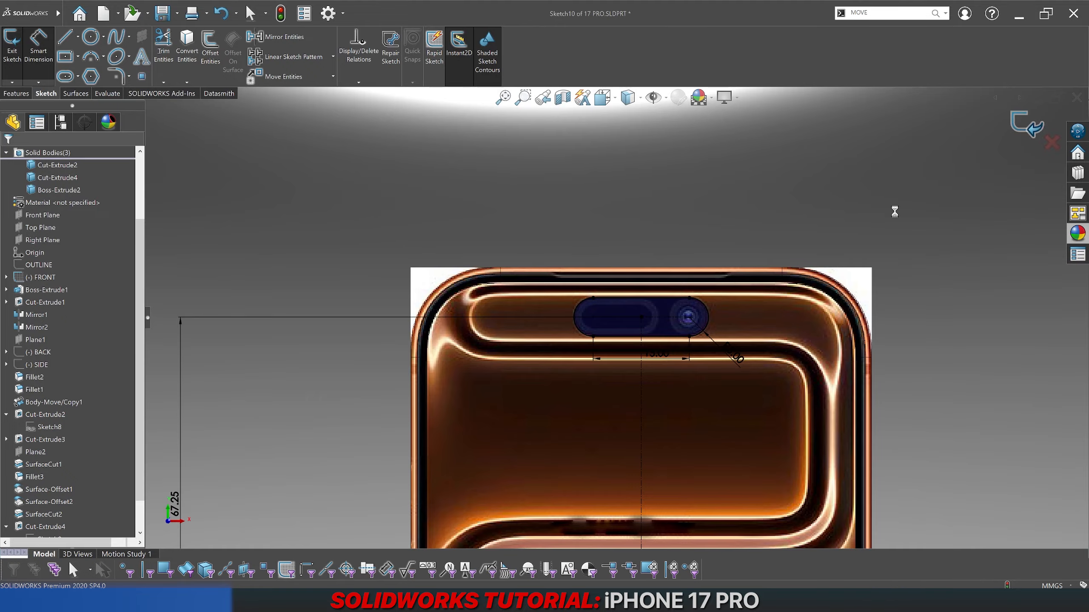
pyautogui.click(625, 102)
pyautogui.click(629, 116)
# Step: Cut the slot sketch 2.5 mm blind into the screen body only, with automatic body selection off
pyautogui.moveTo(630, 301); pyautogui.dragTo(673, 260, button='middle')
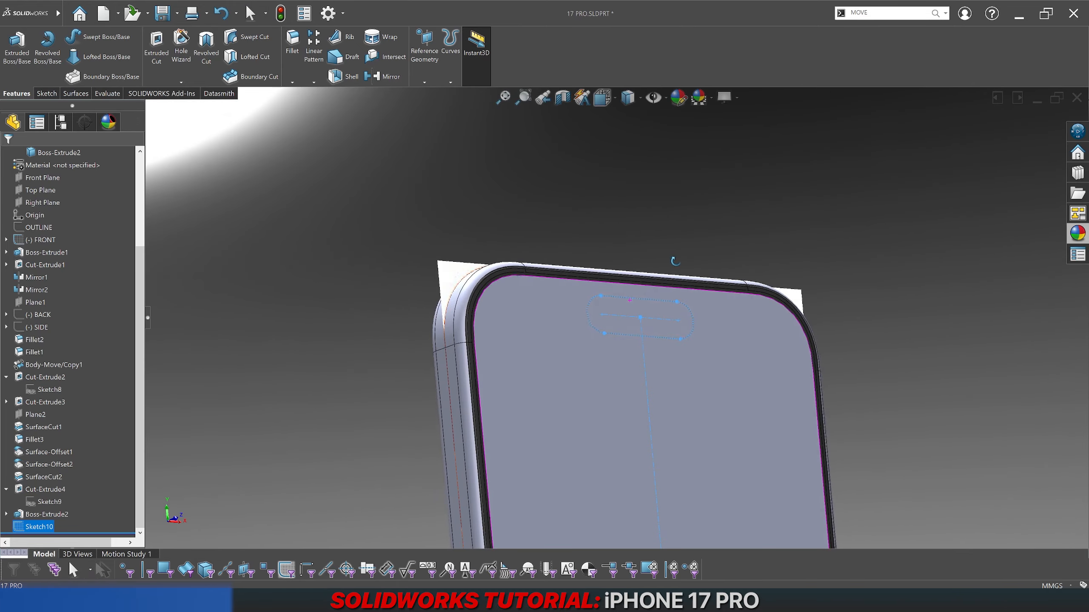
pyautogui.scroll(-5, 652, 285)
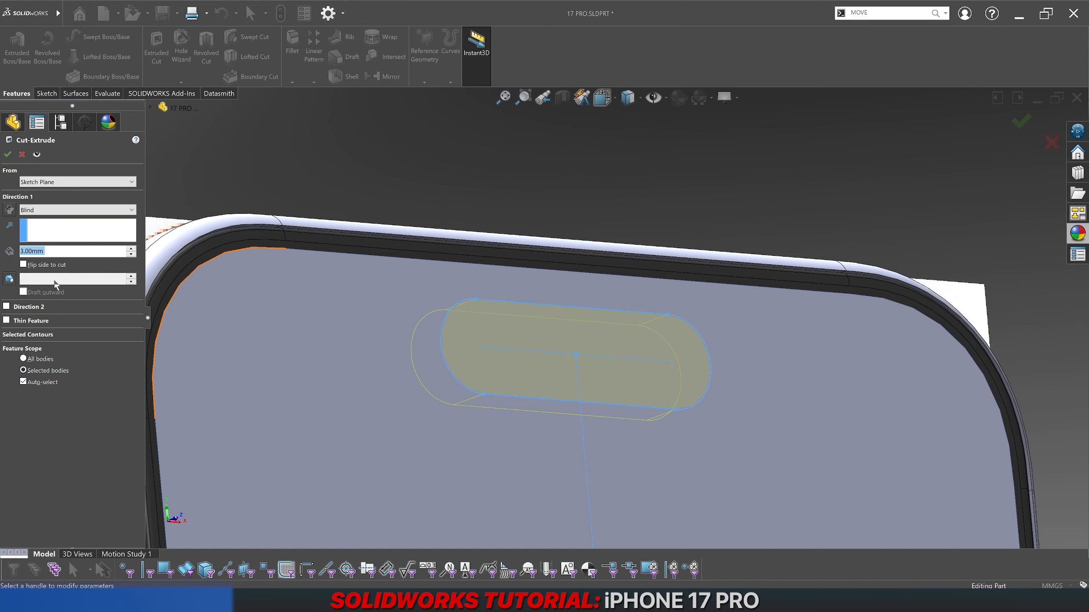
pyautogui.write('2.5')
pyautogui.press('Return')
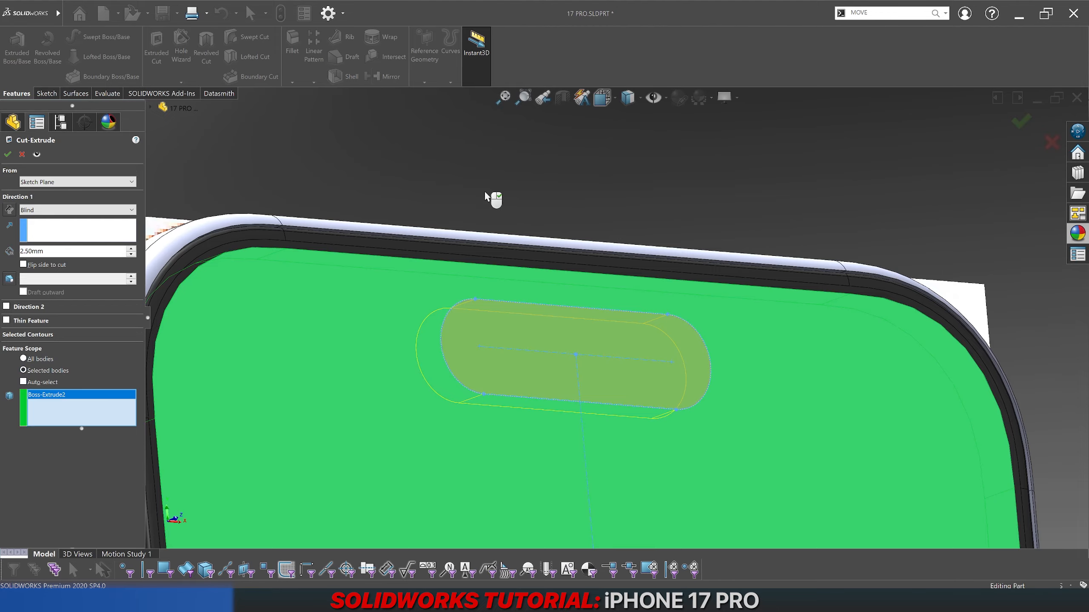
pyautogui.rightClick(485, 192)
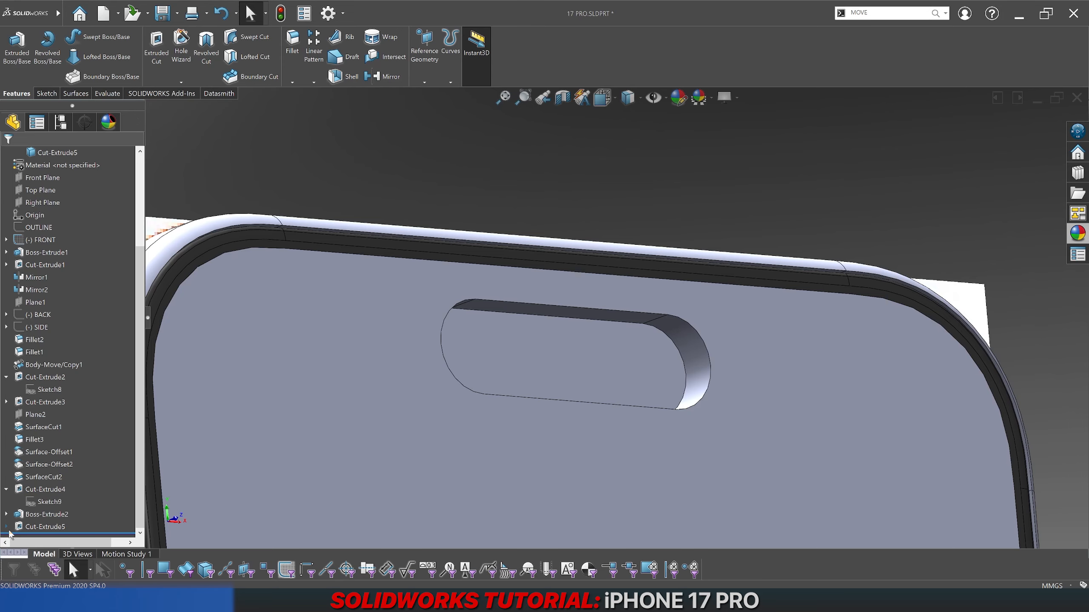
# Step: Change the slot cut's end condition to Through All
pyautogui.click(43, 527)
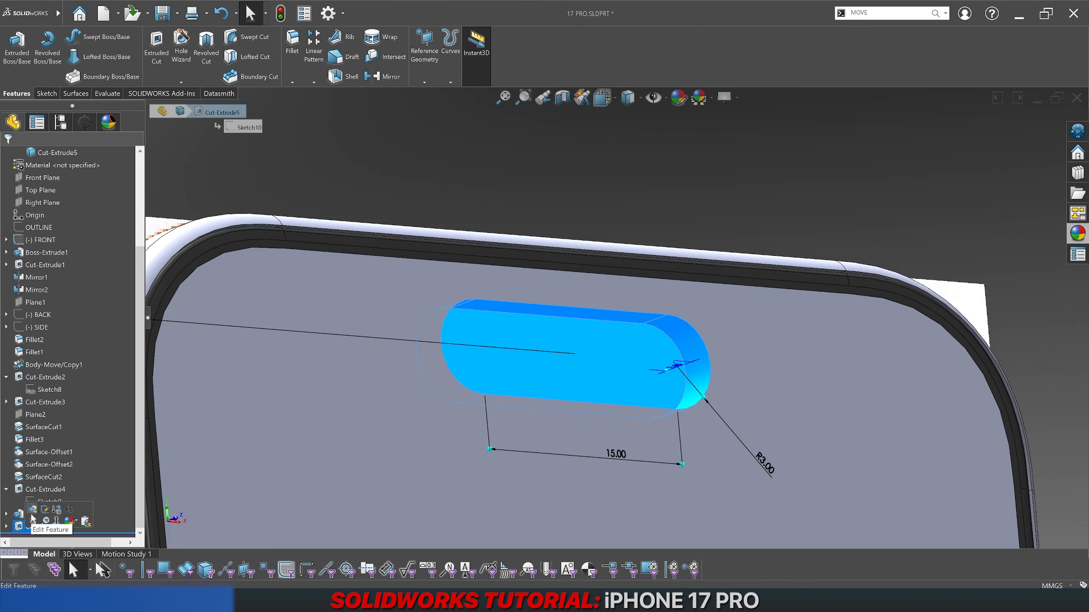
pyautogui.click(45, 462)
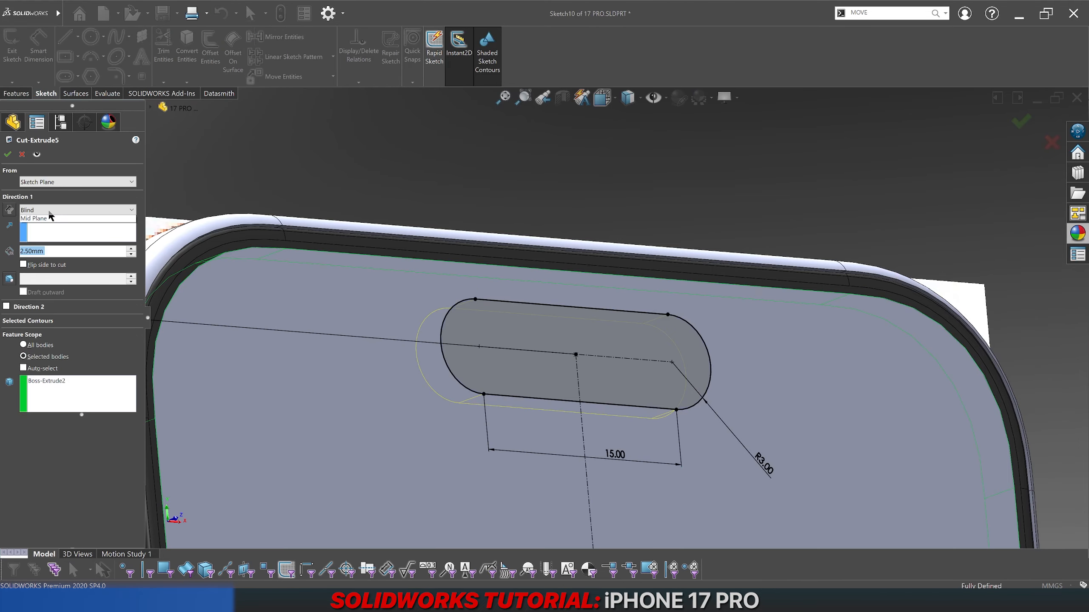
pyautogui.click(49, 210)
pyautogui.click(47, 224)
pyautogui.press('Return')
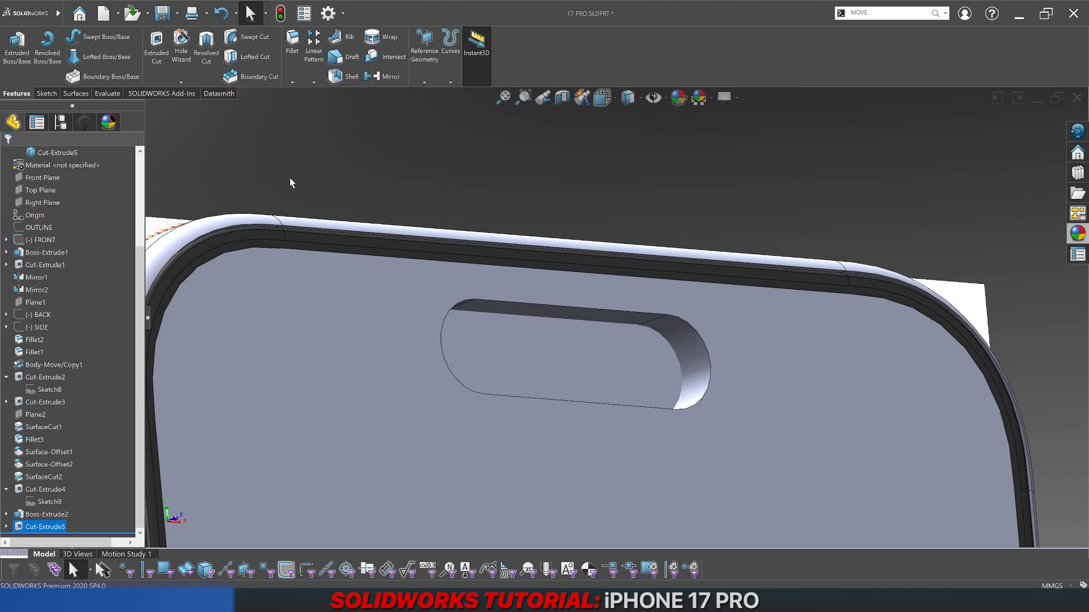
# Step: Edit the slot cut feature and keep its feature scope limited to the screen body
pyautogui.rightClick(43, 527)
pyautogui.click(65, 364)
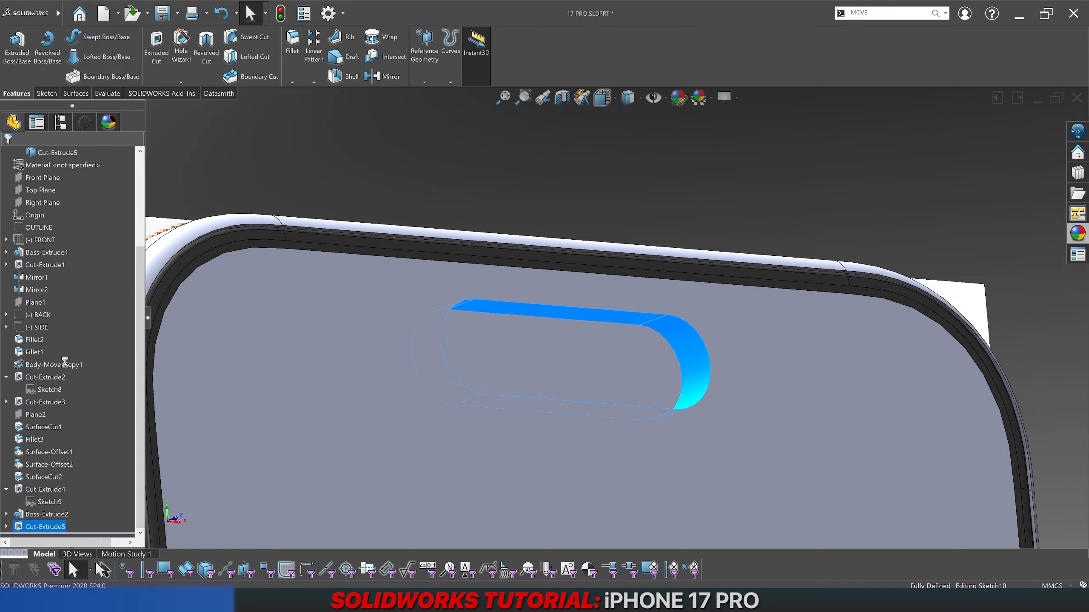
pyautogui.click(63, 364)
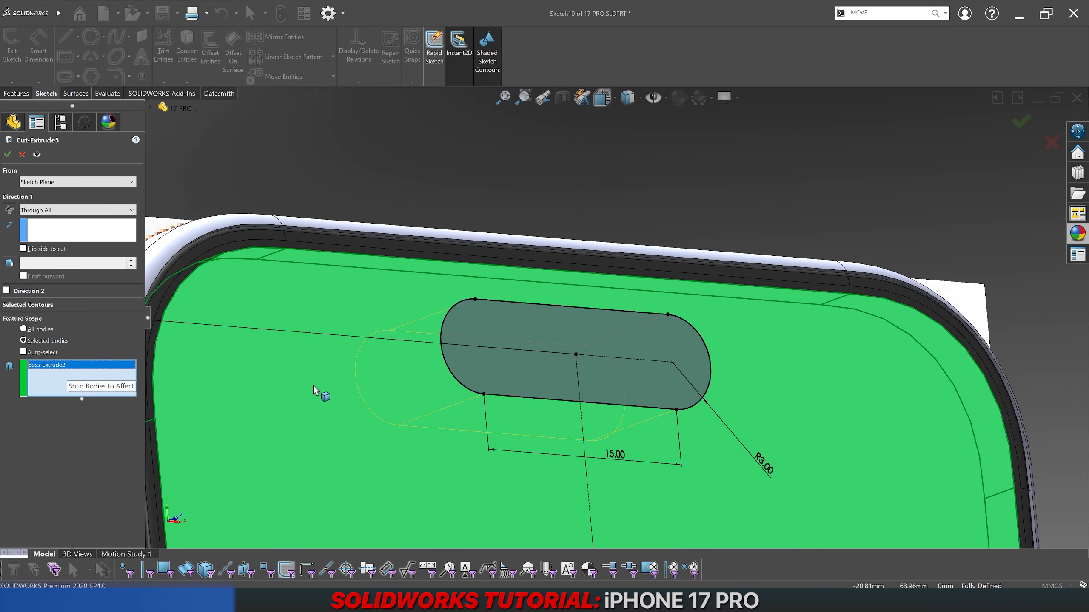
pyautogui.click(78, 376)
pyautogui.click(289, 384)
pyautogui.press('Return')
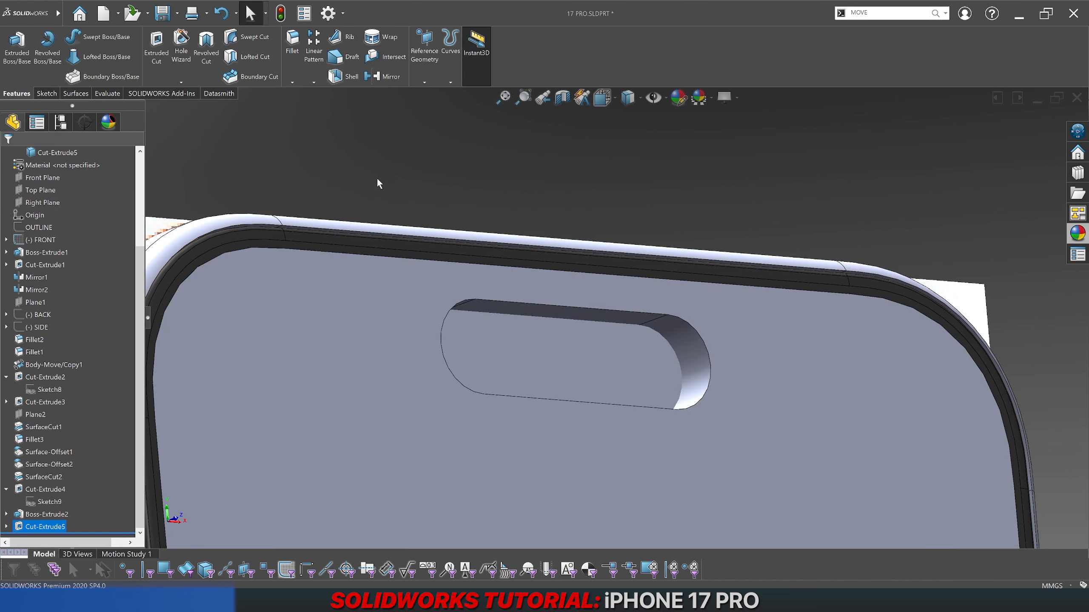
# Step: Extrude the cut's slot sketch as a 3 mm blind boss in the reversed direction to fill the opening
pyautogui.click(6, 527)
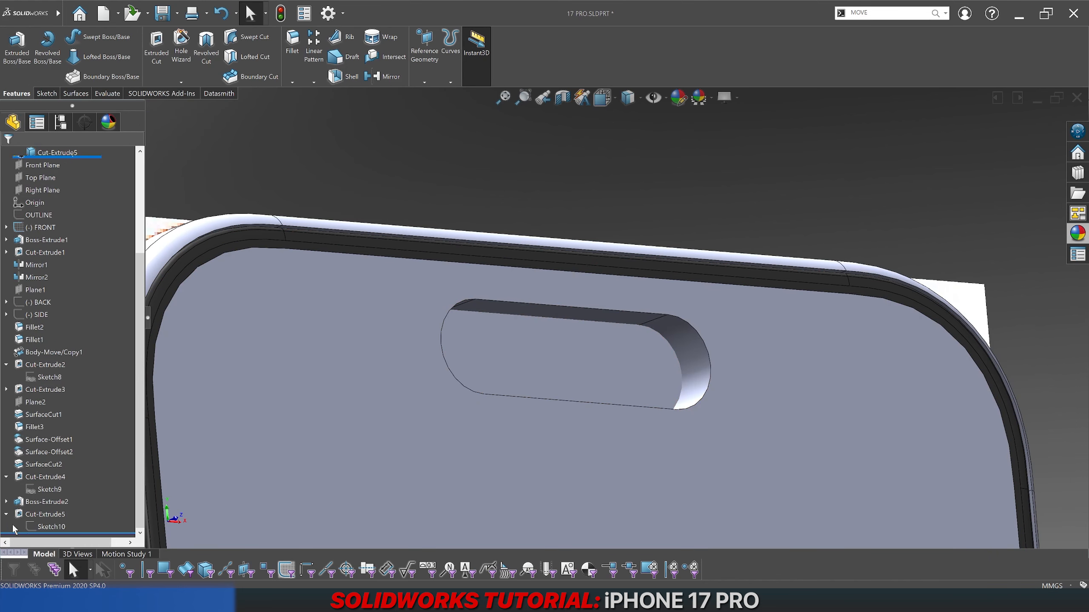
pyautogui.click(37, 529)
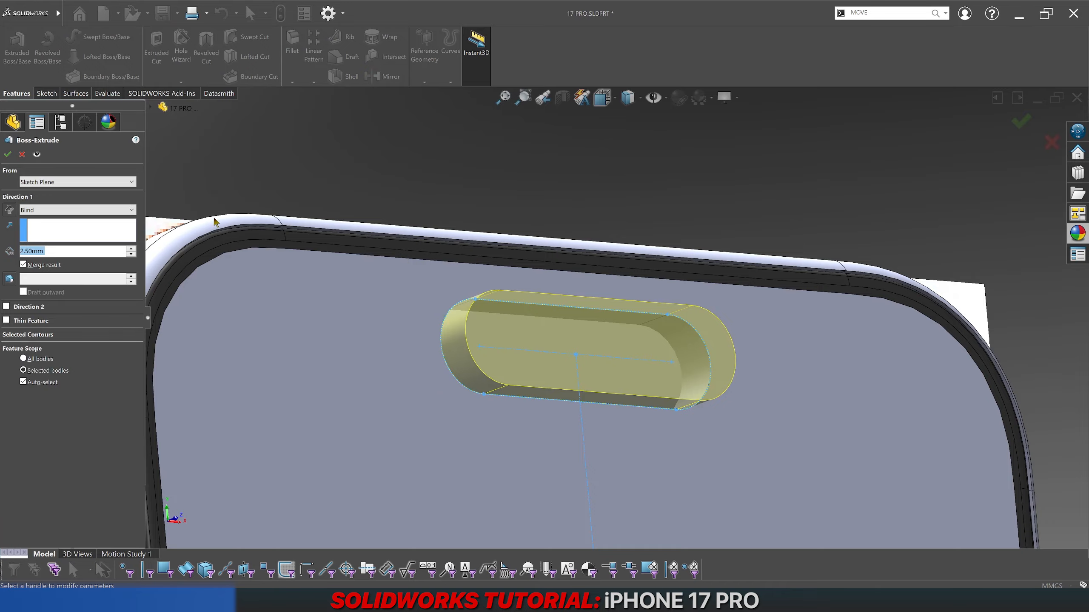
pyautogui.write('3')
pyautogui.press('Return')
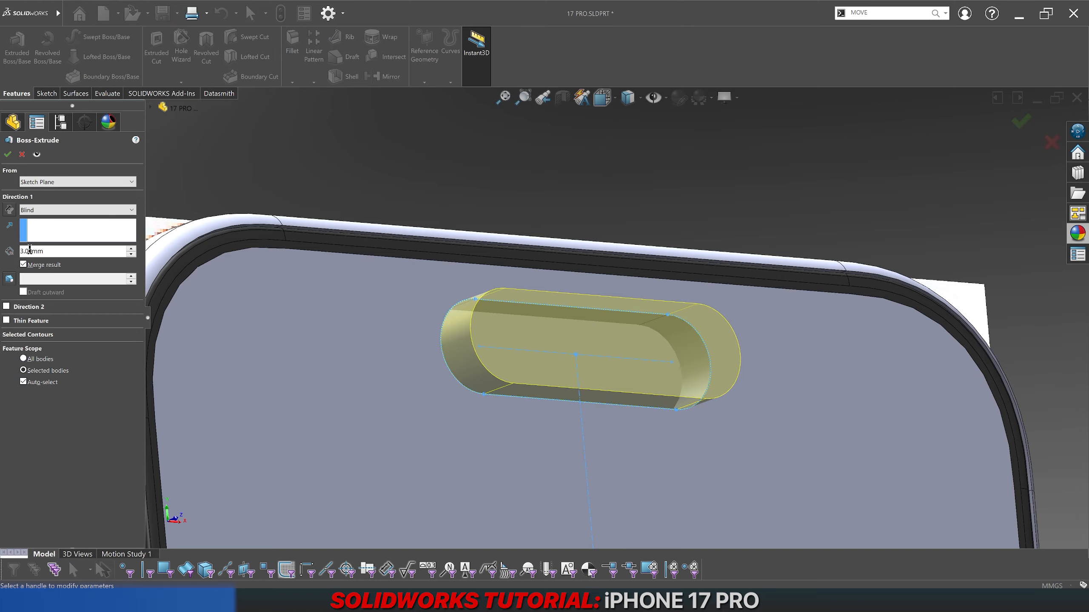
pyautogui.click(9, 210)
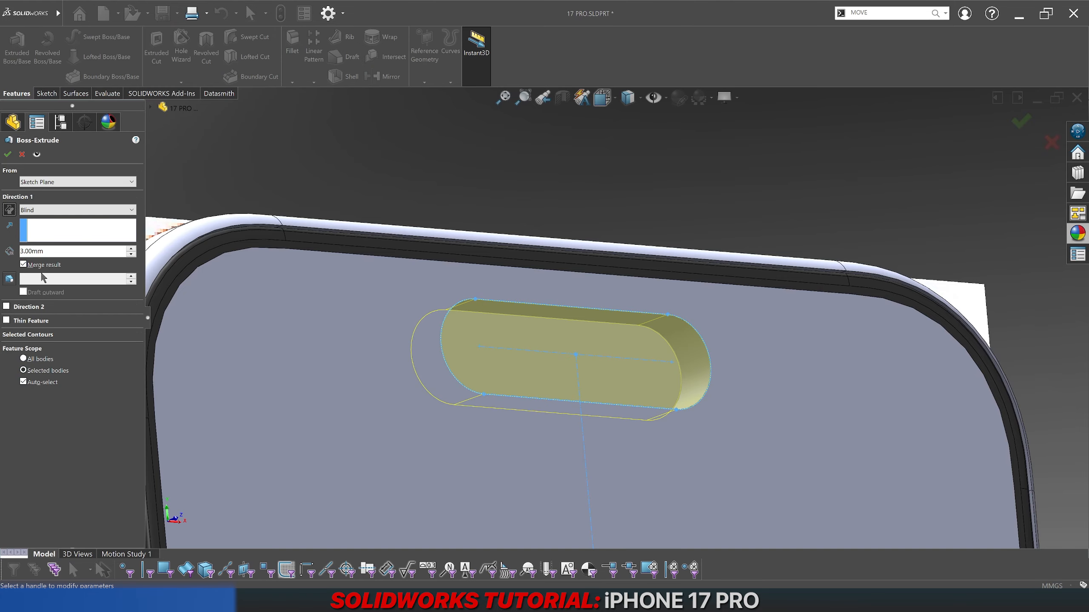
pyautogui.press('Return')
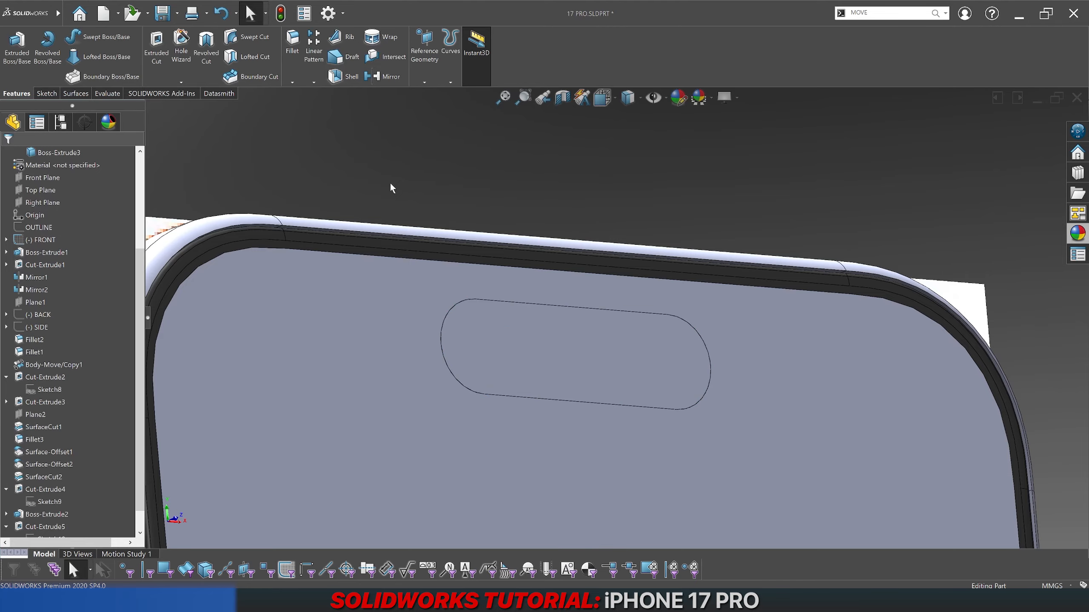
# Step: Copy the dark bezel's appearance and apply it to the Boss-Extrude3 feature filling the slot
pyautogui.rightClick(536, 258)
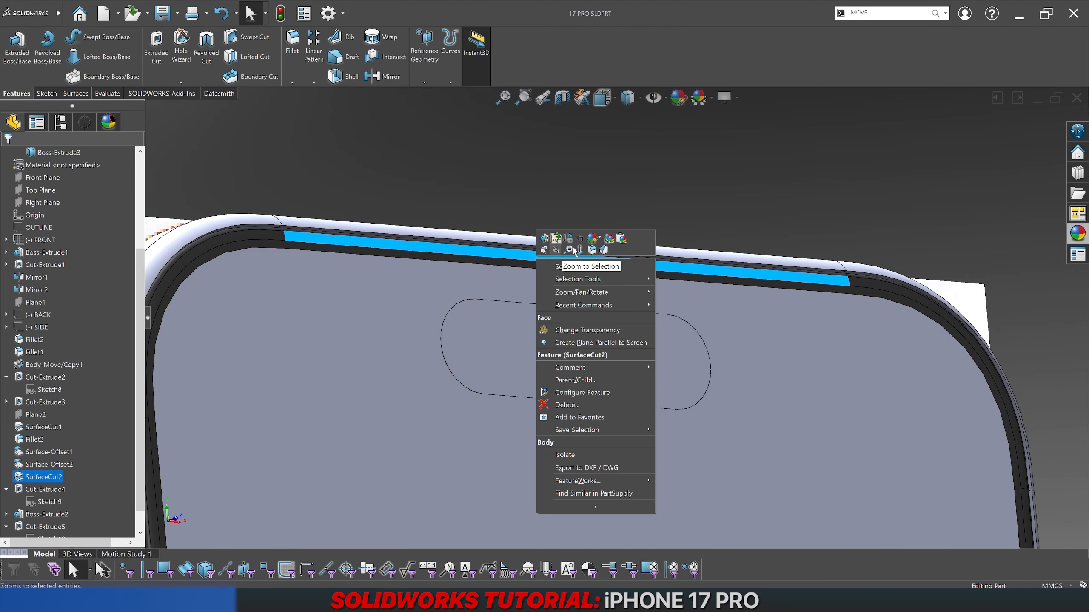
pyautogui.click(607, 243)
pyautogui.click(548, 351)
pyautogui.rightClick(548, 351)
pyautogui.click(642, 330)
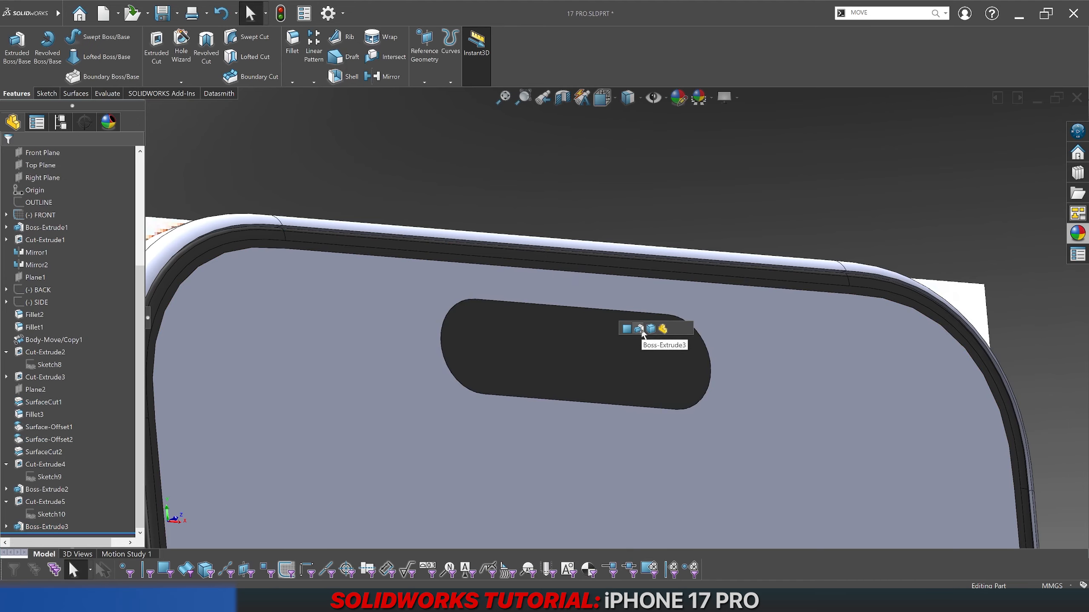
# Step: Start a new sketch on the front face of the dark slot fill, framed on the reference image's camera area
pyautogui.scroll(10, 597, 350)
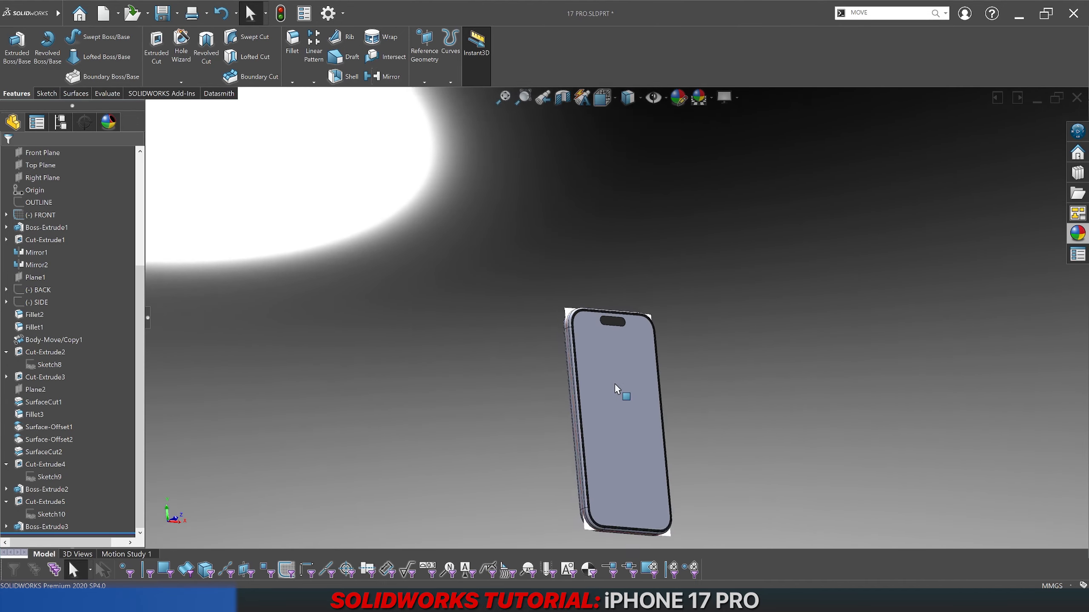
pyautogui.moveTo(614, 385)
pyautogui.mouseDown(button='middle')
pyautogui.moveTo(496, 389)
pyautogui.moveTo(574, 401)
pyautogui.moveTo(626, 393)
pyautogui.mouseUp(button='middle')
pyautogui.scroll(-7, 590, 325)
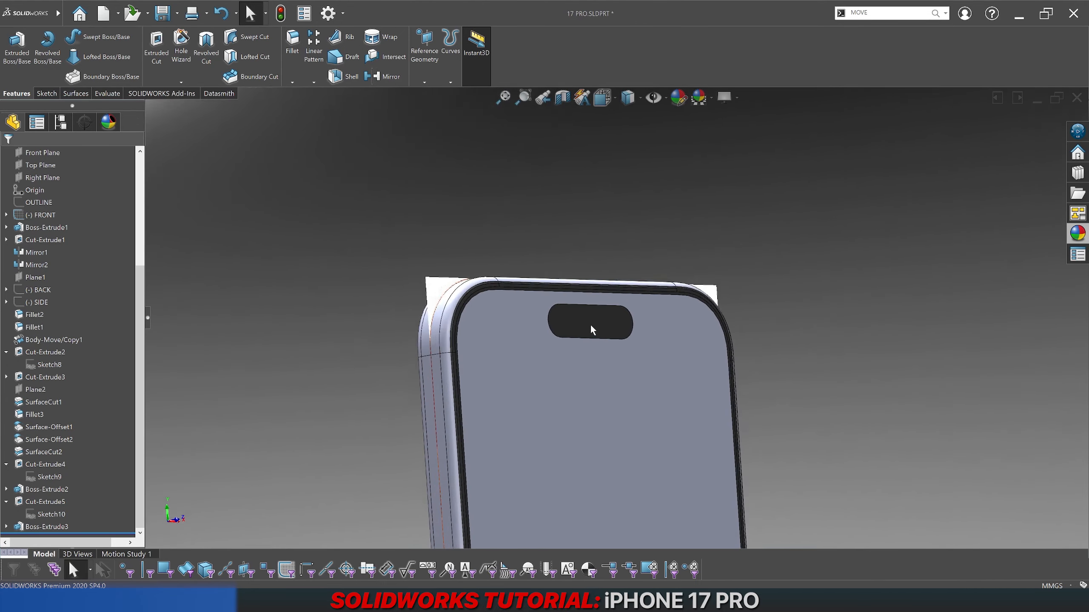
pyautogui.scroll(-6, 592, 324)
pyautogui.rightClick(593, 322)
pyautogui.click(611, 313)
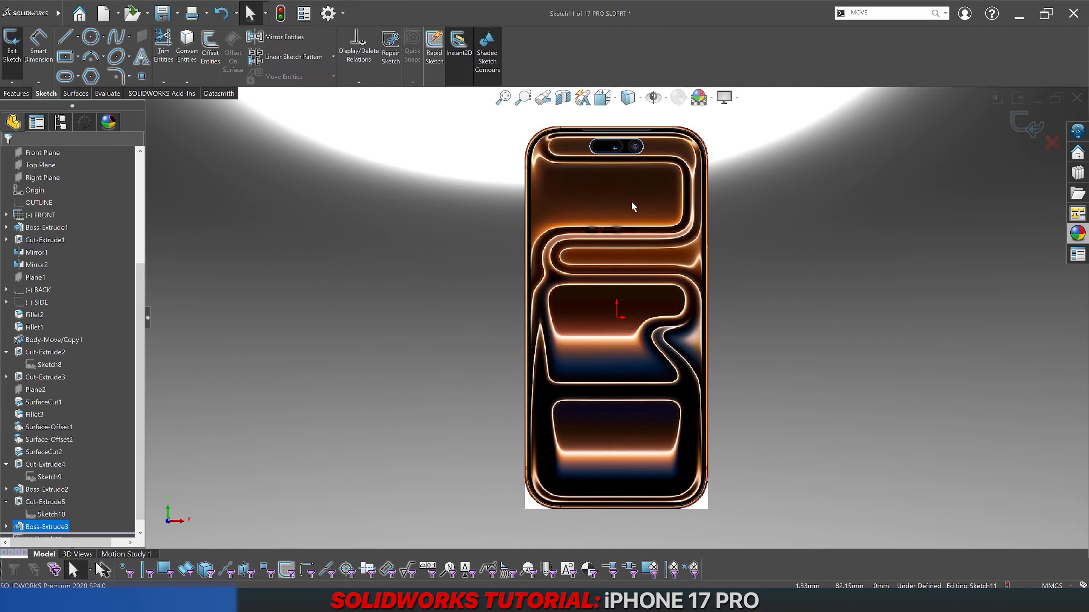
pyautogui.scroll(-12, 609, 173)
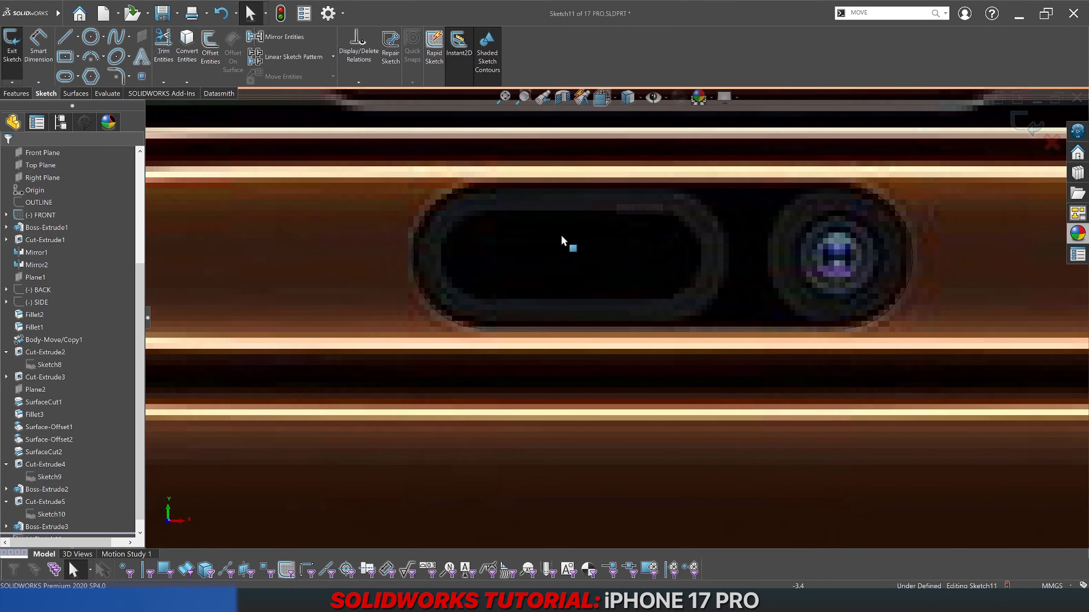
pyautogui.scroll(-3, 551, 245)
pyautogui.scroll(5, 522, 222)
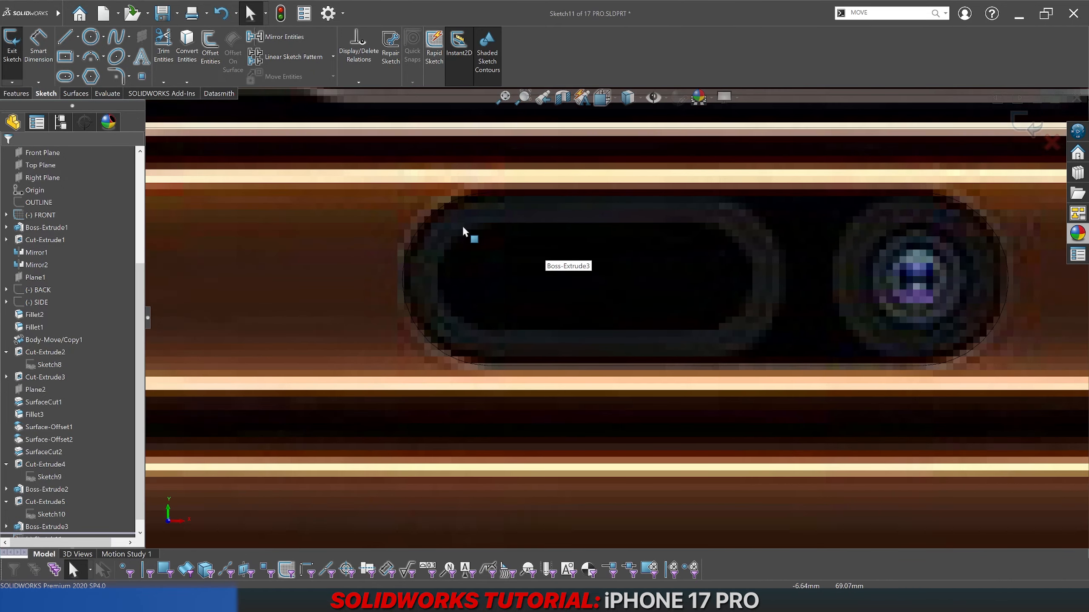
# Step: In shaded display, draw a straight slot from the dark slot's left arc center, about 8.09 mm between centers and 4.58 mm wide
pyautogui.click(78, 77)
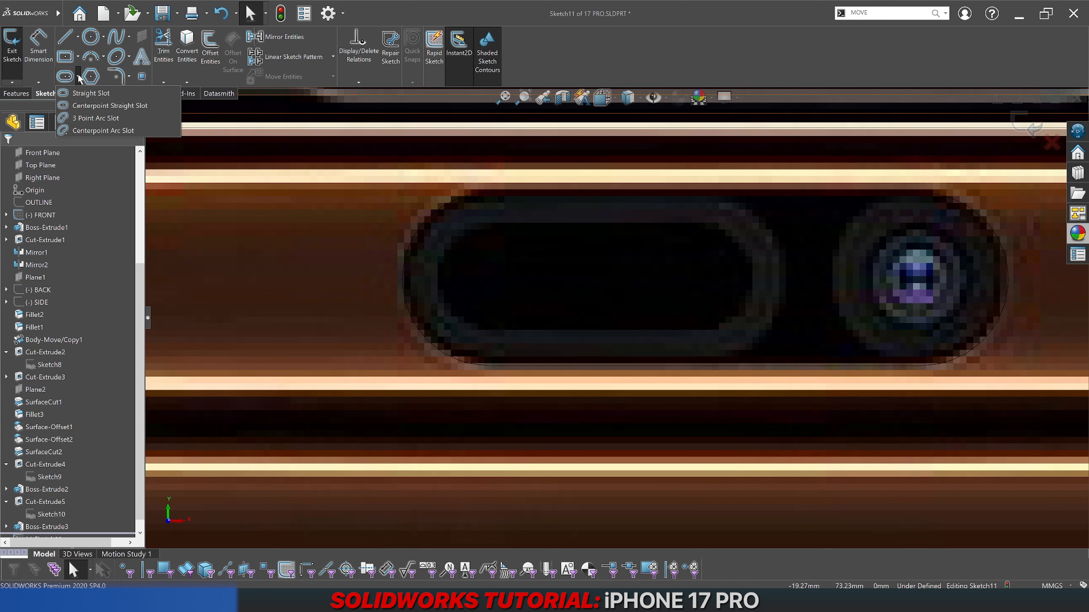
pyautogui.click(91, 93)
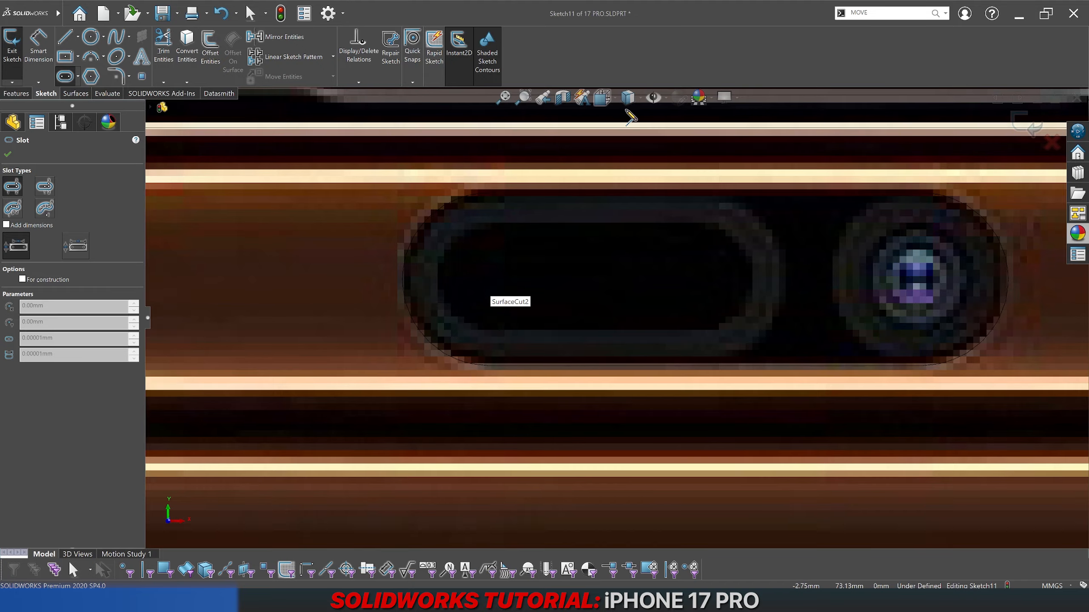
pyautogui.click(628, 97)
pyautogui.click(621, 129)
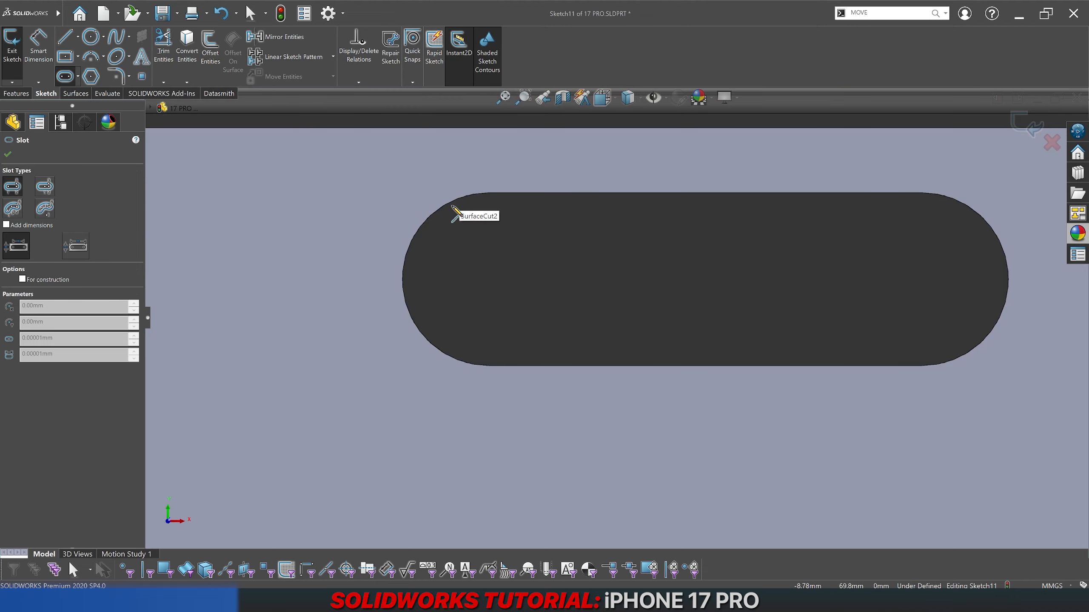
pyautogui.click(488, 279)
pyautogui.click(722, 279)
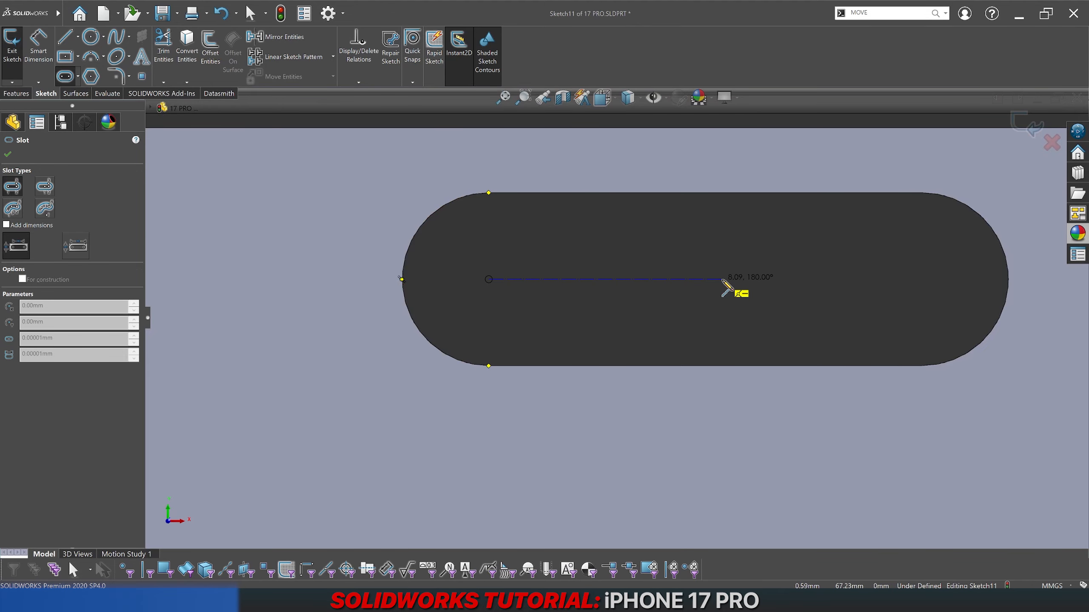
pyautogui.click(768, 213)
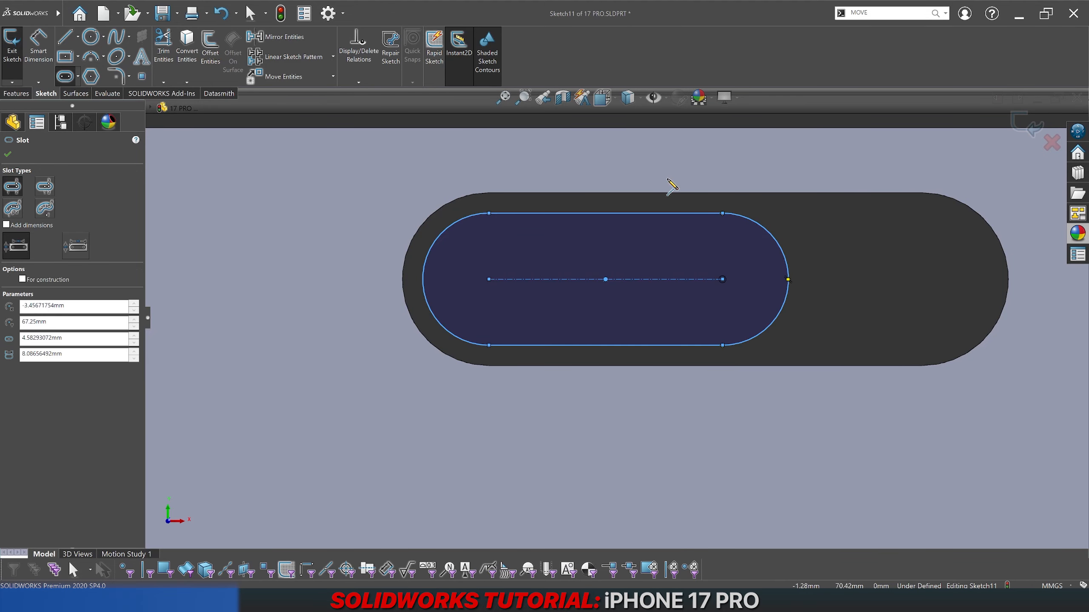
# Step: Switch the display back to show the reference image and dimension the inner slot's end radius at 2 mm
pyautogui.click(629, 97)
pyautogui.click(638, 203)
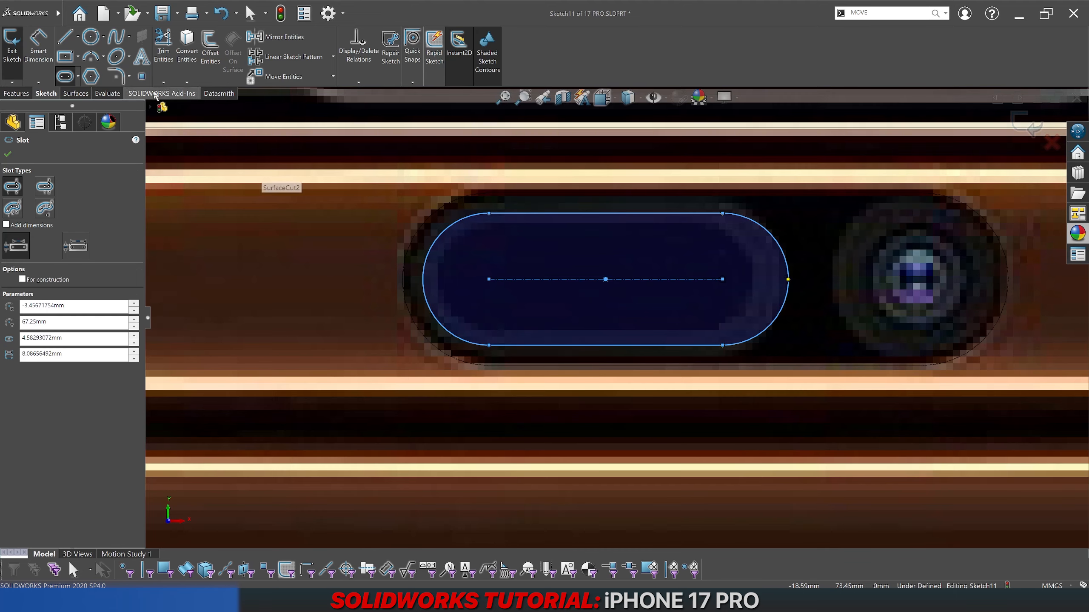
pyautogui.press('Escape')
pyautogui.click(438, 322)
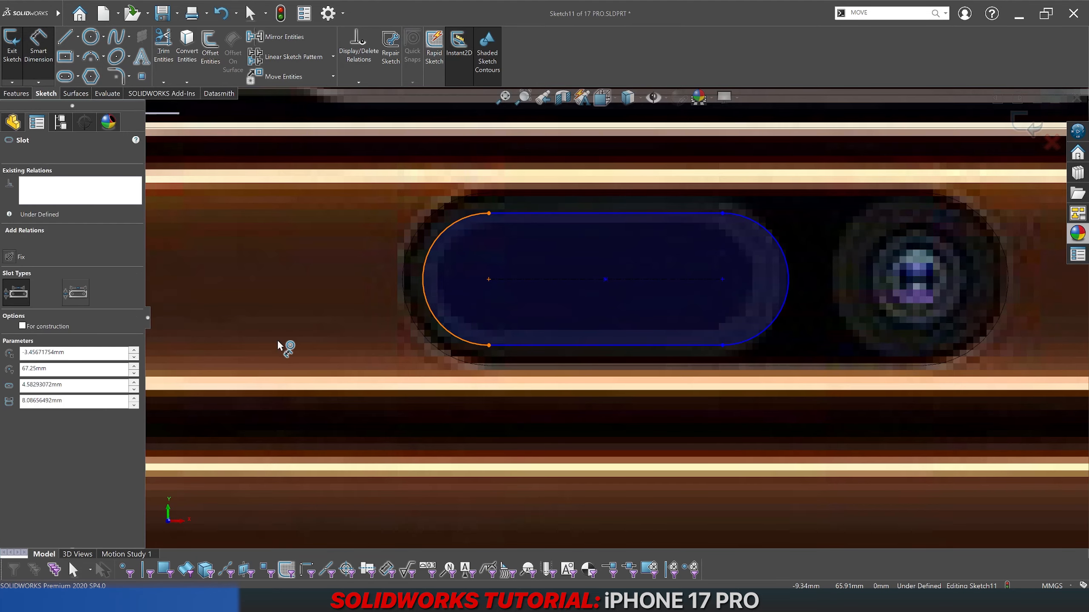
pyautogui.click(284, 347)
pyautogui.write('2')
pyautogui.press('Return')
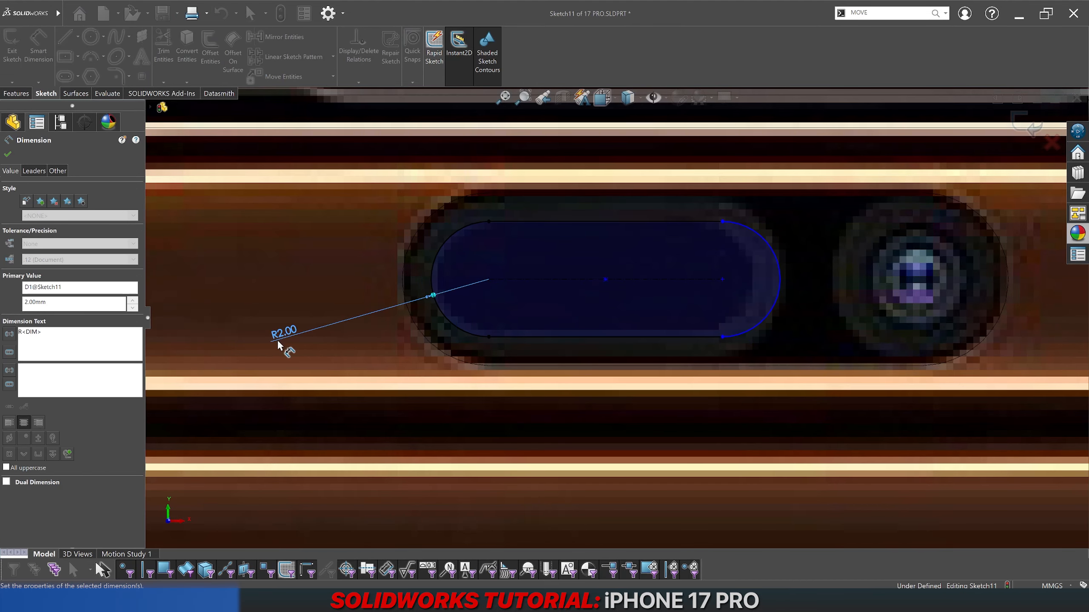
# Step: Dimension the inner slot's straight length at 7 mm
pyautogui.click(554, 338)
pyautogui.scroll(4, 557, 343)
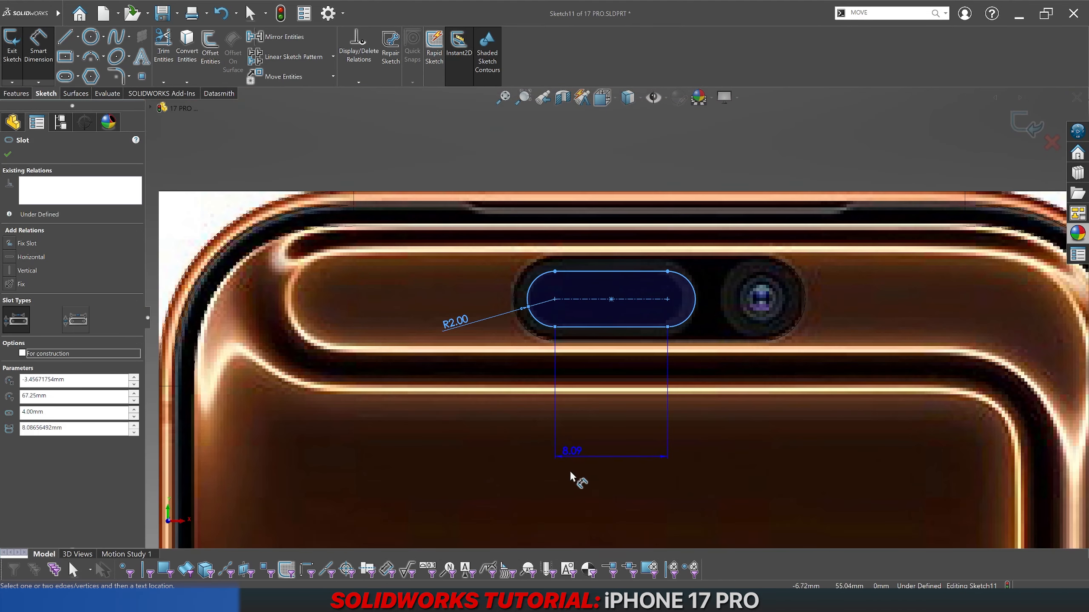
pyautogui.click(610, 469)
pyautogui.write('7')
pyautogui.press('Return')
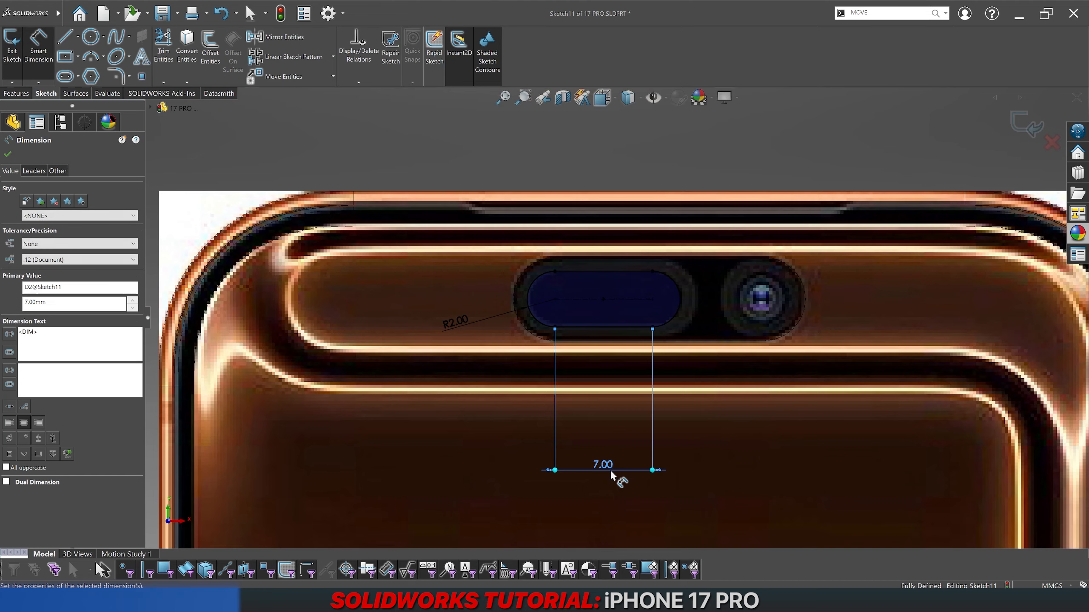
# Step: Compare the inner slot with the reference image and change its straight length to 7.5 mm
pyautogui.click(713, 443)
pyautogui.scroll(-4, 618, 308)
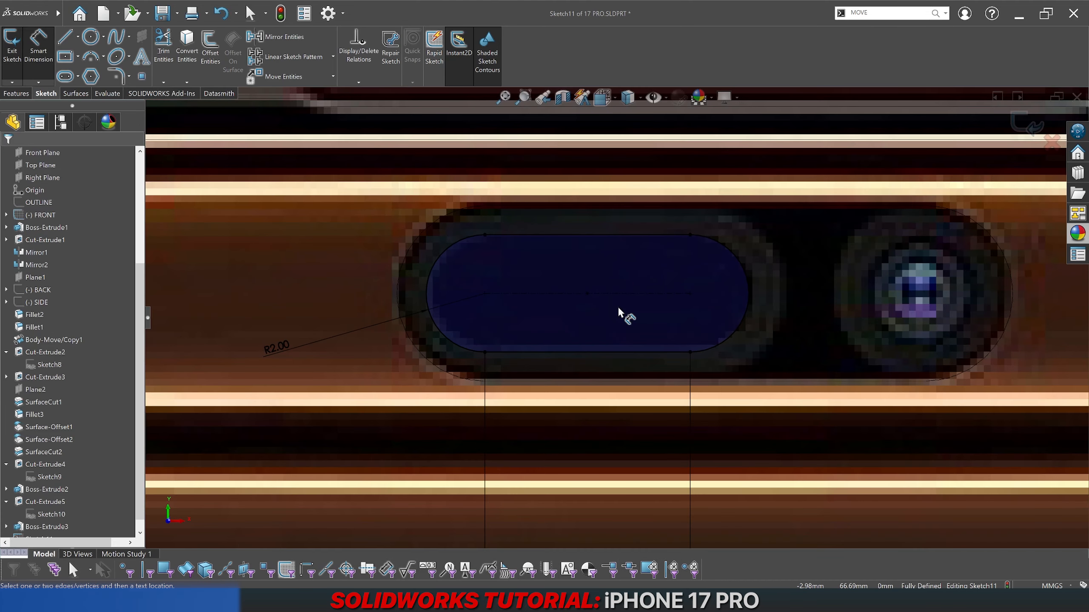
pyautogui.scroll(3, 619, 308)
pyautogui.scroll(1, 622, 485)
pyautogui.doubleClick(601, 472)
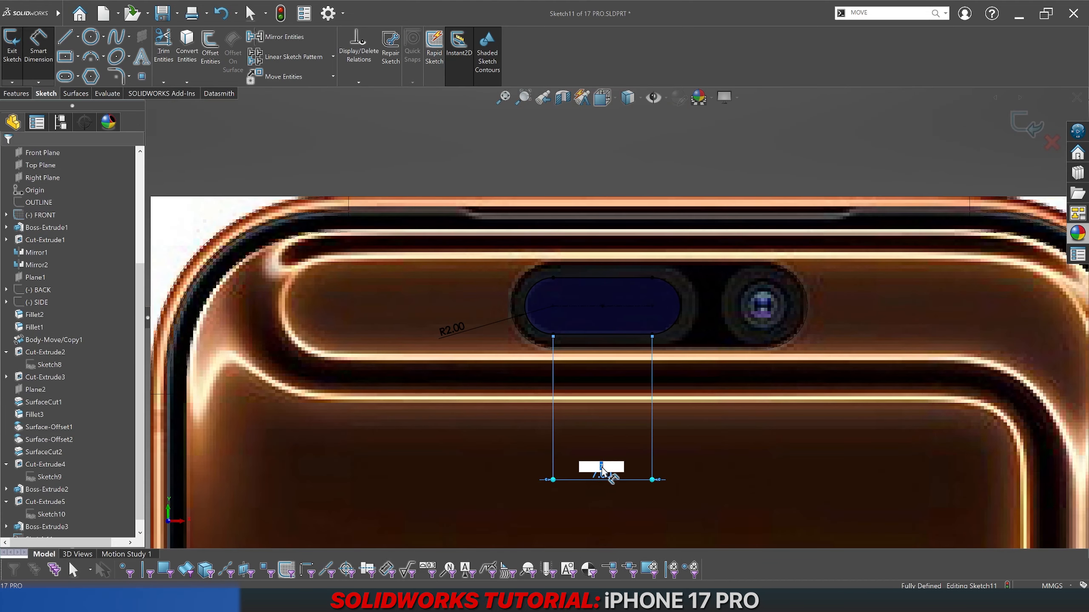
pyautogui.write('7.5')
pyautogui.press('Return')
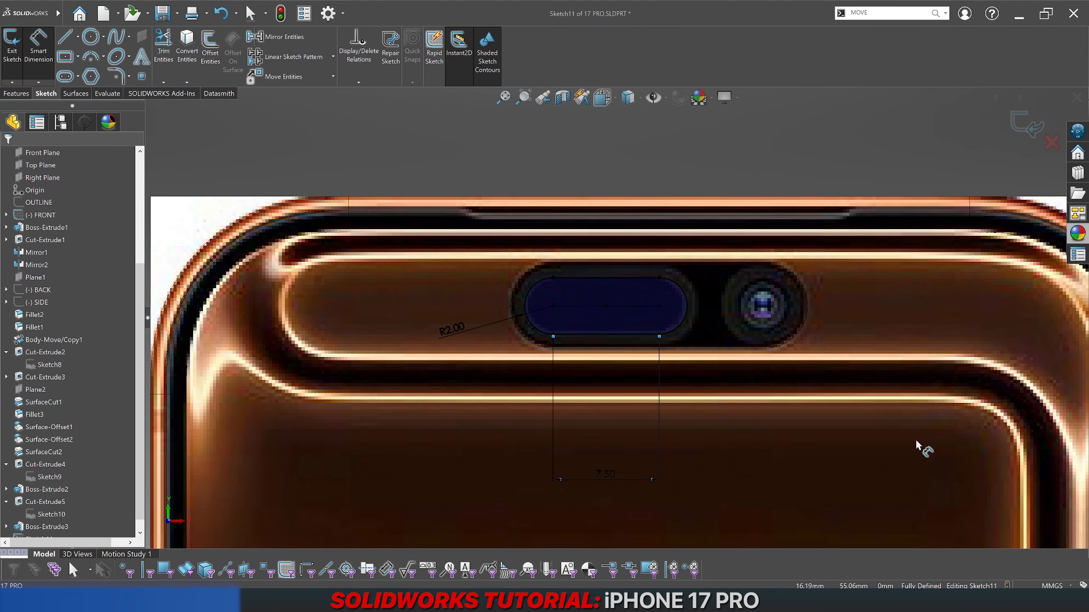
# Step: Set the inner slot's straight length to 7.25 mm and move that dimension above the phone's upper edge
pyautogui.doubleClick(605, 472)
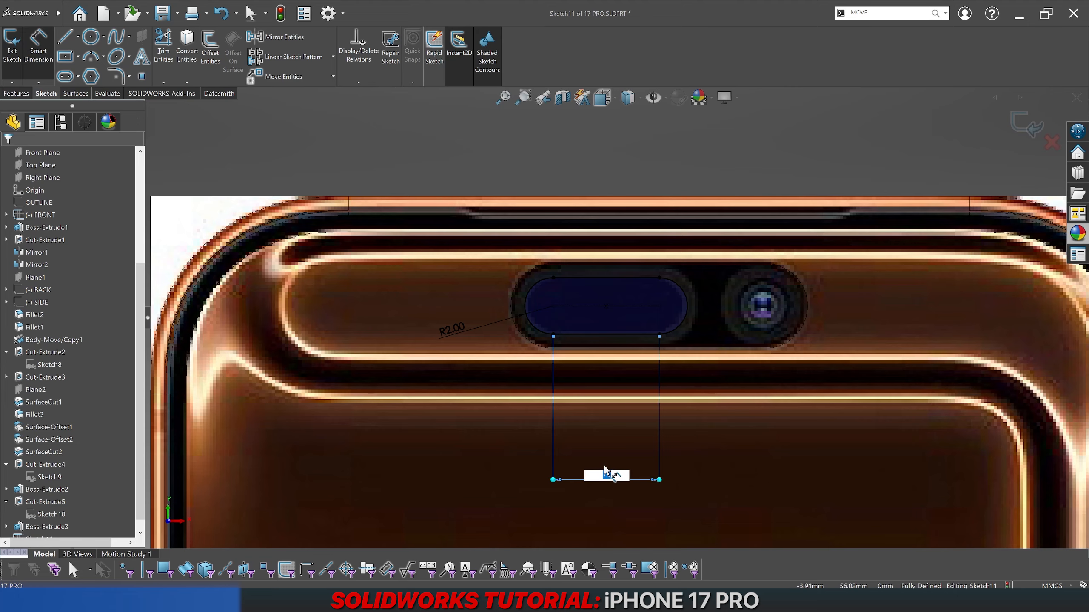
pyautogui.write('7.25')
pyautogui.press('Return')
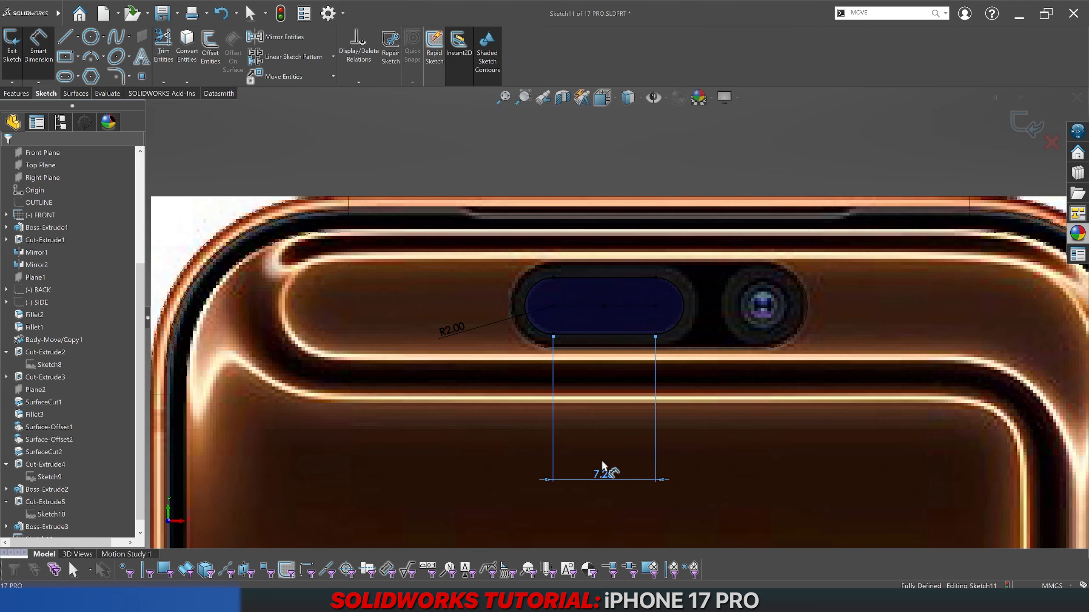
pyautogui.moveTo(601, 466); pyautogui.dragTo(598, 135)
pyautogui.click(601, 157)
# Step: Check the inner slot's fit against the sensor window in the reference image and exit the sketch
pyautogui.scroll(-4, 646, 302)
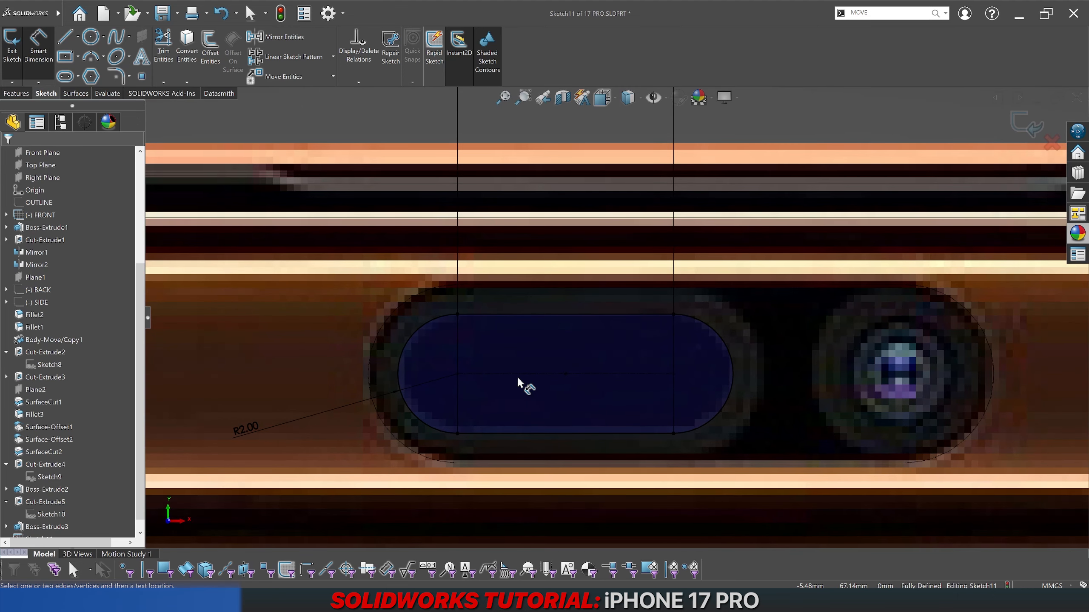
pyautogui.scroll(4, 518, 380)
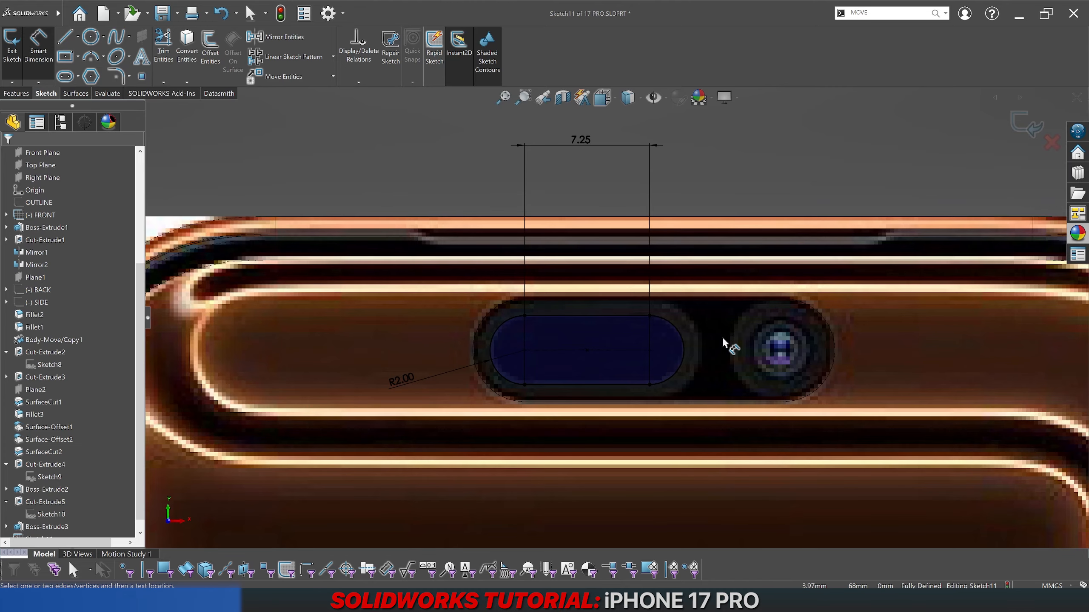
pyautogui.scroll(-3, 671, 346)
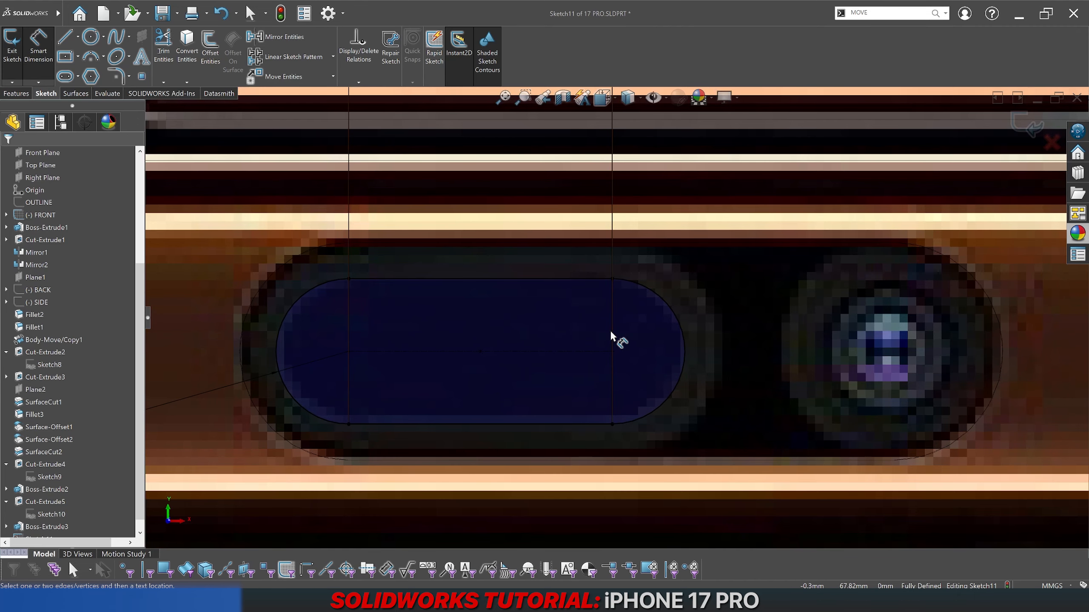
pyautogui.scroll(3, 611, 337)
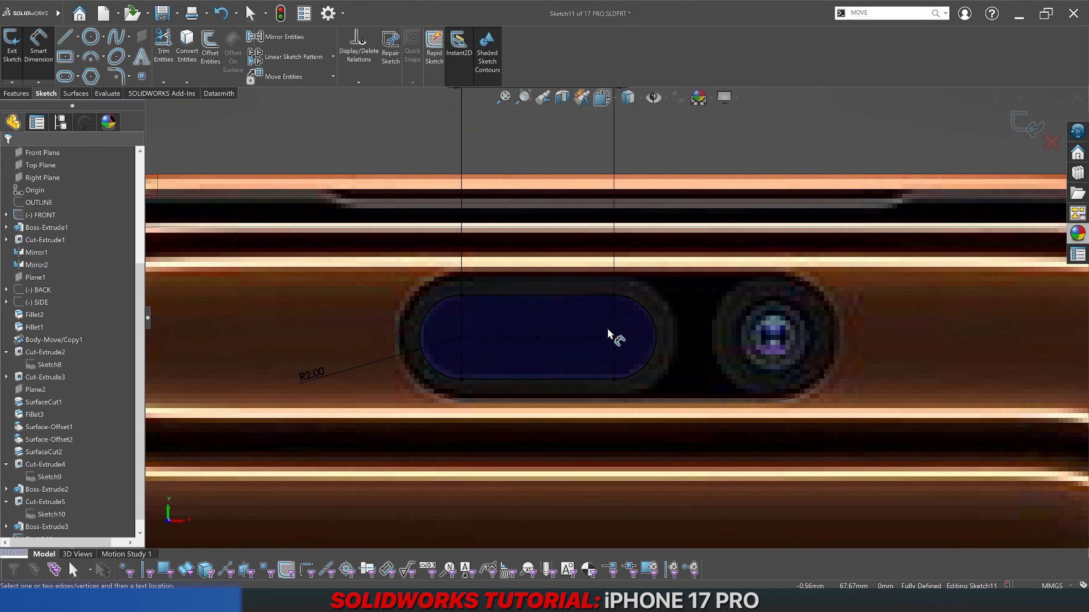
pyautogui.scroll(-1, 673, 309)
pyautogui.click(1026, 126)
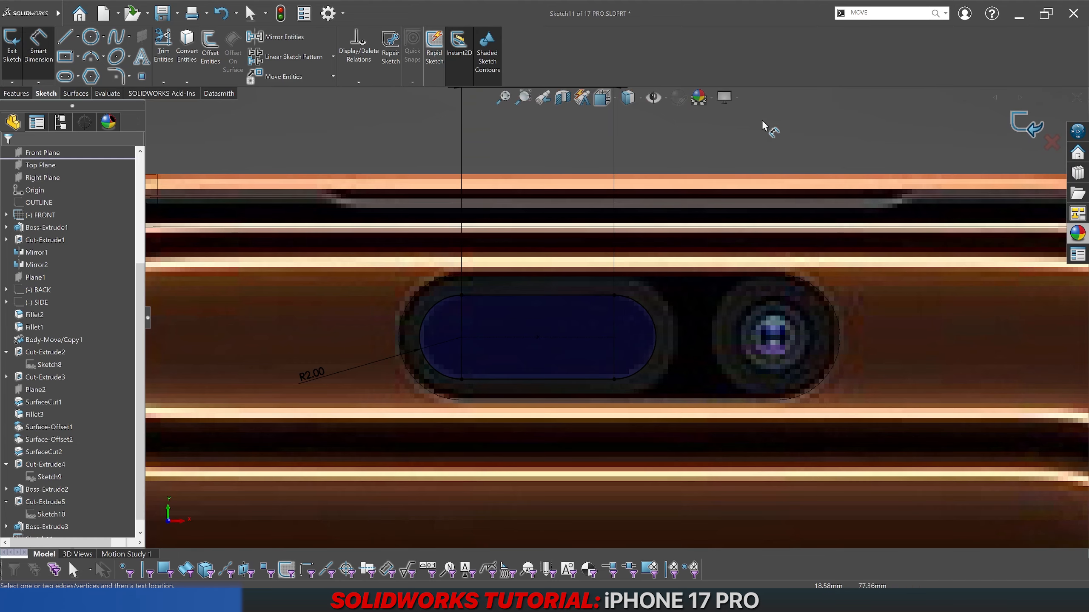
# Step: Return to the shaded display and cut the inner slot sketch 1 mm deep into the dark camera insert
pyautogui.click(629, 103)
pyautogui.click(634, 119)
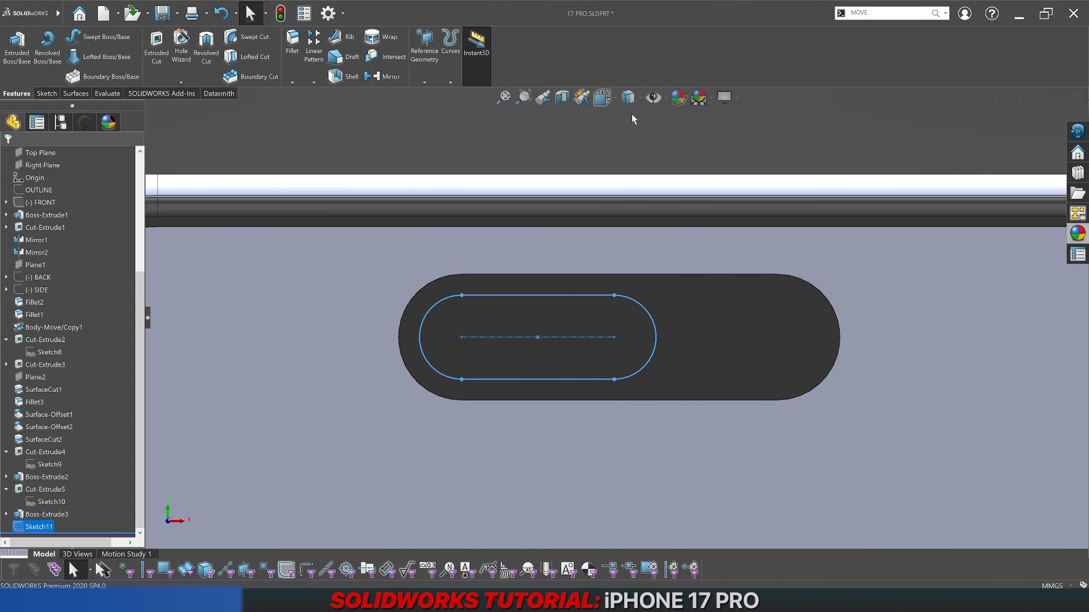
pyautogui.moveTo(631, 114); pyautogui.dragTo(330, 125, button='middle')
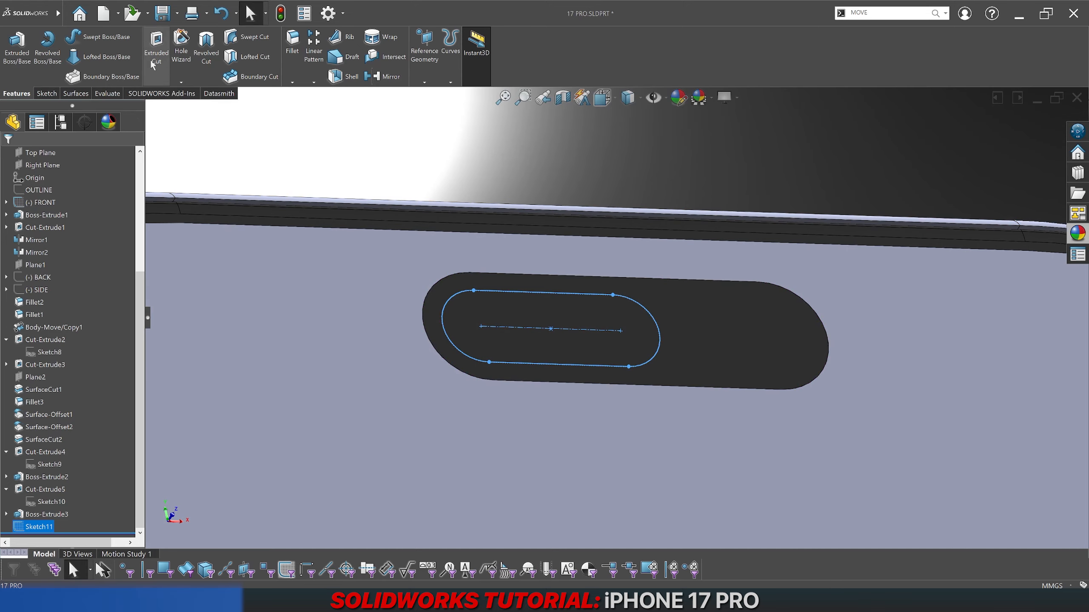
pyautogui.click(156, 47)
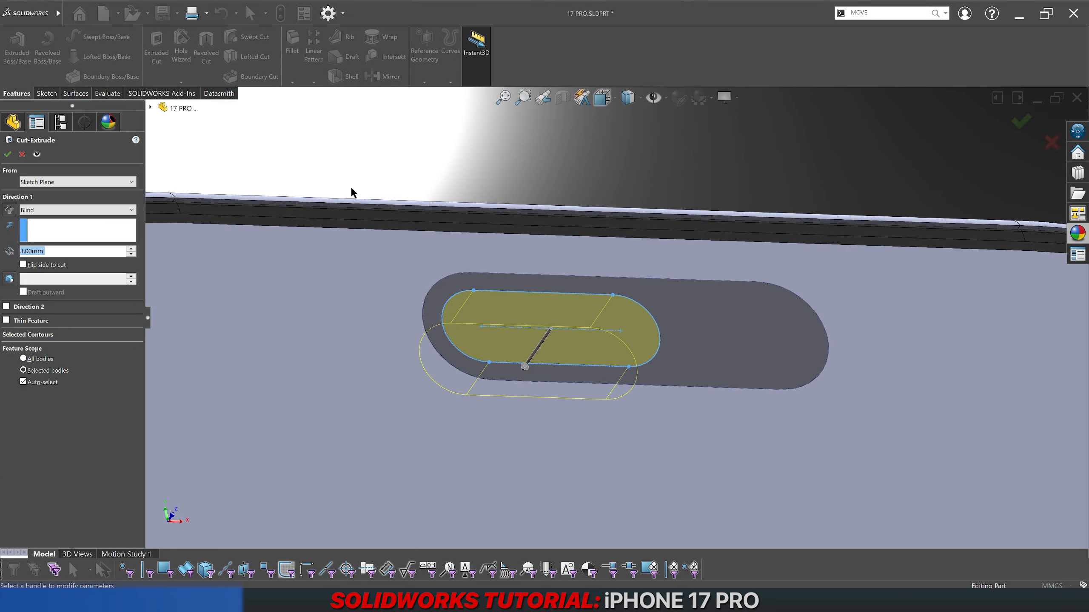
pyautogui.click(103, 278)
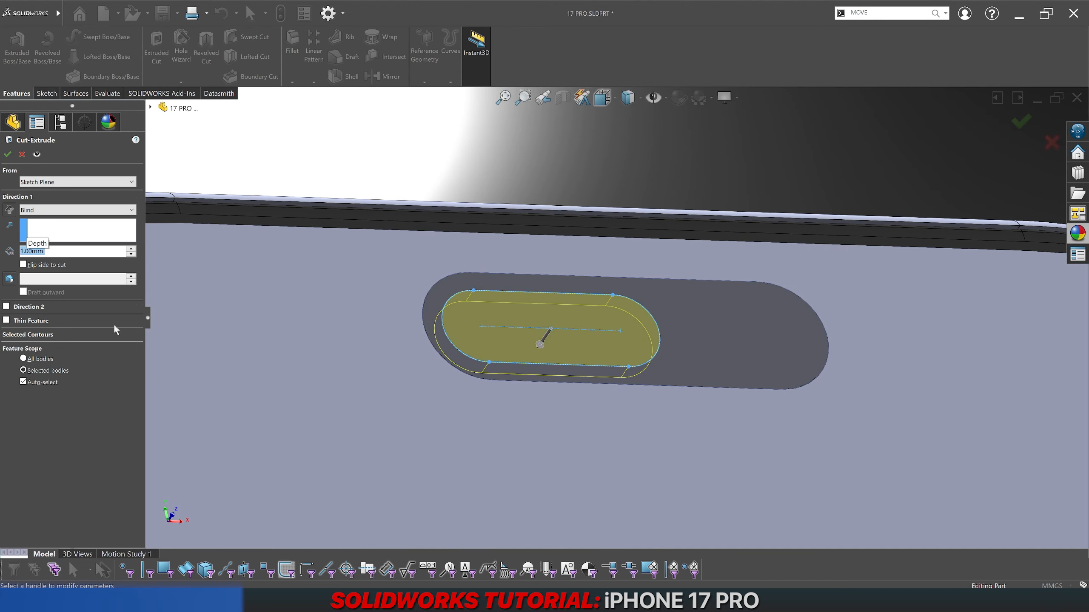
pyautogui.click(50, 383)
pyautogui.press('Return')
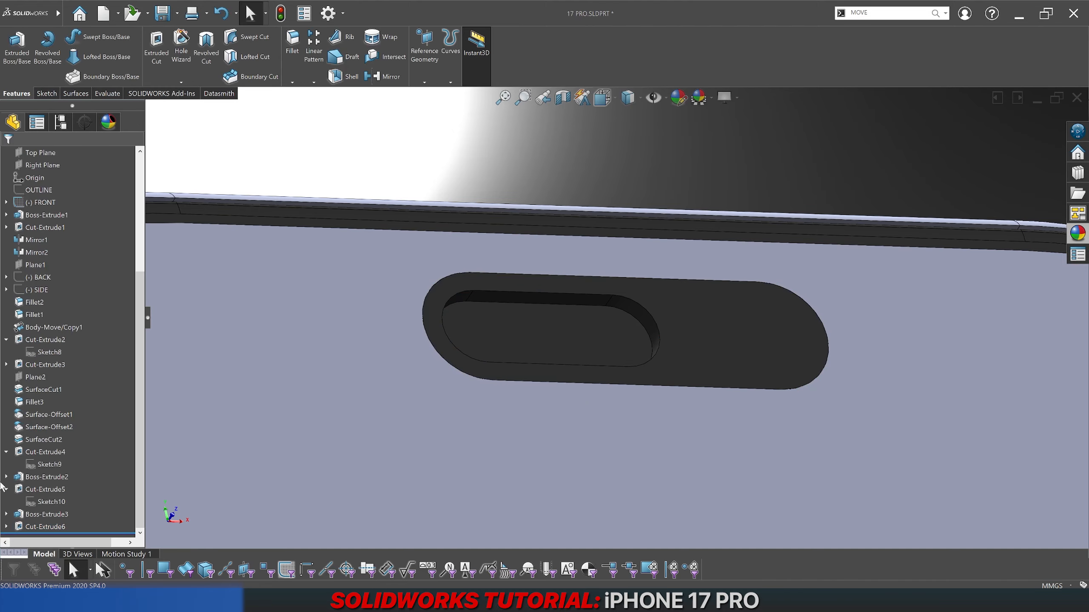
# Step: Try end radii of 2.2 mm and 2.5 mm for the inner slot cut
pyautogui.doubleClick(34, 526)
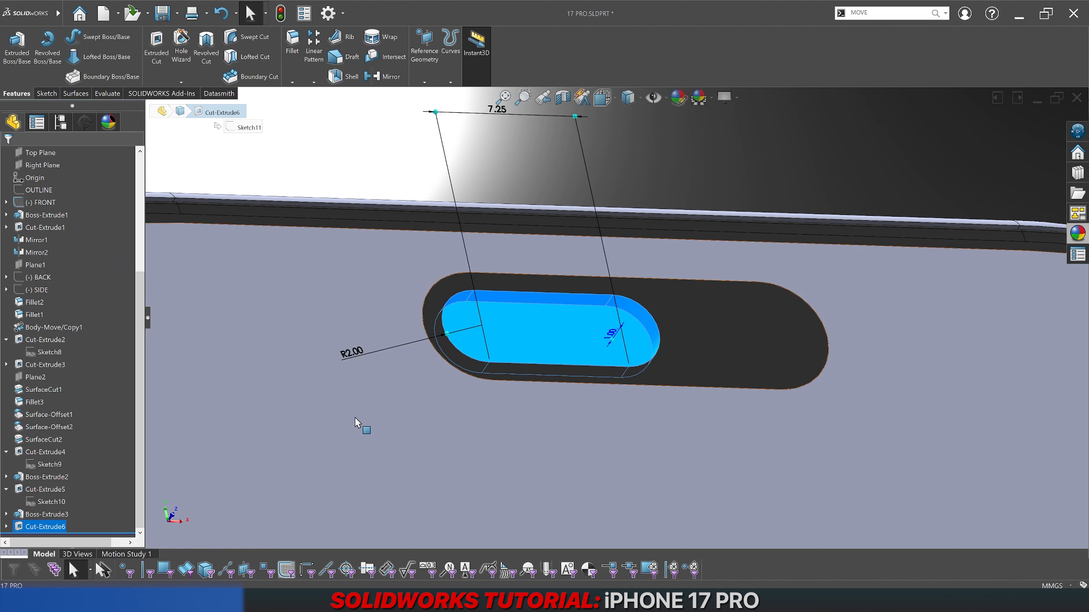
pyautogui.click(353, 356)
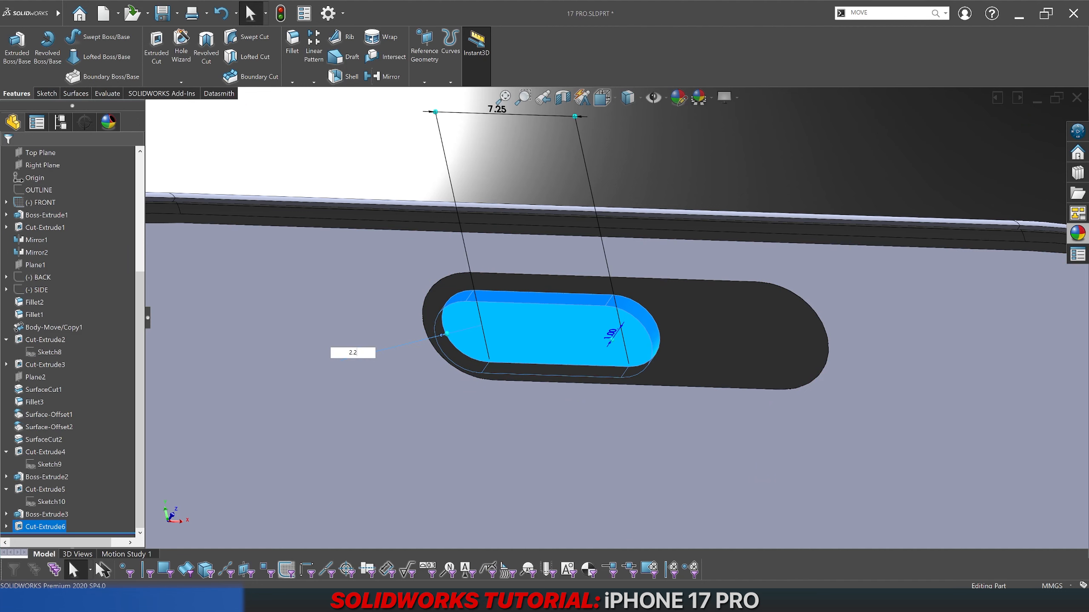
pyautogui.write('2.2')
pyautogui.press('Return')
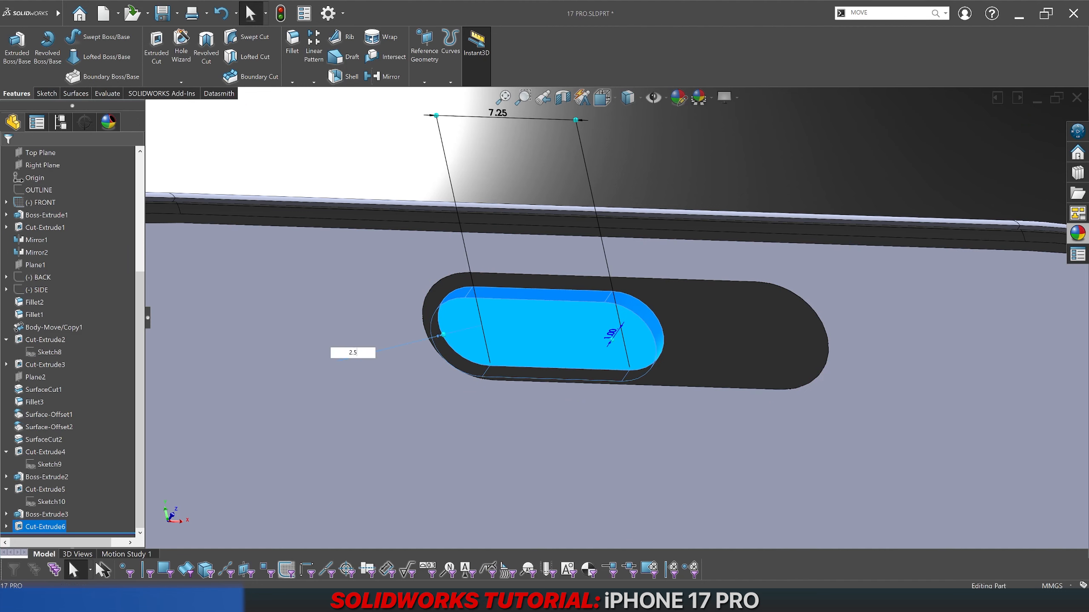
pyautogui.press('Return')
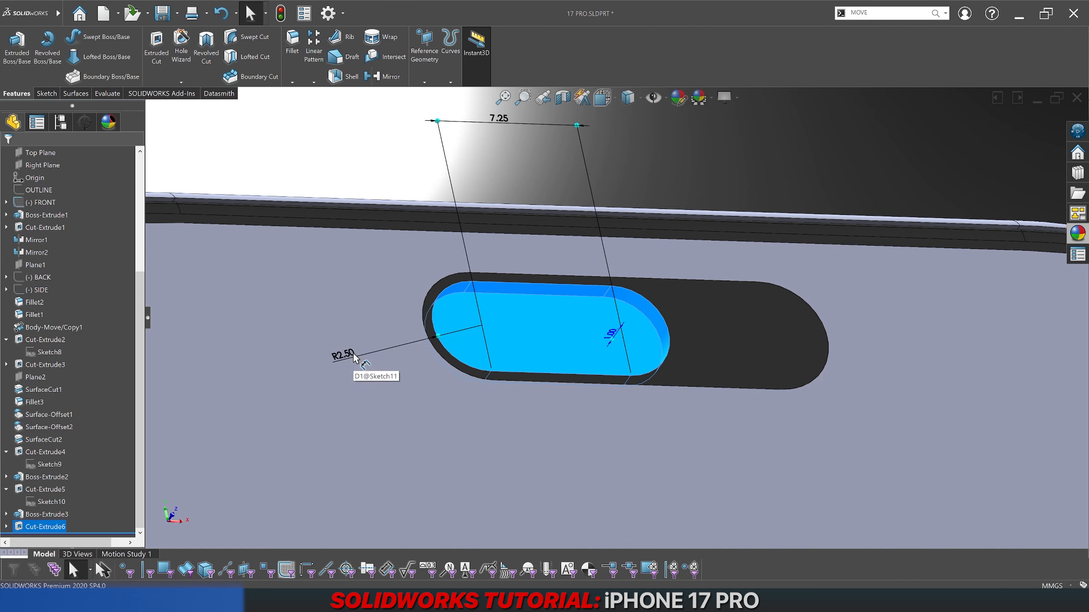
# Step: Set the inner slot's end radius to 2.25 mm
pyautogui.doubleClick(354, 358)
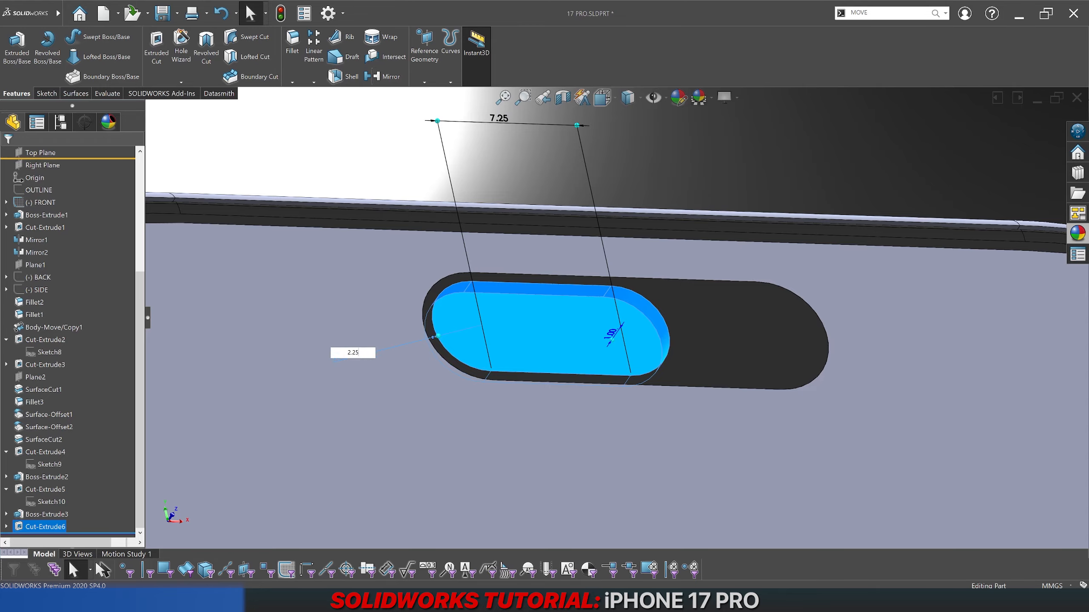
pyautogui.press('Return')
pyautogui.click(328, 151)
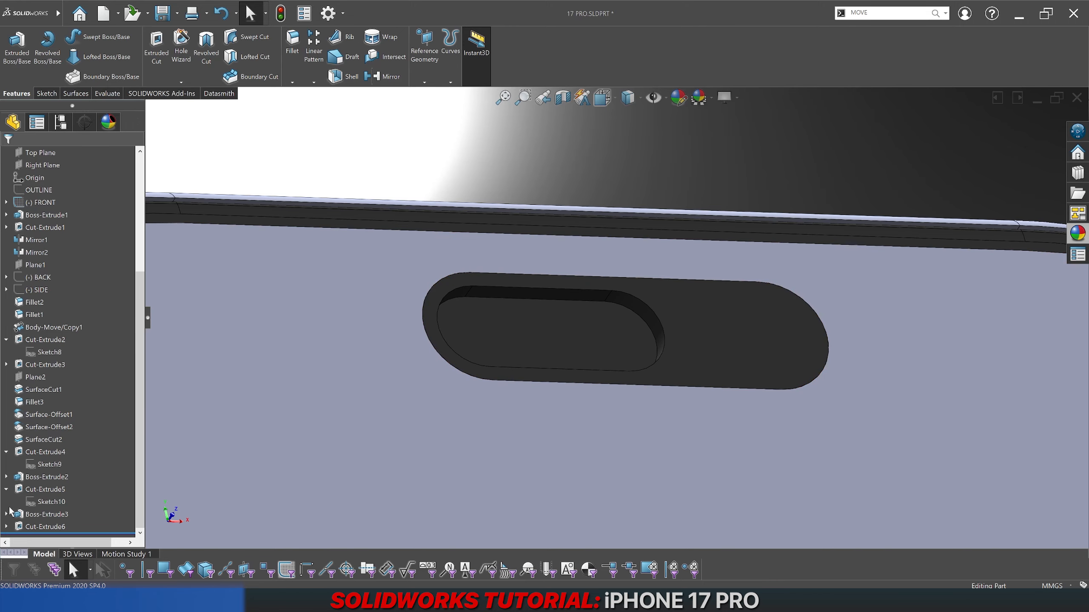
# Step: Cover the opening of the inner slot pocket with a planar surface bounded by the cut's sketch
pyautogui.click(6, 527)
pyautogui.click(51, 527)
pyautogui.click(75, 94)
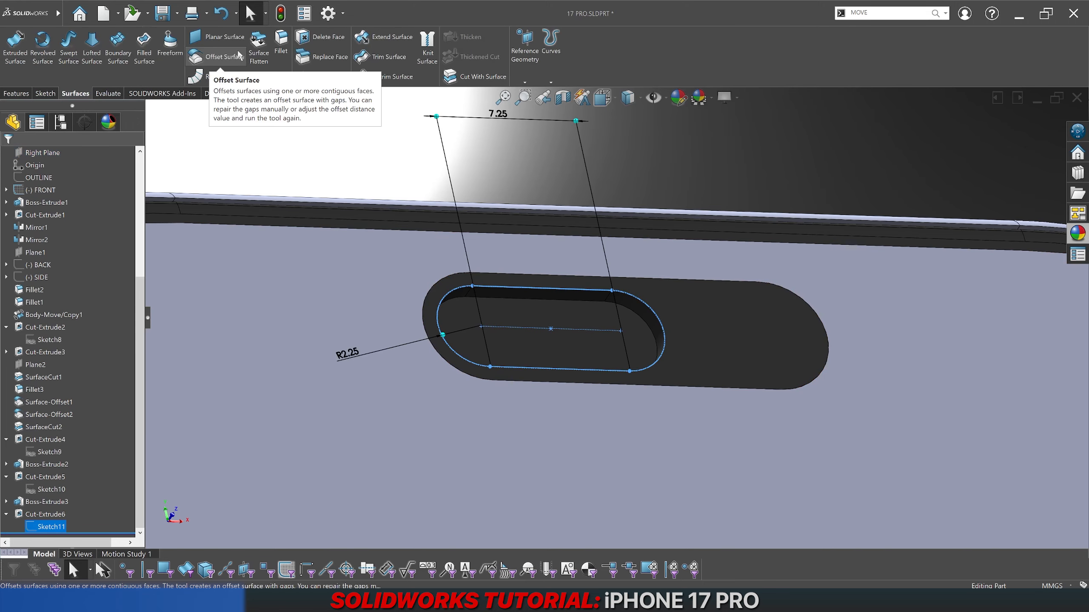
pyautogui.click(223, 37)
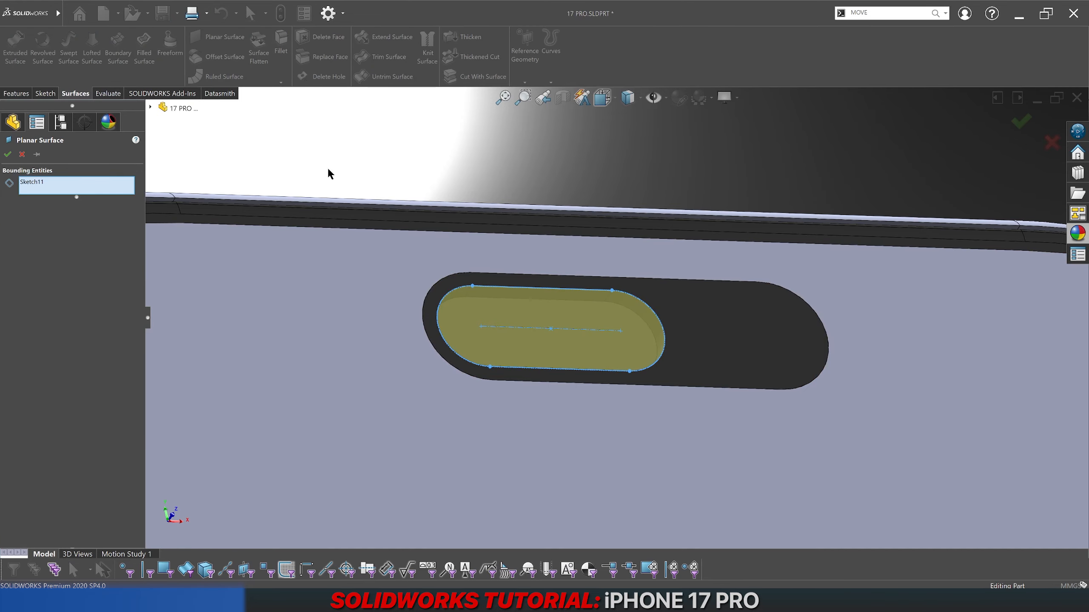
pyautogui.press('Return')
# Step: Apply a black colour to the planar surface over the inner slot and save the part
pyautogui.click(473, 323)
pyautogui.rightClick(525, 300)
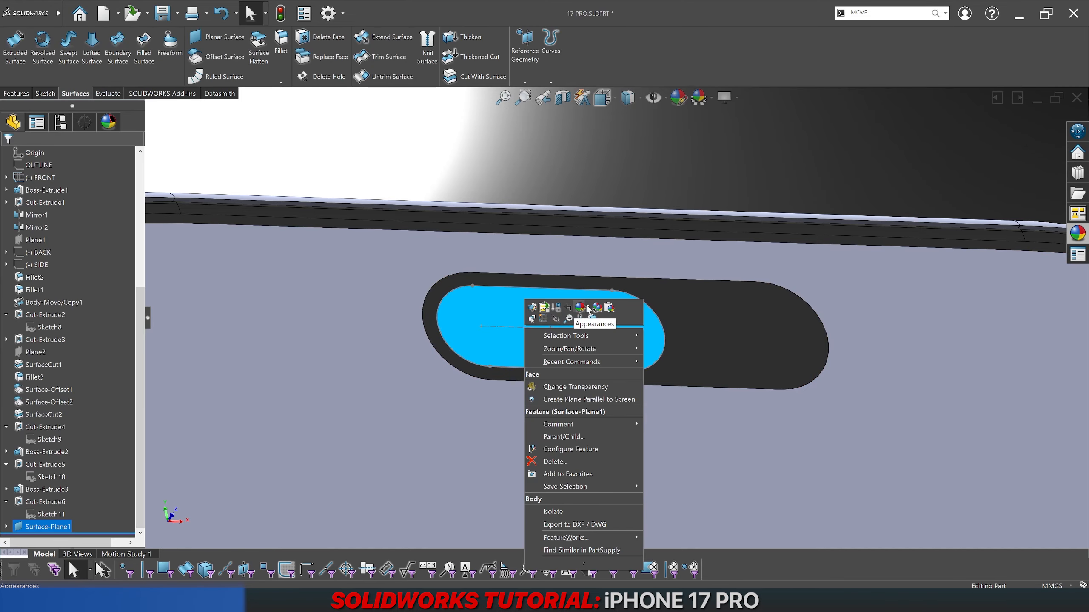
pyautogui.click(589, 309)
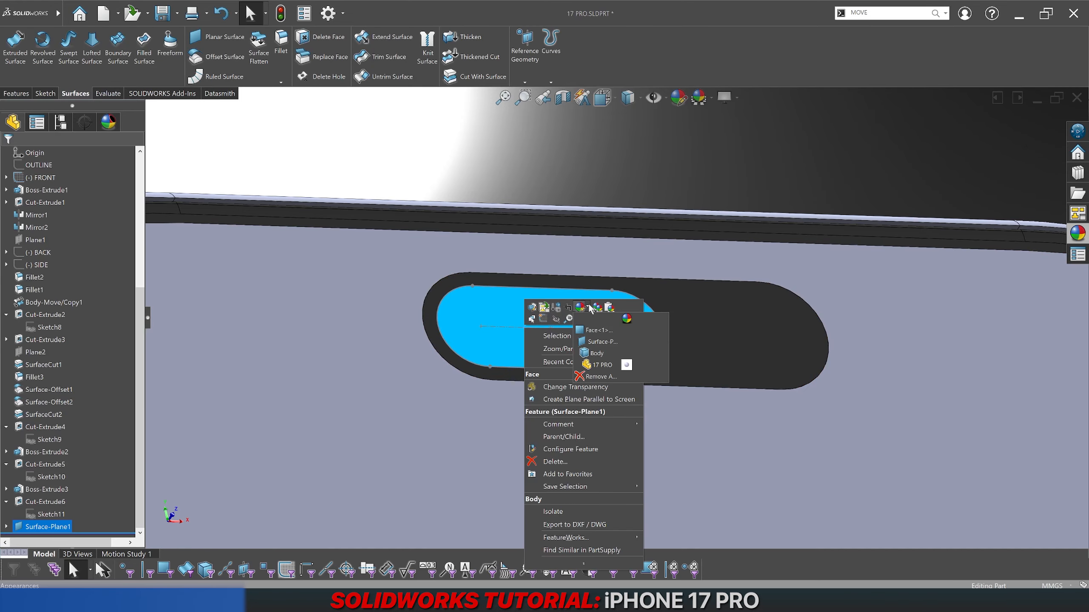
pyautogui.click(602, 342)
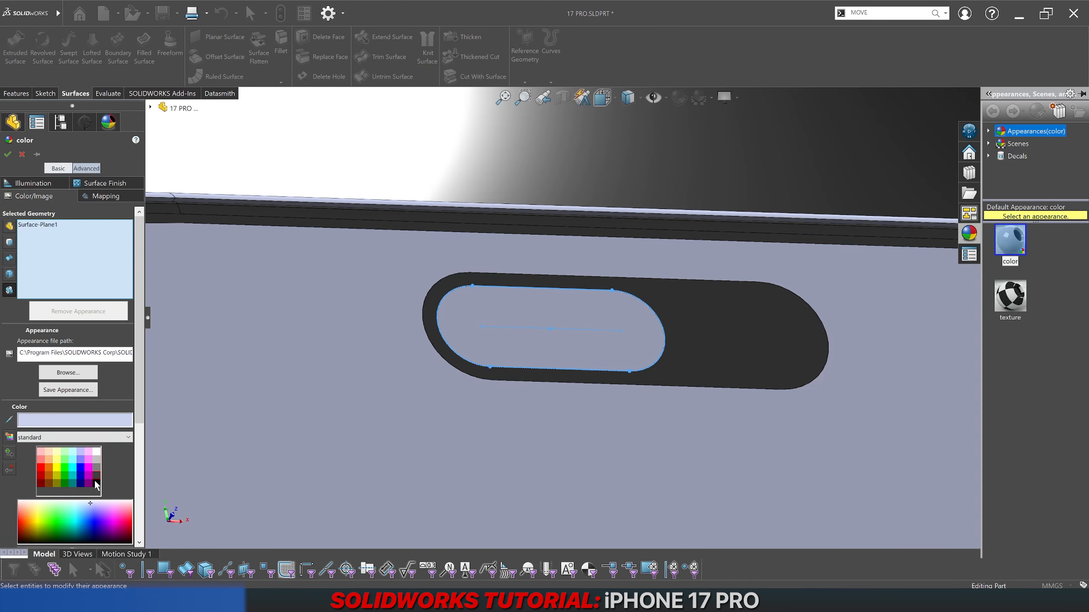
pyautogui.click(97, 483)
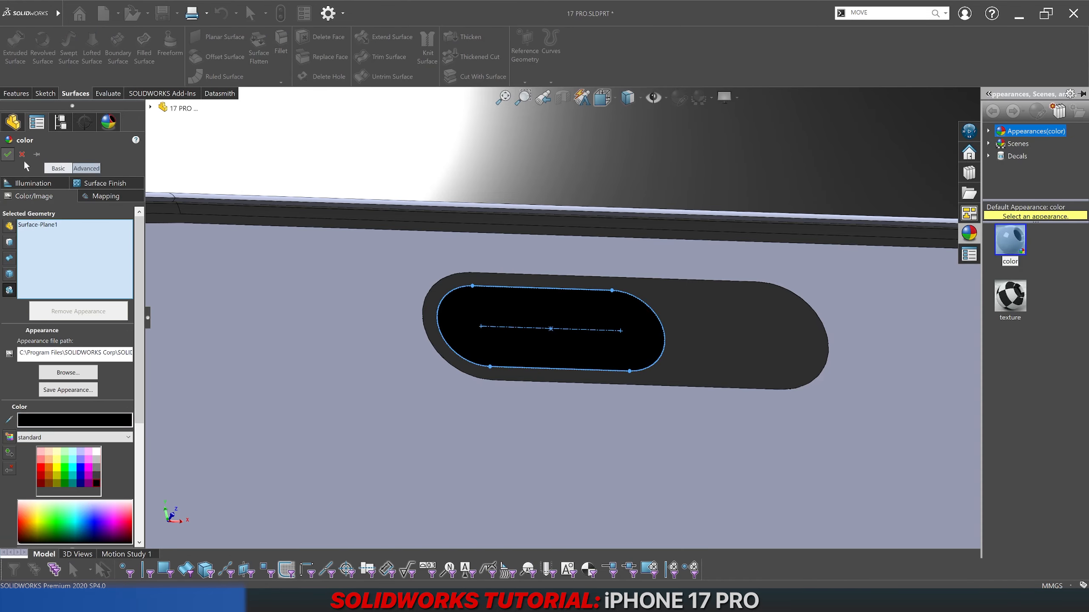
pyautogui.click(7, 153)
pyautogui.hotkey('ctrl', 's')
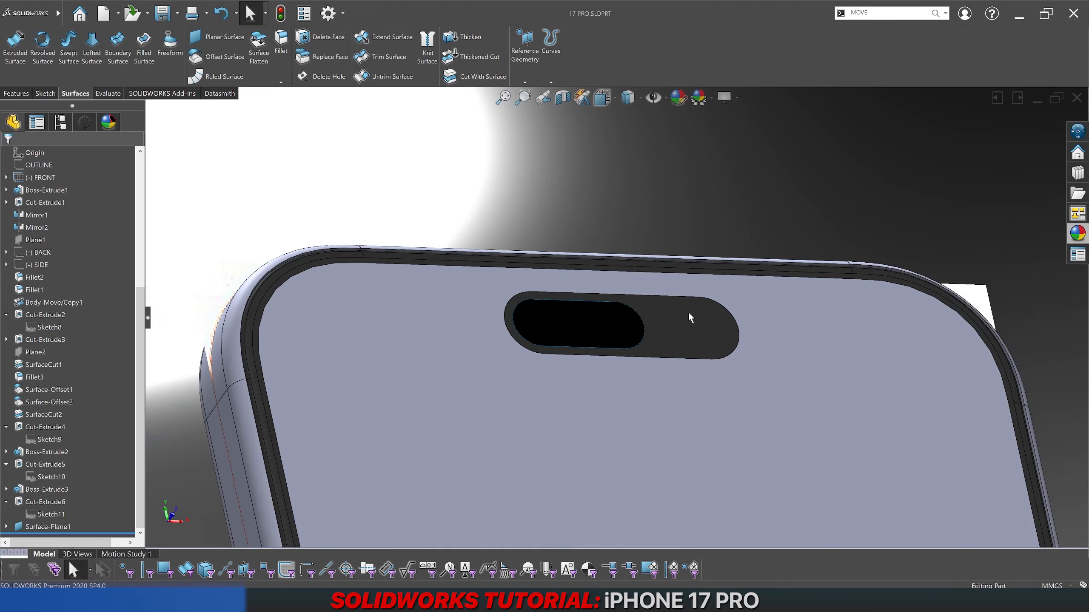
# Step: Start a sketch on the front face of the camera insert and reveal the reference image behind the model in wireframe
pyautogui.scroll(3, 689, 317)
pyautogui.click(687, 318)
pyautogui.rightClick(684, 319)
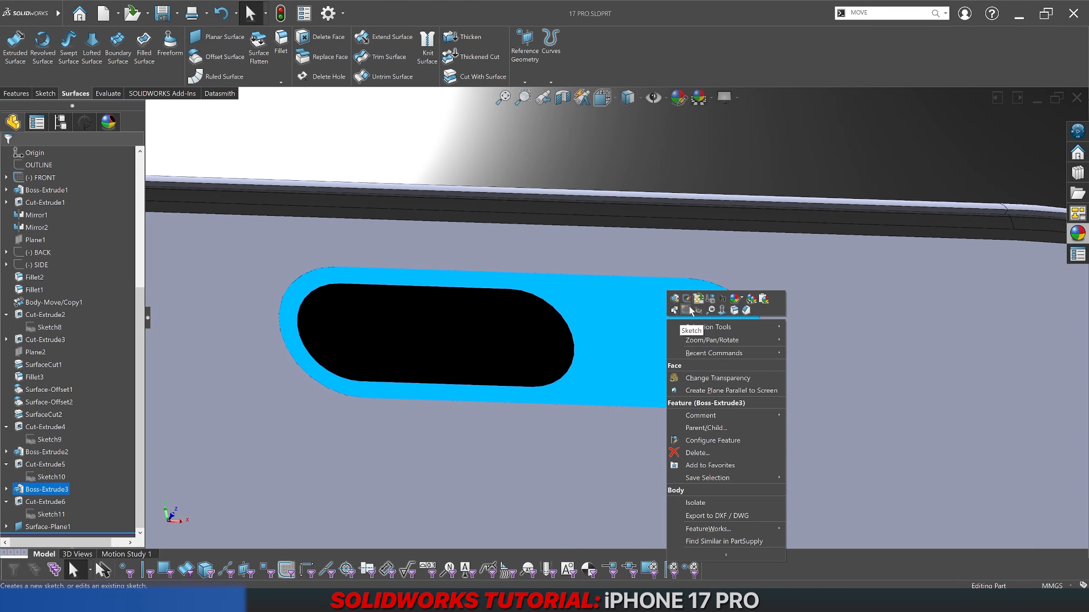
pyautogui.click(689, 306)
pyautogui.scroll(5, 695, 187)
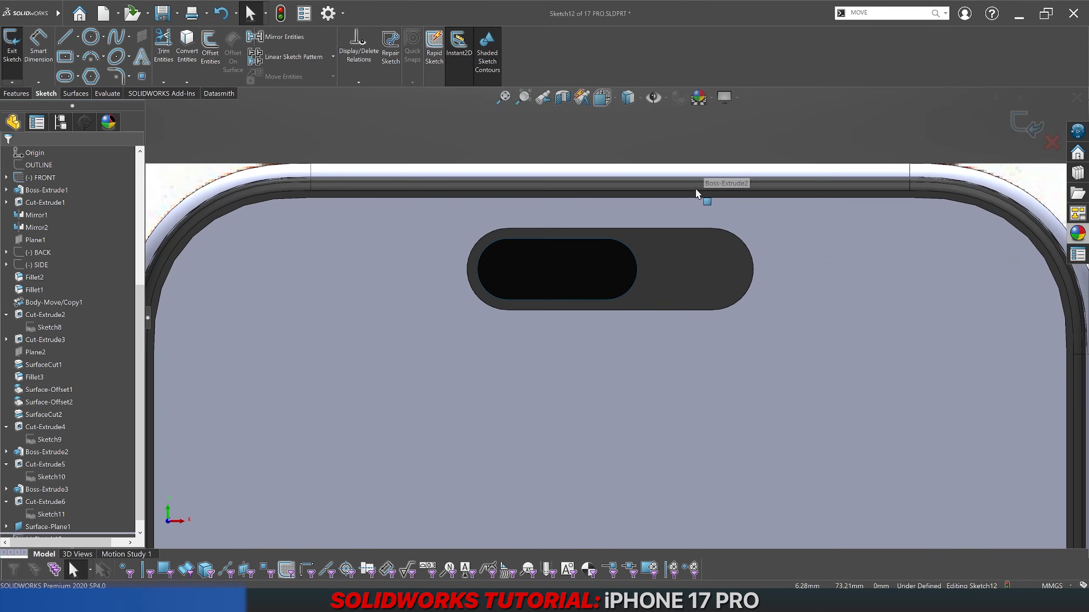
pyautogui.scroll(3, 695, 189)
pyautogui.moveTo(626, 109)
pyautogui.click(629, 198)
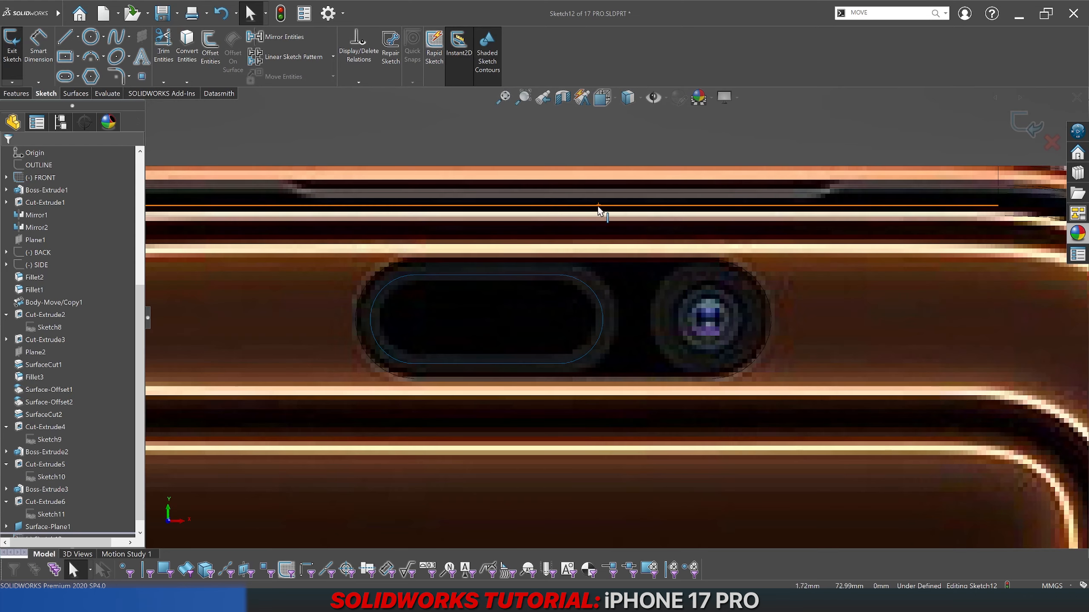
# Step: Sketch a camera circle of about 2.5 mm radius, concentric with the insert's empty rounded end, in shaded display
pyautogui.click(91, 37)
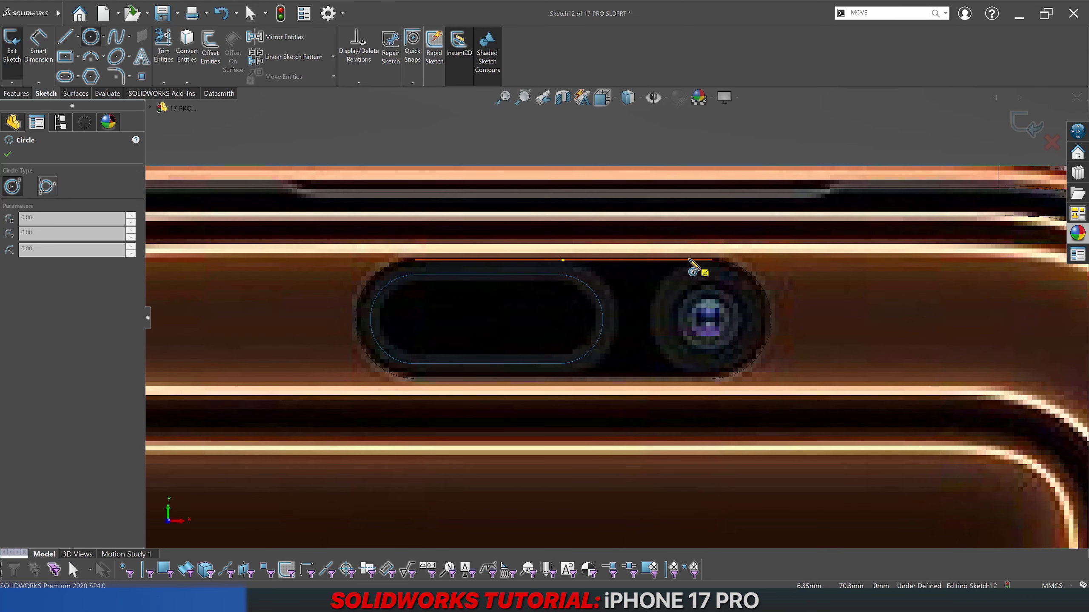
pyautogui.click(629, 98)
pyautogui.click(630, 125)
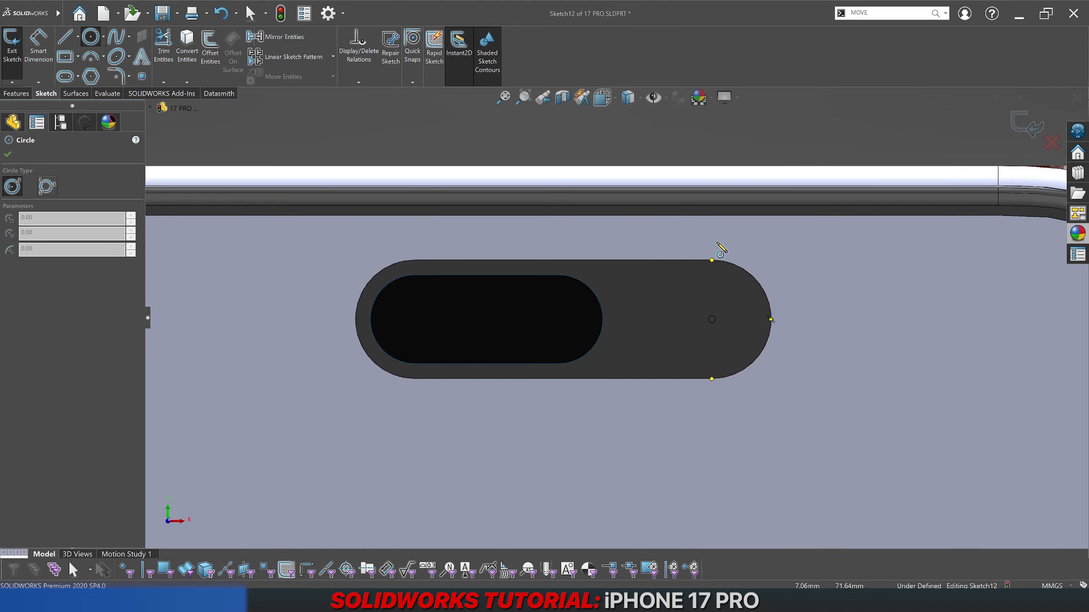
pyautogui.click(712, 319)
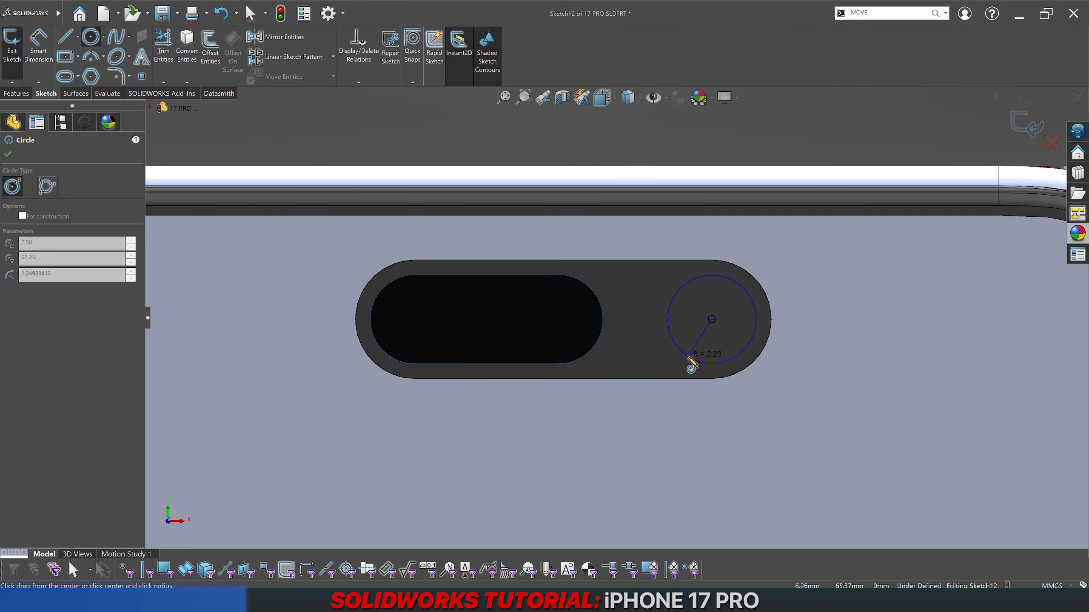
pyautogui.click(686, 361)
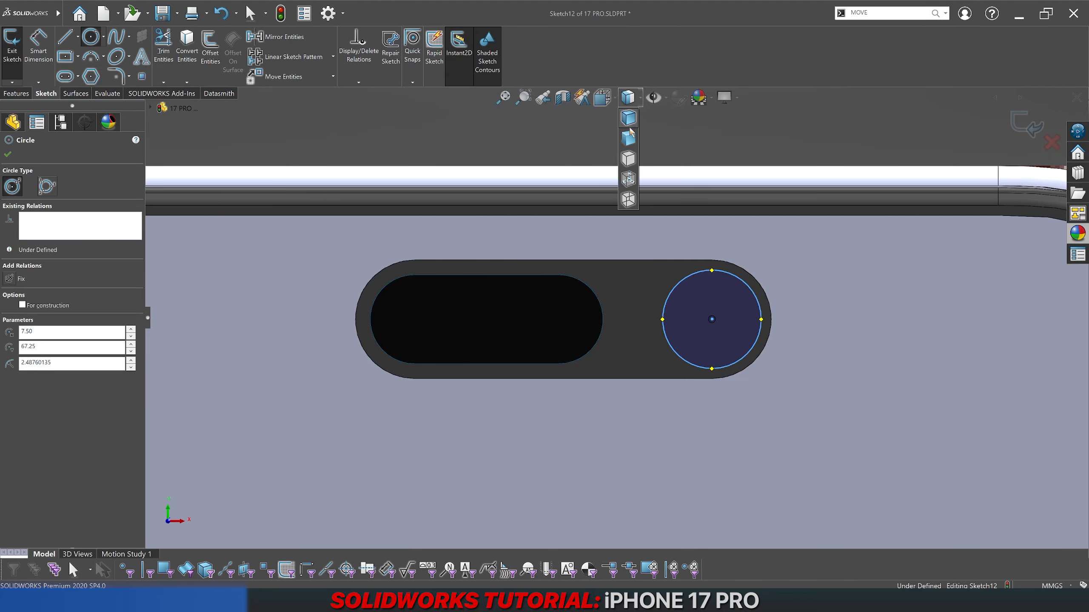
pyautogui.press('Escape')
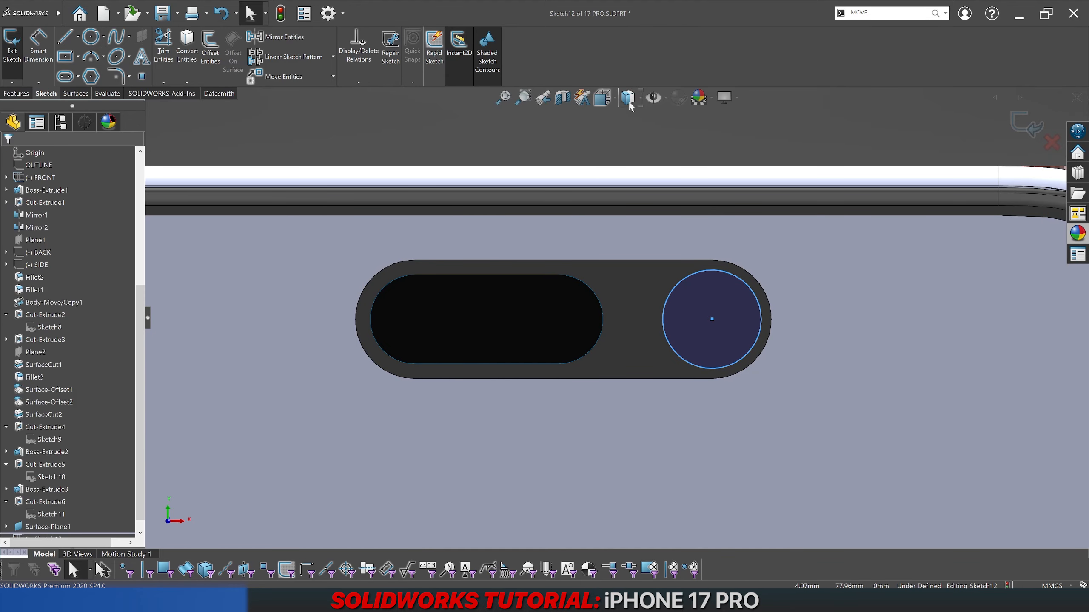
# Step: Check the camera circle against the reference lens, dimension its diameter at 5 mm and exit the sketch in shaded display
pyautogui.click(628, 103)
pyautogui.click(622, 202)
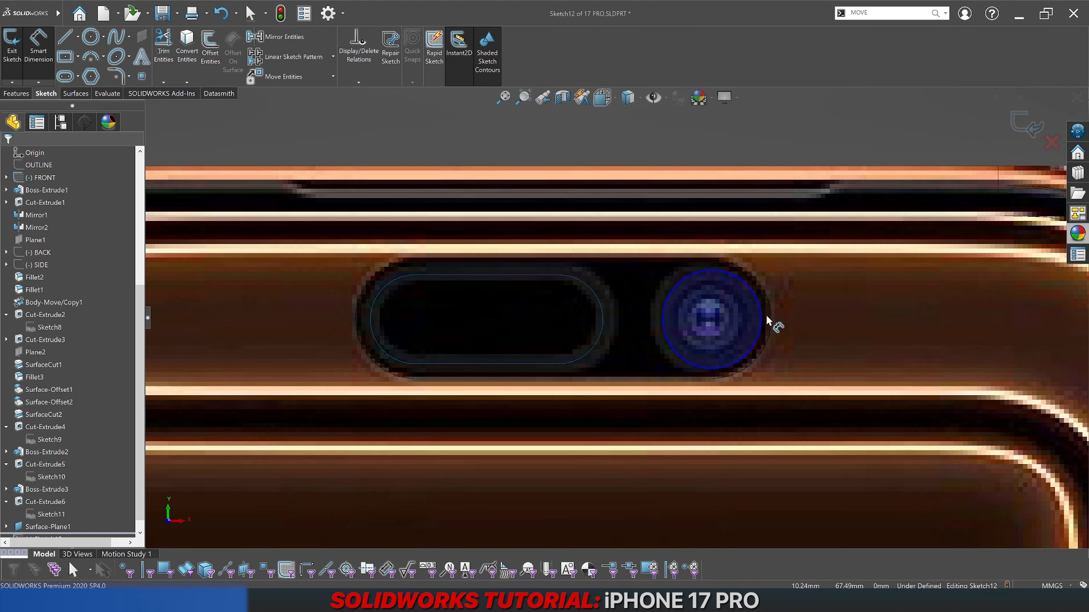
pyautogui.click(760, 330)
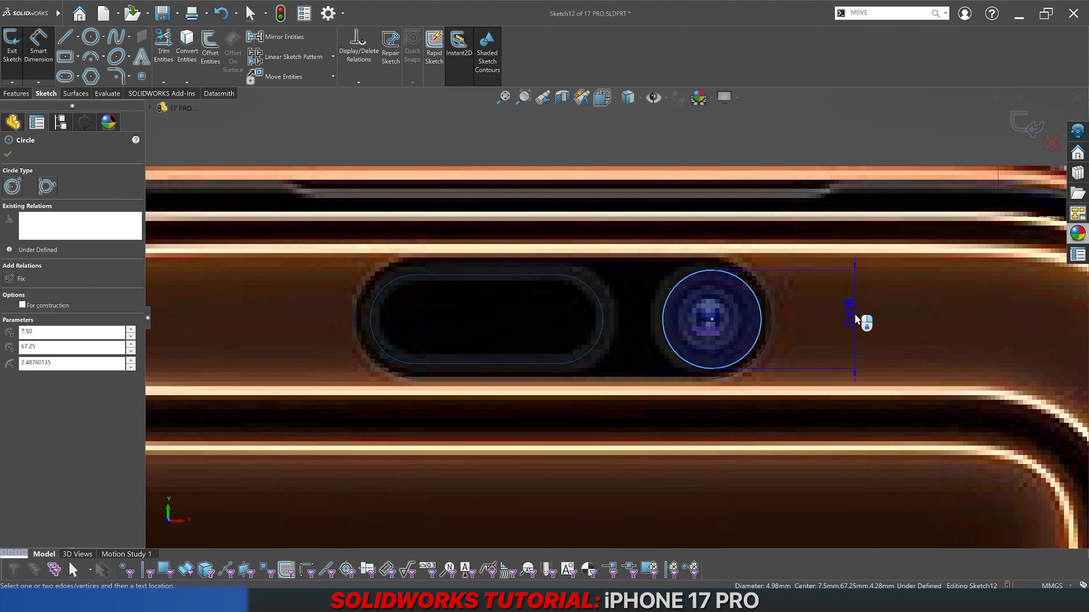
pyautogui.click(855, 319)
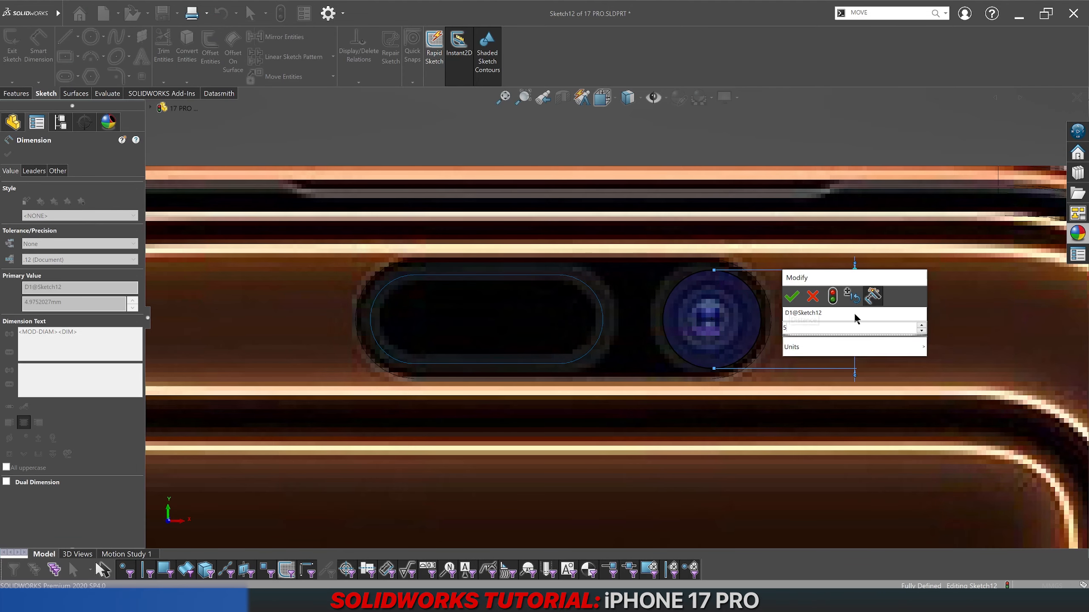
pyautogui.press('Return')
pyautogui.click(886, 316)
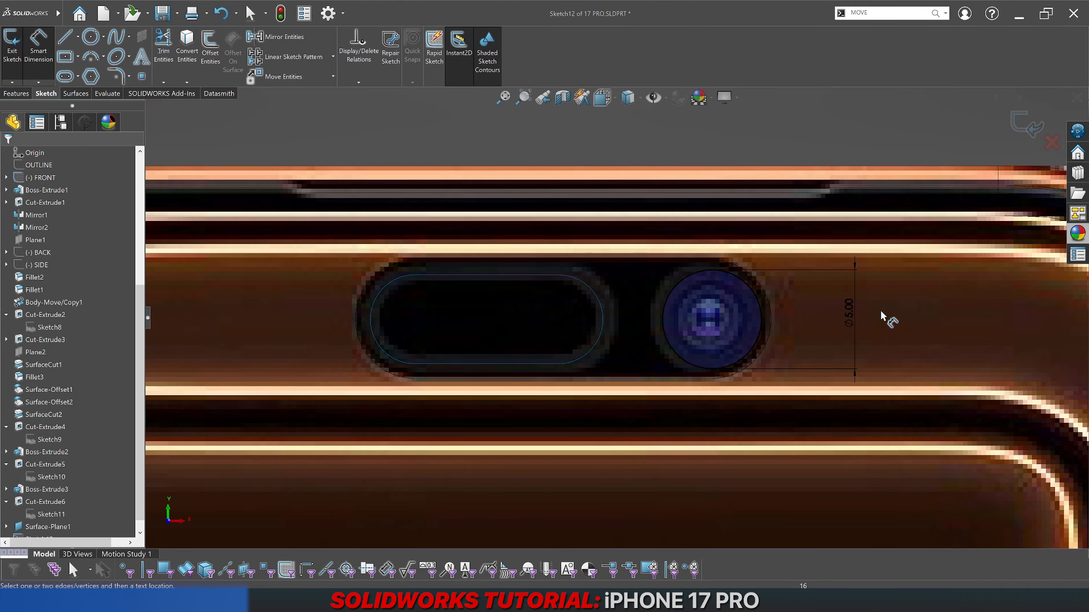
pyautogui.click(628, 101)
pyautogui.click(629, 115)
pyautogui.click(1021, 128)
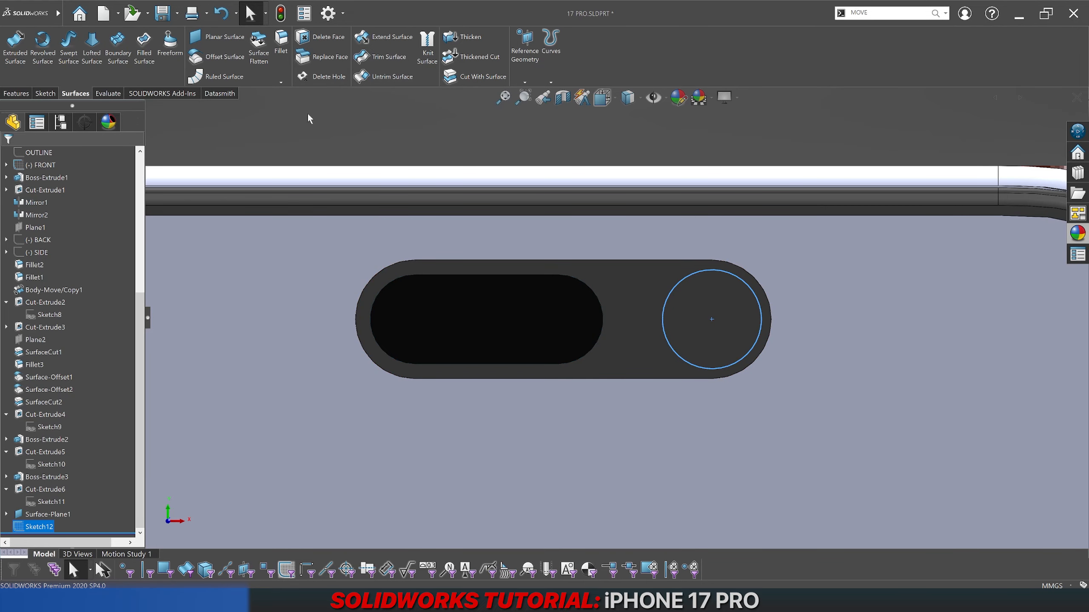
# Step: Cut the camera circle 2.5 mm deep, limiting the cut's feature scope to the dark insert body
pyautogui.scroll(2, 240, 67)
pyautogui.click(156, 54)
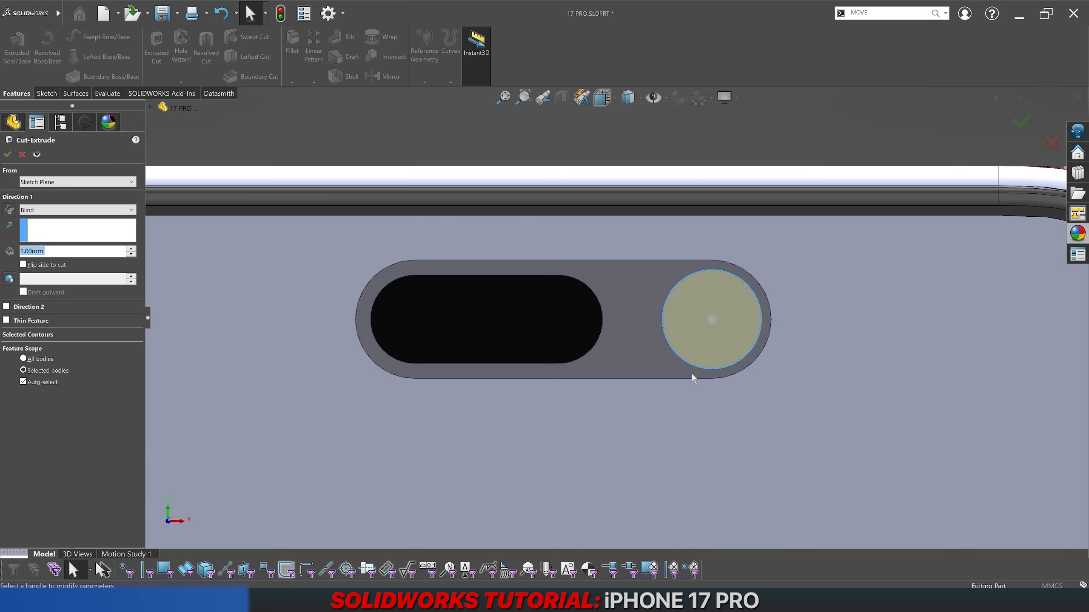
pyautogui.write('2.5')
pyautogui.press('Return')
pyautogui.moveTo(687, 388); pyautogui.dragTo(652, 338, button='middle')
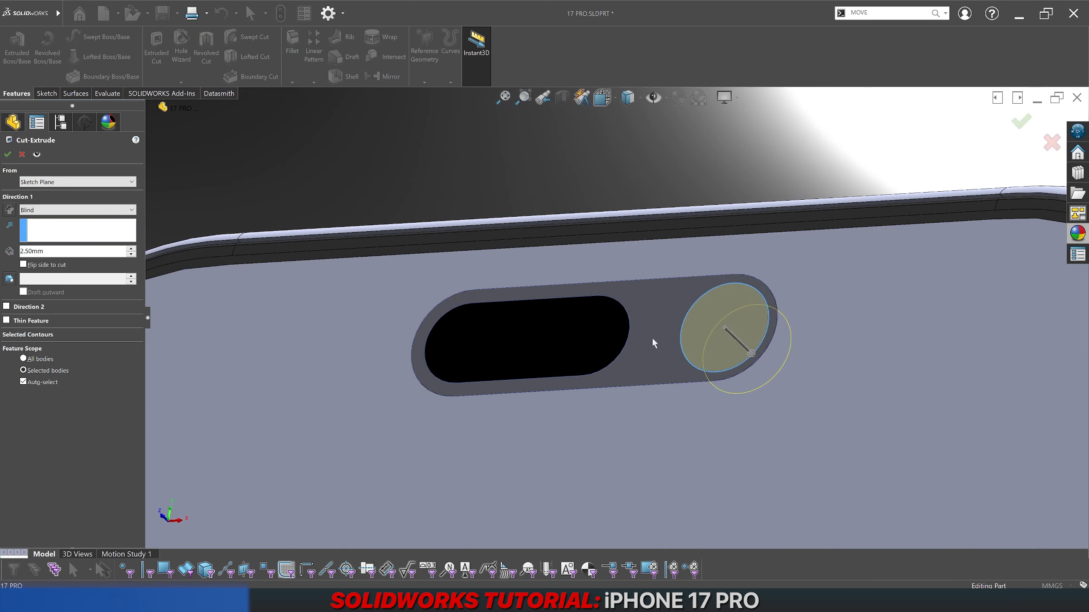
pyautogui.click(52, 383)
pyautogui.click(638, 343)
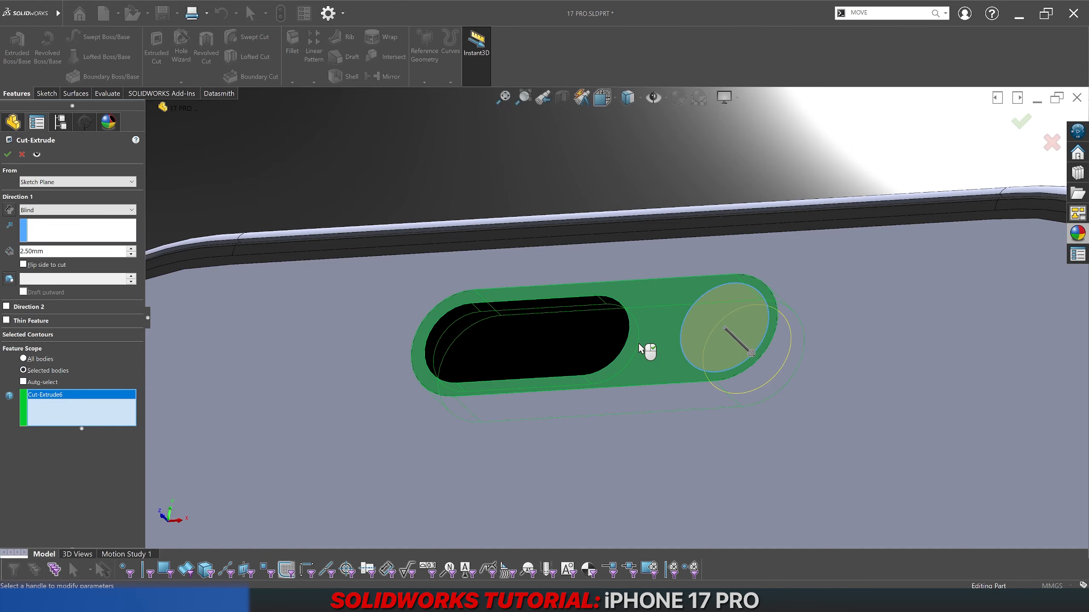
pyautogui.press('Return')
pyautogui.click(500, 171)
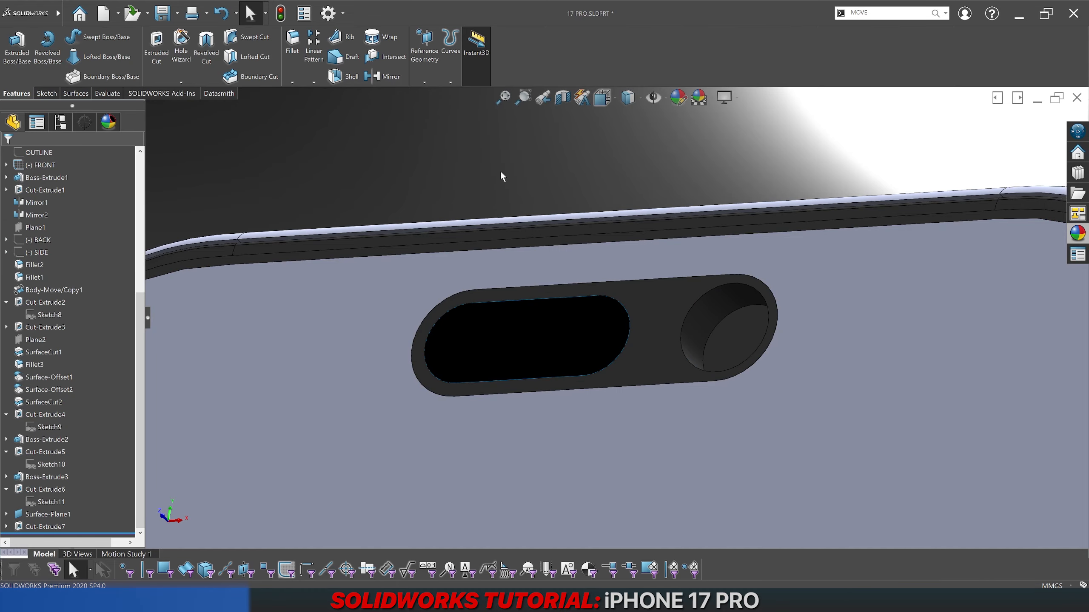
# Step: Save the part and inspect the recessed camera hole up close and the whole phone in isometric view
pyautogui.hotkey('ctrl', 's')
pyautogui.scroll(4, 595, 227)
pyautogui.scroll(-4, 669, 322)
pyautogui.scroll(-4, 630, 332)
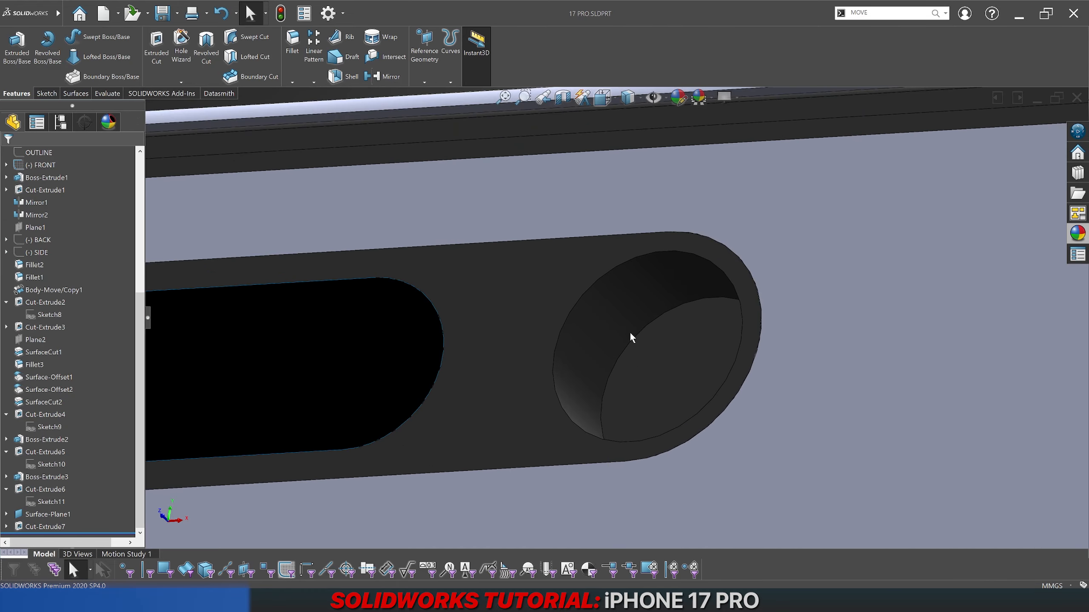
pyautogui.scroll(3, 629, 335)
pyautogui.moveTo(629, 335); pyautogui.dragTo(625, 396, button='middle')
pyautogui.scroll(3, 665, 392)
pyautogui.scroll(5, 666, 392)
pyautogui.click(602, 98)
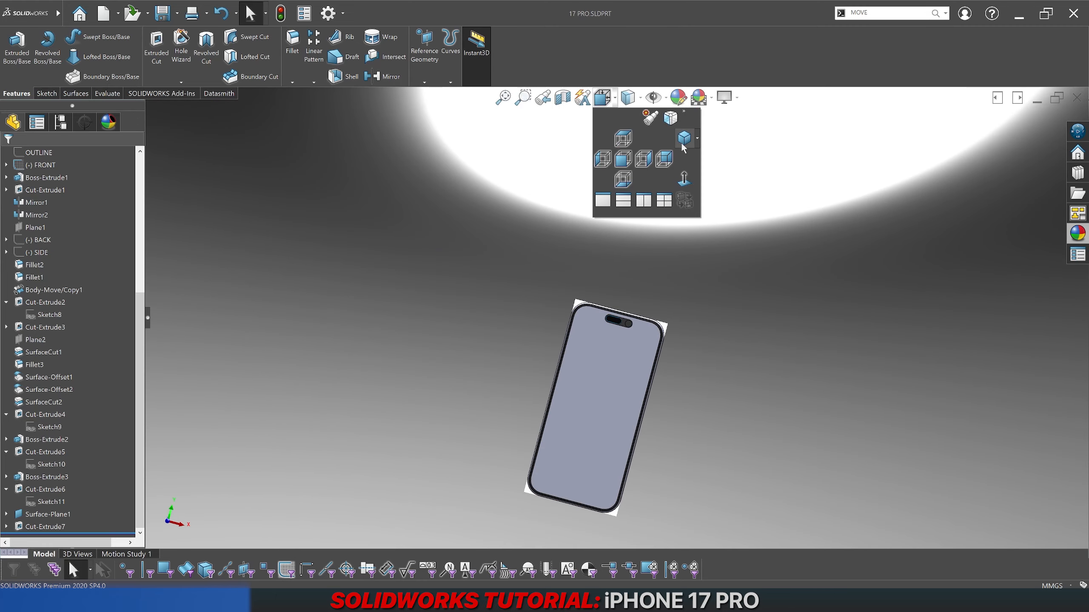
pyautogui.click(683, 142)
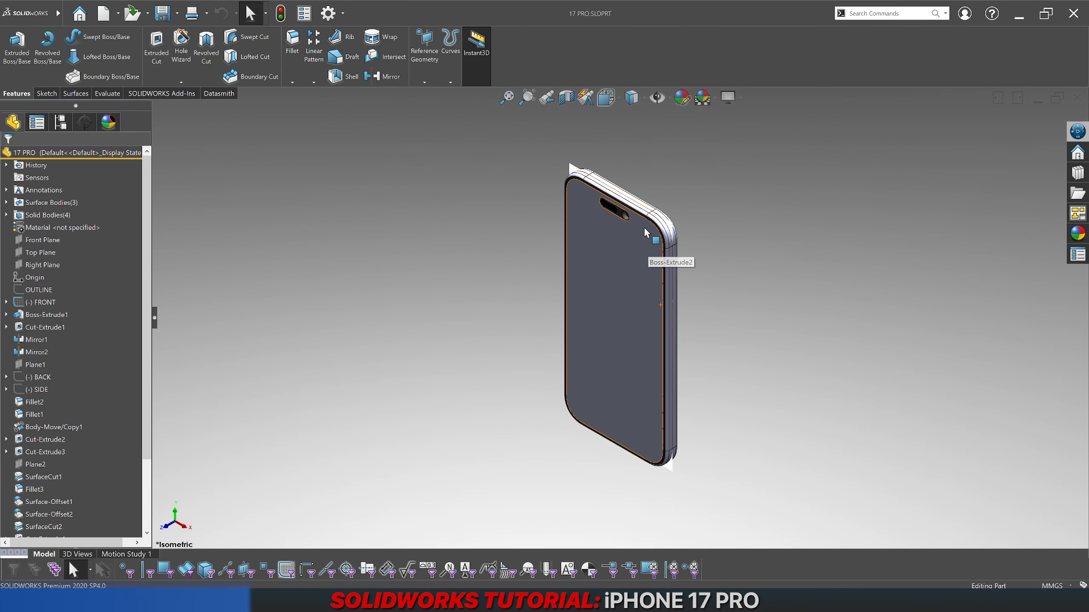
pyautogui.scroll(-3, 635, 226)
pyautogui.scroll(-3, 619, 246)
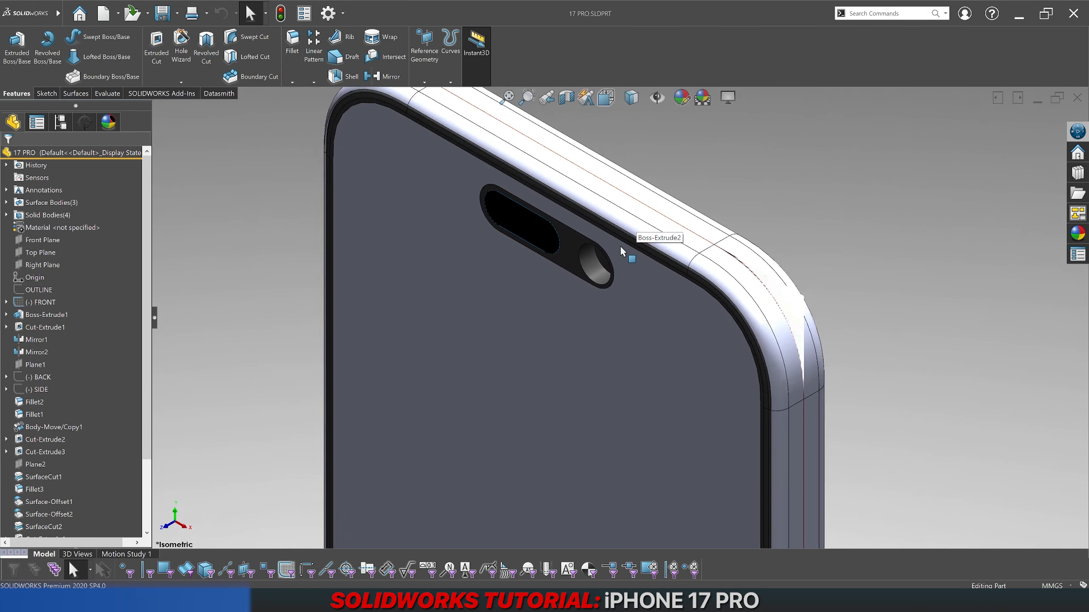
pyautogui.moveTo(619, 246); pyautogui.dragTo(595, 216, button='middle')
# Step: Open the camera insert's slot sketch to check its end radius dimension and exit the sketch
pyautogui.click(541, 256)
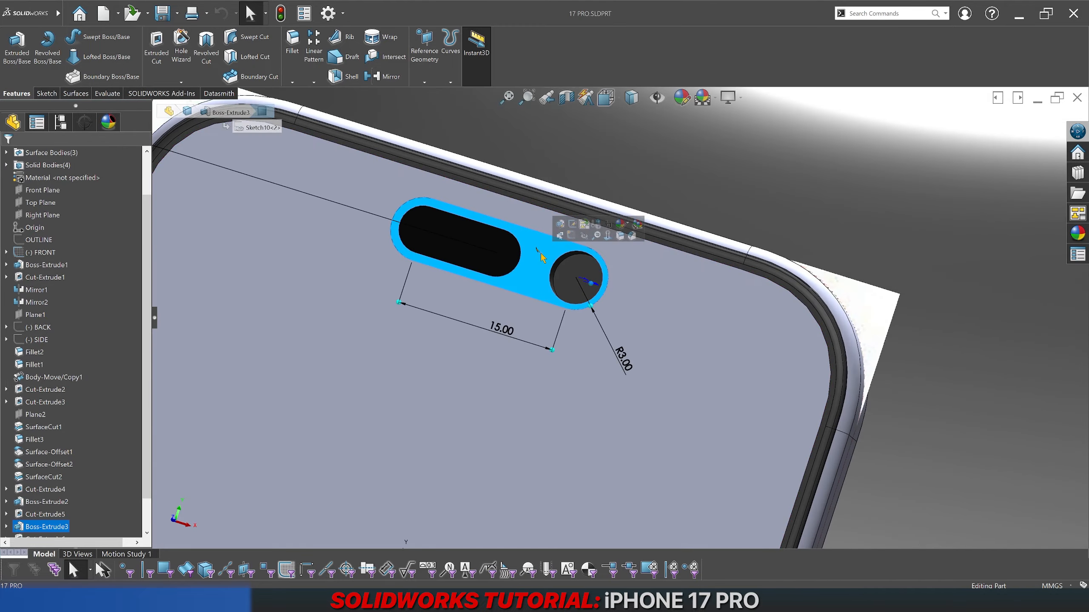
pyautogui.click(6, 489)
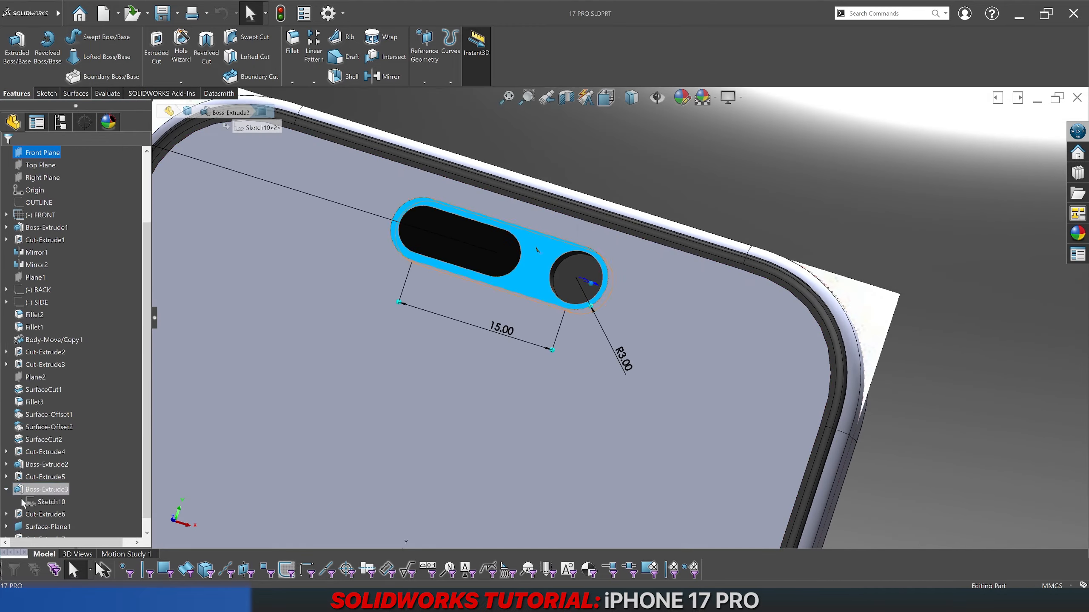
pyautogui.click(35, 503)
pyautogui.click(43, 484)
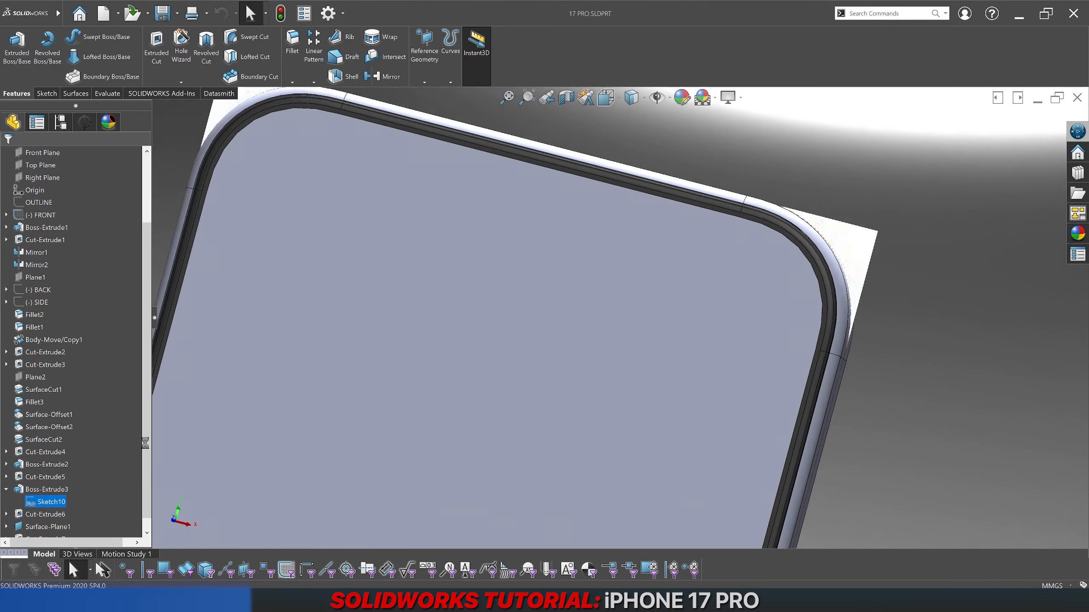
pyautogui.scroll(5, 654, 170)
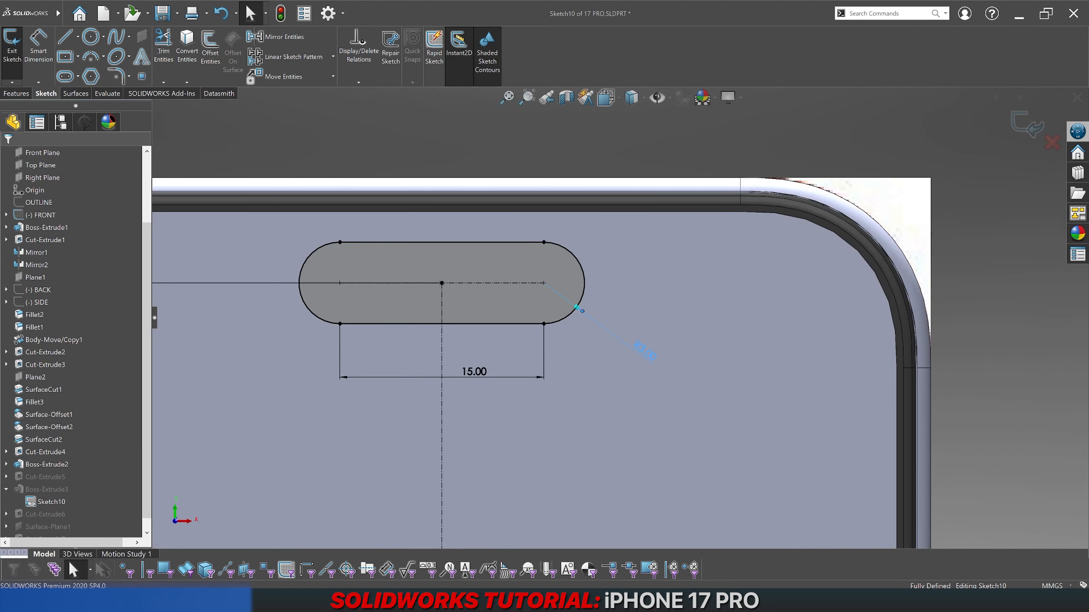
pyautogui.click(644, 351)
pyautogui.click(1027, 125)
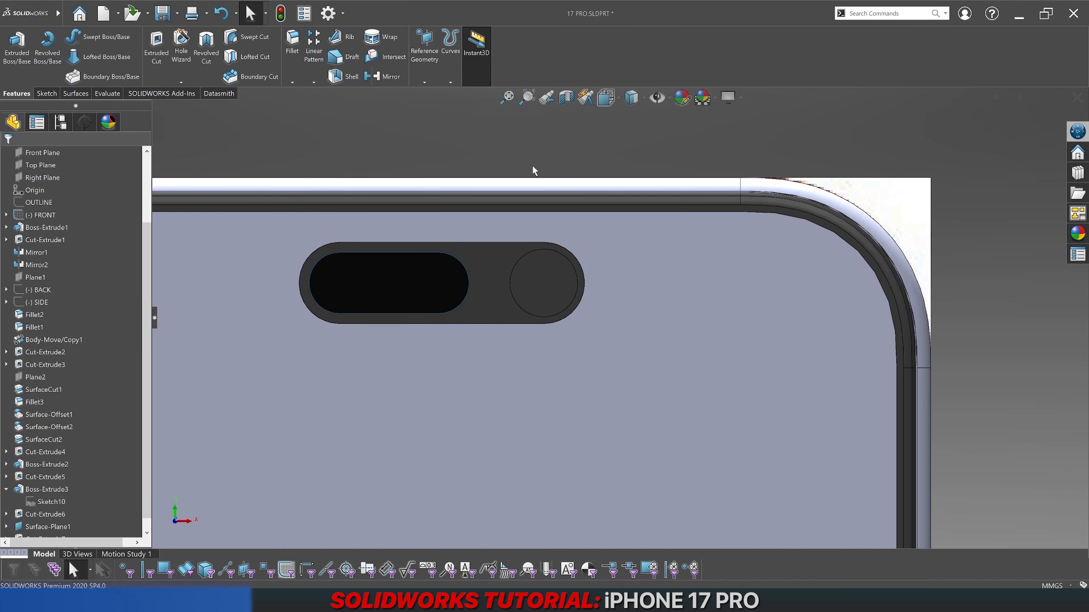
# Step: Set the sensor window's end radius to 2.5 mm and rebuild the model
pyautogui.click(54, 502)
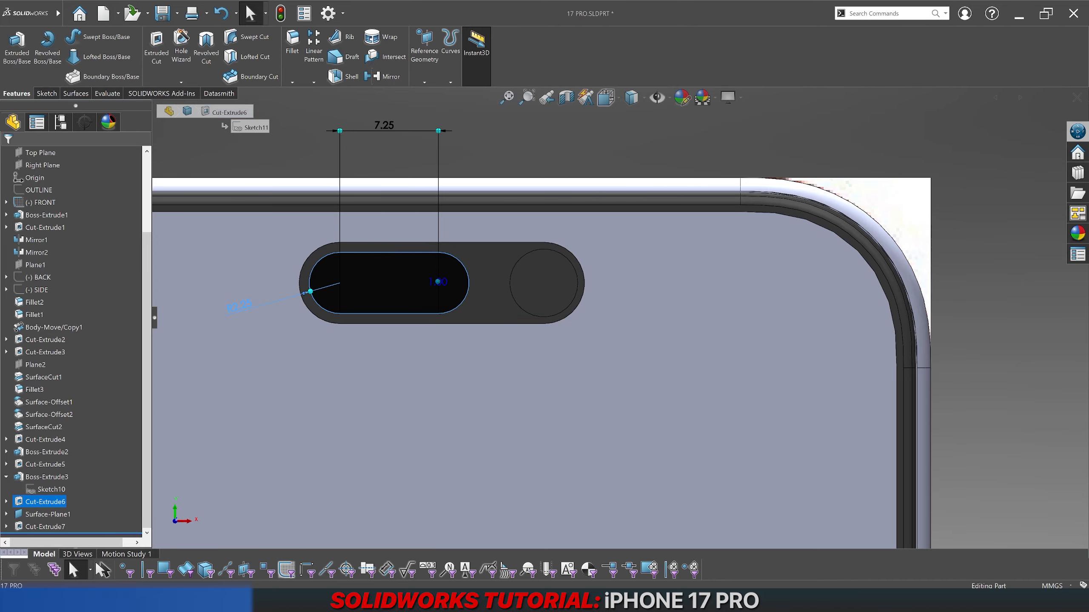
pyautogui.doubleClick(244, 315)
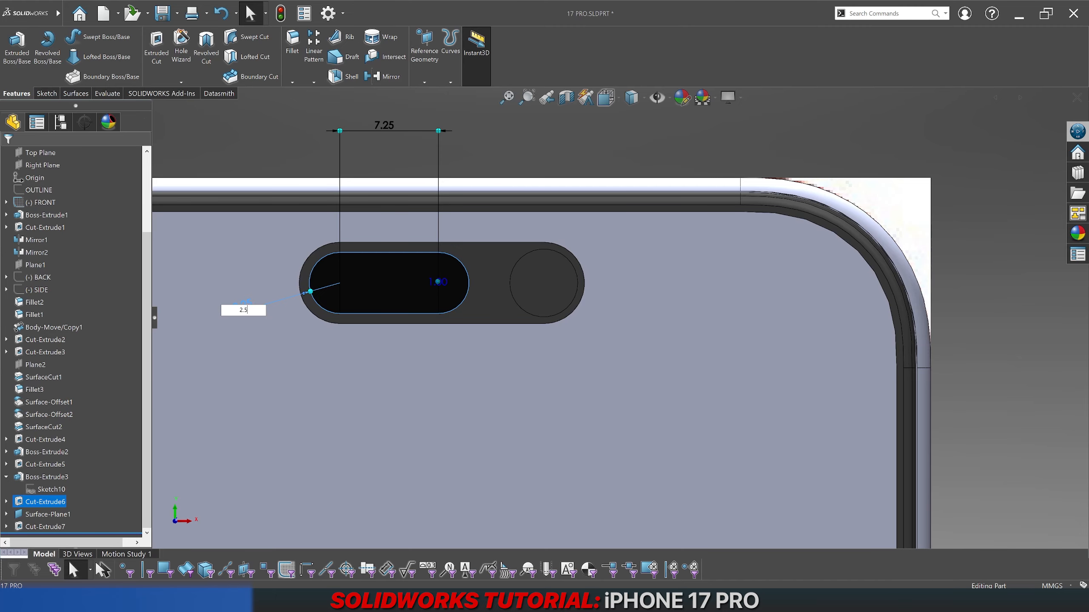
pyautogui.press('Return')
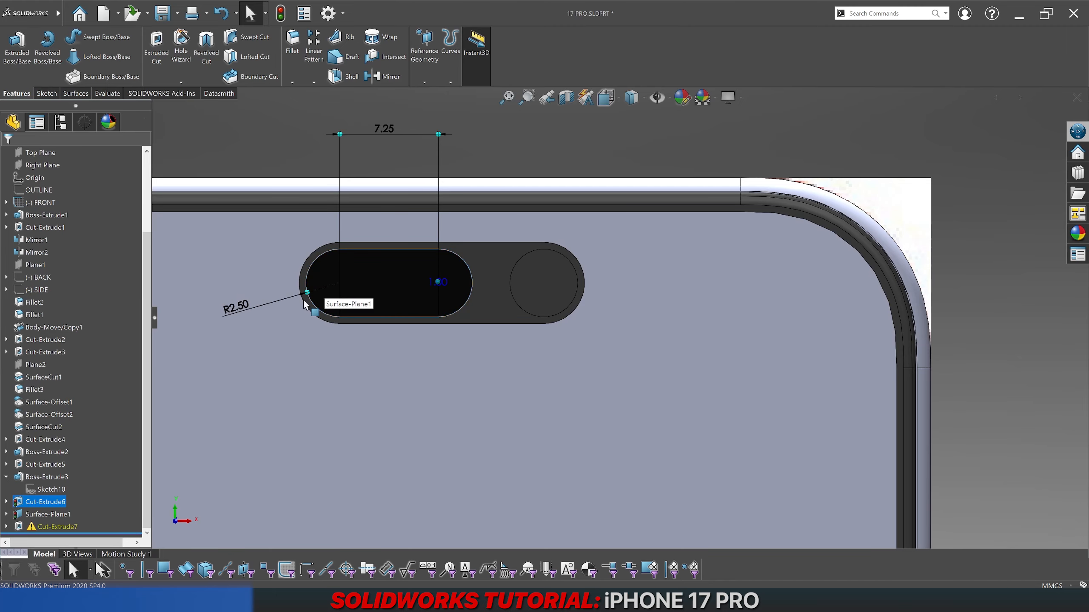
pyautogui.click(283, 13)
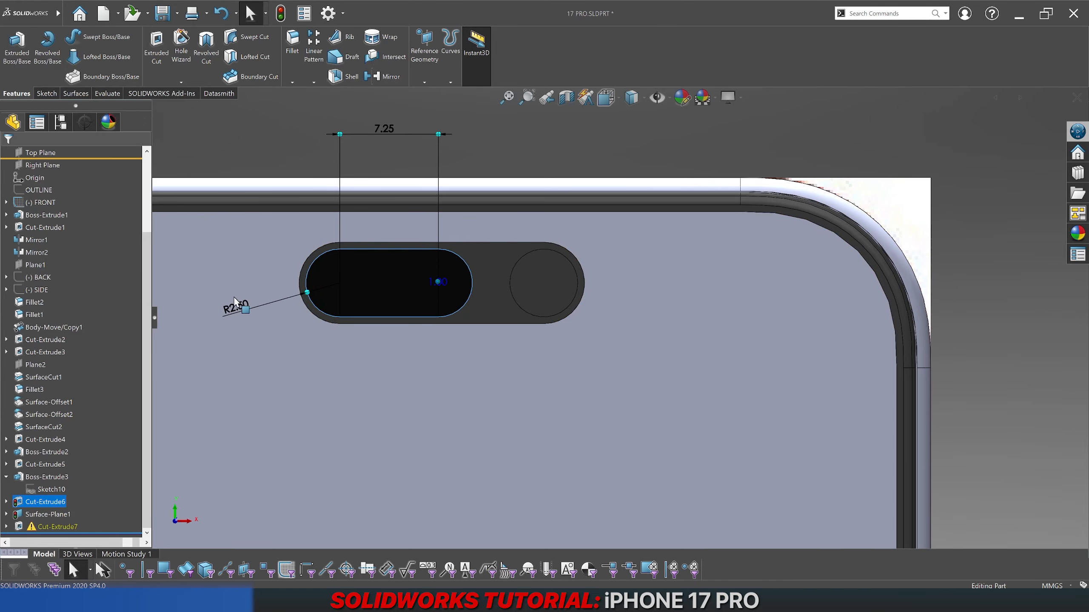
# Step: Check the sensor window surface and the camera hole's sketch diameter, leaving both unselected
pyautogui.click(48, 514)
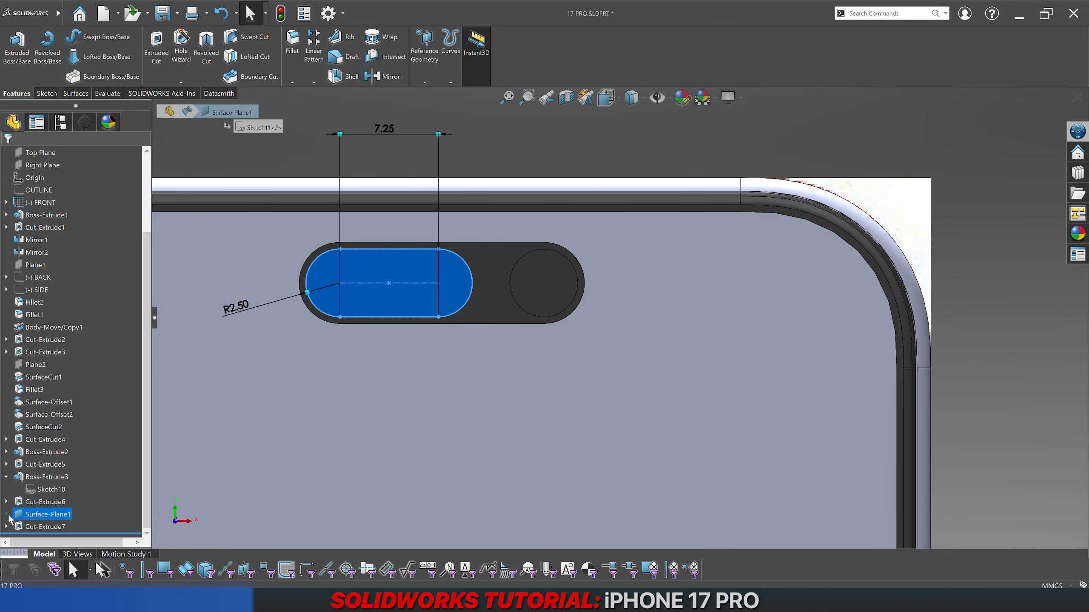
pyautogui.click(6, 526)
pyautogui.click(38, 530)
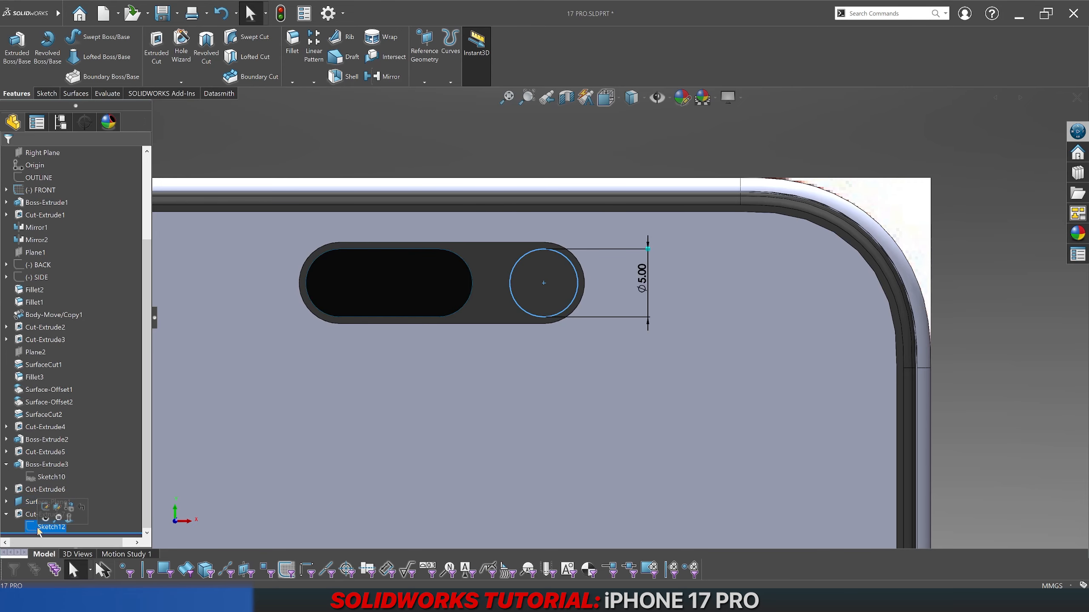
pyautogui.click(993, 367)
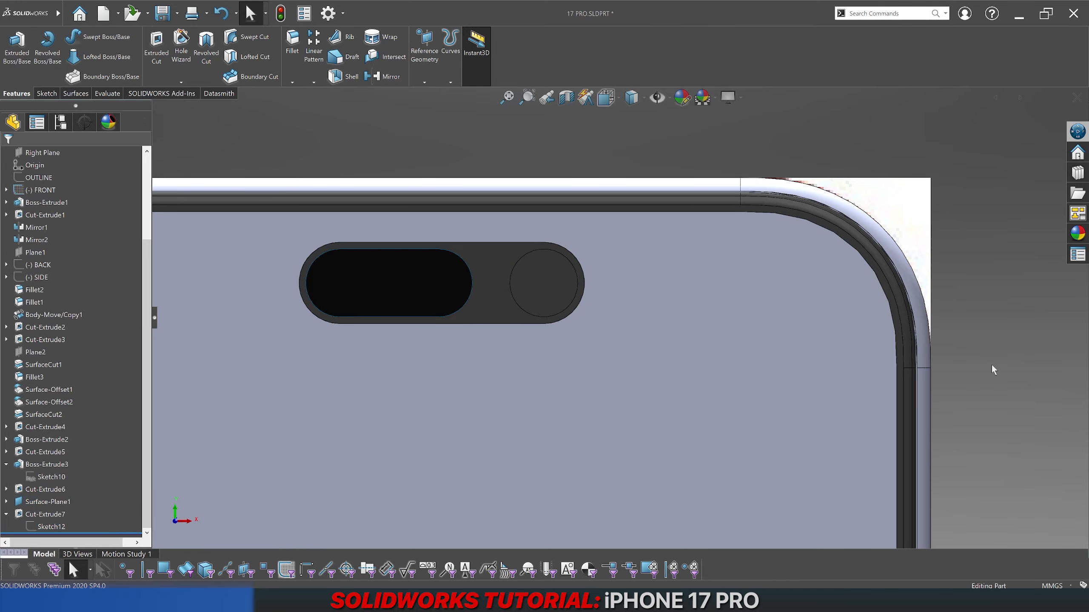
# Step: Compare the phone's rounded upper corner with the reference image in wireframe display
pyautogui.click(632, 97)
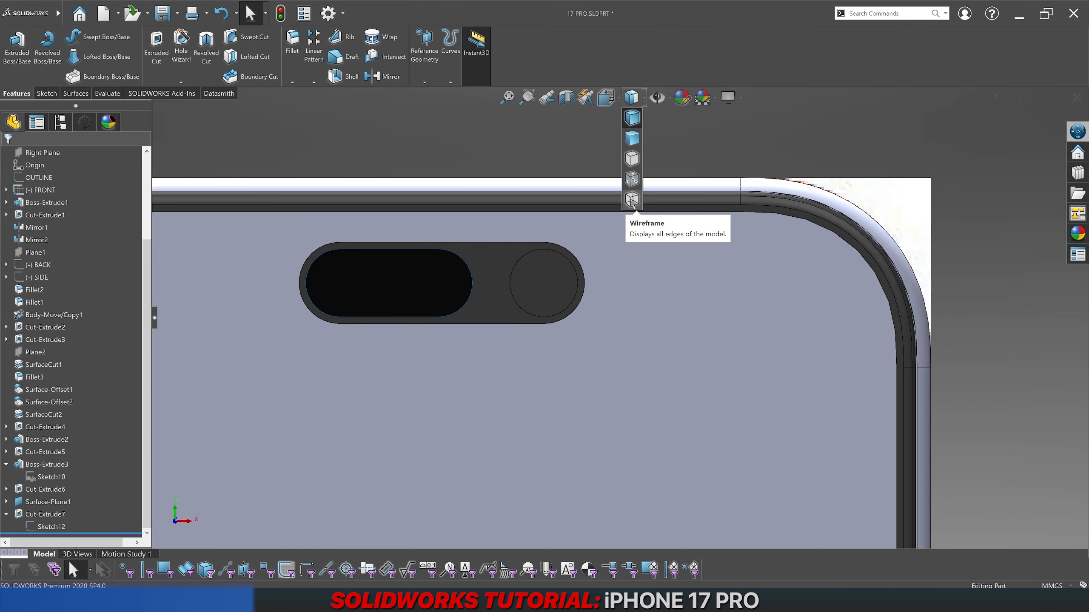
pyautogui.scroll(5, 672, 286)
pyautogui.scroll(-2, 434, 306)
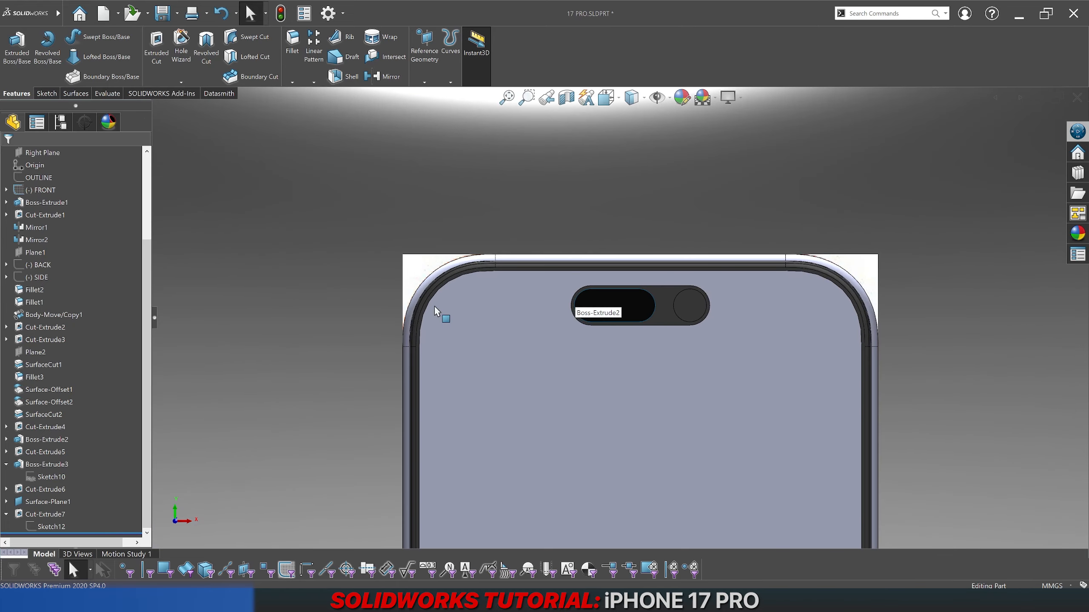
pyautogui.scroll(-5, 434, 306)
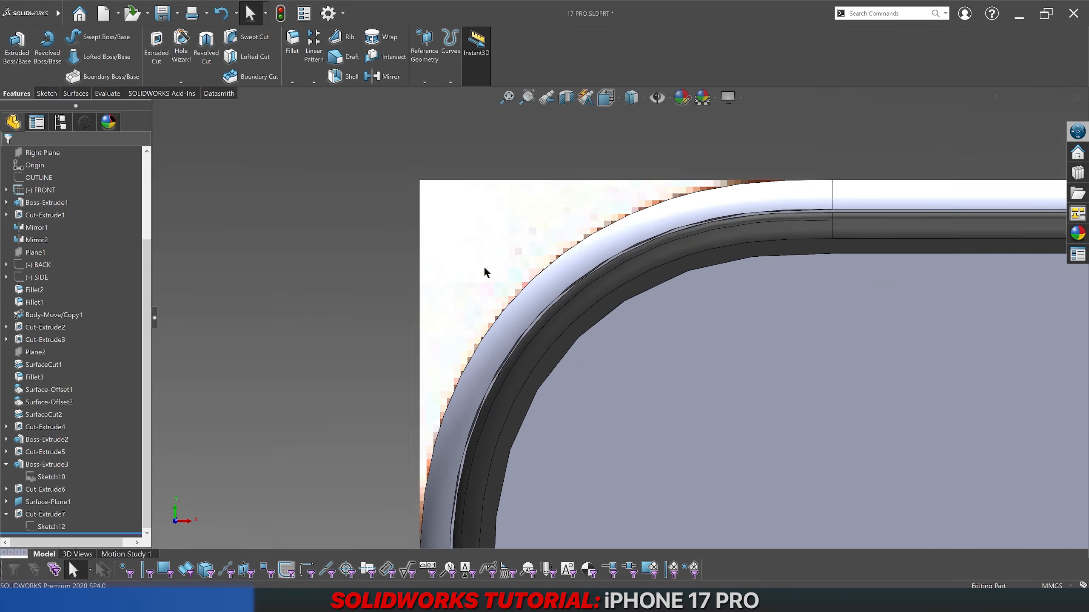
pyautogui.scroll(3, 484, 272)
pyautogui.scroll(-2, 715, 377)
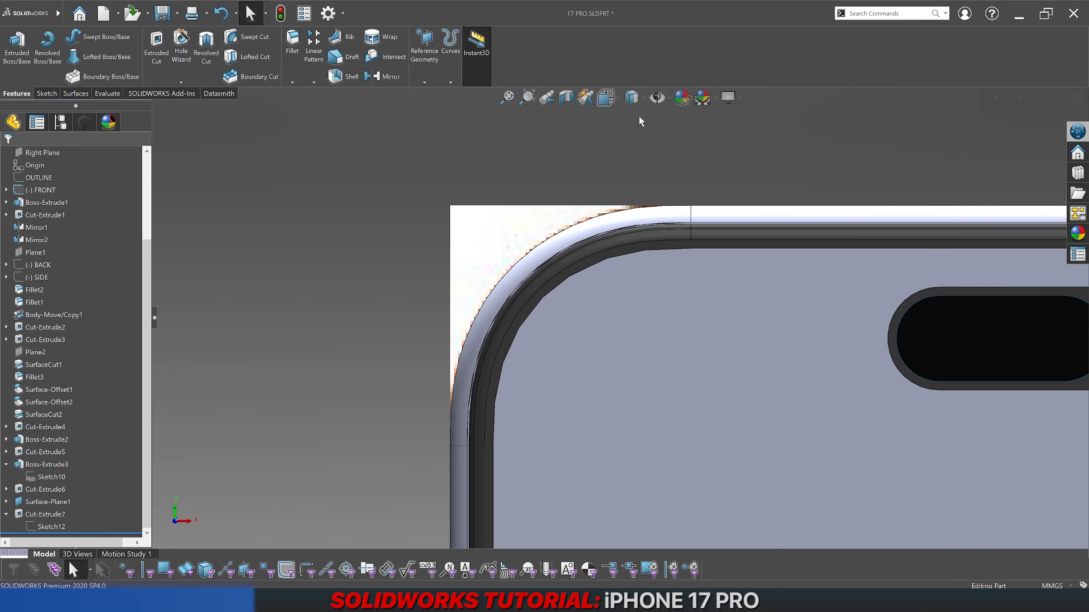
pyautogui.click(631, 98)
pyautogui.click(633, 196)
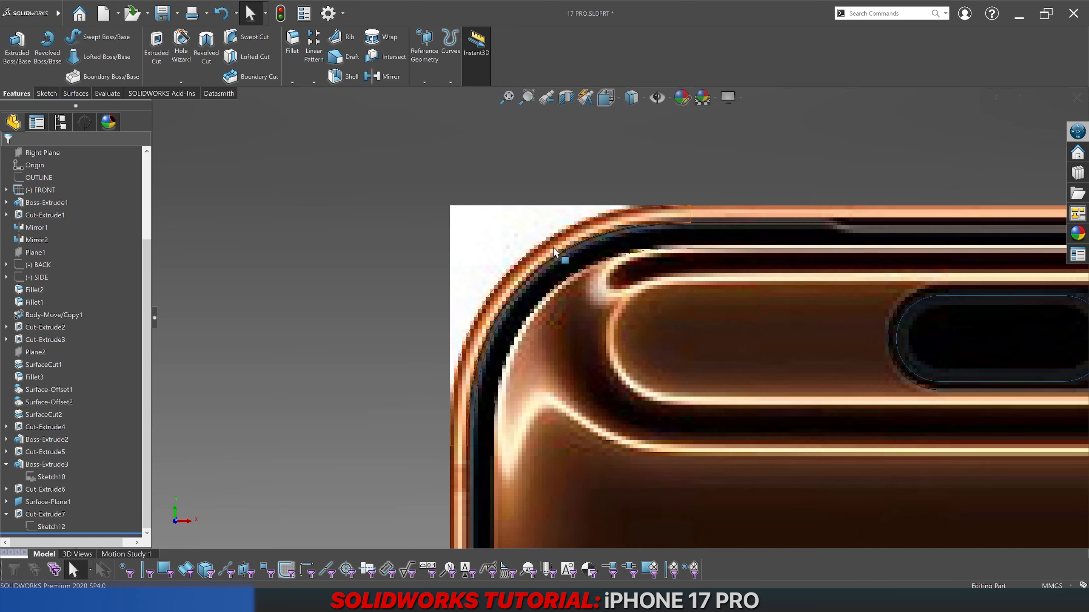
# Step: Compare the insert's sensor window and outline with the reference image and restore the shaded display
pyautogui.click(636, 99)
pyautogui.click(632, 118)
pyautogui.scroll(3, 621, 319)
pyautogui.scroll(-6, 857, 328)
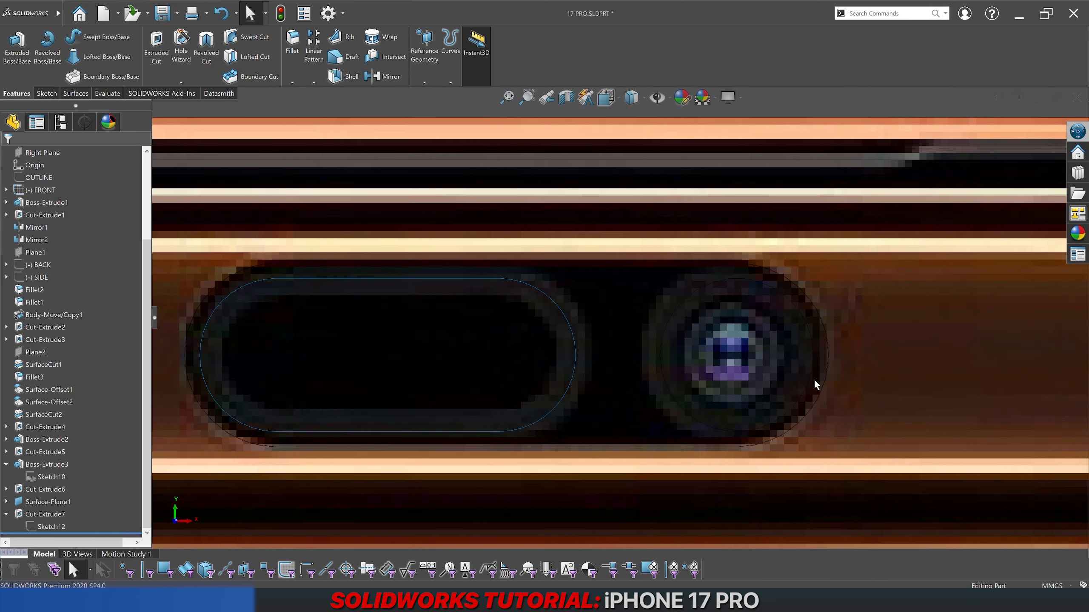
pyautogui.scroll(2, 814, 379)
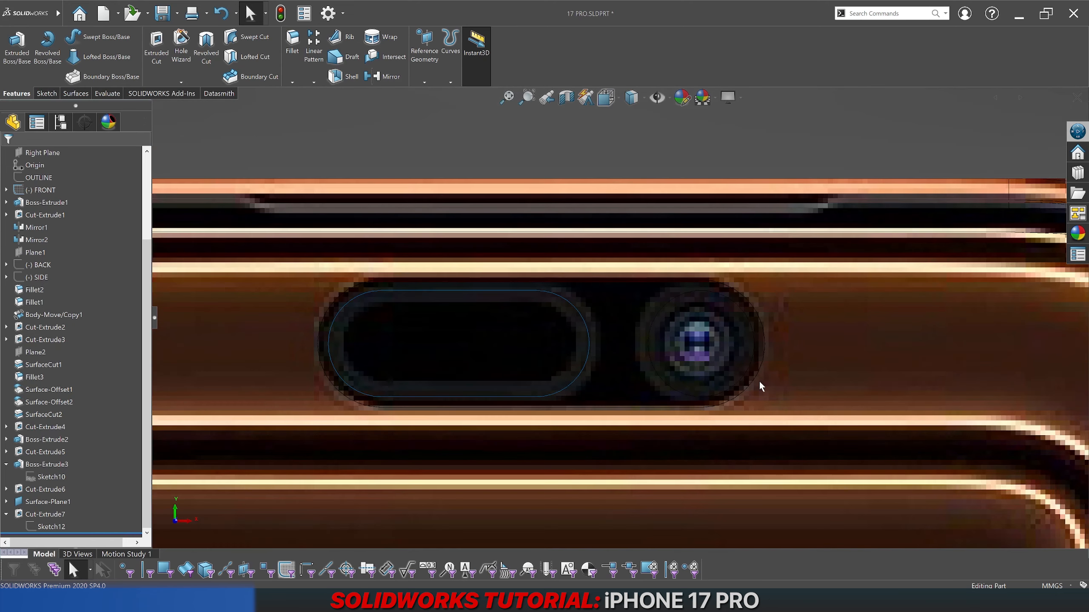
pyautogui.click(631, 106)
pyautogui.click(631, 112)
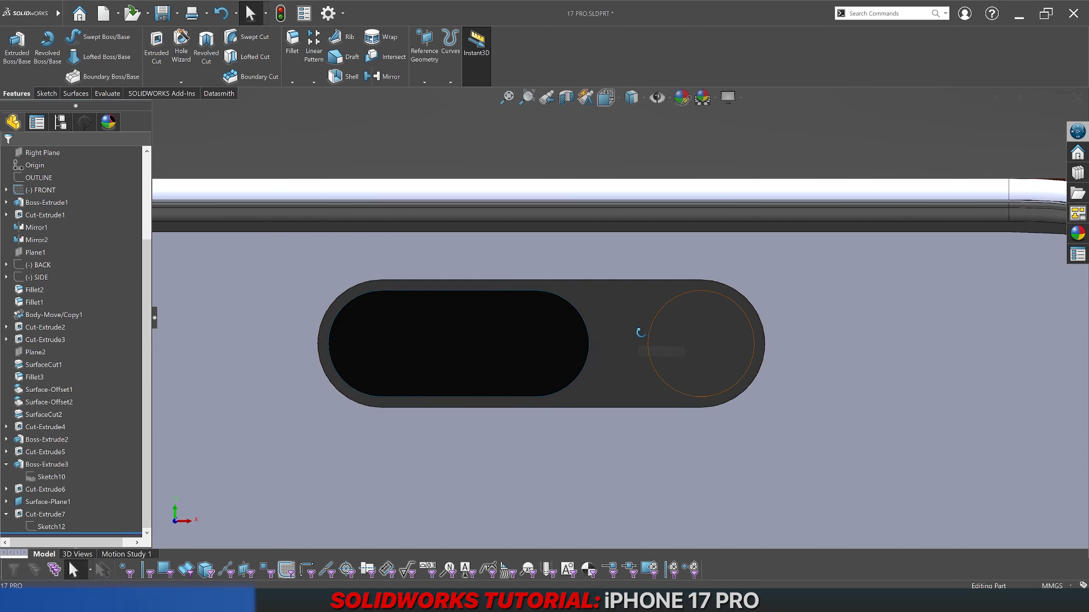
# Step: Start a boss extrude from the camera hole's circle sketch as a one-direction thin feature 1 mm thick
pyautogui.moveTo(640, 333); pyautogui.dragTo(612, 322, button='middle')
pyautogui.rightClick(660, 327)
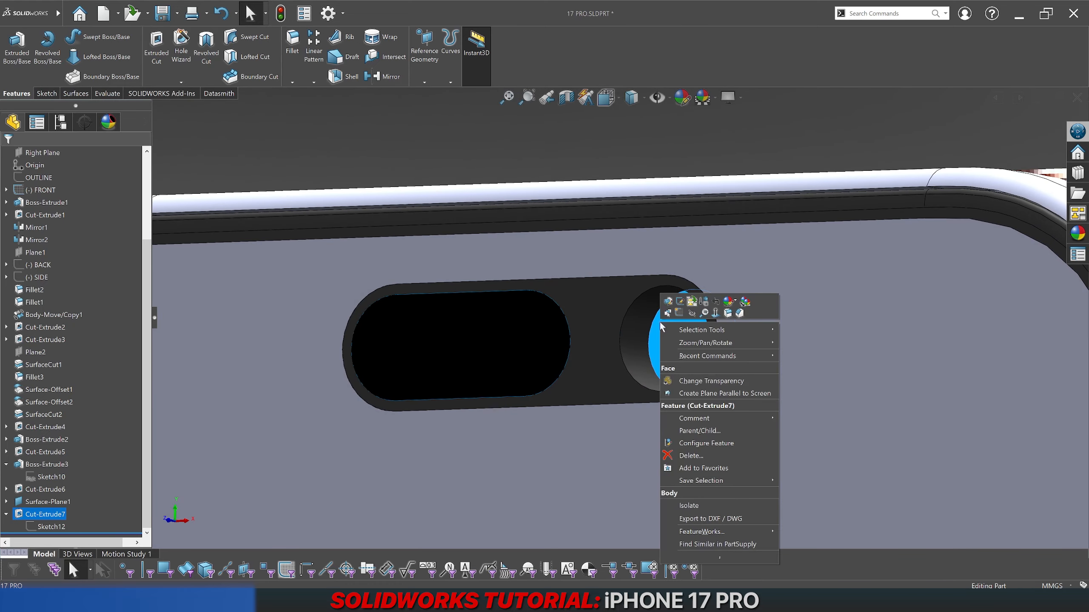
pyautogui.click(664, 314)
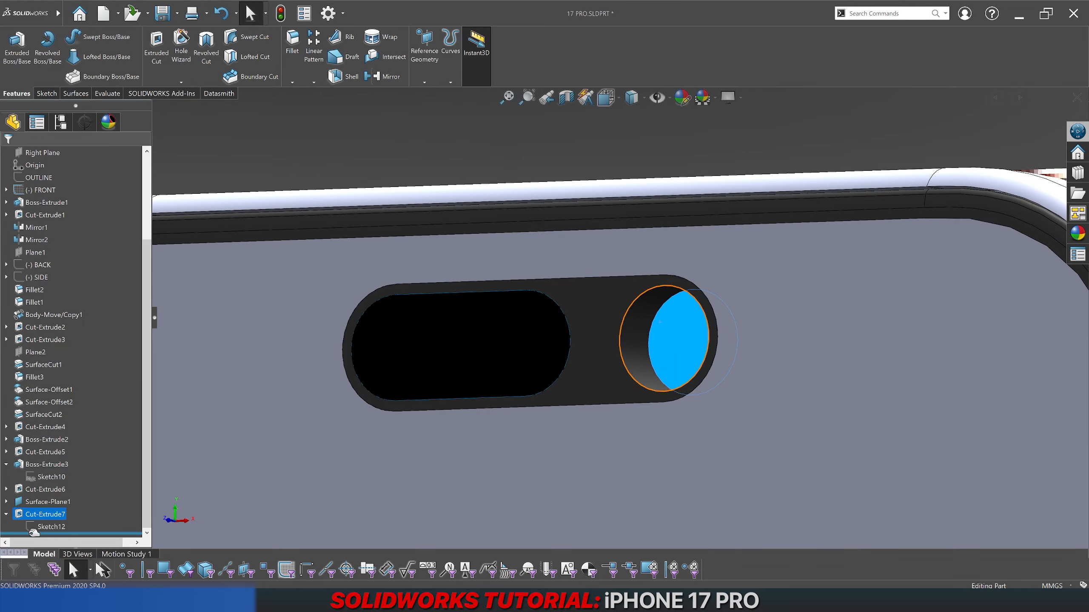
pyautogui.scroll(3, 690, 341)
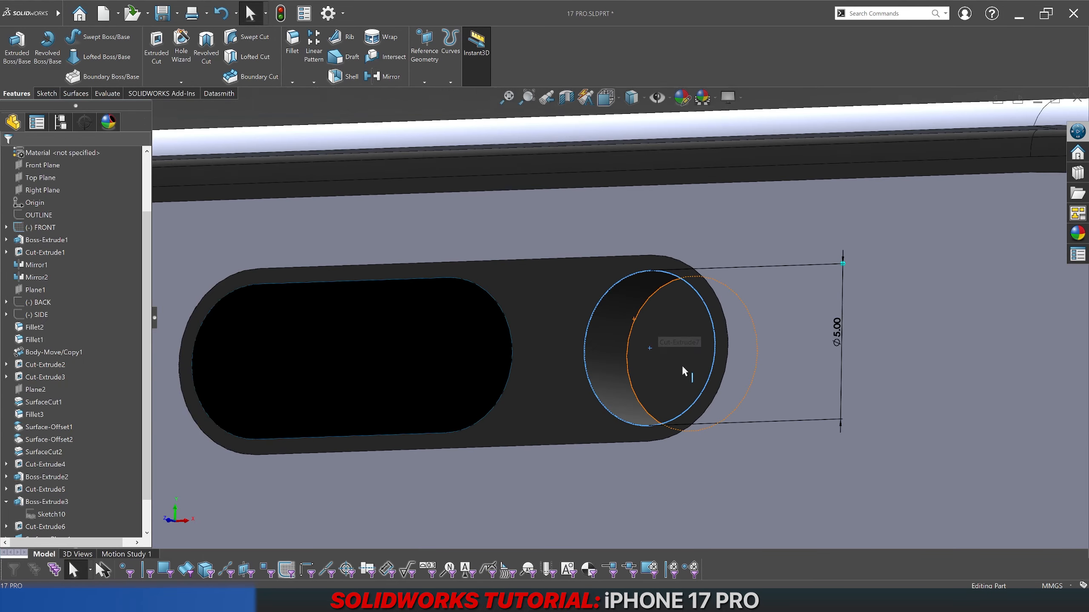
pyautogui.scroll(-2, 697, 344)
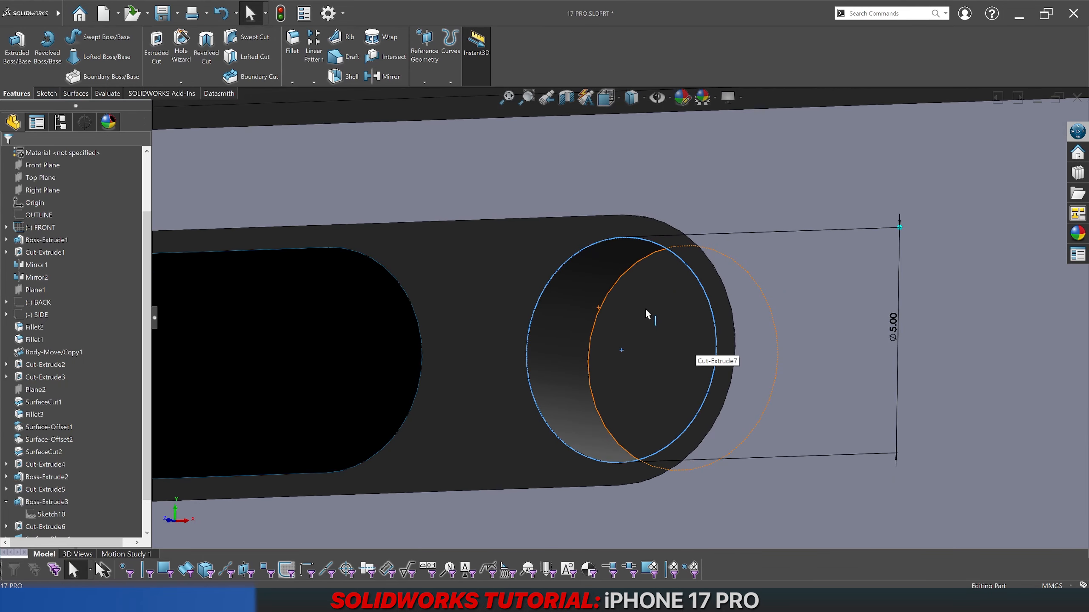
pyautogui.click(30, 71)
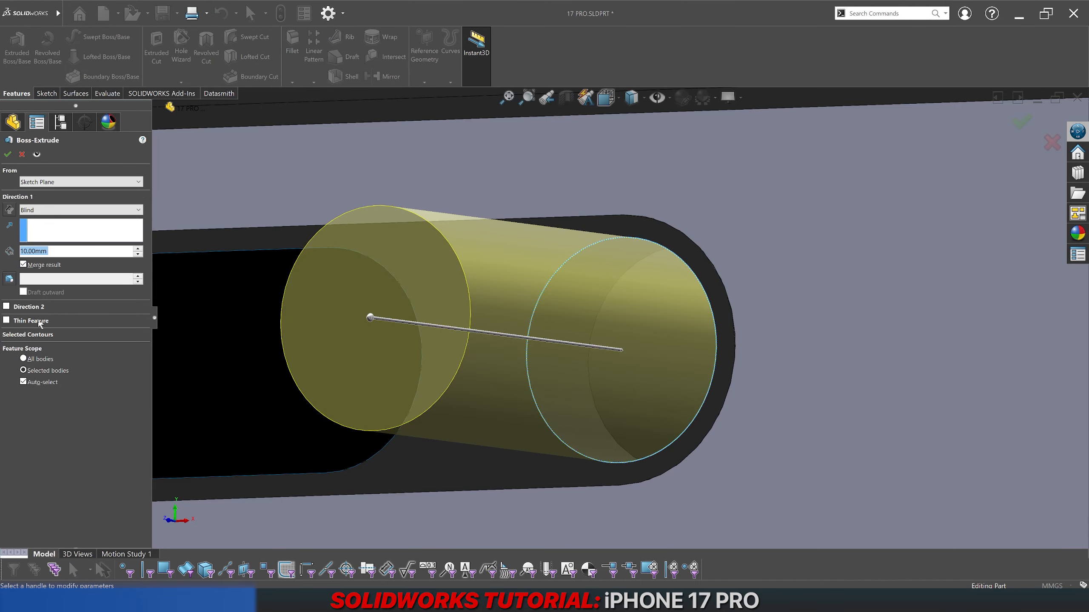
pyautogui.click(39, 322)
pyautogui.write('1')
pyautogui.press('Return')
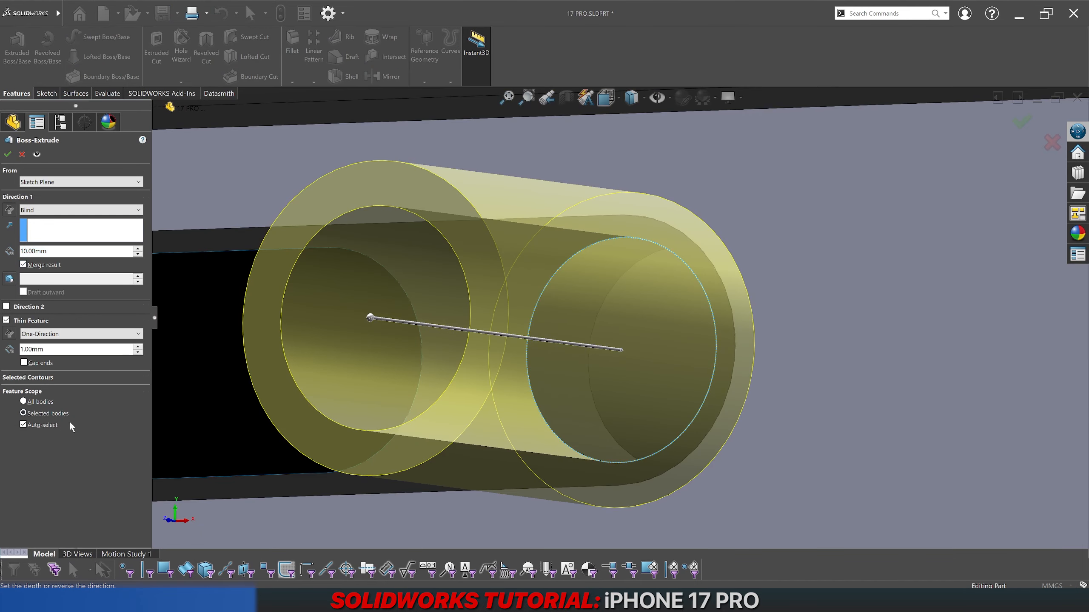
# Step: Reverse the lens ring's extrusion direction so it runs into the camera hole, with a blind depth of 3 mm
pyautogui.click(9, 210)
pyautogui.scroll(5, 593, 303)
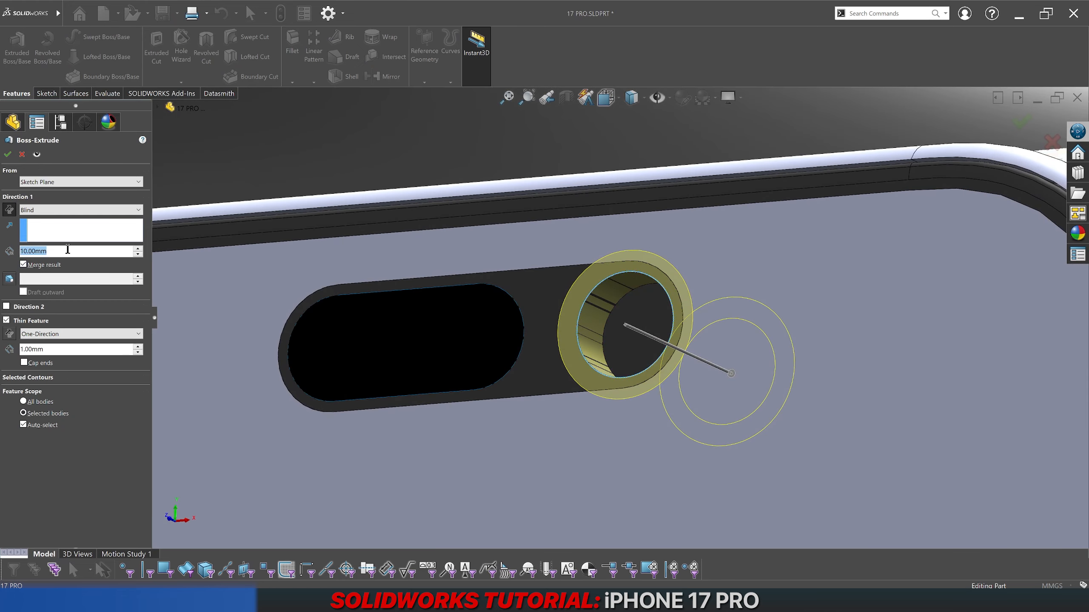
pyautogui.click(69, 210)
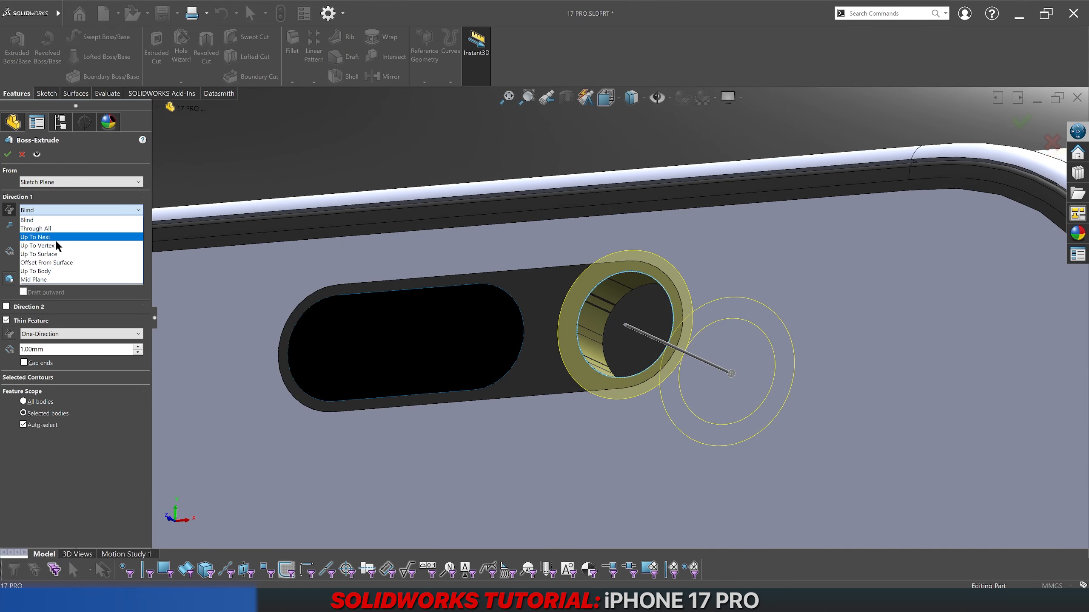
pyautogui.click(38, 220)
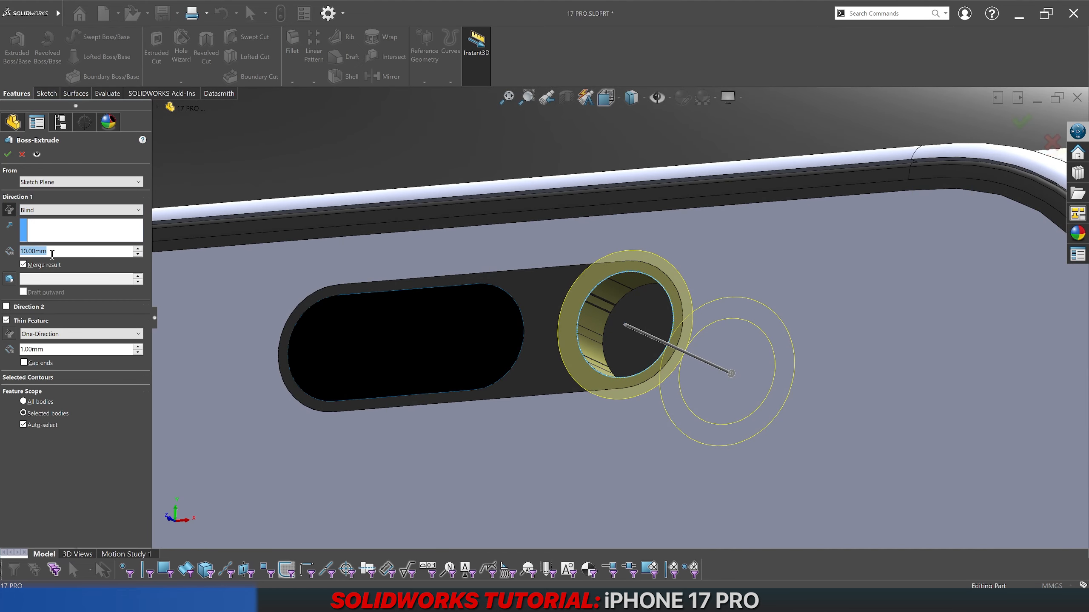
pyautogui.write('3')
pyautogui.press('Return')
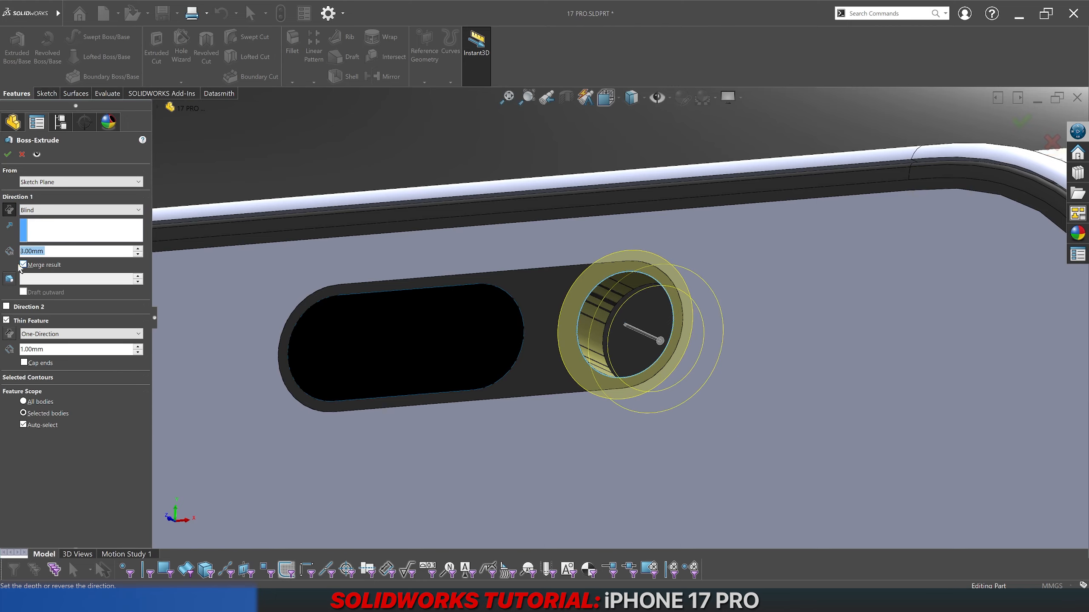
# Step: Flip the ring's thin wall to the inside of the circle and set its thickness to 0.7 mm
pyautogui.moveTo(644, 352); pyautogui.dragTo(369, 339, button='middle')
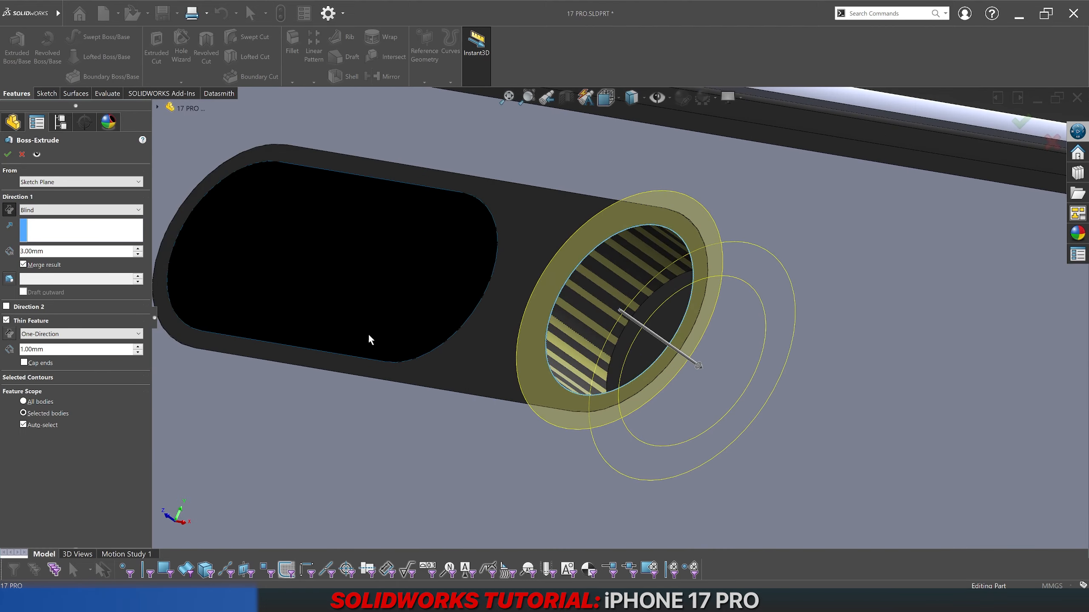
pyautogui.click(9, 334)
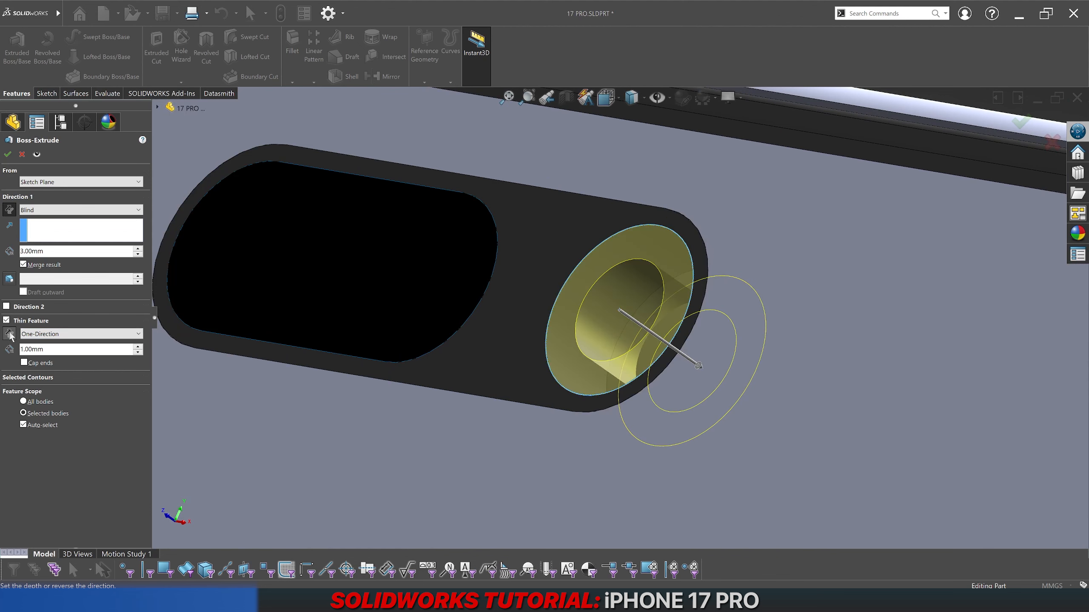
pyautogui.doubleClick(67, 350)
pyautogui.write('0.5')
pyautogui.press('Return')
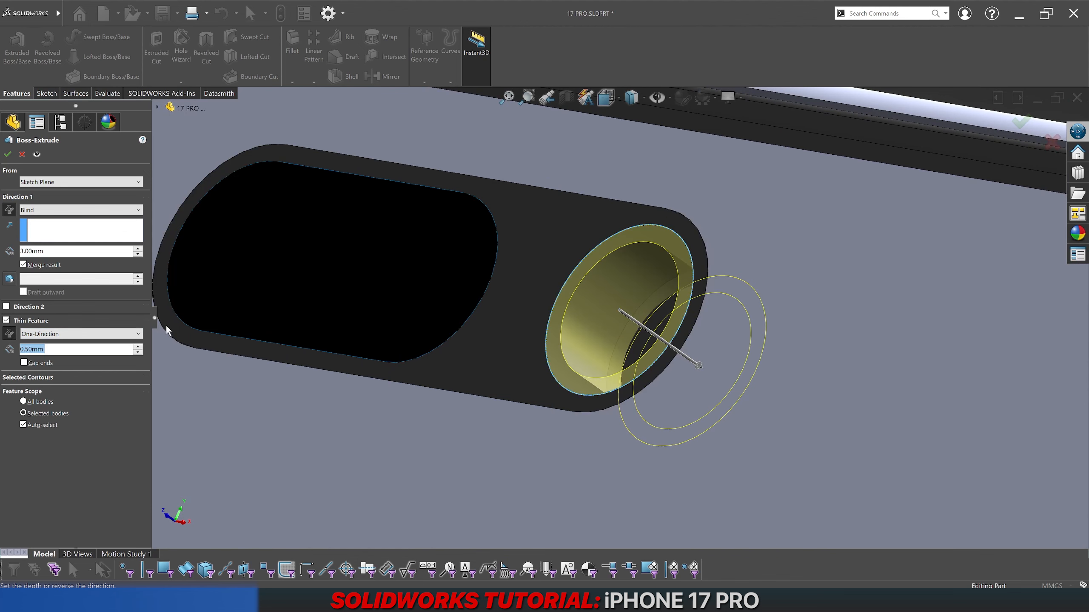
pyautogui.moveTo(441, 244); pyautogui.dragTo(603, 262, button='middle')
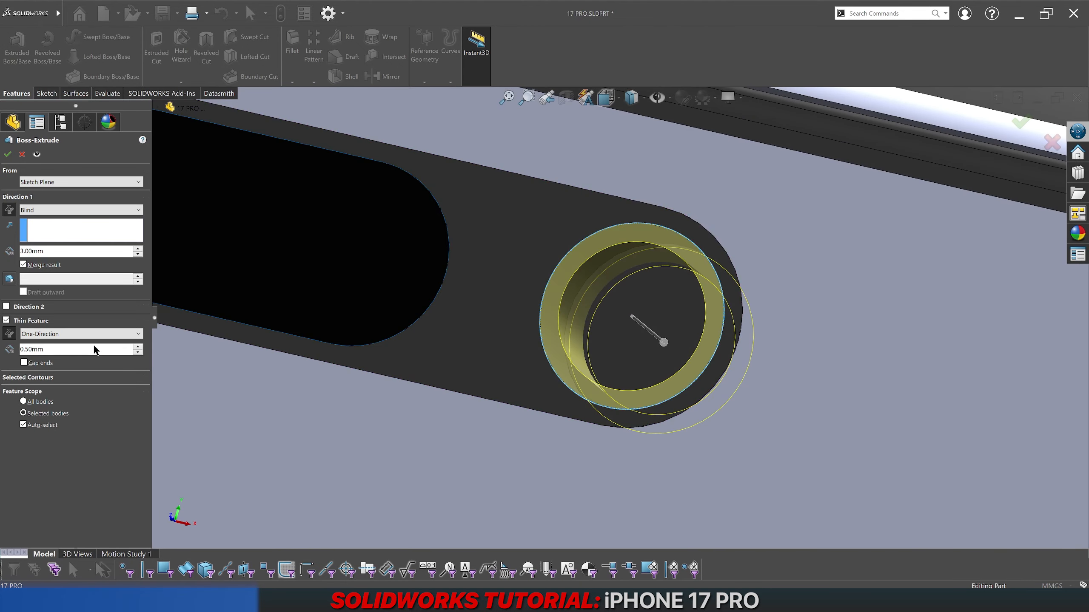
pyautogui.write('0.75')
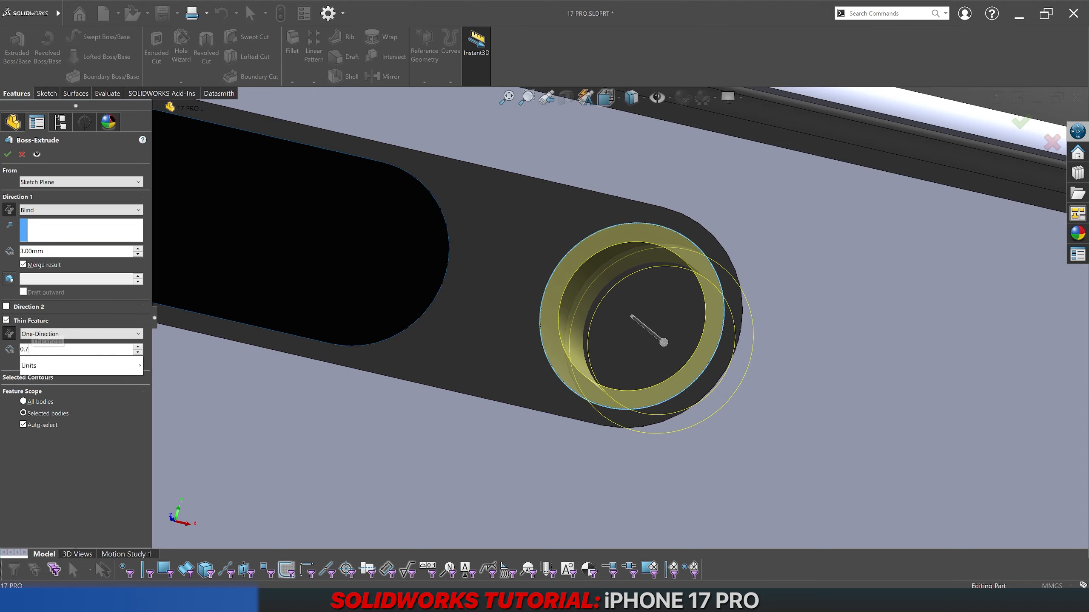
pyautogui.press('Return')
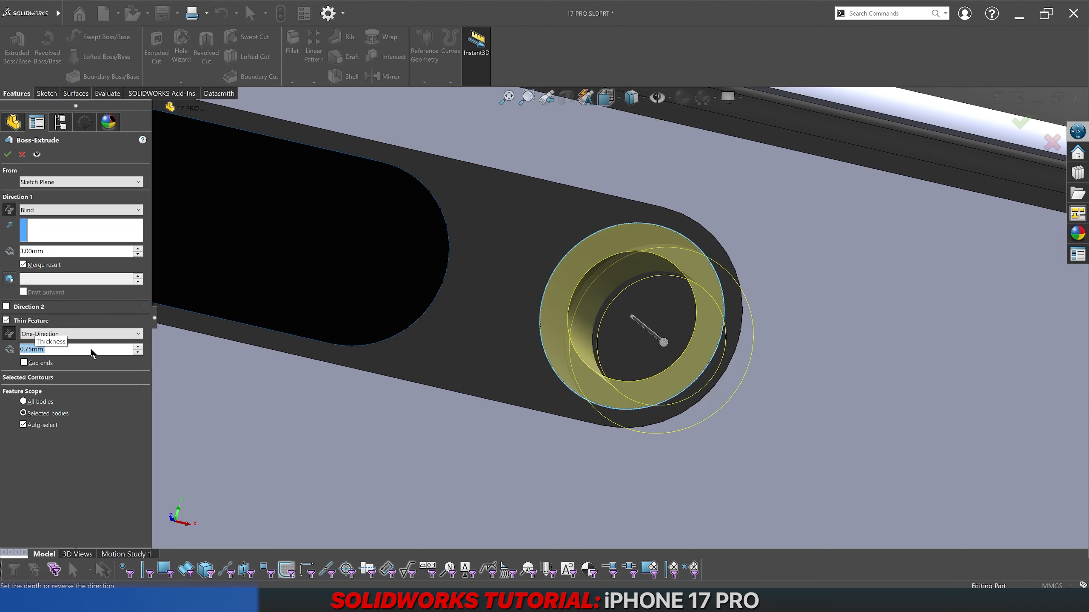
pyautogui.write('0.7')
pyautogui.press('Return')
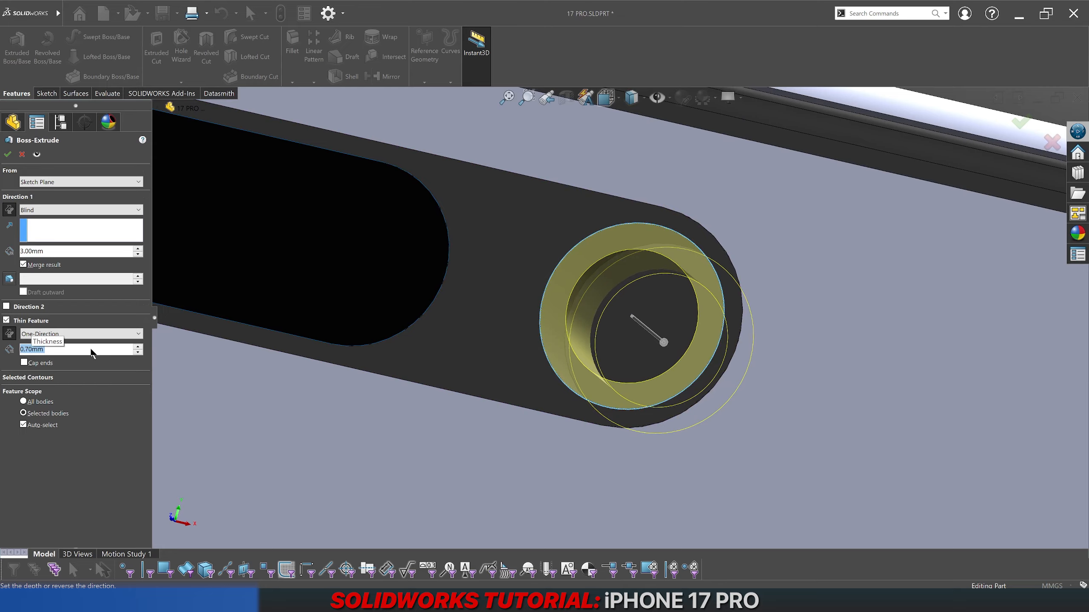
# Step: Turn off merging with the existing bodies and complete the lens ring extrusion
pyautogui.click(38, 265)
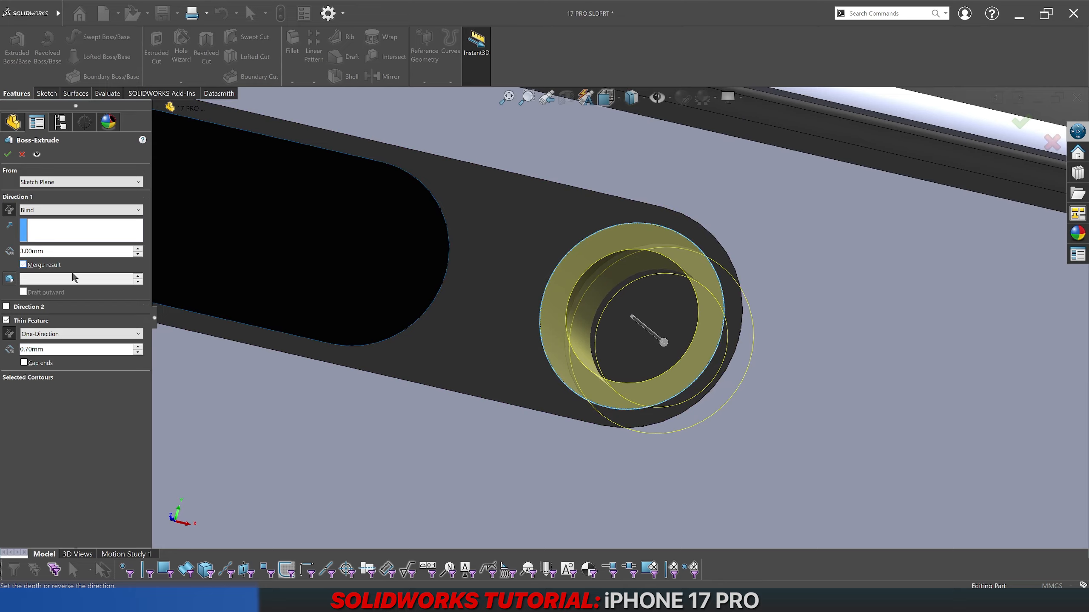
pyautogui.moveTo(607, 358); pyautogui.dragTo(586, 343, button='middle')
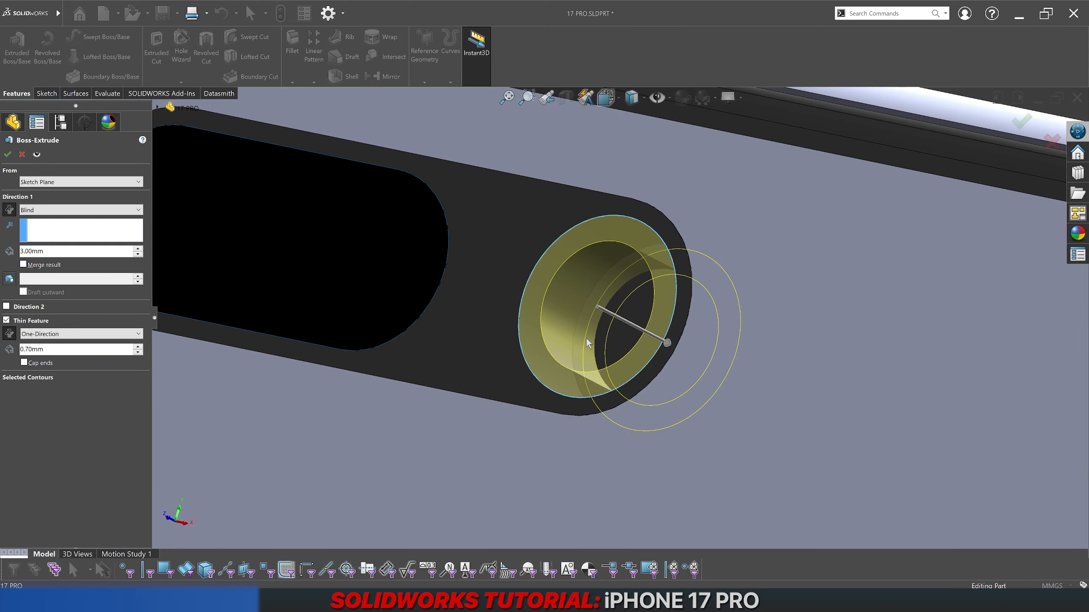
pyautogui.press('Return')
# Step: Set the camera hole's cut depth to 3 mm
pyautogui.scroll(-1, 66, 502)
pyautogui.scroll(-1, 67, 503)
pyautogui.click(42, 503)
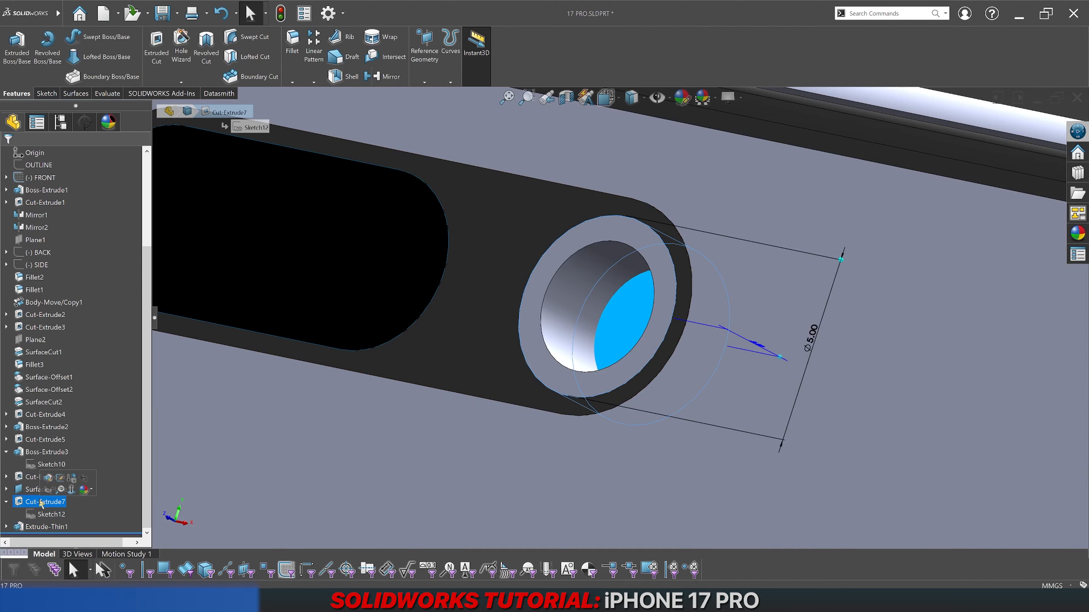
pyautogui.moveTo(791, 394); pyautogui.dragTo(780, 373, button='middle')
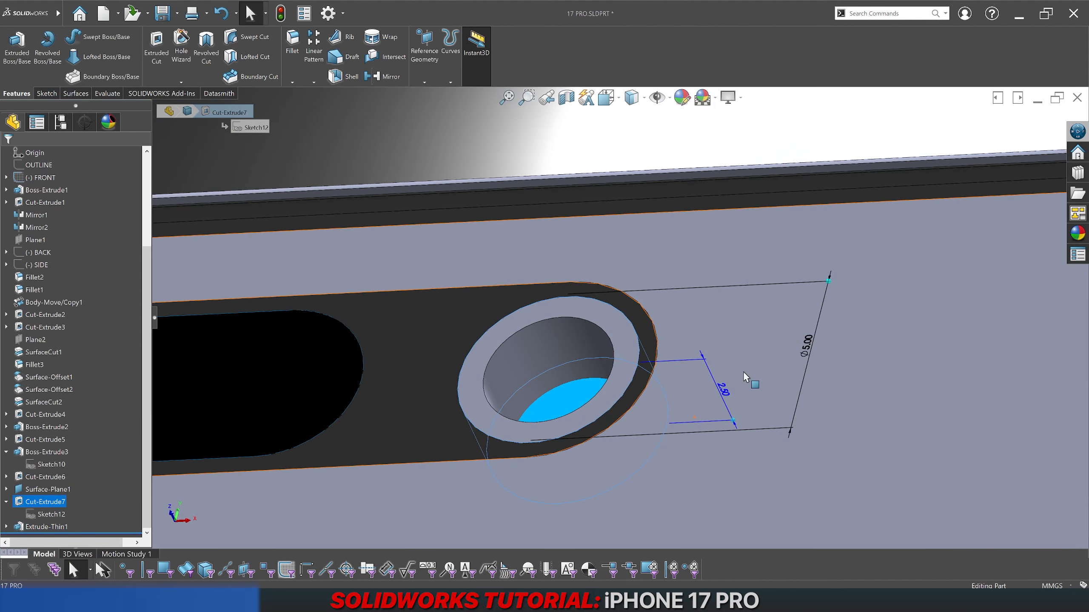
pyautogui.doubleClick(725, 387)
pyautogui.write('3')
pyautogui.press('Return')
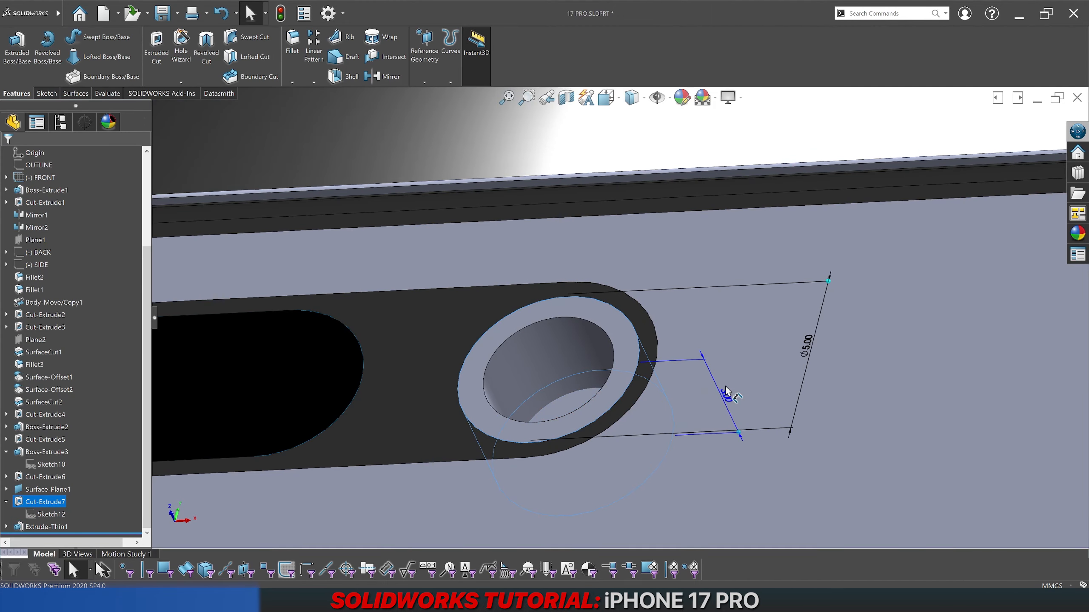
pyautogui.click(493, 147)
# Step: Set the camera hole's cut depth to 2.75 mm
pyautogui.scroll(2, 494, 149)
pyautogui.moveTo(584, 294); pyautogui.dragTo(590, 360, button='middle')
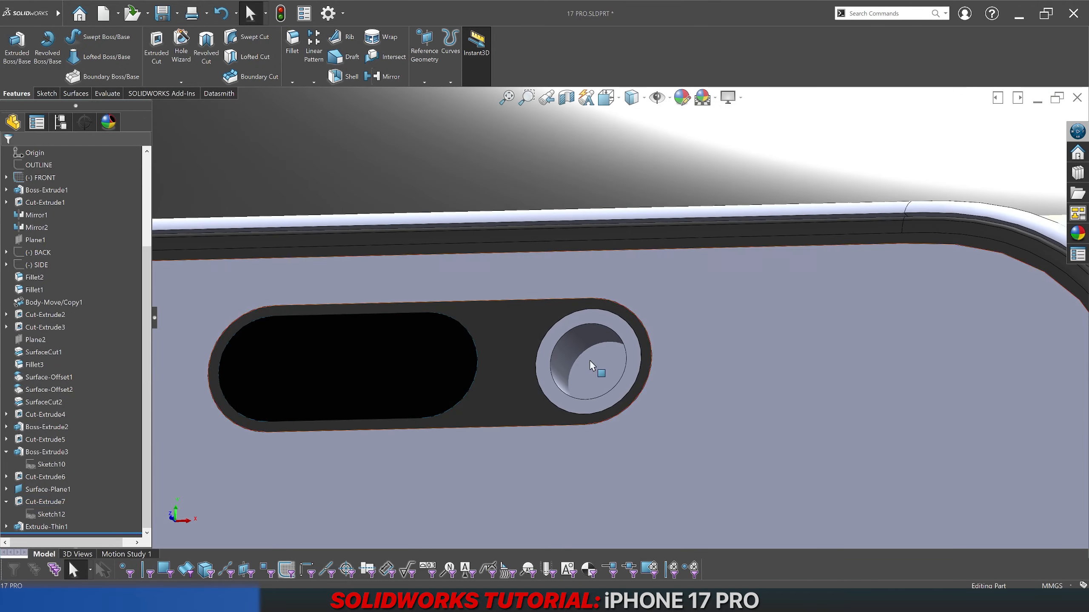
pyautogui.click(516, 329)
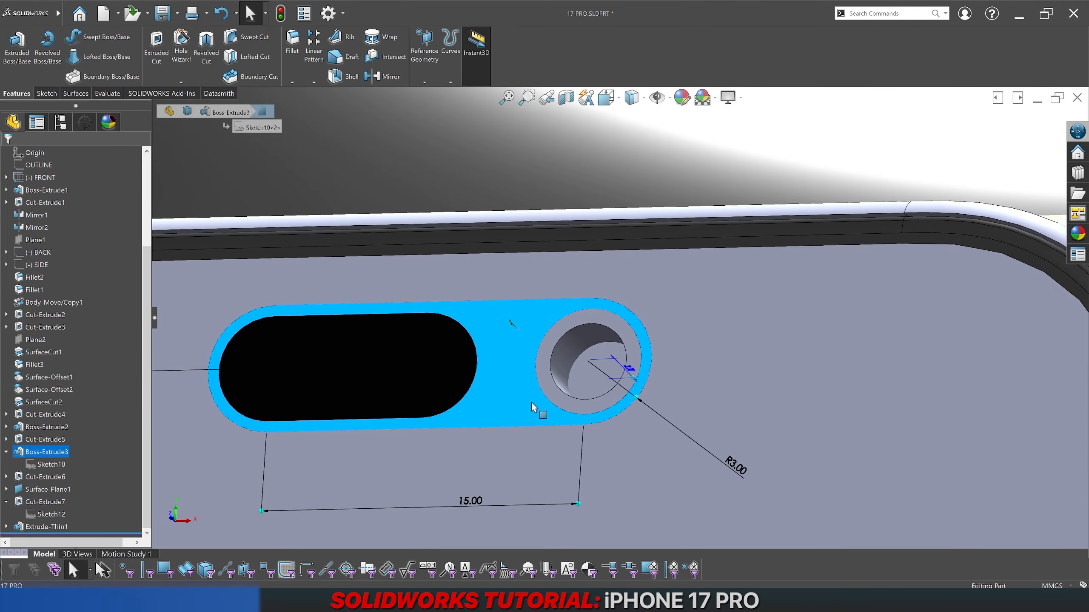
pyautogui.click(43, 503)
pyautogui.moveTo(661, 385); pyautogui.dragTo(675, 372, button='middle')
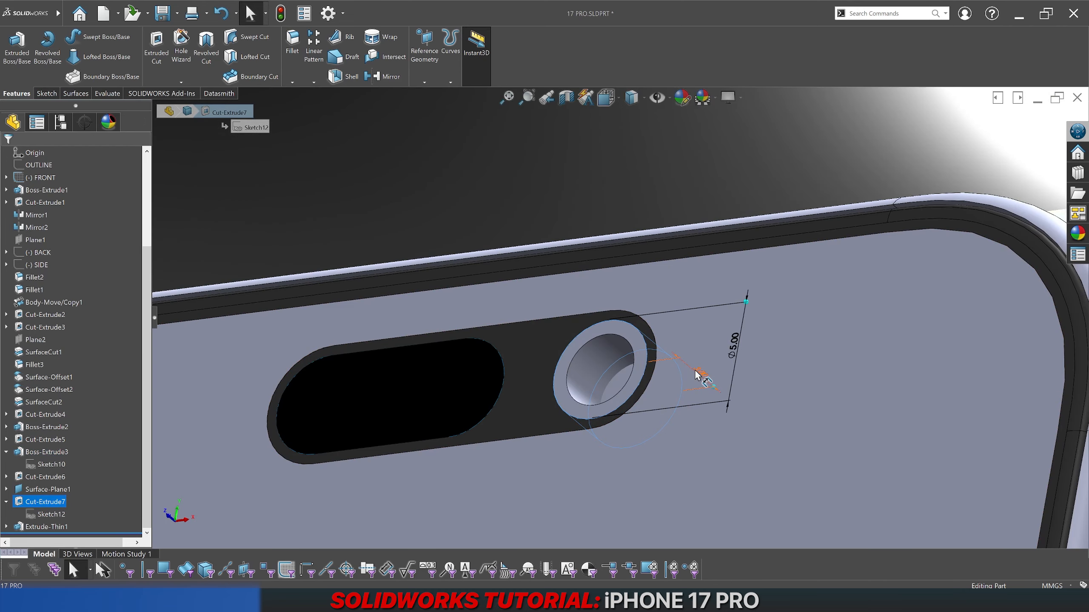
pyautogui.click(697, 372)
pyautogui.click(686, 361)
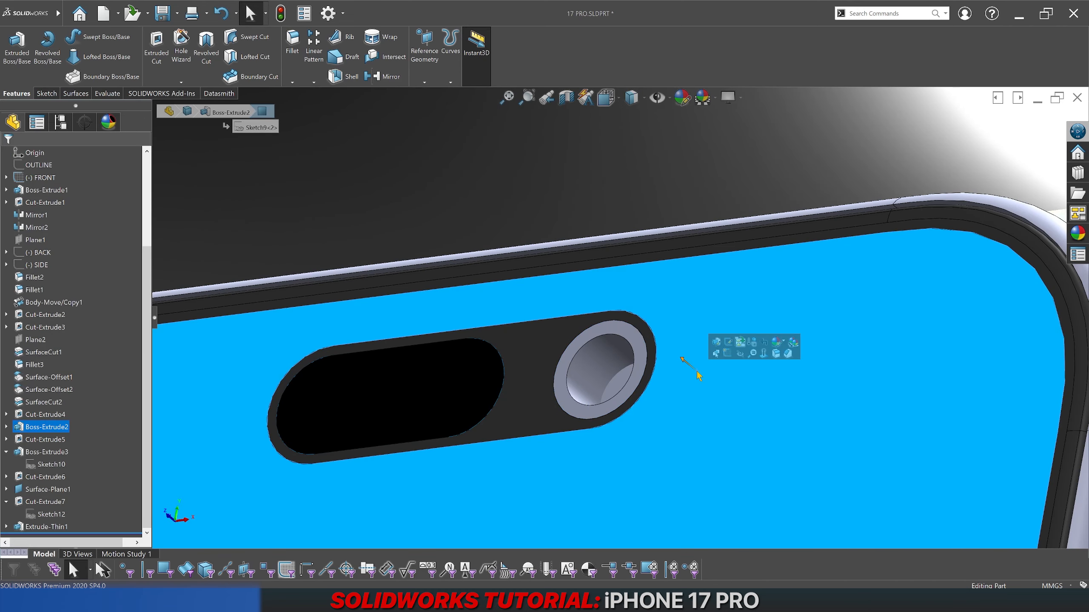
pyautogui.click(60, 502)
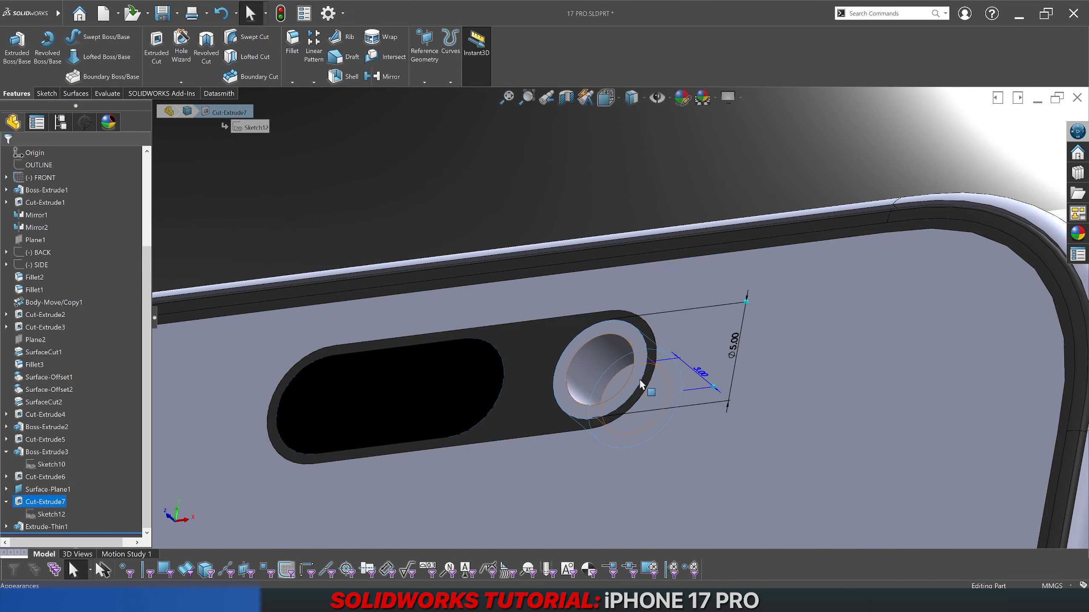
pyautogui.doubleClick(701, 379)
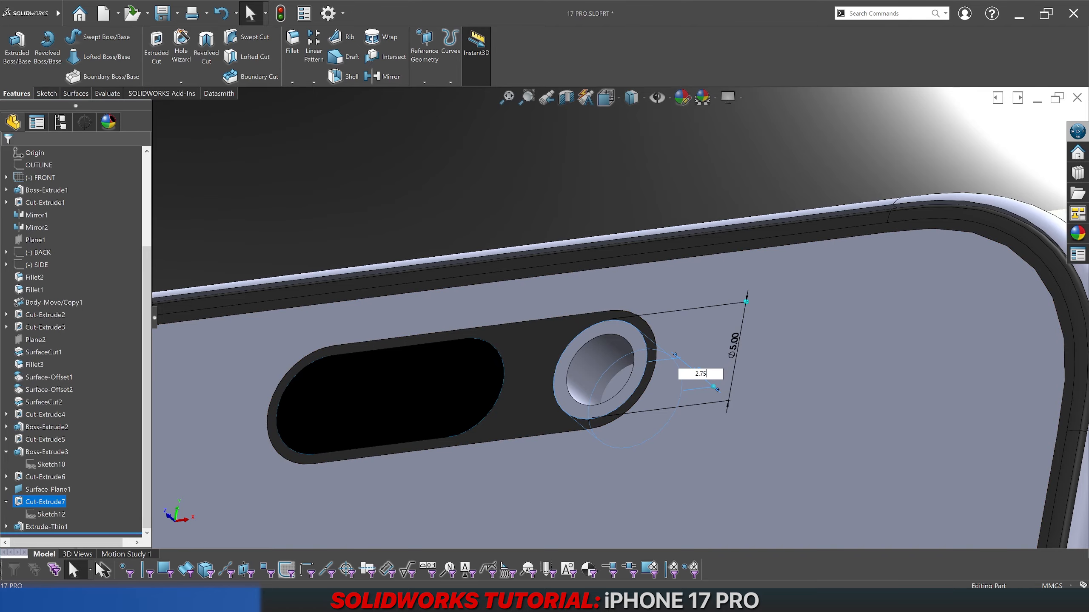
pyautogui.write('2.75')
pyautogui.press('Return')
pyautogui.click(590, 180)
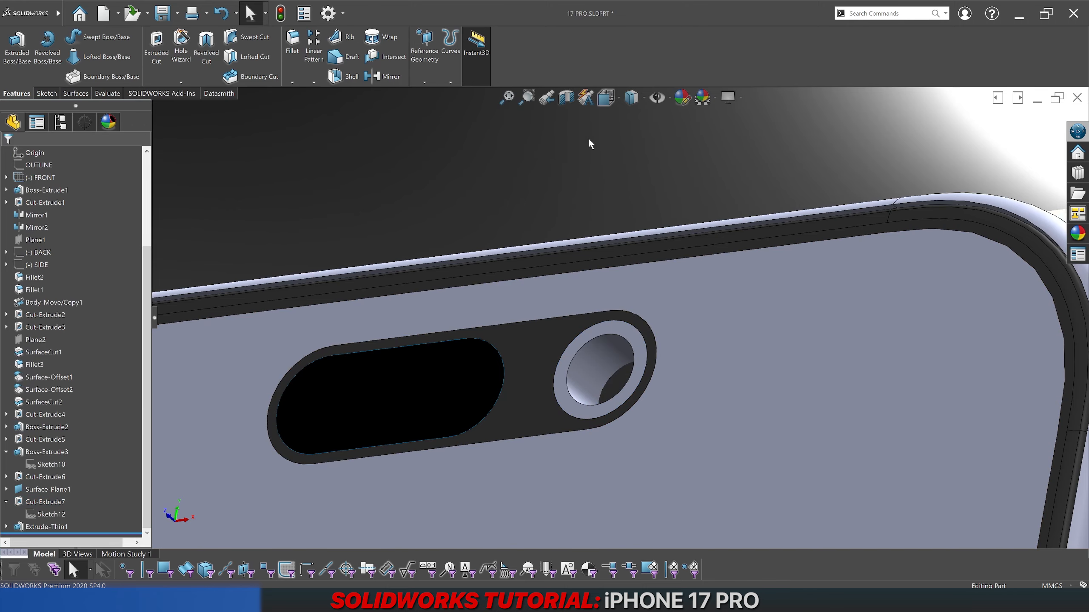
# Step: Set the lens ring's extrusion depth to match the camera hole's 2.75 mm cut depth
pyautogui.moveTo(617, 341); pyautogui.dragTo(578, 308, button='middle')
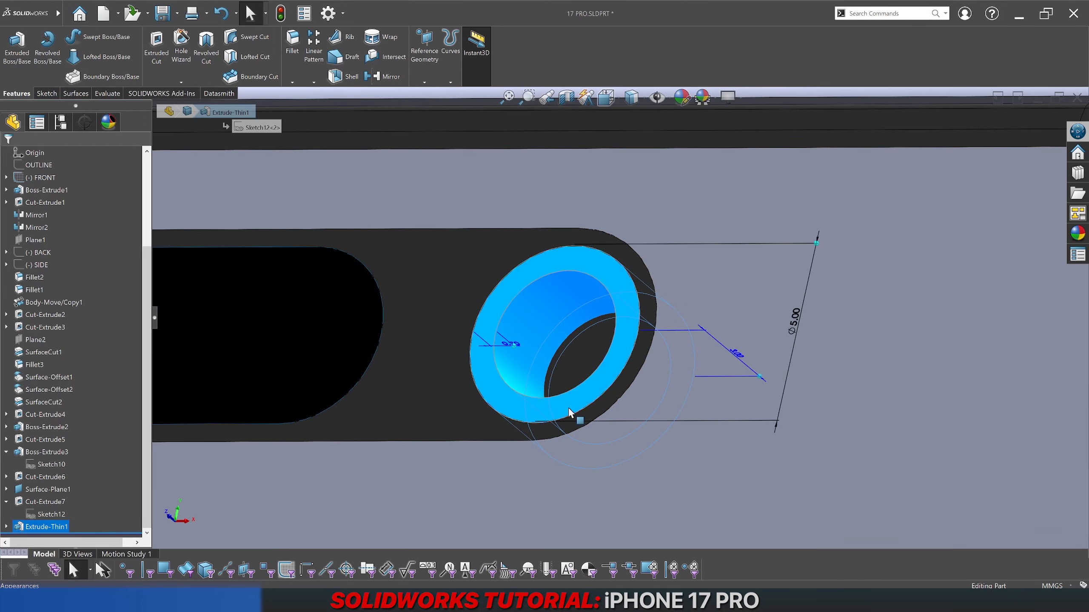
pyautogui.doubleClick(737, 354)
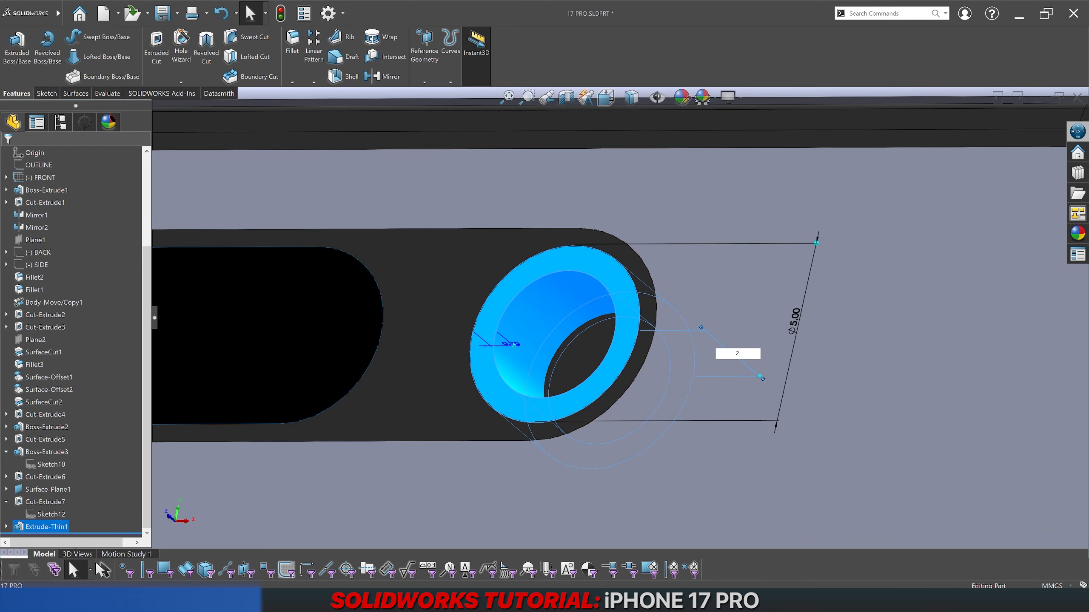
pyautogui.press('Return')
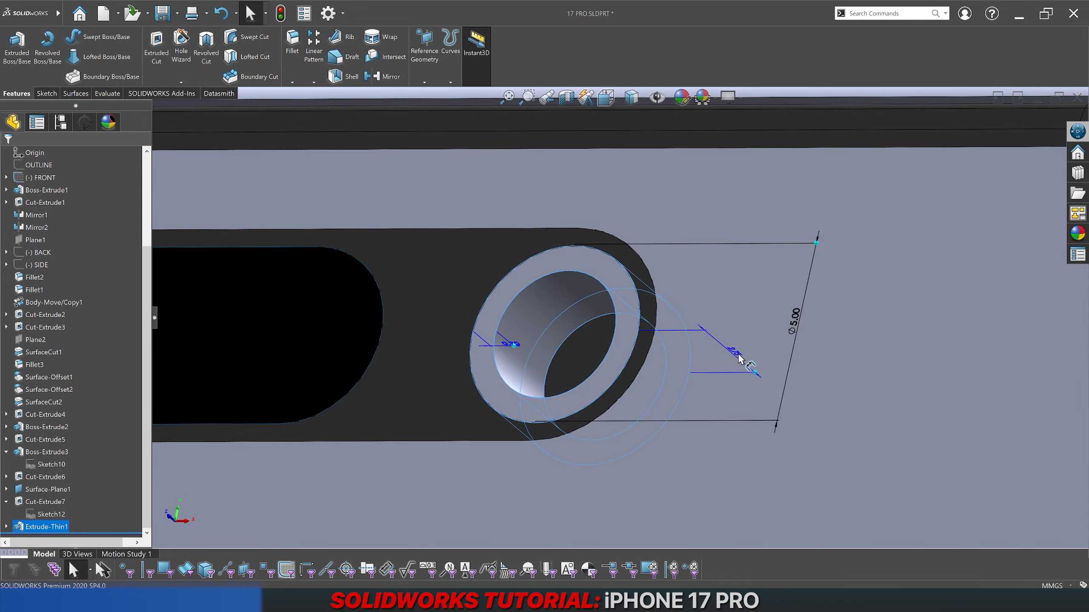
pyautogui.click(674, 371)
# Step: Start a boss extrude from the lens ring's circle sketch, beginning at an offset of 2.75 mm from the sketch plane
pyautogui.click(6, 527)
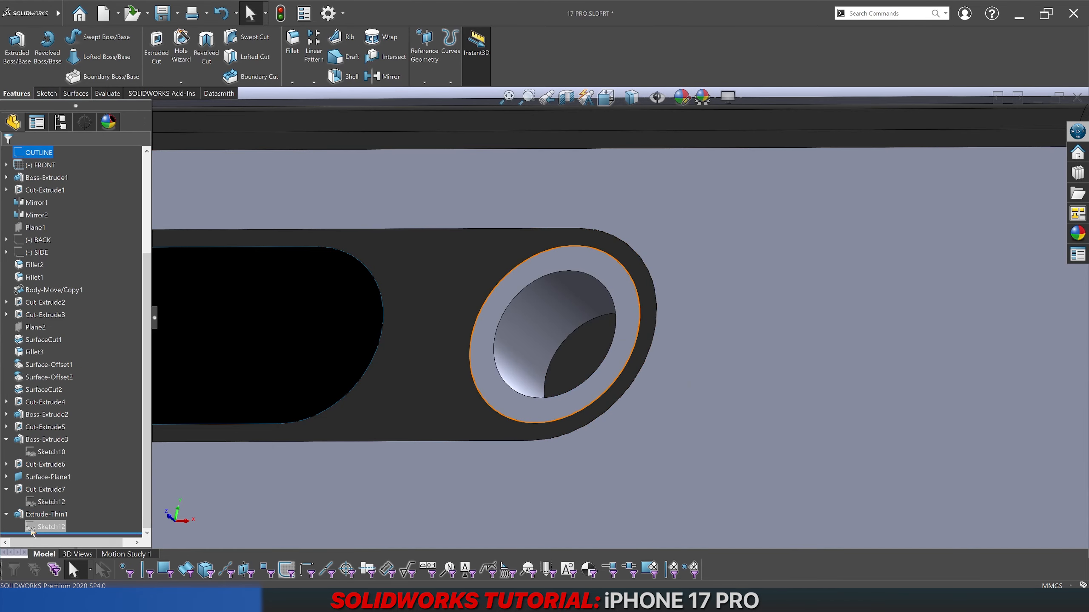
pyautogui.click(56, 527)
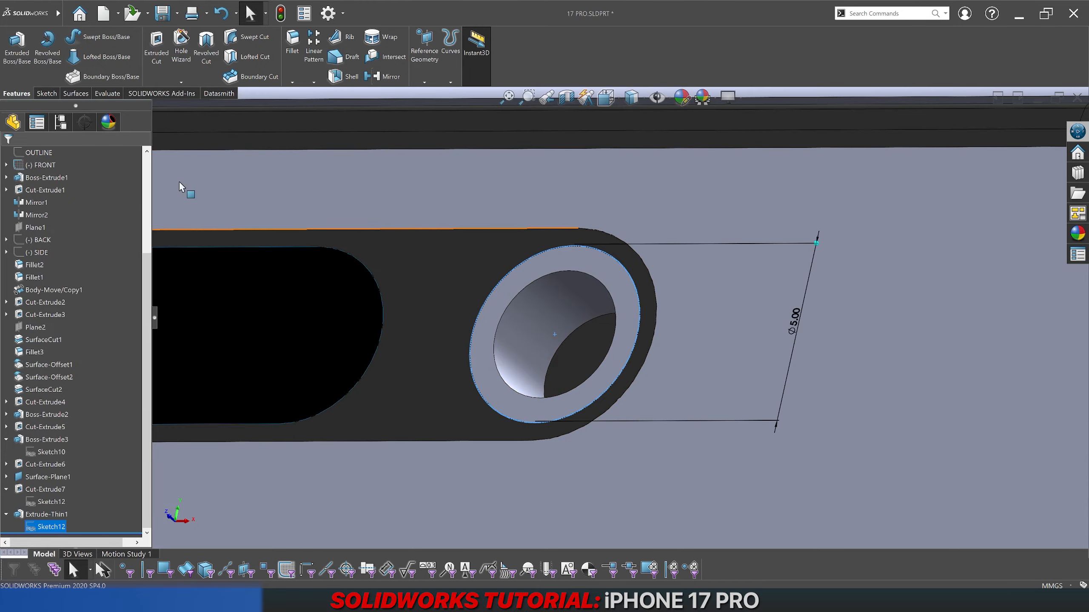
pyautogui.click(26, 71)
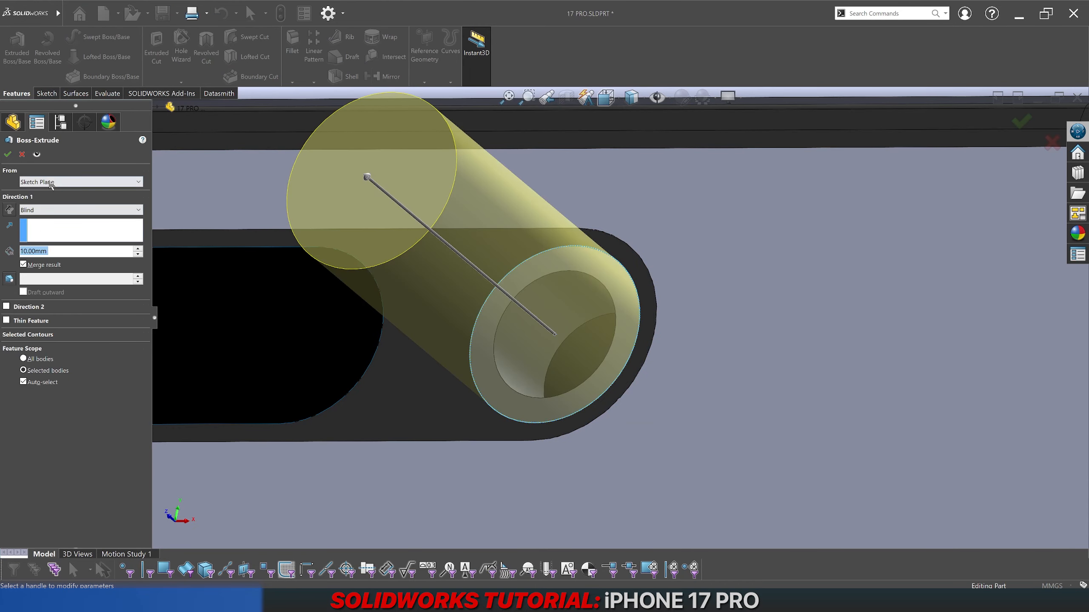
pyautogui.click(51, 185)
pyautogui.click(48, 214)
pyautogui.click(63, 197)
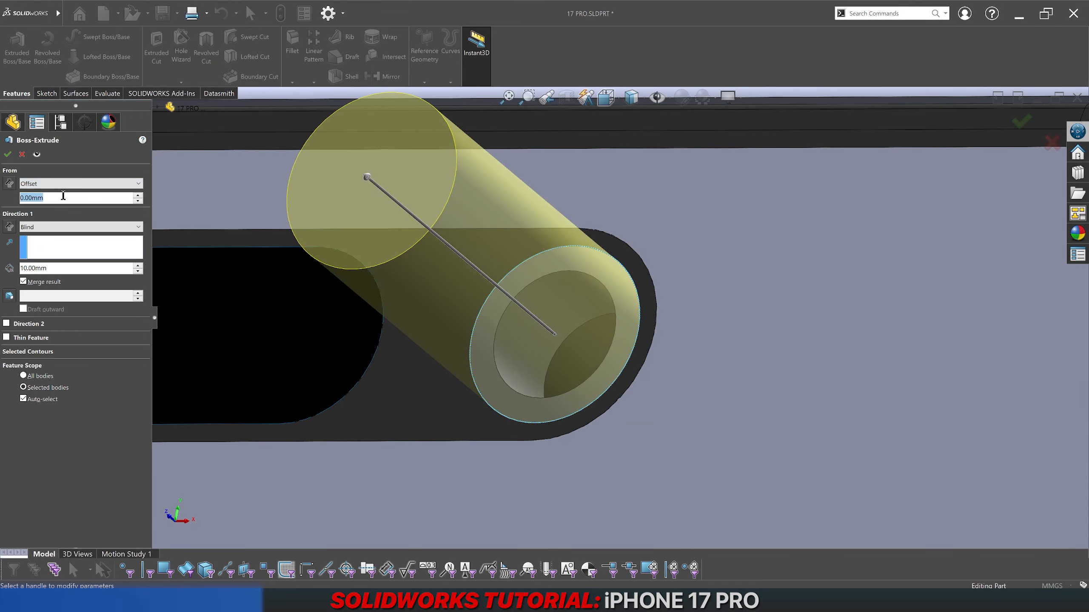
pyautogui.write('2.75')
pyautogui.press('Return')
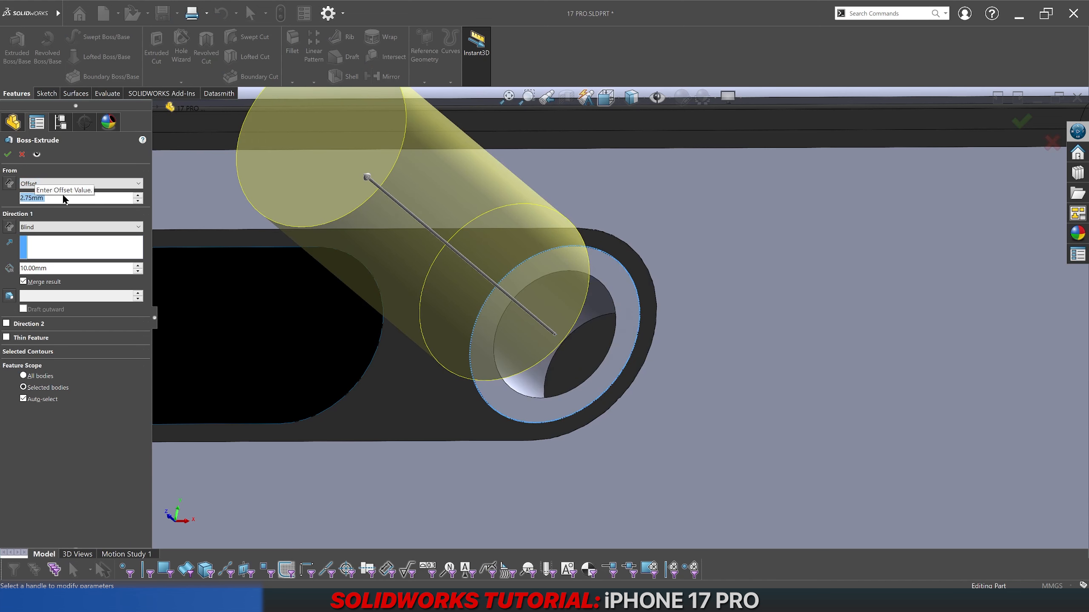
# Step: Extrude the camera circle 0.25 mm from a reversed 2.75 mm offset, merging it only with the Extrude-Thin1 body
pyautogui.click(10, 184)
pyautogui.click(56, 268)
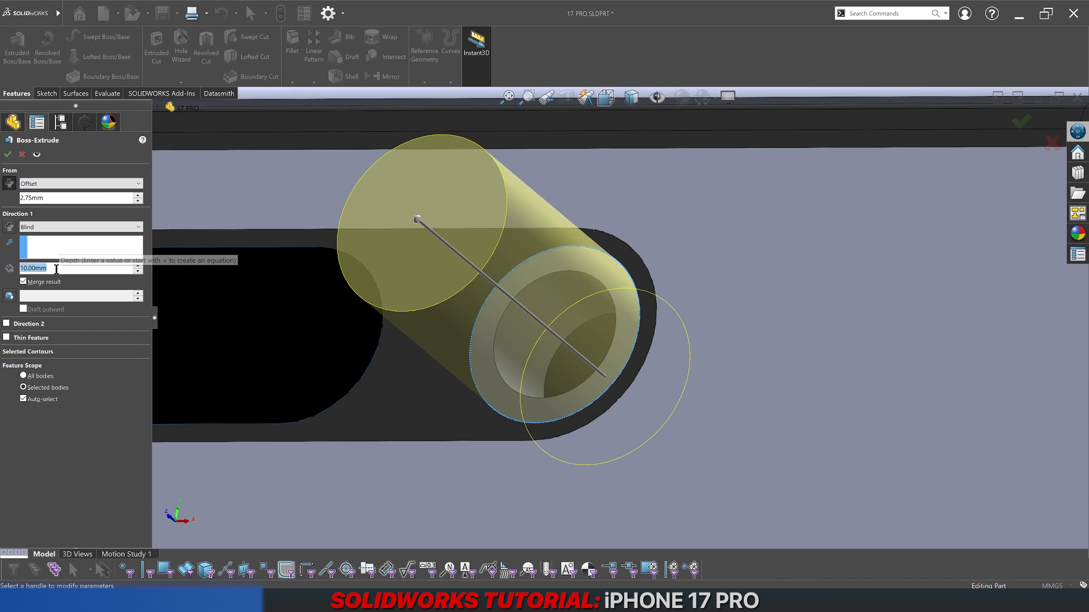
pyautogui.write('0.25')
pyautogui.press('Return')
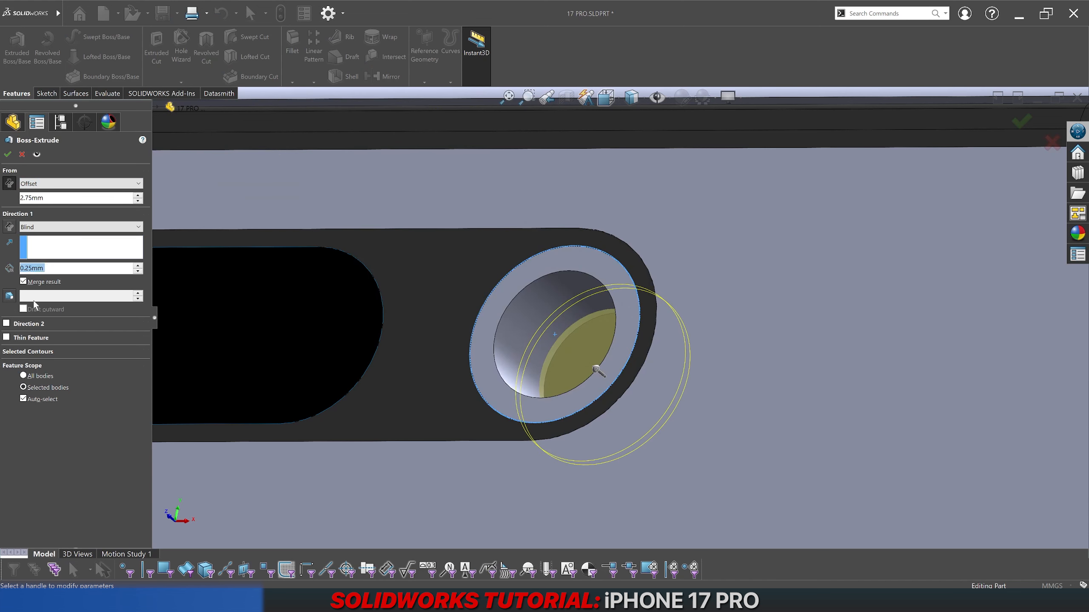
pyautogui.click(36, 285)
pyautogui.click(33, 402)
pyautogui.click(531, 322)
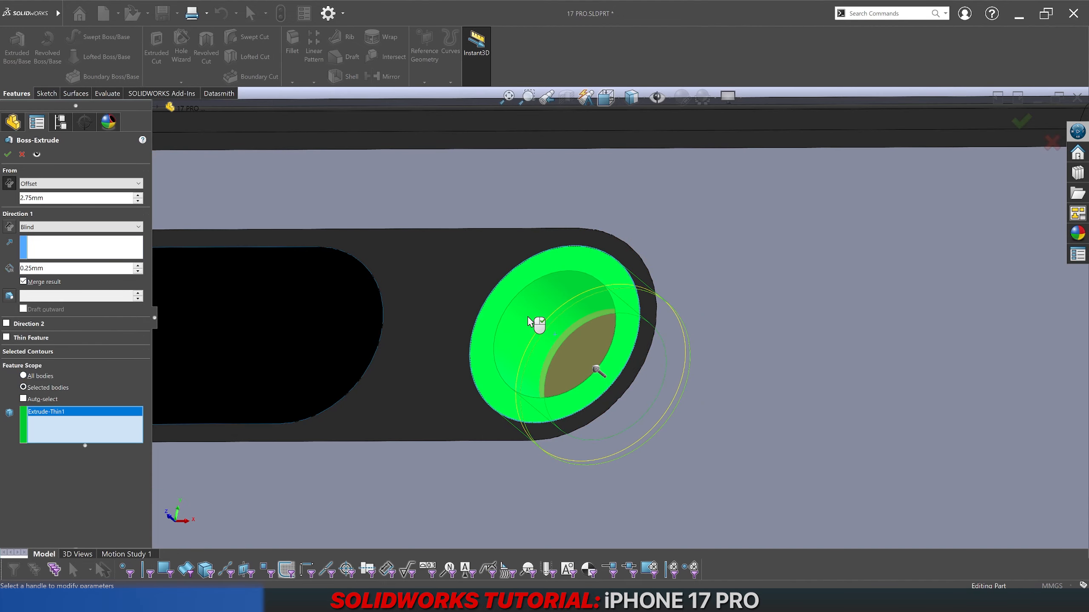
pyautogui.rightClick(531, 322)
# Step: Examine the camera ring and its base disc, using solid-body selection to check that they form one body
pyautogui.scroll(5, 538, 315)
pyautogui.moveTo(543, 312); pyautogui.dragTo(578, 230, button='middle')
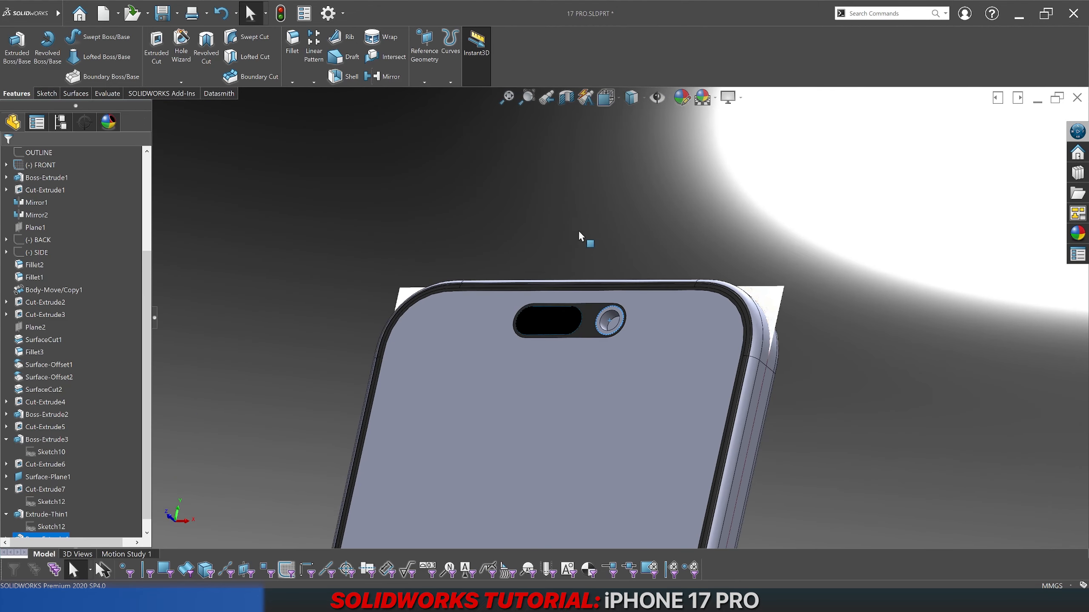
pyautogui.scroll(-6, 558, 311)
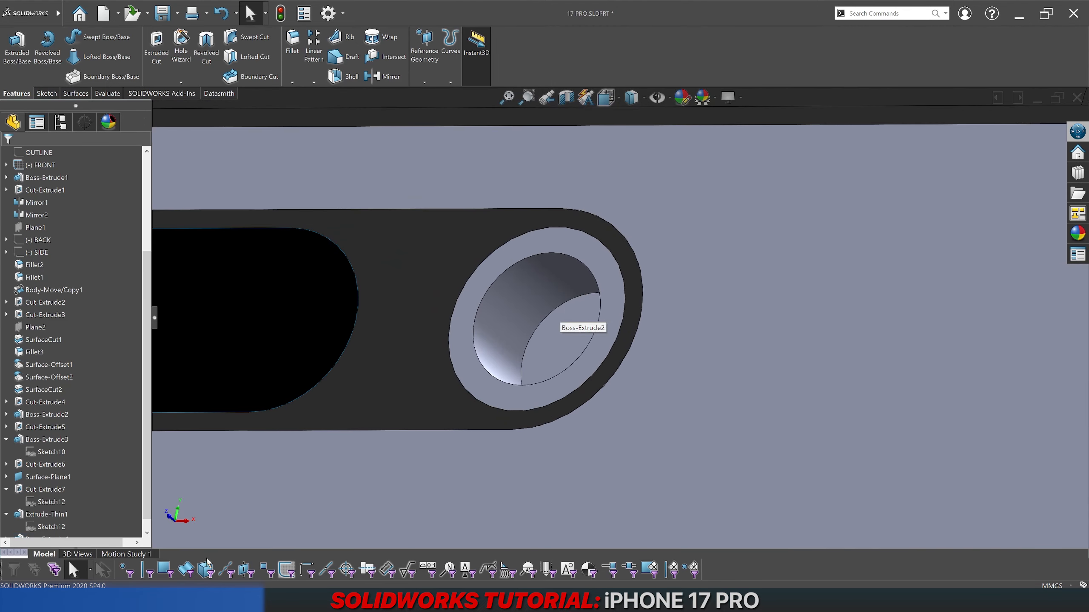
pyautogui.click(483, 356)
pyautogui.click(207, 570)
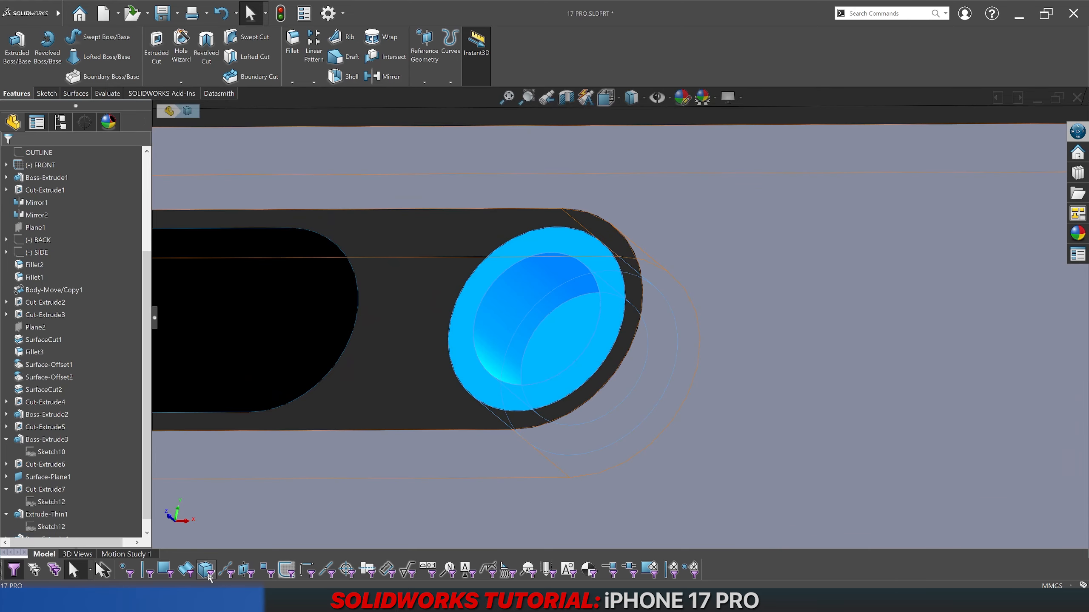
pyautogui.click(209, 574)
pyautogui.scroll(7, 430, 379)
pyautogui.click(521, 225)
pyautogui.scroll(-4, 570, 300)
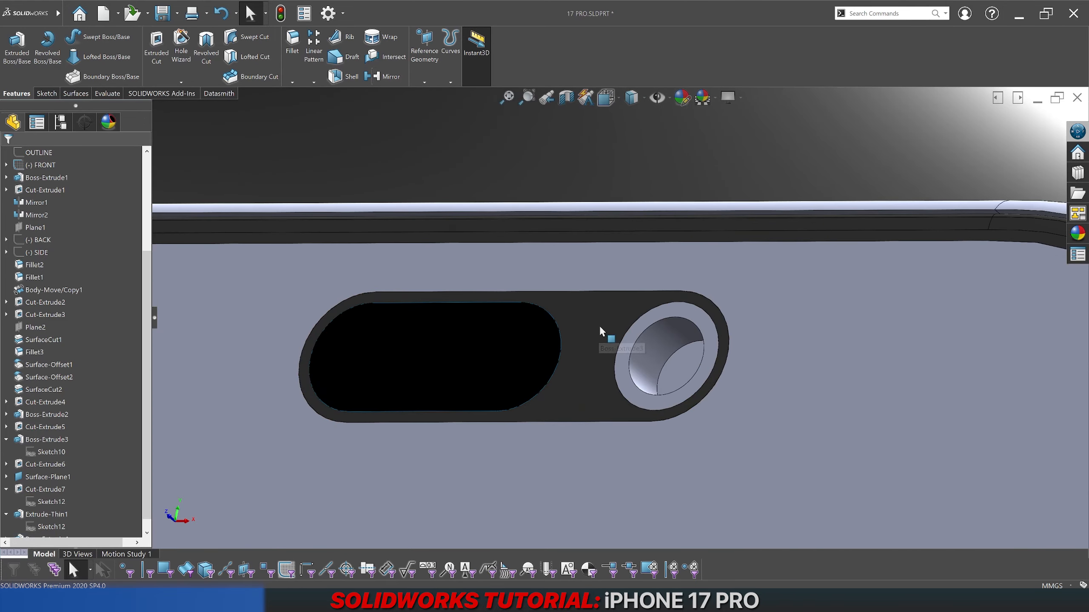
# Step: Copy the black appearance of the pill-shaped surface and paste it onto the camera ring body
pyautogui.scroll(-3, 600, 328)
pyautogui.rightClick(427, 368)
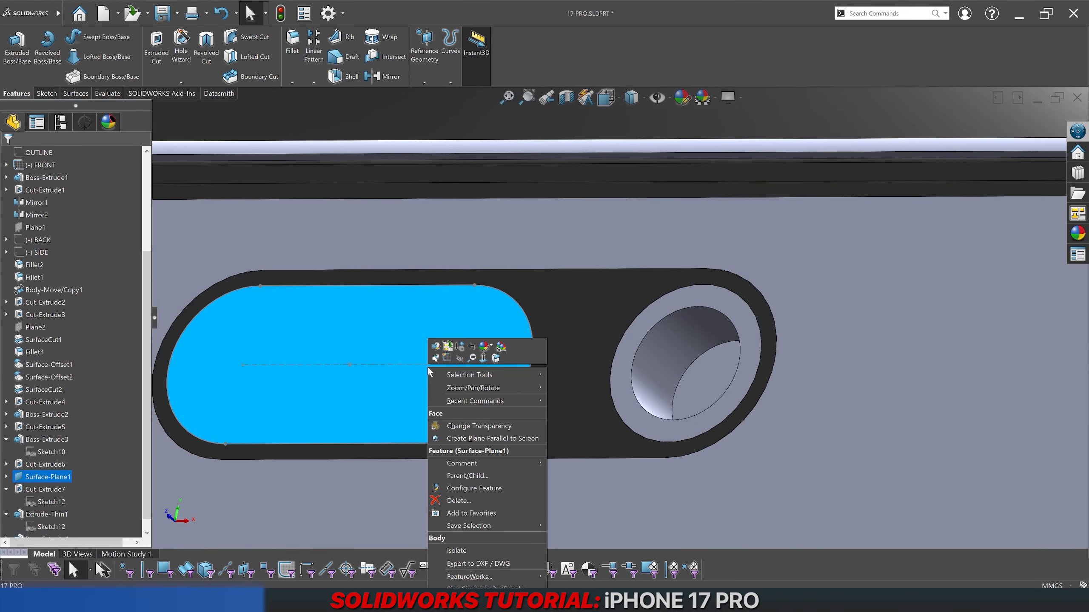
pyautogui.click(500, 347)
pyautogui.rightClick(668, 335)
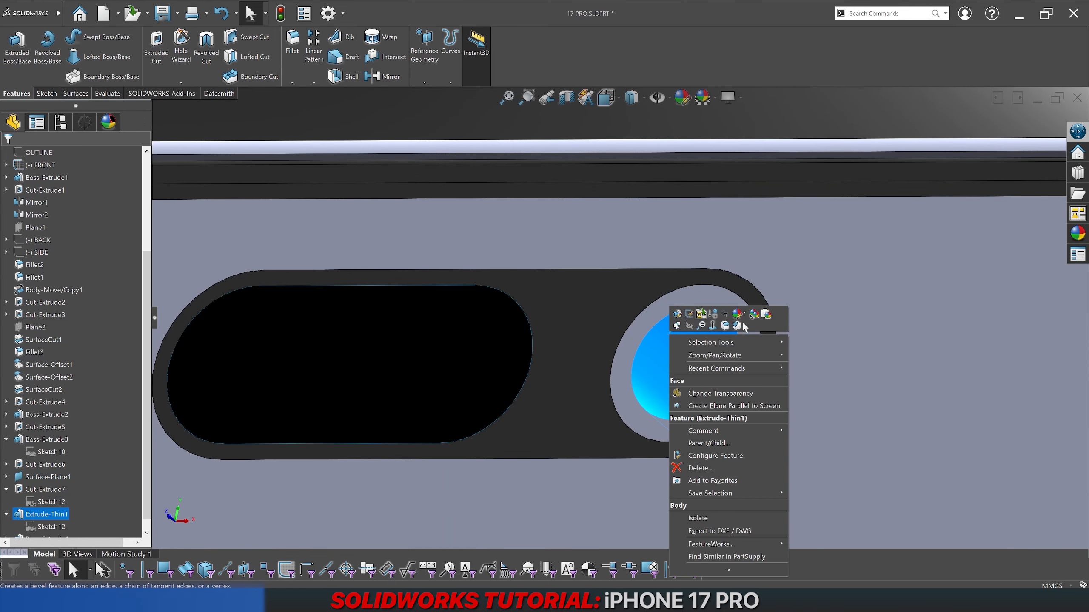
pyautogui.click(765, 317)
pyautogui.moveTo(772, 313); pyautogui.dragTo(681, 341, button='middle')
pyautogui.scroll(-5, 668, 341)
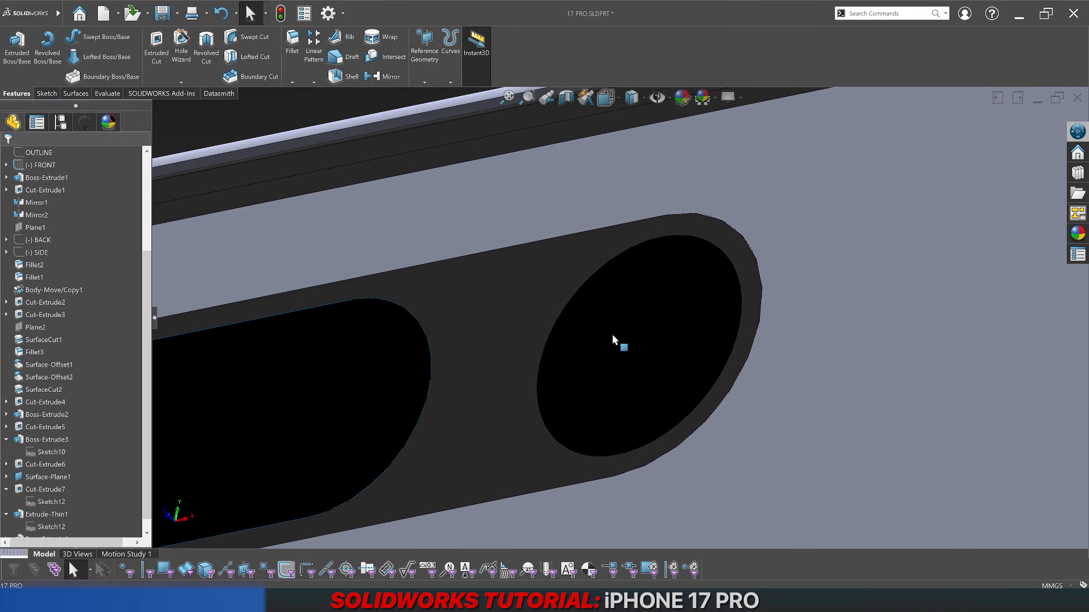
# Step: Create a sketch on the disc face inside the camera ring containing its 3.6 mm diameter circular outline
pyautogui.click(613, 338)
pyautogui.moveTo(617, 339); pyautogui.dragTo(650, 341, button='middle')
pyautogui.rightClick(649, 341)
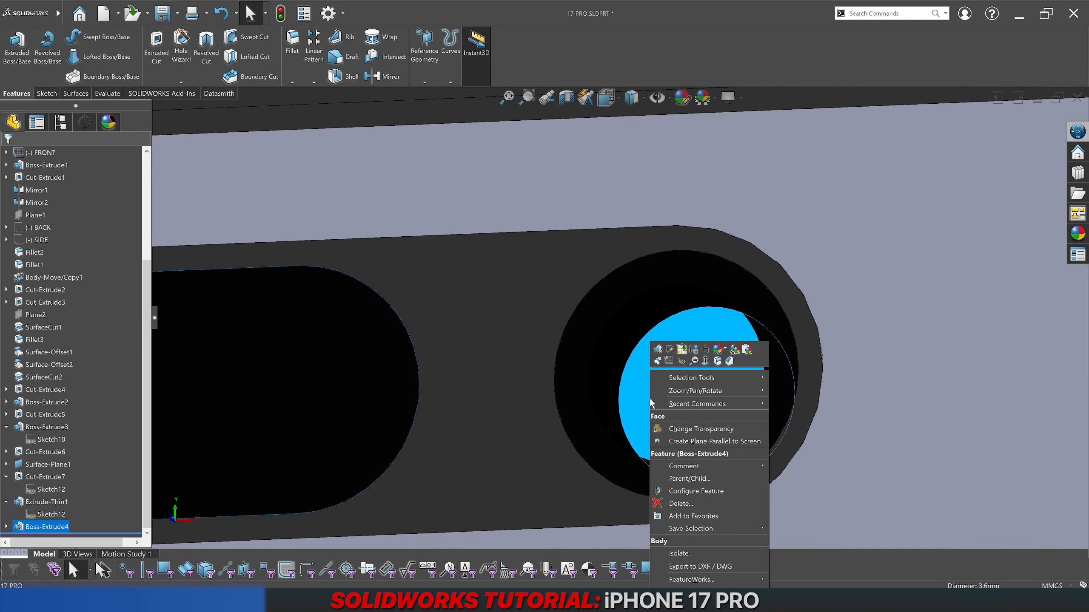
pyautogui.click(669, 362)
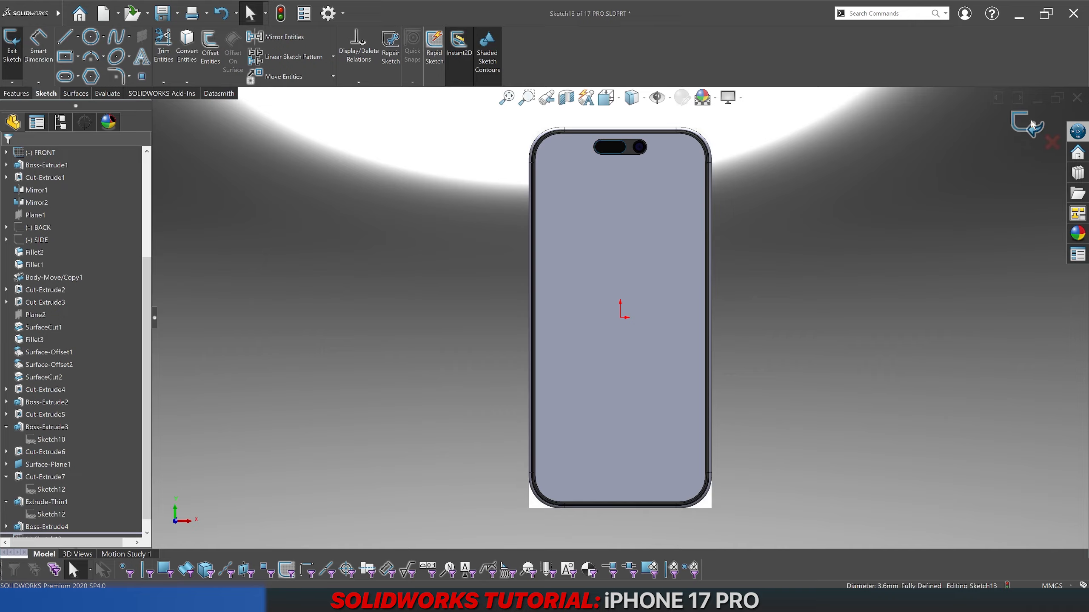
pyautogui.click(1031, 119)
# Step: Start a boss extrude of the circle inside the camera ring with a blind depth of 1.5 mm
pyautogui.moveTo(718, 245); pyautogui.dragTo(660, 262, button='middle')
pyautogui.scroll(5, 646, 267)
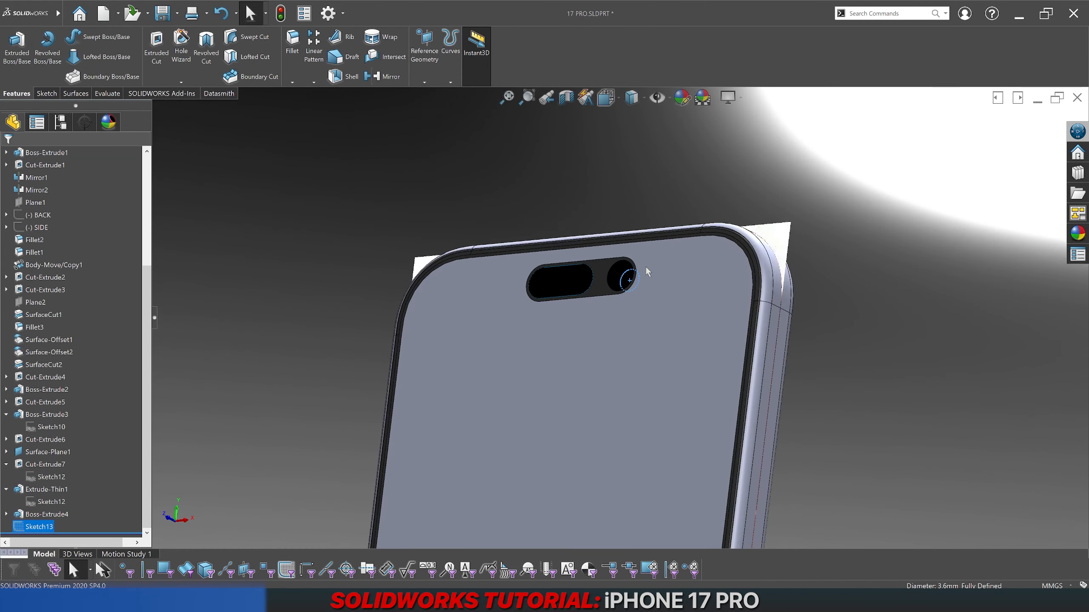
pyautogui.scroll(8, 646, 267)
pyautogui.moveTo(569, 284)
pyautogui.mouseDown(button='middle')
pyautogui.moveTo(550, 274)
pyautogui.moveTo(558, 282)
pyautogui.mouseUp(button='middle')
pyautogui.scroll(2, 558, 281)
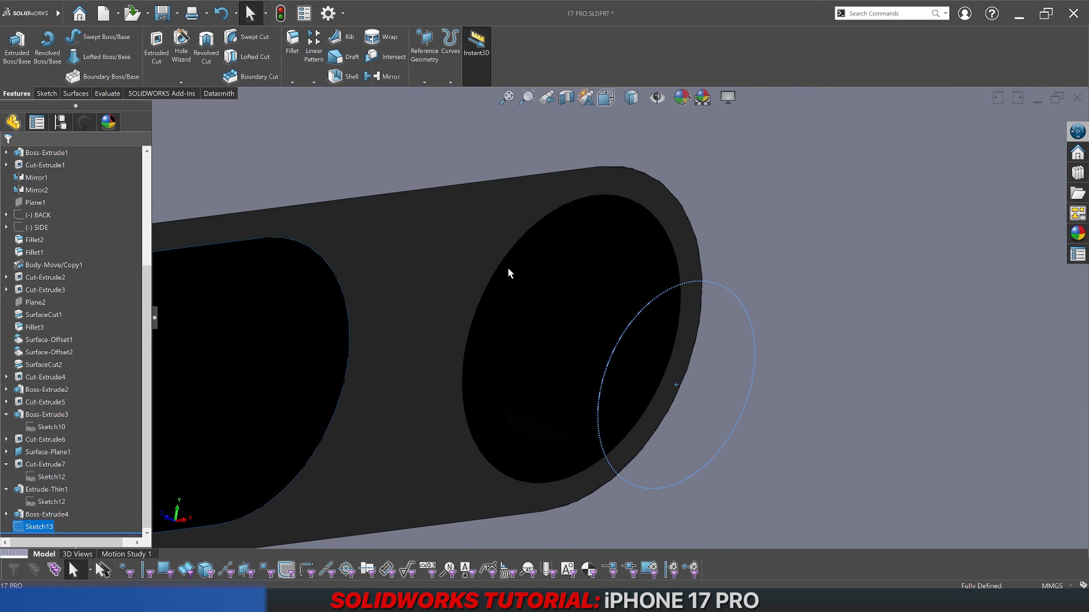
pyautogui.click(27, 65)
pyautogui.write('1.')
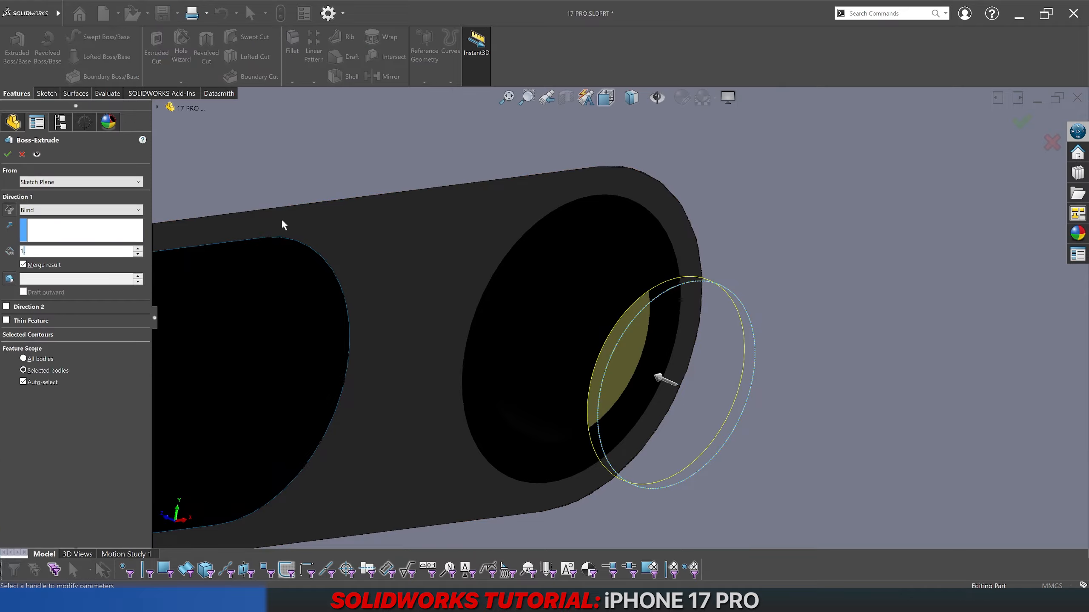
pyautogui.write('5')
pyautogui.press('Return')
pyautogui.moveTo(477, 285); pyautogui.dragTo(562, 294, button='middle')
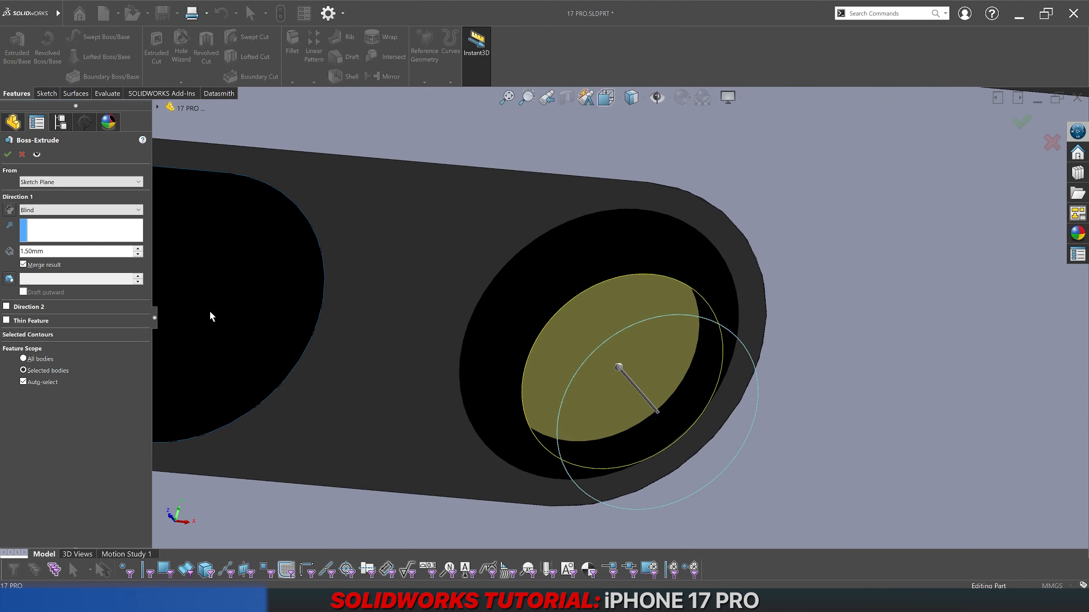
# Step: Try to end the extrusion at the front face of the camera ring with Up To Surface
pyautogui.click(62, 210)
pyautogui.click(42, 234)
pyautogui.click(505, 302)
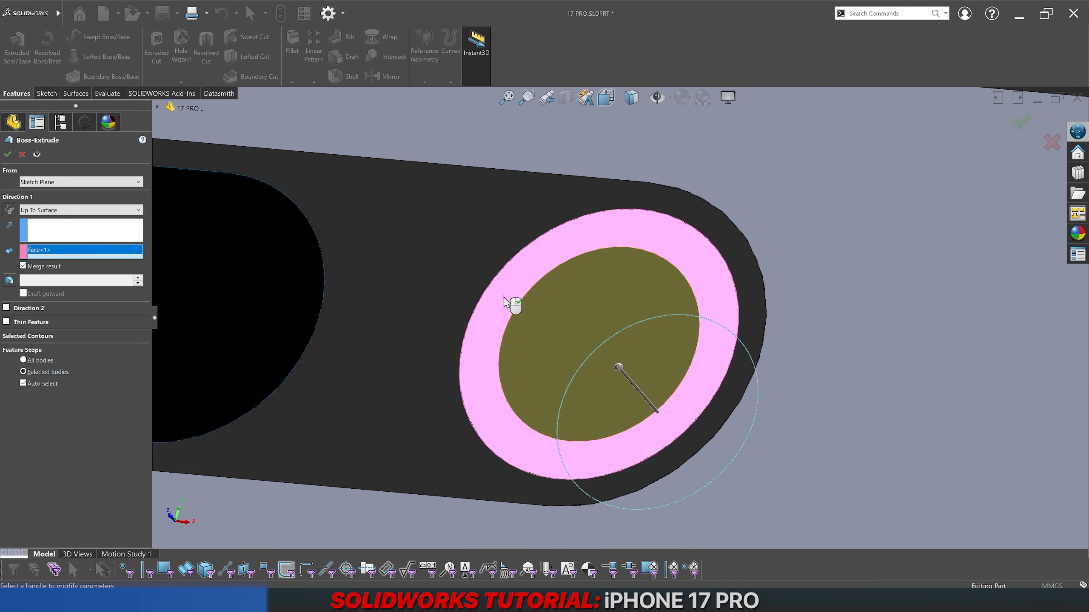
pyautogui.click(505, 302)
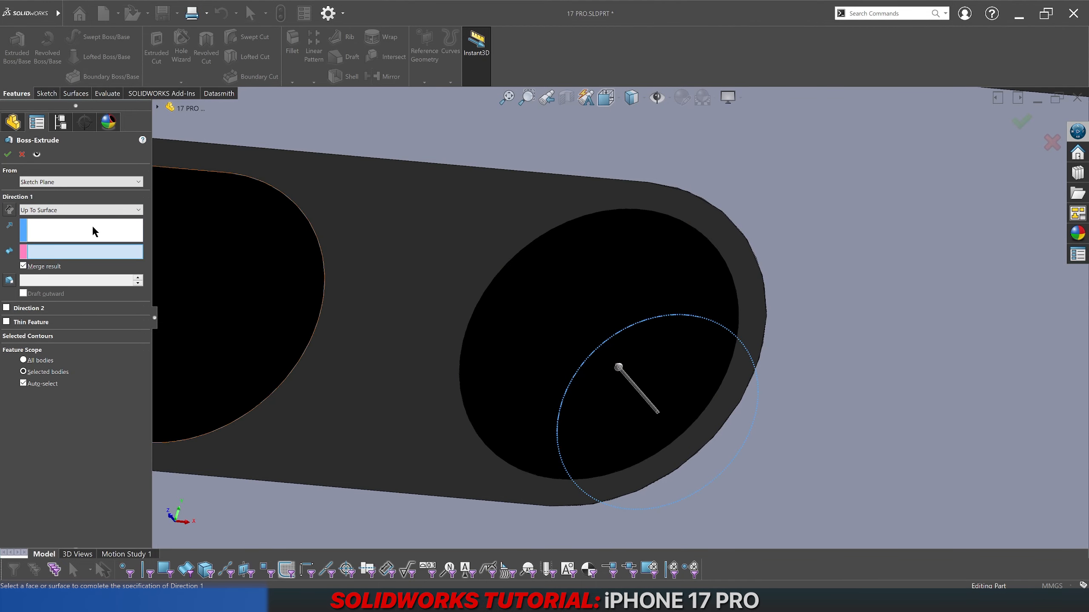
# Step: Set the extrusion's end condition back to Blind with a depth of 2.5 mm
pyautogui.click(61, 210)
pyautogui.click(57, 217)
pyautogui.write('2.5')
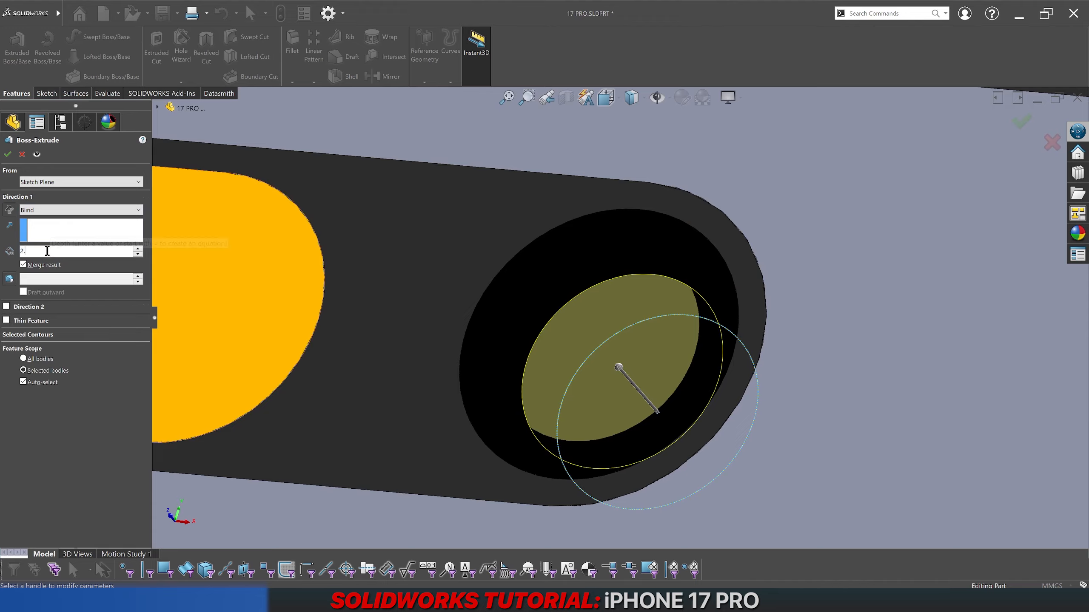
pyautogui.press('Return')
# Step: Make the extrusion a thin feature with a 0.25 mm wall directed inward, kept as a separate body, and finish it
pyautogui.moveTo(471, 358); pyautogui.dragTo(510, 326, button='middle')
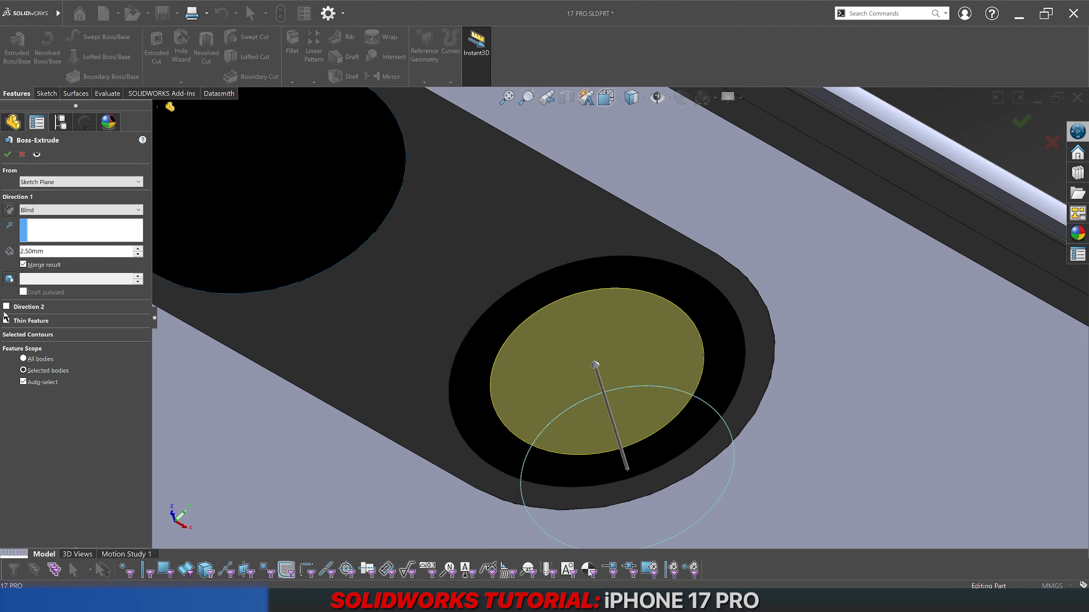
pyautogui.click(29, 324)
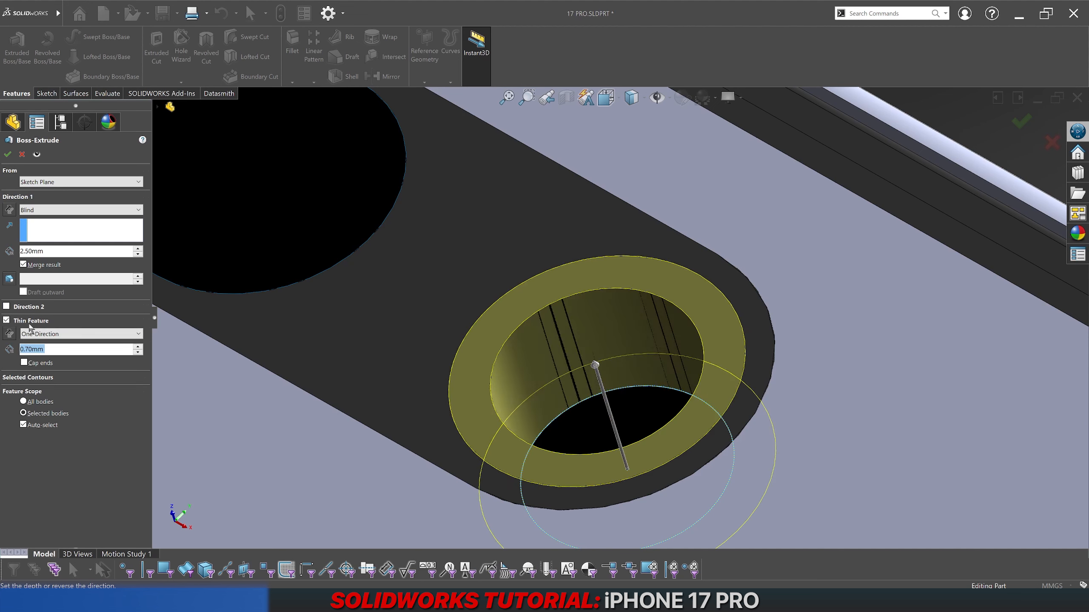
pyautogui.write('0.25')
pyautogui.press('Return')
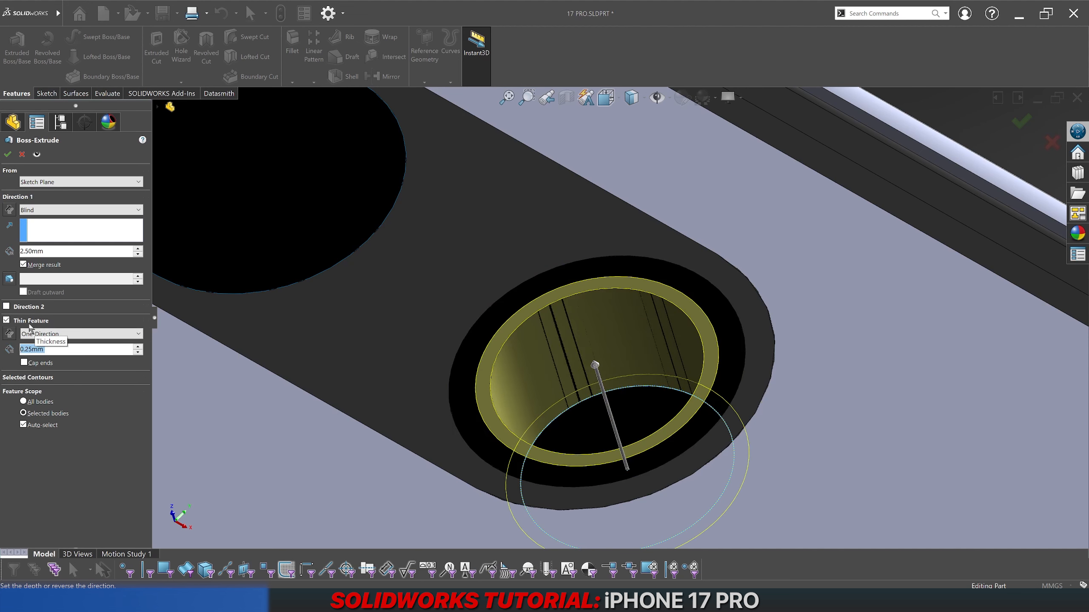
pyautogui.click(8, 336)
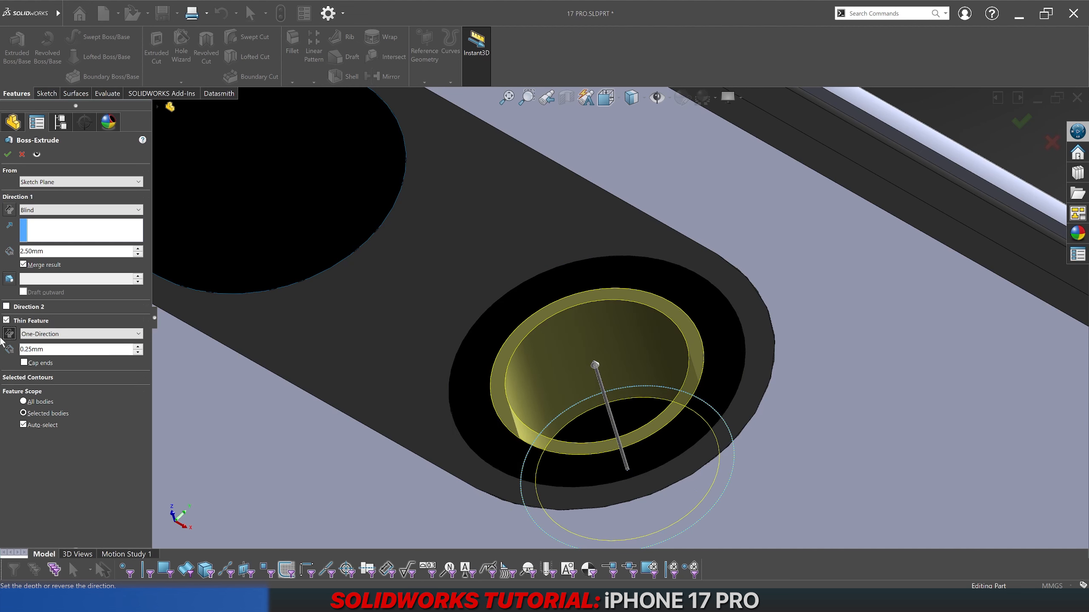
pyautogui.scroll(5, 763, 300)
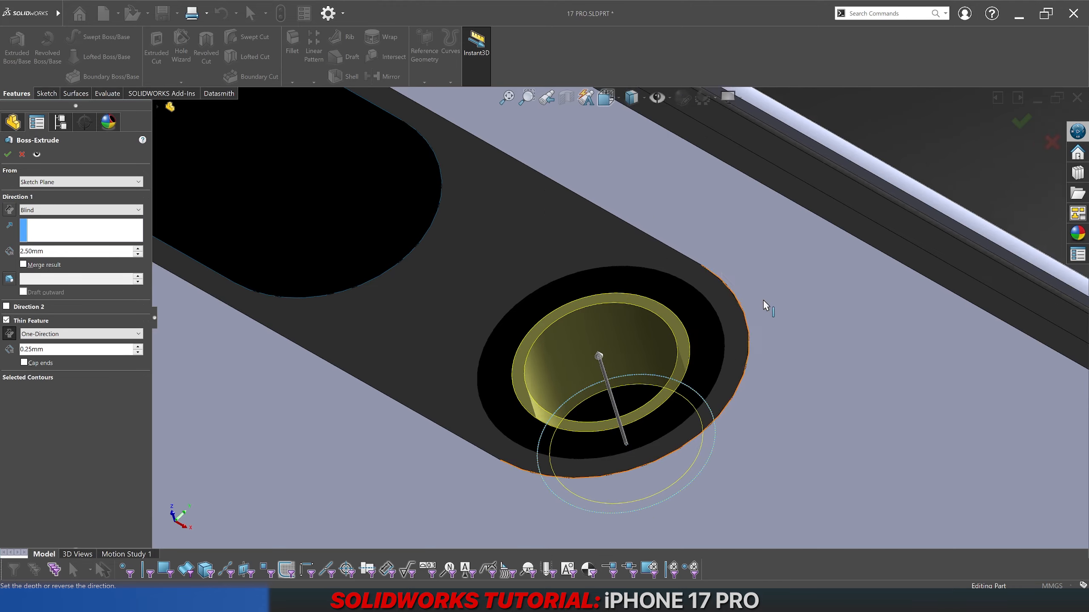
pyautogui.press('Return')
# Step: Compare the camera rings with the reference image in front wireframe view and open the thickness value of Extrude-Thin1
pyautogui.scroll(3, 686, 344)
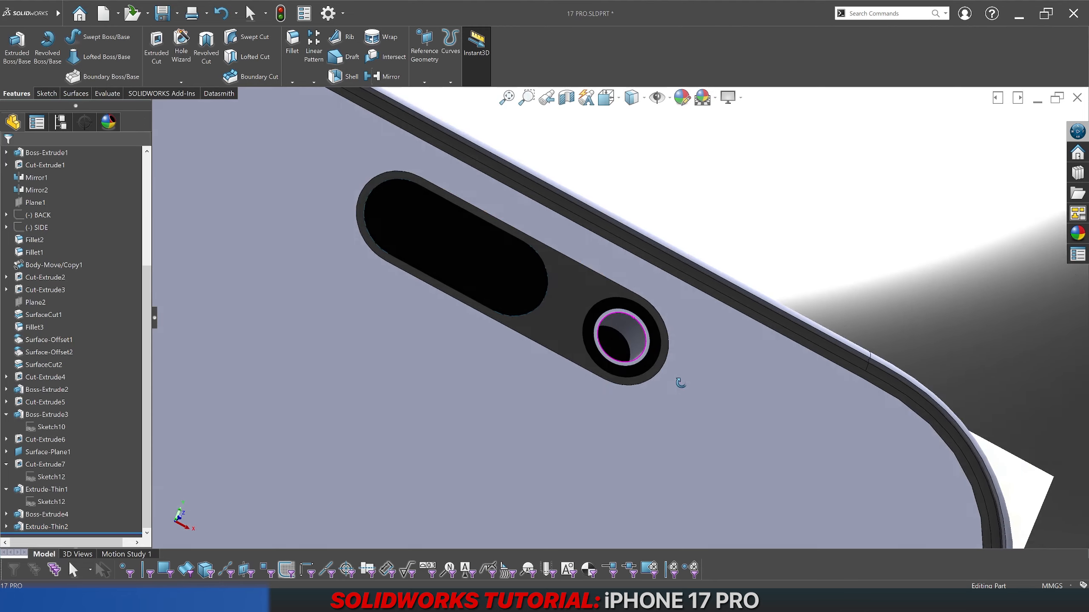
pyautogui.click(610, 103)
pyautogui.click(613, 158)
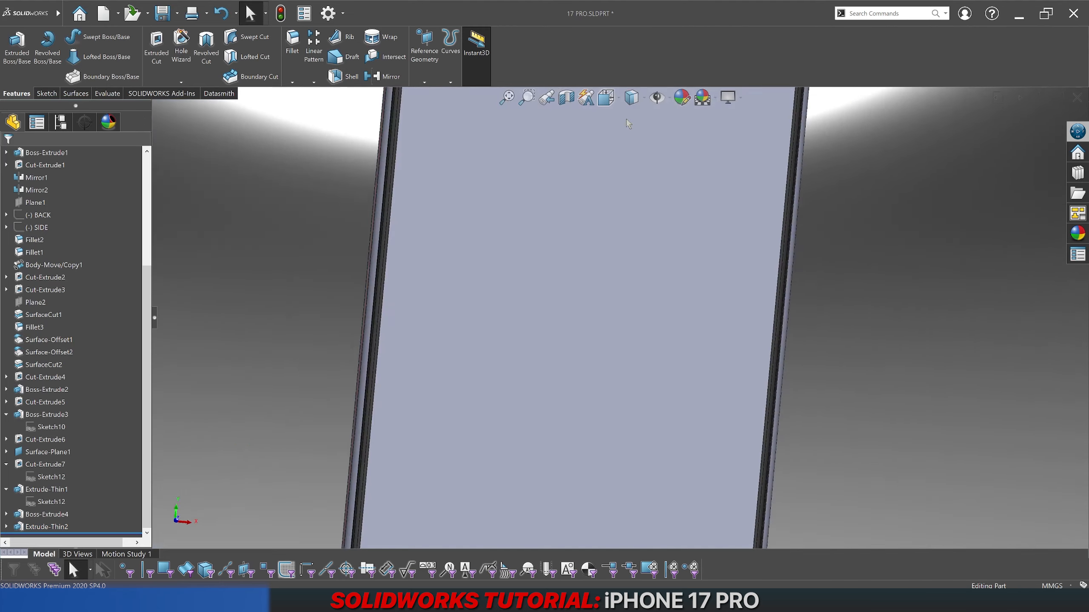
pyautogui.click(632, 98)
pyautogui.click(632, 200)
pyautogui.scroll(-10, 632, 231)
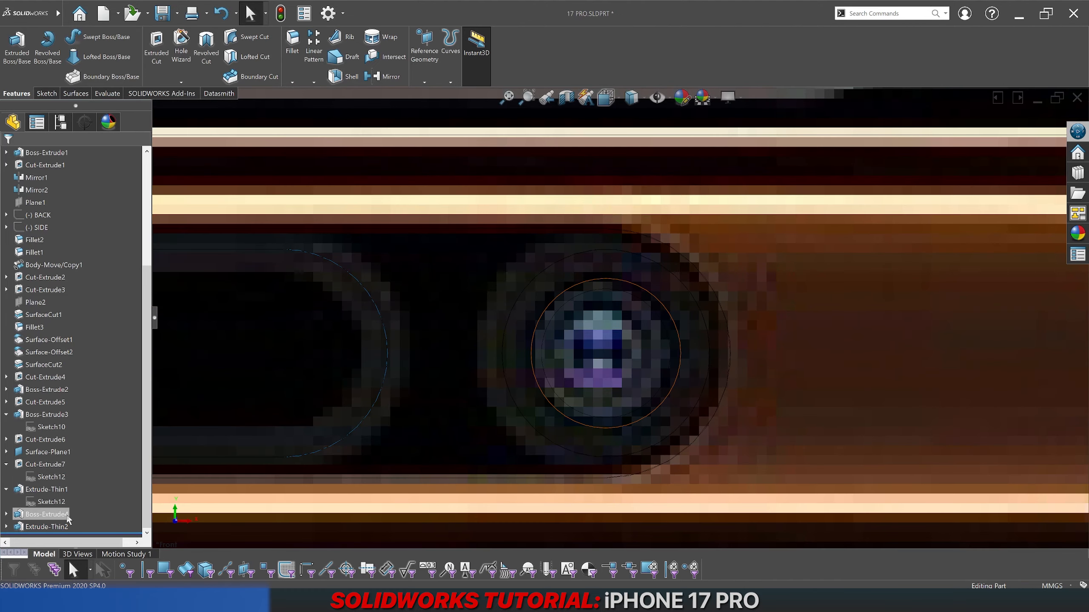
pyautogui.click(64, 490)
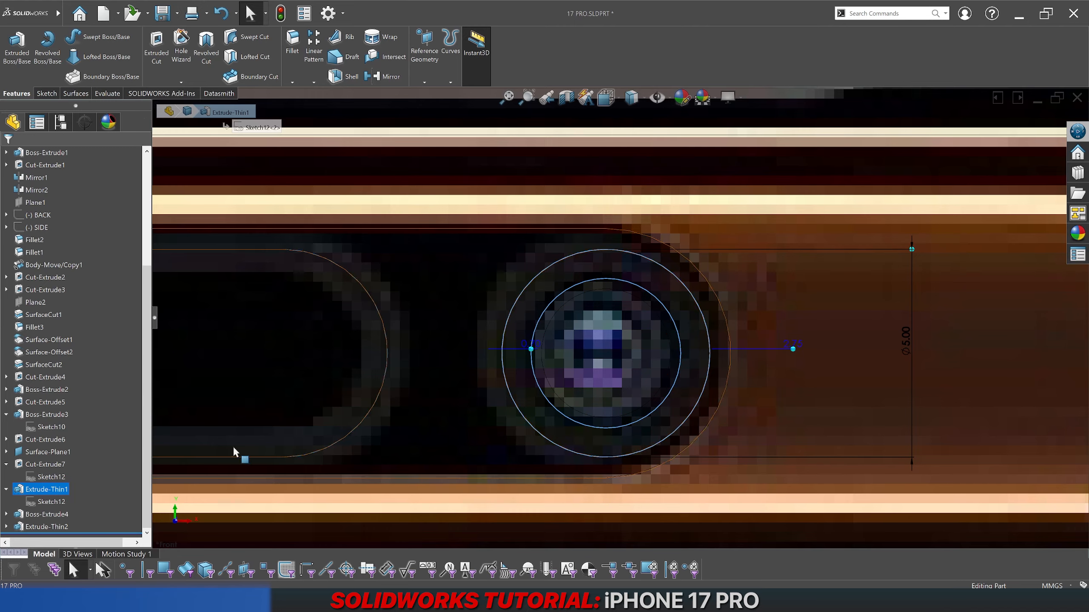
pyautogui.doubleClick(536, 350)
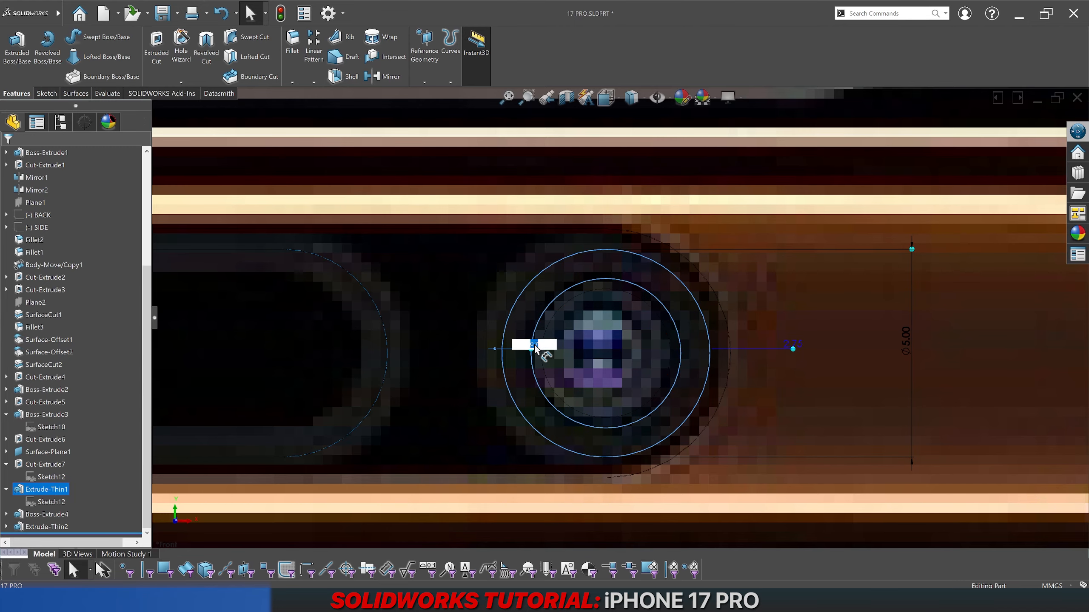
pyautogui.click(632, 96)
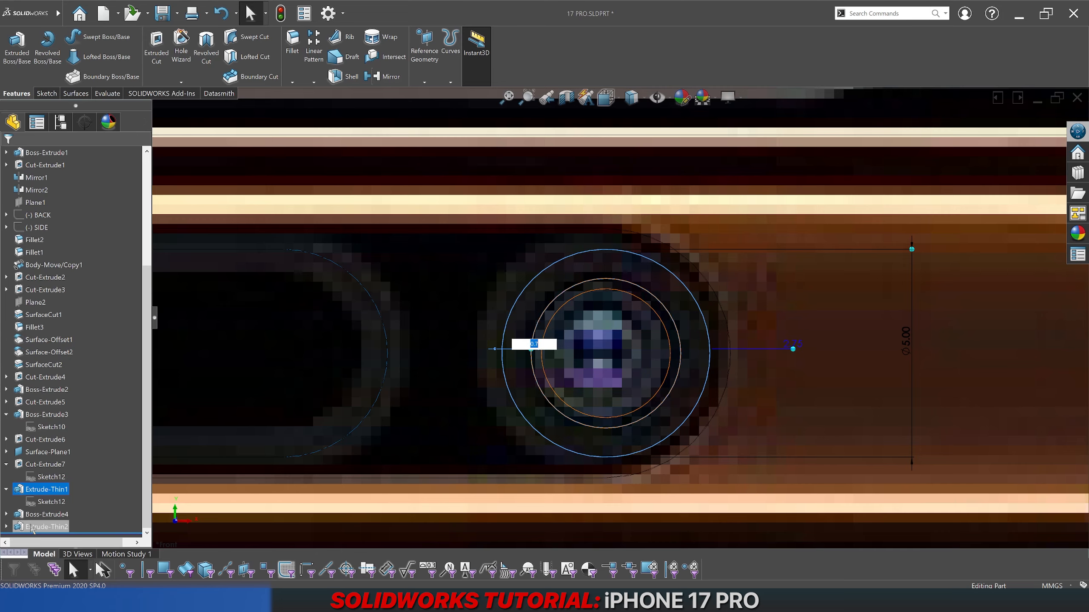
# Step: Set the wall thickness of the inner ring Extrude-Thin2 to 0.5 mm and return to the shaded display
pyautogui.click(43, 526)
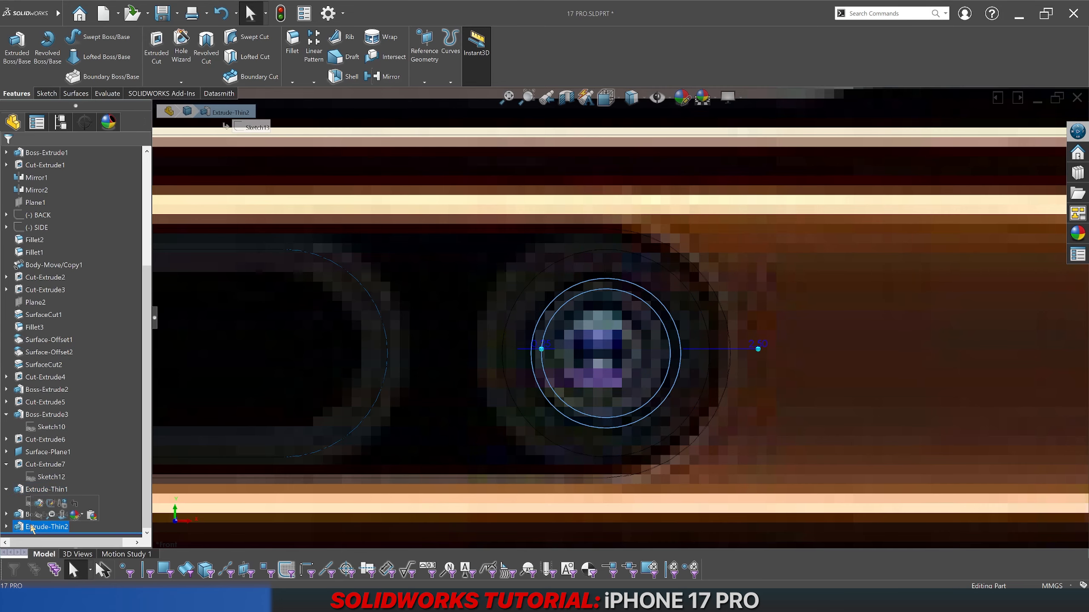
pyautogui.click(552, 345)
pyautogui.write('0.5')
pyautogui.press('Return')
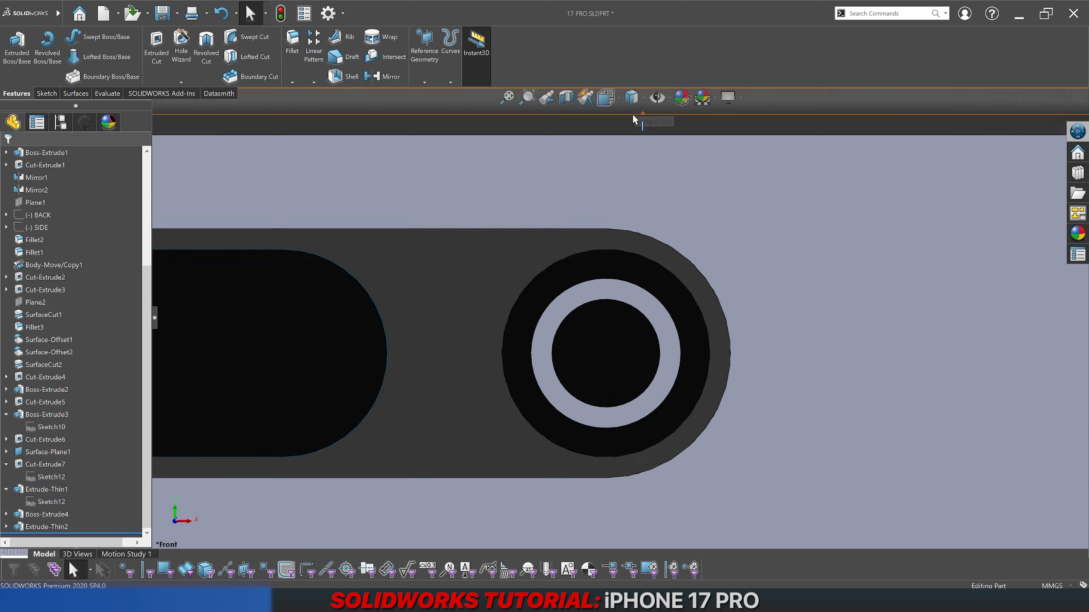
pyautogui.scroll(4, 611, 317)
pyautogui.moveTo(600, 322); pyautogui.dragTo(556, 237, button='middle')
pyautogui.scroll(-4, 581, 306)
pyautogui.scroll(-3, 581, 306)
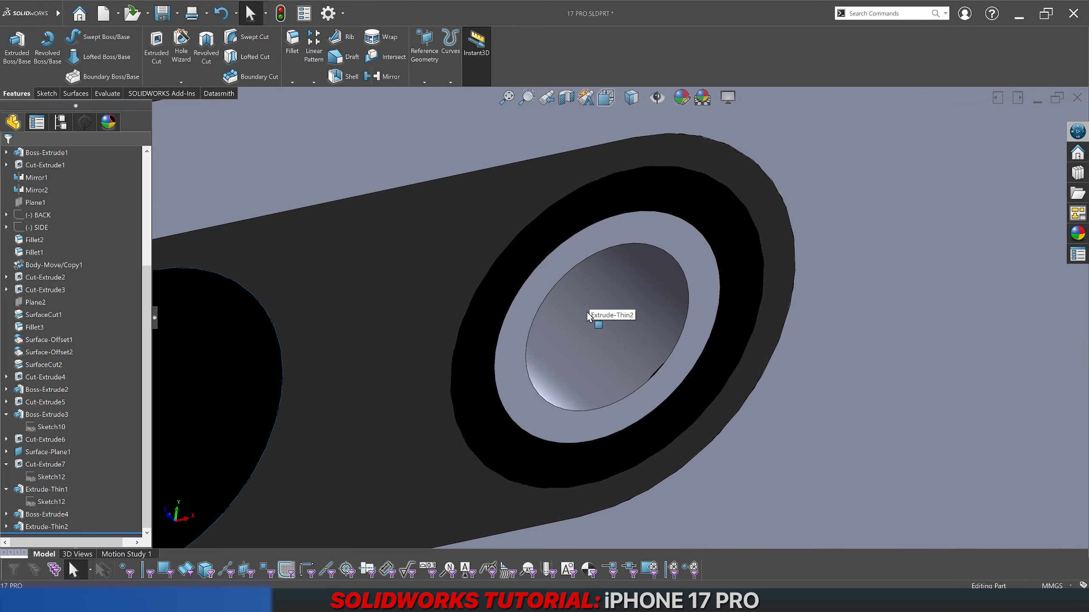
pyautogui.moveTo(589, 300)
pyautogui.mouseDown(button='middle')
pyautogui.moveTo(611, 402)
pyautogui.moveTo(600, 328)
pyautogui.mouseUp(button='middle')
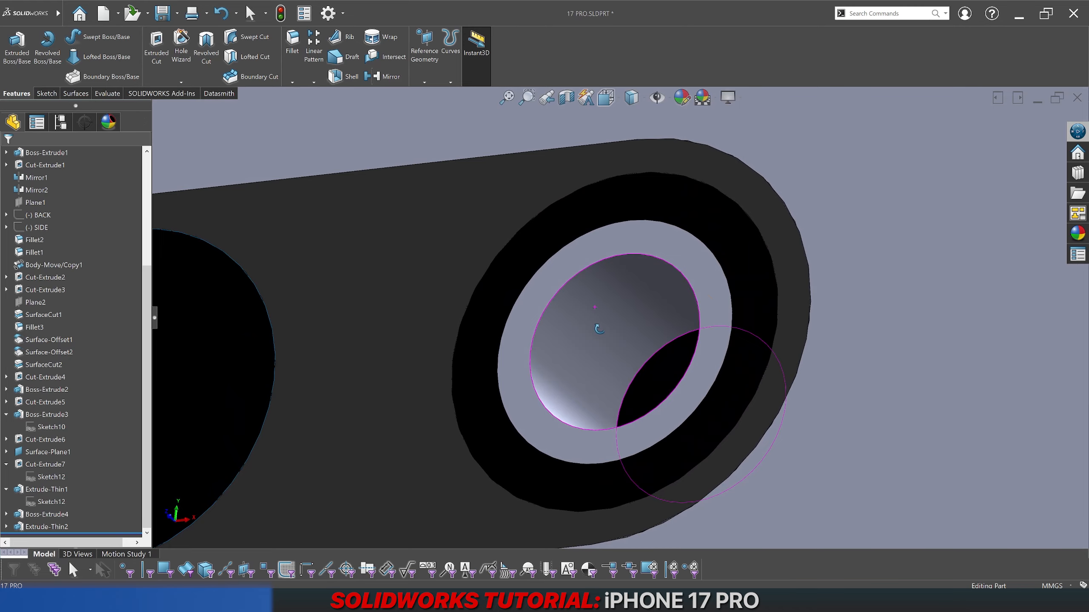
pyautogui.scroll(-1, 599, 328)
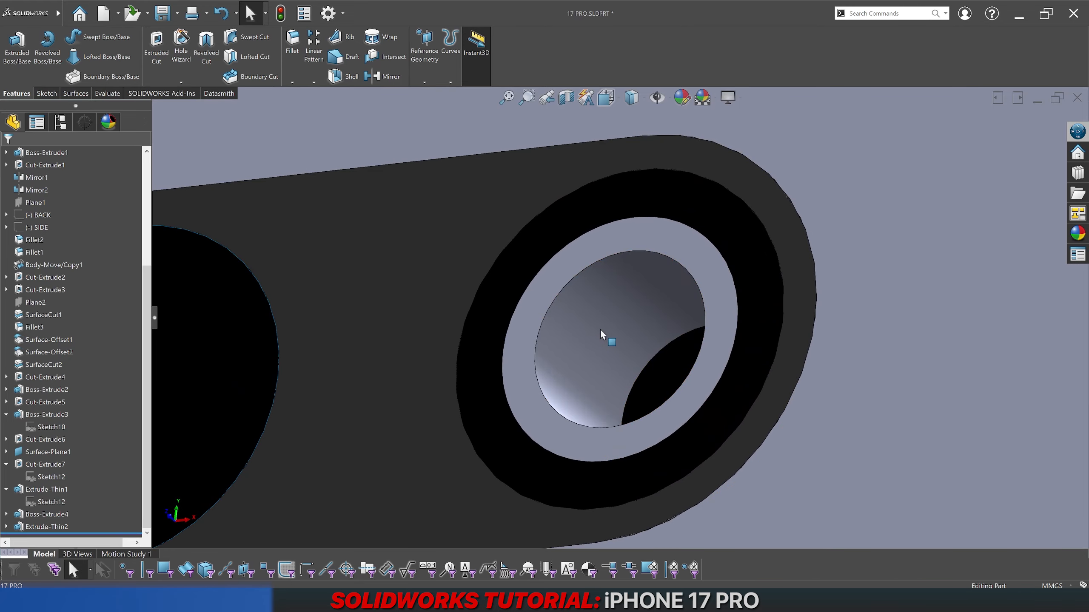
# Step: Start a boss extrusion from Sketch13 under the inner ring Extrude-Thin2 and set its blind depth to 1.25 mm
pyautogui.click(6, 527)
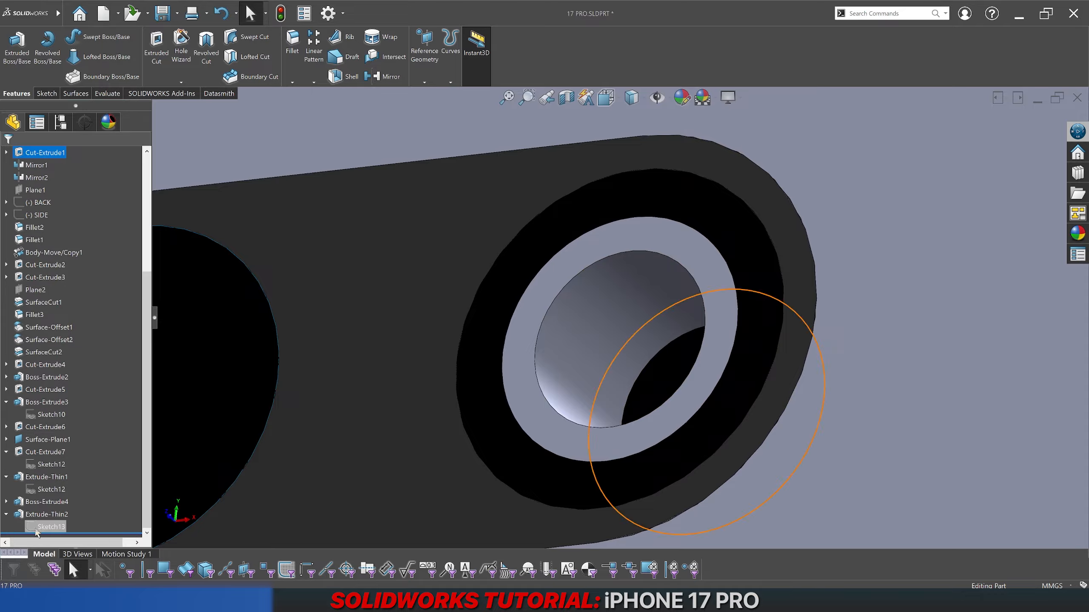
pyautogui.click(35, 528)
pyautogui.click(19, 71)
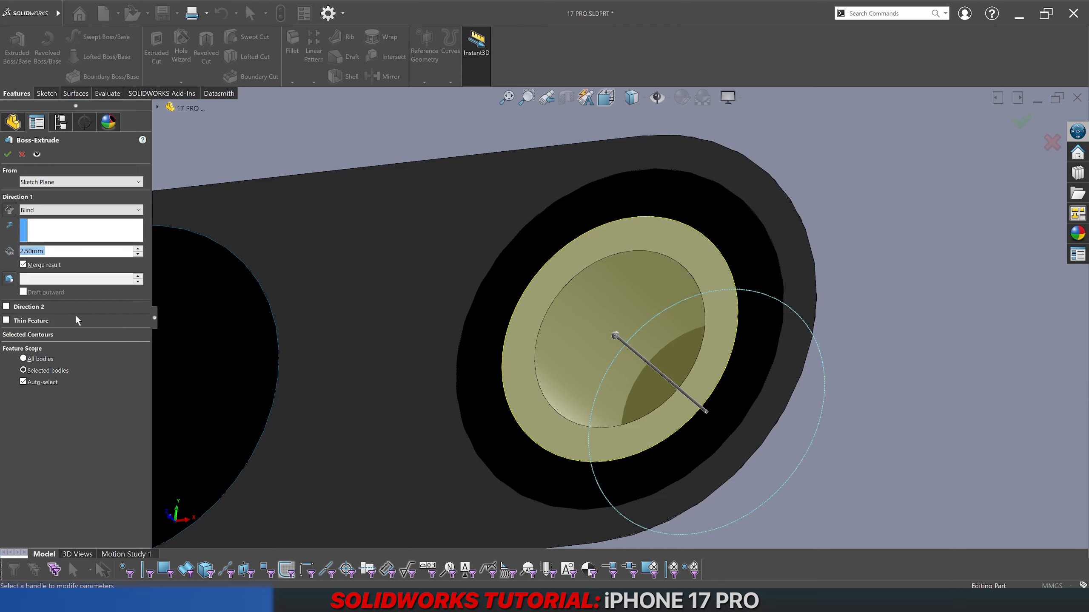
pyautogui.write('1.75')
pyautogui.press('Return')
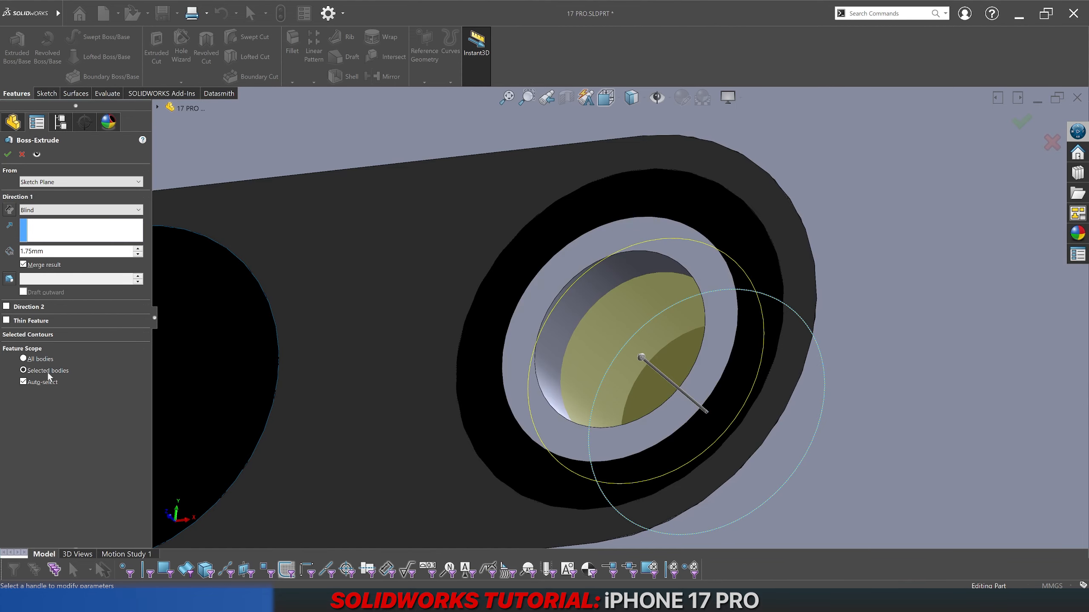
pyautogui.doubleClick(46, 251)
pyautogui.write('1')
pyautogui.press('Return')
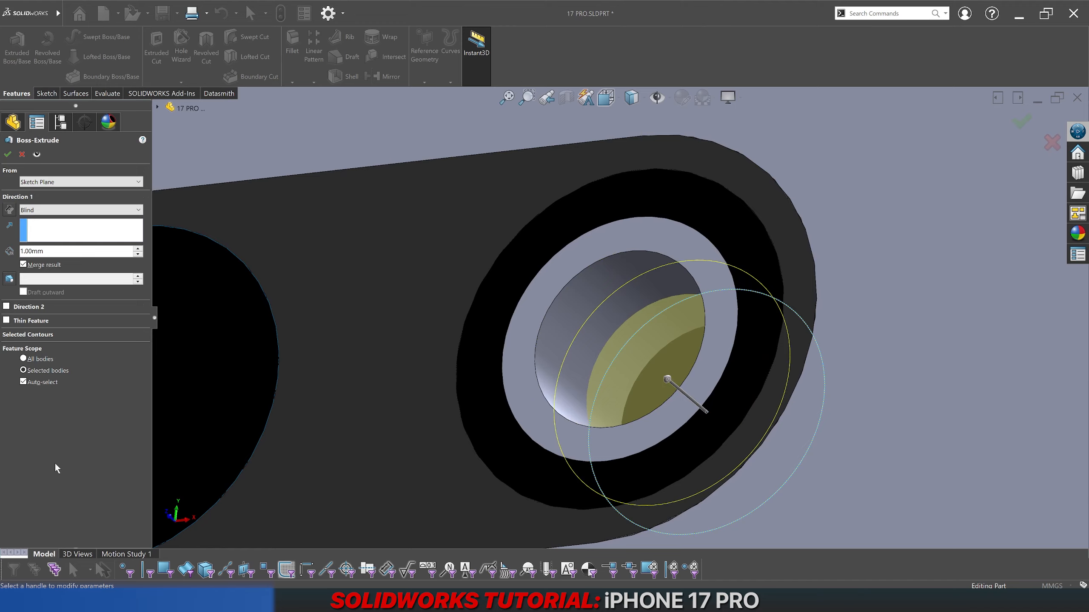
pyautogui.doubleClick(50, 251)
pyautogui.write('1.25')
pyautogui.press('Return')
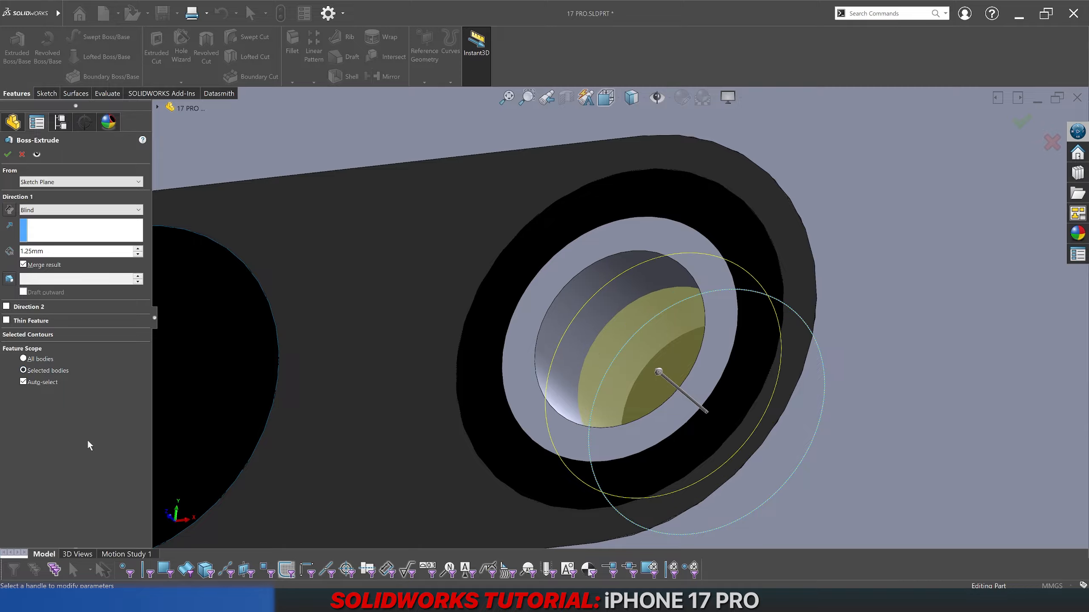
# Step: Turn off automatic body selection, limit the extrusion's feature scope to the inner ring body Extrude-Thin2, and finish it
pyautogui.click(29, 381)
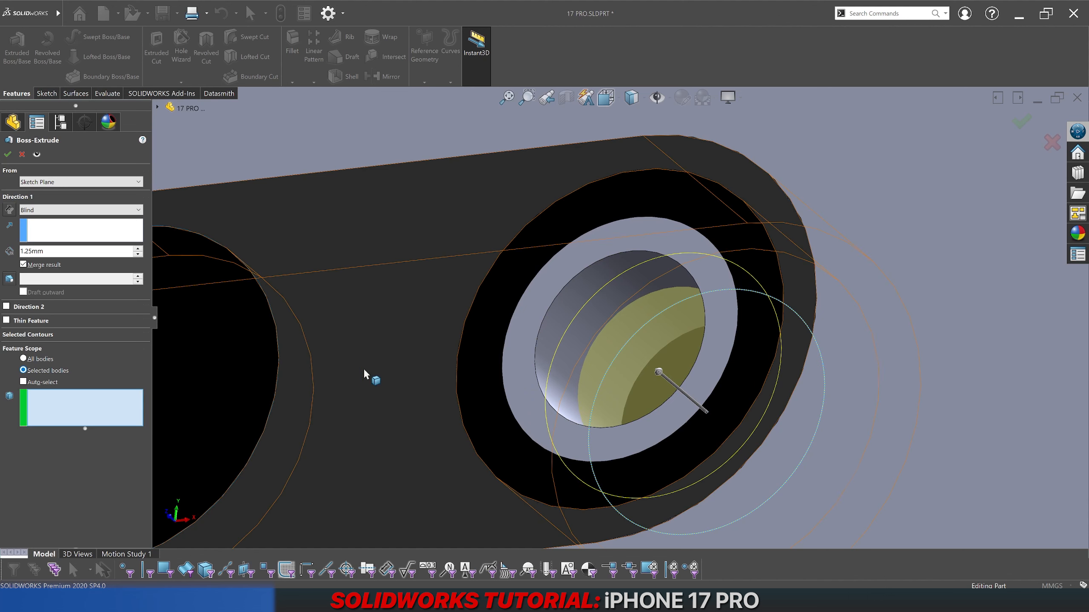
pyautogui.click(540, 319)
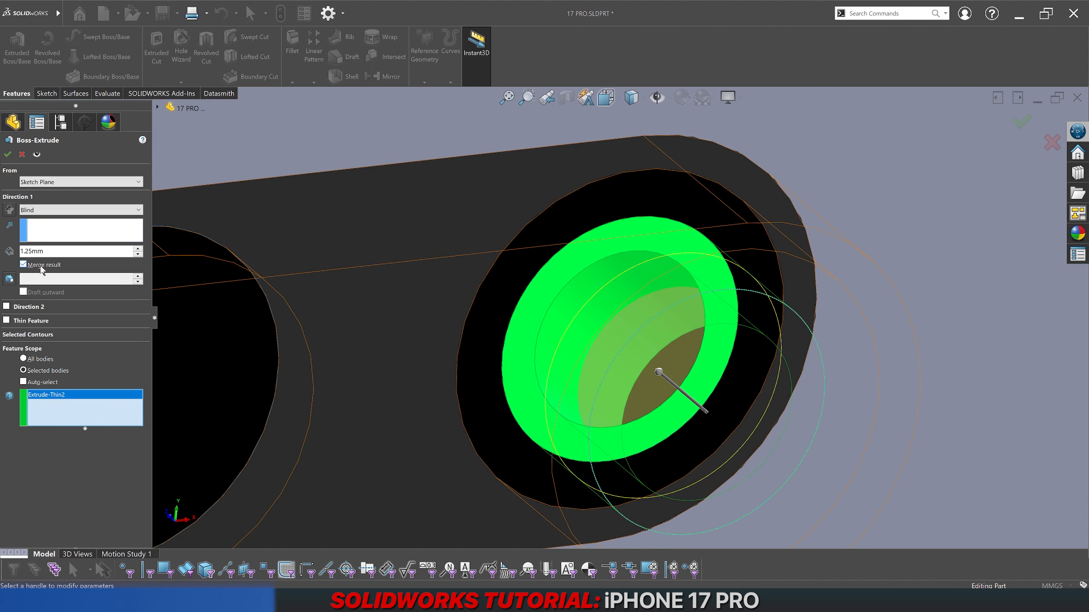
pyautogui.rightClick(591, 354)
pyautogui.scroll(2, 608, 338)
pyautogui.scroll(5, 607, 337)
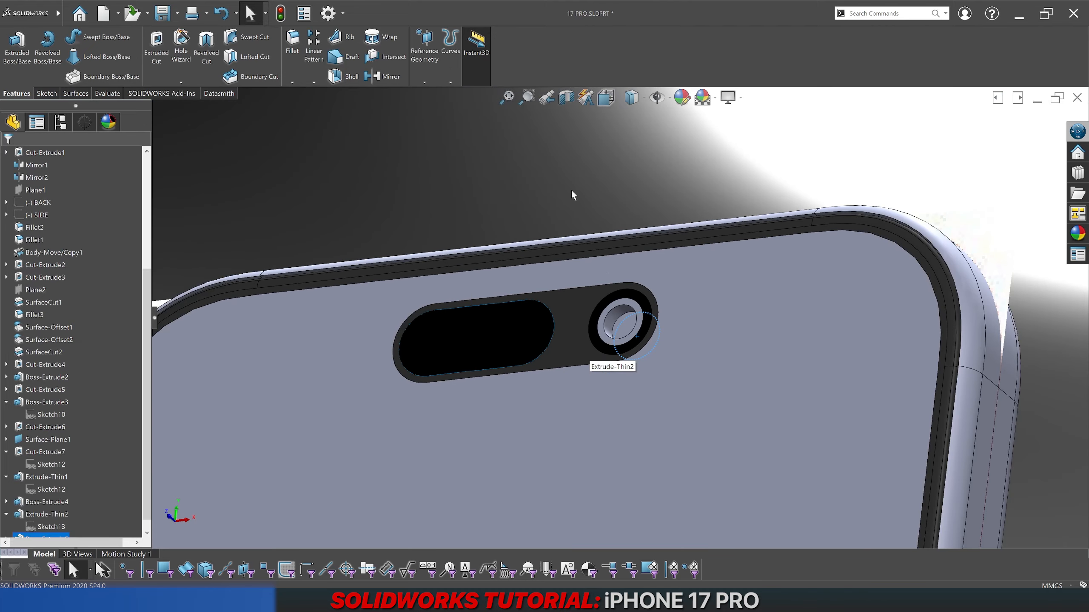
# Step: Start a Dome on the front face of the disc inside the inner camera ring with a 0.5 mm height
pyautogui.scroll(-6, 624, 360)
pyautogui.click(628, 374)
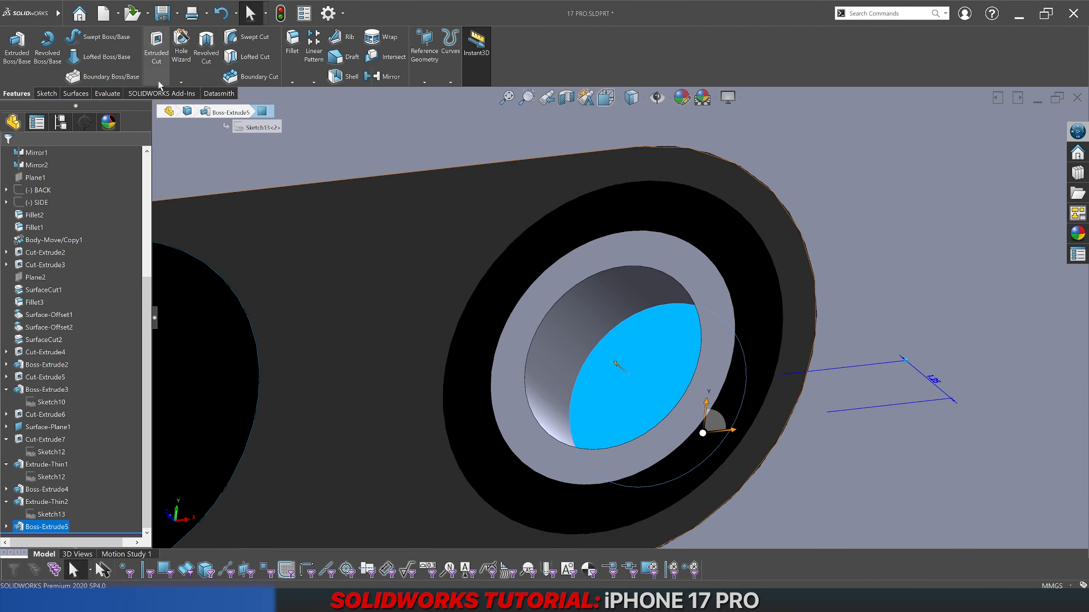
pyautogui.click(883, 16)
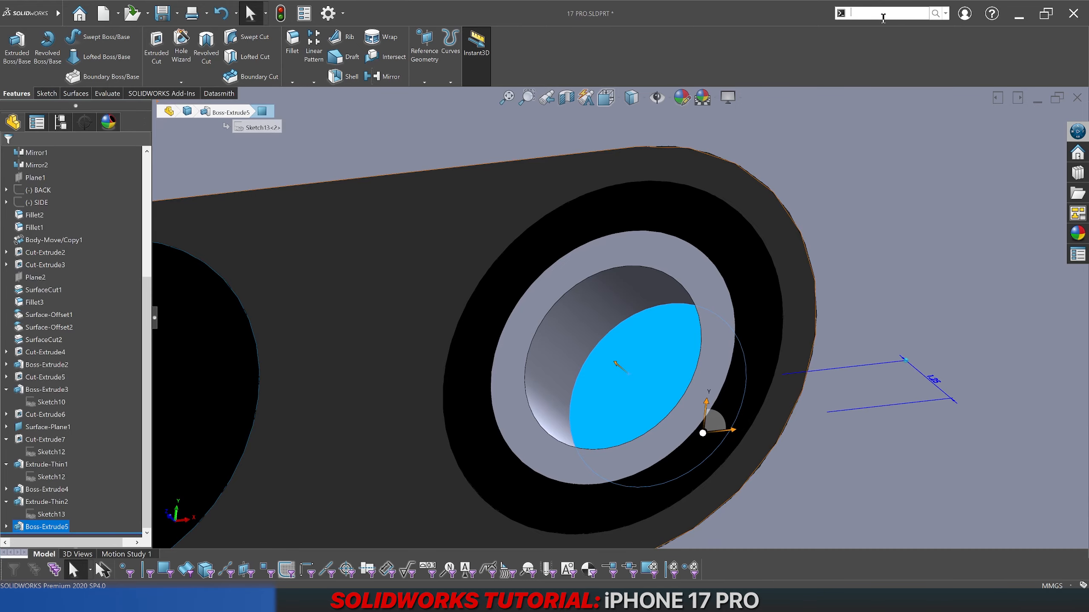
pyautogui.write('dome')
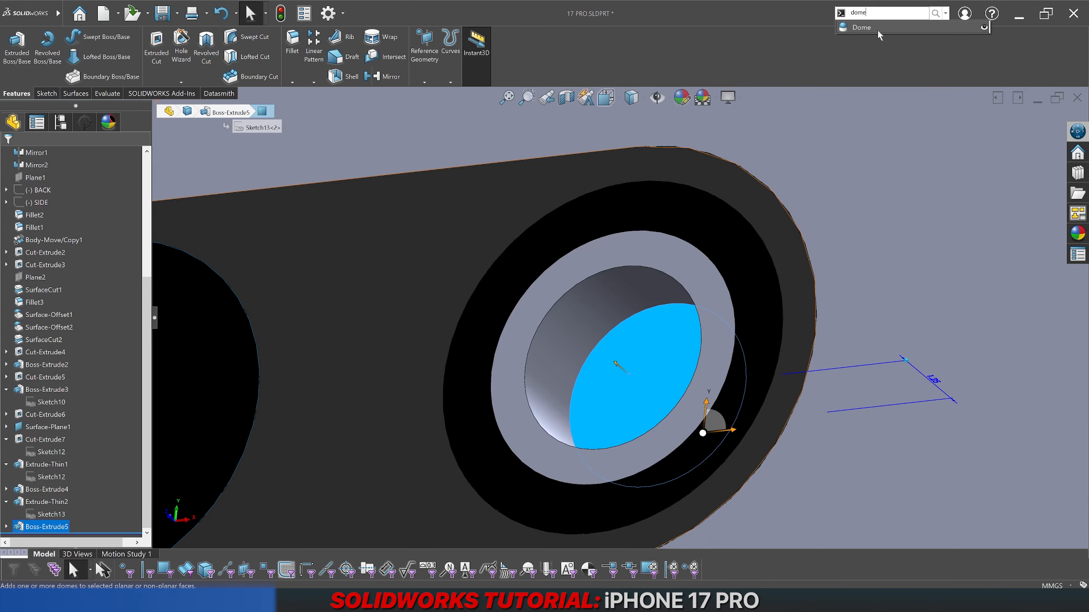
pyautogui.click(878, 29)
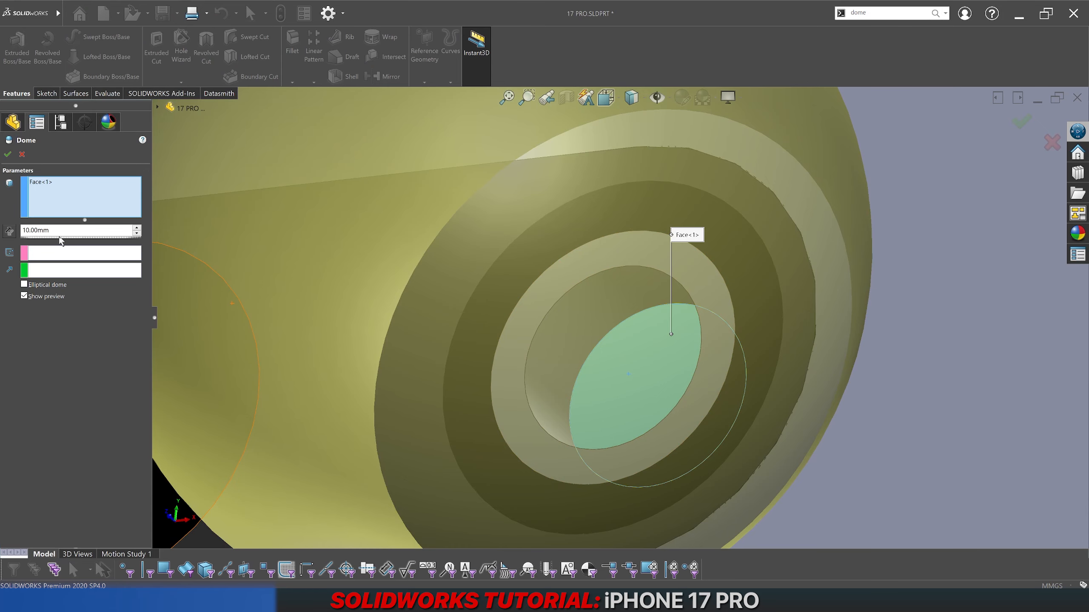
pyautogui.write('0.5')
pyautogui.moveTo(557, 386)
pyautogui.mouseDown(button='middle')
pyautogui.moveTo(643, 241)
pyautogui.moveTo(637, 206)
pyautogui.moveTo(591, 257)
pyautogui.moveTo(609, 241)
pyautogui.moveTo(606, 257)
pyautogui.moveTo(573, 260)
pyautogui.moveTo(583, 300)
pyautogui.moveTo(570, 292)
pyautogui.moveTo(577, 410)
pyautogui.moveTo(570, 368)
pyautogui.mouseUp(button='middle')
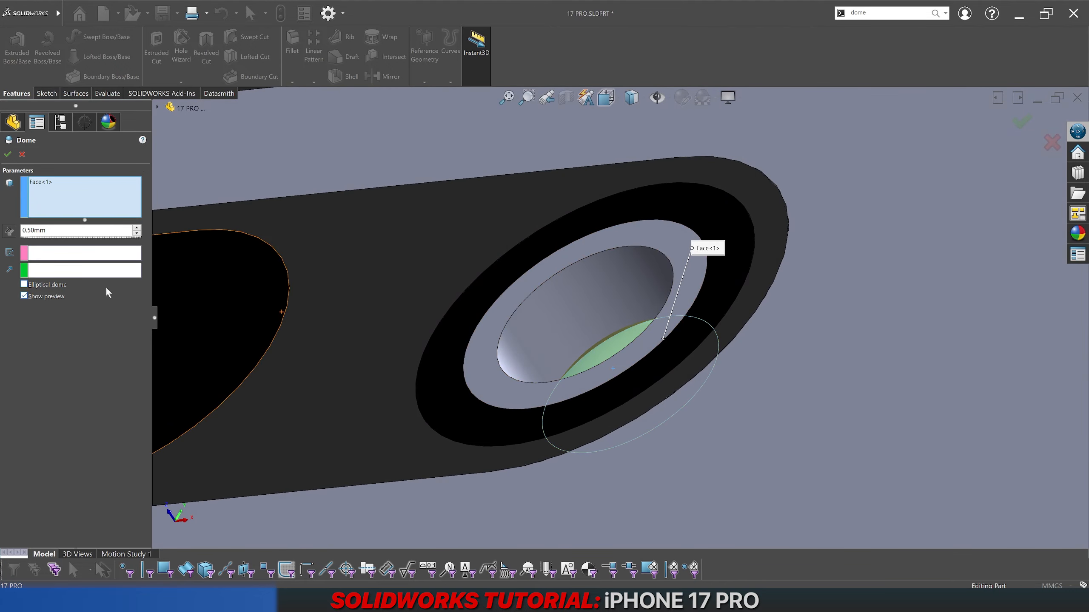
# Step: Make the dome elliptical, set its height to 0.7 mm, and finish it
pyautogui.click(56, 288)
pyautogui.moveTo(571, 306); pyautogui.dragTo(459, 341, button='middle')
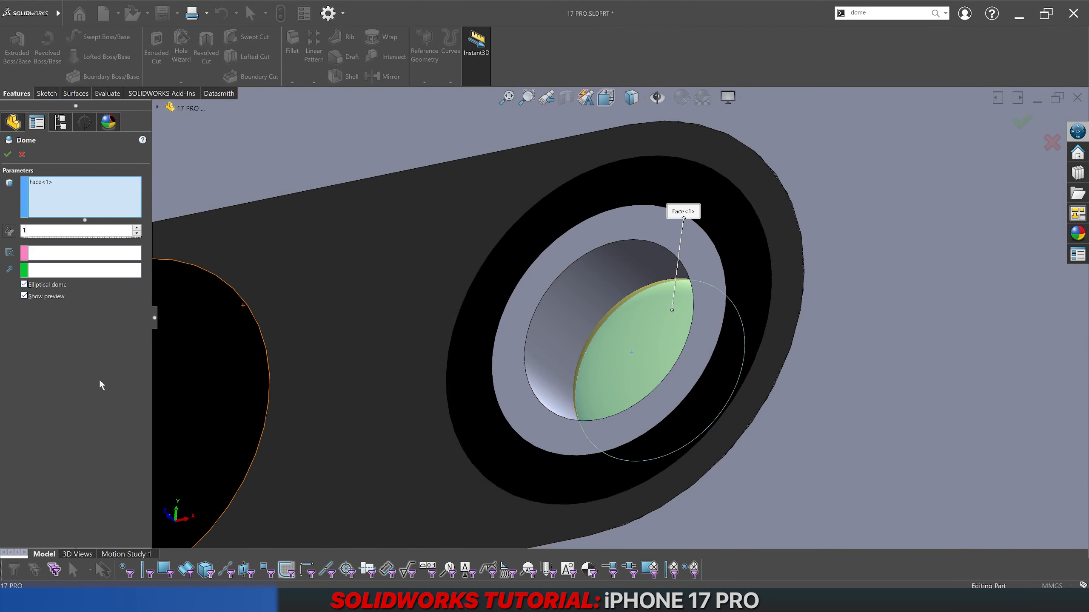
pyautogui.moveTo(668, 343); pyautogui.dragTo(675, 214, button='middle')
pyautogui.write('70mm')
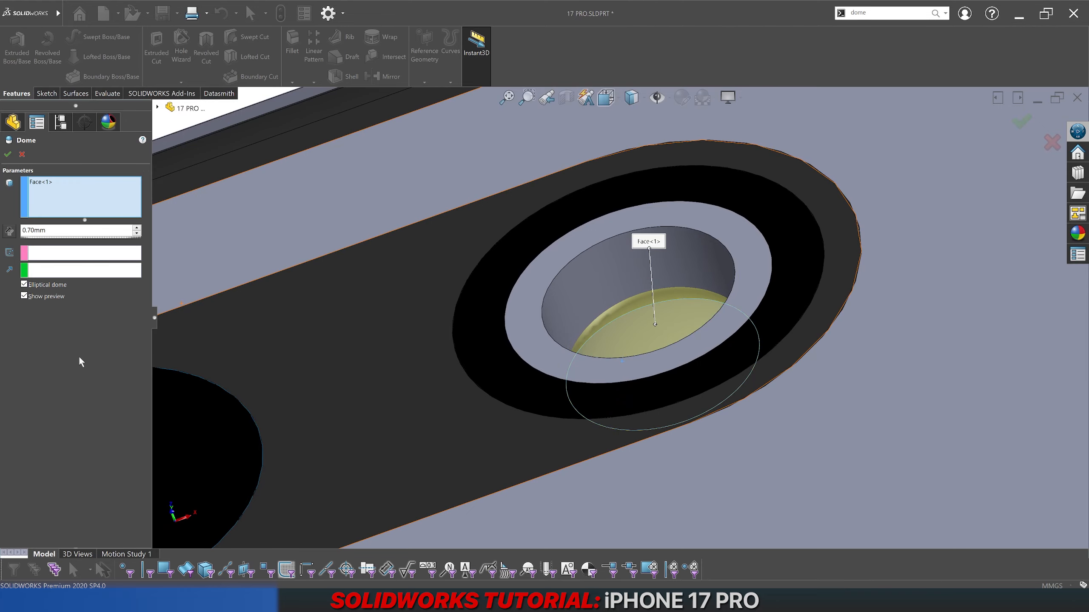
pyautogui.moveTo(663, 303); pyautogui.dragTo(641, 456, button='middle')
pyautogui.press('Return')
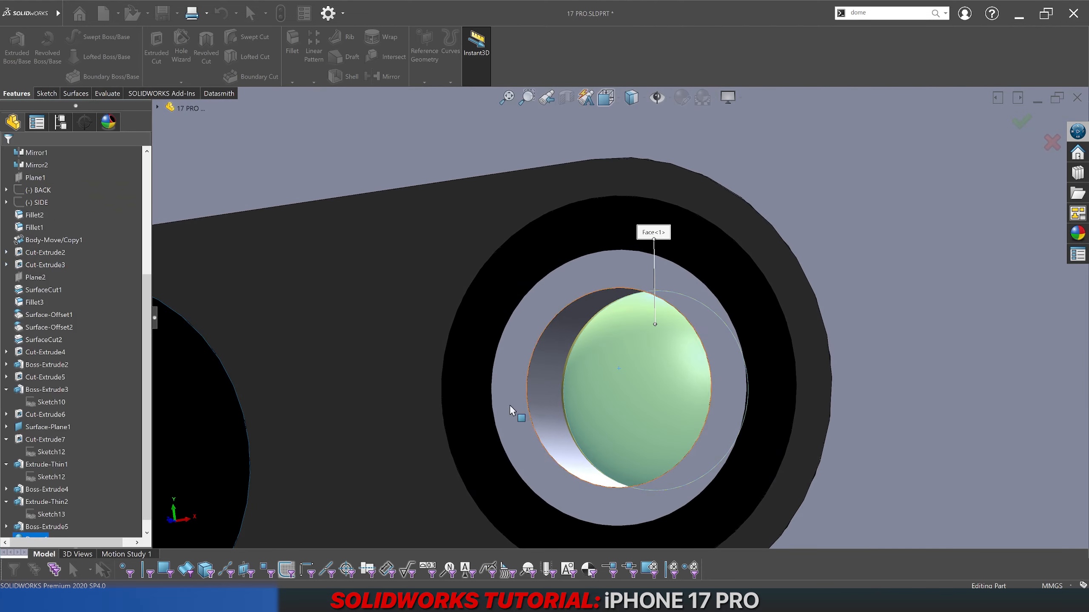
pyautogui.scroll(-1, 105, 453)
pyautogui.scroll(2, 591, 374)
pyautogui.moveTo(590, 373); pyautogui.dragTo(602, 226, button='middle')
pyautogui.press('Return')
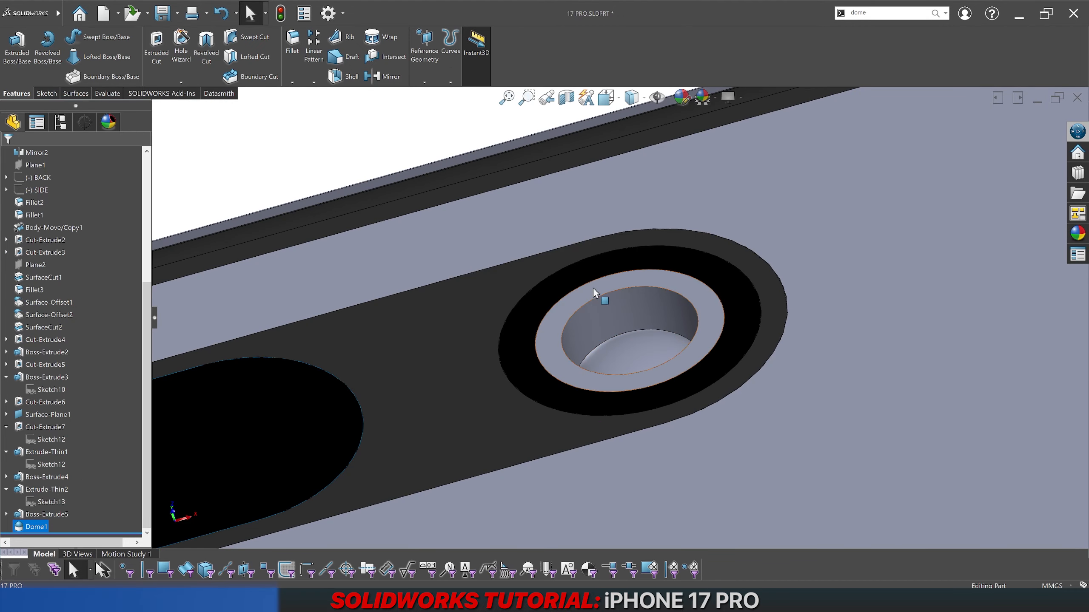
pyautogui.scroll(4, 596, 294)
pyautogui.click(429, 200)
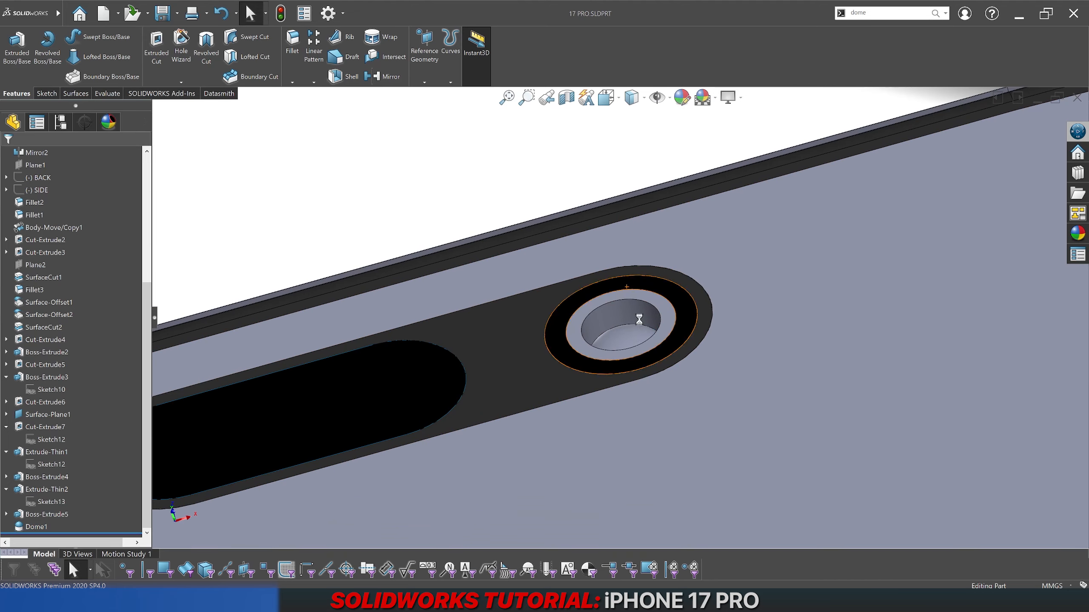
# Step: Chamfer the inner front edge of the ring Extrude-Thin2 by 0.25 mm at 45 degrees
pyautogui.scroll(-5, 615, 350)
pyautogui.click(296, 81)
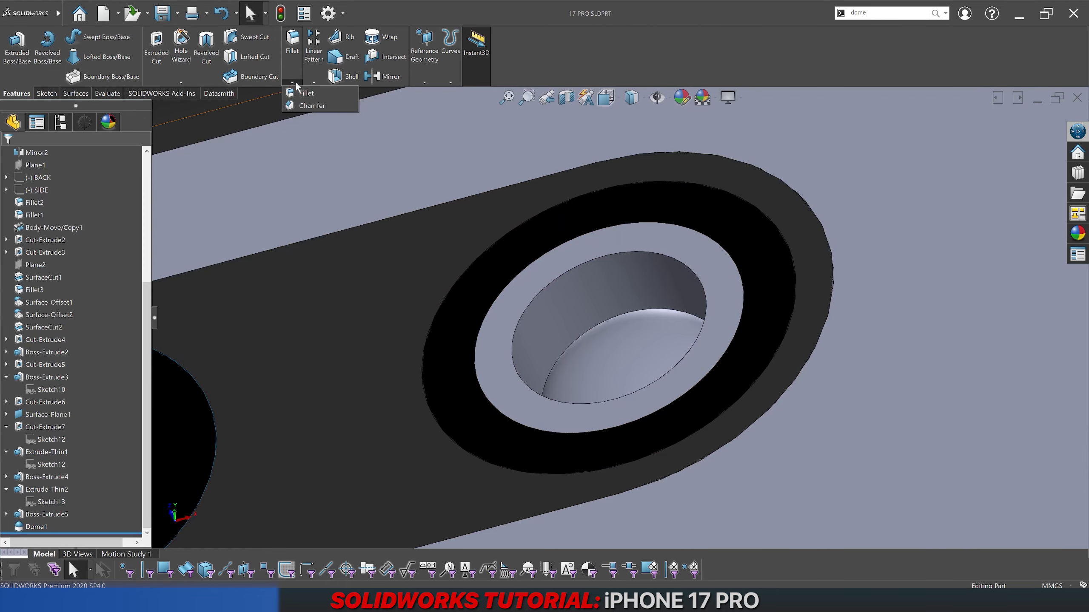
pyautogui.click(306, 108)
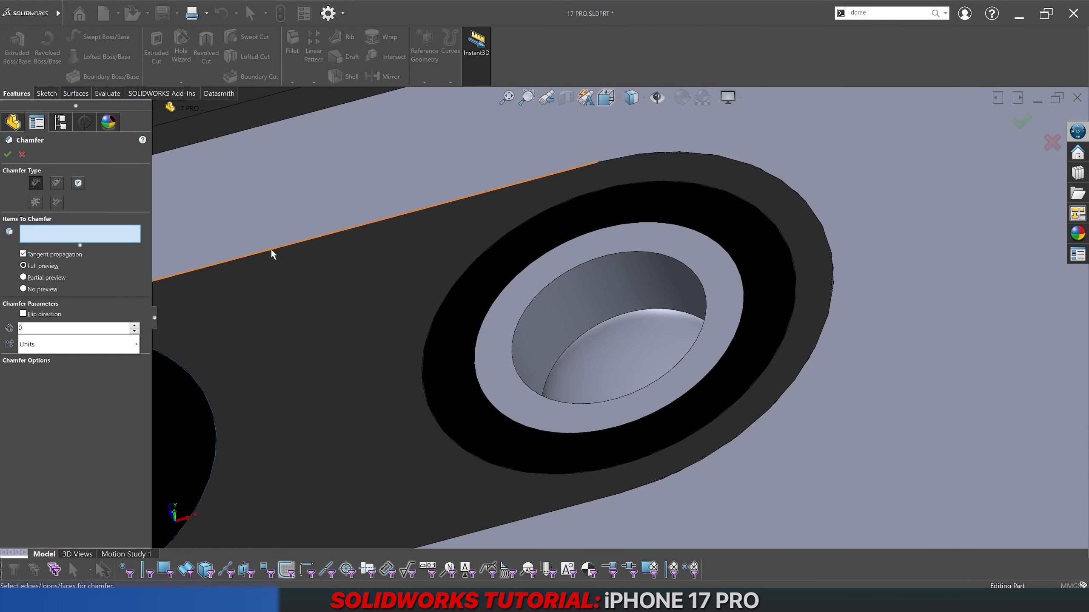
pyautogui.click(543, 290)
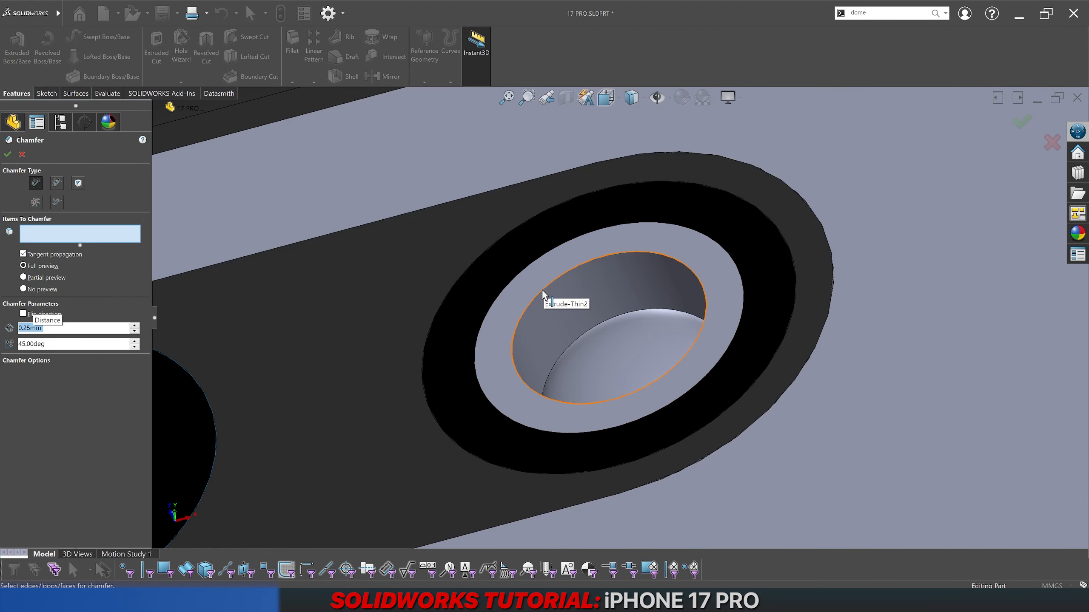
pyautogui.press('Return')
pyautogui.scroll(5, 542, 292)
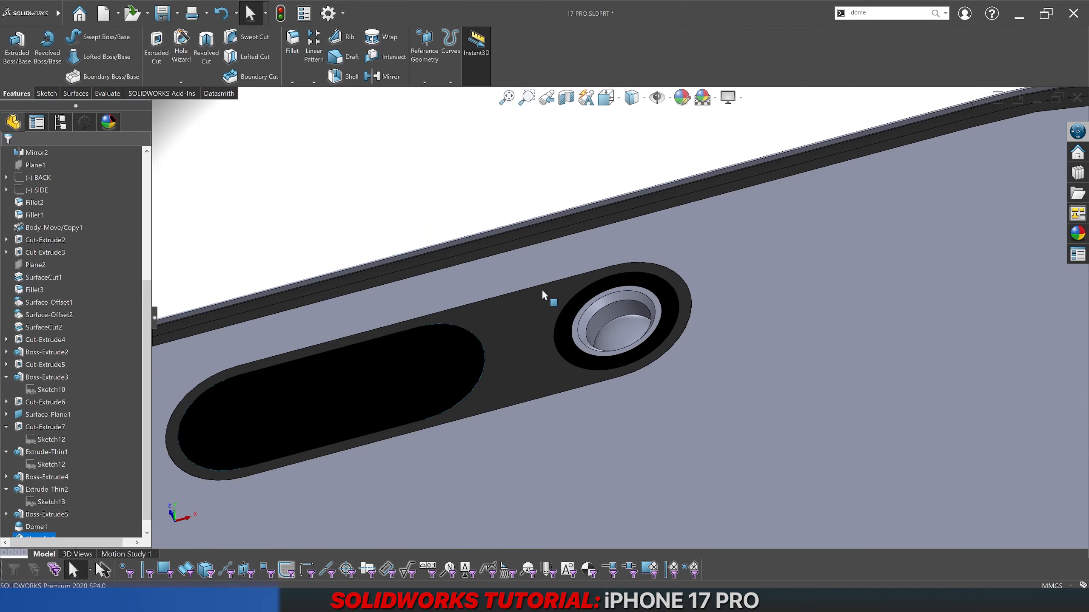
pyautogui.moveTo(474, 218); pyautogui.dragTo(618, 341, button='middle')
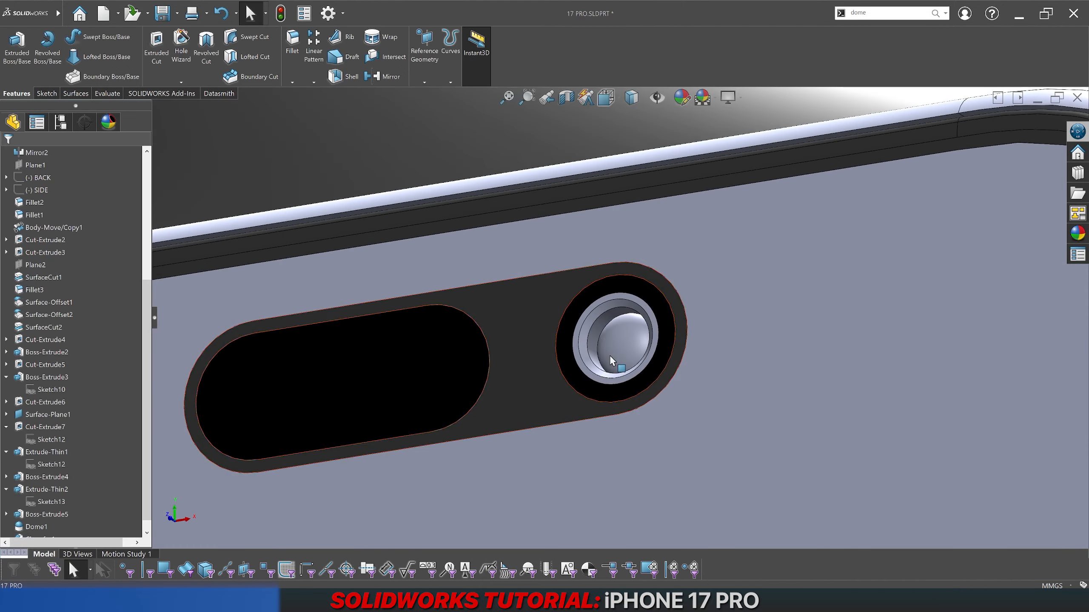
# Step: Create an offset surface from the domed lens face with an offset distance of 0 mm
pyautogui.scroll(-5, 617, 338)
pyautogui.click(617, 338)
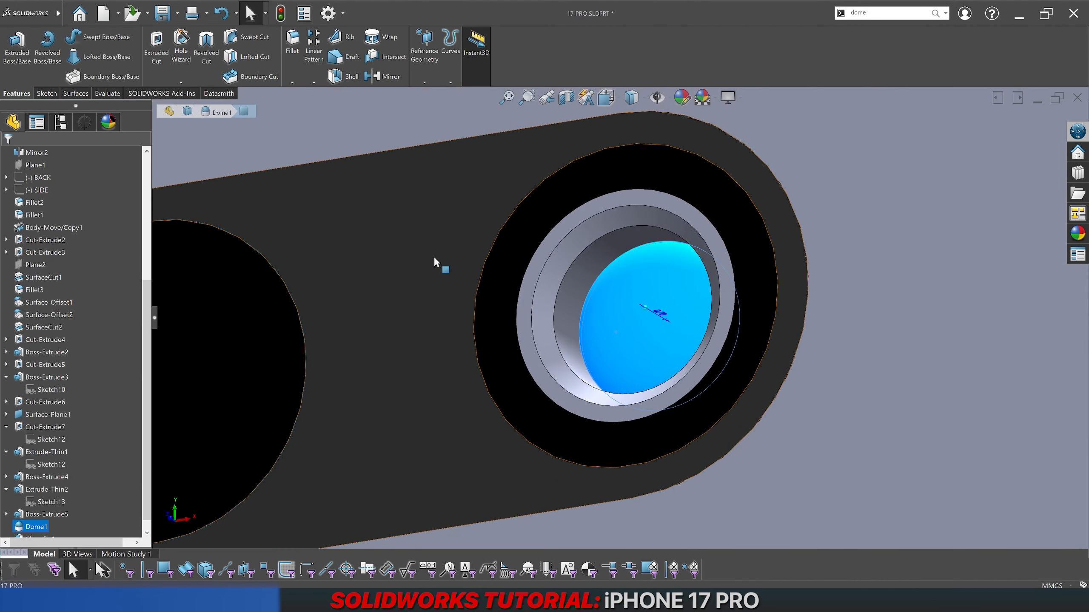
pyautogui.click(46, 93)
pyautogui.scroll(-1, 182, 73)
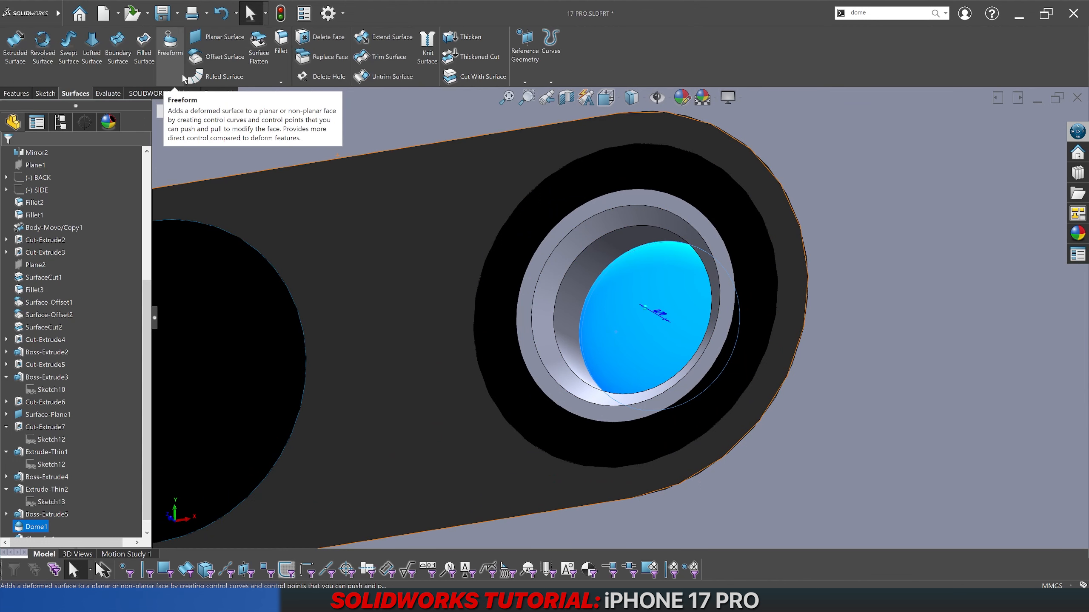
pyautogui.click(218, 57)
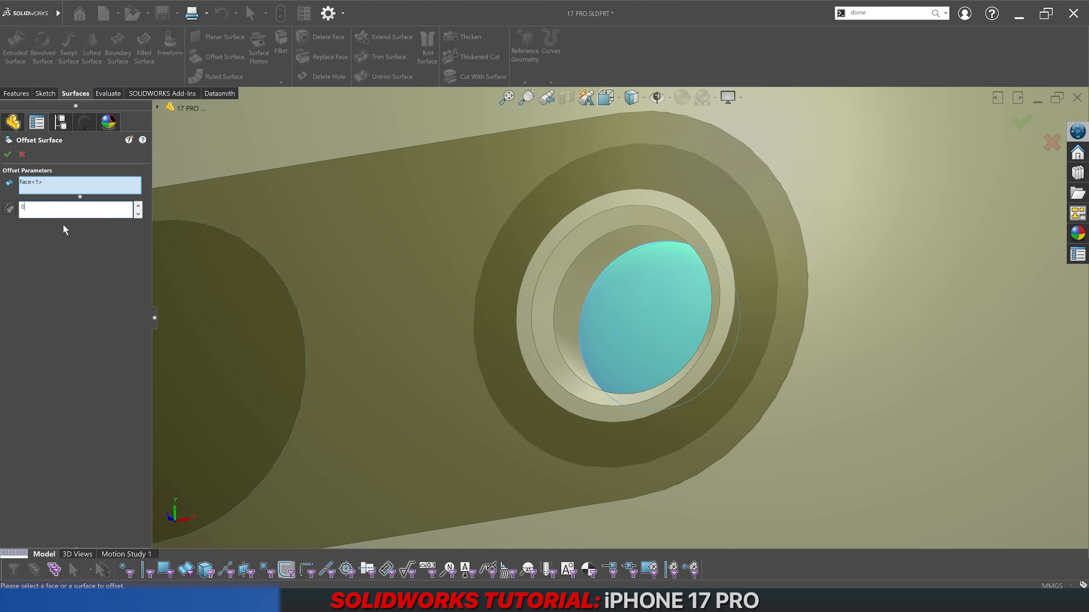
pyautogui.write('0')
pyautogui.press('Return')
pyautogui.press('Return')
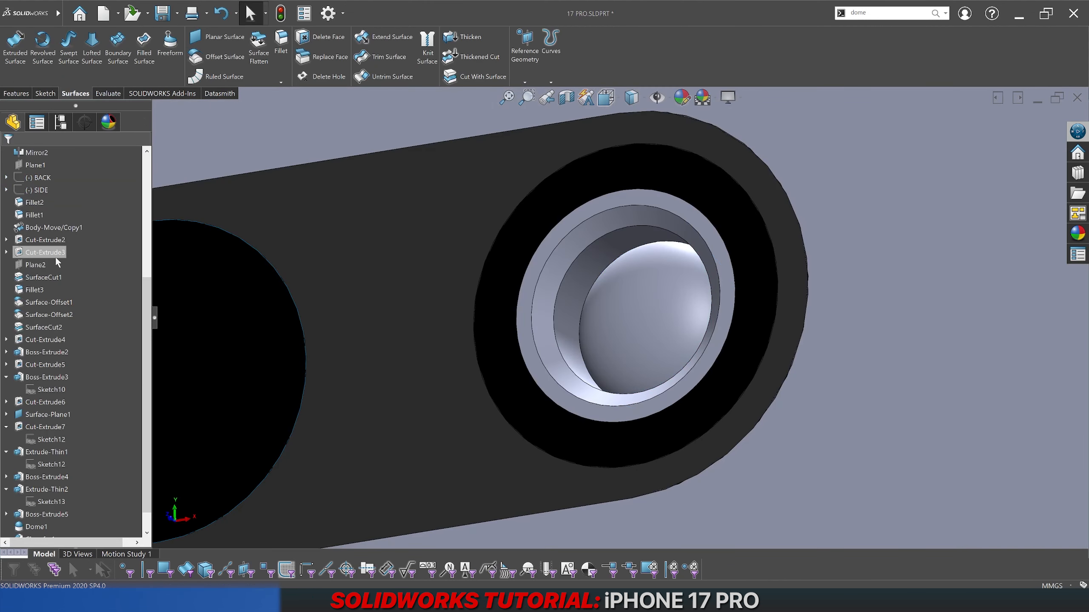
pyautogui.scroll(-3, 38, 479)
pyautogui.moveTo(148, 462); pyautogui.dragTo(148, 480)
pyautogui.scroll(8, 646, 266)
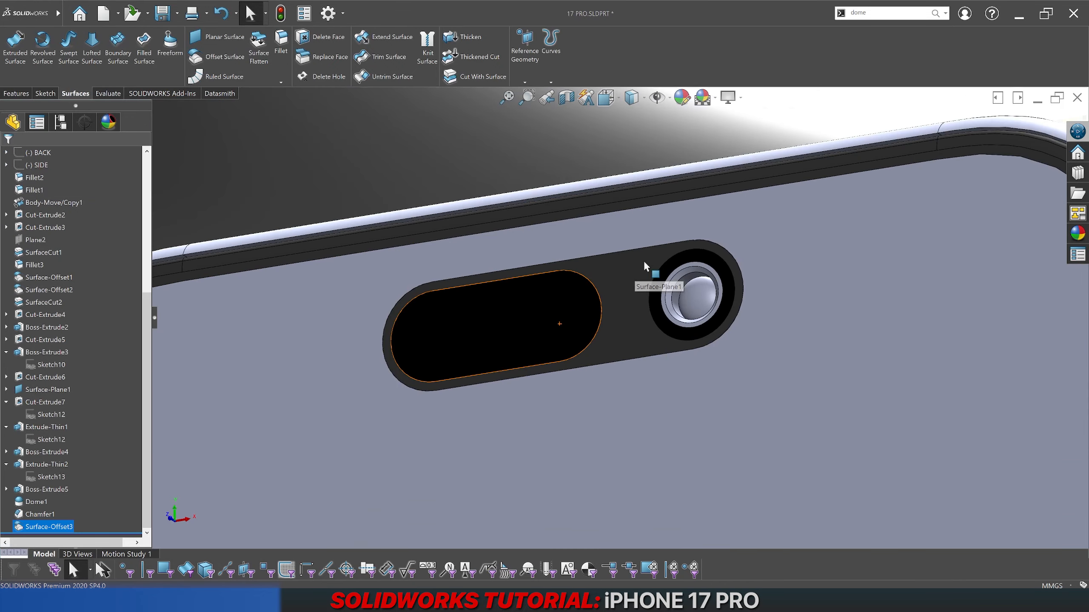
pyautogui.click(539, 154)
# Step: Hide the circle sketch under Boss-Extrude5 and save the part
pyautogui.scroll(-6, 686, 292)
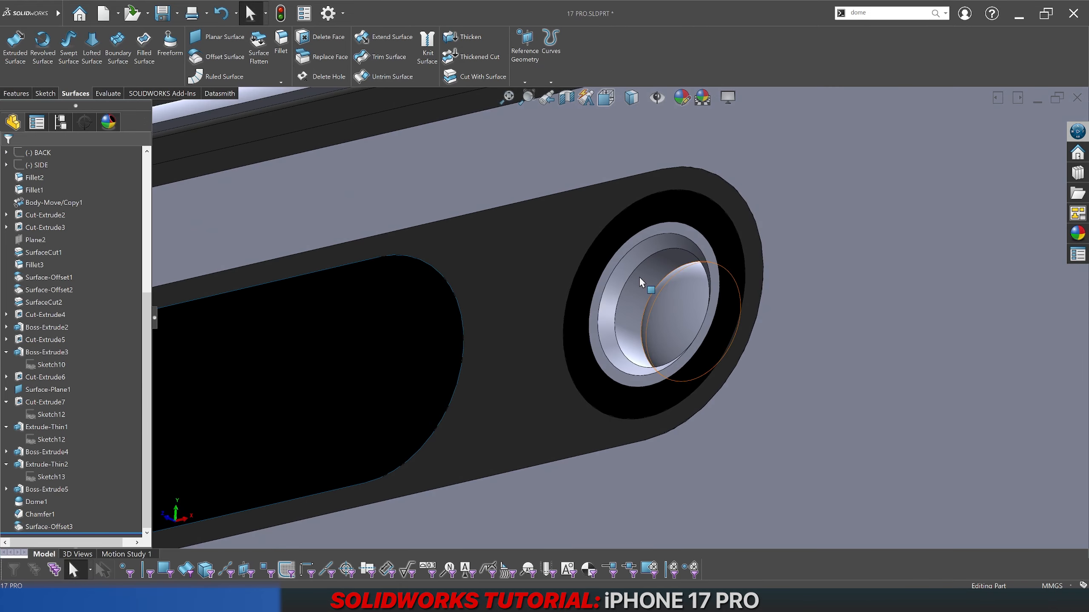
pyautogui.click(625, 285)
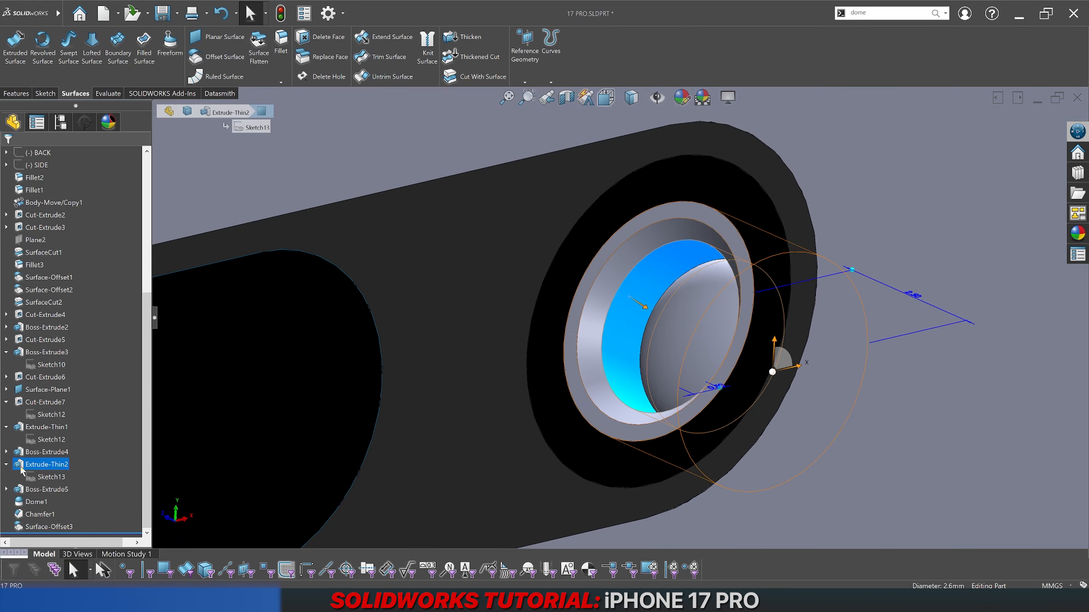
pyautogui.click(6, 489)
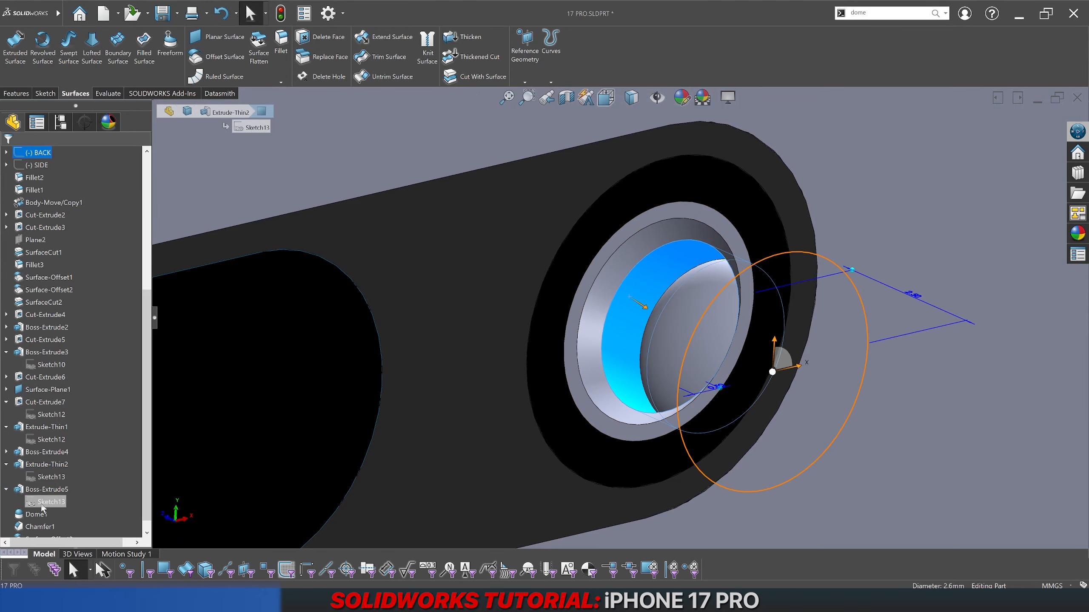
pyautogui.click(41, 503)
pyautogui.scroll(4, 638, 309)
pyautogui.moveTo(638, 309)
pyautogui.mouseDown(button='middle')
pyautogui.moveTo(668, 324)
pyautogui.moveTo(648, 313)
pyautogui.mouseUp(button='middle')
pyautogui.scroll(-1, 37, 476)
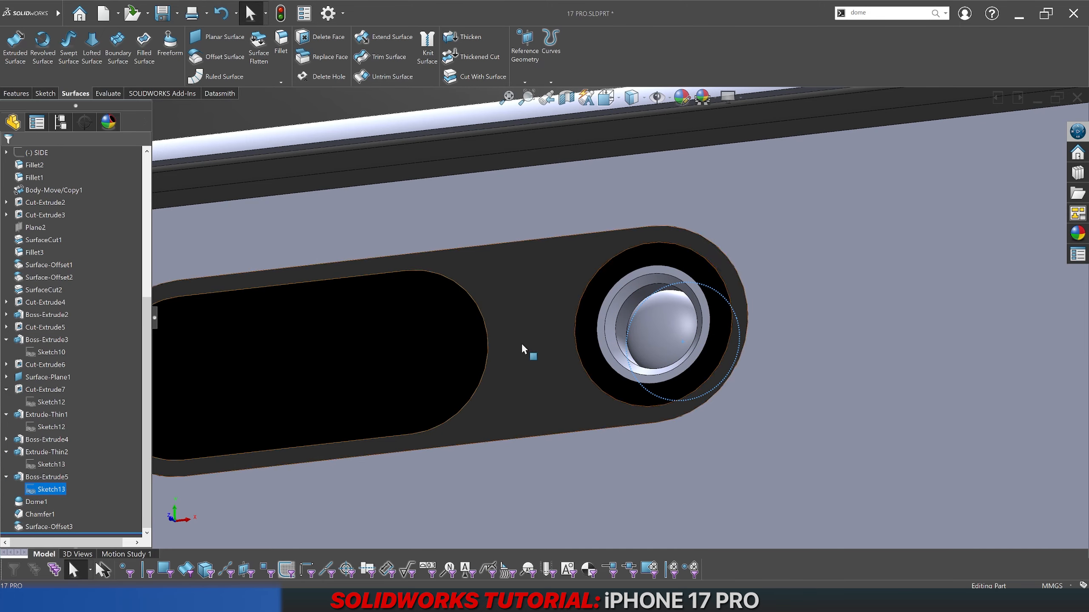
pyautogui.press('Escape')
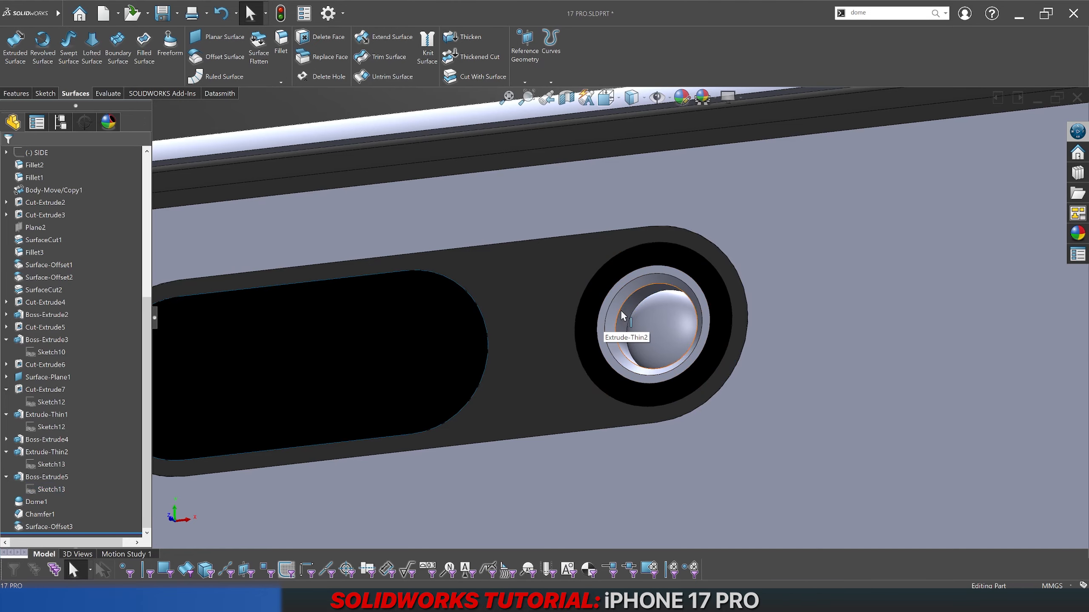
pyautogui.hotkey('ctrl', 's')
# Step: Sketch on the front face of the black ring Extrude-Thin1, converting the lens's circular edge into a sketch circle, and exit the sketch
pyautogui.moveTo(604, 319); pyautogui.dragTo(585, 293, button='middle')
pyautogui.rightClick(587, 295)
pyautogui.click(605, 287)
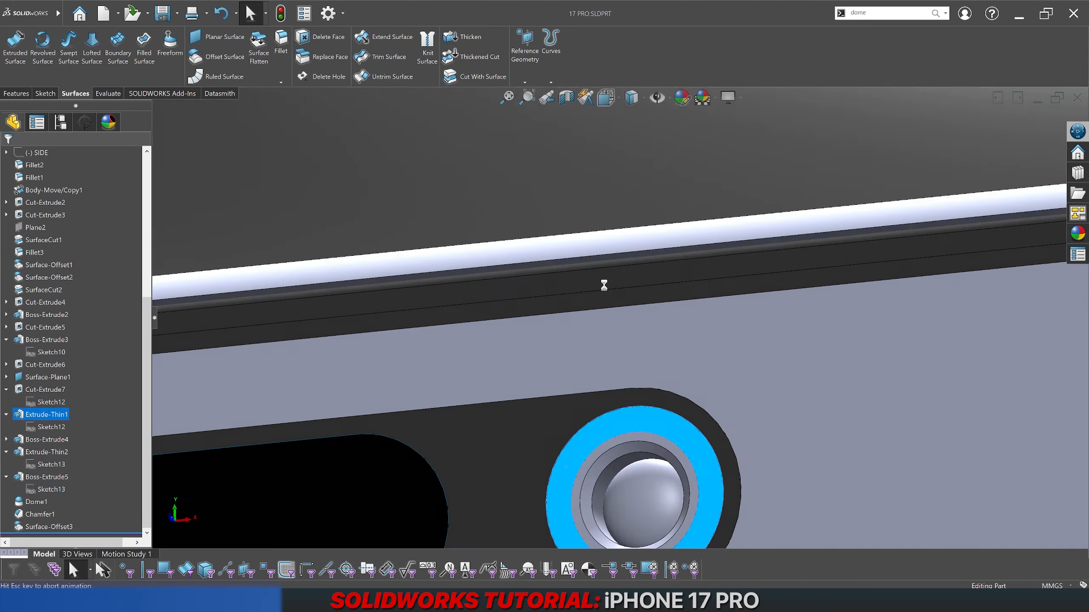
pyautogui.scroll(-4, 584, 241)
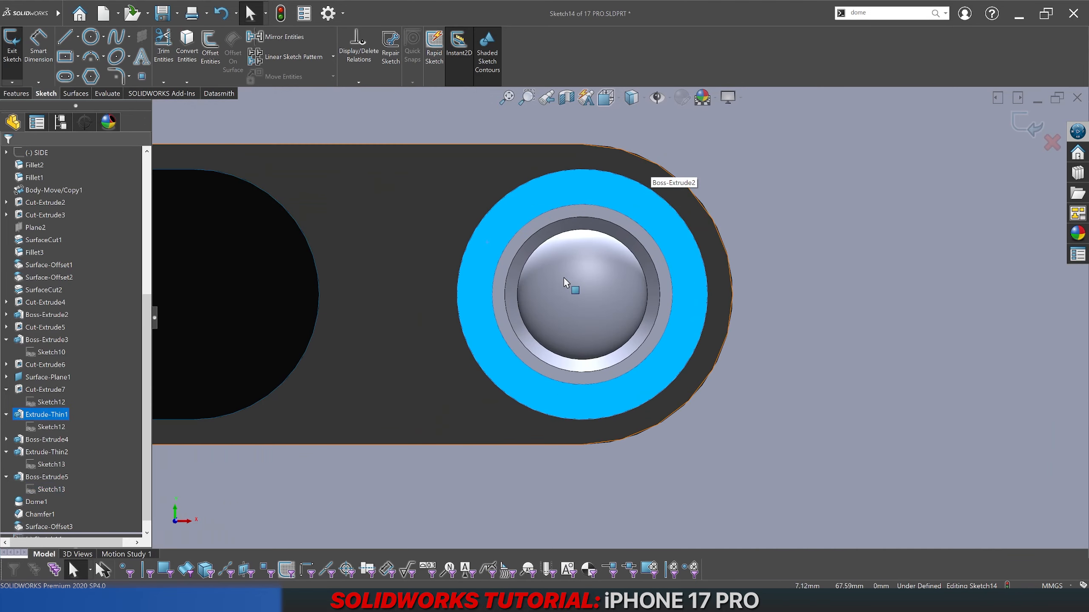
pyautogui.click(523, 267)
pyautogui.click(187, 47)
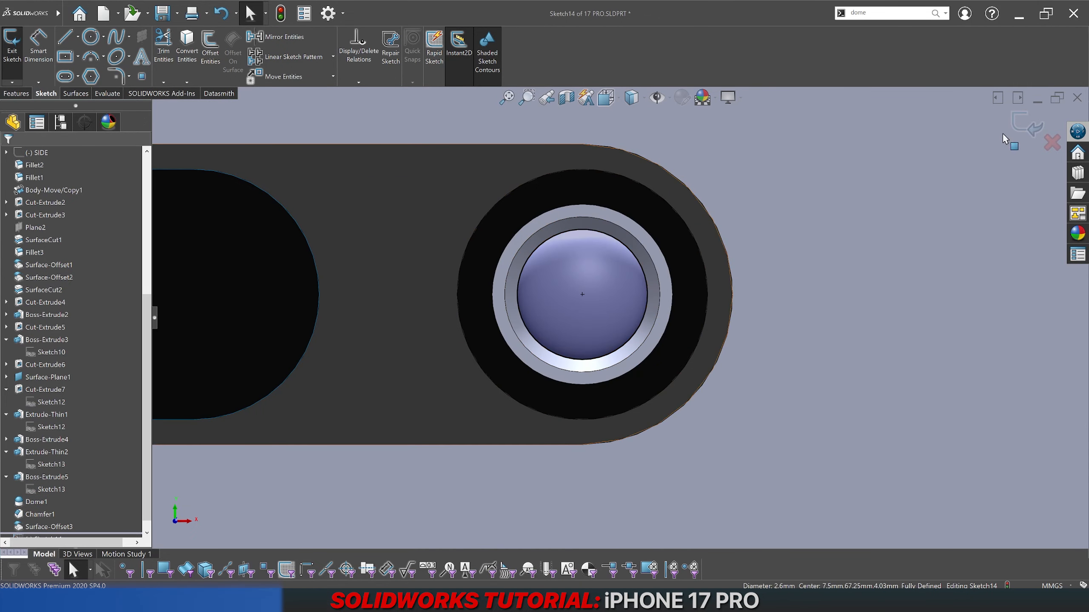
pyautogui.click(1024, 124)
# Step: Cut-extrude the circle sketch Through All, with automatic body selection off and only the chamfered ring body in the feature scope
pyautogui.scroll(3, 660, 288)
pyautogui.scroll(1, 653, 288)
pyautogui.moveTo(653, 288); pyautogui.dragTo(620, 291, button='middle')
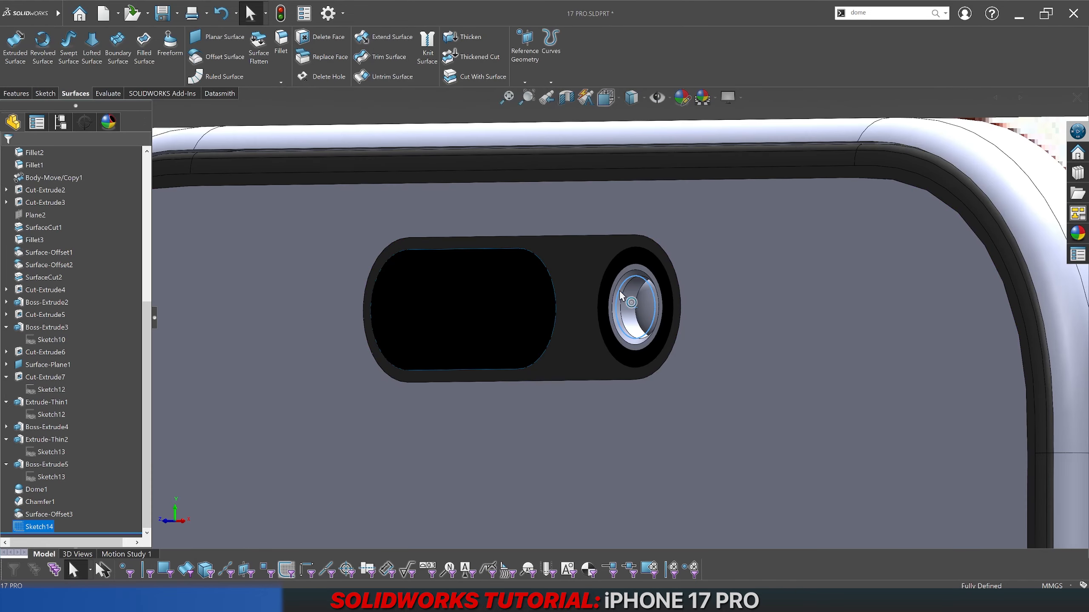
pyautogui.scroll(-6, 613, 304)
pyautogui.click(17, 93)
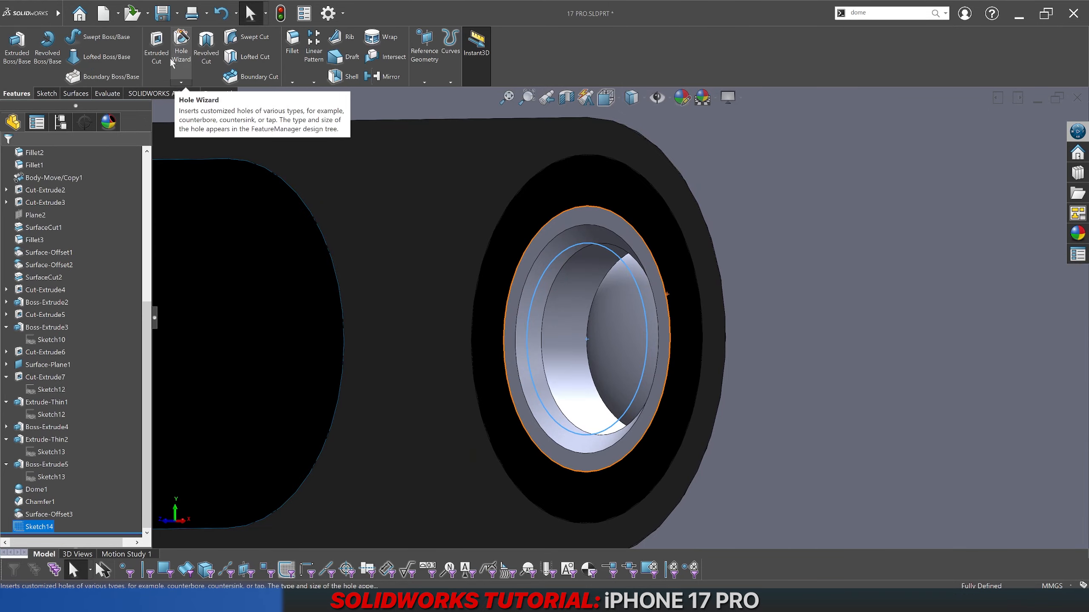
pyautogui.click(156, 48)
pyautogui.click(55, 210)
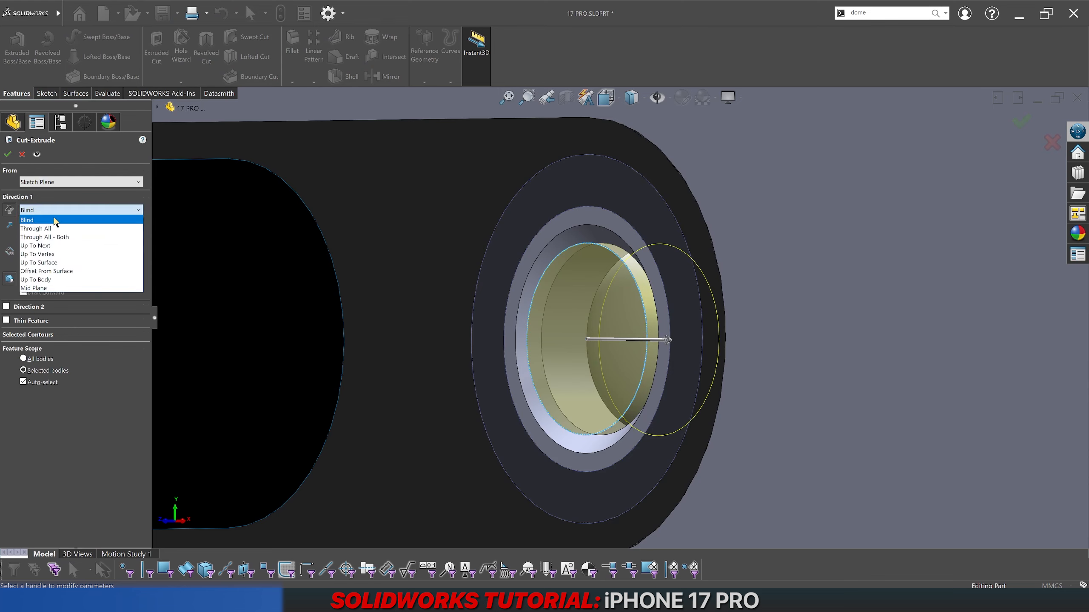
pyautogui.click(36, 228)
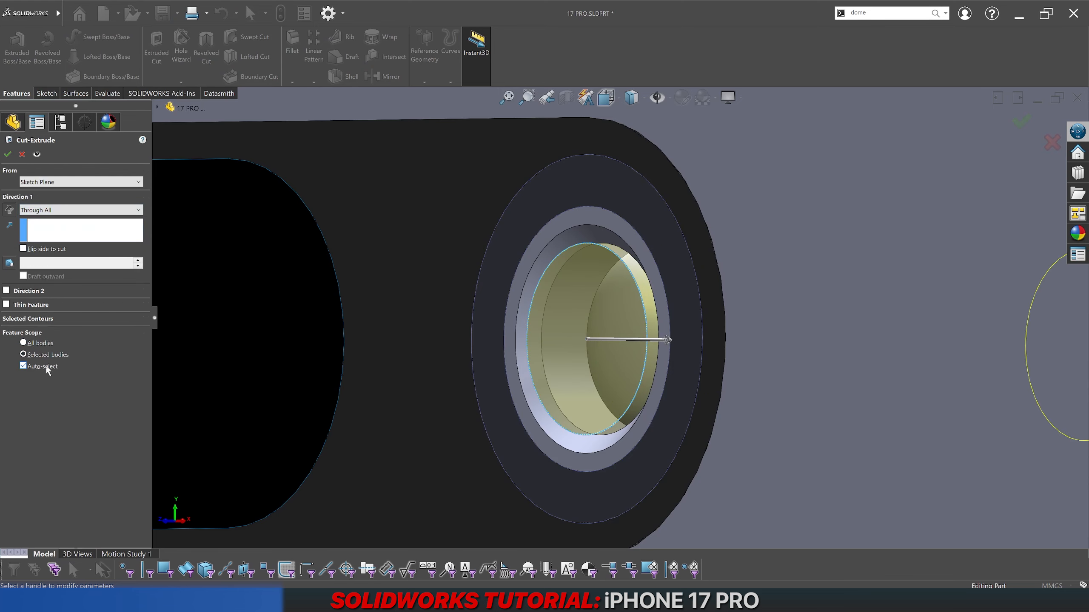
pyautogui.click(23, 366)
pyautogui.moveTo(472, 300); pyautogui.dragTo(570, 257, button='middle')
pyautogui.click(566, 253)
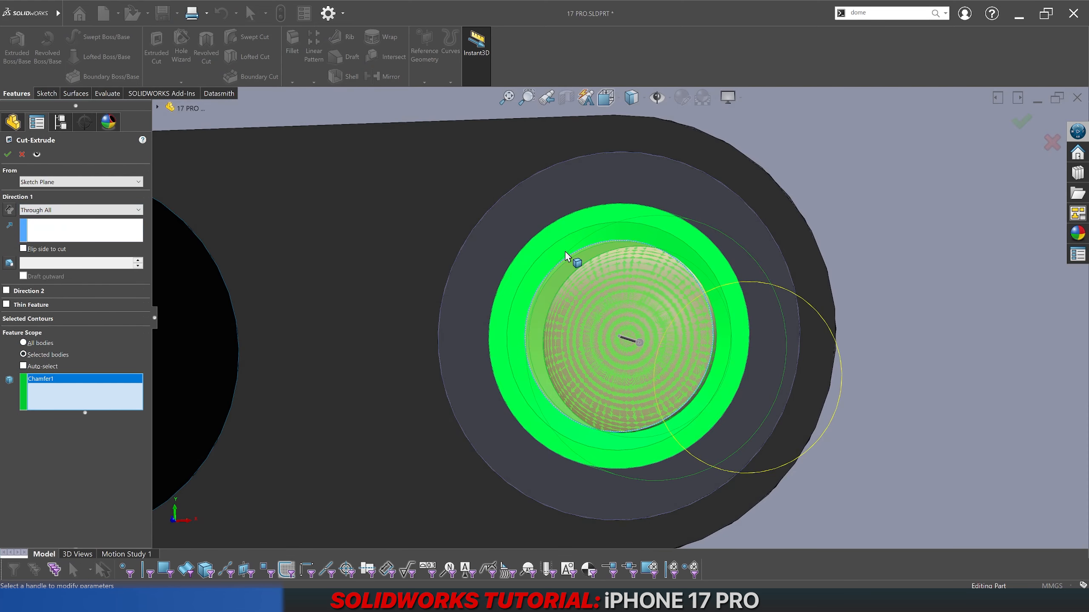
pyautogui.press('Return')
pyautogui.scroll(4, 566, 250)
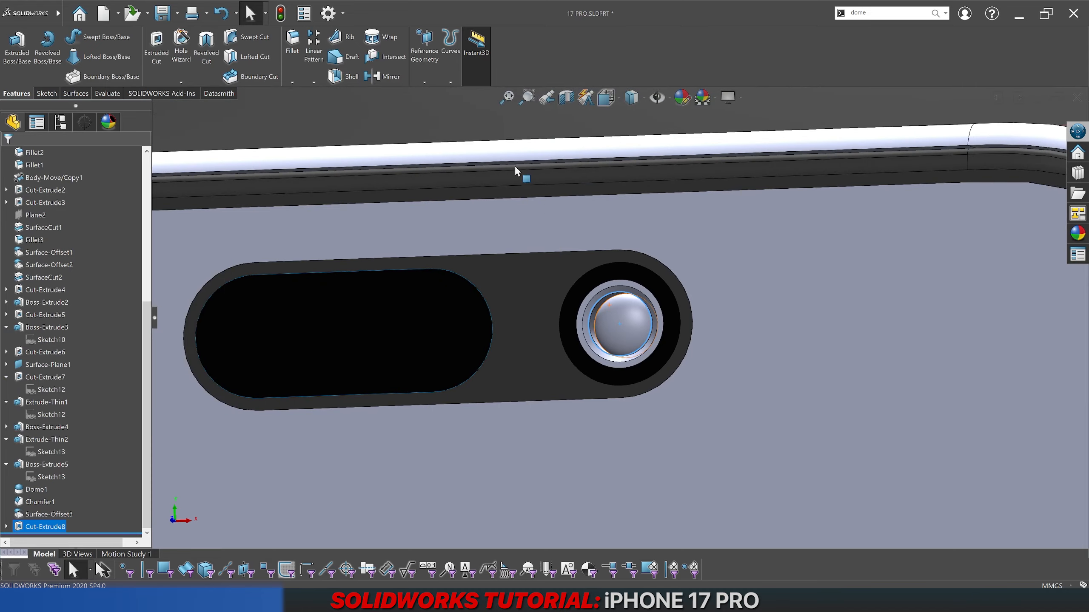
# Step: Hide the domed lens surface Surface-Offset3
pyautogui.scroll(-5, 600, 316)
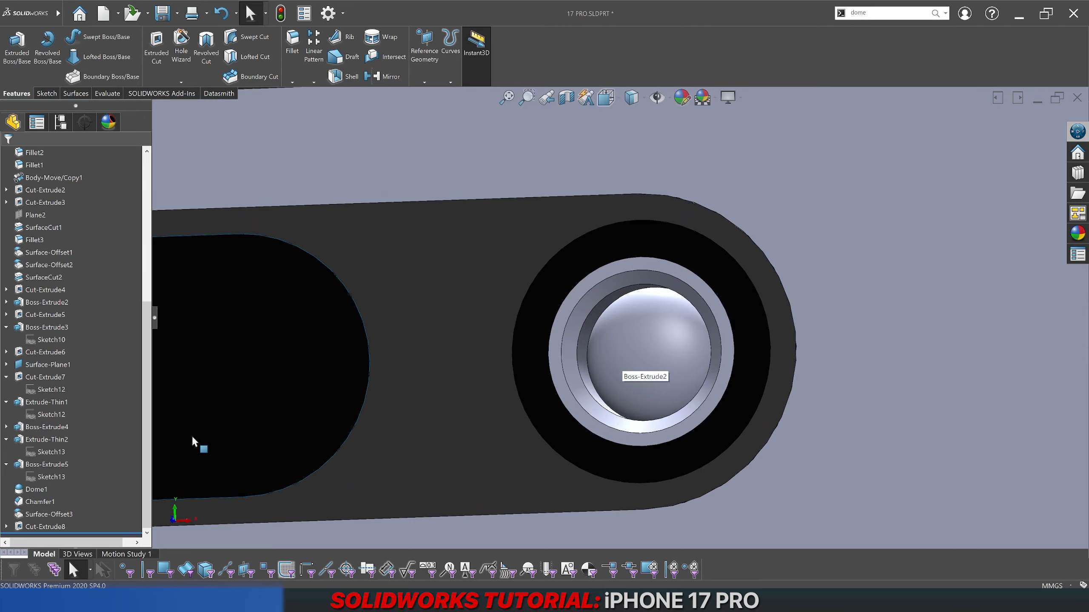
pyautogui.click(65, 514)
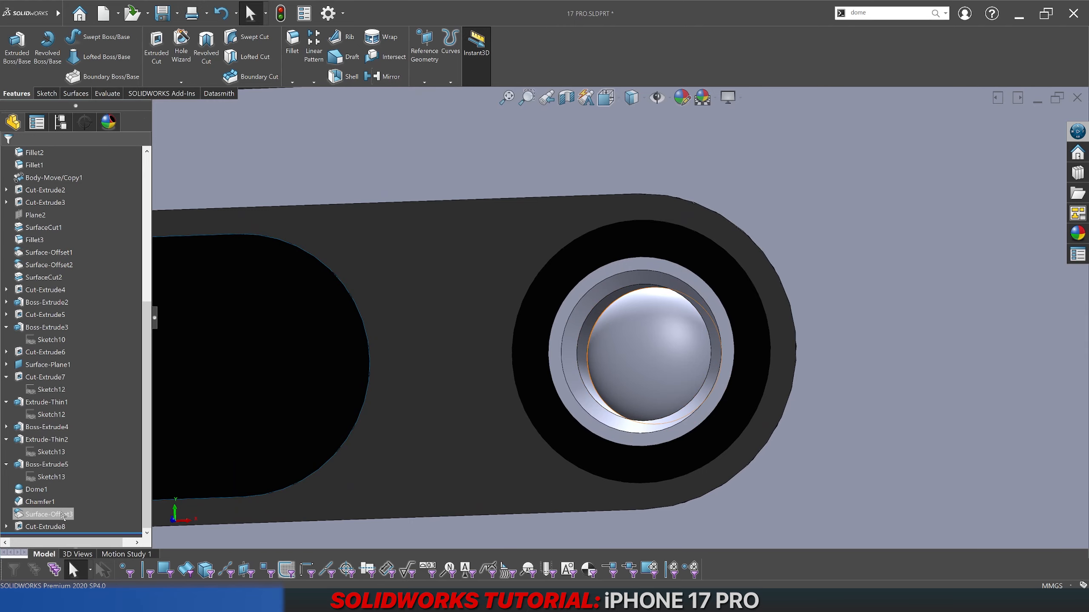
pyautogui.click(63, 515)
pyautogui.scroll(3, 593, 331)
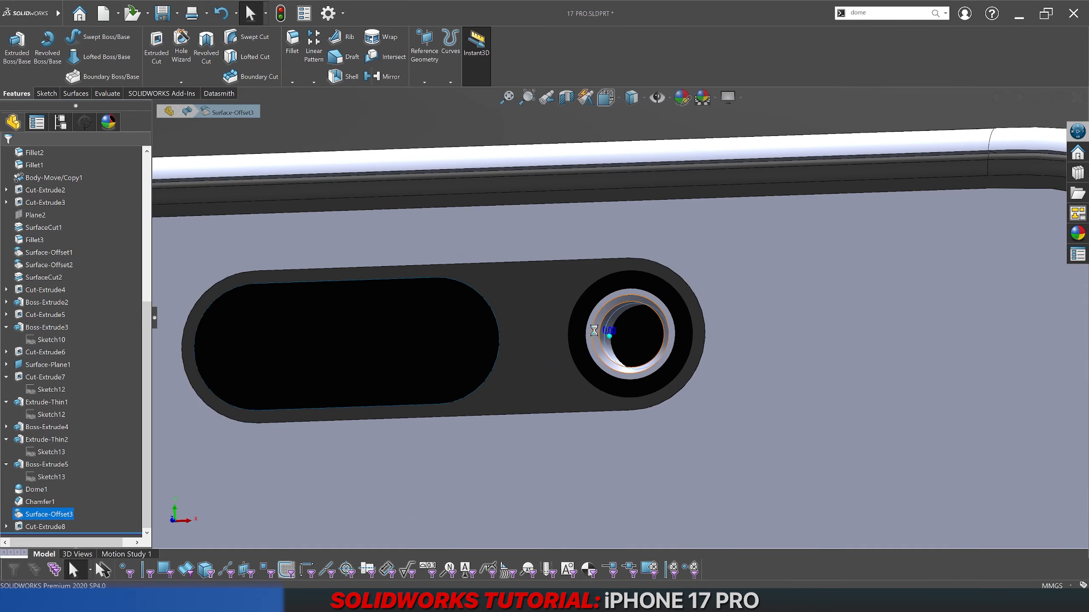
pyautogui.scroll(2, 563, 161)
pyautogui.press('Escape')
pyautogui.scroll(-8, 632, 311)
# Step: Create a planar surface bounded by the rear circular edge of the ring Extrude-Thin2
pyautogui.moveTo(619, 376); pyautogui.dragTo(542, 352, button='middle')
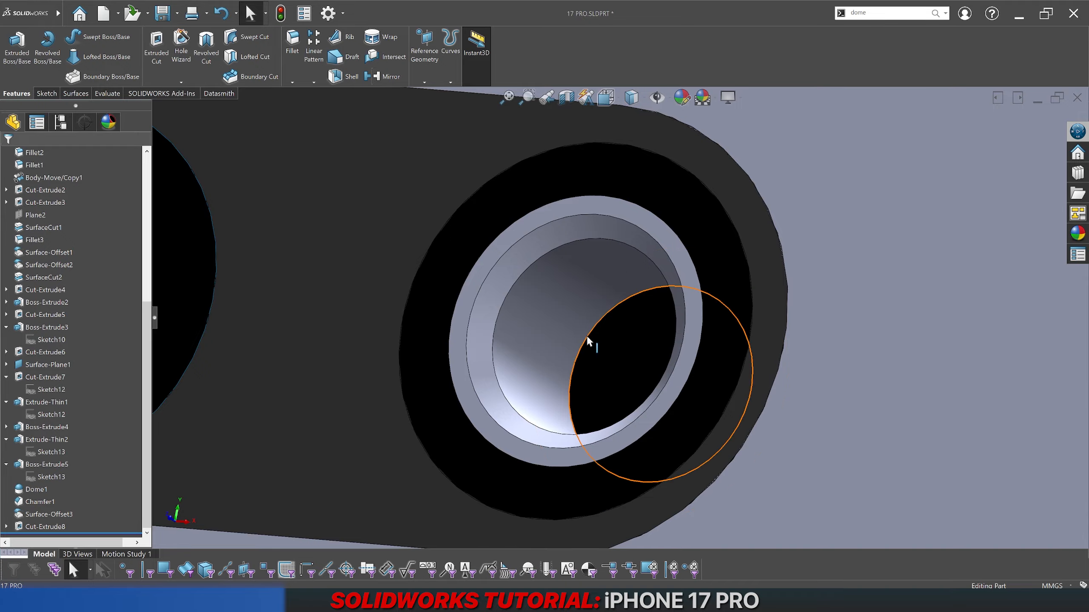
pyautogui.click(587, 336)
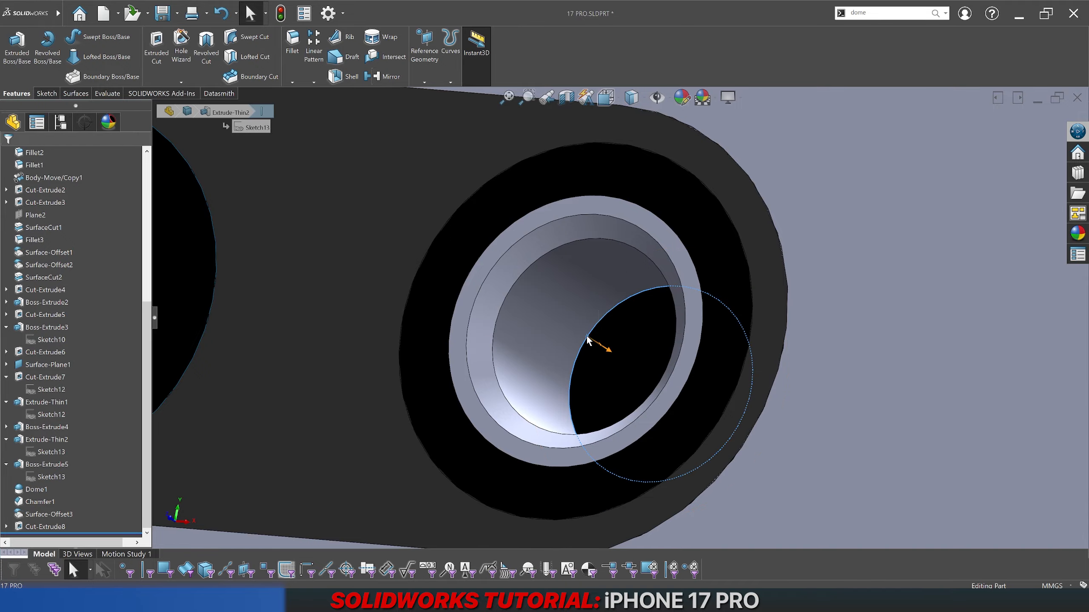
pyautogui.moveTo(578, 326)
pyautogui.mouseDown(button='middle')
pyautogui.moveTo(630, 401)
pyautogui.moveTo(580, 363)
pyautogui.moveTo(576, 338)
pyautogui.mouseUp(button='middle')
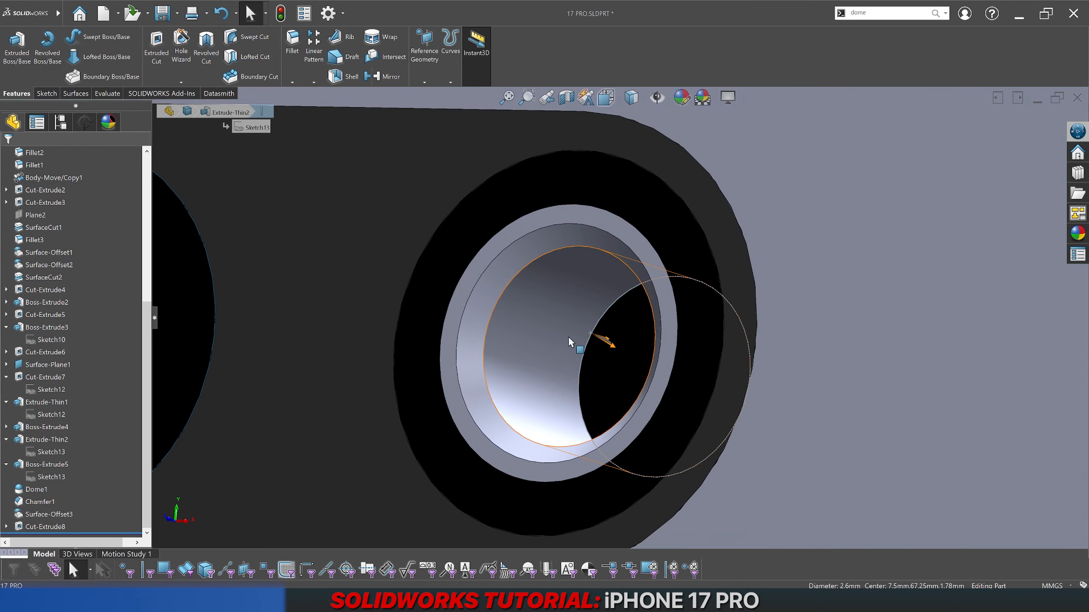
pyautogui.click(76, 94)
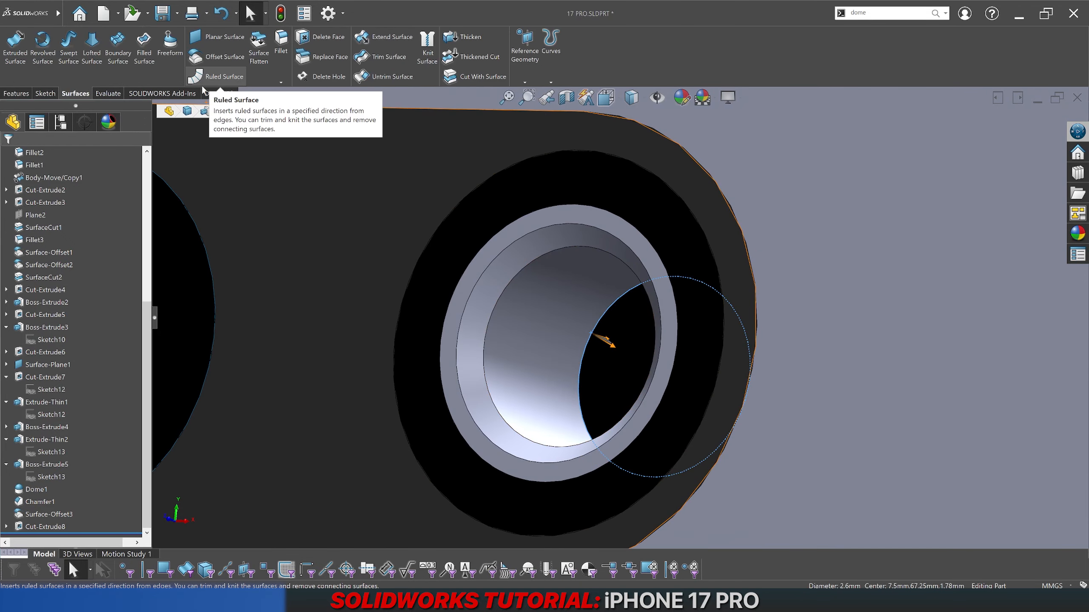
pyautogui.click(221, 39)
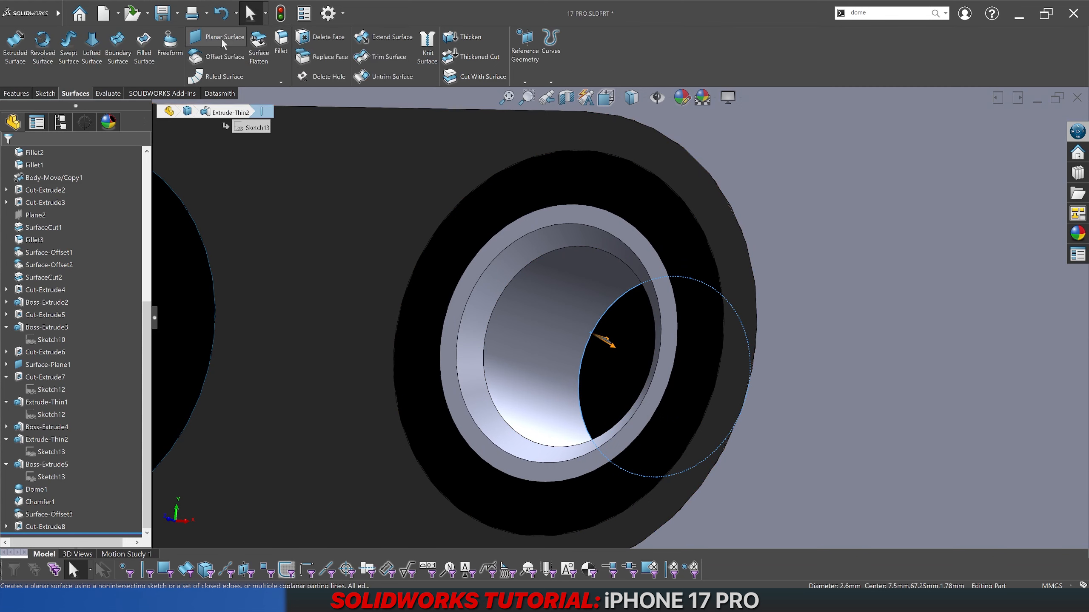
pyautogui.click(8, 155)
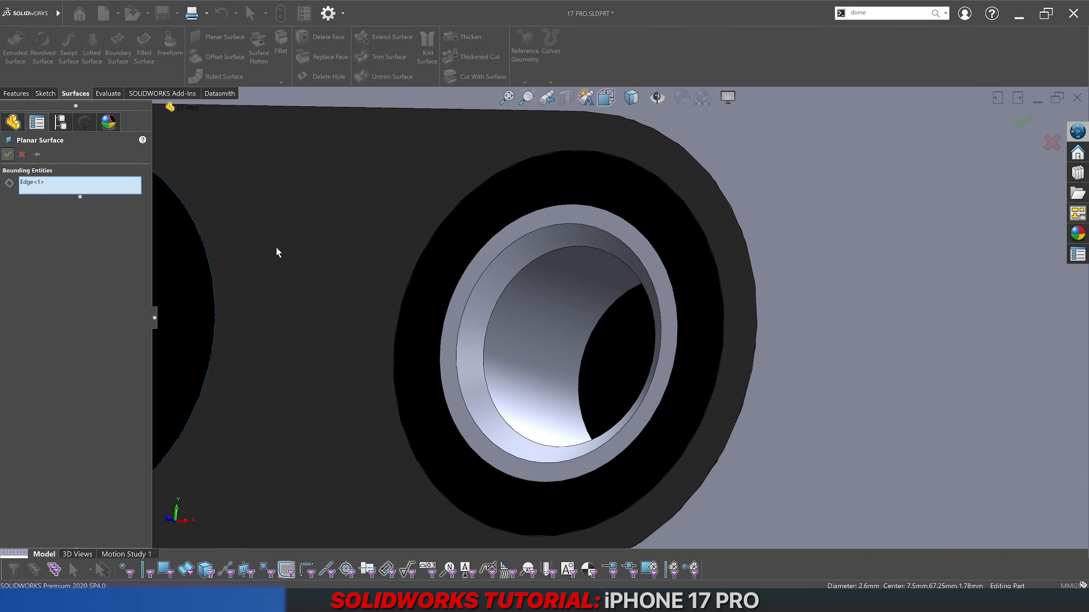
# Step: Examine the planar surface inside the camera ring from several angles for overlap with the geometry behind it
pyautogui.scroll(5, 544, 321)
pyautogui.scroll(3, 570, 162)
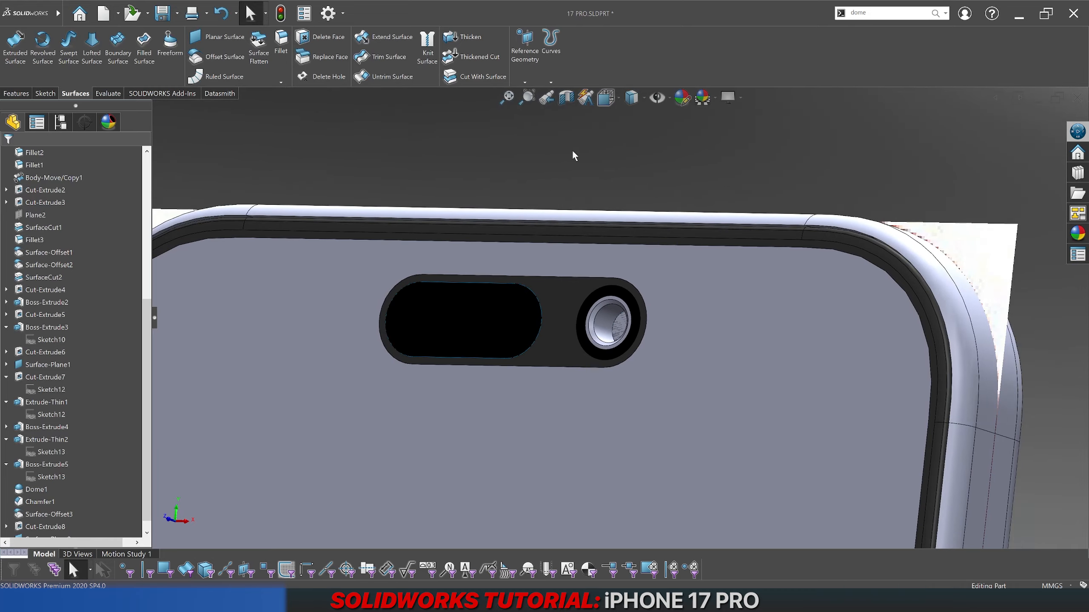
pyautogui.scroll(-10, 637, 363)
pyautogui.moveTo(637, 362); pyautogui.dragTo(639, 388, button='middle')
pyautogui.scroll(-2, 650, 299)
pyautogui.scroll(3, 610, 314)
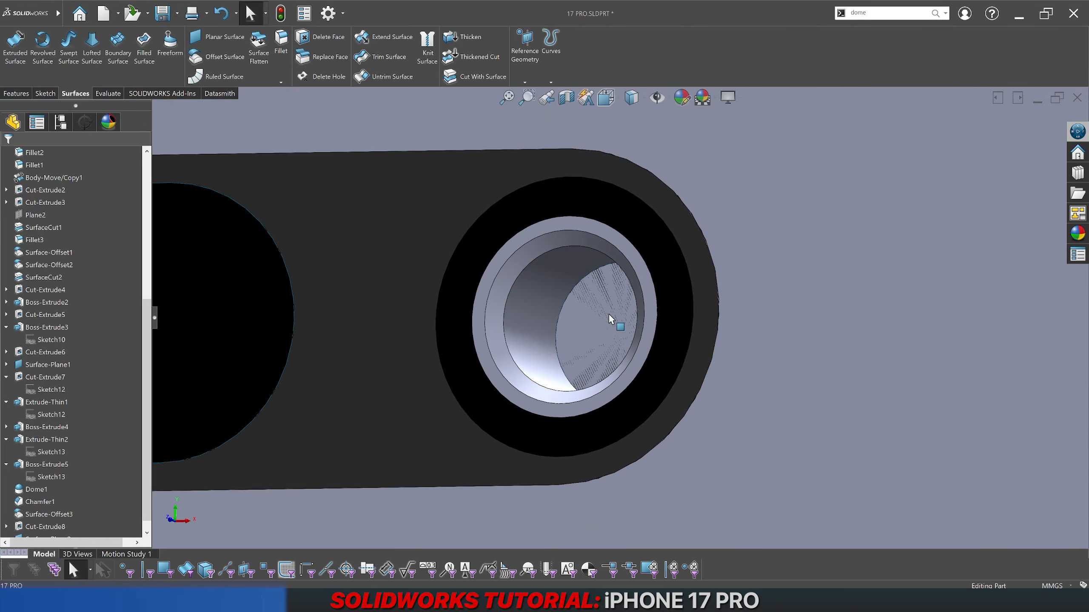
pyautogui.scroll(-3, 609, 312)
pyautogui.scroll(3, 603, 324)
pyautogui.moveTo(604, 323); pyautogui.dragTo(635, 330, button='middle')
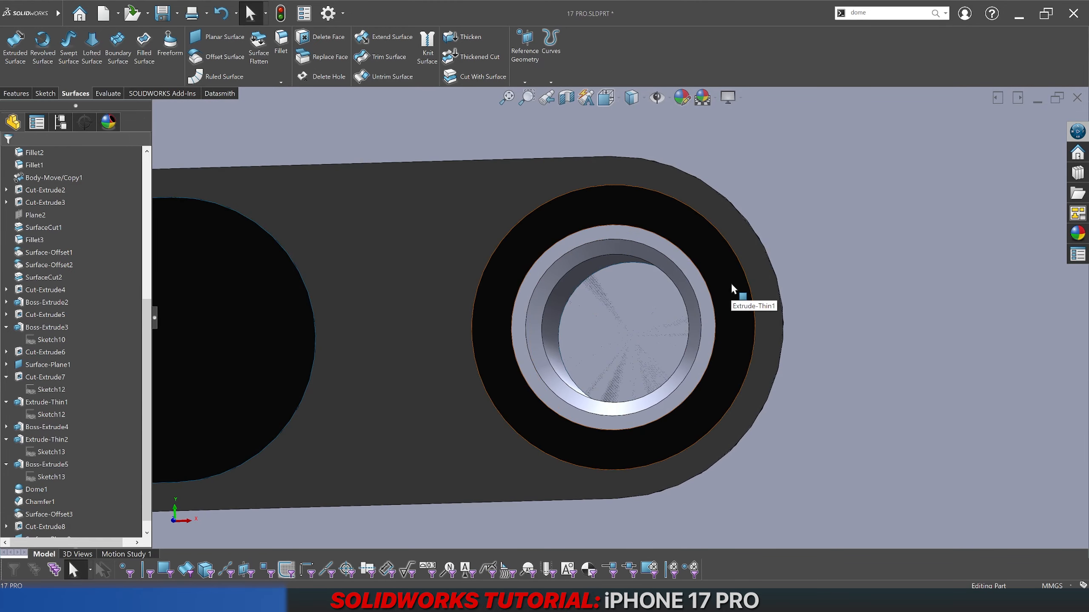
pyautogui.scroll(-2, 624, 333)
pyautogui.moveTo(624, 334); pyautogui.dragTo(608, 344, button='middle')
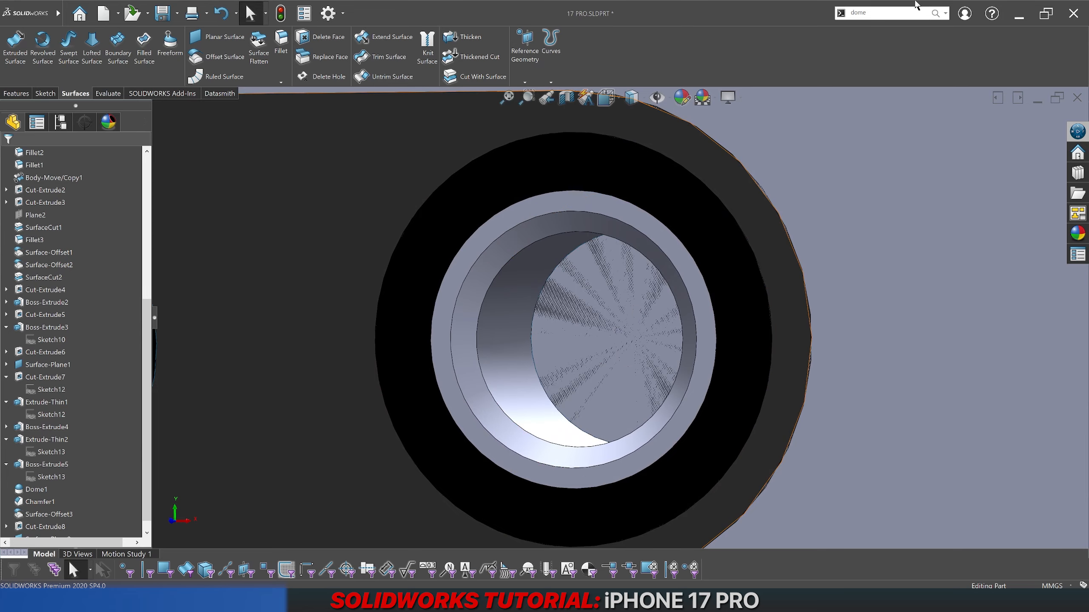
# Step: Move the planar surface body Surface-Plane2 by 0.25 mm in Z with Move/Copy Body, without making a copy
pyautogui.click(890, 12)
pyautogui.write('move')
pyautogui.press('Return')
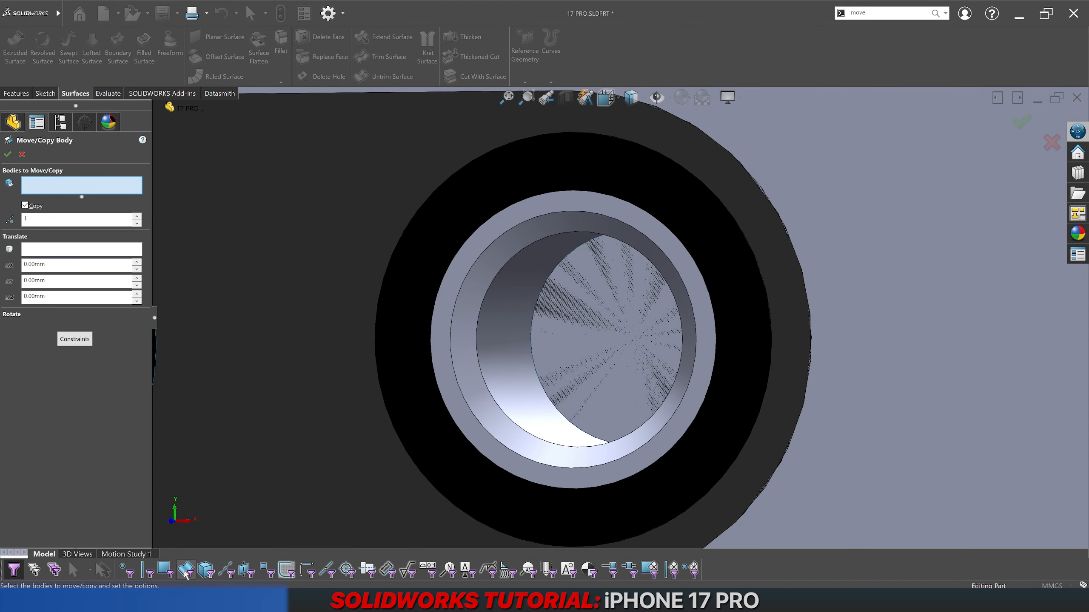
pyautogui.click(185, 571)
pyautogui.click(570, 333)
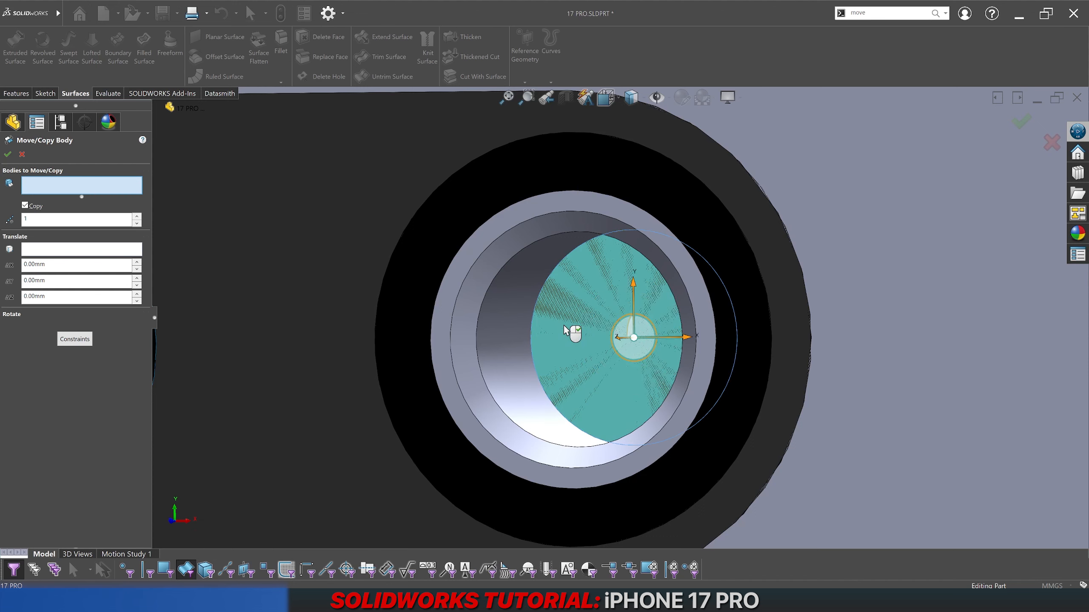
pyautogui.click(34, 209)
pyautogui.moveTo(627, 486); pyautogui.dragTo(691, 399, button='middle')
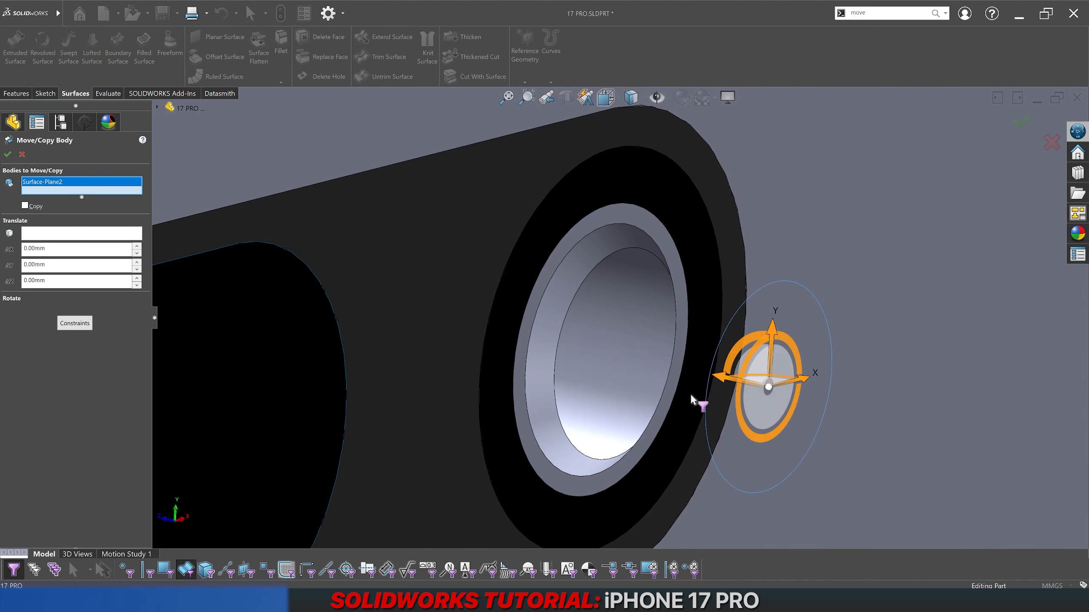
pyautogui.moveTo(717, 379); pyautogui.dragTo(696, 376)
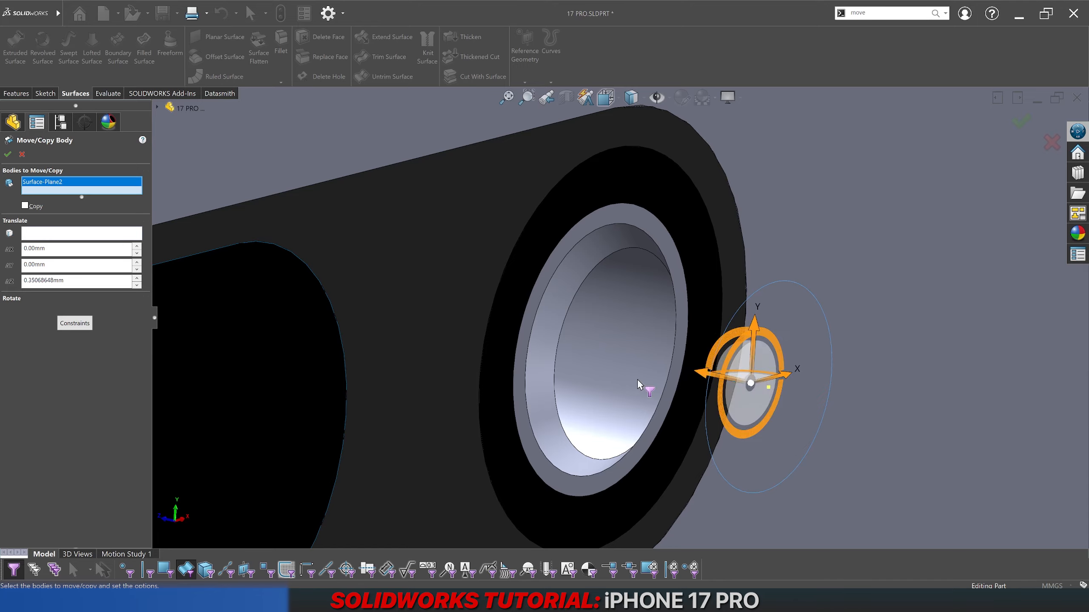
pyautogui.moveTo(589, 385); pyautogui.dragTo(618, 387, button='middle')
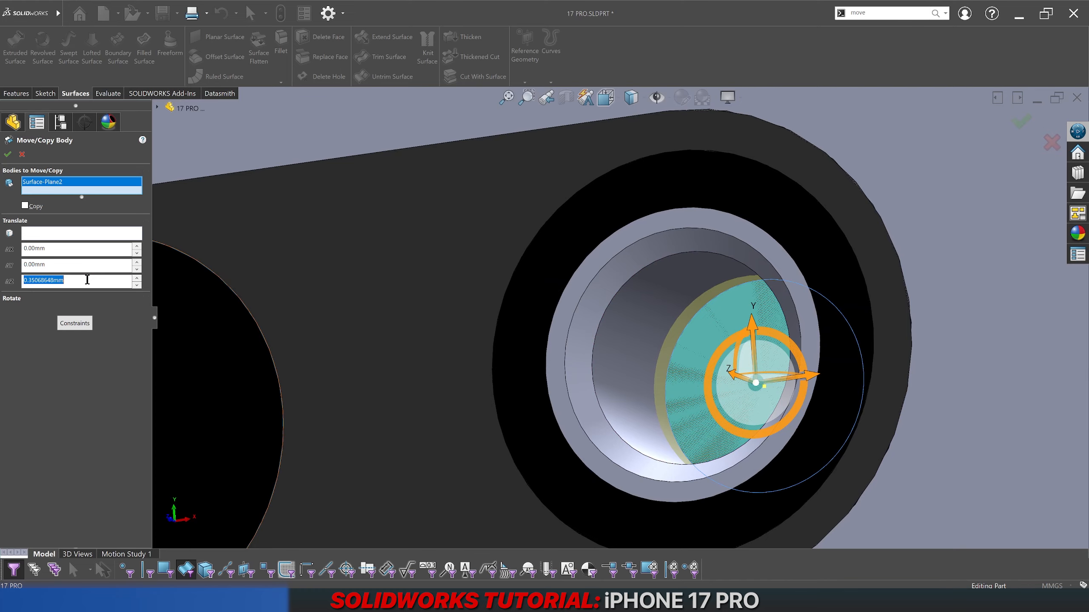
pyautogui.press('Return')
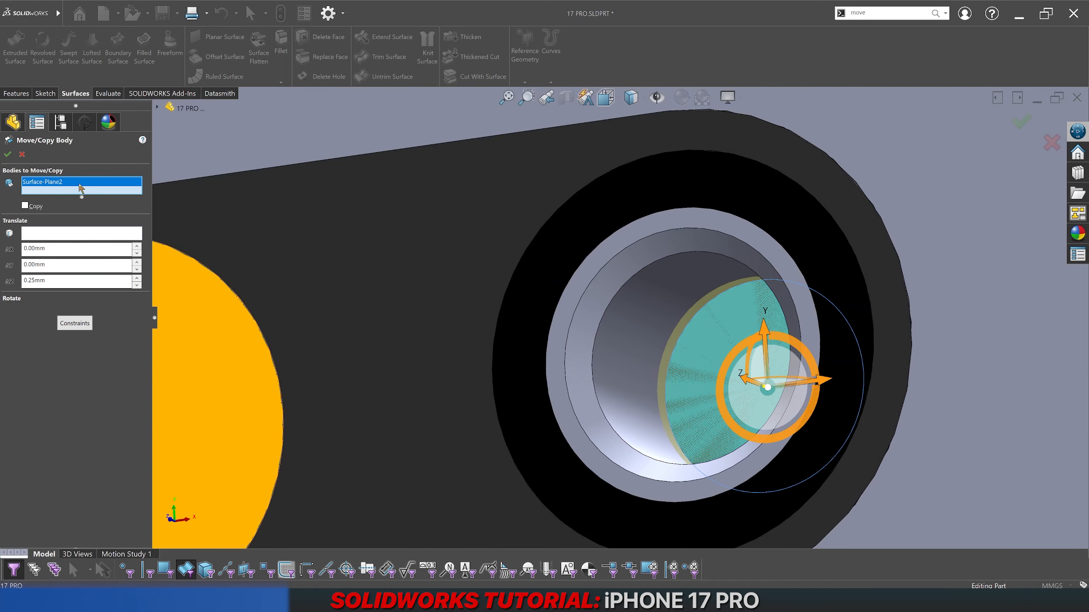
pyautogui.press('Return')
# Step: Rename the moved planar surface body at the rear of the camera ring as LENS BACK in the surface bodies list
pyautogui.scroll(8, 474, 323)
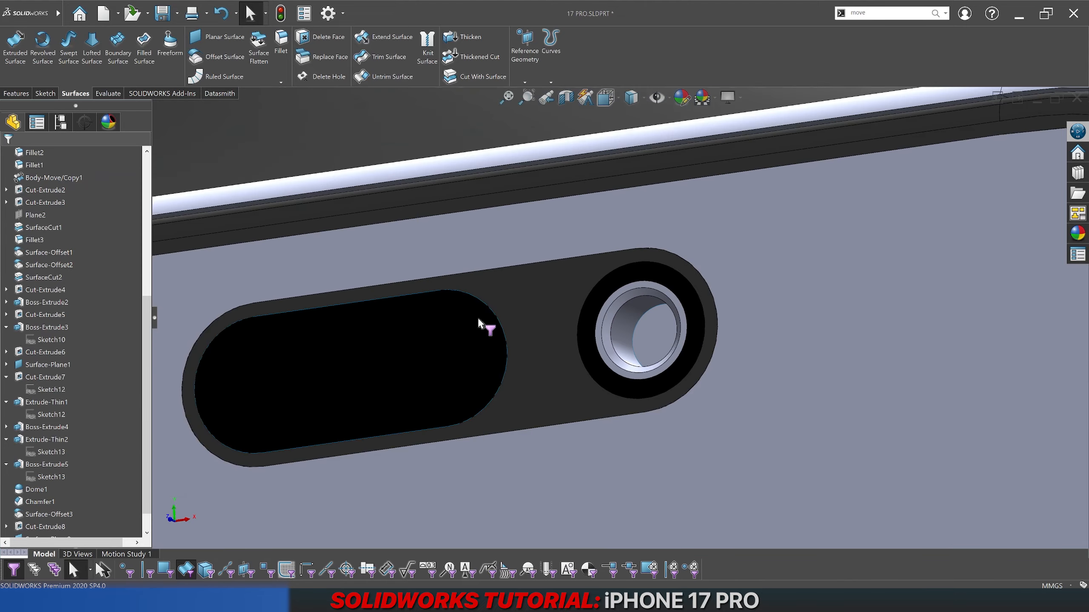
pyautogui.scroll(-10, 668, 355)
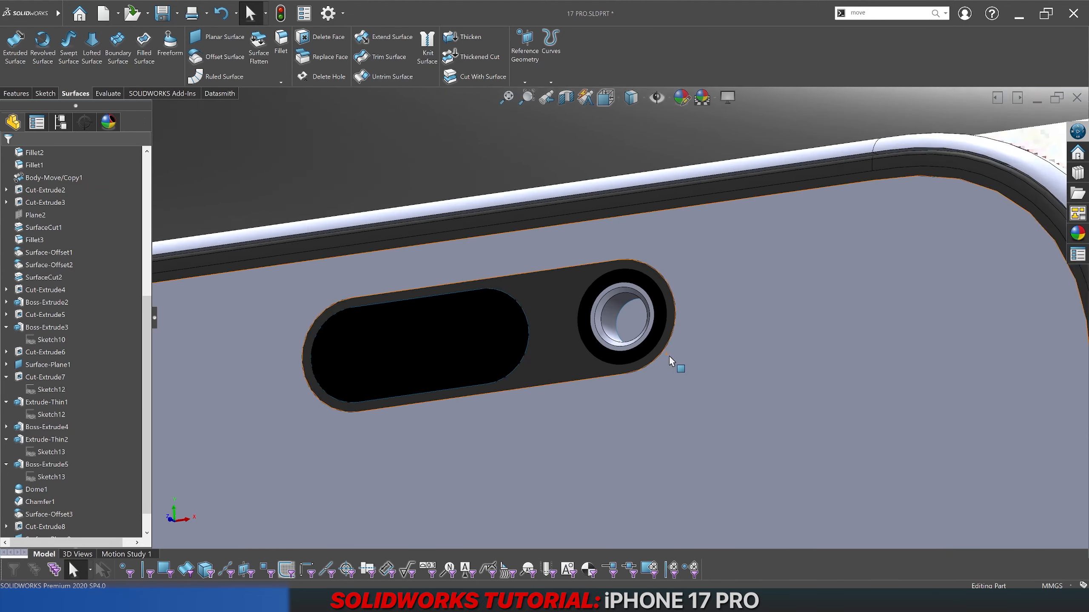
pyautogui.scroll(-2, 592, 302)
pyautogui.scroll(2, 595, 360)
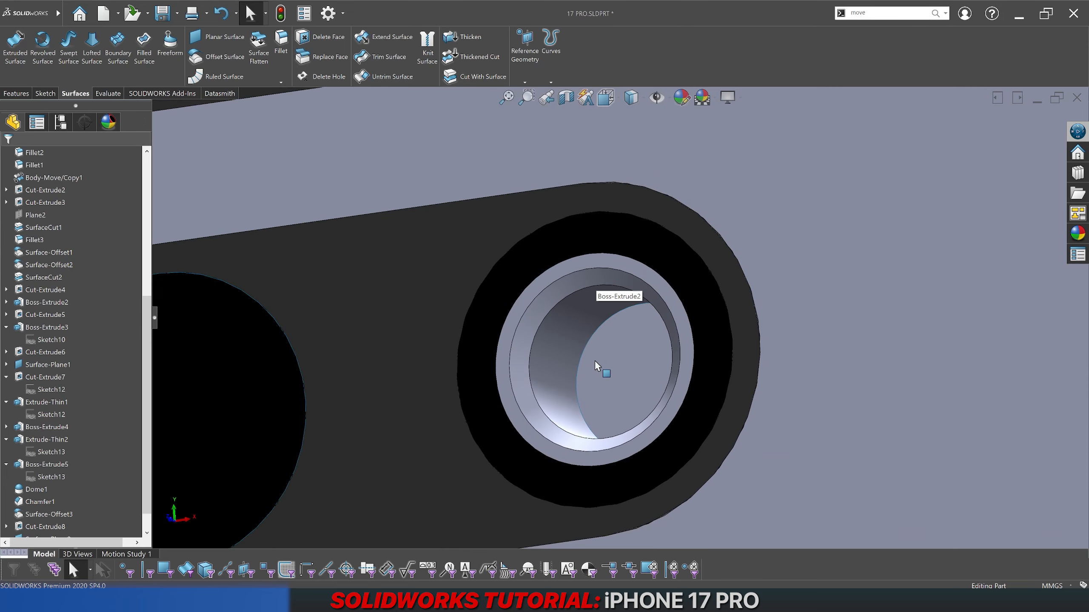
pyautogui.click(598, 375)
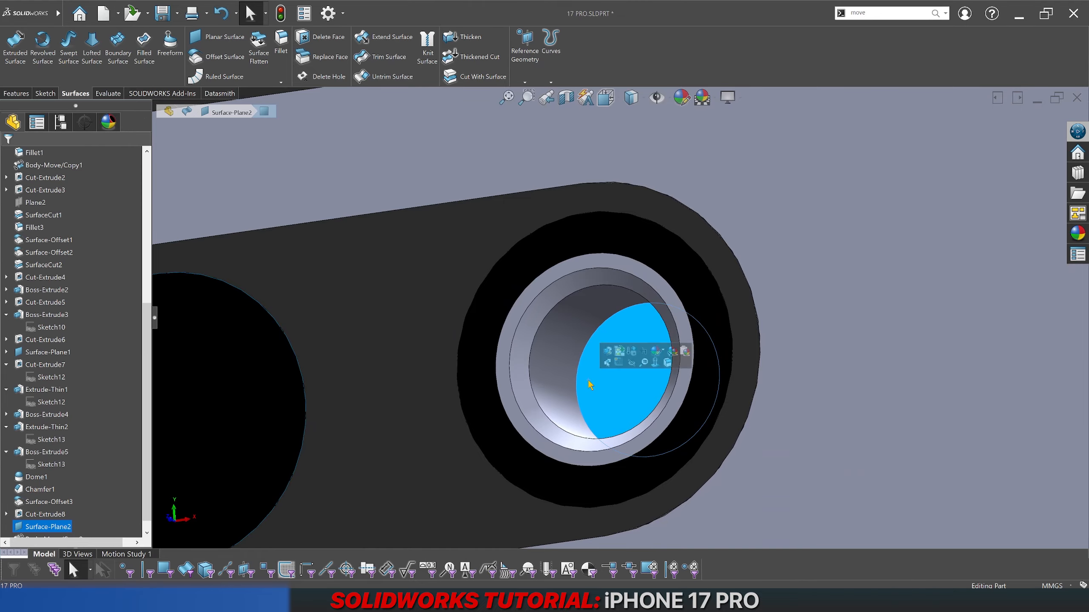
pyautogui.scroll(8, 75, 496)
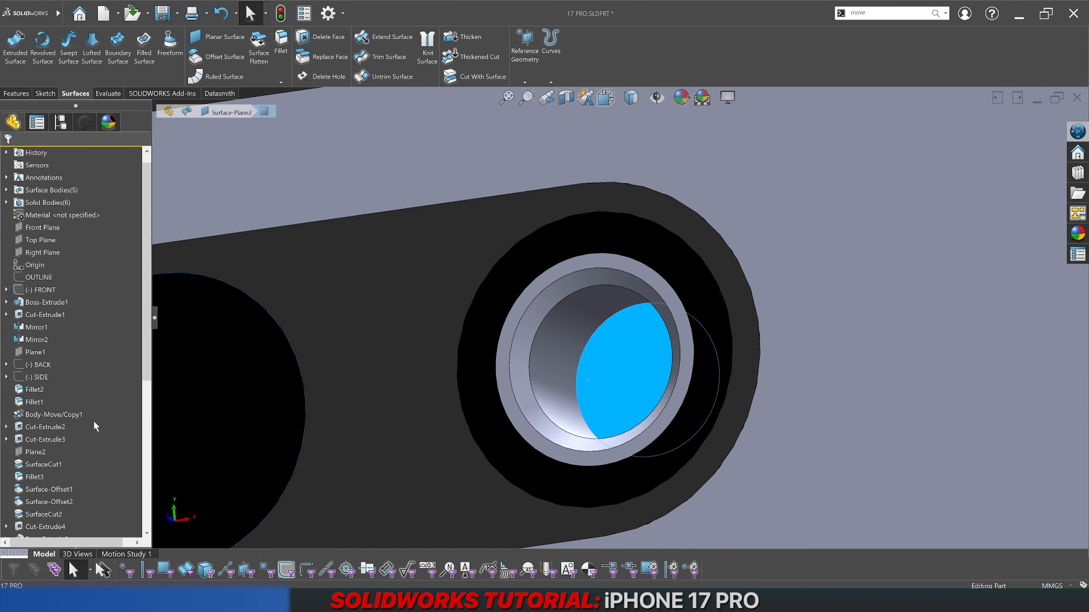
pyautogui.click(6, 203)
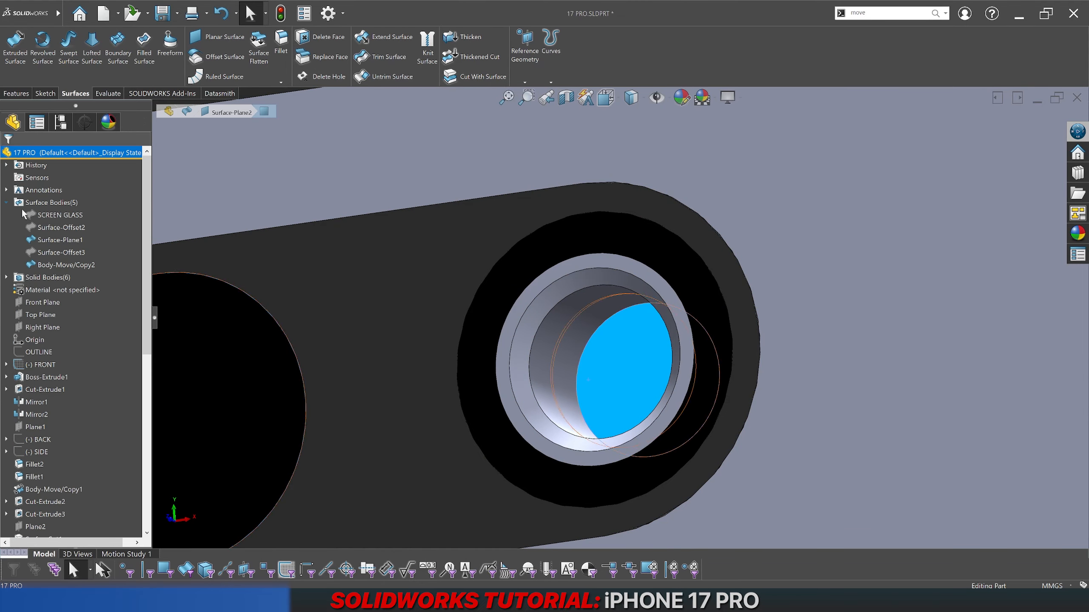
pyautogui.click(68, 266)
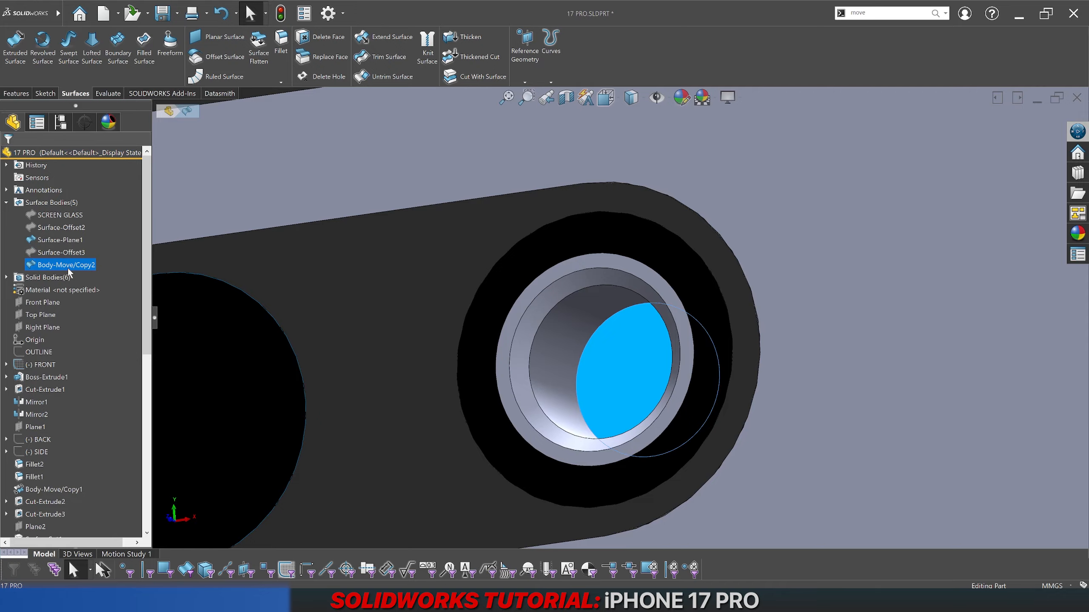
pyautogui.click(68, 265)
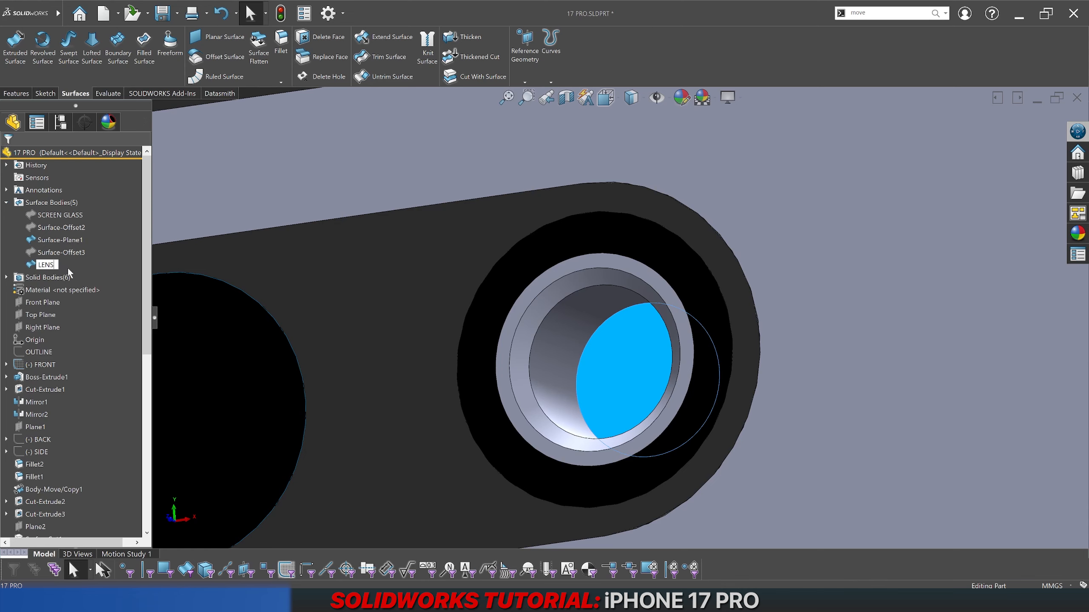
pyautogui.write('LENS BACK')
pyautogui.press('Return')
pyautogui.click(5, 203)
# Step: Show the hidden domed lens surface Surface-Offset3 inside the camera ring
pyautogui.scroll(2, 632, 279)
pyautogui.scroll(5, 632, 279)
pyautogui.click(520, 211)
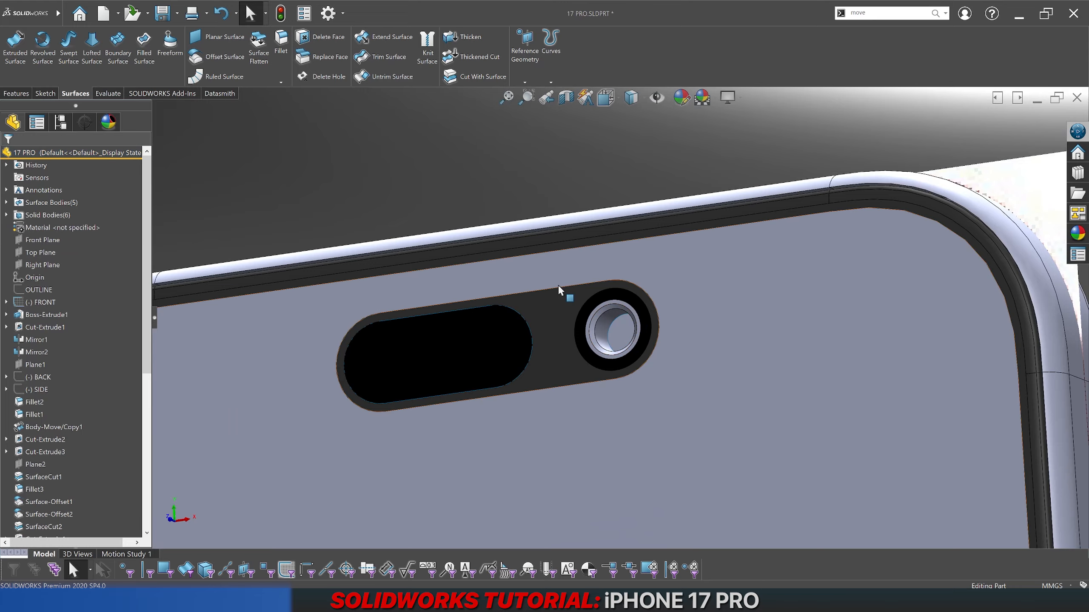
pyautogui.scroll(-6, 605, 306)
pyautogui.scroll(-7, 62, 458)
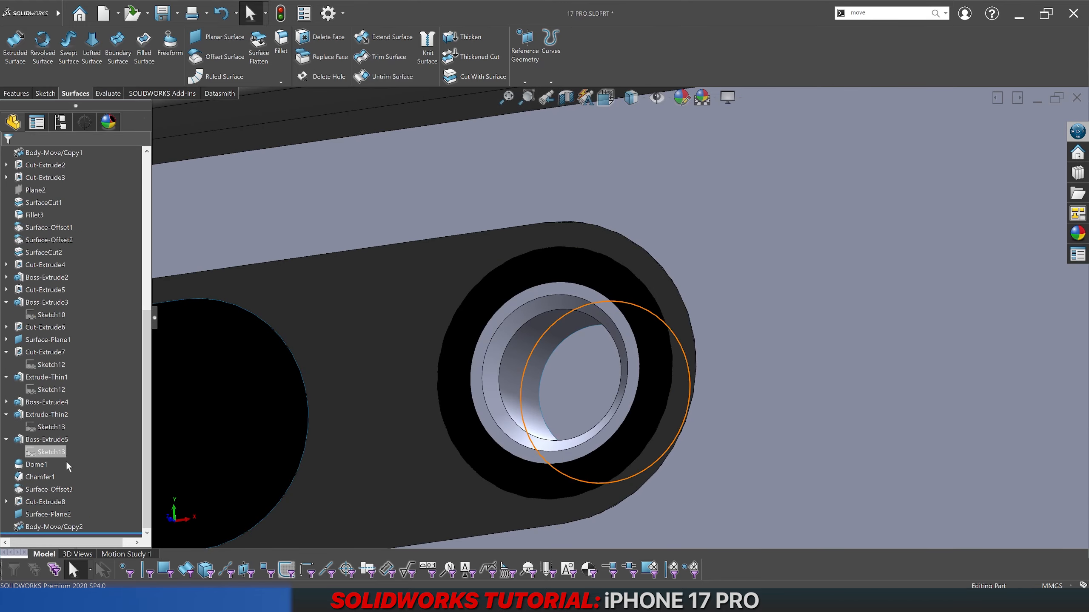
pyautogui.click(63, 490)
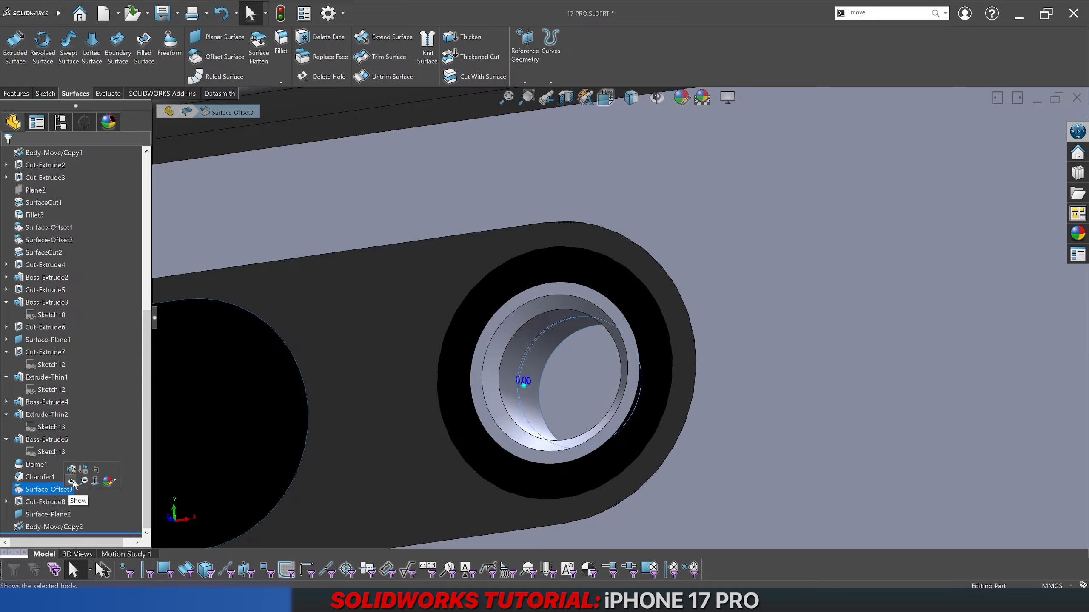
pyautogui.scroll(5, 516, 282)
pyautogui.click(496, 169)
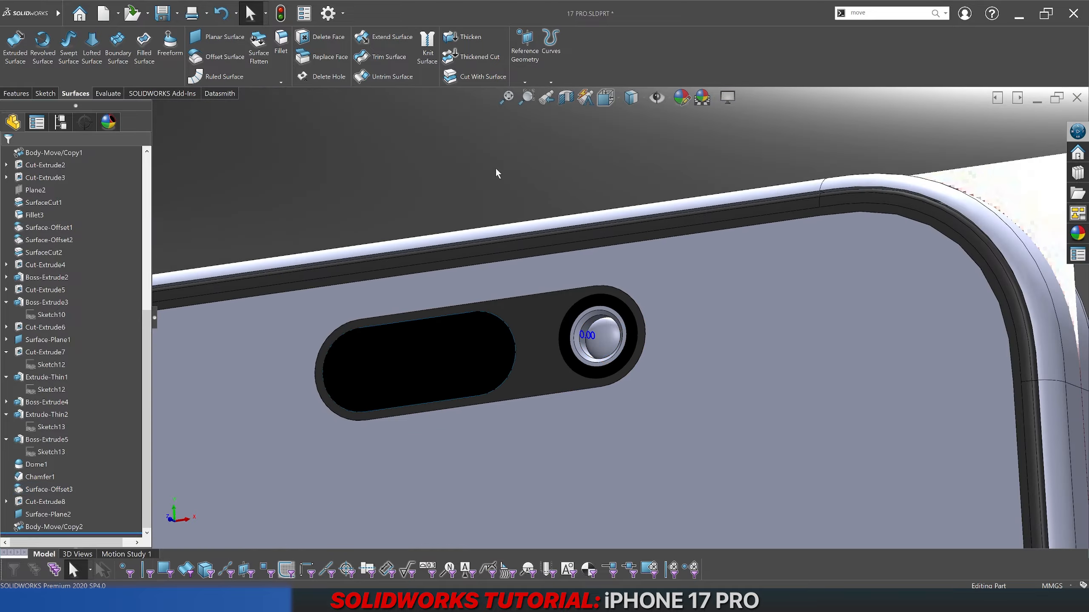
# Step: Rename the domed surface body Surface-Offset3 as LENS 1
pyautogui.scroll(-5, 603, 372)
pyautogui.moveTo(602, 372); pyautogui.dragTo(603, 303, button='middle')
pyautogui.scroll(-3, 591, 352)
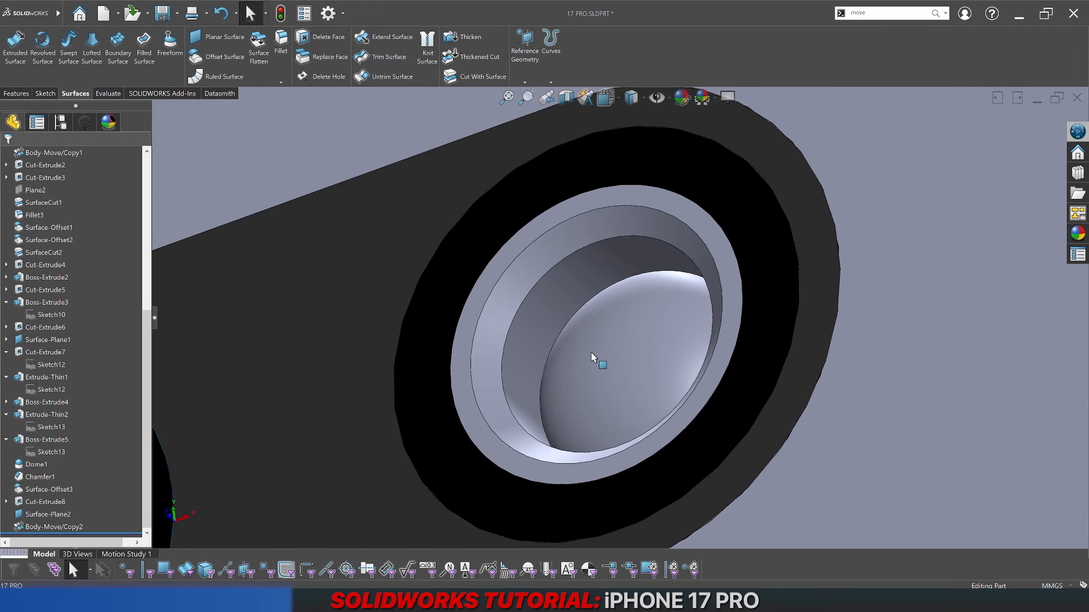
pyautogui.scroll(7, 37, 344)
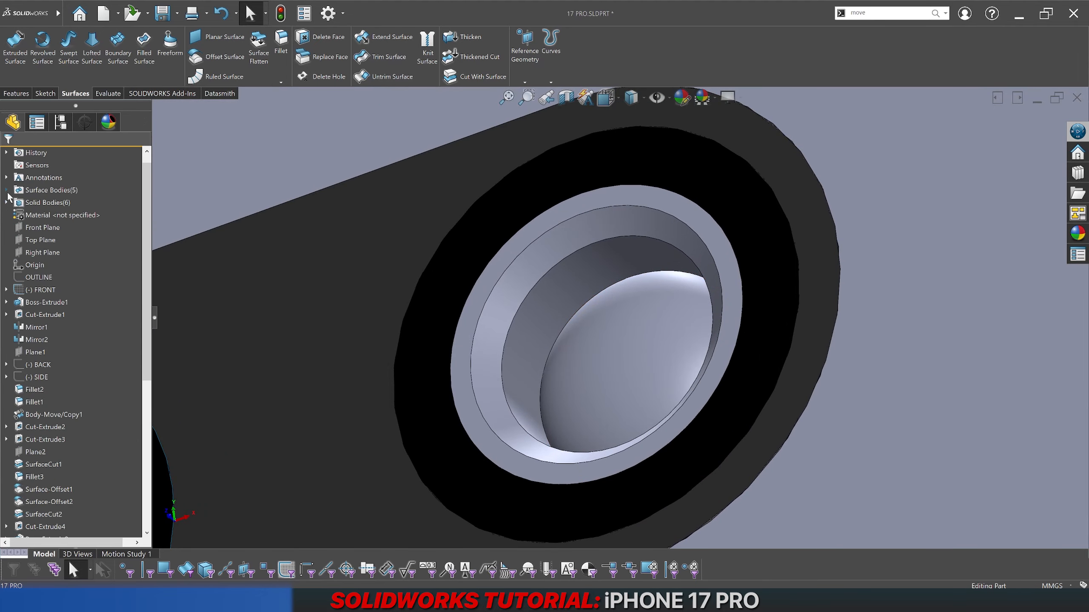
pyautogui.click(6, 191)
pyautogui.click(59, 240)
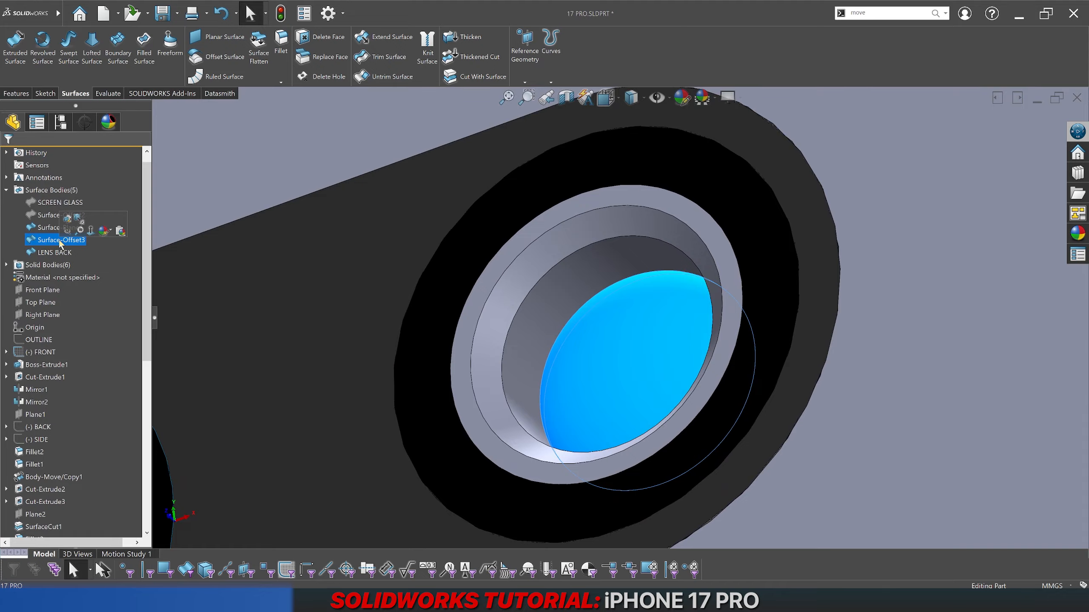
pyautogui.click(59, 240)
pyautogui.write('LE')
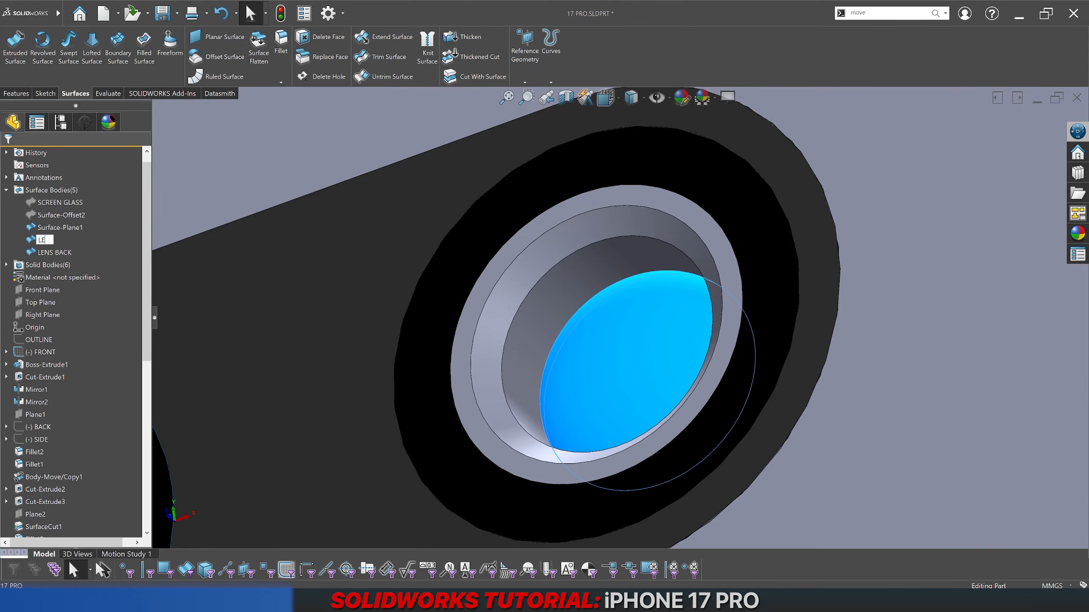
pyautogui.write('NS 1')
pyautogui.press('Return')
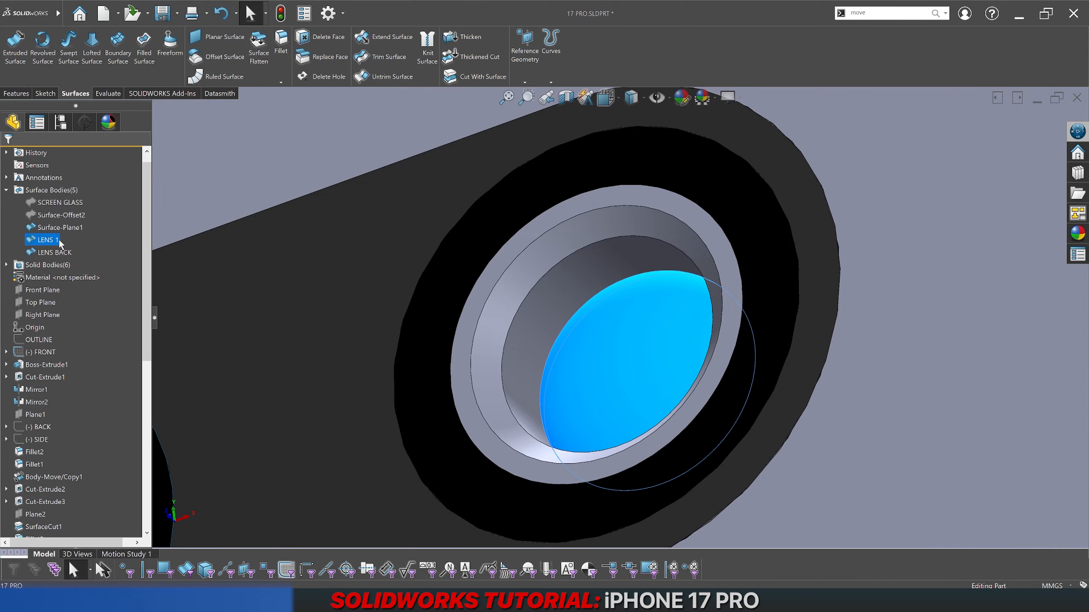
# Step: Make one copy of the LENS 1 surface body with Move/Copy Body, translated by 0.2 mm in Z
pyautogui.scroll(8, 422, 262)
pyautogui.click(397, 212)
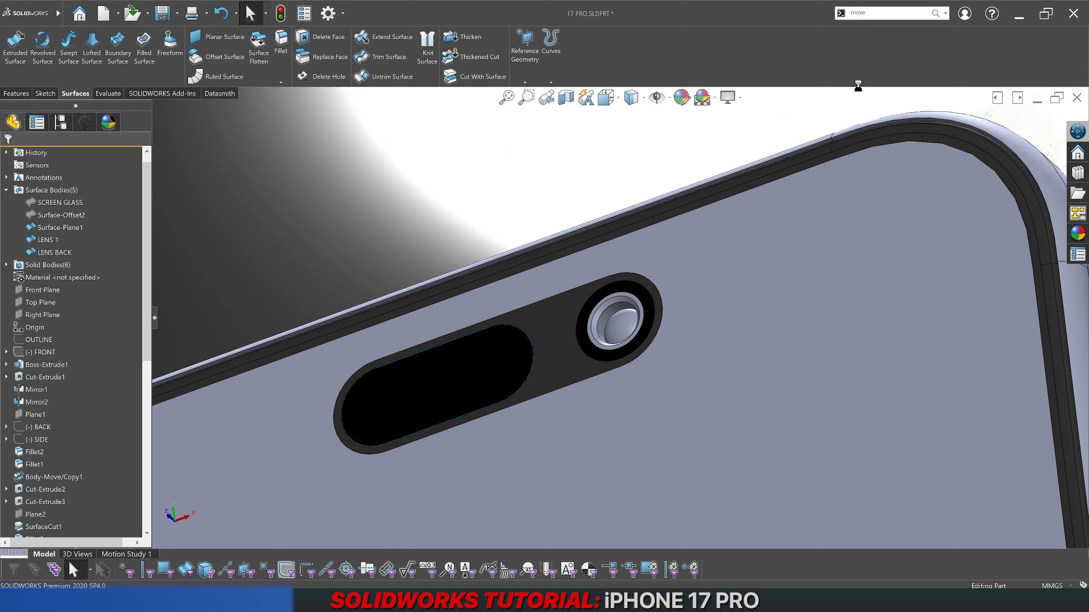
pyautogui.click(875, 16)
pyautogui.write('move')
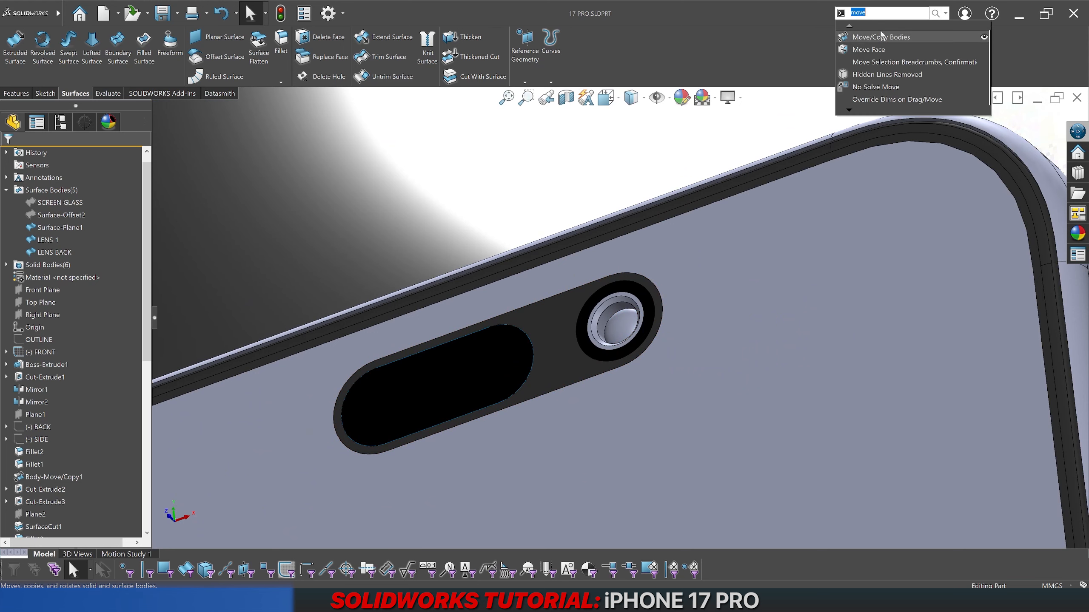
pyautogui.click(882, 36)
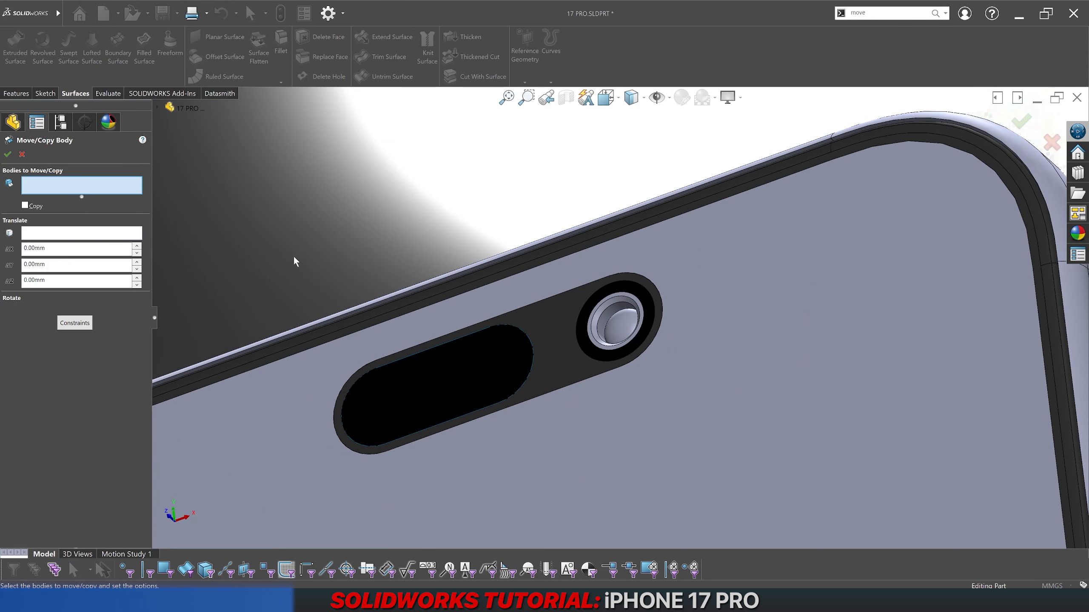
pyautogui.click(186, 571)
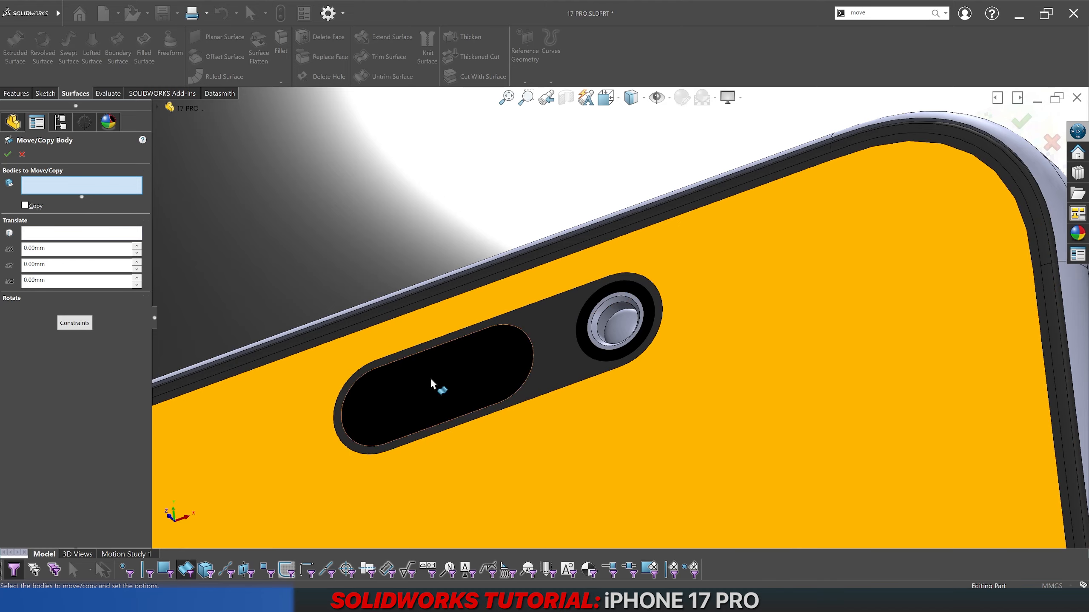
pyautogui.scroll(-5, 563, 341)
pyautogui.click(756, 325)
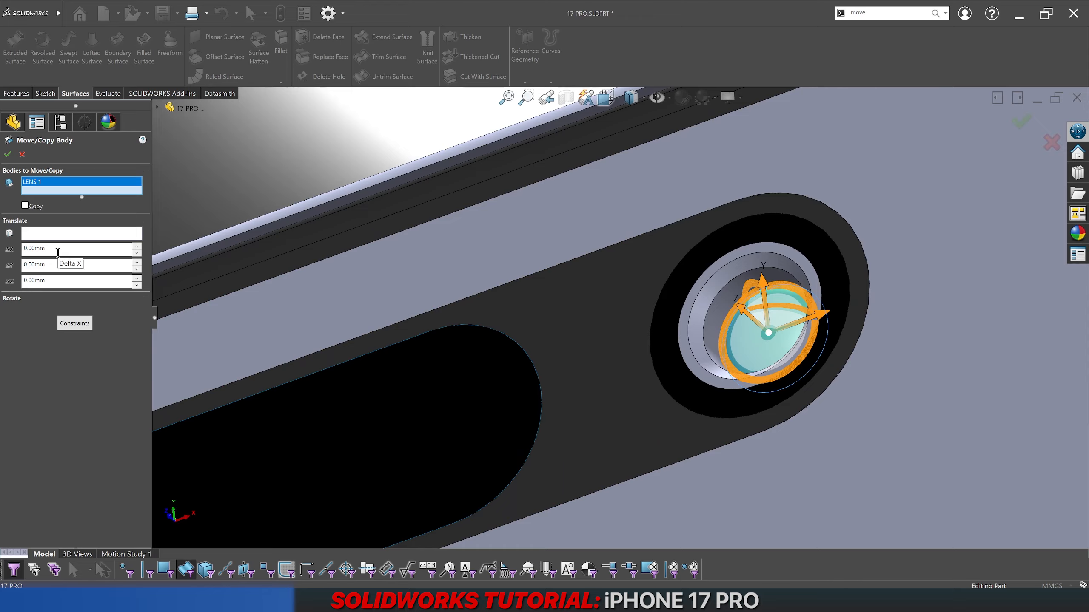
pyautogui.click(40, 206)
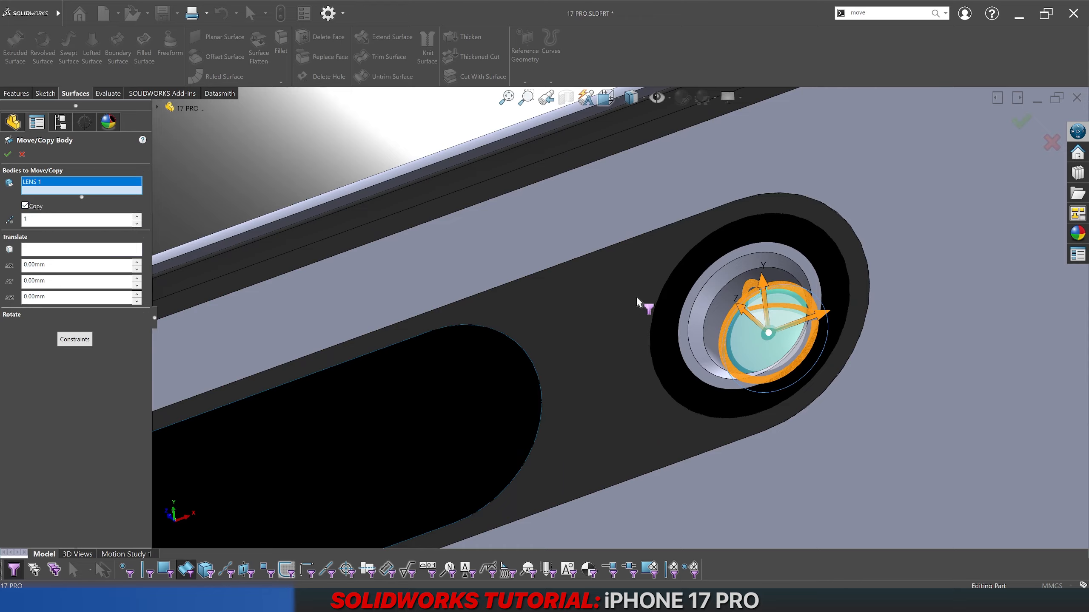
pyautogui.moveTo(741, 308); pyautogui.dragTo(727, 295)
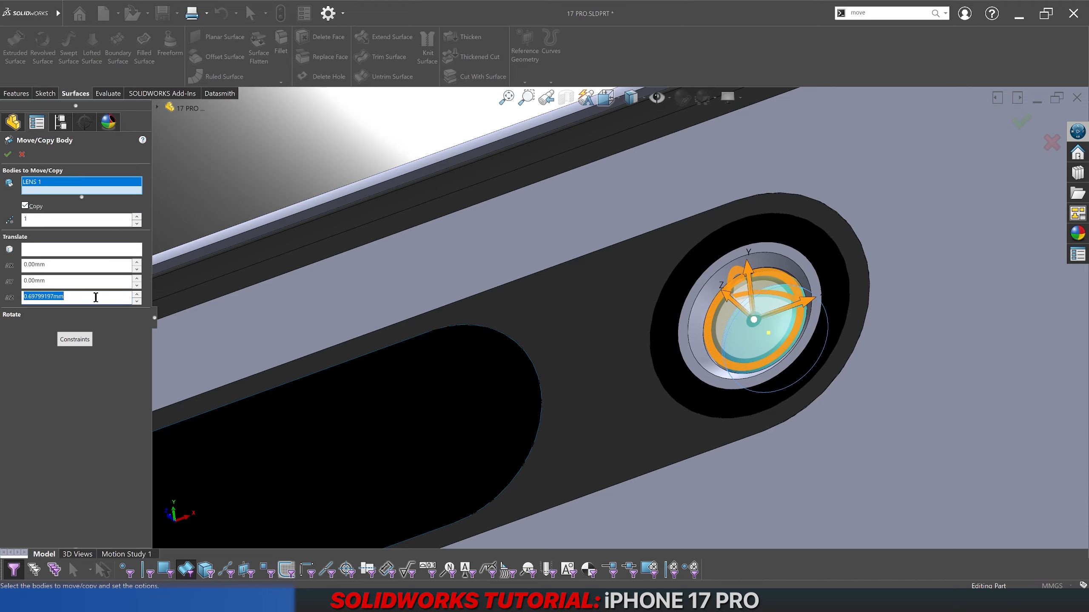
pyautogui.write('0.2')
pyautogui.press('Return')
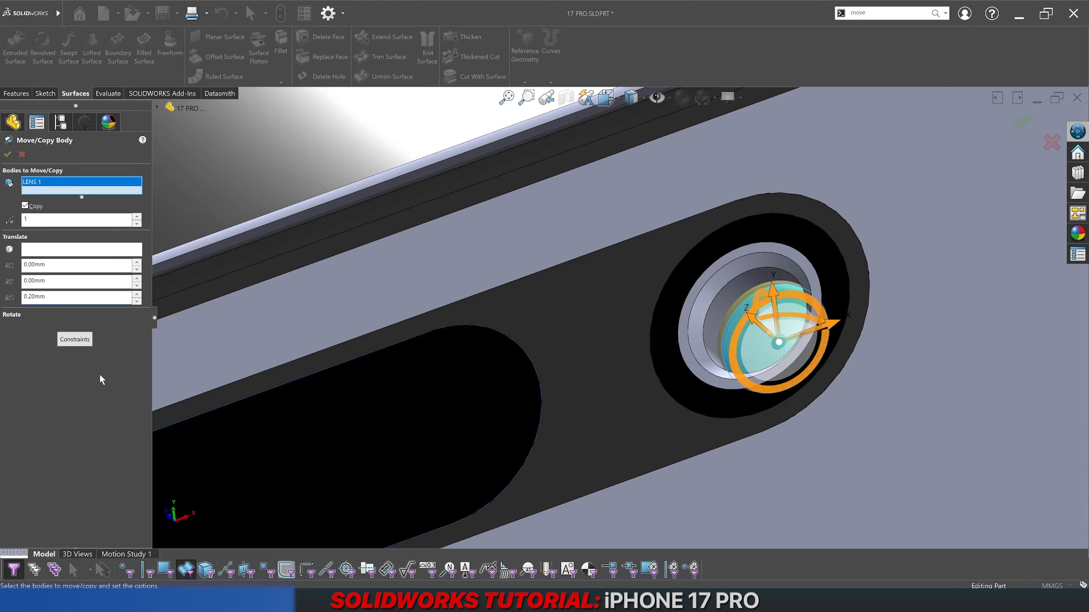
pyautogui.click(7, 156)
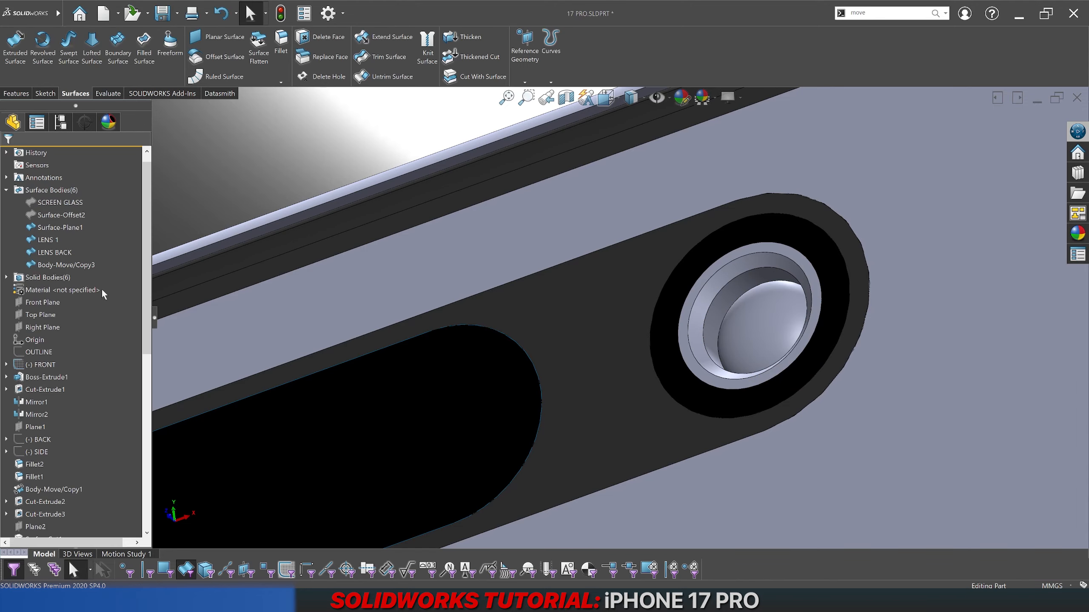
# Step: Rename the copied lens surface body as LENS 2
pyautogui.click(82, 264)
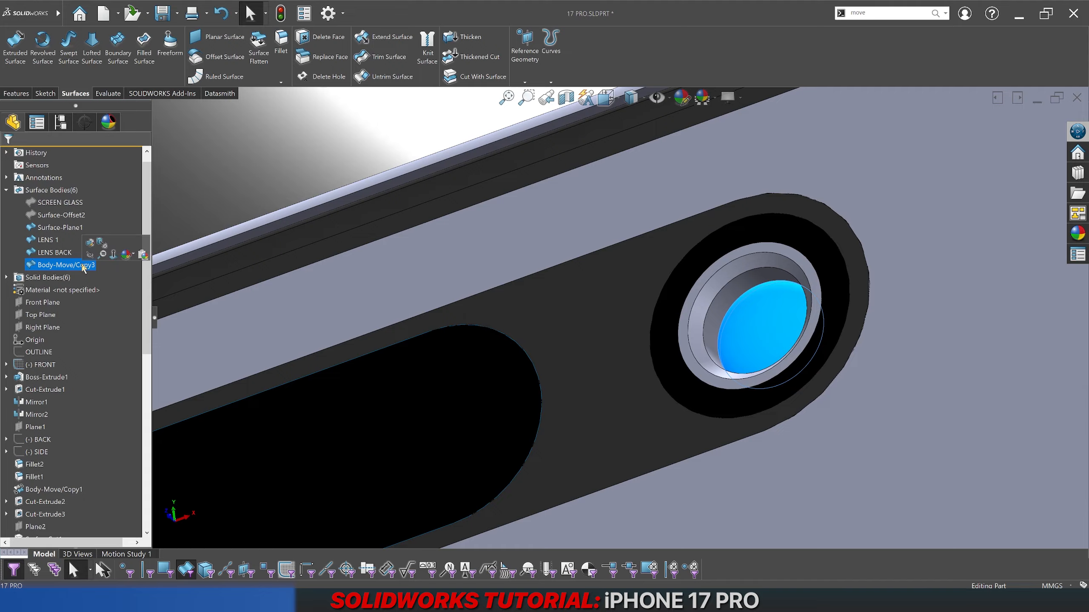
pyautogui.click(82, 265)
pyautogui.write('LE')
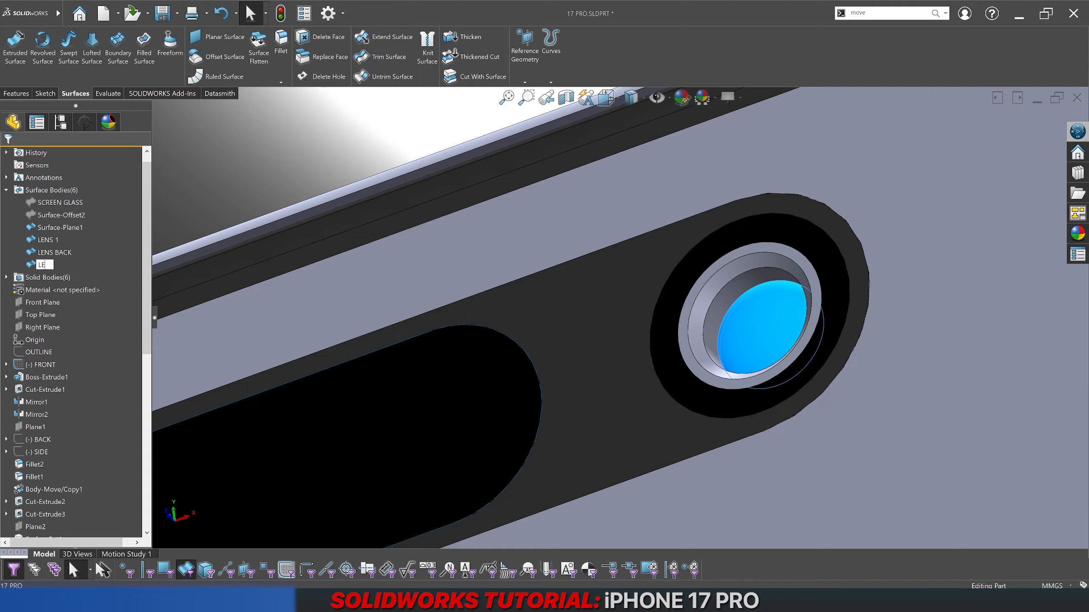
pyautogui.write('NS 2')
pyautogui.press('Return')
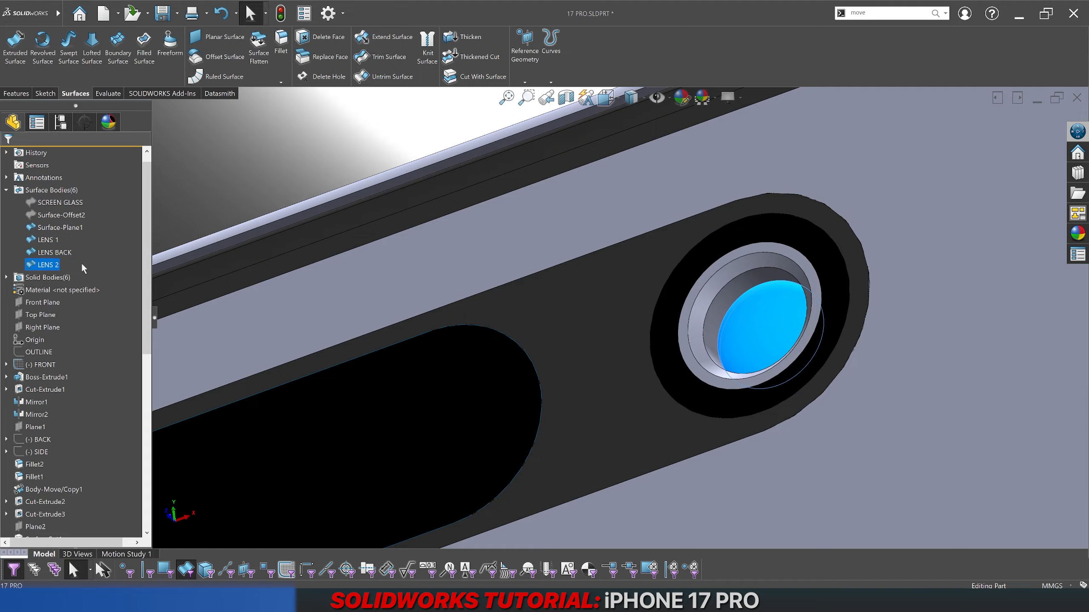
# Step: Examine the stacked LENS 1 and LENS 2 surfaces inside the camera ring up close from several angles
pyautogui.click(47, 240)
pyautogui.click(47, 265)
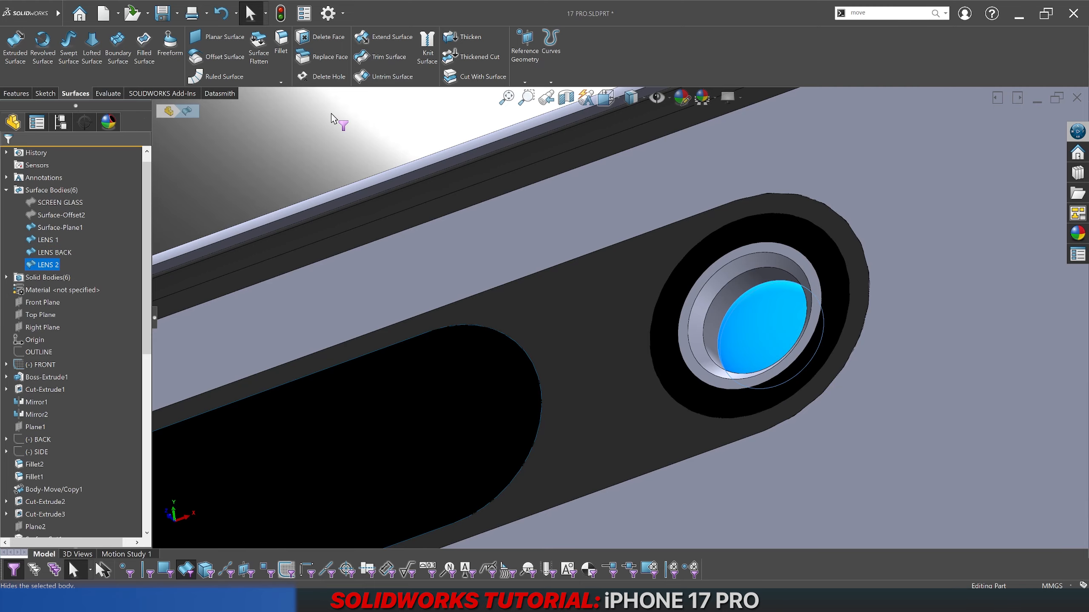
pyautogui.press('Escape')
pyautogui.moveTo(708, 313); pyautogui.dragTo(795, 332, button='middle')
pyautogui.moveTo(823, 218); pyautogui.dragTo(781, 270, button='middle')
pyautogui.scroll(-3, 792, 305)
pyautogui.press('F6')
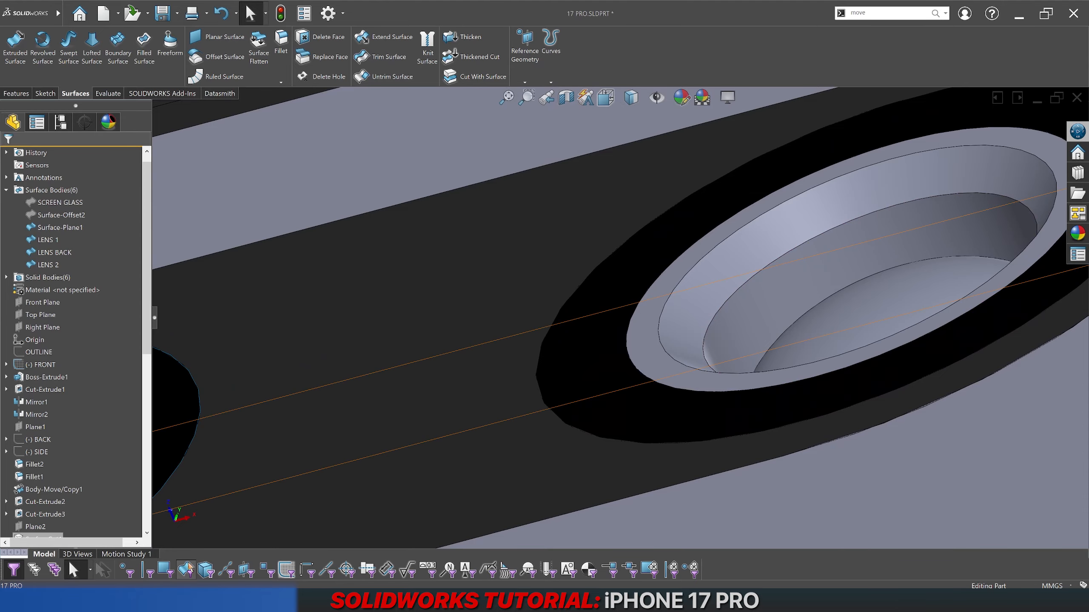
pyautogui.click(654, 308)
pyautogui.scroll(8, 651, 309)
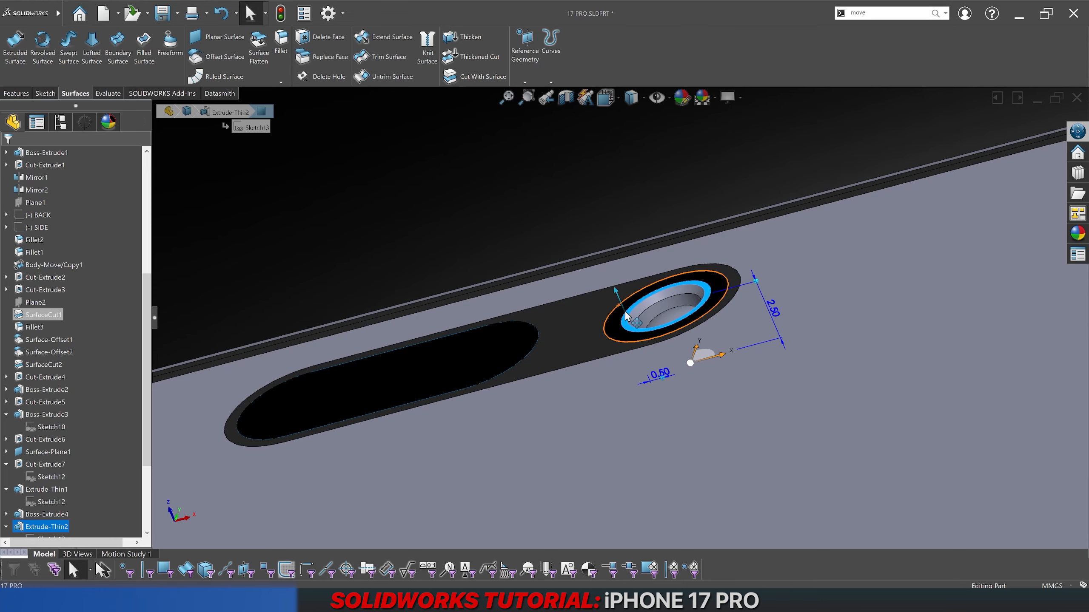
pyautogui.click(579, 224)
pyautogui.moveTo(636, 246); pyautogui.dragTo(648, 362, button='middle')
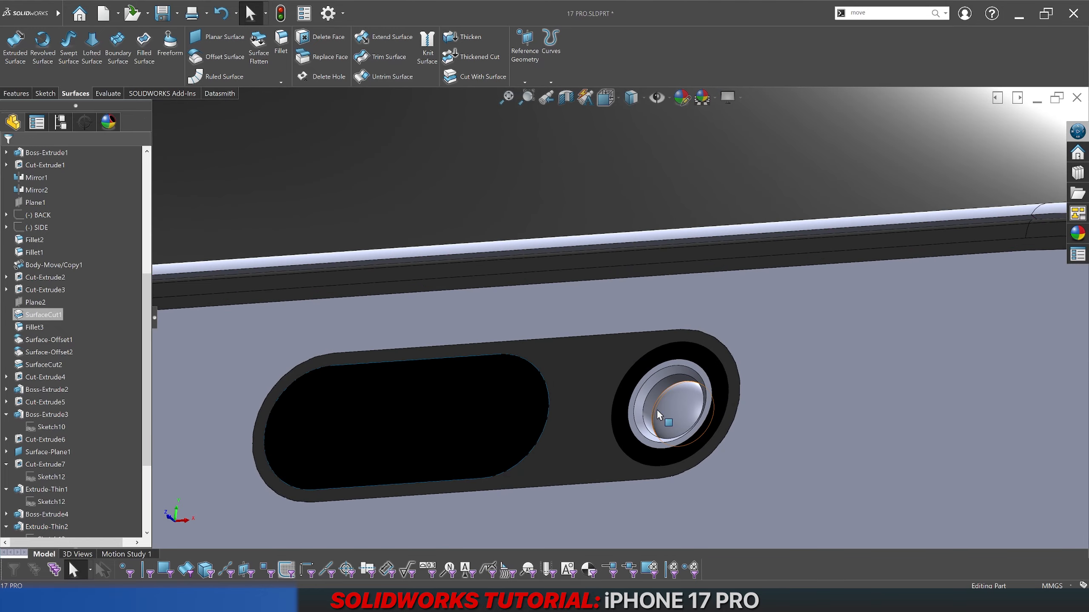
pyautogui.scroll(-6, 667, 415)
pyautogui.scroll(-3, 648, 377)
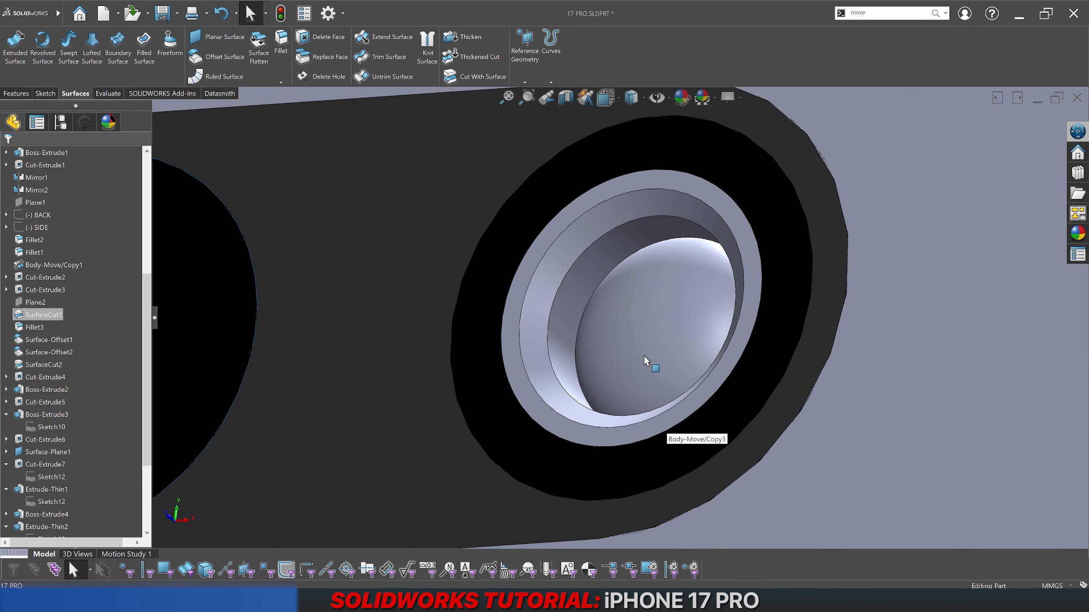
pyautogui.moveTo(647, 360); pyautogui.dragTo(586, 333, button='middle')
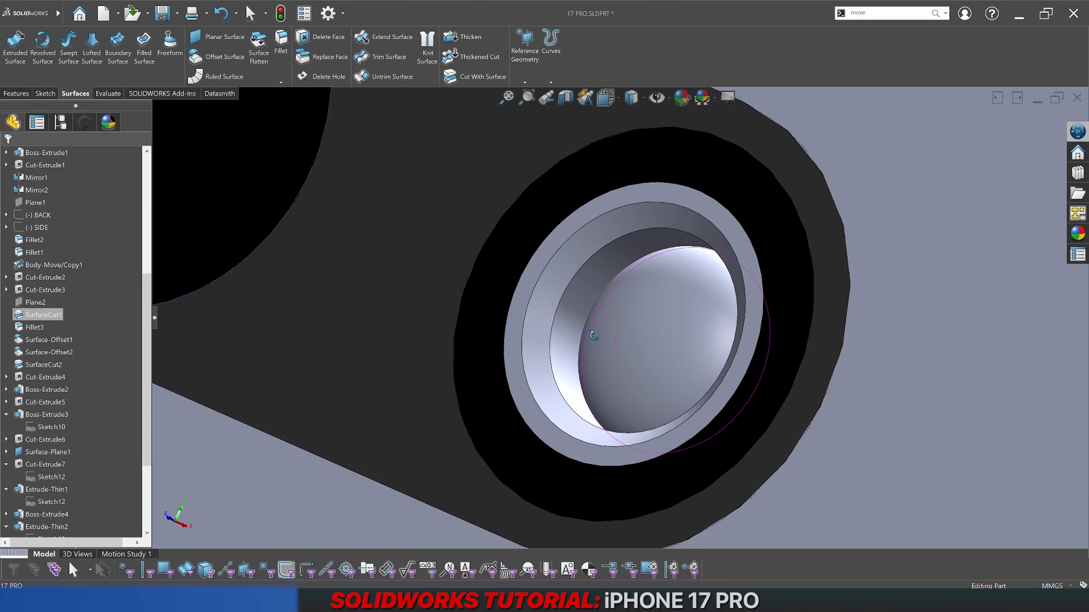
# Step: Make one copy of the LENS 2 surface body with Move/Copy Body, translated by 0.2 mm in Z
pyautogui.click(878, 22)
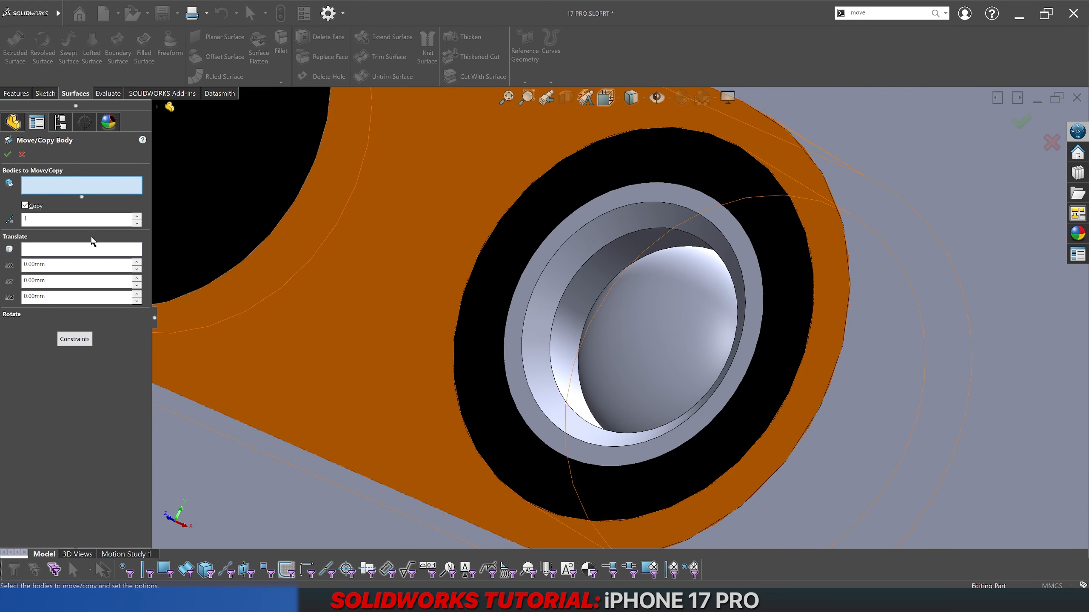
pyautogui.click(628, 319)
pyautogui.moveTo(628, 318); pyautogui.dragTo(630, 262, button='middle')
pyautogui.moveTo(629, 311); pyautogui.dragTo(608, 280)
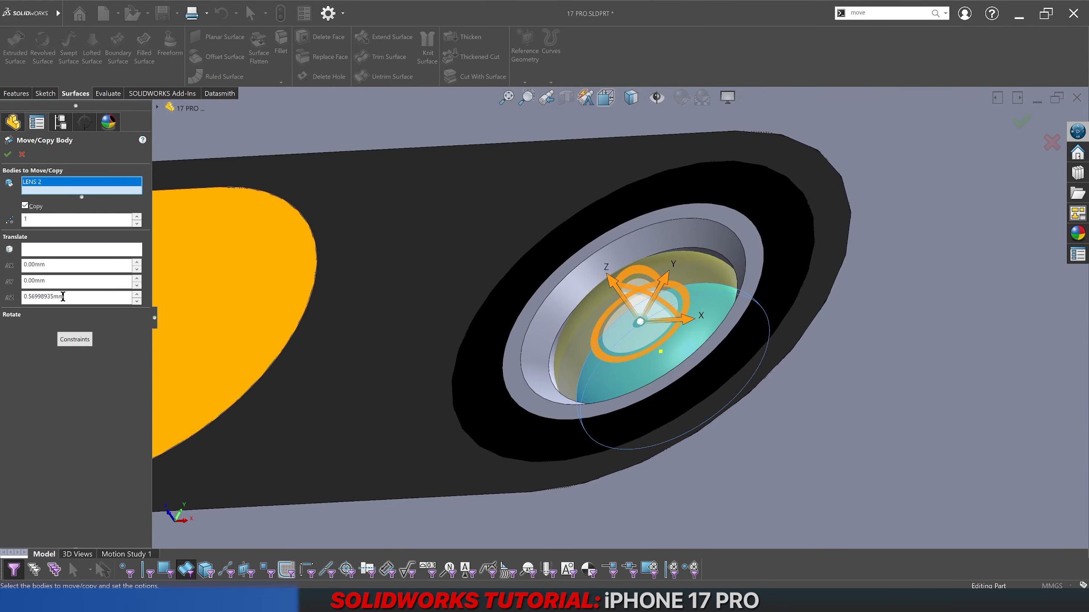
pyautogui.write('0.2')
pyautogui.press('Return')
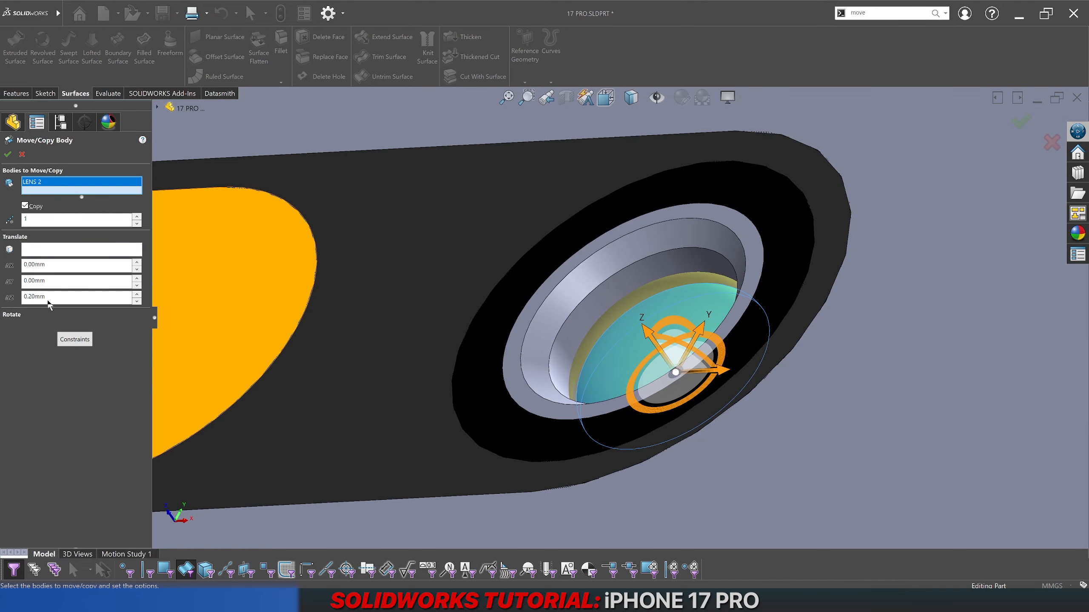
pyautogui.click(8, 155)
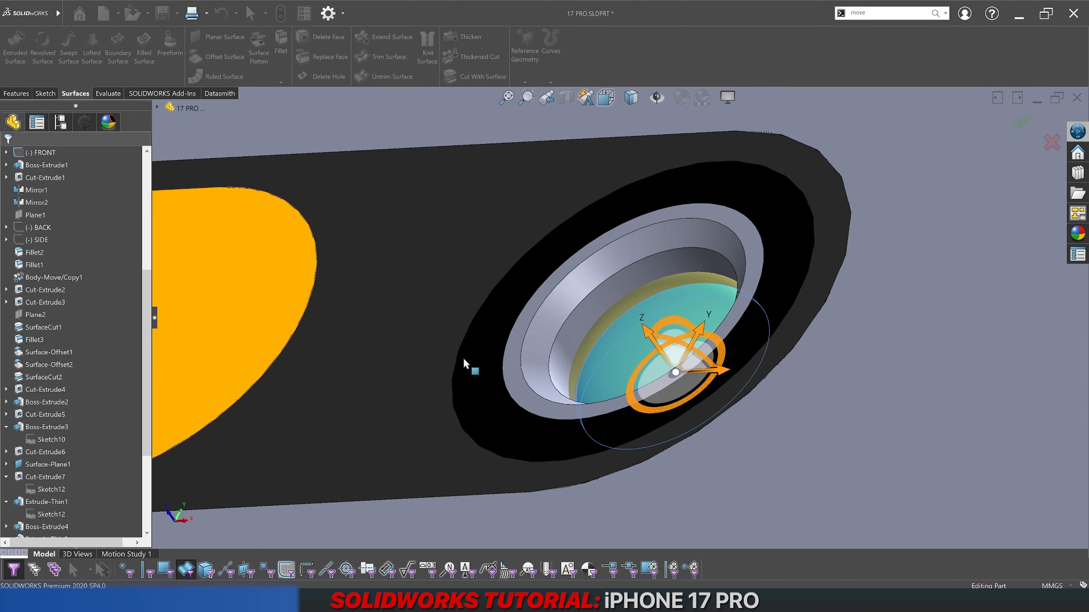
pyautogui.moveTo(500, 365); pyautogui.dragTo(666, 402, button='middle')
pyautogui.scroll(-3, 577, 281)
pyautogui.moveTo(577, 281); pyautogui.dragTo(558, 336, button='middle')
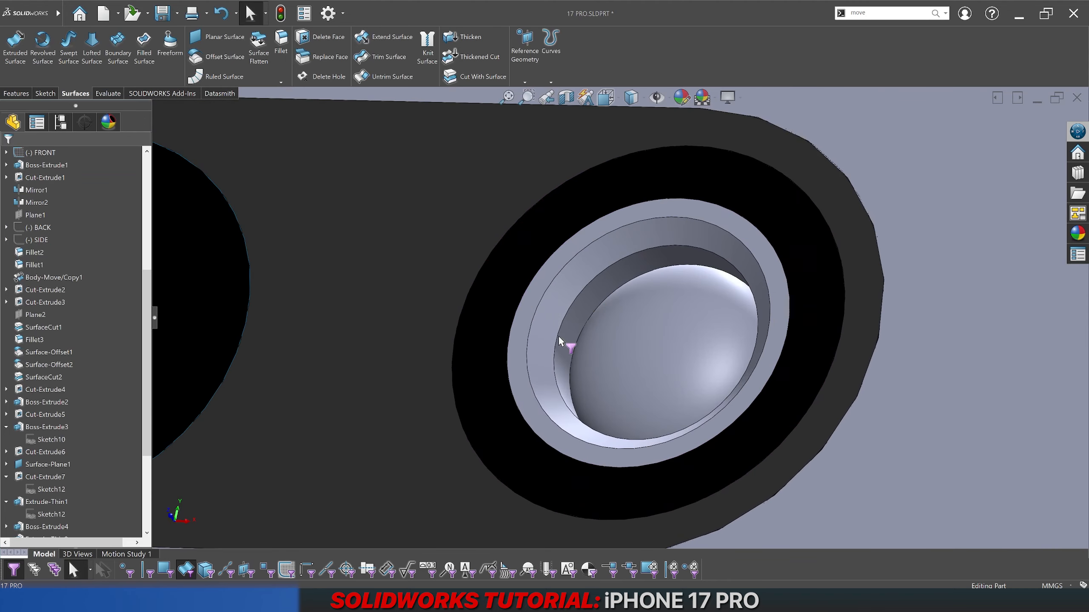
pyautogui.scroll(5, 600, 347)
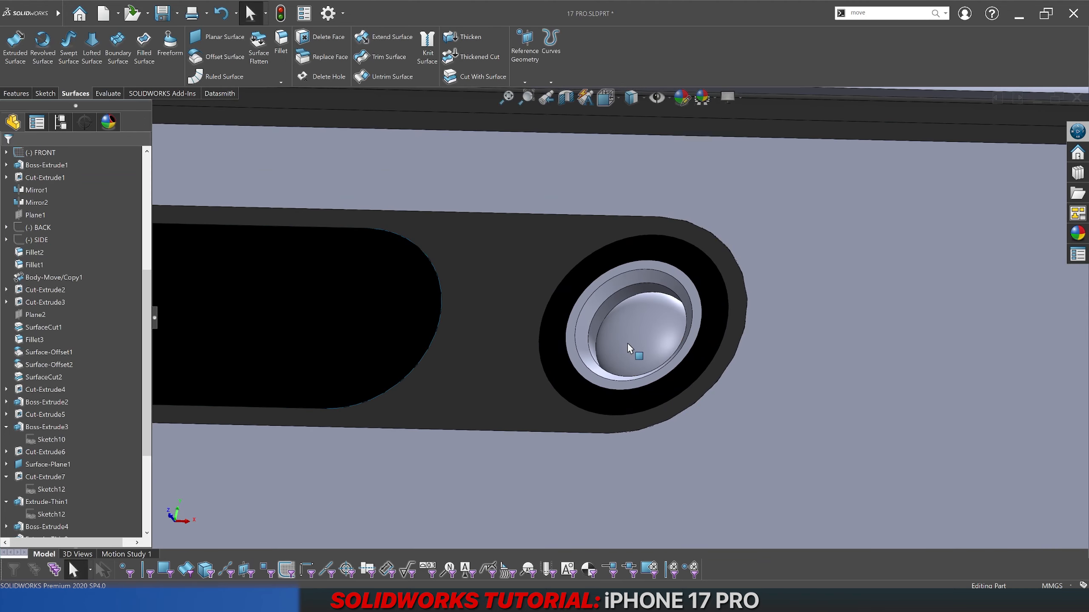
# Step: Collapse the expanded Boss-Extrude3, Cut-Extrude7, Extrude-Thin1 and Extrude-Thin2 features in the feature tree
pyautogui.click(5, 427)
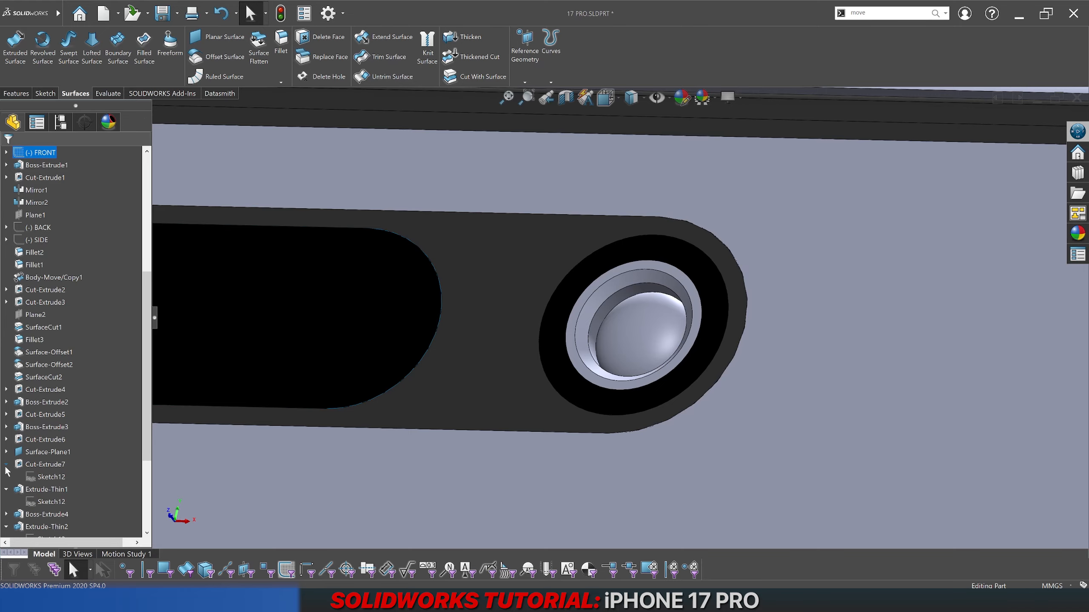
pyautogui.click(6, 465)
pyautogui.click(6, 477)
pyautogui.click(8, 515)
pyautogui.scroll(-3, 15, 513)
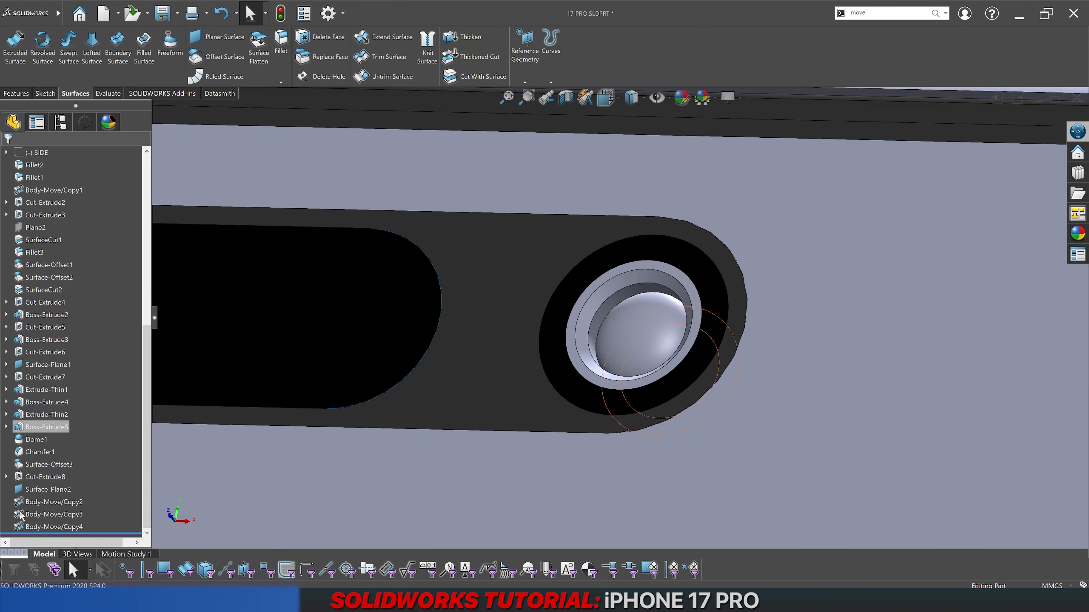
# Step: Rename the newly copied surface body Body-Move/Copy4 as LENS 3
pyautogui.scroll(8, 25, 417)
pyautogui.scroll(1, 25, 415)
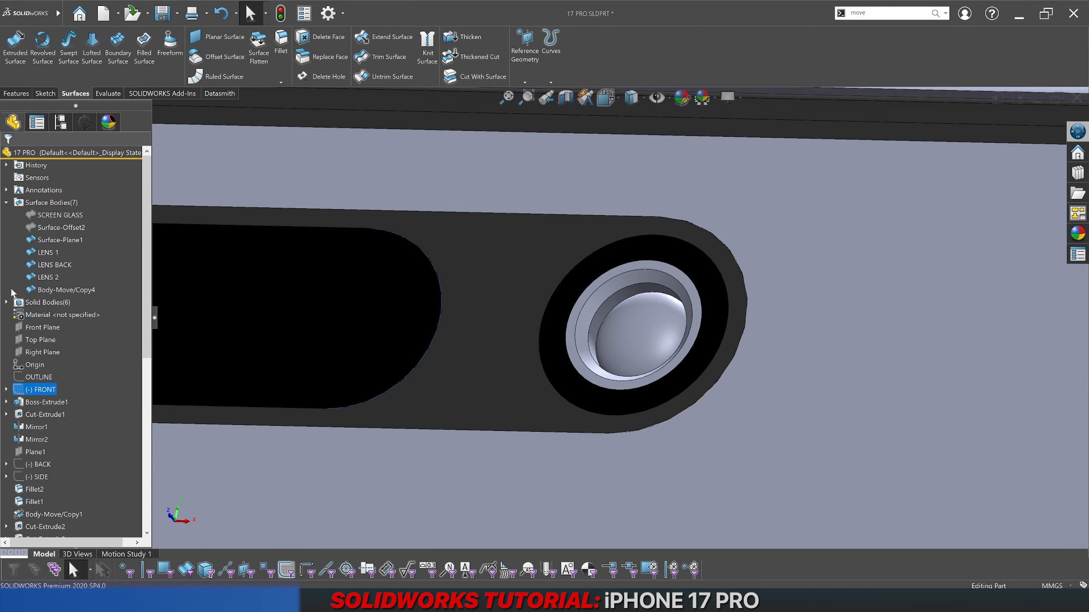
pyautogui.click(56, 290)
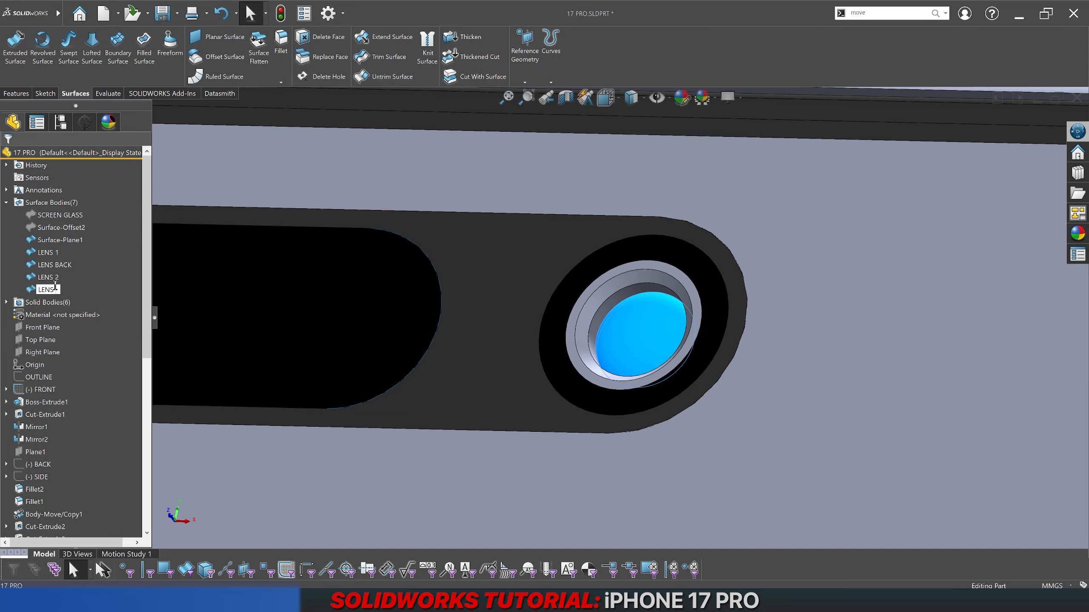
pyautogui.press('Return')
pyautogui.click(51, 293)
pyautogui.write('E 3')
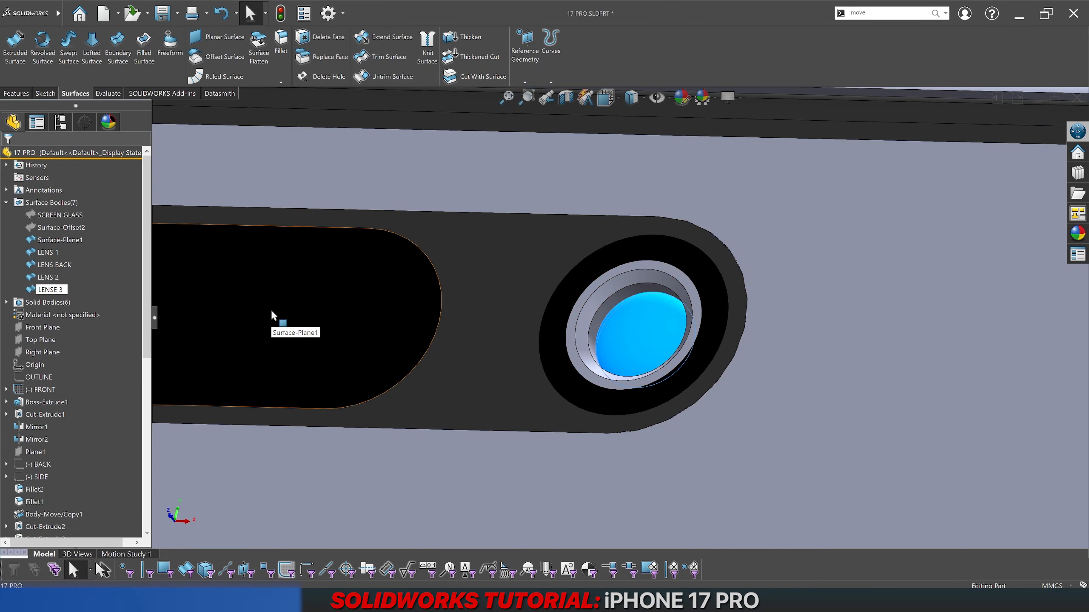
pyautogui.press('Return')
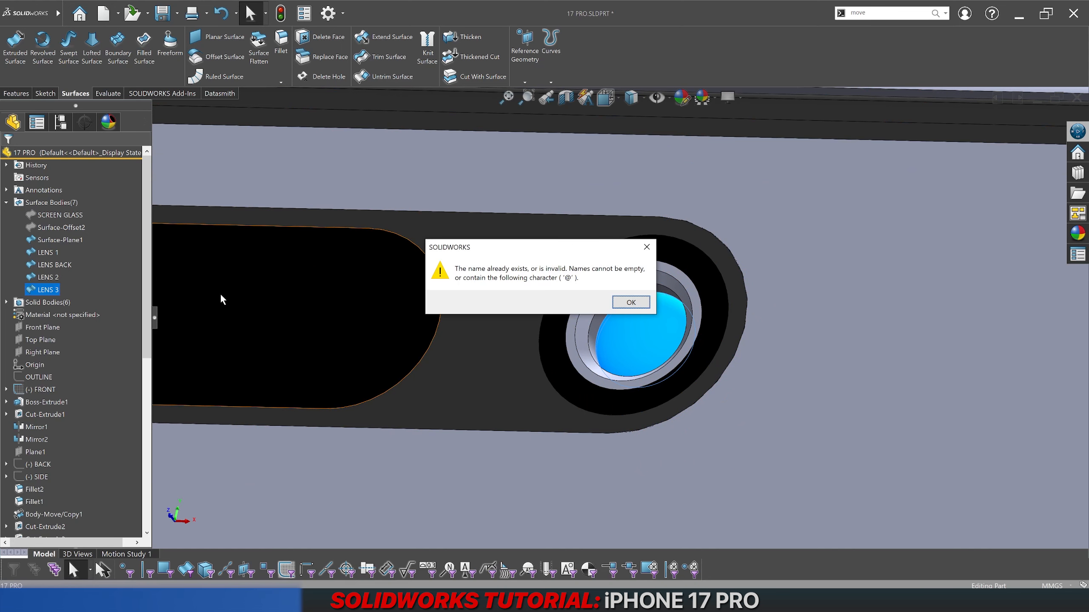
pyautogui.click(646, 248)
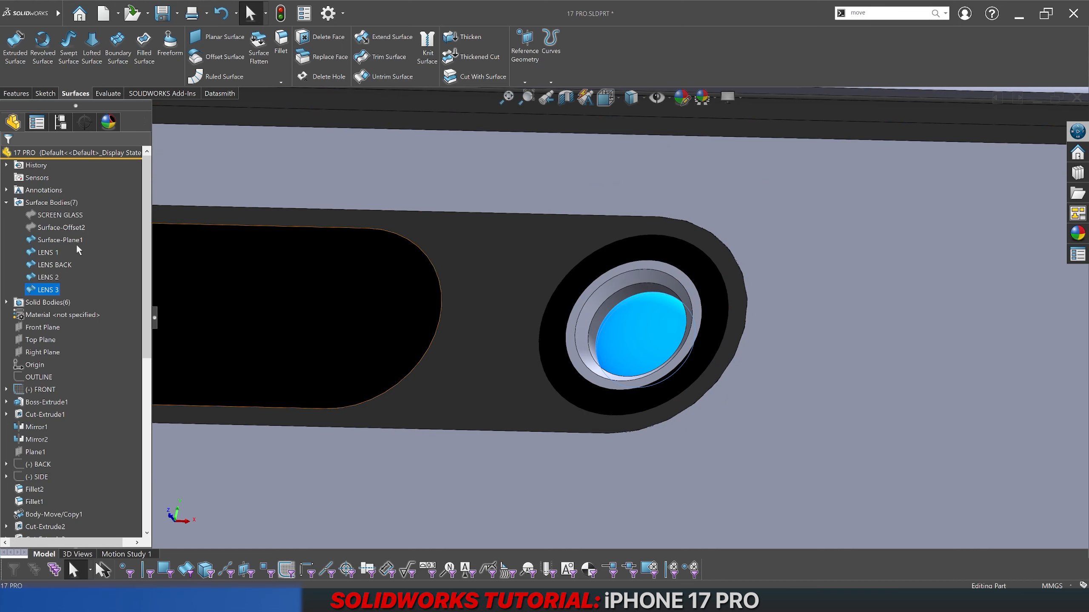
# Step: Collapse the surface bodies folder, clear the selection and save the part
pyautogui.click(8, 202)
pyautogui.scroll(6, 446, 256)
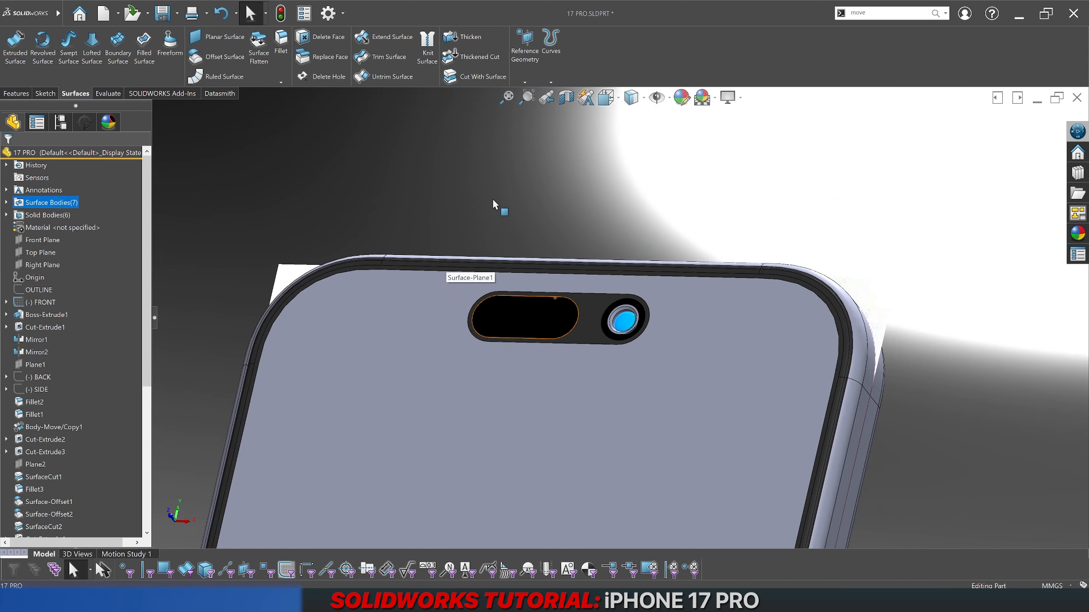
pyautogui.click(492, 198)
pyautogui.hotkey('ctrl', 's')
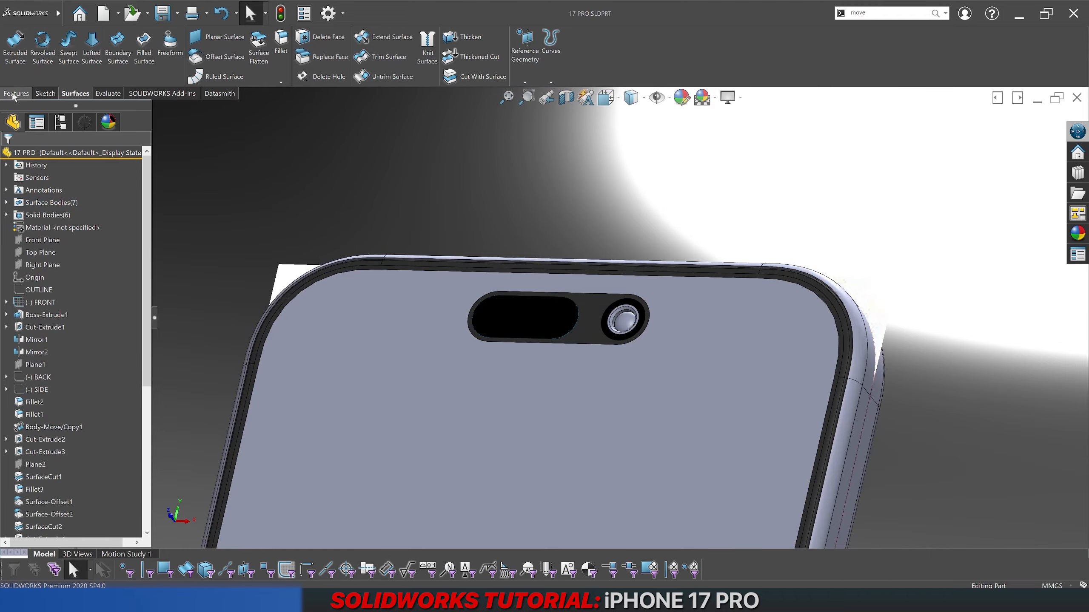
pyautogui.click(13, 94)
pyautogui.scroll(-5, 581, 315)
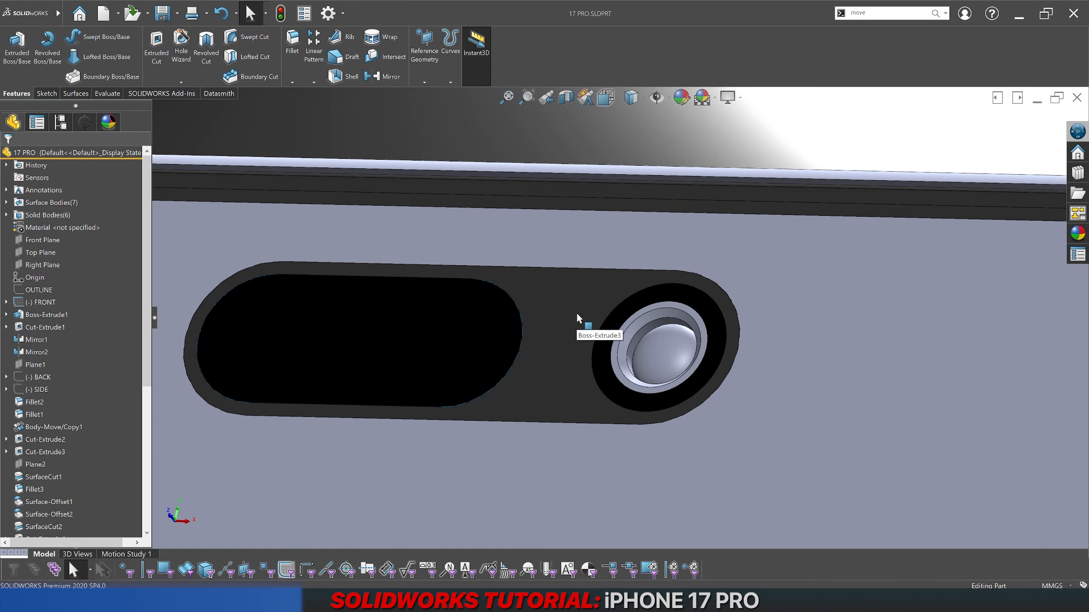
pyautogui.click(549, 386)
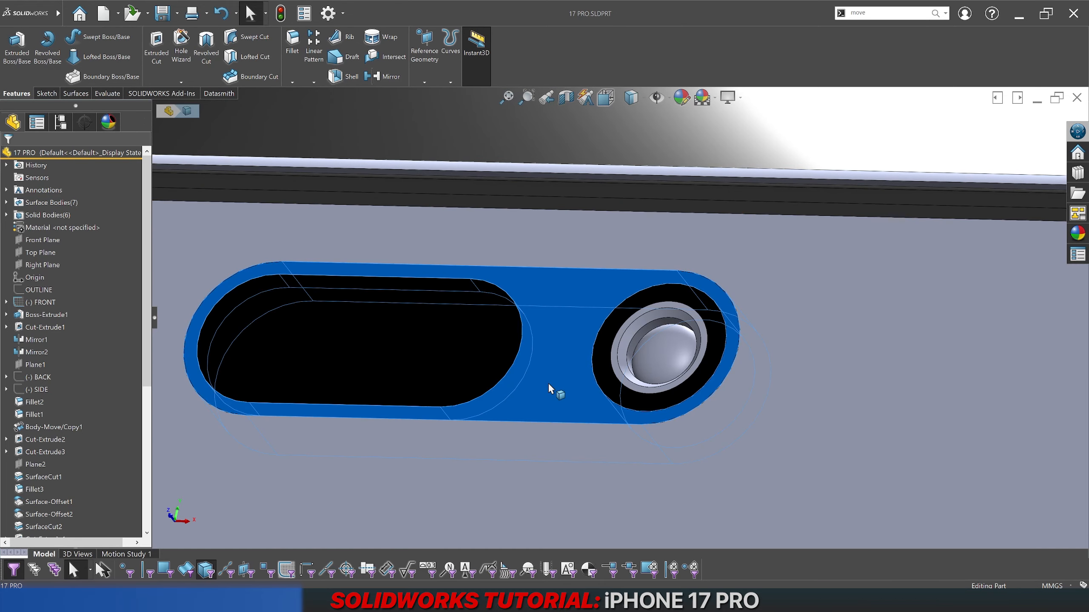
pyautogui.click(205, 574)
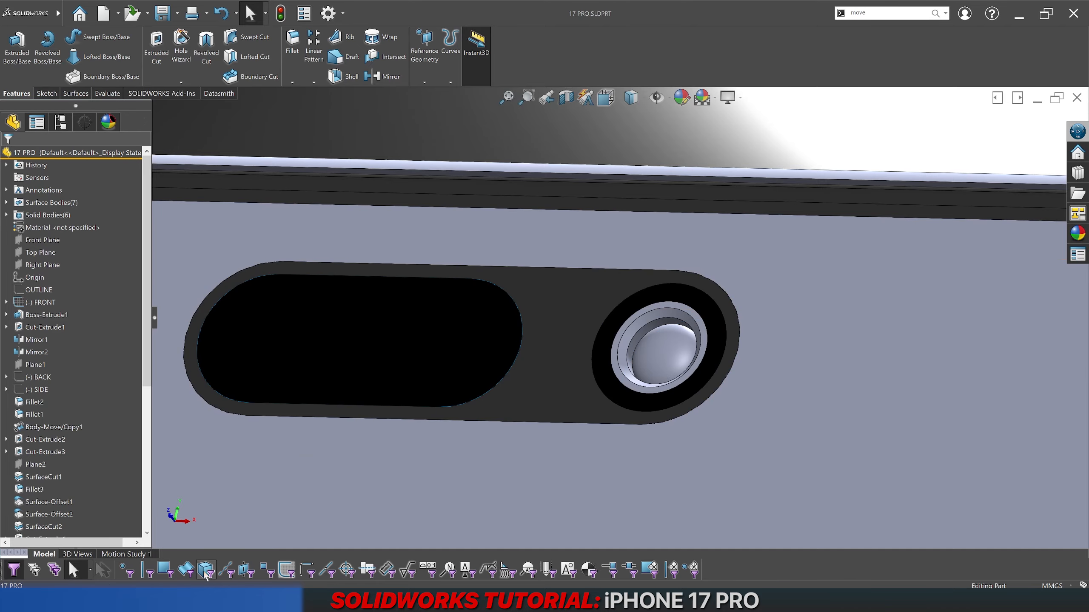
pyautogui.click(187, 571)
pyautogui.click(385, 324)
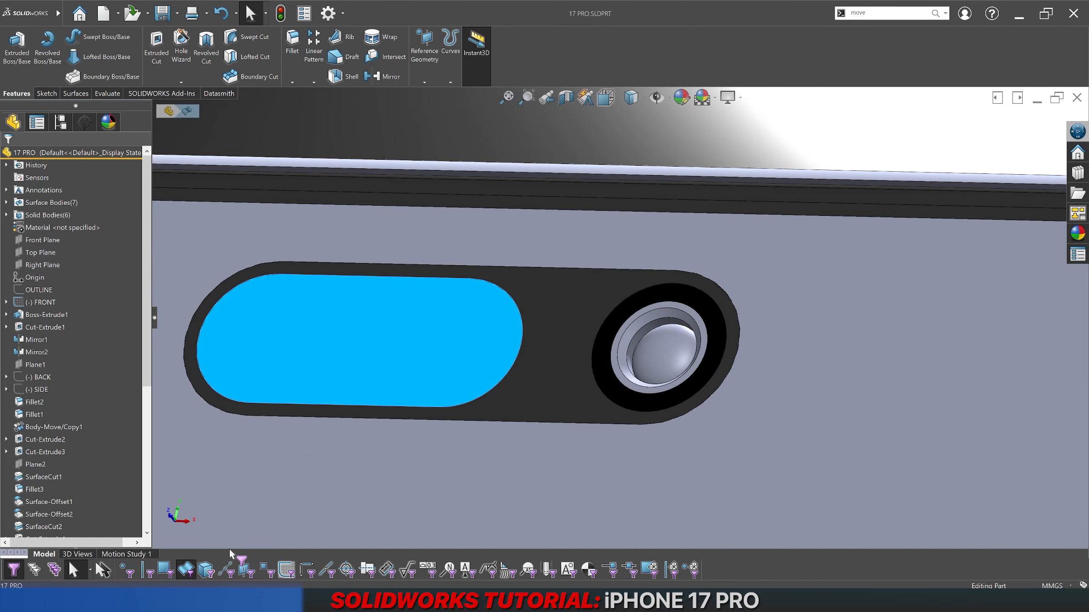
pyautogui.click(198, 570)
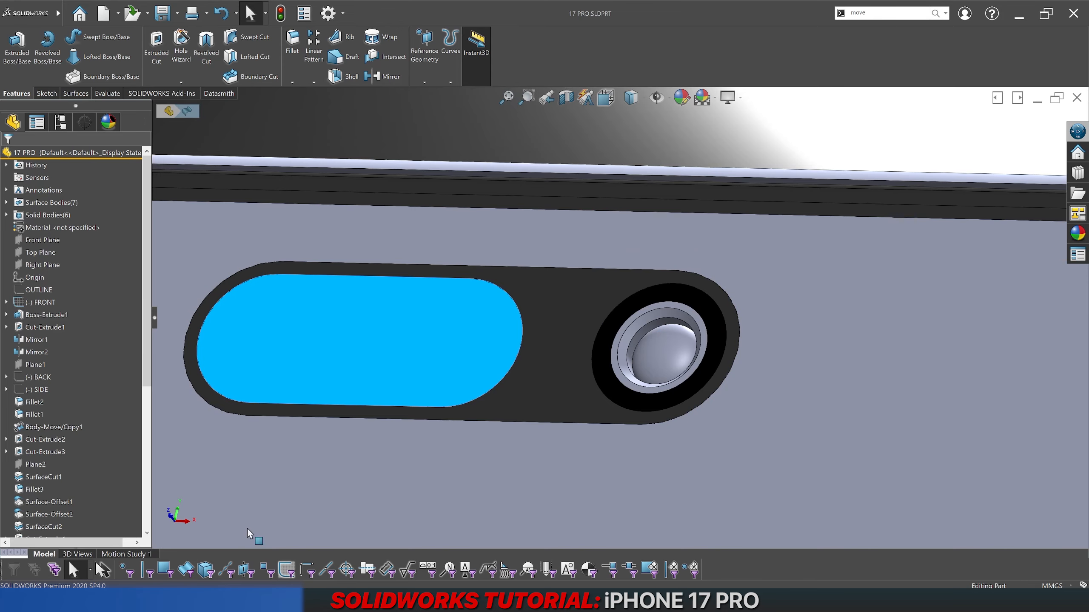
pyautogui.click(367, 324)
pyautogui.scroll(4, 368, 325)
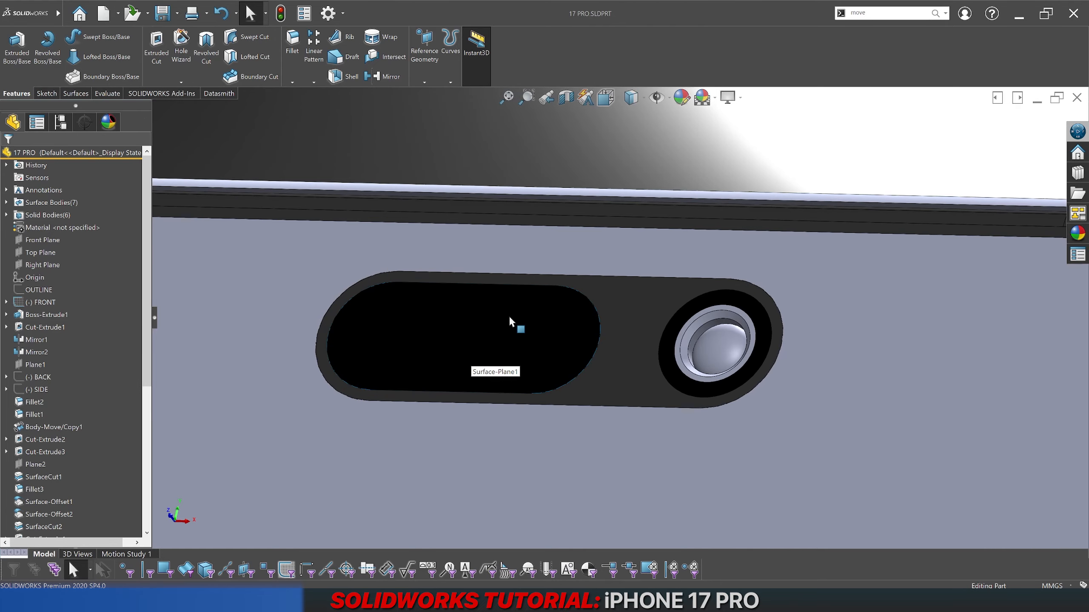
# Step: Copy the dark appearance of the Dynamic Island plate Boss-Extrude3 onto the camera ring around the lens
pyautogui.scroll(-5, 686, 336)
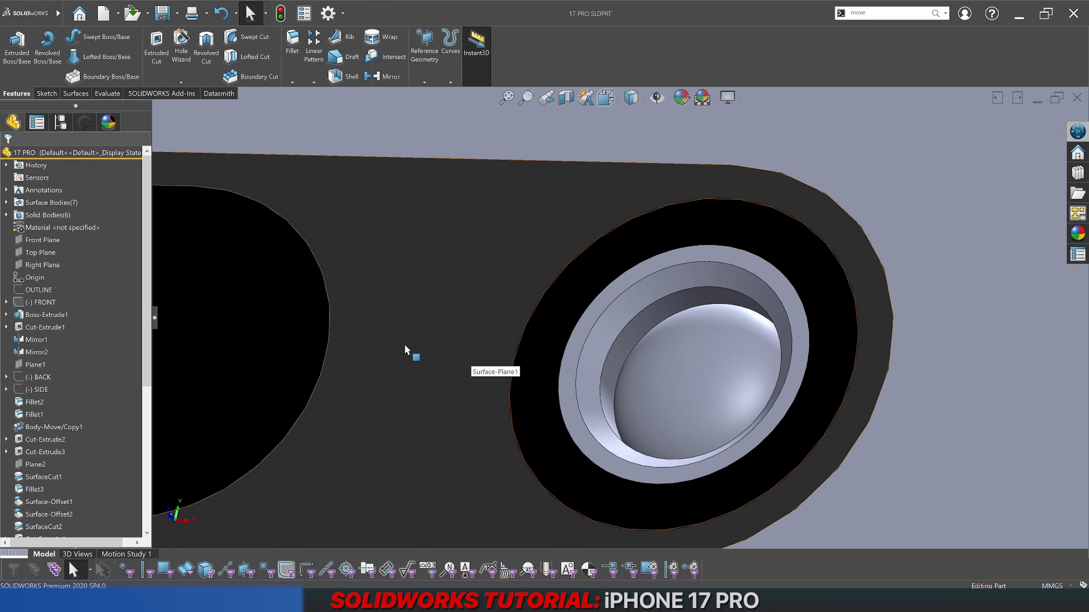
pyautogui.rightClick(704, 270)
pyautogui.press('Escape')
pyautogui.click(715, 190)
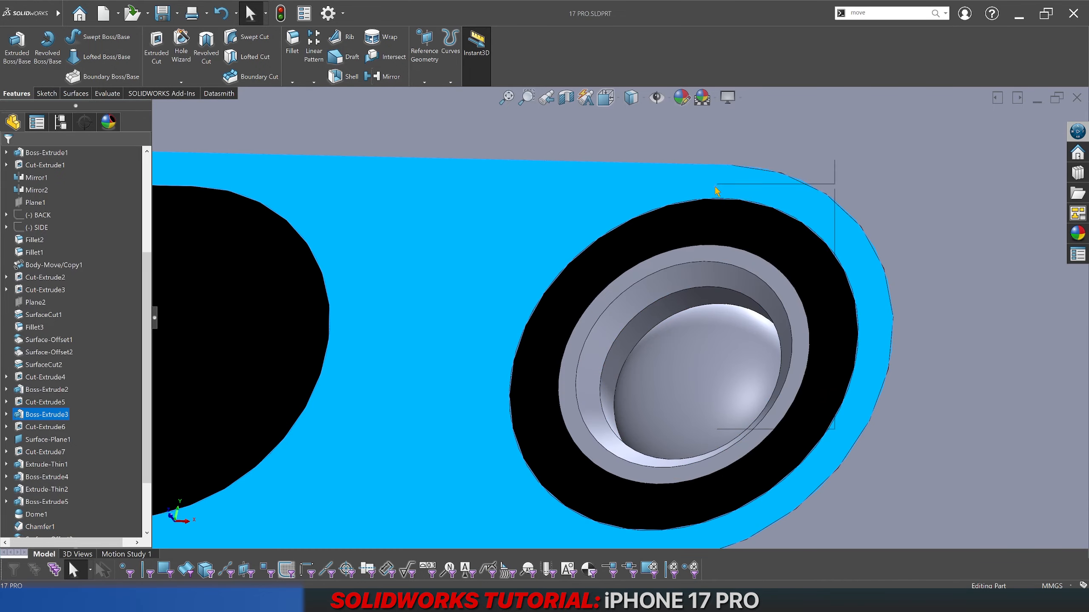
pyautogui.rightClick(715, 189)
pyautogui.press('Escape')
pyautogui.press('Escape')
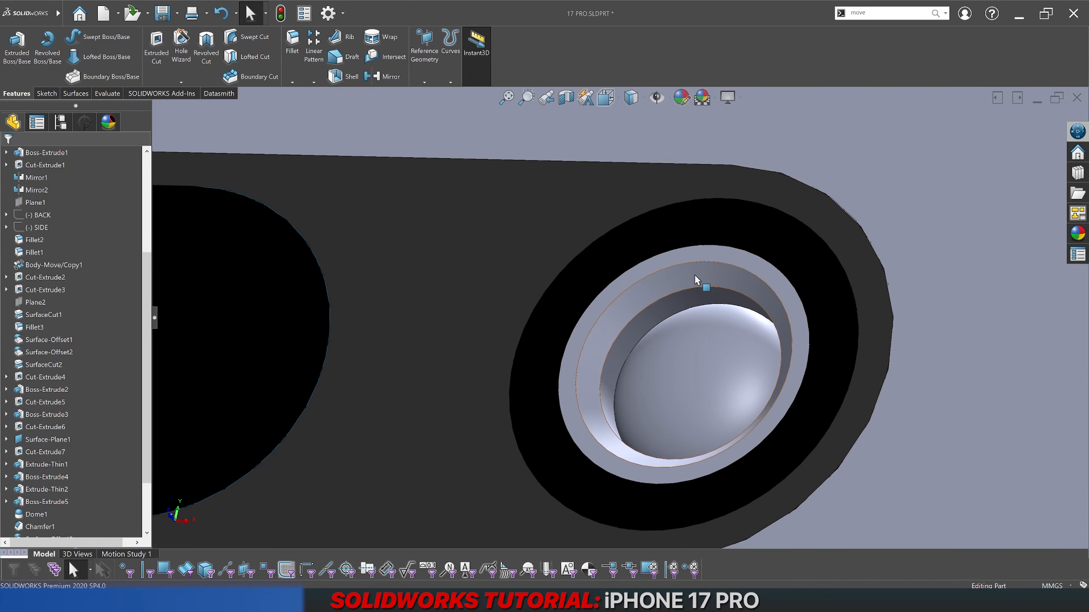
pyautogui.rightClick(698, 281)
pyautogui.click(779, 256)
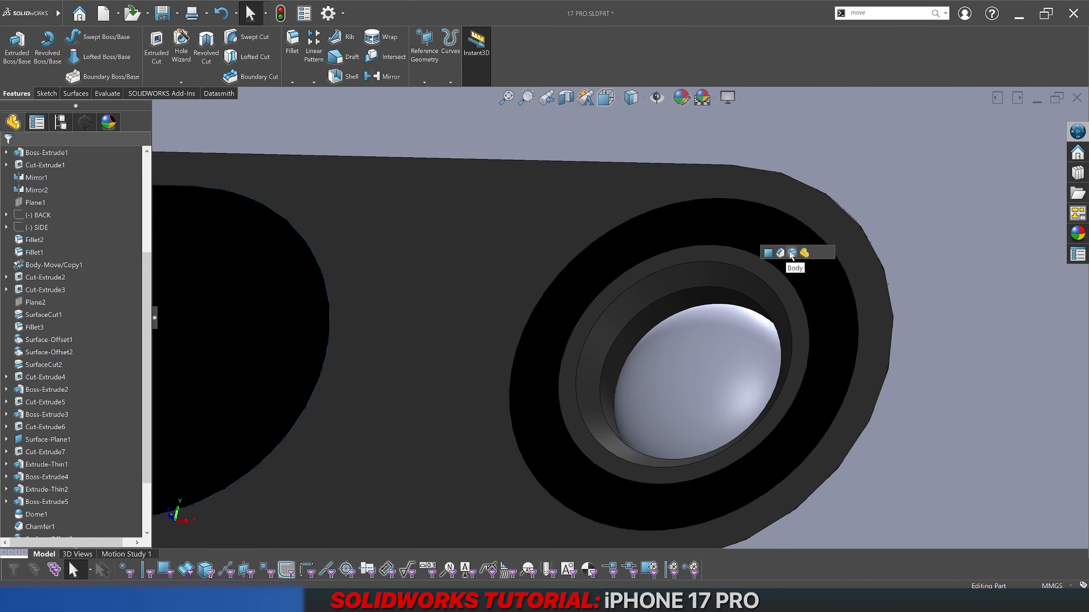
# Step: Examine the dark camera ring and the domed lens inside it up close and from several angles
pyautogui.scroll(-5, 687, 275)
pyautogui.moveTo(674, 286); pyautogui.dragTo(707, 304, button='middle')
pyautogui.scroll(-4, 686, 313)
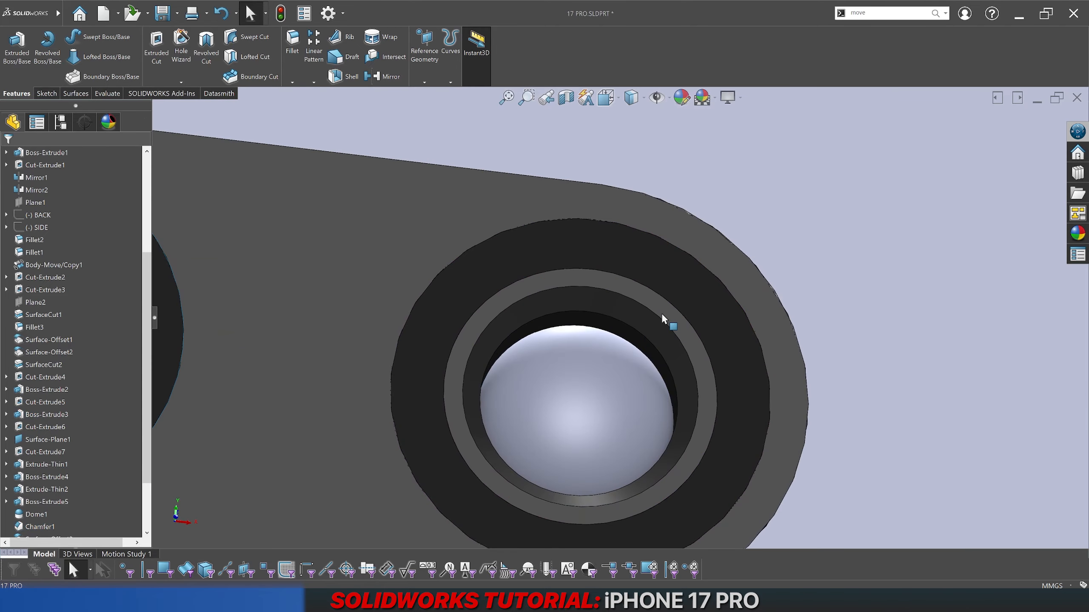
pyautogui.click(613, 303)
pyautogui.scroll(5, 615, 311)
pyautogui.click(656, 187)
pyautogui.scroll(-5, 619, 339)
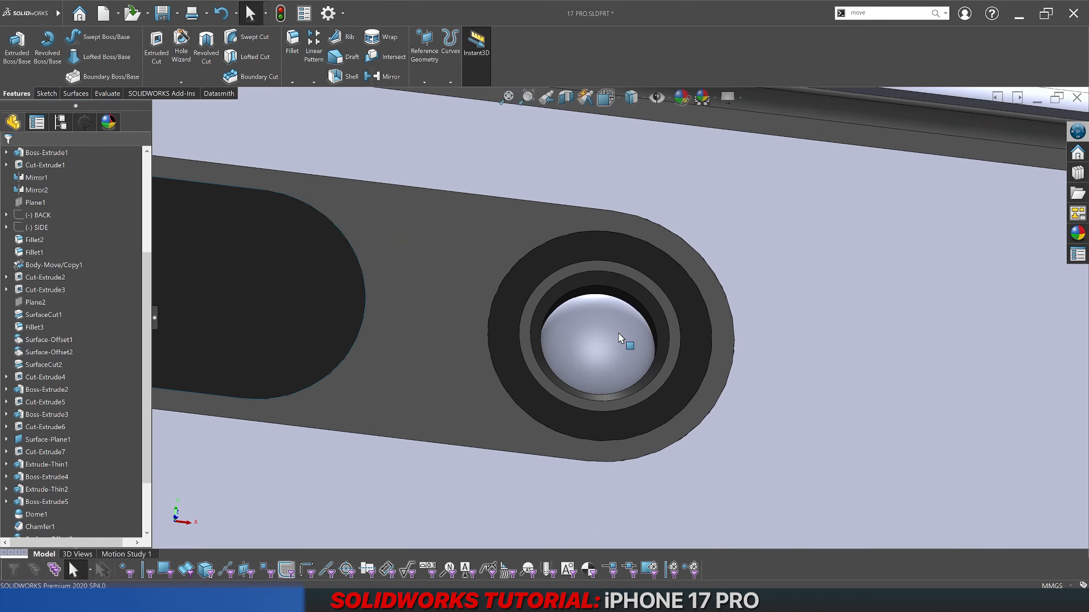
pyautogui.scroll(-2, 619, 339)
pyautogui.moveTo(620, 348); pyautogui.dragTo(566, 384, button='middle')
pyautogui.scroll(2, 574, 327)
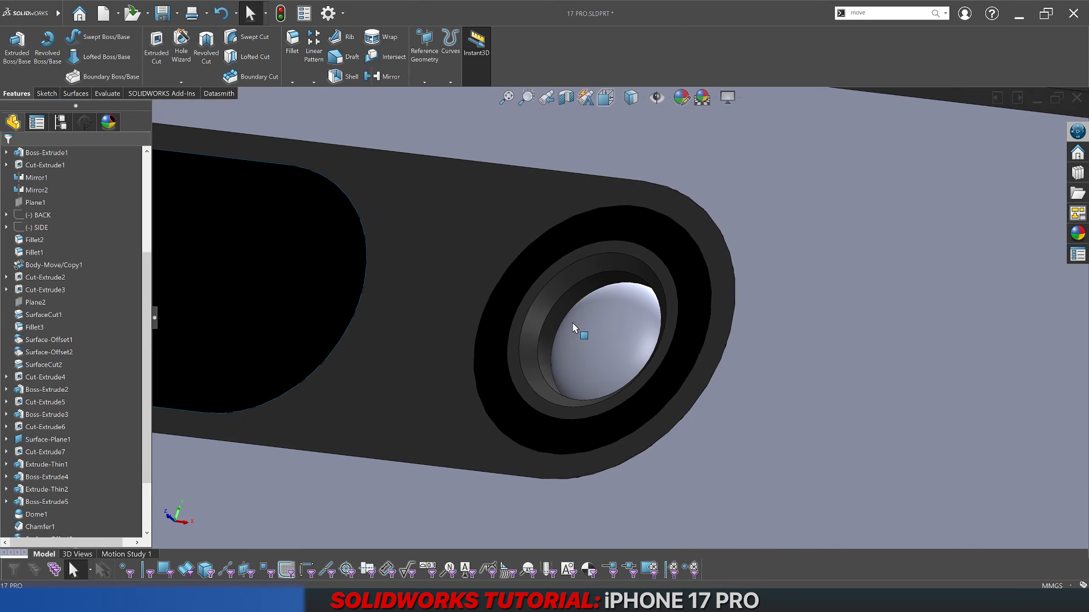
pyautogui.scroll(3, 573, 323)
pyautogui.scroll(-5, 584, 322)
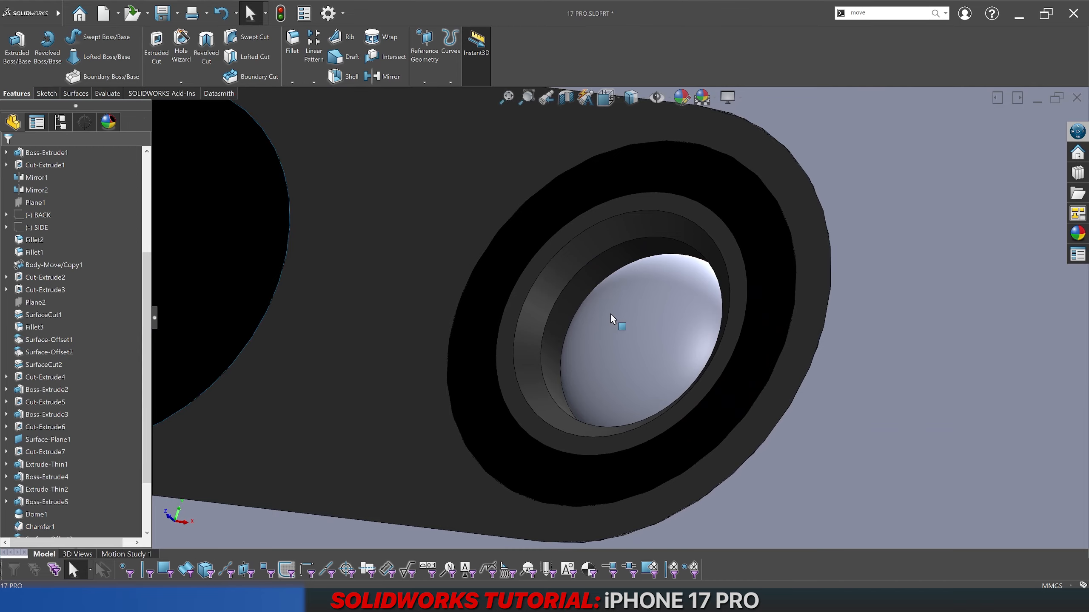
pyautogui.scroll(3, 610, 319)
pyautogui.moveTo(617, 313)
pyautogui.mouseDown(button='middle')
pyautogui.moveTo(662, 372)
pyautogui.moveTo(639, 320)
pyautogui.mouseUp(button='middle')
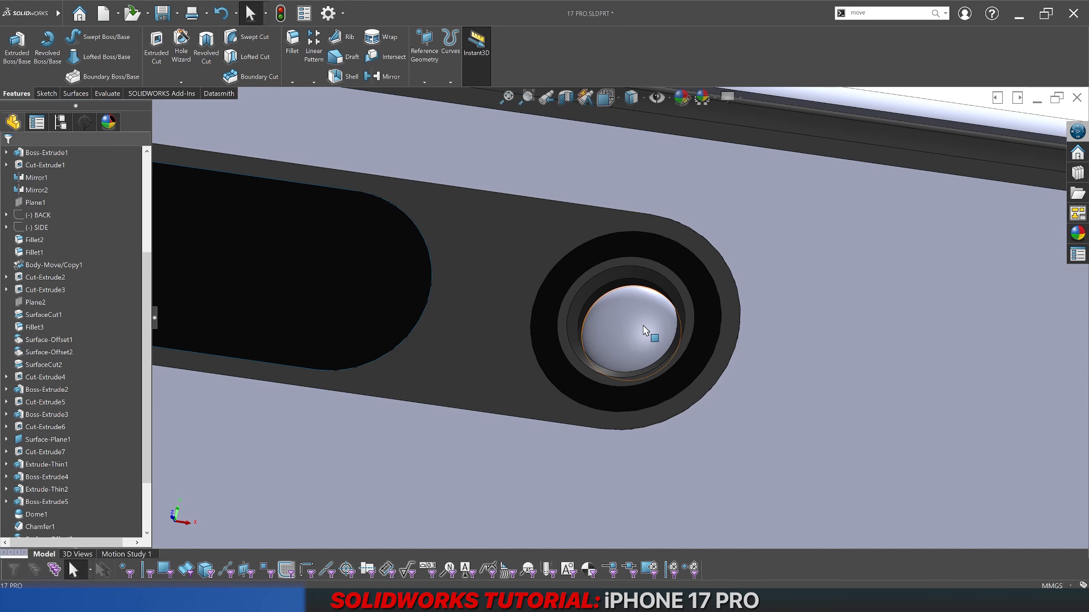
# Step: Hide the LENS 3 and LENS 2 surface bodies of the front camera
pyautogui.rightClick(644, 330)
pyautogui.click(662, 317)
pyautogui.rightClick(645, 327)
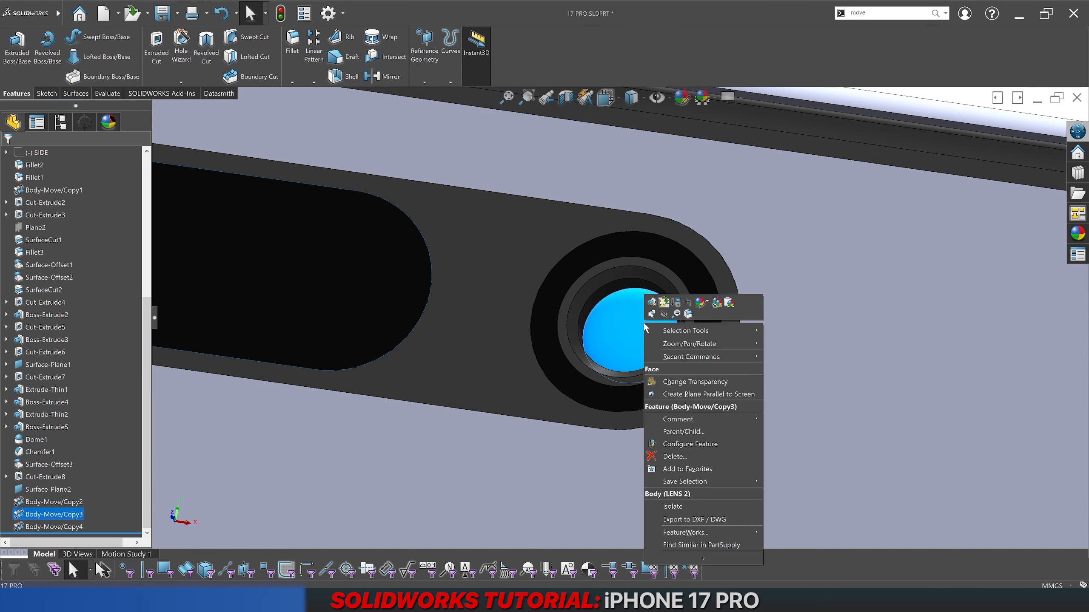
pyautogui.click(665, 318)
pyautogui.scroll(3, 673, 316)
pyautogui.scroll(-5, 627, 336)
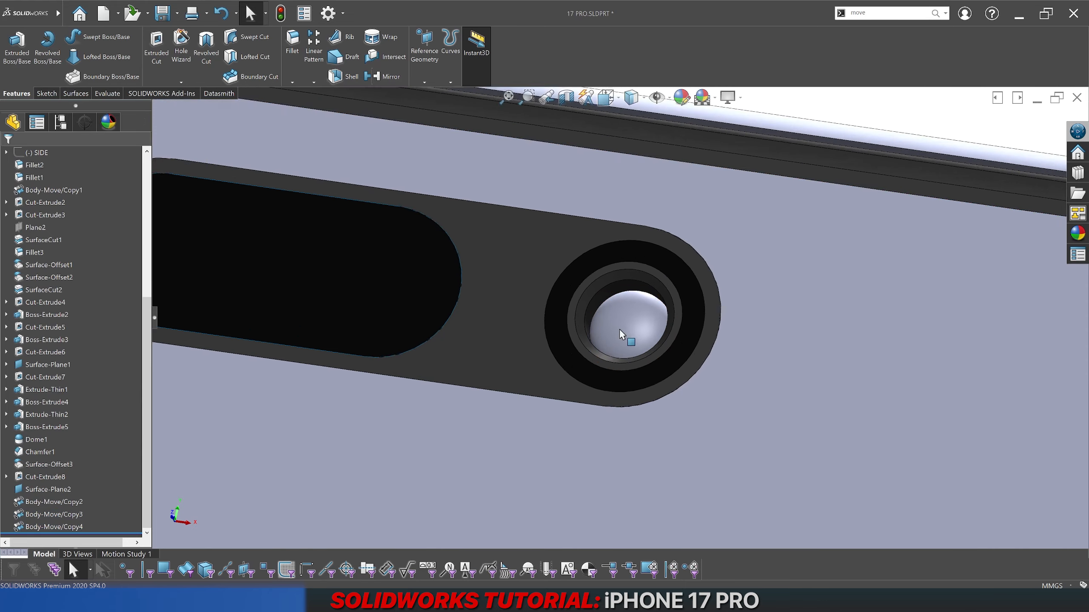
# Step: Give the LENS 1 surface body of the front camera a light violet-blue color from the standard swatches
pyautogui.click(627, 318)
pyautogui.scroll(5, 94, 311)
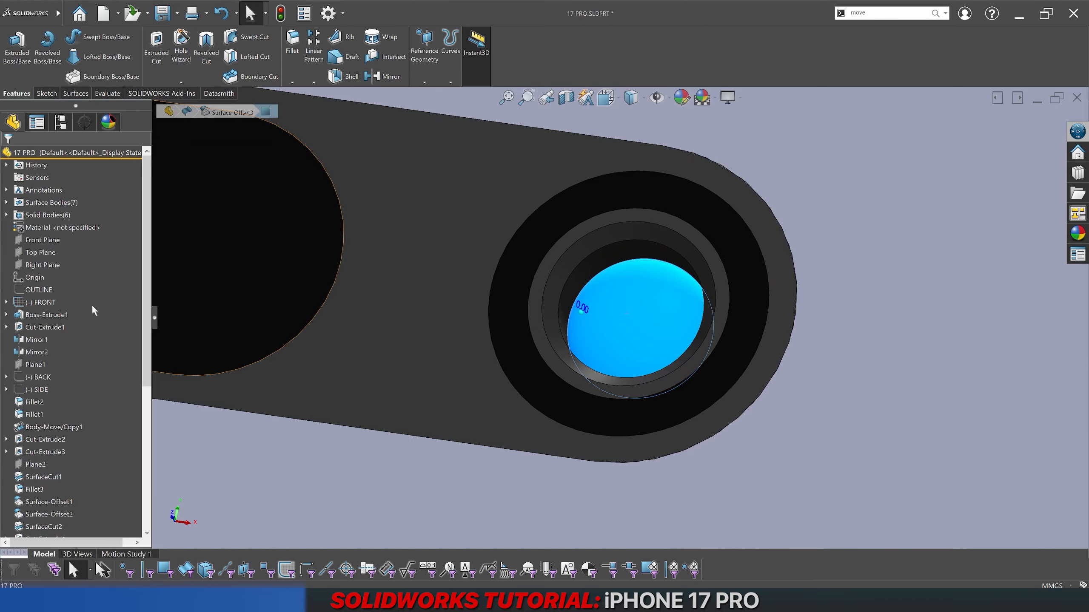
pyautogui.click(7, 216)
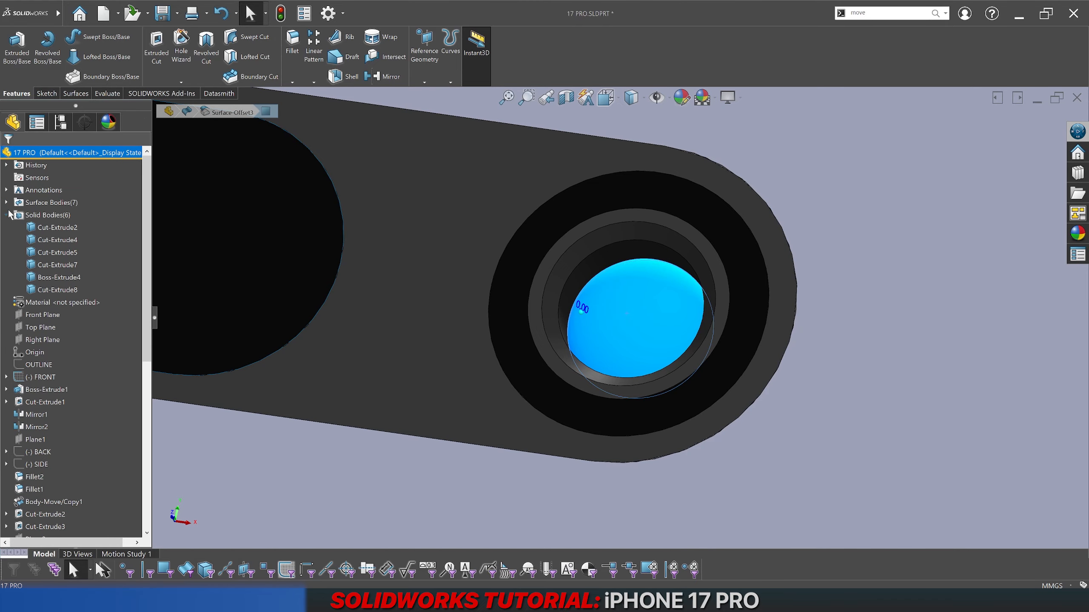
pyautogui.click(6, 215)
pyautogui.click(6, 202)
pyautogui.click(43, 253)
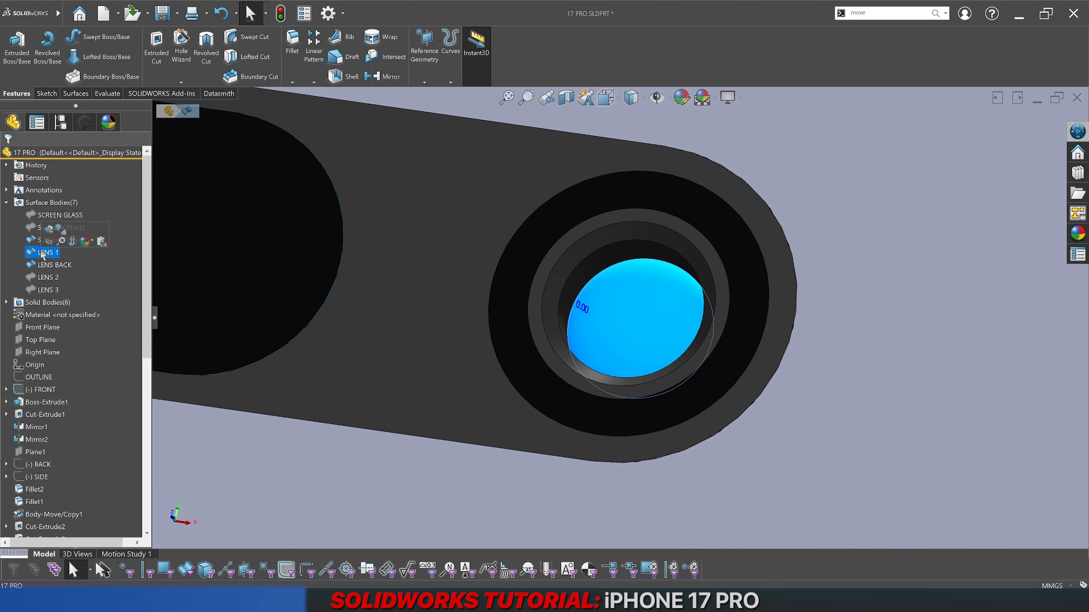
pyautogui.scroll(5, 372, 282)
pyautogui.rightClick(51, 256)
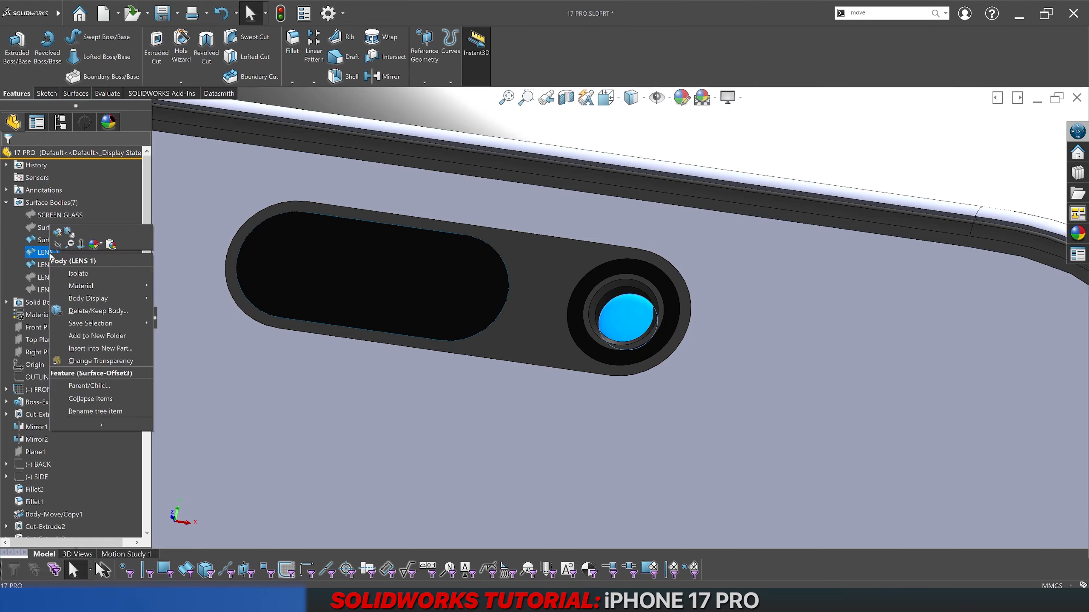
pyautogui.click(101, 244)
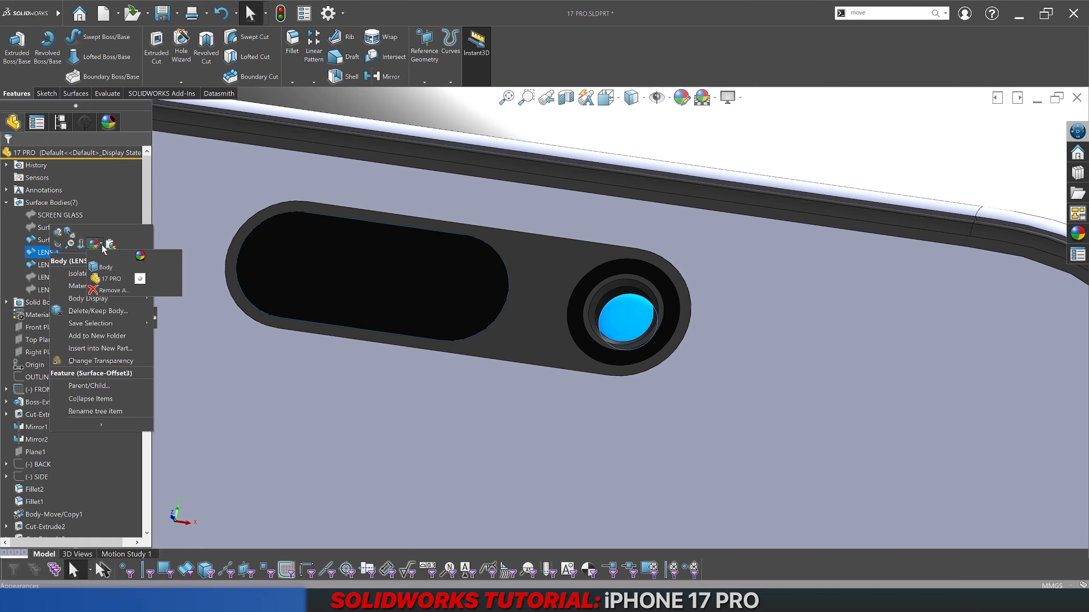
pyautogui.click(105, 270)
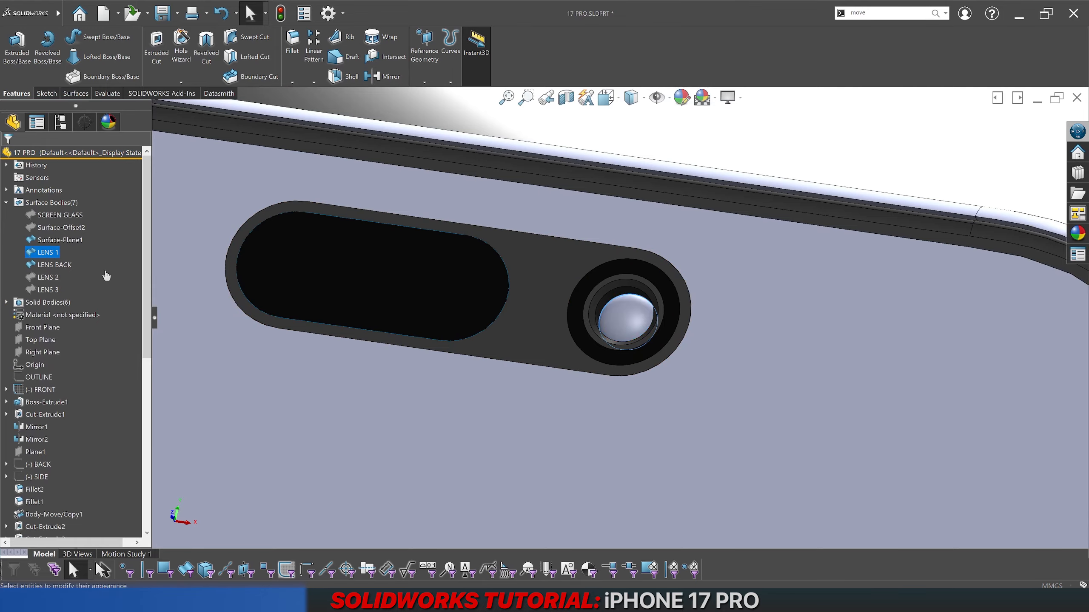
pyautogui.click(87, 379)
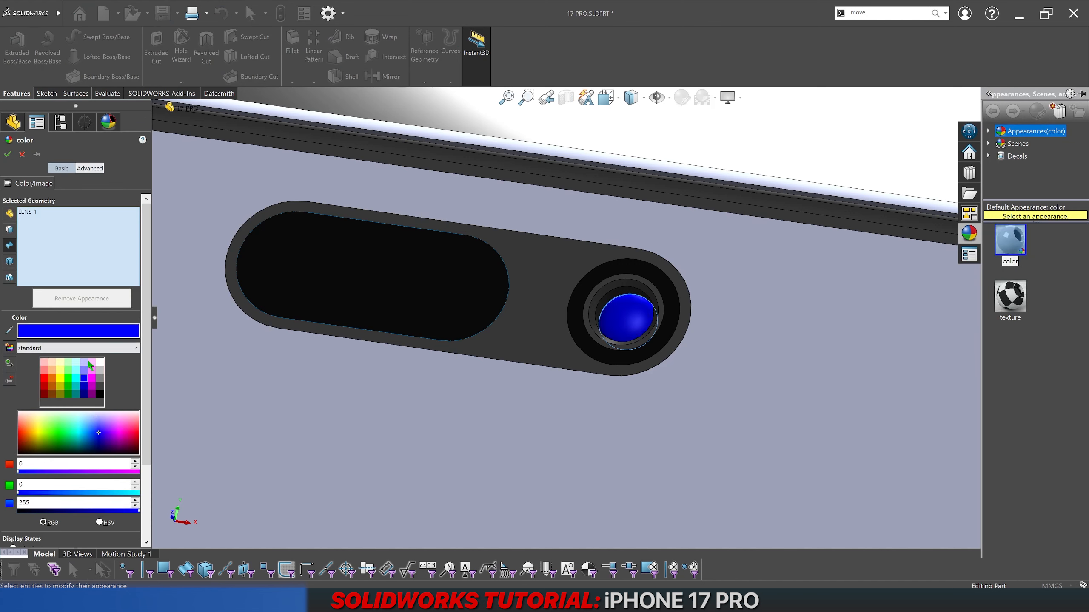
pyautogui.click(85, 369)
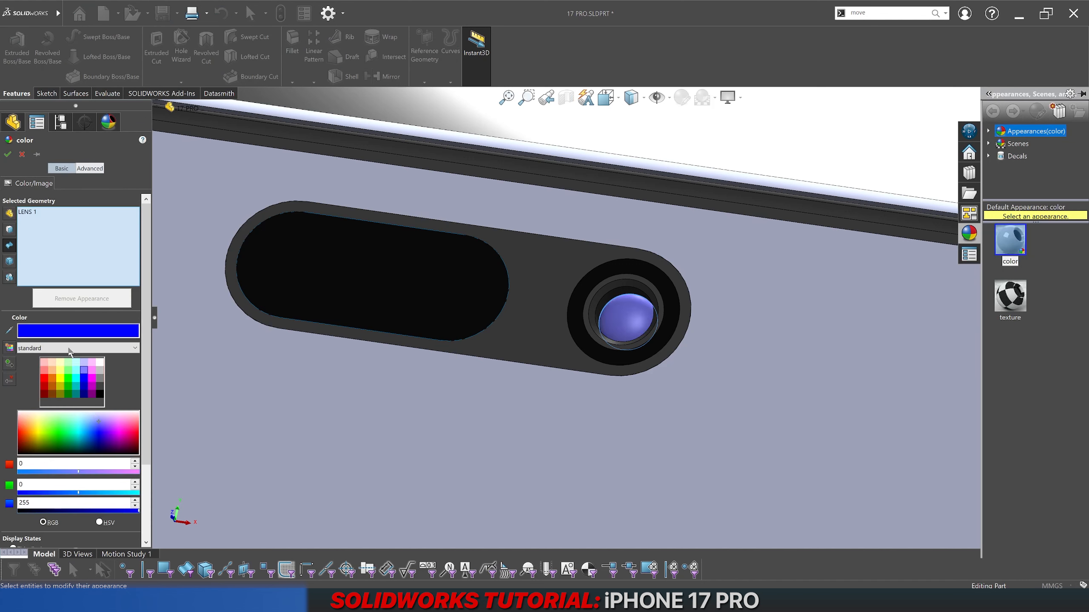
pyautogui.click(8, 157)
# Step: Copy the violet-blue appearance of the LENS 1 surface in the front camera
pyautogui.scroll(5, 668, 204)
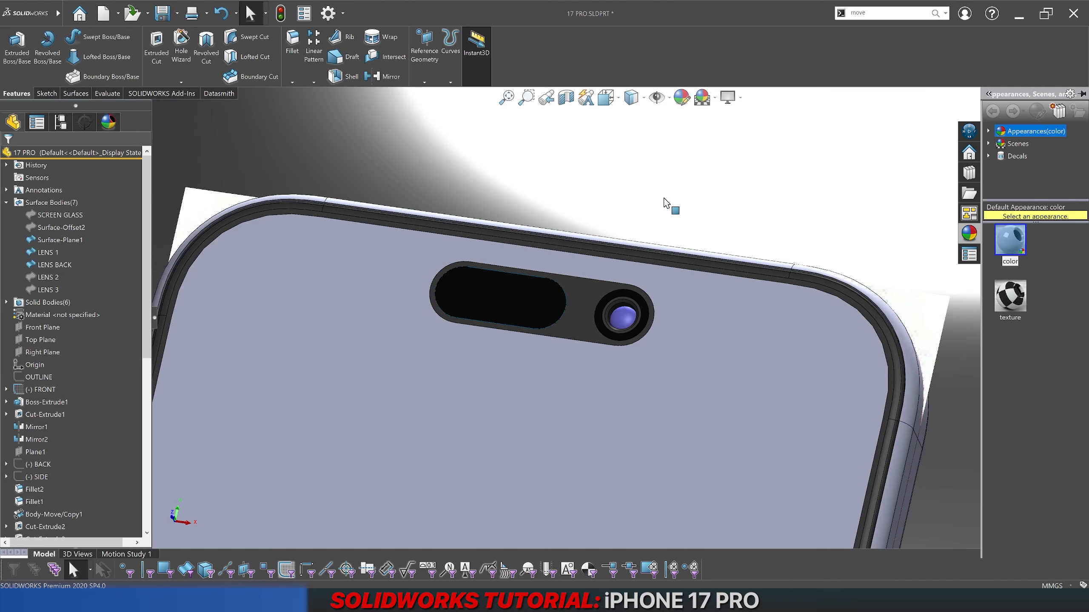
pyautogui.scroll(-8, 636, 323)
pyautogui.rightClick(571, 342)
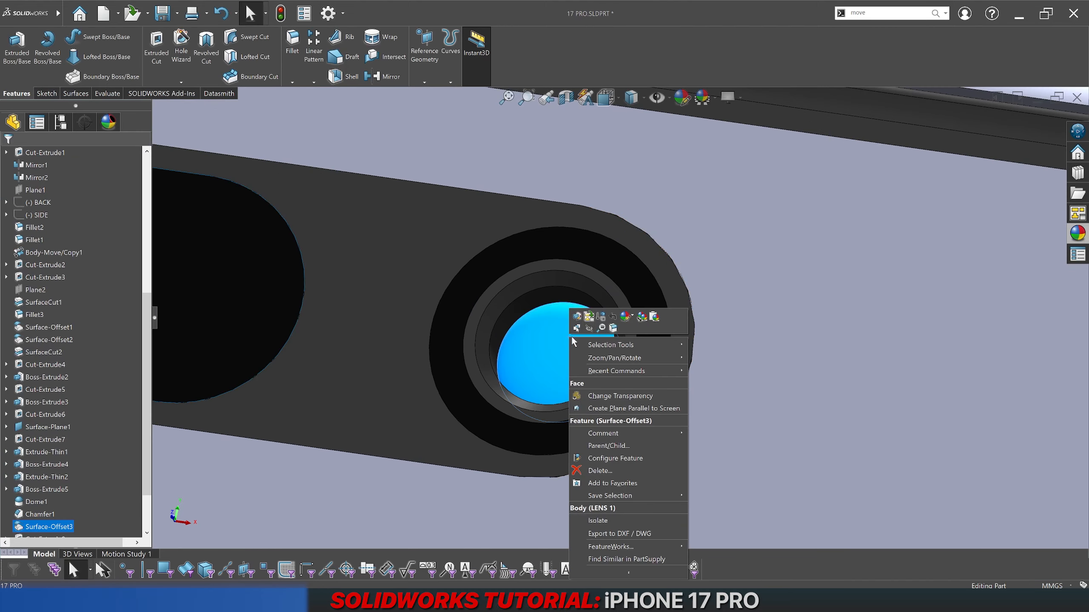
pyautogui.click(642, 317)
pyautogui.scroll(7, 129, 277)
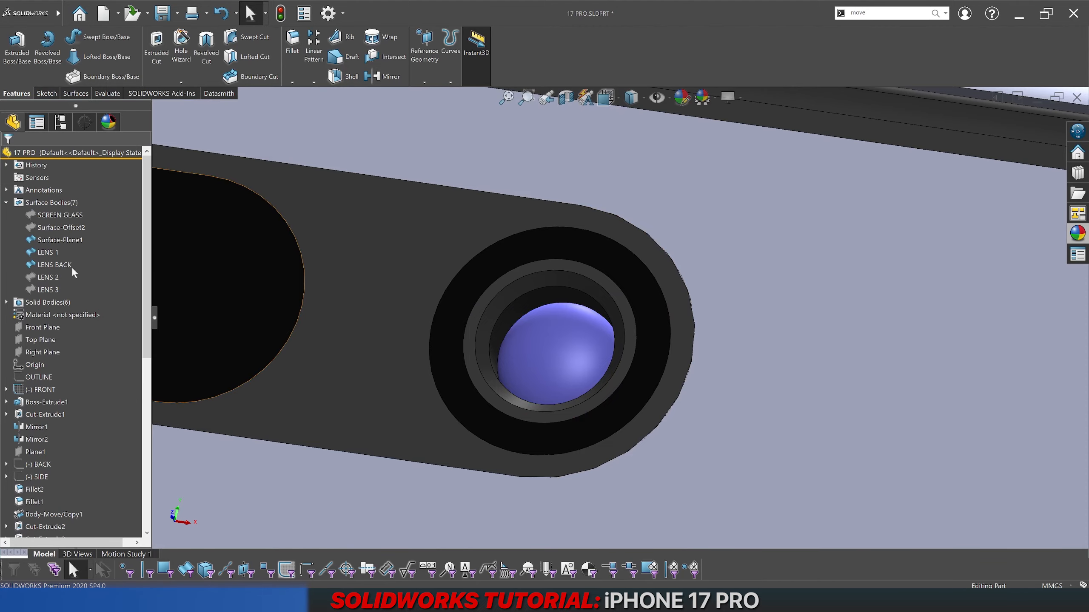
# Step: Show the LENS 2 surface body and paste the copied lens appearance onto the whole body
pyautogui.click(60, 274)
pyautogui.scroll(6, 510, 309)
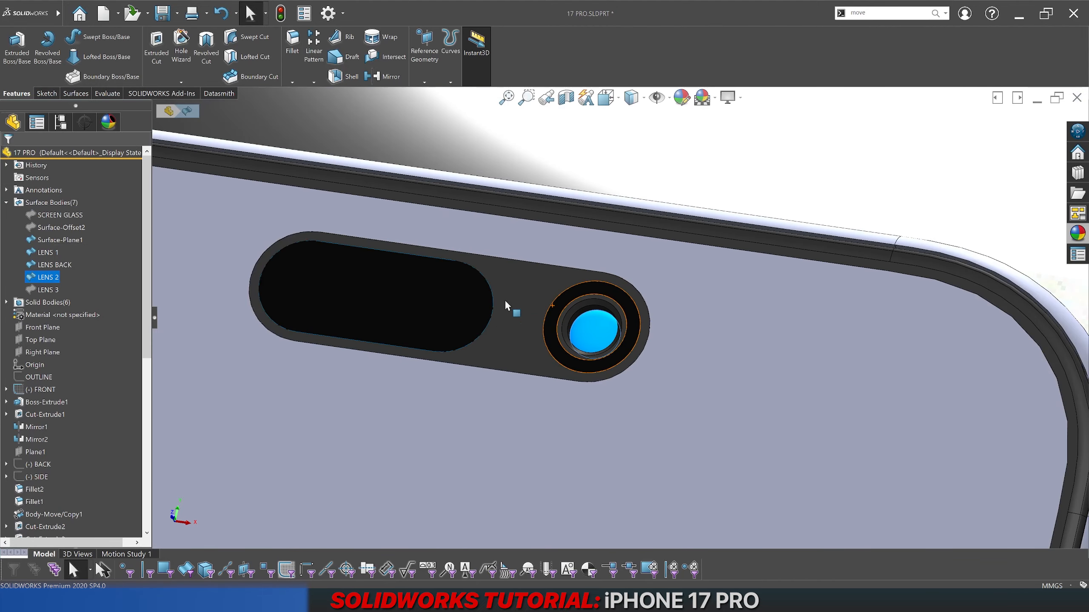
pyautogui.scroll(-7, 603, 336)
pyautogui.rightClick(601, 300)
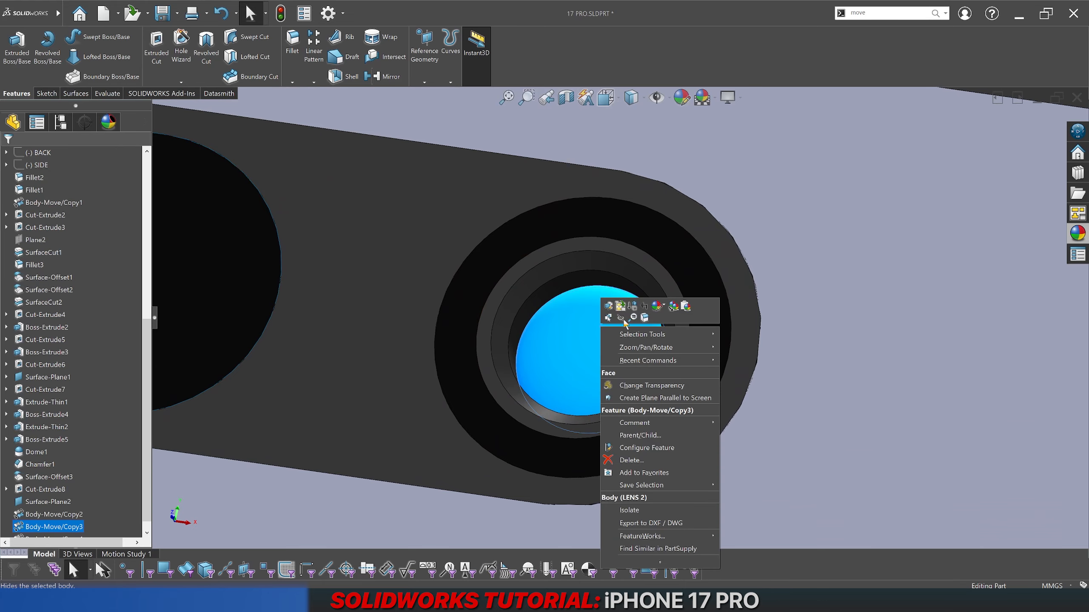
pyautogui.click(685, 306)
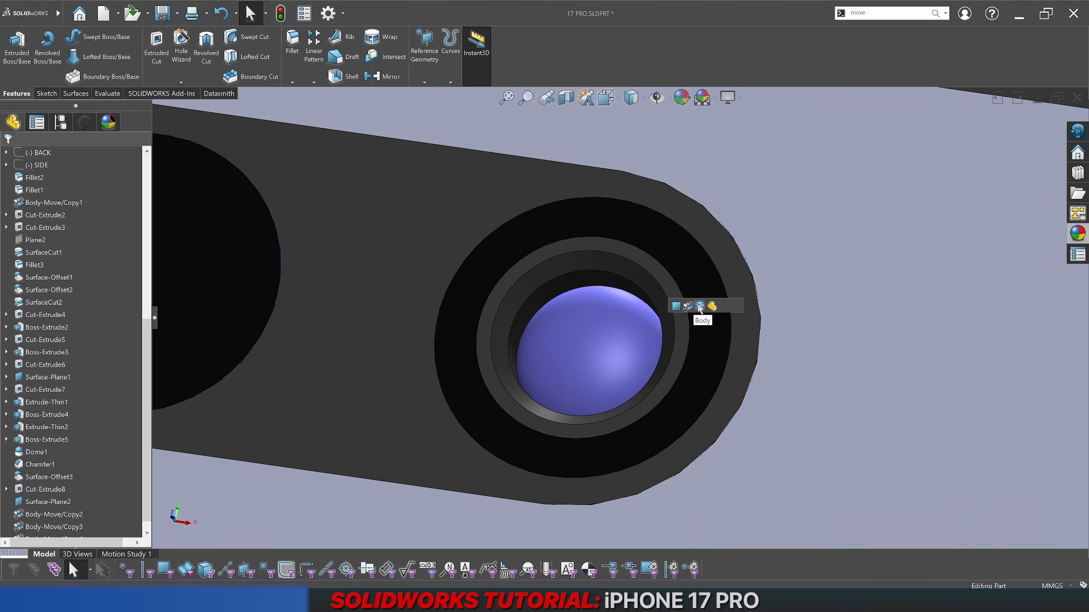
pyautogui.click(699, 308)
# Step: Show the LENS 3 surface body and paste the copied lens appearance onto it
pyautogui.scroll(6, 590, 328)
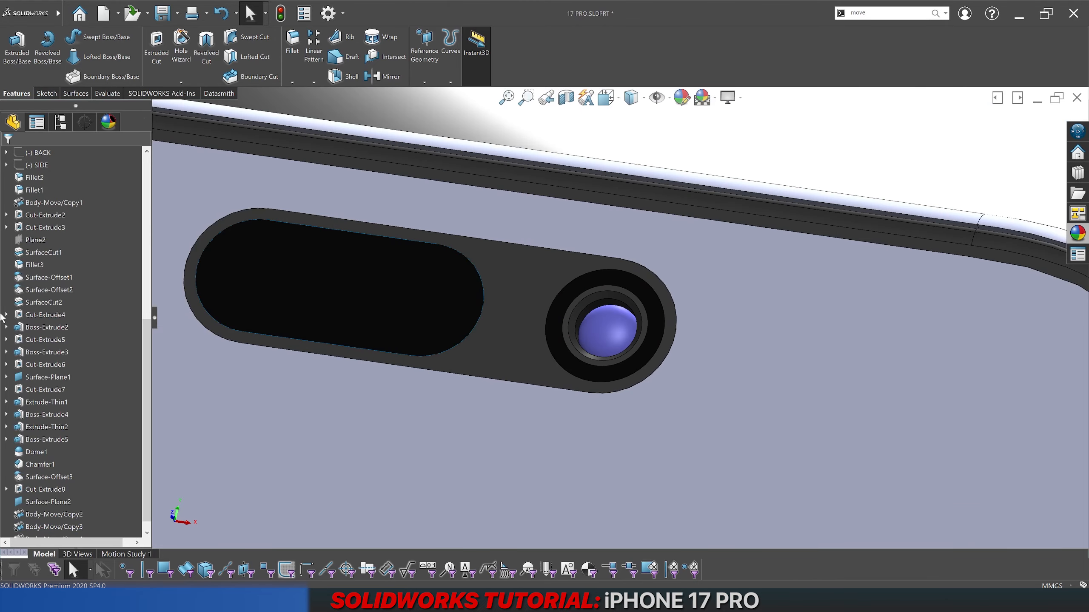
pyautogui.scroll(7, 46, 253)
pyautogui.rightClick(46, 243)
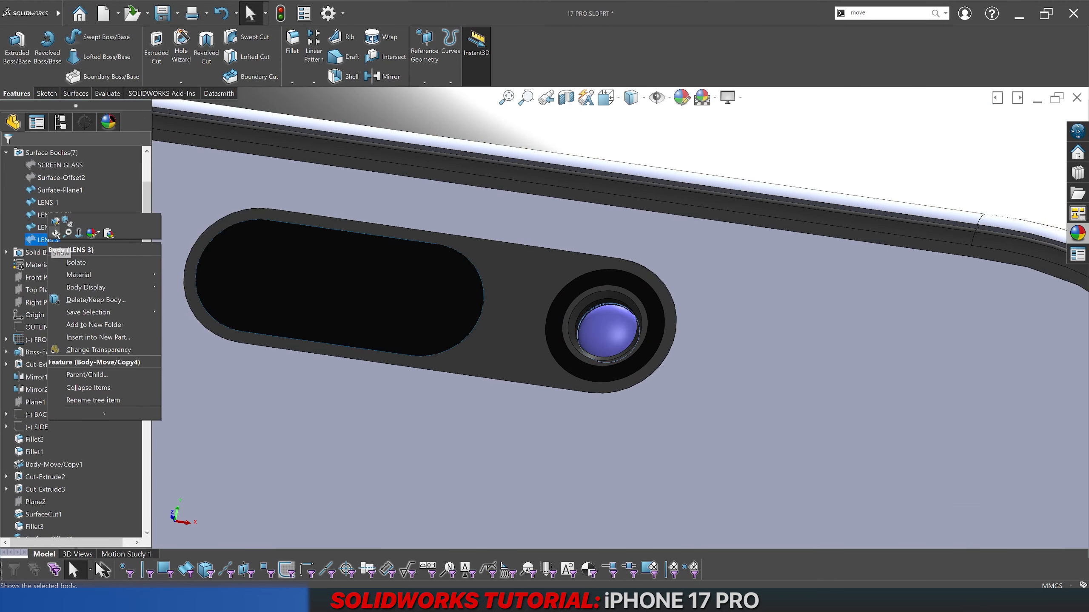
pyautogui.click(58, 232)
pyautogui.scroll(1, 479, 226)
pyautogui.scroll(1, 555, 178)
pyautogui.scroll(-5, 591, 297)
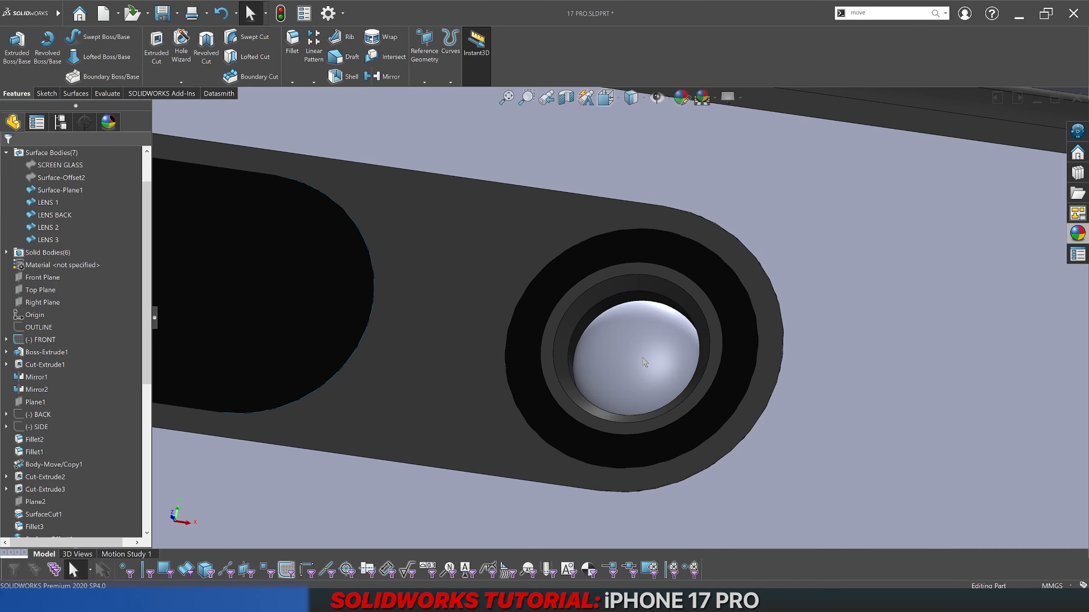
pyautogui.rightClick(644, 330)
pyautogui.click(728, 337)
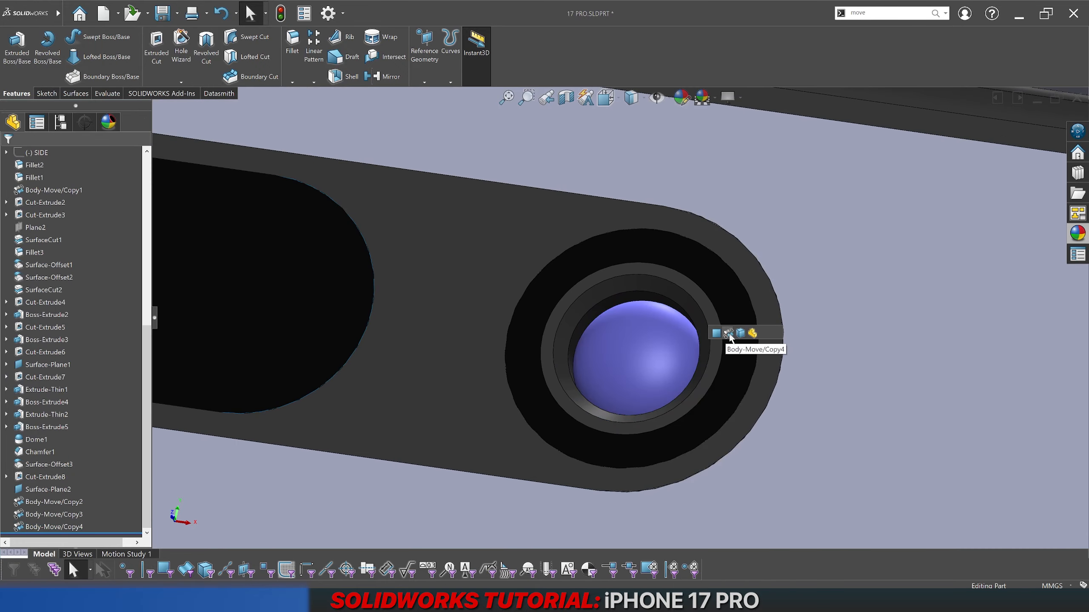
# Step: Show the SCREEN GLASS surface body over the colored front camera
pyautogui.scroll(8, 686, 339)
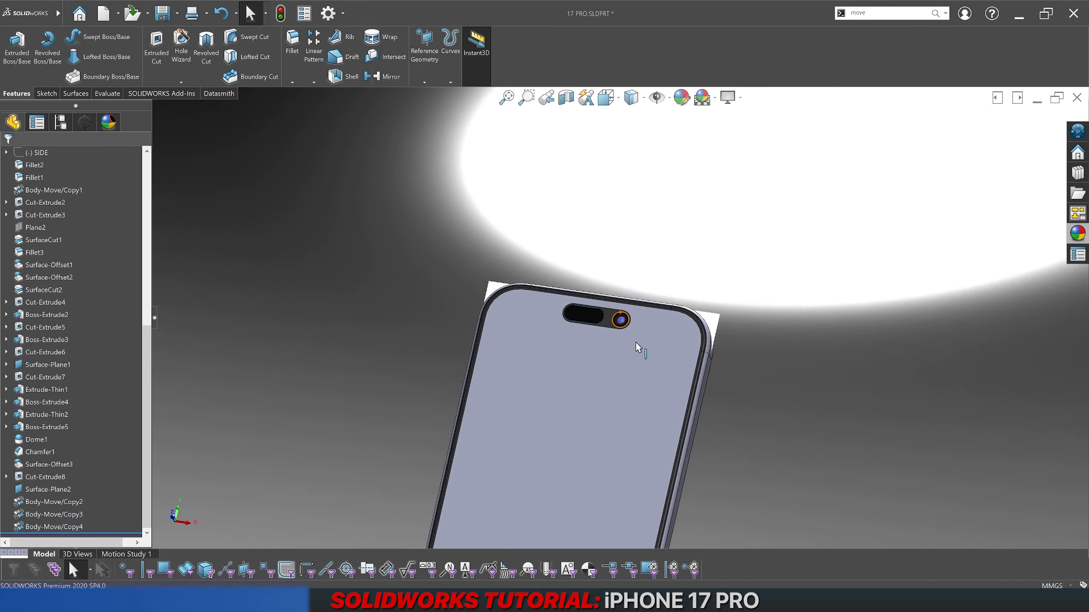
pyautogui.scroll(-8, 621, 296)
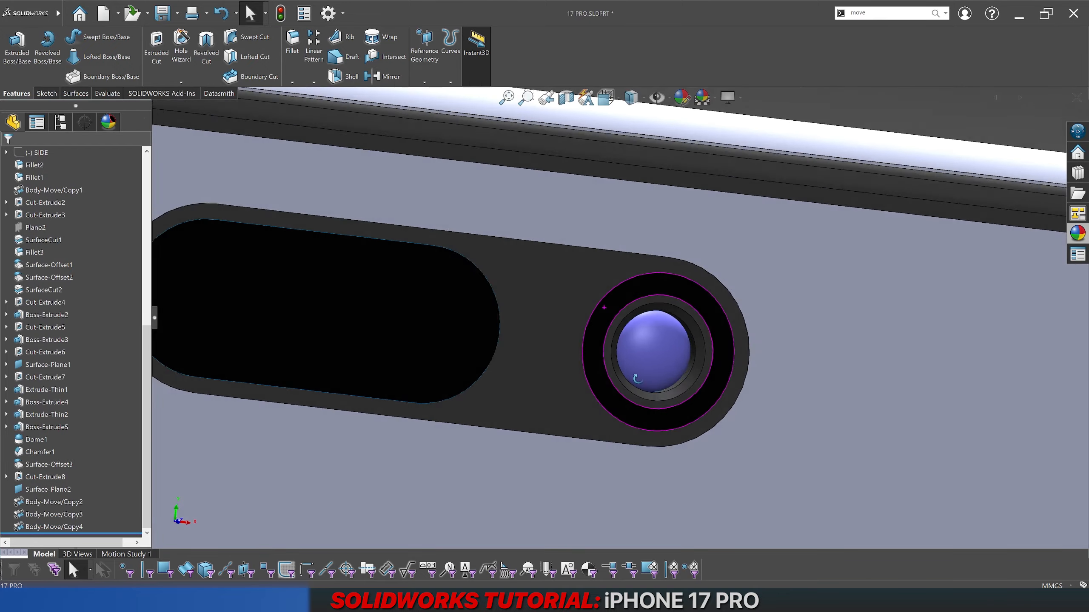
pyautogui.scroll(8, 617, 366)
pyautogui.scroll(9, 121, 353)
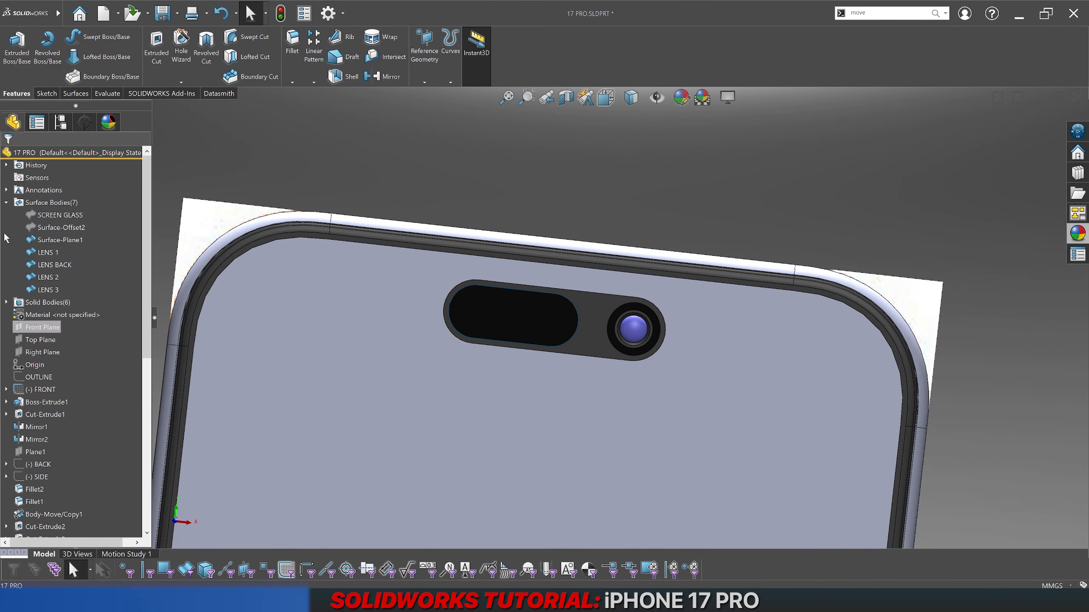
pyautogui.click(54, 214)
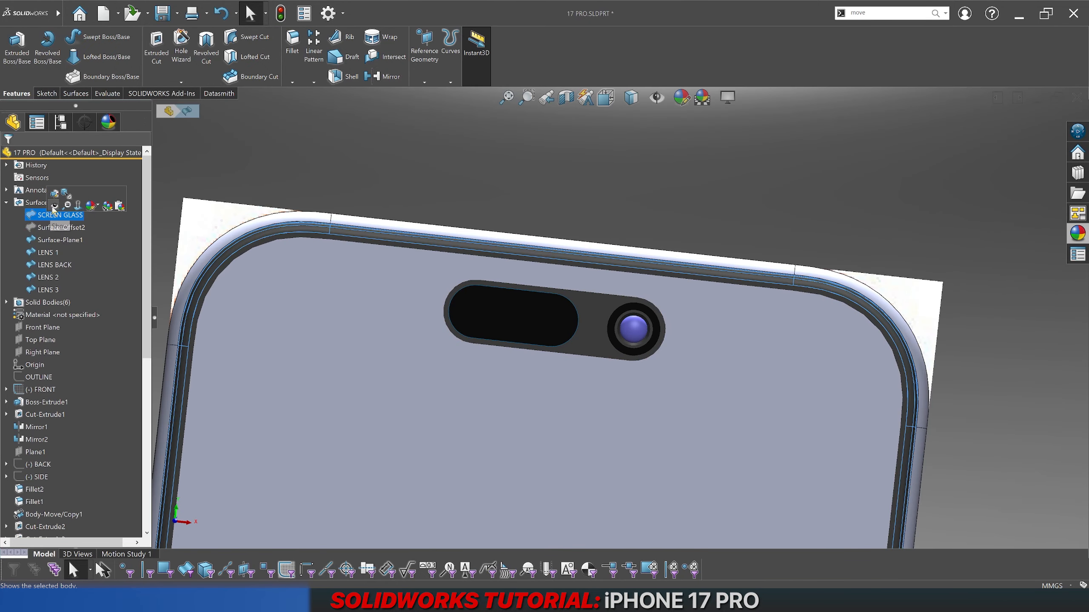
pyautogui.click(307, 187)
# Step: Hide the FRONT sketch with its reference picture around the phone's corners
pyautogui.scroll(8, 540, 326)
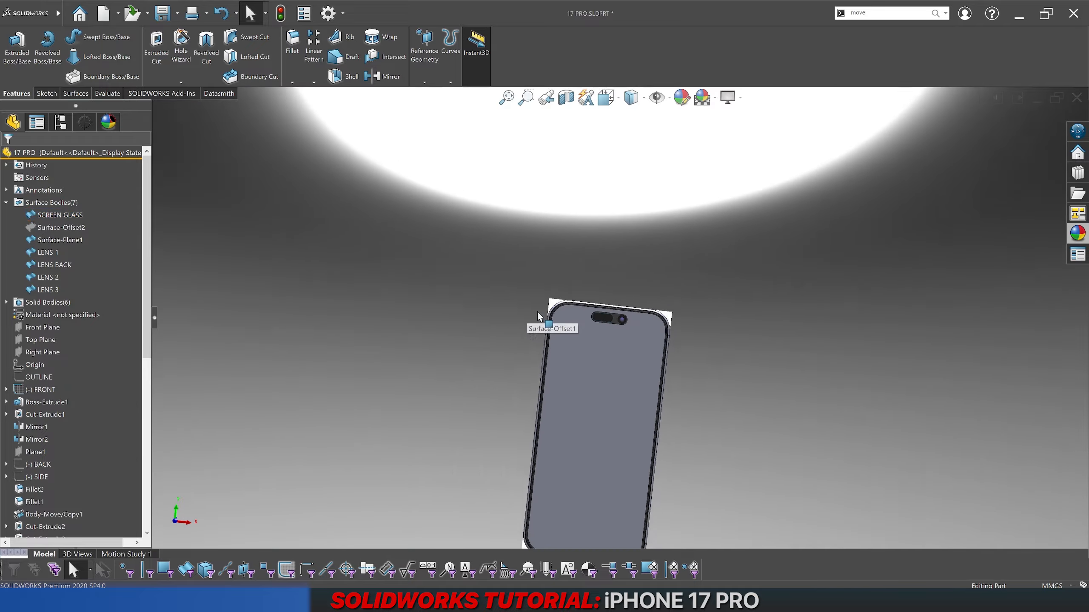
pyautogui.scroll(-6, 600, 344)
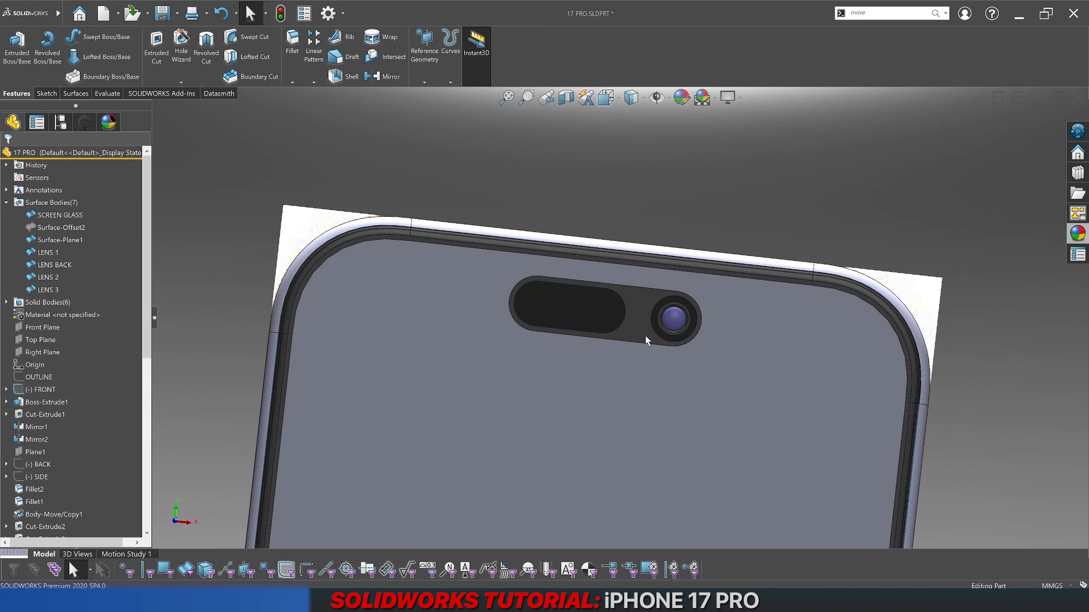
pyautogui.moveTo(644, 339)
pyautogui.mouseDown(button='middle')
pyautogui.moveTo(577, 323)
pyautogui.moveTo(649, 334)
pyautogui.mouseUp(button='middle')
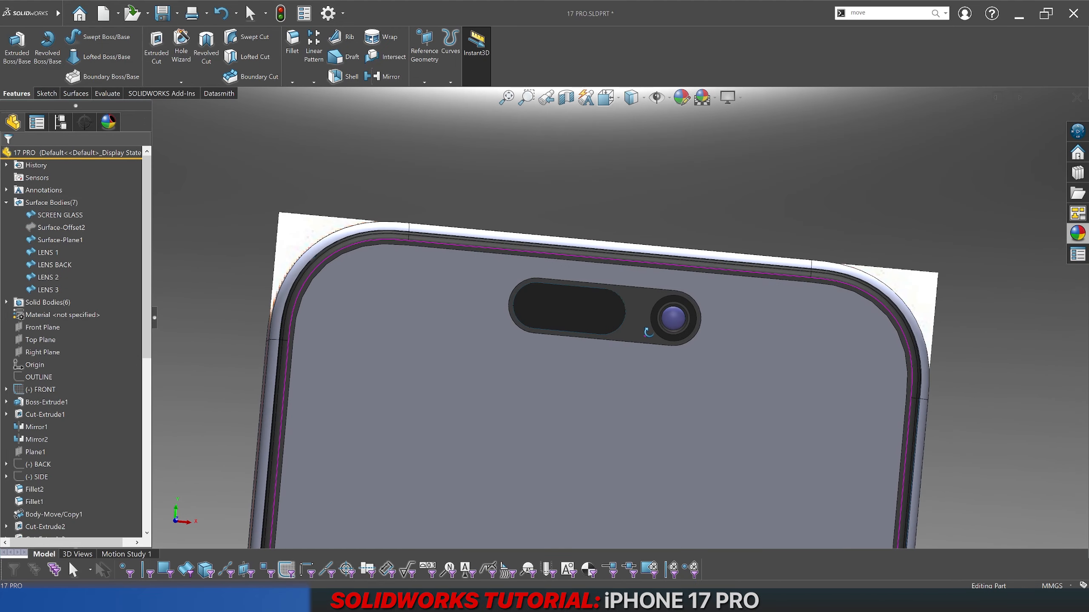
pyautogui.scroll(-6, 354, 233)
pyautogui.click(541, 258)
pyautogui.moveTo(598, 258); pyautogui.dragTo(640, 384, button='middle')
pyautogui.scroll(1, 639, 379)
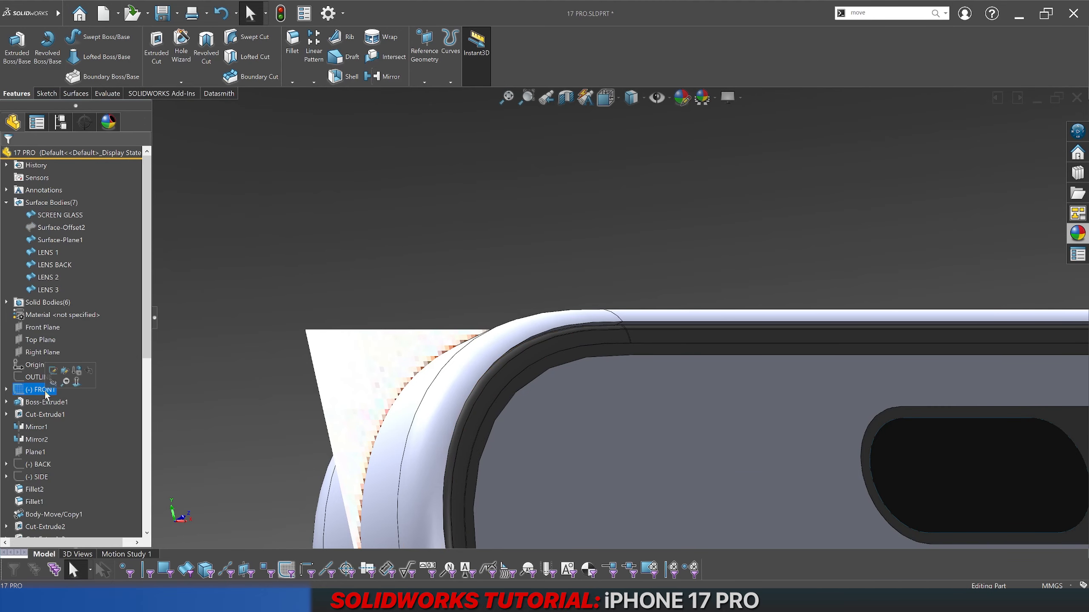
pyautogui.click(140, 377)
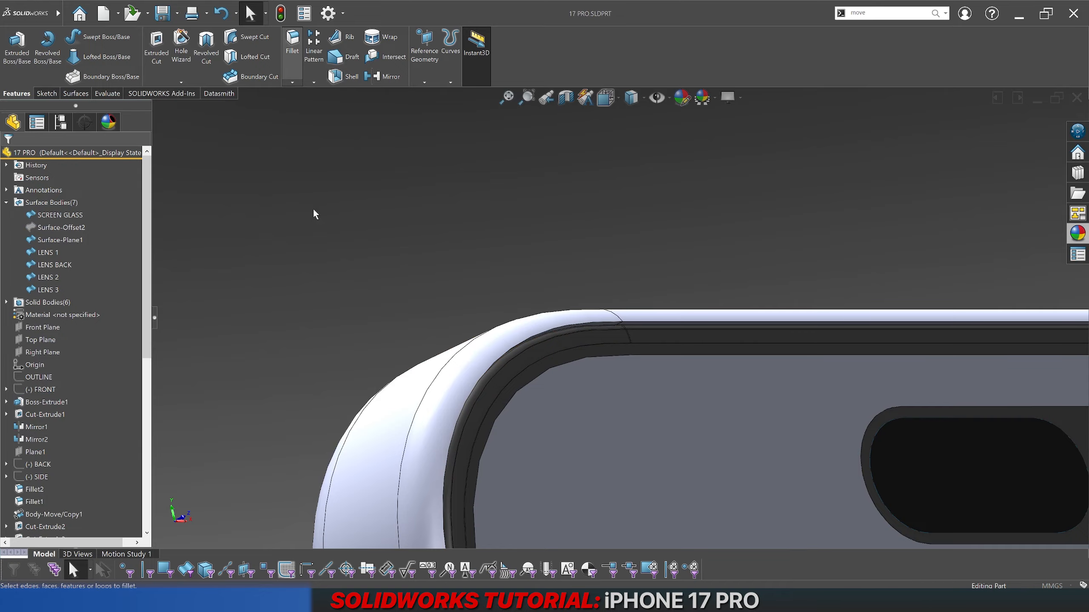
# Step: Fillet the frame's front edge around the screen border with a 0.1 mm radius
pyautogui.write('.1')
pyautogui.press('Return')
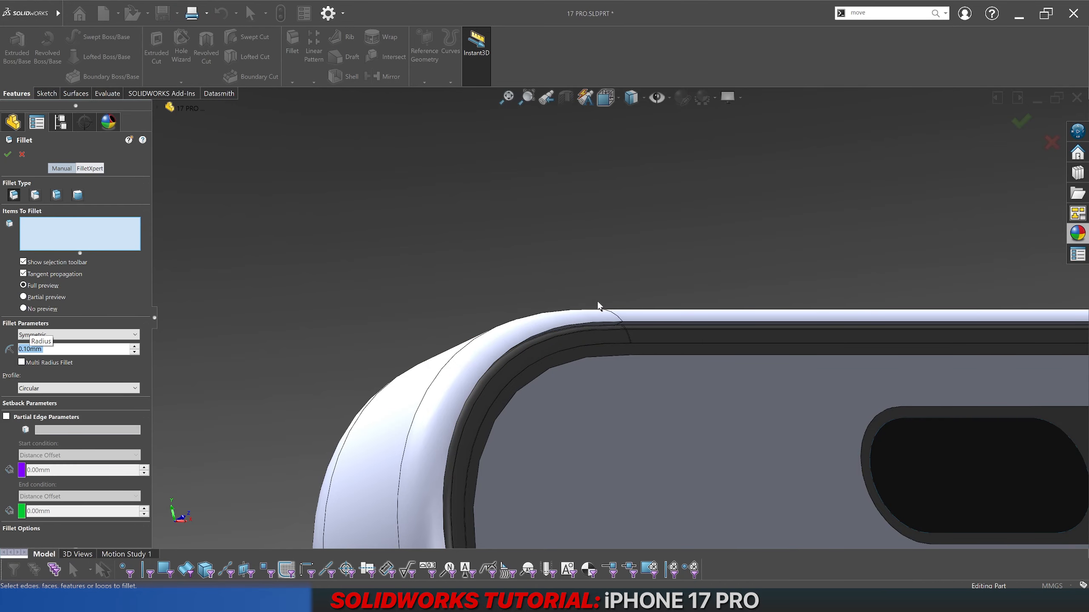
pyautogui.click(638, 320)
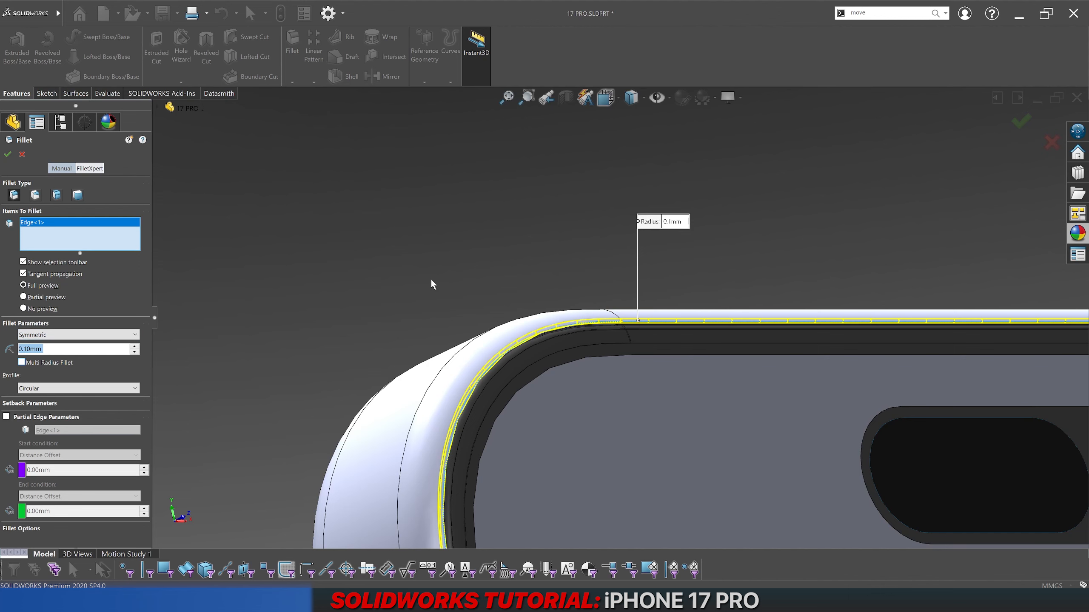
pyautogui.scroll(14, 431, 278)
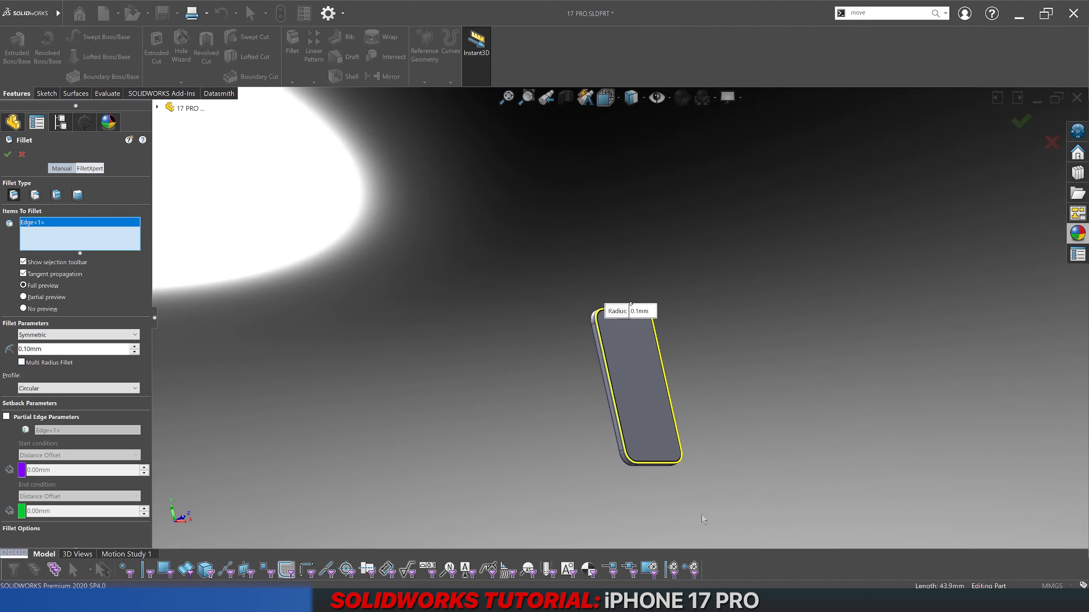
pyautogui.scroll(-15, 636, 336)
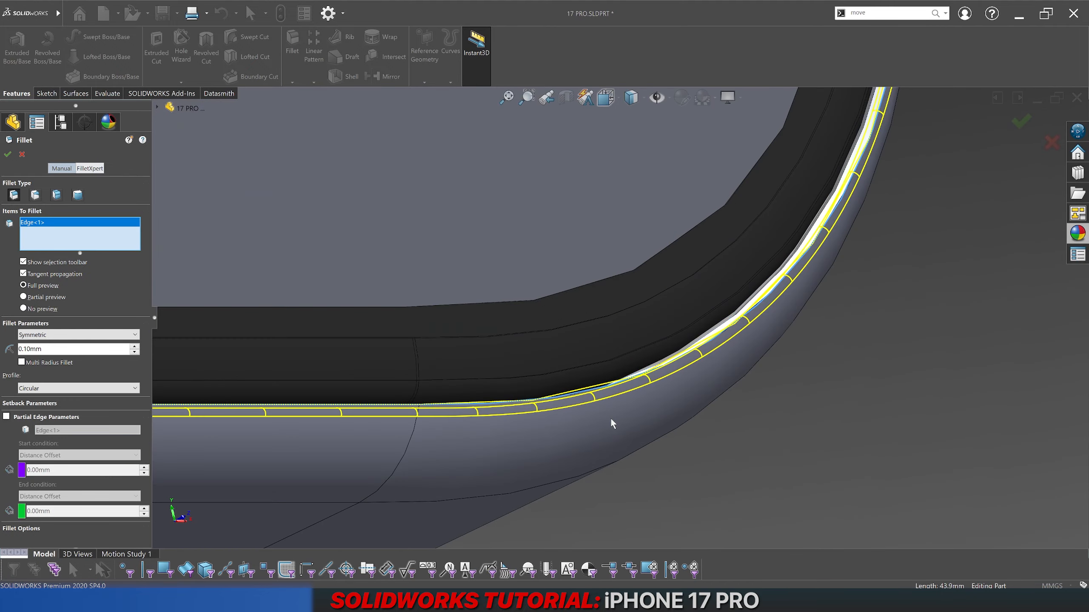
pyautogui.press('Return')
# Step: Examine the rounded frame edge and the phone's front up close and from several angles
pyautogui.moveTo(717, 340); pyautogui.dragTo(519, 351, button='middle')
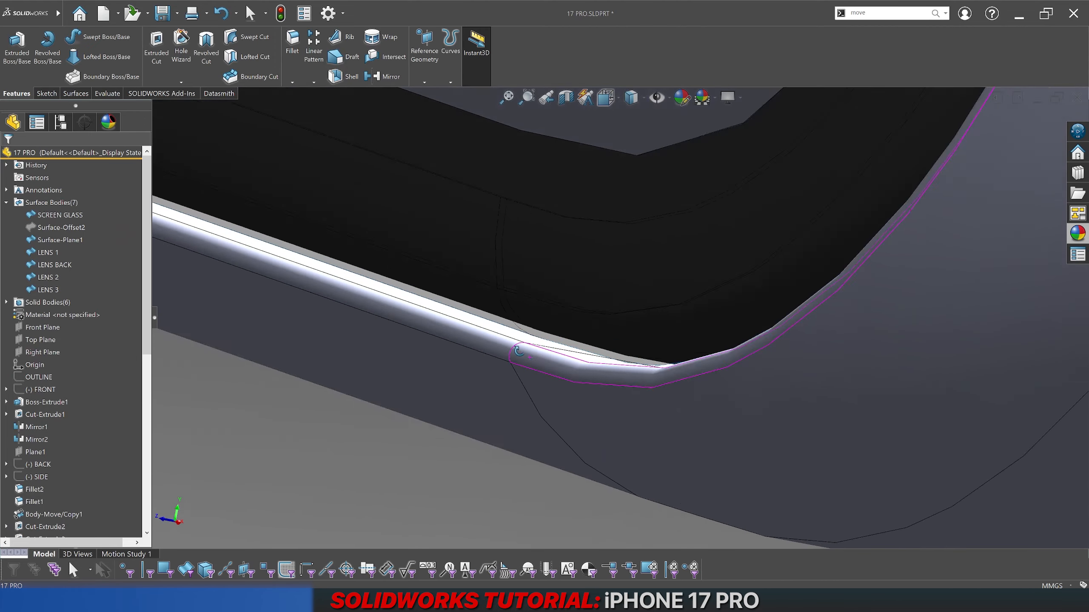
pyautogui.scroll(10, 519, 351)
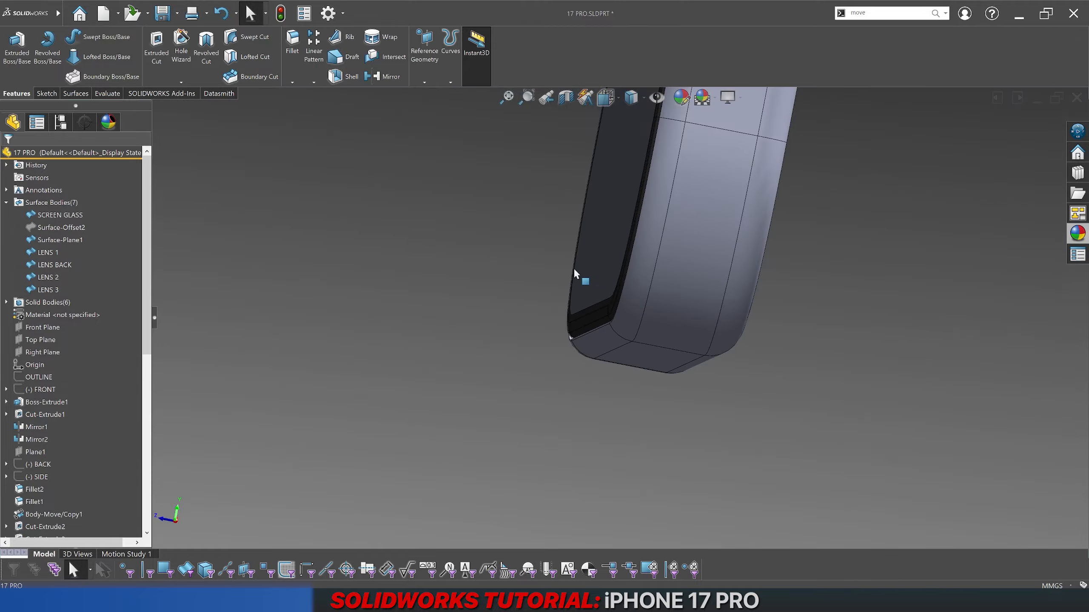
pyautogui.scroll(9, 577, 268)
pyautogui.scroll(-4, 656, 155)
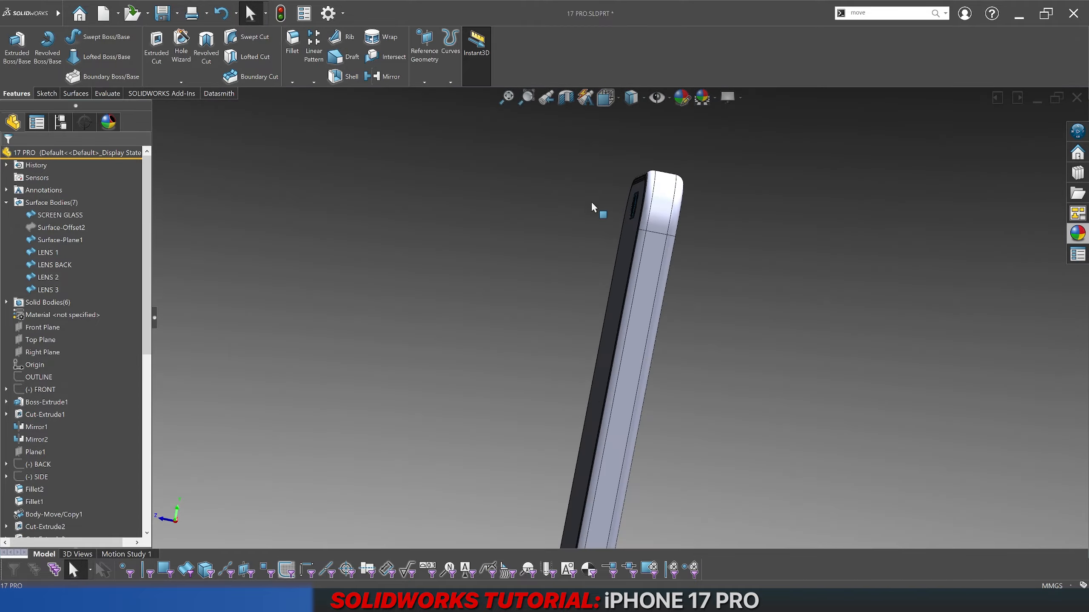
pyautogui.hotkey('ctrl', '1')
pyautogui.scroll(-4, 624, 217)
pyautogui.moveTo(602, 219); pyautogui.dragTo(643, 261, button='middle')
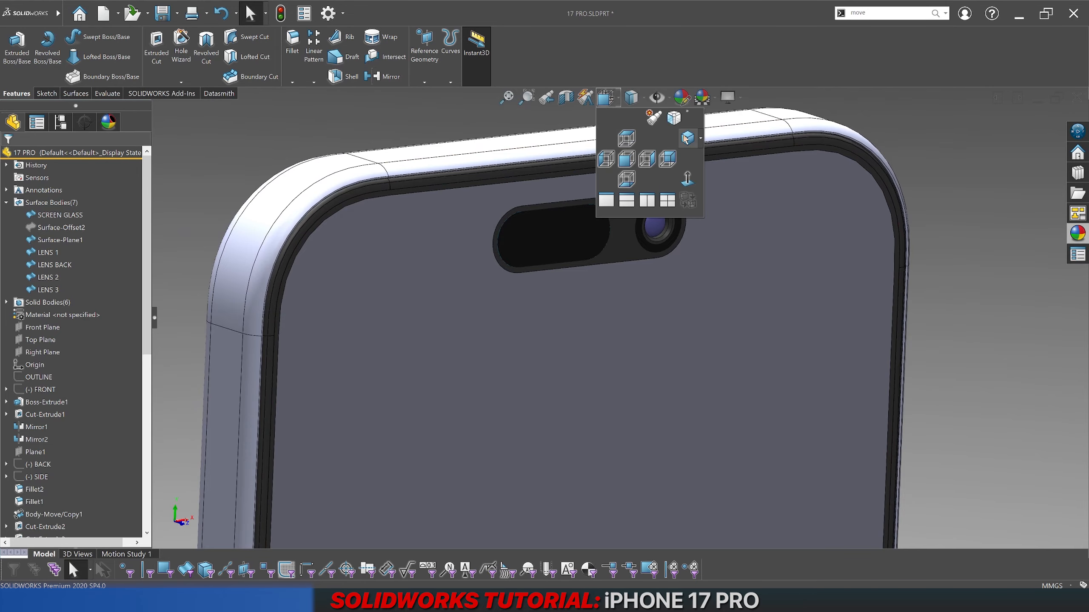
# Step: Show the BACK sketch with its reference picture and view the phone from behind in an unshaded display style
pyautogui.click(682, 134)
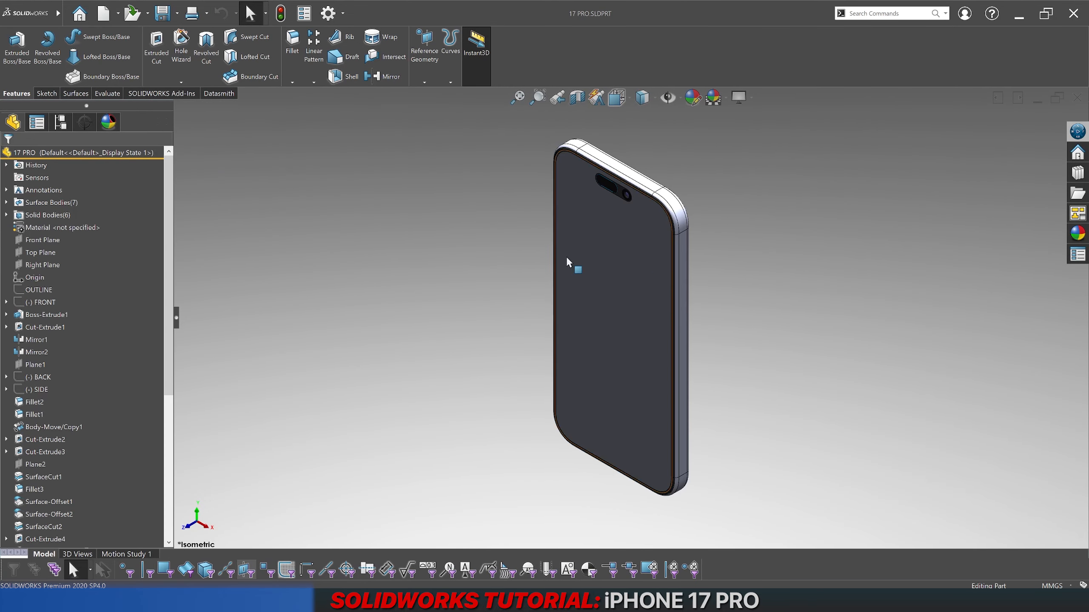
pyautogui.rightClick(52, 303)
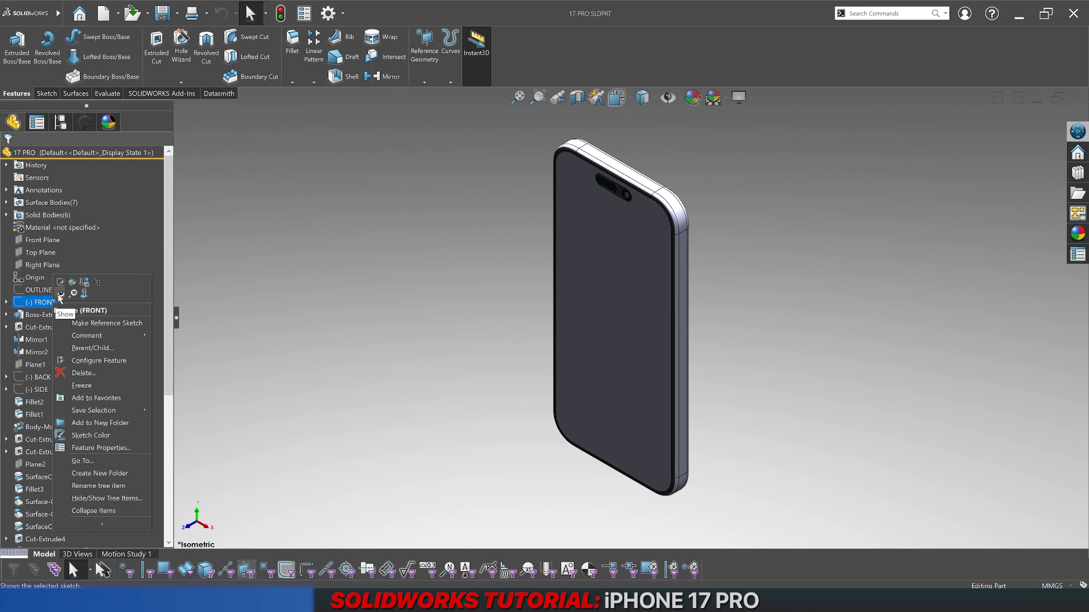
pyautogui.click(200, 351)
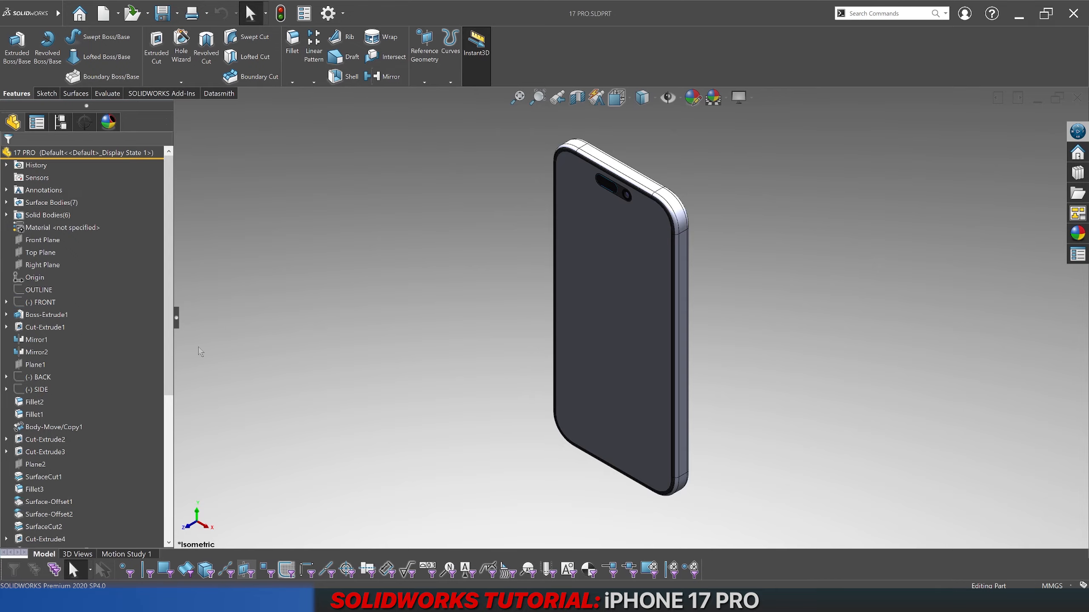
pyautogui.click(38, 379)
pyautogui.click(39, 373)
pyautogui.click(616, 98)
pyautogui.click(682, 158)
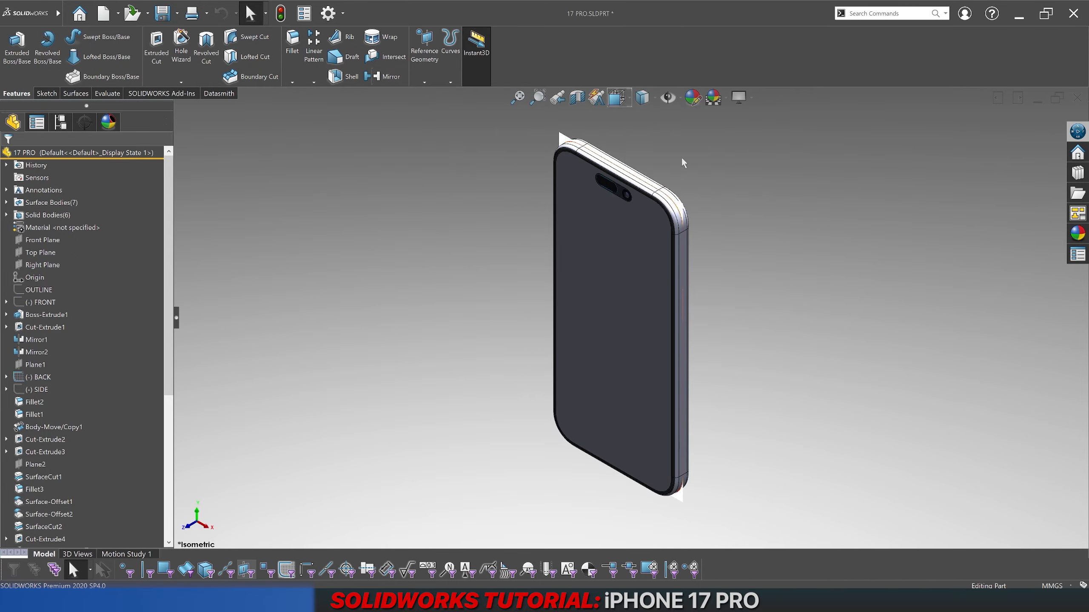
pyautogui.click(642, 97)
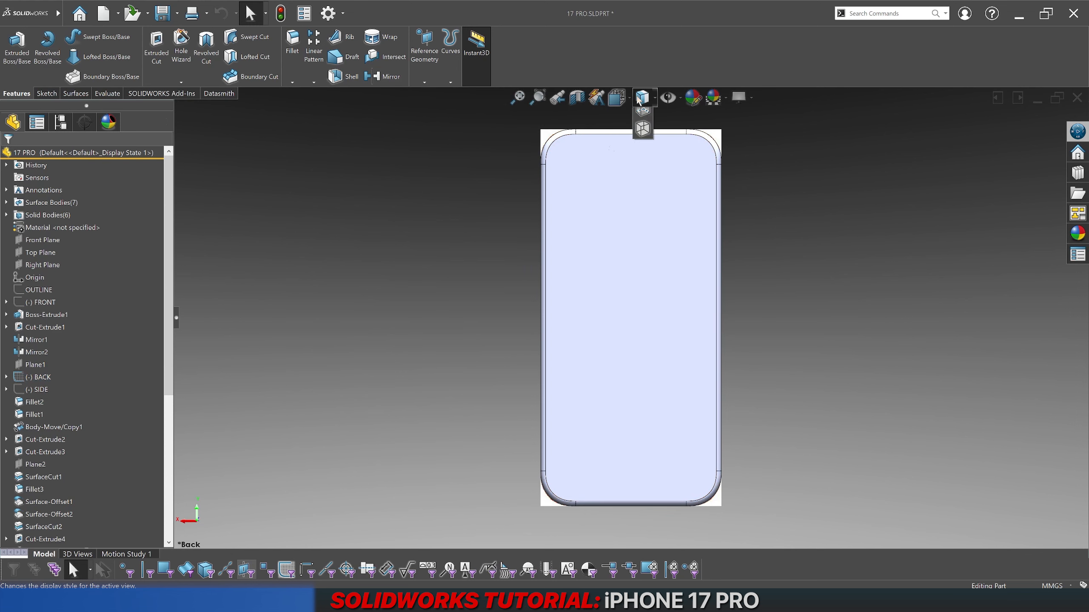
pyautogui.click(642, 180)
pyautogui.scroll(-2, 624, 266)
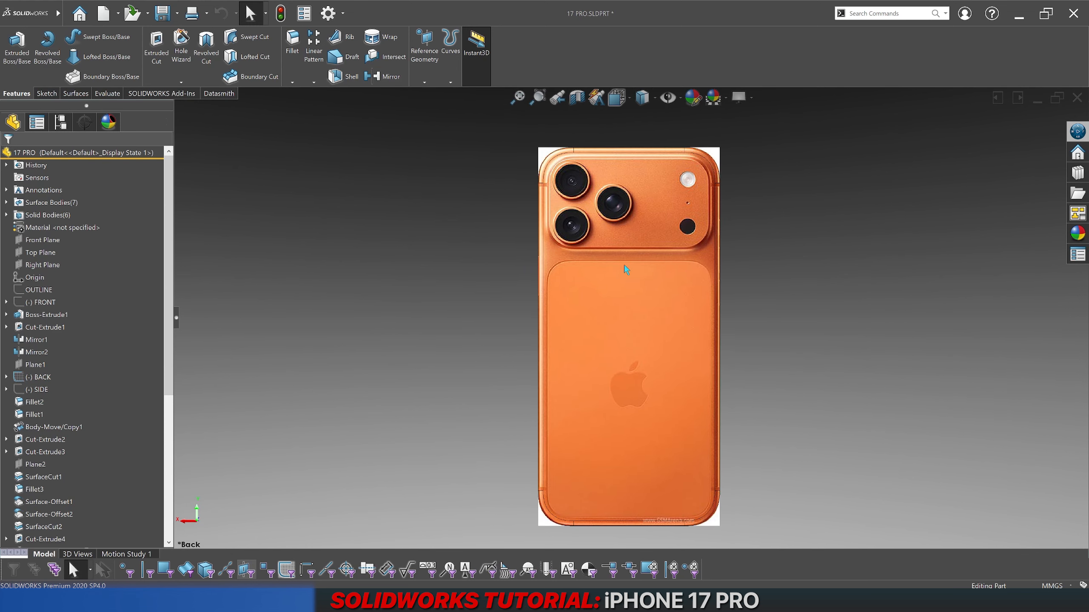
# Step: Start a sketch on the phone's flat back face and remove the shading so the back reference picture shows through
pyautogui.click(642, 97)
pyautogui.click(637, 119)
pyautogui.moveTo(633, 121); pyautogui.dragTo(543, 223, button='middle')
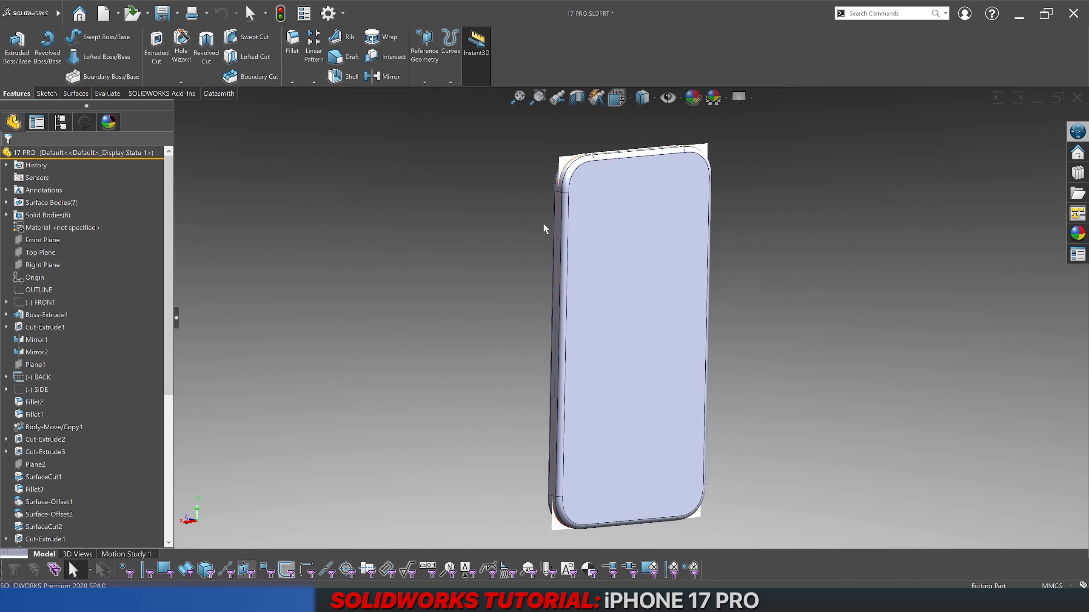
pyautogui.rightClick(603, 214)
pyautogui.click(623, 195)
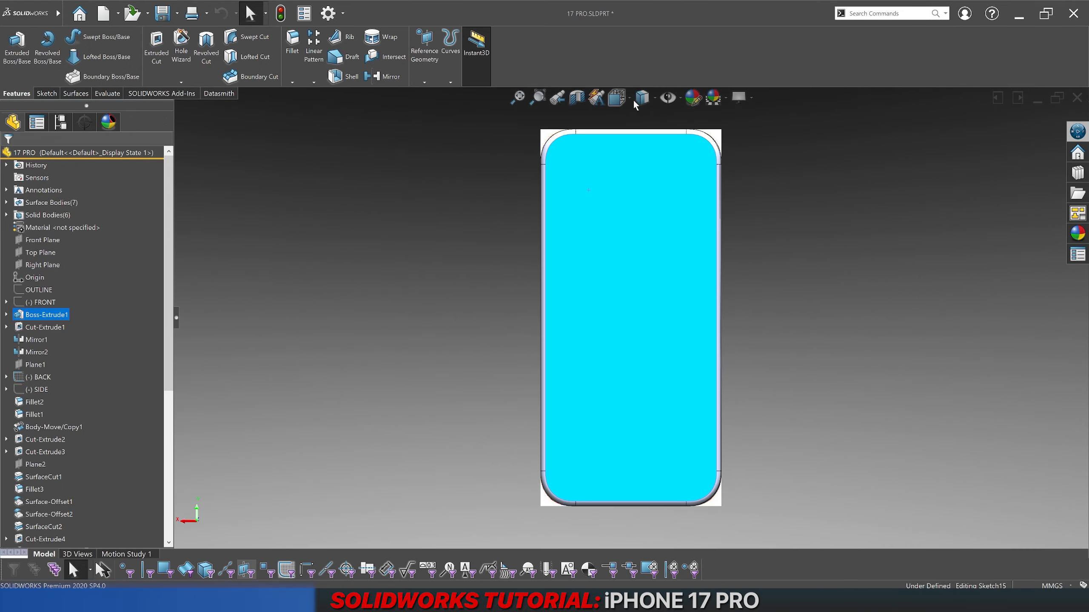
pyautogui.click(642, 97)
pyautogui.click(644, 140)
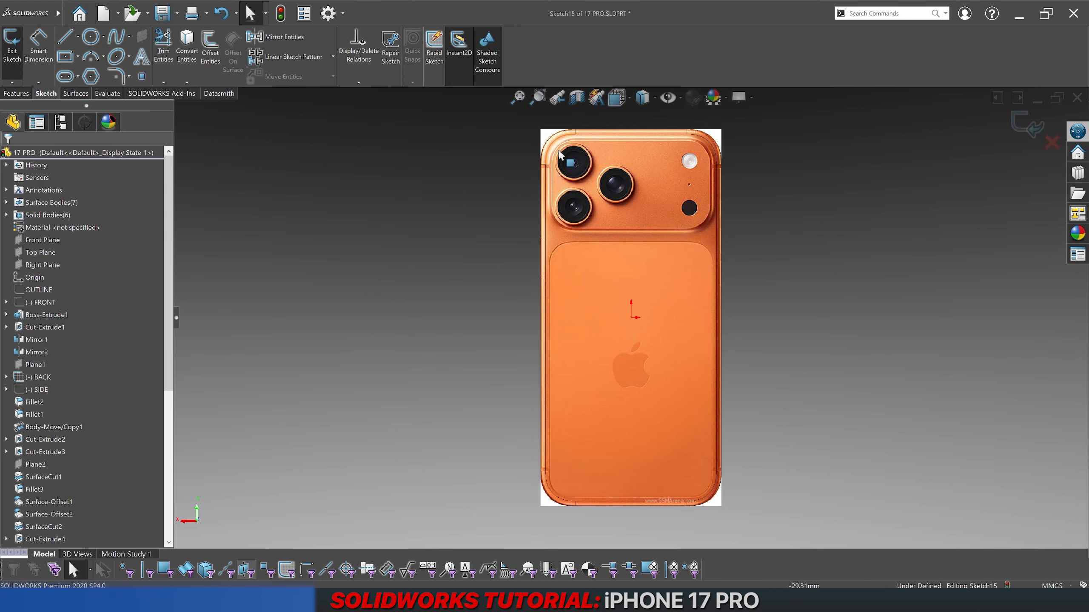
# Step: Sketch a center rectangle about 78 mm wide and 35 mm tall over the camera plateau, aligning its lower edge with the picture
pyautogui.scroll(-4, 669, 150)
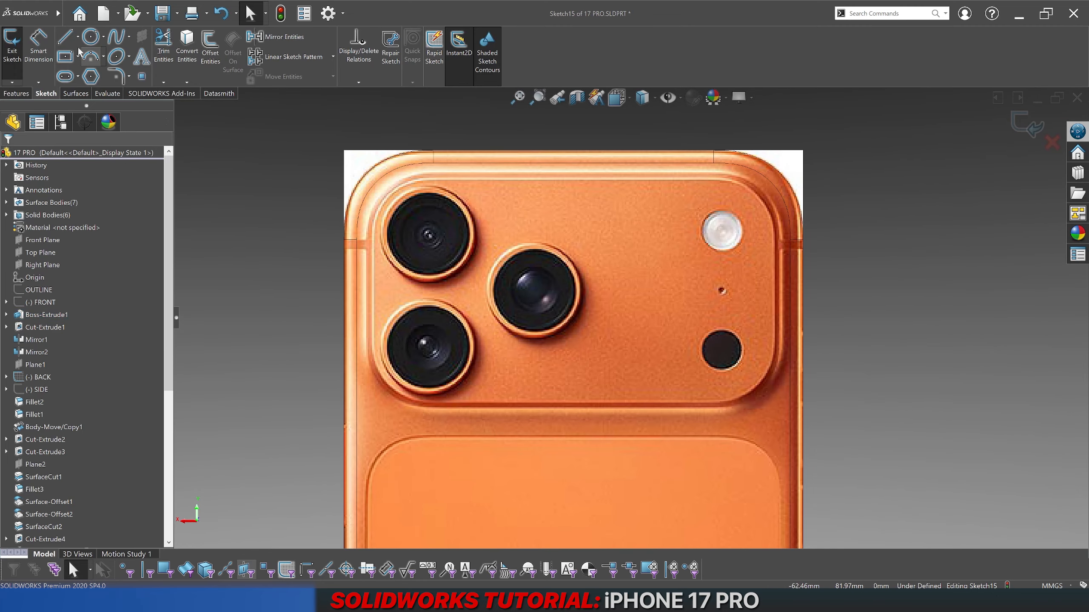
pyautogui.click(65, 57)
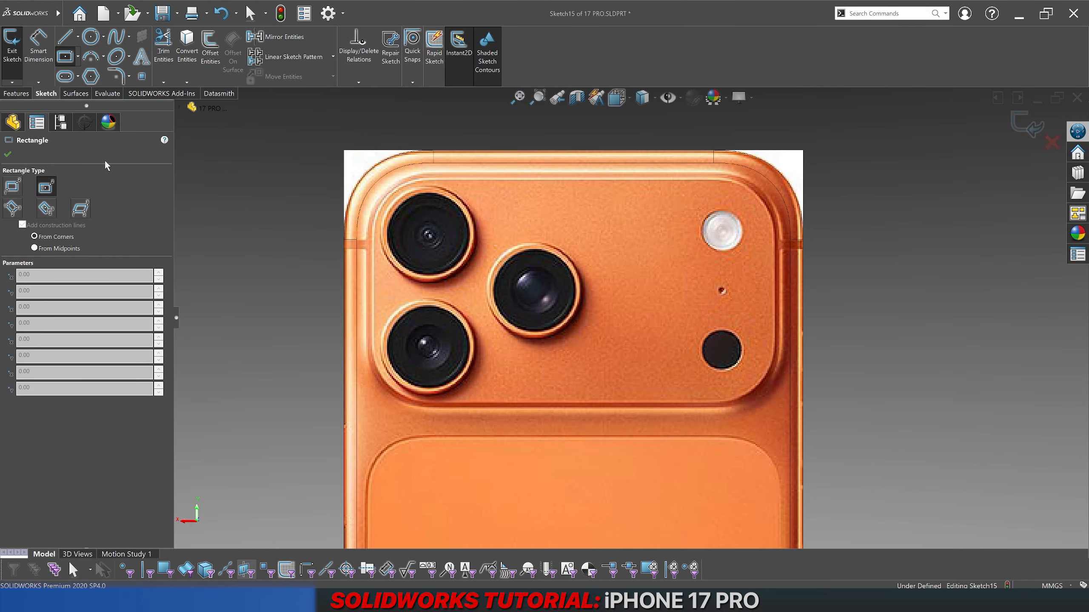
pyautogui.click(574, 288)
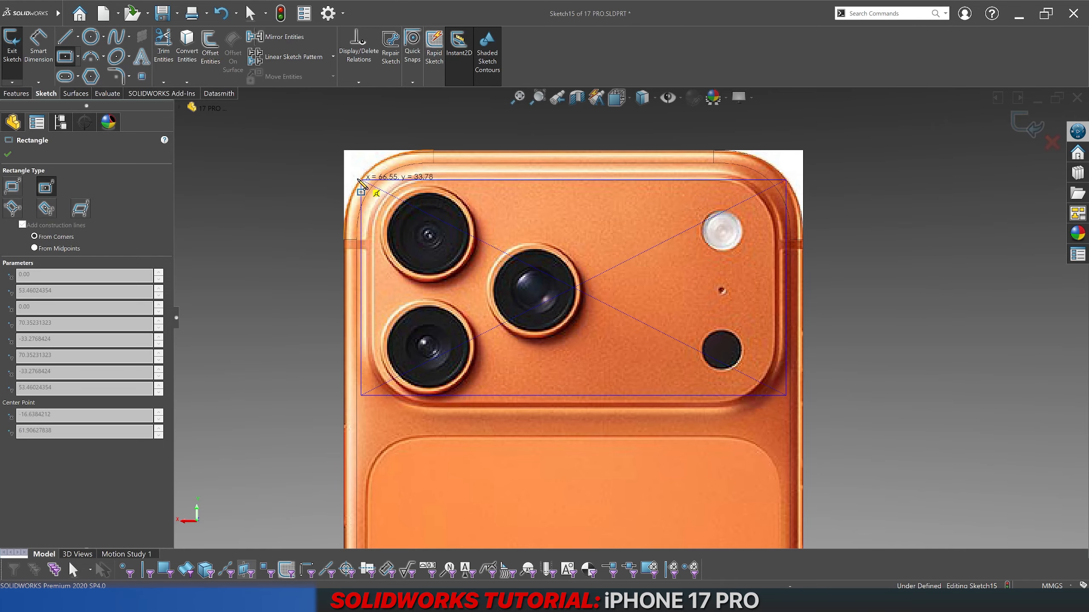
pyautogui.click(324, 179)
pyautogui.press('Escape')
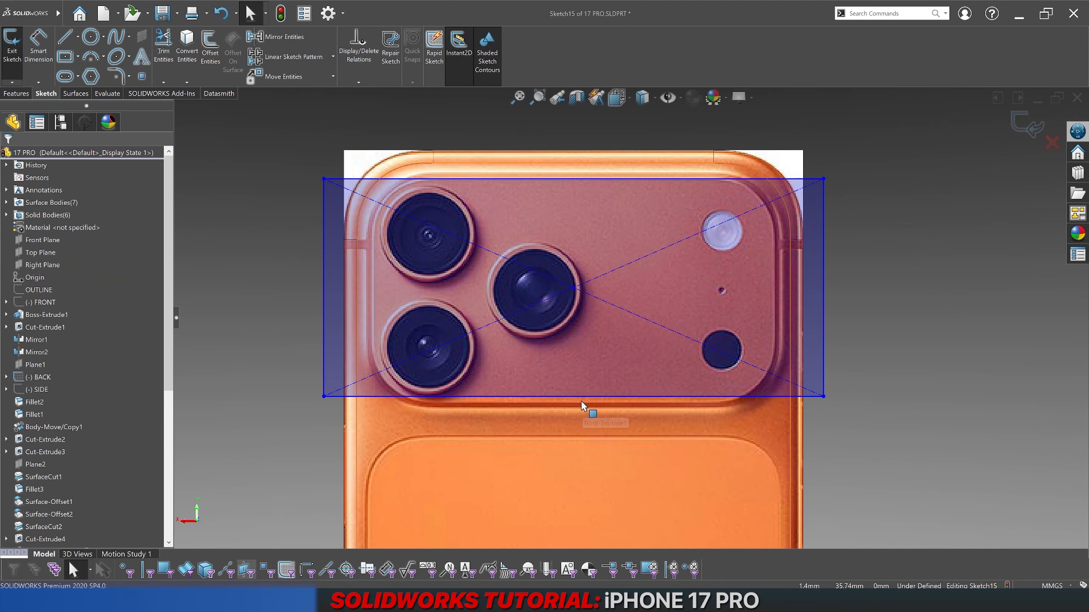
pyautogui.moveTo(582, 395); pyautogui.dragTo(583, 404)
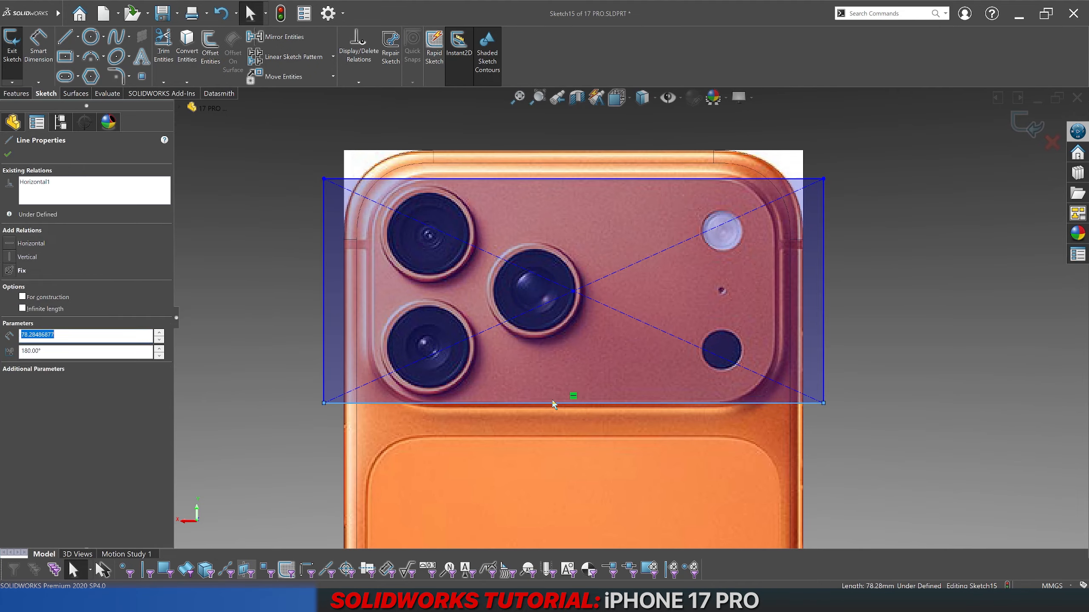
# Step: Dimension the camera plateau rectangle's height to 35 mm
pyautogui.click(283, 251)
pyautogui.click(47, 53)
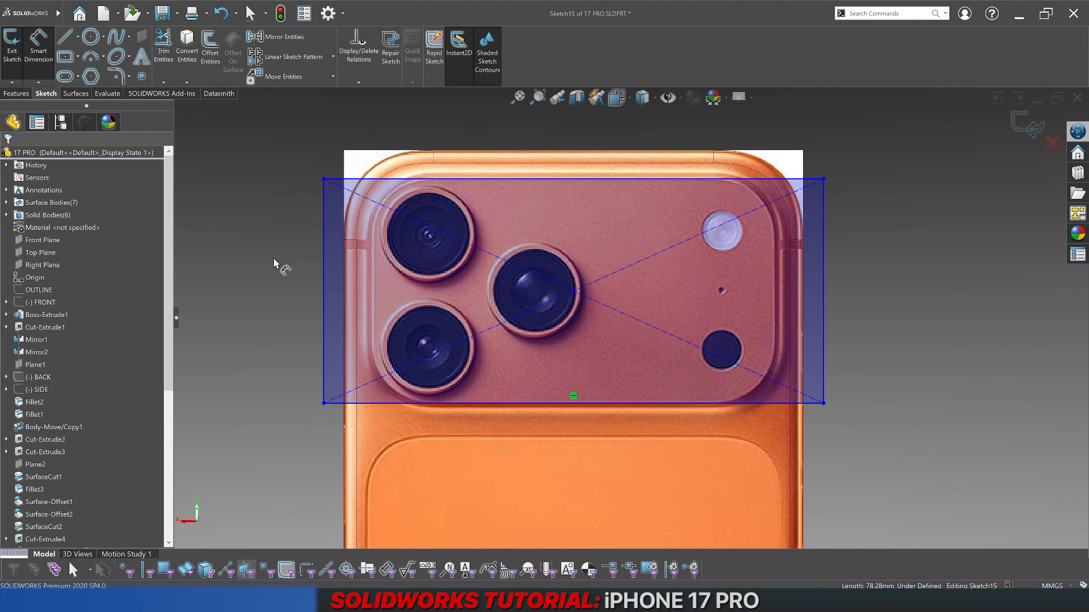
pyautogui.click(324, 310)
pyautogui.click(251, 282)
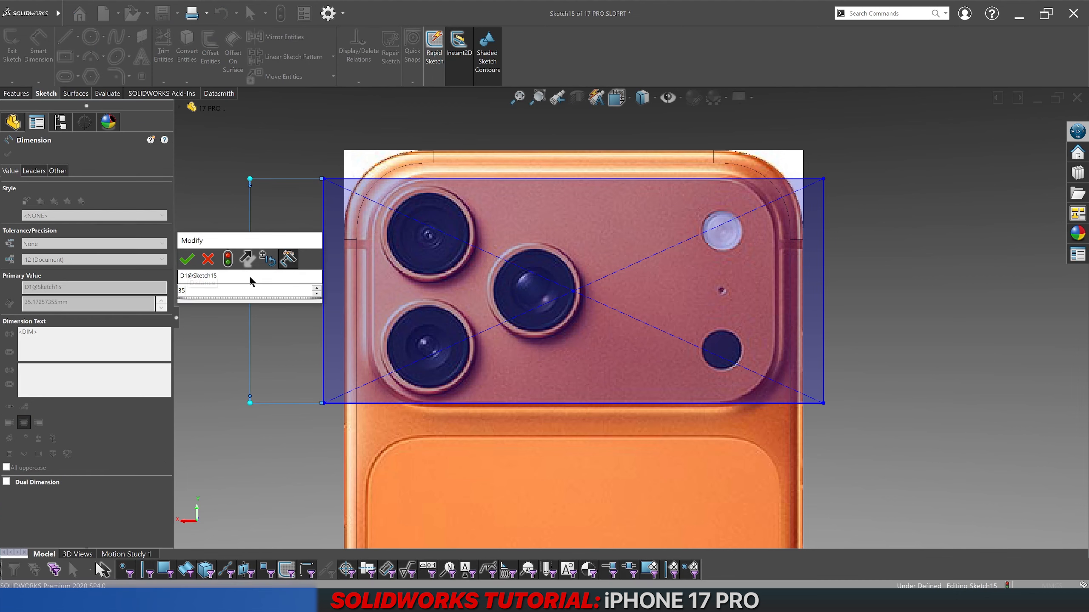
pyautogui.write('35')
pyautogui.press('Return')
pyautogui.press('Escape')
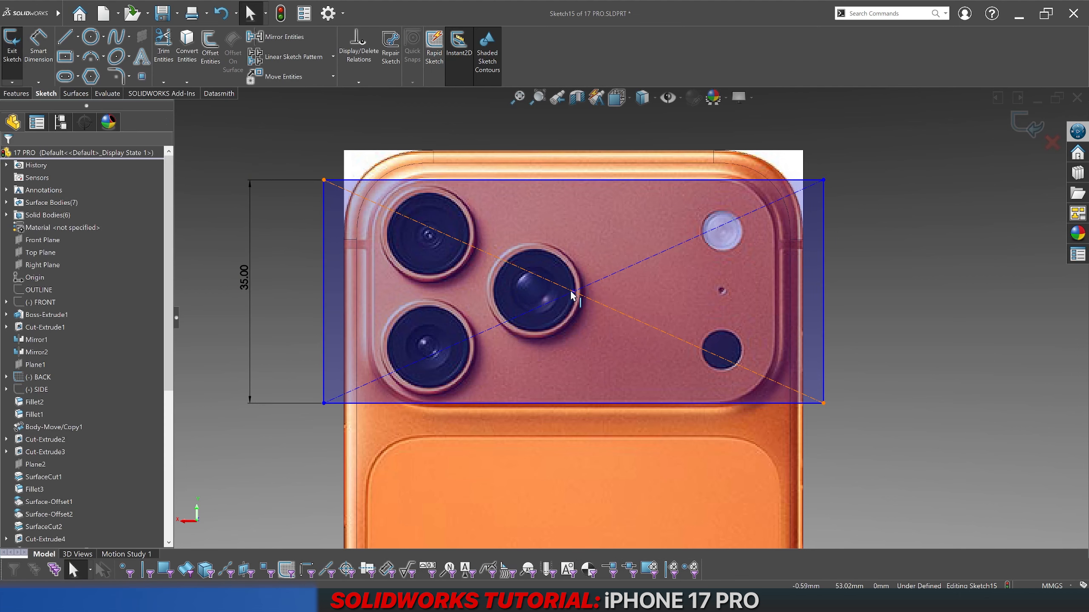
# Step: Add a vertical relation between the rectangle's center point and the origin
pyautogui.click(567, 294)
pyautogui.scroll(5, 634, 386)
pyautogui.scroll(-4, 622, 412)
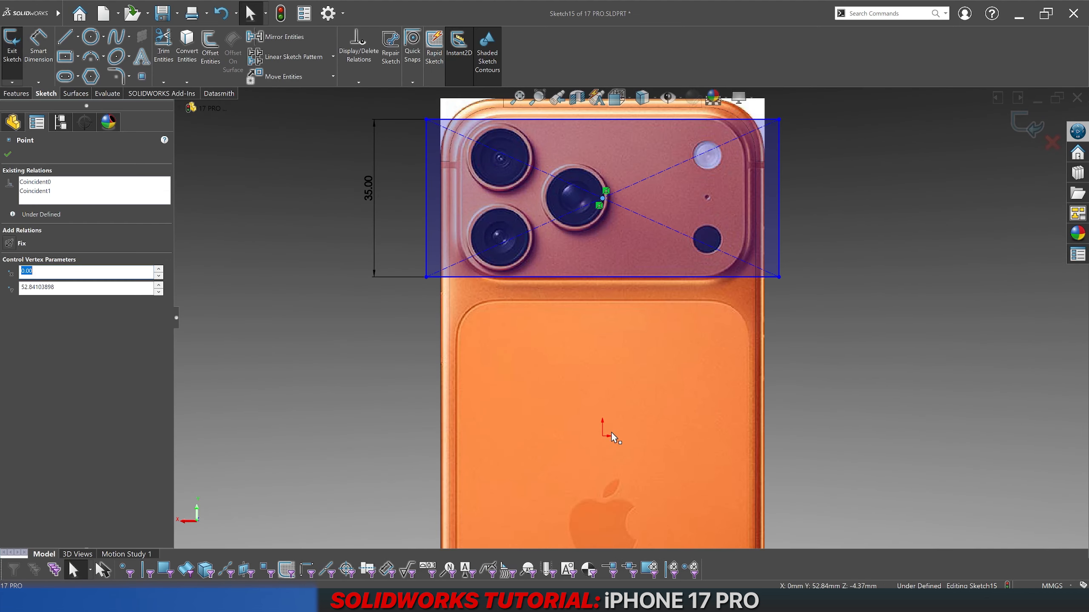
pyautogui.keyDown('ctrl'); pyautogui.click(604, 436); pyautogui.keyUp('ctrl')
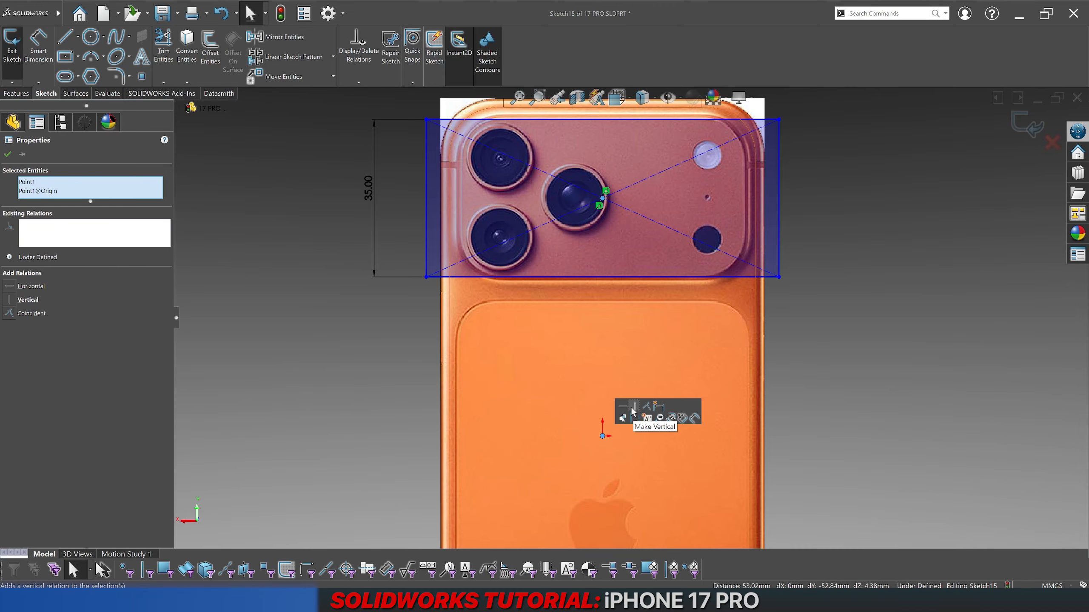
pyautogui.click(633, 410)
pyautogui.click(655, 328)
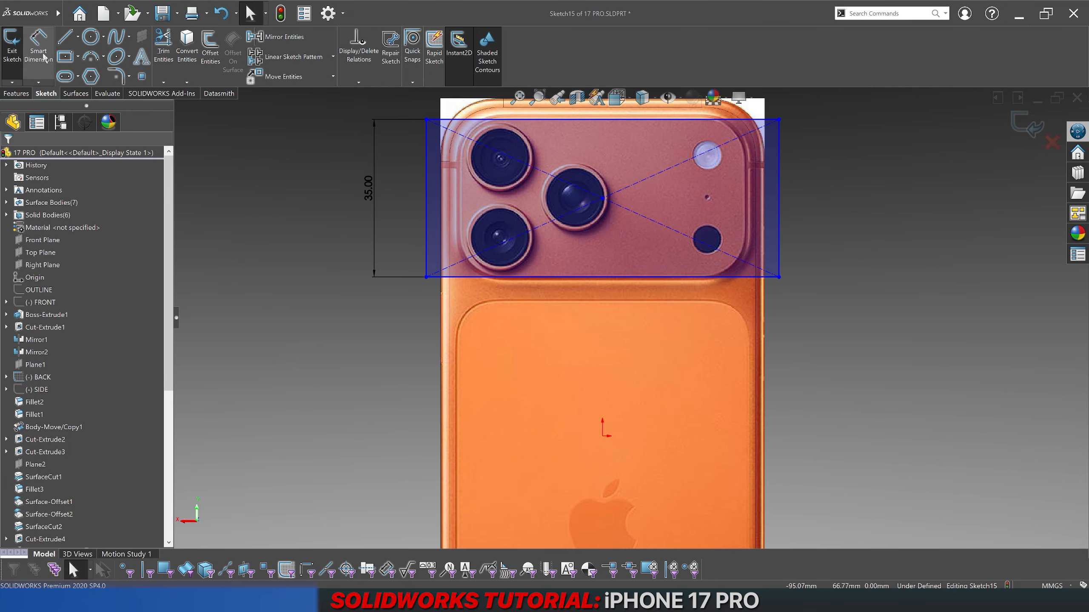
# Step: Dimension the rectangle's width to 63 mm and move its height dimension farther from the phone
pyautogui.click(625, 277)
pyautogui.scroll(3, 618, 240)
pyautogui.scroll(-4, 594, 166)
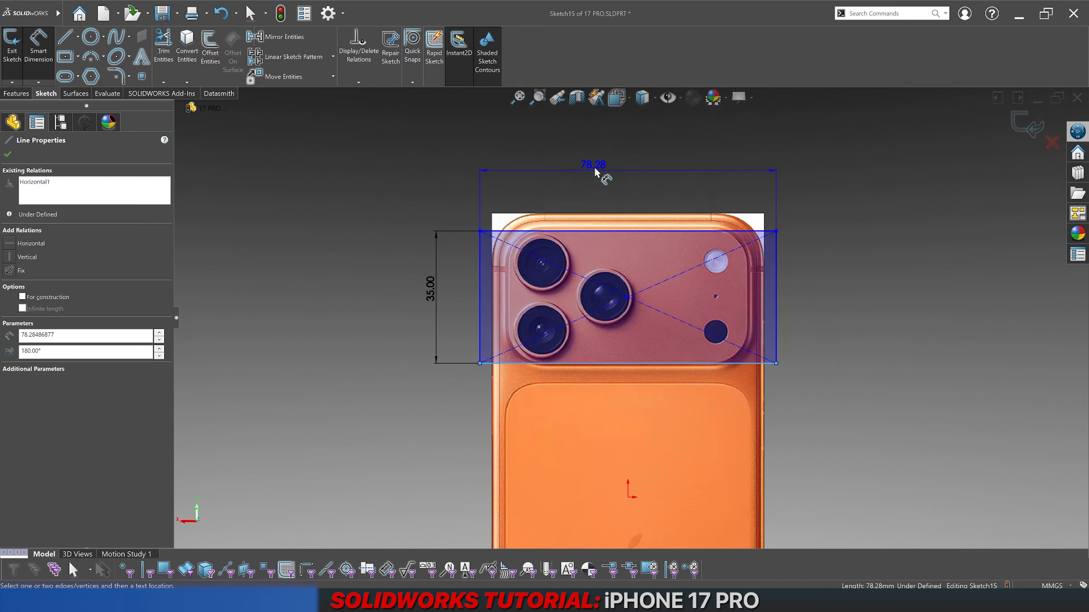
pyautogui.click(617, 177)
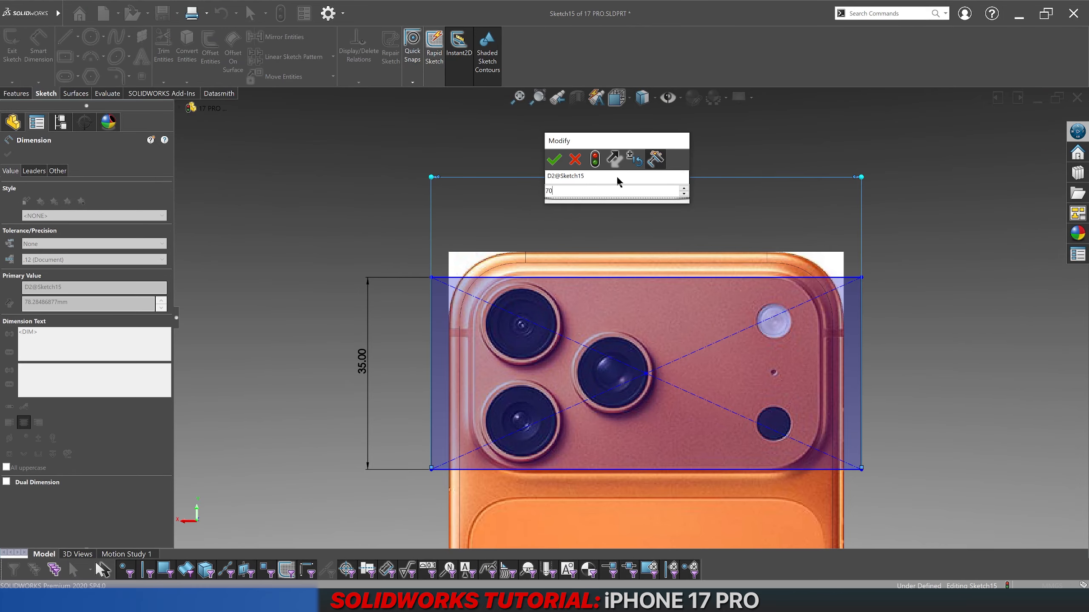
pyautogui.press('Return')
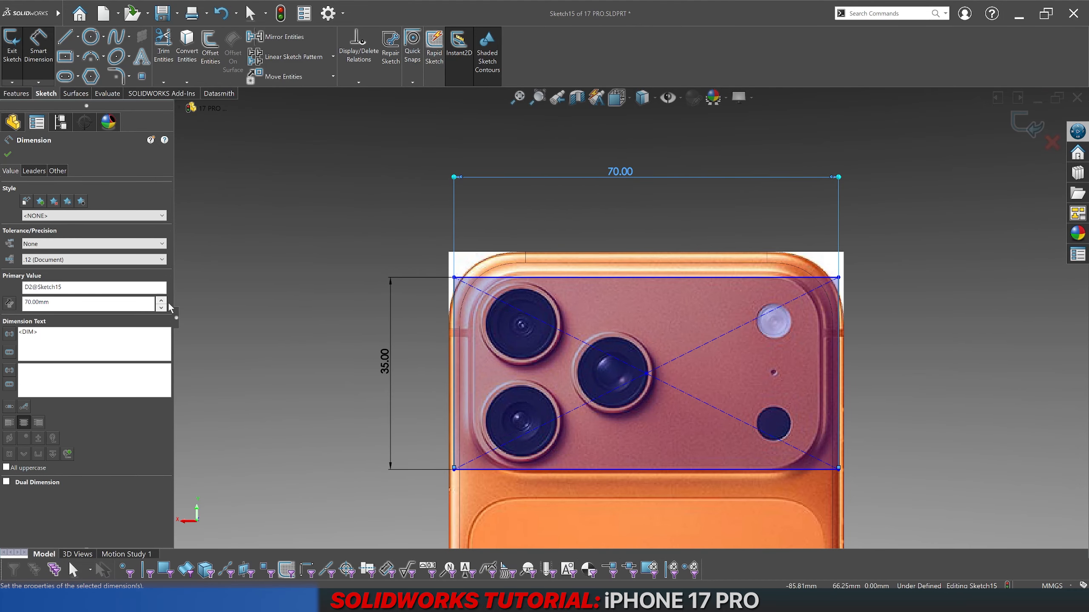
pyautogui.click(161, 308)
pyautogui.doubleClick(111, 307)
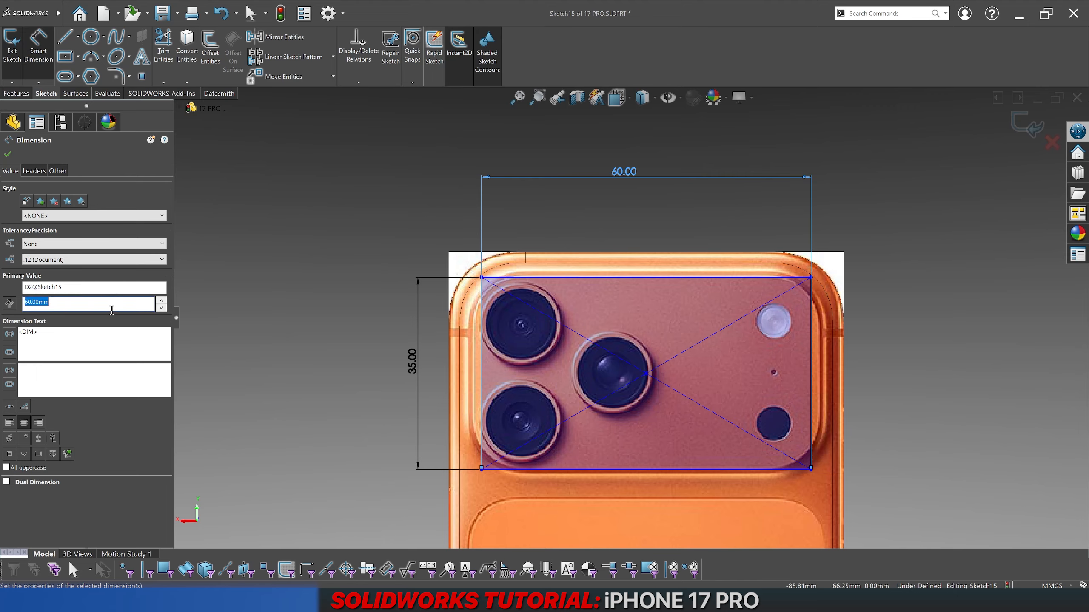
pyautogui.write('63')
pyautogui.press('Return')
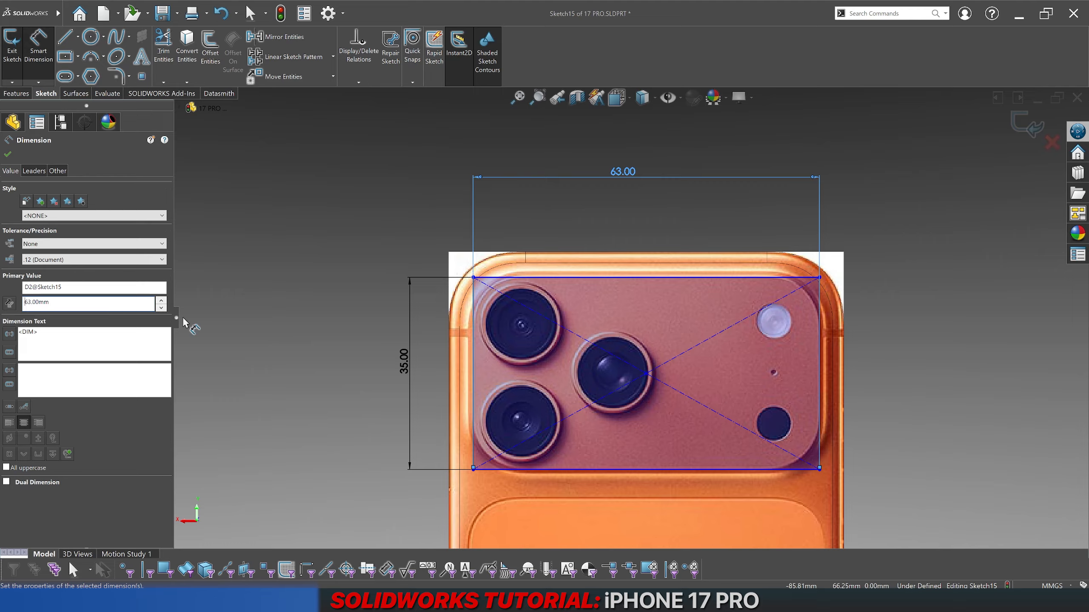
pyautogui.moveTo(407, 369); pyautogui.dragTo(370, 368)
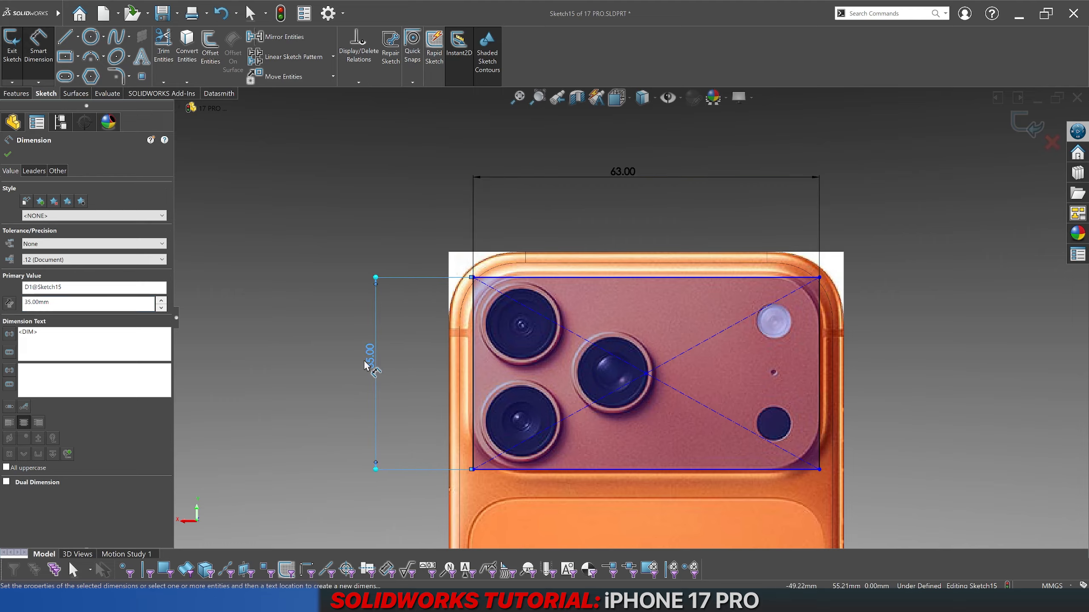
# Step: Sketch a vertical line about 2.66 mm and a horizontal line about 2.45 mm linking the back face's corner tangent points to the rectangle
pyautogui.scroll(-3, 535, 296)
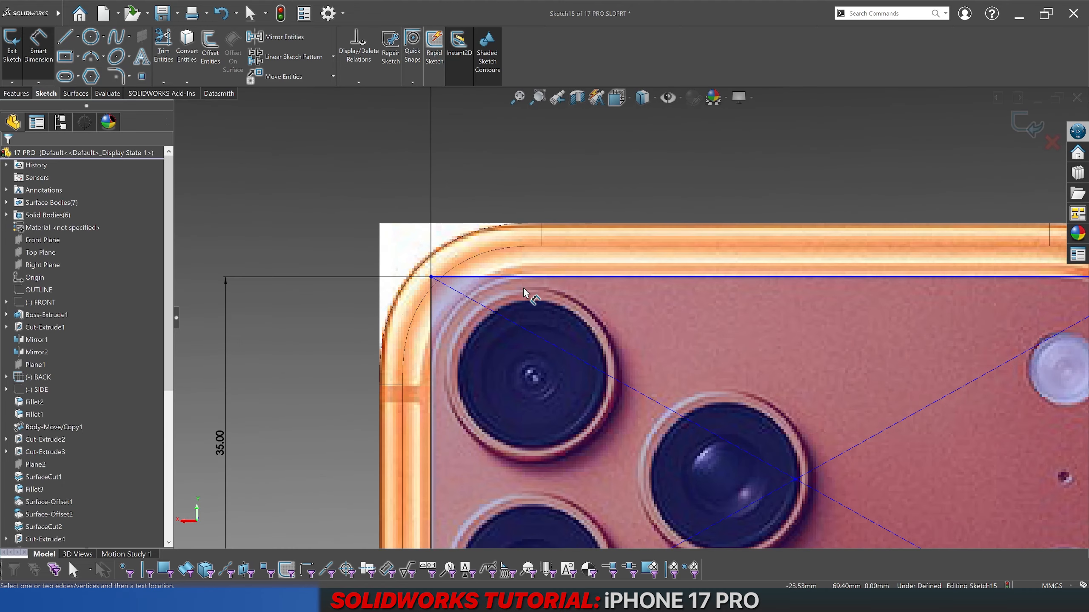
pyautogui.click(65, 36)
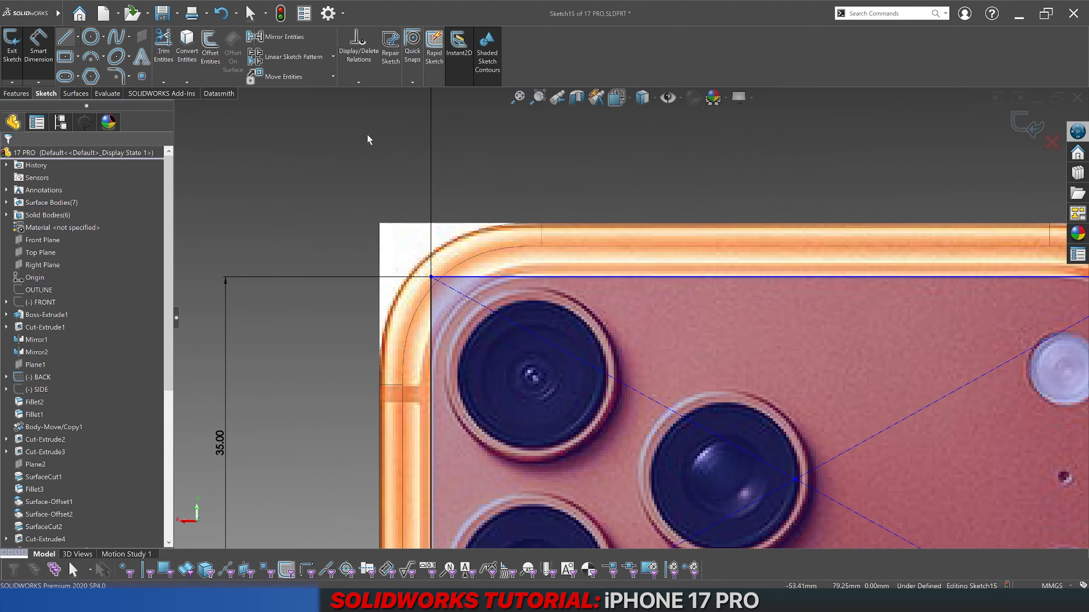
pyautogui.click(541, 246)
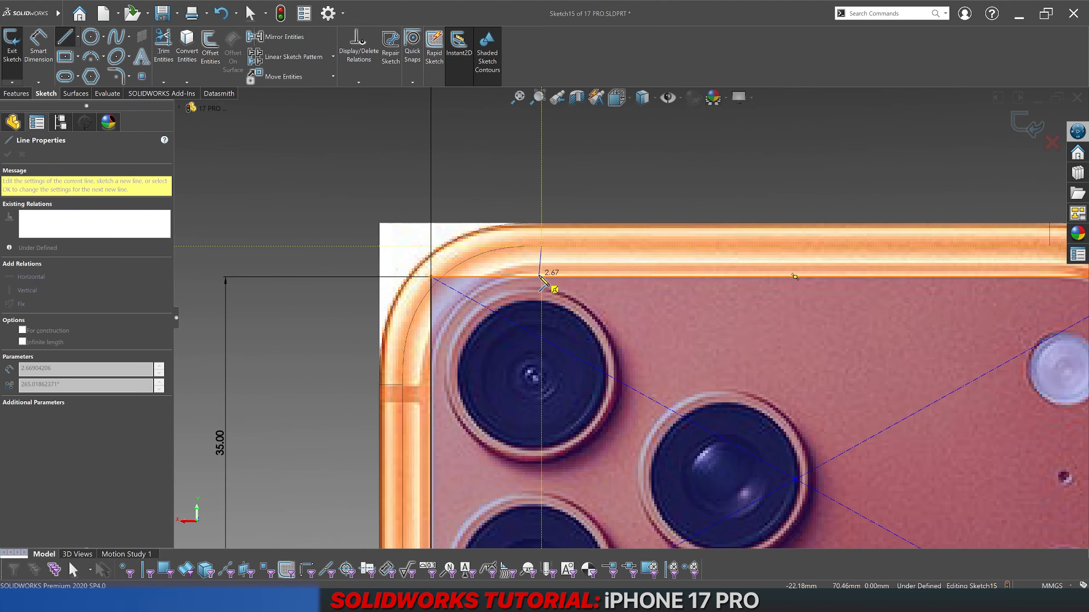
pyautogui.click(542, 277)
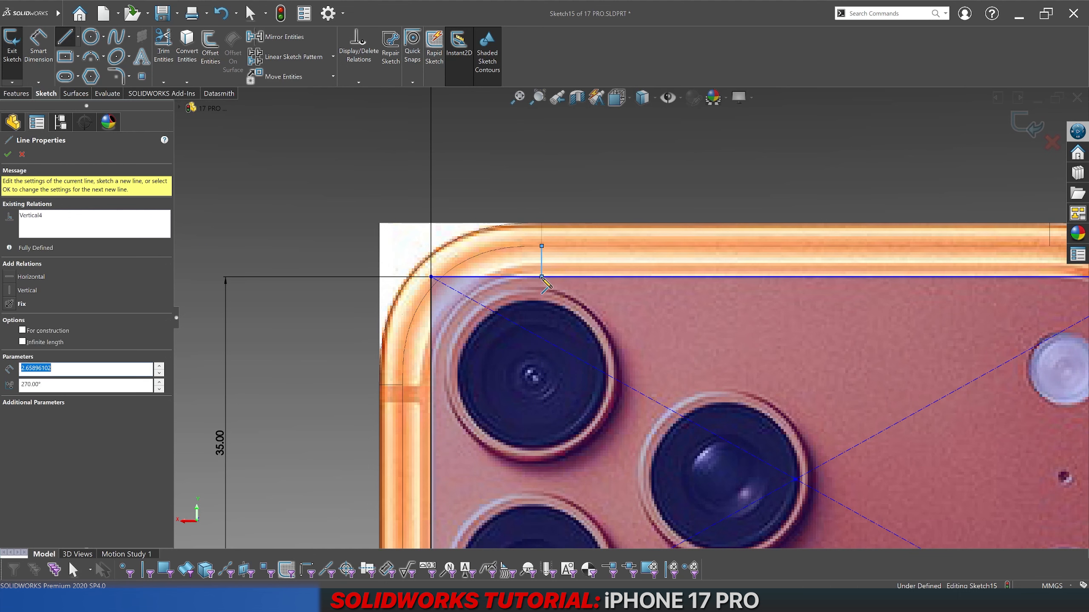
pyautogui.press('Escape')
pyautogui.click(60, 39)
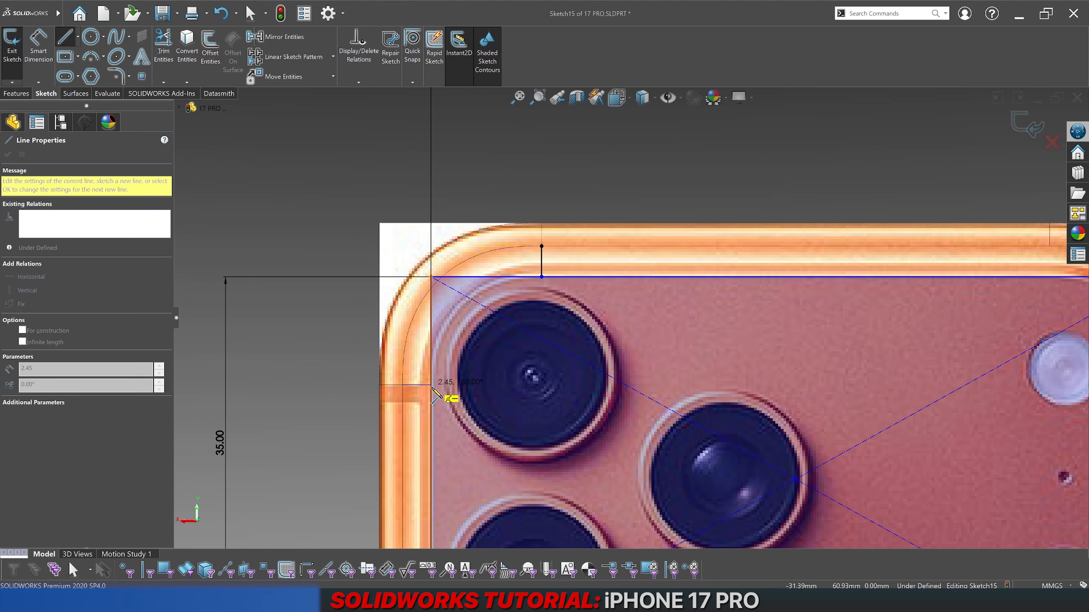
pyautogui.click(430, 385)
pyautogui.scroll(1, 431, 385)
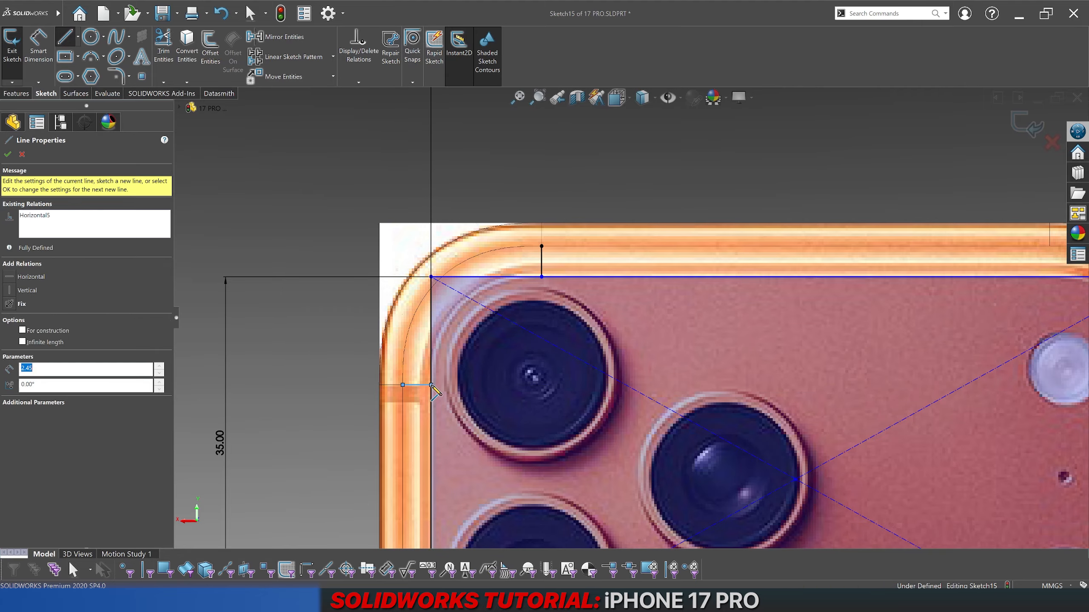
pyautogui.press('Escape')
pyautogui.scroll(3, 388, 360)
pyautogui.scroll(2, 618, 417)
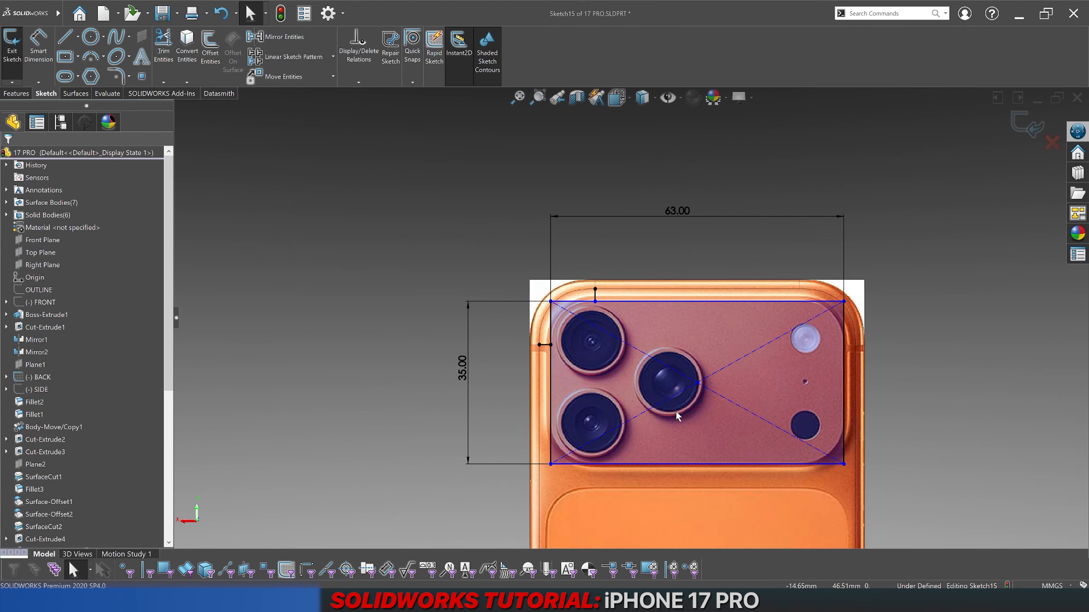
pyautogui.scroll(-2, 668, 386)
pyautogui.scroll(-1, 761, 424)
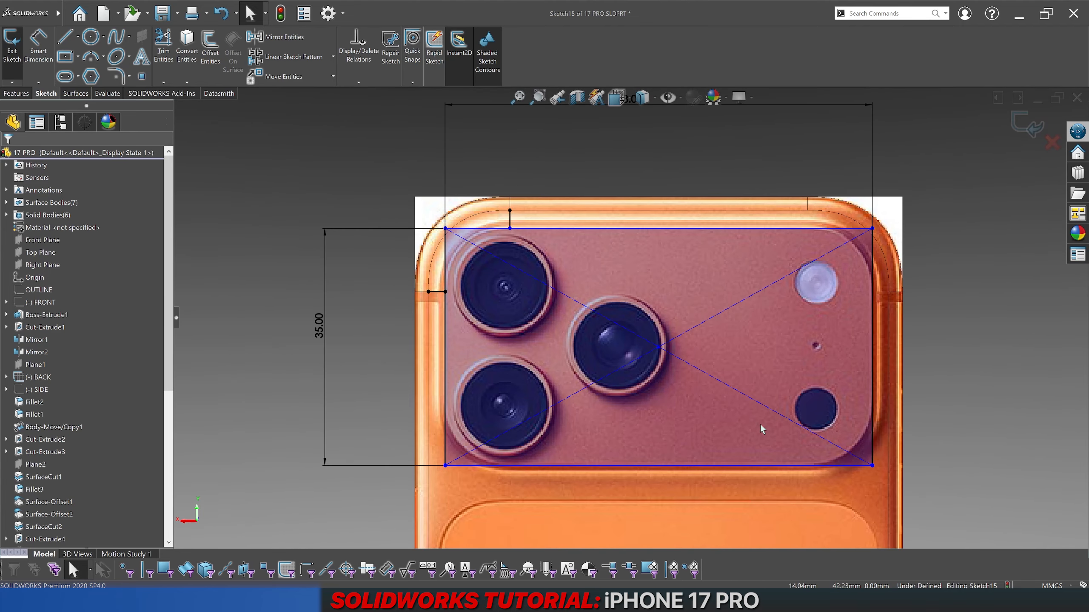
pyautogui.scroll(1, 682, 362)
pyautogui.scroll(-2, 503, 191)
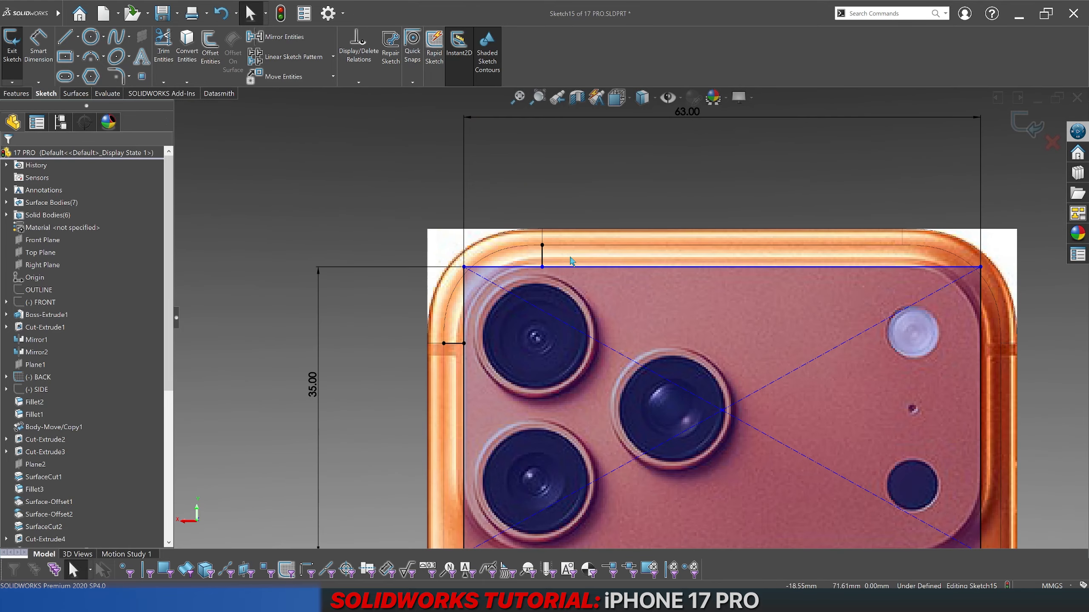
# Step: Make the short vertical and horizontal lines between the back face outline and the plateau rectangle equal in length
pyautogui.click(544, 257)
pyautogui.scroll(-1, 488, 292)
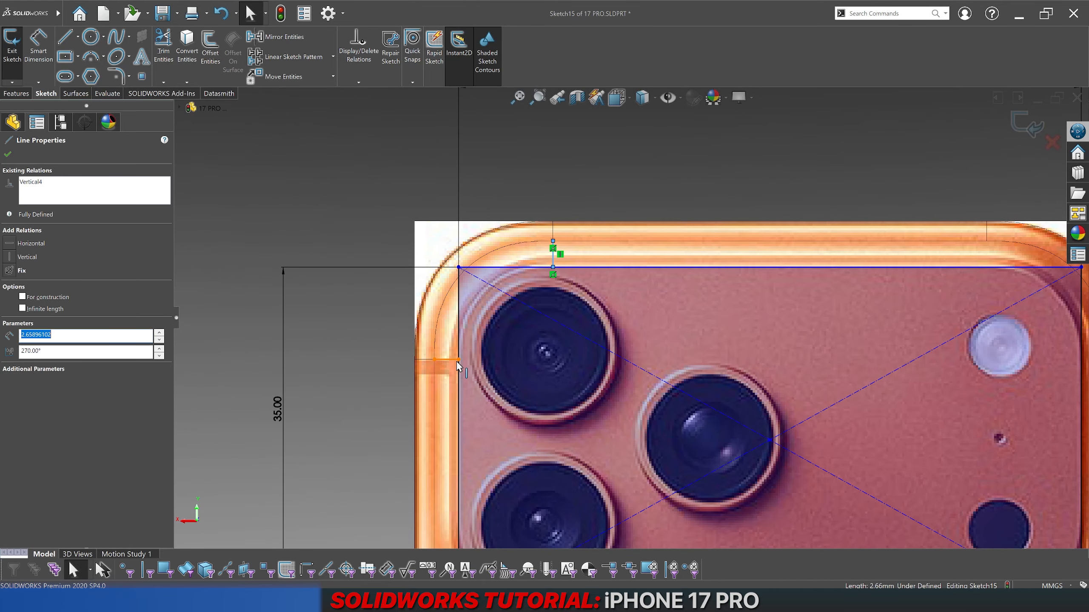
pyautogui.keyDown('ctrl'); pyautogui.click(452, 361); pyautogui.keyUp('ctrl')
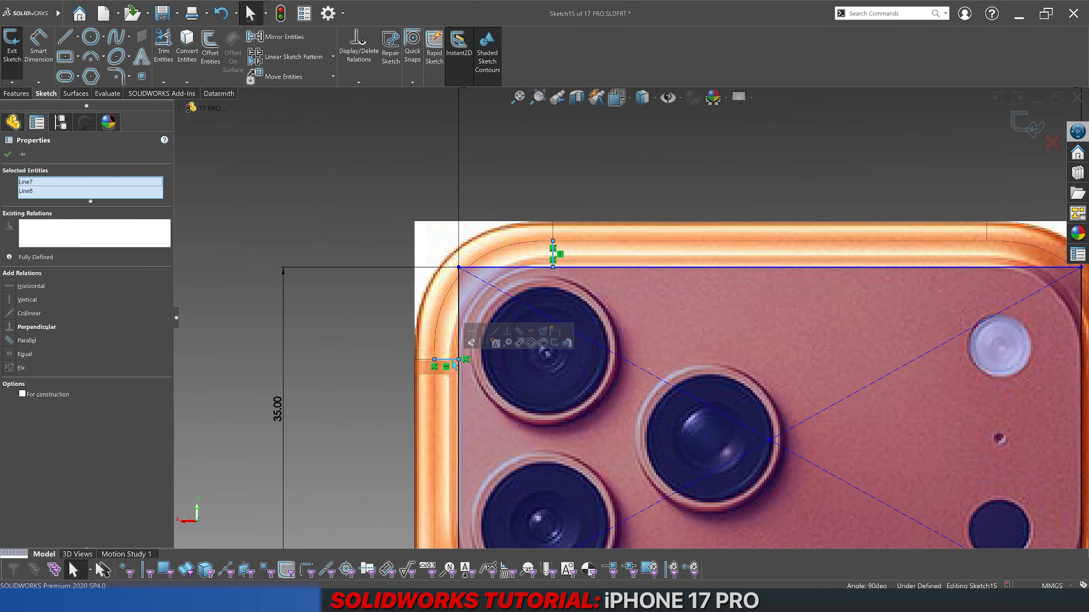
pyautogui.click(530, 333)
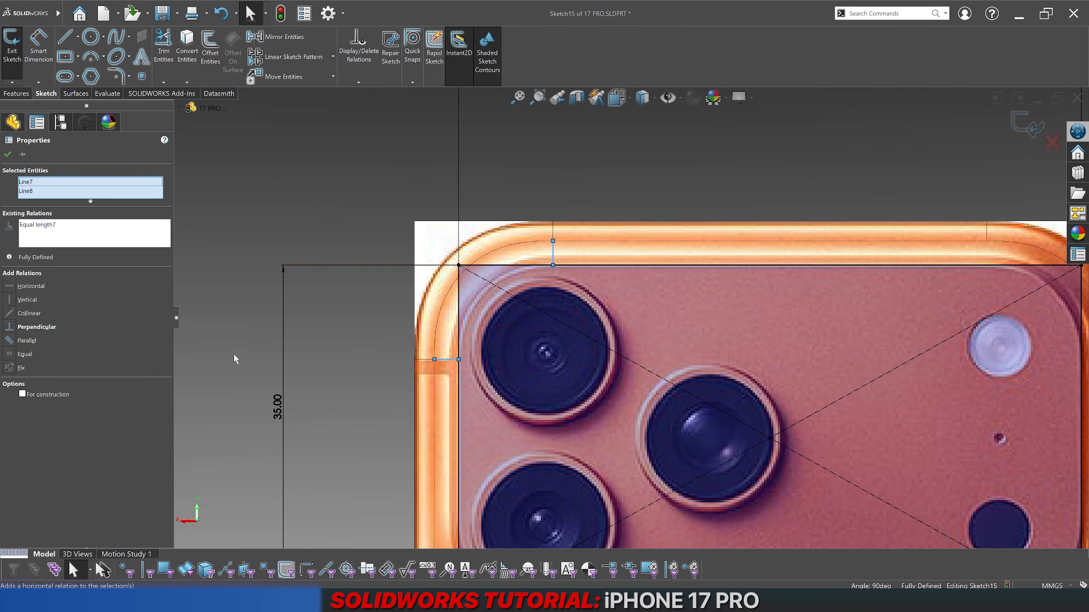
pyautogui.click(337, 378)
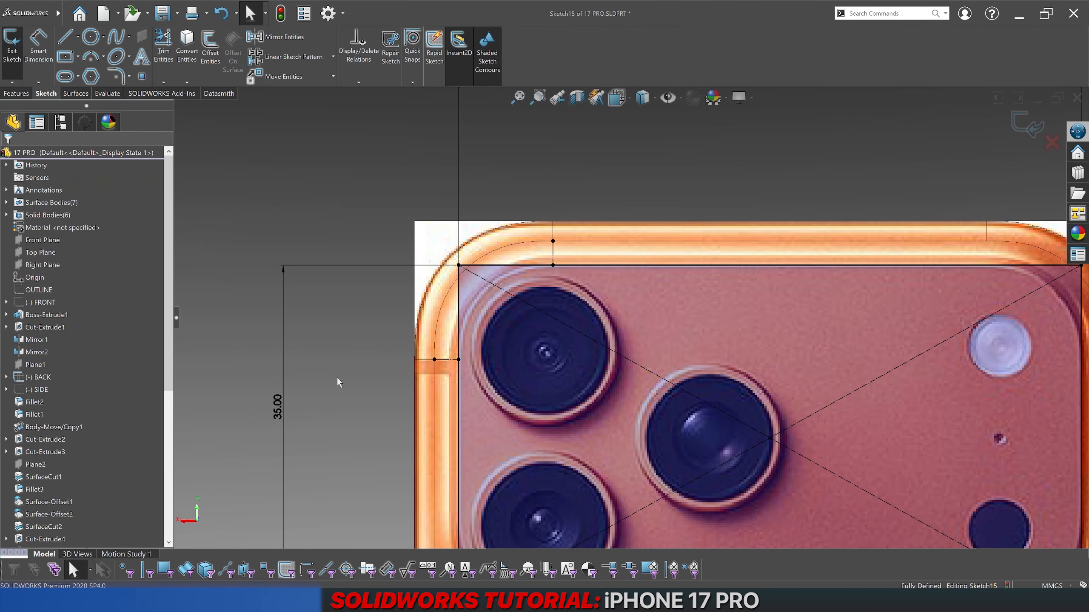
# Step: Add a driven vertical dimension between the rectangle's center point and the origin, placed beside the phone
pyautogui.scroll(5, 369, 389)
pyautogui.scroll(-2, 678, 419)
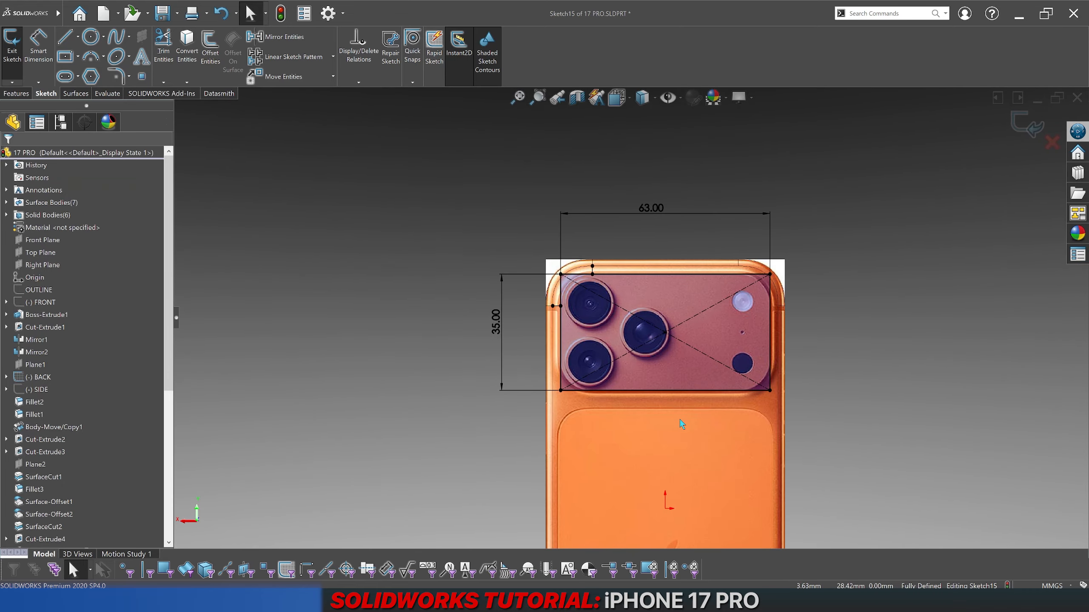
pyautogui.click(42, 48)
pyautogui.click(665, 333)
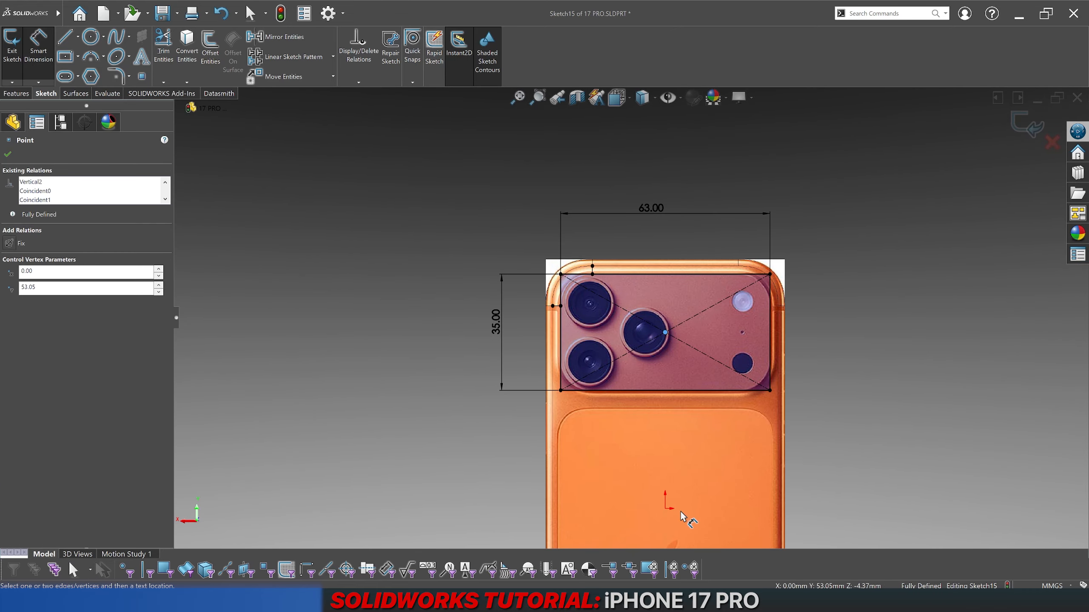
pyautogui.click(665, 510)
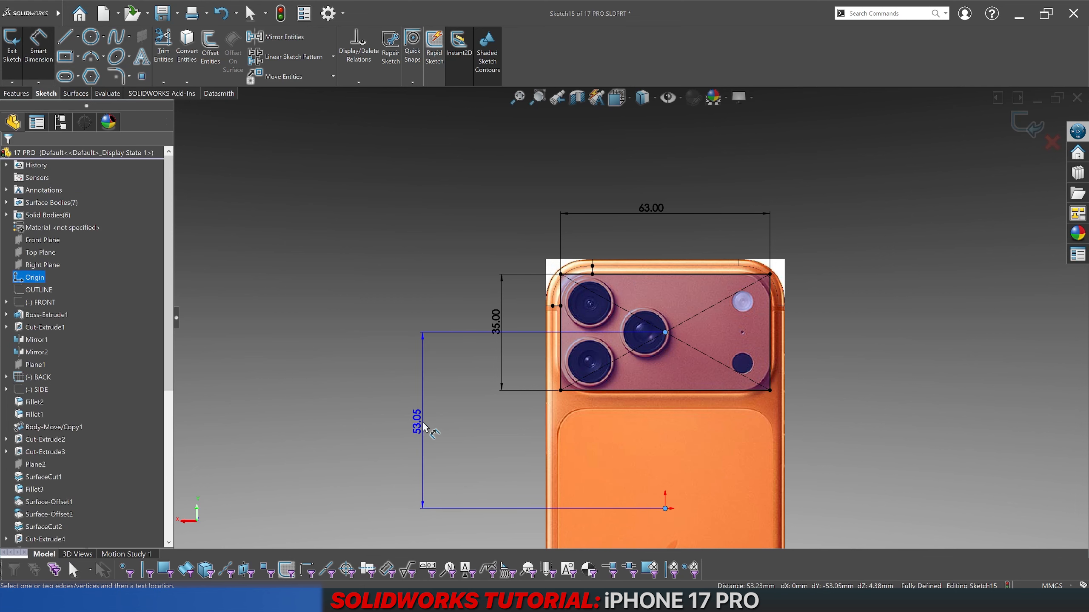
pyautogui.click(424, 427)
pyautogui.press('Return')
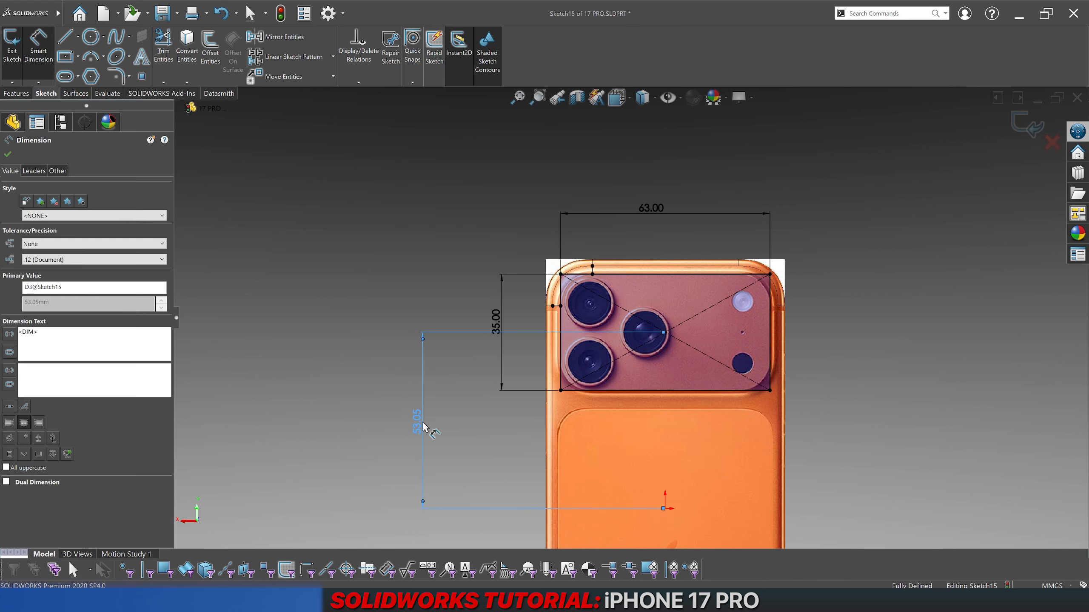
pyautogui.press('Escape')
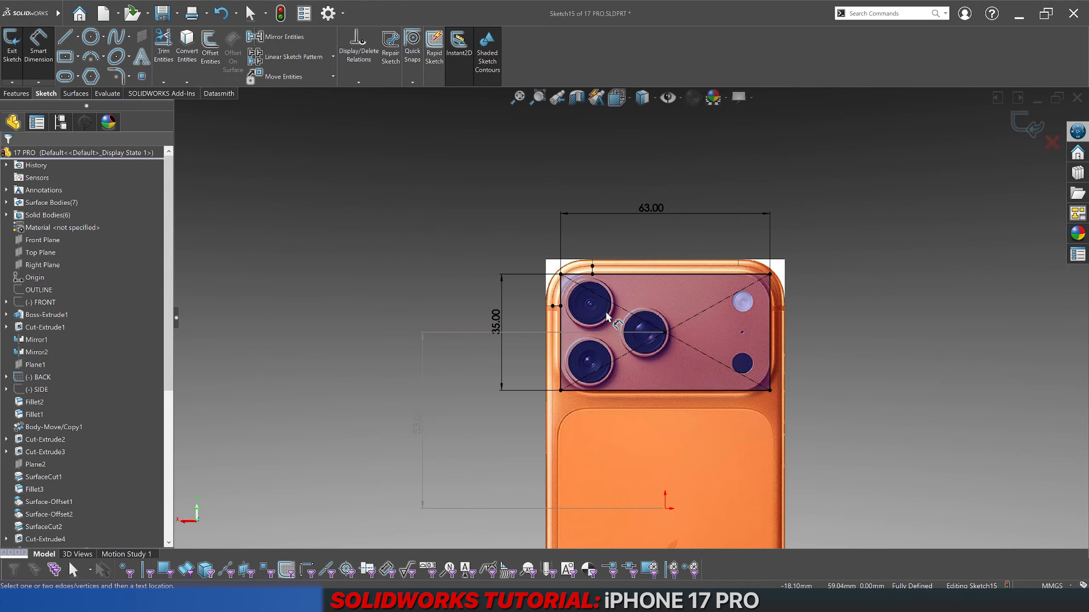
# Step: Exit the camera plateau sketch and set the display style to Shaded With Edges
pyautogui.scroll(-6, 545, 283)
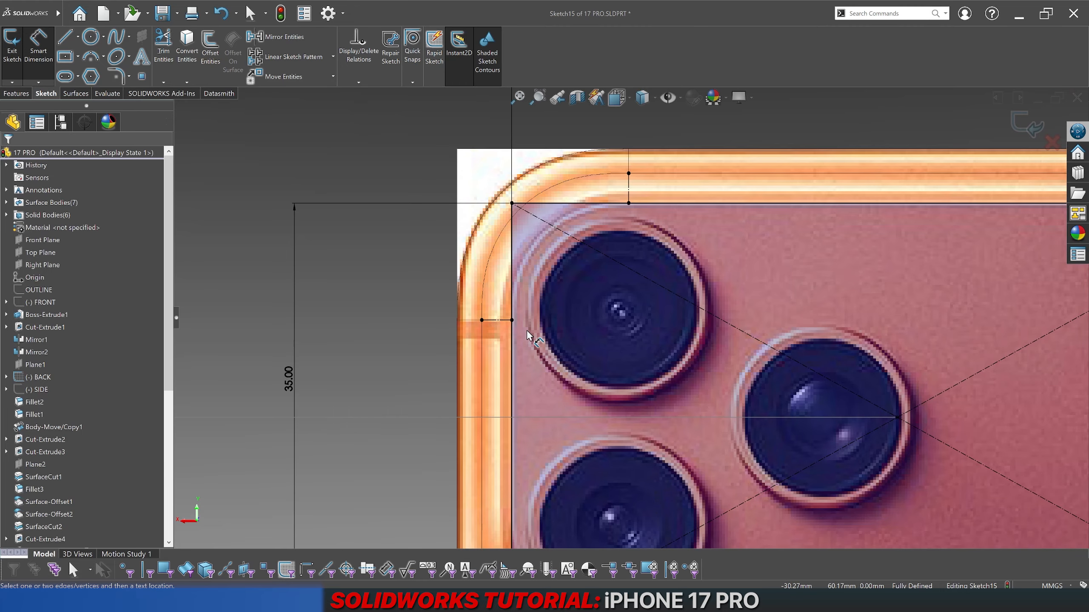
pyautogui.scroll(4, 526, 330)
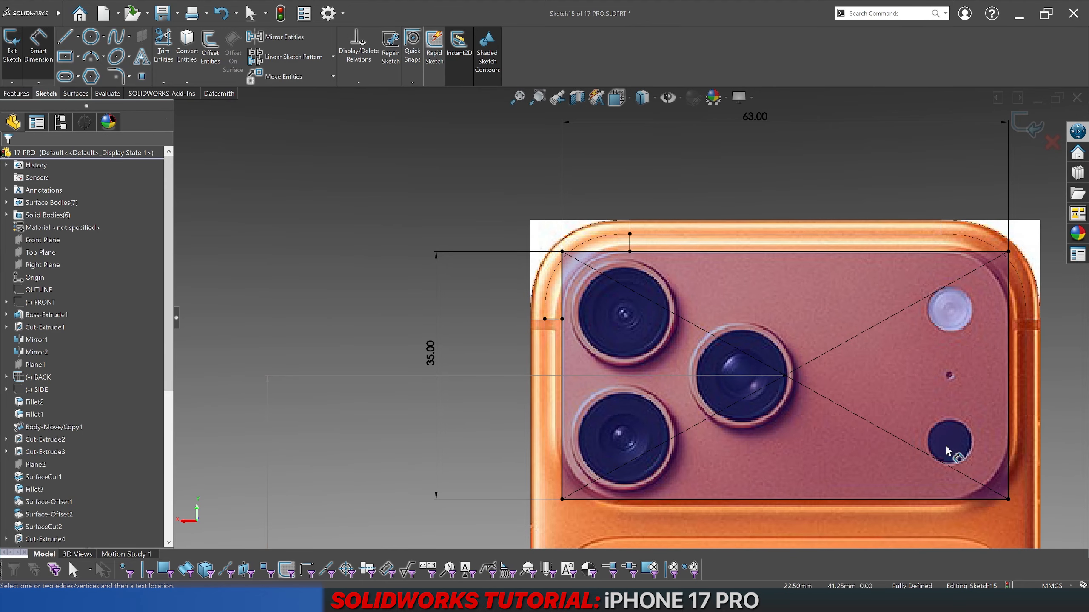
pyautogui.scroll(-3, 956, 446)
pyautogui.scroll(7, 967, 446)
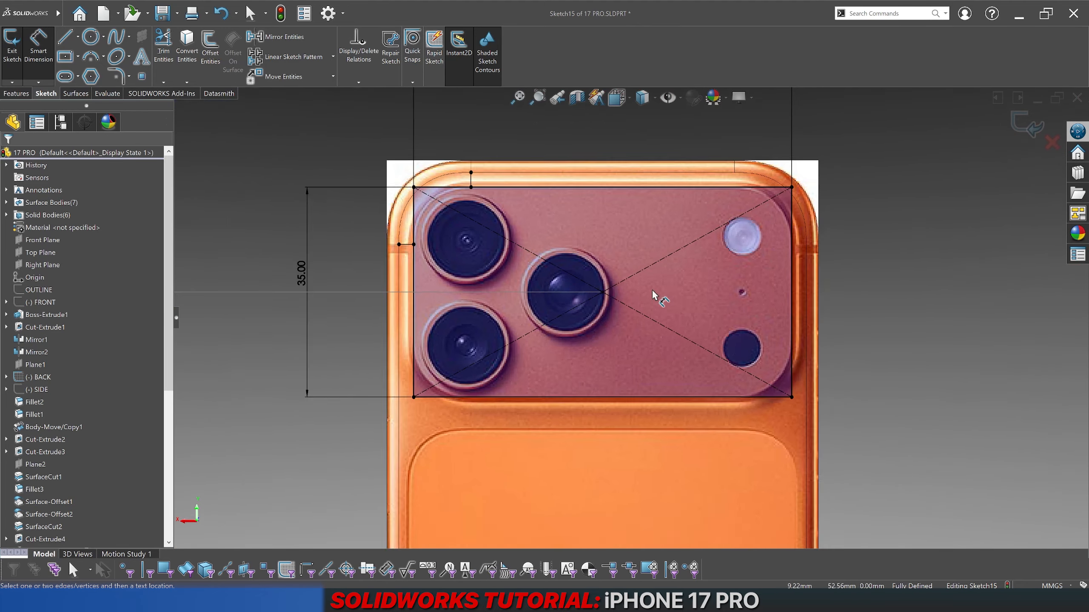
pyautogui.scroll(-3, 594, 237)
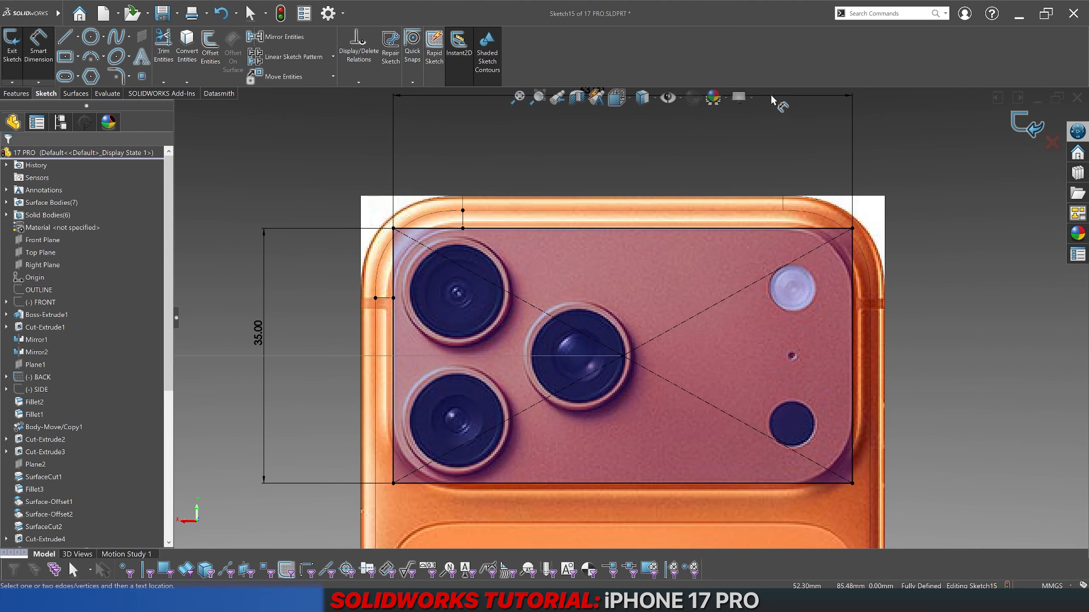
pyautogui.click(1026, 125)
pyautogui.click(642, 99)
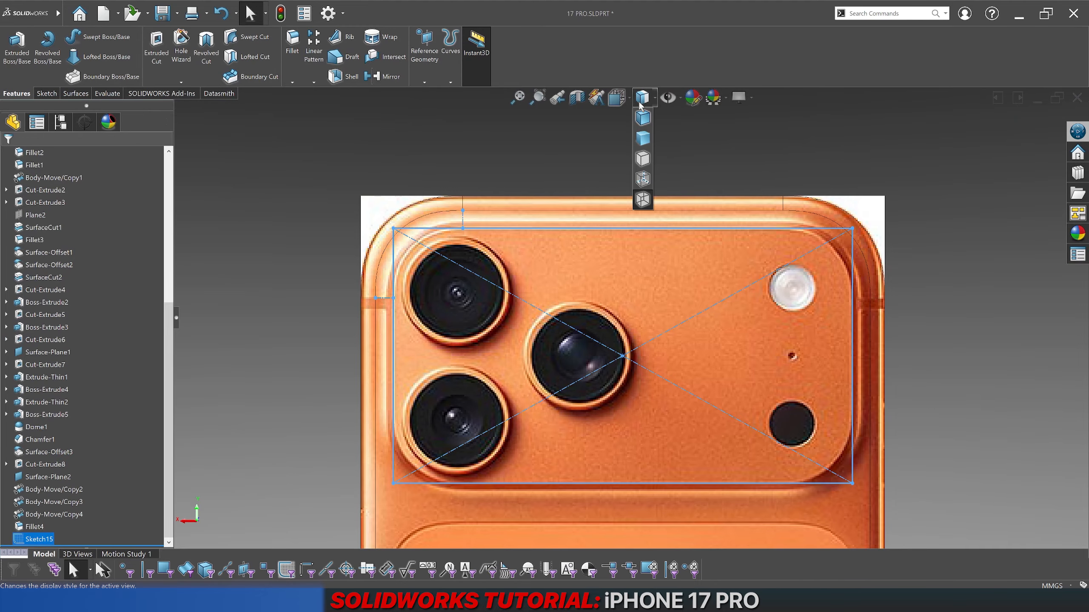
pyautogui.click(643, 117)
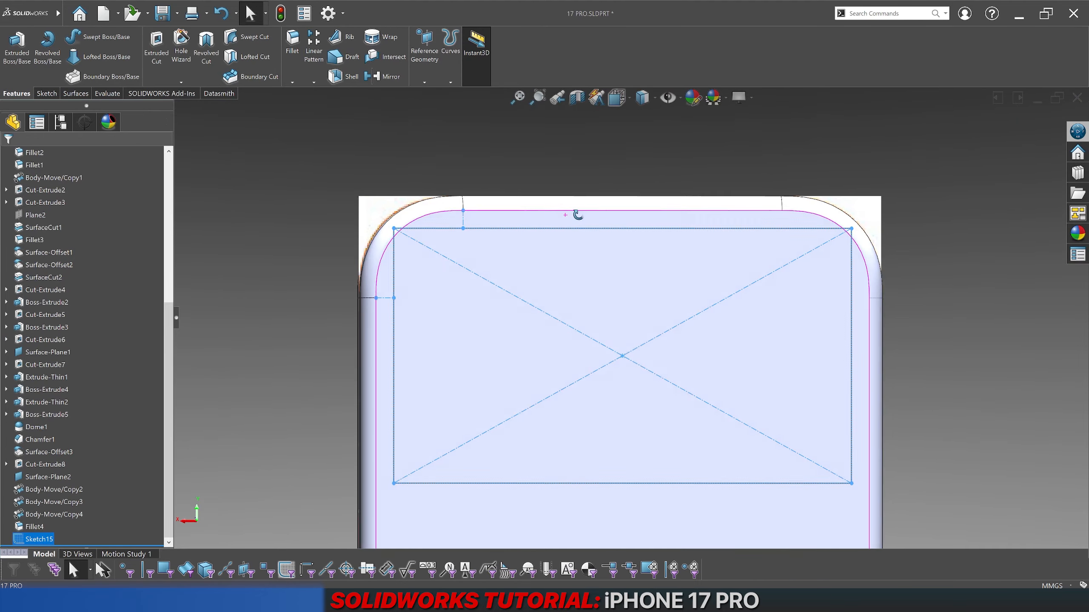
# Step: Extrude the plateau rectangle 5 mm outward and 3 mm in the second direction as a separate body, without merging the result
pyautogui.moveTo(576, 214); pyautogui.dragTo(621, 226, button='middle')
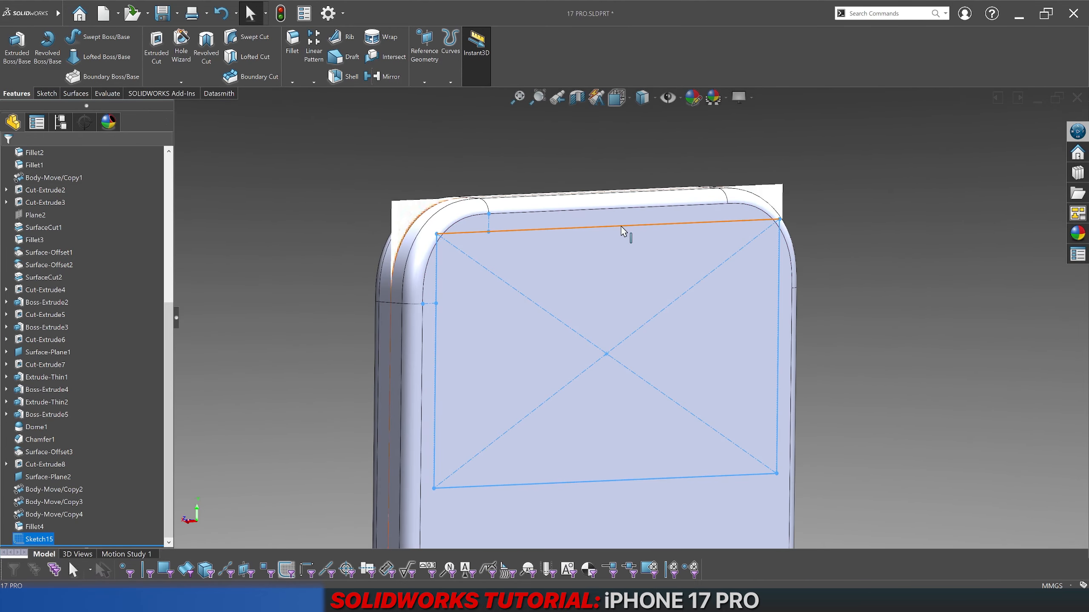
pyautogui.click(17, 47)
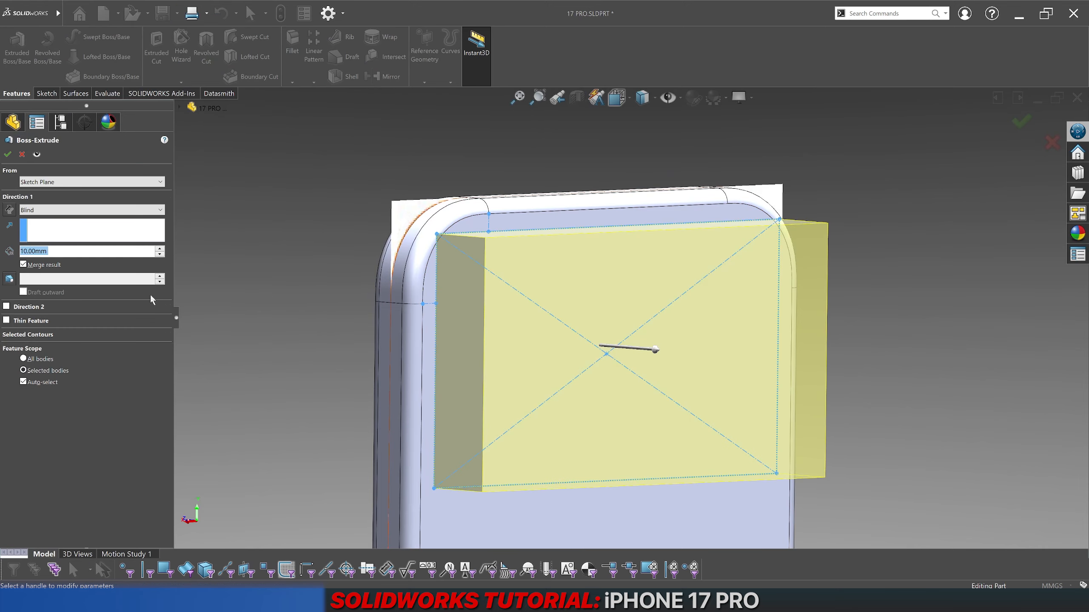
pyautogui.write('5')
pyautogui.press('Return')
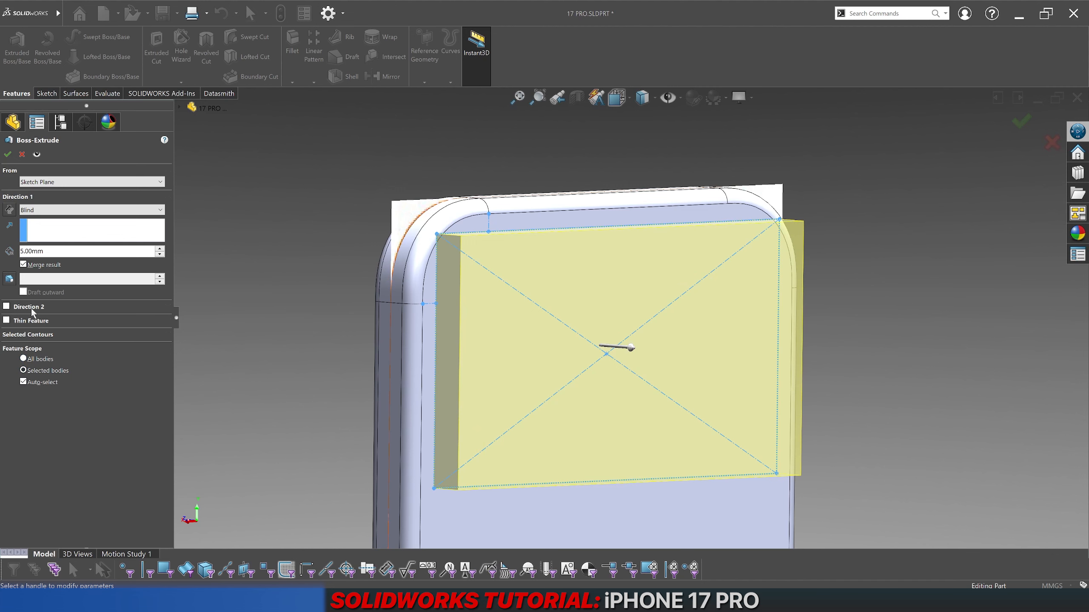
pyautogui.click(6, 306)
pyautogui.click(62, 334)
pyautogui.write('3')
pyautogui.press('Return')
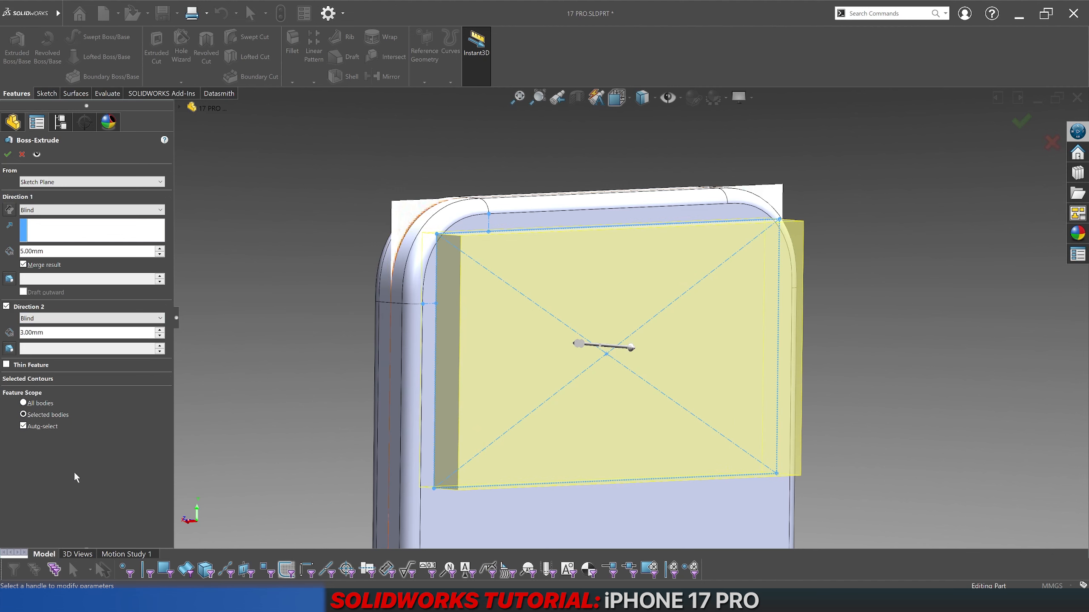
pyautogui.click(35, 265)
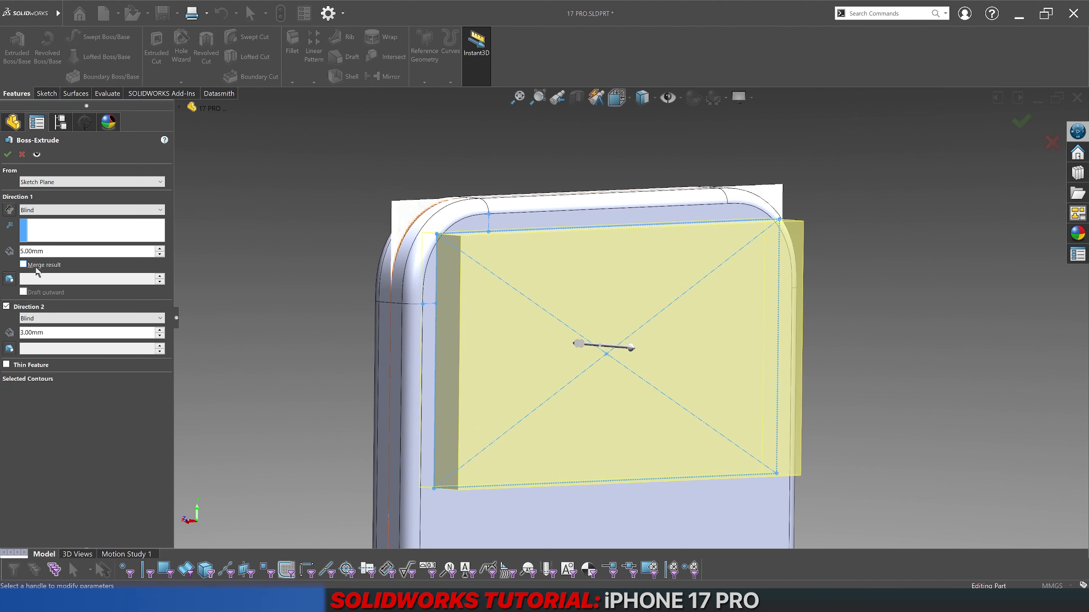
pyautogui.press('Return')
# Step: Switch to the Right view and show the SIDE reference picture sketch
pyautogui.scroll(1, 512, 324)
pyautogui.moveTo(515, 323); pyautogui.dragTo(477, 313, button='middle')
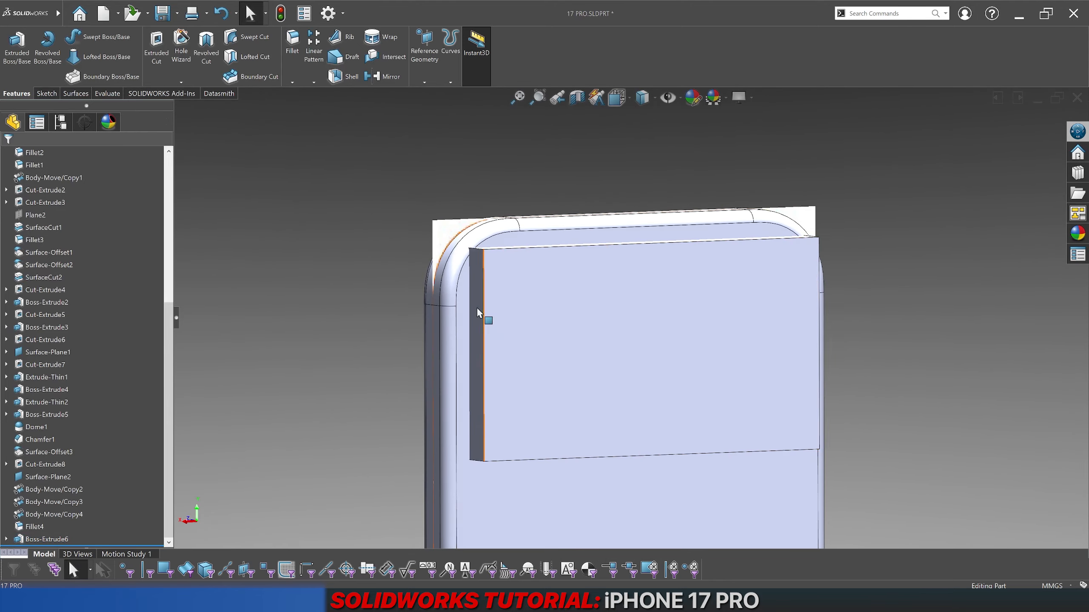
pyautogui.click(622, 101)
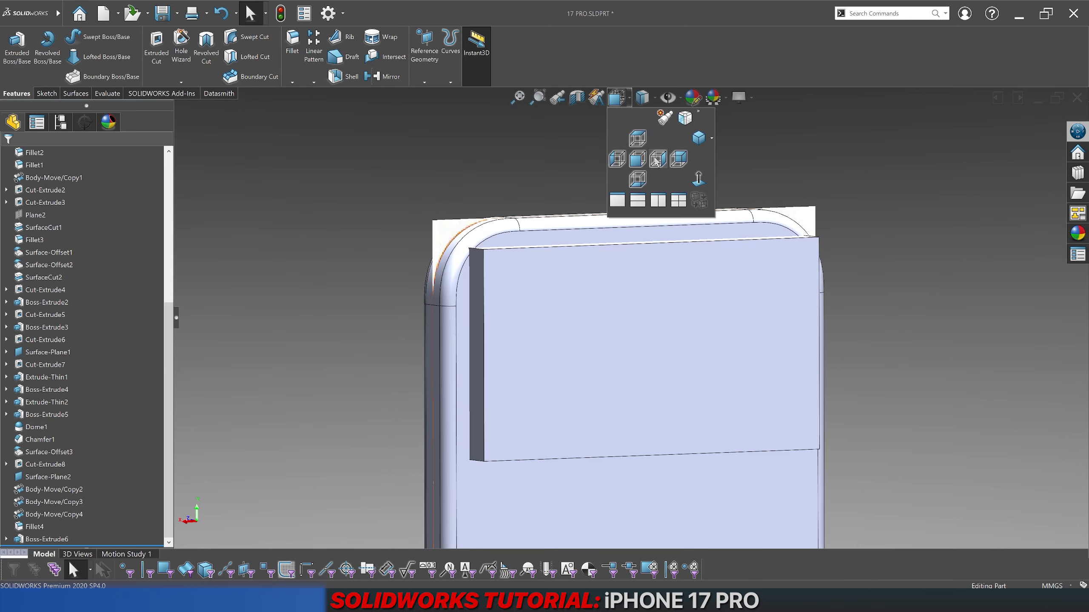
pyautogui.click(657, 158)
pyautogui.scroll(7, 90, 330)
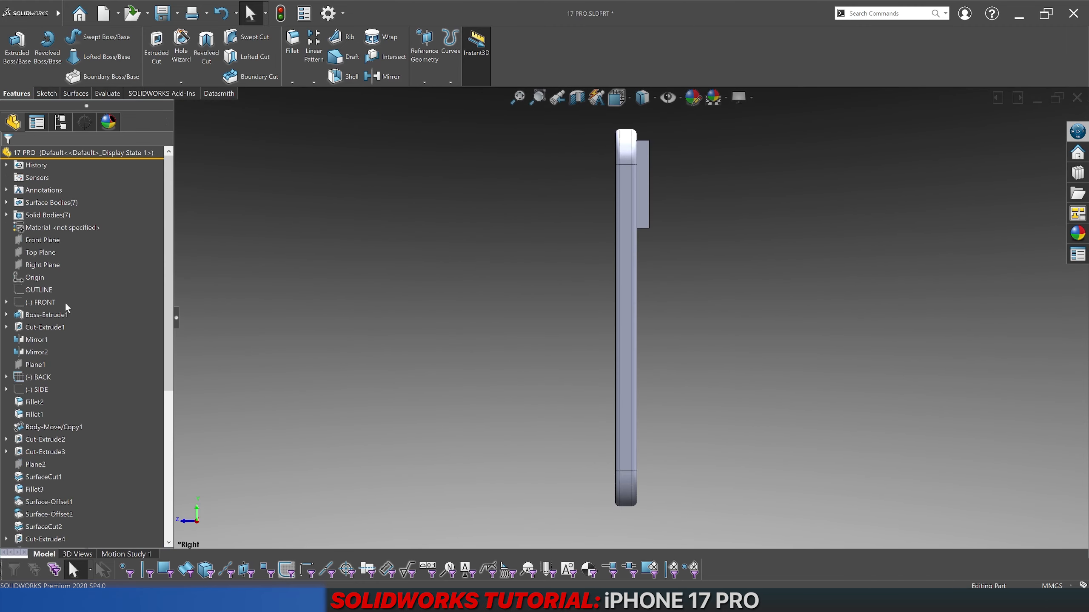
pyautogui.click(42, 390)
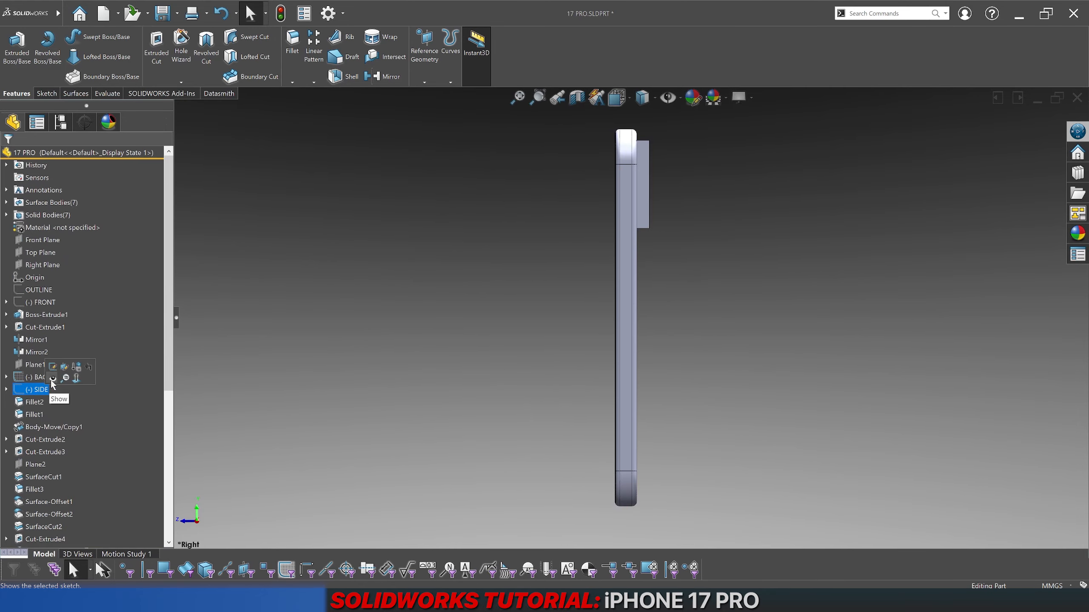
pyautogui.click(51, 379)
# Step: Display the model unshaded with hidden edges visible to compare the plateau block with the side reference picture
pyautogui.scroll(-5, 656, 120)
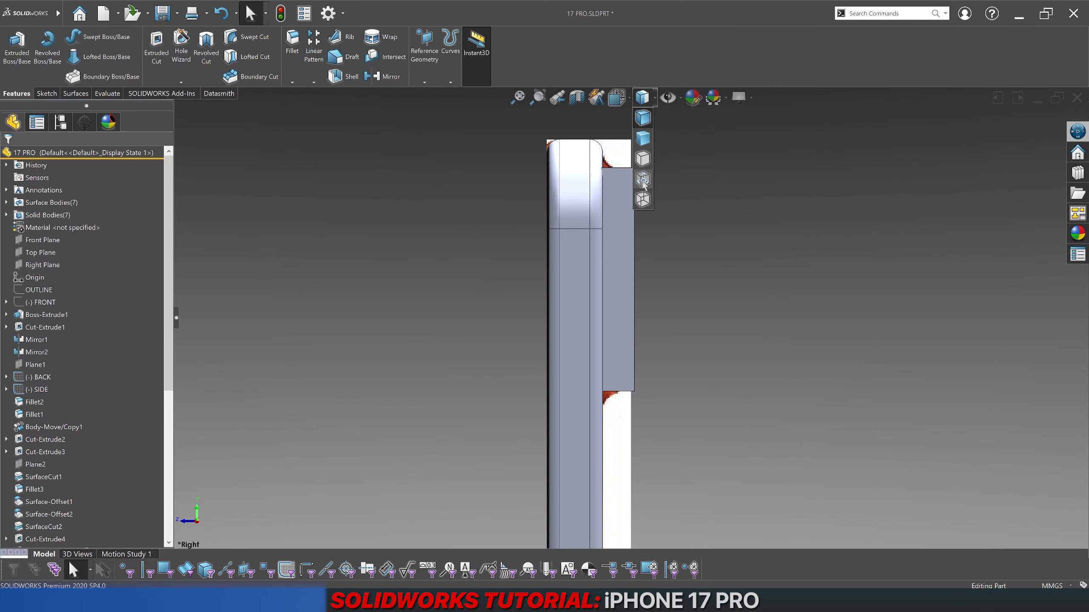
pyautogui.scroll(-8, 639, 193)
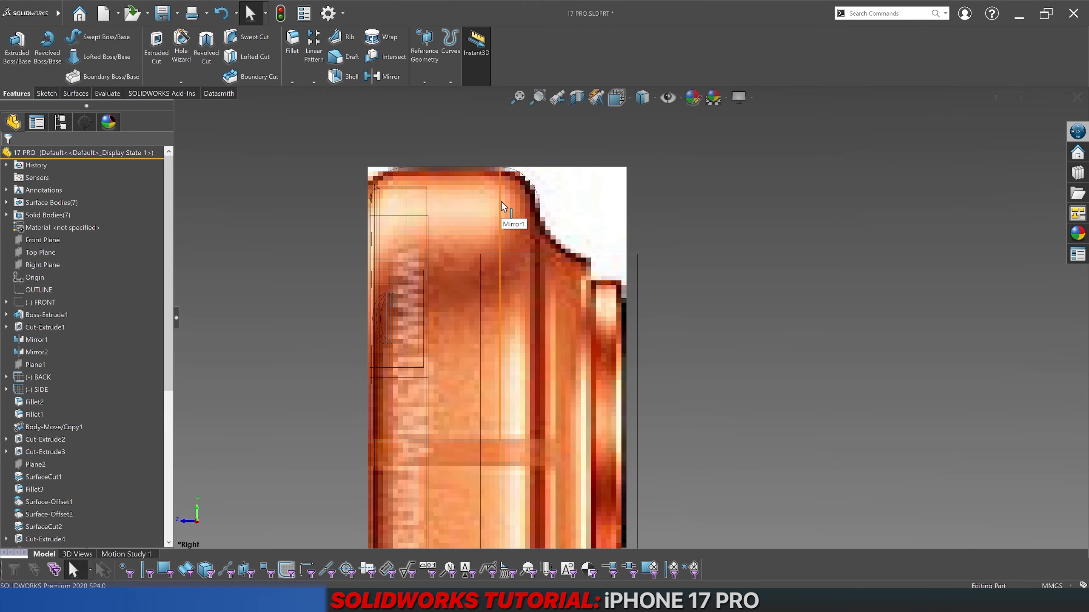
pyautogui.click(34, 391)
pyautogui.scroll(12, 550, 429)
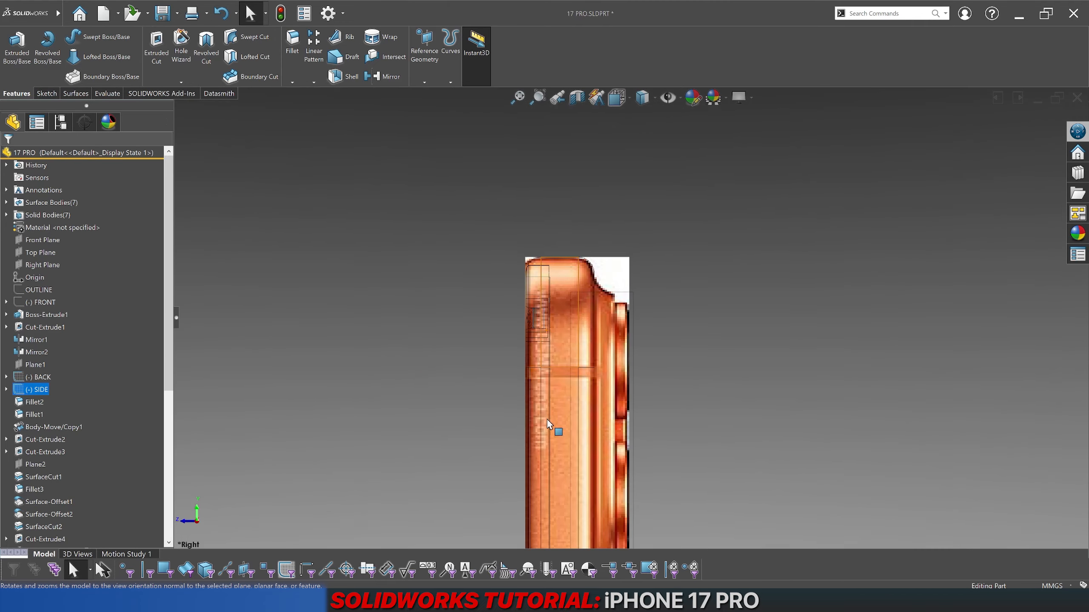
pyautogui.scroll(-3, 652, 433)
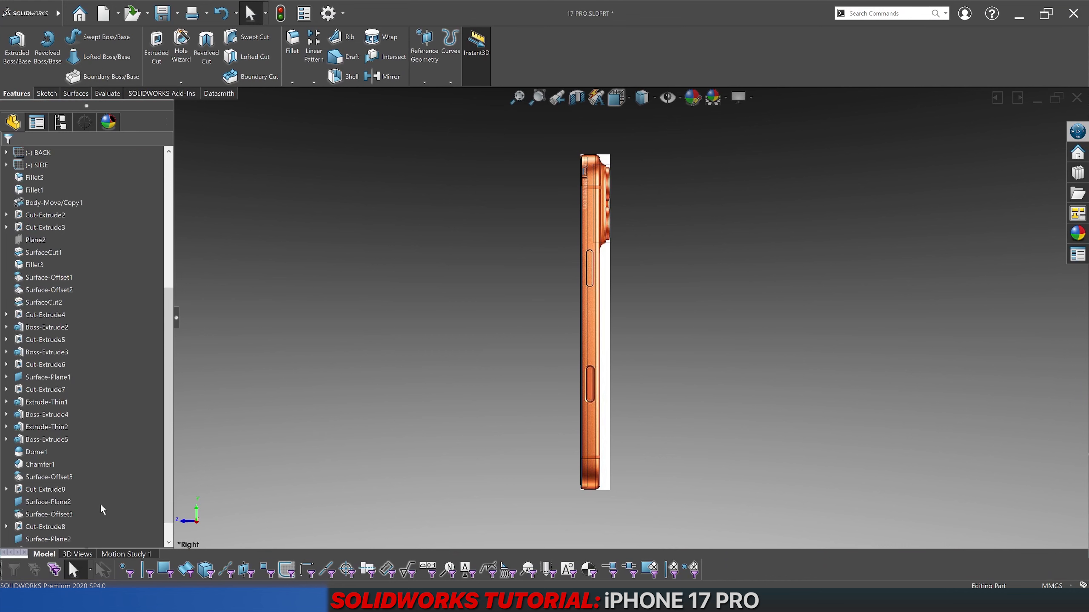
# Step: Try outward depths of 4 mm and 3 mm for the plateau extrusion against the side reference picture
pyautogui.scroll(-1, 101, 504)
pyautogui.click(46, 539)
pyautogui.scroll(-3, 617, 325)
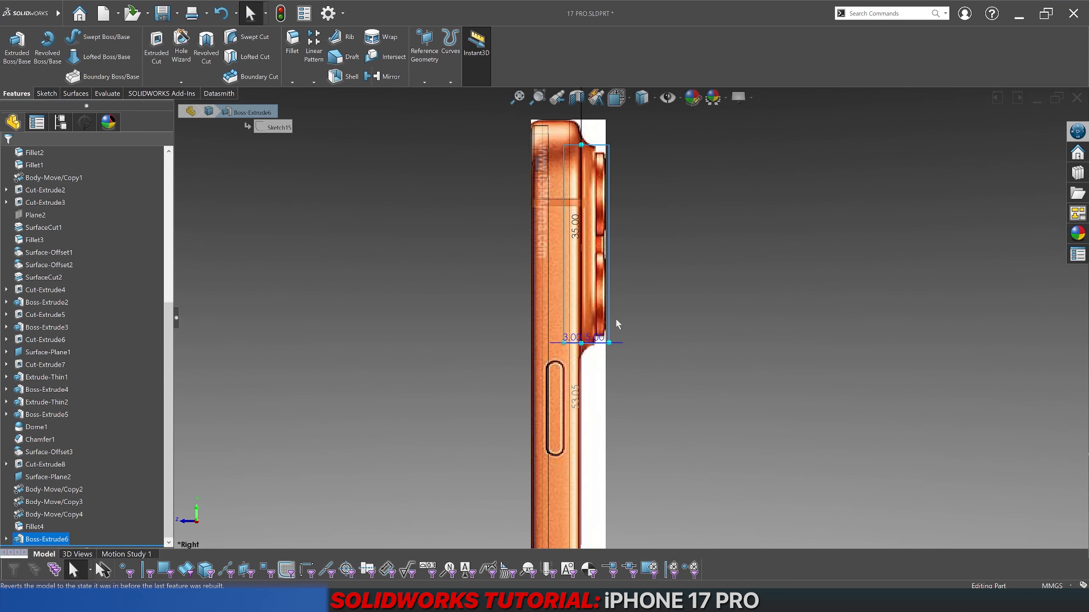
pyautogui.click(599, 338)
pyautogui.press('Return')
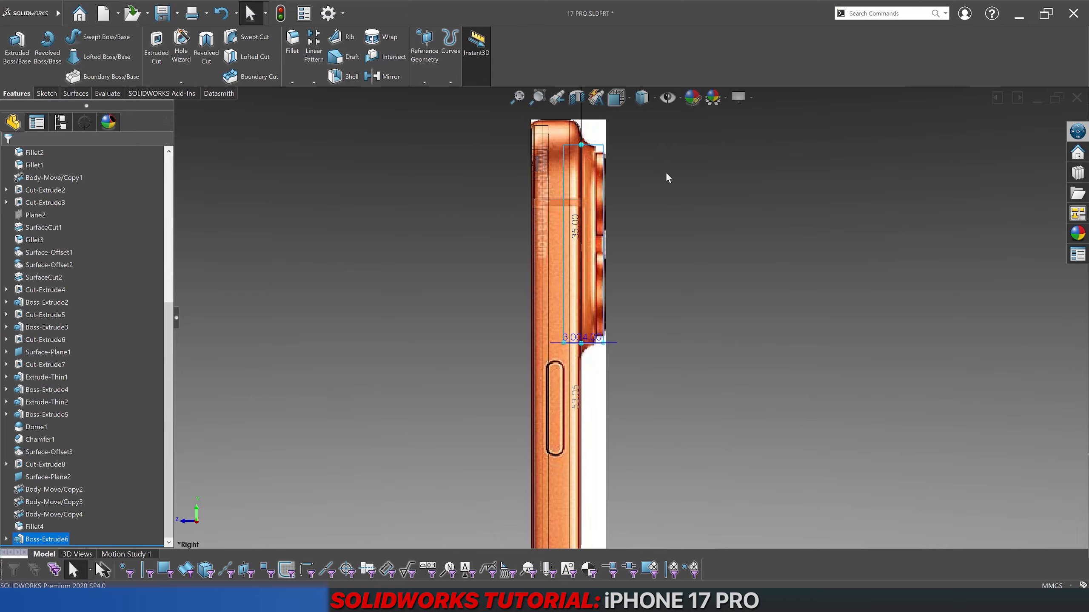
pyautogui.click(599, 339)
pyautogui.write('3')
pyautogui.press('Return')
# Step: Set the plateau extrusion's outward depth to 2.8 mm
pyautogui.click(591, 337)
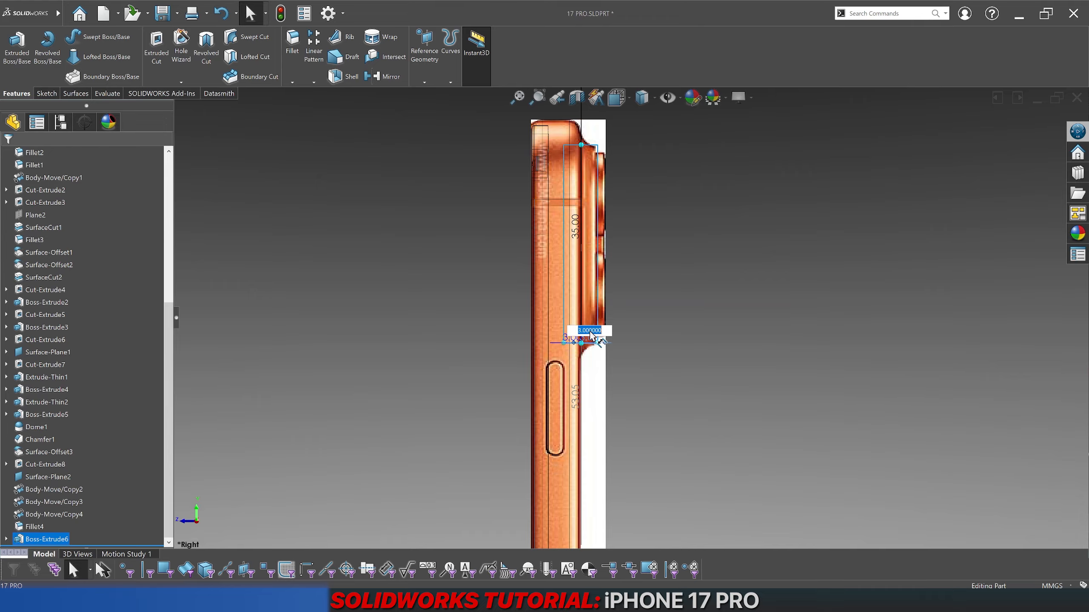
pyautogui.write('2.8')
pyautogui.press('Return')
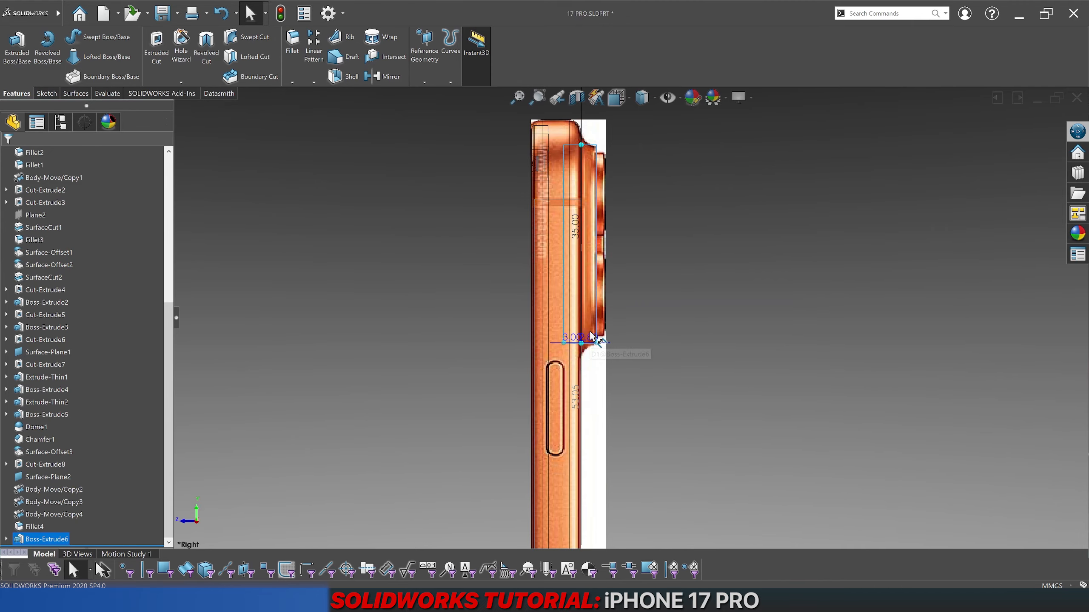
# Step: Set the plateau extrusion's outward depth to 2.7 mm
pyautogui.scroll(-3, 617, 181)
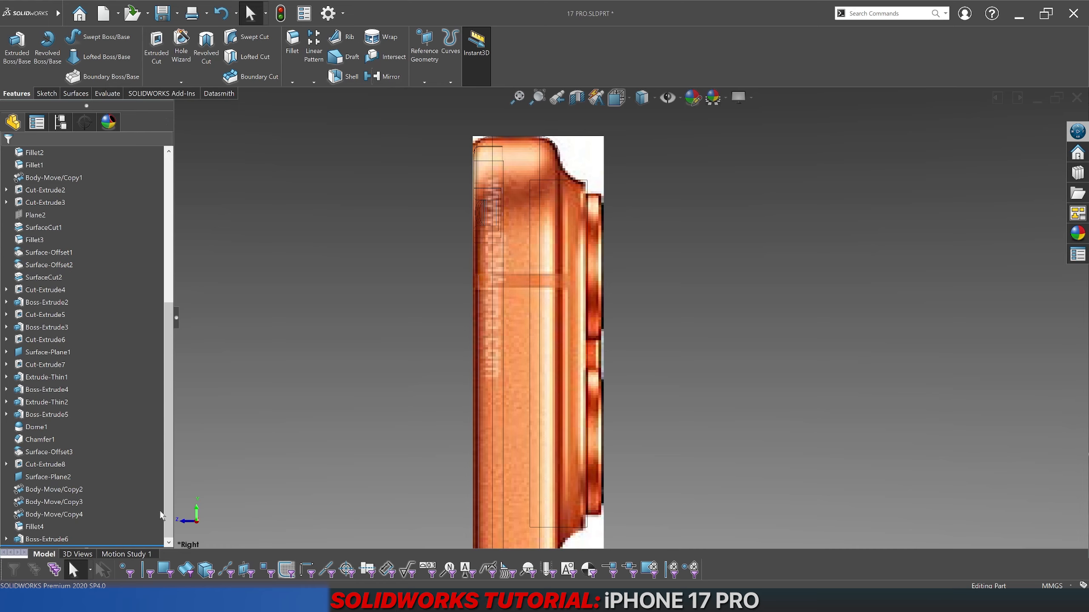
pyautogui.click(47, 539)
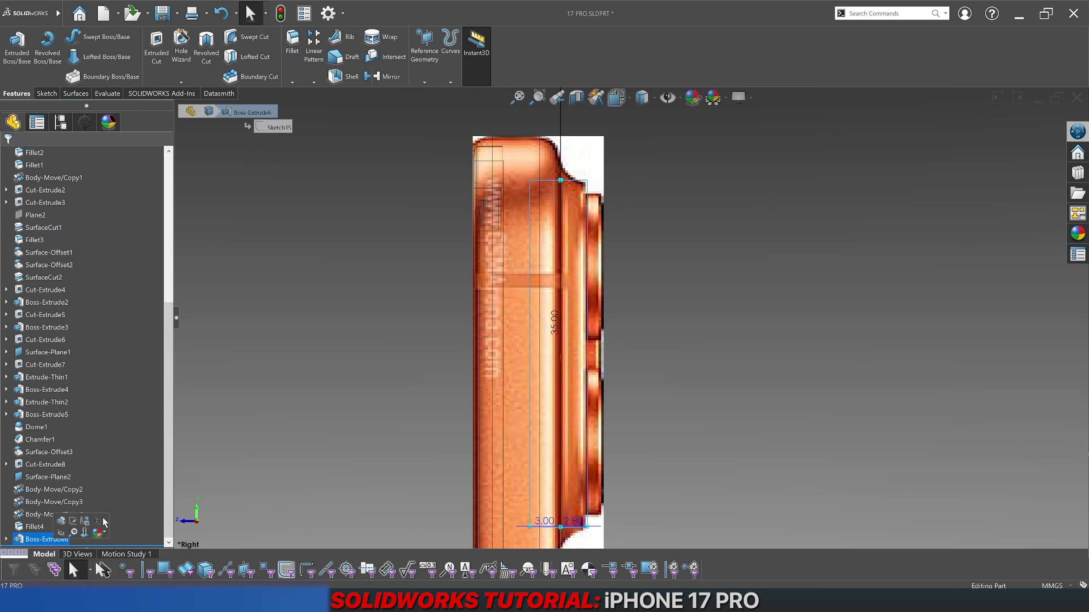
pyautogui.click(579, 524)
pyautogui.write('2.')
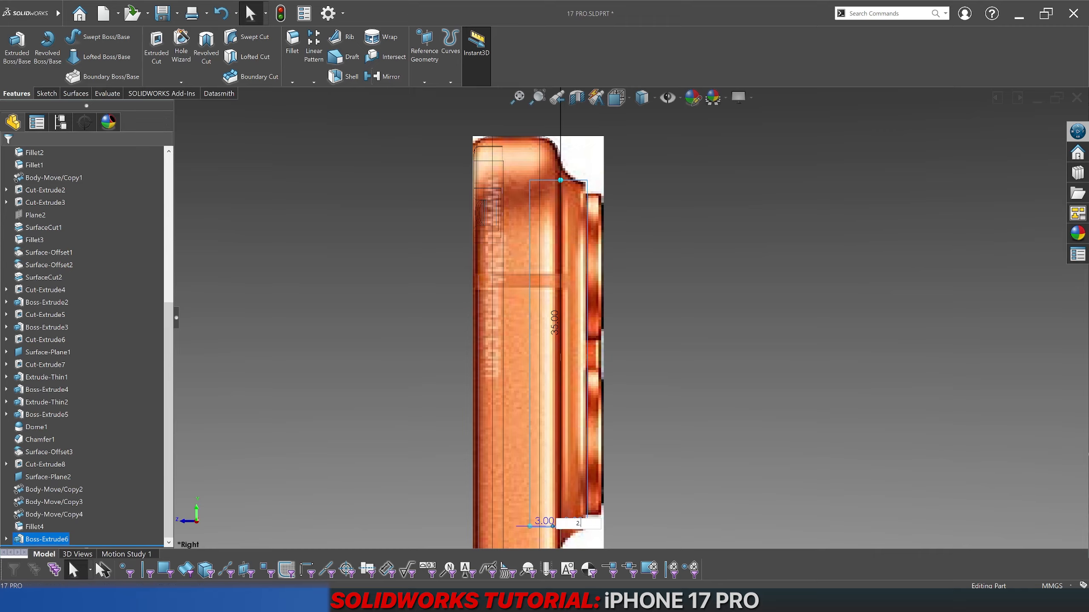
pyautogui.write('7')
pyautogui.press('Return')
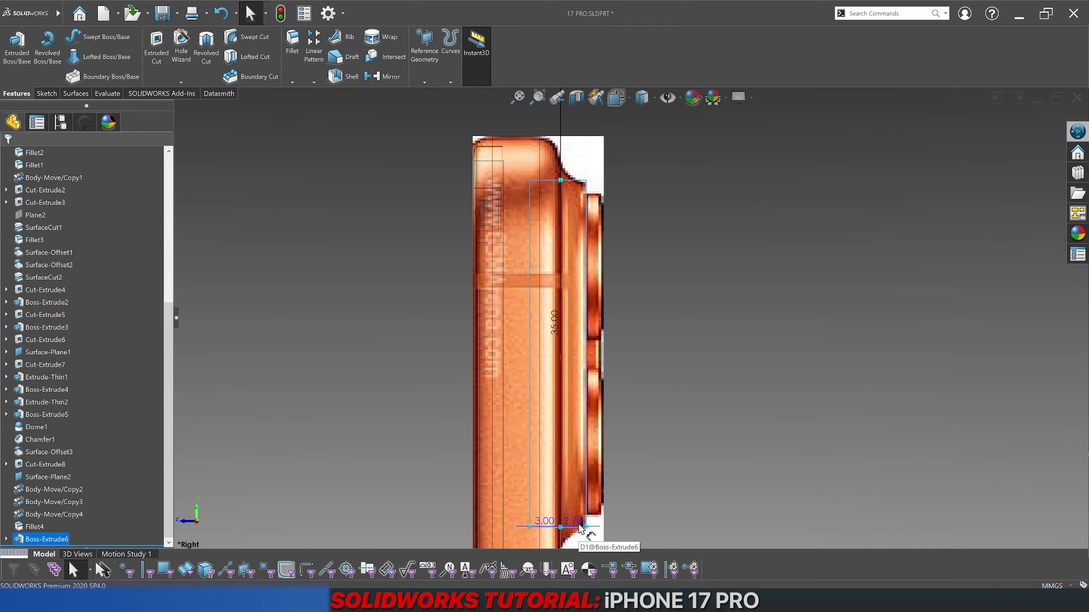
pyautogui.click(672, 455)
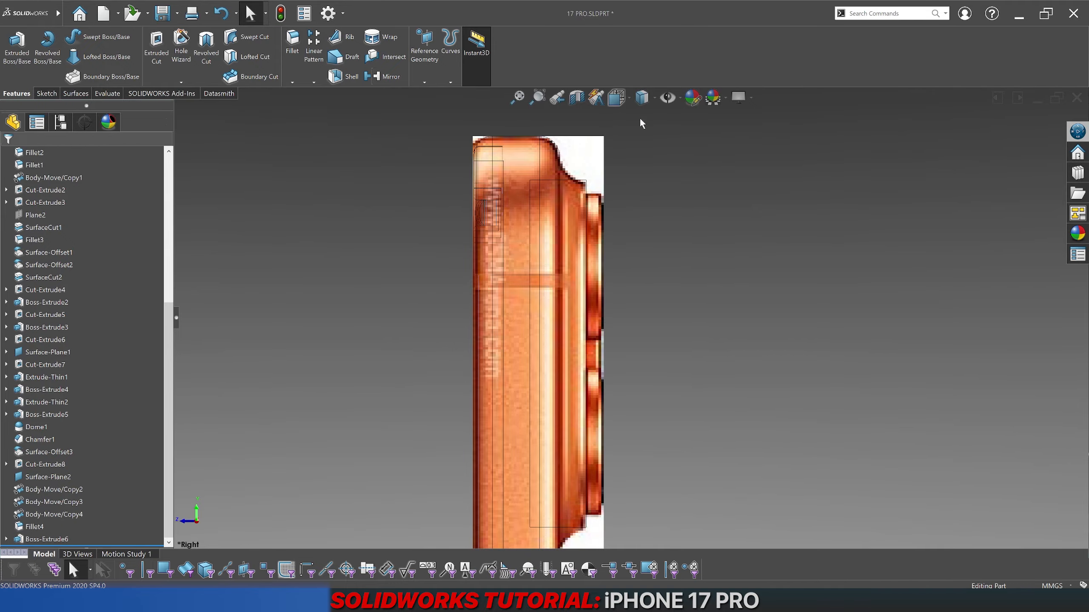
# Step: Display the model shaded with edges and switch to the Back view
pyautogui.click(642, 98)
pyautogui.click(642, 118)
pyautogui.click(617, 98)
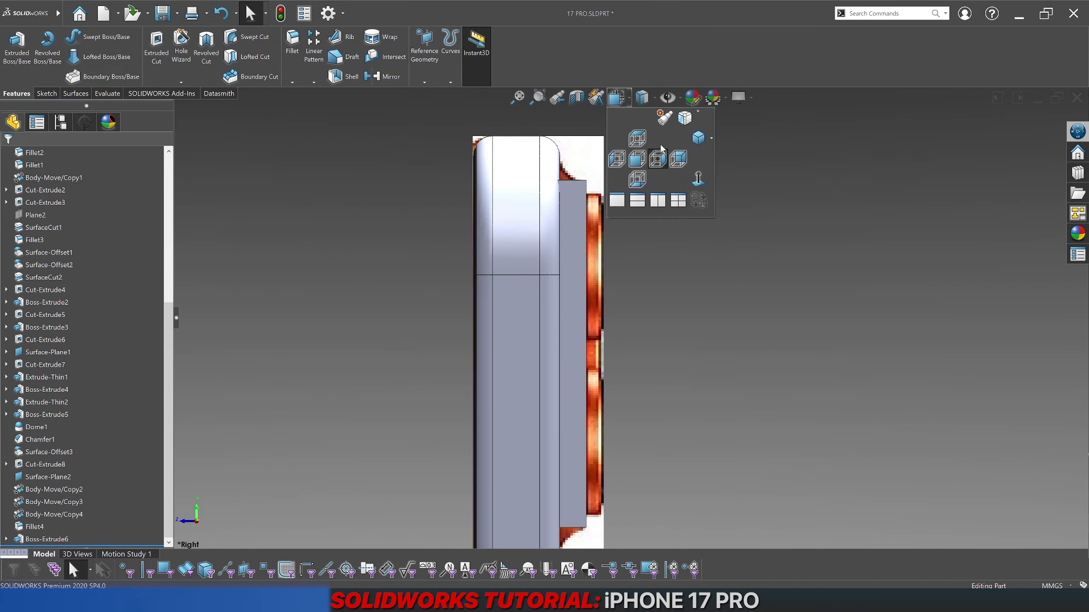
pyautogui.click(662, 155)
# Step: Fillet the four corner edges of the camera plateau with a 10 mm symmetric radius
pyautogui.moveTo(651, 153); pyautogui.dragTo(536, 195, button='middle')
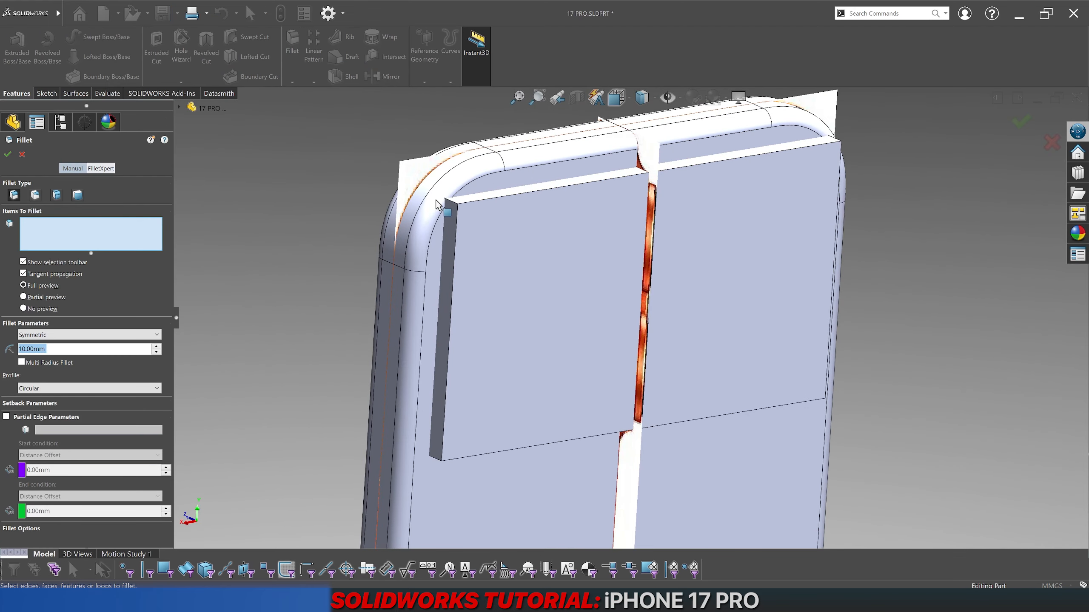
pyautogui.click(453, 208)
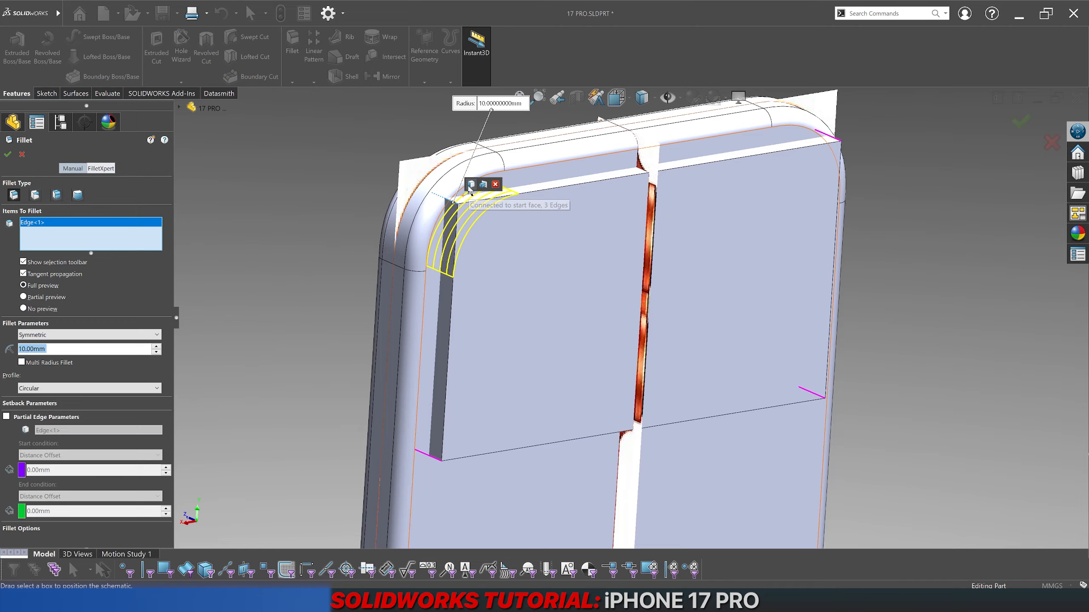
pyautogui.click(486, 184)
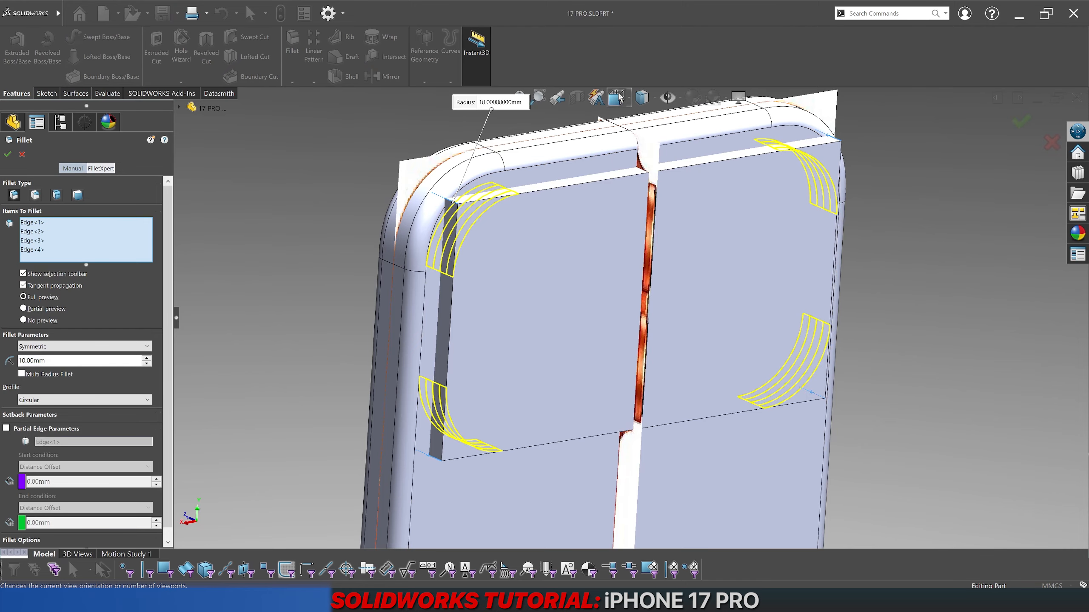
pyautogui.click(8, 154)
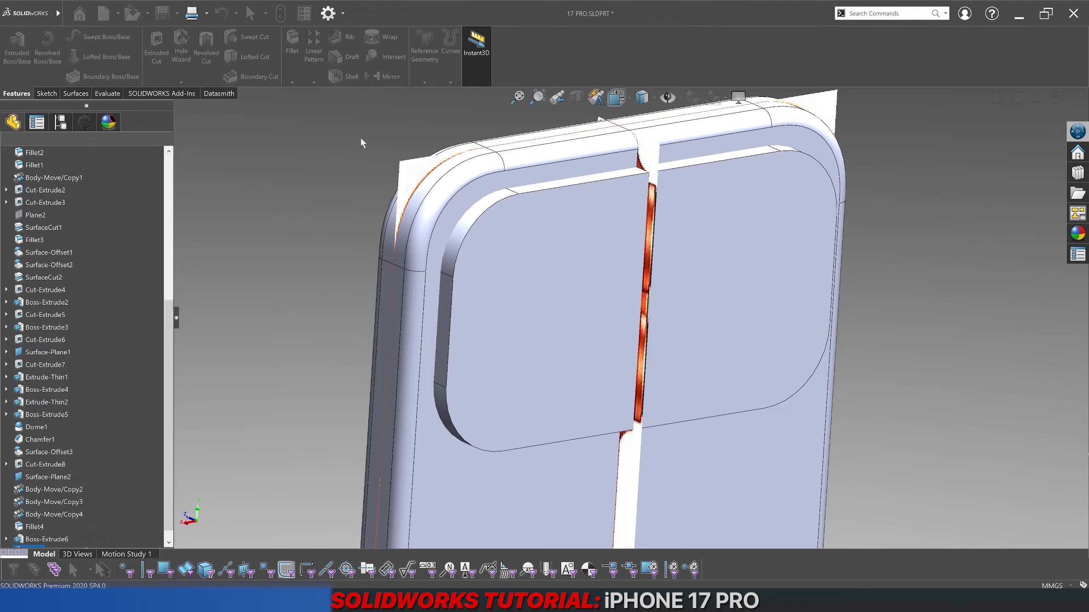
# Step: Switch to the Back view and display the model unshaded to compare the plateau's corner with the back reference picture
pyautogui.click(615, 97)
pyautogui.click(662, 161)
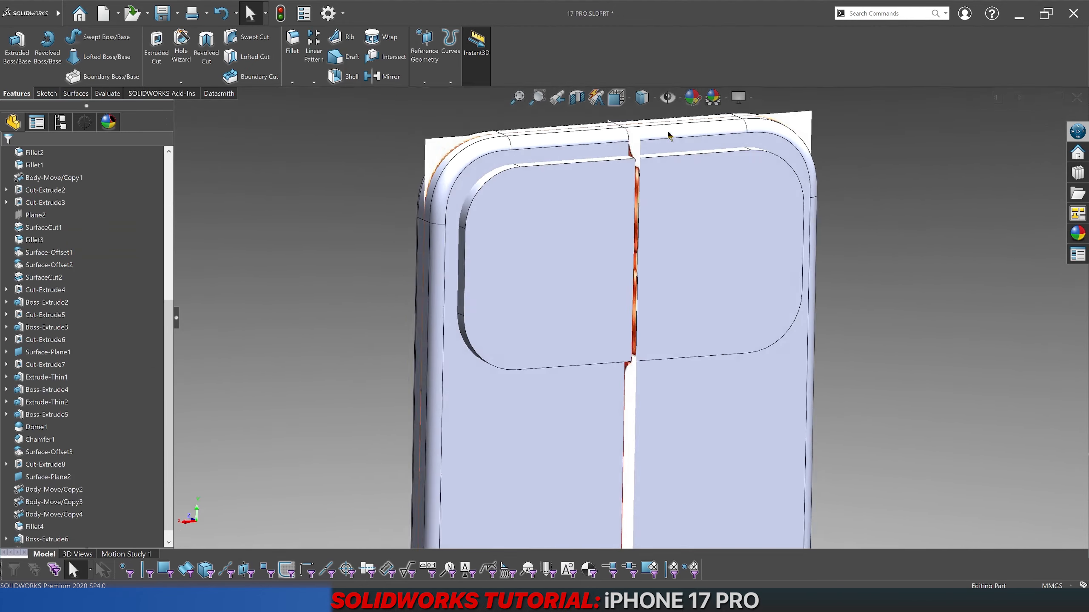
pyautogui.click(642, 98)
pyautogui.click(642, 192)
pyautogui.scroll(-5, 650, 153)
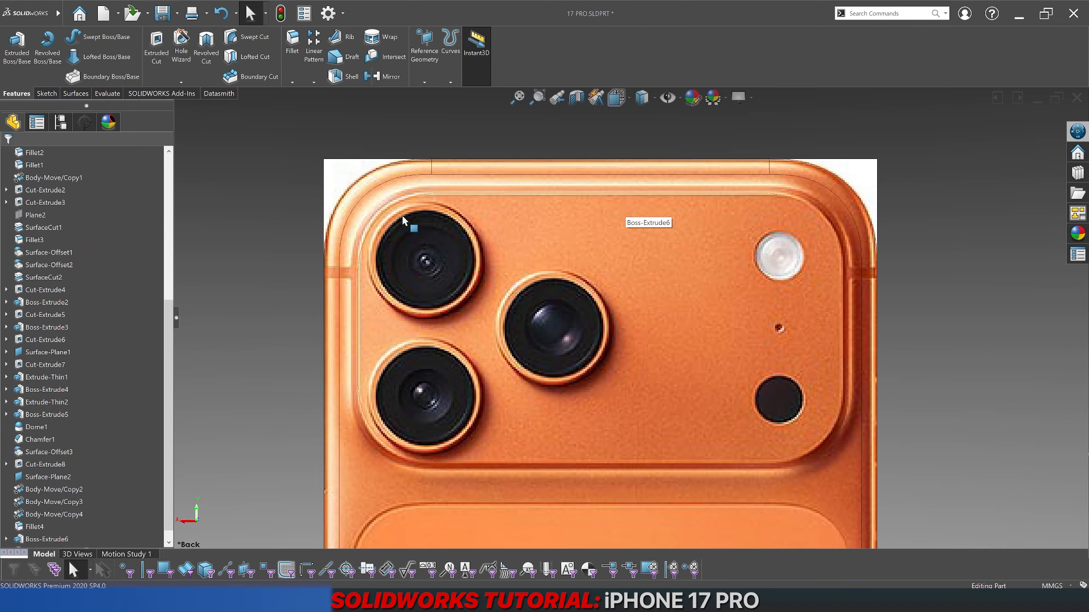
pyautogui.scroll(-6, 412, 208)
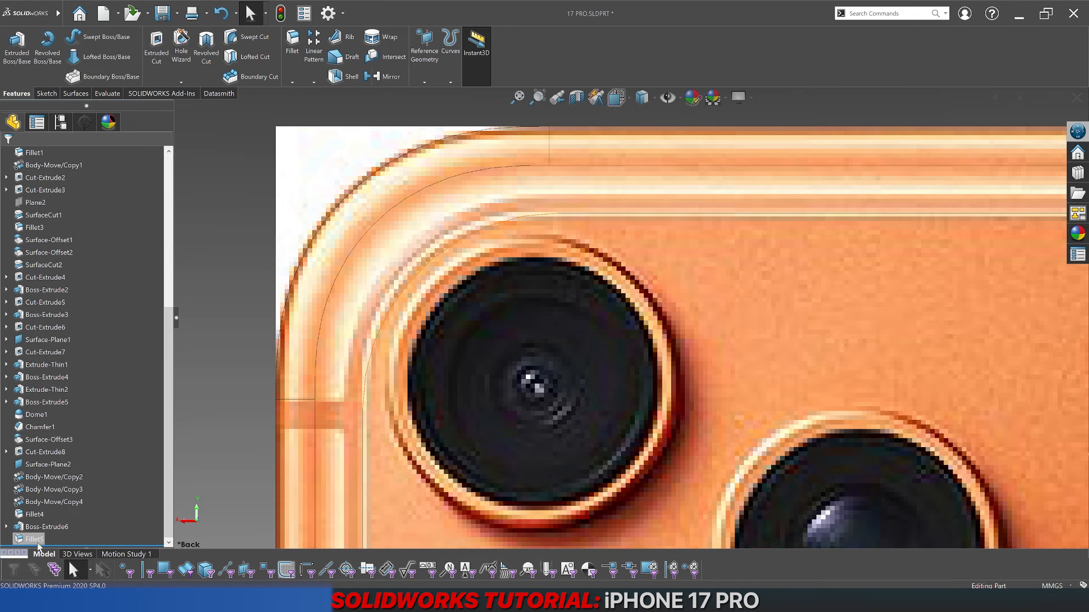
# Step: Edit the plateau's corner fillet, try the Curvature Continuous profile and switch it to Conic Rho
pyautogui.click(38, 538)
pyautogui.click(45, 522)
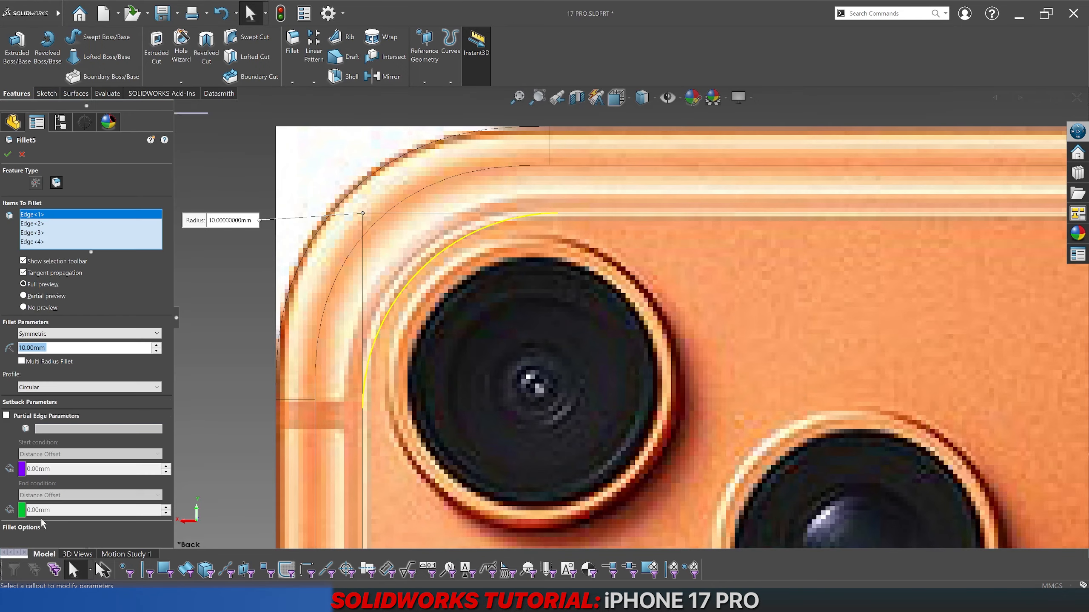
pyautogui.click(62, 387)
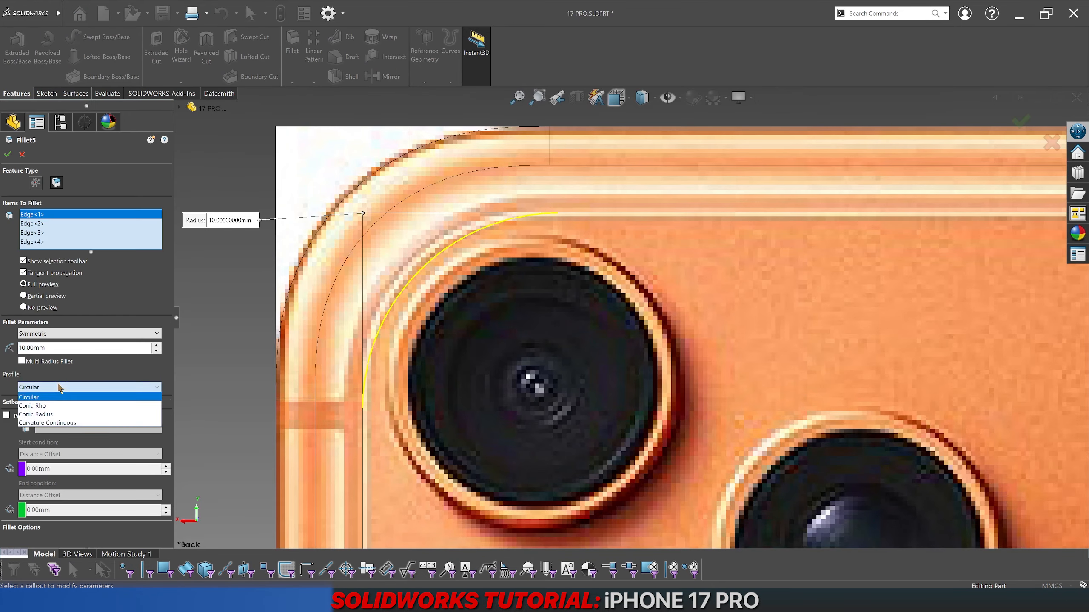
pyautogui.click(54, 423)
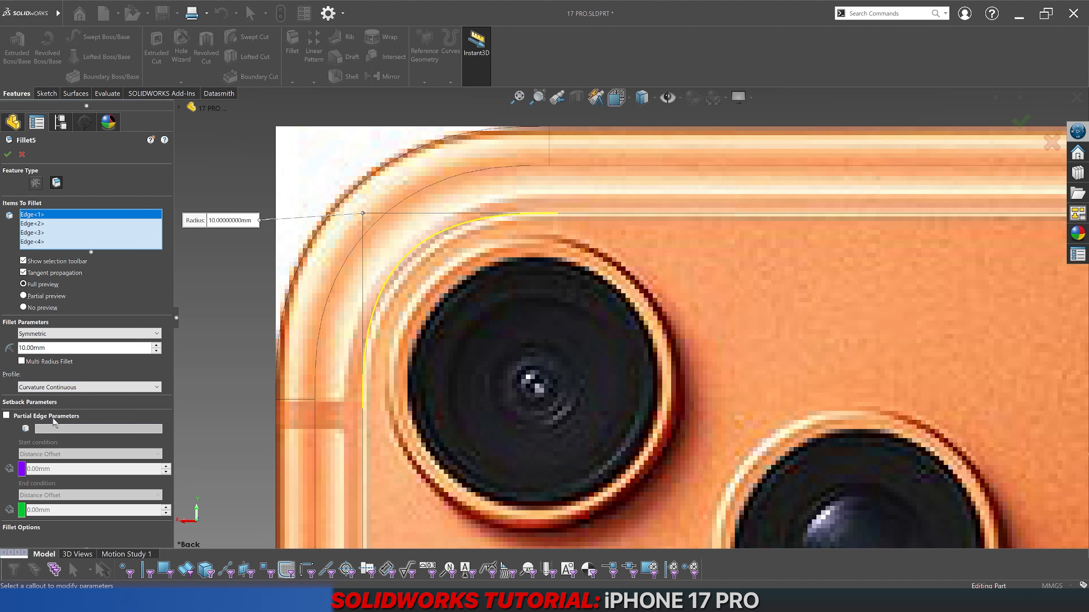
pyautogui.click(46, 391)
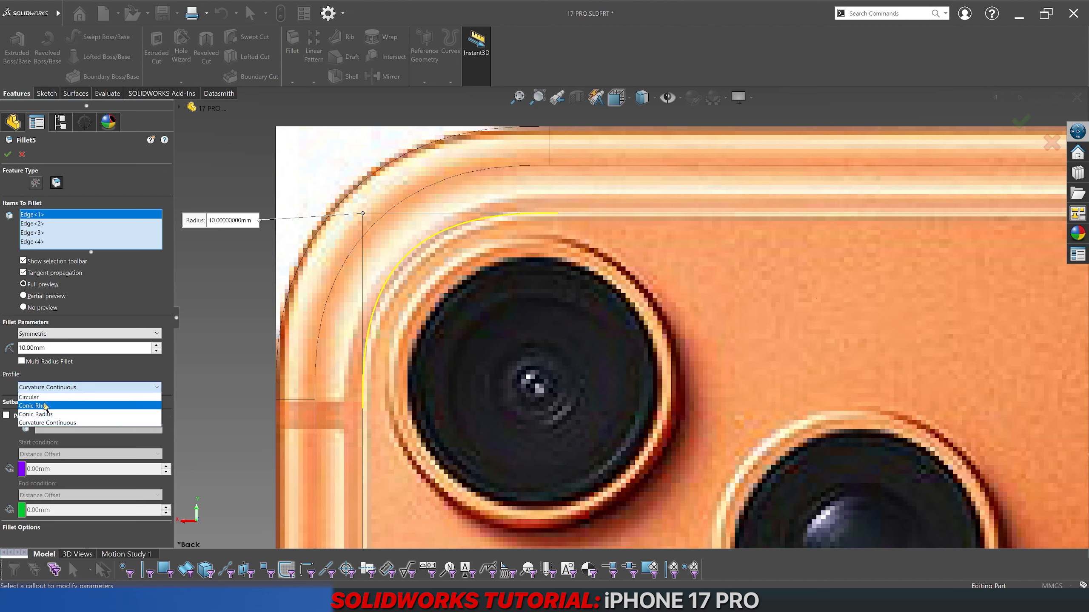
pyautogui.click(43, 406)
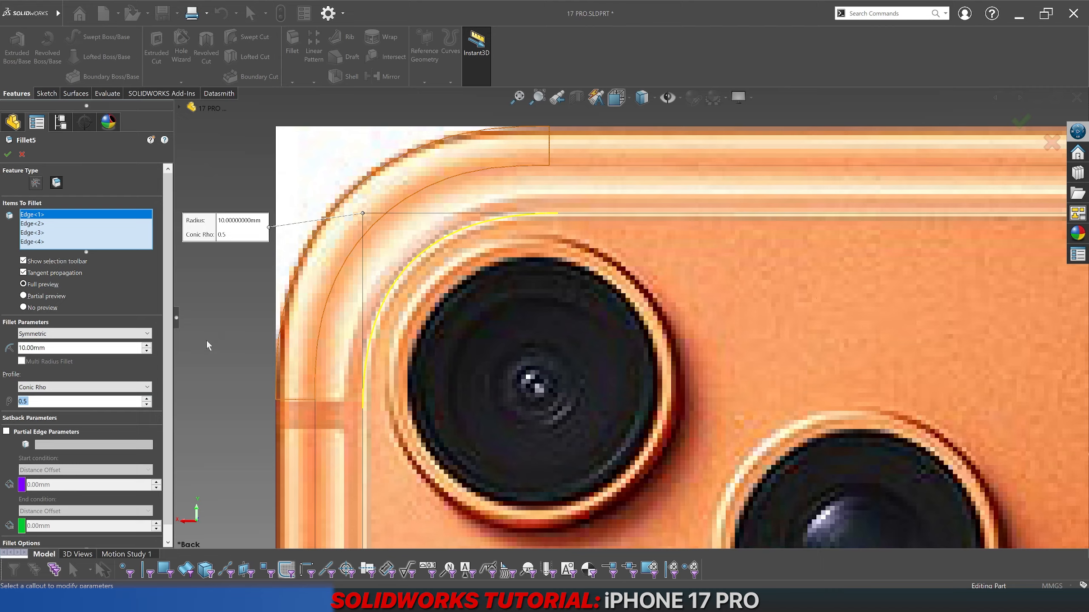
# Step: Try fillet radii of 9 mm and 9.5 mm for the plateau corners, and set the radius back to 10 mm
pyautogui.doubleClick(64, 352)
pyautogui.write('9')
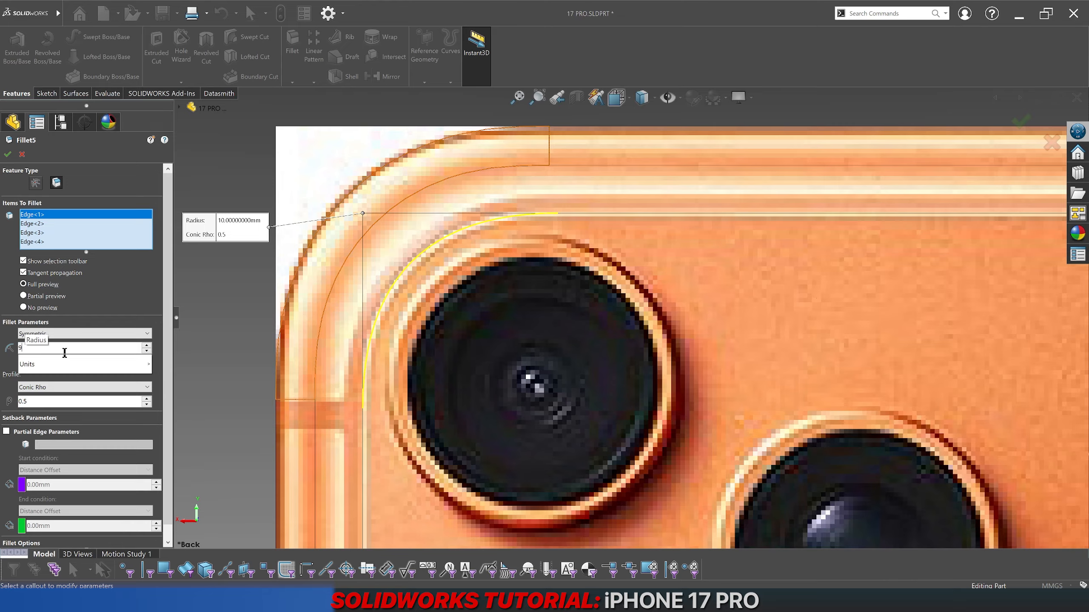
pyautogui.press('Return')
pyautogui.write('9.5')
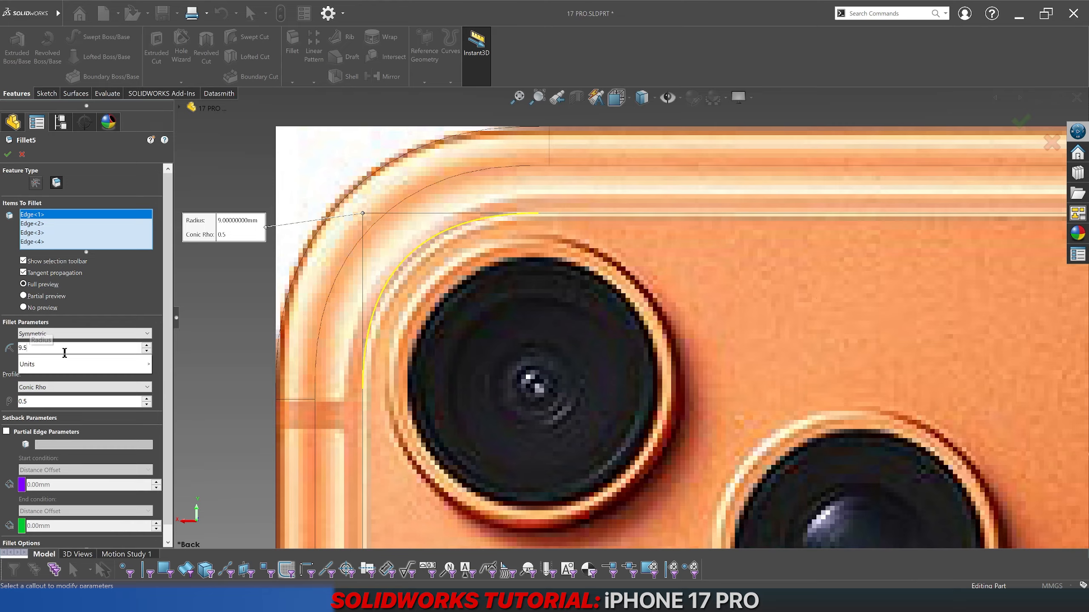
pyautogui.press('Return')
pyautogui.write('10')
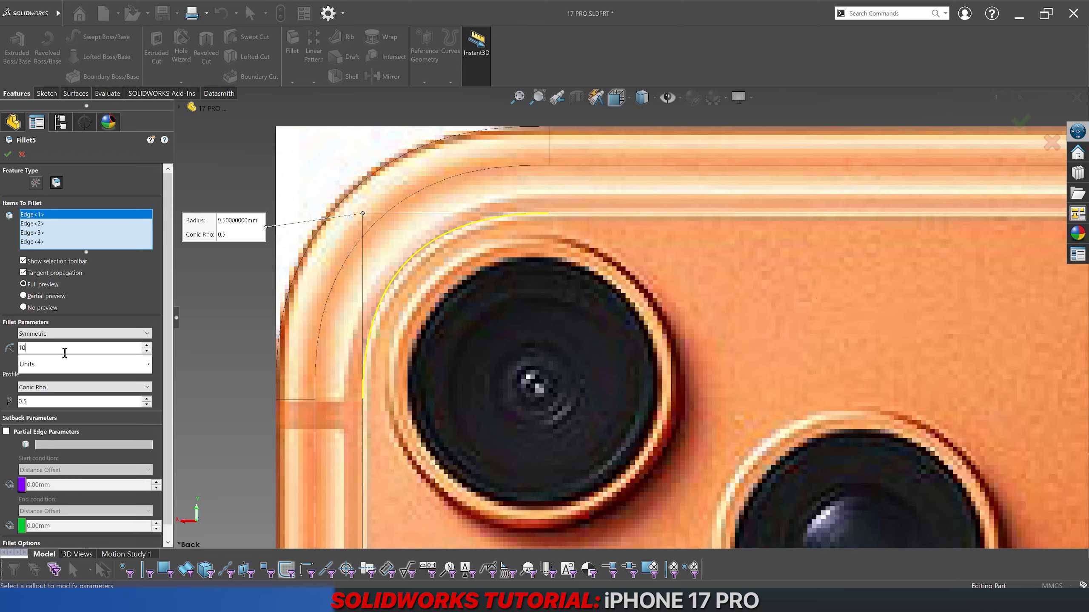
pyautogui.press('Return')
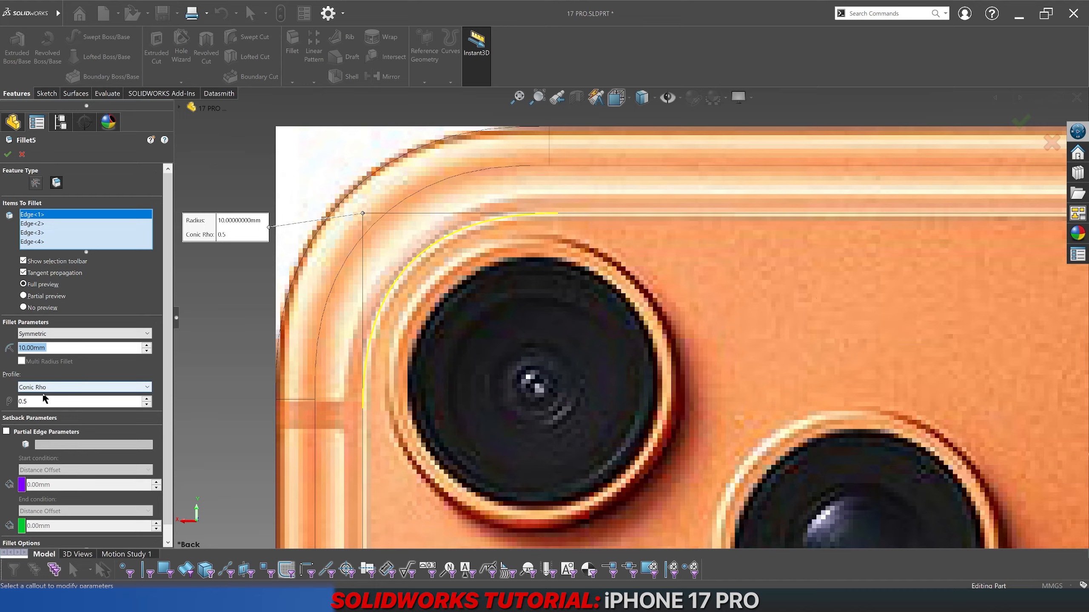
# Step: Try conic rho values of 0.4 and 0.475 for the plateau's corner fillet
pyautogui.write('0.4')
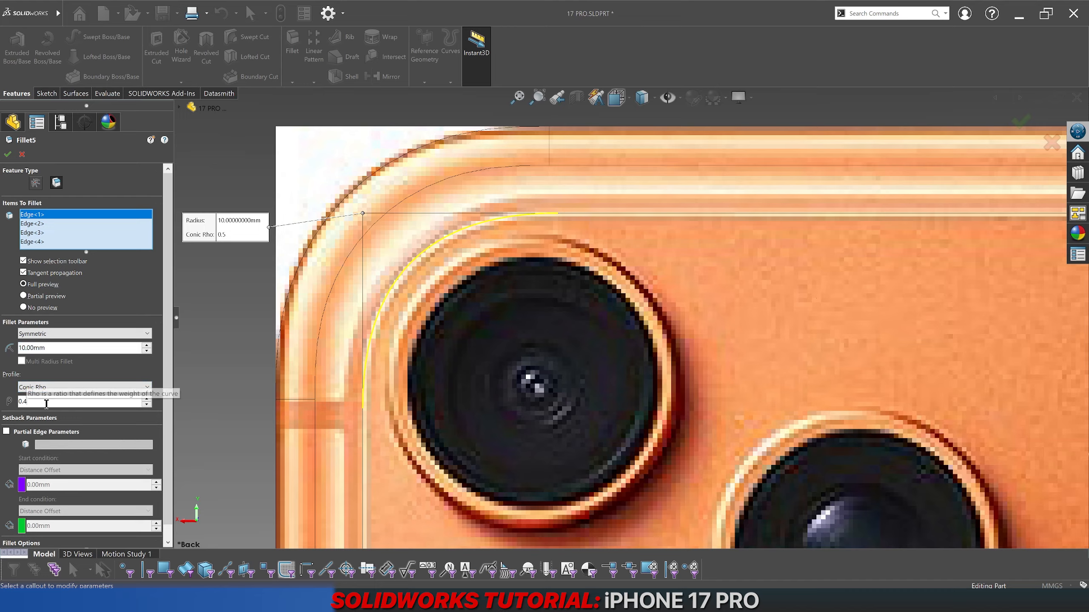
pyautogui.press('Return')
pyautogui.write('0.475')
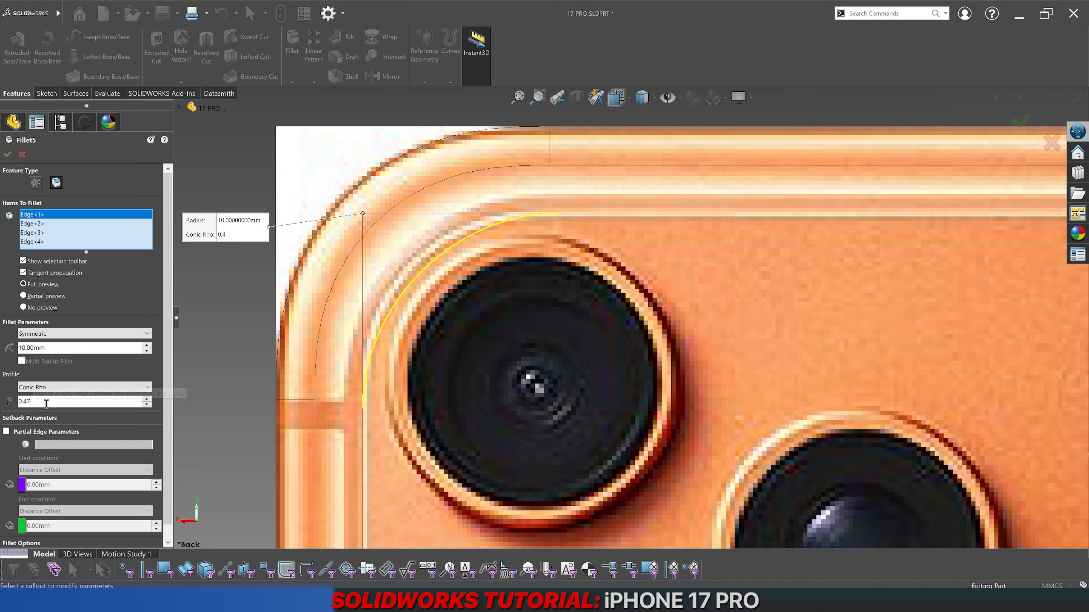
pyautogui.press('Return')
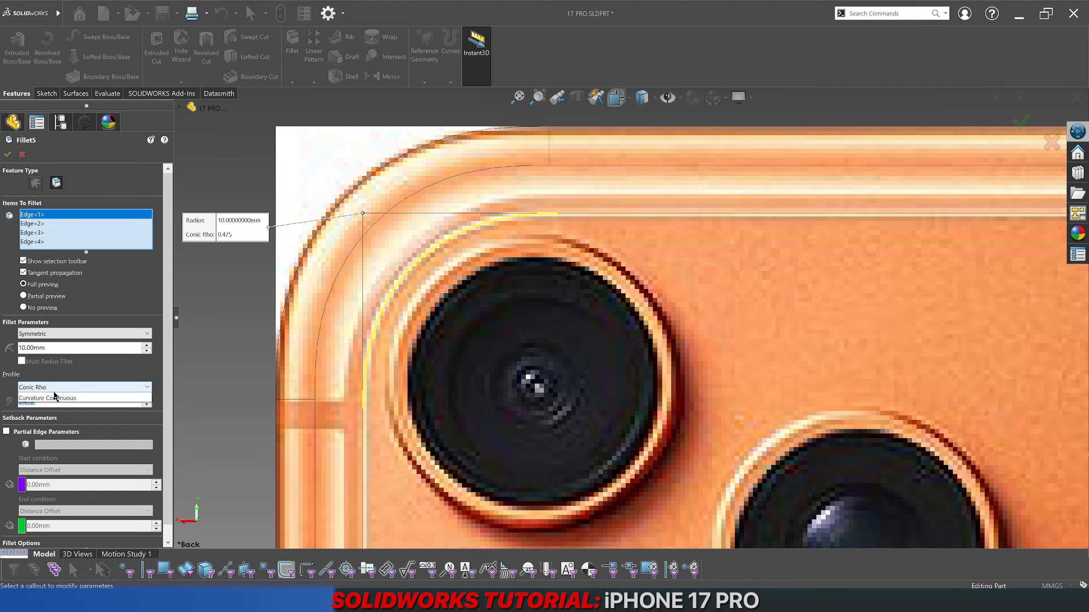
# Step: Change the plateau fillet's profile to Conic Radius, try 11 mm and 9 mm, and apply a conic radius of 8 mm
pyautogui.click(52, 387)
pyautogui.click(55, 414)
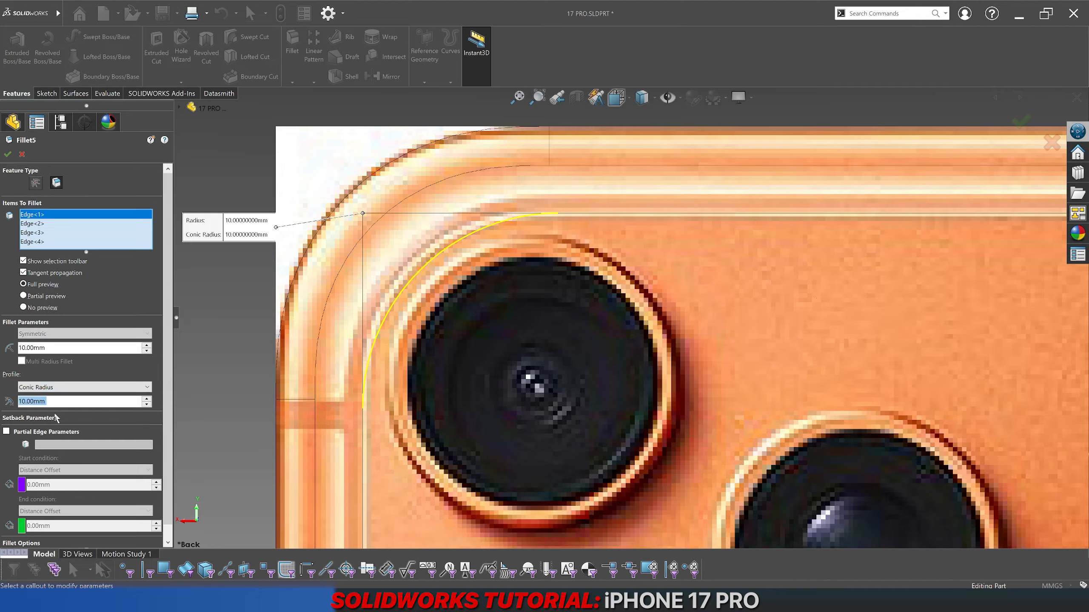
pyautogui.write('11')
pyautogui.press('Return')
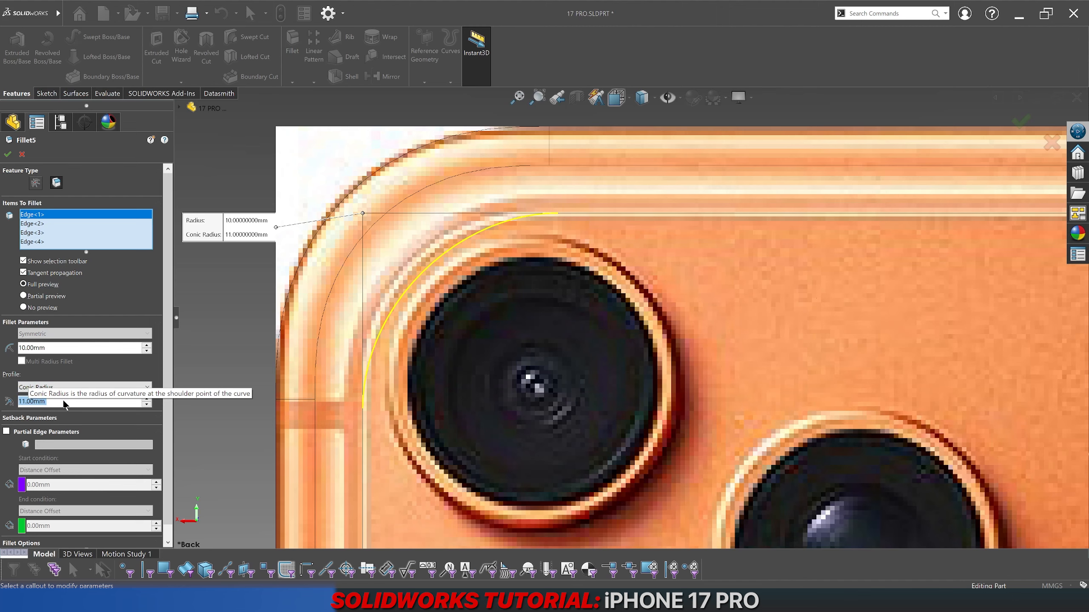
pyautogui.write('9')
pyautogui.press('Return')
pyautogui.write('8')
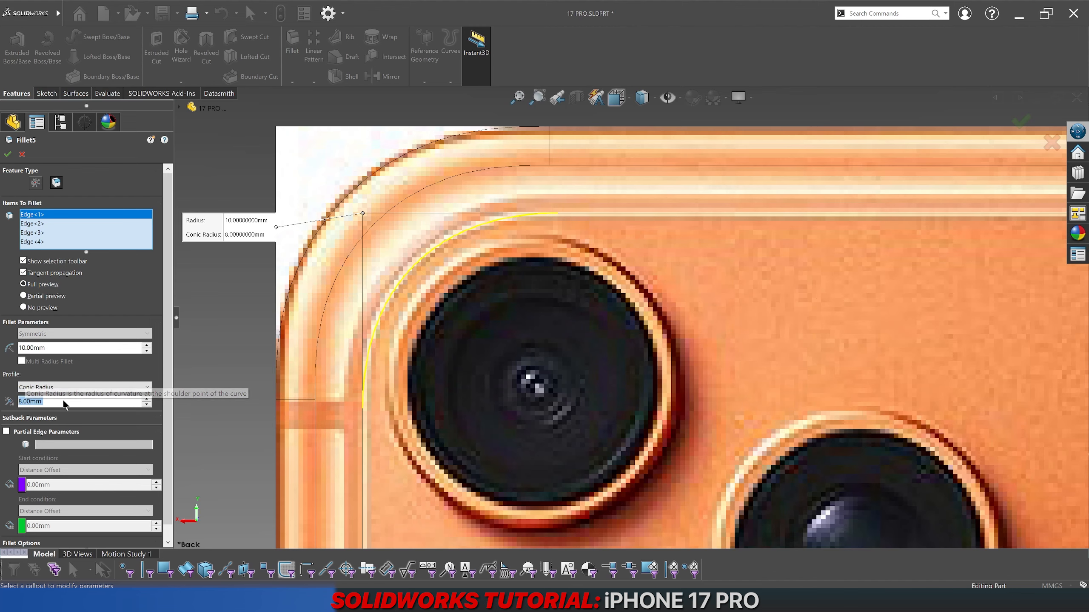
pyautogui.press('Return')
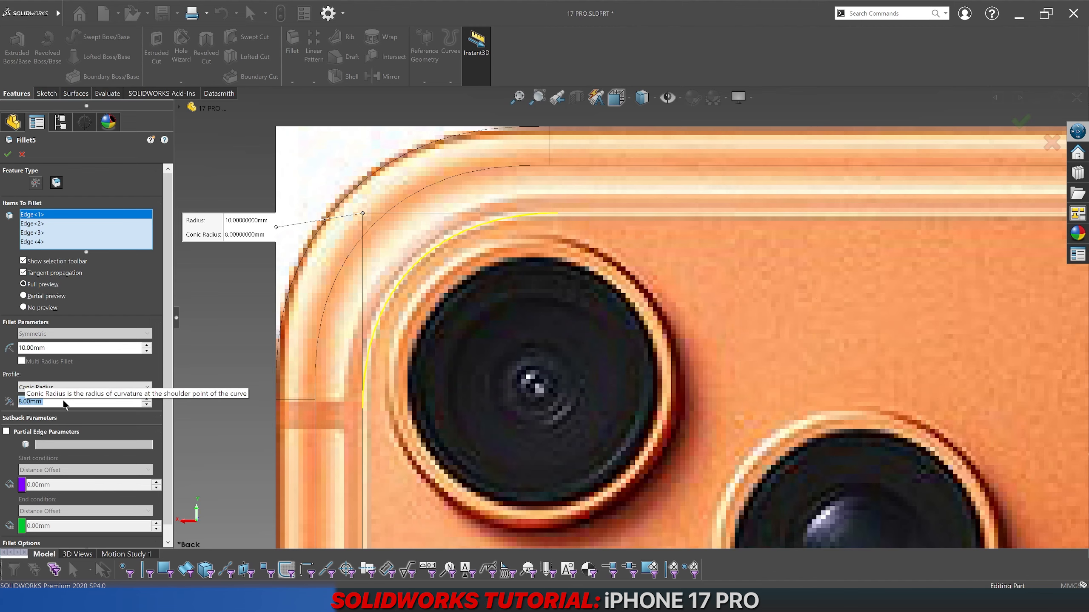
pyautogui.press('Return')
# Step: Reopen the plateau's corner fillet to review its radius and conic radius settings, and close it
pyautogui.scroll(3, 340, 297)
pyautogui.click(35, 539)
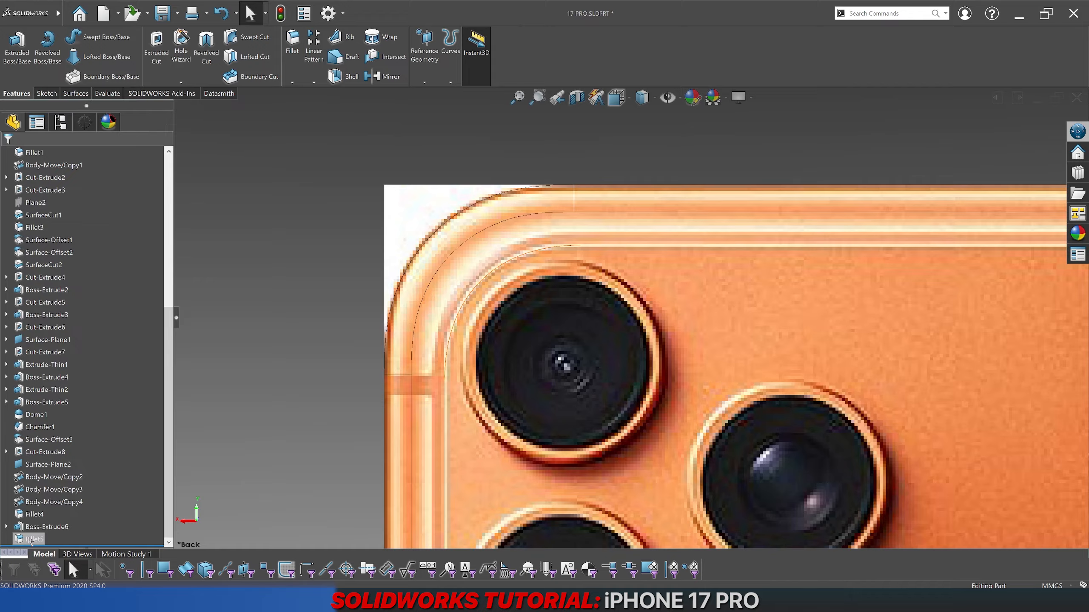
pyautogui.click(37, 518)
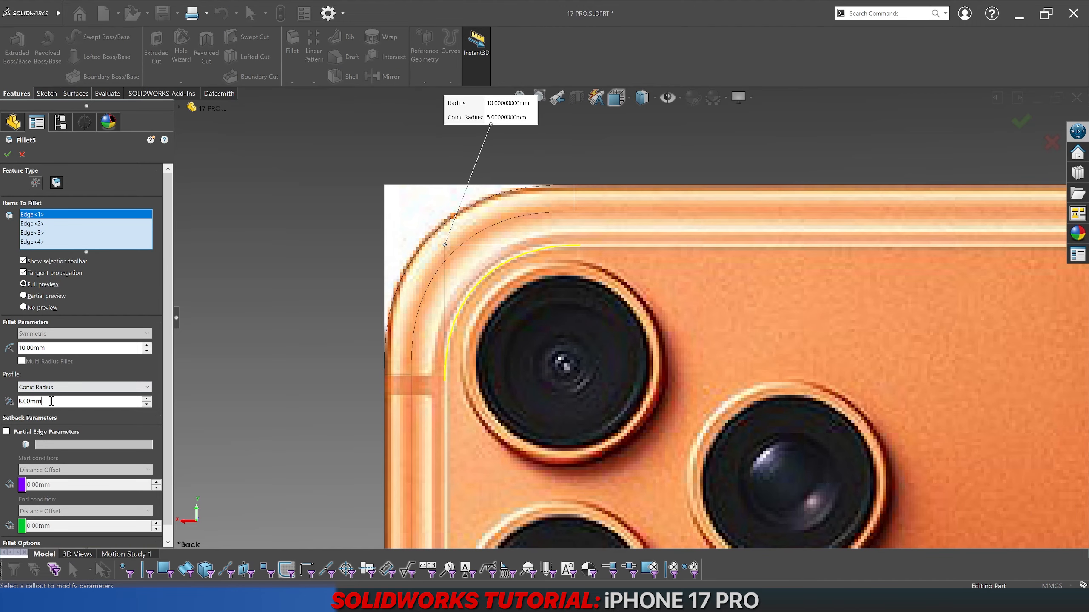
pyautogui.click(8, 154)
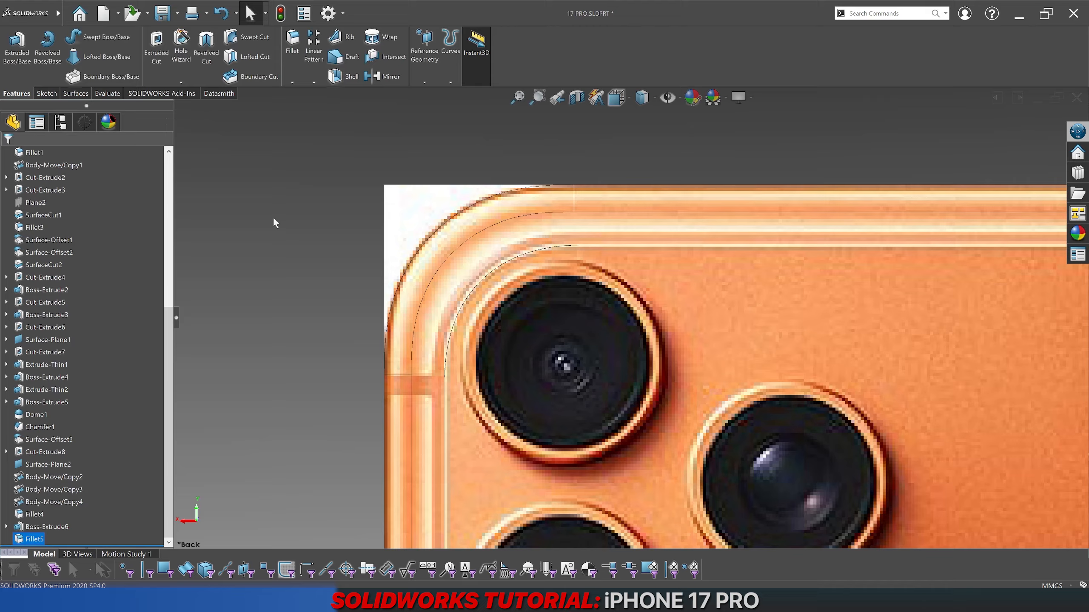
# Step: Display the model shaded without edges and view the filleted plateau at an angle
pyautogui.click(641, 97)
pyautogui.click(642, 159)
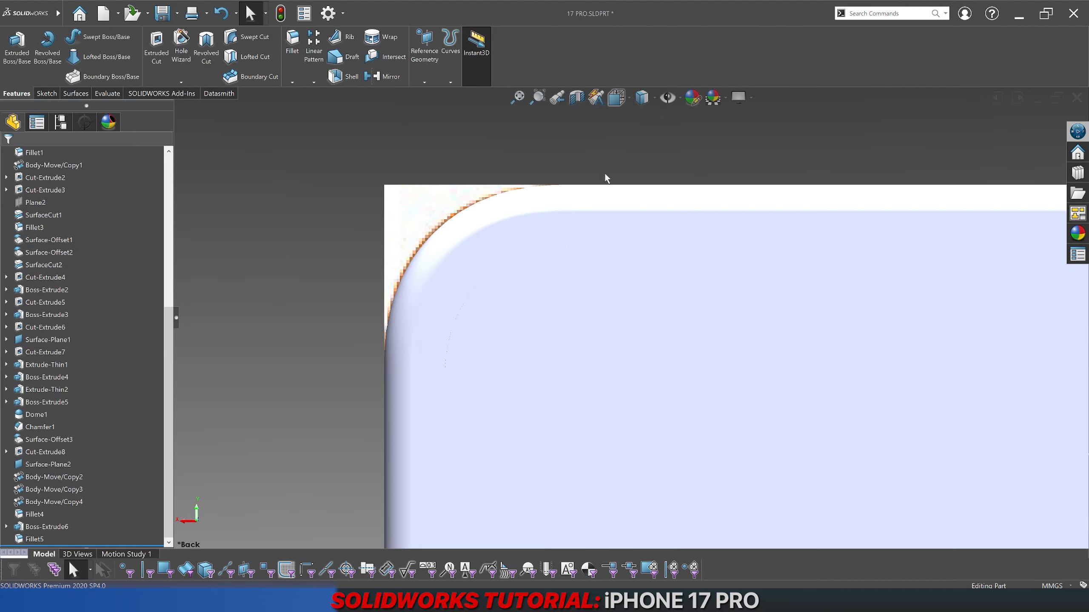
pyautogui.scroll(5, 598, 194)
pyautogui.moveTo(617, 230); pyautogui.dragTo(615, 313, button='middle')
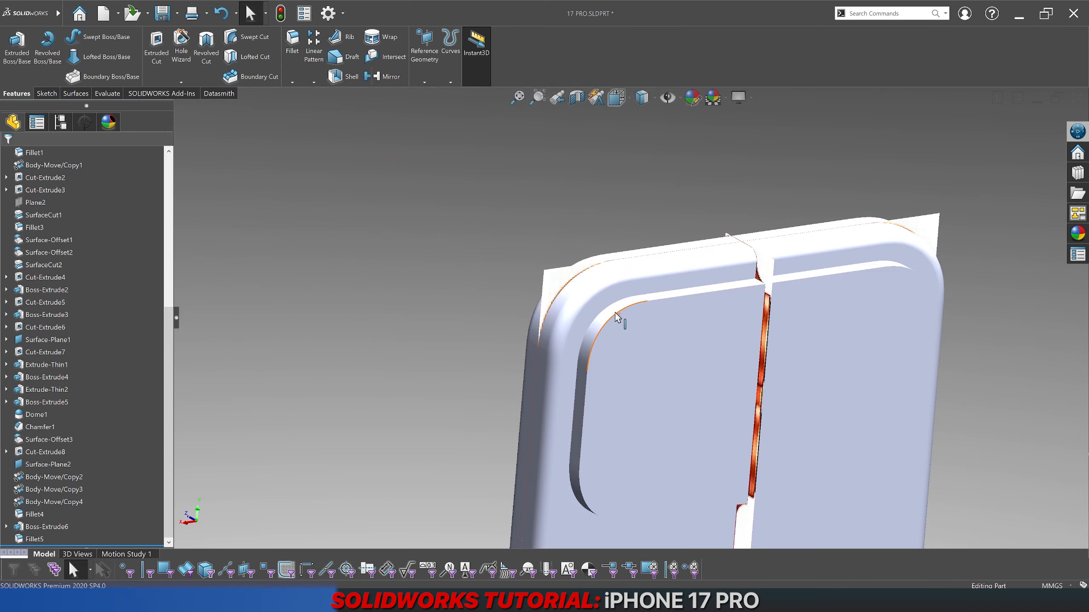
# Step: Examine the plateau and body corner surfaces with the Curvature colour display, and turn it off
pyautogui.scroll(-3, 615, 313)
pyautogui.click(75, 93)
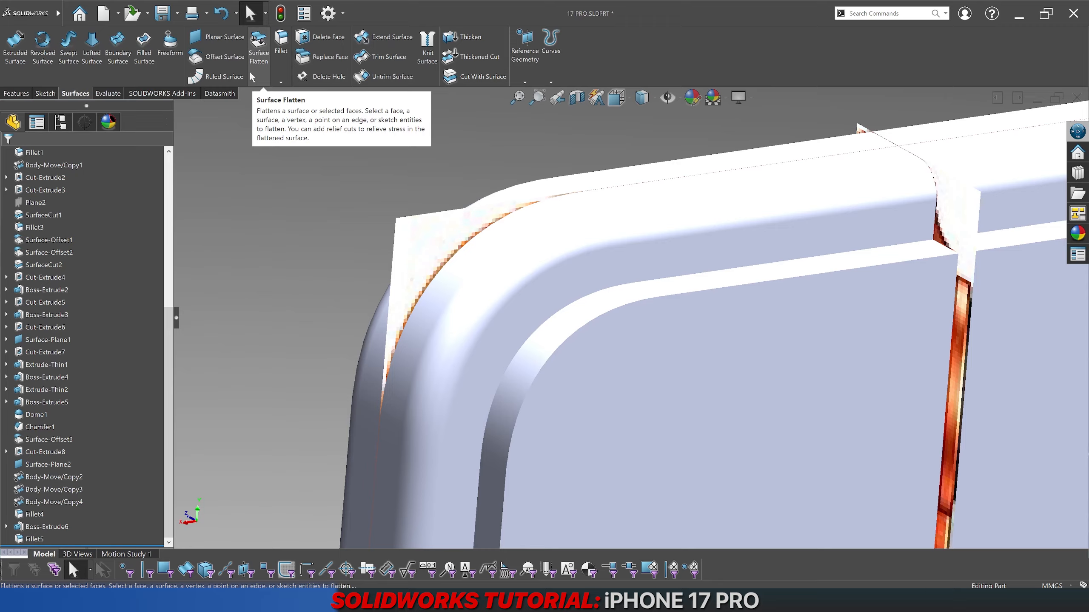
pyautogui.scroll(-1, 252, 78)
pyautogui.click(403, 77)
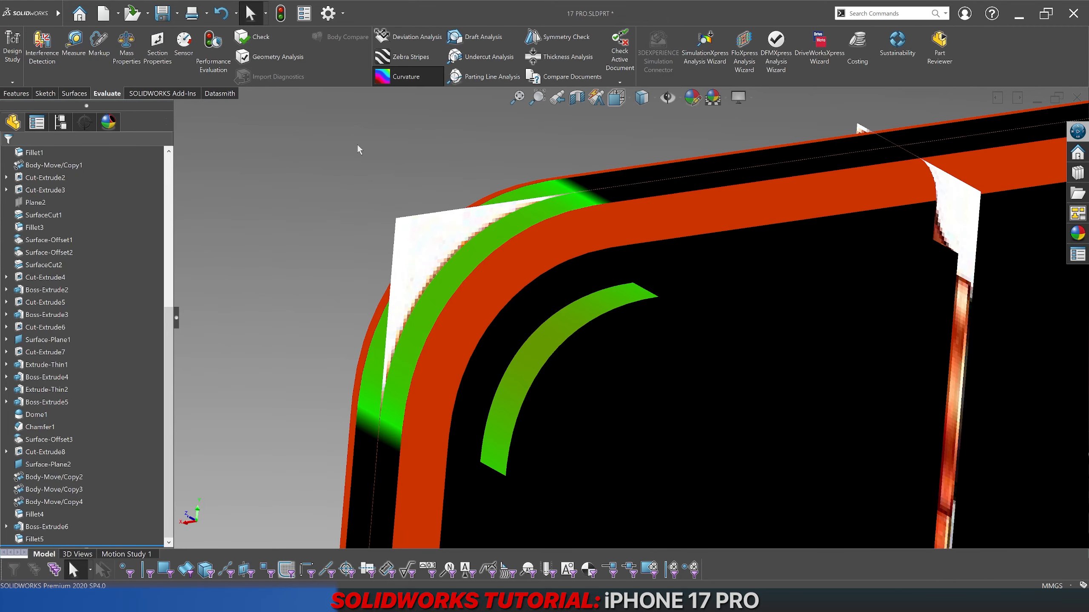
pyautogui.click(388, 78)
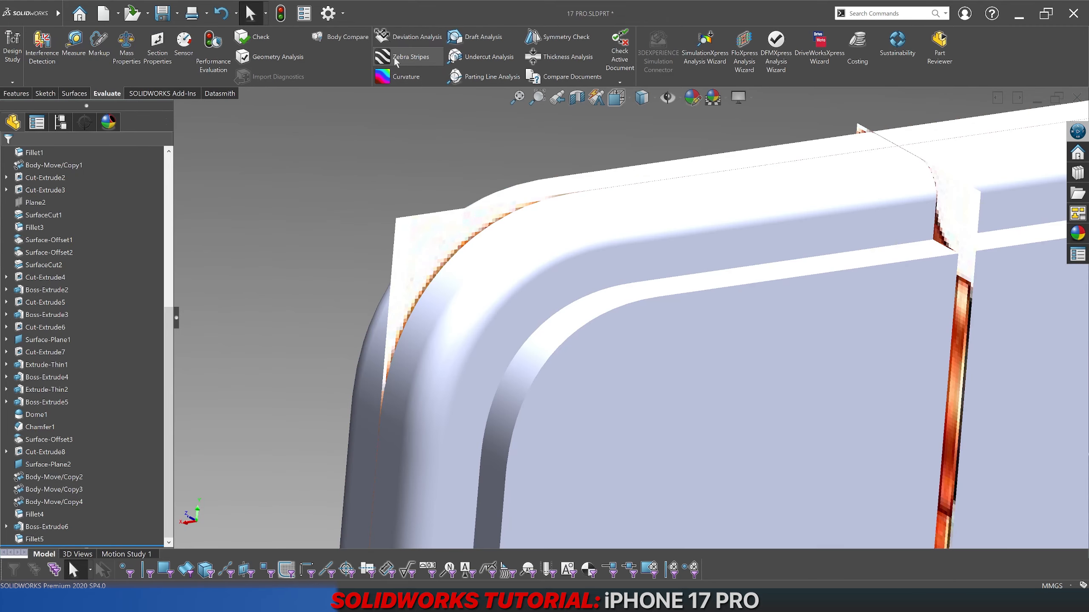
# Step: Examine the plateau's corner fillet with Zebra Stripes from several angles for smooth transitions, and turn the stripes off
pyautogui.click(394, 57)
pyautogui.press('Return')
pyautogui.moveTo(414, 210); pyautogui.dragTo(591, 300, button='middle')
pyautogui.scroll(-6, 604, 306)
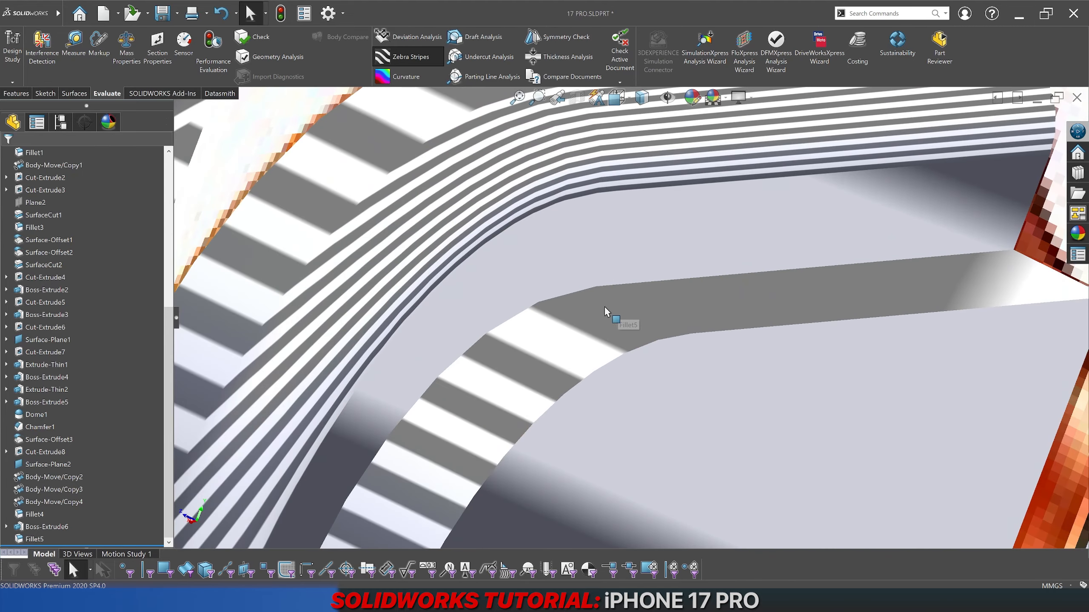
pyautogui.scroll(6, 572, 343)
pyautogui.scroll(-6, 595, 248)
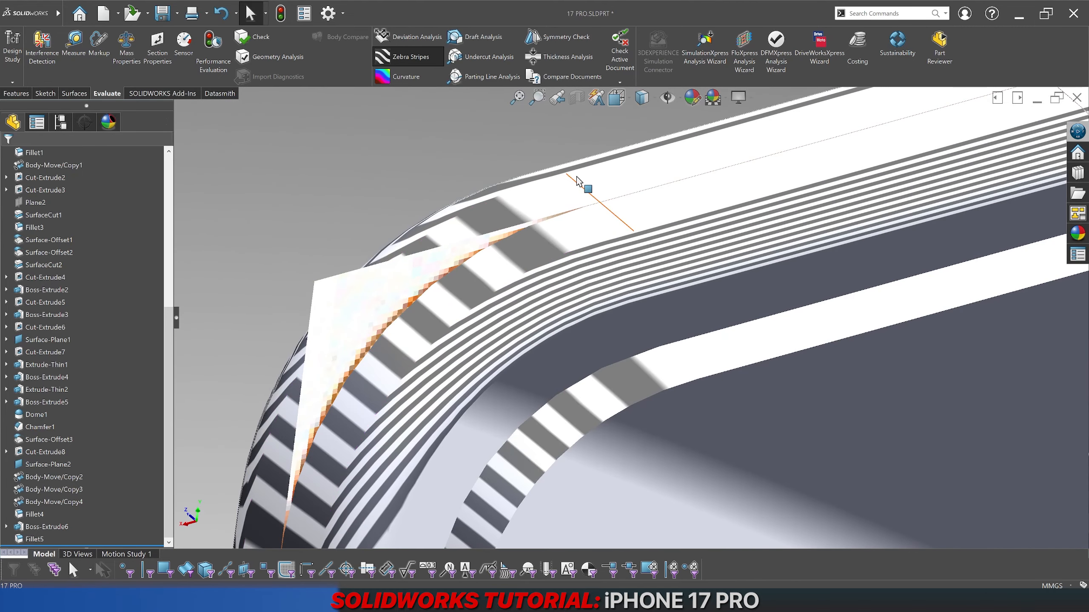
pyautogui.click(431, 61)
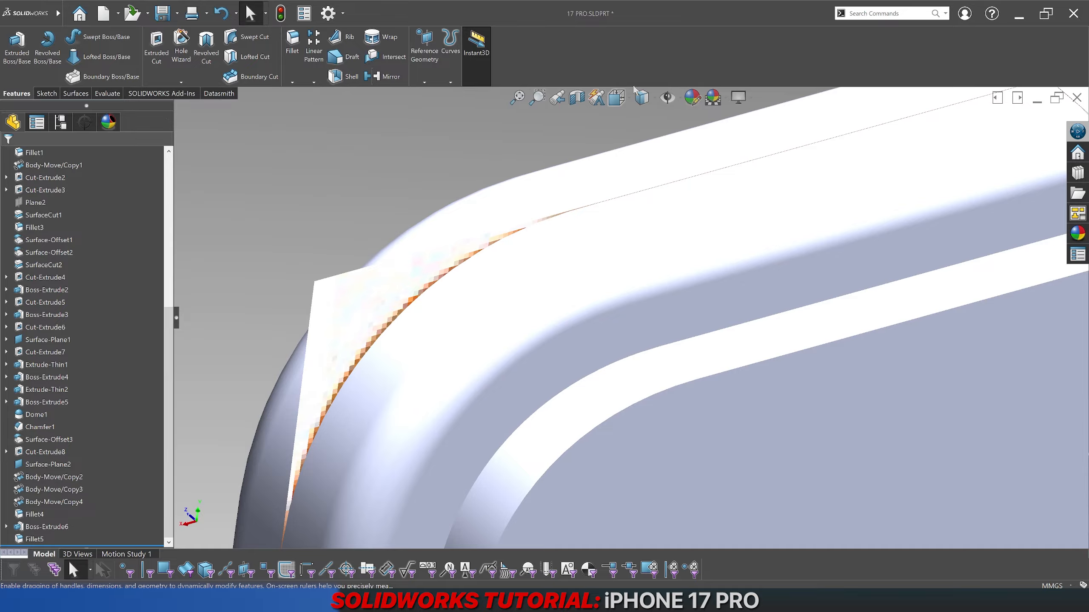
# Step: Display the model shaded with edges
pyautogui.moveTo(642, 103)
pyautogui.scroll(10, 612, 151)
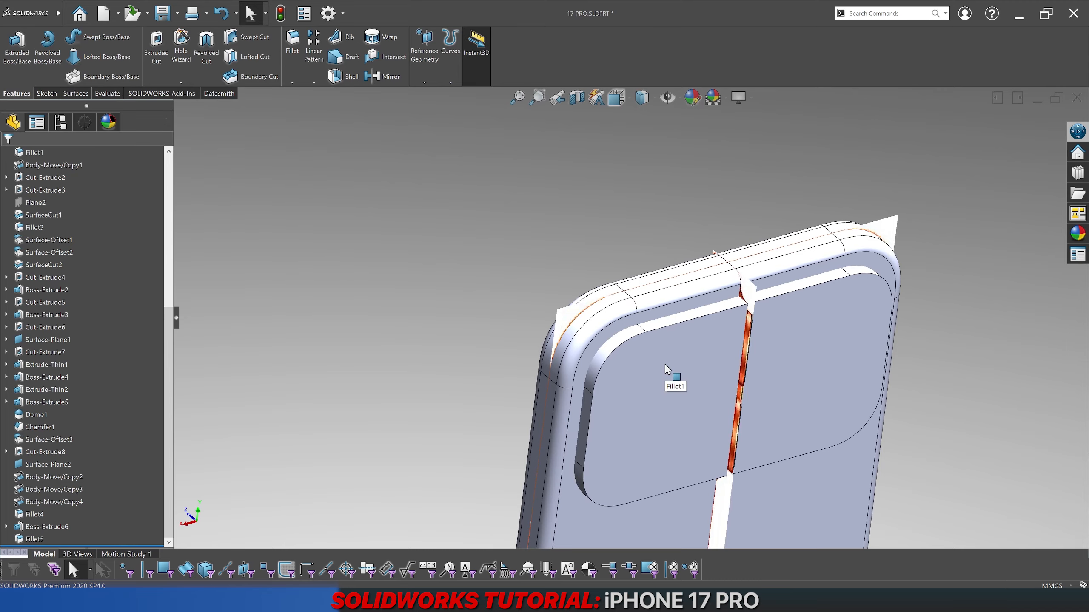
pyautogui.scroll(5, 703, 438)
pyautogui.scroll(-8, 724, 300)
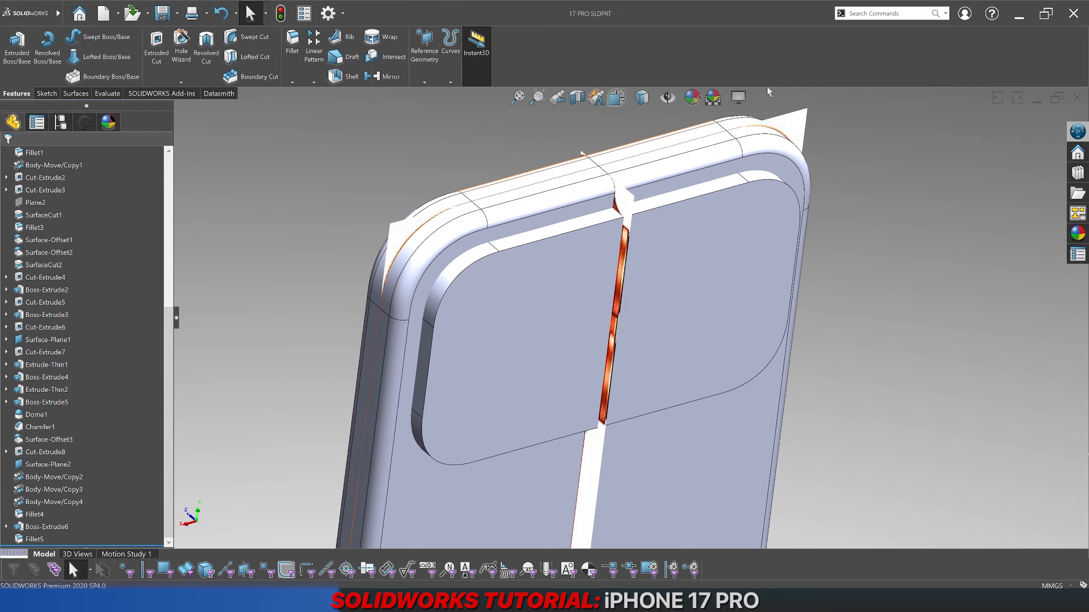
# Step: Combine the camera plateau body with the main phone body using the Add operation
pyautogui.click(877, 13)
pyautogui.click(870, 28)
pyautogui.click(646, 221)
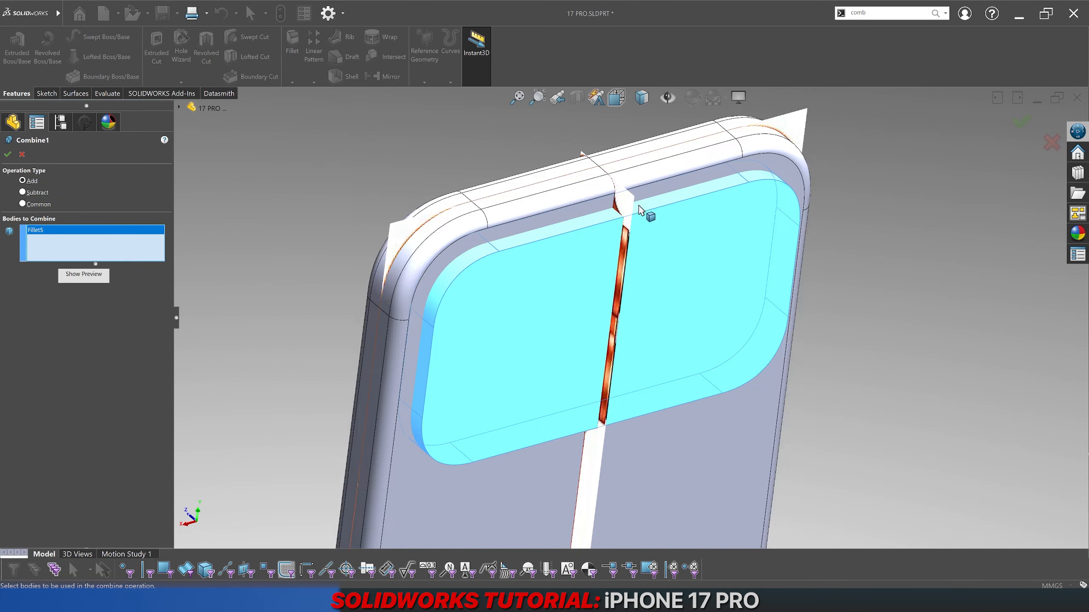
pyautogui.click(632, 194)
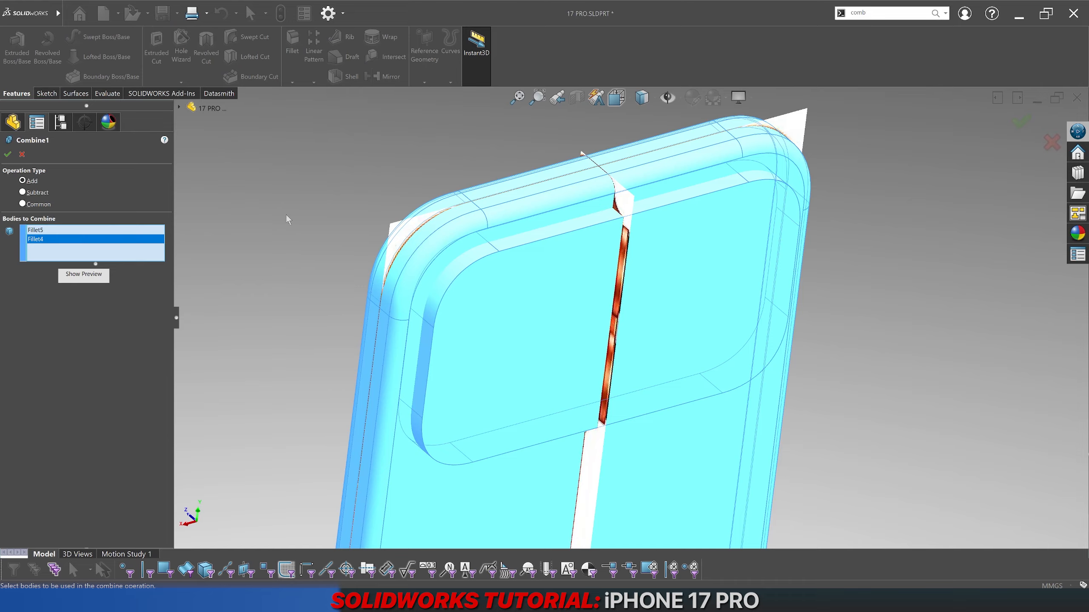
pyautogui.press('Return')
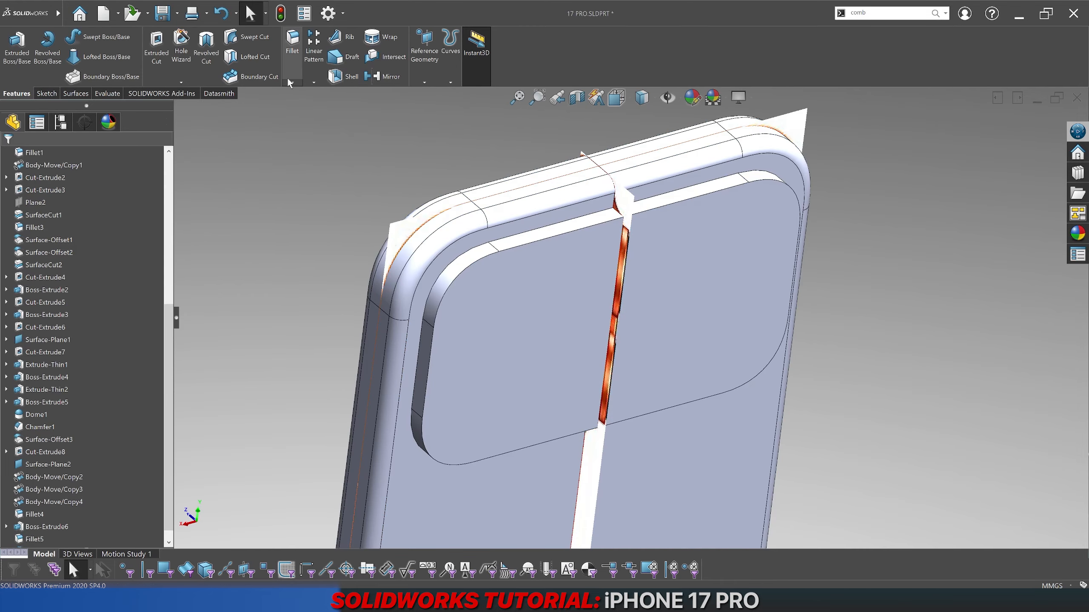
# Step: Chamfer the edge where the plateau meets the back with a 2.7 mm distance, 30° angle and flipped direction
pyautogui.click(288, 81)
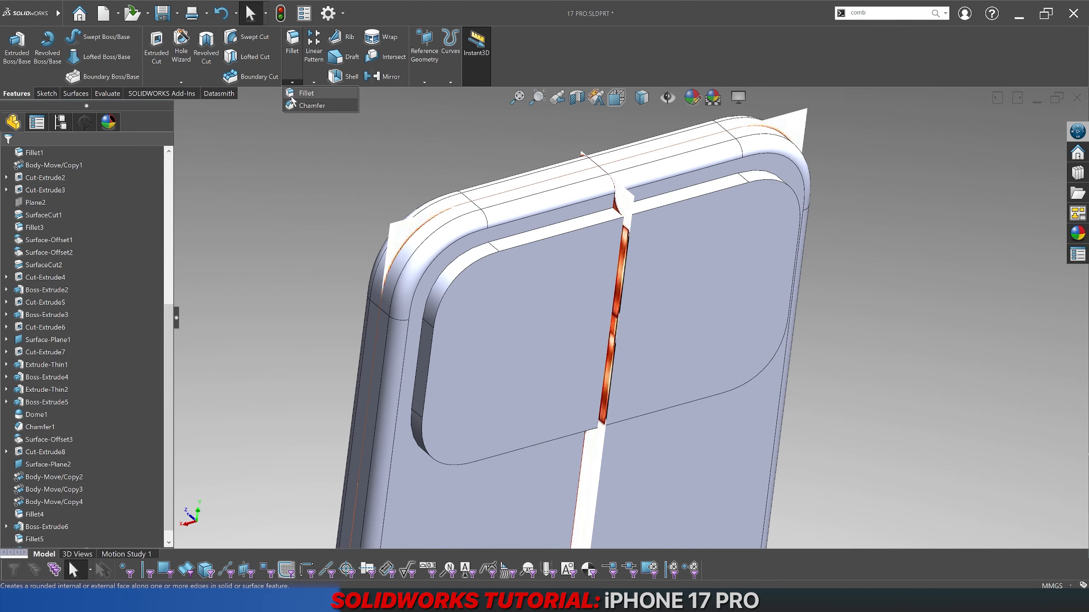
pyautogui.click(497, 240)
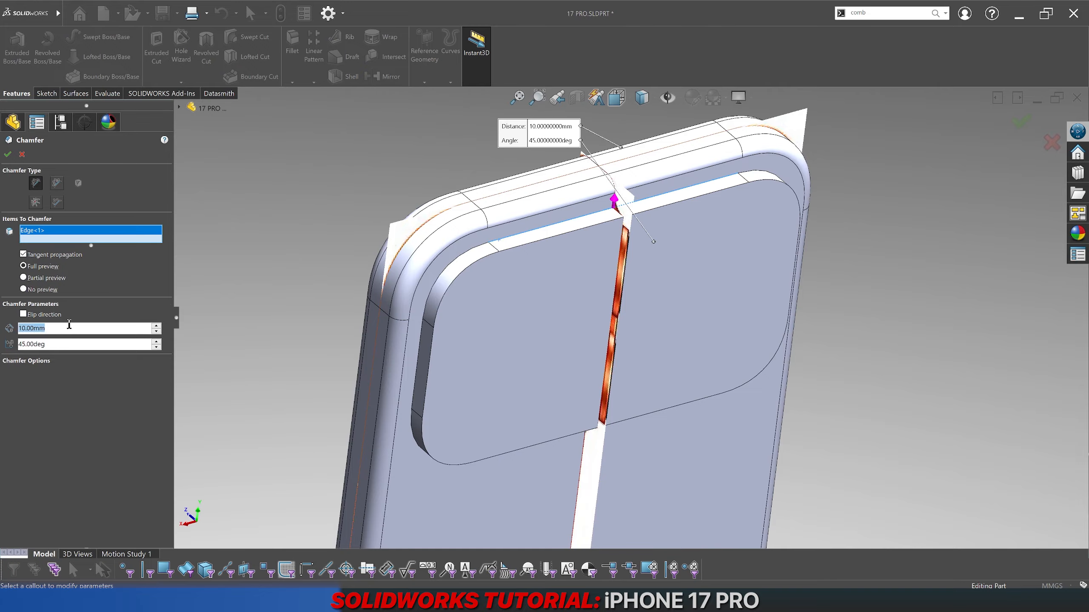
pyautogui.write('2.7')
pyautogui.press('Return')
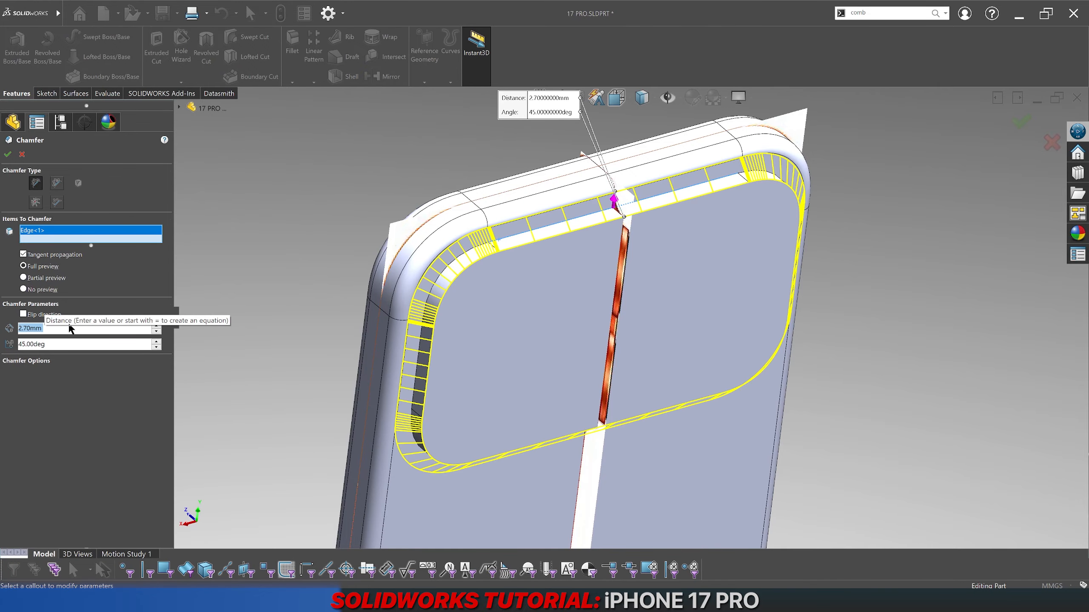
pyautogui.click(65, 344)
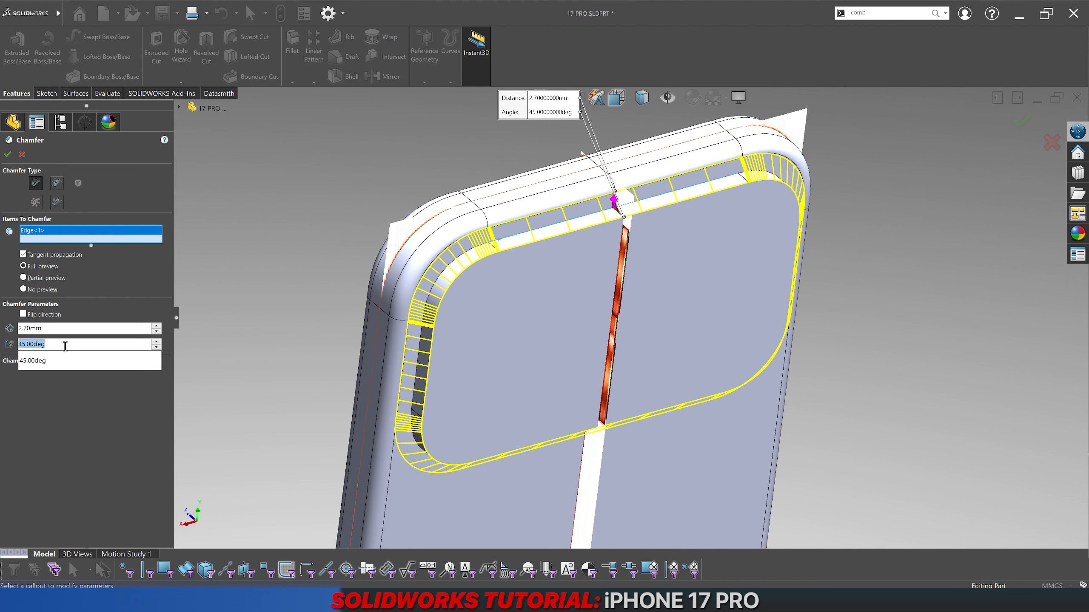
pyautogui.write('30')
pyautogui.press('Return')
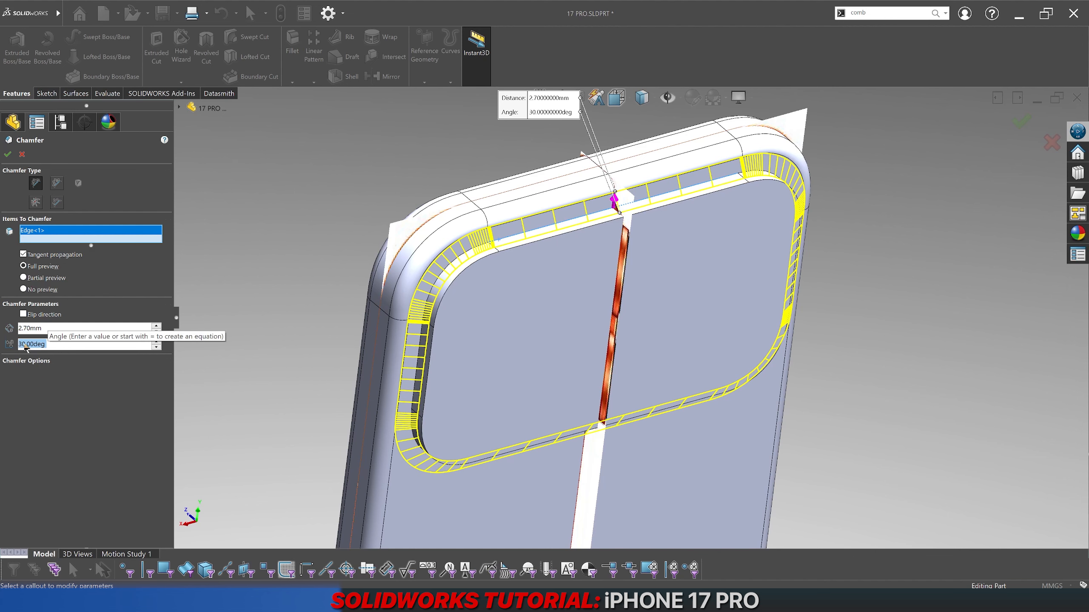
pyautogui.click(23, 314)
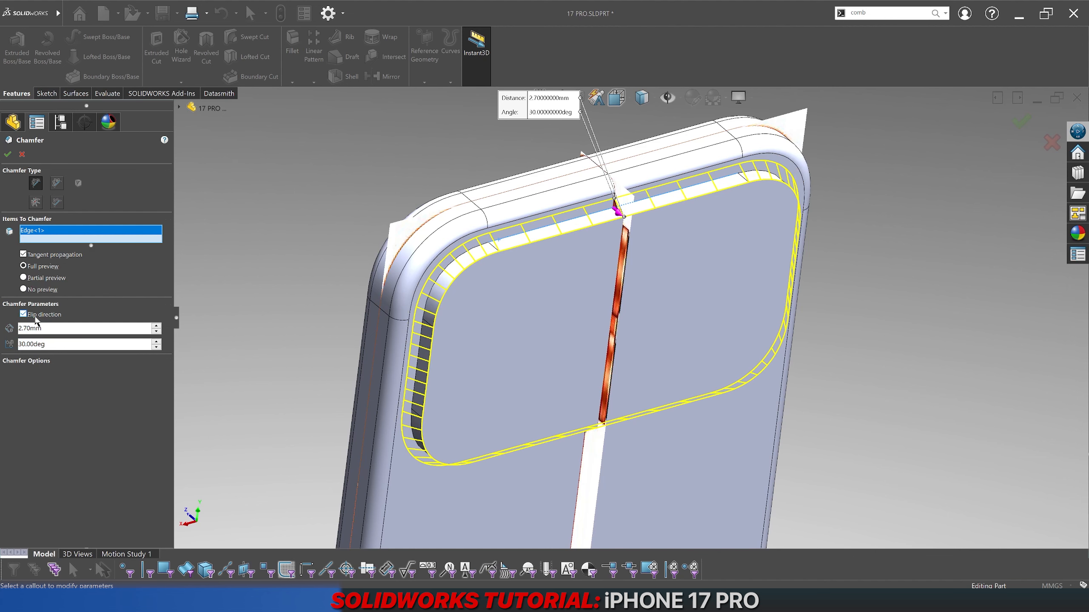
pyautogui.press('Return')
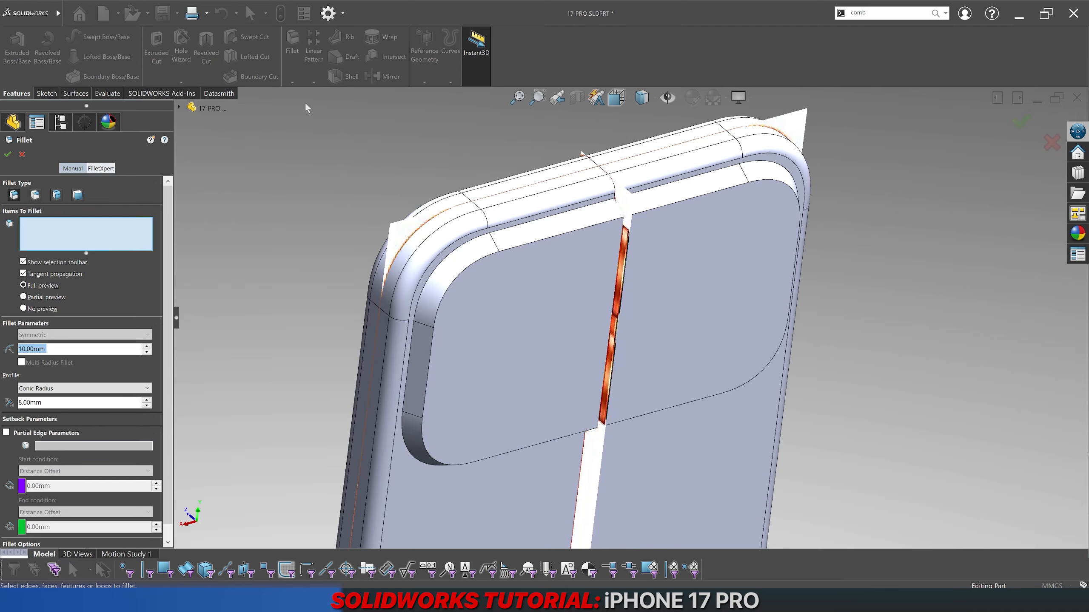
# Step: Start a conic fillet with a 2.7 mm radius on the edge where the chamfered plateau meets the back
pyautogui.write('5')
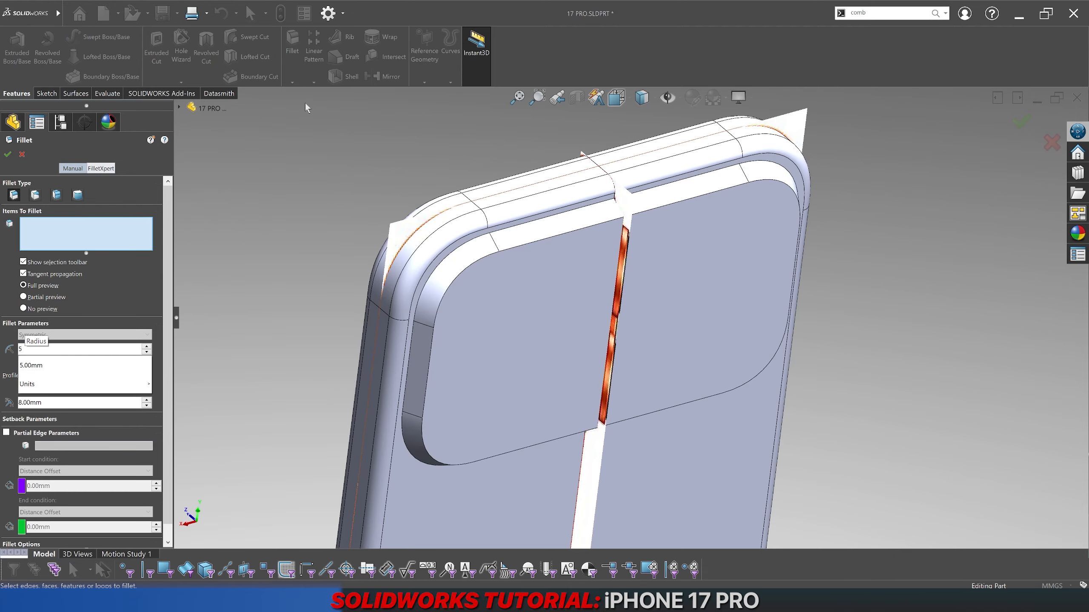
pyautogui.press('BackSpace')
pyautogui.write('2.7')
pyautogui.press('Return')
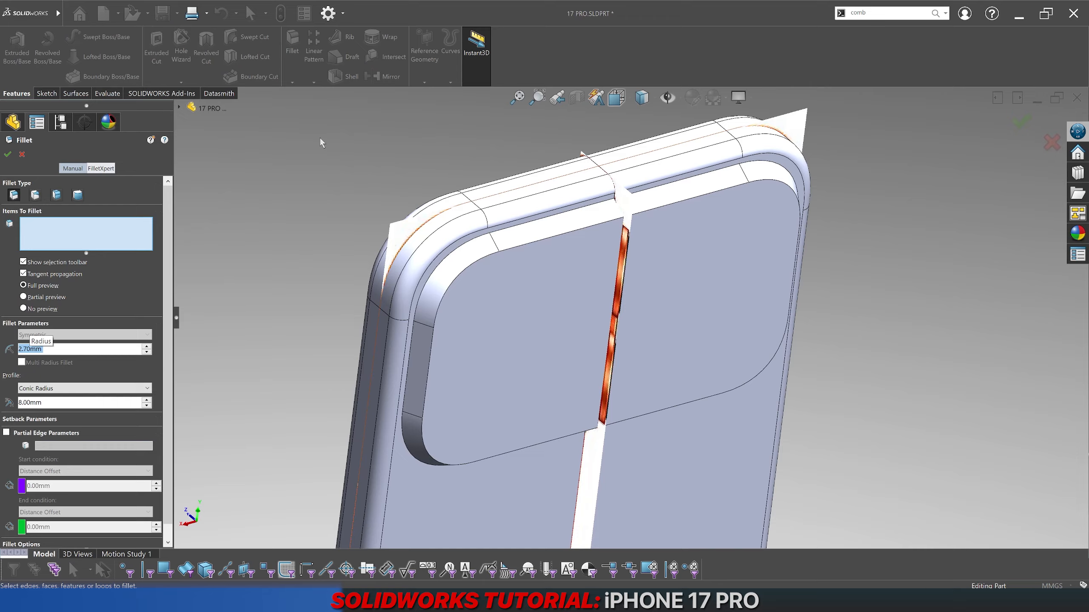
pyautogui.click(504, 231)
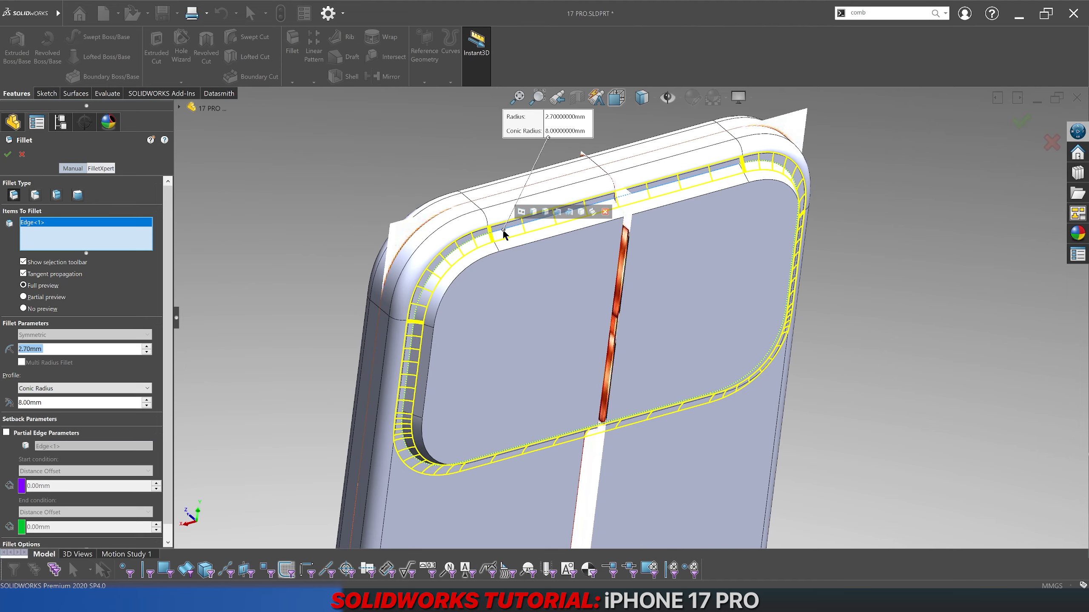
# Step: Try radii of 4, 5 and 6 mm for the plateau's base fillet and apply it at 7 mm
pyautogui.write('4')
pyautogui.press('Return')
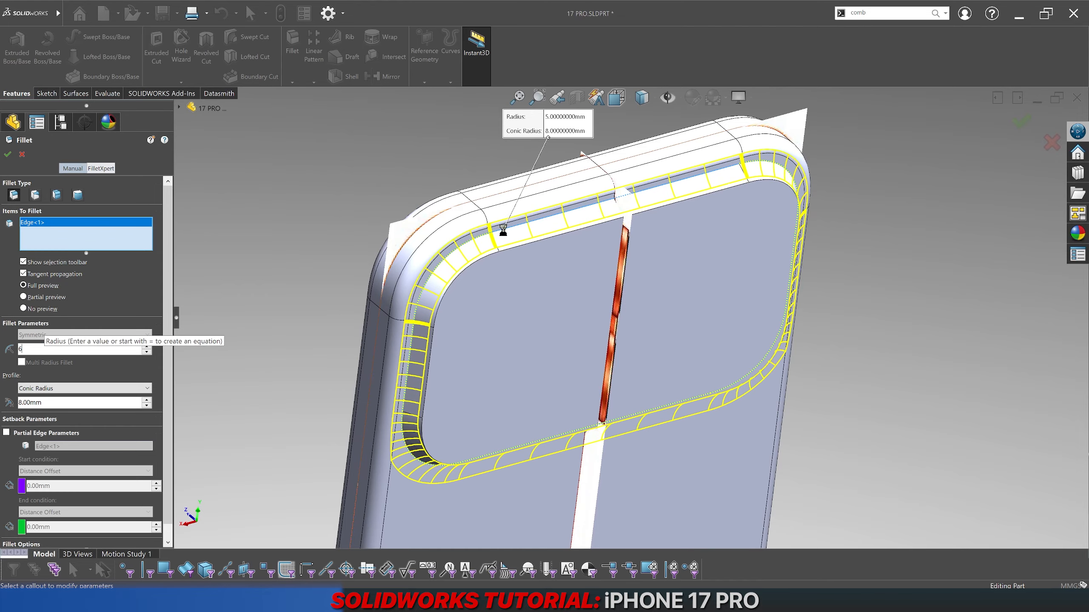
pyautogui.write('6')
pyautogui.press('Return')
pyautogui.write('7')
pyautogui.press('Return')
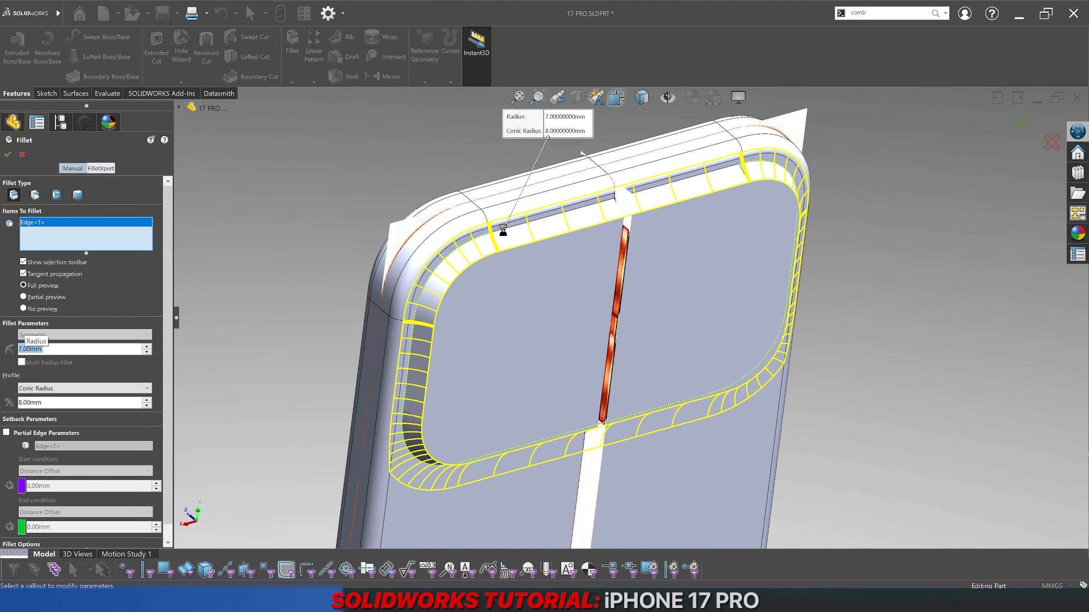
pyautogui.rightClick(324, 260)
# Step: Compare the filleted plateau base with the enlarged iPhone 17 Pro camera close-up picture from the iPHONE 17 PRO folder
pyautogui.scroll(3, 438, 244)
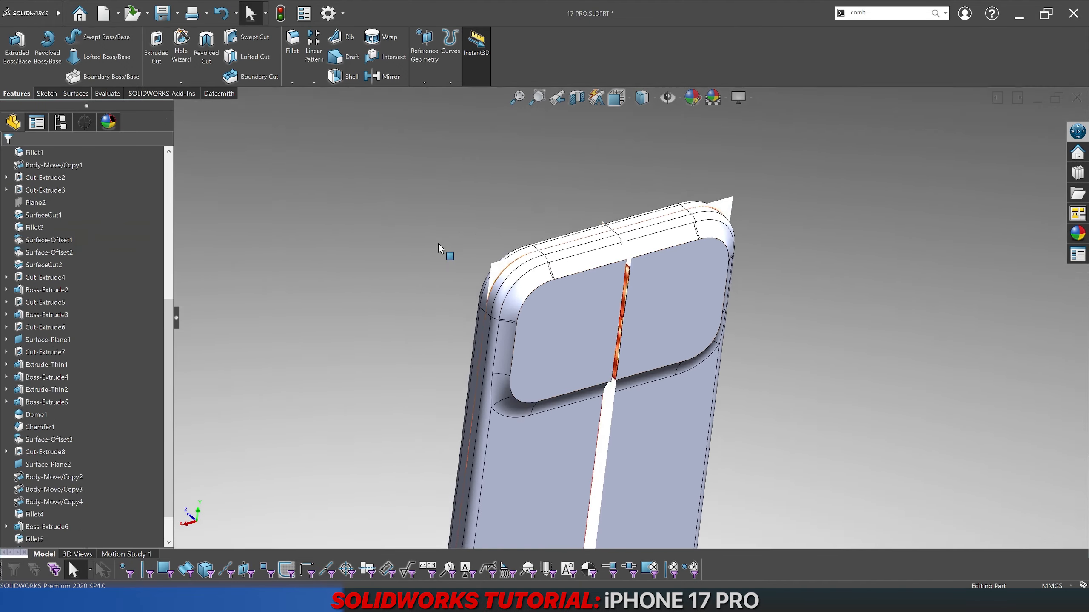
pyautogui.moveTo(439, 244); pyautogui.dragTo(418, 135, button='middle')
pyautogui.scroll(-3, 628, 398)
pyautogui.moveTo(477, 400); pyautogui.dragTo(506, 401, button='middle')
pyautogui.click(152, 601)
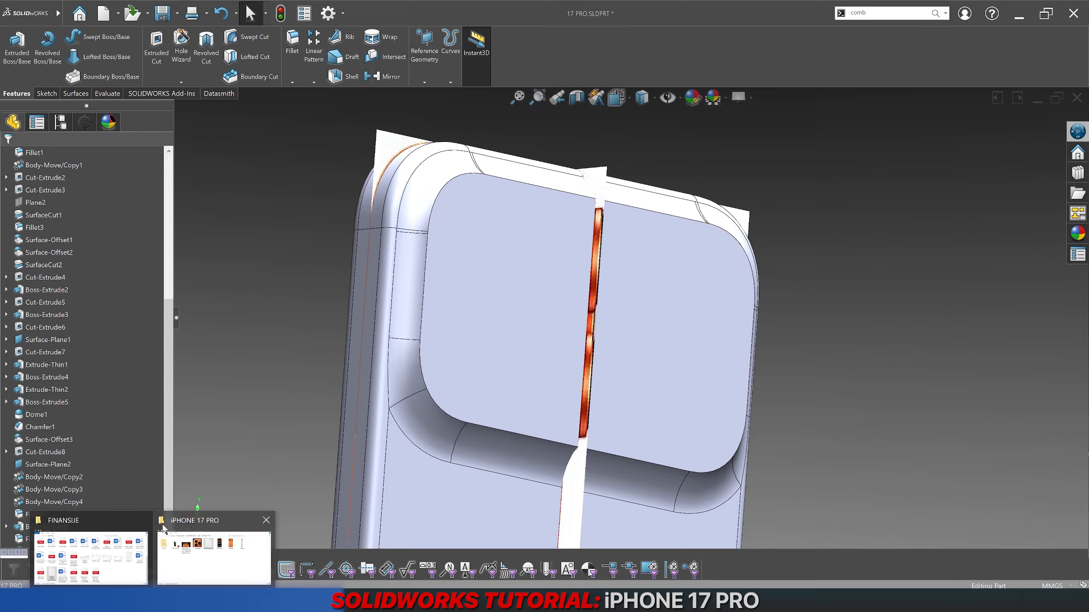
pyautogui.click(214, 558)
pyautogui.click(331, 302)
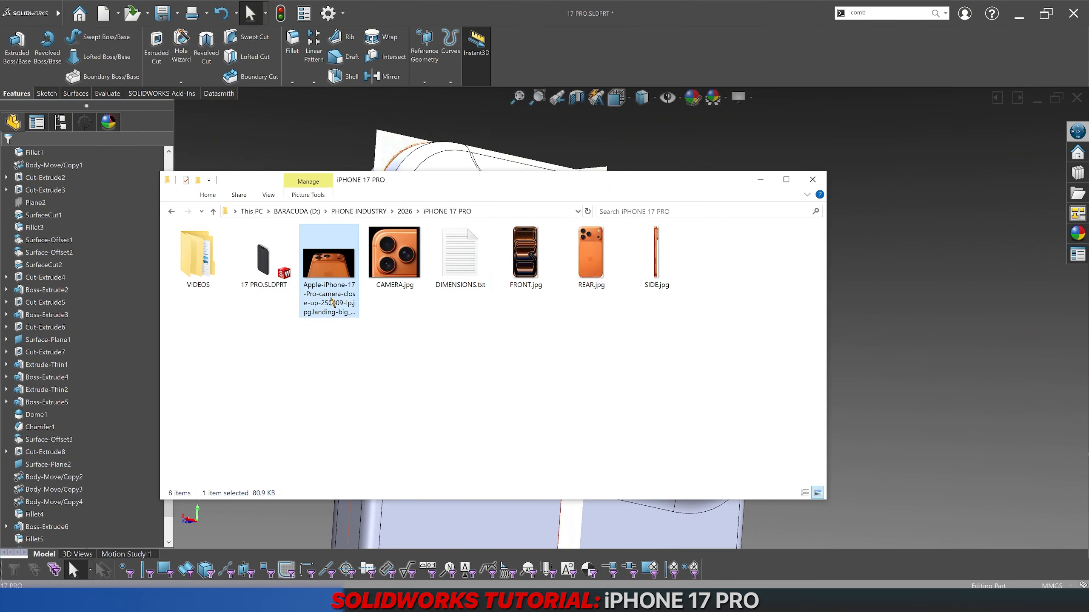
pyautogui.doubleClick(333, 302)
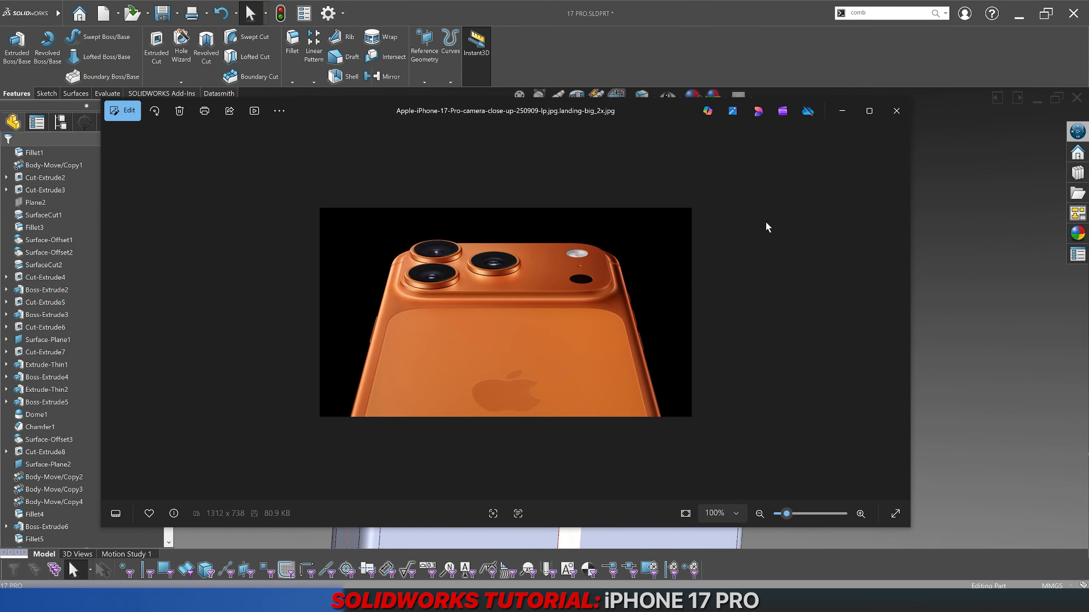
pyautogui.click(869, 112)
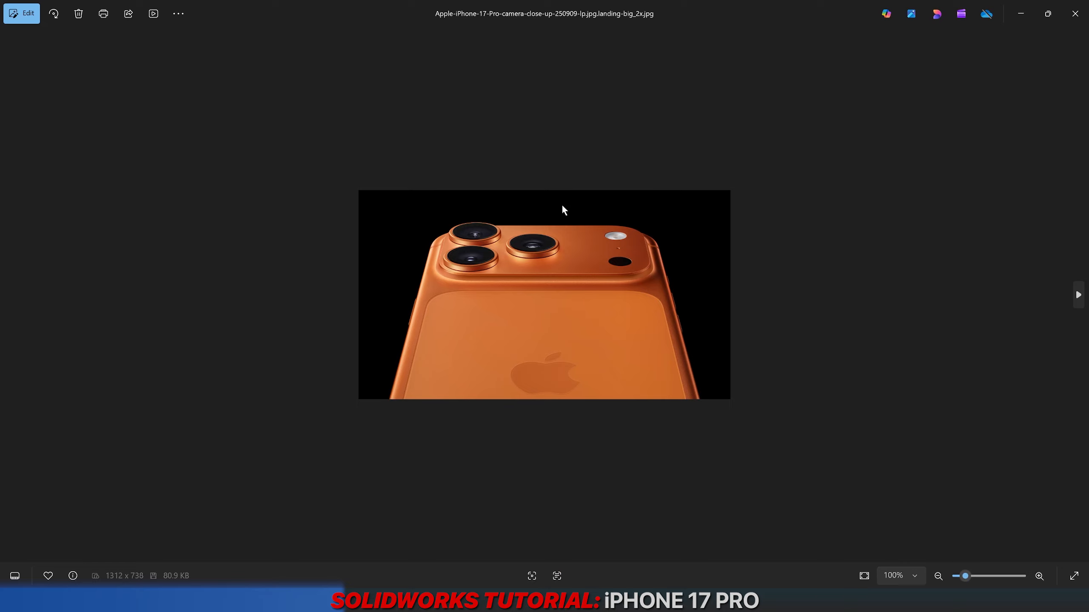
pyautogui.scroll(5, 551, 231)
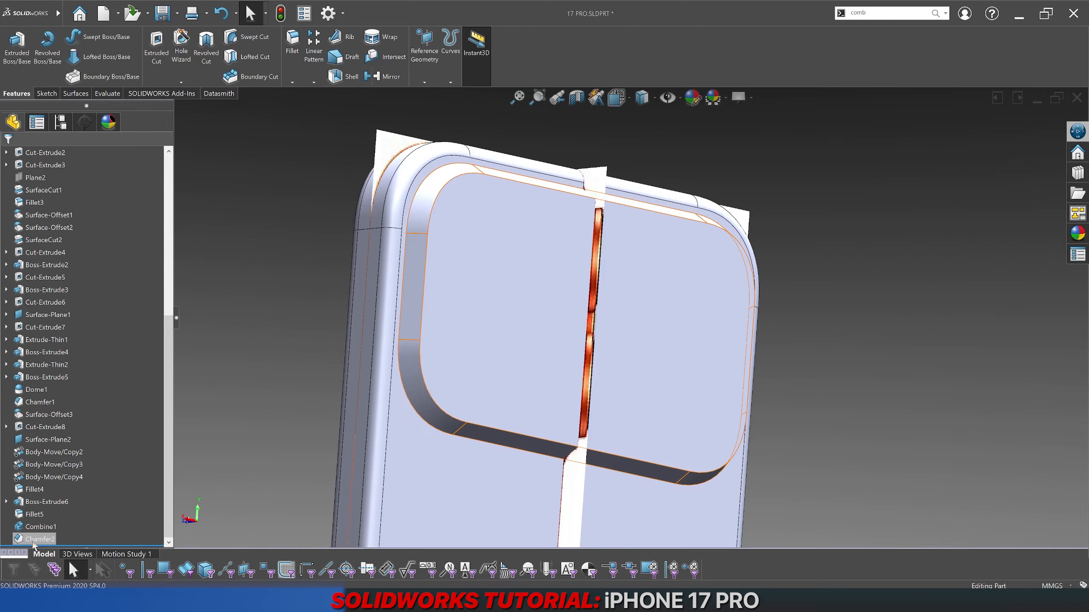
# Step: Delete the chamfer around the base of the camera plateau
pyautogui.click(24, 540)
pyautogui.press('Delete')
pyautogui.moveTo(516, 216); pyautogui.dragTo(507, 309, button='middle')
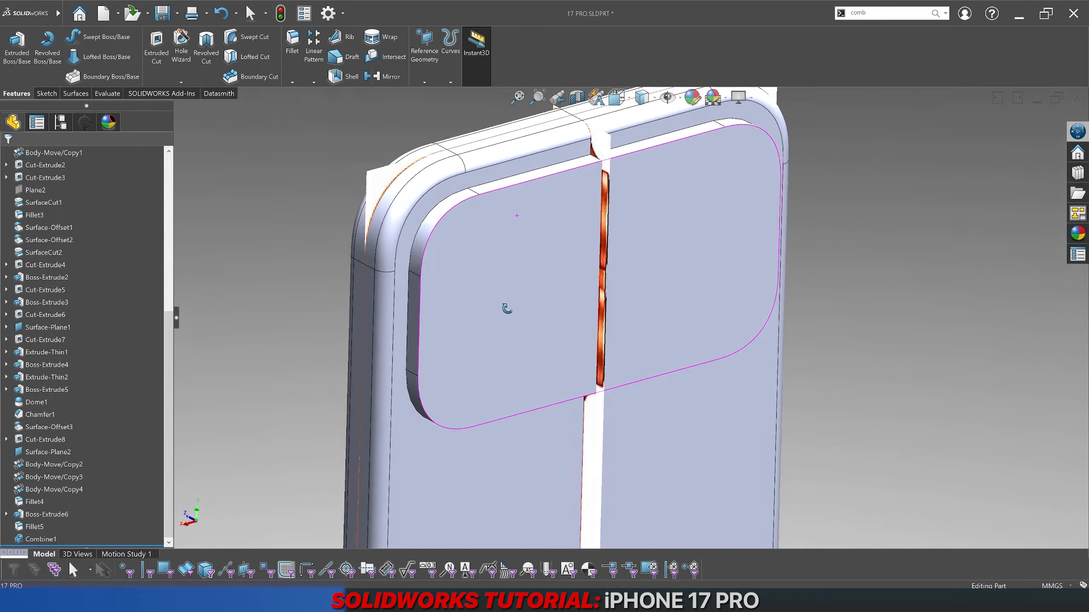
# Step: Measure the plateau's height between its top face and the phone's back face
pyautogui.scroll(-3, 501, 193)
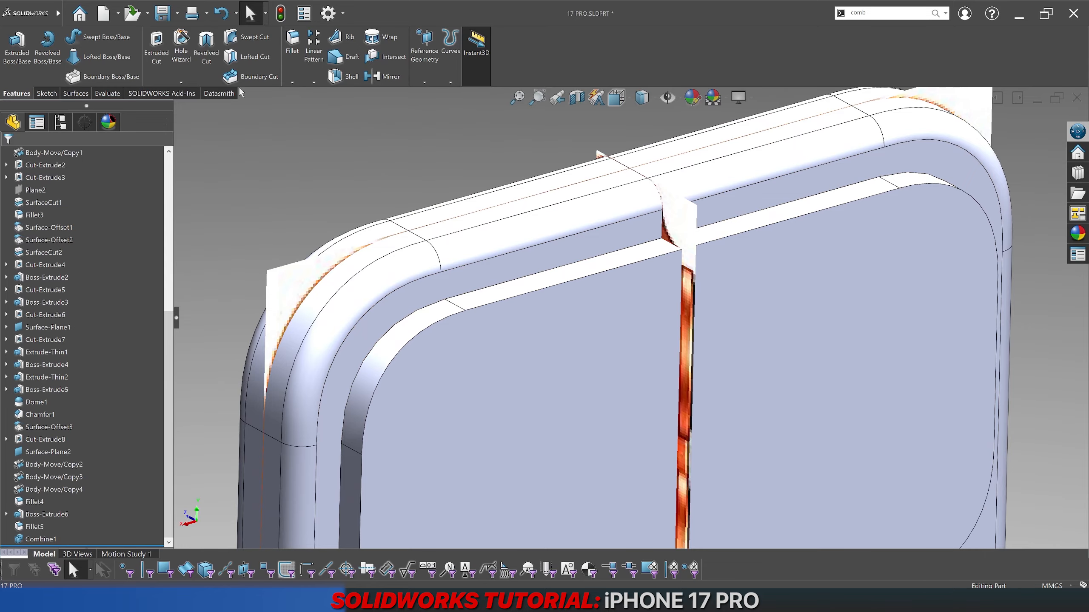
pyautogui.scroll(-3, 163, 53)
pyautogui.click(75, 49)
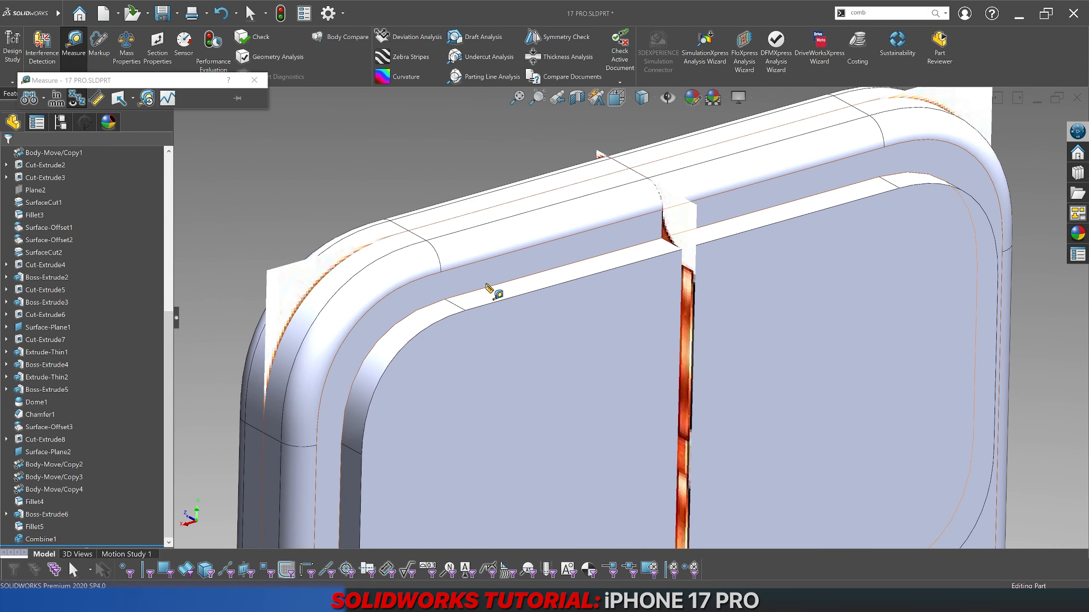
pyautogui.click(506, 358)
pyautogui.scroll(1, 515, 367)
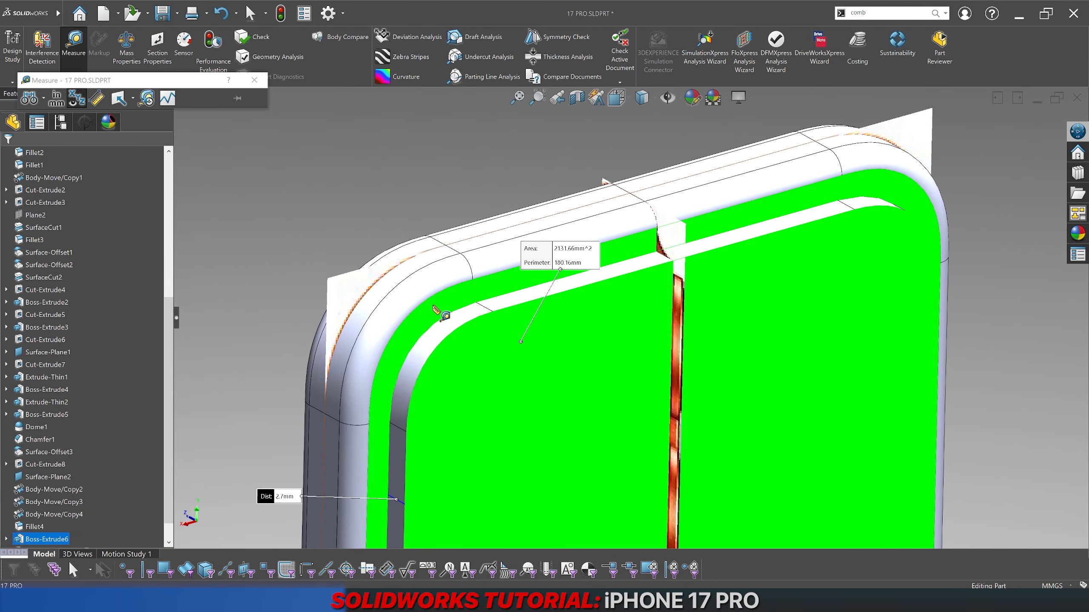
pyautogui.press('Escape')
# Step: Fillet the camera plateau's base edge with a 2.7 mm radius and a Circular profile
pyautogui.scroll(3, 214, 75)
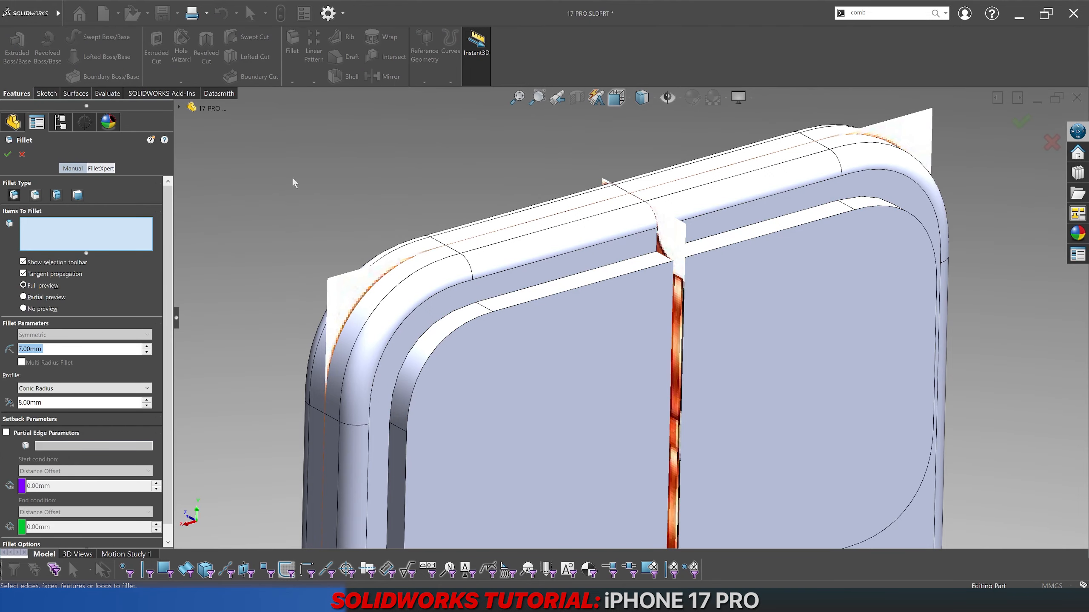
pyautogui.write('2.7')
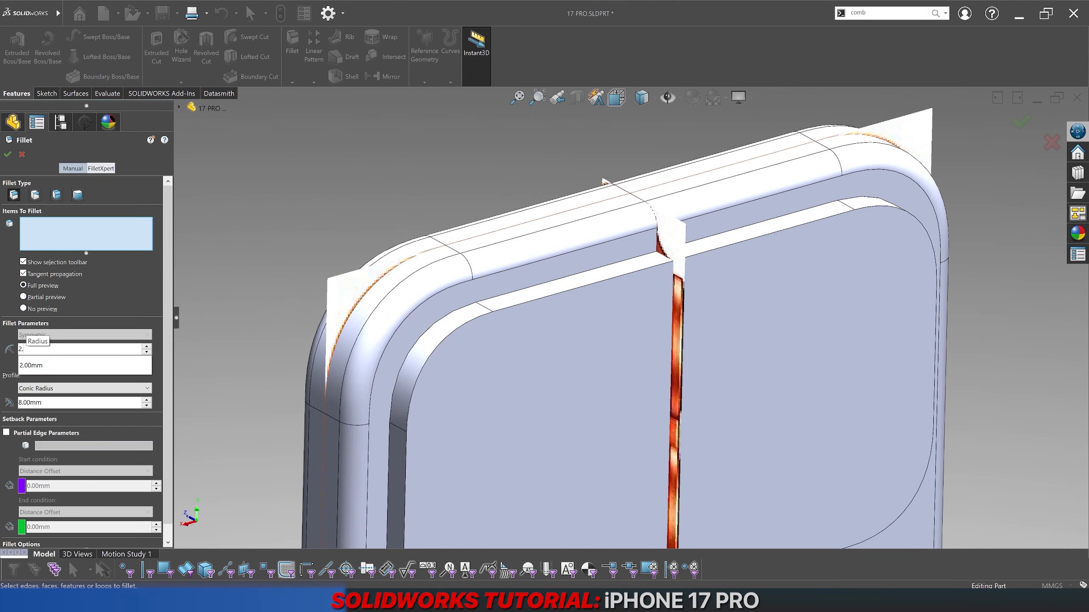
pyautogui.press('Return')
pyautogui.click(47, 393)
pyautogui.click(47, 401)
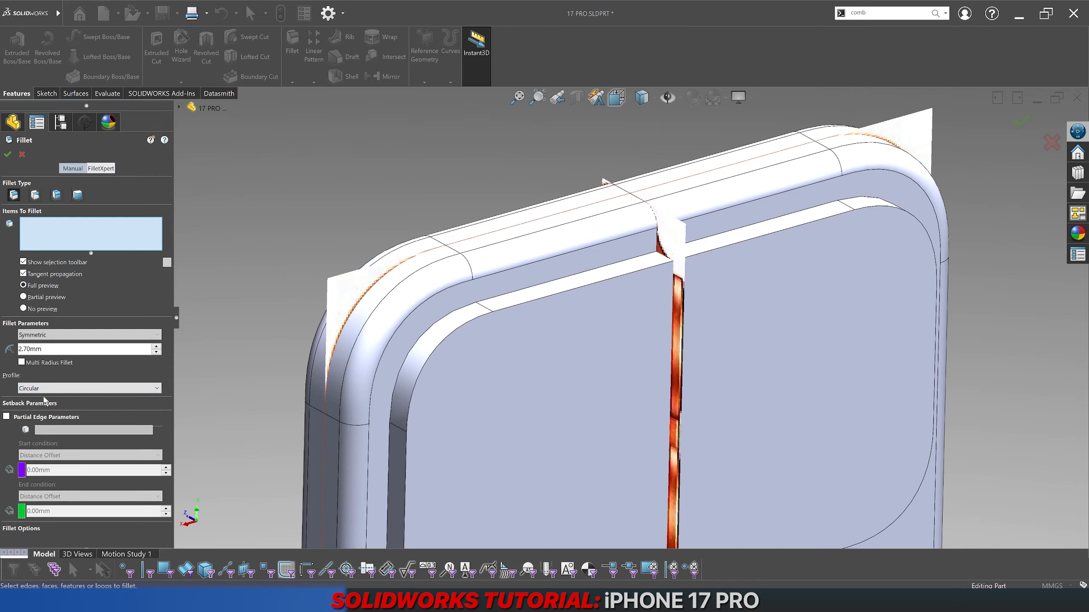
pyautogui.click(490, 301)
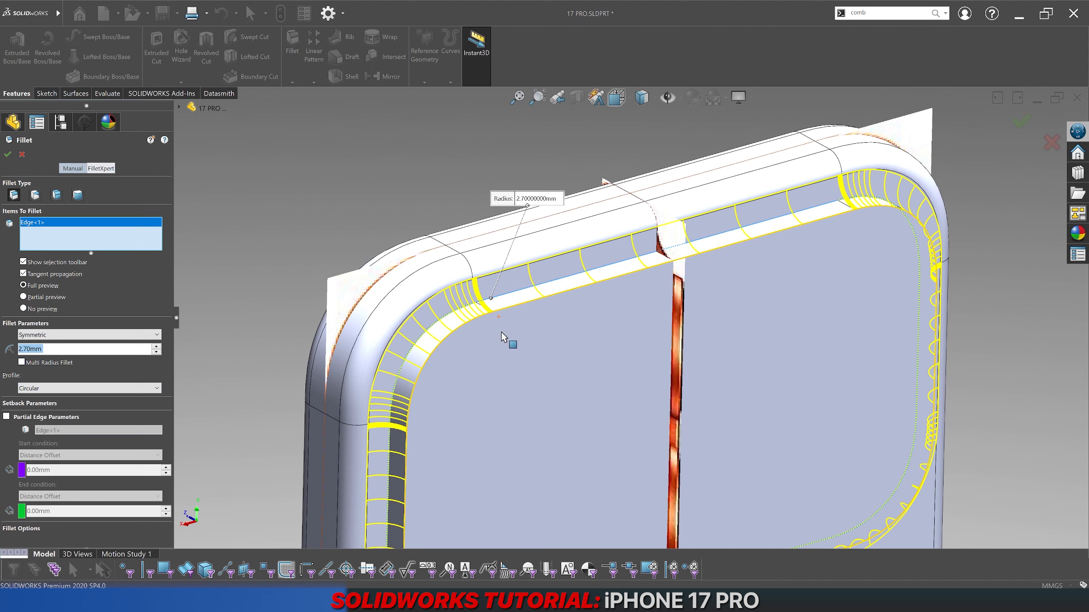
pyautogui.press('Return')
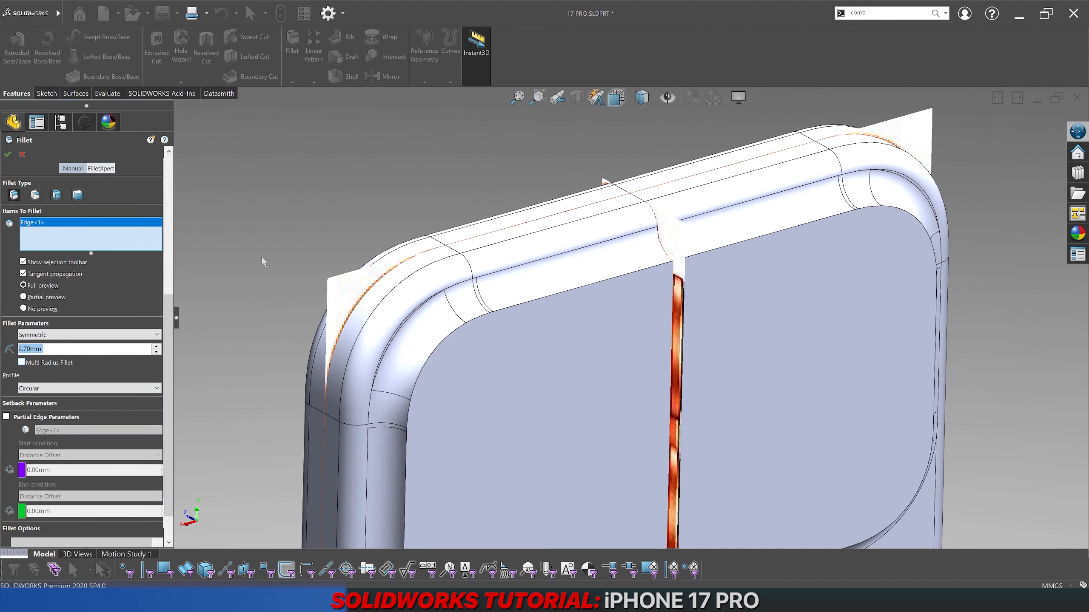
# Step: Display the model shaded without edges and examine the filleted base of the camera plateau
pyautogui.moveTo(262, 257); pyautogui.dragTo(600, 248, button='middle')
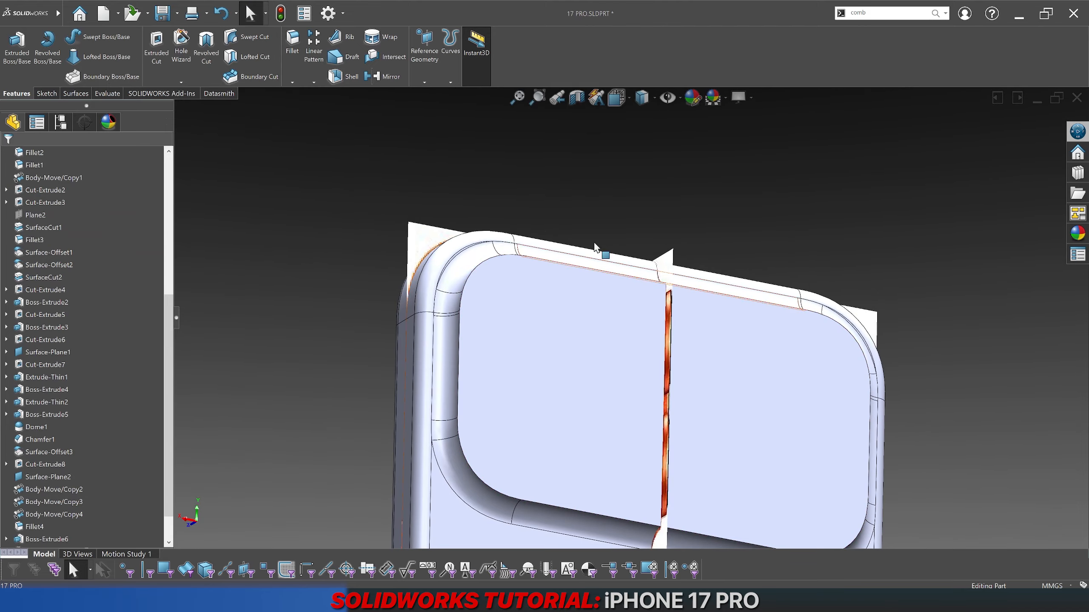
pyautogui.click(644, 100)
pyautogui.click(641, 139)
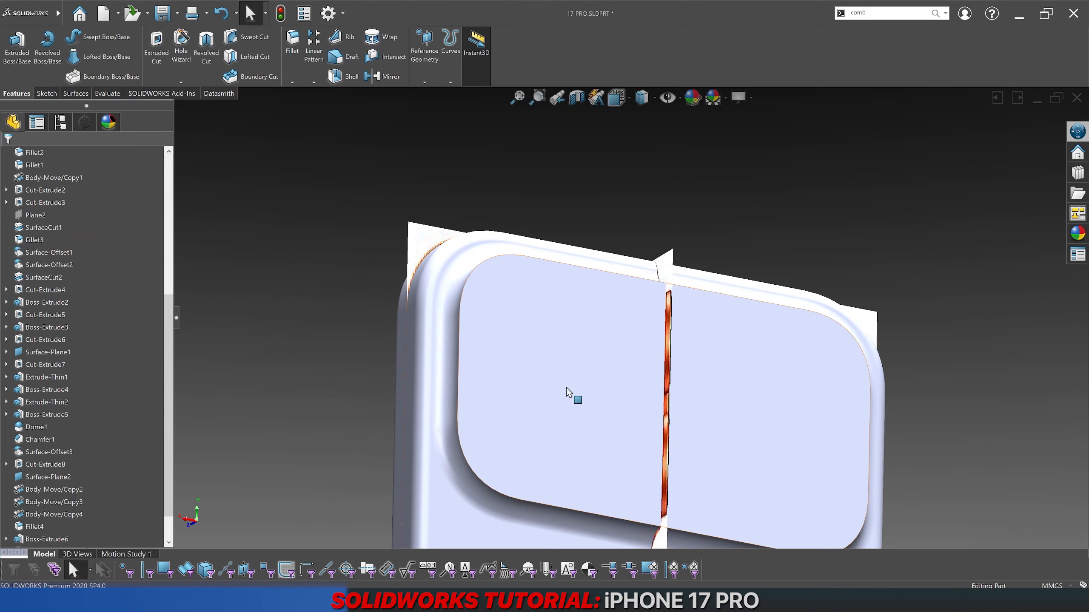
pyautogui.scroll(-3, 619, 412)
pyautogui.moveTo(619, 408); pyautogui.dragTo(698, 266, button='middle')
# Step: Compare the plateau's base fillet profile with the side reference picture in the Right view, with the body's shading removed
pyautogui.click(618, 99)
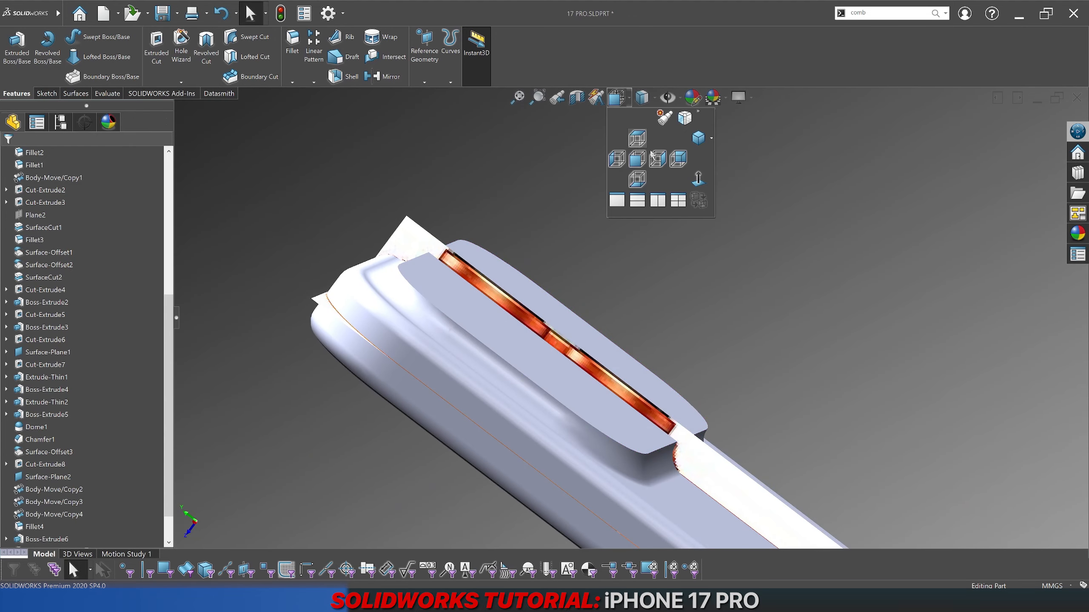
pyautogui.click(645, 110)
pyautogui.click(642, 99)
pyautogui.click(641, 161)
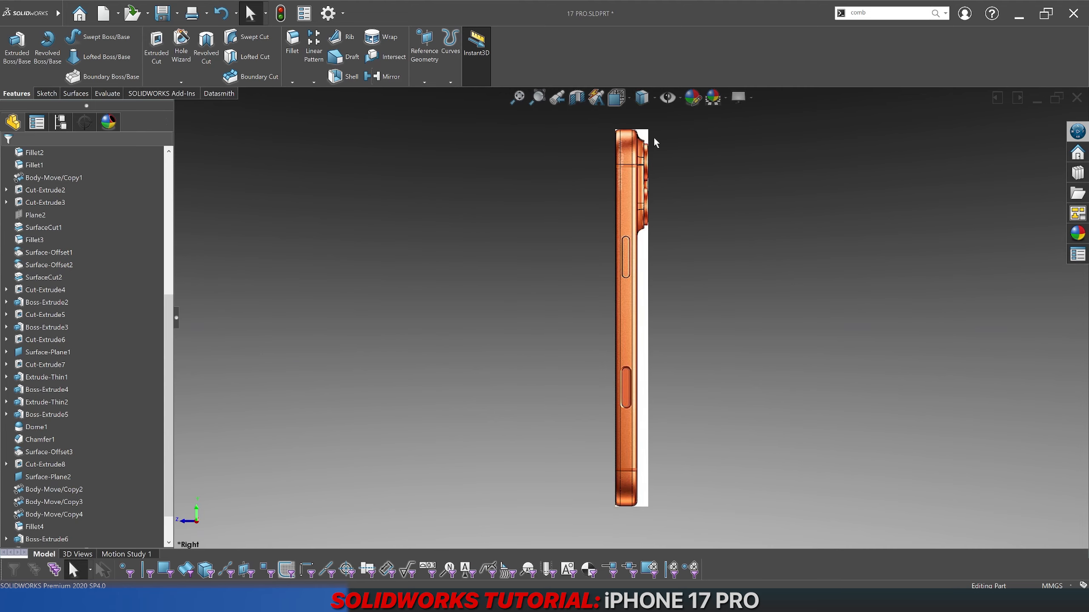
pyautogui.scroll(-5, 654, 138)
pyautogui.scroll(-5, 642, 188)
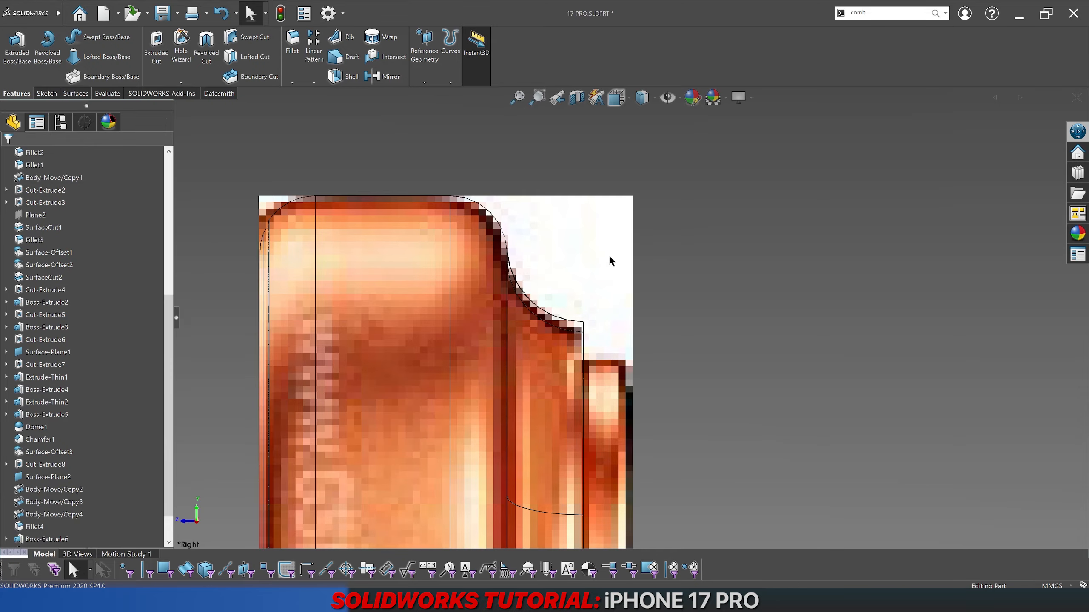
pyautogui.scroll(-2, 608, 253)
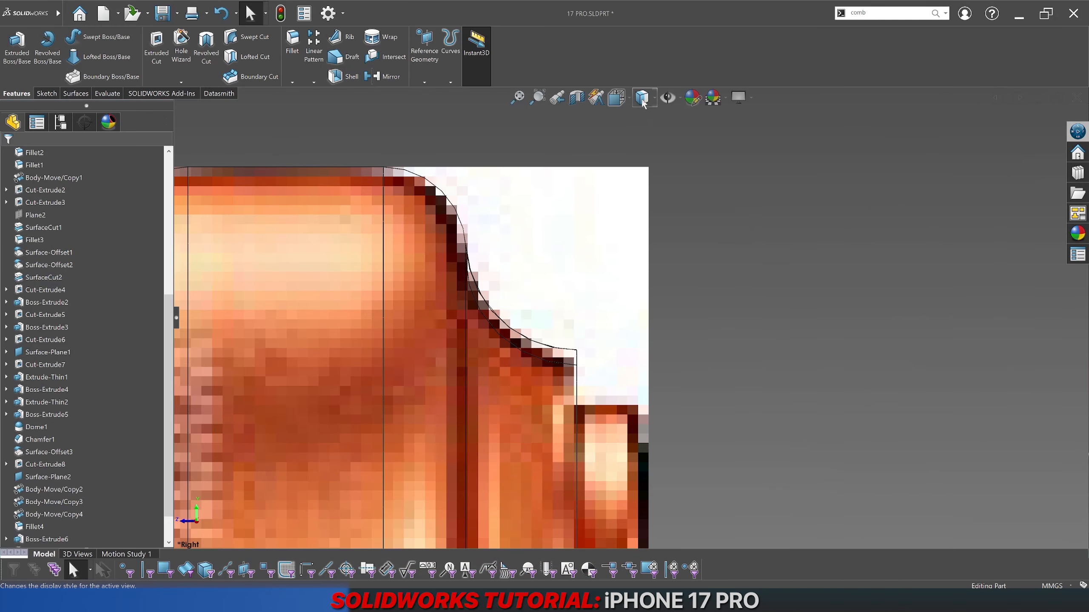
# Step: Restore the shaded-with-edges display and examine the base fillet around the plateau's upper corner
pyautogui.click(642, 101)
pyautogui.click(642, 115)
pyautogui.scroll(4, 609, 294)
pyautogui.moveTo(609, 294); pyautogui.dragTo(543, 309, button='middle')
pyautogui.scroll(4, 652, 368)
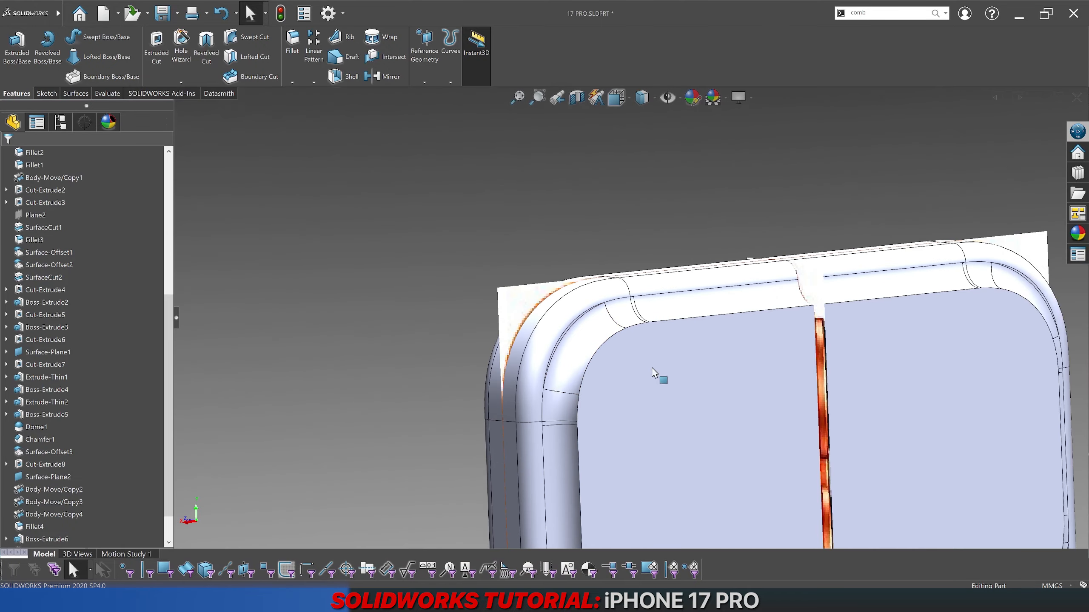
pyautogui.scroll(-3, 676, 384)
pyautogui.scroll(-1, 142, 500)
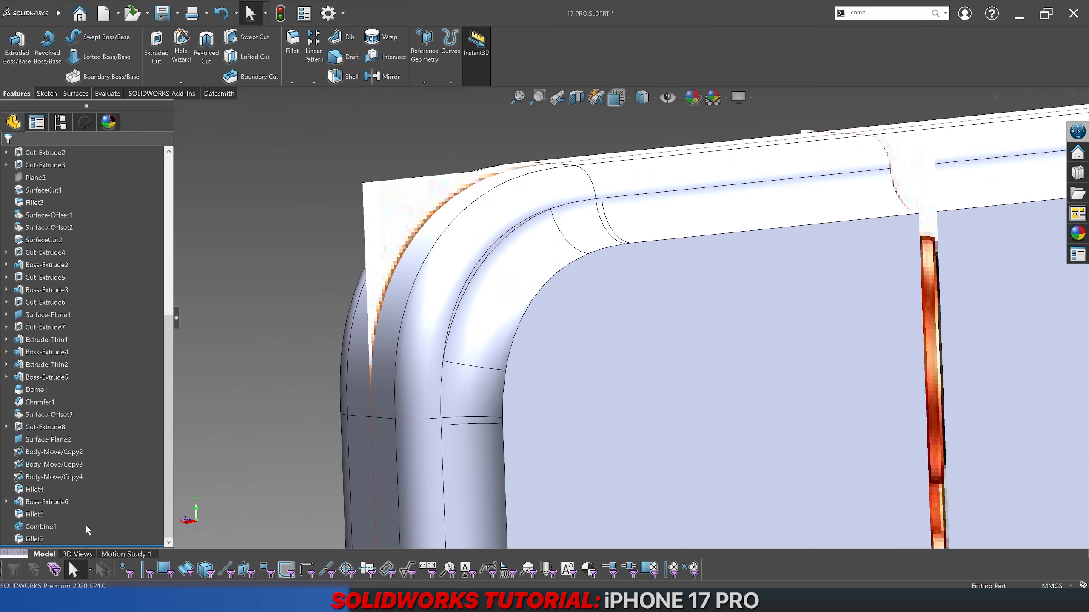
# Step: Check the reference pictures, try the Curvature Continuous profile on the plateau's base fillet and return it to Circular
pyautogui.click(31, 540)
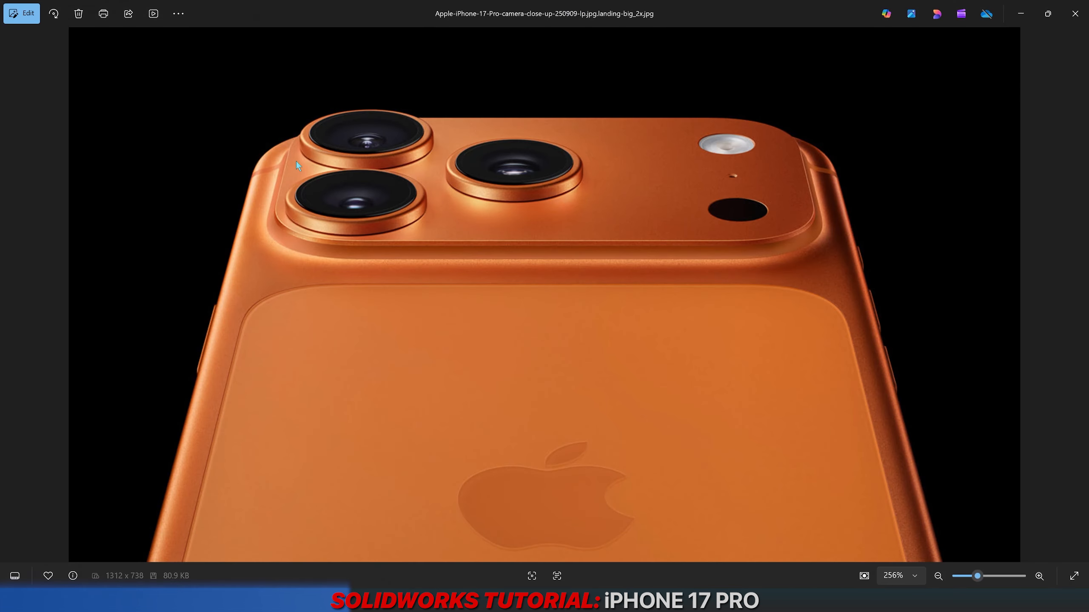
pyautogui.press('Right')
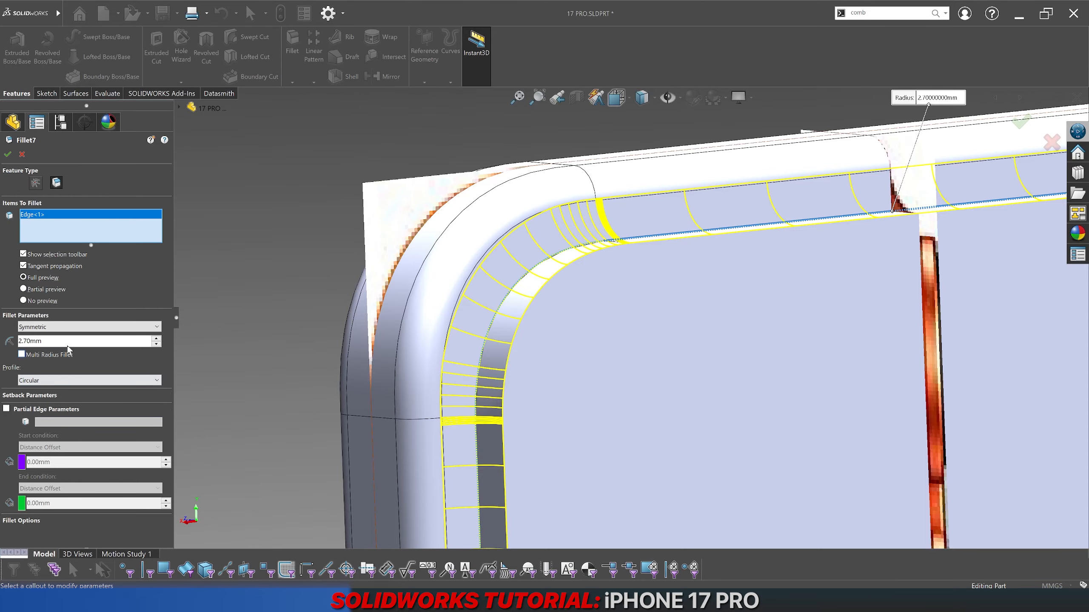
pyautogui.click(55, 380)
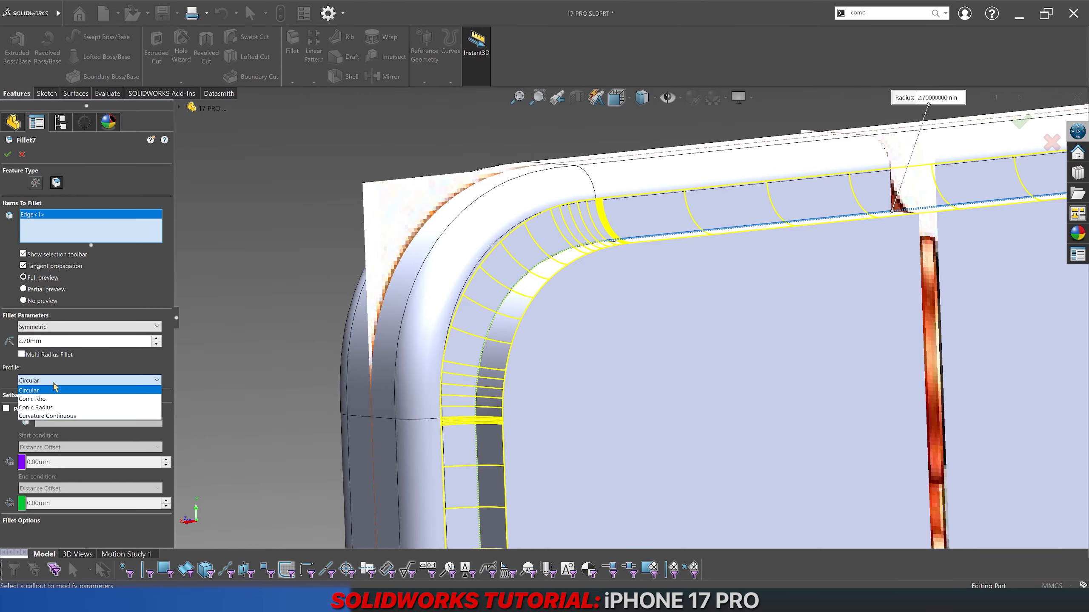
pyautogui.click(48, 413)
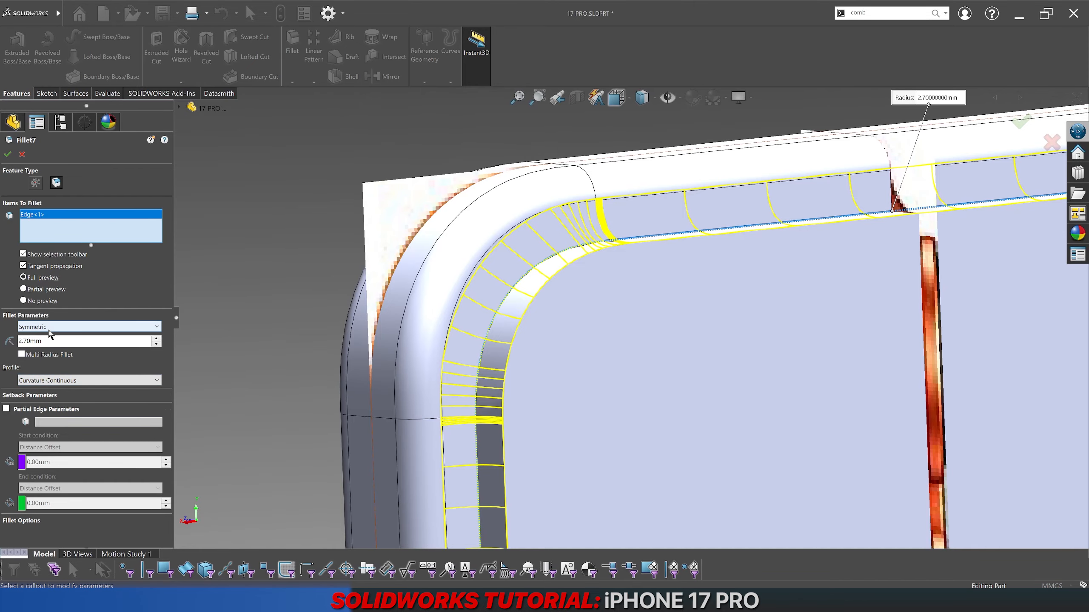
pyautogui.click(54, 380)
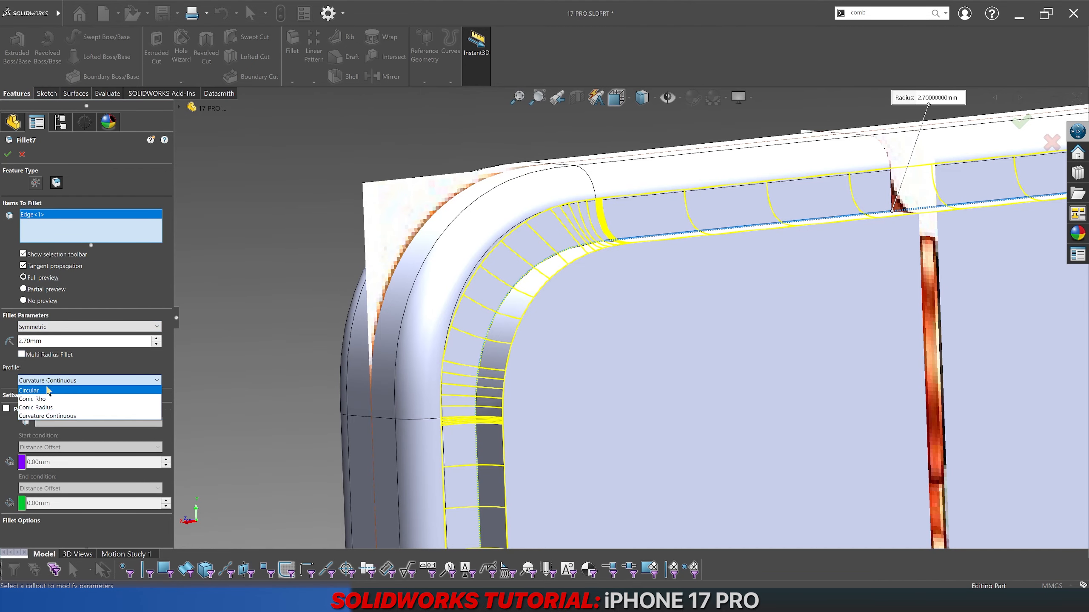
pyautogui.click(48, 391)
# Step: Apply the Curvature Continuous profile to the plateau's base fillet and inspect the blend around the plateau
pyautogui.moveTo(655, 234); pyautogui.dragTo(707, 210, button='middle')
pyautogui.scroll(-3, 708, 180)
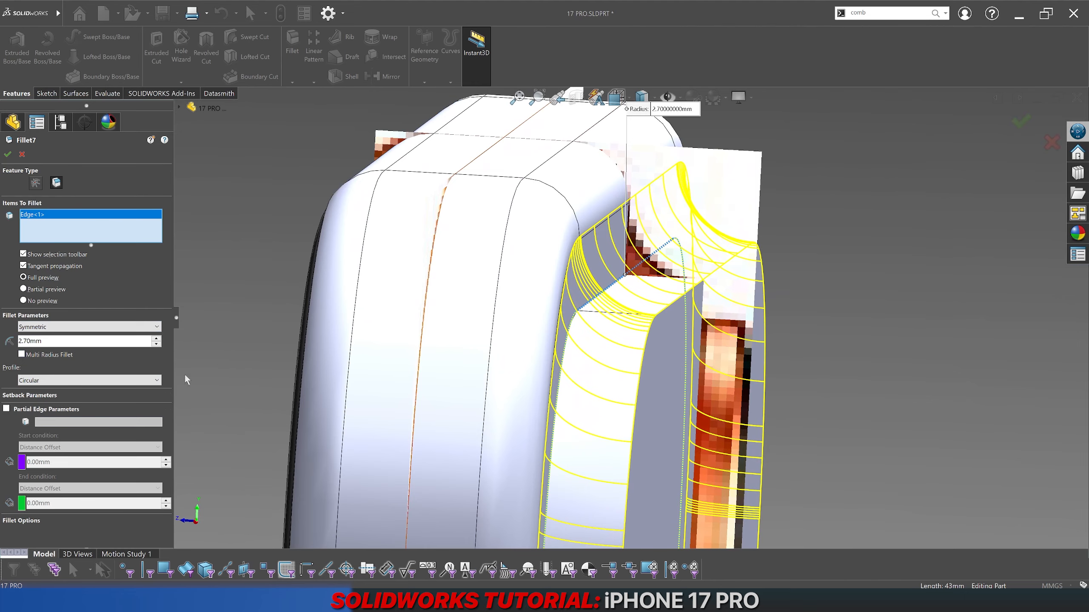
pyautogui.click(98, 381)
pyautogui.click(60, 417)
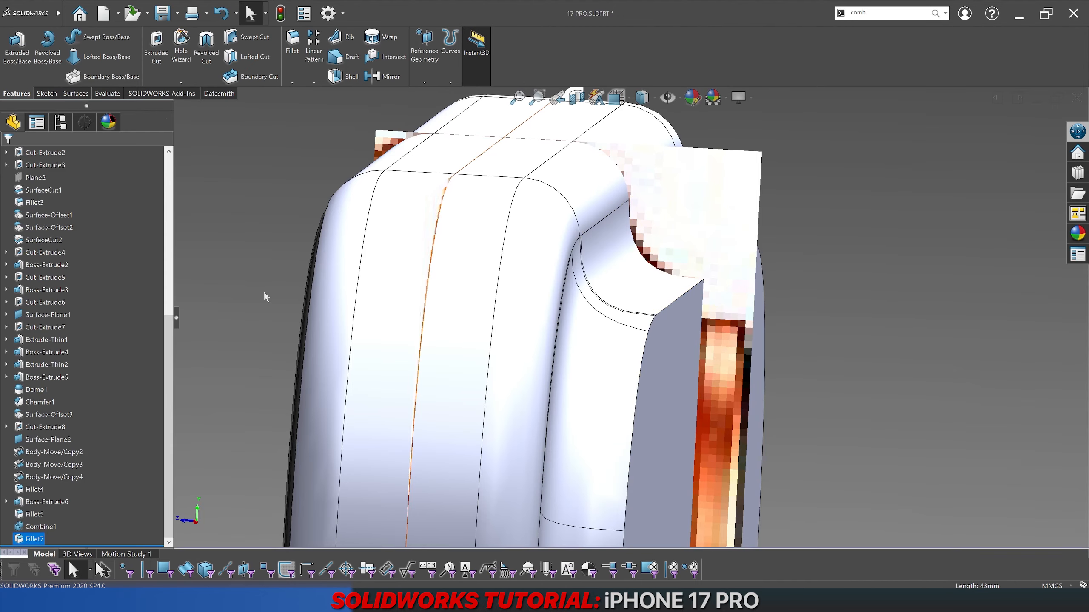
pyautogui.scroll(3, 761, 293)
pyautogui.moveTo(760, 293); pyautogui.dragTo(711, 278, button='middle')
pyautogui.scroll(6, 621, 294)
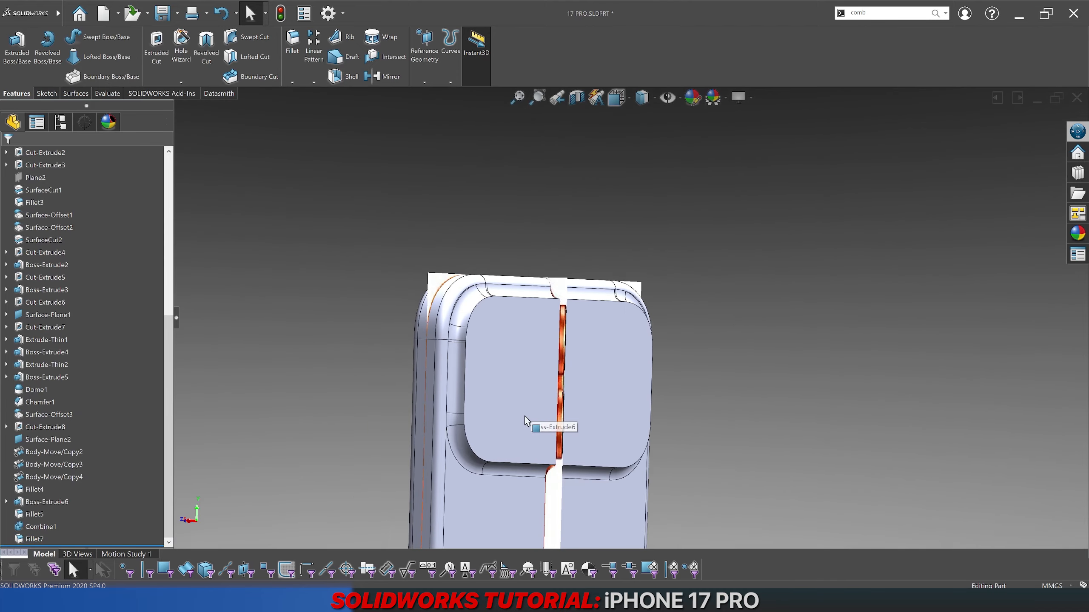
pyautogui.scroll(-5, 514, 418)
pyautogui.moveTo(495, 423); pyautogui.dragTo(489, 306, button='middle')
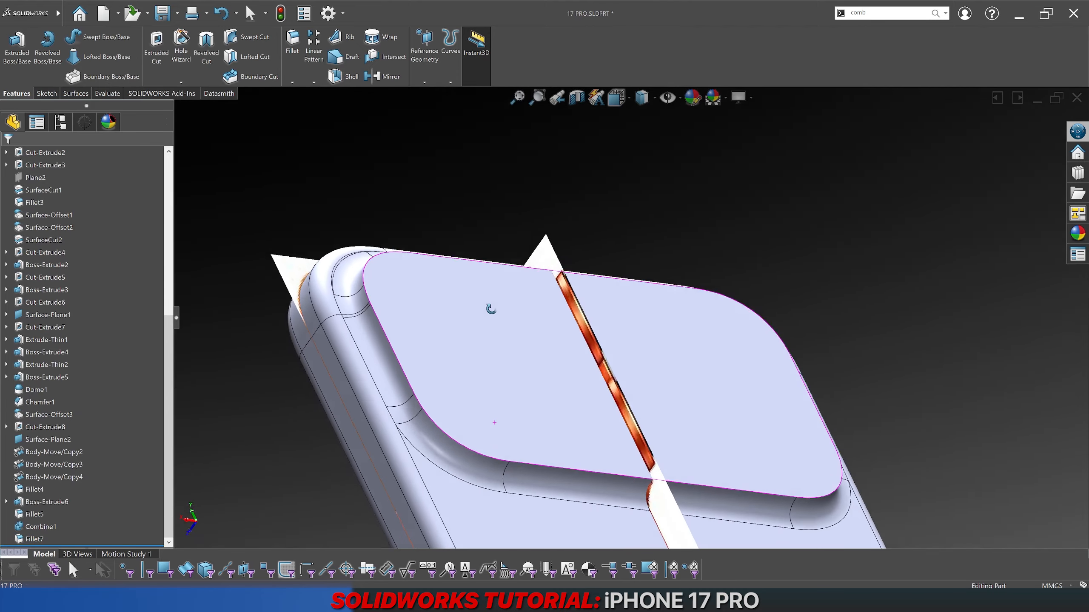
# Step: Set the profile of the plateau's 2.7 mm base fillet to Circular
pyautogui.click(37, 540)
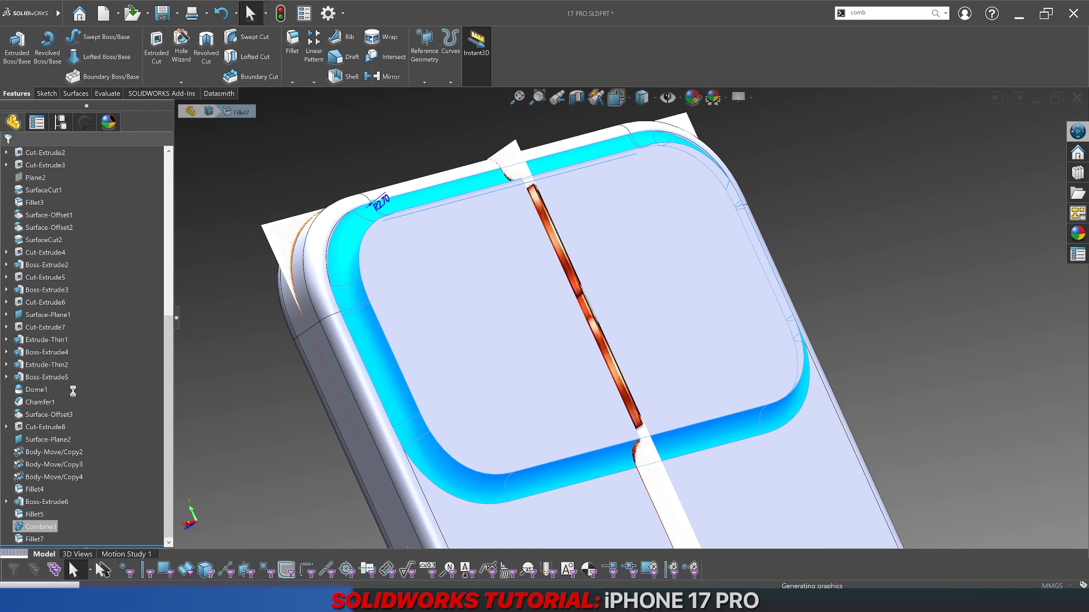
pyautogui.click(51, 451)
pyautogui.click(81, 380)
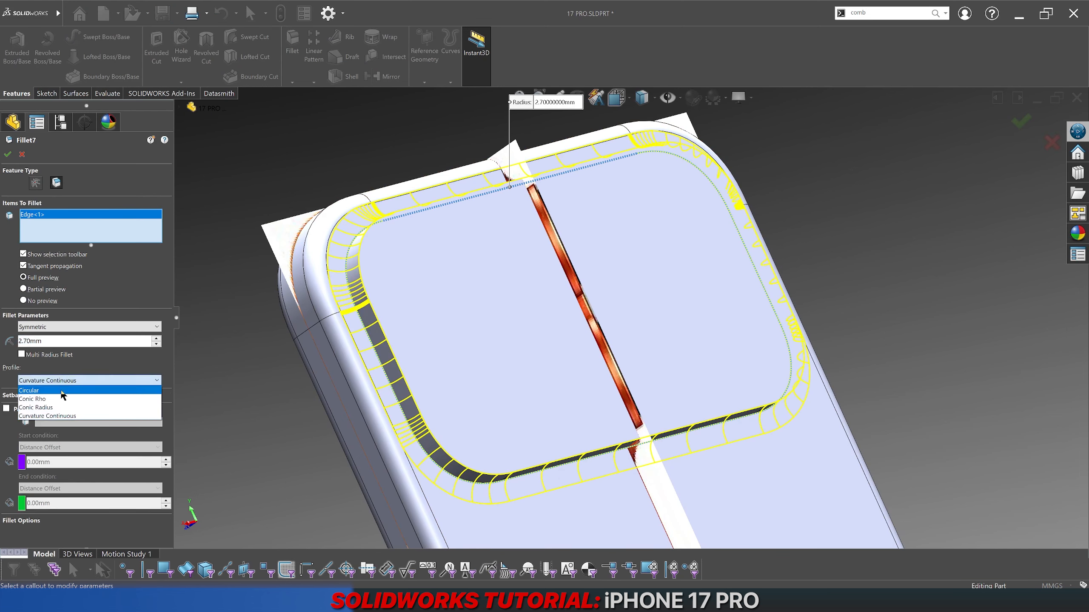
pyautogui.click(61, 391)
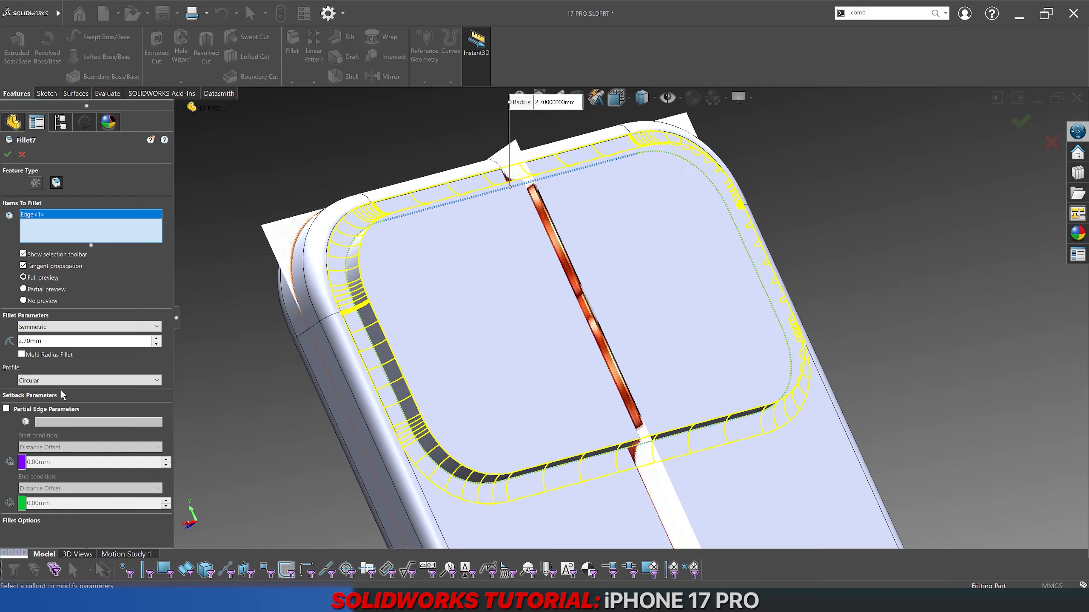
pyautogui.scroll(-2, 456, 141)
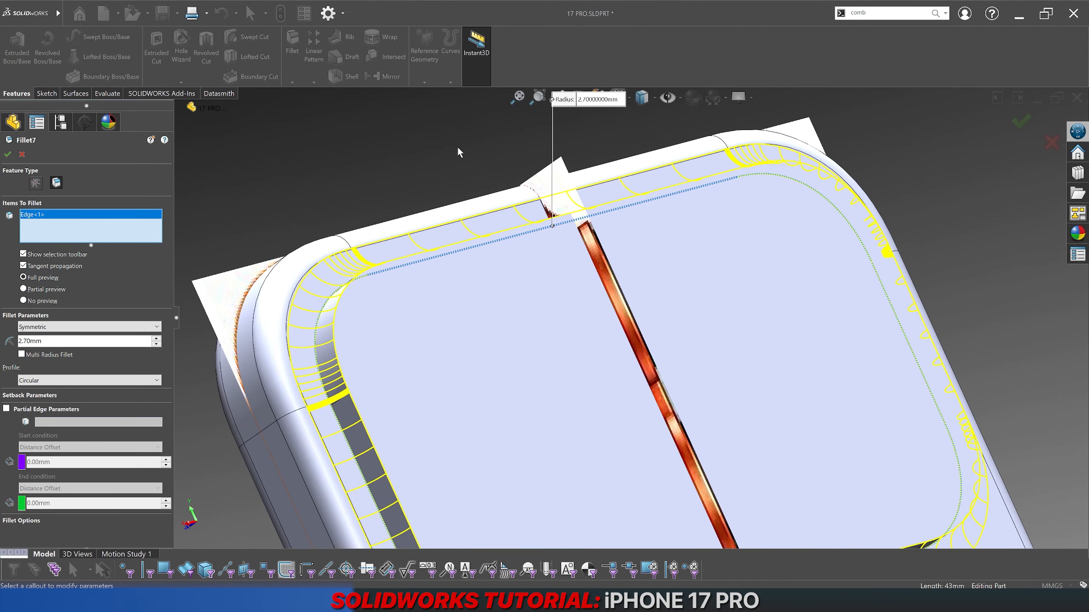
pyautogui.press('Return')
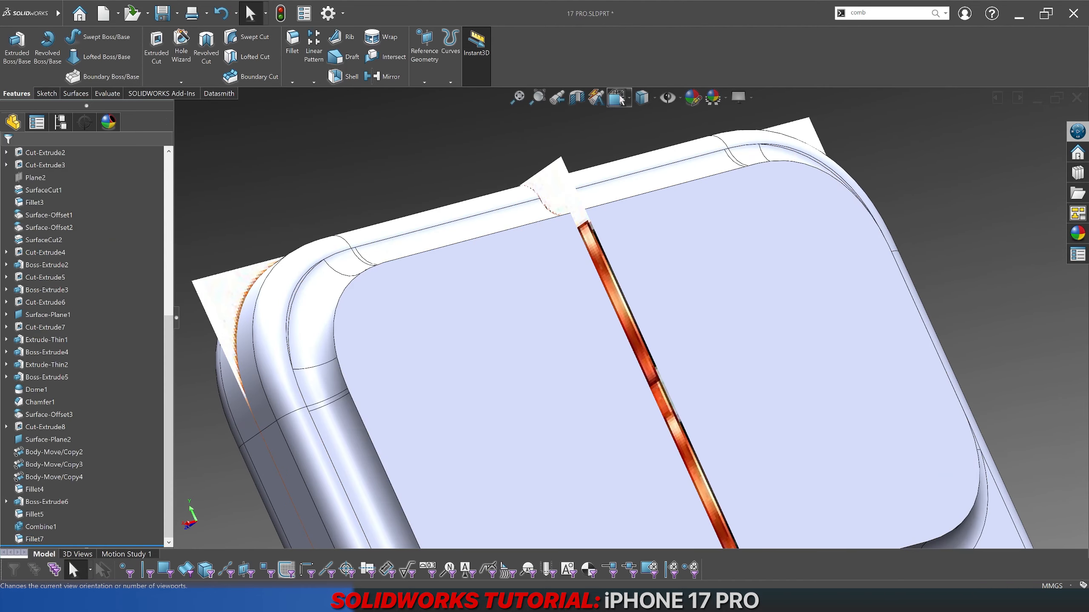
# Step: Hide the model's edges in the shaded display to examine the plateau's circular base fillet
pyautogui.click(618, 98)
pyautogui.click(645, 135)
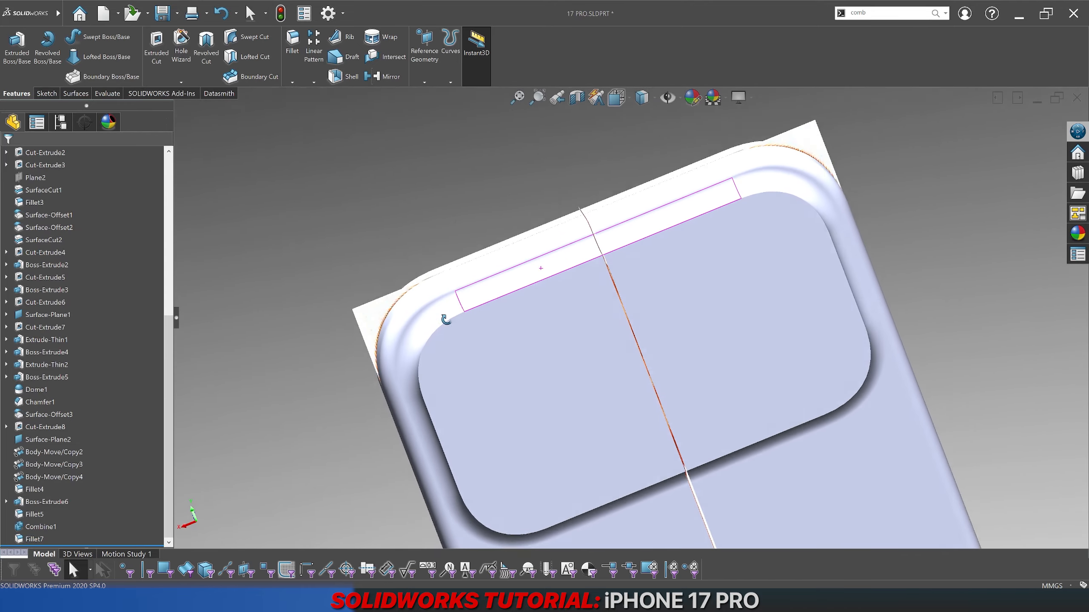
# Step: Edit the fillet around the camera plateau's base, trying a 2 mm radius and settling on 2.5 mm
pyautogui.moveTo(446, 319); pyautogui.dragTo(464, 348, button='middle')
pyautogui.scroll(-3, 468, 328)
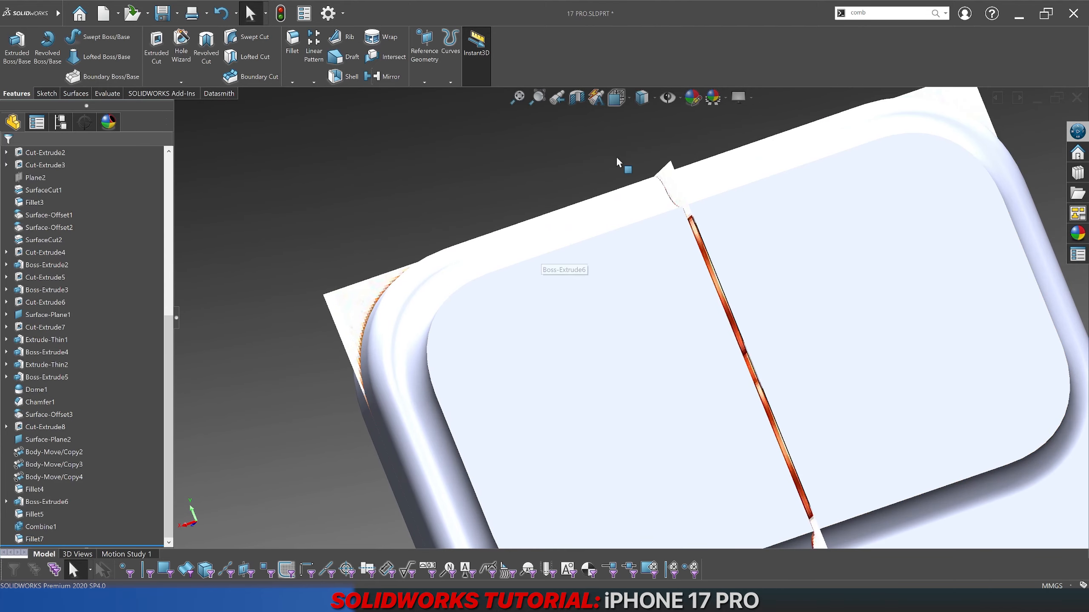
pyautogui.click(642, 109)
pyautogui.moveTo(557, 274)
pyautogui.mouseDown(button='middle')
pyautogui.moveTo(545, 297)
pyautogui.moveTo(555, 253)
pyautogui.moveTo(514, 300)
pyautogui.mouseUp(button='middle')
pyautogui.click(35, 540)
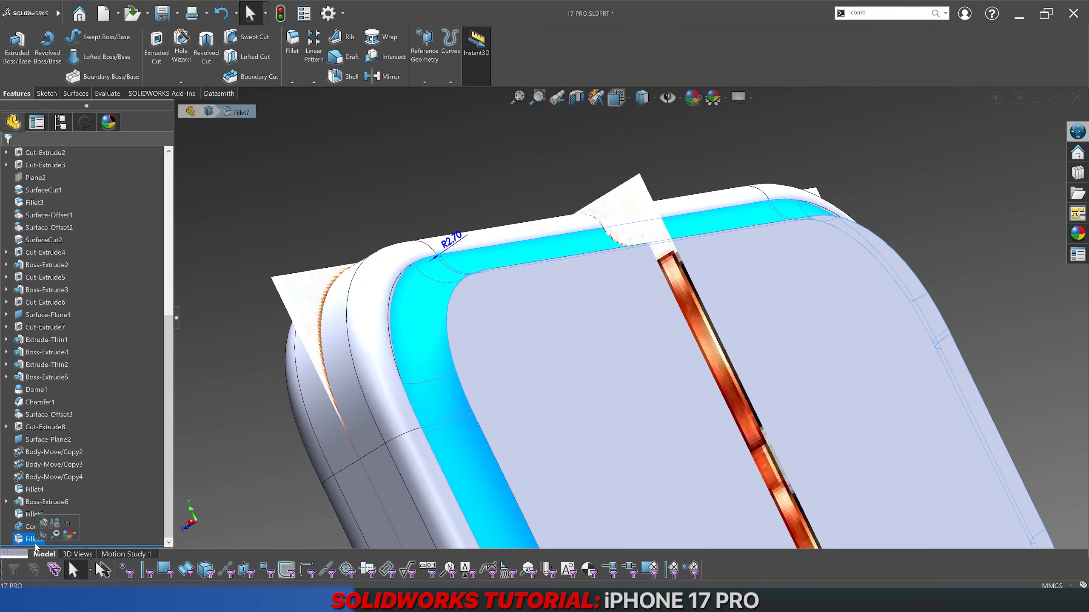
pyautogui.click(43, 523)
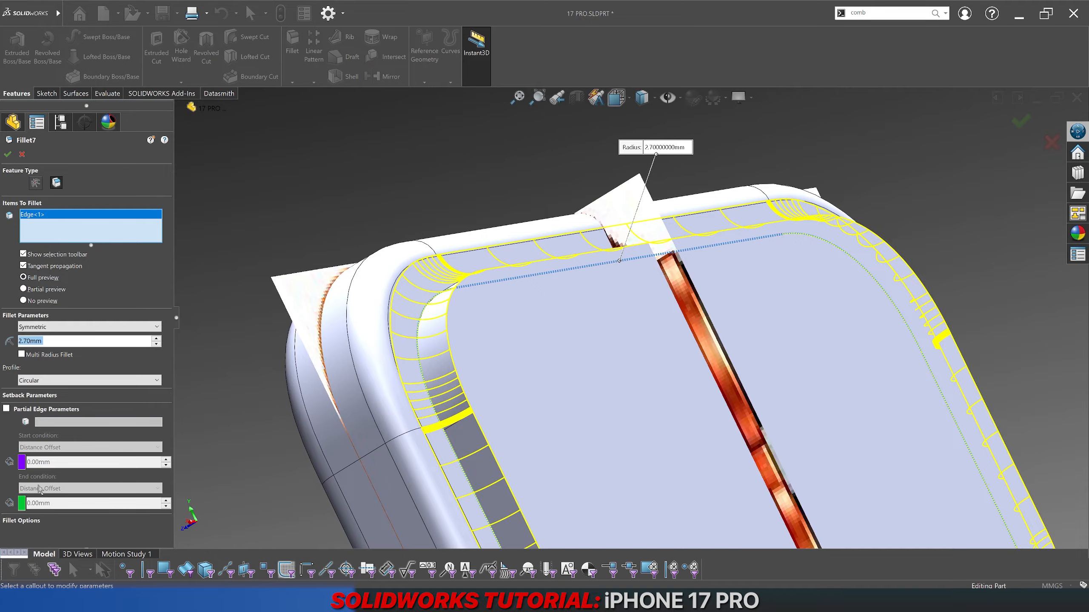
pyautogui.write('2.5')
pyautogui.press('Return')
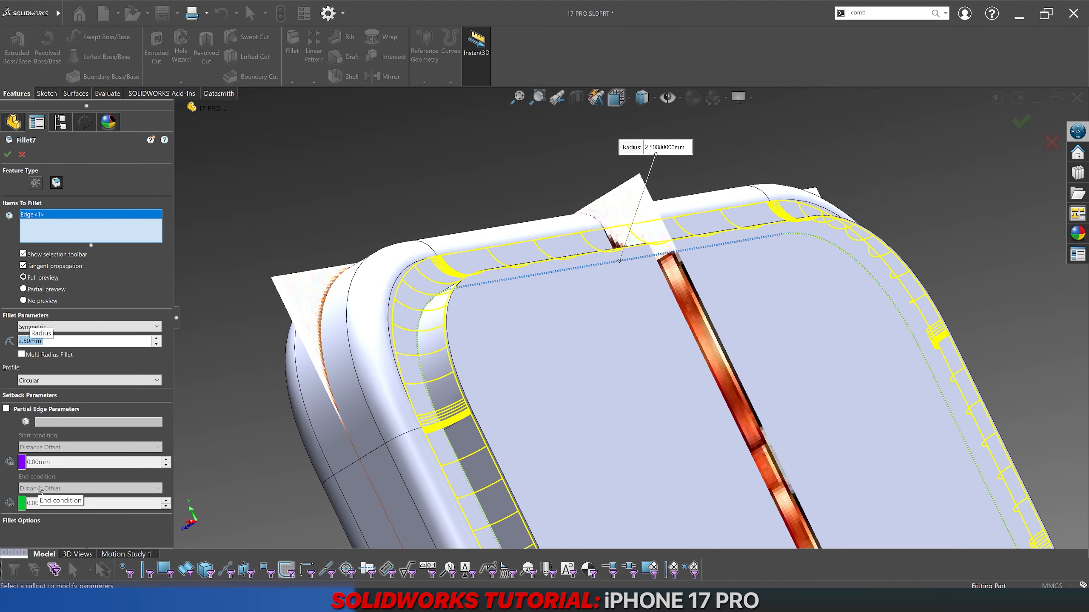
pyautogui.write('2')
pyautogui.press('Return')
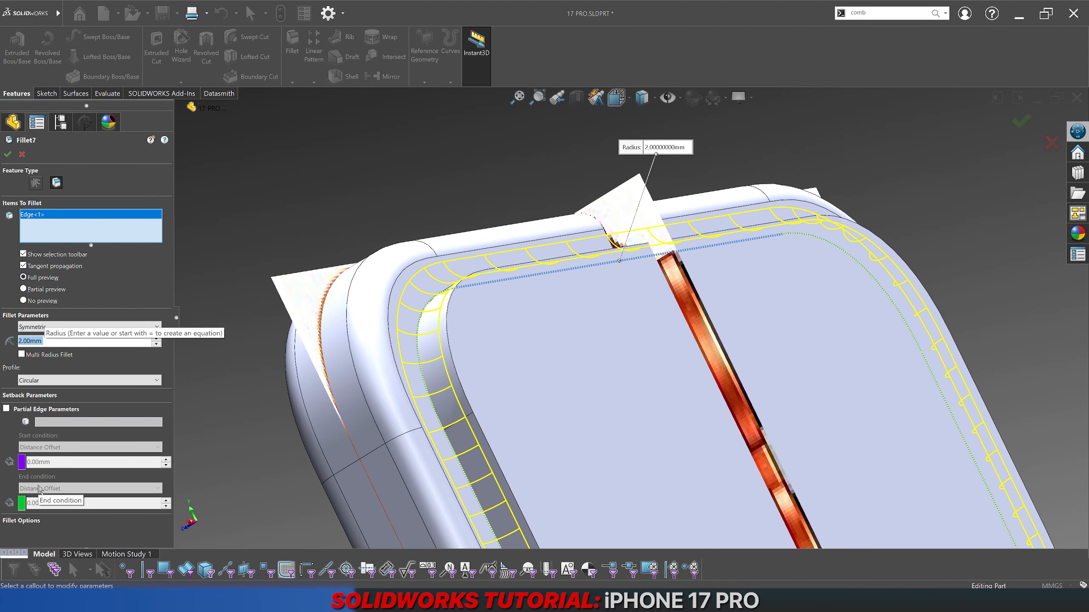
pyautogui.write('2.5')
pyautogui.press('Return')
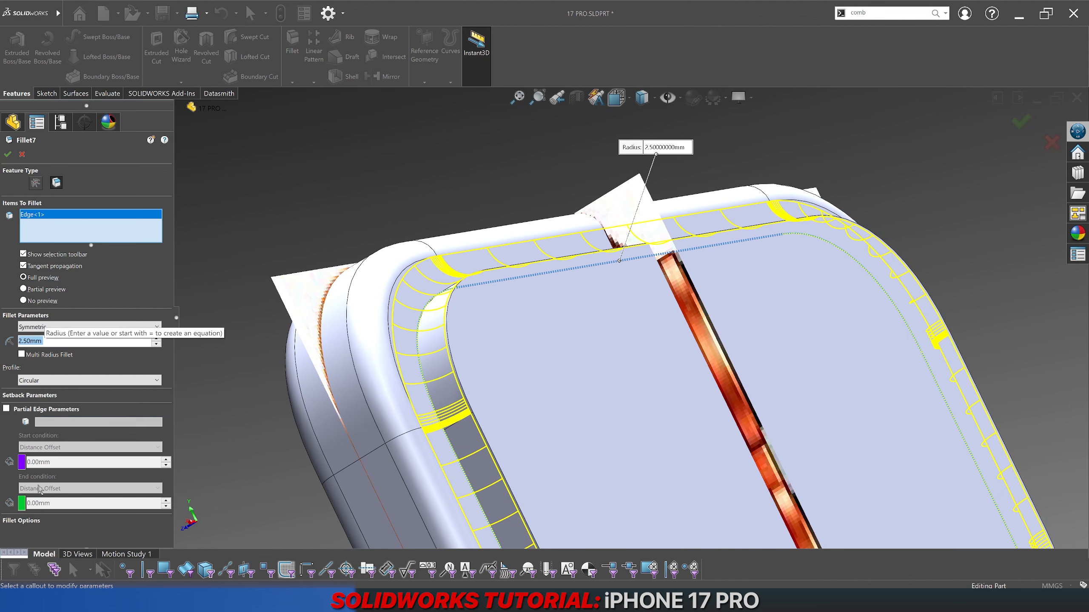
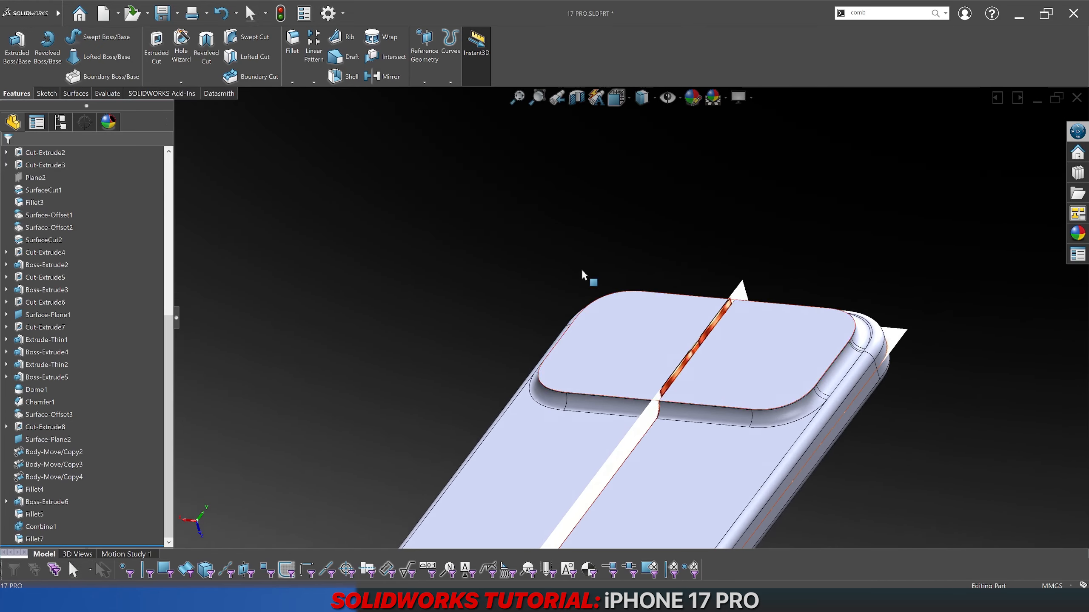
# Step: Add a 0.25 mm fillet along the camera plateau's outer top edge
pyautogui.moveTo(584, 279); pyautogui.dragTo(816, 452, button='middle')
pyautogui.scroll(3, 797, 410)
pyautogui.scroll(-6, 821, 452)
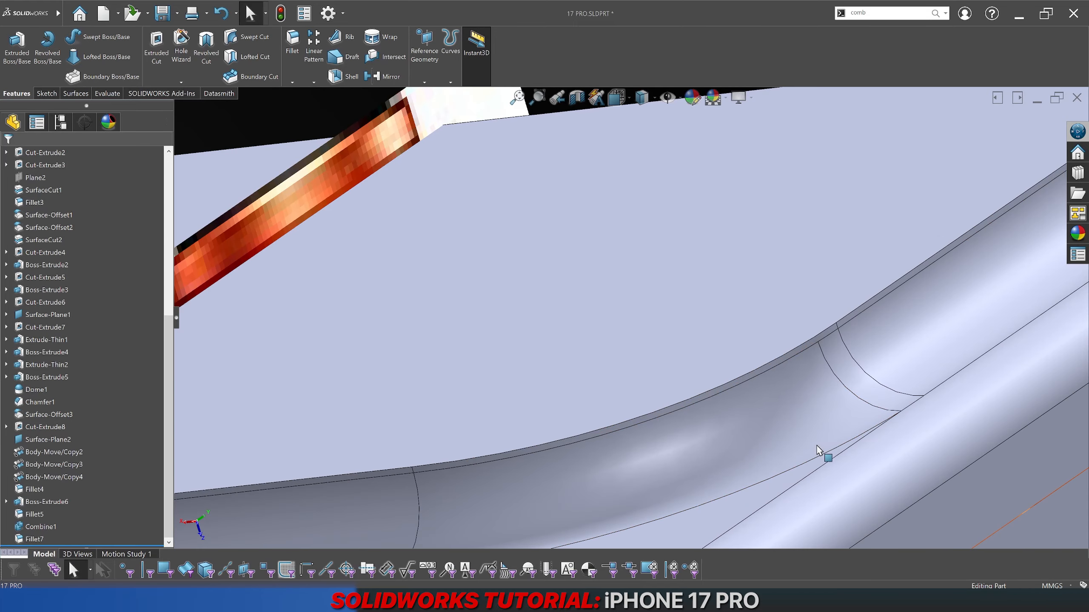
pyautogui.click(292, 43)
pyautogui.write('0.25')
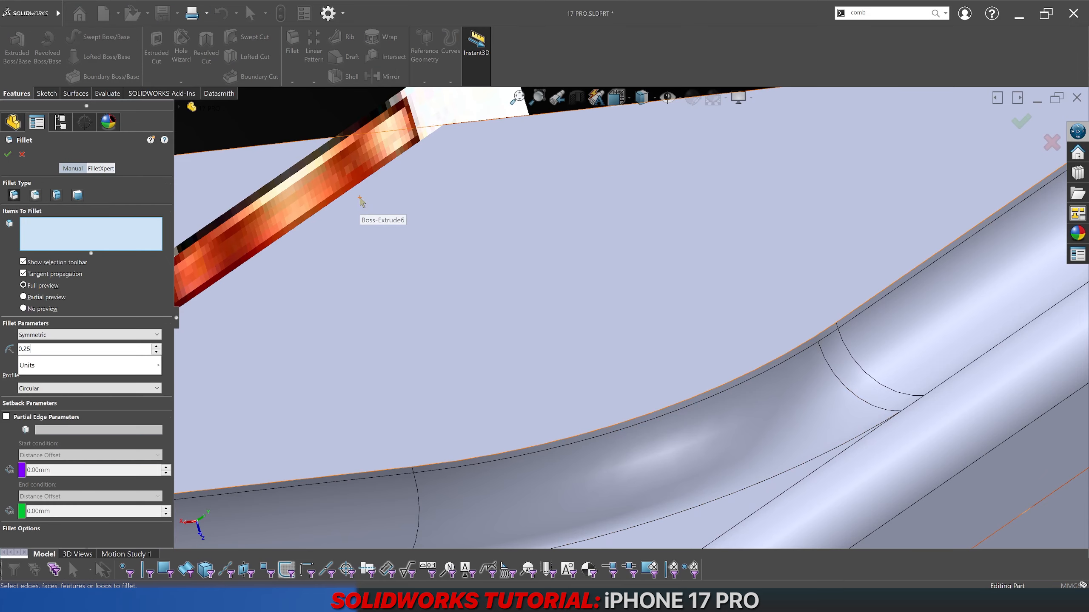
pyautogui.press('Return')
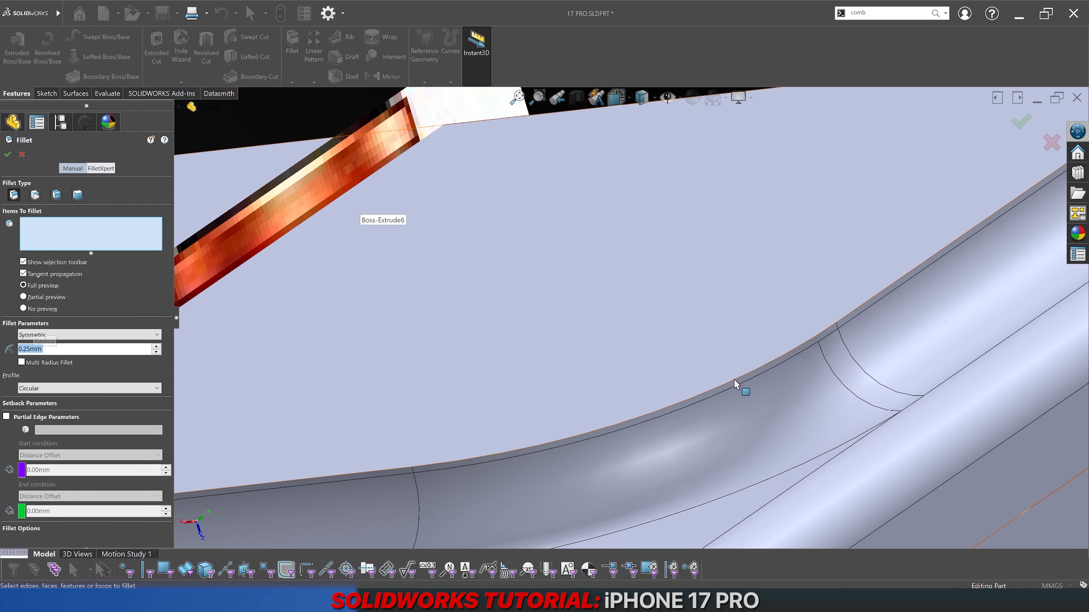
pyautogui.click(843, 322)
pyautogui.rightClick(725, 328)
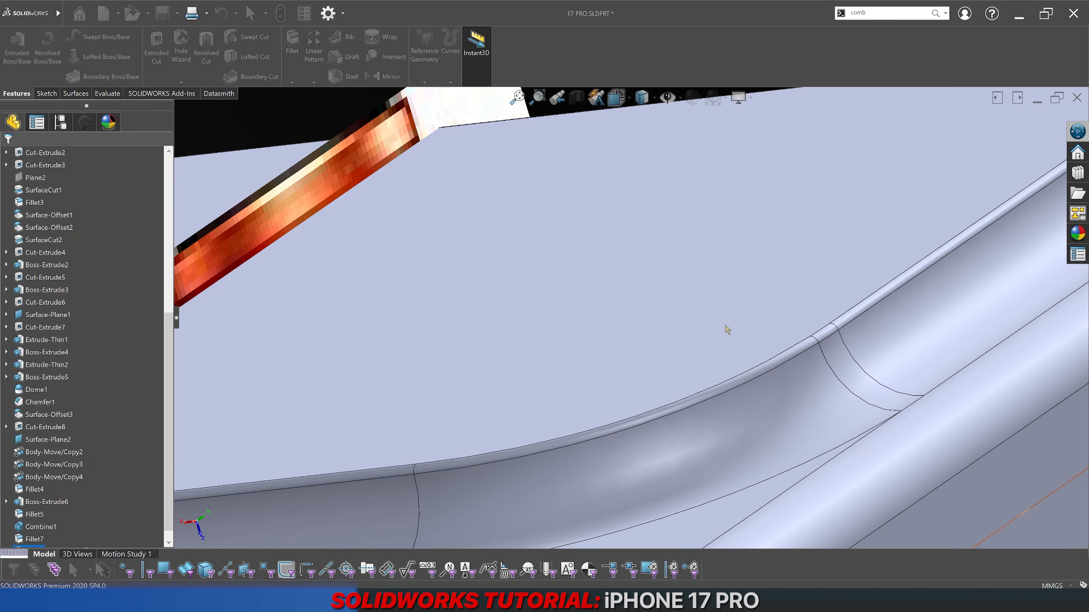
# Step: Examine the fillets along the camera plateau's edges and corners from several angles
pyautogui.scroll(5, 724, 328)
pyautogui.hotkey('ctrl', '2')
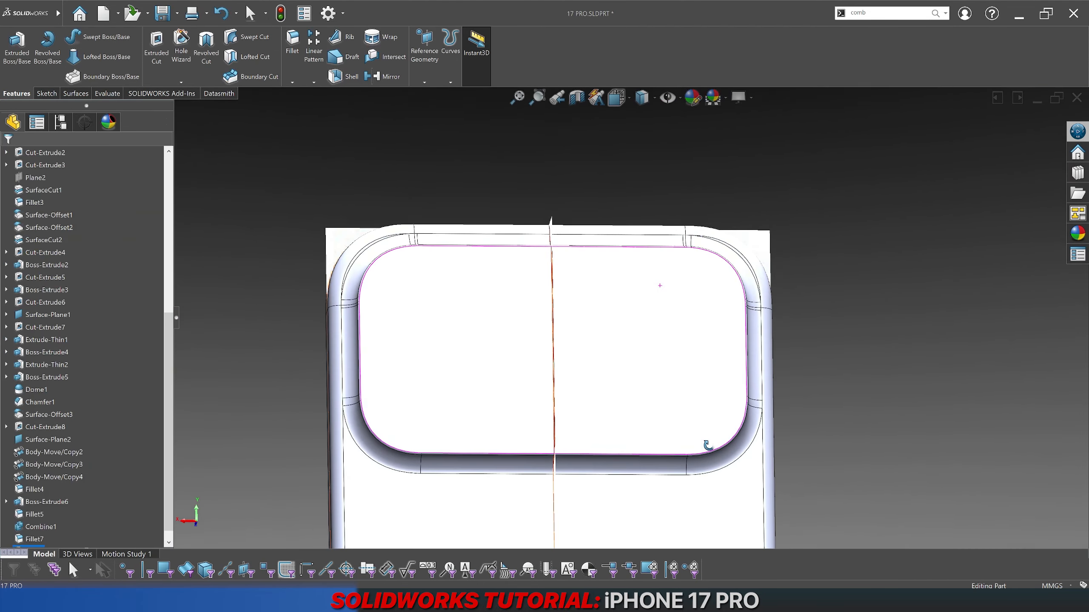
pyautogui.scroll(-3, 377, 426)
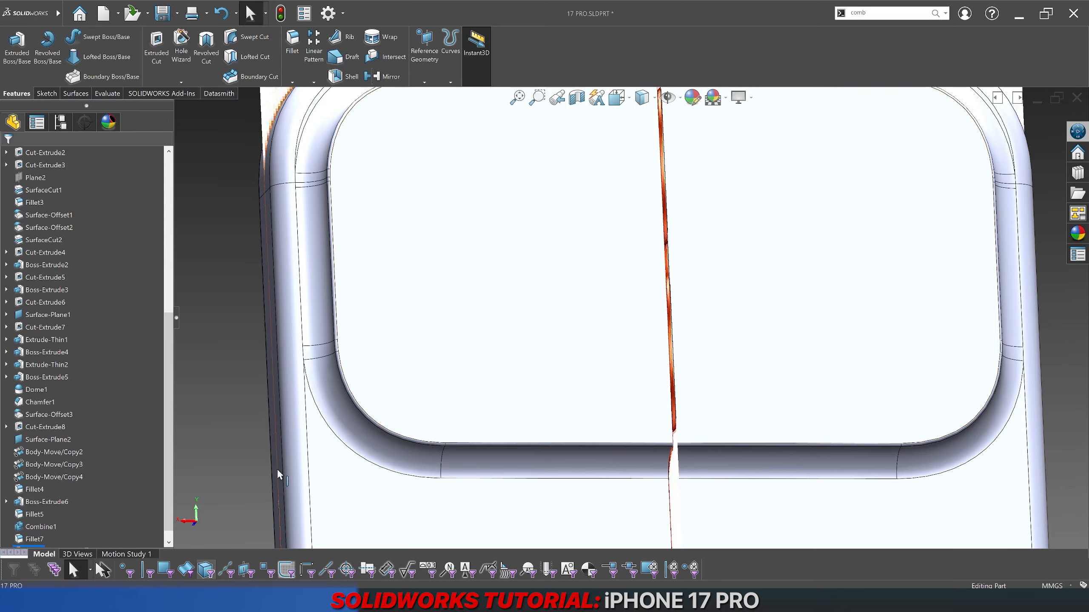
pyautogui.scroll(3, 277, 469)
pyautogui.moveTo(429, 386); pyautogui.dragTo(540, 333, button='middle')
pyautogui.scroll(-5, 851, 319)
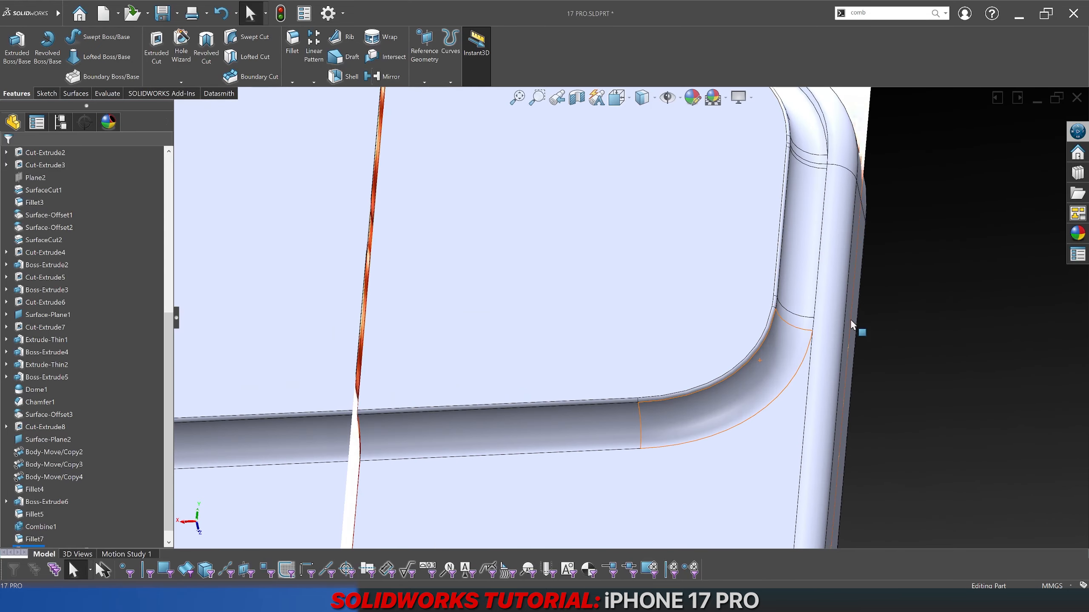
pyautogui.moveTo(793, 297); pyautogui.dragTo(780, 236, button='middle')
pyautogui.scroll(-2, 780, 236)
pyautogui.scroll(-2, 75, 497)
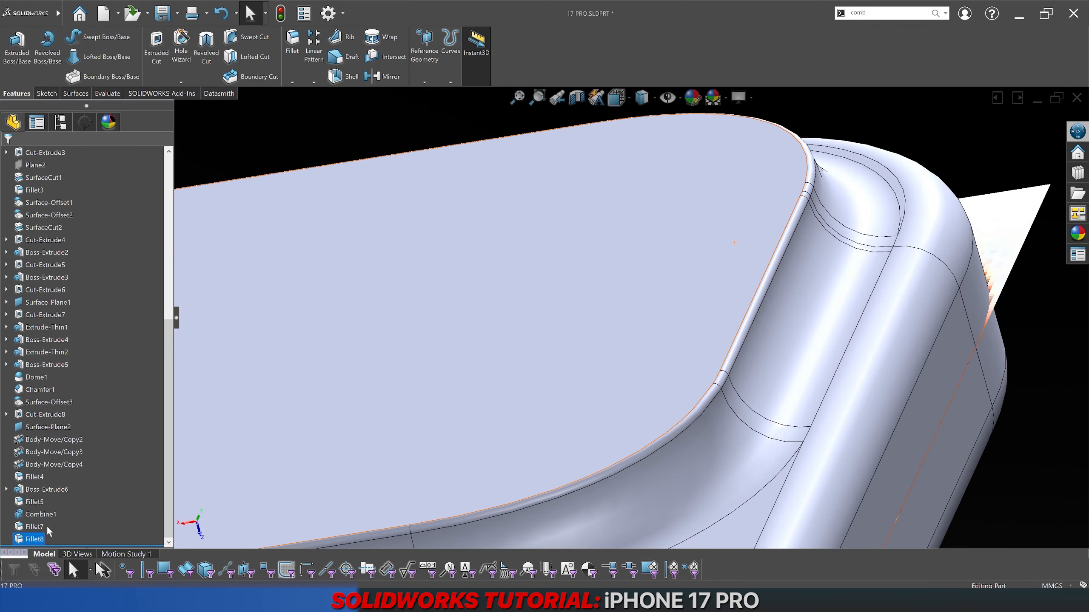
# Step: Set the radius of the fillet on the camera plateau's top edge to 0.1 mm
pyautogui.click(34, 540)
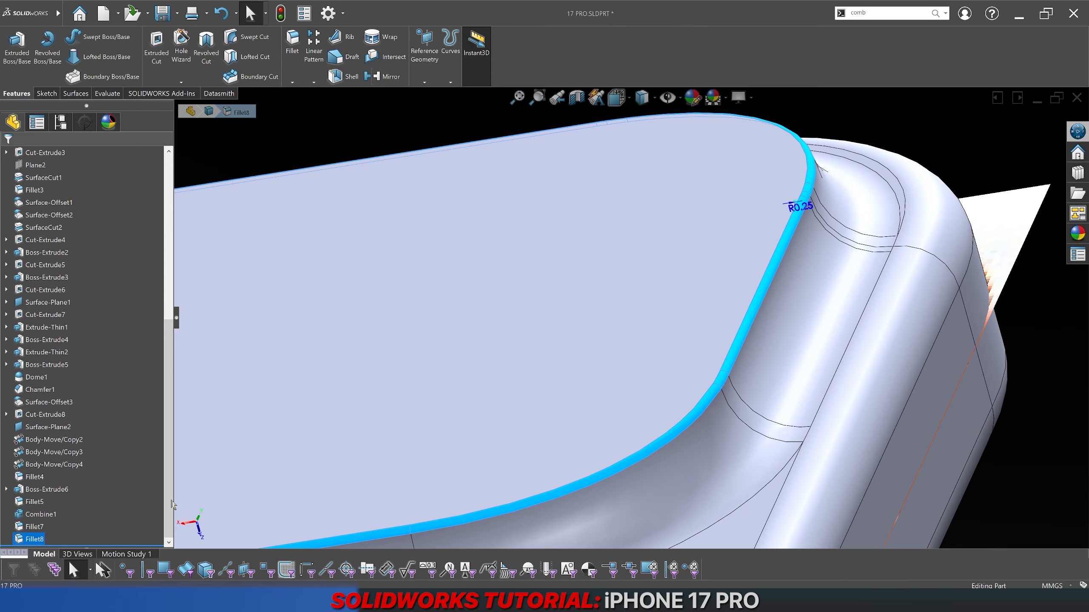
pyautogui.doubleClick(806, 208)
pyautogui.write('0.1')
pyautogui.press('Return')
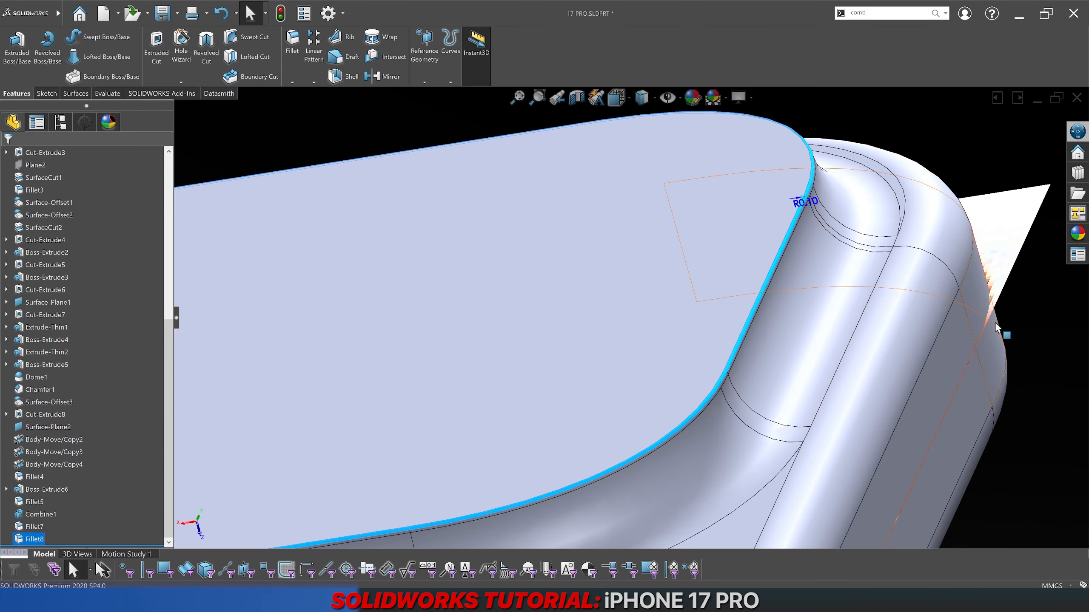
pyautogui.press('Escape')
# Step: Delete both the top-edge fillet and the base fillet from the camera plateau
pyautogui.scroll(3, 875, 328)
pyautogui.scroll(-4, 720, 297)
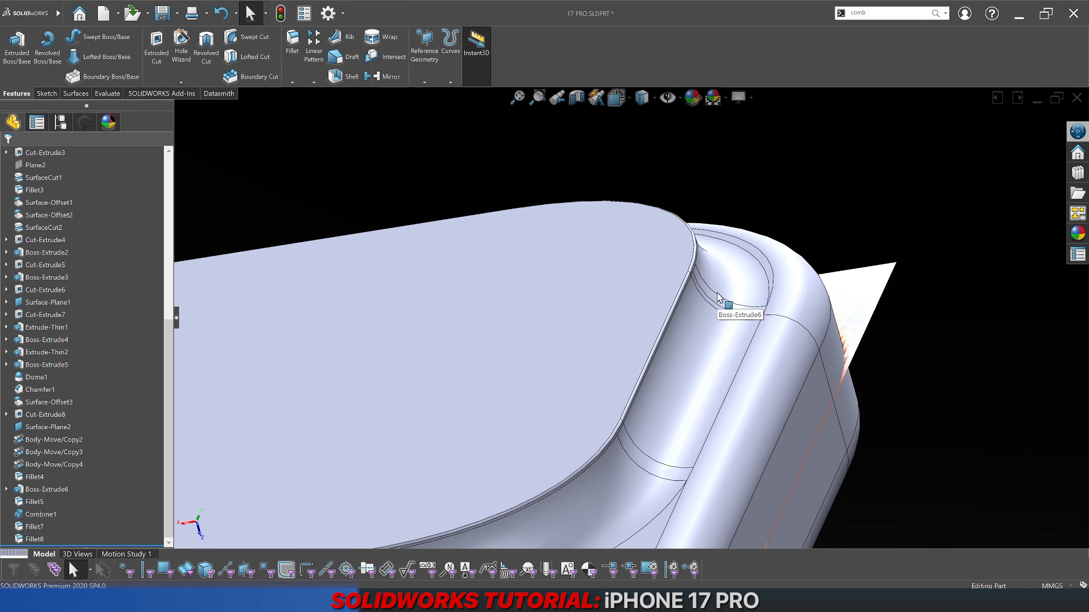
pyautogui.moveTo(719, 298); pyautogui.dragTo(705, 239, button='middle')
pyautogui.click(704, 236)
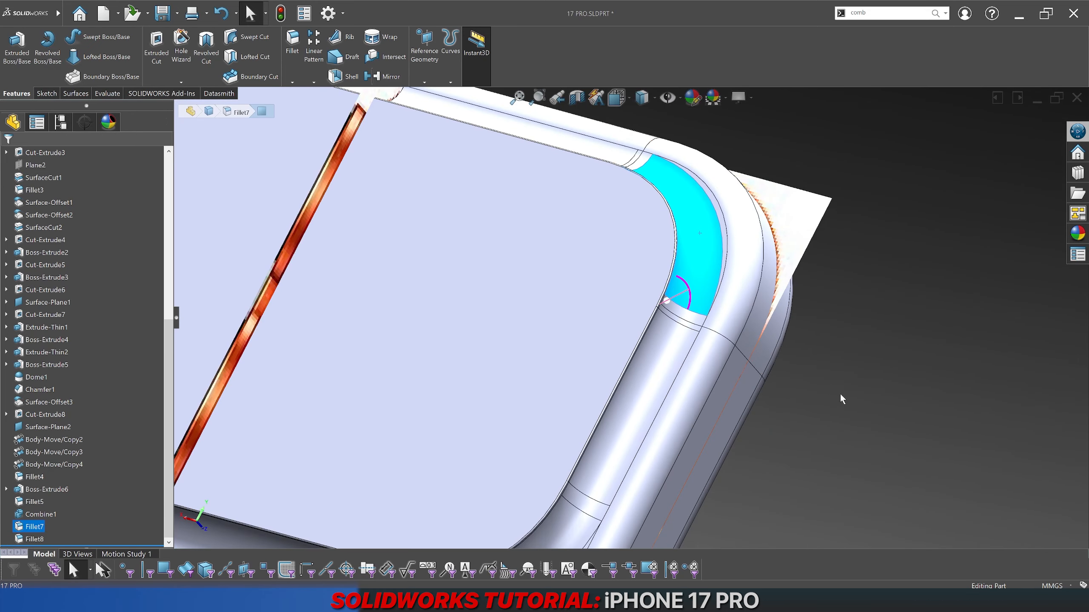
pyautogui.click(841, 395)
pyautogui.scroll(3, 373, 390)
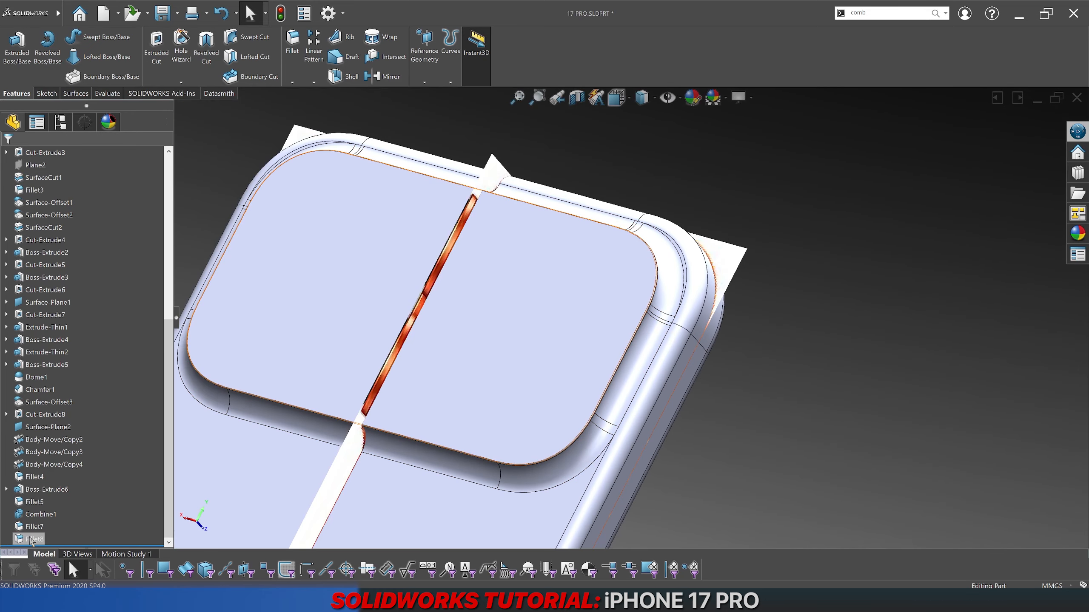
pyautogui.click(31, 539)
pyautogui.press('Delete')
pyautogui.press('Return')
pyautogui.click(30, 538)
pyautogui.press('Delete')
pyautogui.press('Return')
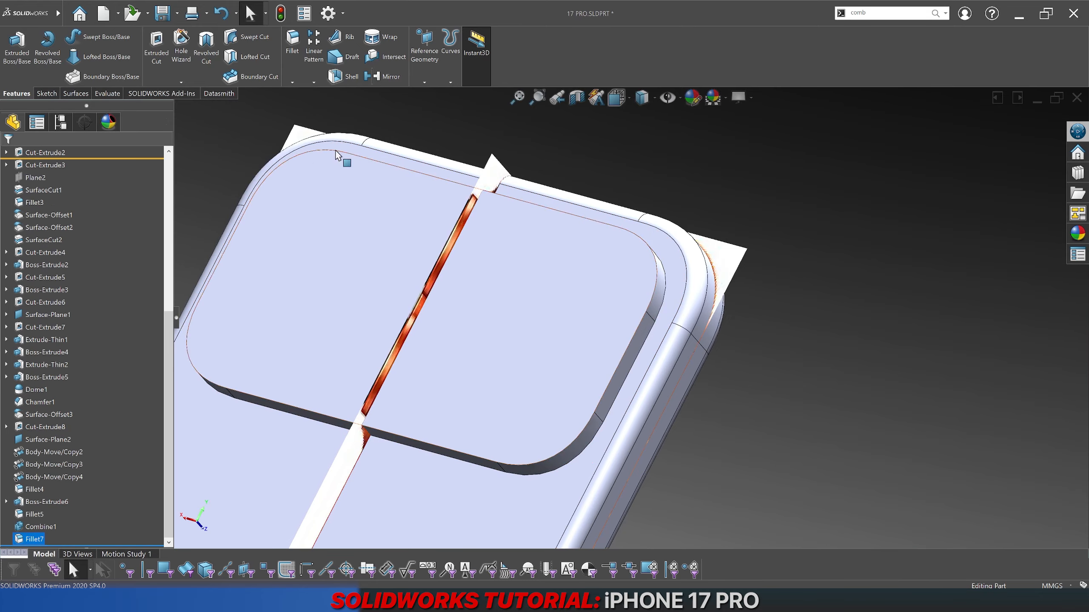
# Step: Try an asymmetric fillet on the camera plateau's base edge with Distance 1 at 2.5 mm
pyautogui.scroll(1, 363, 211)
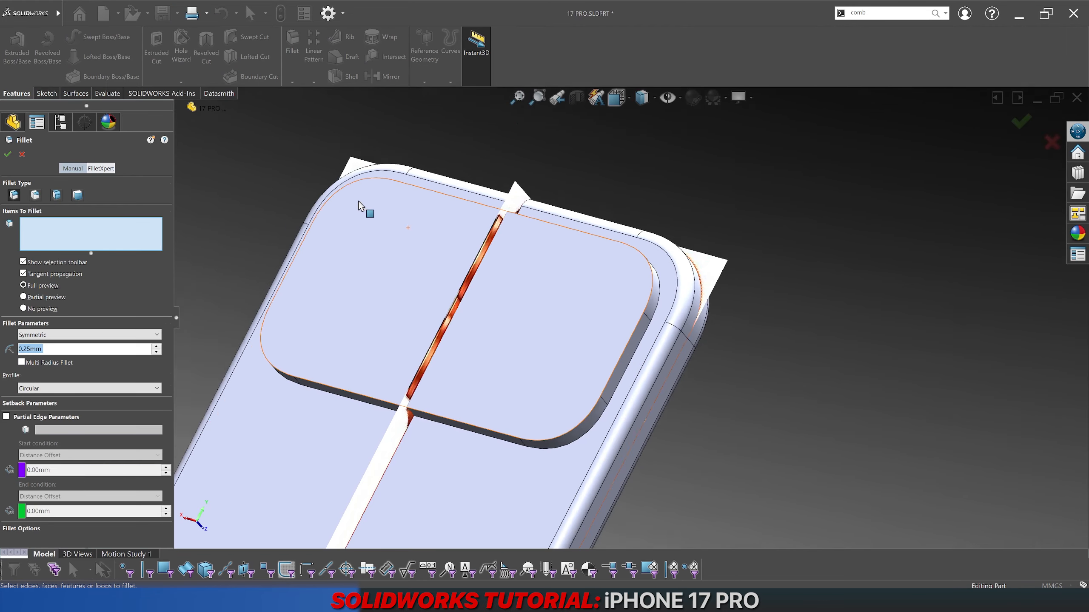
pyautogui.moveTo(361, 205); pyautogui.dragTo(446, 306, button='middle')
pyautogui.scroll(-1, 441, 133)
pyautogui.scroll(-2, 441, 133)
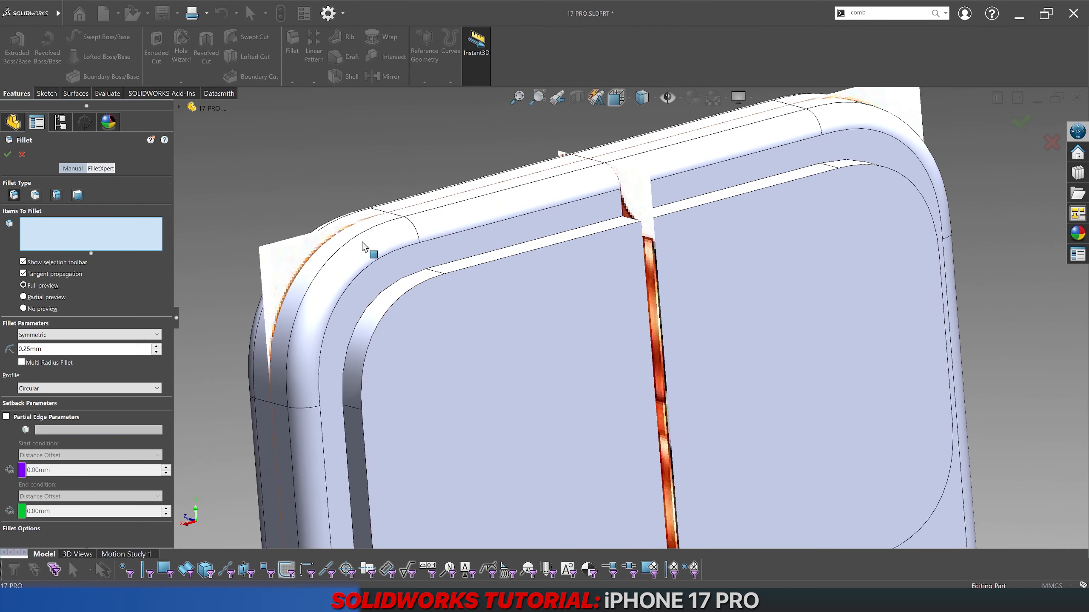
pyautogui.click(67, 339)
pyautogui.click(54, 354)
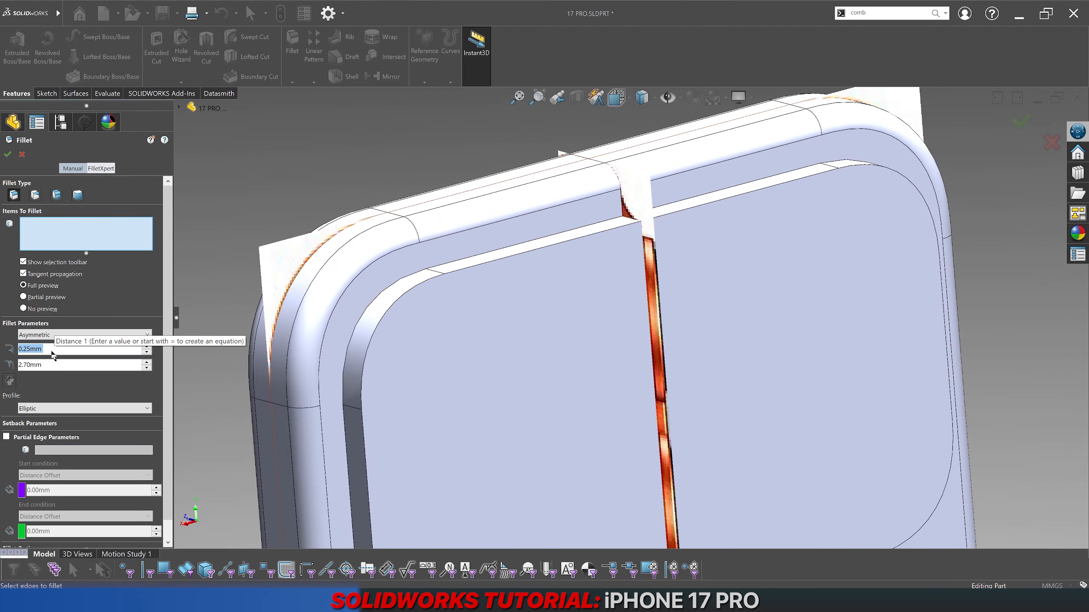
pyautogui.write('2.5')
pyautogui.press('Return')
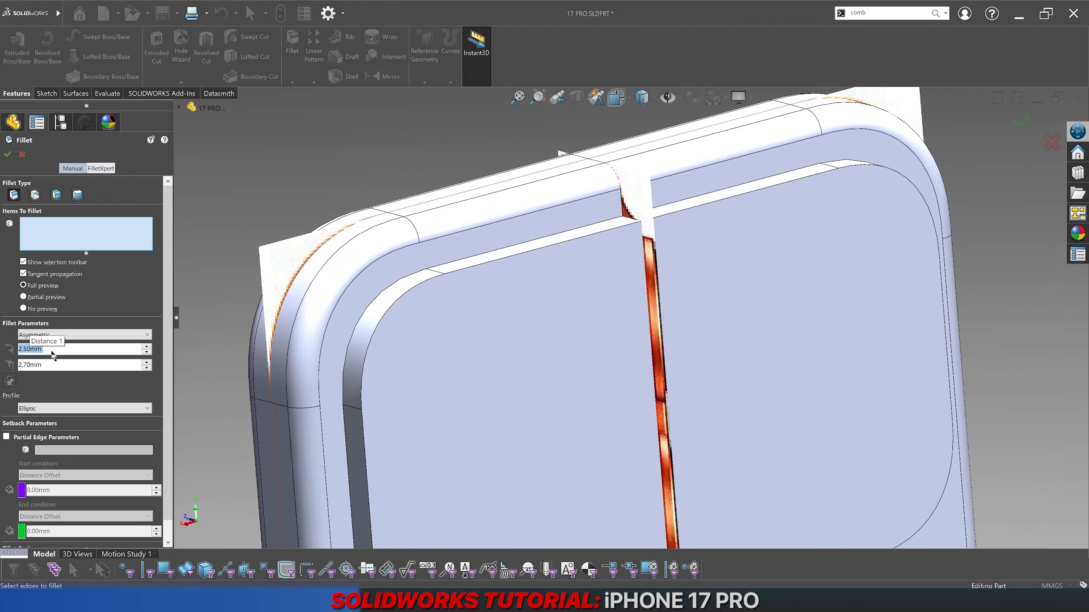
pyautogui.click(455, 260)
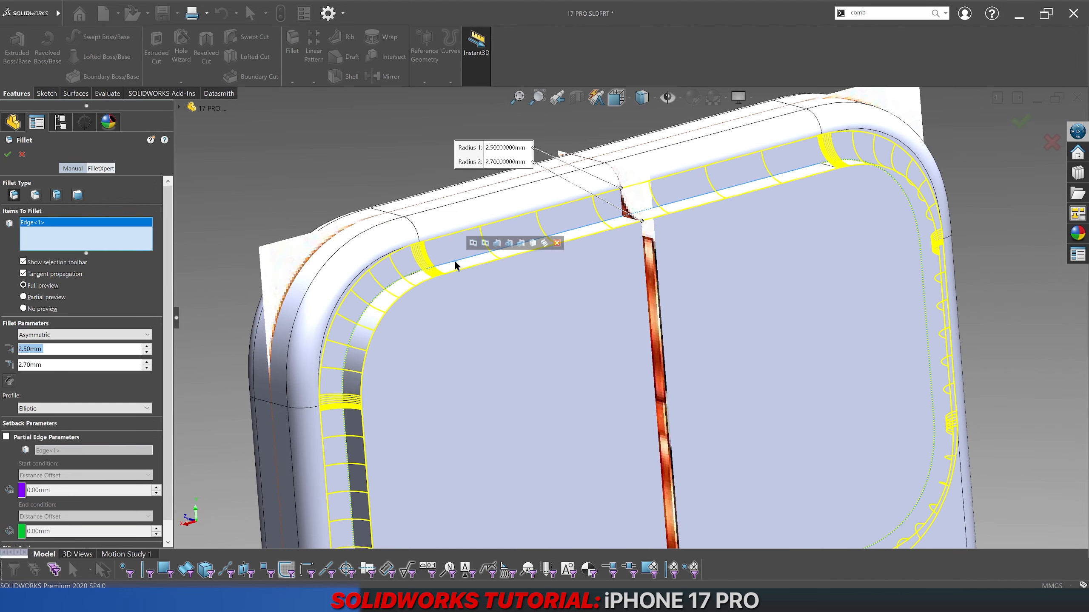
# Step: Try 4 mm for Distance 2 of the asymmetric base fillet, settling on 2.7 mm
pyautogui.click(60, 363)
pyautogui.doubleClick(60, 364)
pyautogui.write('4')
pyautogui.press('Return')
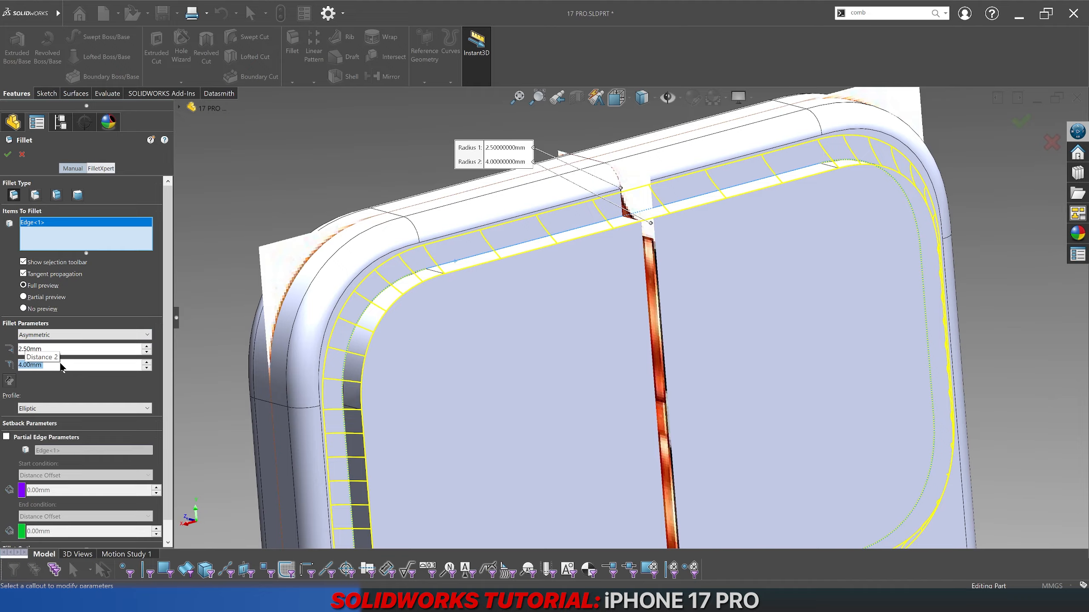
pyautogui.write('2.7')
pyautogui.press('Return')
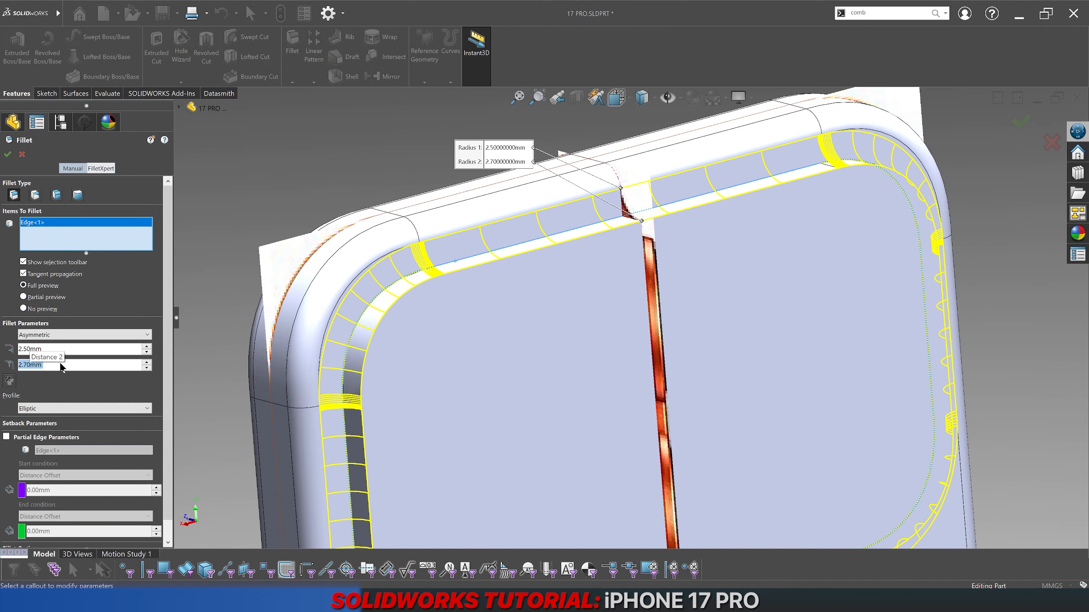
# Step: Try 2, 2.5, 2.4 and 2.35 mm for Distance 1 of the base fillet, and cancel the fillet
pyautogui.write('2')
pyautogui.press('Return')
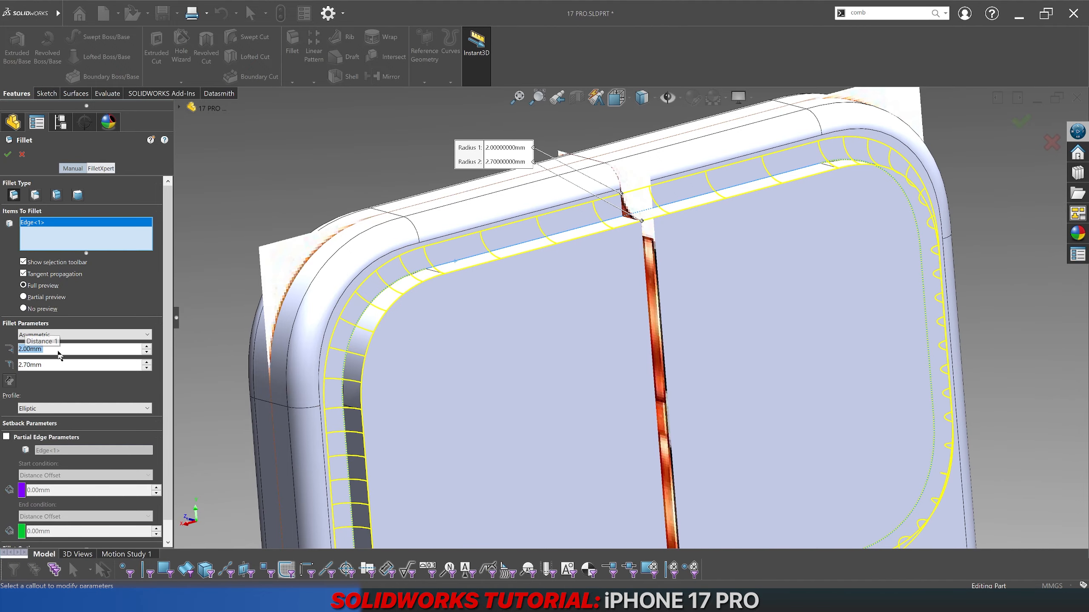
pyautogui.write('2.5')
pyautogui.press('Return')
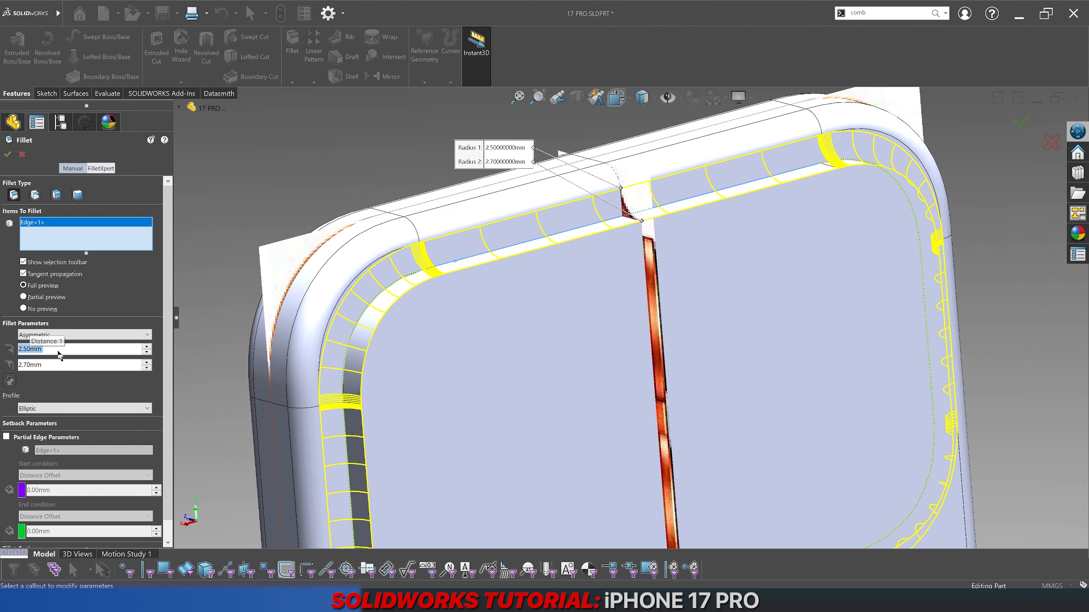
pyautogui.write('2.4')
pyautogui.press('Return')
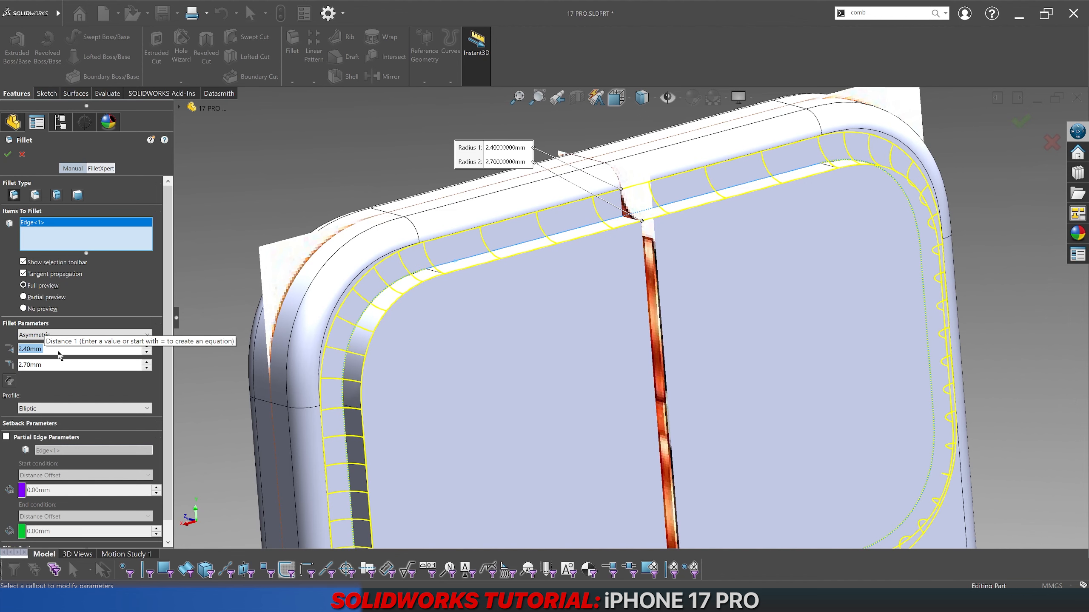
pyautogui.write('2.35')
pyautogui.press('Return')
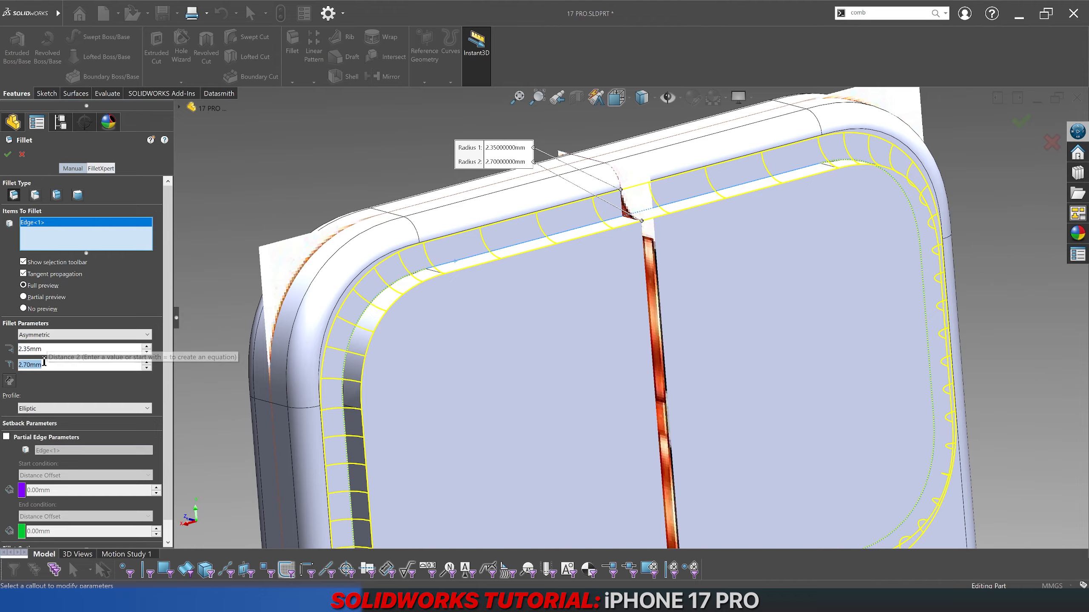
pyautogui.click(20, 155)
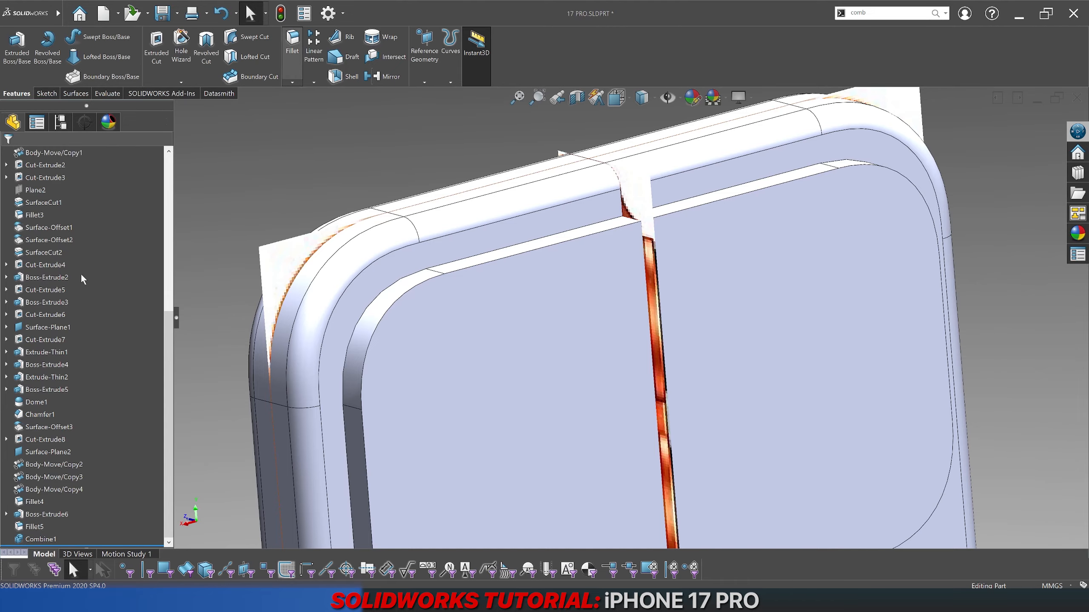
# Step: Fillet the camera plateau's base edge asymmetrically with an elliptic profile, Distance 1 at 2.35 mm and Distance 2 at 2.7 mm
pyautogui.press('Return')
pyautogui.click(52, 336)
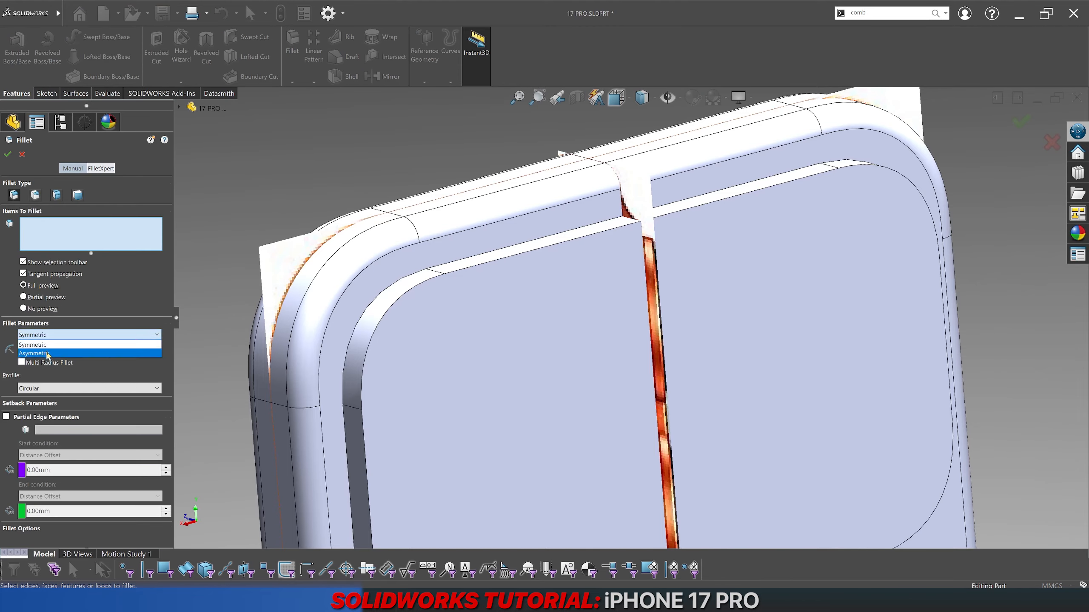
pyautogui.click(47, 354)
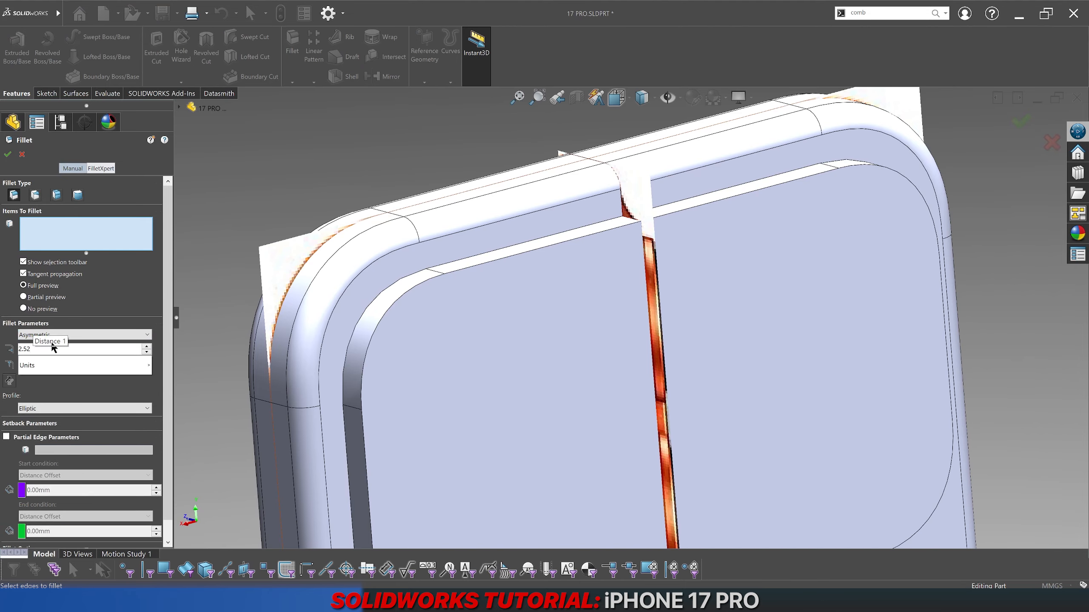
pyautogui.click(53, 349)
pyautogui.write('2.35')
pyautogui.press('Return')
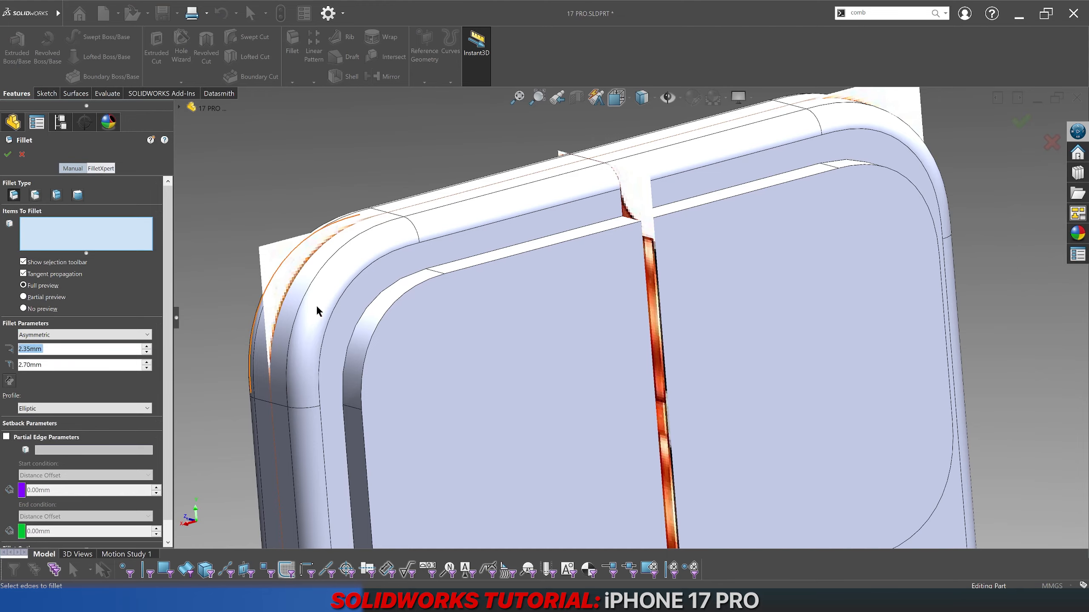
pyautogui.click(449, 266)
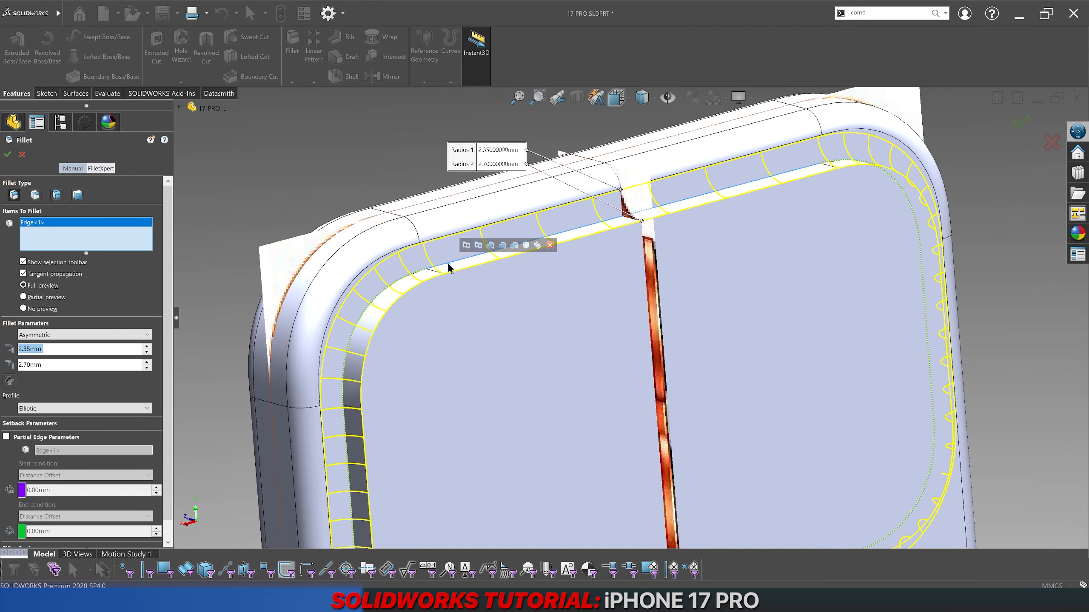
pyautogui.click(9, 380)
pyautogui.click(10, 381)
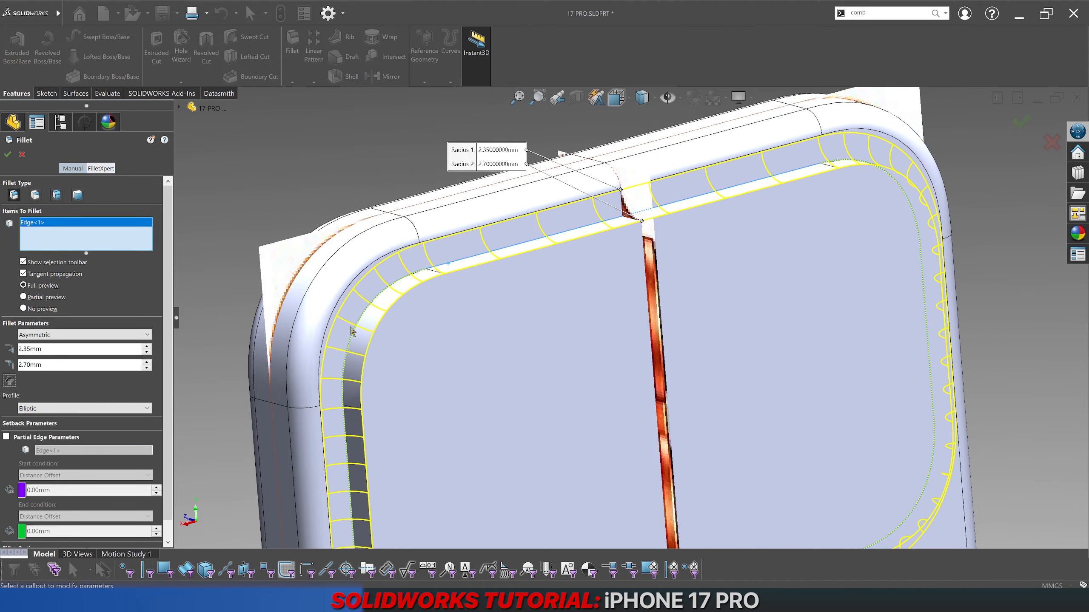
pyautogui.scroll(10, 476, 287)
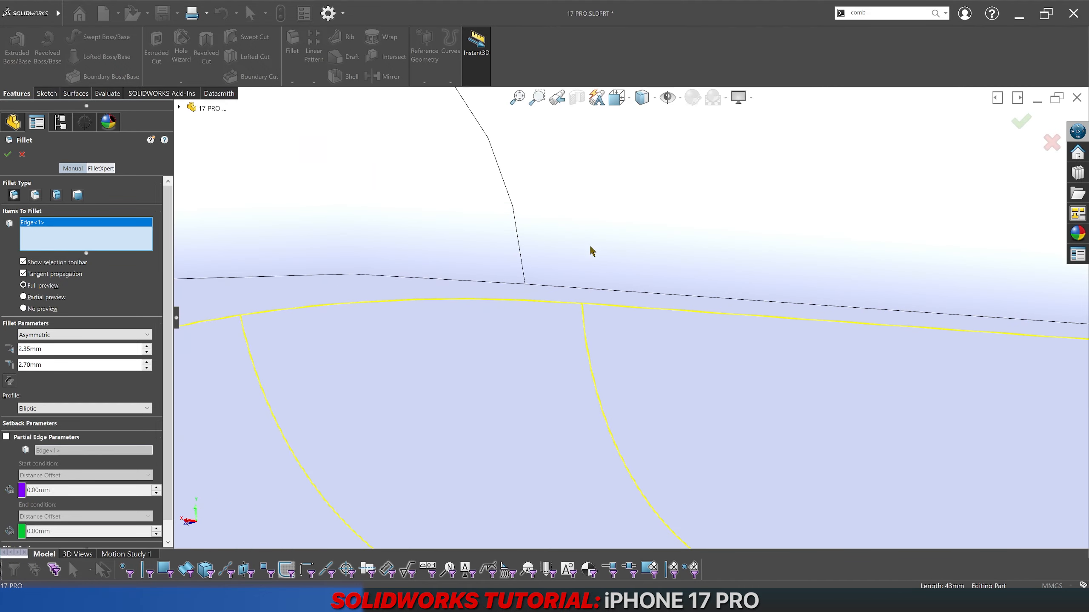
pyautogui.press('Return')
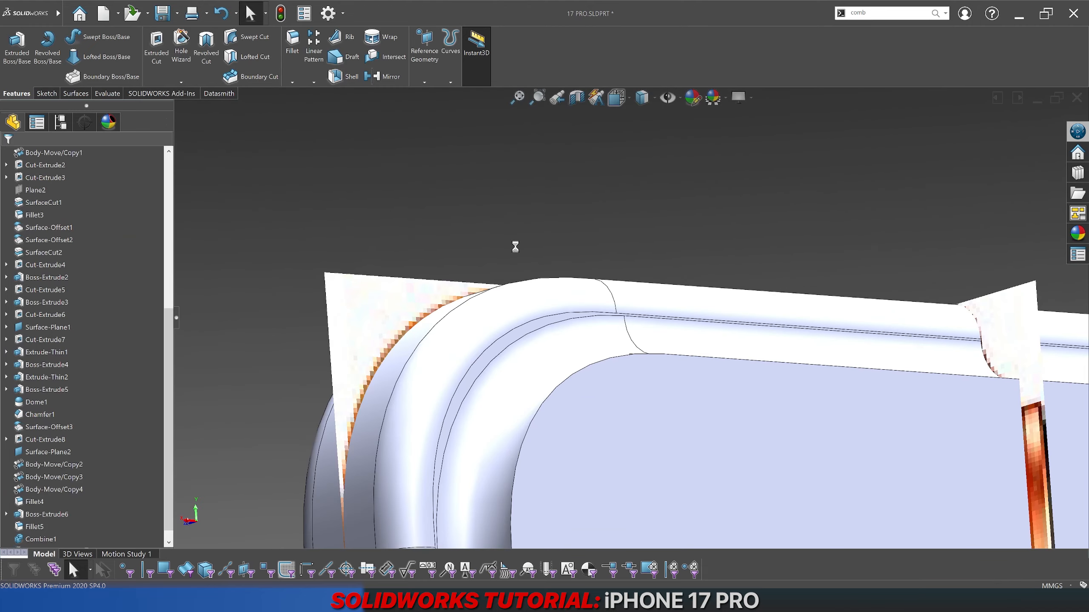
# Step: Examine how the new base fillet meets the phone's rounded top edge and corners from several angles
pyautogui.scroll(-8, 656, 327)
pyautogui.moveTo(648, 344); pyautogui.dragTo(620, 462, button='middle')
pyautogui.scroll(2, 662, 355)
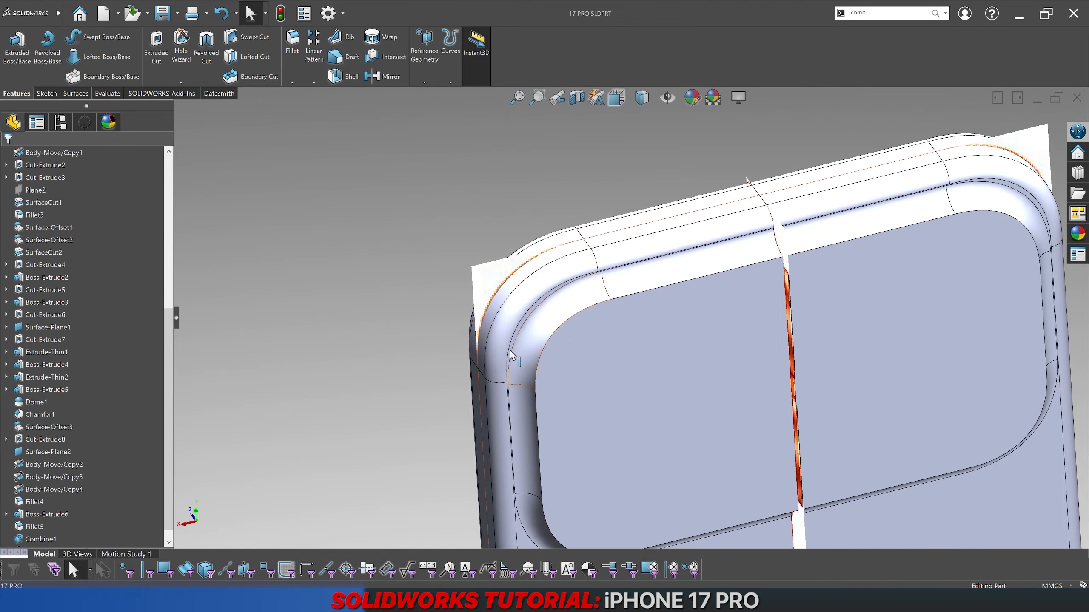
pyautogui.click(493, 360)
pyautogui.scroll(3, 474, 382)
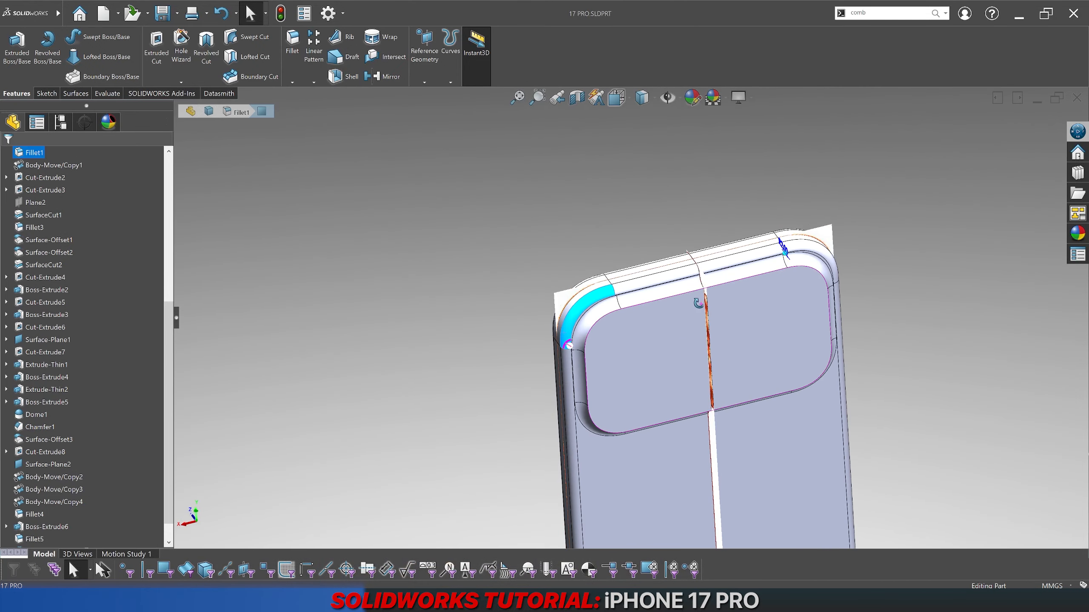
pyautogui.moveTo(474, 382); pyautogui.dragTo(739, 277, button='middle')
pyautogui.scroll(-4, 738, 277)
pyautogui.scroll(-2, 741, 292)
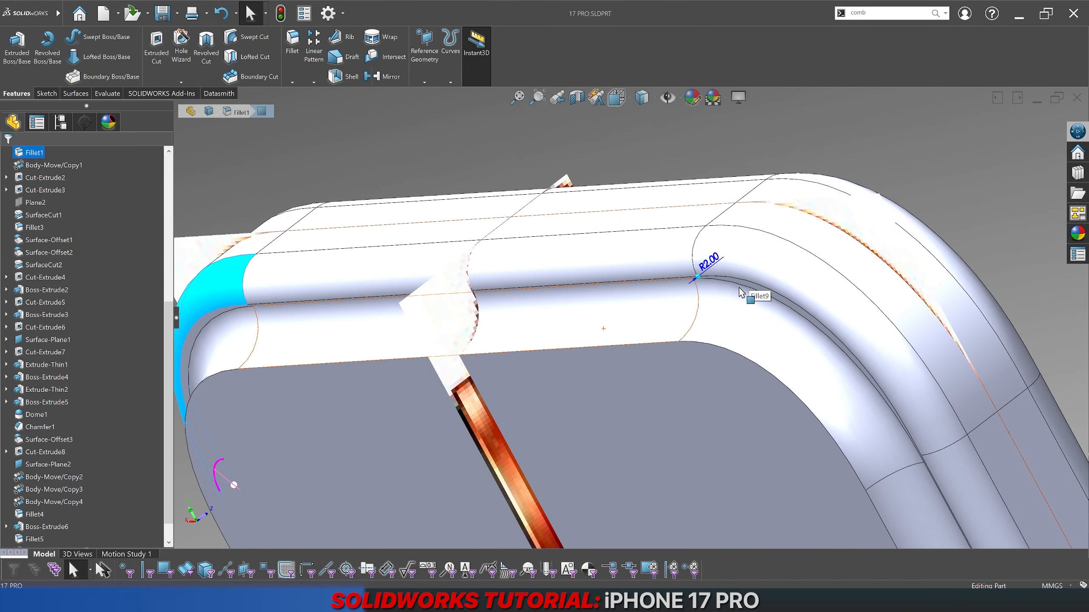
pyautogui.scroll(3, 518, 198)
pyautogui.moveTo(518, 197); pyautogui.dragTo(681, 160, button='middle')
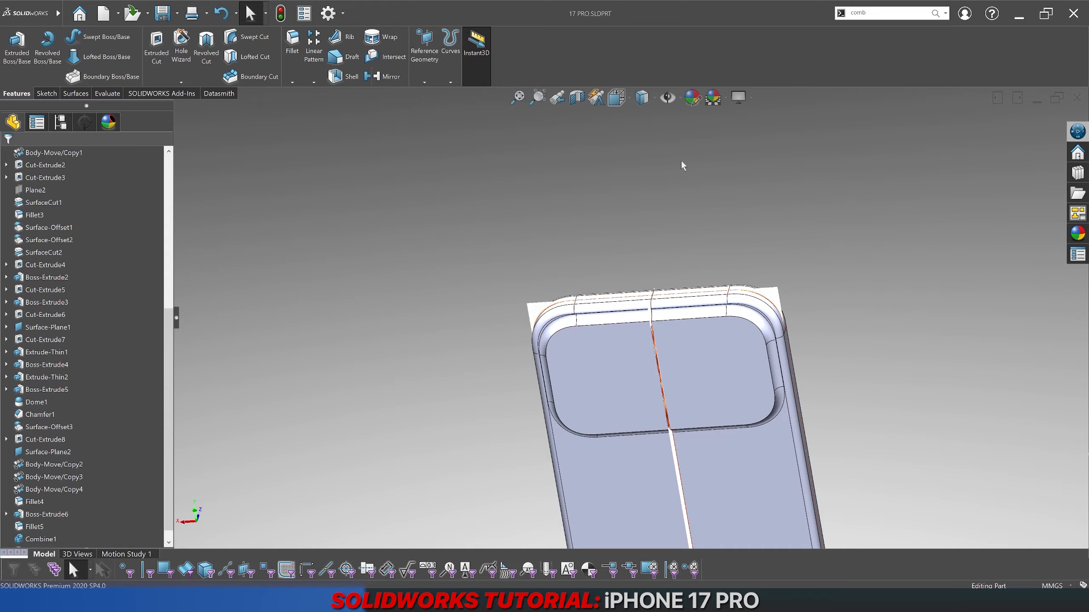
# Step: Compare the plateau fillet's profile with the reference photo in a wireframe right-side view, and return to the shaded display with edges
pyautogui.click(617, 98)
pyautogui.click(658, 159)
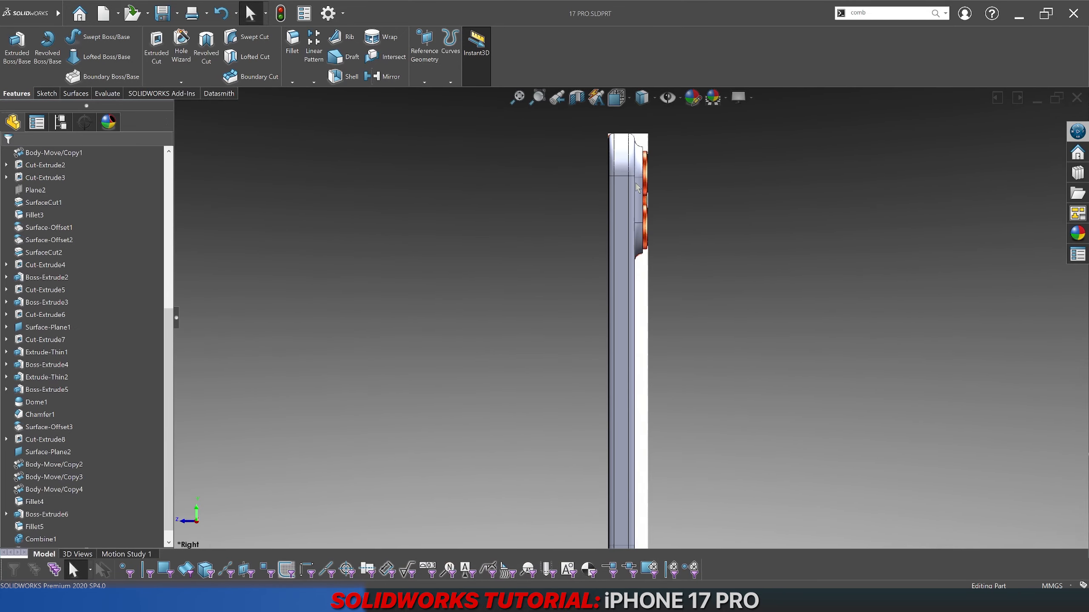
pyautogui.scroll(-3, 634, 168)
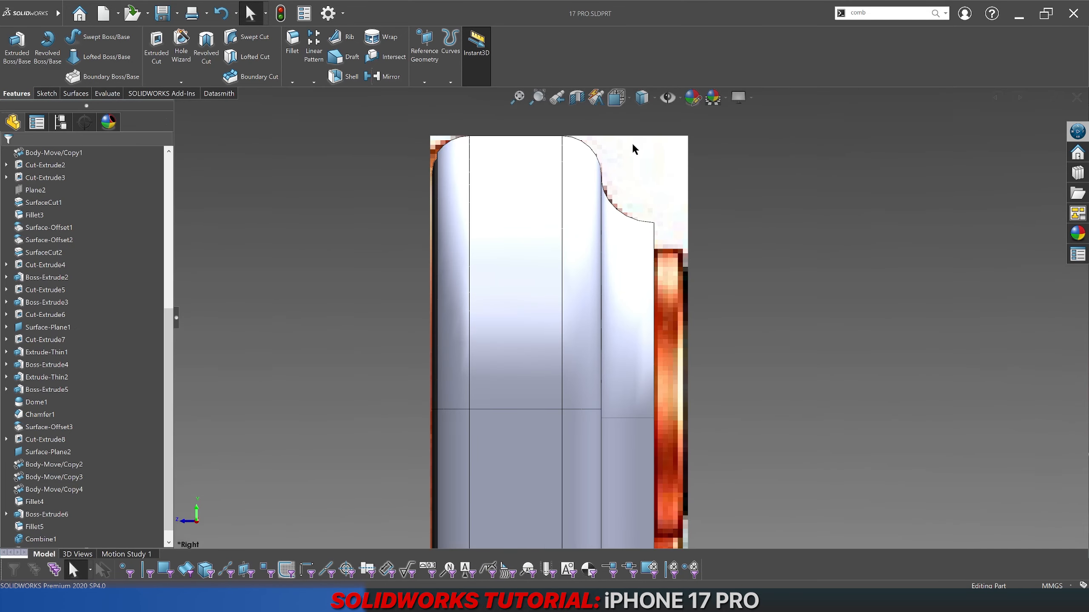
pyautogui.click(642, 103)
pyautogui.click(642, 186)
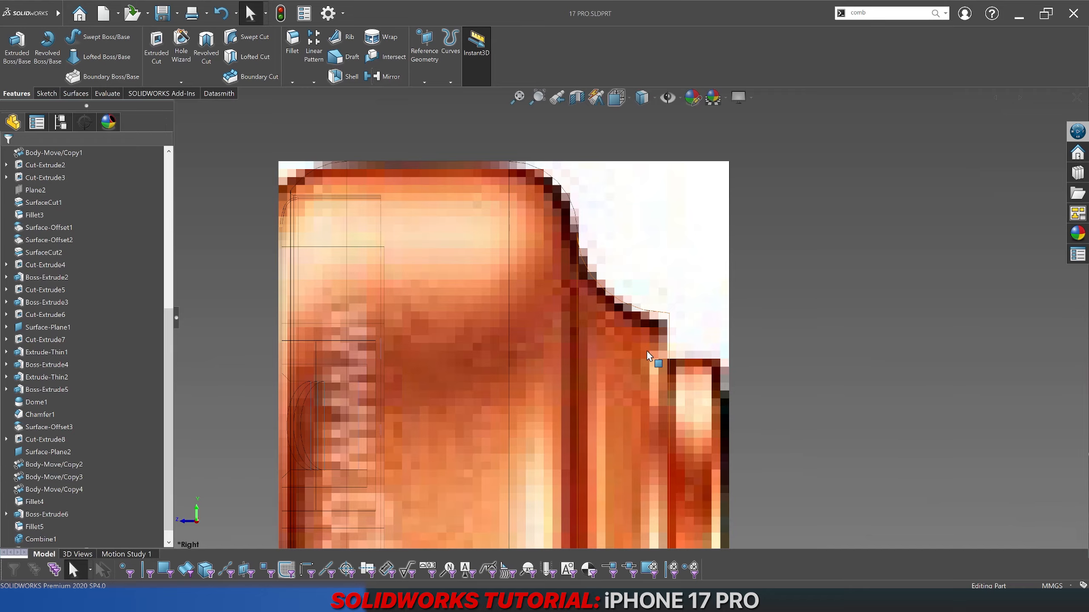
pyautogui.scroll(5, 646, 351)
pyautogui.scroll(-10, 639, 468)
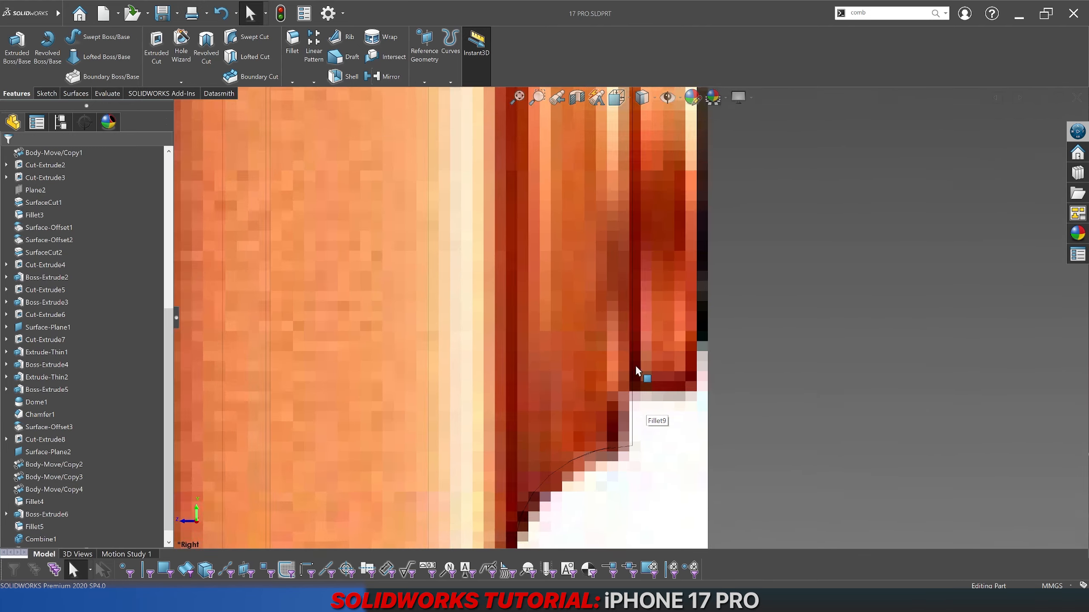
pyautogui.scroll(4, 637, 369)
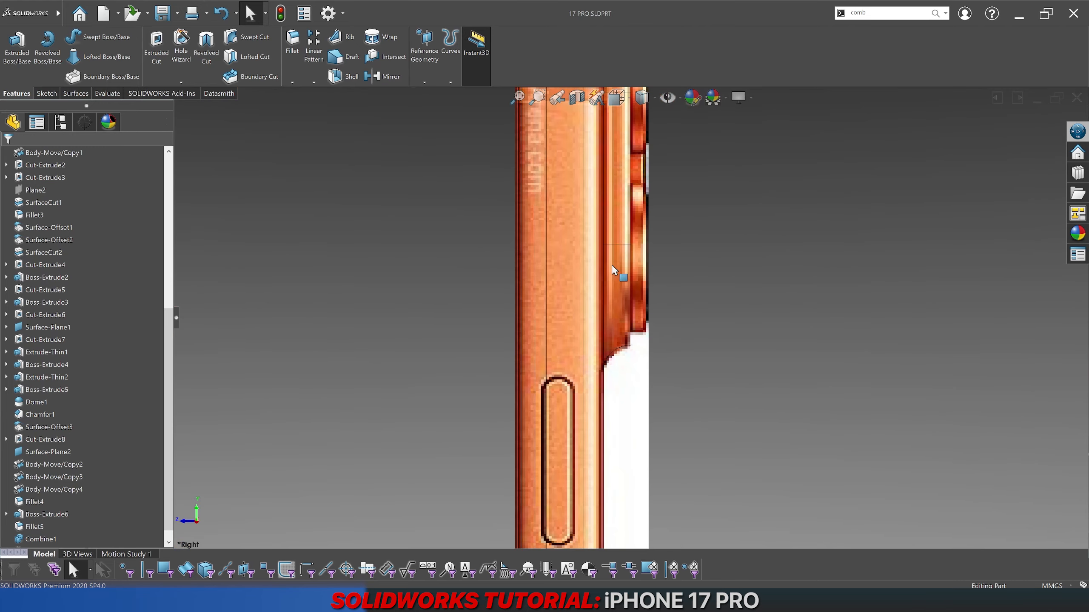
pyautogui.scroll(3, 649, 177)
pyautogui.scroll(-3, 622, 204)
pyautogui.moveTo(622, 204); pyautogui.dragTo(660, 151, button='middle')
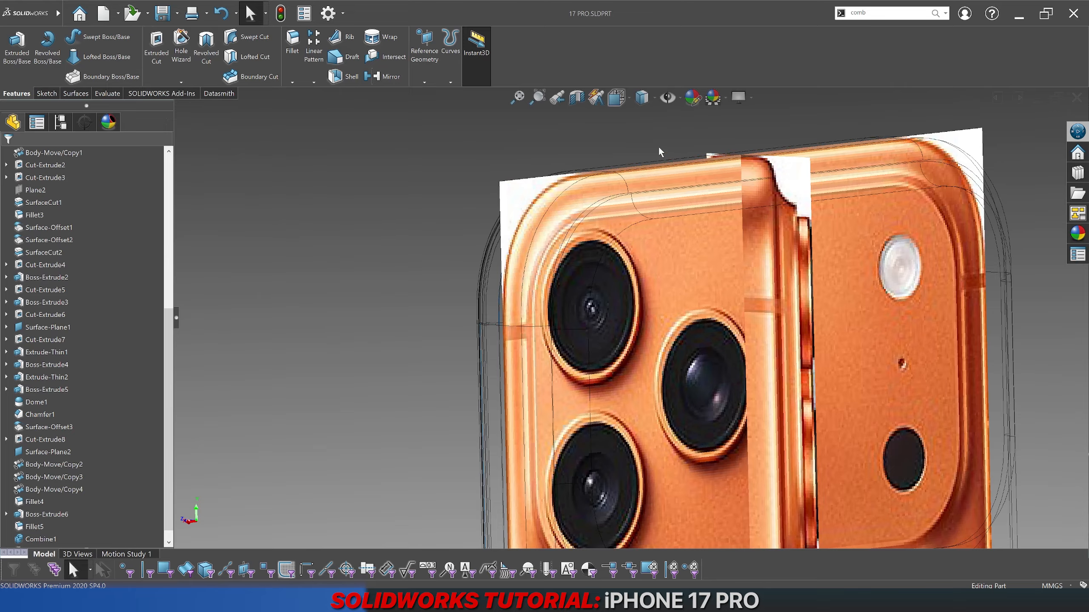
pyautogui.click(641, 100)
pyautogui.click(642, 118)
pyautogui.scroll(5, 458, 231)
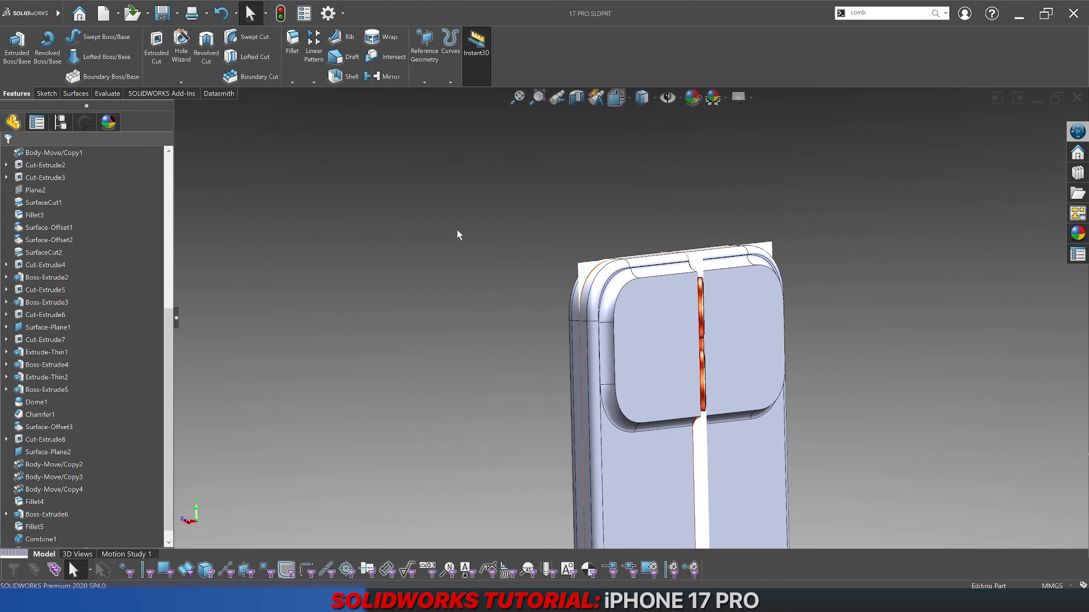
# Step: Inspect the fillet around the whole camera plateau in shaded display, both face-on and at an angle
pyautogui.scroll(2, 668, 370)
pyautogui.moveTo(668, 369); pyautogui.dragTo(631, 324, button='middle')
pyautogui.rightClick(631, 323)
pyautogui.click(552, 344)
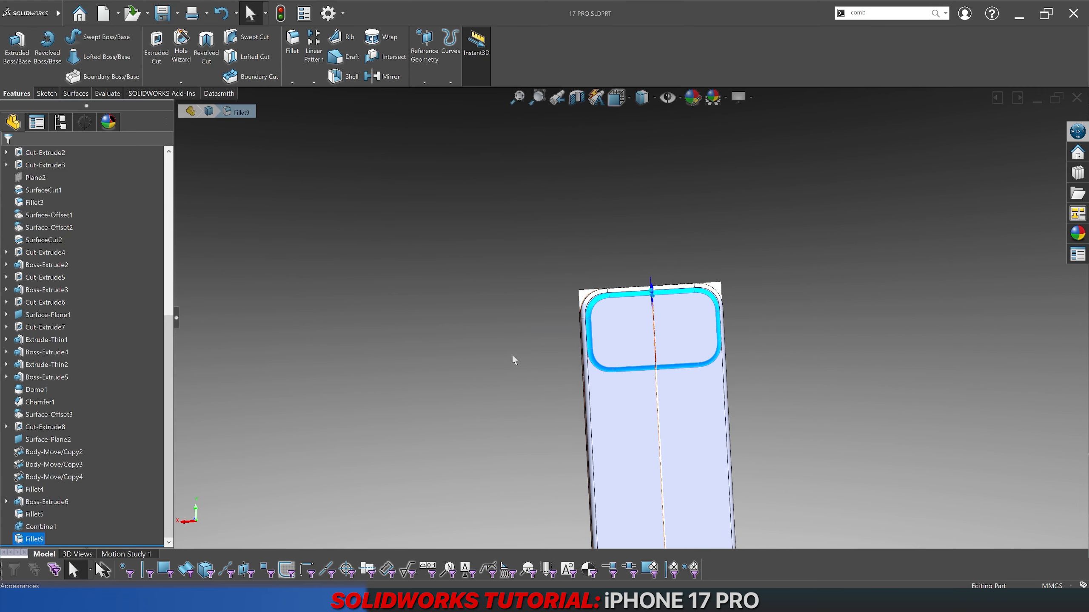
pyautogui.scroll(-3, 512, 354)
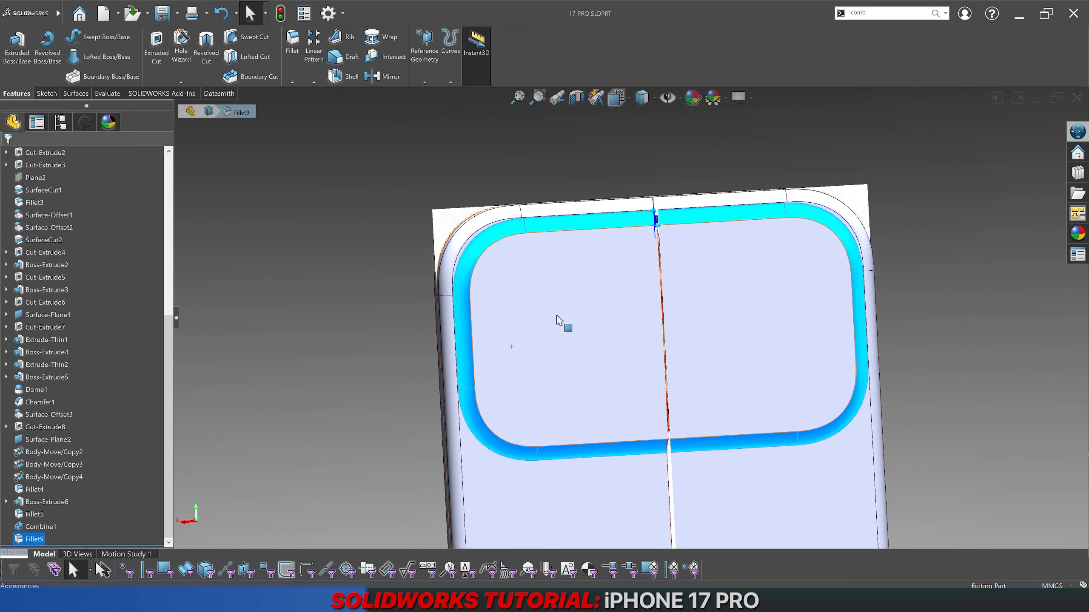
pyautogui.moveTo(554, 299); pyautogui.dragTo(365, 304, button='middle')
pyautogui.scroll(-5, 519, 253)
pyautogui.moveTo(519, 253)
pyautogui.mouseDown(button='middle')
pyautogui.moveTo(563, 279)
pyautogui.moveTo(523, 253)
pyautogui.mouseUp(button='middle')
pyautogui.scroll(5, 600, 291)
pyautogui.scroll(3, 558, 339)
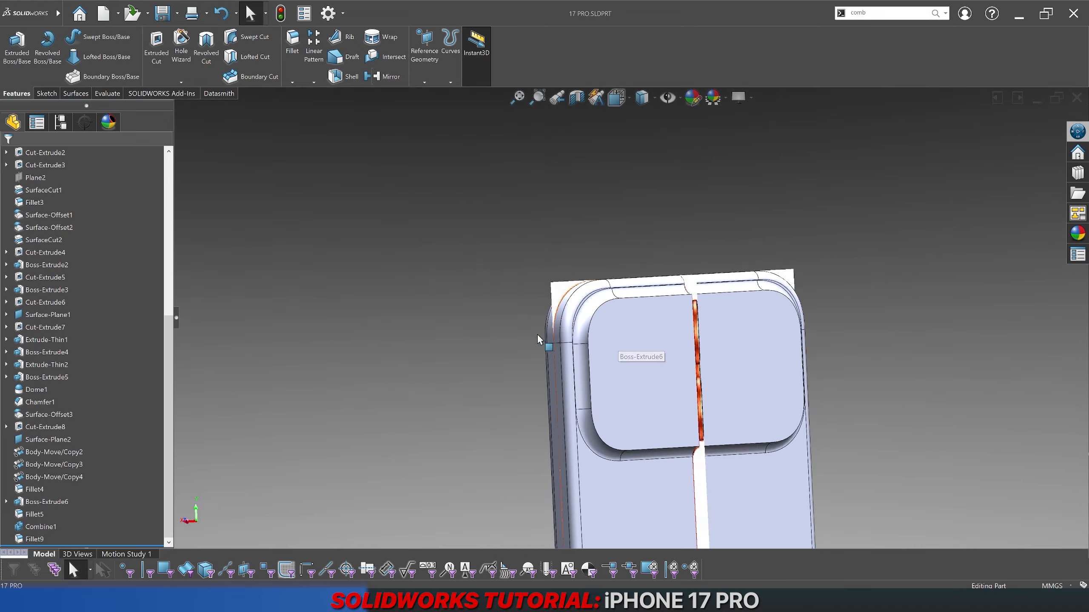
pyautogui.scroll(-3, 668, 356)
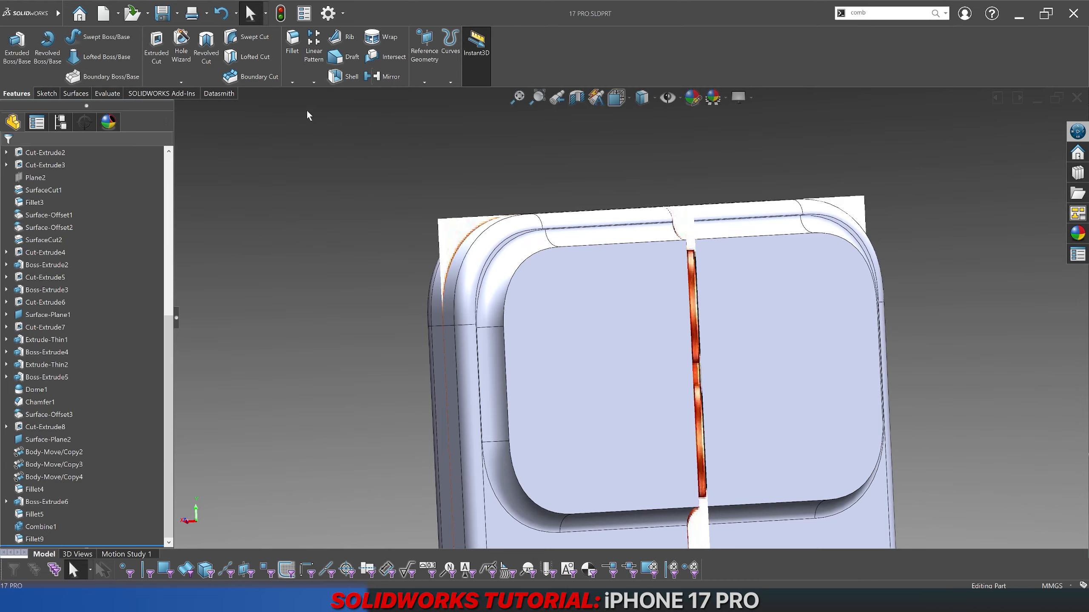
# Step: Check the plateau's base fillet with the Curvature display around the upper corner, and turn the display off
pyautogui.click(108, 93)
pyautogui.click(402, 78)
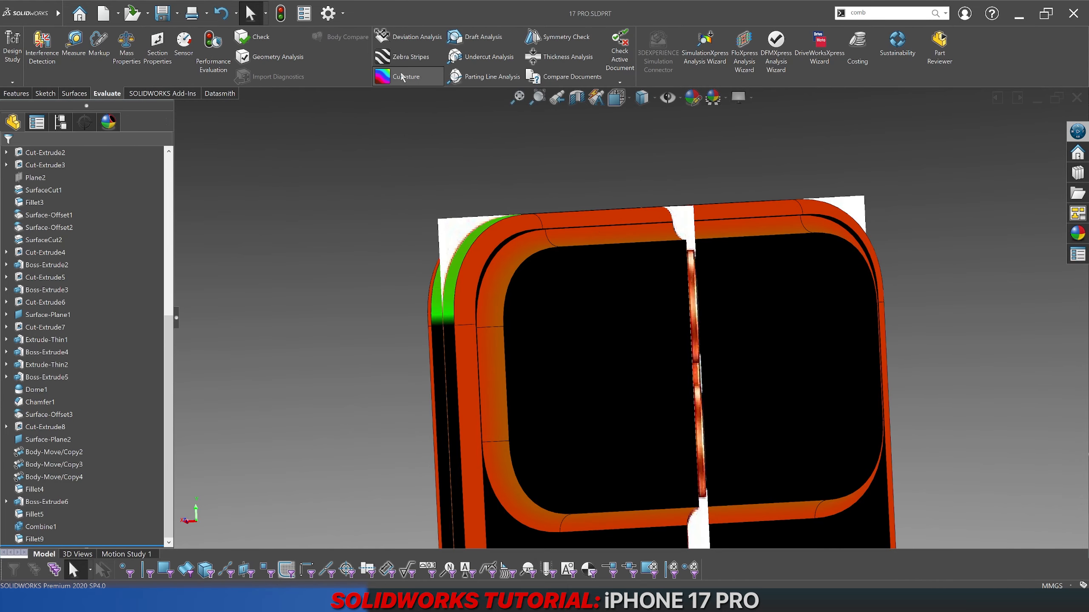
pyautogui.scroll(-5, 536, 253)
pyautogui.moveTo(536, 253); pyautogui.dragTo(480, 309, button='middle')
pyautogui.moveTo(480, 309)
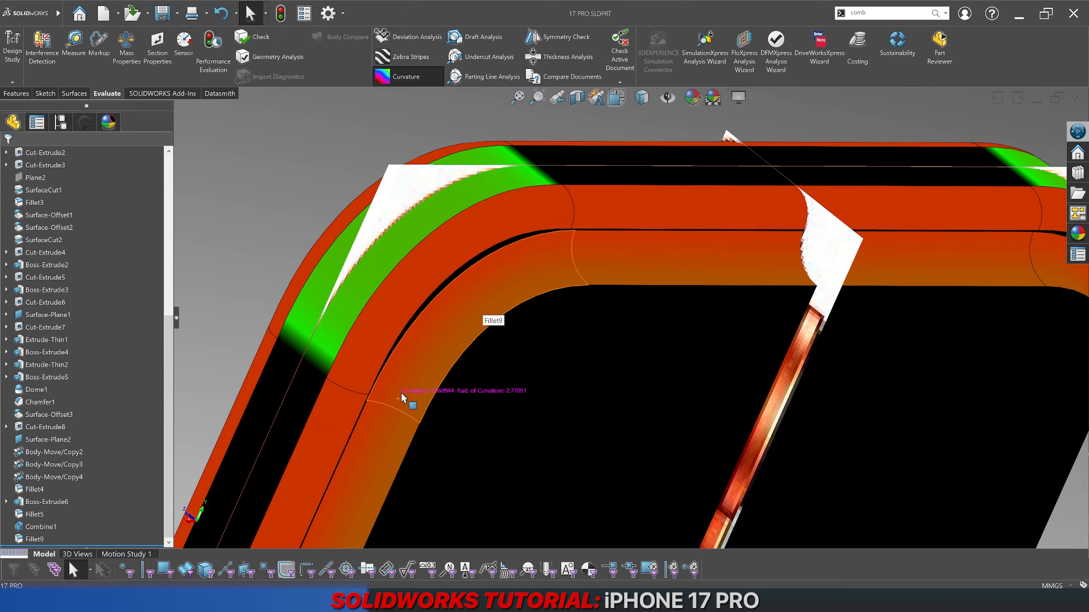
pyautogui.click(409, 77)
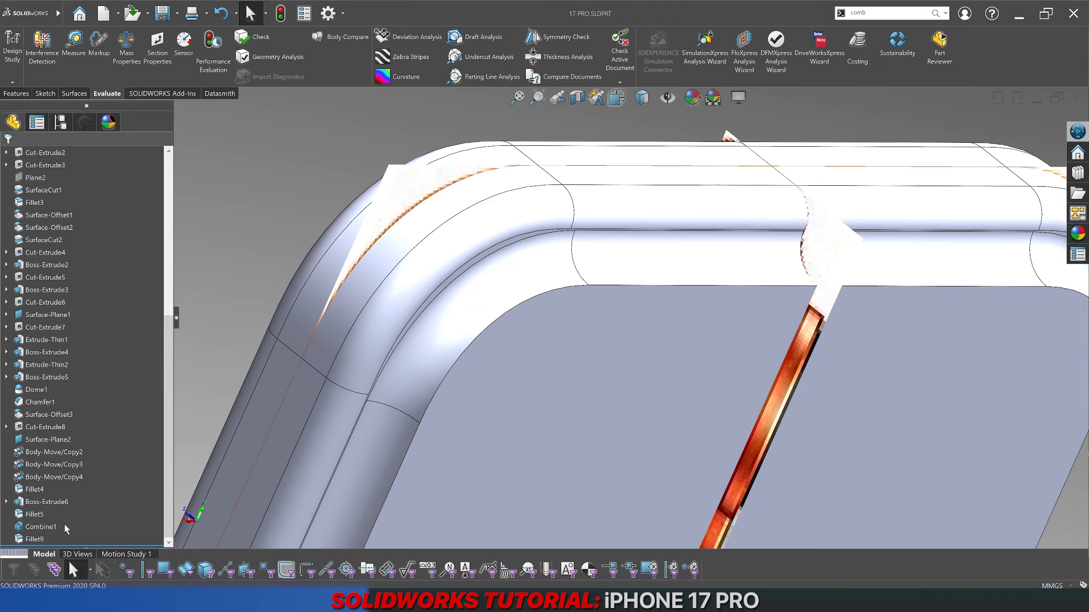
# Step: Roll the model back to before the base fillet and check the bare plateau's corner curvature
pyautogui.moveTo(63, 545); pyautogui.dragTo(64, 535)
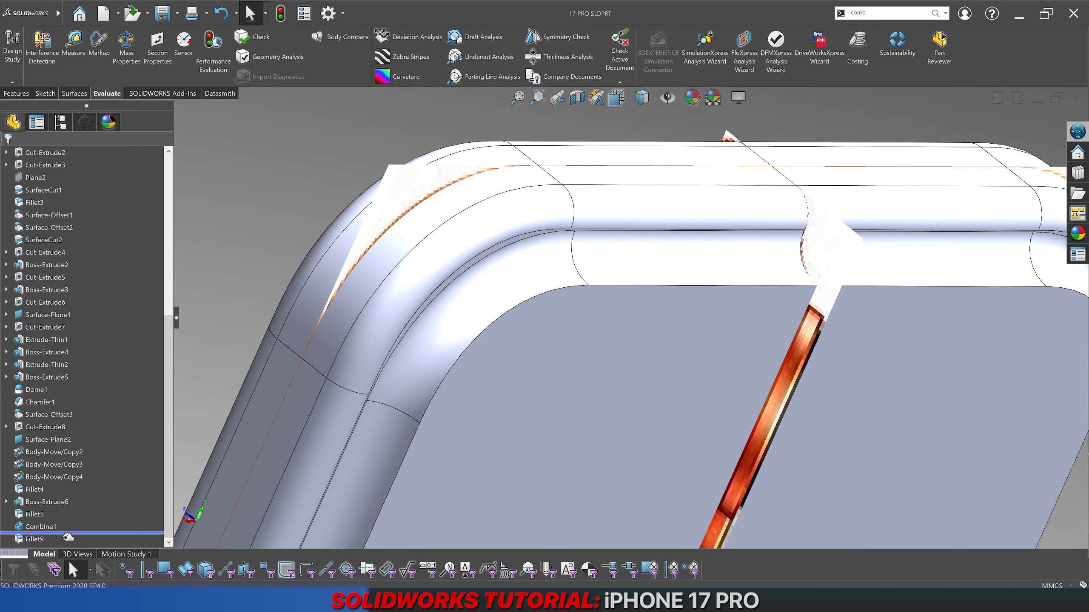
pyautogui.click(382, 76)
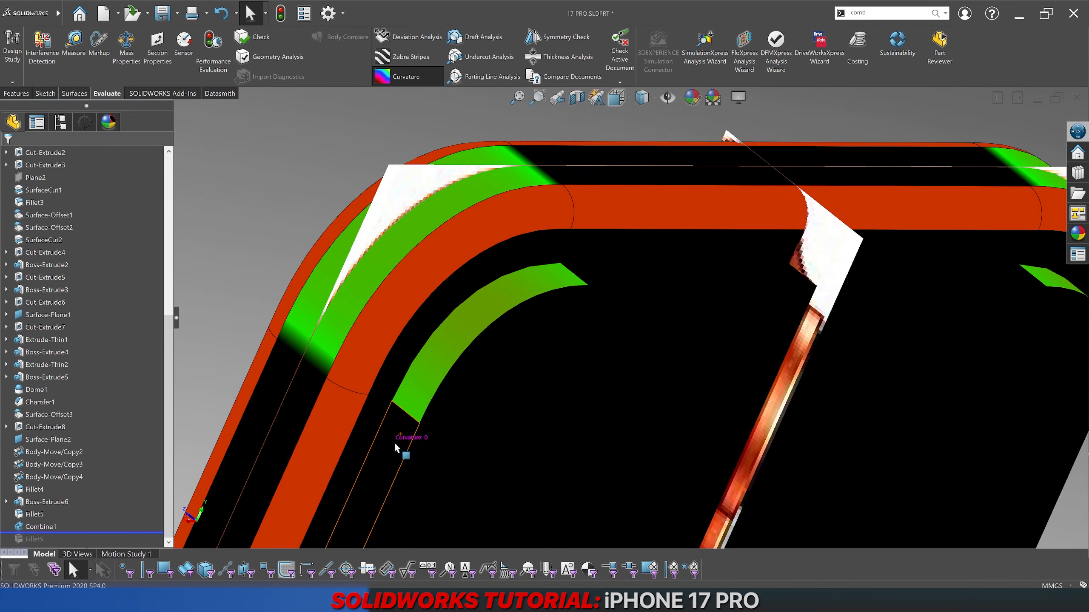
pyautogui.click(402, 81)
# Step: Check the bare plateau with Zebra Stripes, turn them off, and roll the model forward to include the base fillet
pyautogui.click(404, 60)
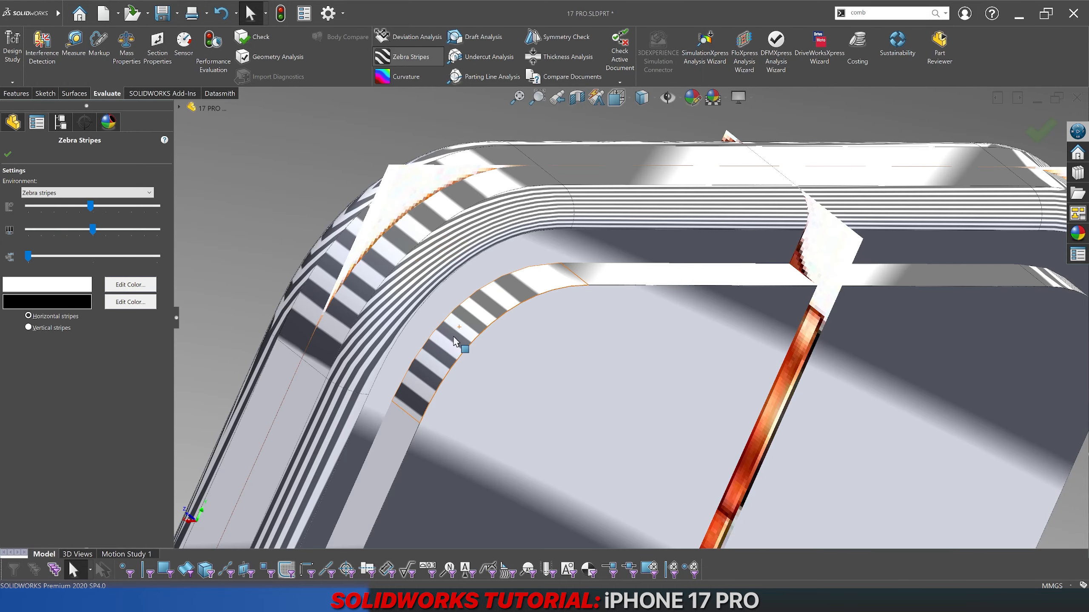
pyautogui.rightClick(457, 341)
pyautogui.moveTo(457, 341); pyautogui.dragTo(412, 257, button='middle')
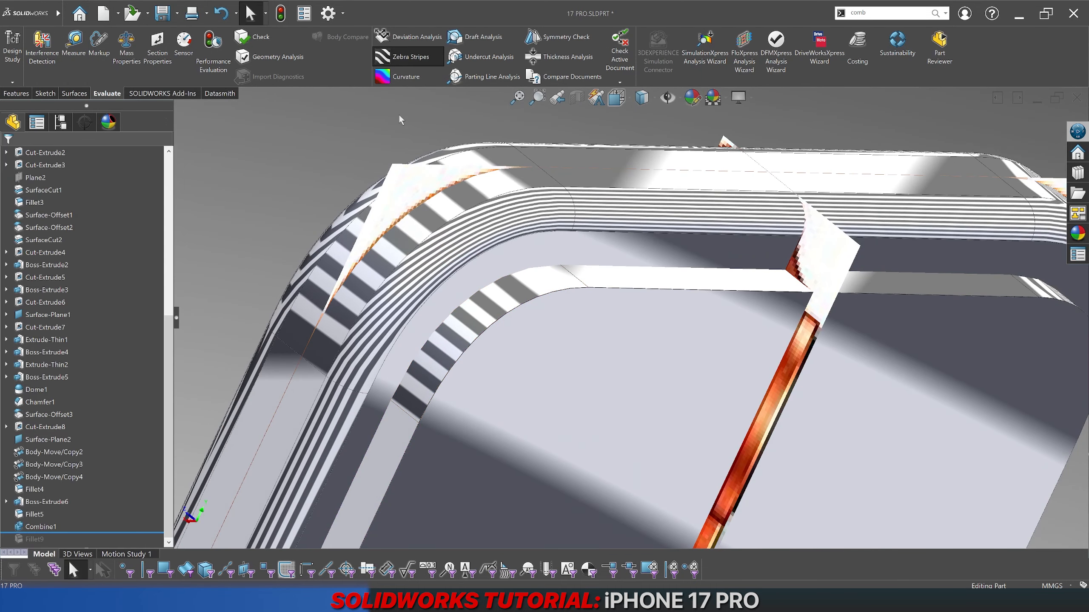
pyautogui.click(403, 56)
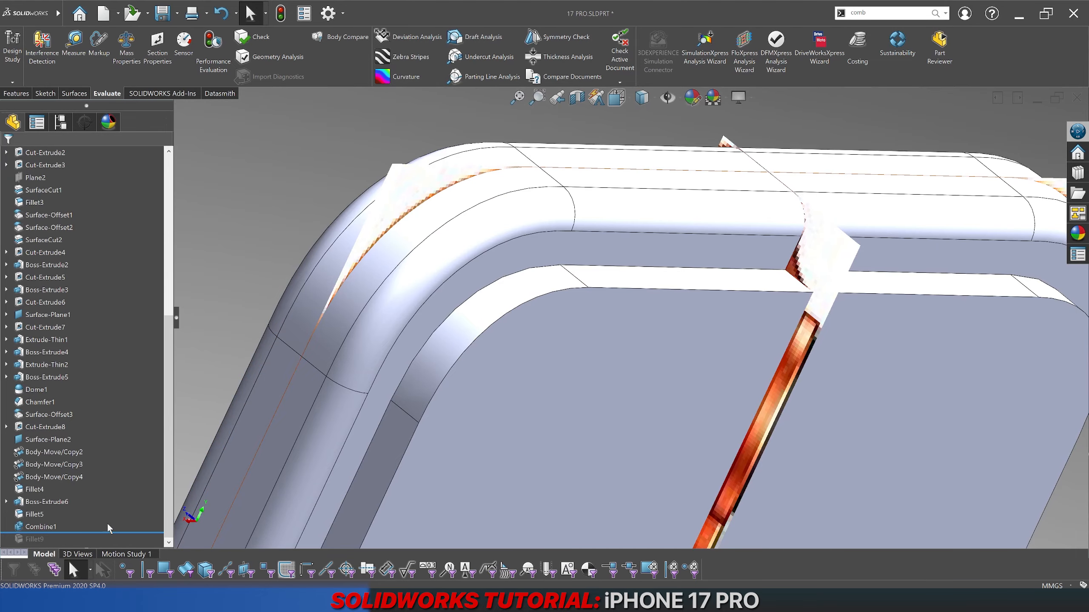
pyautogui.moveTo(103, 532); pyautogui.dragTo(92, 545)
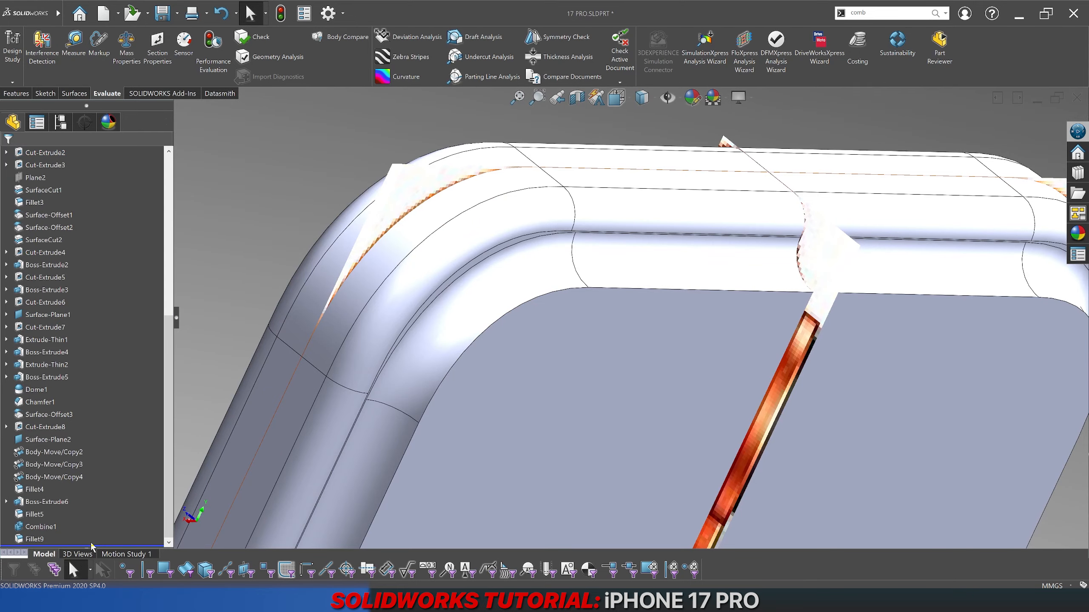
# Step: Show the Curvature display on the filleted model and examine the seams where the plateau's corner fillet meets its straight sides
pyautogui.click(403, 76)
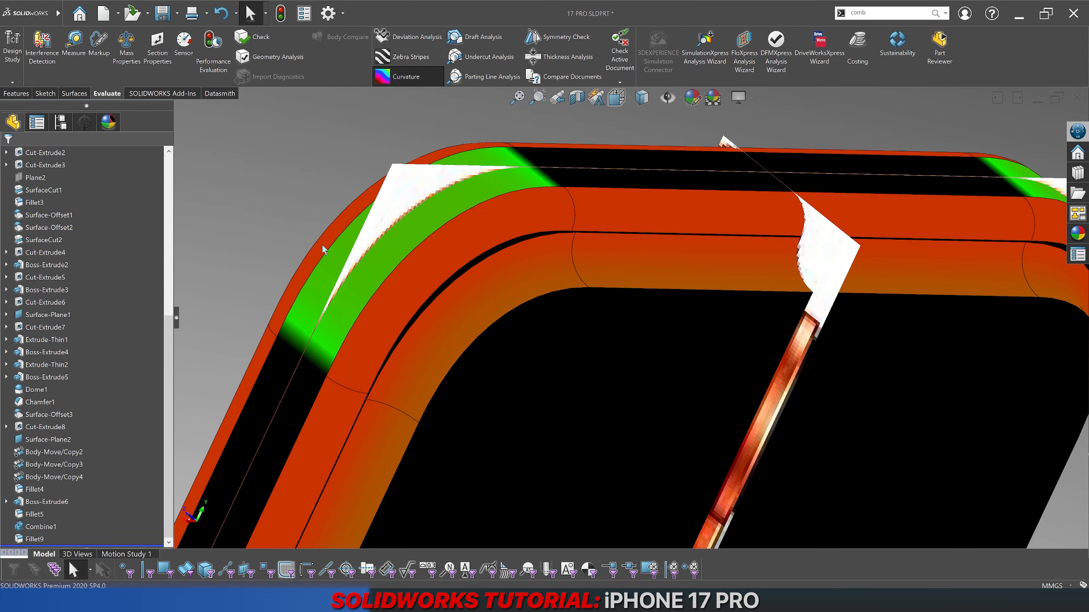
pyautogui.moveTo(428, 365); pyautogui.dragTo(418, 424, button='middle')
pyautogui.scroll(-5, 412, 390)
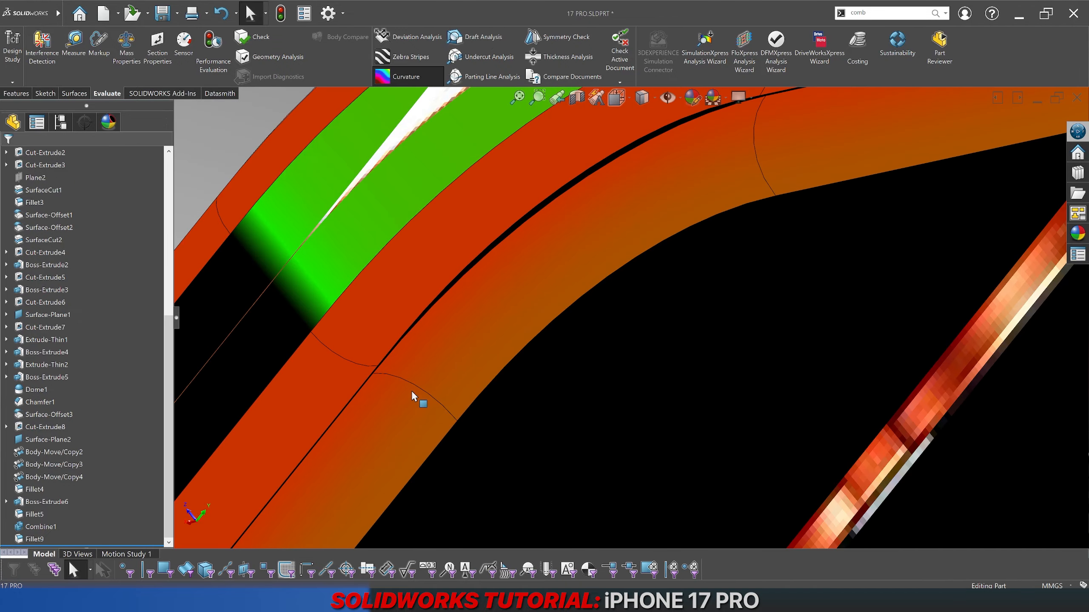
pyautogui.scroll(-2, 499, 361)
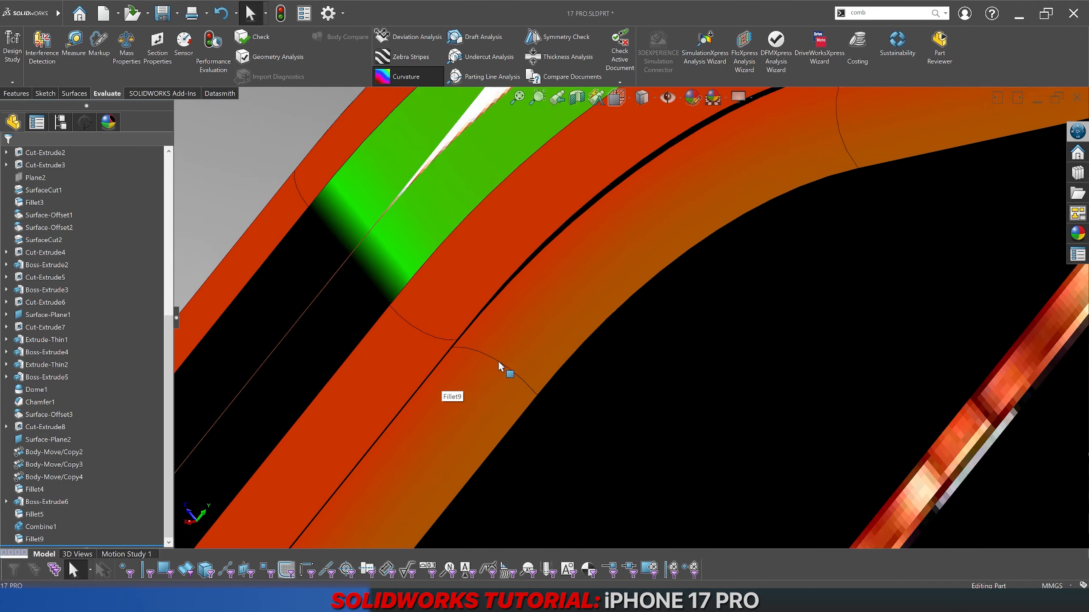
pyautogui.scroll(5, 556, 344)
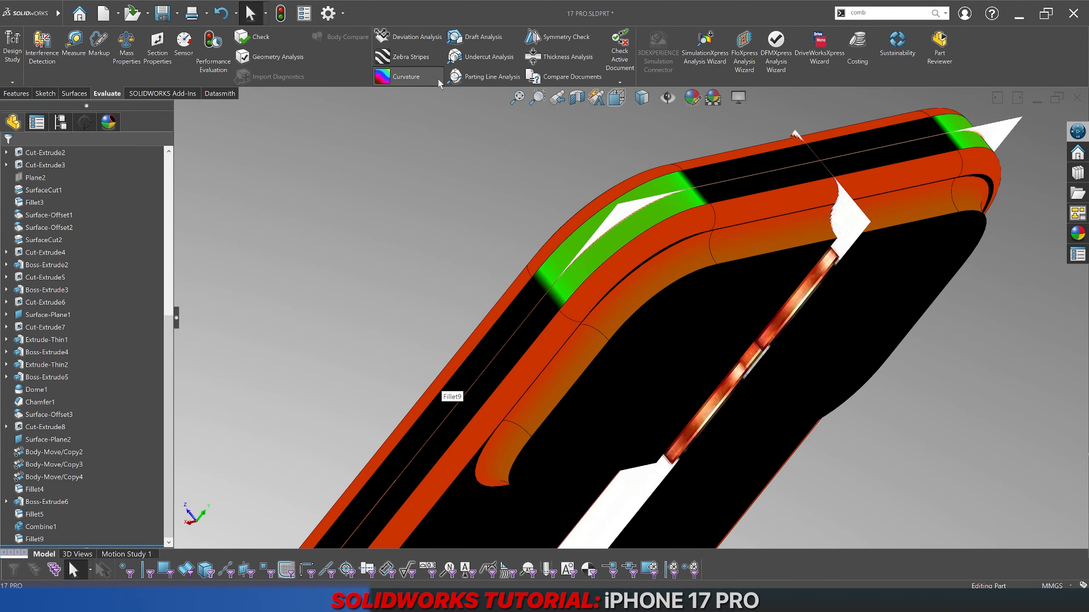
# Step: Replace the Curvature display with Zebra Stripes, inspect the stripe flow around the plateau's corner fillet, and turn the stripes off
pyautogui.click(427, 76)
pyautogui.click(418, 65)
pyautogui.scroll(-6, 639, 353)
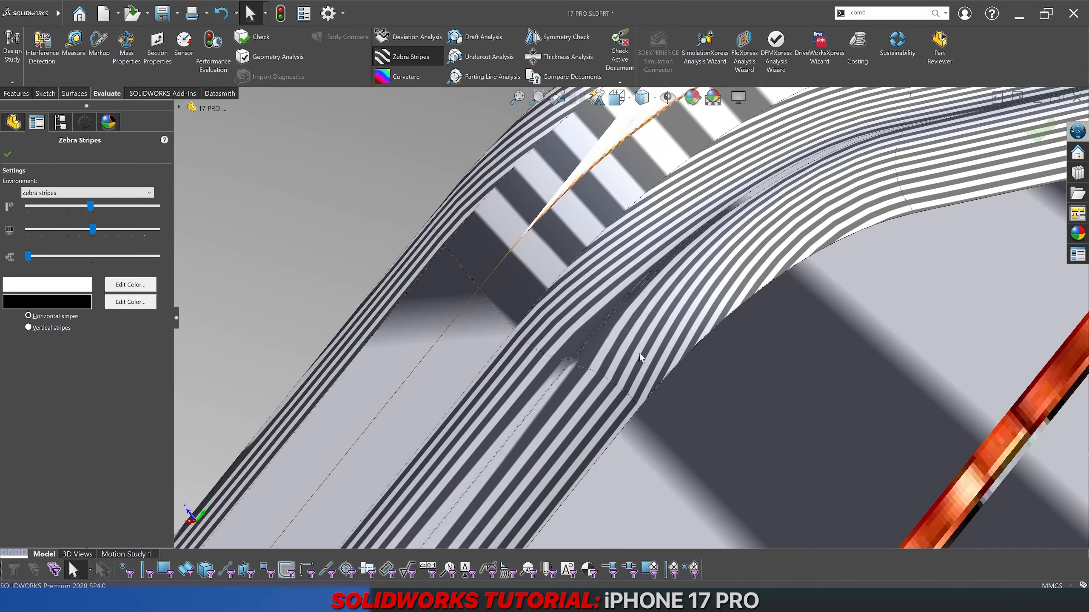
pyautogui.press('Return')
pyautogui.moveTo(621, 379)
pyautogui.mouseDown(button='middle')
pyautogui.moveTo(627, 326)
pyautogui.moveTo(648, 292)
pyautogui.moveTo(656, 370)
pyautogui.moveTo(686, 363)
pyautogui.moveTo(625, 399)
pyautogui.mouseUp(button='middle')
pyautogui.moveTo(652, 360)
pyautogui.mouseDown(button='middle')
pyautogui.moveTo(655, 325)
pyautogui.moveTo(626, 344)
pyautogui.moveTo(626, 438)
pyautogui.moveTo(647, 373)
pyautogui.mouseUp(button='middle')
pyautogui.click(408, 64)
pyautogui.scroll(3, 439, 78)
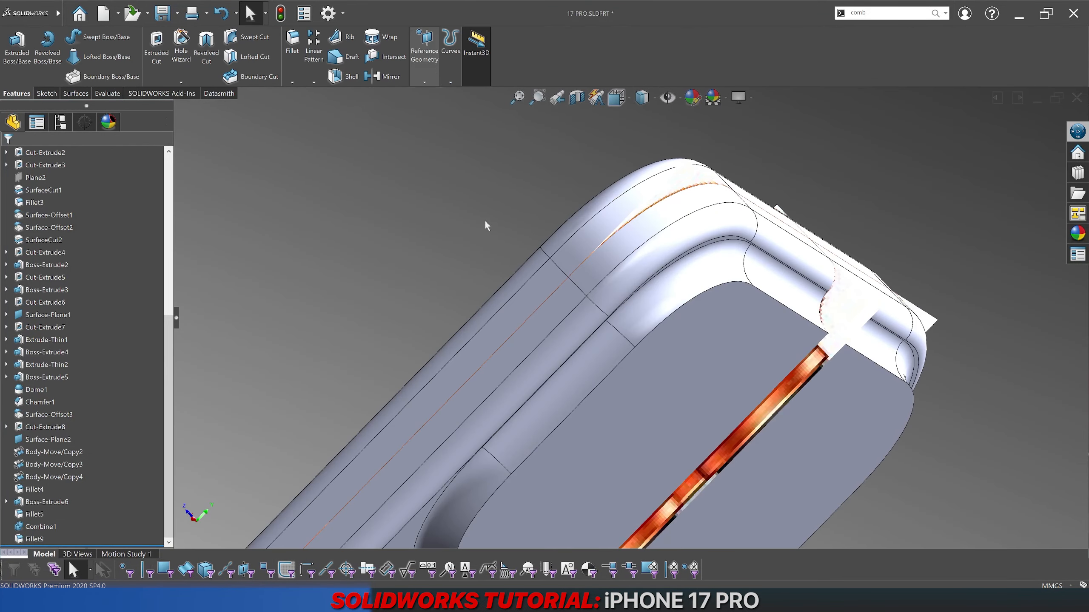
# Step: Start a sketch on the camera plateau's flat face and switch to an unshaded display that reveals the back reference photo
pyautogui.moveTo(485, 221); pyautogui.dragTo(643, 258, button='middle')
pyautogui.rightClick(671, 330)
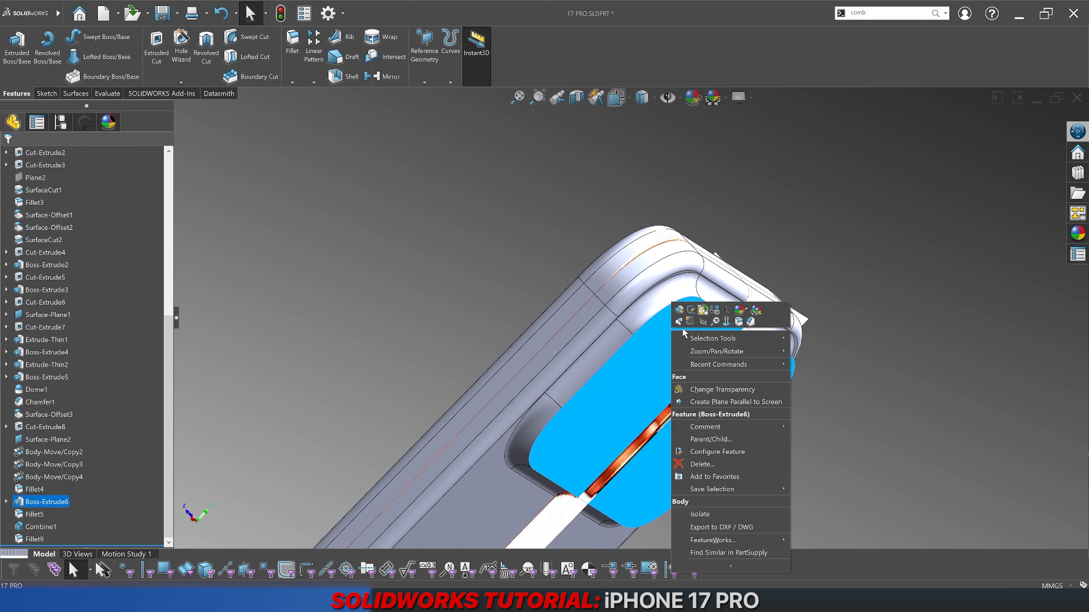
pyautogui.click(690, 321)
pyautogui.scroll(-4, 661, 146)
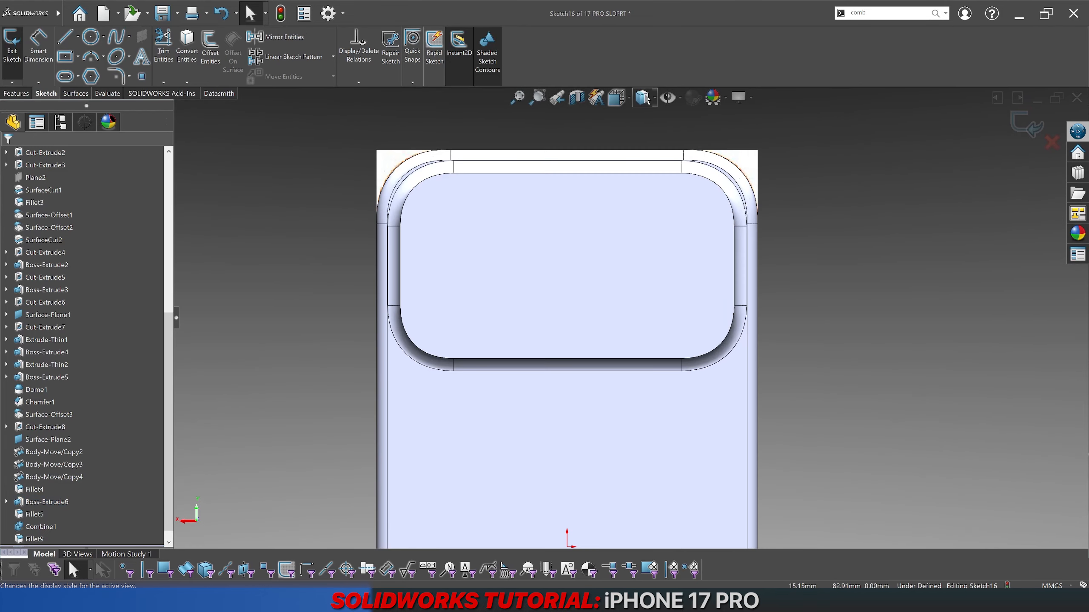
pyautogui.click(642, 97)
pyautogui.click(643, 199)
pyautogui.scroll(-3, 615, 190)
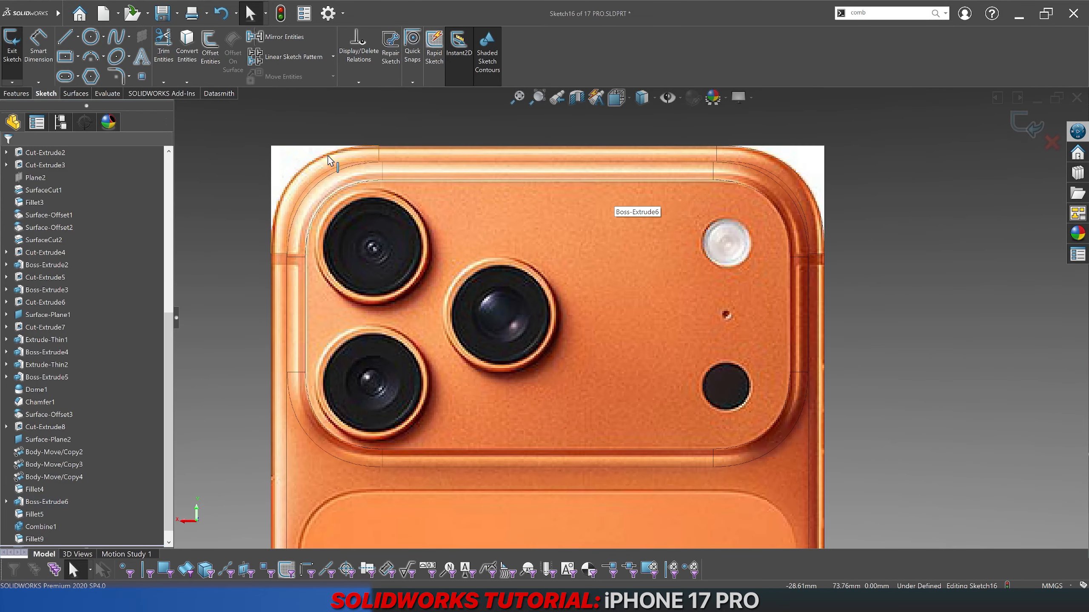
# Step: Examine the back glass panel's outline on the reference photo, from the camera plateau to the lower corners
pyautogui.scroll(2, 501, 327)
pyautogui.scroll(3, 536, 362)
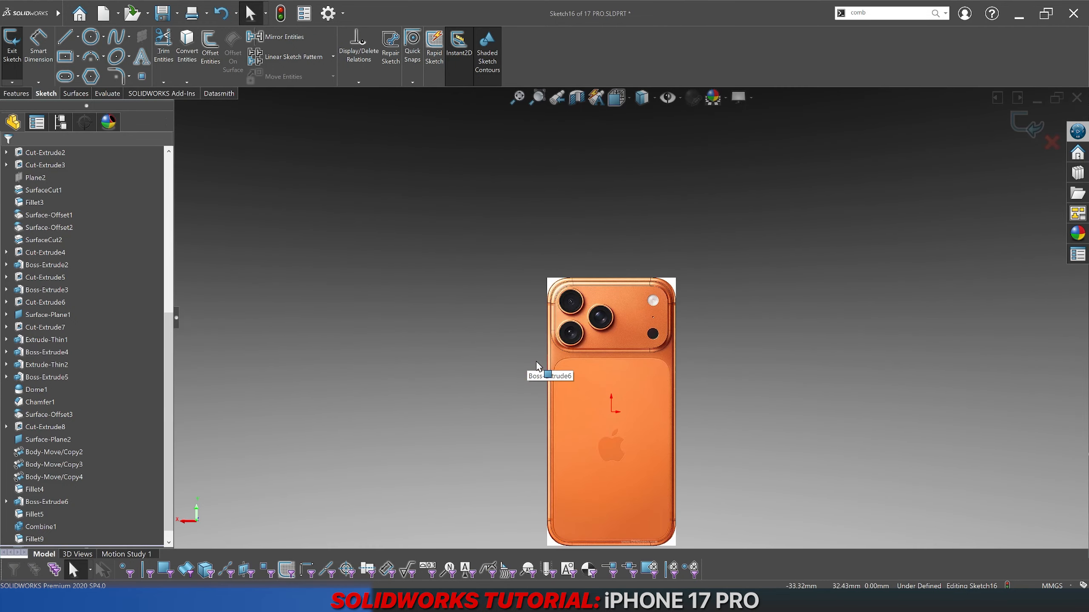
pyautogui.scroll(-5, 643, 427)
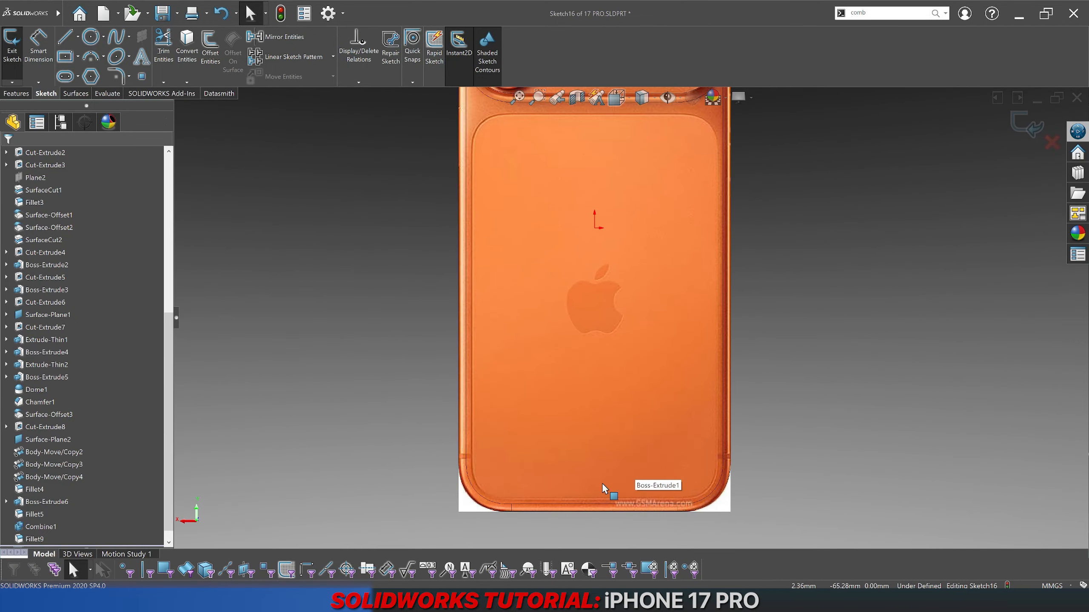
pyautogui.scroll(4, 603, 483)
pyautogui.scroll(-4, 584, 291)
pyautogui.scroll(3, 646, 358)
pyautogui.scroll(-1, 651, 440)
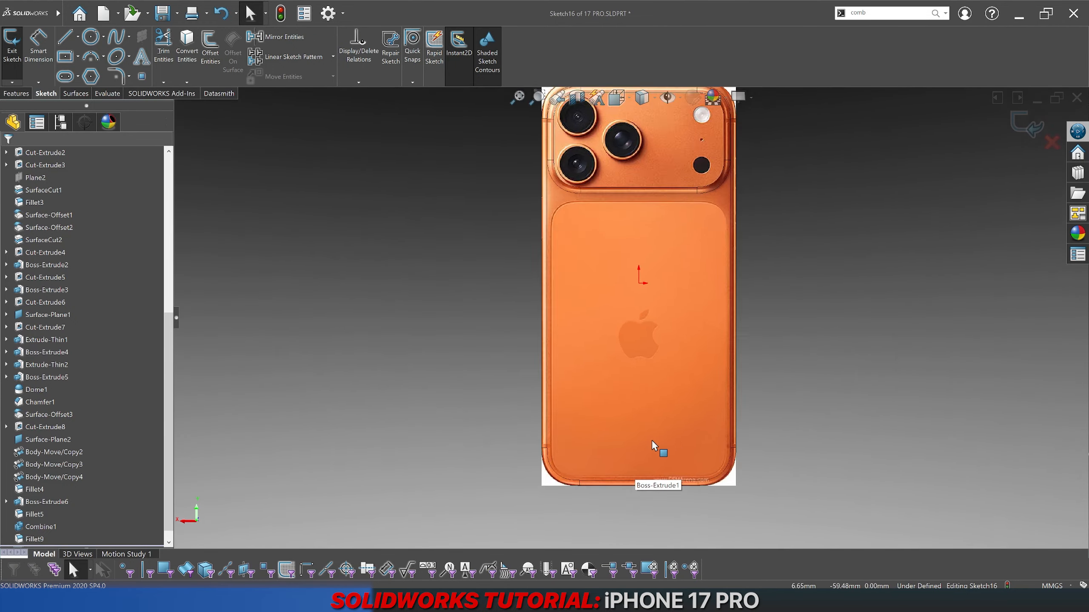
pyautogui.scroll(-4, 573, 472)
pyautogui.scroll(6, 650, 210)
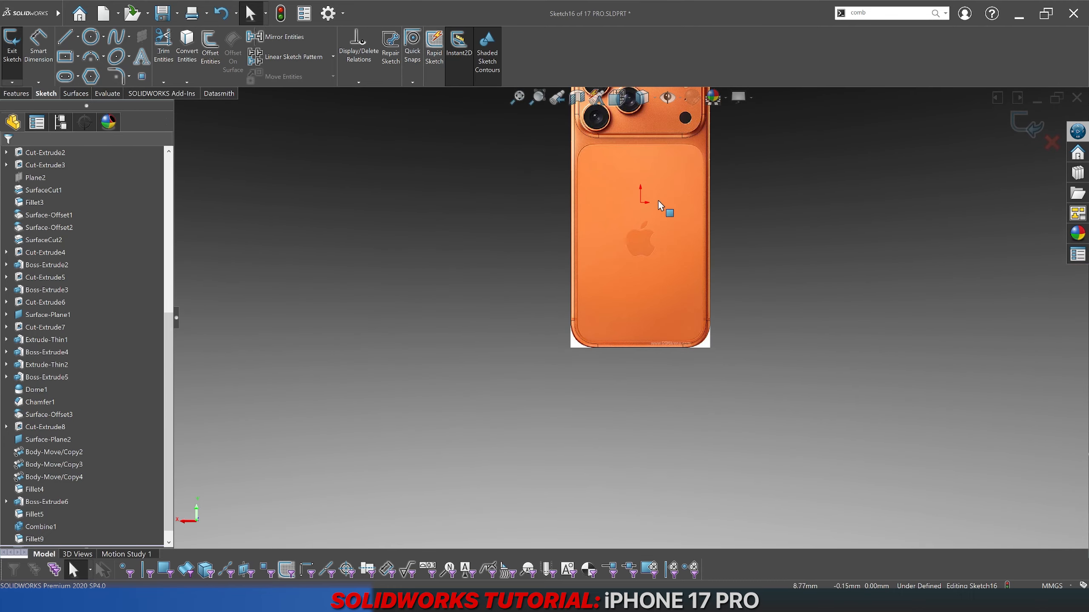
pyautogui.scroll(-3, 652, 202)
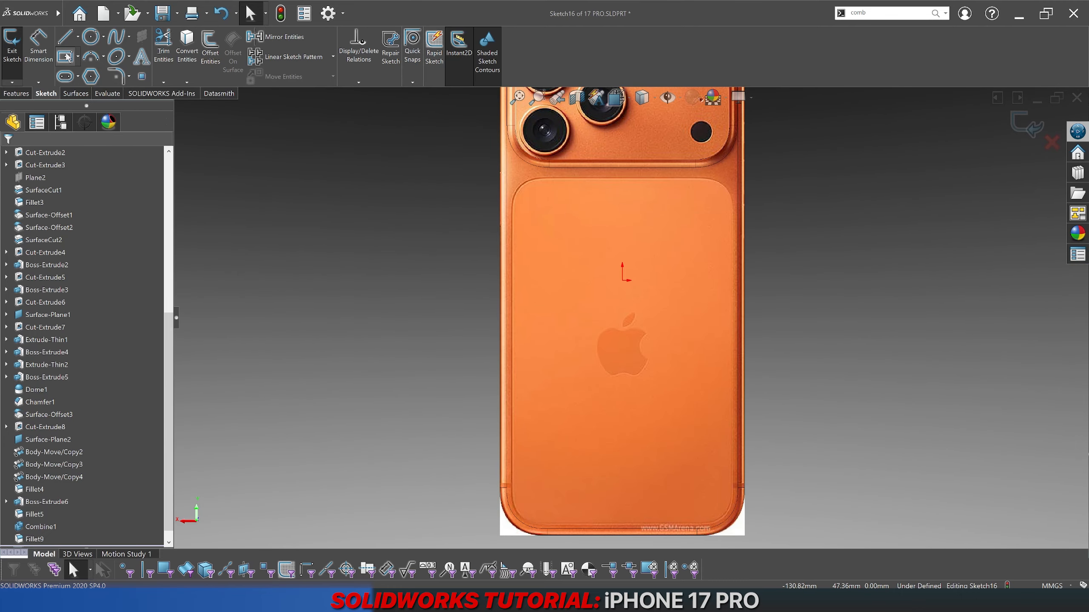
# Step: Draw a center rectangle about 65 by 114 mm over the back glass panel, centred about 14.5 mm below the origin
pyautogui.click(65, 56)
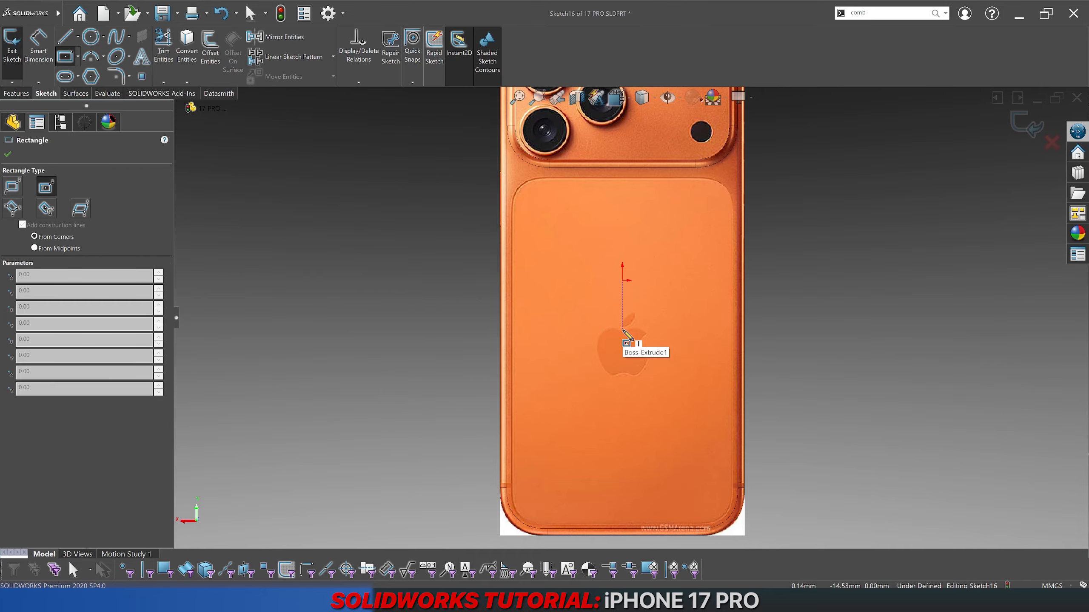
pyautogui.click(622, 330)
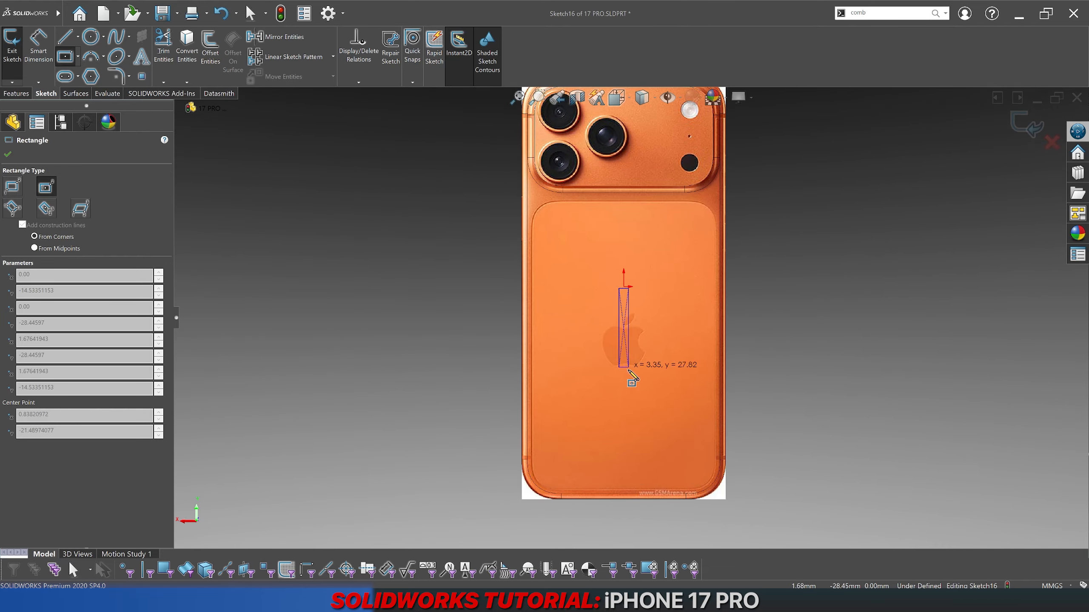
pyautogui.scroll(2, 583, 442)
pyautogui.scroll(-8, 596, 369)
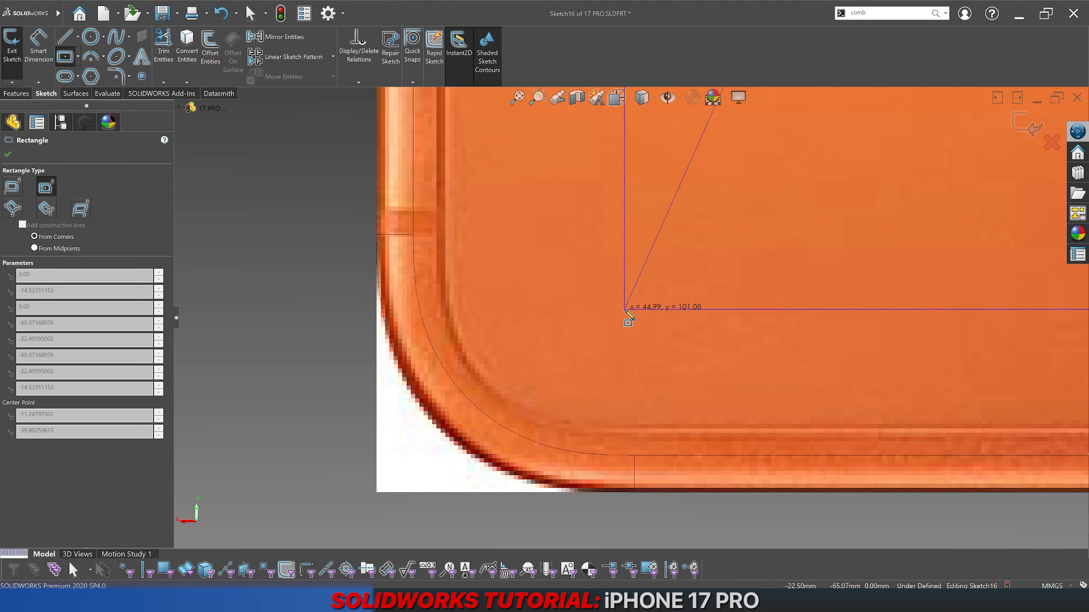
pyautogui.scroll(6, 625, 309)
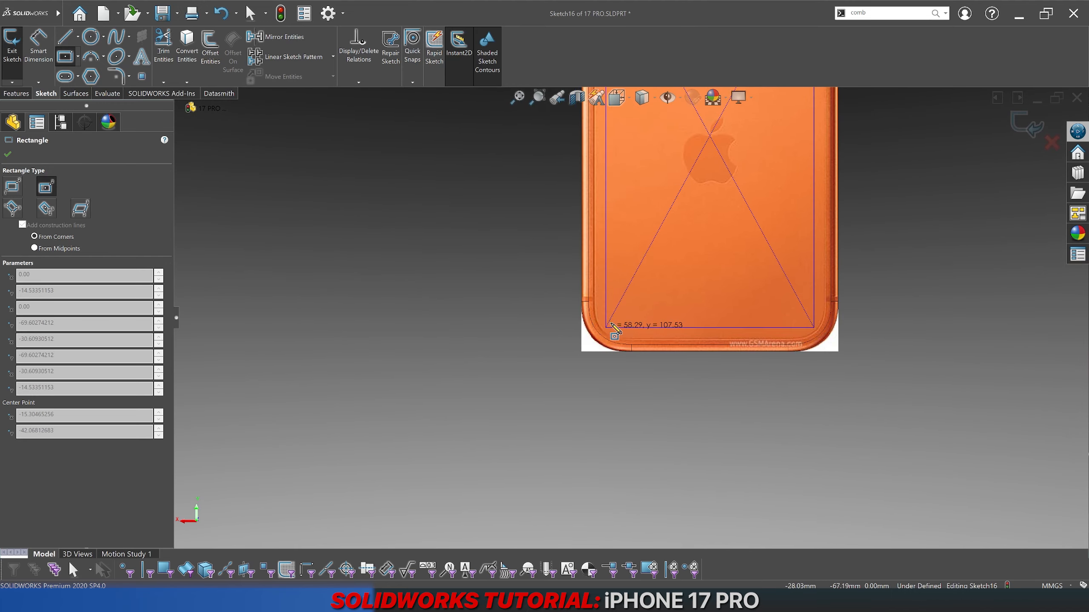
pyautogui.scroll(-3, 593, 335)
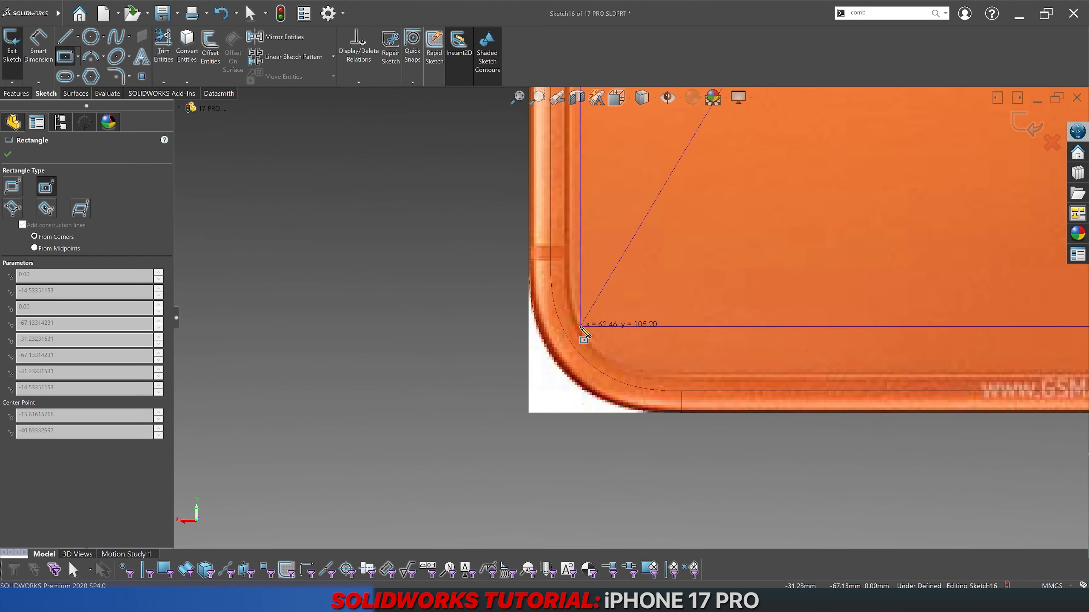
pyautogui.click(567, 371)
pyautogui.press('Escape')
pyautogui.scroll(3, 628, 322)
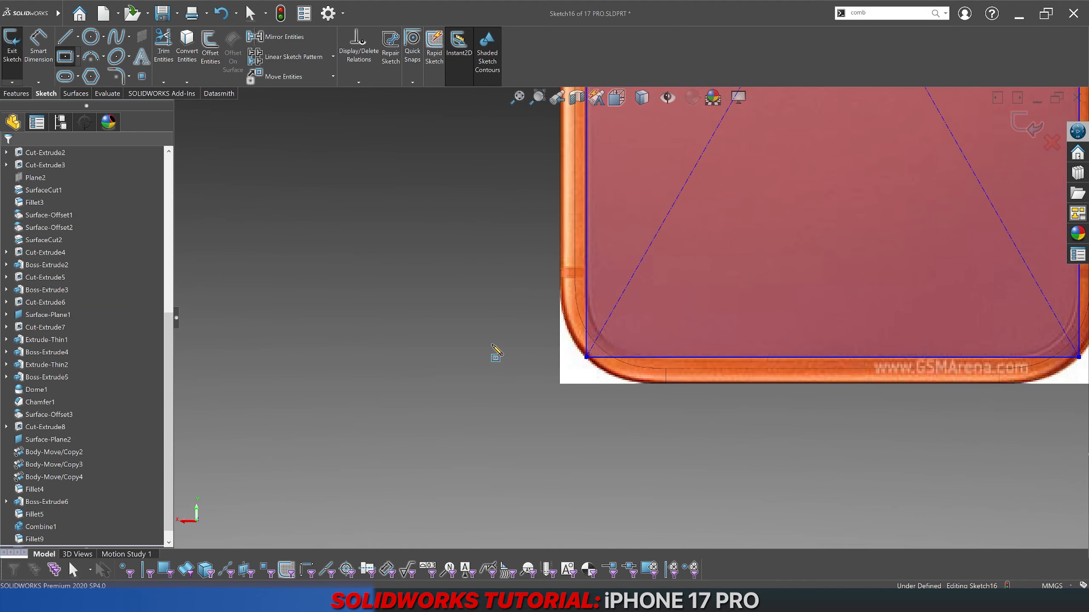
pyautogui.press('Escape')
# Step: Return to the shaded display and dimension the rectangle's left side 1.5 mm from the body's inner left edge
pyautogui.click(642, 98)
pyautogui.click(642, 120)
pyautogui.scroll(-4, 708, 315)
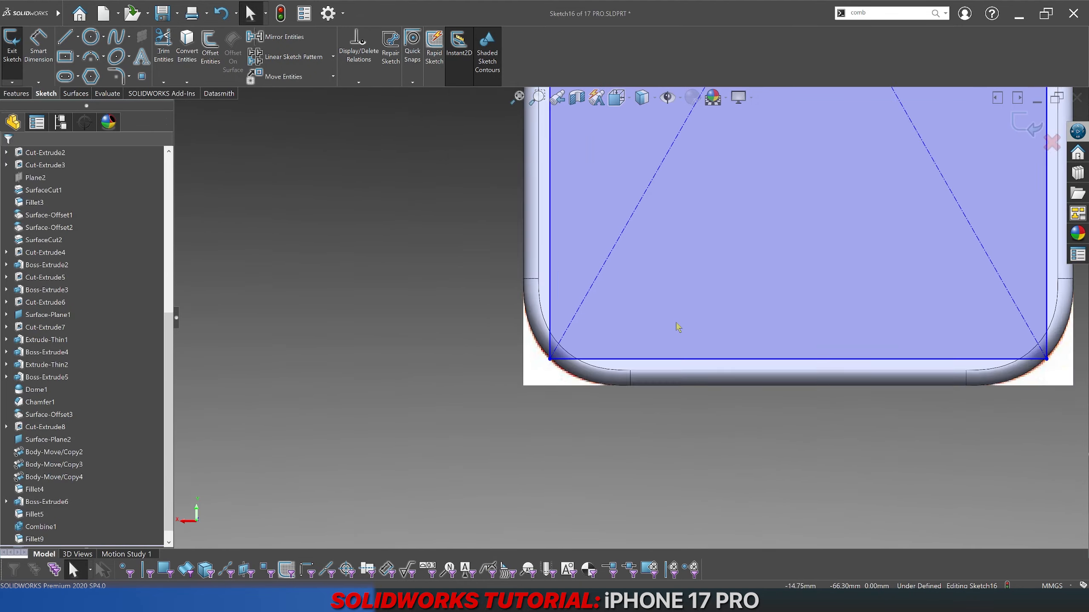
pyautogui.click(38, 45)
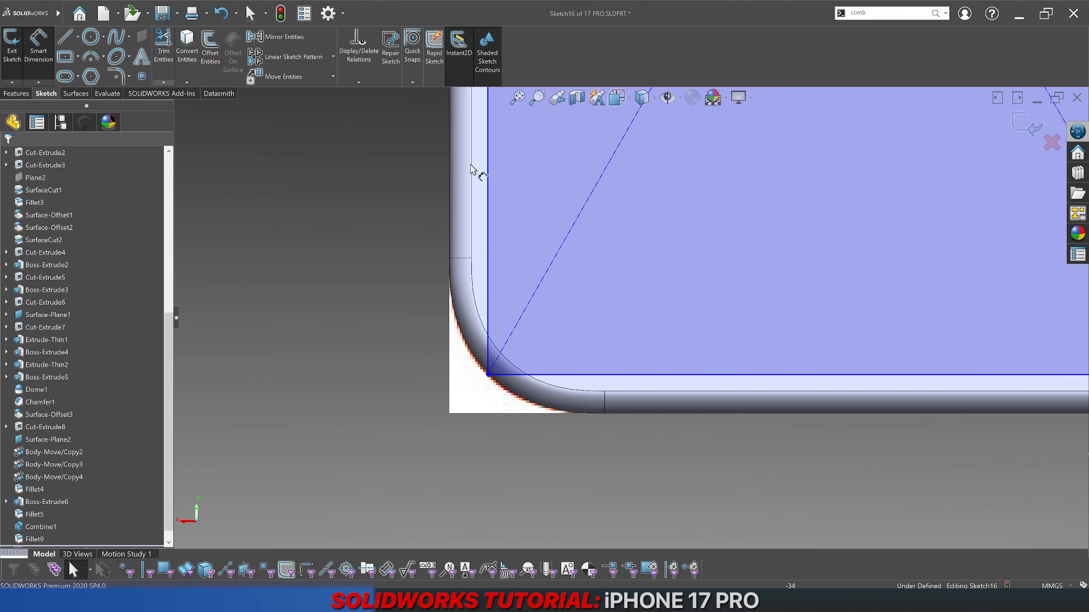
pyautogui.click(473, 196)
pyautogui.click(487, 197)
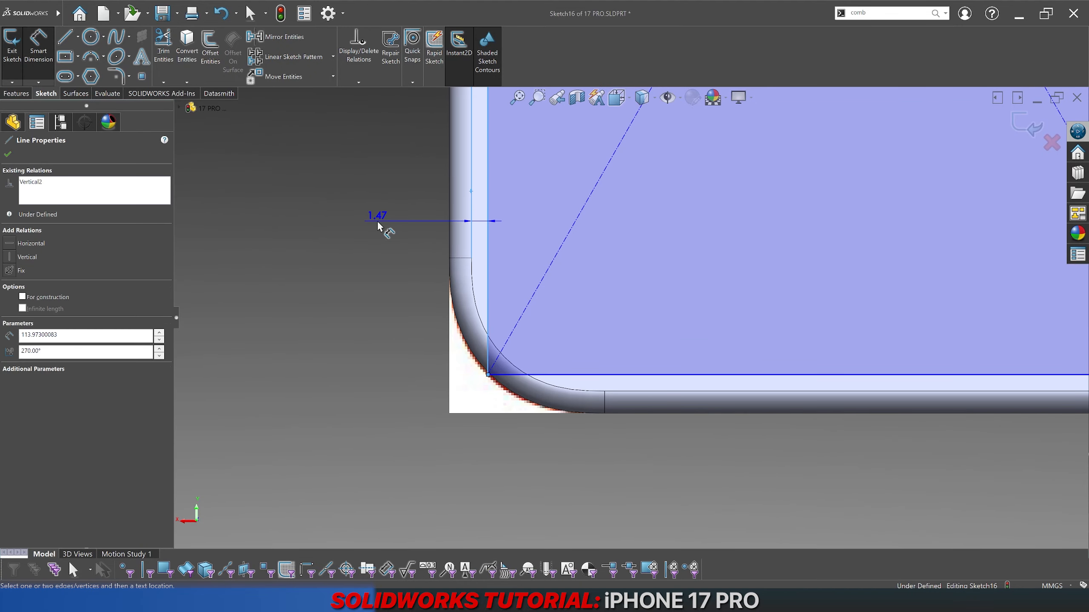
pyautogui.click(377, 220)
pyautogui.write('1.5')
pyautogui.press('Return')
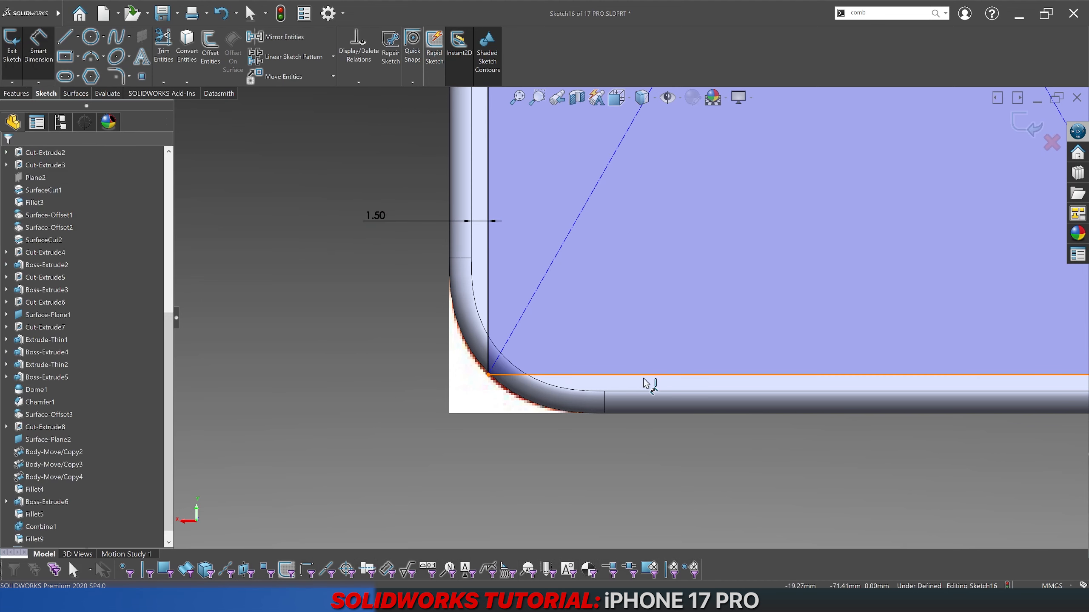
# Step: Dimension the rectangle's bottom side 1.5 mm from the body's inner bottom edge and leave the dimension tool
pyautogui.click(646, 391)
pyautogui.click(645, 392)
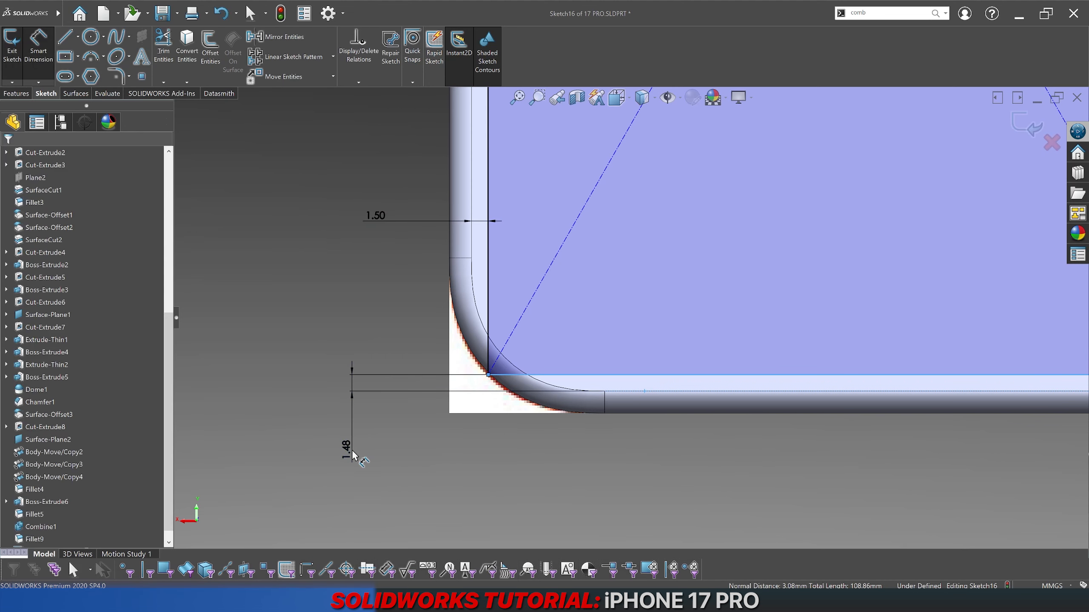
pyautogui.click(353, 453)
pyautogui.write('1.5')
pyautogui.press('Return')
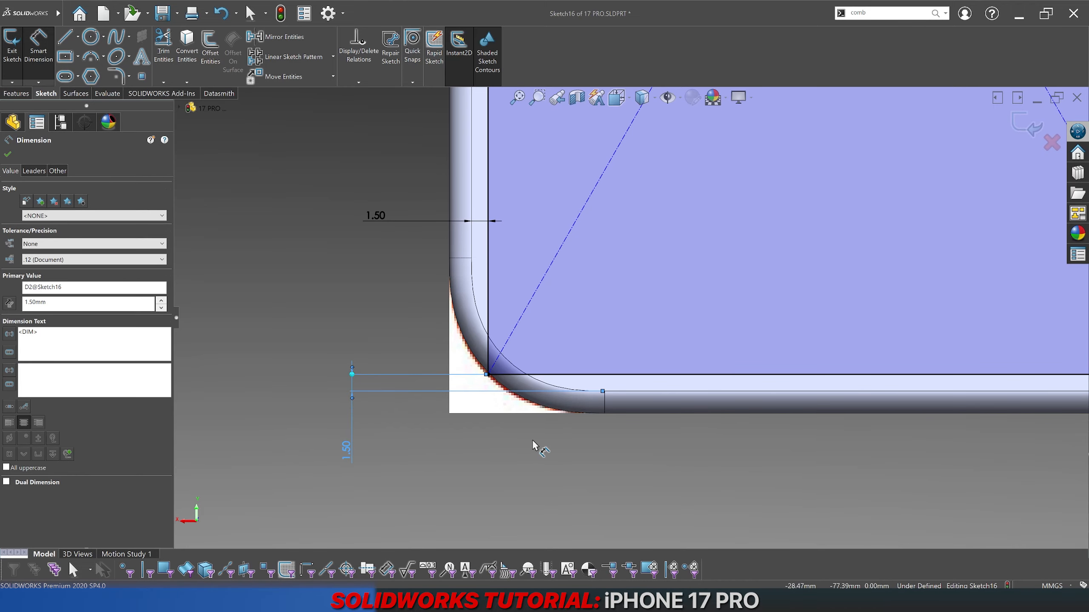
pyautogui.scroll(5, 641, 282)
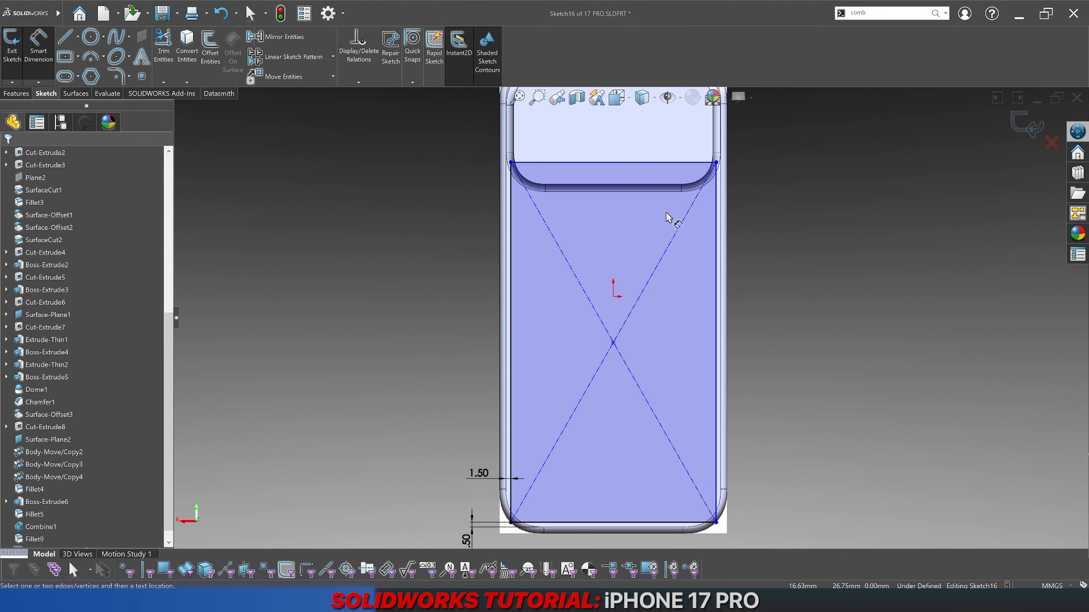
pyautogui.press('Escape')
# Step: Add a vertical relation between the rectangle's center point and the origin
pyautogui.click(614, 296)
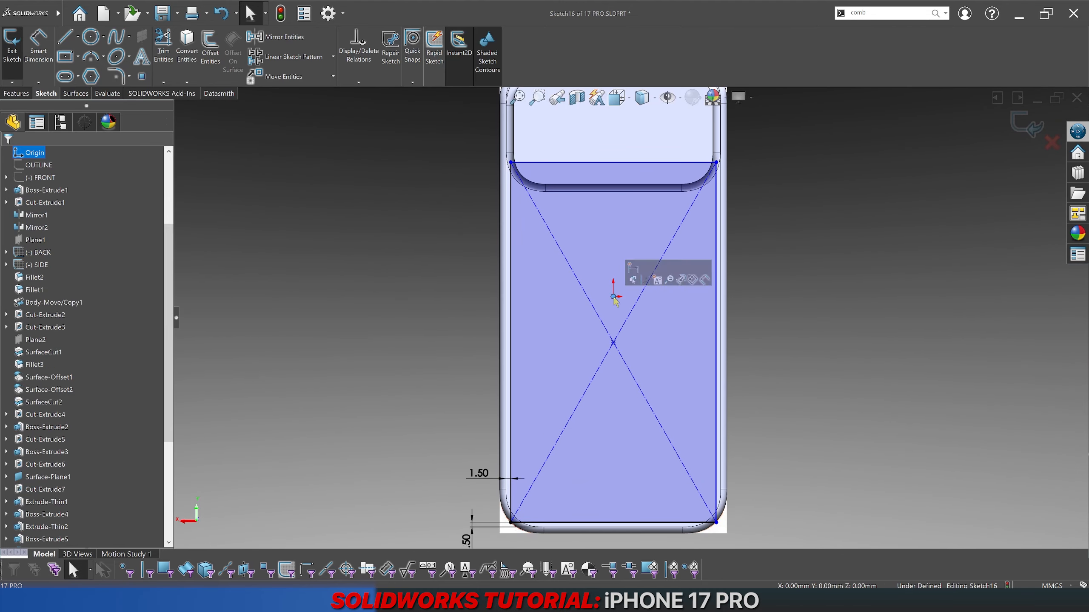
pyautogui.keyDown('ctrl'); pyautogui.click(614, 342); pyautogui.keyUp('ctrl')
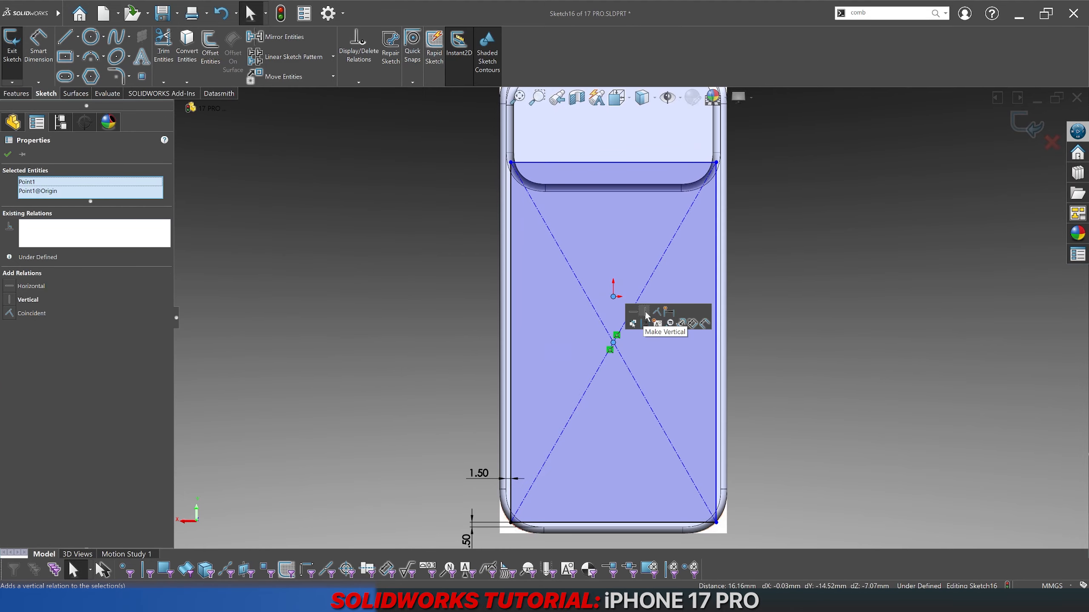
pyautogui.click(645, 319)
pyautogui.press('Escape')
# Step: Reveal the reference photo again and lower the rectangle's top side to the upper edge of the back glass panel
pyautogui.click(638, 100)
pyautogui.click(643, 193)
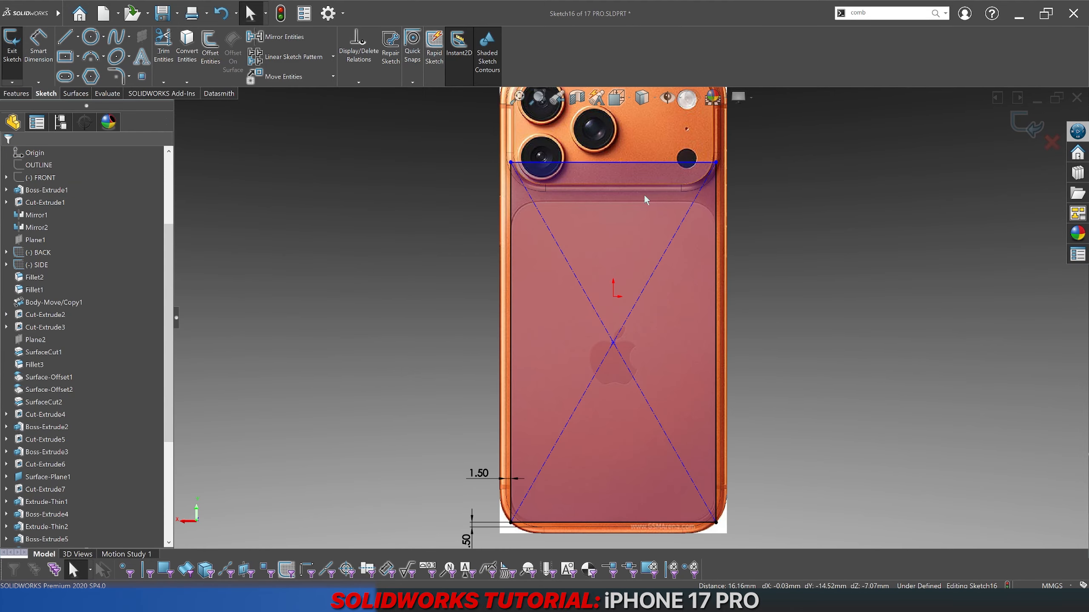
pyautogui.moveTo(596, 160); pyautogui.dragTo(592, 202)
pyautogui.click(329, 224)
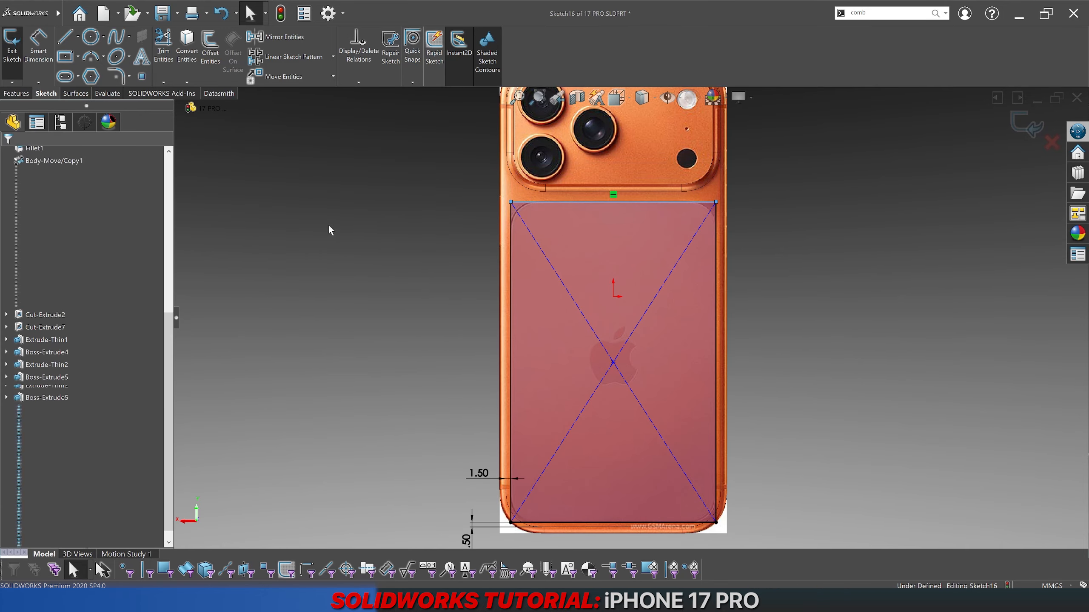
# Step: Dimension the rectangle's top side 30 mm from the origin
pyautogui.scroll(-5, 655, 239)
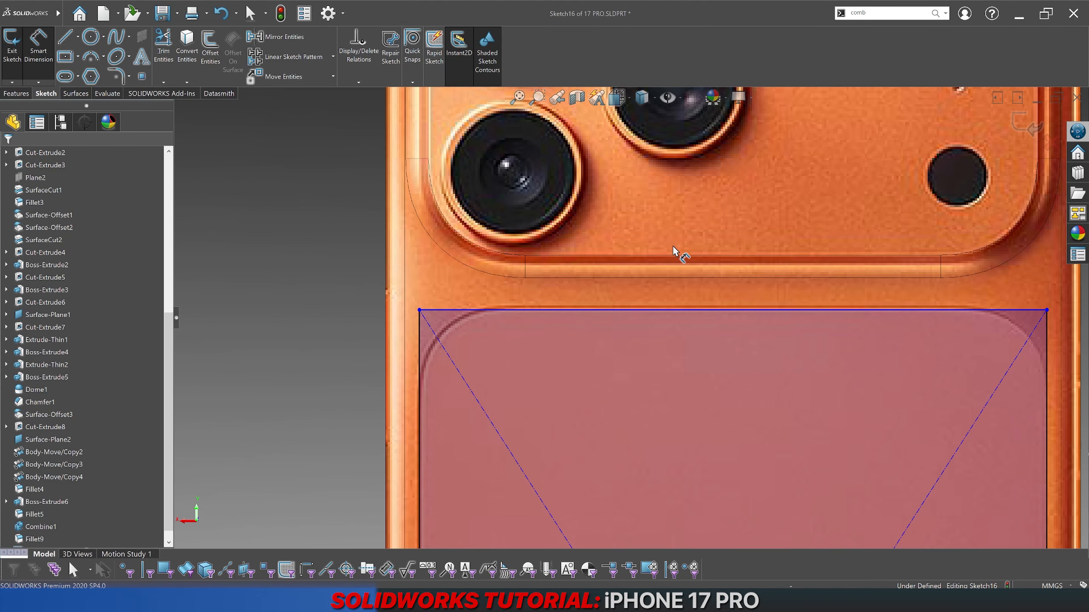
pyautogui.scroll(4, 671, 261)
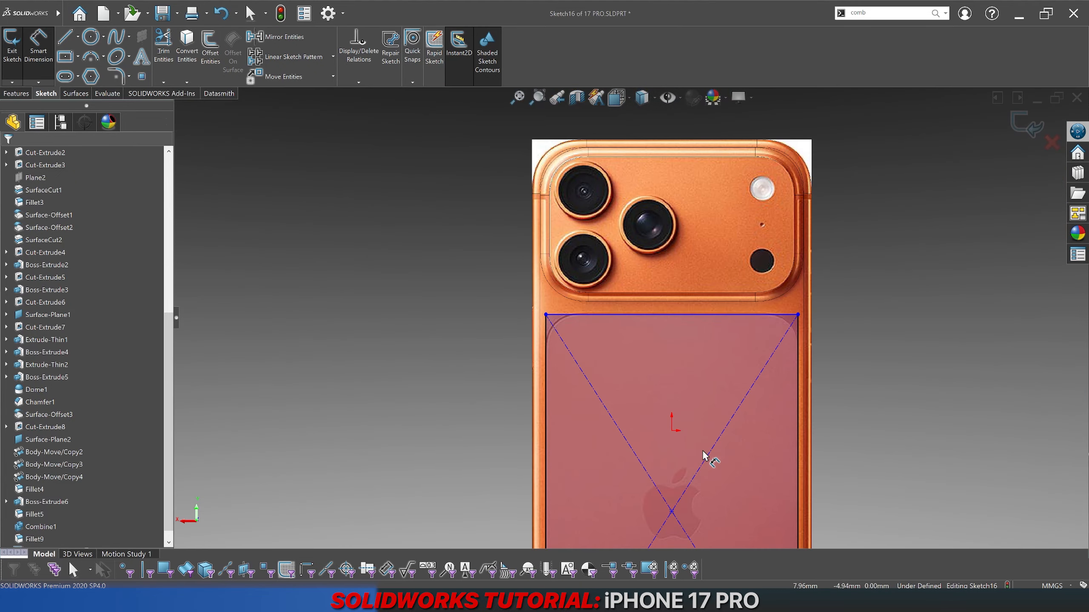
pyautogui.click(671, 430)
pyautogui.click(682, 314)
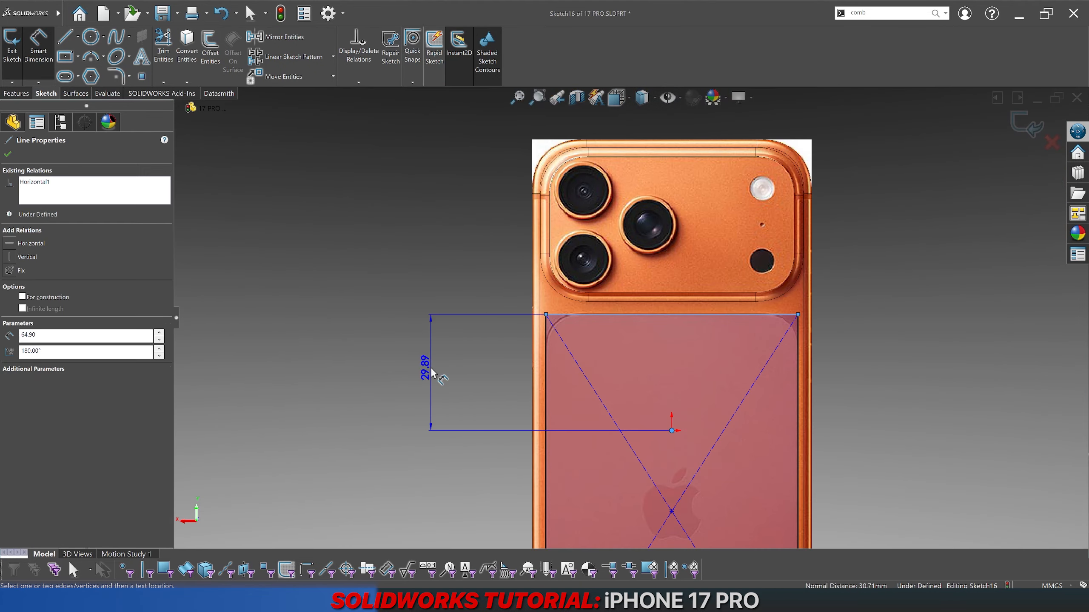
pyautogui.click(428, 368)
pyautogui.write('30')
pyautogui.press('Return')
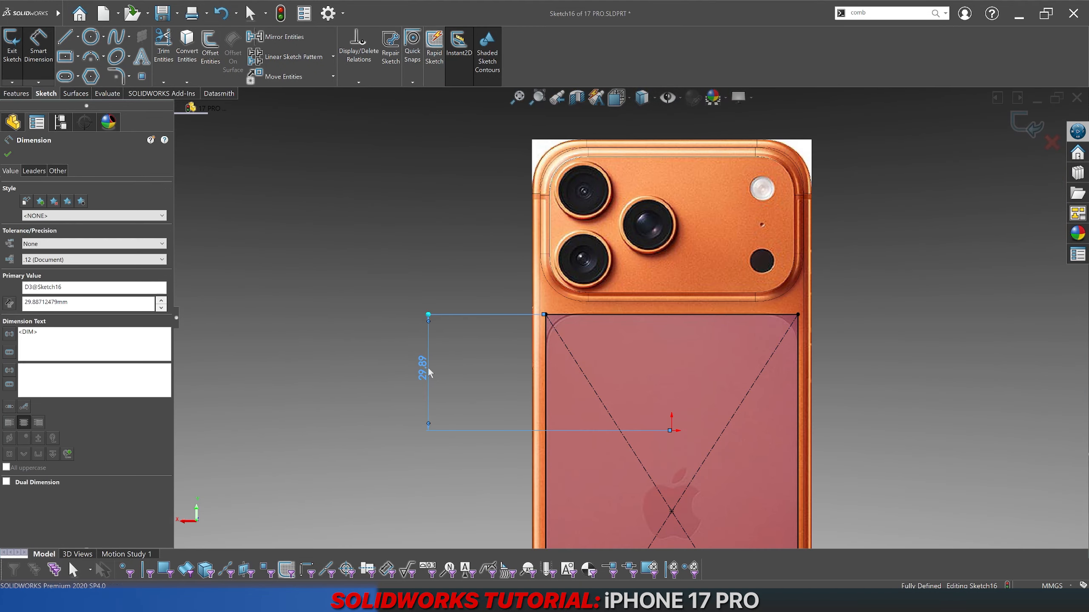
# Step: Check the gap between the plateau fillet's lower edge and the rectangle's top side with a dimension preview, without placing it
pyautogui.scroll(-4, 668, 331)
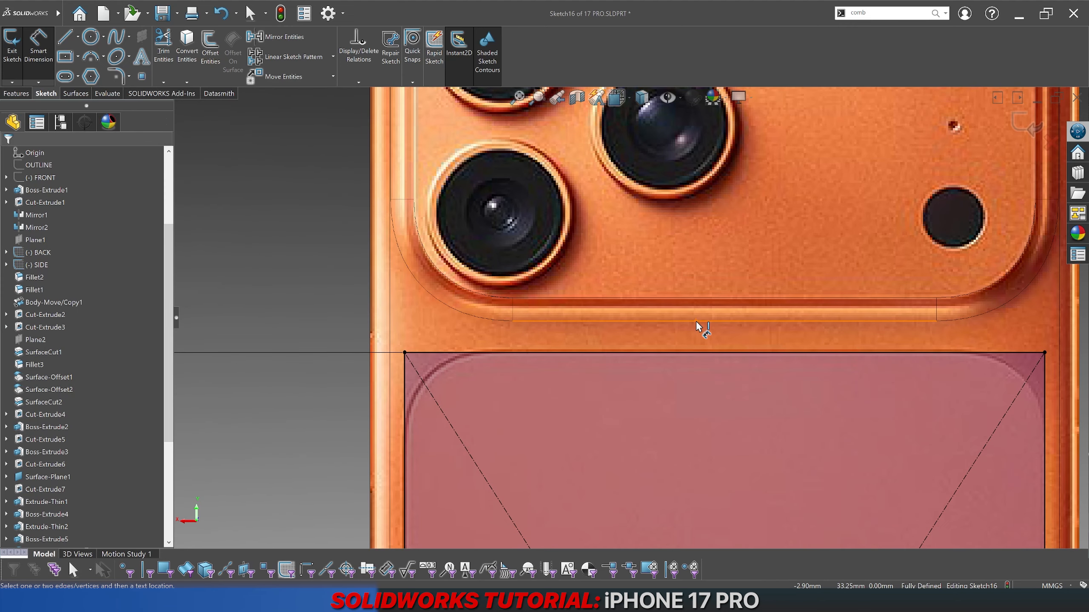
pyautogui.click(698, 330)
pyautogui.click(698, 354)
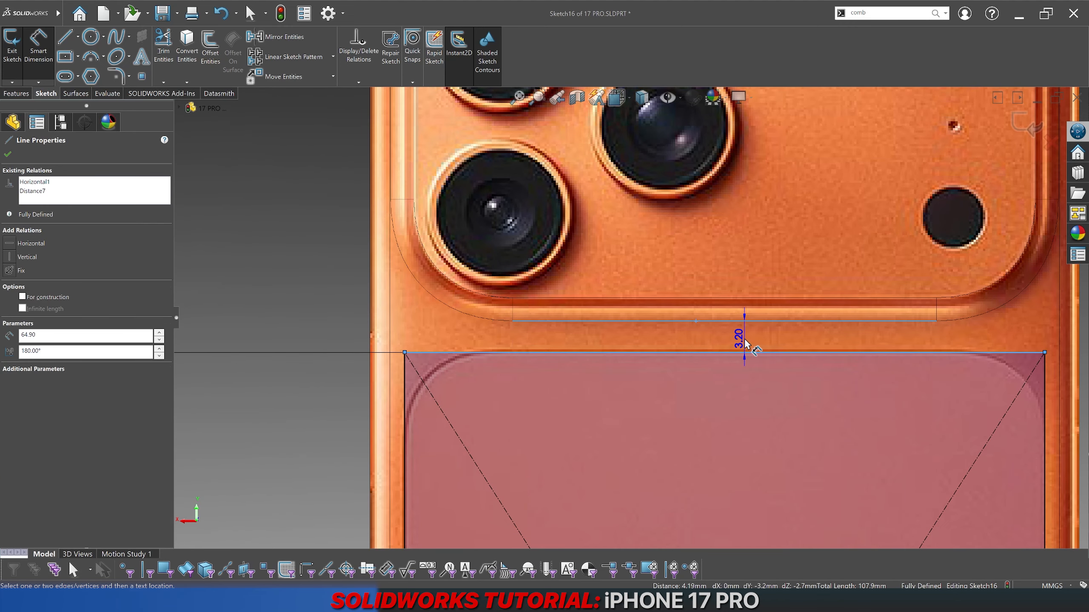
pyautogui.press('Escape')
pyautogui.press('Escape')
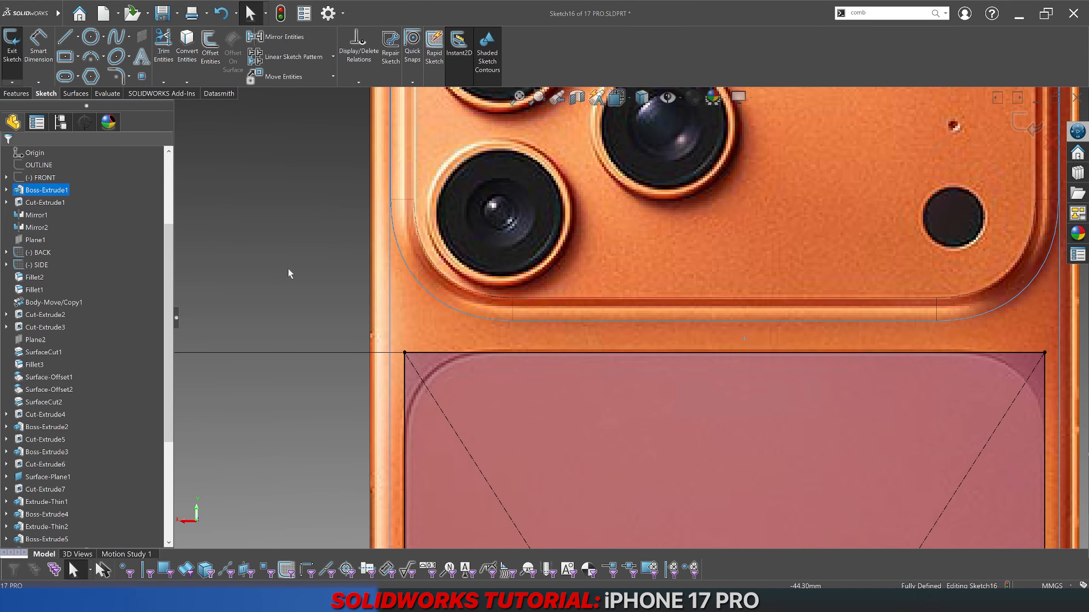
pyautogui.scroll(2, 292, 263)
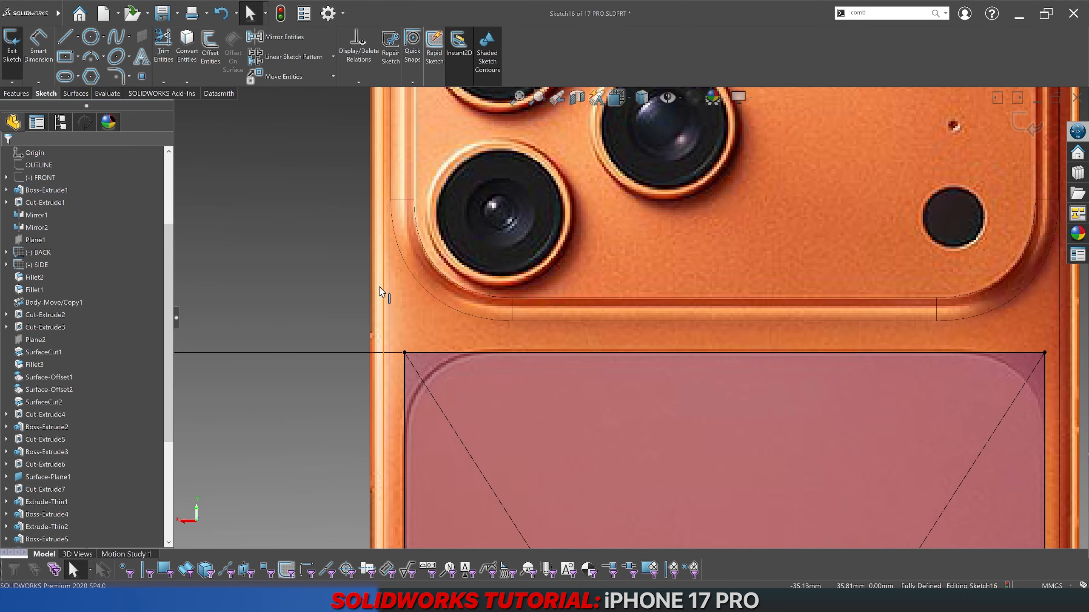
# Step: Check the whole back panel rectangle against the photo, exit its sketch and return the model to shaded display with edges
pyautogui.scroll(2, 399, 295)
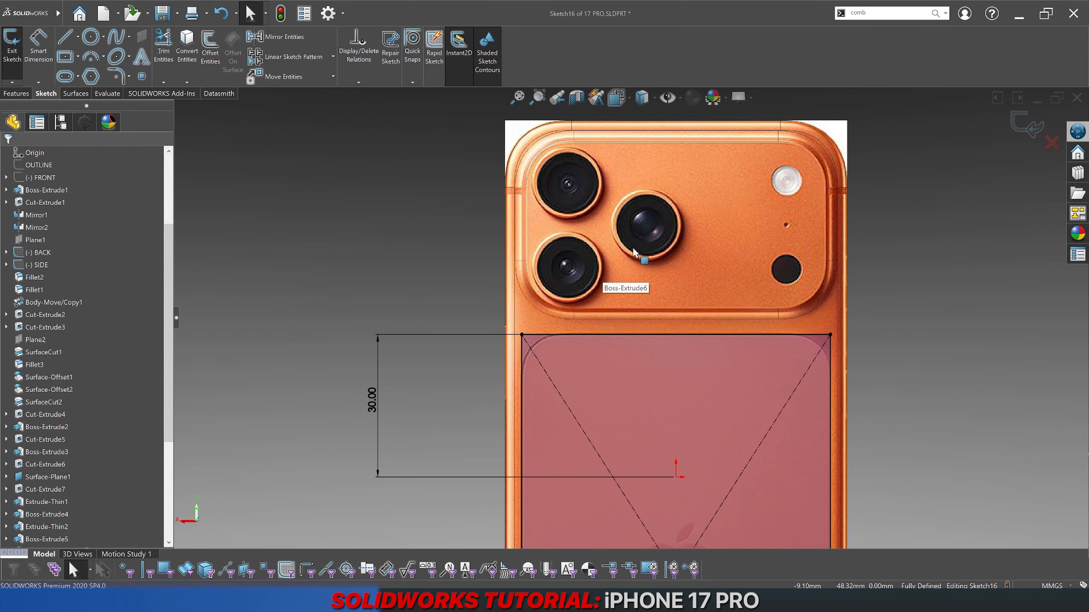
pyautogui.scroll(4, 604, 369)
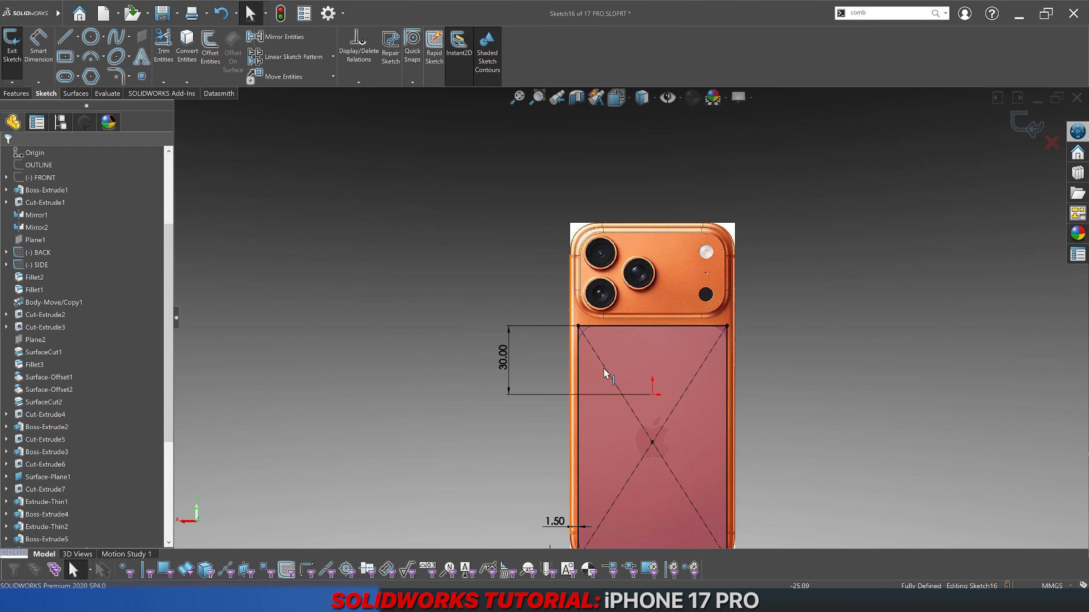
pyautogui.scroll(-3, 673, 439)
pyautogui.press('f')
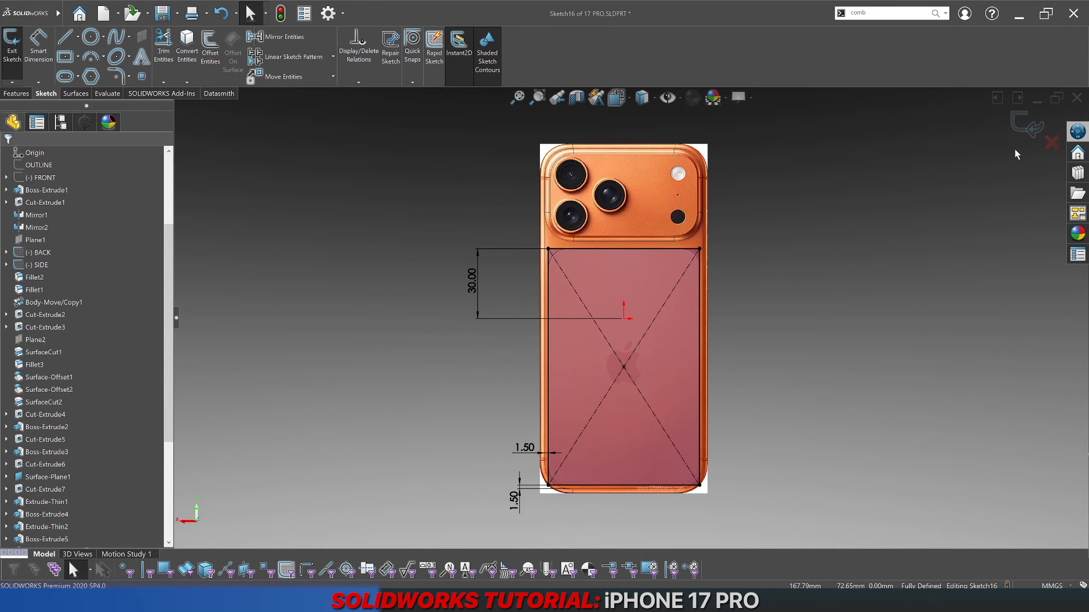
pyautogui.doubleClick(761, 289)
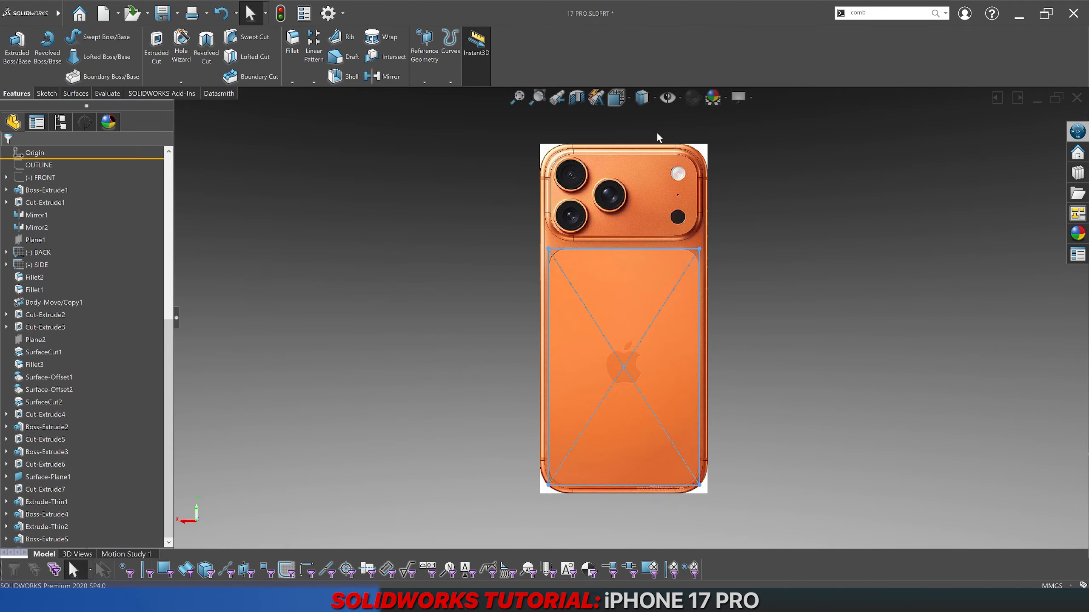
pyautogui.click(645, 104)
pyautogui.click(647, 115)
# Step: Reassign the rectangle sketch's plane to the phone's flat back face
pyautogui.scroll(-6, 630, 275)
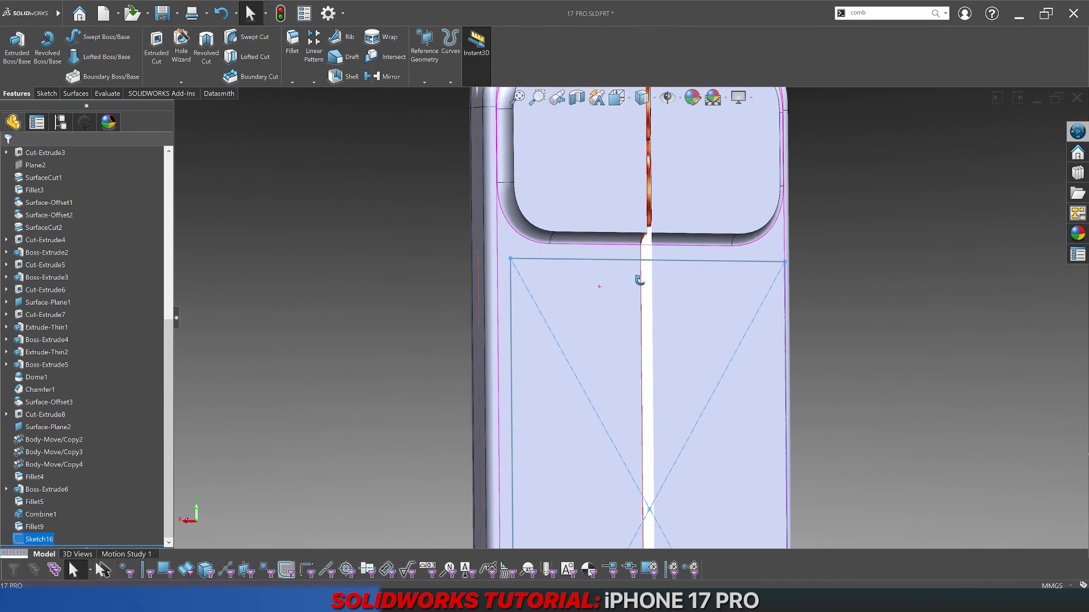
pyautogui.moveTo(605, 275); pyautogui.dragTo(639, 328, button='middle')
pyautogui.rightClick(53, 543)
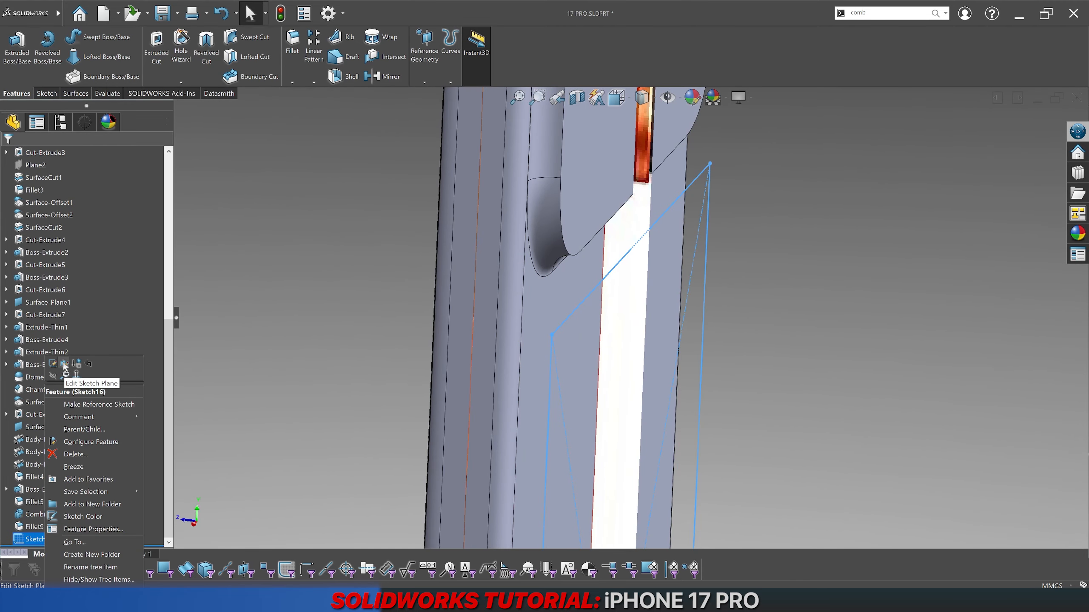
pyautogui.click(63, 362)
pyautogui.click(538, 317)
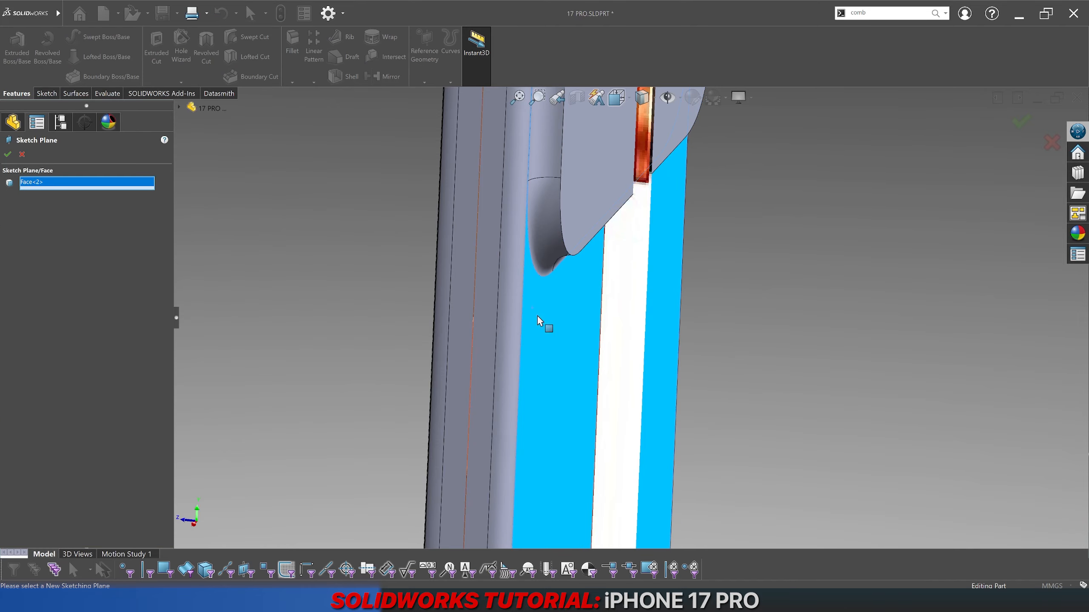
pyautogui.scroll(3, 537, 316)
pyautogui.moveTo(538, 317); pyautogui.dragTo(456, 293, button='middle')
pyautogui.press('Return')
pyautogui.click(456, 293)
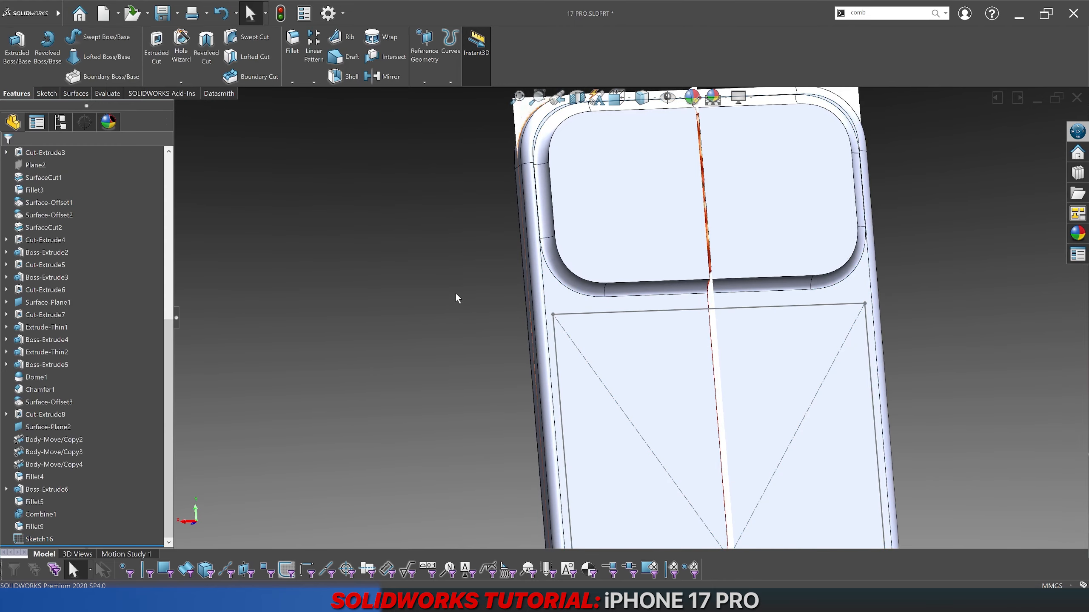
# Step: Extrude the rectangle sketch outward from the back face 20 mm blind as a separate body, with Merge result off
pyautogui.click(43, 540)
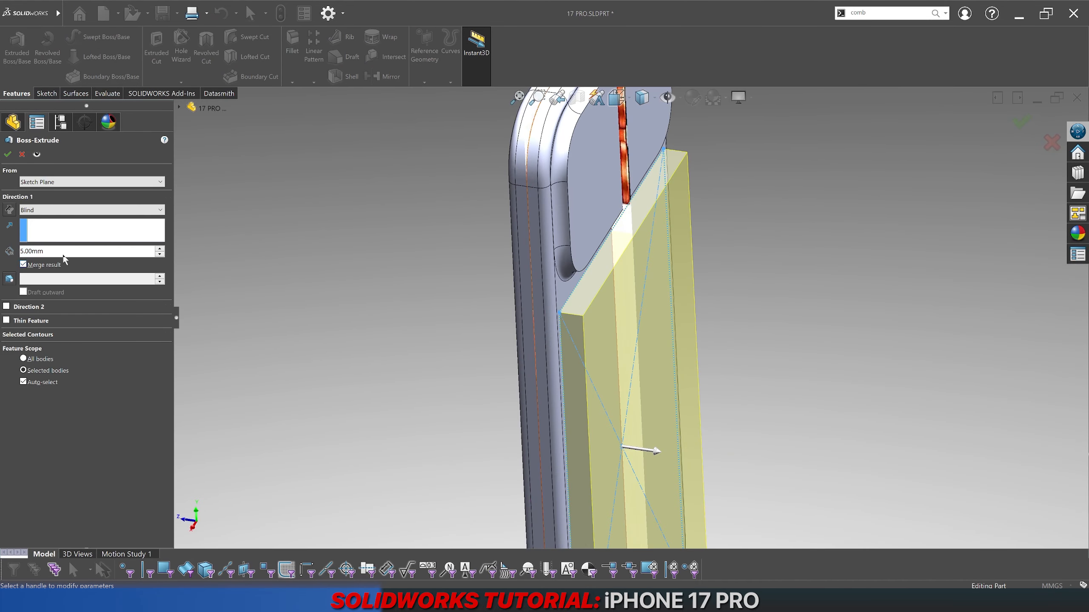
pyautogui.doubleClick(63, 251)
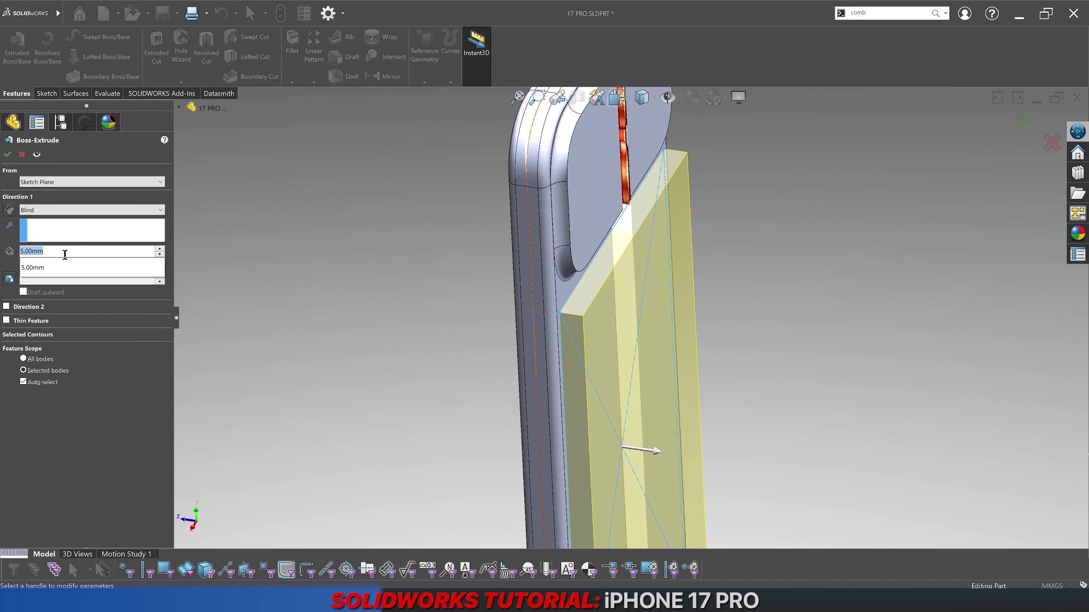
pyautogui.write('20')
pyautogui.press('Return')
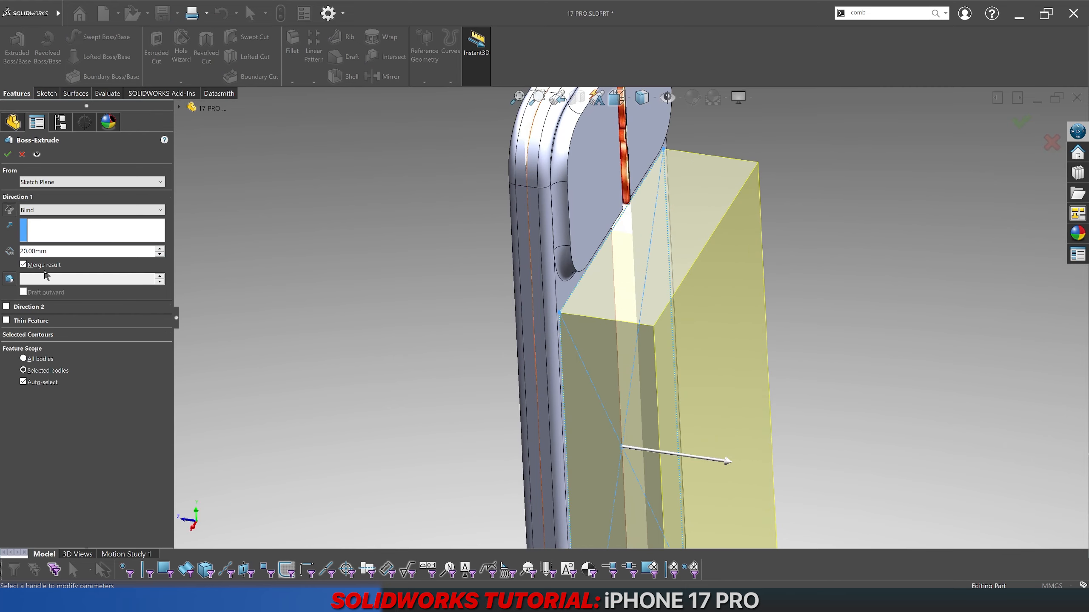
pyautogui.click(42, 269)
pyautogui.press('Return')
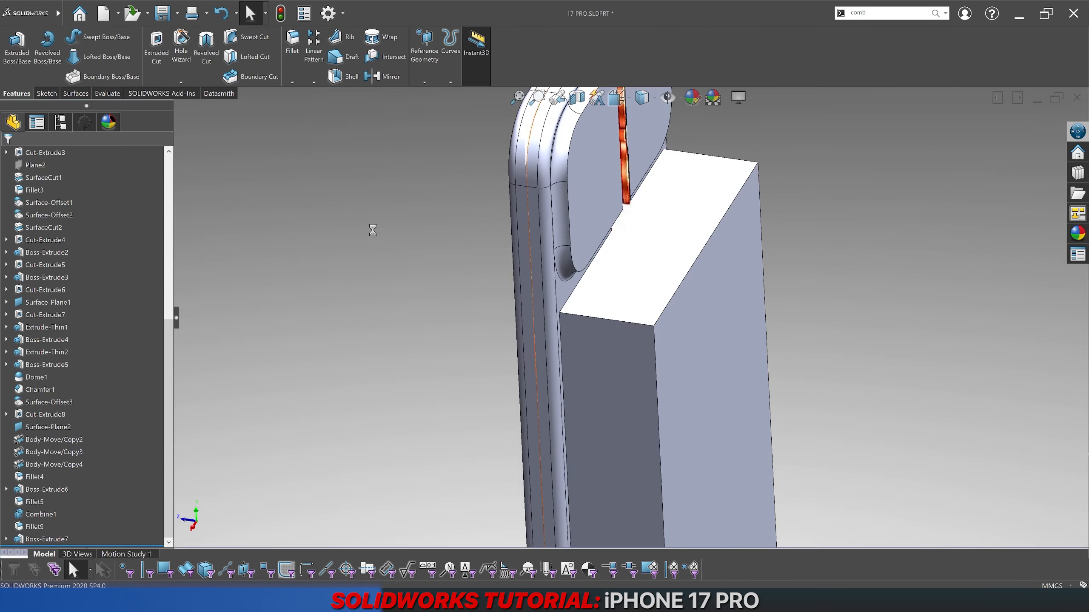
pyautogui.click(231, 38)
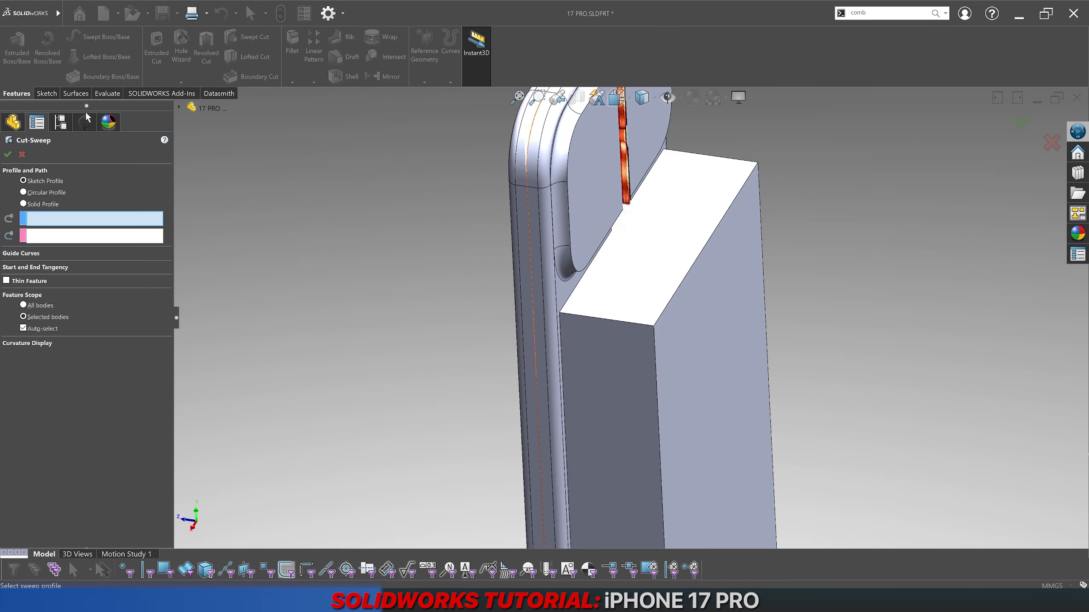
pyautogui.click(22, 154)
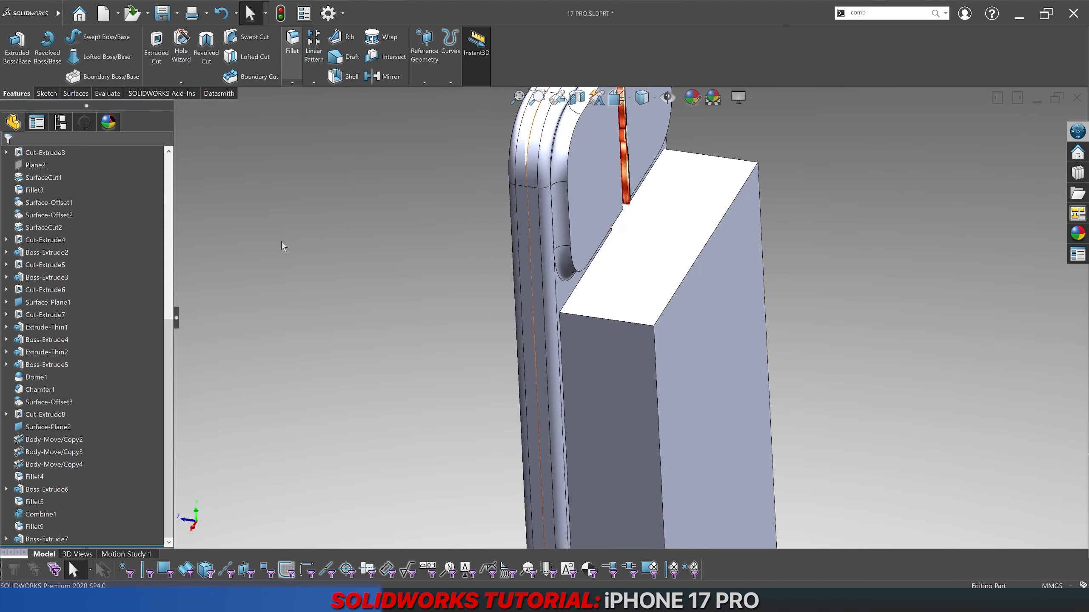
pyautogui.click(49, 334)
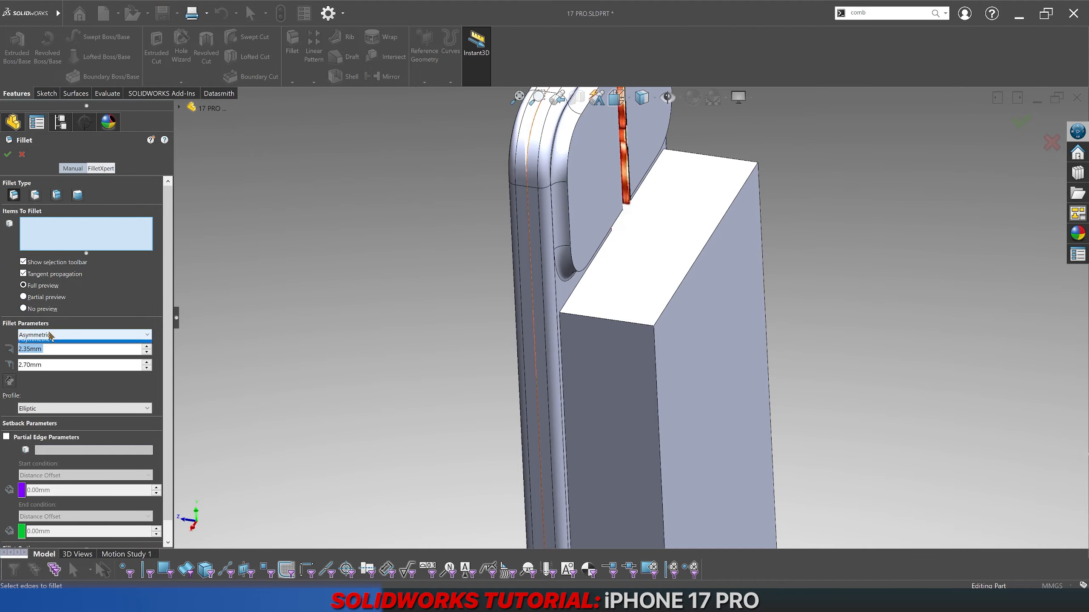
pyautogui.click(48, 343)
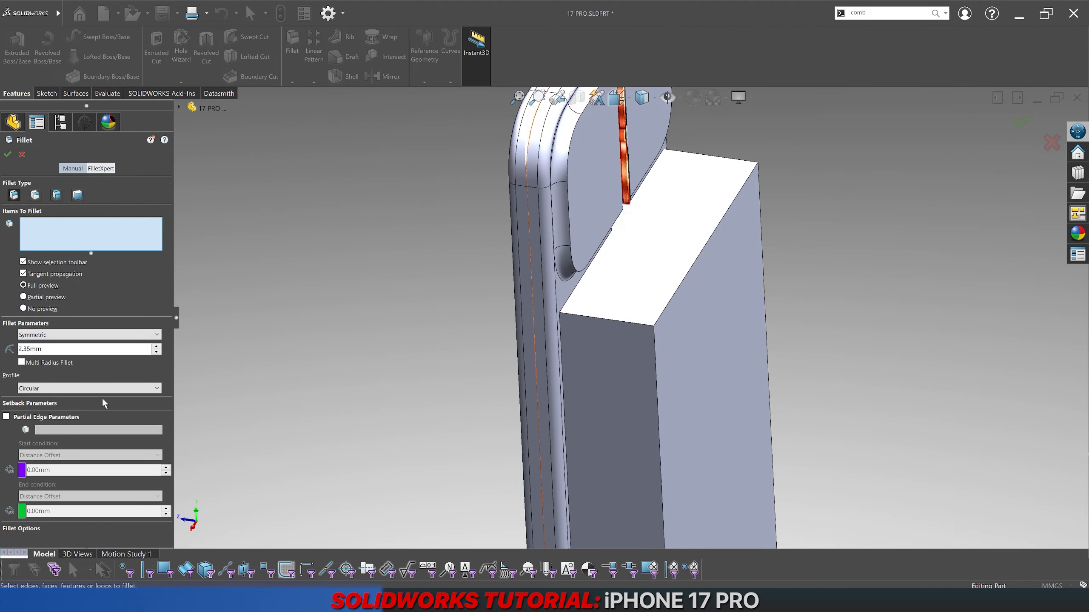
pyautogui.press('Escape')
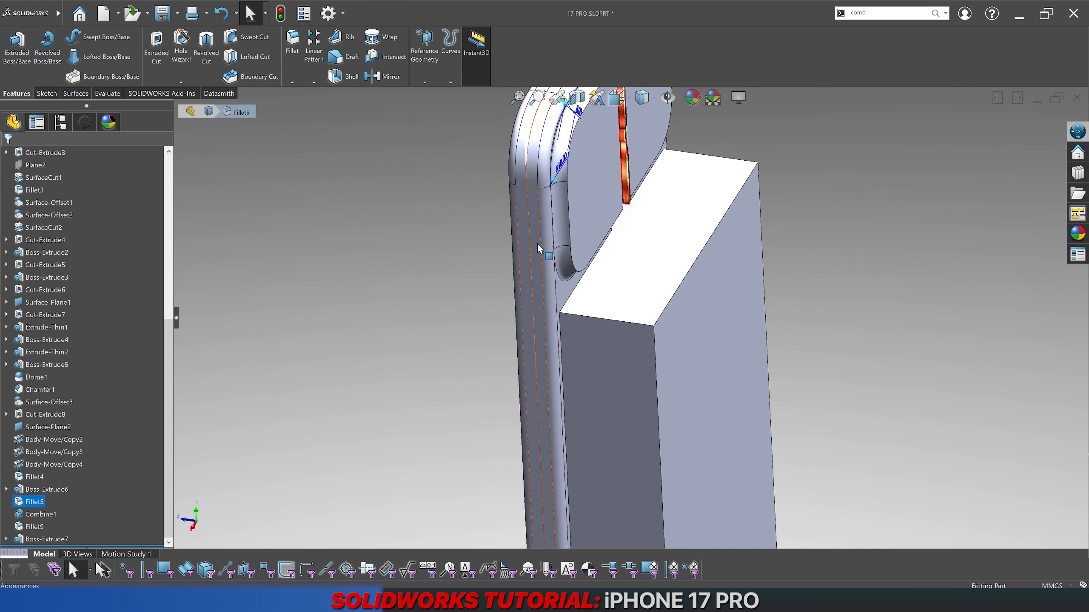
# Step: Examine the radius and conic radius dimensions of the camera plateau's corner fillet
pyautogui.moveTo(537, 243); pyautogui.dragTo(455, 228, button='middle')
pyautogui.scroll(2, 583, 219)
pyautogui.scroll(-2, 592, 223)
pyautogui.scroll(-1, 616, 246)
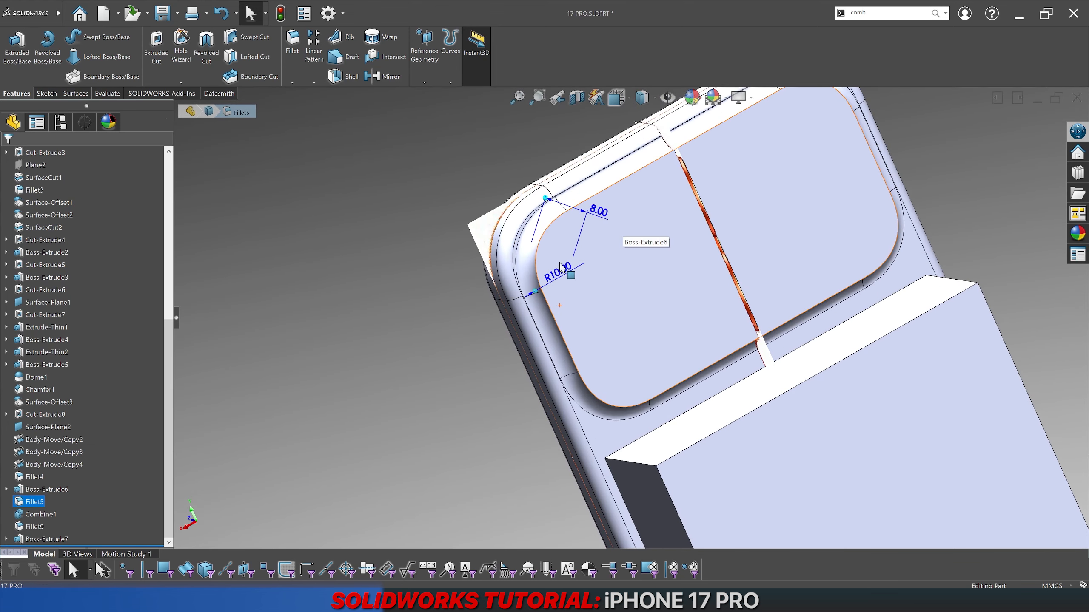
pyautogui.click(301, 173)
# Step: Fillet the extruded block's four corner edges symmetrically with a Conic Radius profile, 10 mm radius and 8 mm conic radius
pyautogui.click(300, 48)
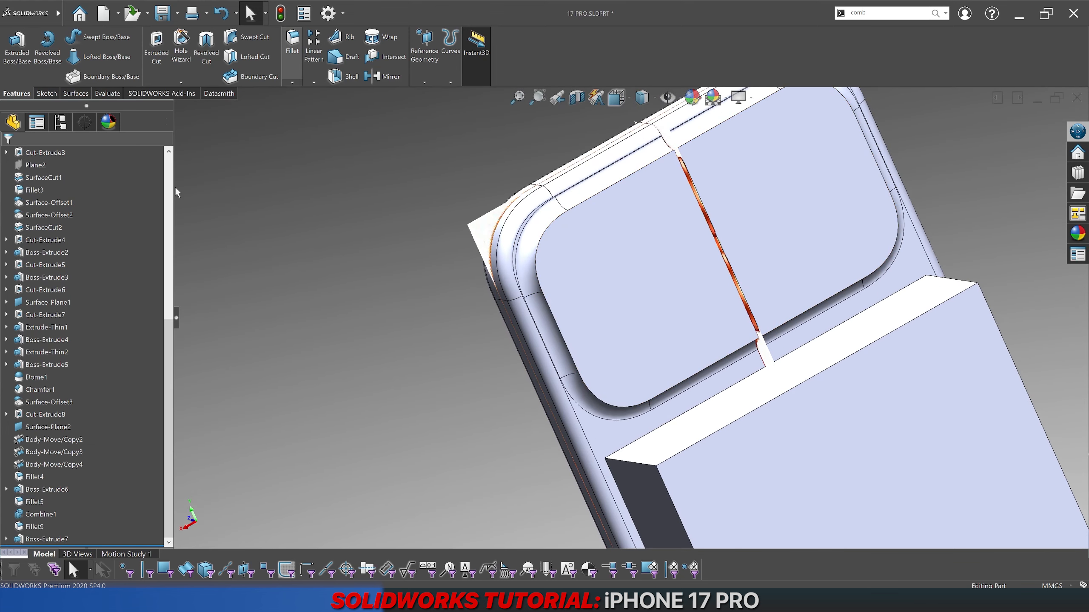
pyautogui.click(60, 337)
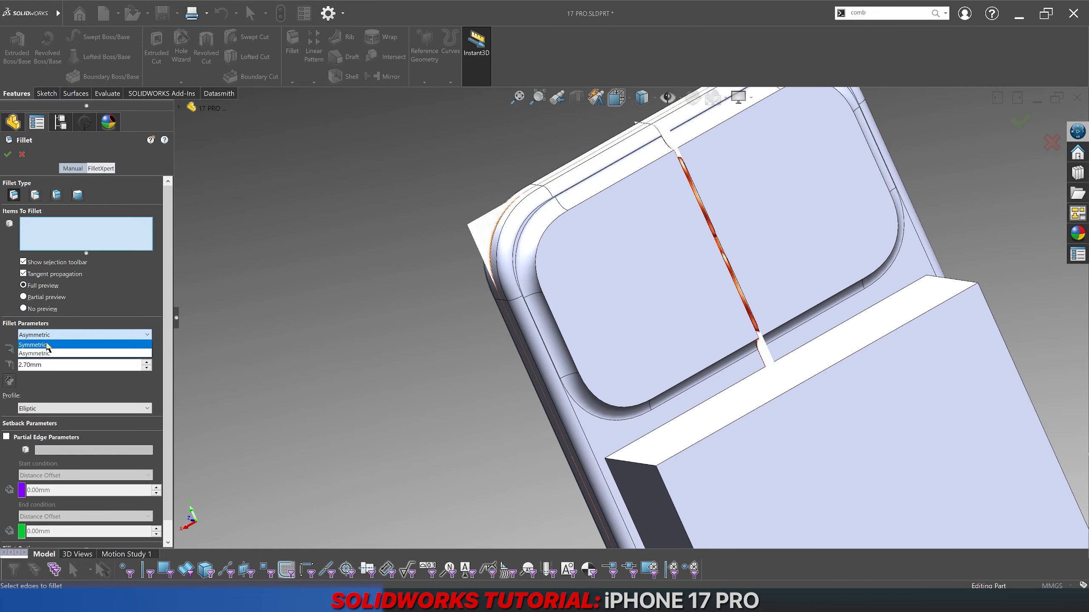
pyautogui.click(54, 346)
pyautogui.click(53, 388)
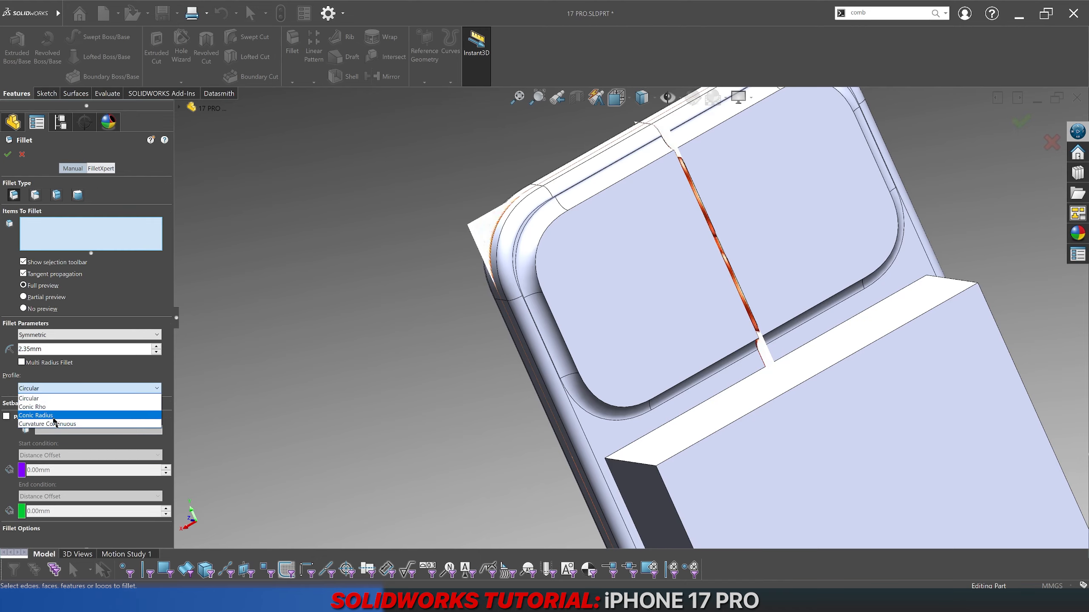
pyautogui.click(47, 404)
pyautogui.click(77, 348)
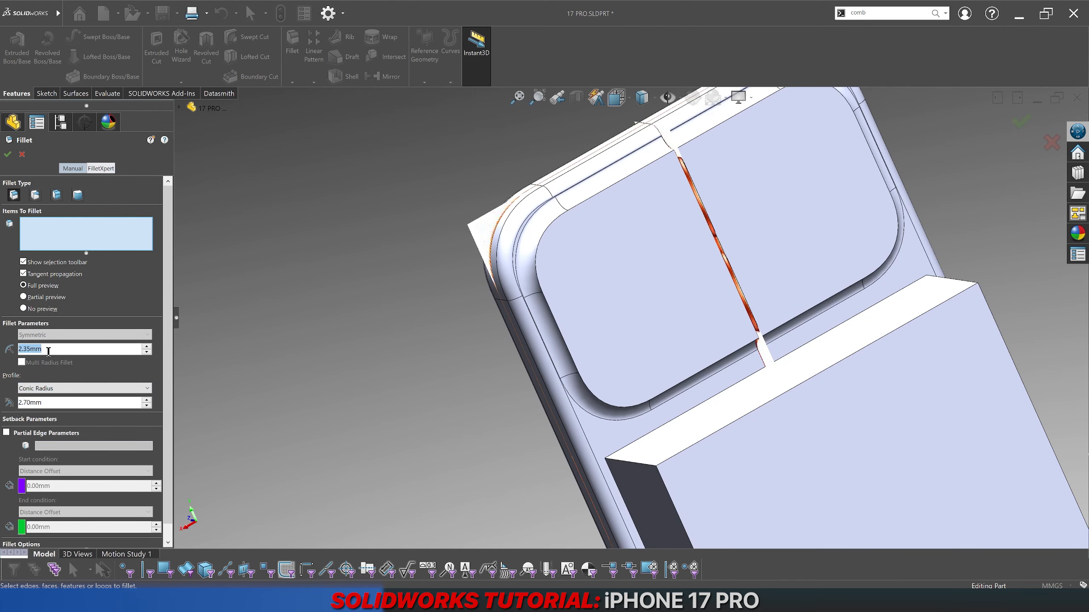
pyautogui.write('10')
pyautogui.click(71, 403)
pyautogui.write('8')
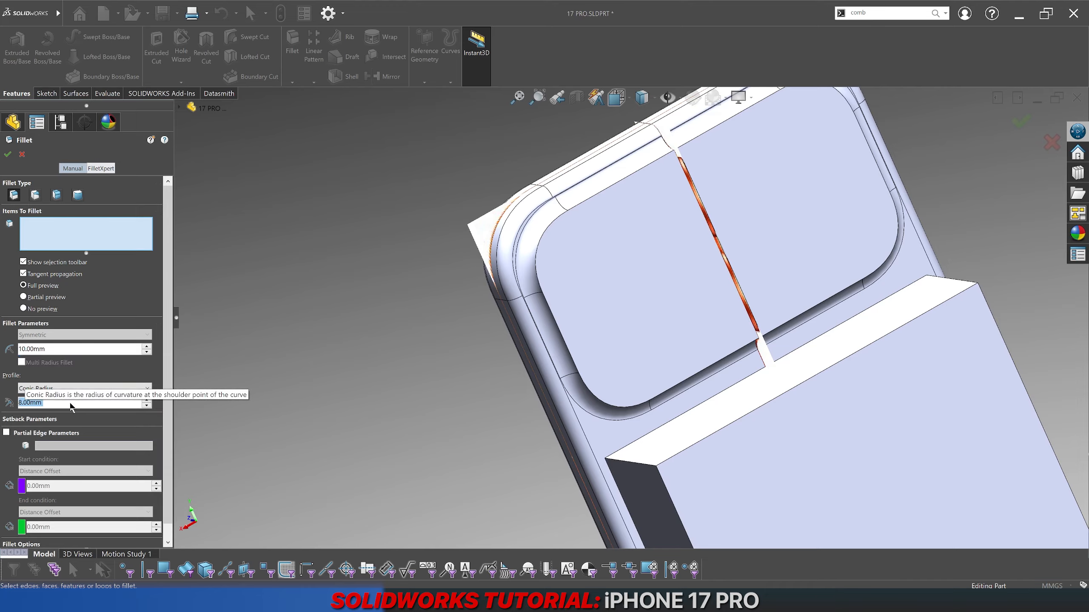
pyautogui.click(625, 461)
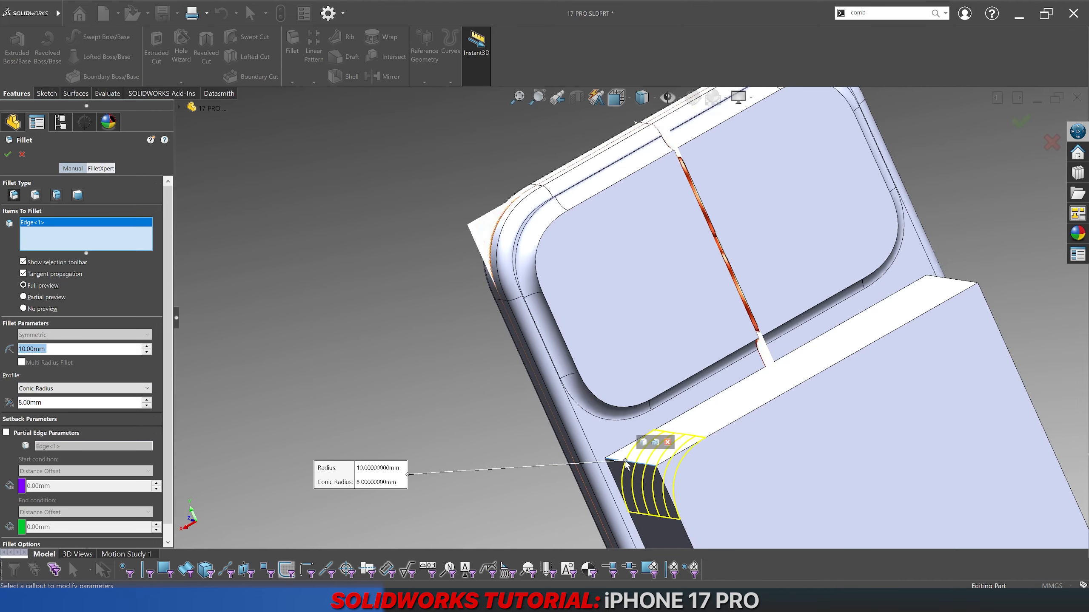
pyautogui.click(642, 442)
pyautogui.press('Return')
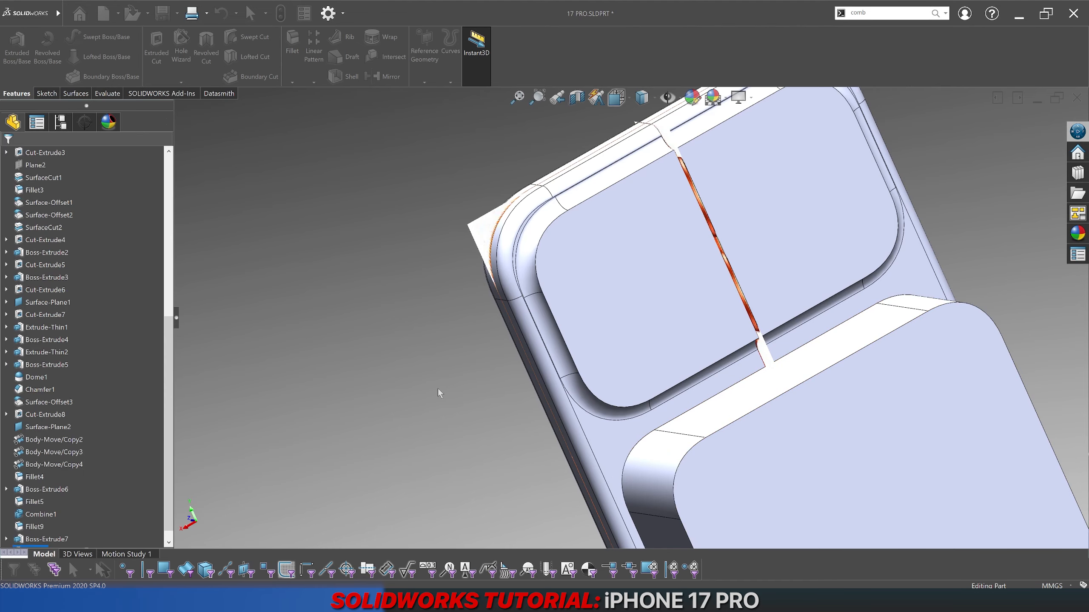
# Step: Compare the block's rounded corners with the back glass panel in the reference photo, using wireframe display in the back view
pyautogui.click(642, 97)
pyautogui.click(688, 165)
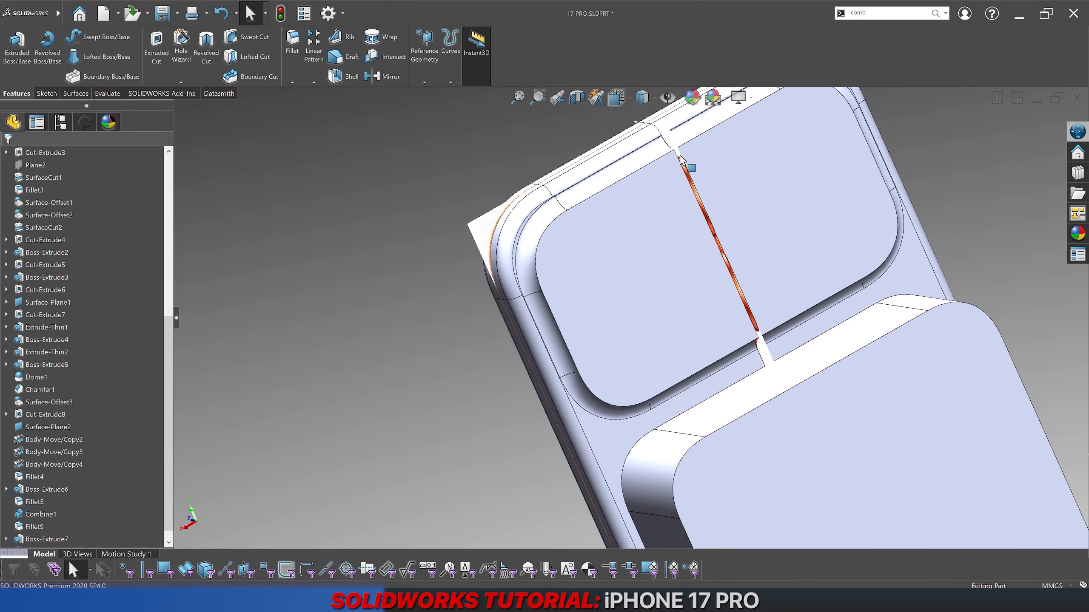
pyautogui.click(640, 97)
pyautogui.click(643, 200)
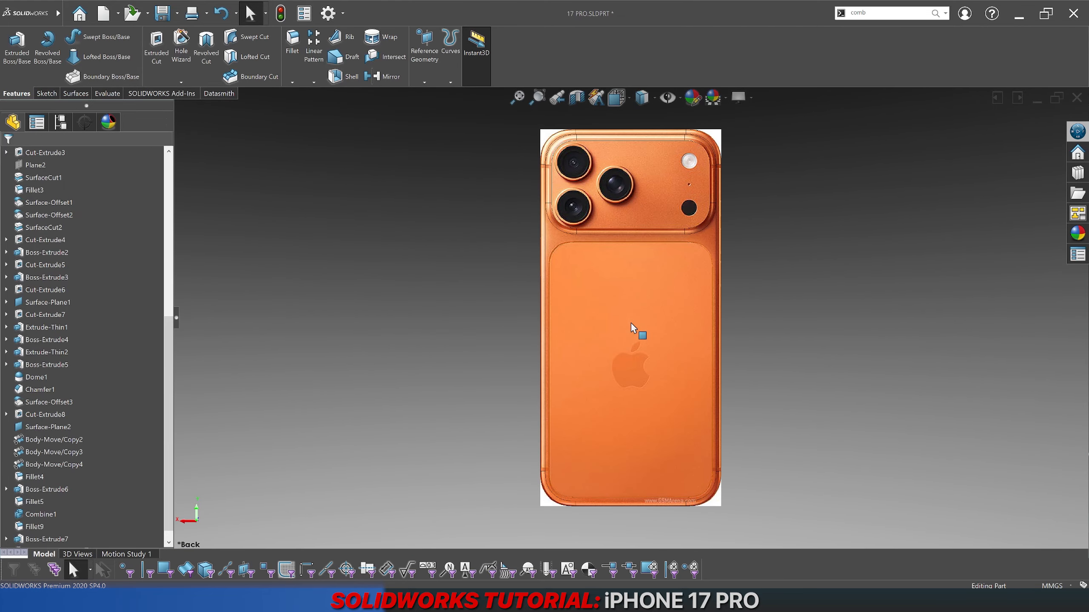
pyautogui.scroll(-3, 632, 513)
pyautogui.scroll(-3, 624, 468)
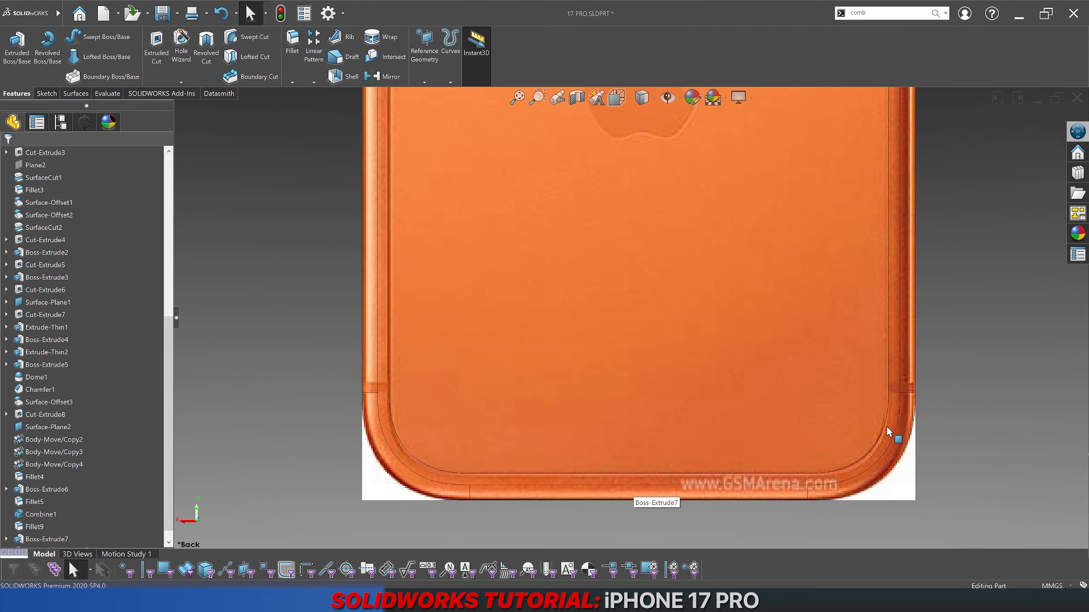
pyautogui.scroll(5, 800, 303)
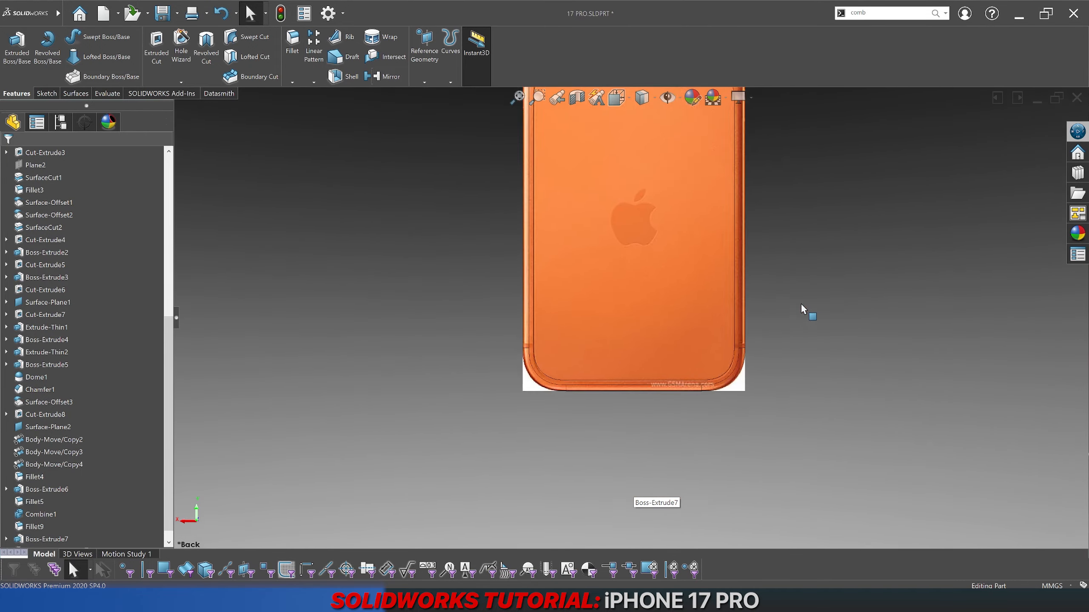
pyautogui.scroll(-5, 682, 192)
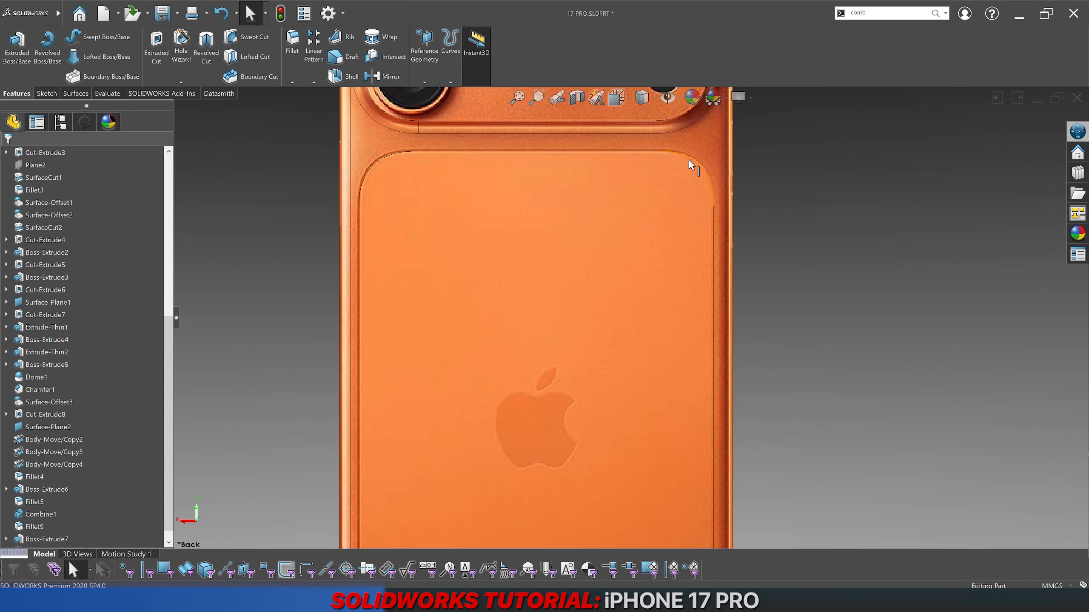
pyautogui.scroll(-3, 685, 202)
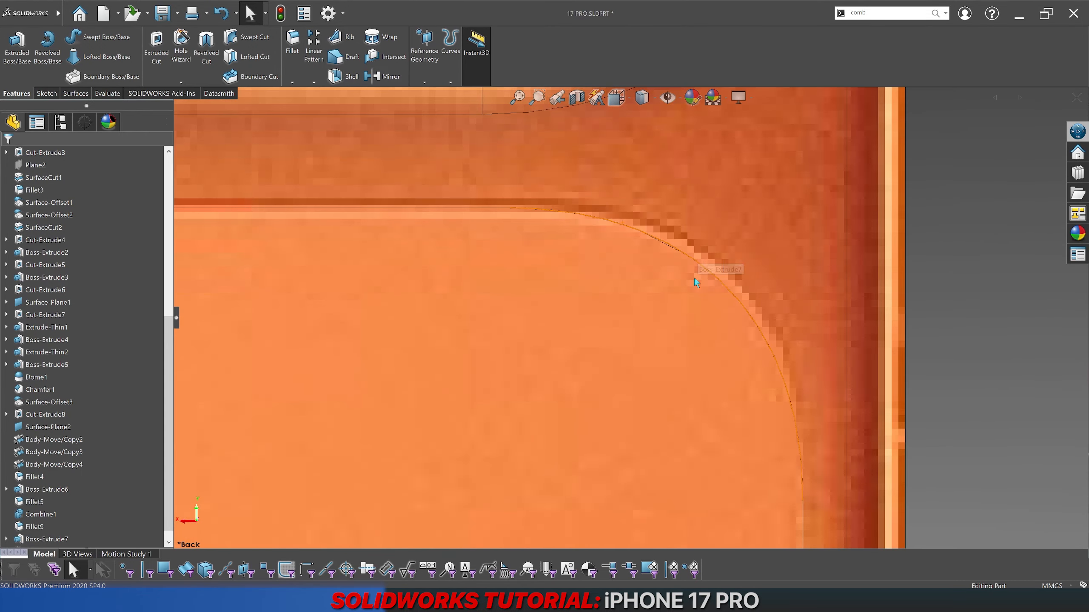
pyautogui.scroll(6, 536, 343)
pyautogui.scroll(6, 496, 351)
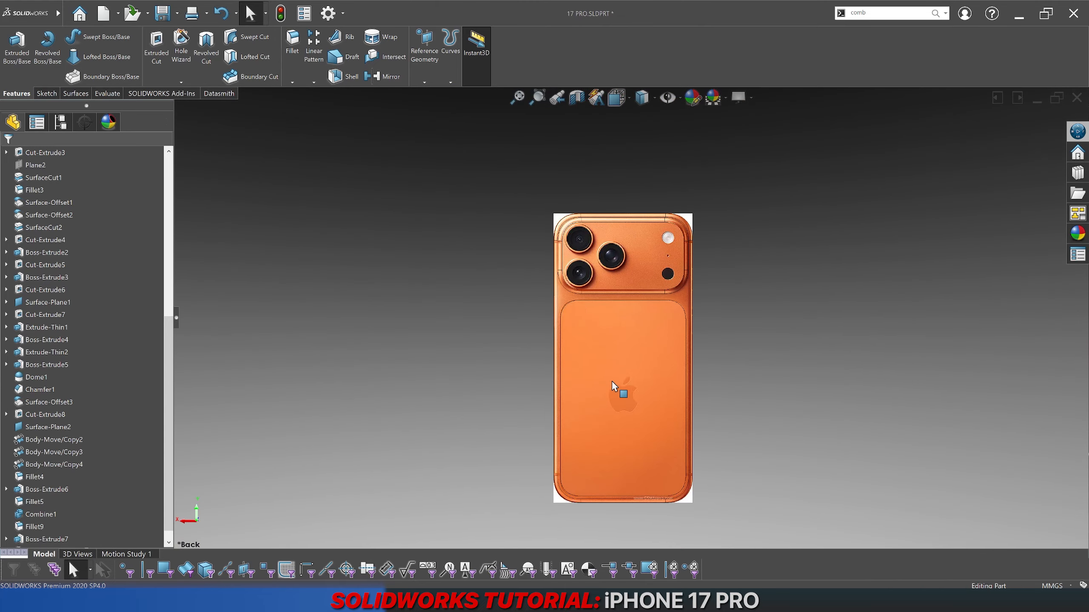
# Step: Return the model to shaded display with edges and inspect the block's upper end where it meets the back face
pyautogui.click(645, 105)
pyautogui.click(643, 111)
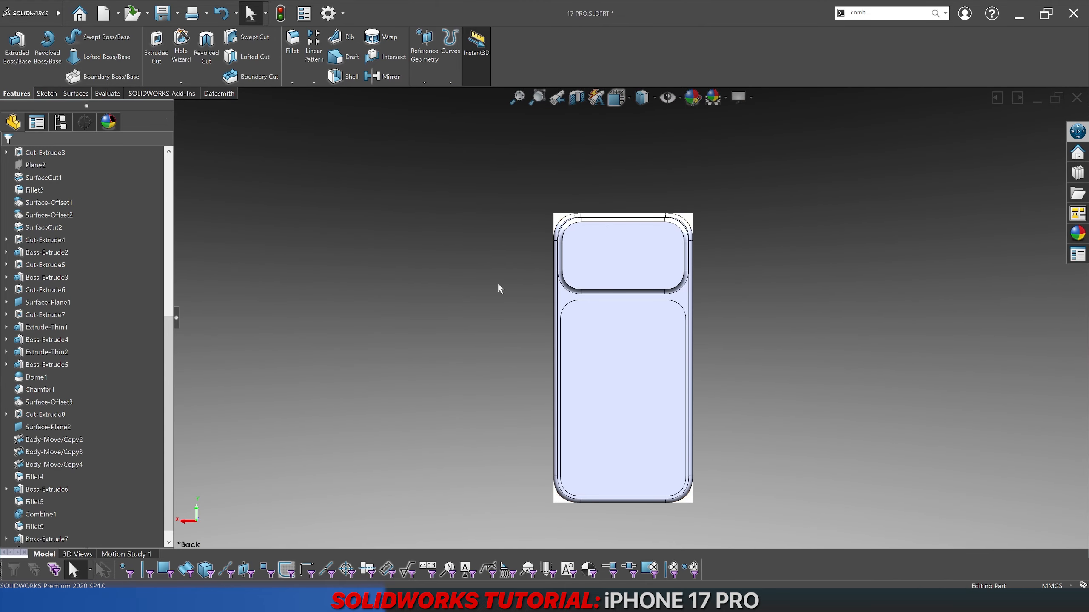
pyautogui.moveTo(574, 420); pyautogui.dragTo(632, 412, button='middle')
pyautogui.scroll(-10, 617, 335)
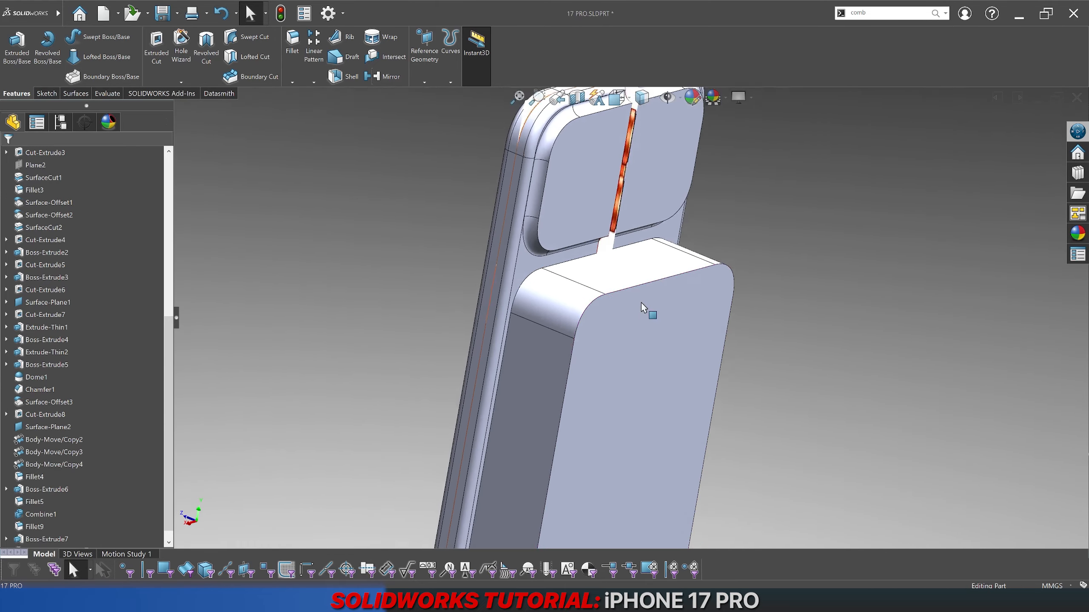
pyautogui.scroll(-2, 576, 251)
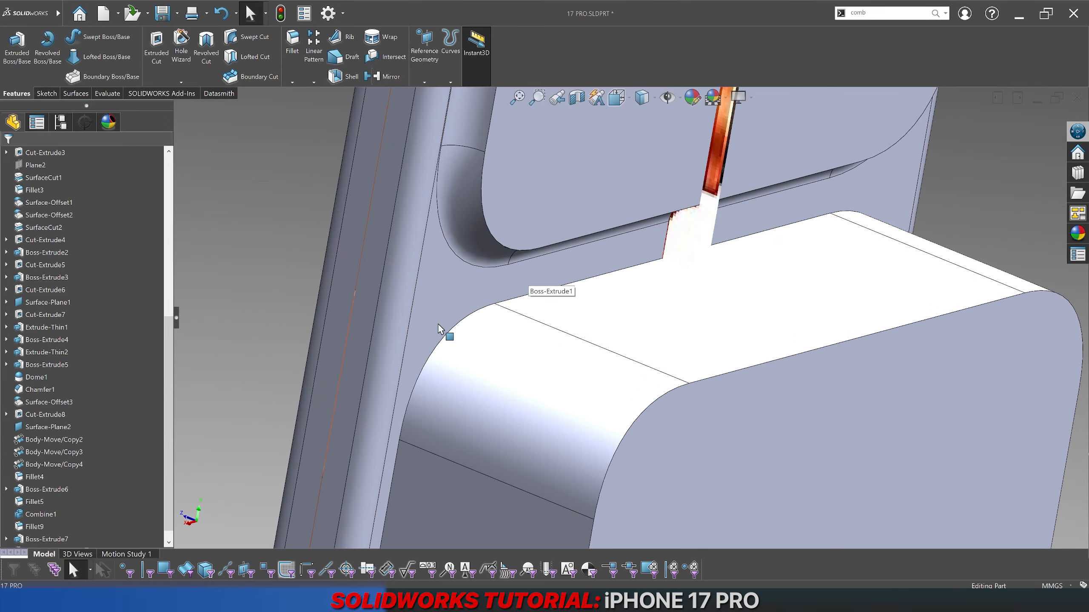
# Step: Edit the glass panel block's extrusion to a 1 mm depth in the reversed direction, into the phone body
pyautogui.scroll(-1, 66, 497)
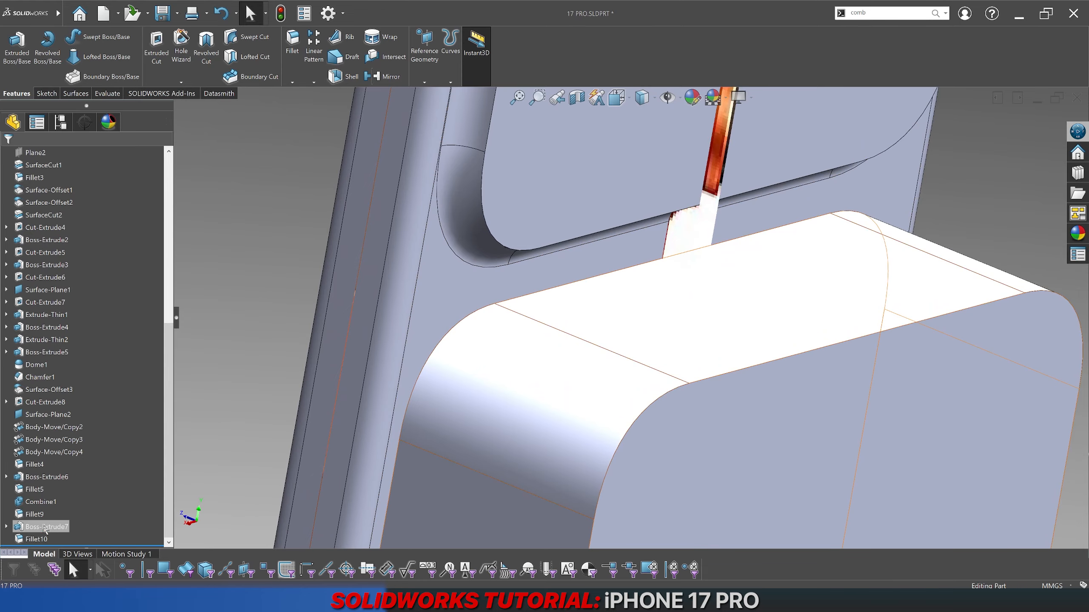
pyautogui.click(46, 527)
pyautogui.click(51, 504)
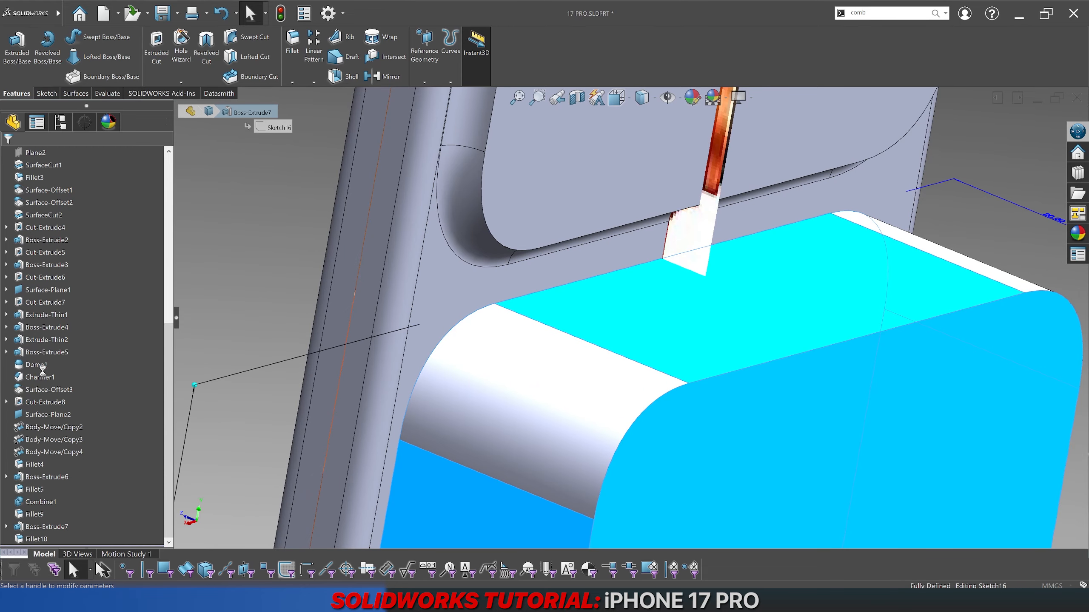
pyautogui.write('1')
pyautogui.press('Return')
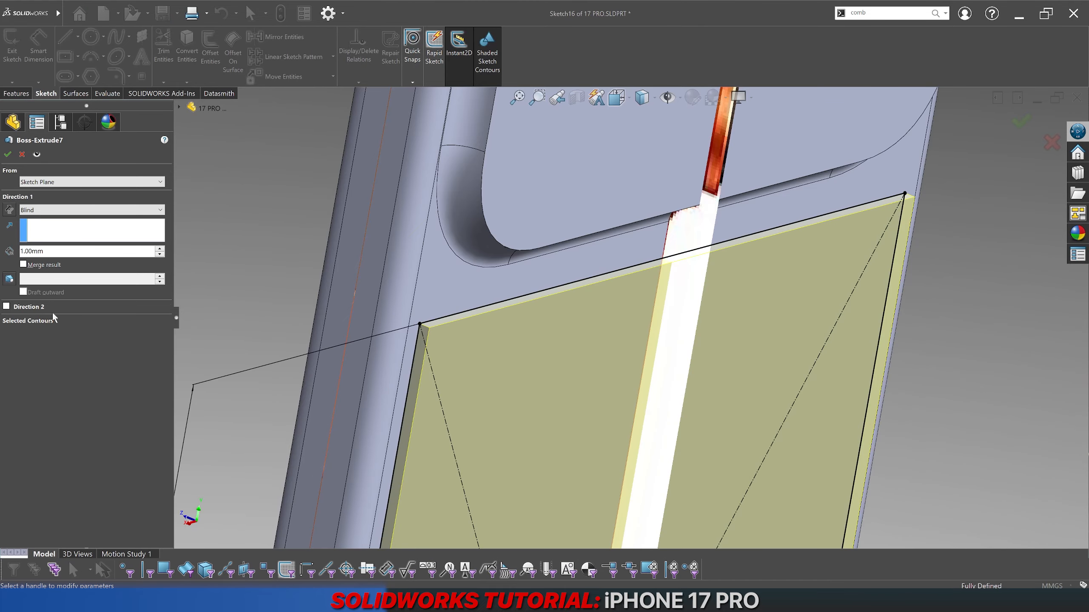
pyautogui.click(9, 209)
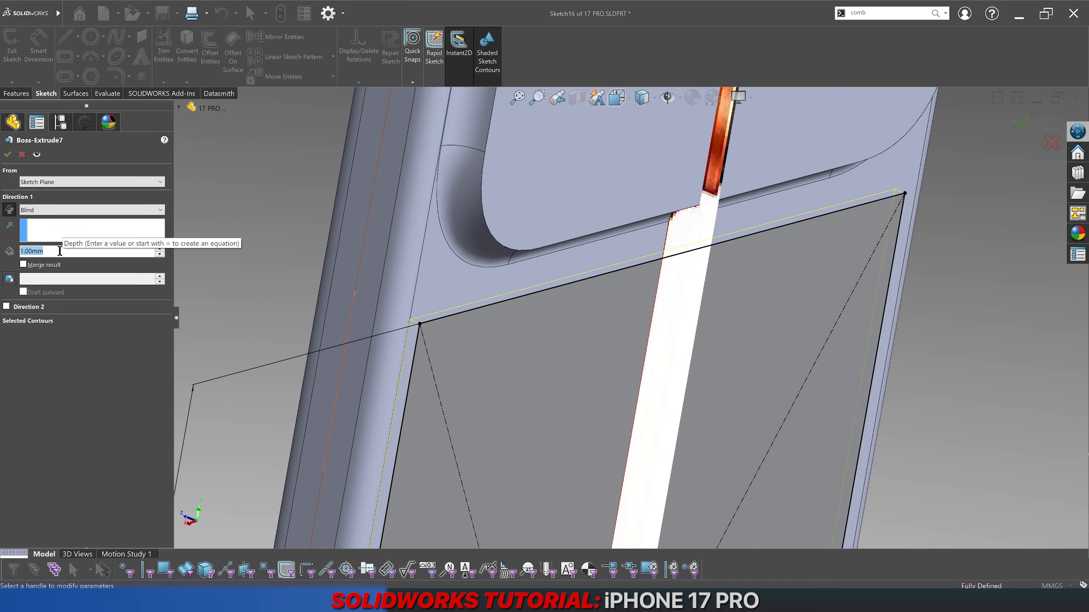
pyautogui.press('Return')
pyautogui.click(297, 229)
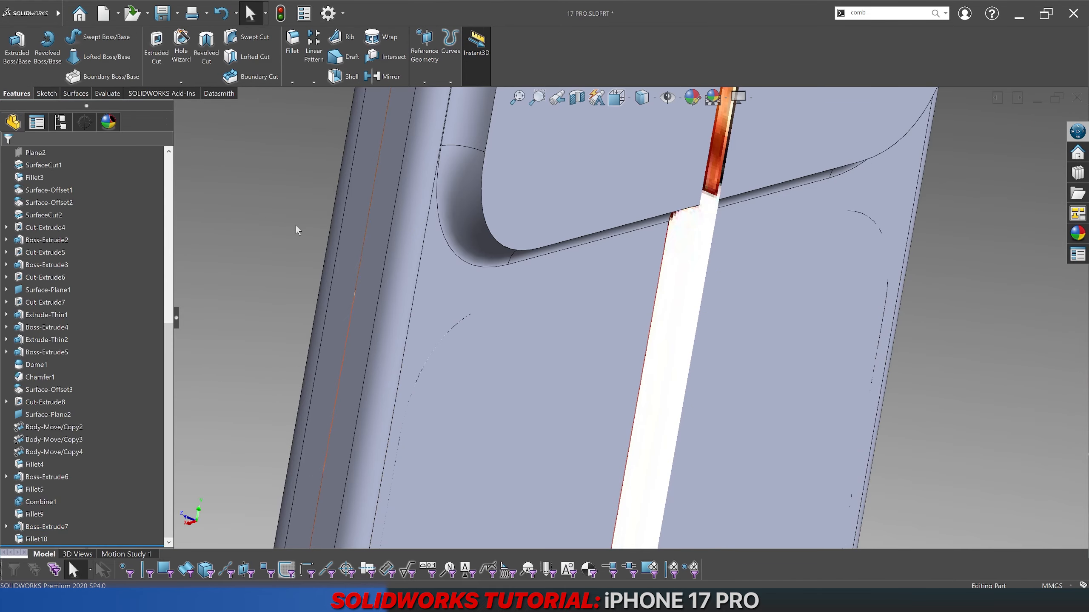
pyautogui.scroll(3, 676, 365)
pyautogui.scroll(4, 676, 364)
pyautogui.scroll(-2, 664, 232)
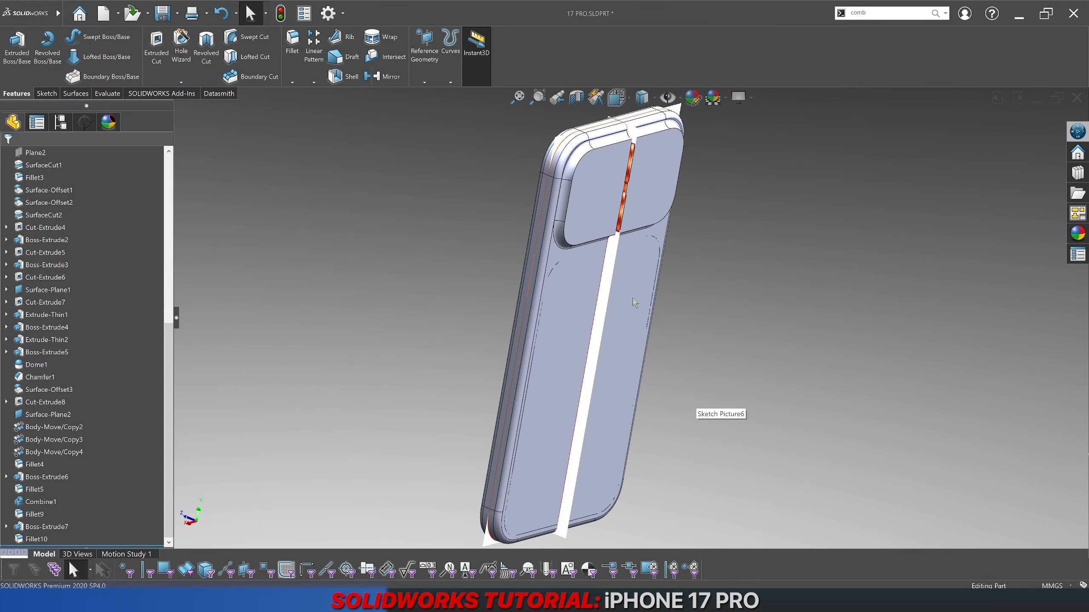
# Step: Hide the main phone body and convert the outline of the glass panel's back face into a new sketch
pyautogui.rightClick(664, 231)
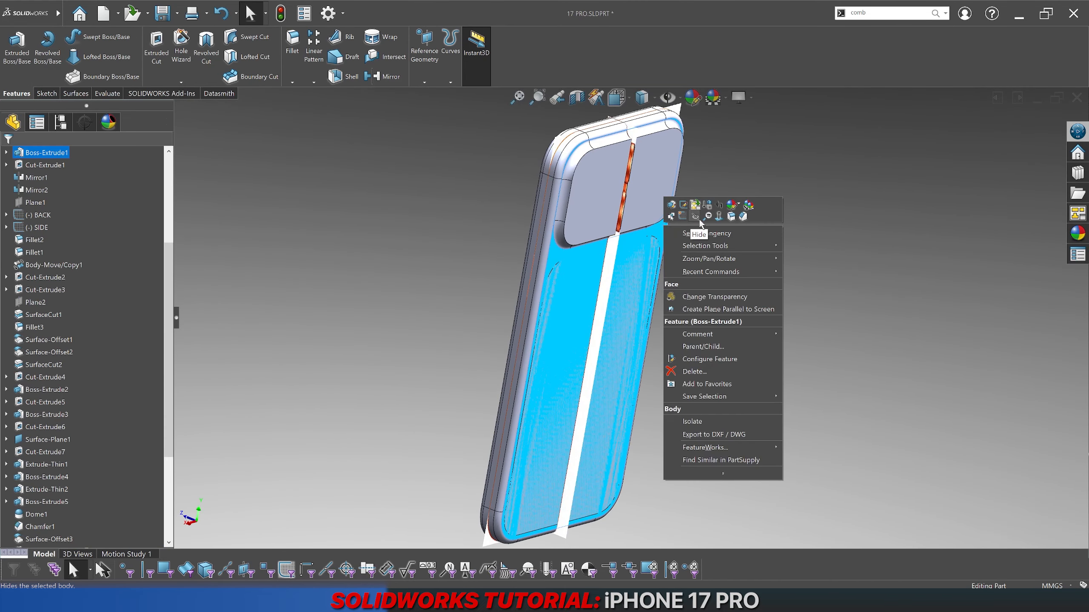
pyautogui.click(695, 236)
pyautogui.rightClick(577, 246)
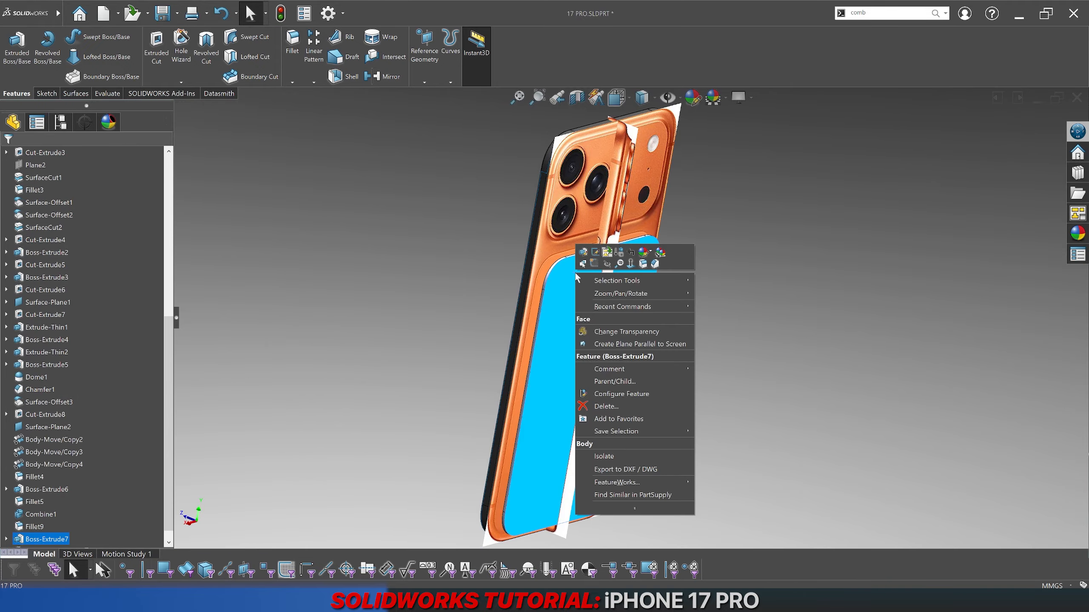
pyautogui.click(594, 264)
pyautogui.click(210, 47)
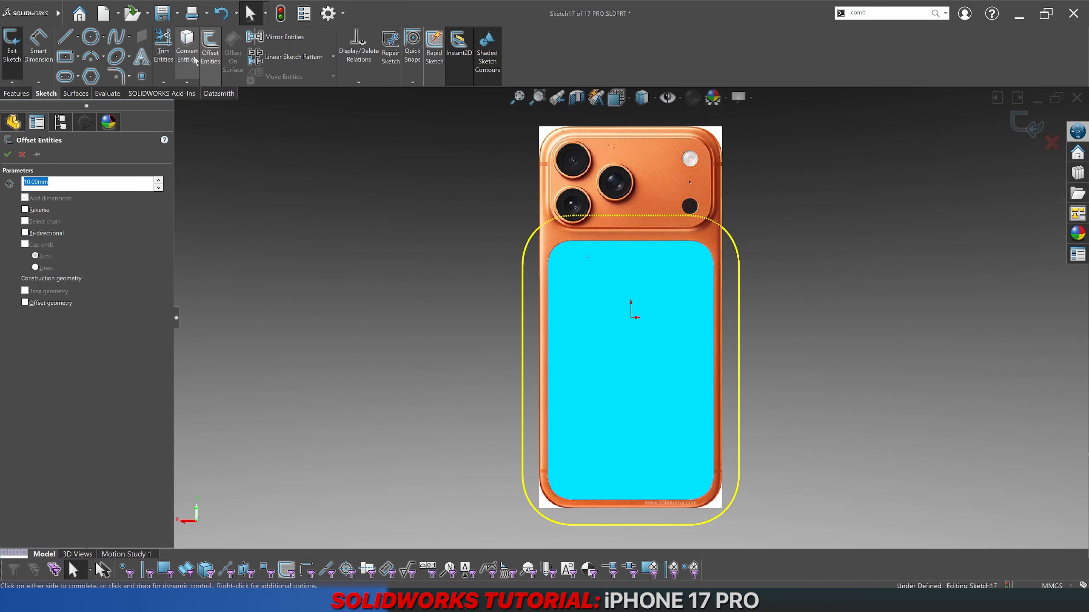
pyautogui.press('Escape')
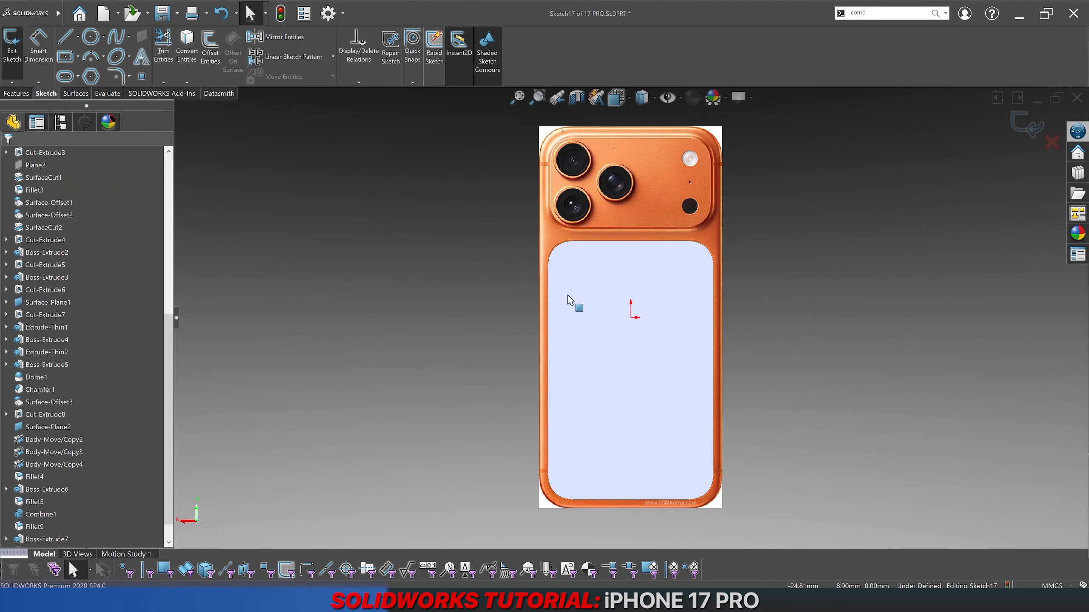
pyautogui.click(194, 63)
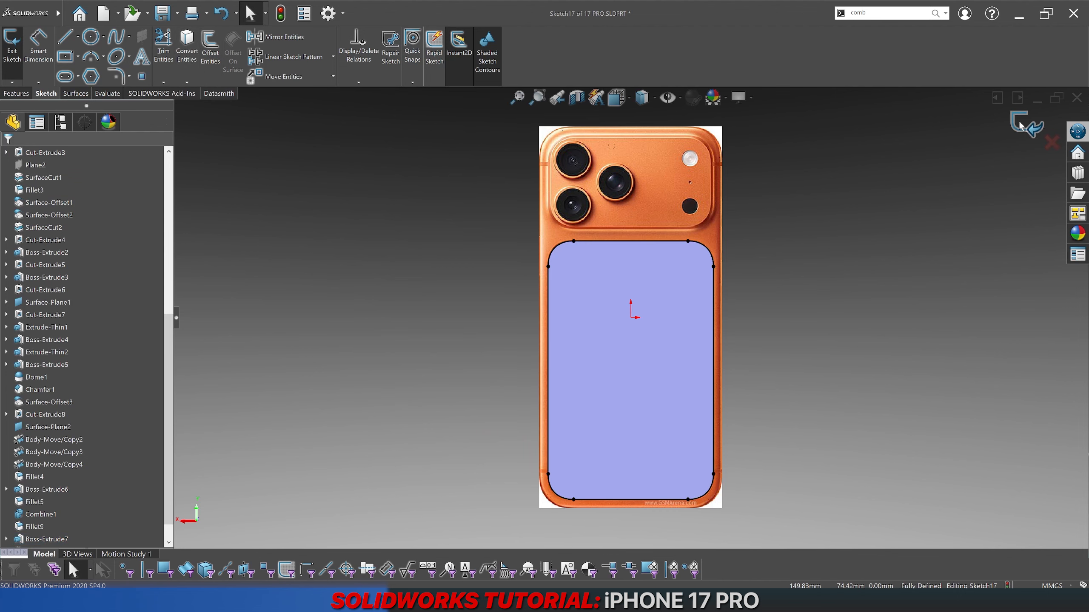
pyautogui.hotkey('ctrl', 'b')
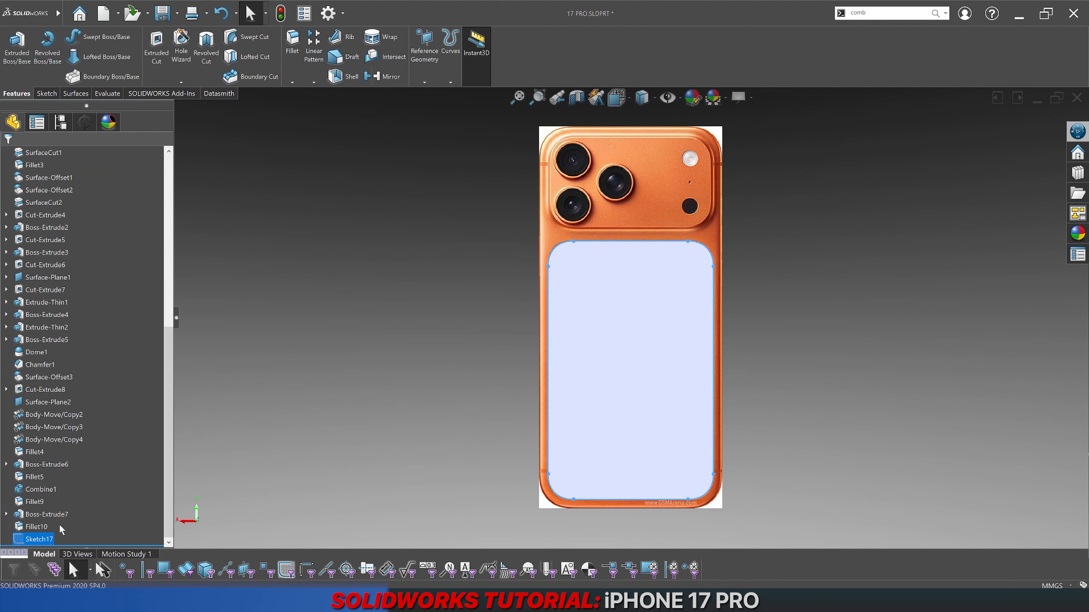
pyautogui.click(271, 451)
# Step: Show the main phone body again around the glass panel outline
pyautogui.moveTo(535, 232); pyautogui.dragTo(570, 257, button='middle')
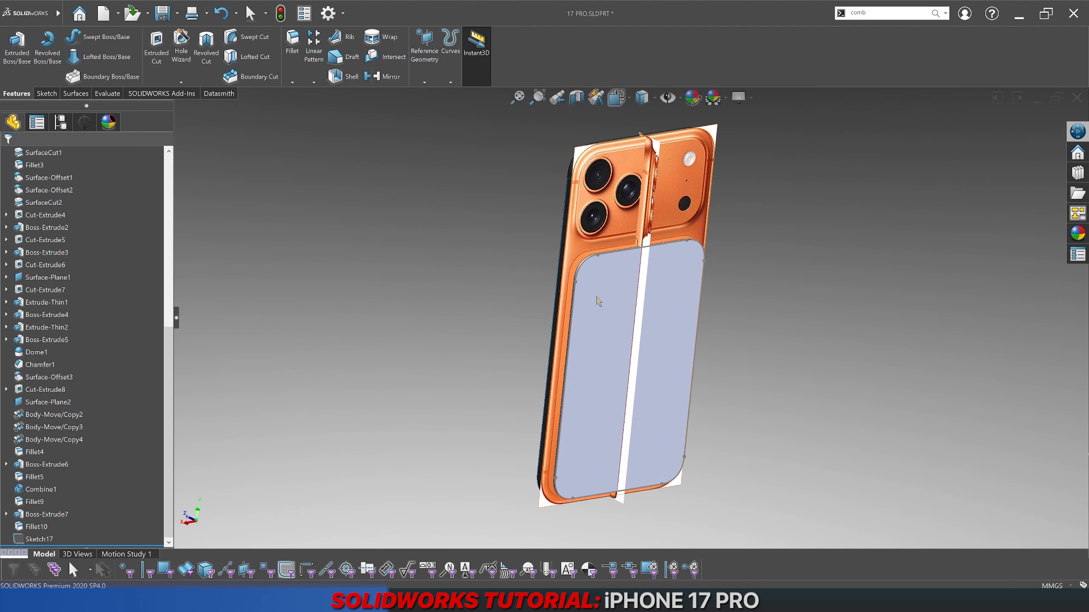
pyautogui.scroll(-3, 600, 214)
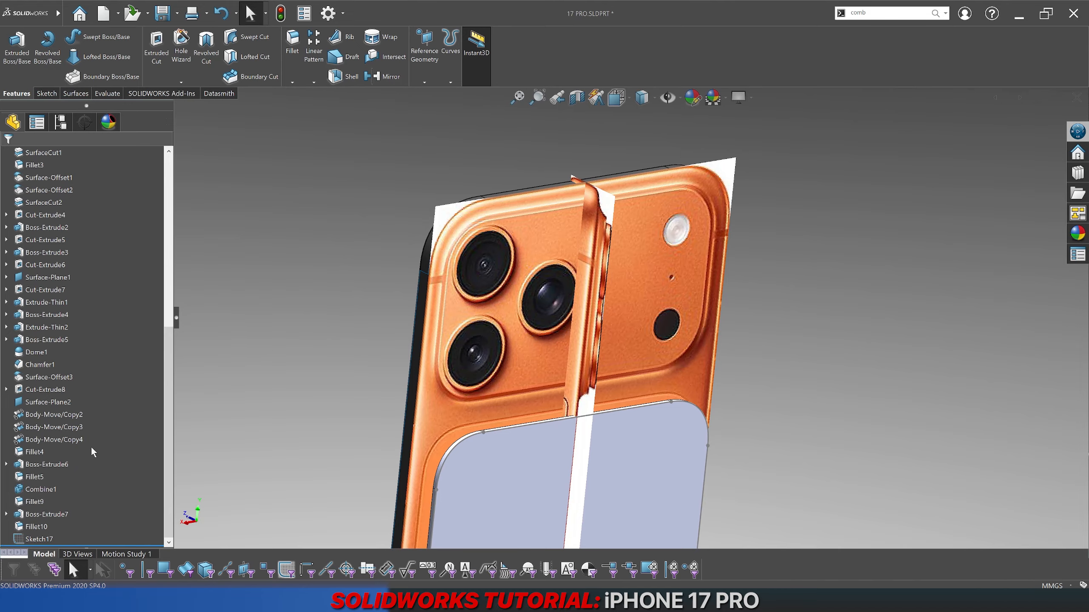
pyautogui.click(39, 502)
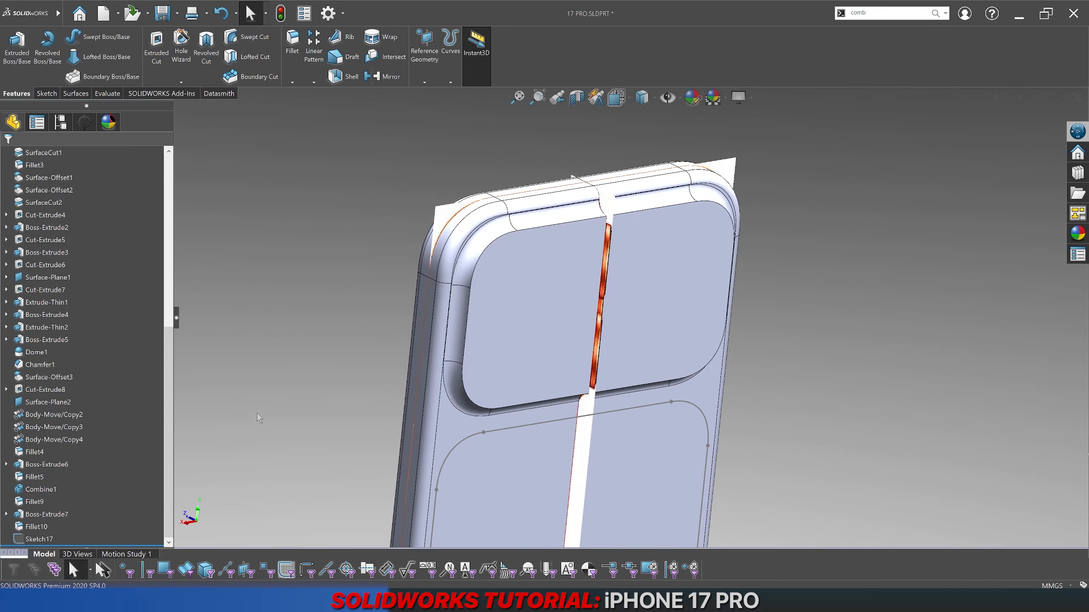
pyautogui.scroll(3, 617, 408)
pyautogui.scroll(-6, 618, 408)
pyautogui.scroll(-3, 568, 221)
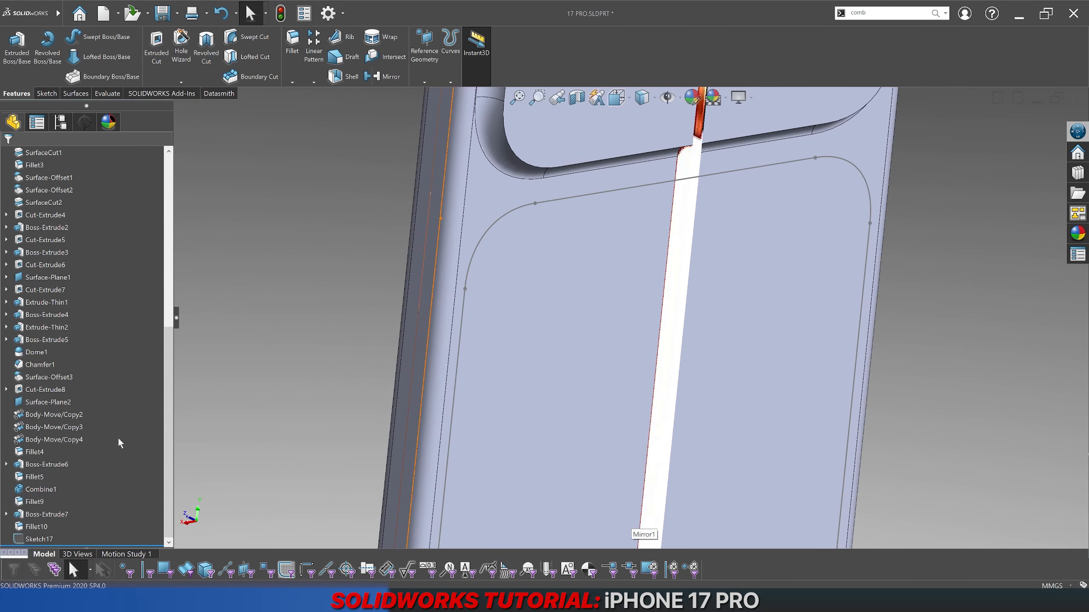
# Step: Extrude-cut the converted panel outline 1.05 mm deep, with only the main phone body in the feature scope
pyautogui.click(43, 539)
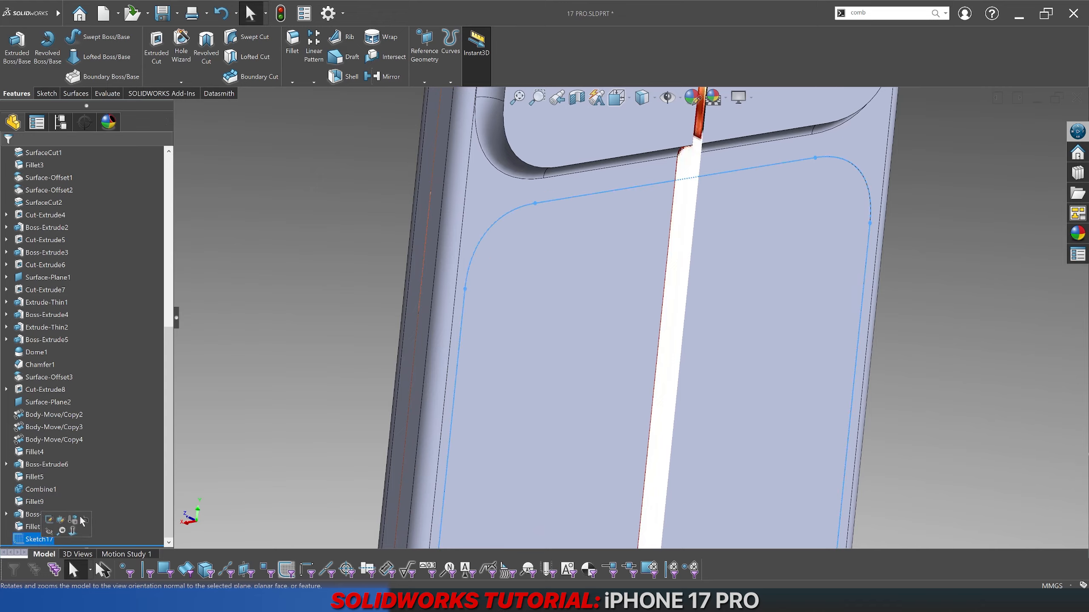
pyautogui.click(154, 72)
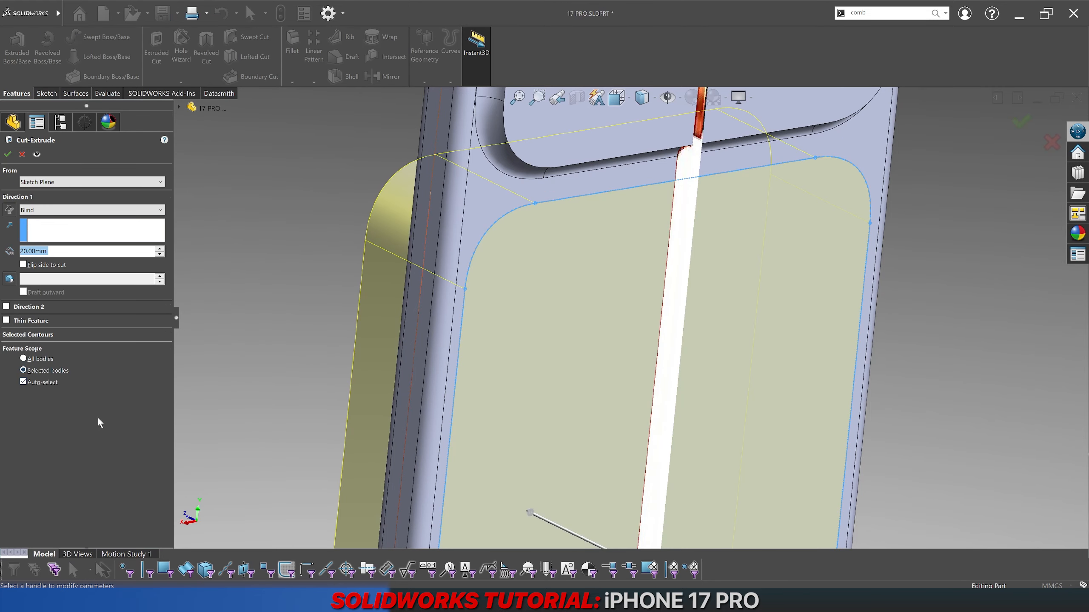
pyautogui.write('1.05')
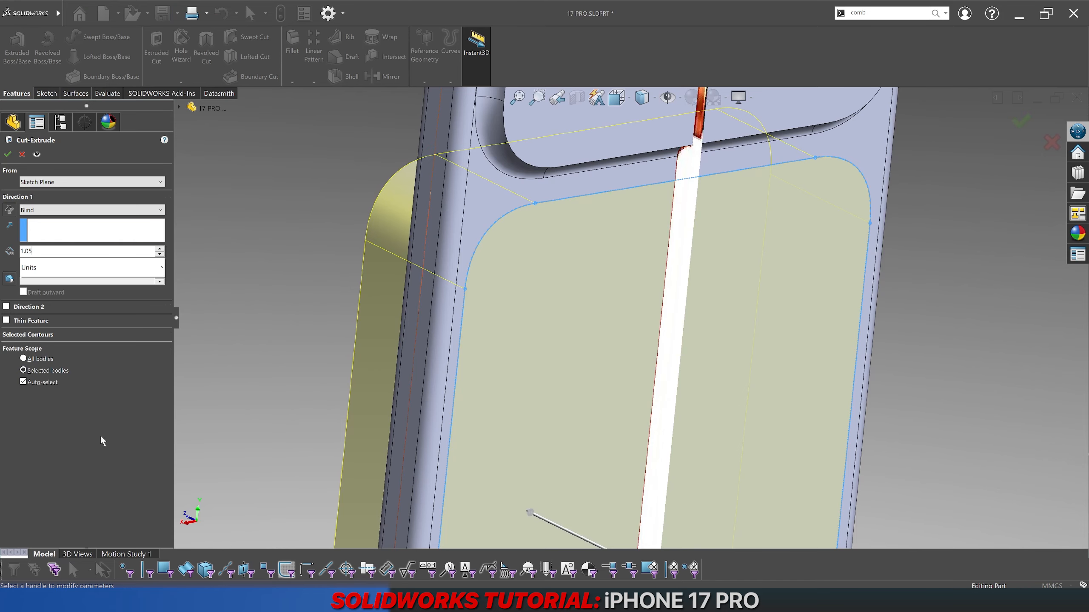
pyautogui.press('Return')
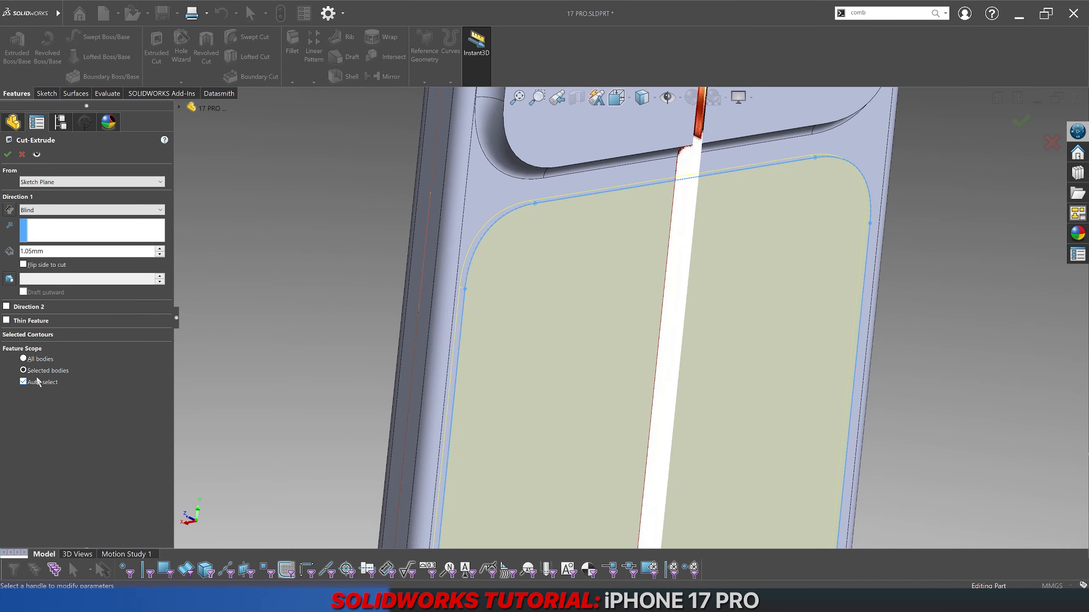
pyautogui.click(23, 381)
pyautogui.click(503, 215)
pyautogui.scroll(-3, 402, 352)
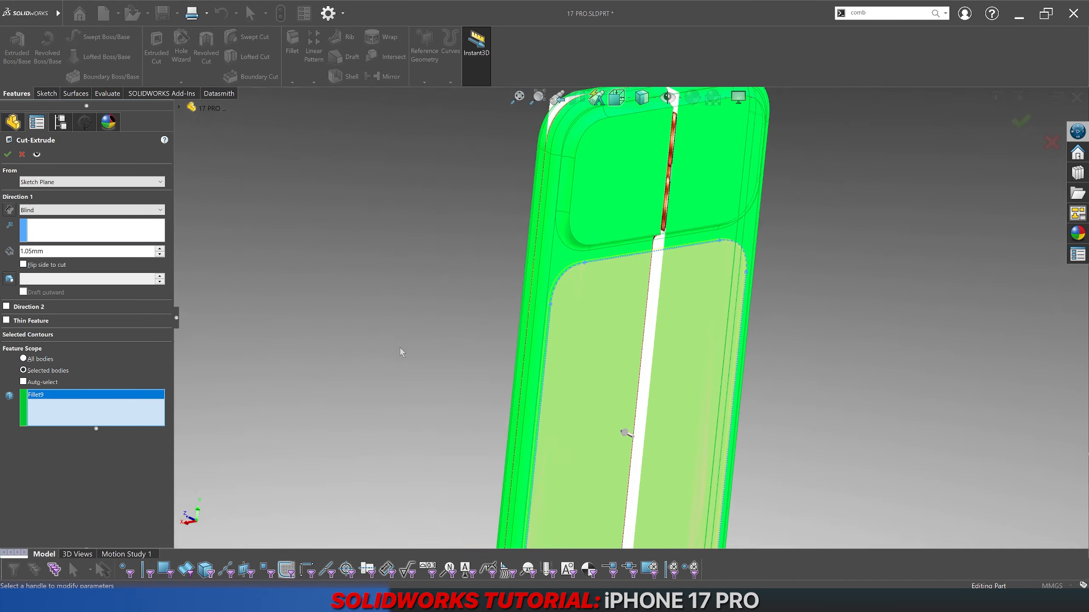
pyautogui.moveTo(402, 352); pyautogui.dragTo(301, 175, button='middle')
pyautogui.press('Return')
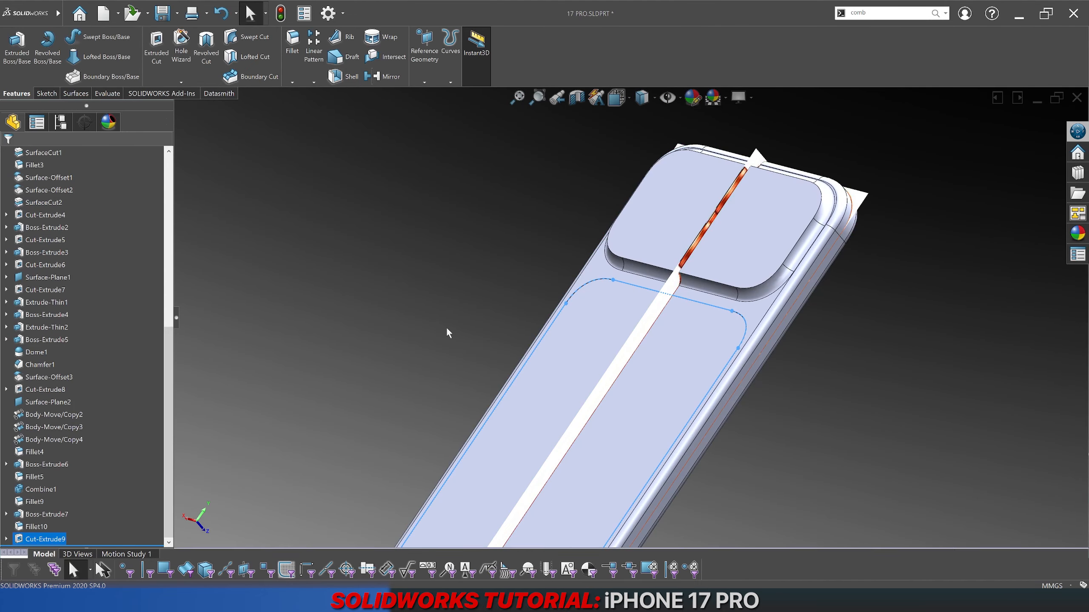
# Step: Hide the SIDE reference sketch to clear its picture from the back of the phone
pyautogui.moveTo(447, 331); pyautogui.dragTo(493, 347, button='middle')
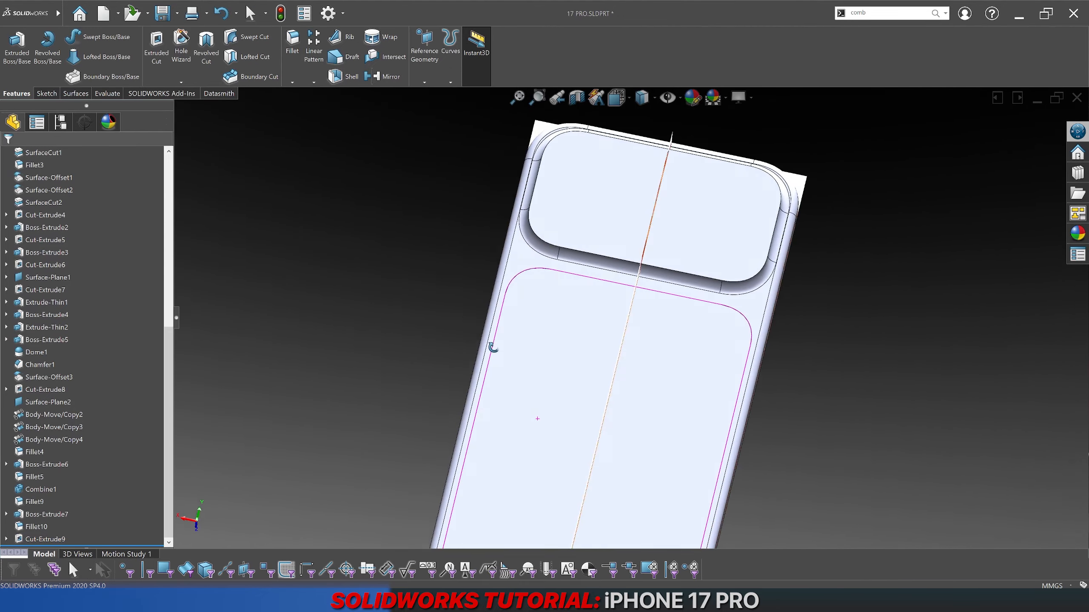
pyautogui.scroll(3, 548, 288)
pyautogui.scroll(-5, 553, 296)
pyautogui.scroll(7, 106, 428)
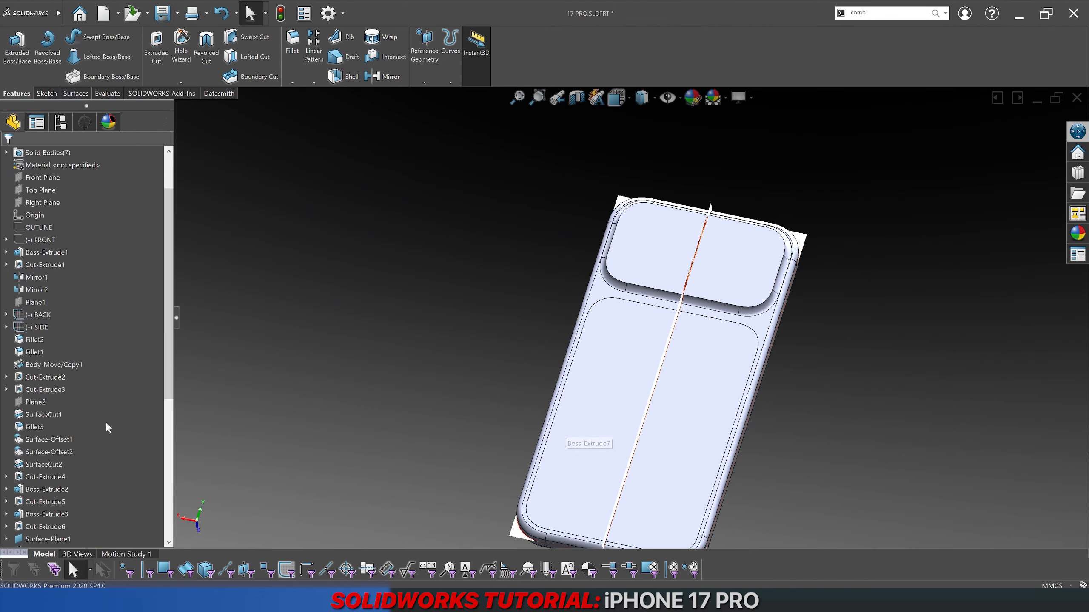
pyautogui.scroll(3, 105, 423)
pyautogui.rightClick(37, 389)
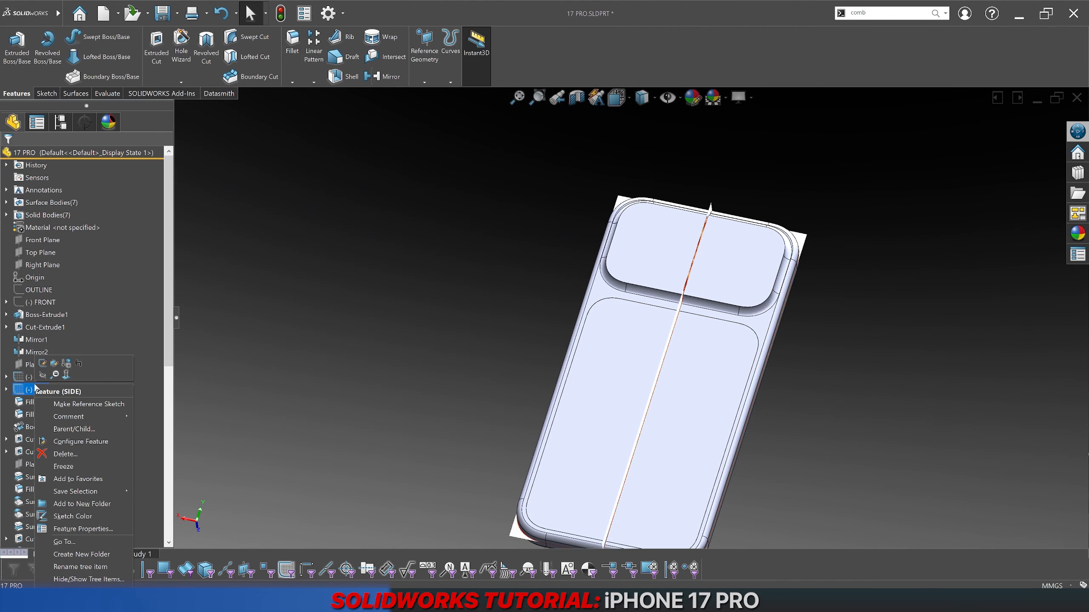
pyautogui.click(44, 375)
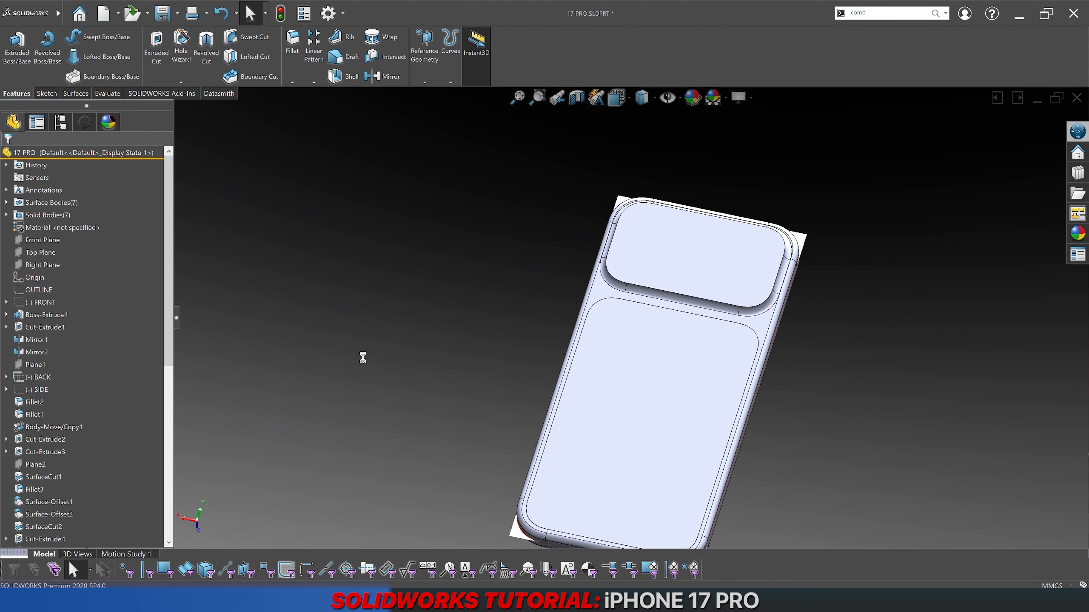
# Step: Section the model along the Right Plane and examine the gap beneath the glass panel's upper end
pyautogui.click(42, 264)
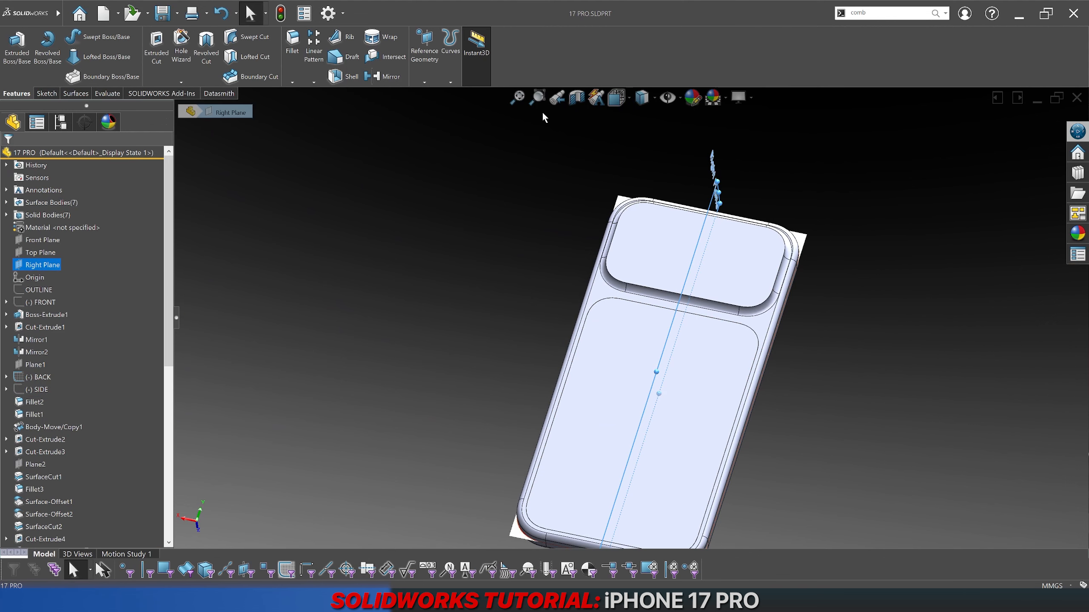
pyautogui.click(577, 97)
pyautogui.press('Return')
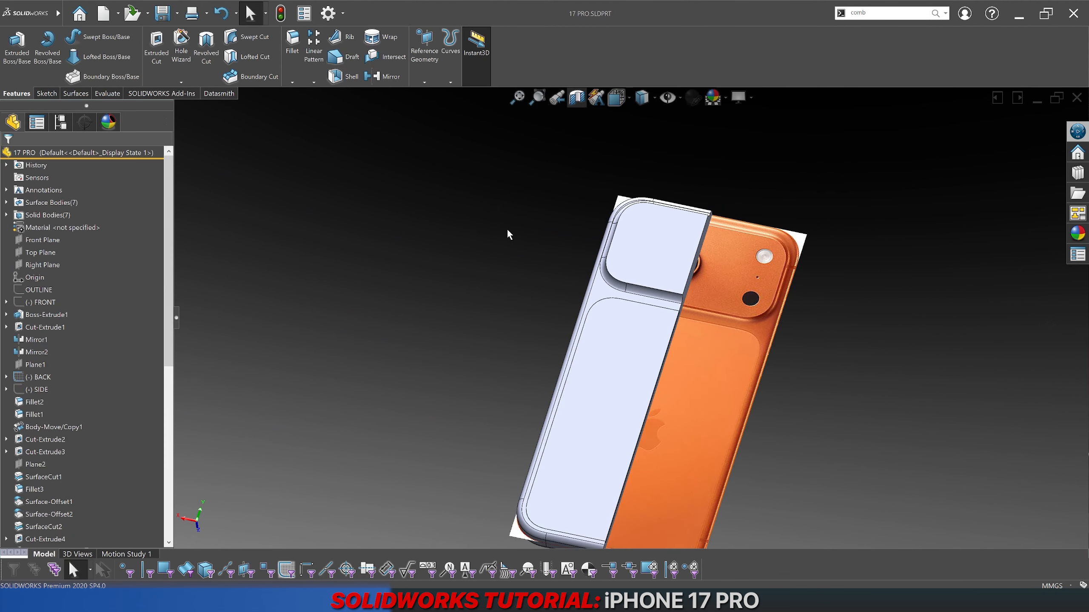
pyautogui.scroll(-10, 784, 305)
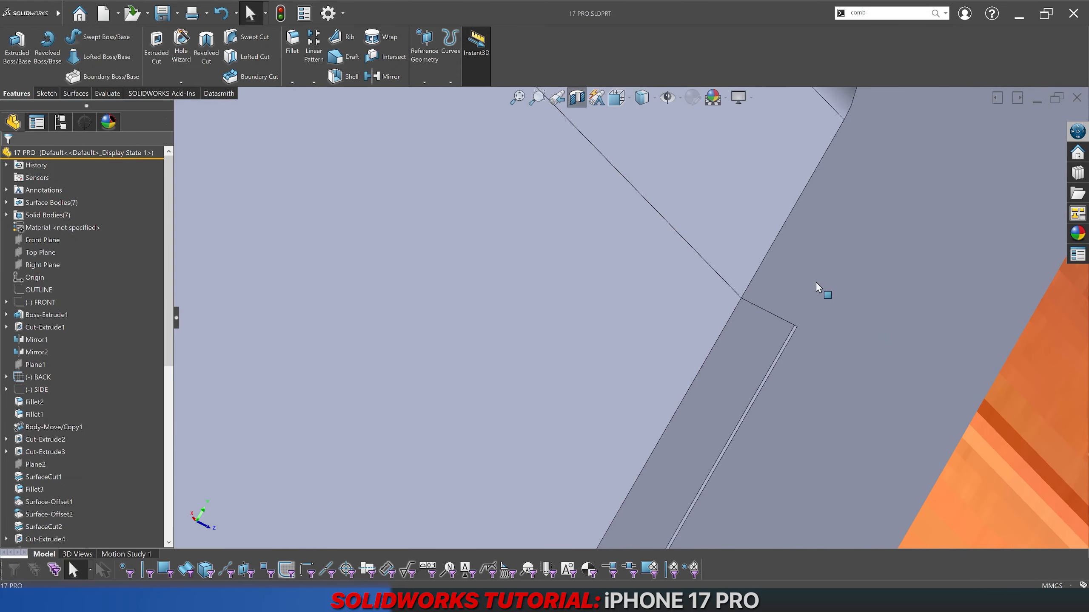
pyautogui.moveTo(815, 281); pyautogui.dragTo(745, 204, button='middle')
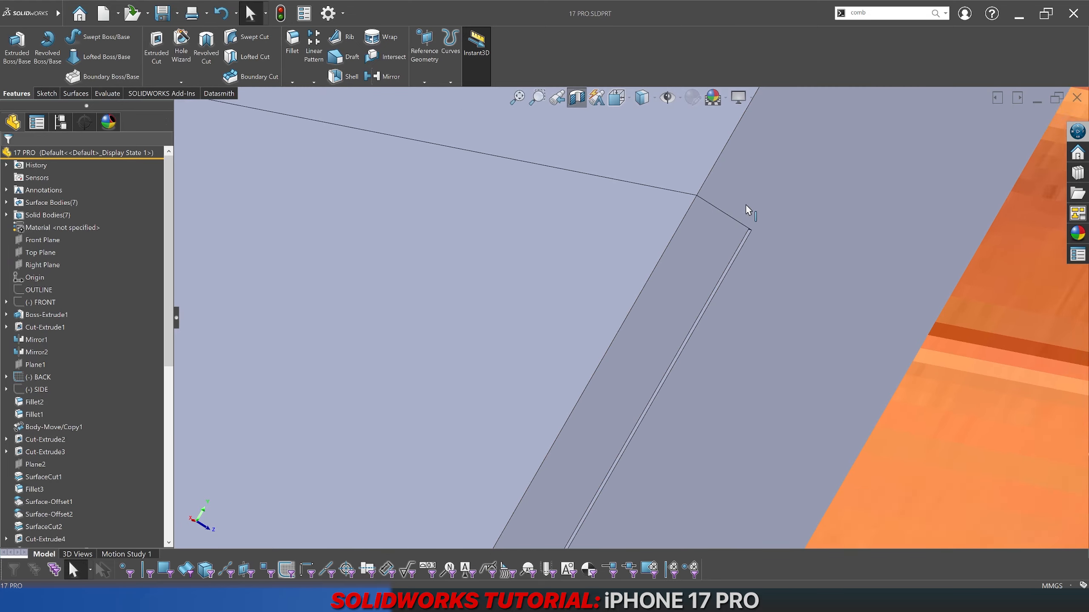
pyautogui.scroll(-10, 745, 204)
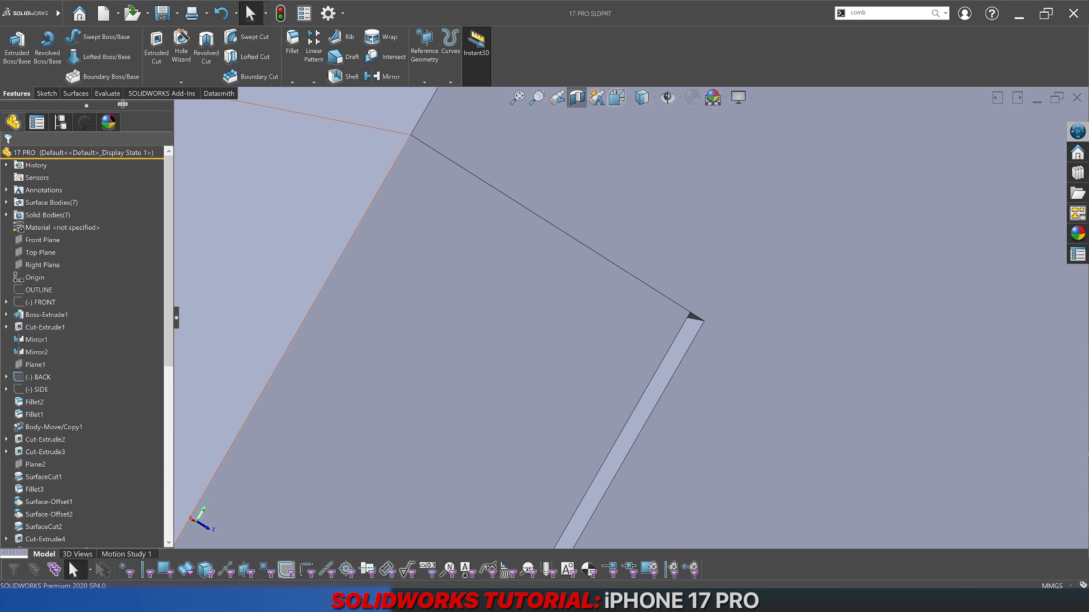
# Step: Measure between the pocket floor and the glass panel's inner face in the section view
pyautogui.click(108, 93)
pyautogui.click(76, 53)
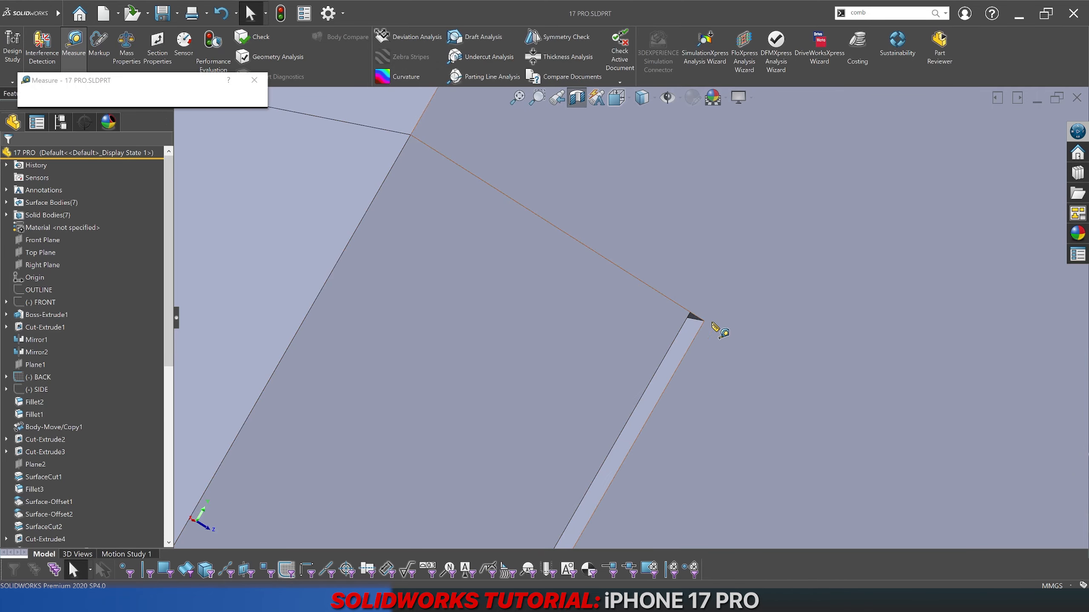
pyautogui.click(692, 341)
pyautogui.moveTo(632, 348); pyautogui.dragTo(632, 360, button='middle')
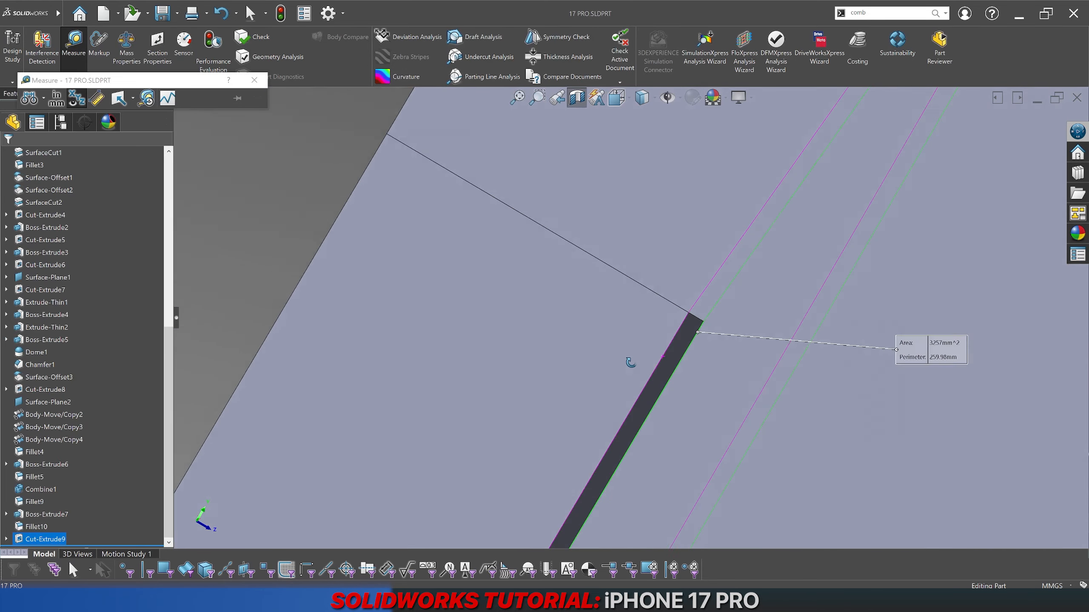
pyautogui.click(666, 371)
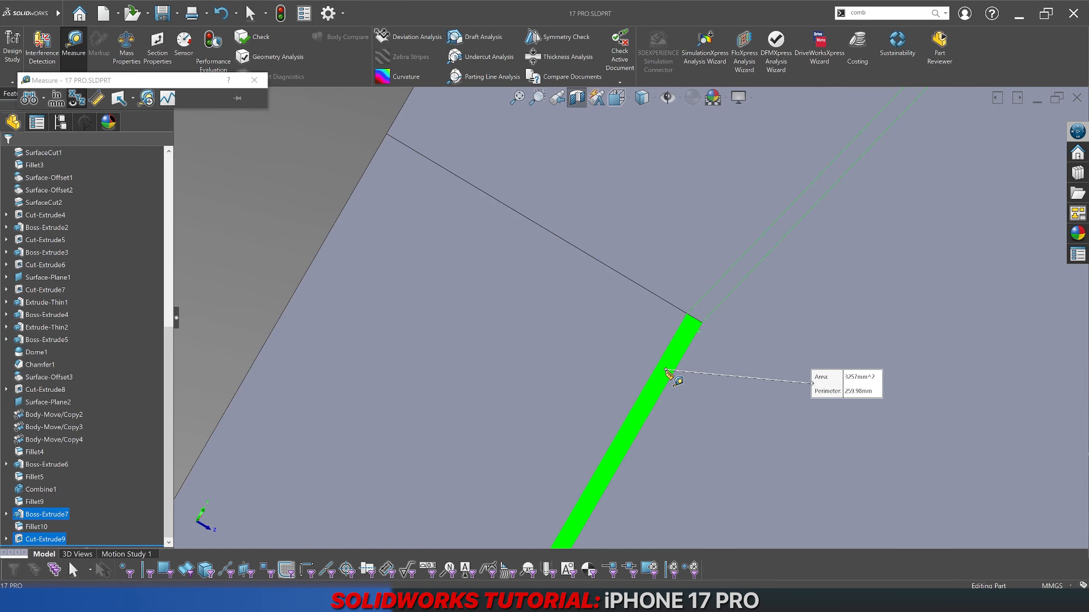
pyautogui.scroll(10, 668, 374)
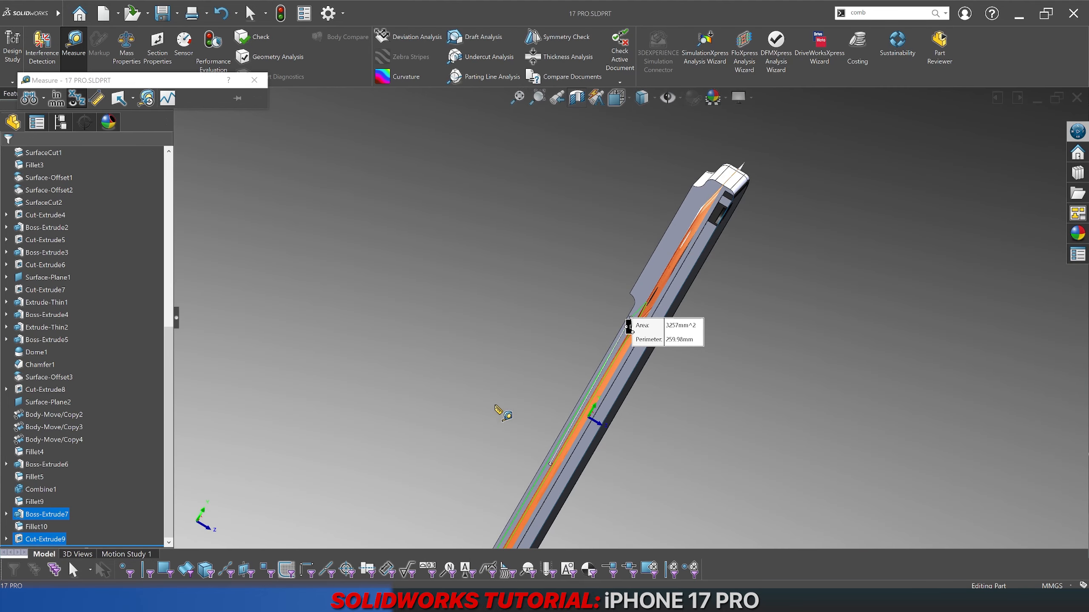
# Step: Review the gap measurement beneath the glass panel, clear it, and inspect the sectioned edge before closing the Measure tool
pyautogui.moveTo(534, 388); pyautogui.dragTo(642, 401, button='middle')
pyautogui.click(642, 401)
pyautogui.scroll(5, 557, 303)
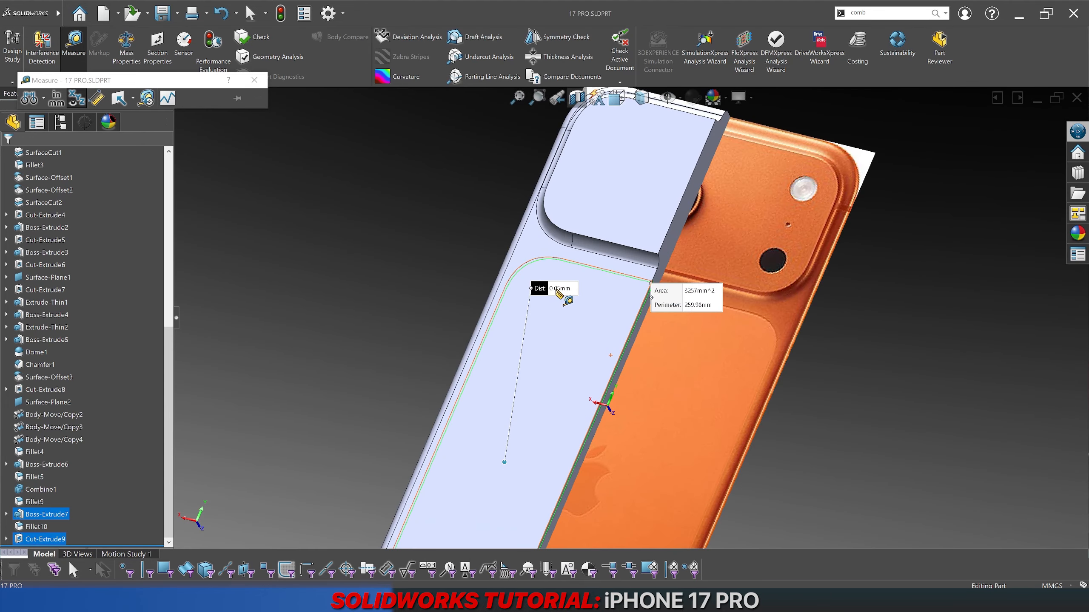
pyautogui.press('Escape')
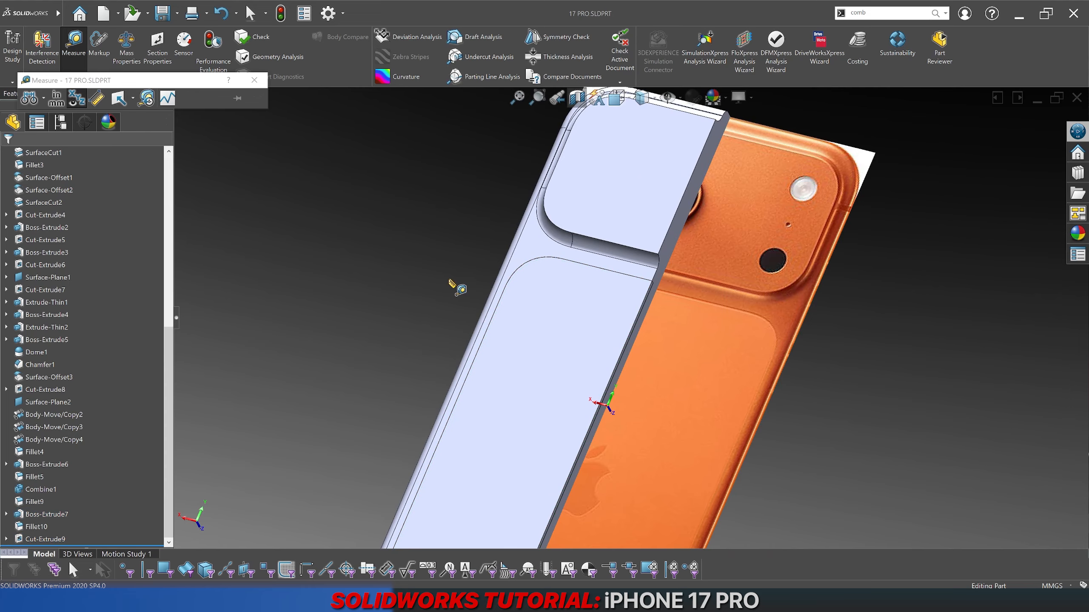
pyautogui.scroll(-5, 654, 299)
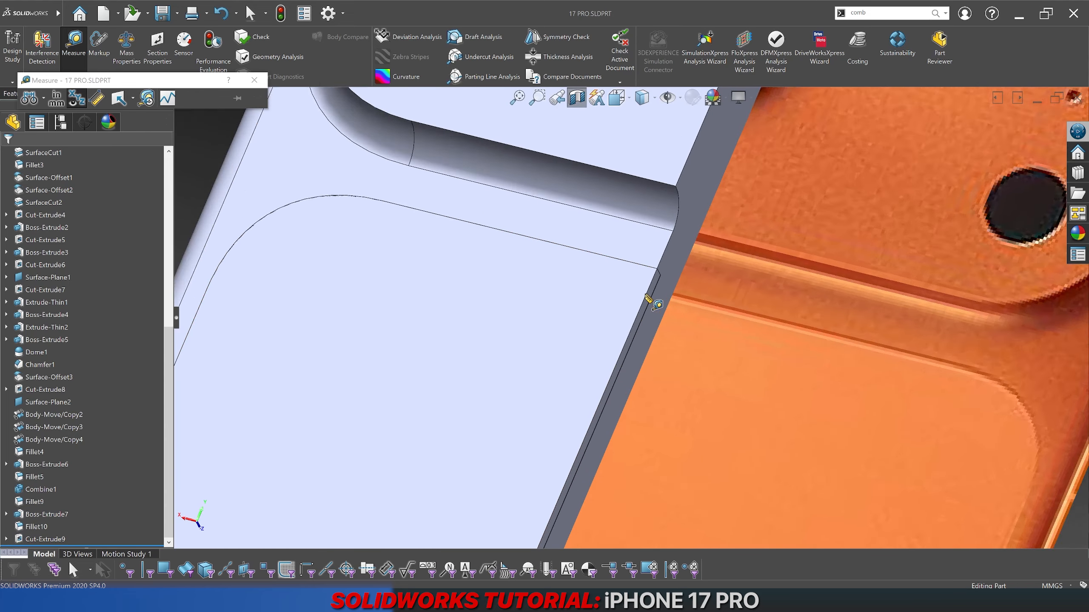
pyautogui.moveTo(679, 303); pyautogui.dragTo(651, 254, button='middle')
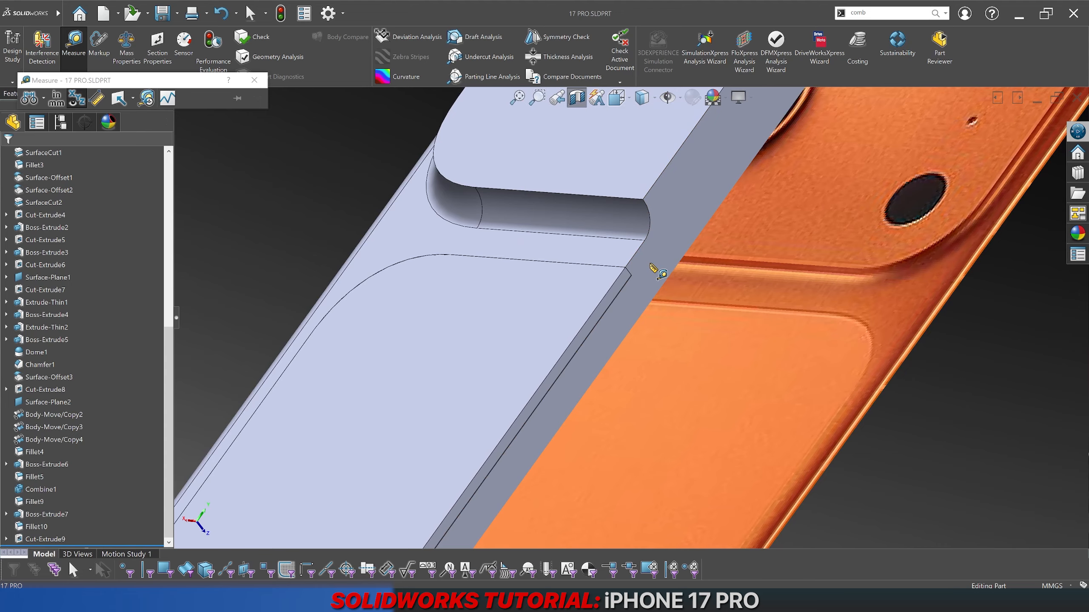
pyautogui.press('Escape')
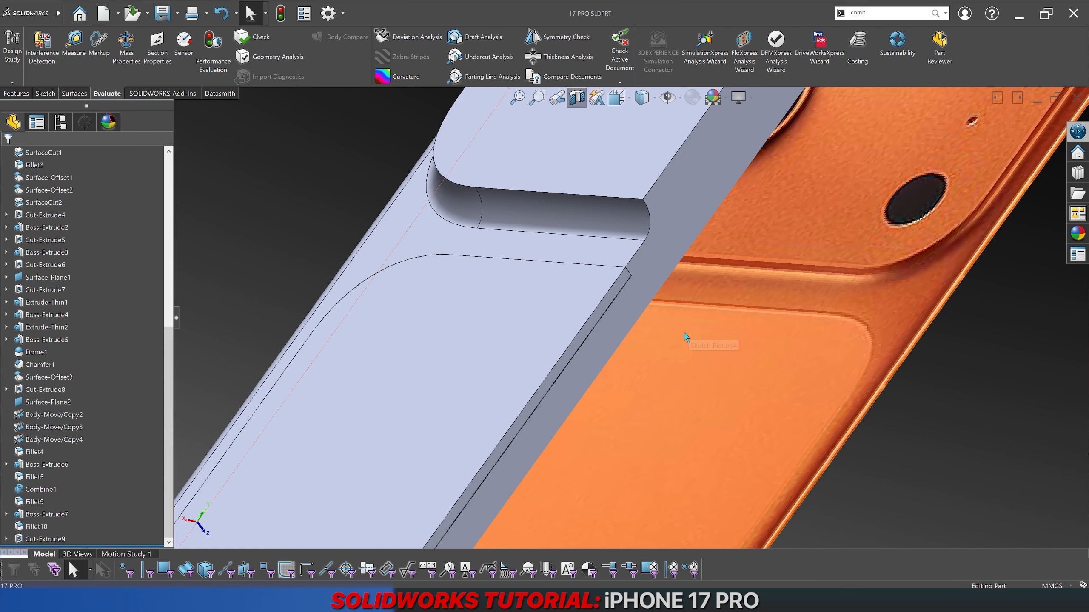
# Step: Examine the joint between the glass panel's upper edge and the pocket wall up close, and turn off the section view
pyautogui.scroll(3, 644, 298)
pyautogui.scroll(-7, 643, 298)
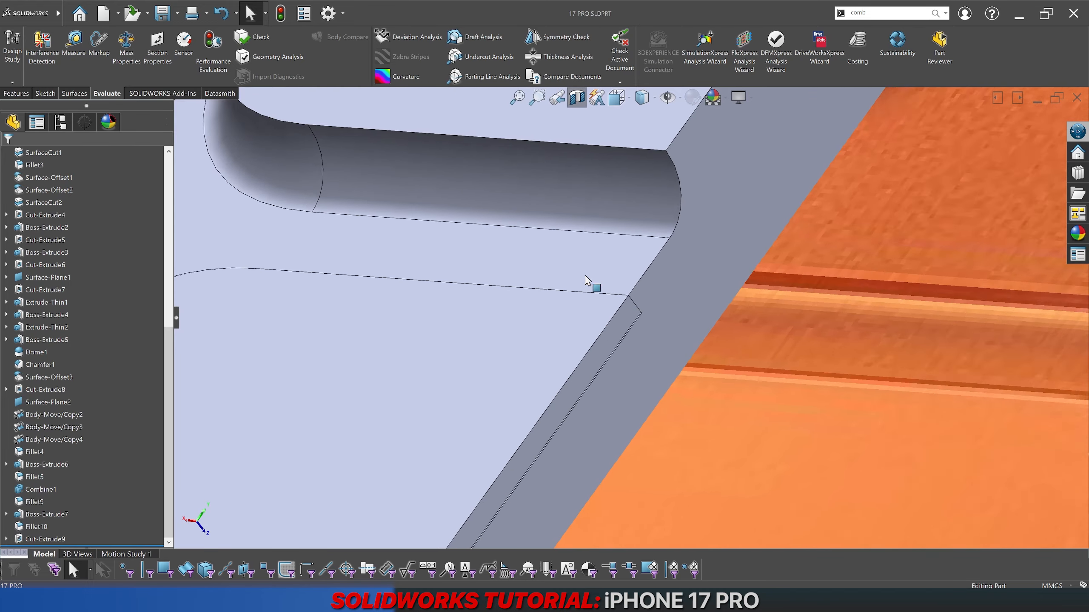
pyautogui.scroll(-6, 621, 290)
pyautogui.scroll(-5, 707, 330)
pyautogui.middleClick(633, 349)
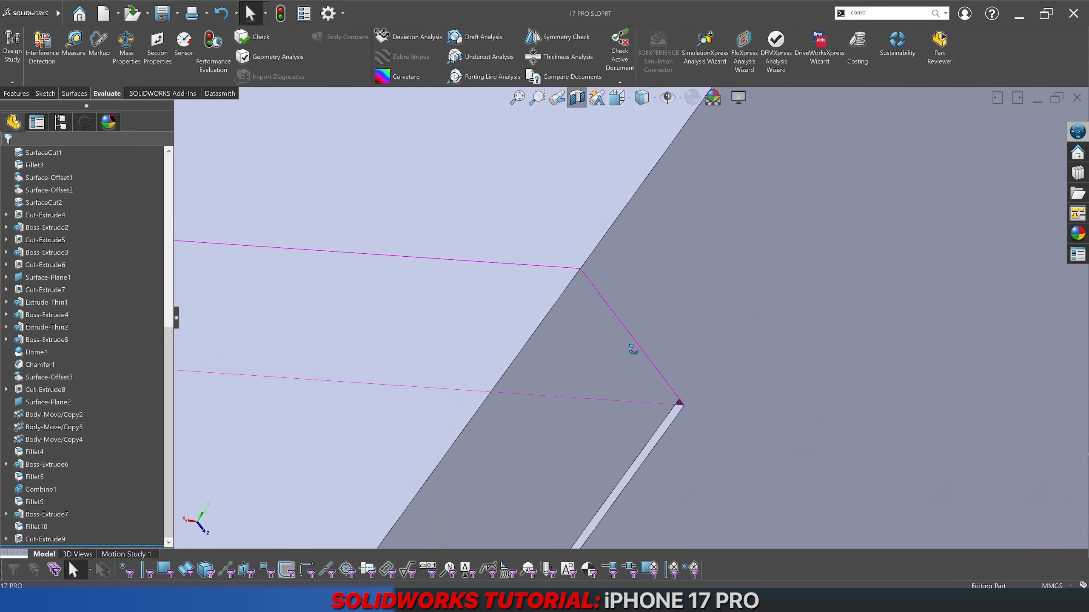
pyautogui.scroll(3, 601, 345)
pyautogui.scroll(-6, 607, 357)
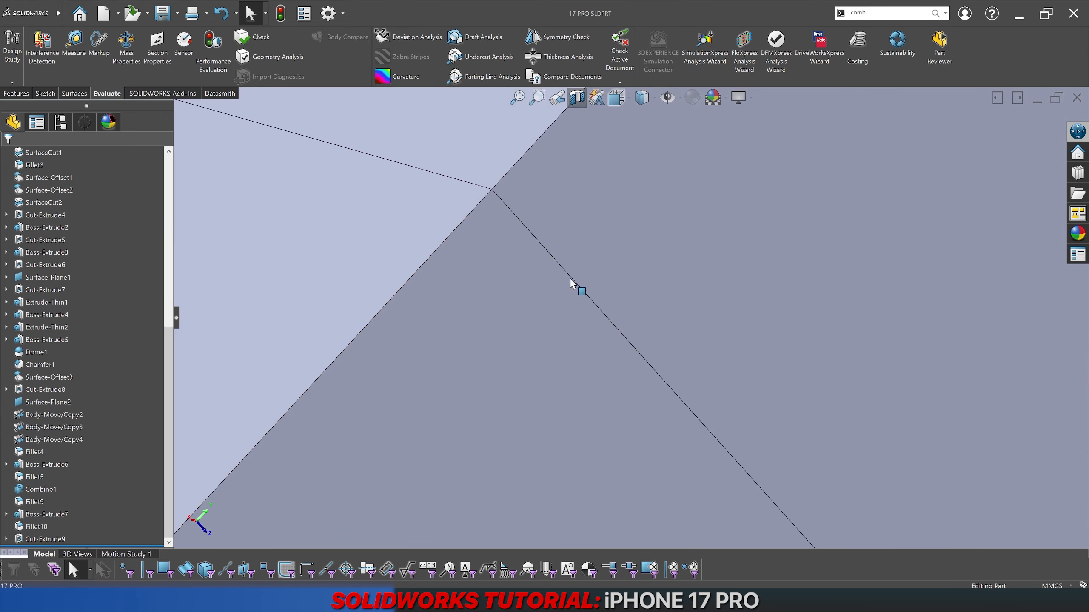
pyautogui.click(567, 274)
pyautogui.scroll(3, 567, 274)
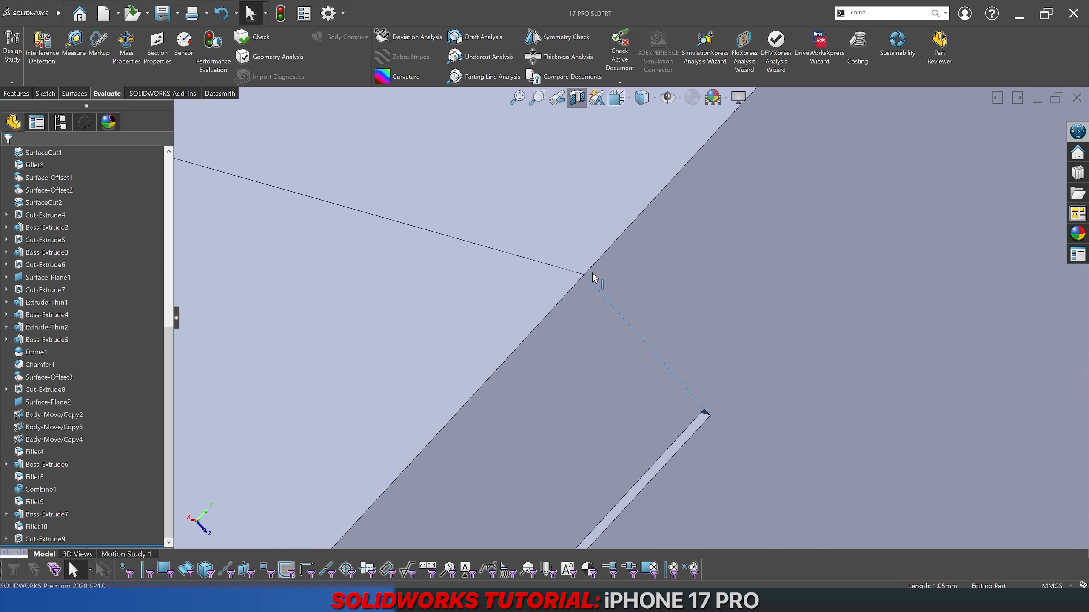
pyautogui.scroll(8, 592, 273)
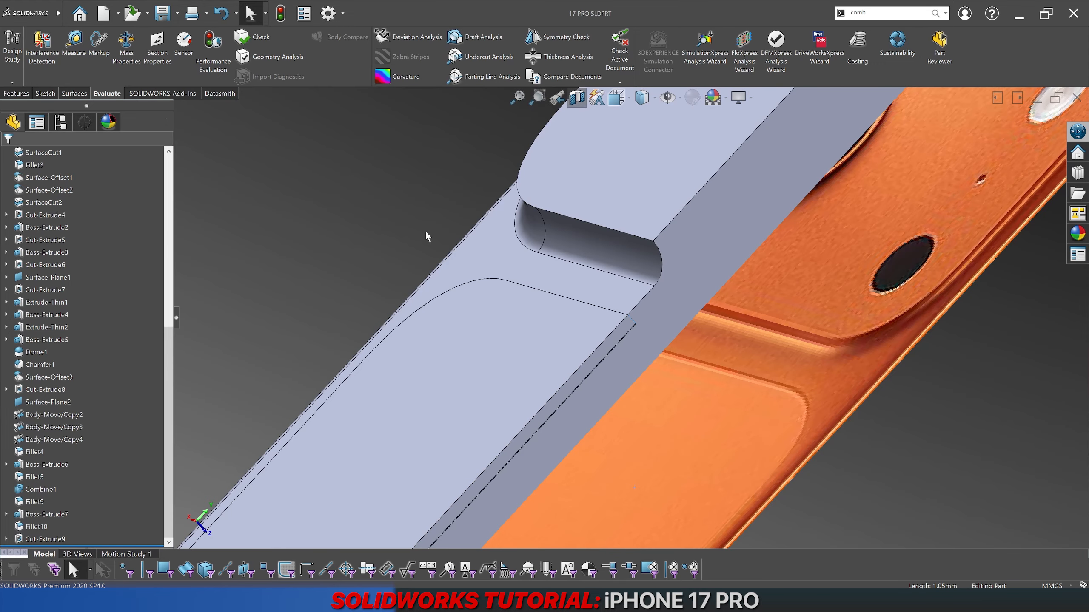
pyautogui.click(577, 98)
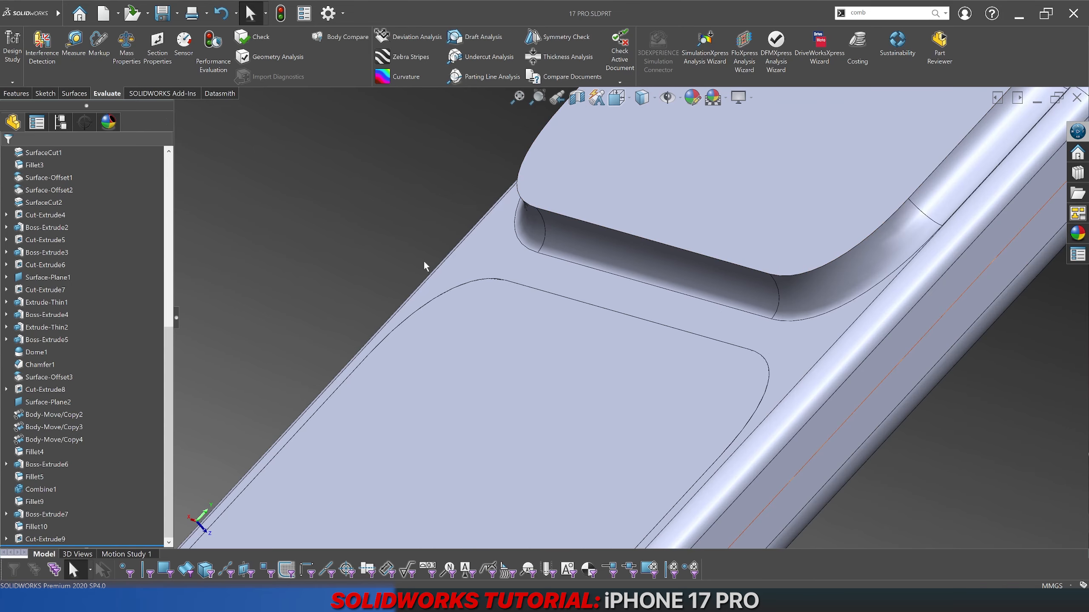
# Step: Set up a 1.05 mm deep extruded cut from the pocket's outline sketch as a Mid-Plane thin feature 0.05 mm thick
pyautogui.scroll(5, 423, 261)
pyautogui.scroll(3, 541, 398)
pyautogui.moveTo(541, 398); pyautogui.dragTo(558, 483, button='middle')
pyautogui.scroll(-4, 558, 483)
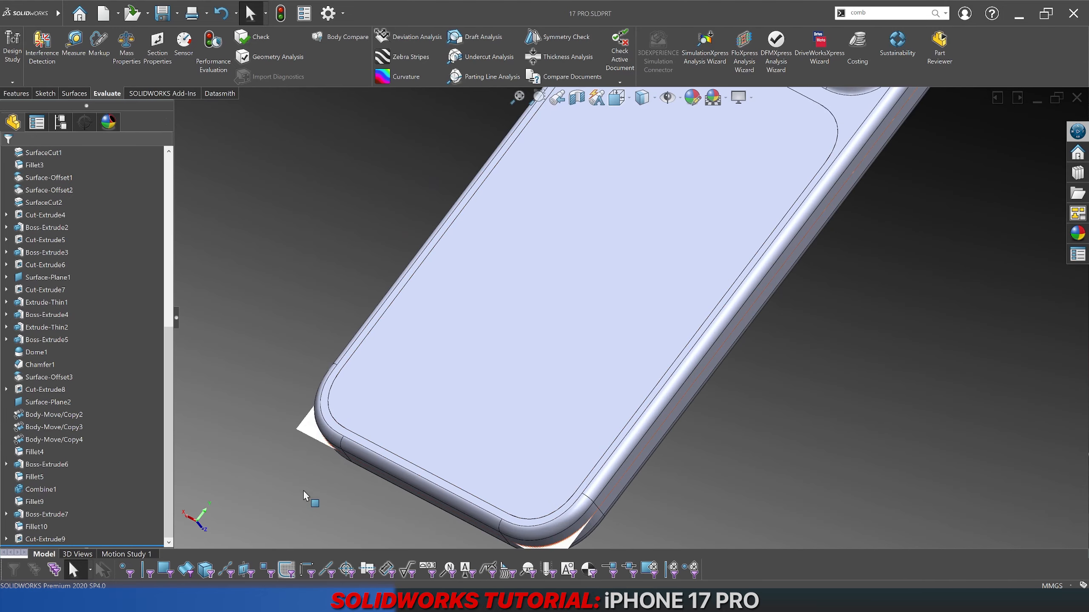
pyautogui.click(6, 539)
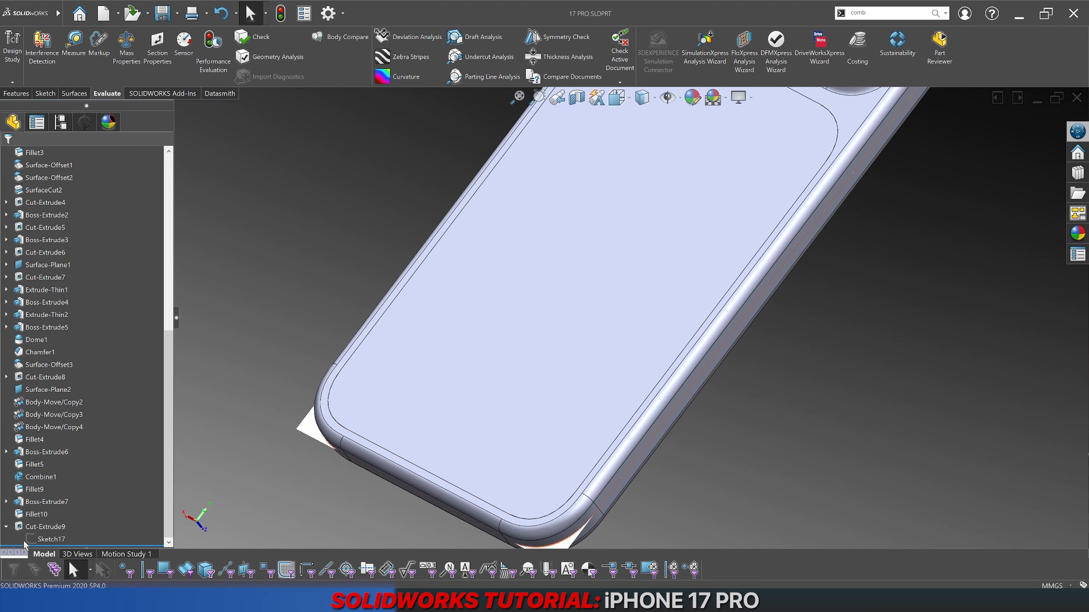
pyautogui.click(28, 542)
pyautogui.scroll(3, 168, 78)
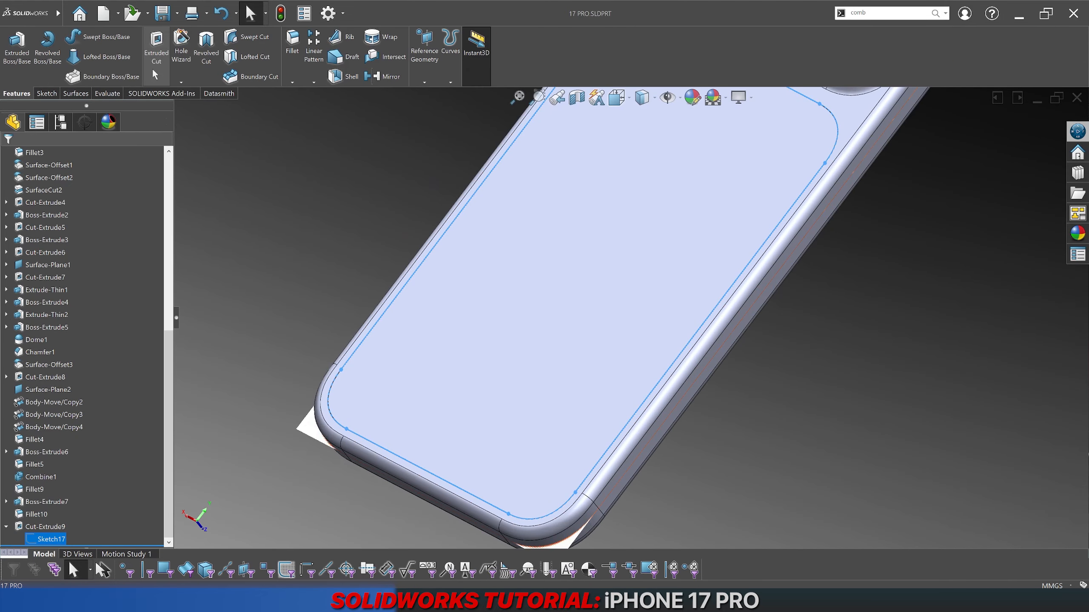
pyautogui.click(154, 66)
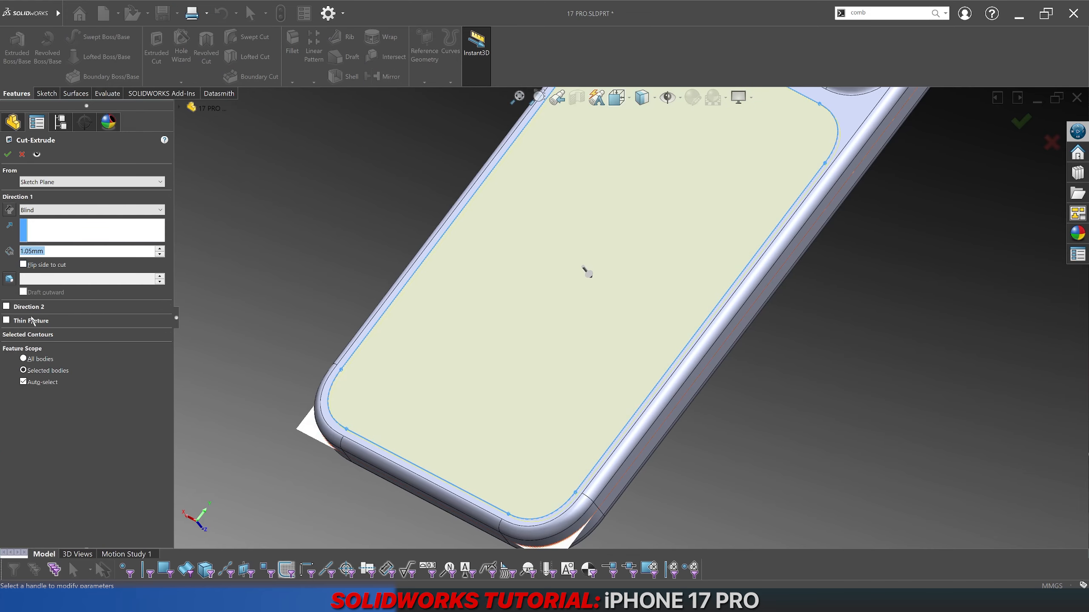
pyautogui.click(32, 321)
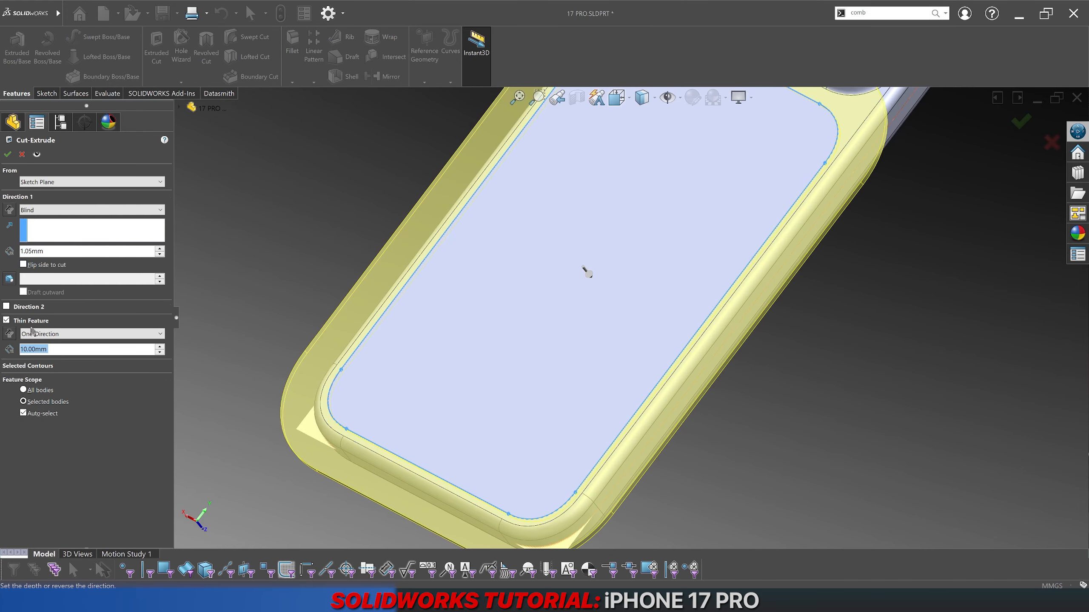
pyautogui.write('0.05')
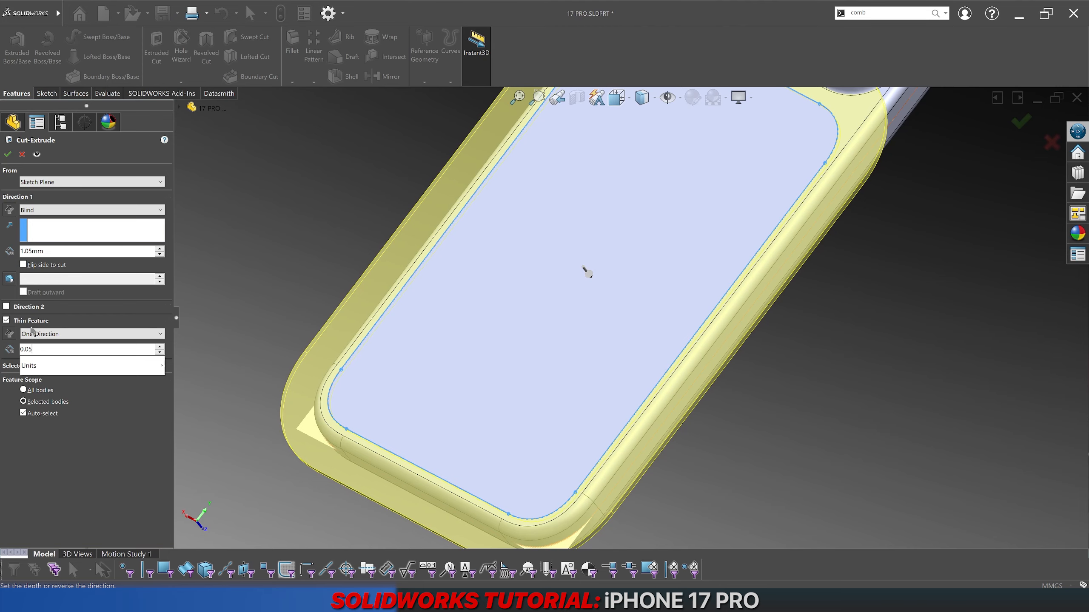
pyautogui.press('Return')
pyautogui.click(57, 335)
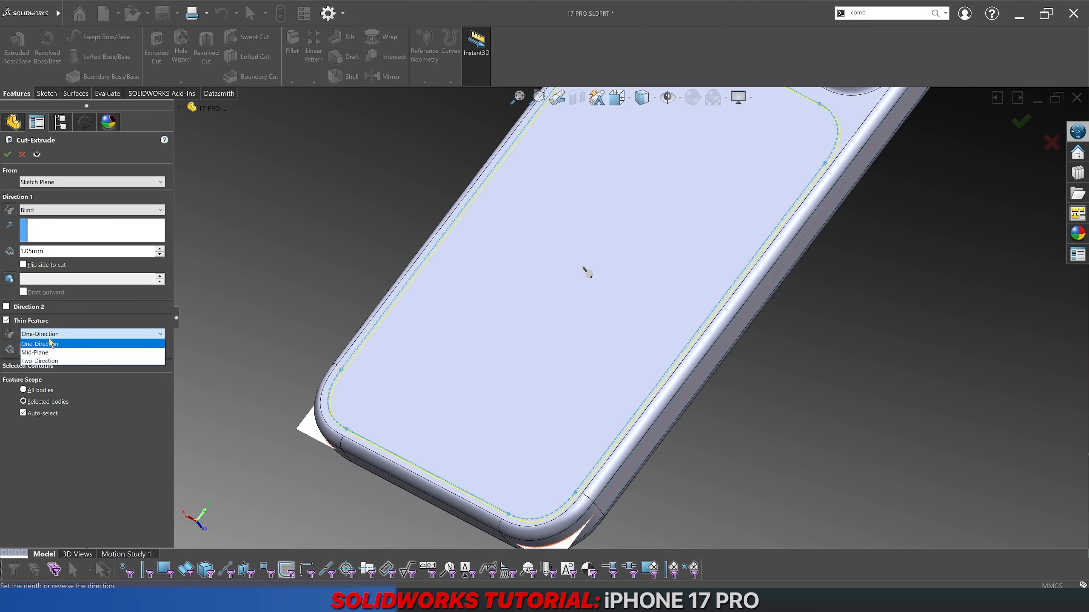
pyautogui.click(44, 348)
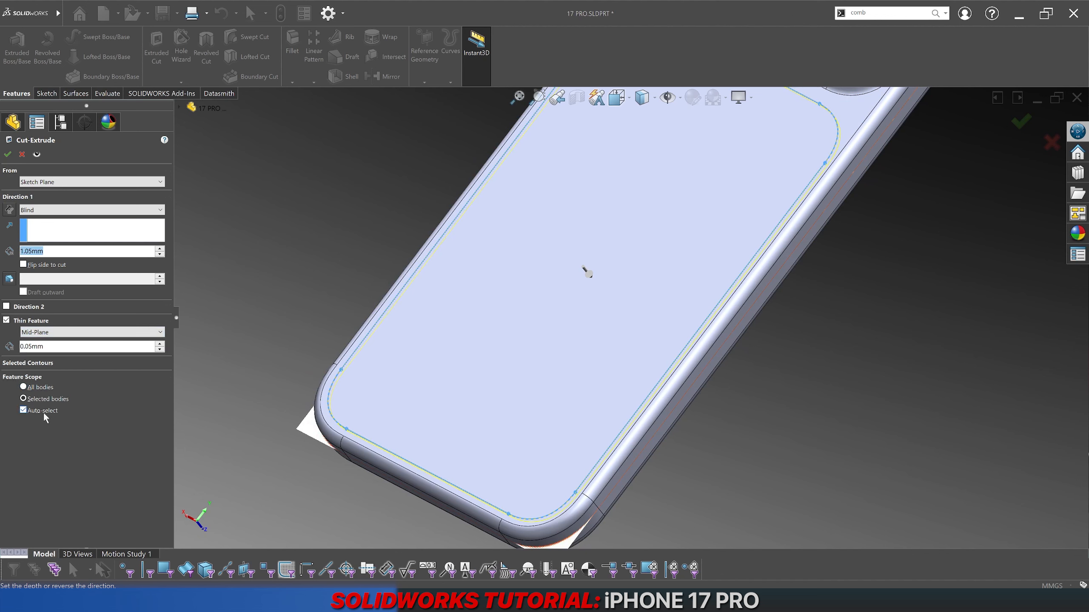
# Step: Limit the thin cut's feature scope to the glass panel body only and create the cut
pyautogui.click(23, 410)
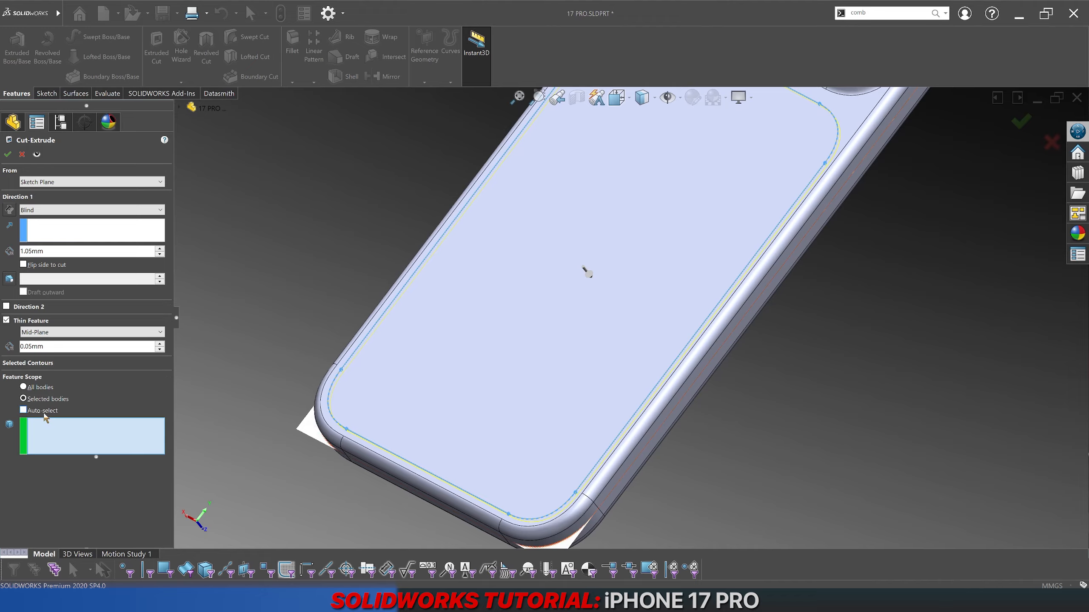
pyautogui.click(319, 419)
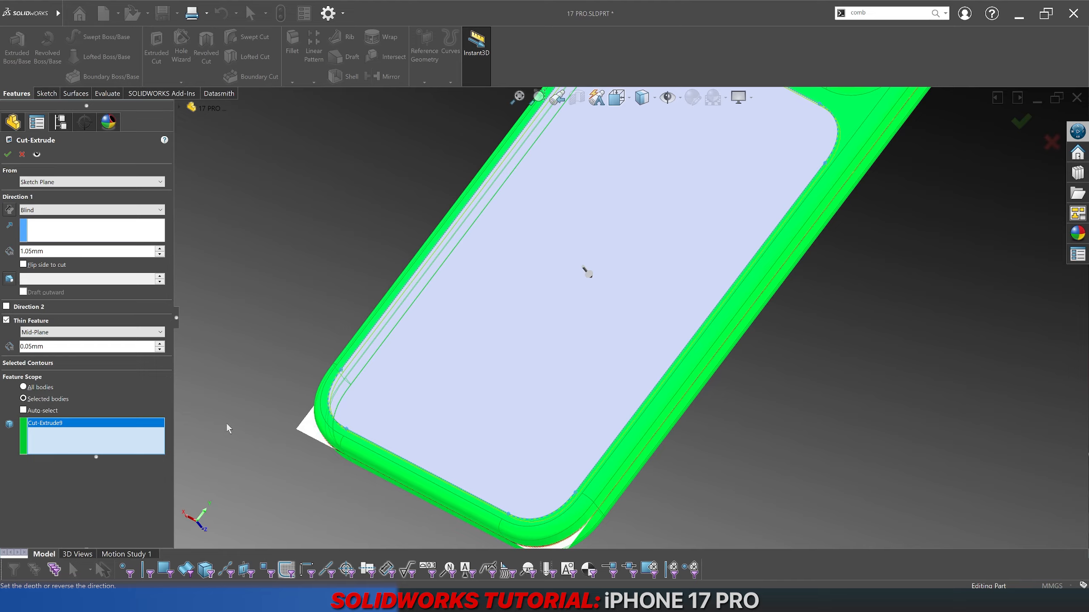
pyautogui.click(328, 425)
pyautogui.click(375, 398)
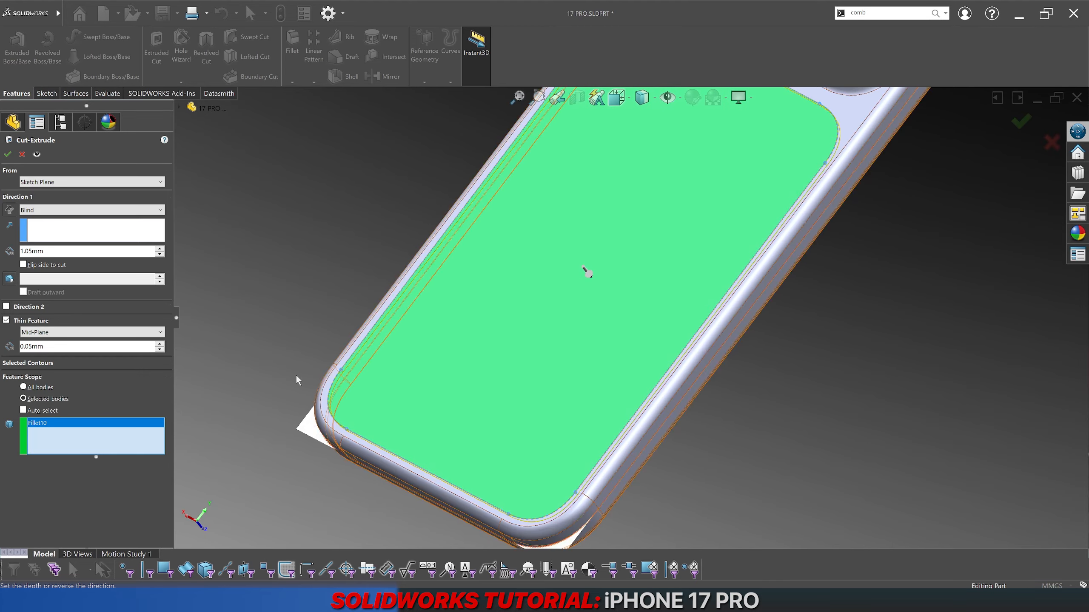
pyautogui.click(7, 155)
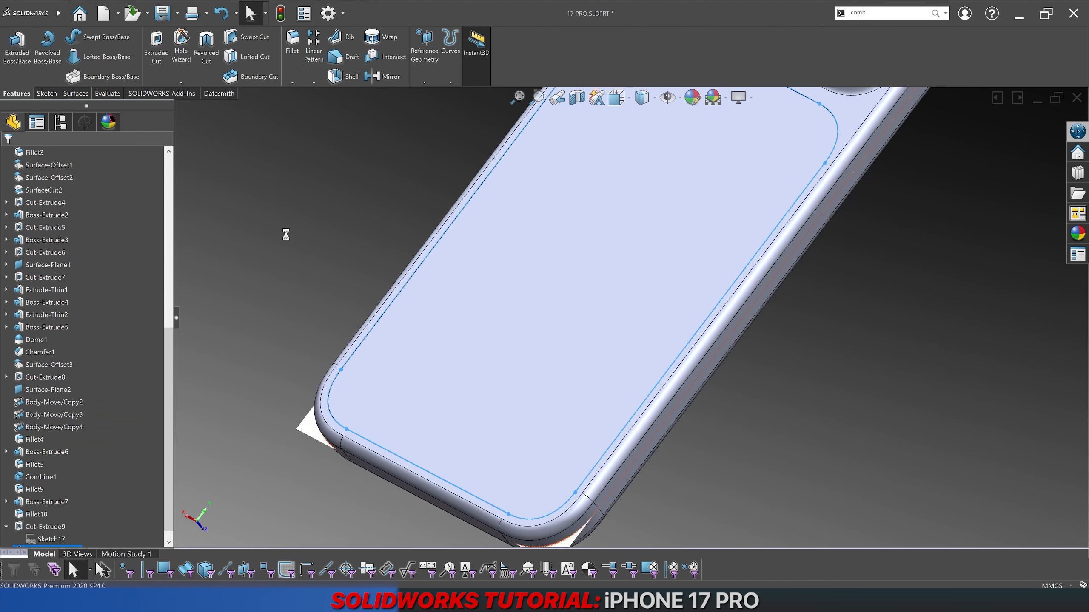
# Step: Section the model along the Right Plane and examine the gap around the glass panel's upper edge
pyautogui.click(43, 265)
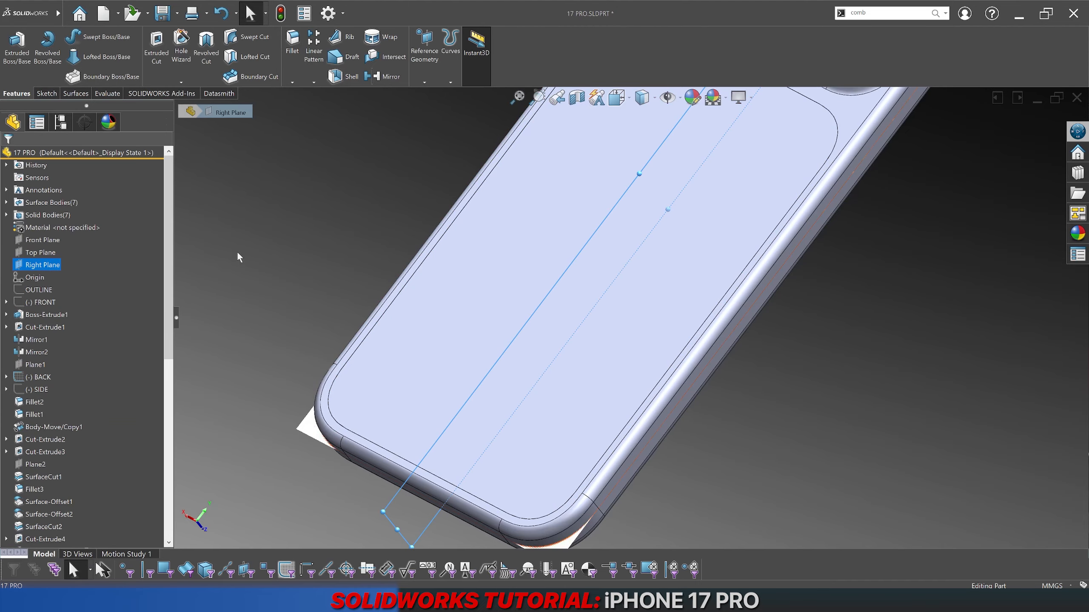
pyautogui.click(574, 100)
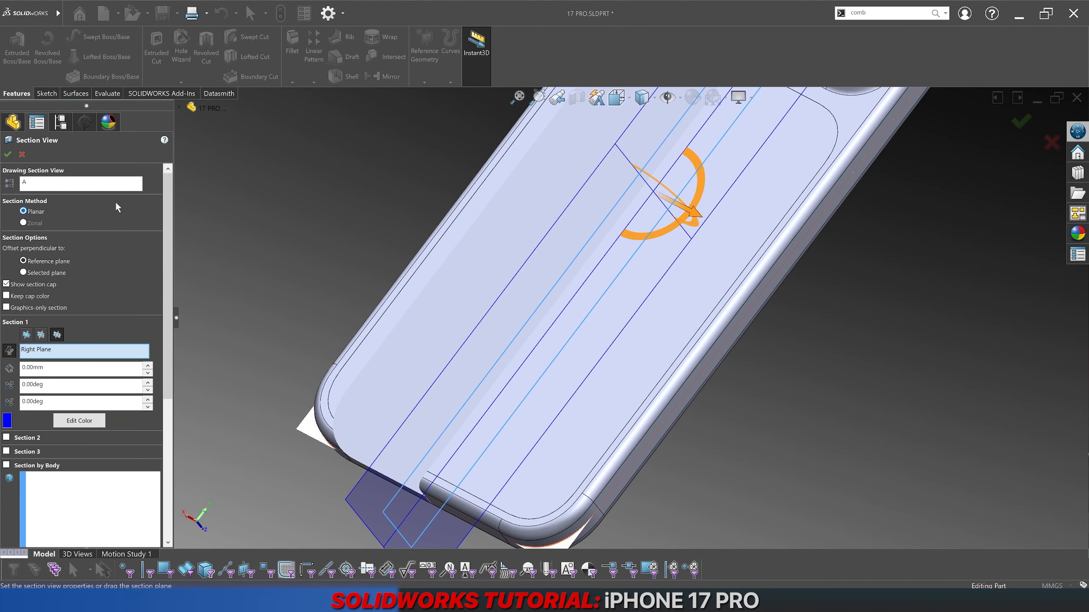
pyautogui.click(7, 155)
pyautogui.scroll(4, 729, 256)
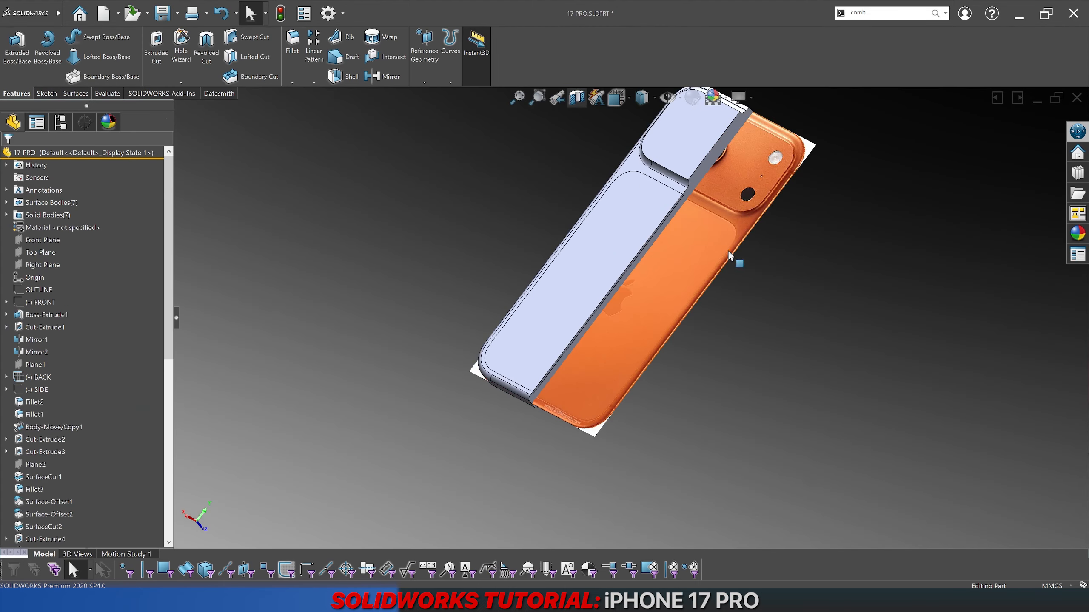
pyautogui.scroll(-6, 633, 217)
pyautogui.scroll(-8, 626, 232)
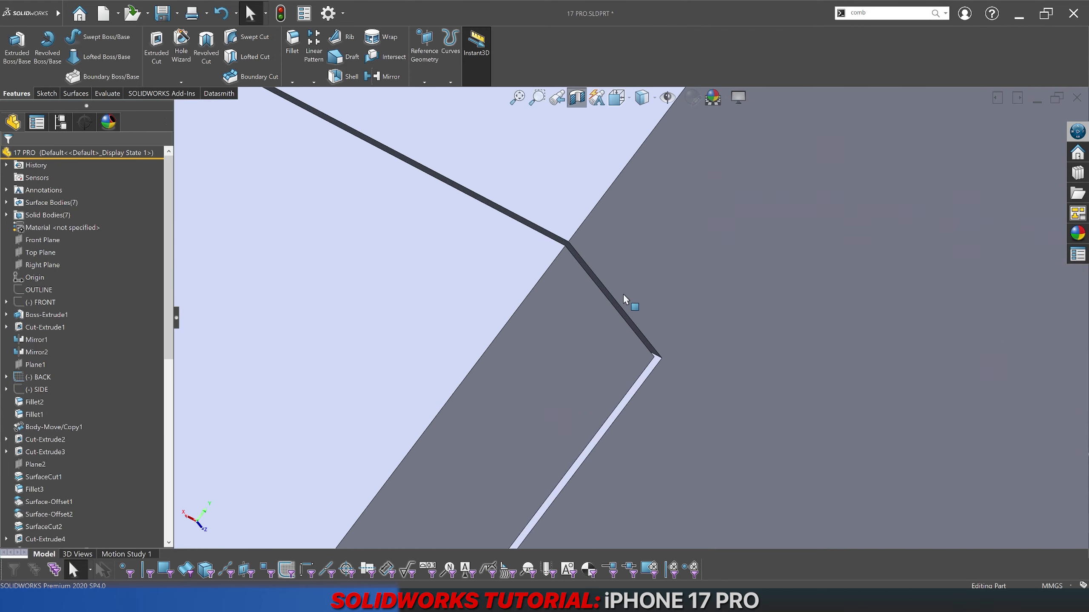
pyautogui.moveTo(623, 293); pyautogui.dragTo(512, 236, button='middle')
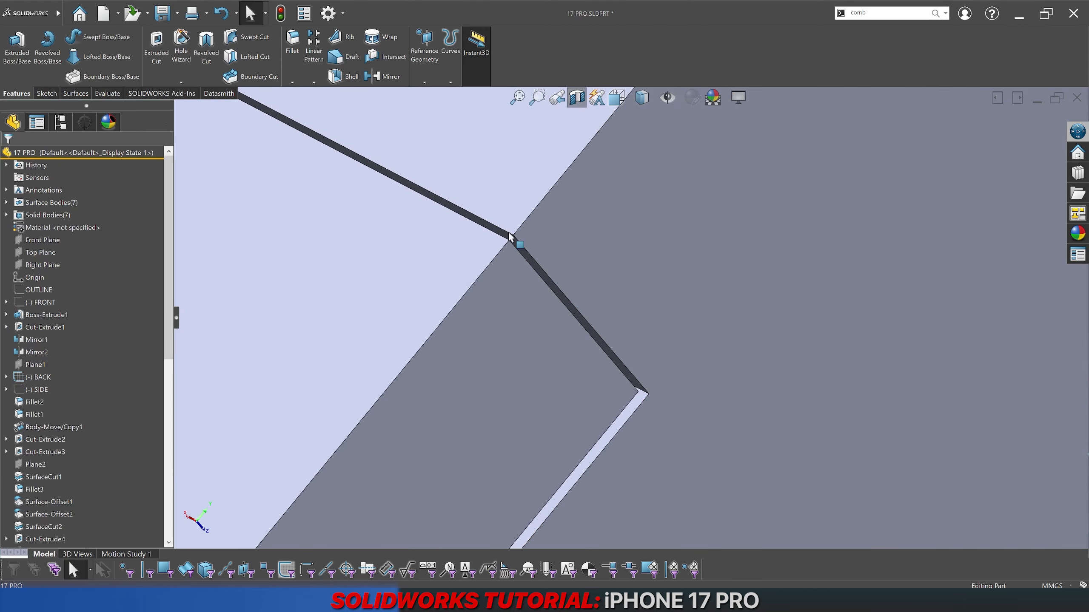
# Step: Measure the side gap between the pocket wall and the glass panel's upper edge
pyautogui.click(106, 94)
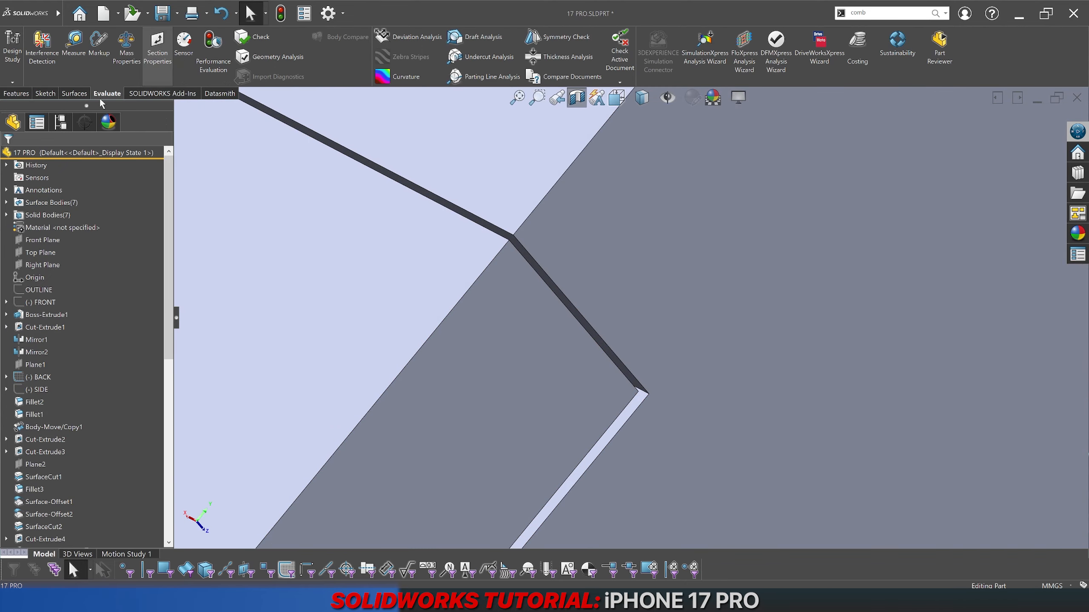
pyautogui.click(73, 45)
pyautogui.click(519, 251)
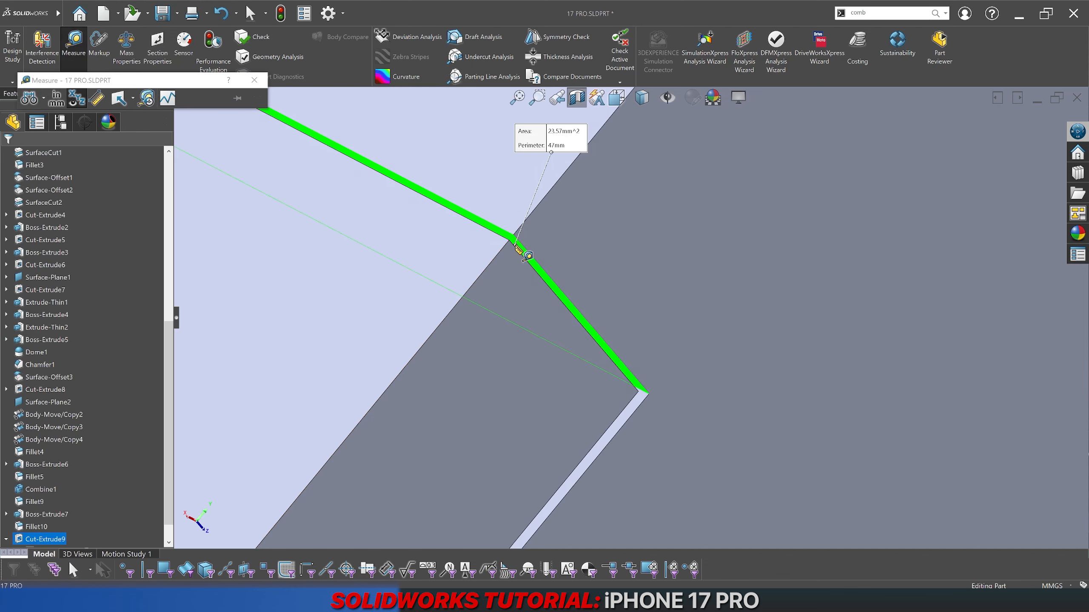
pyautogui.moveTo(517, 249); pyautogui.dragTo(507, 254, button='middle')
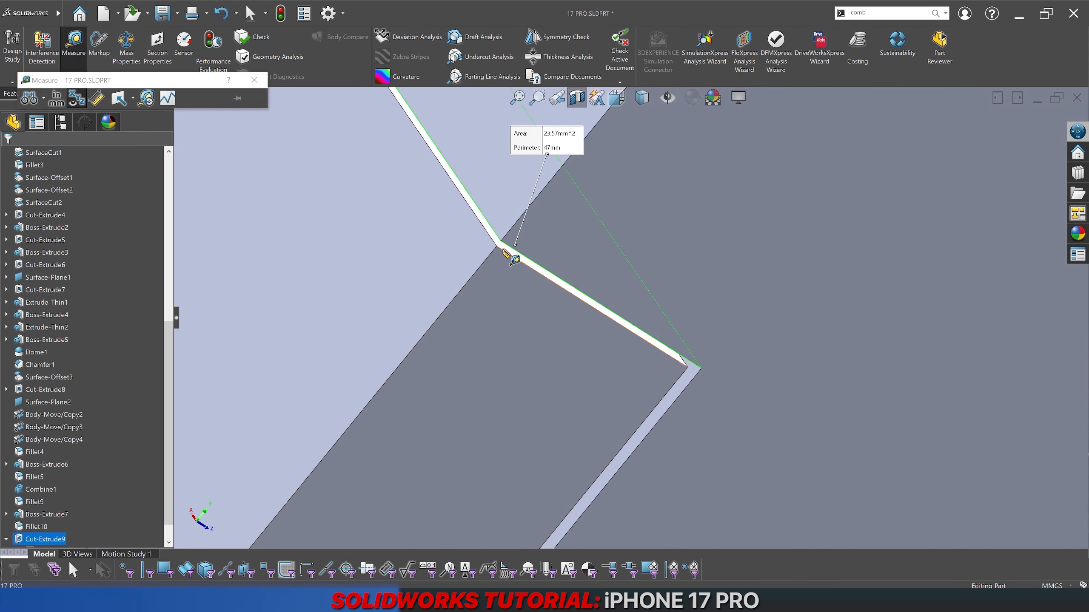
pyautogui.click(503, 250)
pyautogui.scroll(14, 507, 252)
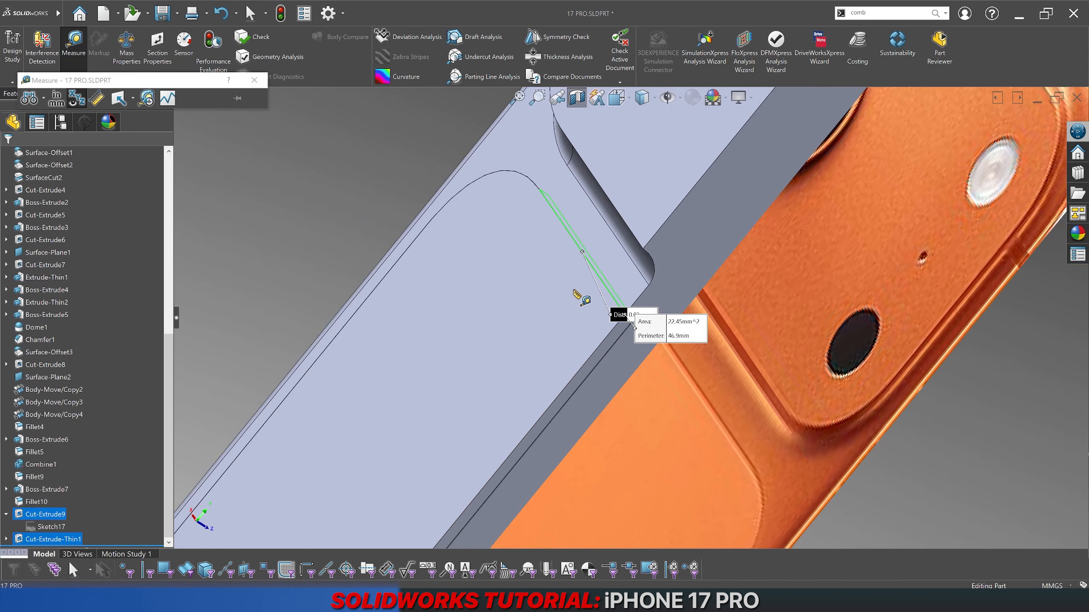
pyautogui.scroll(-10, 577, 296)
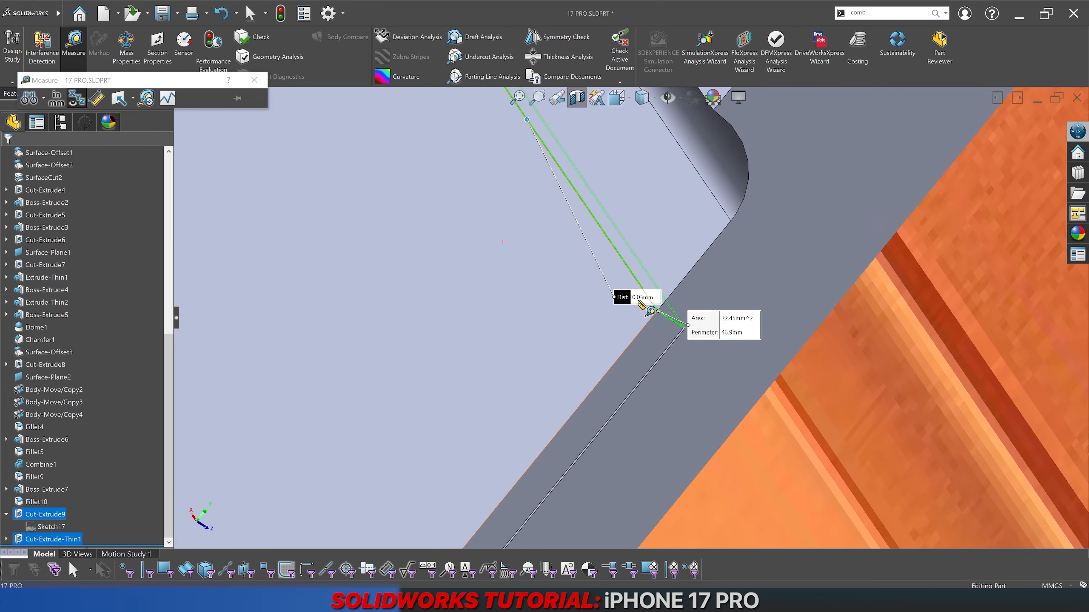
pyautogui.scroll(3, 572, 333)
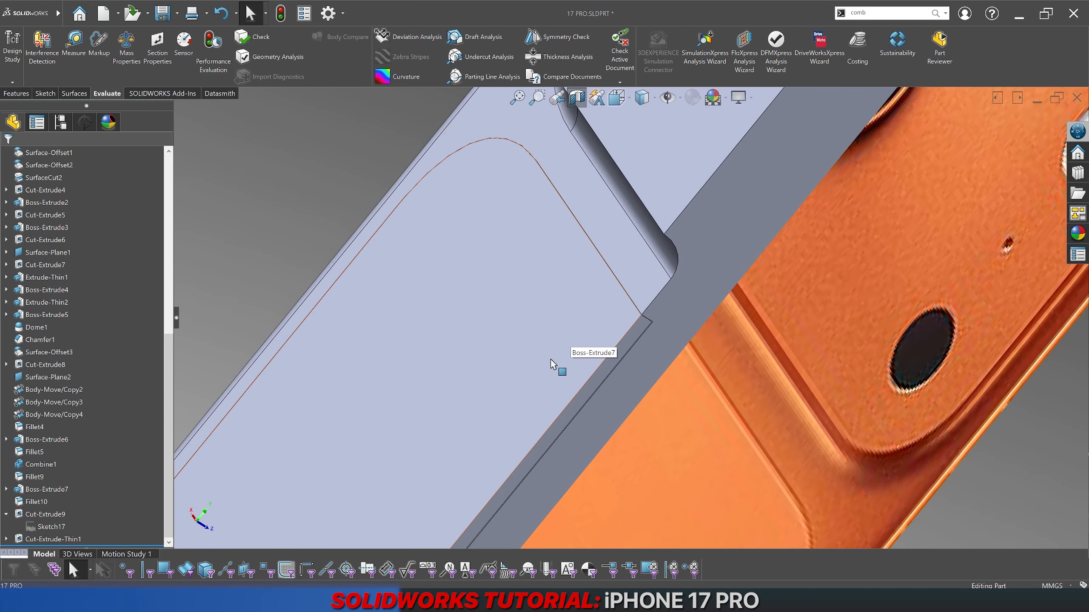
pyautogui.hotkey('ctrl', 'shift', 'z')
pyautogui.hotkey('ctrl', 'shift', 'z')
pyautogui.hotkey('ctrl', 'shift', 'z')
pyautogui.hotkey('ctrl', 'shift', 'z')
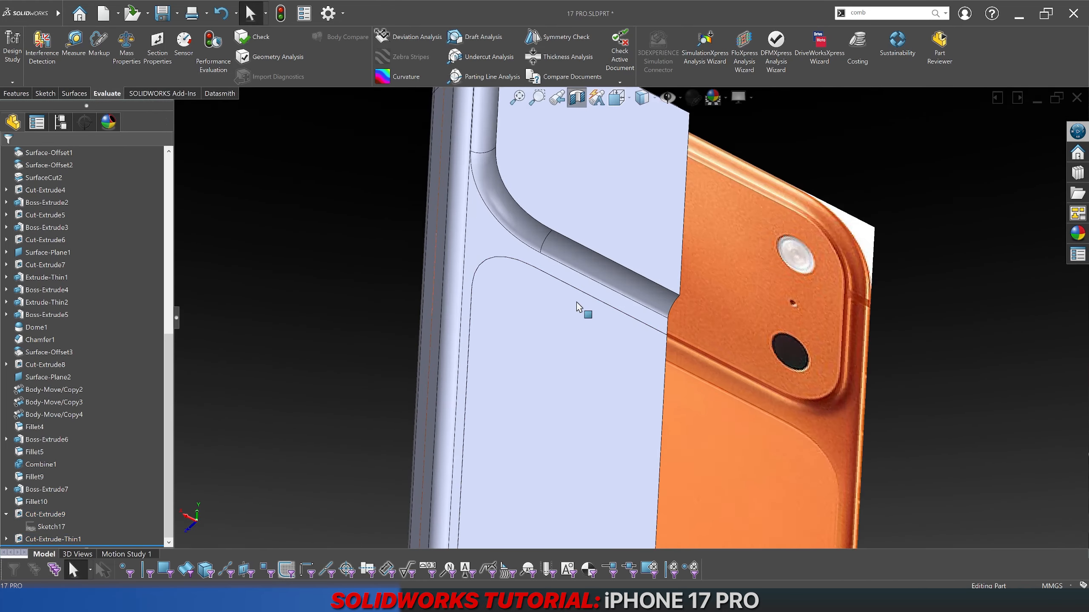
# Step: Turn off the section view, save the part, and collapse the pocket cut in the feature tree
pyautogui.scroll(-3, 701, 320)
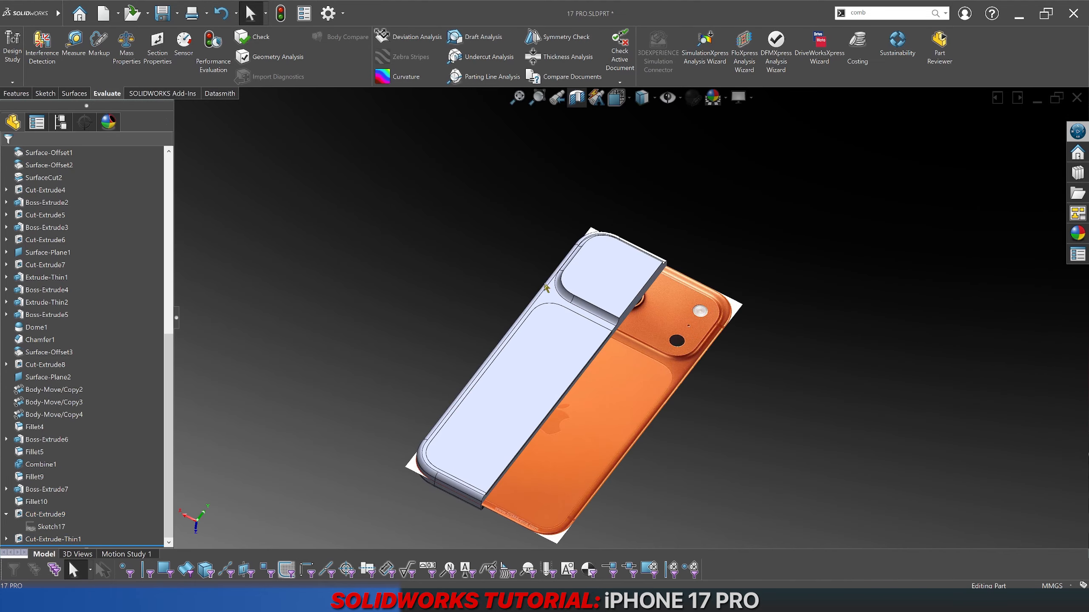
pyautogui.scroll(3, 184, 55)
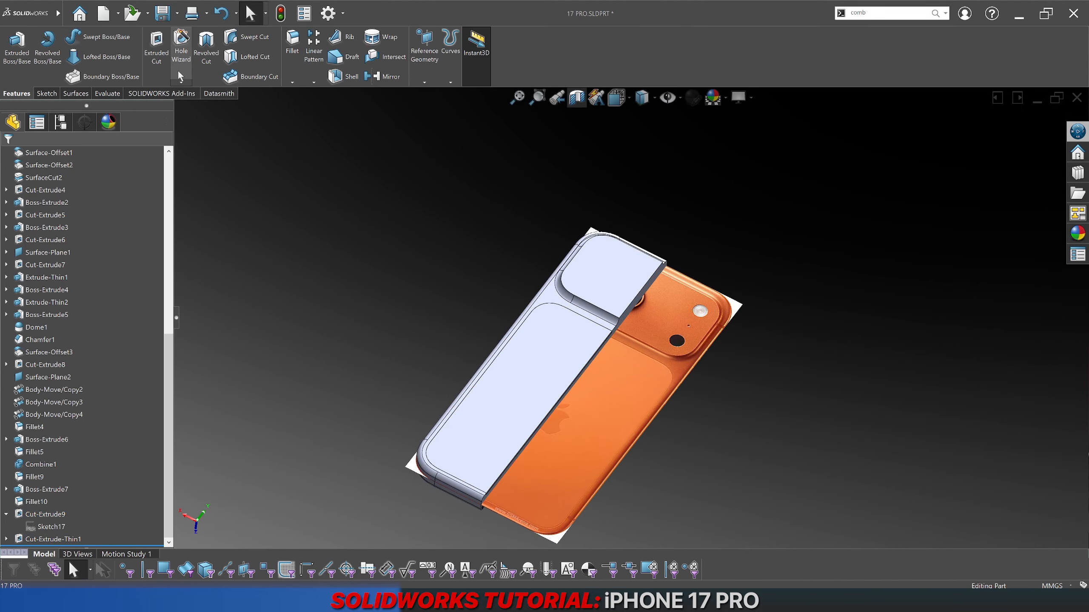
pyautogui.click(578, 98)
pyautogui.moveTo(620, 353); pyautogui.dragTo(590, 390, button='middle')
pyautogui.scroll(-3, 588, 386)
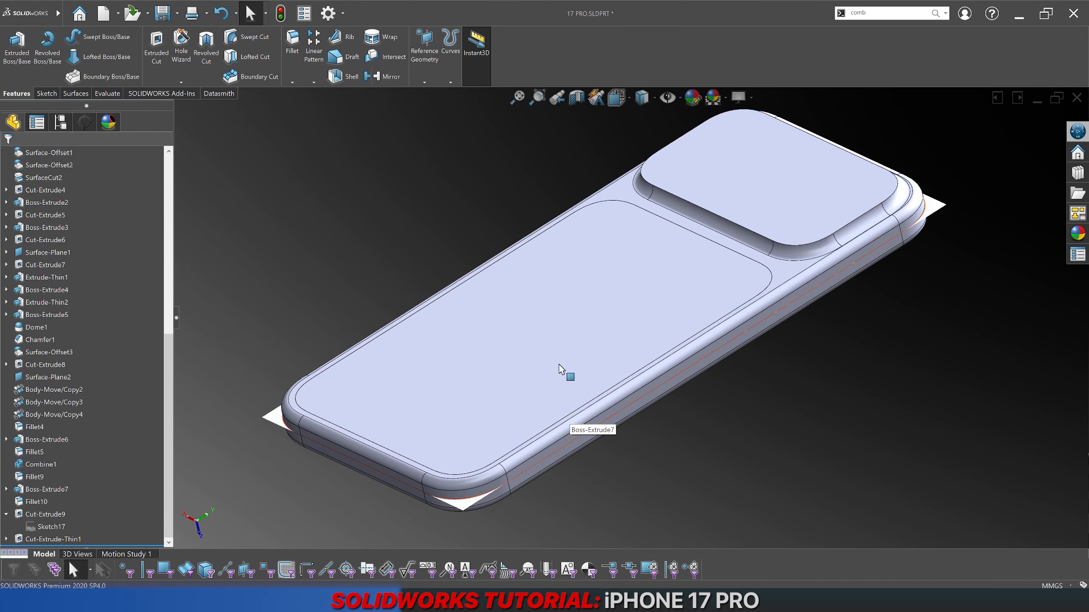
pyautogui.scroll(-2, 560, 366)
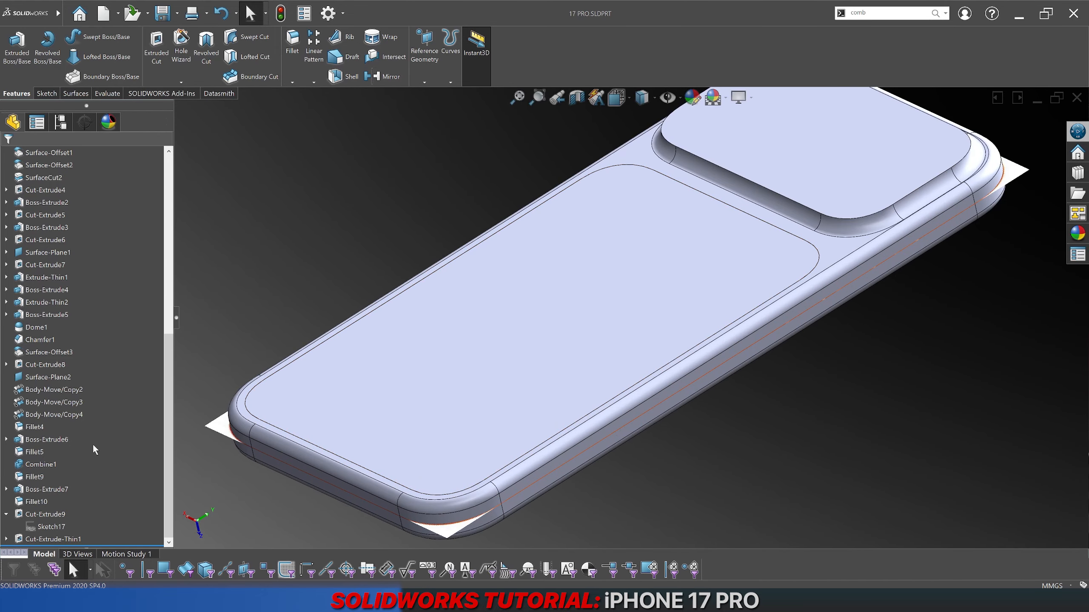
pyautogui.click(6, 514)
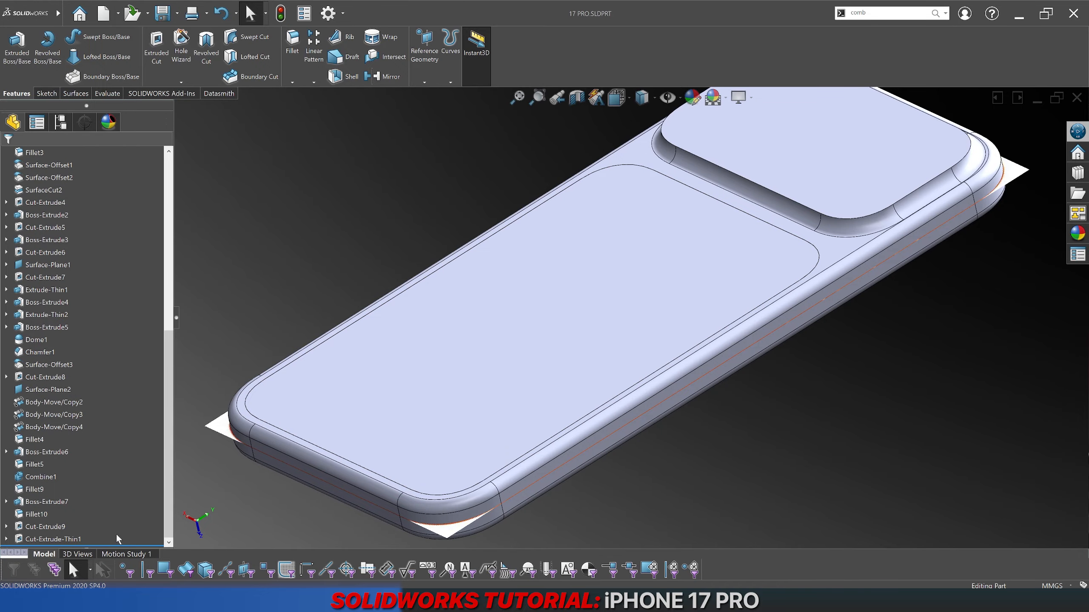
# Step: Launch KeyShot, hide the animation timeline and close the welcome window
pyautogui.press('super')
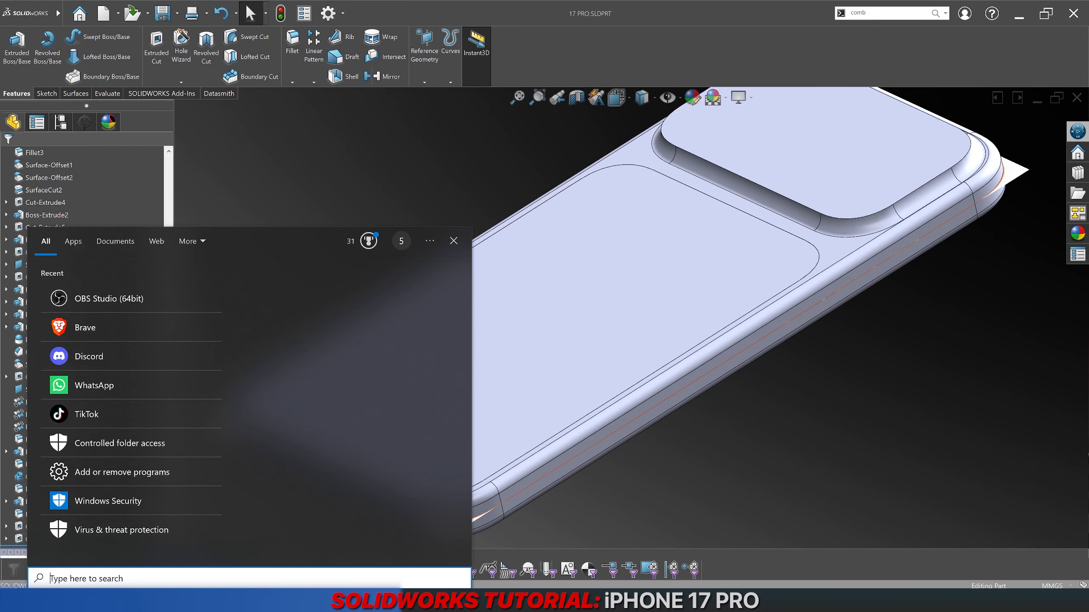
pyautogui.write('key')
pyautogui.press('Return')
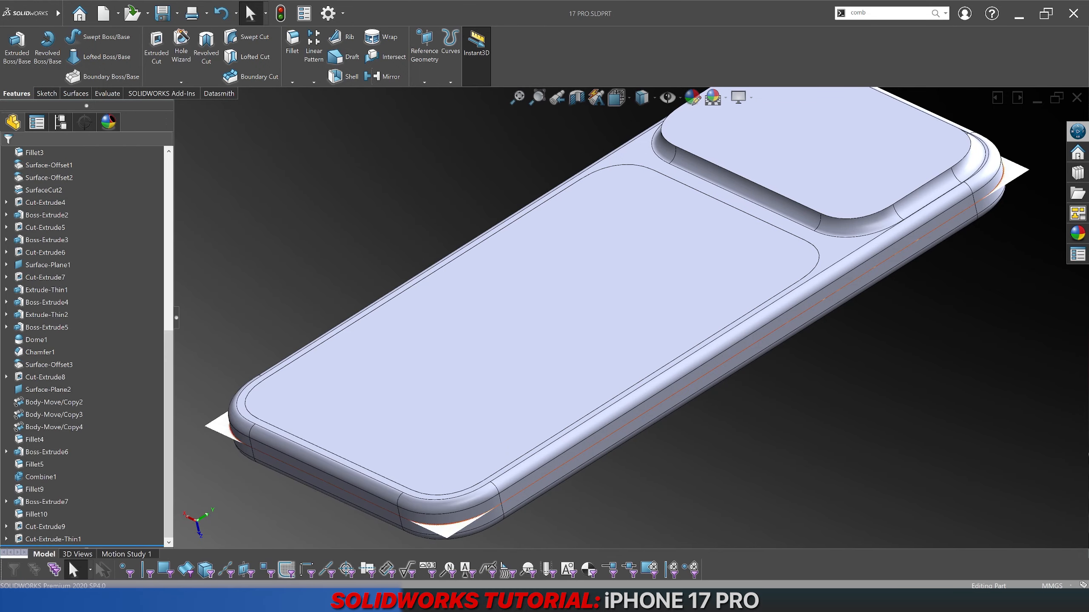
pyautogui.press('x')
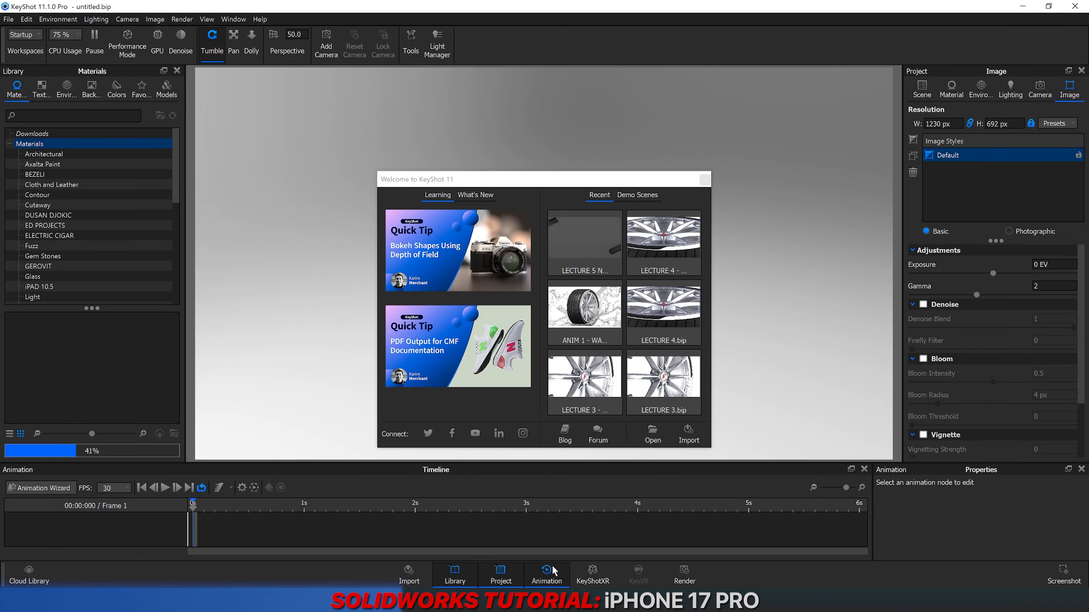
pyautogui.click(551, 571)
pyautogui.click(705, 180)
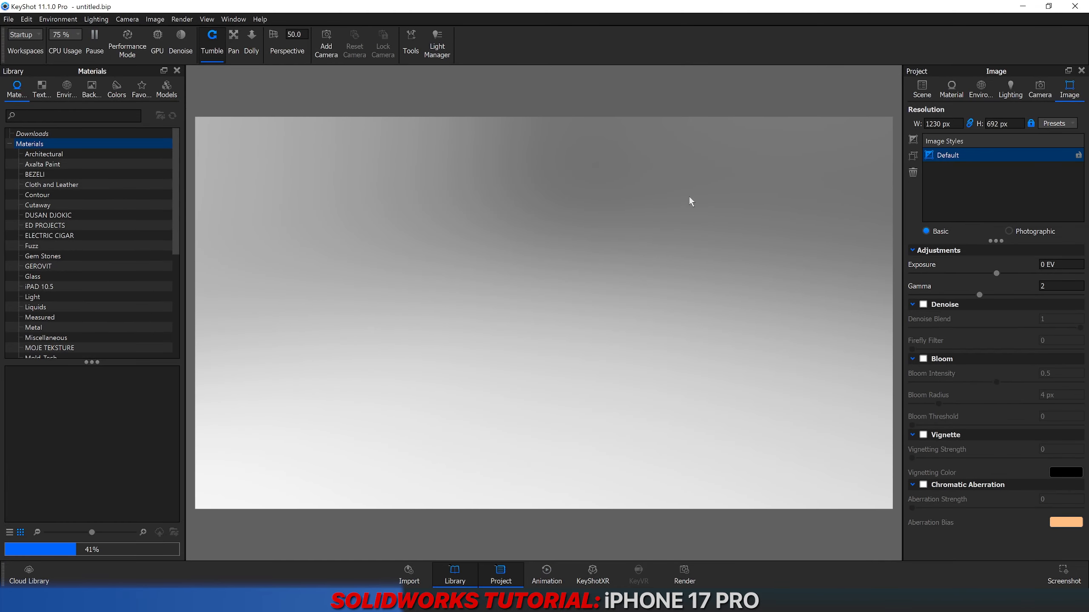
# Step: Import 17 PRO.SLDPRT from the iPHONE 17 PRO folder into the scene and enable GPU rendering
pyautogui.click(223, 601)
pyautogui.click(319, 426)
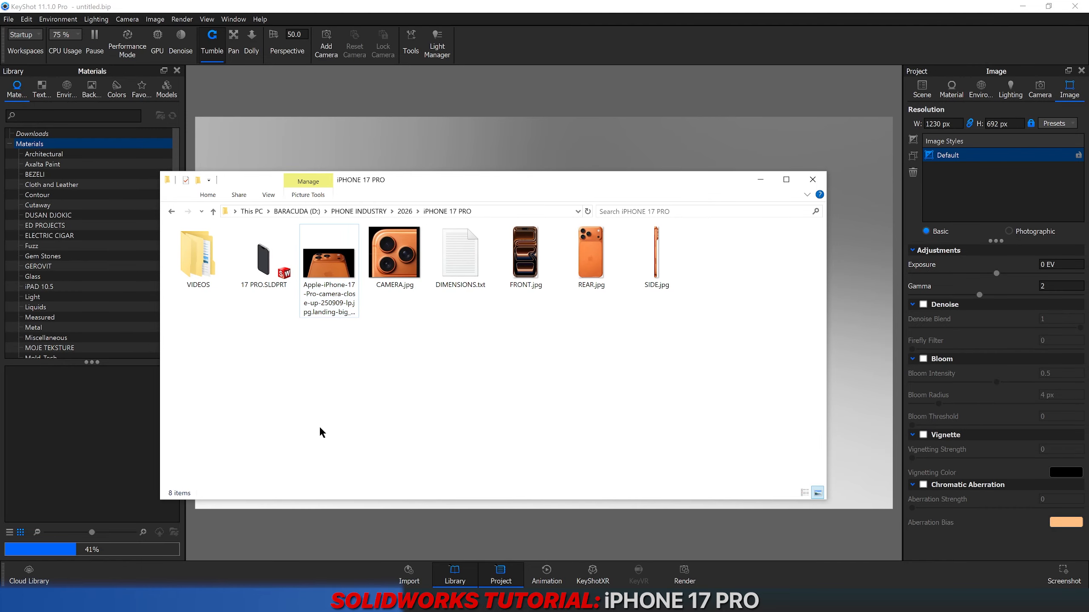
pyautogui.moveTo(263, 259); pyautogui.dragTo(344, 145)
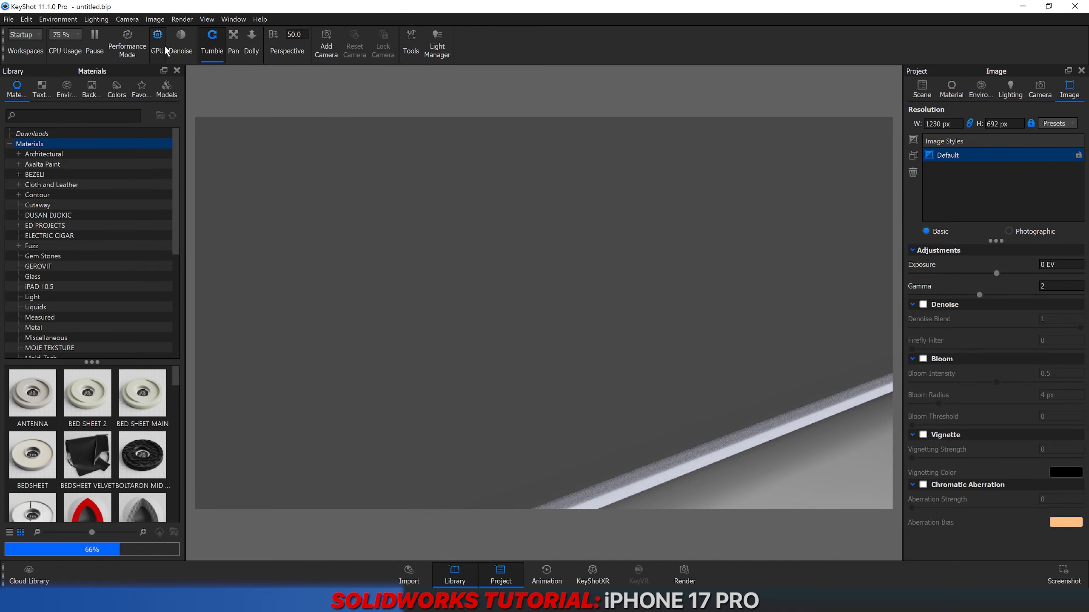
pyautogui.click(159, 43)
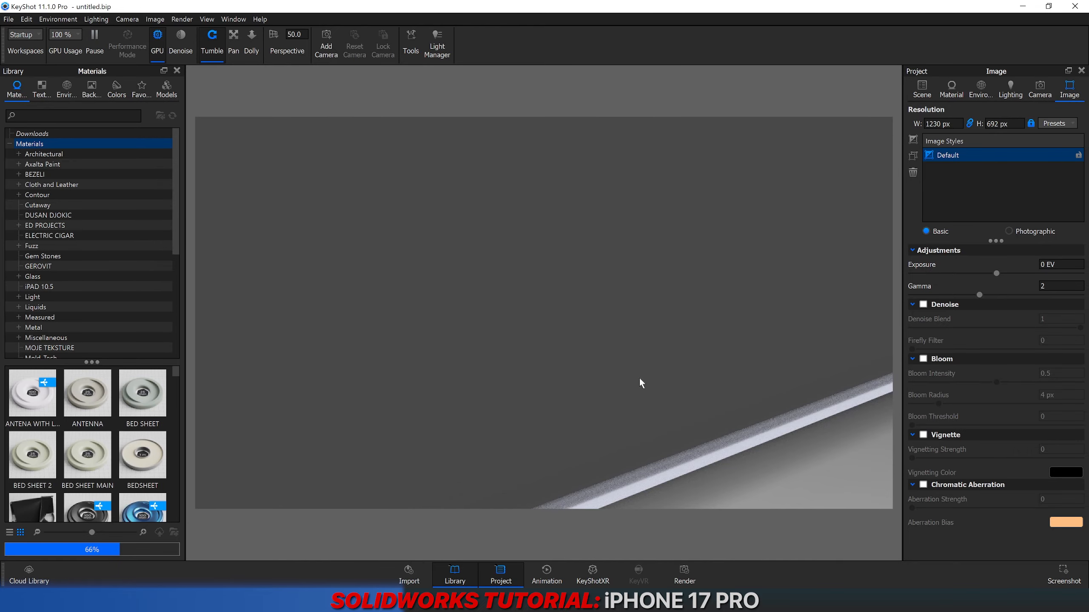
# Step: Set the environment size to 25000 mm and turn the phone to show its back
pyautogui.moveTo(639, 376)
pyautogui.mouseDown()
pyautogui.moveTo(875, 232)
pyautogui.moveTo(651, 287)
pyautogui.moveTo(651, 390)
pyautogui.mouseUp()
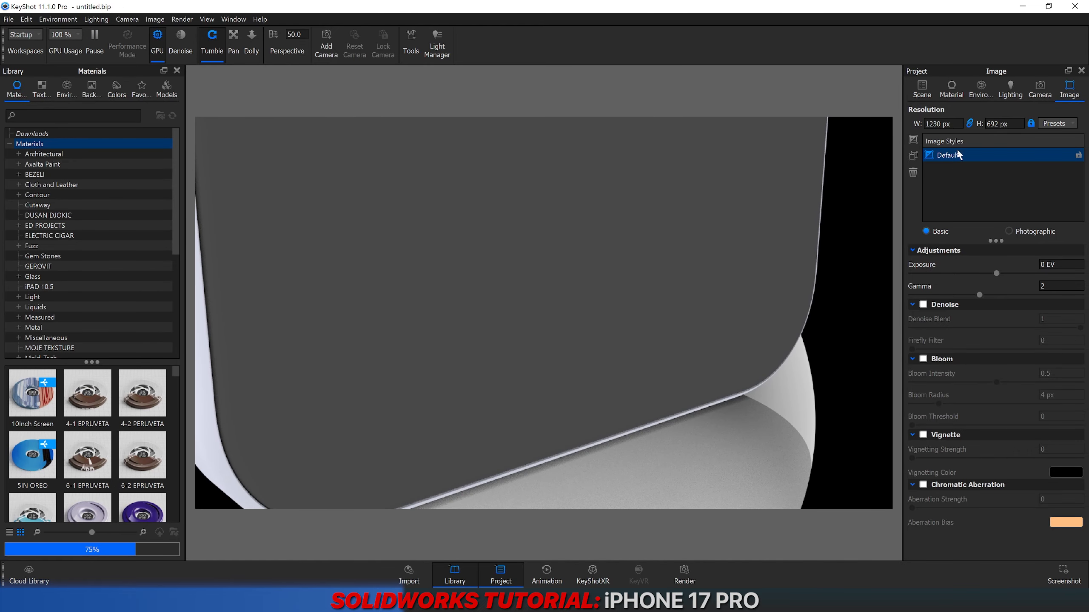
pyautogui.click(981, 89)
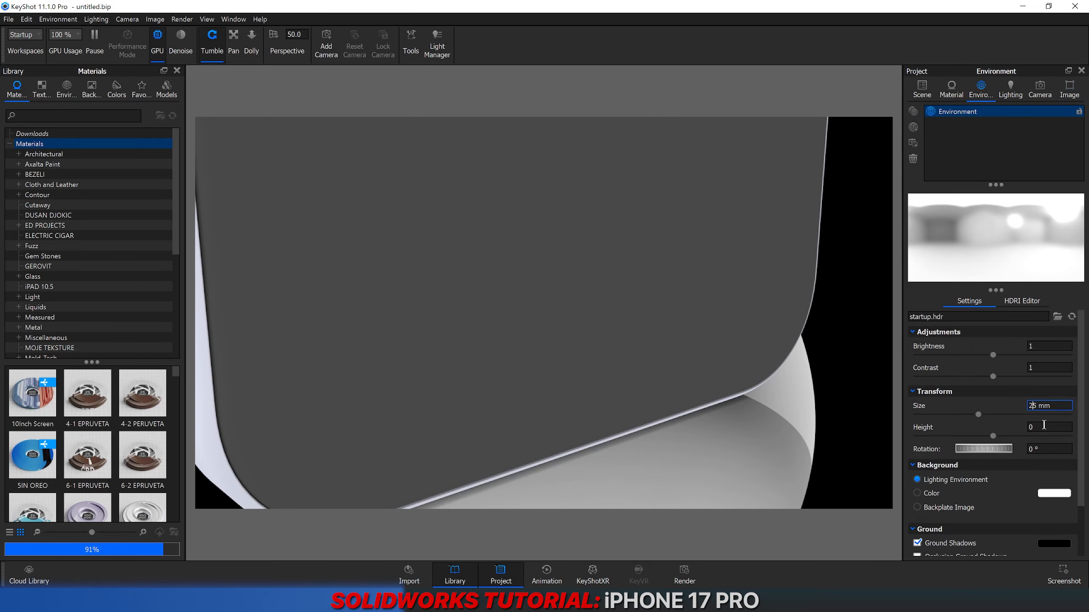
pyautogui.scroll(-10, 618, 278)
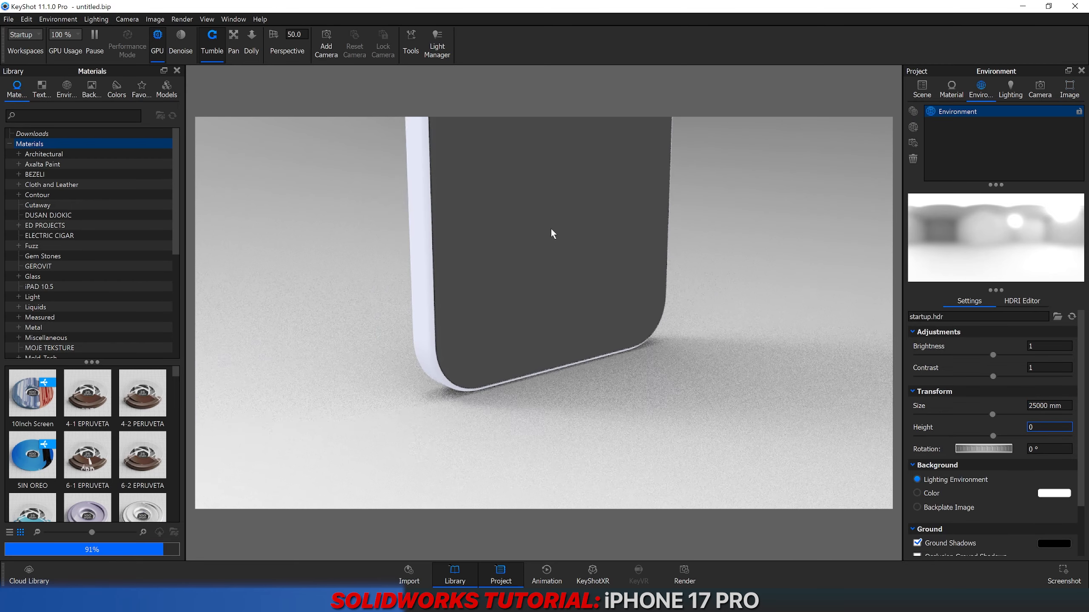
pyautogui.moveTo(552, 233); pyautogui.dragTo(550, 381, button='middle')
pyautogui.moveTo(549, 381); pyautogui.dragTo(717, 356)
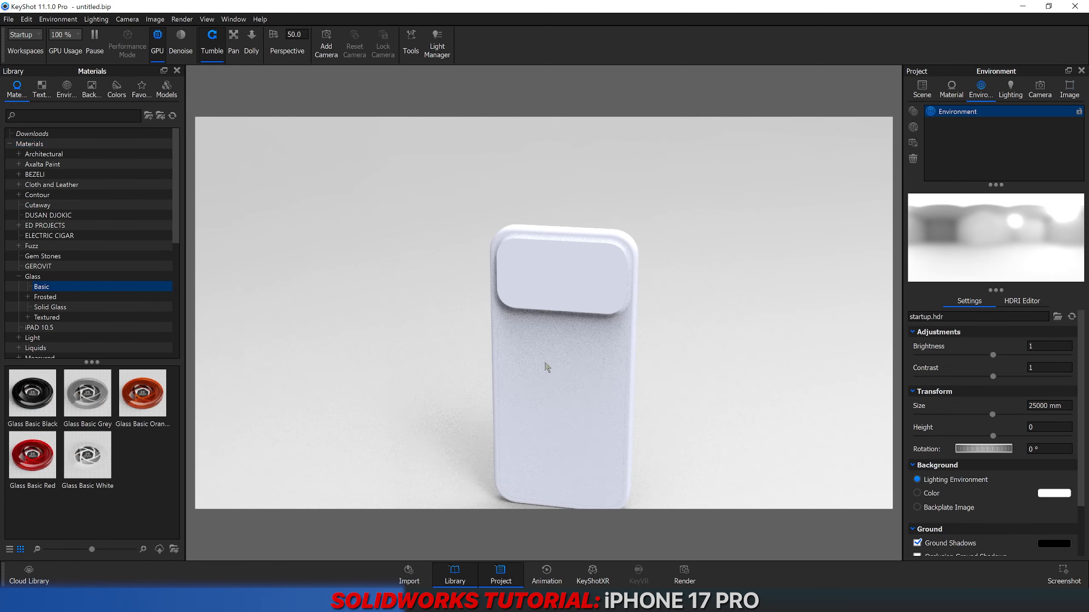
# Step: Unlink the materials of the phone body and the back glass panel, and apply Glass Basic White to the panel
pyautogui.scroll(5, 553, 285)
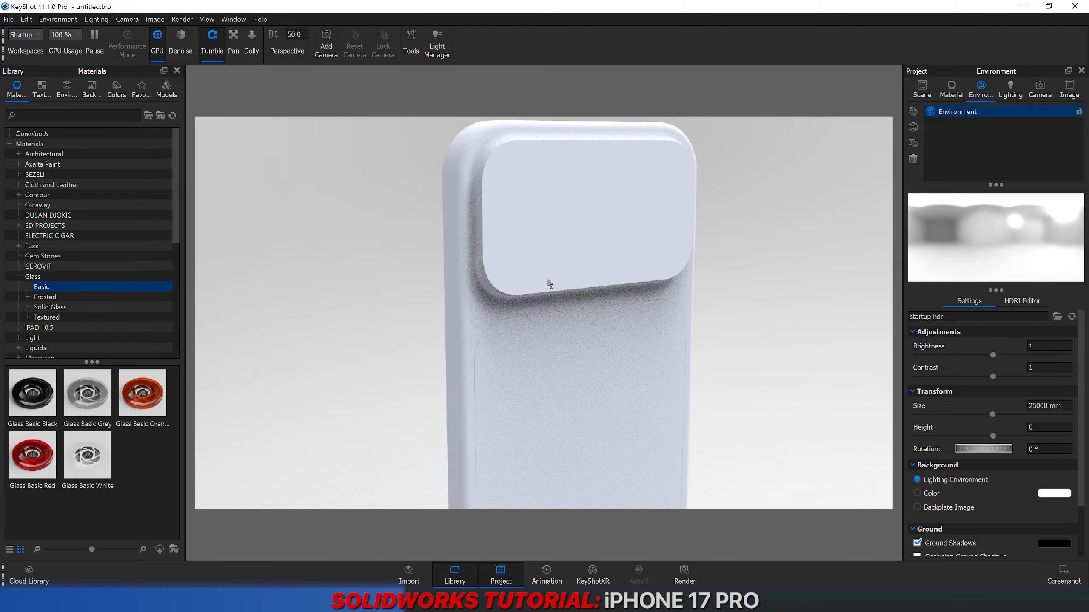
pyautogui.rightClick(471, 304)
pyautogui.moveTo(523, 306)
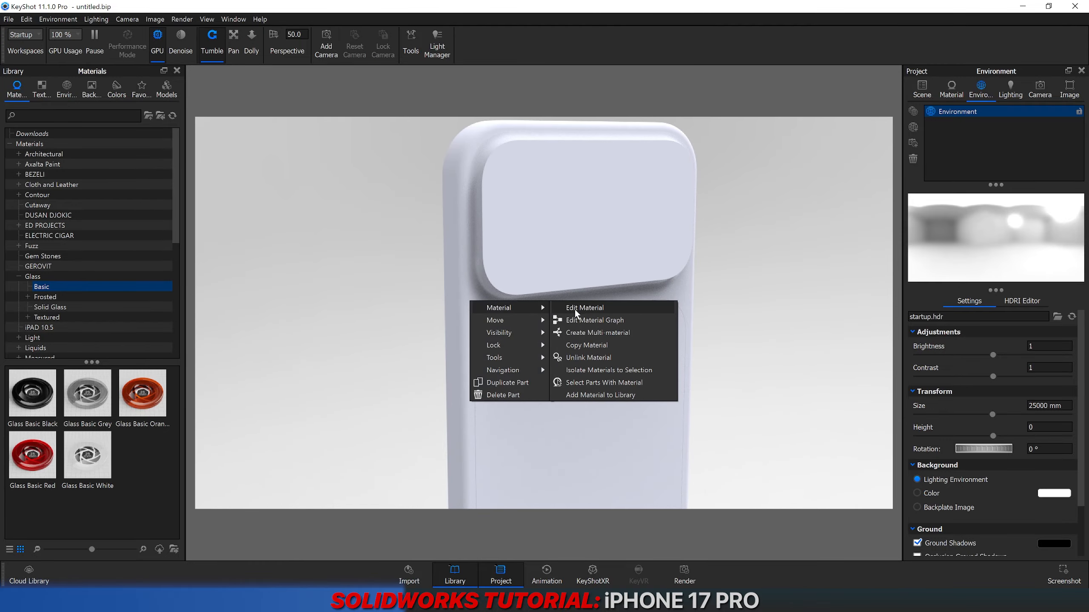
pyautogui.click(586, 359)
pyautogui.rightClick(564, 352)
pyautogui.moveTo(604, 360)
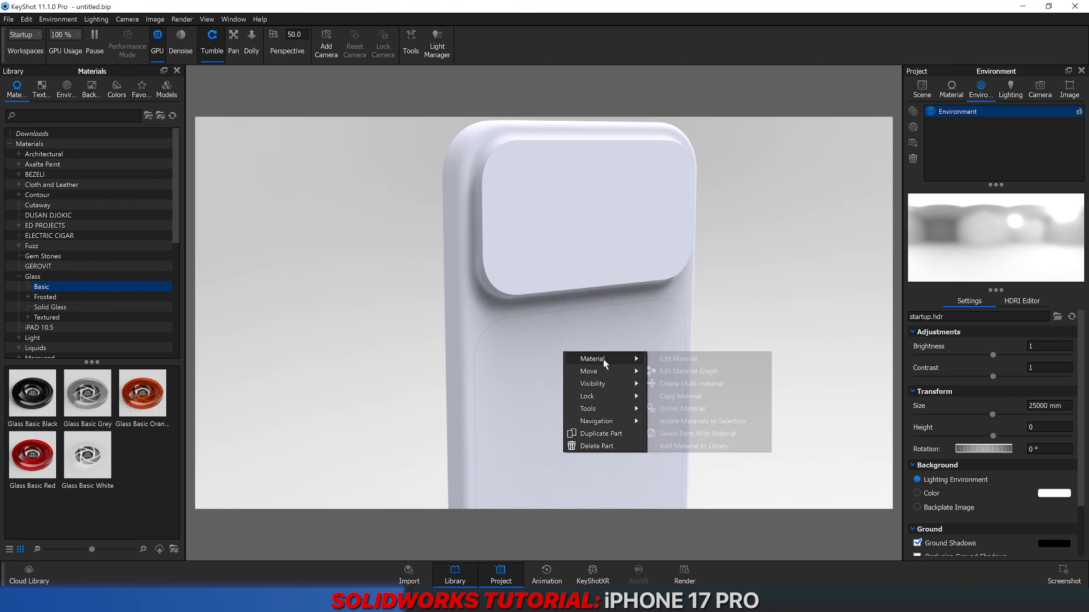
pyautogui.click(673, 407)
pyautogui.moveTo(88, 454); pyautogui.dragTo(494, 398)
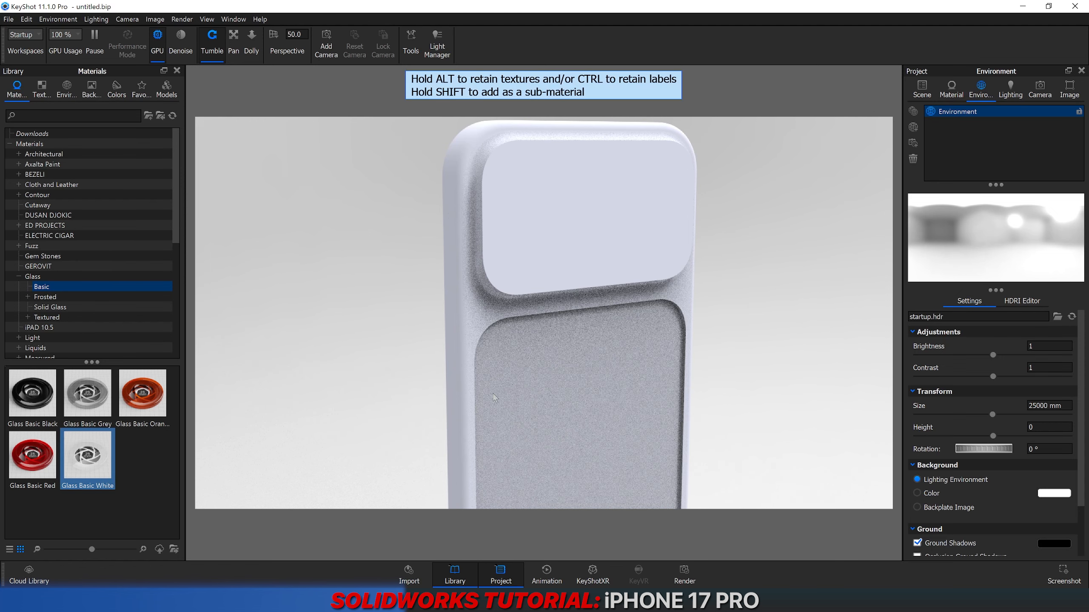
# Step: Apply the polished aluminum material to the phone body and replace it with Aluminum Rough
pyautogui.click(19, 276)
pyautogui.scroll(-3, 18, 266)
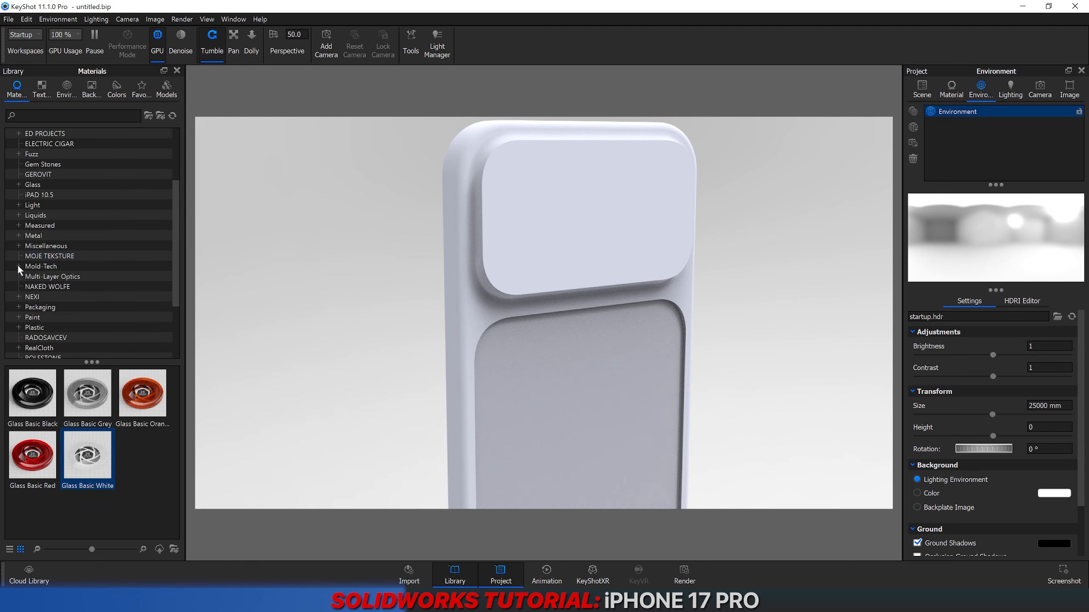
pyautogui.click(18, 235)
pyautogui.click(41, 245)
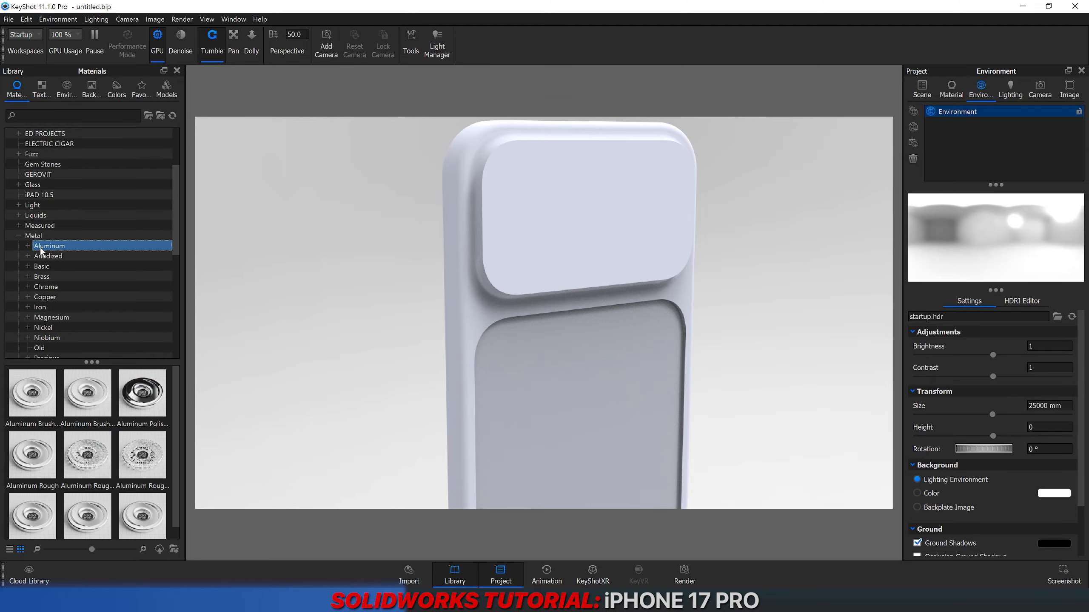
pyautogui.moveTo(143, 393); pyautogui.dragTo(505, 254)
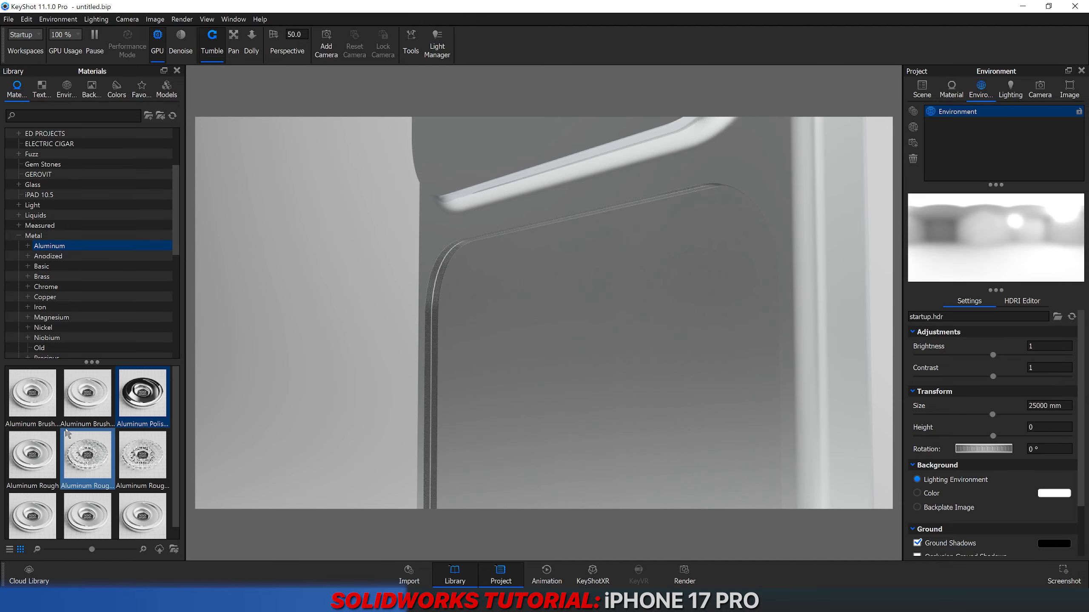
pyautogui.moveTo(32, 455); pyautogui.dragTo(425, 235)
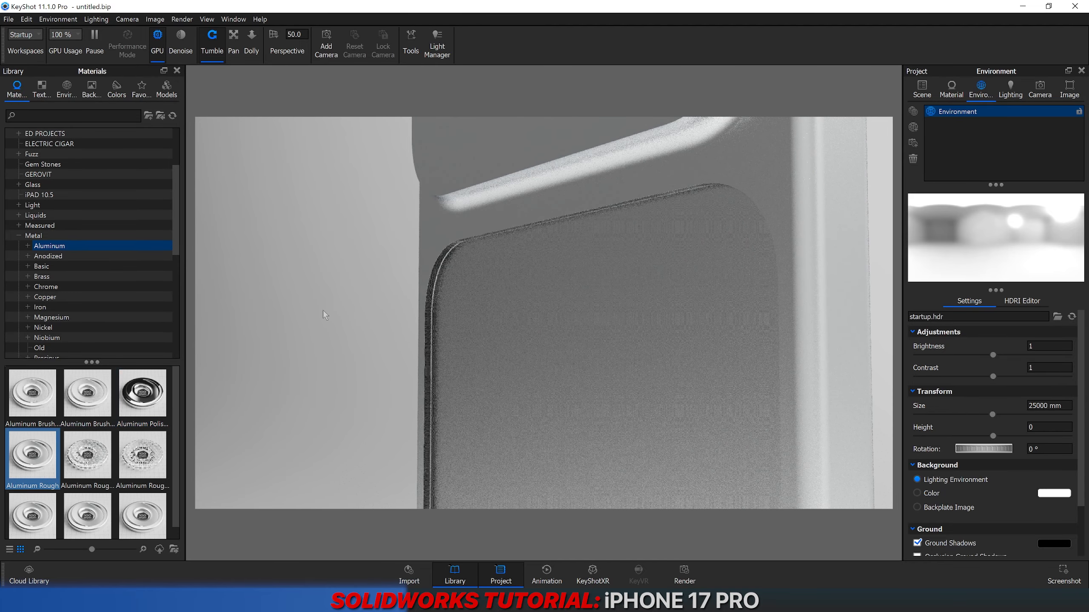
# Step: Examine the gap around the back glass panel in the render and inspect the panel's glass material properties
pyautogui.moveTo(323, 312); pyautogui.dragTo(817, 271)
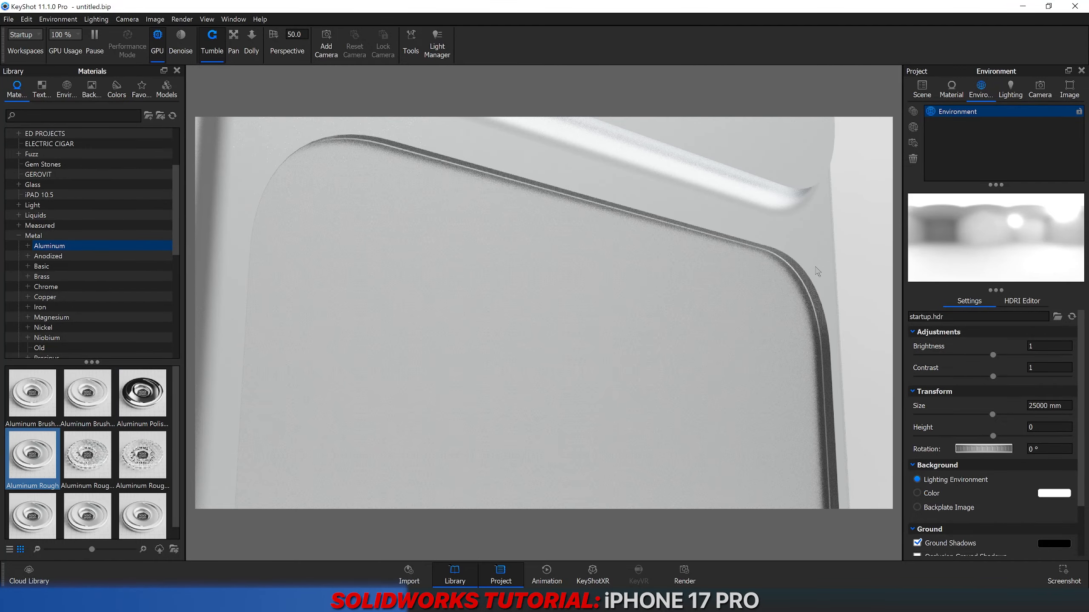
pyautogui.moveTo(817, 271); pyautogui.dragTo(508, 382)
pyautogui.doubleClick(508, 373)
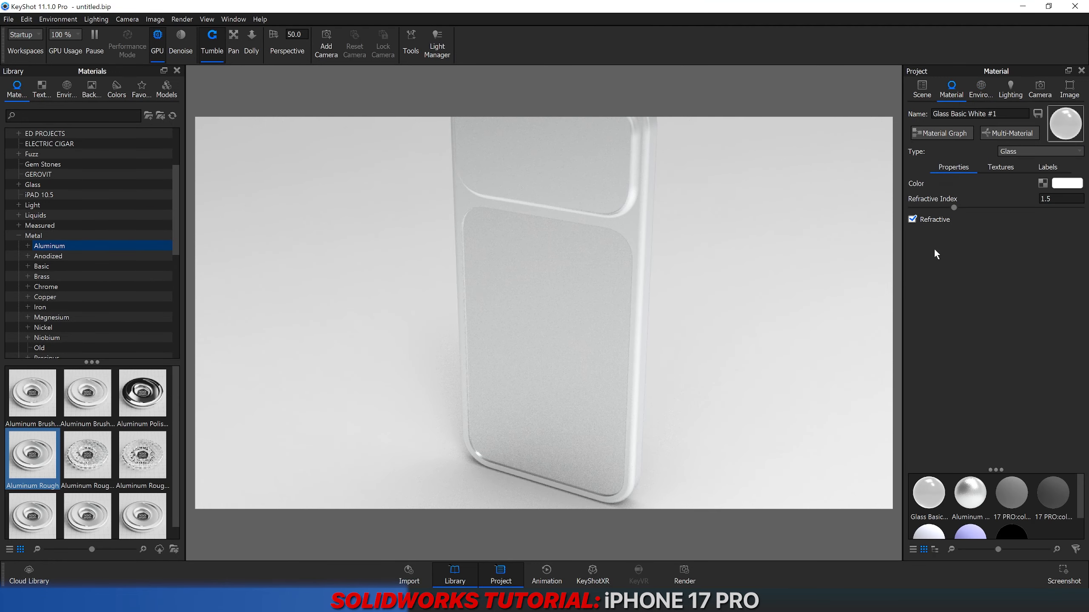
pyautogui.moveTo(483, 327); pyautogui.dragTo(700, 263)
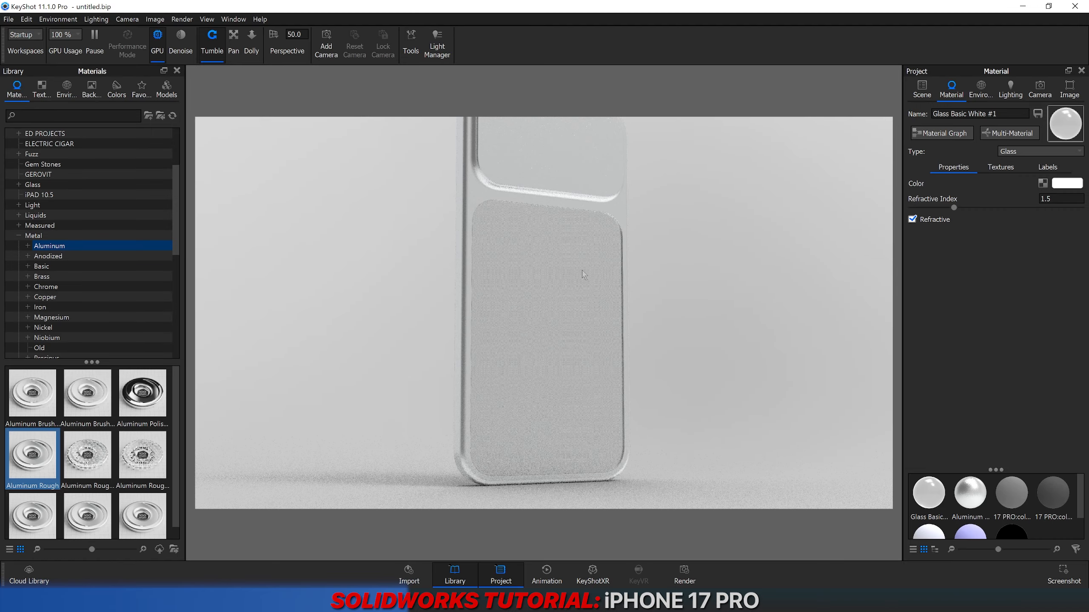
pyautogui.scroll(6, 559, 266)
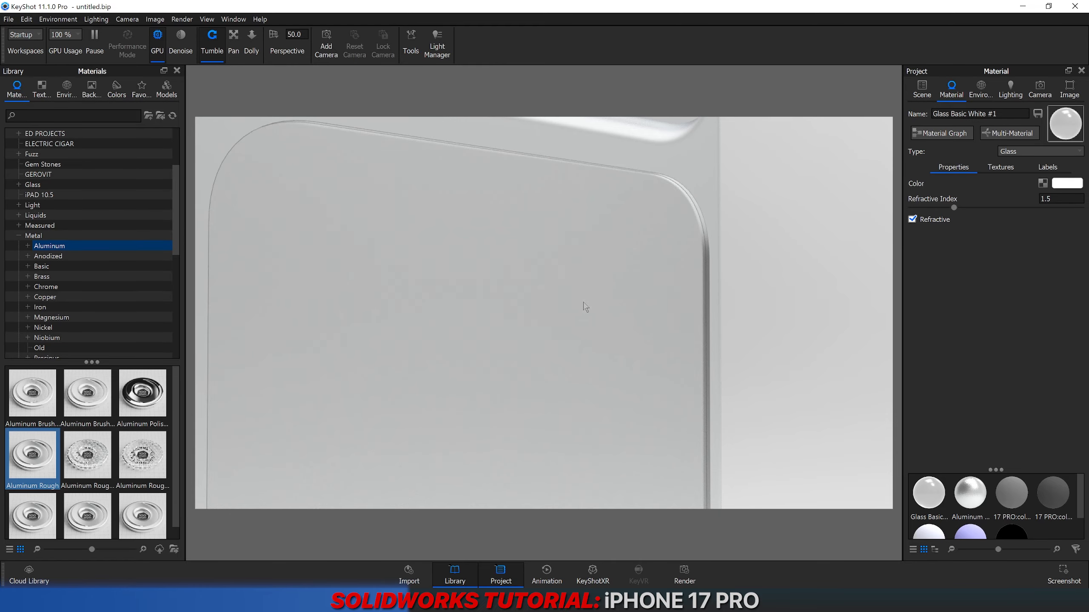
pyautogui.scroll(-8, 586, 307)
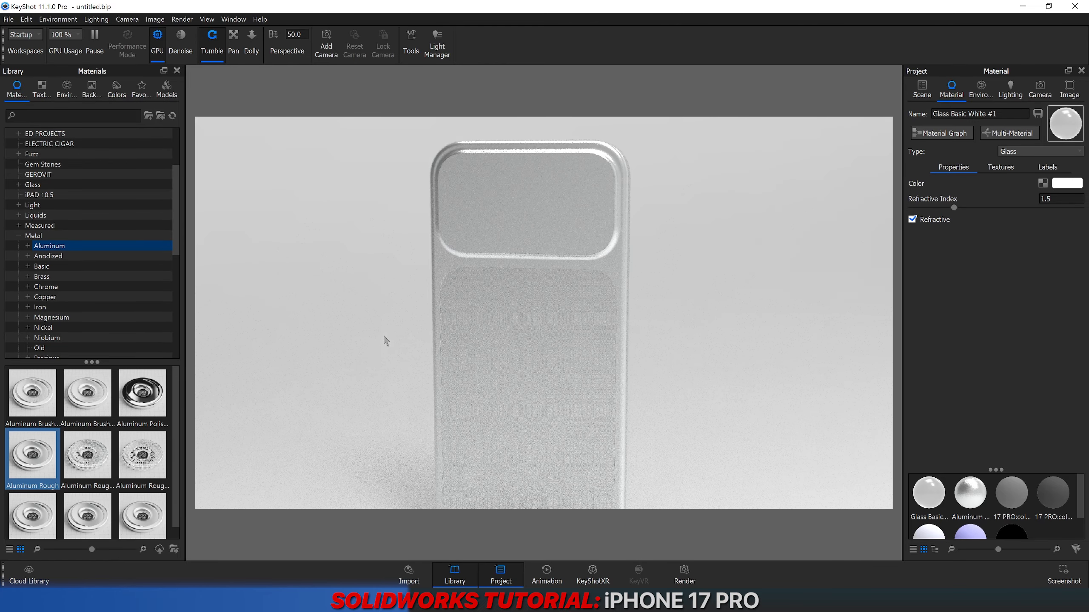
# Step: Switch to SOLIDWORKS, roll the model back to before Cut-Extrude-Thin1, and dismiss the KeyShot update window
pyautogui.click(193, 601)
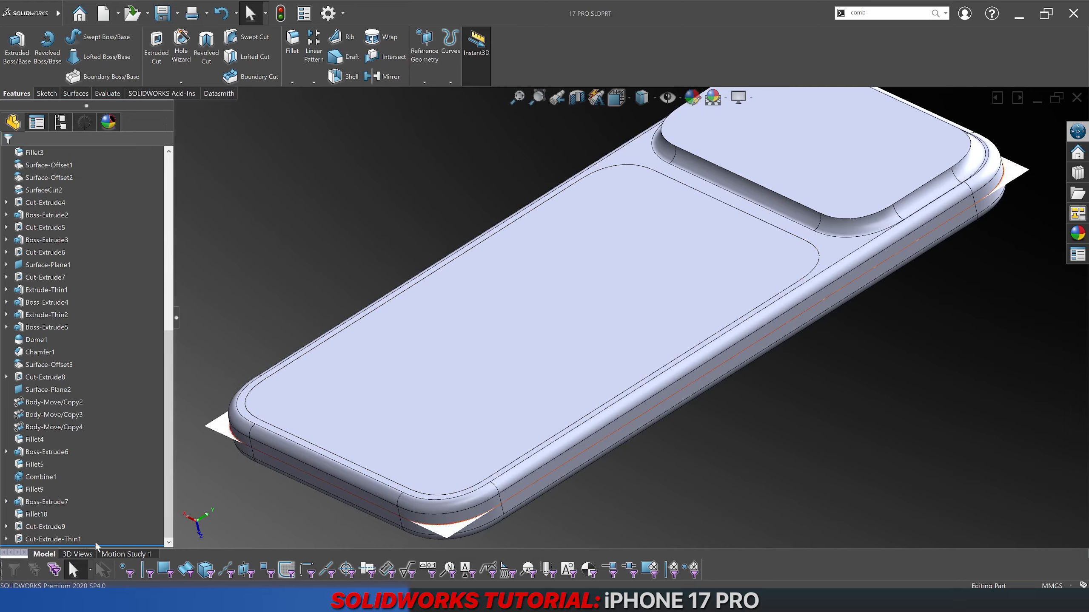
pyautogui.moveTo(98, 546); pyautogui.dragTo(104, 534)
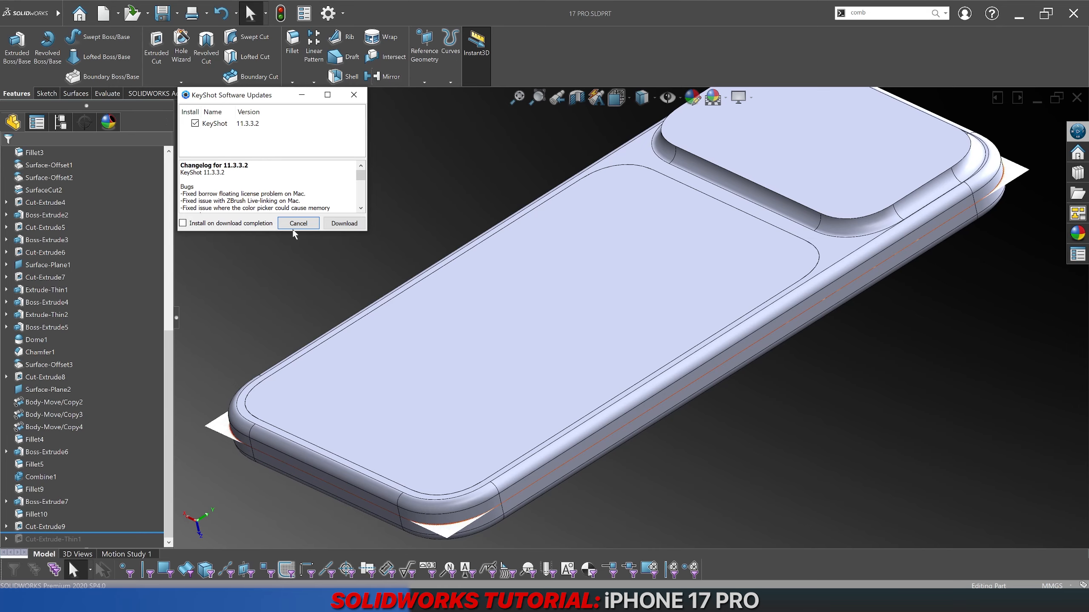
pyautogui.click(296, 226)
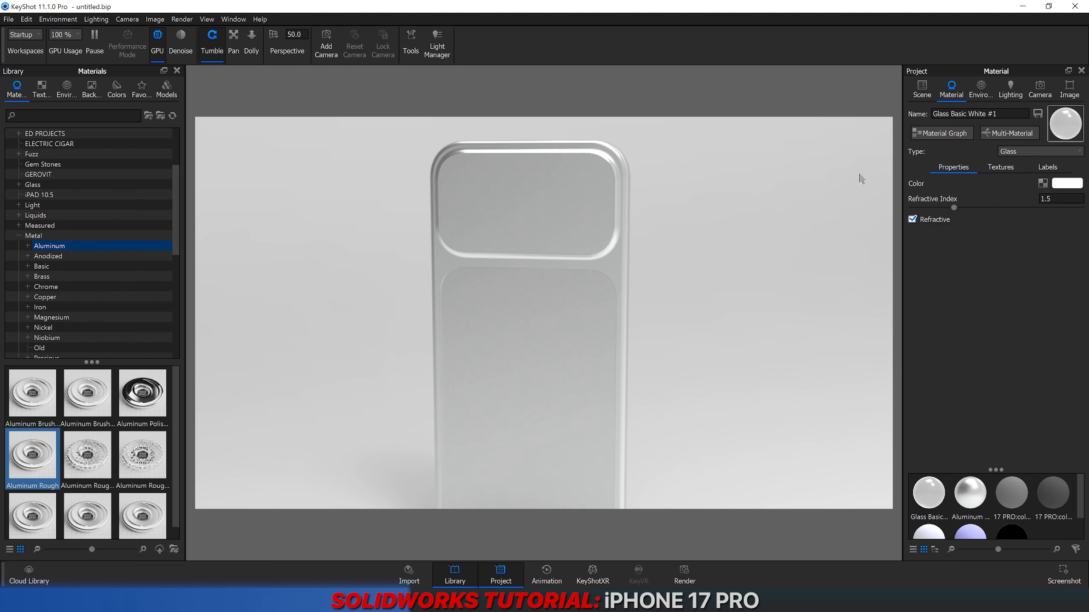
# Step: Switch back to KeyShot and import the rolled-back 17 PRO.SLDPRT from the iPHONE 17 PRO folder into the scene
pyautogui.moveTo(628, 336); pyautogui.dragTo(683, 221)
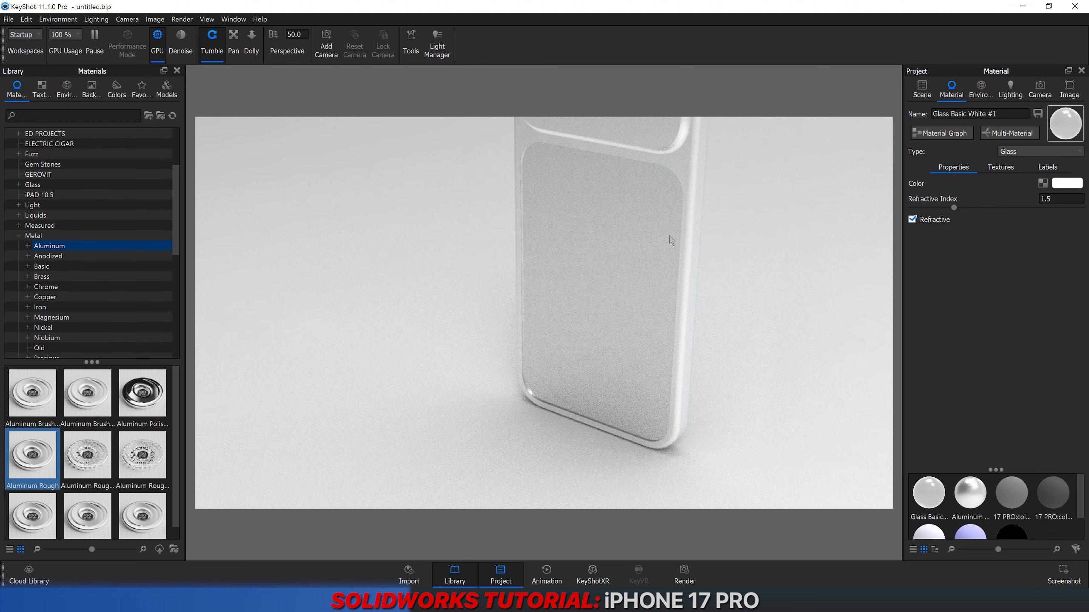
pyautogui.scroll(2, 620, 322)
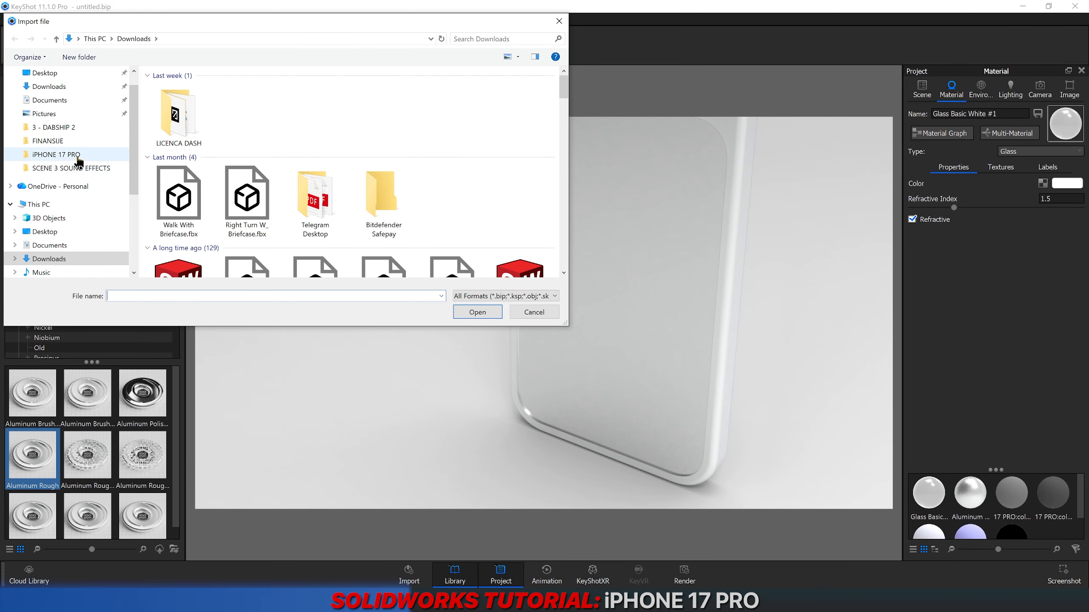
pyautogui.click(79, 156)
pyautogui.doubleClick(251, 108)
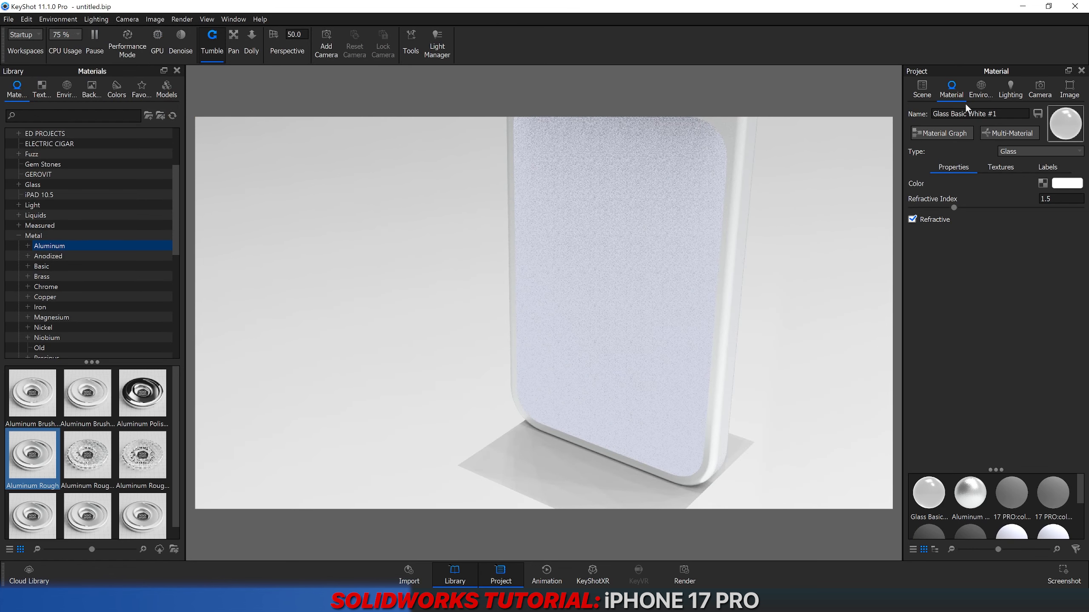
# Step: Move the second 17 PRO model about 104 mm along X so that it stands beside the first phone
pyautogui.click(981, 90)
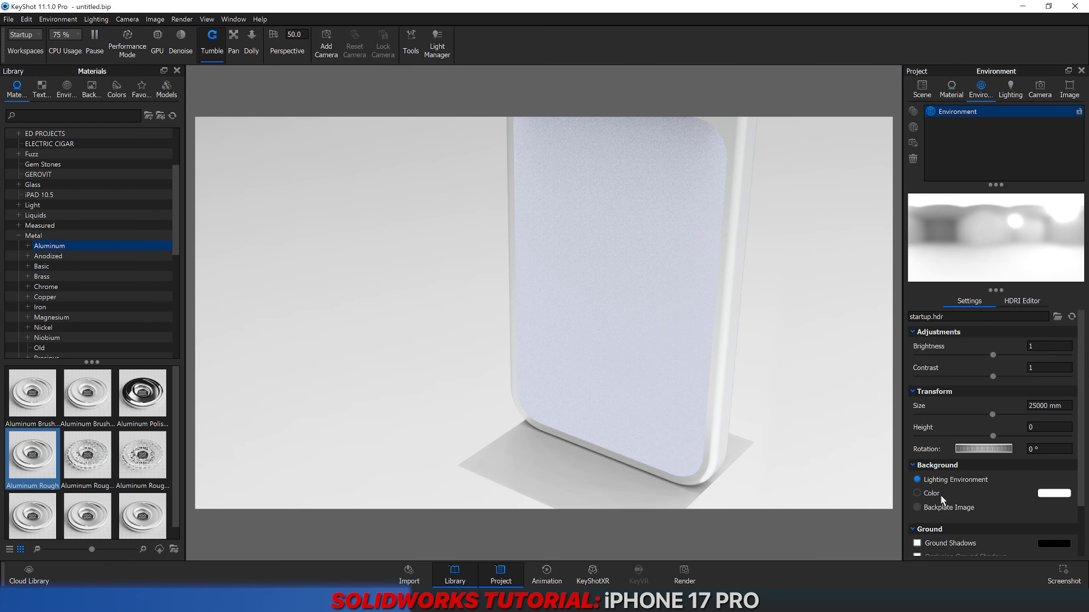
pyautogui.click(922, 95)
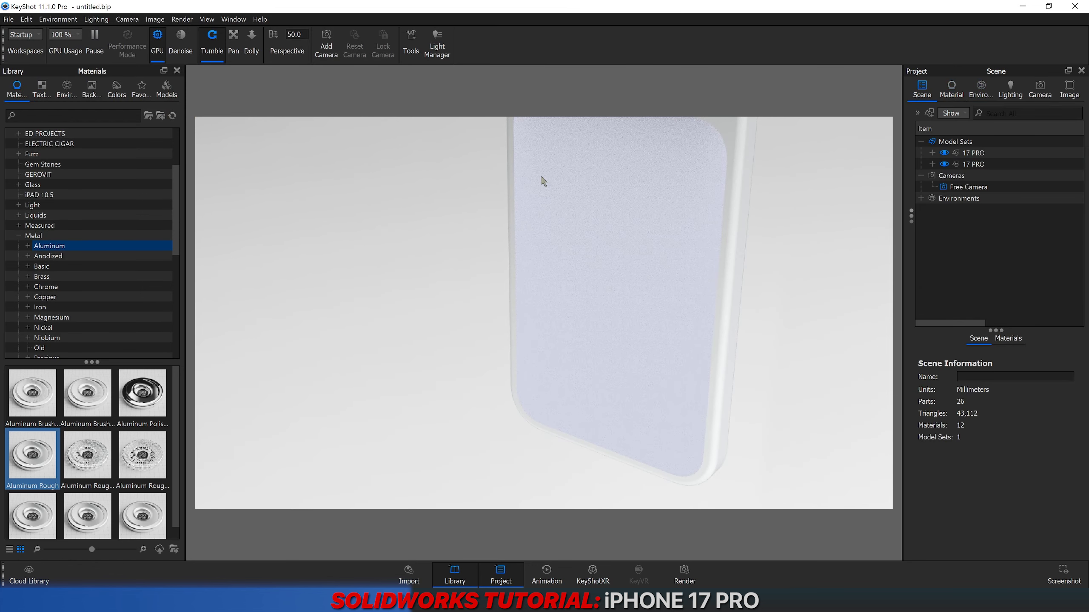
pyautogui.click(973, 164)
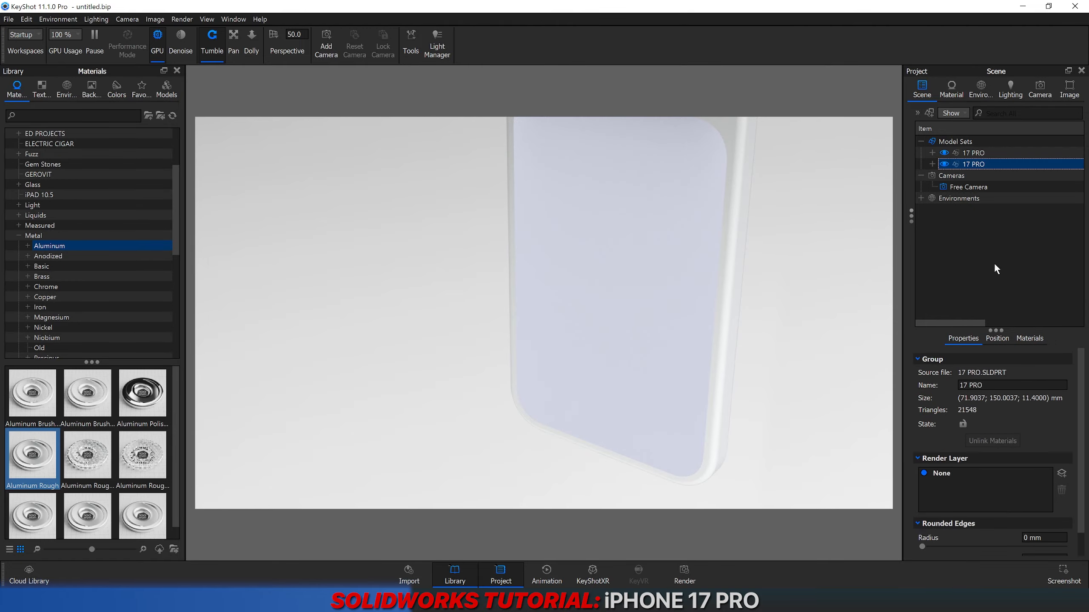
pyautogui.click(997, 338)
pyautogui.click(995, 360)
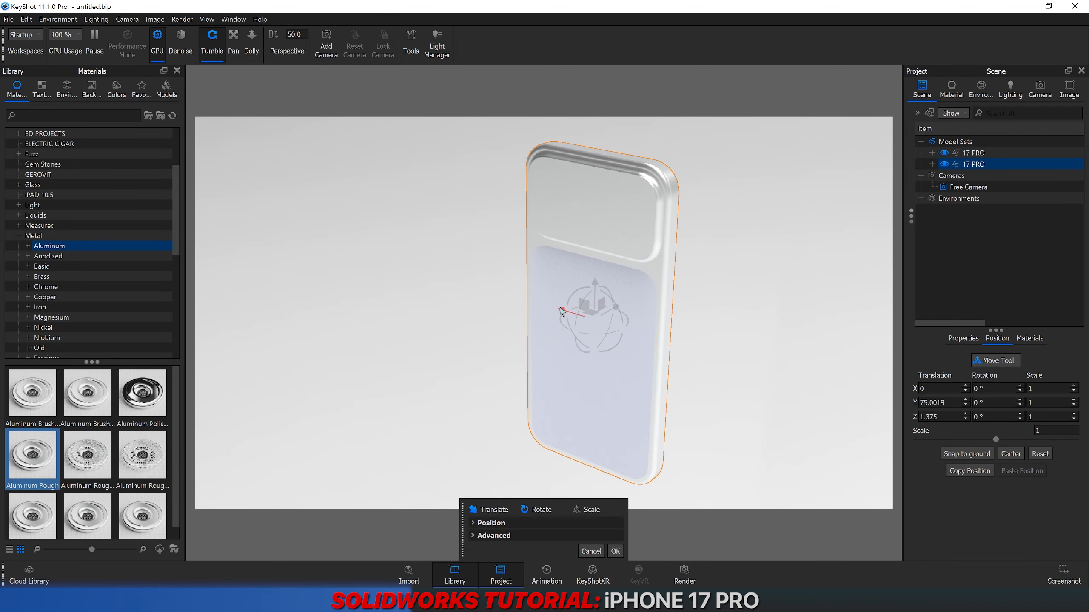
pyautogui.moveTo(562, 312); pyautogui.dragTo(511, 388)
pyautogui.click(615, 551)
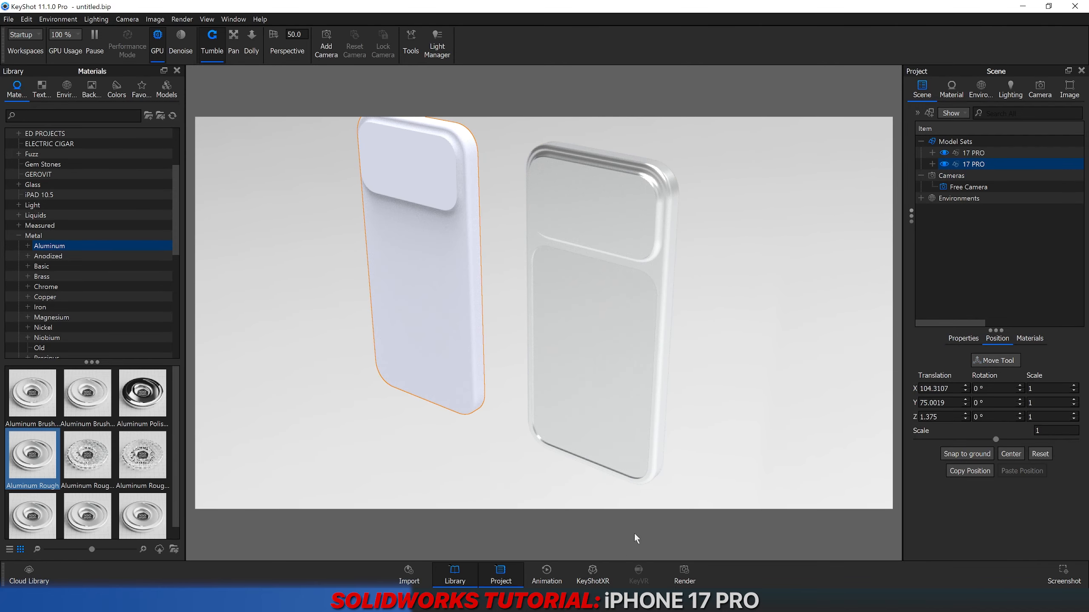
# Step: Apply the rough aluminum body material and the glass back panel material of the first phone to the moved phone
pyautogui.click(737, 434)
pyautogui.moveTo(736, 434); pyautogui.dragTo(625, 309)
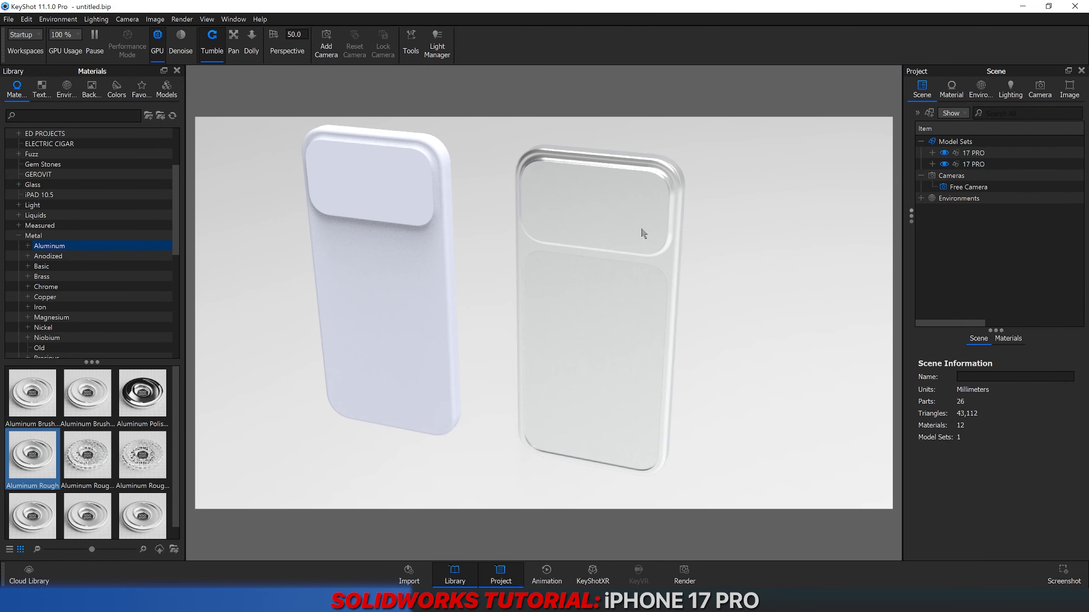
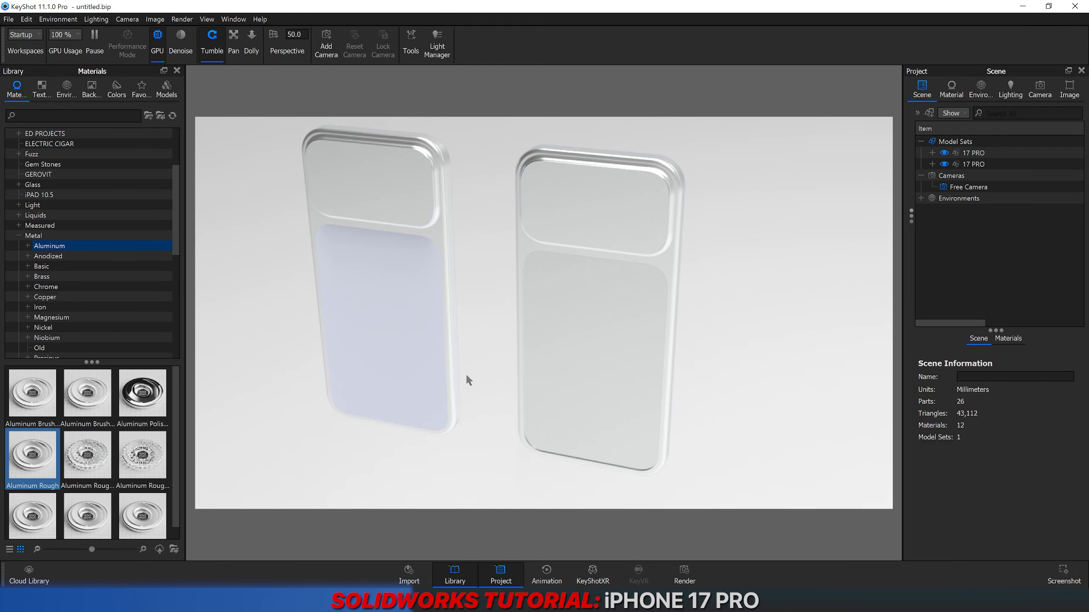
pyautogui.moveTo(478, 373); pyautogui.dragTo(445, 351)
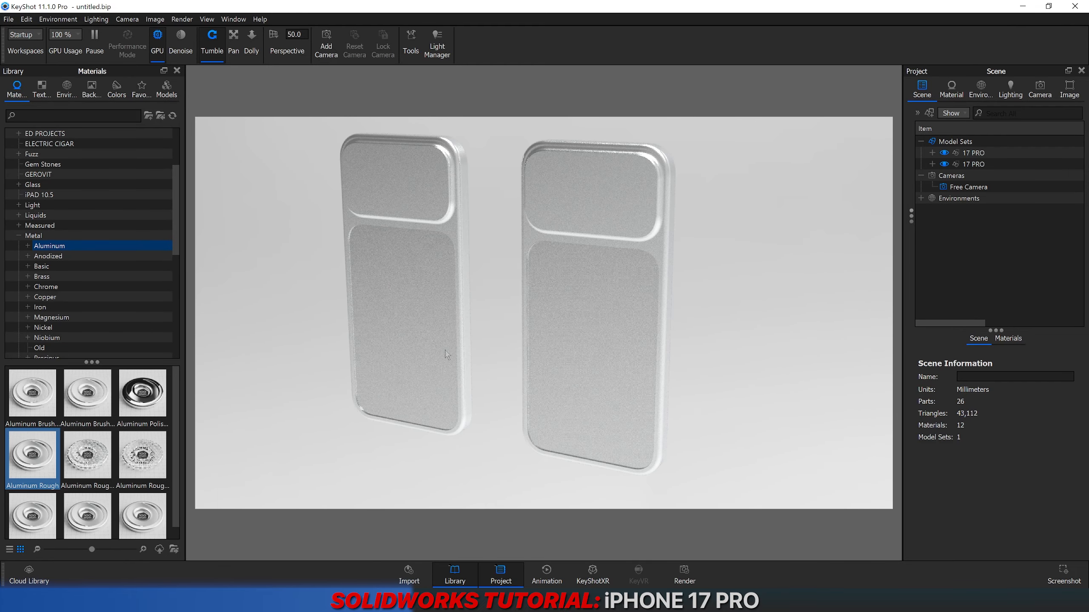
# Step: Examine the lower corner of the moved phone's back glass panel up close
pyautogui.moveTo(484, 409); pyautogui.dragTo(571, 348, button='middle')
pyautogui.scroll(5, 386, 393)
pyautogui.moveTo(504, 405); pyautogui.dragTo(604, 399, button='middle')
pyautogui.scroll(4, 398, 424)
pyautogui.scroll(3, 411, 404)
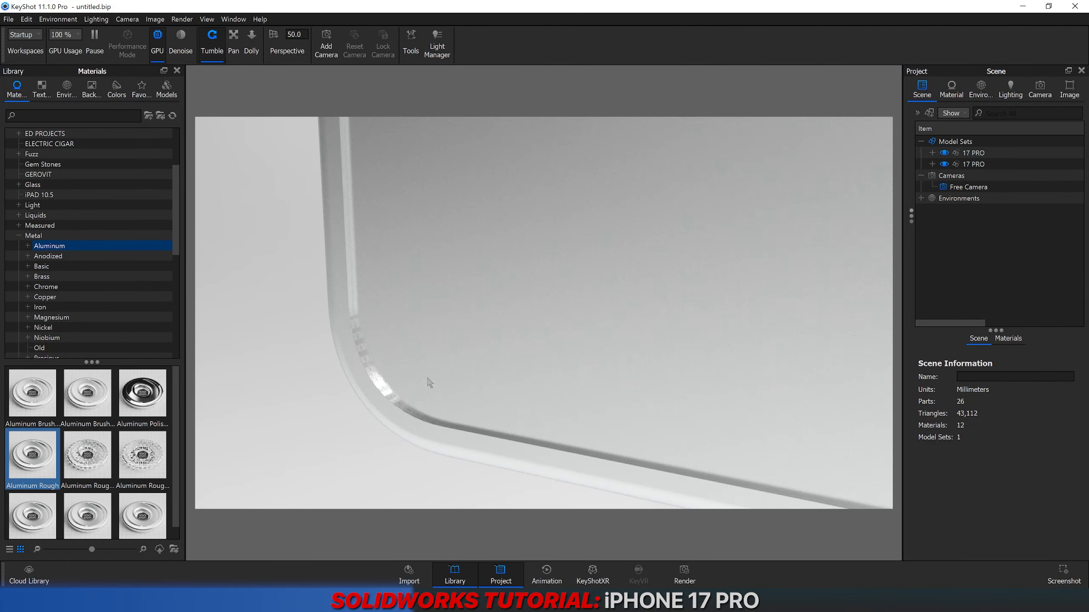
pyautogui.moveTo(518, 382); pyautogui.dragTo(643, 278, button='middle')
pyautogui.moveTo(479, 397); pyautogui.dragTo(623, 316)
pyautogui.scroll(1, 623, 316)
pyautogui.scroll(3, 510, 338)
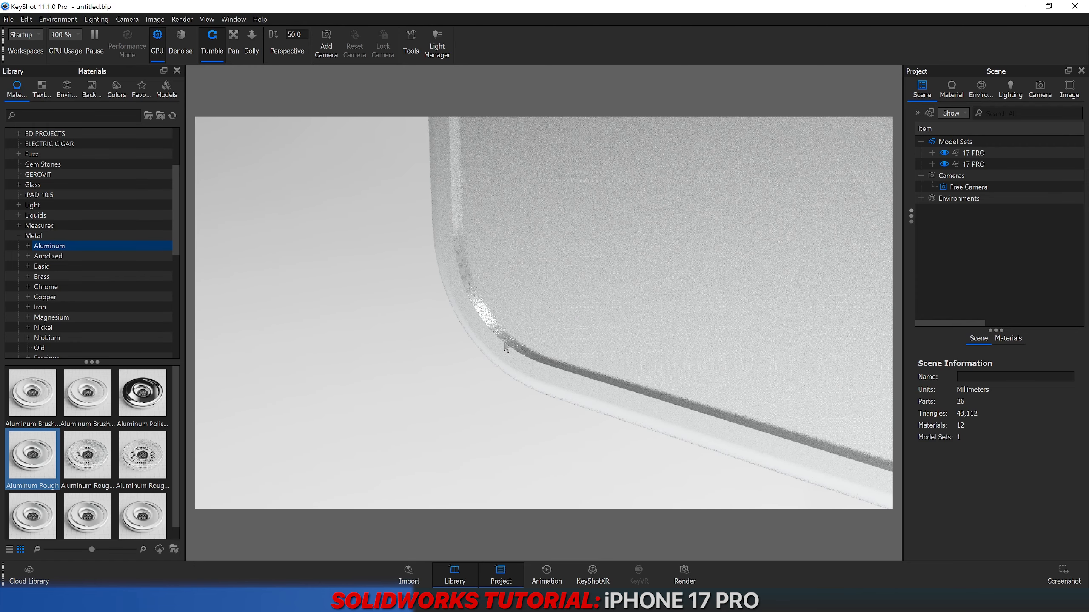
# Step: Set the refractive index of the moved phone's glass panel to 1.75 and turn off its refraction
pyautogui.click(506, 338)
pyautogui.doubleClick(550, 302)
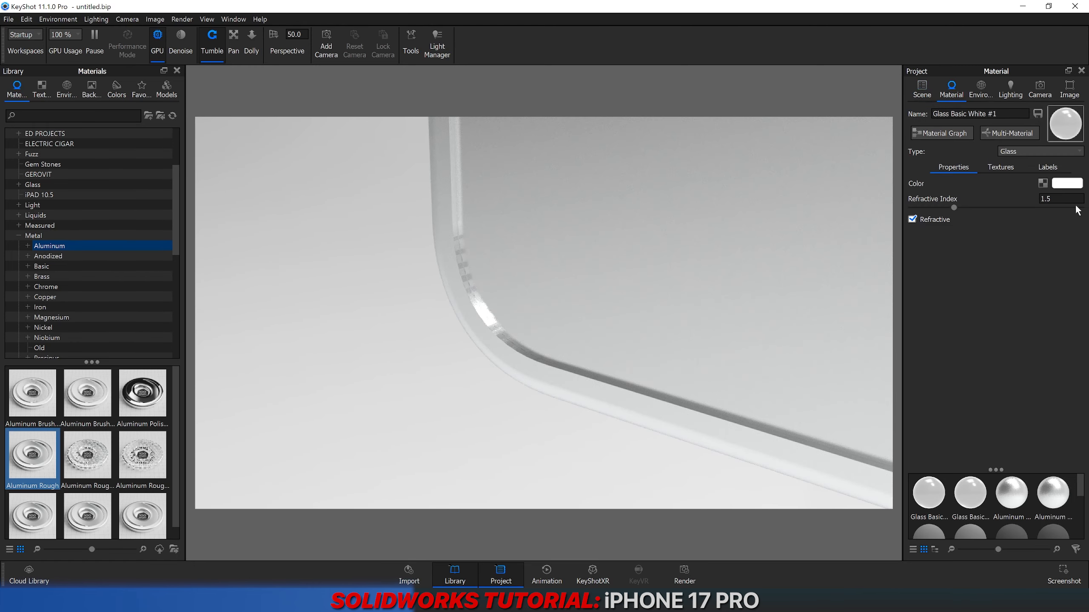
pyautogui.write('1.75')
pyautogui.press('Return')
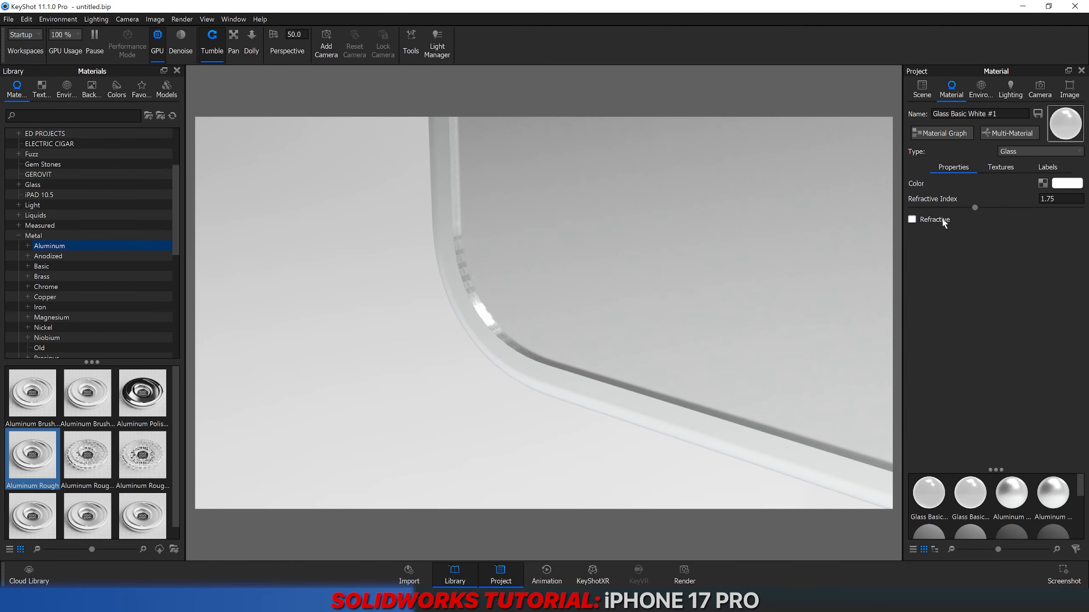
# Step: Compare both phones and turn off refraction for the first phone's glass panel as well
pyautogui.scroll(-1, 579, 252)
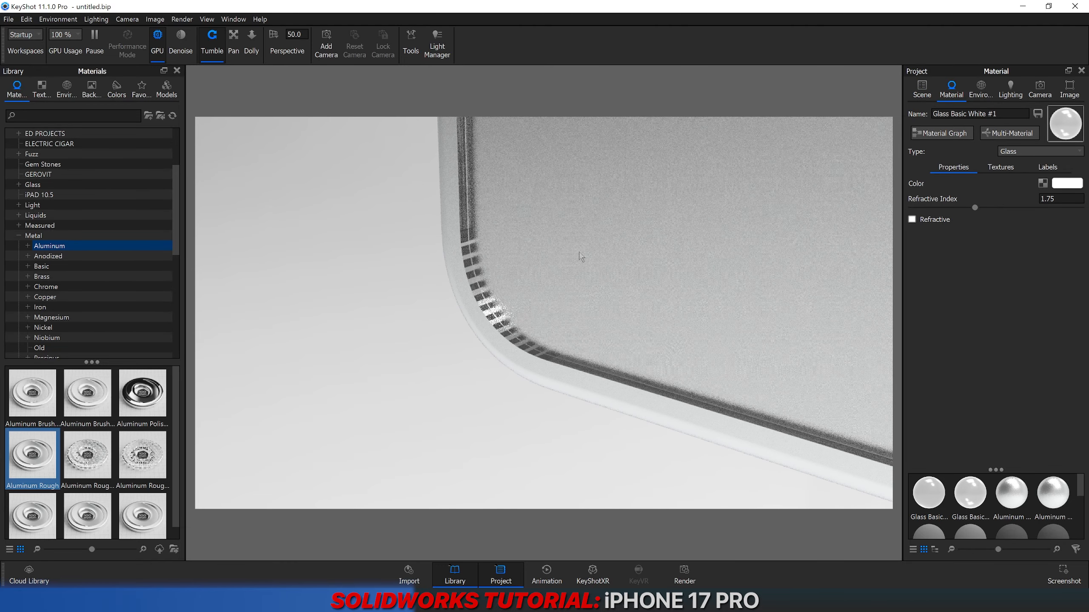
pyautogui.scroll(-1, 579, 253)
pyautogui.scroll(-1, 543, 316)
pyautogui.moveTo(542, 316); pyautogui.dragTo(478, 290)
pyautogui.scroll(-3, 572, 393)
pyautogui.moveTo(547, 391); pyautogui.dragTo(508, 367)
pyautogui.scroll(4, 510, 367)
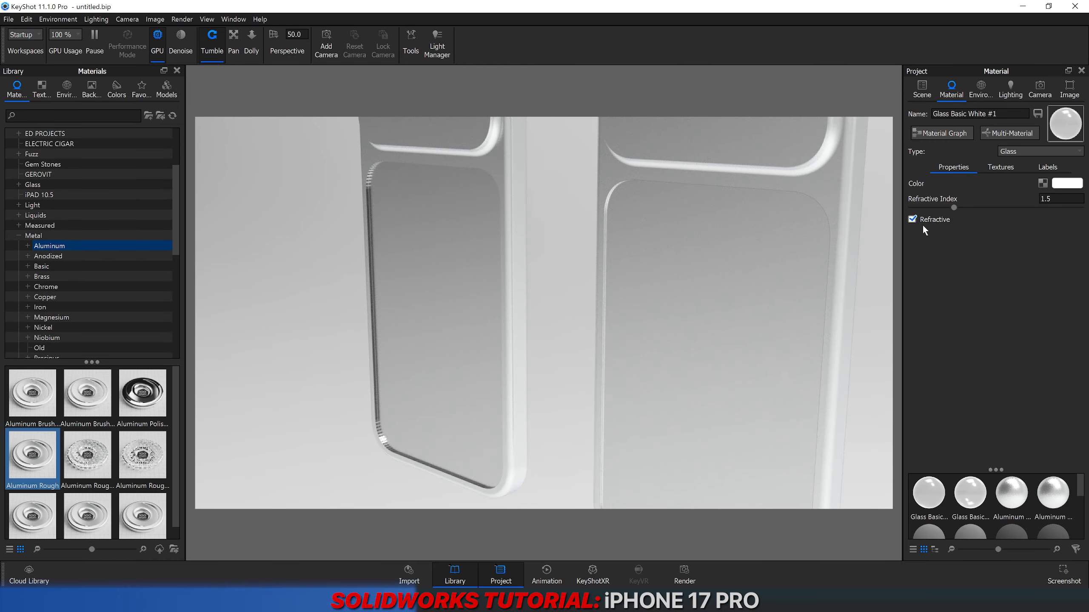
pyautogui.click(922, 219)
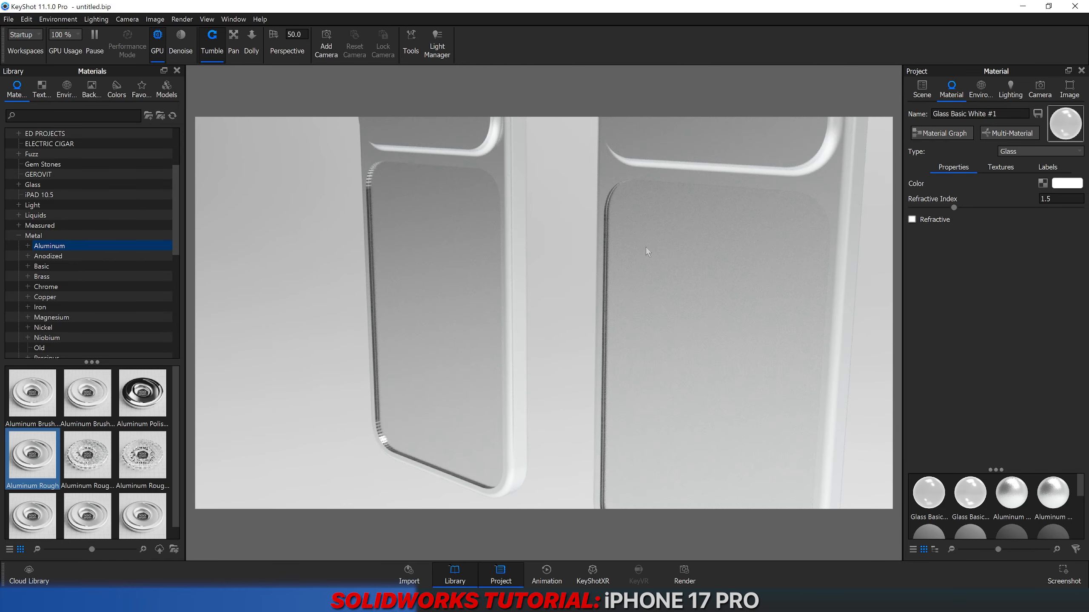
# Step: Compare the back glass panel edges of the two phones, one with the clearance gap and one without
pyautogui.moveTo(615, 341); pyautogui.dragTo(571, 248)
pyautogui.moveTo(570, 245); pyautogui.dragTo(578, 112, button='middle')
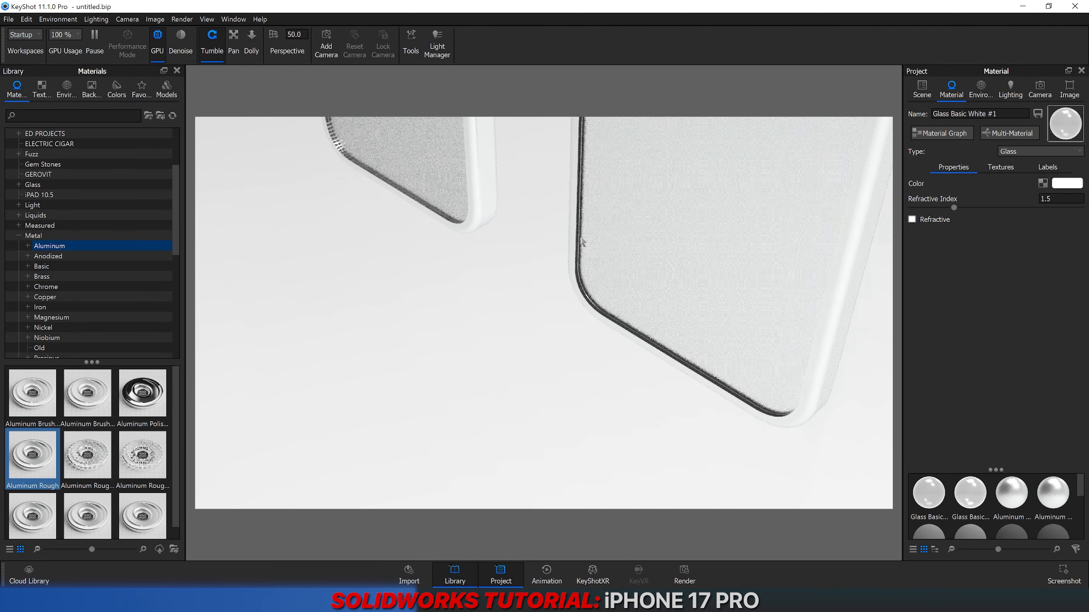
pyautogui.scroll(4, 617, 278)
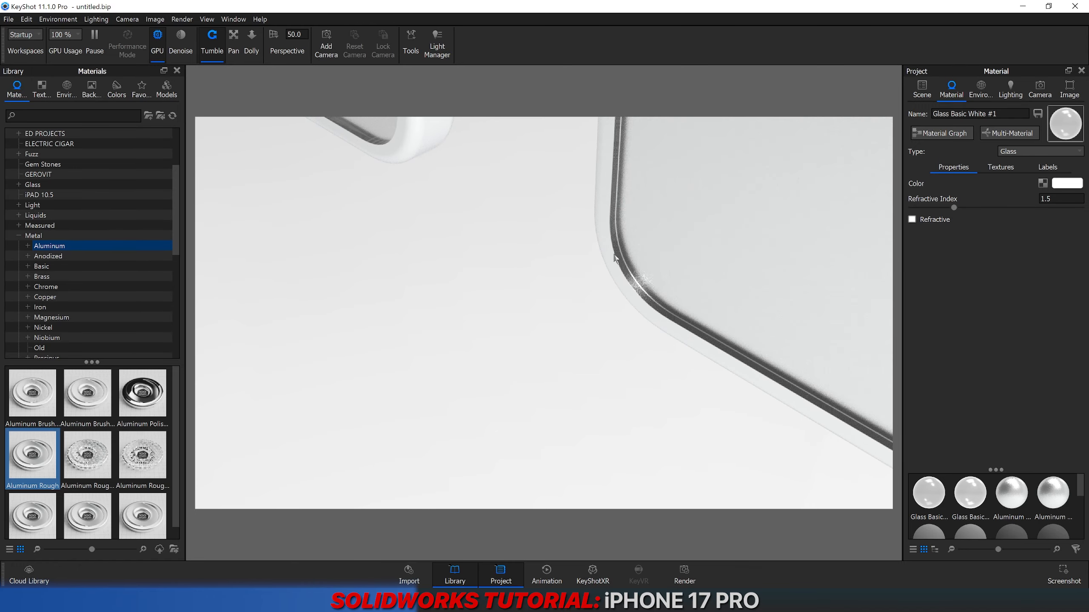
pyautogui.scroll(-5, 610, 294)
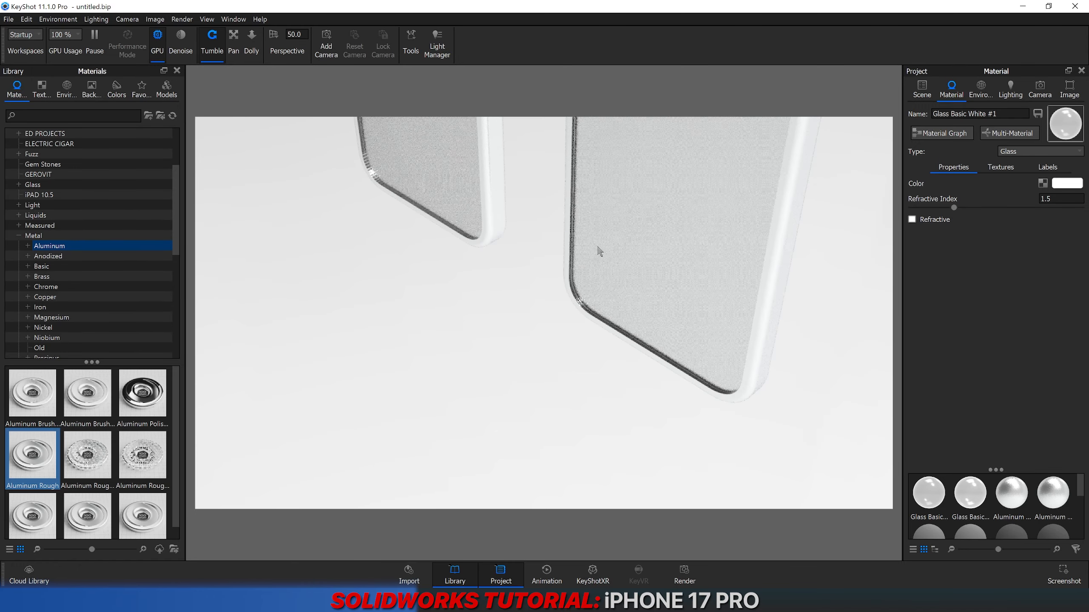
pyautogui.moveTo(600, 251); pyautogui.dragTo(639, 307, button='middle')
pyautogui.scroll(2, 546, 277)
pyautogui.scroll(2, 549, 282)
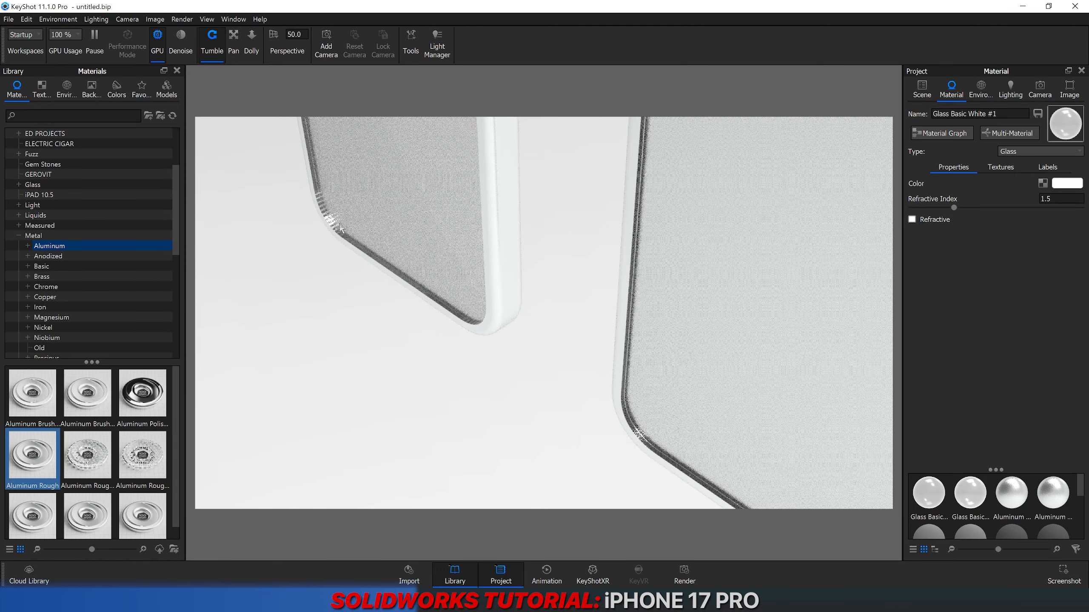
pyautogui.scroll(-8, 574, 323)
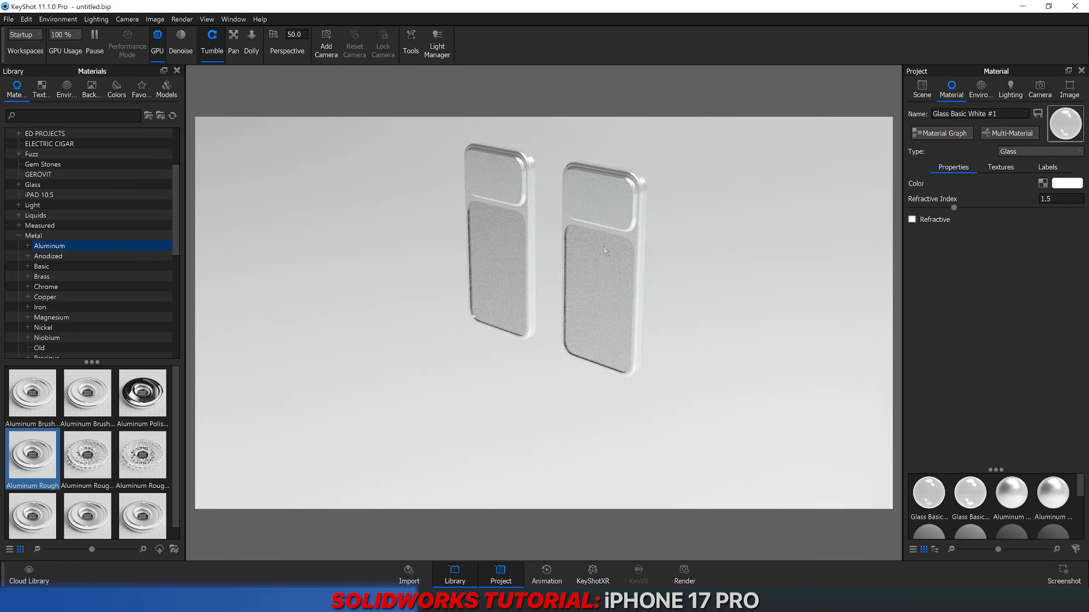
pyautogui.moveTo(603, 247); pyautogui.dragTo(590, 184)
pyautogui.moveTo(559, 273); pyautogui.dragTo(559, 332, button='middle')
pyautogui.scroll(3, 558, 333)
pyautogui.scroll(5, 584, 263)
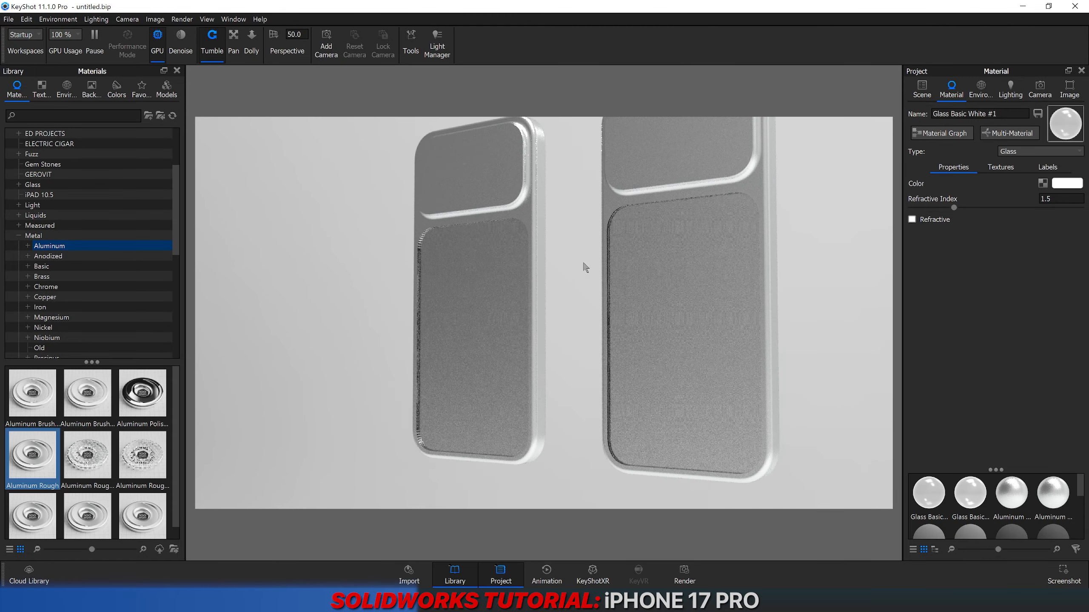
# Step: Close KeyShot, return to the 17 PRO part in SOLIDWORKS and show it in isometric view
pyautogui.click(1075, 6)
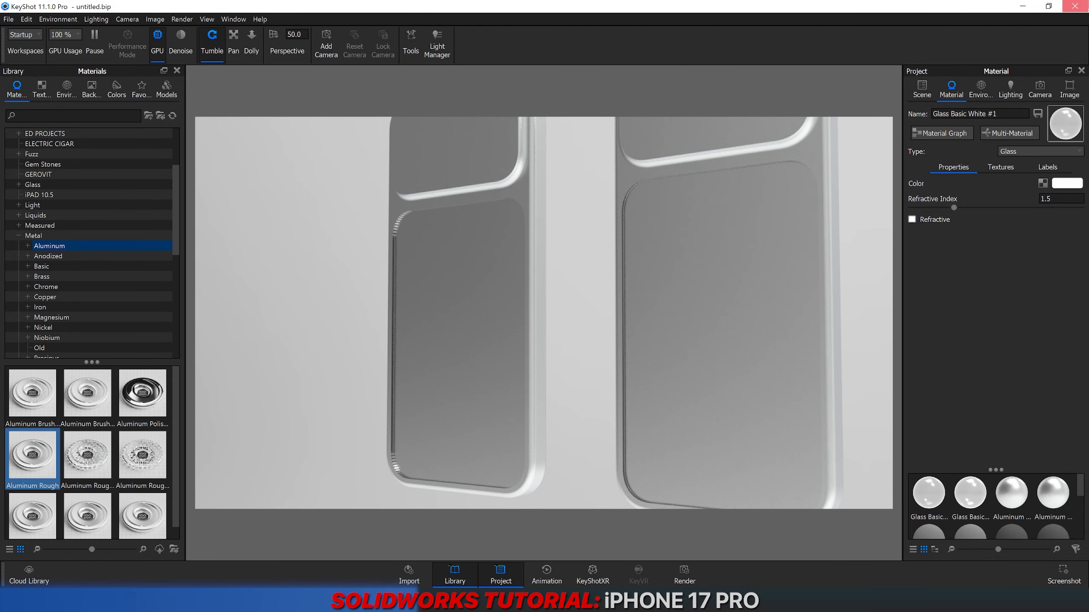
pyautogui.click(569, 312)
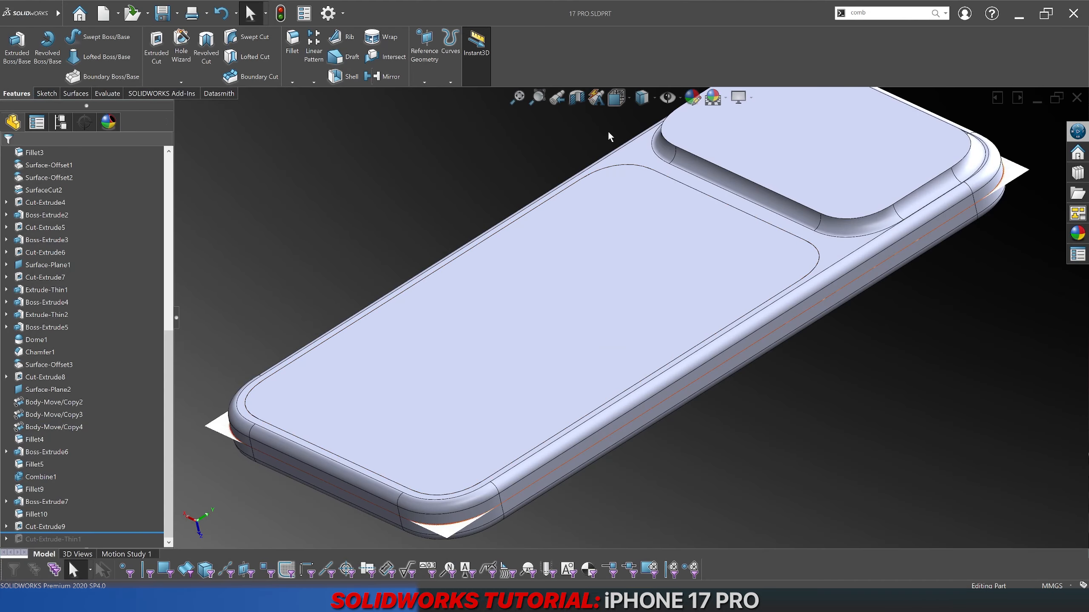
pyautogui.click(616, 99)
pyautogui.click(696, 139)
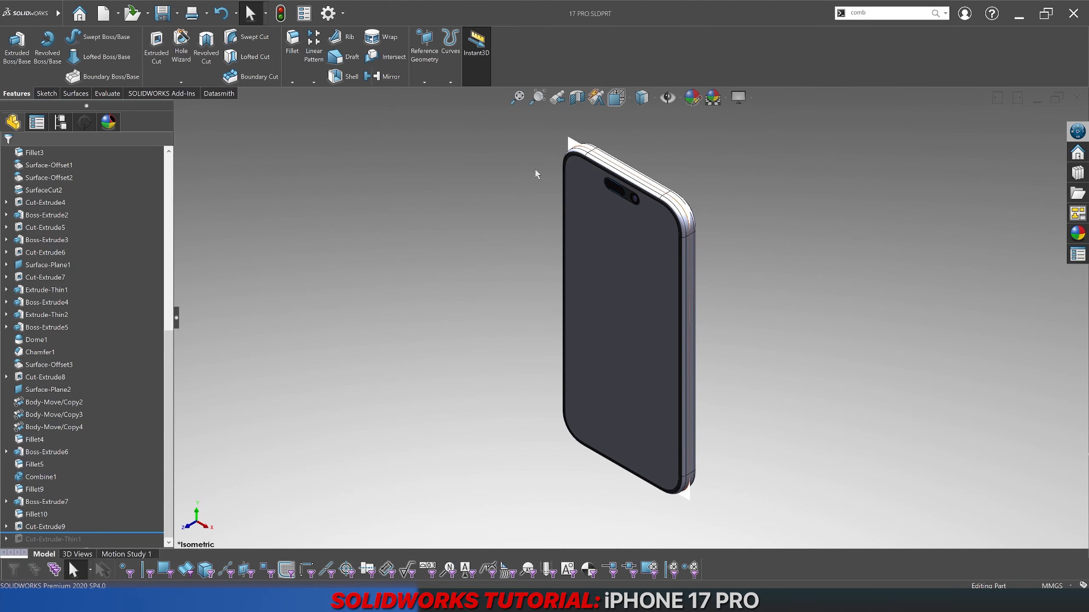
# Step: Start a sketch on the Front Plane and face the phone's back side
pyautogui.moveTo(439, 284); pyautogui.dragTo(469, 242, button='middle')
pyautogui.scroll(-4, 638, 218)
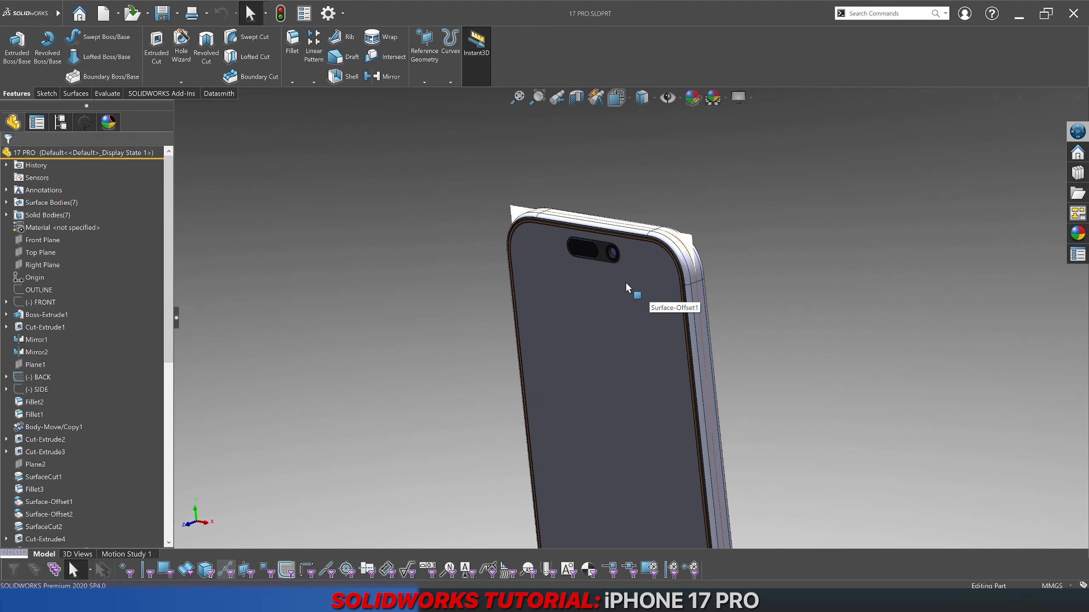
pyautogui.moveTo(628, 285); pyautogui.dragTo(768, 240, button='middle')
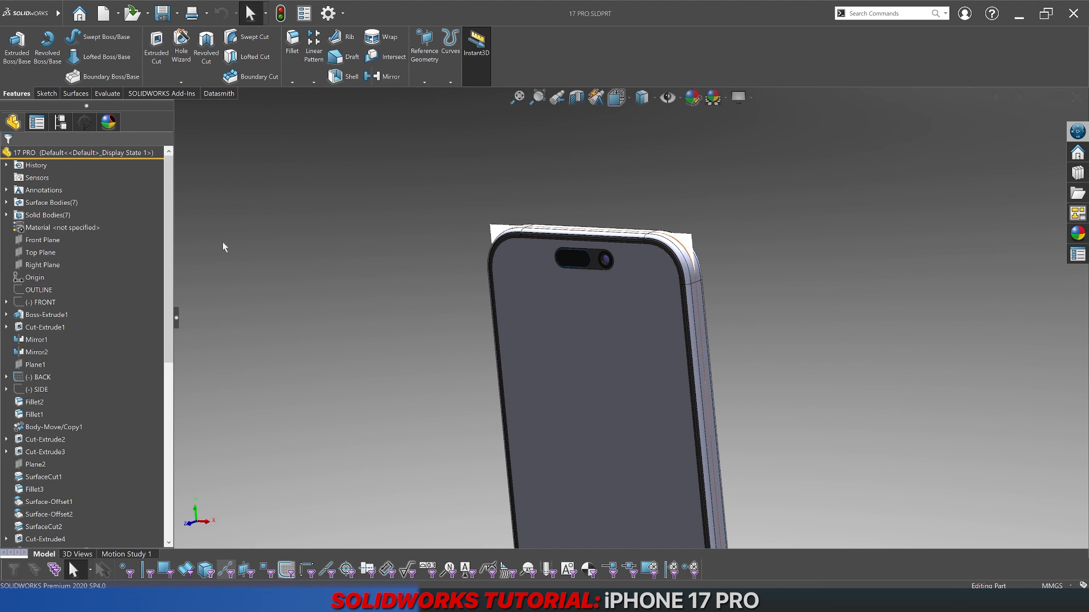
pyautogui.click(35, 240)
pyautogui.click(79, 234)
pyautogui.hotkey('ctrl', '8')
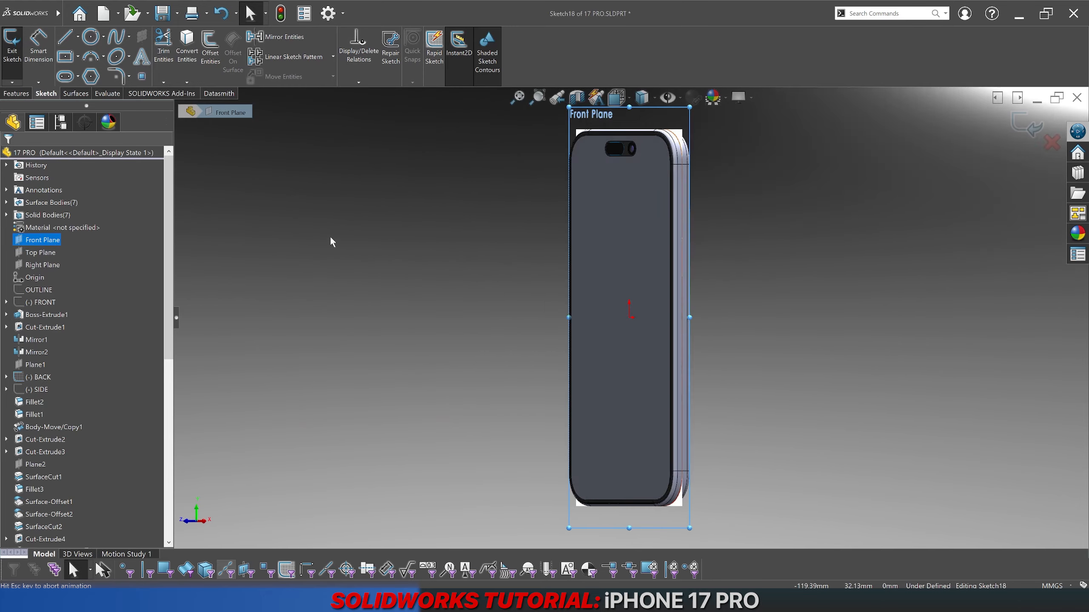
pyautogui.click(349, 233)
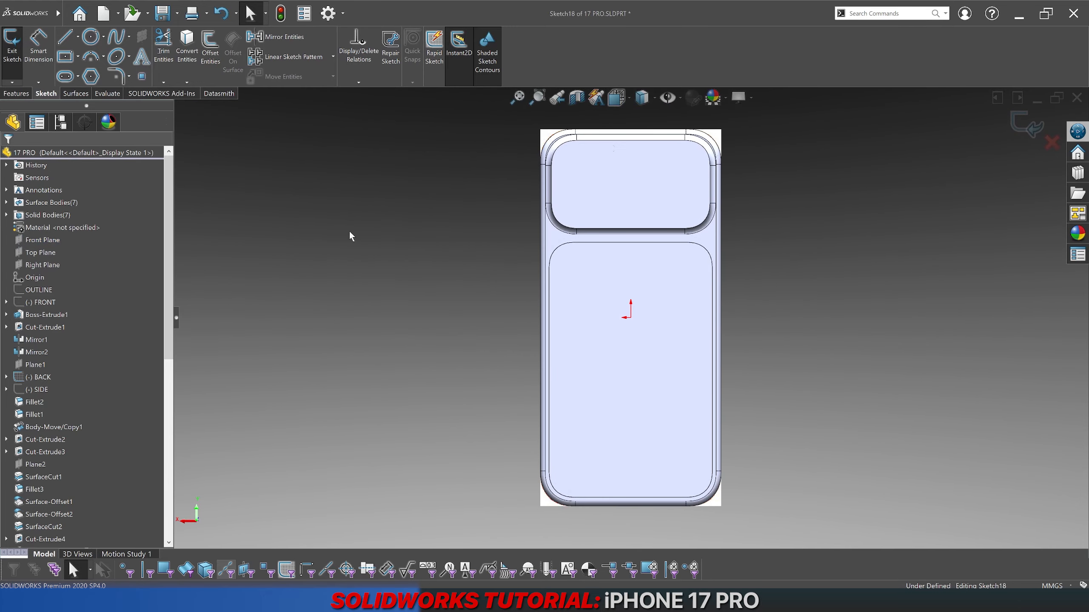
# Step: Switch to wireframe display to examine the antenna band beside the upper camera lens on the reference image, and exit the sketch
pyautogui.click(642, 97)
pyautogui.click(641, 195)
pyautogui.scroll(-2, 647, 181)
pyautogui.scroll(-3, 646, 165)
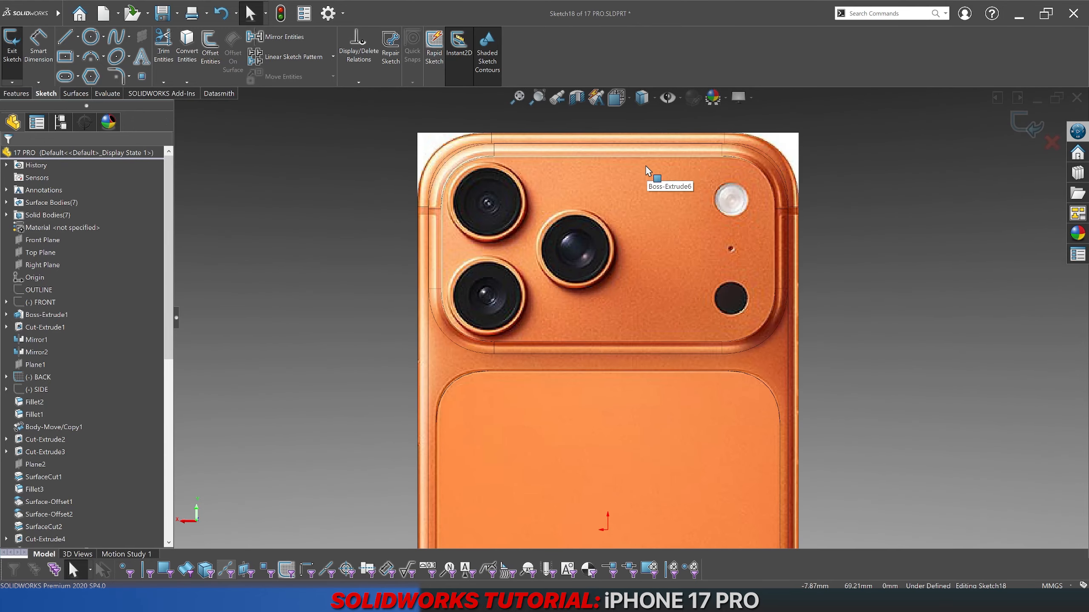
pyautogui.scroll(-5, 257, 278)
pyautogui.scroll(-3, 280, 275)
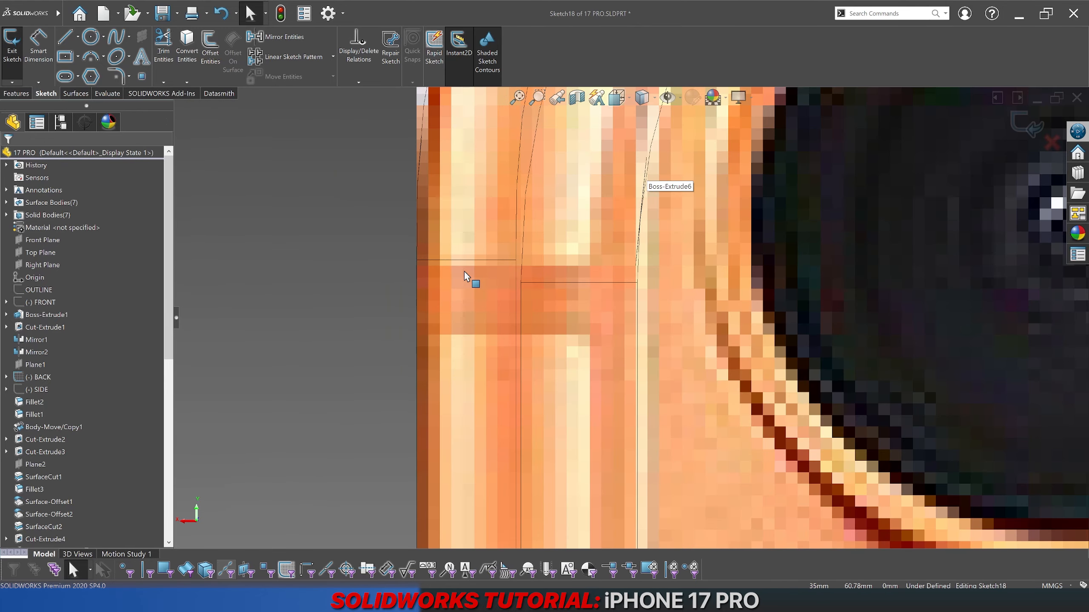
pyautogui.scroll(5, 499, 301)
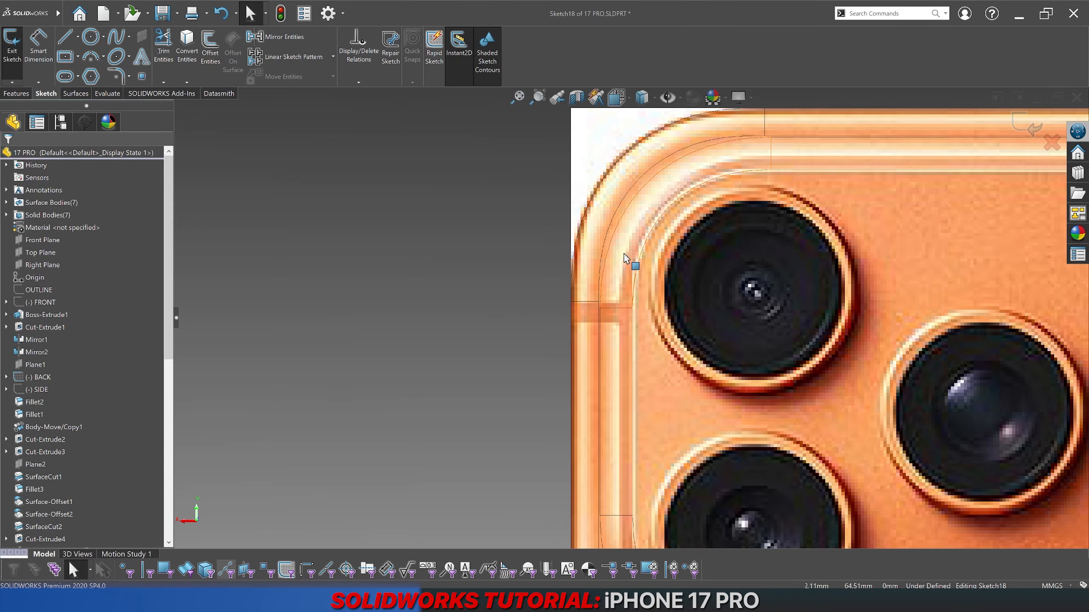
pyautogui.scroll(2, 628, 262)
pyautogui.scroll(-5, 643, 341)
pyautogui.scroll(-3, 621, 343)
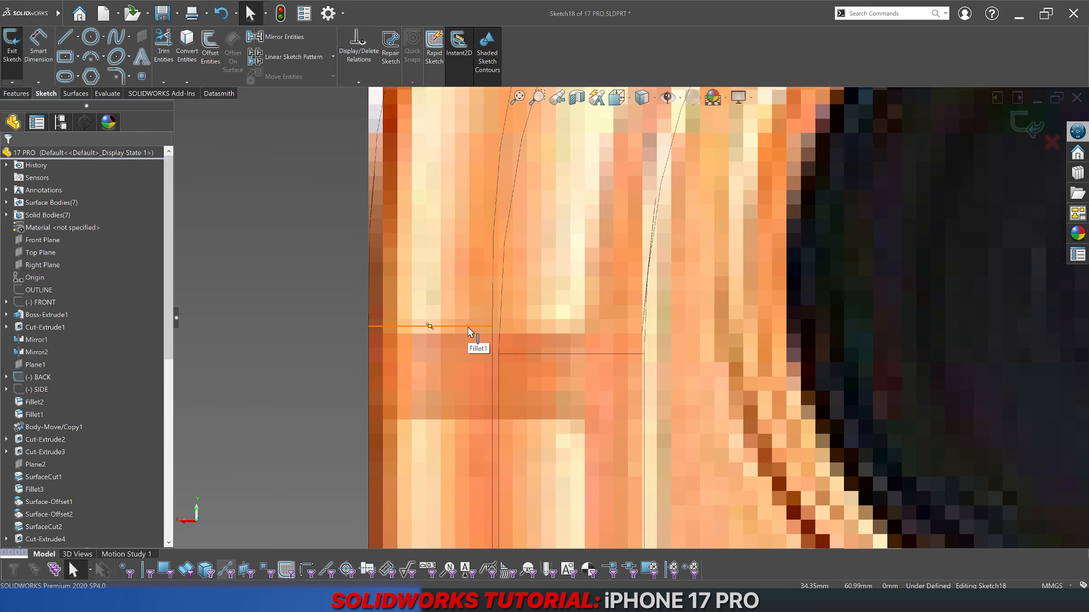
pyautogui.scroll(10, 468, 332)
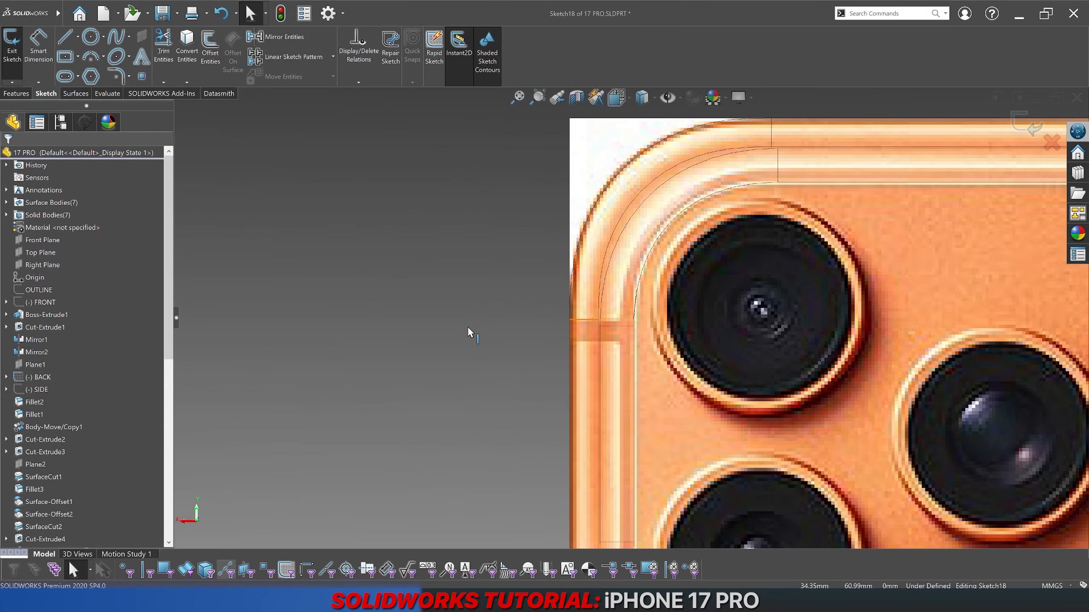
pyautogui.scroll(3, 468, 327)
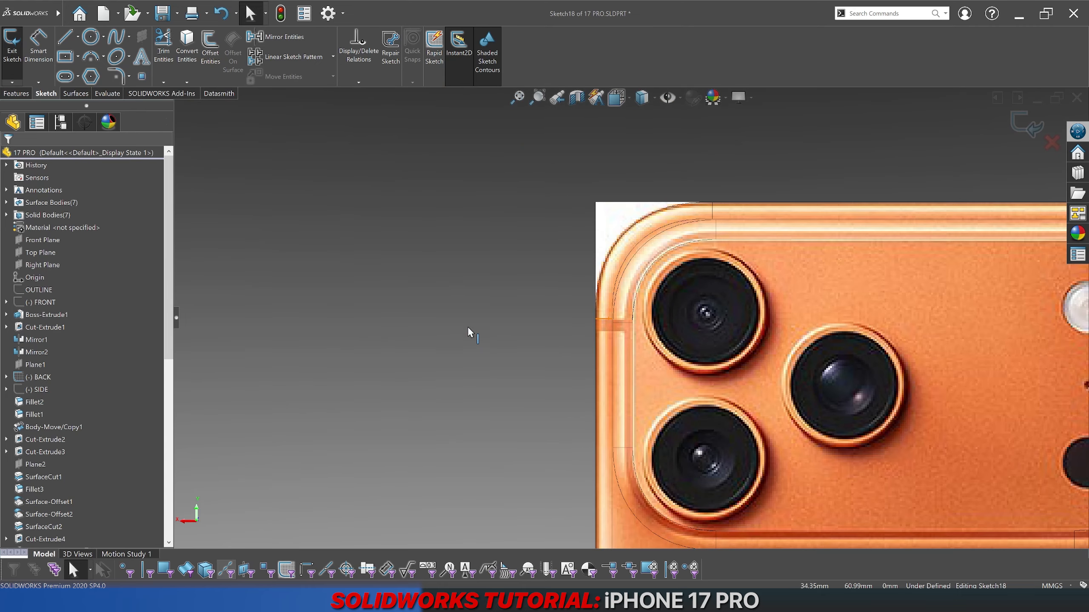
pyautogui.click(1033, 125)
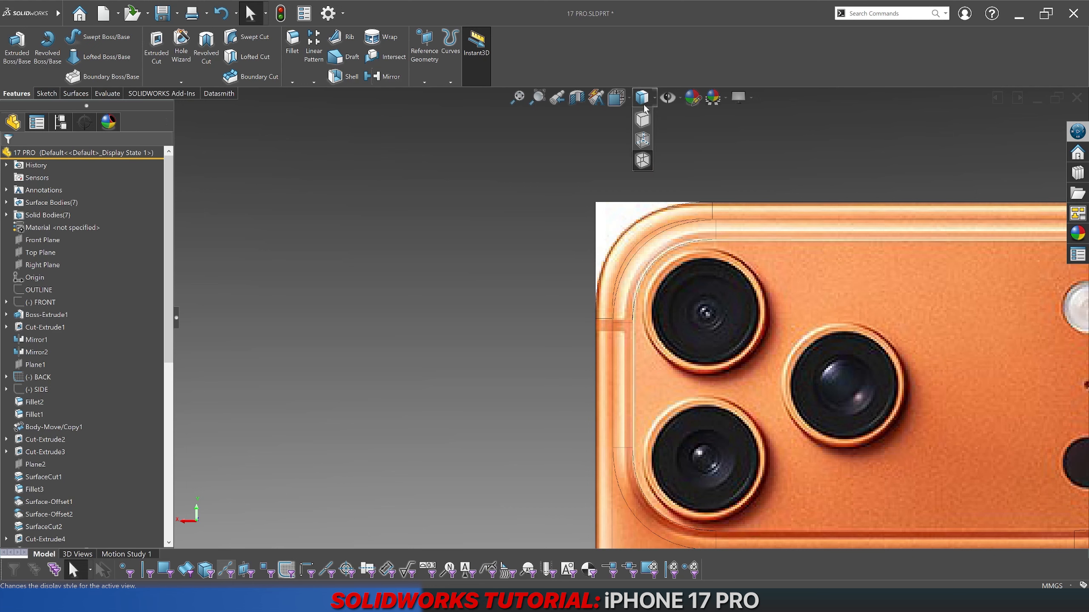
# Step: Examine the upper corner of the phone's back against the reference image outline in shaded display with edges
pyautogui.scroll(4, 536, 190)
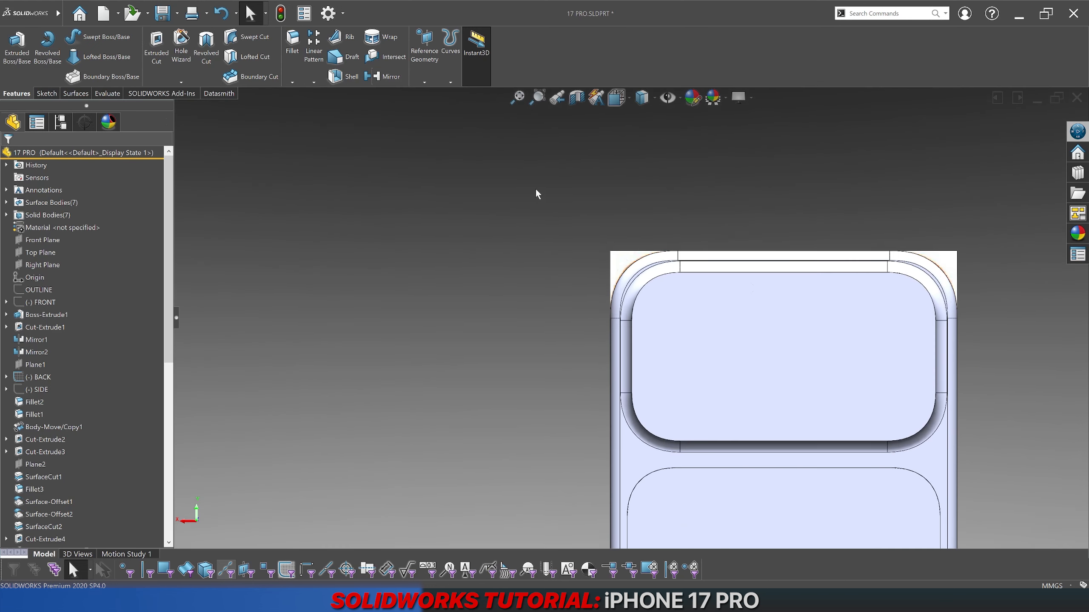
pyautogui.scroll(-3, 923, 357)
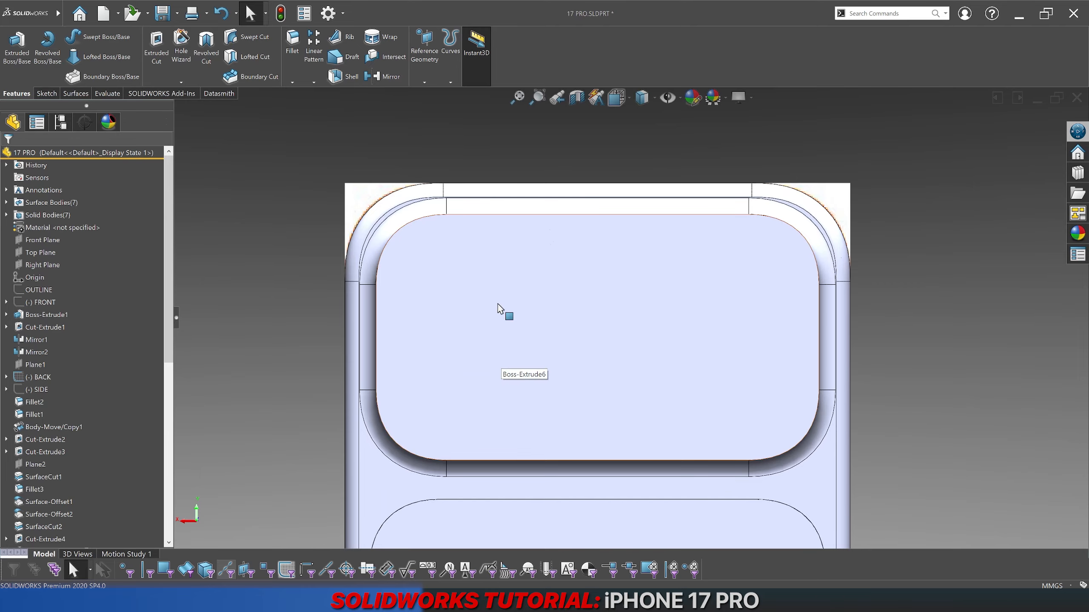
pyautogui.scroll(-3, 340, 234)
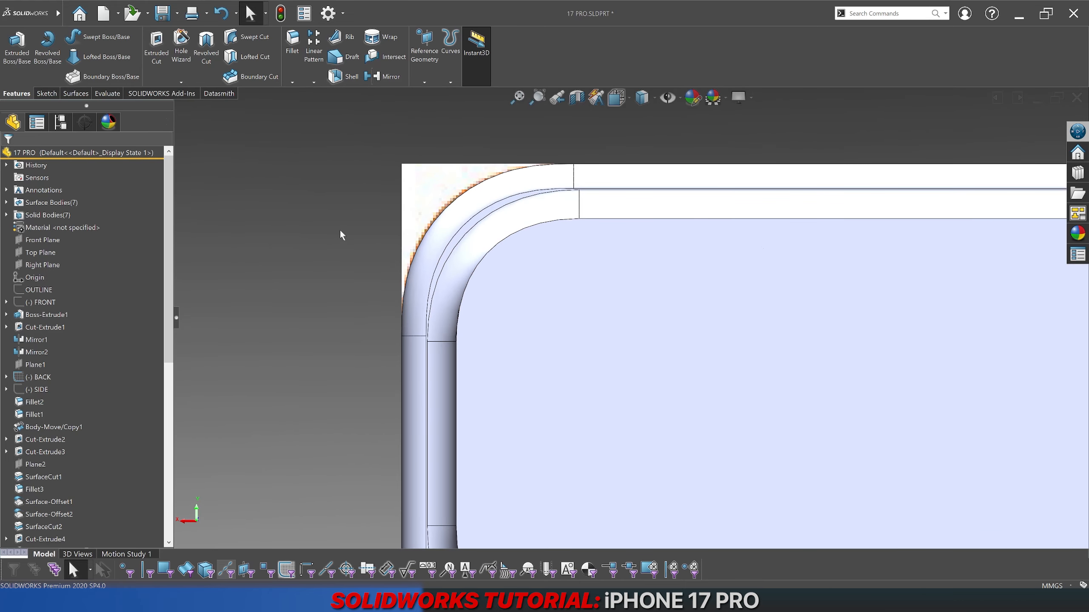
pyautogui.press('z')
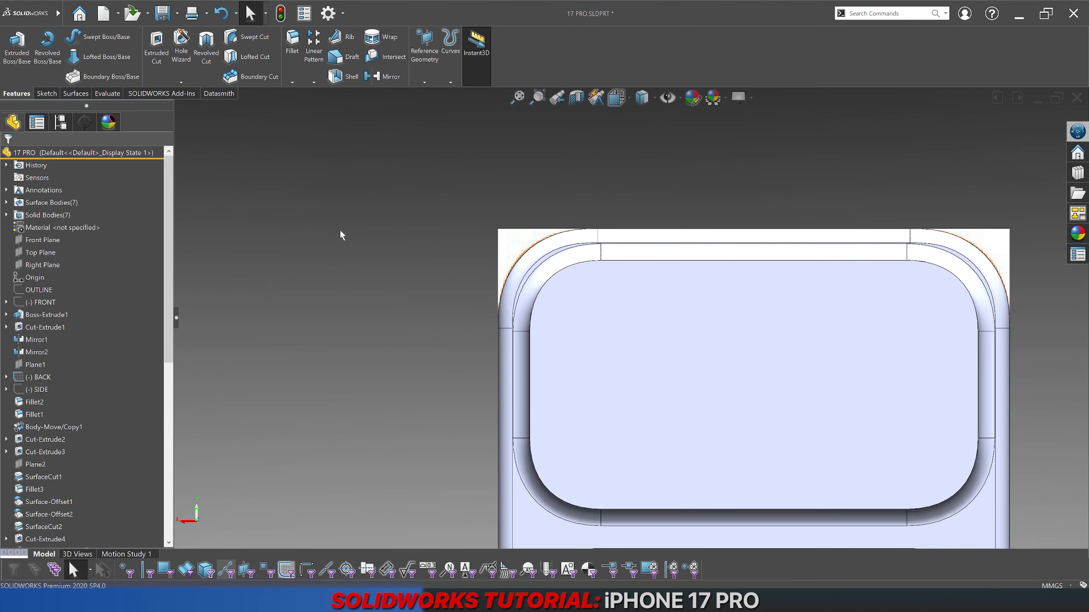
pyautogui.scroll(-4, 553, 258)
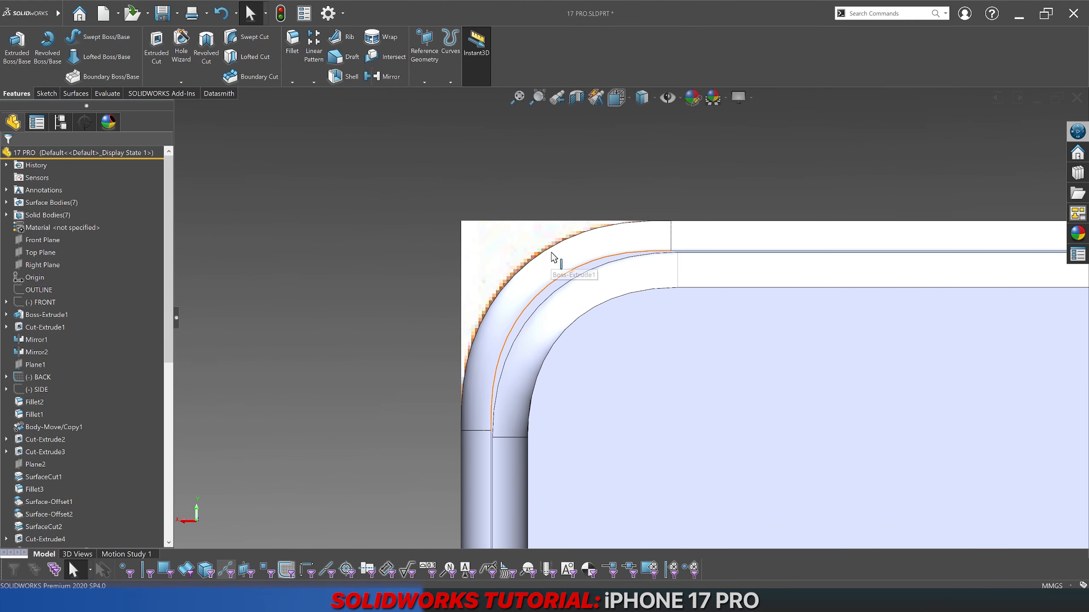
pyautogui.scroll(-5, 97, 472)
# Step: Roll the model back to just after Cut-Extrude1 and open that cut's sketch for editing
pyautogui.scroll(-4, 95, 491)
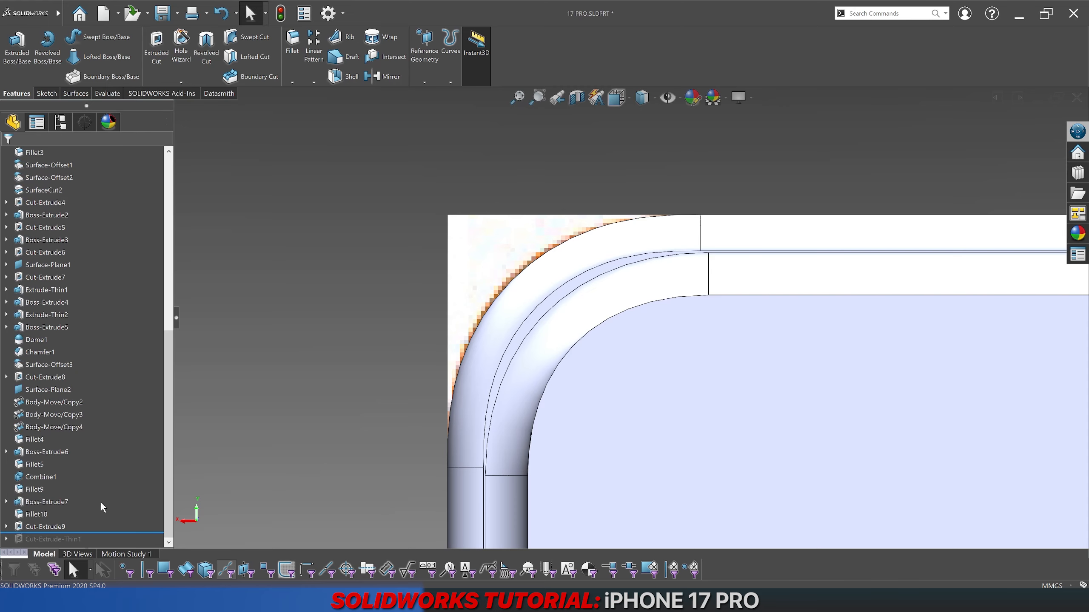
pyautogui.moveTo(110, 538); pyautogui.dragTo(113, 303)
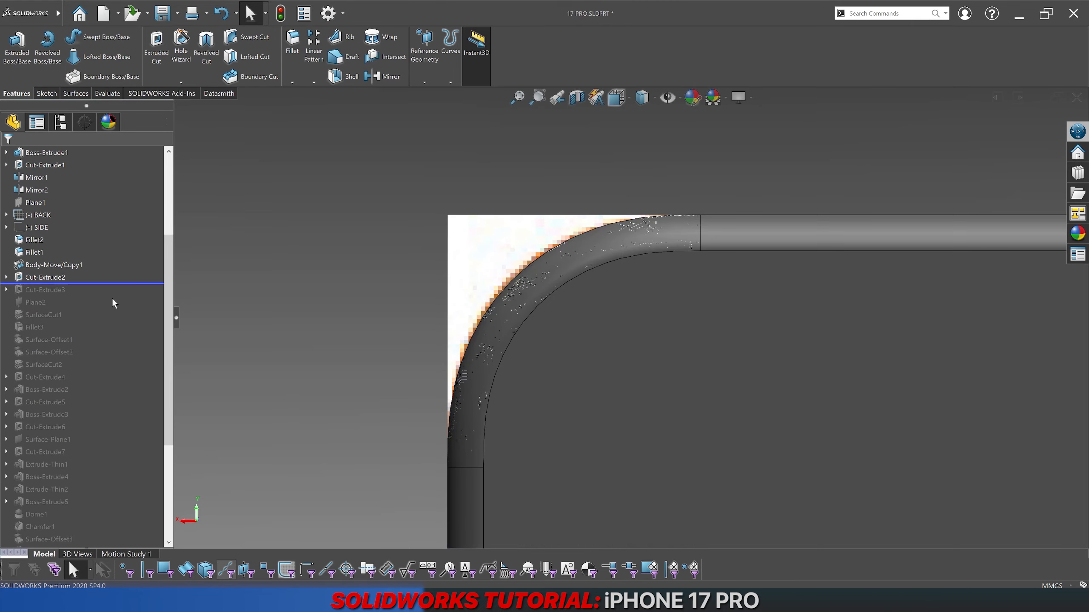
pyautogui.click(45, 279)
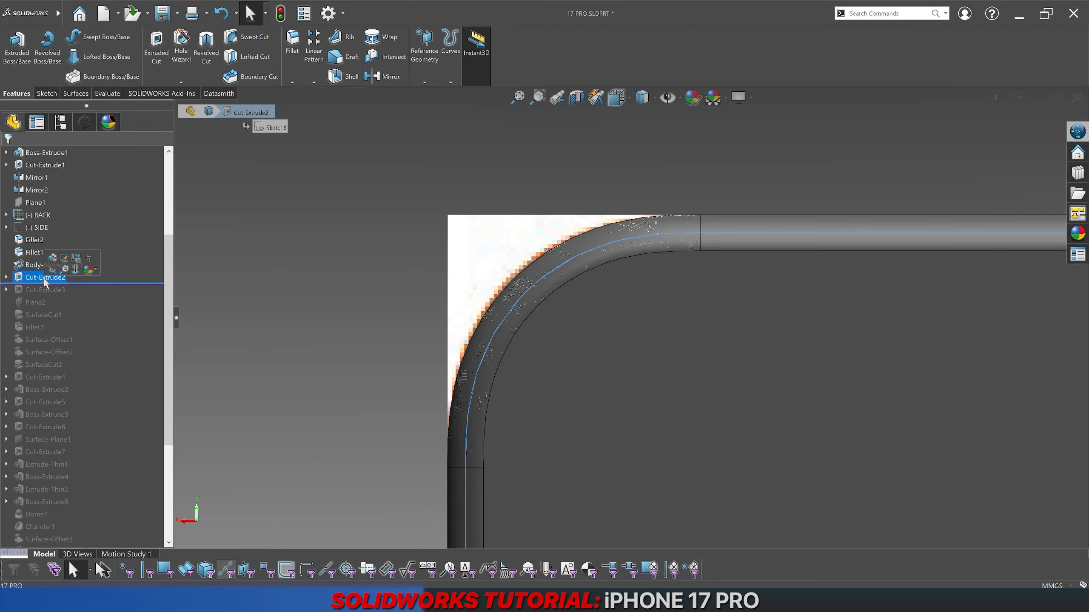
pyautogui.click(250, 300)
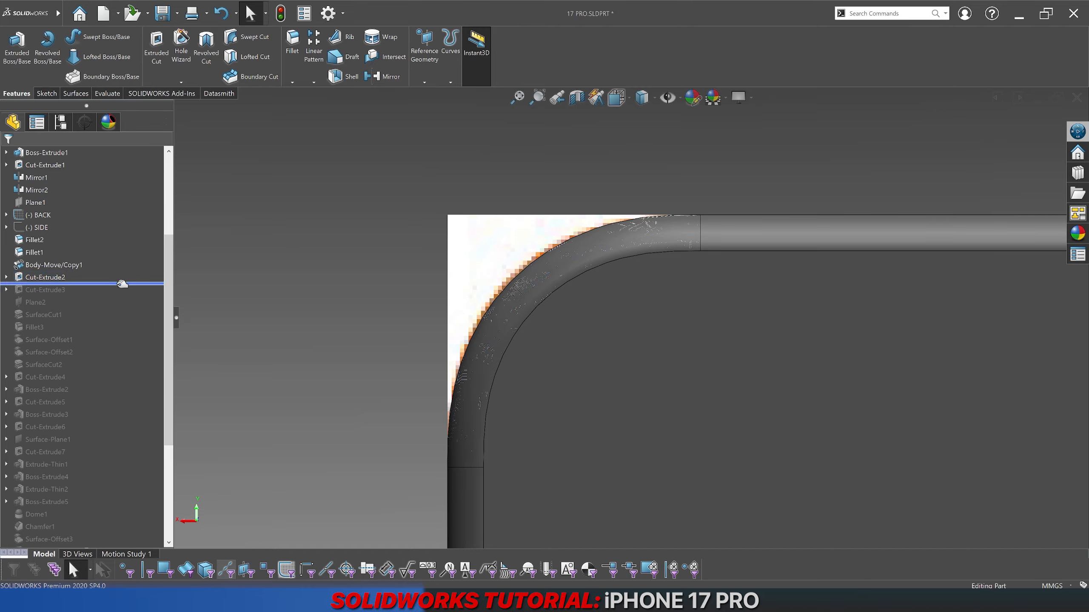
pyautogui.moveTo(122, 283); pyautogui.dragTo(107, 253)
pyautogui.click(67, 239)
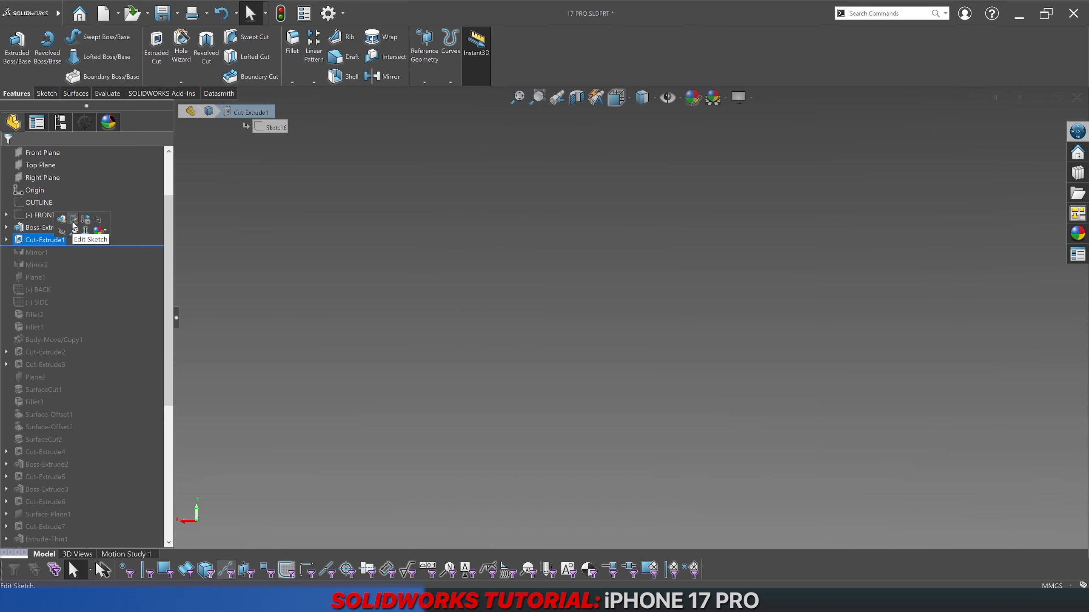
pyautogui.click(115, 222)
# Step: In wireframe display, set the corner curve's 4.75 mm dimension to 5 mm to match the reference image
pyautogui.scroll(-5, 613, 206)
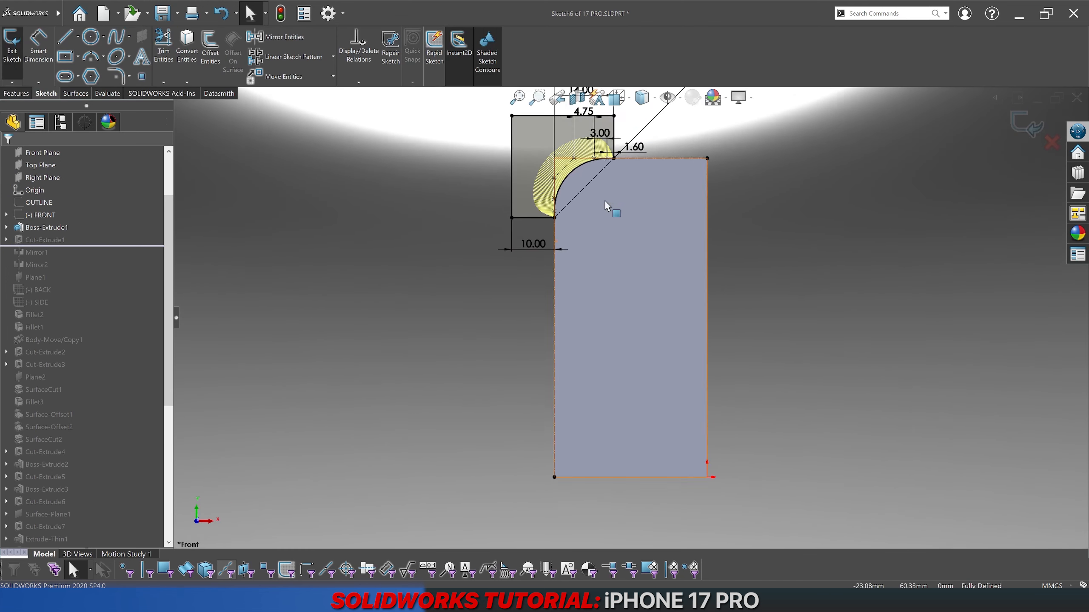
pyautogui.scroll(-3, 581, 258)
pyautogui.click(43, 214)
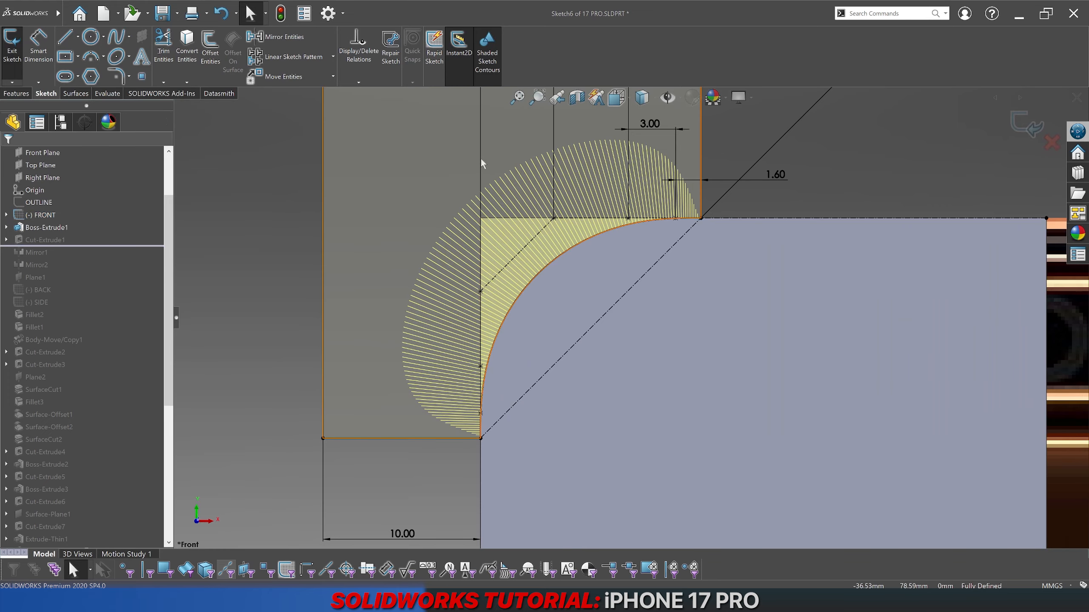
pyautogui.click(642, 98)
pyautogui.click(645, 197)
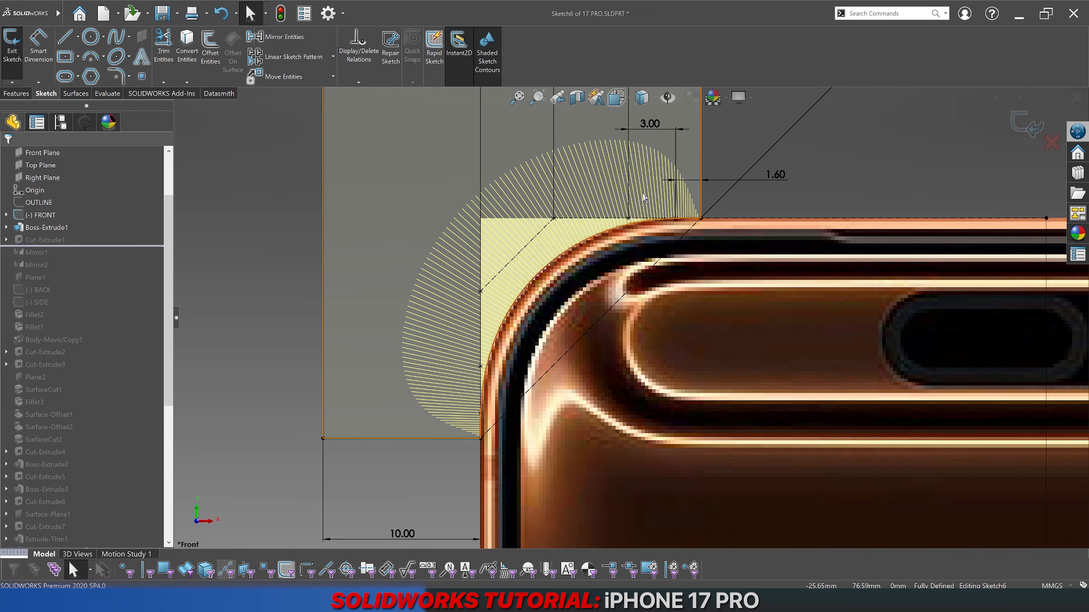
pyautogui.scroll(5, 642, 201)
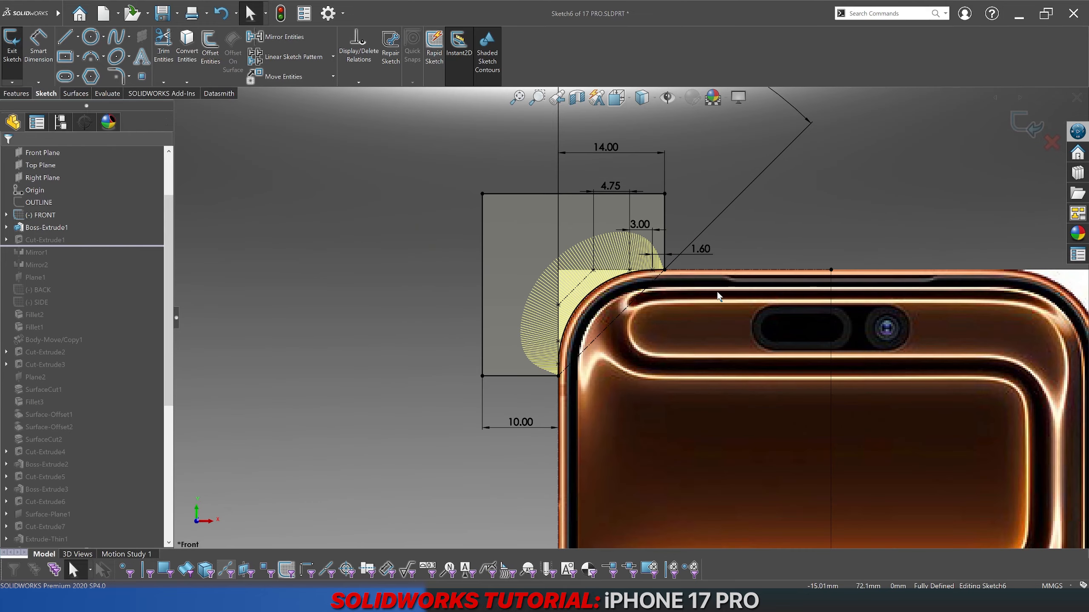
pyautogui.scroll(-2, 640, 256)
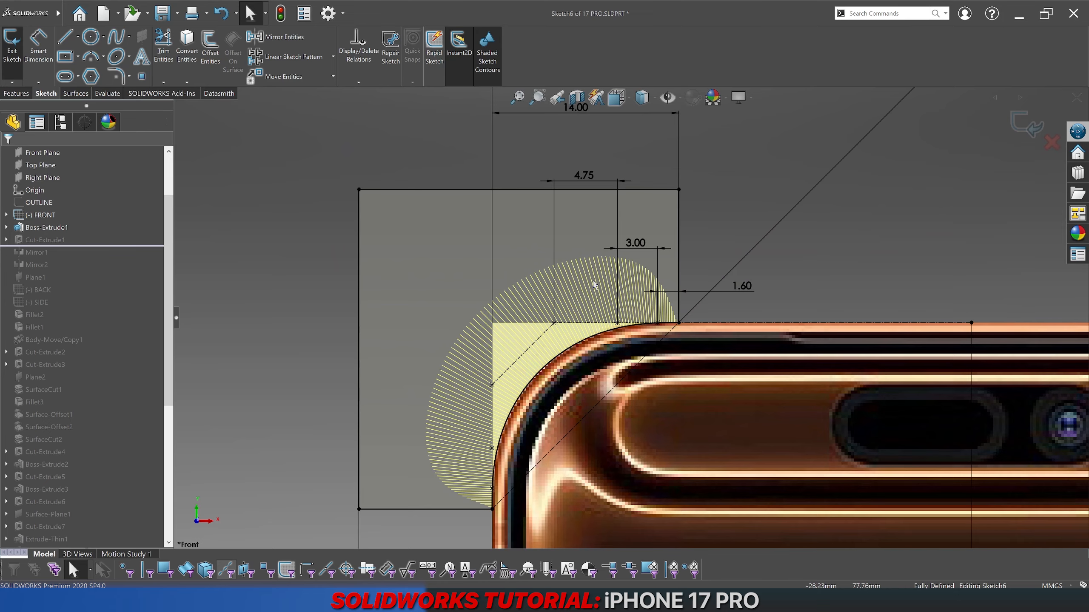
pyautogui.doubleClick(590, 179)
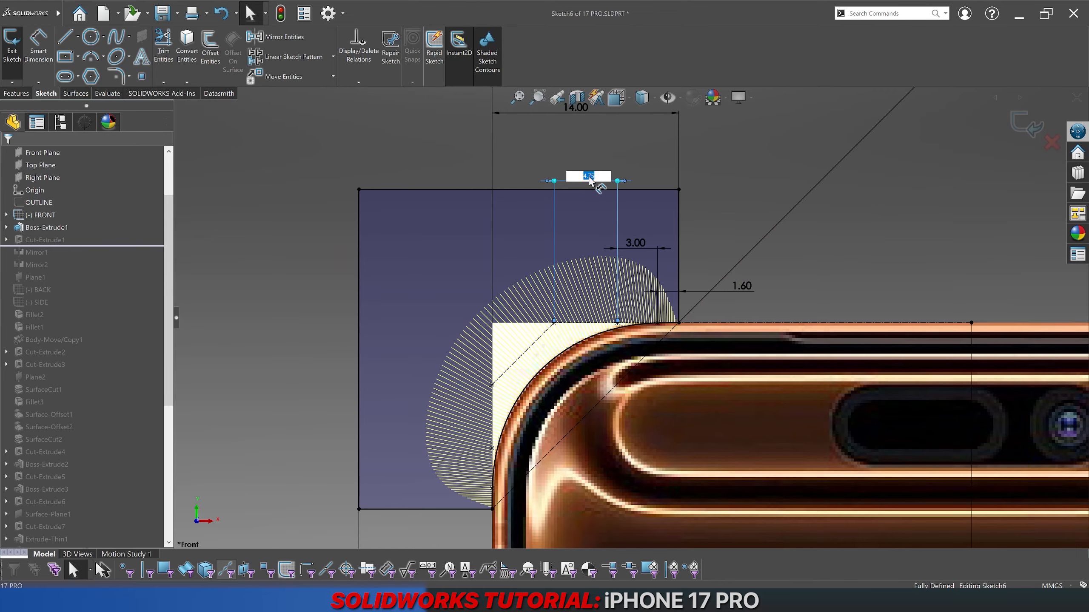
pyautogui.press('Return')
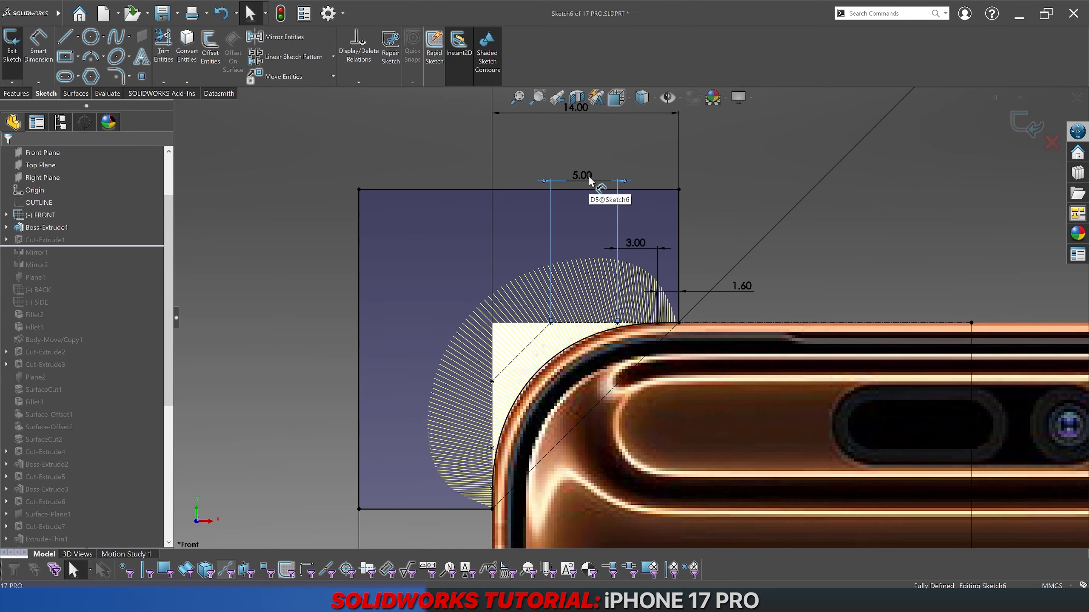
# Step: Rearrange the 1.60, 3.00 and 5.00 mm dimensions above the corner curve and exit the sketch
pyautogui.moveTo(746, 288); pyautogui.dragTo(752, 218)
pyautogui.moveTo(644, 249); pyautogui.dragTo(637, 256)
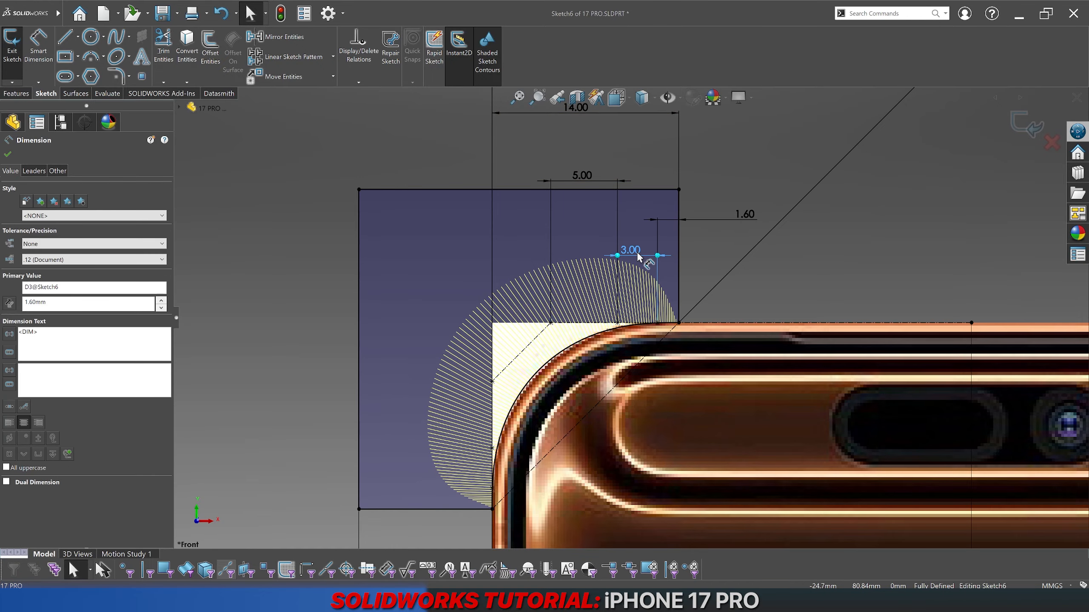
pyautogui.moveTo(582, 176); pyautogui.dragTo(582, 187)
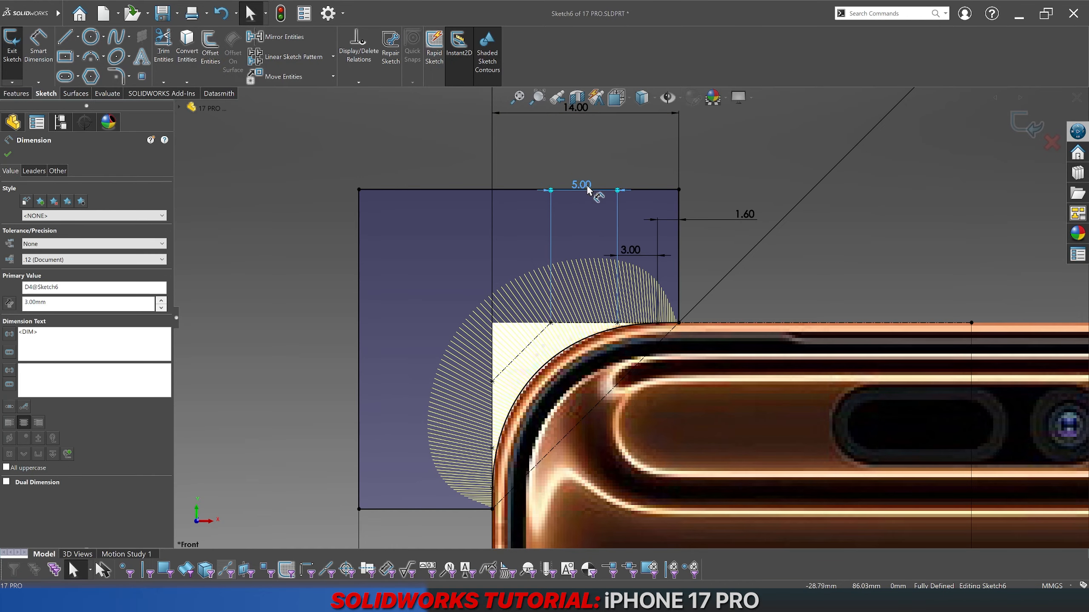
pyautogui.click(310, 193)
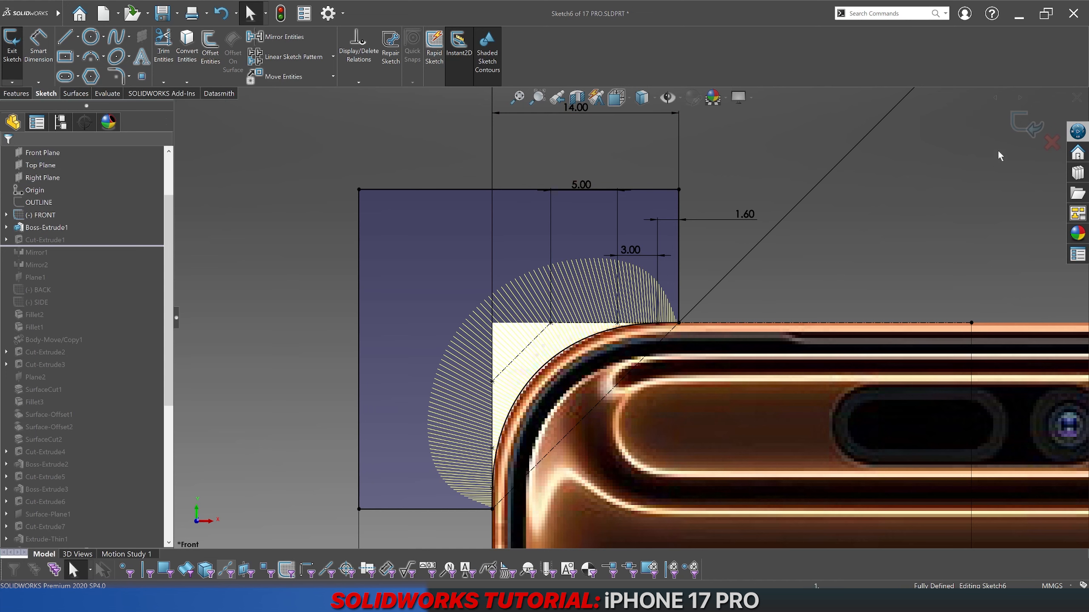
pyautogui.click(542, 371)
pyautogui.press('Escape')
pyautogui.click(1026, 124)
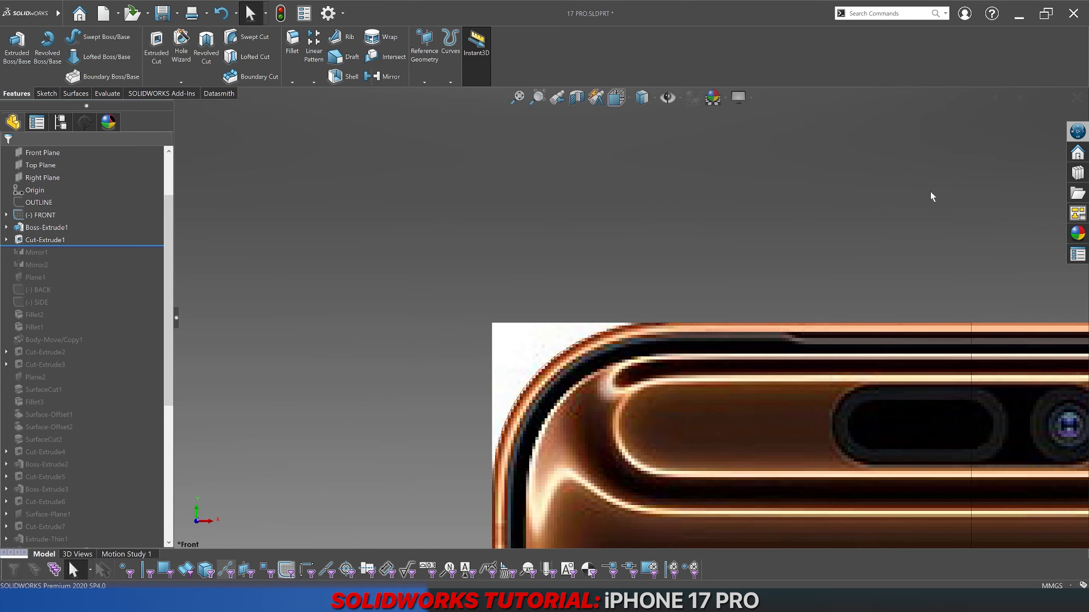
# Step: Restore shaded display with edges and roll the model forward past Cut-Extrude-Thin1
pyautogui.click(639, 101)
pyautogui.click(642, 118)
pyautogui.scroll(12, 652, 311)
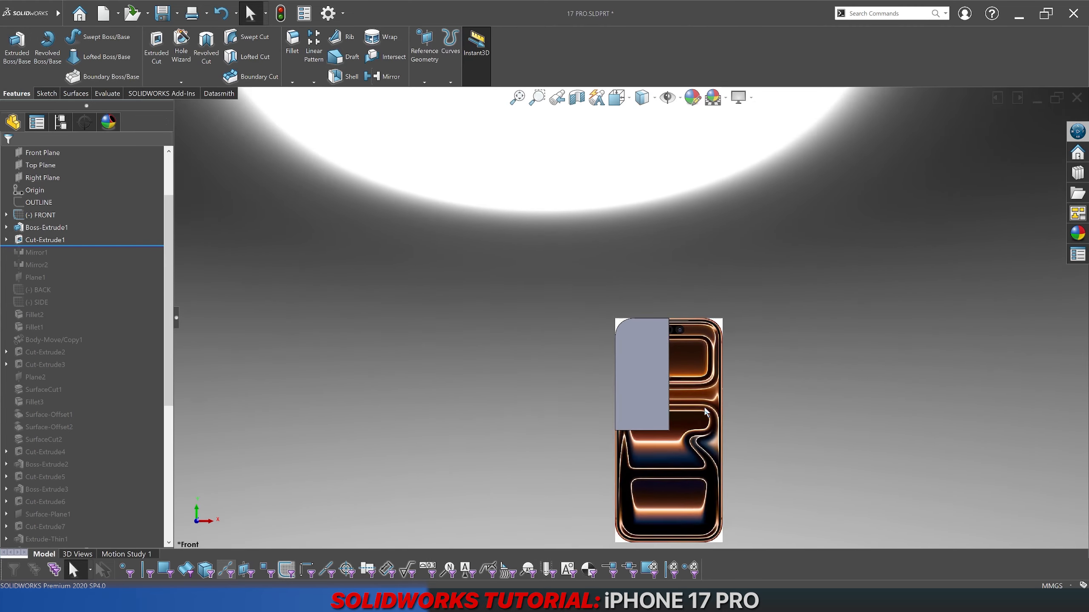
pyautogui.scroll(-5, 703, 420)
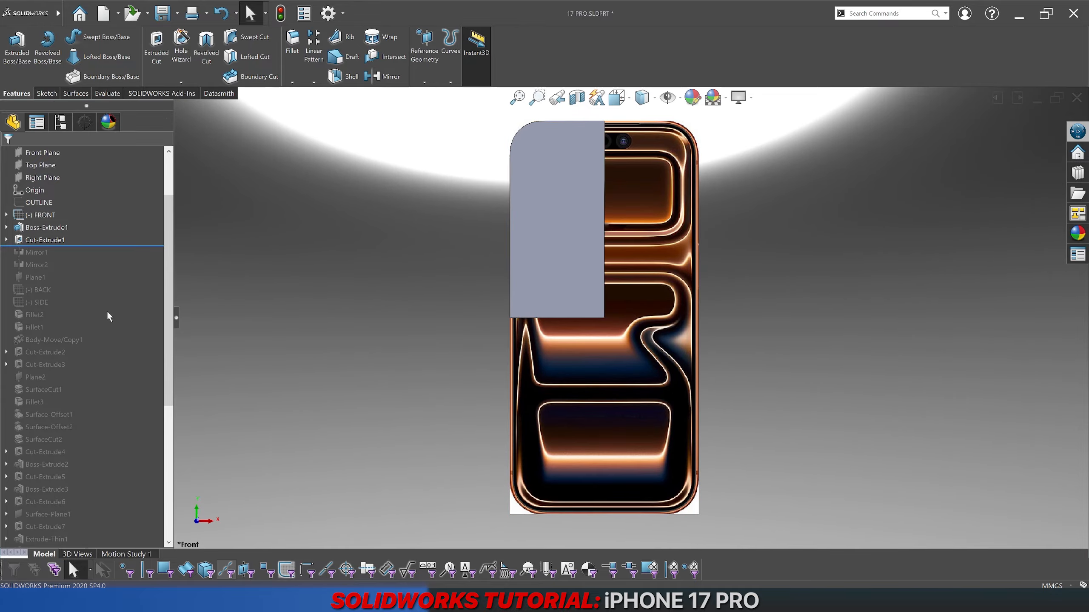
pyautogui.click(142, 248)
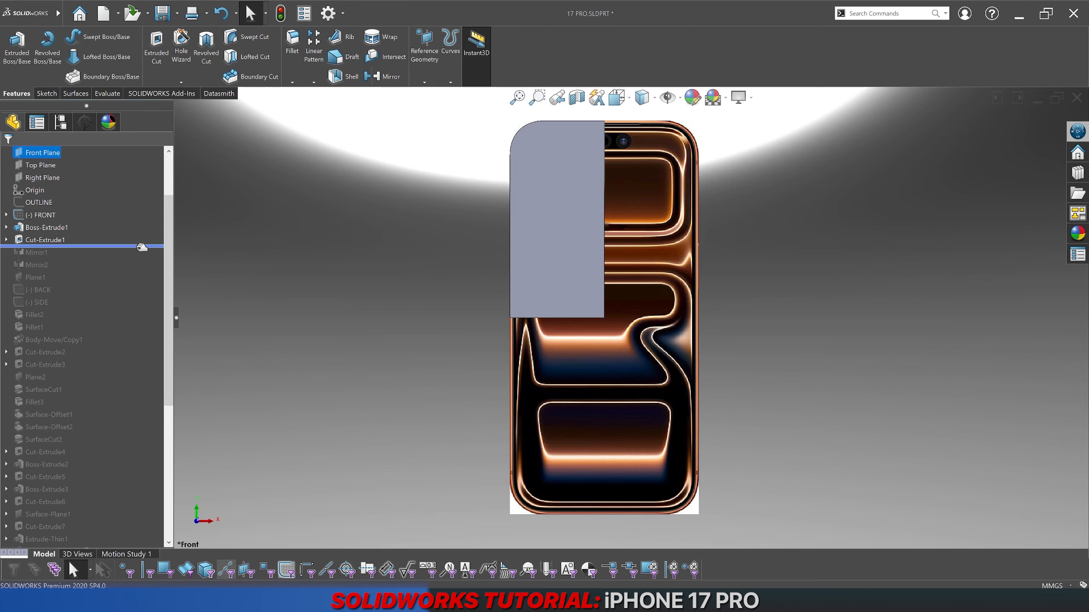
pyautogui.moveTo(142, 247); pyautogui.dragTo(104, 547)
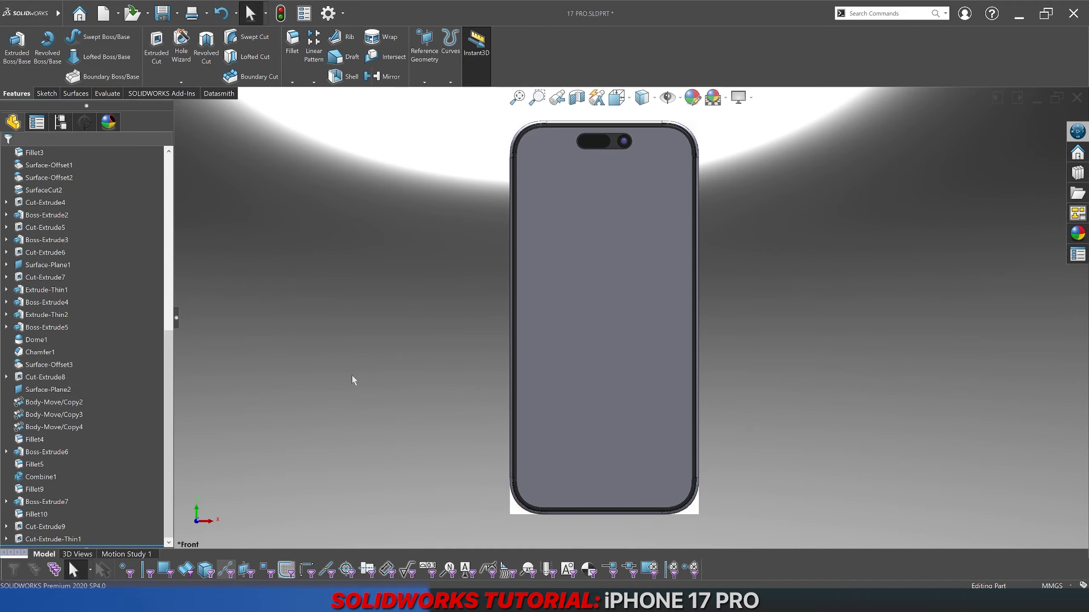
# Step: Inspect the phone's rounded upper corners from the front and in Back view against the reference image outline
pyautogui.scroll(10, 139, 362)
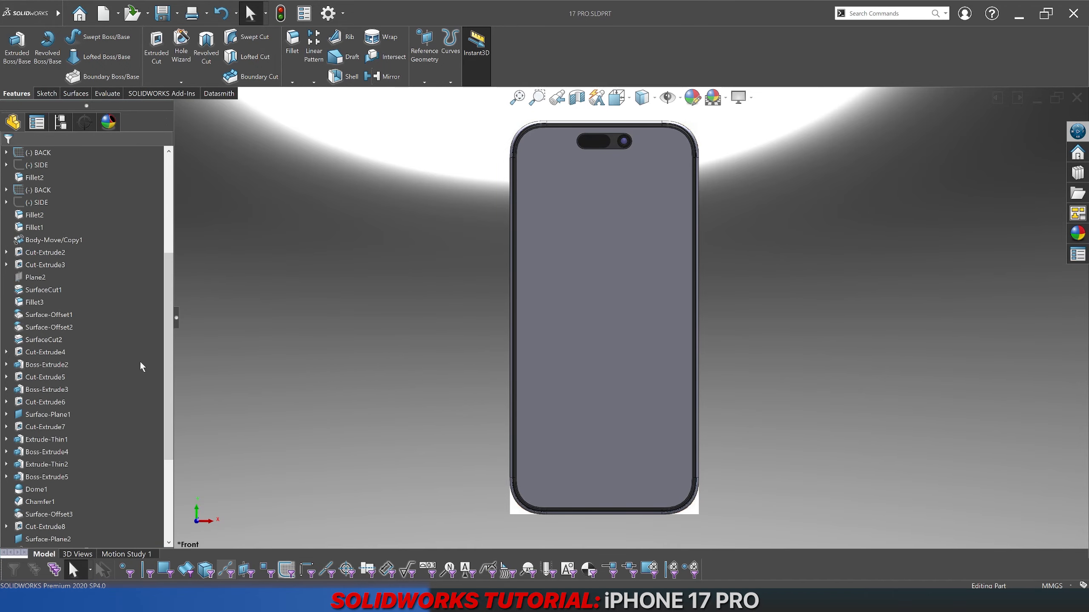
pyautogui.scroll(3, 617, 208)
pyautogui.scroll(-8, 637, 246)
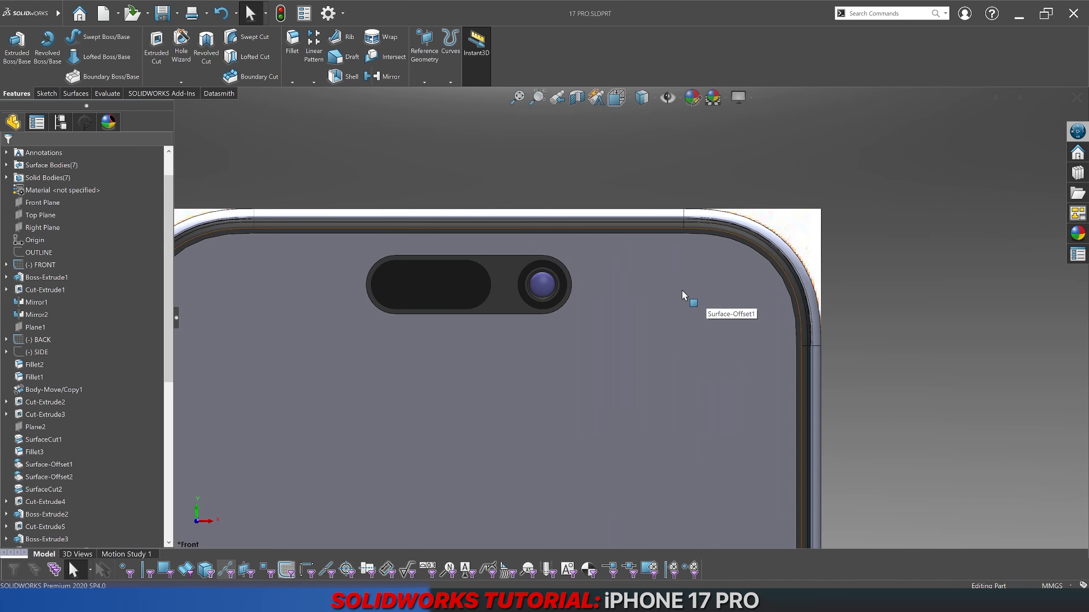
pyautogui.moveTo(681, 290); pyautogui.dragTo(613, 290, button='middle')
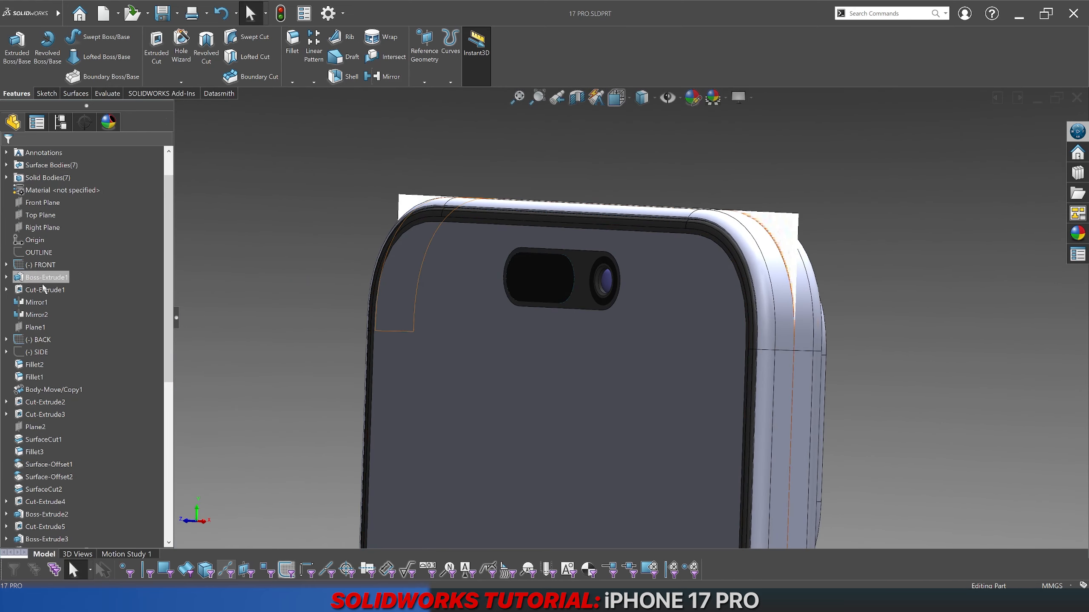
pyautogui.scroll(-8, 76, 366)
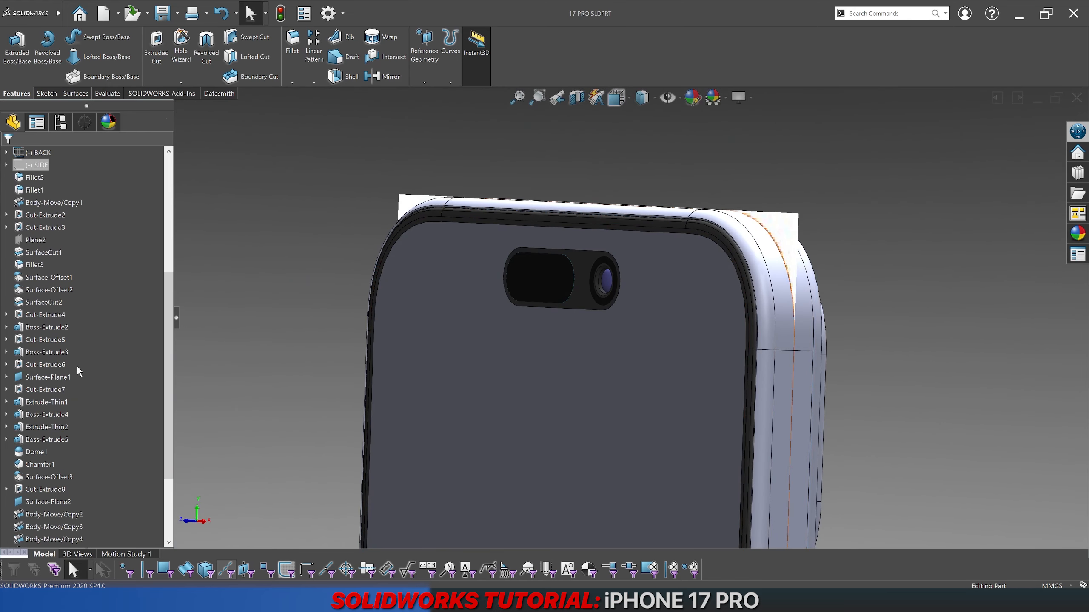
pyautogui.moveTo(608, 372); pyautogui.dragTo(471, 365, button='middle')
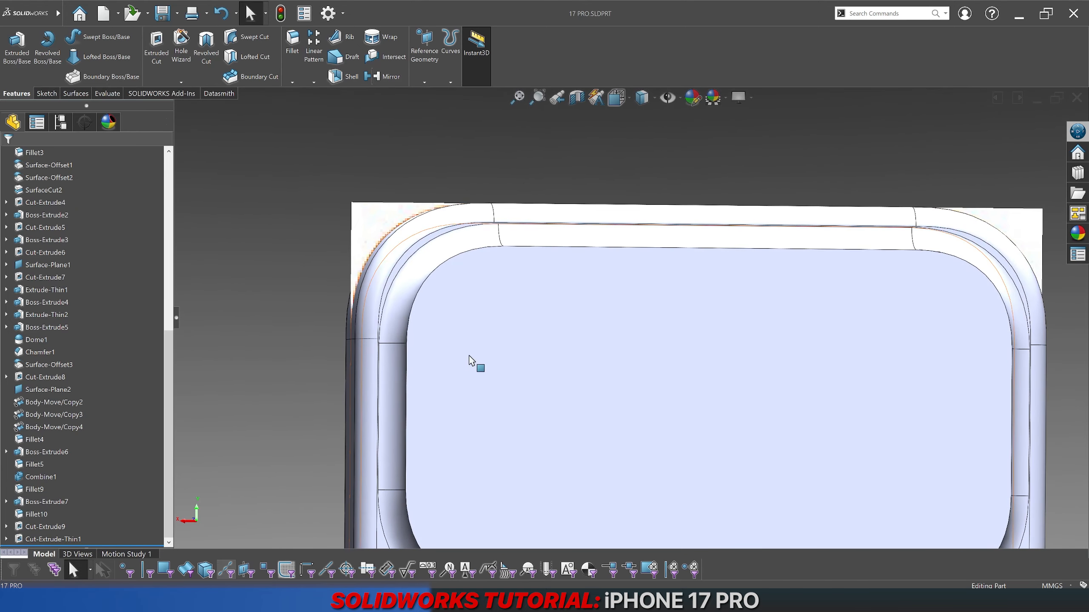
pyautogui.click(618, 103)
pyautogui.click(679, 152)
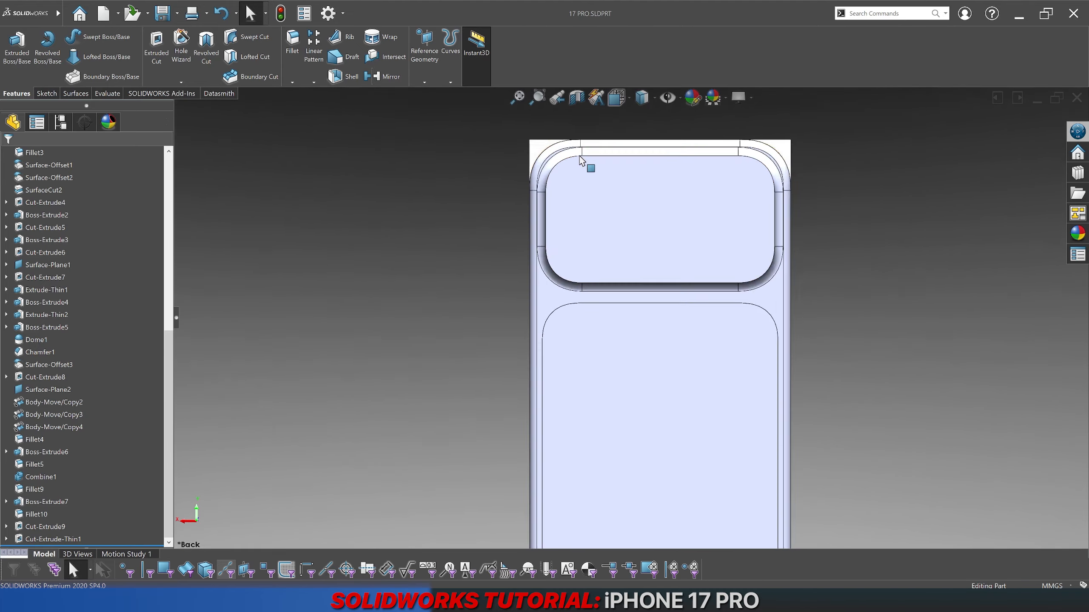
pyautogui.scroll(-8, 600, 189)
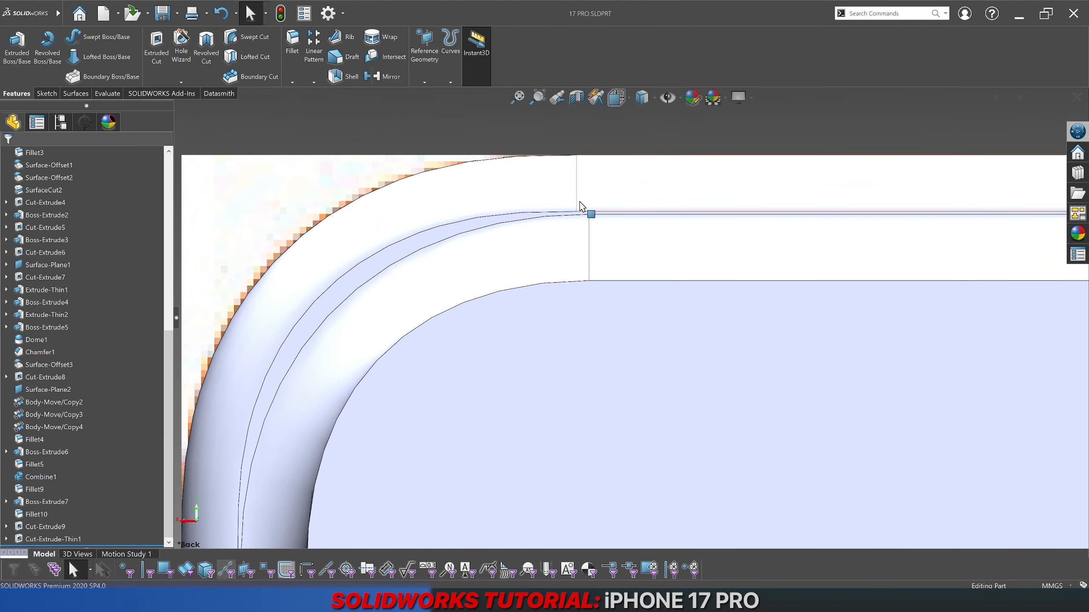
pyautogui.scroll(5, 588, 234)
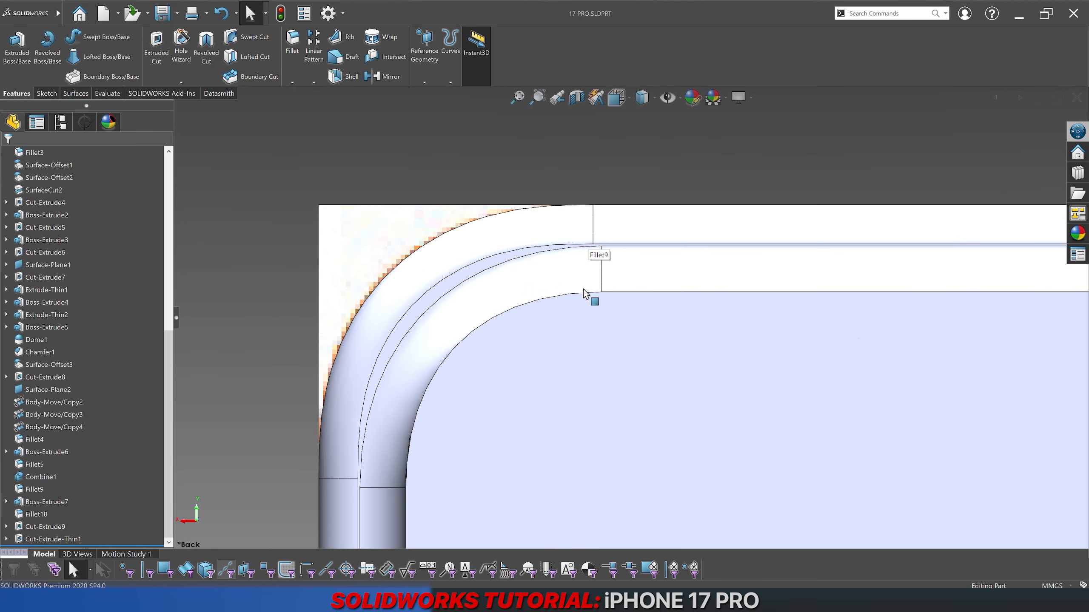
pyautogui.scroll(6, 614, 384)
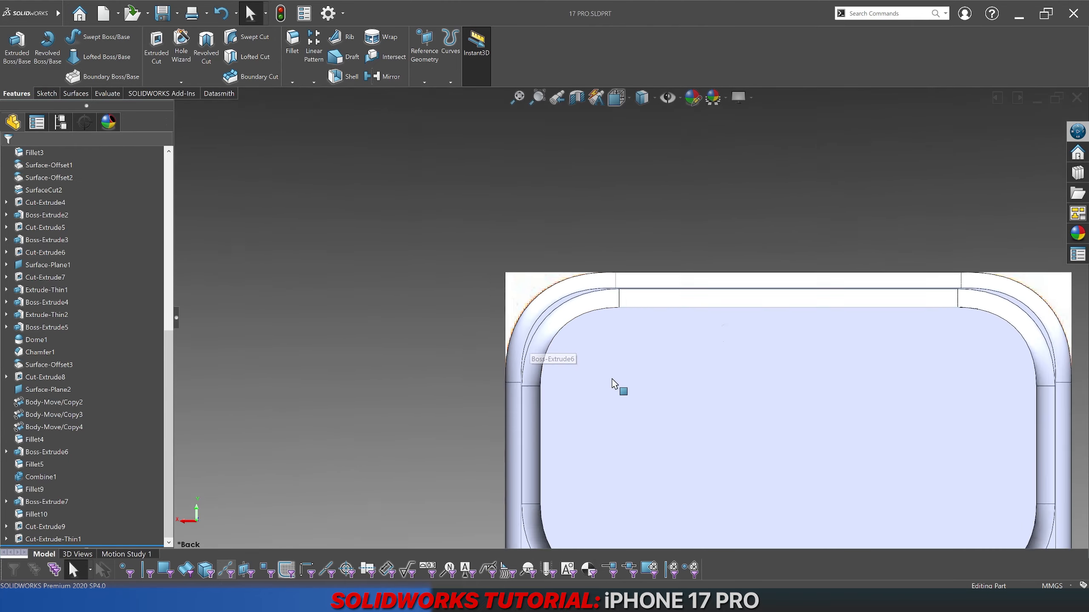
pyautogui.scroll(-6, 632, 309)
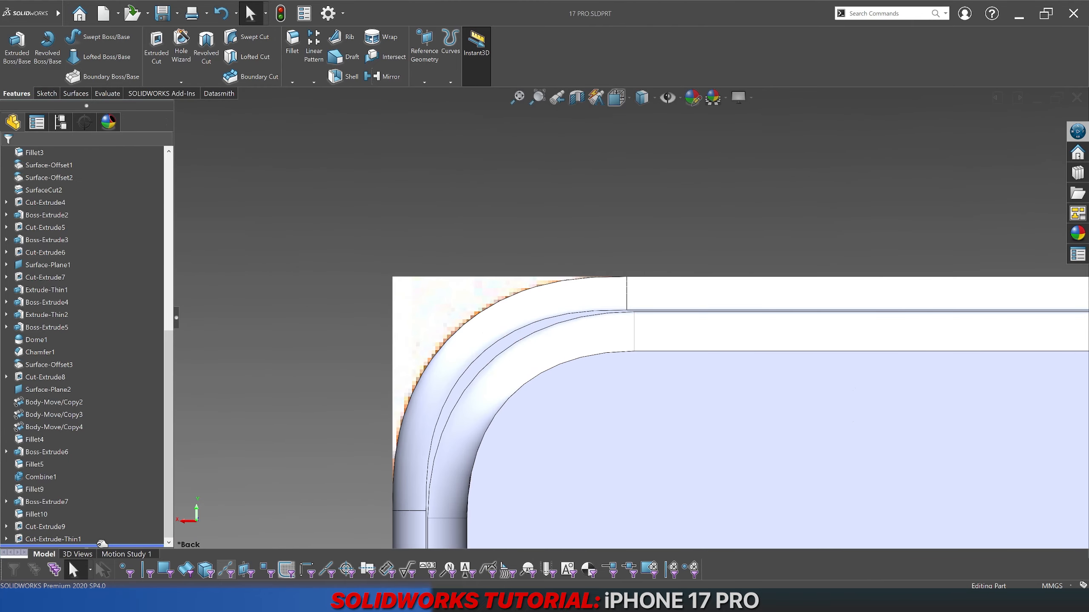
# Step: Roll the model back to just after Boss-Extrude6 and start a sketch on that extrude's back face
pyautogui.moveTo(102, 544); pyautogui.dragTo(109, 462)
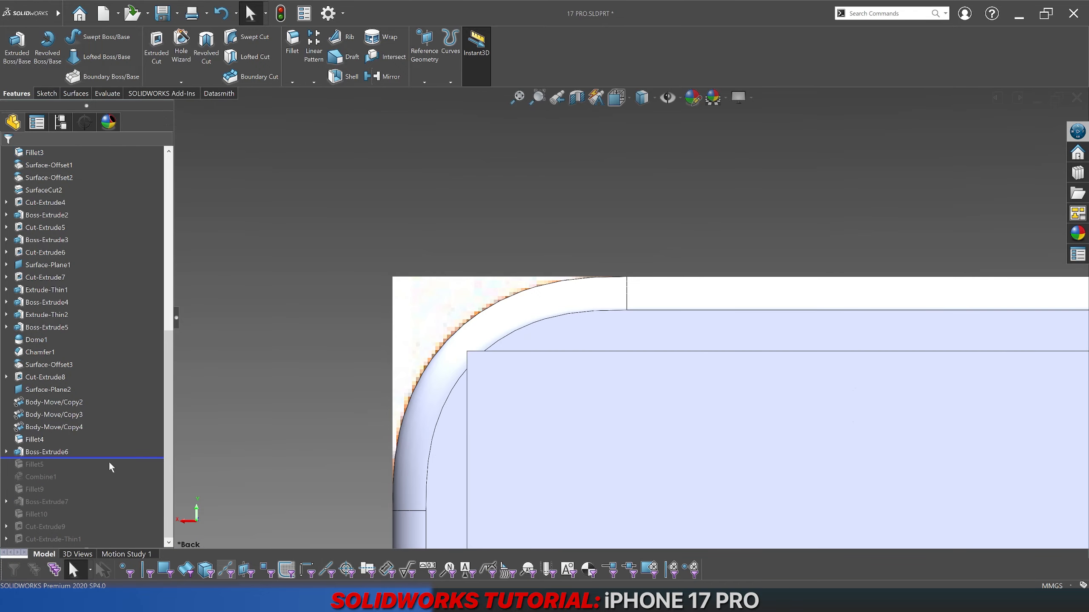
pyautogui.click(54, 451)
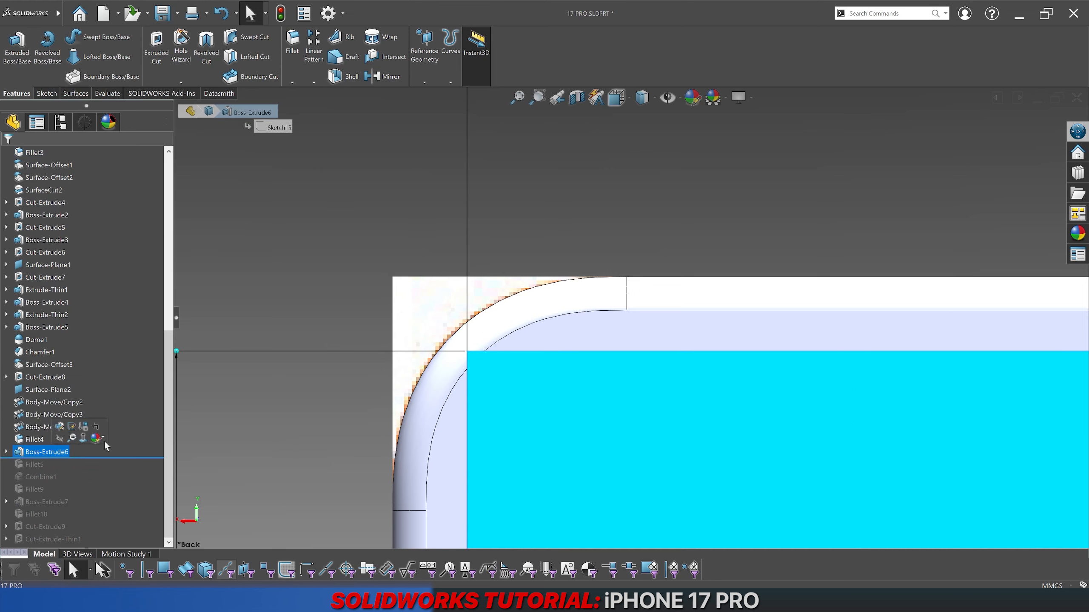
pyautogui.click(231, 426)
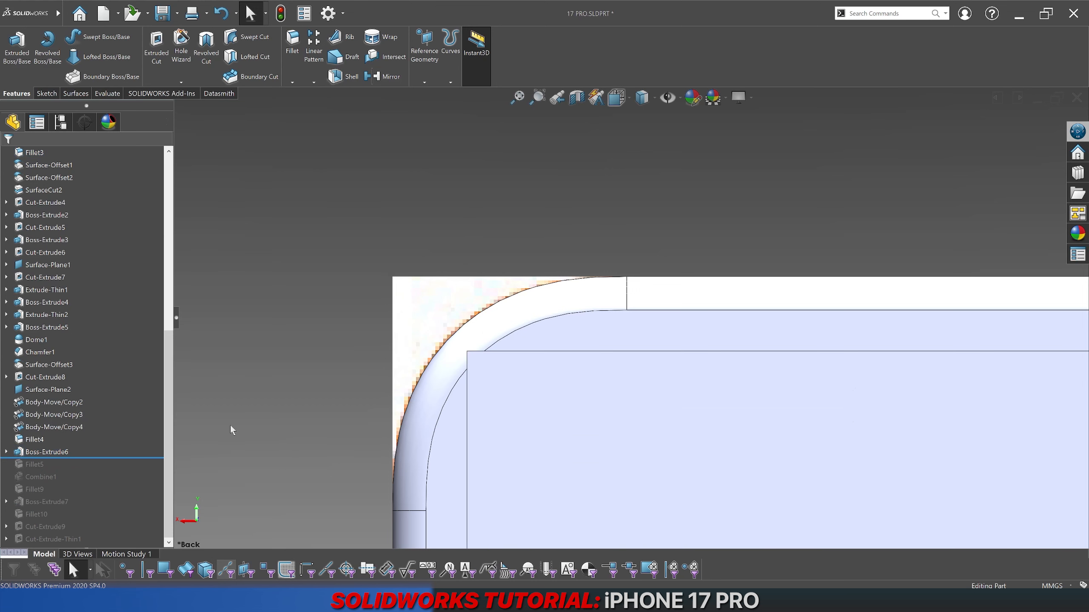
pyautogui.scroll(5, 565, 404)
pyautogui.rightClick(584, 384)
pyautogui.click(592, 336)
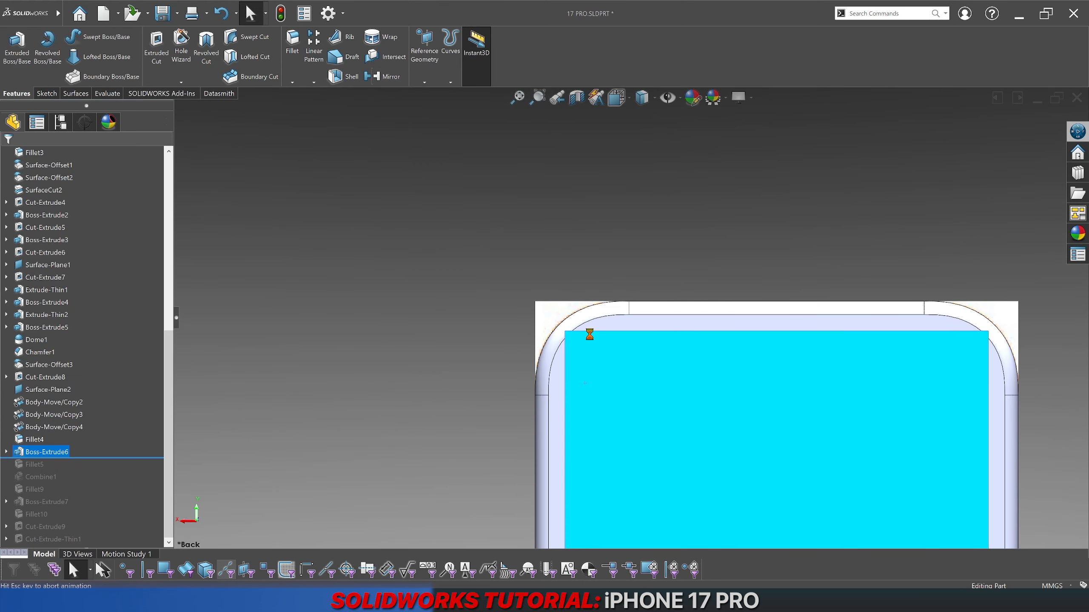
pyautogui.scroll(-5, 558, 180)
pyautogui.scroll(-2, 551, 188)
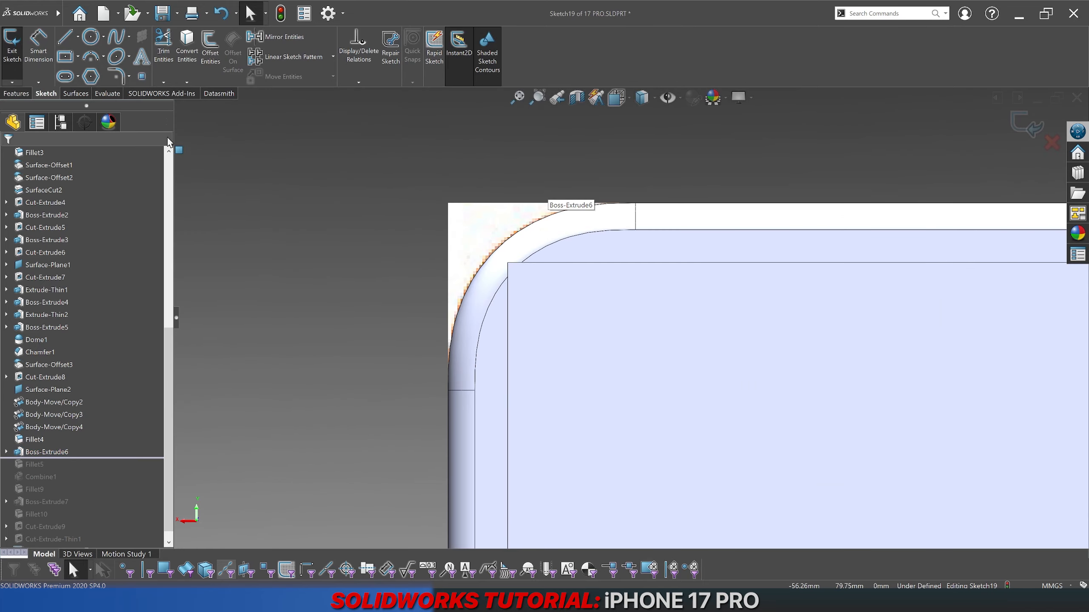
# Step: Draw a vertical centerline downward from the inner corner curve's tangent point on the phone's upper edge
pyautogui.click(78, 37)
pyautogui.click(88, 65)
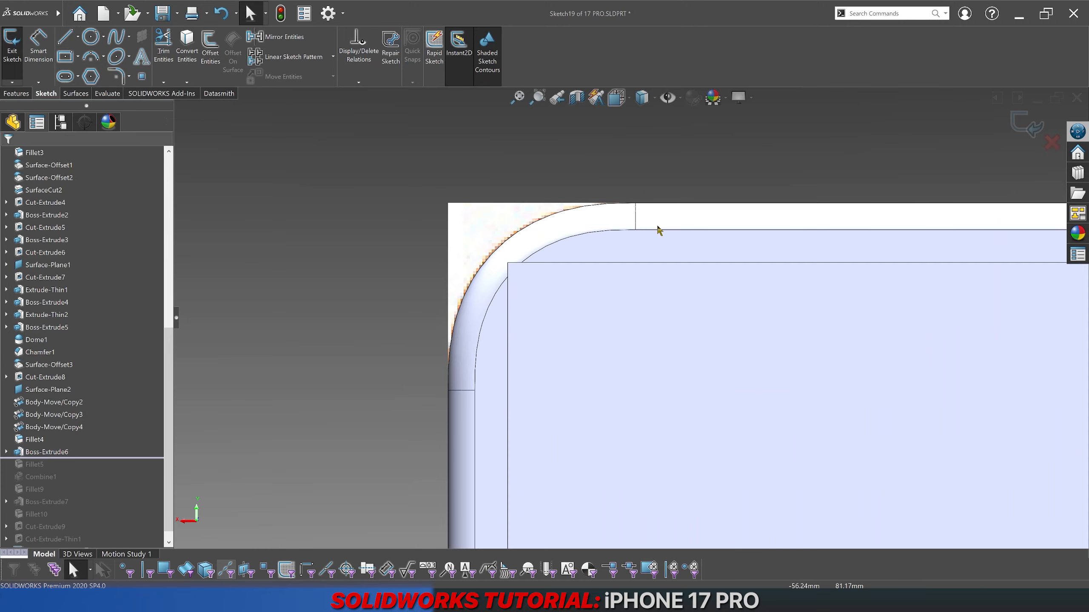
pyautogui.click(636, 231)
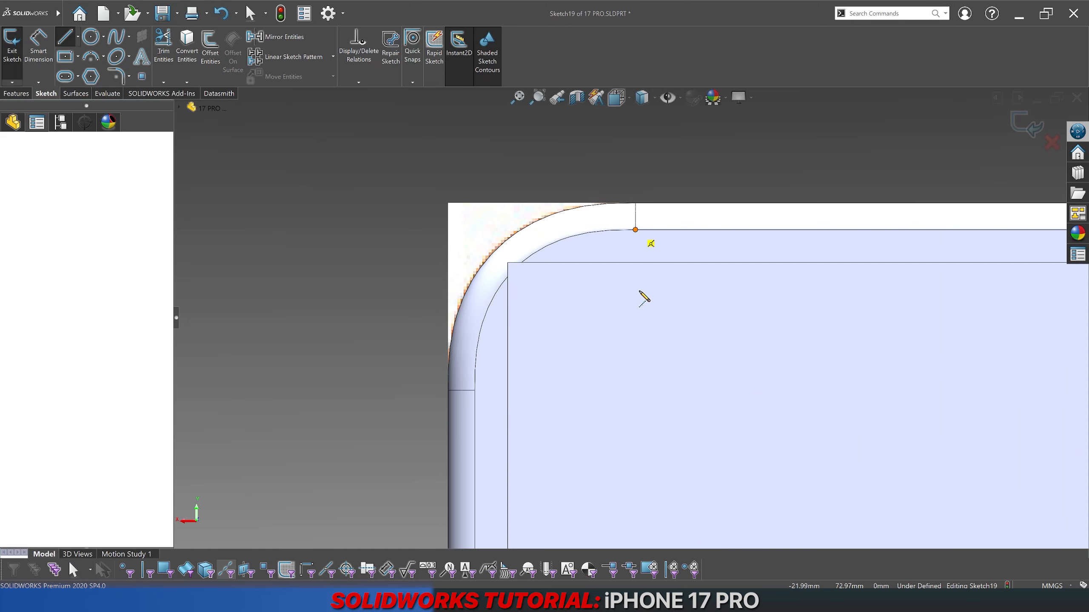
pyautogui.click(636, 339)
pyautogui.press('Escape')
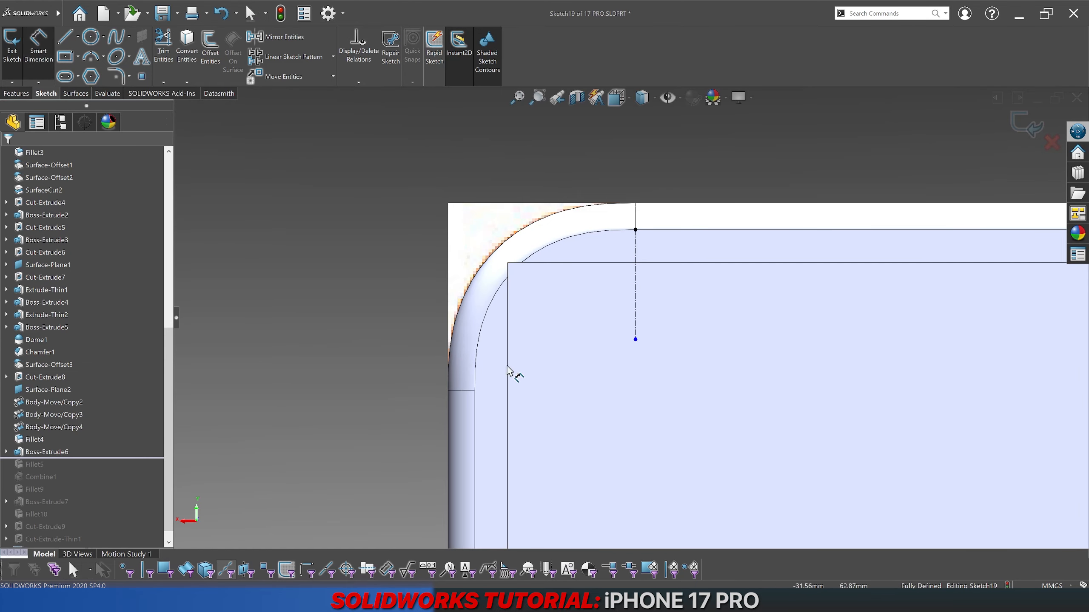
# Step: Add a driven horizontal dimension between Boss-Extrude6's side edge and the vertical centerline
pyautogui.click(508, 381)
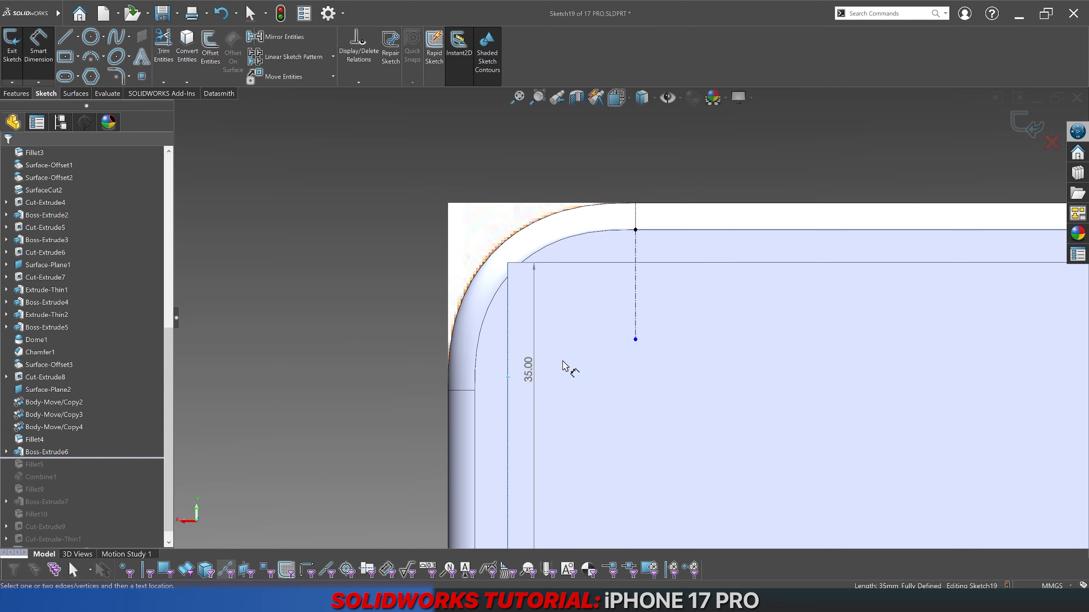
pyautogui.click(635, 321)
pyautogui.click(566, 330)
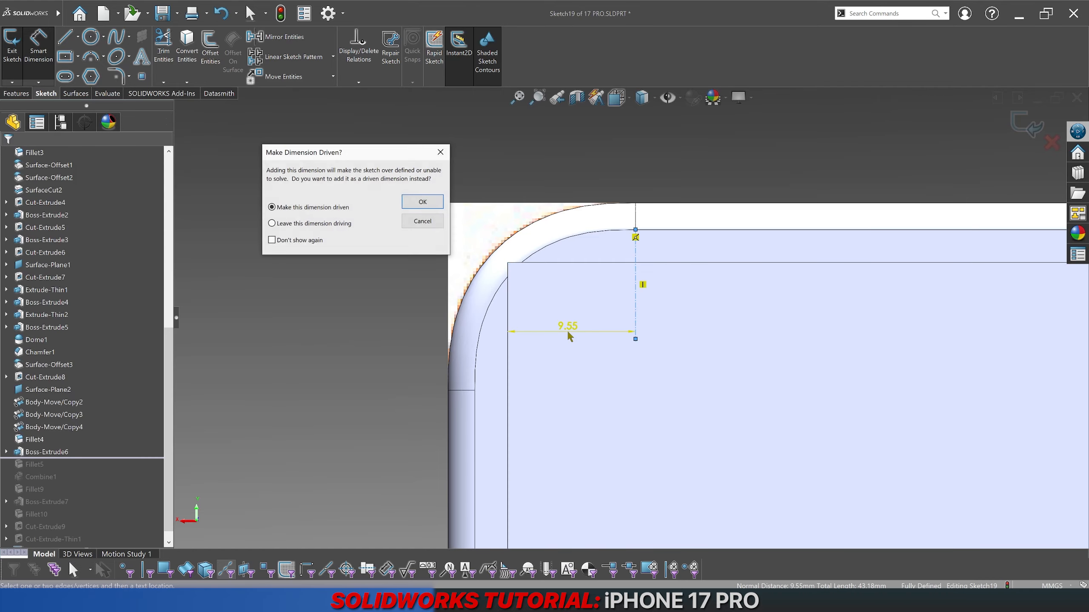
pyautogui.press('Return')
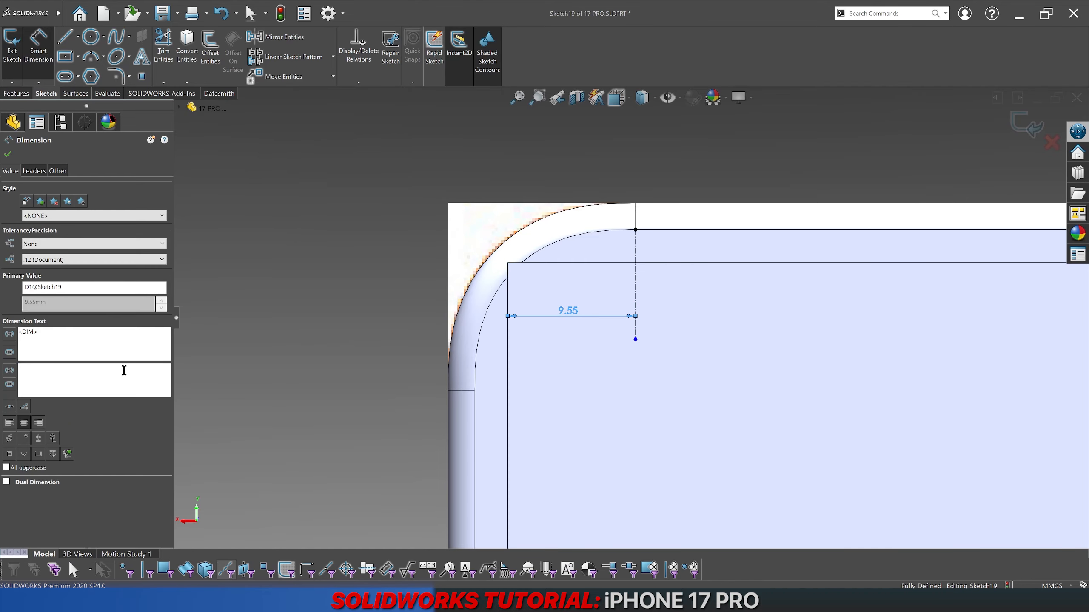
pyautogui.click(329, 274)
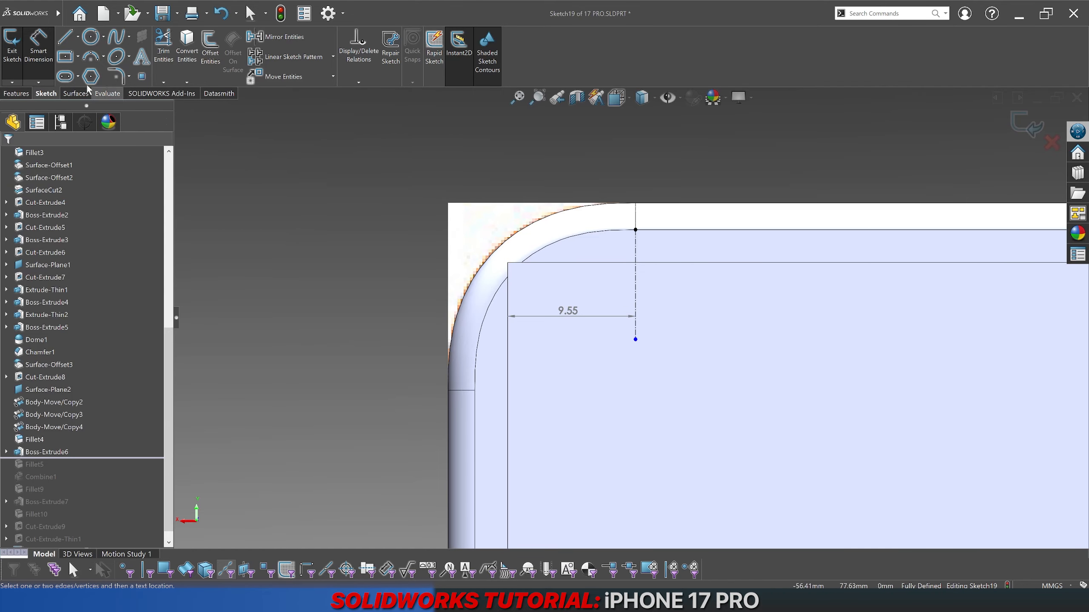
# Step: Draw a horizontal centerline about 8.4 mm long from the corner curve's lower end, add its driven distance to Boss-Extrude6's upper edge, and exit the sketch
pyautogui.click(67, 37)
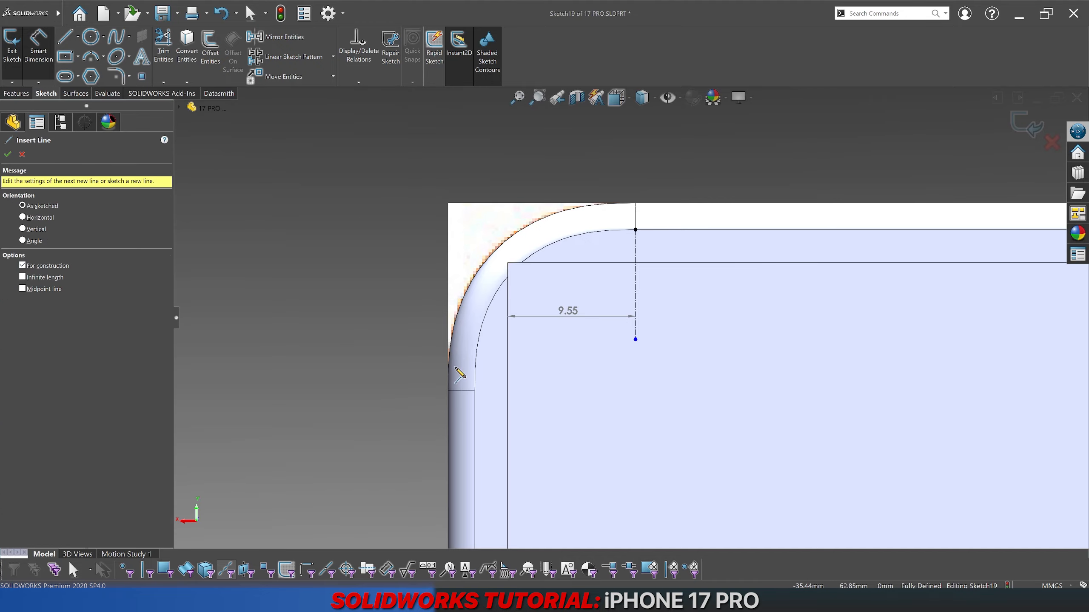
pyautogui.click(474, 390)
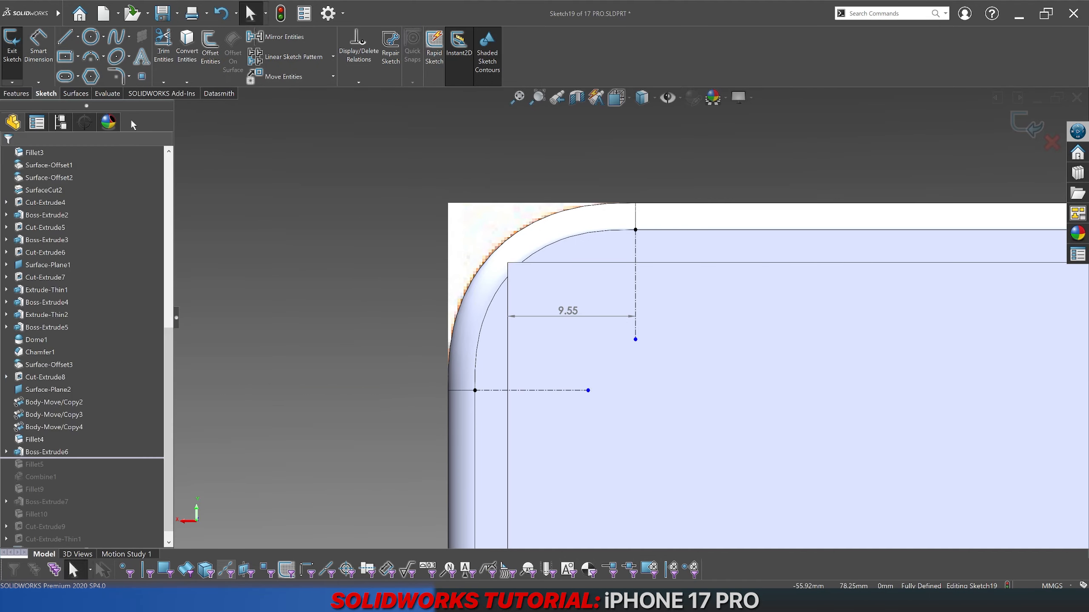
pyautogui.click(39, 47)
pyautogui.click(560, 263)
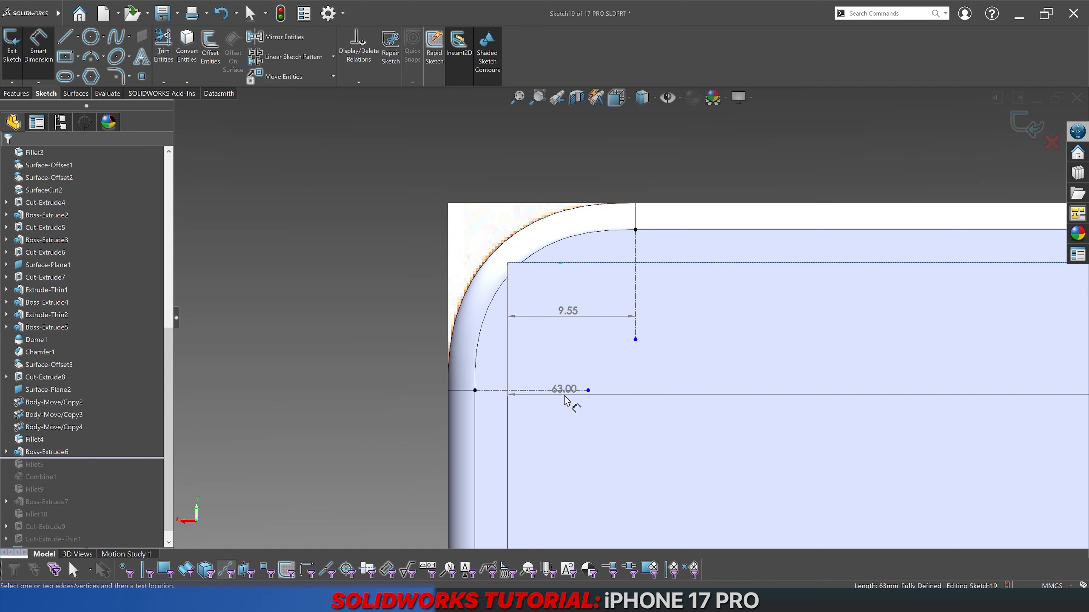
pyautogui.click(558, 390)
pyautogui.click(707, 343)
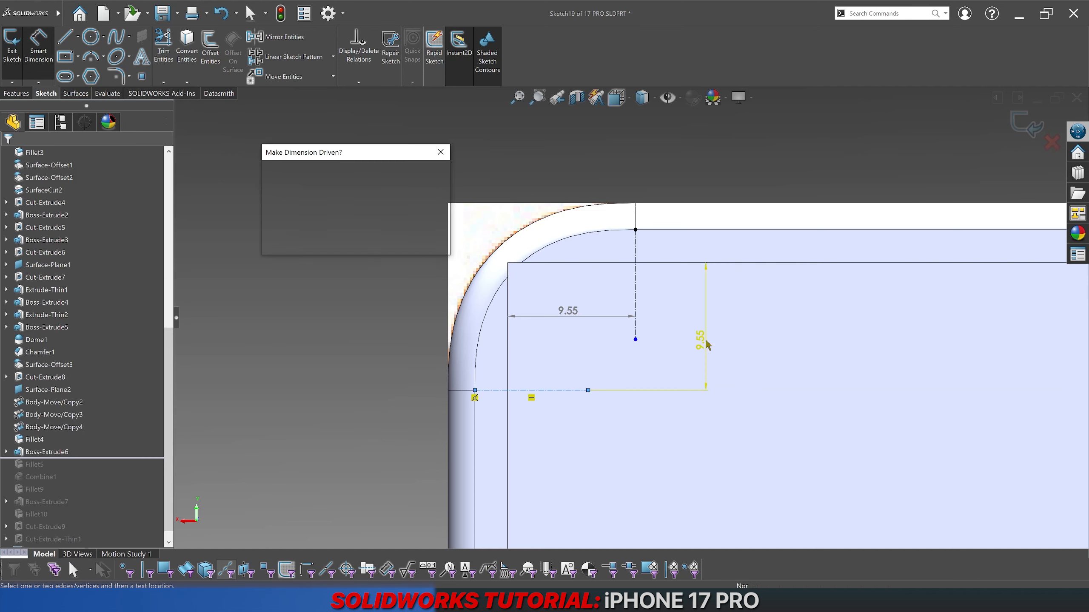
pyautogui.press('Return')
pyautogui.press('Escape')
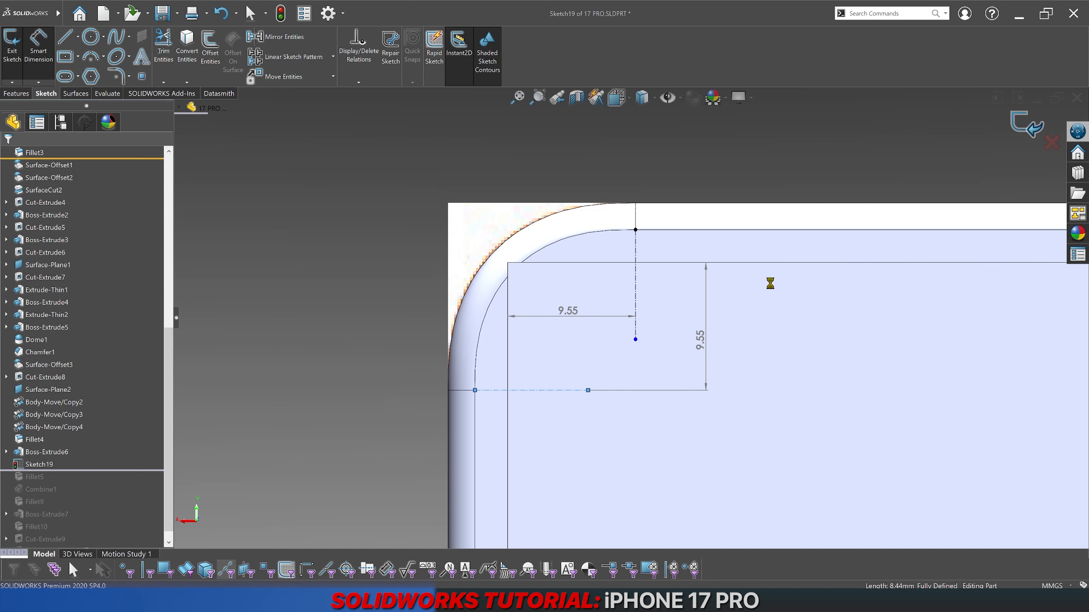
# Step: Roll the model forward past Fillet5 and display only the model's edges over the reference image
pyautogui.scroll(-1, 80, 475)
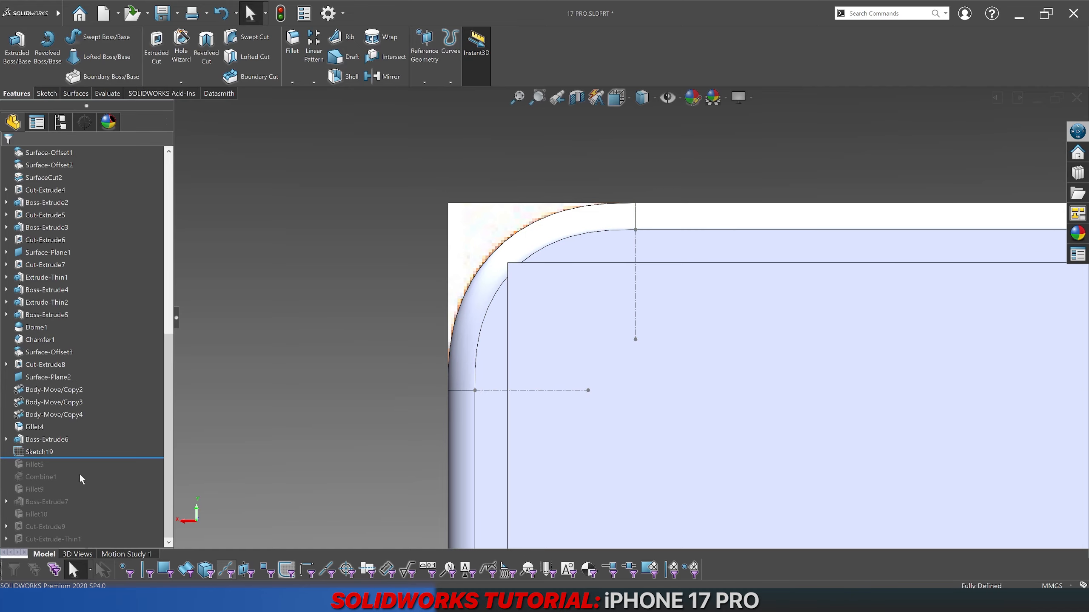
pyautogui.moveTo(77, 459); pyautogui.dragTo(75, 471)
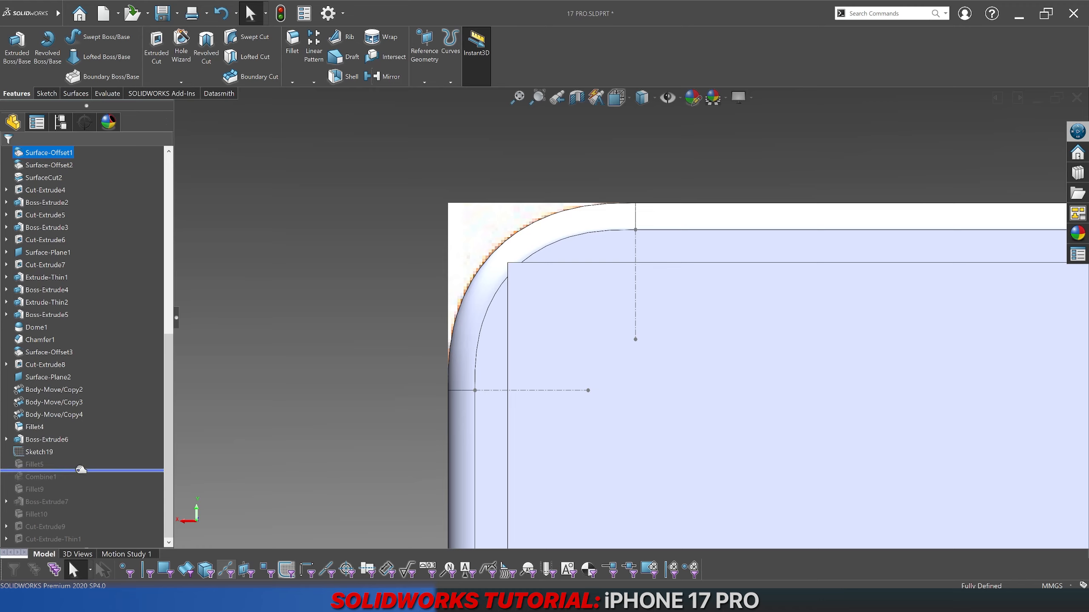
pyautogui.click(34, 464)
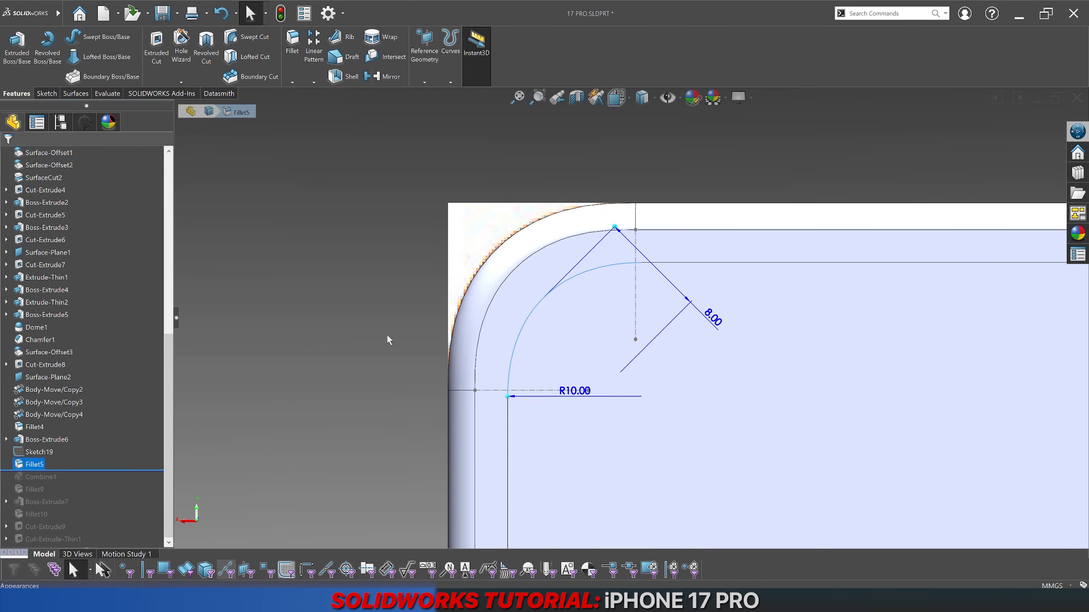
pyautogui.rightClick(32, 452)
pyautogui.click(198, 389)
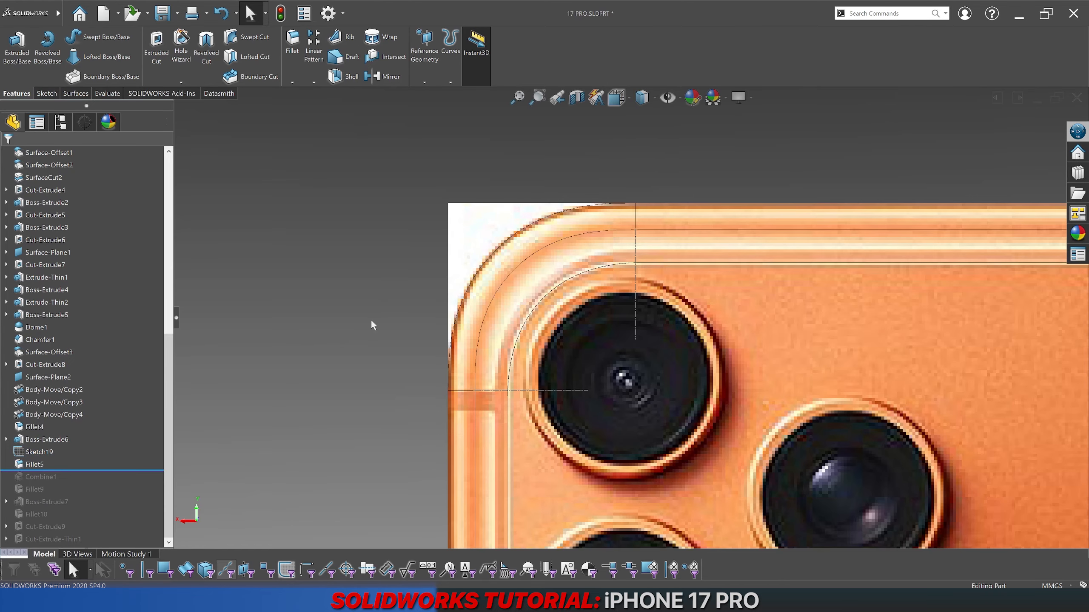
# Step: Edit Fillet5 and set its radius to 9.55 mm
pyautogui.click(38, 464)
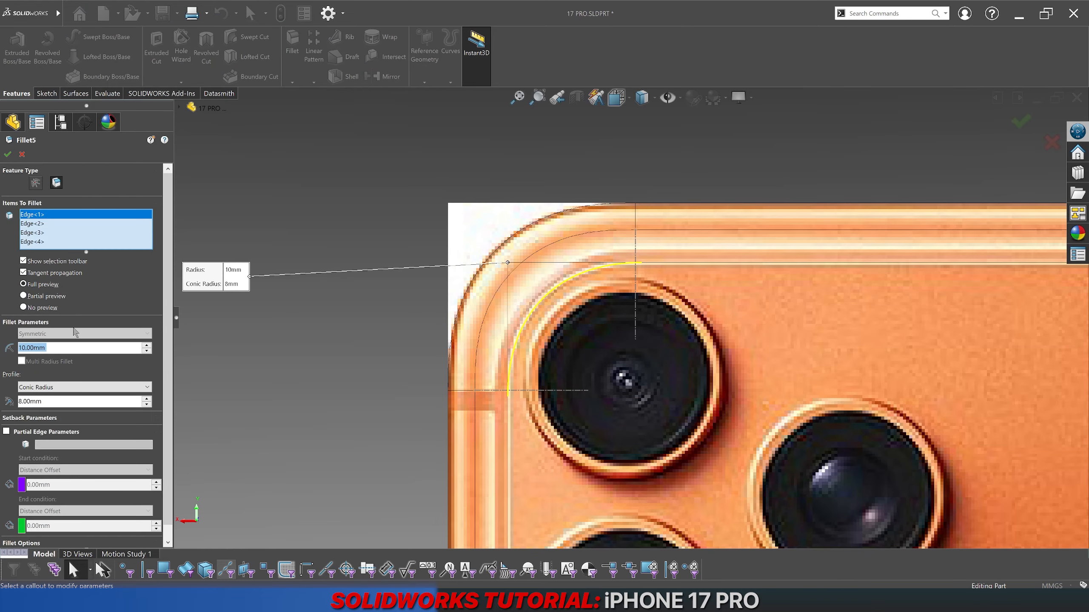
pyautogui.write('9.55')
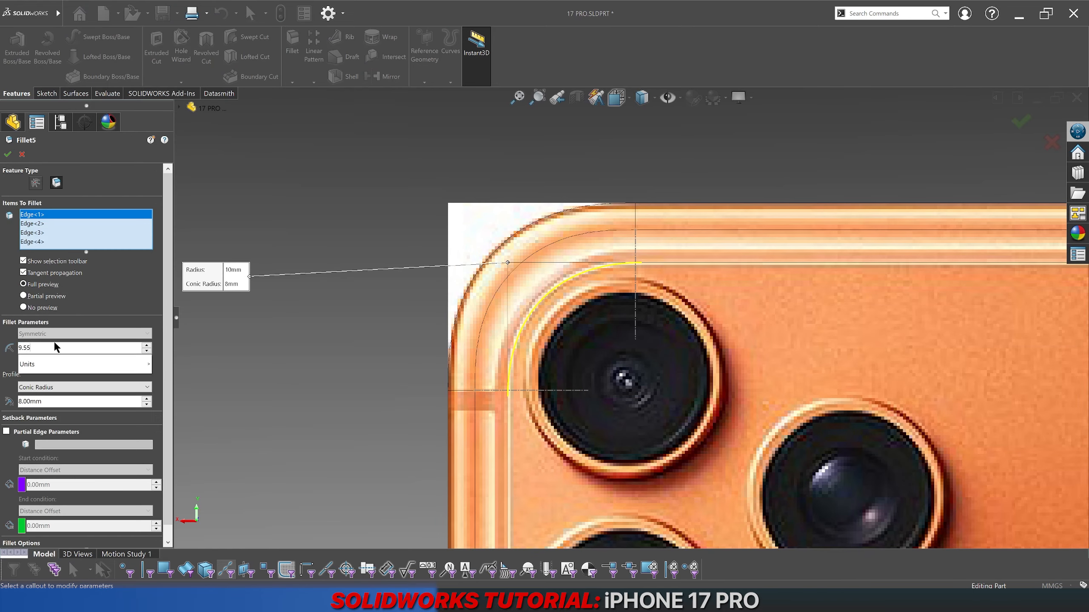
pyautogui.press('Return')
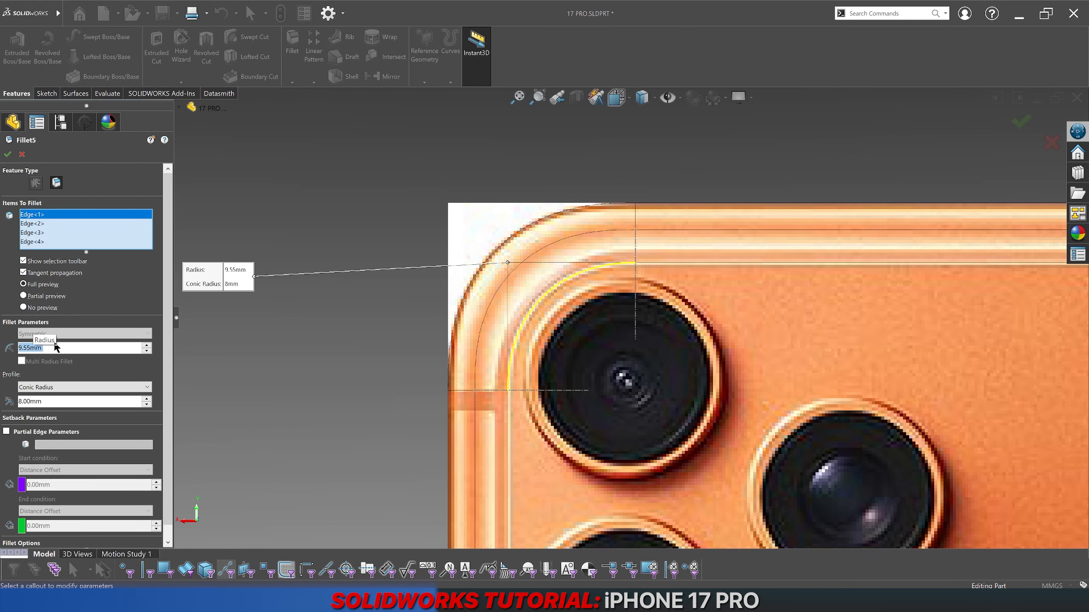
# Step: Compare Fillet5's corner with the reference image, try a conic radius of 9 mm, and accept 8.5 mm instead
pyautogui.scroll(-5, 519, 298)
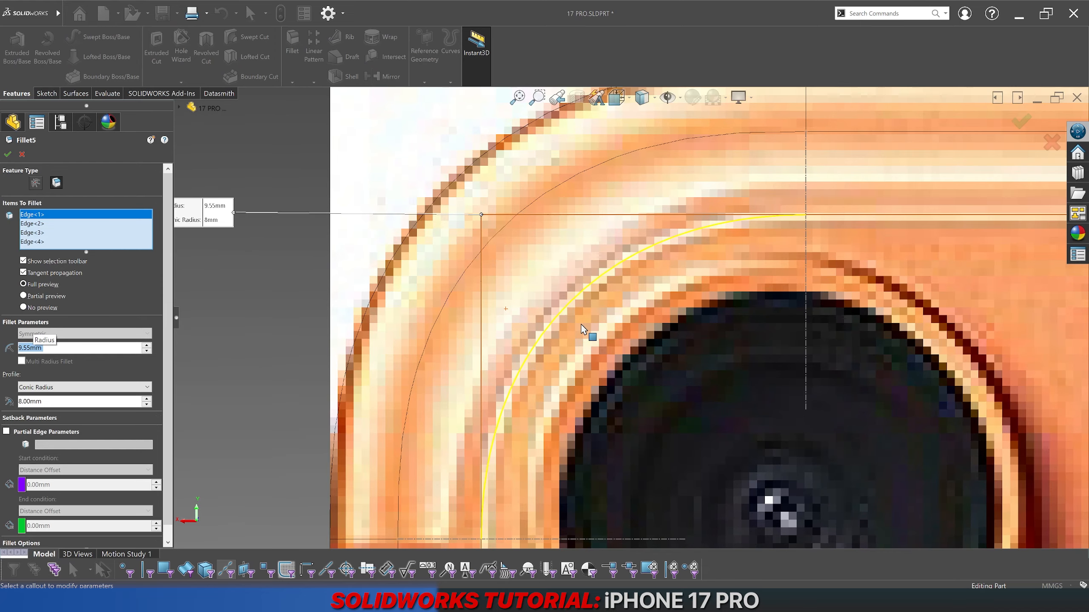
pyautogui.scroll(5, 581, 324)
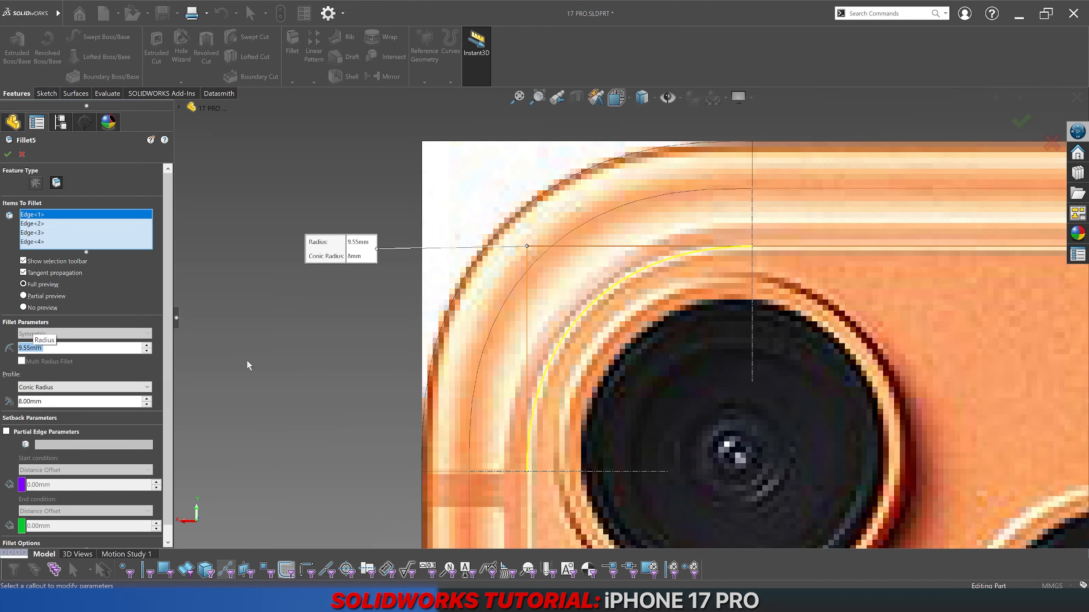
pyautogui.scroll(2, 549, 370)
pyautogui.scroll(-8, 636, 333)
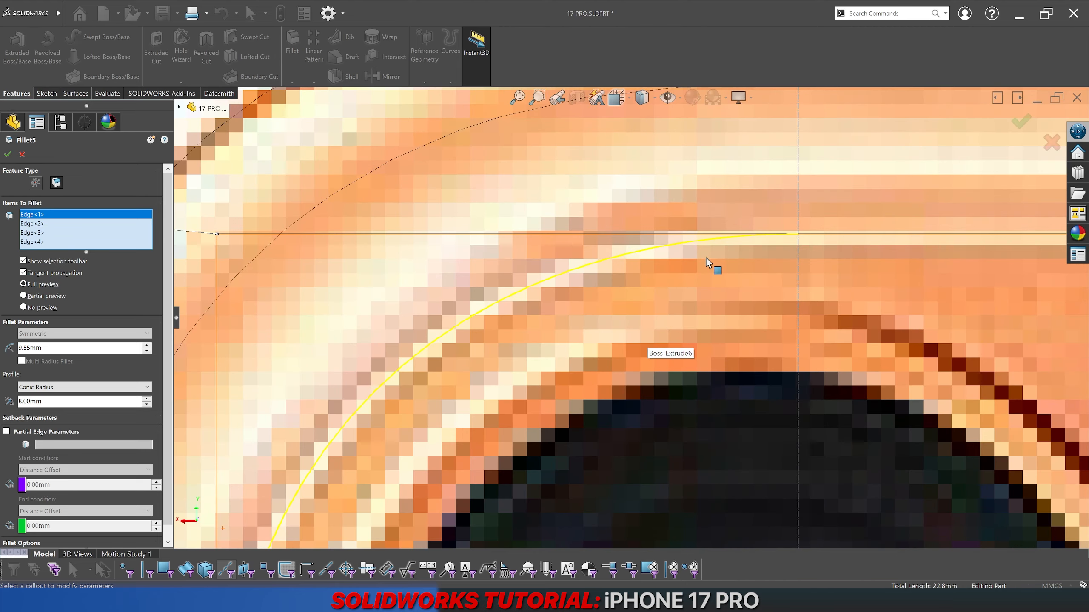
pyautogui.scroll(3, 706, 258)
pyautogui.scroll(-2, 611, 341)
pyautogui.doubleClick(95, 404)
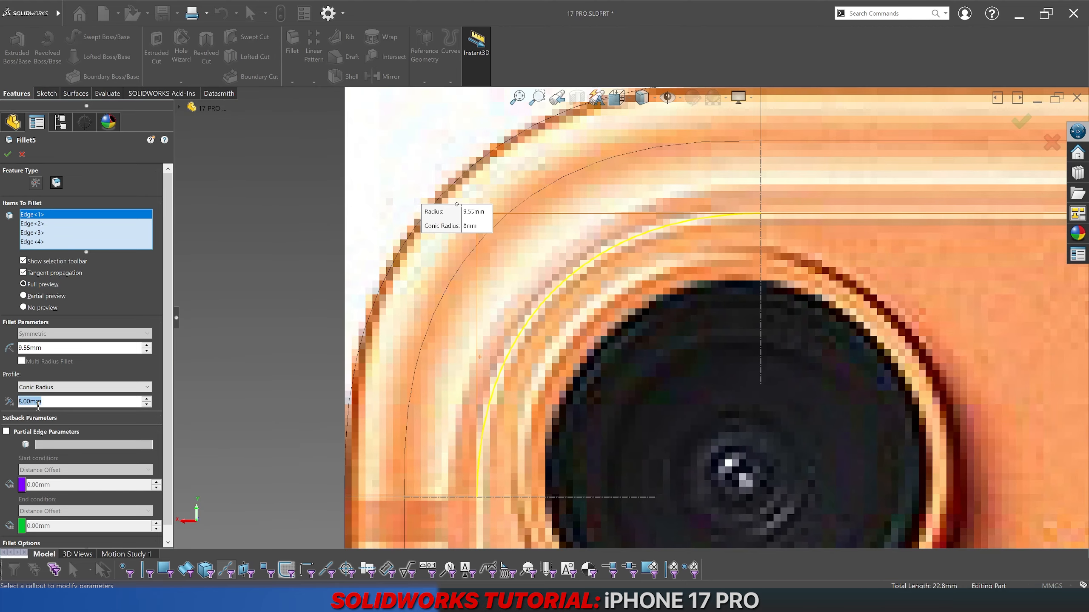
pyautogui.write('9')
pyautogui.press('Return')
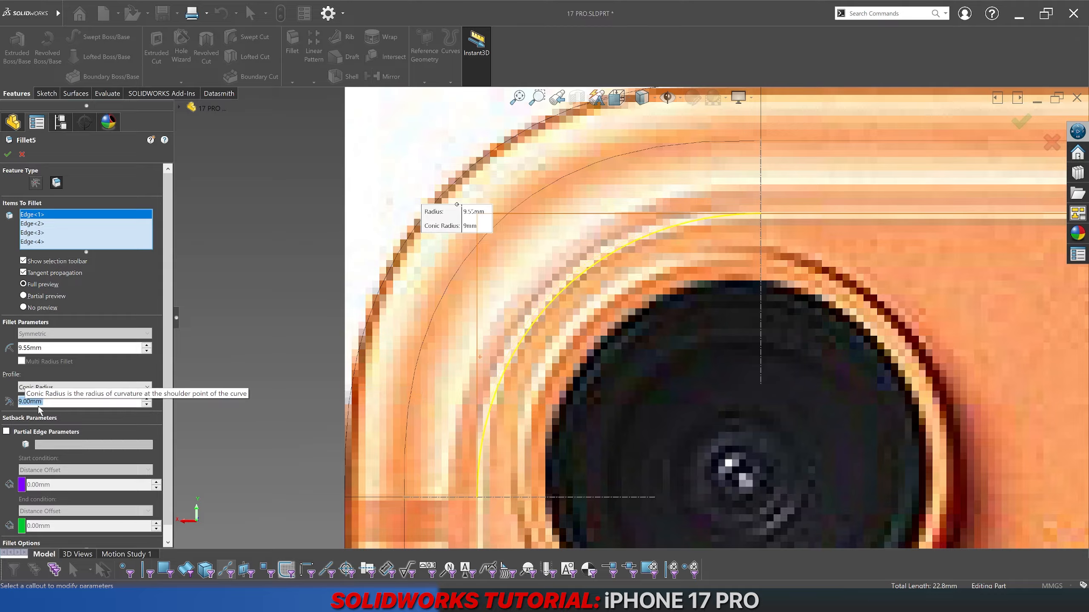
pyautogui.write('8.5')
pyautogui.press('Return')
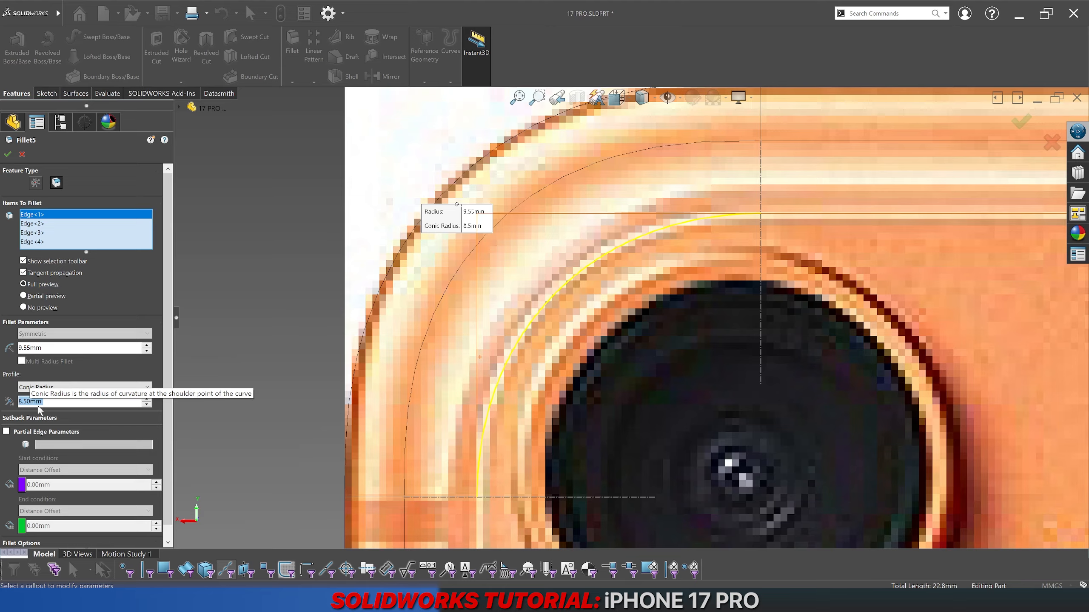
pyautogui.press('Return')
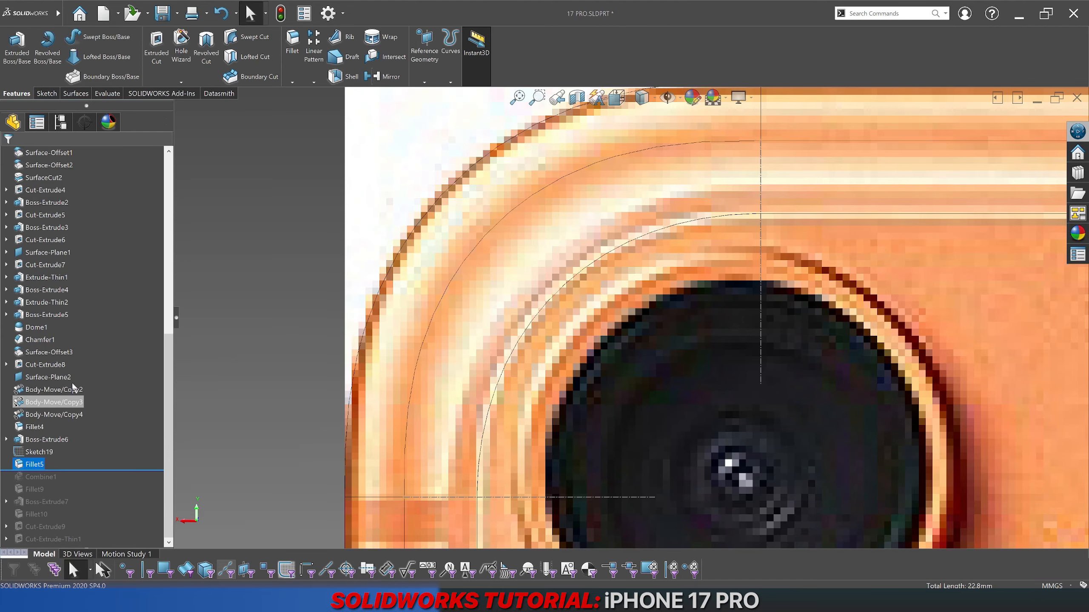
# Step: Edit Fillet5 and set its conic radius to 8.25 mm
pyautogui.click(35, 465)
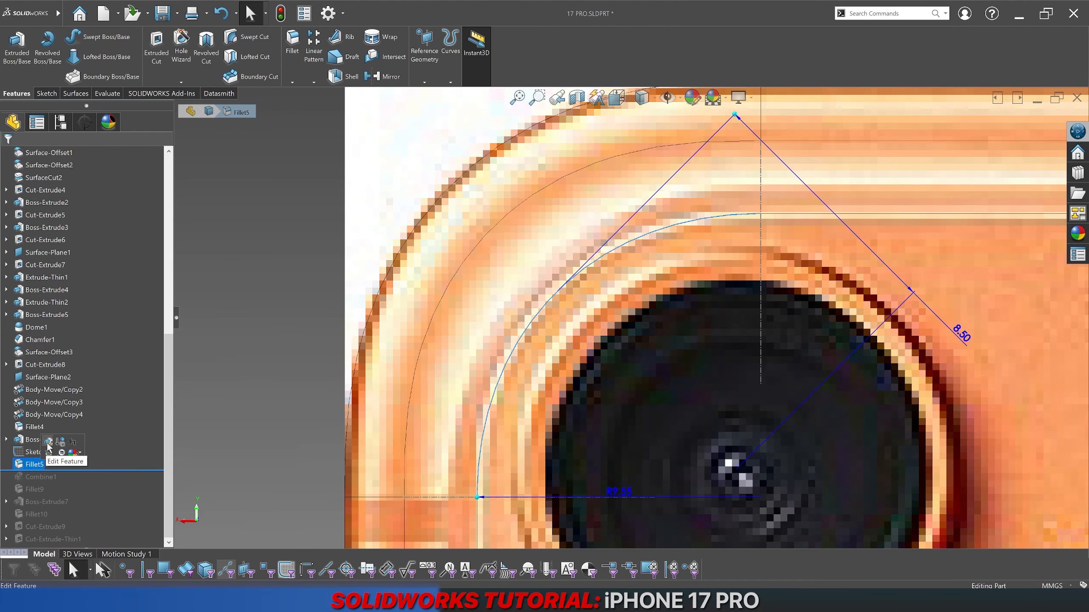
pyautogui.click(47, 445)
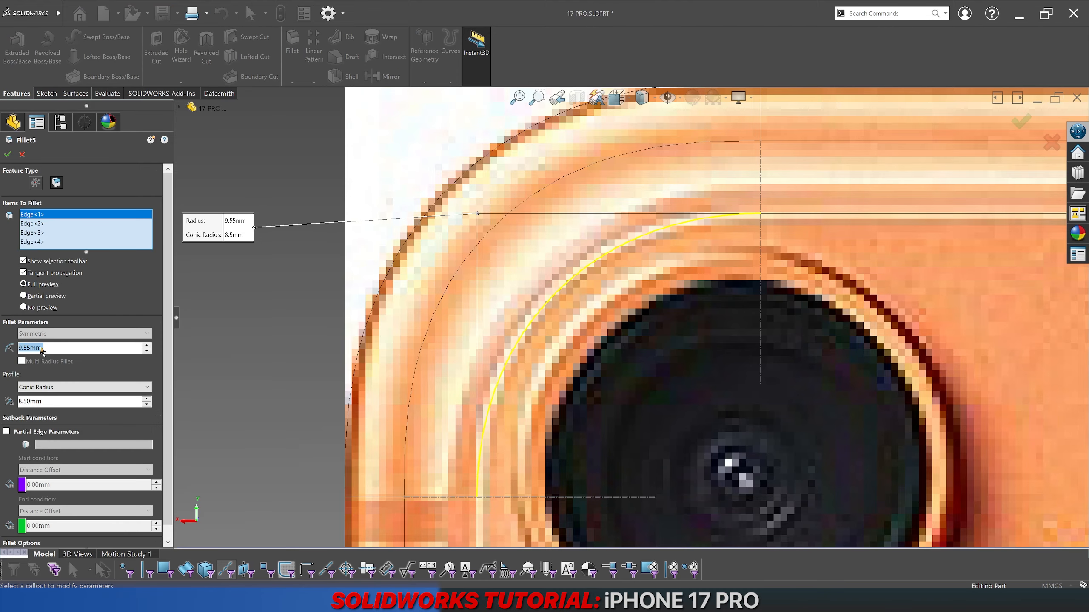
pyautogui.click(47, 401)
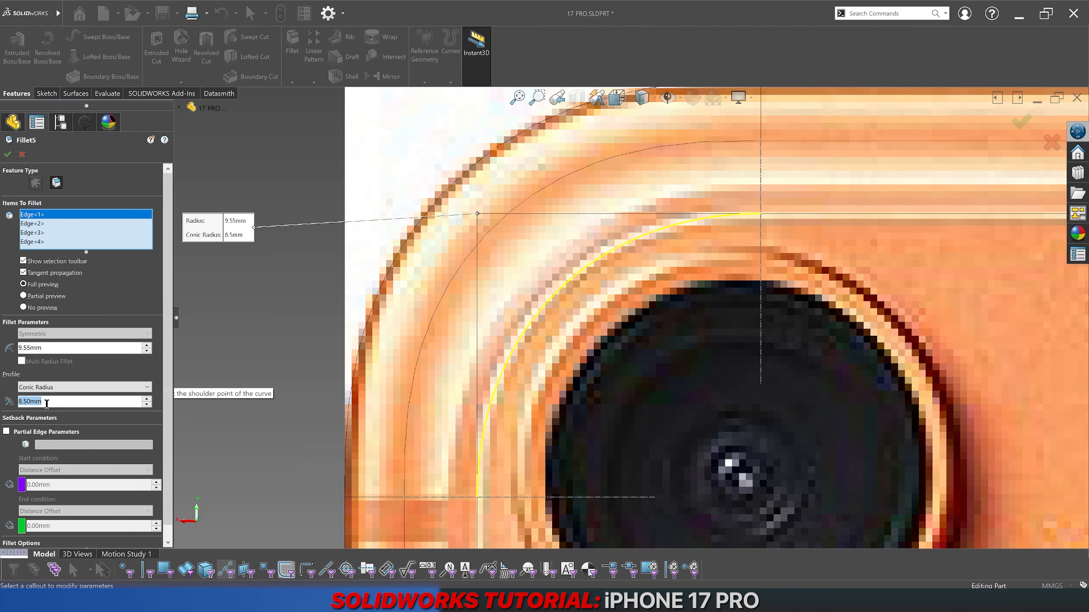
pyautogui.write('8.25')
pyautogui.press('Return')
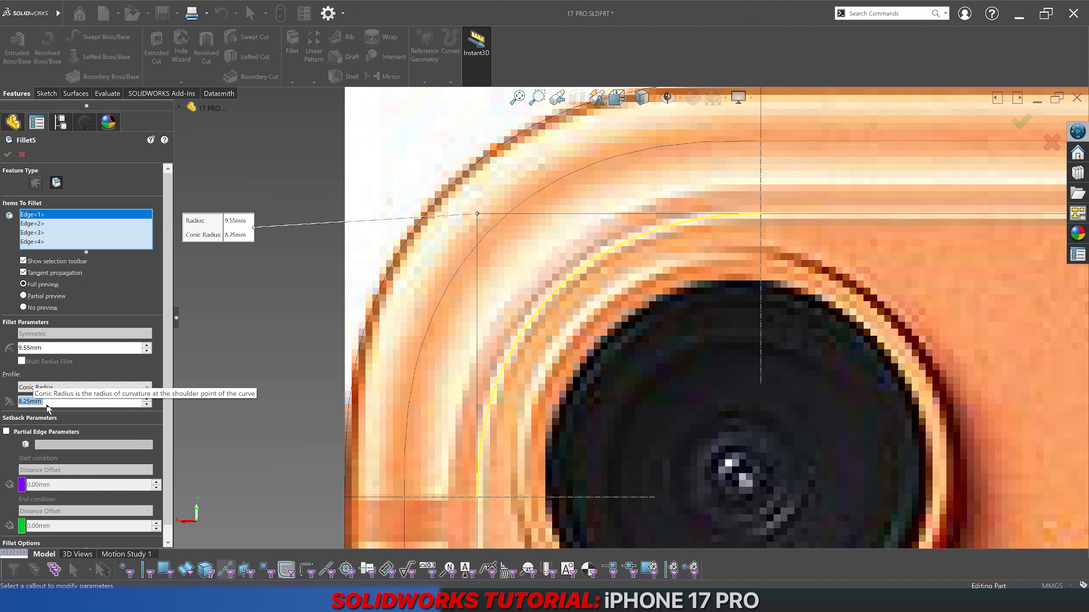
pyautogui.press('Return')
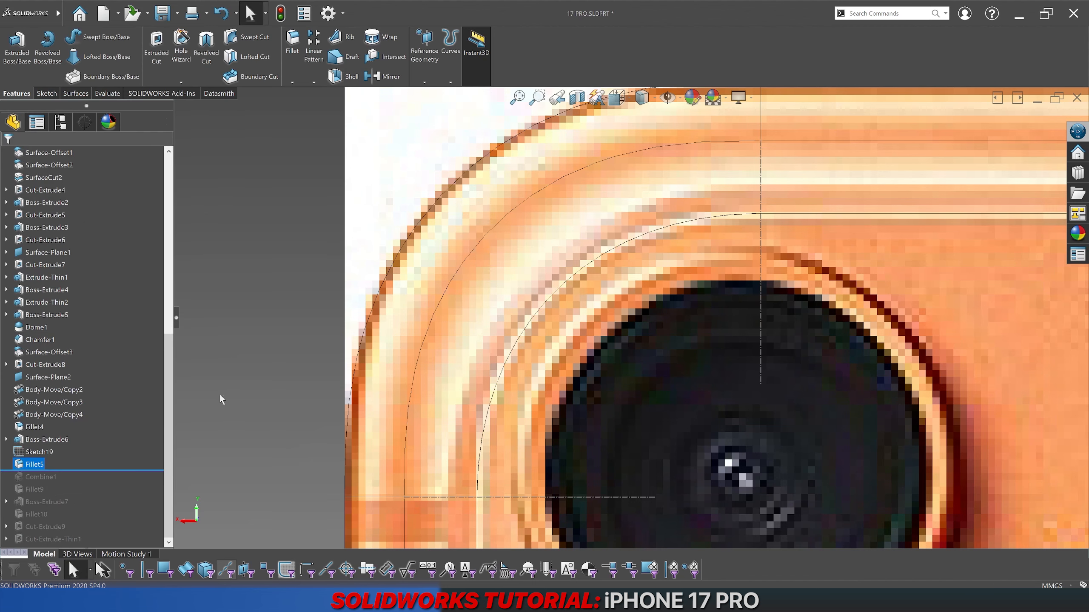
# Step: Return the model to a shaded display with edges and roll it forward past Combine1 and Fillet9
pyautogui.click(34, 464)
pyautogui.scroll(2, 738, 356)
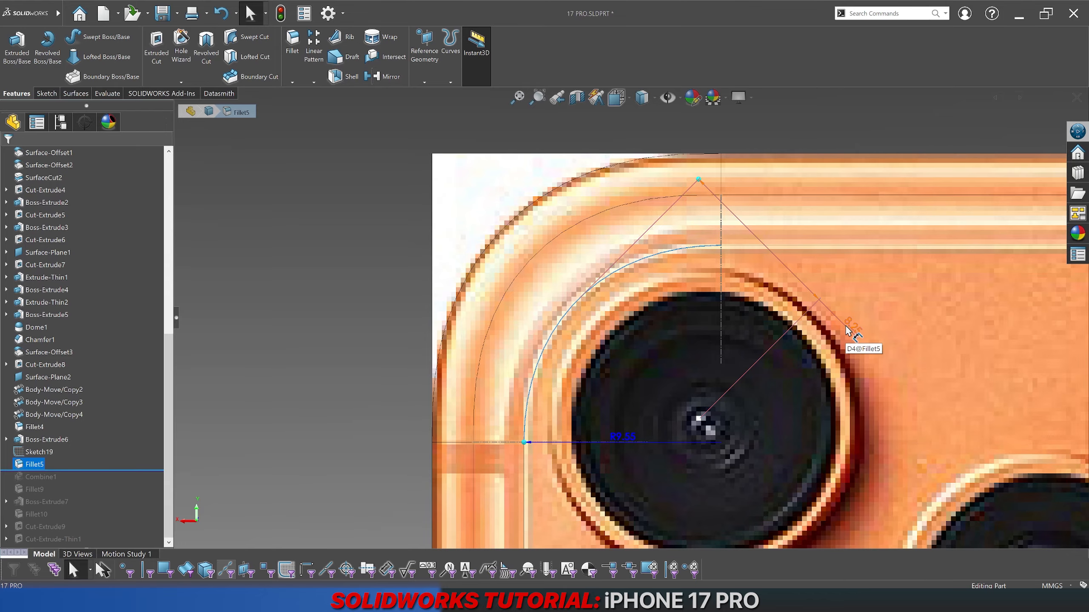
pyautogui.click(334, 302)
pyautogui.click(655, 98)
pyautogui.click(635, 119)
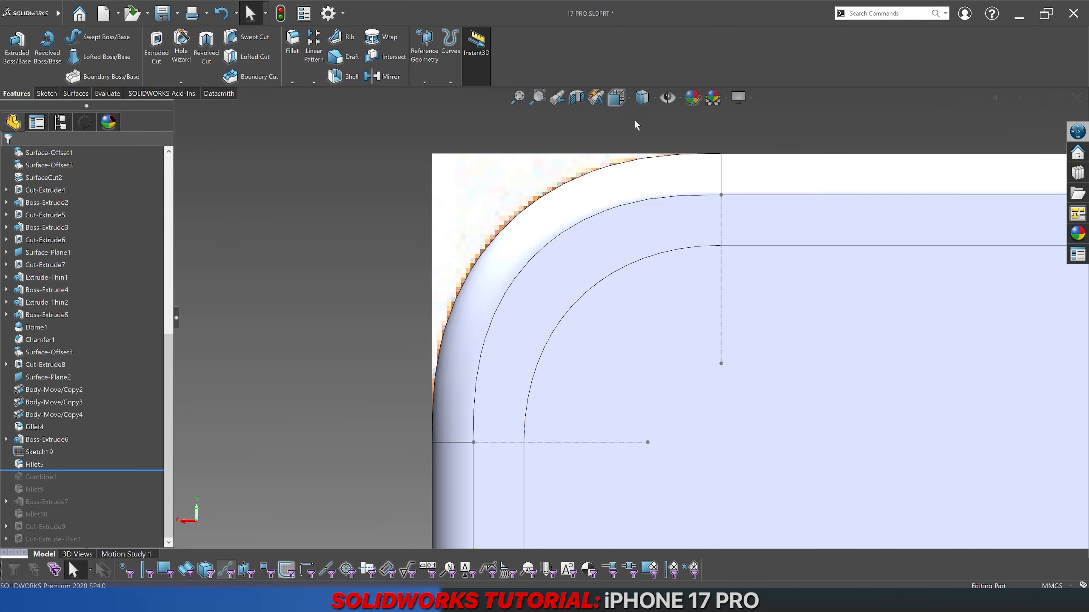
pyautogui.press('z')
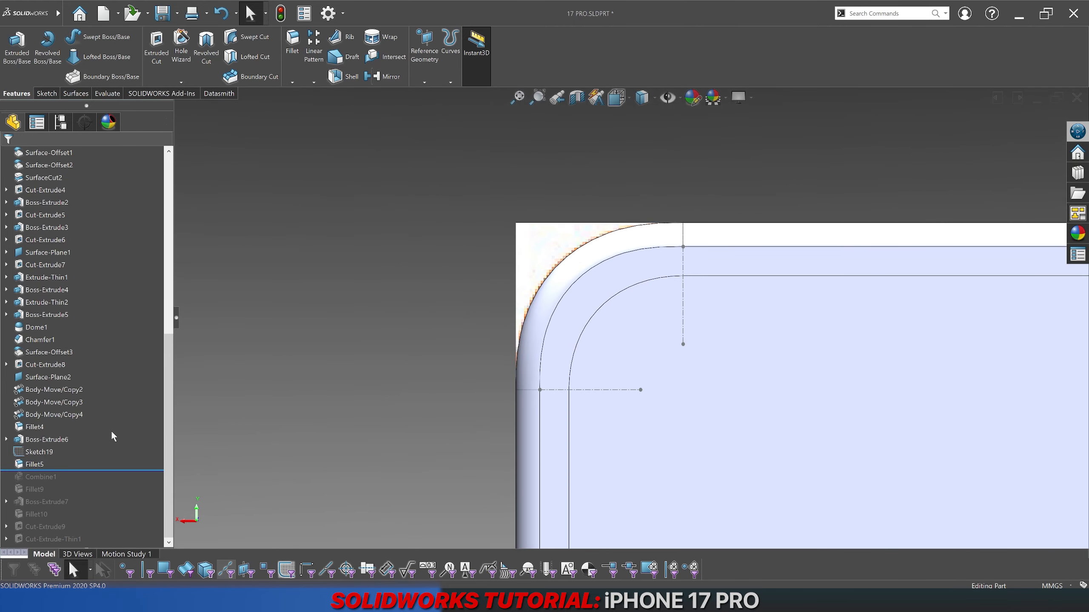
pyautogui.moveTo(91, 470); pyautogui.dragTo(96, 496)
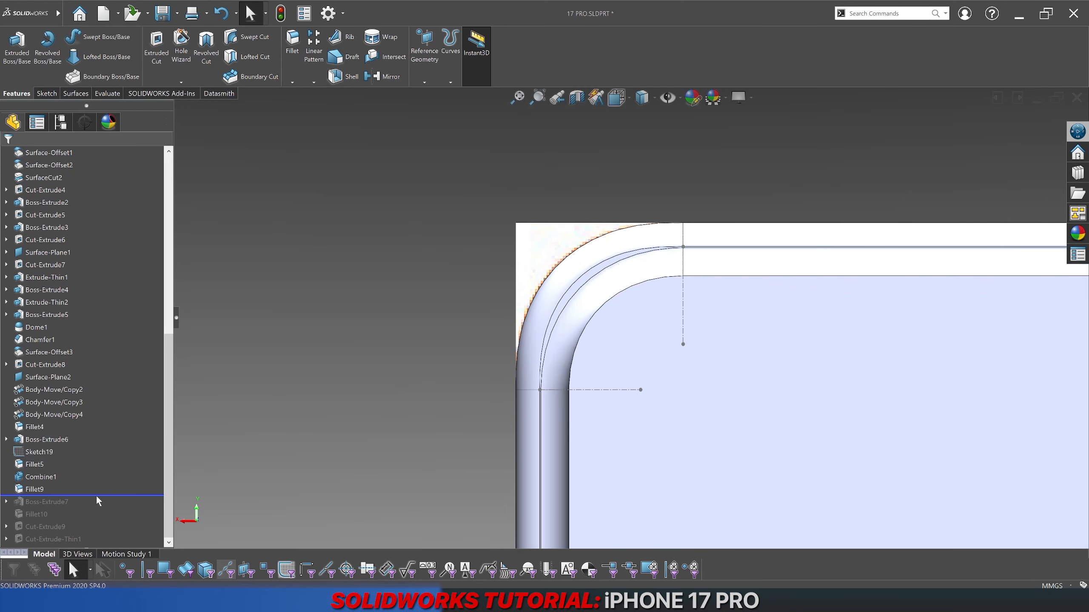
# Step: Examine how Fillet9 blends around the raised camera plateau's corner and along its edges from several angles
pyautogui.moveTo(451, 387); pyautogui.dragTo(621, 268, button='middle')
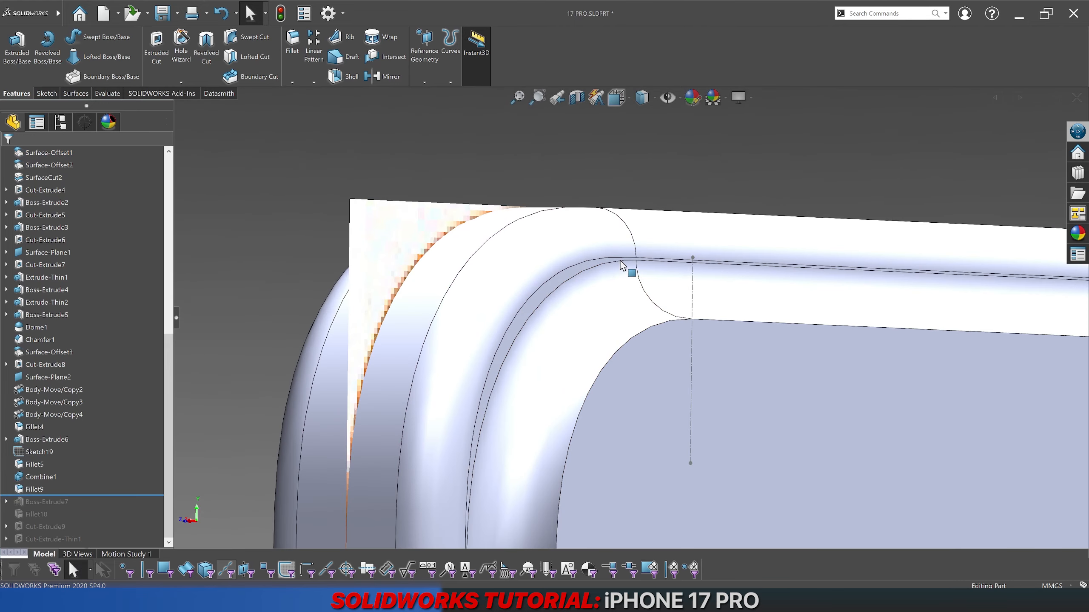
pyautogui.scroll(4, 630, 343)
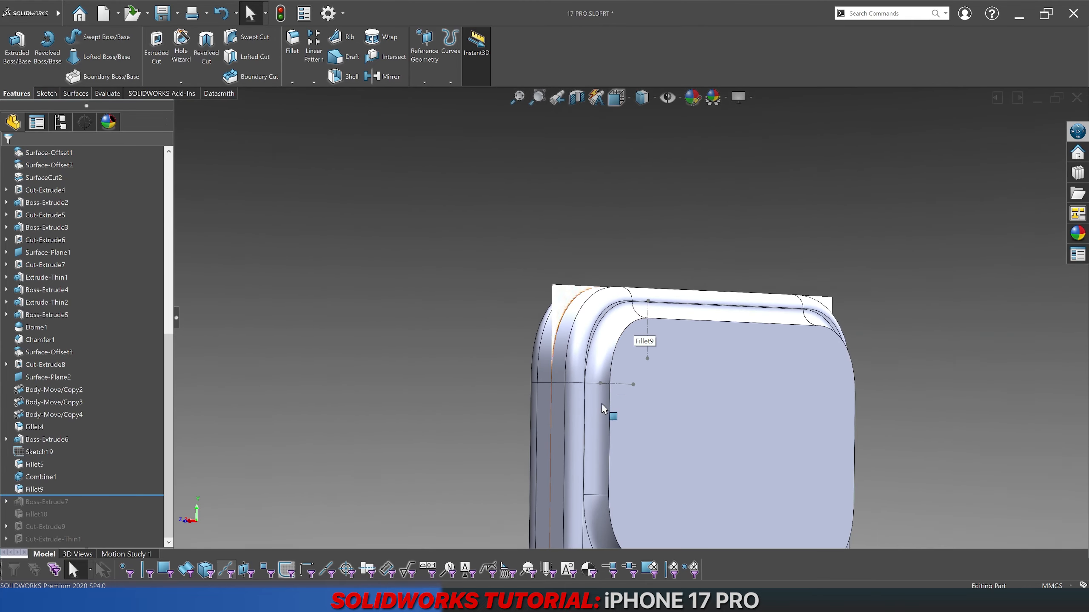
pyautogui.scroll(-5, 602, 404)
pyautogui.scroll(-2, 623, 294)
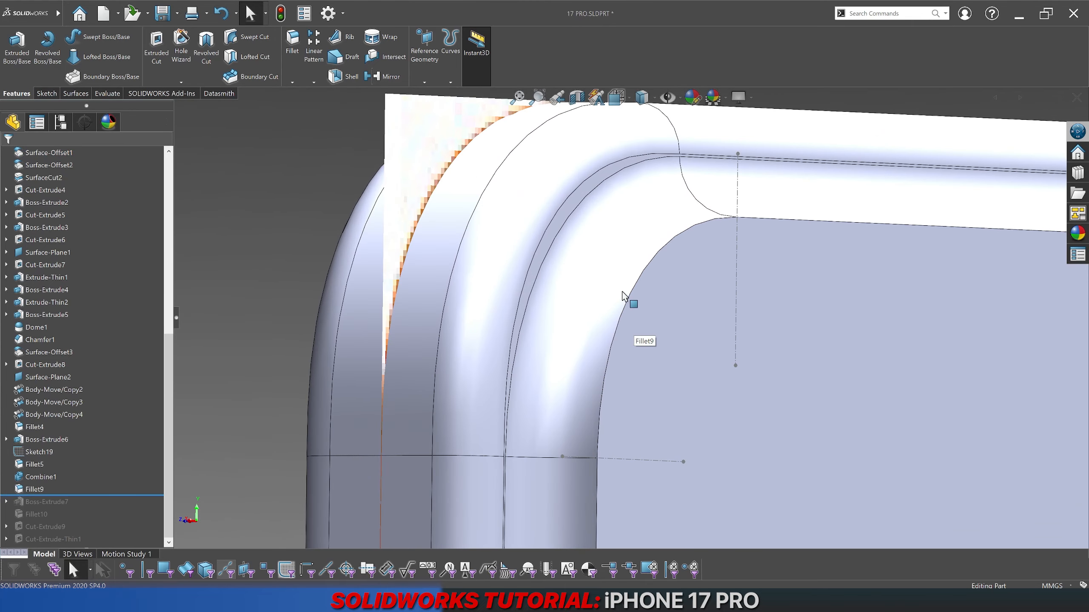
pyautogui.scroll(2, 622, 292)
pyautogui.moveTo(684, 237); pyautogui.dragTo(665, 366, button='middle')
pyautogui.scroll(2, 613, 330)
pyautogui.scroll(1, 669, 369)
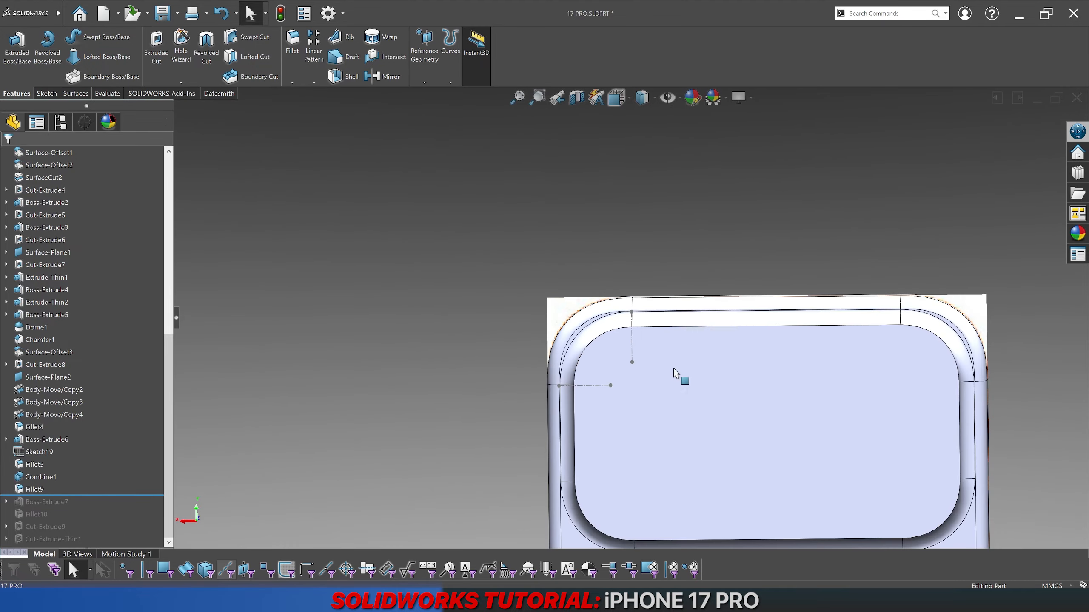
pyautogui.scroll(-3, 600, 334)
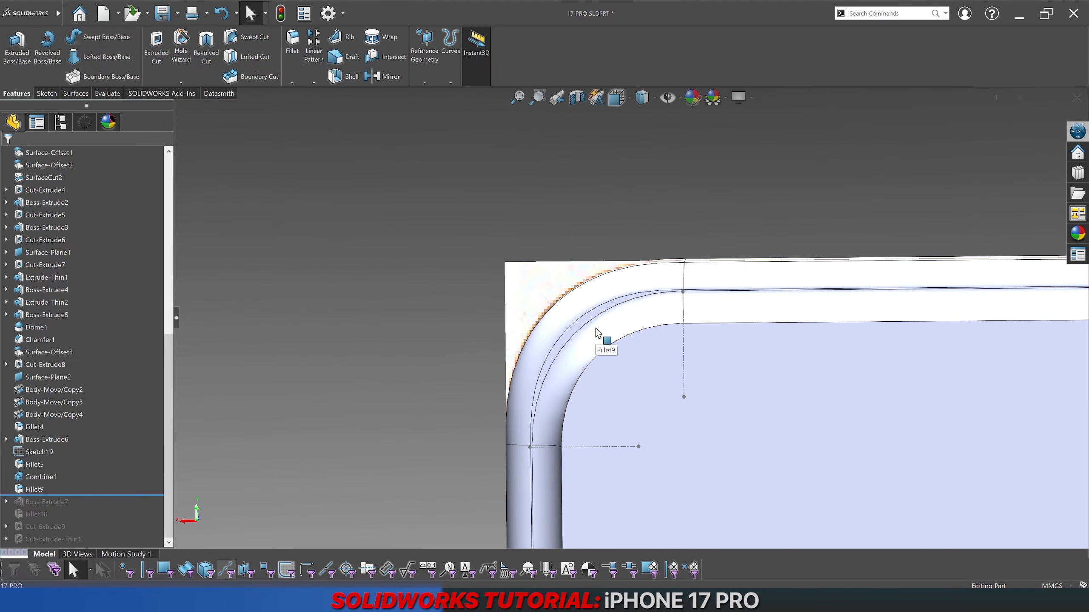
pyautogui.moveTo(596, 341); pyautogui.dragTo(673, 323, button='middle')
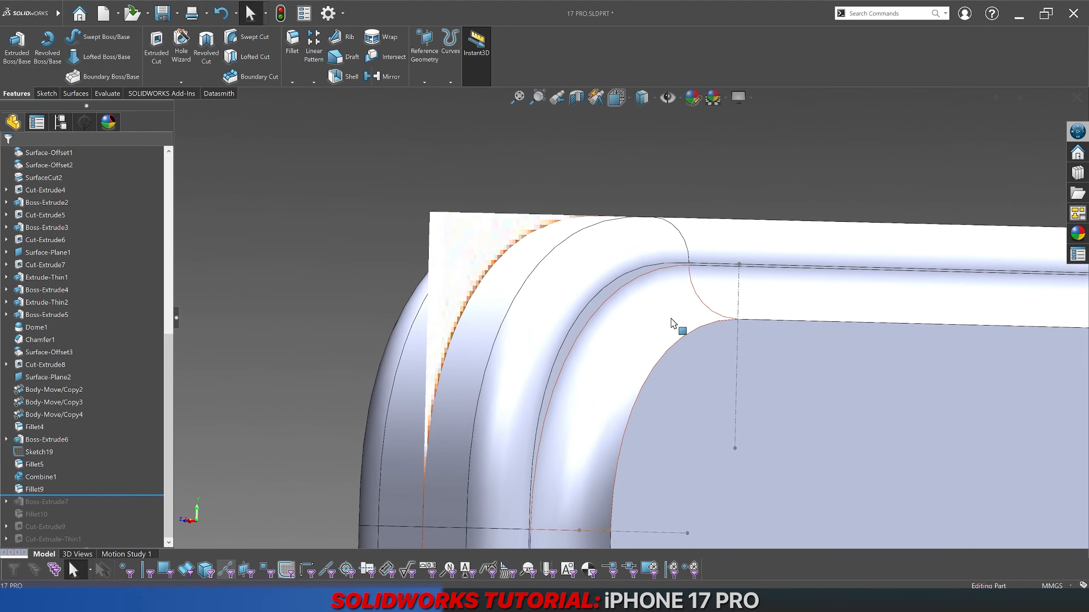
pyautogui.scroll(4, 671, 322)
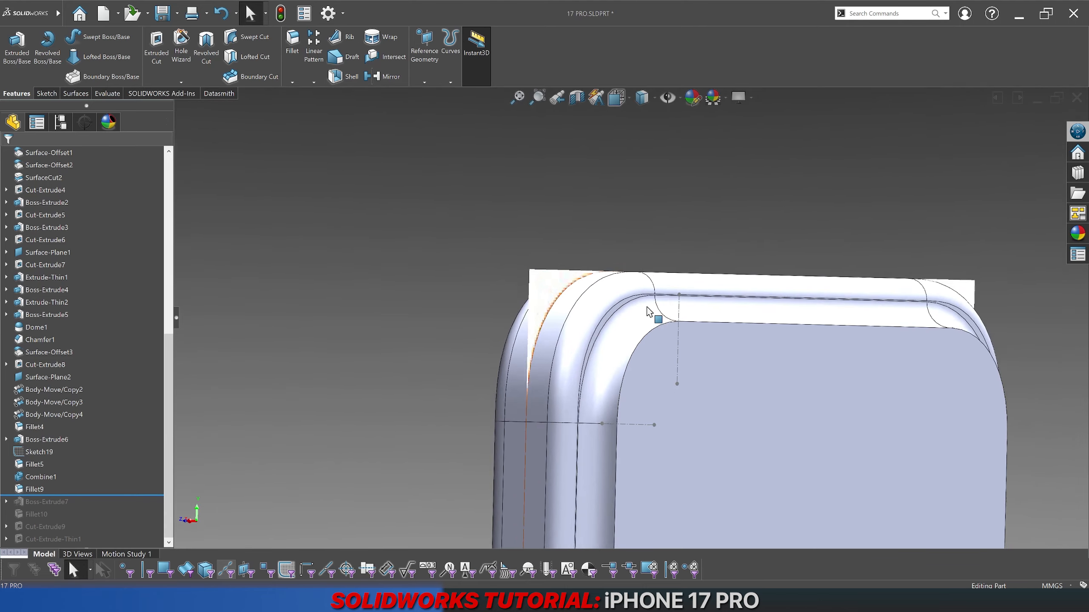
# Step: Examine the narrow face between the adjoining fillets at the camera plateau's upper corner
pyautogui.scroll(-5, 647, 312)
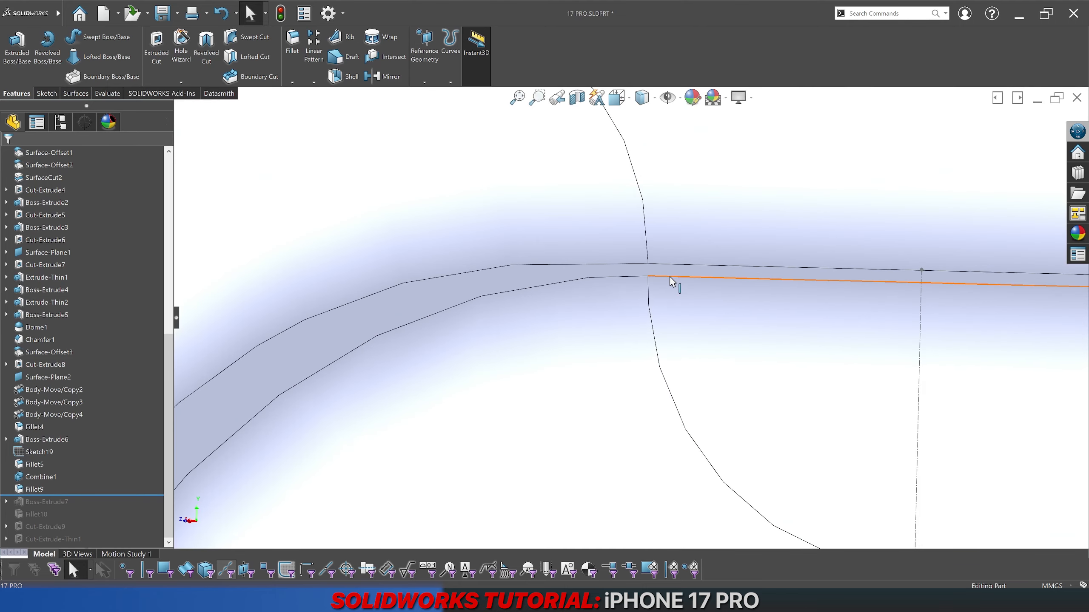
pyautogui.click(672, 282)
pyautogui.click(659, 268)
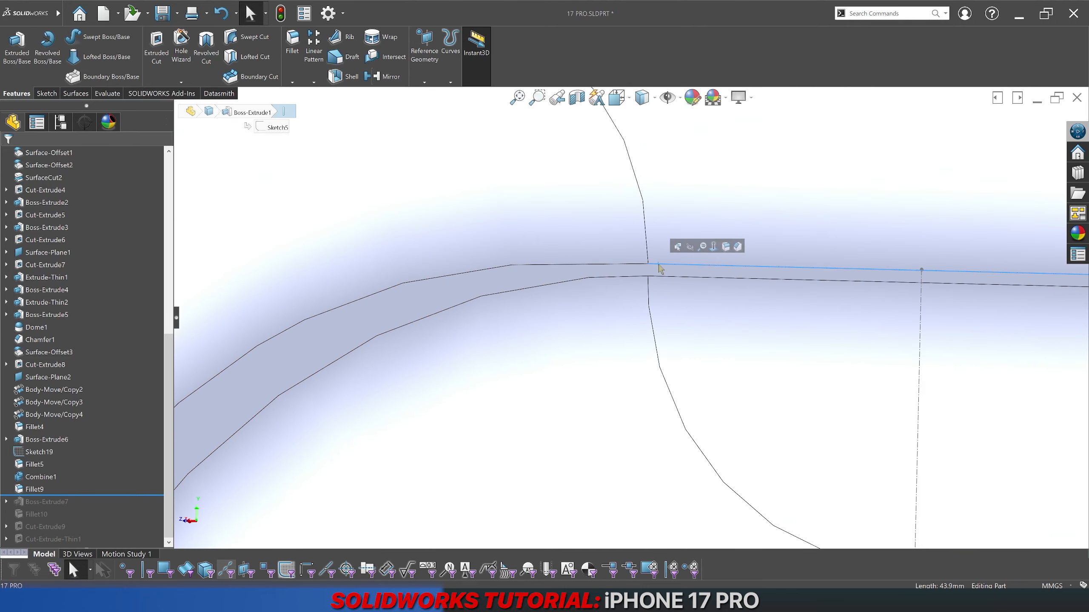
pyautogui.scroll(3, 659, 268)
pyautogui.click(596, 170)
pyautogui.scroll(-5, 651, 312)
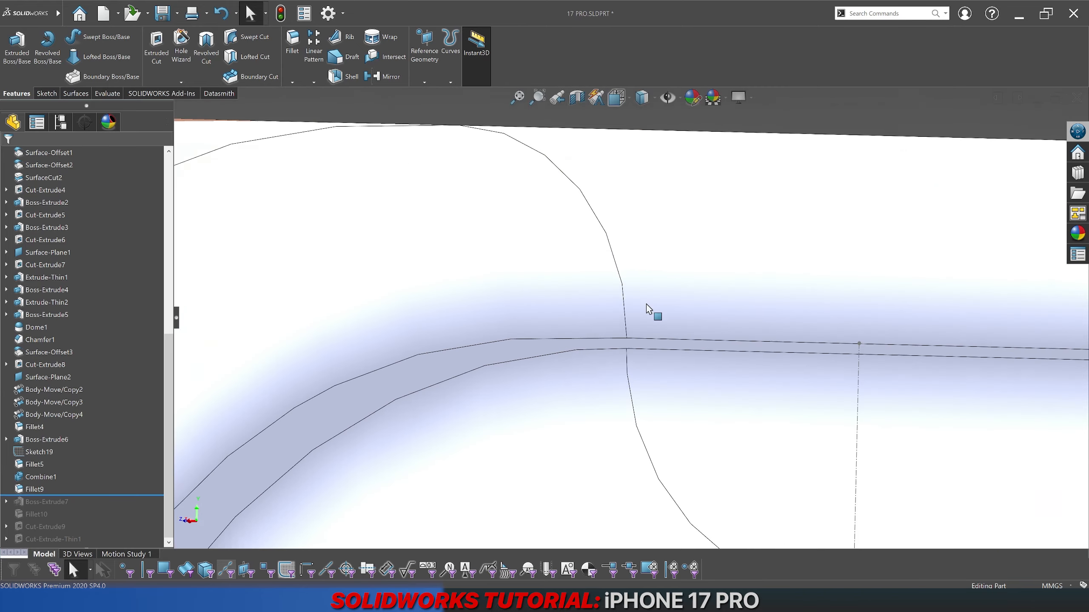
pyautogui.click(640, 365)
pyautogui.scroll(3, 640, 367)
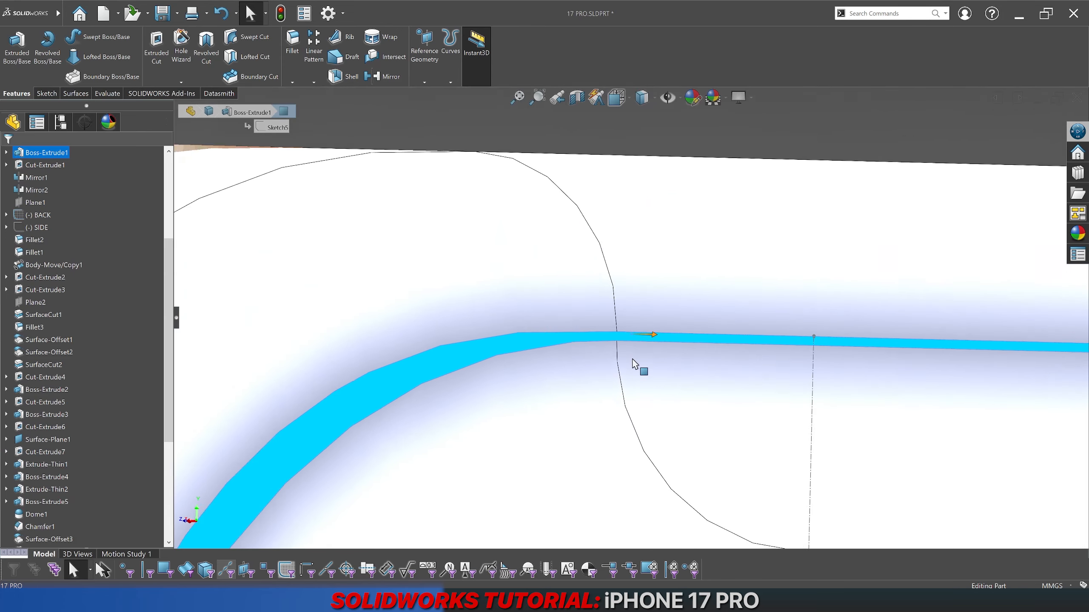
pyautogui.scroll(2, 613, 325)
pyautogui.click(567, 214)
pyautogui.scroll(4, 630, 317)
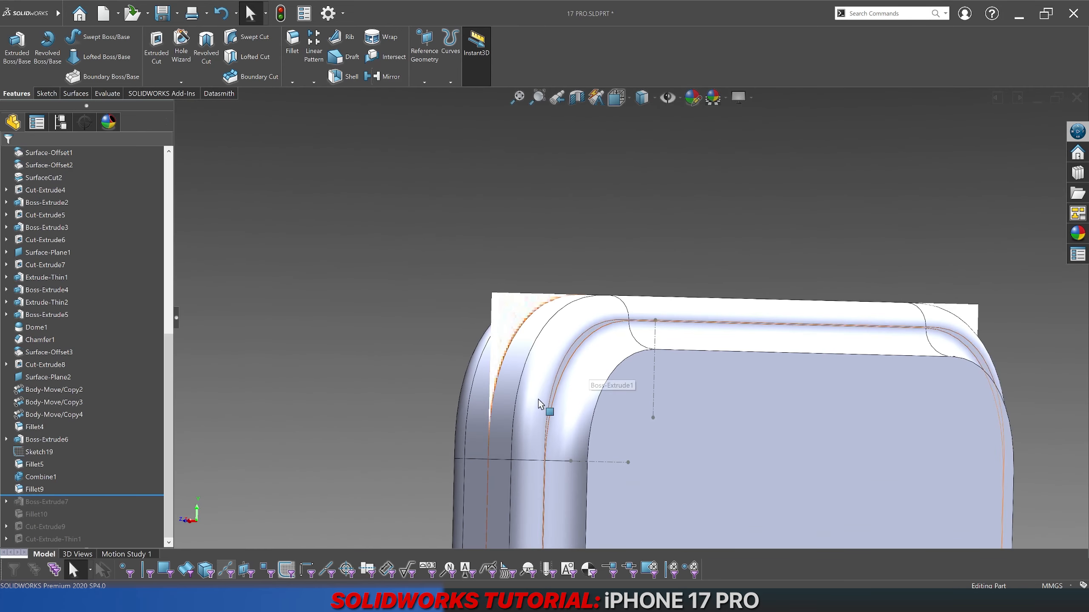
# Step: Roll the feature history forward to include Fillet10 and identify which fillet forms the plateau's edge
pyautogui.moveTo(97, 495); pyautogui.dragTo(91, 519)
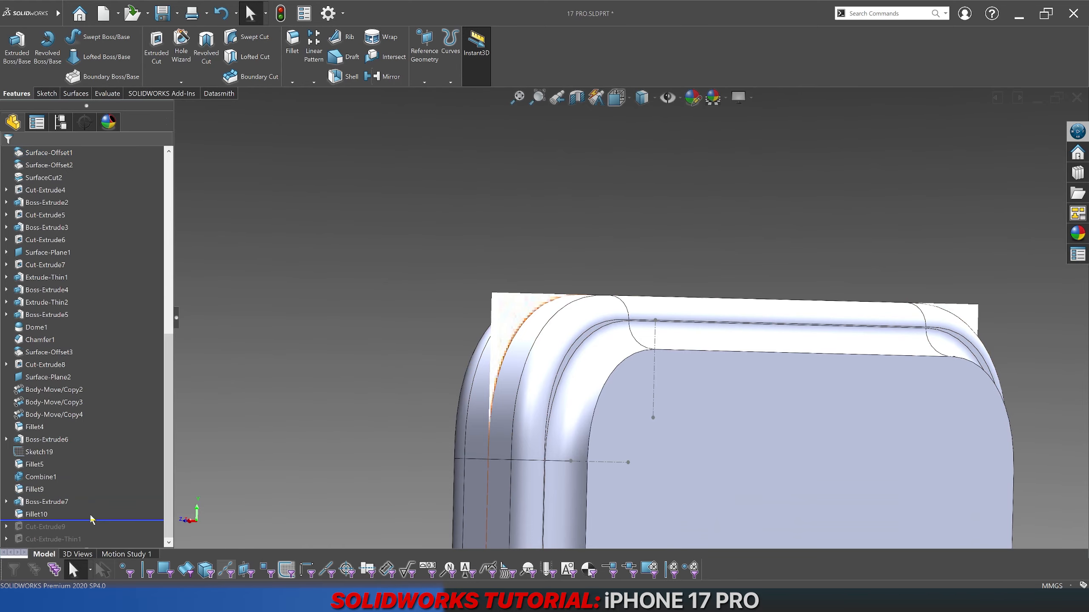
pyautogui.click(42, 516)
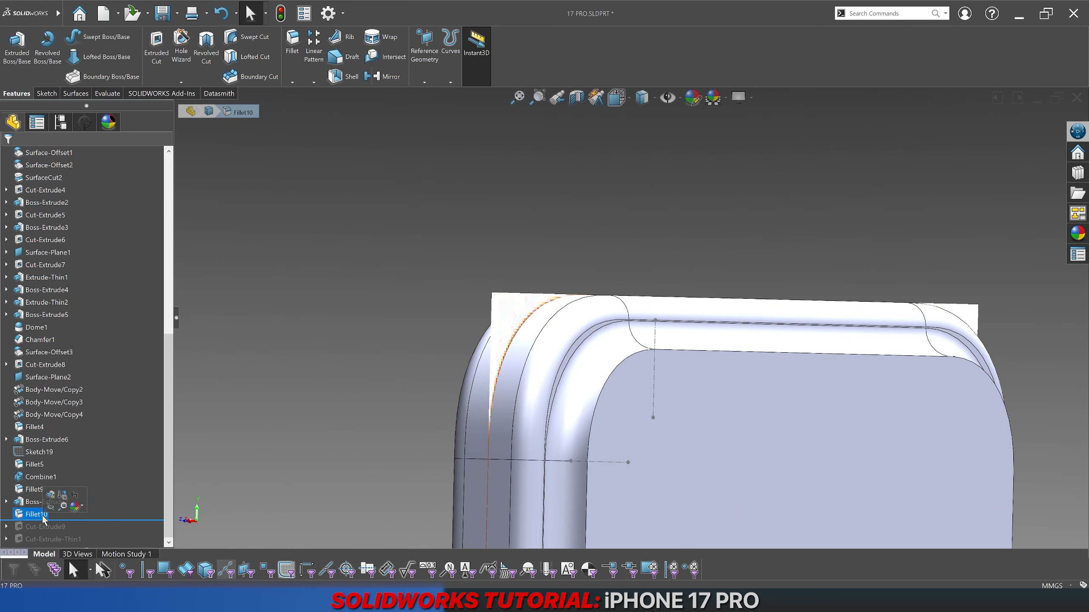
pyautogui.click(116, 492)
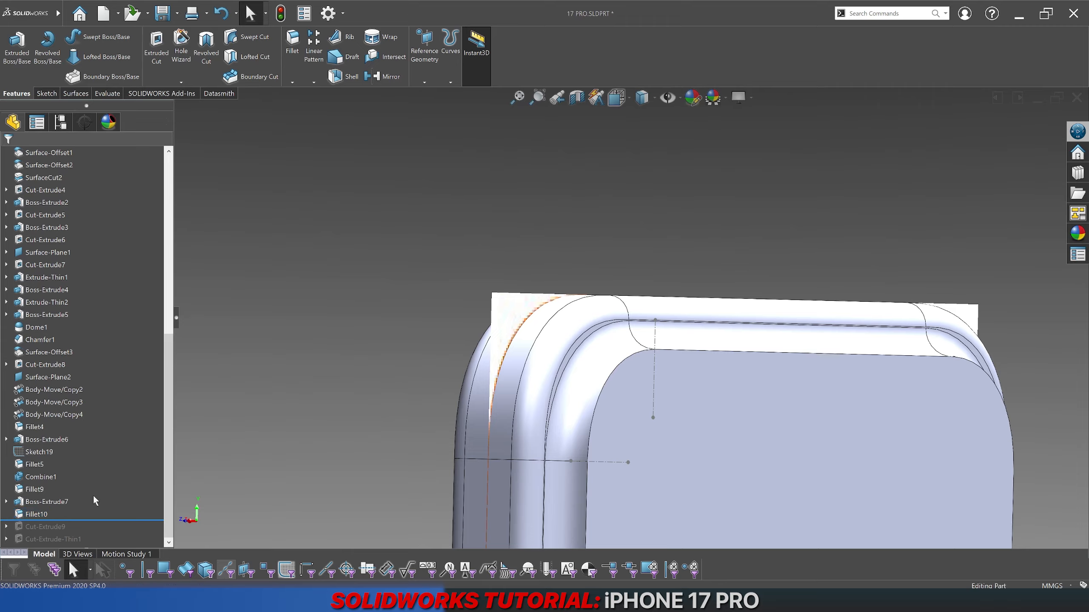
pyautogui.click(32, 514)
pyautogui.click(34, 490)
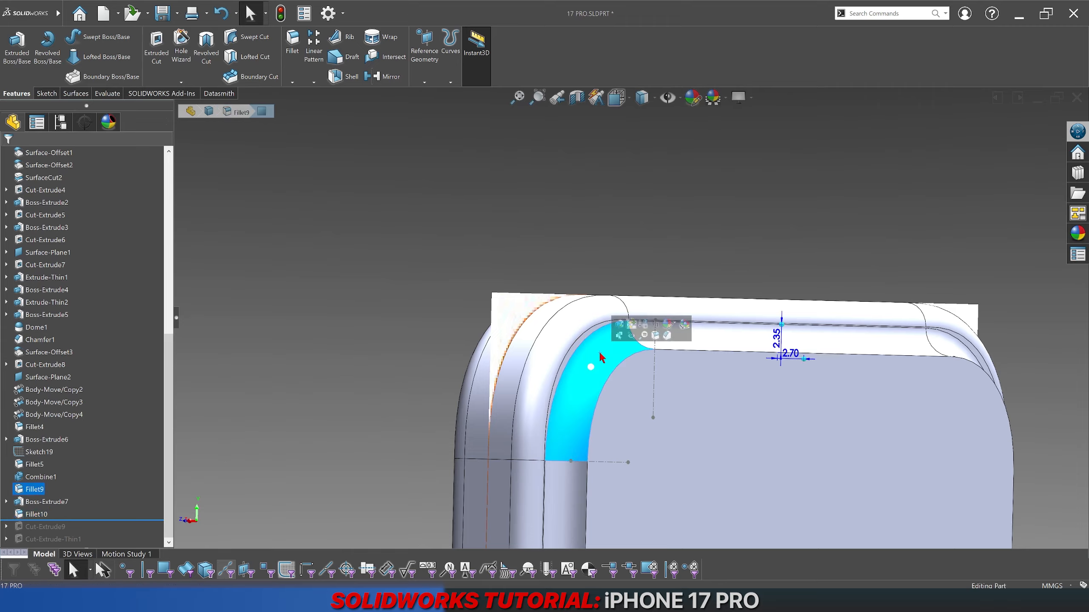
# Step: Roll the feature history back to just after Fillet9 and open that fillet for editing
pyautogui.moveTo(79, 520); pyautogui.dragTo(49, 496)
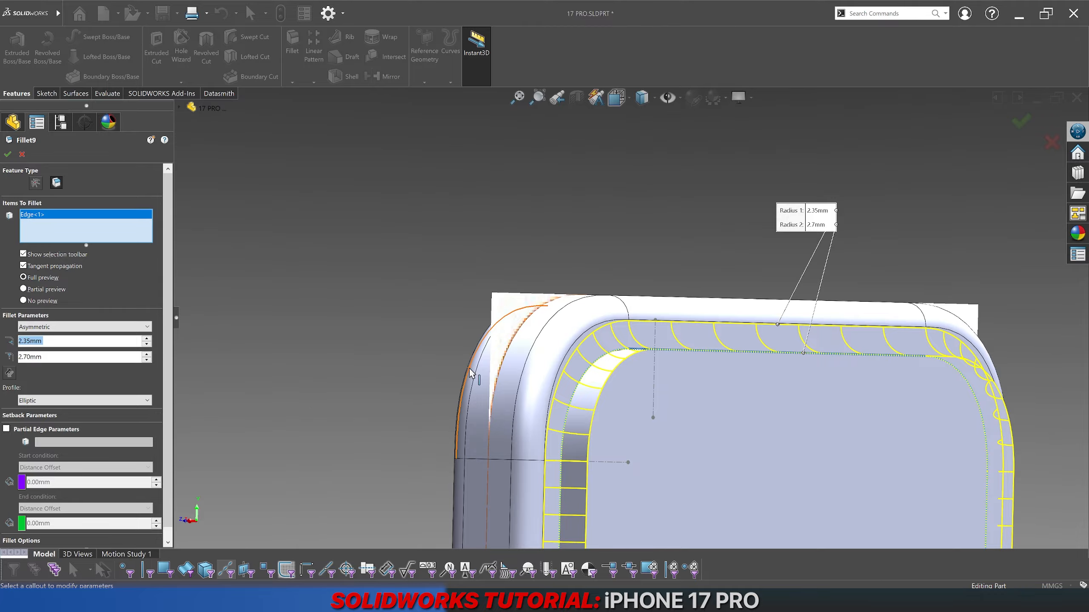
pyautogui.scroll(-5, 613, 330)
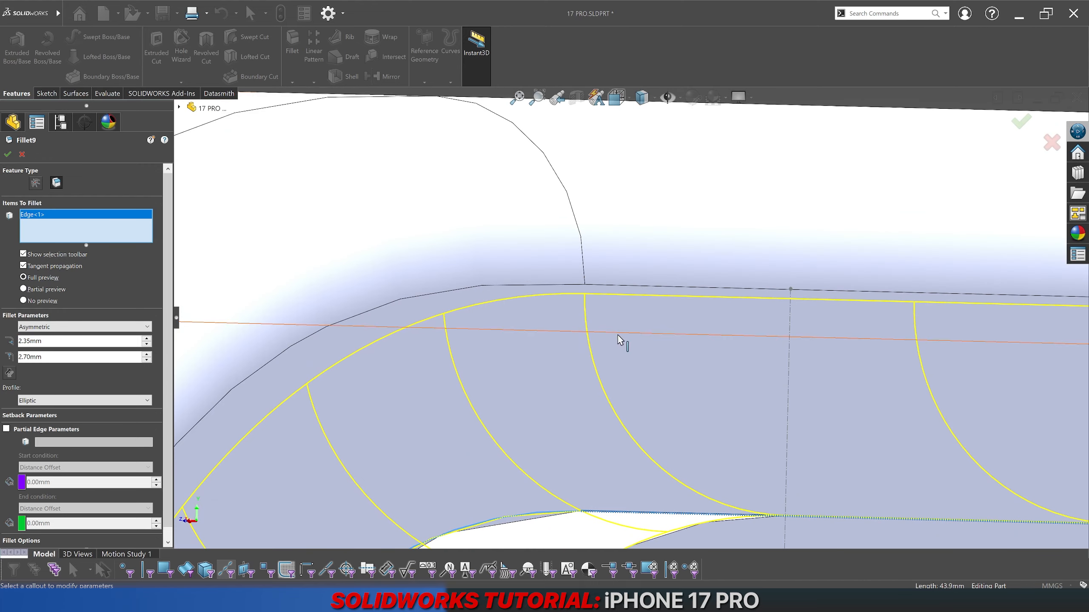
pyautogui.moveTo(622, 340); pyautogui.dragTo(481, 340, button='middle')
pyautogui.scroll(3, 481, 341)
pyautogui.scroll(-5, 360, 334)
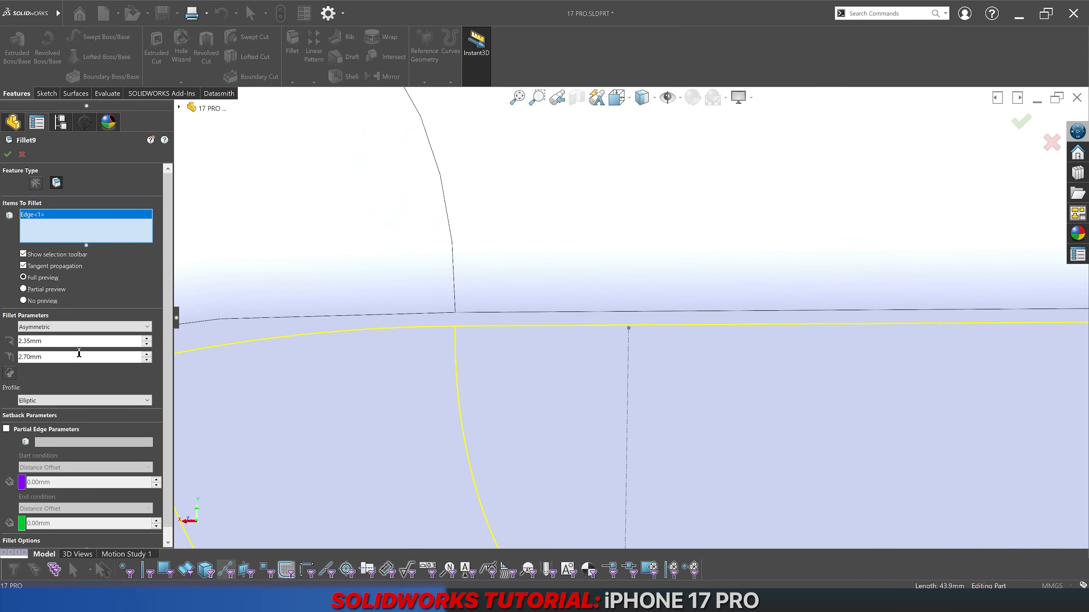
# Step: Try a second distance of 2.8 mm for the asymmetric fillet and restore it to 2.7 mm
pyautogui.write('2.8')
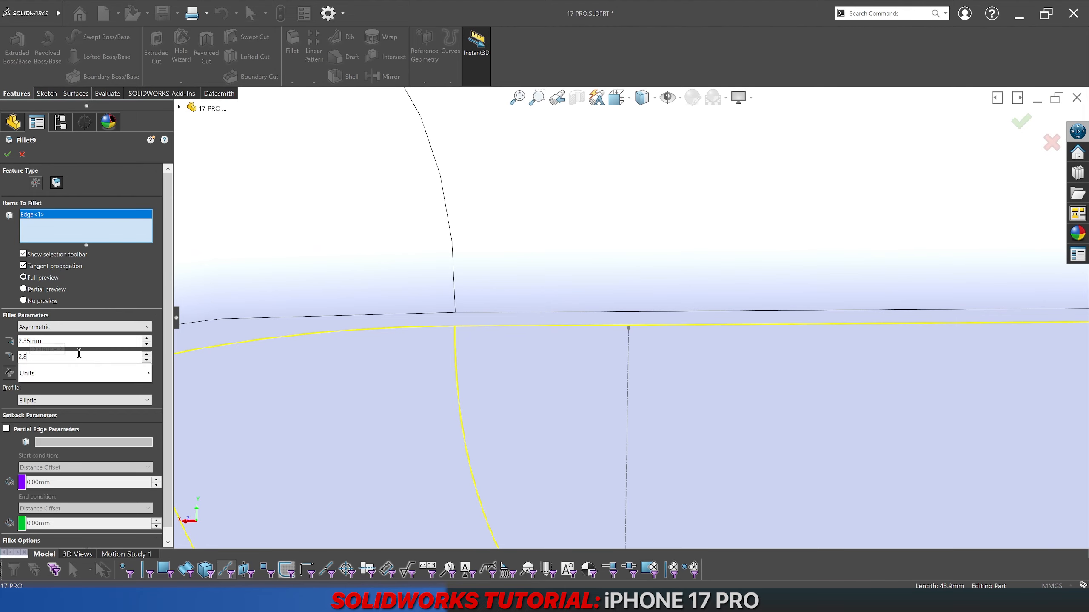
pyautogui.press('Return')
pyautogui.write('2.7')
pyautogui.press('Return')
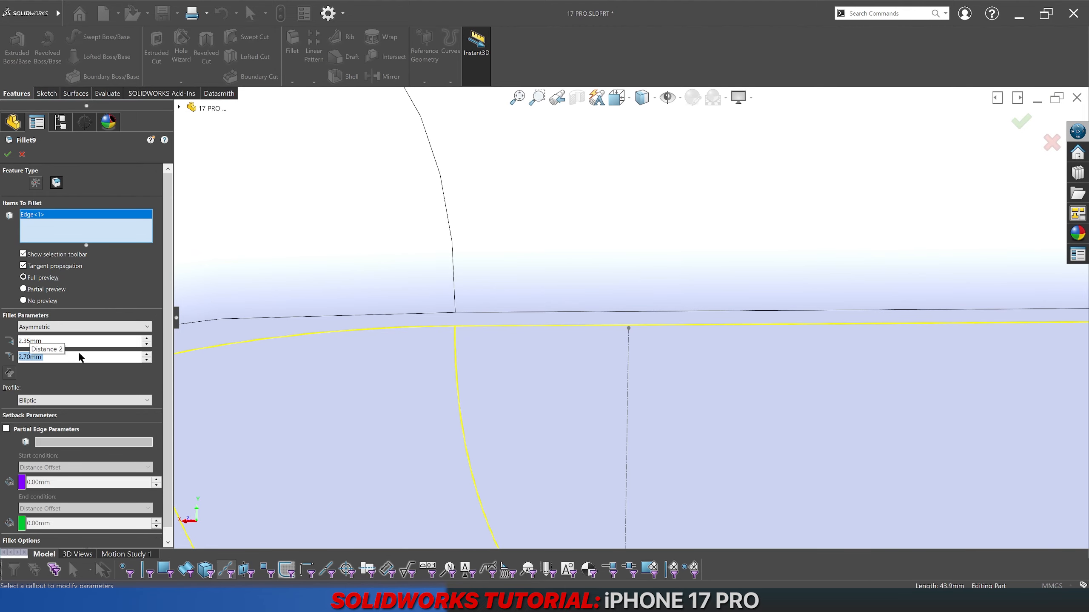
# Step: Set the asymmetric fillet's first distance to 2.45 mm after trying 2.4 and 2.5 mm, and apply the edit
pyautogui.click(43, 341)
pyautogui.write('2.4')
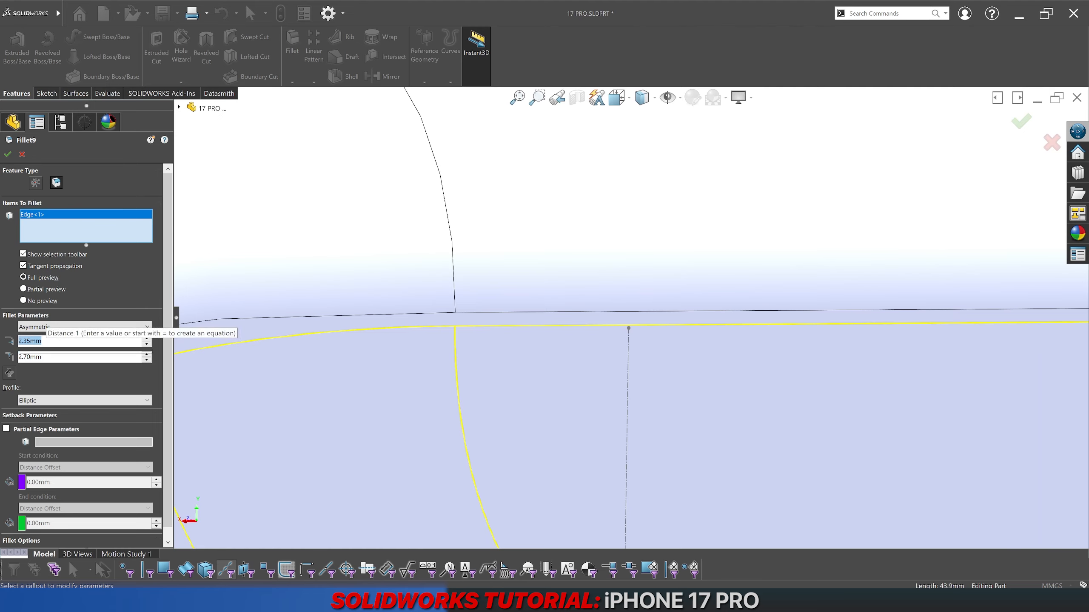
pyautogui.press('Return')
pyautogui.write('2.45')
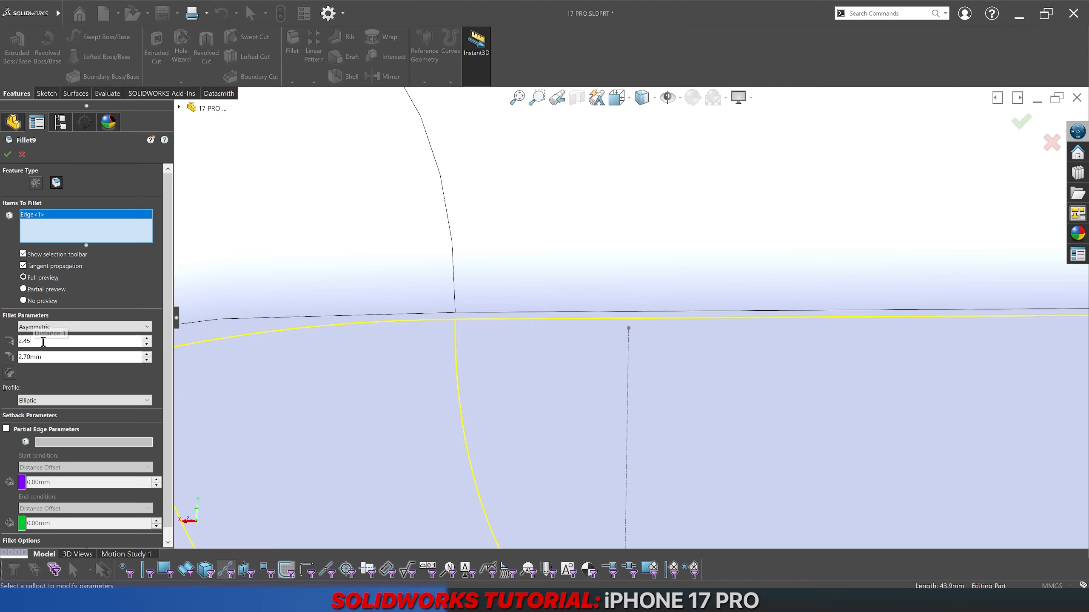
pyautogui.press('Return')
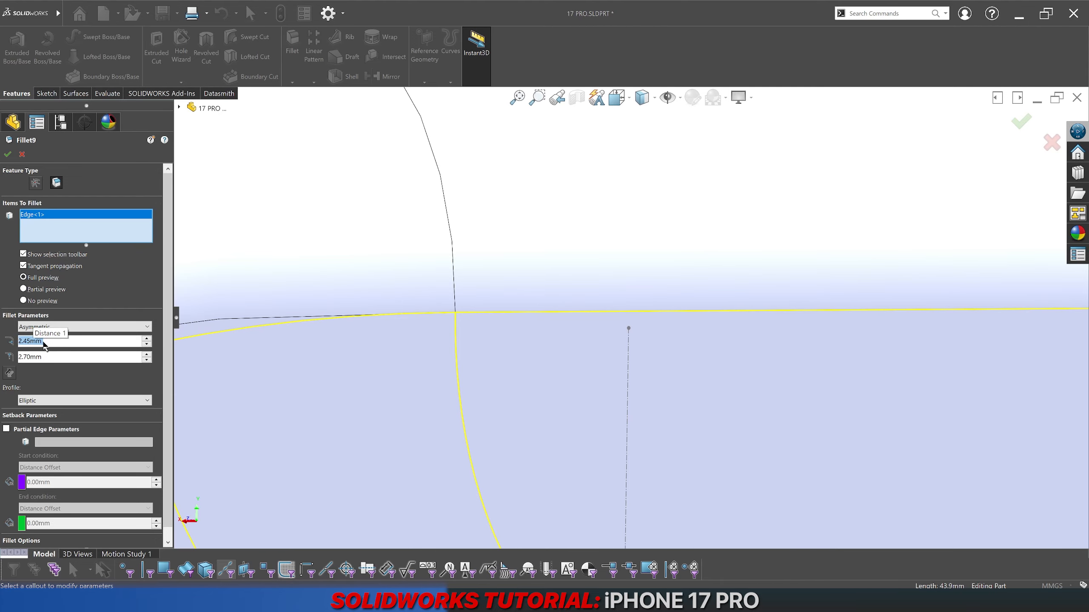
pyautogui.write('2.5')
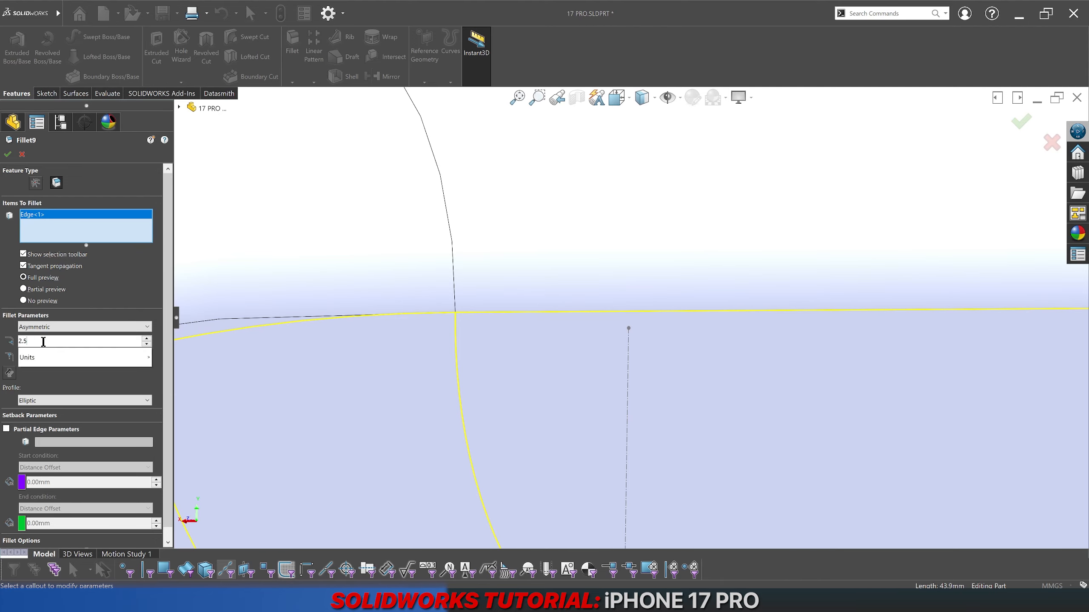
pyautogui.press('Return')
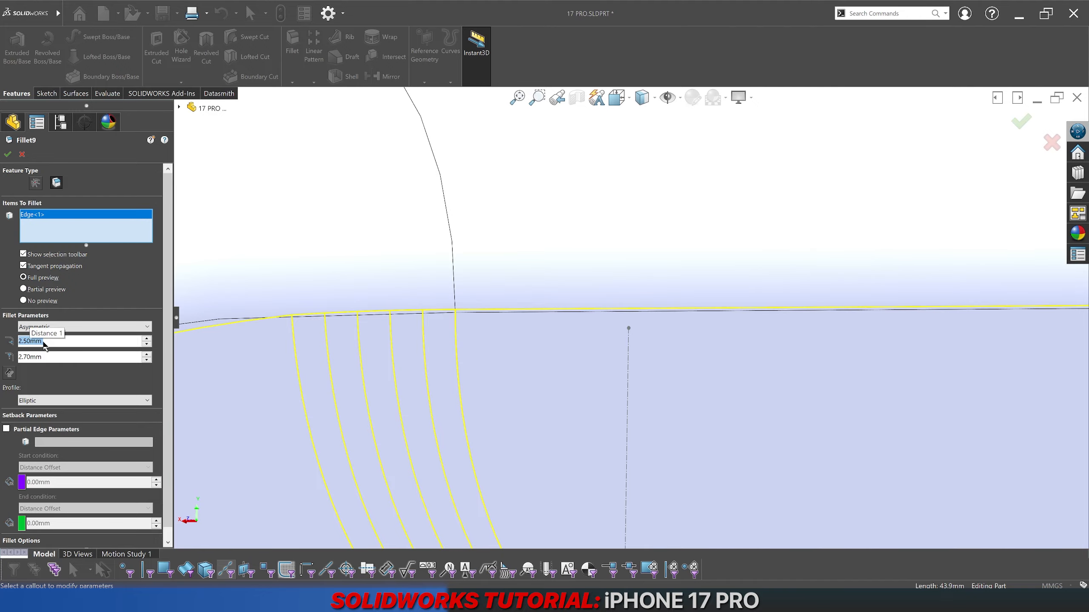
pyautogui.write('2.45')
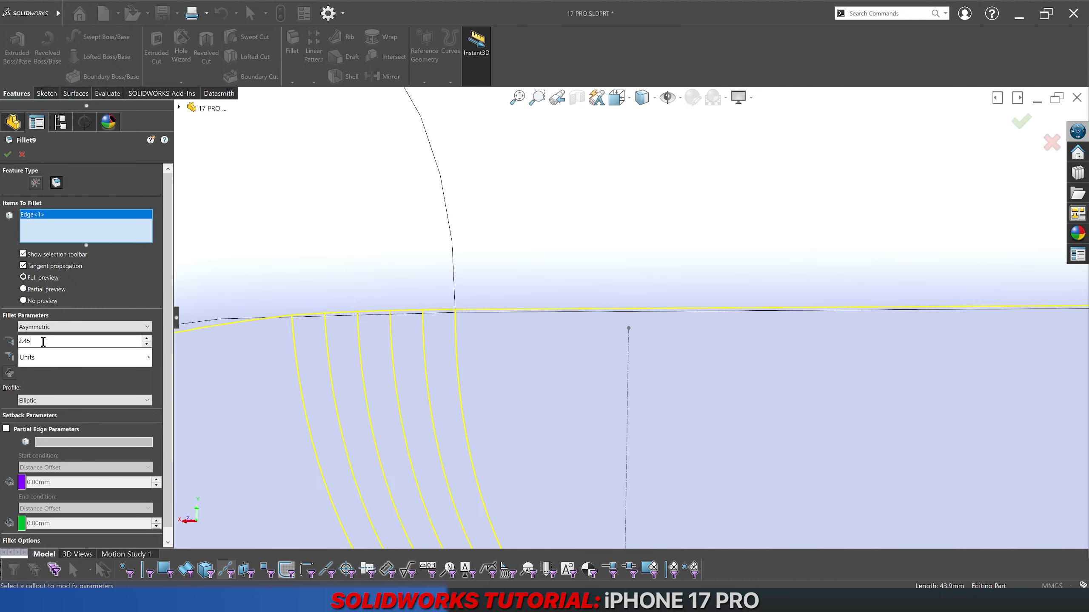
pyautogui.press('Return')
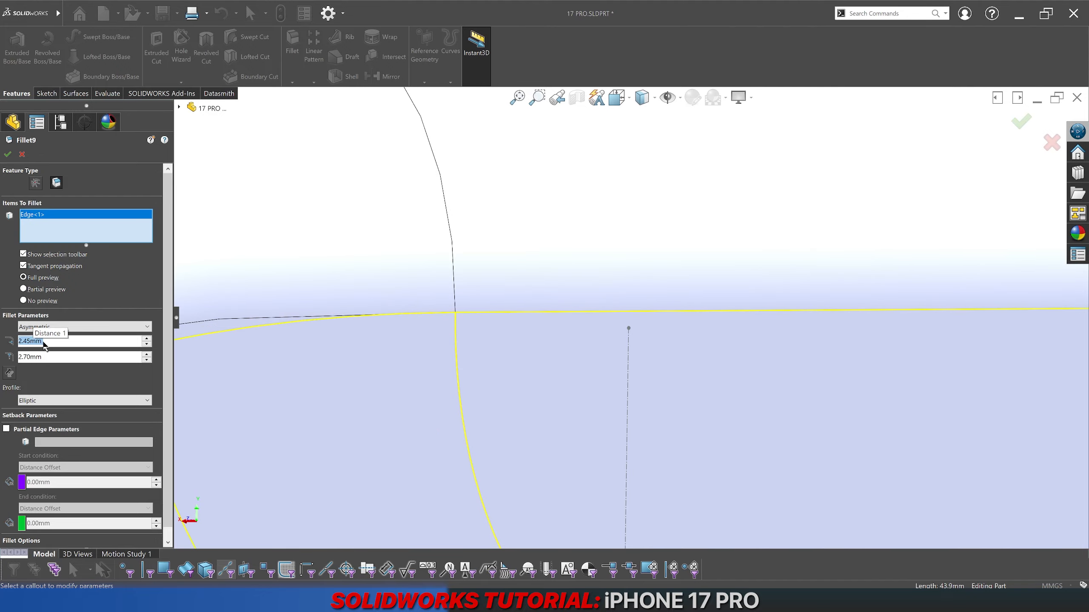
pyautogui.scroll(7, 551, 359)
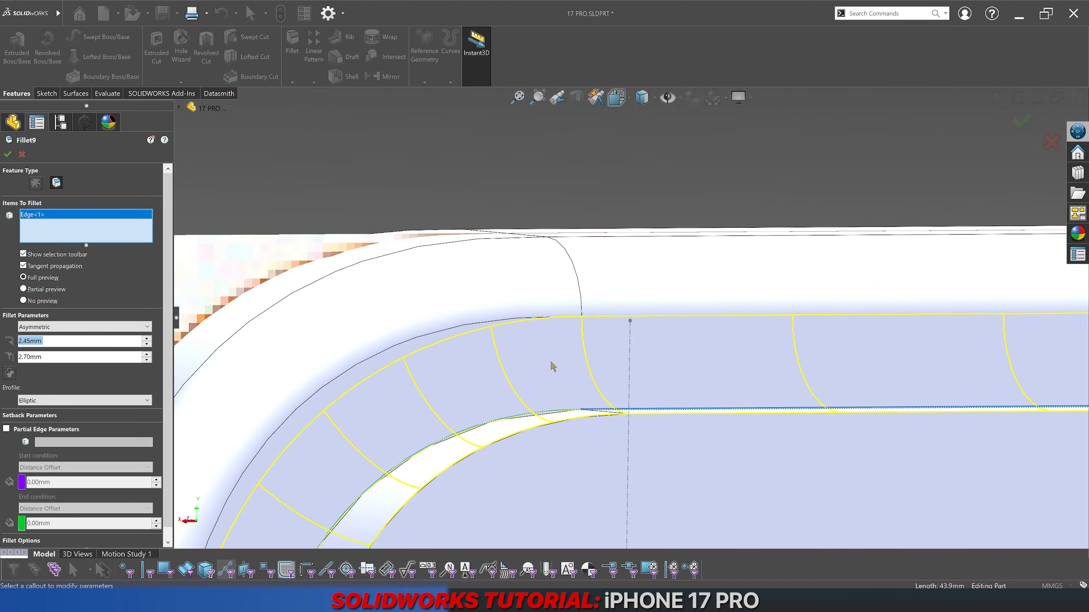
pyautogui.moveTo(605, 408)
pyautogui.mouseDown(button='middle')
pyautogui.moveTo(686, 413)
pyautogui.moveTo(600, 406)
pyautogui.mouseUp(button='middle')
pyautogui.press('Return')
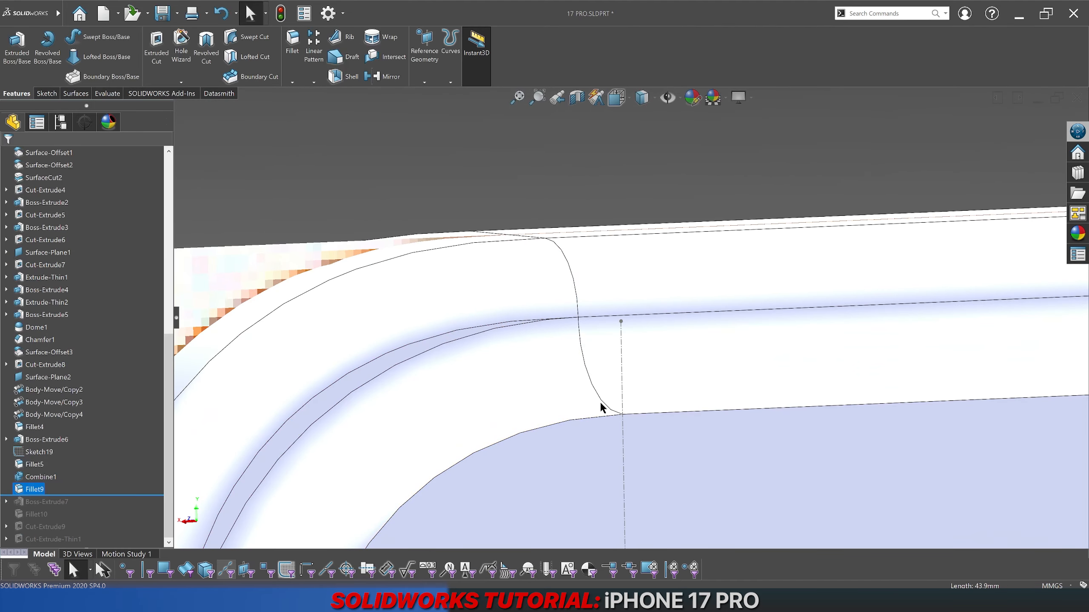
# Step: Inspect how the edited fillet's edges meet the neighbouring fillet at the camera plateau's corner
pyautogui.scroll(-5, 607, 324)
pyautogui.moveTo(608, 323); pyautogui.dragTo(556, 348, button='middle')
pyautogui.scroll(-6, 669, 357)
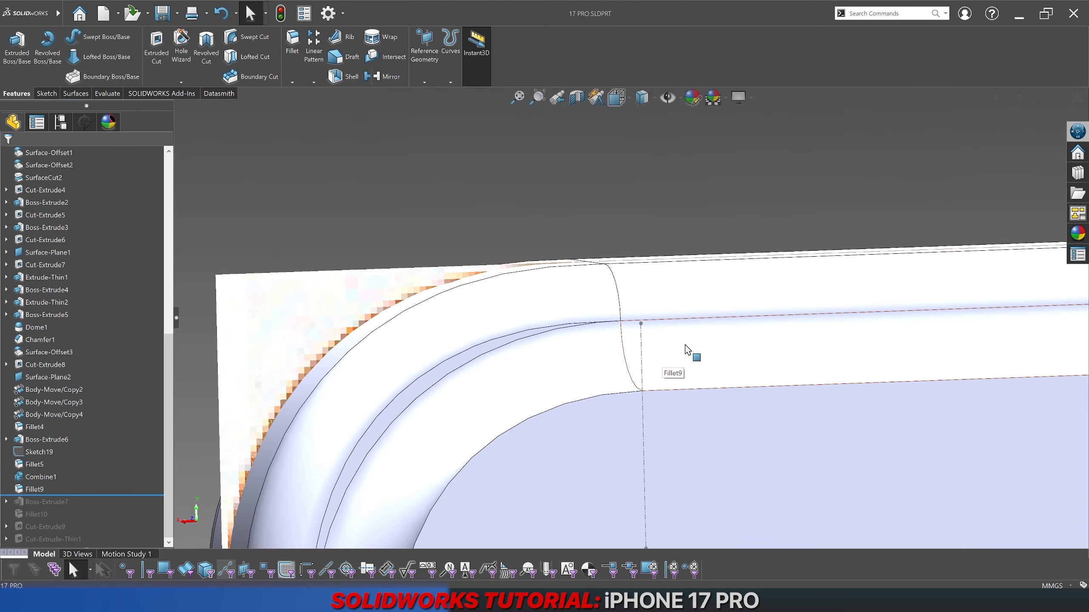
pyautogui.scroll(3, 686, 349)
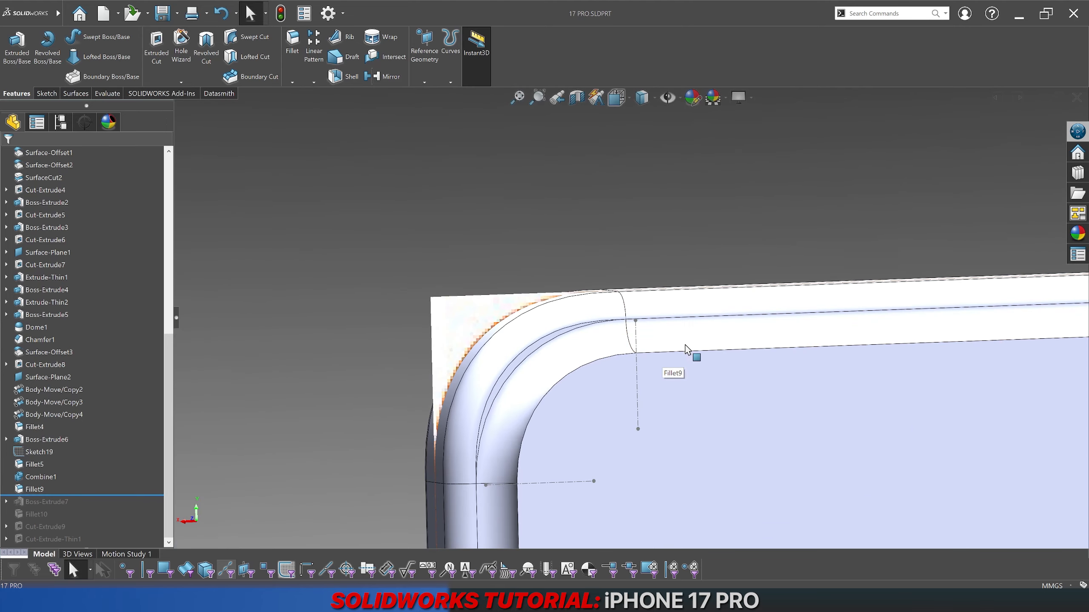
pyautogui.scroll(-6, 631, 320)
pyautogui.moveTo(617, 306); pyautogui.dragTo(670, 334, button='middle')
pyautogui.click(638, 337)
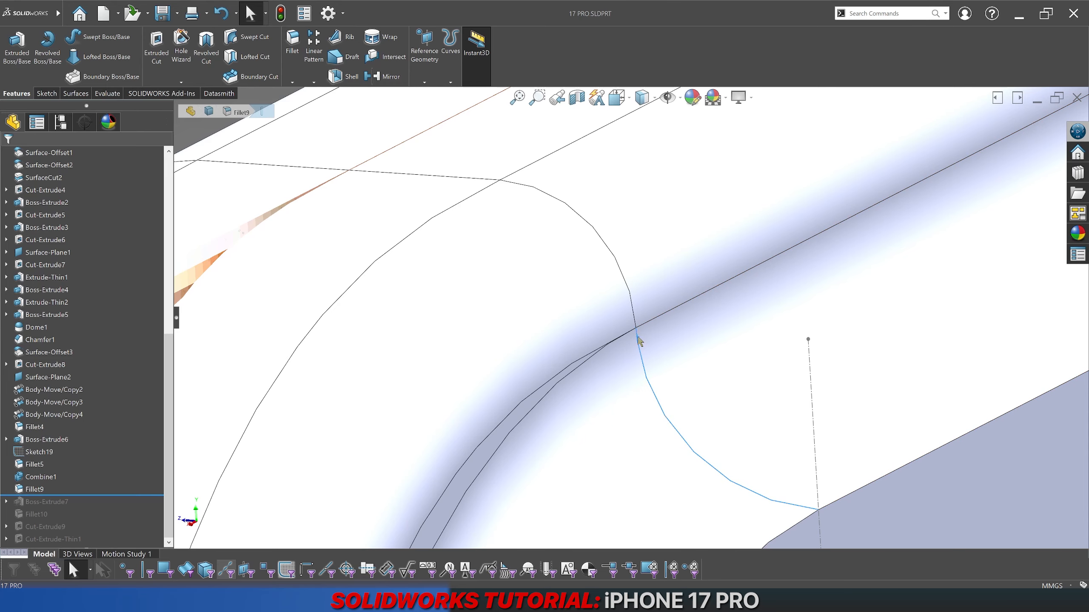
pyautogui.keyDown('ctrl'); pyautogui.click(635, 318); pyautogui.keyUp('ctrl')
pyautogui.keyDown('ctrl'); pyautogui.click(663, 313); pyautogui.keyUp('ctrl')
pyautogui.scroll(4, 665, 313)
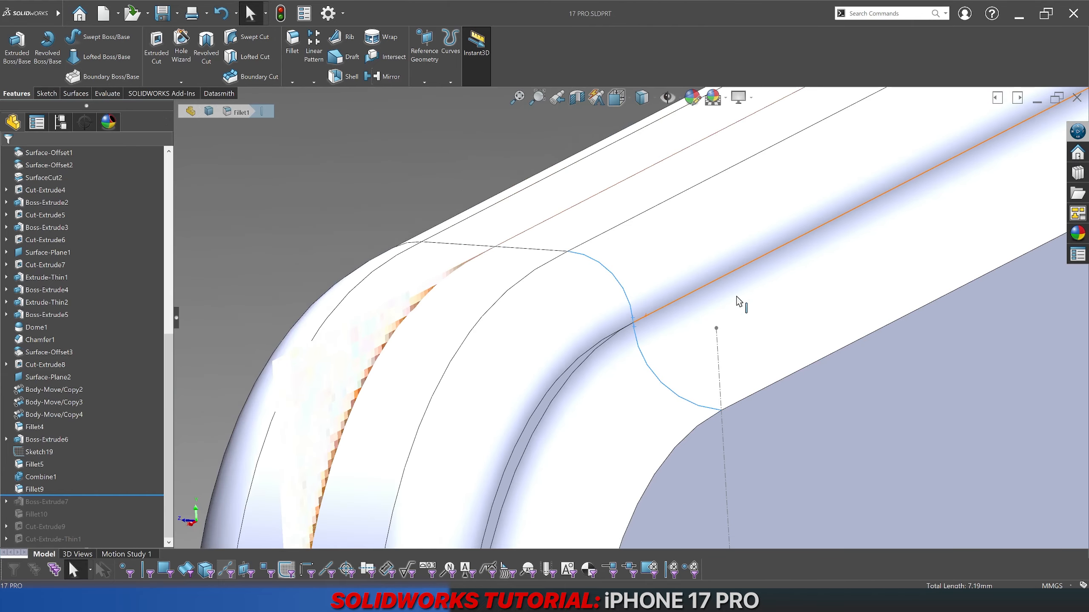
pyautogui.scroll(-6, 741, 300)
pyautogui.scroll(8, 669, 276)
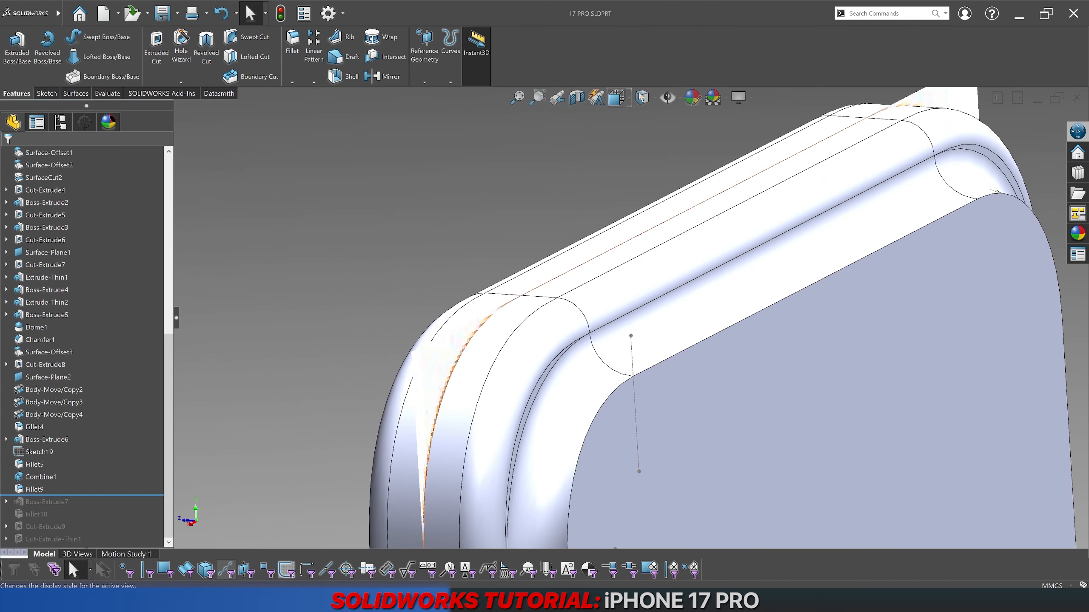
# Step: Display the model shaded without edges, and switch to the image viewer to compare the plateau with the iPhone 17 Pro reference photos
pyautogui.moveTo(648, 101)
pyautogui.click(642, 139)
pyautogui.scroll(4, 640, 319)
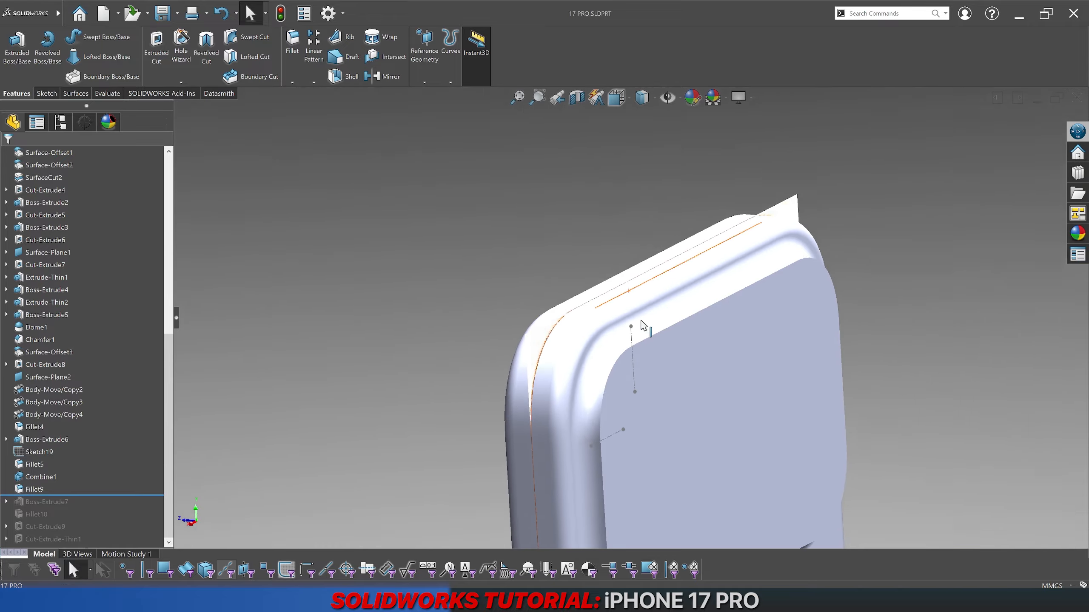
pyautogui.moveTo(640, 320)
pyautogui.mouseDown(button='middle')
pyautogui.moveTo(610, 279)
pyautogui.moveTo(526, 285)
pyautogui.moveTo(551, 284)
pyautogui.mouseUp(button='middle')
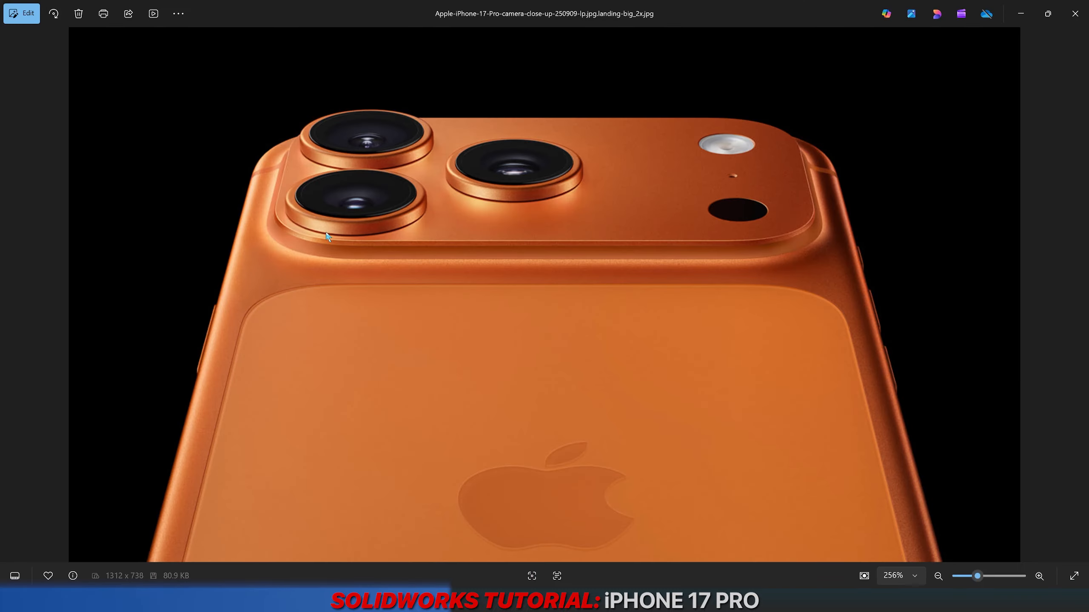
pyautogui.press('Right')
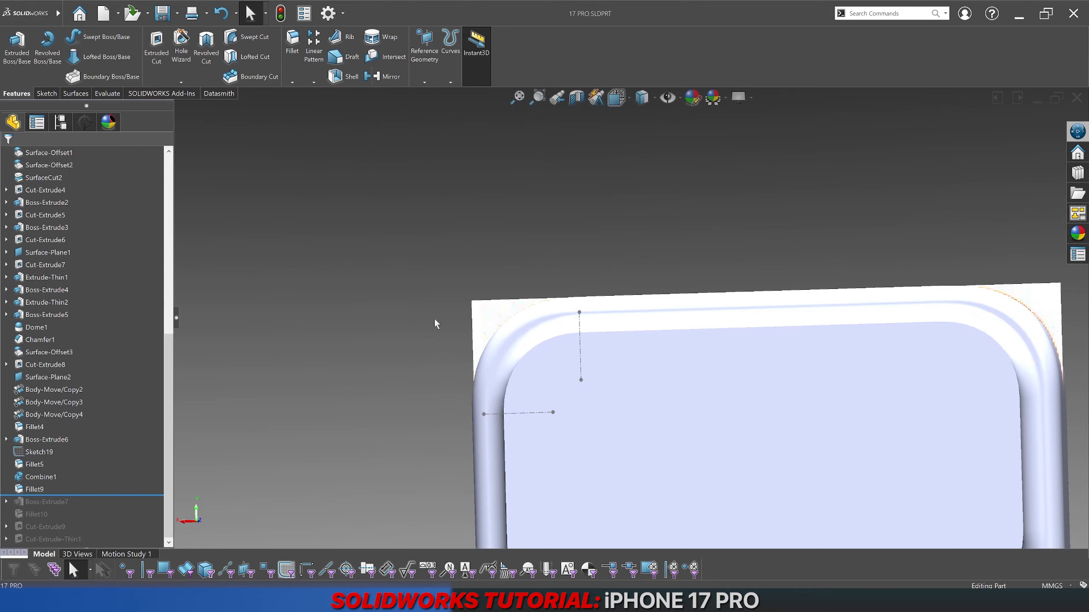
# Step: Set the model's display style to shaded with edges while viewing the plateau's corner
pyautogui.moveTo(434, 318); pyautogui.dragTo(490, 310, button='middle')
pyautogui.scroll(-2, 576, 329)
pyautogui.click(646, 101)
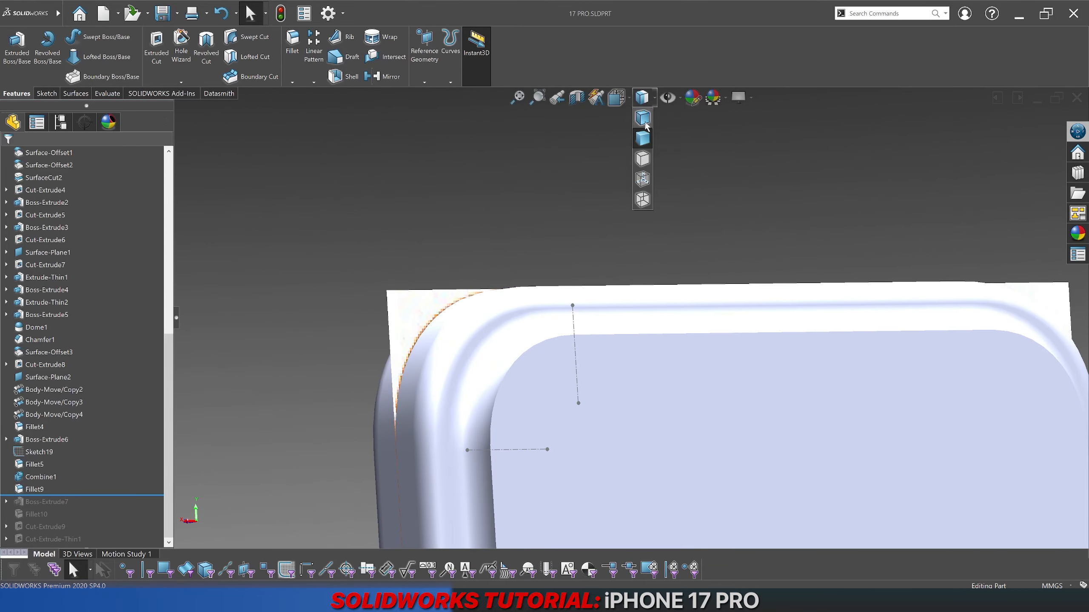
pyautogui.click(642, 138)
pyautogui.moveTo(627, 258); pyautogui.dragTo(604, 260, button='middle')
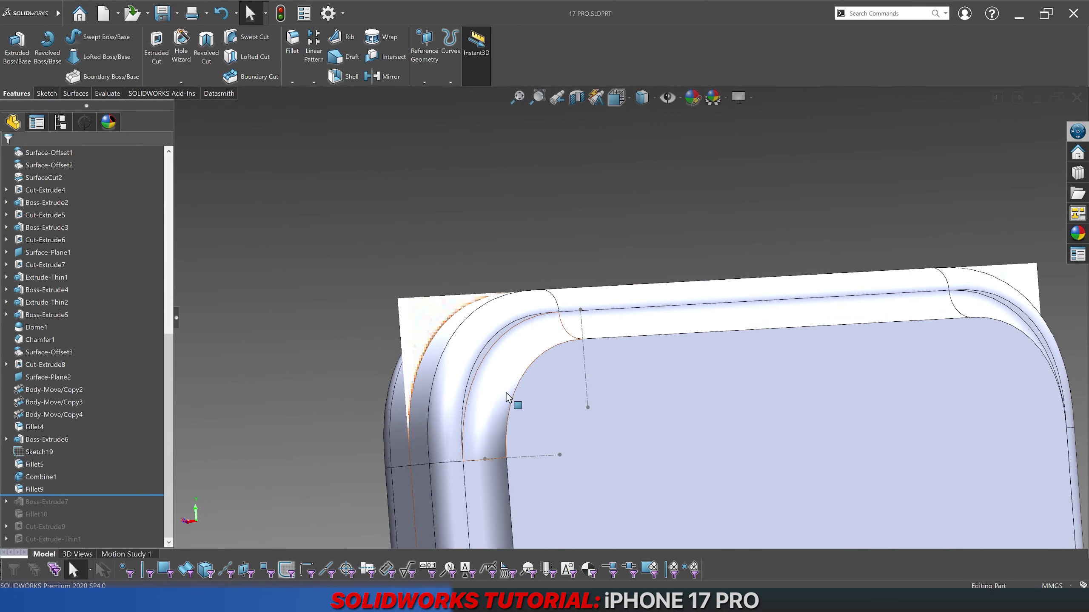
# Step: Roll the feature history forward to include Boss-Extrude7, Fillet10, Cut-Extrude9 and Cut-Extrude-Thin1
pyautogui.scroll(-2, 510, 401)
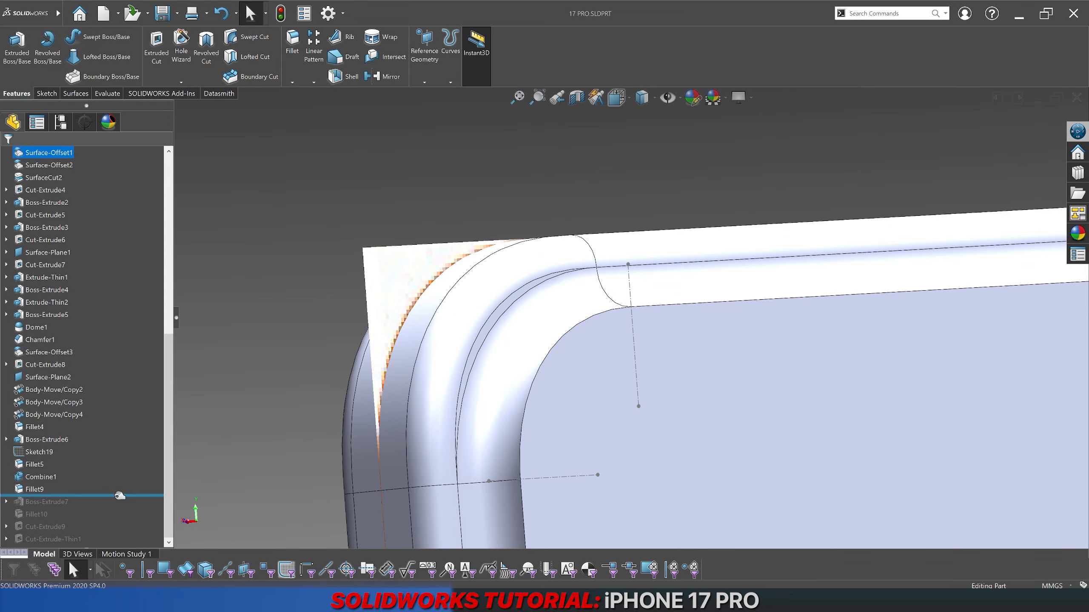
pyautogui.moveTo(121, 496); pyautogui.dragTo(108, 544)
pyautogui.scroll(5, 433, 396)
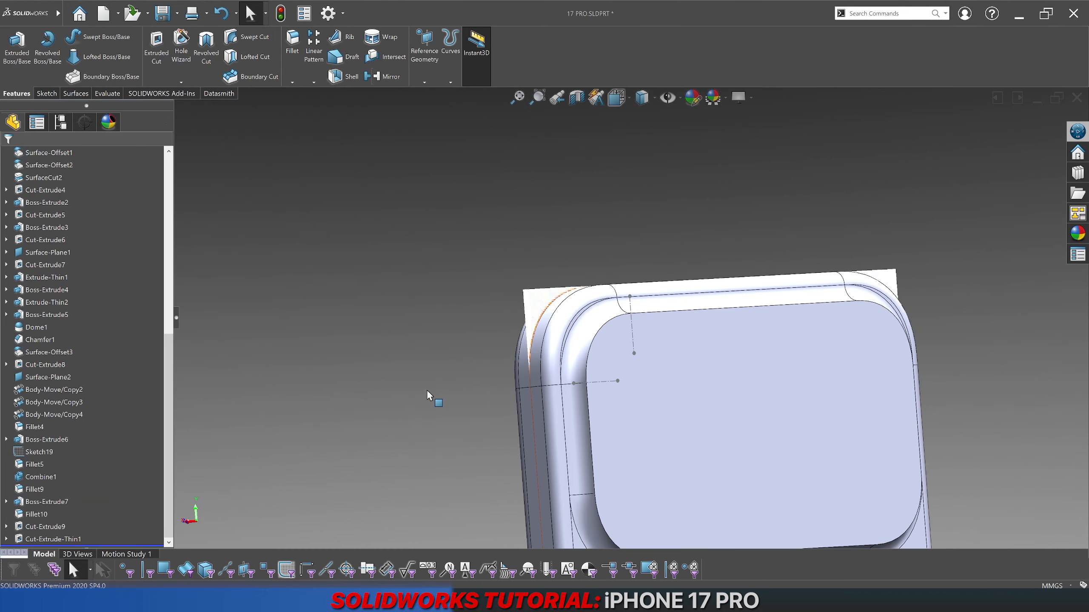
# Step: Hide Sketch19, the construction sketch at the camera plateau's corner
pyautogui.click(39, 453)
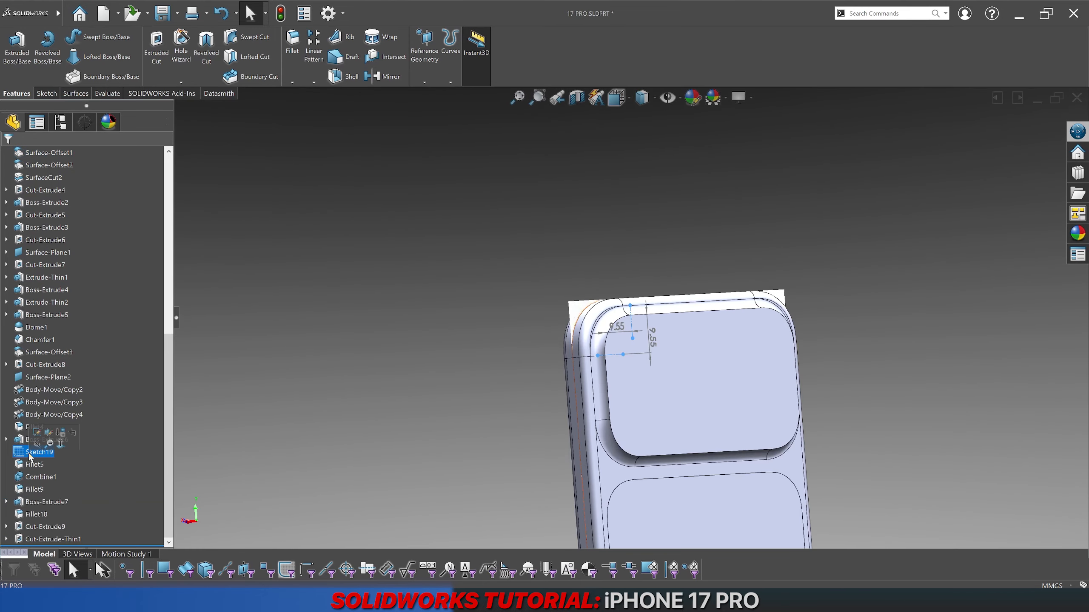
pyautogui.click(33, 434)
pyautogui.scroll(-3, 651, 375)
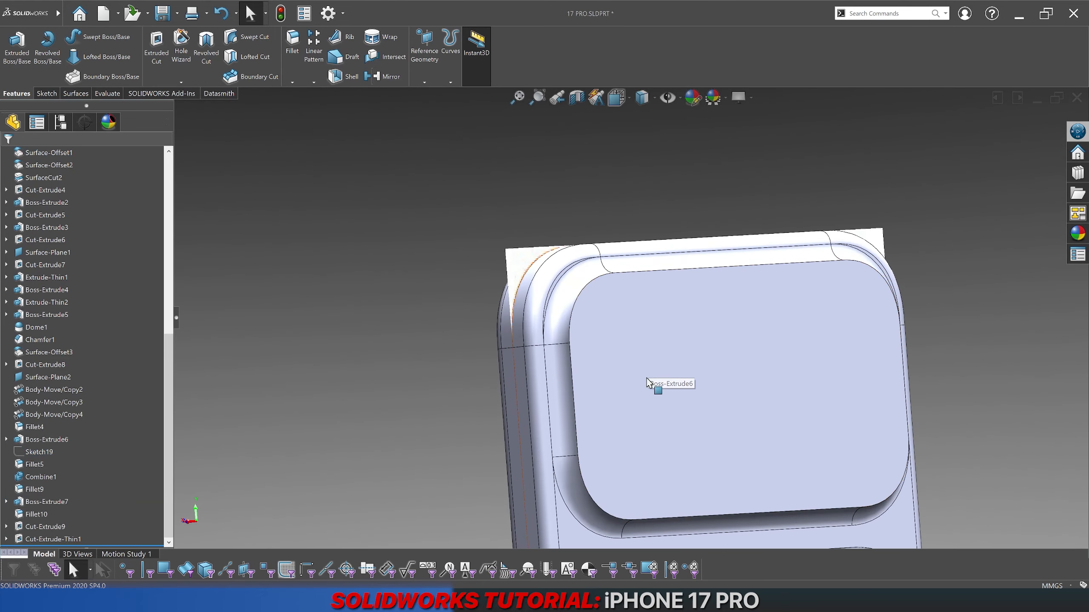
pyautogui.moveTo(652, 382); pyautogui.dragTo(693, 352, button='middle')
pyautogui.scroll(-2, 628, 341)
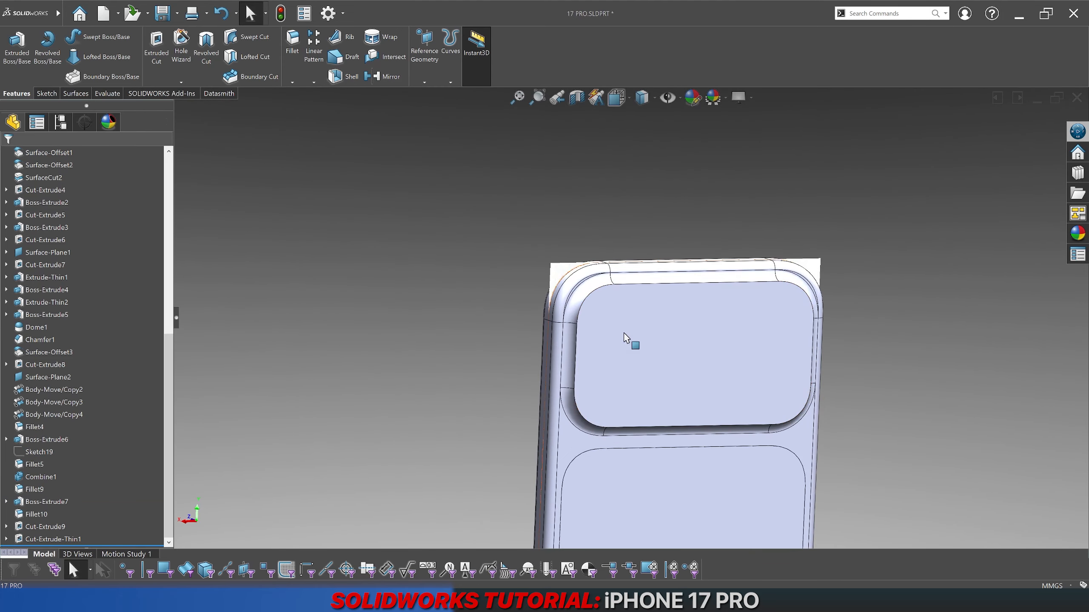
# Step: Start a sketch on the Front Plane and view the camera plateau straight on from the phone's back
pyautogui.scroll(10, 126, 408)
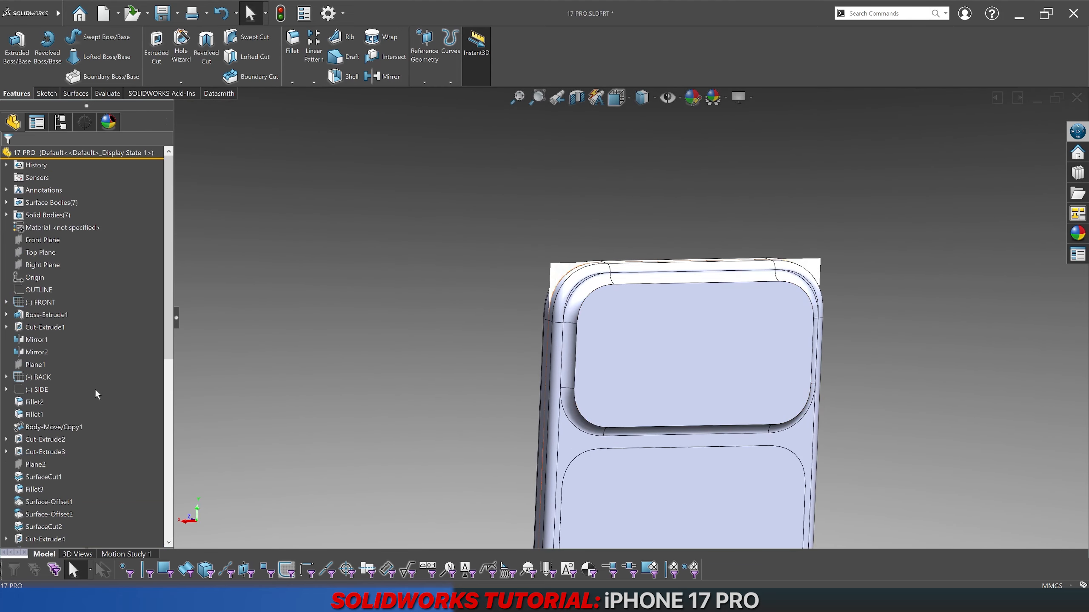
pyautogui.click(43, 240)
pyautogui.hotkey('ctrl', '8')
pyautogui.hotkey('ctrl', '8')
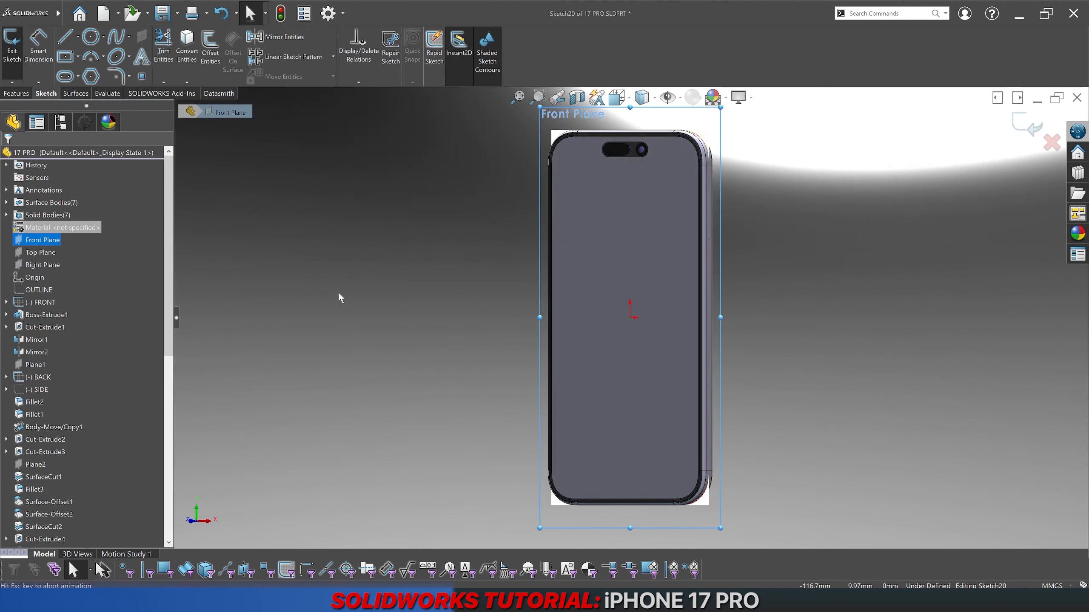
pyautogui.scroll(-6, 664, 169)
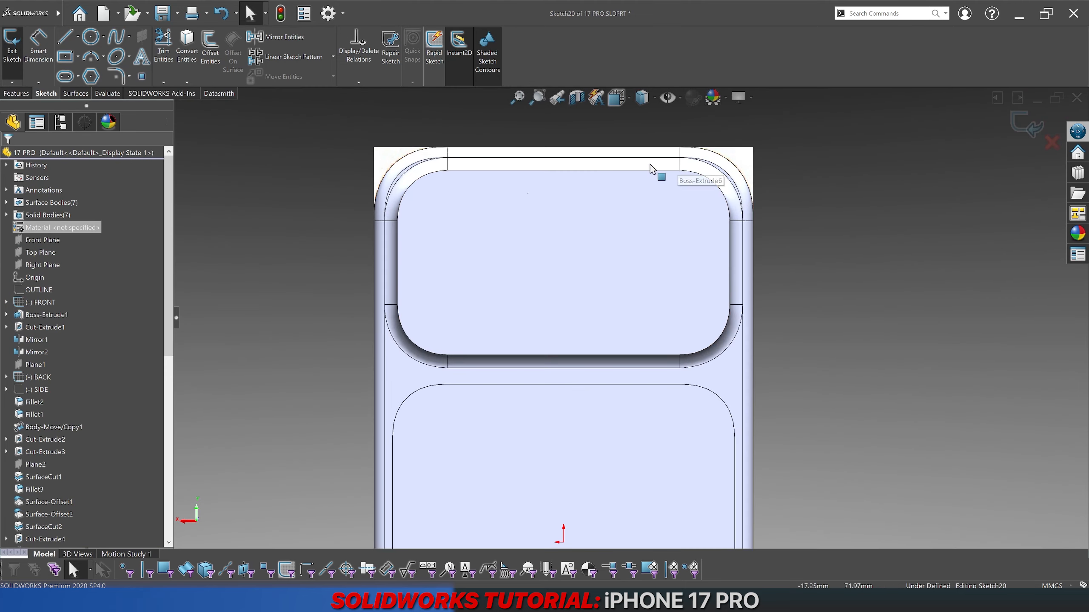
# Step: Compare the camera plateau's outline with the back reference photo in wireframe display, and restore shaded with edges
pyautogui.click(643, 98)
pyautogui.click(644, 139)
pyautogui.scroll(2, 527, 231)
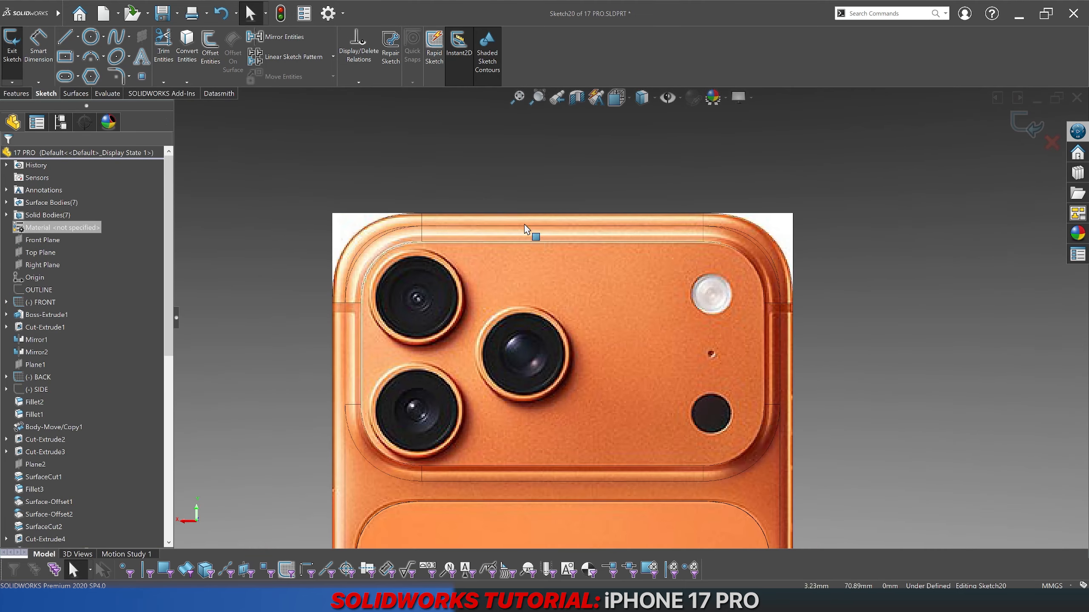
pyautogui.scroll(-4, 407, 284)
pyautogui.scroll(-5, 349, 320)
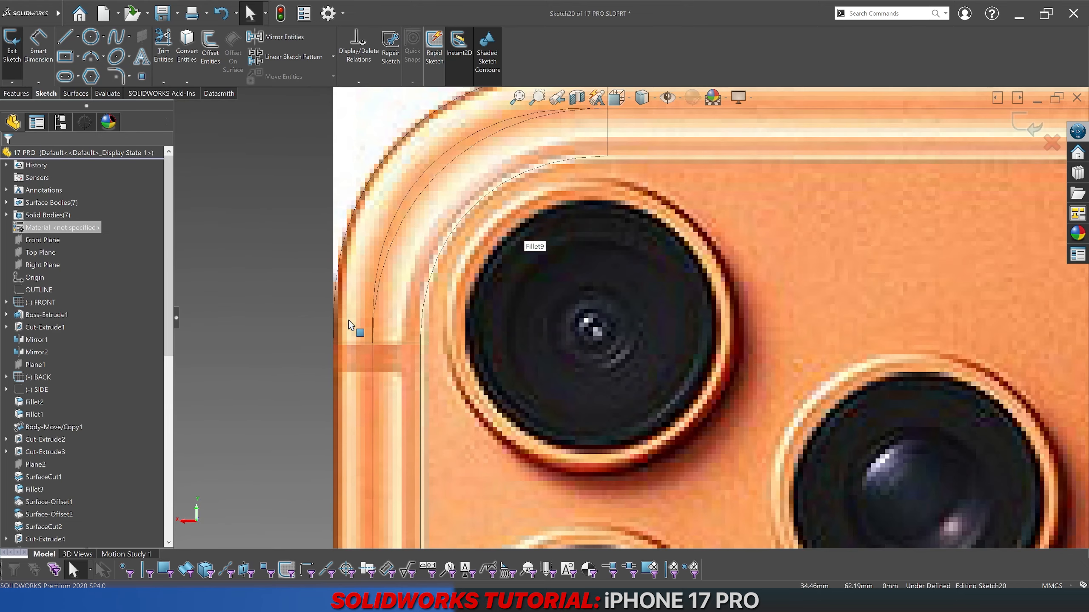
pyautogui.click(644, 105)
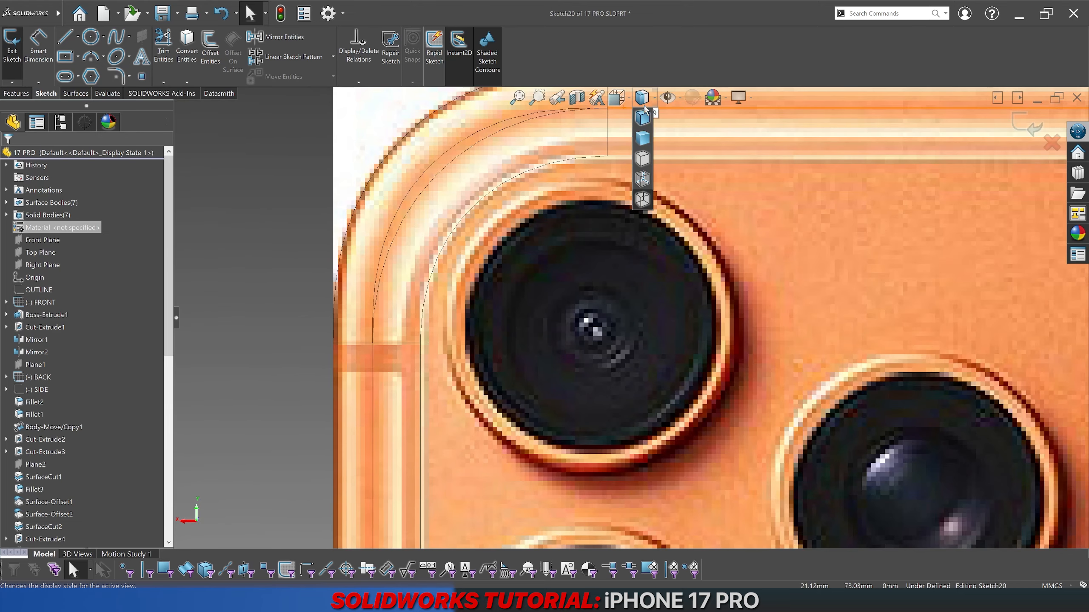
pyautogui.click(643, 117)
pyautogui.scroll(5, 703, 249)
# Step: Convert the camera plateau's face outline into construction geometry and offset the whole loop outward by 0.25 mm
pyautogui.click(729, 304)
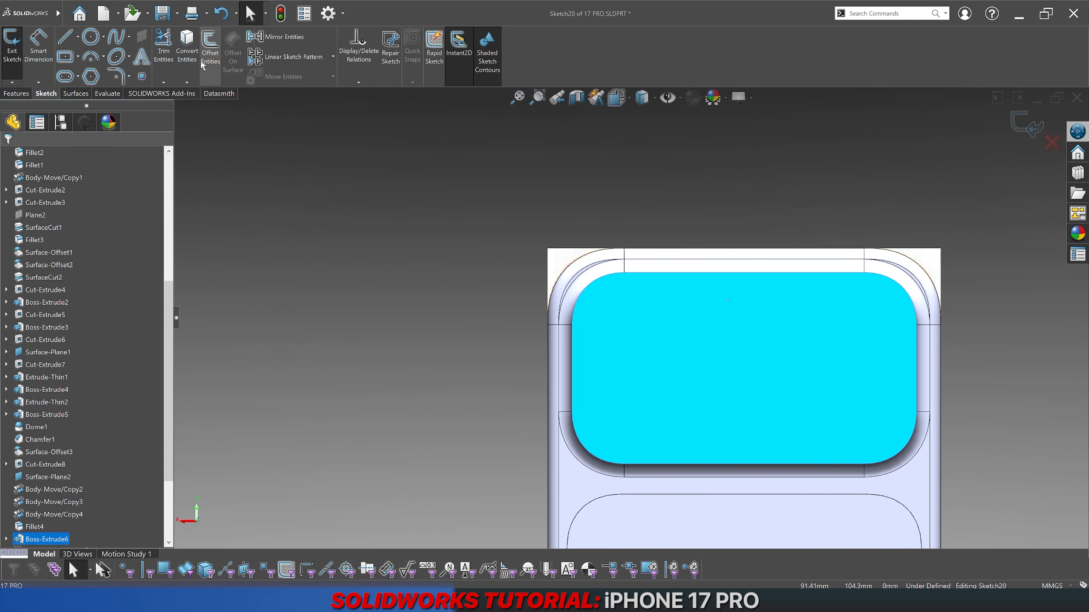
pyautogui.click(187, 47)
pyautogui.moveTo(347, 177); pyautogui.dragTo(937, 514)
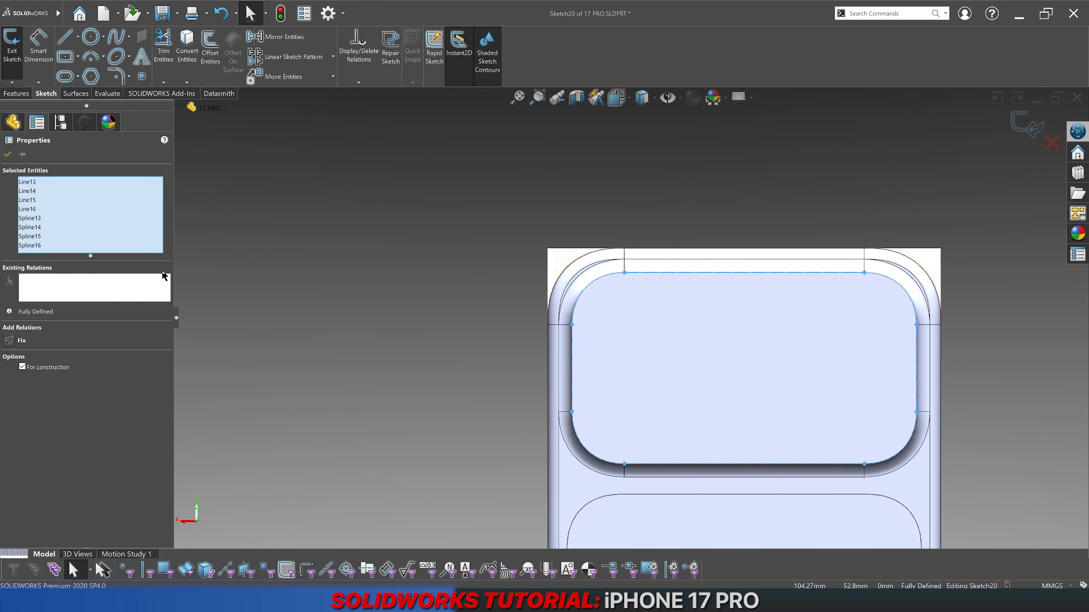
pyautogui.click(210, 50)
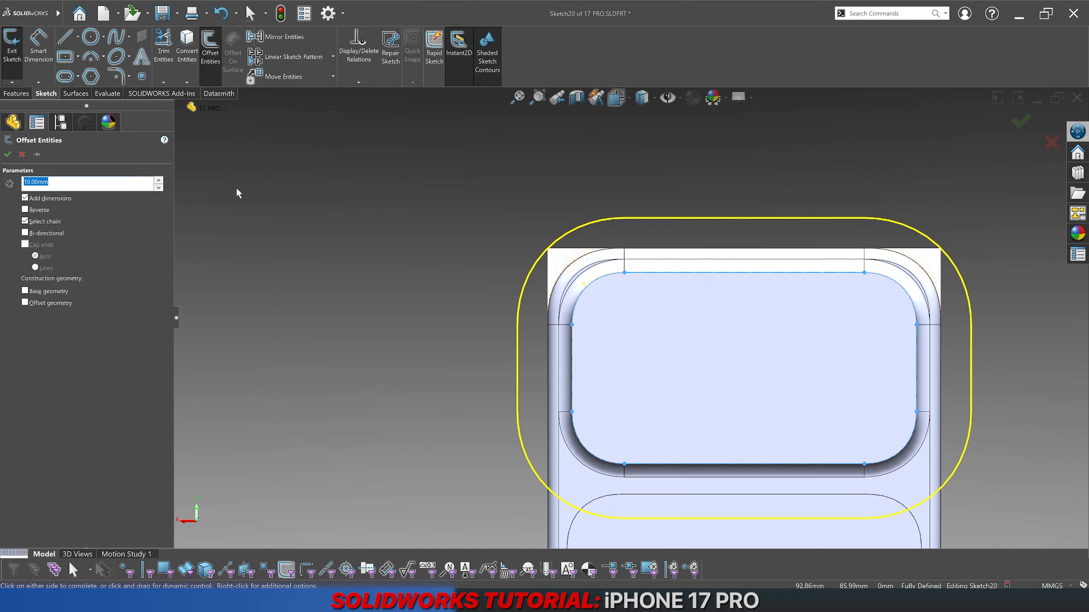
pyautogui.press('Return')
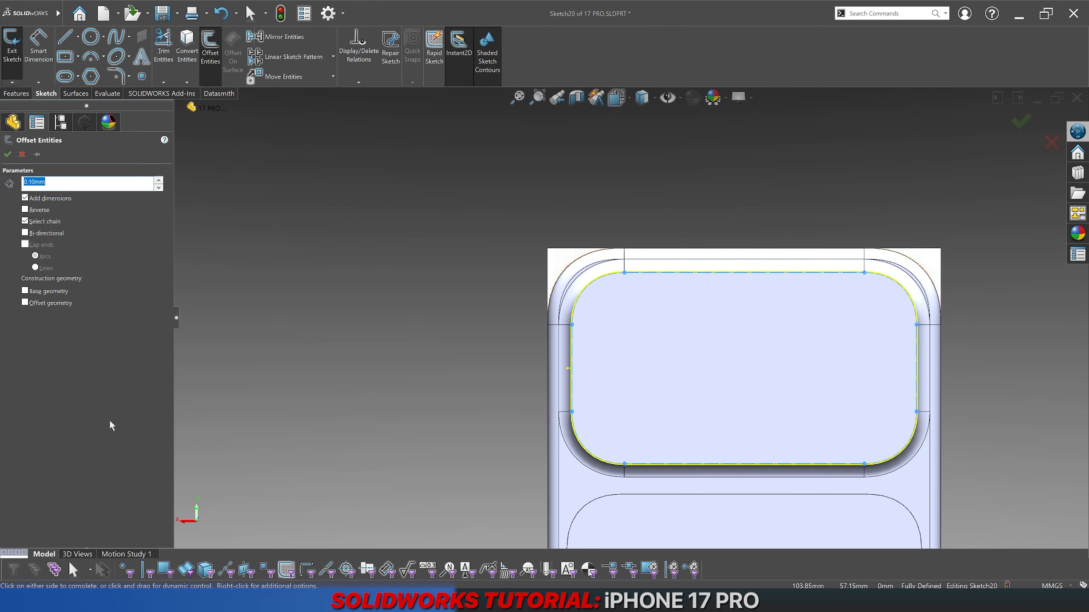
pyautogui.press('Return')
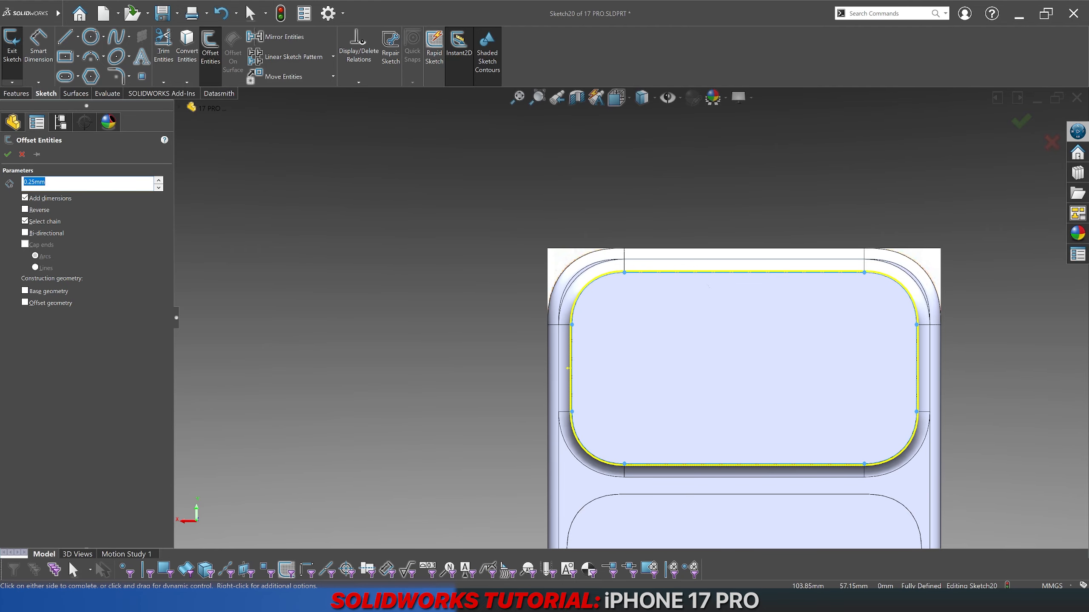
pyautogui.press('Return')
# Step: Compare the offset outline with the back photo in wireframe display, and try a further 0.25 mm offset of its upper line
pyautogui.scroll(-5, 626, 285)
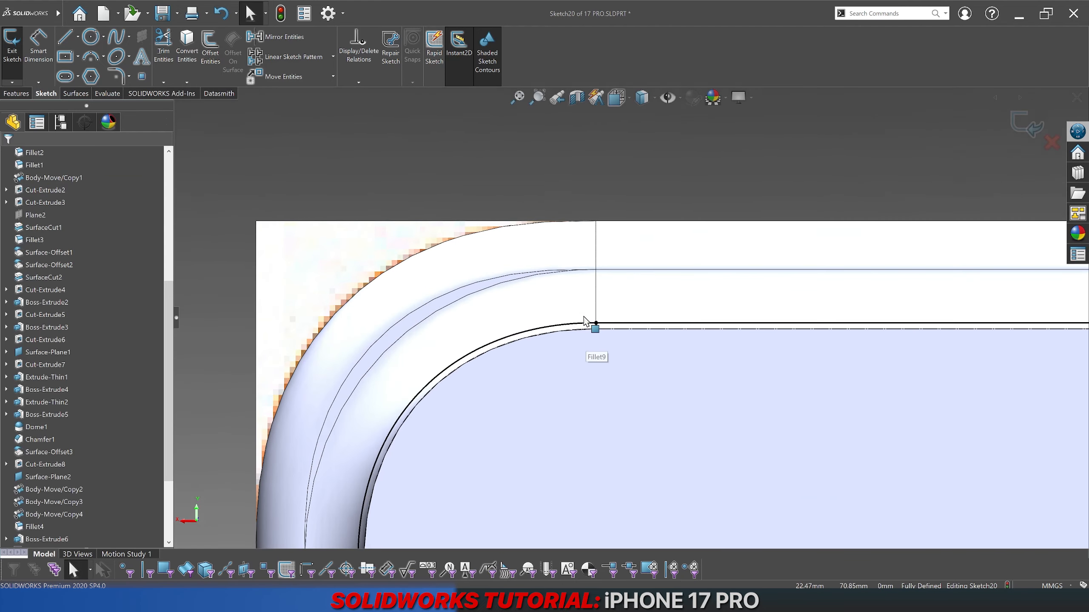
pyautogui.click(642, 99)
pyautogui.click(643, 205)
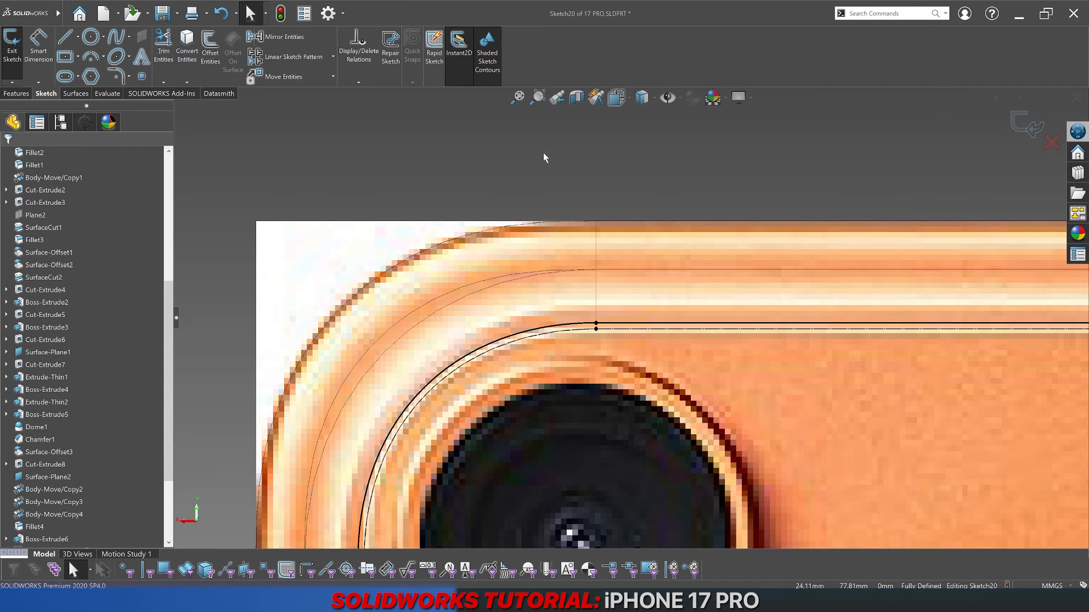
pyautogui.click(211, 47)
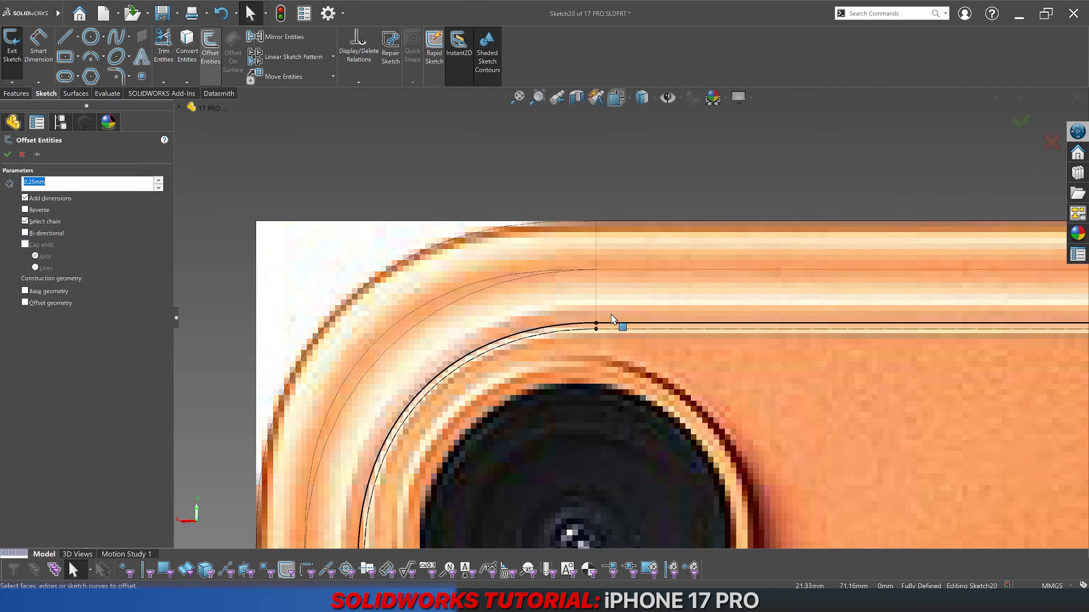
pyautogui.click(610, 322)
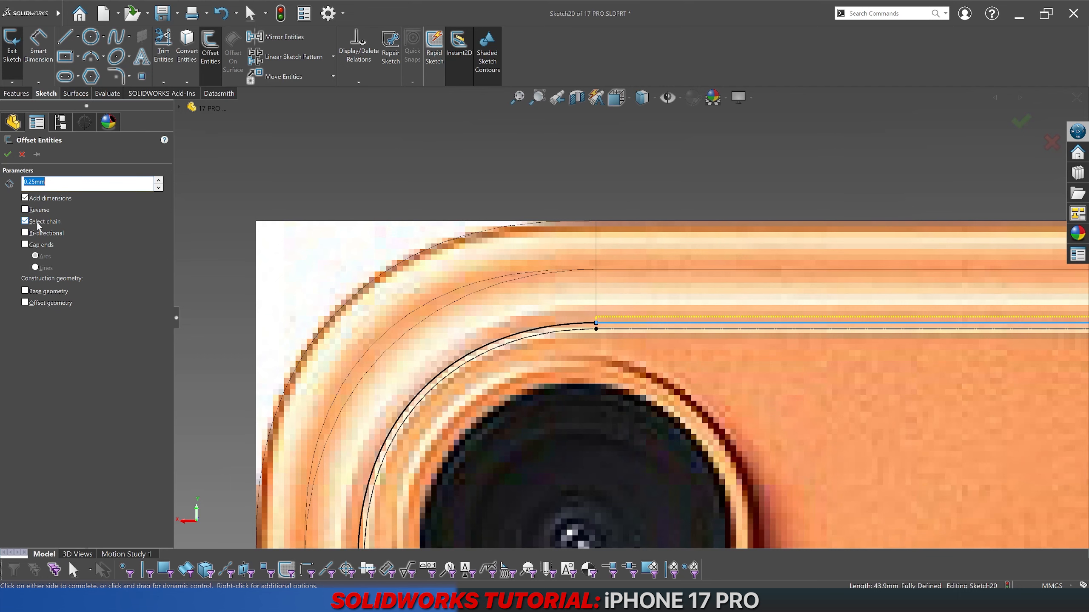
pyautogui.press('Return')
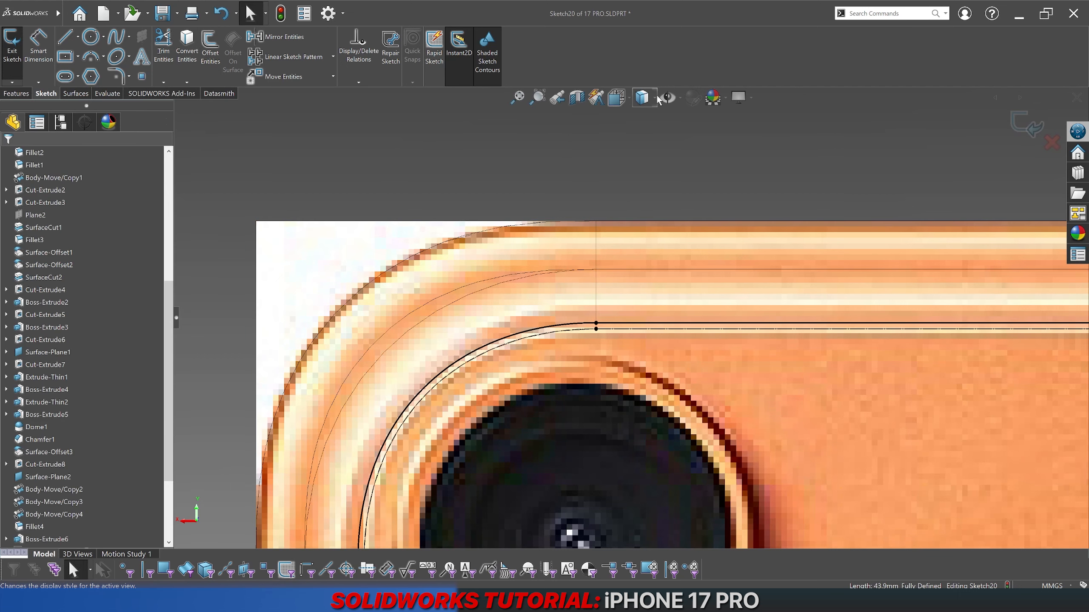
# Step: Restore the shaded with edges display, discard the converted and offset plateau outlines, and close the sketch
pyautogui.press('z')
pyautogui.press('z')
pyautogui.press('z')
pyautogui.press('z')
pyautogui.press('z')
pyautogui.press('z')
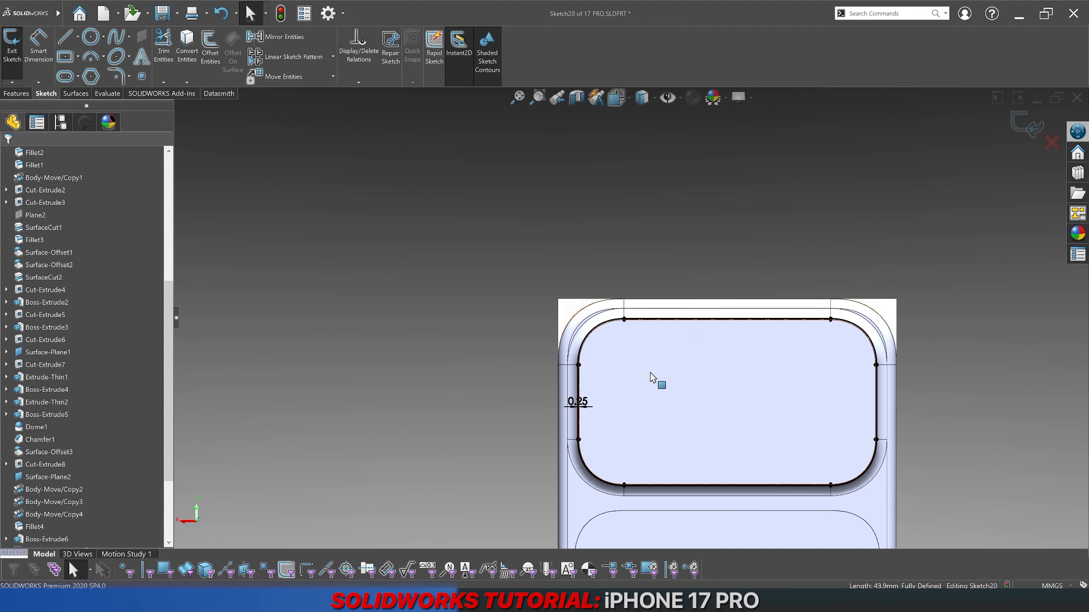
pyautogui.scroll(2, 599, 233)
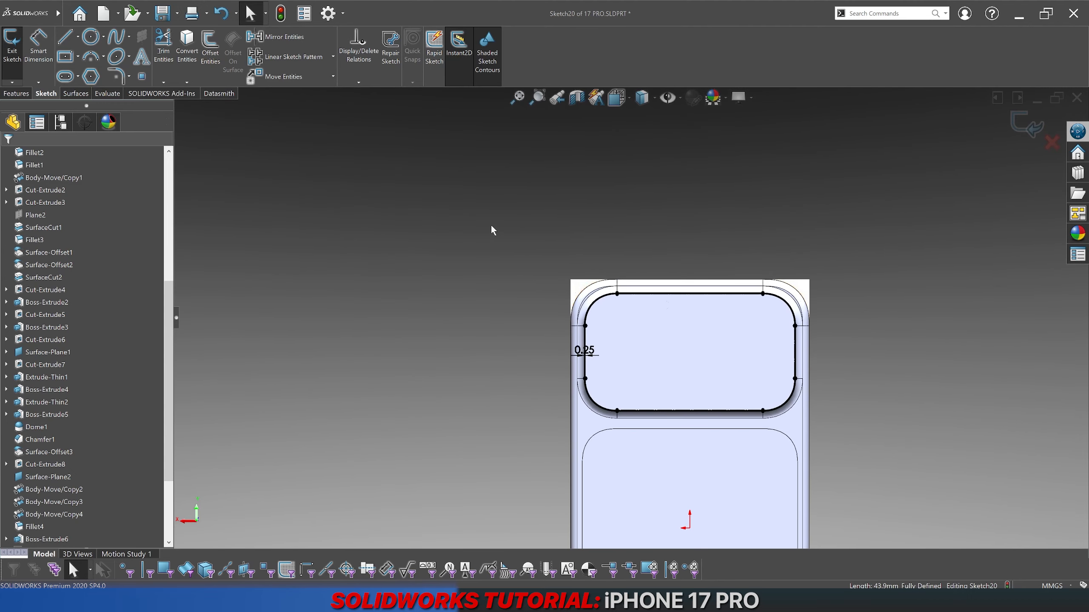
pyautogui.moveTo(491, 227); pyautogui.dragTo(884, 453)
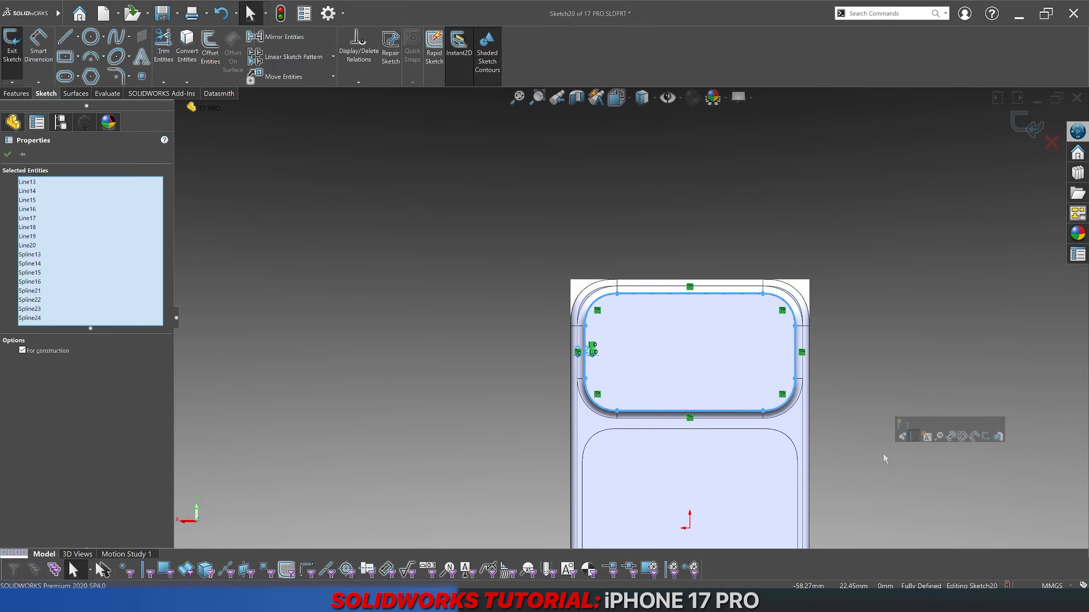
pyautogui.click(1029, 128)
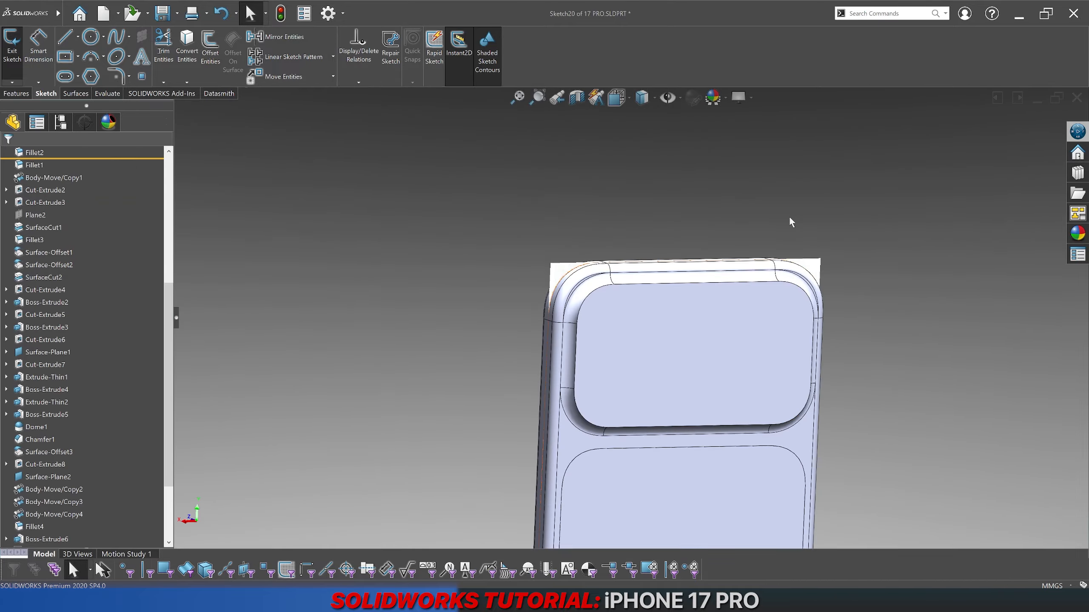
# Step: Start a sketch on the Right Plane
pyautogui.scroll(7, 119, 346)
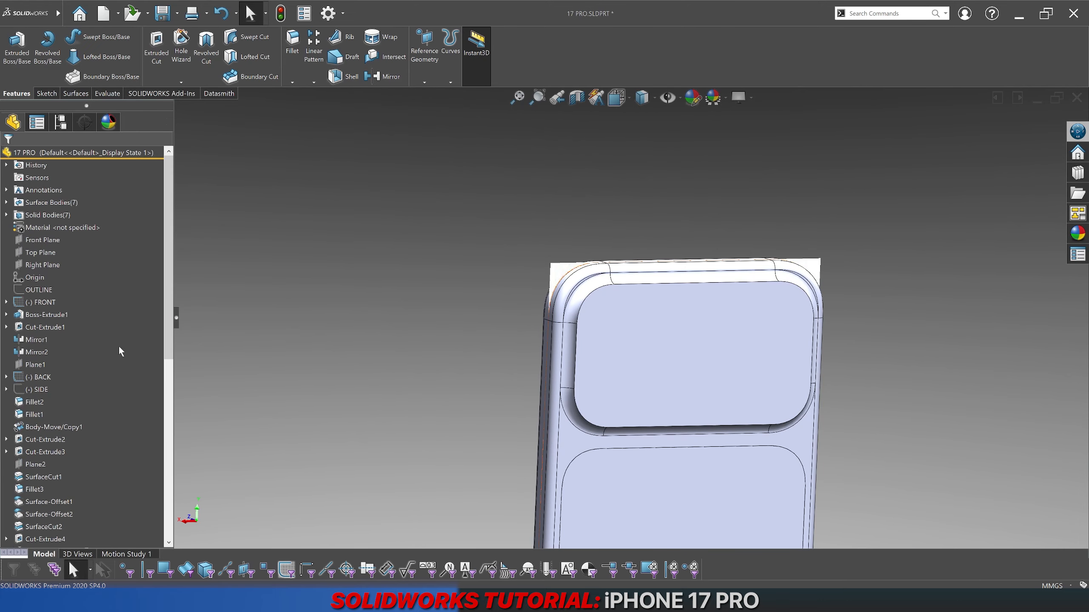
pyautogui.click(58, 265)
pyautogui.click(42, 255)
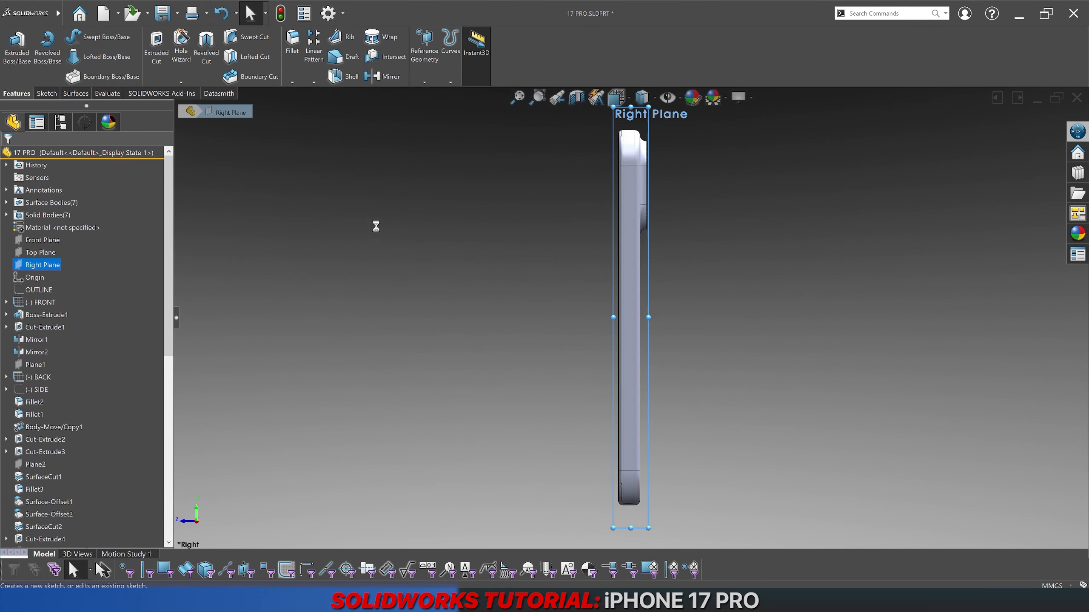
pyautogui.scroll(-1, 102, 341)
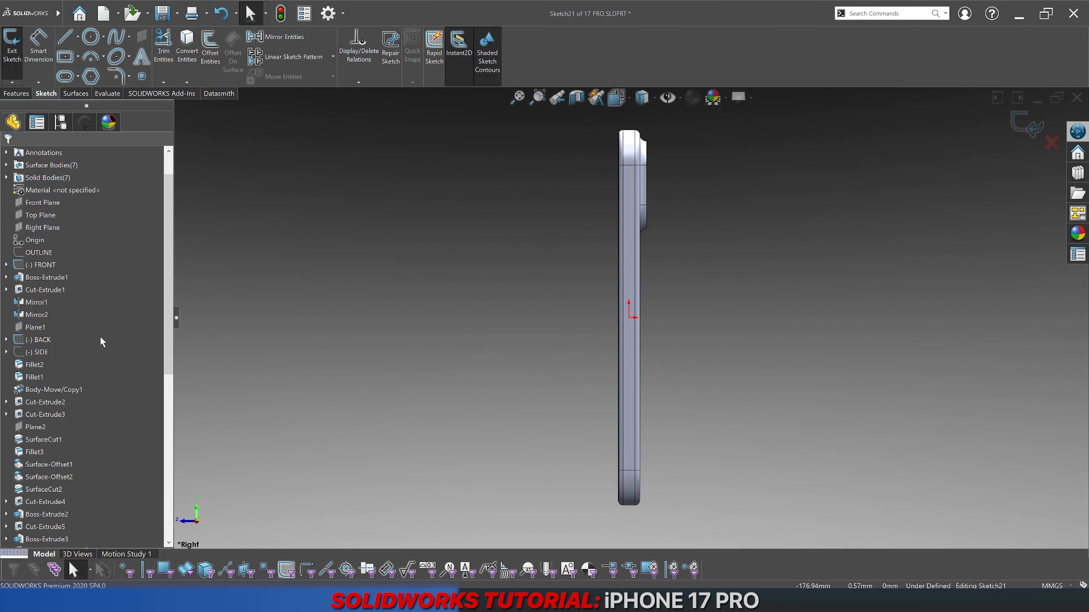
# Step: Show the SIDE reference sketch and set the display to wireframe to view the camera plateau's profile over the photo
pyautogui.click(38, 352)
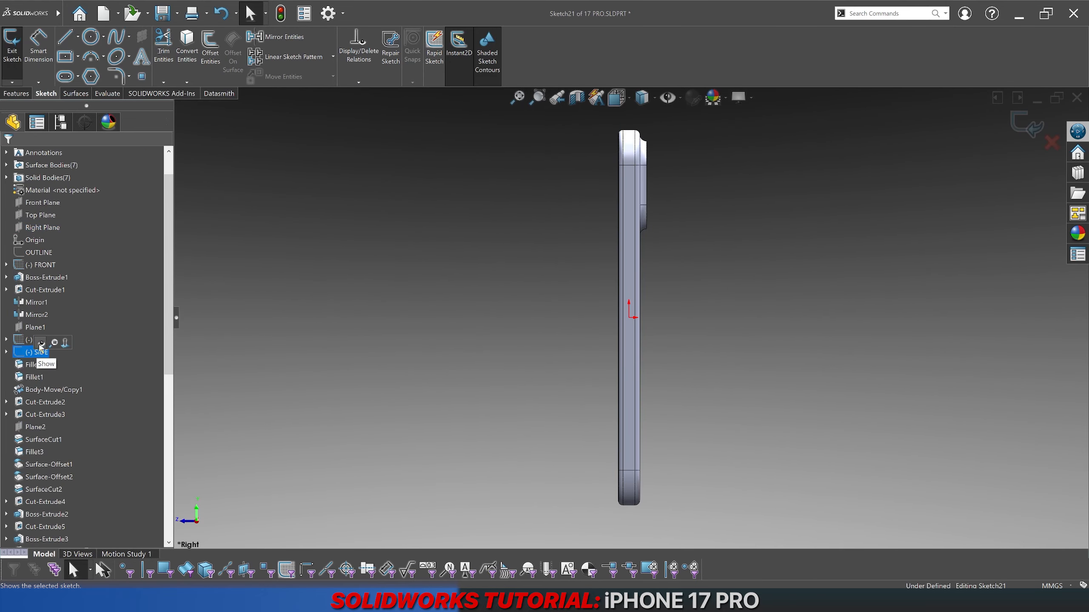
pyautogui.click(648, 104)
pyautogui.click(642, 118)
pyautogui.scroll(-5, 631, 160)
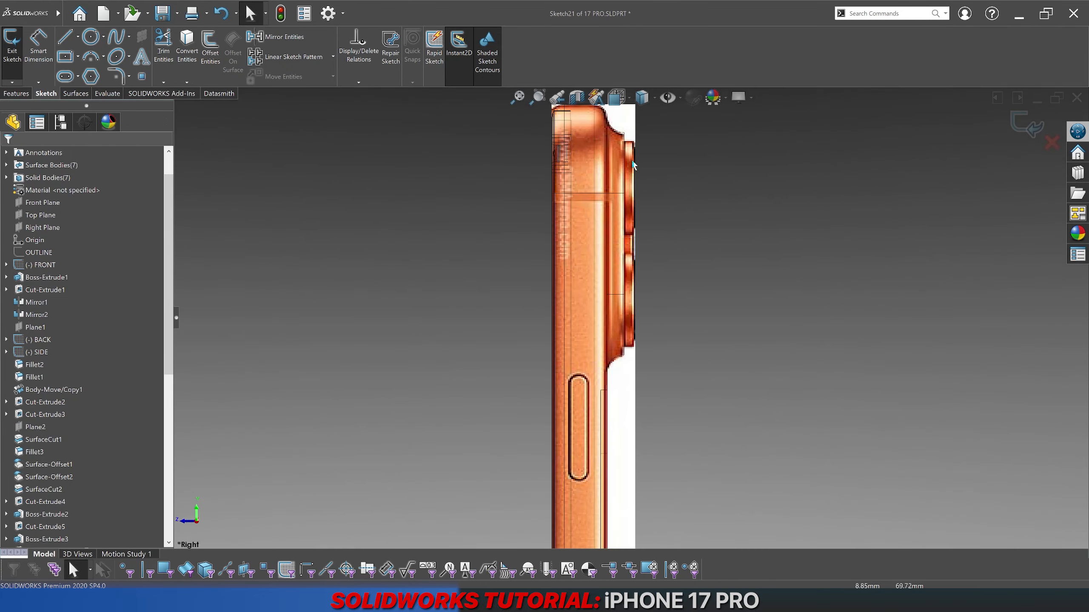
pyautogui.scroll(4, 502, 193)
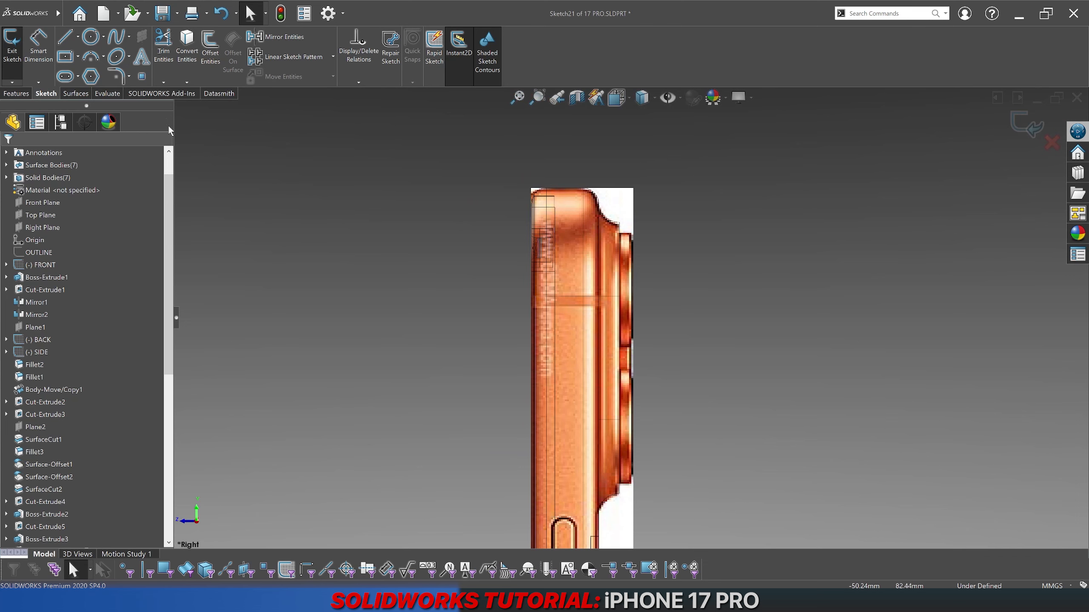
# Step: Sketch a vertical line about 44.7 mm long through the camera plateau in the side photo, and shift it slightly toward the lenses
pyautogui.click(65, 42)
pyautogui.scroll(-5, 569, 337)
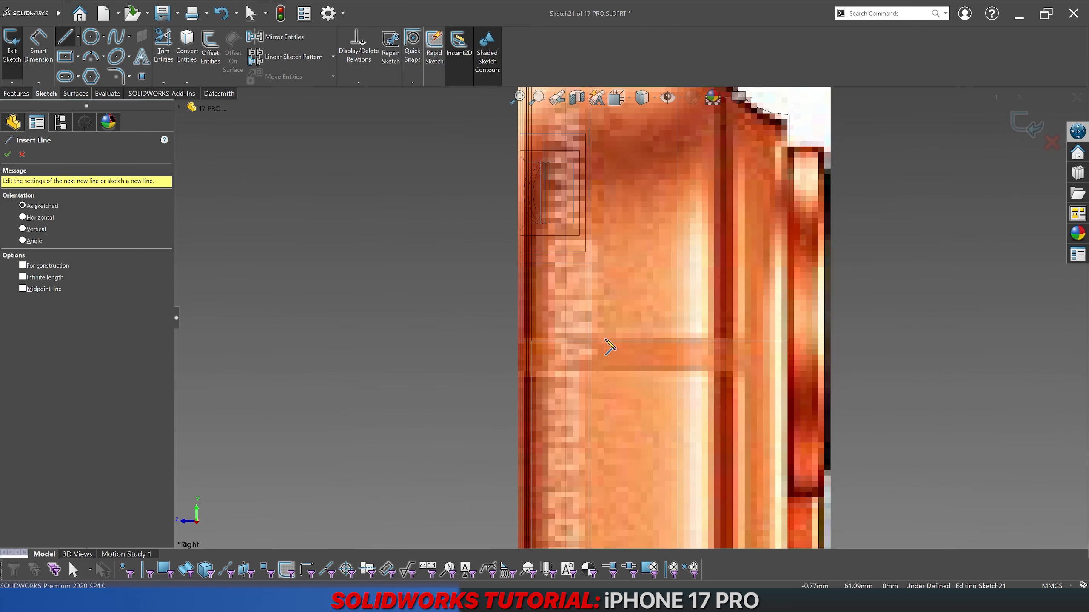
pyautogui.scroll(3, 630, 321)
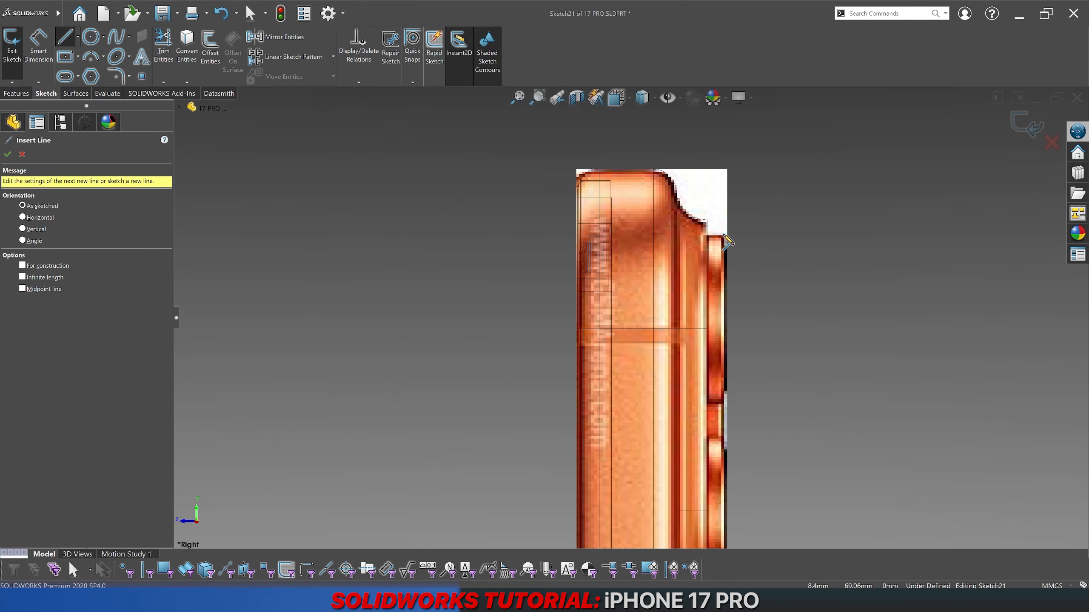
pyautogui.click(702, 151)
pyautogui.scroll(2, 703, 172)
pyautogui.scroll(2, 686, 429)
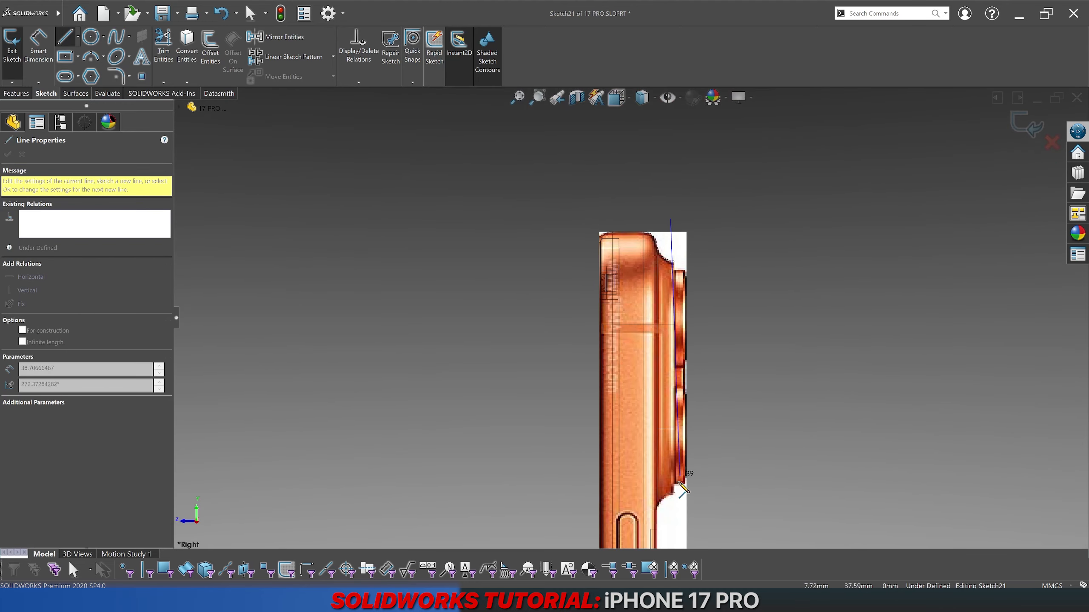
pyautogui.click(671, 515)
pyautogui.press('Escape')
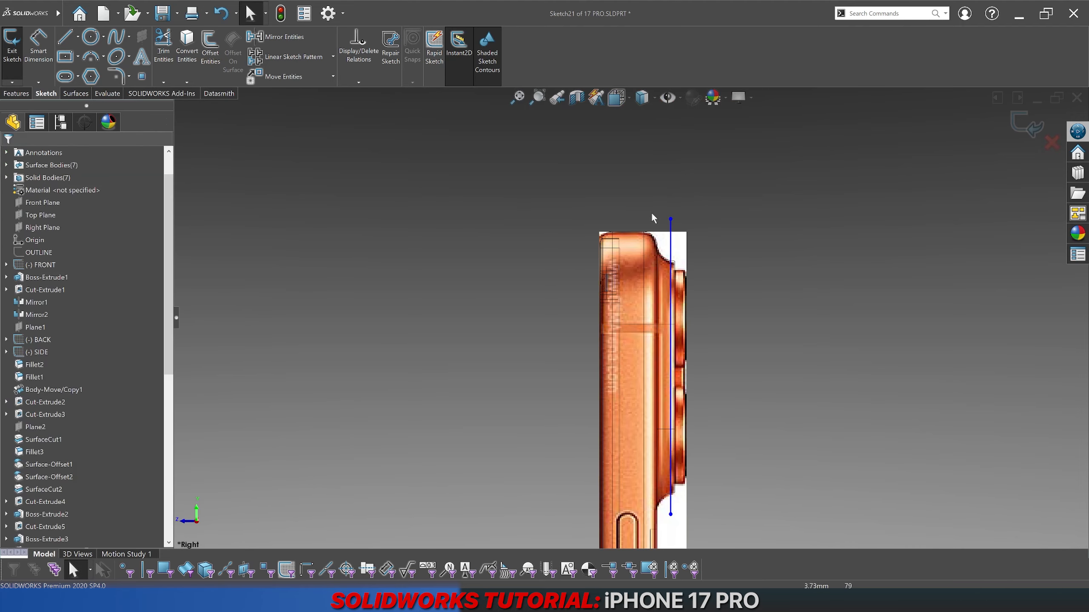
pyautogui.scroll(-8, 653, 219)
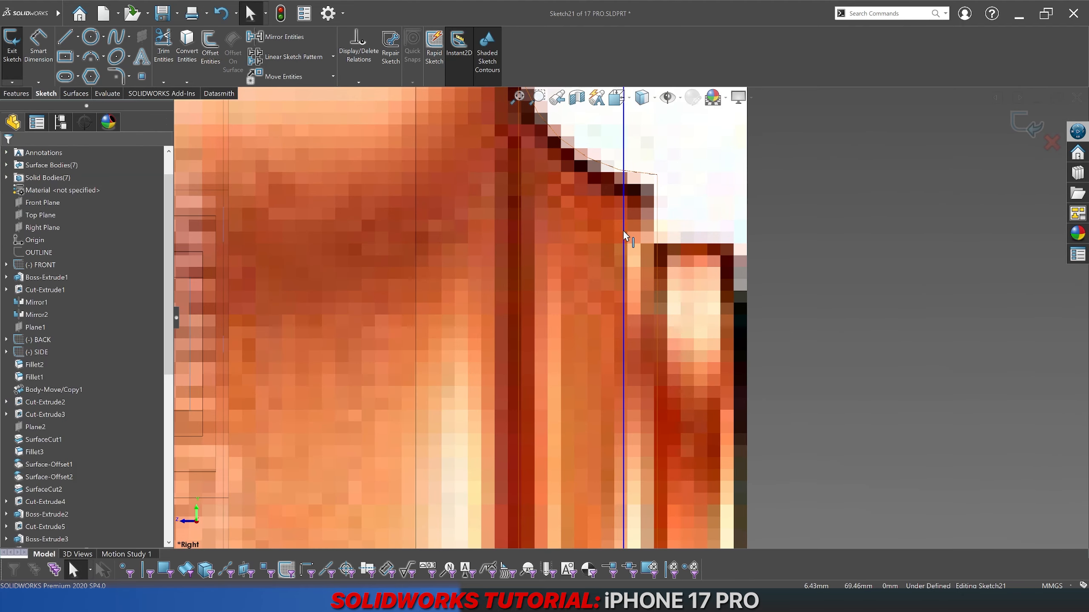
pyautogui.moveTo(623, 230); pyautogui.dragTo(629, 280)
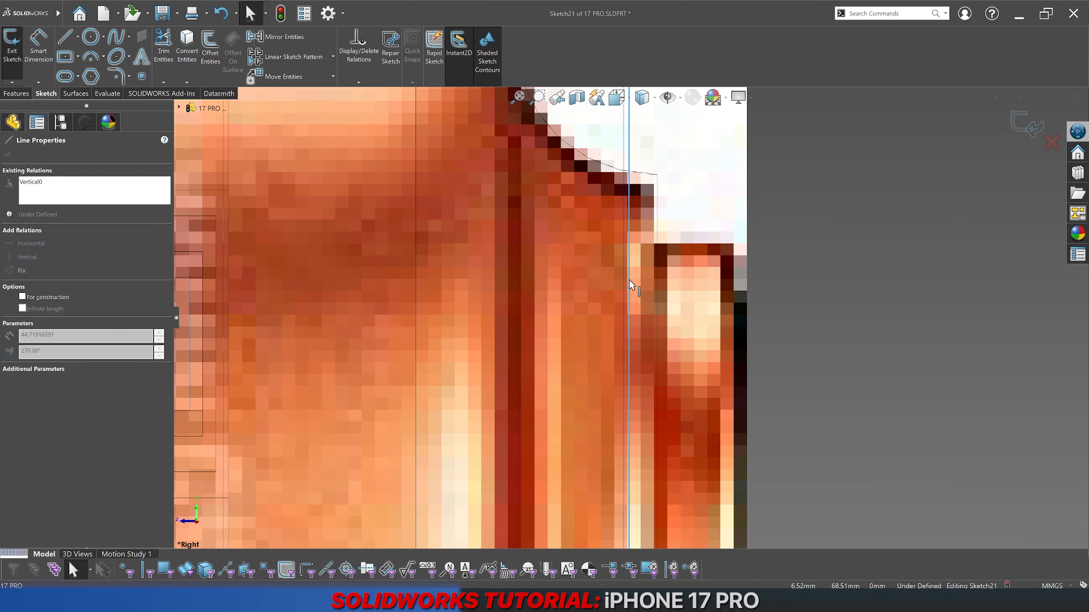
# Step: Dimension the vertical line 0.50 mm from the camera plateau's outer edge
pyautogui.press('Escape')
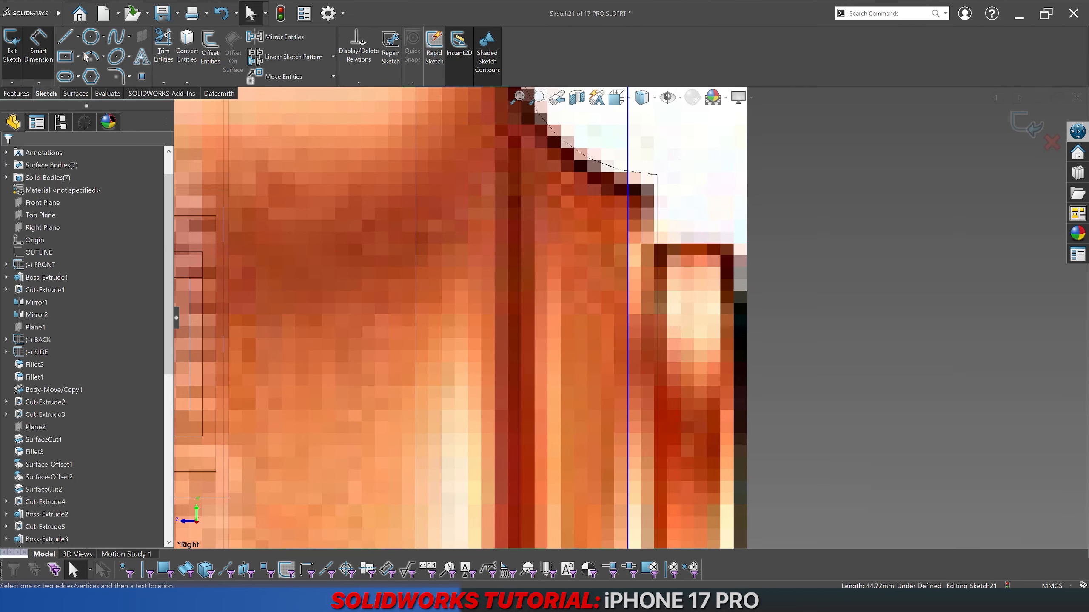
pyautogui.click(628, 195)
pyautogui.click(657, 197)
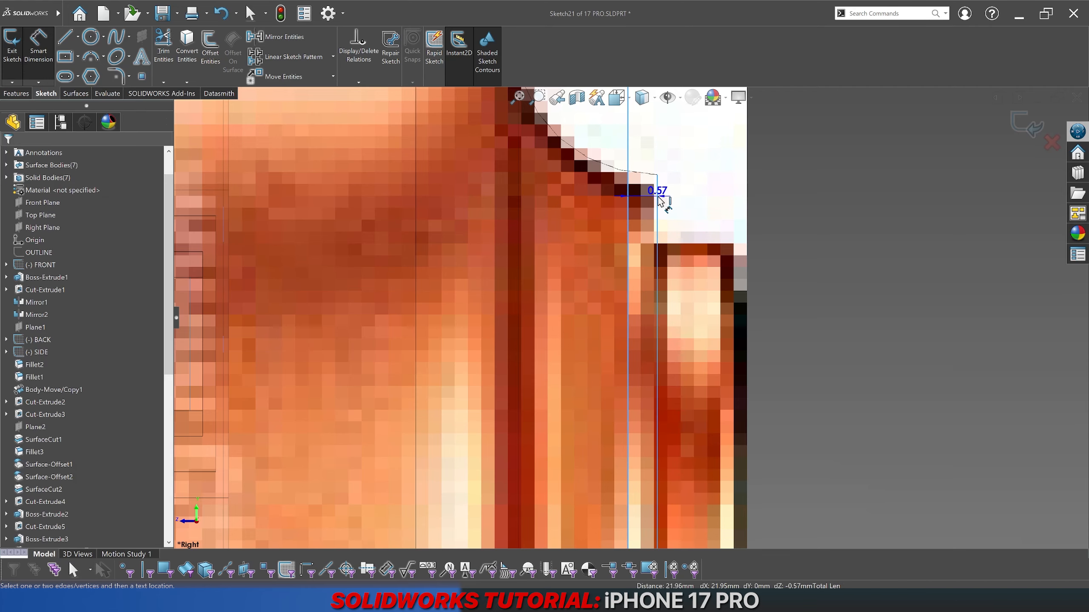
pyautogui.scroll(5, 660, 202)
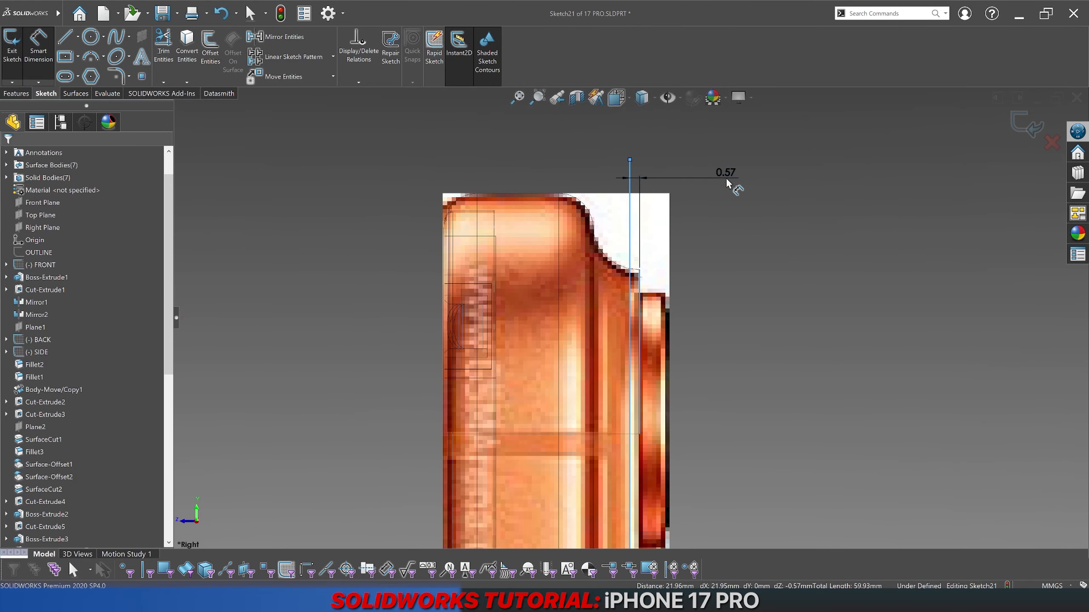
pyautogui.click(726, 181)
pyautogui.write('0.50mm')
pyautogui.press('Return')
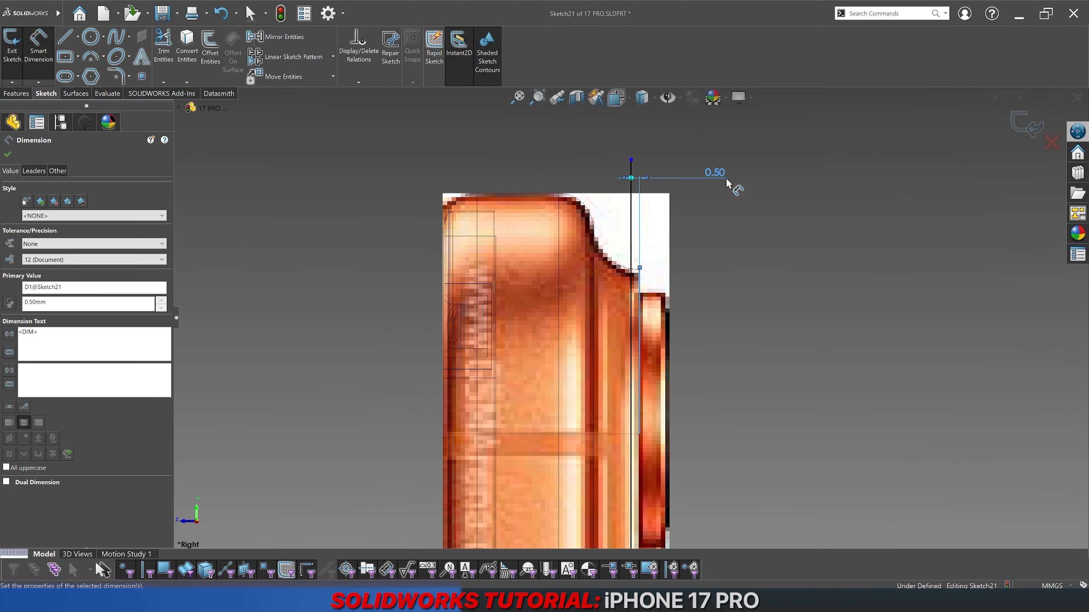
pyautogui.click(733, 226)
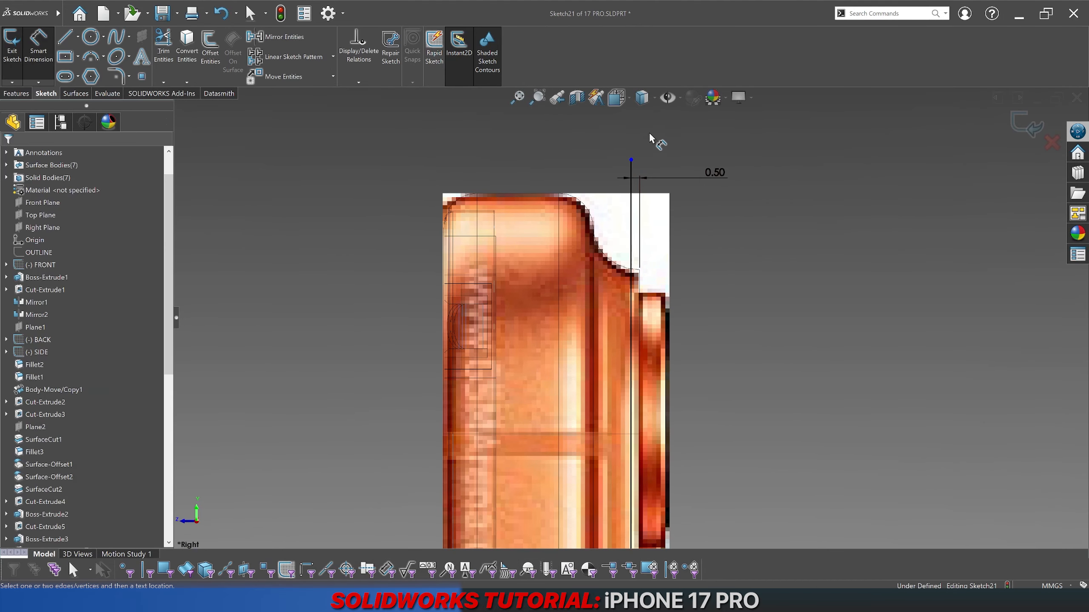
pyautogui.press('Escape')
# Step: Offset the vertical line 1.25 mm toward the phone body
pyautogui.click(629, 182)
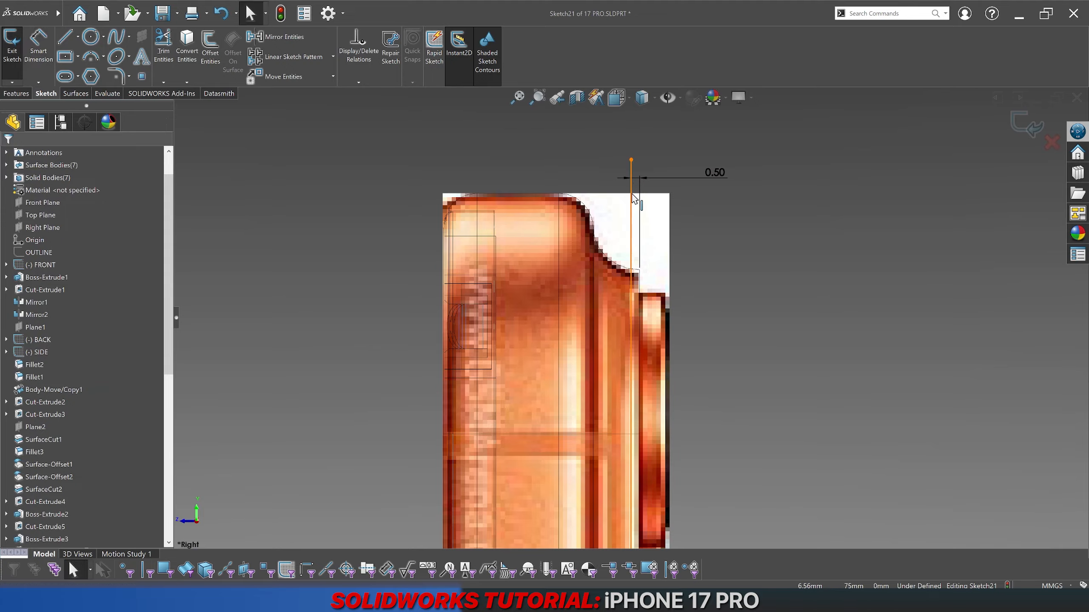
pyautogui.click(210, 48)
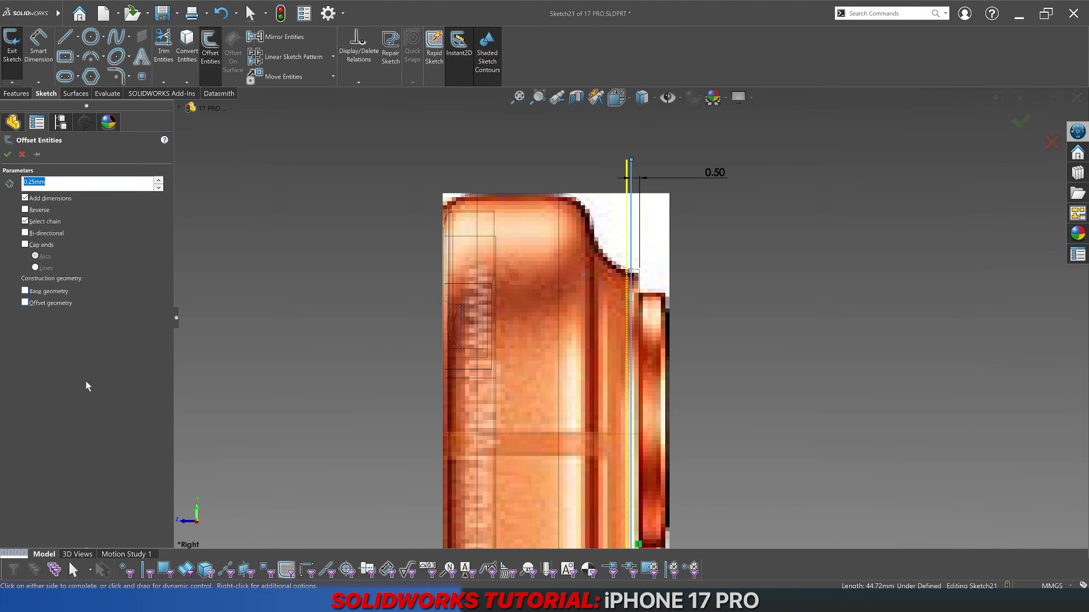
pyautogui.write('1')
pyautogui.press('Return')
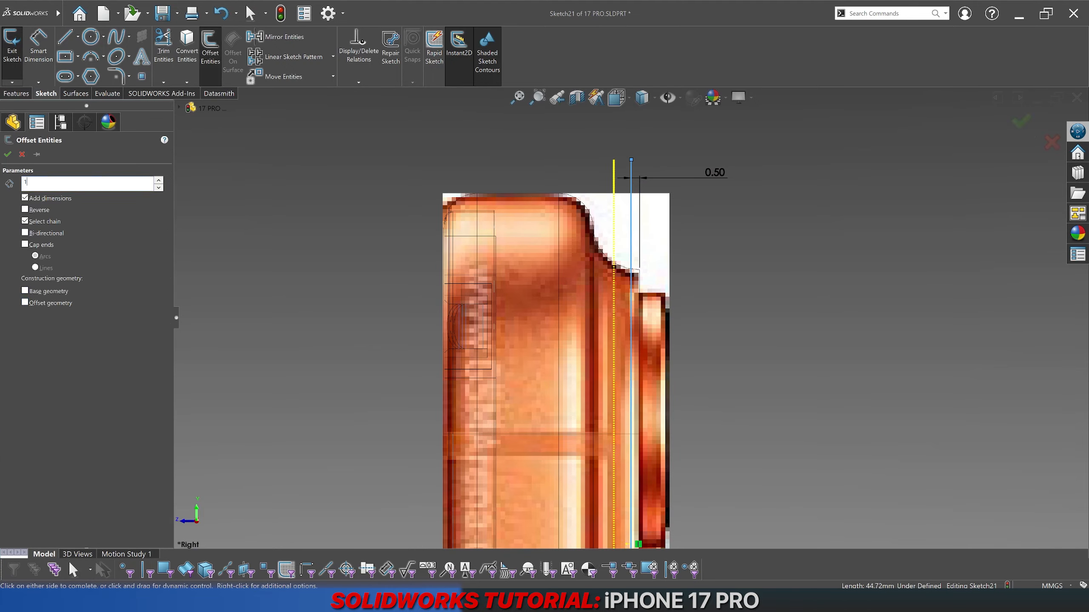
pyautogui.write('1.25')
pyautogui.press('Return')
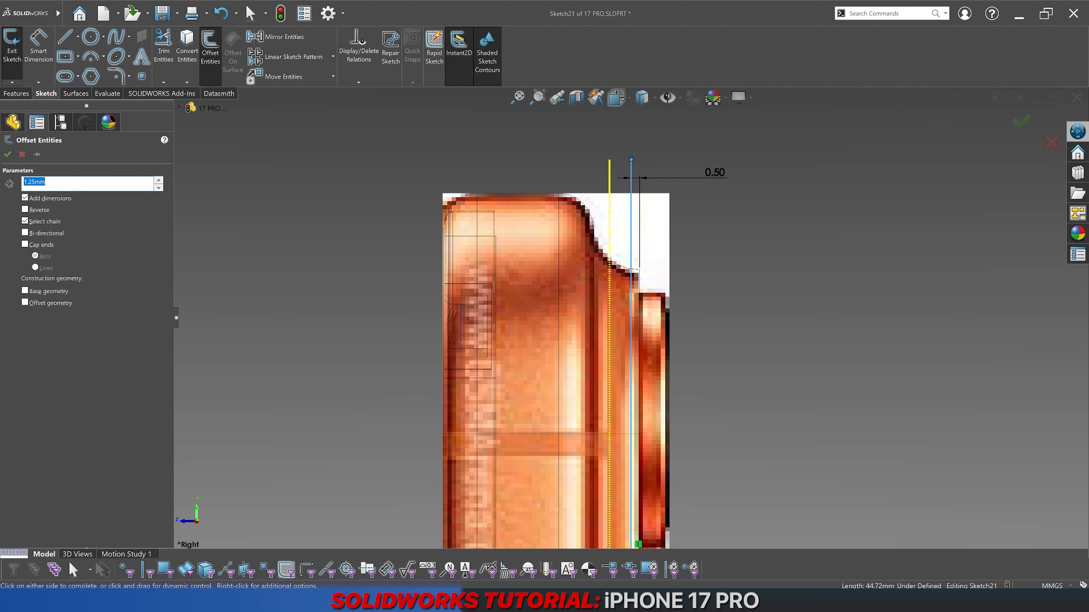
pyautogui.click(233, 340)
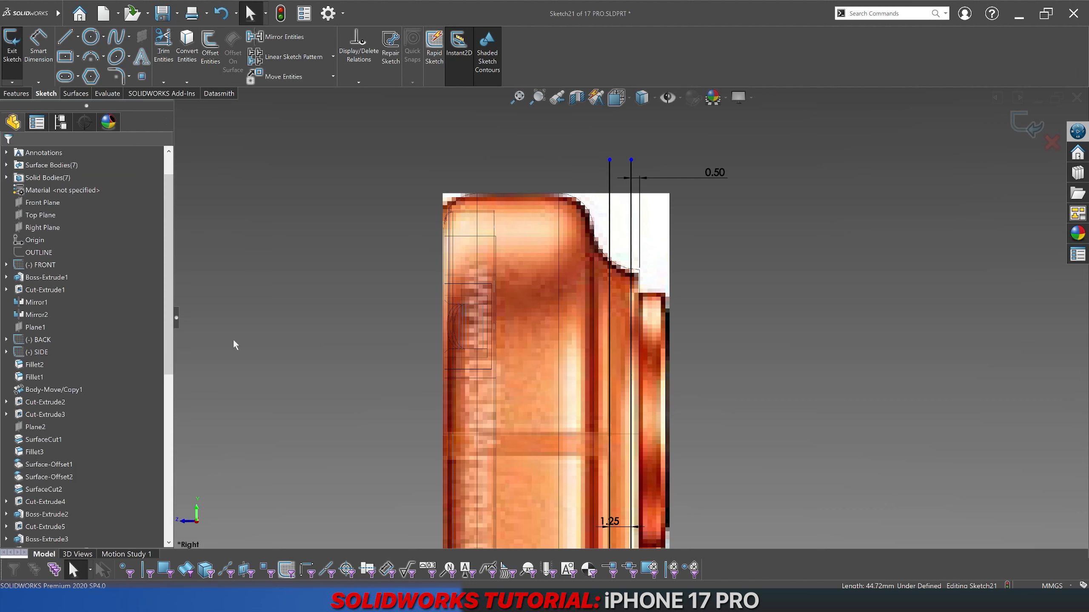
# Step: Set the first line's distance from the plateau's outer edge to 0.60 mm and restore the shaded with edges display
pyautogui.click(717, 169)
pyautogui.press('Return')
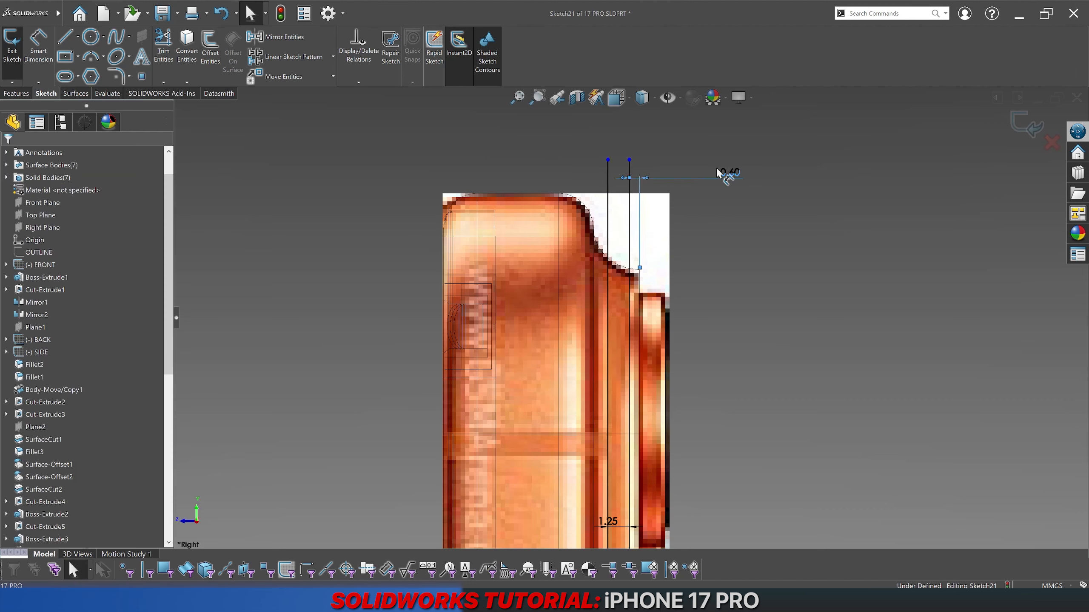
pyautogui.press('Escape')
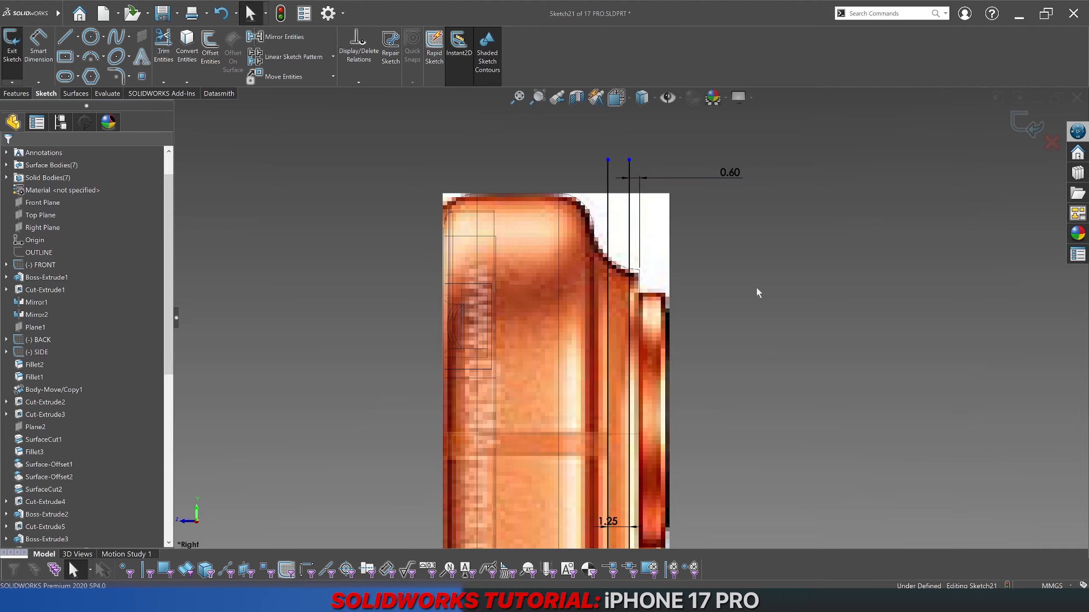
pyautogui.click(641, 98)
pyautogui.click(639, 119)
pyautogui.scroll(5, 725, 369)
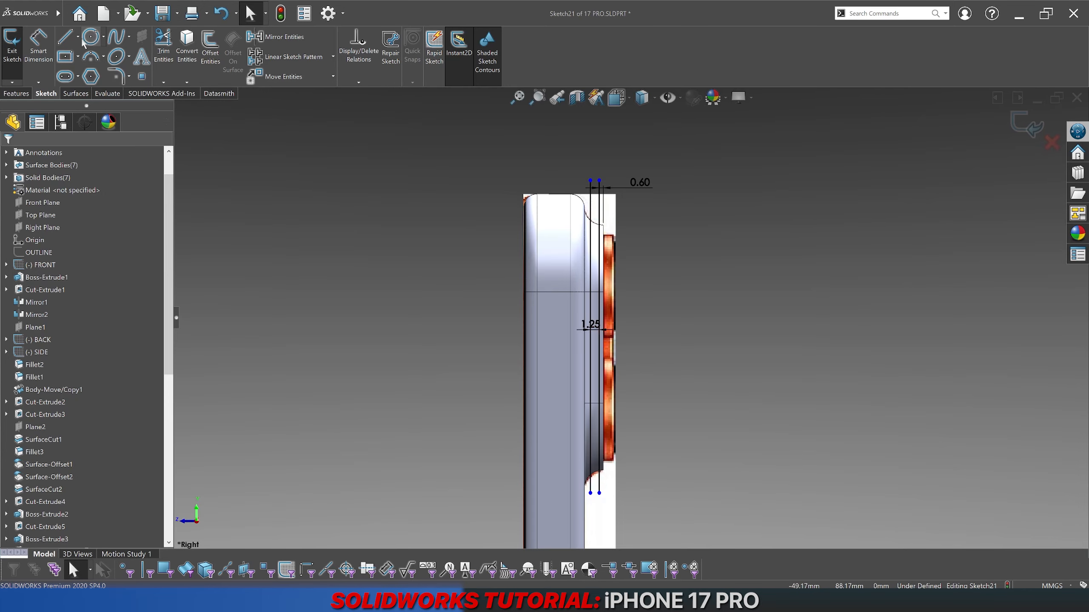
# Step: Draw a horizontal construction line about 22.5 mm long from the outer vertical line's midpoint, away from the phone
pyautogui.click(100, 69)
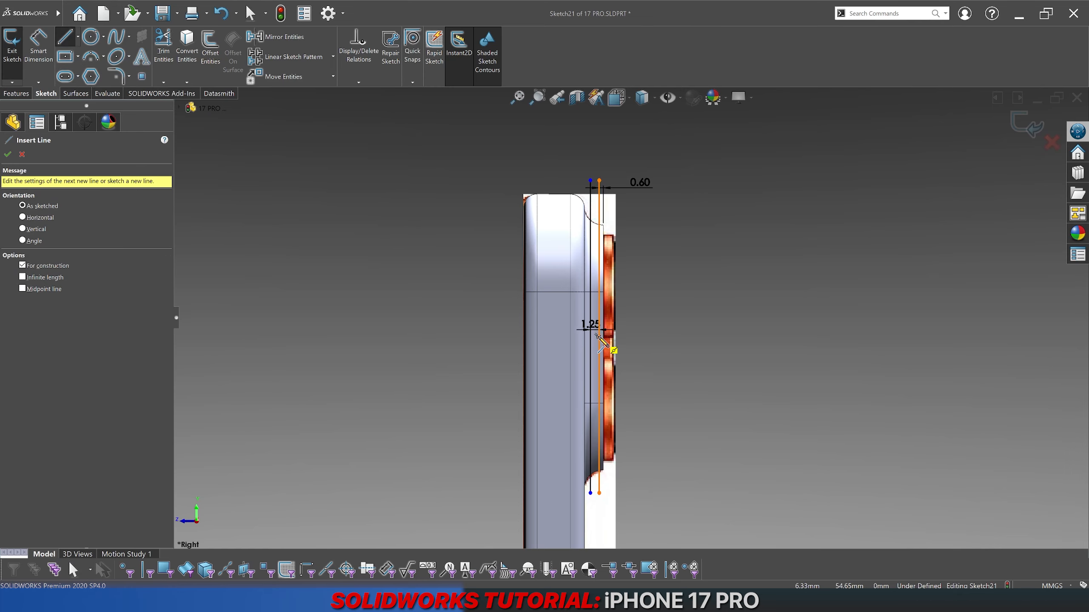
pyautogui.click(598, 337)
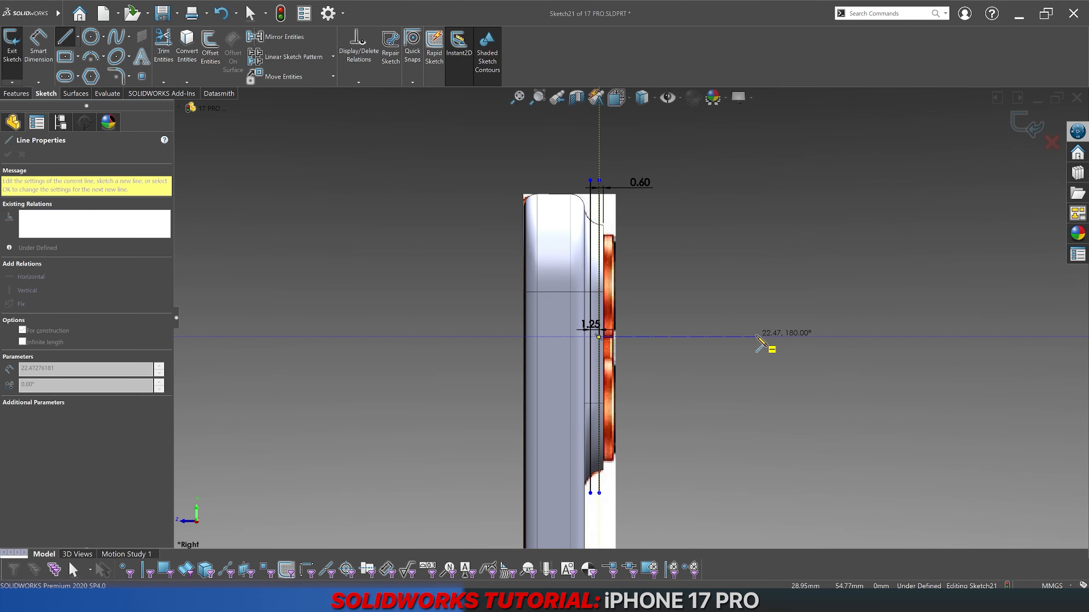
pyautogui.doubleClick(757, 337)
pyautogui.press('Escape')
pyautogui.scroll(3, 631, 318)
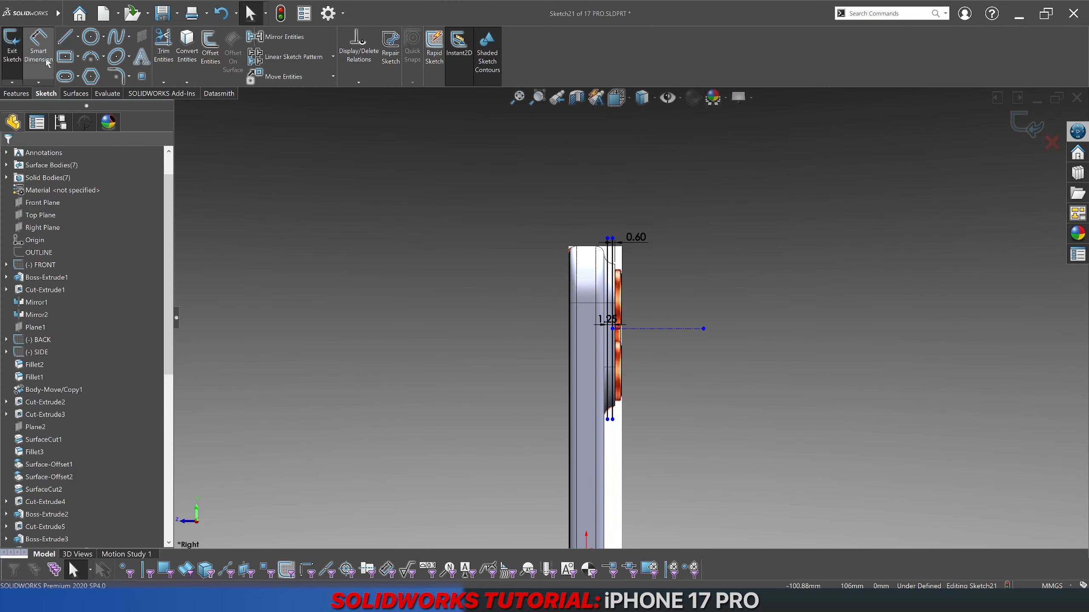
# Step: Dimension the horizontal construction line 55 mm above the origin
pyautogui.click(664, 329)
pyautogui.scroll(2, 635, 401)
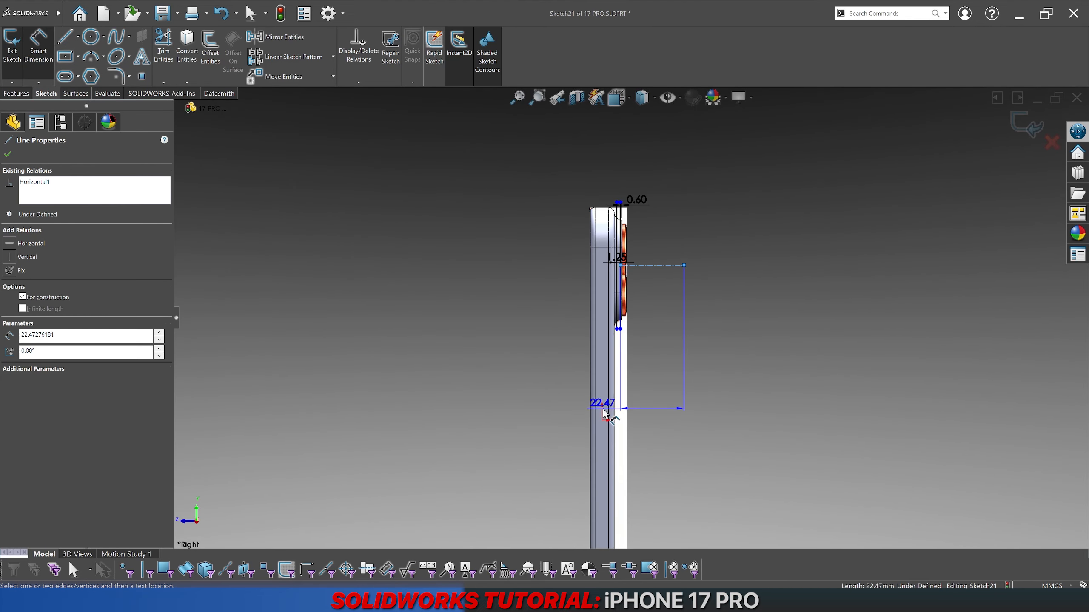
pyautogui.click(602, 420)
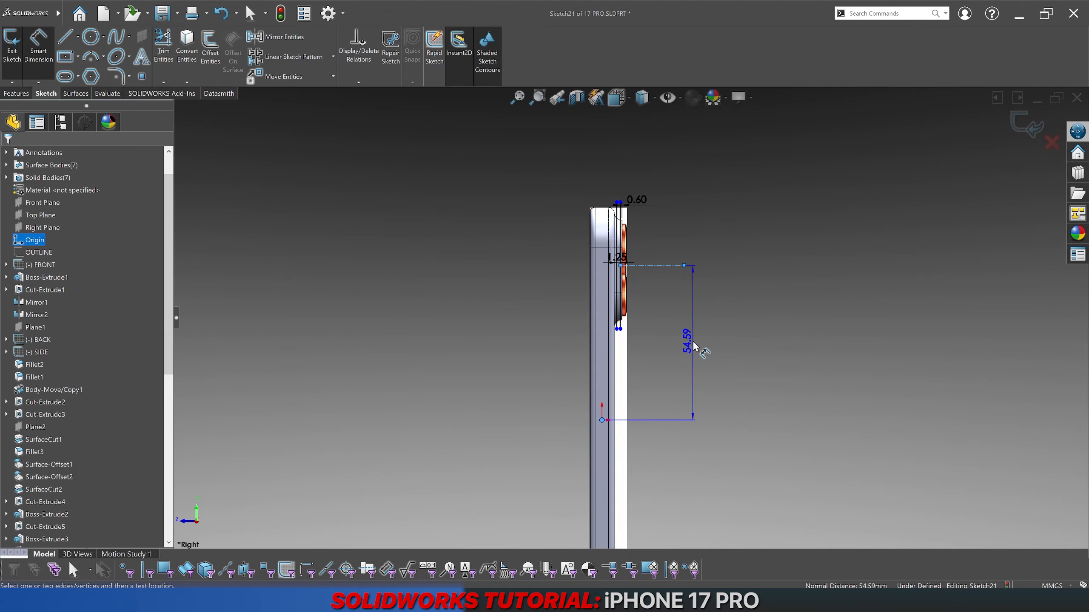
pyautogui.click(694, 347)
pyautogui.write('55')
pyautogui.press('Return')
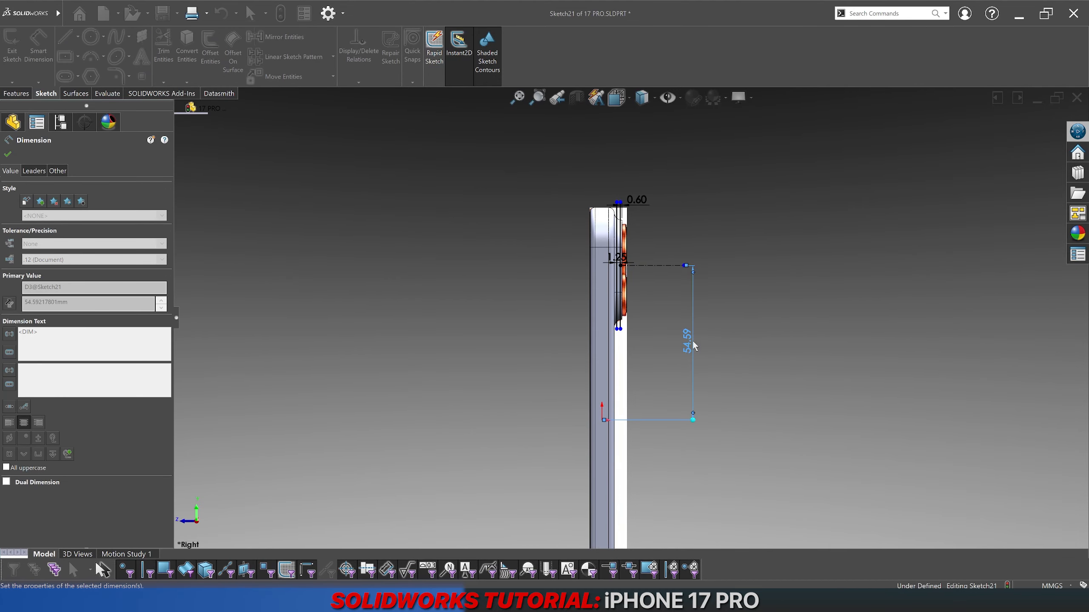
# Step: Dimension the outer vertical line's length as 55 mm
pyautogui.click(621, 296)
pyautogui.click(658, 264)
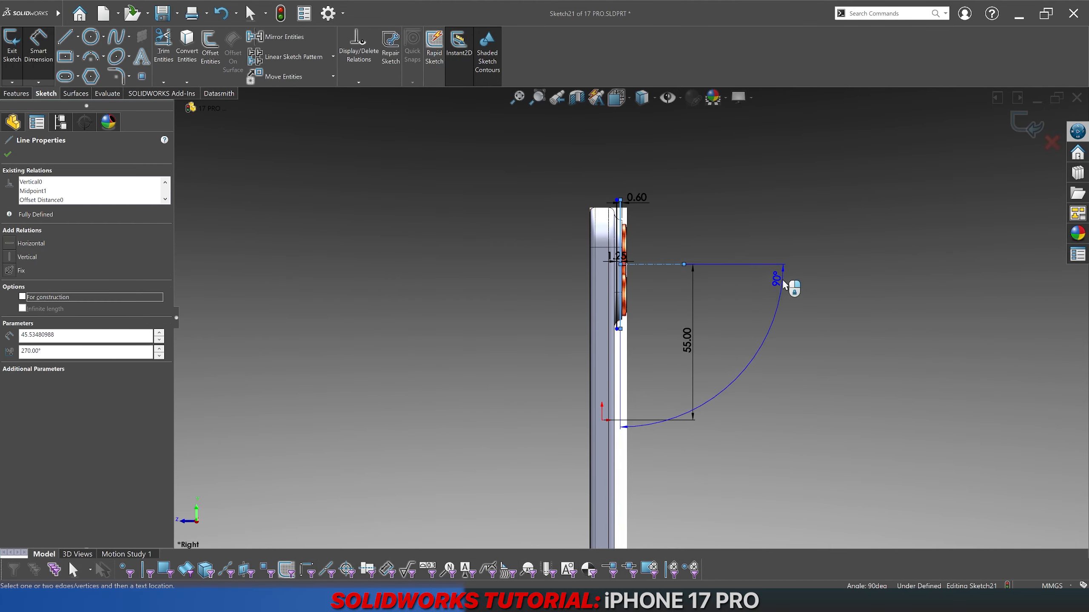
pyautogui.press('Escape')
pyautogui.click(622, 291)
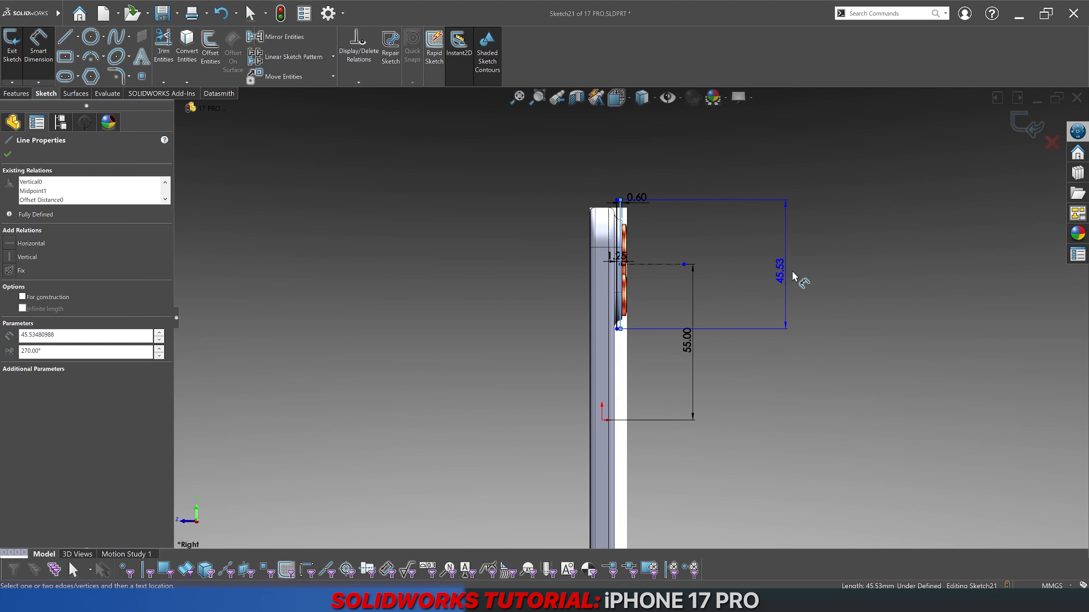
pyautogui.click(796, 277)
pyautogui.write('55')
pyautogui.press('Return')
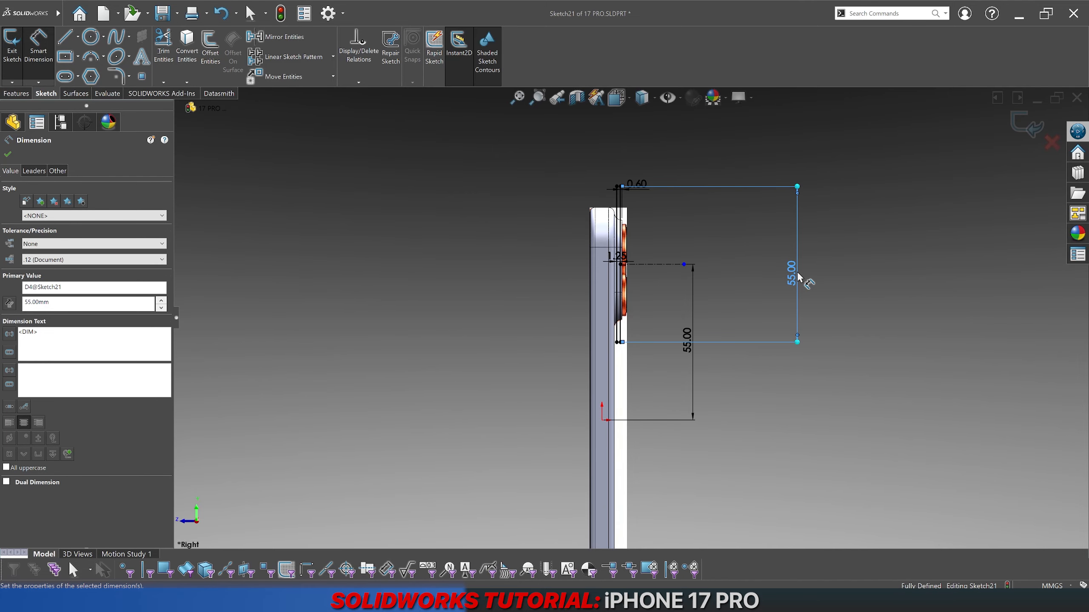
pyautogui.press('Escape')
# Step: Move the 0.60 mm dimension clear of the line ends and close the sketch
pyautogui.scroll(-3, 763, 253)
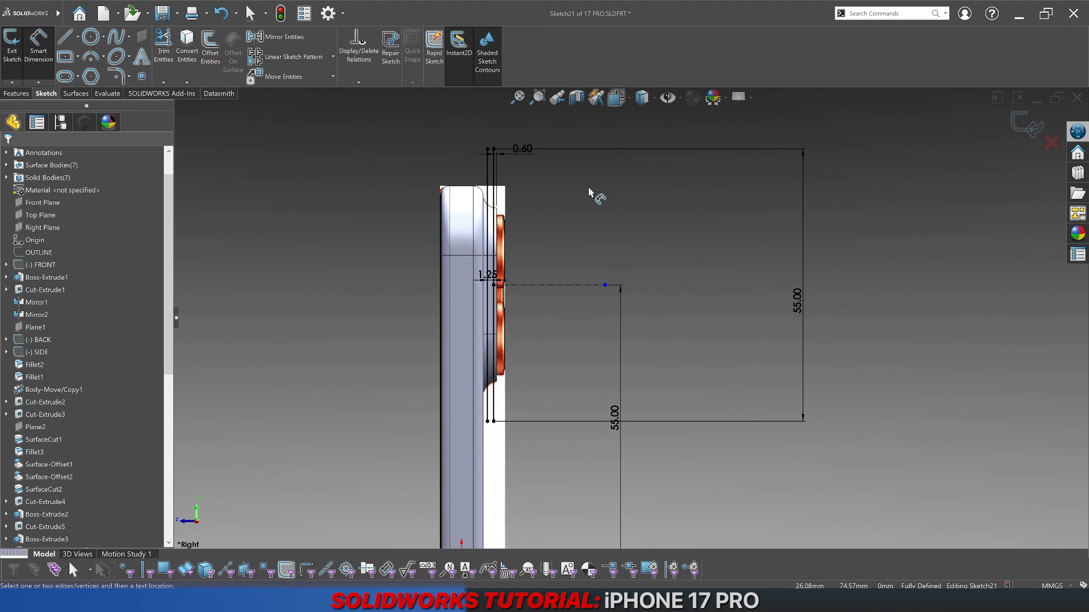
pyautogui.moveTo(524, 155); pyautogui.dragTo(544, 172)
pyautogui.click(599, 211)
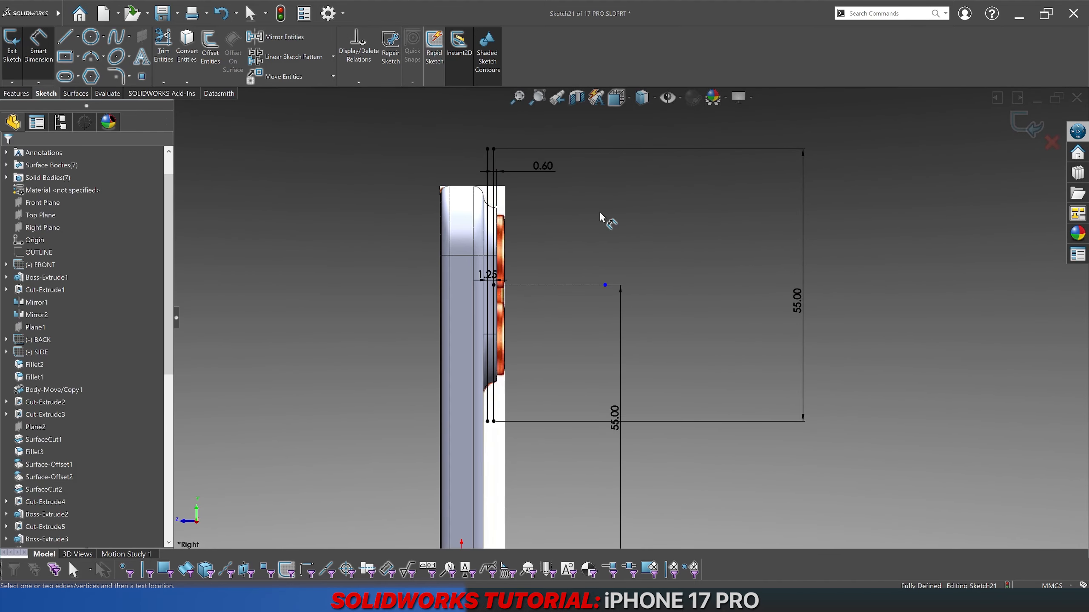
pyautogui.click(1027, 124)
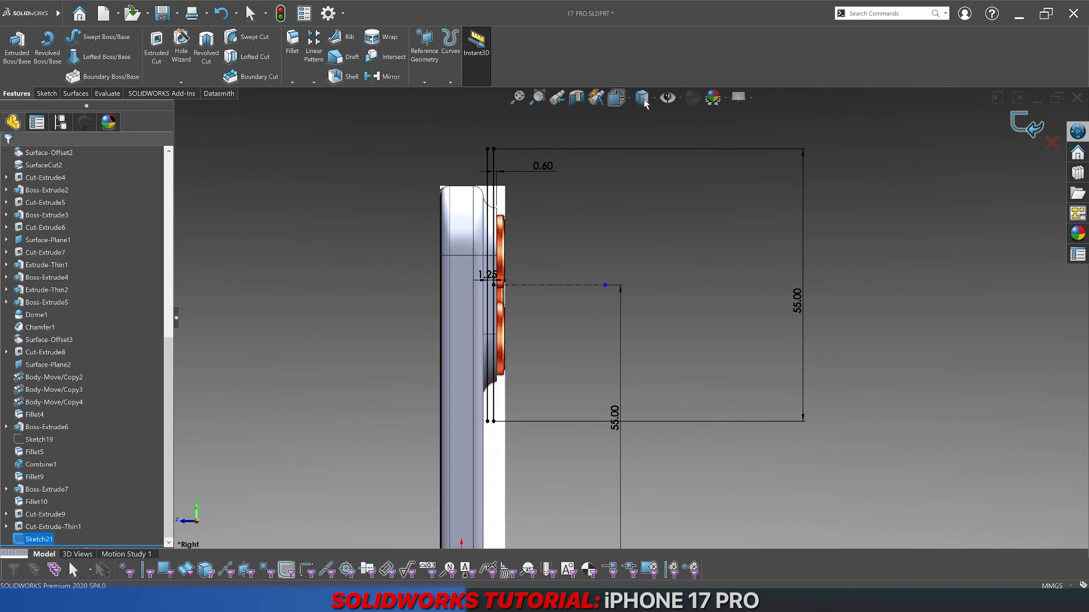
pyautogui.moveTo(642, 97)
pyautogui.click(646, 115)
pyautogui.moveTo(642, 181); pyautogui.dragTo(622, 221, button='middle')
pyautogui.scroll(-3, 522, 129)
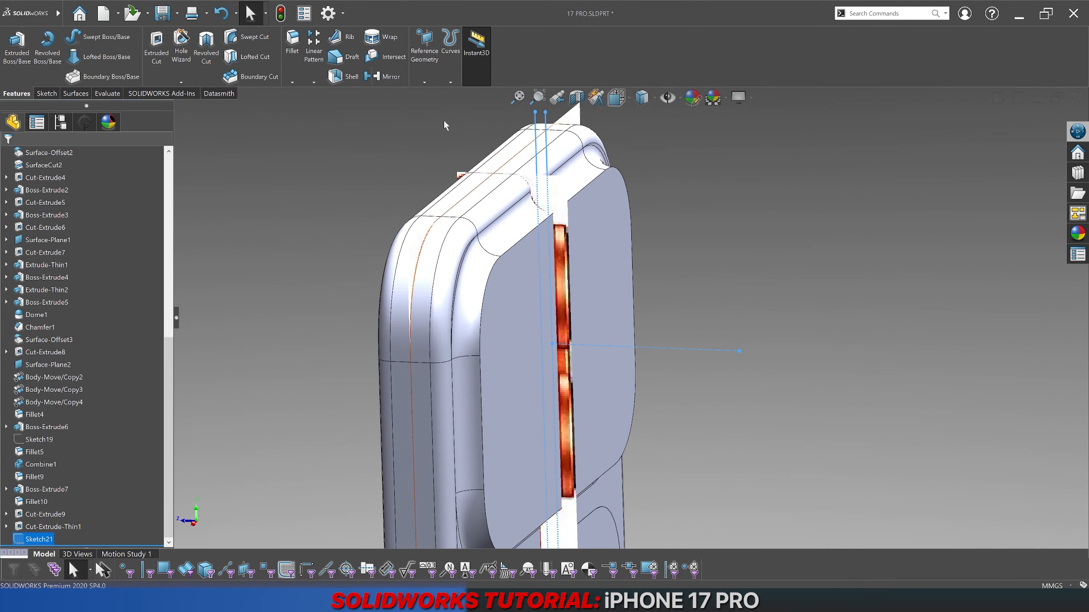
# Step: Make one copy of the phone's main body in place with Move/Copy Body, without translation or rotation, and hide the copy
pyautogui.click(75, 94)
pyautogui.scroll(2, 278, 79)
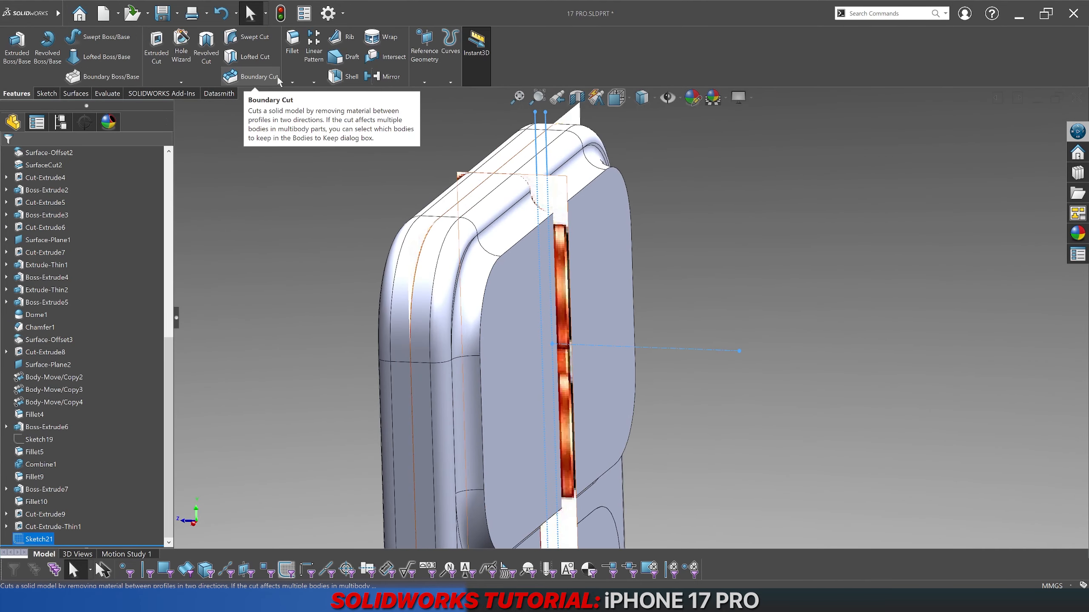
pyautogui.click(309, 169)
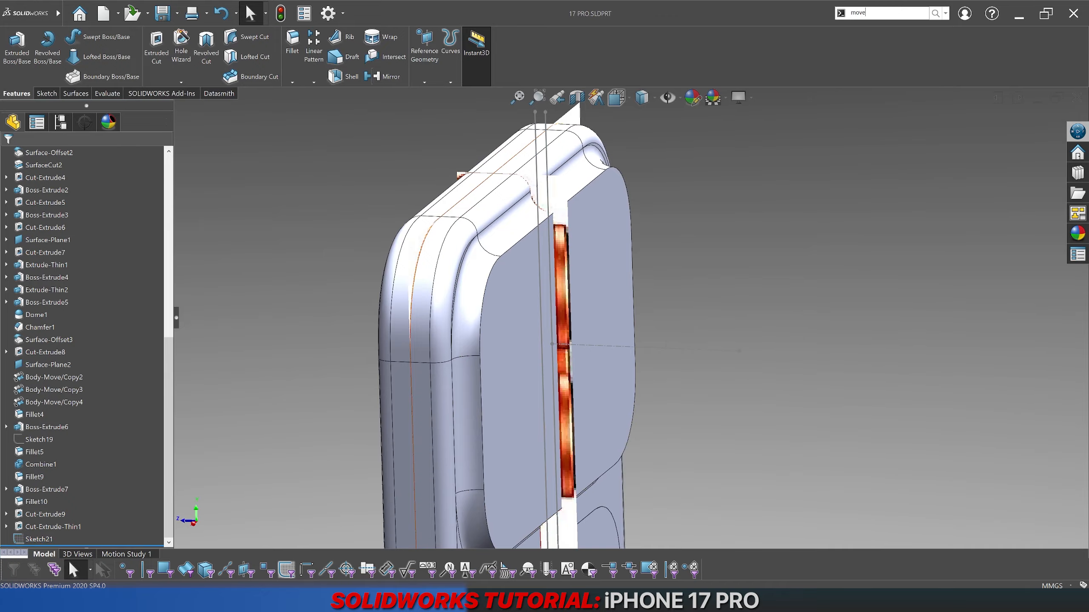
pyautogui.write('move')
pyautogui.click(935, 37)
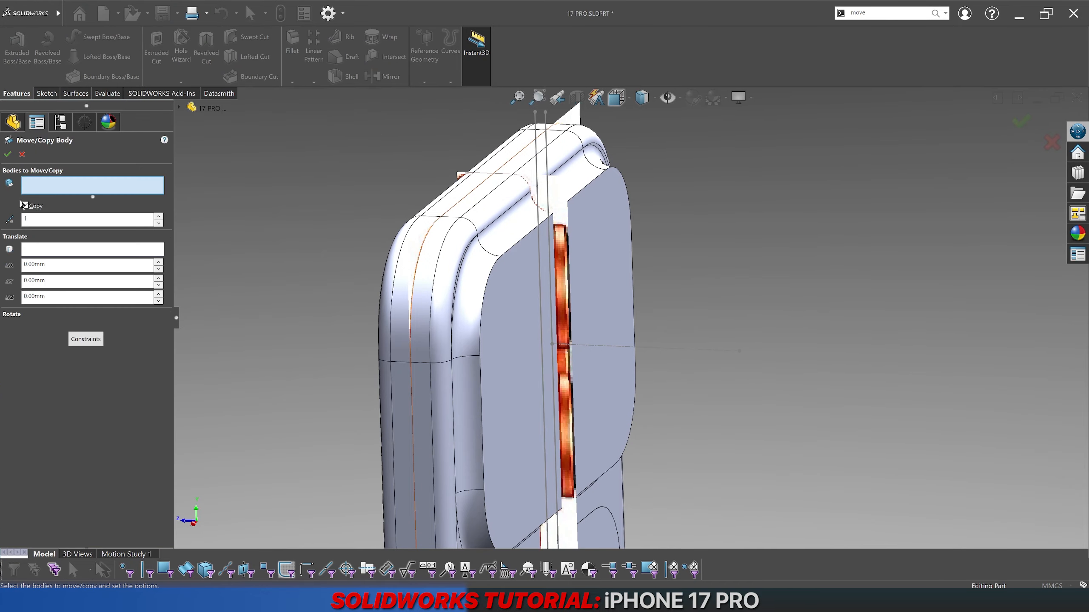
pyautogui.click(479, 254)
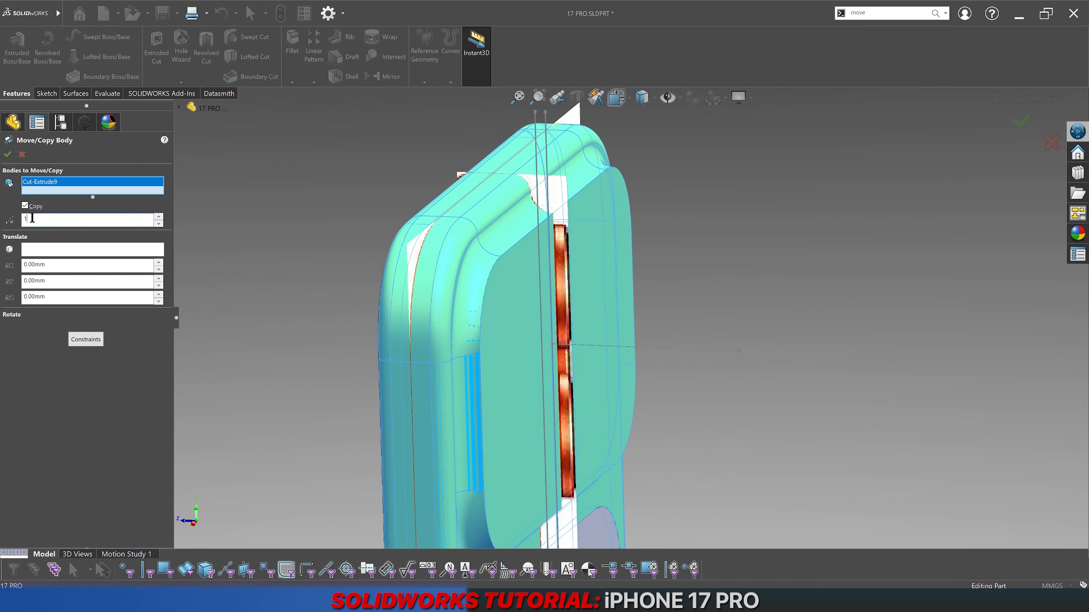
pyautogui.click(7, 155)
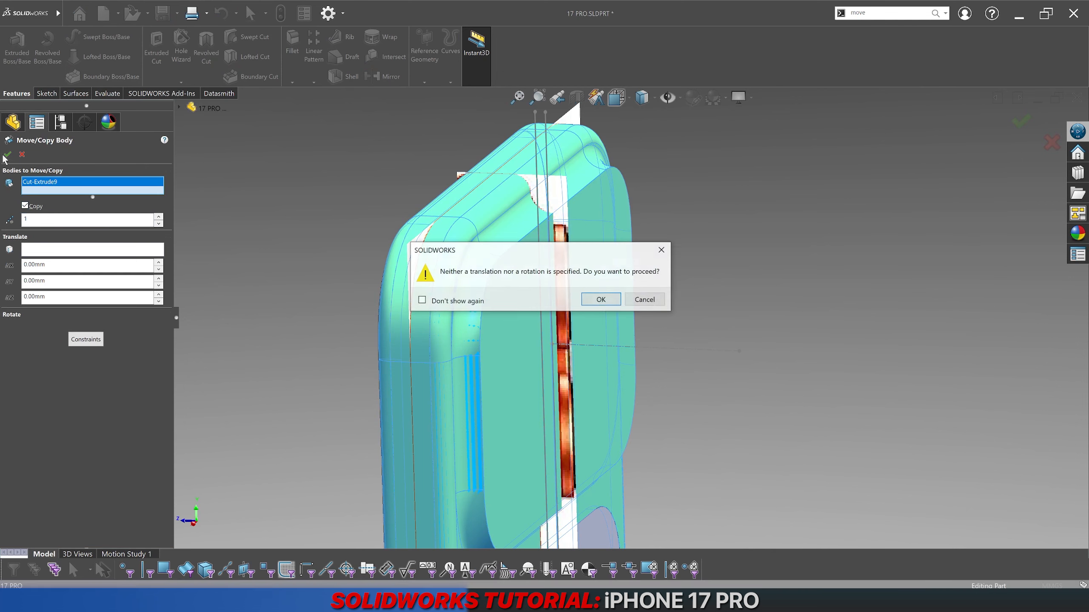
pyautogui.click(600, 304)
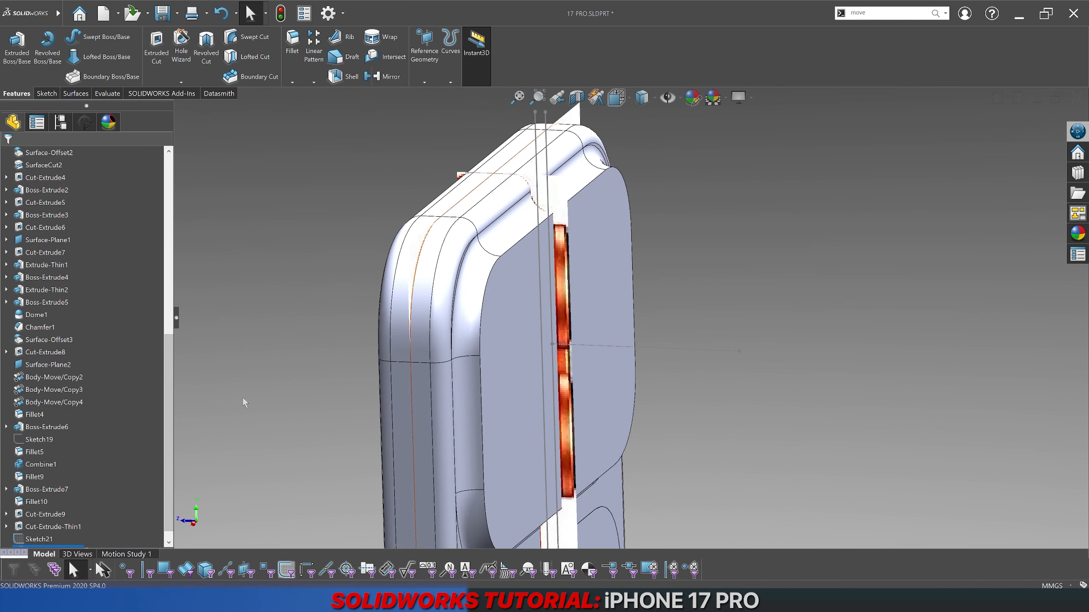
pyautogui.click(66, 539)
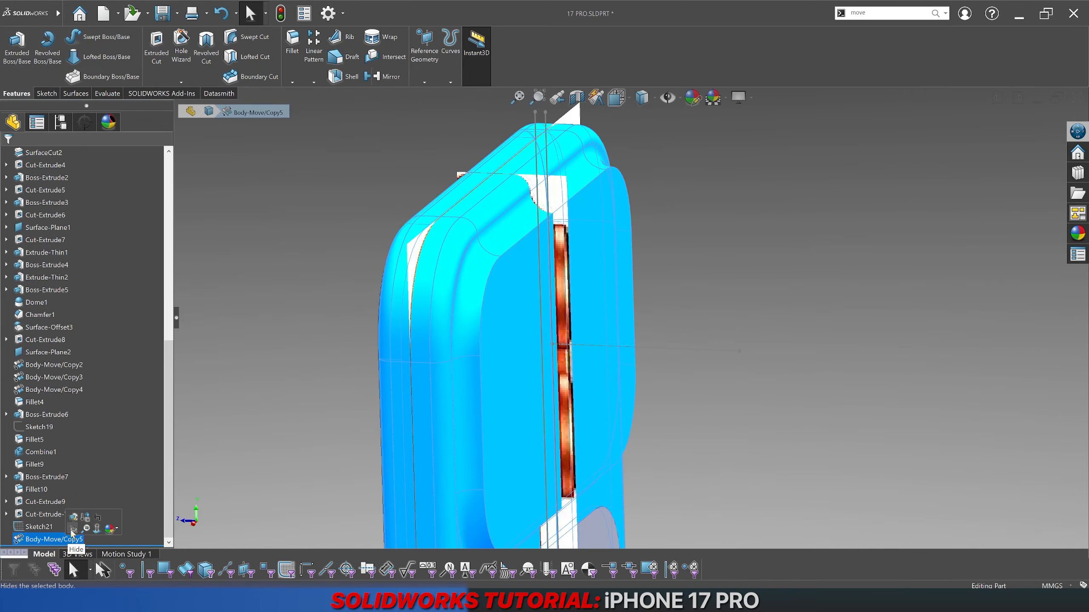
pyautogui.click(72, 532)
# Step: Start a projection Split Line from the vertical-line sketch, selecting the camera plateau's top, upper-corner and adjoining side fillet faces
pyautogui.click(39, 527)
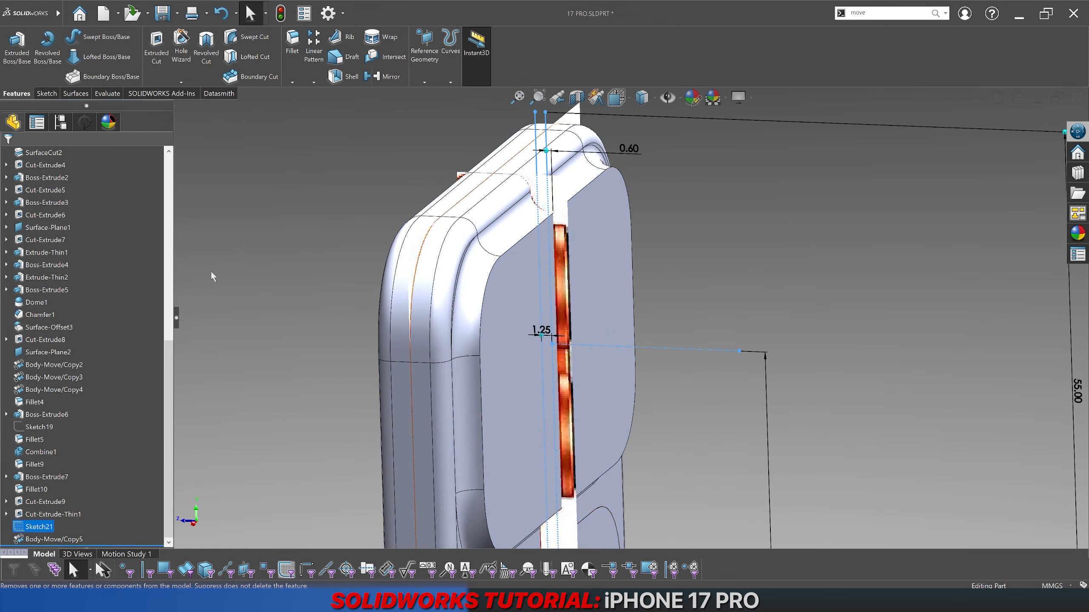
pyautogui.click(449, 66)
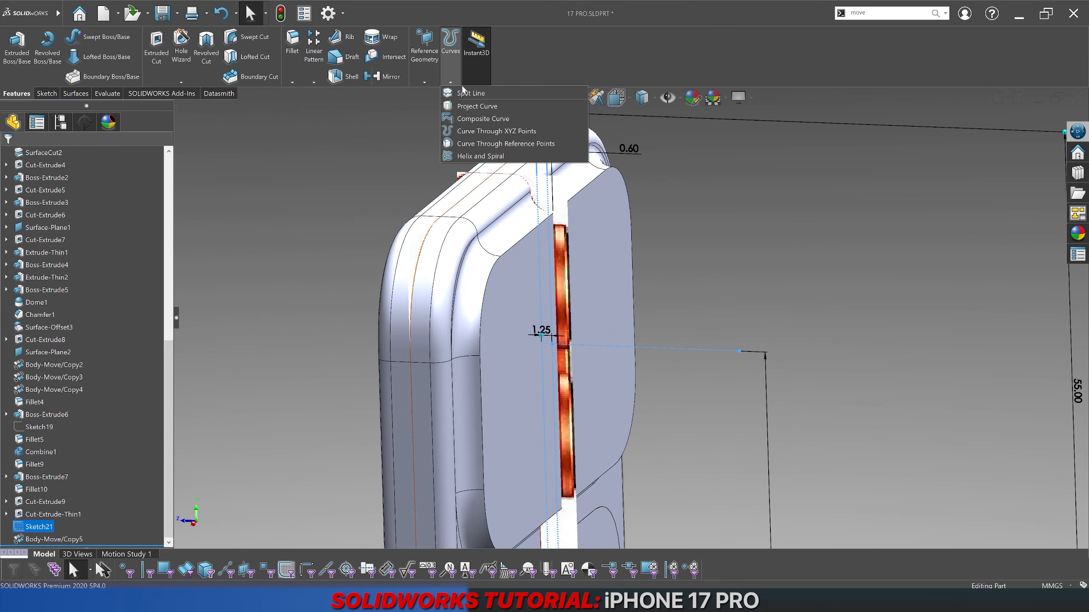
pyautogui.click(467, 93)
pyautogui.click(493, 229)
pyautogui.click(480, 277)
pyautogui.click(467, 376)
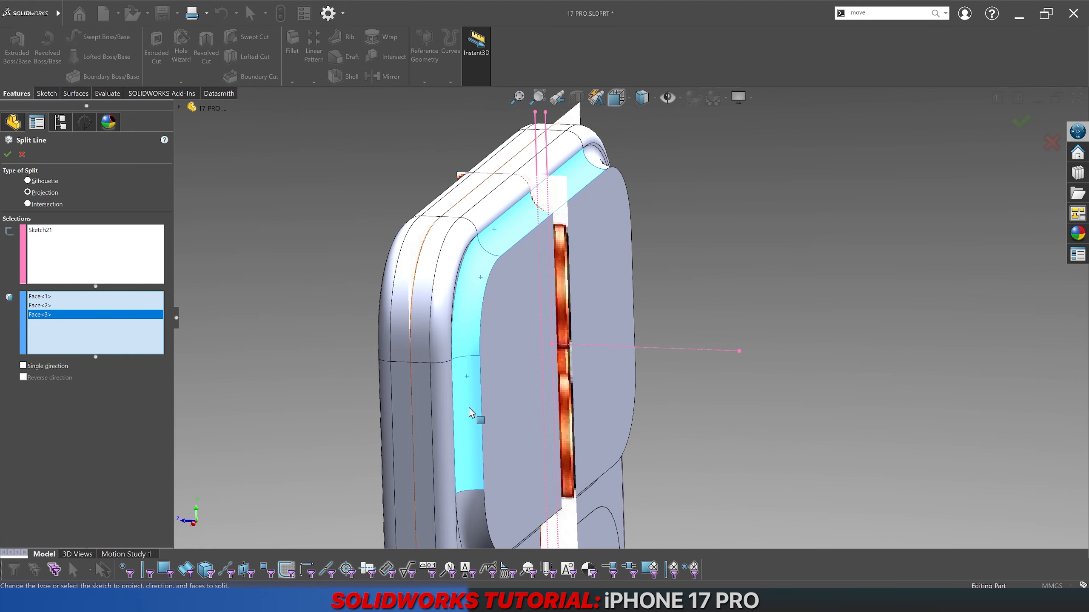
# Step: Add the plateau's adjoining lower-corner and bottom-edge fillet faces to the split, leaving the flat back face out
pyautogui.moveTo(478, 432); pyautogui.dragTo(439, 348, button='middle')
pyautogui.scroll(4, 557, 483)
pyautogui.scroll(-4, 561, 485)
pyautogui.click(575, 377)
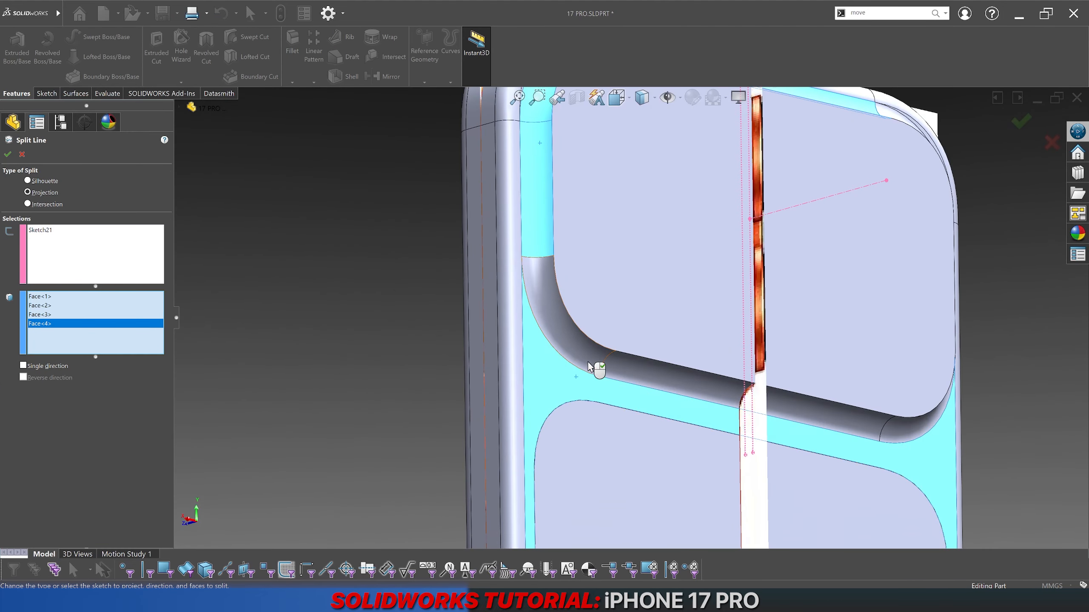
pyautogui.click(589, 363)
pyautogui.click(632, 371)
pyautogui.click(595, 386)
pyautogui.scroll(2, 714, 380)
pyautogui.moveTo(714, 377); pyautogui.dragTo(625, 342, button='middle')
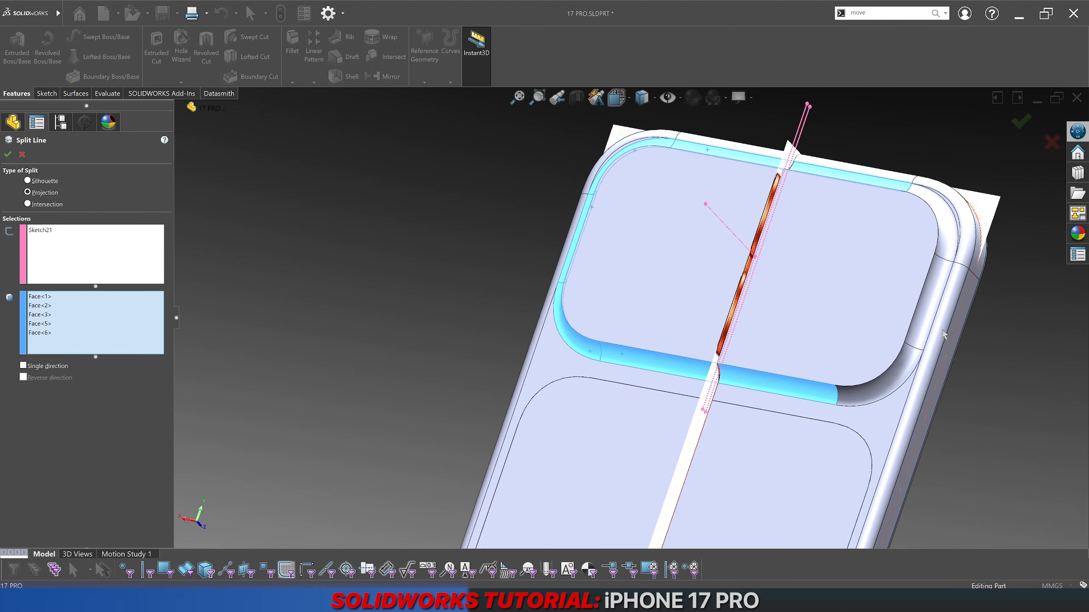
# Step: Add the opposite lower-corner, side and upper-corner fillet faces, and complete the split line around the plateau
pyautogui.scroll(-4, 944, 335)
pyautogui.click(805, 374)
pyautogui.click(806, 353)
pyautogui.scroll(3, 807, 353)
pyautogui.moveTo(807, 353); pyautogui.dragTo(749, 380, button='middle')
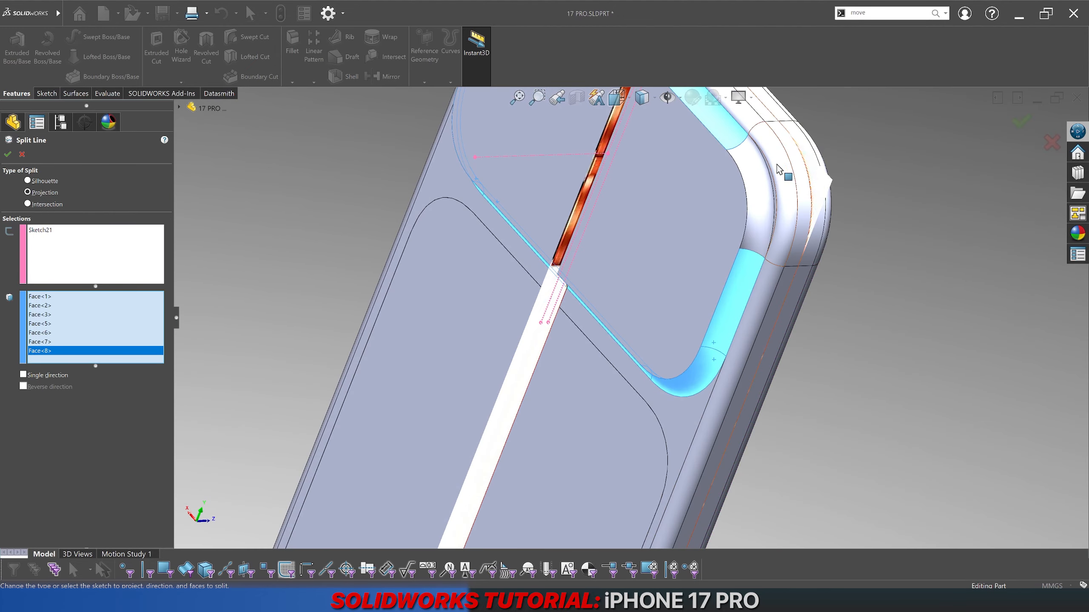
pyautogui.click(749, 218)
pyautogui.scroll(3, 748, 219)
pyautogui.moveTo(748, 219); pyautogui.dragTo(868, 255, button='middle')
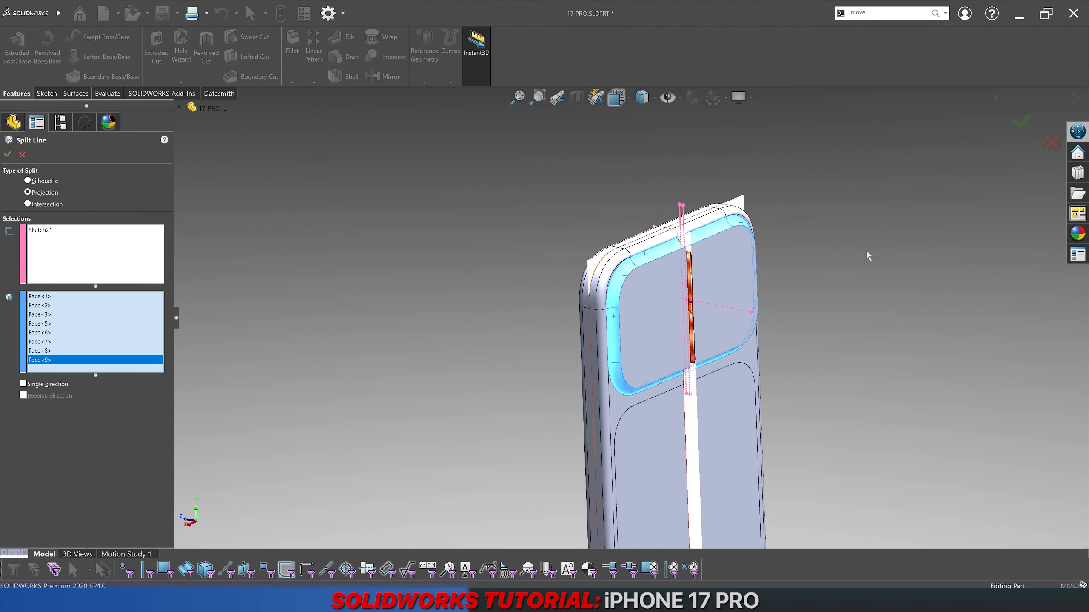
pyautogui.press('Return')
pyautogui.click(867, 254)
# Step: Start a sketch on the Right Plane and switch the display to wireframe over the side reference photo
pyautogui.scroll(-4, 612, 261)
pyautogui.scroll(-4, 671, 322)
pyautogui.moveTo(673, 326); pyautogui.dragTo(684, 361, button='middle')
pyautogui.scroll(10, 153, 389)
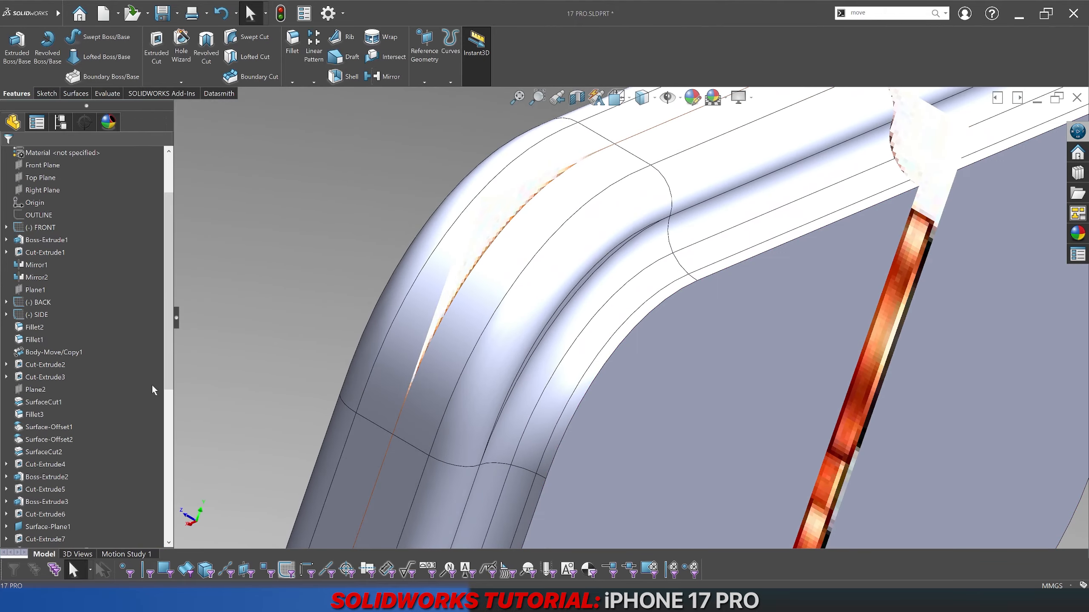
pyautogui.click(60, 266)
pyautogui.click(66, 257)
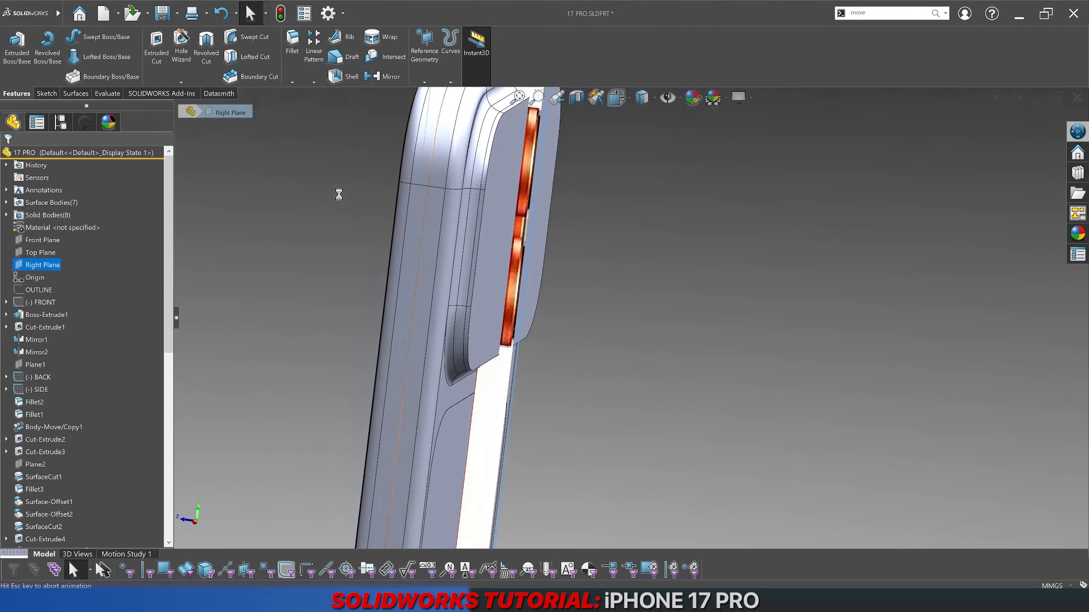
pyautogui.scroll(-3, 644, 151)
pyautogui.click(636, 104)
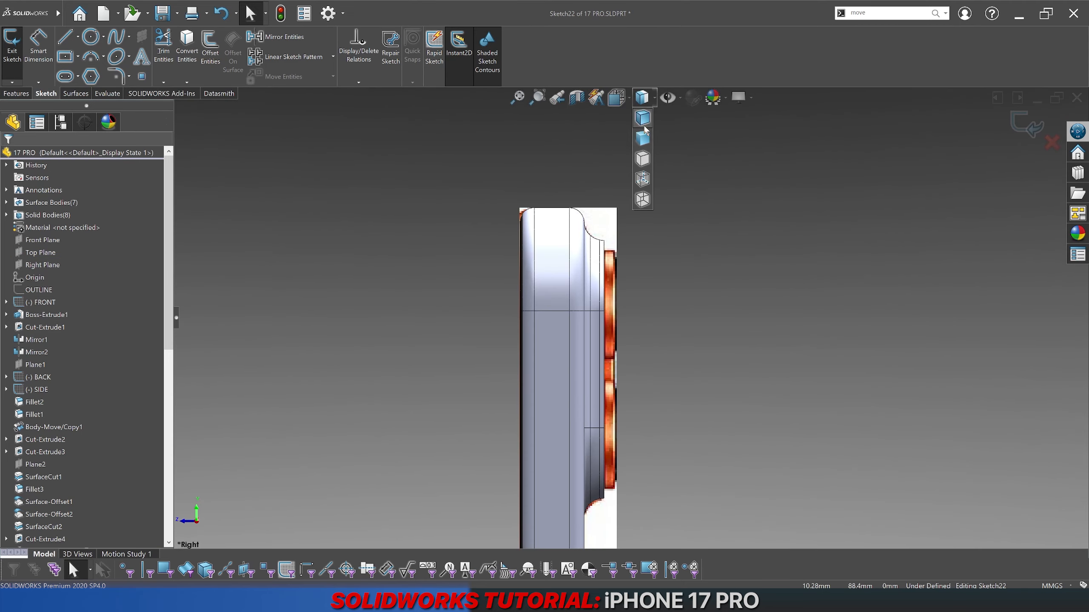
pyautogui.click(644, 199)
pyautogui.scroll(-6, 578, 341)
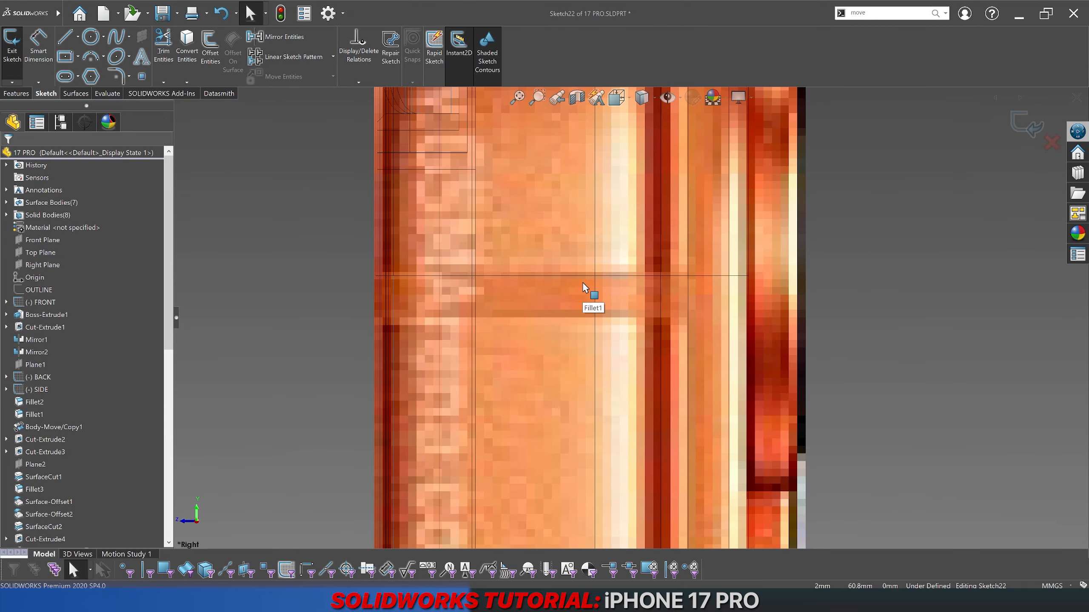
# Step: Draw a horizontal line about 11.6 mm long from the plateau edge along the upper antenna band, past the phone's front edge
pyautogui.click(66, 39)
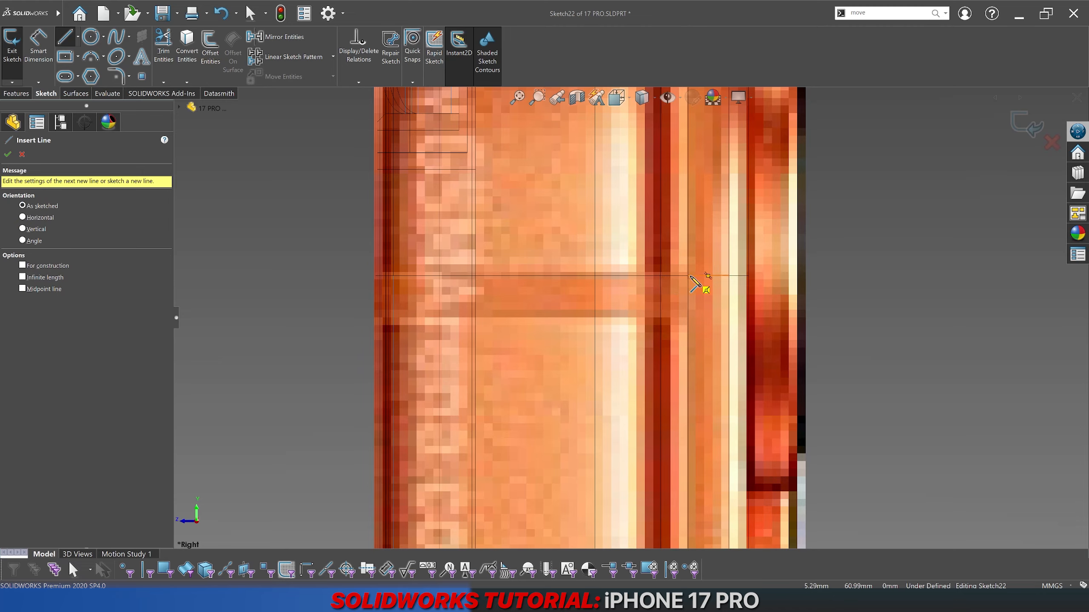
pyautogui.click(660, 275)
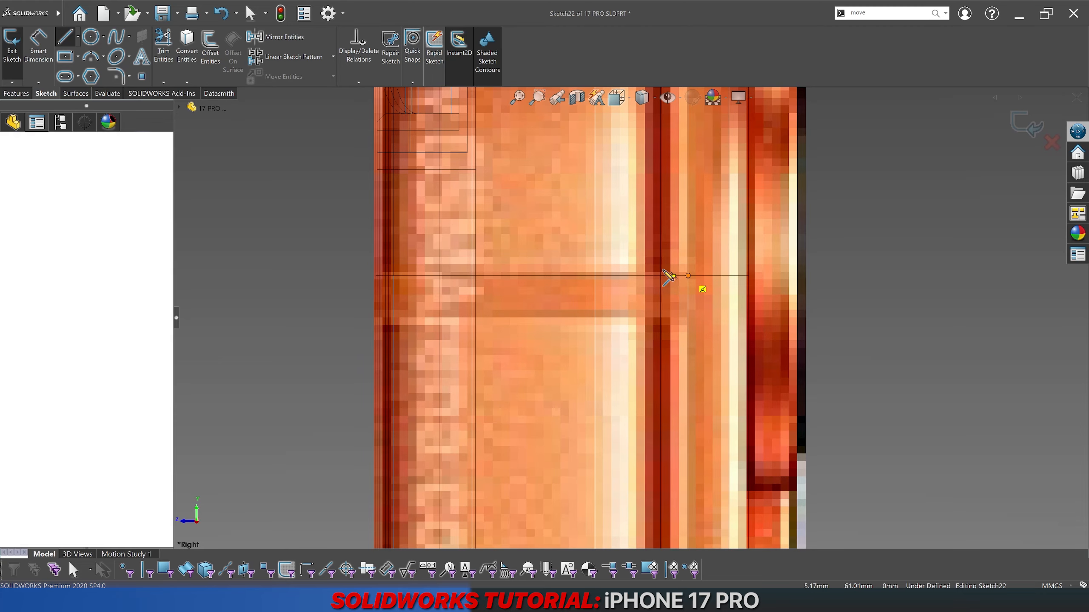
pyautogui.click(308, 275)
pyautogui.press('Escape')
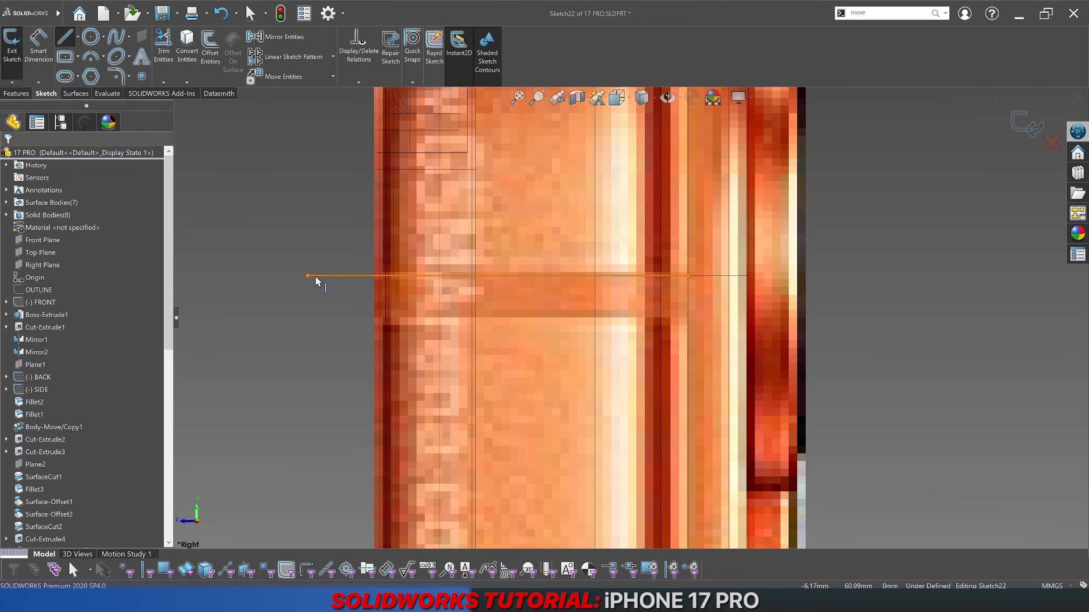
# Step: Offset the horizontal line 1.25 mm downward with the direction reversed to mark the antenna band's other edge
pyautogui.click(325, 275)
pyautogui.click(197, 51)
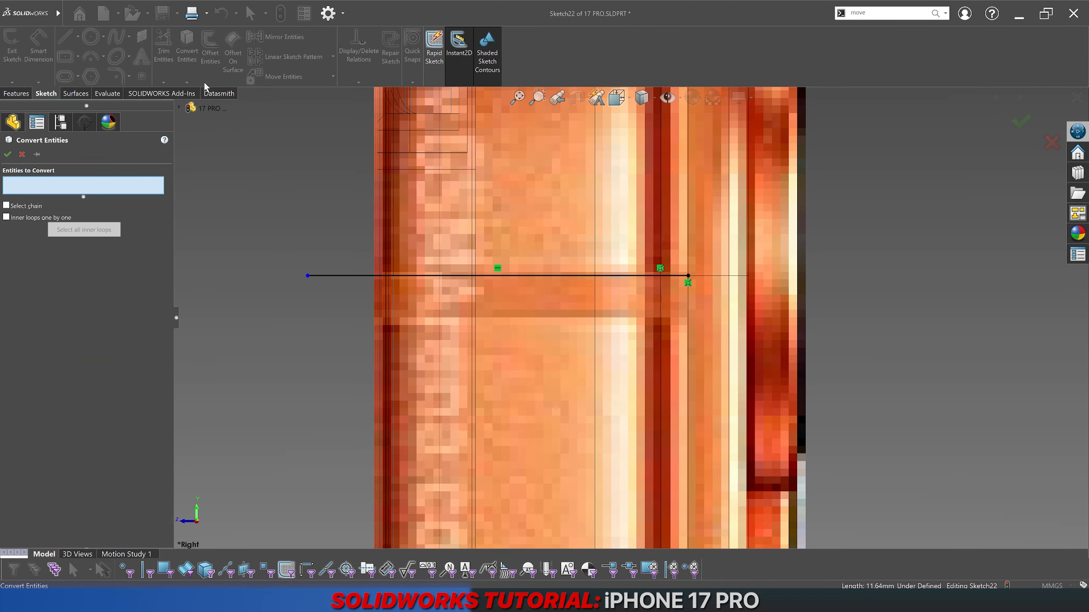
pyautogui.click(333, 275)
pyautogui.click(210, 47)
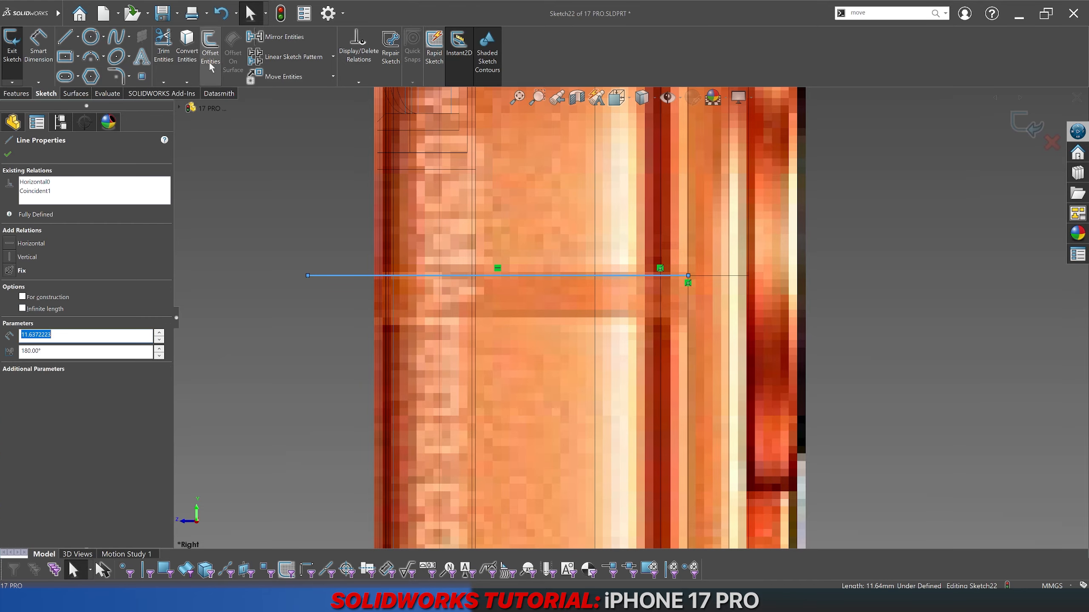
pyautogui.write('1.25mm')
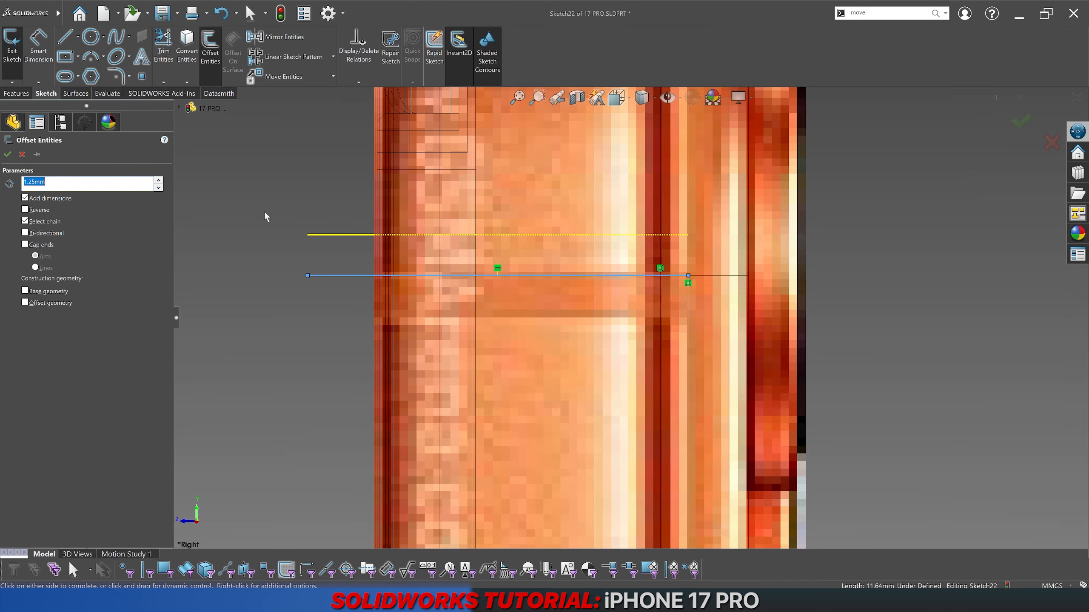
pyautogui.click(46, 211)
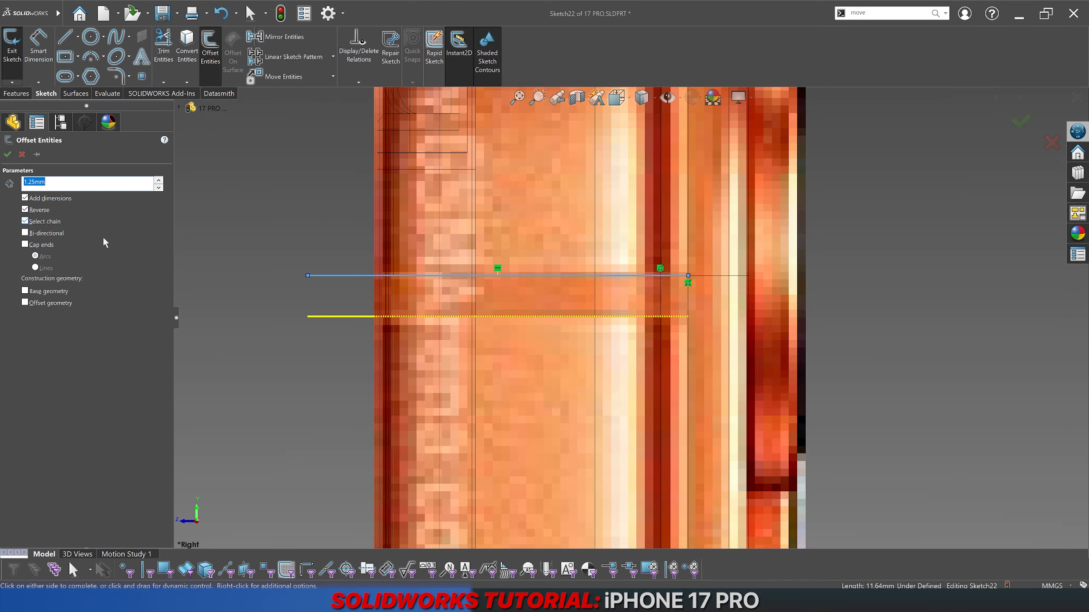
pyautogui.press('Return')
# Step: Move the 1.25 mm offset dimension clear of the phone's side profile
pyautogui.scroll(4, 329, 254)
pyautogui.scroll(2, 543, 323)
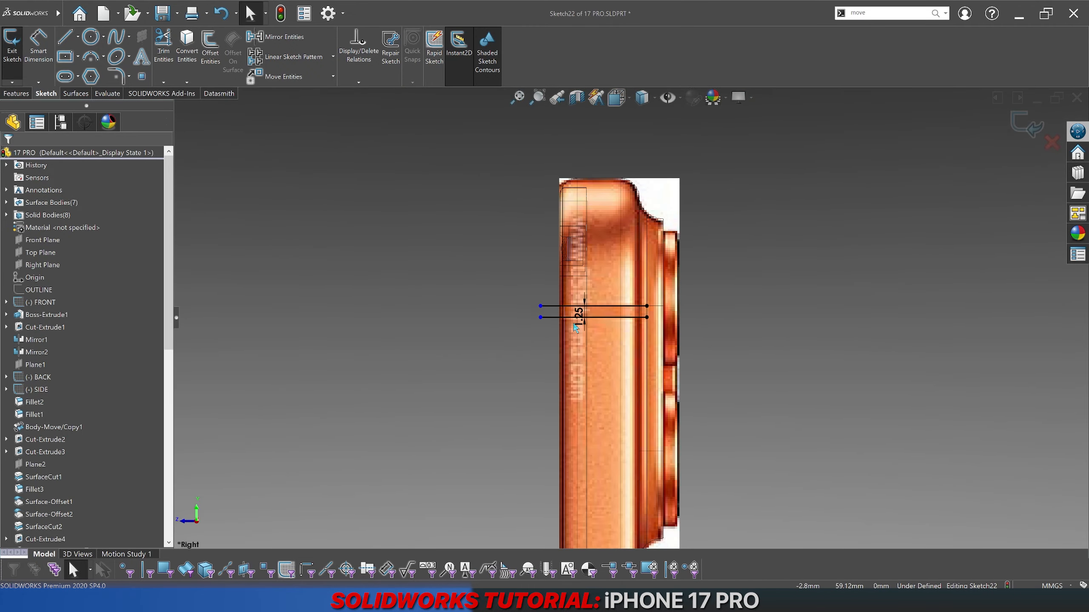
pyautogui.moveTo(576, 328); pyautogui.dragTo(411, 227)
pyautogui.scroll(-2, 608, 295)
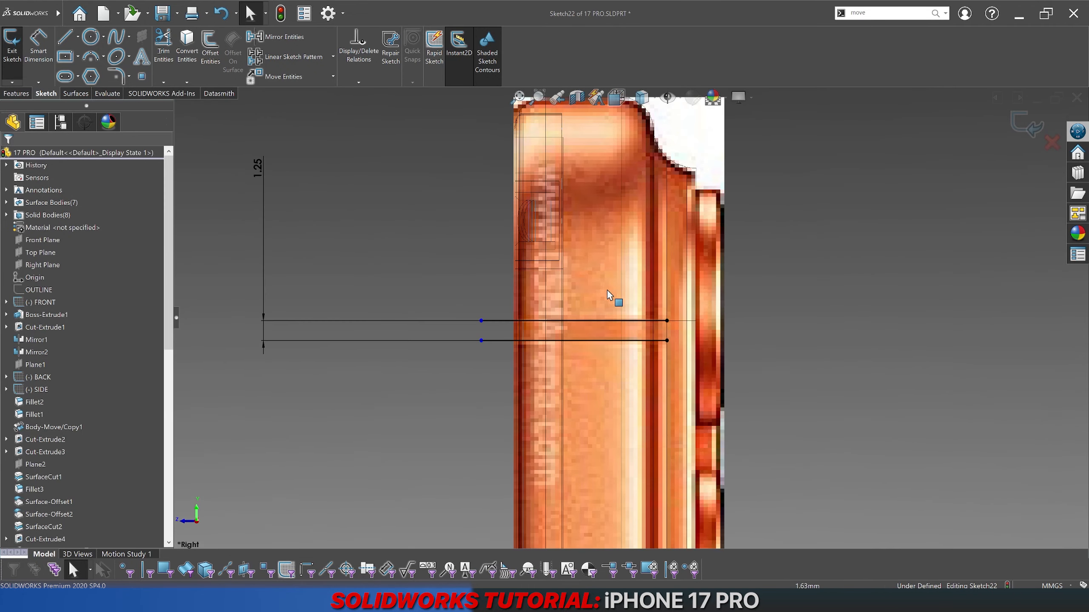
# Step: Dimension the upper horizontal line's length as 15 mm
pyautogui.scroll(3, 629, 317)
pyautogui.click(39, 43)
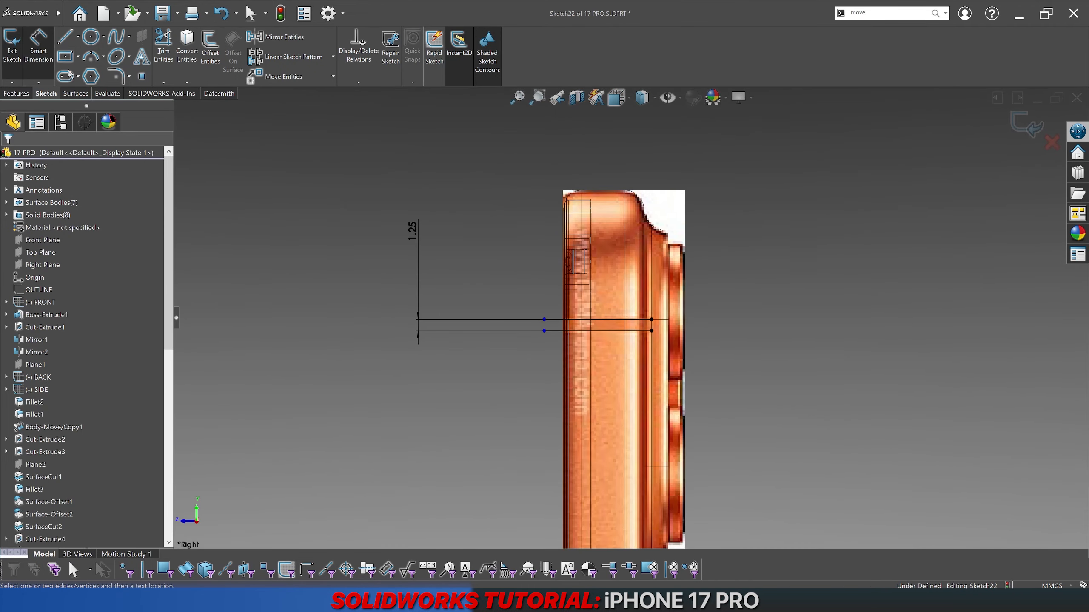
pyautogui.click(587, 321)
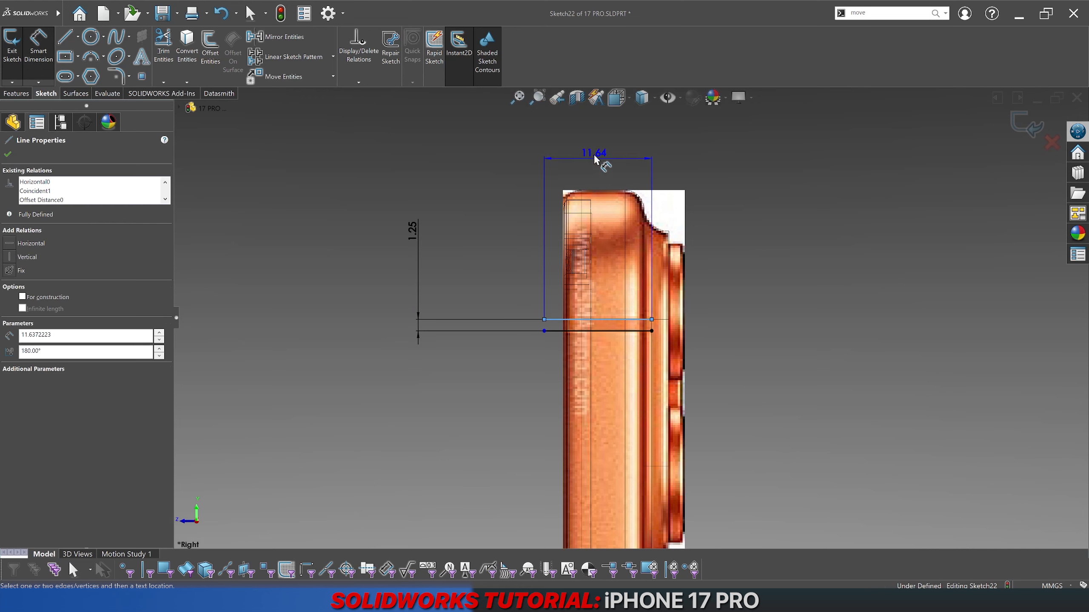
pyautogui.click(598, 148)
pyautogui.write('15')
pyautogui.press('Return')
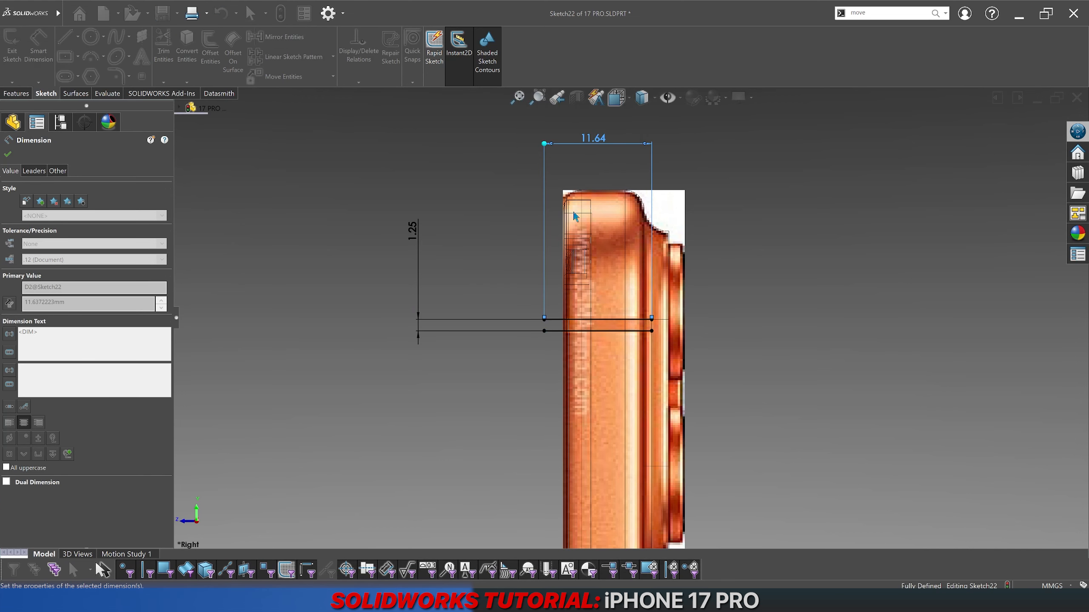
pyautogui.press('Escape')
# Step: Restore the shaded-with-edges display and examine the antenna-band lines against the plateau's split edges
pyautogui.click(644, 111)
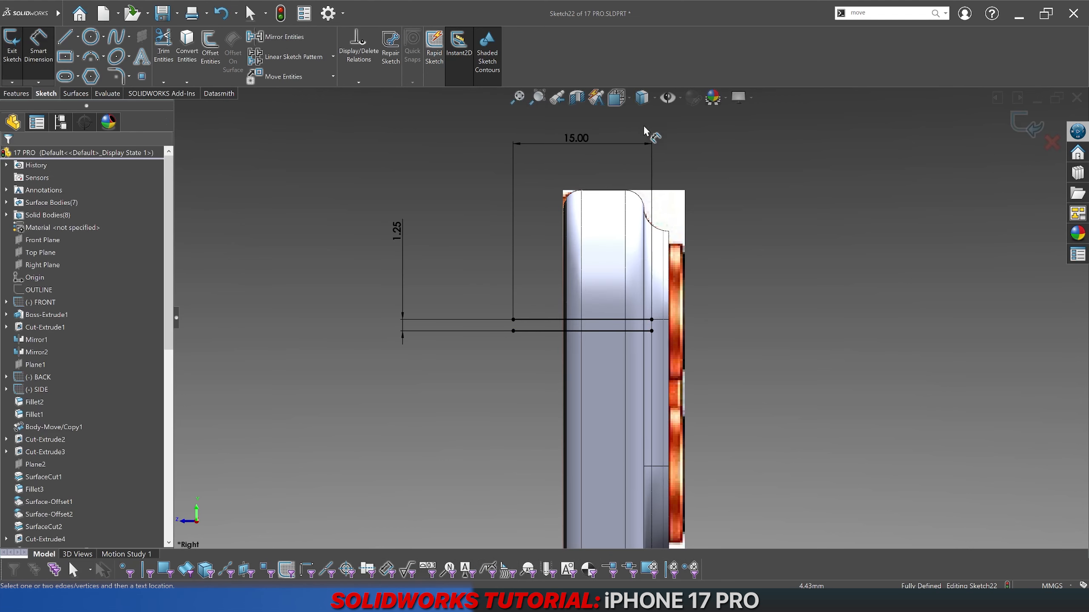
pyautogui.scroll(-5, 649, 341)
pyautogui.scroll(2, 665, 274)
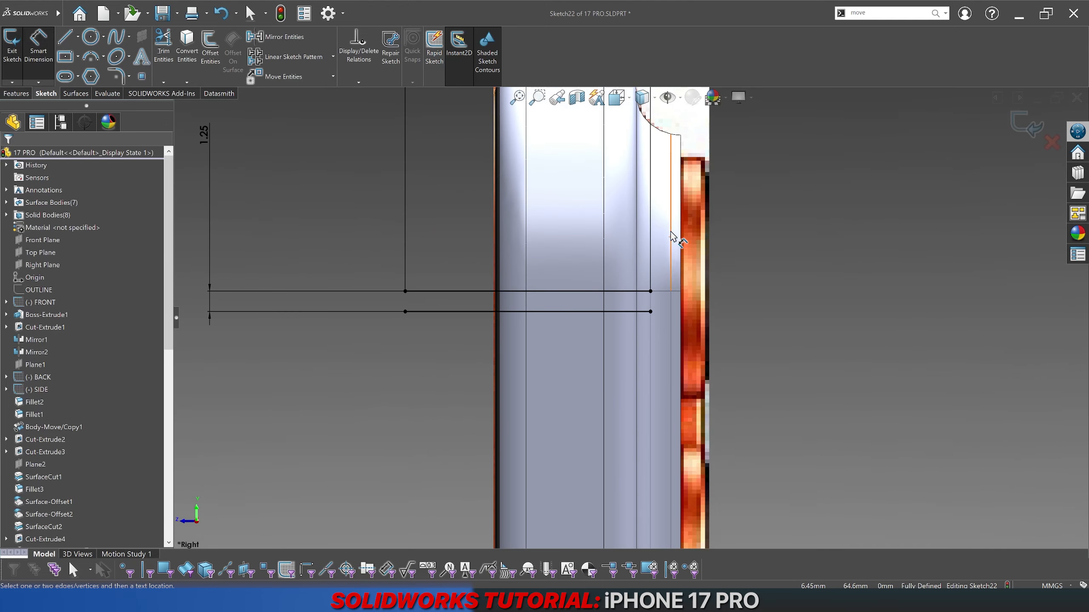
pyautogui.scroll(-2, 656, 209)
pyautogui.scroll(6, 638, 195)
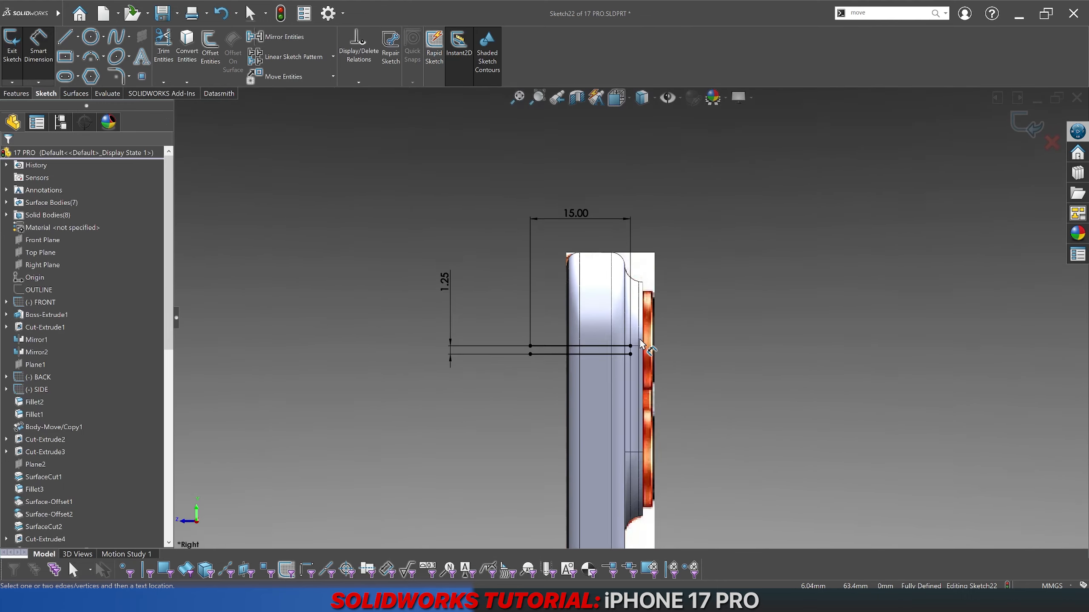
pyautogui.scroll(-2, 617, 359)
pyautogui.scroll(-4, 617, 358)
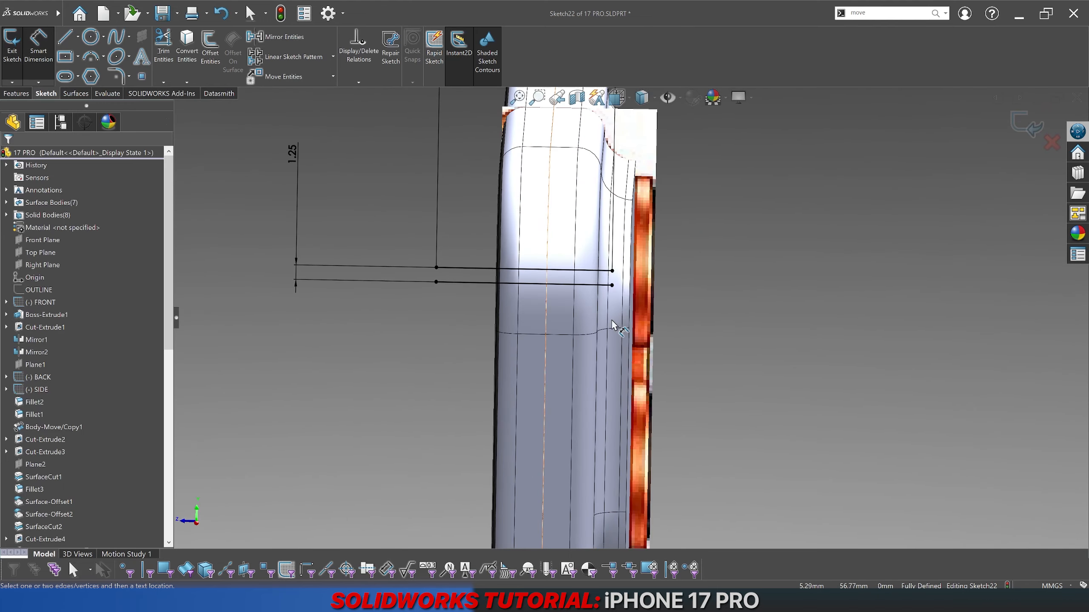
pyautogui.press('Escape')
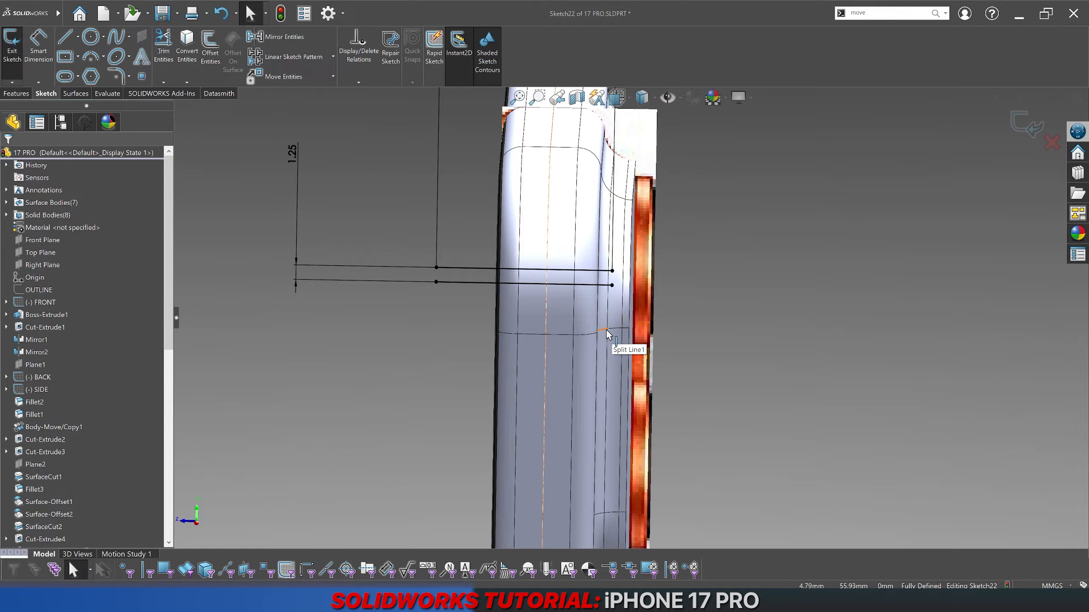
# Step: From the right view, compare the lower antenna band with the reference photo in wireframe and return to shaded with edges
pyautogui.click(617, 98)
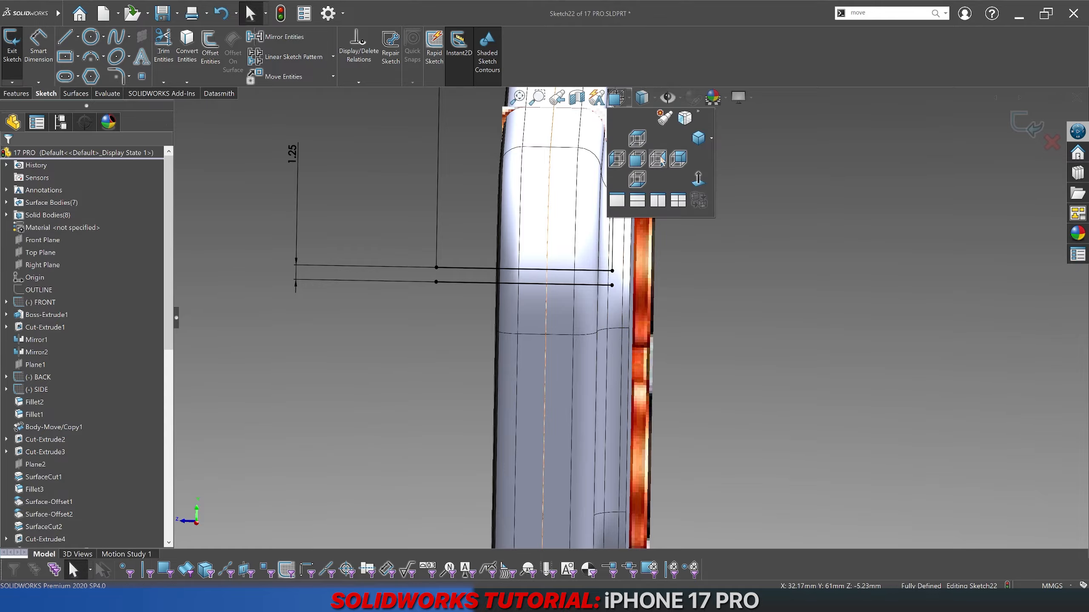
pyautogui.click(658, 159)
pyautogui.scroll(-6, 661, 521)
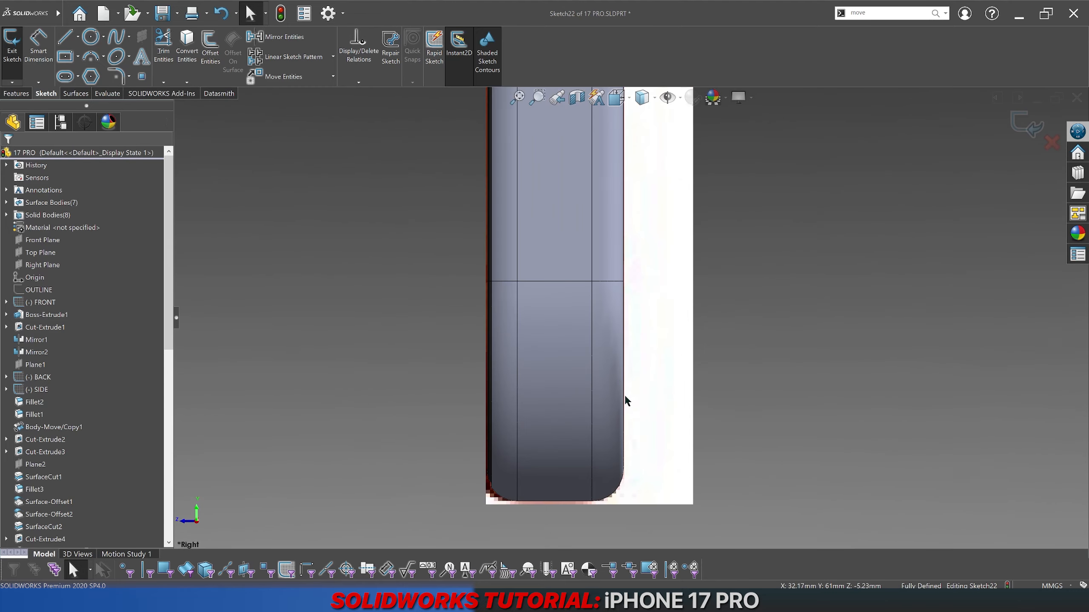
pyautogui.click(640, 107)
pyautogui.click(646, 201)
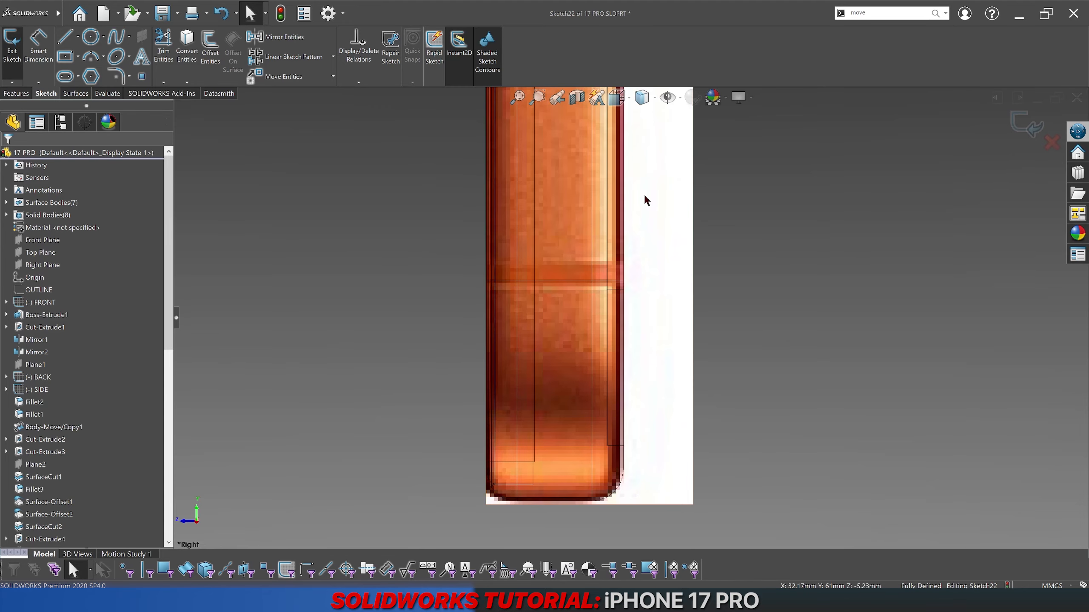
pyautogui.scroll(-3, 599, 253)
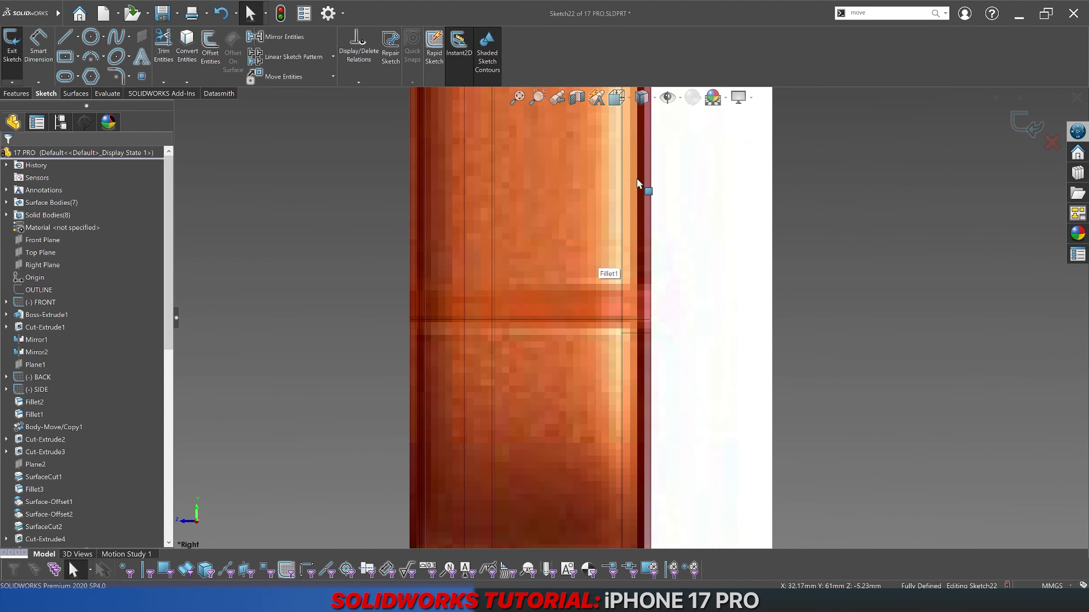
pyautogui.click(642, 97)
pyautogui.click(643, 133)
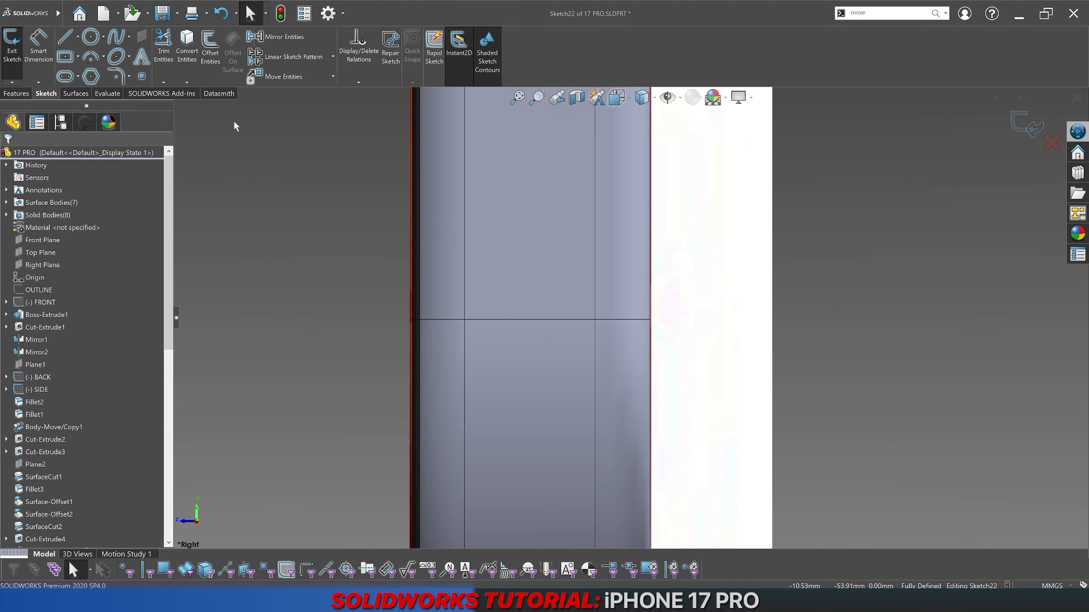
# Step: Draw a horizontal line about 14.6 mm long from the phone's back edge along the lower fillet edge, past the front
pyautogui.click(65, 37)
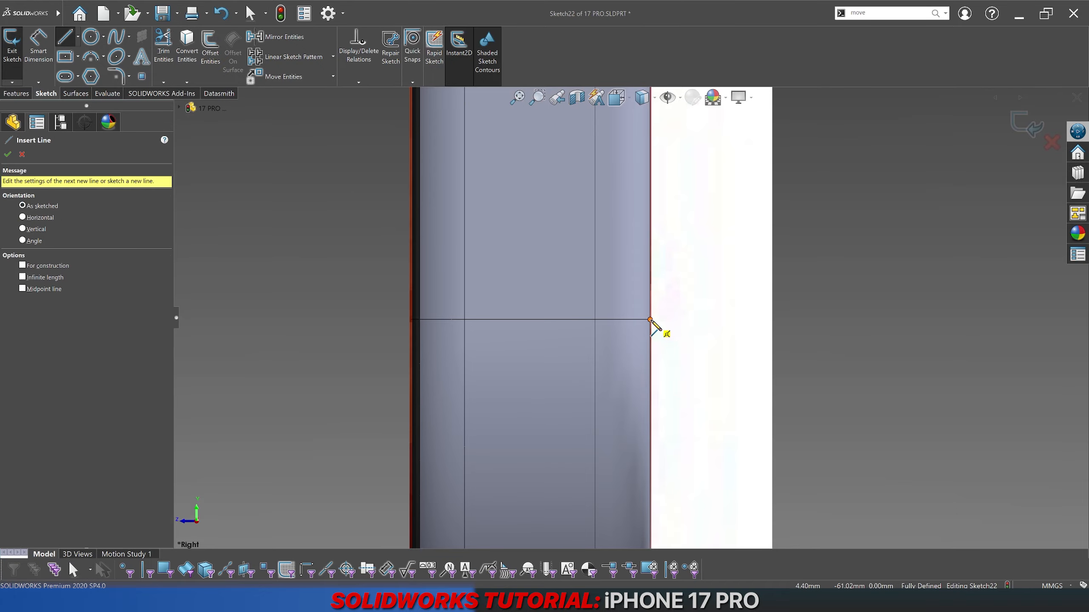
pyautogui.click(650, 319)
pyautogui.click(249, 320)
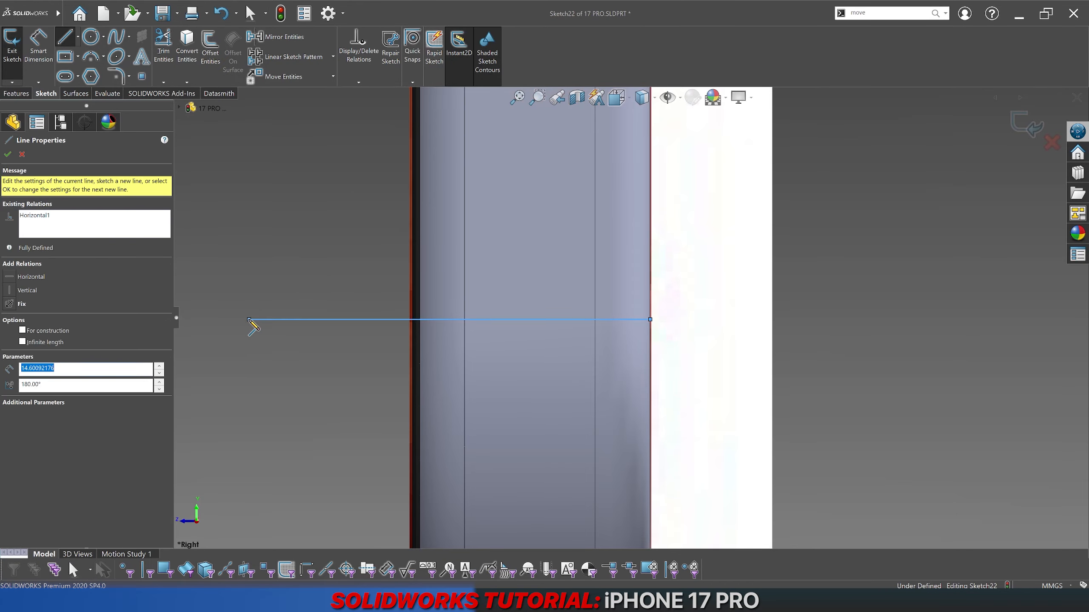
# Step: Dimension the lower antenna-band line's length as 15 mm
pyautogui.press('Escape')
pyautogui.click(38, 43)
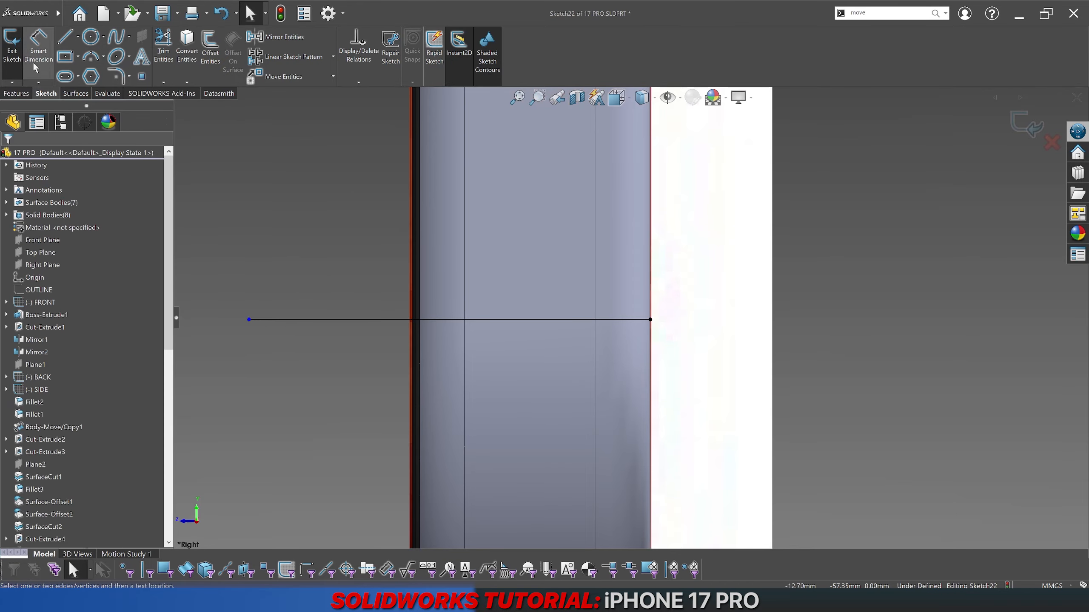
pyautogui.click(333, 321)
pyautogui.click(333, 413)
pyautogui.write('15')
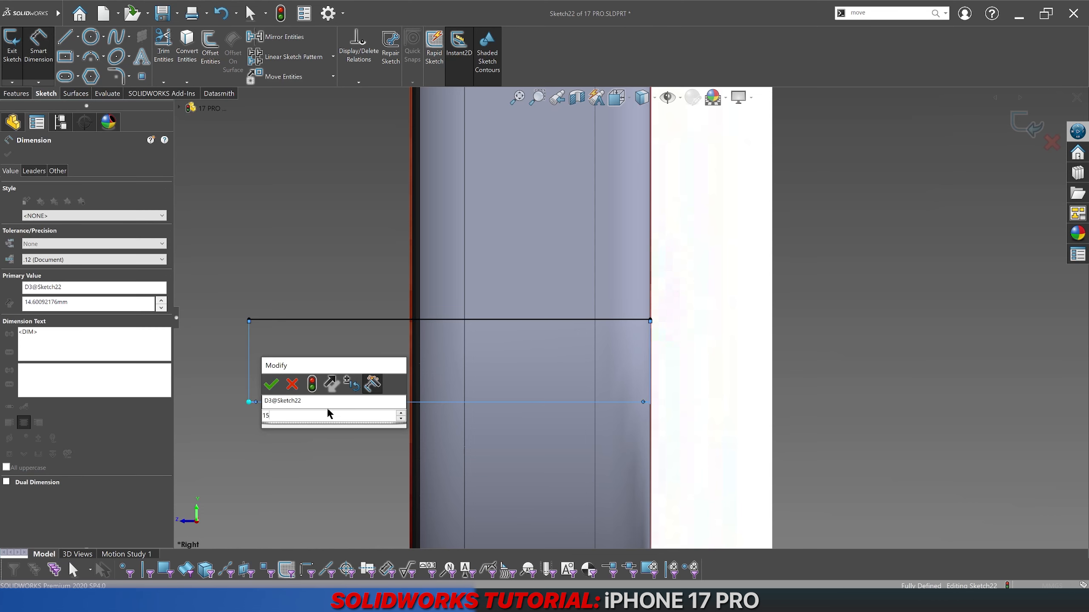
pyautogui.press('Return')
pyautogui.press('Escape')
# Step: Offset the lower line 1.25 mm upward, move its offset dimension clear of the phone, and exit the sketch
pyautogui.click(210, 47)
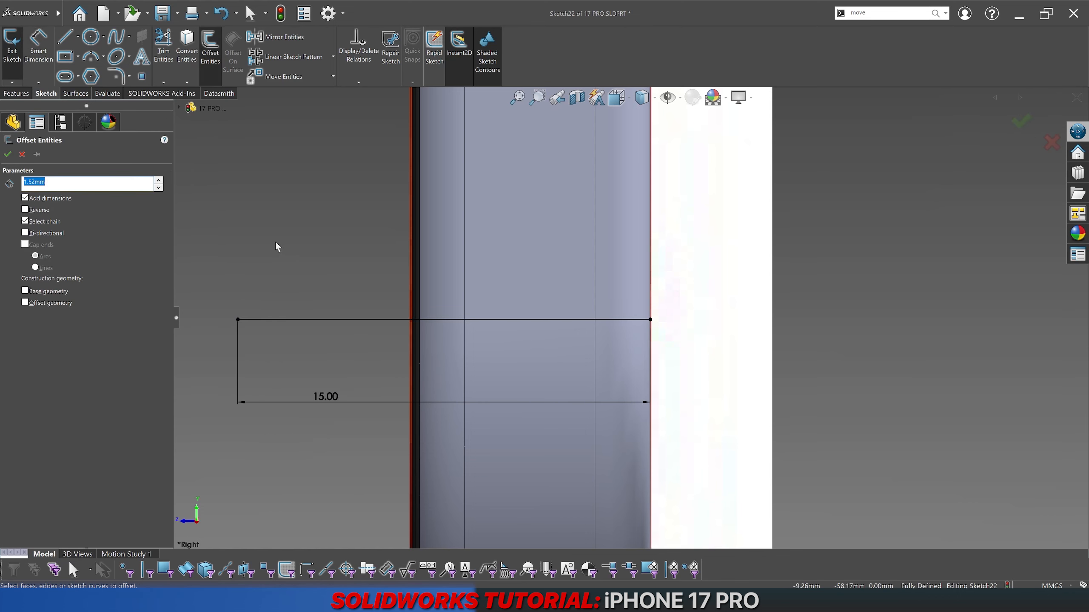
pyautogui.click(315, 322)
pyautogui.click(393, 273)
pyautogui.scroll(4, 631, 318)
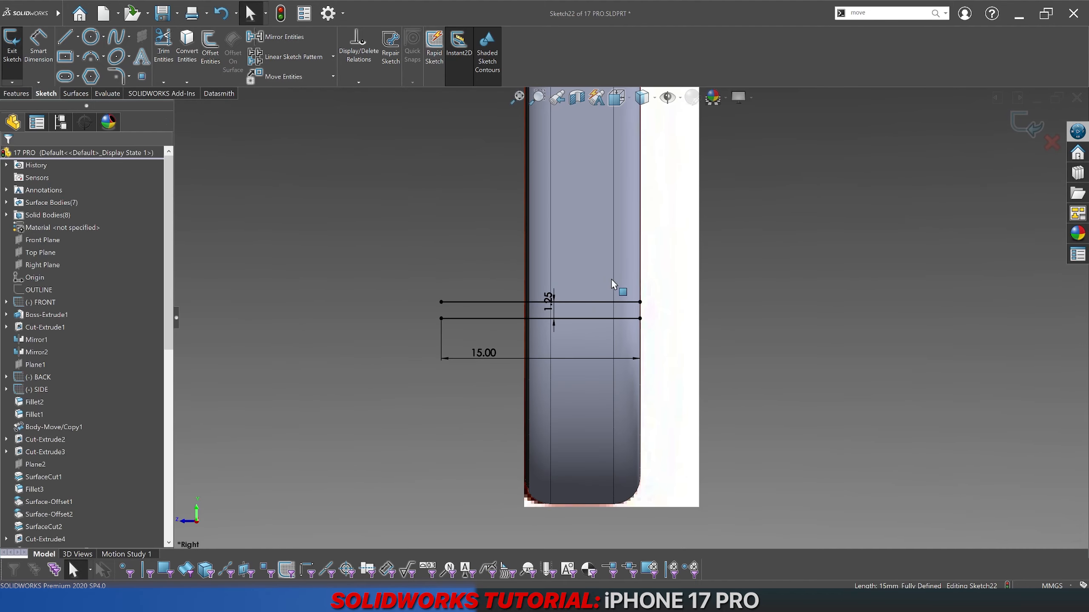
pyautogui.moveTo(549, 299); pyautogui.dragTo(398, 225)
pyautogui.click(365, 311)
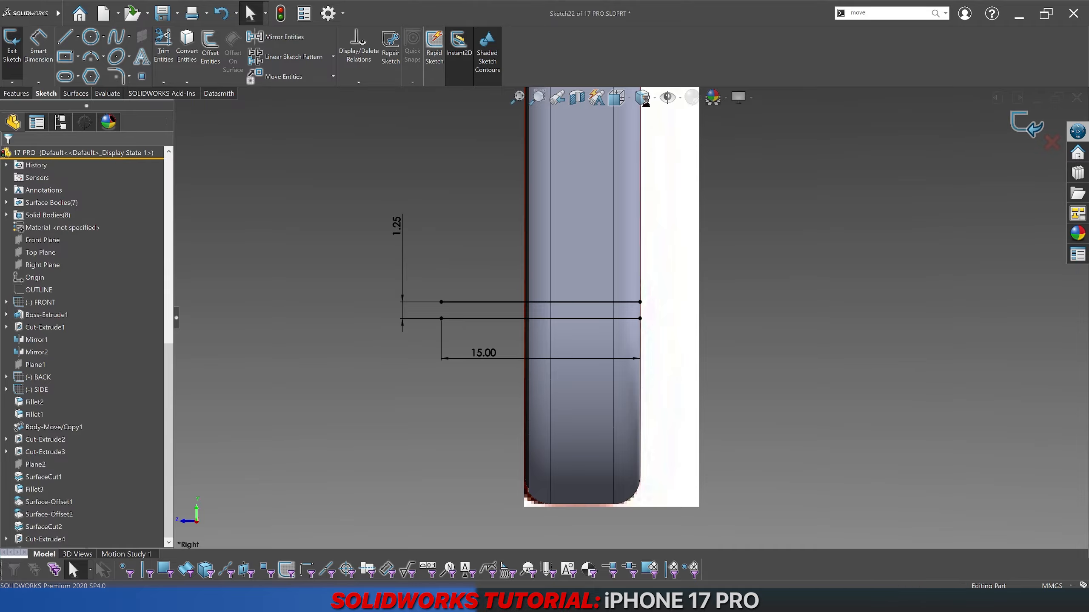
# Step: Start a projection split line from the antenna-band sketch, selecting the three long faces along one side of the phone
pyautogui.press('z')
pyautogui.moveTo(630, 188); pyautogui.dragTo(643, 214, button='middle')
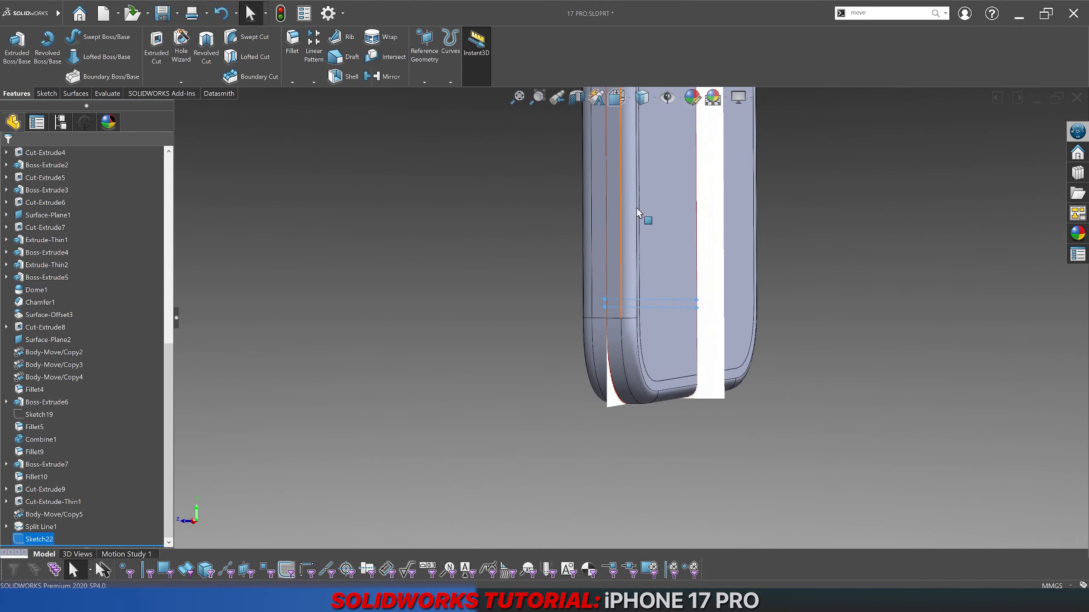
pyautogui.scroll(3, 644, 214)
pyautogui.click(450, 43)
pyautogui.click(456, 94)
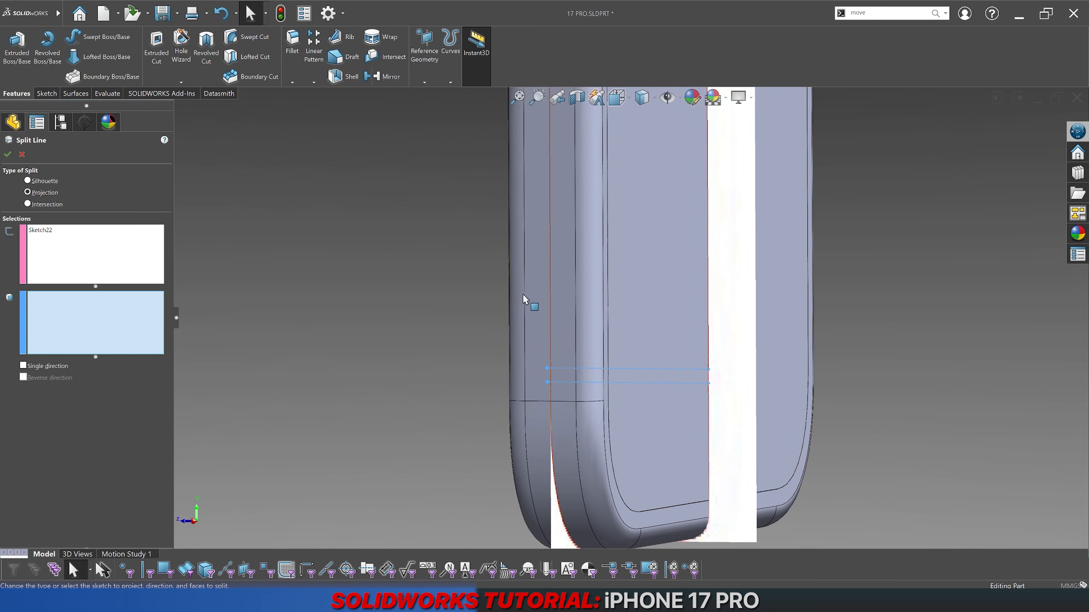
pyautogui.click(532, 388)
pyautogui.click(563, 392)
pyautogui.click(589, 392)
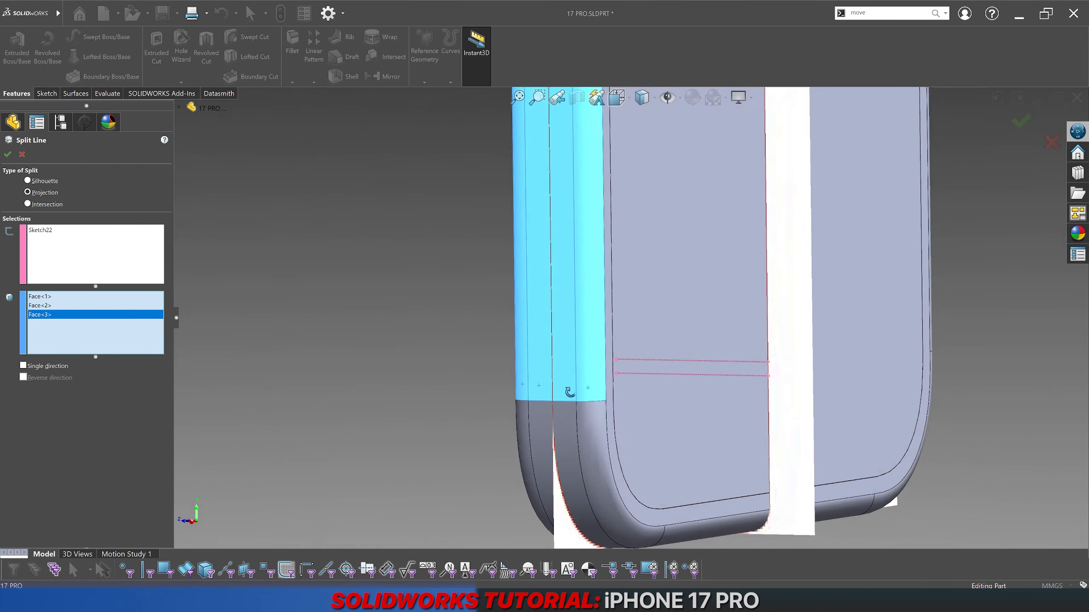
# Step: Add the rear frame face around the back glass and the narrow front-edge faces of that side to the split
pyautogui.scroll(4, 587, 388)
pyautogui.moveTo(482, 379); pyautogui.dragTo(552, 386, button='middle')
pyautogui.click(624, 391)
pyautogui.moveTo(521, 421); pyautogui.dragTo(425, 181, button='middle')
pyautogui.click(490, 416)
pyautogui.click(474, 408)
pyautogui.scroll(5, 556, 290)
pyautogui.scroll(3, 852, 333)
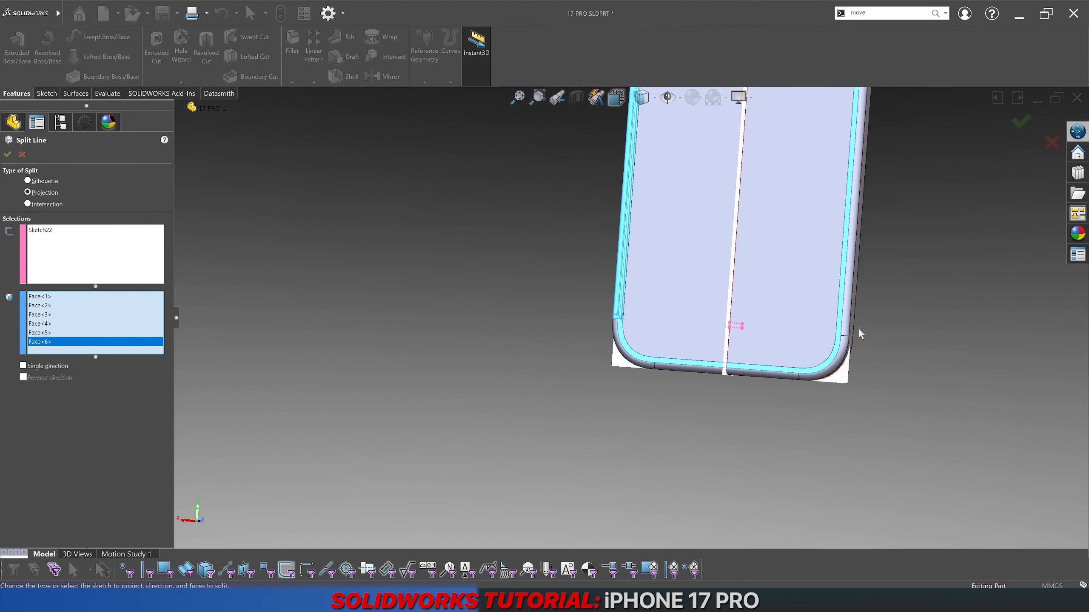
# Step: Add the opposite long side's fillet, flat and narrow front-edge faces to the split-line selection
pyautogui.scroll(-11, 853, 336)
pyautogui.click(660, 333)
pyautogui.moveTo(676, 335); pyautogui.dragTo(618, 318, button='middle')
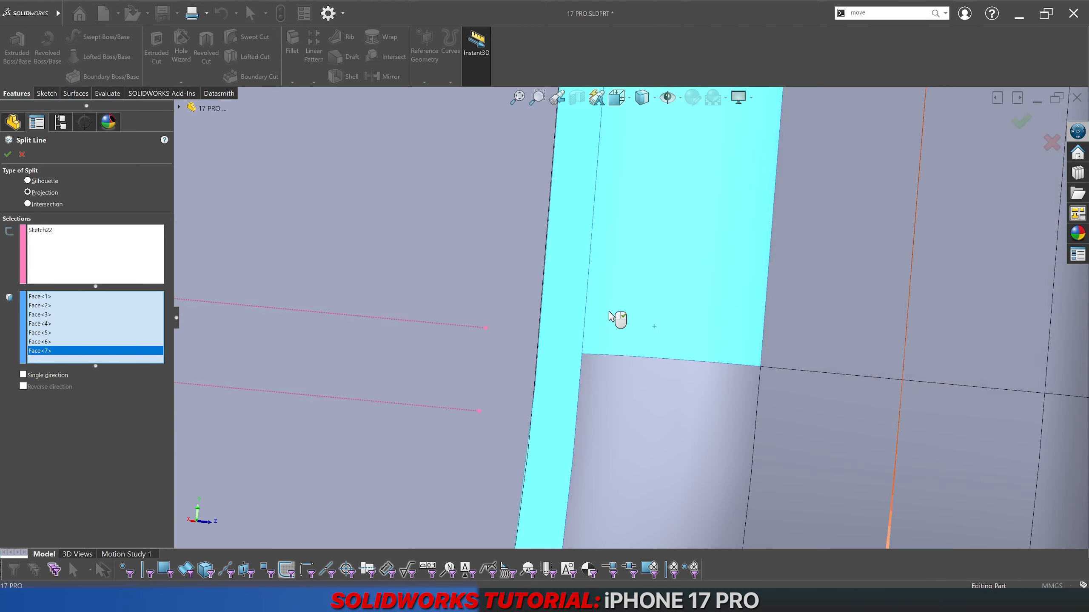
pyautogui.click(806, 343)
pyautogui.moveTo(807, 343); pyautogui.dragTo(775, 396, button='middle')
pyautogui.click(800, 340)
pyautogui.click(774, 394)
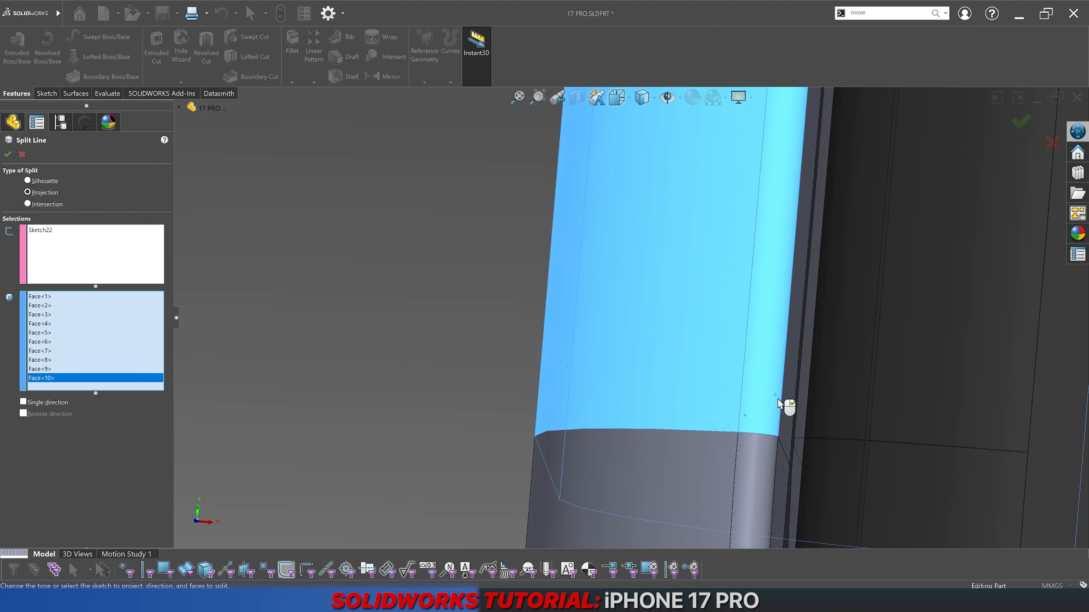
pyautogui.click(745, 415)
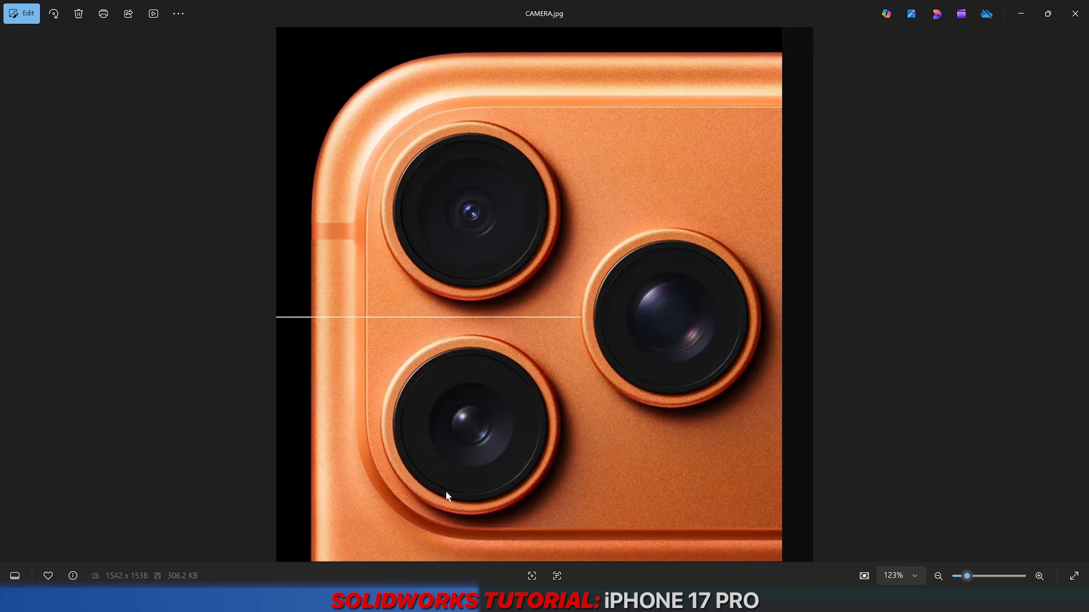
# Step: In the photo viewer, examine the antenna bands in CAMERA.jpg, REAR.jpg and the angled camera close-up
pyautogui.press('Left')
pyautogui.press('Right')
pyautogui.press('Right')
pyautogui.press('Right')
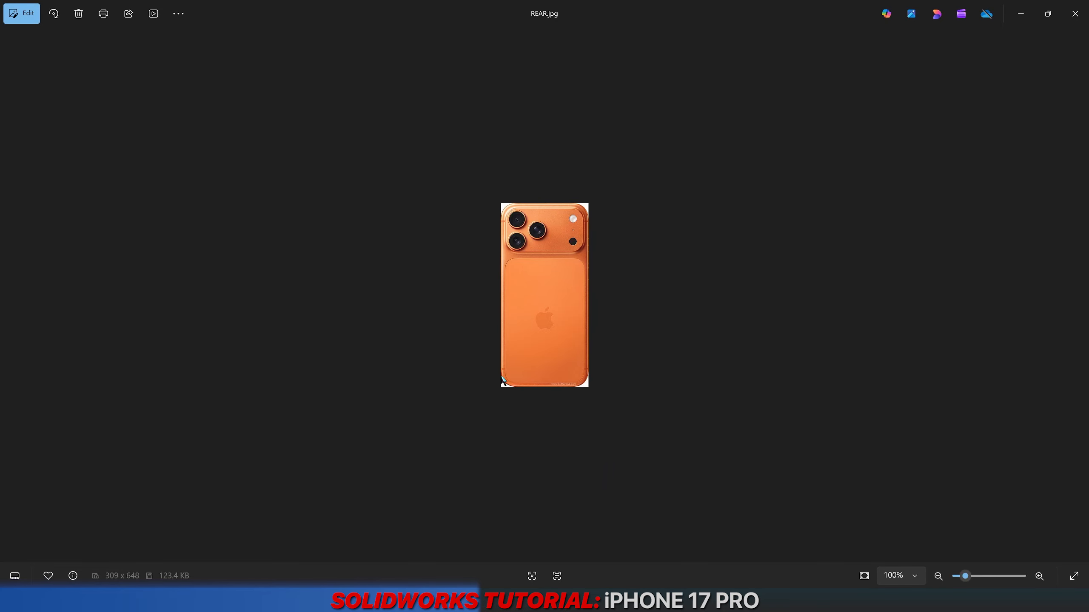
pyautogui.scroll(4, 503, 380)
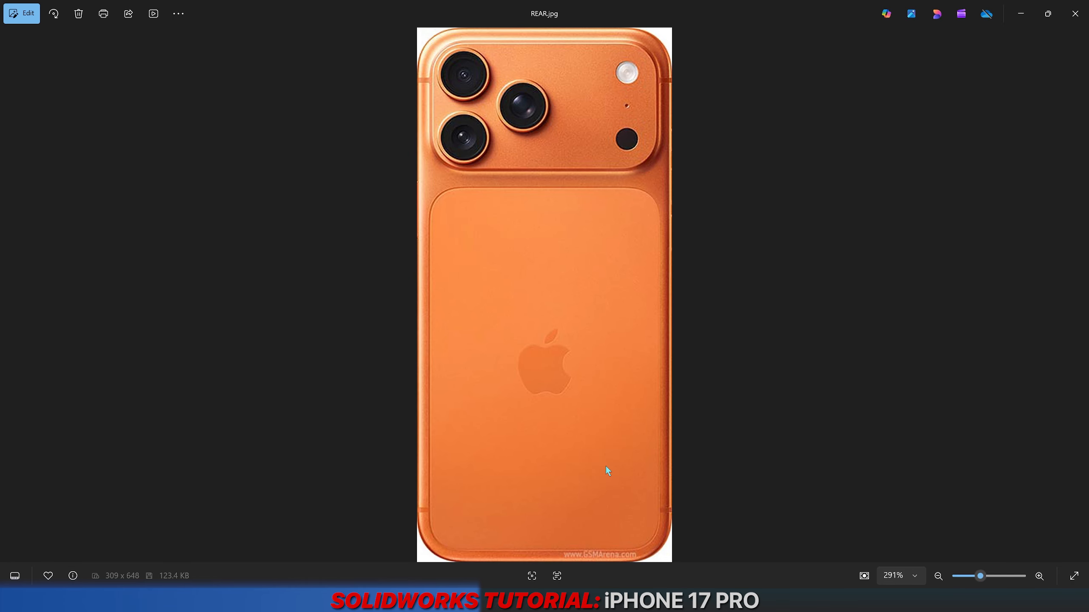
pyautogui.scroll(-4, 606, 467)
pyautogui.press('Right')
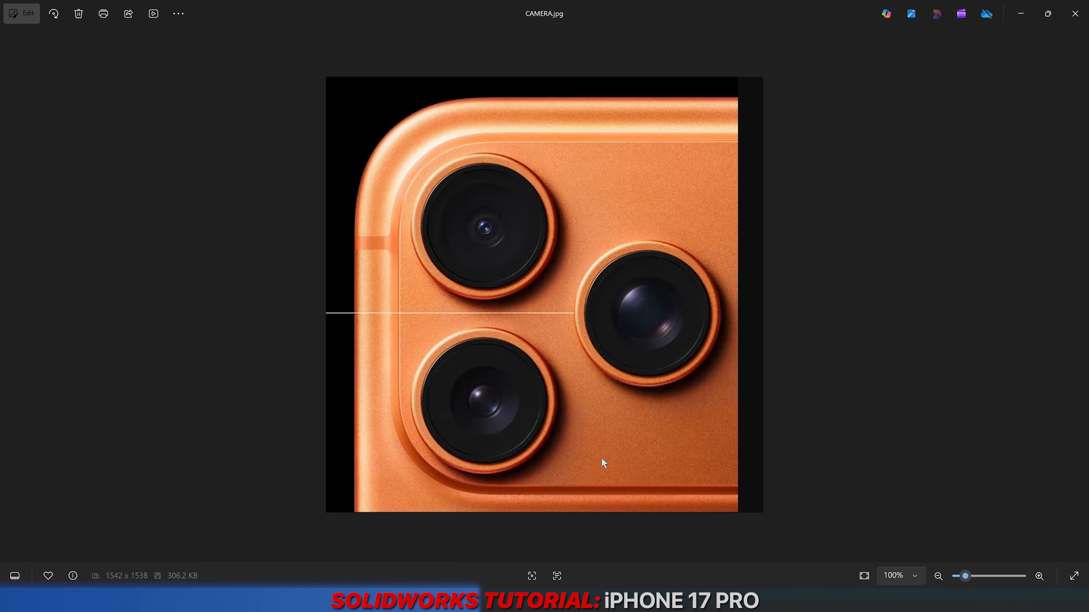
pyautogui.press('Right')
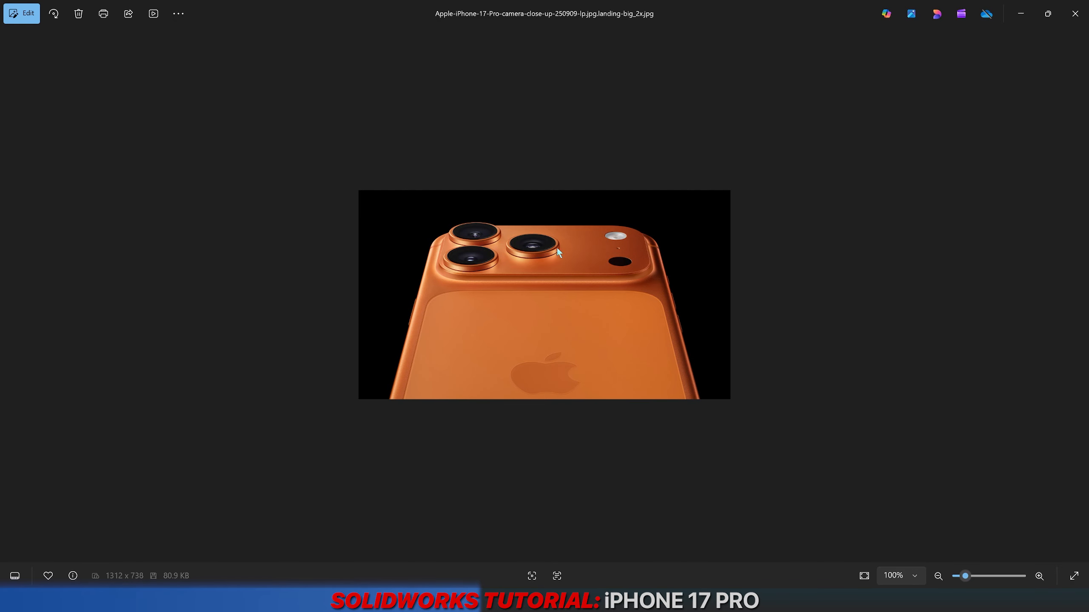
pyautogui.scroll(4, 558, 250)
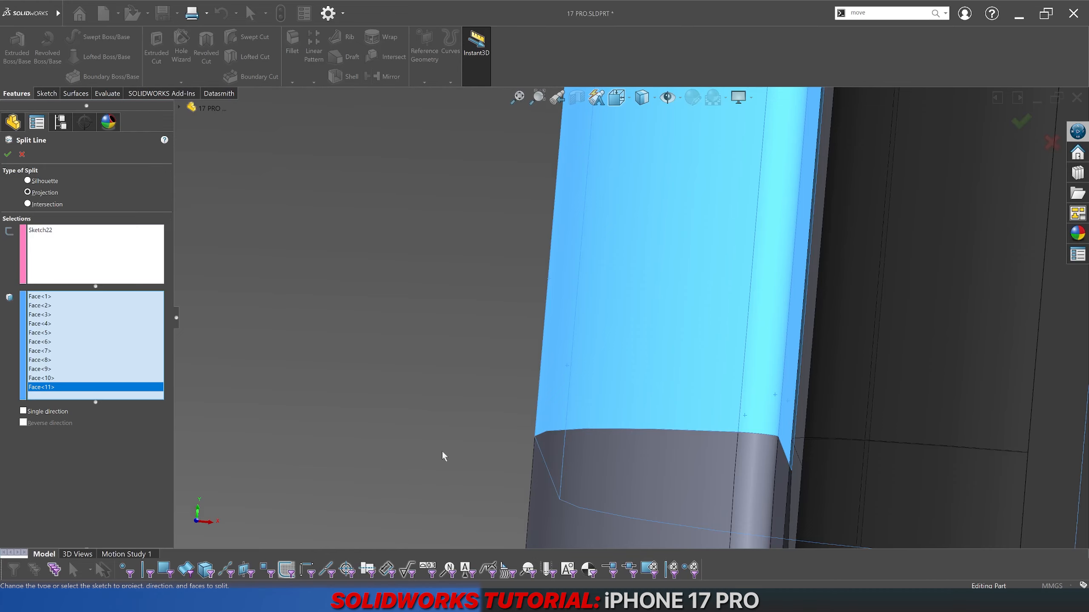
# Step: Back in SOLIDWORKS, check the selected faces around the phone's corners and apply the split line
pyautogui.scroll(-6, 688, 268)
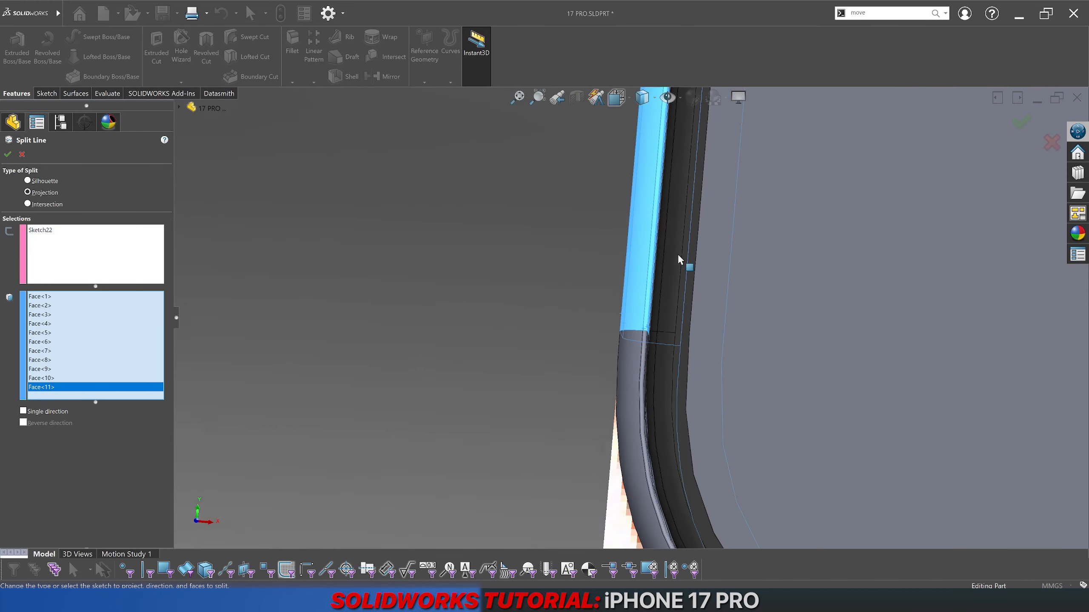
pyautogui.scroll(5, 656, 212)
pyautogui.scroll(-8, 609, 308)
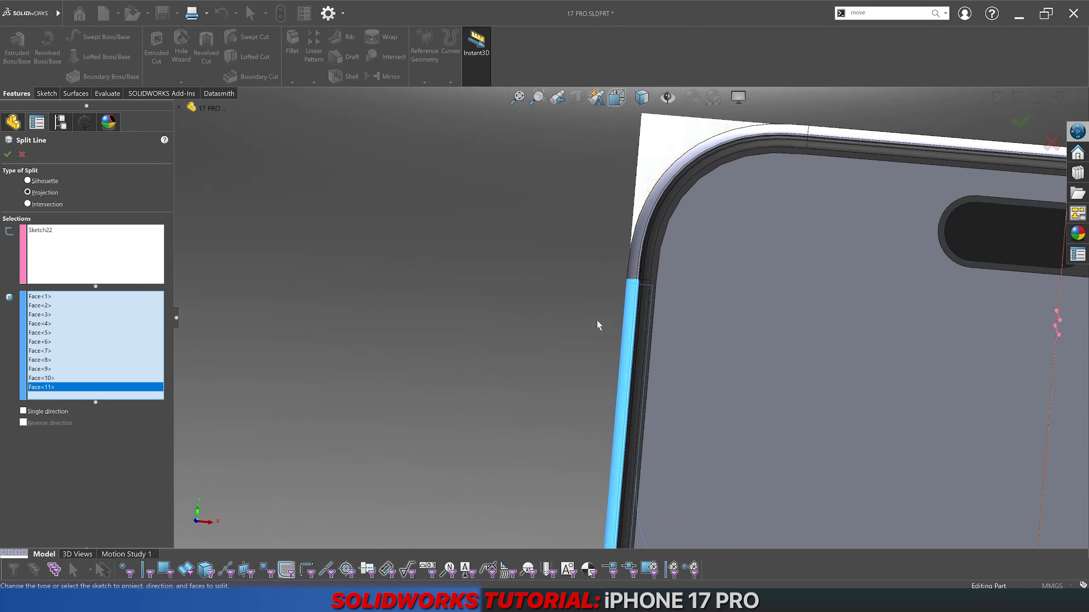
pyautogui.moveTo(628, 286); pyautogui.dragTo(784, 329, button='middle')
pyautogui.scroll(6, 562, 308)
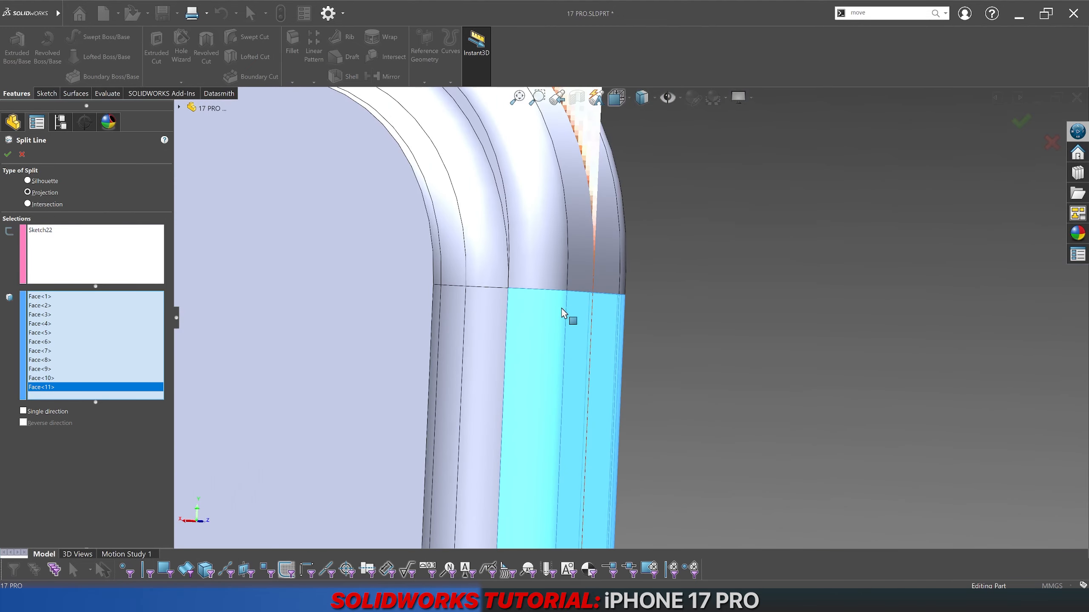
pyautogui.scroll(-3, 579, 331)
pyautogui.scroll(4, 621, 352)
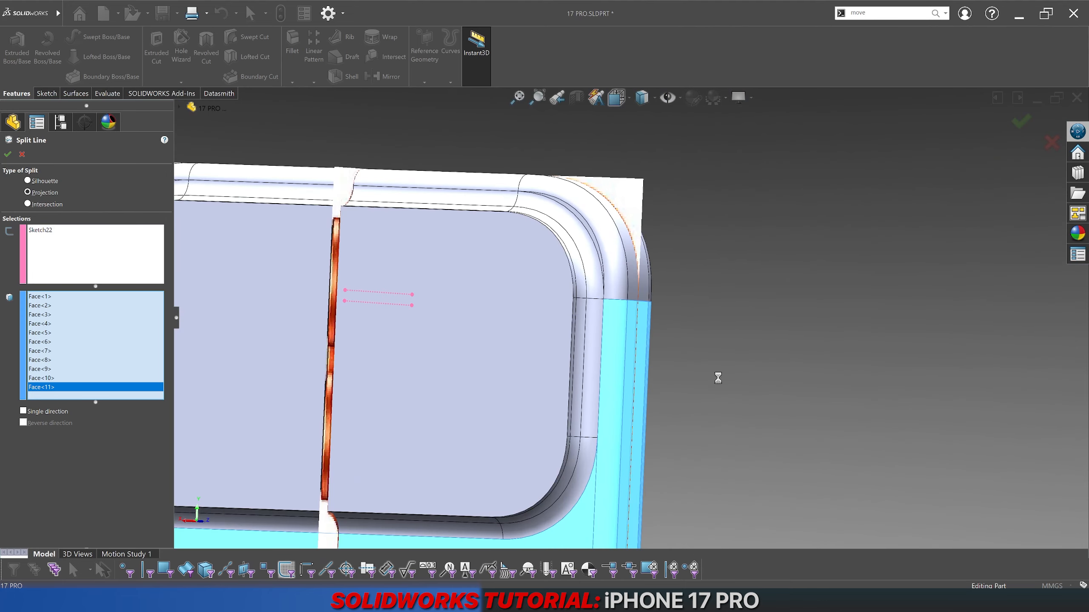
pyautogui.press('Return')
pyautogui.moveTo(722, 384)
pyautogui.mouseDown(button='middle')
pyautogui.moveTo(608, 341)
pyautogui.moveTo(564, 343)
pyautogui.moveTo(633, 369)
pyautogui.moveTo(600, 322)
pyautogui.moveTo(590, 345)
pyautogui.moveTo(617, 316)
pyautogui.moveTo(599, 348)
pyautogui.mouseUp(button='middle')
pyautogui.scroll(-8, 627, 353)
# Step: Edit the new split line to include the face beside the camera plateau's edge
pyautogui.click(41, 539)
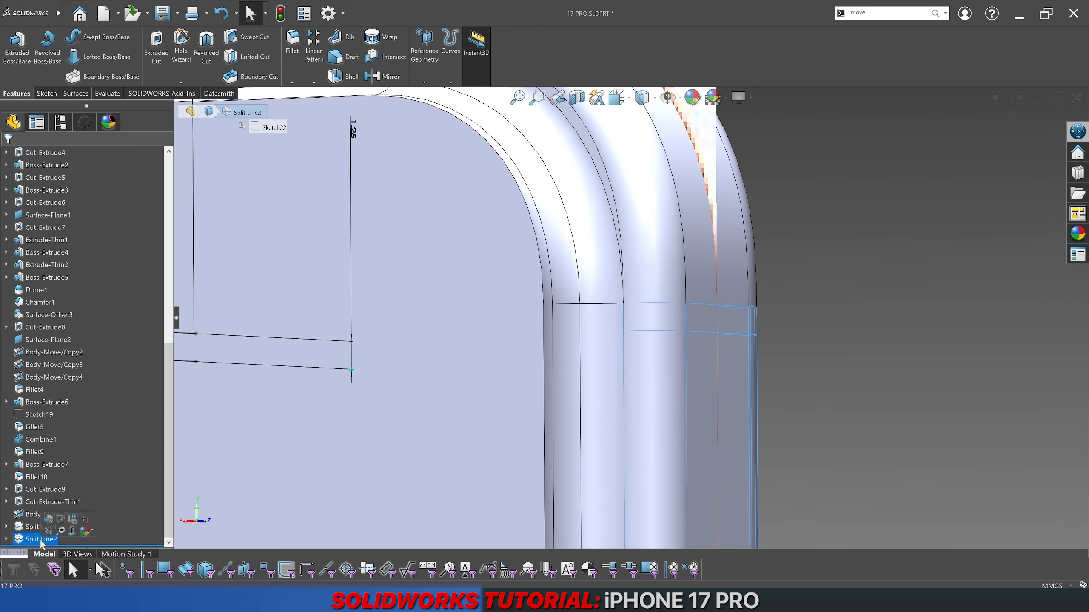
pyautogui.click(48, 519)
pyautogui.click(608, 347)
pyautogui.scroll(5, 612, 348)
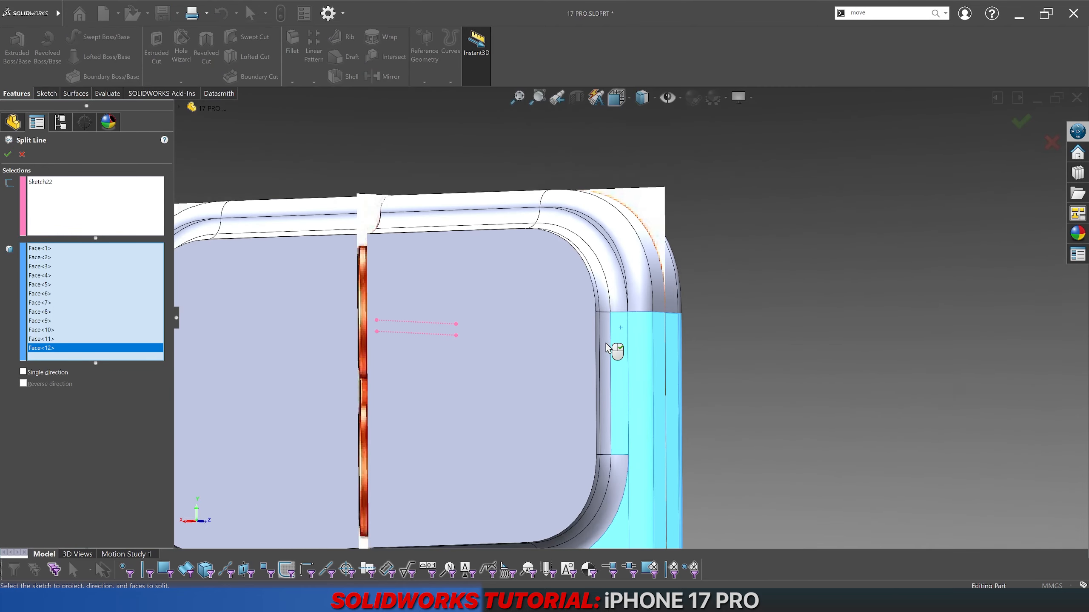
pyautogui.moveTo(612, 348); pyautogui.dragTo(720, 343, button='middle')
pyautogui.scroll(2, 712, 341)
pyautogui.scroll(-5, 378, 376)
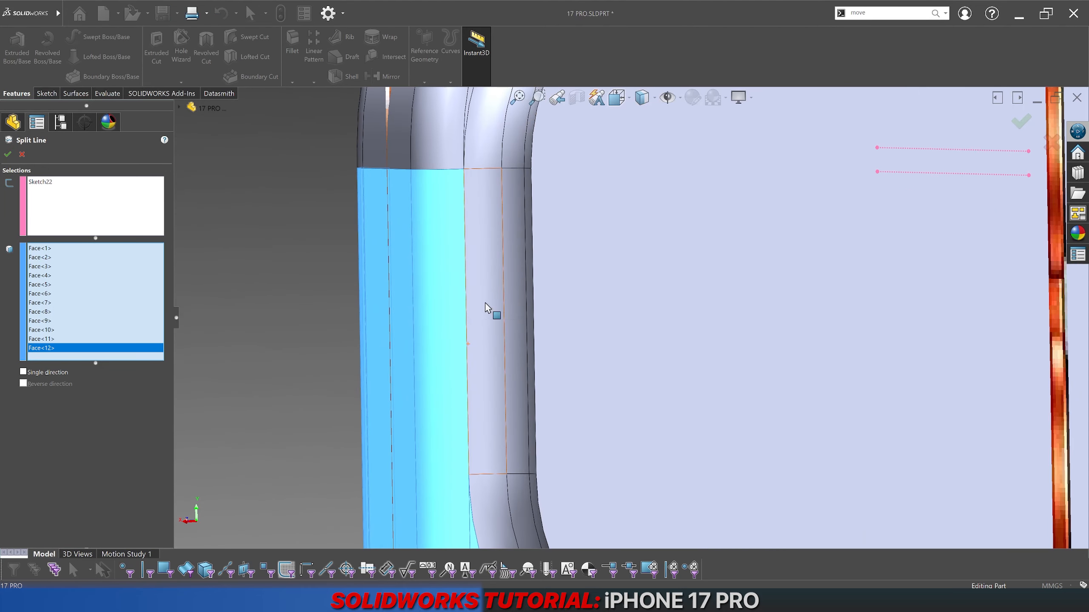
pyautogui.press('Return')
# Step: Save the part and dismiss the auto-recover folder warning
pyautogui.scroll(4, 489, 303)
pyautogui.moveTo(514, 298); pyautogui.dragTo(569, 278, button='middle')
pyautogui.scroll(-5, 588, 251)
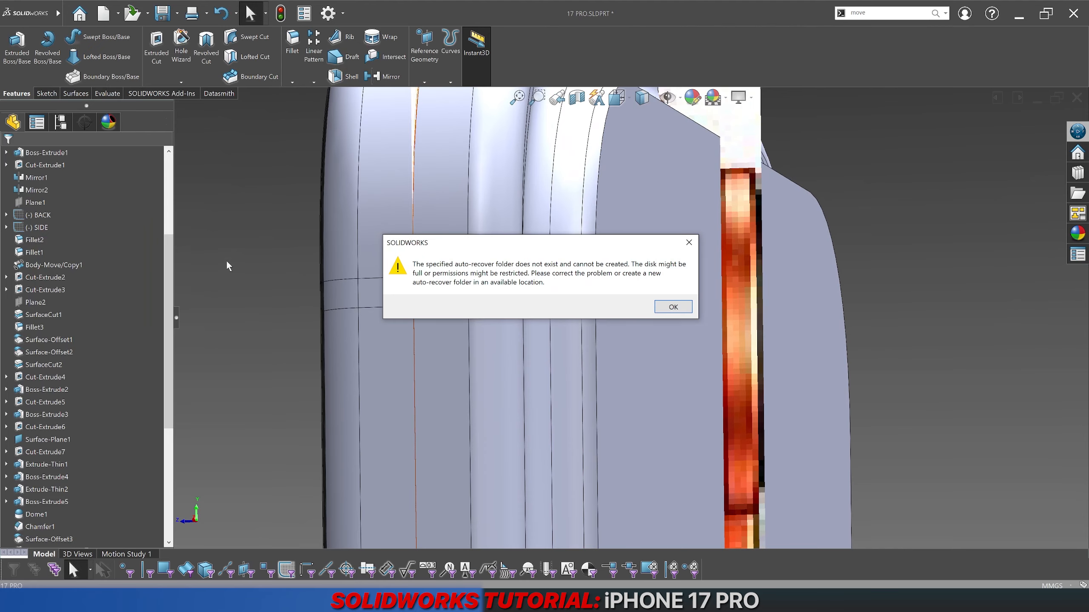
pyautogui.press('Return')
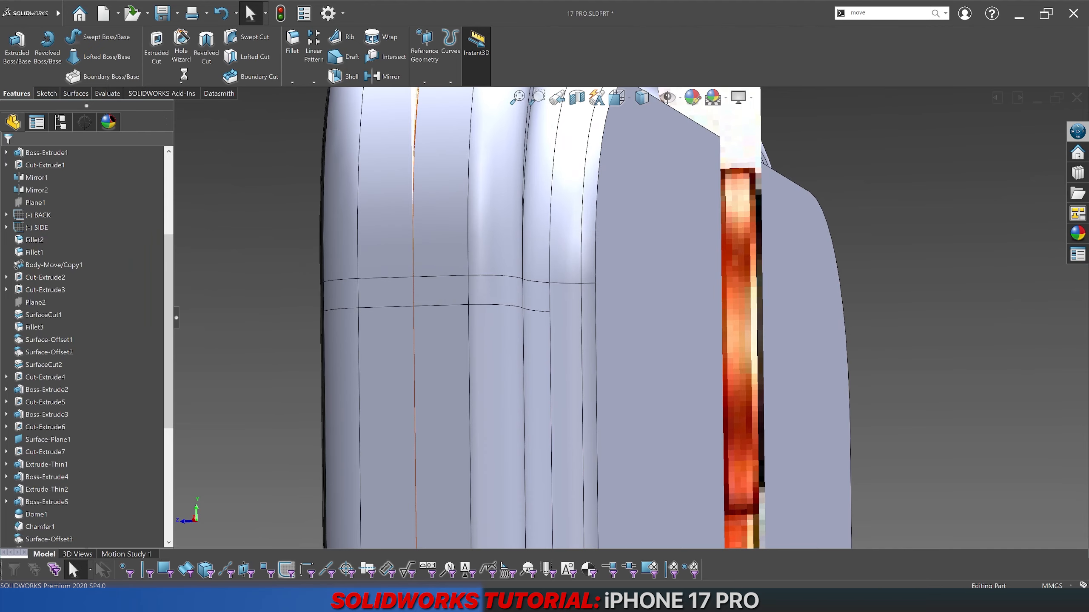
# Step: Start a 0 mm offset surface, selecting the upper antenna band's faces from the side edge to the plateau
pyautogui.click(76, 93)
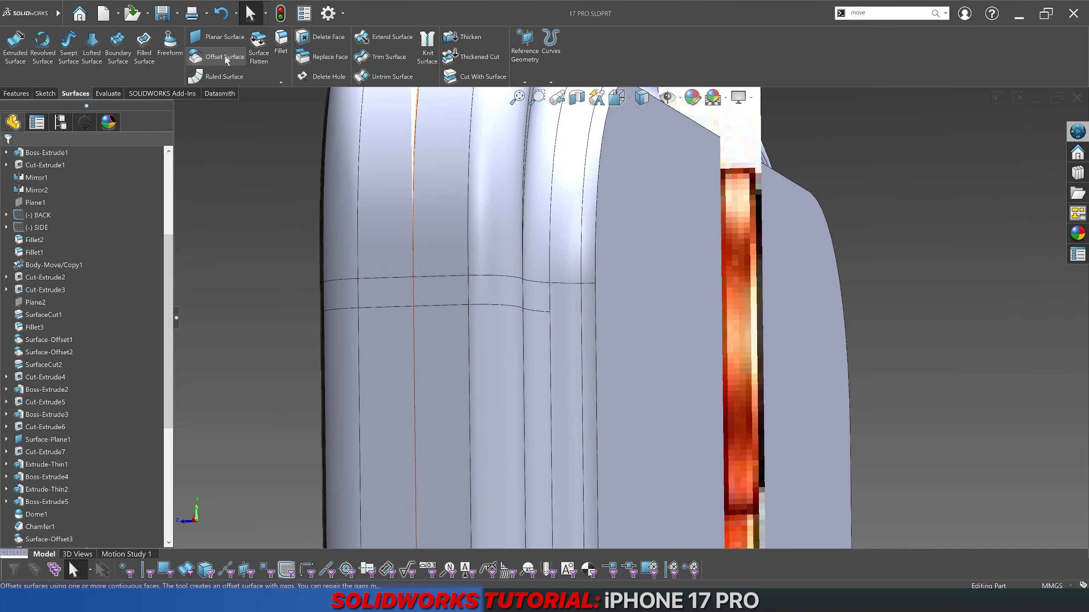
pyautogui.click(219, 56)
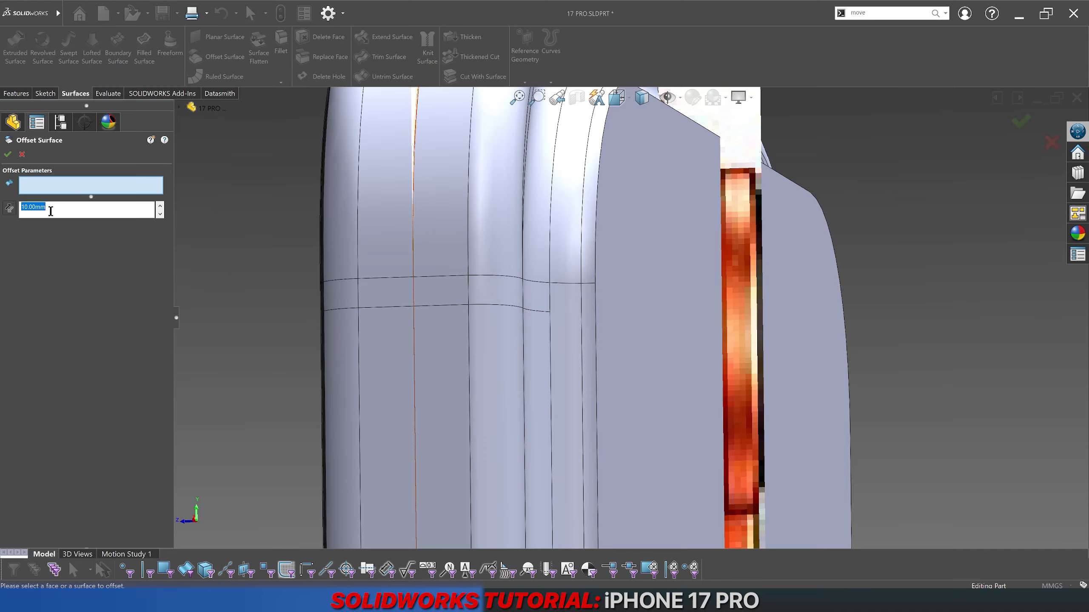
pyautogui.click(341, 298)
pyautogui.click(462, 288)
pyautogui.click(462, 288)
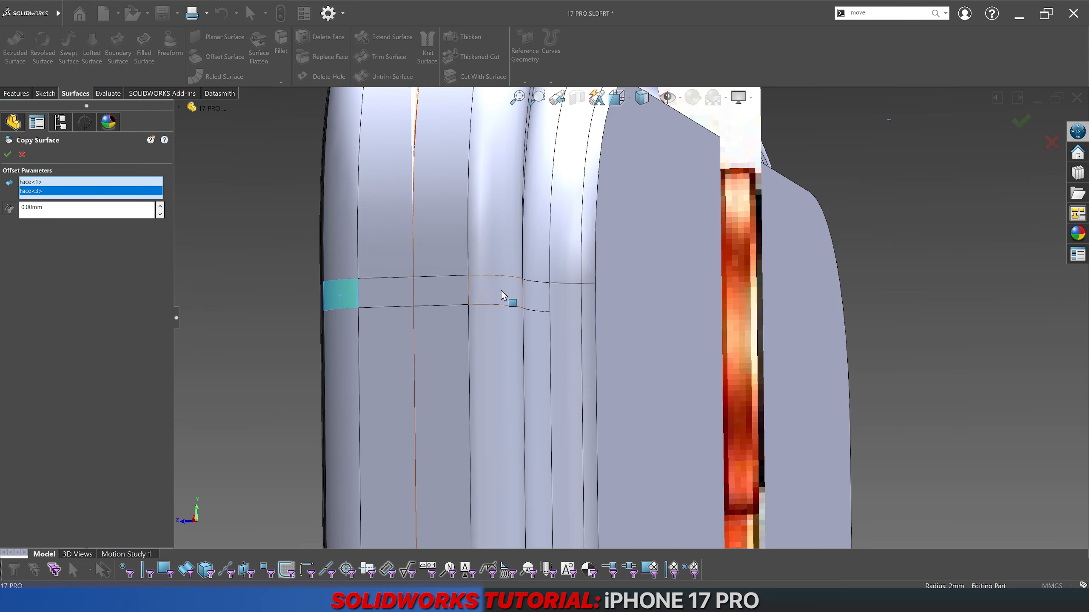
pyautogui.click(501, 292)
pyautogui.click(407, 294)
pyautogui.click(536, 295)
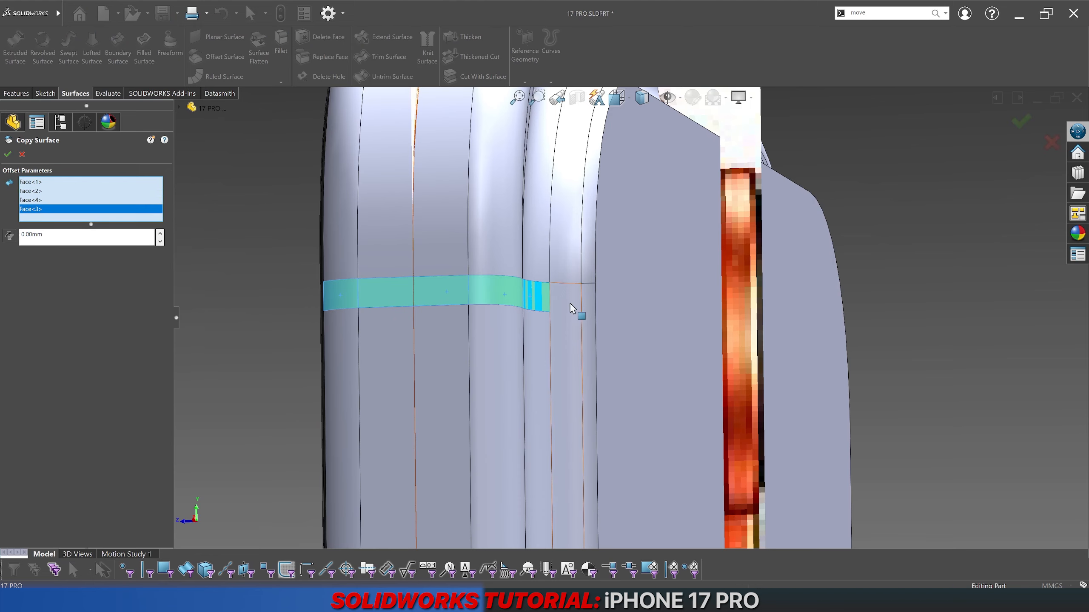
# Step: Add the plateau's side and upper-corner edge strips and the band's narrow front-edge faces to the surface copy
pyautogui.click(570, 296)
pyautogui.click(565, 266)
pyautogui.moveTo(566, 269); pyautogui.dragTo(617, 292, button='middle')
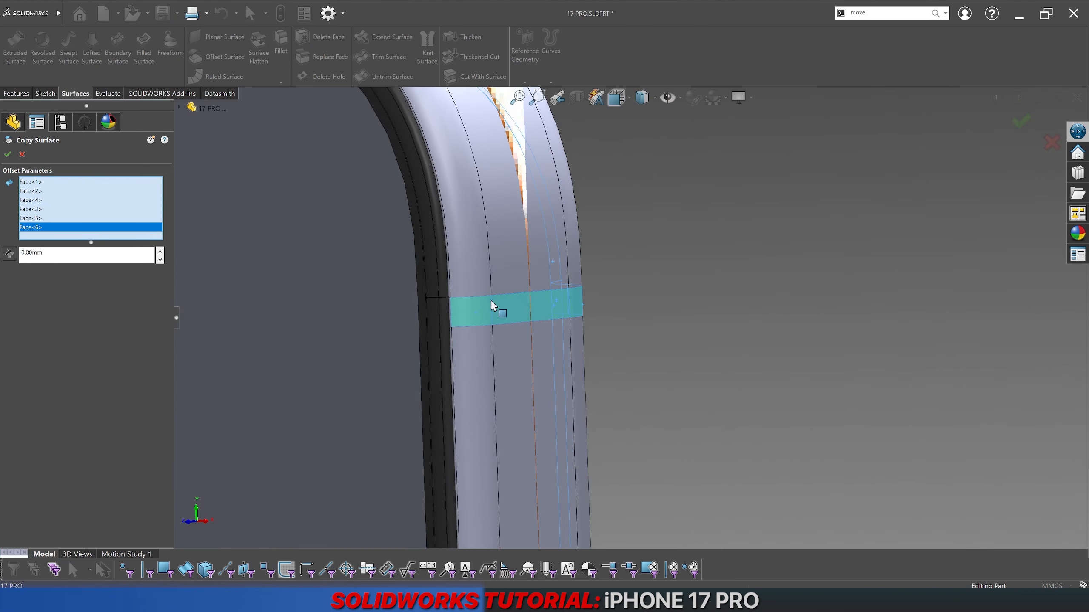
pyautogui.scroll(-5, 485, 303)
pyautogui.moveTo(529, 315); pyautogui.dragTo(431, 320, button='middle')
pyautogui.scroll(-3, 483, 309)
pyautogui.click(458, 307)
pyautogui.click(450, 305)
# Step: Add the plateau's lower-corner and long lower edge strips to the surface copy
pyautogui.scroll(5, 493, 305)
pyautogui.scroll(8, 644, 334)
pyautogui.scroll(3, 728, 342)
pyautogui.moveTo(727, 340); pyautogui.dragTo(655, 307, button='middle')
pyautogui.scroll(3, 656, 313)
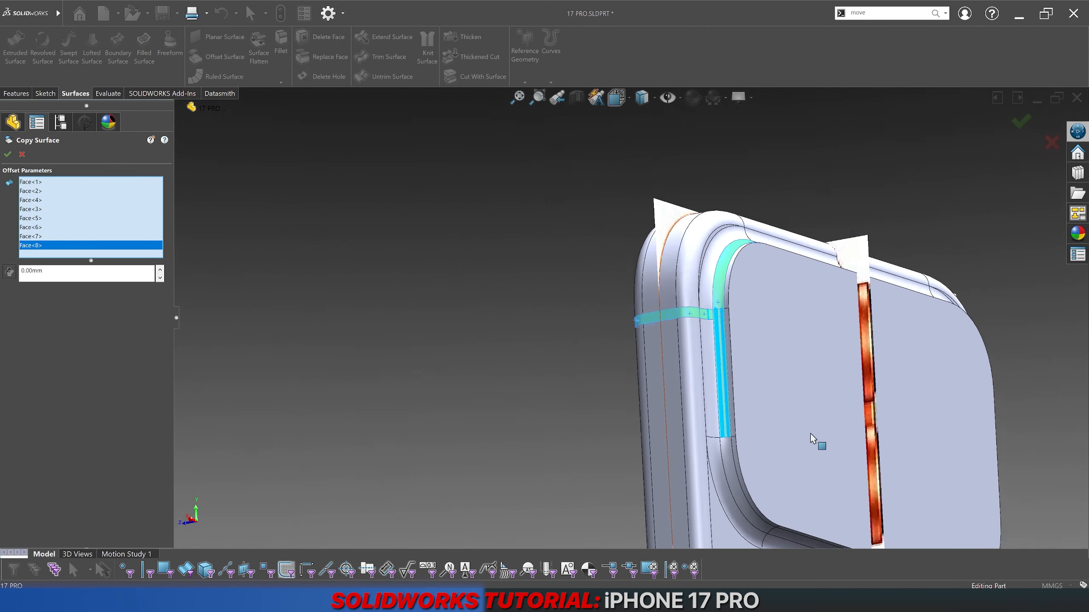
pyautogui.scroll(-6, 810, 438)
pyautogui.click(595, 480)
pyautogui.click(643, 489)
# Step: Add the plateau's opposite lower-corner and side edge strips to the surface copy
pyautogui.scroll(5, 644, 487)
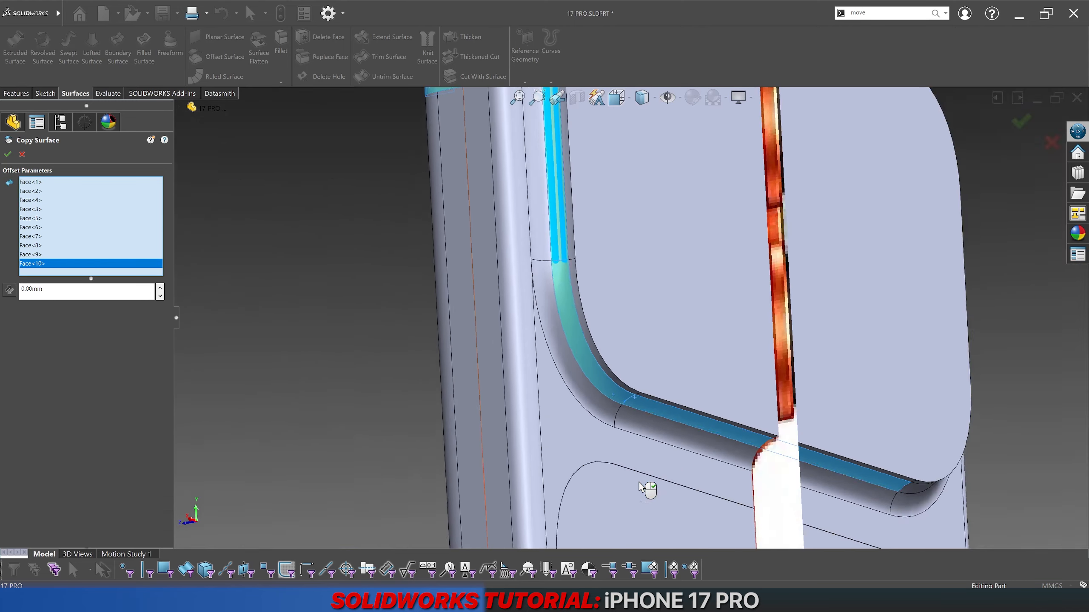
pyautogui.moveTo(644, 487); pyautogui.dragTo(528, 390, button='middle')
pyautogui.scroll(-2, 836, 451)
pyautogui.scroll(-5, 910, 357)
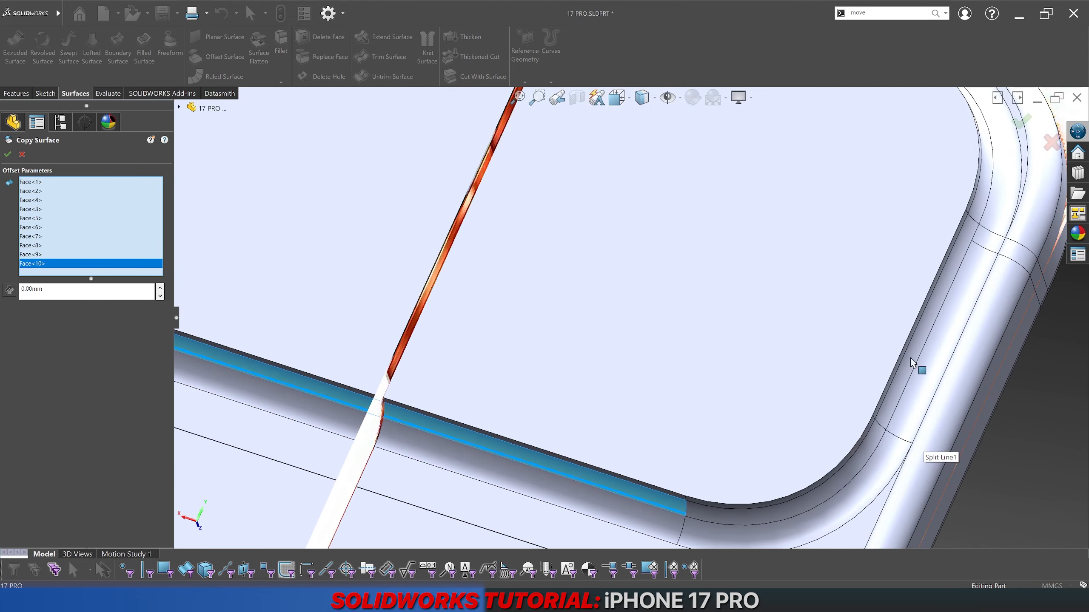
pyautogui.click(868, 440)
pyautogui.click(885, 416)
# Step: Add the plateau's remaining upper-corner and long upper edge strips to the surface copy
pyautogui.scroll(4, 857, 326)
pyautogui.moveTo(842, 274); pyautogui.dragTo(774, 352, button='middle')
pyautogui.scroll(2, 784, 309)
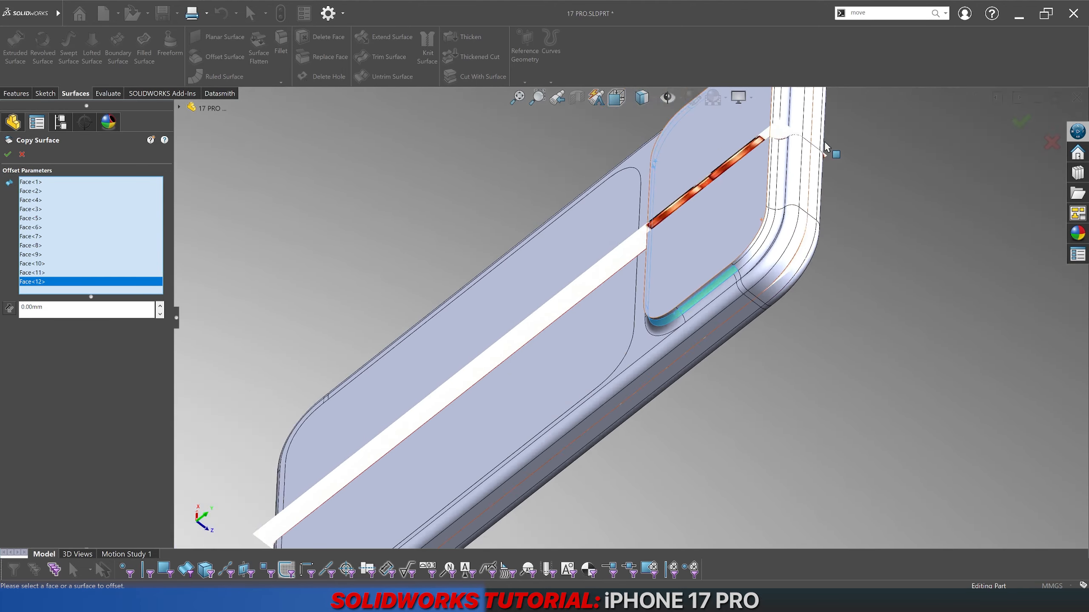
pyautogui.scroll(-5, 825, 148)
pyautogui.click(694, 356)
pyautogui.click(695, 257)
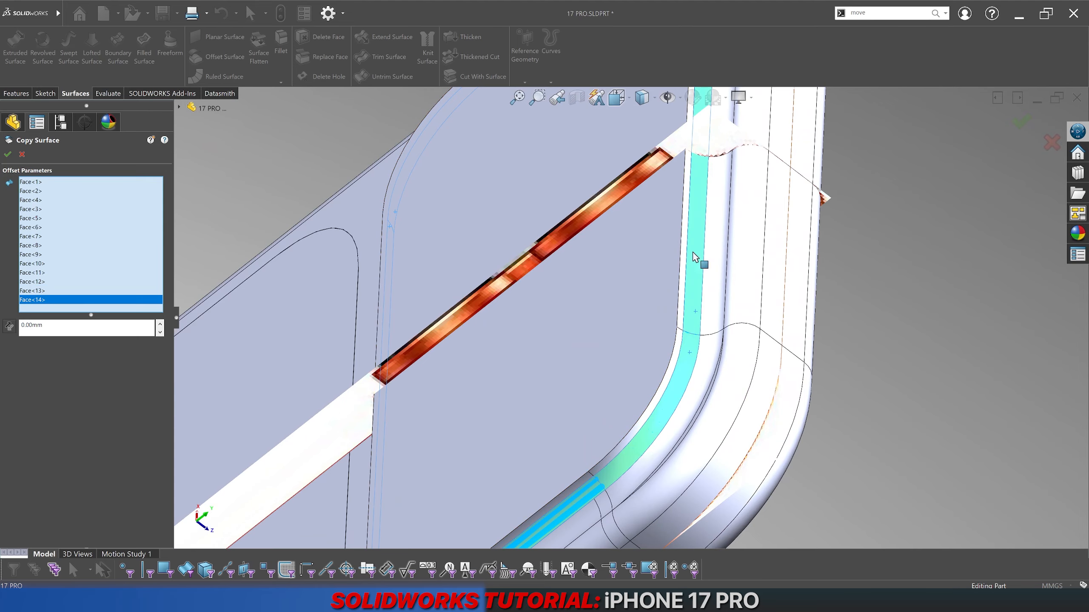
# Step: Add the opposite upper antenna band's faces, from the plateau across the rounded back edge to the flat side, to the surface copy
pyautogui.scroll(5, 696, 256)
pyautogui.moveTo(696, 257)
pyautogui.mouseDown(button='middle')
pyautogui.moveTo(698, 424)
pyautogui.moveTo(667, 326)
pyautogui.moveTo(681, 254)
pyautogui.mouseUp(button='middle')
pyautogui.scroll(-2, 698, 424)
pyautogui.scroll(-5, 629, 432)
pyautogui.scroll(-4, 675, 292)
pyautogui.click(637, 368)
pyautogui.click(683, 395)
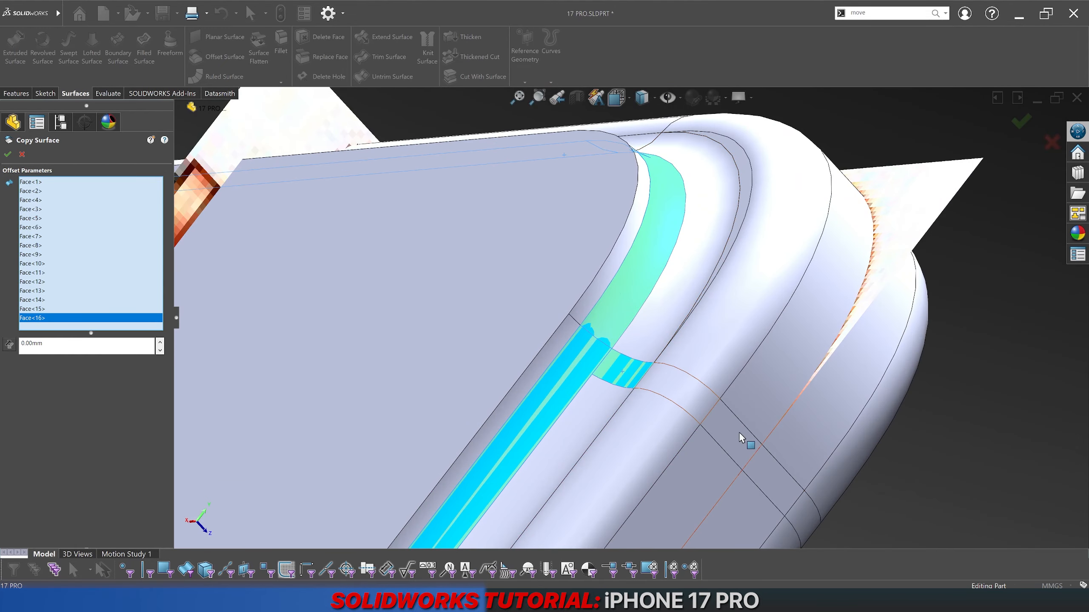
pyautogui.click(740, 433)
pyautogui.click(799, 515)
# Step: Add the opposite upper band's narrow front-edge faces and create the 0 mm surface copy
pyautogui.scroll(5, 793, 510)
pyautogui.moveTo(782, 501); pyautogui.dragTo(497, 361, button='middle')
pyautogui.scroll(3, 437, 325)
pyautogui.scroll(-2, 280, 237)
pyautogui.scroll(-6, 279, 234)
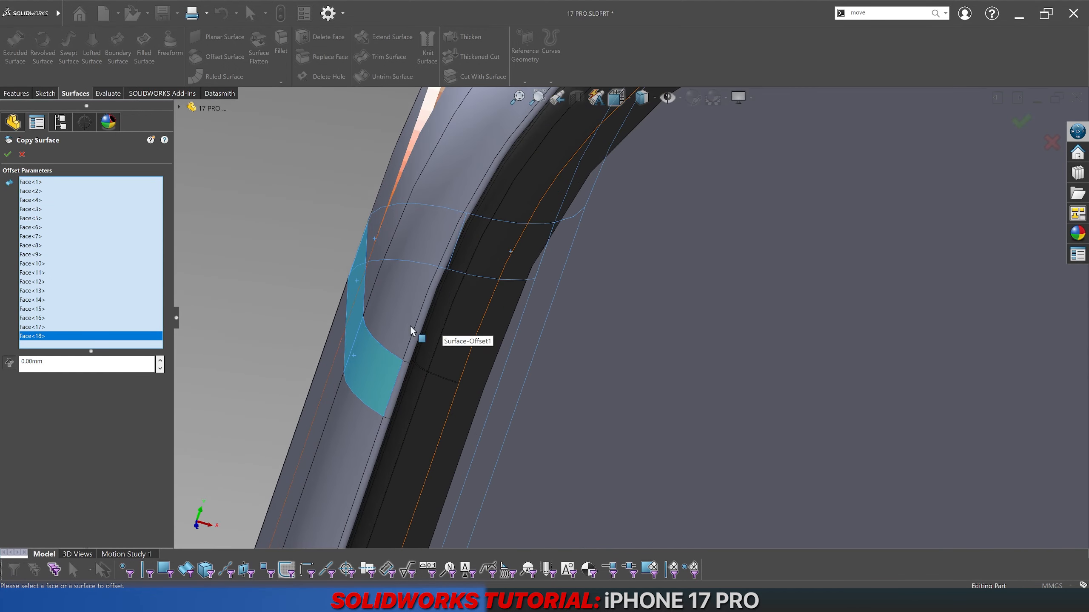
pyautogui.moveTo(410, 325); pyautogui.dragTo(397, 261, button='middle')
pyautogui.scroll(-5, 452, 364)
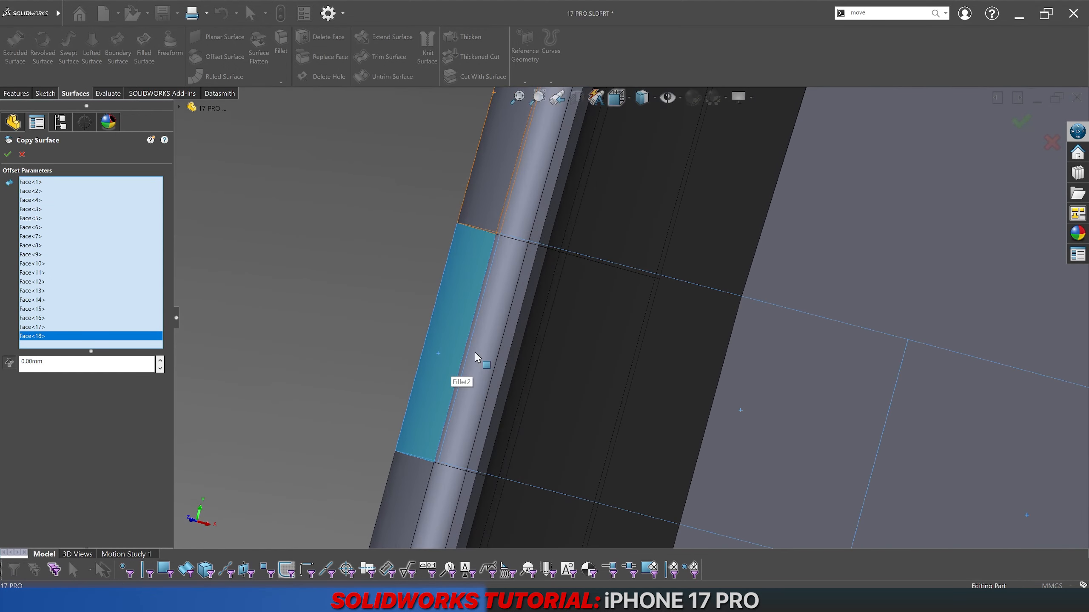
pyautogui.click(508, 365)
pyautogui.click(504, 372)
pyautogui.scroll(3, 510, 360)
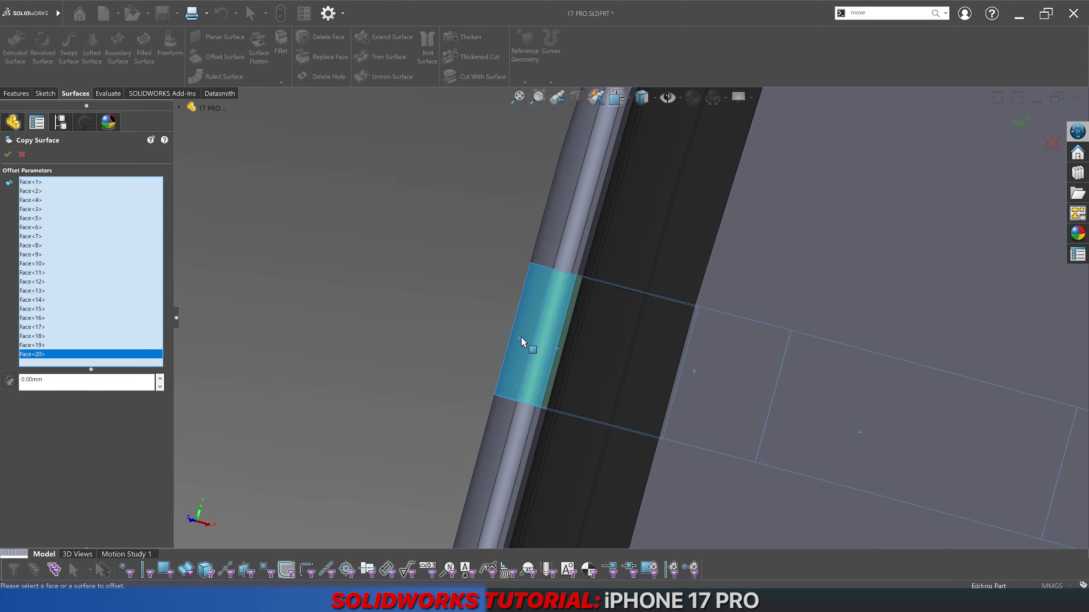
pyautogui.moveTo(521, 338); pyautogui.dragTo(843, 358, button='middle')
pyautogui.scroll(6, 609, 372)
pyautogui.scroll(6, 551, 335)
pyautogui.scroll(6, 551, 339)
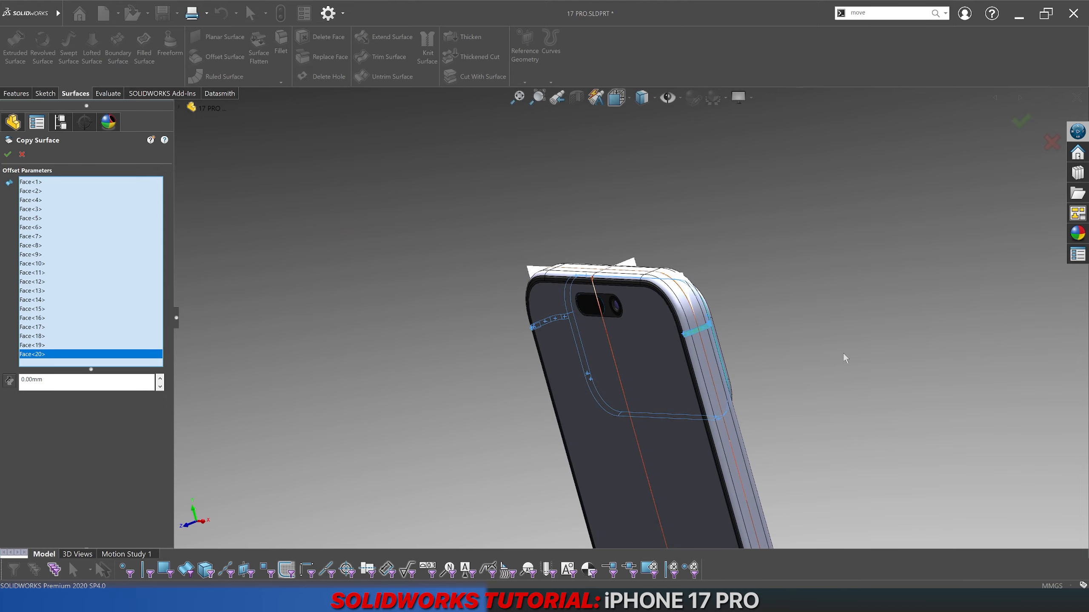
pyautogui.press('Return')
# Step: Start a 0 mm offset surface of a lower antenna band, selecting its faces from the back towards the side
pyautogui.scroll(-5, 722, 319)
pyautogui.scroll(11, 721, 359)
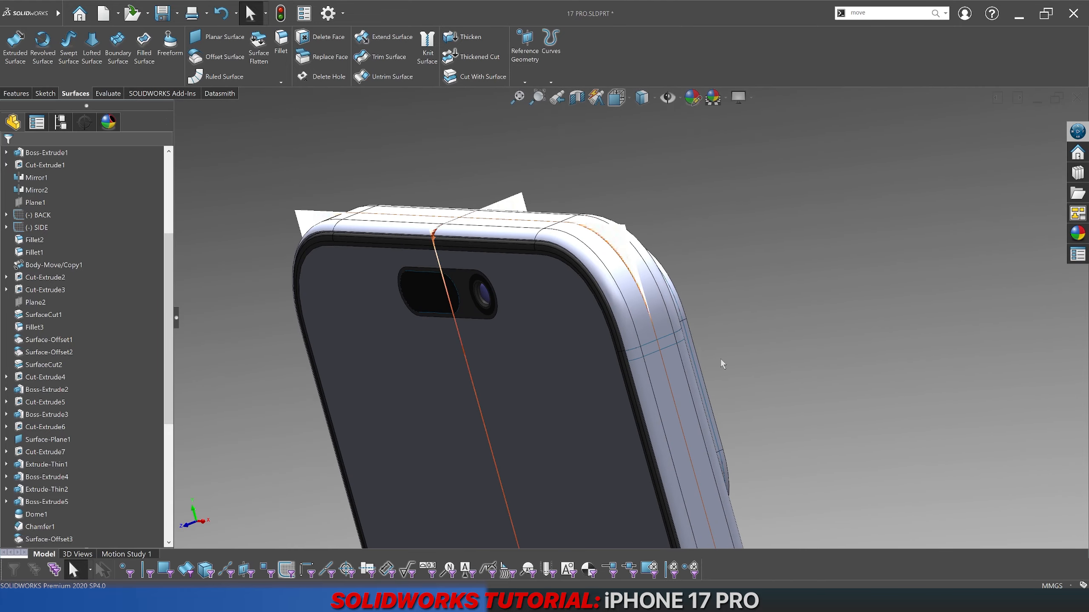
pyautogui.scroll(-4, 729, 471)
pyautogui.scroll(-10, 624, 414)
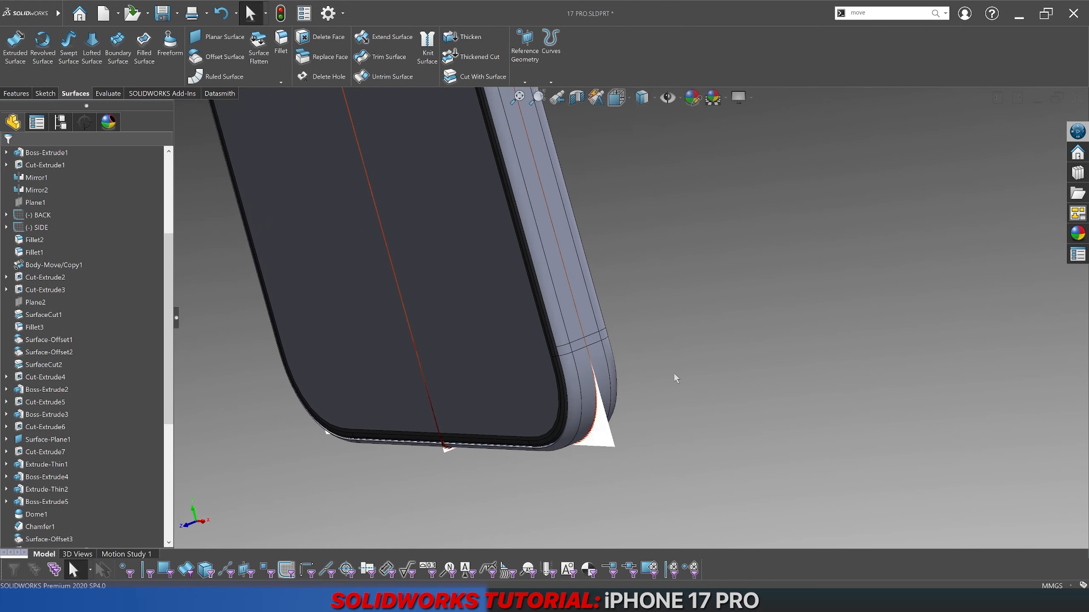
pyautogui.scroll(-5, 617, 328)
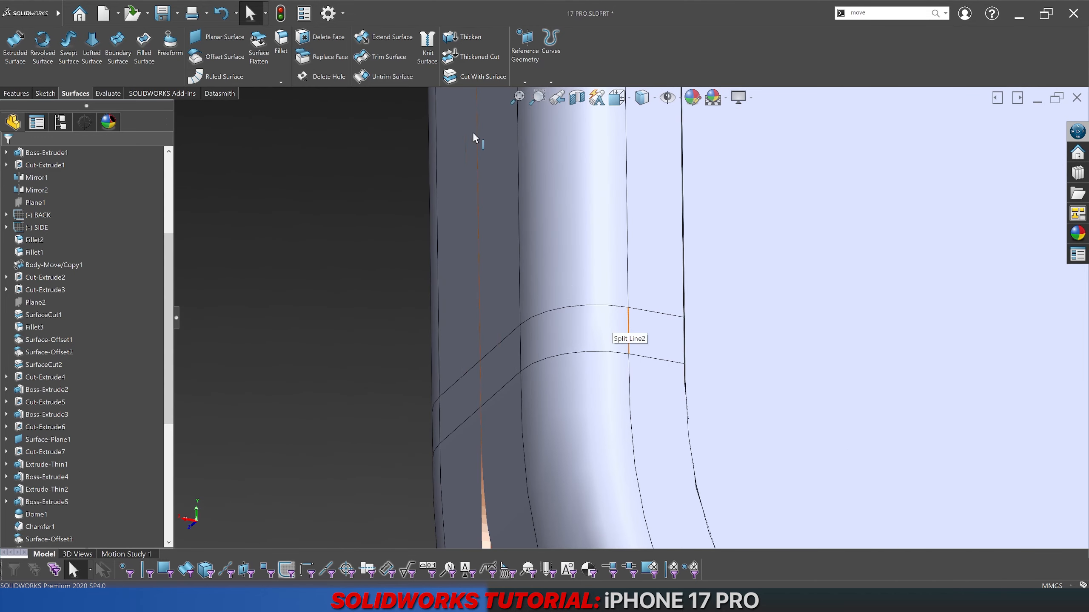
pyautogui.click(216, 58)
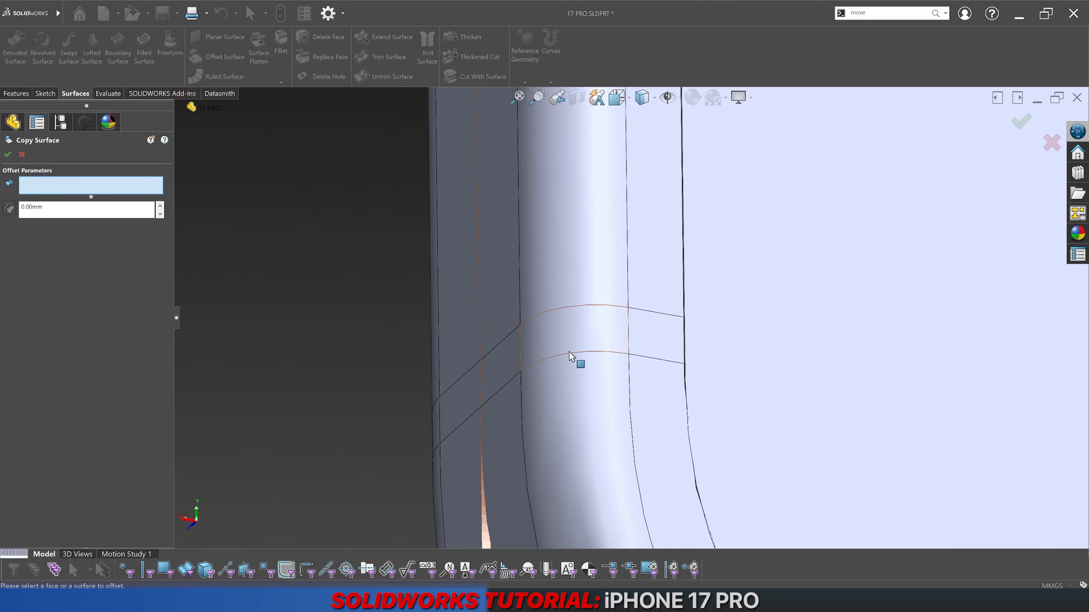
pyautogui.click(655, 342)
pyautogui.click(597, 342)
pyautogui.click(529, 355)
pyautogui.moveTo(529, 355); pyautogui.dragTo(608, 361, button='middle')
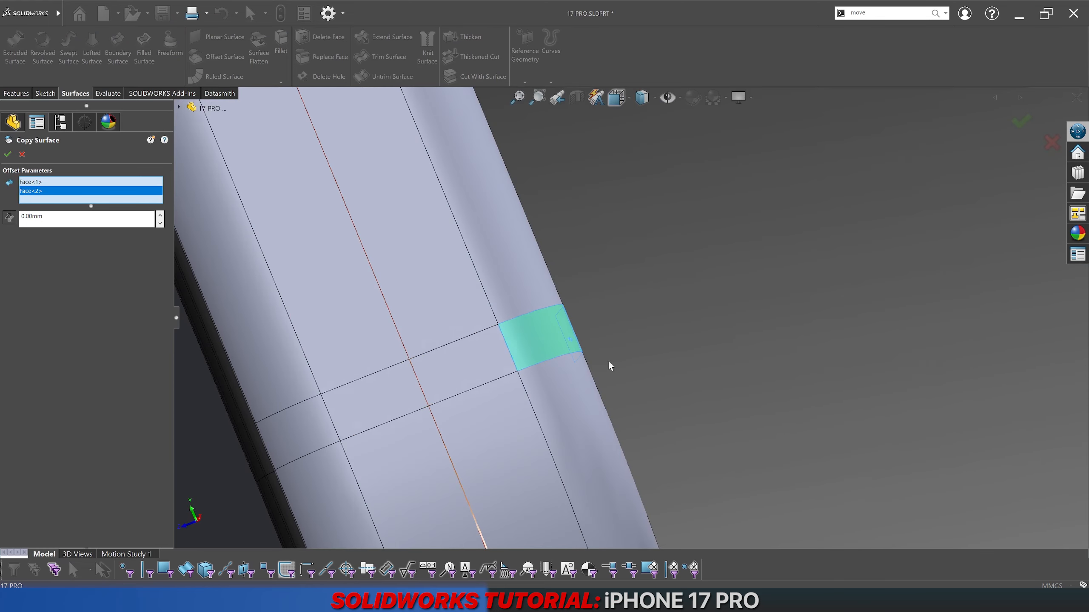
# Step: Add the lower band's remaining faces around to the narrow front edge and create the surface copy
pyautogui.click(316, 433)
pyautogui.moveTo(316, 433)
pyautogui.mouseDown(button='middle')
pyautogui.moveTo(420, 401)
pyautogui.moveTo(333, 426)
pyautogui.mouseUp(button='middle')
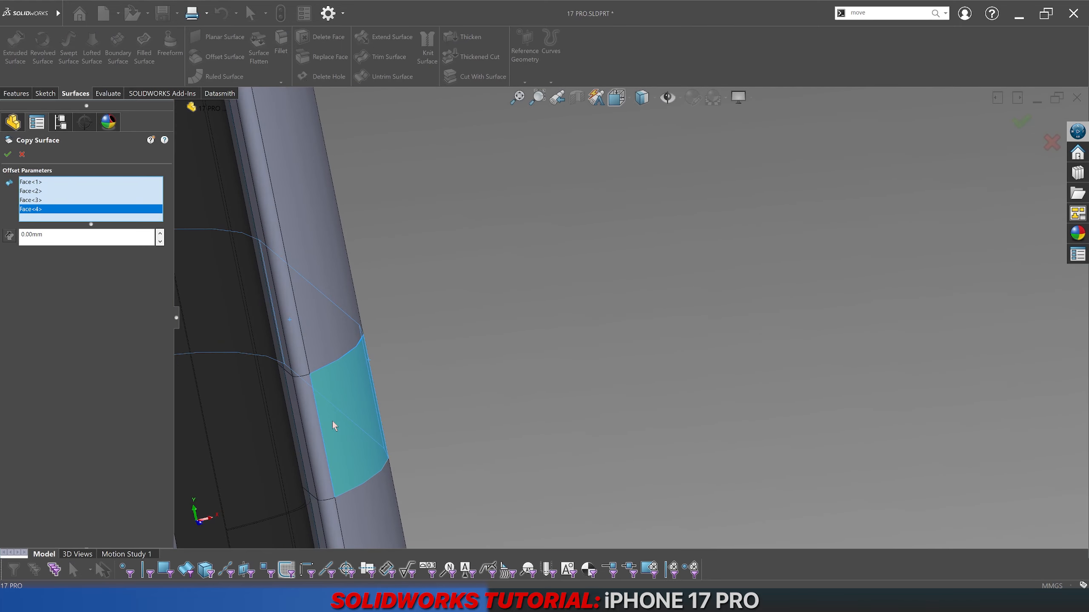
pyautogui.click(305, 417)
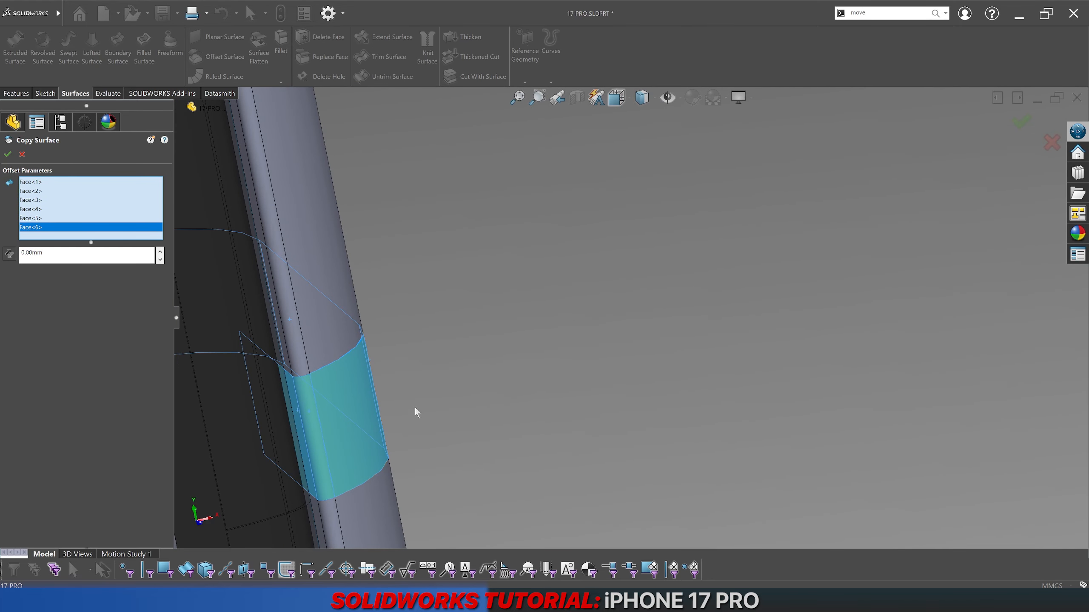
pyautogui.press('Return')
# Step: Examine the split lines of the lower antenna bands along the front edge, side and back of the frame
pyautogui.scroll(12, 469, 407)
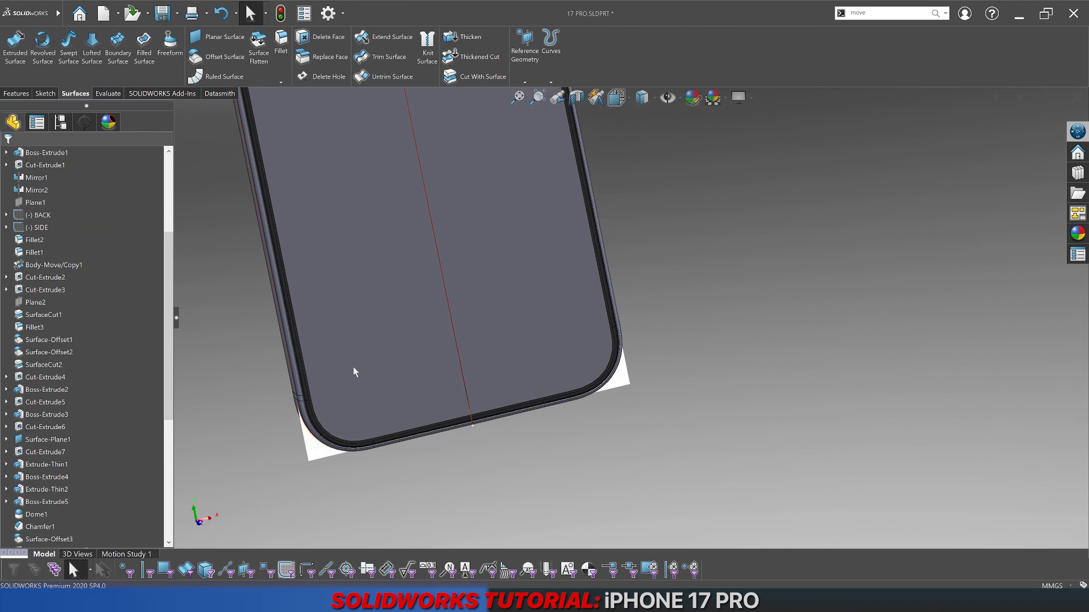
pyautogui.scroll(-5, 332, 395)
pyautogui.scroll(-9, 331, 399)
pyautogui.scroll(4, 531, 342)
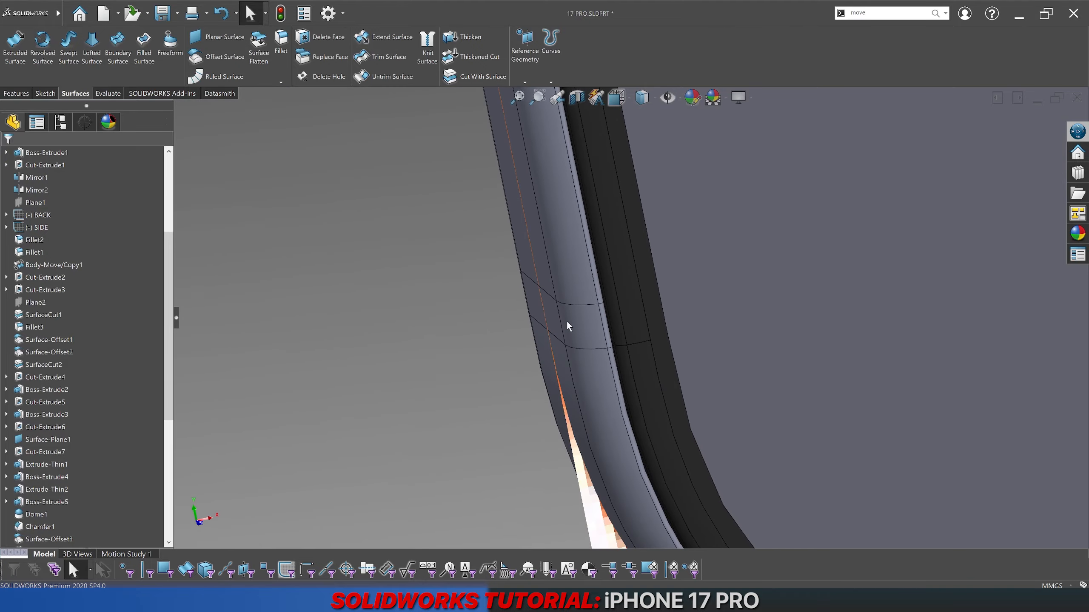
pyautogui.scroll(-4, 594, 267)
pyautogui.click(595, 267)
pyautogui.scroll(6, 575, 317)
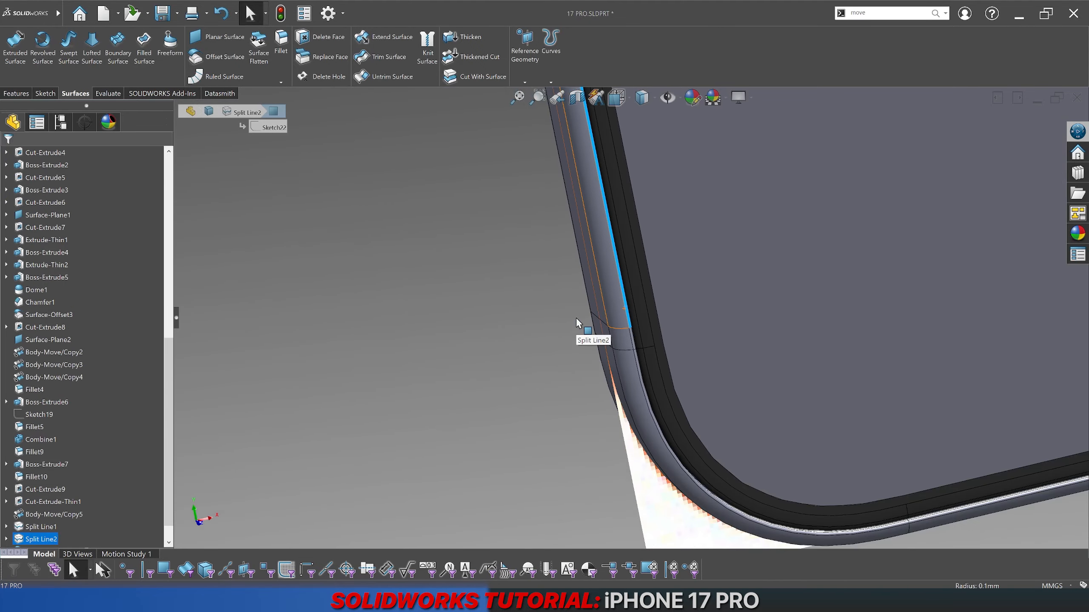
pyautogui.scroll(8, 575, 316)
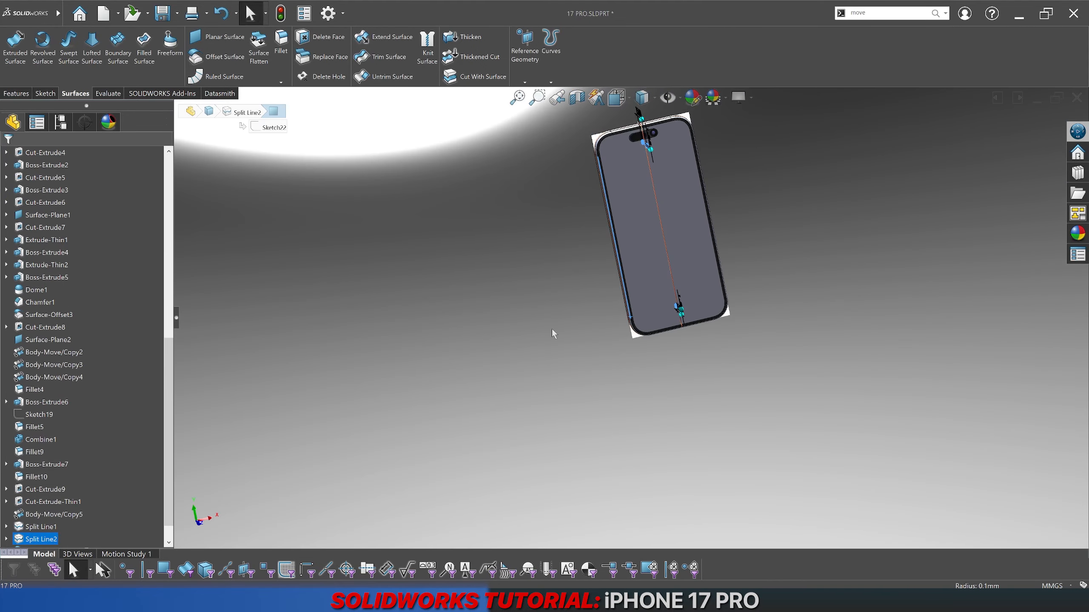
pyautogui.moveTo(552, 328); pyautogui.dragTo(669, 341, button='middle')
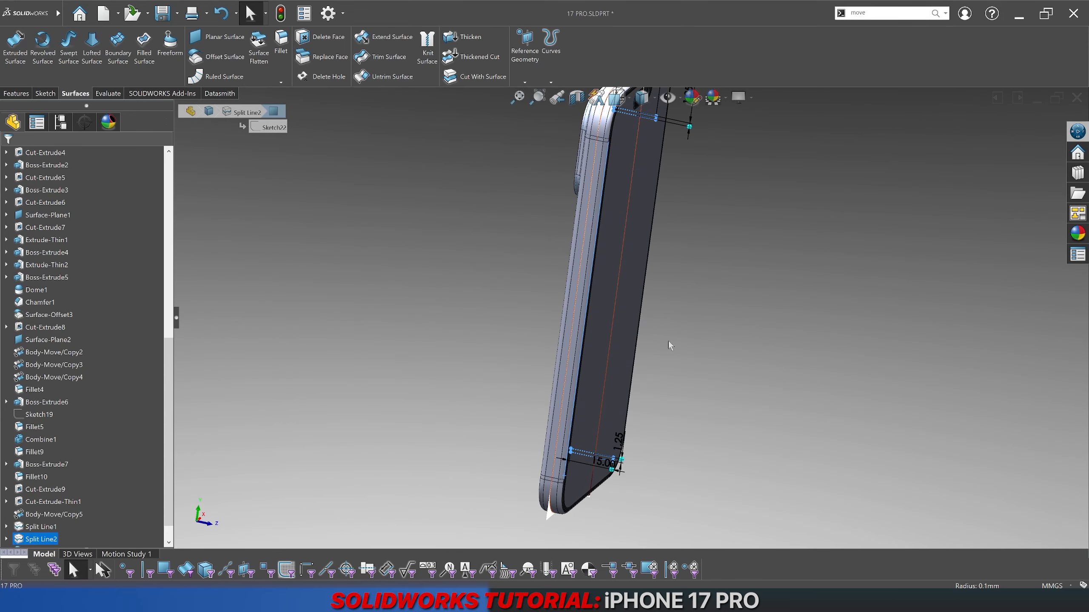
pyautogui.scroll(-5, 734, 330)
pyautogui.moveTo(735, 331); pyautogui.dragTo(751, 339, button='middle')
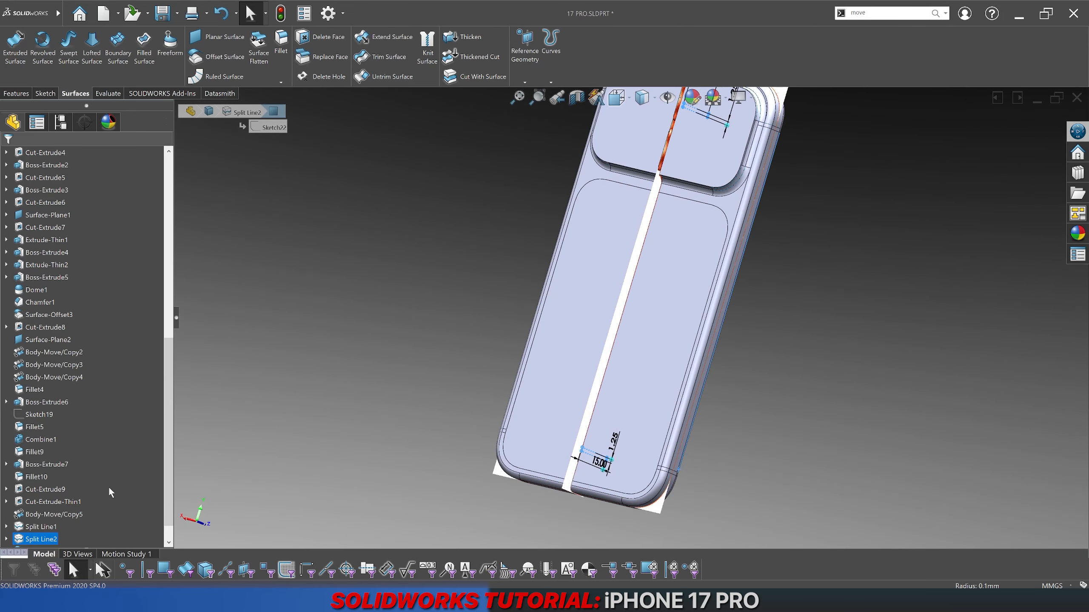
# Step: Roll the model history back to just before Split Line1 and inspect the lower frame edges without the antenna bands
pyautogui.scroll(-1, 105, 525)
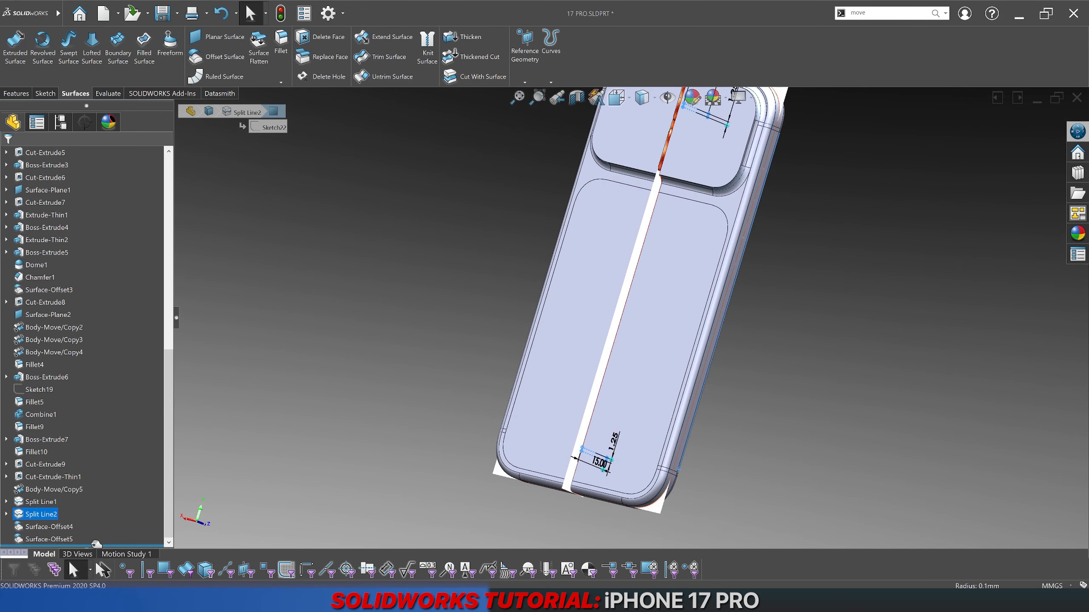
pyautogui.moveTo(95, 544); pyautogui.dragTo(95, 496)
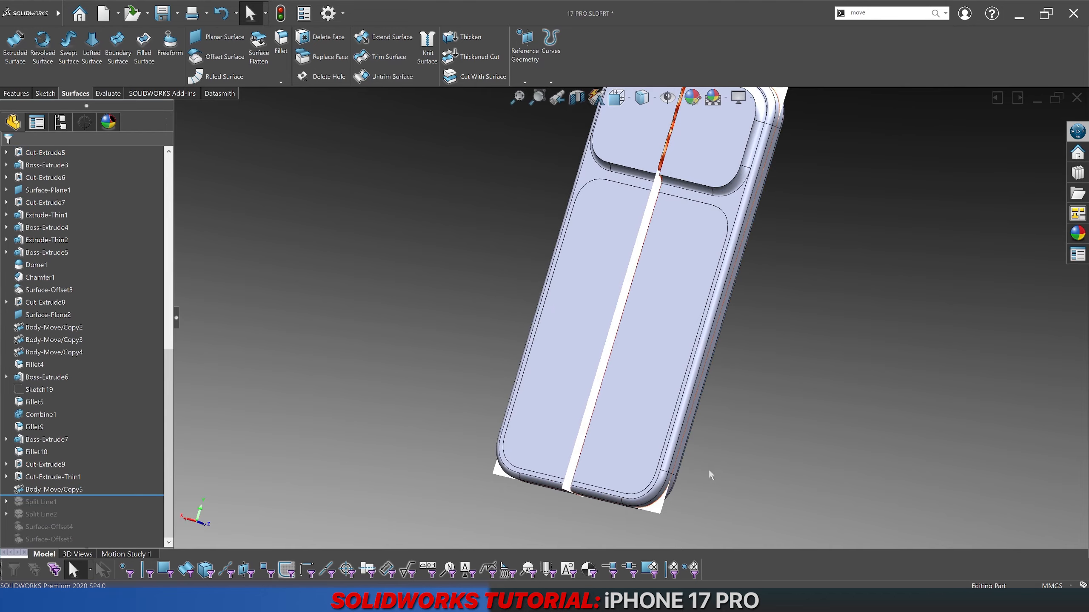
pyautogui.moveTo(711, 474); pyautogui.dragTo(591, 432, button='middle')
pyautogui.scroll(-10, 708, 459)
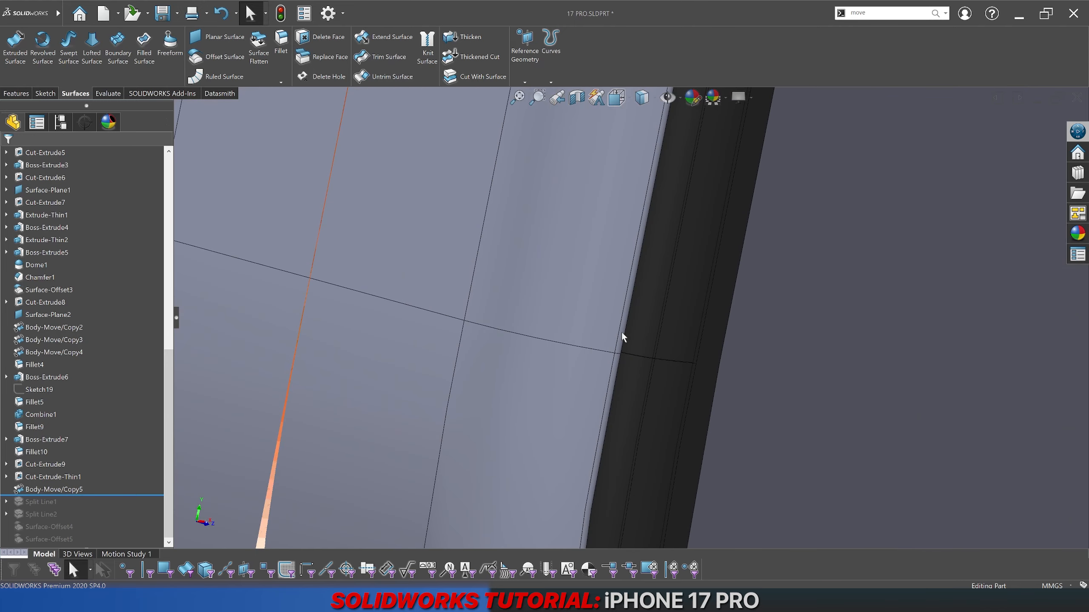
pyautogui.click(621, 333)
pyautogui.scroll(8, 610, 353)
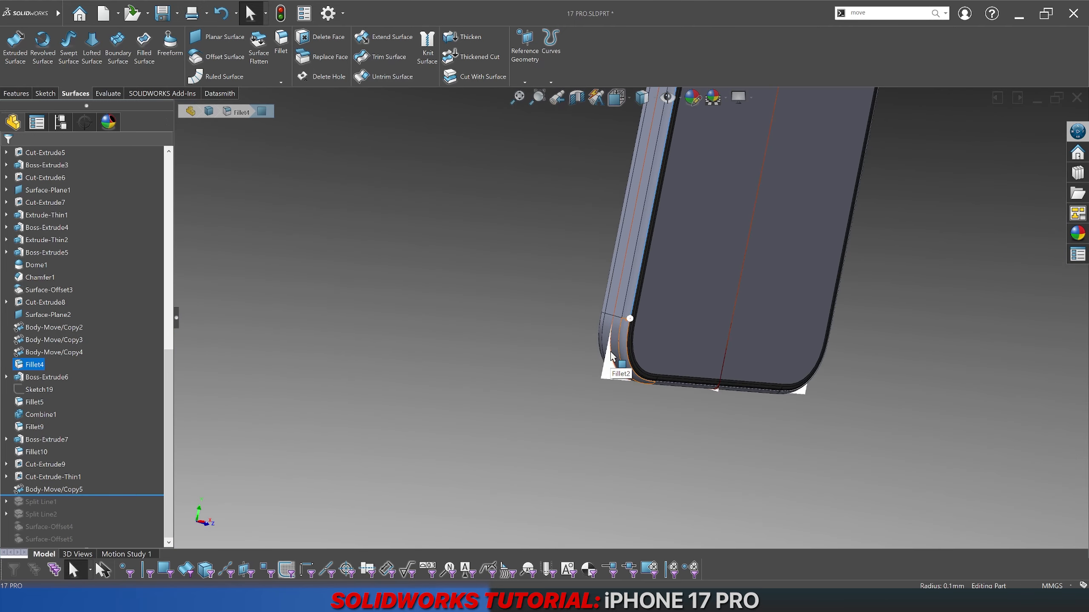
pyautogui.scroll(6, 611, 353)
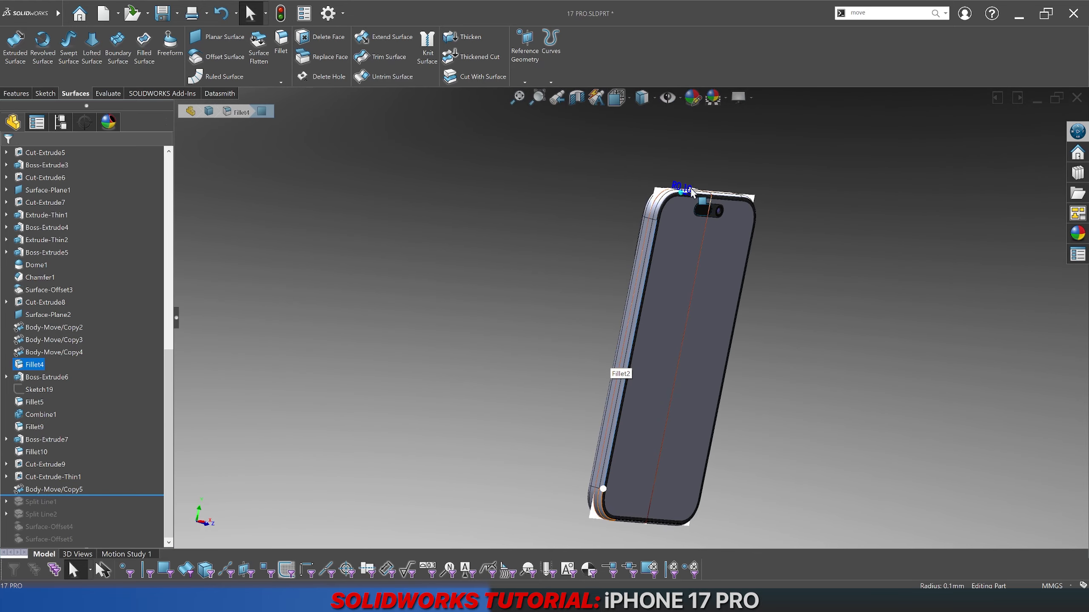
pyautogui.click(481, 350)
pyautogui.hotkey('ctrl', '2')
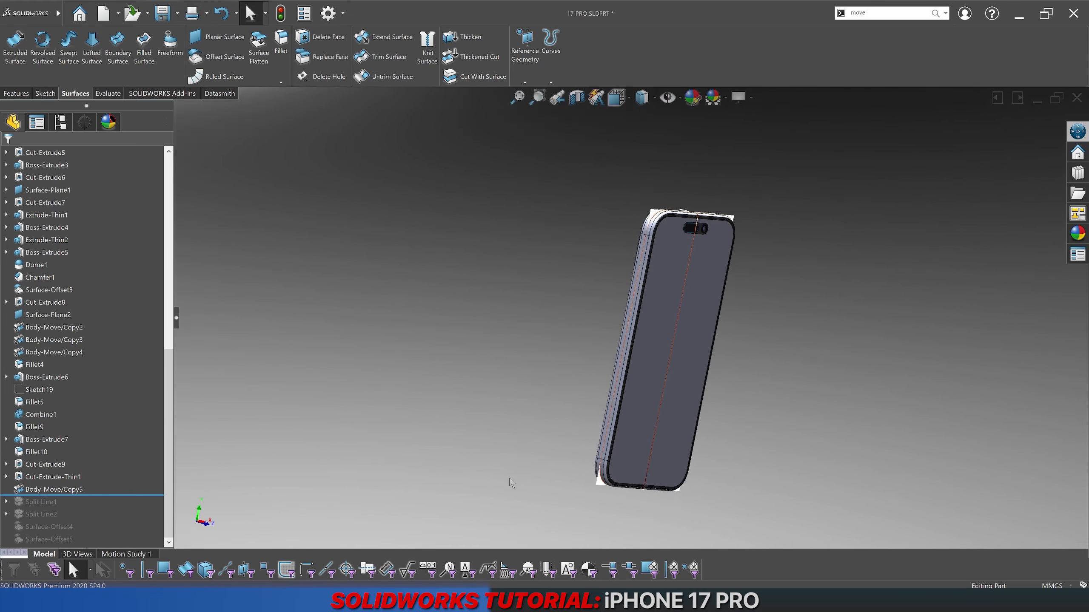
pyautogui.scroll(-5, 628, 392)
pyautogui.scroll(-3, 580, 391)
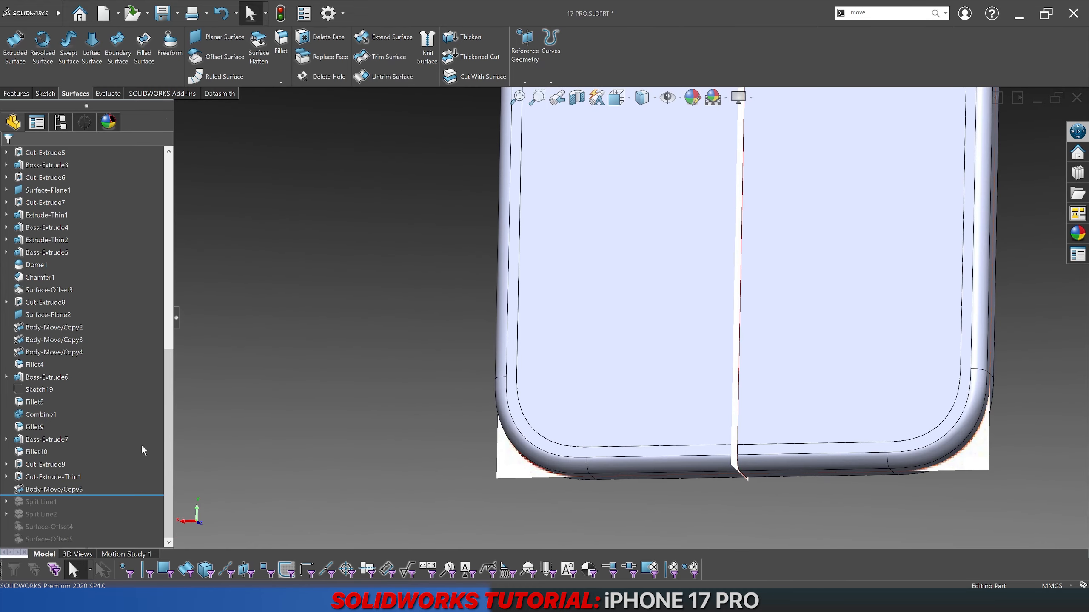
# Step: Roll the model history forward past Surface-Offset5 and check which faces Surface-Offset4 and Surface-Offset5 cover
pyautogui.moveTo(100, 496); pyautogui.dragTo(101, 545)
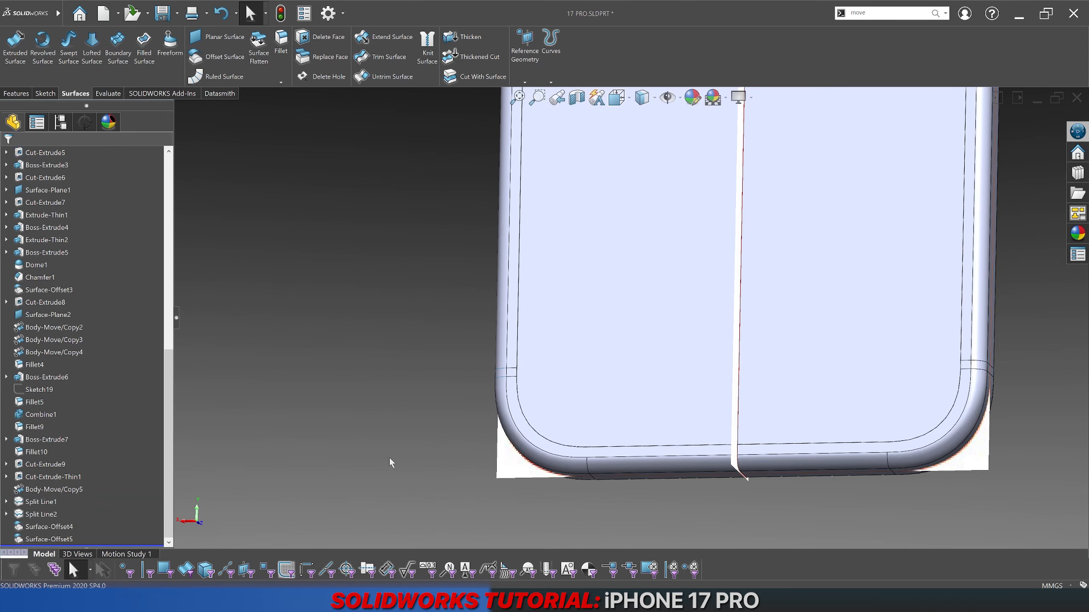
pyautogui.moveTo(412, 434); pyautogui.dragTo(258, 459, button='middle')
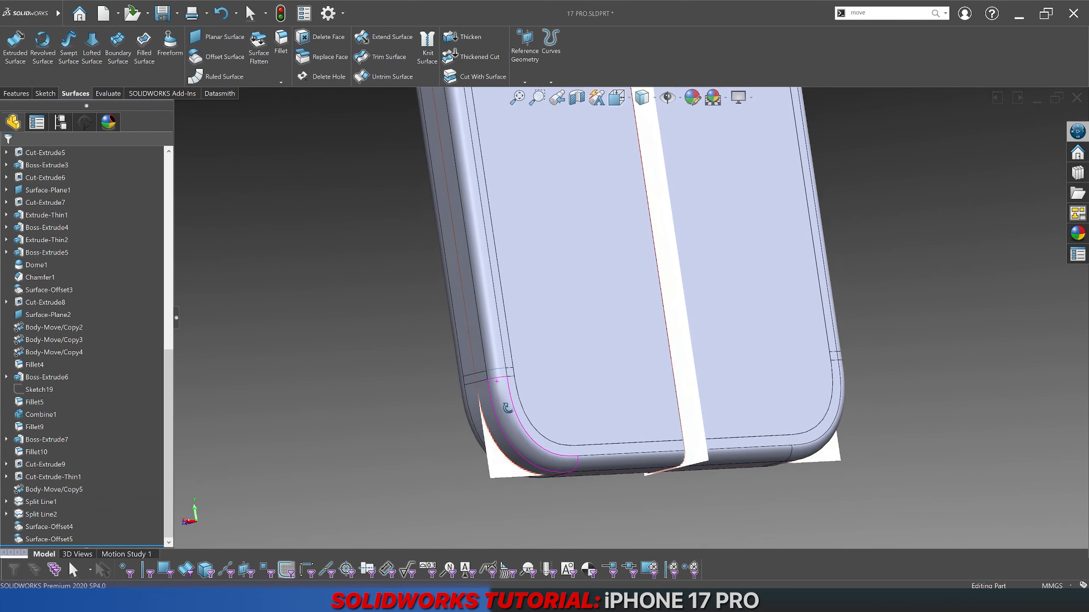
pyautogui.scroll(-2, 190, 473)
pyautogui.click(59, 529)
pyautogui.click(52, 540)
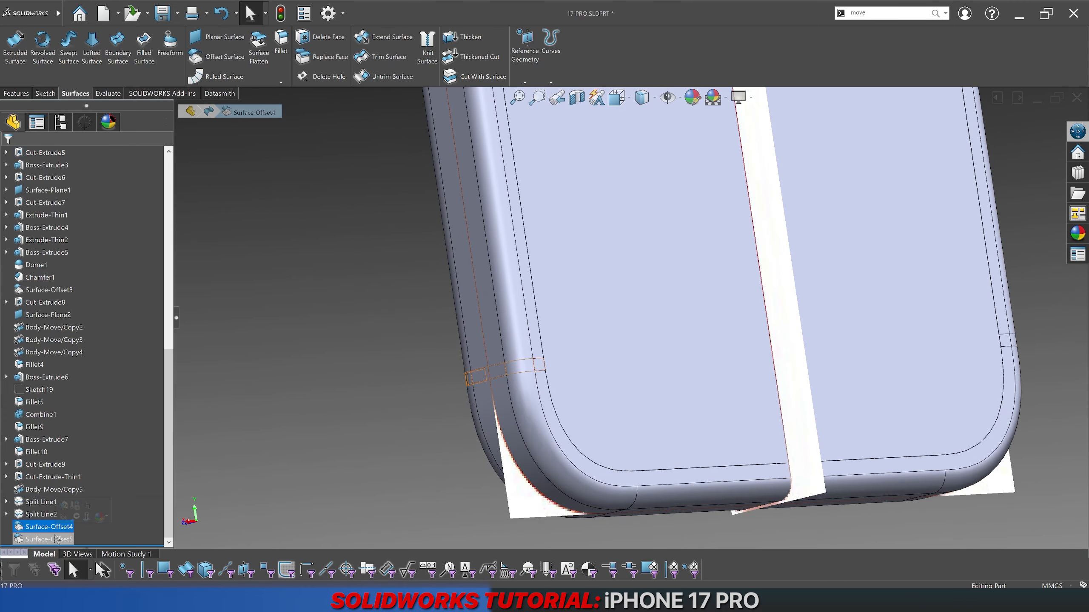
pyautogui.click(286, 404)
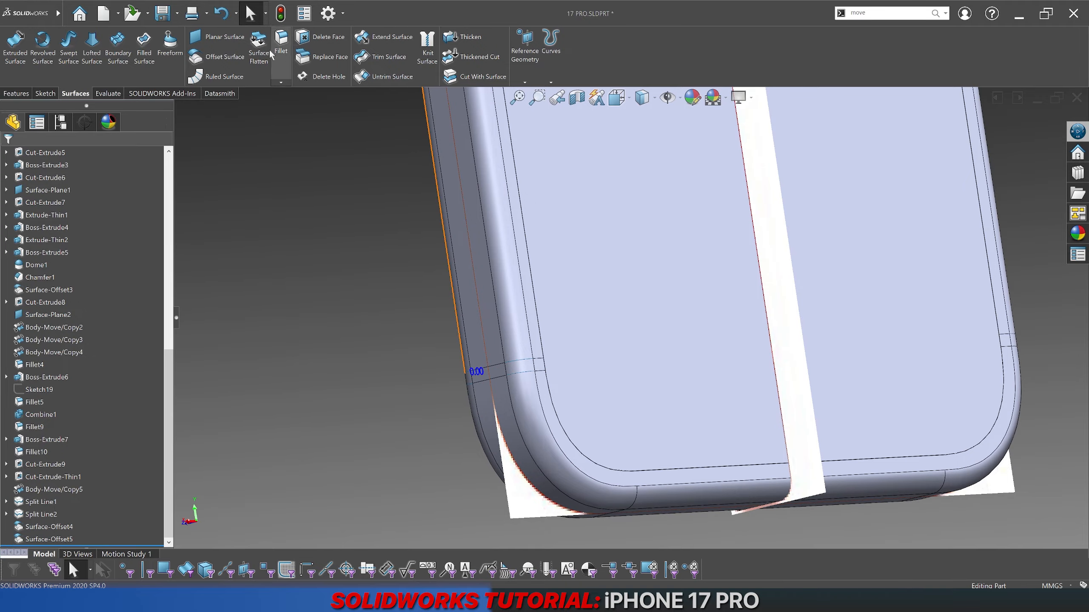
# Step: Copy the opposite lower antenna band's five faces, from the back edge around the side to the narrow front edge, as a 0 mm offset surface
pyautogui.click(223, 57)
pyautogui.moveTo(895, 287); pyautogui.dragTo(839, 293, button='middle')
pyautogui.scroll(-5, 798, 337)
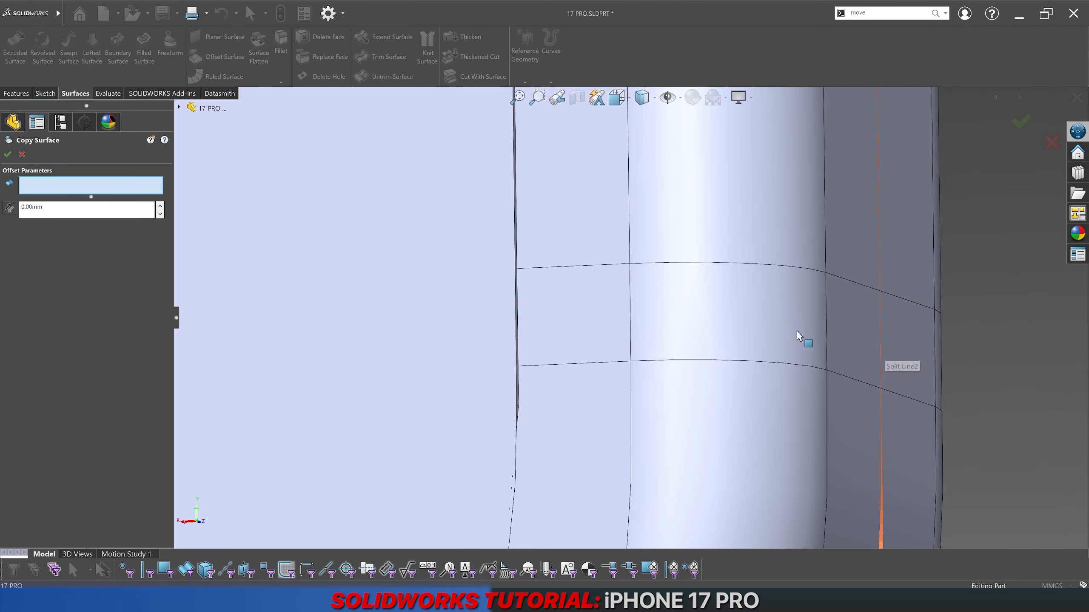
pyautogui.click(624, 318)
pyautogui.click(724, 323)
pyautogui.click(875, 327)
pyautogui.moveTo(875, 327); pyautogui.dragTo(693, 343, button='middle')
pyautogui.click(984, 334)
pyautogui.moveTo(984, 334); pyautogui.dragTo(767, 373, button='middle')
pyautogui.scroll(-5, 766, 377)
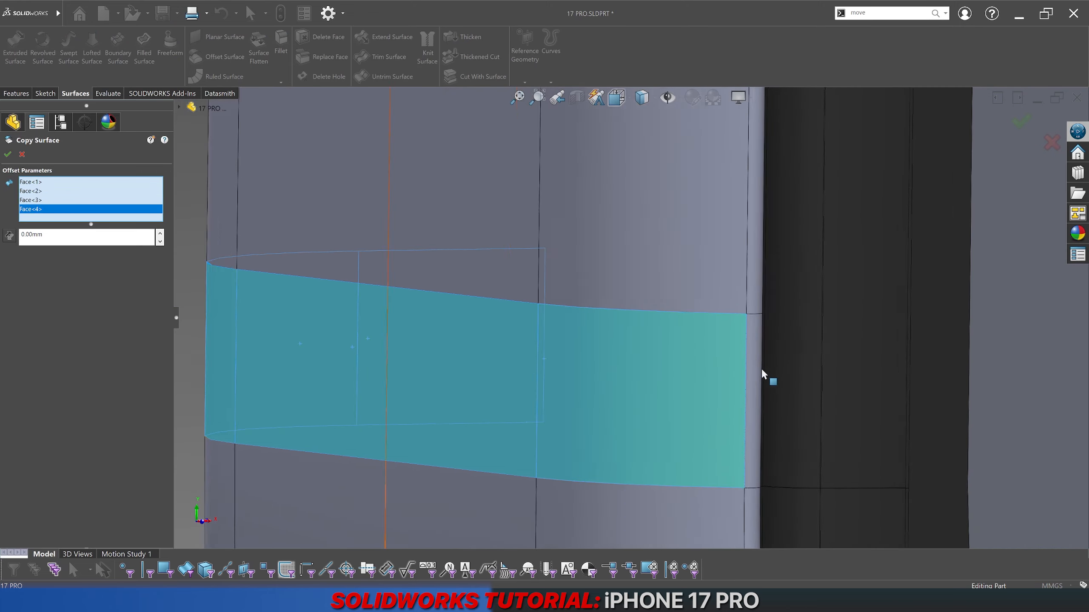
pyautogui.click(738, 366)
pyautogui.scroll(3, 739, 365)
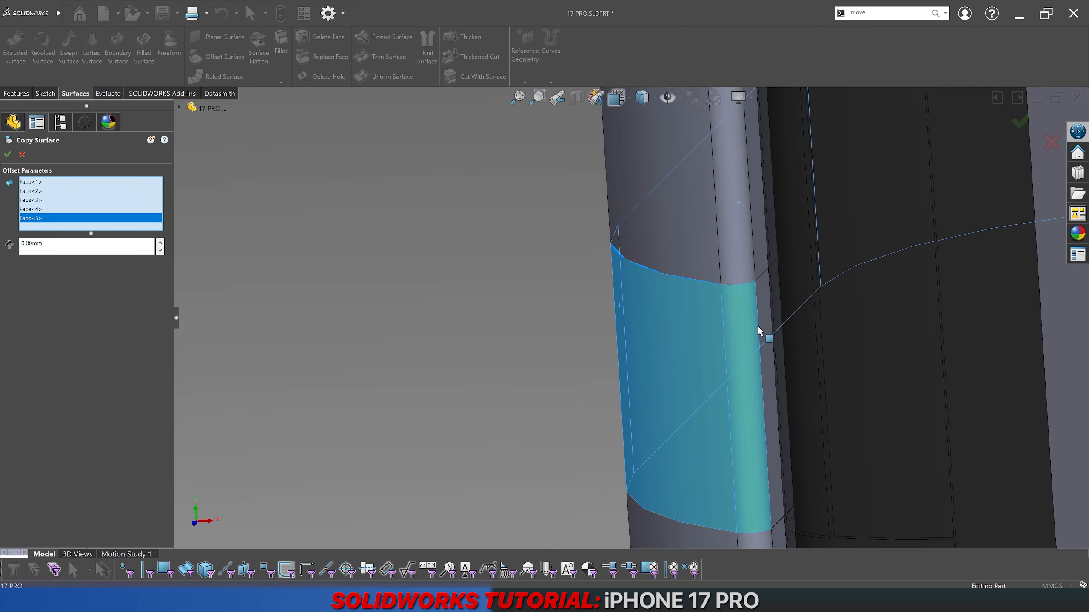
pyautogui.rightClick(492, 317)
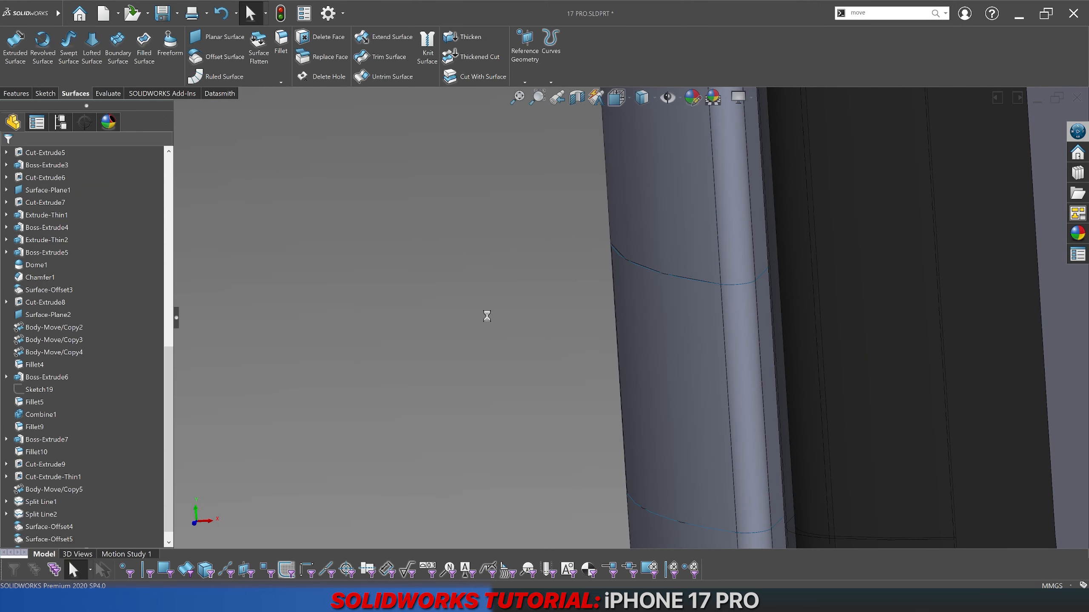
pyautogui.hotkey('ctrl', 's')
# Step: Start a both-sides thickened cut with a 0.05 mm thickness and automatic body selection turned off
pyautogui.click(473, 56)
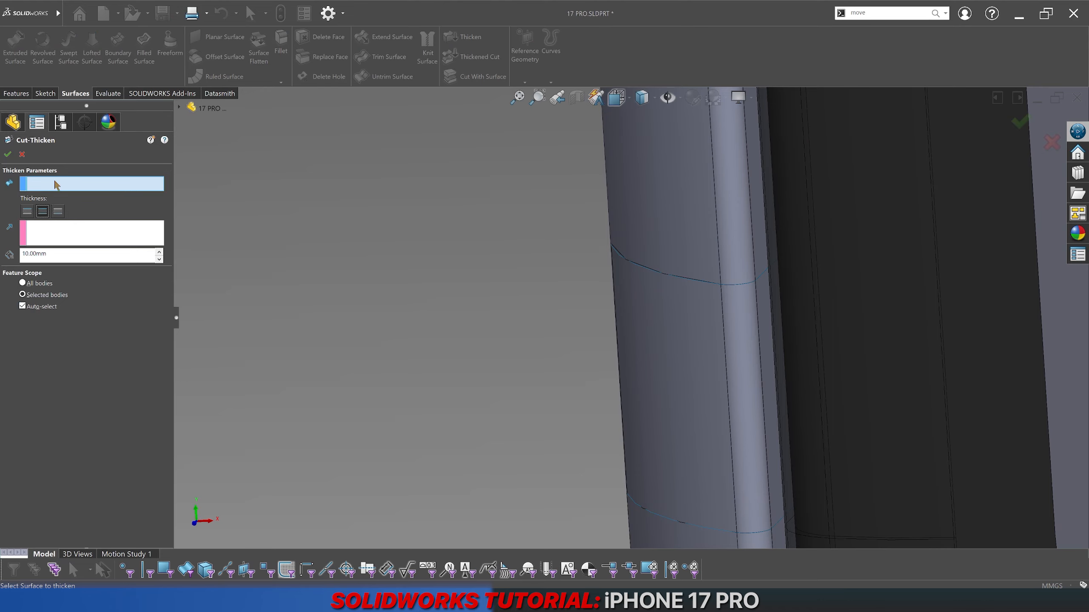
pyautogui.doubleClick(56, 253)
pyautogui.click(22, 306)
pyautogui.click(716, 364)
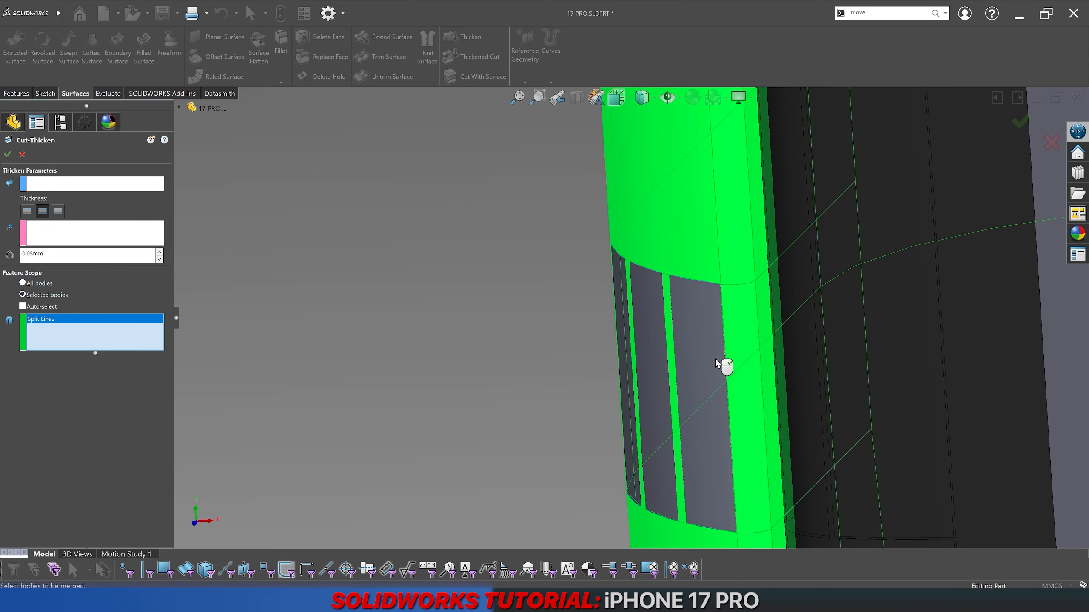
pyautogui.moveTo(667, 356); pyautogui.dragTo(623, 354, button='middle')
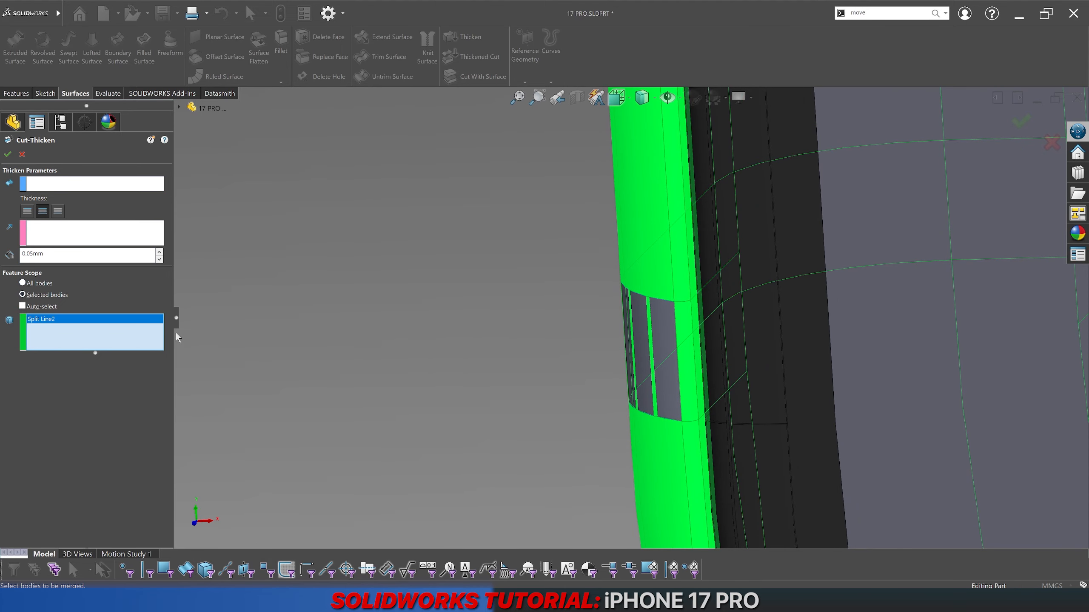
pyautogui.click(103, 324)
pyautogui.click(47, 320)
pyautogui.click(48, 321)
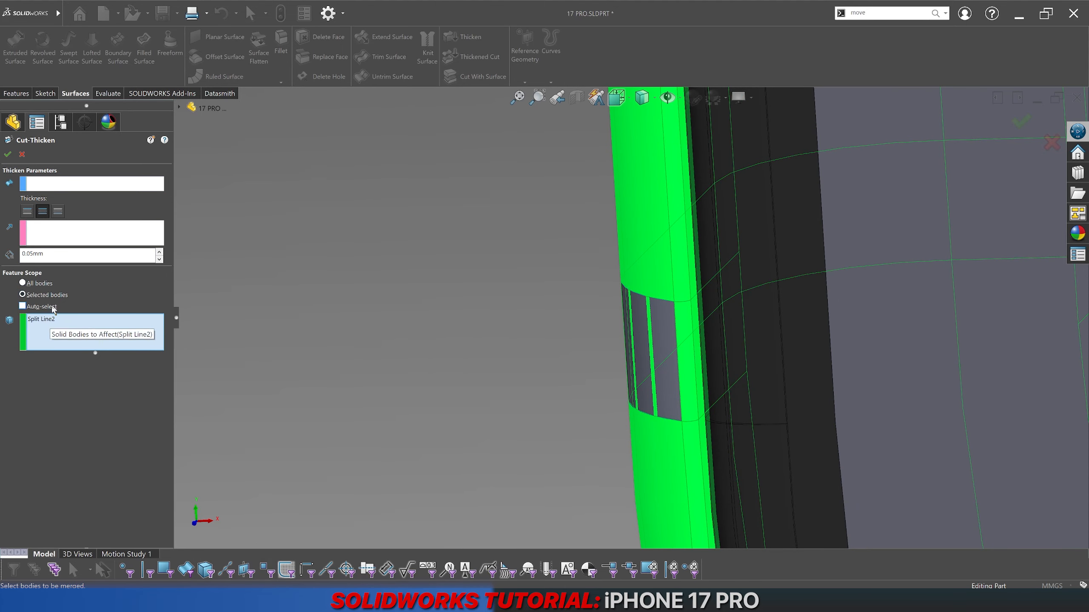
pyautogui.click(47, 321)
pyautogui.press('Delete')
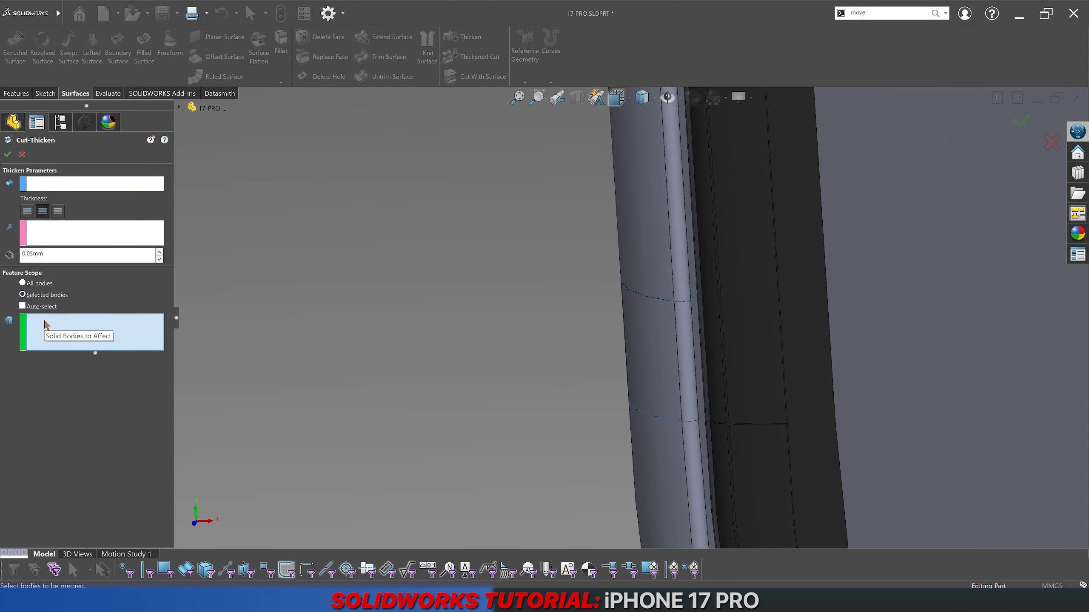
# Step: Restrict selection to surface bodies and choose the newly copied lower band surface, Surface-Offset6, as the surface to thicken
pyautogui.click(45, 185)
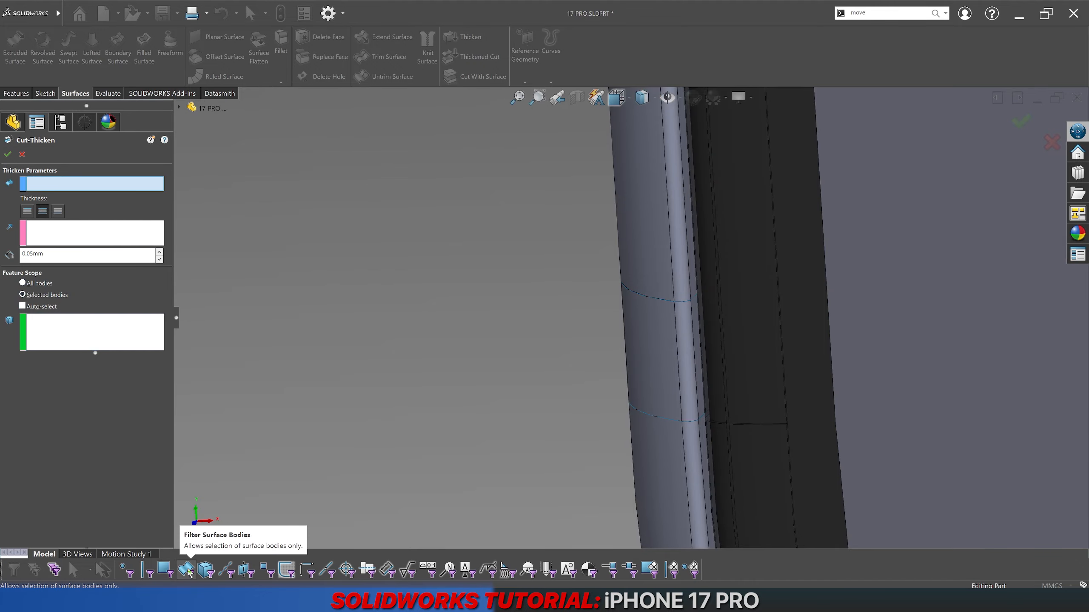
pyautogui.press('F5')
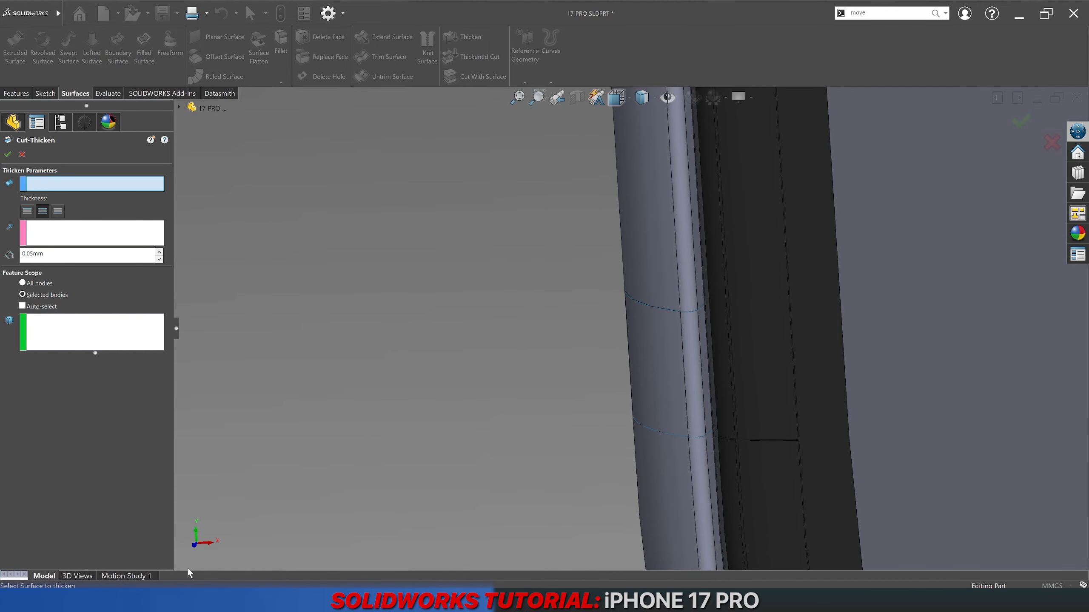
pyautogui.press('F5')
pyautogui.click(187, 570)
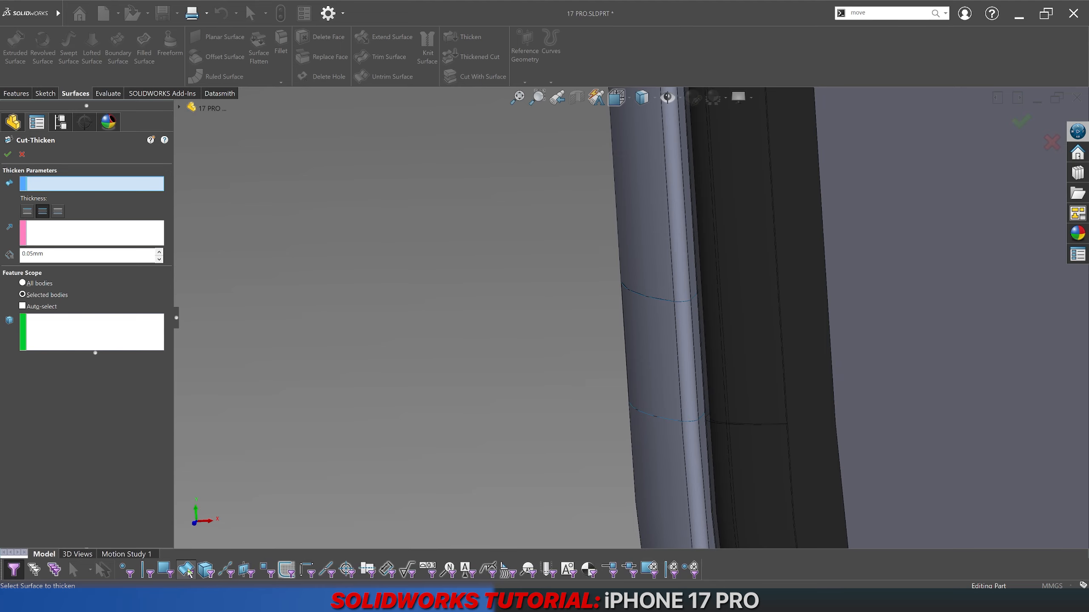
pyautogui.click(622, 358)
pyautogui.moveTo(622, 357); pyautogui.dragTo(629, 305, button='middle')
pyautogui.scroll(-2, 629, 306)
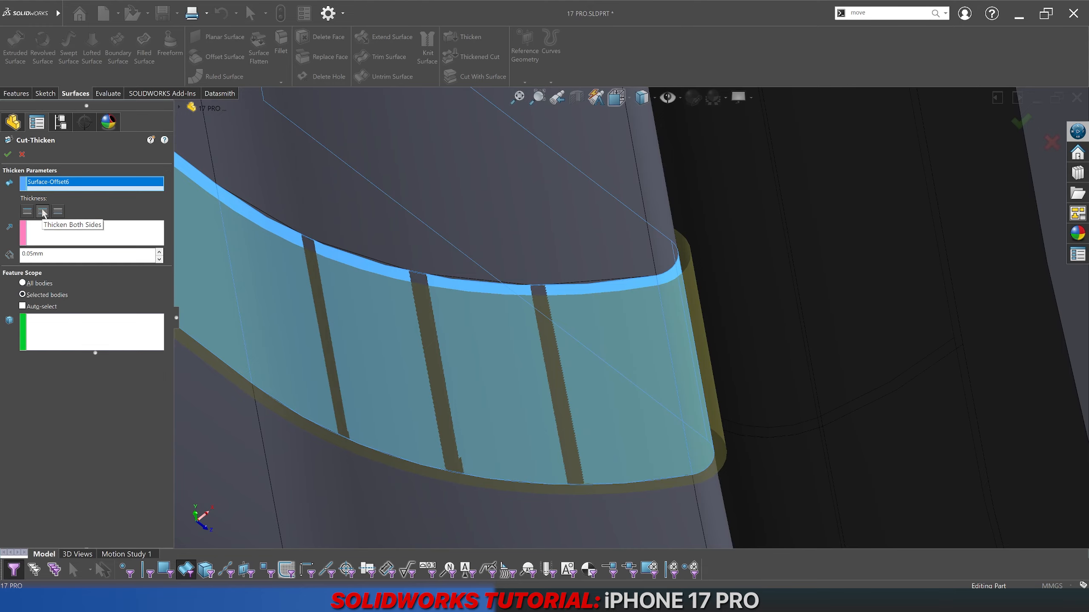
# Step: Make the phone frame the only body affected and create the lower band's thickened cut
pyautogui.click(97, 338)
pyautogui.click(370, 245)
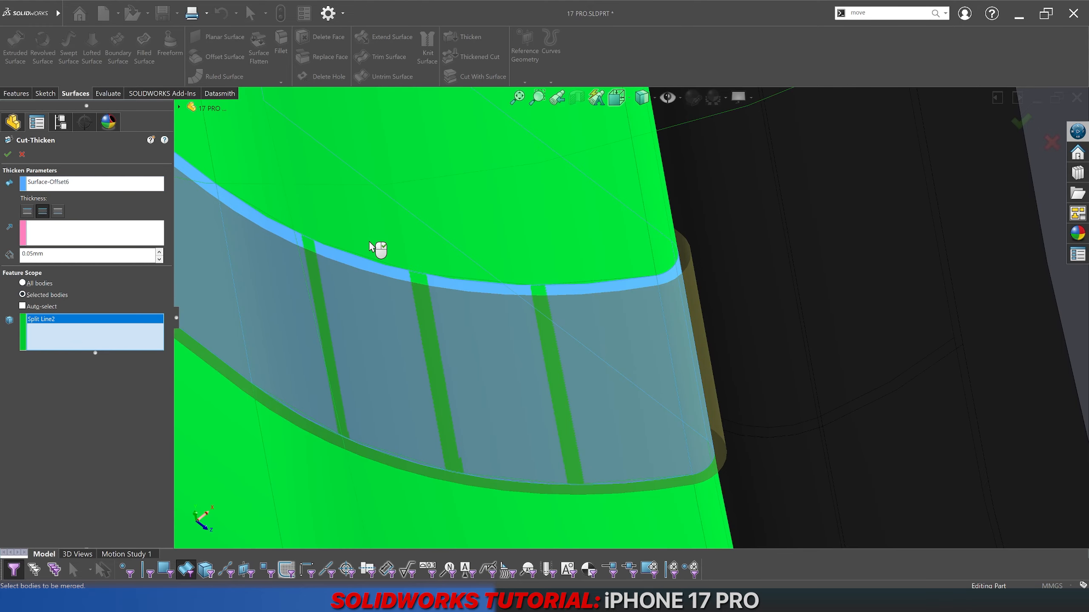
pyautogui.rightClick(369, 242)
# Step: Cut the opposite lower antenna band, Surface-Offset5, into only the frame body with a 0.05 mm both-sides thickened cut
pyautogui.moveTo(370, 243); pyautogui.dragTo(508, 281, button='middle')
pyautogui.scroll(6, 304, 345)
pyautogui.moveTo(702, 323); pyautogui.dragTo(834, 199, button='middle')
pyautogui.scroll(-6, 710, 310)
pyautogui.scroll(-3, 849, 291)
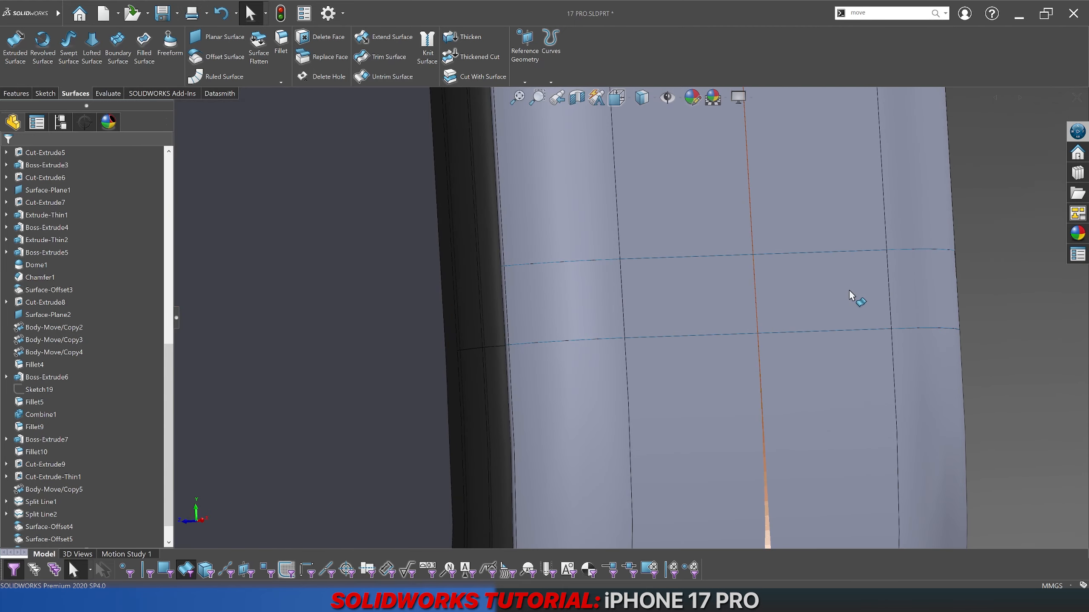
pyautogui.click(472, 56)
pyautogui.click(684, 303)
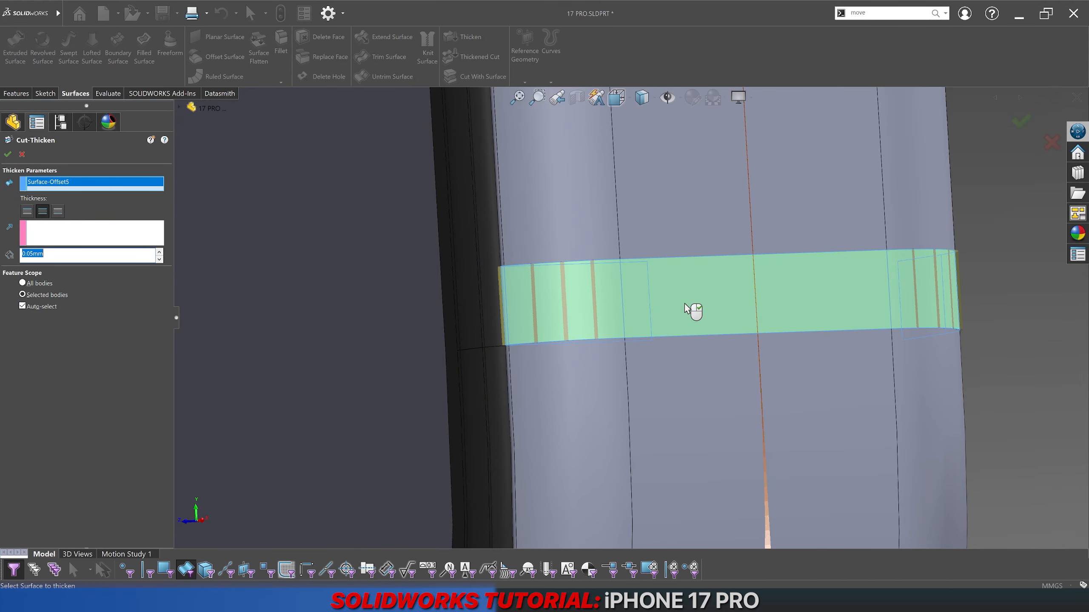
pyautogui.moveTo(690, 307); pyautogui.dragTo(573, 376, button='middle')
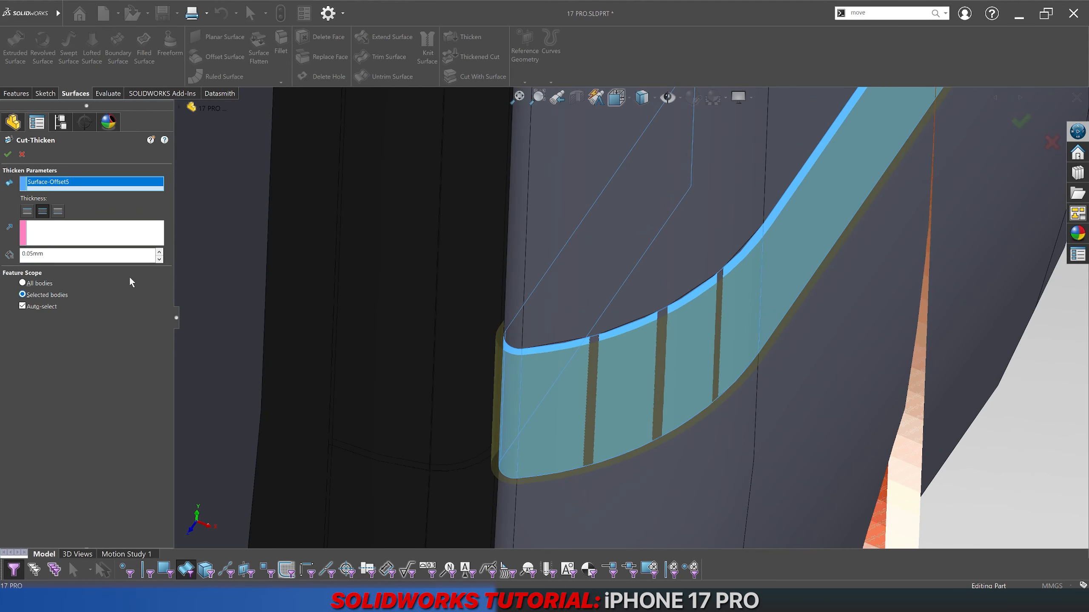
pyautogui.click(42, 307)
pyautogui.click(635, 262)
pyautogui.moveTo(636, 262); pyautogui.dragTo(707, 254, button='middle')
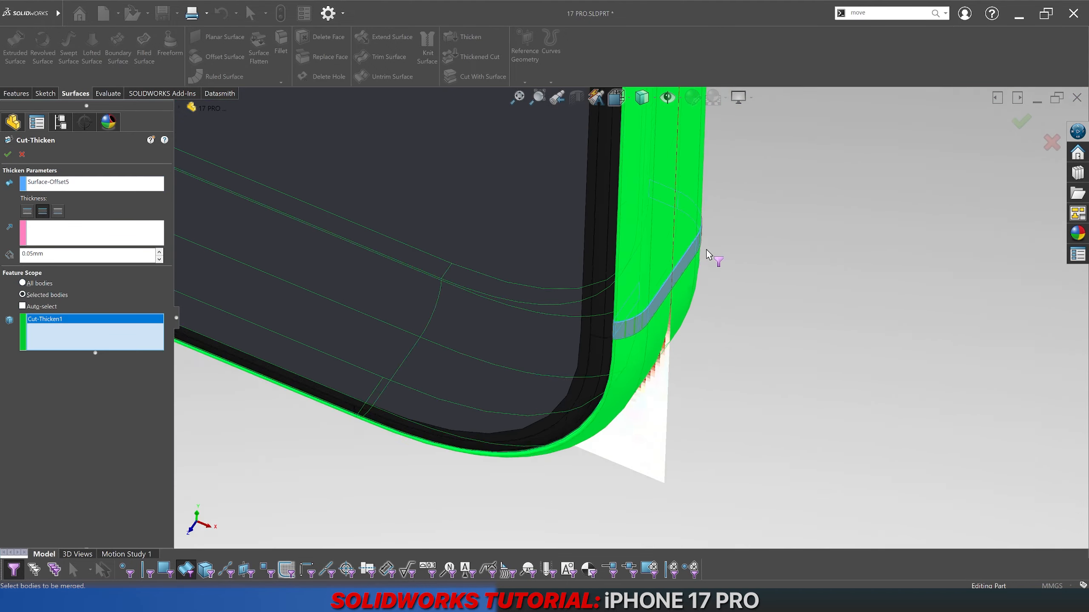
pyautogui.scroll(5, 711, 252)
pyautogui.press('Return')
# Step: Cut the upper band and plateau-edge surface, Surface-Offset4, into only the frame with a 0.05 mm both-sides thickened cut
pyautogui.scroll(5, 660, 199)
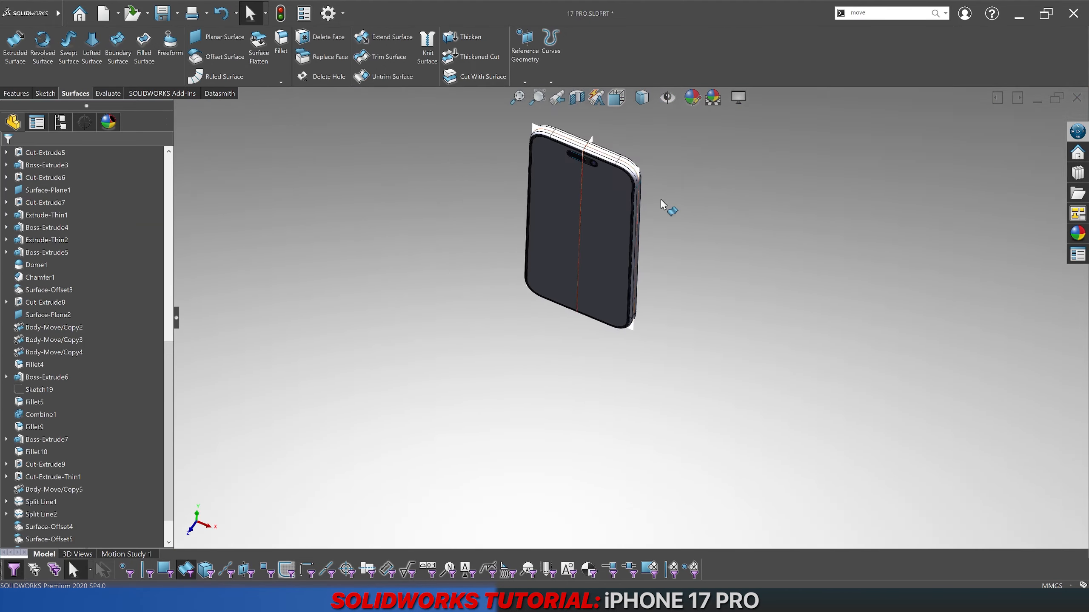
pyautogui.moveTo(660, 199); pyautogui.dragTo(558, 297, button='middle')
pyautogui.scroll(-10, 553, 294)
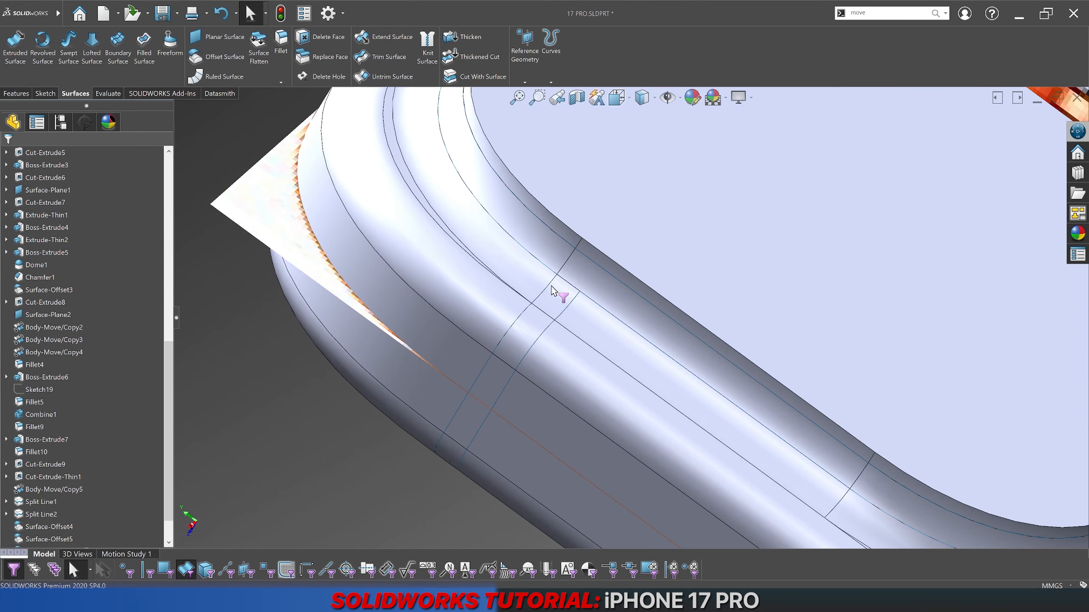
pyautogui.scroll(-3, 516, 213)
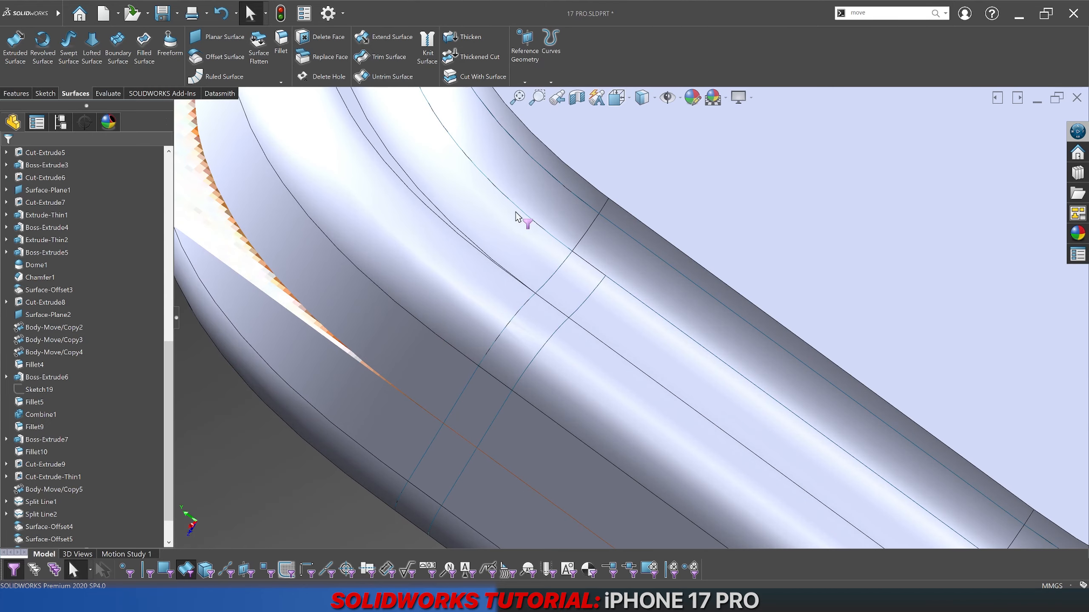
pyautogui.click(467, 57)
pyautogui.click(557, 316)
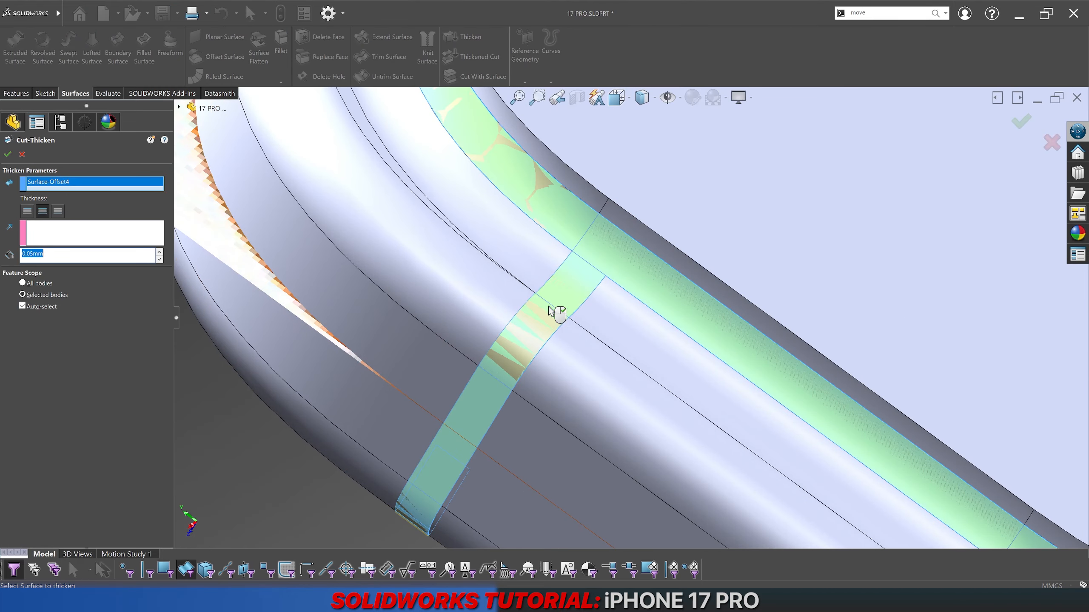
pyautogui.click(22, 306)
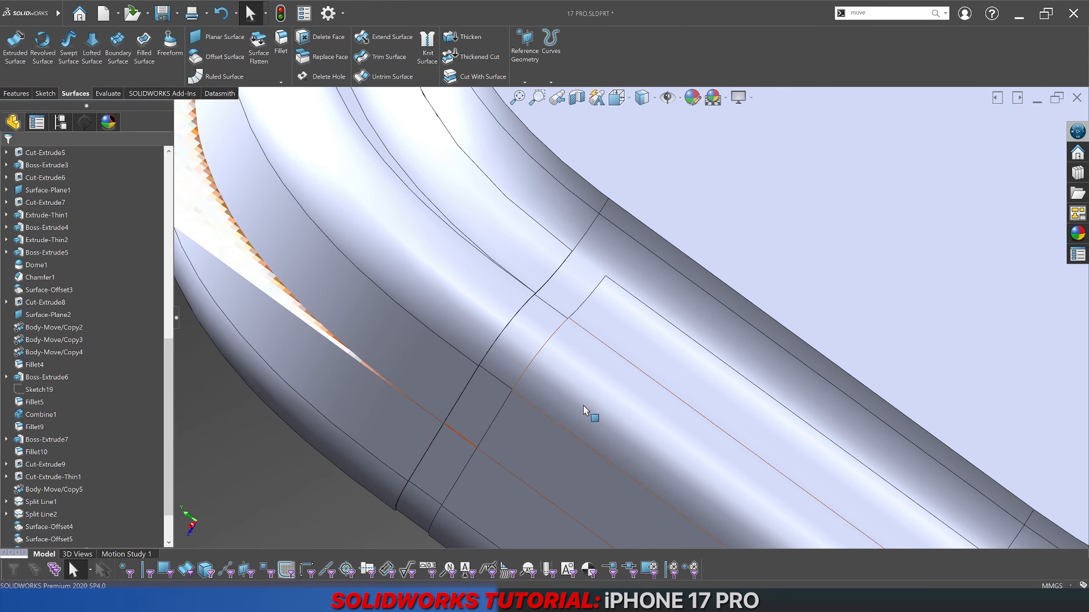
# Step: Hide the FRONT, BACK and SIDE reference sketches
pyautogui.moveTo(588, 414); pyautogui.dragTo(616, 340, button='middle')
pyautogui.scroll(3, 638, 338)
pyautogui.scroll(-3, 637, 337)
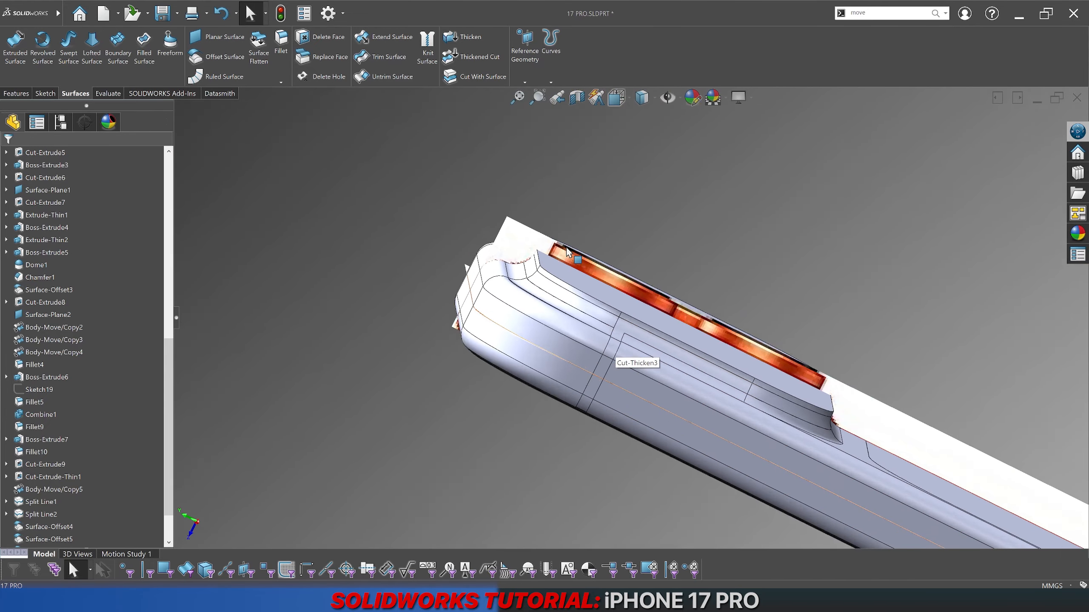
pyautogui.scroll(11, 143, 323)
pyautogui.click(41, 302)
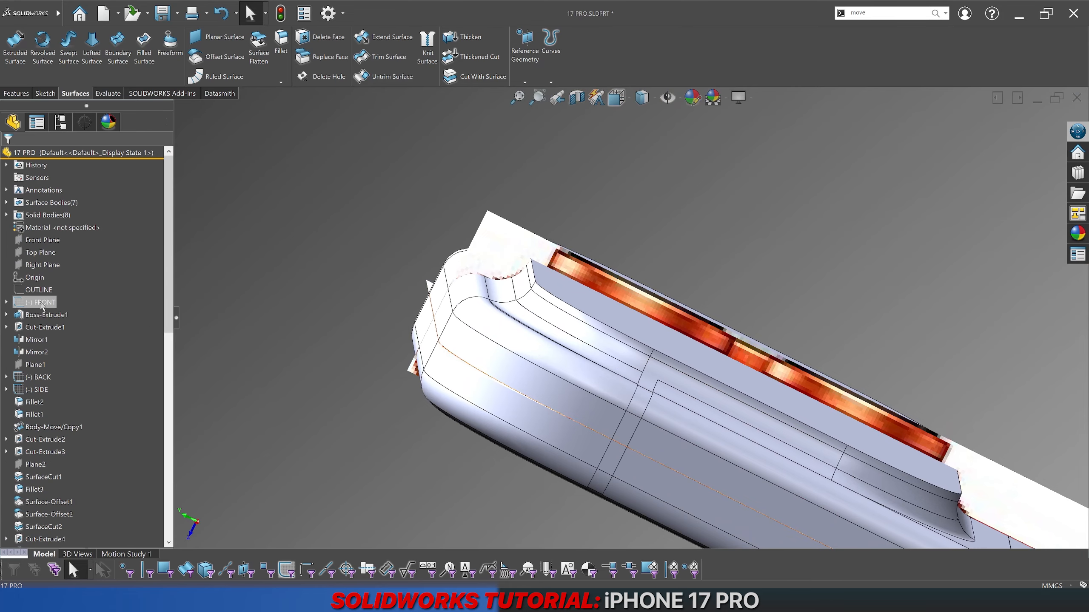
pyautogui.keyDown('ctrl'); pyautogui.click(43, 377); pyautogui.keyUp('ctrl')
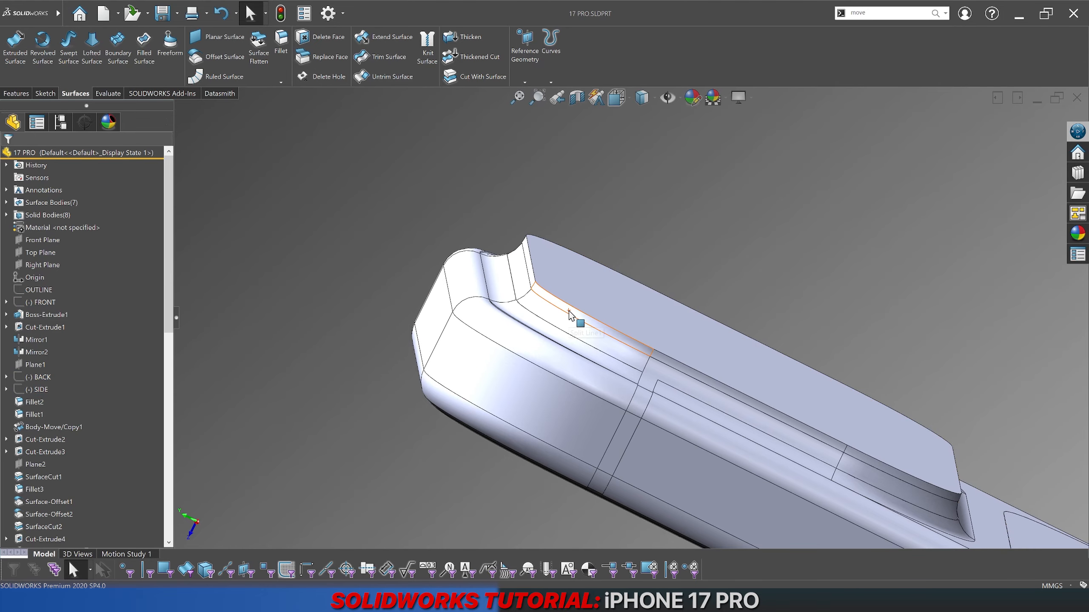
# Step: Hide the frame body with the antenna band cuts, Cut-Thicken3, and show the solid body Body-Move/Copy5
pyautogui.scroll(2, 574, 316)
pyautogui.moveTo(592, 330); pyautogui.dragTo(709, 382, button='middle')
pyautogui.scroll(-6, 643, 348)
pyautogui.scroll(10, 709, 382)
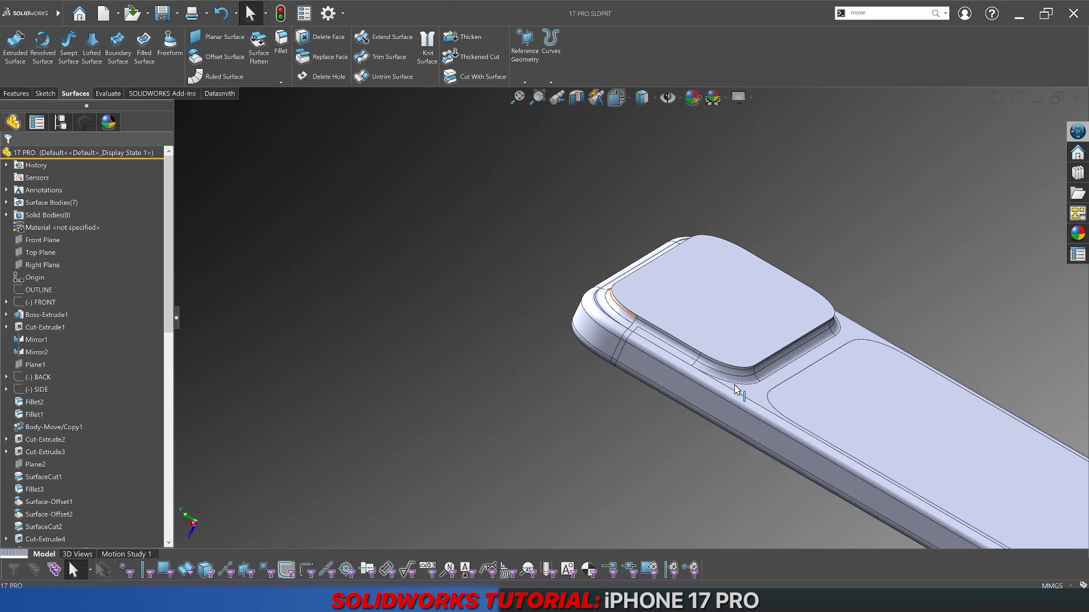
pyautogui.moveTo(917, 487); pyautogui.dragTo(826, 377, button='middle')
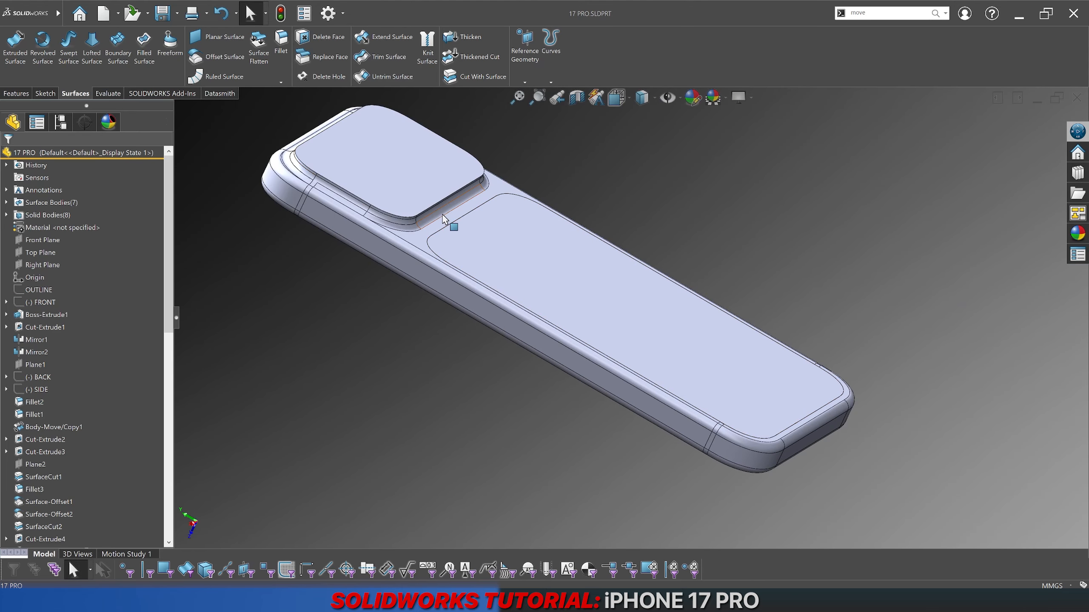
pyautogui.click(6, 215)
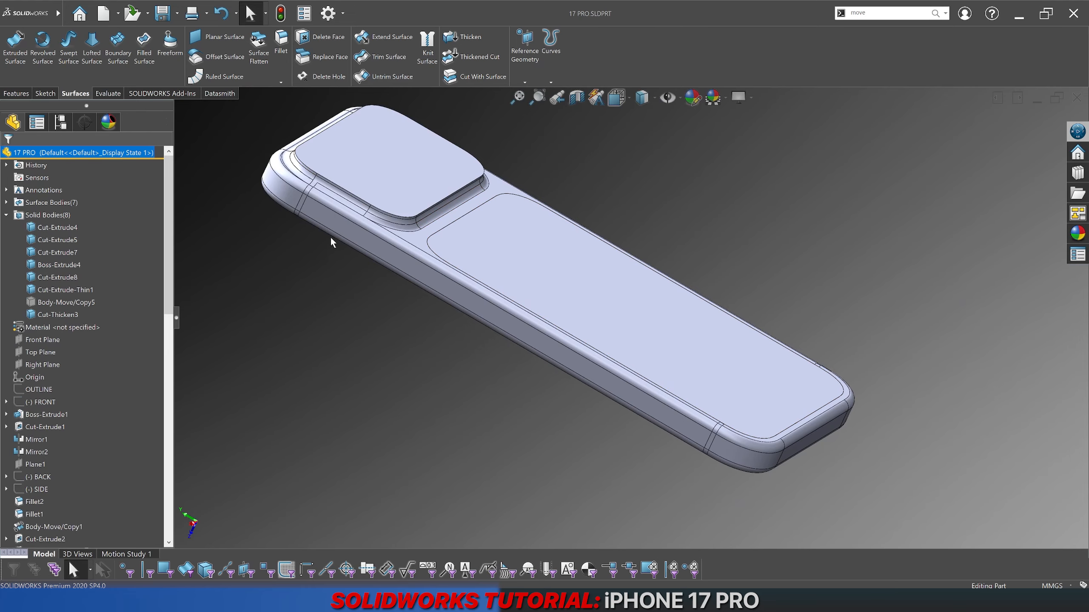
pyautogui.rightClick(339, 226)
pyautogui.click(357, 219)
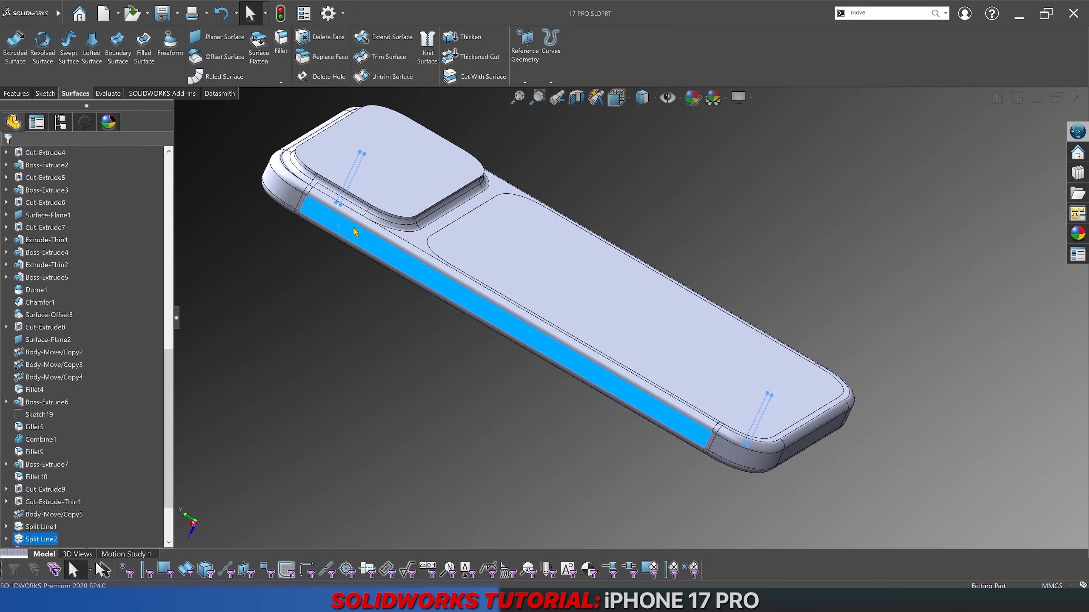
pyautogui.scroll(12, 125, 304)
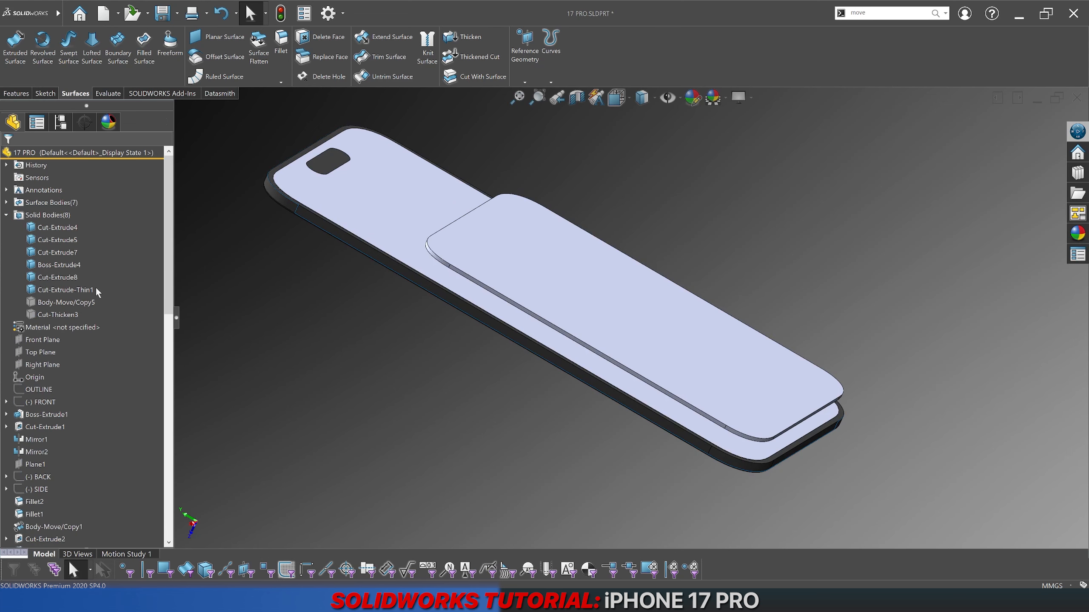
pyautogui.click(73, 303)
pyautogui.click(77, 293)
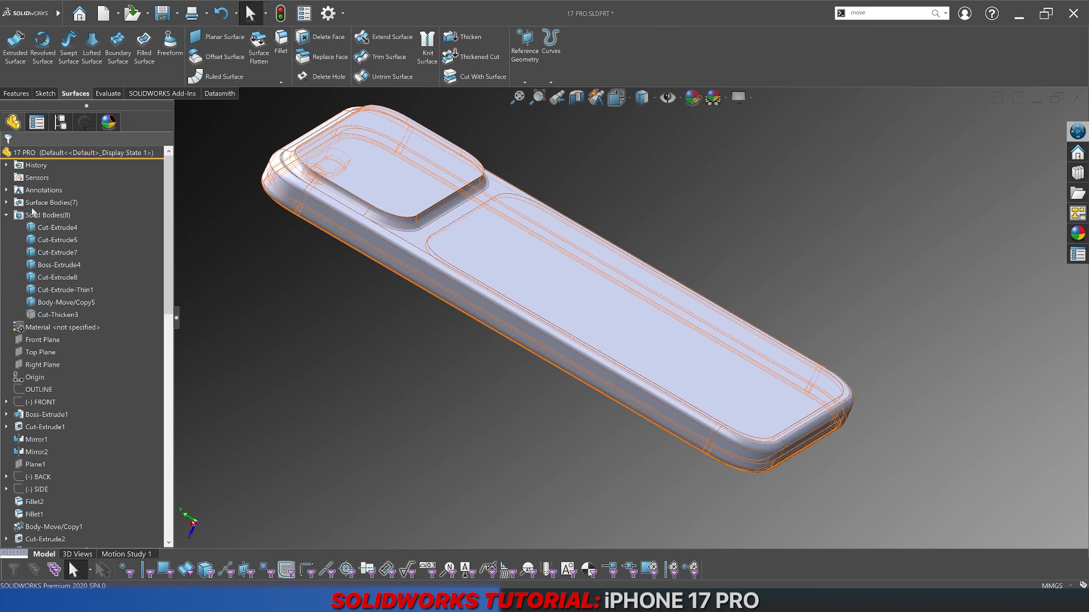
pyautogui.click(6, 215)
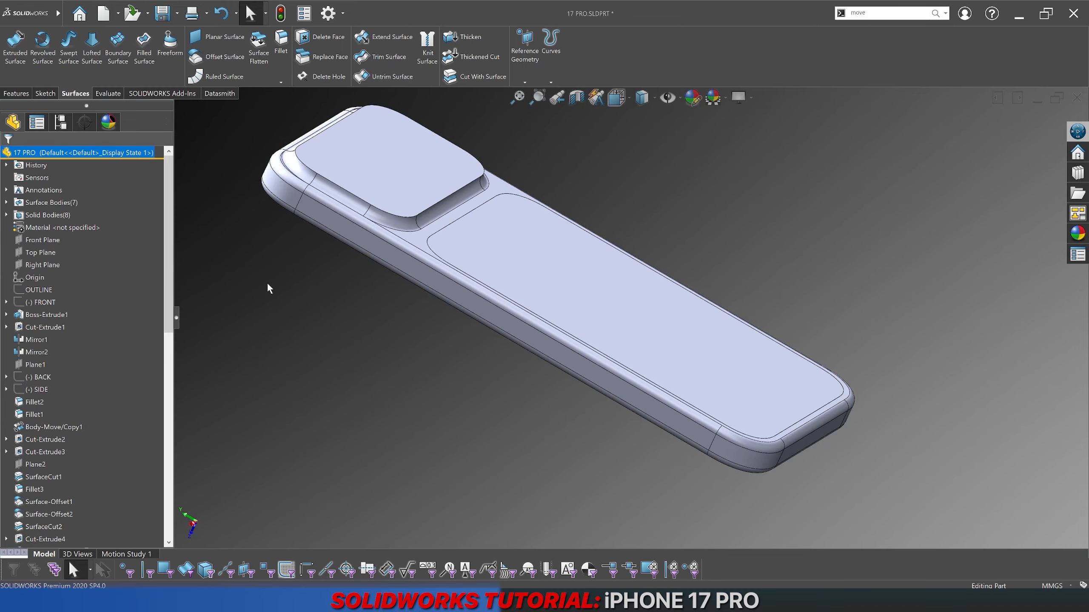
pyautogui.click(17, 94)
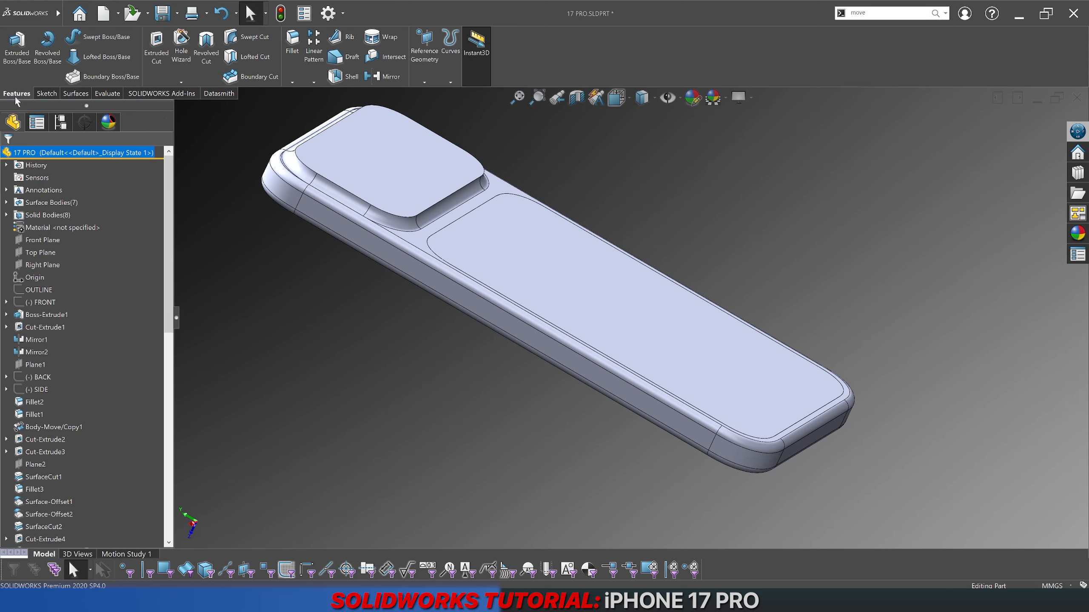
pyautogui.moveTo(448, 262); pyautogui.dragTo(373, 228, button='middle')
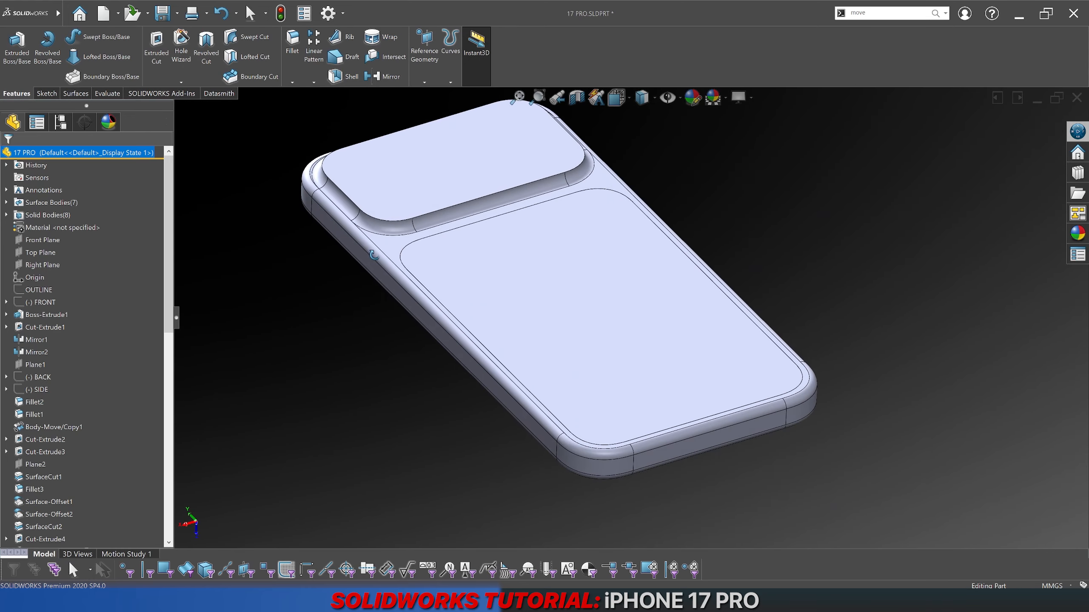
# Step: Roll the model back to just after Surface-Offset4 and copy that surface with a 0 mm offset
pyautogui.scroll(-10, 60, 389)
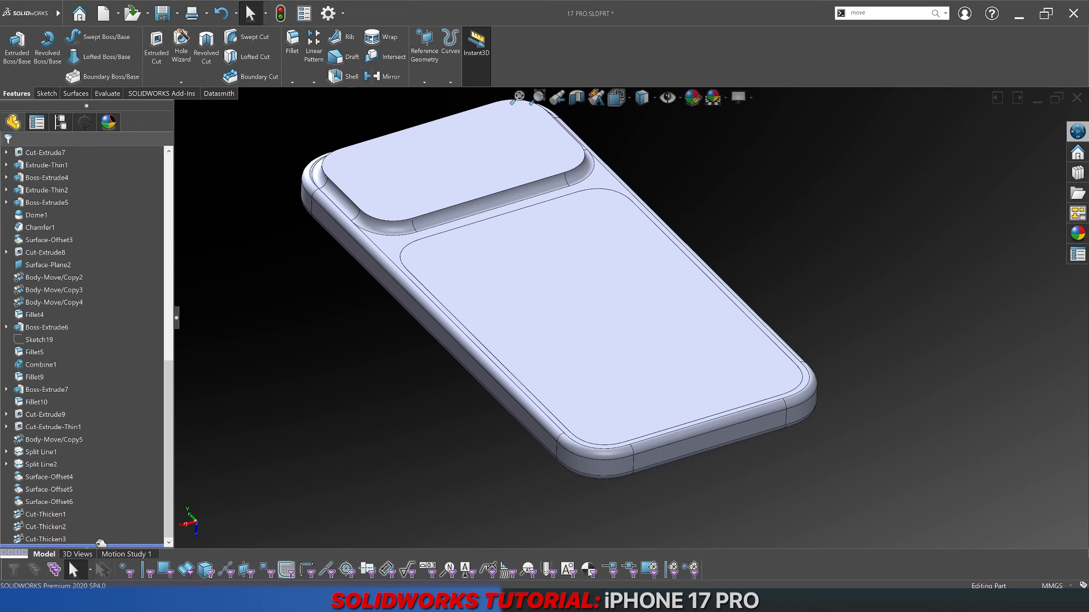
pyautogui.moveTo(101, 544); pyautogui.dragTo(104, 487)
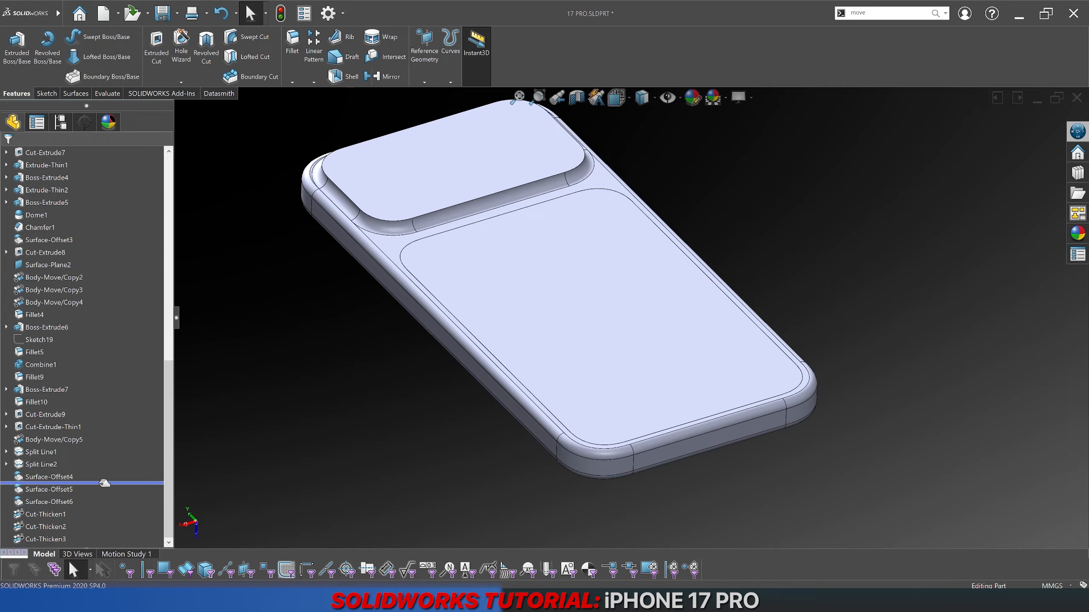
pyautogui.click(49, 477)
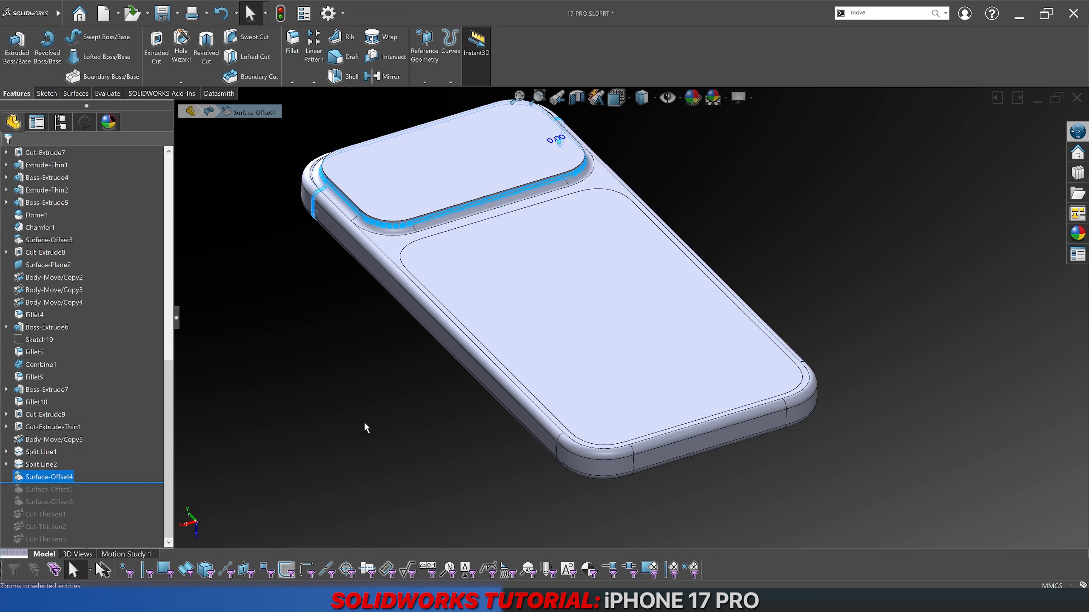
pyautogui.scroll(-2, 279, 65)
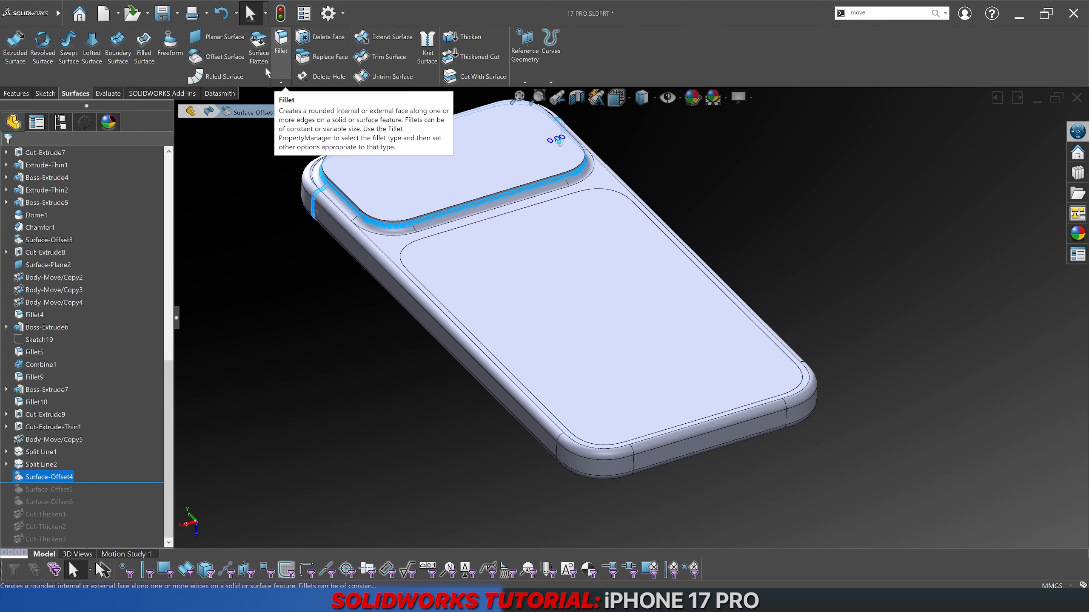
pyautogui.click(228, 61)
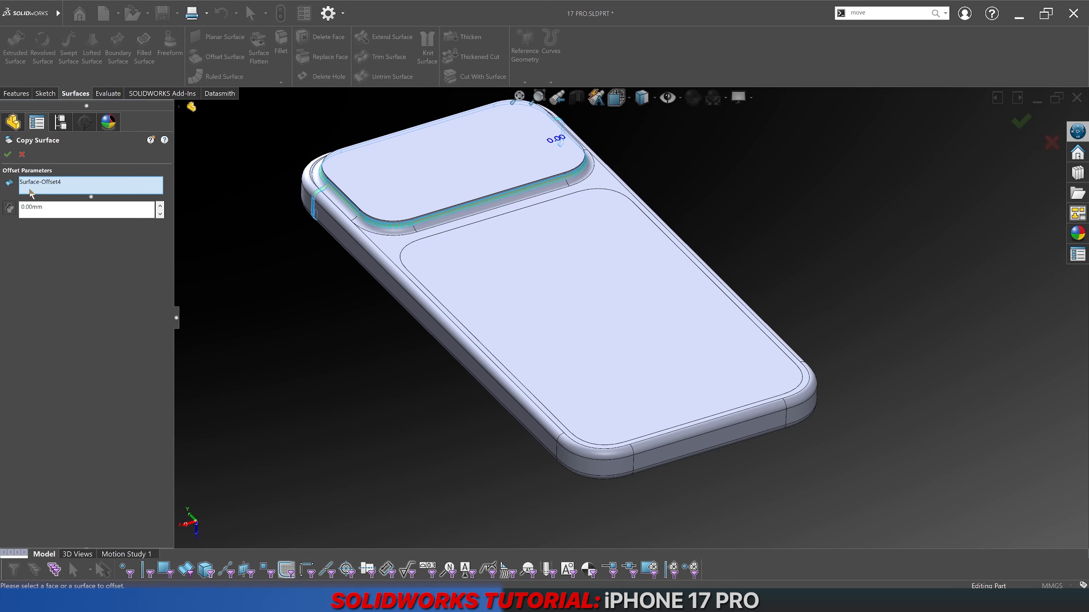
pyautogui.click(42, 184)
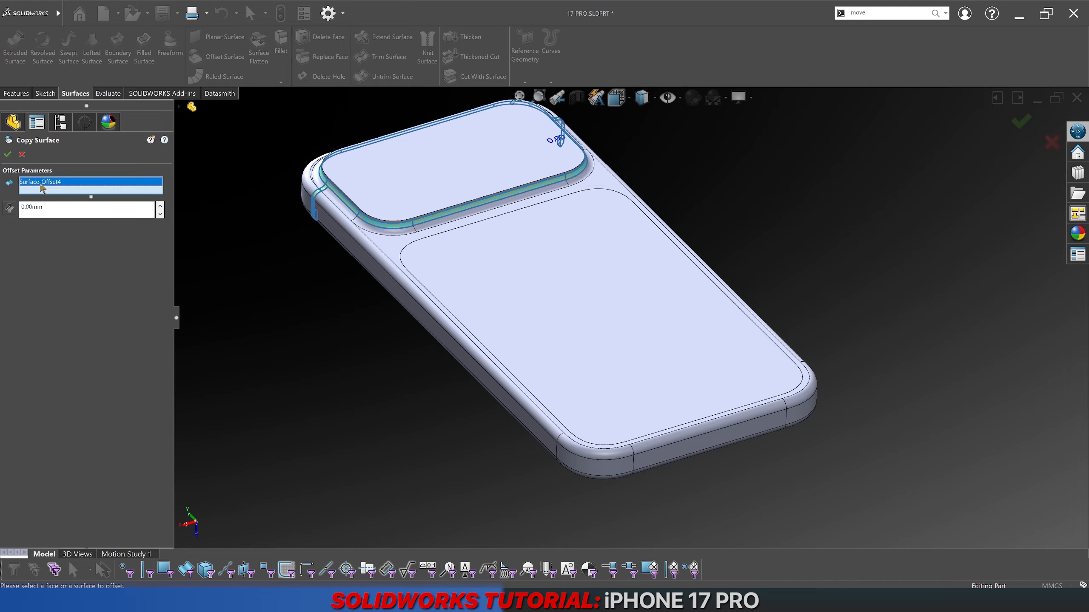
pyautogui.click(9, 155)
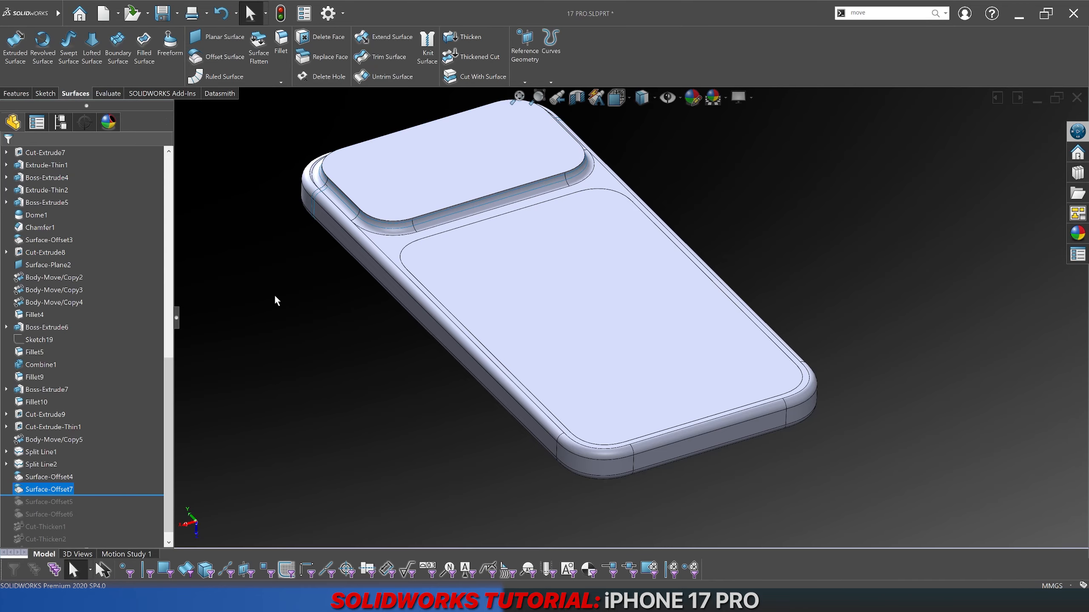
# Step: Roll forward to include the lower antenna band surface Surface-Offset5 and copy it with a 0 mm offset
pyautogui.scroll(-1, 95, 434)
pyautogui.moveTo(123, 482); pyautogui.dragTo(105, 495)
pyautogui.click(56, 490)
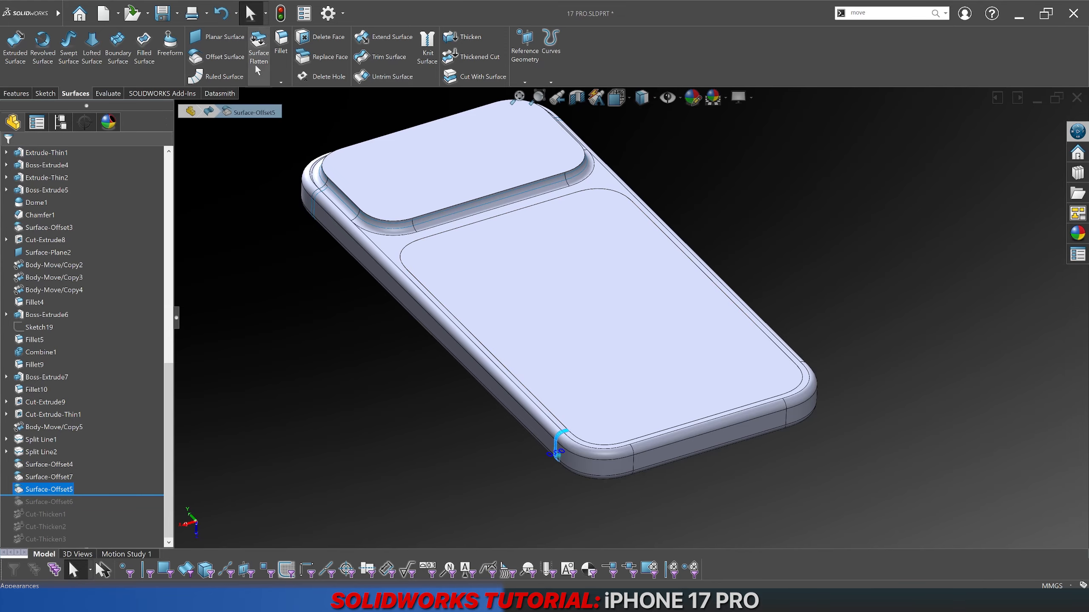
pyautogui.click(224, 58)
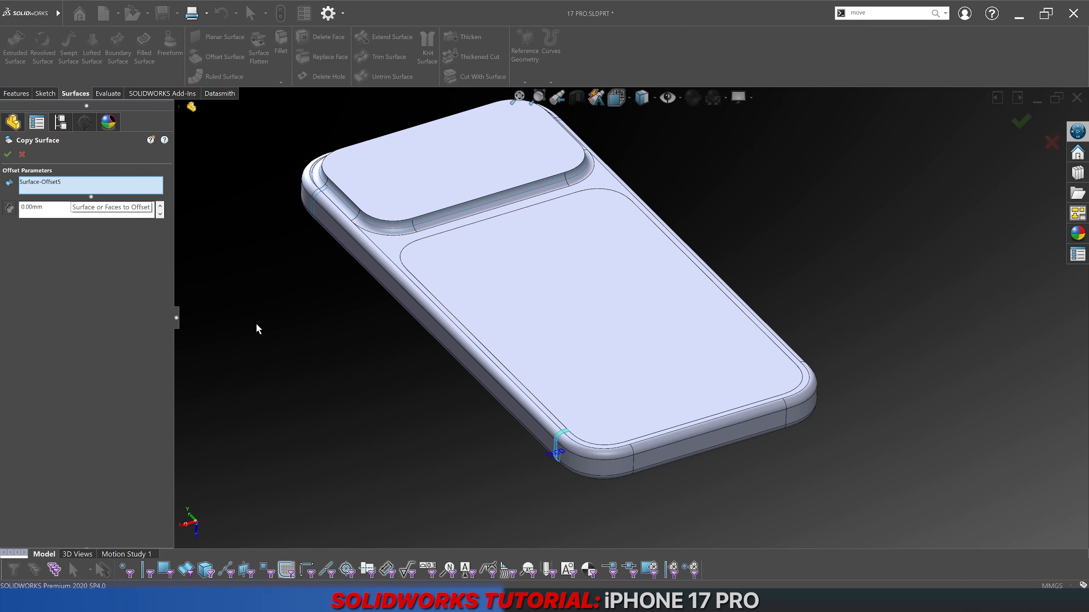
pyautogui.press('Return')
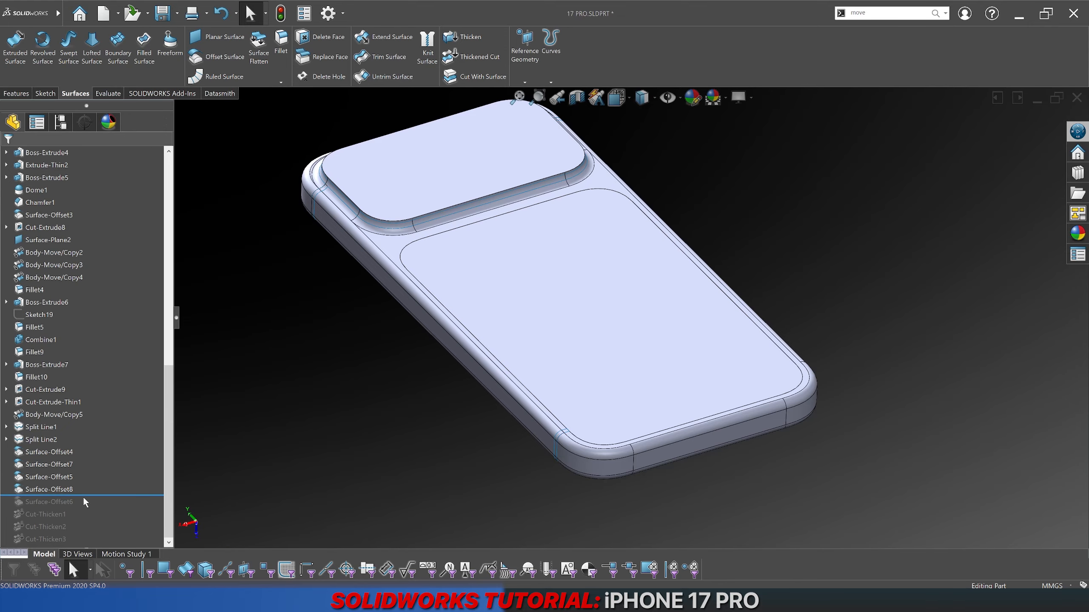
# Step: Include Surface-Offset6 in the rollback, copy it with a 0 mm offset, and roll the model forward to the end
pyautogui.click(86, 498)
pyautogui.moveTo(72, 506); pyautogui.dragTo(71, 508)
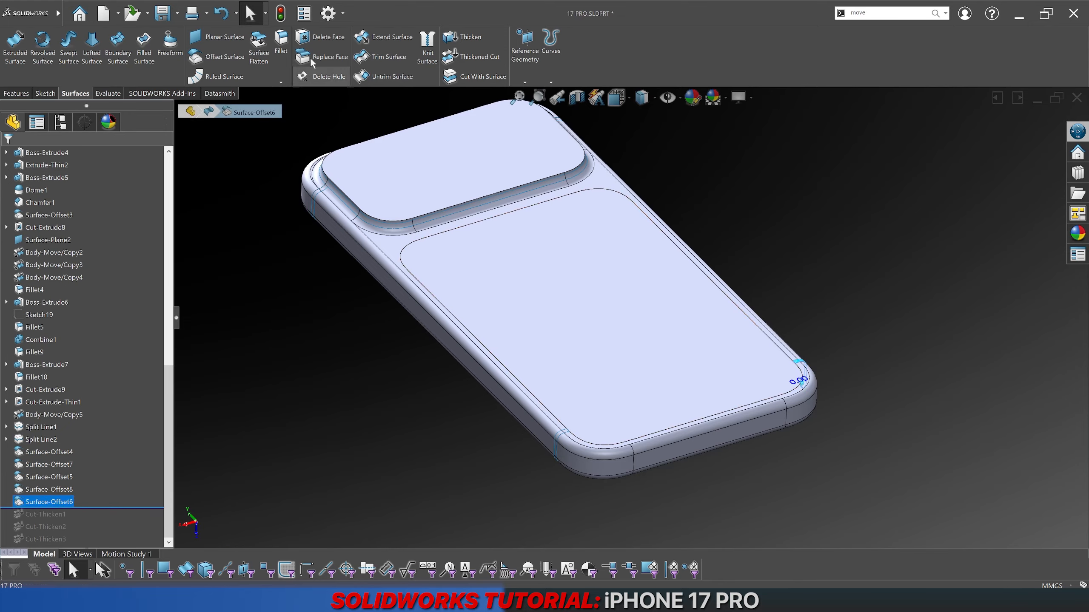
pyautogui.click(220, 57)
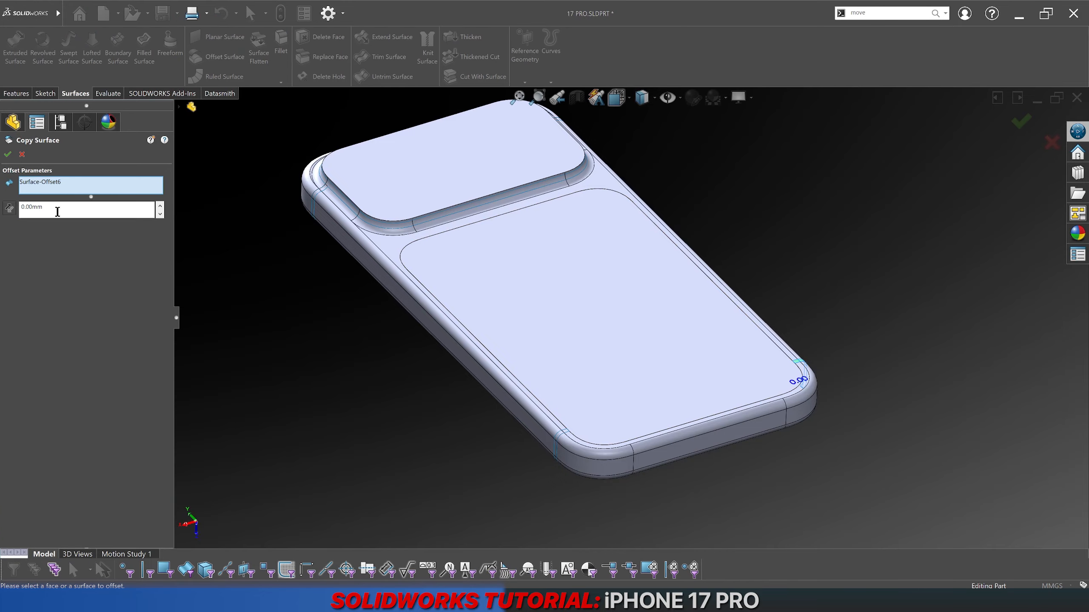
pyautogui.press('Return')
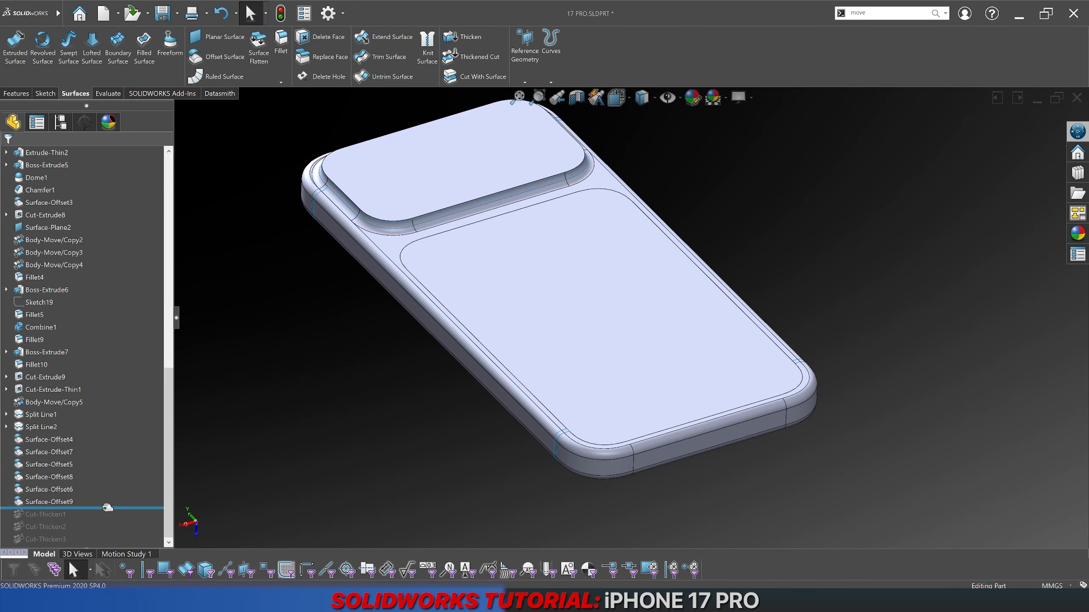
pyautogui.moveTo(107, 508); pyautogui.dragTo(99, 543)
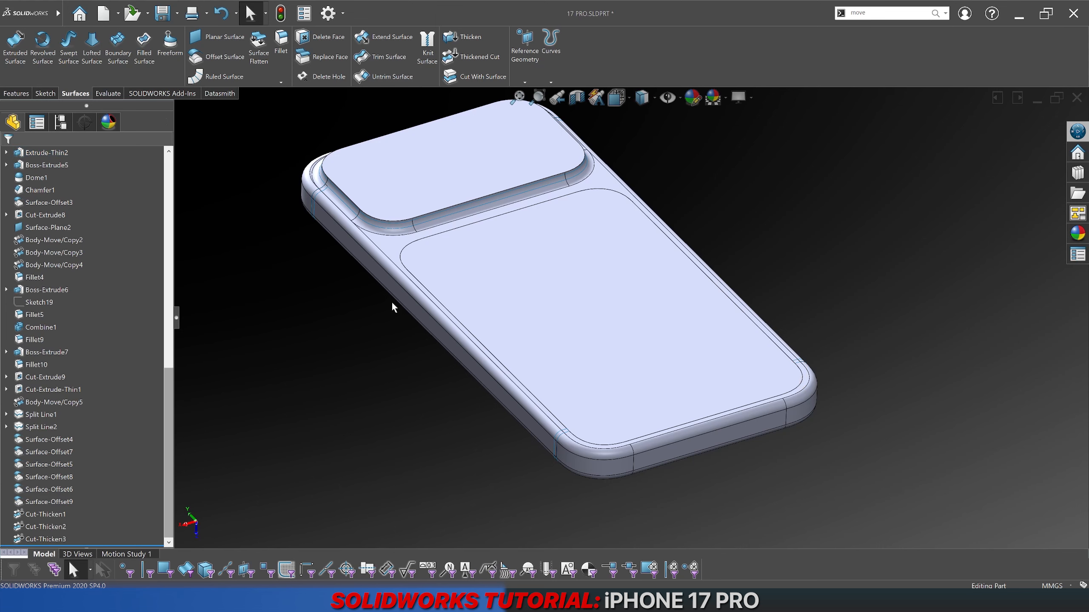
# Step: Hide the duplicate solid body Body-Move/Copy5 so the copied band surfaces are exposed
pyautogui.scroll(2, 492, 209)
pyautogui.scroll(-5, 379, 274)
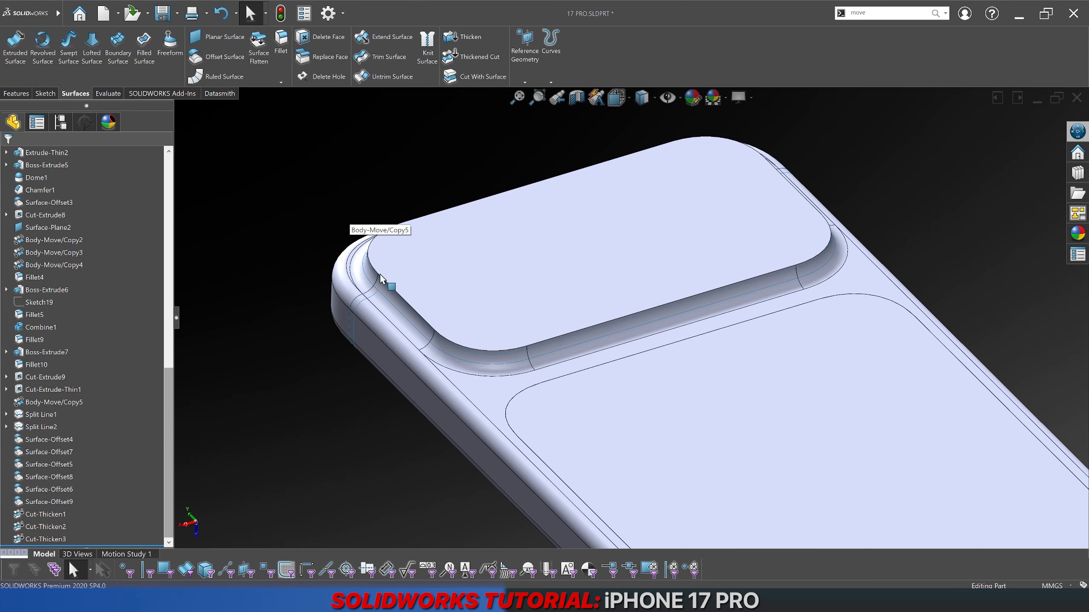
pyautogui.moveTo(445, 316)
pyautogui.mouseDown(button='middle')
pyautogui.moveTo(492, 319)
pyautogui.moveTo(465, 317)
pyautogui.mouseUp(button='middle')
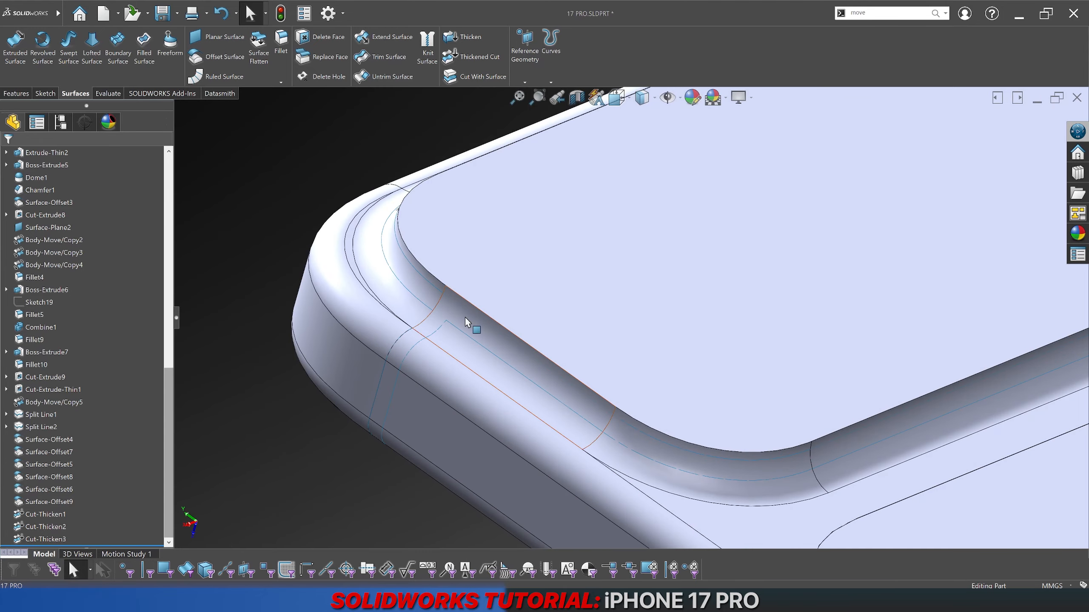
pyautogui.scroll(-2, 470, 376)
pyautogui.rightClick(347, 279)
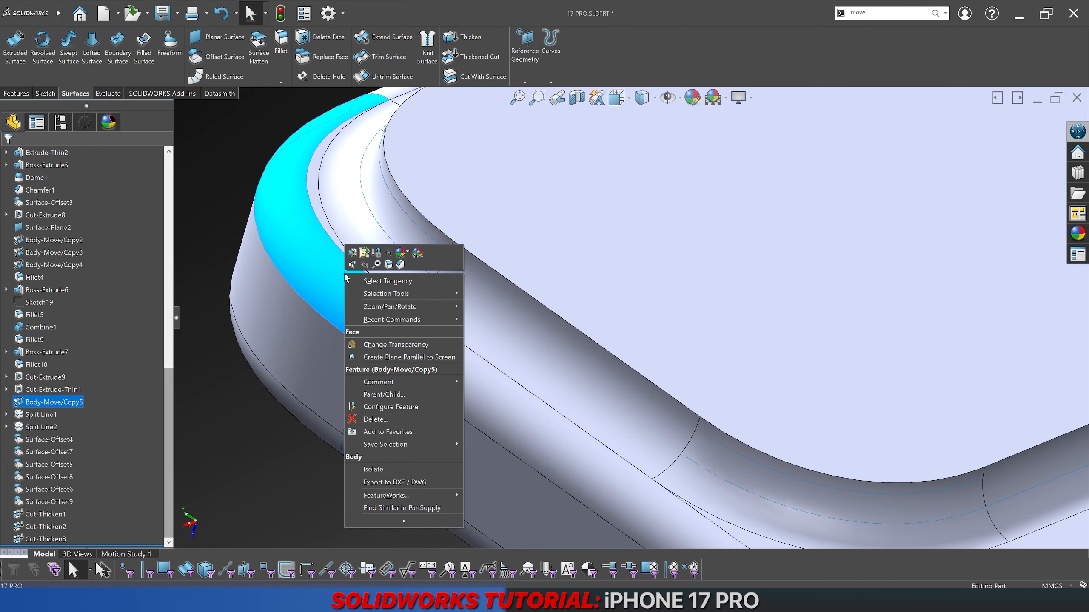
pyautogui.click(205, 415)
pyautogui.click(70, 403)
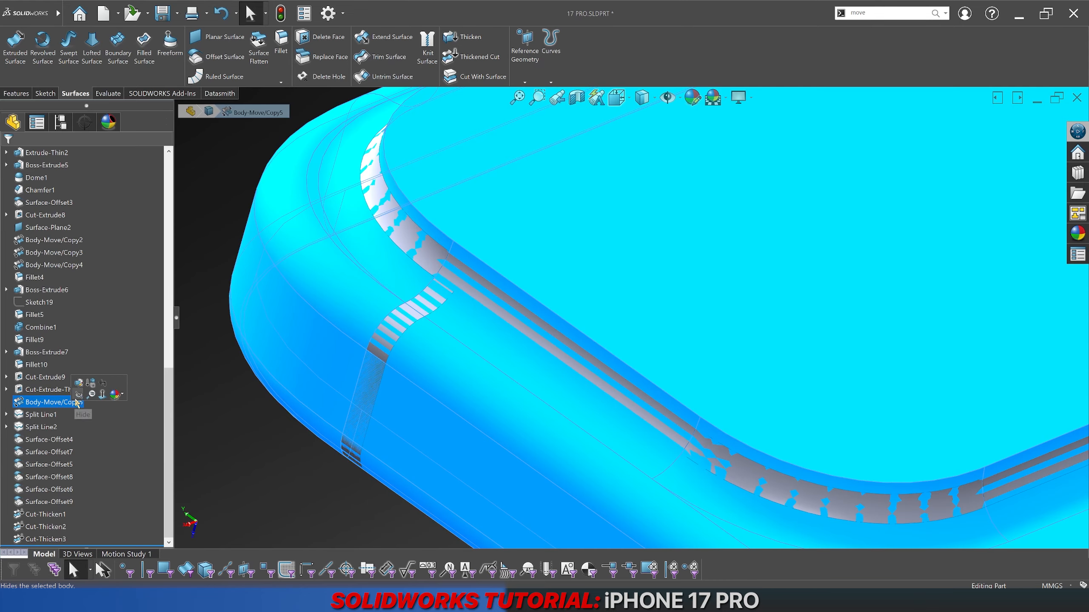
pyautogui.click(79, 396)
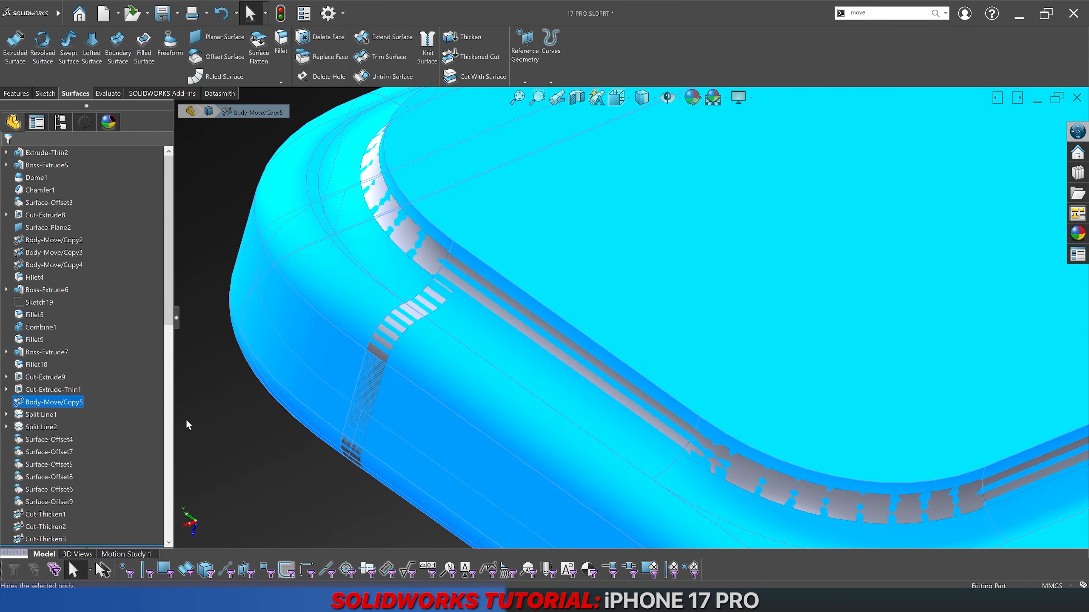
pyautogui.click(240, 425)
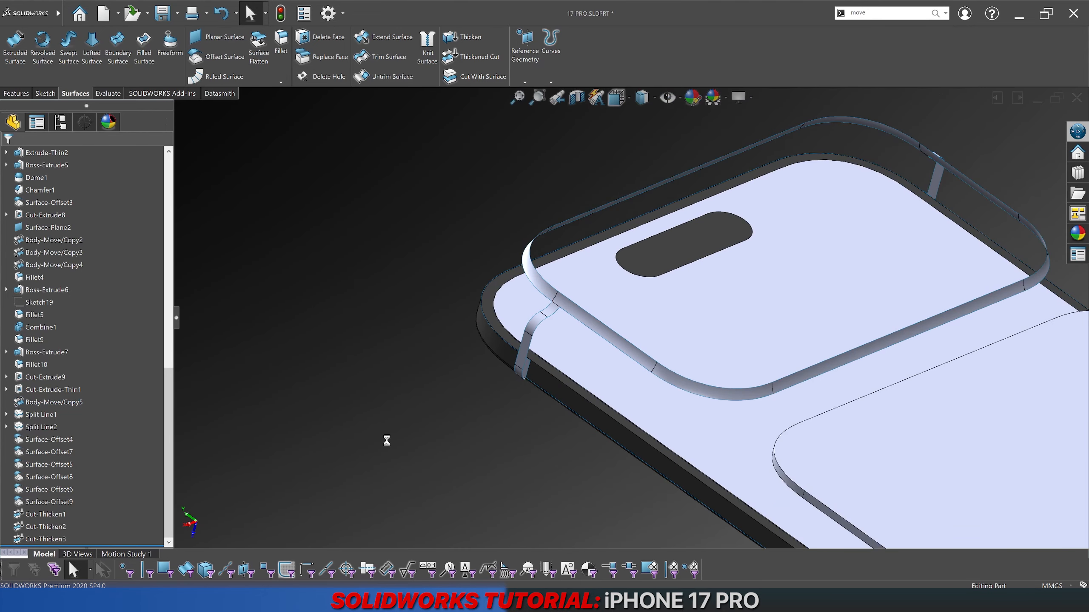
# Step: Thicken the copied upper band and plateau-edge surface, Surface-Offset7, 0.05 mm inward on Side 2 without merging the result
pyautogui.scroll(8, 386, 441)
pyautogui.scroll(-5, 793, 457)
pyautogui.scroll(4, 753, 413)
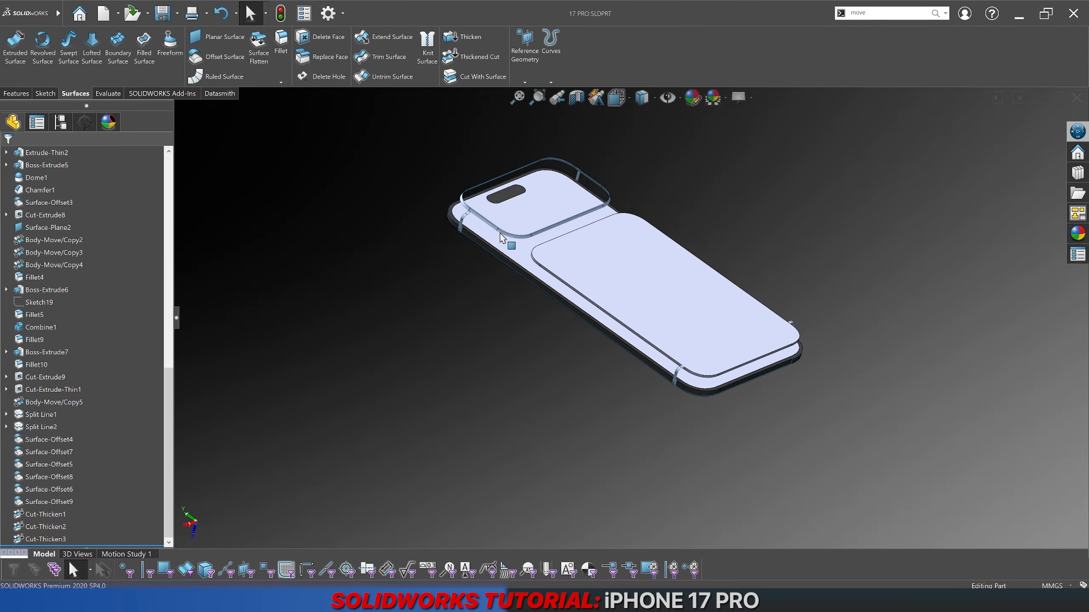
pyautogui.scroll(-6, 500, 233)
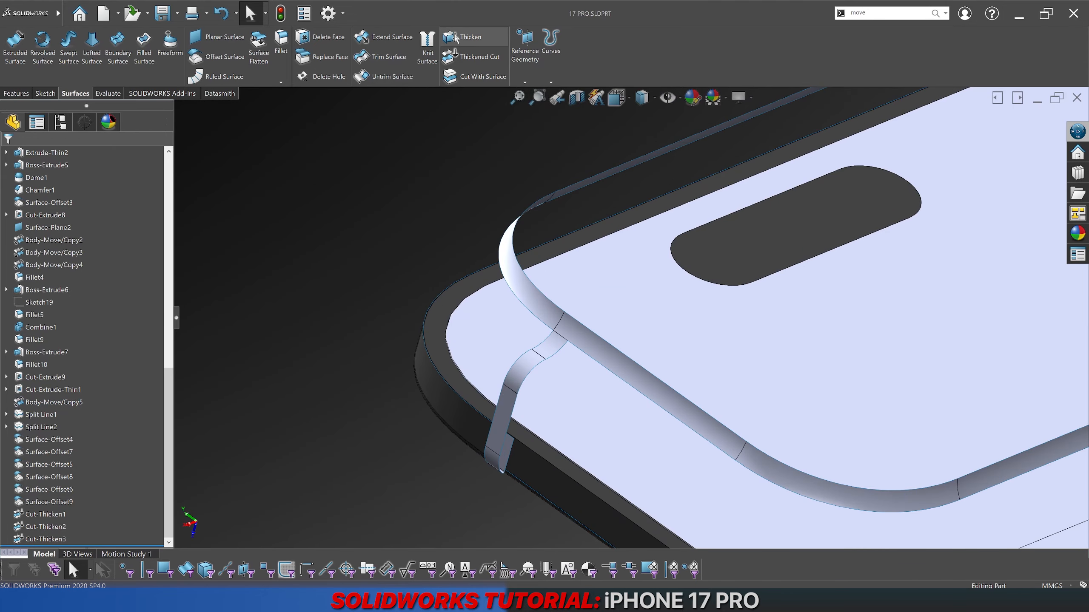
pyautogui.click(456, 38)
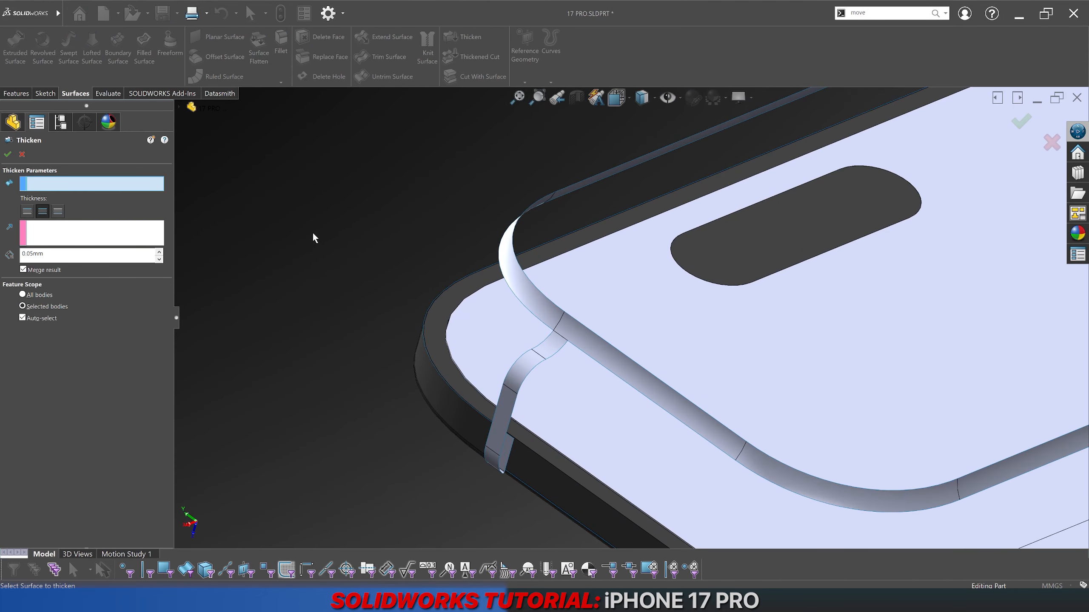
pyautogui.click(508, 257)
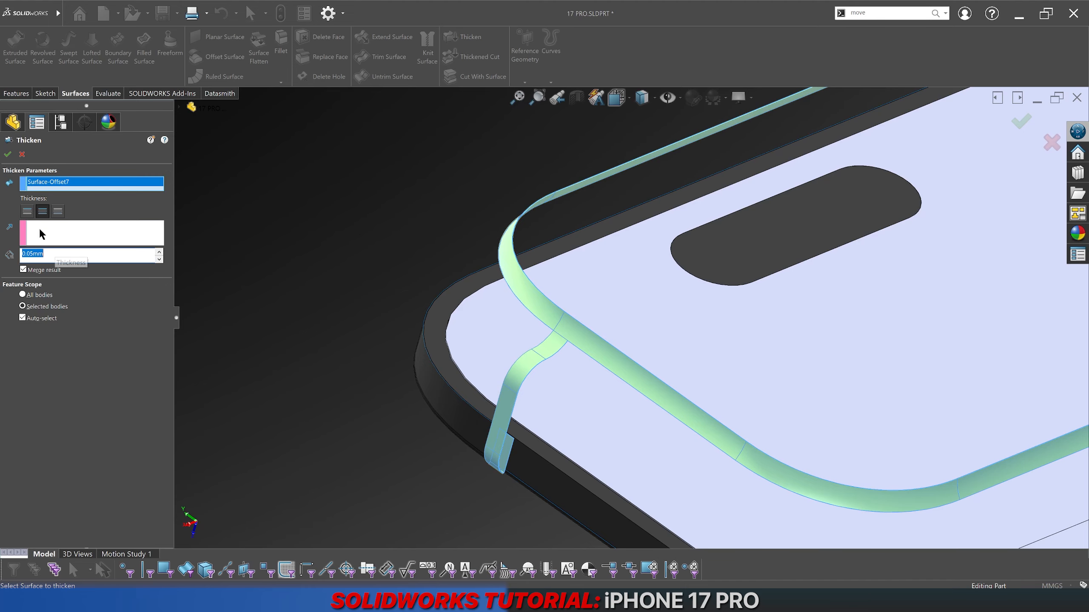
pyautogui.click(27, 211)
pyautogui.scroll(-8, 564, 236)
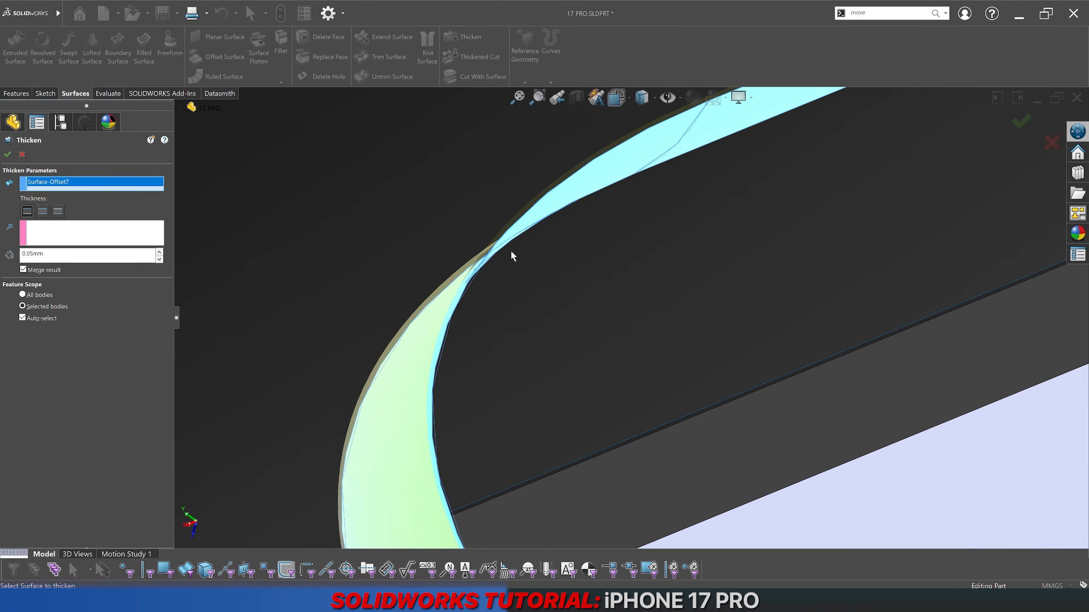
pyautogui.click(59, 211)
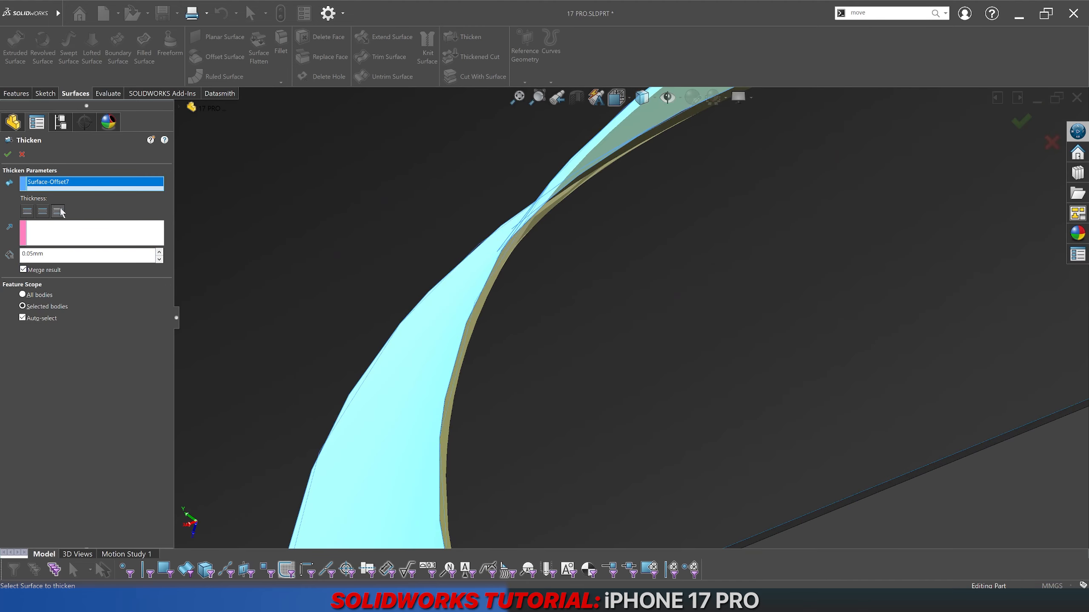
pyautogui.scroll(8, 517, 359)
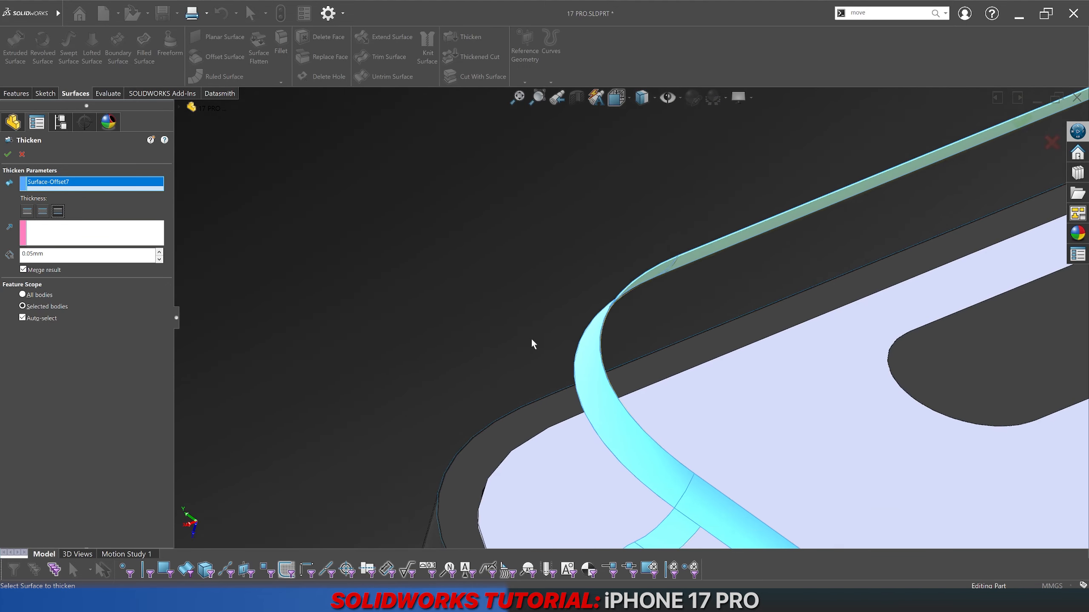
pyautogui.scroll(3, 700, 345)
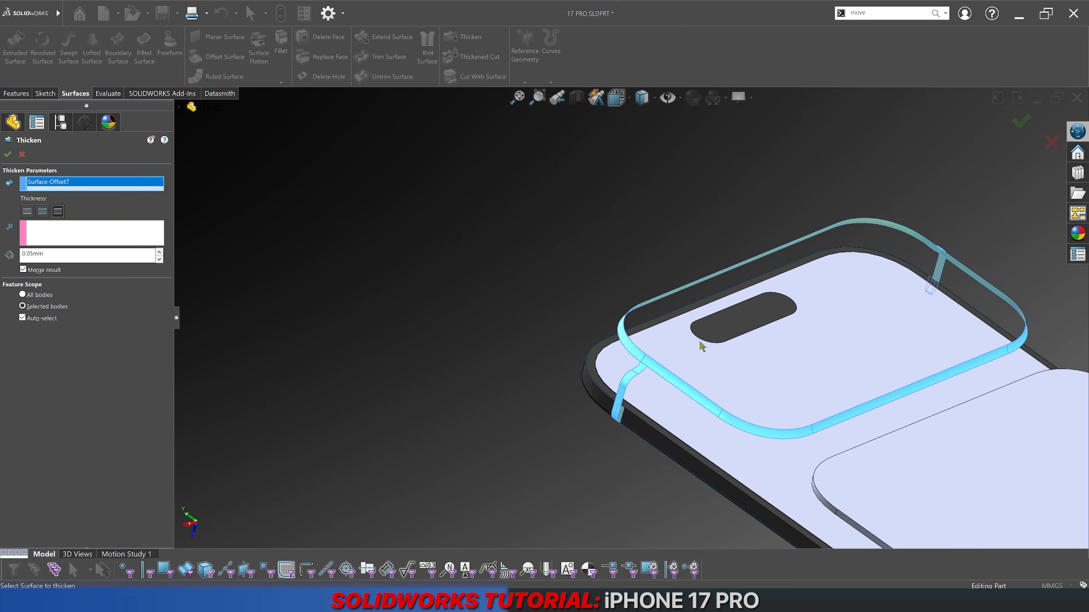
pyautogui.scroll(-3, 328, 321)
pyautogui.click(23, 270)
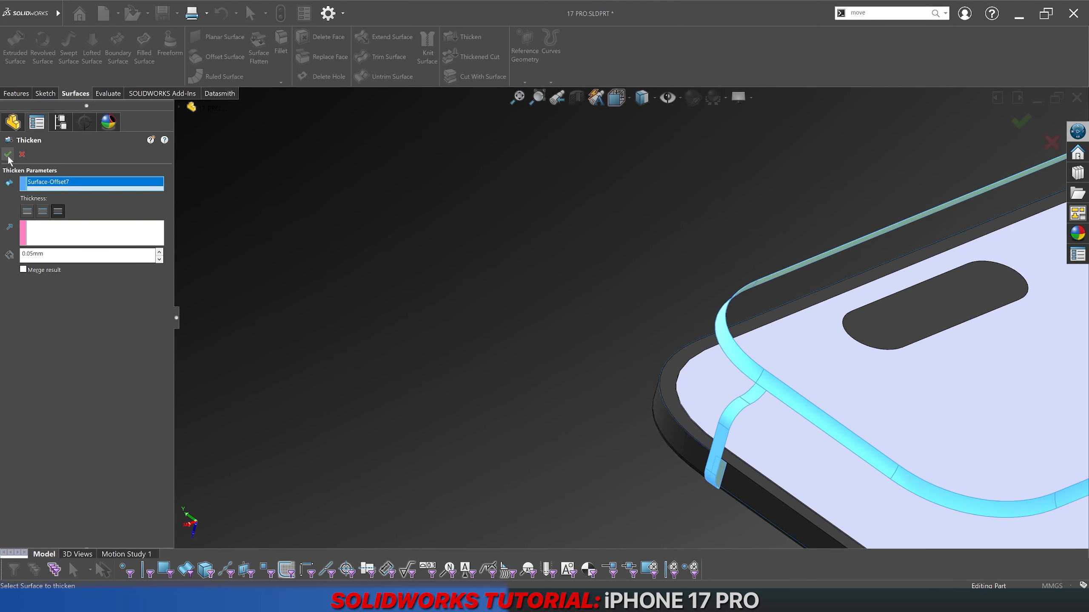
pyautogui.press('Return')
# Step: Thicken the copied lower band surface Surface-Offset8 0.05 mm on Side 2 without merging the result
pyautogui.scroll(4, 496, 363)
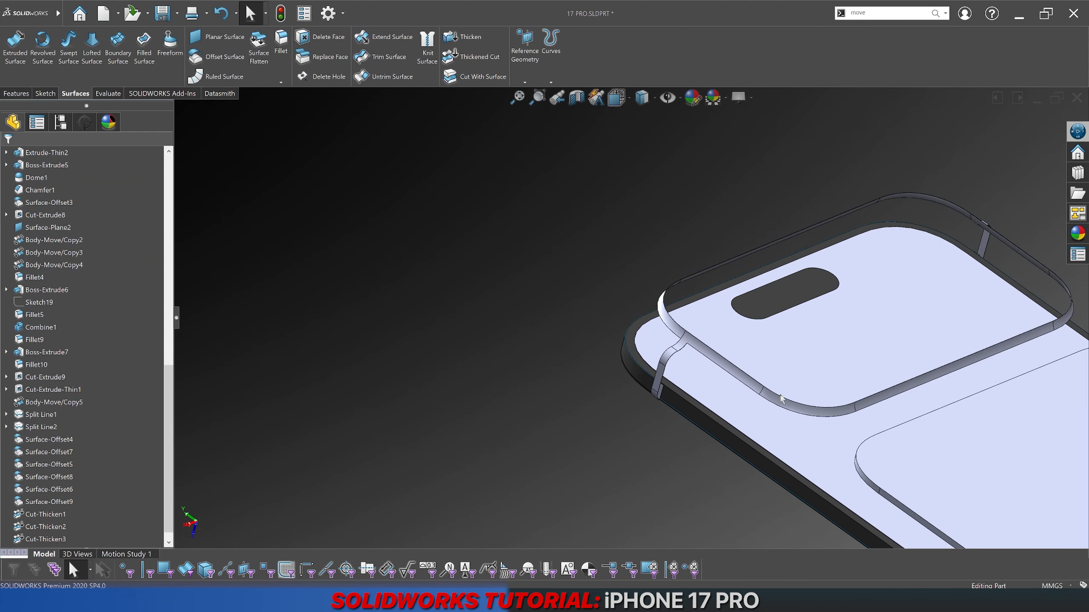
pyautogui.scroll(-6, 670, 433)
pyautogui.scroll(-2, 670, 432)
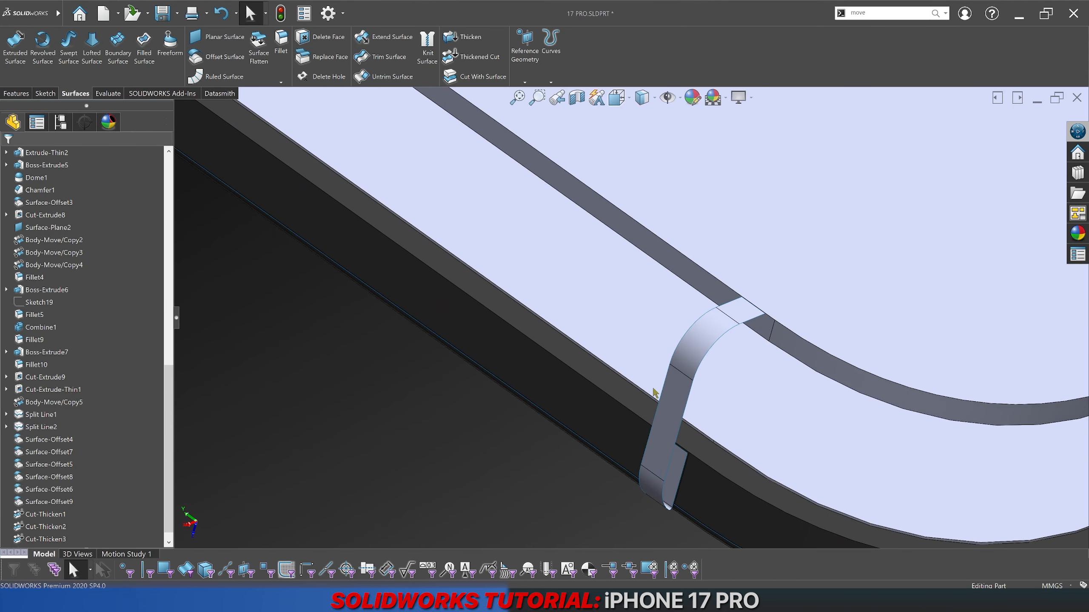
pyautogui.click(463, 39)
pyautogui.click(754, 319)
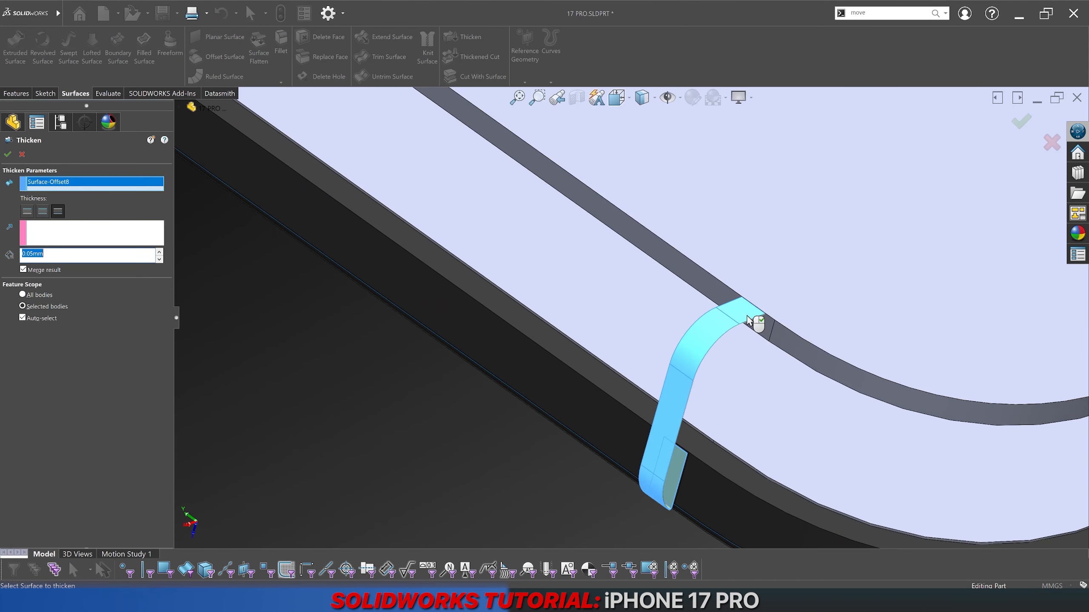
pyautogui.scroll(-6, 681, 445)
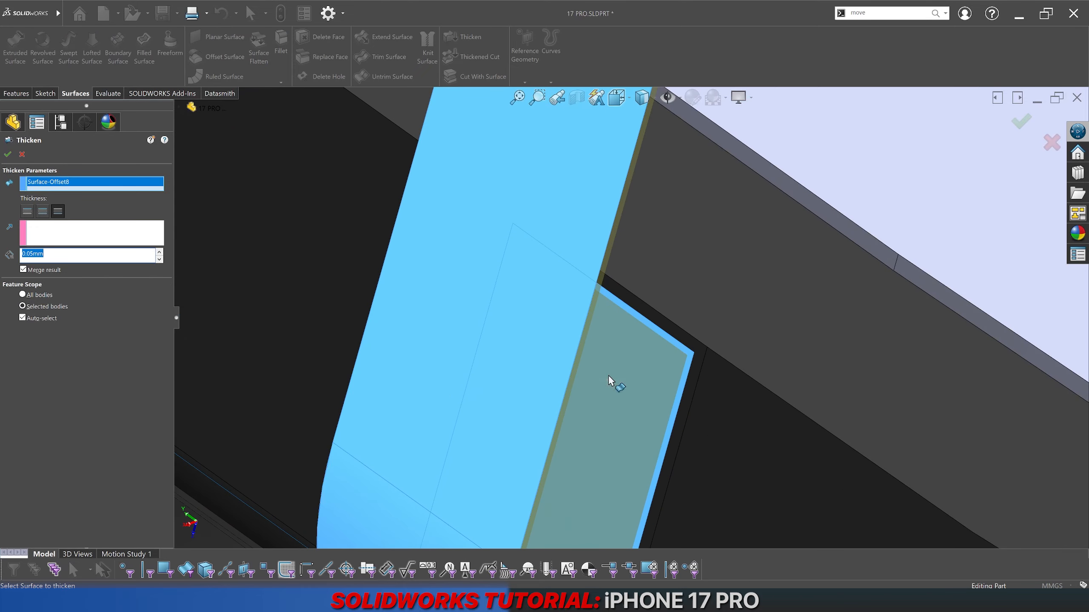
pyautogui.click(58, 210)
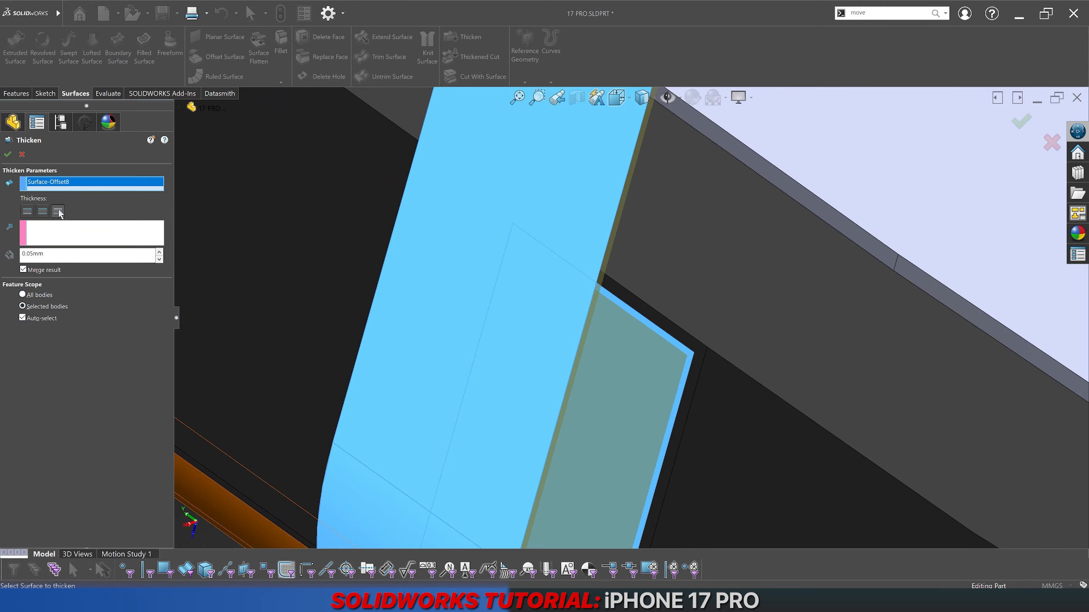
pyautogui.scroll(5, 502, 418)
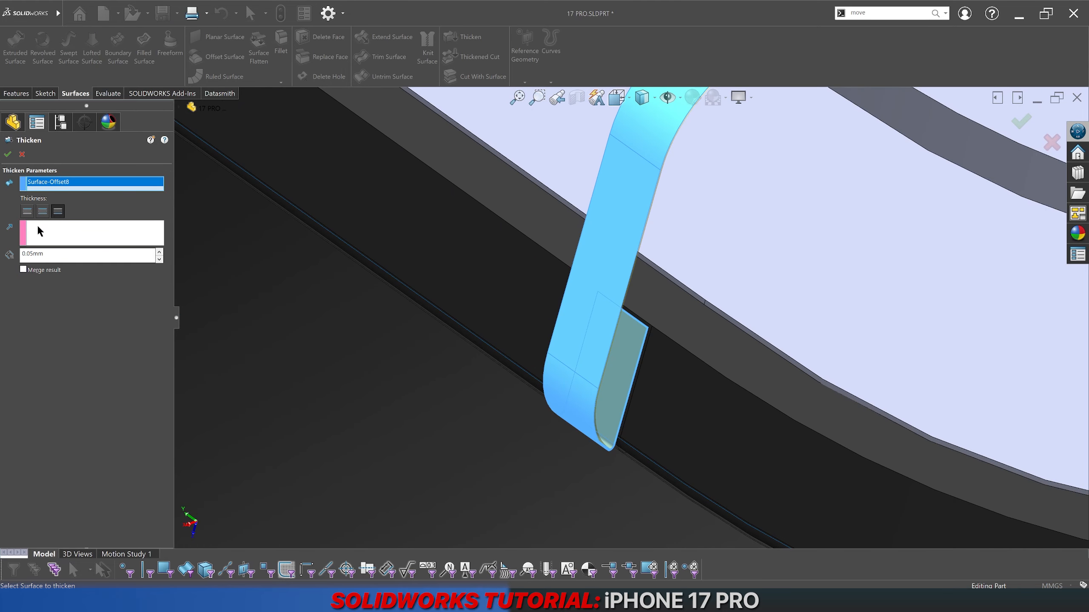
pyautogui.press('Return')
# Step: Thicken the opposite lower band surface, Surface-Offset9, 0.05 mm on Side 2 as a separate body
pyautogui.scroll(5, 809, 308)
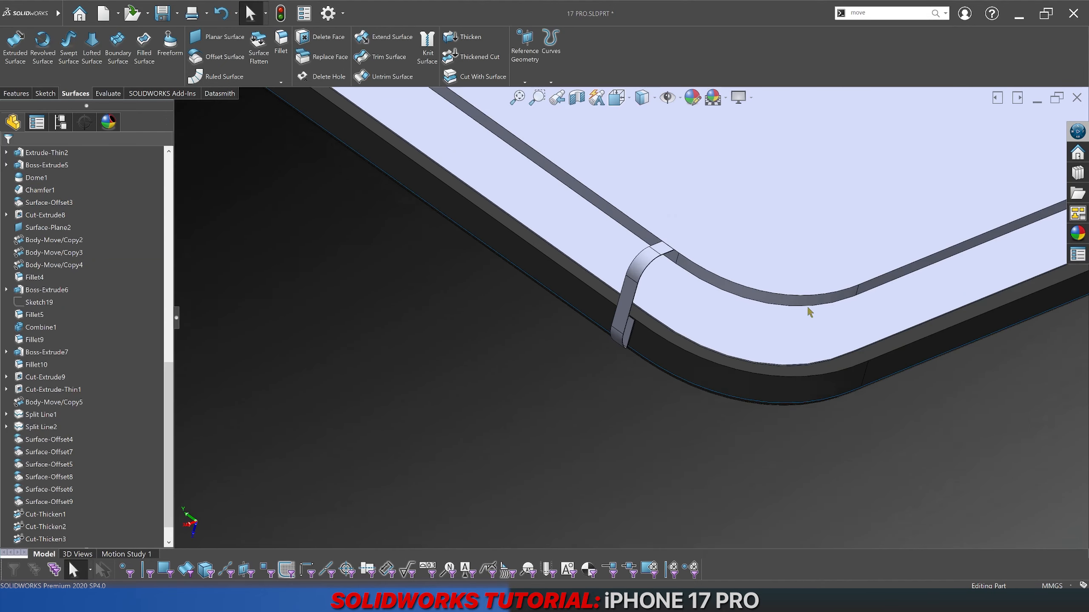
pyautogui.moveTo(809, 309); pyautogui.dragTo(870, 240, button='middle')
pyautogui.scroll(-6, 663, 313)
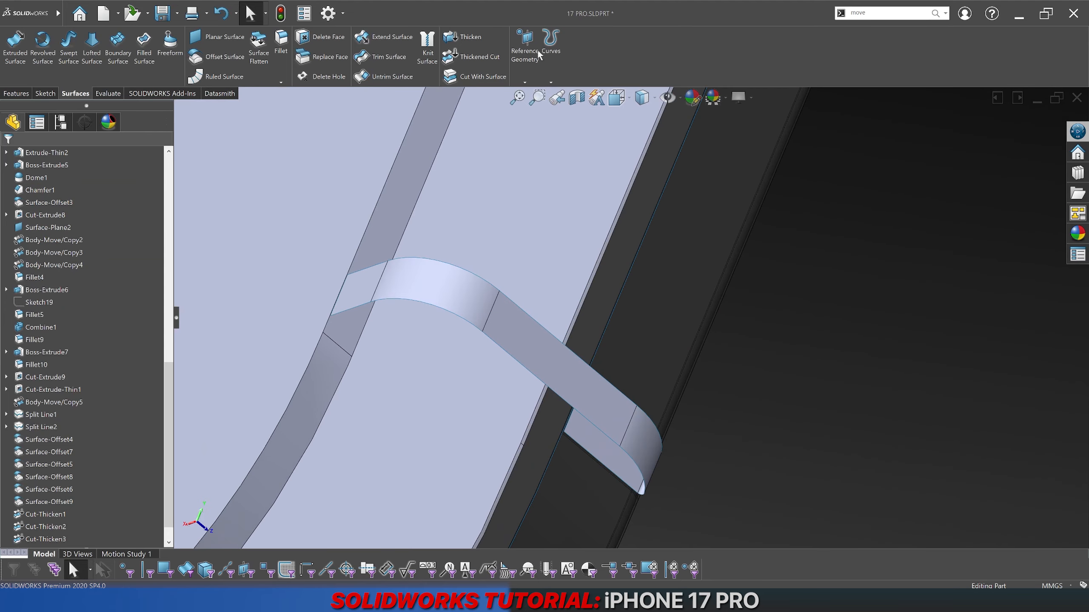
pyautogui.click(463, 37)
pyautogui.click(405, 303)
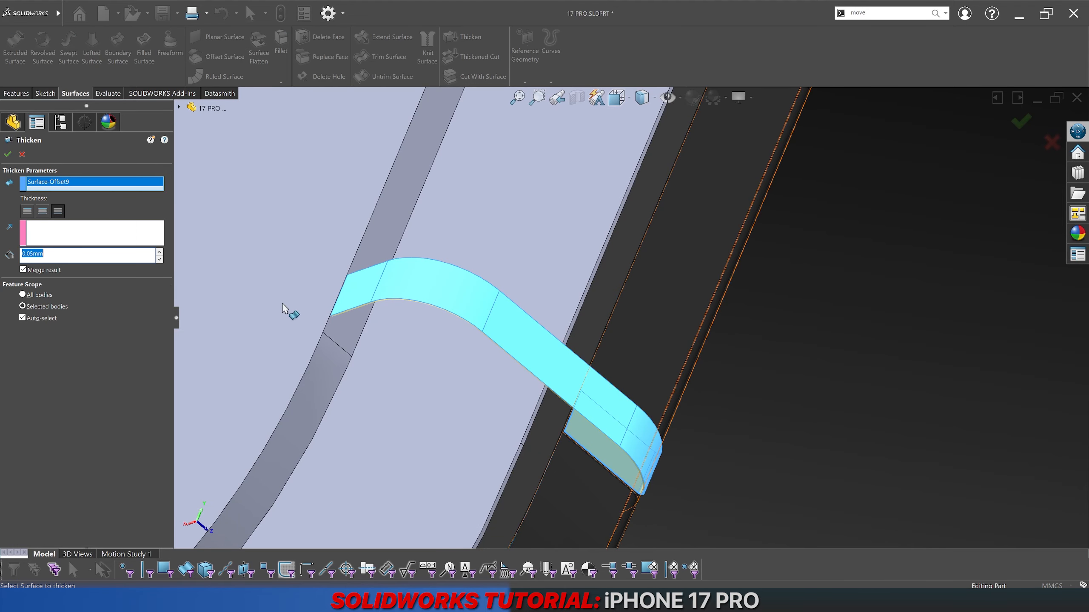
pyautogui.press('Return')
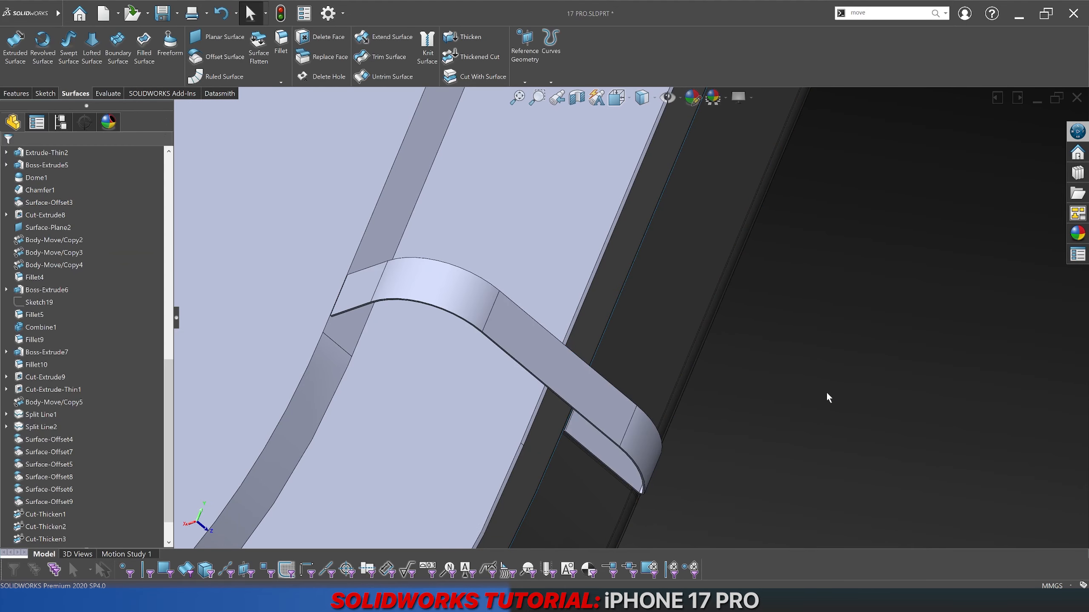
# Step: Color the Thicken3 lower band body orange with RGB 232, 113, 8, applying the appearance at body level
pyautogui.scroll(5, 597, 342)
pyautogui.scroll(-3, 604, 327)
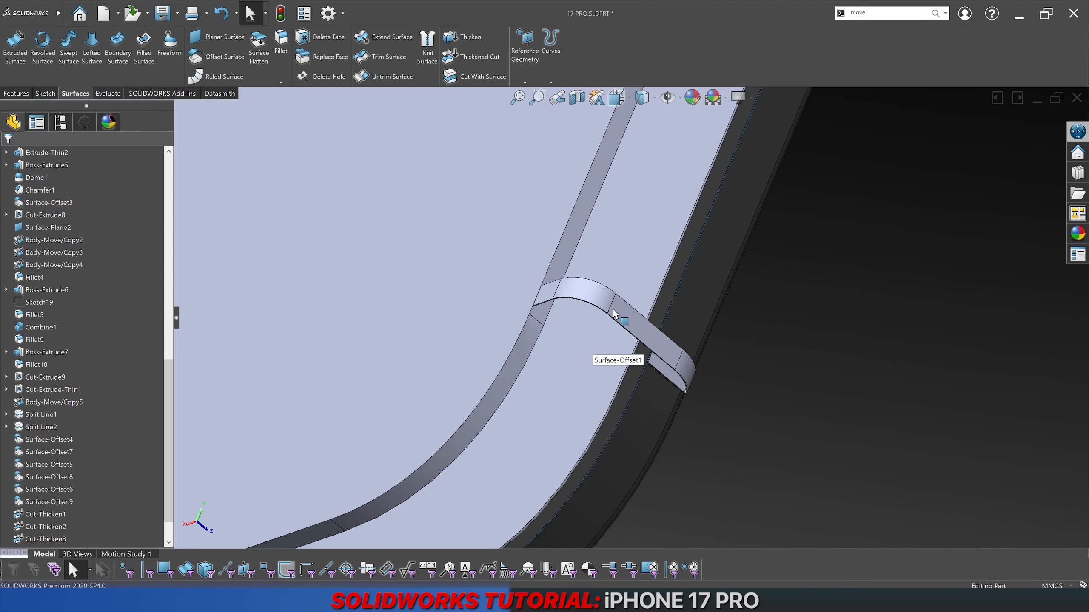
pyautogui.scroll(-2, 615, 313)
pyautogui.rightClick(619, 311)
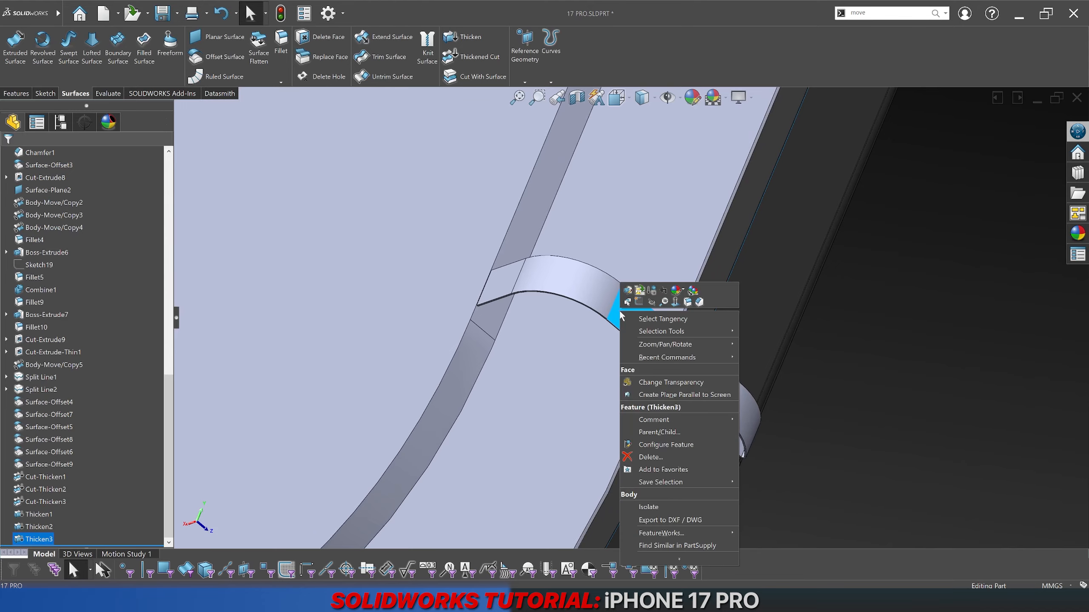
pyautogui.click(683, 292)
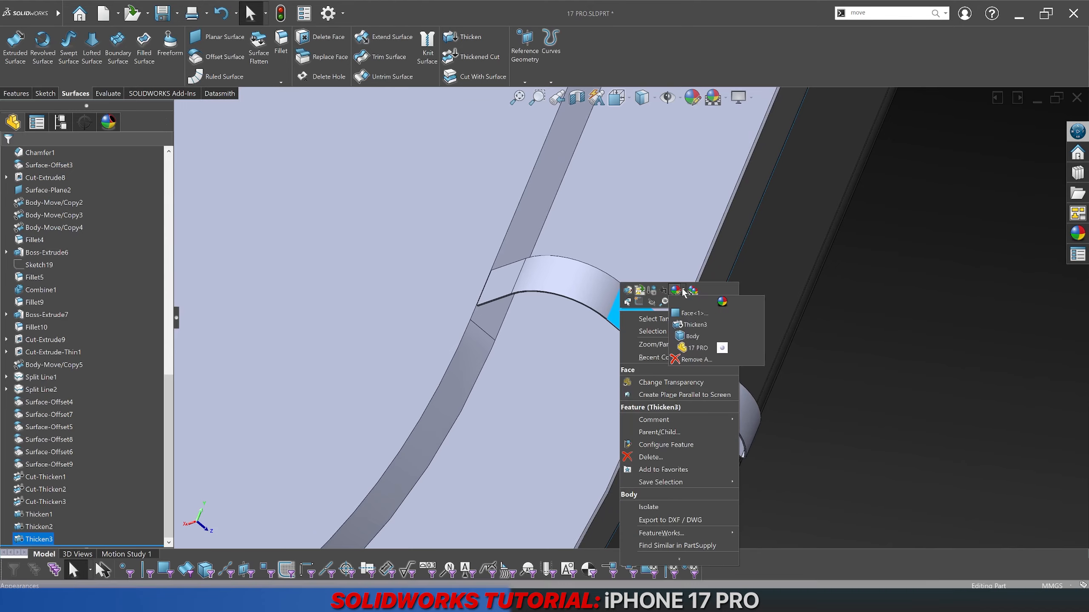
pyautogui.click(690, 336)
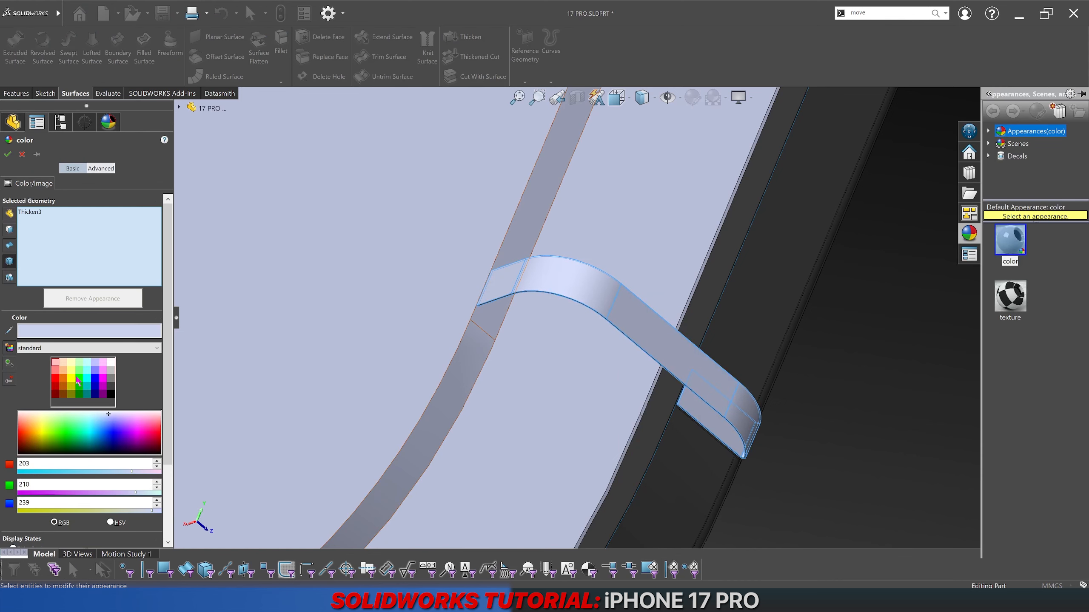
pyautogui.click(63, 379)
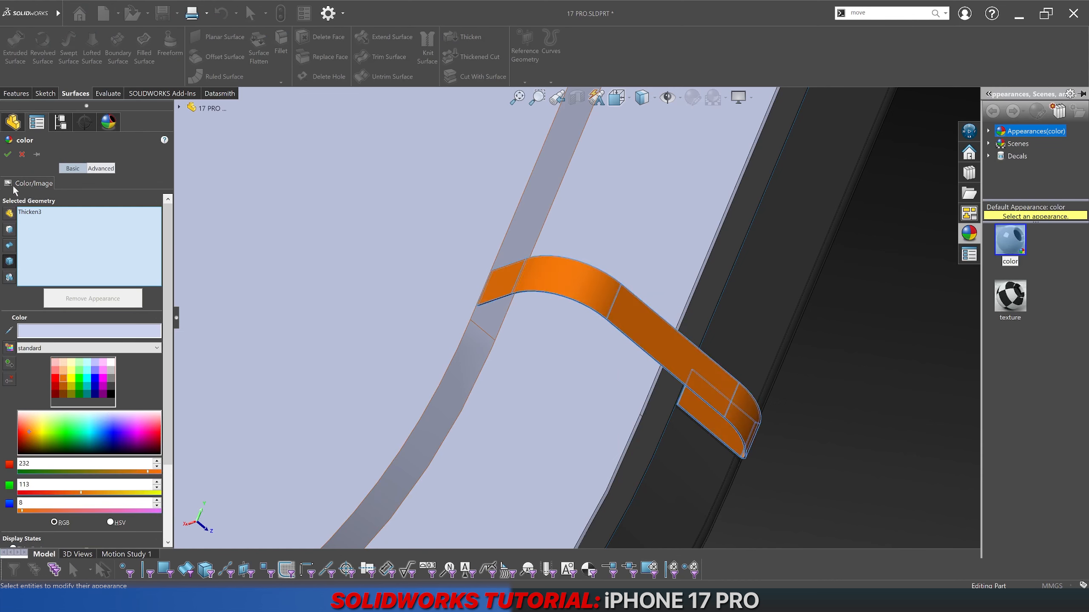
pyautogui.click(7, 154)
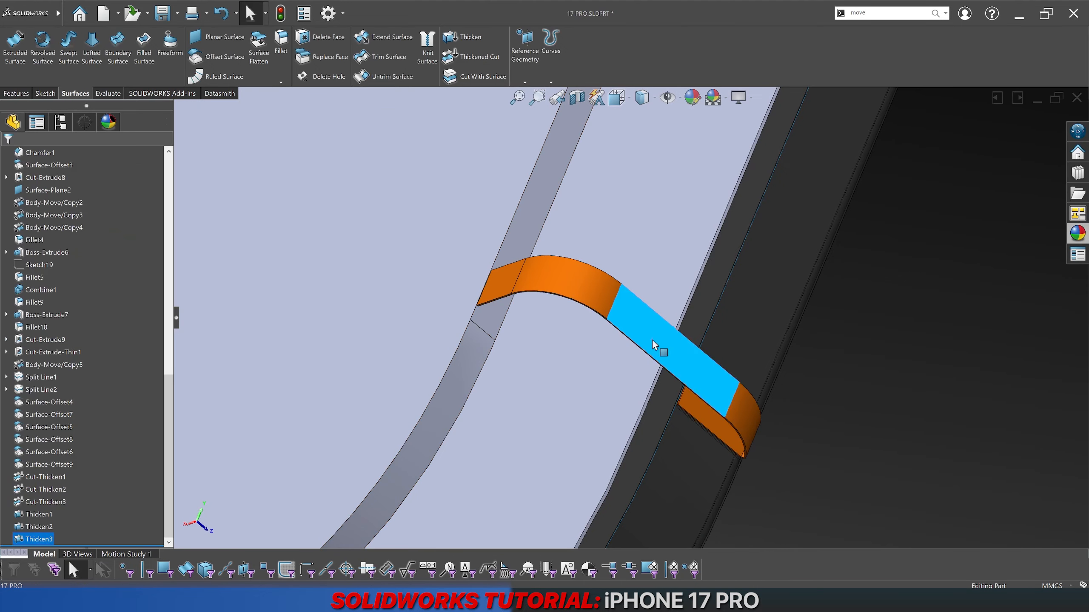
pyautogui.rightClick(652, 342)
pyautogui.click(725, 317)
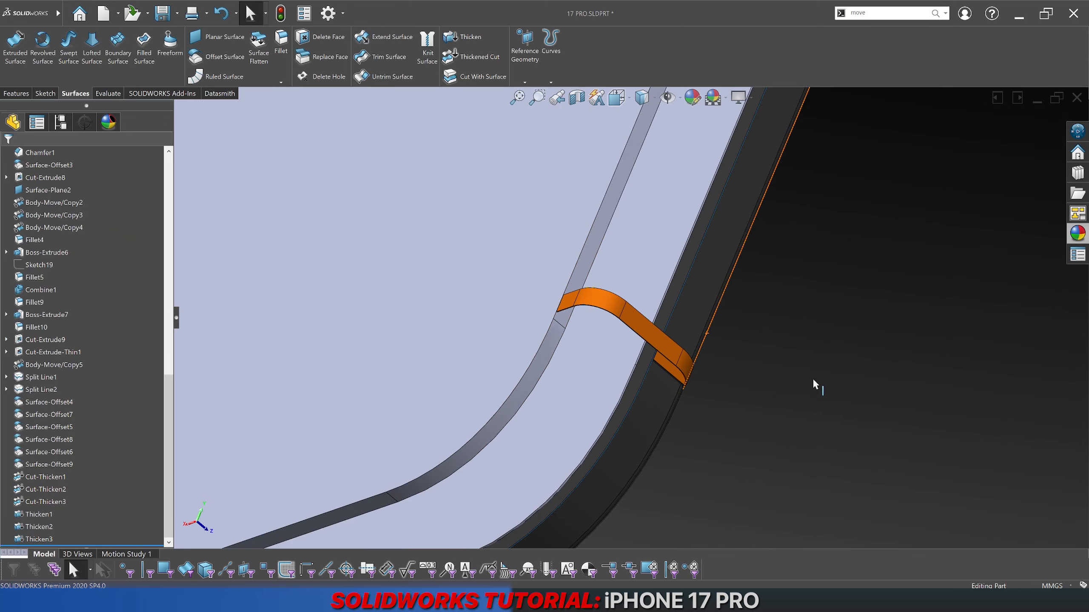
pyautogui.scroll(9, 812, 379)
pyautogui.moveTo(567, 305); pyautogui.dragTo(694, 327, button='middle')
pyautogui.scroll(-6, 588, 370)
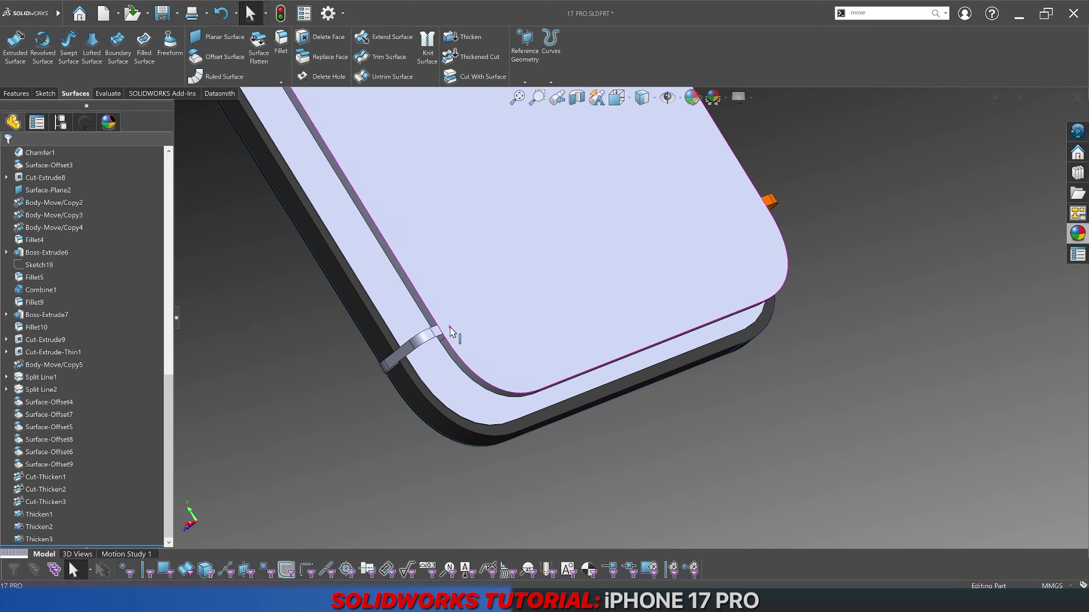
pyautogui.moveTo(451, 332); pyautogui.dragTo(786, 355, button='middle')
pyautogui.scroll(-5, 841, 353)
pyautogui.scroll(-3, 689, 360)
pyautogui.rightClick(664, 341)
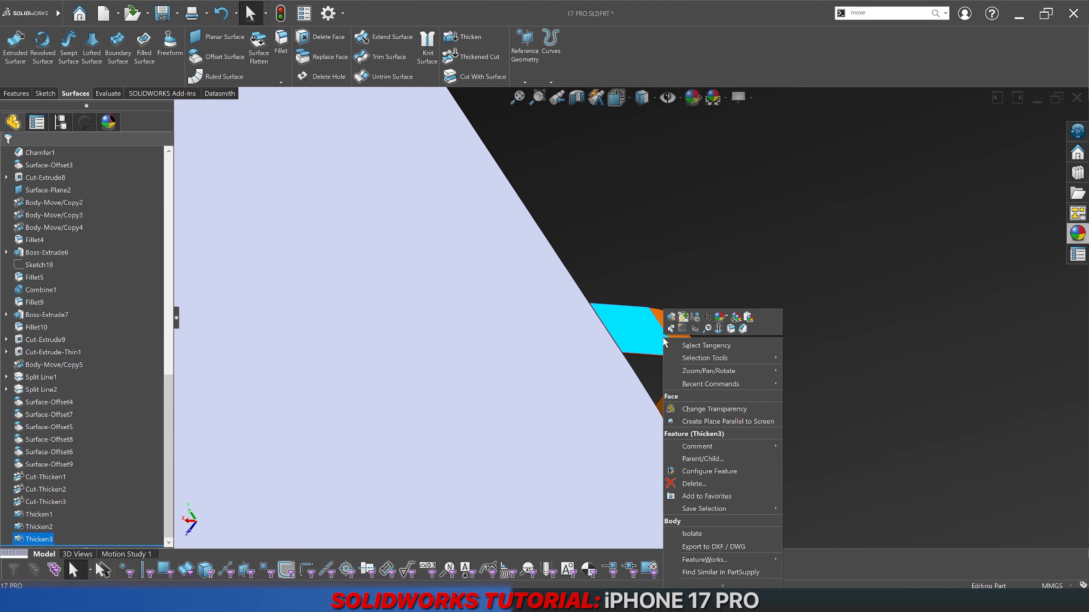
pyautogui.click(728, 319)
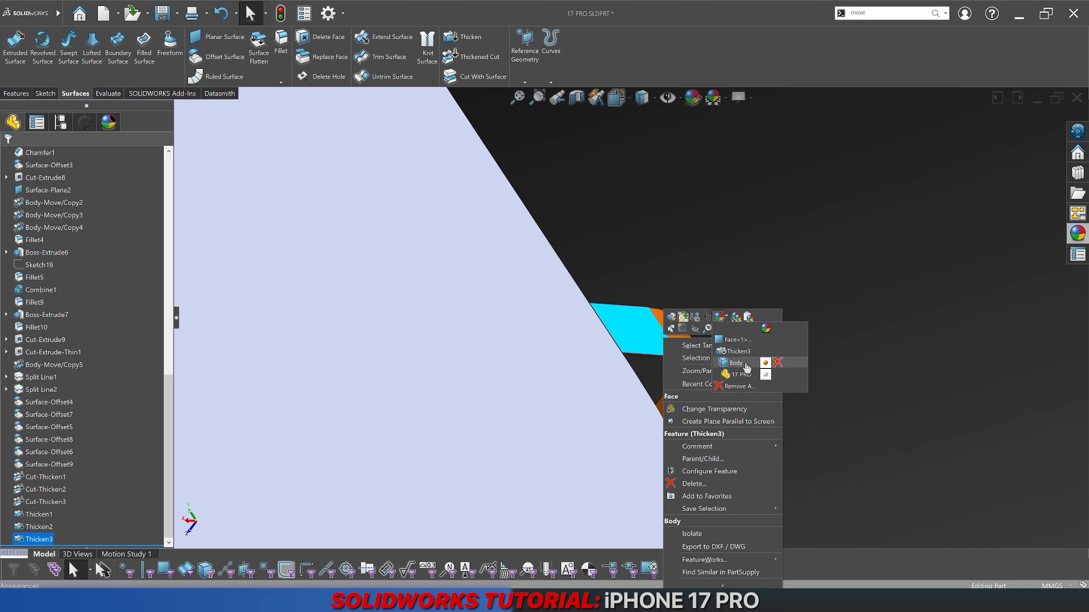
pyautogui.click(788, 255)
pyautogui.scroll(3, 753, 283)
pyautogui.click(705, 306)
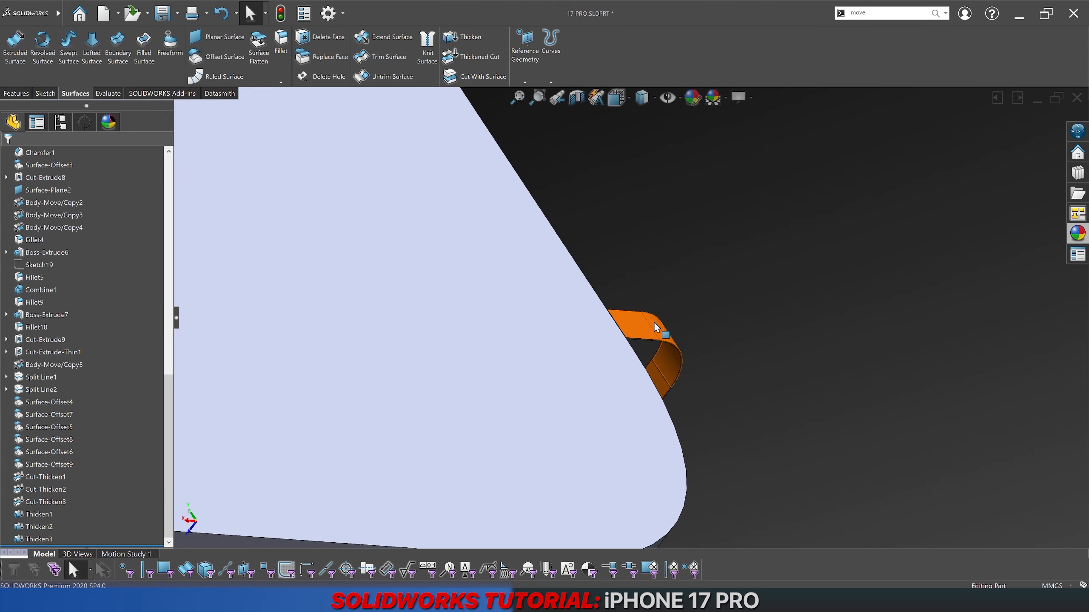
# Step: Copy the orange appearance from the Thicken3 band and paste it onto the opposite lower band's body, Thicken2
pyautogui.rightClick(654, 326)
pyautogui.click(696, 306)
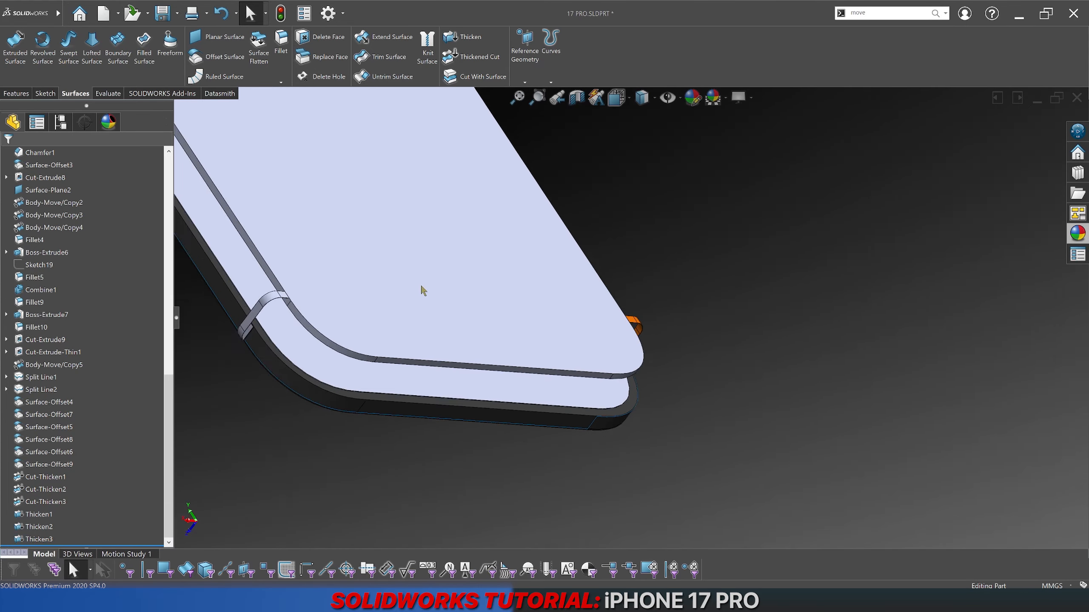
pyautogui.scroll(-8, 592, 308)
pyautogui.rightClick(561, 310)
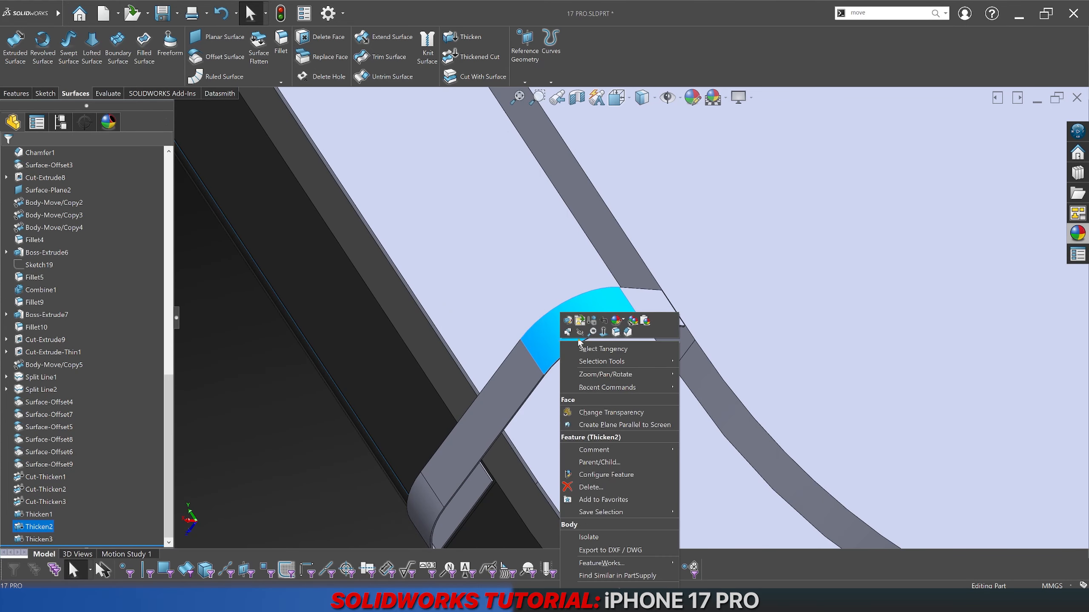
pyautogui.click(645, 321)
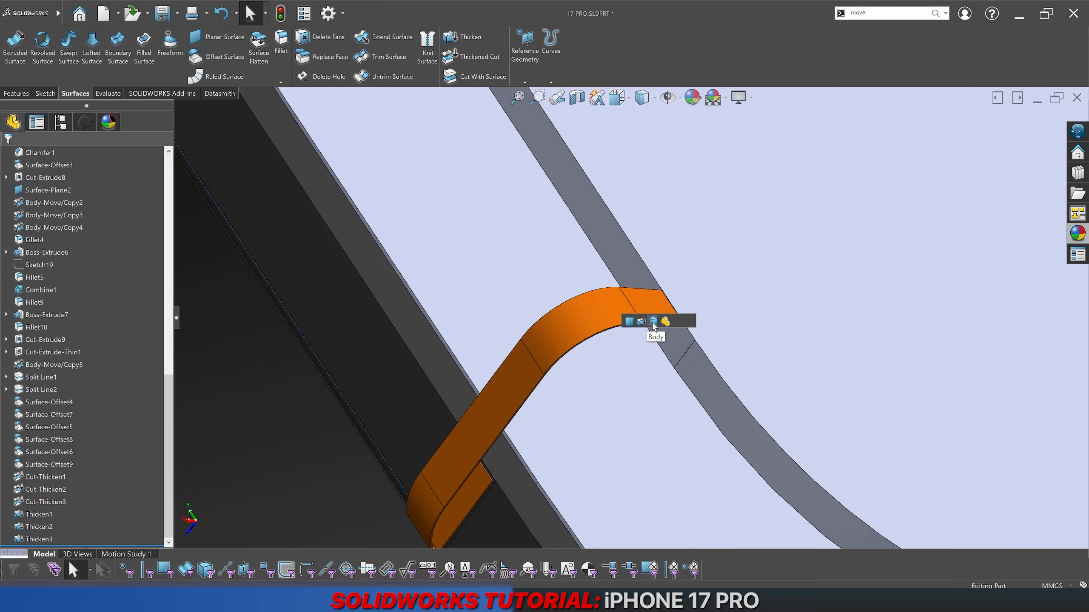
pyautogui.click(651, 322)
# Step: Paste the orange appearance onto the upper band and plateau-edge body, Thicken1
pyautogui.scroll(10, 588, 262)
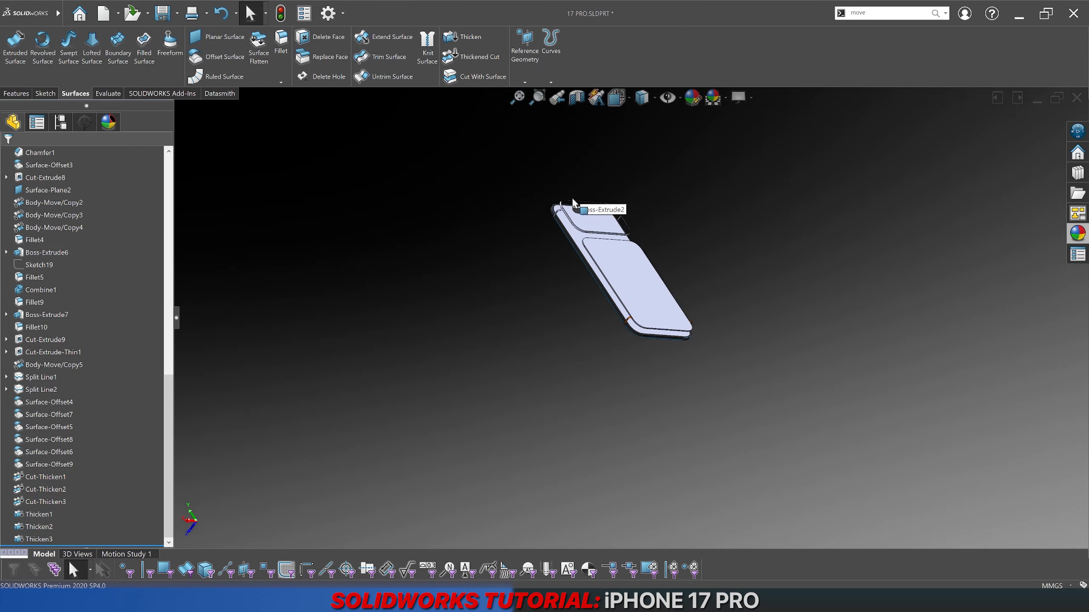
pyautogui.scroll(-10, 572, 199)
pyautogui.rightClick(541, 254)
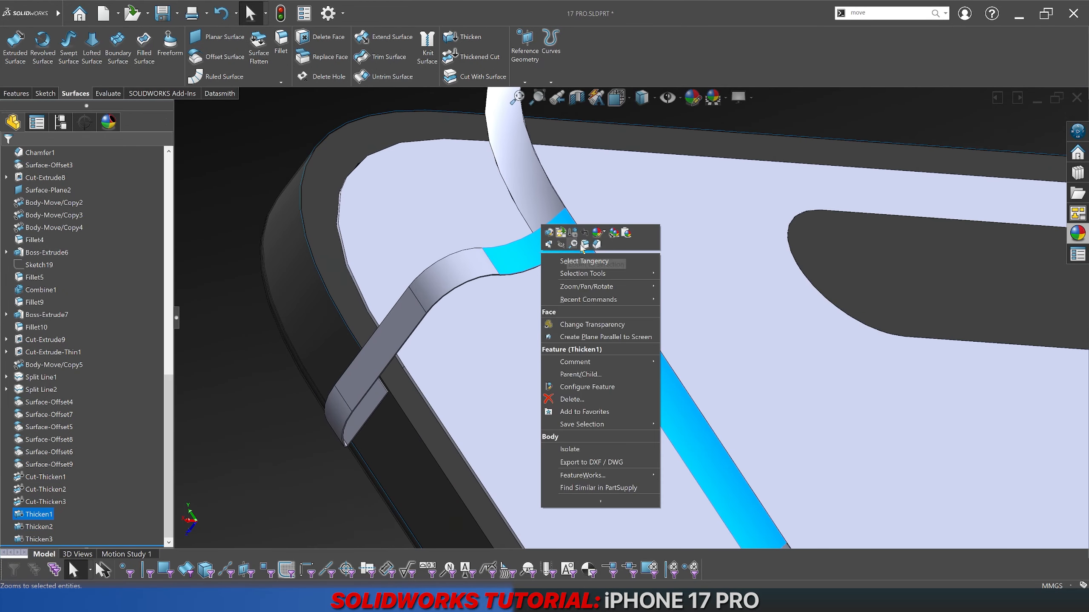
pyautogui.click(626, 233)
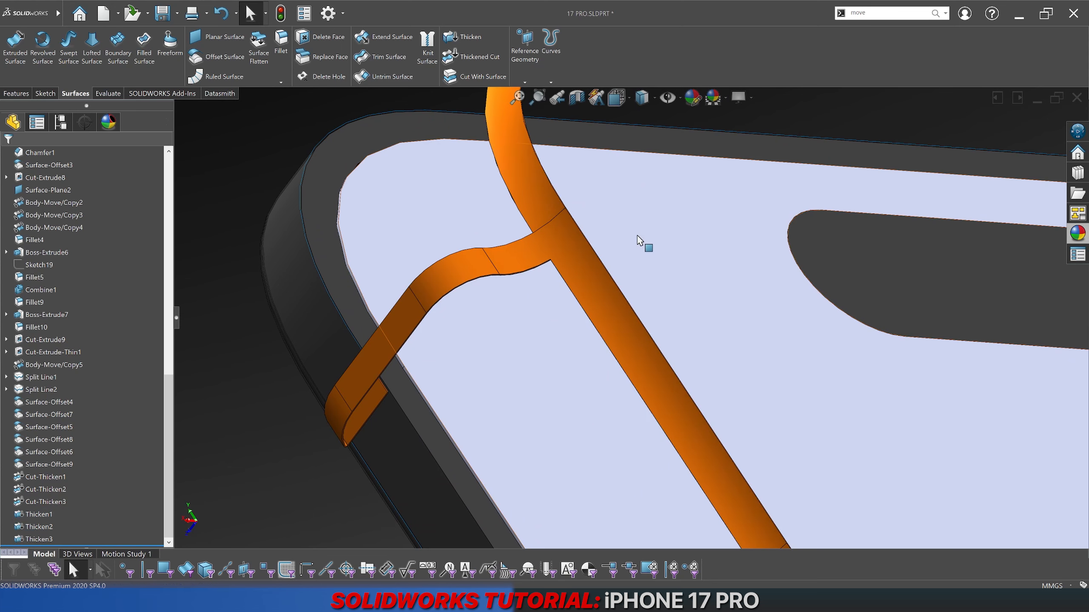
# Step: Show the hidden frame body Cut-Thicken3 in the Solid Bodies folder, leaving Body-Move/Copy5 hidden
pyautogui.scroll(5, 492, 260)
pyautogui.scroll(8, 57, 393)
pyautogui.scroll(6, 57, 393)
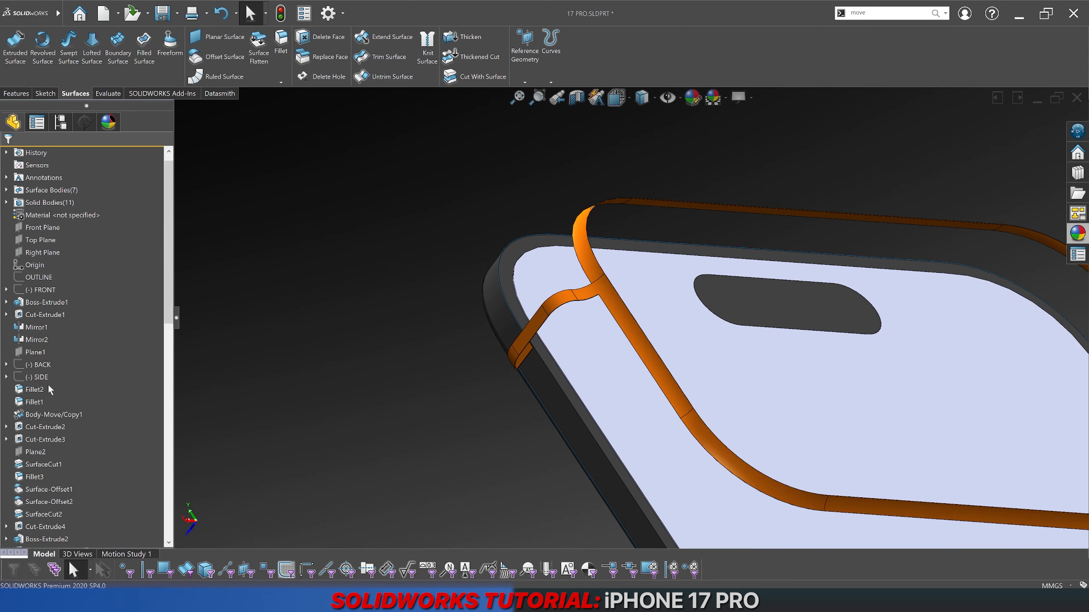
pyautogui.click(7, 202)
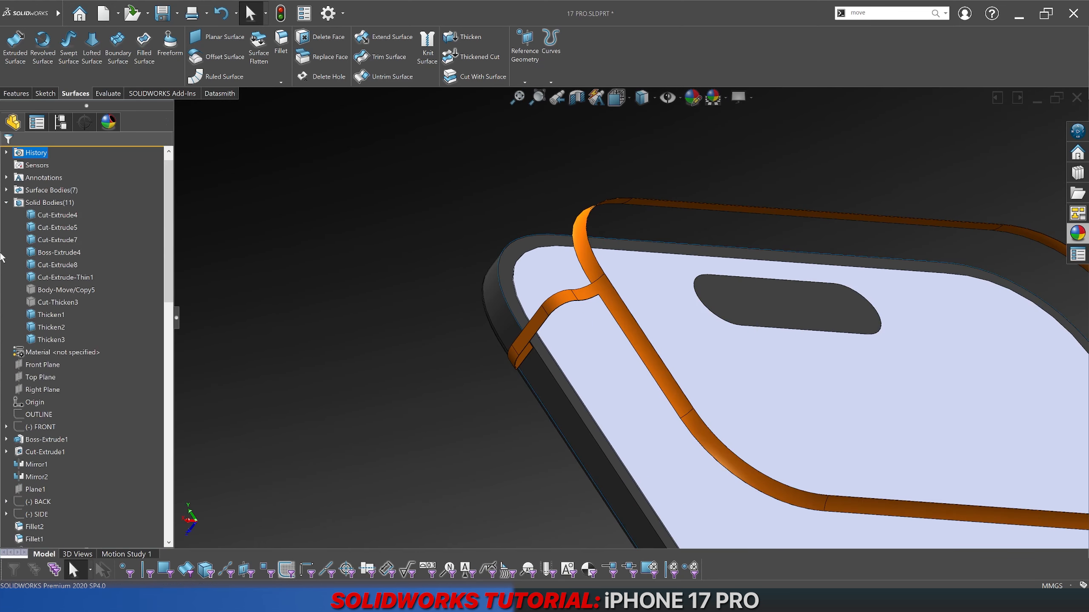
pyautogui.click(40, 290)
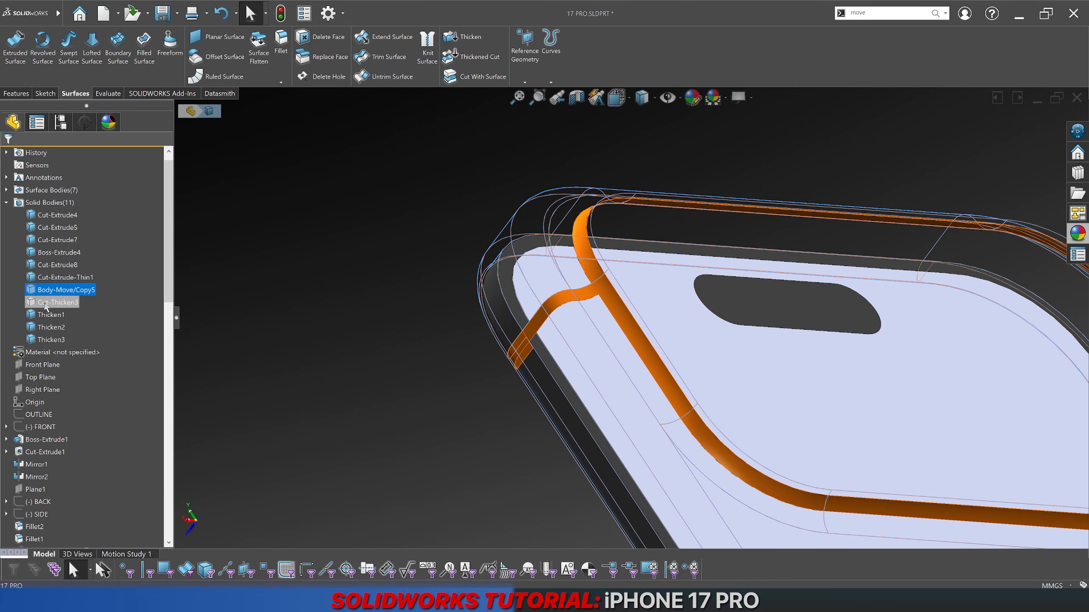
pyautogui.click(41, 303)
pyautogui.click(264, 295)
pyautogui.rightClick(74, 303)
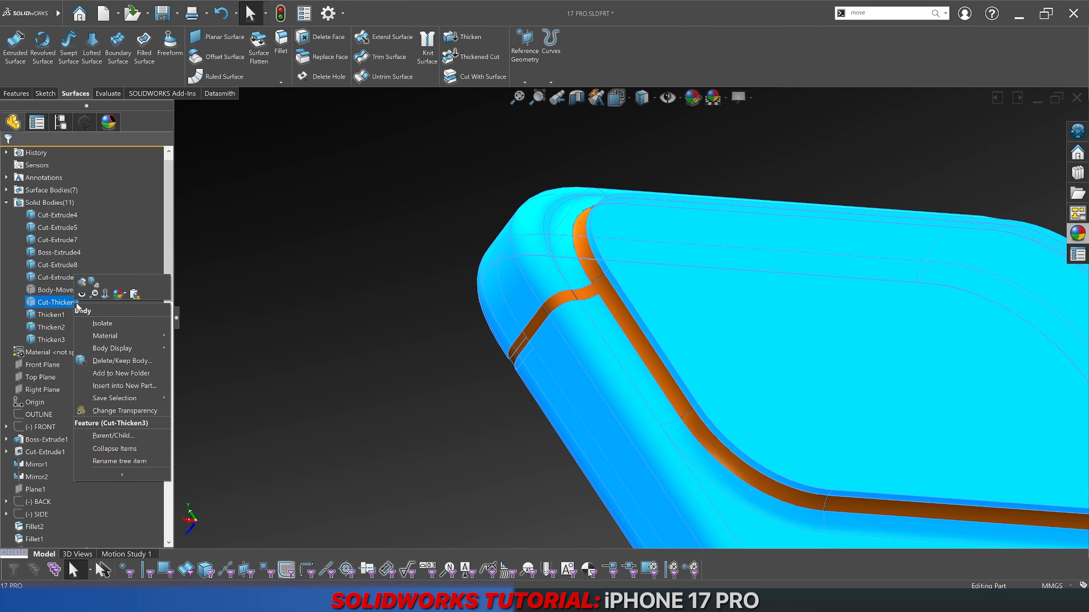
pyautogui.click(83, 294)
pyautogui.click(259, 294)
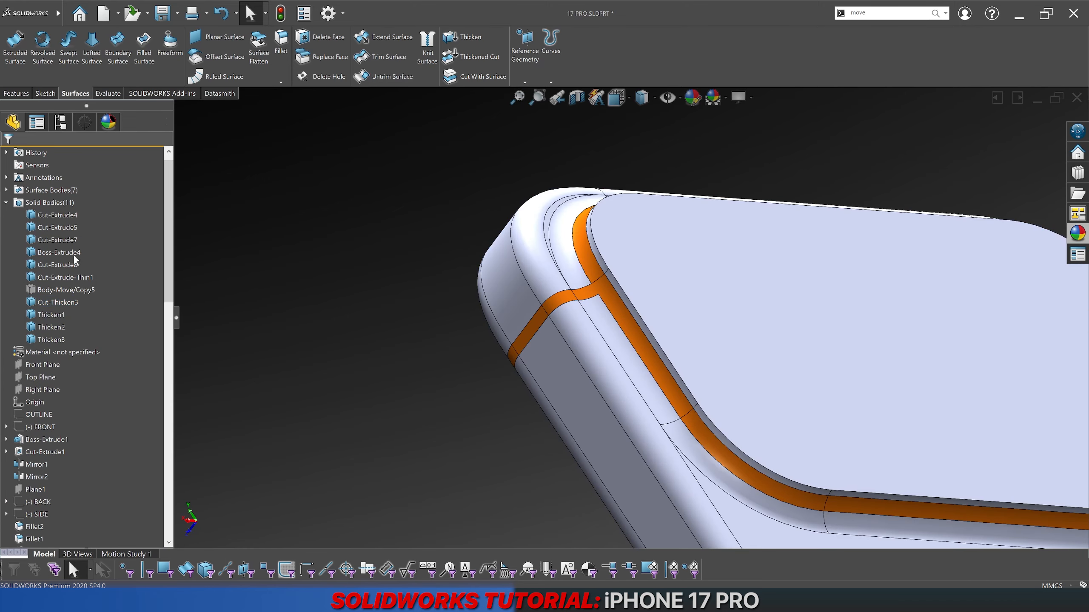
# Step: Examine how the orange antenna bands and plateau-edge strip sit in the frame, including the lower corners
pyautogui.scroll(9, 505, 329)
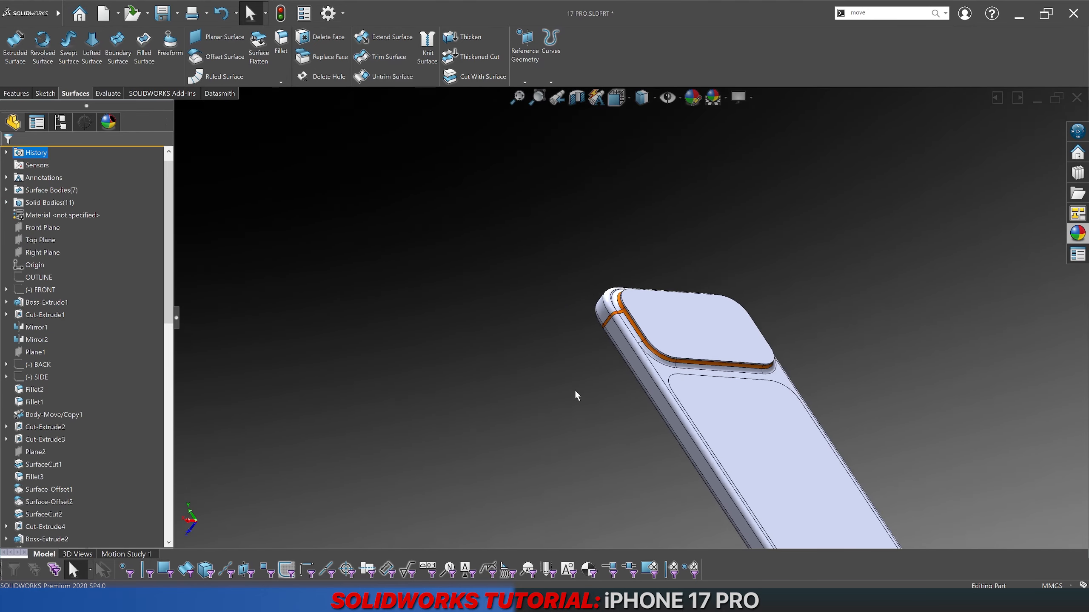
pyautogui.scroll(-7, 772, 475)
pyautogui.moveTo(721, 461); pyautogui.dragTo(668, 495, button='middle')
pyautogui.scroll(5, 792, 279)
pyautogui.scroll(-8, 600, 401)
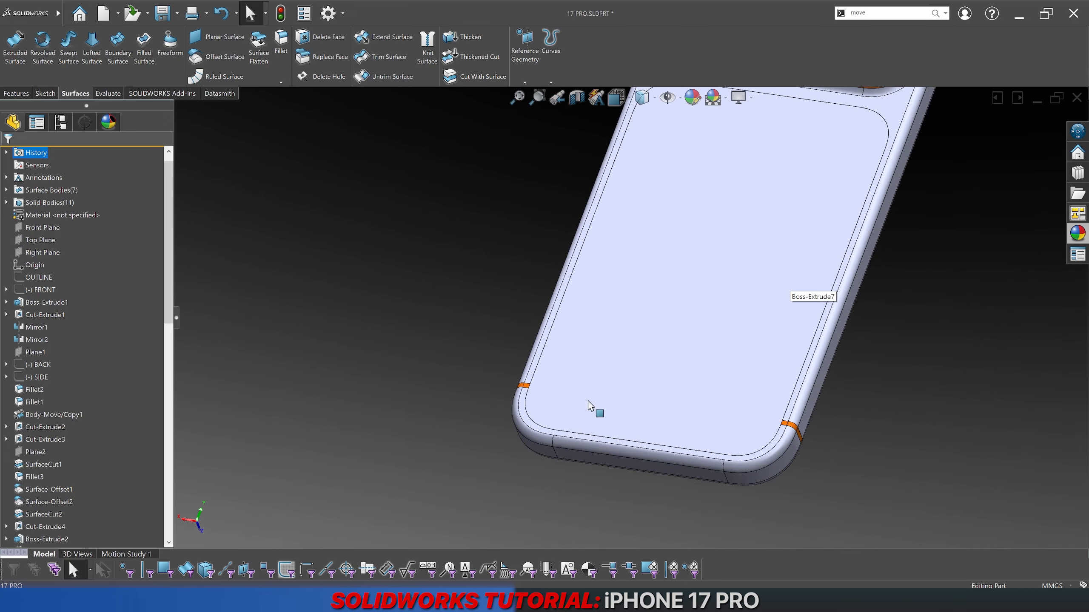
pyautogui.scroll(-2, 556, 396)
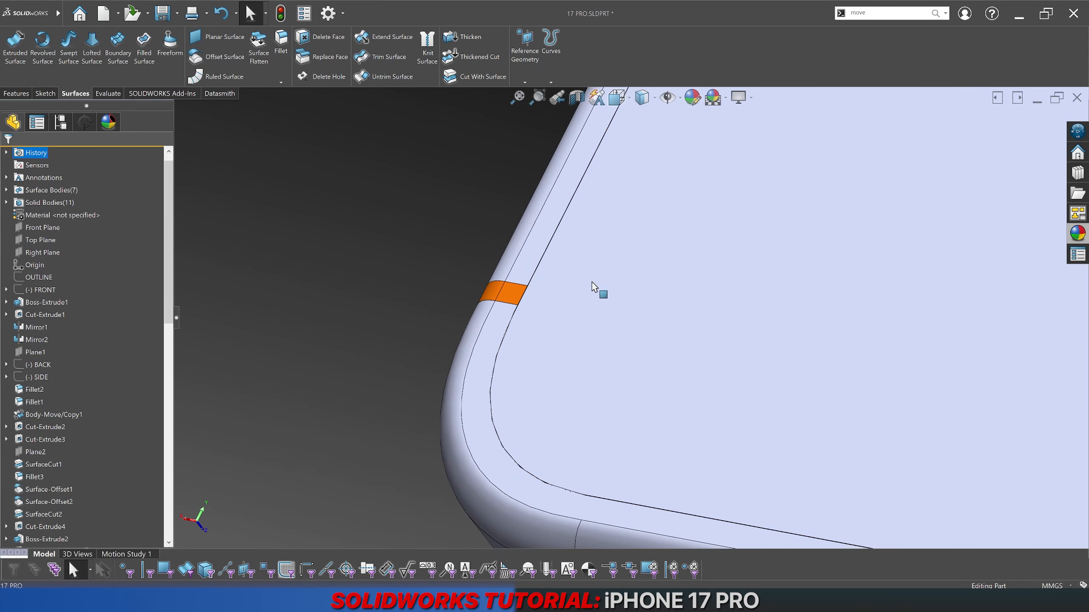
pyautogui.click(205, 565)
pyautogui.click(590, 376)
pyautogui.scroll(10, 604, 358)
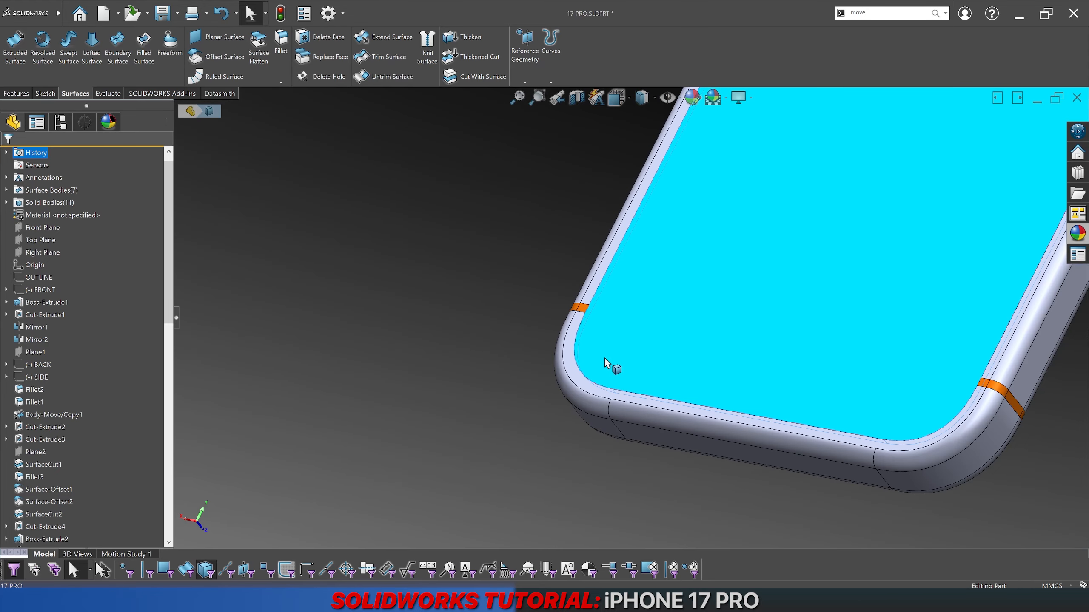
pyautogui.scroll(-3, 712, 262)
pyautogui.scroll(-5, 549, 394)
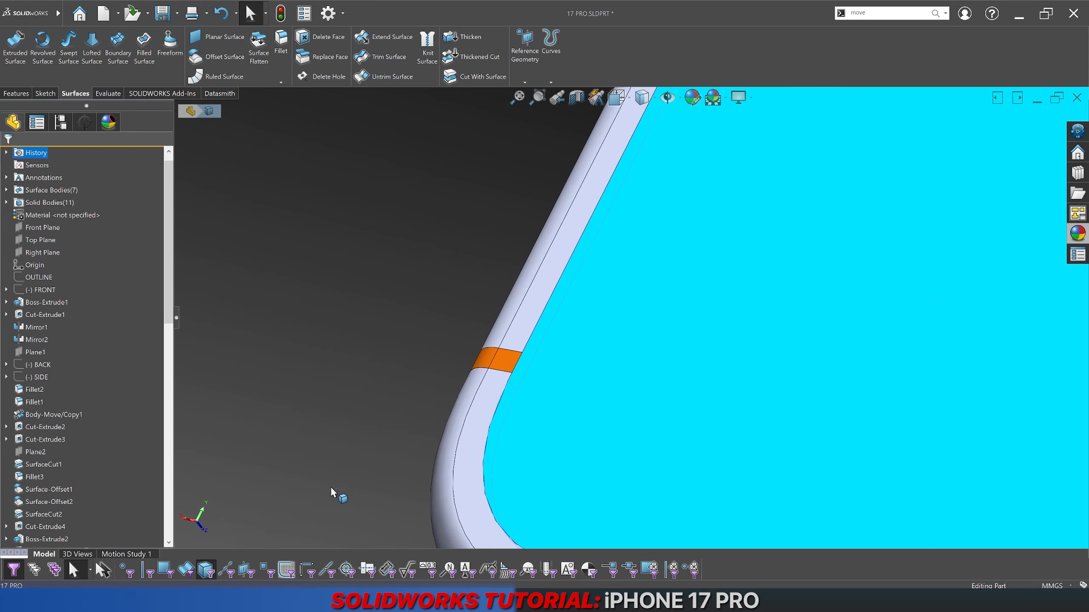
pyautogui.click(206, 570)
pyautogui.click(252, 539)
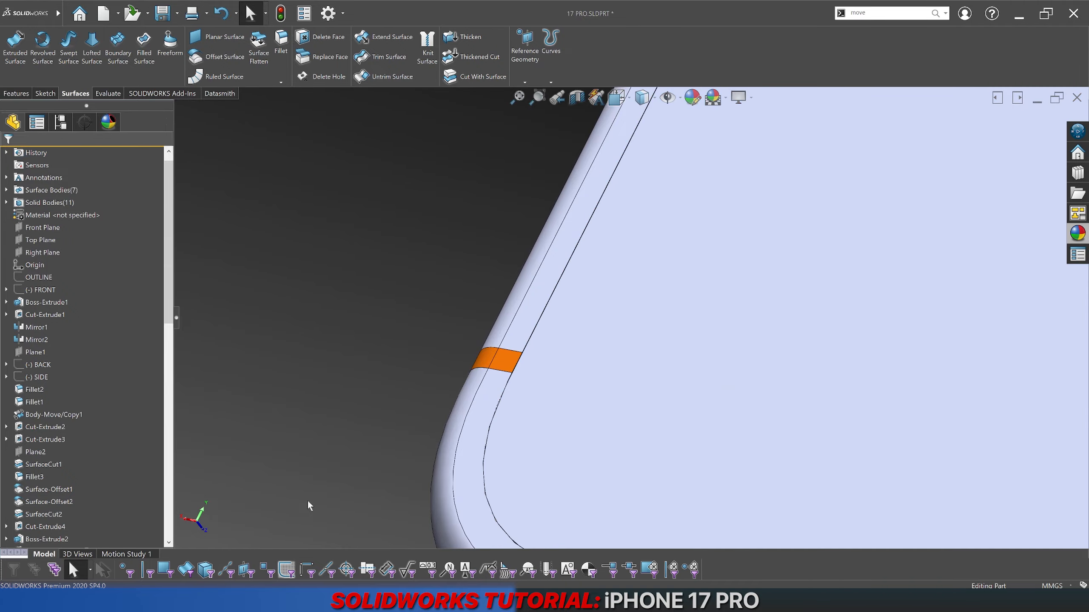
# Step: Hide the back panel body Boss-Extrude7, examine the lower antenna band's exposed inner edge, and undo the hiding
pyautogui.rightClick(555, 367)
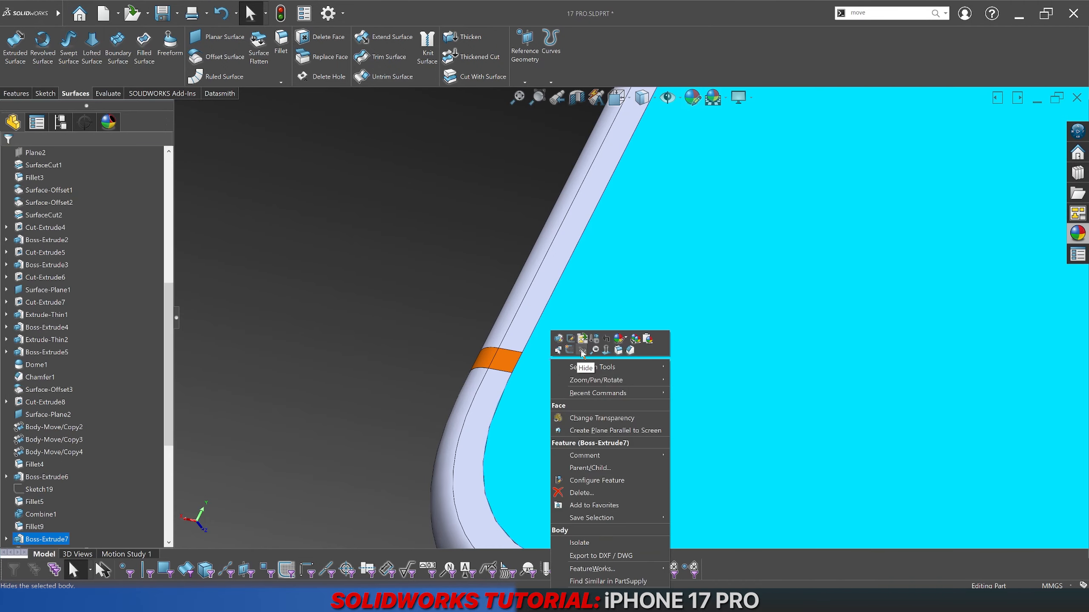
pyautogui.click(422, 338)
pyautogui.scroll(-10, 533, 360)
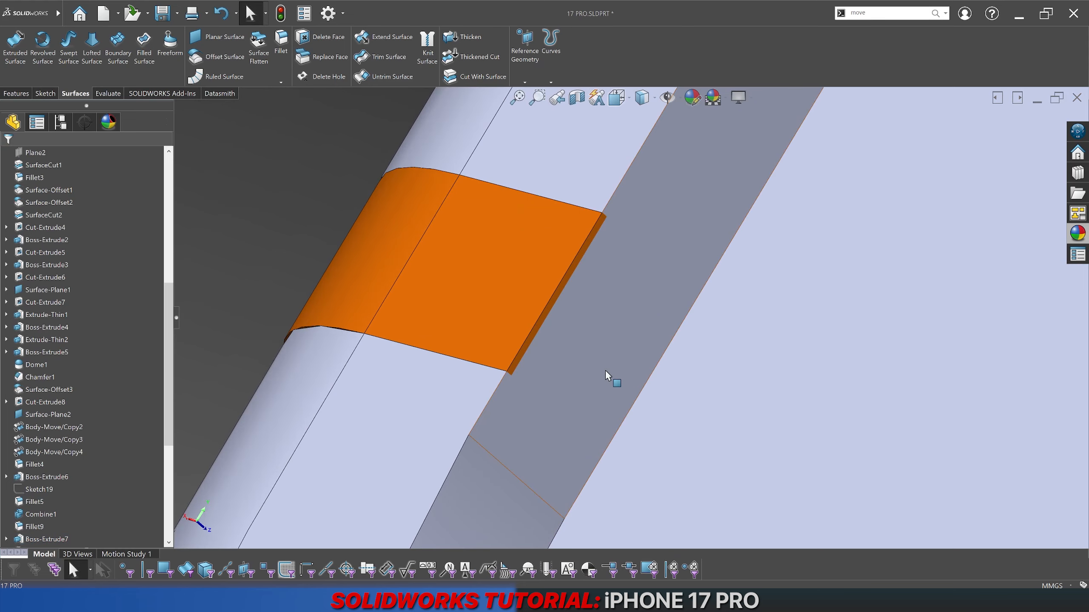
pyautogui.scroll(8, 617, 373)
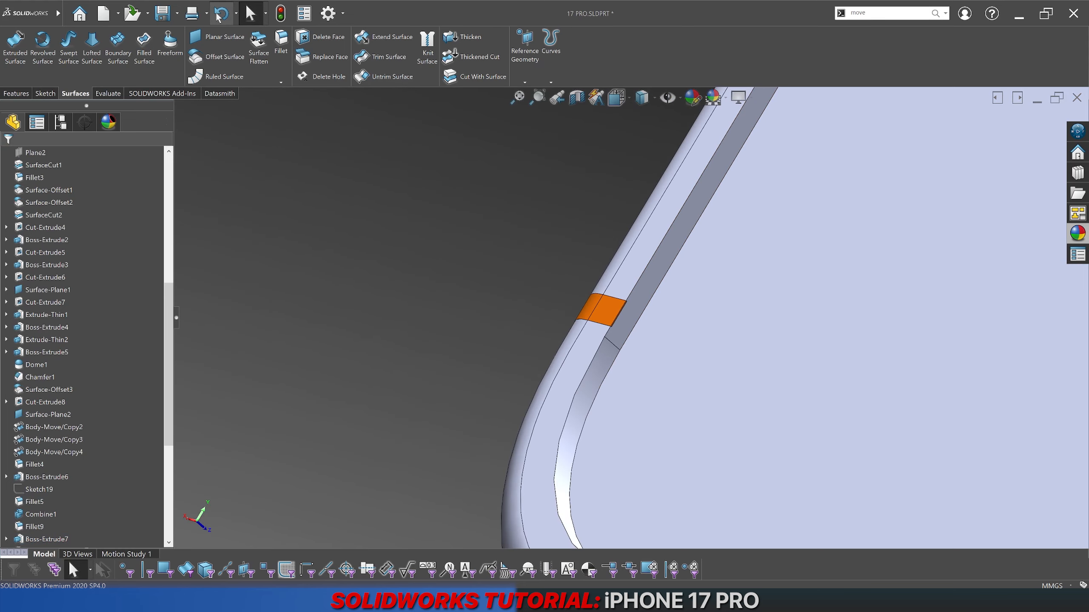
pyautogui.scroll(5, 678, 336)
pyautogui.scroll(6, 678, 336)
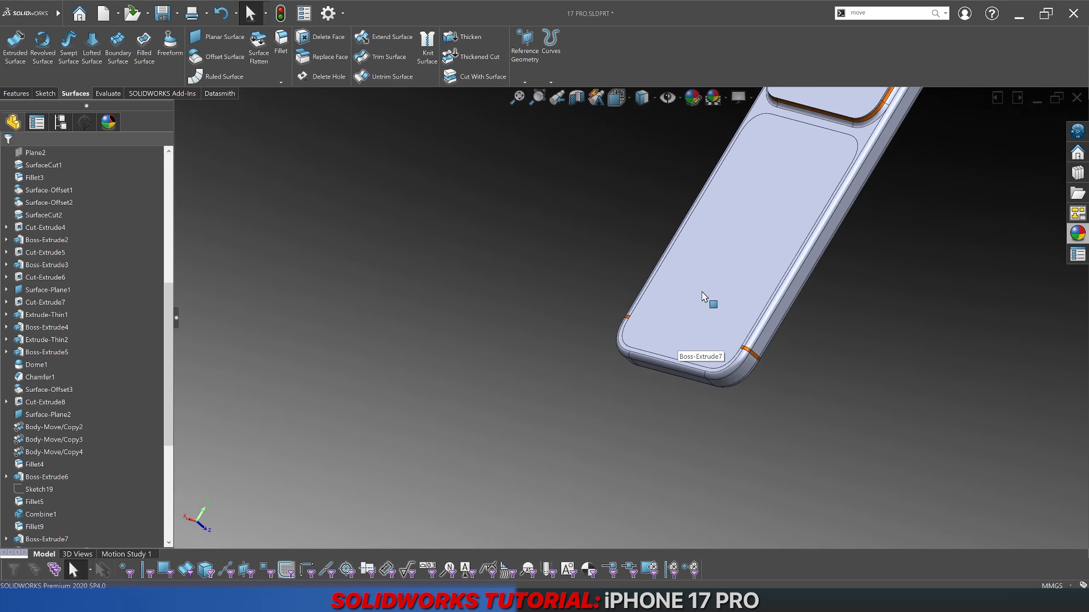
# Step: Set the model's display style to shaded without edges
pyautogui.moveTo(723, 184); pyautogui.dragTo(802, 311, button='middle')
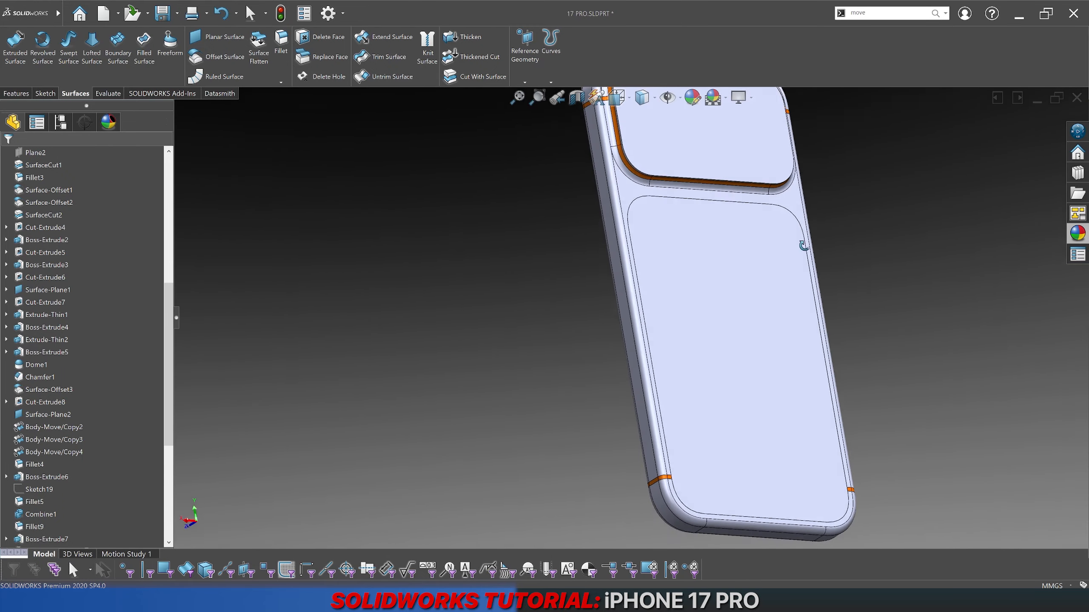
pyautogui.scroll(-8, 632, 222)
pyautogui.scroll(2, 306, 68)
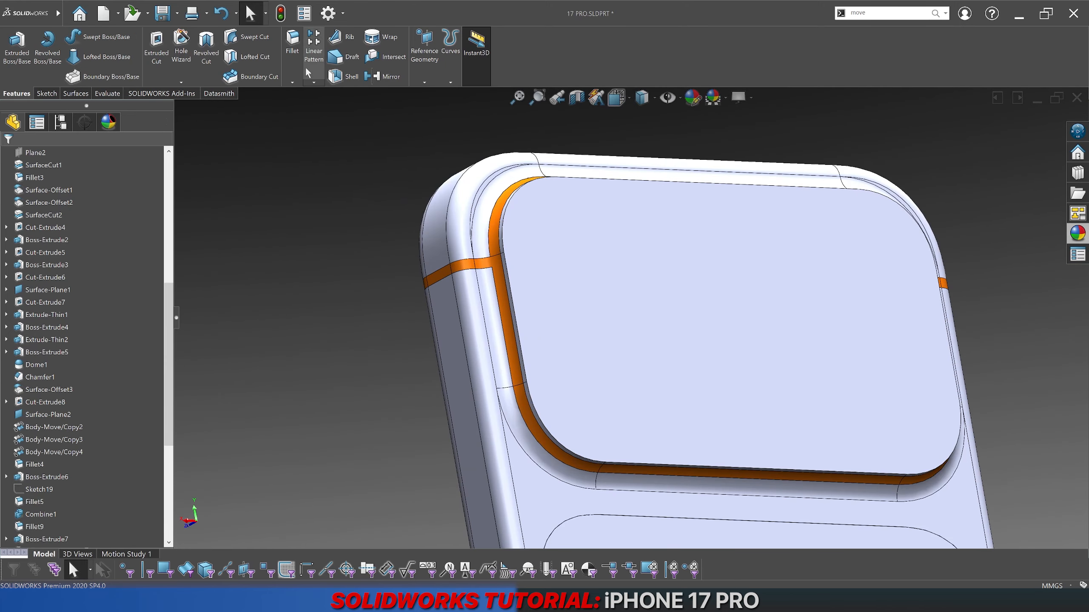
pyautogui.click(655, 97)
pyautogui.click(642, 138)
# Step: Examine the camera plateau, its orange edge strip and the upper antenna bands from several angles
pyautogui.scroll(5, 700, 394)
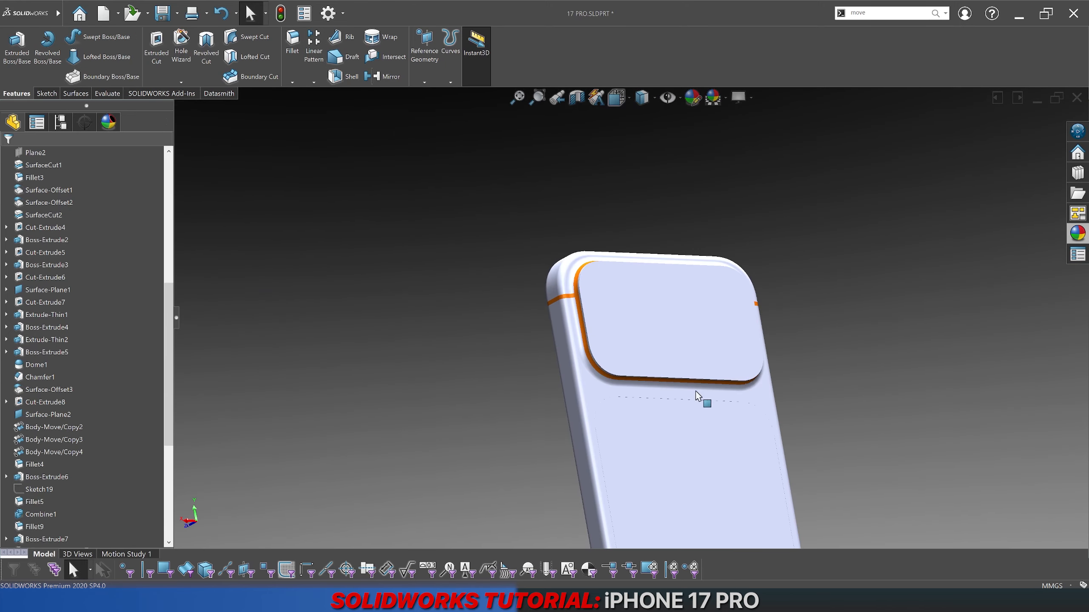
pyautogui.moveTo(687, 457); pyautogui.dragTo(613, 365, button='middle')
pyautogui.scroll(-6, 875, 238)
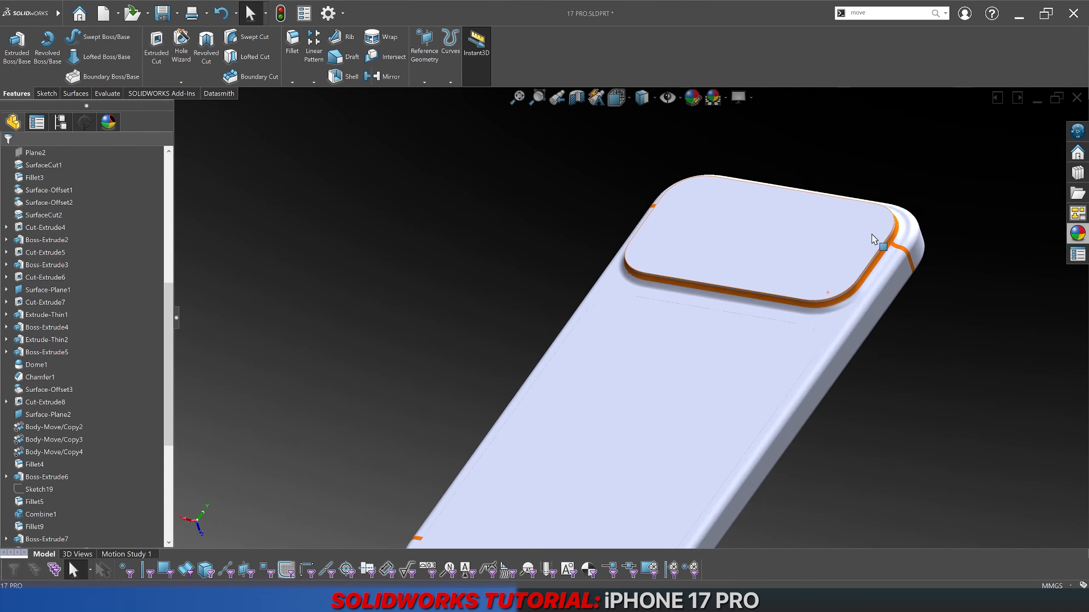
pyautogui.moveTo(818, 353); pyautogui.dragTo(875, 386, button='middle')
pyautogui.scroll(5, 651, 346)
pyautogui.moveTo(651, 345); pyautogui.dragTo(588, 306, button='middle')
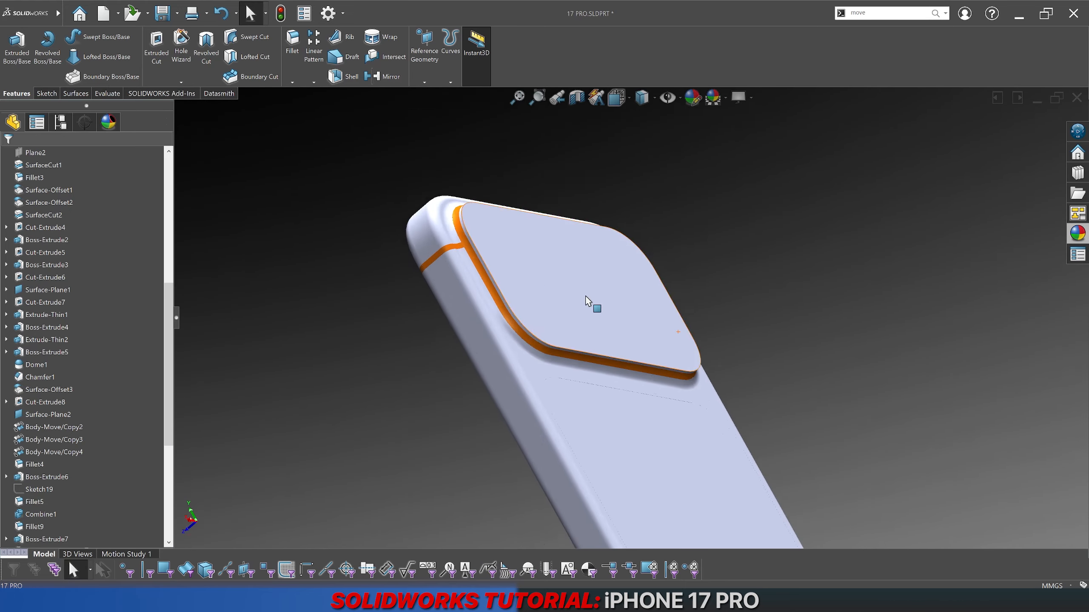
pyautogui.scroll(-5, 588, 300)
pyautogui.hotkey('alt', 'Tab')
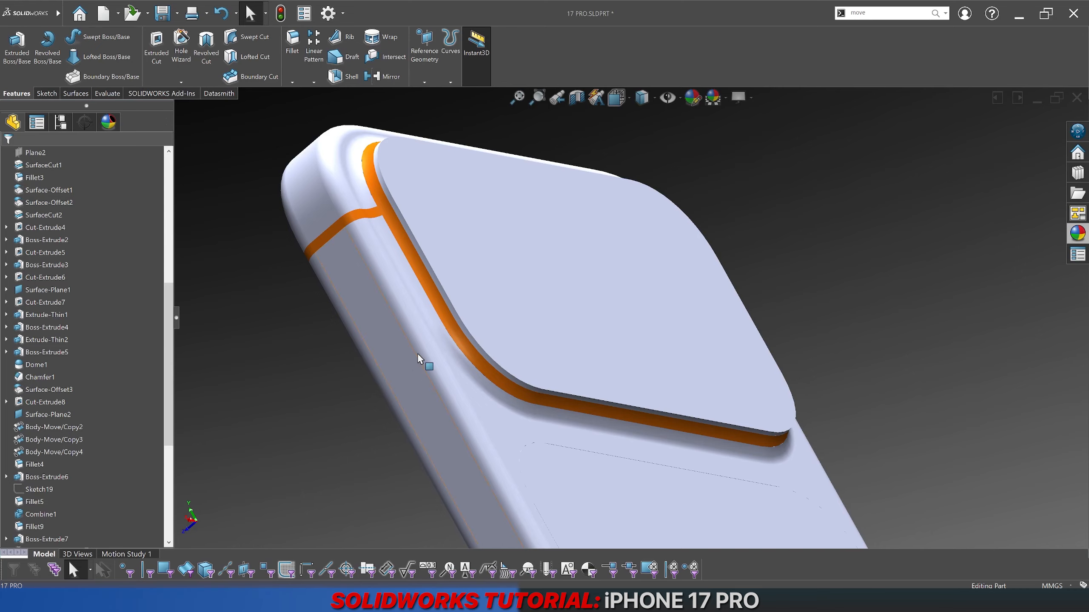
pyautogui.moveTo(587, 304)
pyautogui.mouseDown(button='middle')
pyautogui.moveTo(613, 353)
pyautogui.moveTo(556, 297)
pyautogui.moveTo(580, 286)
pyautogui.moveTo(561, 388)
pyautogui.moveTo(559, 297)
pyautogui.moveTo(547, 275)
pyautogui.moveTo(560, 261)
pyautogui.moveTo(566, 357)
pyautogui.moveTo(550, 291)
pyautogui.moveTo(605, 300)
pyautogui.mouseUp(button='middle')
pyautogui.scroll(-2, 710, 319)
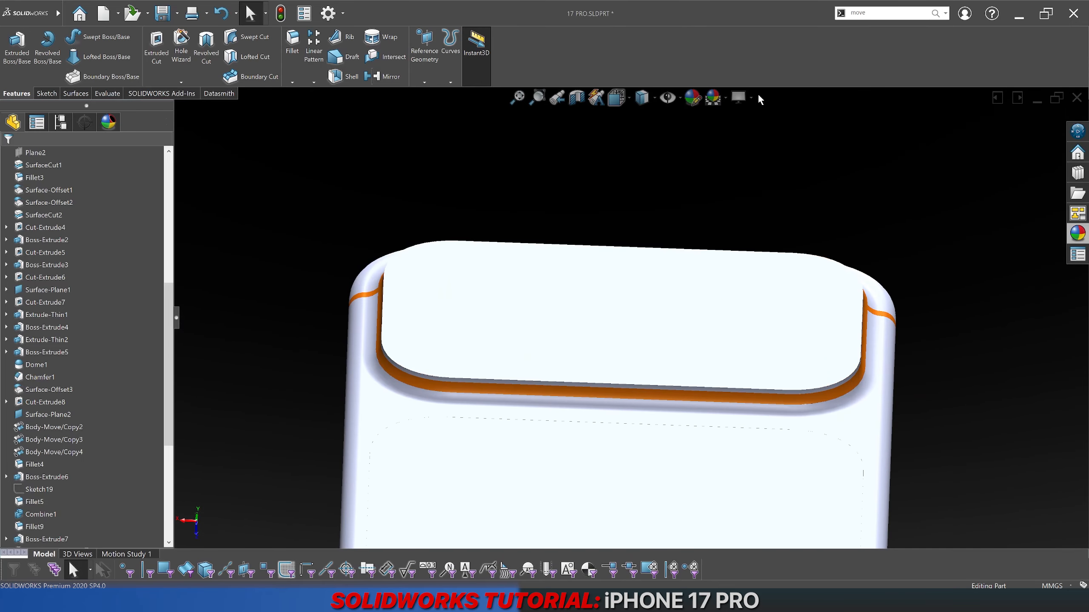
# Step: Turn on perspective, roll the view to examine the camera plateau and upper bands, and turn perspective off again
pyautogui.click(741, 98)
pyautogui.click(749, 141)
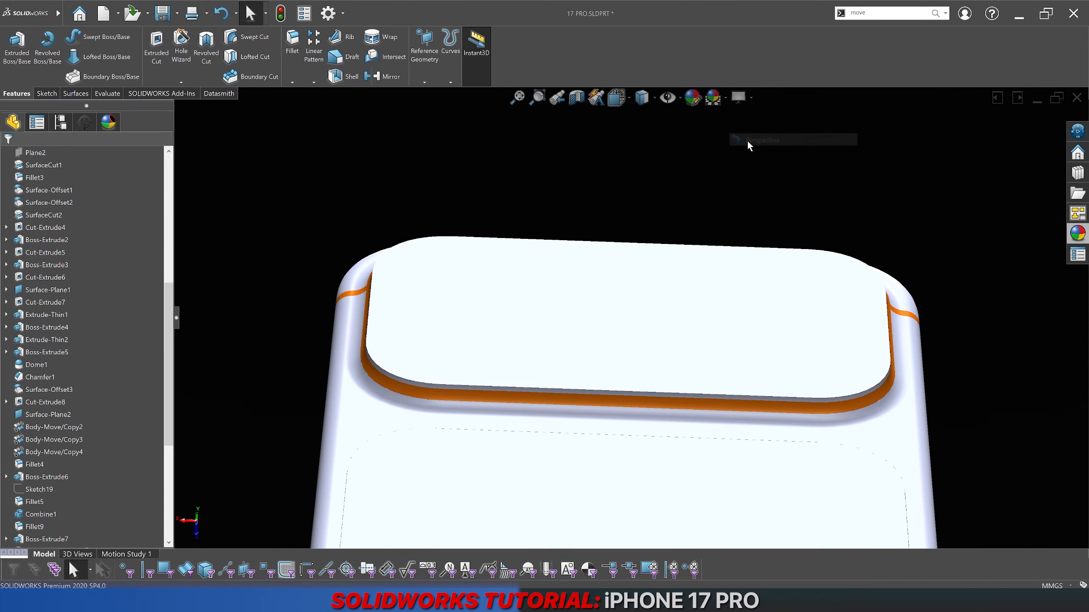
pyautogui.rightClick(643, 189)
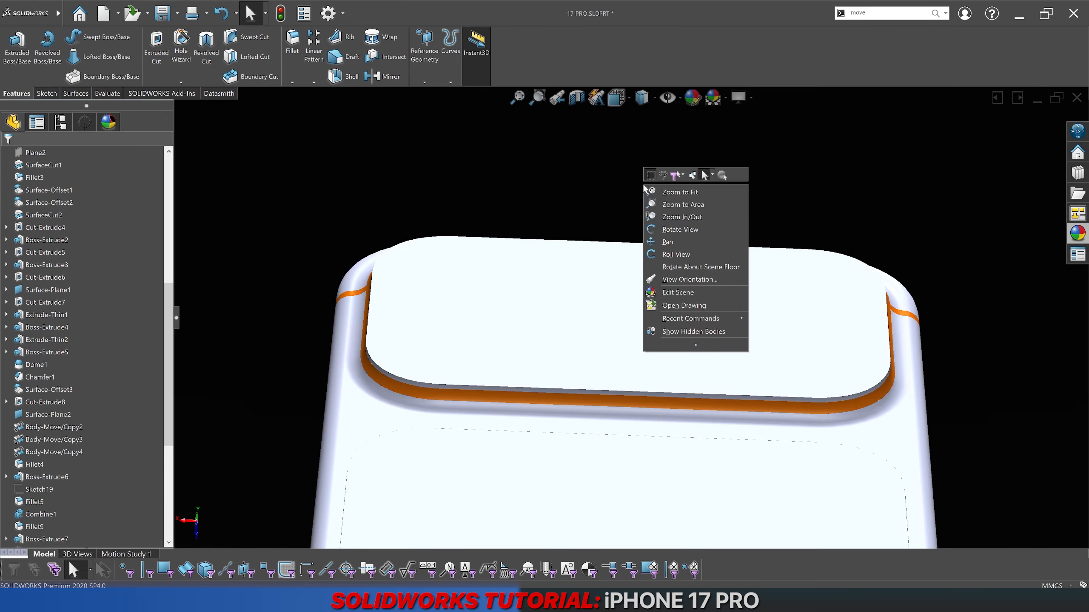
pyautogui.click(683, 253)
pyautogui.moveTo(683, 231); pyautogui.dragTo(635, 277)
pyautogui.moveTo(563, 169); pyautogui.dragTo(518, 154)
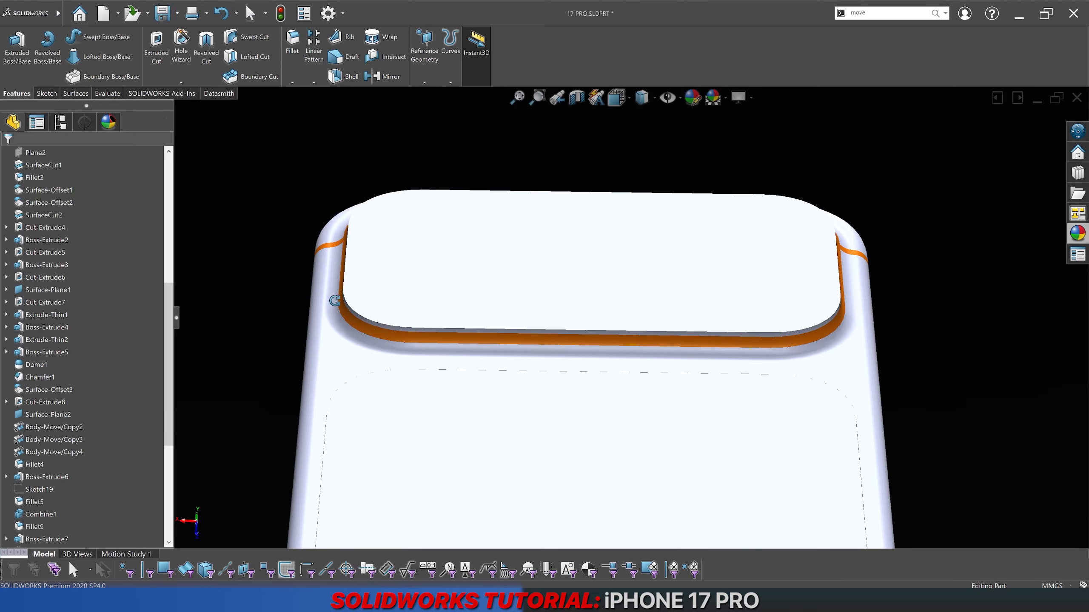
pyautogui.rightClick(662, 125)
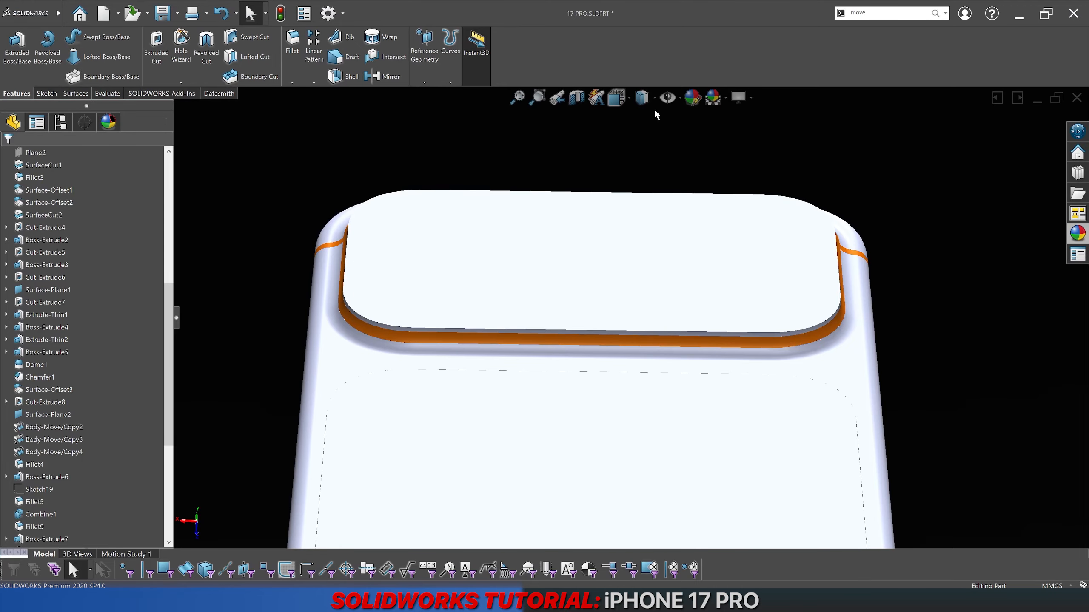
pyautogui.click(654, 98)
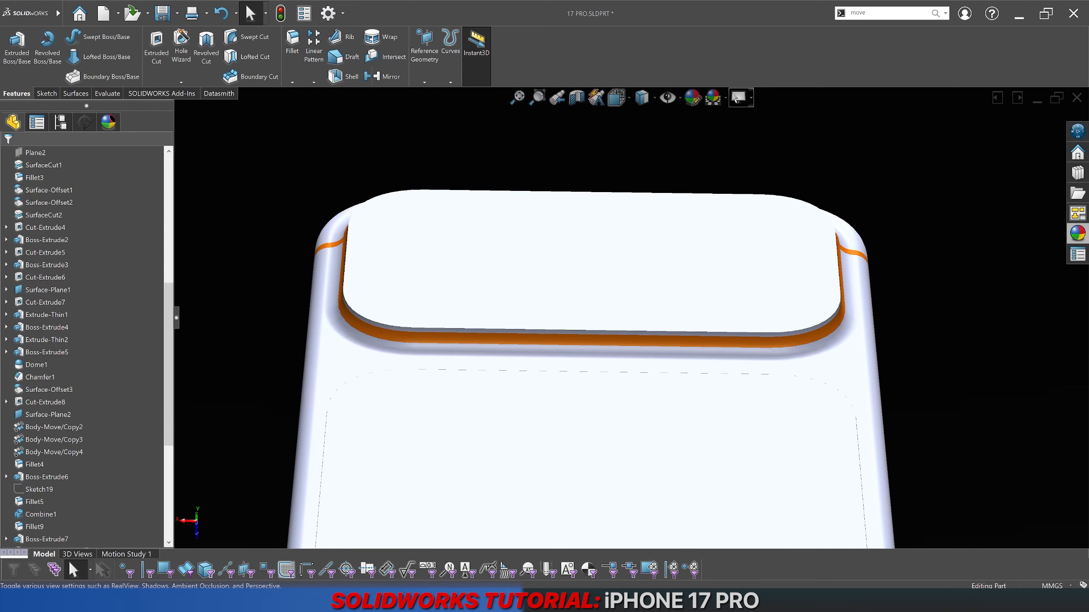
pyautogui.click(738, 98)
pyautogui.click(747, 141)
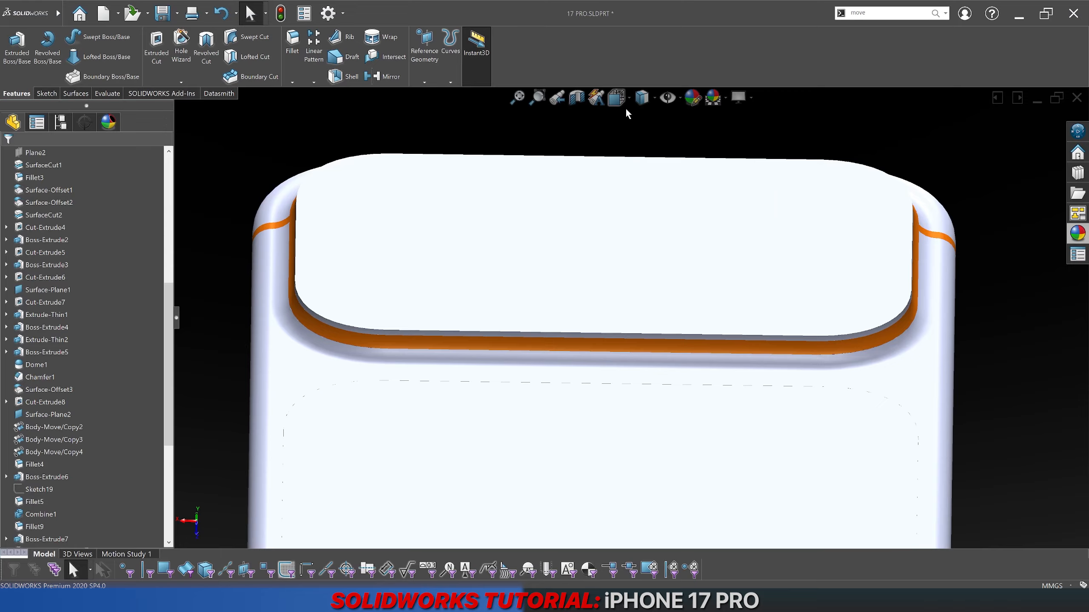
pyautogui.click(617, 97)
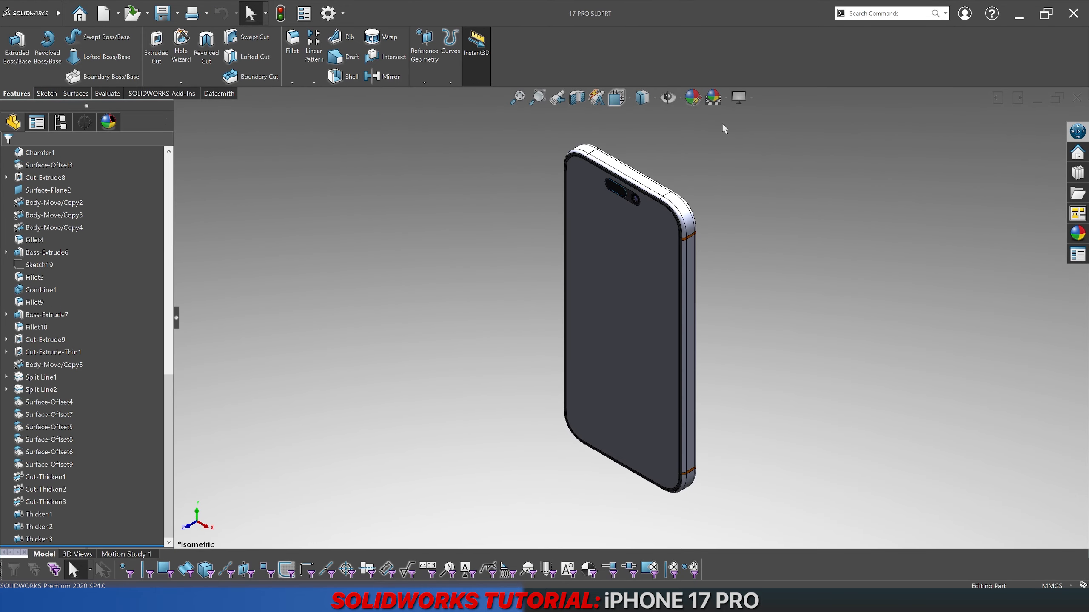
# Step: Try the 3 Point Faded and Soft Spotlight scenes, and restore the Backdrop - Grey with Overhead Light scene
pyautogui.click(727, 102)
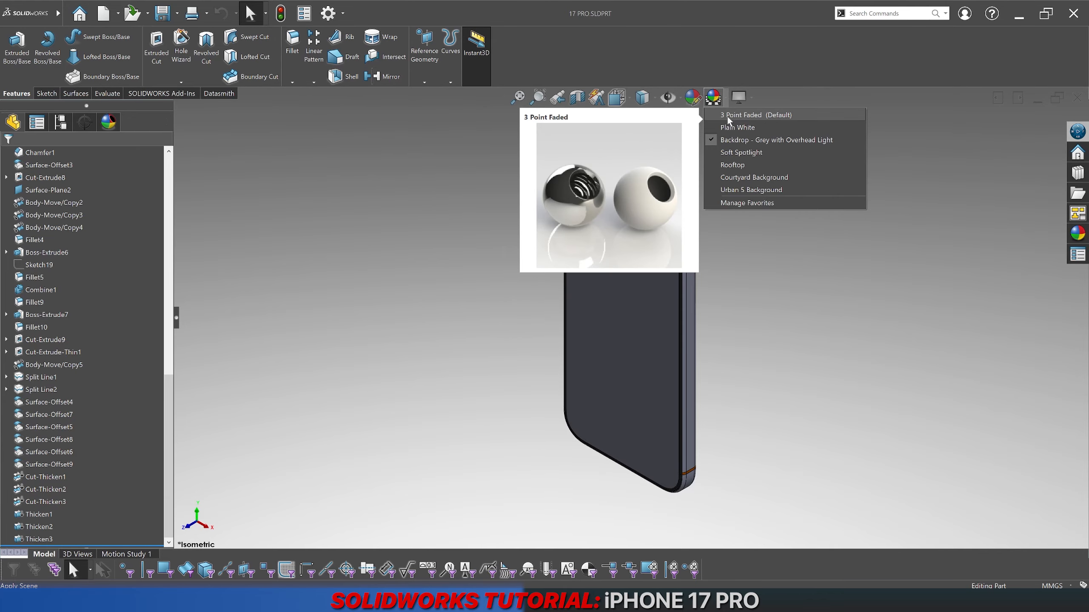
pyautogui.click(727, 115)
pyautogui.click(726, 99)
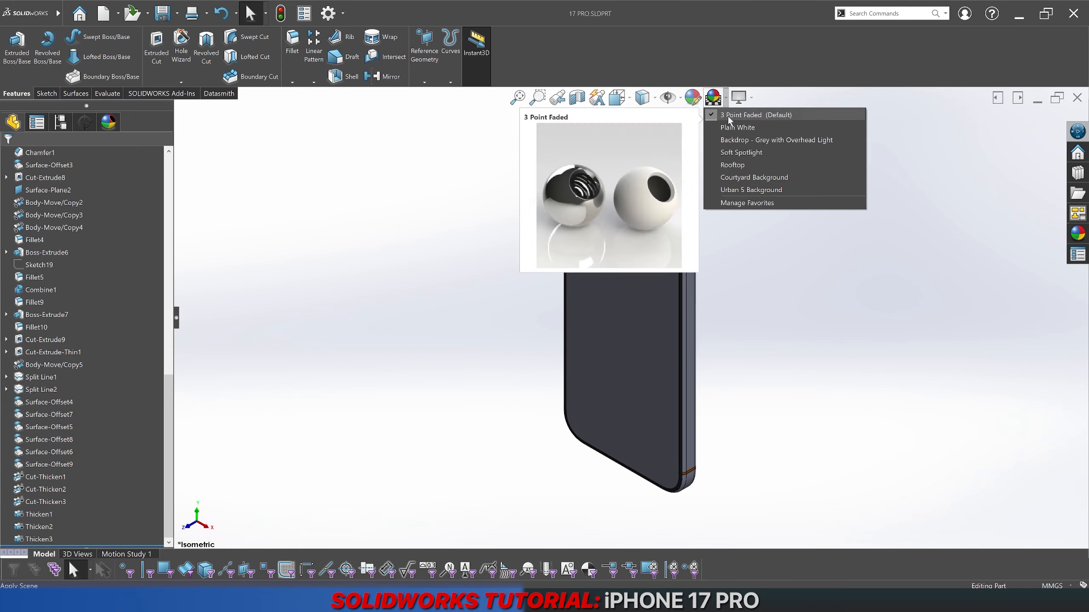
pyautogui.click(726, 153)
pyautogui.moveTo(727, 153); pyautogui.dragTo(643, 227, button='middle')
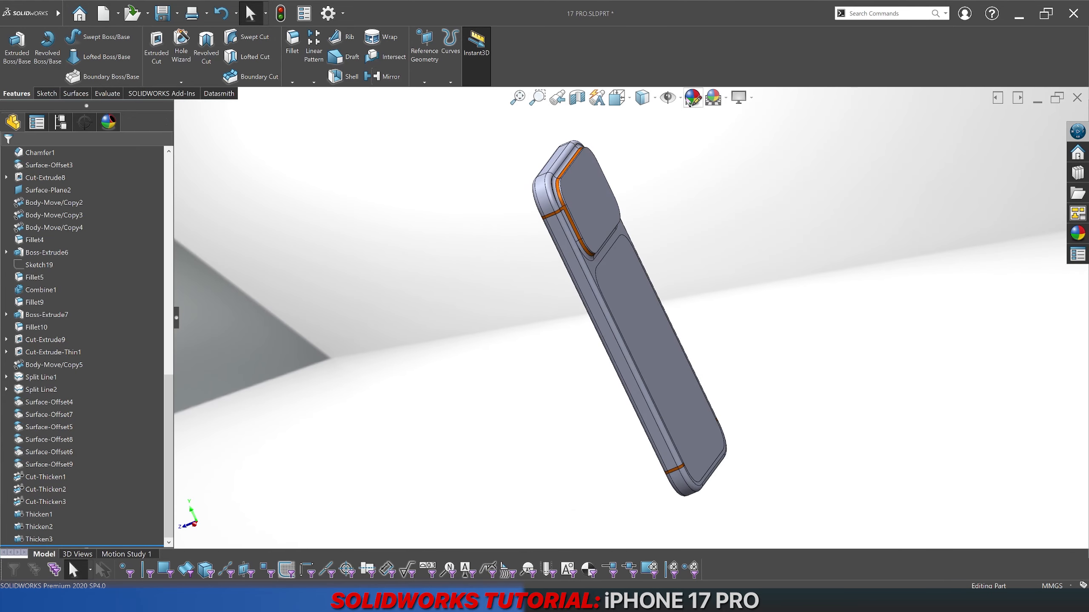
pyautogui.click(726, 99)
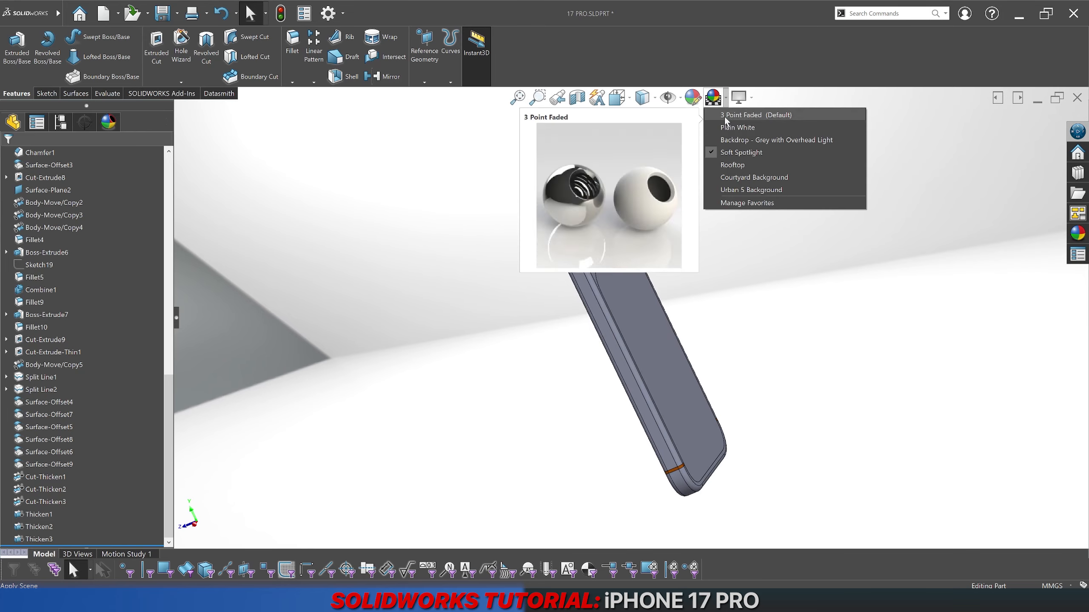
pyautogui.click(729, 140)
pyautogui.moveTo(618, 194)
pyautogui.mouseDown(button='middle')
pyautogui.moveTo(596, 209)
pyautogui.moveTo(442, 209)
pyautogui.mouseUp(button='middle')
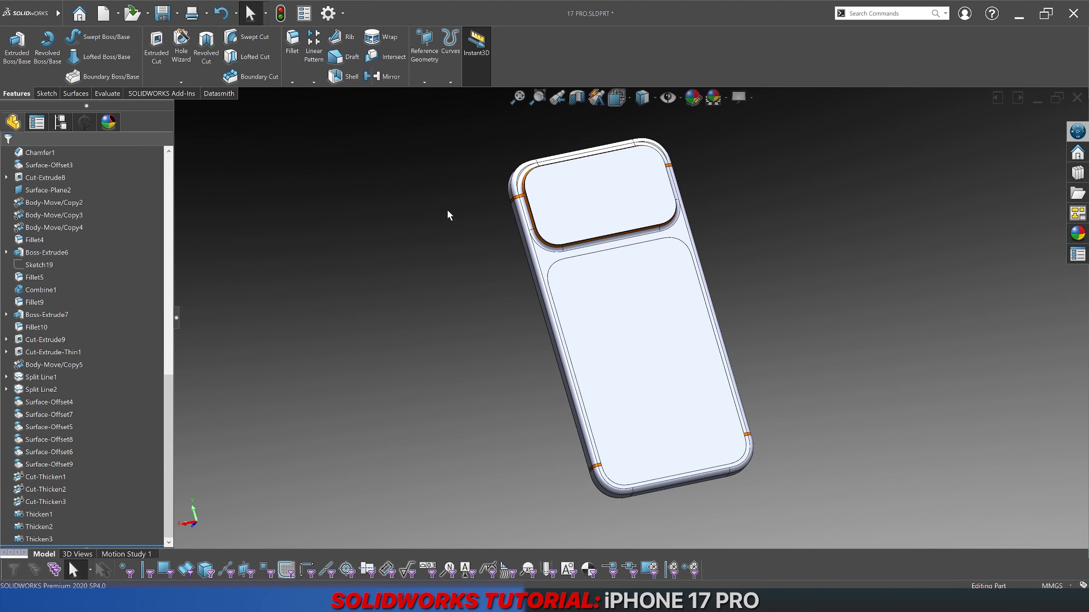
# Step: Start a new sketch on the frame's flat side face between the upper and lower antenna bands
pyautogui.moveTo(487, 250); pyautogui.dragTo(527, 248, button='middle')
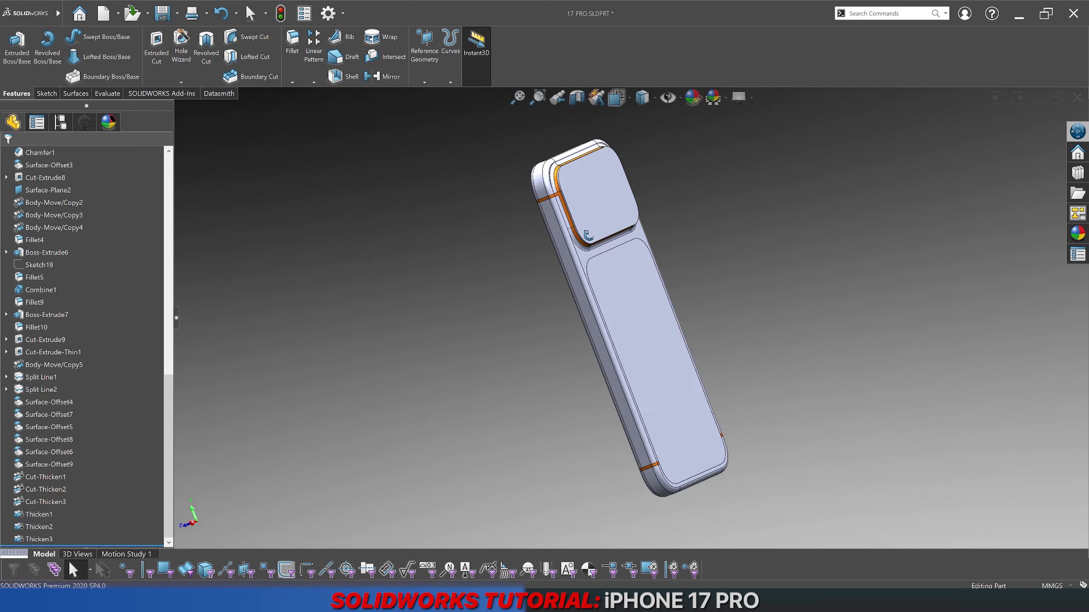
pyautogui.scroll(-5, 569, 245)
pyautogui.click(544, 242)
pyautogui.rightClick(543, 242)
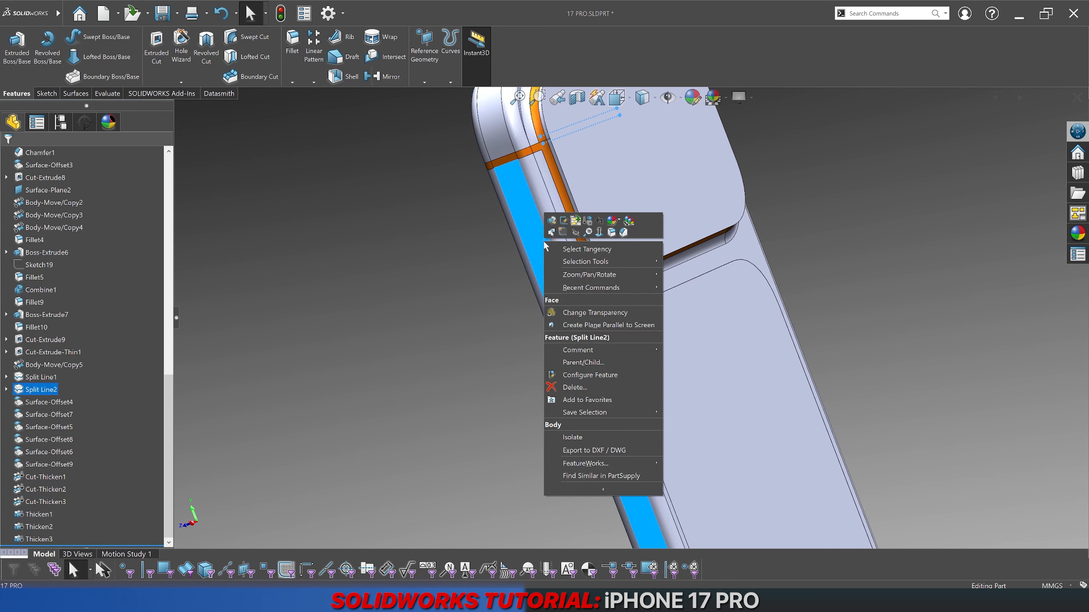
pyautogui.click(567, 233)
pyautogui.scroll(6, 119, 356)
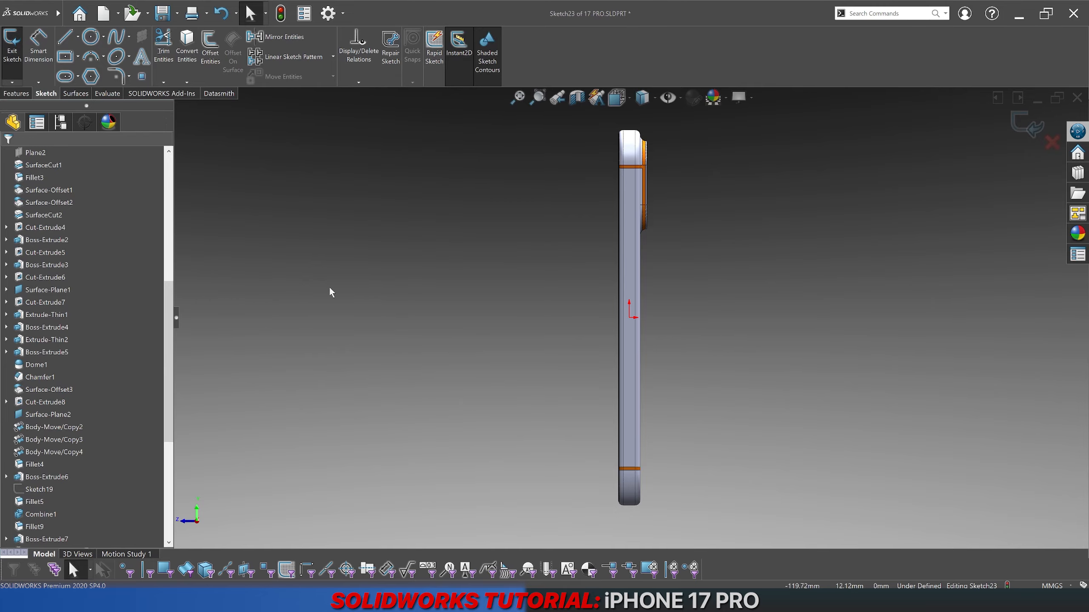
# Step: Show the SIDE reference sketch and set the display style to wireframe so its picture can be traced
pyautogui.scroll(8, 101, 328)
pyautogui.rightClick(37, 390)
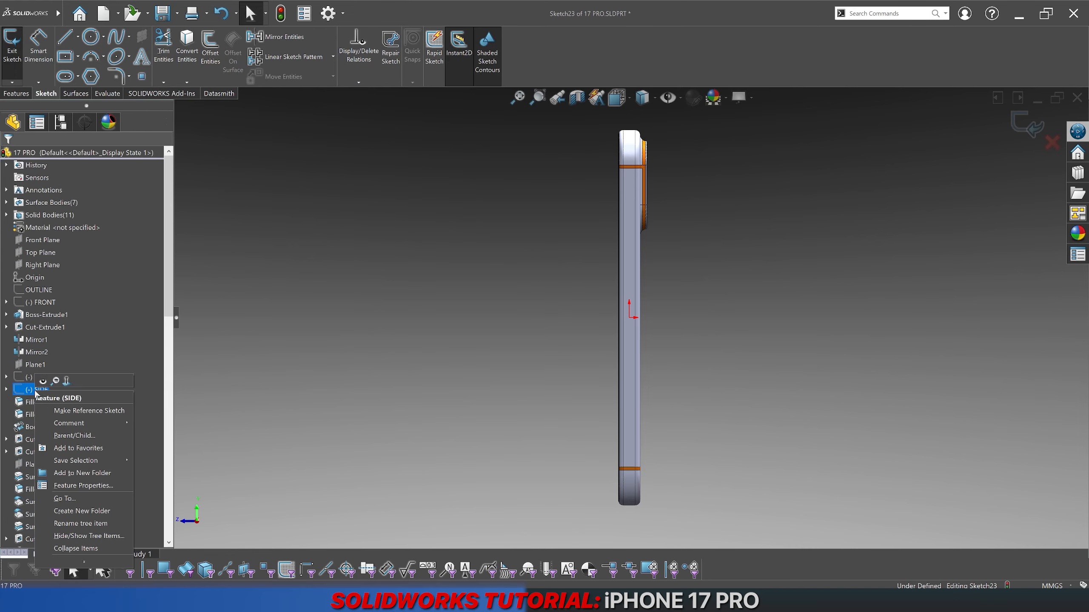
pyautogui.click(43, 380)
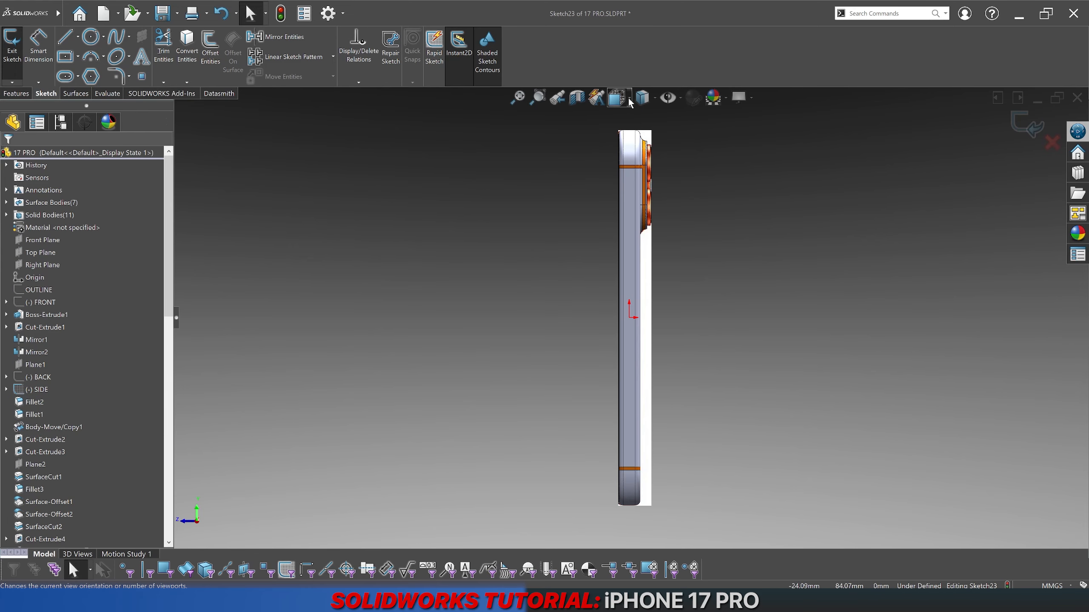
pyautogui.click(644, 99)
pyautogui.click(642, 200)
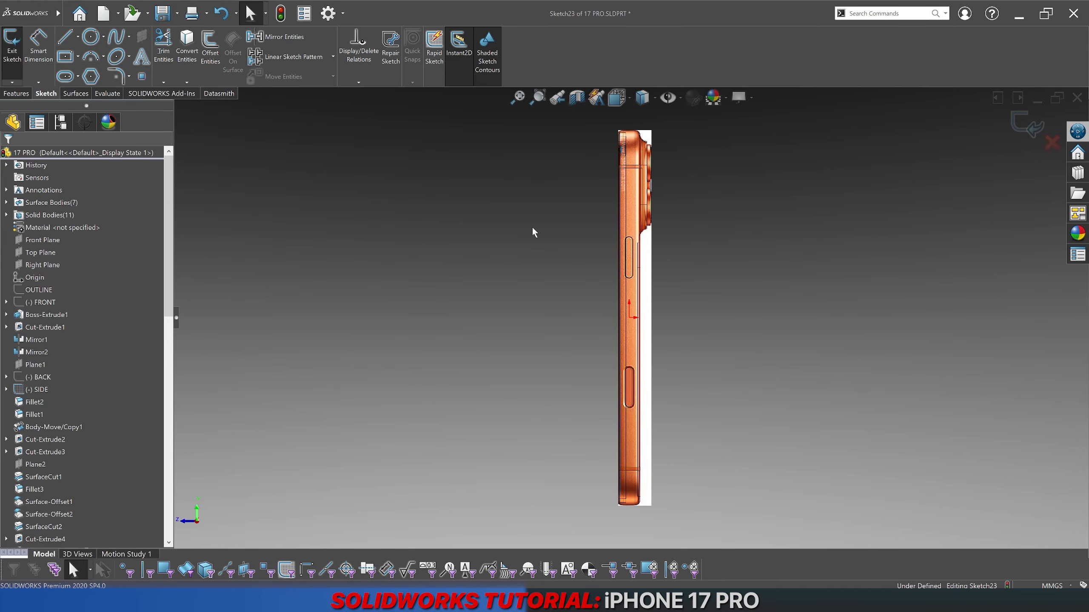
# Step: Trace the lower side button in the SIDE picture with a vertical straight slot, about 14 mm between arc centres and 3.1 mm wide
pyautogui.scroll(-6, 618, 414)
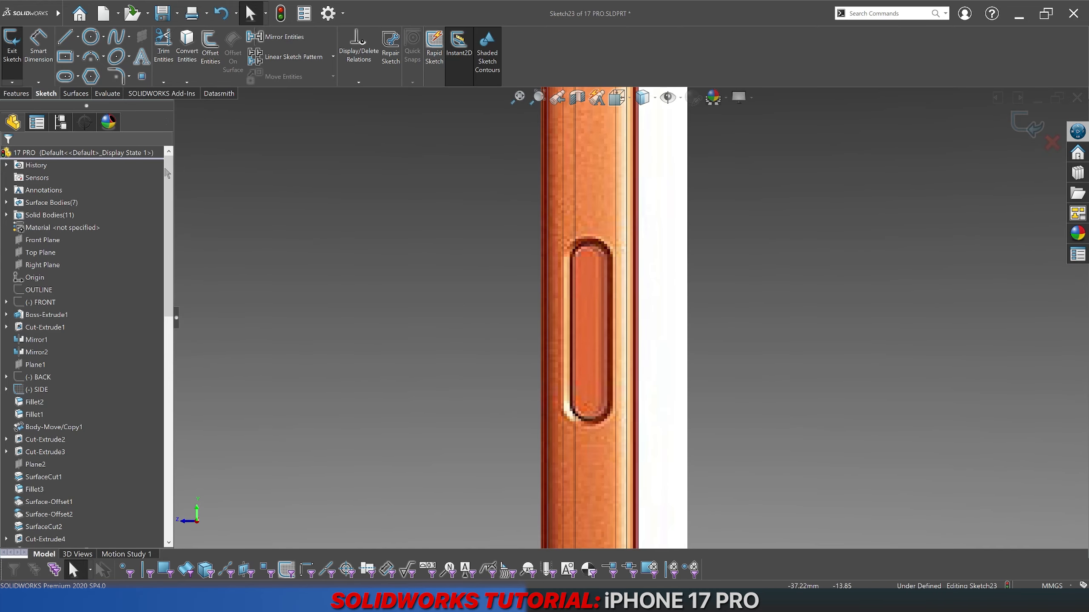
pyautogui.click(78, 76)
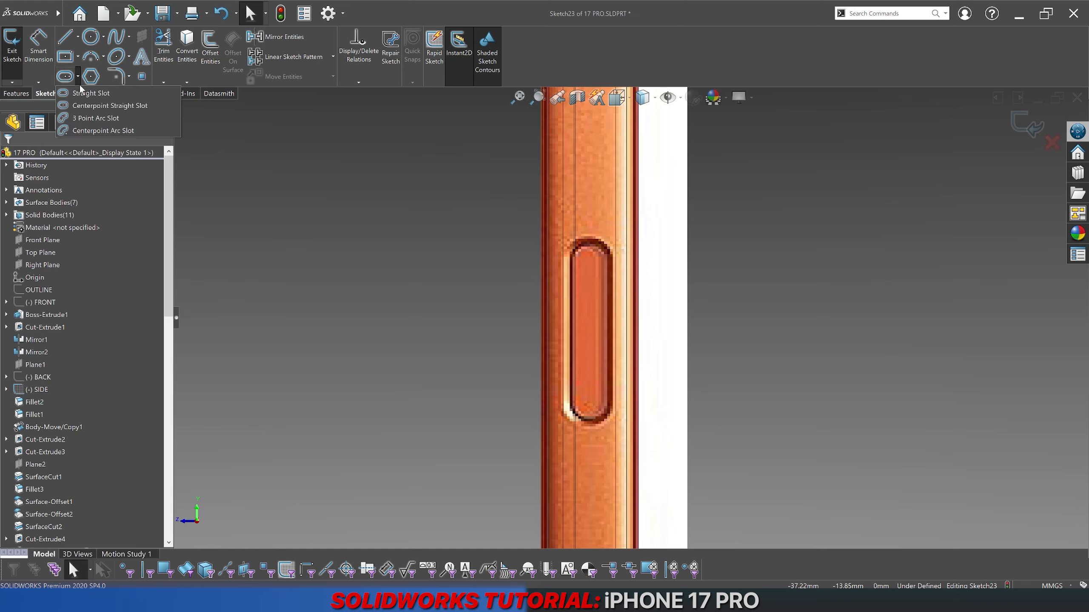
pyautogui.click(83, 93)
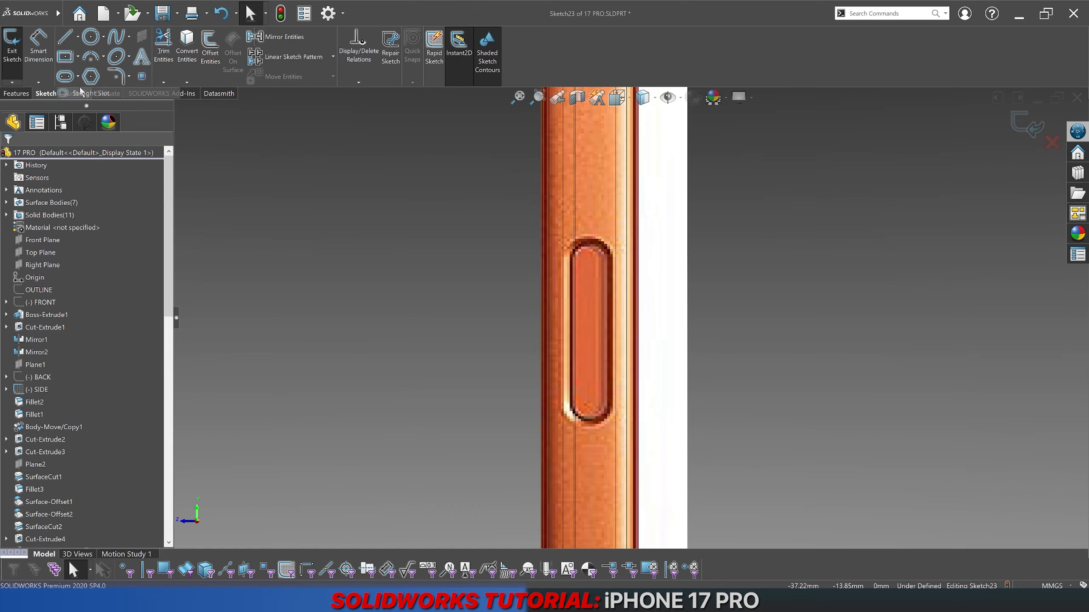
pyautogui.click(591, 255)
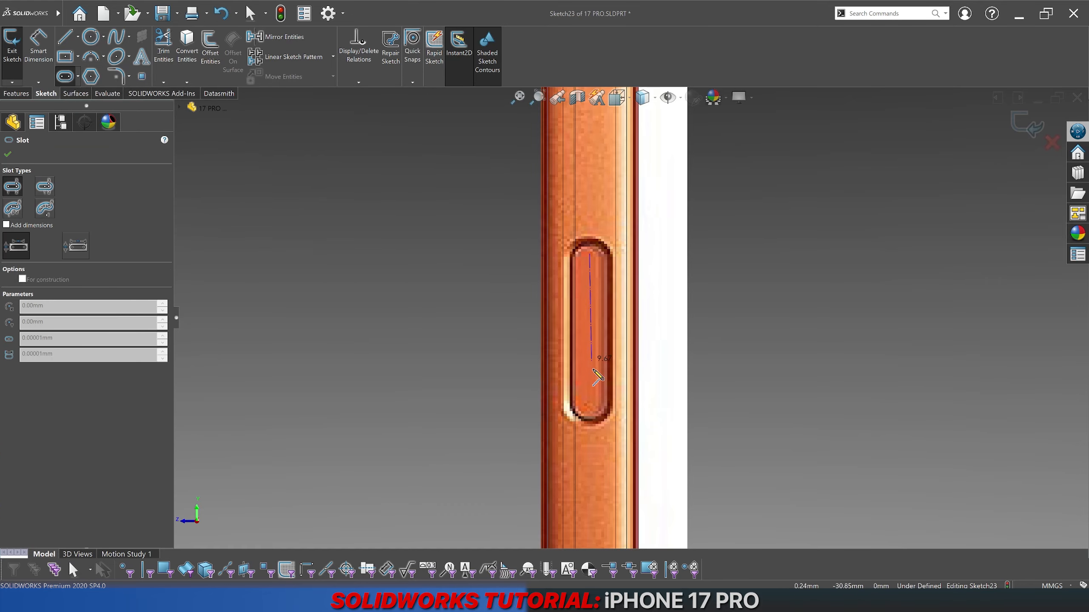
pyautogui.click(589, 410)
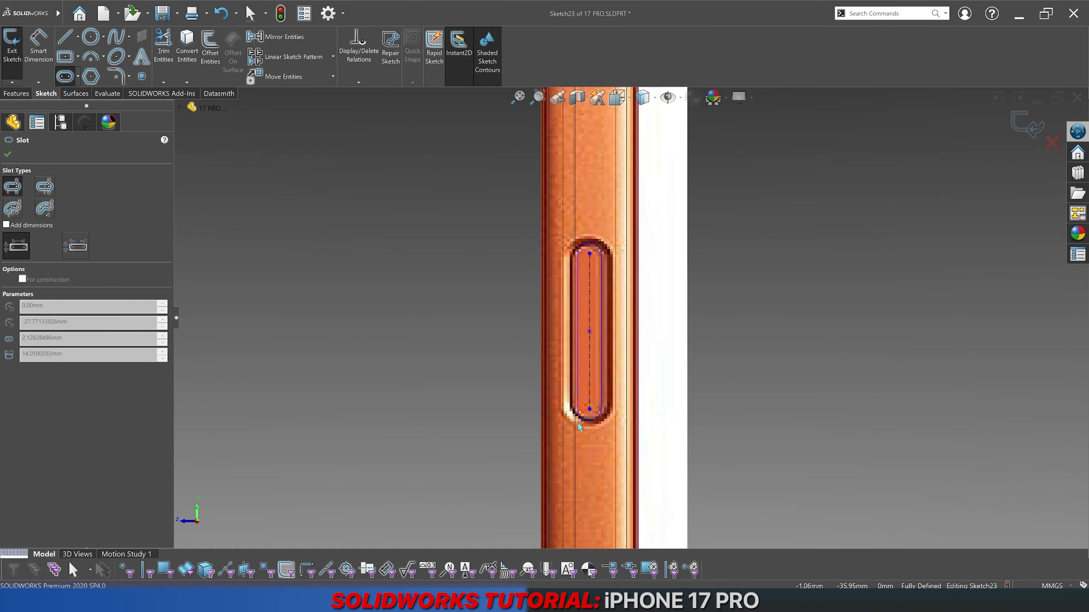
pyautogui.click(575, 423)
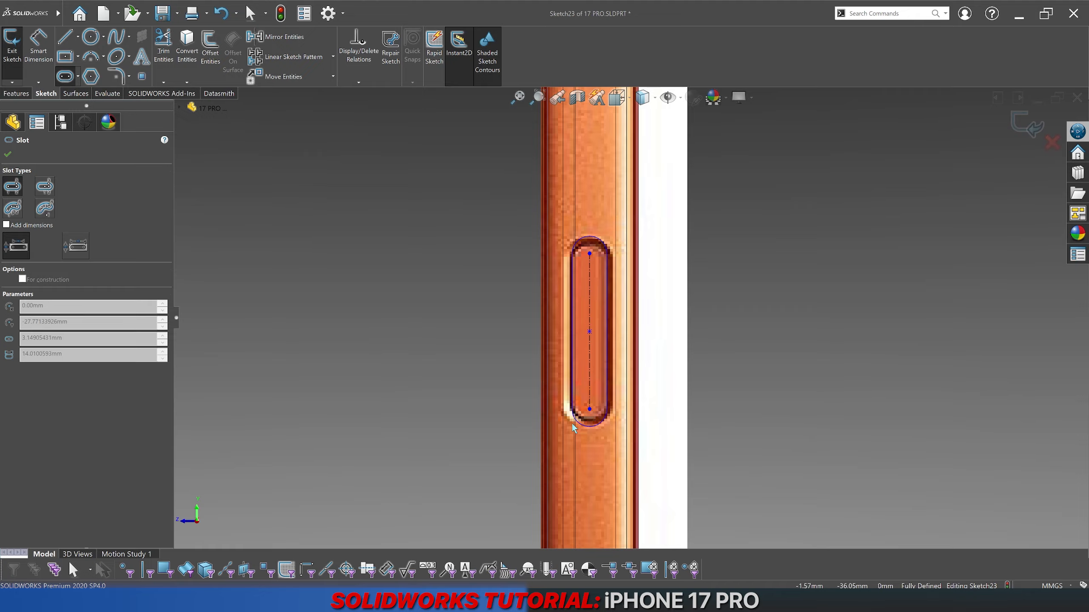
pyautogui.click(575, 428)
pyautogui.press('Escape')
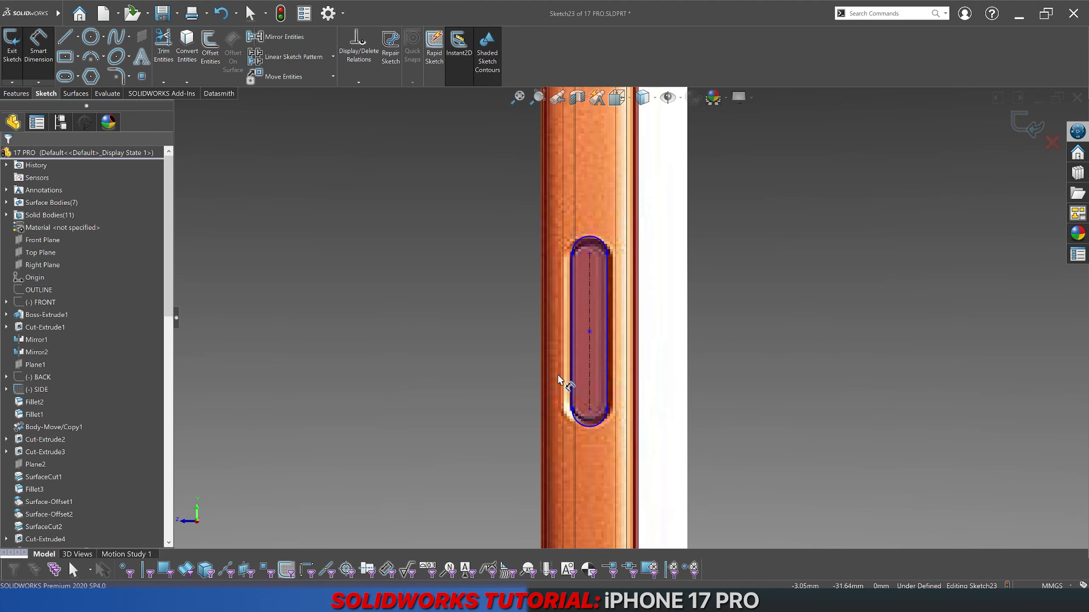
# Step: Dimension the slot's width between its straight sides and set it to 3.5 mm
pyautogui.click(572, 365)
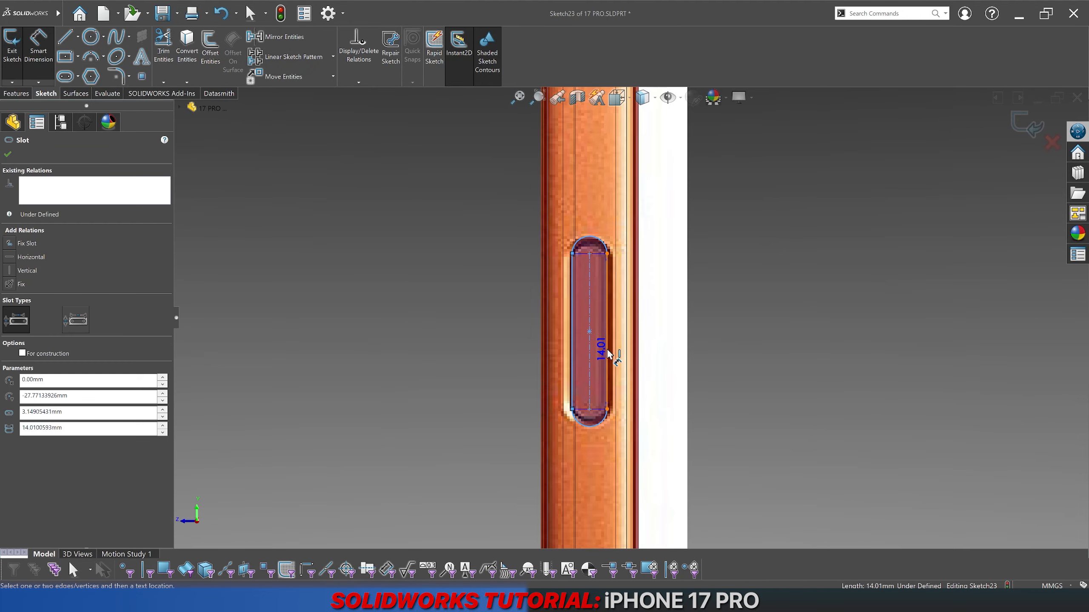
pyautogui.click(570, 362)
pyautogui.click(439, 375)
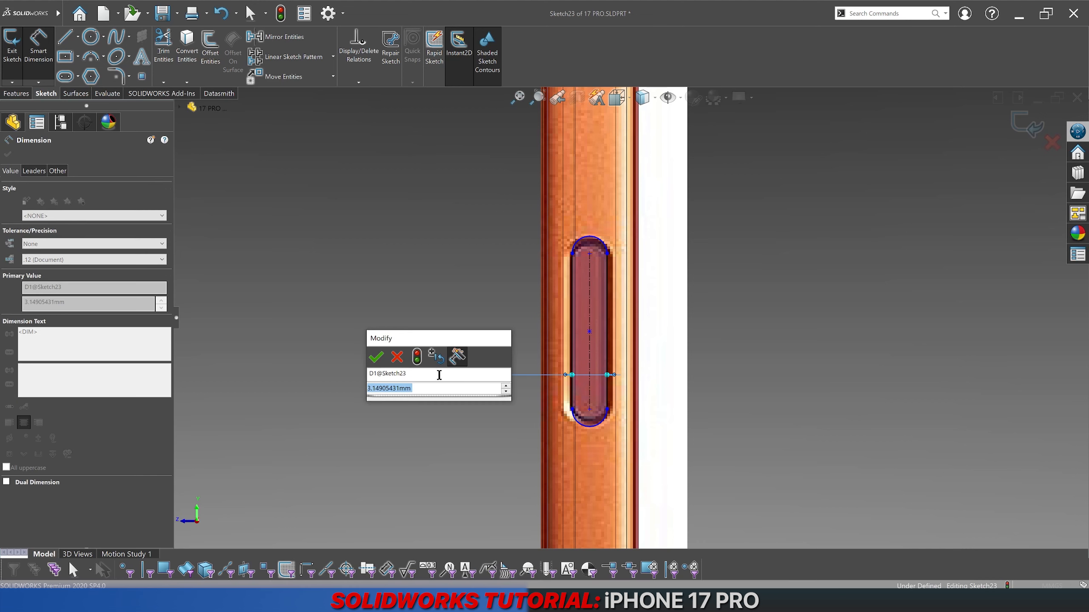
pyautogui.write('3.5')
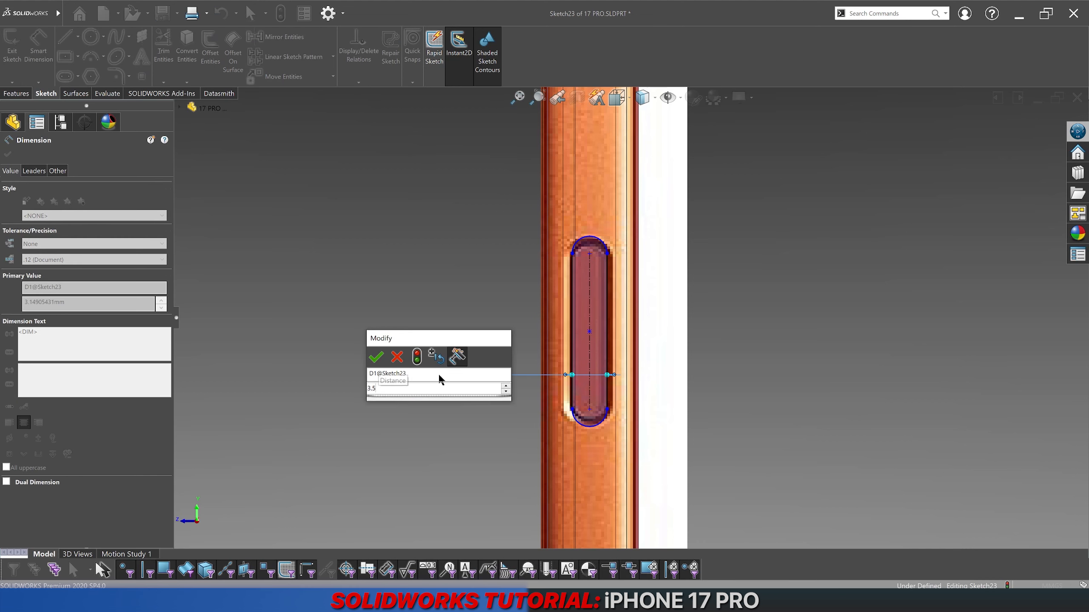
pyautogui.press('Return')
pyautogui.click(487, 426)
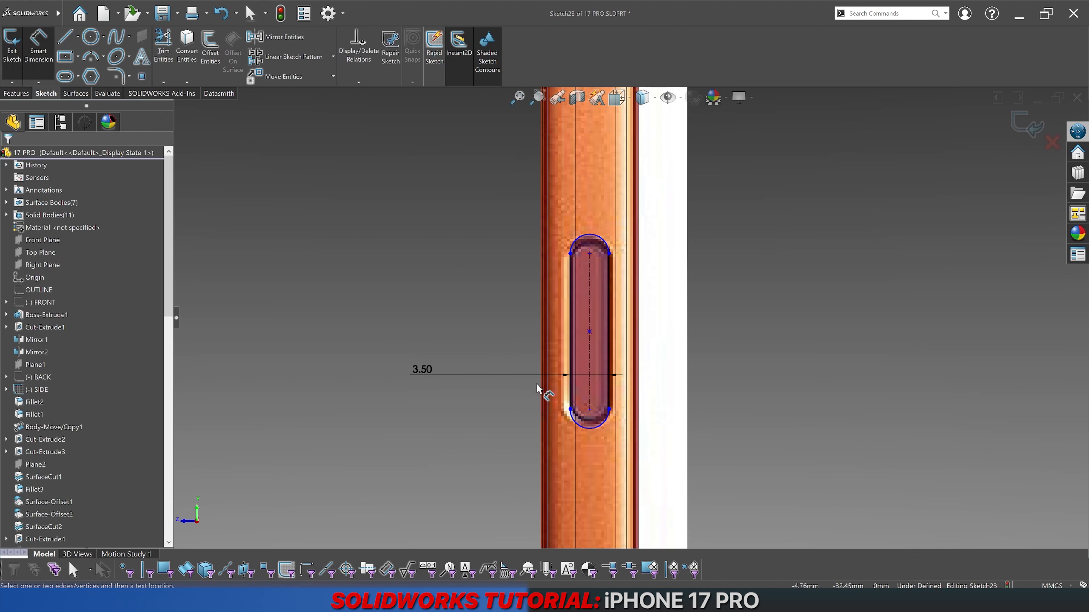
# Step: Dimension the slot's length between its arc centres, trying 13 mm and settling on 12 mm
pyautogui.click(579, 323)
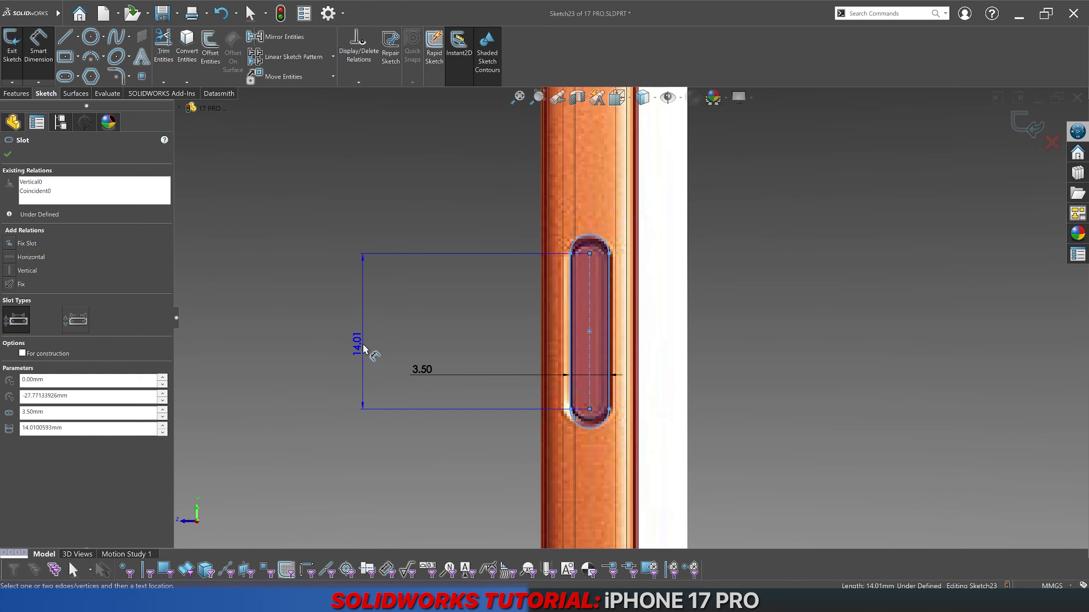
pyautogui.click(361, 348)
pyautogui.write('13')
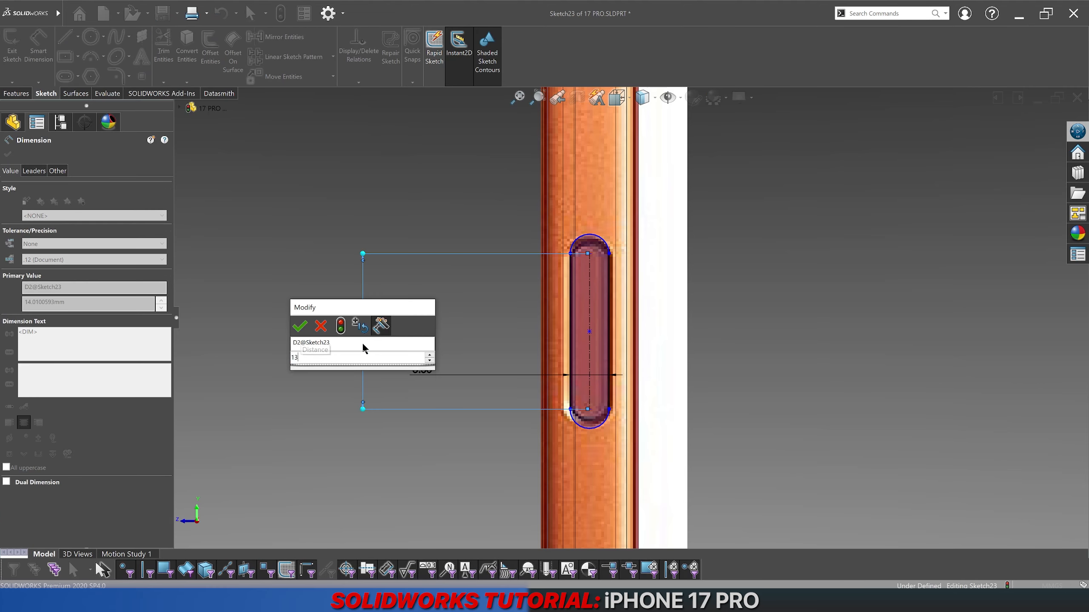
pyautogui.press('Return')
pyautogui.click(394, 347)
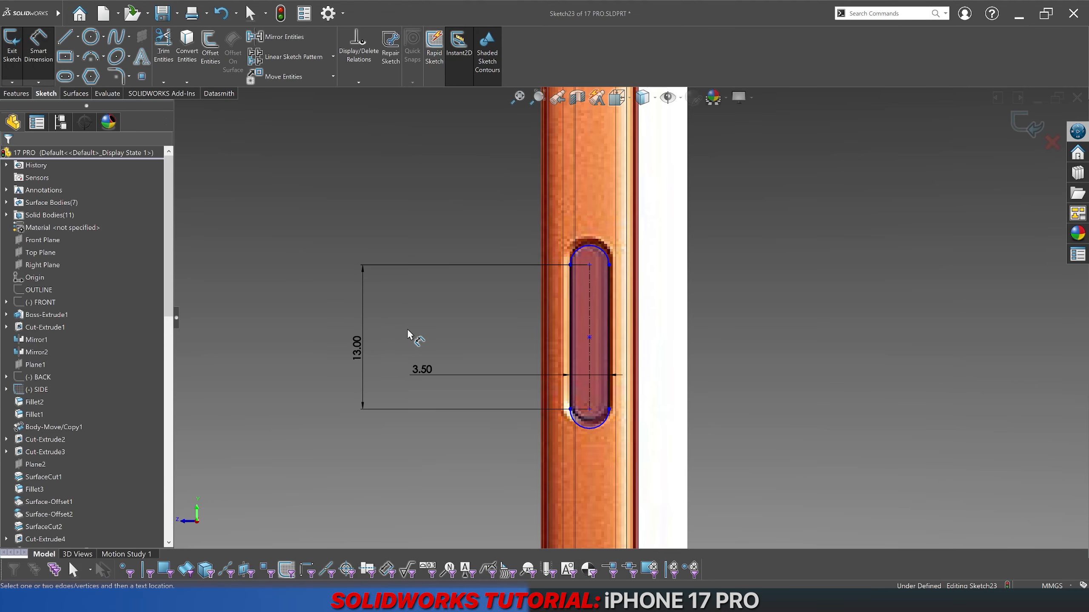
pyautogui.doubleClick(358, 347)
pyautogui.write('12')
pyautogui.press('Return')
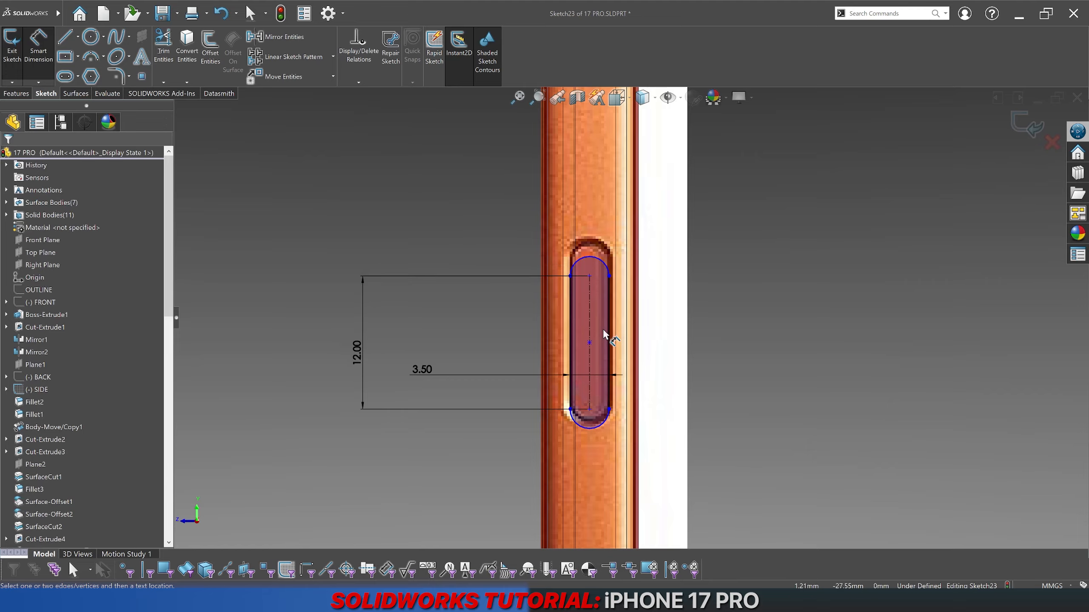
# Step: Set the display style back to shaded with edges
pyautogui.scroll(4, 605, 341)
pyautogui.scroll(-1, 624, 224)
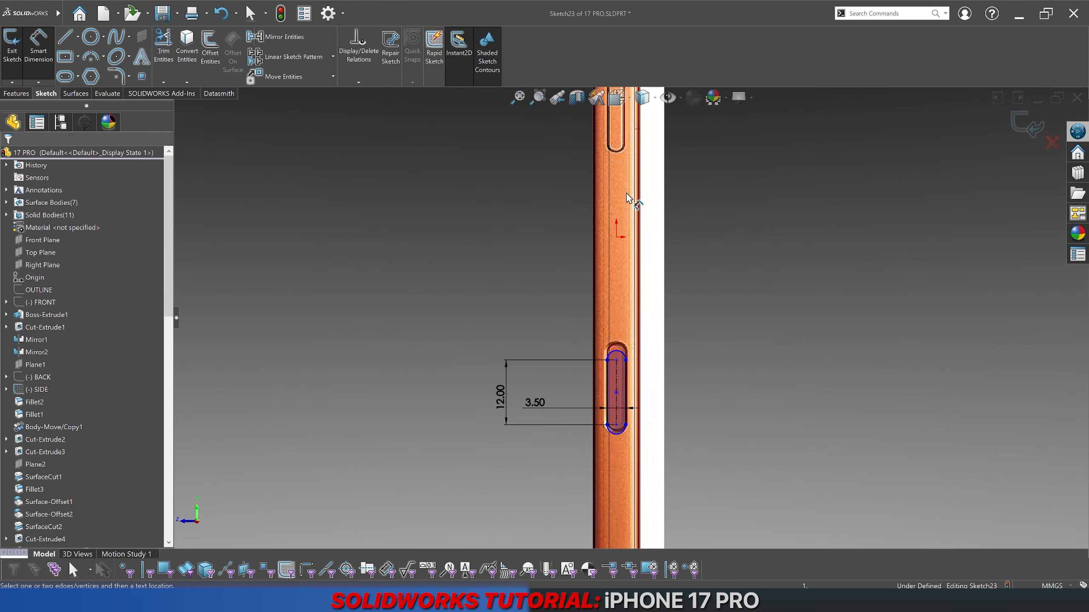
pyautogui.click(643, 97)
pyautogui.click(642, 123)
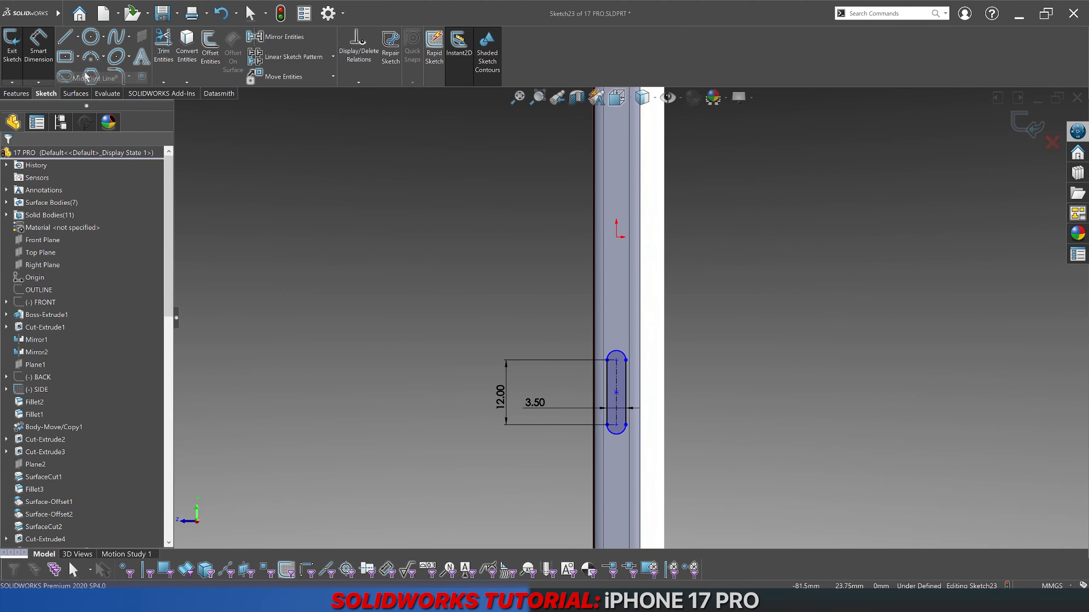
# Step: Try a vertical construction line from the lower antenna band's upper edge to the centre of the slot's lower arc
pyautogui.click(65, 37)
pyautogui.click(41, 292)
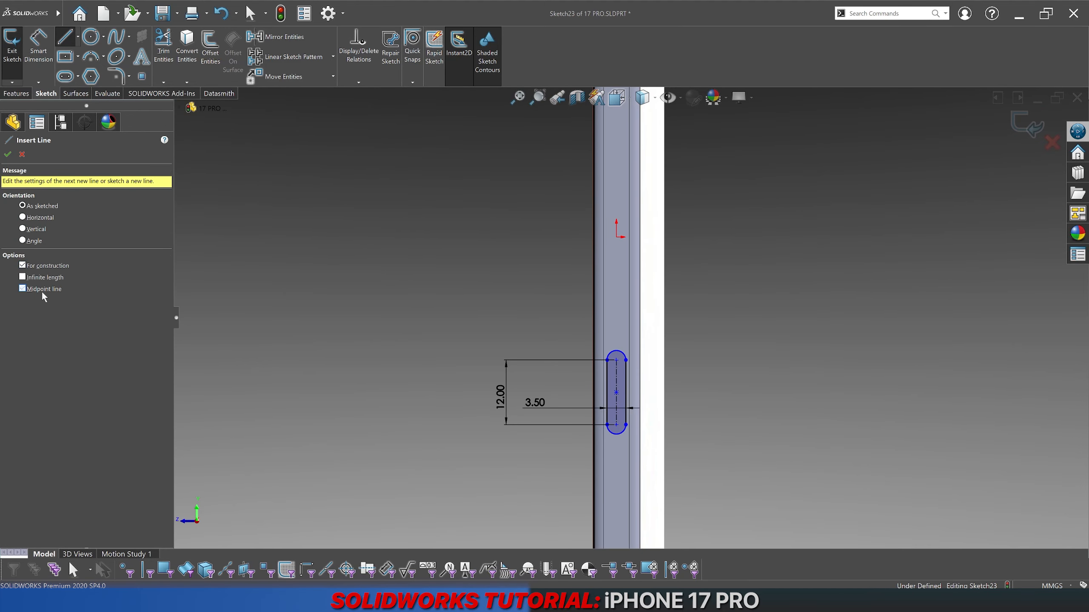
pyautogui.scroll(-5, 644, 383)
pyautogui.scroll(-2, 644, 384)
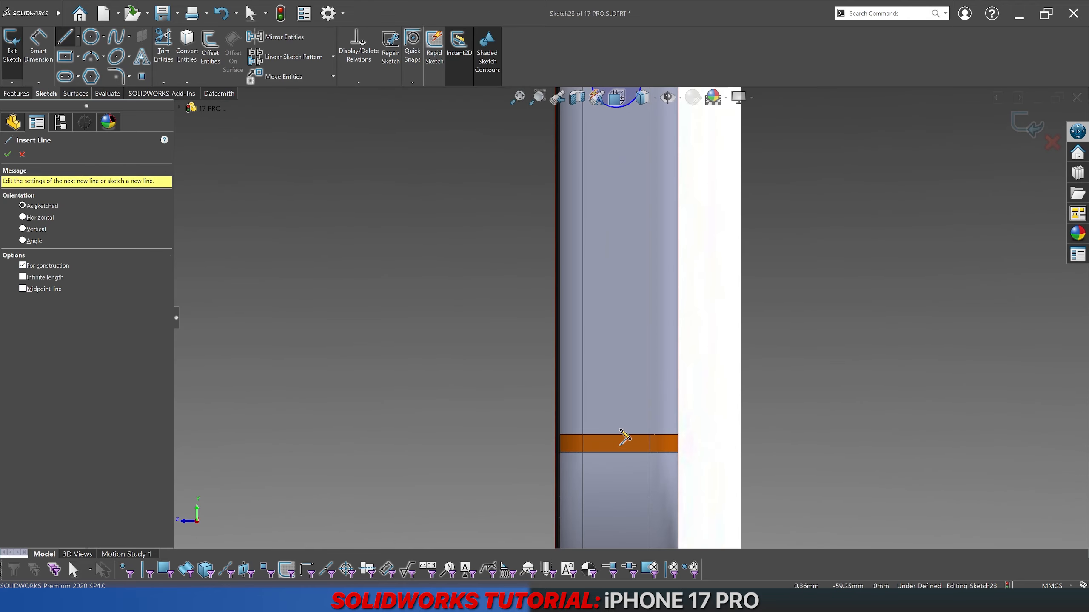
pyautogui.click(616, 435)
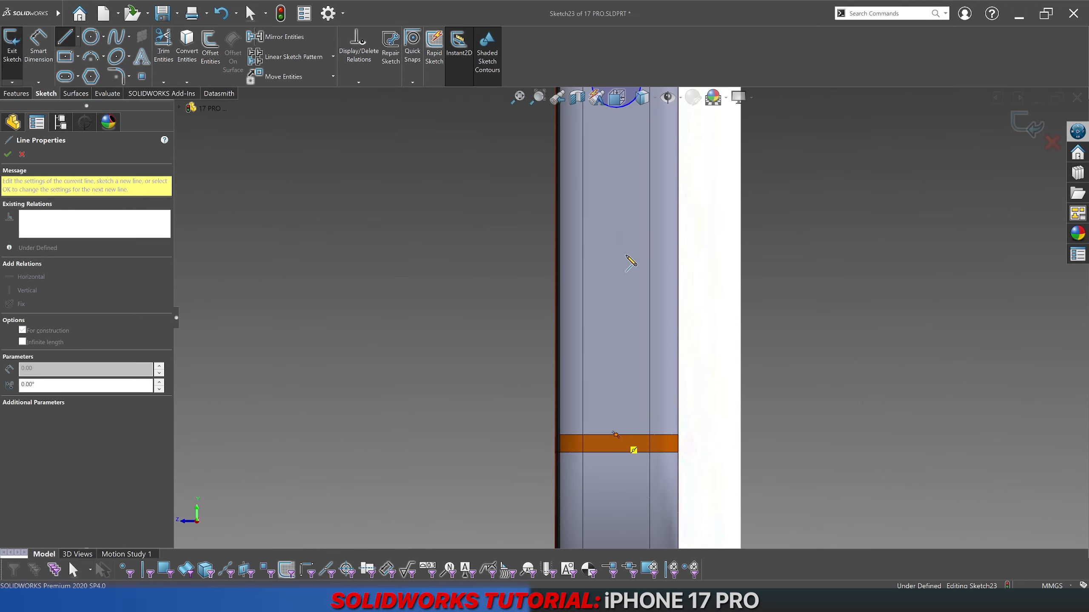
pyautogui.click(618, 167)
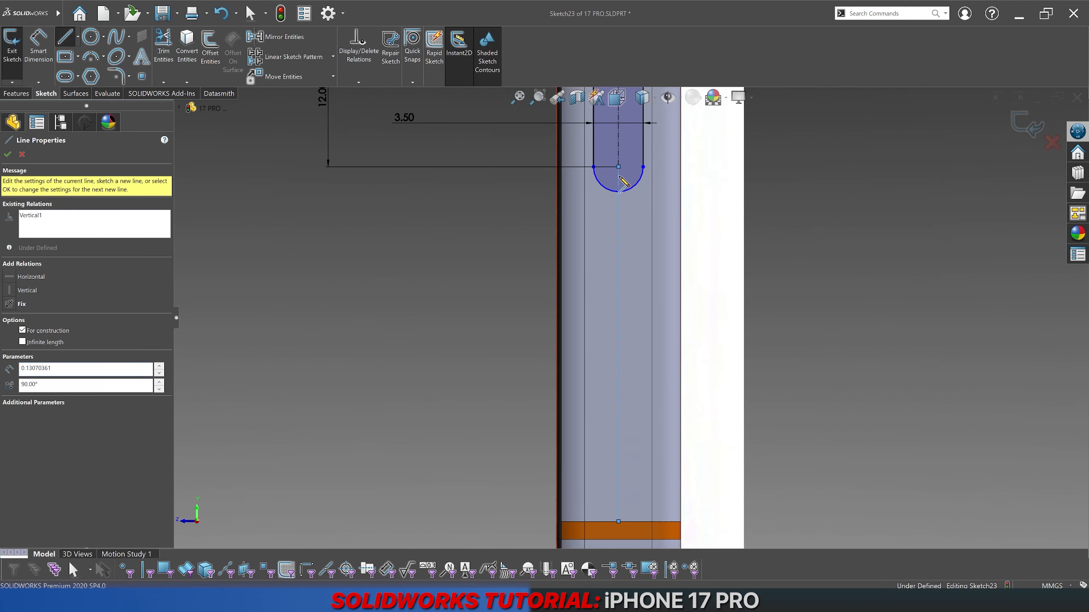
pyautogui.press('Escape')
pyautogui.click(617, 201)
pyautogui.click(418, 279)
pyautogui.scroll(5, 521, 270)
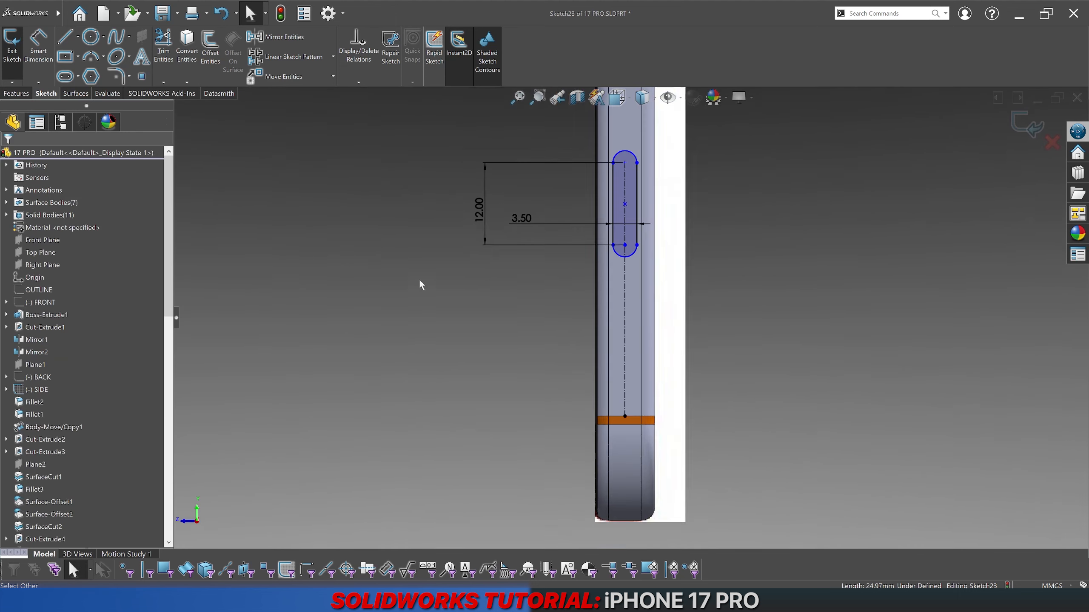
pyautogui.scroll(-8, 631, 238)
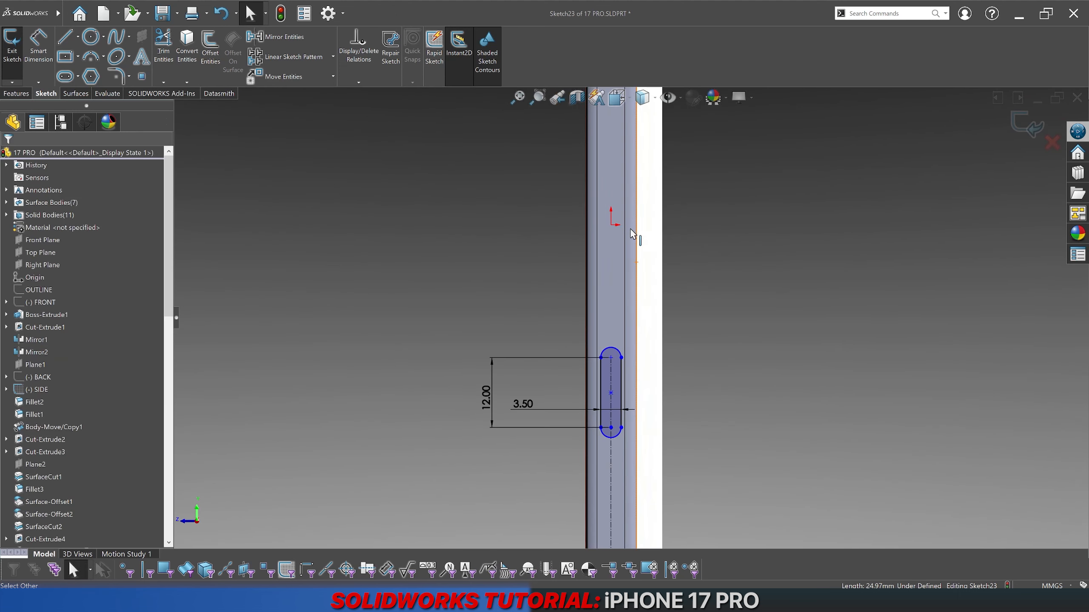
pyautogui.scroll(6, 623, 269)
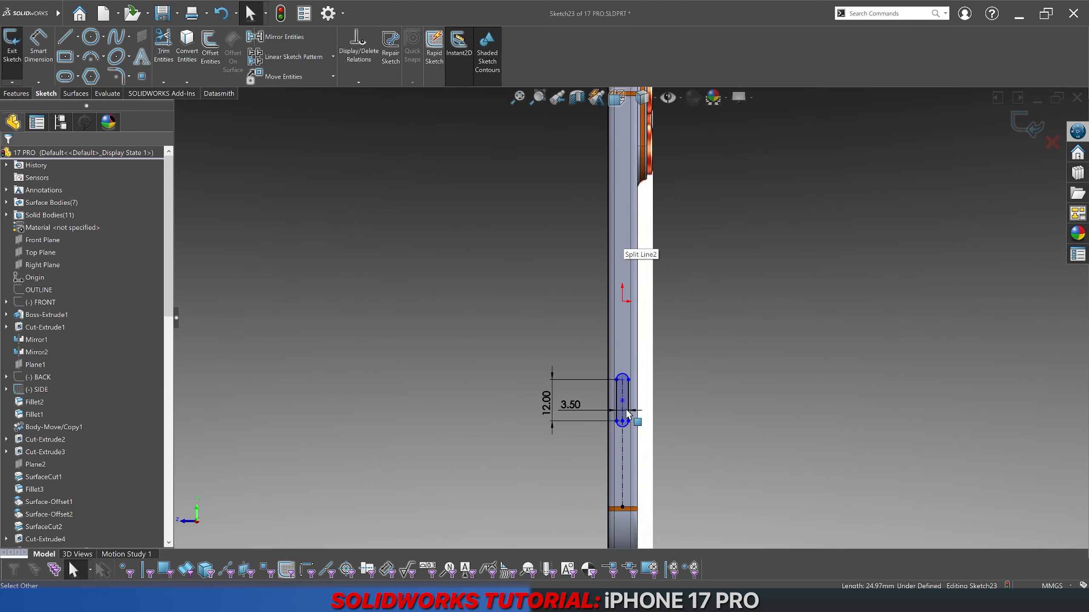
pyautogui.scroll(-3, 626, 410)
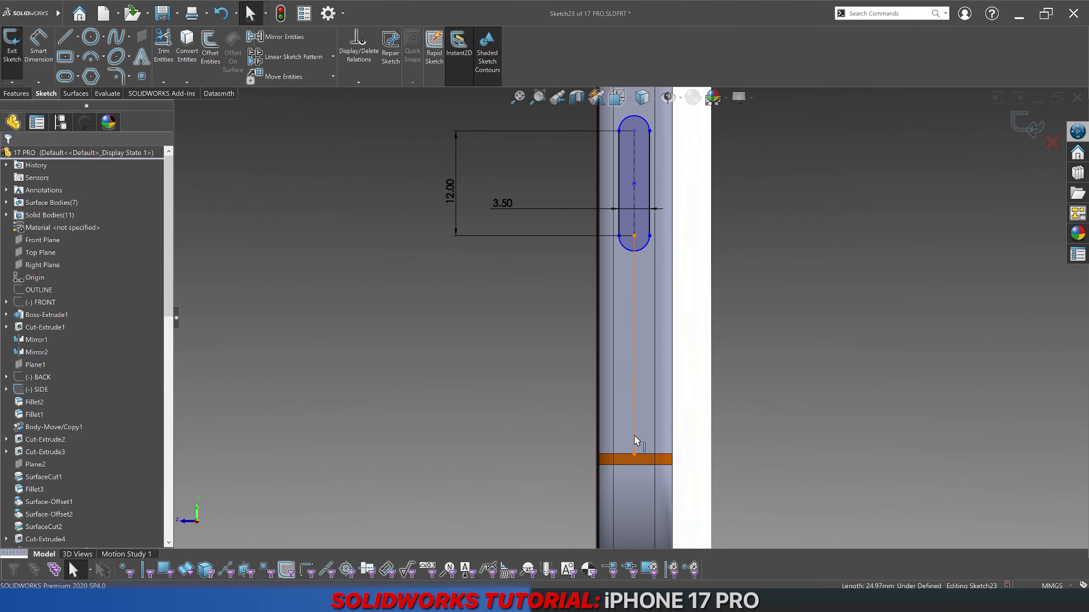
# Step: Start a new construction line at the lower antenna band below the slot
pyautogui.click(79, 38)
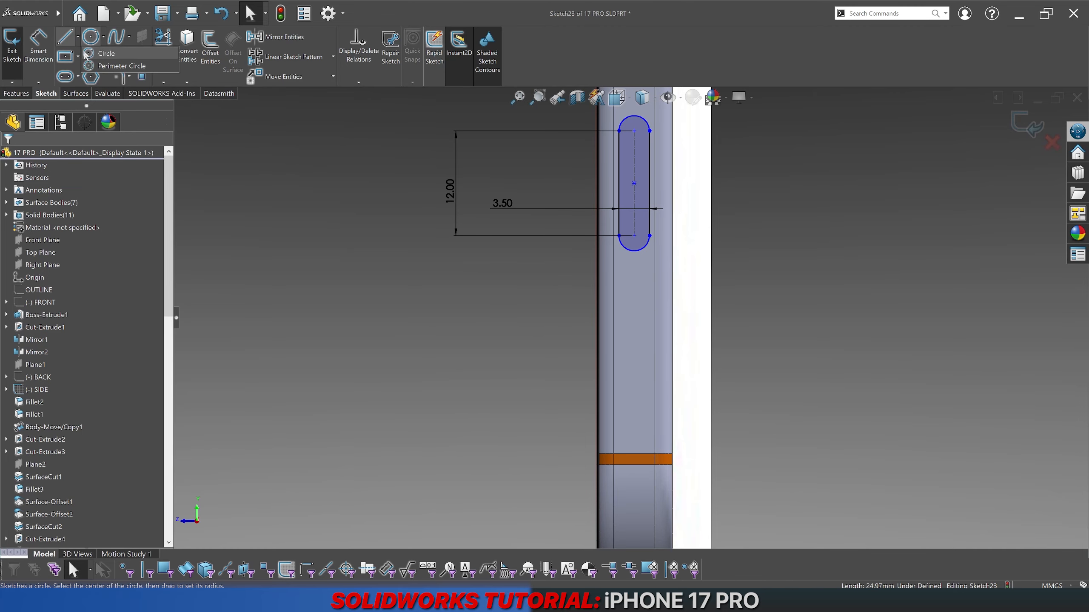
pyautogui.click(86, 58)
pyautogui.scroll(1, 606, 292)
pyautogui.scroll(2, 606, 292)
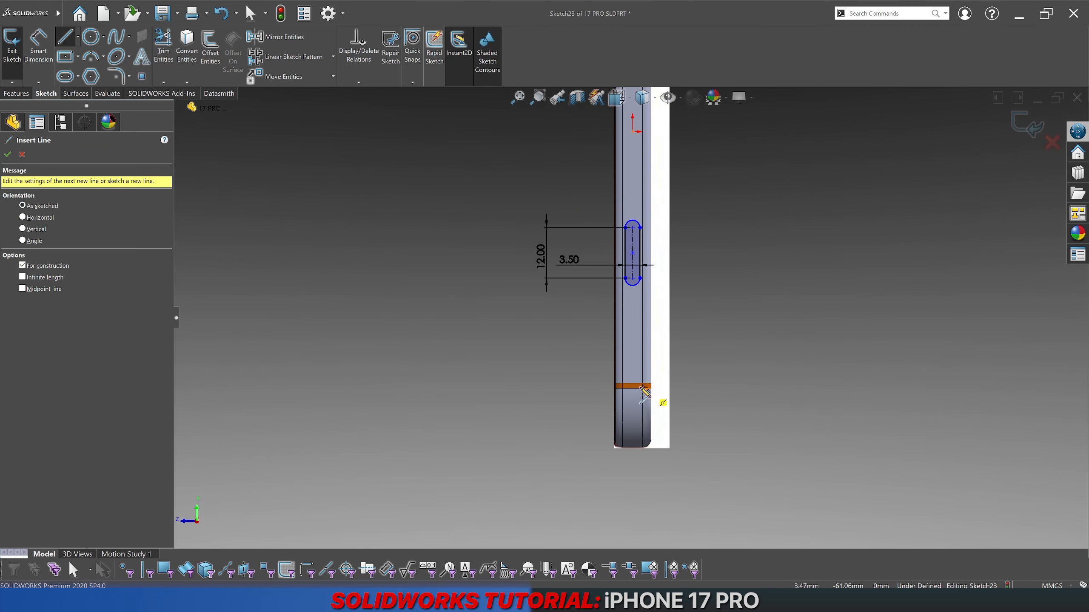
# Step: Draw a vertical construction line about 22.78 mm long from the origin down to the centre of the slot's upper arc
pyautogui.scroll(-3, 651, 234)
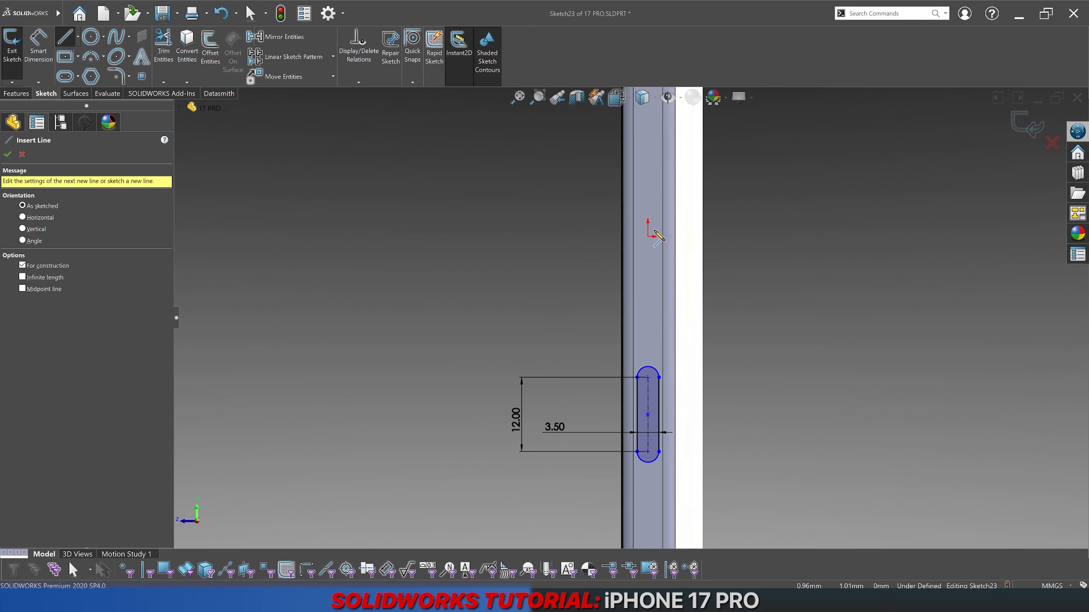
pyautogui.scroll(-3, 649, 240)
pyautogui.click(603, 218)
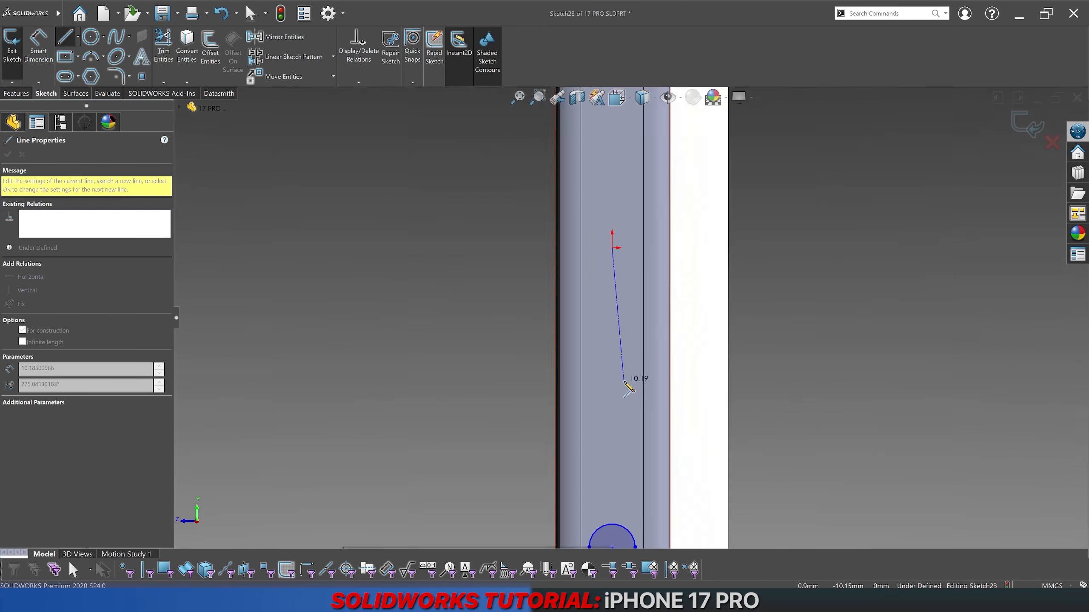
pyautogui.scroll(3, 632, 378)
pyautogui.scroll(-1, 634, 411)
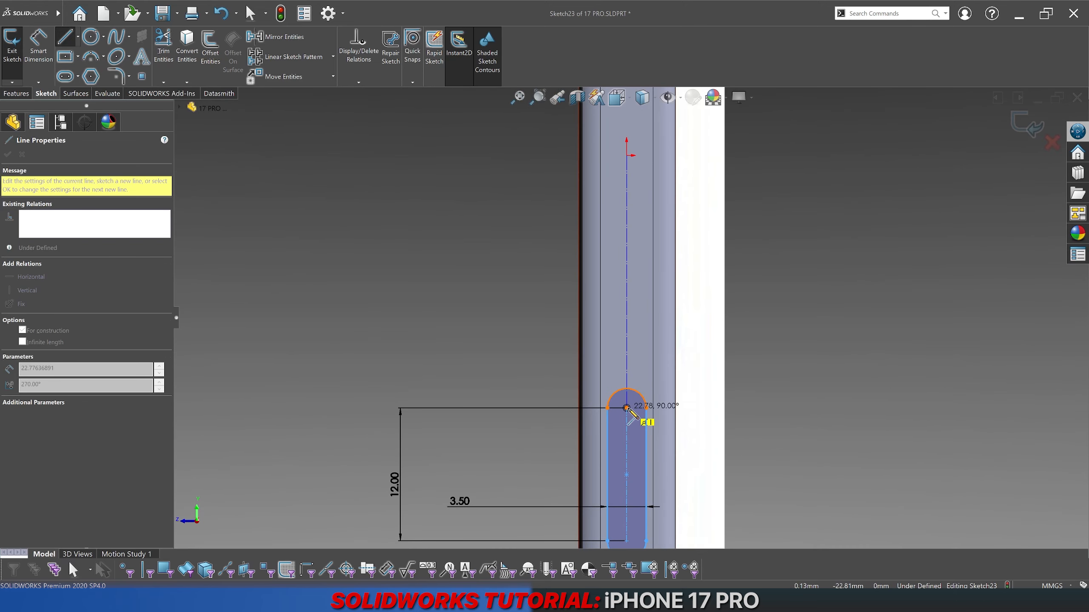
pyautogui.click(627, 408)
pyautogui.press('Escape')
pyautogui.scroll(3, 515, 303)
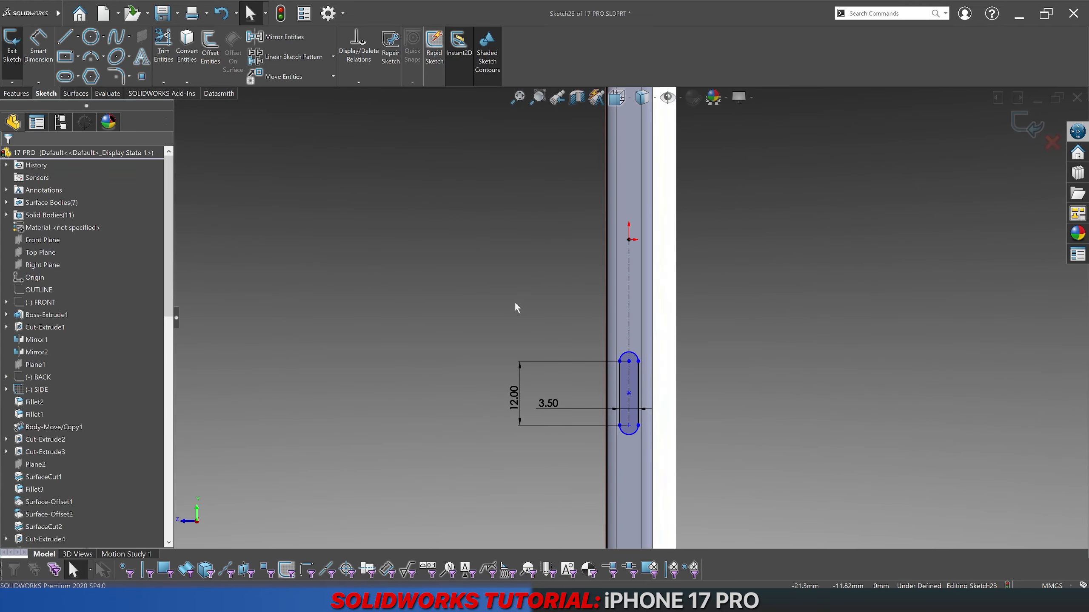
# Step: Display the model as wireframe and compare the sketched slot and its centerline with the button recess in the reference photo
pyautogui.click(643, 98)
pyautogui.click(643, 200)
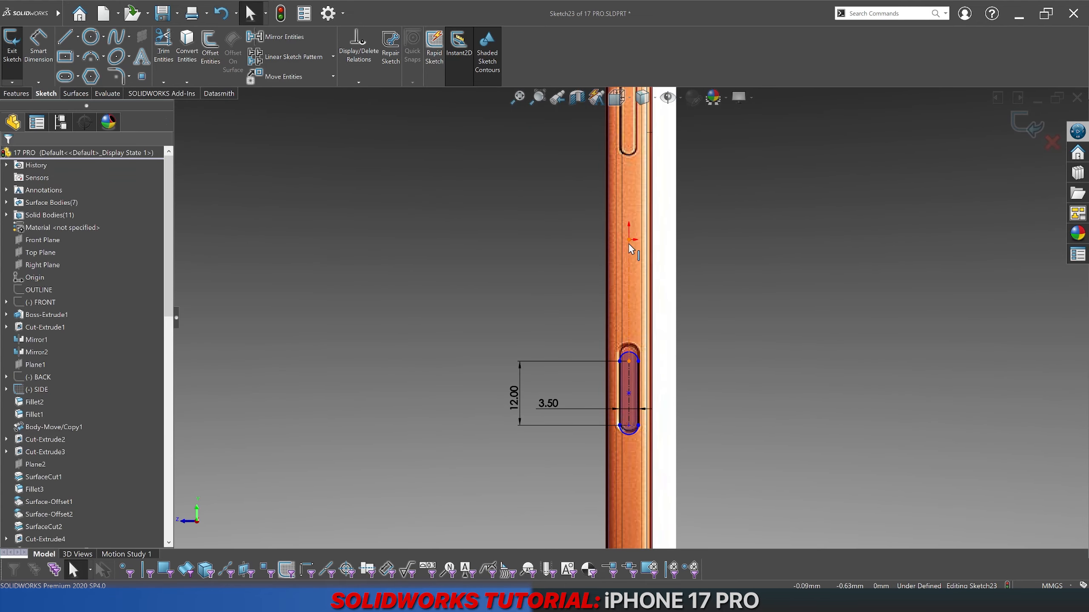
pyautogui.click(628, 279)
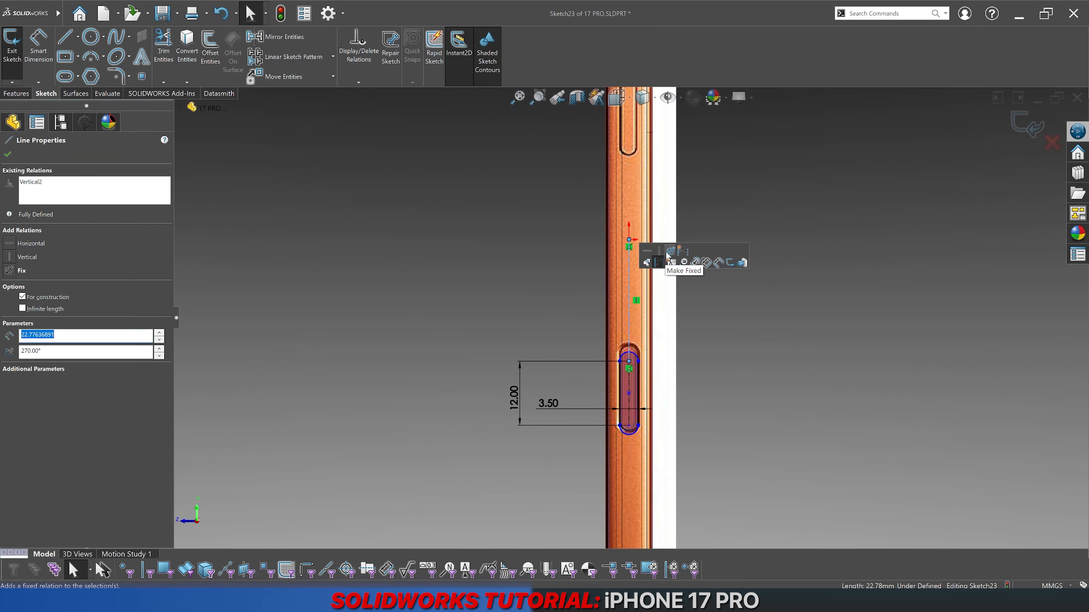
pyautogui.click(461, 261)
pyautogui.scroll(-5, 627, 367)
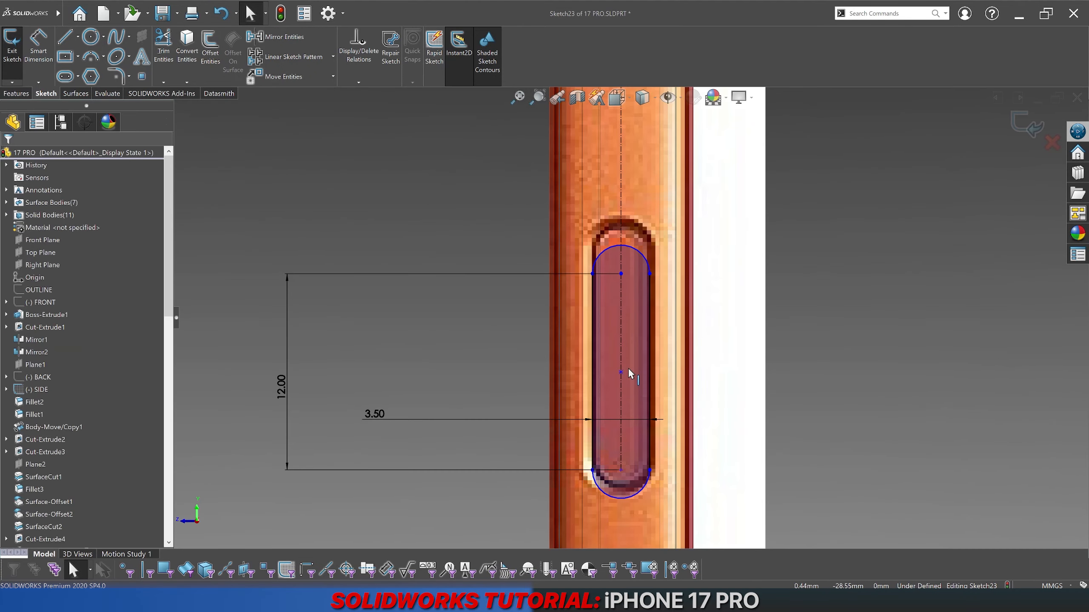
pyautogui.scroll(3, 623, 364)
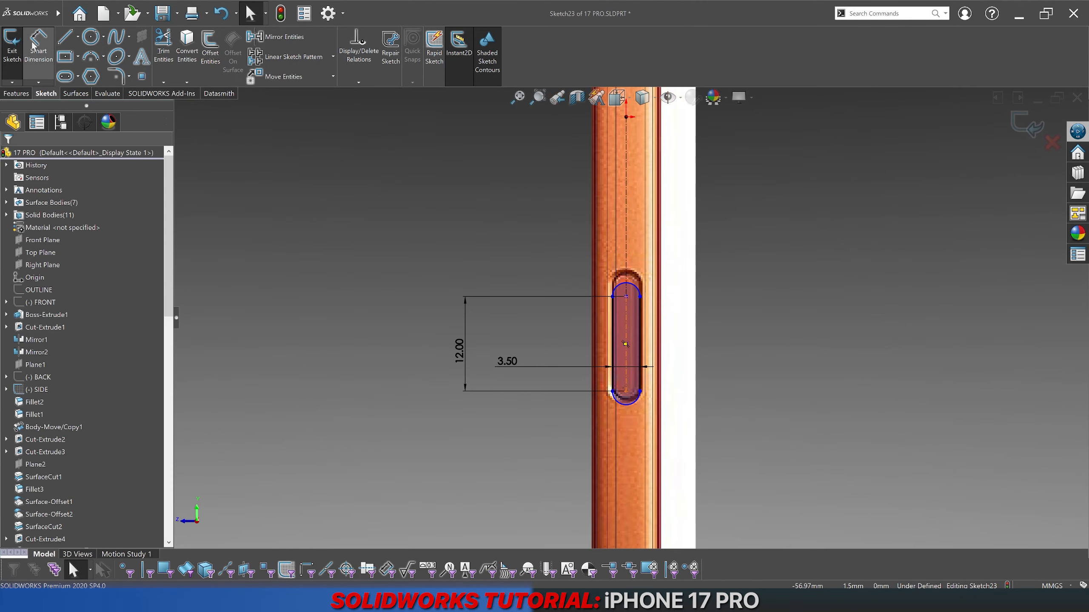
# Step: Dimension the vertical construction line between the origin and the slot at 22 mm
pyautogui.click(633, 217)
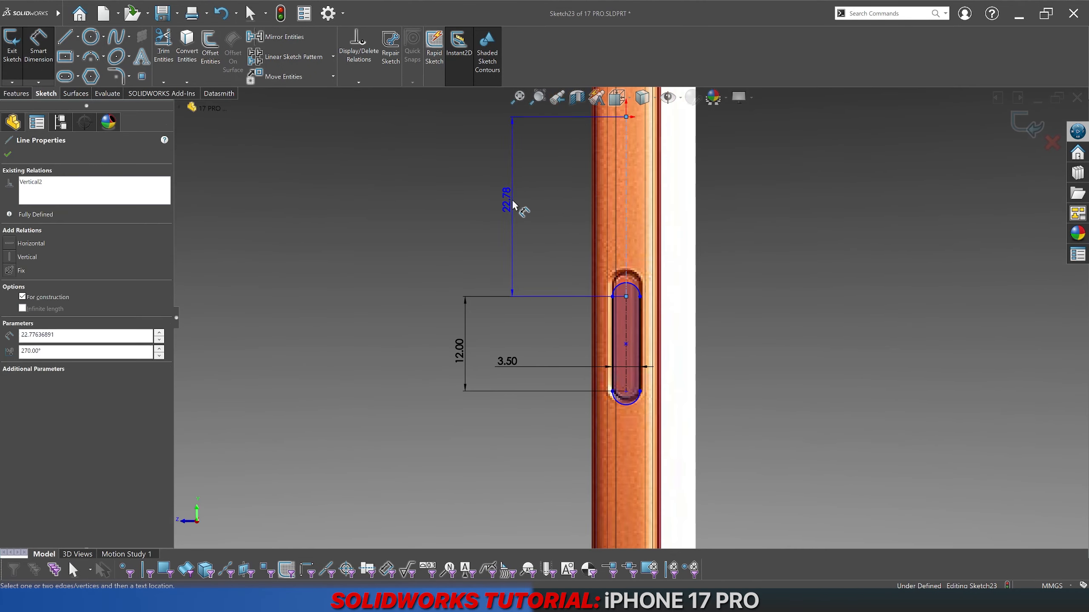
pyautogui.click(512, 199)
pyautogui.write('22')
pyautogui.press('Return')
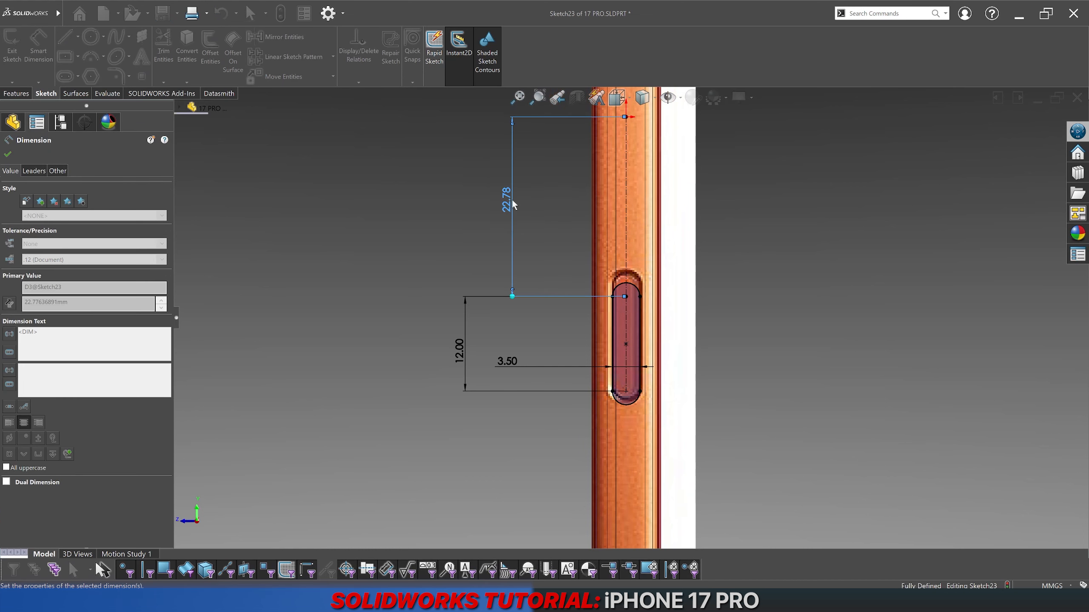
# Step: Fit the slot's position to the reference photo by trying 21.5 mm for the construction line and then setting 21.75 mm
pyautogui.doubleClick(514, 205)
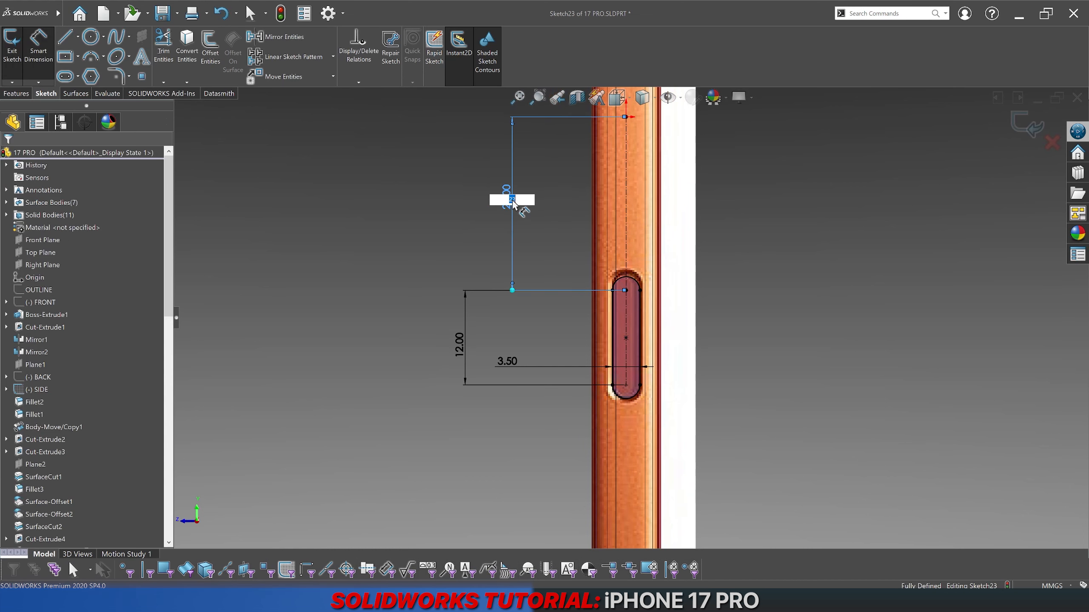
pyautogui.write('21.5')
pyautogui.press('Return')
pyautogui.doubleClick(513, 202)
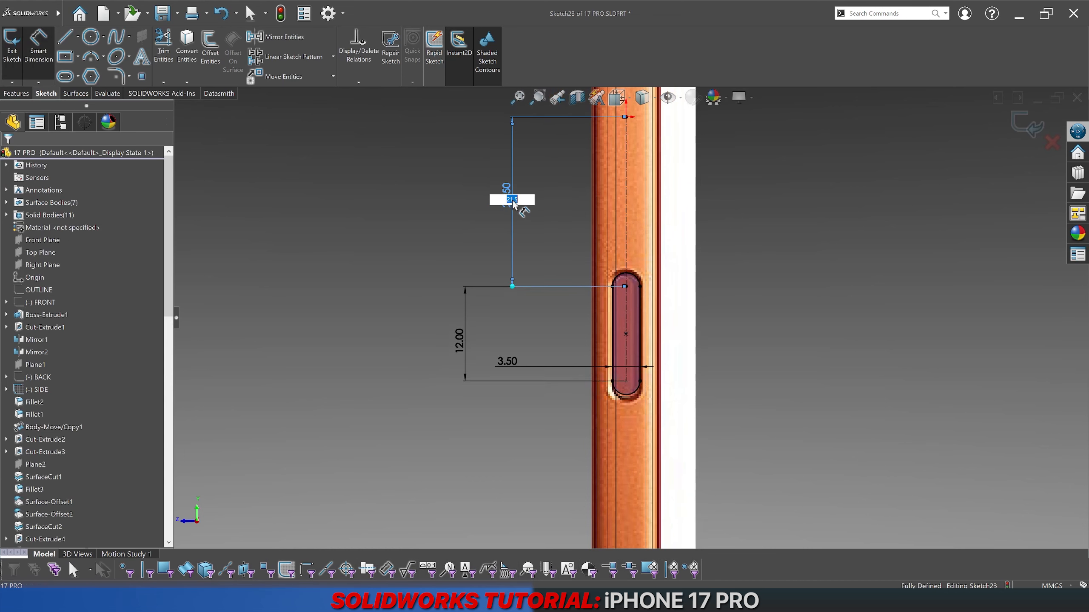
pyautogui.write('21.75')
pyautogui.press('Return')
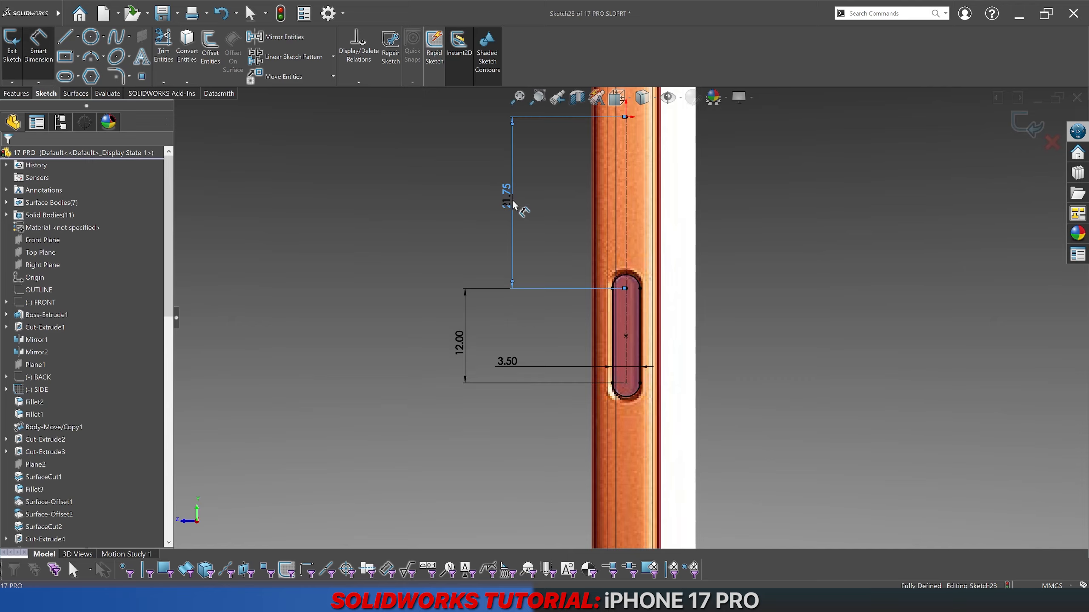
# Step: Fit the slot's centre-to-centre length to the reference photo by trying 12.5 mm and then setting 12.25 mm
pyautogui.doubleClick(458, 343)
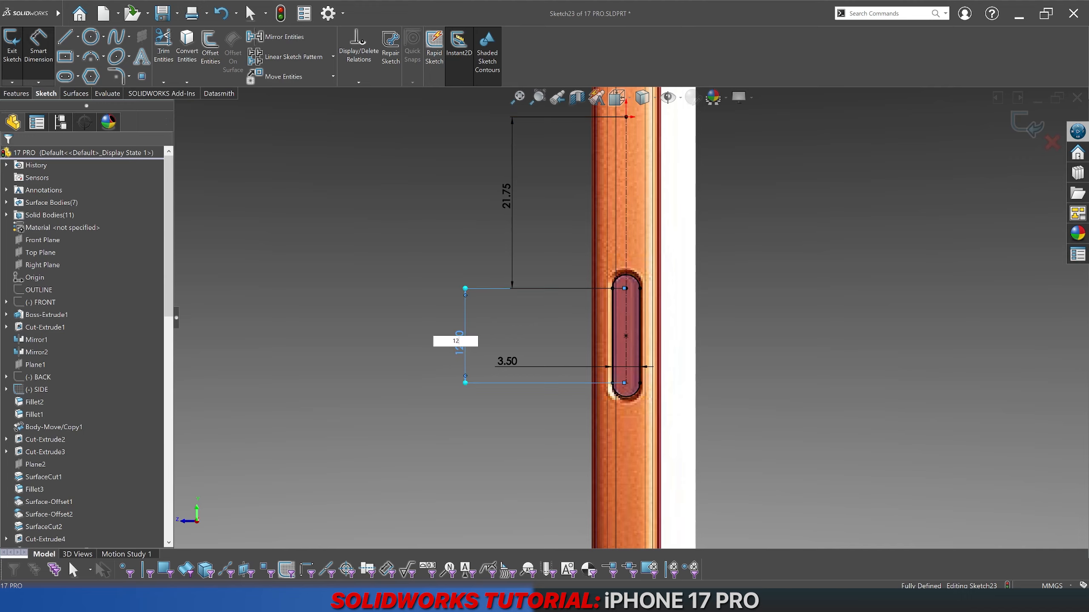
pyautogui.write('.5')
pyautogui.press('Return')
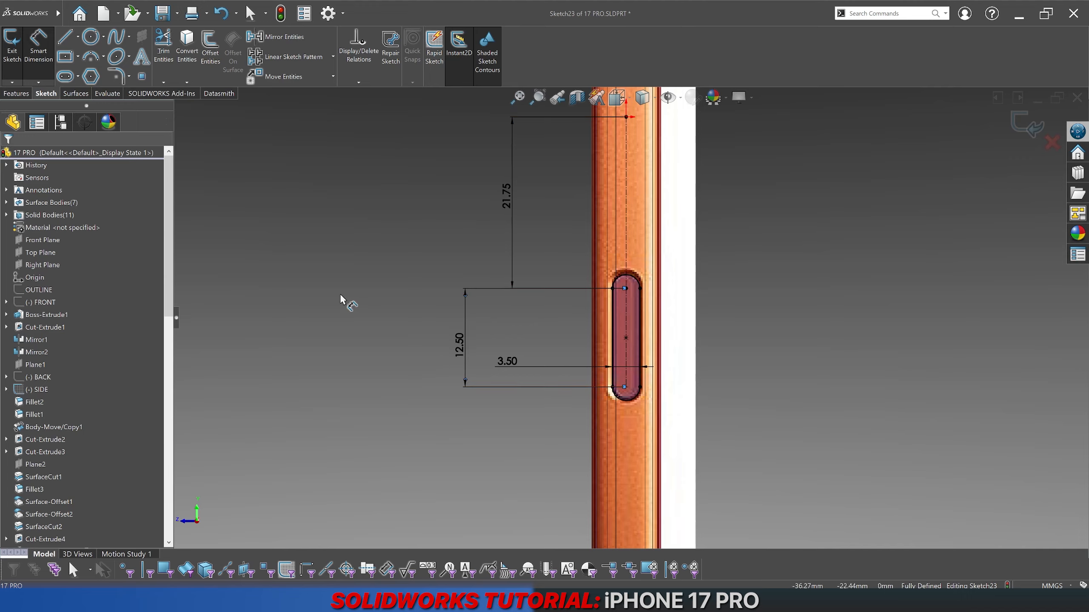
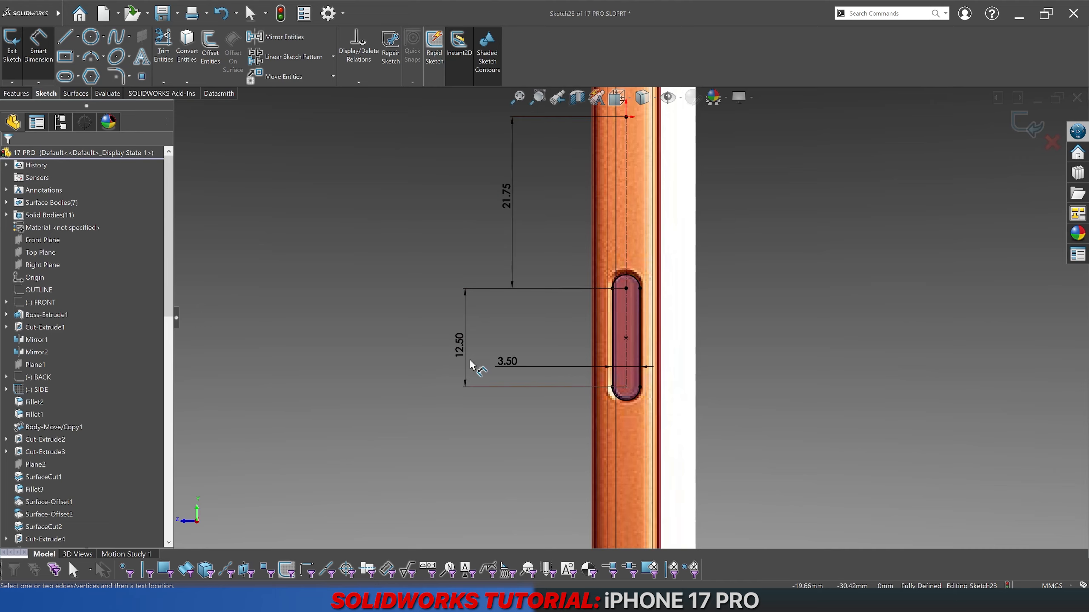
pyautogui.doubleClick(460, 342)
pyautogui.write('12.25')
pyautogui.press('Return')
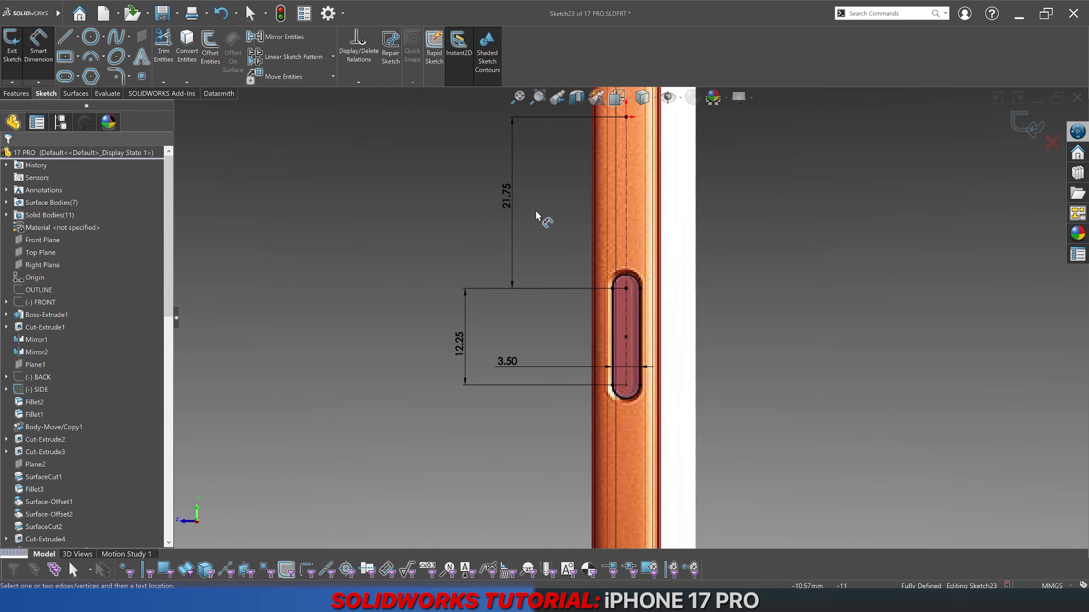
# Step: Return the model to the shaded with edges display and exit the slot sketch
pyautogui.click(643, 101)
pyautogui.click(643, 117)
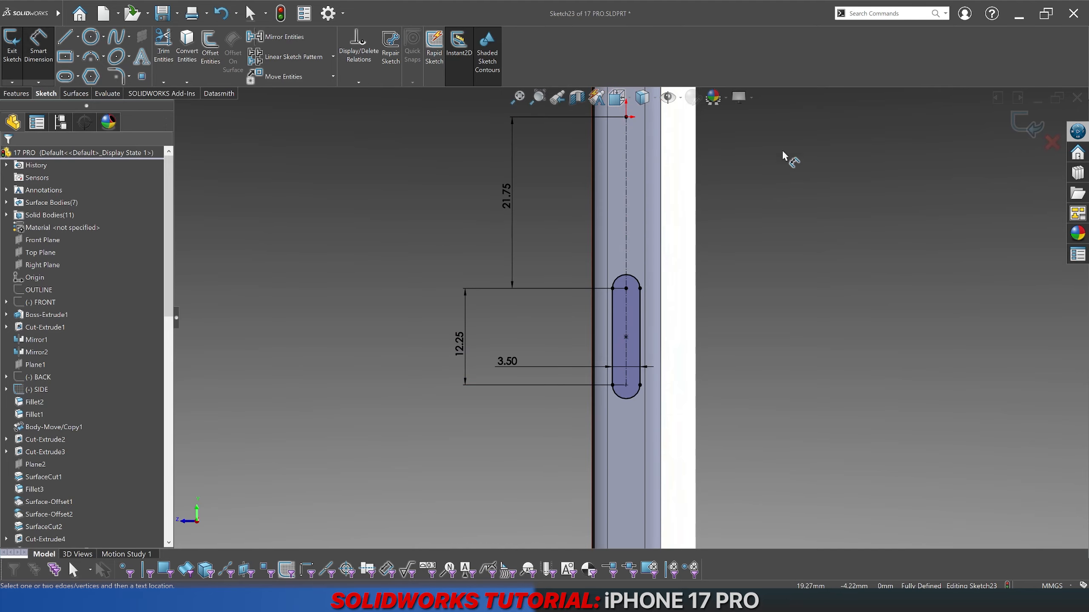
pyautogui.click(1026, 125)
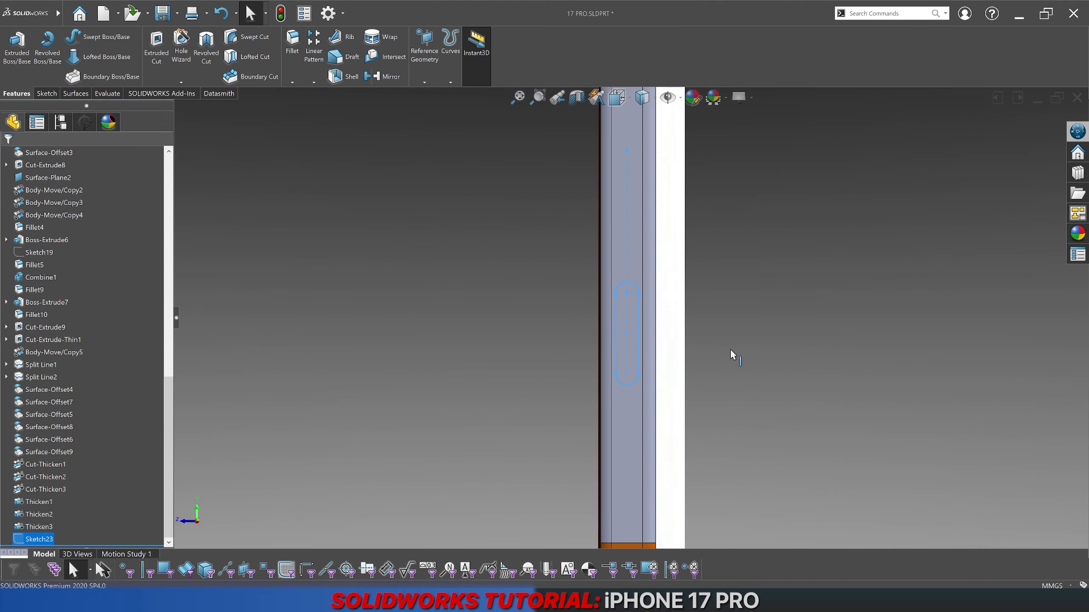
# Step: Cut the slot profile 2 mm deep with an Extruded Cut, limiting the feature scope to the phone's side frame body only
pyautogui.scroll(5, 730, 350)
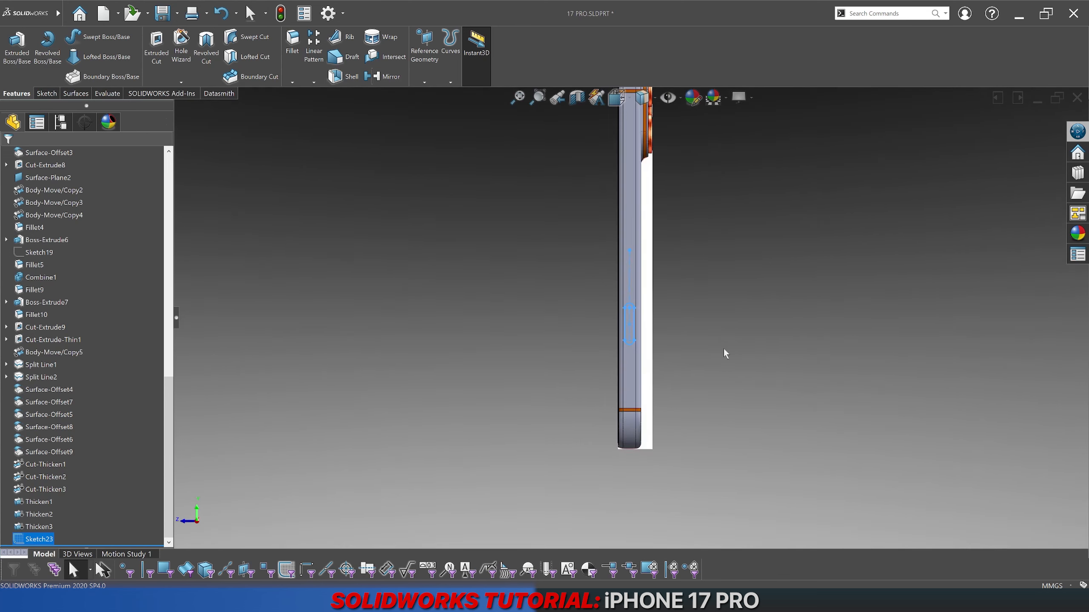
pyautogui.moveTo(723, 349); pyautogui.dragTo(765, 266, button='middle')
pyautogui.scroll(-5, 666, 293)
pyautogui.scroll(-3, 732, 320)
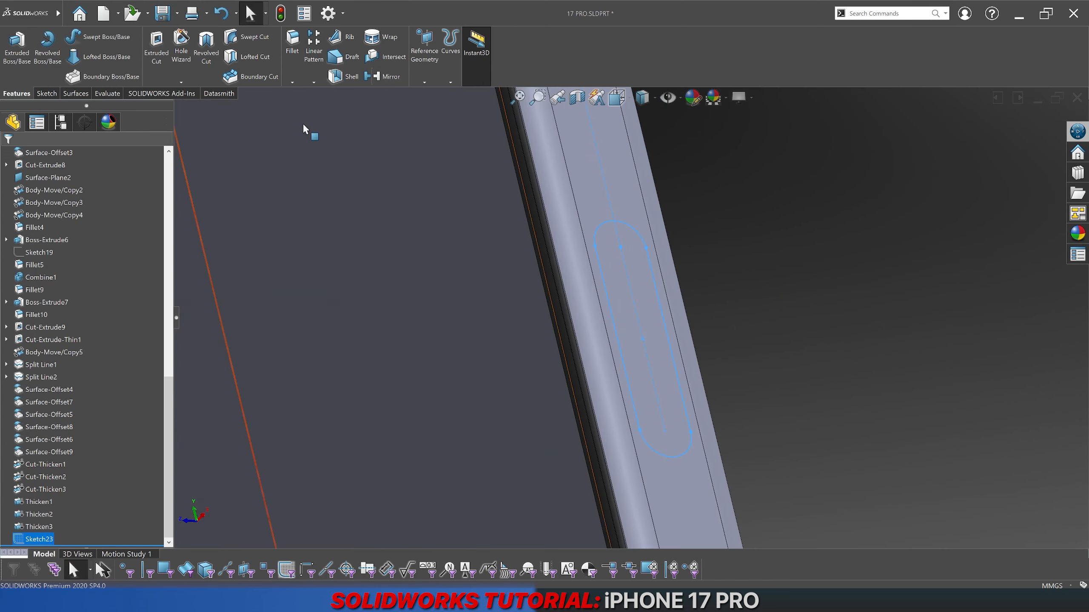
pyautogui.click(157, 49)
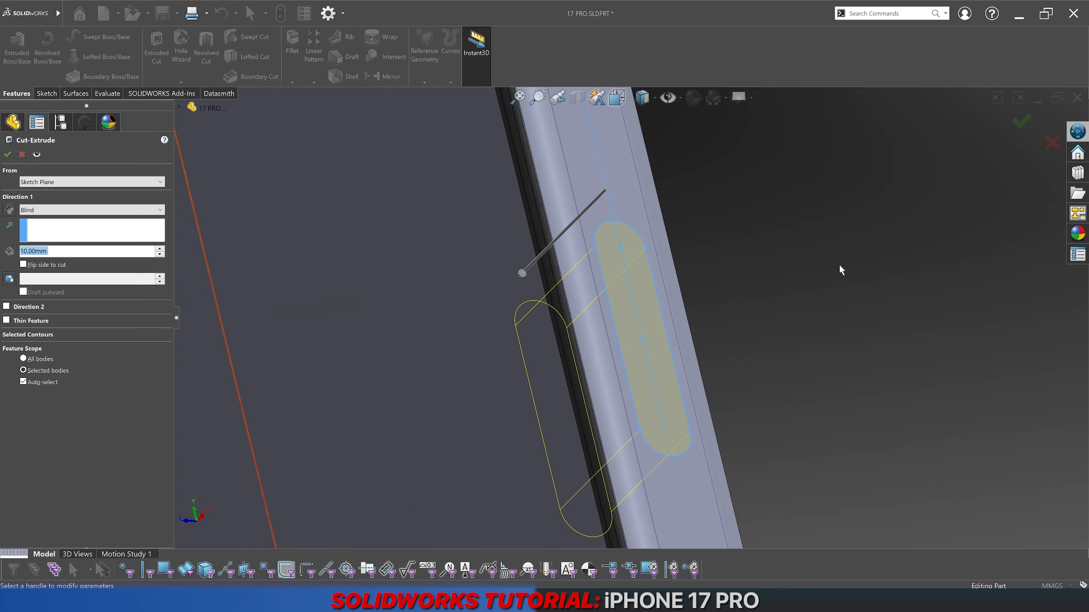
pyautogui.write('2')
pyautogui.press('Return')
pyautogui.click(43, 382)
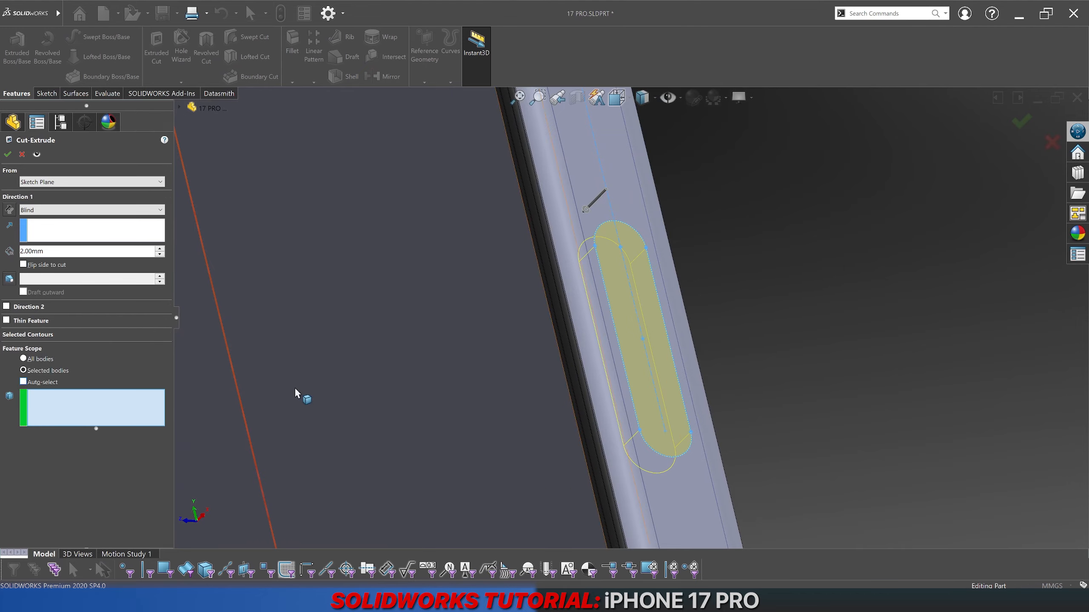
pyautogui.click(643, 317)
pyautogui.press('Return')
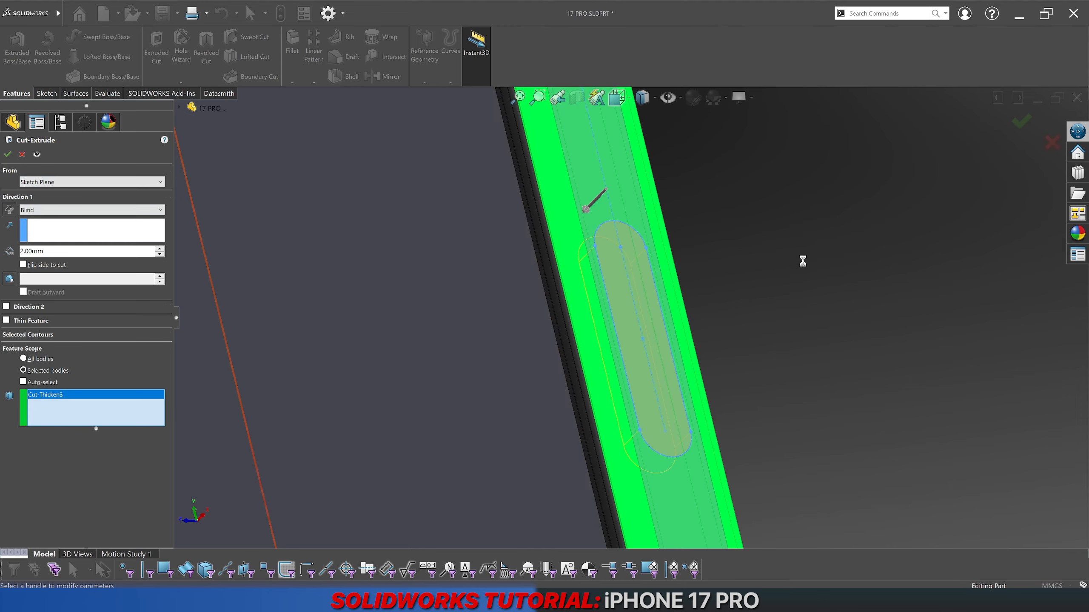
pyautogui.click(803, 260)
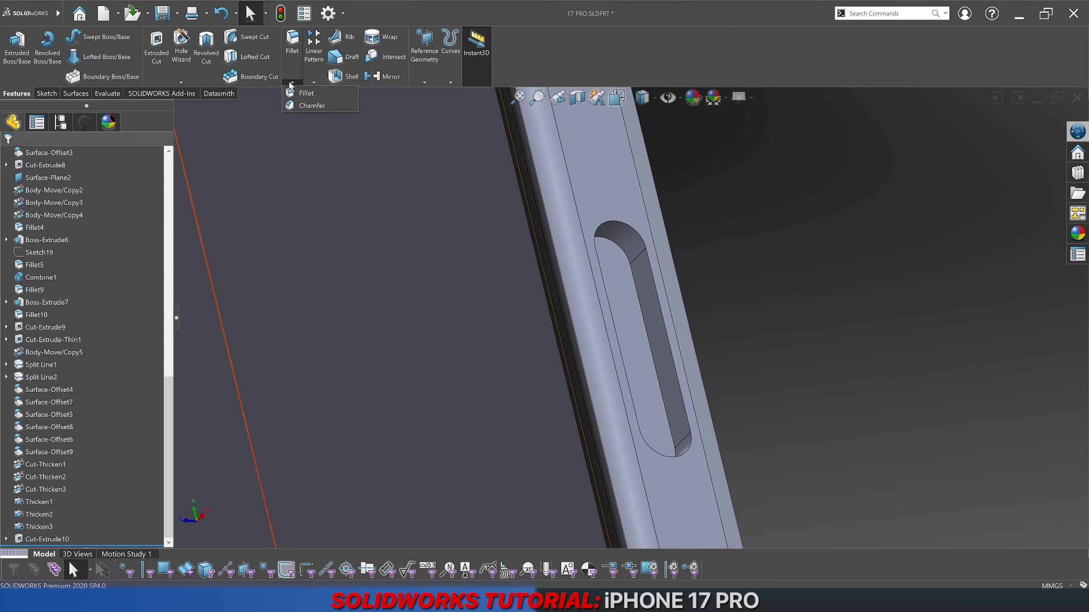
# Step: Start a Chamfer with a 0.25 mm distance on the outer edge of the slot recess
pyautogui.click(299, 105)
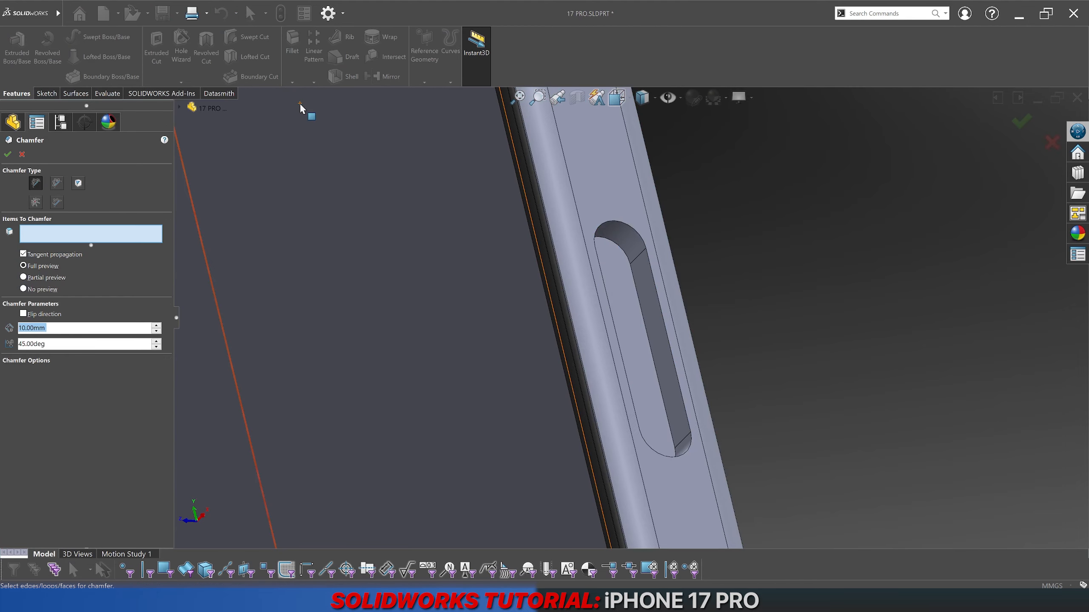
pyautogui.write('0.25')
pyautogui.press('Return')
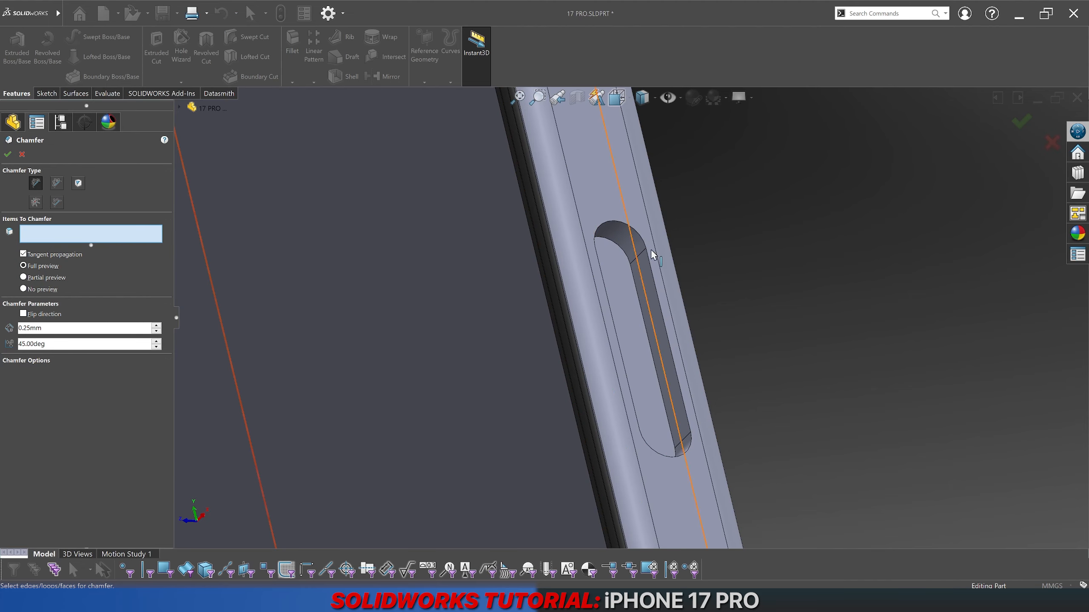
pyautogui.click(651, 265)
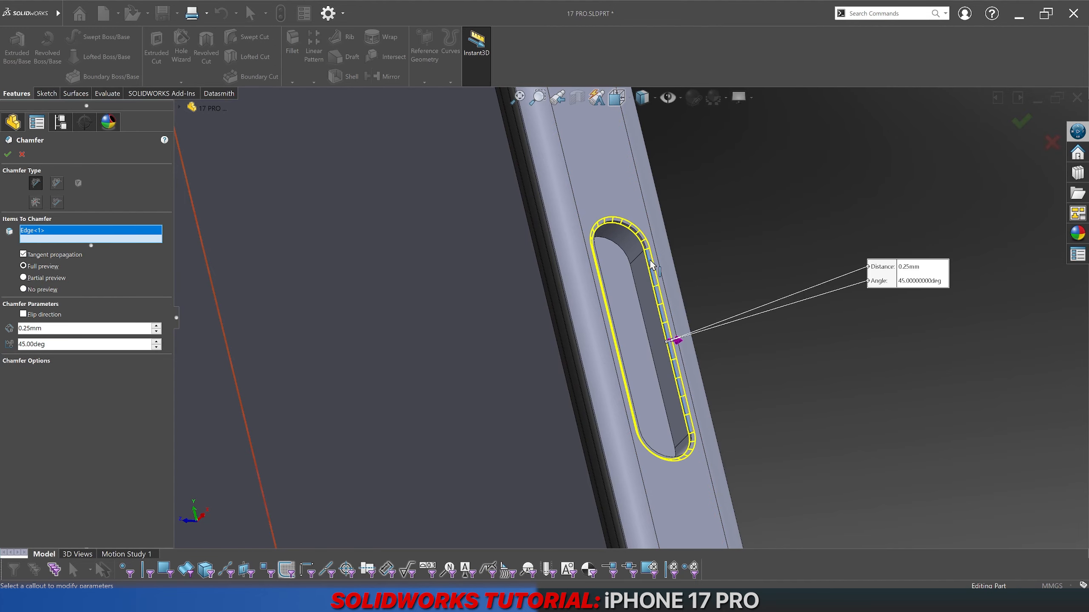
# Step: Set the recess chamfer to a 0.5 mm distance and a 30° angle, and apply it
pyautogui.moveTo(650, 261); pyautogui.dragTo(621, 209, button='middle')
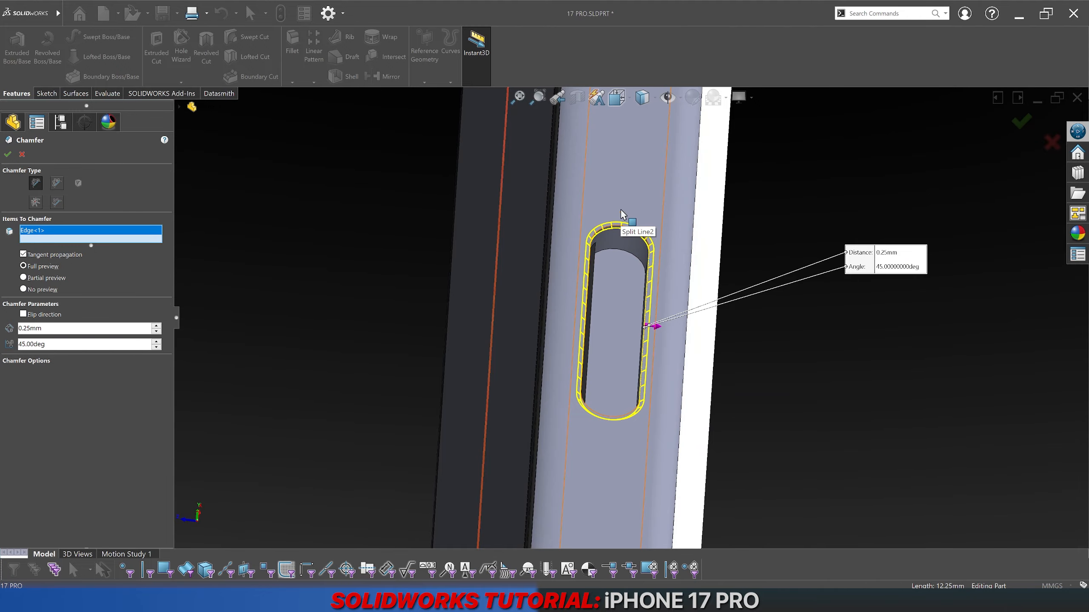
pyautogui.scroll(-5, 617, 330)
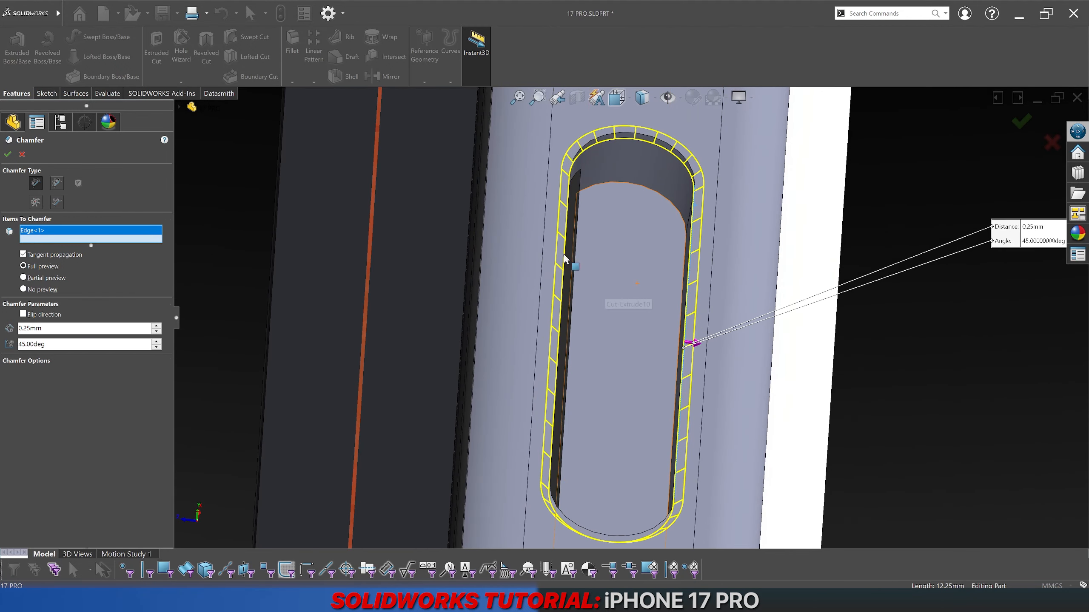
pyautogui.write('0.5')
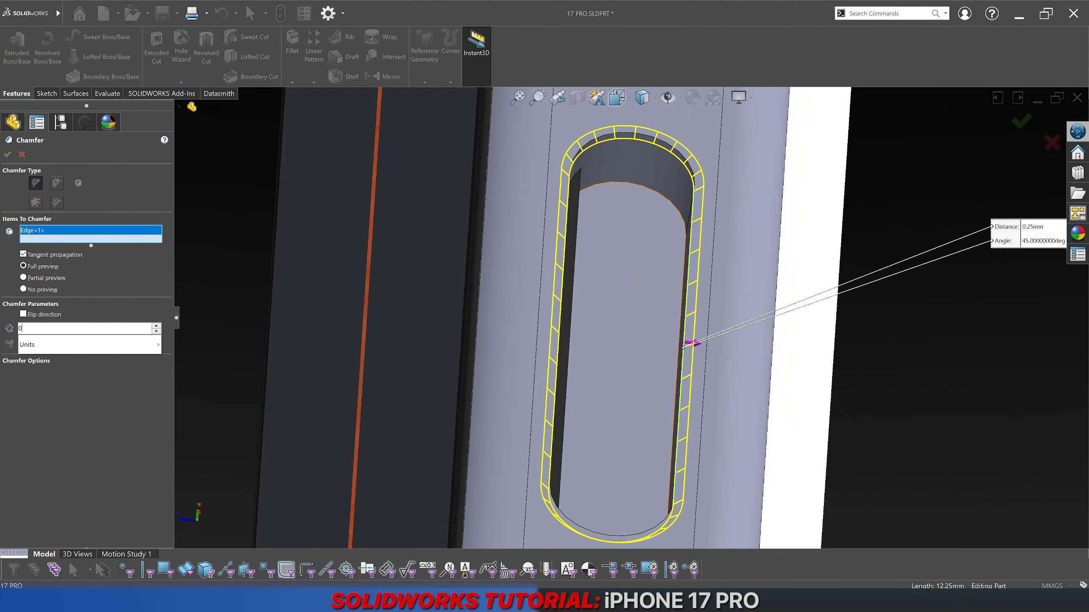
pyautogui.press('Return')
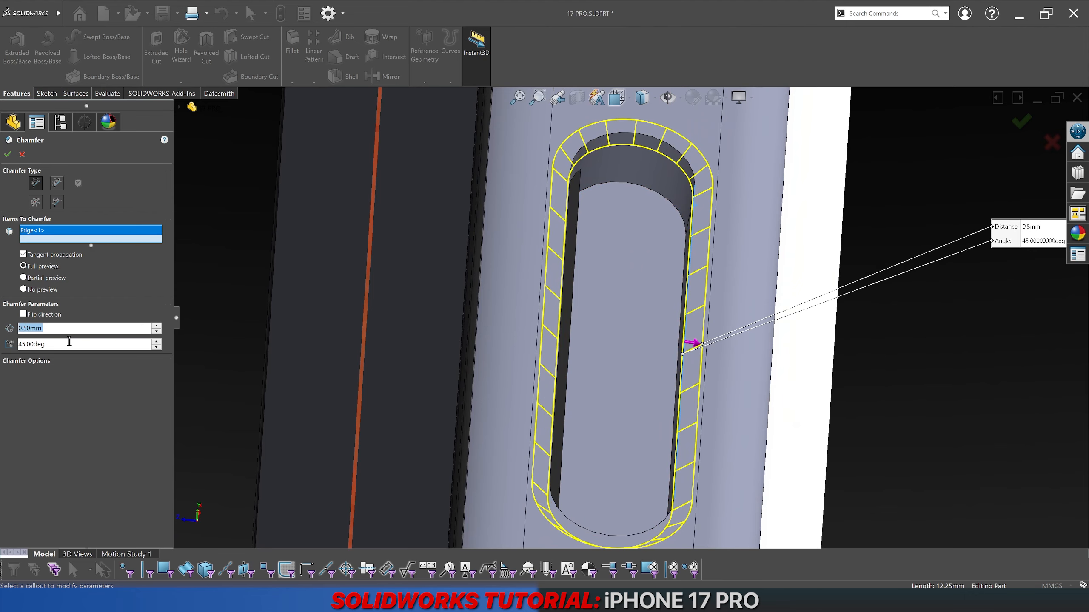
pyautogui.write('30')
pyautogui.press('Return')
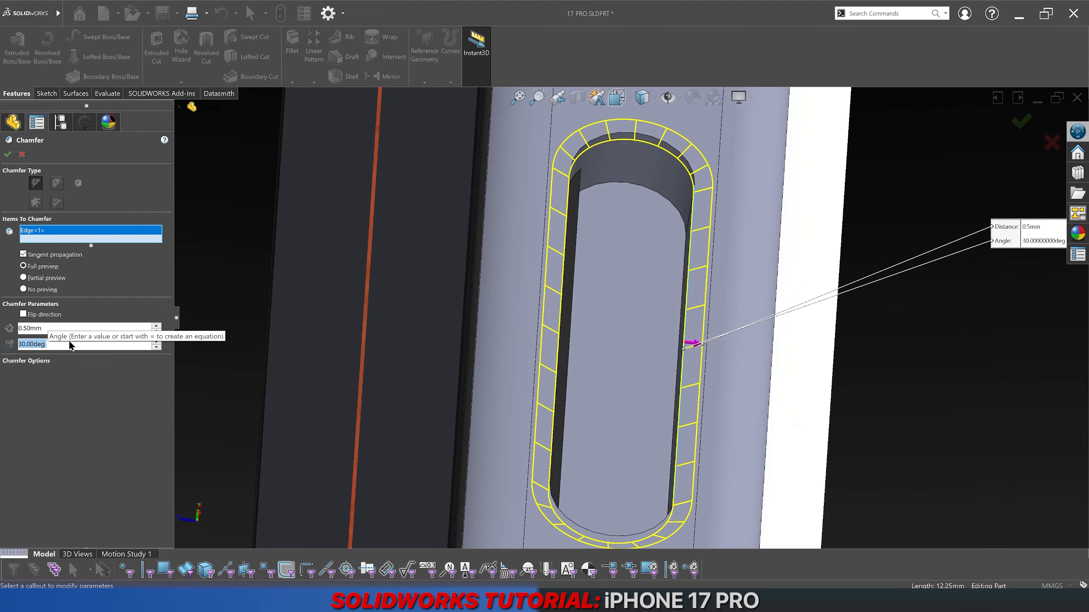
pyautogui.scroll(2, 610, 245)
pyautogui.moveTo(610, 246); pyautogui.dragTo(493, 206, button='middle')
pyautogui.press('Return')
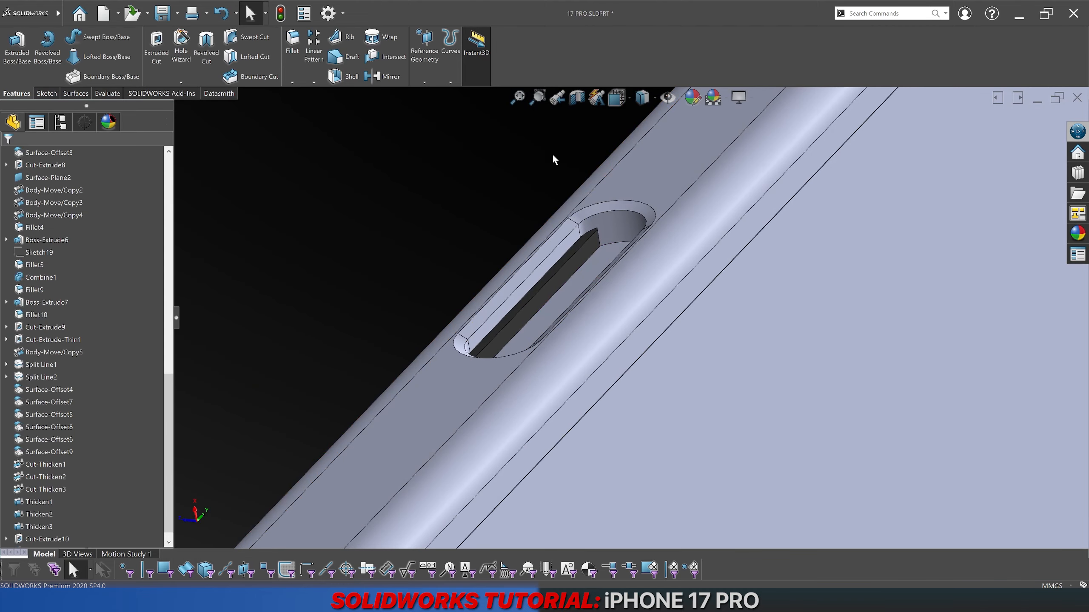
# Step: Compare the chamfered recess with the reference photo in the Right view, and restore the shaded with edges display
pyautogui.click(617, 98)
pyautogui.click(645, 110)
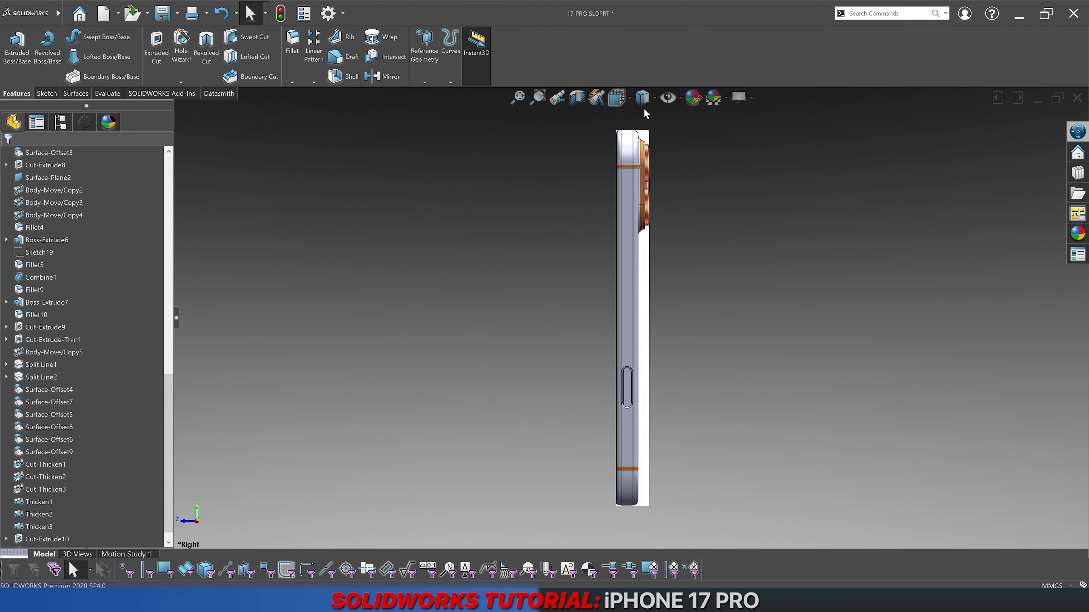
pyautogui.click(639, 103)
pyautogui.scroll(-8, 604, 344)
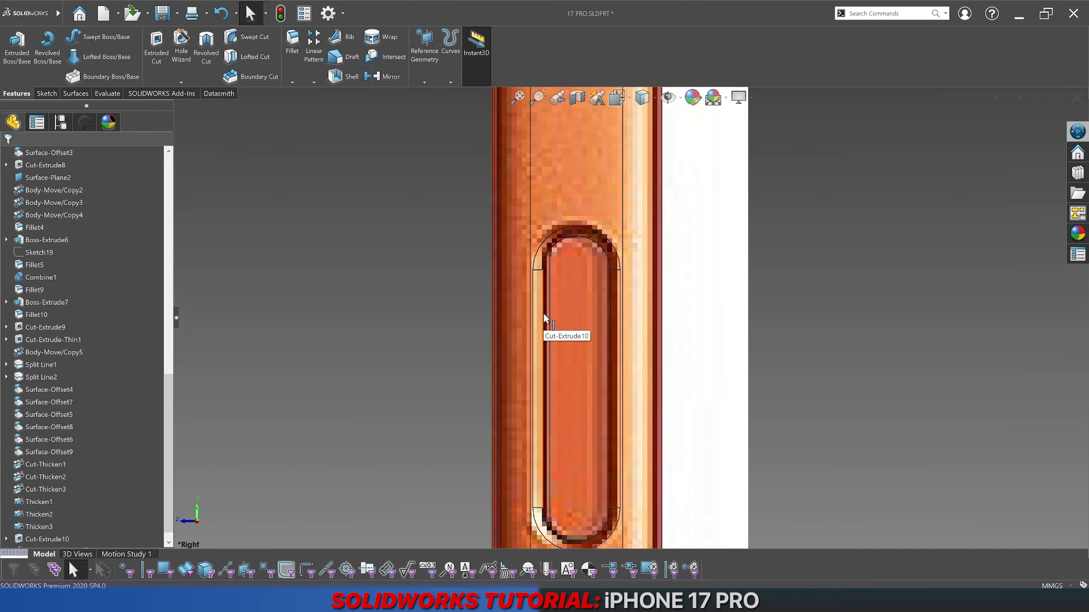
pyautogui.scroll(1, 543, 313)
pyautogui.scroll(-1, 577, 357)
pyautogui.scroll(2, 611, 310)
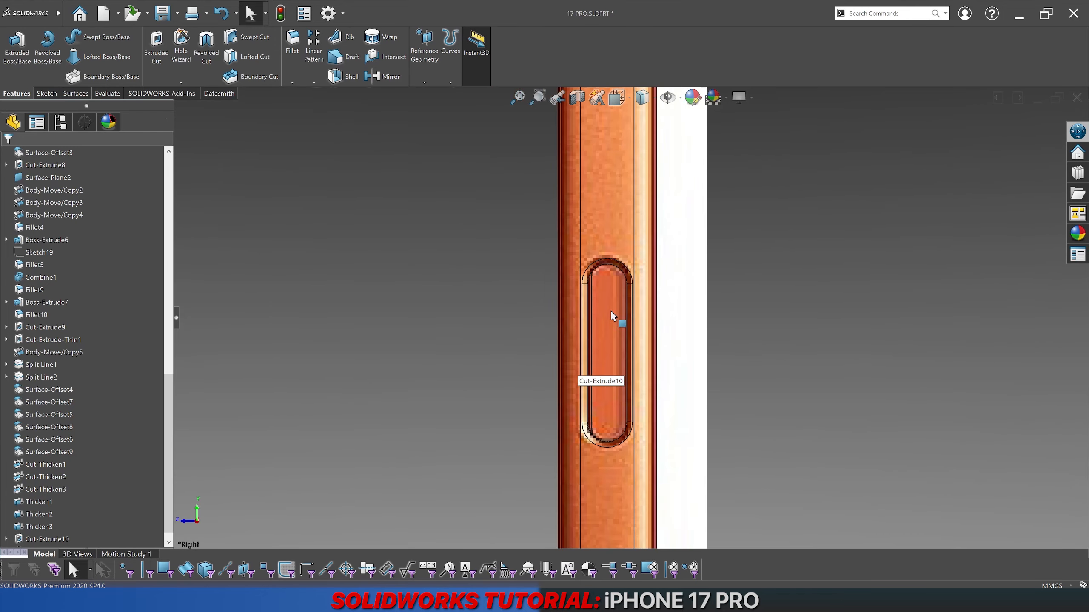
pyautogui.scroll(-2, 608, 366)
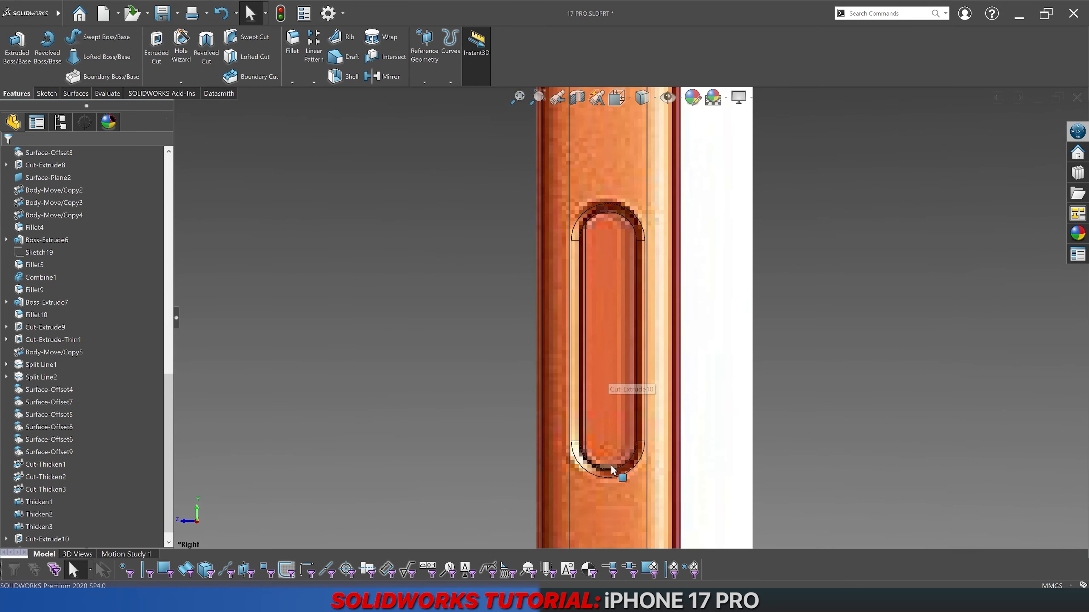
pyautogui.click(641, 98)
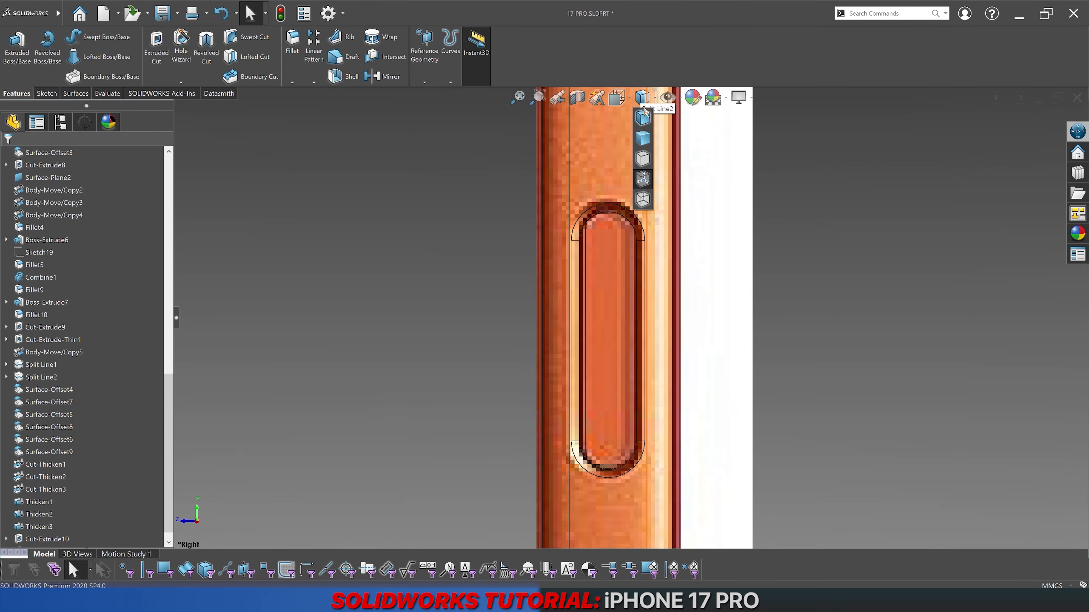
pyautogui.click(643, 137)
# Step: Measure the distance between the phone's outer side face and the inner face exposed in the recess
pyautogui.moveTo(647, 261); pyautogui.dragTo(591, 284, button='middle')
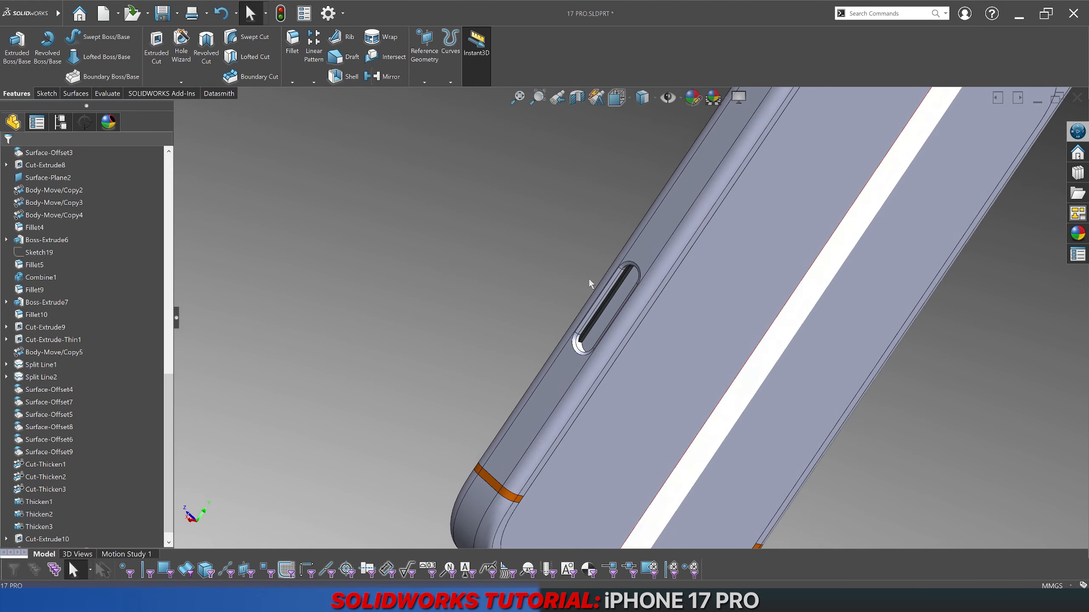
pyautogui.scroll(-5, 590, 284)
pyautogui.click(596, 330)
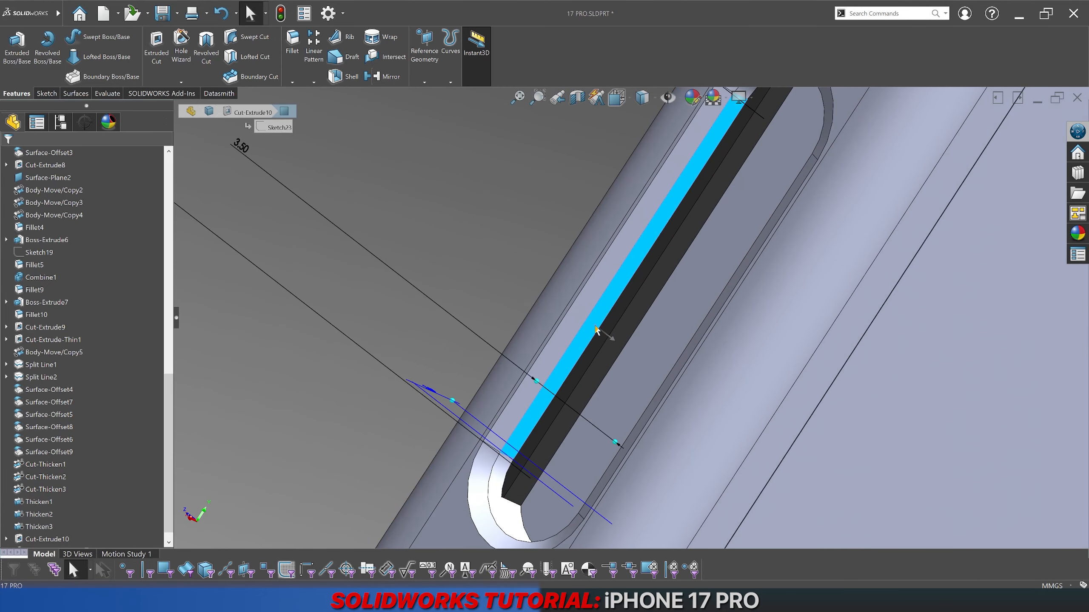
pyautogui.scroll(3, 596, 330)
pyautogui.moveTo(595, 330); pyautogui.dragTo(554, 335, button='middle')
pyautogui.click(266, 165)
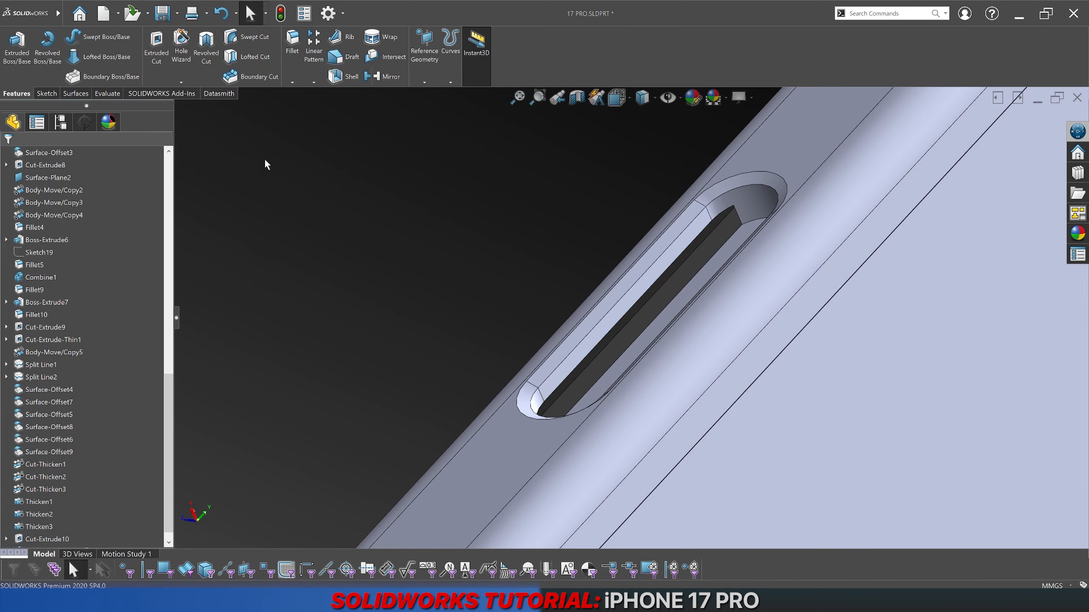
pyautogui.click(108, 93)
pyautogui.click(72, 47)
pyautogui.scroll(-3, 553, 412)
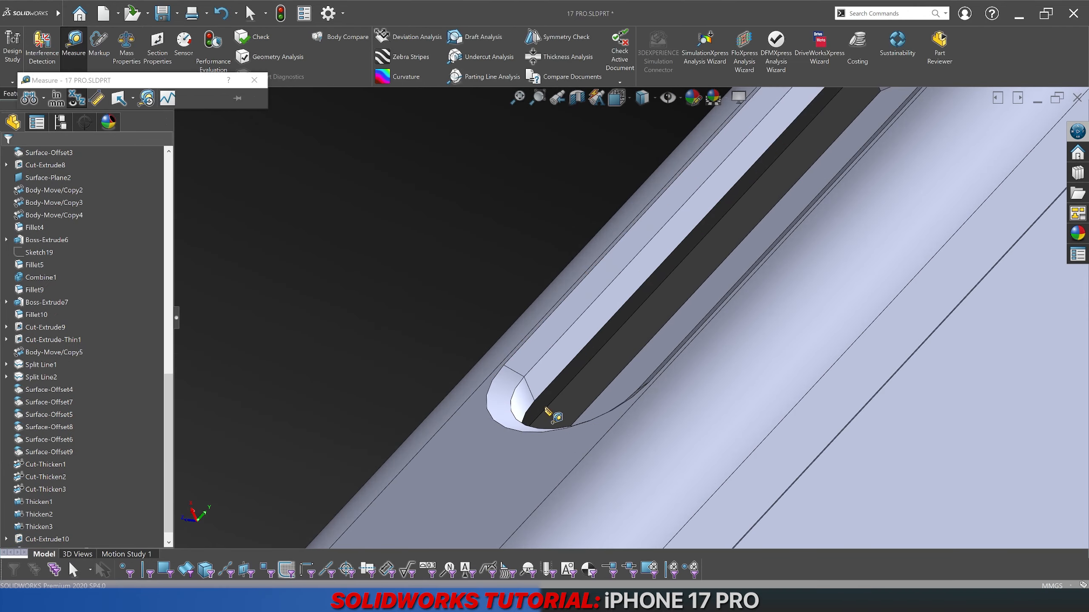
pyautogui.click(482, 453)
pyautogui.click(558, 391)
pyautogui.scroll(7, 590, 380)
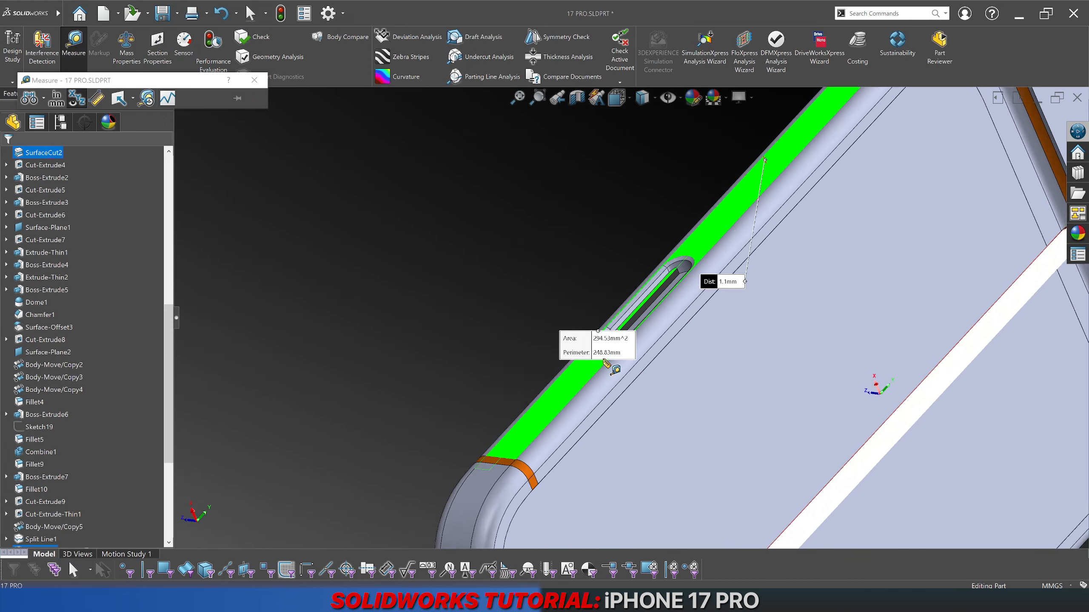
pyautogui.press('Escape')
# Step: Set the recess cut's depth to 1 mm
pyautogui.scroll(-6, 619, 289)
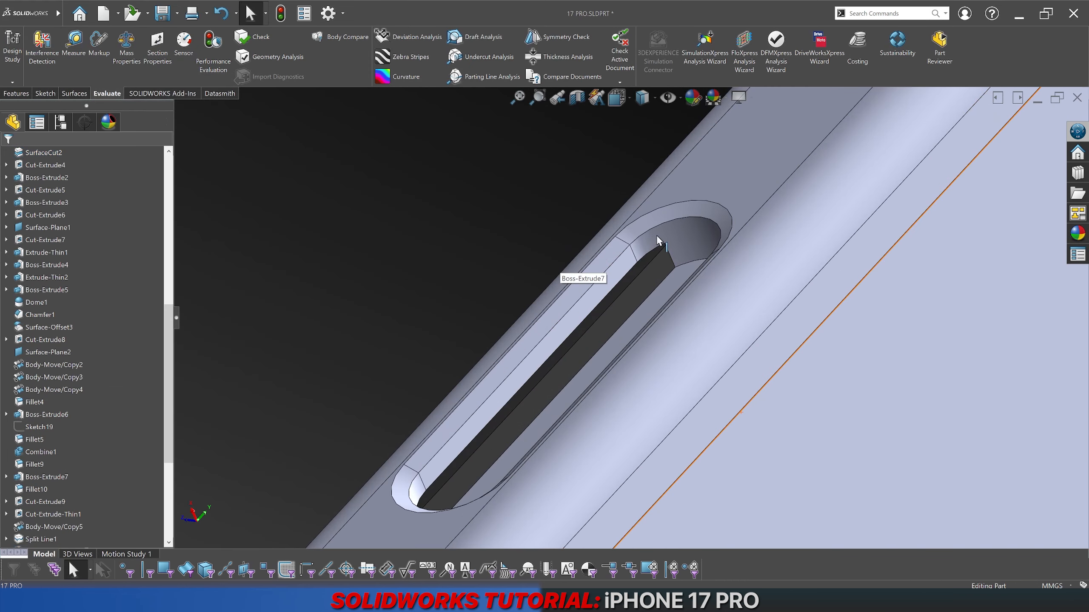
pyautogui.click(651, 248)
pyautogui.doubleClick(349, 486)
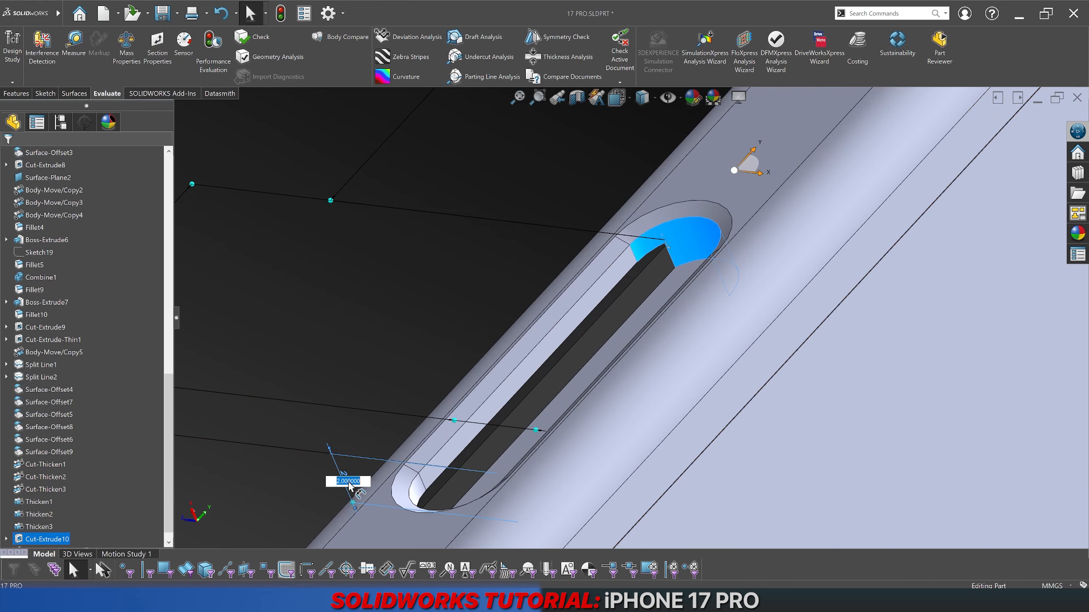
pyautogui.write('1')
pyautogui.press('Return')
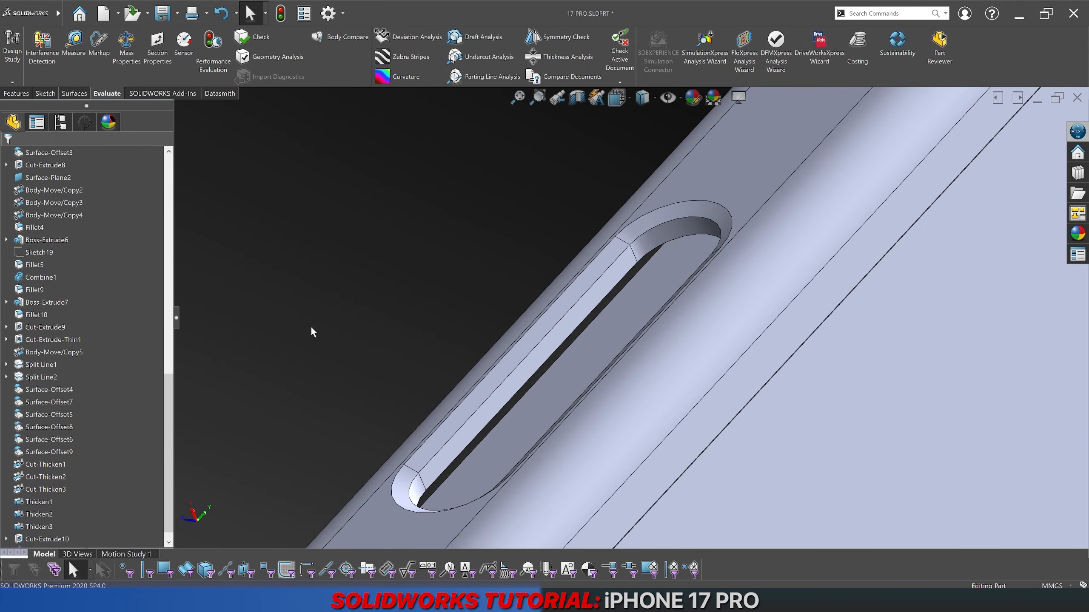
# Step: Set the recess cut's depth to 0.5 mm so the recess no longer breaks through to the inside
pyautogui.moveTo(570, 330); pyautogui.dragTo(660, 267, button='middle')
pyautogui.click(660, 267)
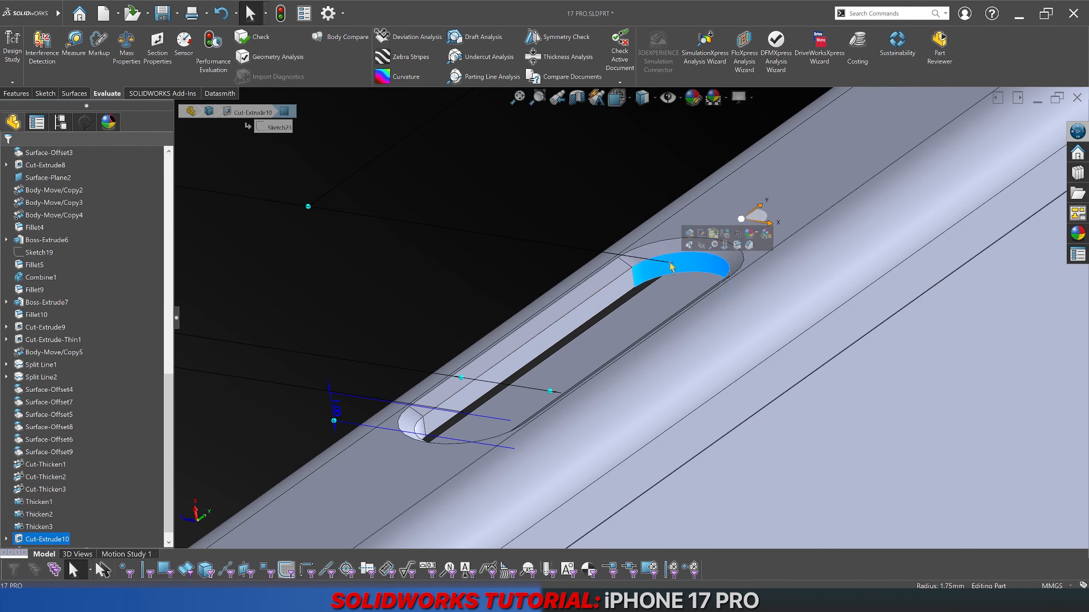
pyautogui.doubleClick(333, 412)
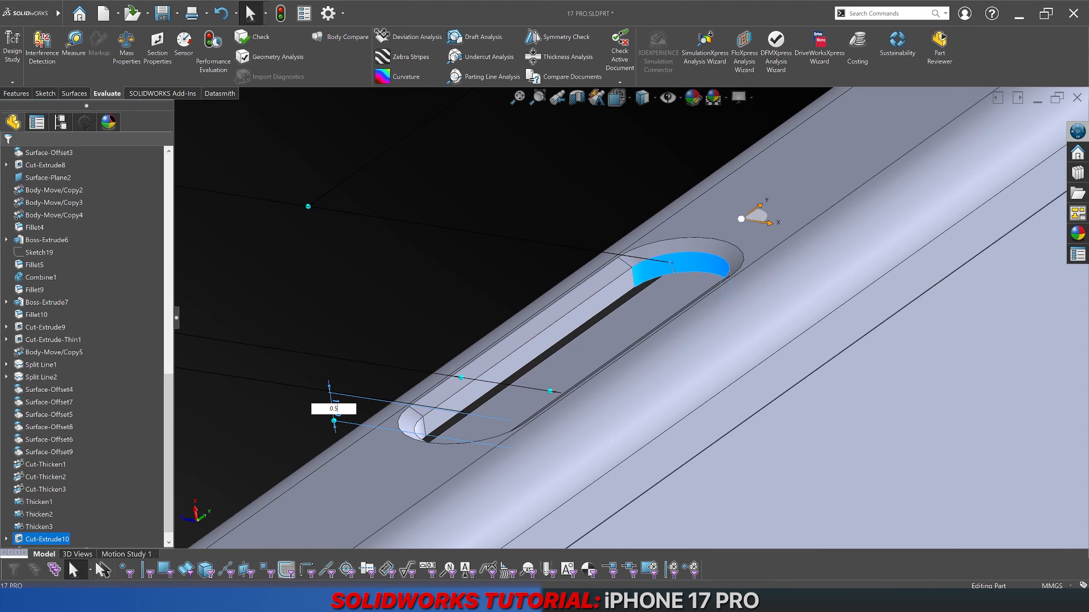
pyautogui.write('.5')
pyautogui.press('Return')
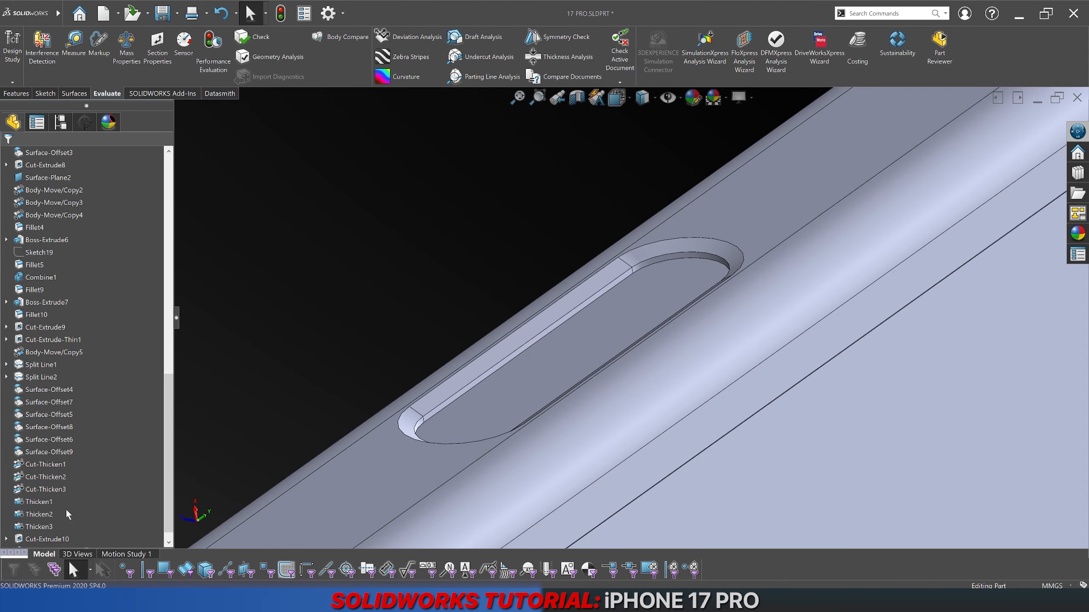
# Step: Extrude the recess's slot sketch 1 mm inward as a separate, unmerged button body
pyautogui.scroll(-1, 77, 497)
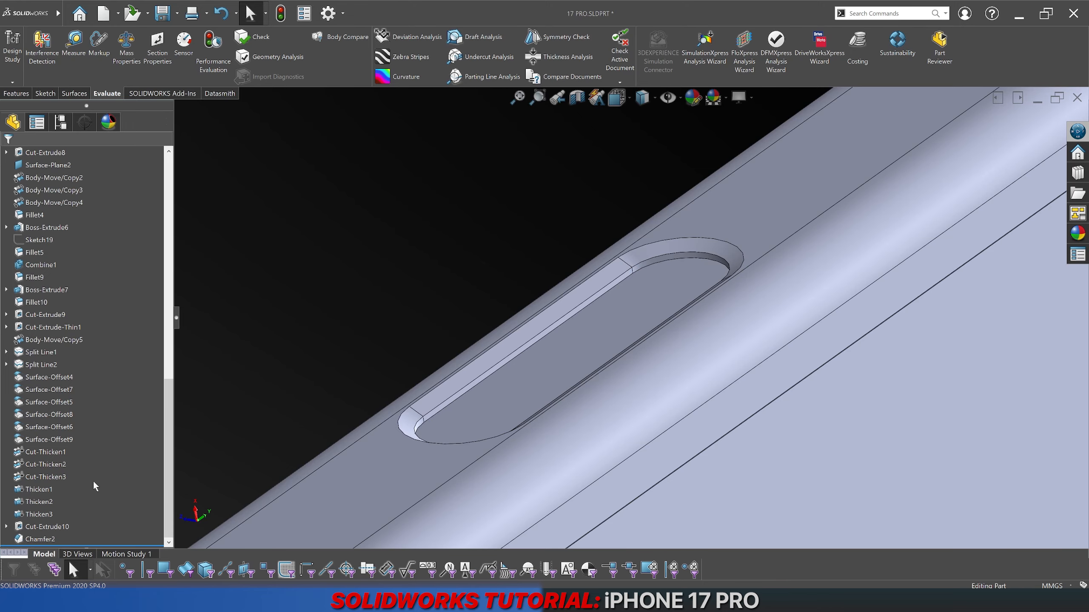
pyautogui.moveTo(516, 376); pyautogui.dragTo(435, 396, button='middle')
pyautogui.scroll(-2, 435, 395)
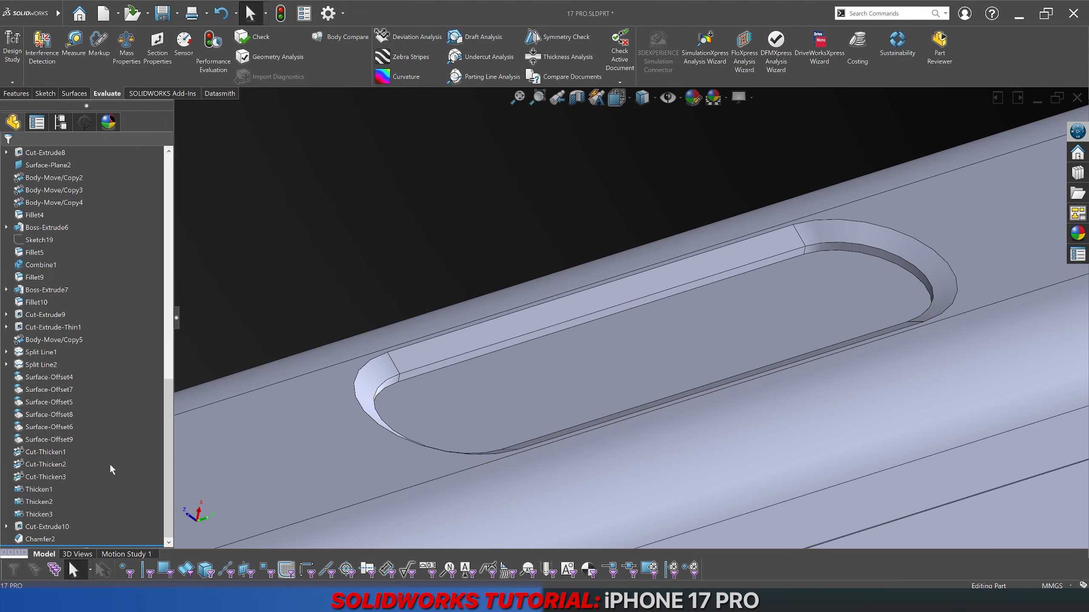
pyautogui.click(6, 527)
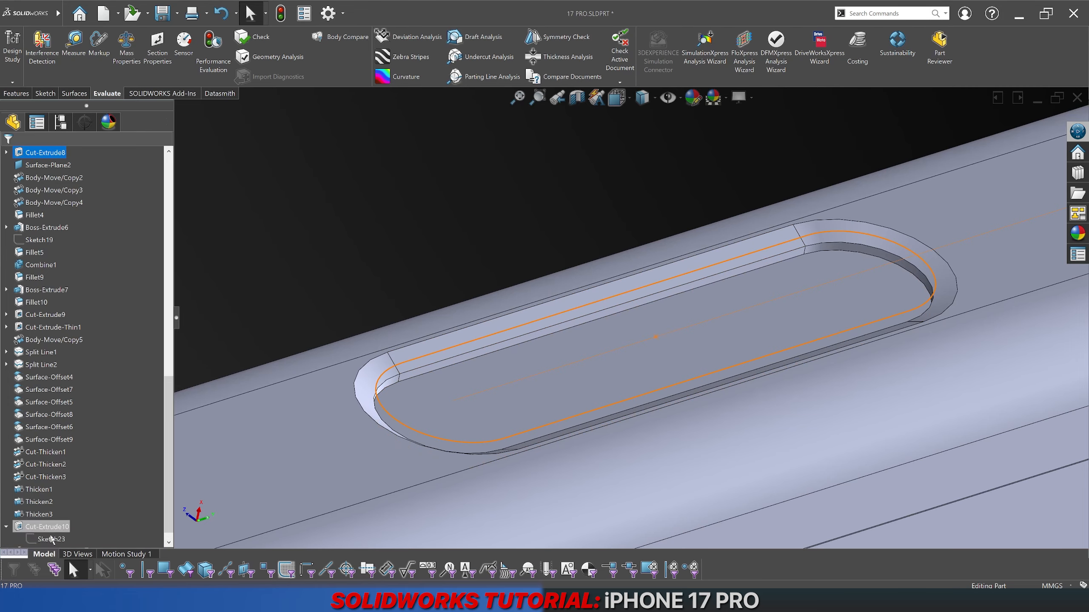
pyautogui.click(51, 539)
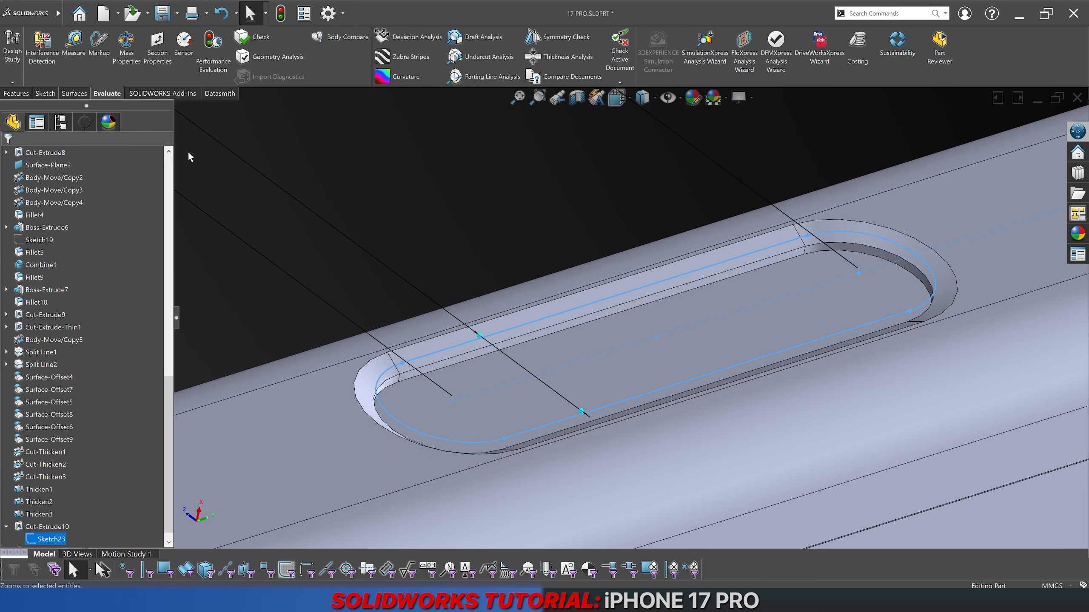
pyautogui.click(16, 93)
pyautogui.click(16, 45)
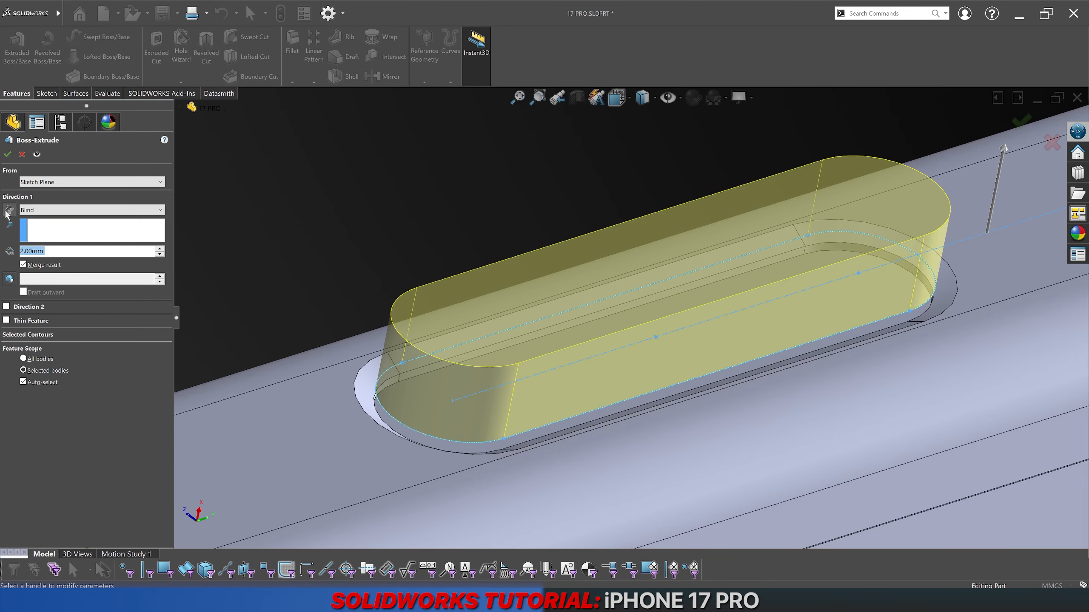
pyautogui.click(8, 212)
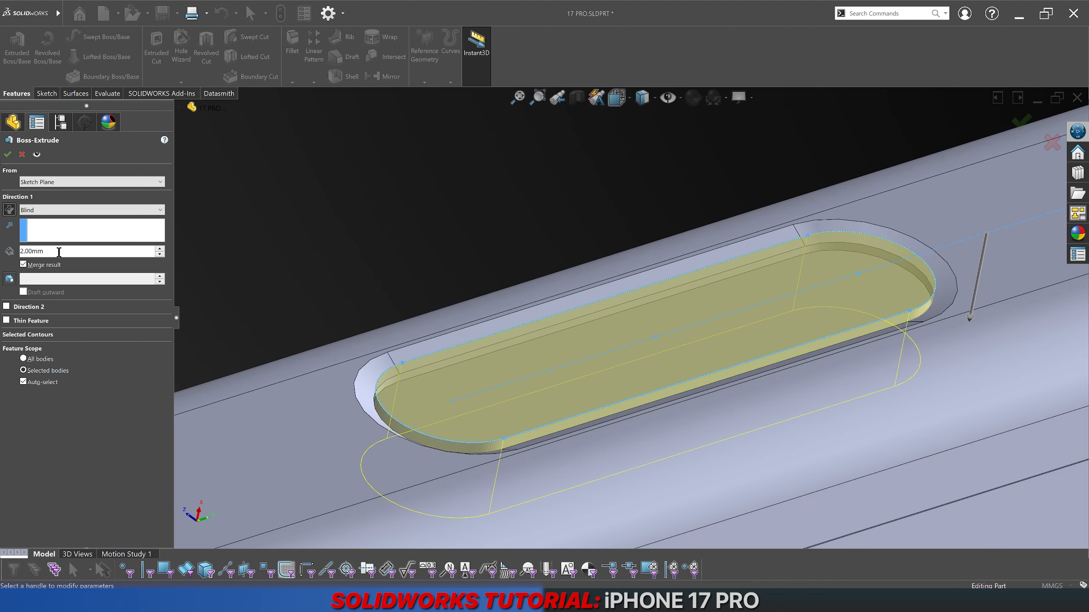
pyautogui.write('1')
pyautogui.press('Return')
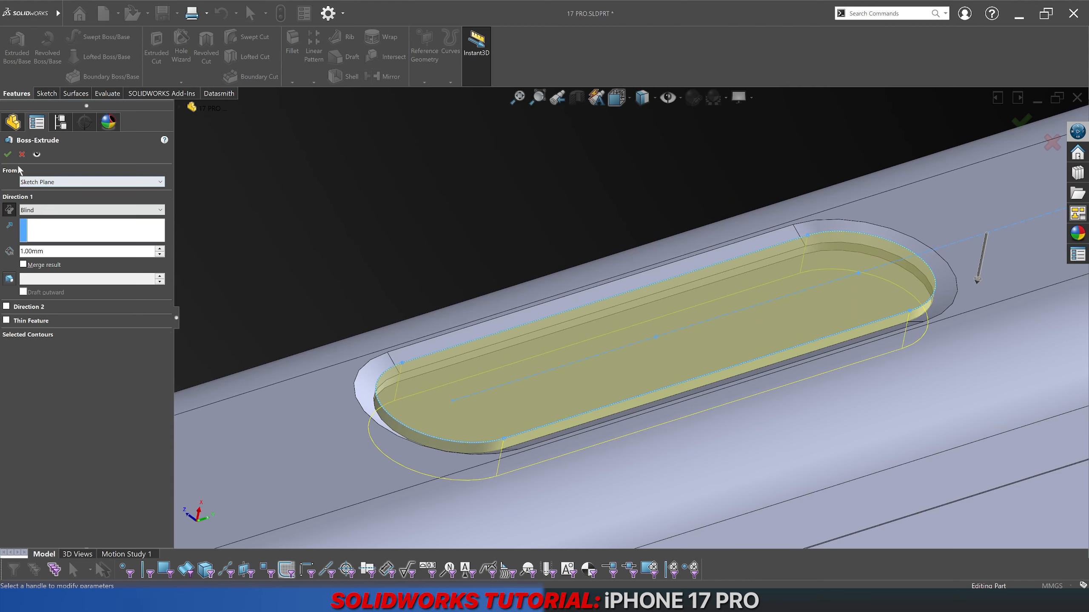
pyautogui.click(7, 154)
# Step: Fillet the outer edge of the button body with a 0.2 mm radius
pyautogui.moveTo(311, 236); pyautogui.dragTo(692, 387, button='middle')
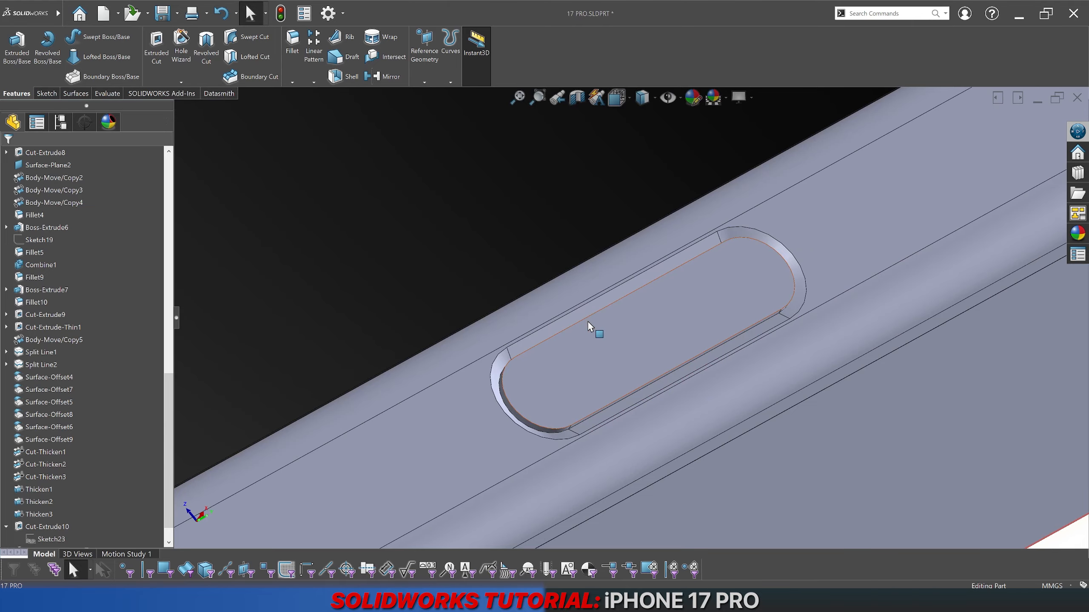
pyautogui.scroll(-2, 587, 320)
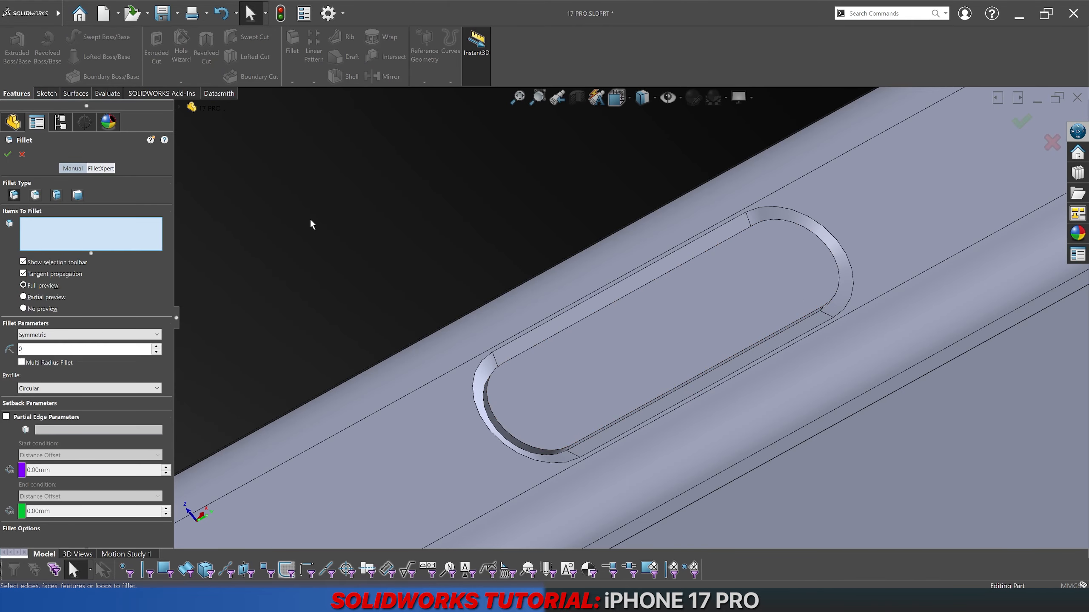
pyautogui.click(587, 444)
pyautogui.moveTo(589, 442); pyautogui.dragTo(535, 403, button='middle')
pyautogui.scroll(-4, 535, 403)
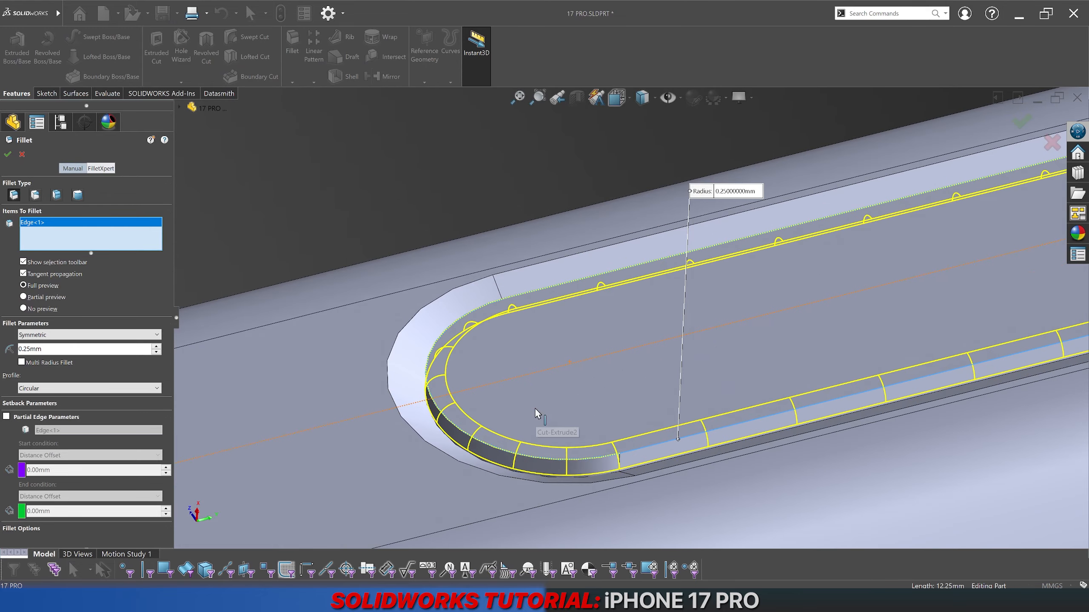
pyautogui.click(57, 349)
pyautogui.write('0.1')
pyautogui.press('Return')
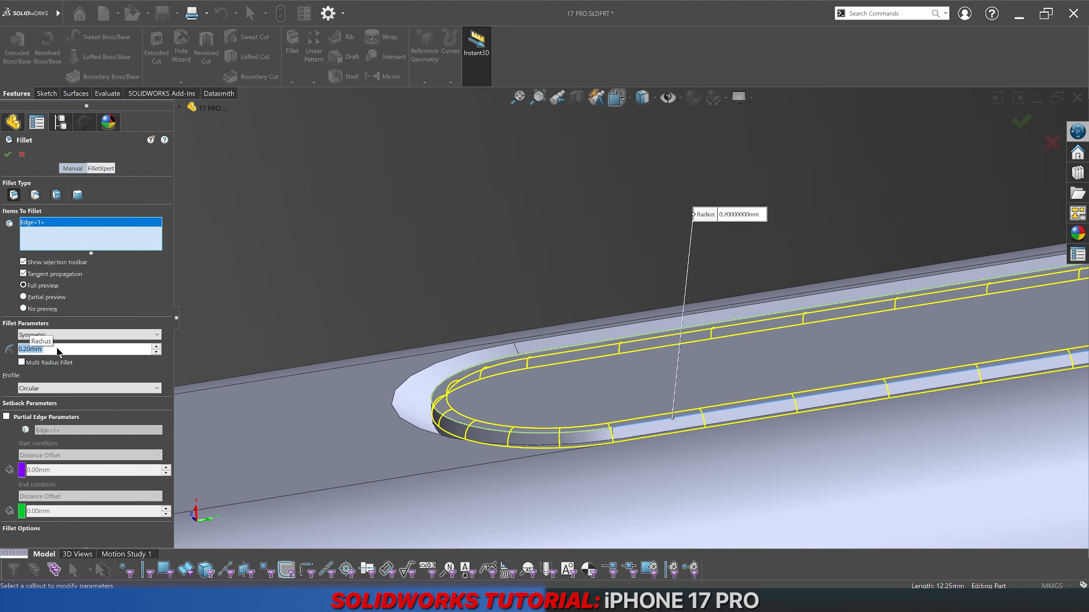
pyautogui.moveTo(578, 299); pyautogui.dragTo(683, 445, button='middle')
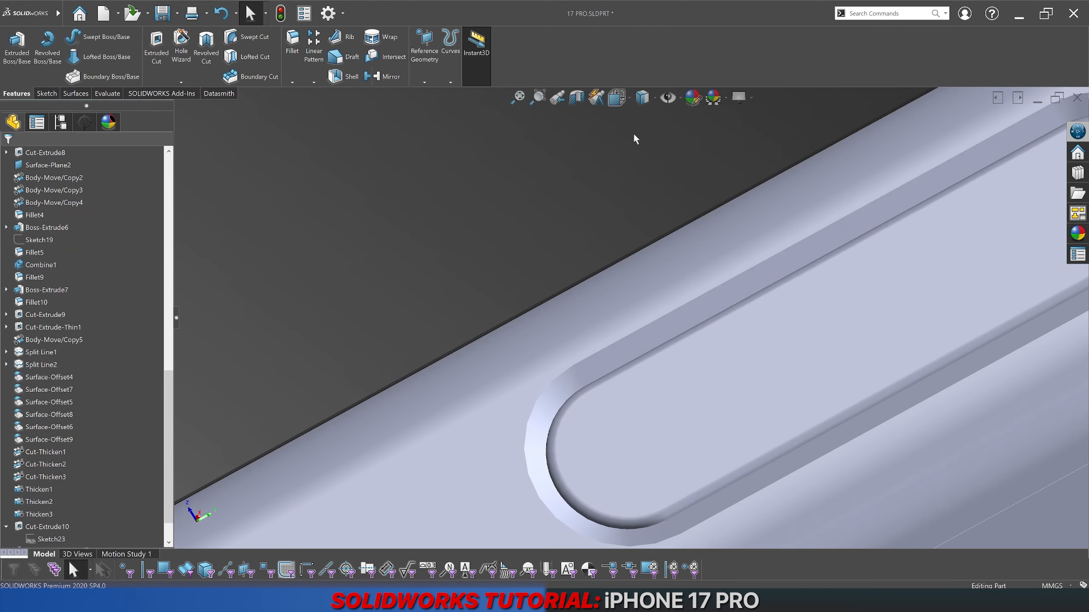
# Step: Copy the orange appearance of the frame's antenna band onto the side button
pyautogui.scroll(6, 685, 315)
pyautogui.scroll(-3, 685, 316)
pyautogui.scroll(4, 616, 330)
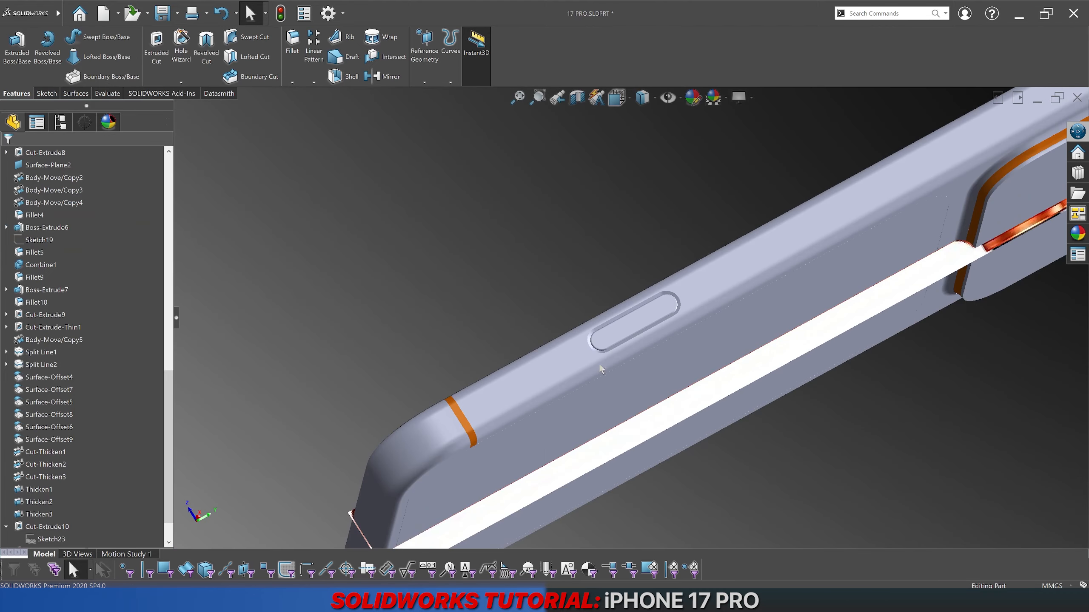
pyautogui.moveTo(633, 295); pyautogui.dragTo(403, 427, button='middle')
pyautogui.scroll(-2, 403, 427)
pyautogui.click(396, 436)
pyautogui.rightClick(395, 436)
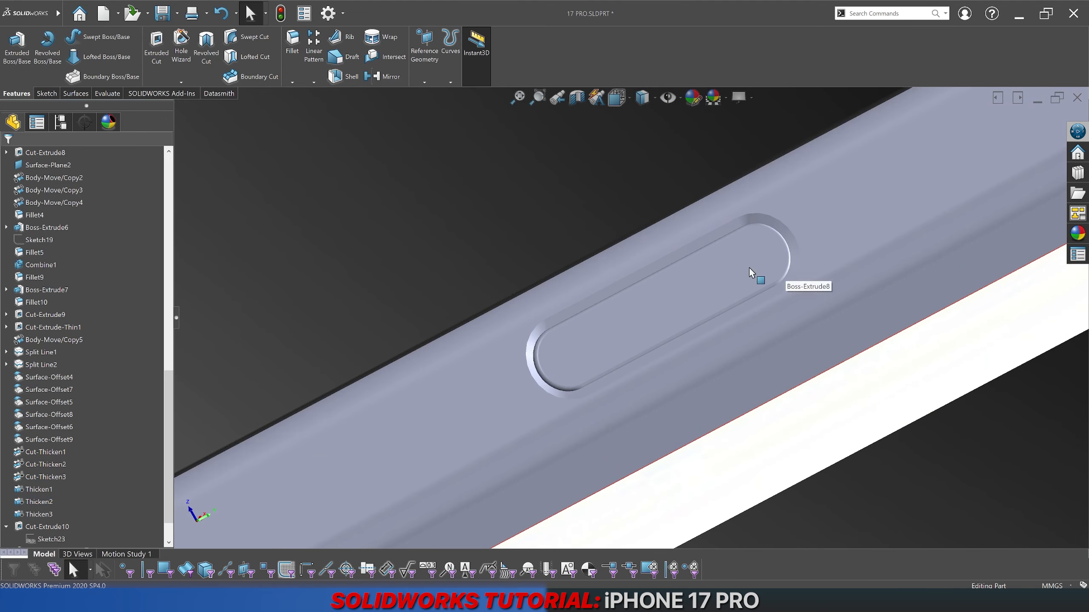
pyautogui.rightClick(749, 272)
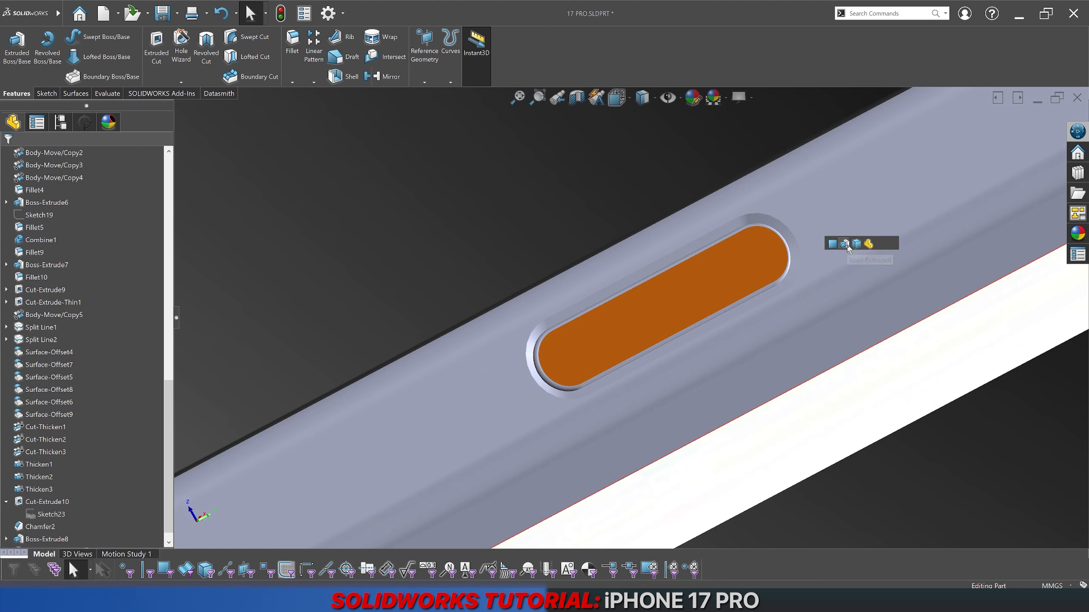
# Step: Examine the orange side button up close and on the whole phone from several angles
pyautogui.moveTo(761, 273); pyautogui.dragTo(676, 348, button='middle')
pyautogui.scroll(-5, 414, 365)
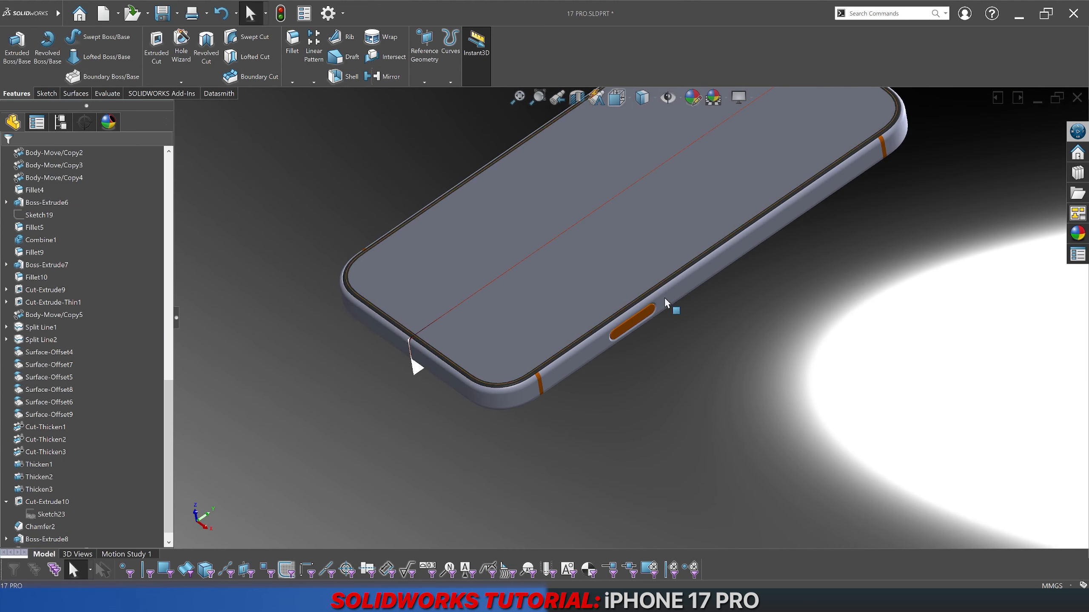
pyautogui.scroll(6, 644, 307)
pyautogui.moveTo(643, 307); pyautogui.dragTo(619, 301, button='middle')
pyautogui.scroll(5, 621, 304)
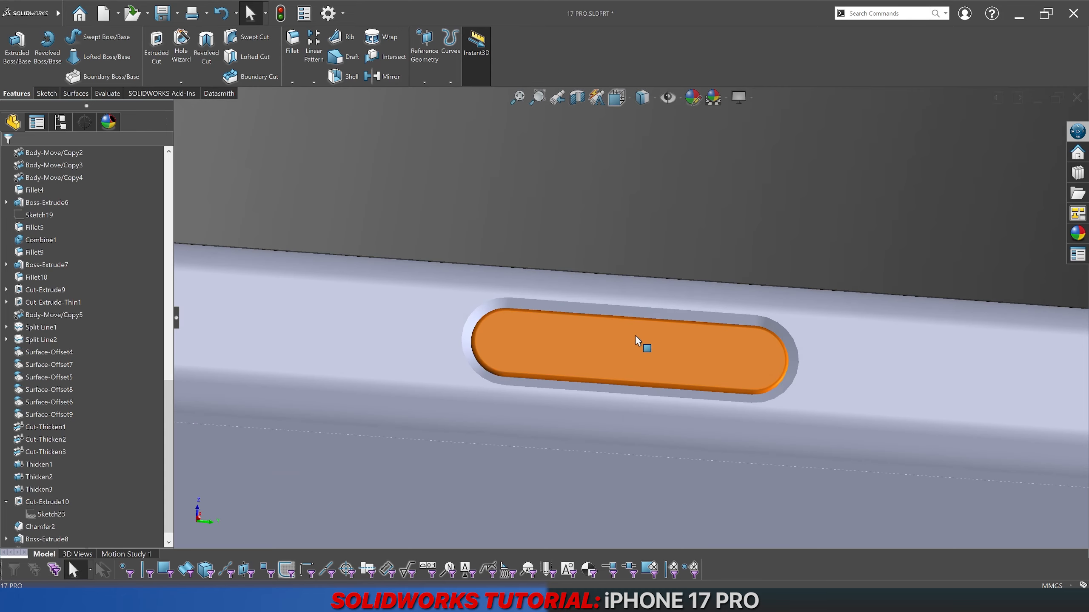
pyautogui.scroll(-5, 617, 311)
pyautogui.moveTo(628, 330); pyautogui.dragTo(668, 263, button='middle')
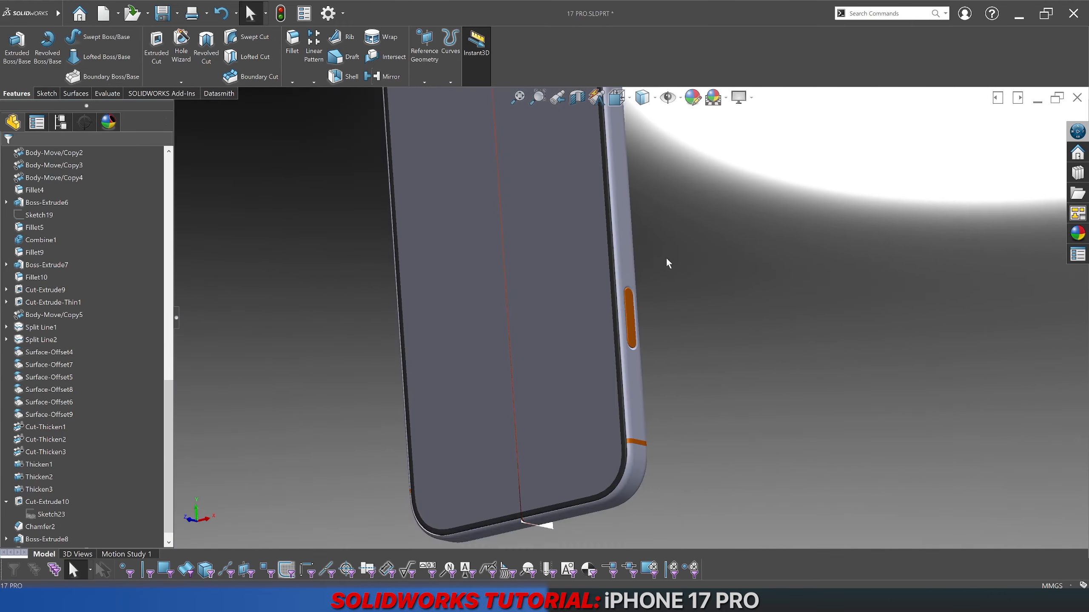
pyautogui.scroll(-3, 667, 179)
pyautogui.scroll(3, 628, 156)
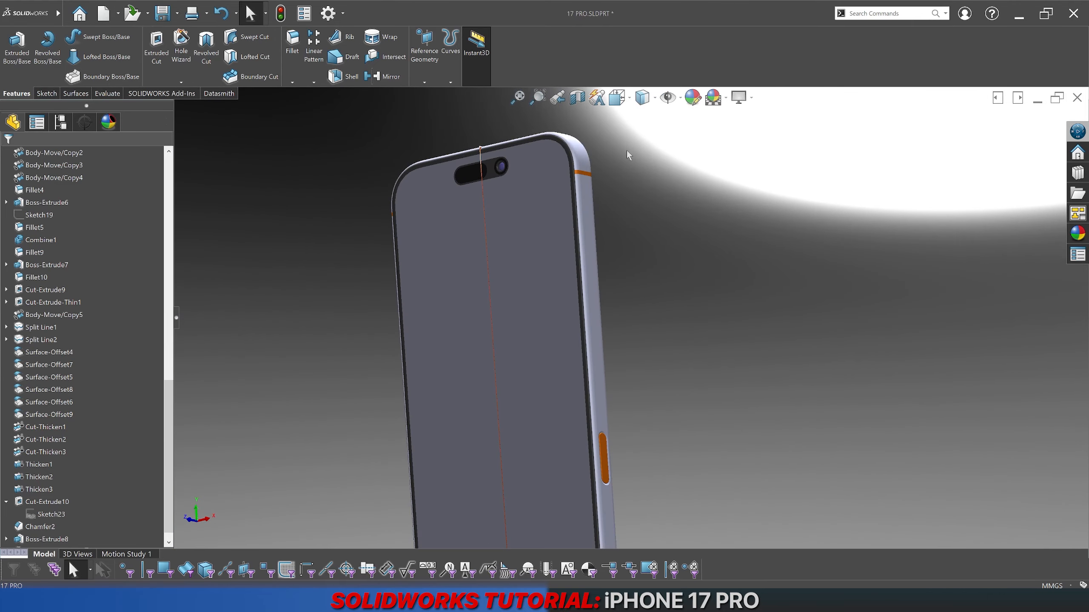
# Step: Start a sketch on the flat side face of the frame and inspect the upper button's outline in the reference image
pyautogui.rightClick(592, 213)
pyautogui.click(606, 200)
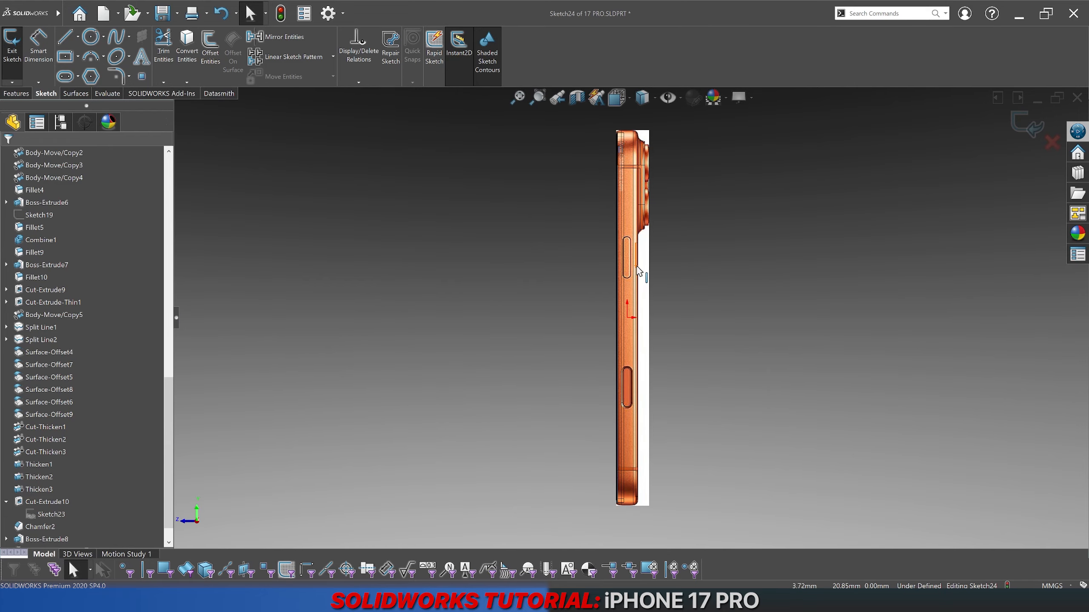
pyautogui.scroll(8, 625, 274)
pyautogui.scroll(-6, 614, 220)
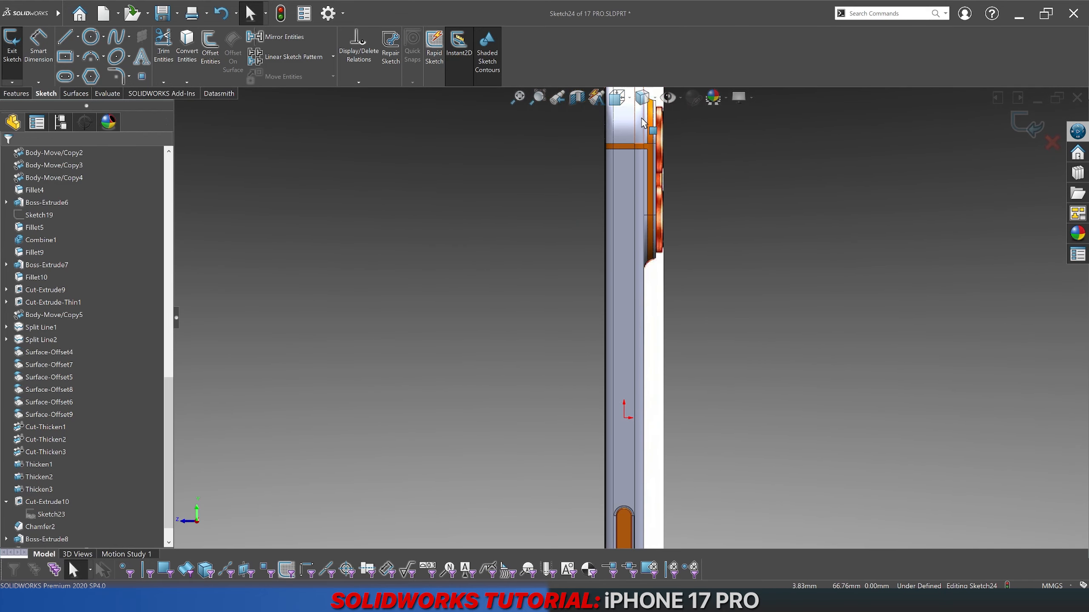
pyautogui.click(645, 99)
pyautogui.click(642, 199)
pyautogui.scroll(2, 634, 274)
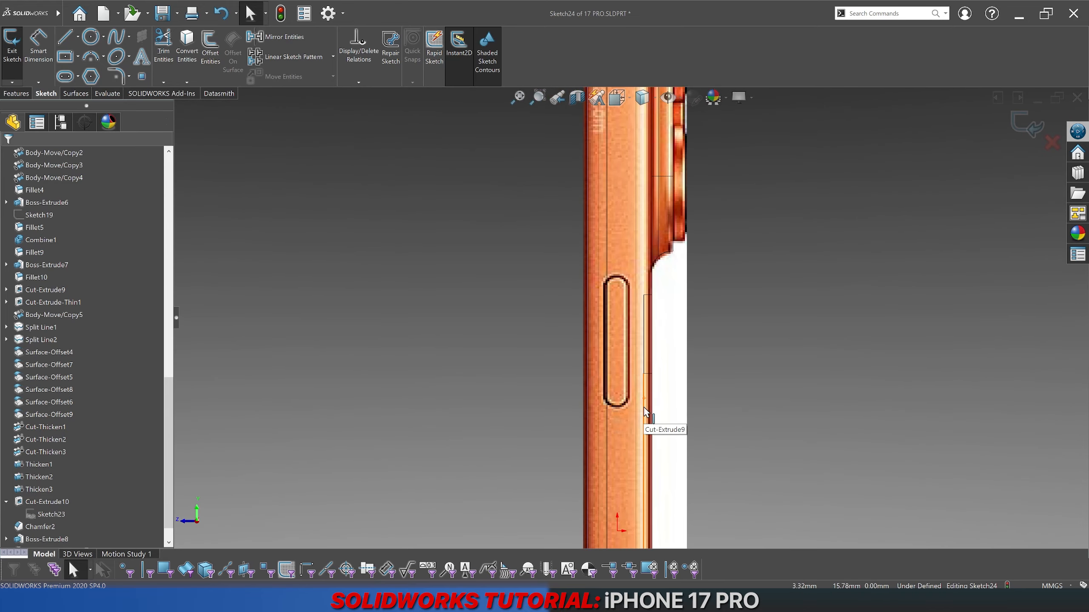
pyautogui.scroll(-2, 645, 413)
pyautogui.click(642, 98)
pyautogui.click(642, 180)
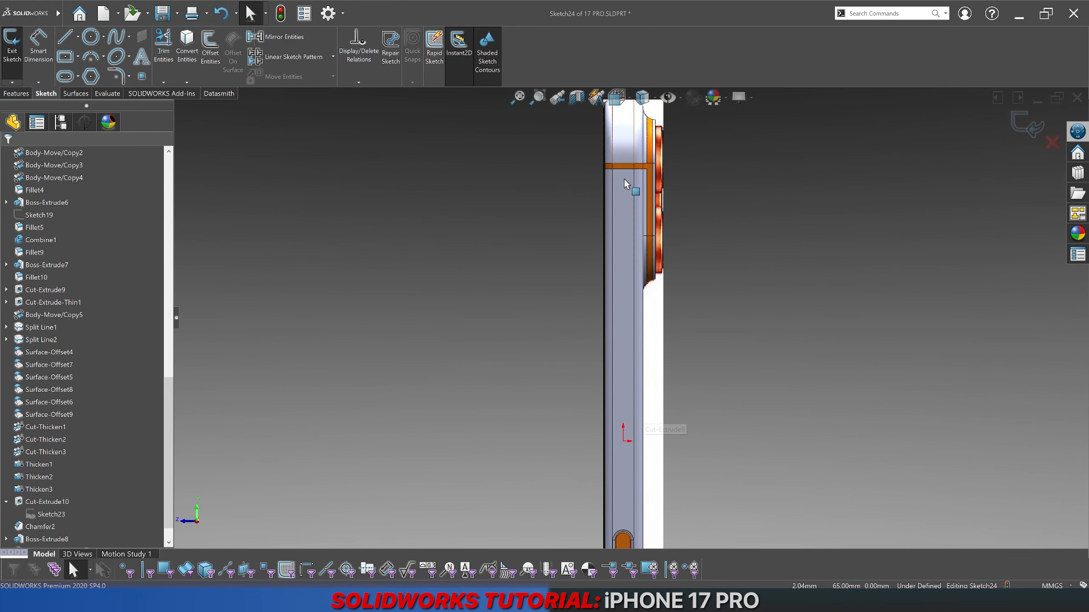
pyautogui.scroll(-2, 645, 354)
pyautogui.scroll(4, 630, 326)
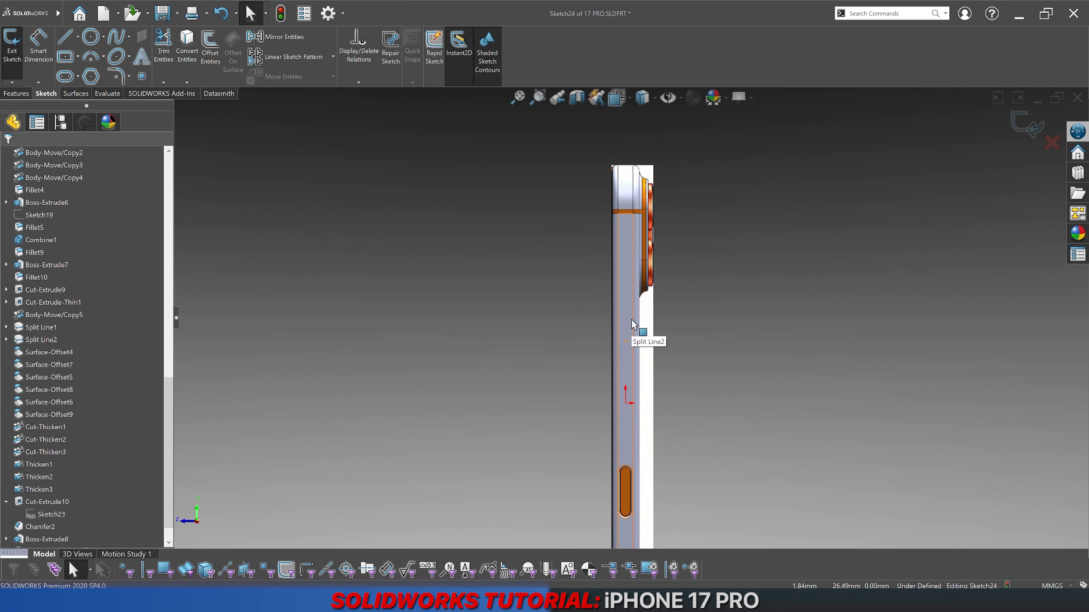
# Step: Draw a vertical construction line from the origin up the middle of the side face, past the upper button in the reference
pyautogui.click(77, 37)
pyautogui.click(77, 65)
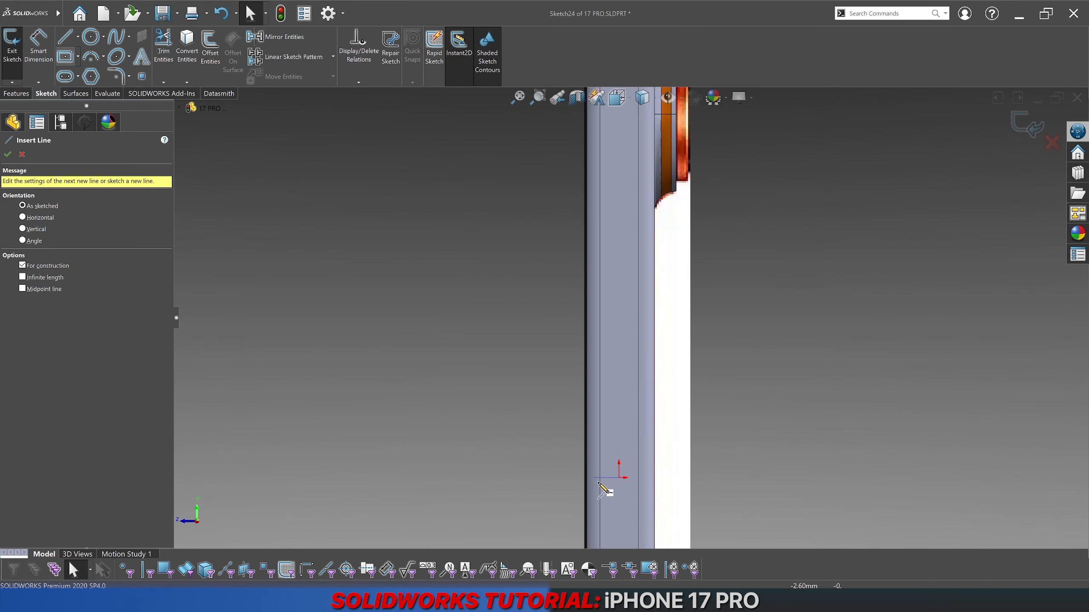
pyautogui.click(619, 477)
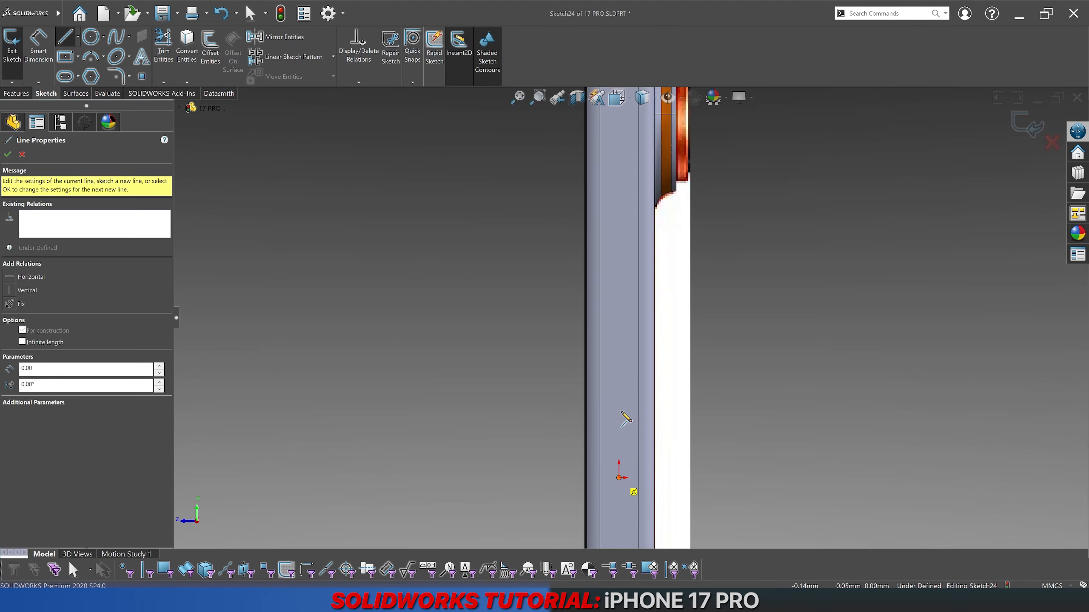
pyautogui.click(618, 176)
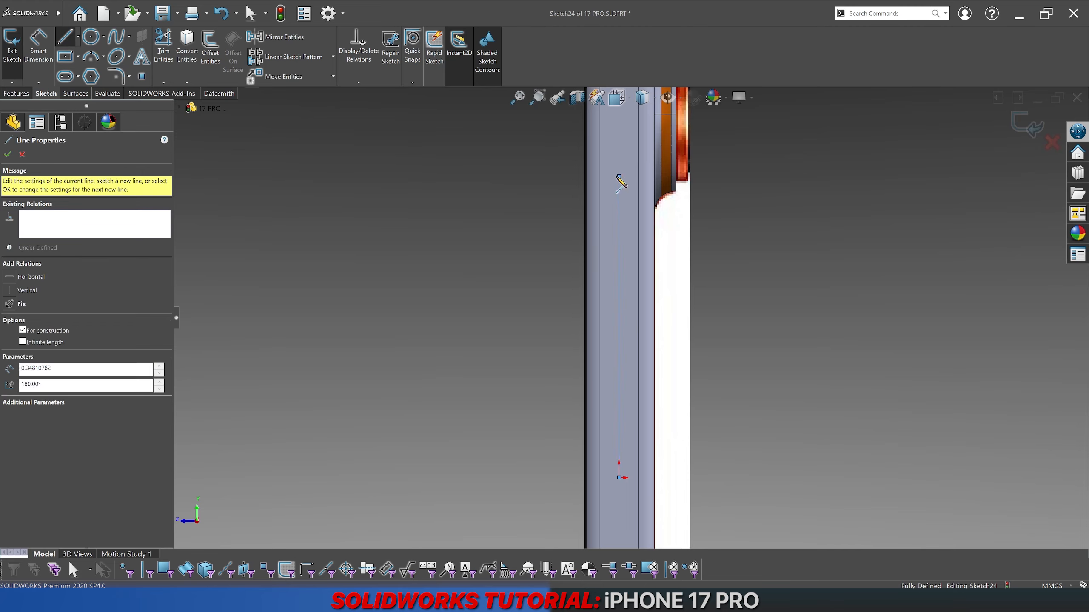
pyautogui.press('Escape')
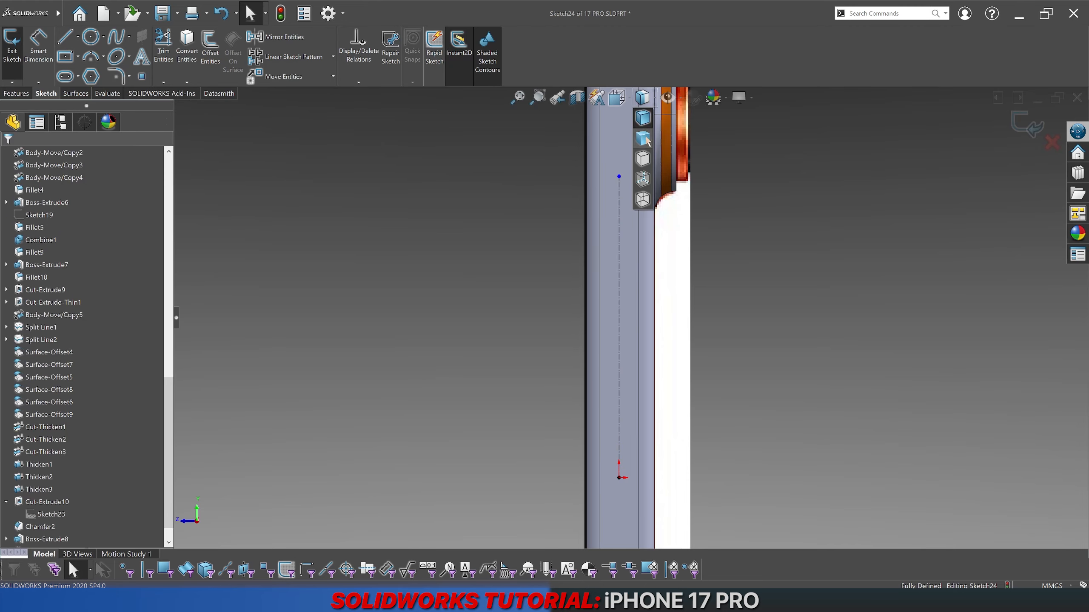
# Step: Sketch a vertical centerpoint straight slot on the construction line over the reference's upper button, about 2.8 mm wide and 14.8 mm between arc centers
pyautogui.click(79, 79)
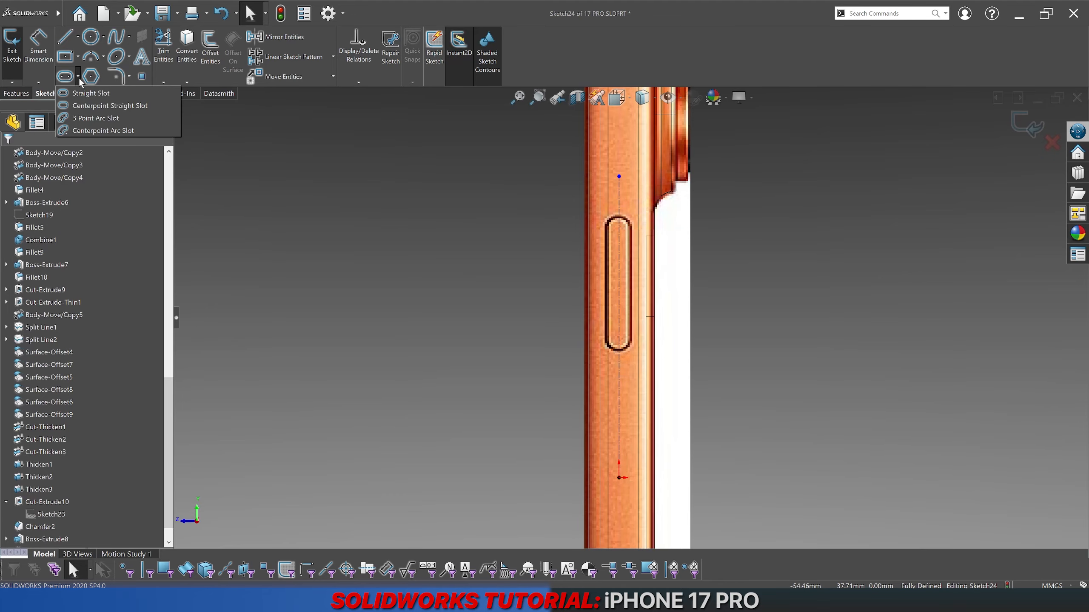
pyautogui.click(79, 106)
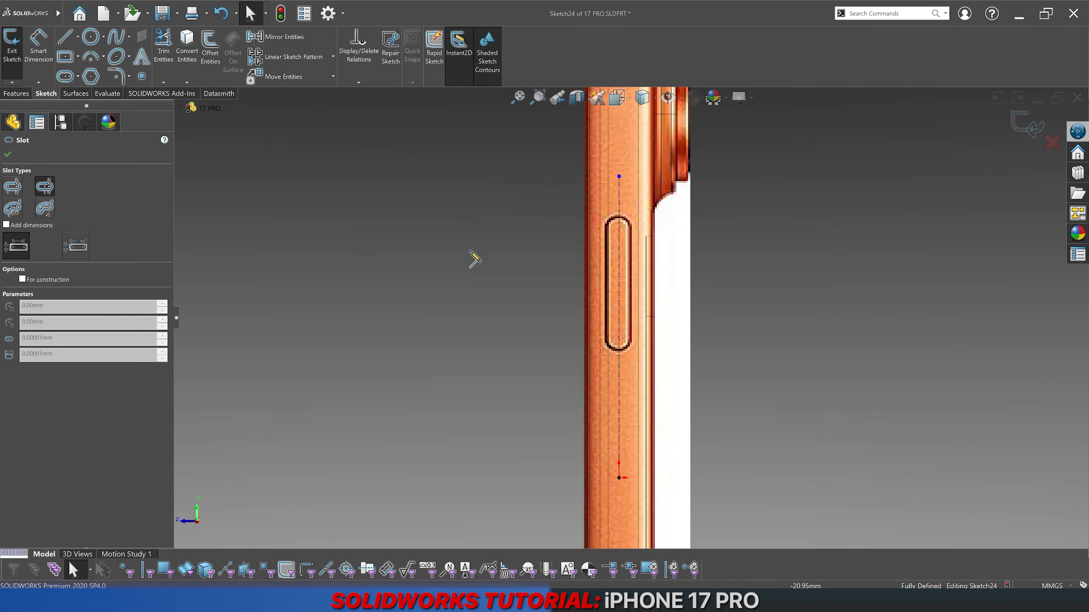
pyautogui.click(618, 282)
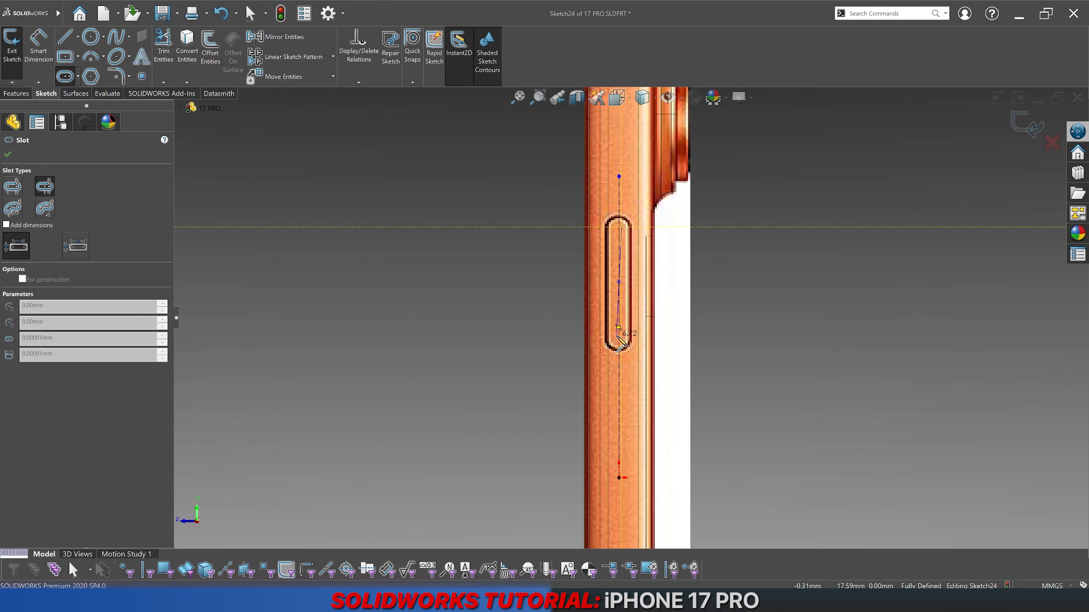
pyautogui.click(620, 341)
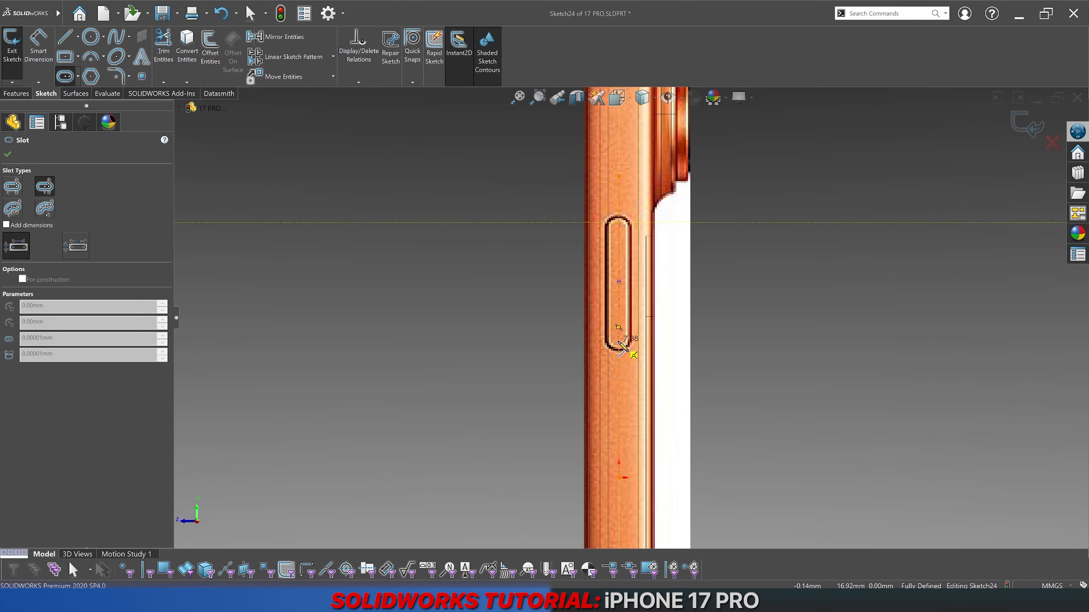
pyautogui.click(628, 346)
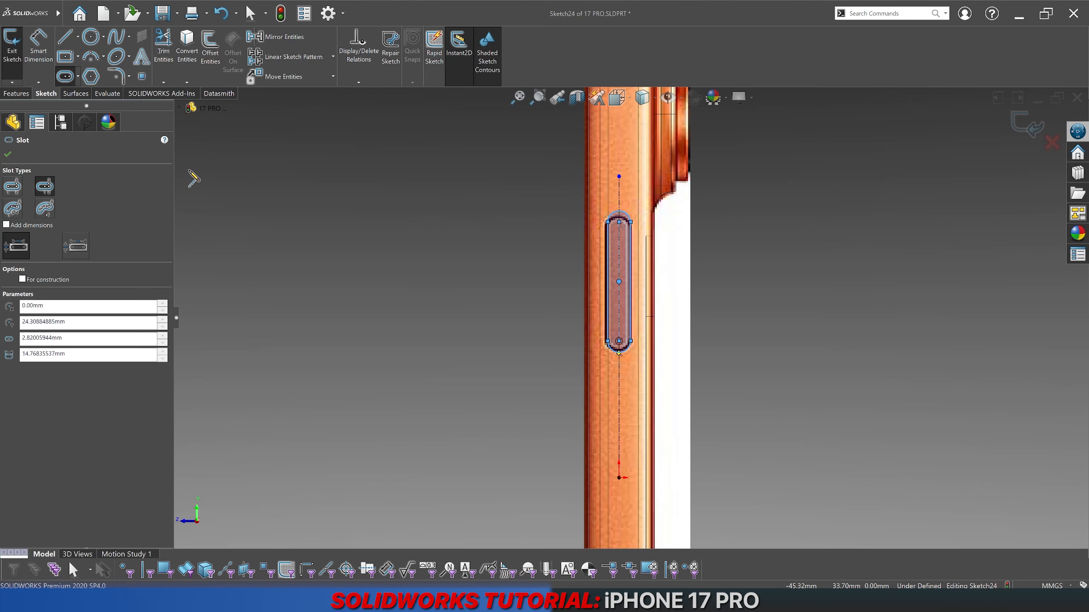
pyautogui.press('Escape')
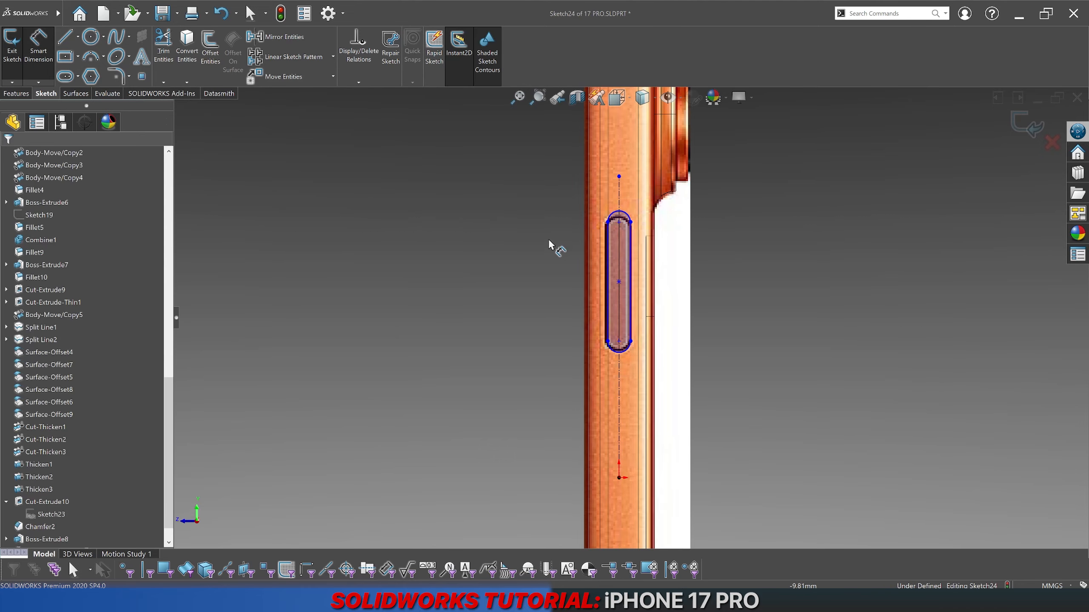
# Step: Dimension the upper slot's width between its straight sides and set it to 3 mm
pyautogui.click(608, 246)
pyautogui.click(630, 248)
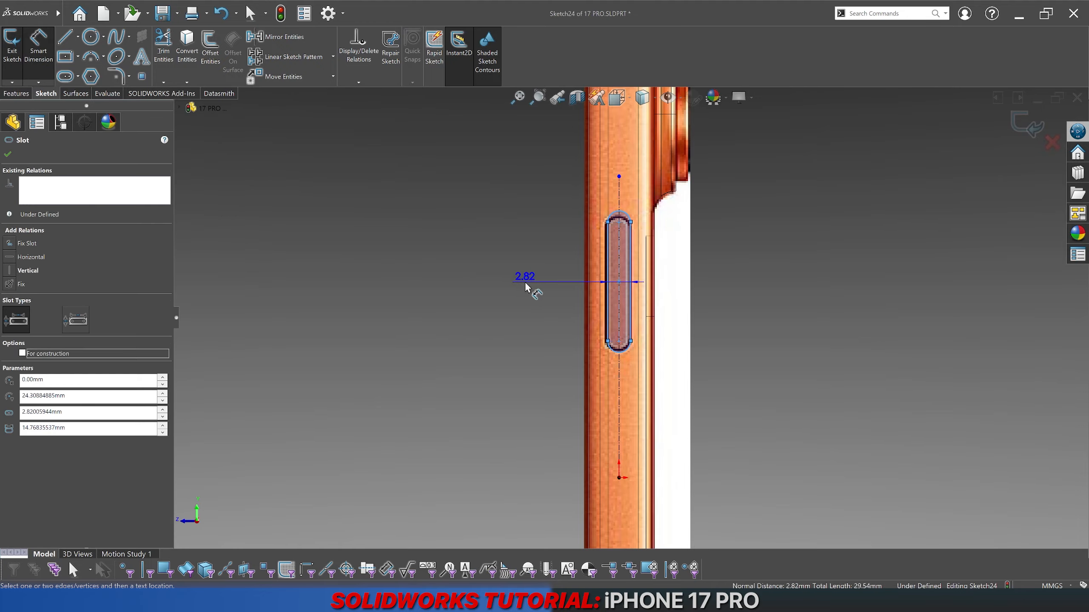
pyautogui.click(529, 287)
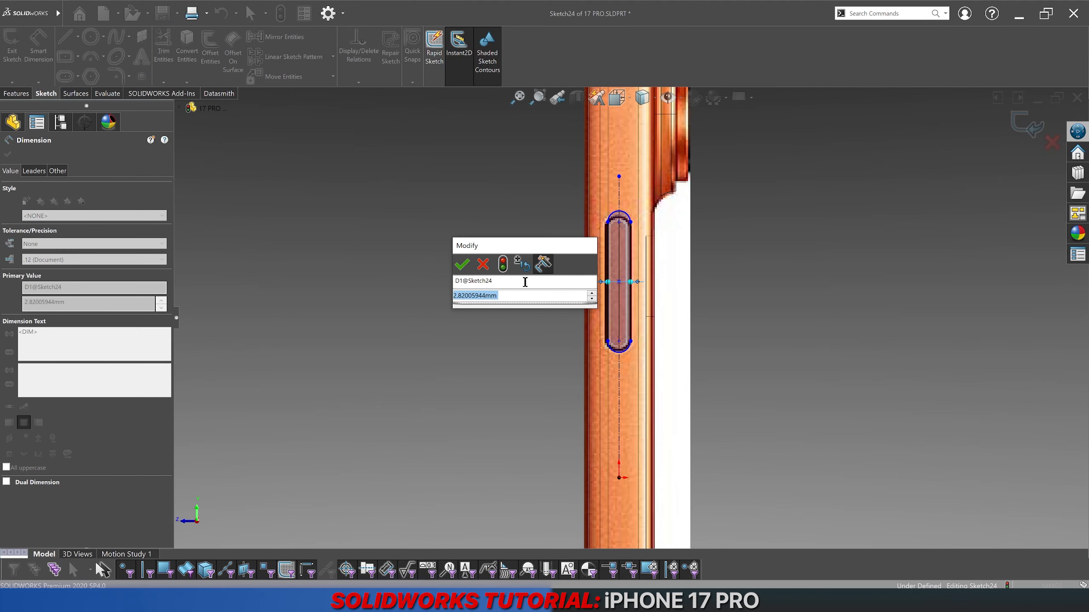
pyautogui.write('3')
pyautogui.press('Return')
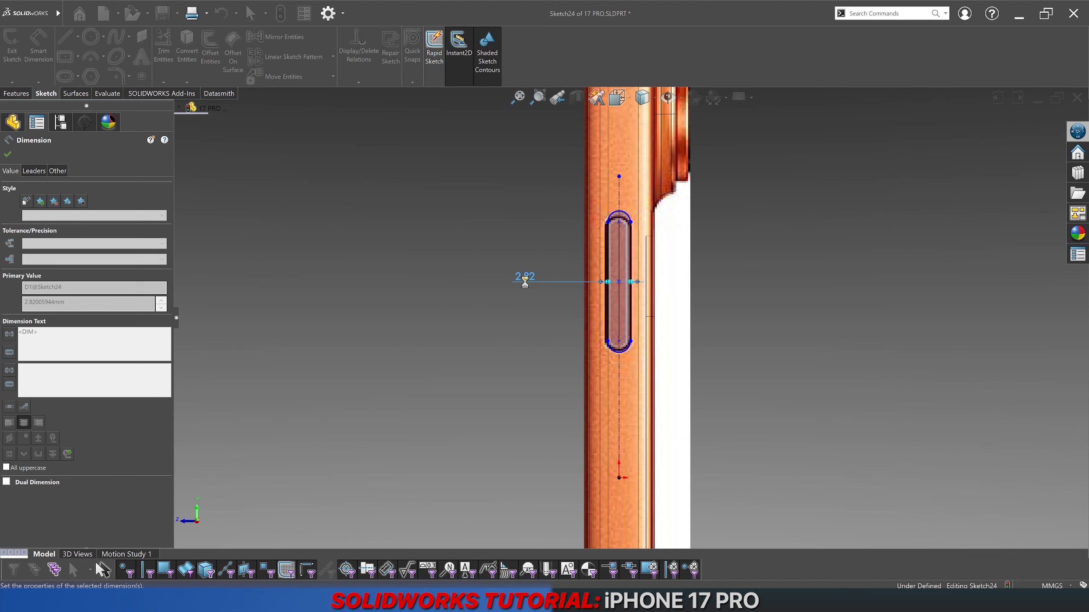
pyautogui.click(579, 379)
# Step: Check the width of the lower button's recess using a temporary converted copy of its slot outline
pyautogui.scroll(6, 643, 454)
pyautogui.scroll(-9, 630, 412)
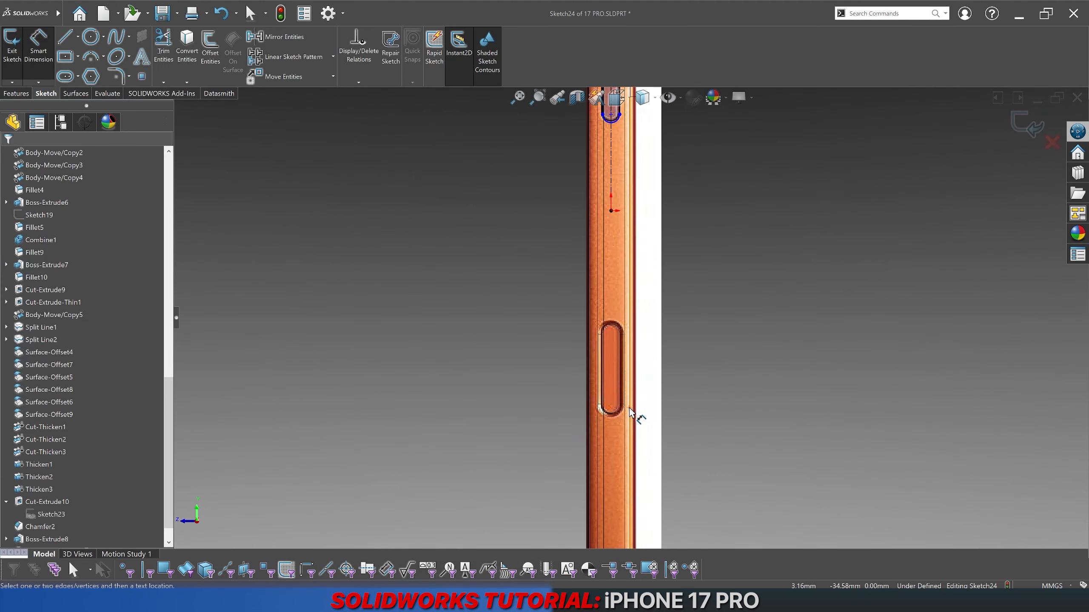
pyautogui.scroll(-1, 62, 492)
pyautogui.click(62, 492)
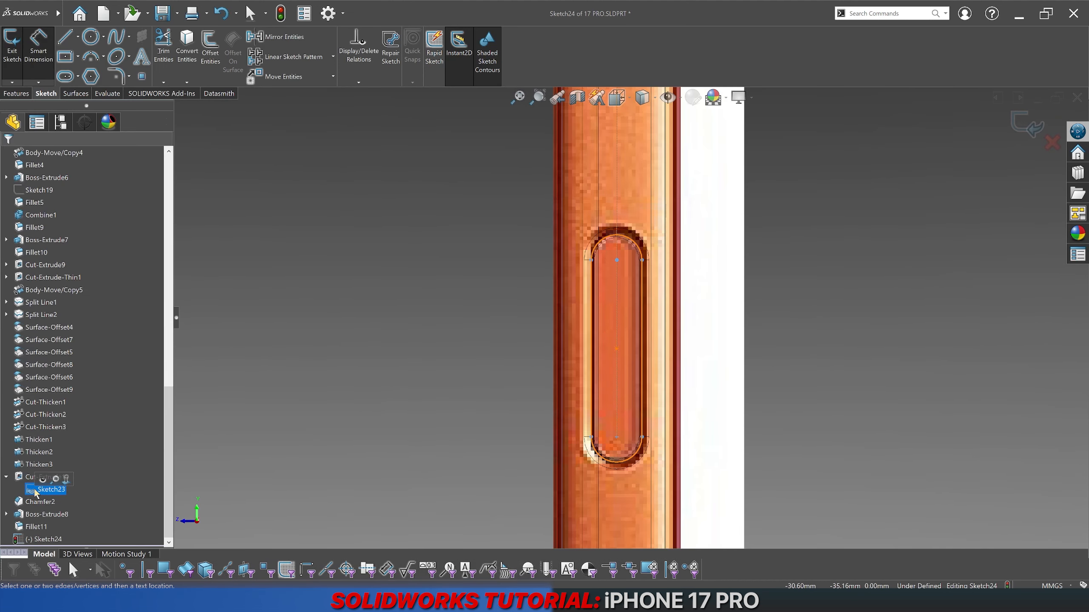
pyautogui.click(187, 47)
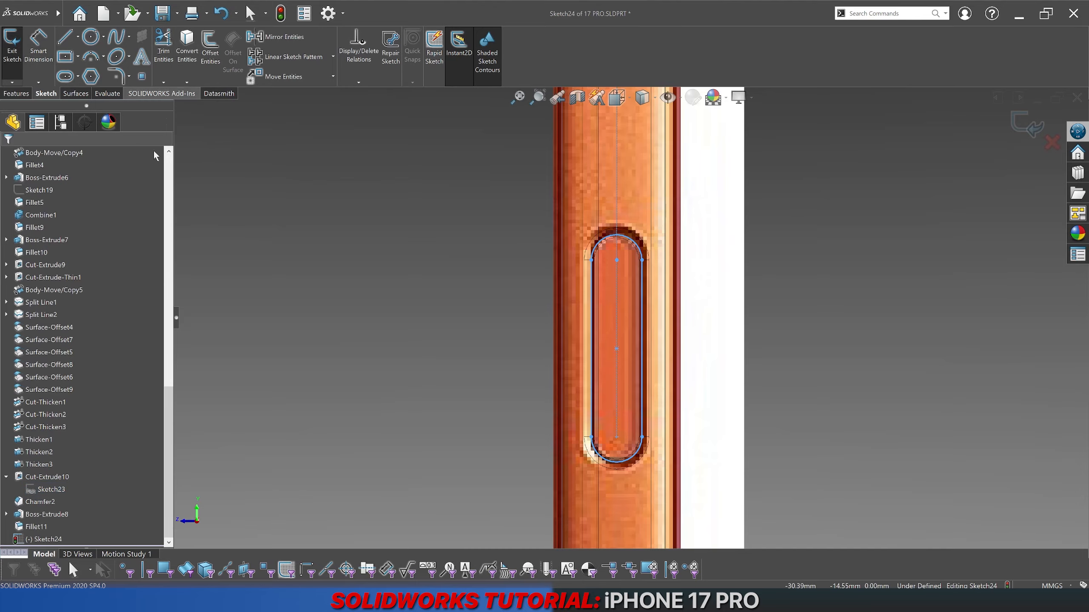
pyautogui.click(38, 47)
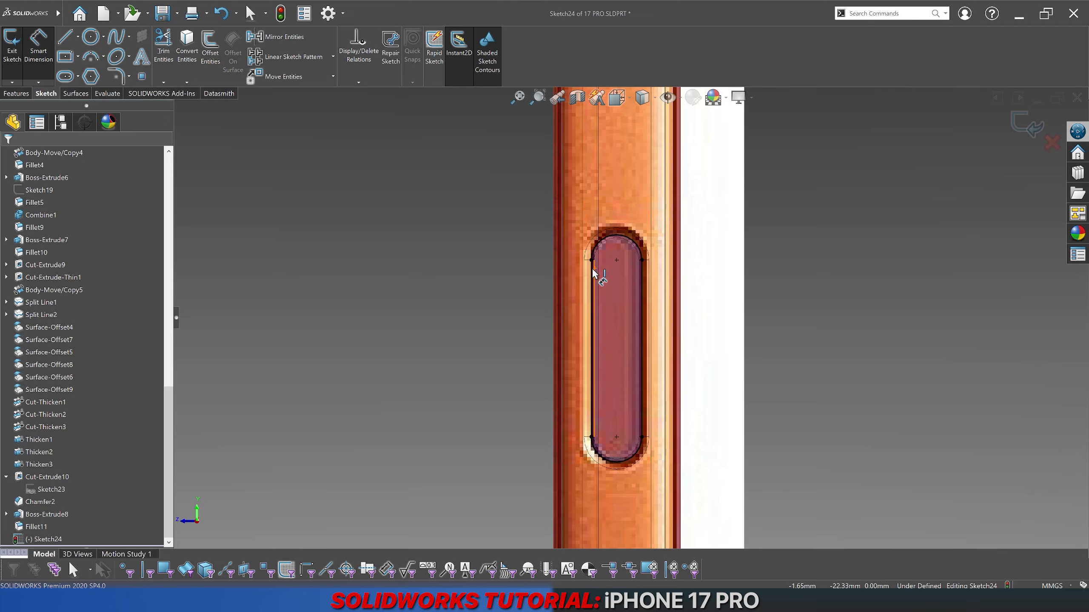
pyautogui.click(592, 282)
pyautogui.click(642, 279)
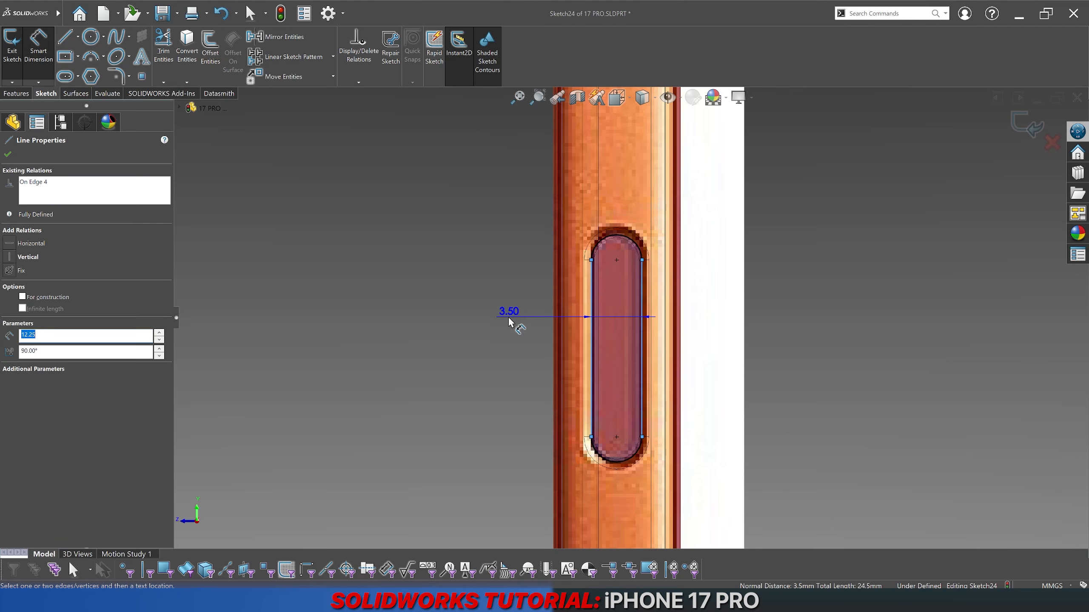
pyautogui.scroll(1, 507, 317)
pyautogui.press('Escape')
pyautogui.scroll(2, 498, 274)
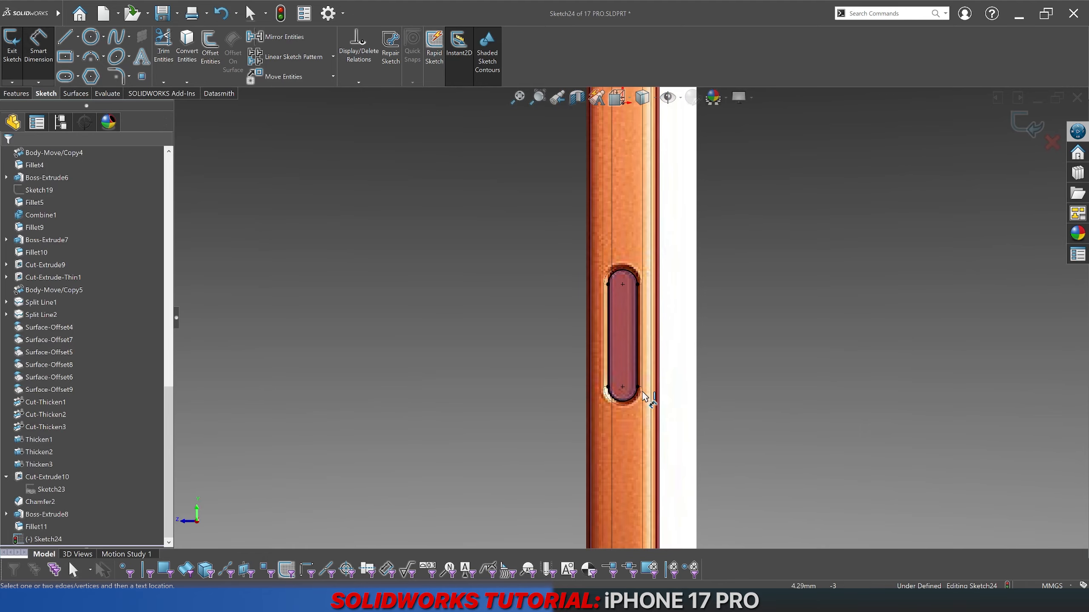
pyautogui.press('Escape')
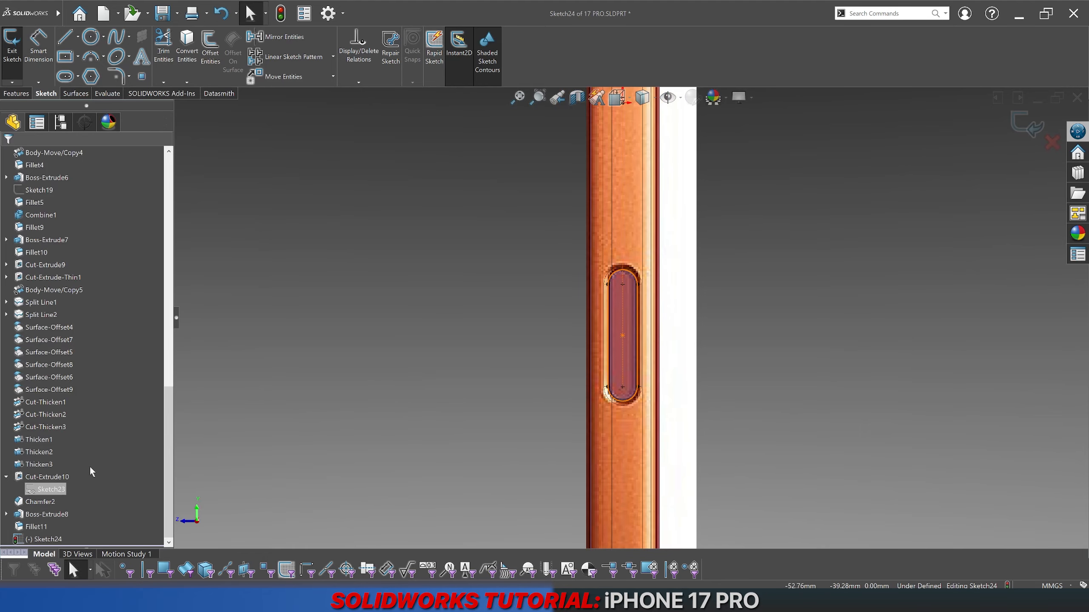
pyautogui.moveTo(504, 231); pyautogui.dragTo(739, 443)
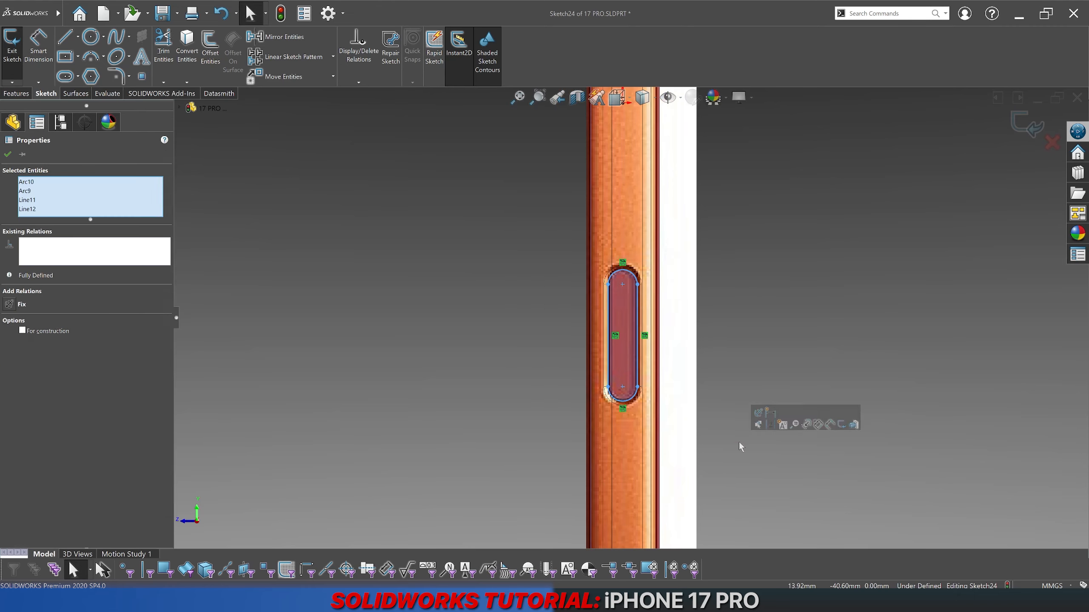
pyautogui.press('Escape')
# Step: Dimension the straight side of the upper slot and set its length to 12.5 mm
pyautogui.scroll(3, 625, 257)
pyautogui.scroll(-6, 624, 245)
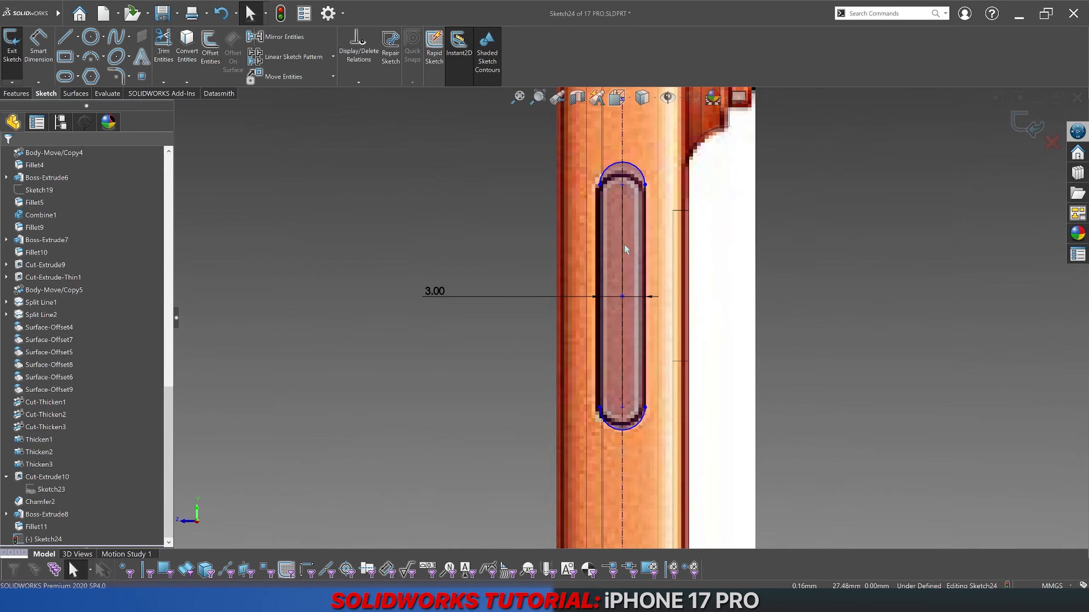
pyautogui.scroll(-2, 625, 245)
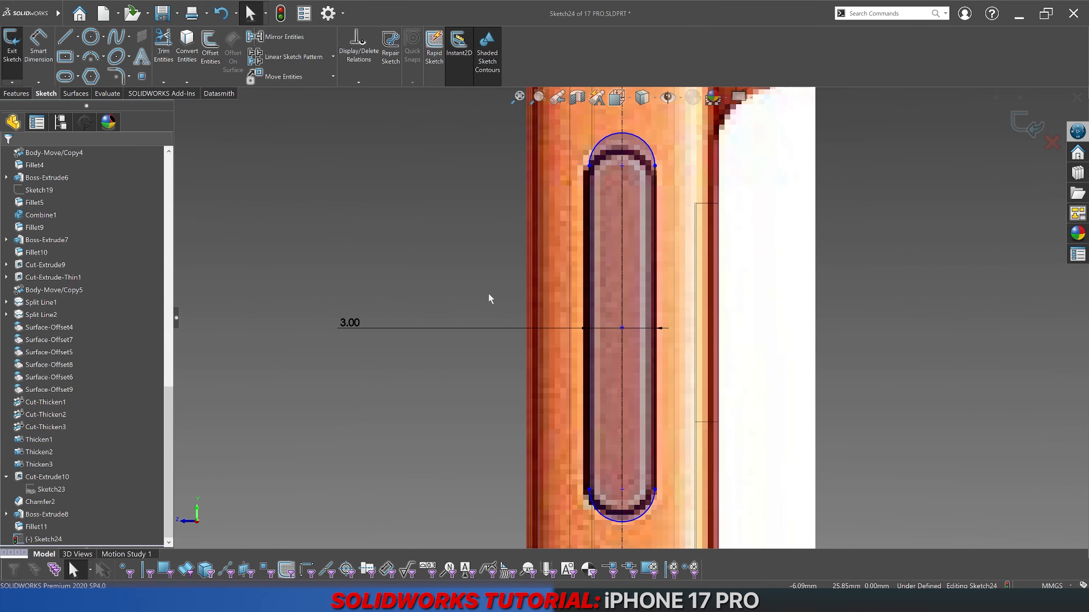
pyautogui.click(38, 47)
pyautogui.click(590, 343)
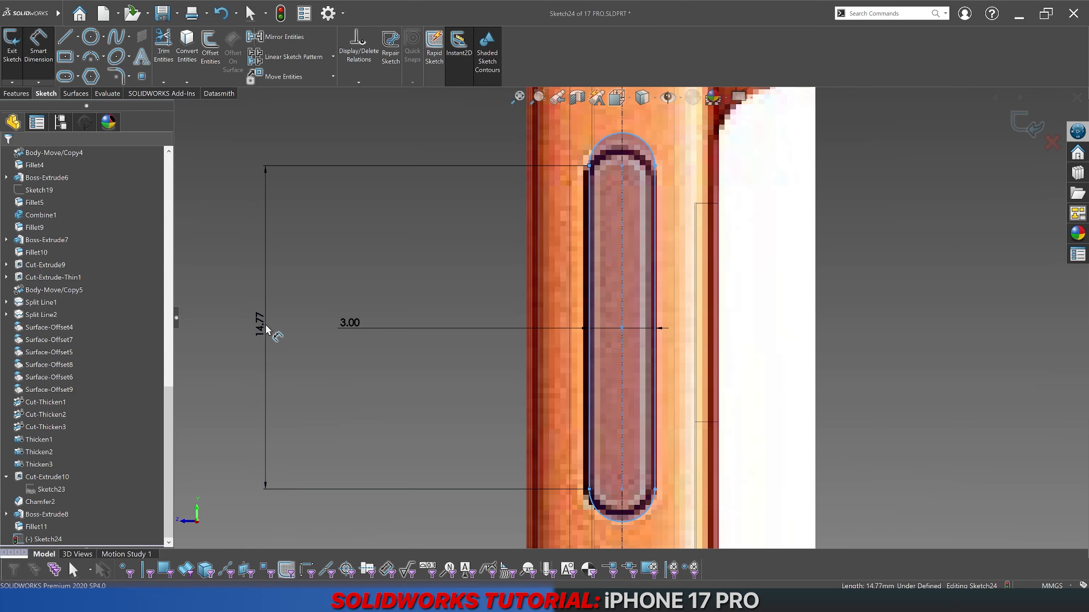
pyautogui.click(265, 329)
pyautogui.write('12.5')
pyautogui.press('Return')
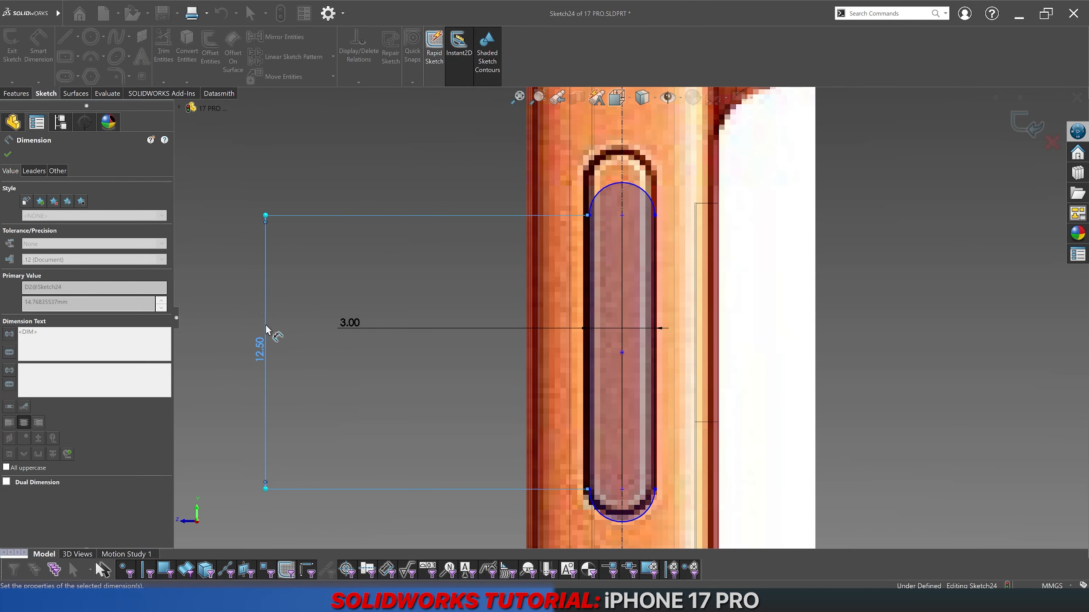
pyautogui.click(323, 321)
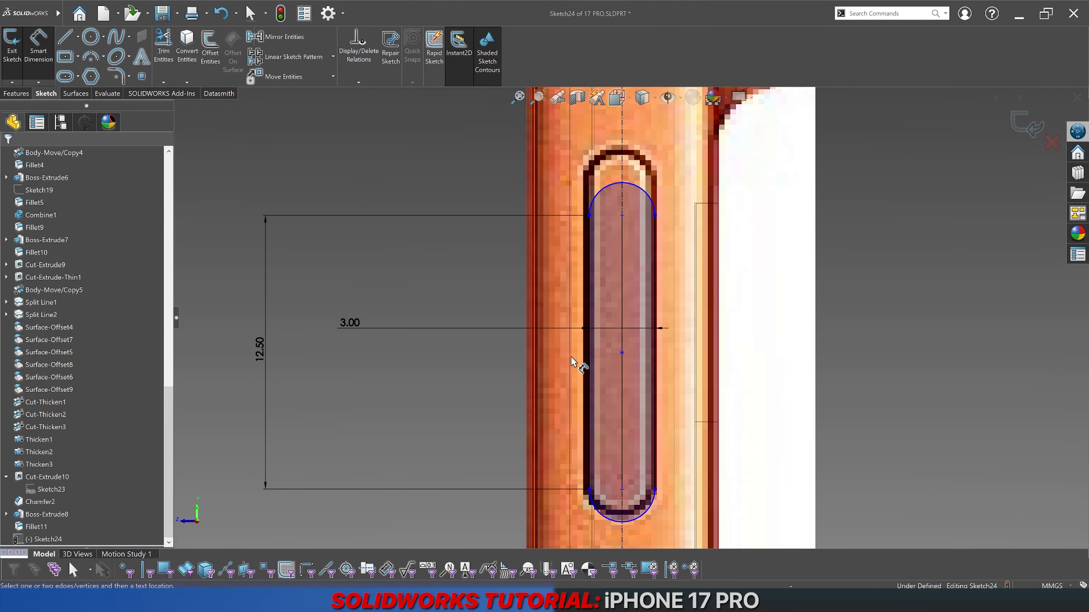
# Step: Dimension the upper slot's center from the sketch origin and set the vertical distance to 23.5 mm
pyautogui.click(622, 353)
pyautogui.scroll(4, 623, 359)
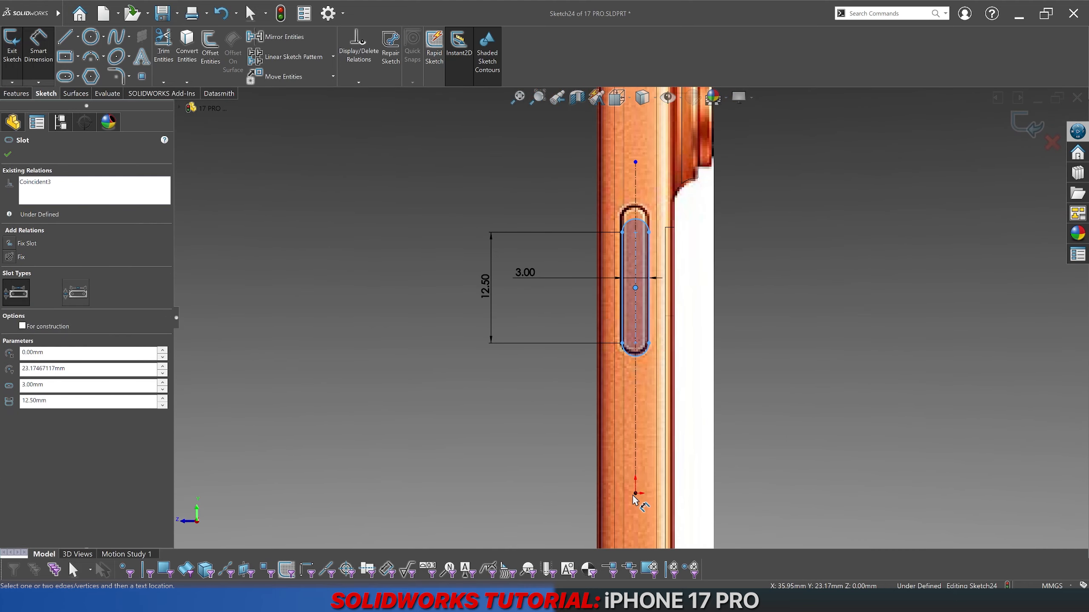
pyautogui.click(635, 493)
pyautogui.click(426, 389)
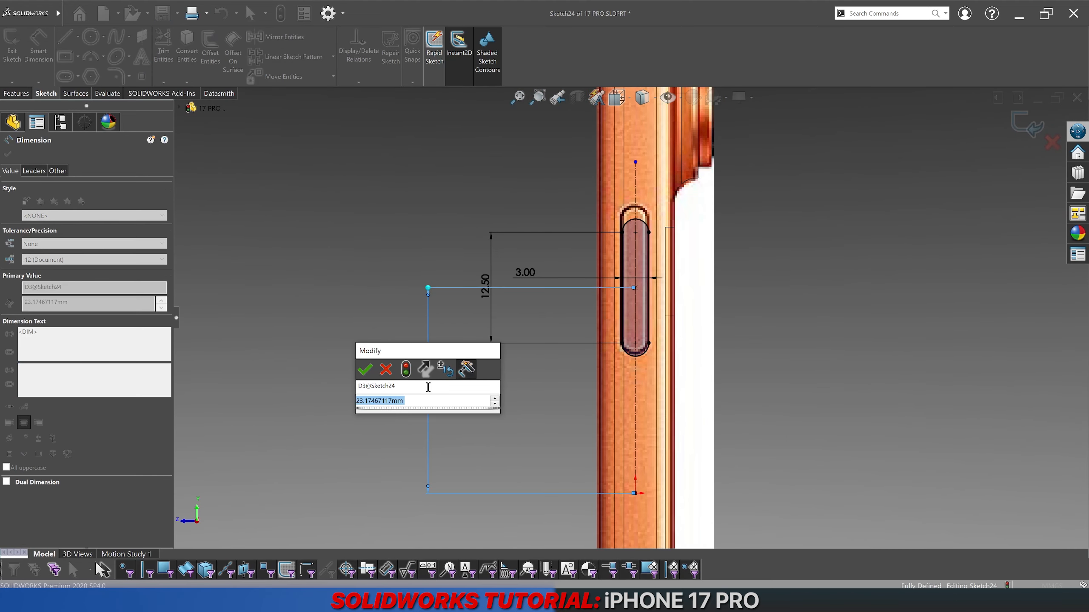
pyautogui.write('233')
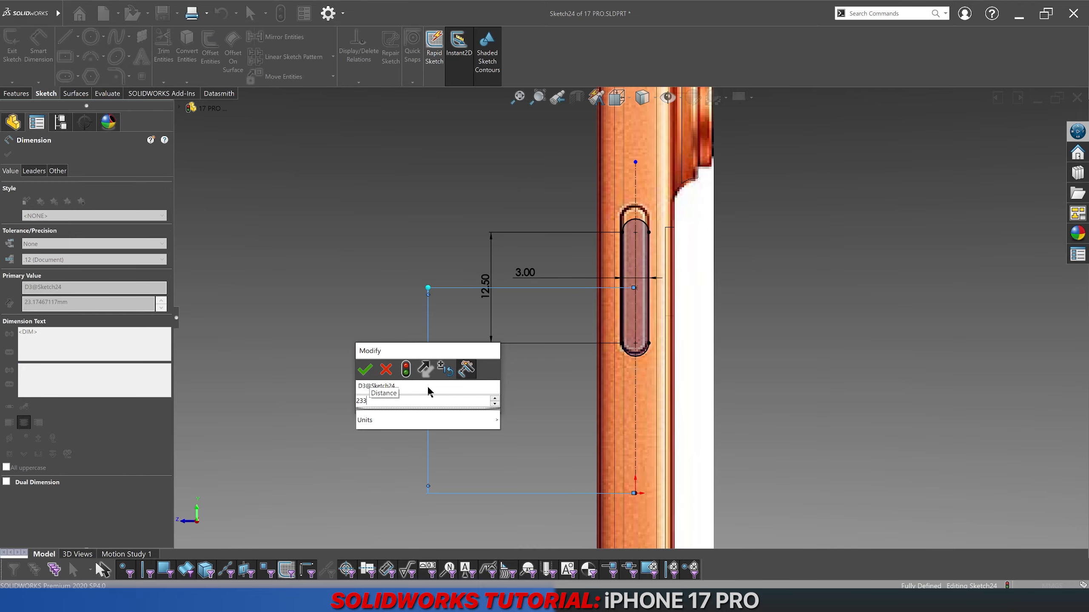
pyautogui.press('BackSpace')
pyautogui.write('.5')
pyautogui.press('Return')
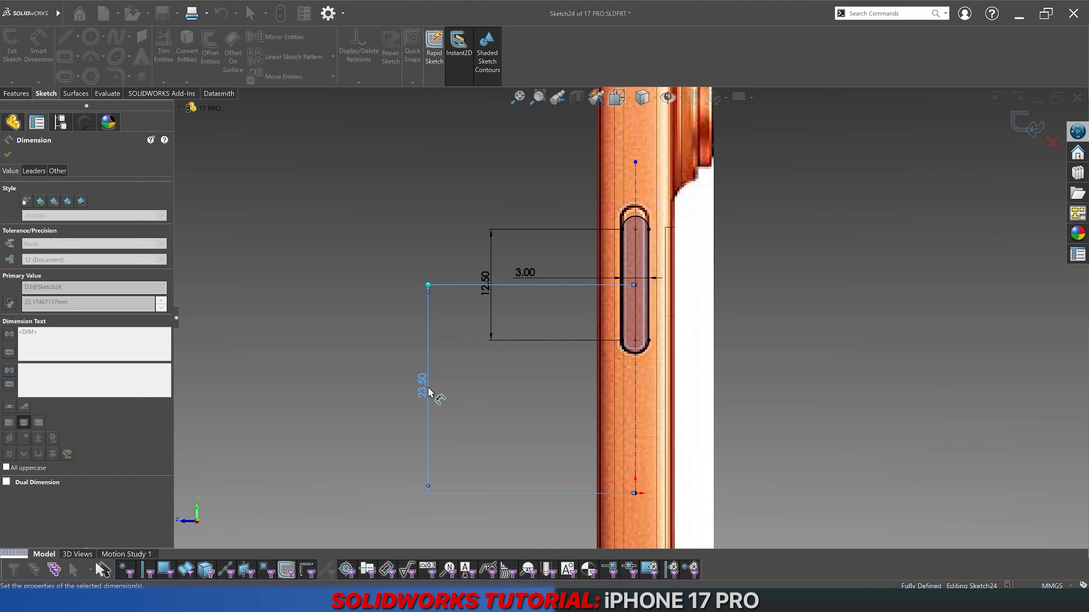
# Step: Try 24.5 mm for the upper slot center's vertical distance from the origin, and set it to 24 mm
pyautogui.doubleClick(422, 388)
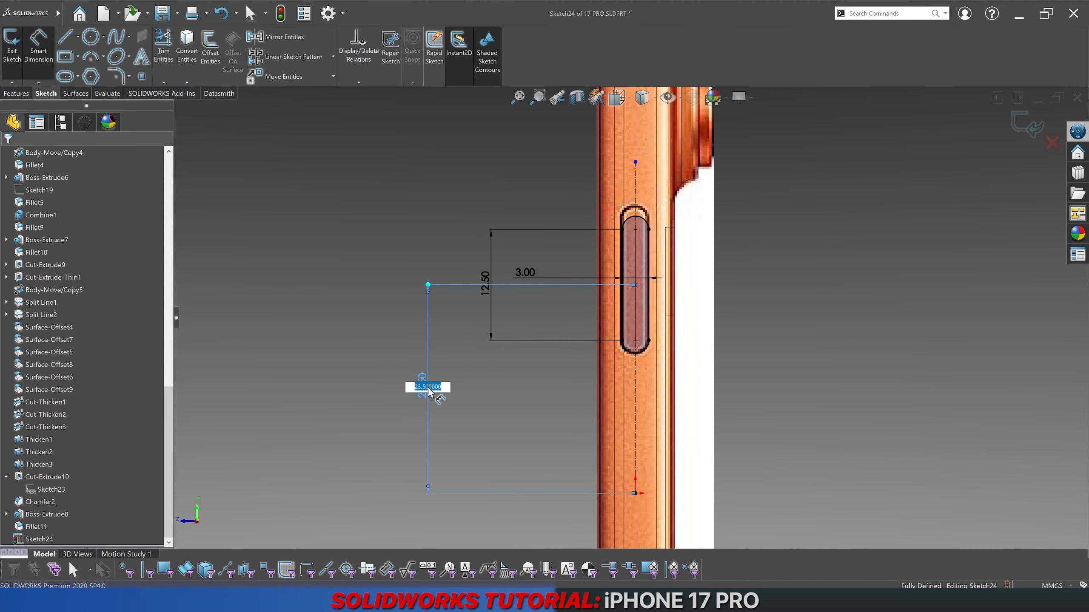
pyautogui.write('24.5')
pyautogui.press('Return')
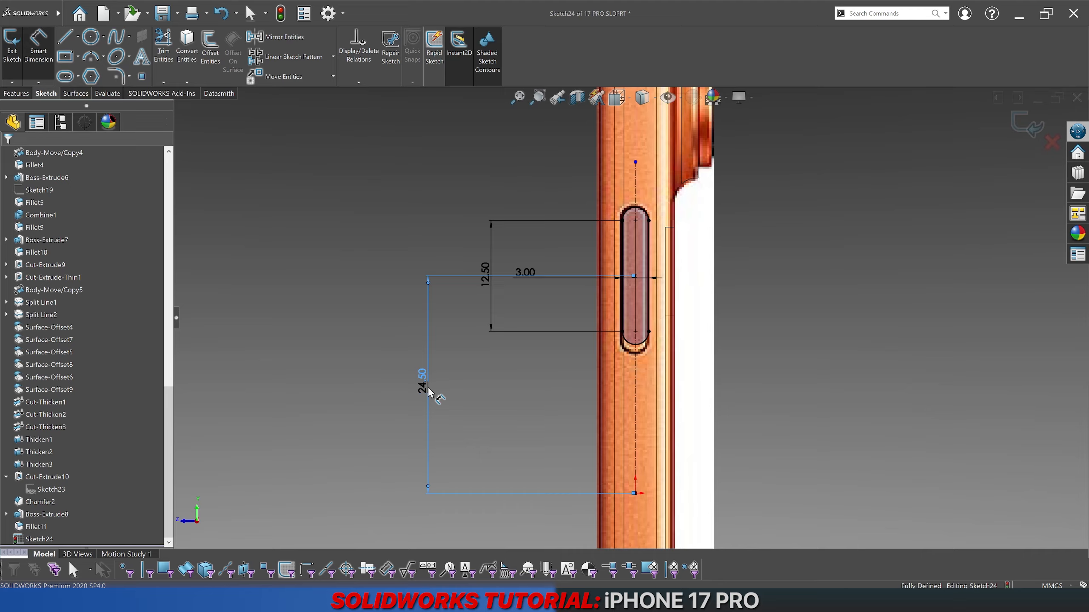
pyautogui.doubleClick(428, 387)
pyautogui.write('24')
pyautogui.press('Return')
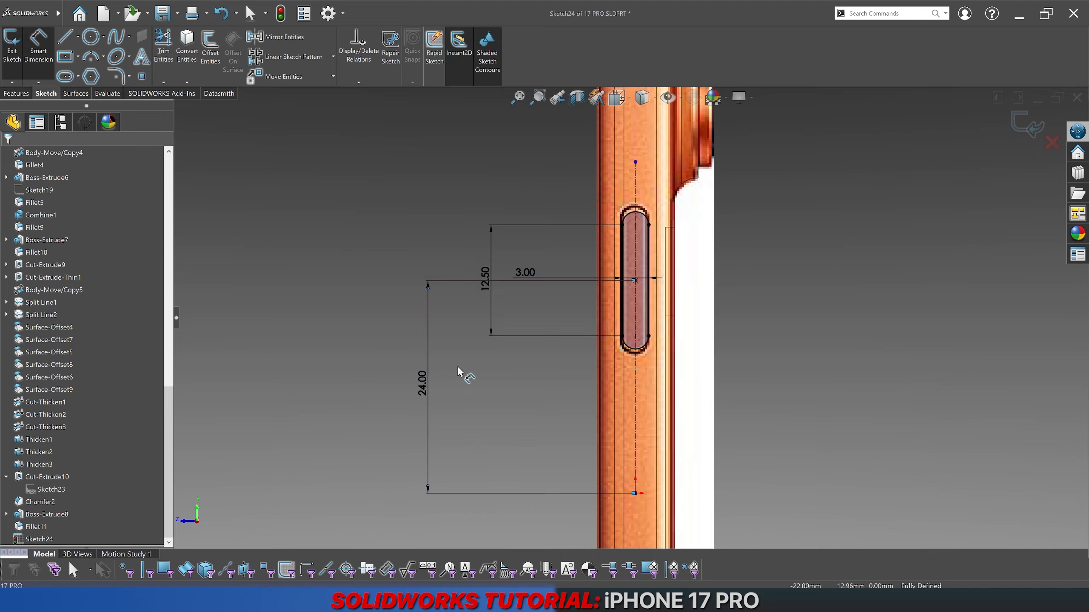
# Step: Try 13 mm for the upper slot's straight length, and set it to 13.5 mm
pyautogui.doubleClick(484, 292)
pyautogui.write('13')
pyautogui.press('Return')
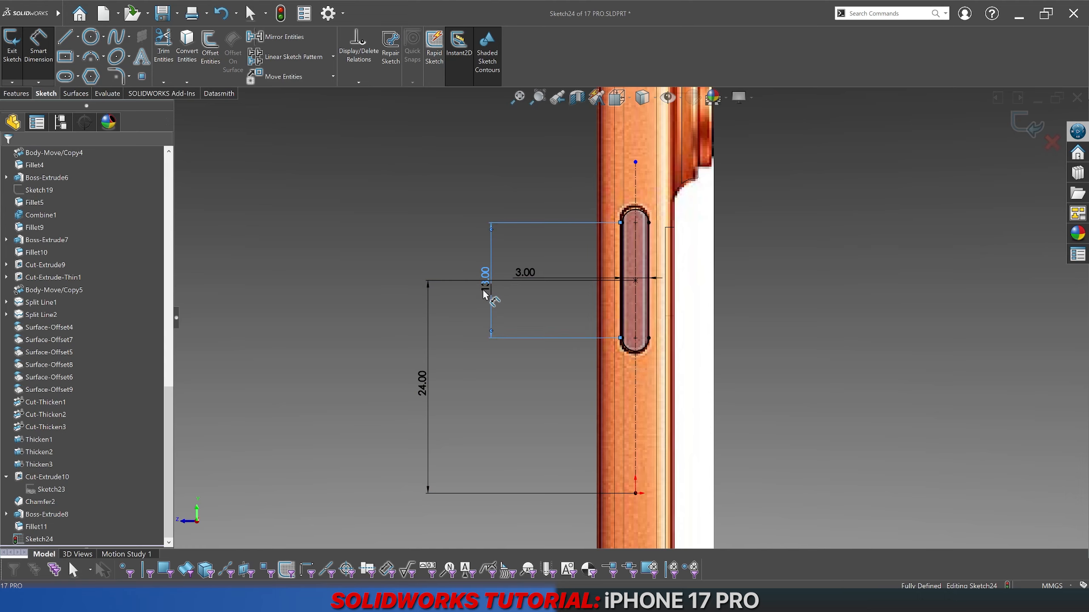
pyautogui.doubleClick(483, 290)
pyautogui.write('13.5')
pyautogui.press('Return')
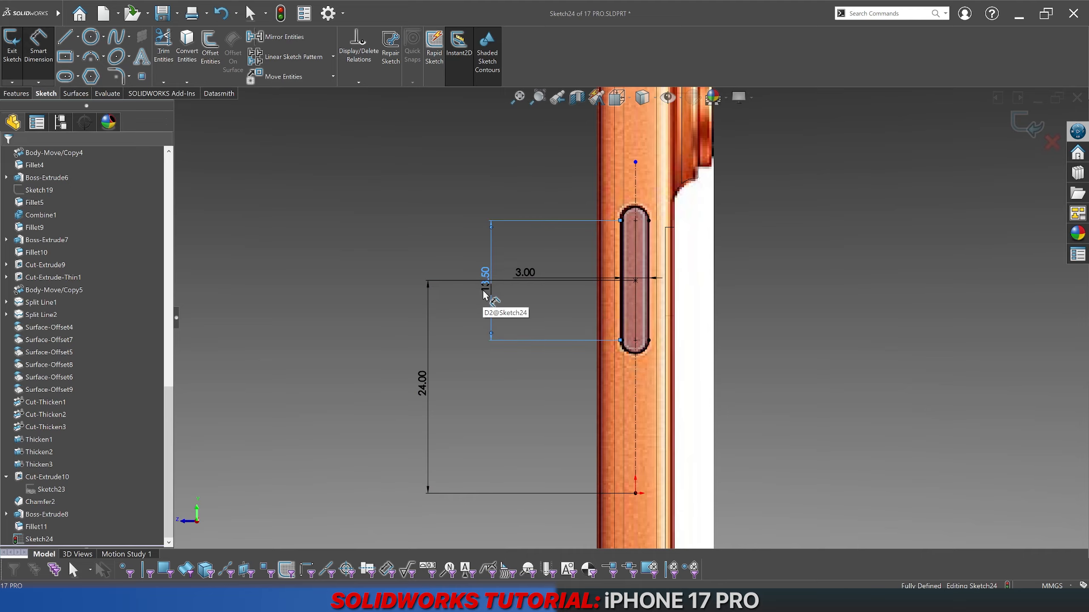
# Step: Move the slot's vertical distance dimension farther outward and place its width dimension above the slot
pyautogui.moveTo(422, 388); pyautogui.dragTo(384, 377)
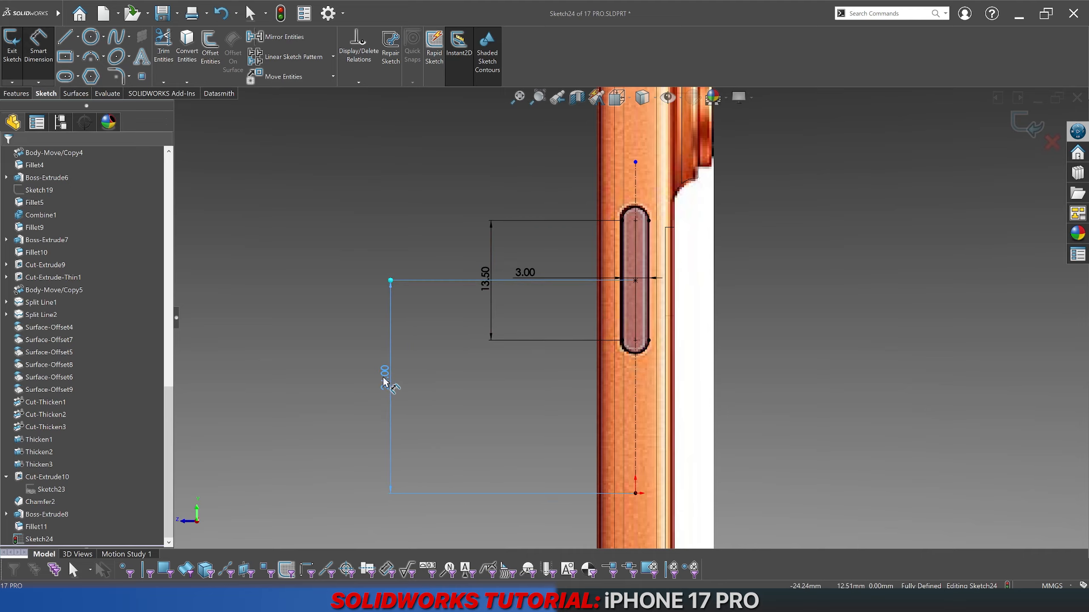
pyautogui.moveTo(532, 276); pyautogui.dragTo(505, 159)
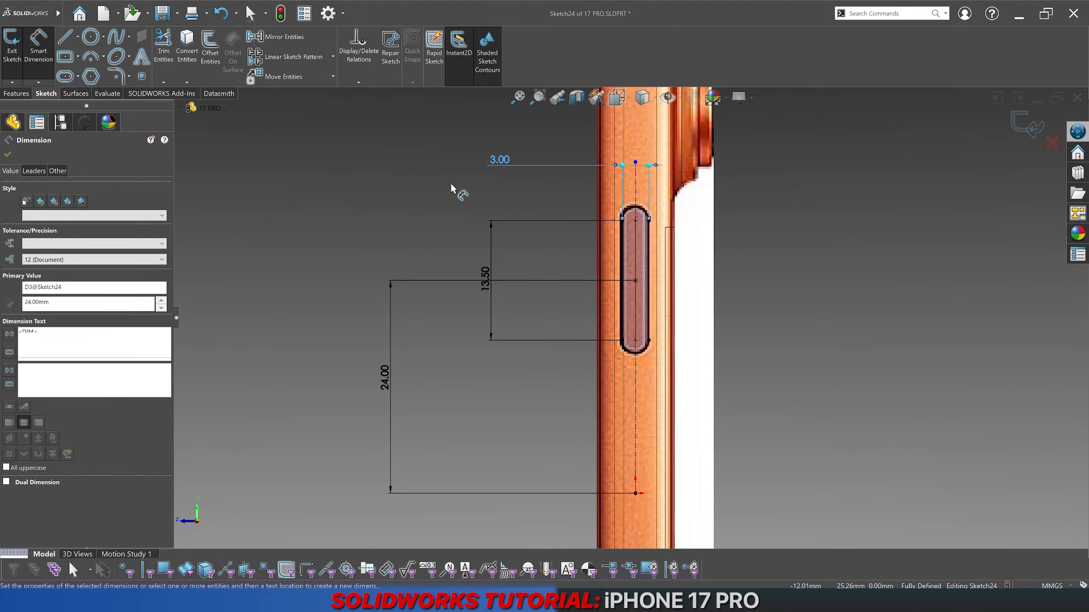
pyautogui.click(433, 202)
pyautogui.scroll(3, 428, 202)
pyautogui.scroll(3, 618, 273)
pyautogui.scroll(-6, 617, 273)
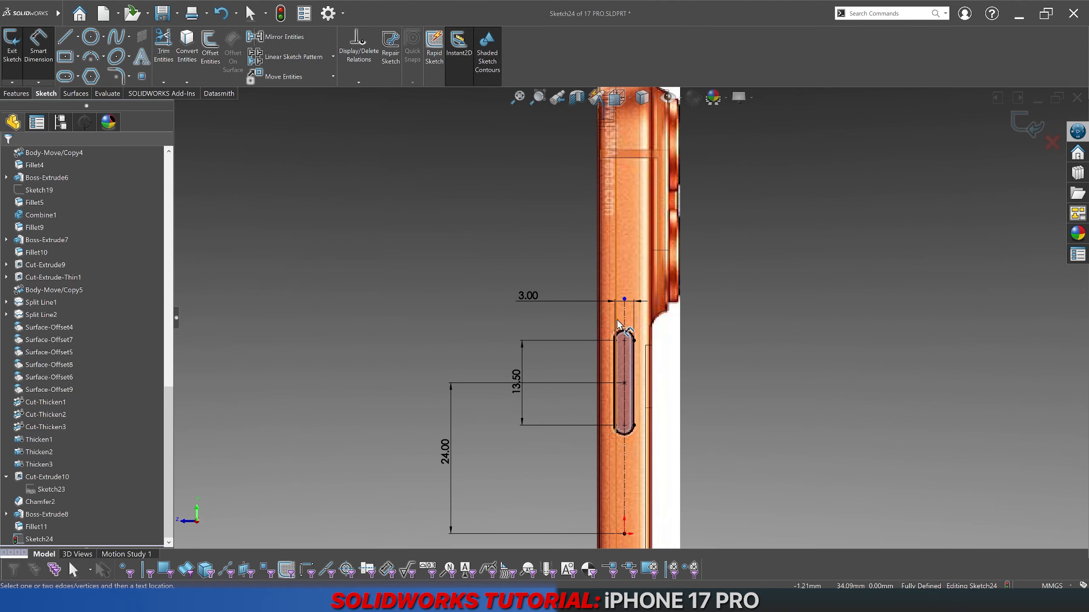
pyautogui.press('Escape')
pyautogui.click(629, 290)
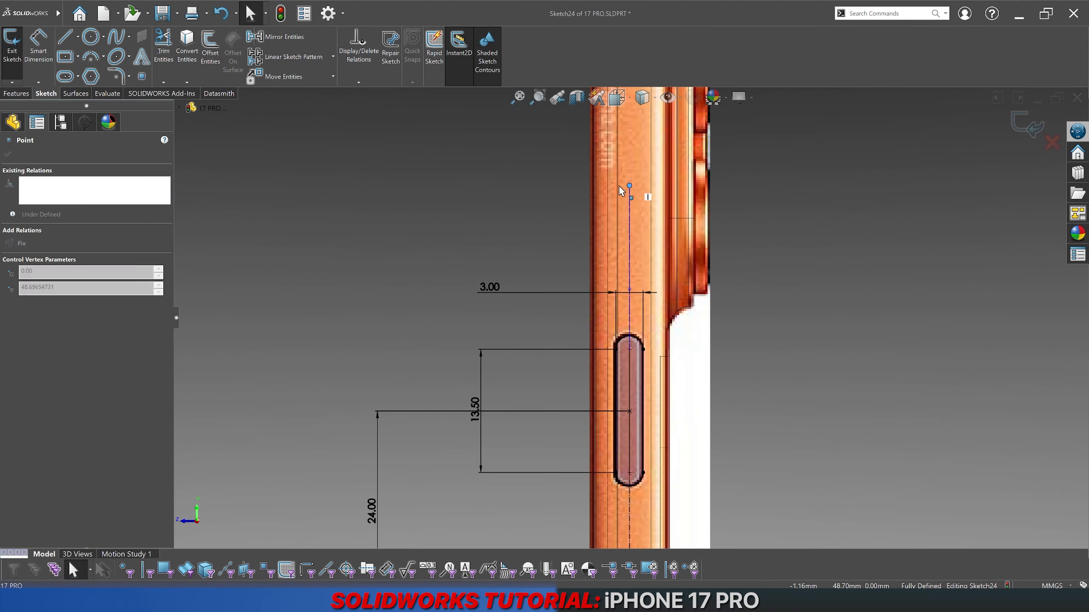
pyautogui.press('Escape')
# Step: Switch the display to shaded with edges and exit the upper slot sketch
pyautogui.scroll(5, 632, 318)
pyautogui.click(644, 98)
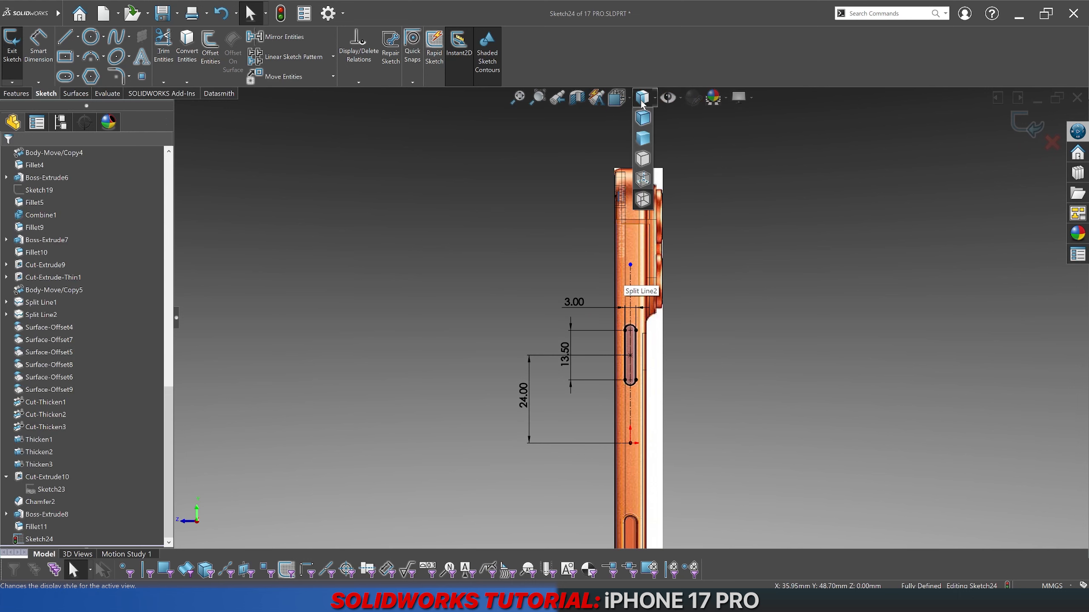
pyautogui.click(642, 118)
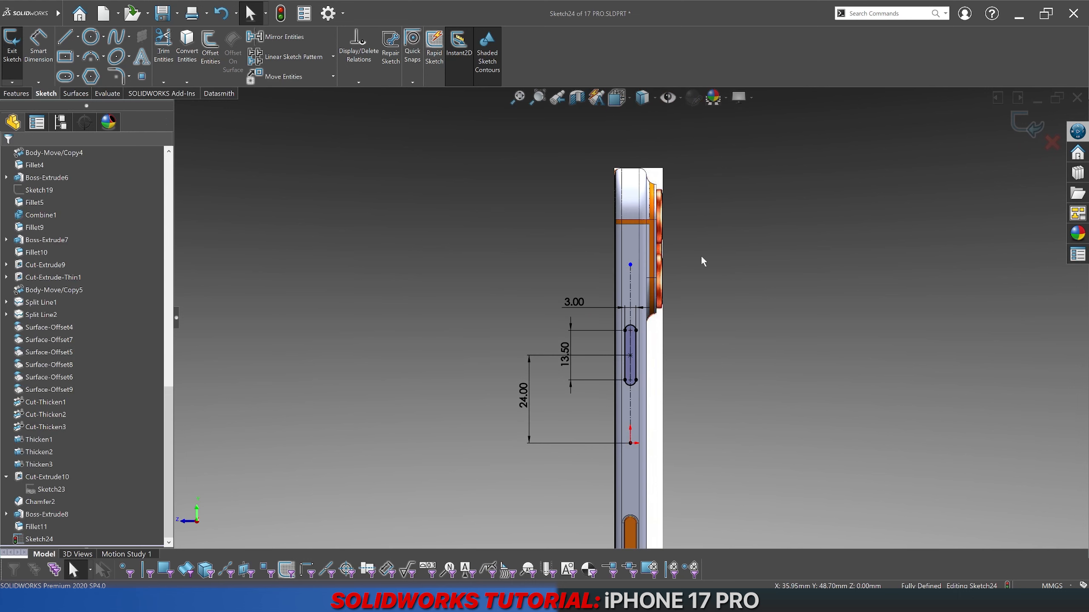
pyautogui.scroll(-2, 706, 249)
pyautogui.scroll(3, 613, 417)
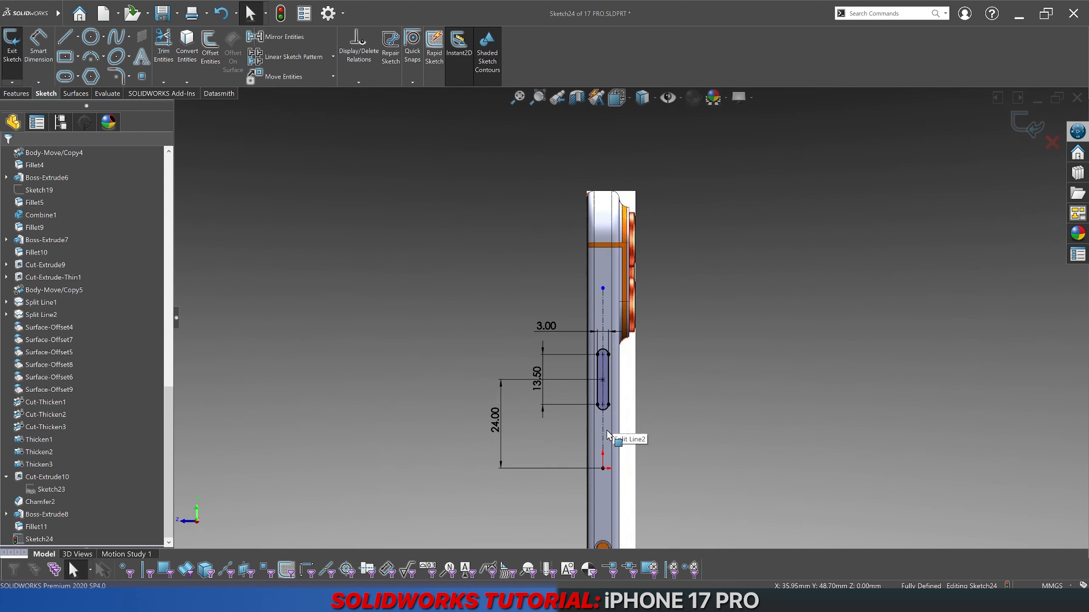
pyautogui.scroll(-4, 593, 399)
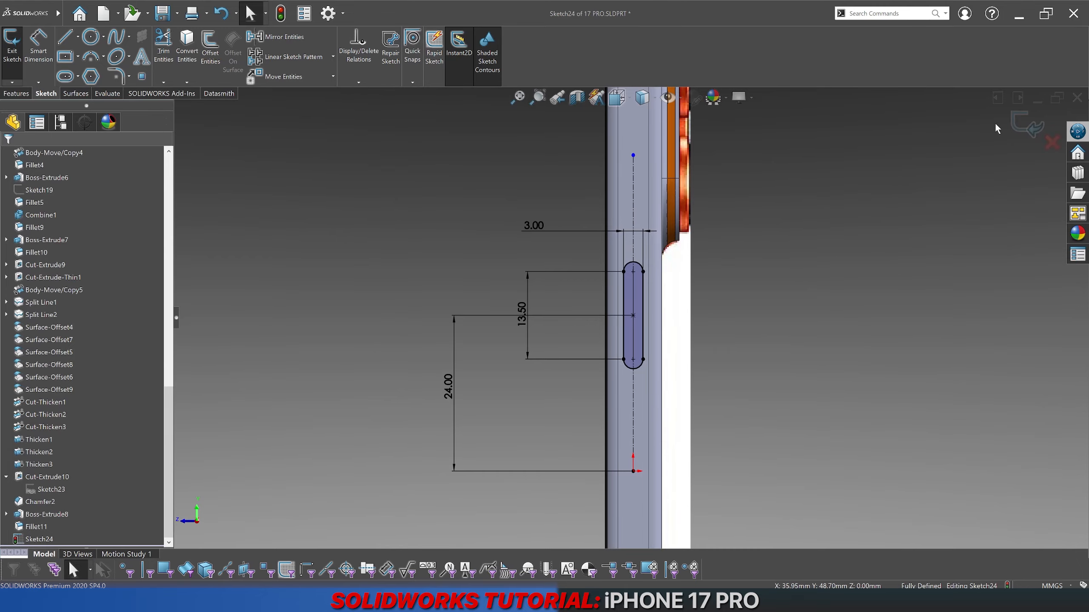
pyautogui.click(1026, 124)
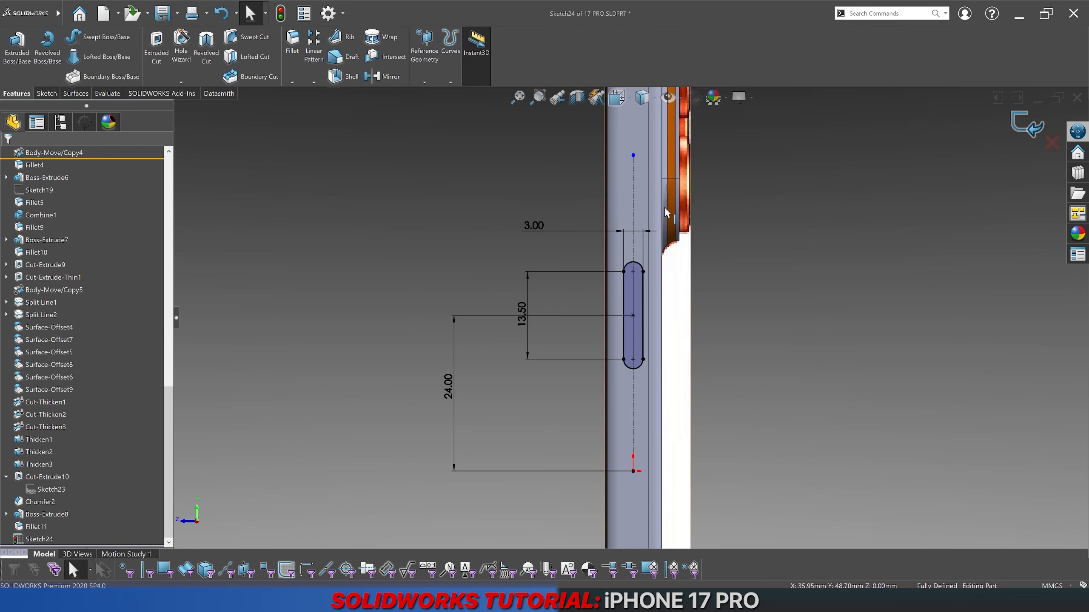
# Step: Extrude-cut the upper slot 0.5 mm into the side frame, limiting the cut to the frame body, and save the part
pyautogui.moveTo(666, 311); pyautogui.dragTo(703, 273, button='middle')
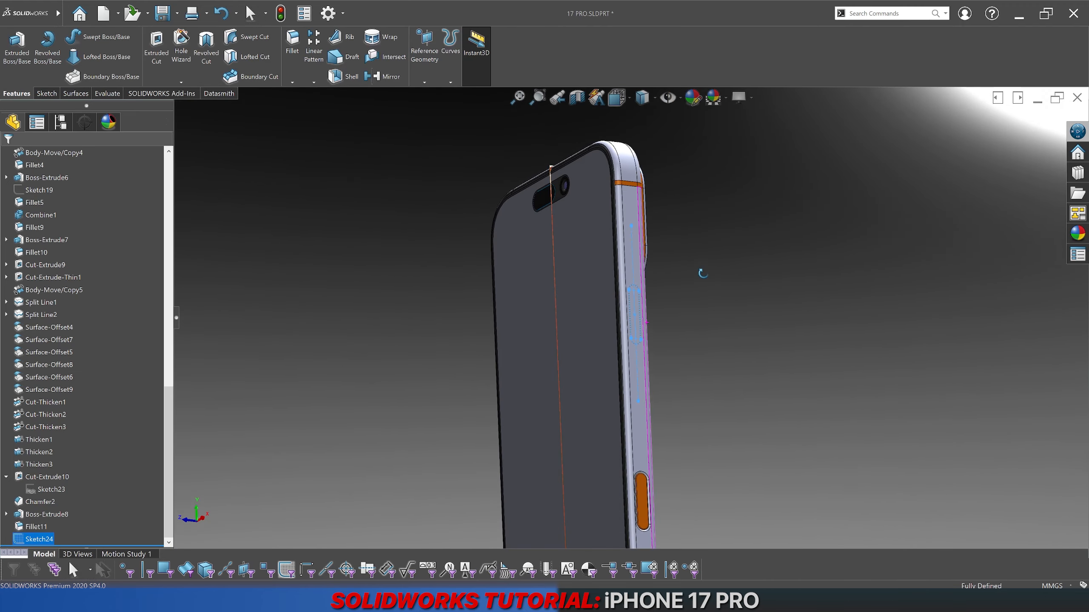
pyautogui.hotkey('ctrl', '8')
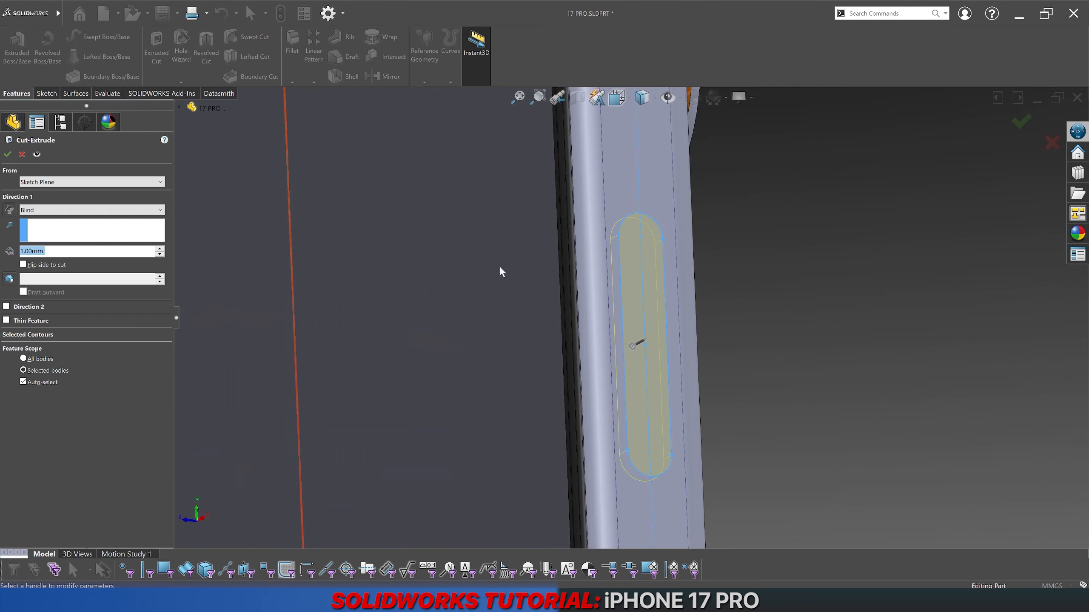
pyautogui.write('0.5')
pyautogui.press('Return')
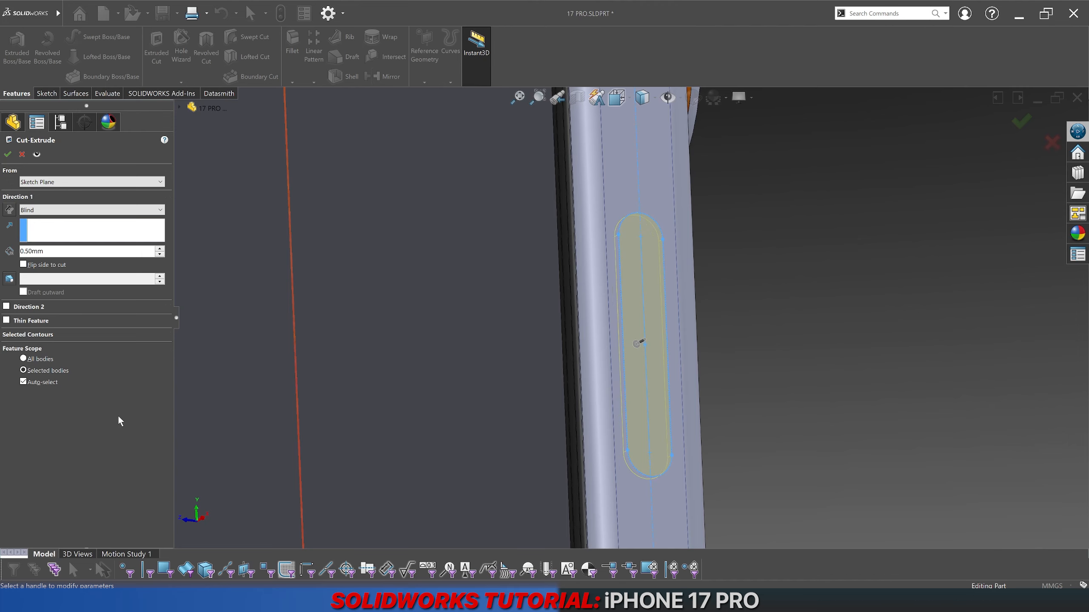
pyautogui.click(23, 381)
pyautogui.click(655, 259)
pyautogui.press('Return')
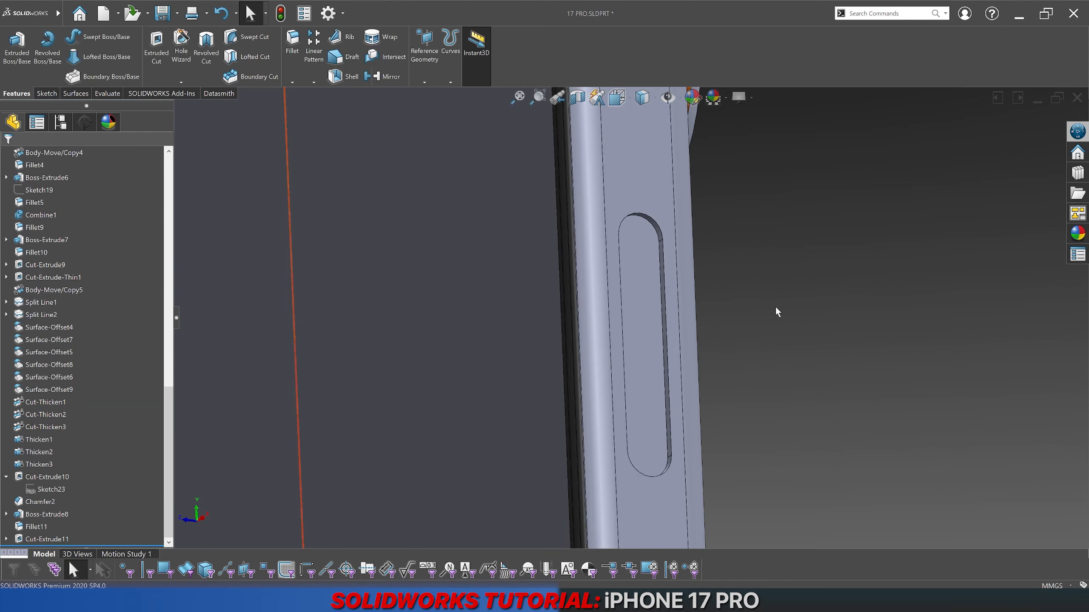
pyautogui.hotkey('ctrl', 's')
# Step: Extrude the upper slot sketch 0.5 mm in both directions as a separate button body without merging the result
pyautogui.click(5, 539)
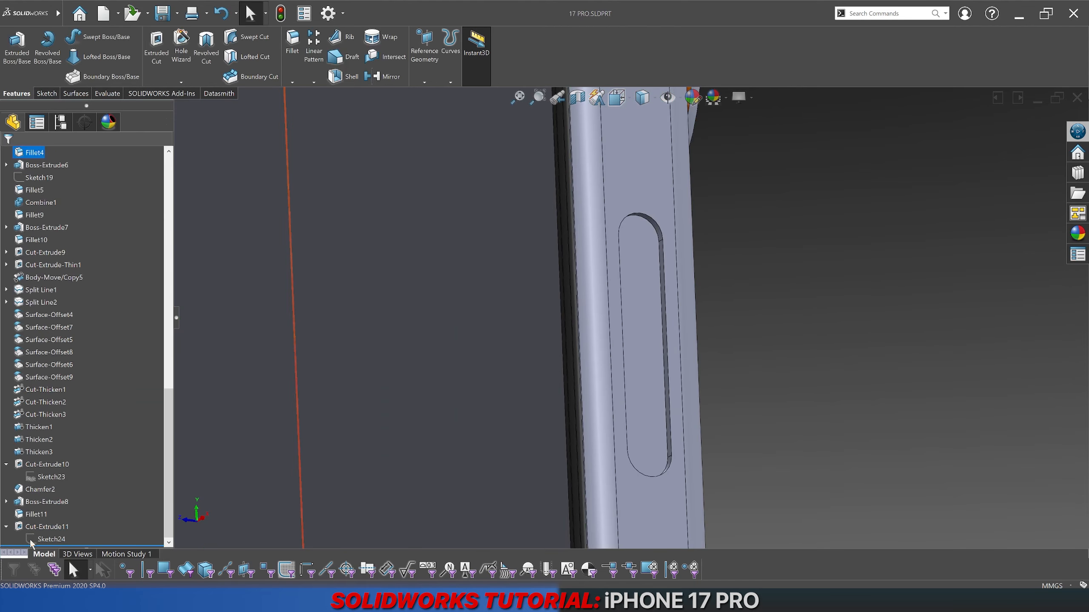
pyautogui.doubleClick(41, 541)
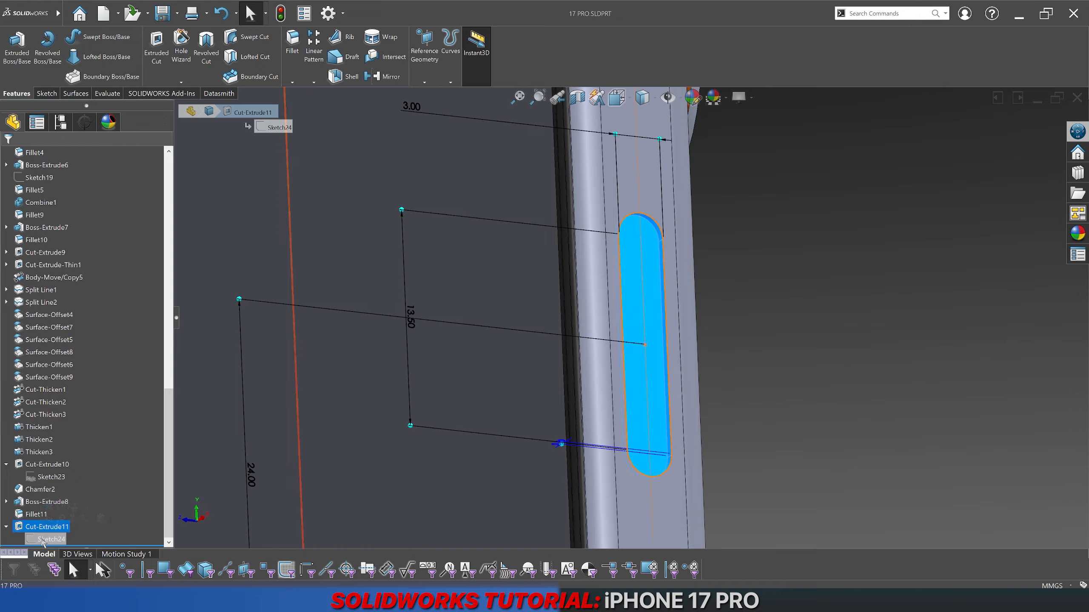
pyautogui.click(43, 540)
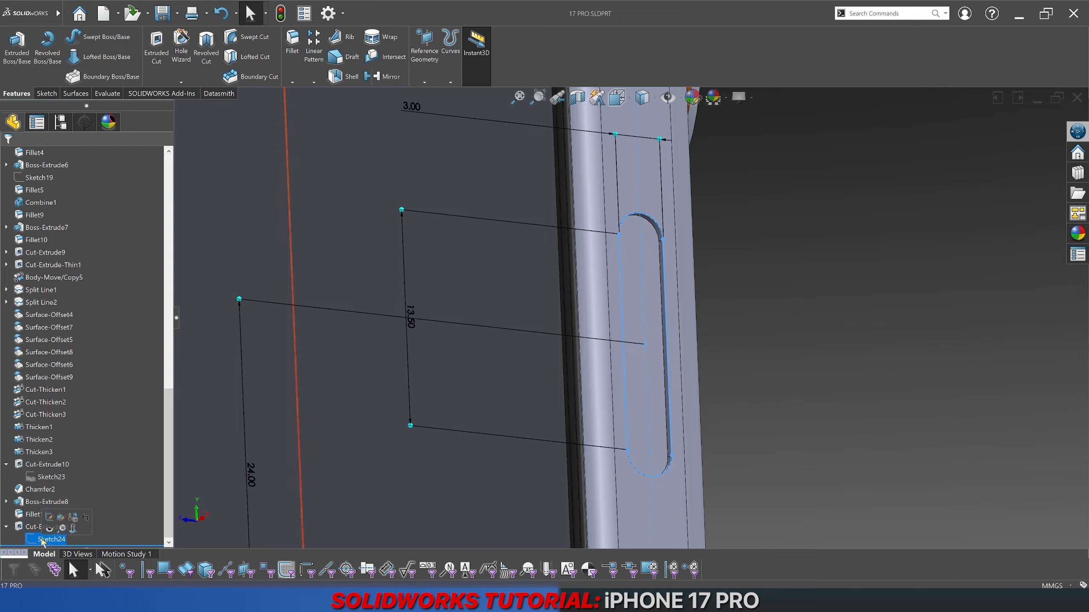
pyautogui.click(7, 52)
pyautogui.write('0.5')
pyautogui.click(89, 407)
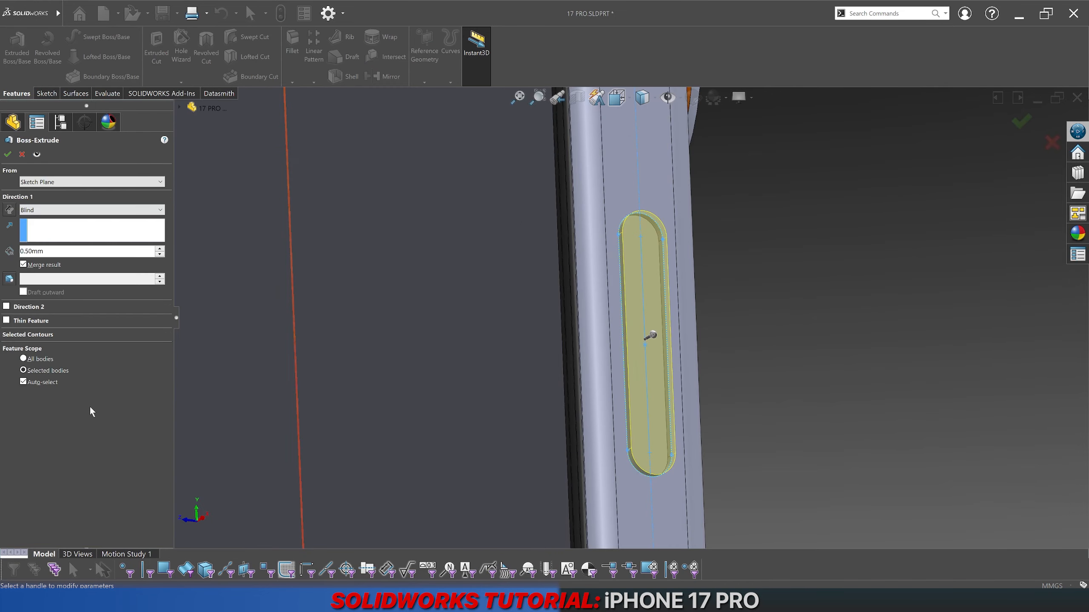
pyautogui.click(27, 308)
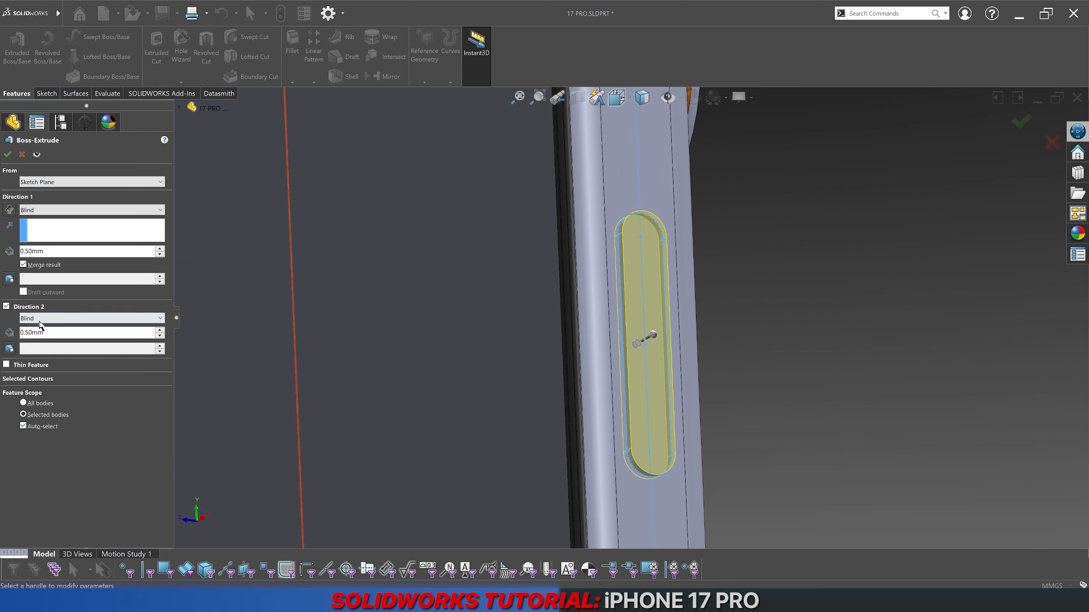
pyautogui.click(31, 265)
pyautogui.click(7, 154)
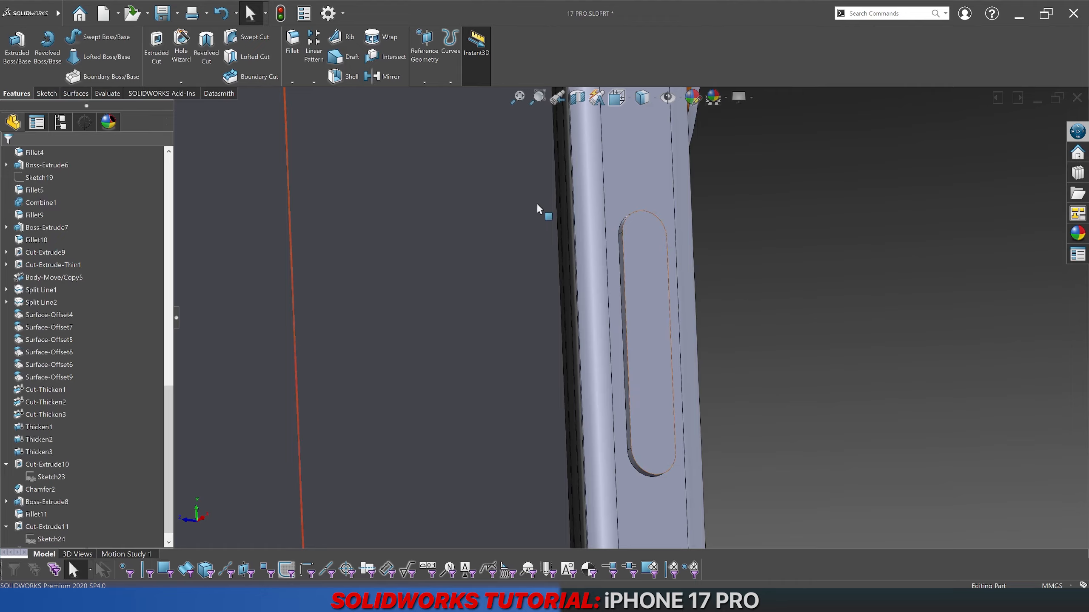
# Step: Fillet the outer edge of the upper button with a 0.2 mm radius
pyautogui.click(295, 51)
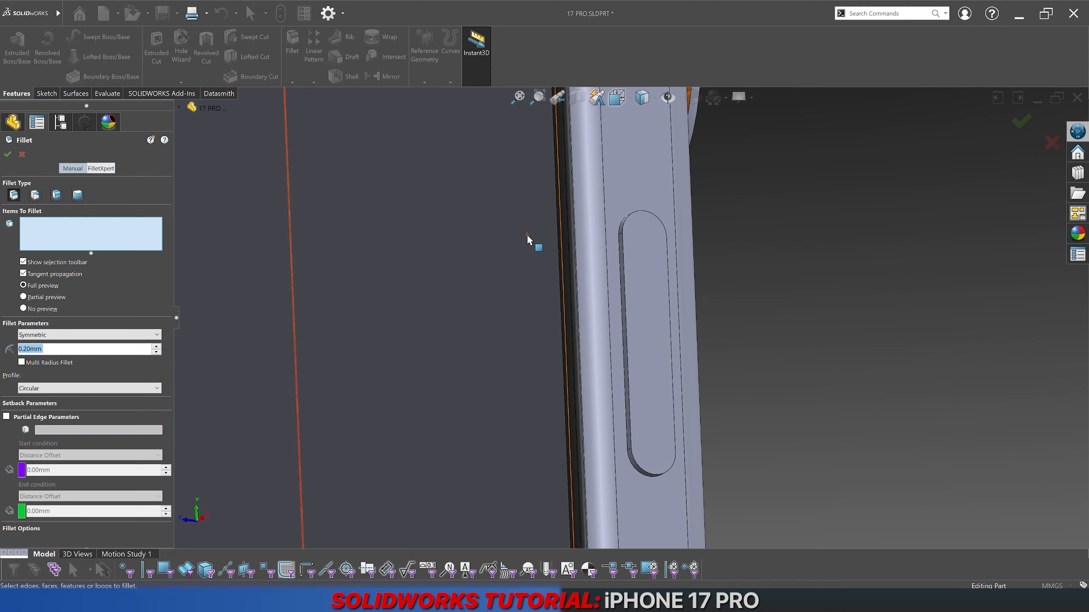
pyautogui.click(623, 242)
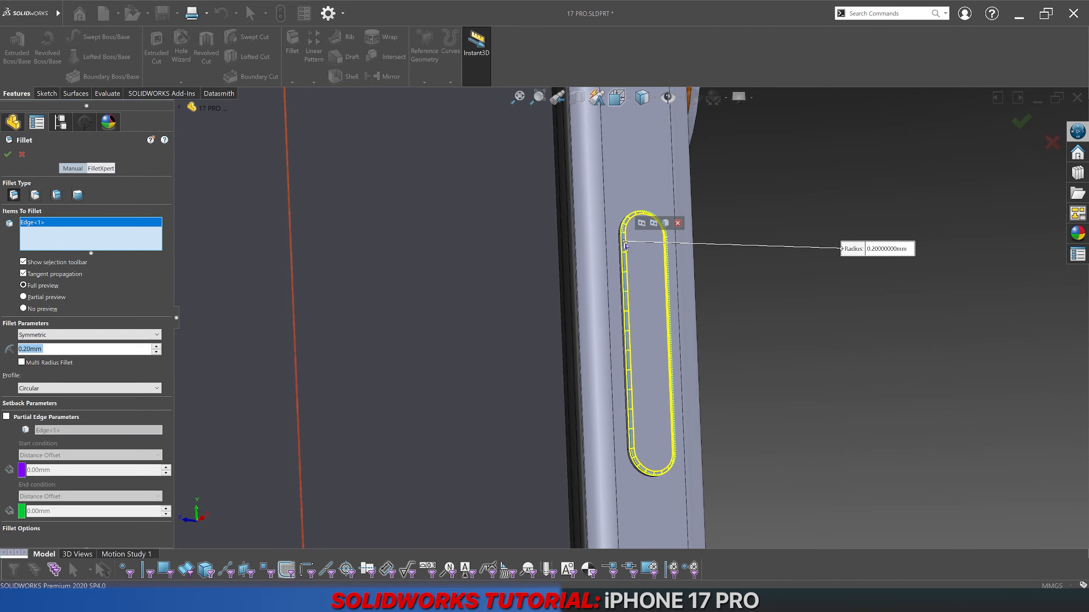
pyautogui.press('Return')
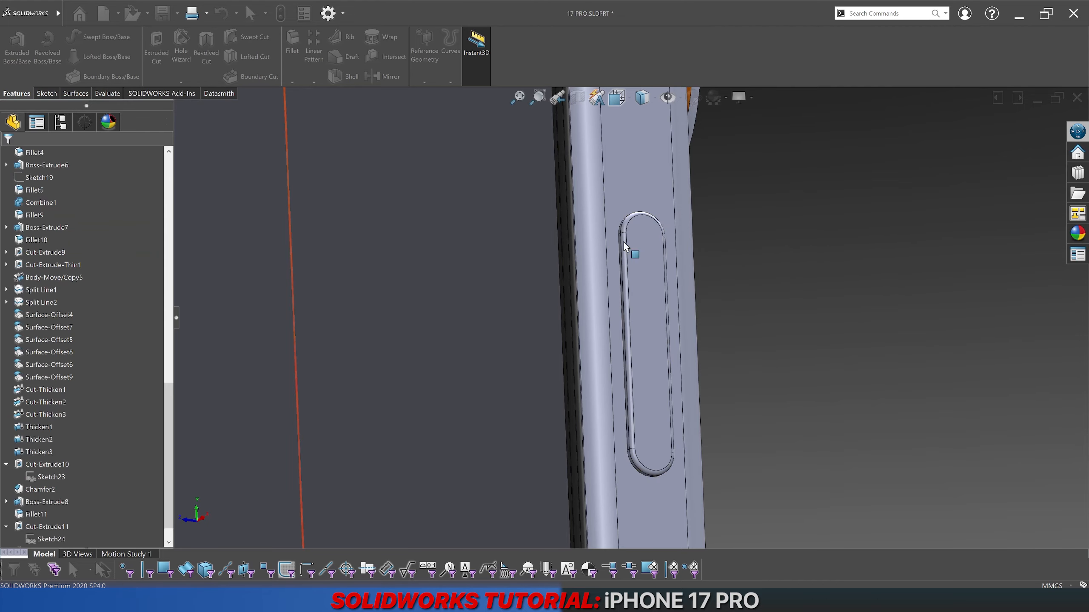
# Step: Fillet the frame edge around the upper button's recess with a 0.1 mm radius
pyautogui.press('Return')
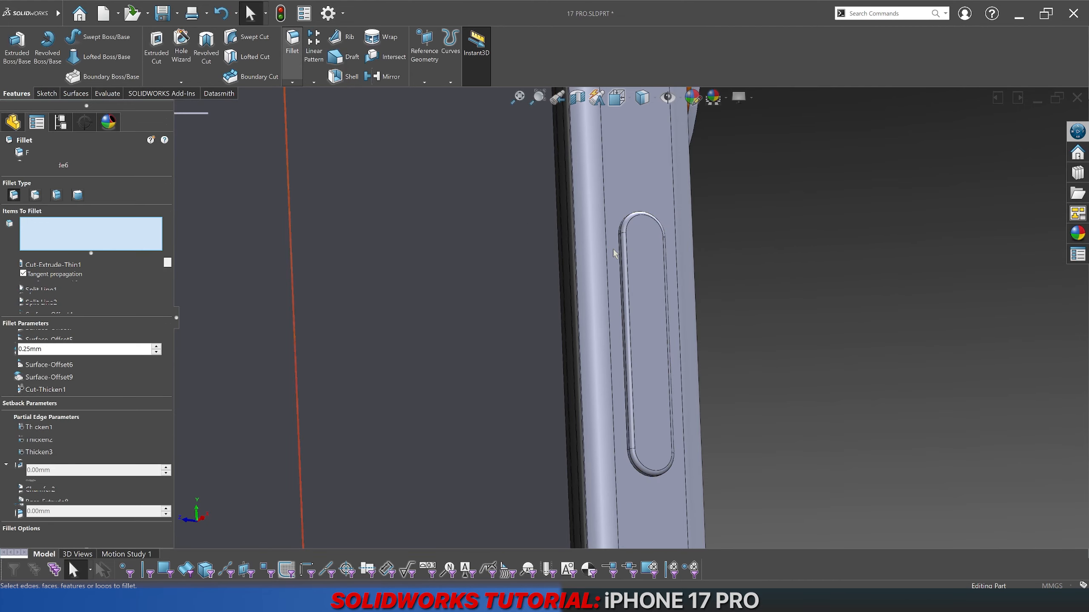
pyautogui.click(618, 253)
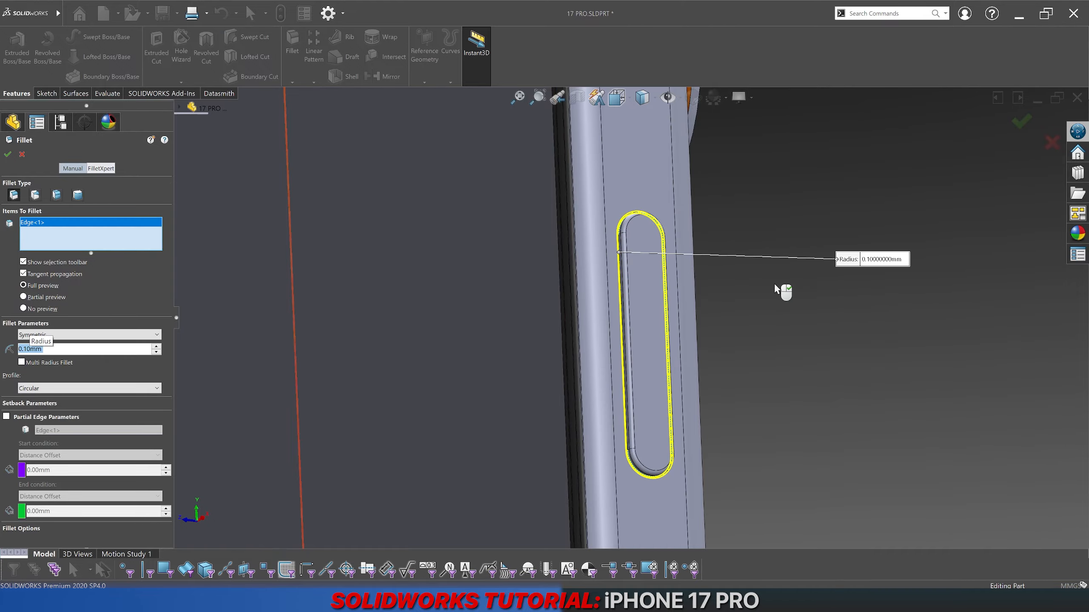
pyautogui.press('Return')
# Step: Hide the SIDE reference sketch
pyautogui.scroll(3, 774, 284)
pyautogui.moveTo(774, 284); pyautogui.dragTo(516, 199, button='middle')
pyautogui.scroll(-8, 613, 273)
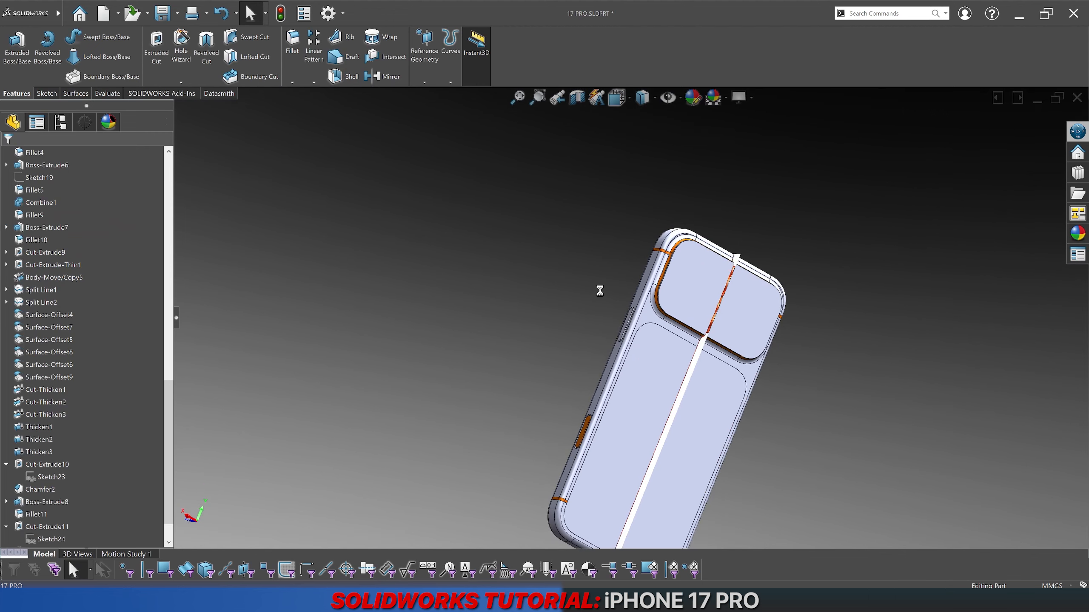
pyautogui.scroll(-1, 111, 435)
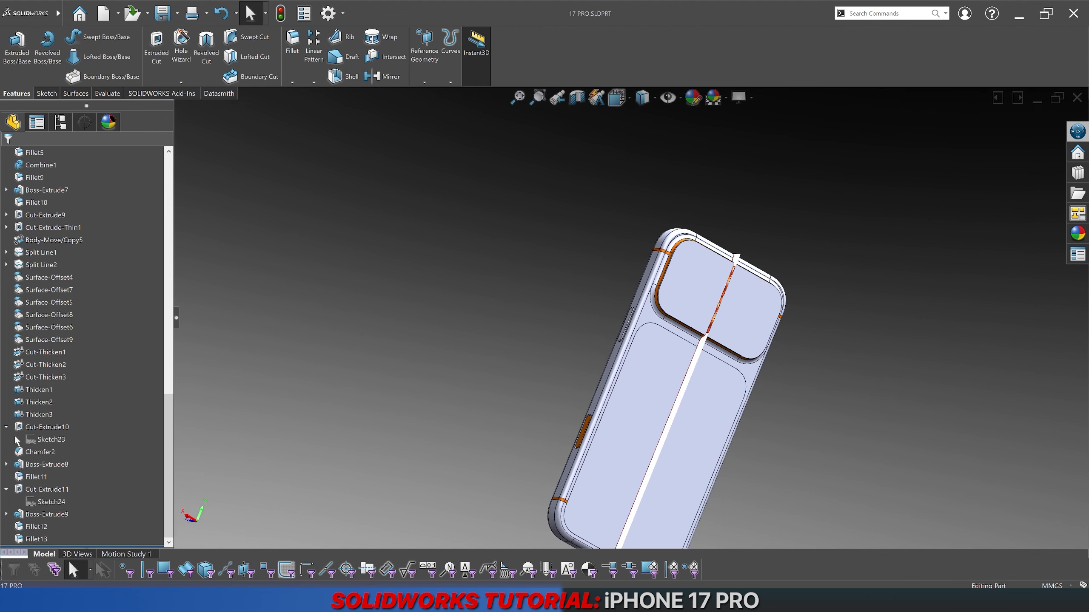
pyautogui.scroll(4, 9, 433)
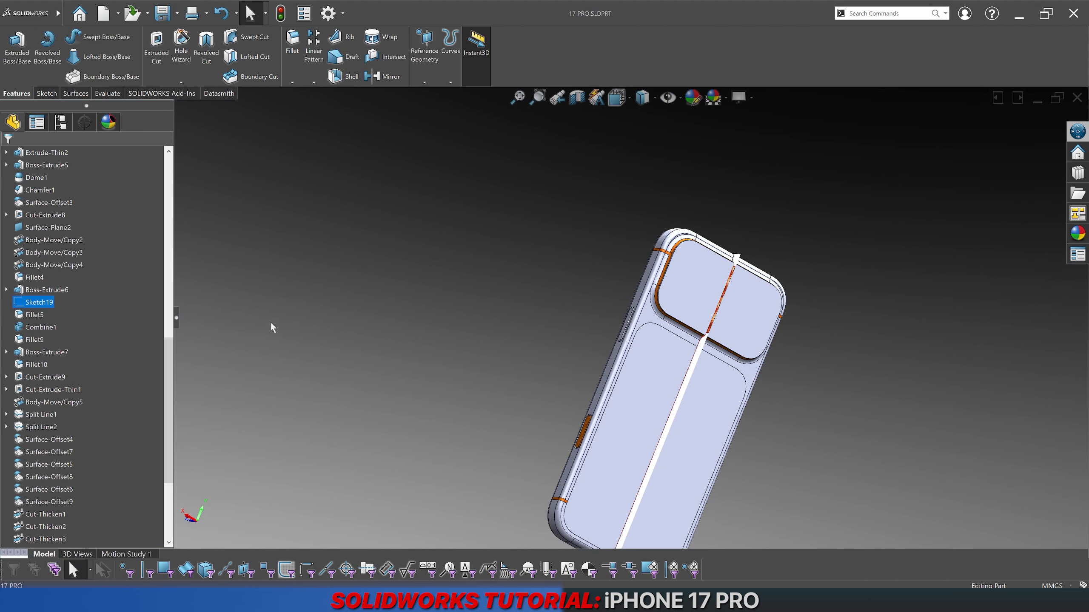
pyautogui.click(99, 291)
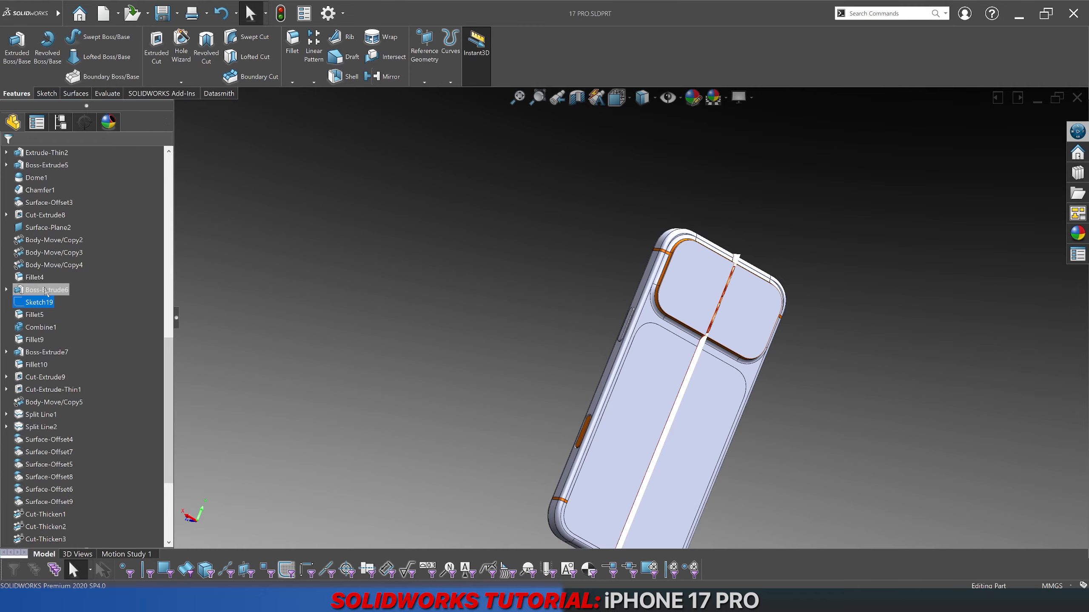
pyautogui.click(273, 348)
pyautogui.scroll(10, 55, 383)
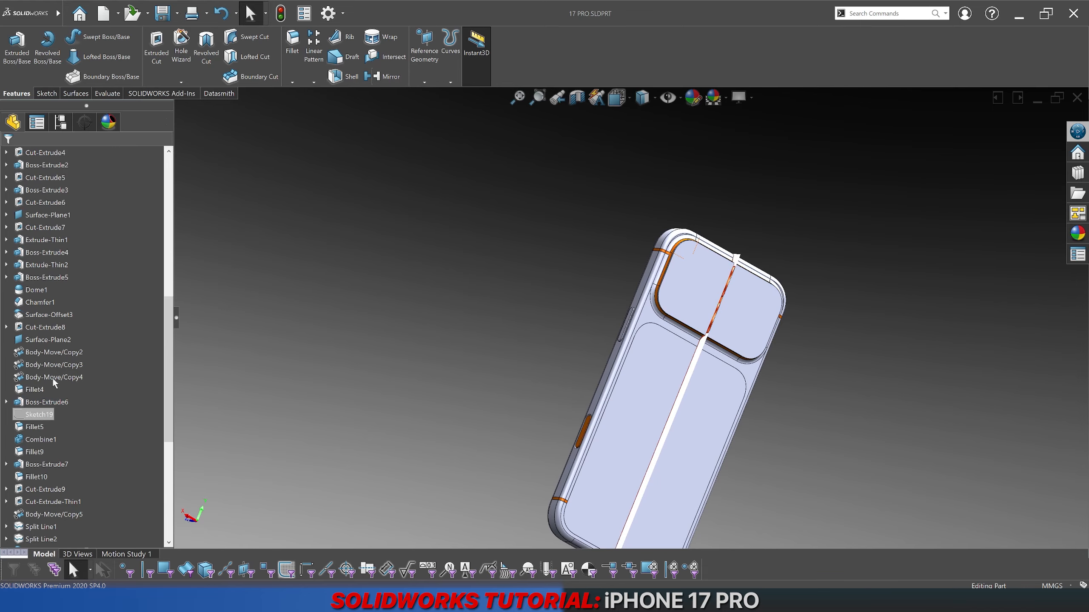
pyautogui.scroll(2, 54, 383)
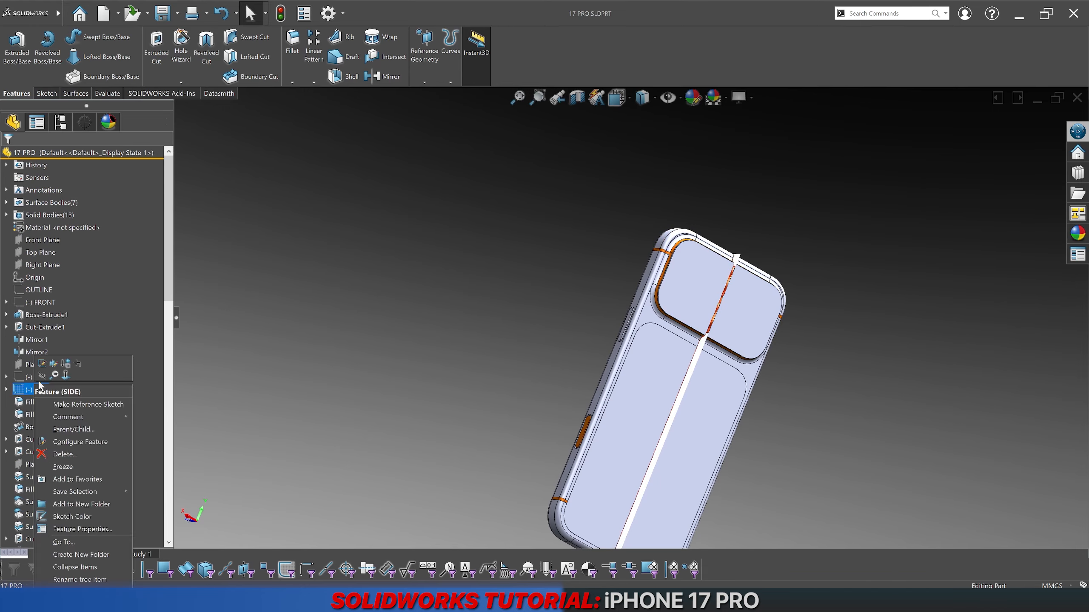
pyautogui.rightClick(36, 388)
pyautogui.click(42, 375)
# Step: Hide Sketch19, the standalone sketch following the Boss-Extrude6 feature
pyautogui.scroll(-10, 32, 463)
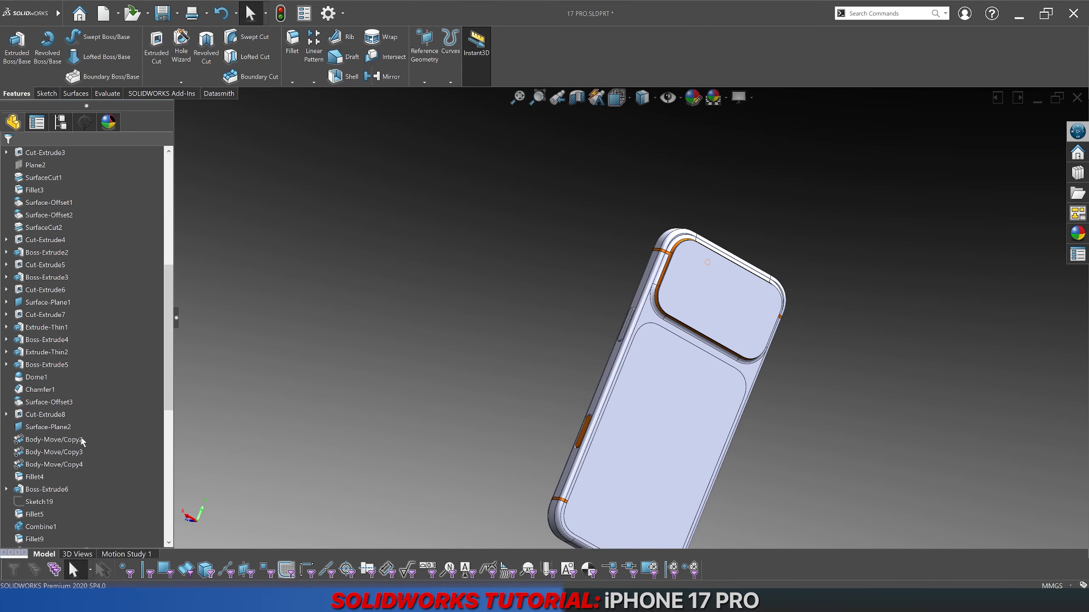
pyautogui.rightClick(35, 502)
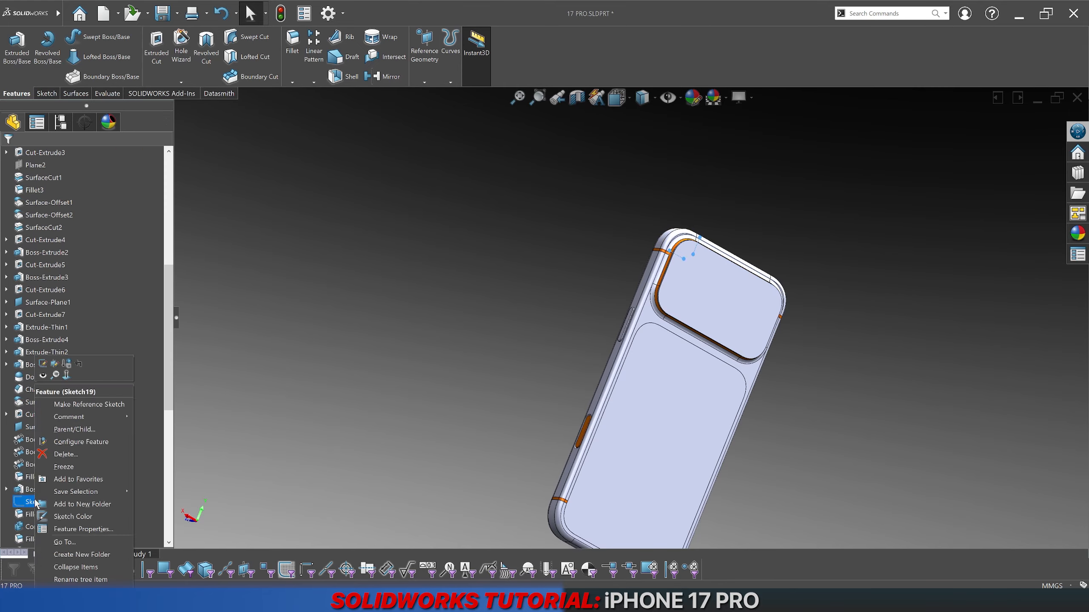
pyautogui.click(42, 376)
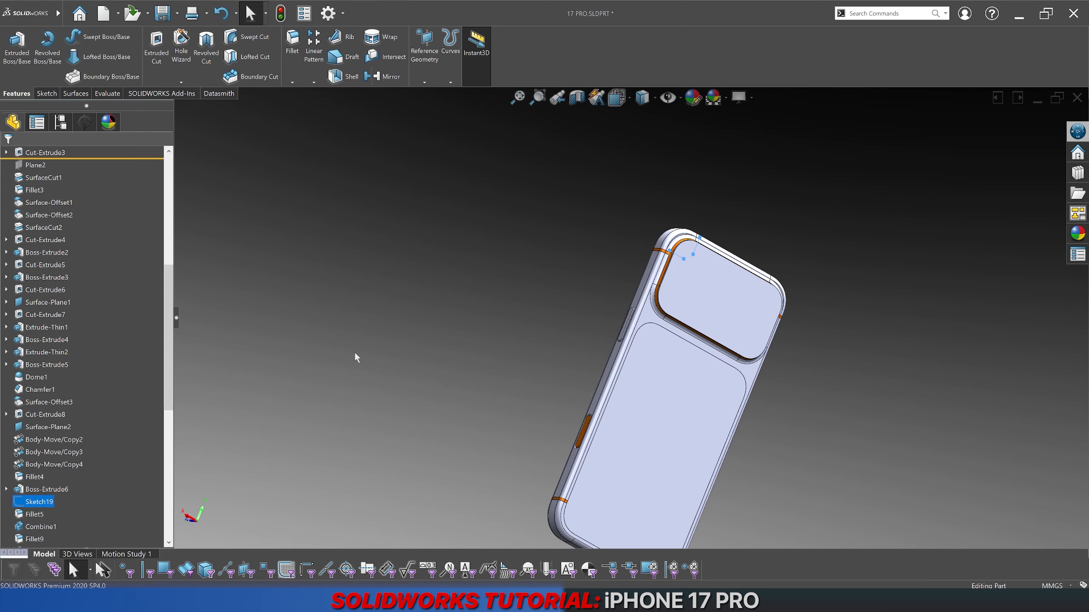
pyautogui.moveTo(708, 411); pyautogui.dragTo(471, 415, button='middle')
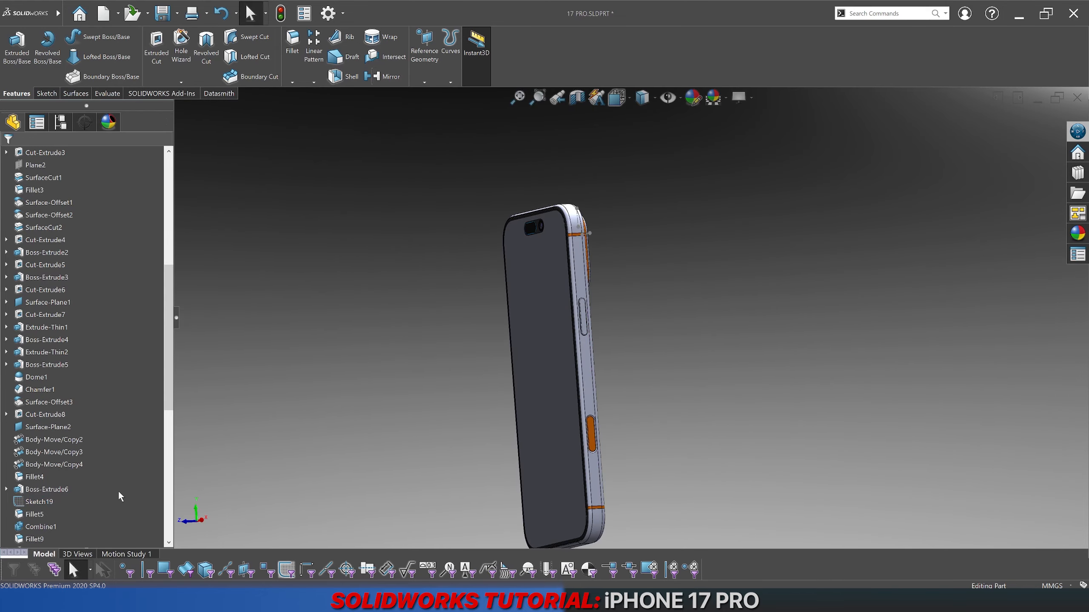
pyautogui.rightClick(56, 506)
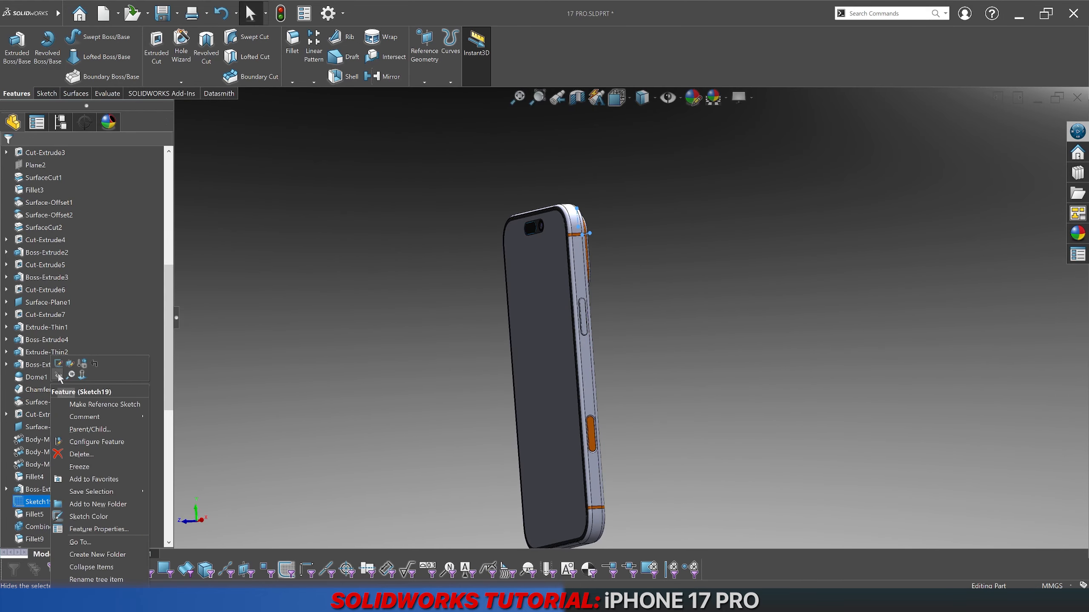
pyautogui.click(64, 393)
pyautogui.click(355, 324)
# Step: Set the model to the isometric view and save the part
pyautogui.click(615, 98)
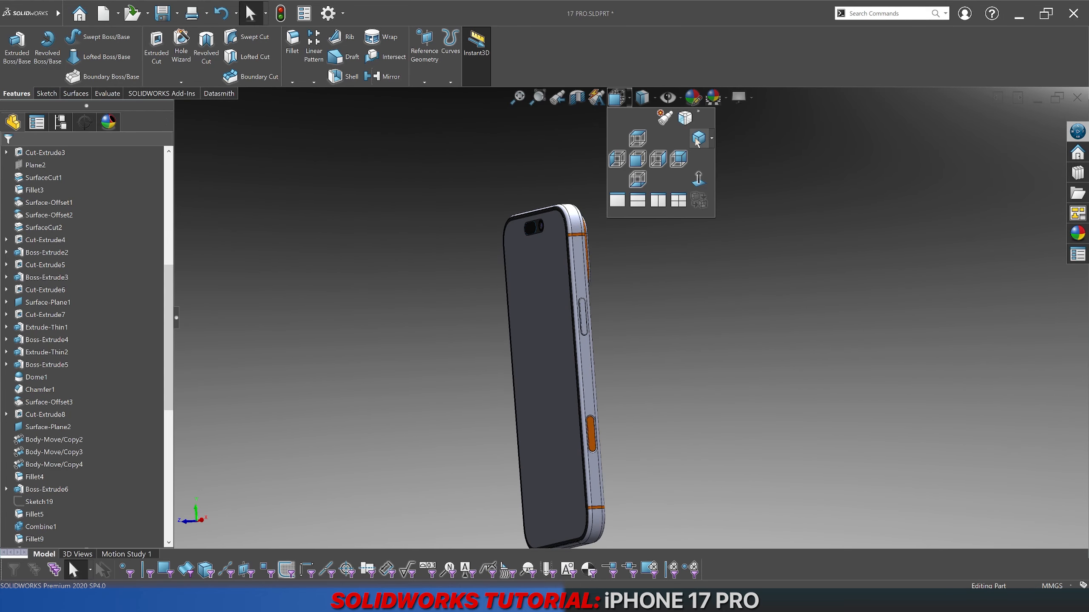
pyautogui.click(696, 141)
pyautogui.hotkey('ctrl', 's')
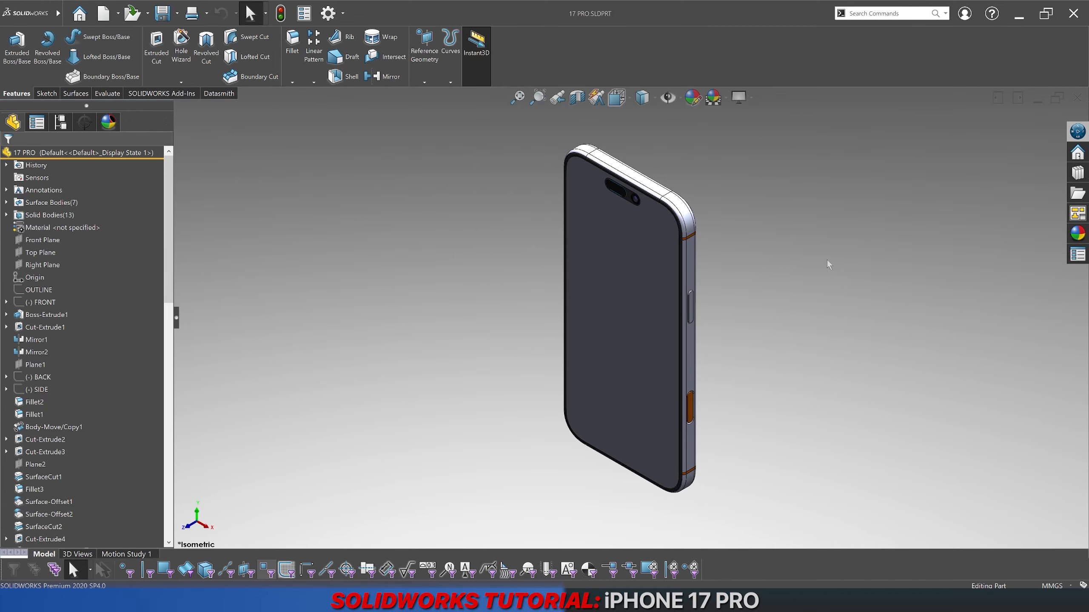
# Step: Start a new sketch on the Right Plane and flip the view to face the opposite side of the phone
pyautogui.scroll(-15, 131, 444)
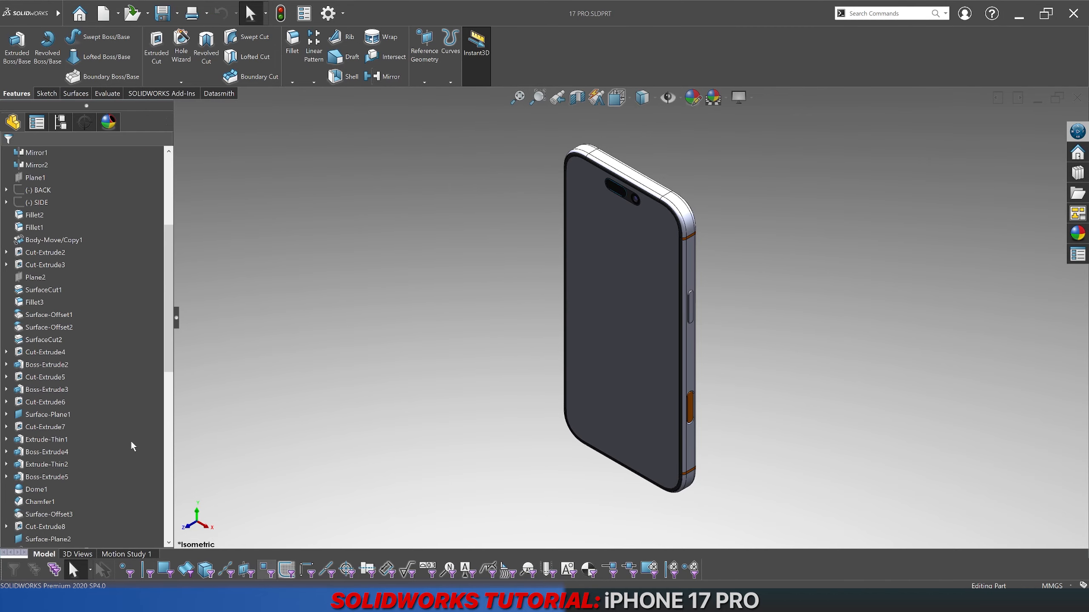
pyautogui.scroll(15, 131, 442)
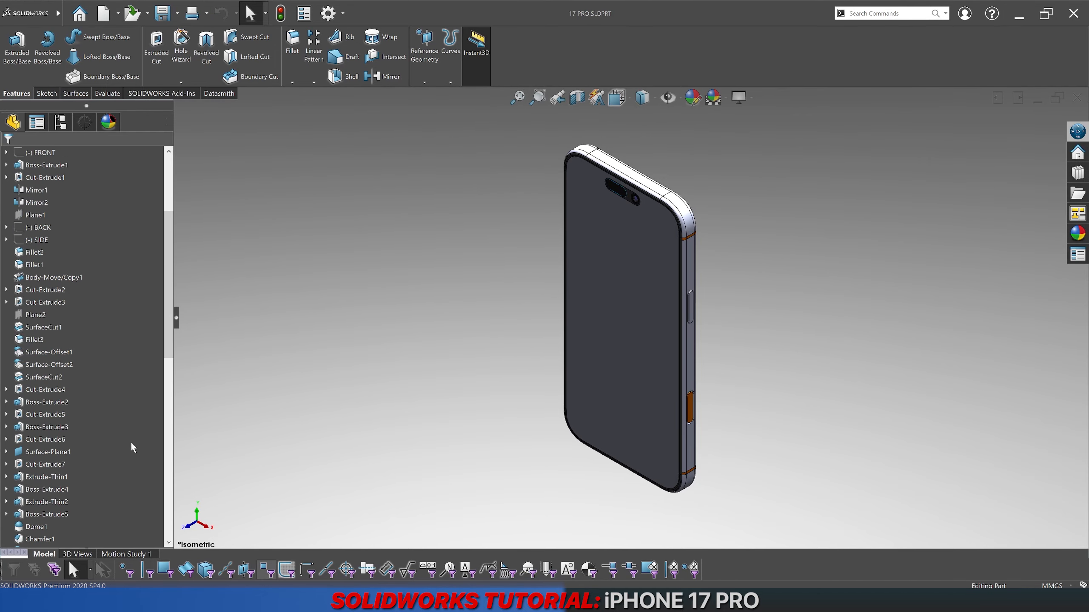
pyautogui.rightClick(54, 261)
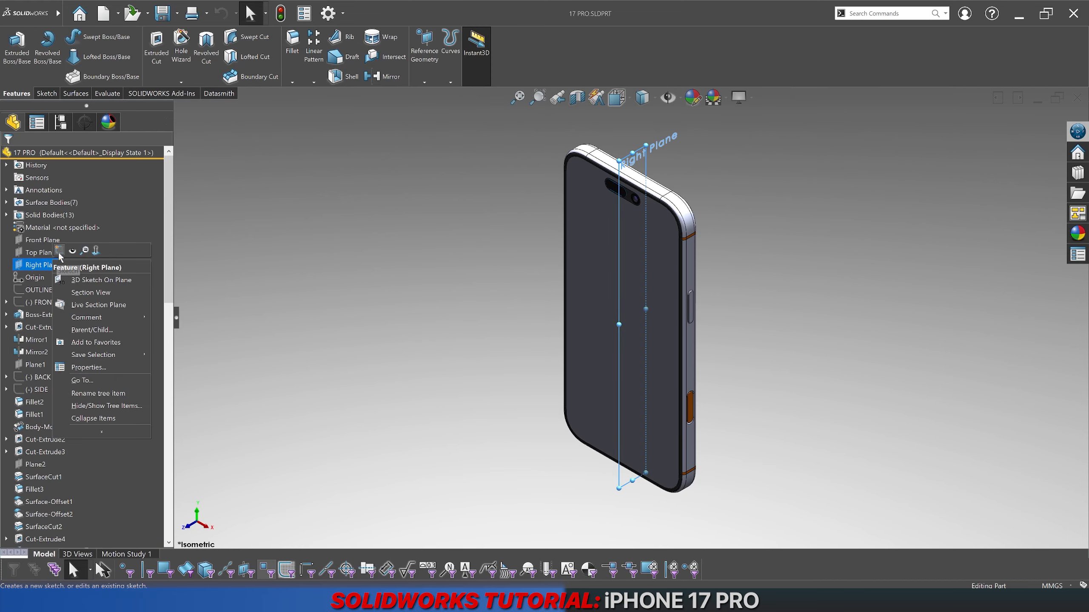
pyautogui.click(60, 253)
pyautogui.click(319, 257)
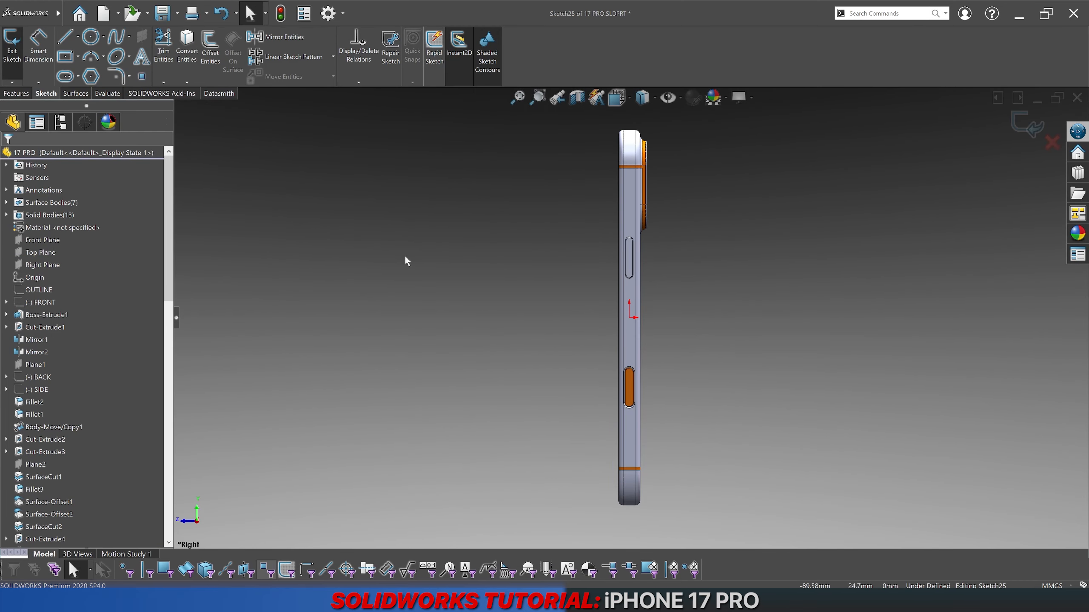
pyautogui.hotkey('ctrl', '8')
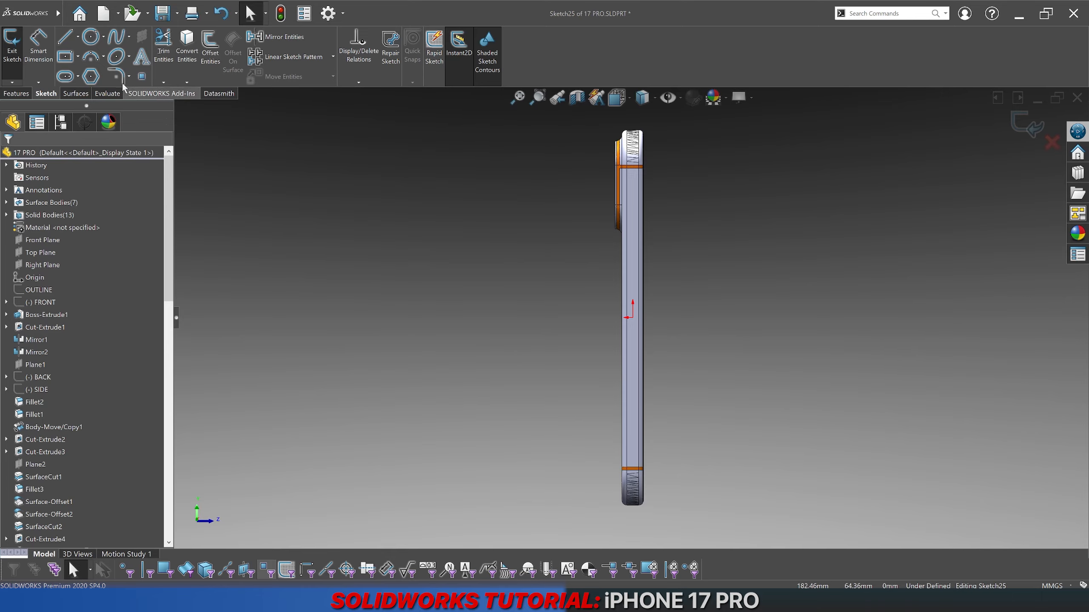
# Step: Insert Screenshot_7.jpg as a sketch picture in the new Right Plane sketch
pyautogui.moveTo(97, 14)
pyautogui.click(136, 13)
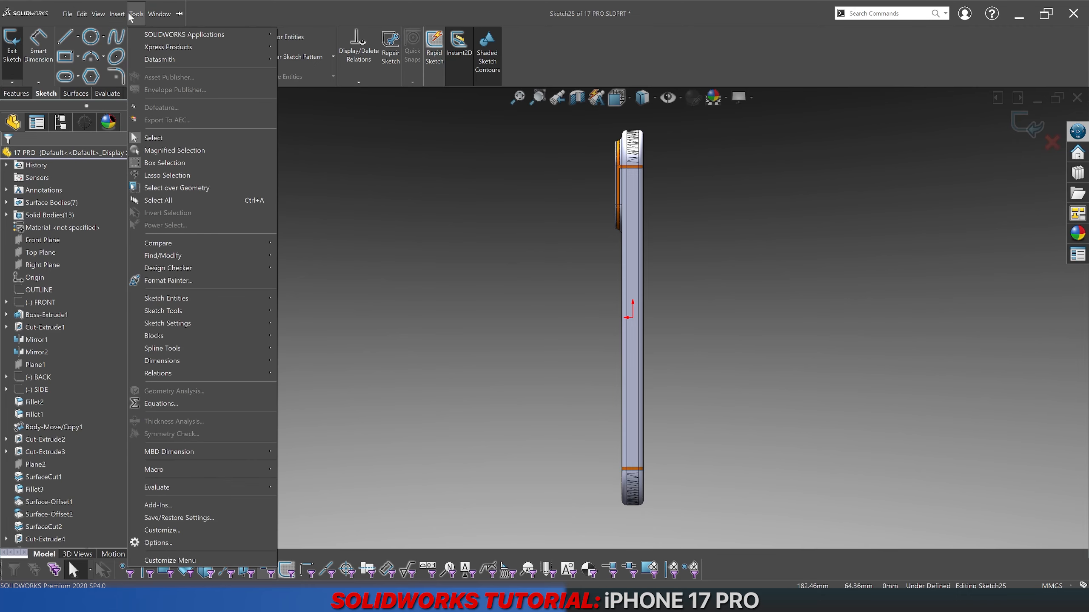
pyautogui.moveTo(246, 314)
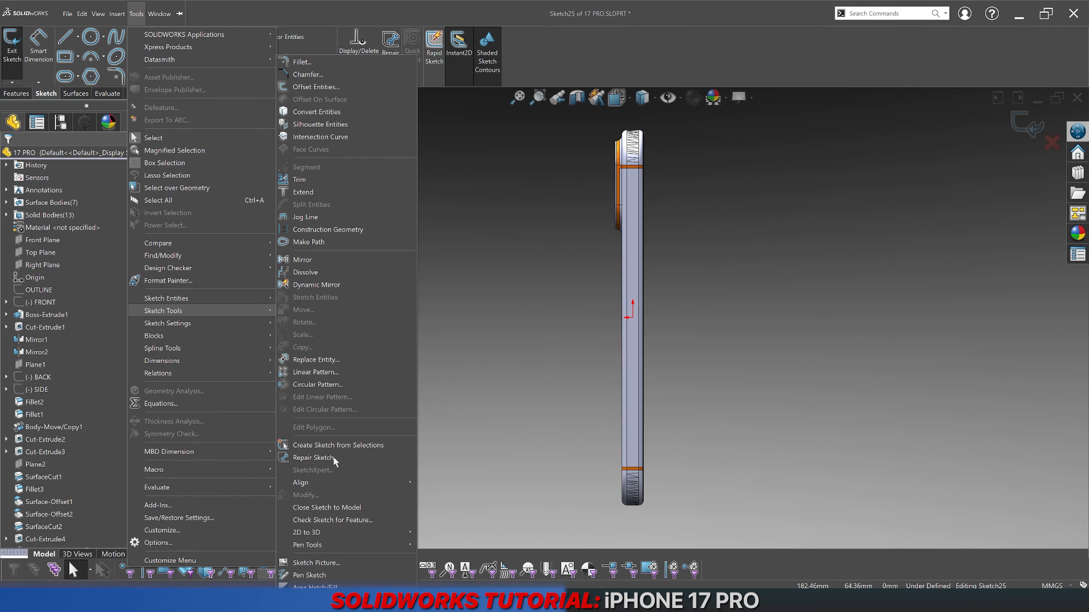
pyautogui.click(326, 562)
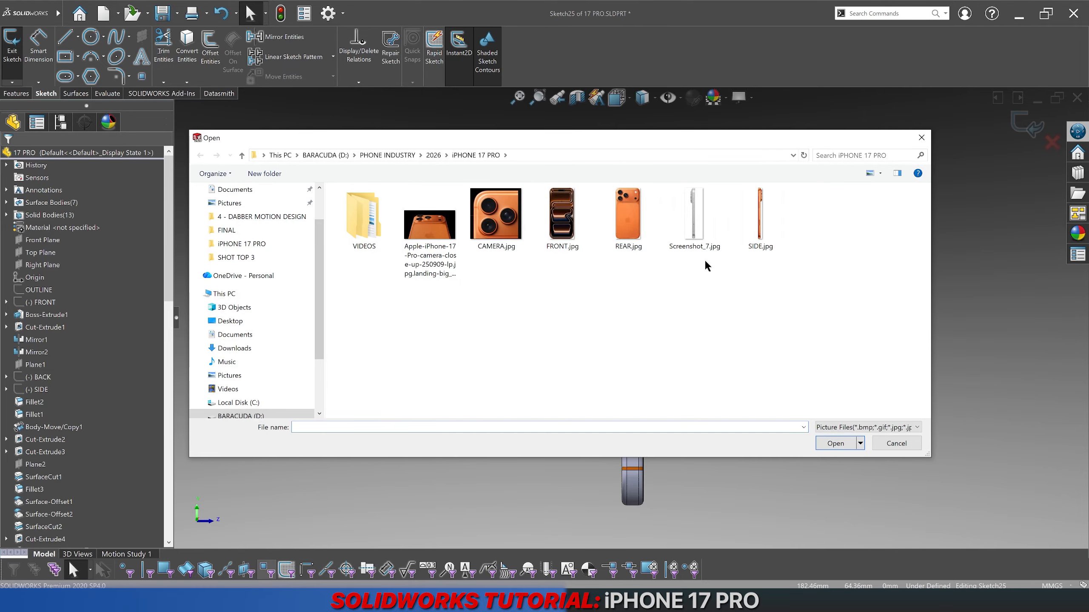
pyautogui.click(709, 240)
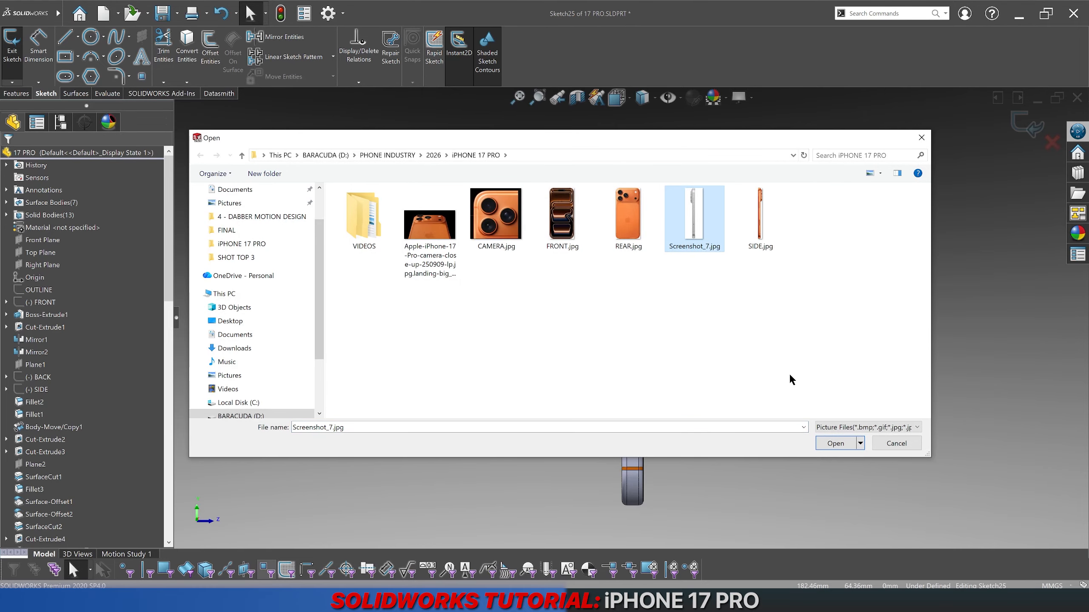
pyautogui.click(836, 443)
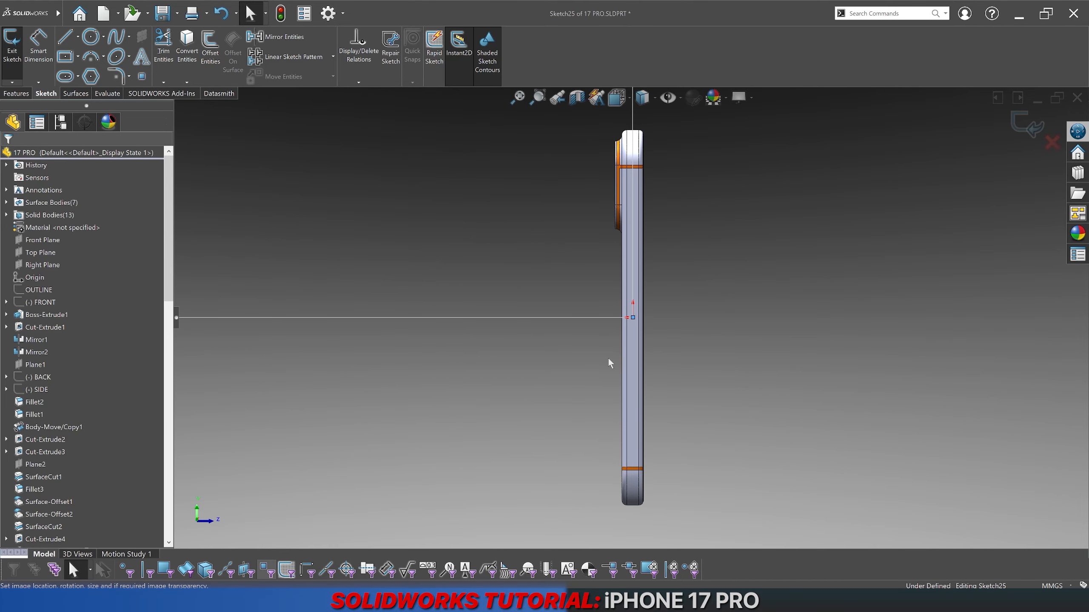
# Step: Mirror the side picture horizontally so its camera bump faces the model's camera side, and disable its scale tool
pyautogui.scroll(2, 606, 213)
pyautogui.scroll(-3, 621, 209)
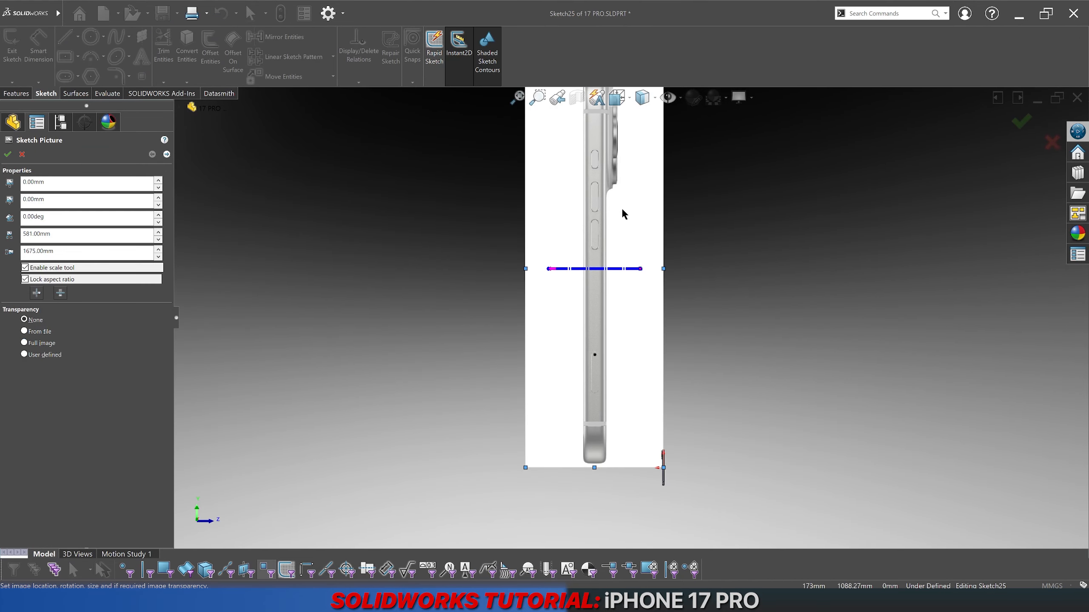
pyautogui.scroll(2, 621, 210)
pyautogui.scroll(-2, 600, 193)
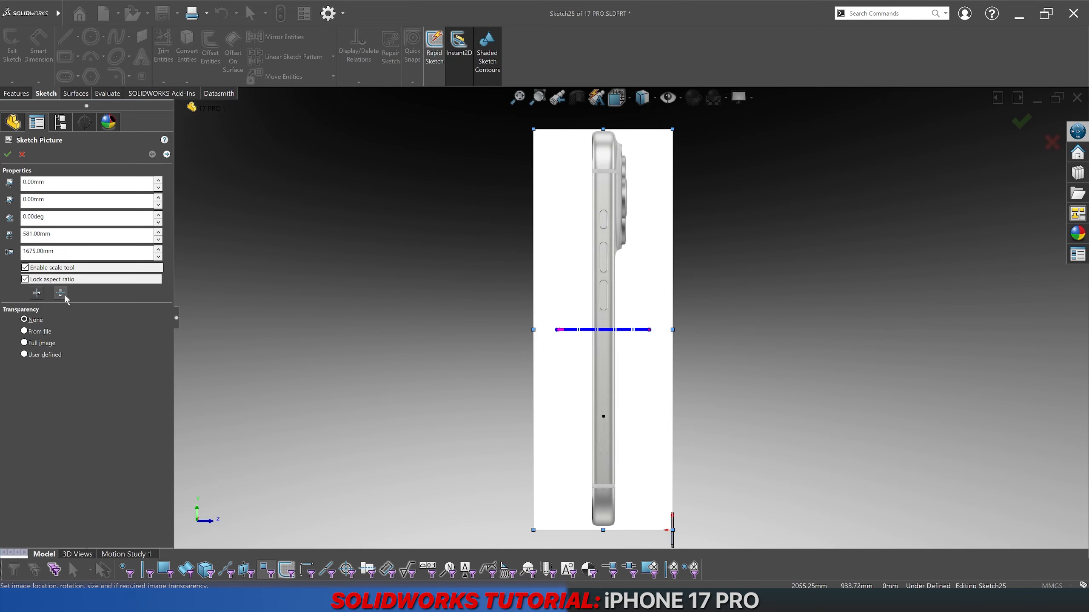
pyautogui.click(37, 293)
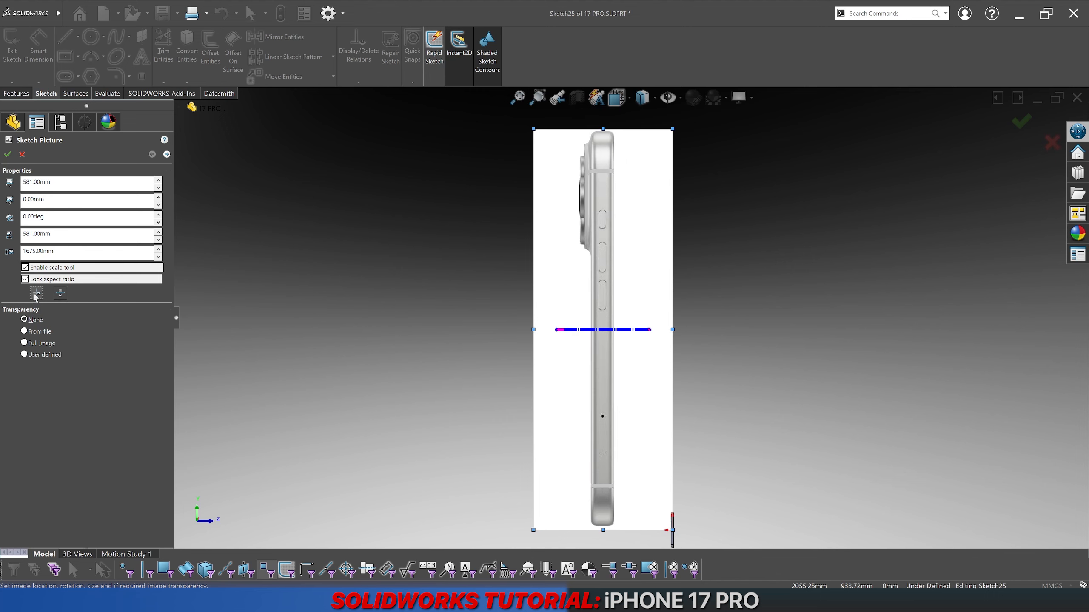
pyautogui.click(25, 268)
# Step: Try full-image transparency at 1.00 and then from-file transparency on the side picture
pyautogui.scroll(2, 575, 387)
pyautogui.scroll(-1, 584, 313)
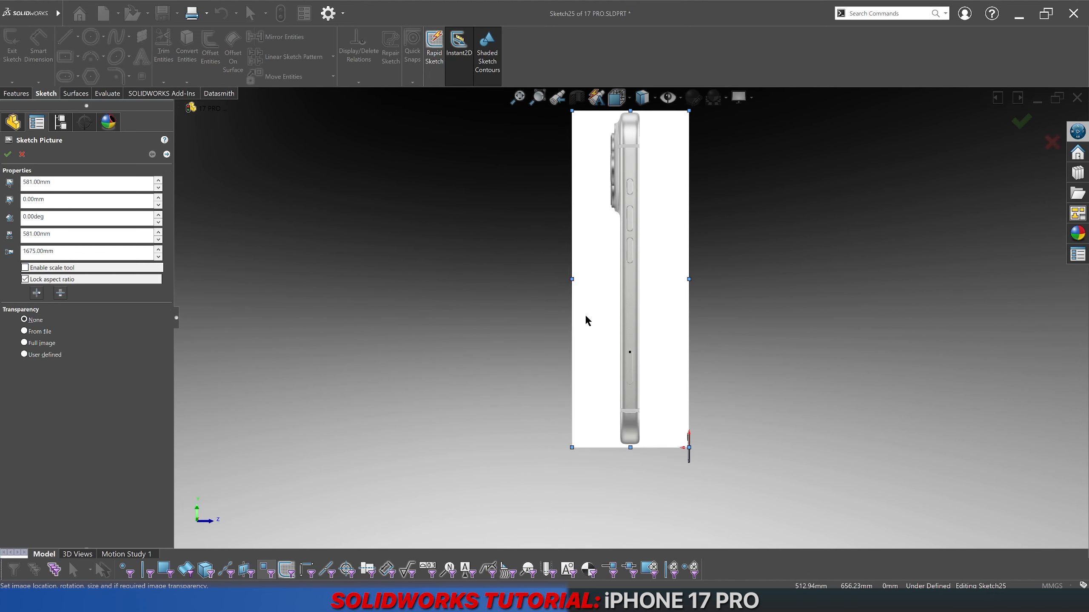
pyautogui.scroll(1, 620, 197)
pyautogui.click(24, 343)
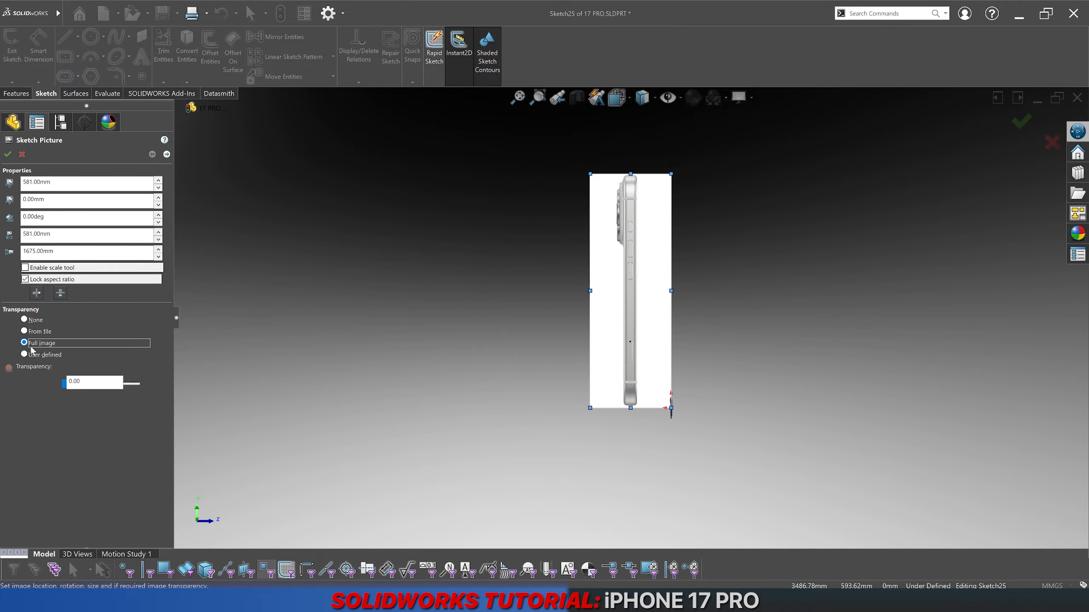
pyautogui.moveTo(66, 385); pyautogui.dragTo(165, 393)
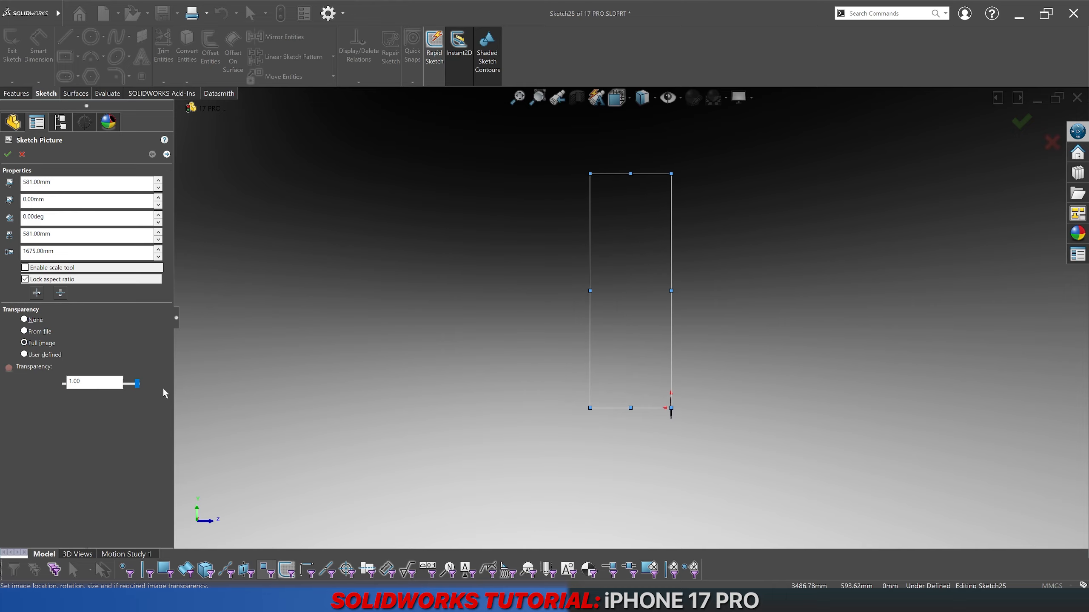
pyautogui.click(25, 331)
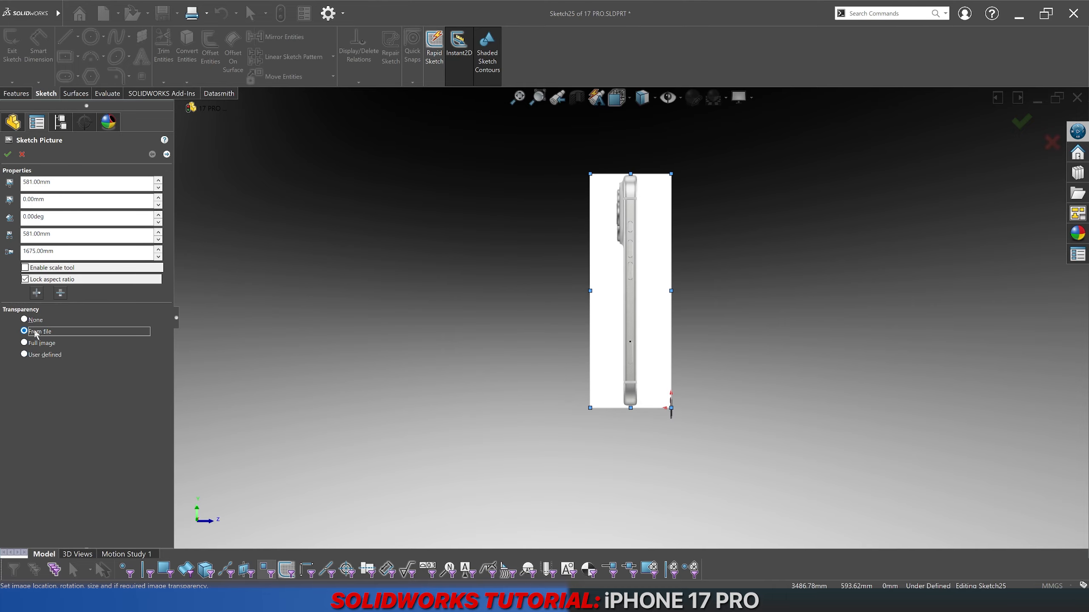
# Step: Give the side picture user-defined transparency, sampling its white background with a matching tolerance of 1.00 and a transparency of 1.00
pyautogui.click(36, 356)
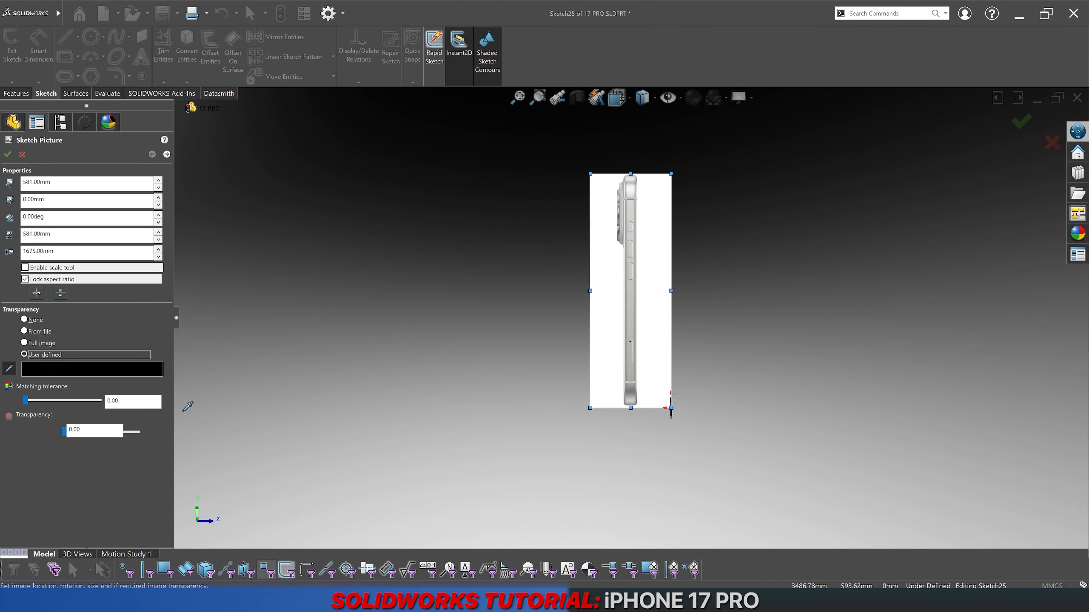
pyautogui.click(598, 266)
pyautogui.scroll(-2, 693, 240)
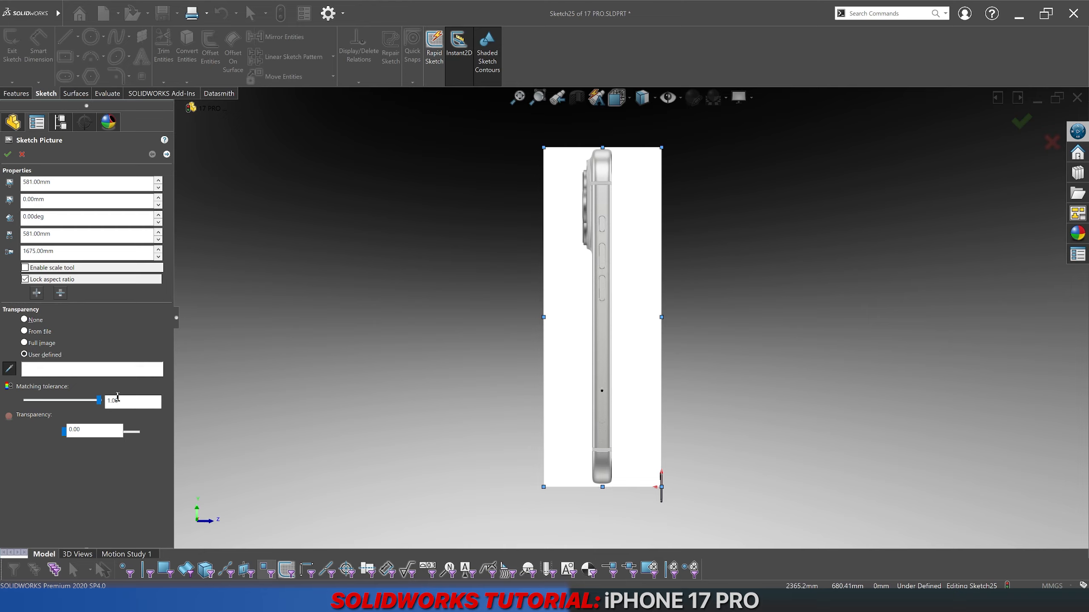
pyautogui.moveTo(69, 438); pyautogui.dragTo(152, 431)
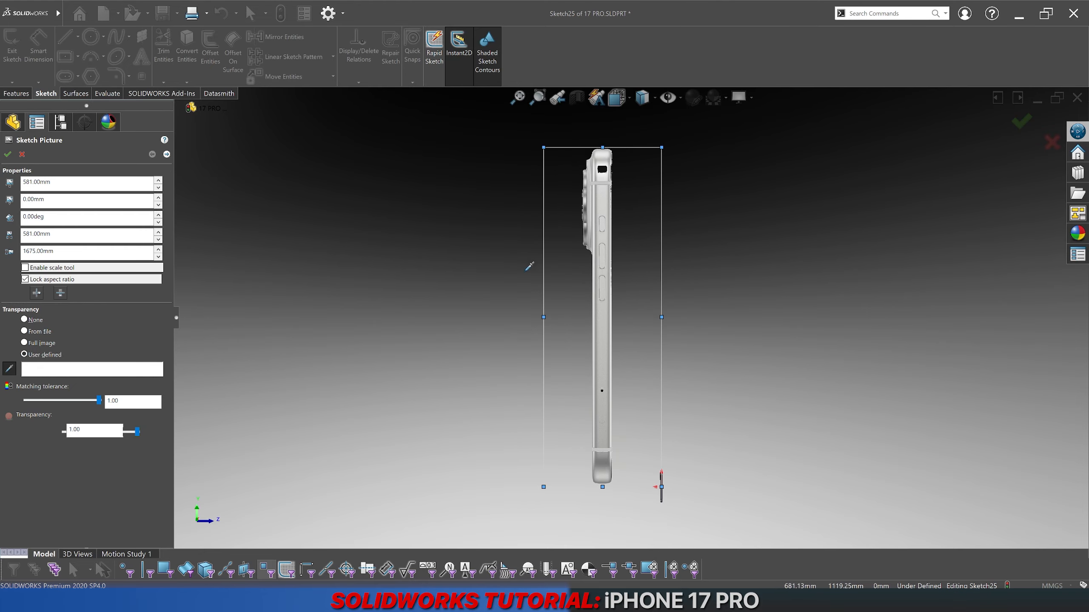
pyautogui.click(8, 155)
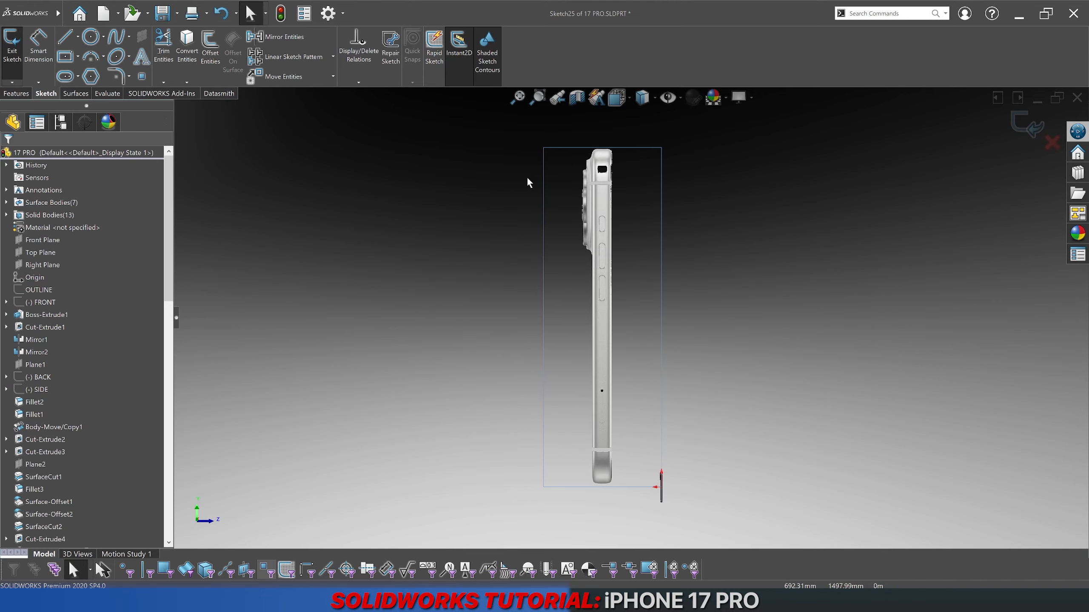
# Step: Reopen the side picture for editing and shrink it close to the model's size, about 50.4 by 145.3 mm
pyautogui.click(577, 266)
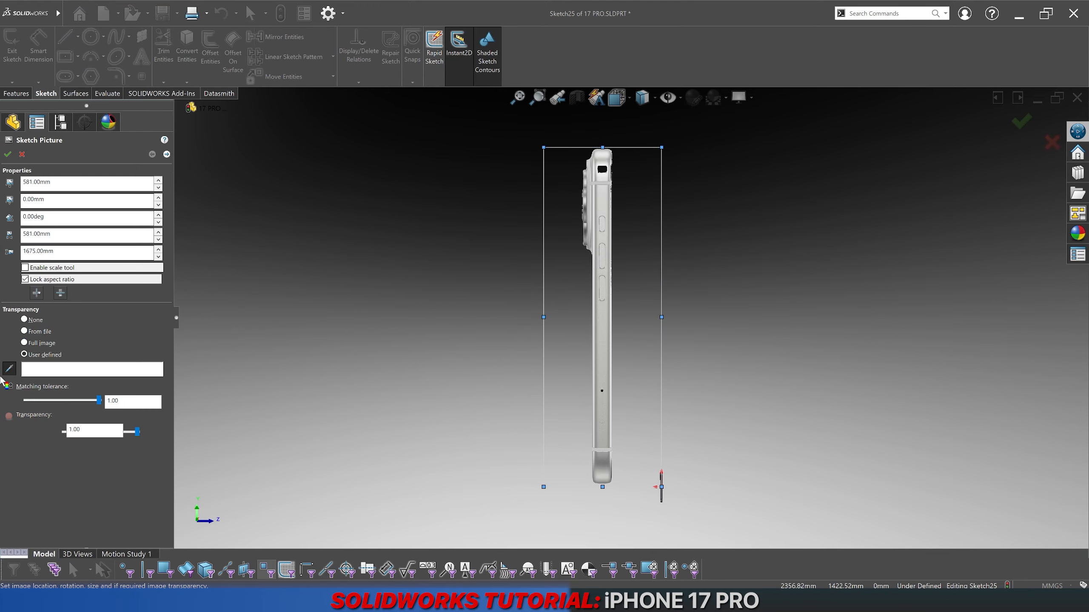
pyautogui.click(10, 369)
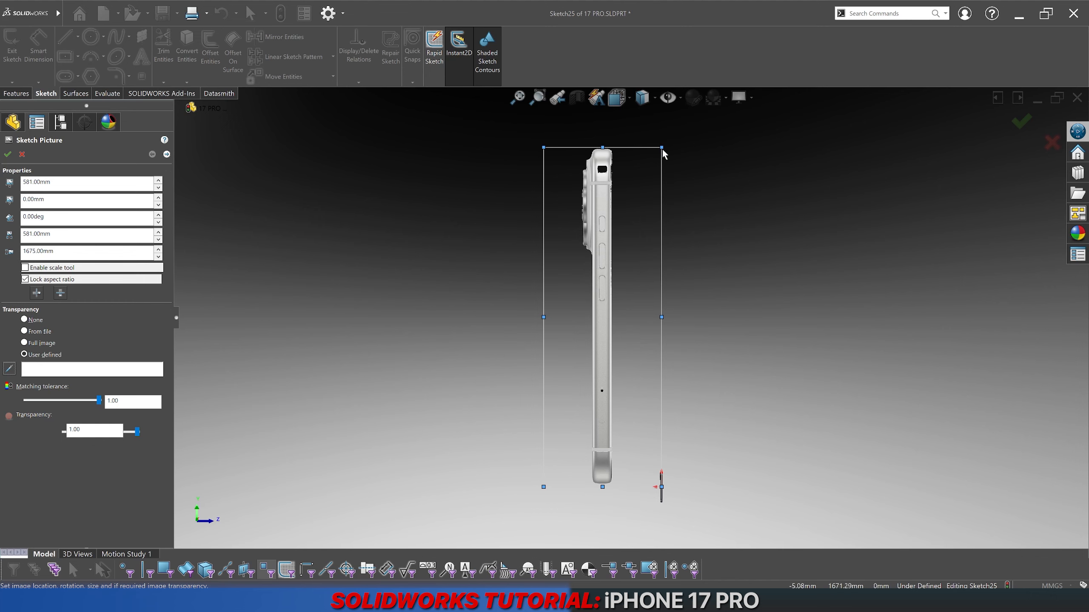
pyautogui.moveTo(662, 148); pyautogui.dragTo(603, 318)
pyautogui.scroll(-2, 650, 506)
pyautogui.scroll(-2, 651, 512)
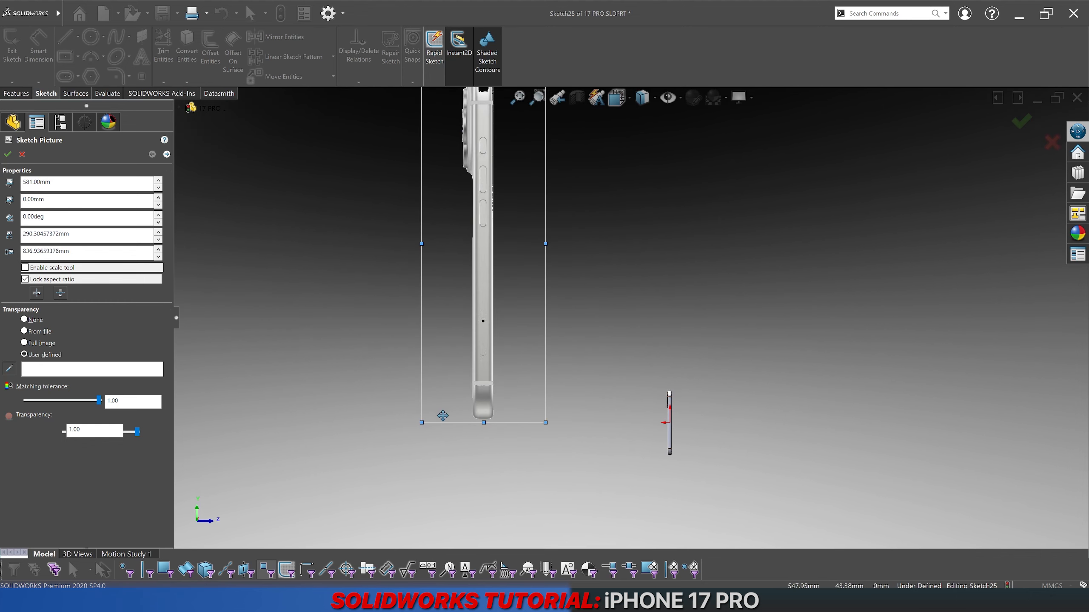
pyautogui.moveTo(422, 422)
pyautogui.mouseDown()
pyautogui.moveTo(569, 316)
pyautogui.moveTo(676, 199)
pyautogui.moveTo(557, 170)
pyautogui.moveTo(664, 336)
pyautogui.moveTo(689, 453)
pyautogui.mouseUp()
pyautogui.scroll(-4, 680, 382)
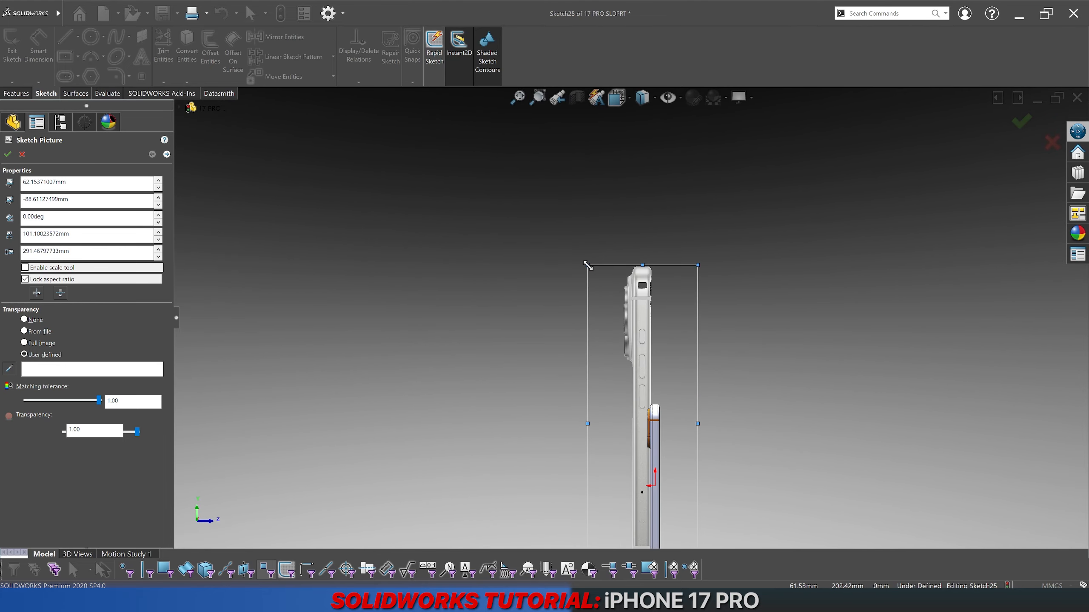
pyautogui.moveTo(587, 266); pyautogui.dragTo(643, 425)
pyautogui.scroll(-4, 686, 515)
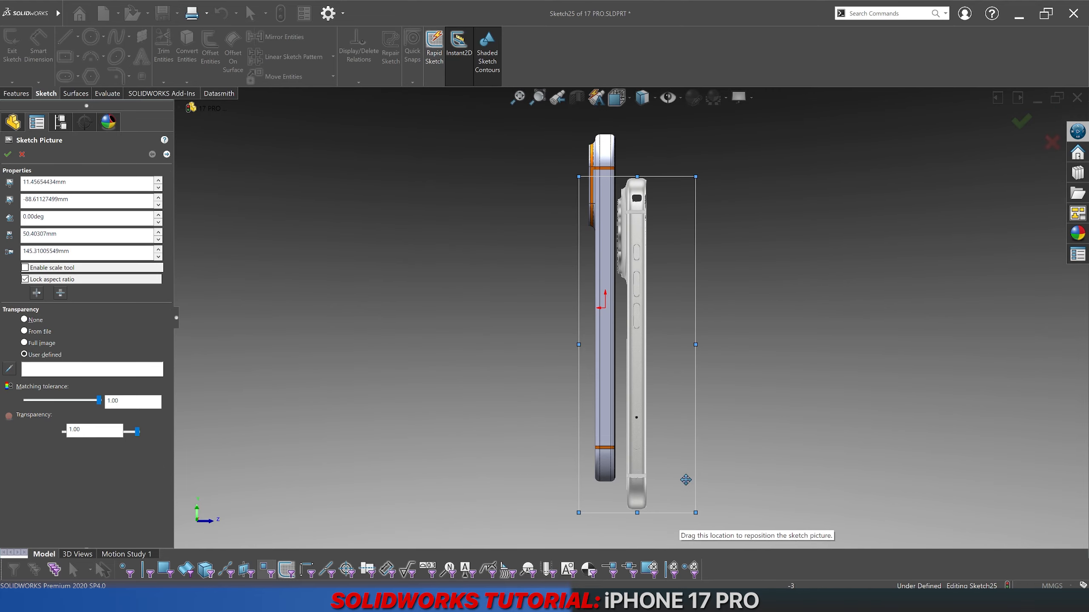
# Step: Move the side picture over the model so their top ends coincide, and switch the model to wireframe display
pyautogui.moveTo(663, 380); pyautogui.dragTo(664, 337)
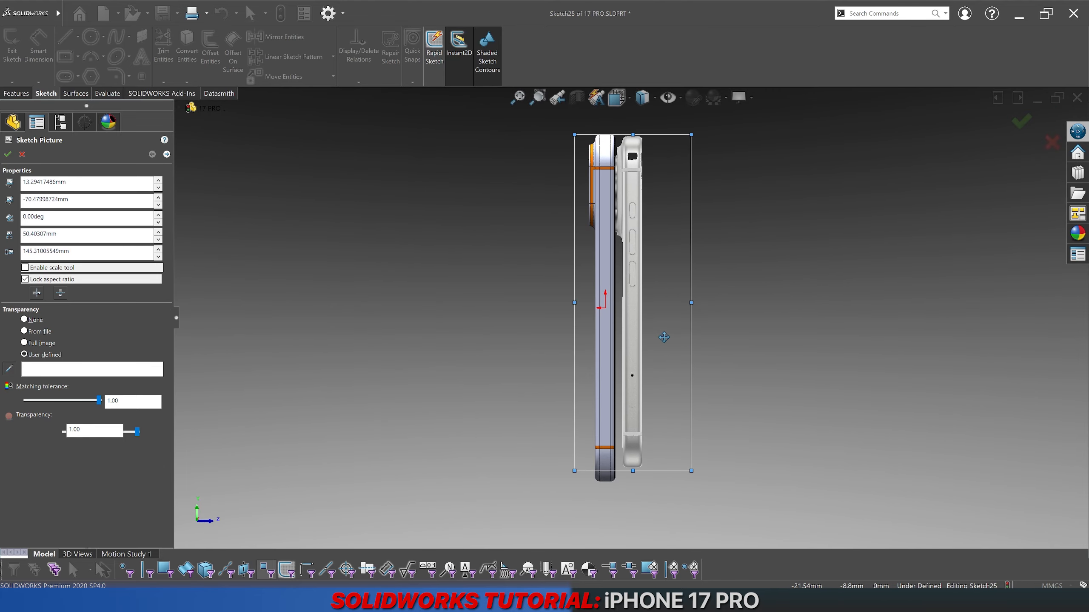
pyautogui.scroll(-6, 609, 150)
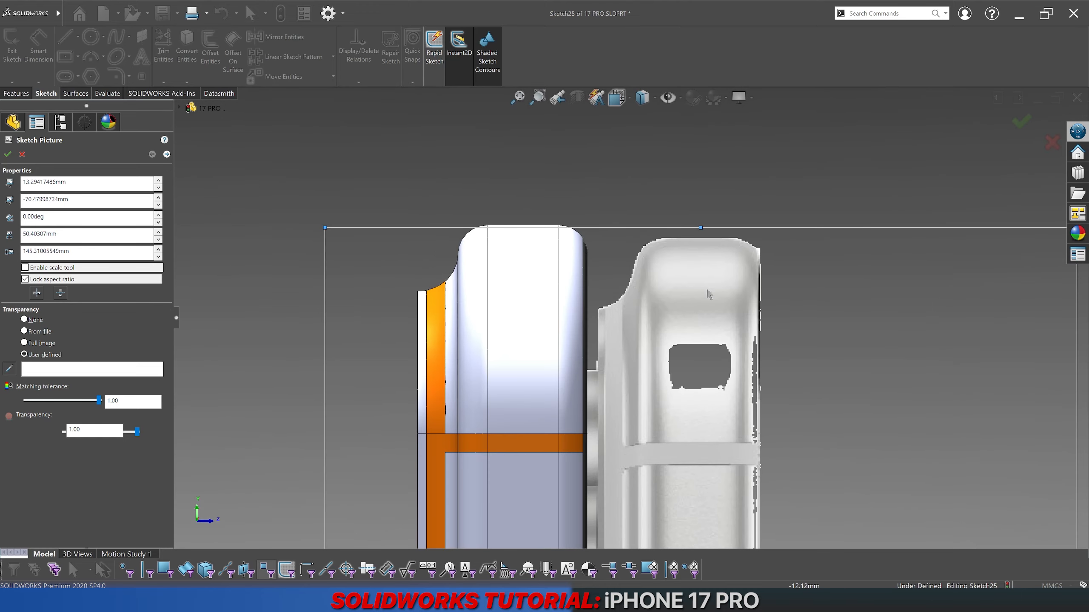
pyautogui.scroll(-2, 715, 305)
pyautogui.moveTo(748, 312)
pyautogui.mouseDown()
pyautogui.moveTo(542, 294)
pyautogui.moveTo(542, 274)
pyautogui.moveTo(536, 293)
pyautogui.mouseUp()
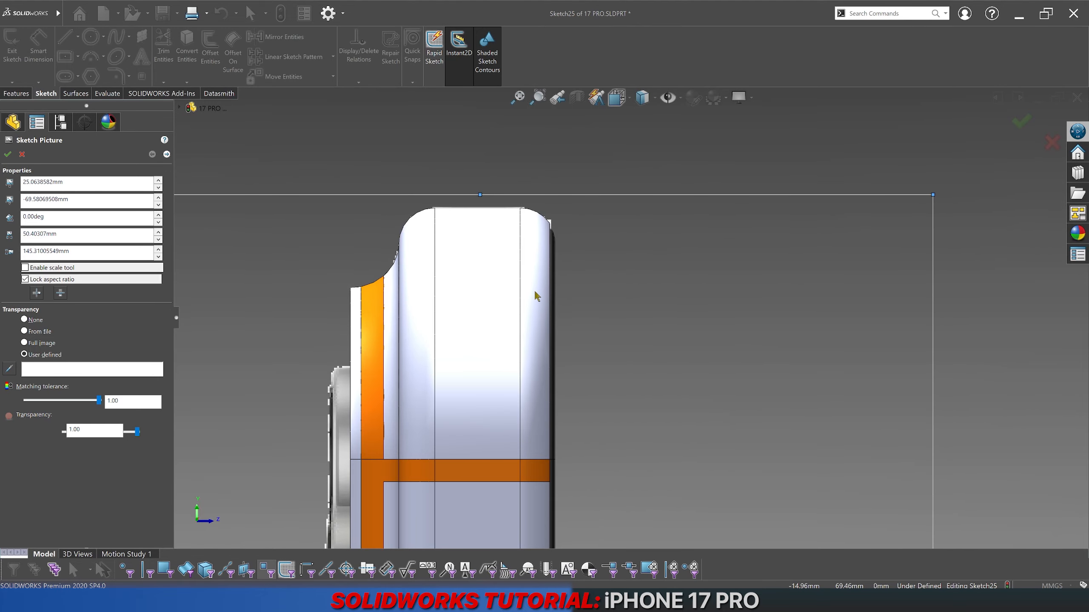
pyautogui.click(642, 98)
pyautogui.click(643, 200)
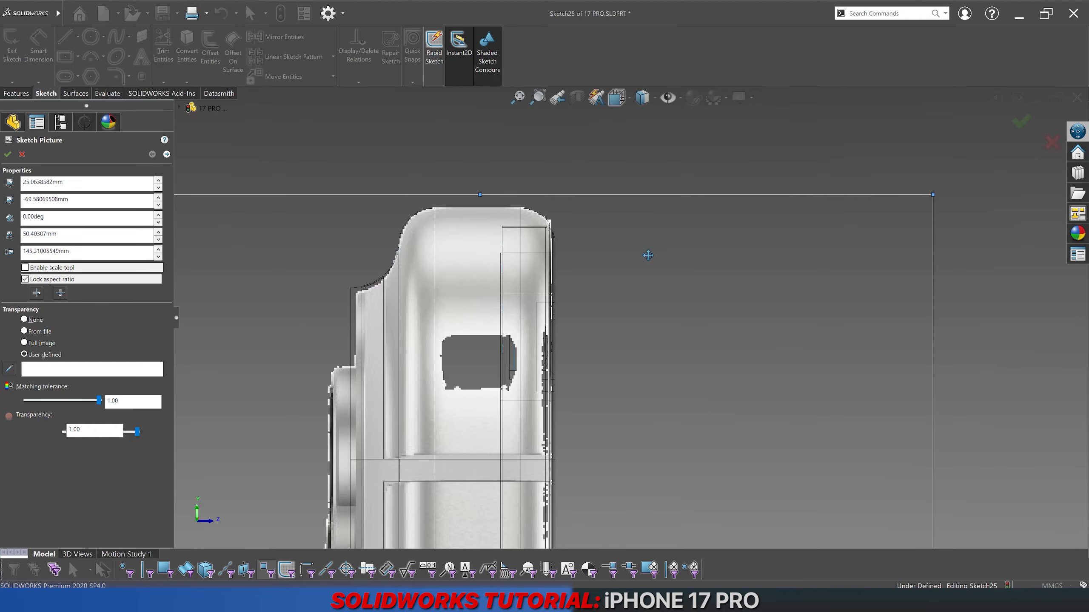
# Step: Enlarge the side picture to about 52.8 by 152.3 mm so the phone's lower end reaches the model's bottom edge
pyautogui.scroll(3, 619, 419)
pyautogui.scroll(-2, 618, 425)
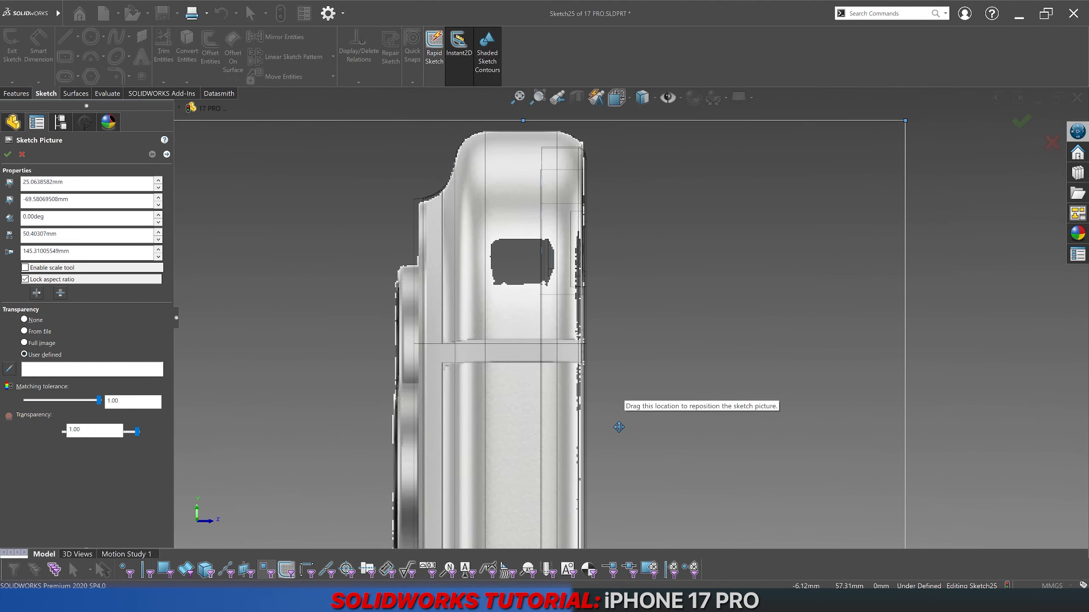
pyautogui.scroll(4, 618, 427)
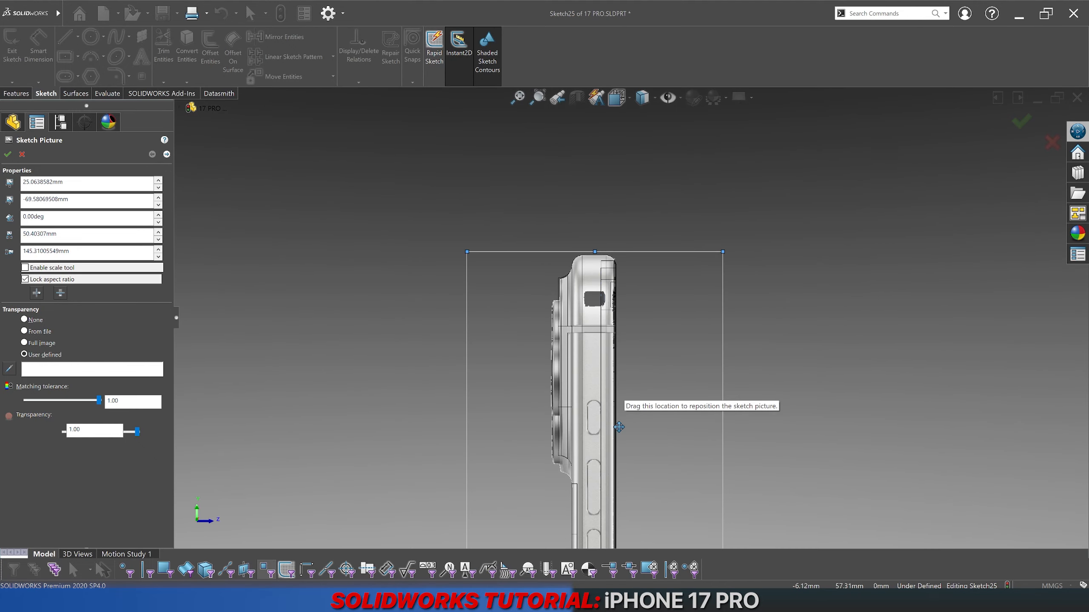
pyautogui.scroll(-2, 619, 427)
pyautogui.scroll(5, 634, 444)
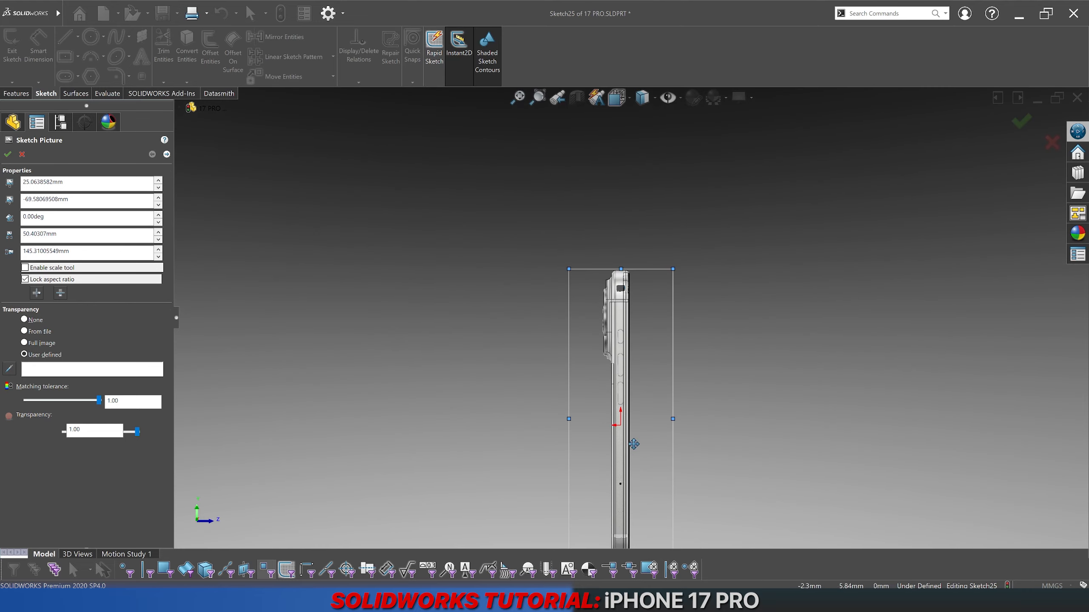
pyautogui.scroll(-6, 634, 445)
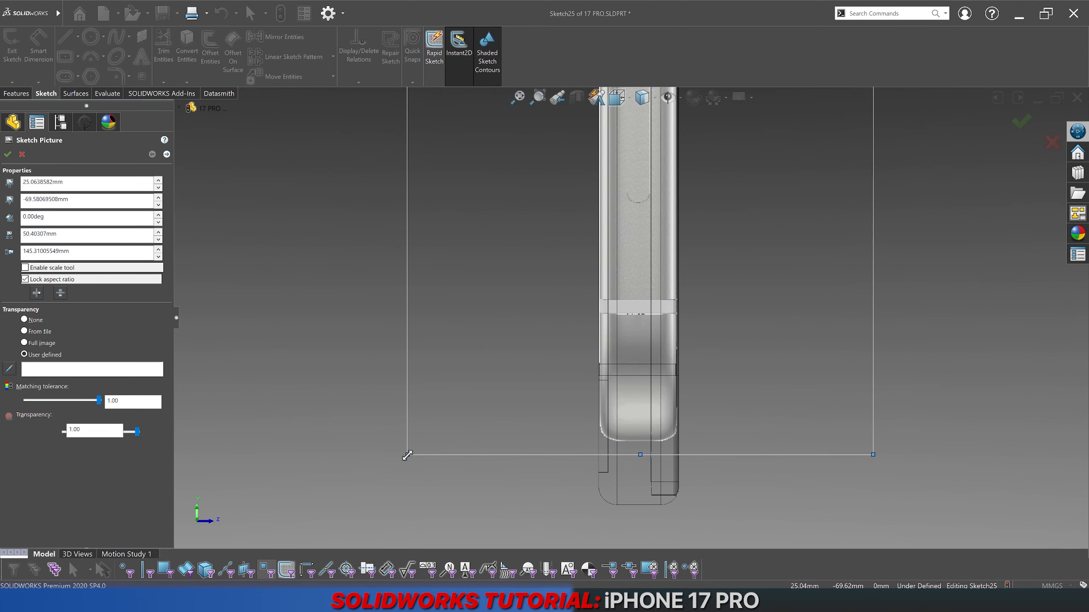
pyautogui.moveTo(407, 455); pyautogui.dragTo(384, 494)
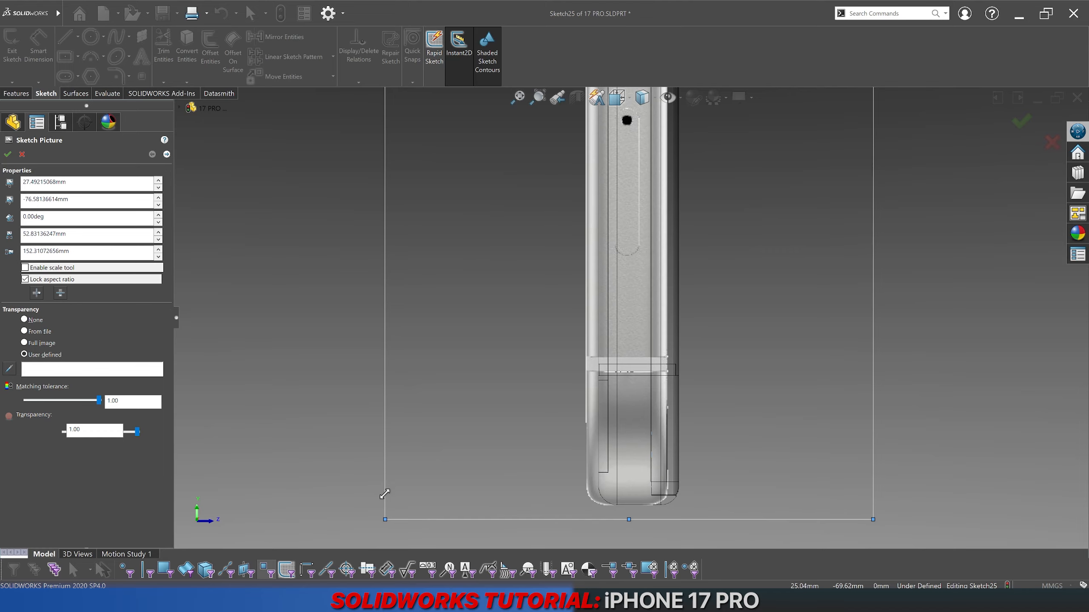
# Step: Shift the side picture sideways to X about 26.24 mm and Y about -76.51 mm, matching the model's side edges
pyautogui.scroll(-5, 637, 476)
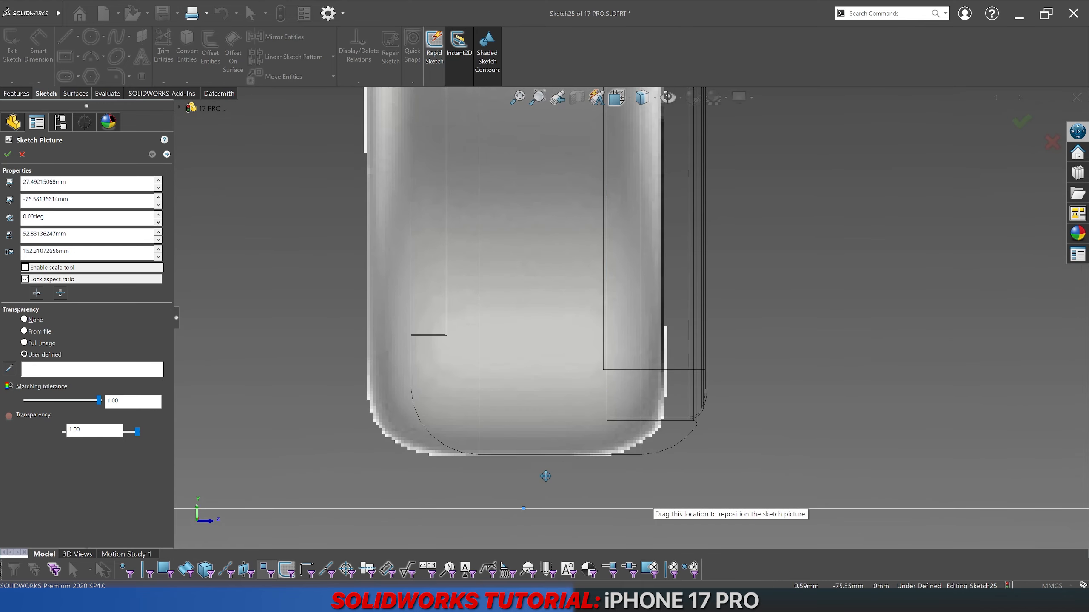
pyautogui.moveTo(540, 476); pyautogui.dragTo(549, 482)
pyautogui.moveTo(564, 478); pyautogui.dragTo(581, 480)
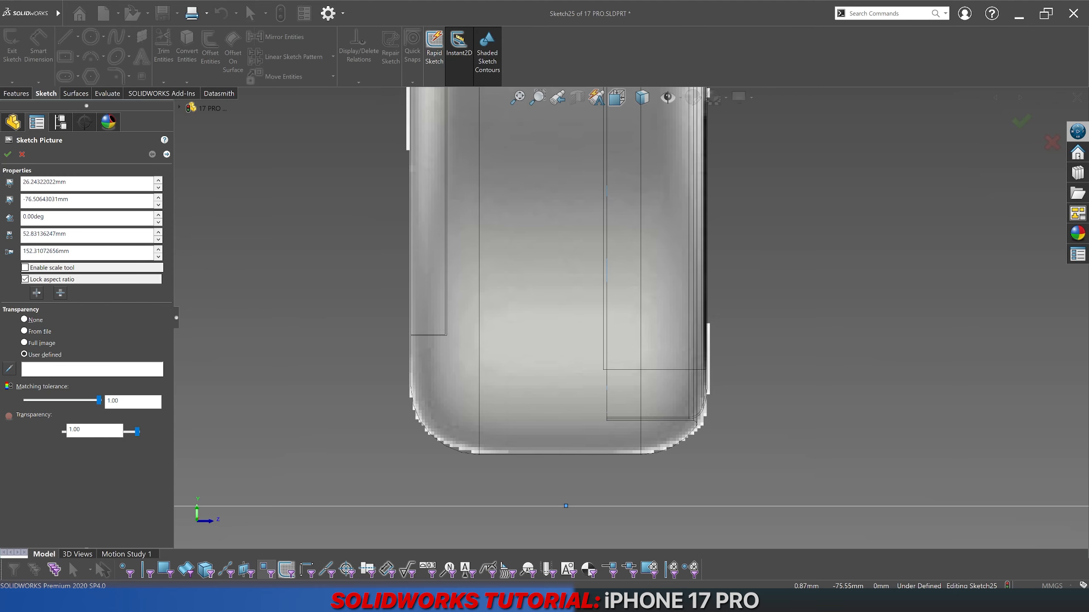
# Step: Check the side picture's alignment with the model at both ends and along the camera bump
pyautogui.scroll(6, 660, 321)
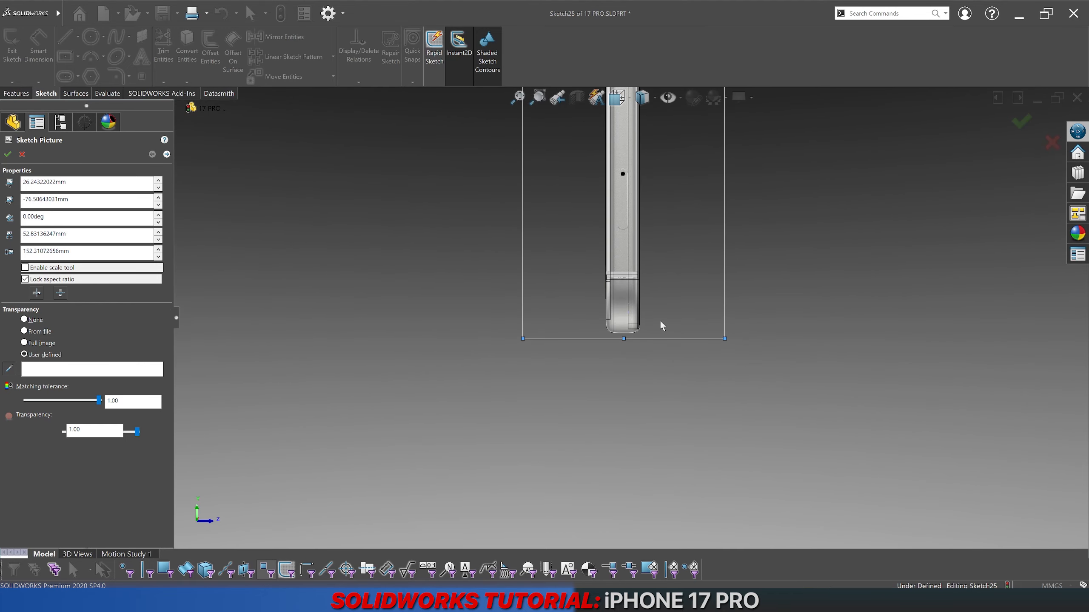
pyautogui.scroll(4, 661, 325)
pyautogui.scroll(-8, 636, 168)
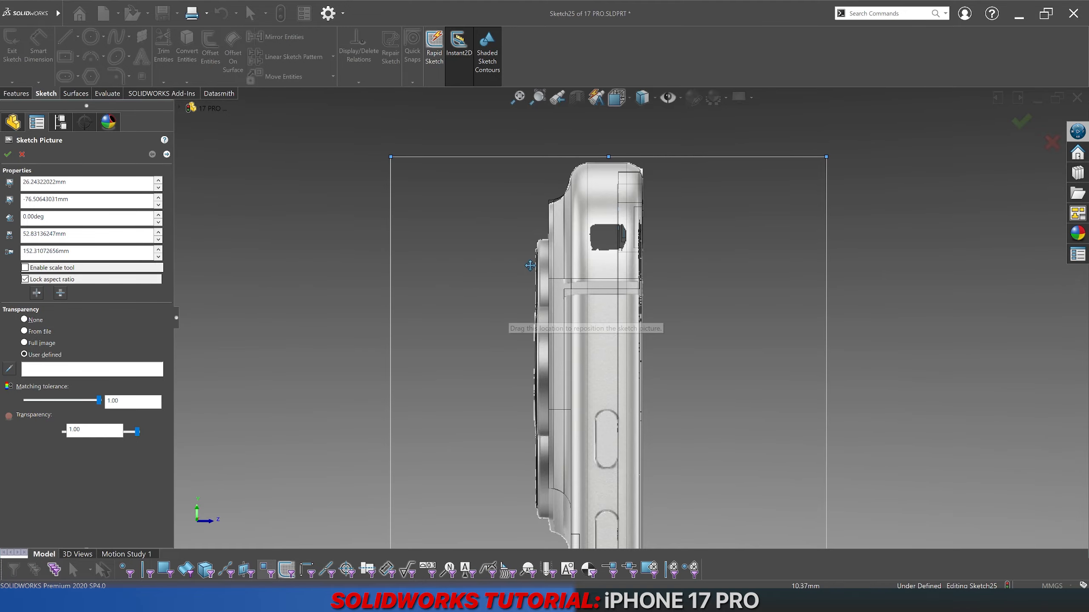
pyautogui.scroll(-2, 564, 225)
pyautogui.scroll(-3, 563, 225)
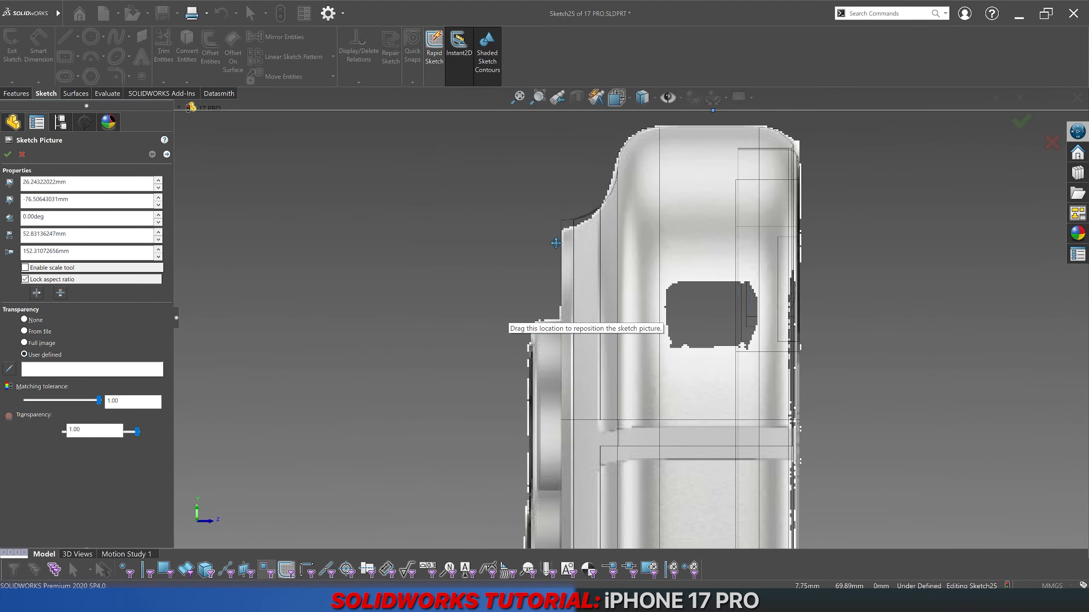
pyautogui.scroll(9, 556, 243)
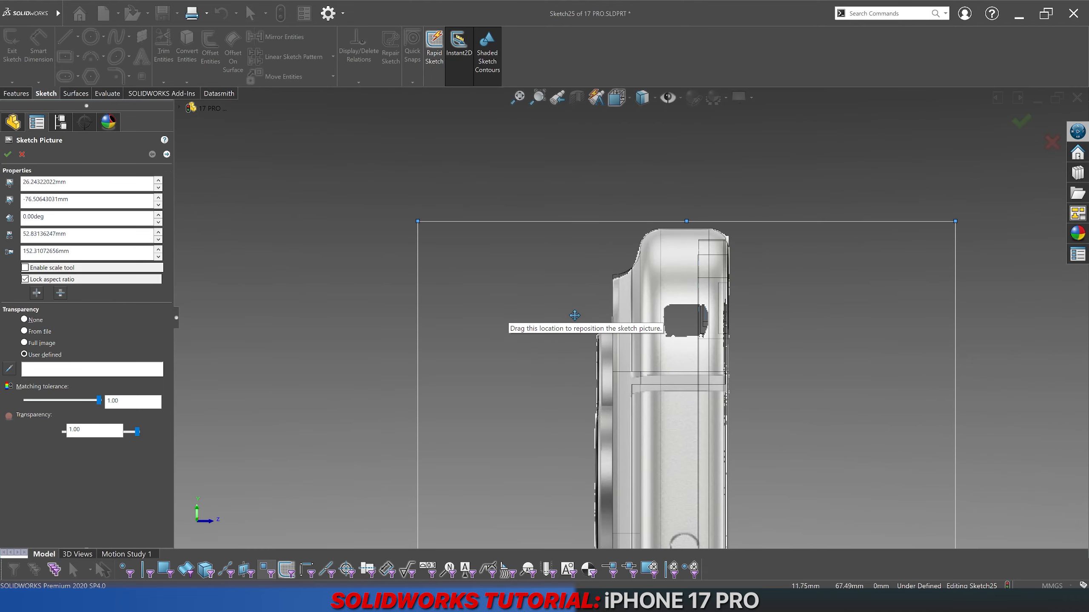
pyautogui.scroll(1, 673, 423)
pyautogui.scroll(-3, 647, 407)
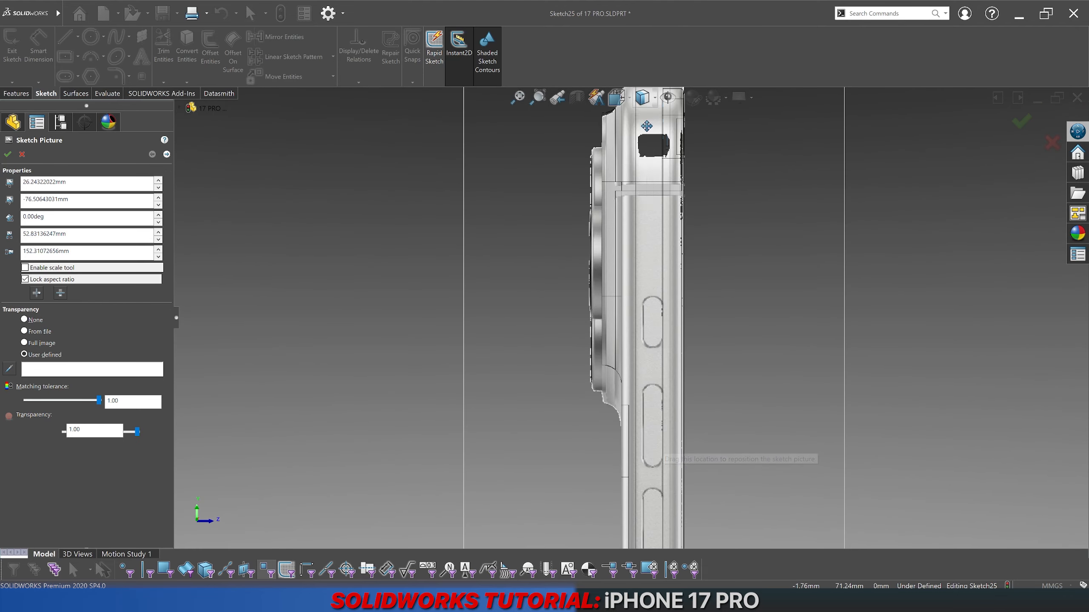
# Step: Return the model to shaded display with edges, accept the picture placement and exit the sketch
pyautogui.scroll(3, 568, 278)
pyautogui.scroll(2, 569, 278)
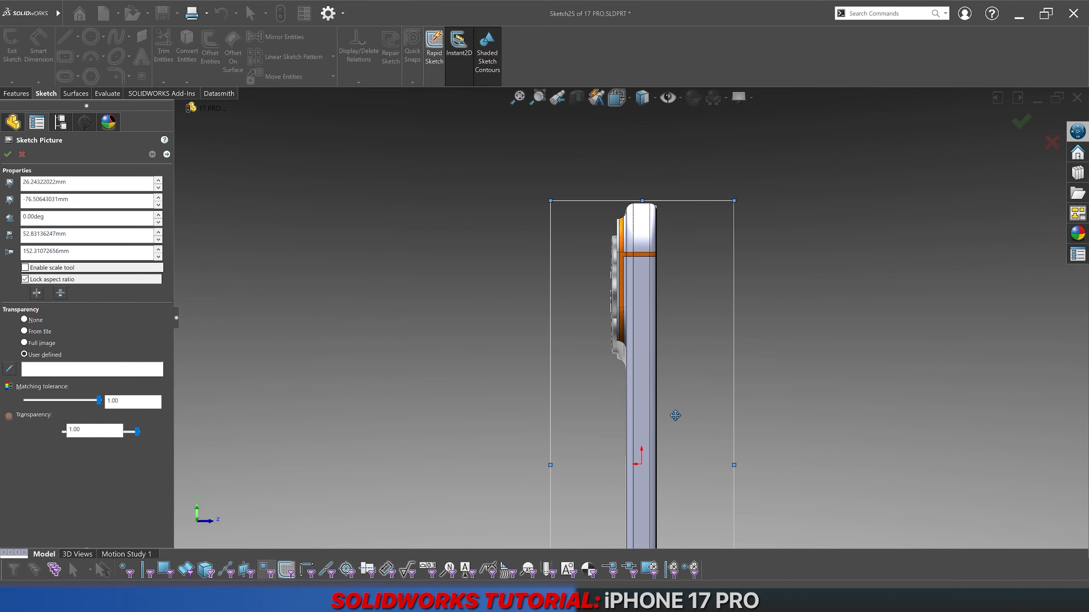
pyautogui.scroll(1, 651, 472)
pyautogui.scroll(-3, 651, 473)
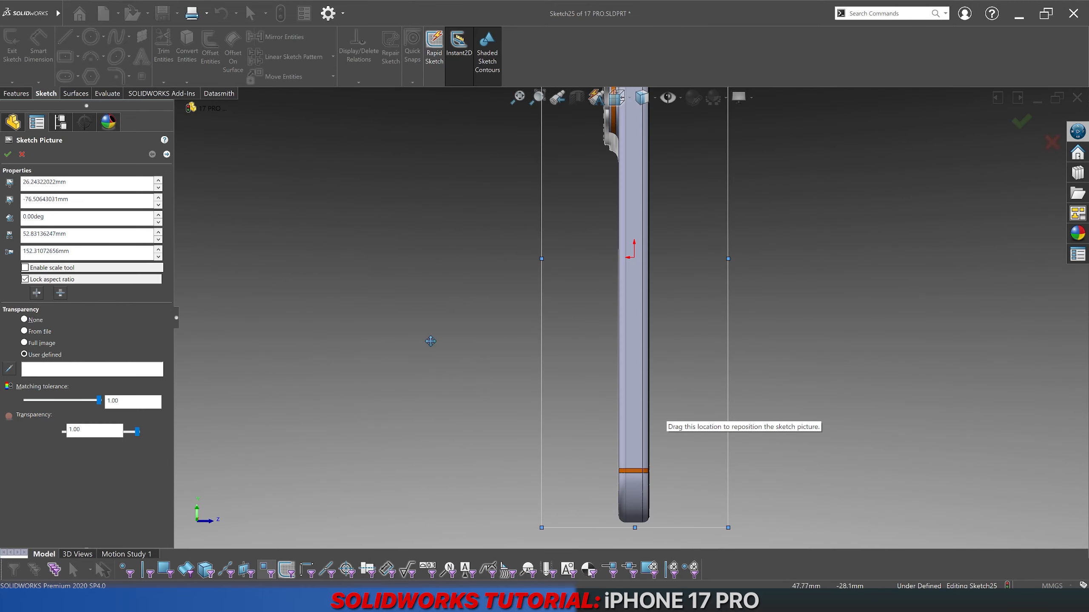
pyautogui.click(7, 154)
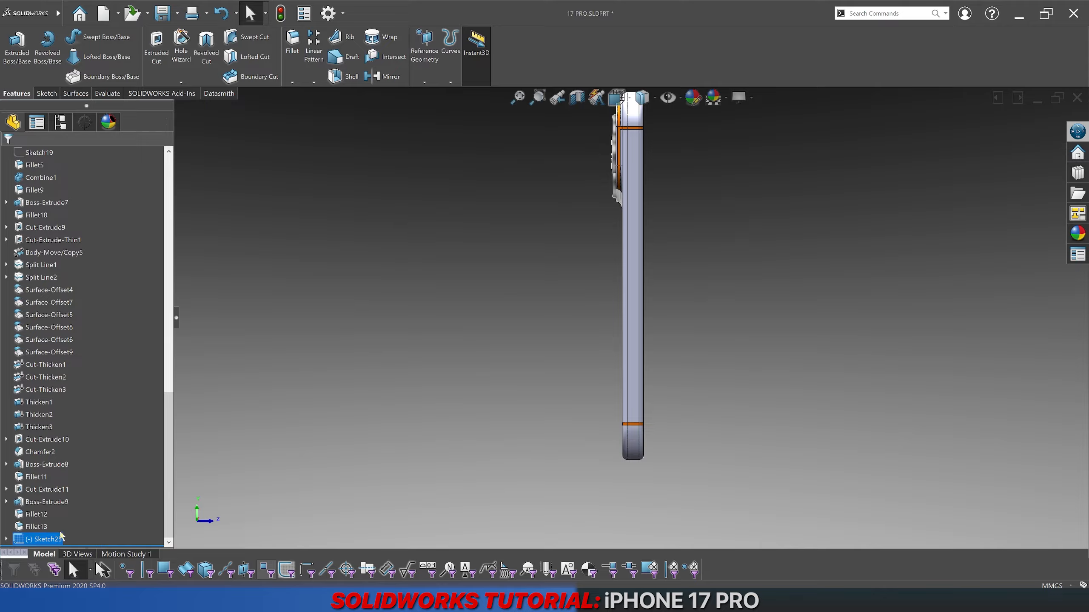
# Step: Rename the new picture sketch as SIDE 2 and save the part
pyautogui.click(52, 536)
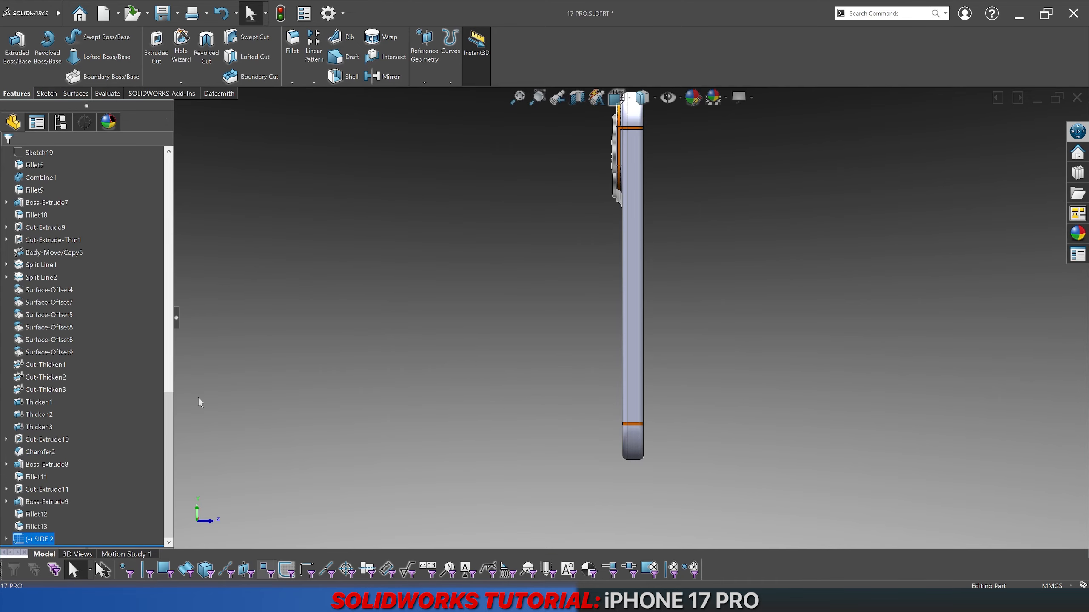
pyautogui.click(223, 369)
# Step: Start a new sketch on the Right Plane and switch the model to wireframe display
pyautogui.scroll(10, 123, 362)
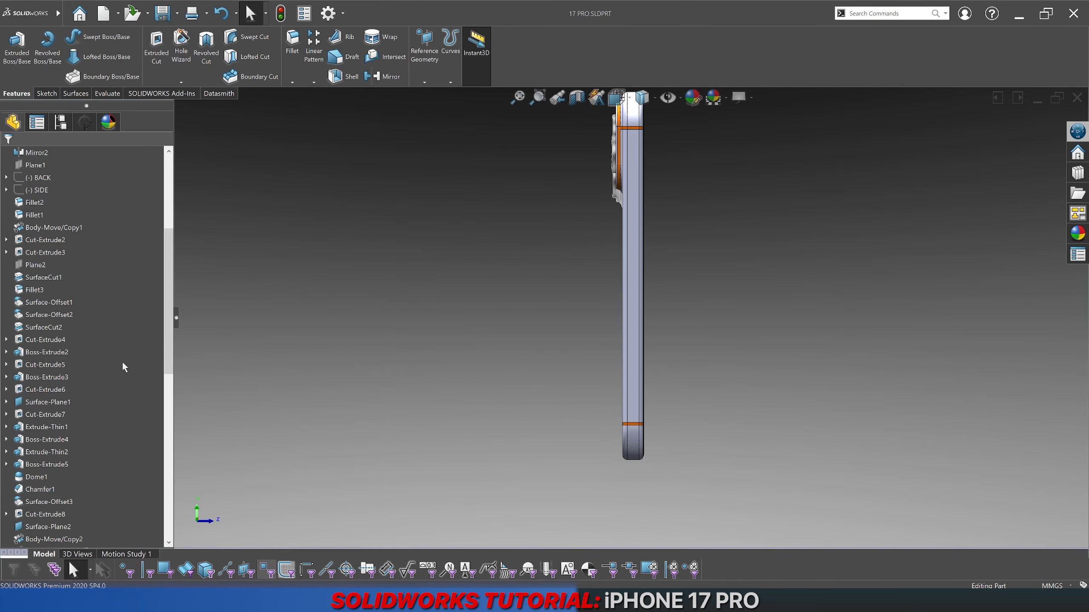
pyautogui.scroll(5, 123, 362)
pyautogui.rightClick(37, 264)
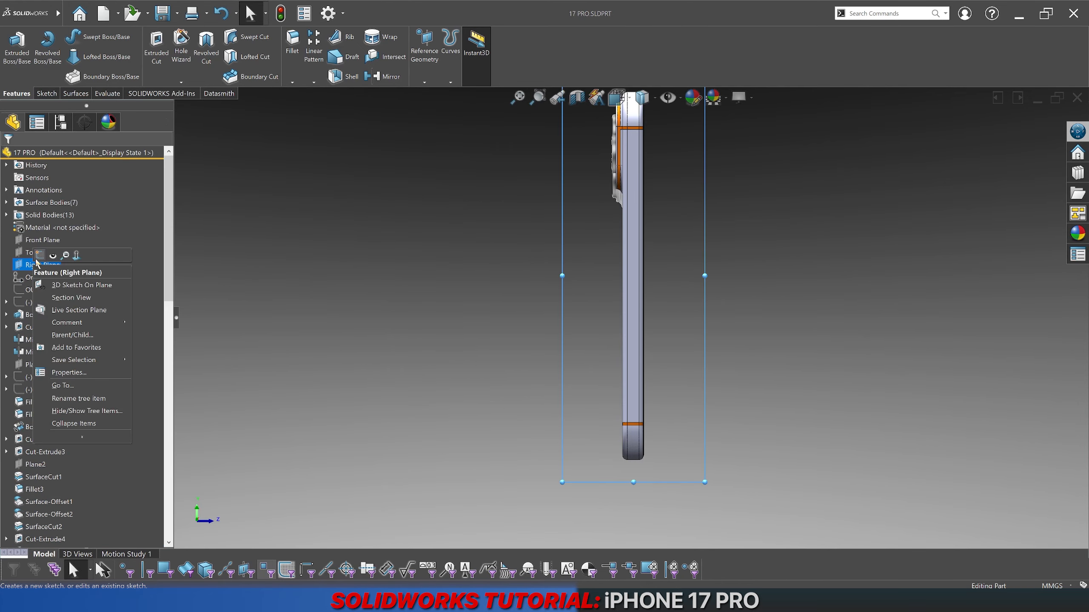
pyautogui.click(40, 255)
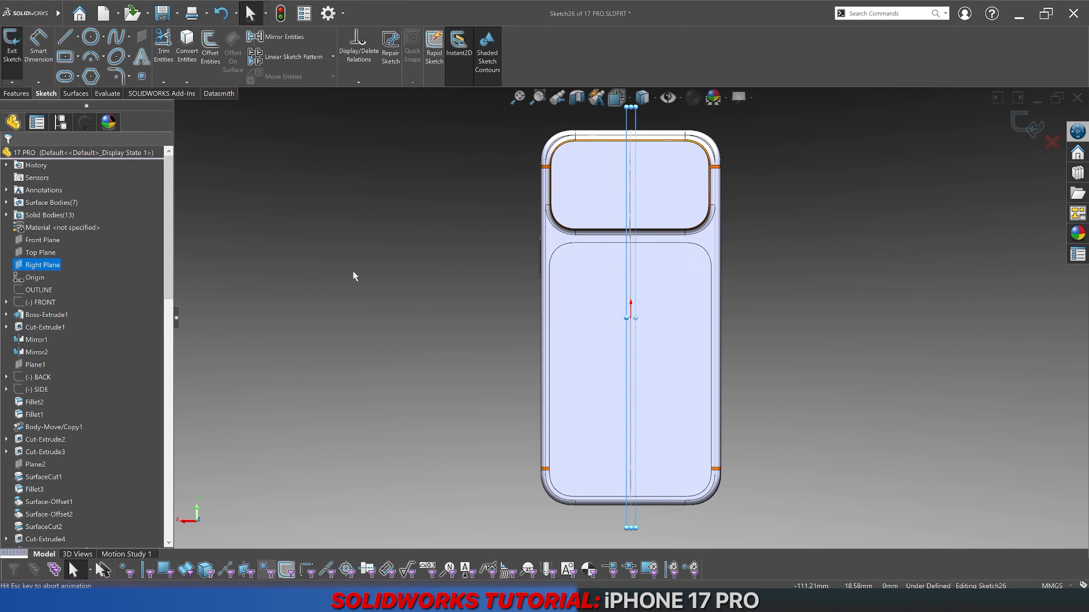
pyautogui.click(654, 99)
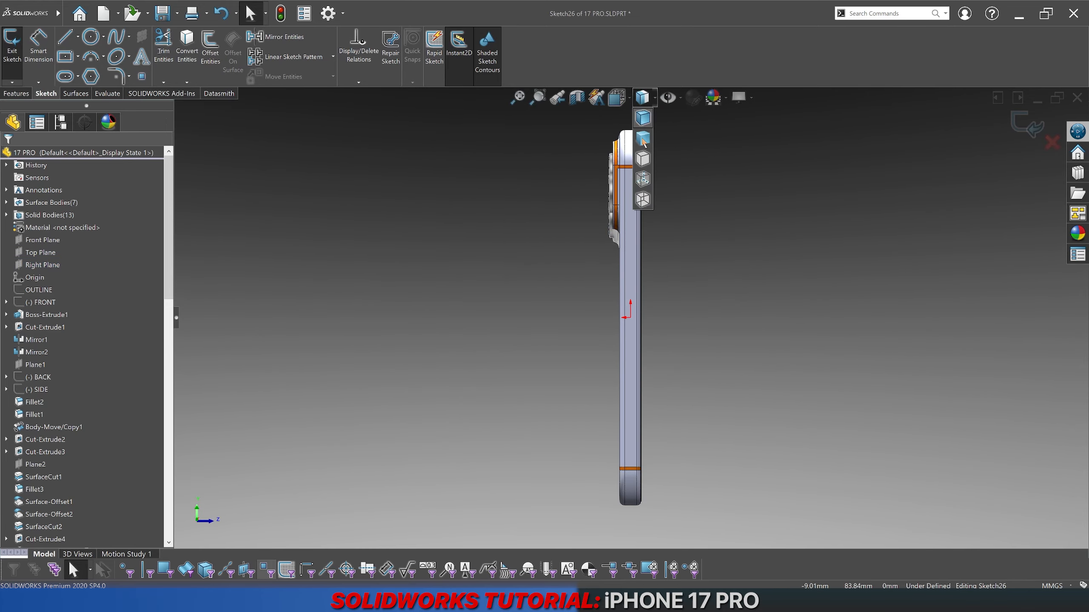
pyautogui.click(641, 198)
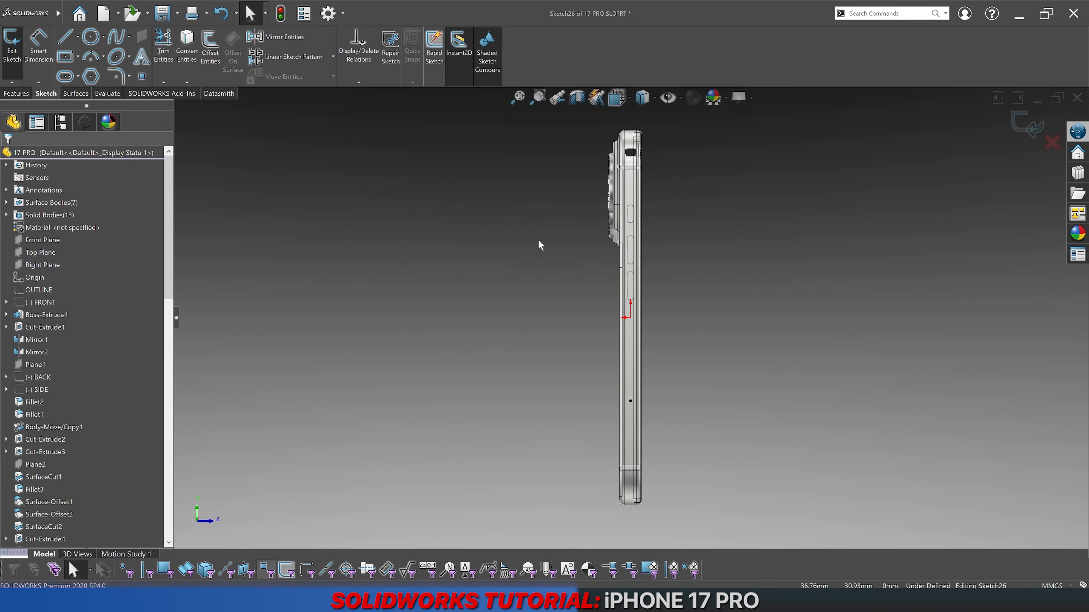
pyautogui.scroll(-10, 607, 298)
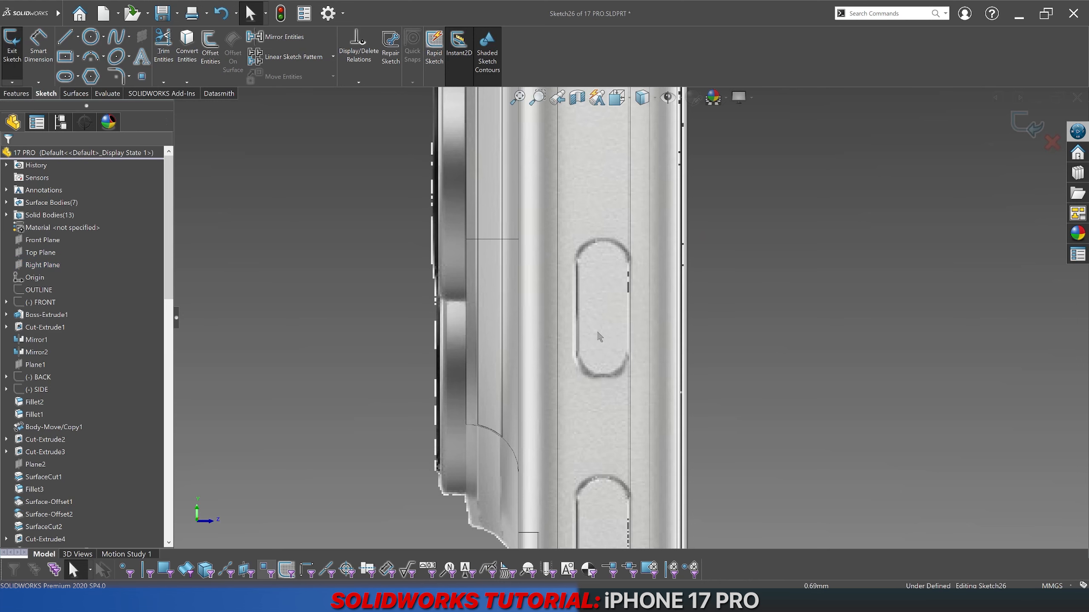
pyautogui.scroll(-5, 616, 299)
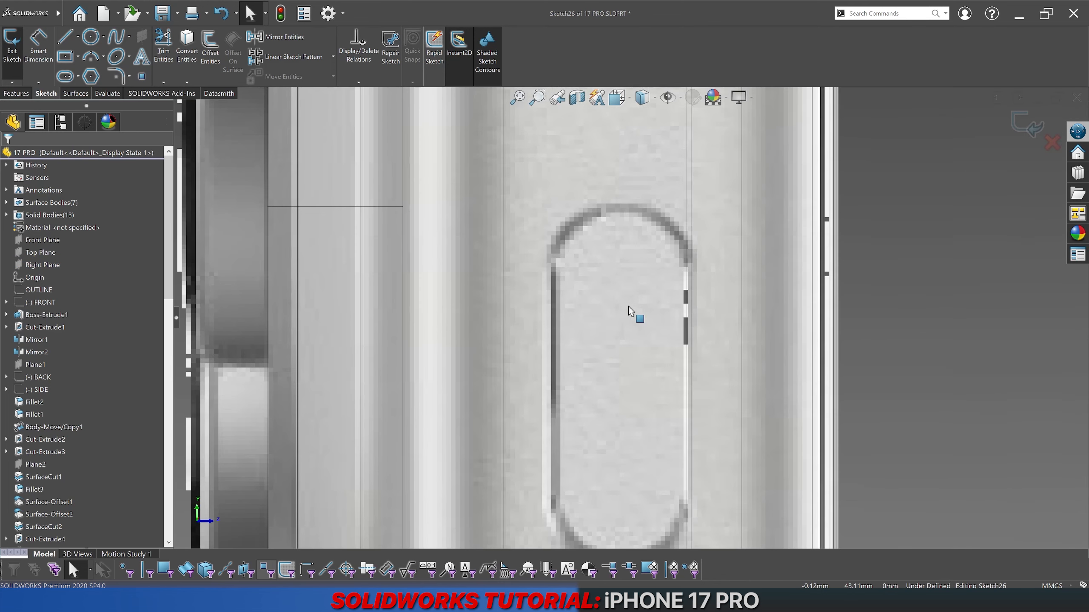
pyautogui.scroll(10, 629, 309)
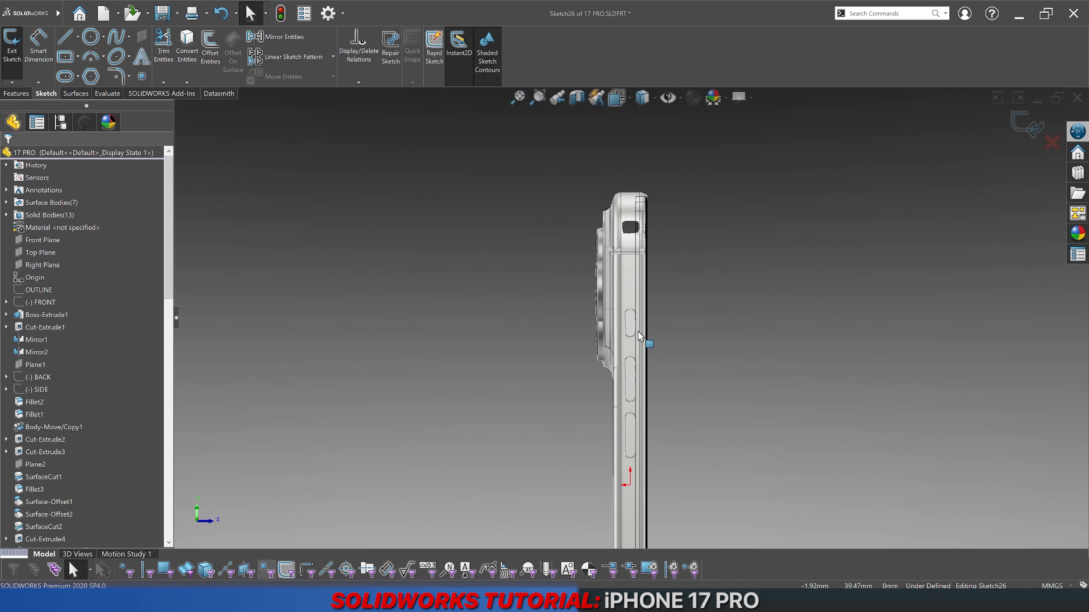
pyautogui.scroll(-3, 635, 356)
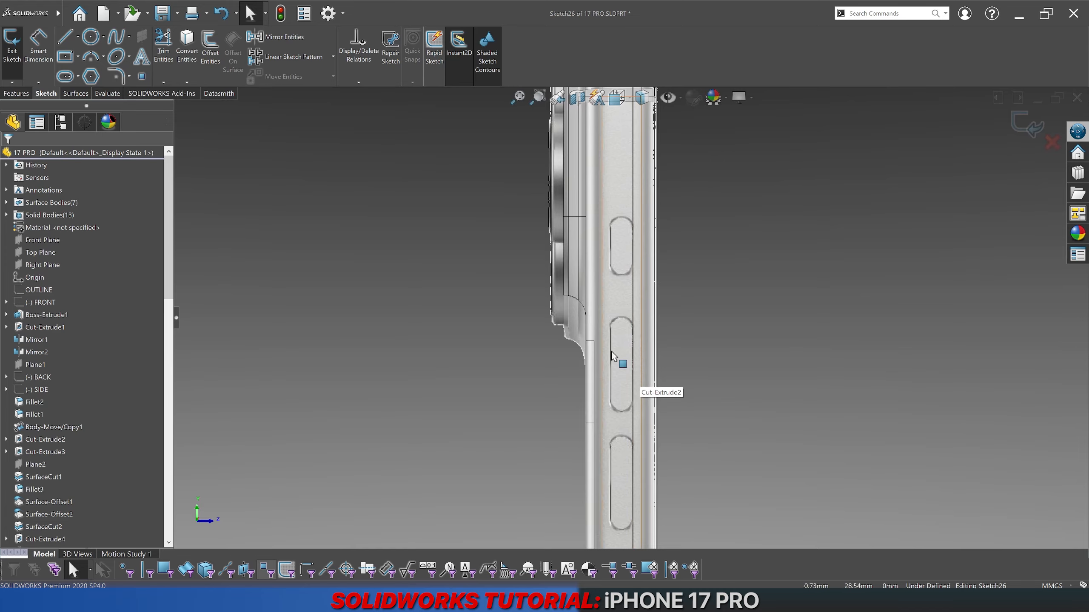
pyautogui.scroll(3, 643, 368)
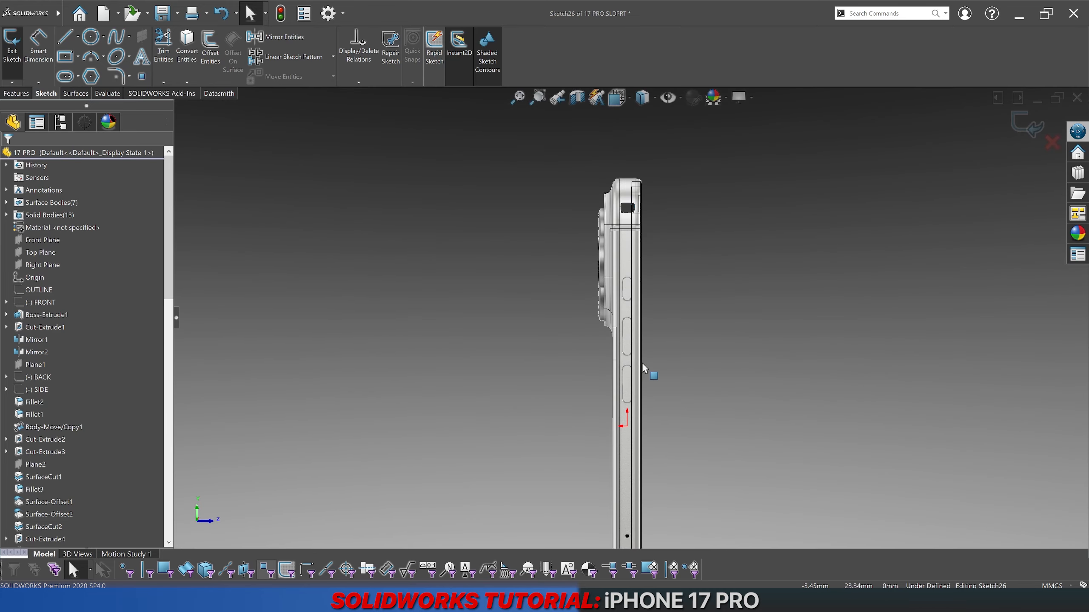
# Step: Sketch a centerpoint slot about 12.3 mm between arc centres and 3 mm wide over the lower button outline, and make it vertical
pyautogui.scroll(2, 639, 344)
pyautogui.scroll(-6, 623, 373)
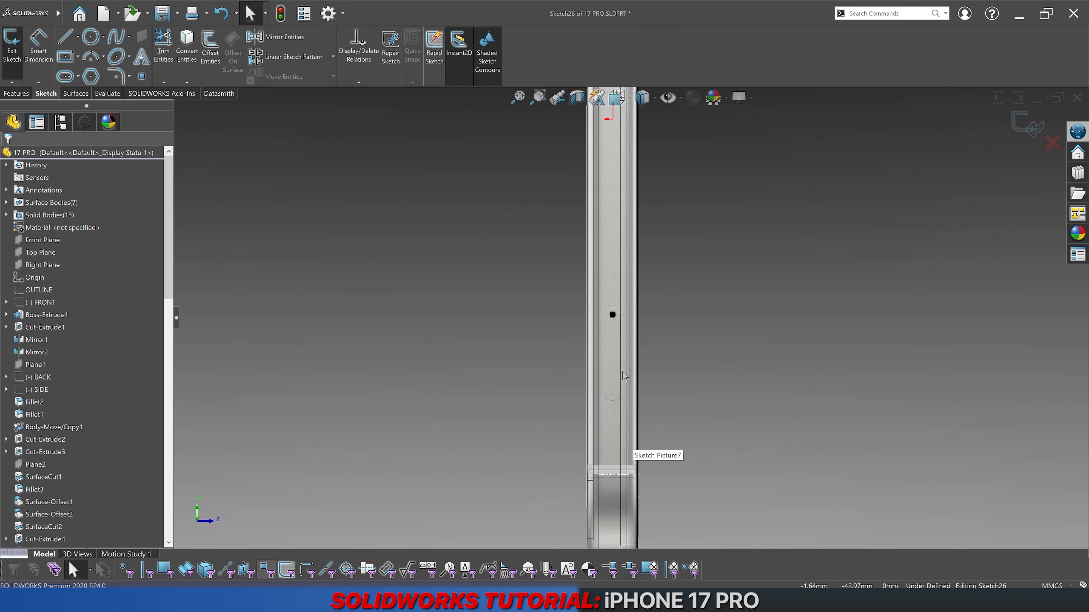
pyautogui.scroll(-4, 622, 373)
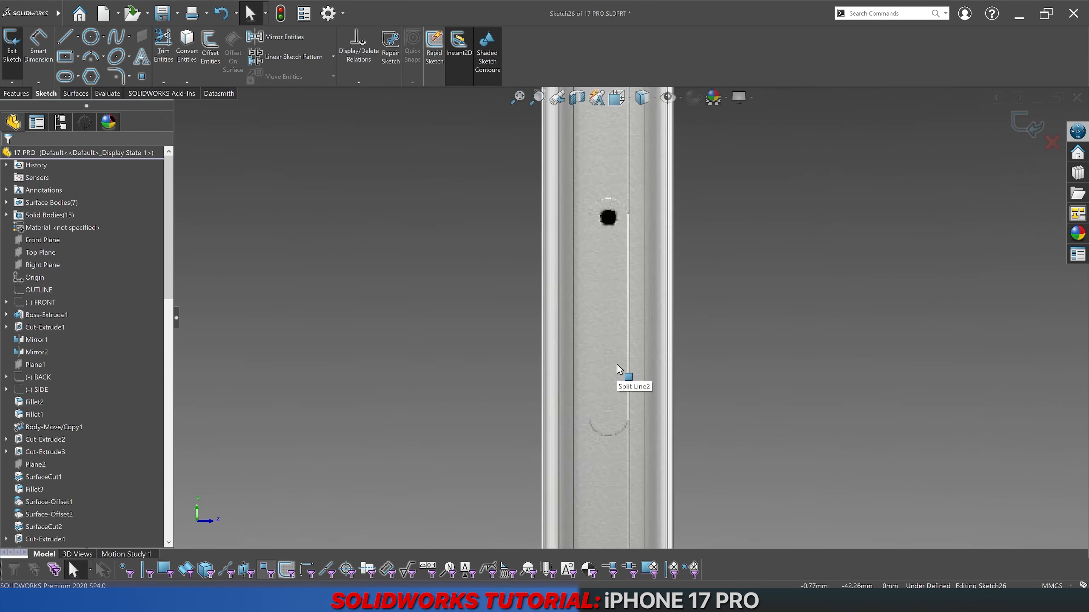
pyautogui.click(64, 76)
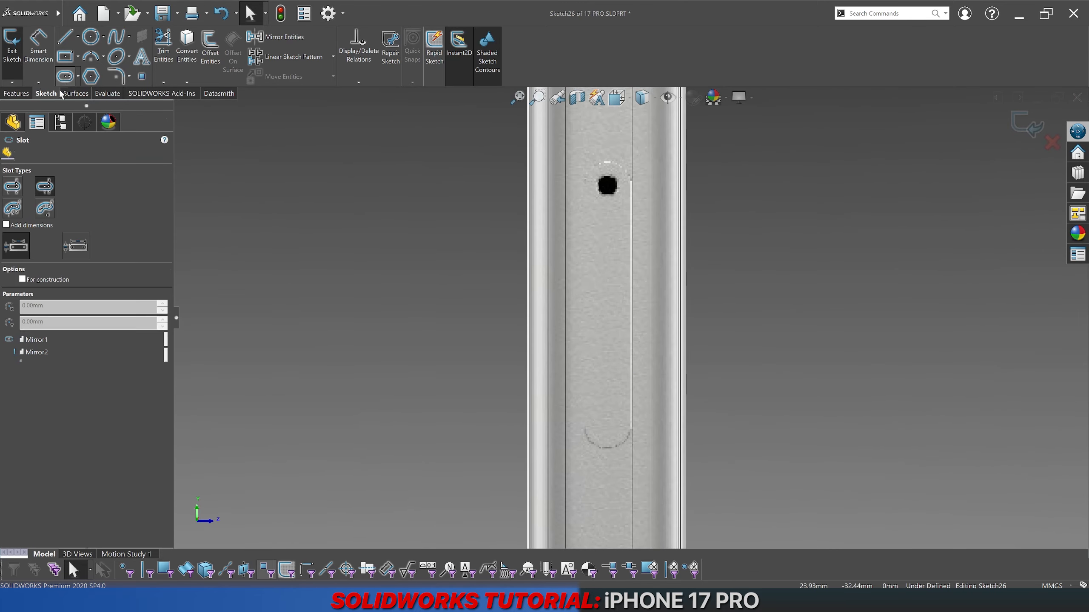
pyautogui.click(610, 295)
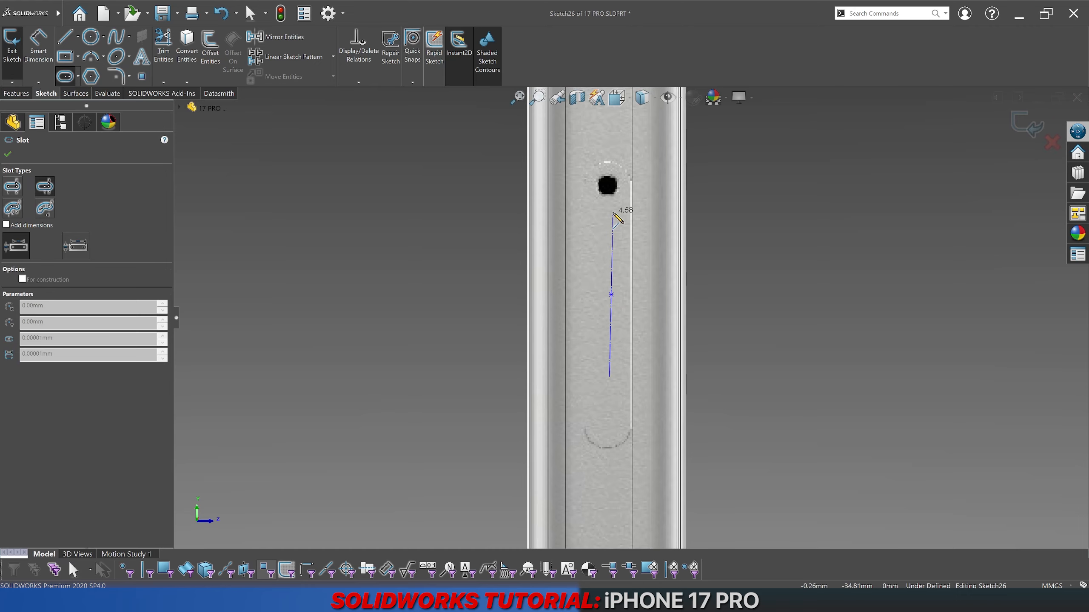
pyautogui.click(607, 186)
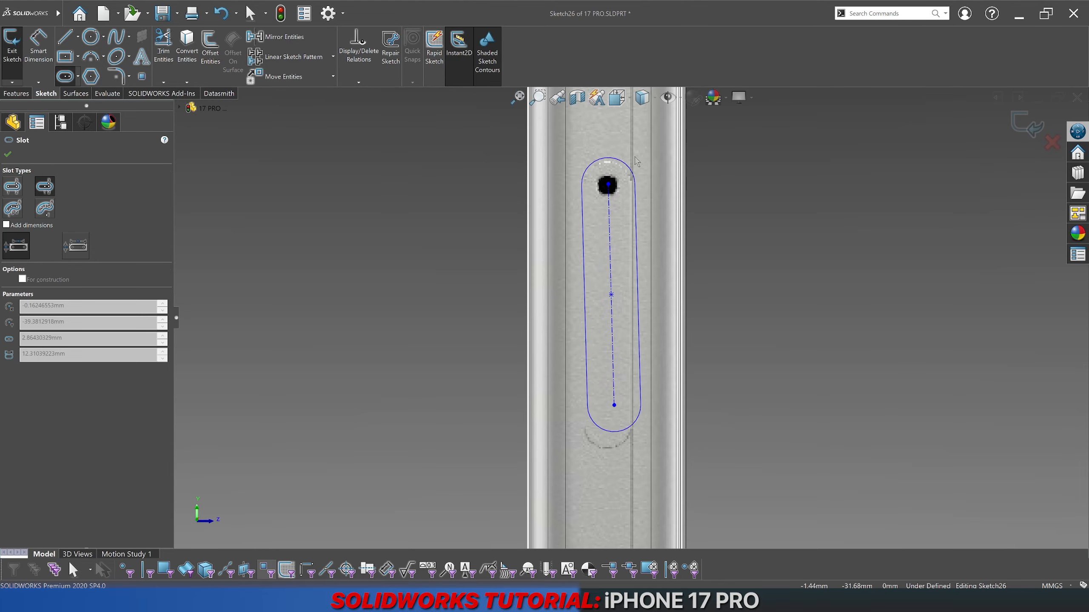
pyautogui.click(635, 201)
pyautogui.press('Escape')
pyautogui.click(610, 210)
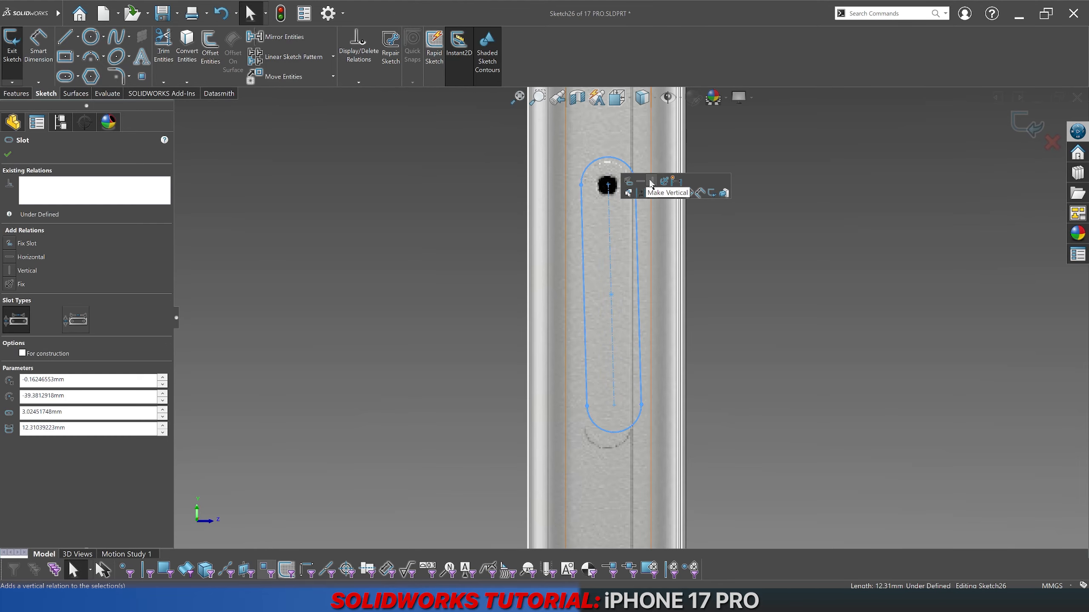
pyautogui.click(651, 186)
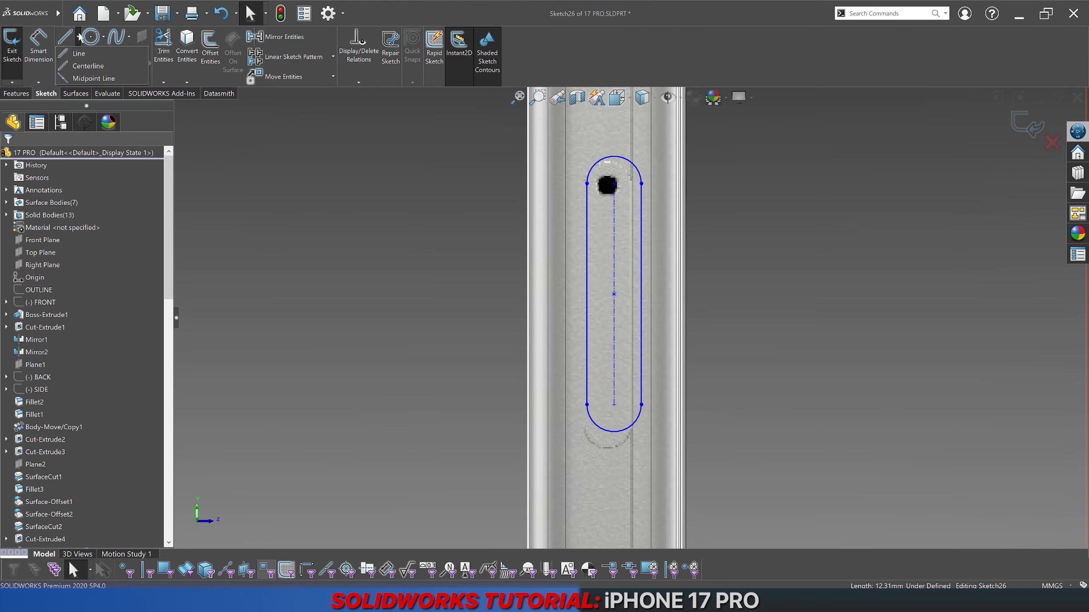
# Step: Draw a vertical construction centerline from the slot's upper arc centre to the origin
pyautogui.click(64, 37)
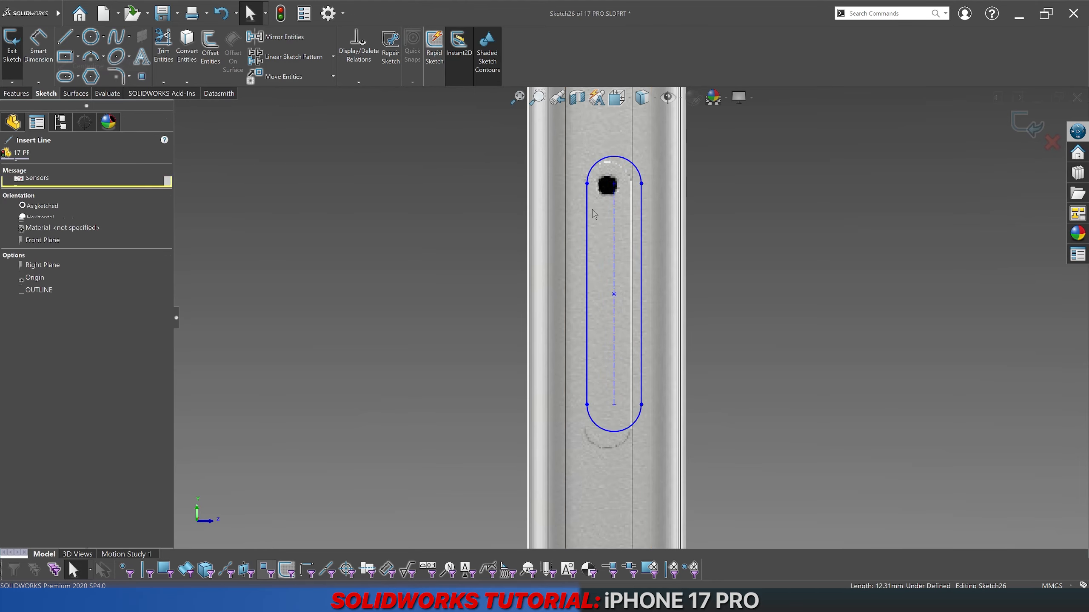
pyautogui.click(620, 188)
pyautogui.scroll(1, 626, 197)
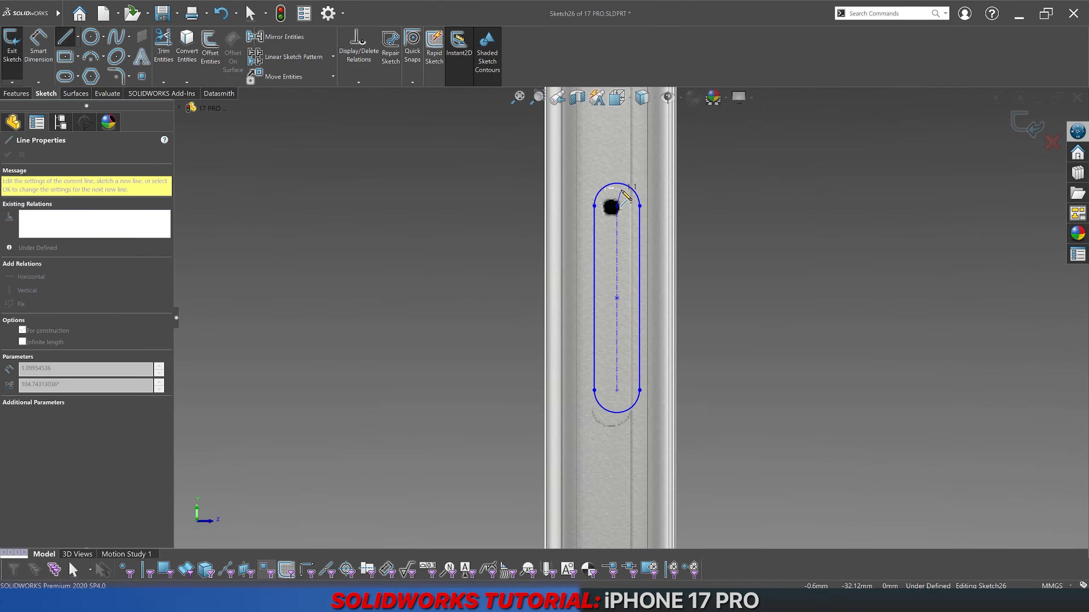
pyautogui.press('f')
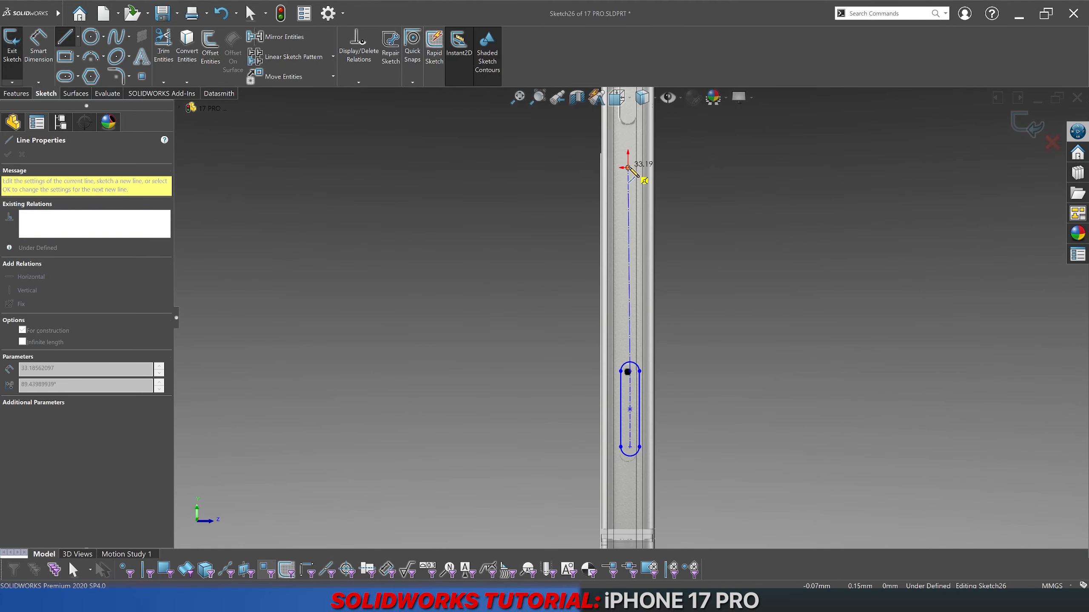
pyautogui.click(628, 167)
pyautogui.press('Escape')
pyautogui.click(629, 181)
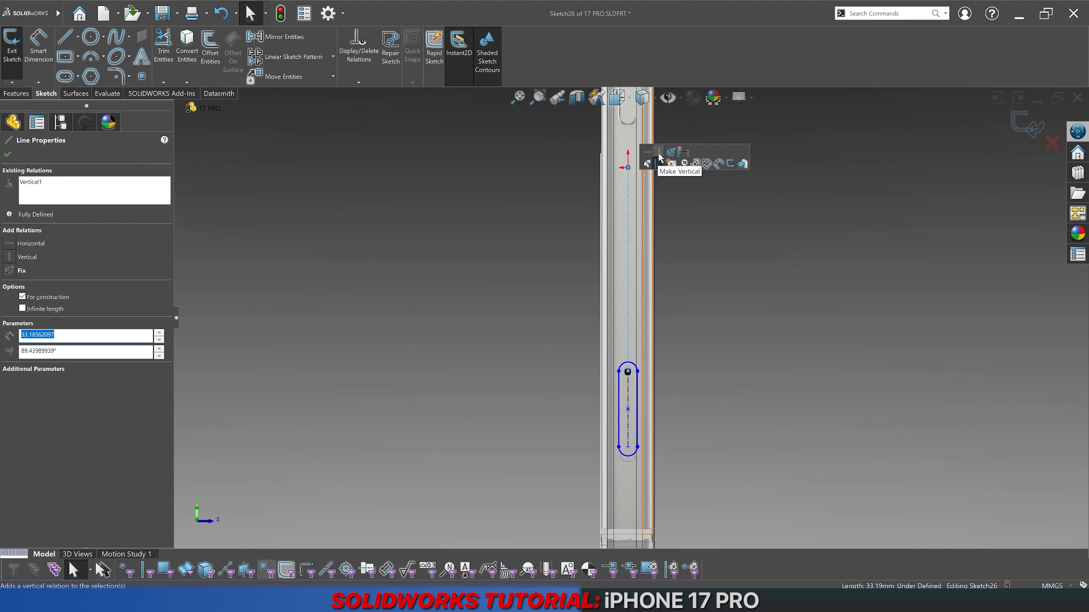
pyautogui.press('Escape')
# Step: Dimension the slot's width as 2.5 mm
pyautogui.scroll(-5, 638, 381)
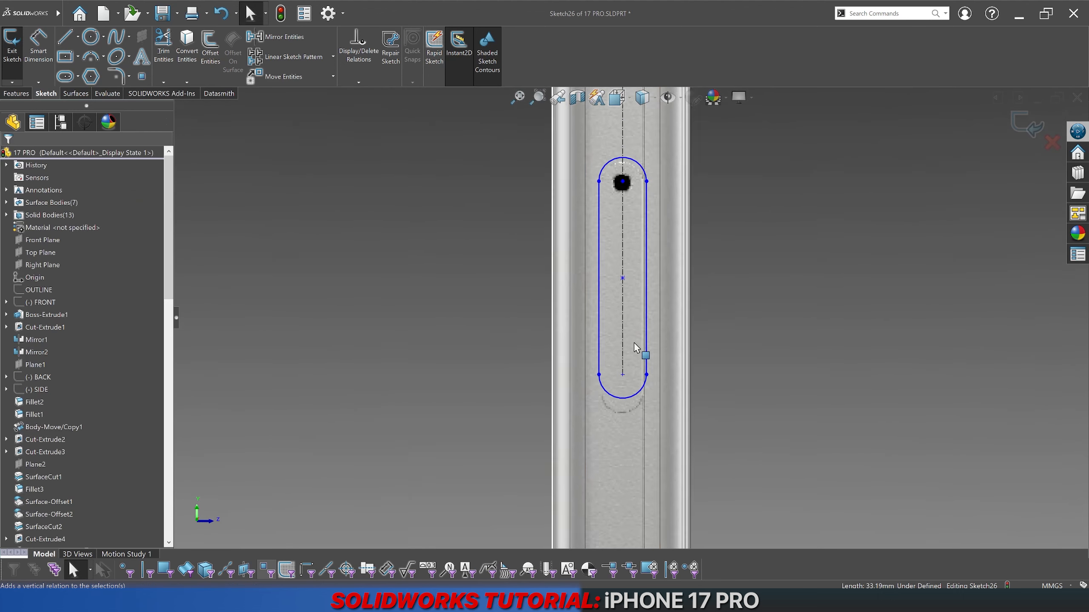
pyautogui.scroll(-2, 578, 212)
pyautogui.click(64, 75)
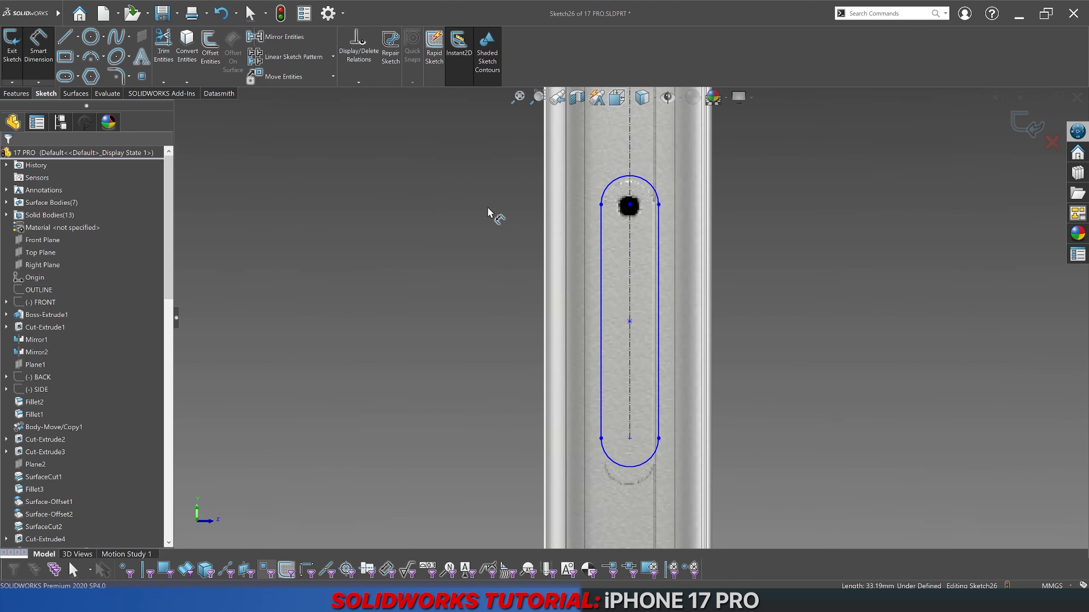
pyautogui.click(602, 218)
pyautogui.click(658, 227)
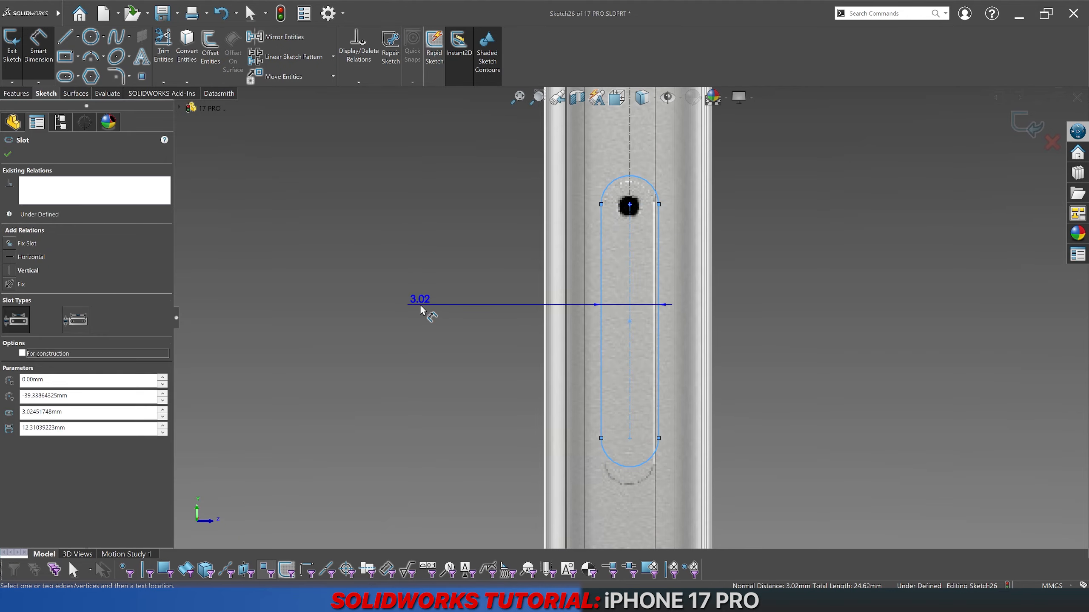
pyautogui.click(421, 310)
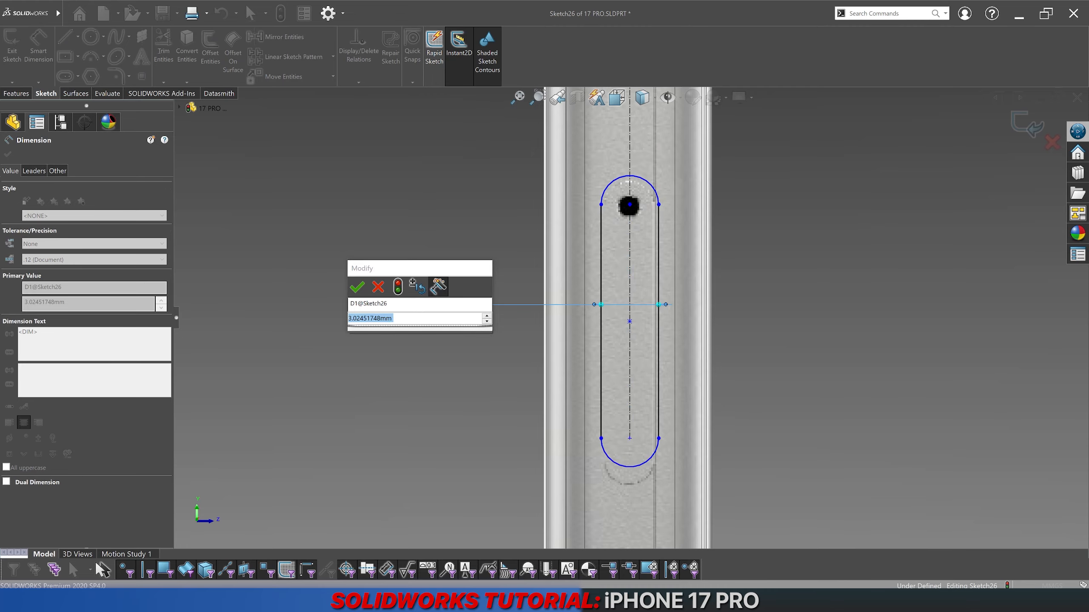
pyautogui.write('2.5')
pyautogui.press('Return')
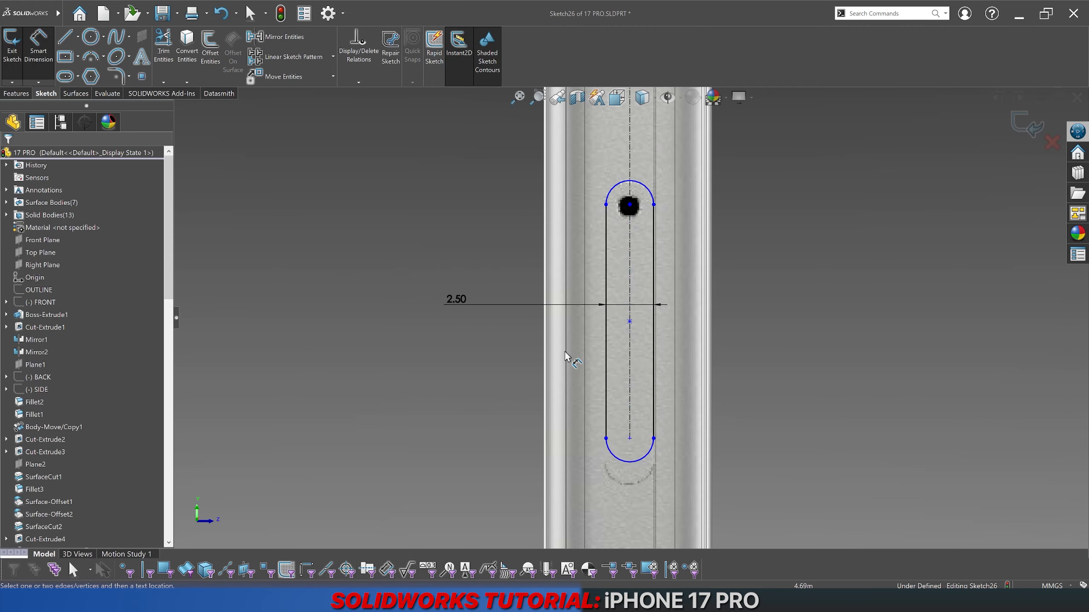
# Step: Dimension the slot's centre-to-centre length as 14 mm
pyautogui.click(606, 334)
pyautogui.click(364, 335)
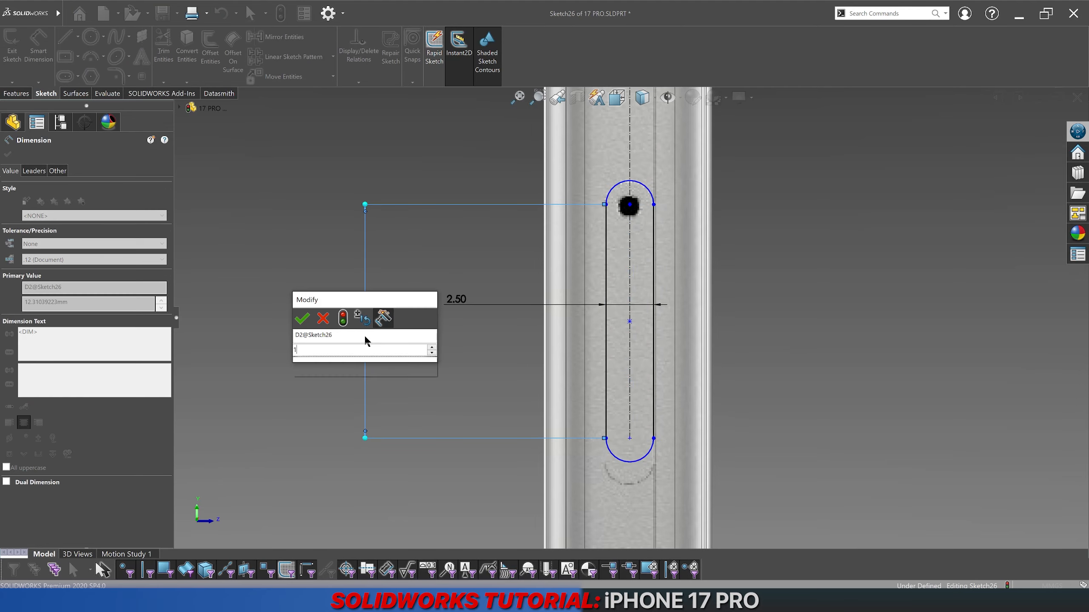
pyautogui.write('14')
pyautogui.press('Return')
pyautogui.press('Escape')
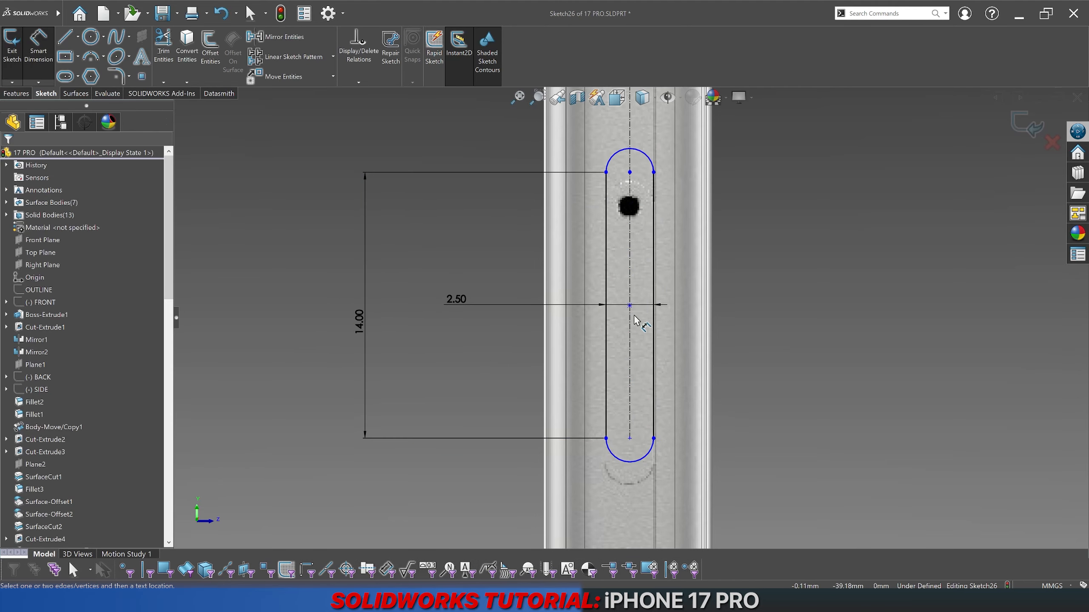
# Step: Dimension the vertical distance from the origin to the slot's centre point as 40 mm
pyautogui.click(629, 305)
pyautogui.scroll(5, 630, 312)
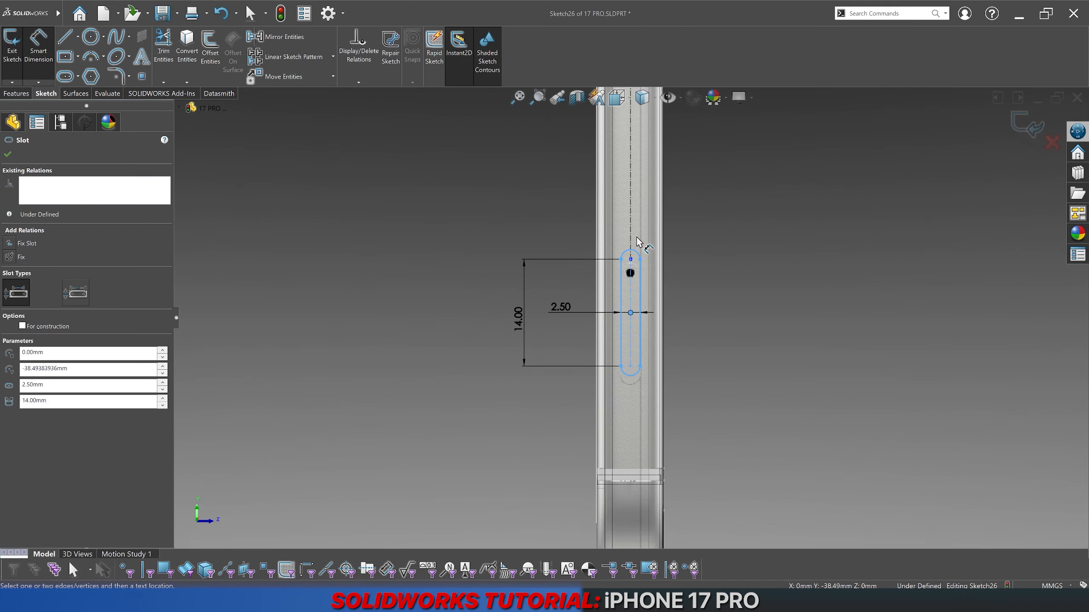
pyautogui.click(630, 146)
pyautogui.scroll(-3, 630, 162)
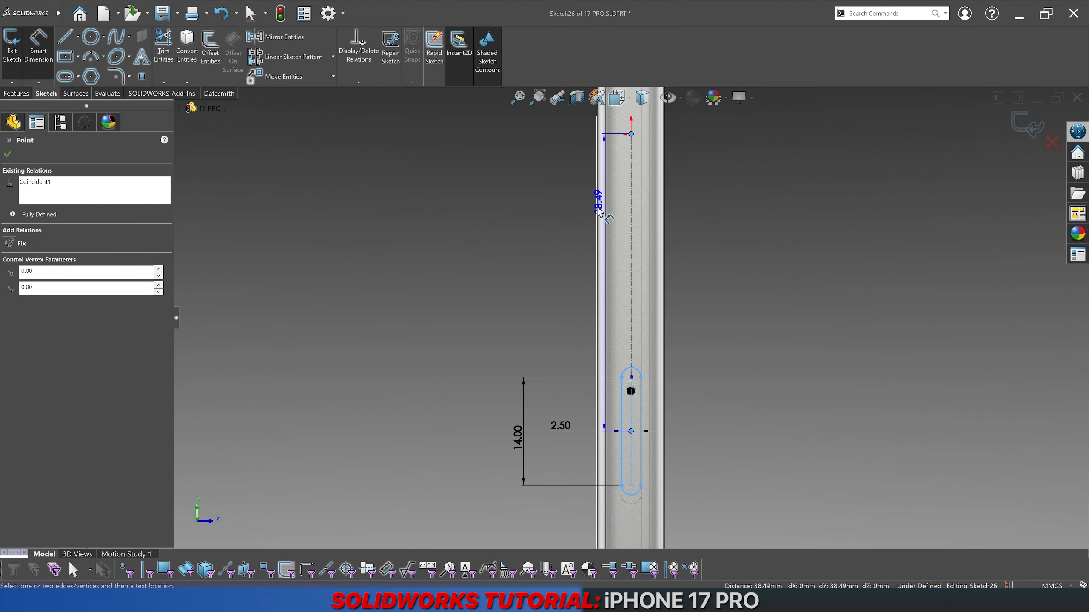
pyautogui.click(631, 431)
pyautogui.click(478, 272)
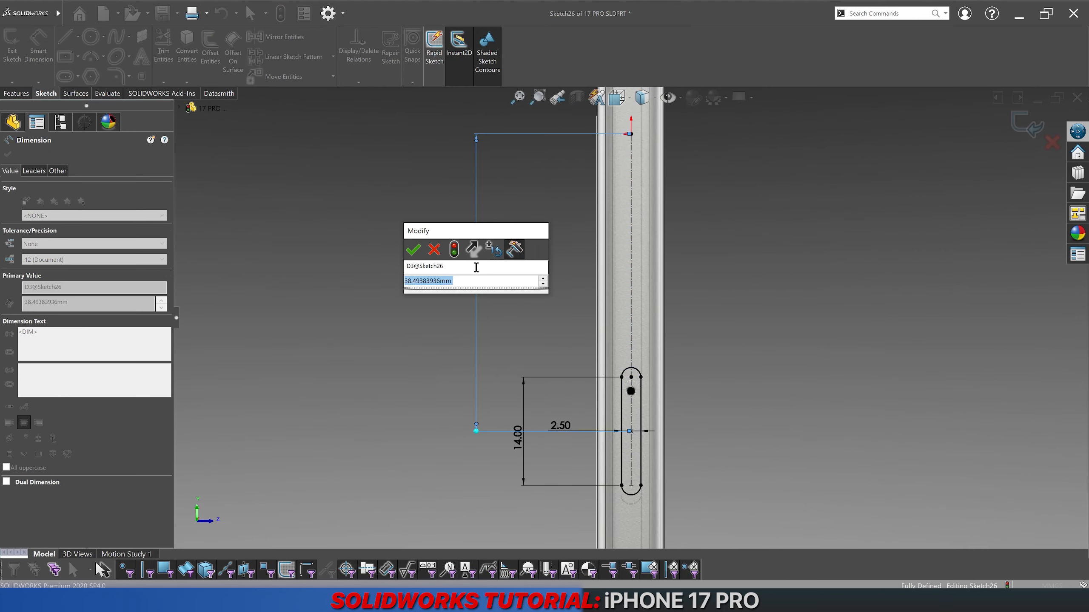
pyautogui.write('40')
pyautogui.press('Return')
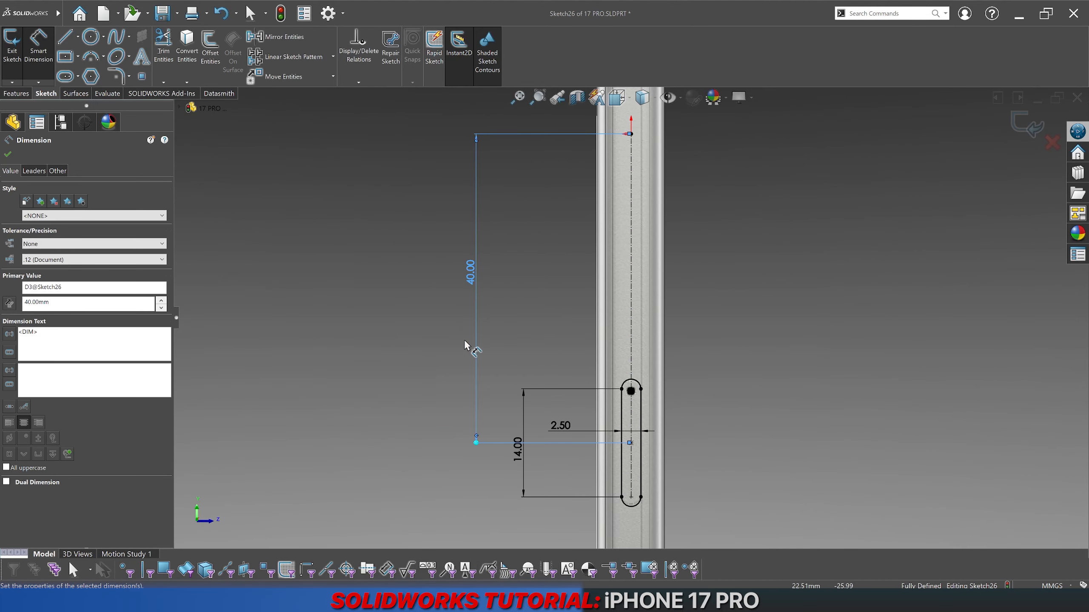
# Step: Try 39.5 mm for the slot's distance from the origin, and return it to 40 mm
pyautogui.doubleClick(473, 277)
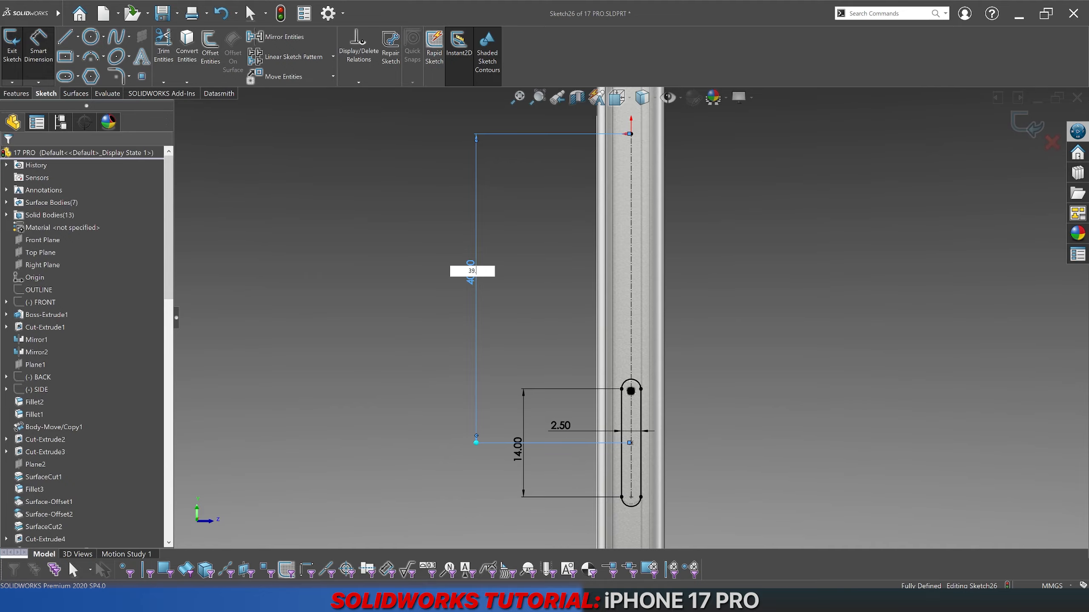
pyautogui.write('39.5')
pyautogui.press('Return')
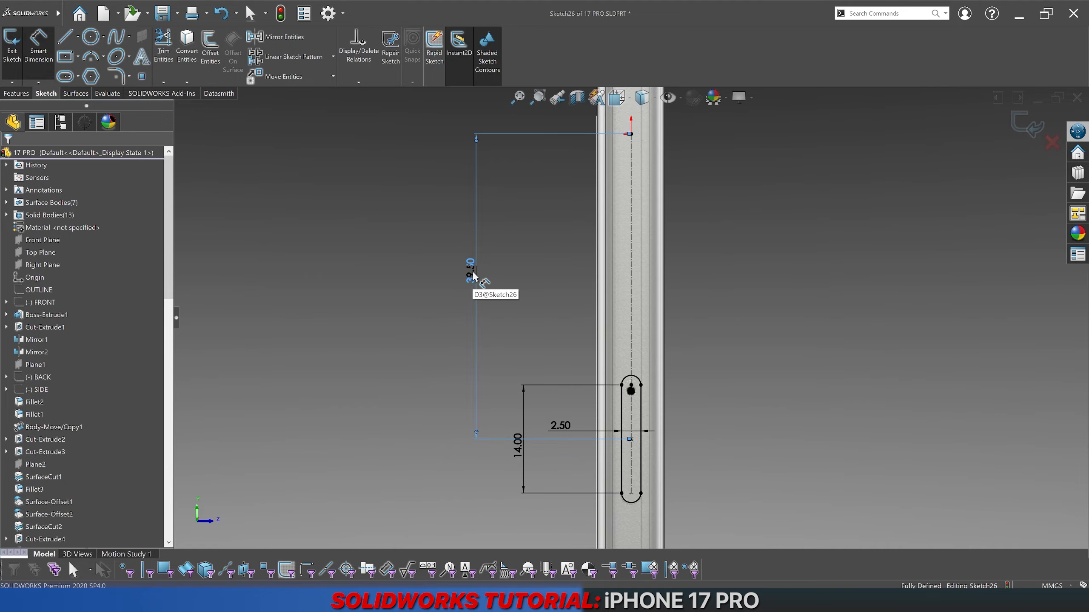
pyautogui.doubleClick(473, 276)
pyautogui.write('40')
pyautogui.press('Return')
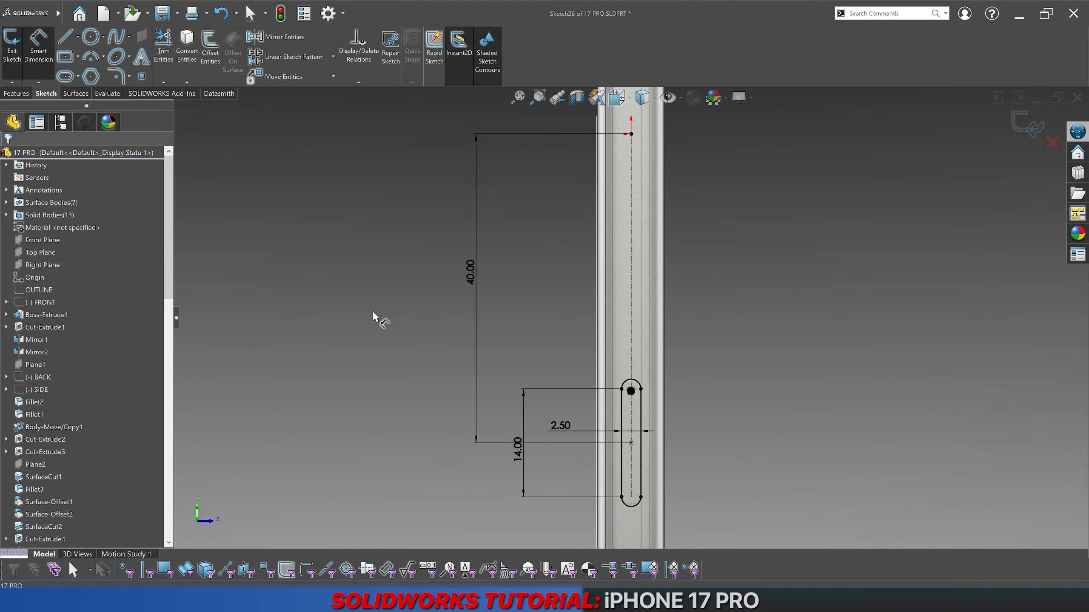
# Step: Compare the slot's ends with the button outline in the picture and try a centre-to-centre length of 13 mm
pyautogui.press('z')
pyautogui.scroll(-5, 627, 368)
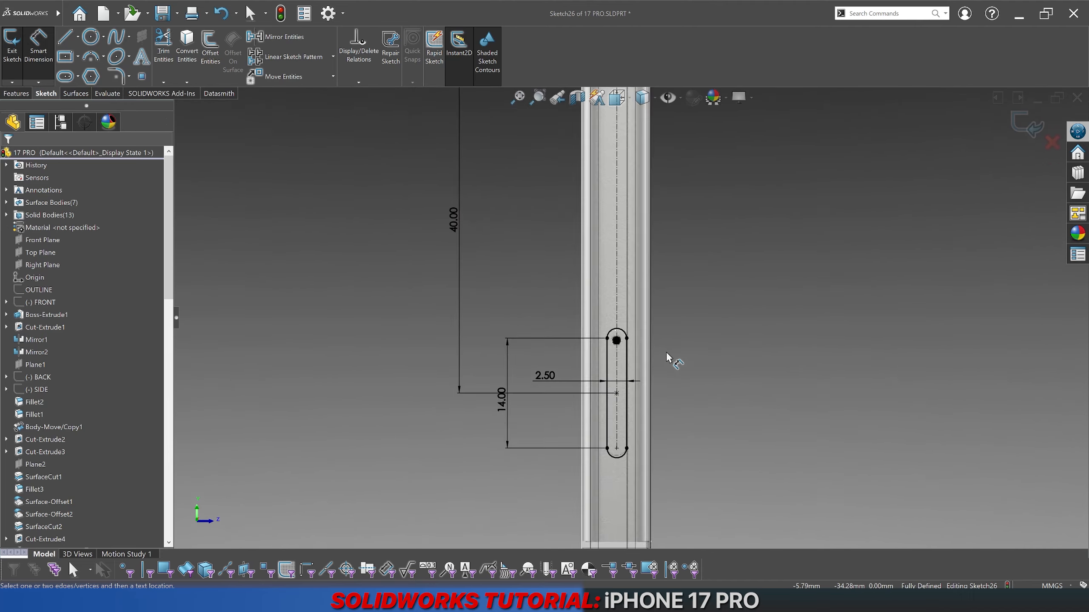
pyautogui.scroll(3, 633, 313)
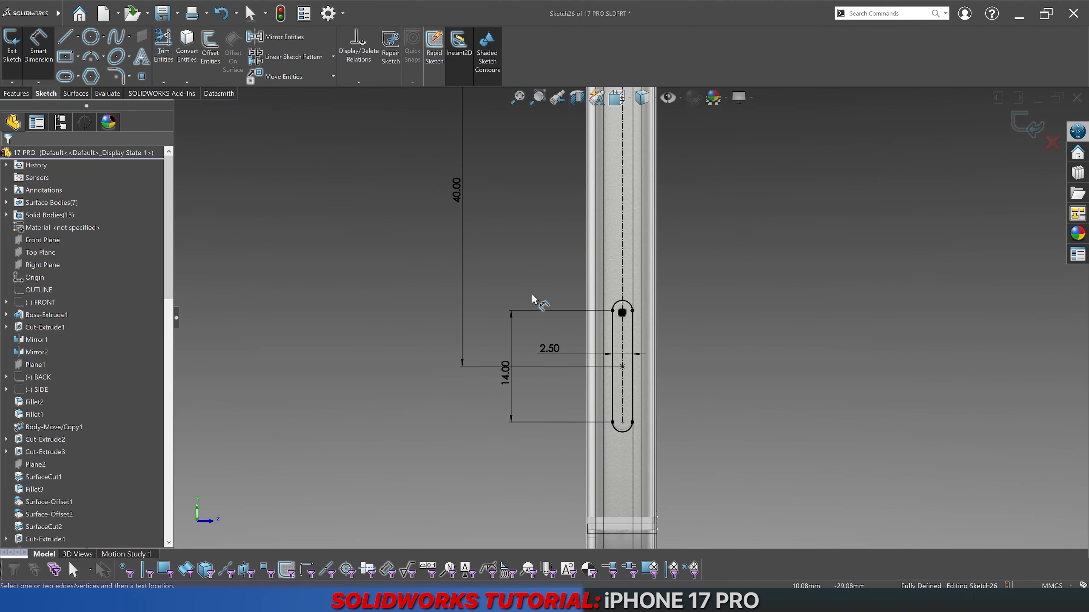
pyautogui.scroll(3, 625, 317)
pyautogui.scroll(-5, 594, 391)
pyautogui.scroll(-3, 594, 391)
pyautogui.scroll(1, 563, 410)
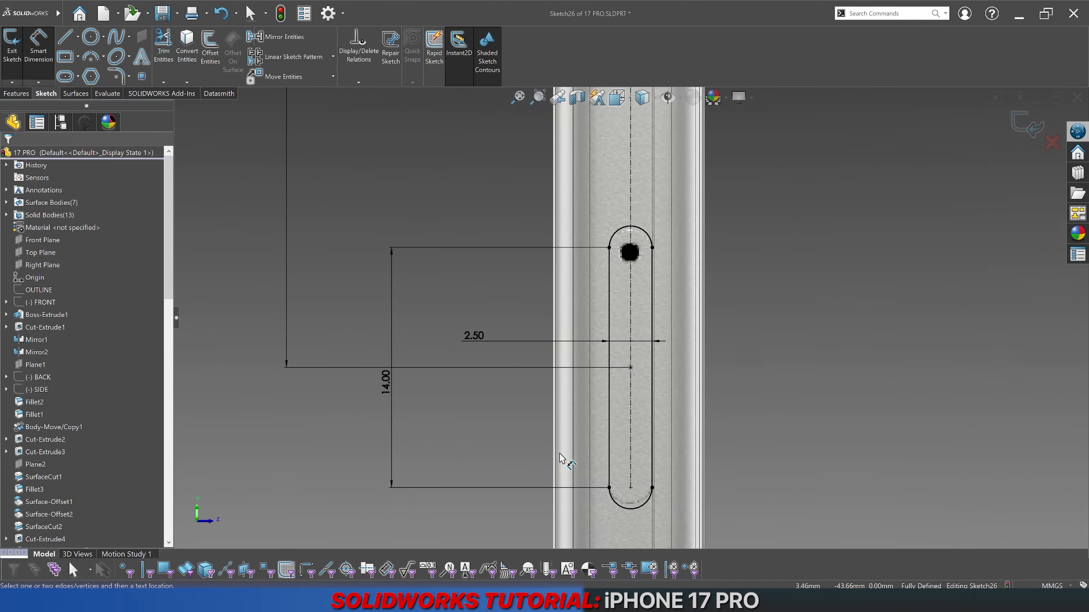
pyautogui.scroll(-1, 573, 389)
pyautogui.click(352, 376)
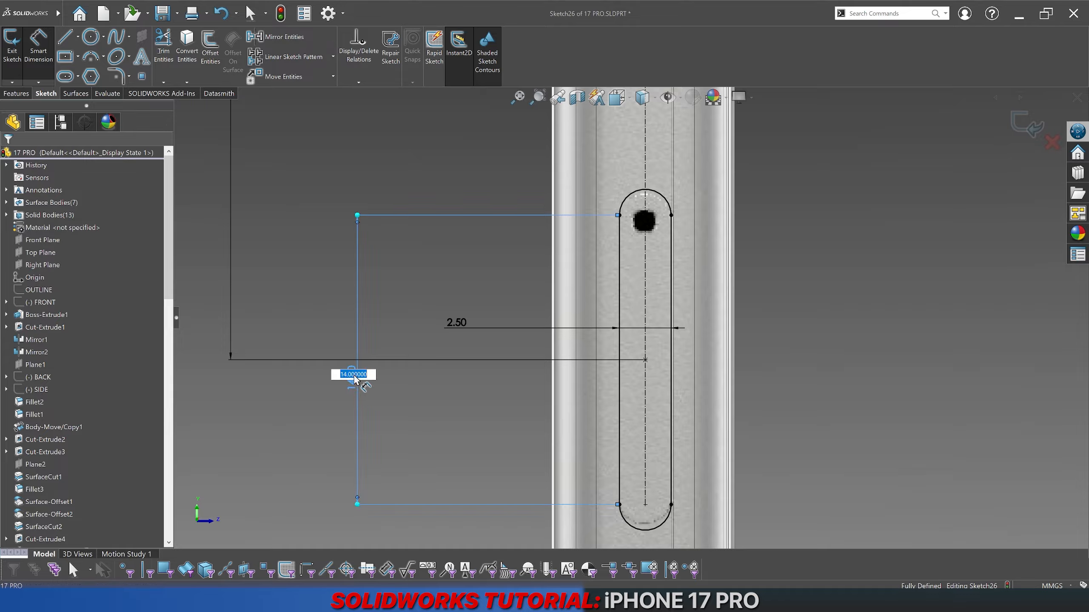
pyautogui.write('13')
pyautogui.press('Return')
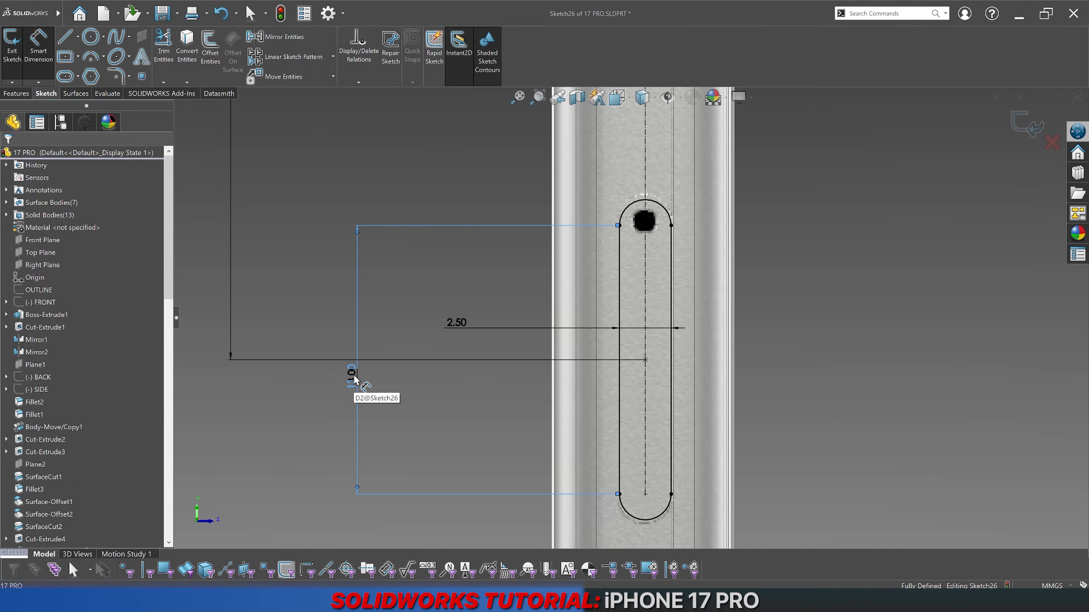
# Step: Set the slot's centre-to-centre length to 13.5 mm
pyautogui.click(353, 375)
pyautogui.write('13.5')
pyautogui.press('Return')
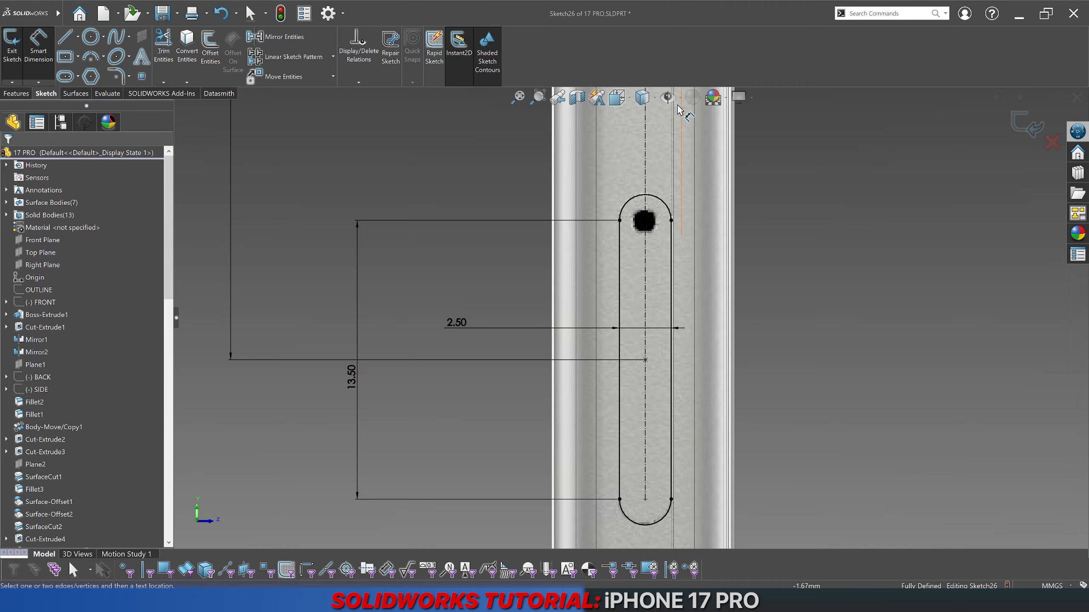
# Step: Return the model to shaded display with edges and exit the slot sketch
pyautogui.click(643, 97)
pyautogui.click(641, 114)
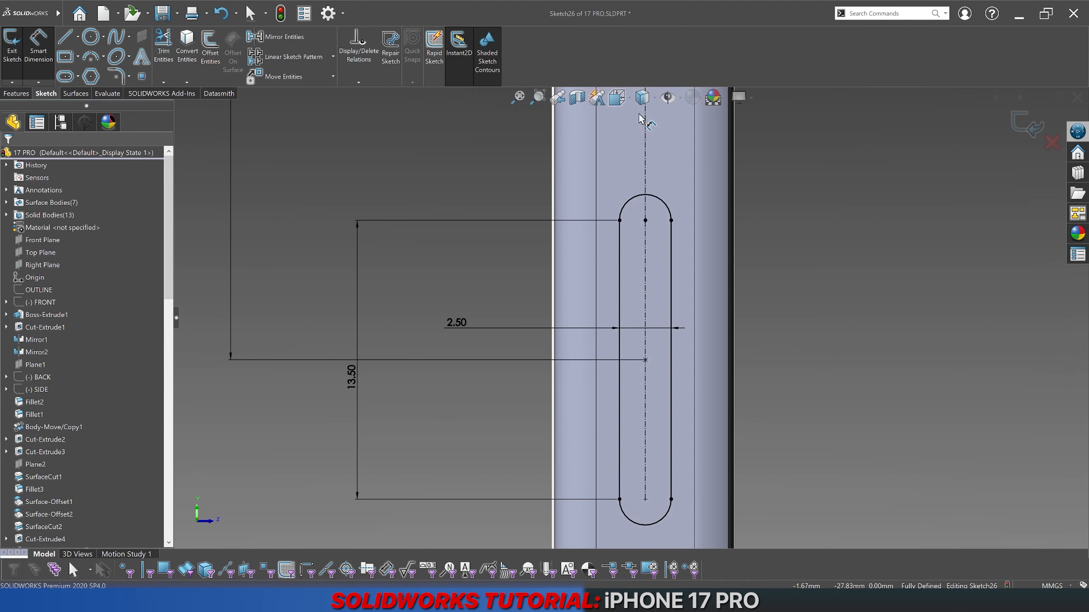
pyautogui.click(1030, 120)
pyautogui.moveTo(817, 339); pyautogui.dragTo(706, 354, button='middle')
pyautogui.click(263, 449)
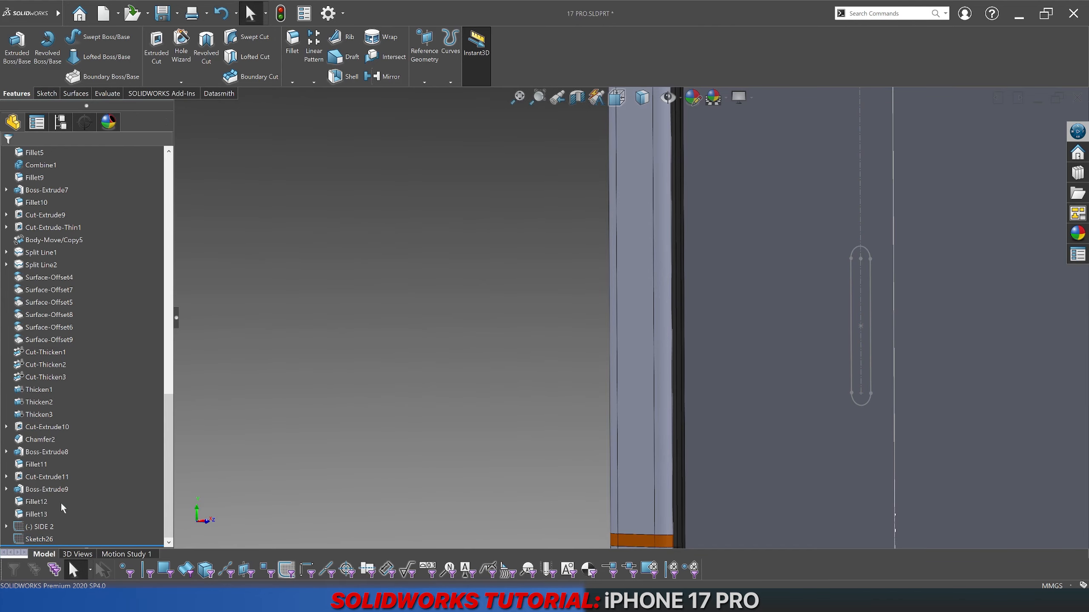
# Step: Move the slot sketch from the Right Plane to the flat outer side face of the phone frame
pyautogui.rightClick(39, 540)
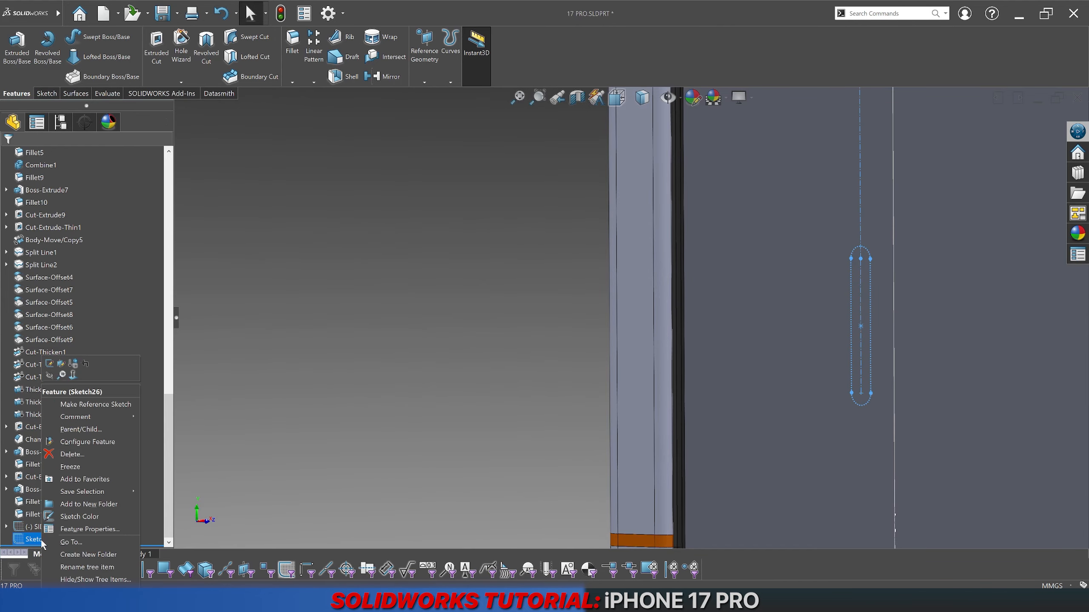
pyautogui.click(61, 364)
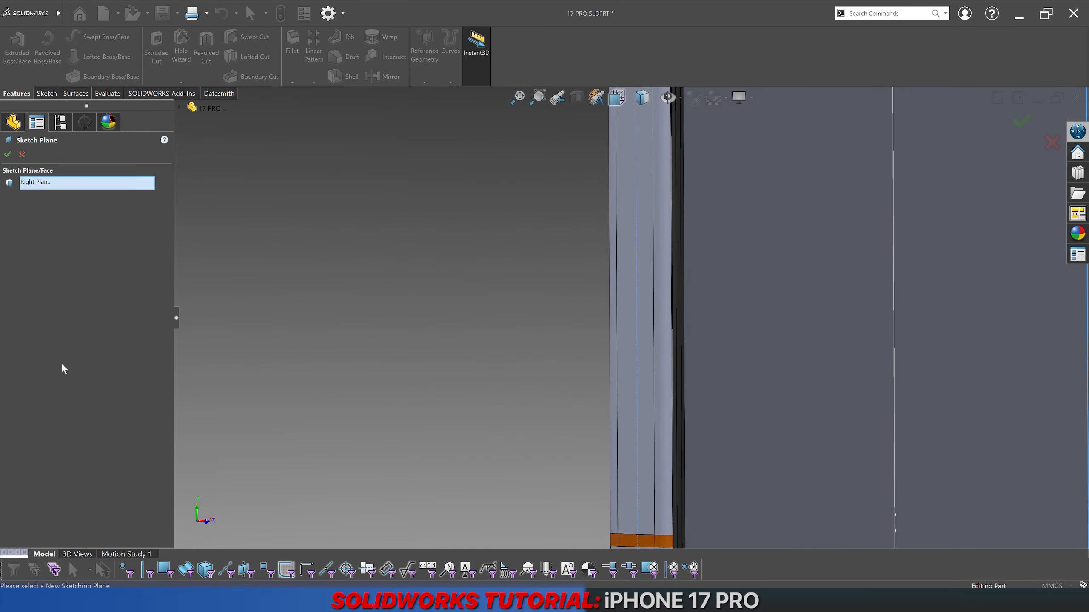
pyautogui.click(45, 188)
pyautogui.press('Delete')
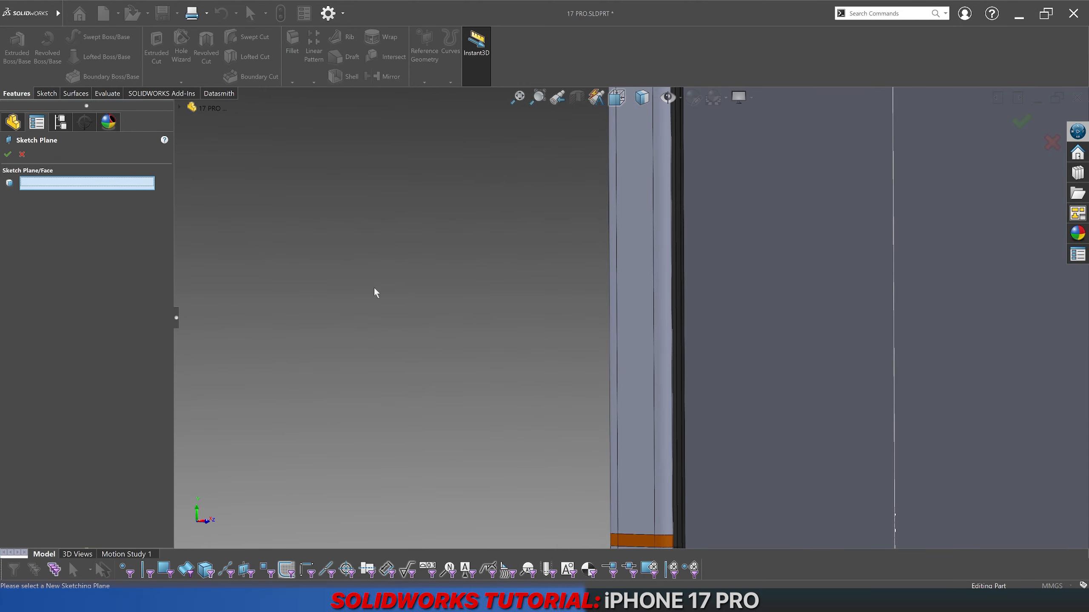
pyautogui.click(636, 318)
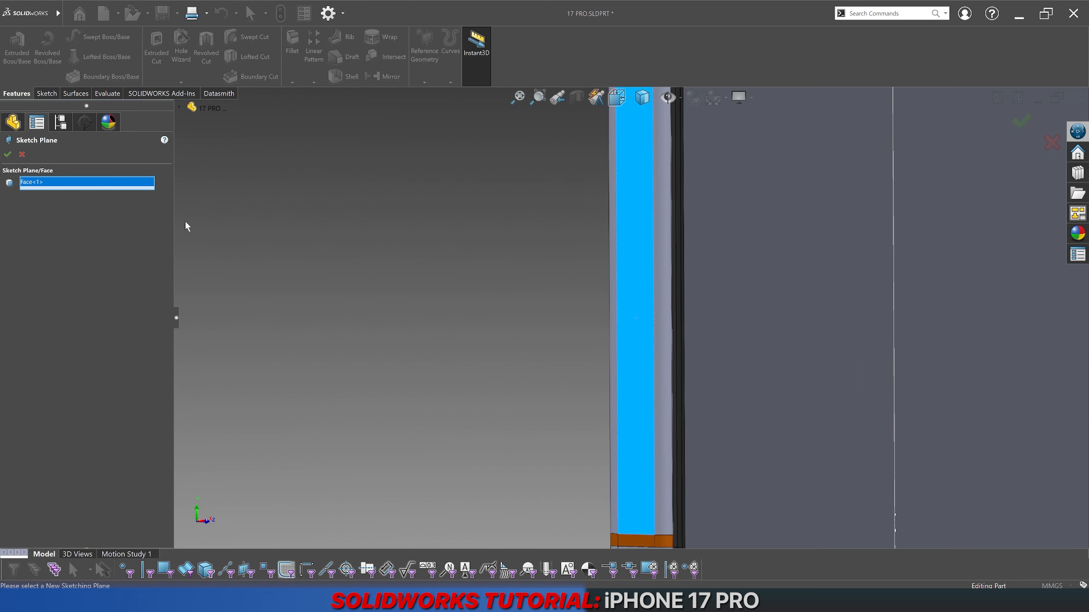
pyautogui.click(8, 152)
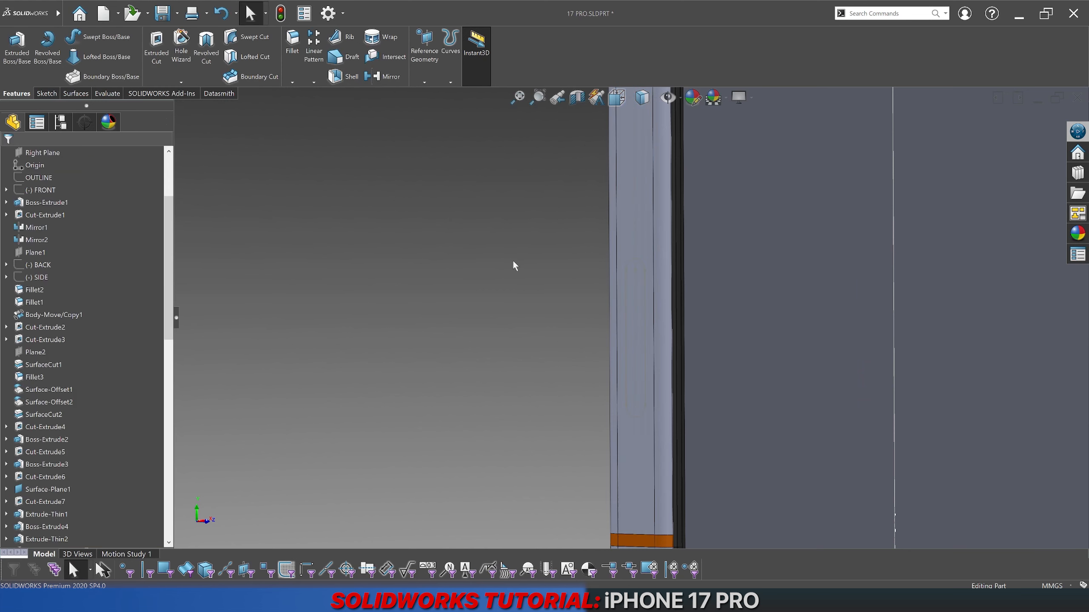
# Step: Start an extruded cut of the slot sketch as a thin feature, set to mid-plane with a 0.05 mm thickness
pyautogui.scroll(-15, 109, 521)
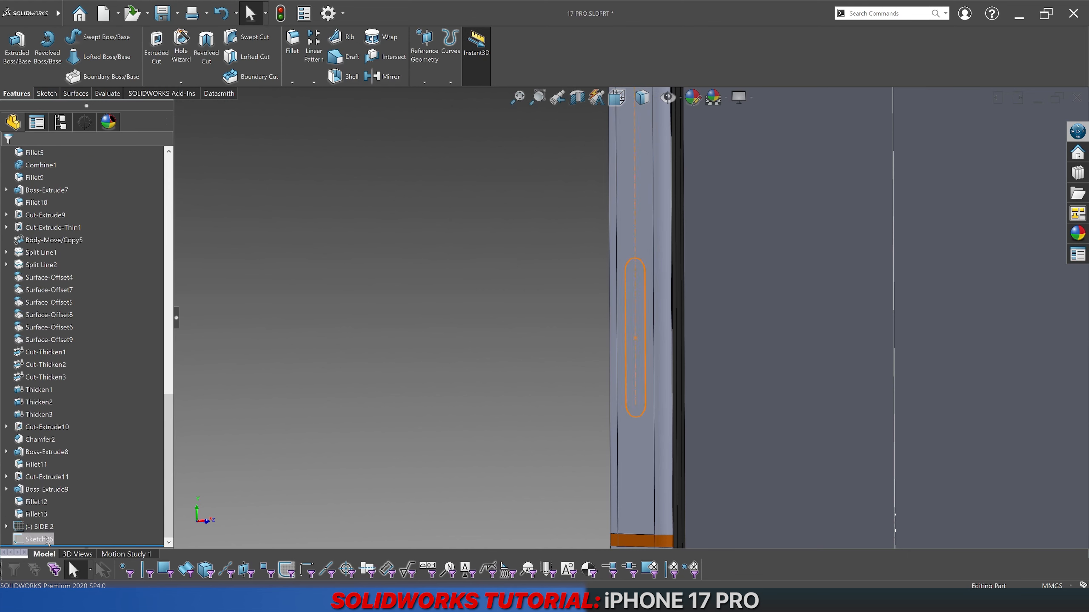
pyautogui.click(39, 540)
pyautogui.click(157, 54)
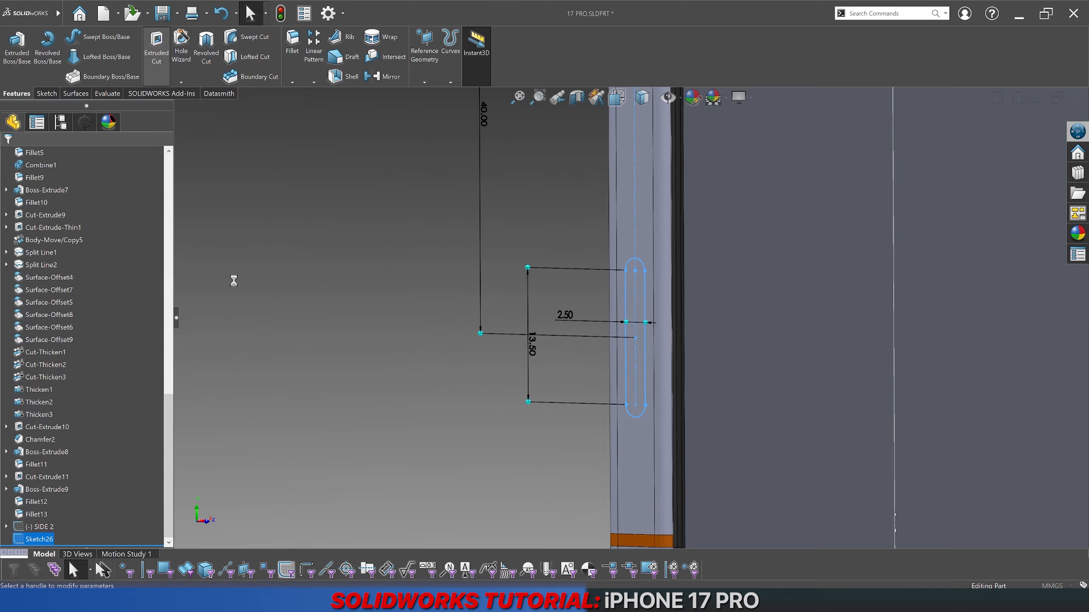
pyautogui.click(34, 322)
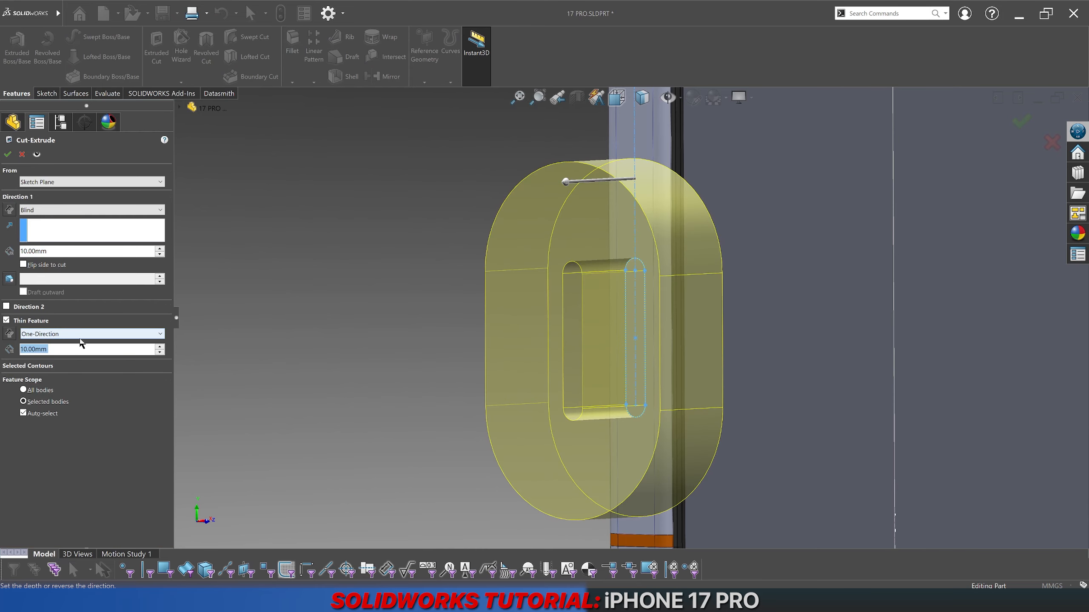
pyautogui.write('0.025')
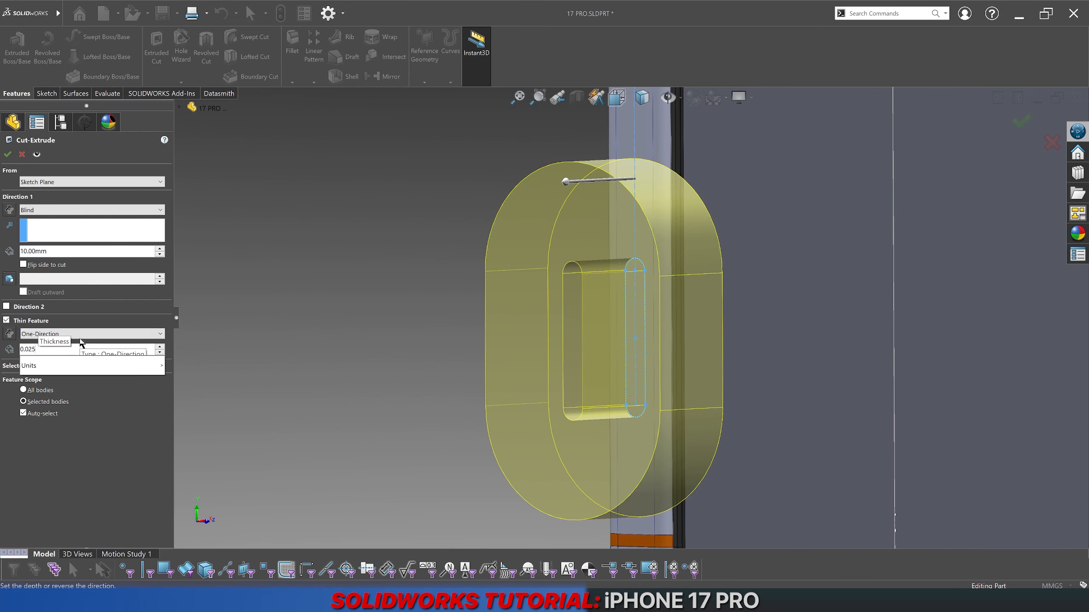
pyautogui.press('Return')
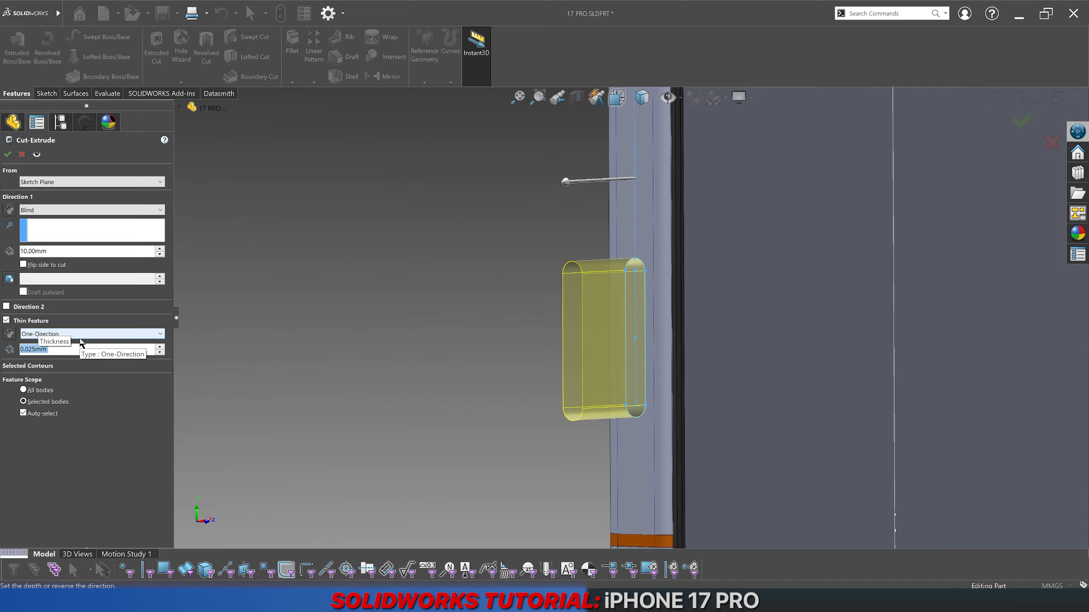
pyautogui.write('0.05')
pyautogui.press('Return')
pyautogui.click(81, 337)
pyautogui.click(69, 348)
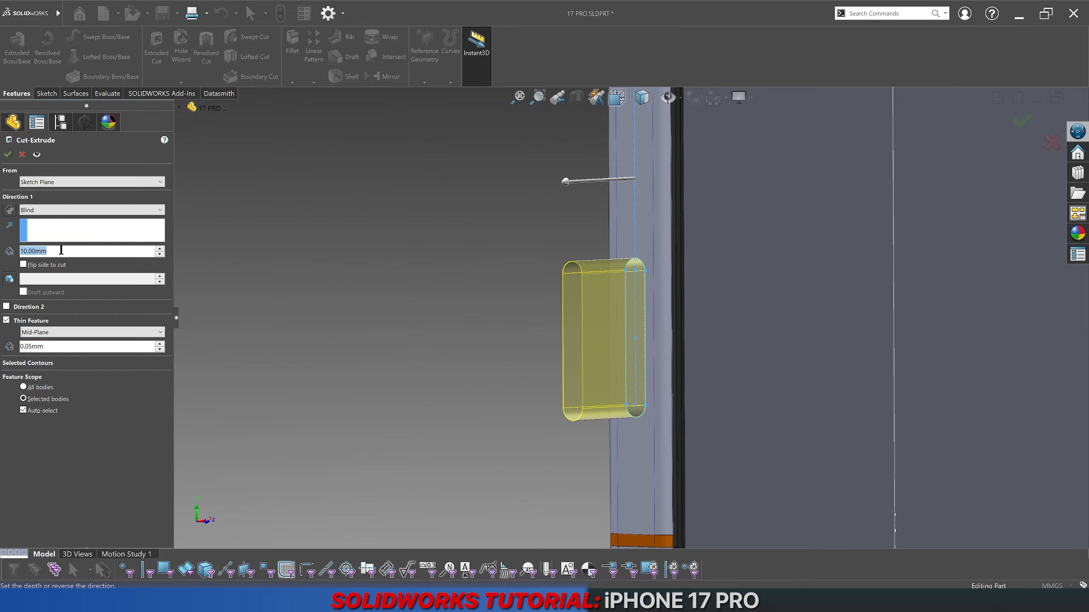
# Step: Cut the thin slot outline 0.75 mm deep into the frame, reversing the direction and limiting the scope to the side frame body
pyautogui.write('0.75')
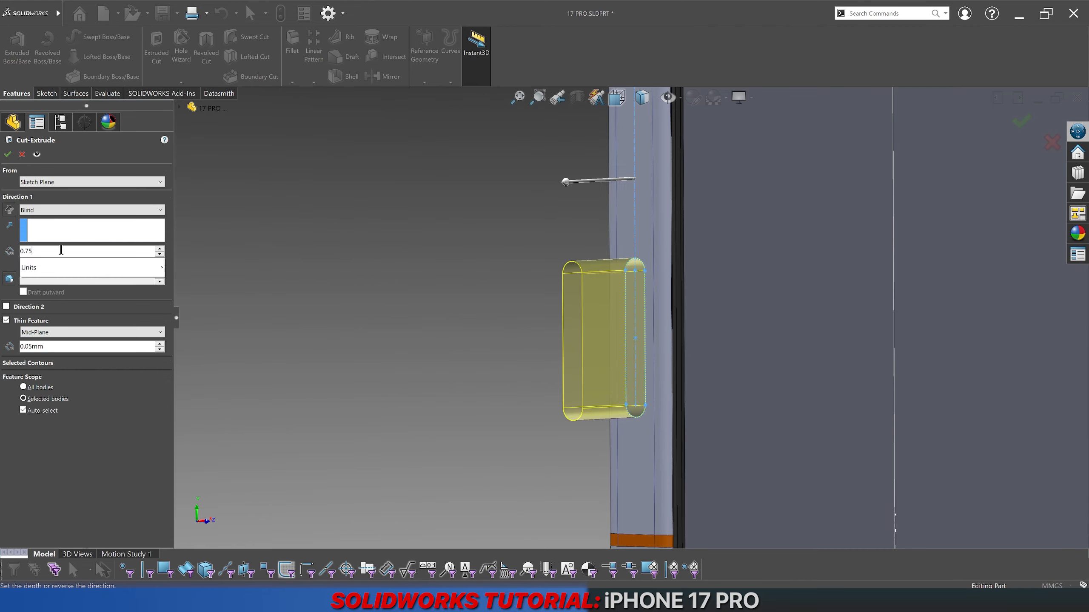
pyautogui.press('Return')
pyautogui.click(9, 211)
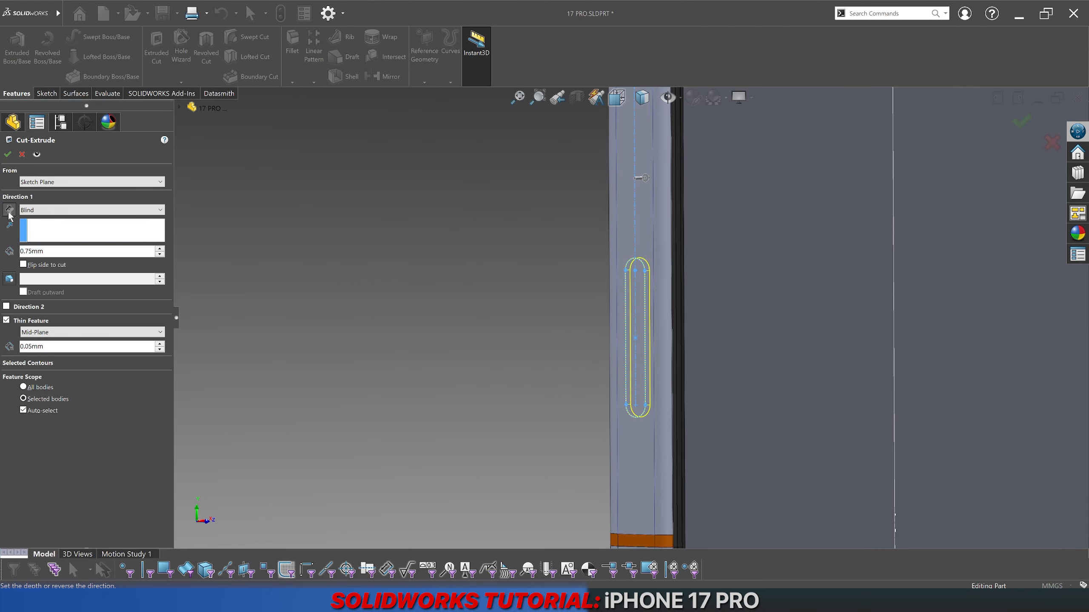
pyautogui.click(24, 409)
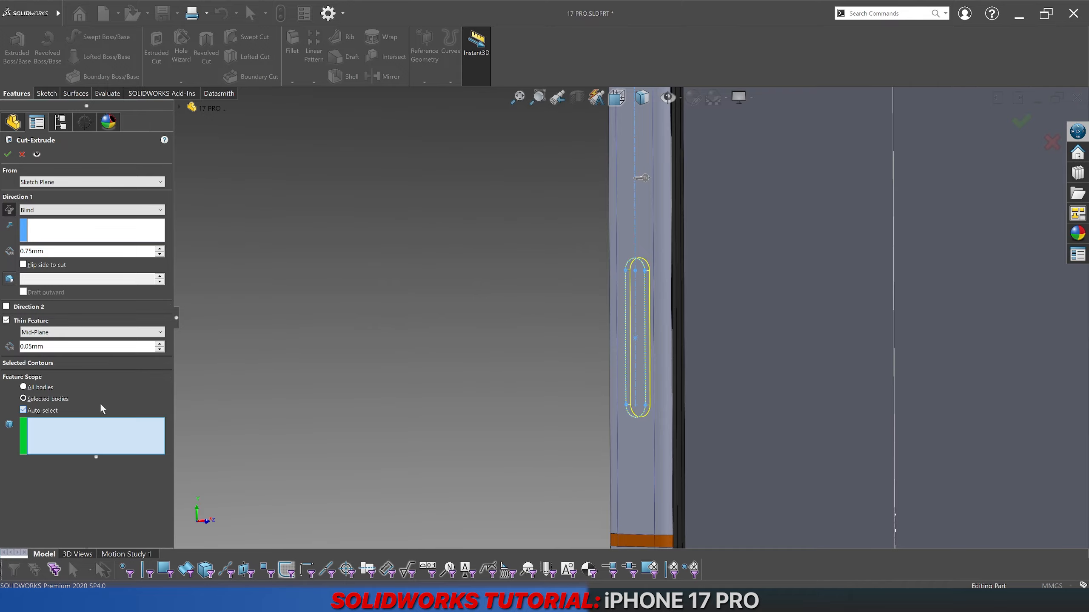
pyautogui.click(632, 428)
pyautogui.press('Return')
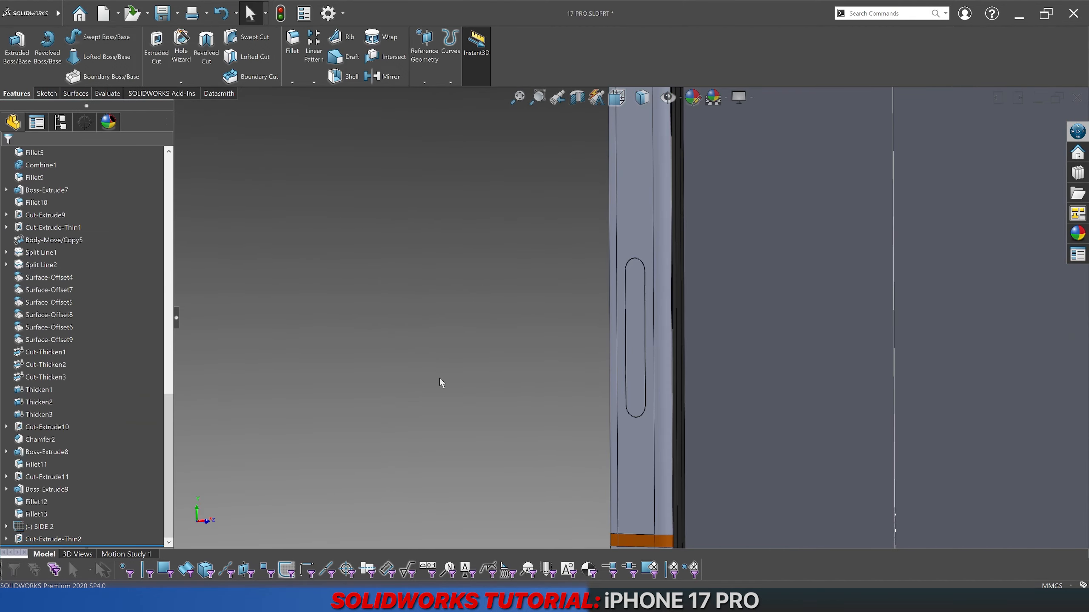
# Step: Examine the thin groove around the slot's upper end up close
pyautogui.moveTo(440, 378); pyautogui.dragTo(637, 236, button='middle')
pyautogui.scroll(-3, 591, 360)
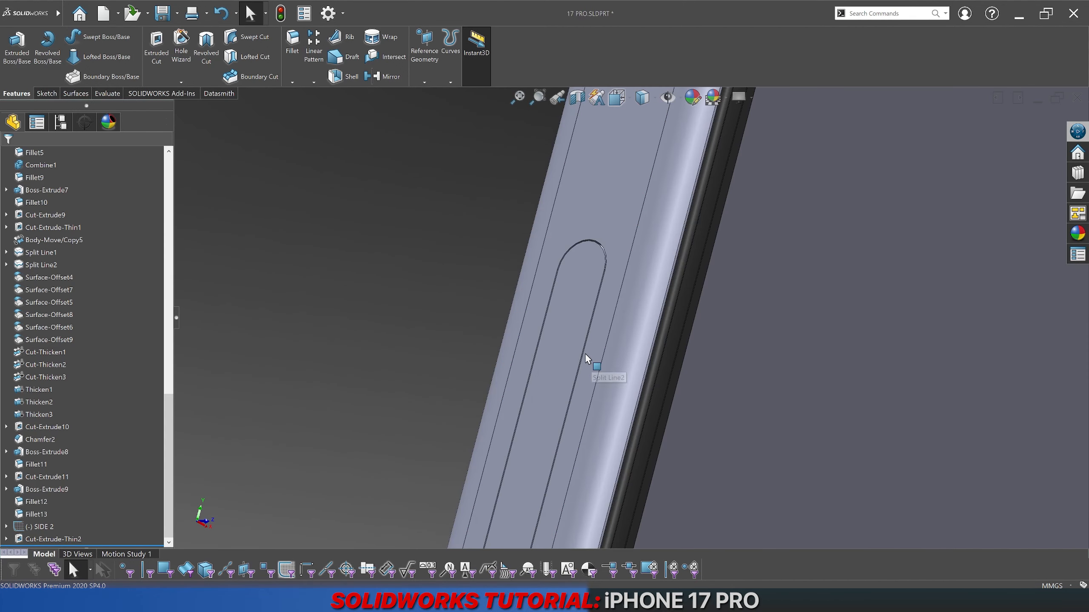
pyautogui.scroll(-3, 605, 275)
pyautogui.moveTo(573, 270); pyautogui.dragTo(511, 280, button='middle')
pyautogui.scroll(-3, 510, 279)
pyautogui.click(505, 293)
pyautogui.scroll(5, 632, 320)
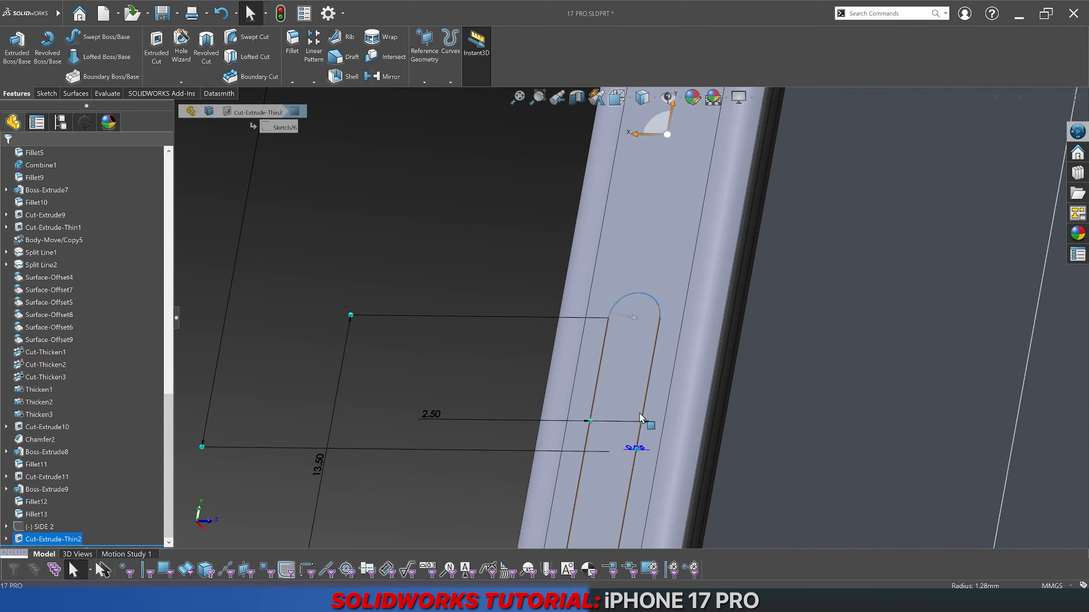
pyautogui.click(457, 373)
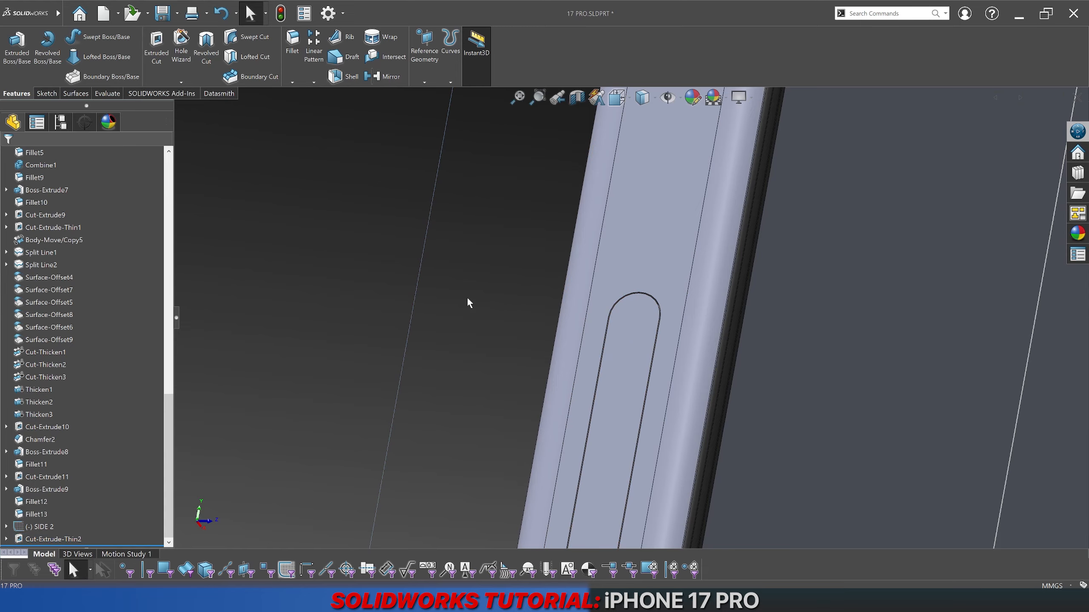
# Step: Sketch a circle about 1.12 mm in diameter on the face inside the slot groove, centred on the slot's upper end arc
pyautogui.rightClick(644, 343)
pyautogui.click(658, 330)
pyautogui.click(90, 36)
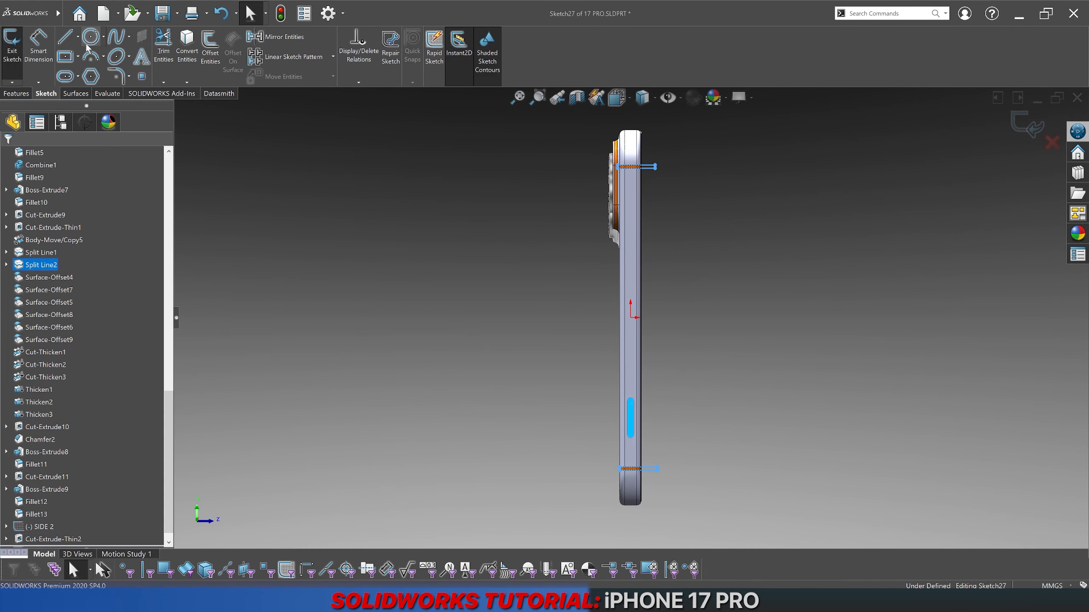
pyautogui.scroll(-10, 611, 388)
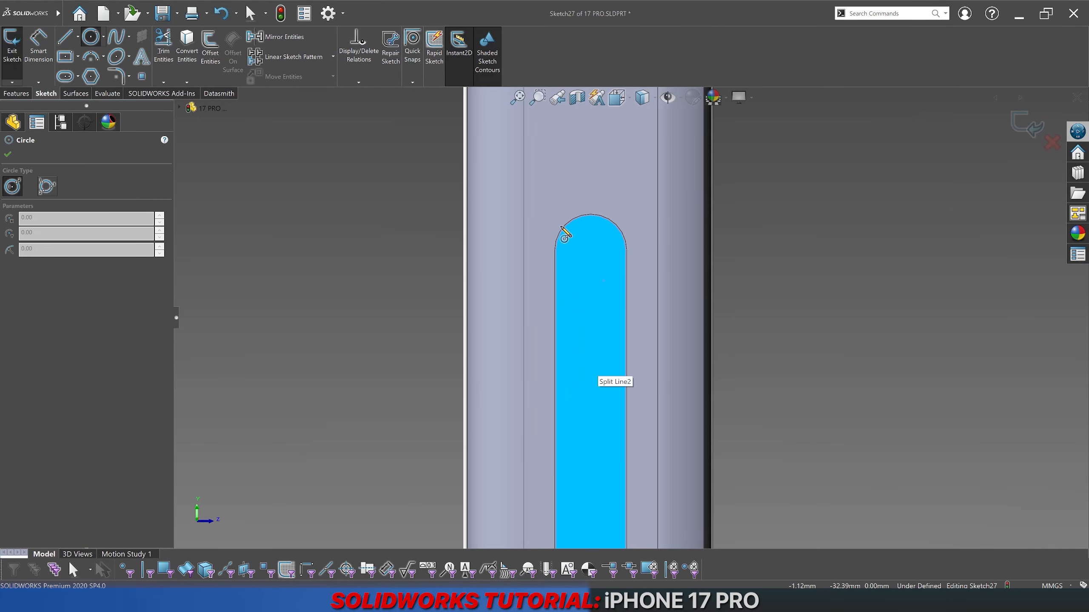
pyautogui.click(591, 250)
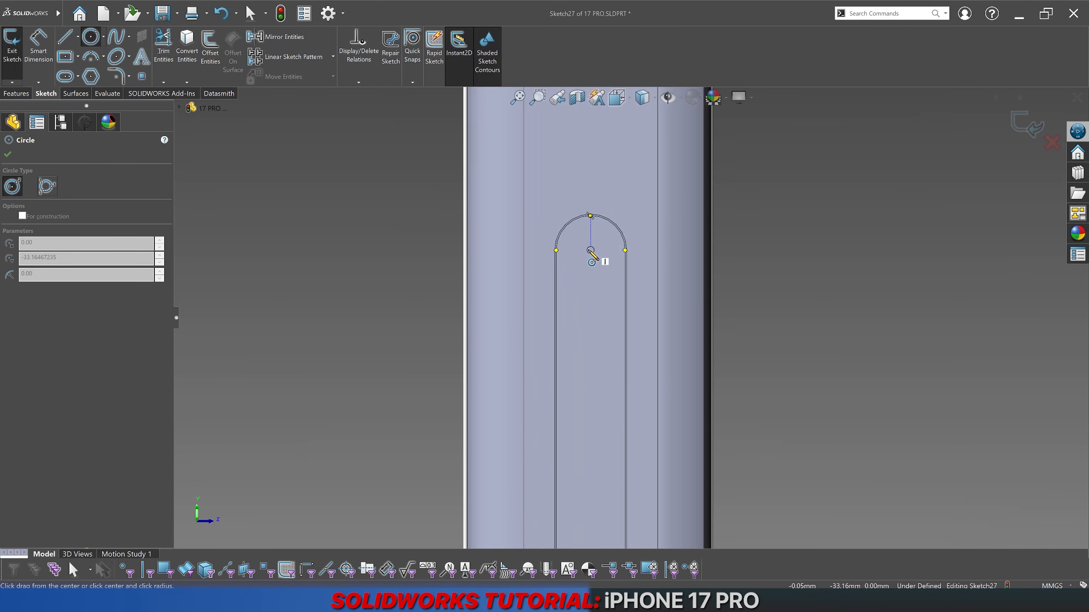
pyautogui.press('Escape')
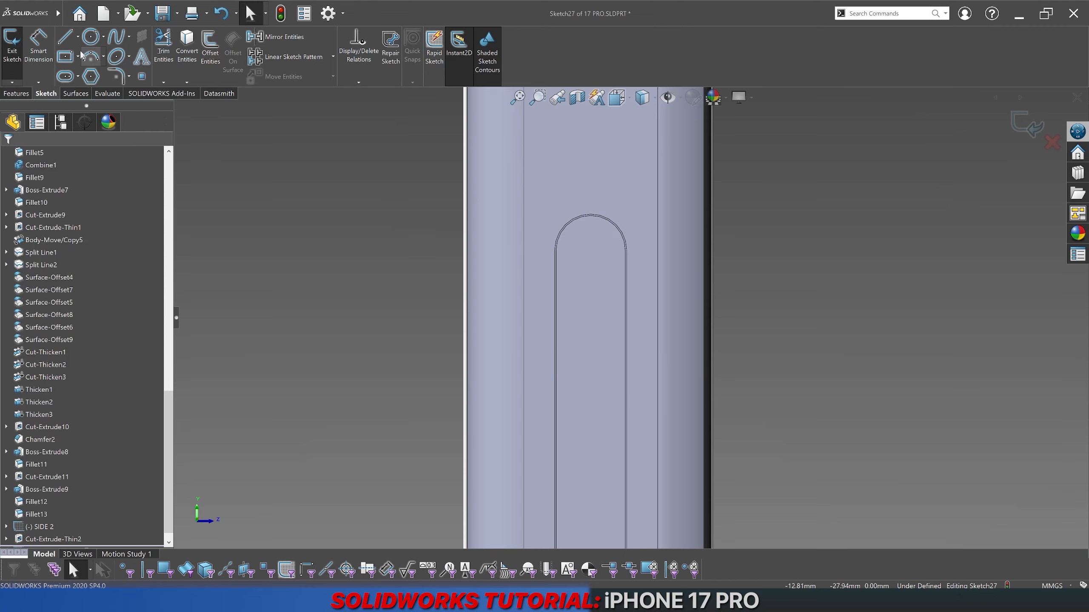
pyautogui.click(92, 39)
pyautogui.scroll(-5, 591, 245)
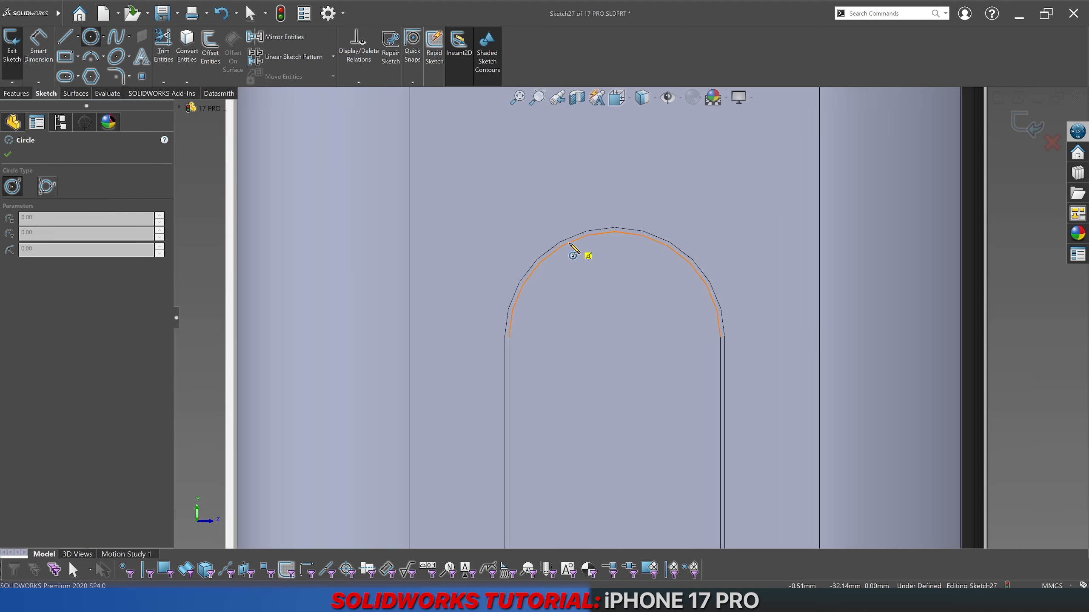
pyautogui.click(615, 338)
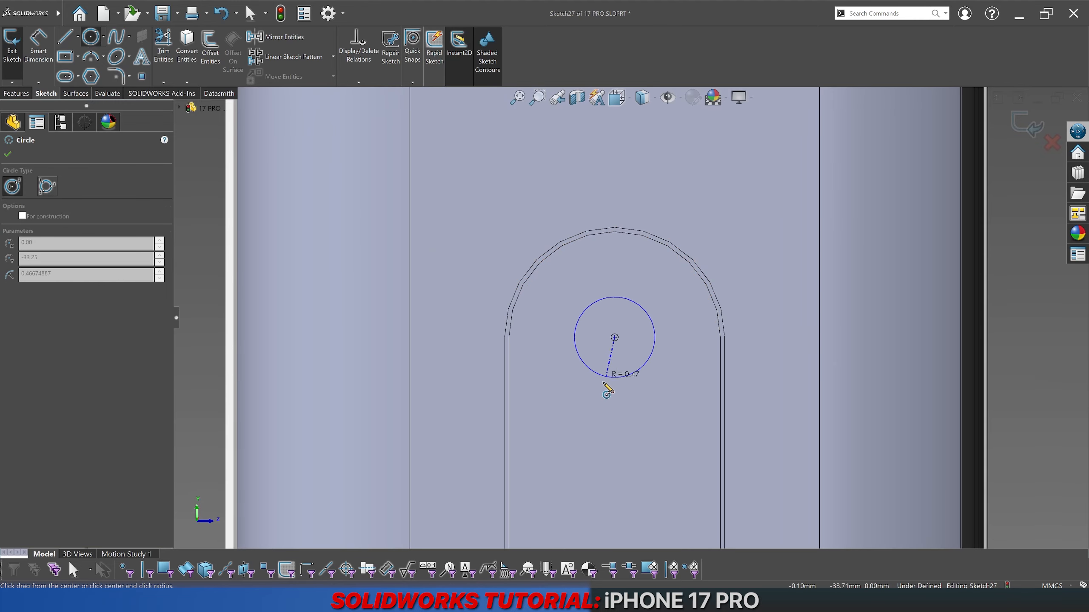
pyautogui.click(610, 385)
pyautogui.scroll(5, 617, 365)
pyautogui.press('Escape')
# Step: Set the circle's diameter to 1 mm while viewing through the model, and return to shaded display with edges and exit the sketch
pyautogui.click(642, 98)
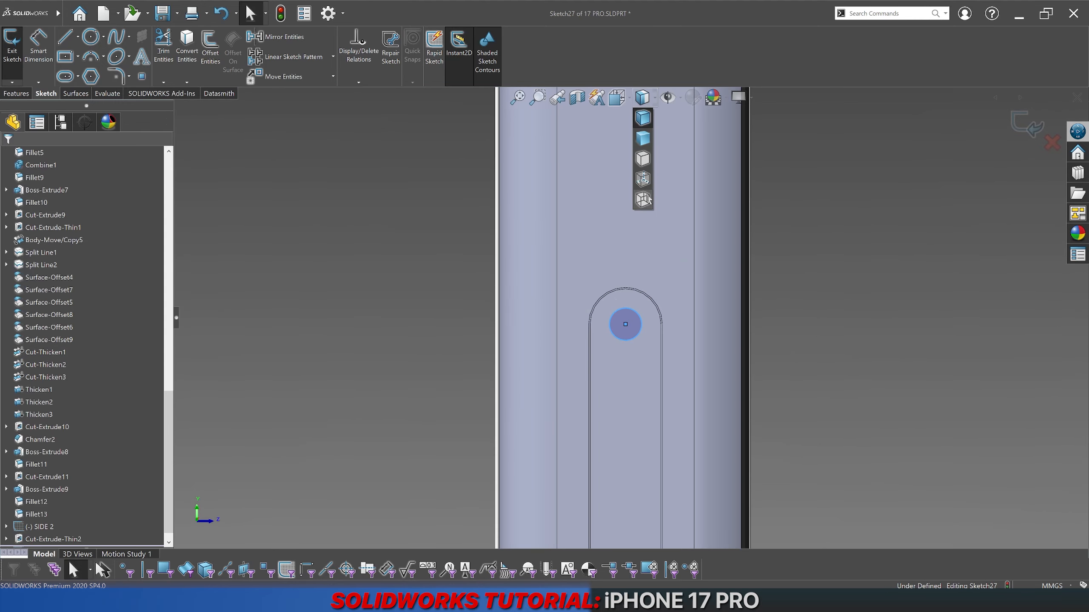
pyautogui.click(644, 182)
pyautogui.scroll(-3, 617, 334)
pyautogui.scroll(4, 620, 343)
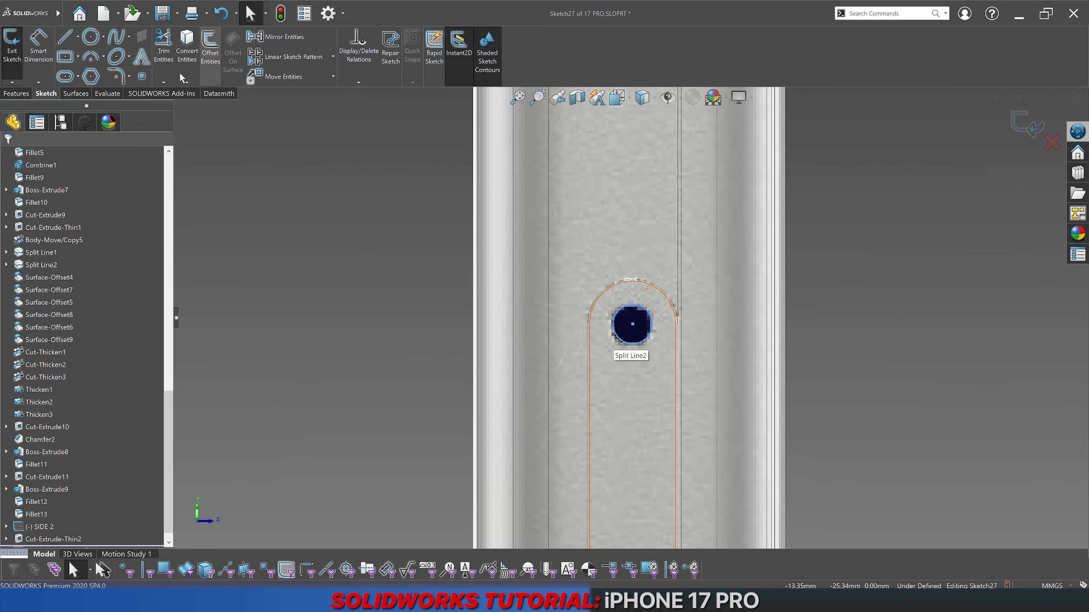
pyautogui.click(632, 346)
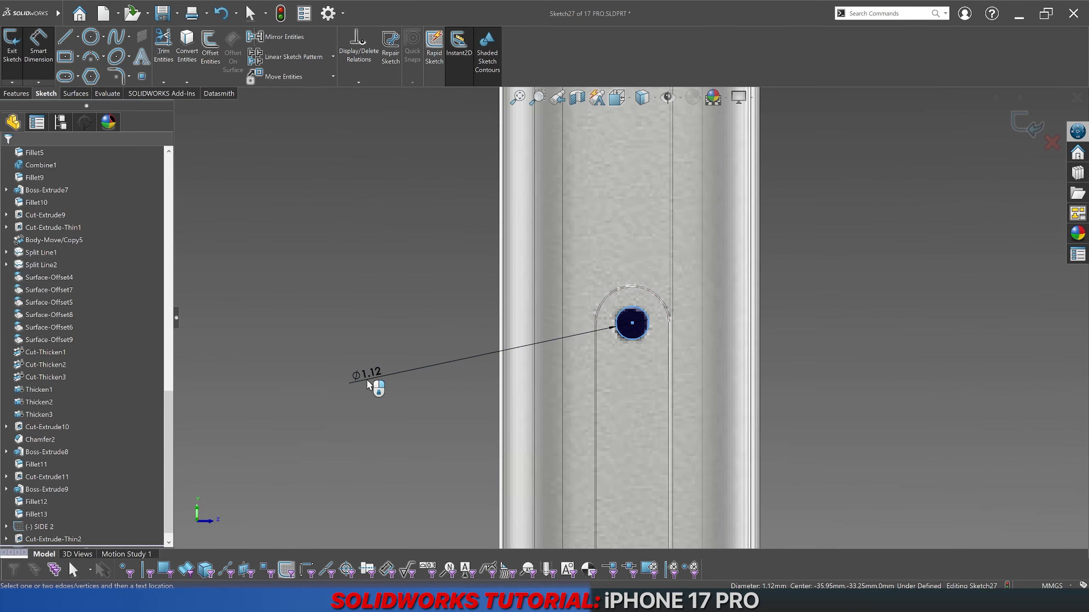
pyautogui.click(365, 378)
pyautogui.press('Return')
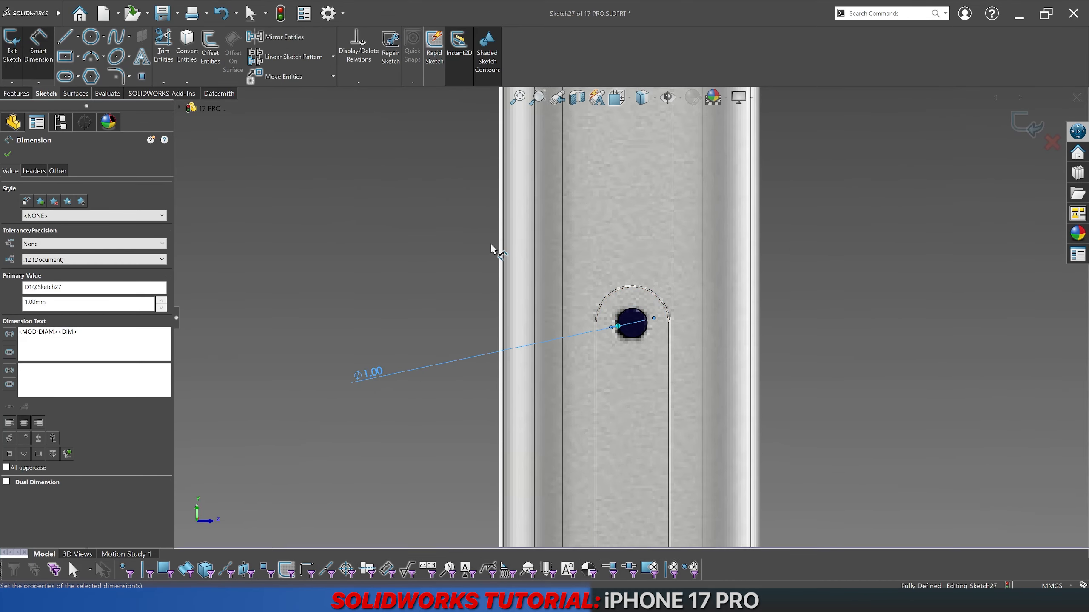
pyautogui.moveTo(640, 103)
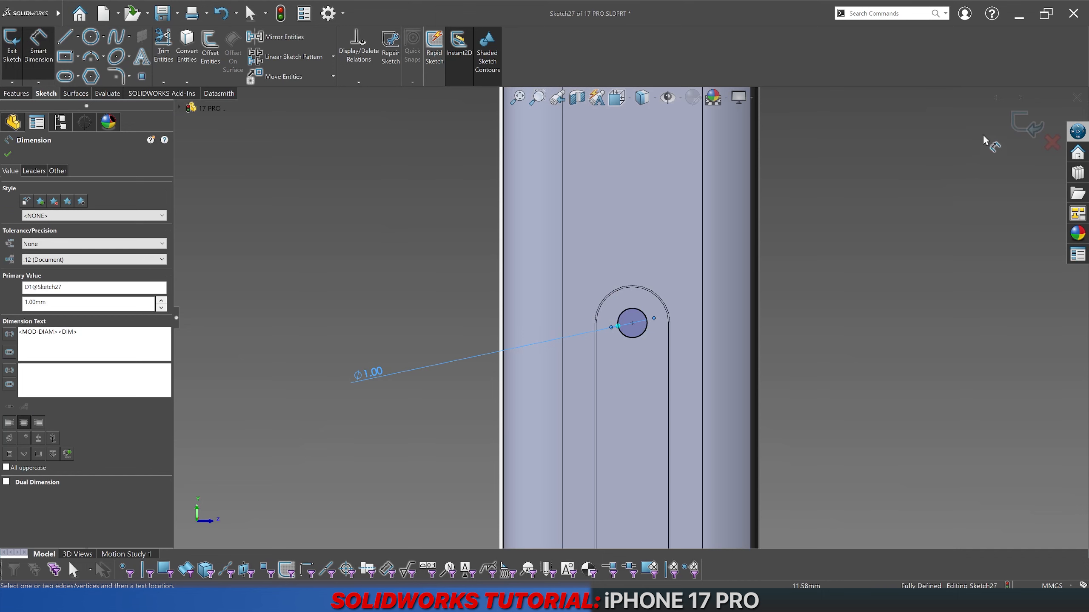
pyautogui.click(955, 168)
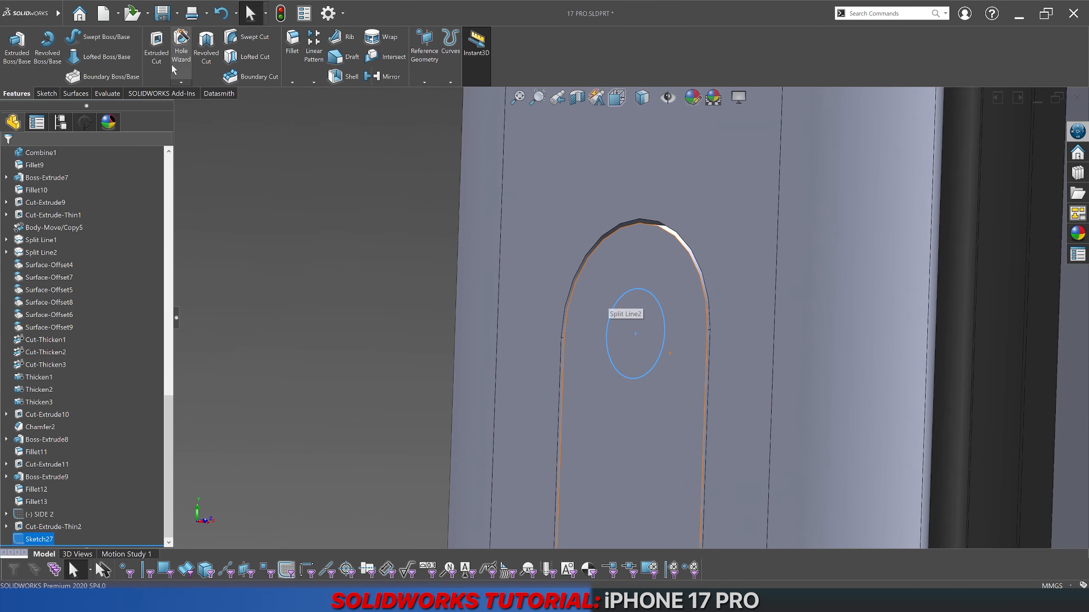
# Step: Cut the circle 0.75 mm deep into the slot face, limiting the scope to the side frame body
pyautogui.click(157, 53)
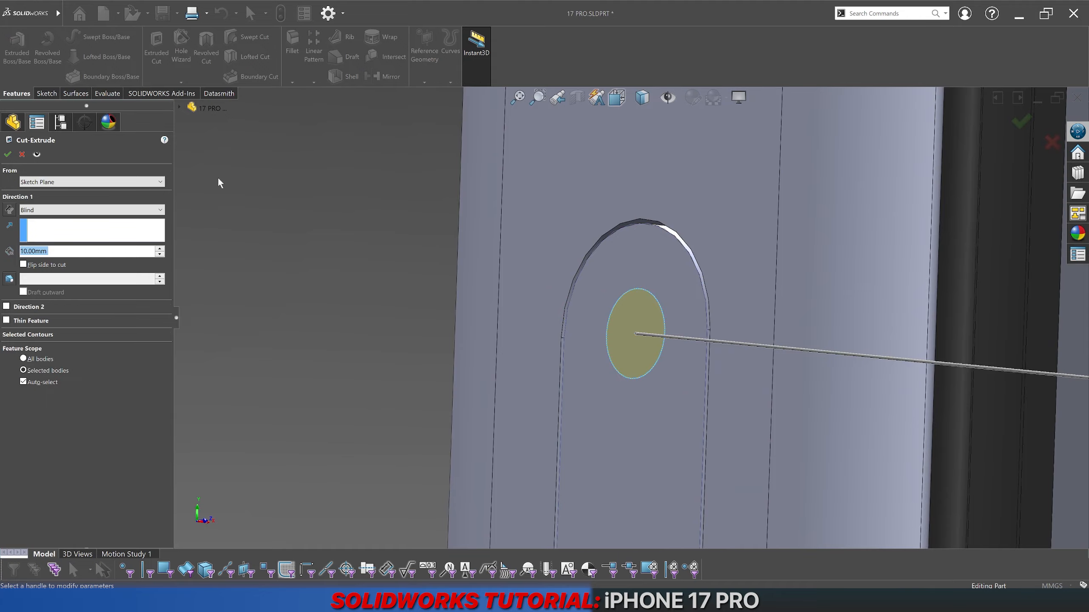
pyautogui.write('0.75')
pyautogui.click(49, 381)
pyautogui.click(579, 339)
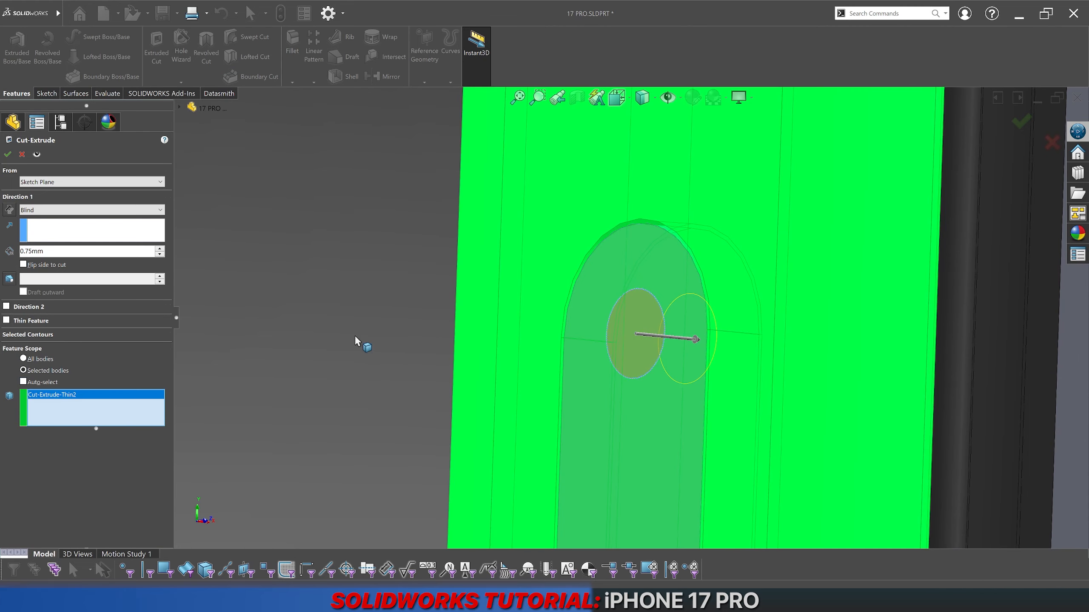
pyautogui.press('Return')
# Step: Chamfer the outer edge of the hole in the slot face by 0.25 mm at 45 degrees
pyautogui.moveTo(586, 343); pyautogui.dragTo(617, 318, button='middle')
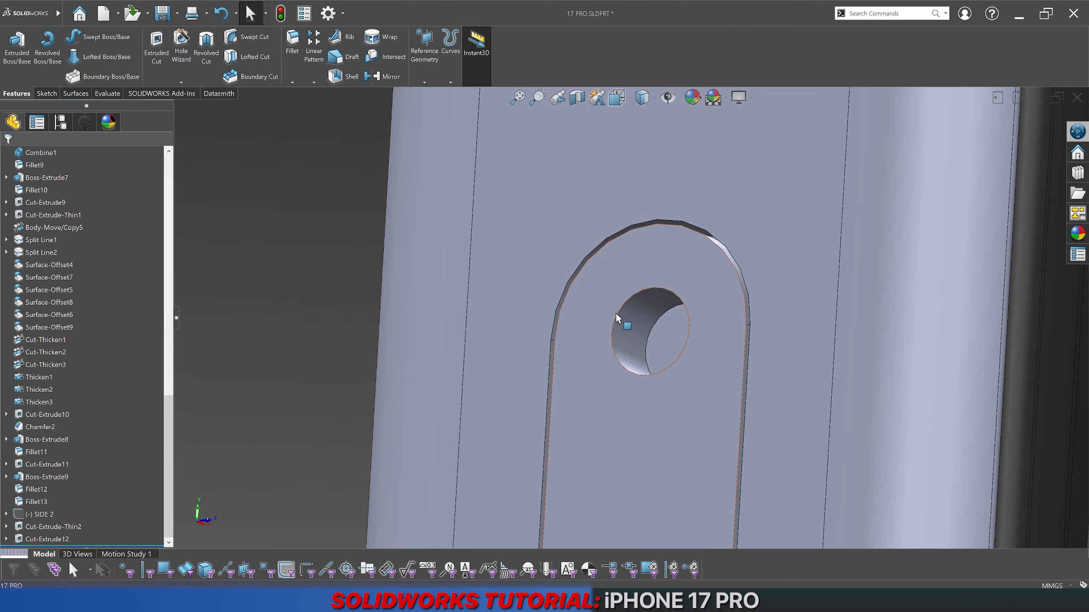
pyautogui.click(291, 82)
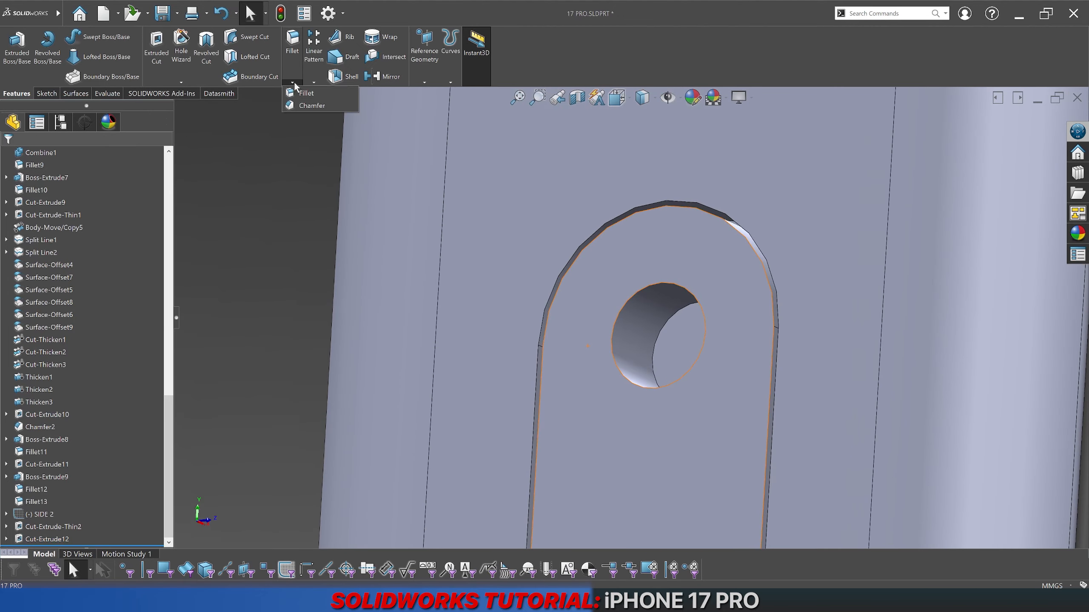
pyautogui.click(301, 105)
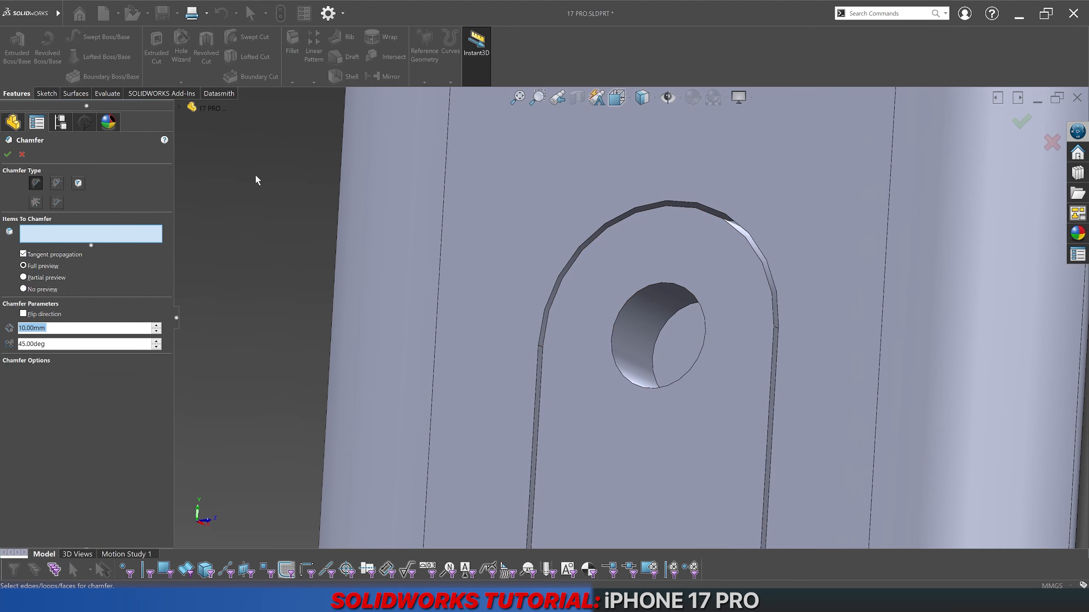
pyautogui.write('0.25')
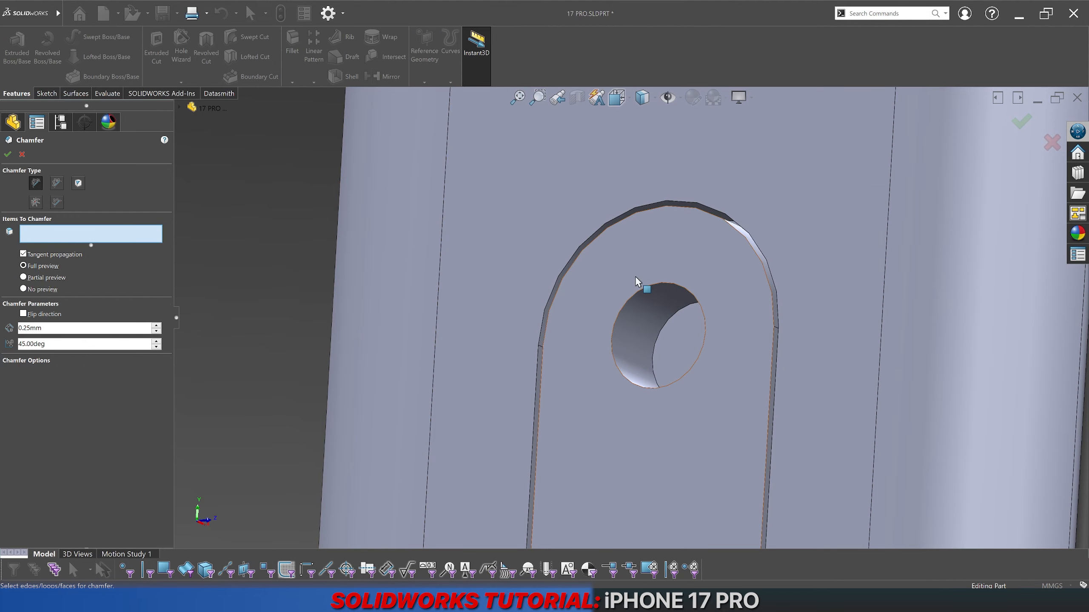
pyautogui.click(634, 295)
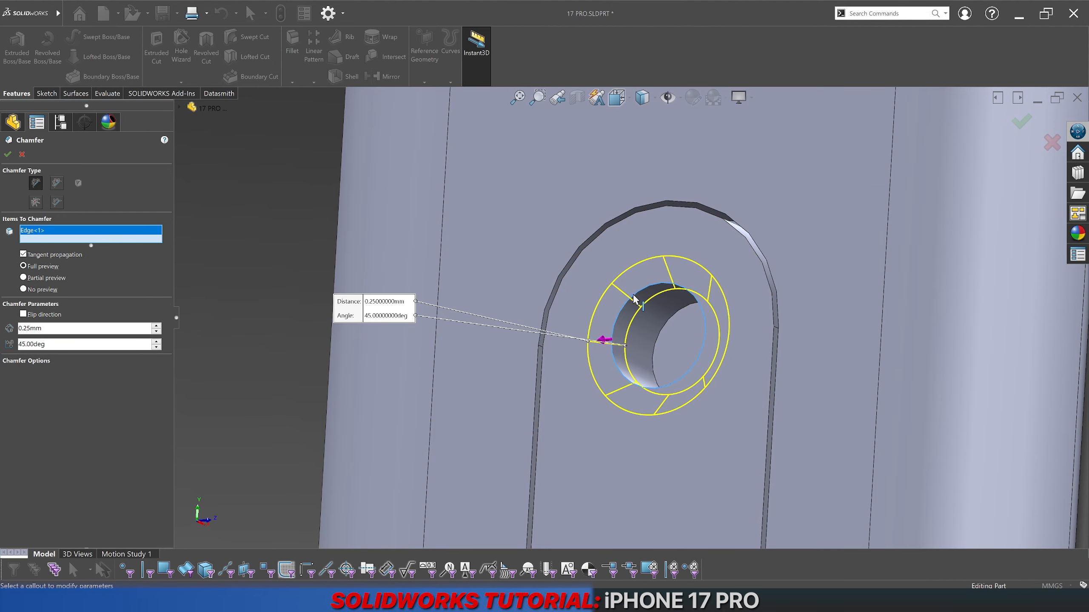
pyautogui.press('Return')
pyautogui.moveTo(406, 309); pyautogui.dragTo(348, 308, button='middle')
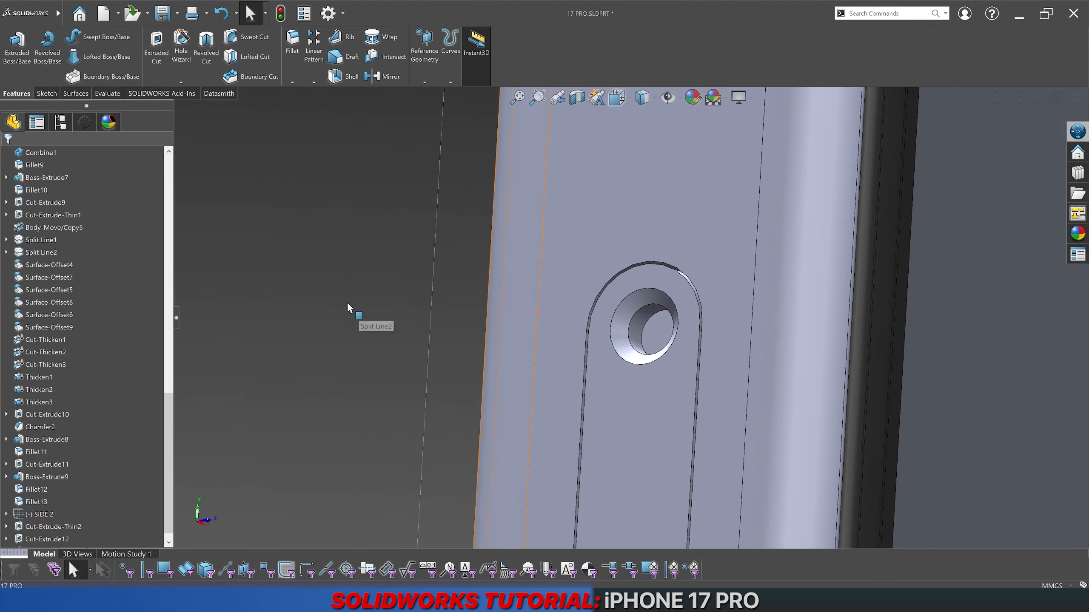
pyautogui.scroll(-5, 656, 314)
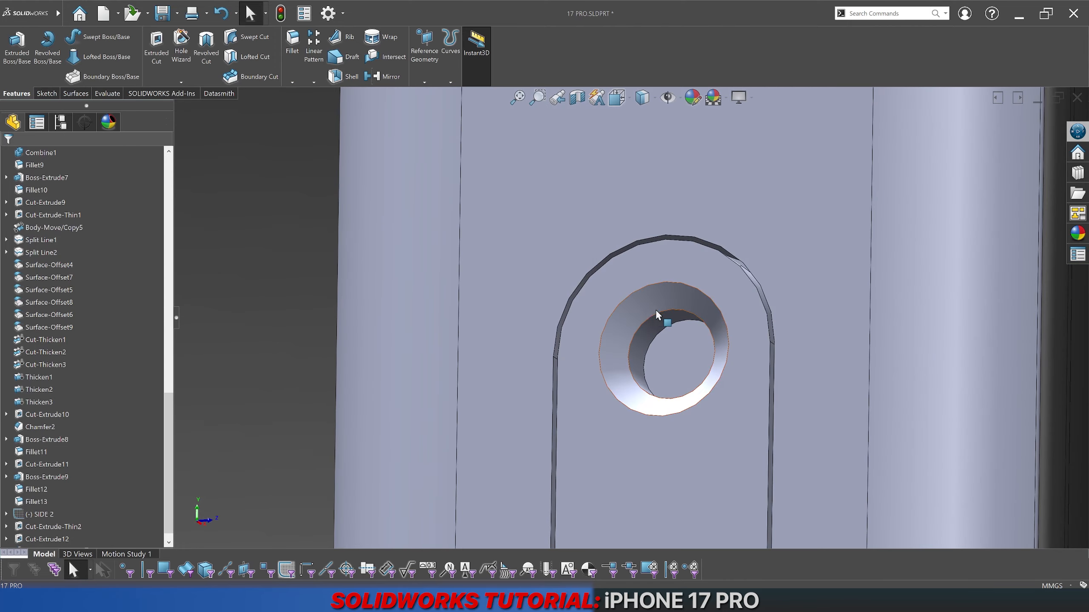
# Step: Create a surface offset 0.1 mm from the bottom face of the chamfered hole
pyautogui.moveTo(663, 321); pyautogui.dragTo(649, 323, button='middle')
pyautogui.click(652, 354)
pyautogui.click(46, 93)
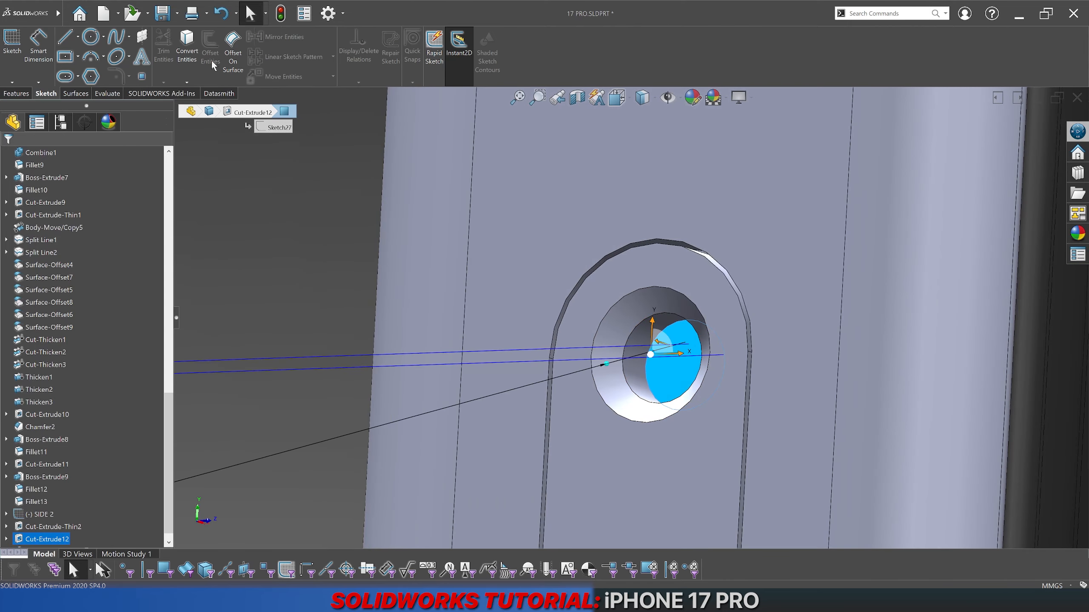
pyautogui.scroll(-1, 212, 60)
pyautogui.click(235, 59)
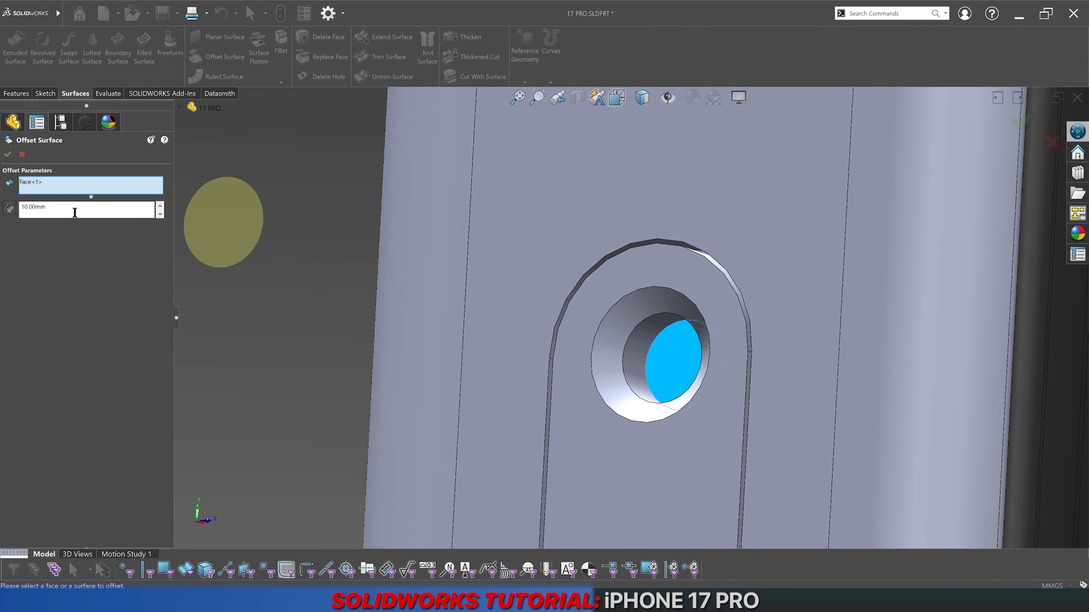
pyautogui.write('0.1')
pyautogui.press('Return')
pyautogui.press('Return')
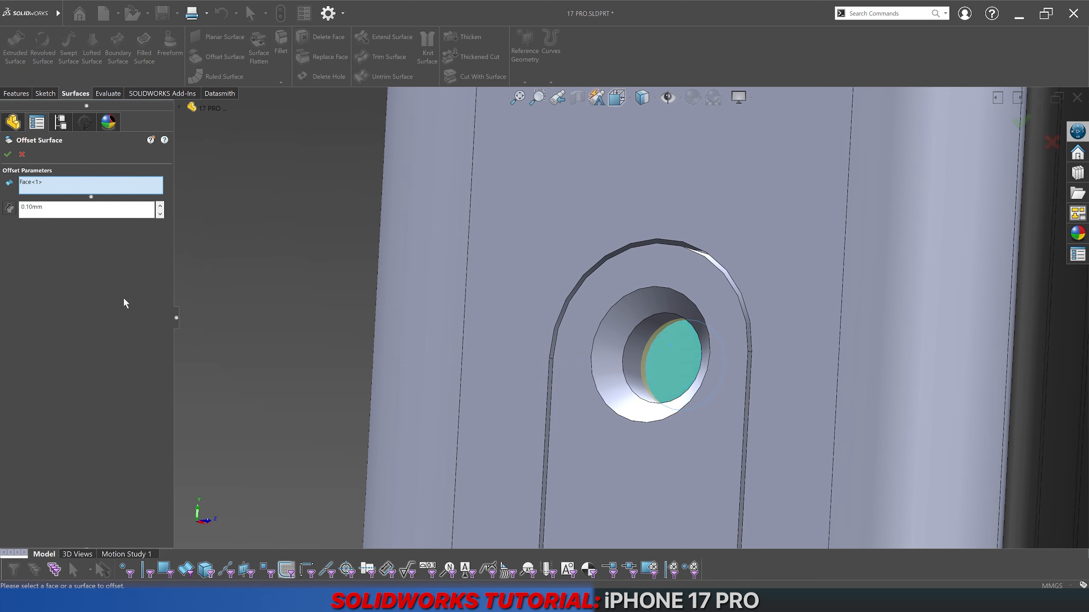
# Step: Colour the offset surface body inside the hole black from the standard swatches
pyautogui.rightClick(662, 362)
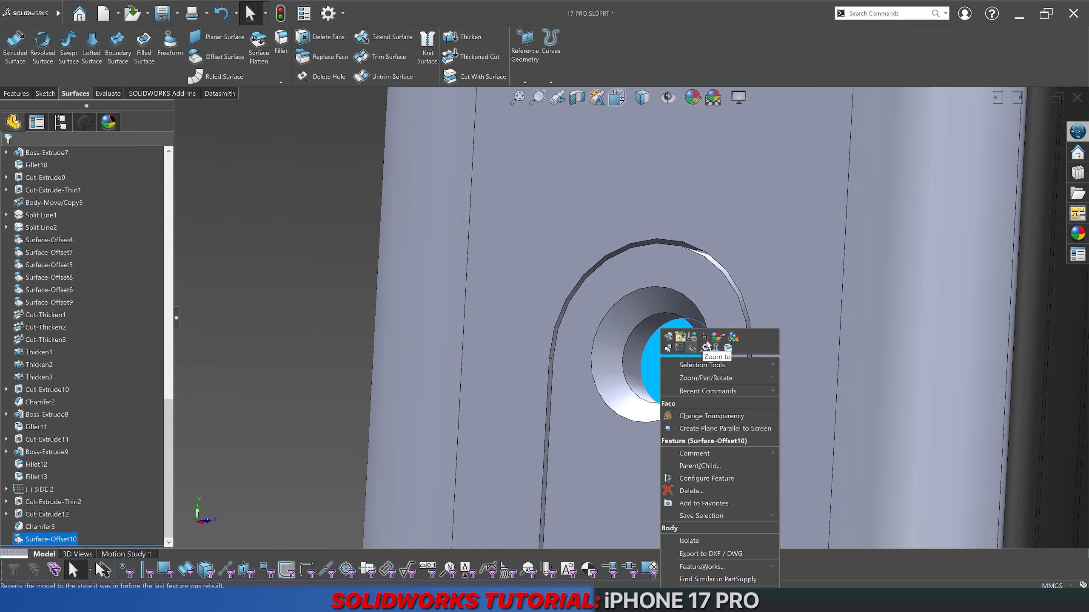
pyautogui.click(724, 338)
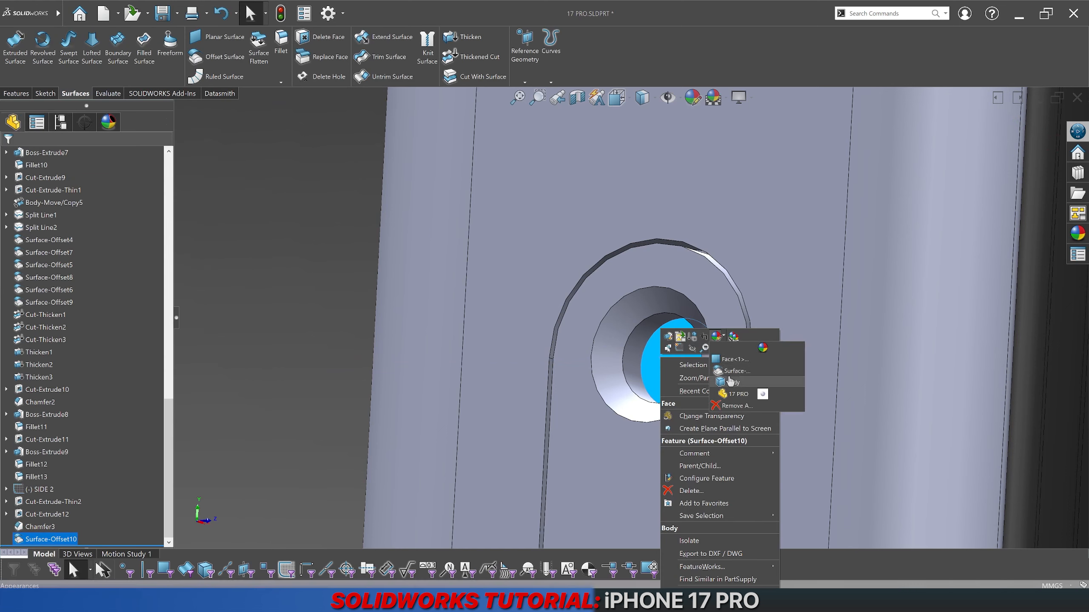
pyautogui.click(727, 380)
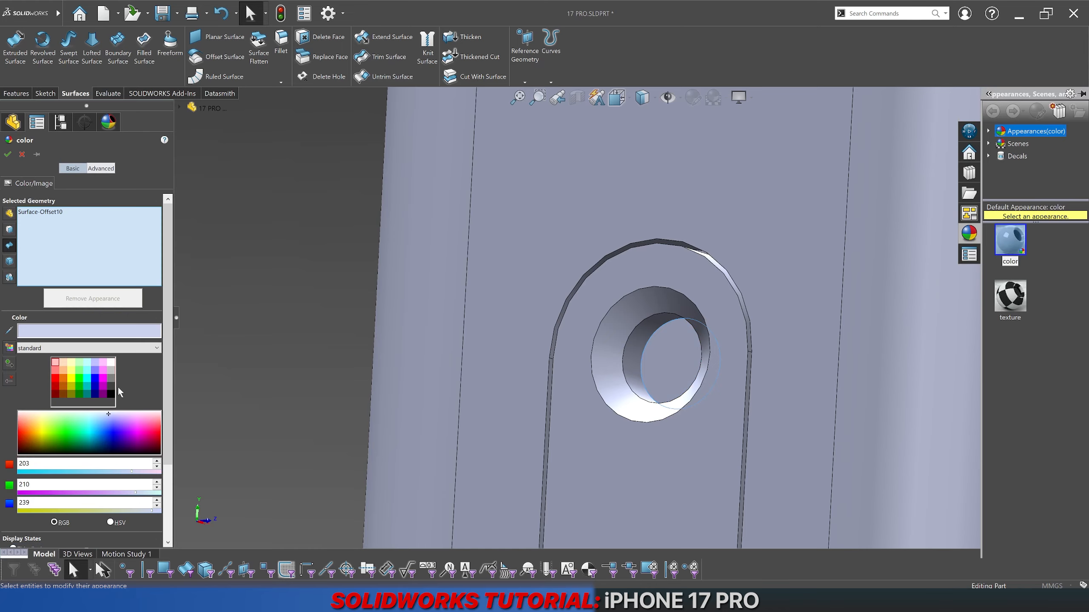
pyautogui.click(111, 393)
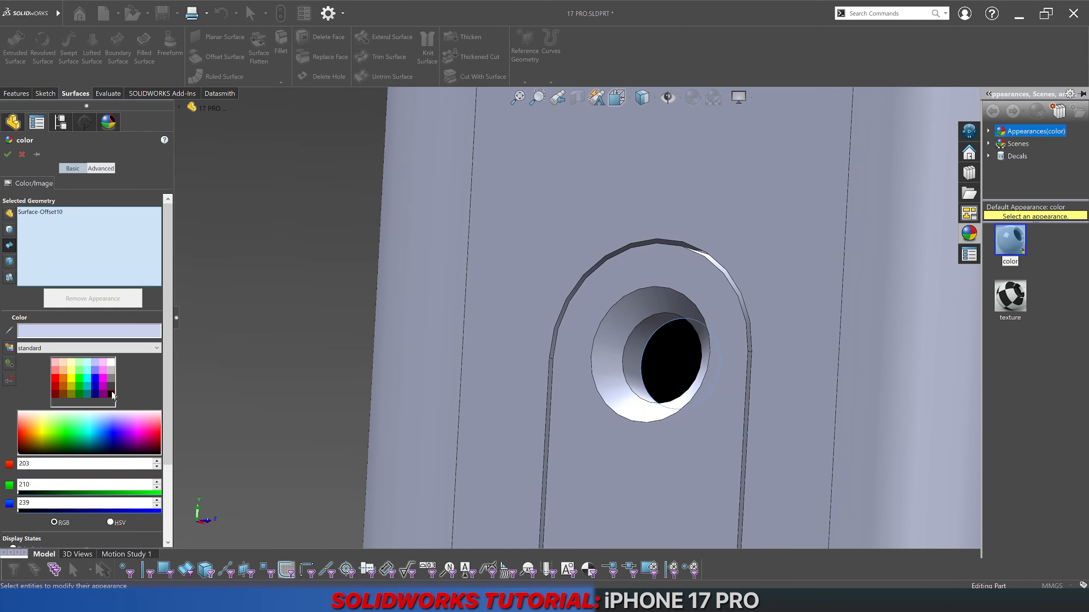
pyautogui.click(7, 154)
pyautogui.moveTo(712, 356)
pyautogui.mouseDown(button='middle')
pyautogui.moveTo(755, 360)
pyautogui.moveTo(732, 351)
pyautogui.mouseUp(button='middle')
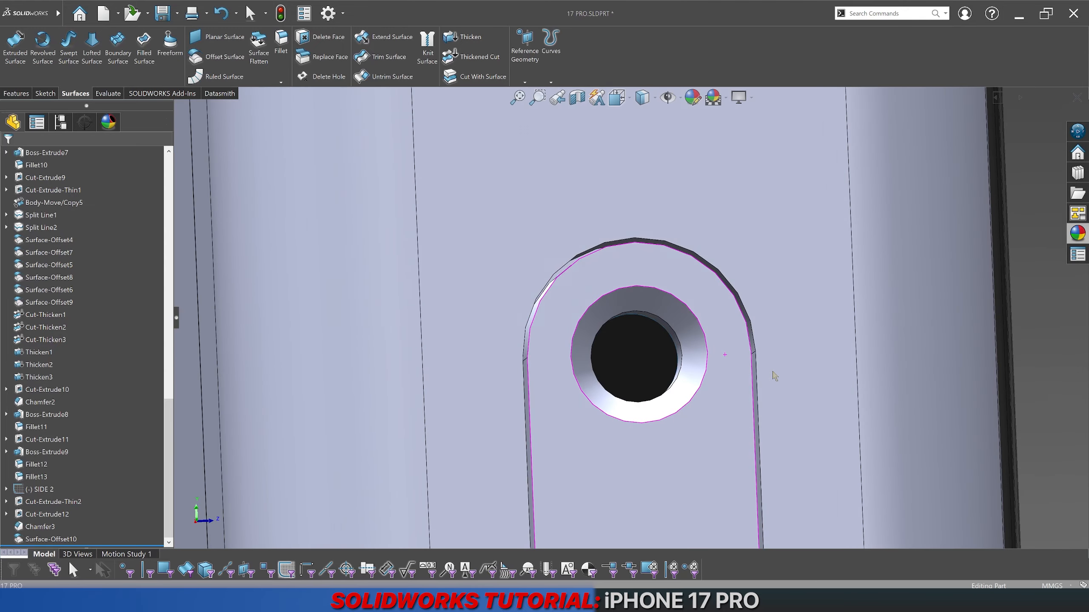
# Step: Create a surface offset 0.10 mm from the exposed inner face in the groove around the slot's upper end
pyautogui.click(688, 244)
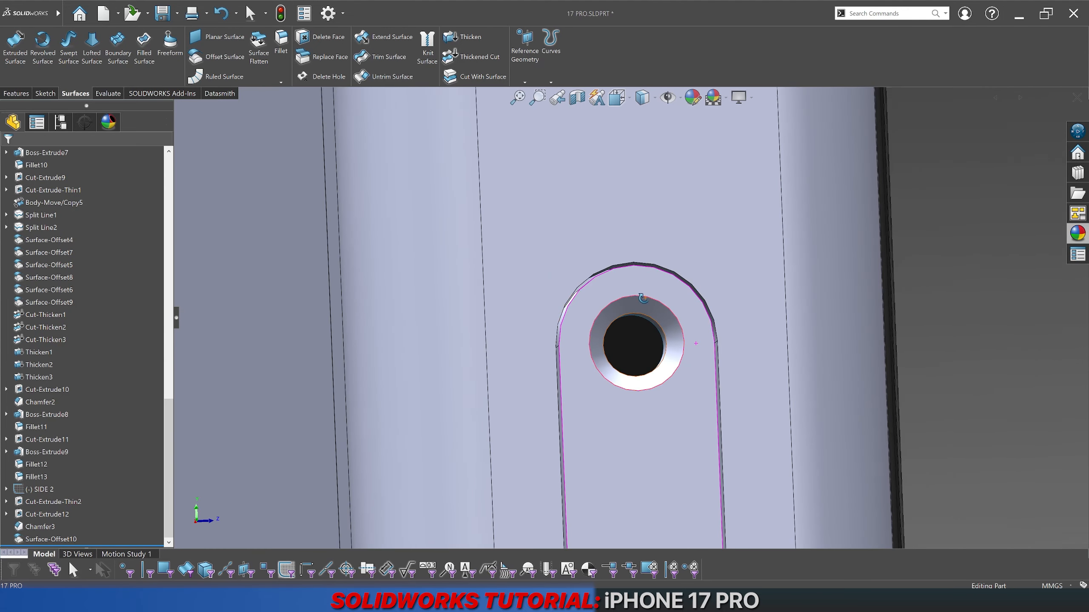
pyautogui.click(17, 94)
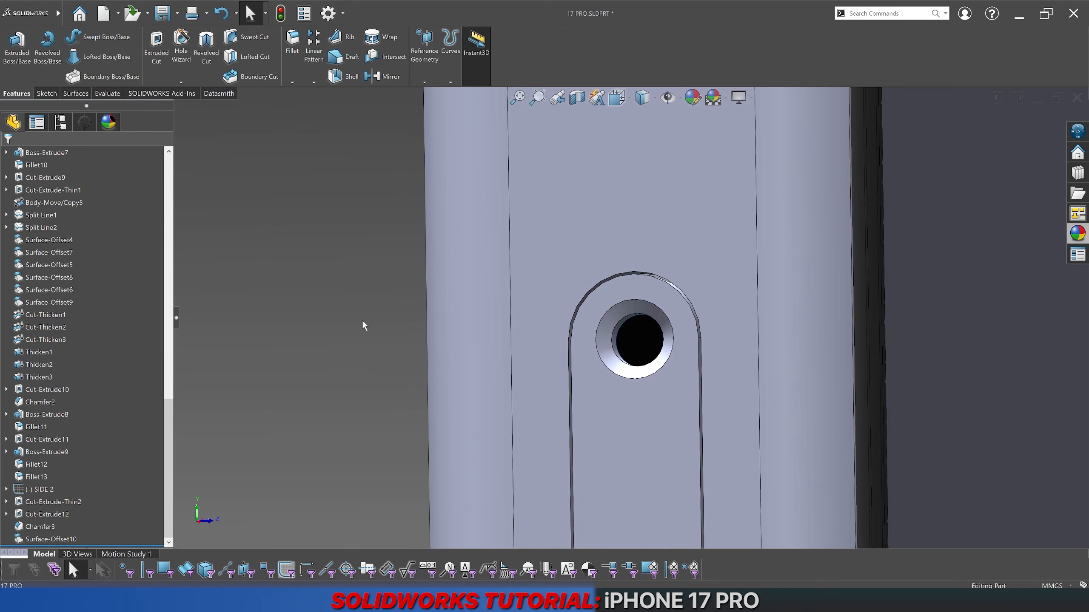
pyautogui.scroll(-8, 657, 279)
pyautogui.click(624, 313)
pyautogui.scroll(5, 625, 312)
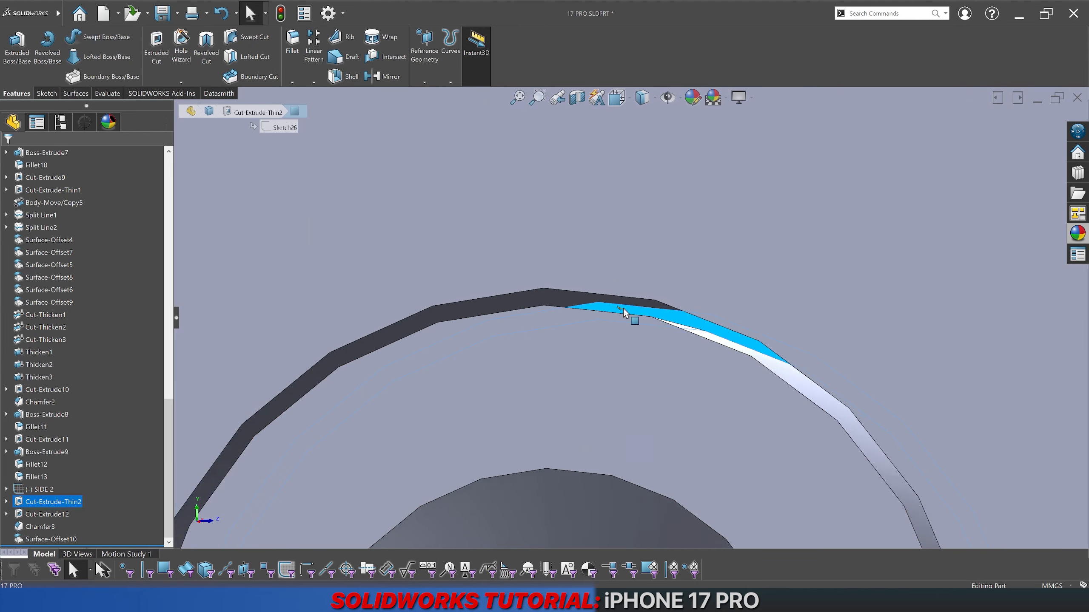
pyautogui.click(46, 94)
pyautogui.click(75, 94)
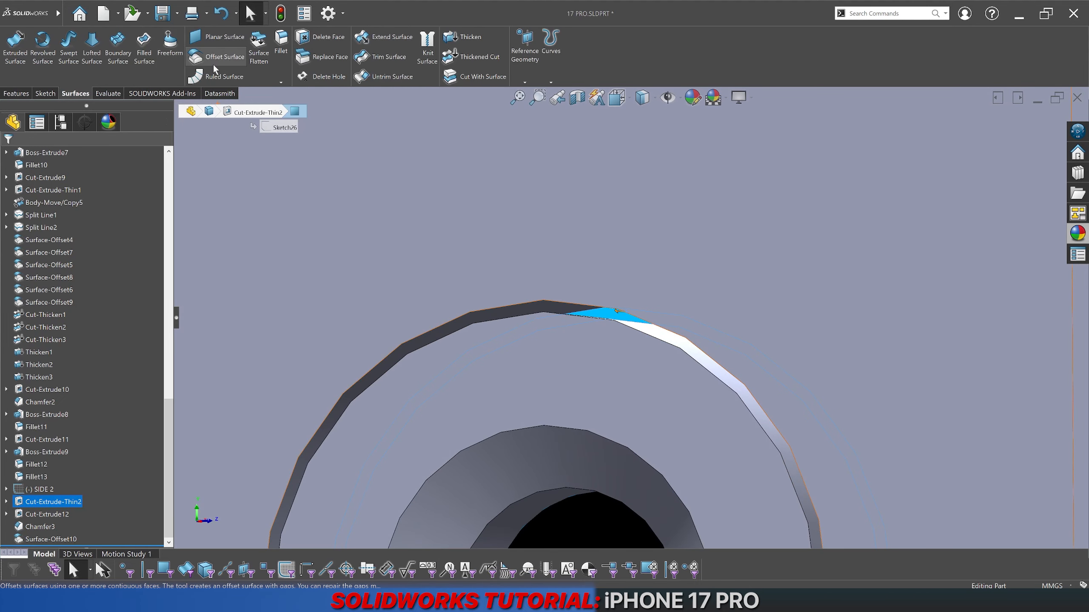
pyautogui.click(220, 56)
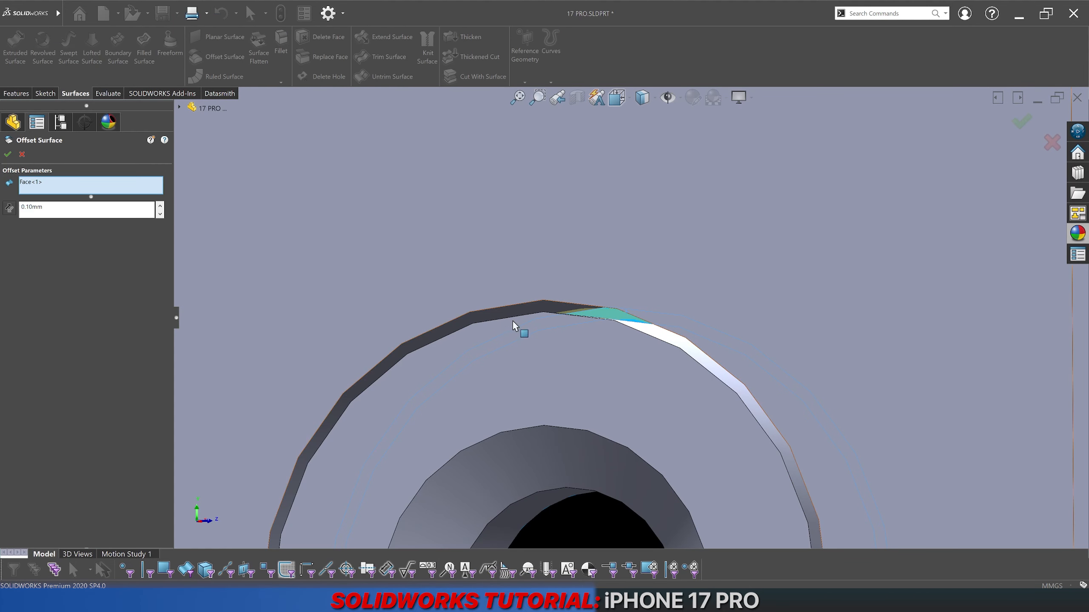
pyautogui.press('Return')
pyautogui.scroll(5, 595, 394)
pyautogui.scroll(-4, 626, 388)
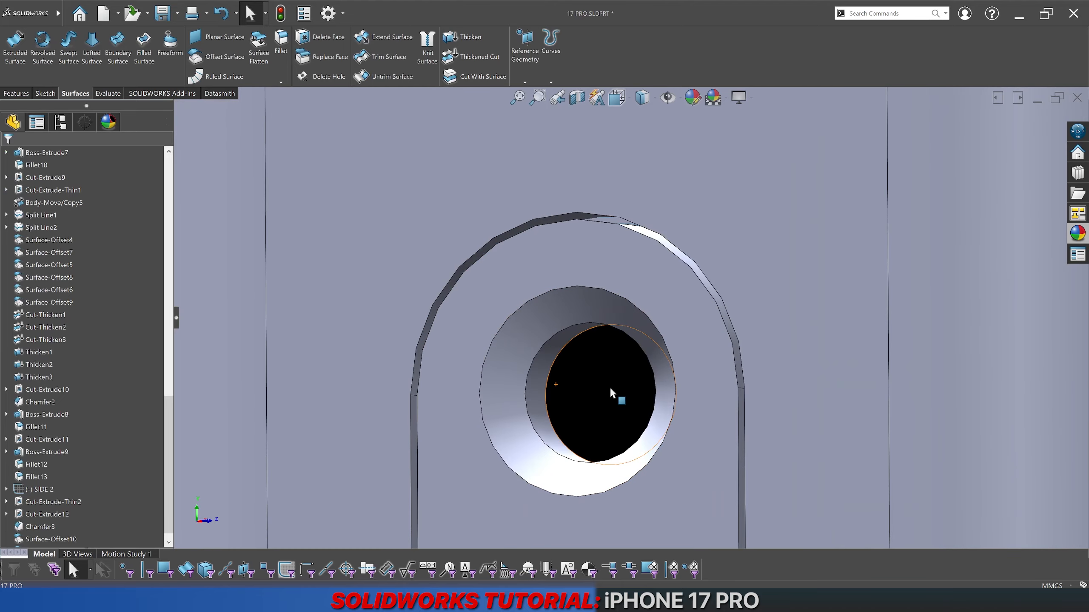
# Step: Copy the black appearance from the hole's bottom surface and paste it onto the offset surface in the groove
pyautogui.rightClick(609, 388)
pyautogui.click(688, 352)
pyautogui.scroll(-1, 633, 176)
pyautogui.scroll(-2, 633, 176)
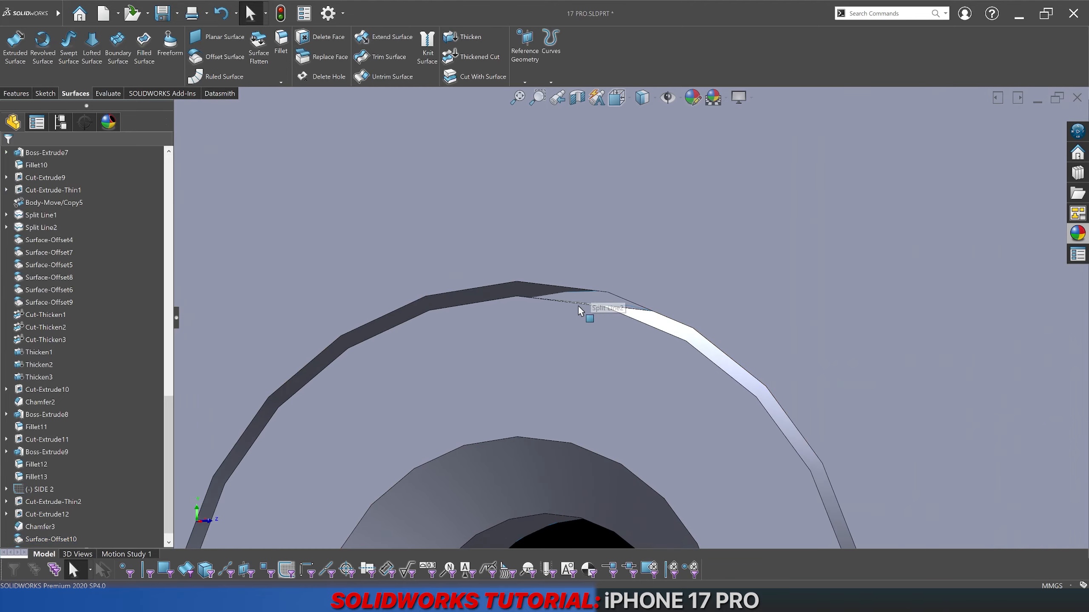
pyautogui.rightClick(585, 298)
pyautogui.click(670, 277)
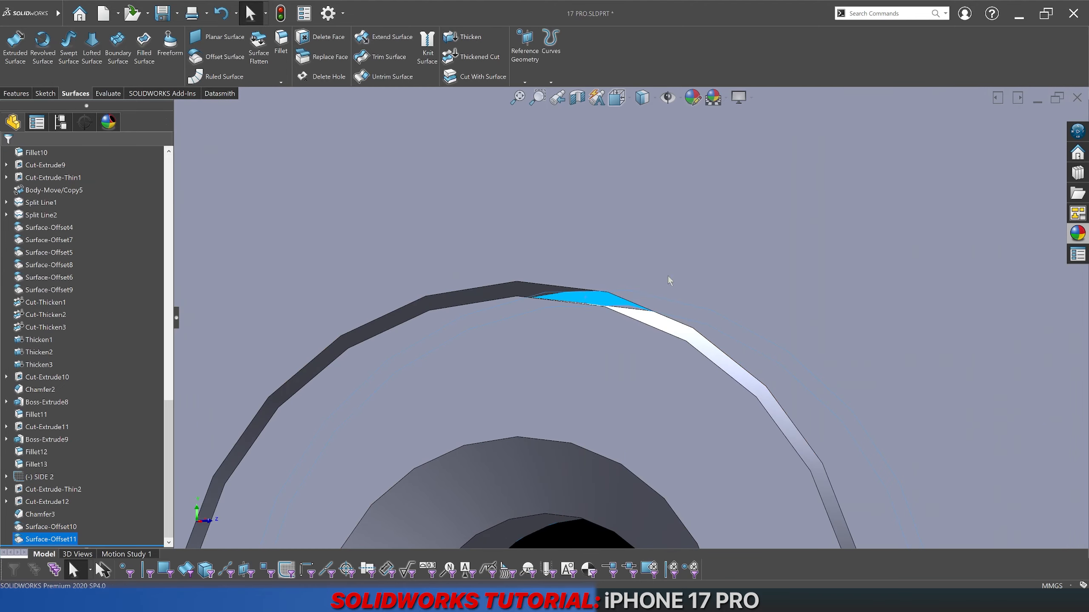
pyautogui.click(677, 275)
# Step: Examine the groove's upper end and the chamfered hole from several angles
pyautogui.scroll(3, 618, 342)
pyautogui.moveTo(617, 342); pyautogui.dragTo(682, 285, button='middle')
pyautogui.scroll(-3, 720, 266)
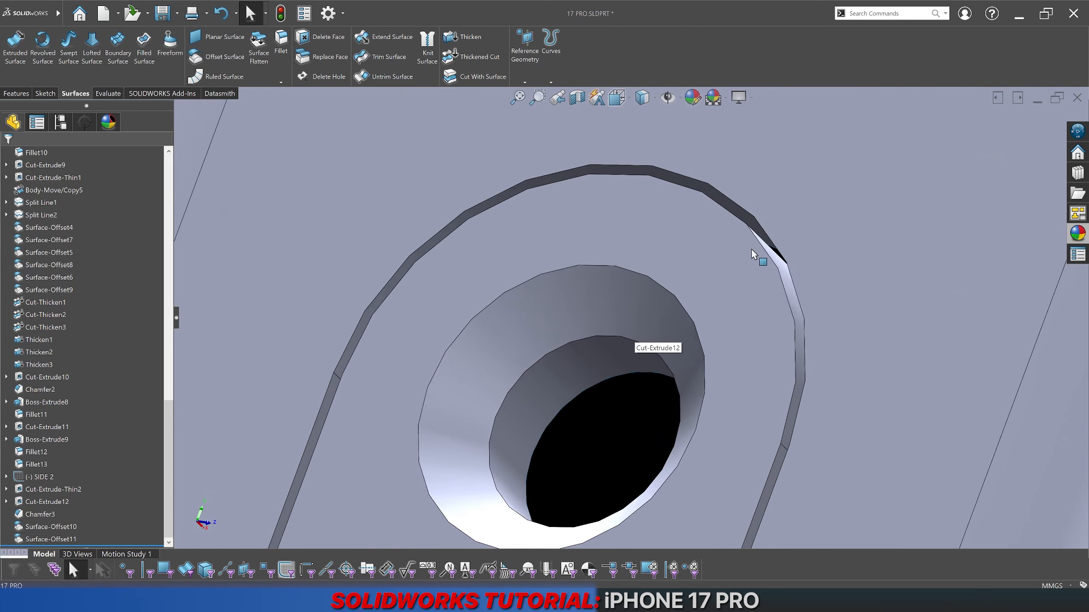
pyautogui.scroll(3, 734, 267)
pyautogui.moveTo(600, 288); pyautogui.dragTo(661, 357, button='middle')
pyautogui.scroll(3, 660, 377)
pyautogui.moveTo(659, 401); pyautogui.dragTo(630, 302, button='middle')
pyautogui.scroll(-3, 600, 335)
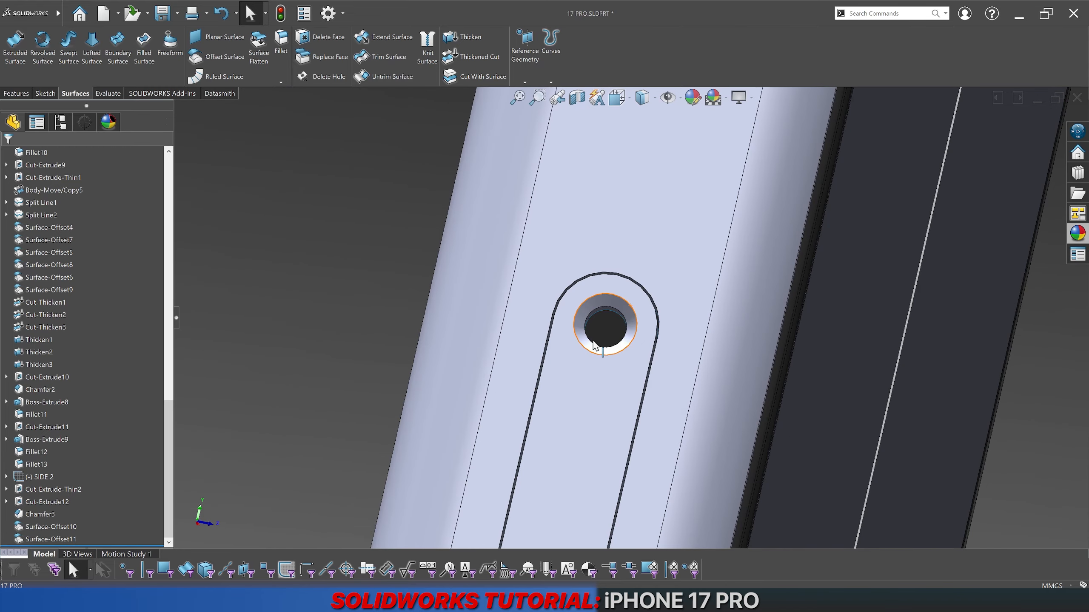
pyautogui.moveTo(591, 348); pyautogui.dragTo(582, 313, button='middle')
pyautogui.scroll(-3, 605, 315)
pyautogui.scroll(3, 610, 330)
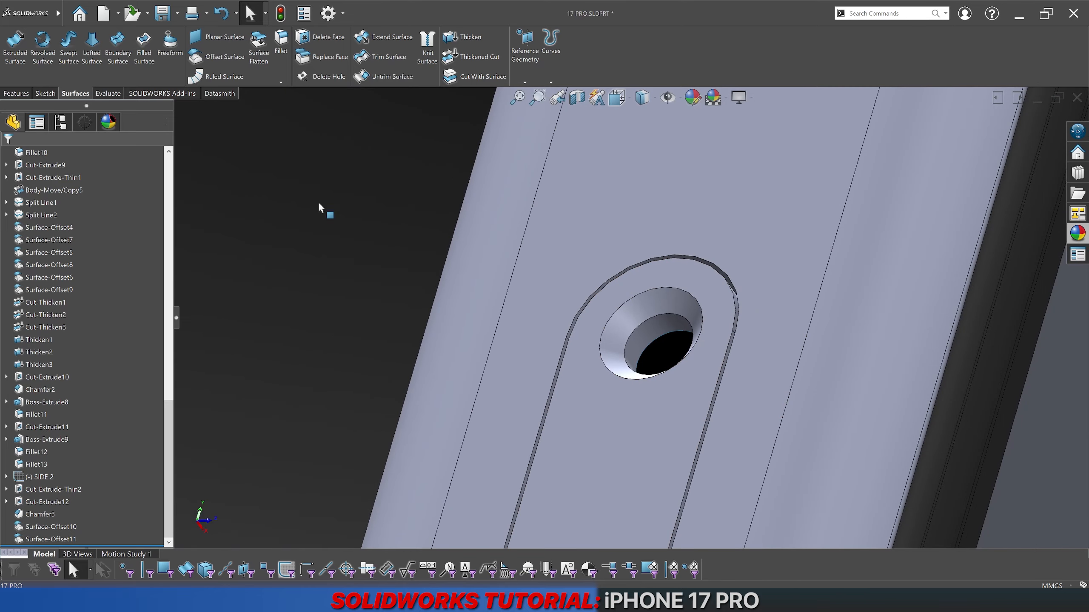
# Step: Fillet the inner and outer edges of the slot groove with a 0.10 mm radius
pyautogui.scroll(2, 258, 56)
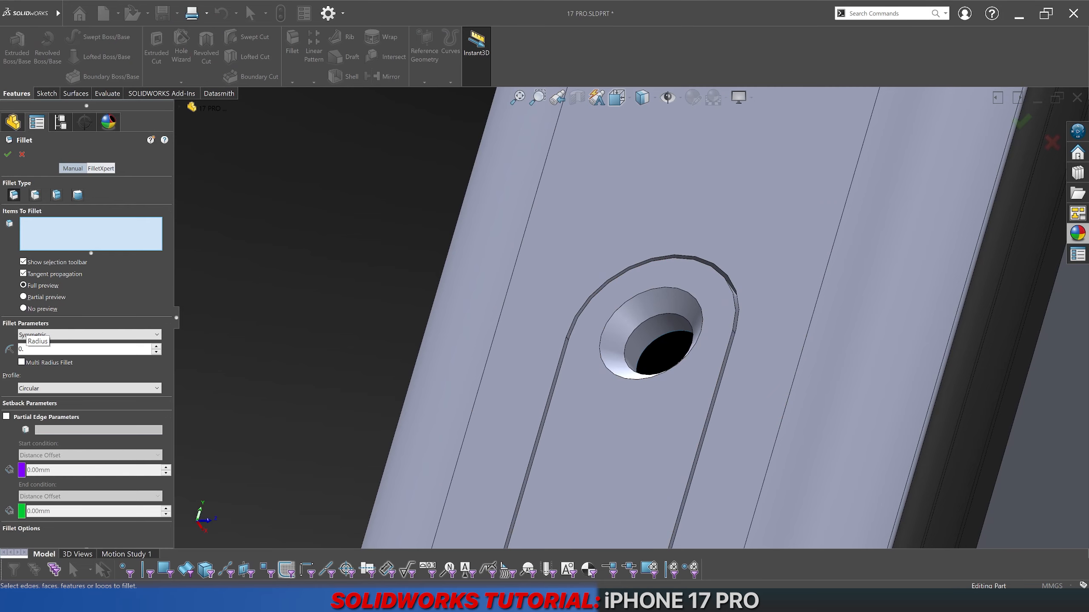
pyautogui.click(564, 357)
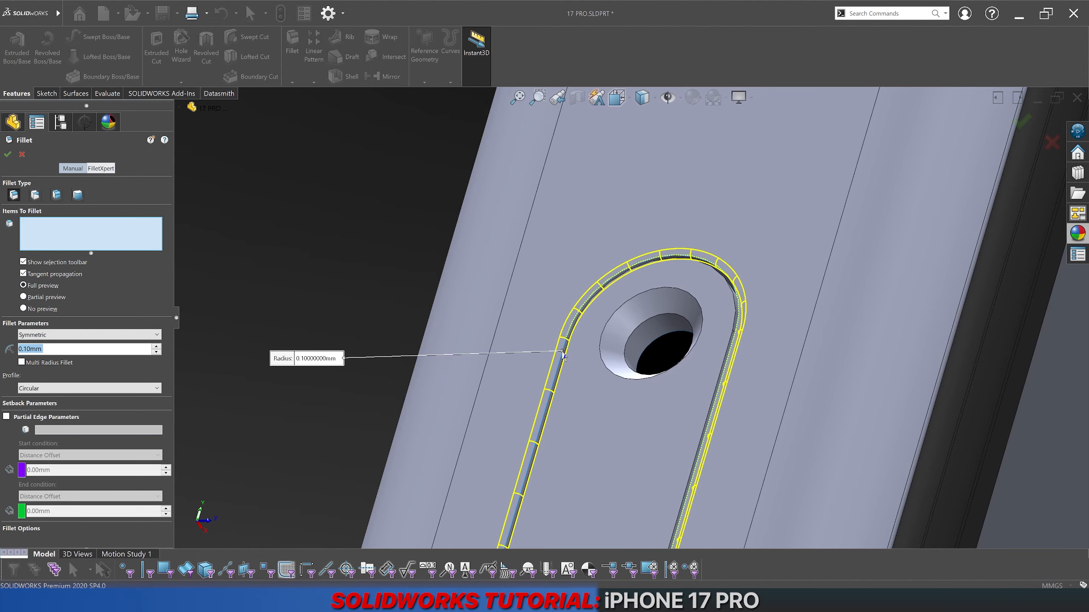
pyautogui.click(568, 365)
pyautogui.click(566, 364)
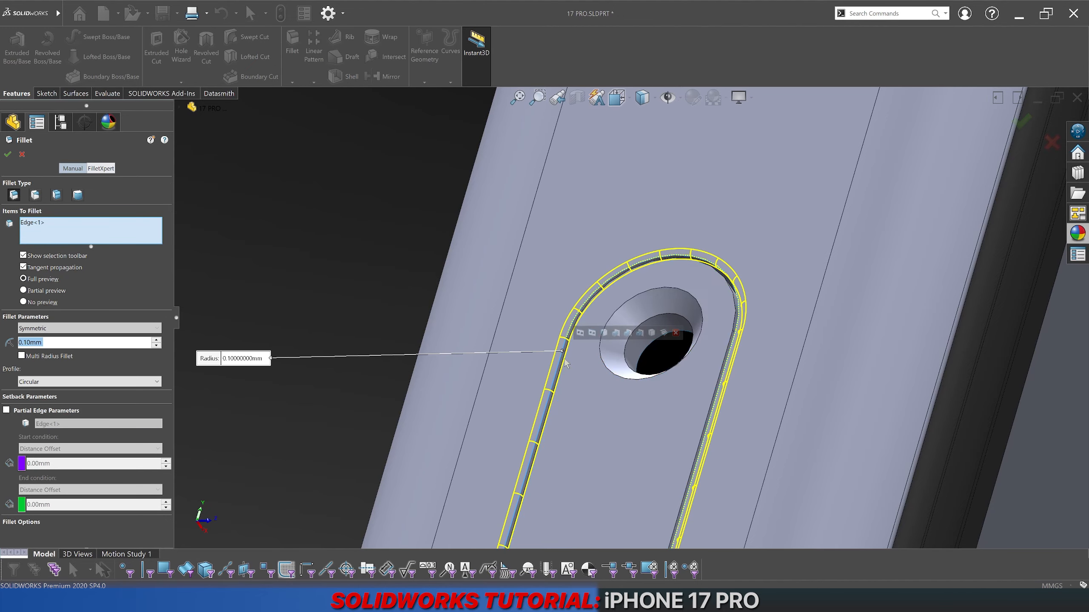
pyautogui.click(608, 340)
pyautogui.moveTo(609, 340); pyautogui.dragTo(605, 355, button='middle')
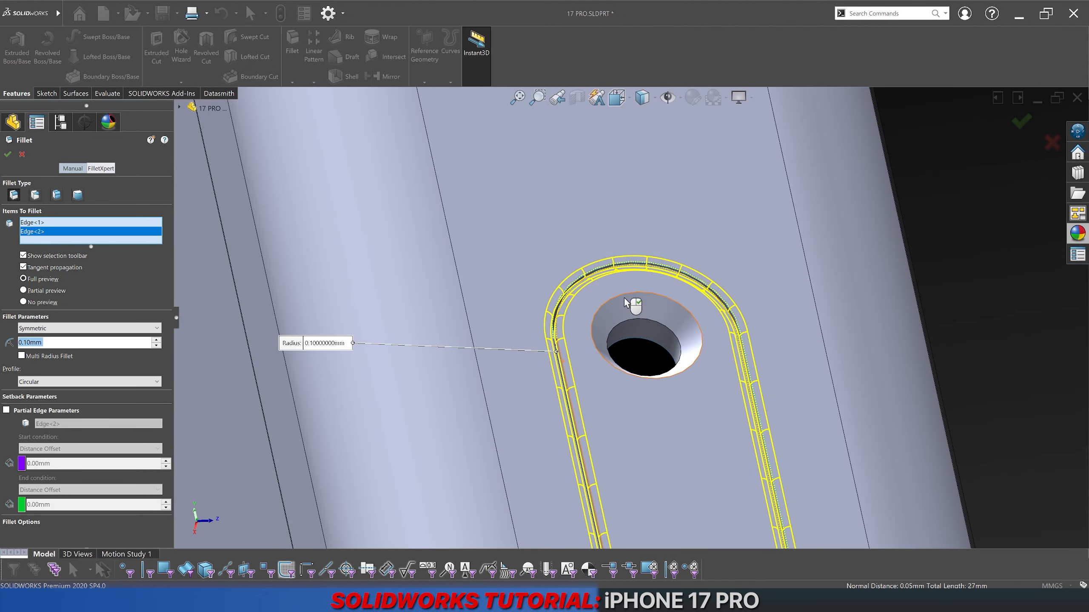
pyautogui.press('Return')
pyautogui.scroll(3, 639, 315)
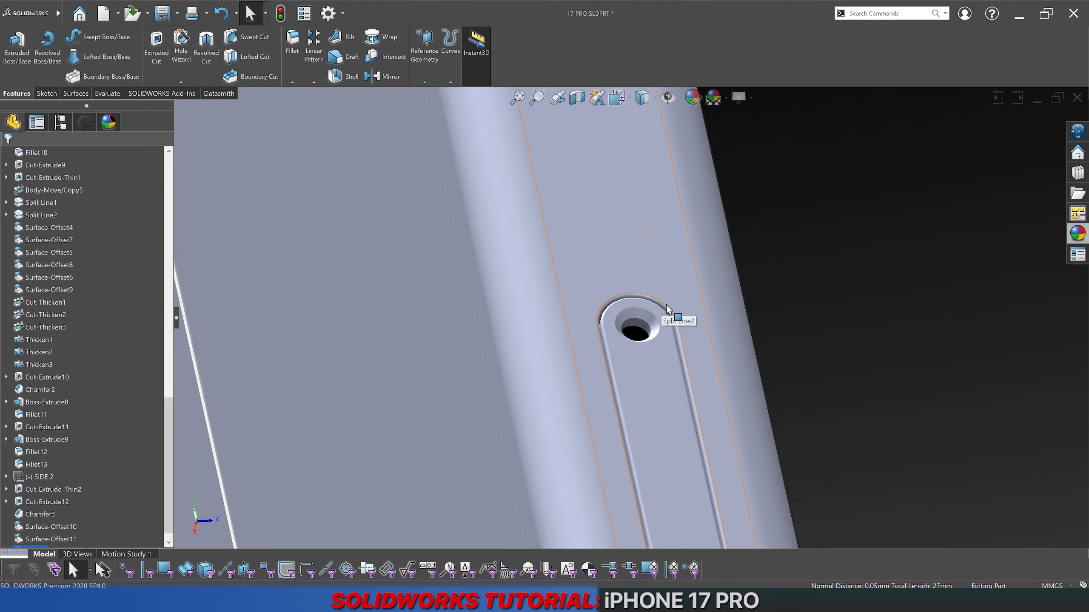
# Step: Set the distance of the hole's chamfer to 0.2 mm
pyautogui.moveTo(639, 316); pyautogui.dragTo(753, 309, button='middle')
pyautogui.moveTo(676, 346); pyautogui.dragTo(623, 389, button='middle')
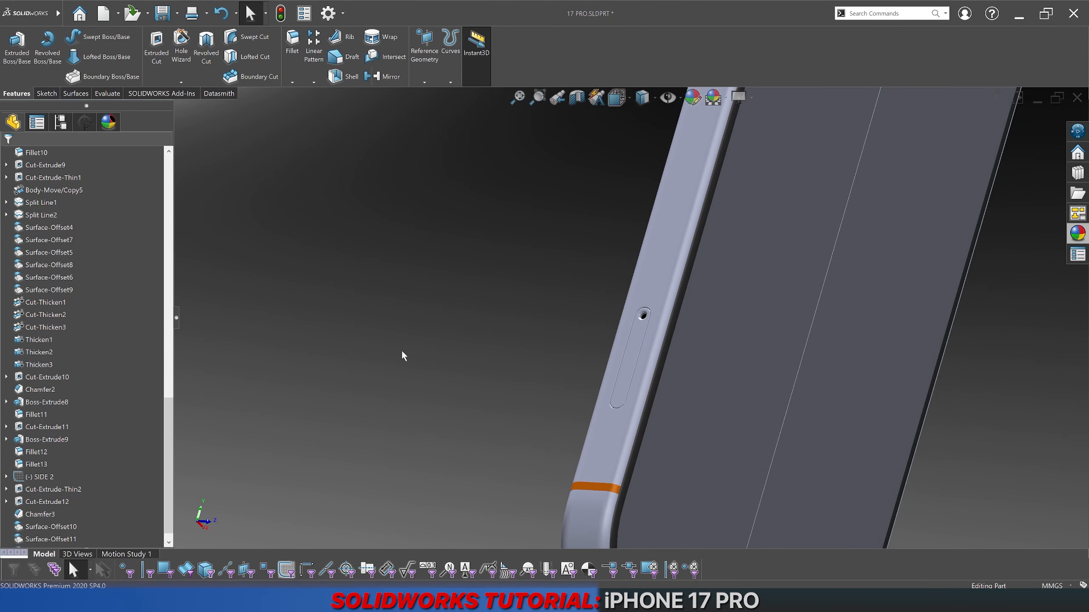
pyautogui.scroll(-5, 598, 348)
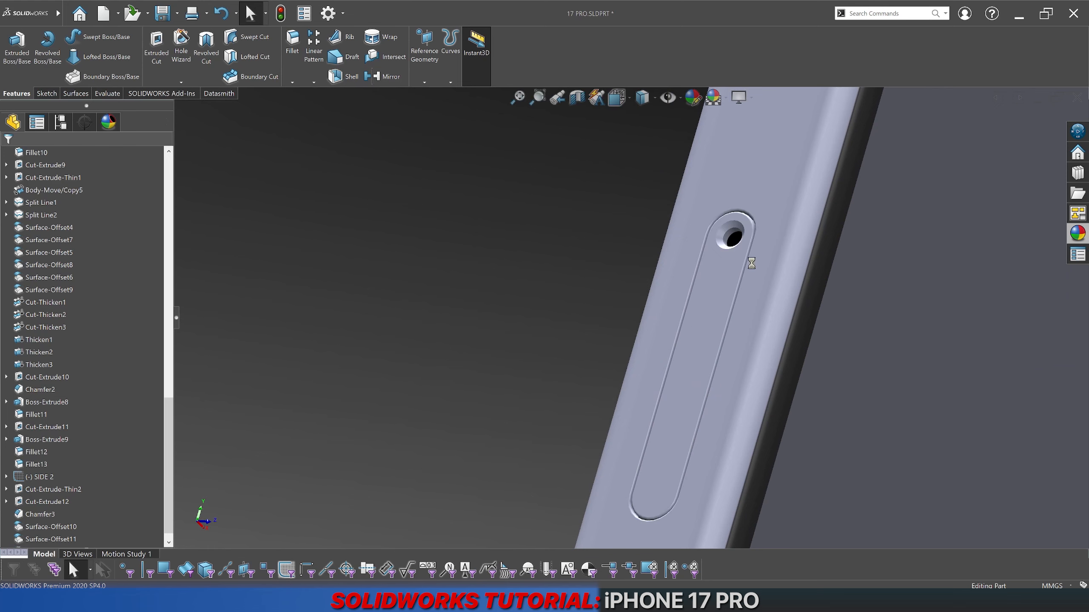
pyautogui.scroll(-3, 742, 257)
pyautogui.click(706, 251)
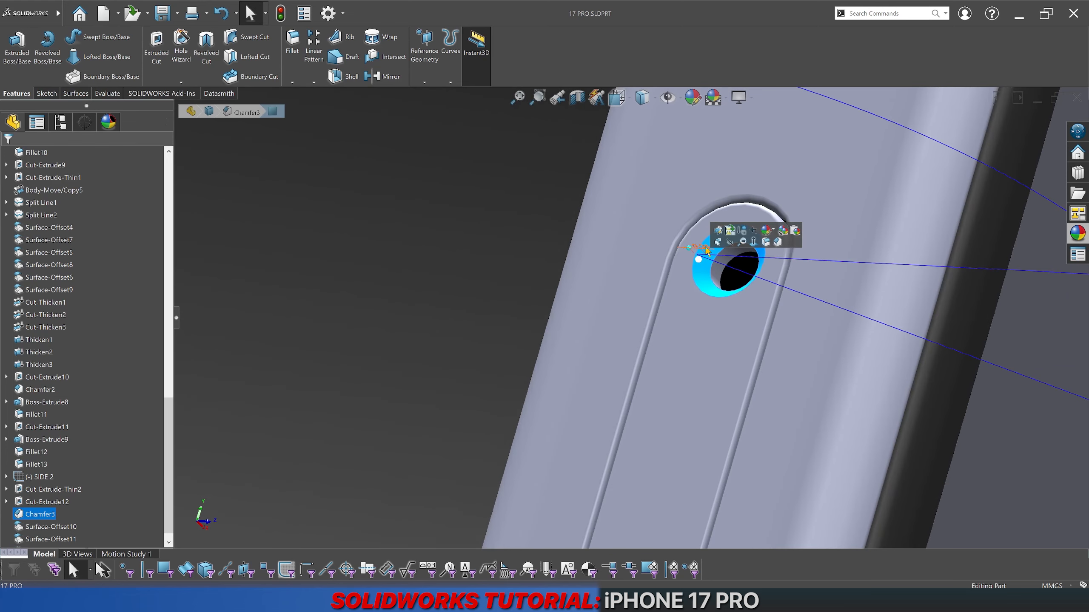
pyautogui.doubleClick(706, 251)
pyautogui.write('0.2')
pyautogui.press('Return')
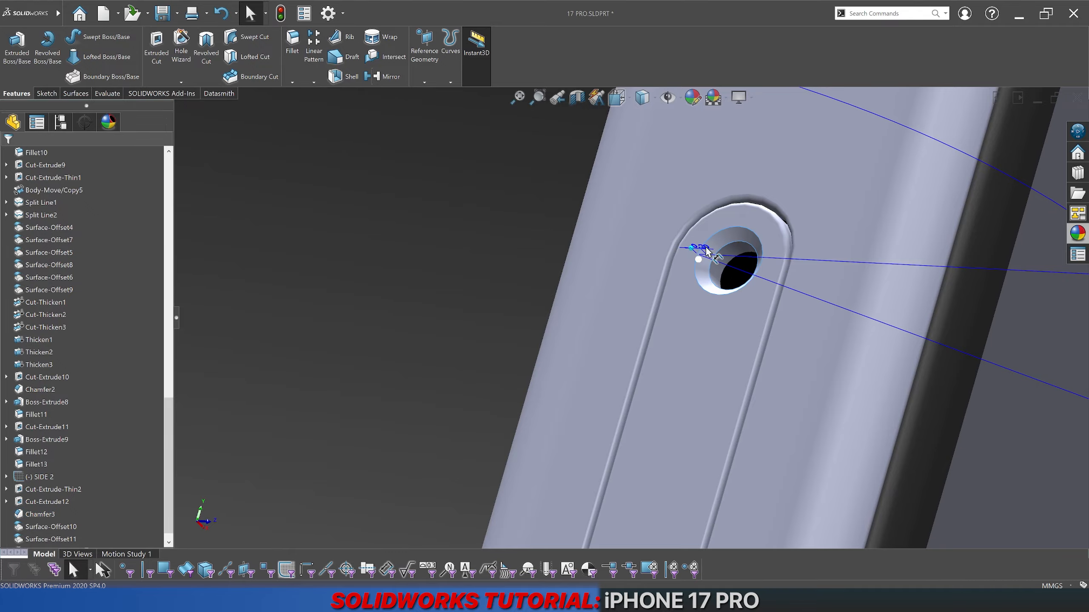
# Step: Start a sketch on the flat face along the long side of the frame, with the button outlines of the reference picture
pyautogui.click(442, 263)
pyautogui.scroll(3, 747, 318)
pyautogui.moveTo(746, 317); pyautogui.dragTo(745, 274, button='middle')
pyautogui.scroll(2, 748, 273)
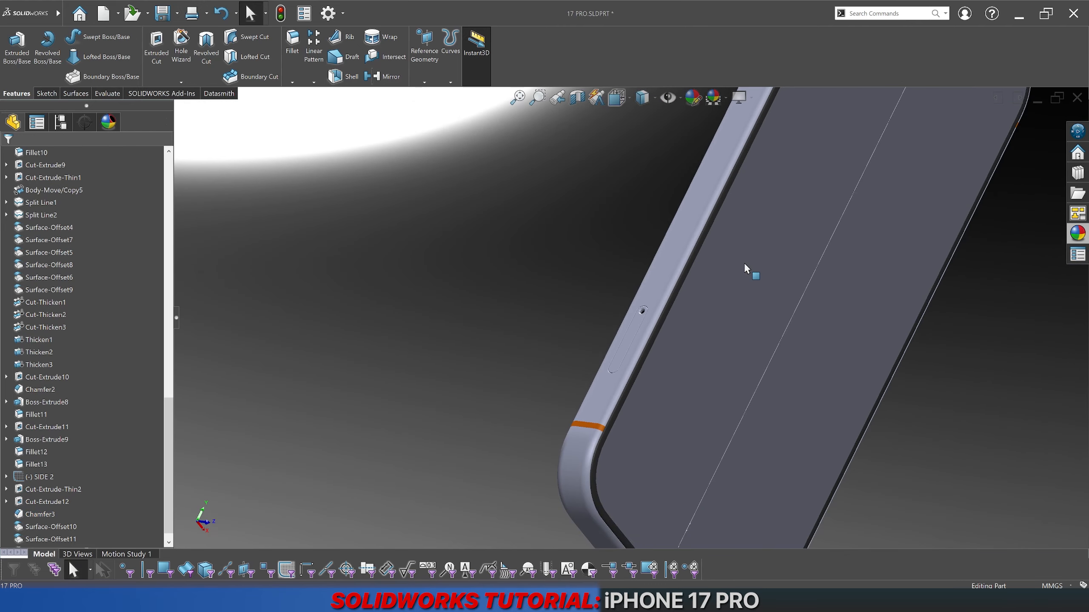
pyautogui.scroll(3, 751, 272)
pyautogui.scroll(-4, 736, 201)
pyautogui.rightClick(738, 196)
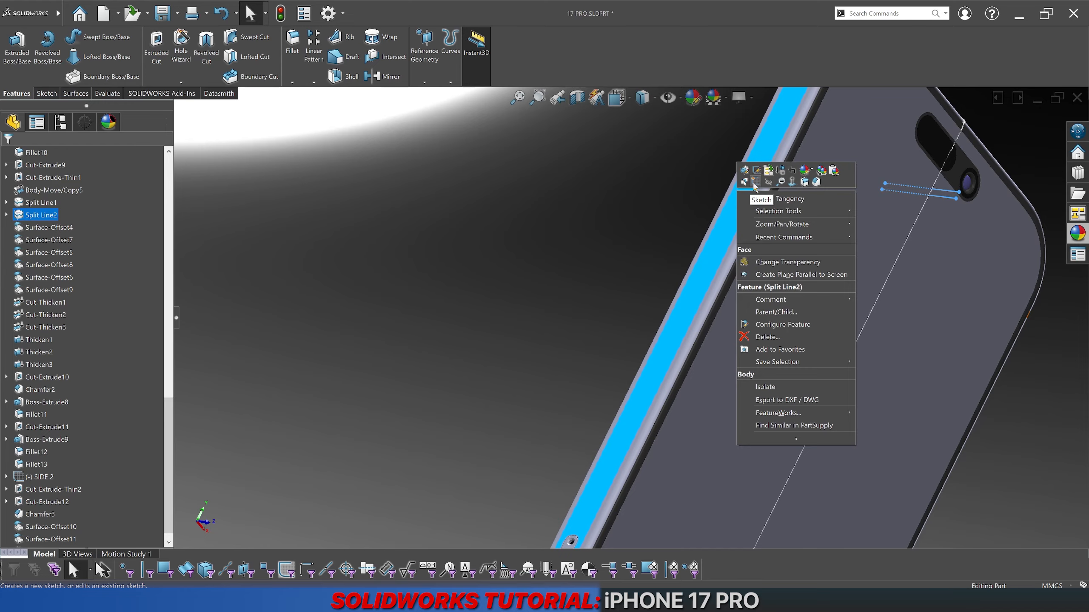
pyautogui.click(755, 182)
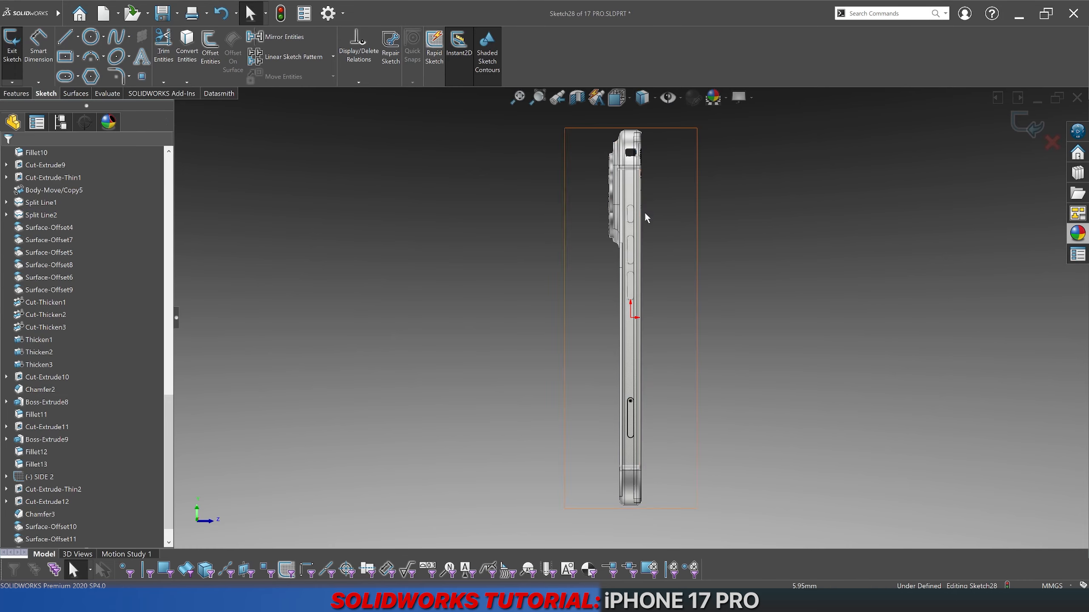
pyautogui.scroll(-6, 645, 211)
pyautogui.scroll(-2, 575, 238)
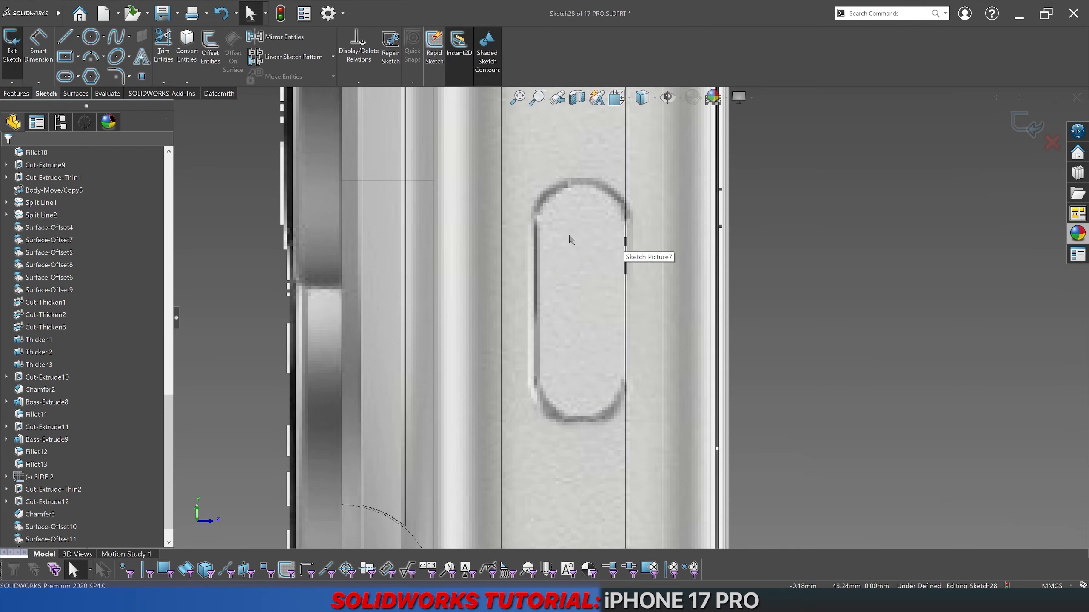
pyautogui.scroll(5, 570, 239)
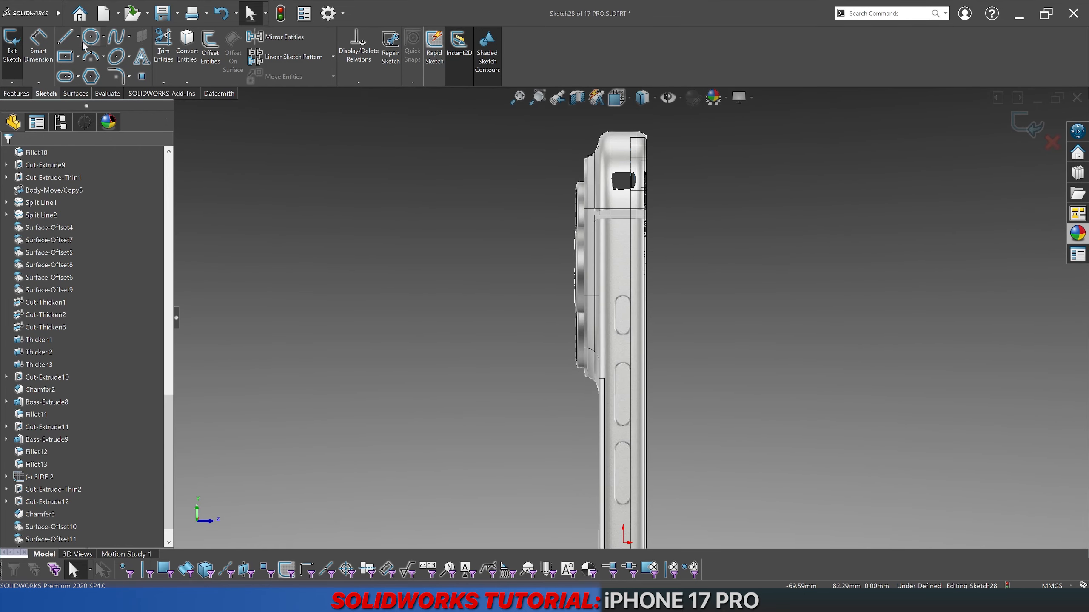
# Step: Sketch a construction line about 90 mm long from the origin past the phone's upper end and make it vertical
pyautogui.click(65, 37)
pyautogui.scroll(2, 630, 318)
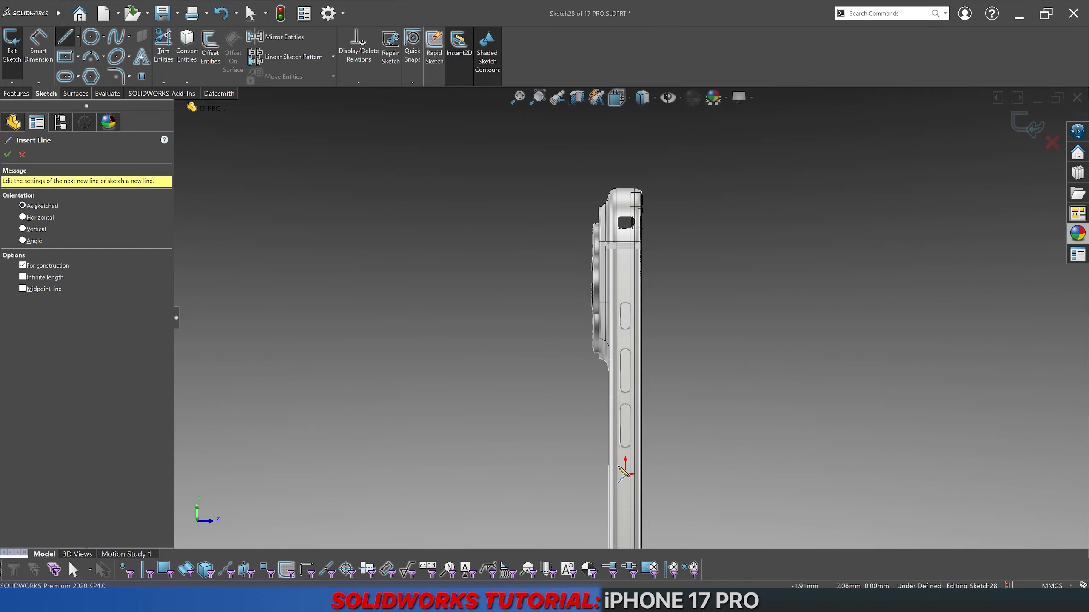
pyautogui.click(625, 474)
pyautogui.click(663, 133)
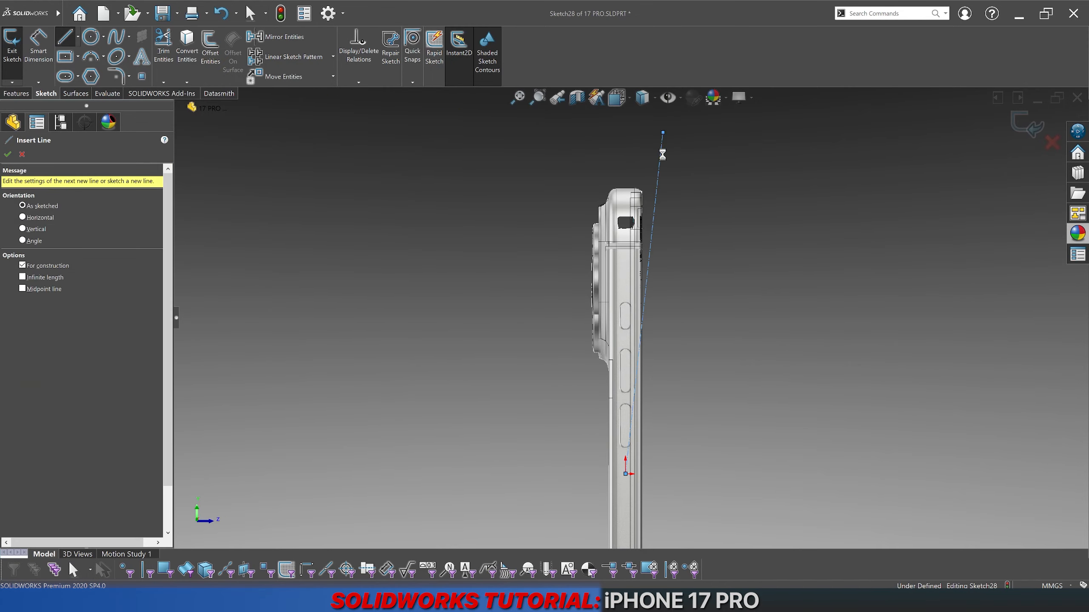
pyautogui.press('Escape')
pyautogui.click(659, 169)
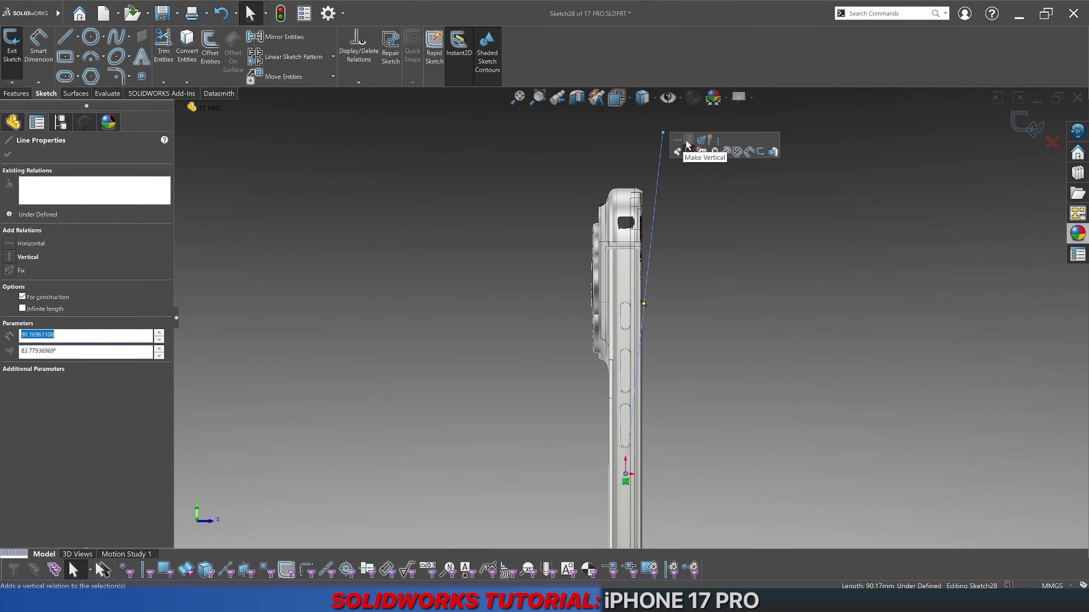
pyautogui.click(686, 140)
pyautogui.press('Escape')
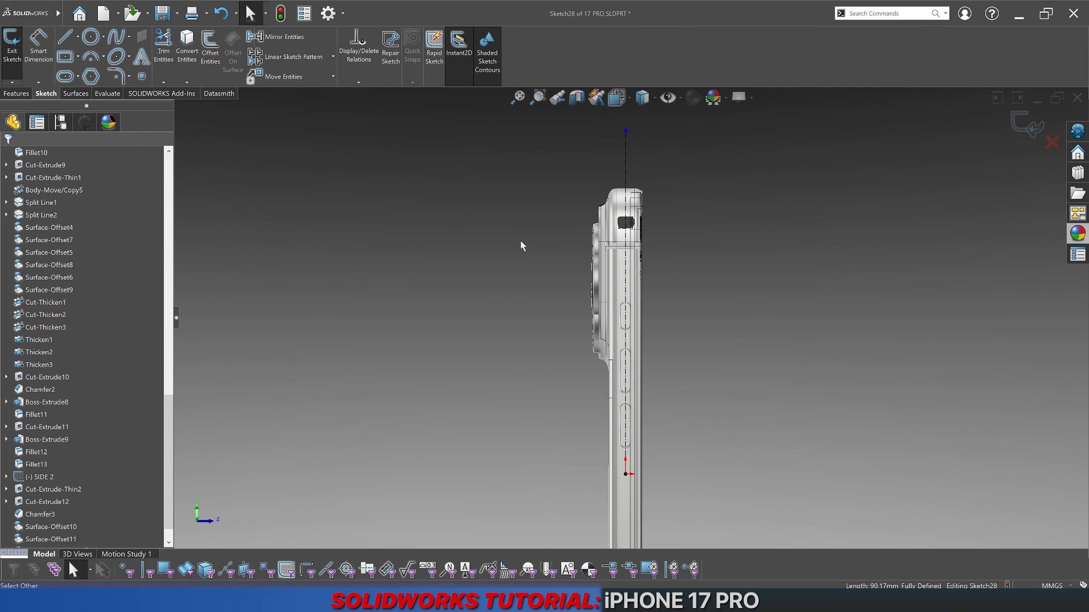
# Step: Sketch a centerpoint slot on the construction line over the uppermost button outline, about 2.77 mm wide and 4.63 mm between arc centres
pyautogui.scroll(-6, 633, 318)
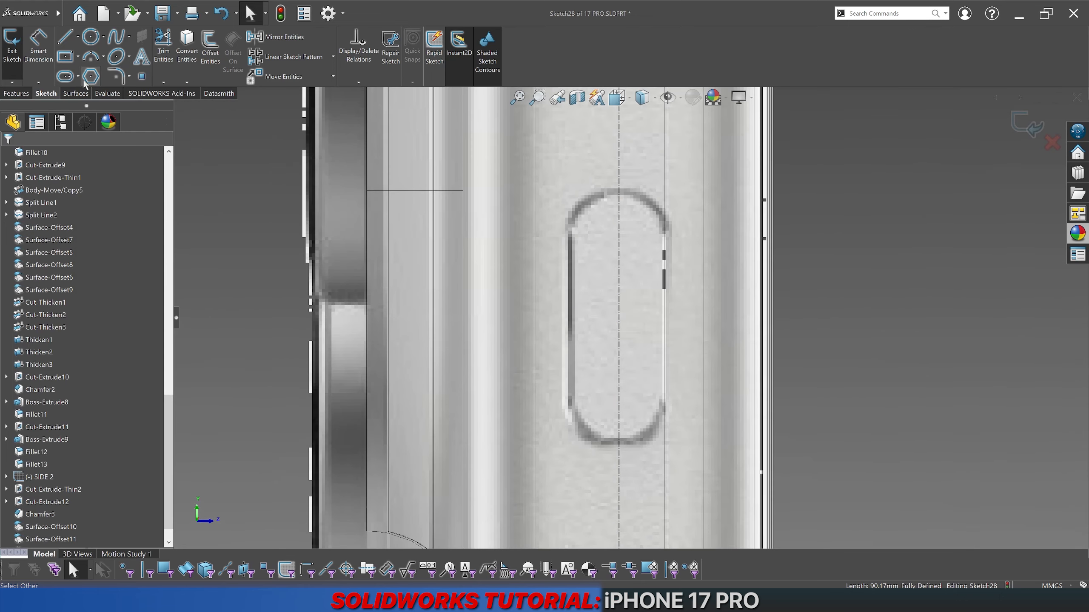
pyautogui.click(66, 78)
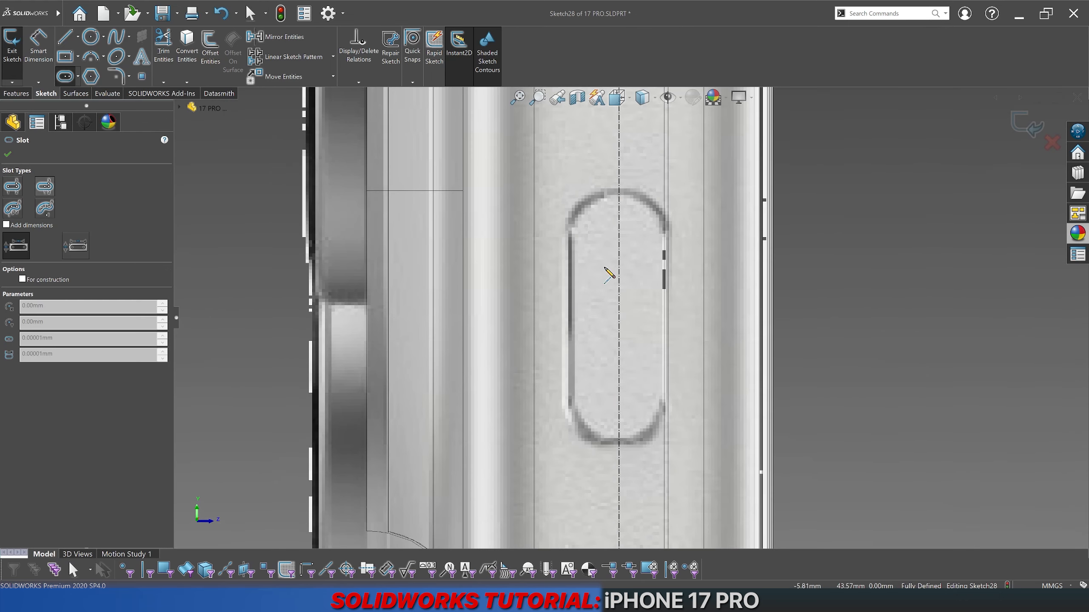
pyautogui.click(619, 191)
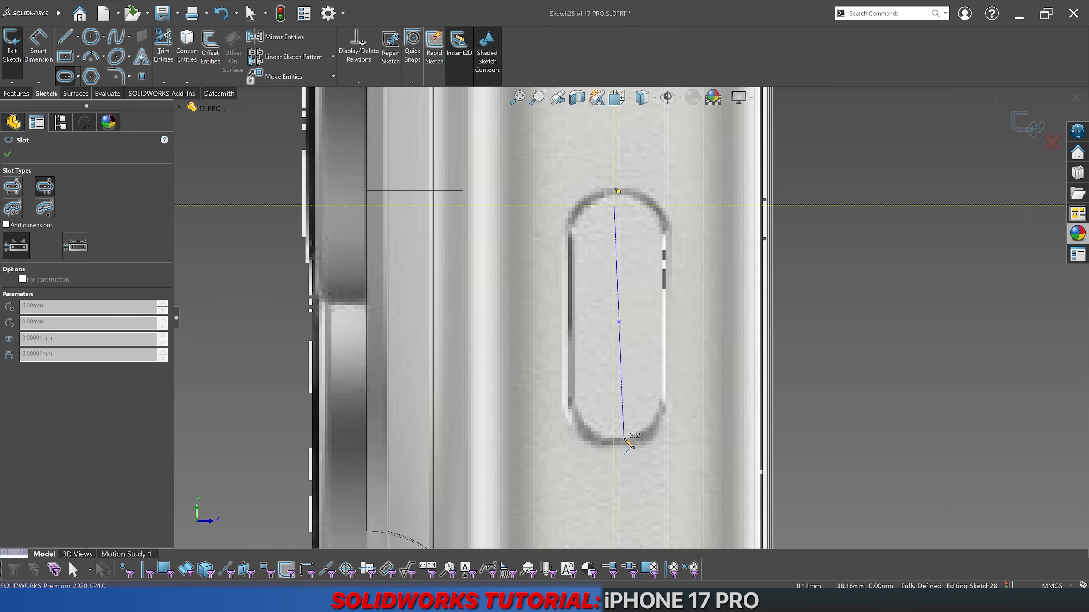
pyautogui.click(620, 406)
pyautogui.click(666, 413)
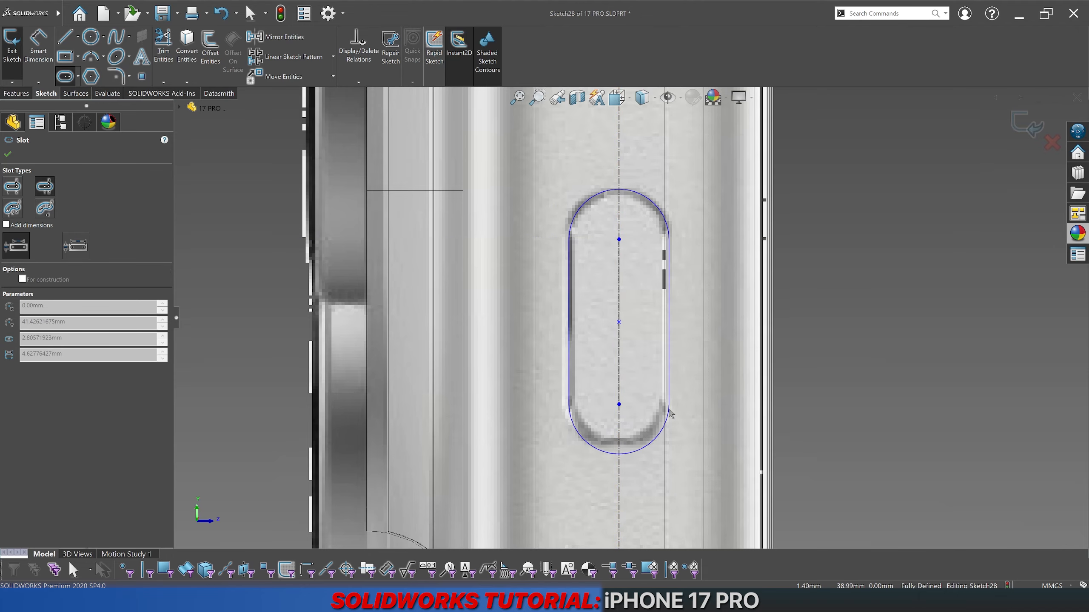
pyautogui.click(669, 413)
pyautogui.press('Escape')
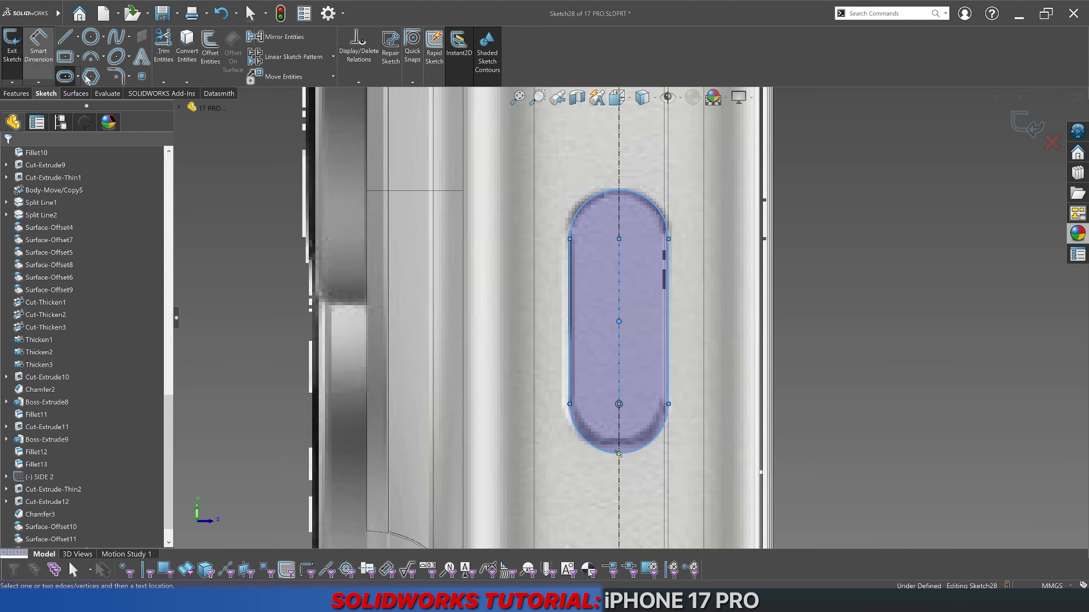
# Step: Dimension the slot with a width of 2.75 mm and a straight side length of 4.5 mm
pyautogui.click(570, 262)
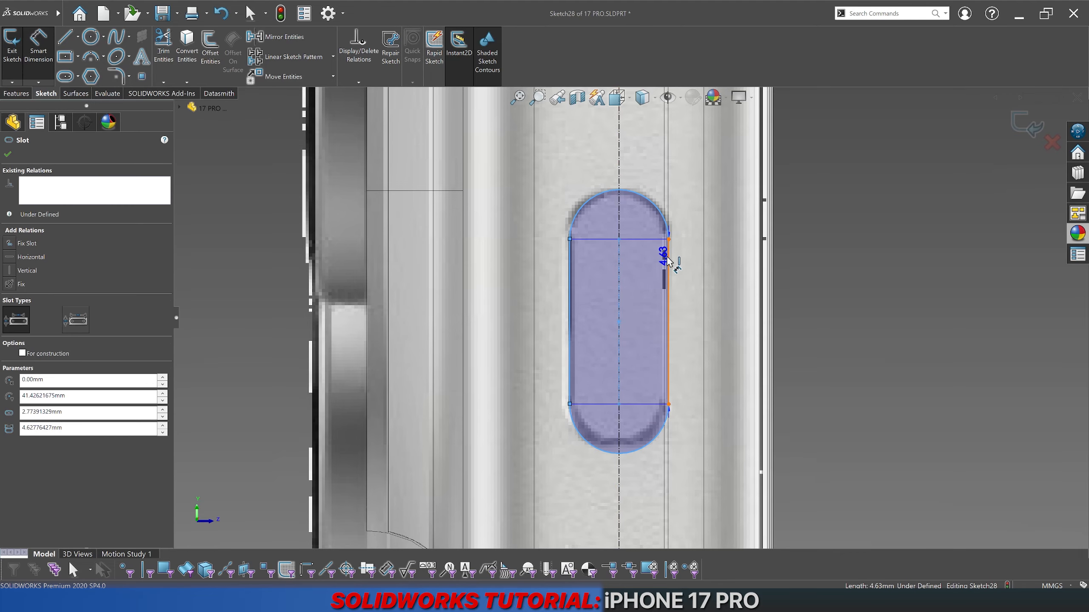
pyautogui.click(841, 277)
pyautogui.write('2.')
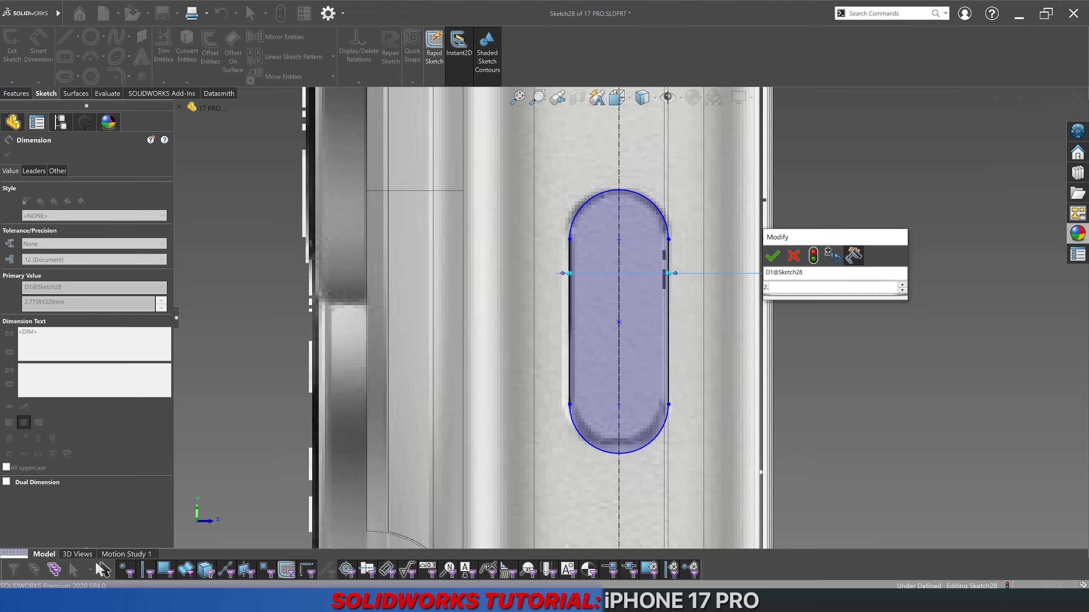
pyautogui.write('75')
pyautogui.press('Return')
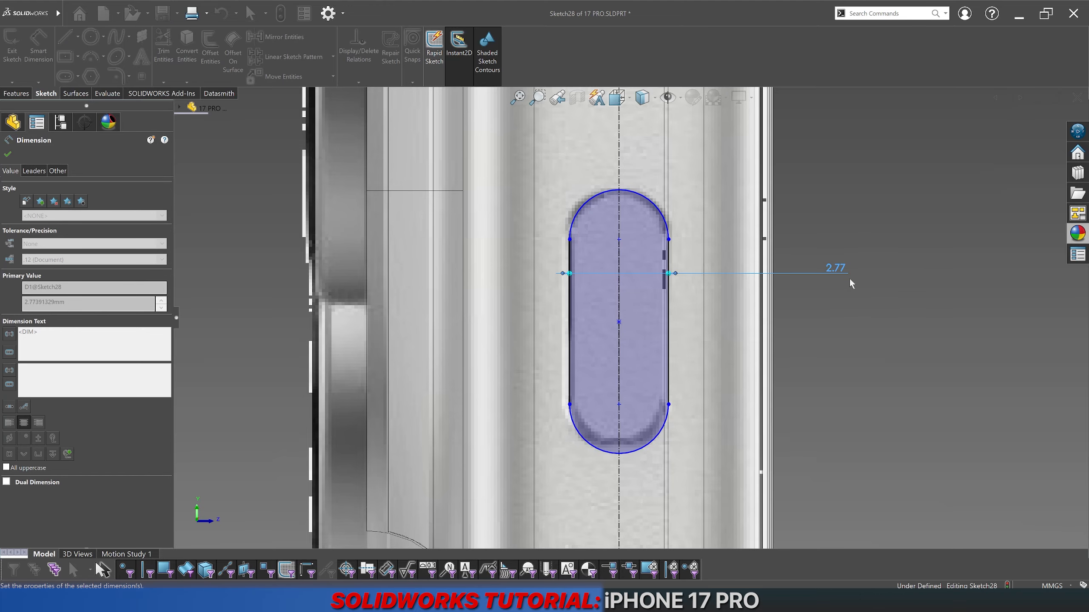
pyautogui.click(668, 330)
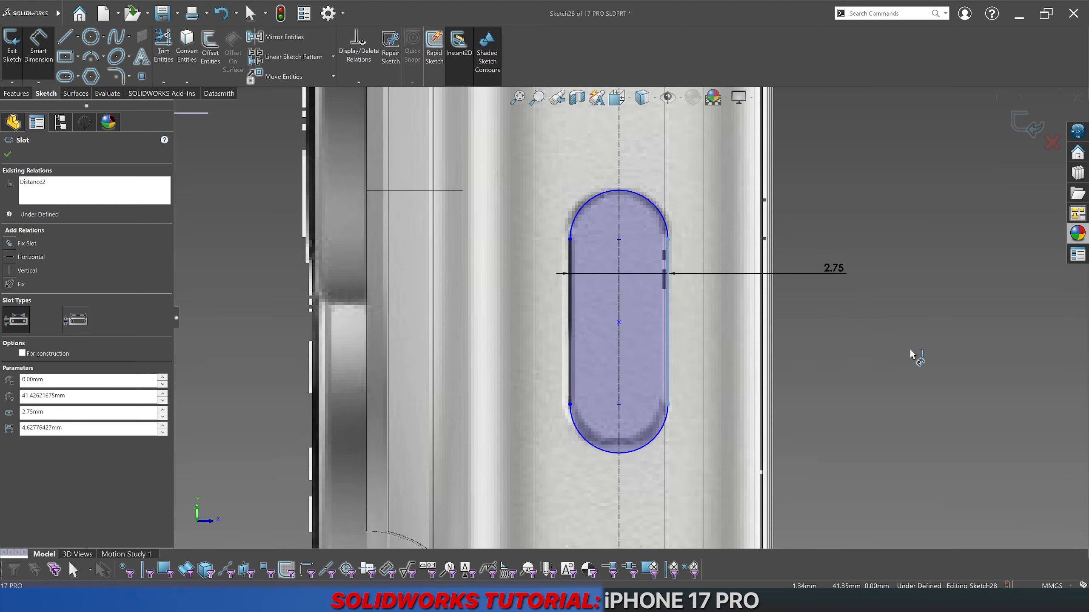
pyautogui.click(937, 341)
pyautogui.write('4.5')
pyautogui.press('Return')
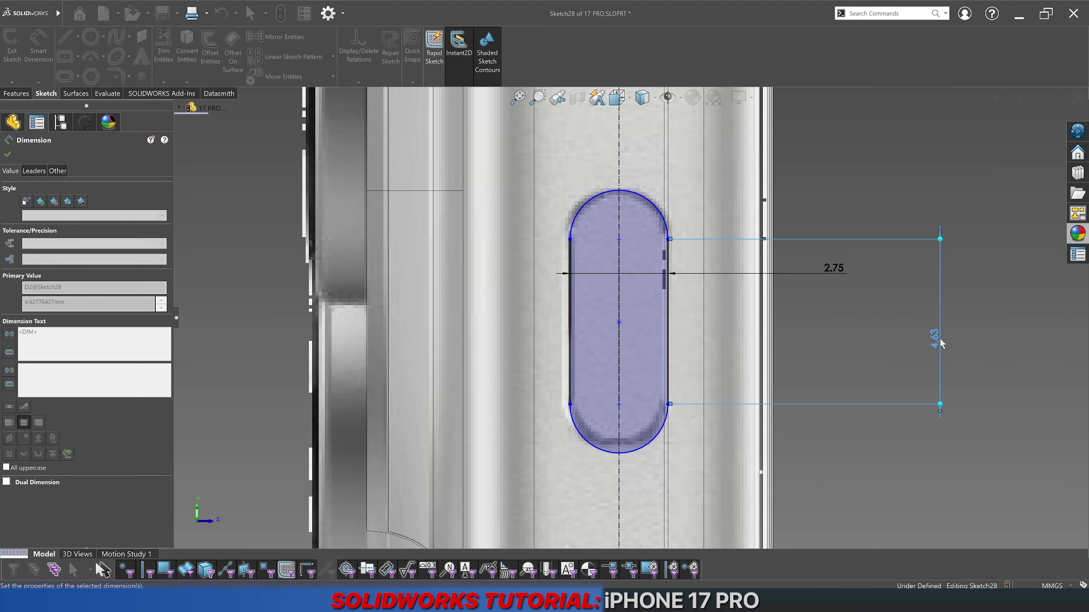
# Step: Dimension the vertical distance from the origin to the slot's centre as 41.5 mm
pyautogui.click(619, 325)
pyautogui.scroll(10, 619, 325)
pyautogui.scroll(-3, 643, 474)
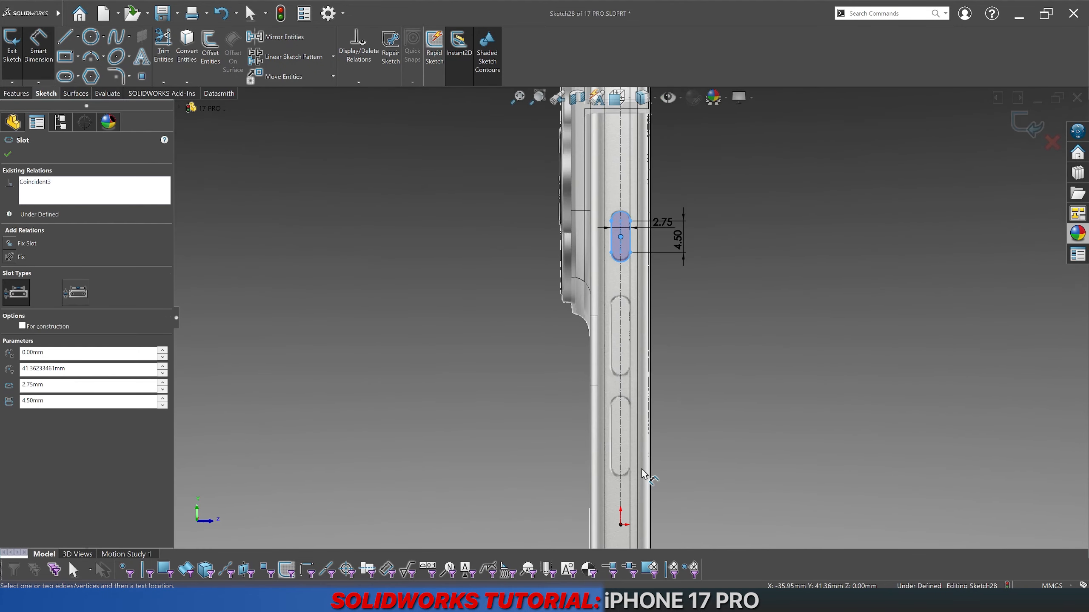
pyautogui.click(620, 525)
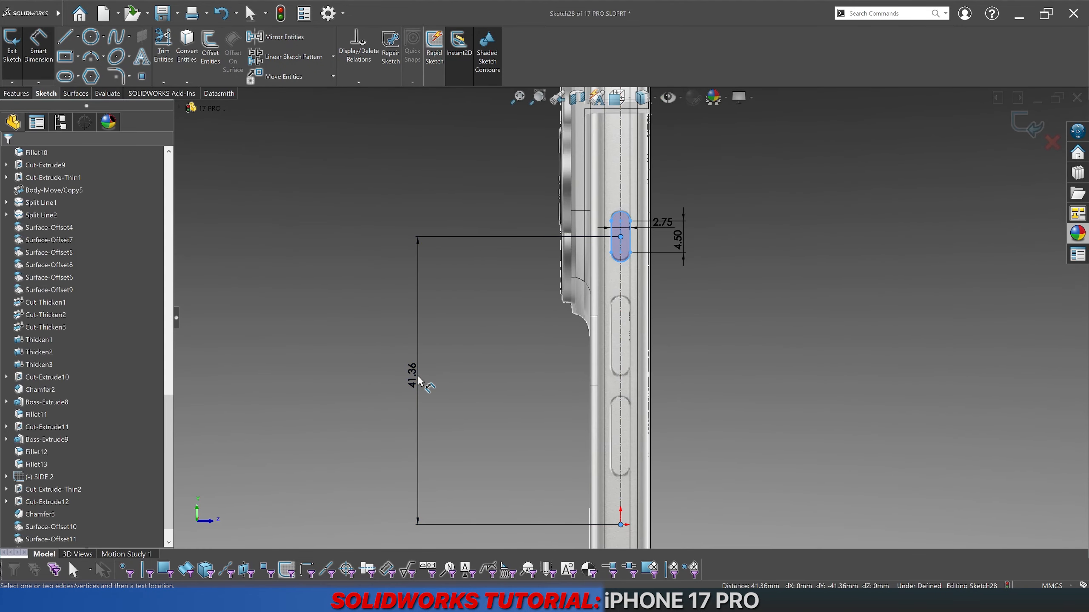
pyautogui.click(417, 376)
pyautogui.write('41.5')
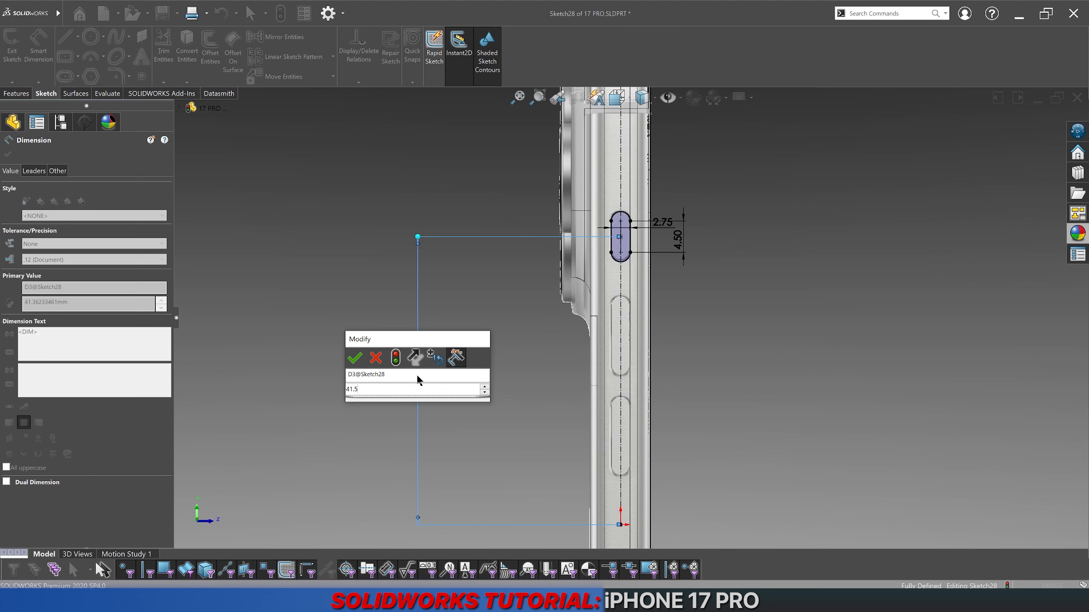
pyautogui.press('Return')
pyautogui.click(476, 358)
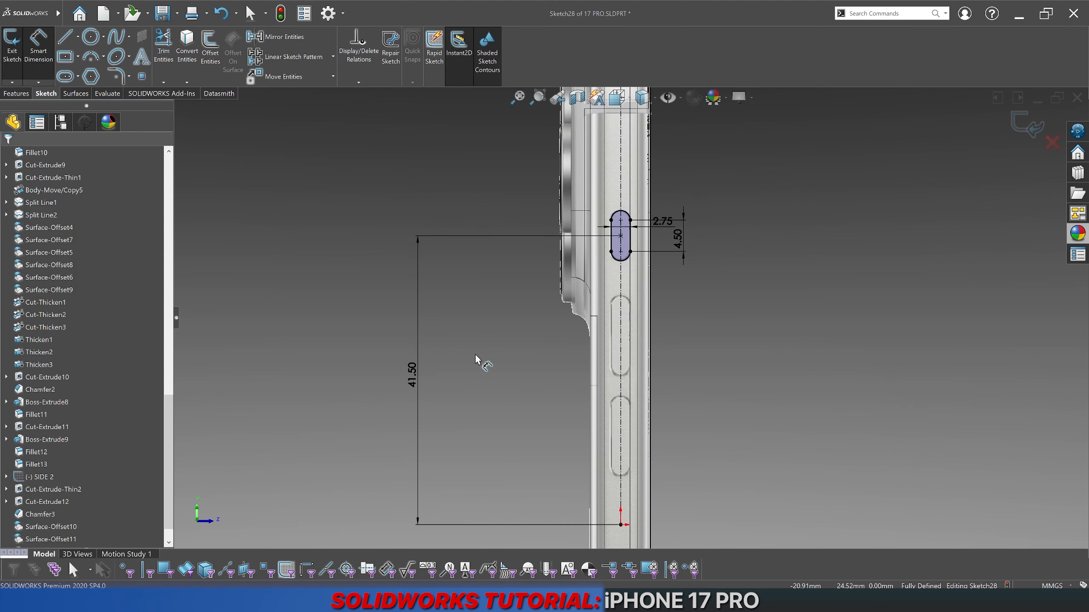
# Step: Set the slot's straight side length to 4.25 mm and move its width dimension above the slot
pyautogui.doubleClick(683, 243)
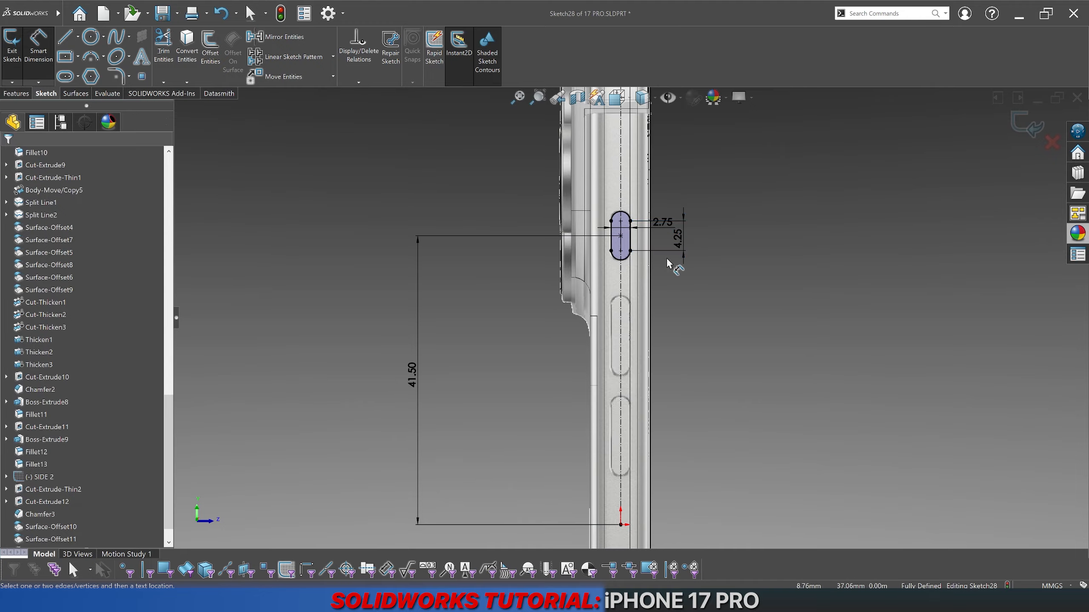
pyautogui.scroll(5, 666, 260)
pyautogui.scroll(-5, 670, 336)
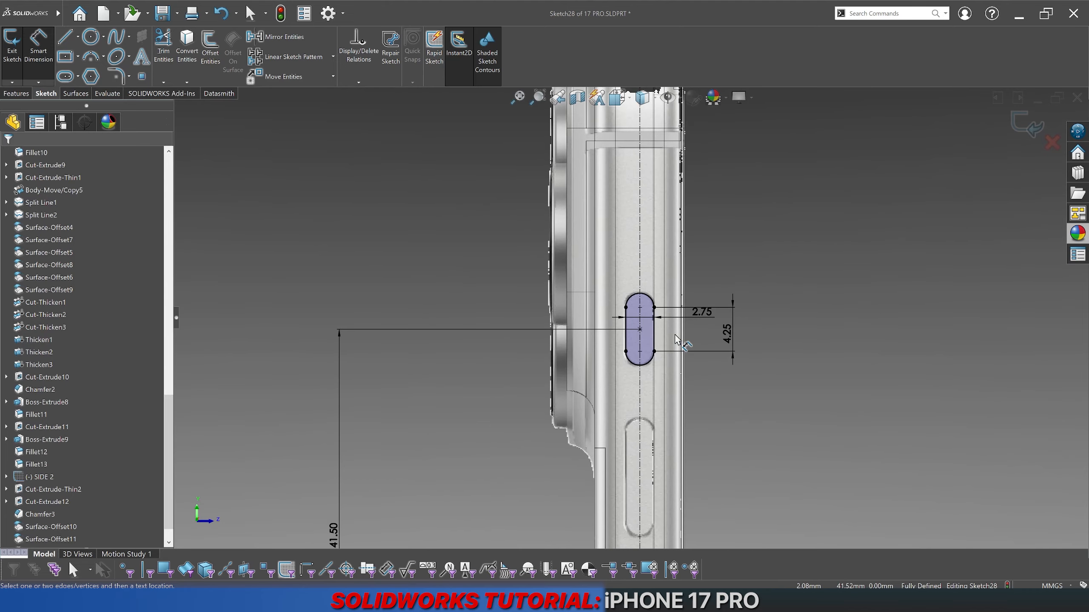
pyautogui.click(511, 425)
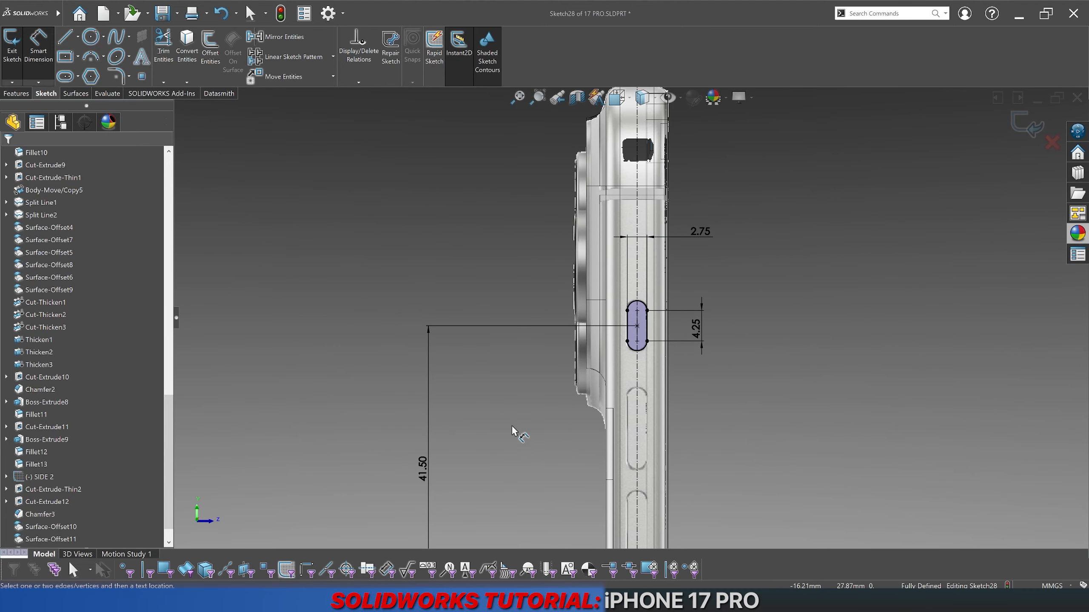
# Step: Sketch a second centerpoint slot on the construction line over the middle button outline, about 2.4 mm wide and 9.7 mm between arc centres
pyautogui.scroll(-2, 777, 437)
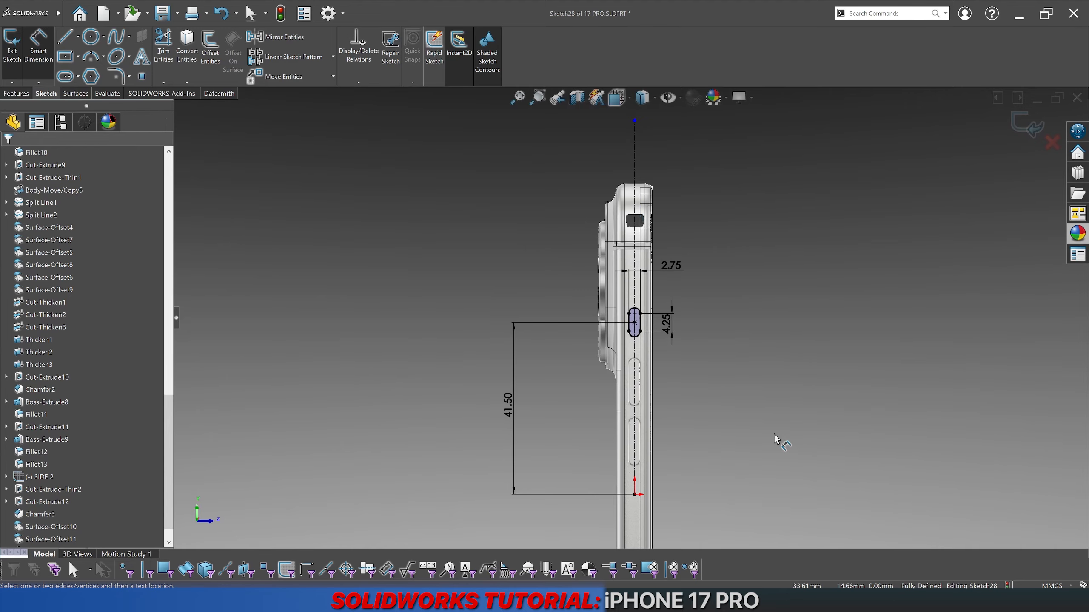
pyautogui.scroll(3, 607, 292)
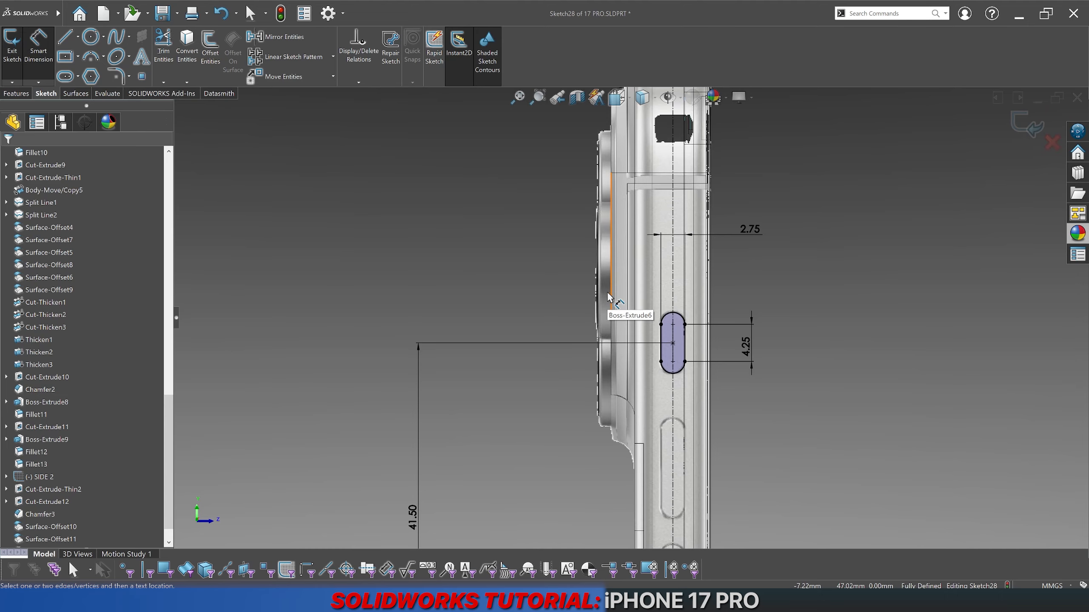
pyautogui.scroll(-3, 553, 343)
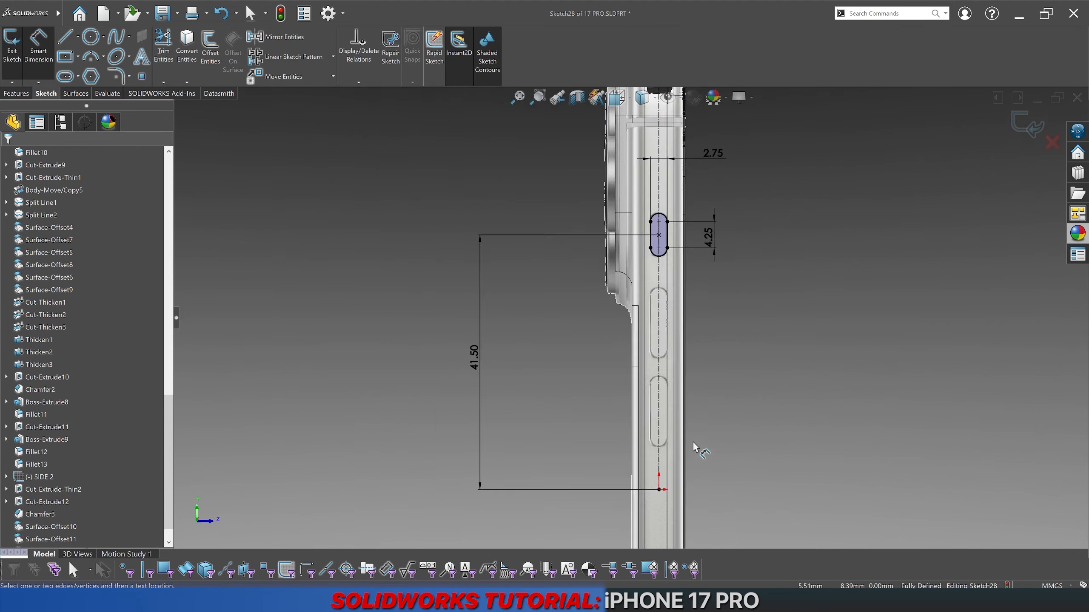
pyautogui.scroll(3, 681, 386)
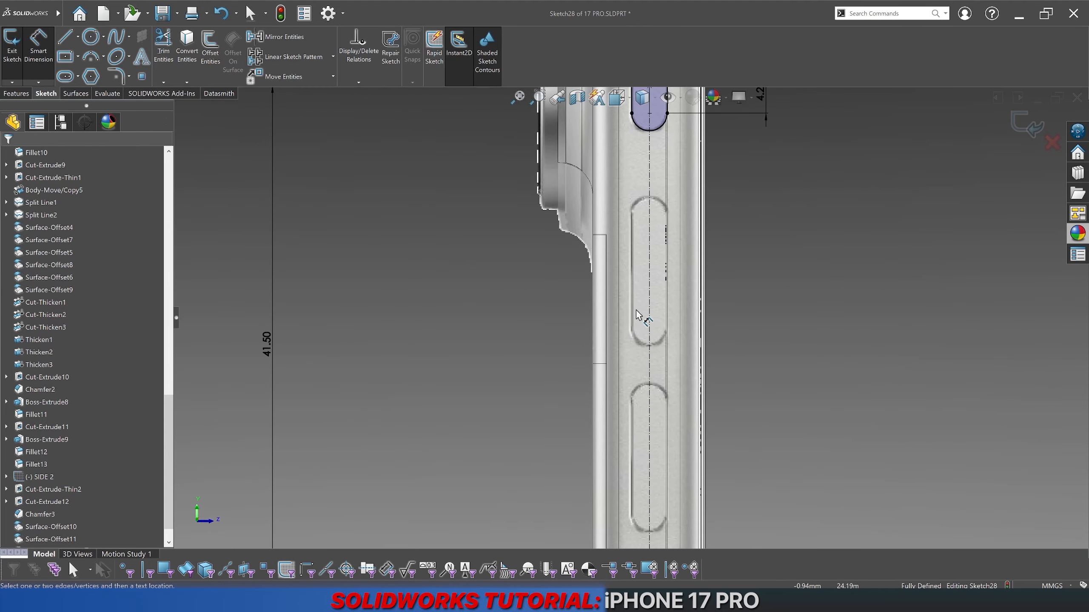
pyautogui.click(65, 78)
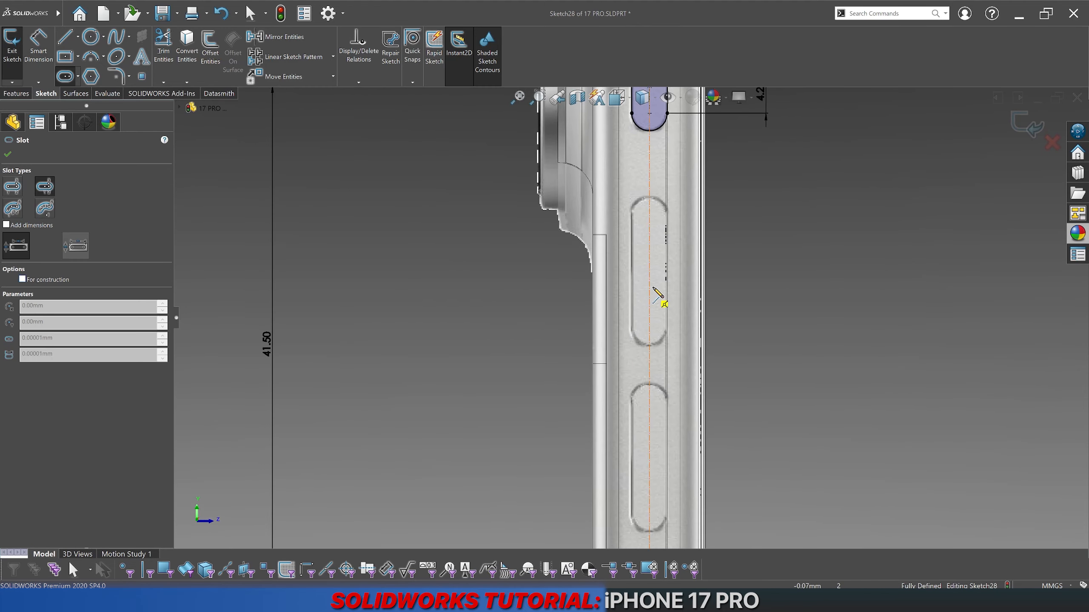
pyautogui.click(649, 269)
pyautogui.click(649, 205)
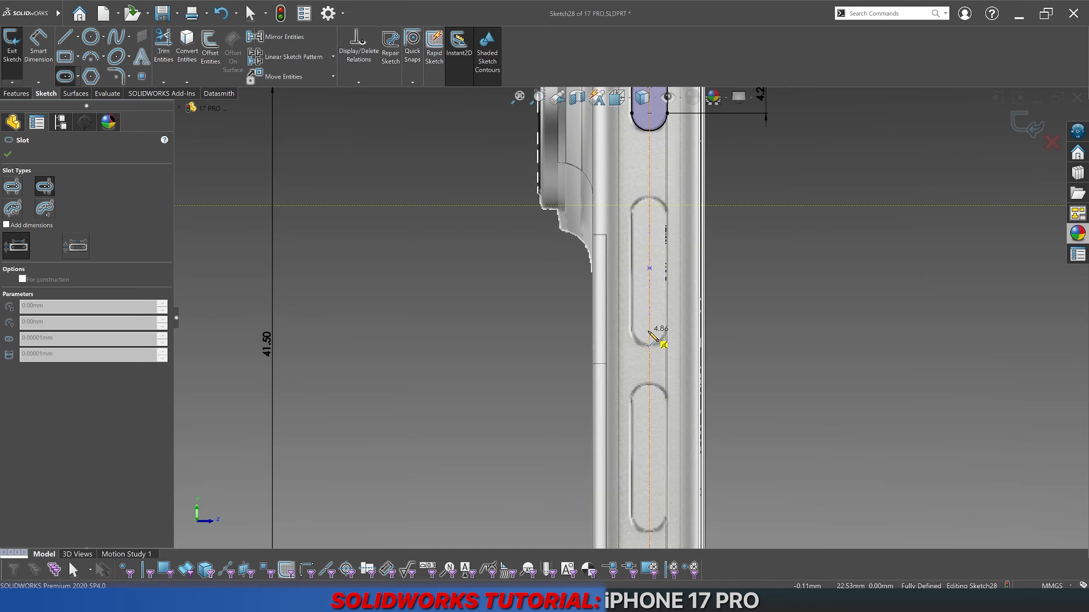
pyautogui.click(634, 338)
pyautogui.click(634, 337)
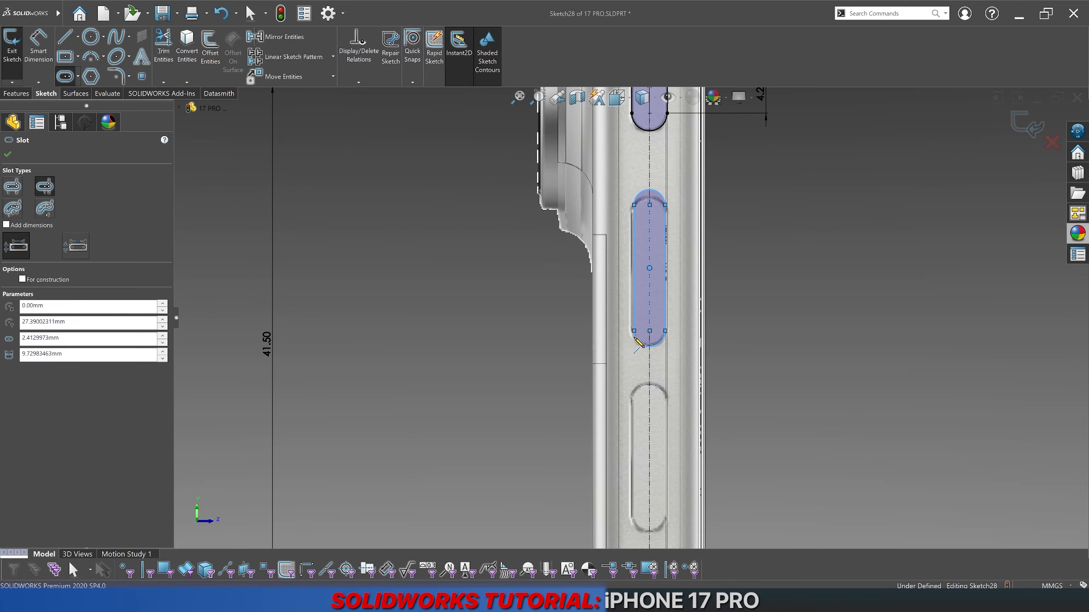
# Step: Dimension the middle slot's straight side length as 9 mm and revise it to 8.75 mm
pyautogui.click(38, 43)
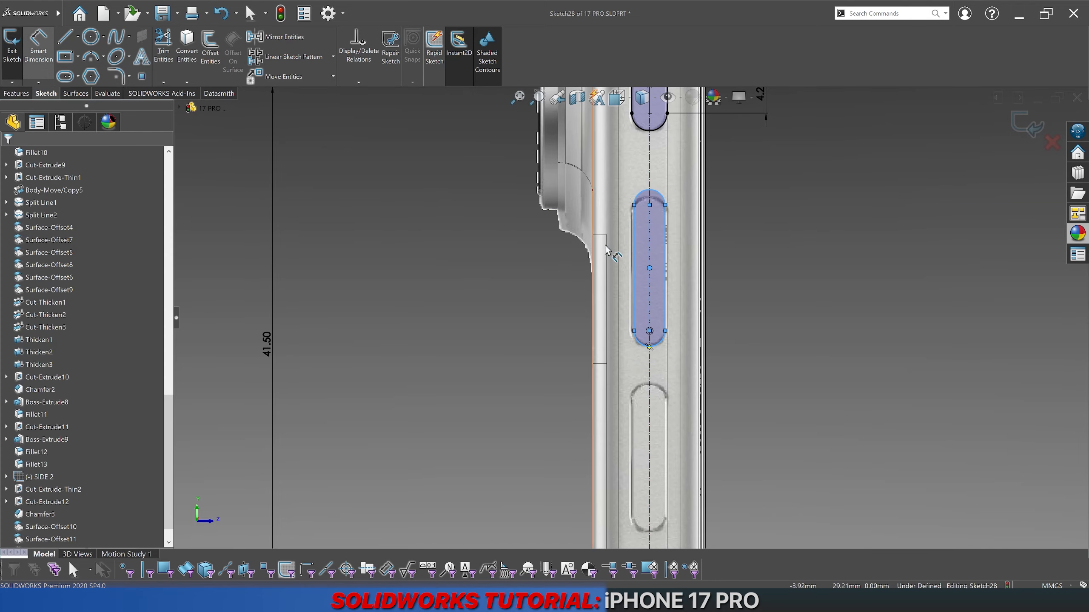
pyautogui.click(635, 244)
pyautogui.click(414, 257)
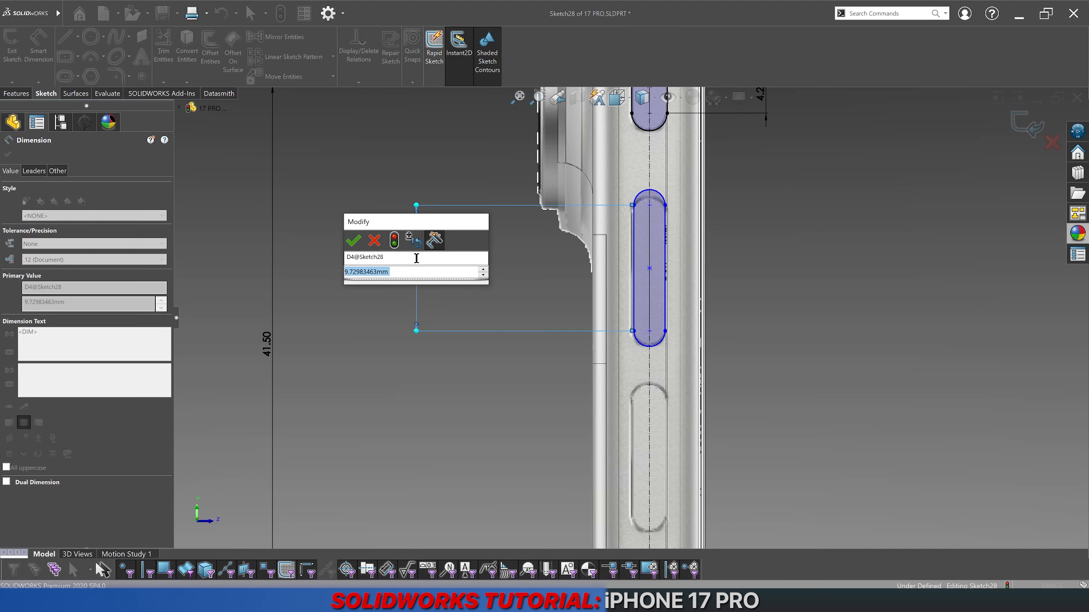
pyautogui.press('Return')
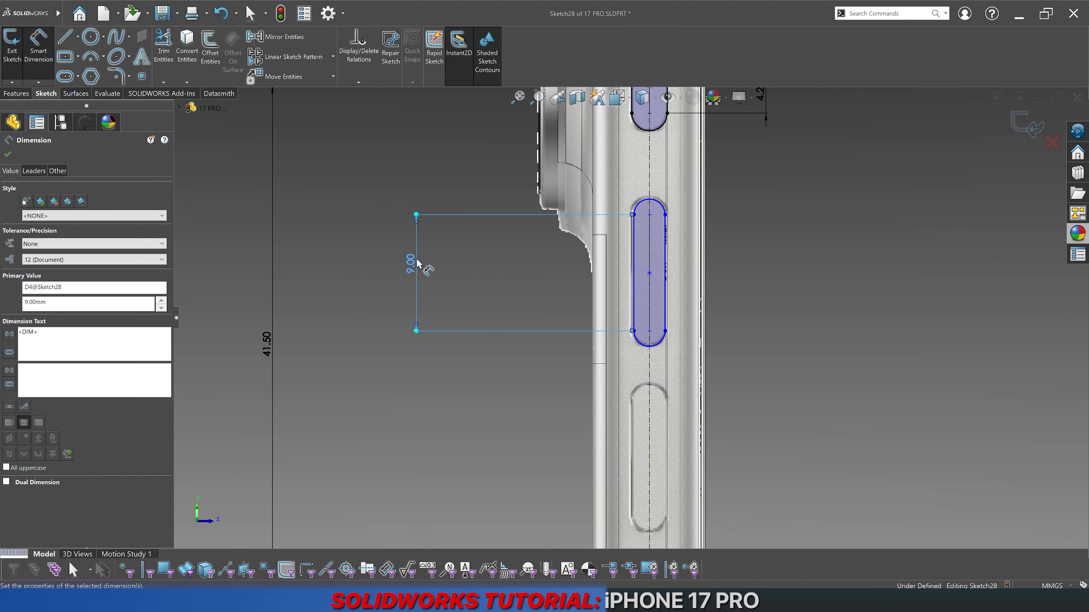
pyautogui.doubleClick(418, 262)
pyautogui.write('8.')
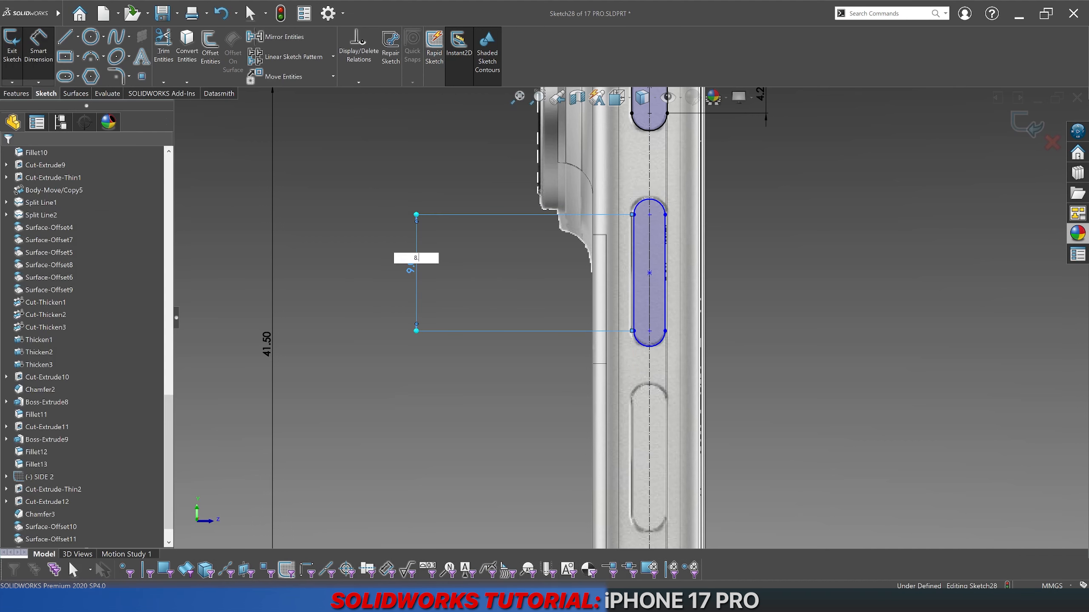
pyautogui.write('75')
pyautogui.press('Return')
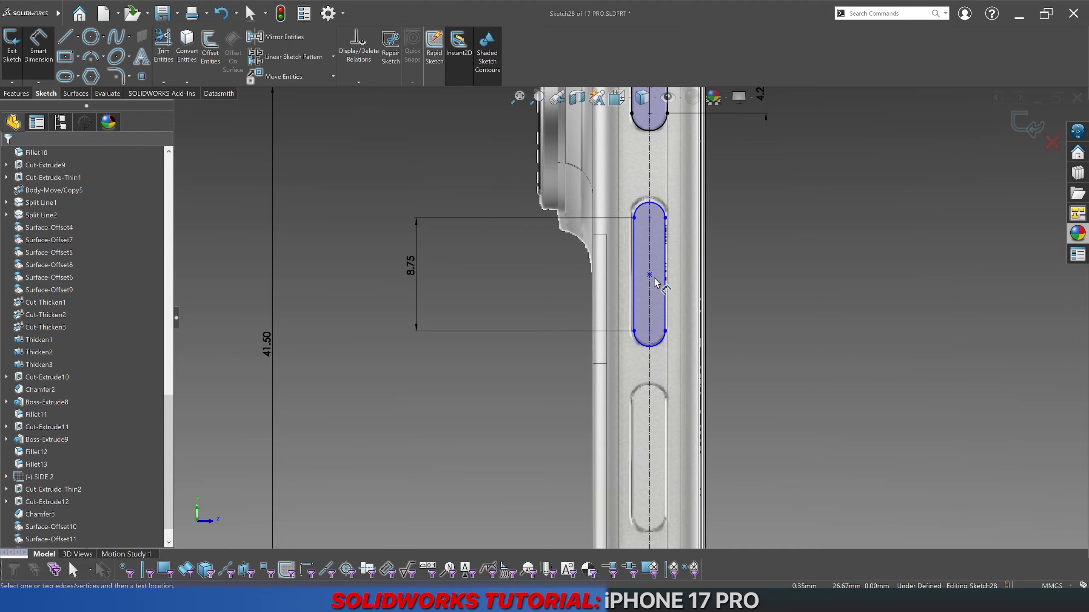
# Step: Dimension the vertical distance from the origin to the middle slot's centre as 27 mm
pyautogui.click(650, 276)
pyautogui.scroll(4, 635, 317)
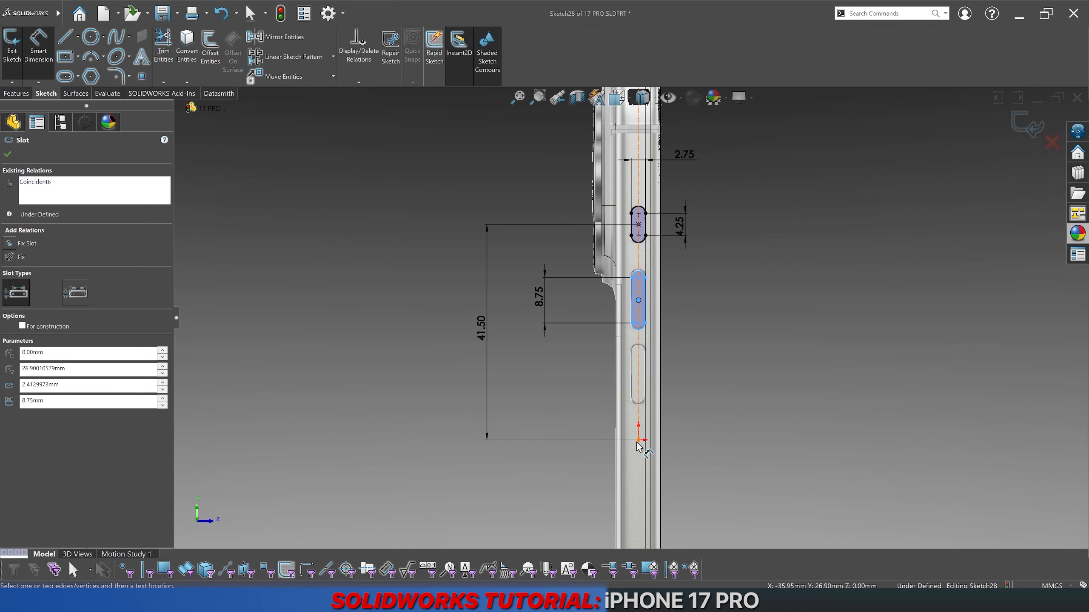
pyautogui.click(639, 440)
pyautogui.click(720, 380)
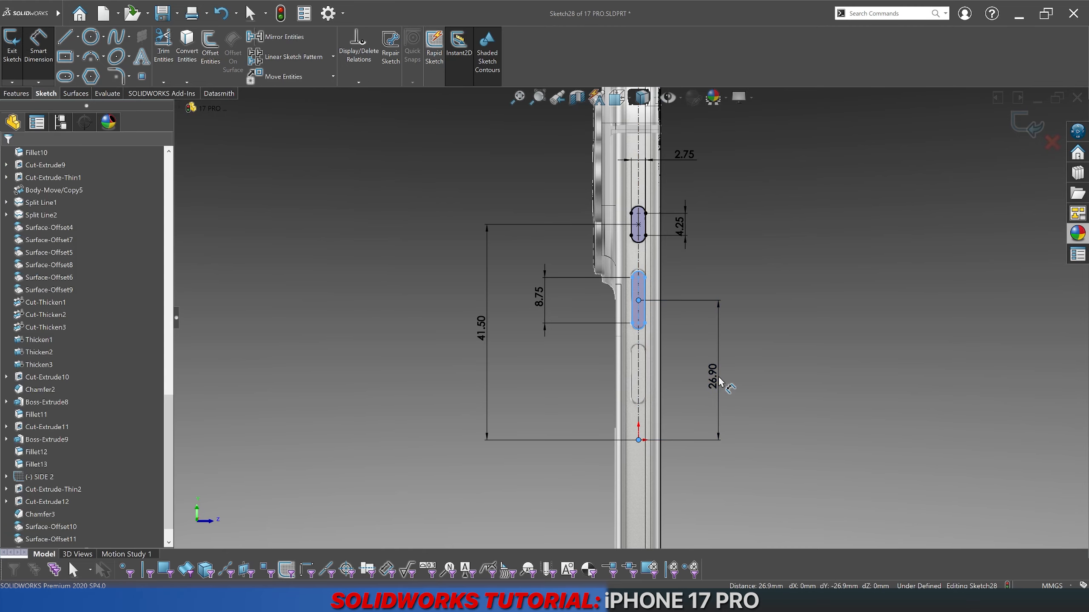
pyautogui.write('27')
pyautogui.press('Return')
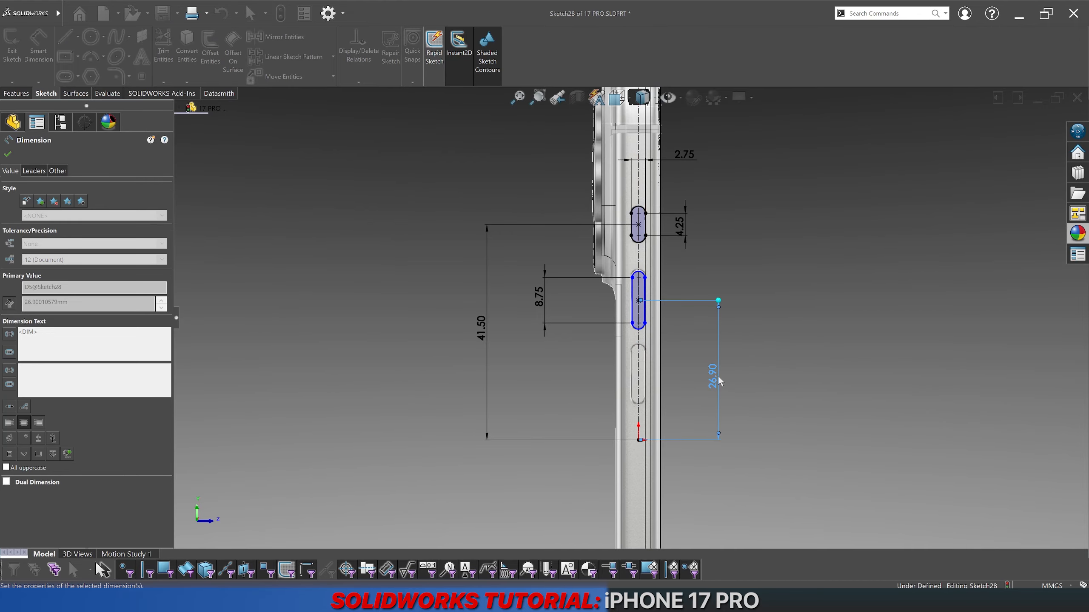
pyautogui.click(752, 365)
# Step: Dimension the middle slot's width as 2.5 mm and revise it to 2.75 mm to match the reference outline
pyautogui.scroll(-7, 634, 299)
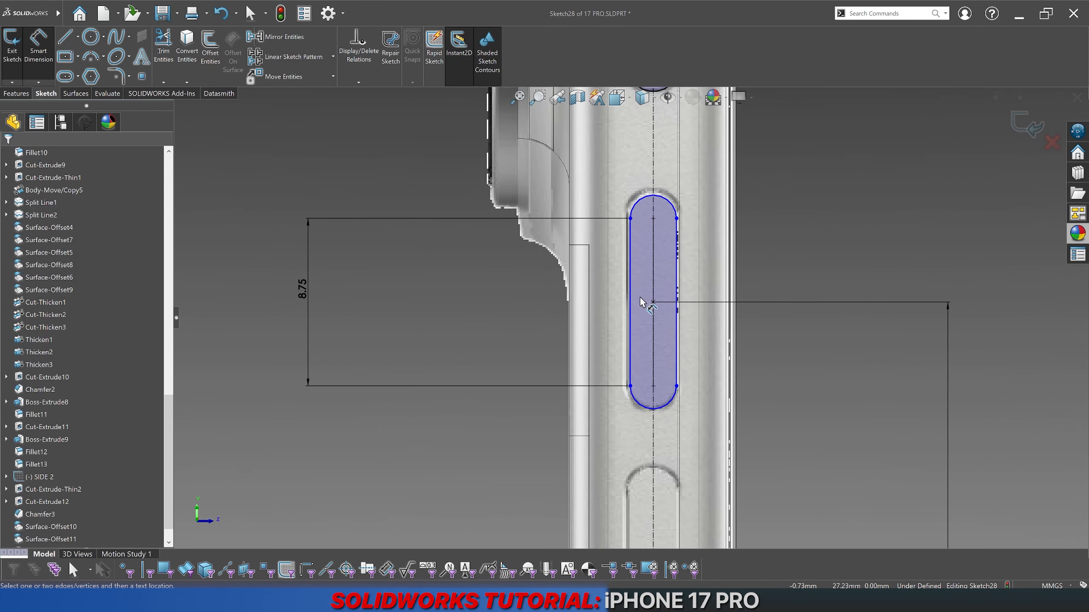
pyautogui.scroll(-3, 663, 247)
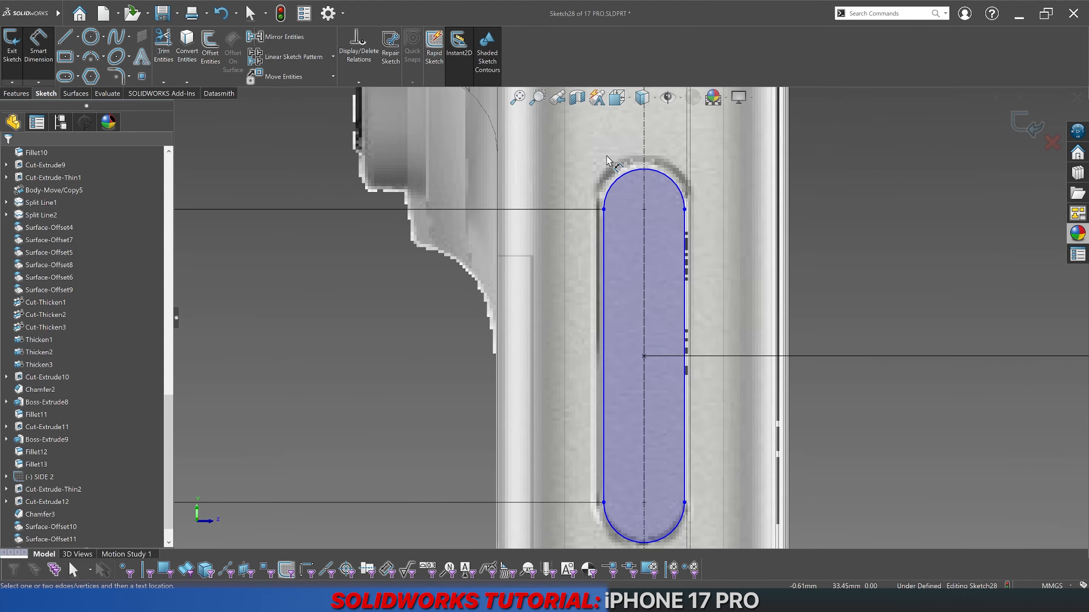
pyautogui.scroll(8, 659, 223)
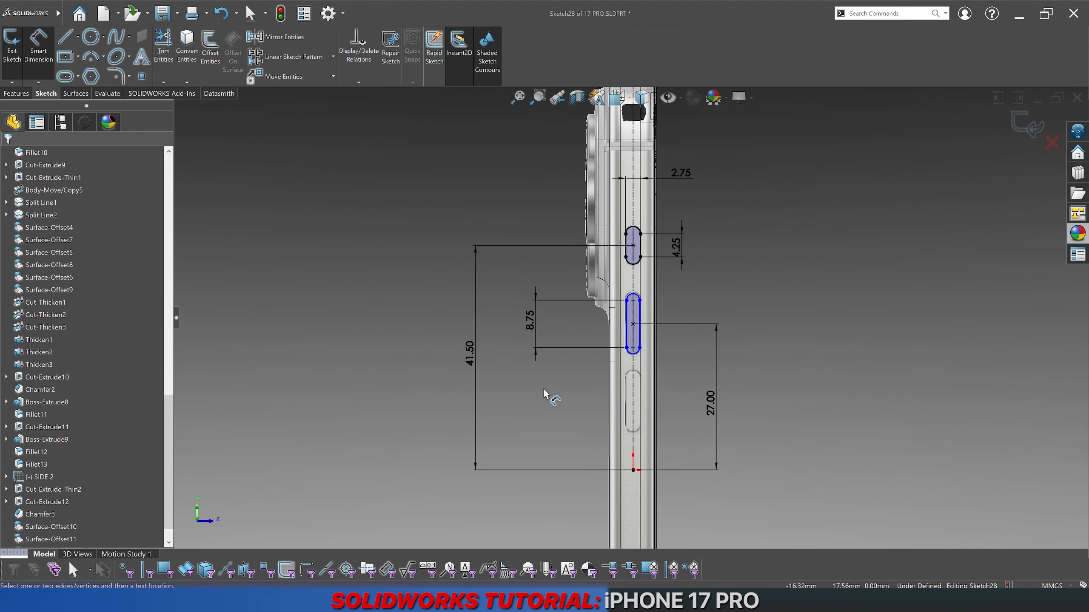
pyautogui.scroll(-3, 662, 303)
pyautogui.scroll(3, 634, 396)
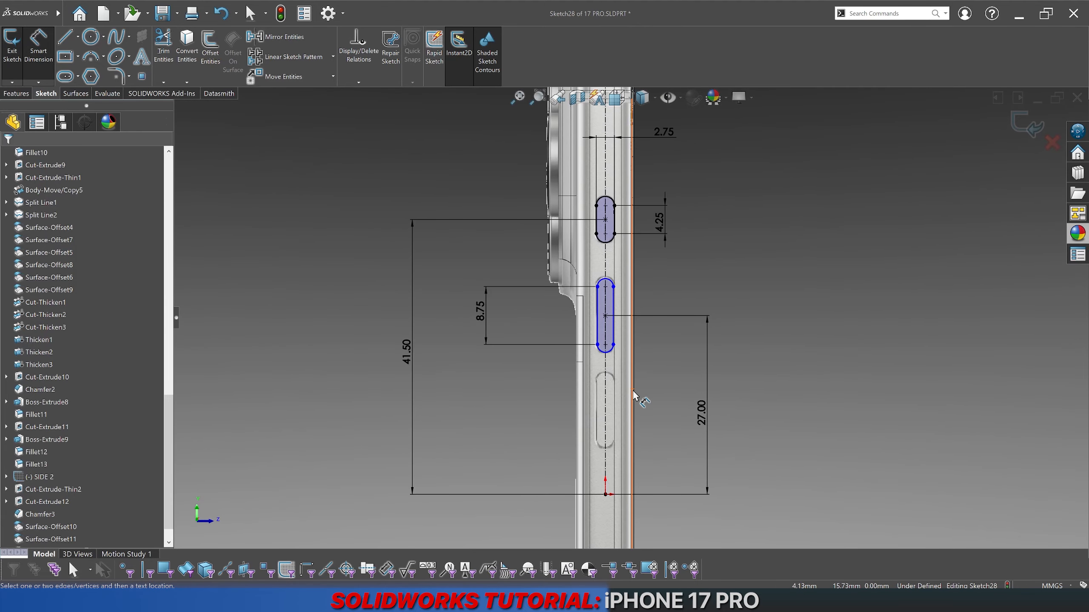
pyautogui.scroll(-5, 599, 302)
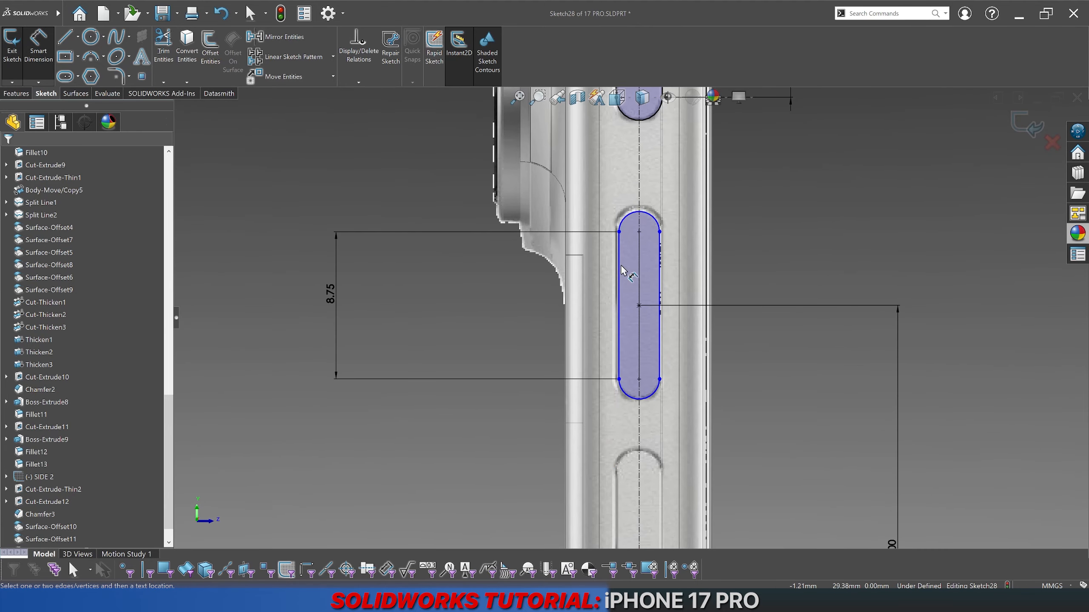
pyautogui.click(620, 270)
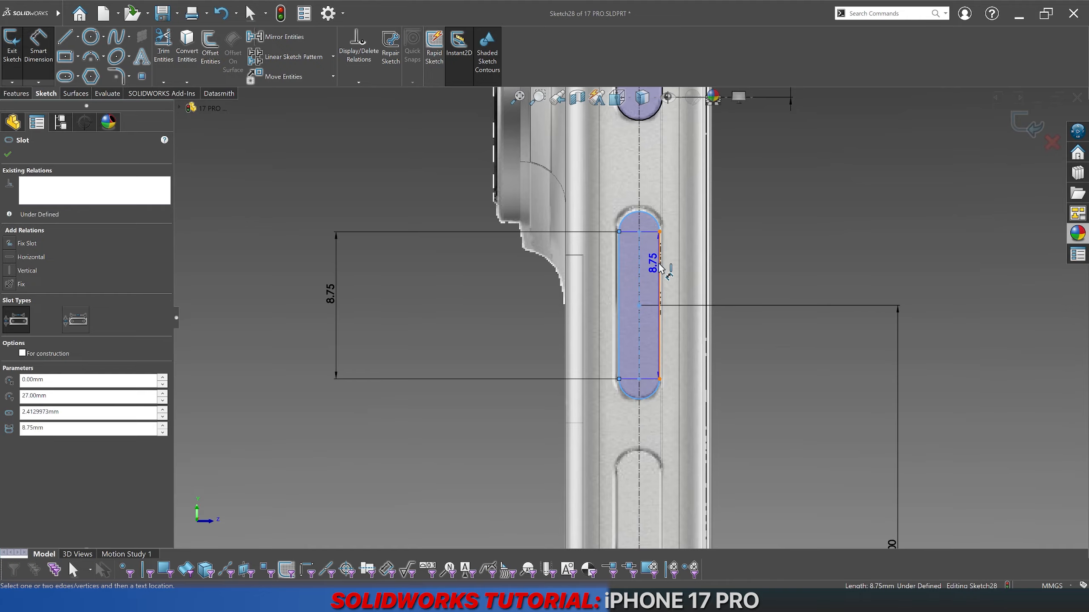
pyautogui.click(782, 245)
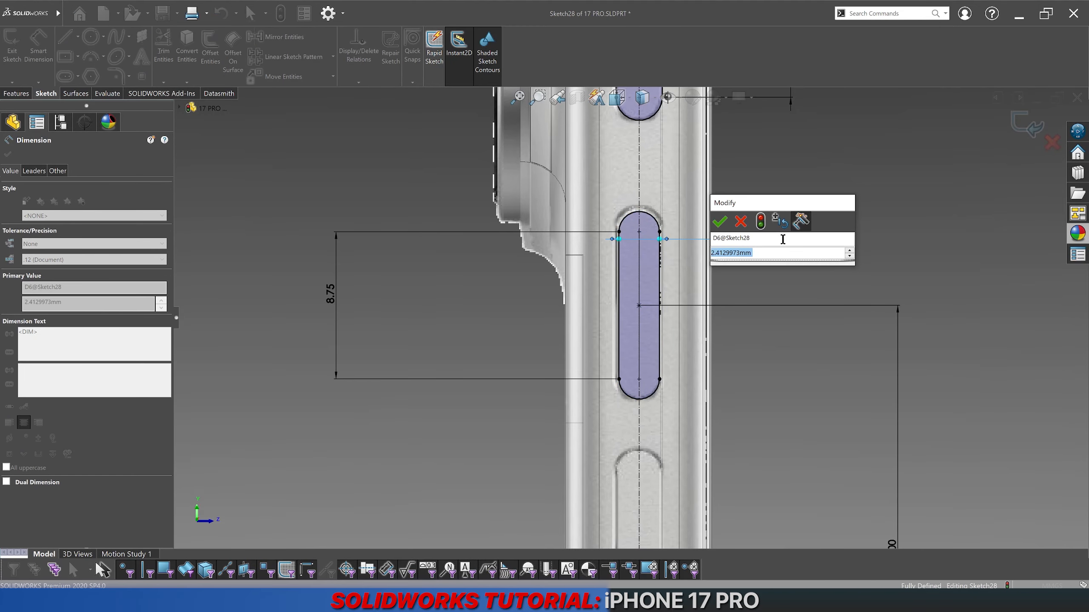
pyautogui.write('2.5')
pyautogui.press('Return')
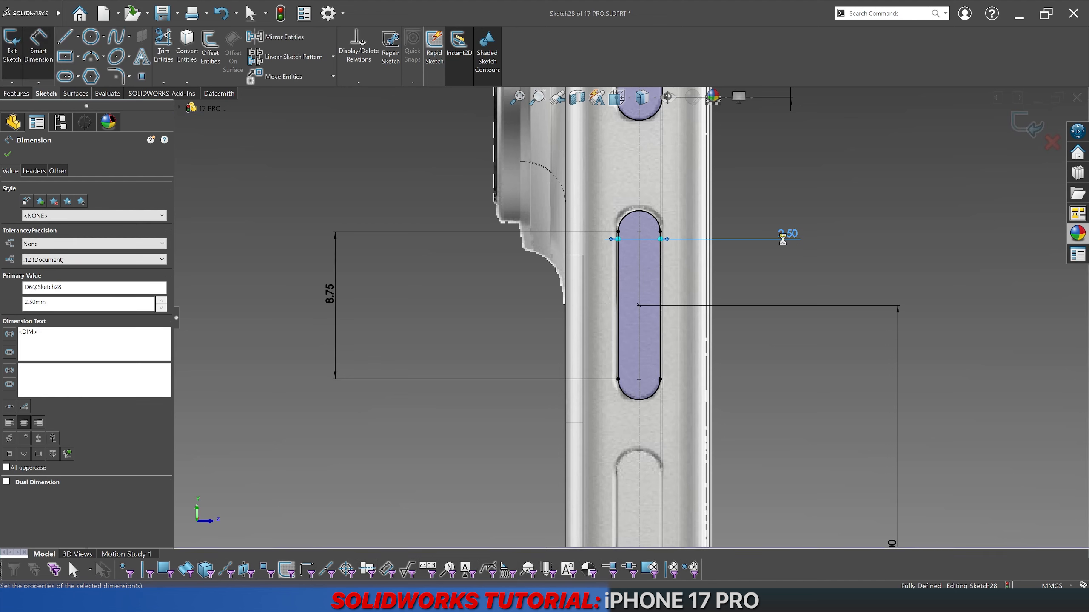
pyautogui.doubleClick(782, 239)
pyautogui.write('2.75')
pyautogui.press('Return')
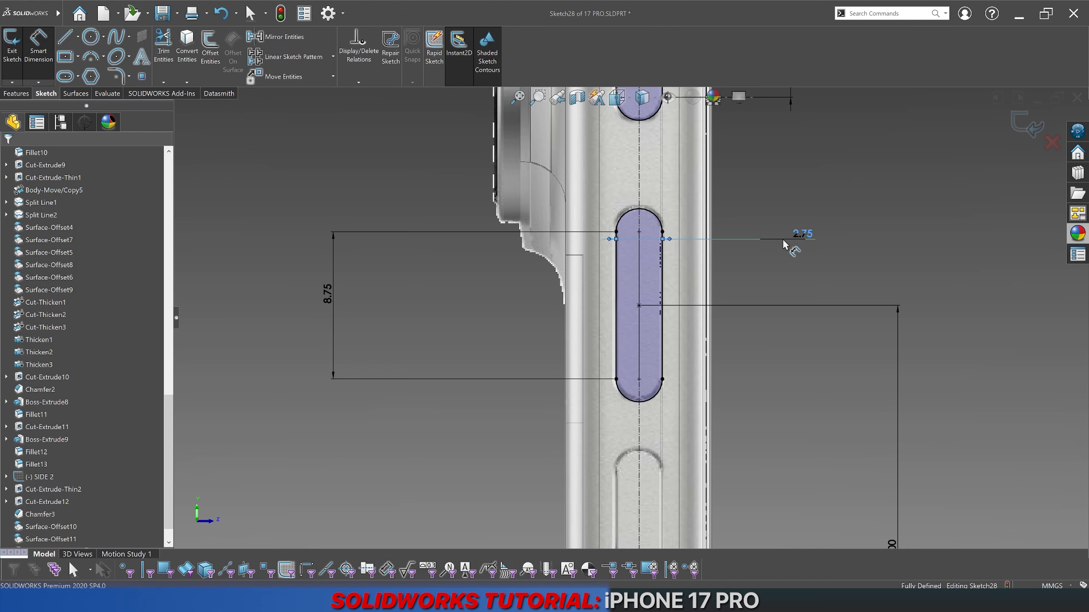
# Step: Sketch a third centerpoint slot on the construction line over the lowest button outline, about 9 mm between arc centres
pyautogui.scroll(-5, 639, 247)
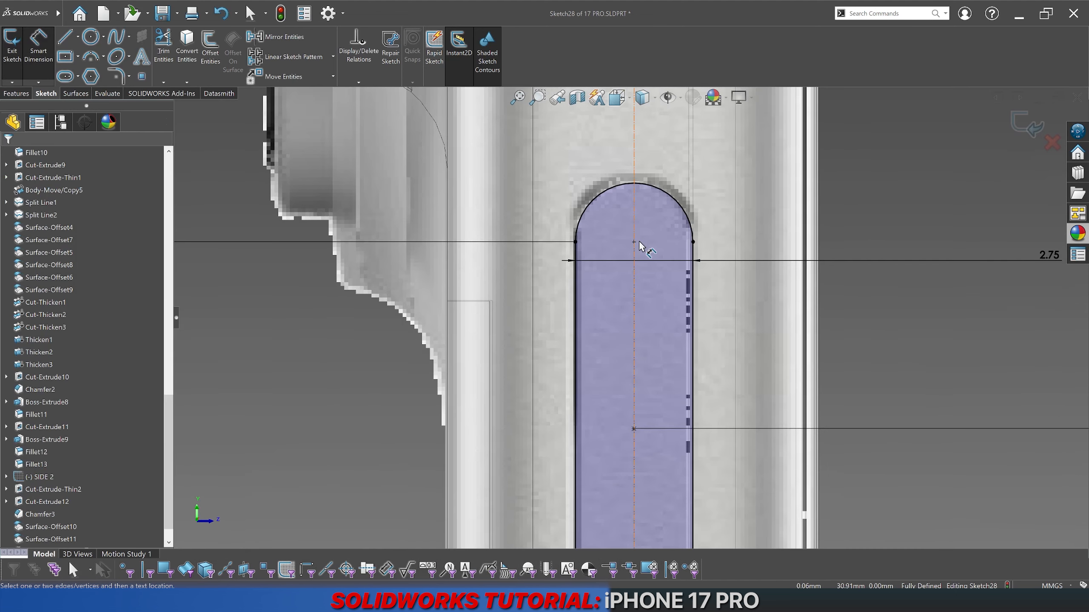
pyautogui.scroll(10, 639, 247)
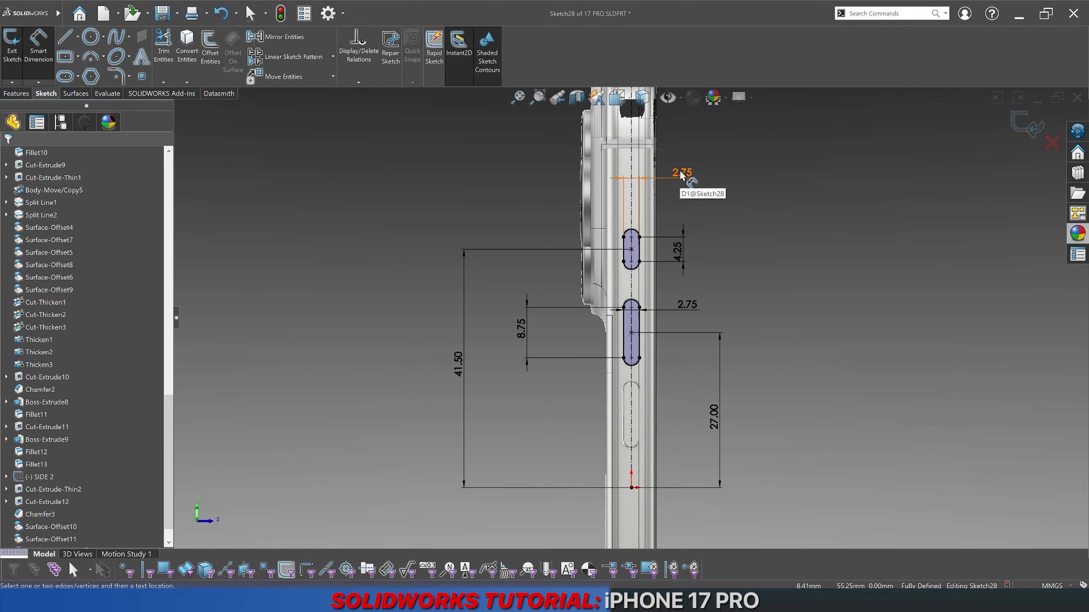
pyautogui.scroll(-5, 639, 403)
pyautogui.scroll(2, 621, 429)
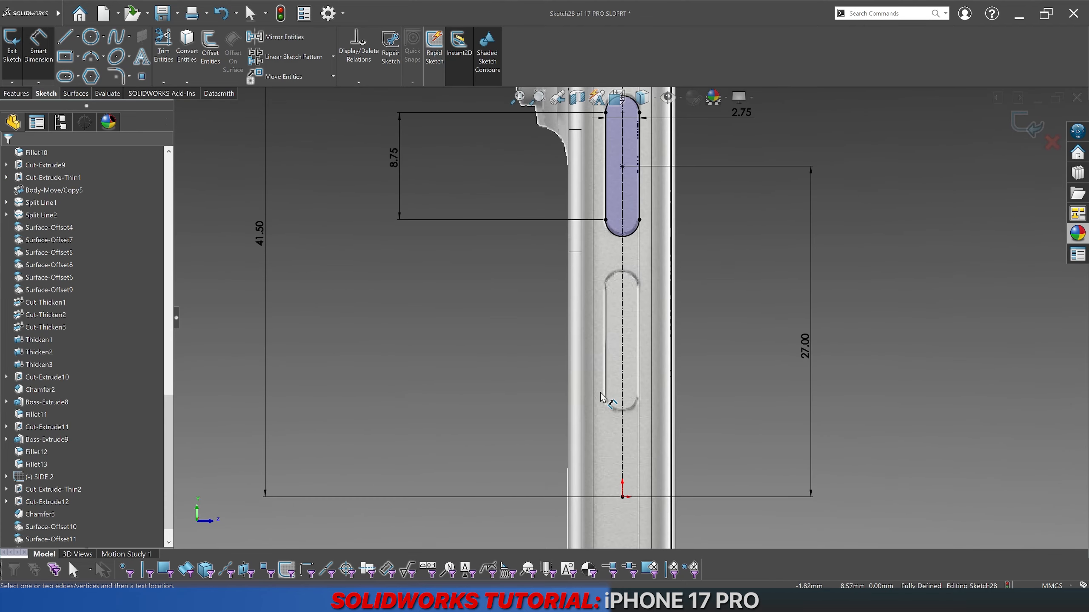
pyautogui.click(69, 80)
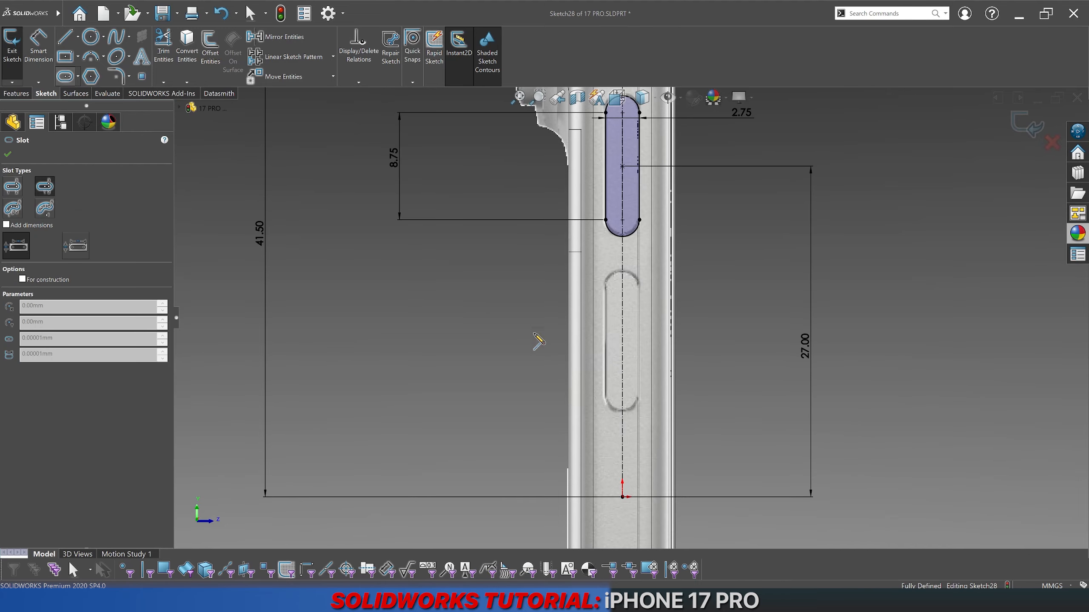
pyautogui.click(622, 395)
pyautogui.click(608, 398)
pyautogui.press('Escape')
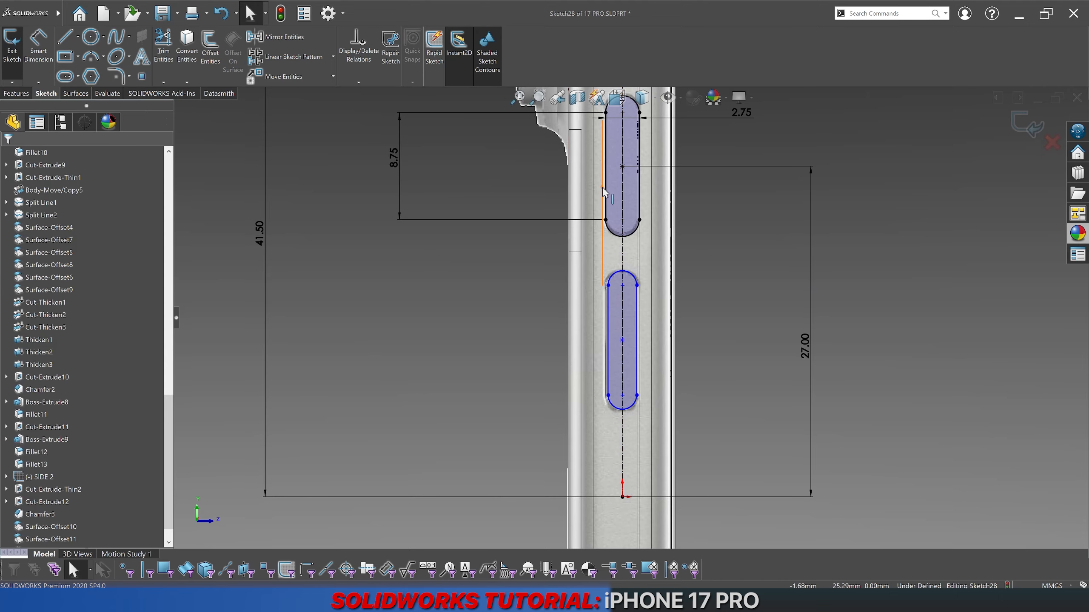
# Step: Add an Equal relation between the straight sides of the middle and lowest slots
pyautogui.click(606, 193)
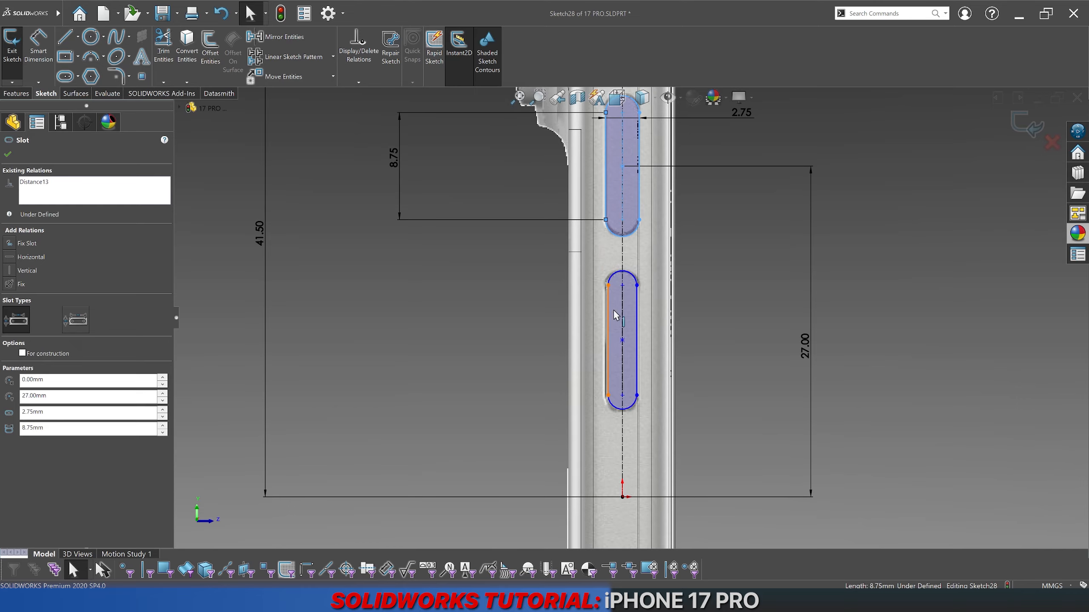
pyautogui.keyDown('ctrl'); pyautogui.click(616, 315); pyautogui.keyUp('ctrl')
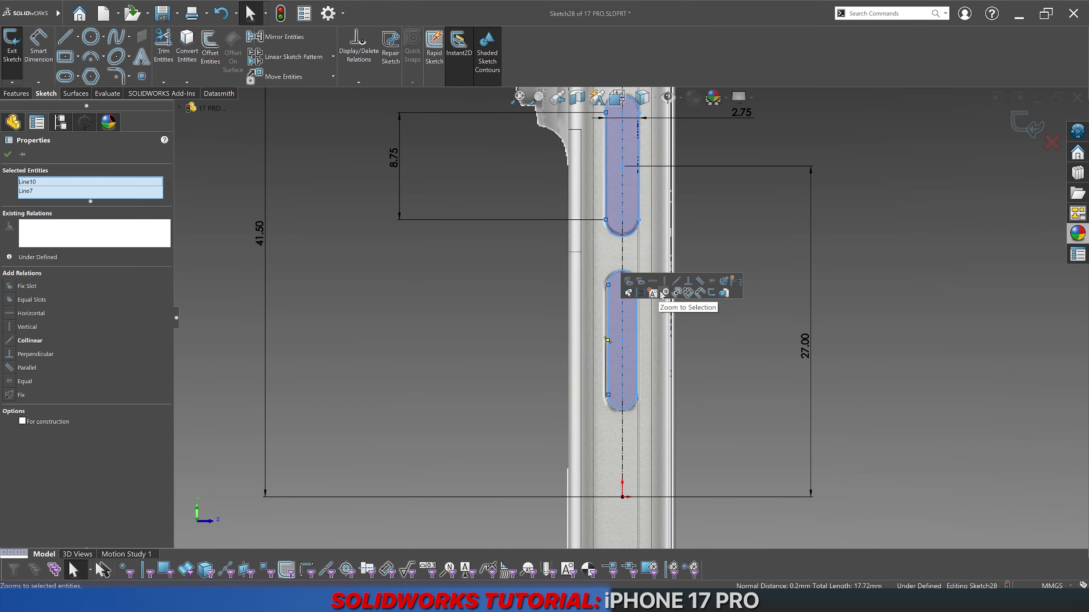
pyautogui.click(711, 282)
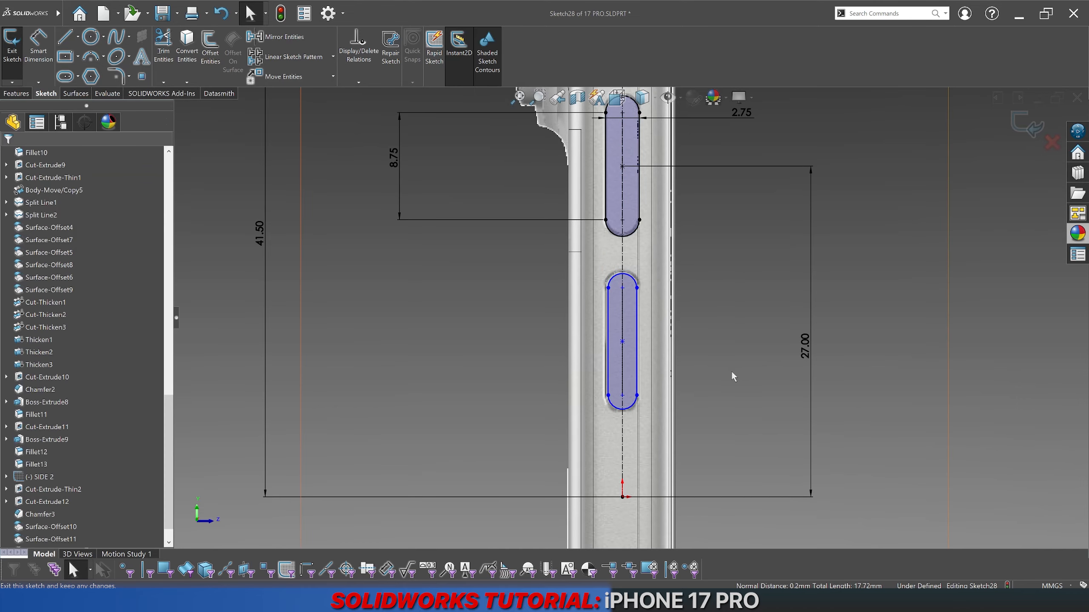
# Step: Add an Equal relation between the facing end arcs of the middle and lower slots
pyautogui.click(635, 234)
pyautogui.keyDown('ctrl'); pyautogui.click(633, 277); pyautogui.keyUp('ctrl')
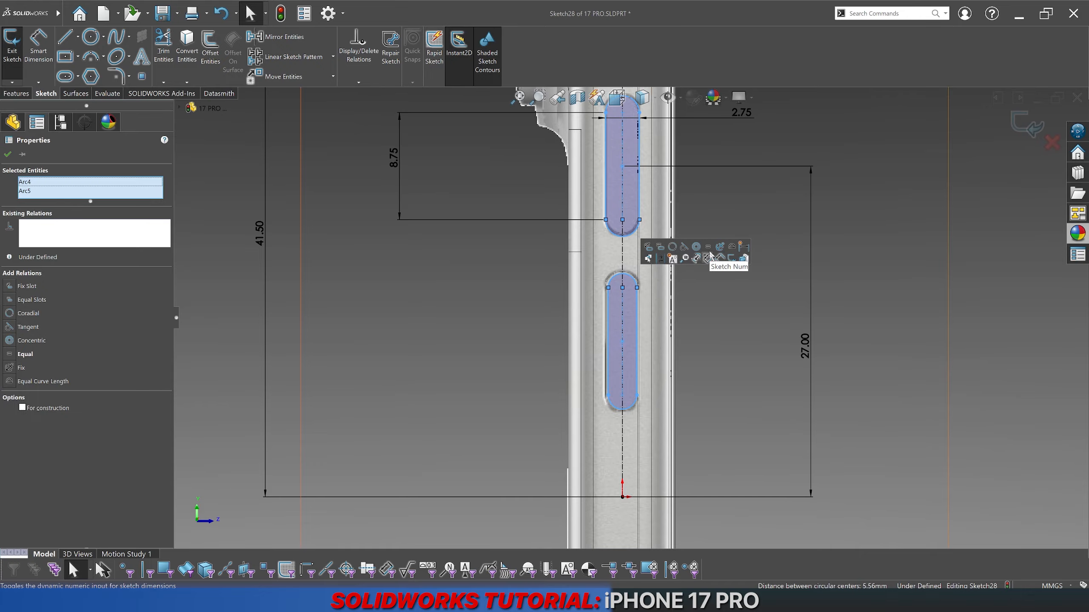
pyautogui.click(708, 247)
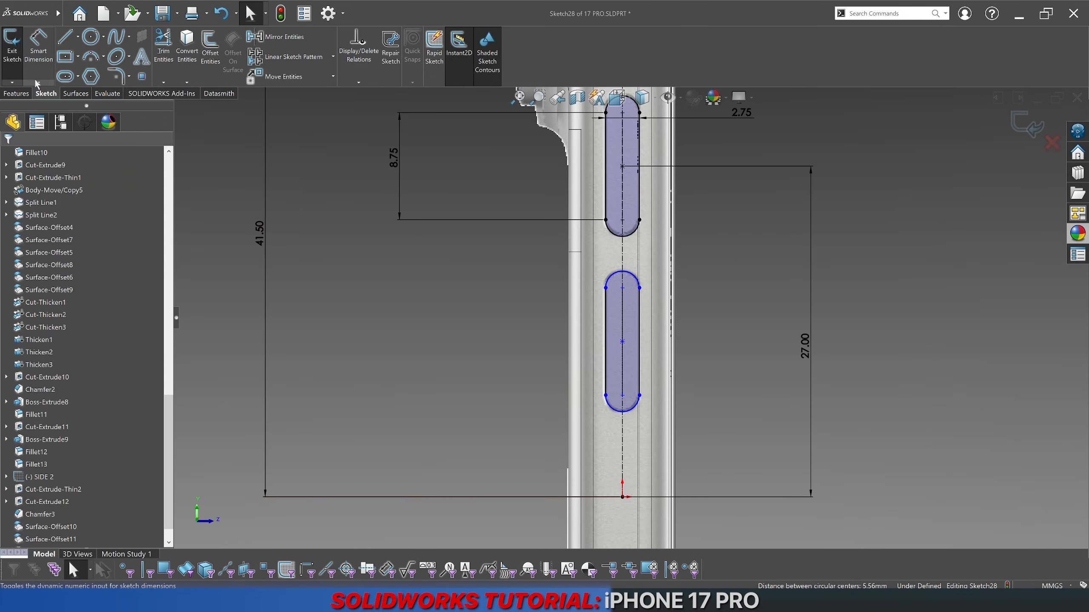
# Step: Dimension the lower slot's center 12.7 mm vertically from the origin
pyautogui.click(39, 45)
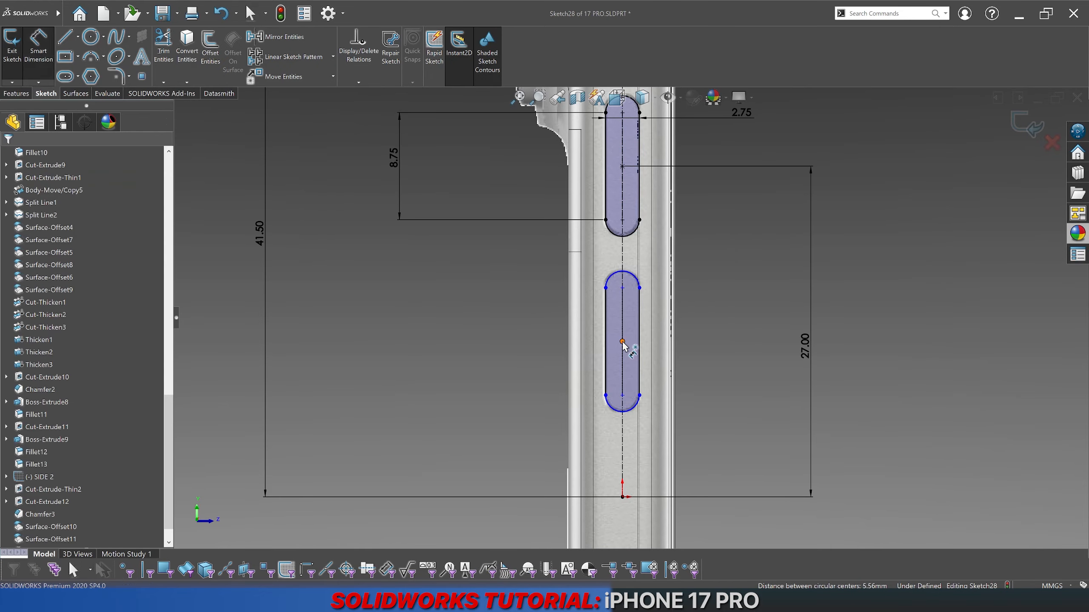
pyautogui.click(623, 365)
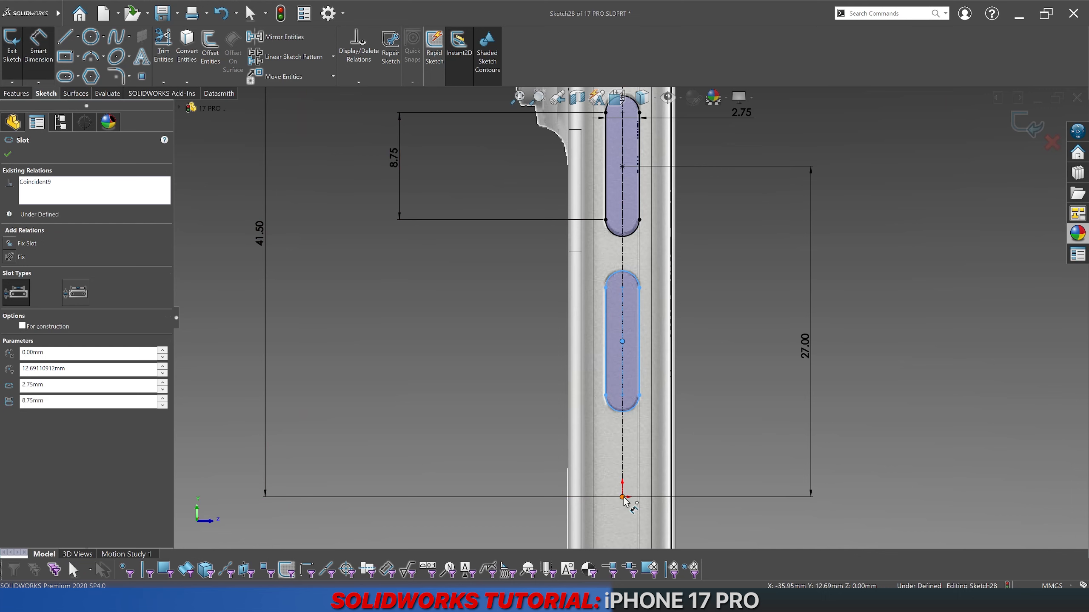
pyautogui.click(622, 498)
pyautogui.click(760, 440)
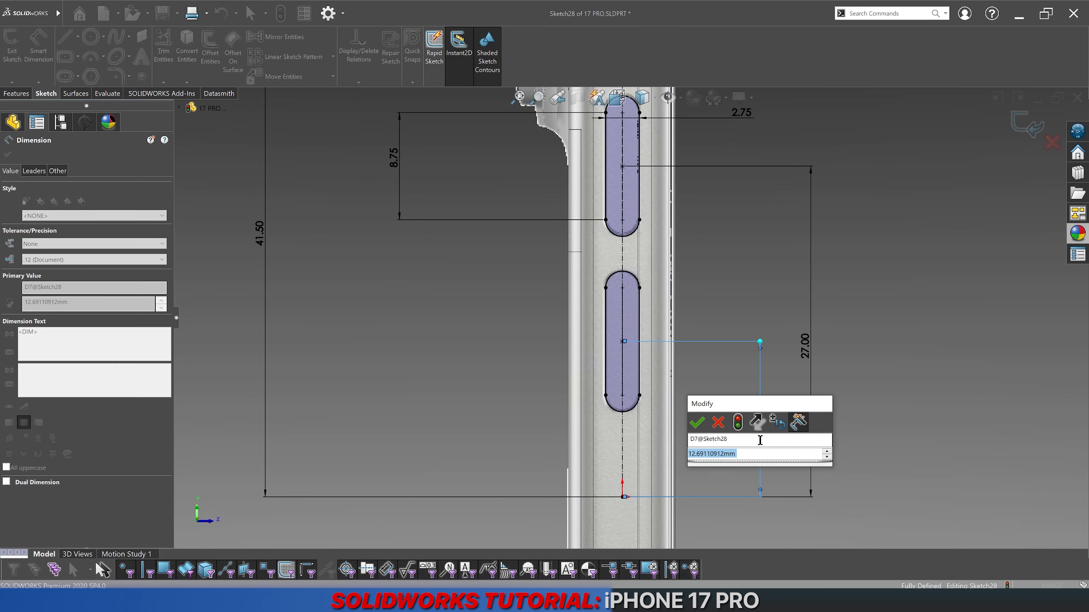
pyautogui.write('12.7')
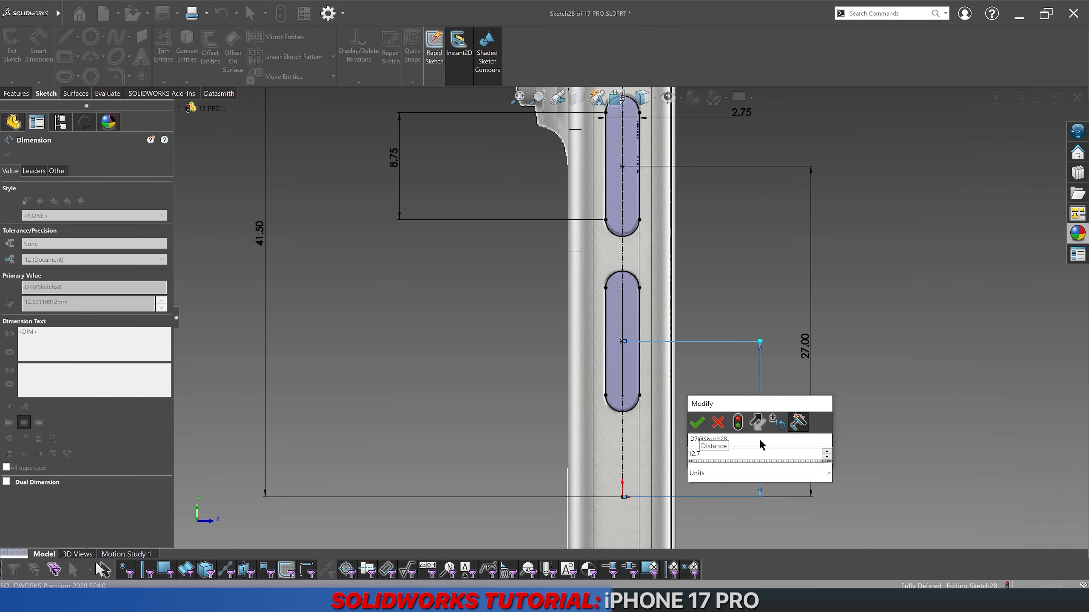
pyautogui.press('Return')
pyautogui.click(699, 412)
# Step: Move the middle slot's 2.75 width dimension below the origin and finish the sketch
pyautogui.scroll(6, 699, 412)
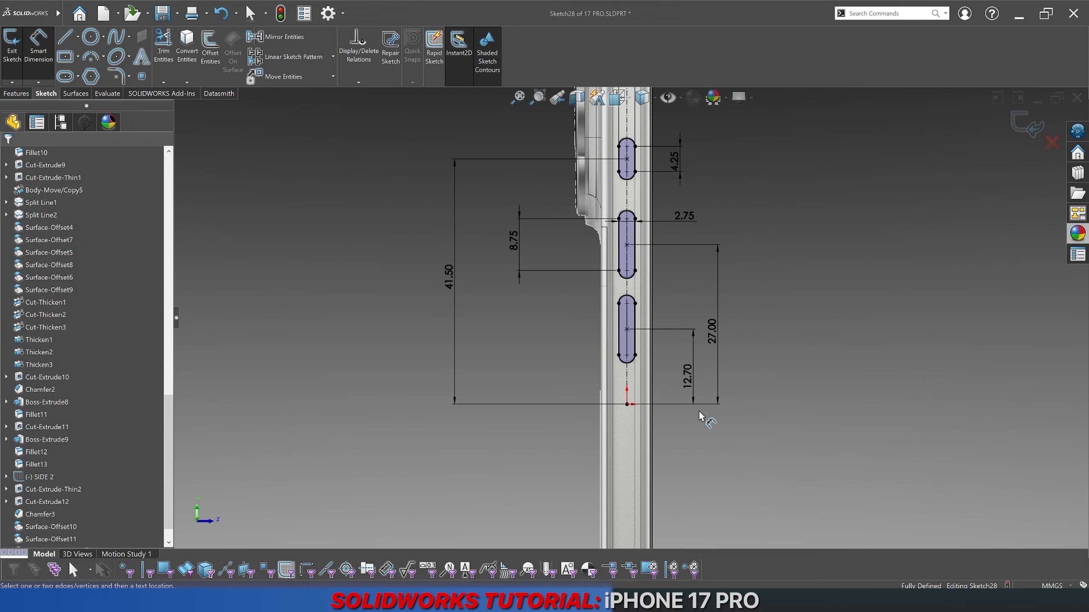
pyautogui.moveTo(667, 245); pyautogui.dragTo(676, 444)
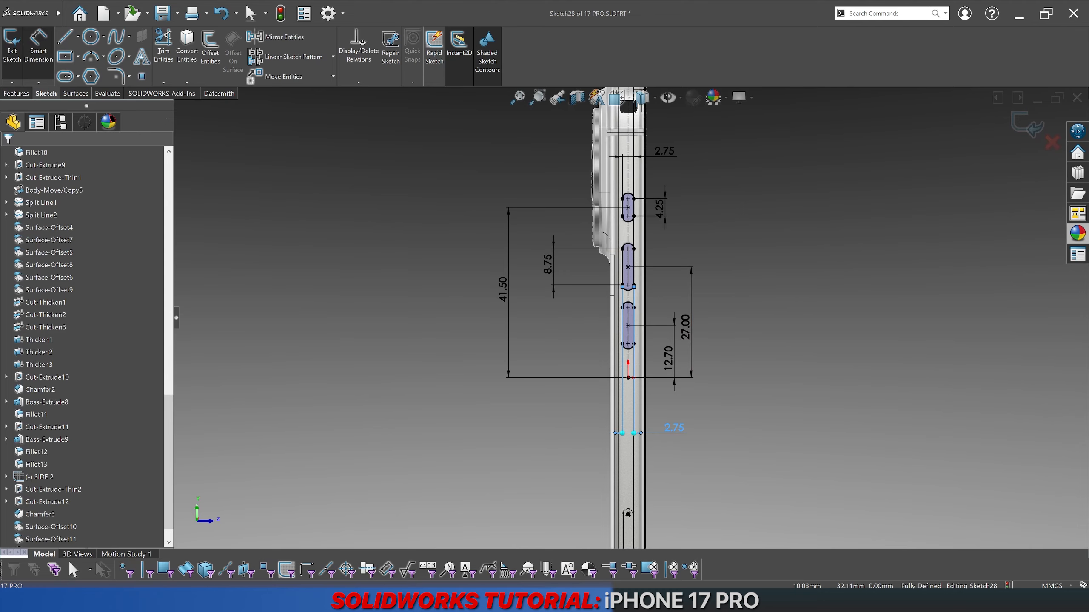
pyautogui.click(716, 424)
pyautogui.scroll(3, 725, 399)
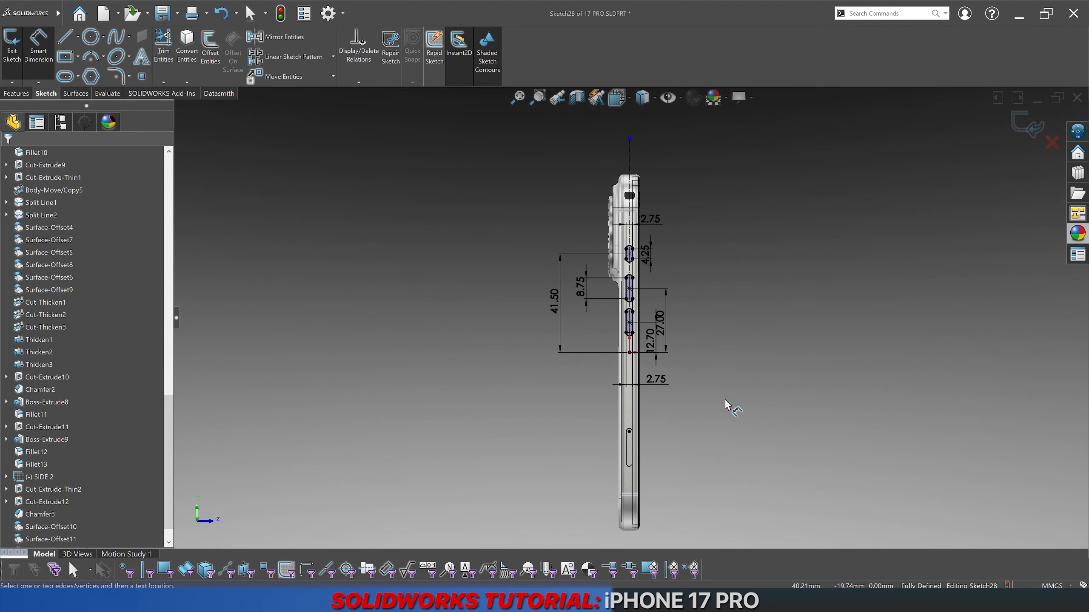
pyautogui.click(1015, 129)
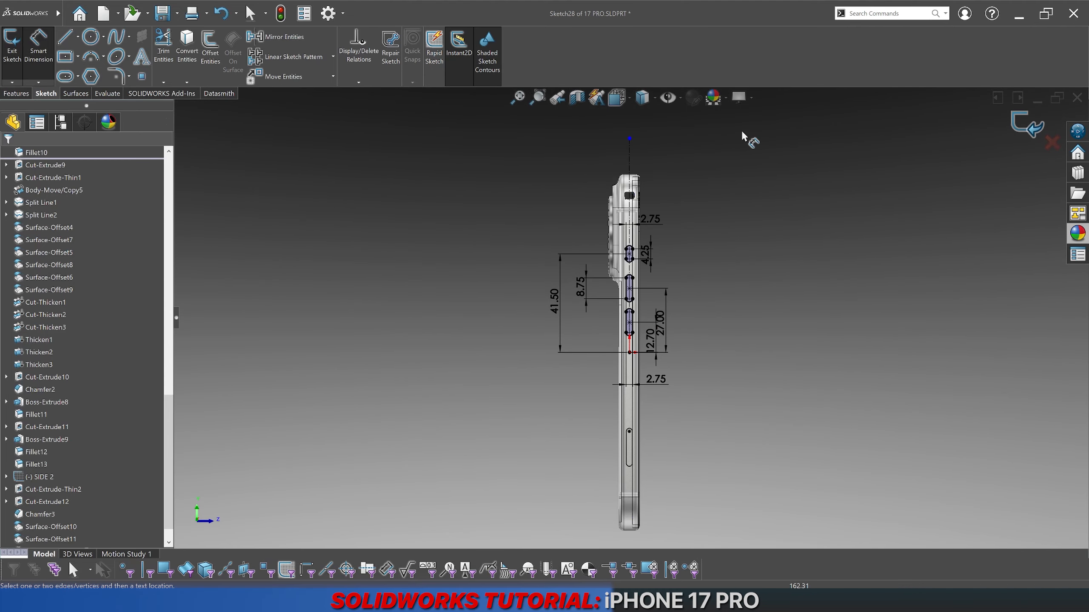
# Step: Show shaded with edges and cut-extrude the three slots 0.75 mm blind, limiting the feature scope to the phone frame body
pyautogui.click(645, 100)
pyautogui.click(644, 116)
pyautogui.moveTo(669, 253)
pyautogui.mouseDown(button='middle')
pyautogui.moveTo(580, 275)
pyautogui.moveTo(554, 328)
pyautogui.mouseUp(button='middle')
pyautogui.scroll(-5, 574, 278)
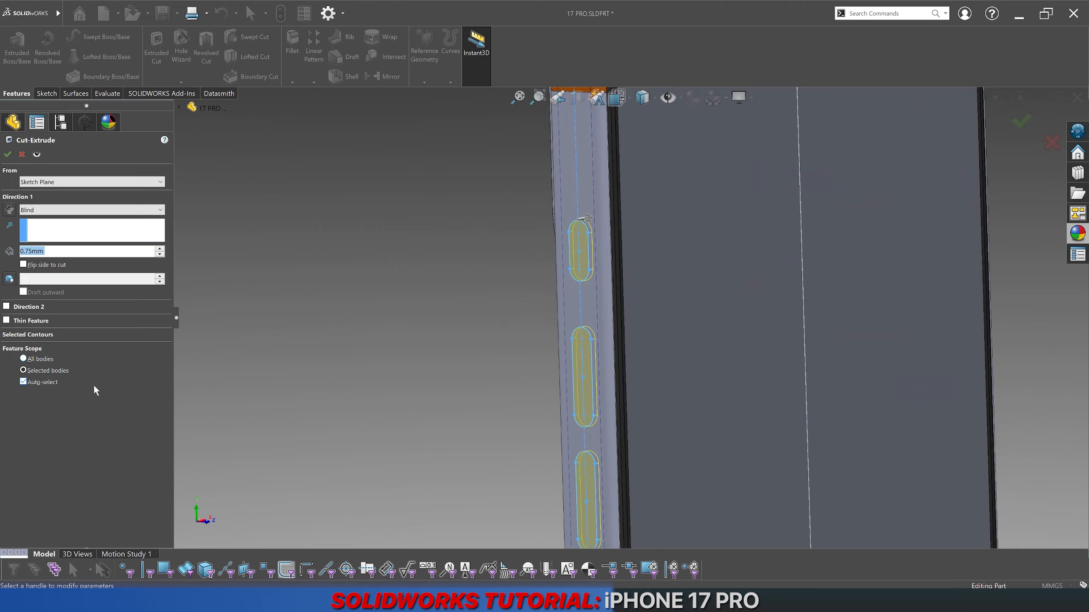
pyautogui.click(45, 381)
pyautogui.click(550, 174)
pyautogui.rightClick(383, 303)
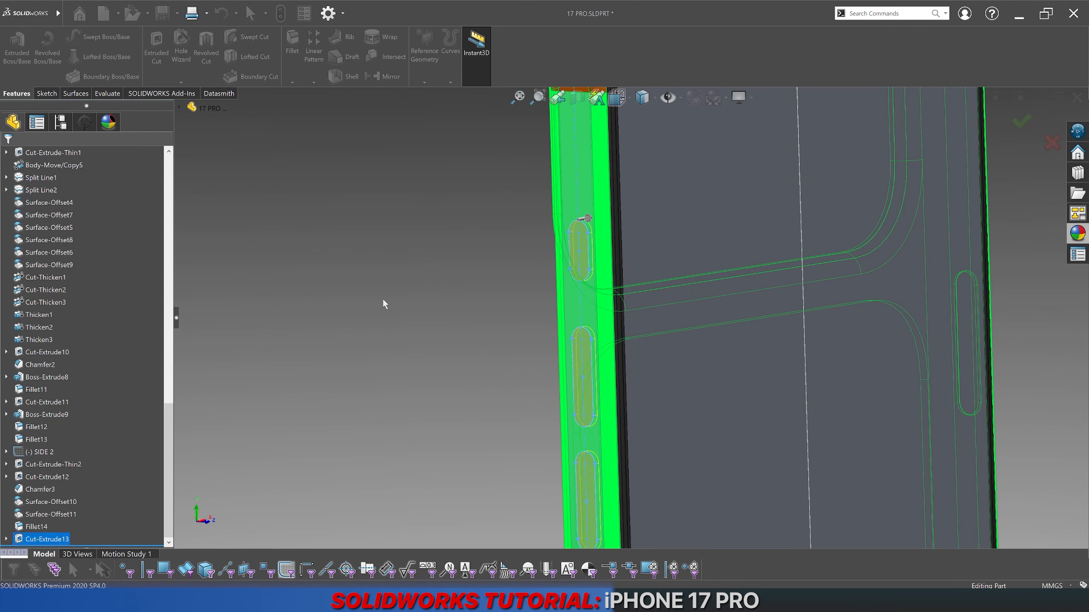
# Step: Boss-extrude the slot cut's sketch 0.45 mm in Direction 1 and 0.75 mm in Direction 2 without merging the result
pyautogui.click(8, 539)
pyautogui.click(45, 540)
pyautogui.click(22, 68)
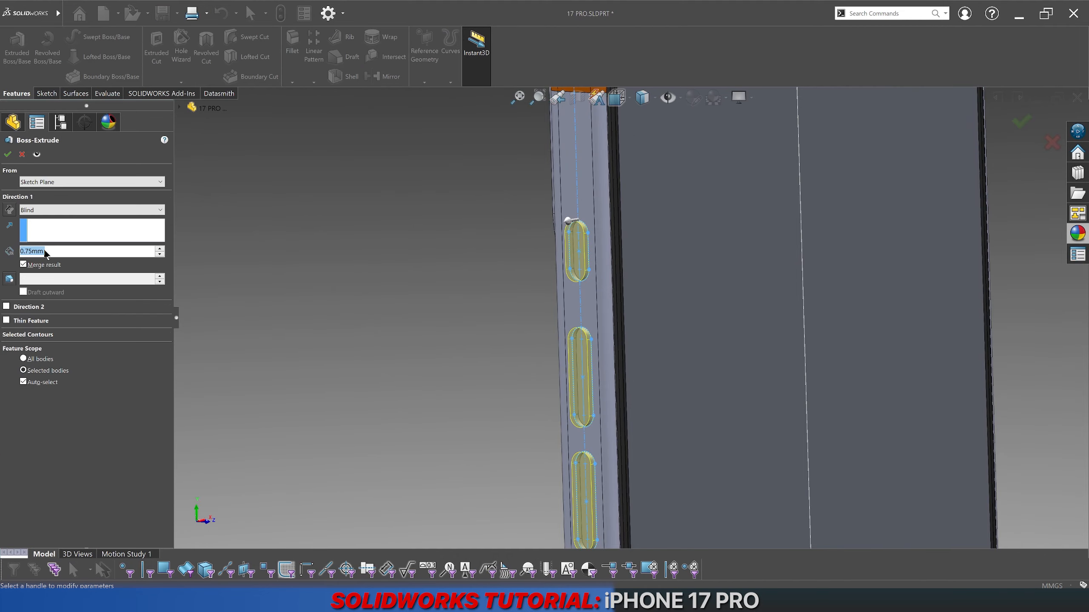
pyautogui.click(28, 307)
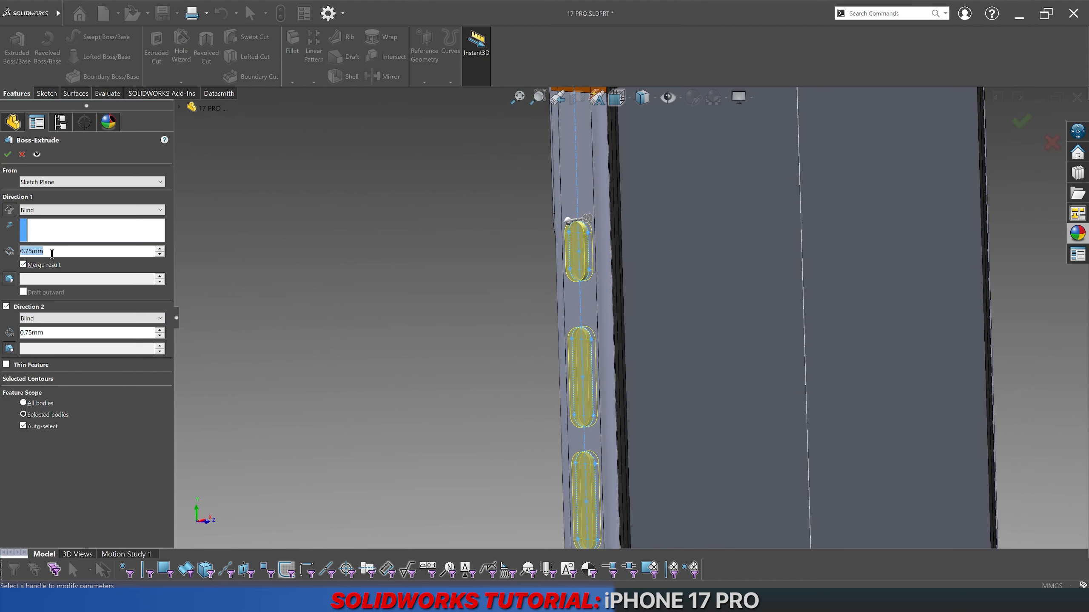
pyautogui.write('0.45')
pyautogui.press('Return')
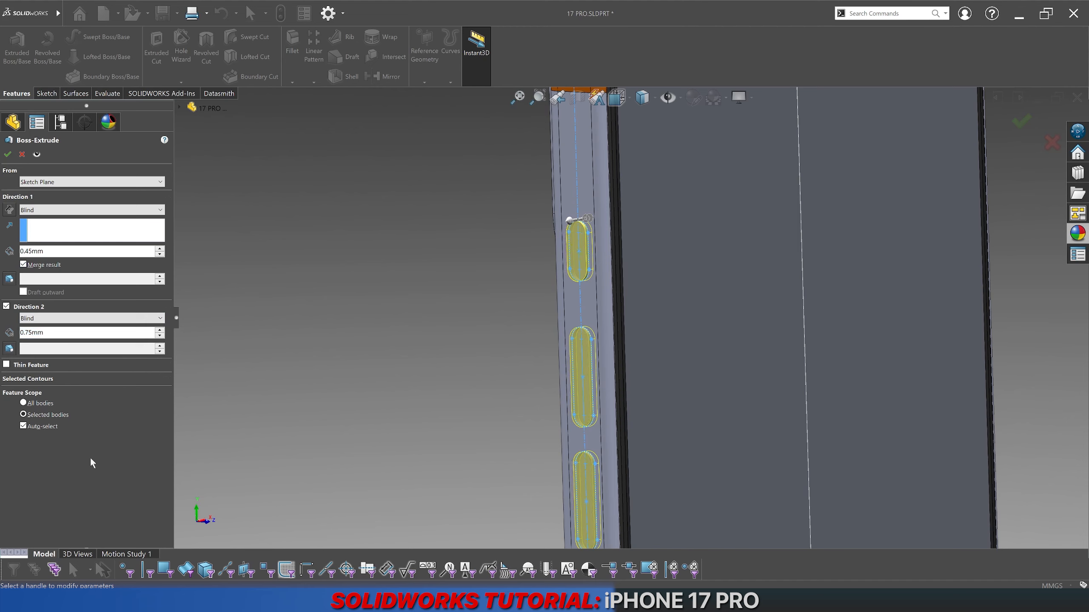
pyautogui.click(48, 266)
pyautogui.click(8, 154)
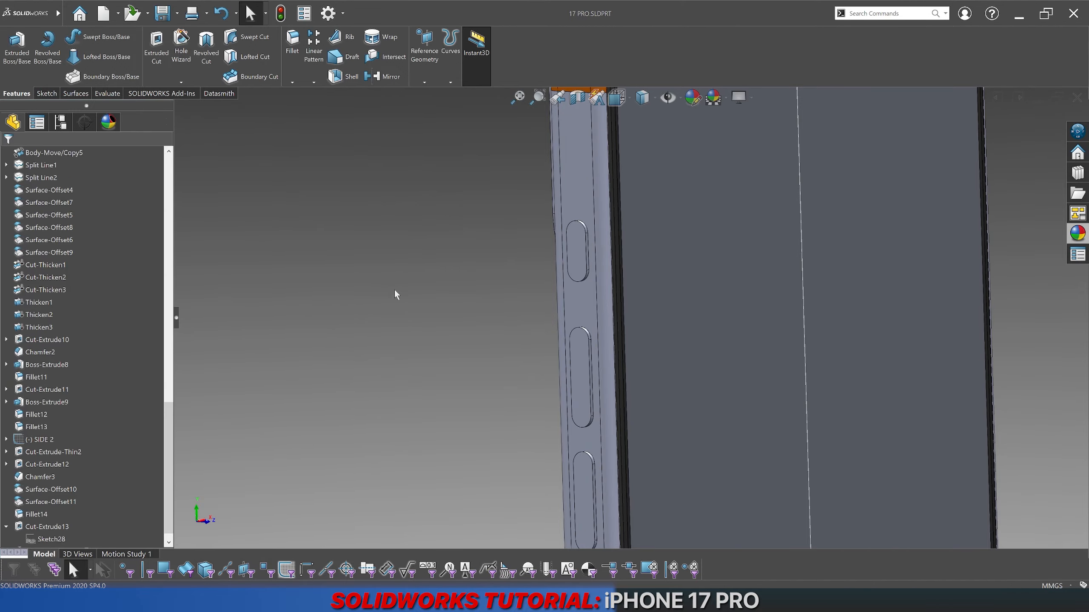
# Step: Check the frame and side buttons as separate bodies using the solid body selection filter
pyautogui.moveTo(401, 299); pyautogui.dragTo(509, 255, button='middle')
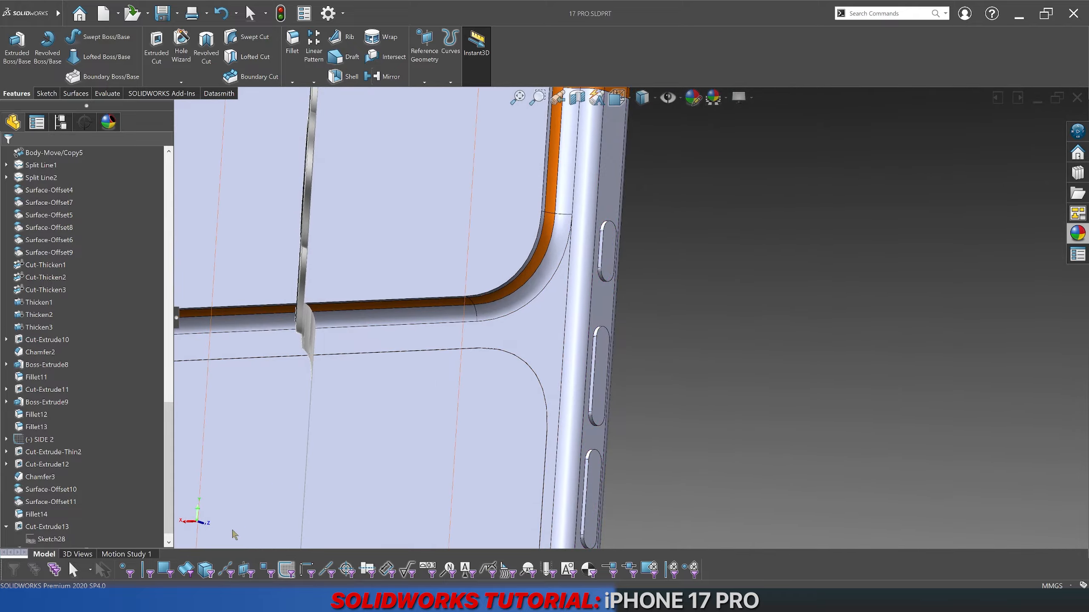
pyautogui.click(214, 569)
pyautogui.click(591, 291)
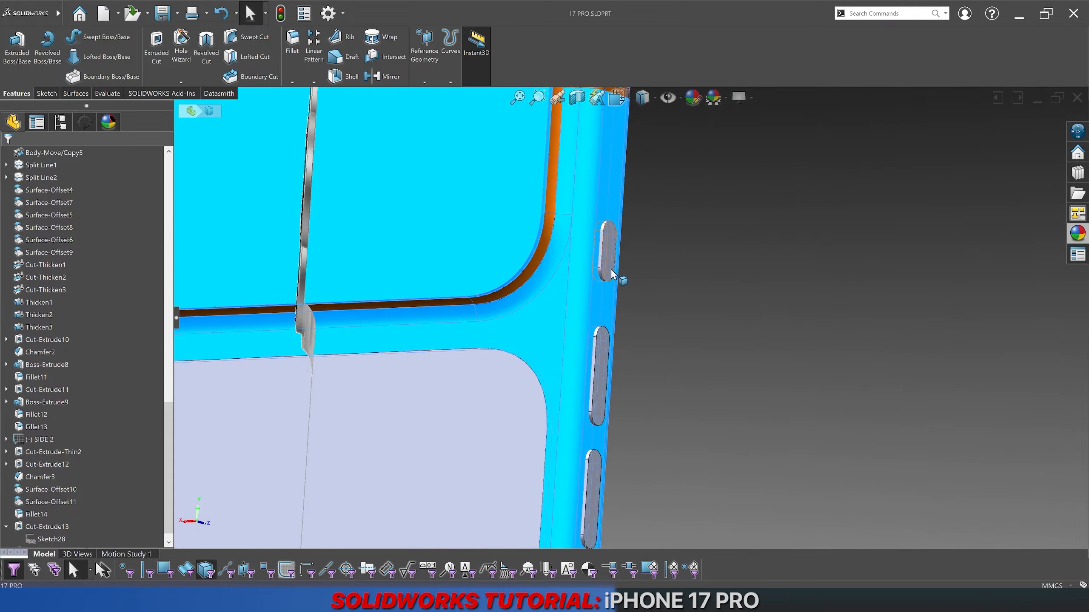
pyautogui.press('Escape')
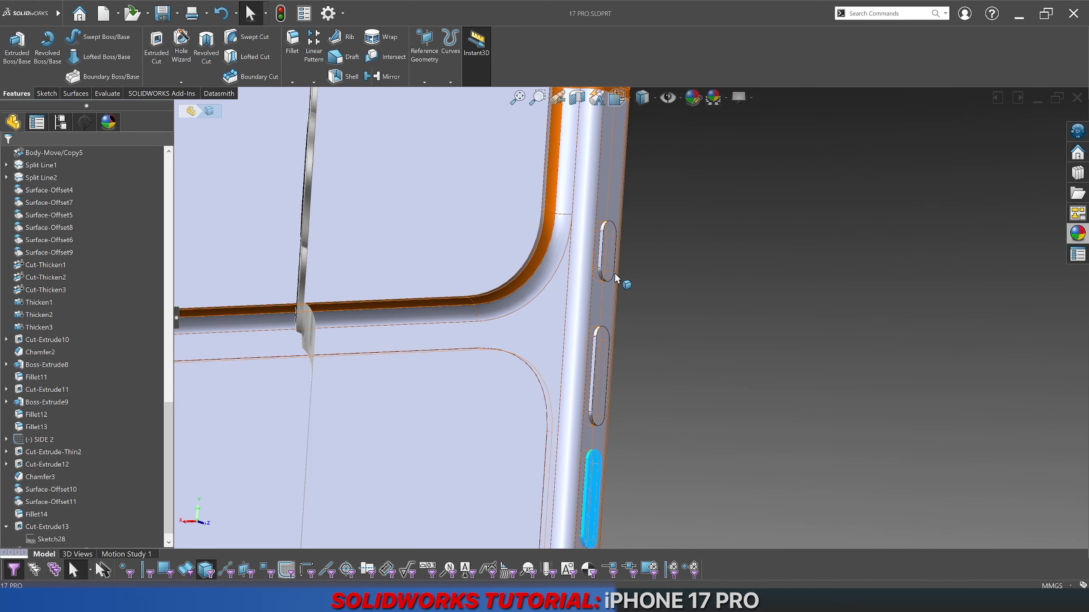
pyautogui.click(207, 569)
pyautogui.click(635, 397)
pyautogui.scroll(4, 510, 437)
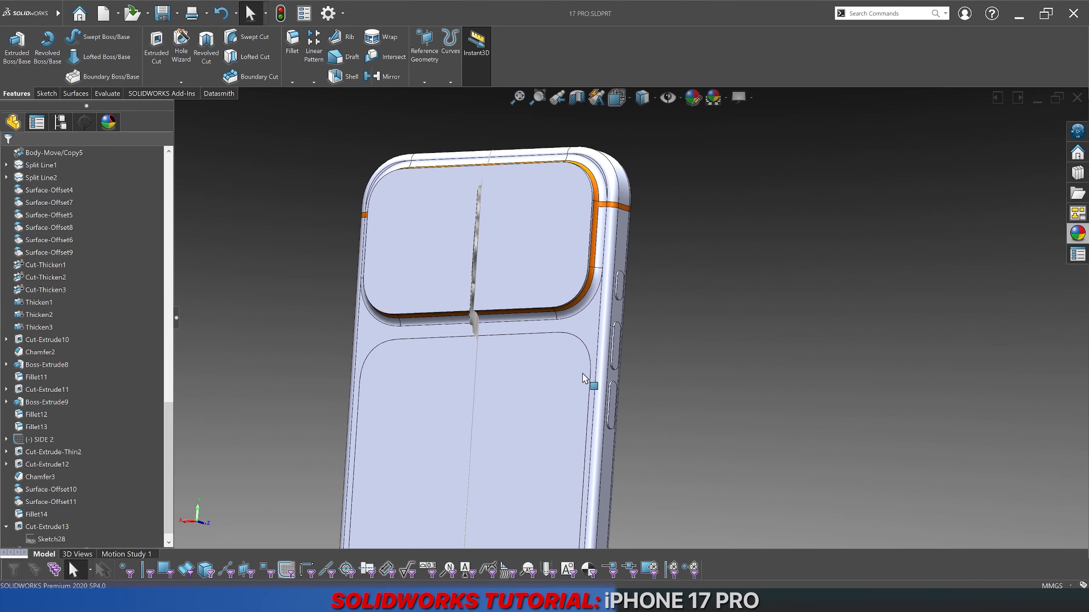
# Step: Fillet the outer edge of the uppermost side button with a 0.2 mm radius
pyautogui.moveTo(583, 378); pyautogui.dragTo(535, 316, button='middle')
pyautogui.scroll(-3, 570, 317)
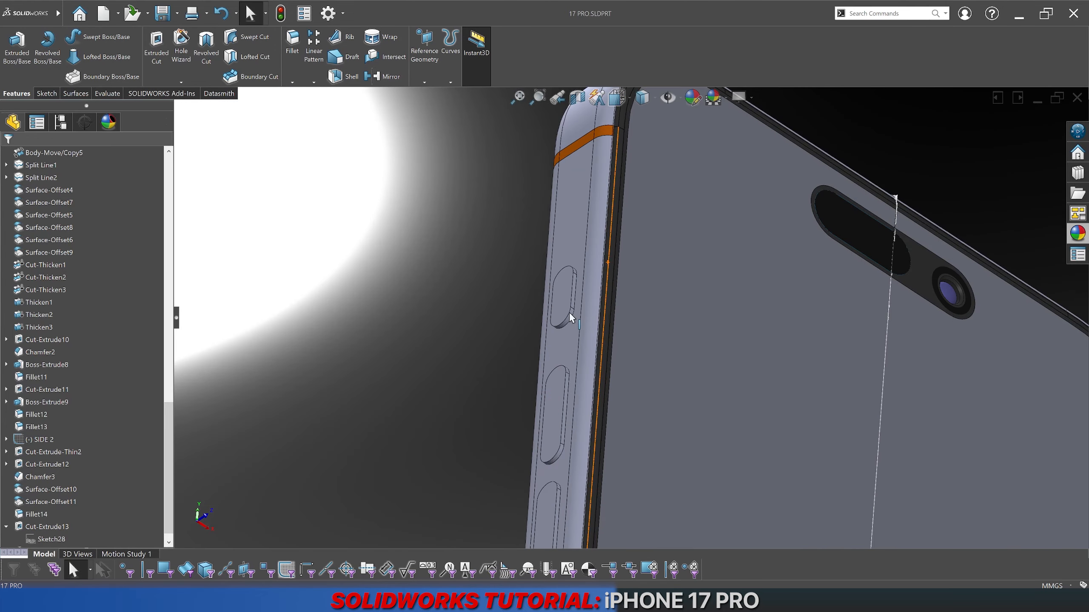
pyautogui.scroll(-2, 570, 317)
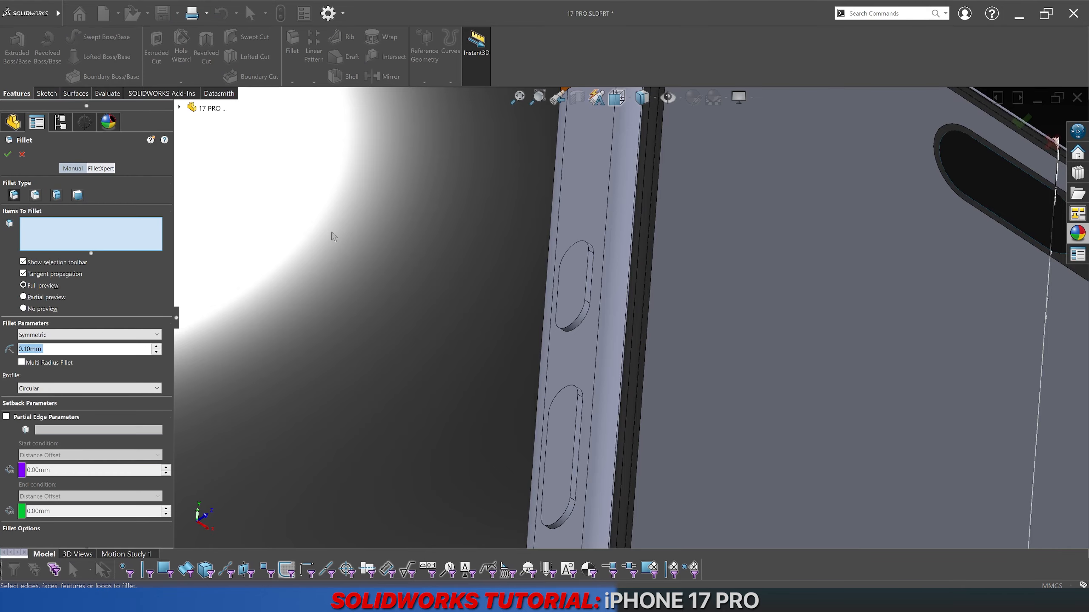
pyautogui.click(589, 276)
pyautogui.write('0.2')
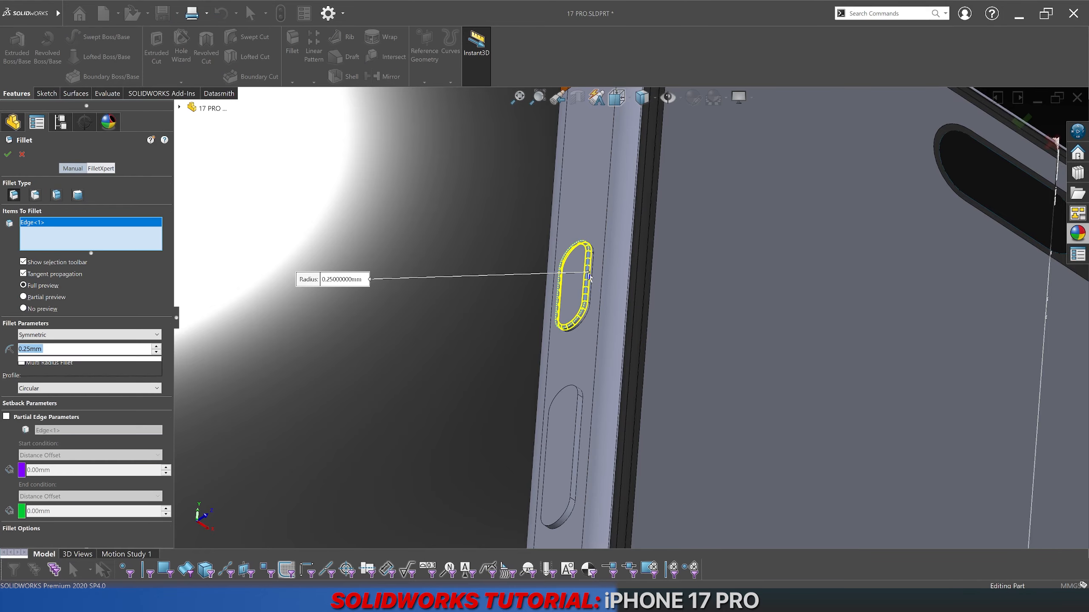
pyautogui.press('Return')
pyautogui.rightClick(313, 84)
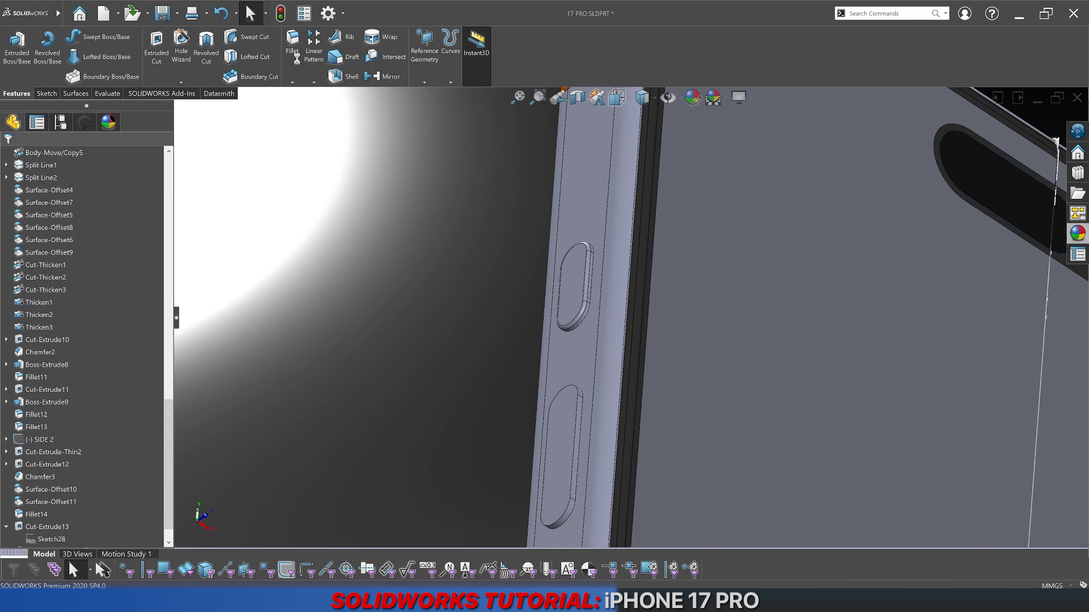
# Step: Fillet the outer edges of the middle and lower side buttons with a 0.2 mm radius each
pyautogui.click(578, 409)
pyautogui.rightClick(322, 185)
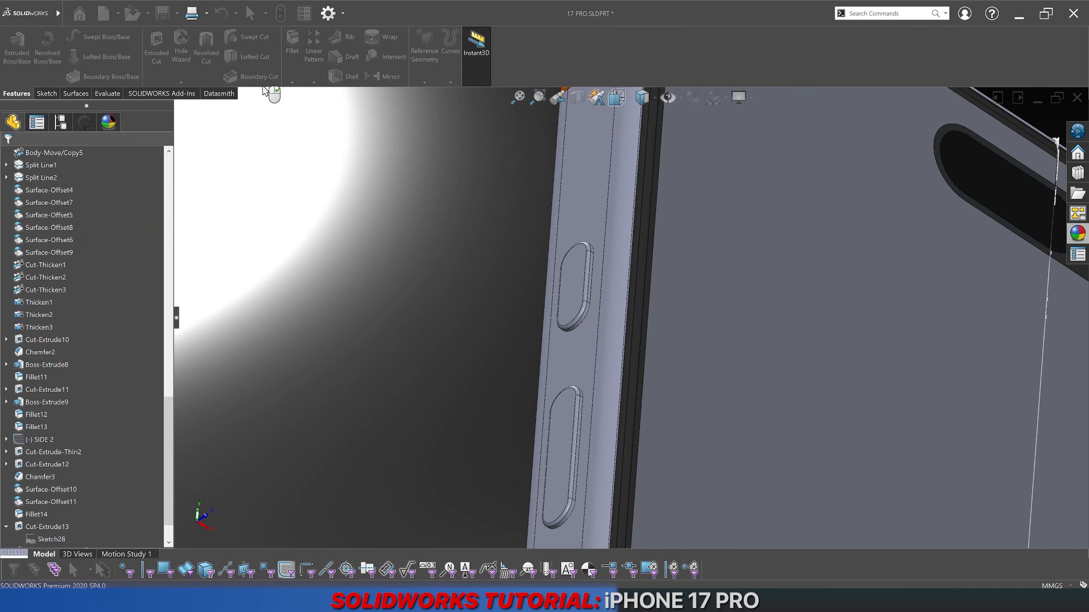
pyautogui.press('Return')
pyautogui.scroll(5, 617, 451)
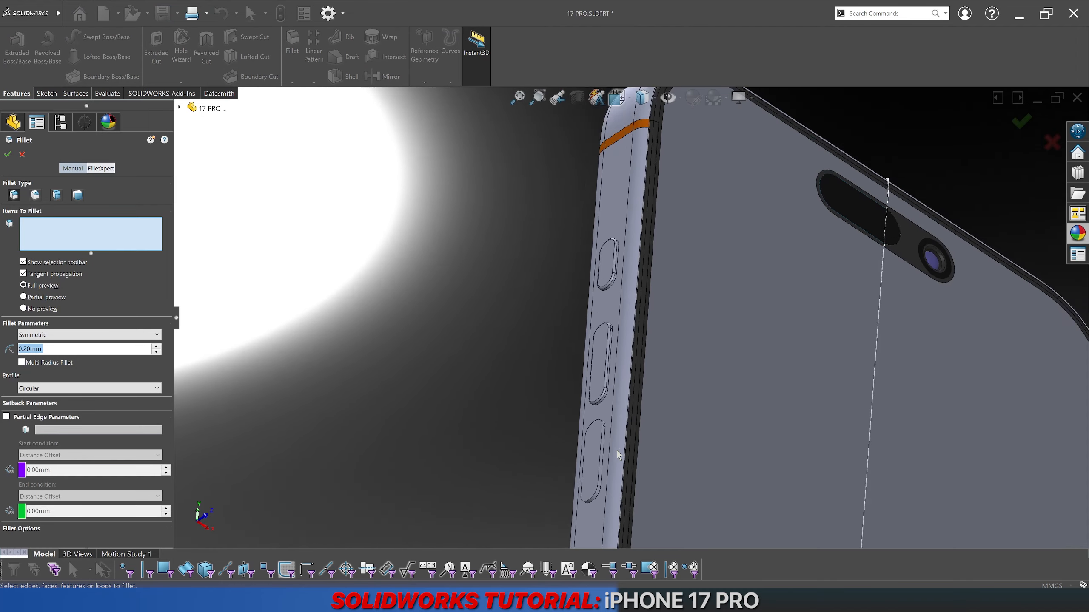
pyautogui.scroll(-5, 595, 414)
pyautogui.click(592, 410)
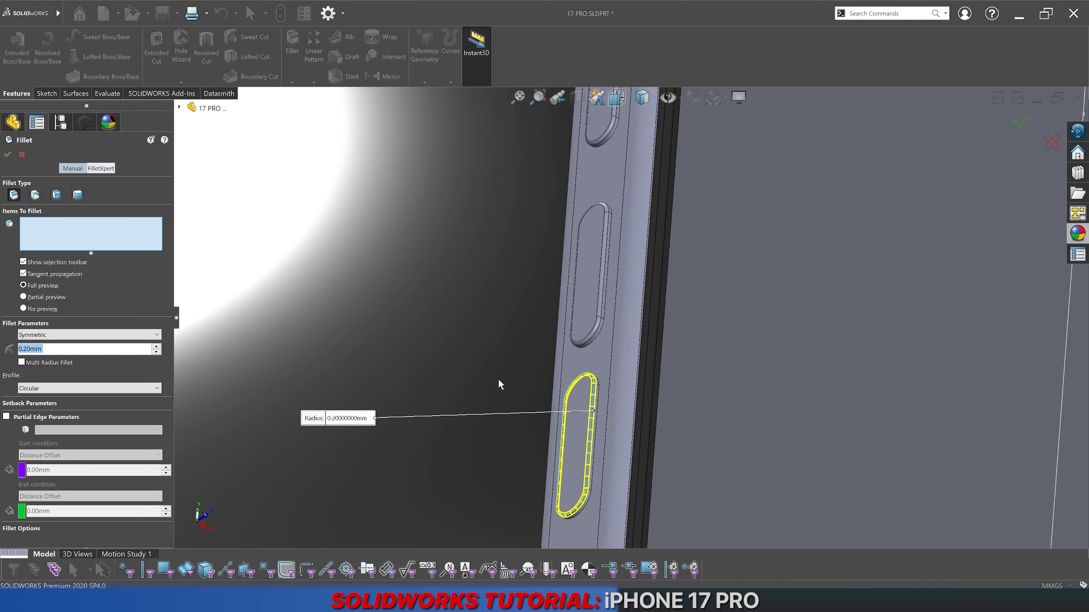
pyautogui.rightClick(422, 298)
# Step: Fillet the frame's opening edges around all three side buttons with a 0.1 mm radius
pyautogui.press('Return')
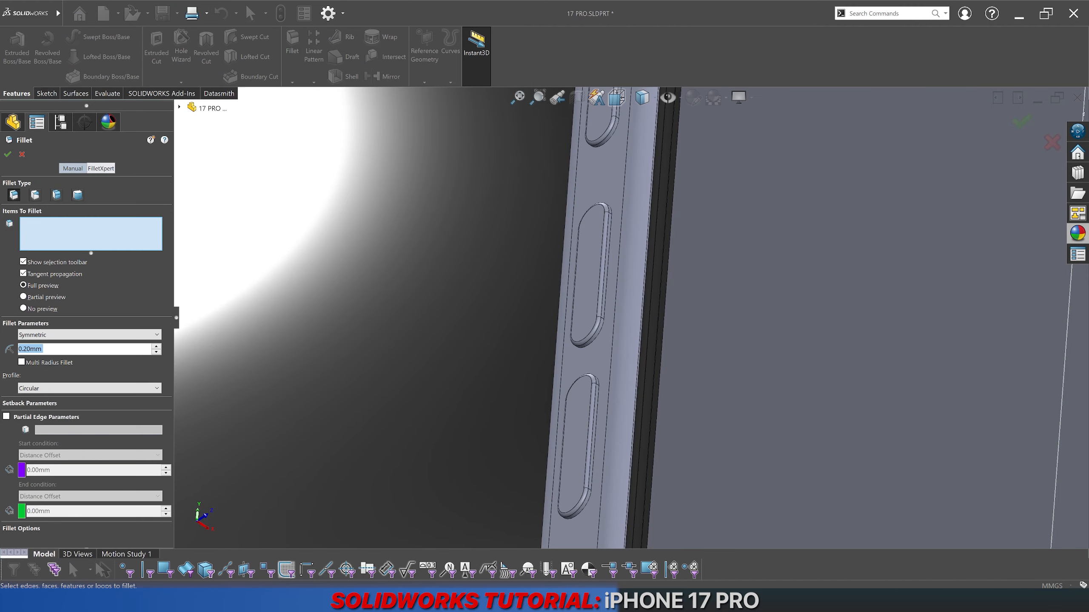
pyautogui.click(608, 275)
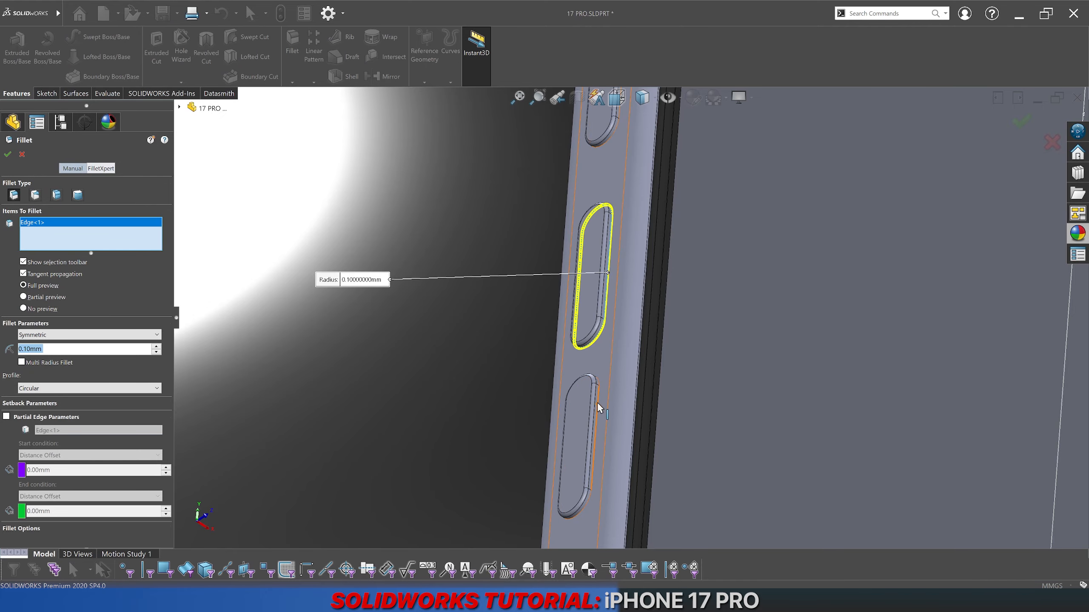
pyautogui.click(599, 407)
pyautogui.moveTo(575, 356); pyautogui.dragTo(571, 386, button='middle')
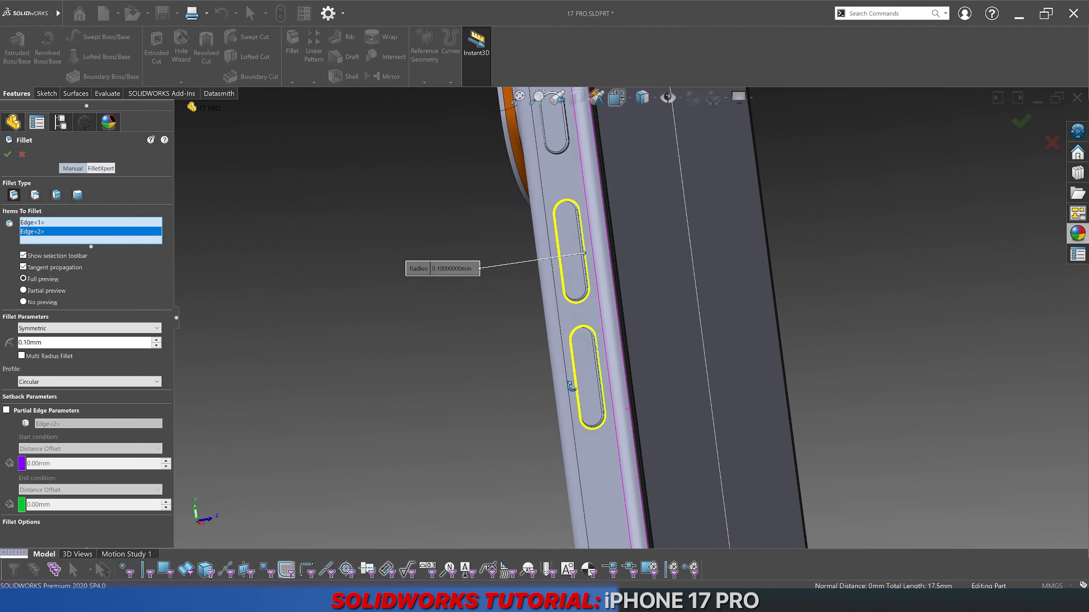
pyautogui.click(570, 146)
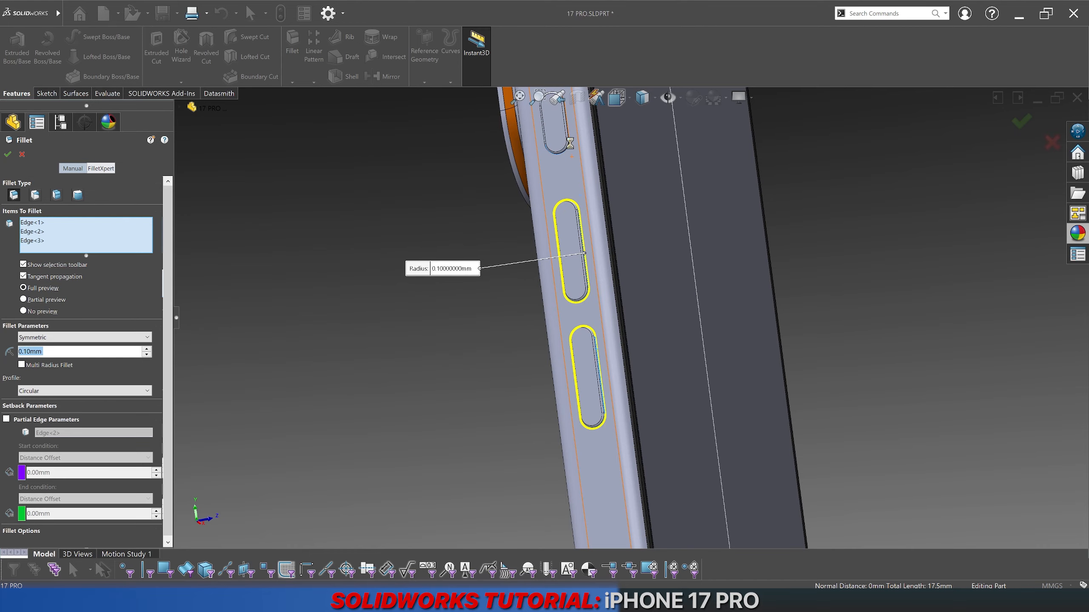
pyautogui.press('Return')
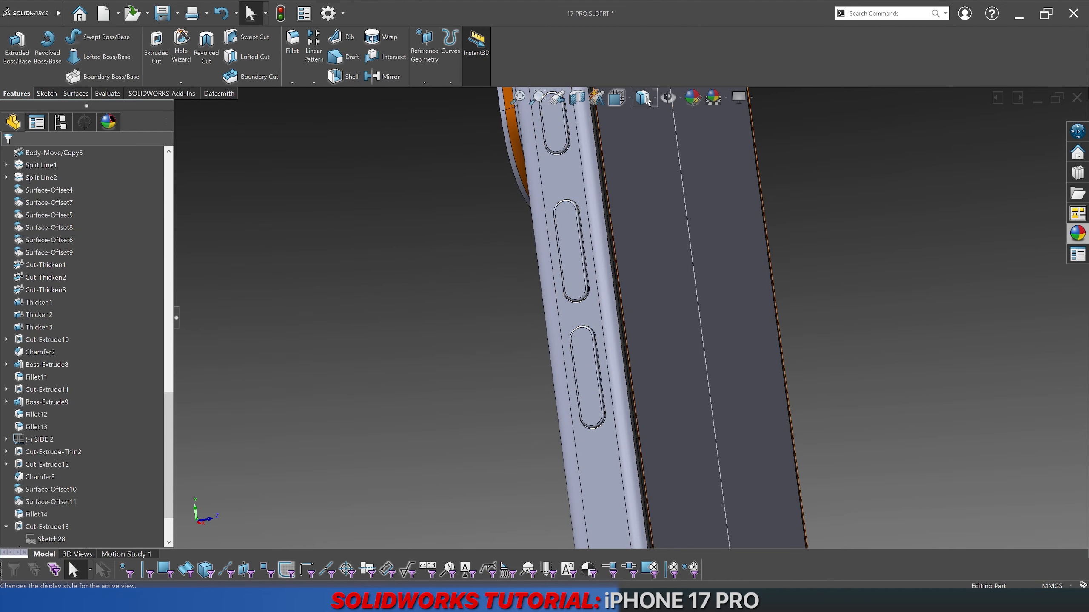
# Step: Set the outer edge fillets of the three side buttons to a 0.25 mm radius each
pyautogui.moveTo(671, 137); pyautogui.dragTo(593, 194, button='middle')
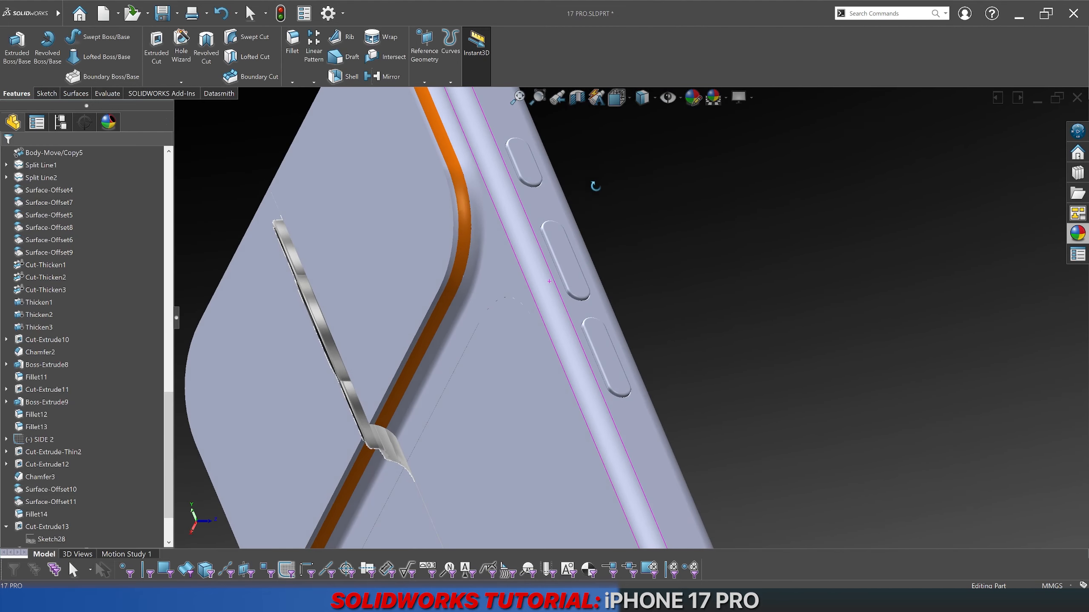
pyautogui.scroll(-3, 590, 184)
pyautogui.scroll(-2, 95, 430)
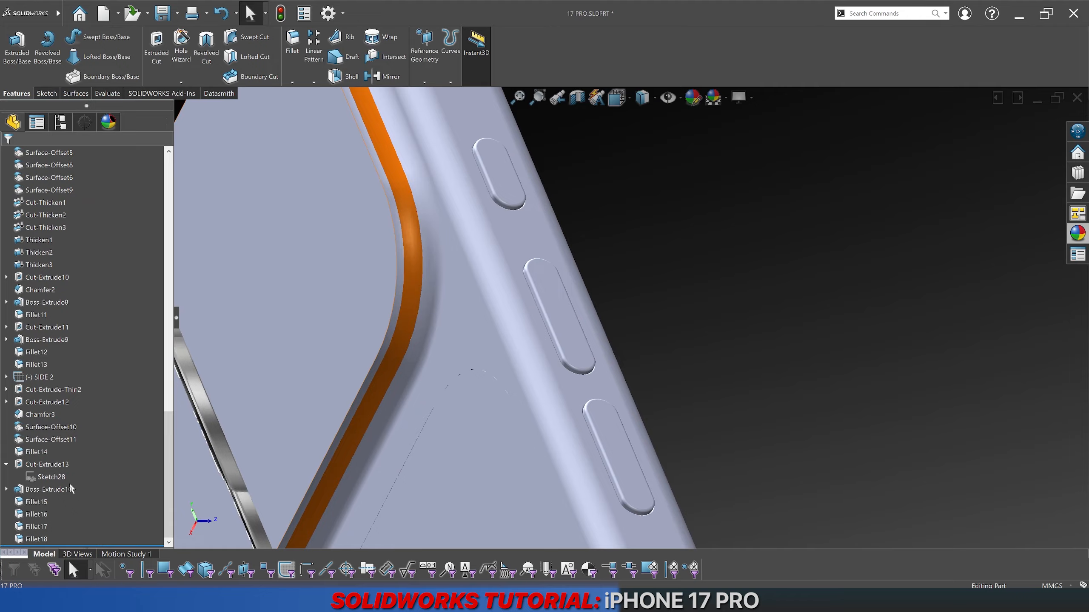
pyautogui.click(43, 502)
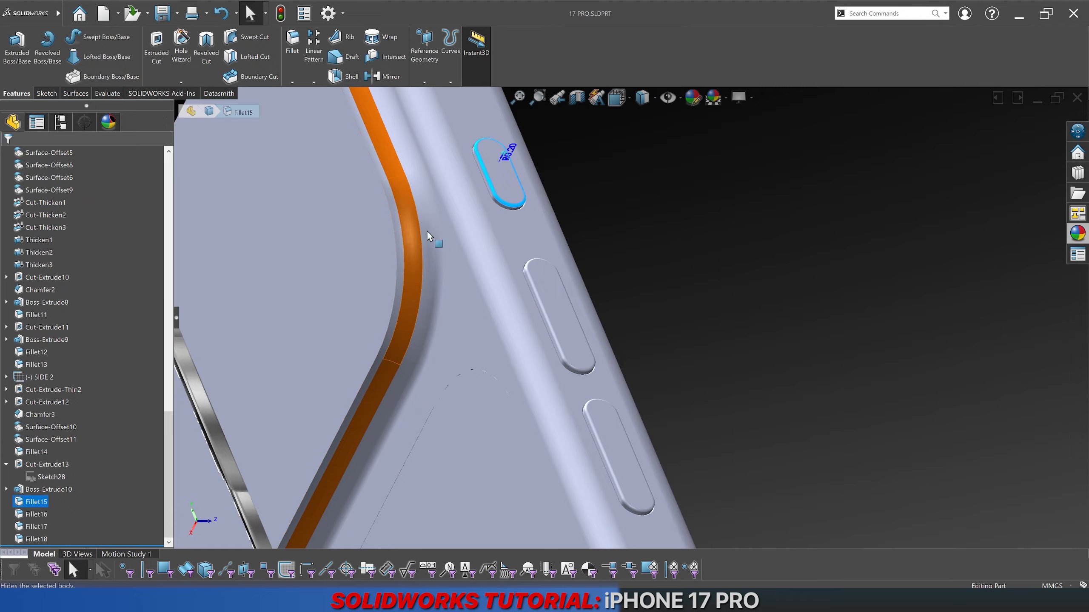
pyautogui.doubleClick(510, 152)
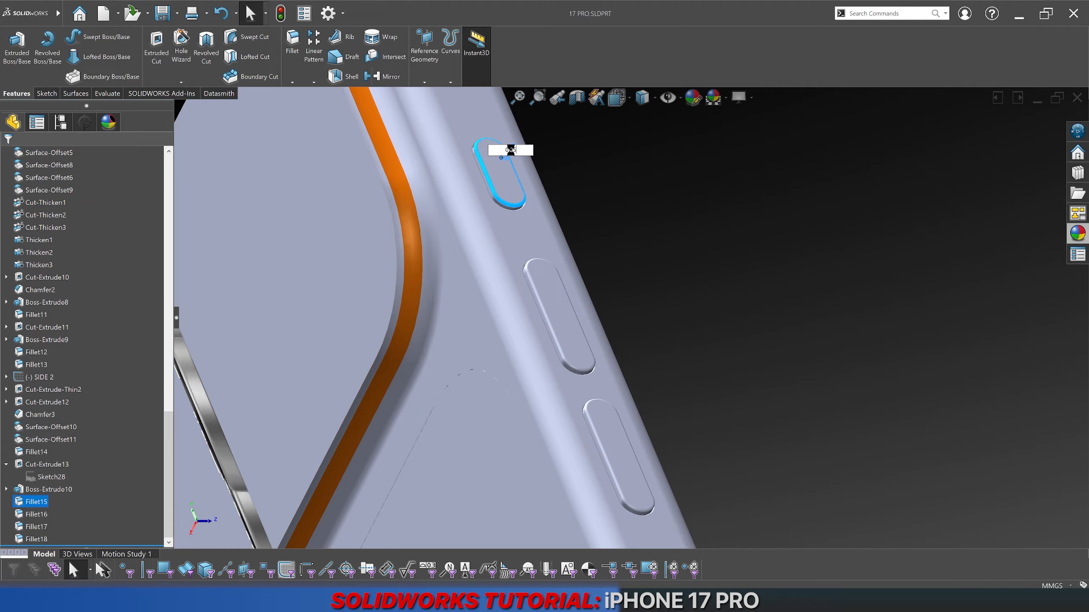
pyautogui.press('Return')
pyautogui.click(31, 516)
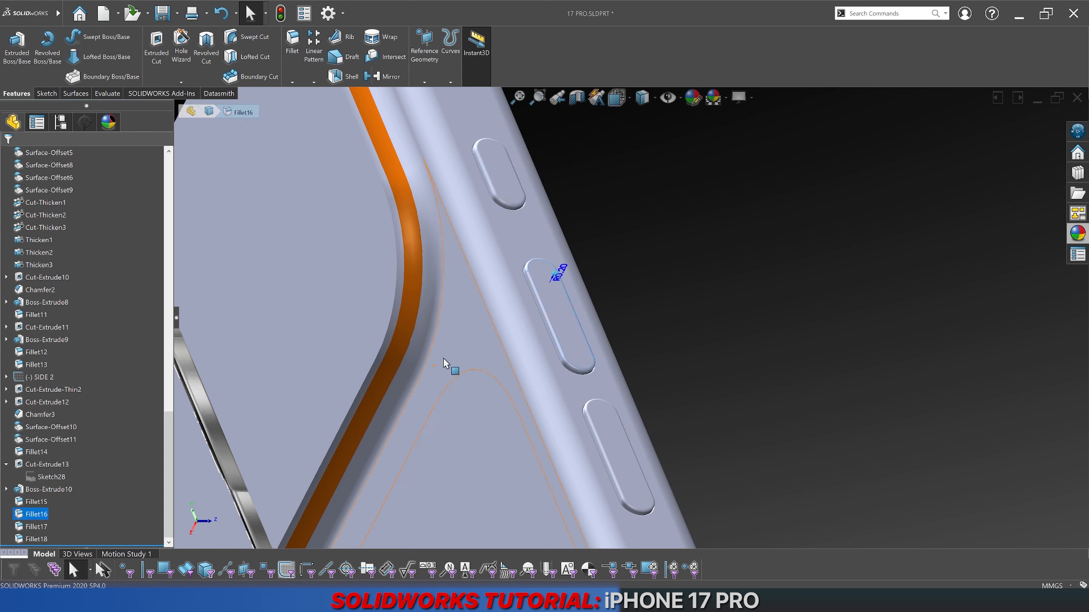
pyautogui.doubleClick(565, 274)
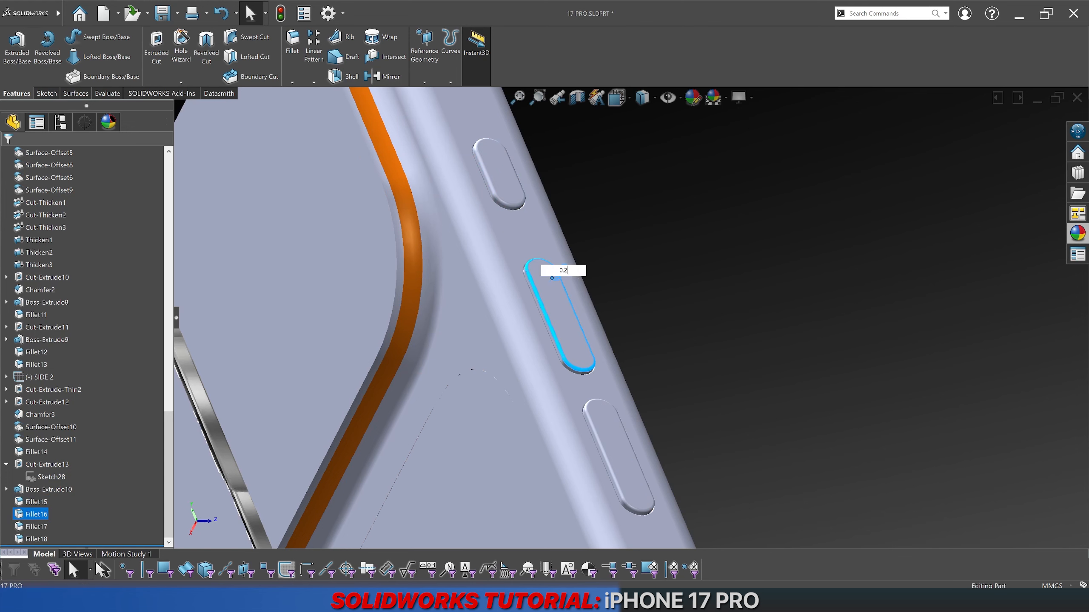
pyautogui.press('Return')
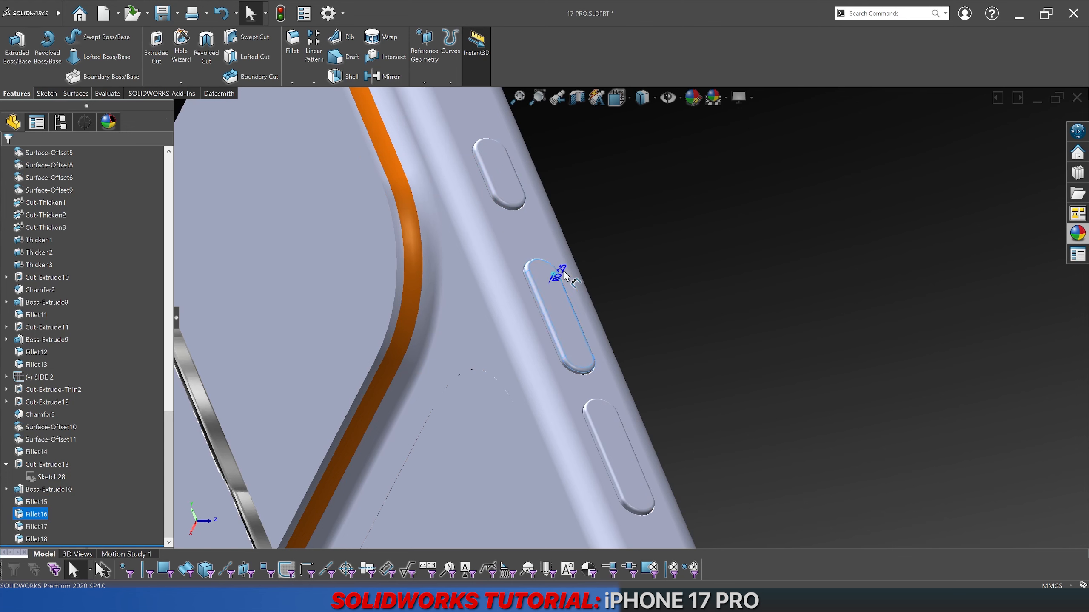
pyautogui.click(33, 529)
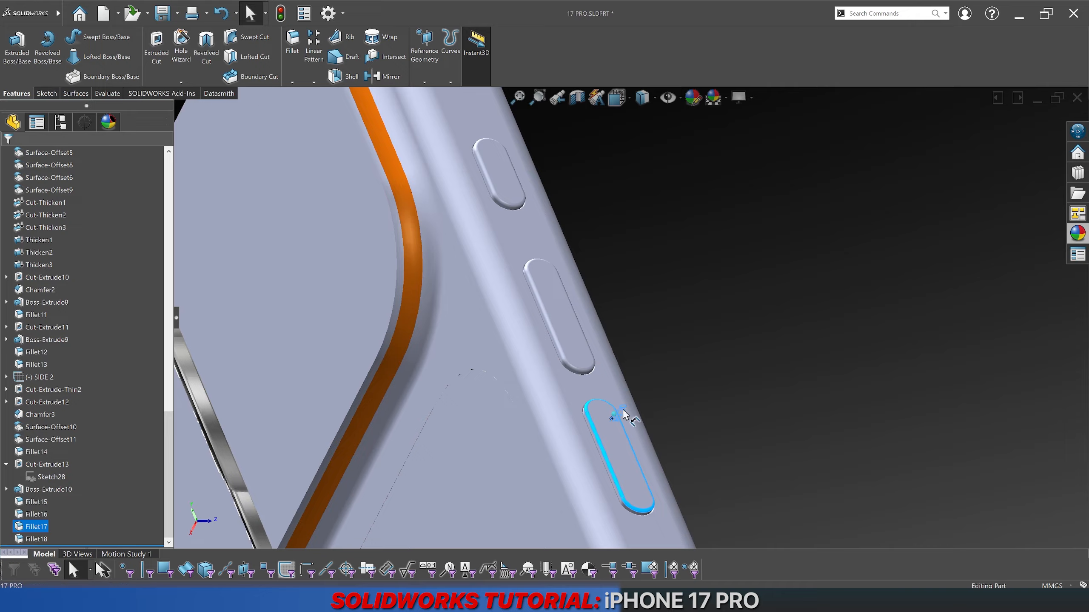
pyautogui.press('Return')
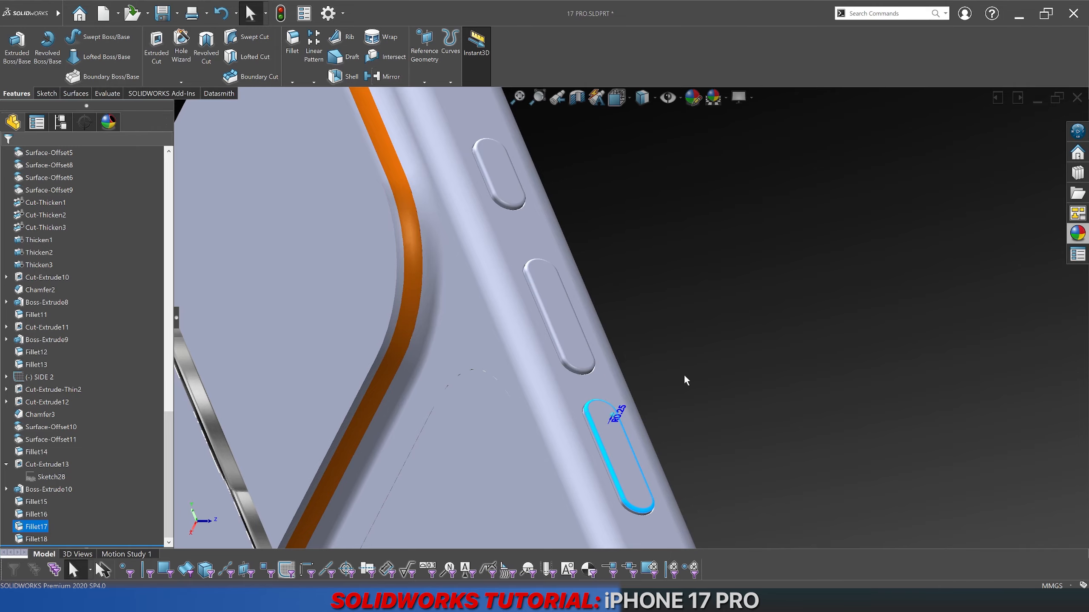
pyautogui.click(685, 377)
# Step: Measure how far the single button on the opposite side protrudes from the frame's side face
pyautogui.scroll(5, 681, 377)
pyautogui.click(616, 98)
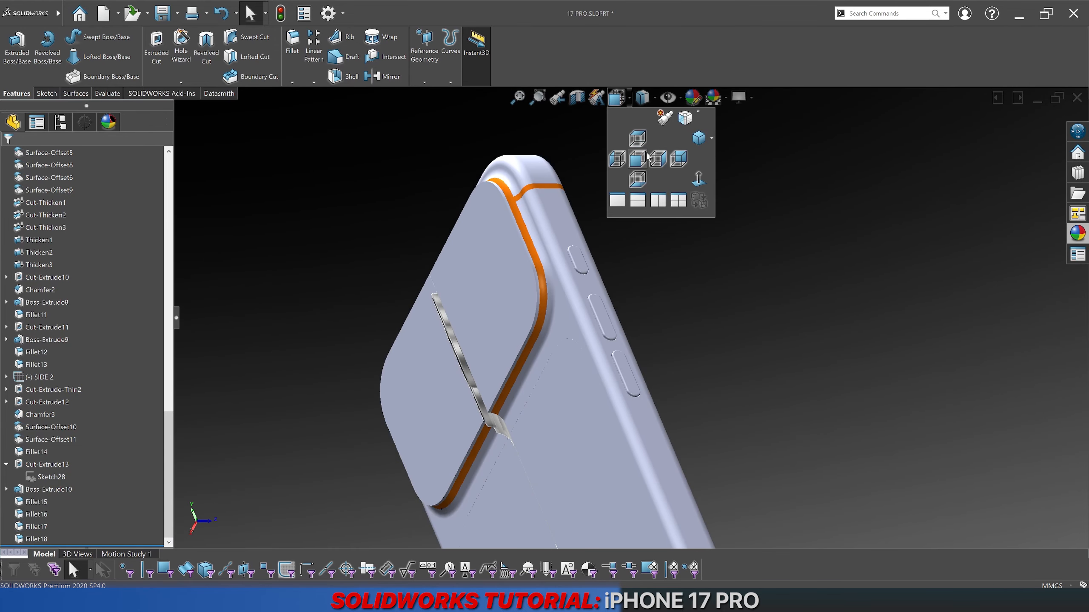
pyautogui.click(644, 166)
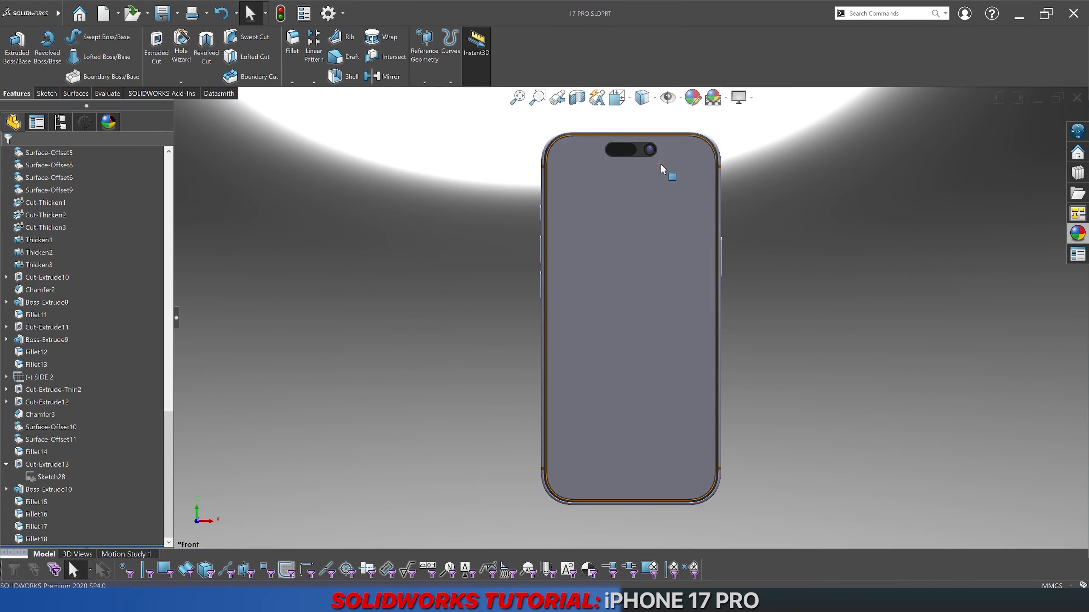
pyautogui.scroll(-6, 737, 246)
pyautogui.click(111, 95)
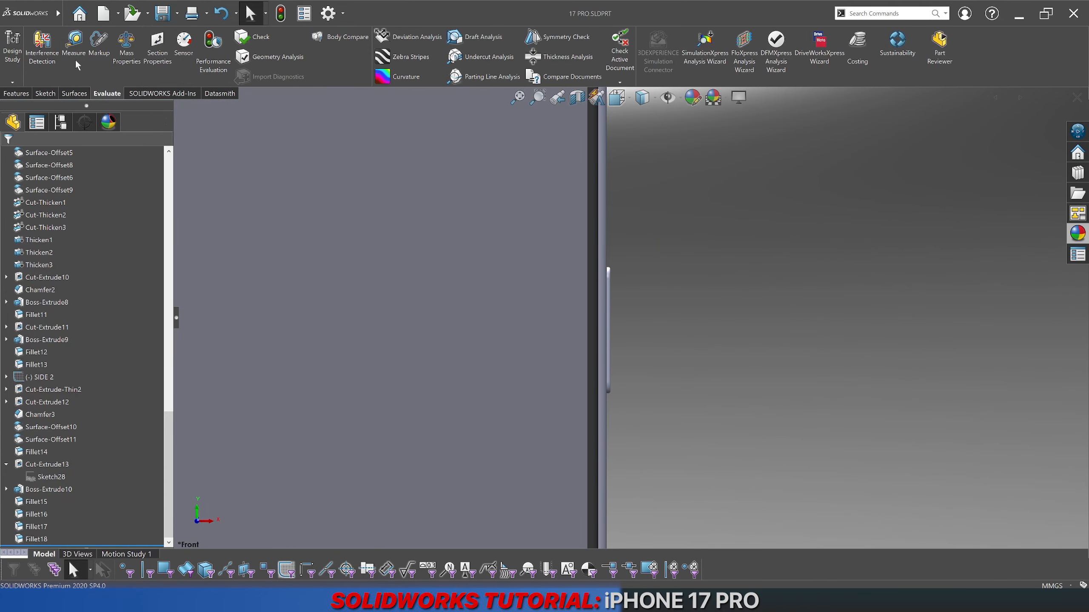
pyautogui.click(73, 54)
pyautogui.click(598, 236)
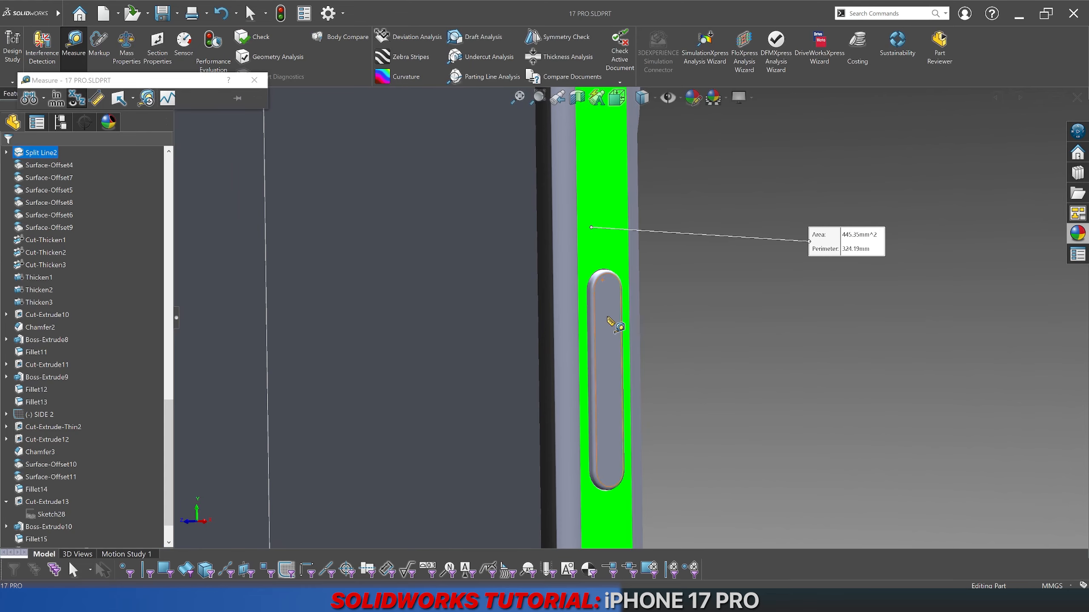
pyautogui.click(609, 318)
pyautogui.scroll(10, 609, 318)
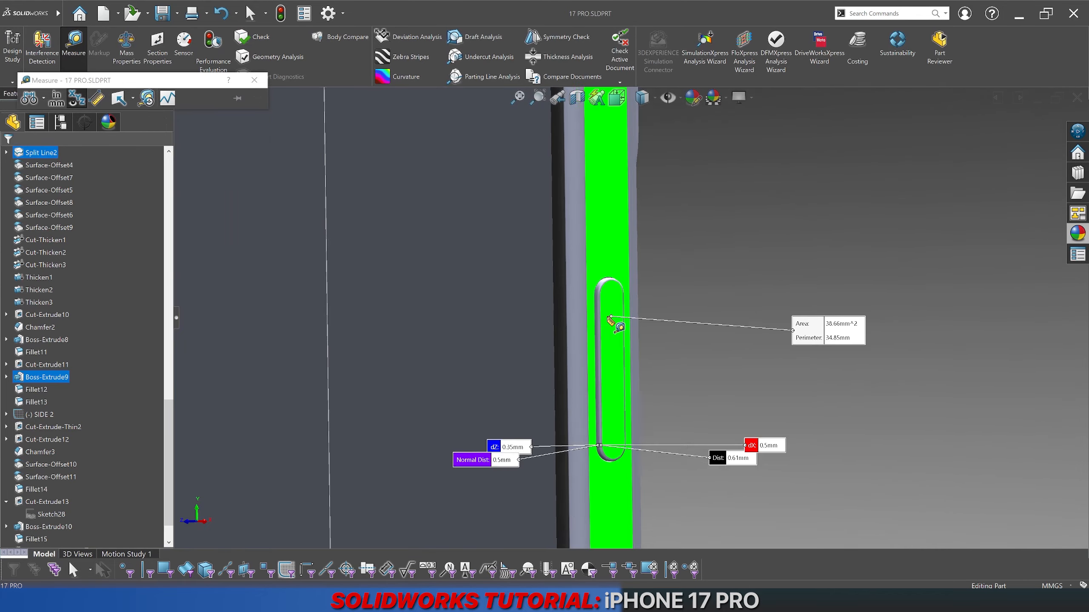
pyautogui.press('Escape')
# Step: Set the extrusion height of the three side buttons to 0.5 mm
pyautogui.scroll(-8, 569, 323)
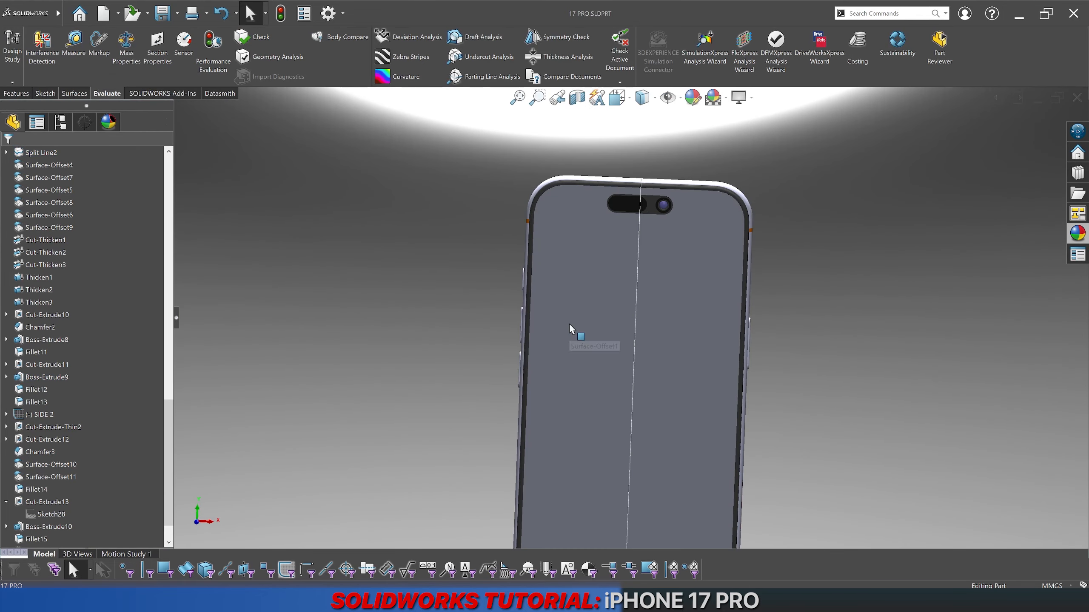
pyautogui.moveTo(568, 323); pyautogui.dragTo(724, 272, button='middle')
pyautogui.scroll(-1, 103, 476)
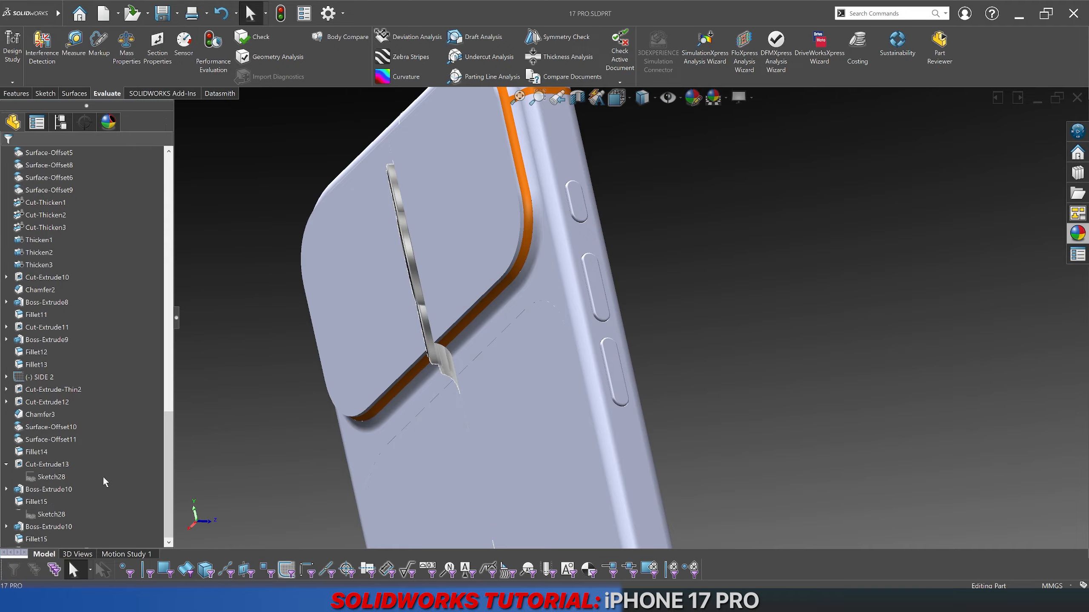
pyautogui.click(40, 493)
pyautogui.scroll(3, 777, 331)
pyautogui.moveTo(778, 331)
pyautogui.mouseDown(button='middle')
pyautogui.moveTo(818, 319)
pyautogui.moveTo(667, 363)
pyautogui.moveTo(758, 341)
pyautogui.mouseUp(button='middle')
pyautogui.scroll(-4, 667, 362)
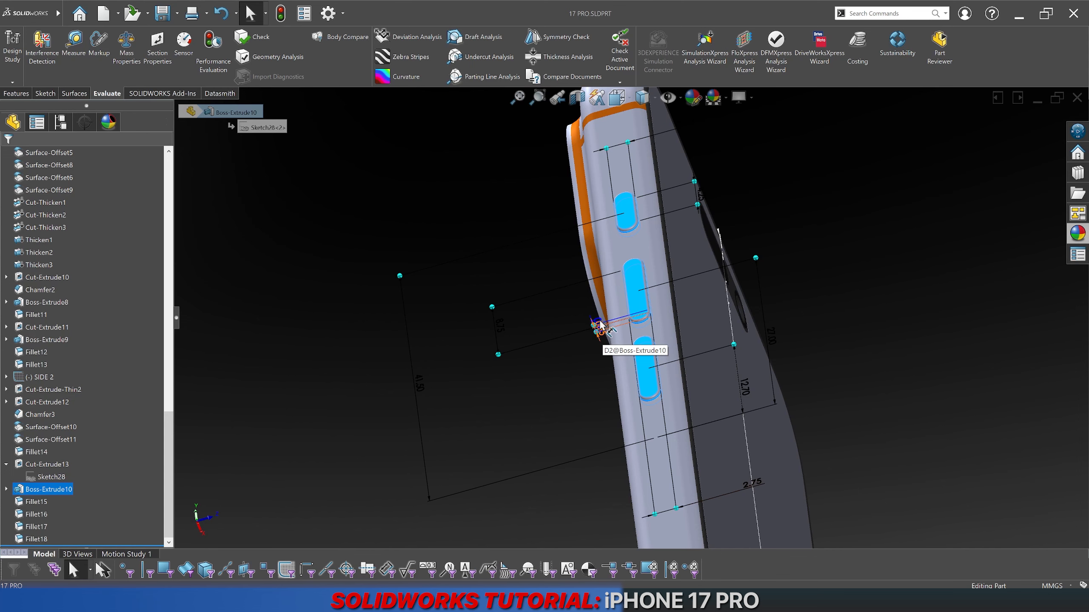
pyautogui.moveTo(599, 326); pyautogui.dragTo(574, 287)
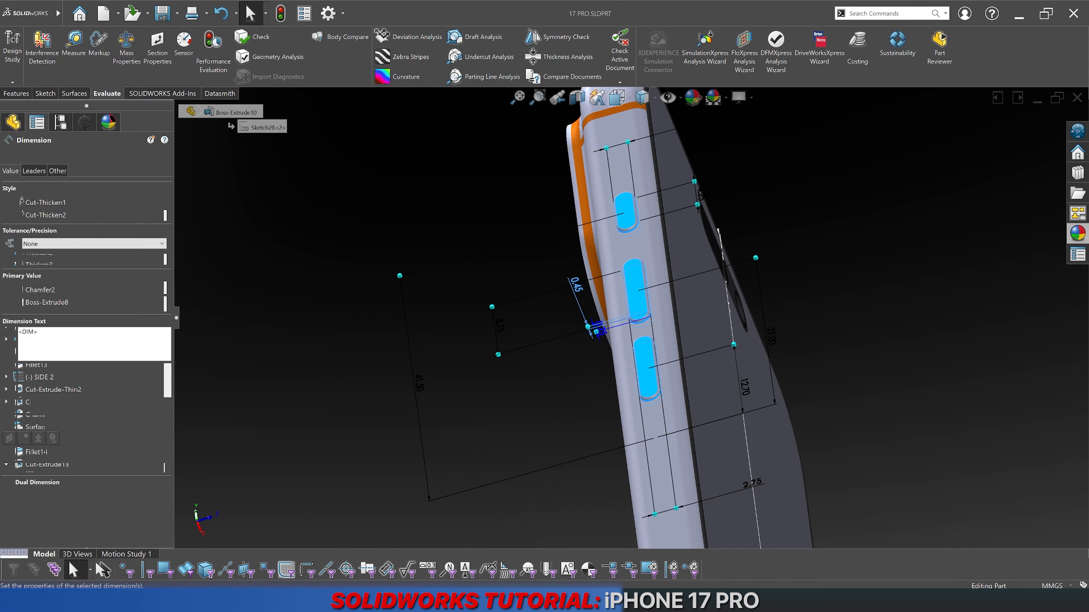
pyautogui.click(561, 352)
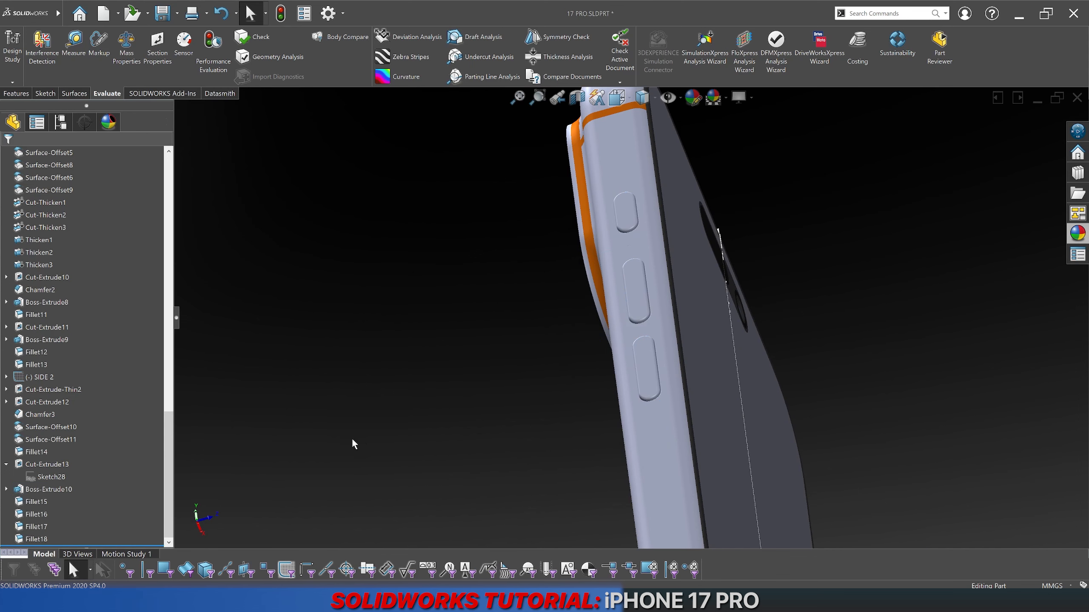
pyautogui.click(209, 603)
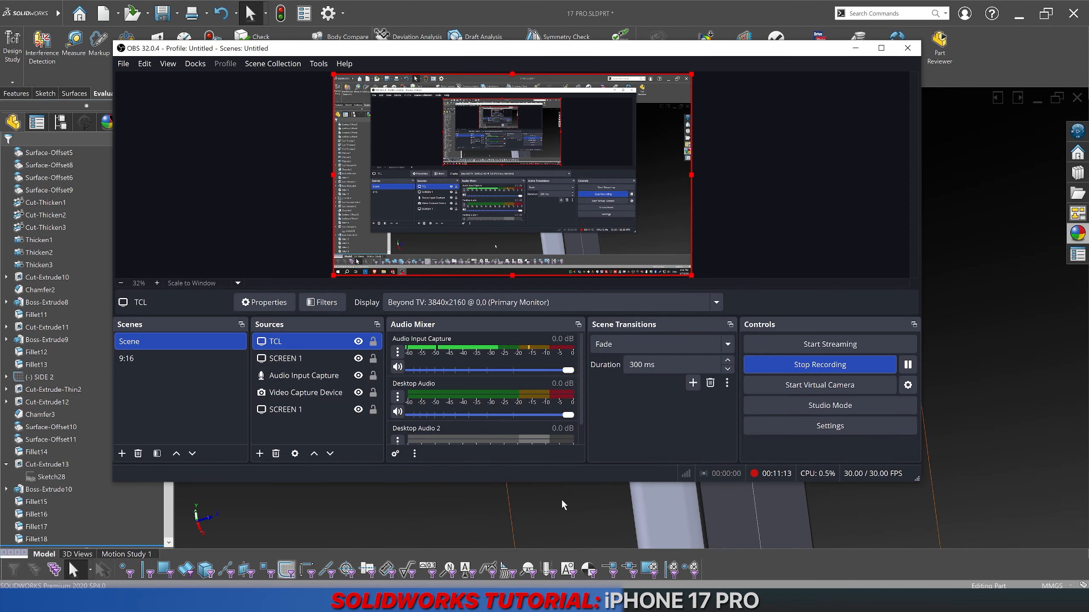
pyautogui.click(957, 350)
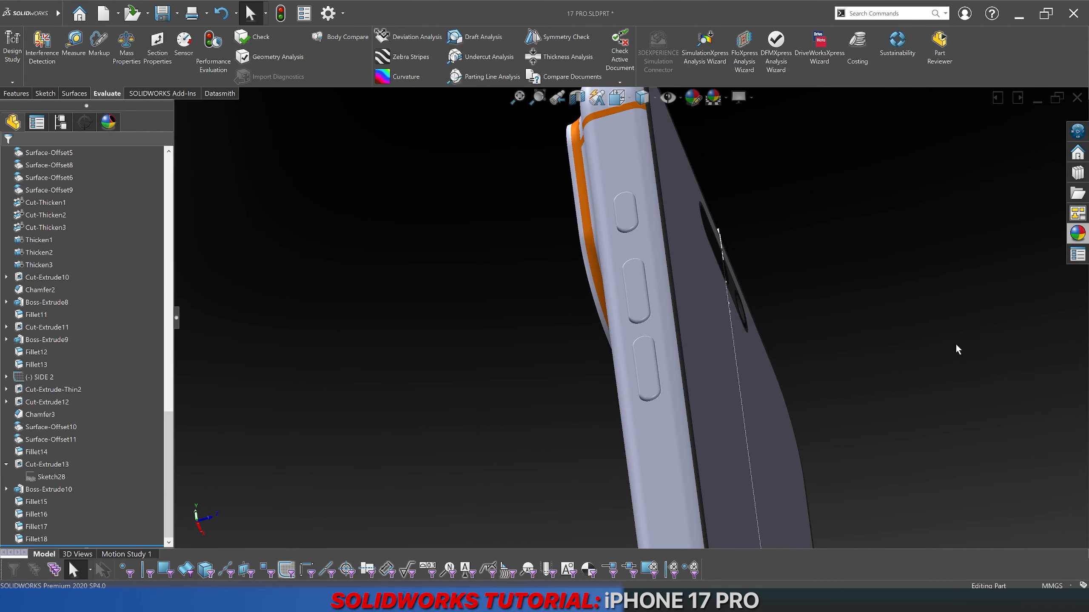
# Step: Check the extrusion dimensions of the three side buttons on the model
pyautogui.moveTo(957, 350); pyautogui.dragTo(637, 316, button='middle')
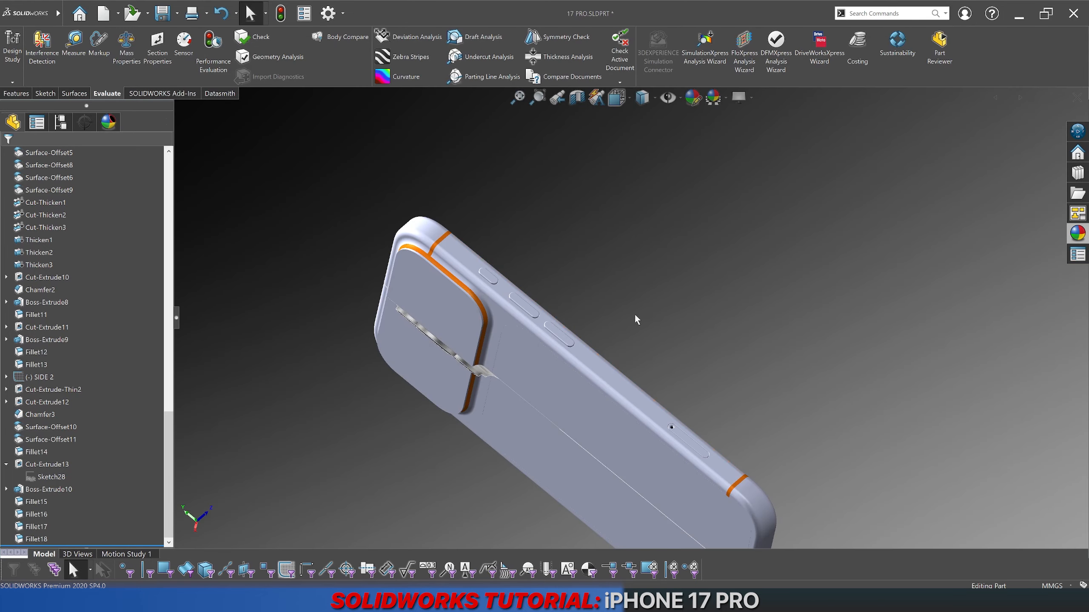
pyautogui.scroll(-6, 551, 274)
pyautogui.click(453, 212)
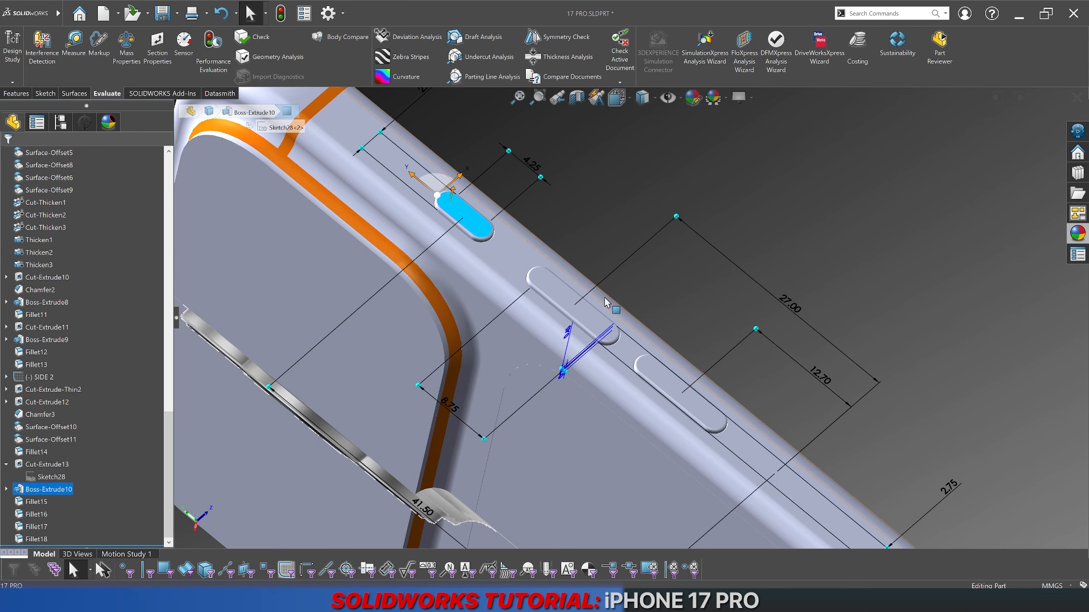
pyautogui.moveTo(453, 212); pyautogui.dragTo(531, 262, button='middle')
pyautogui.click(515, 274)
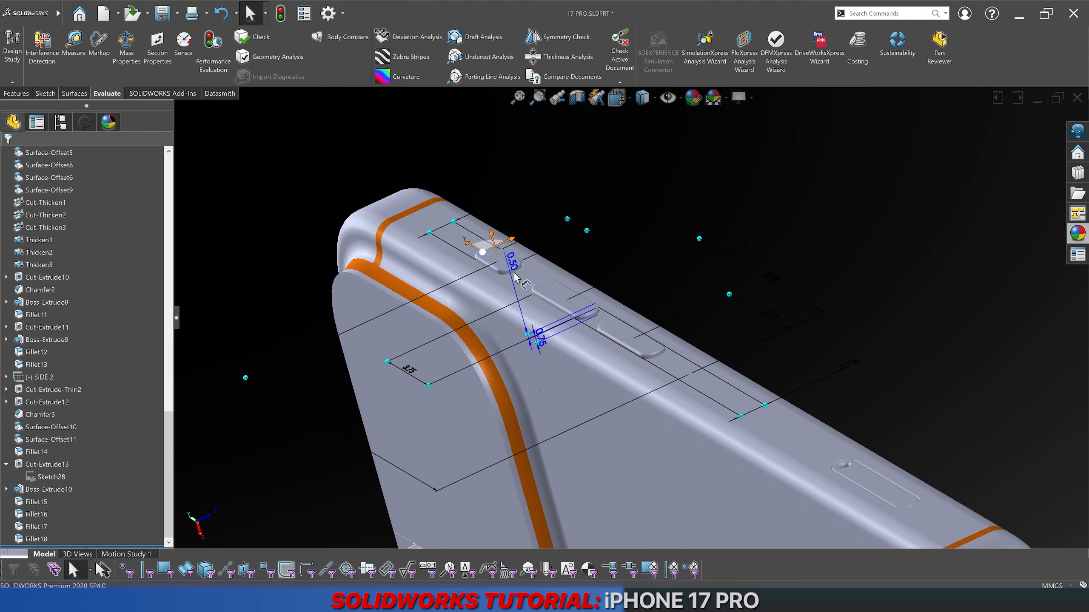
pyautogui.click(619, 227)
# Step: Display the model shaded with edges and look over the buttons and SIM tray along the frame
pyautogui.click(16, 93)
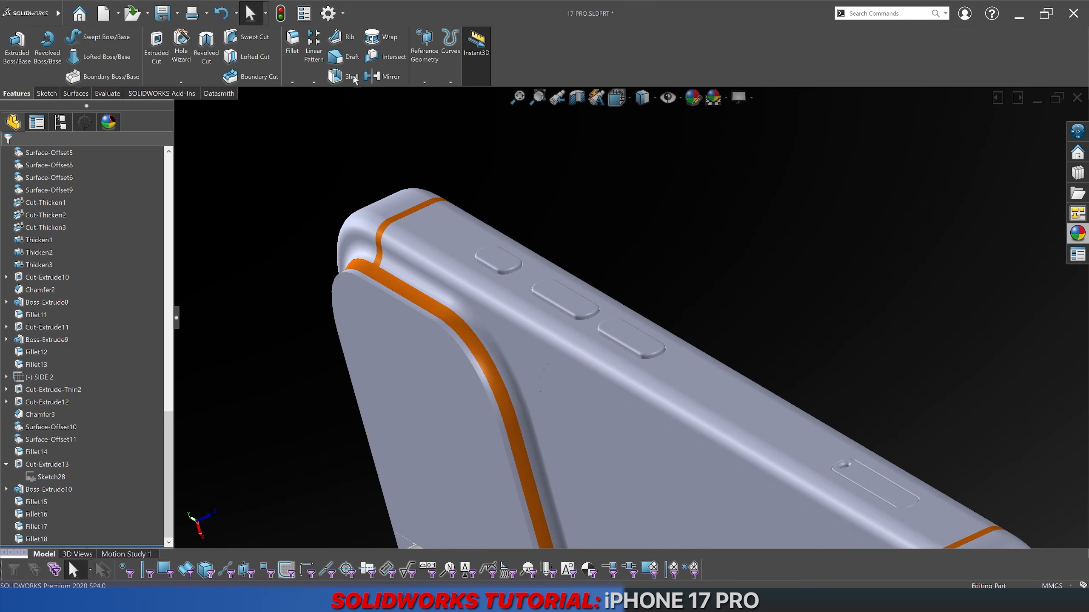
pyautogui.click(638, 98)
pyautogui.click(643, 112)
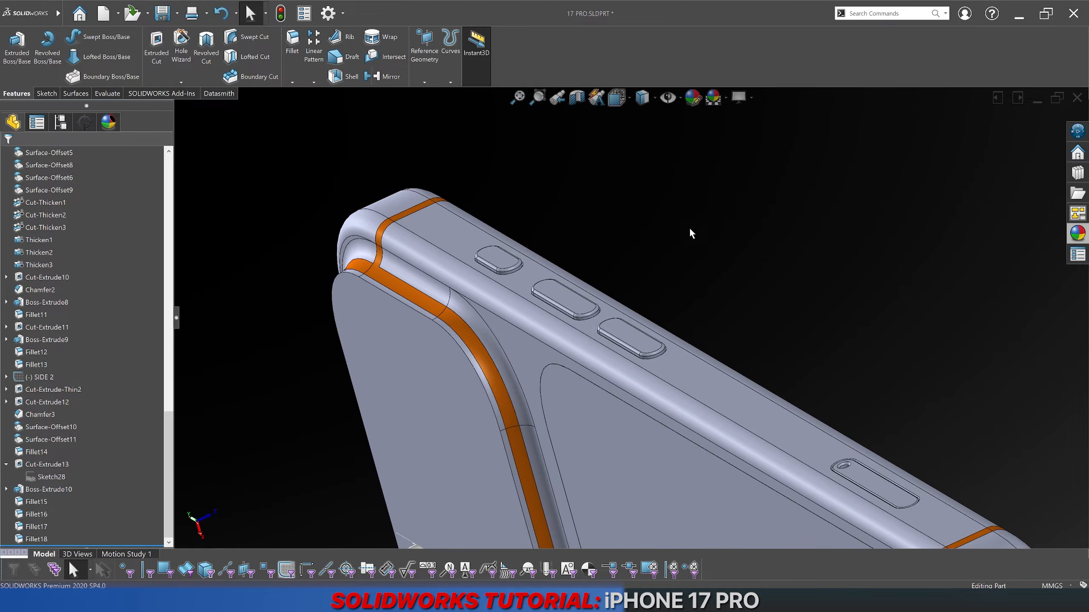
pyautogui.scroll(3, 716, 363)
pyautogui.scroll(-3, 705, 340)
pyautogui.scroll(-3, 703, 339)
pyautogui.moveTo(703, 338); pyautogui.dragTo(691, 359, button='middle')
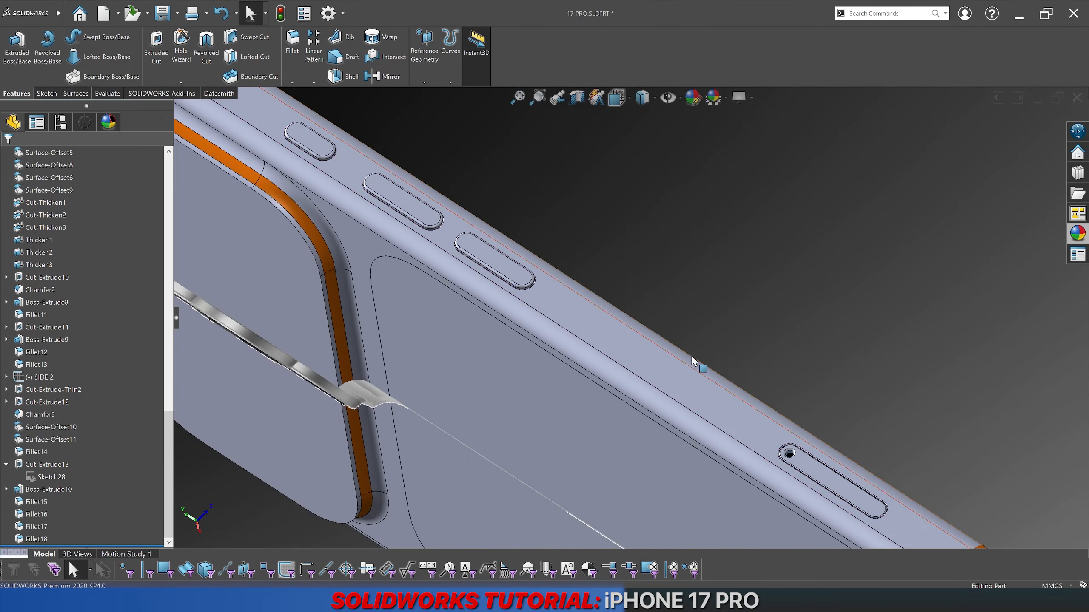
pyautogui.scroll(3, 692, 359)
# Step: Collapse the button cut feature in the feature tree and hide the SIDE 2 sketch
pyautogui.click(6, 464)
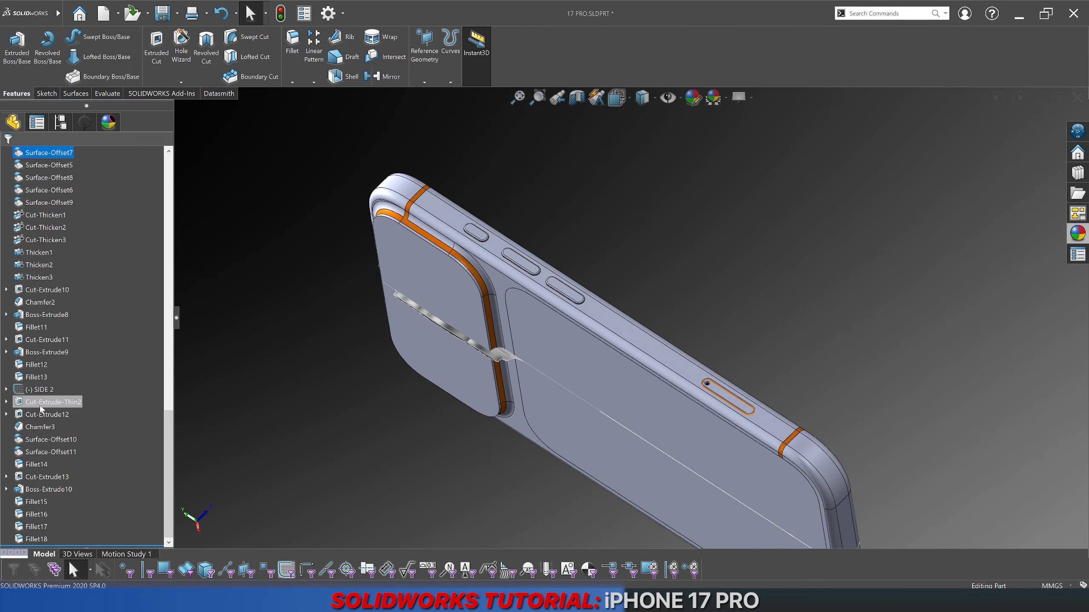
pyautogui.rightClick(49, 390)
pyautogui.click(54, 375)
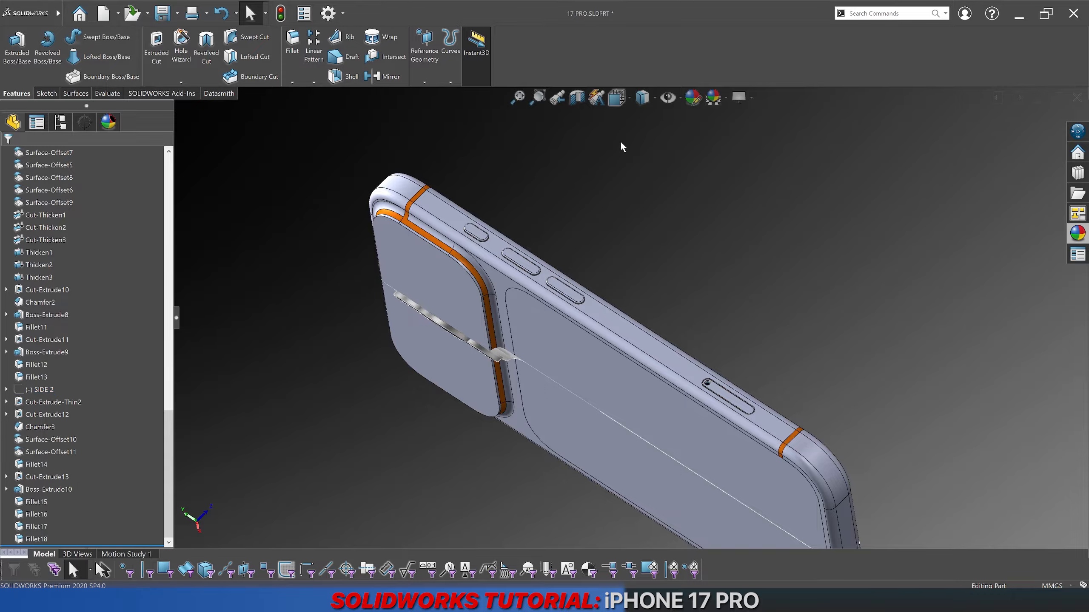
# Step: Try to start a sketch on the back face of the raised camera plateau
pyautogui.click(616, 97)
pyautogui.click(701, 143)
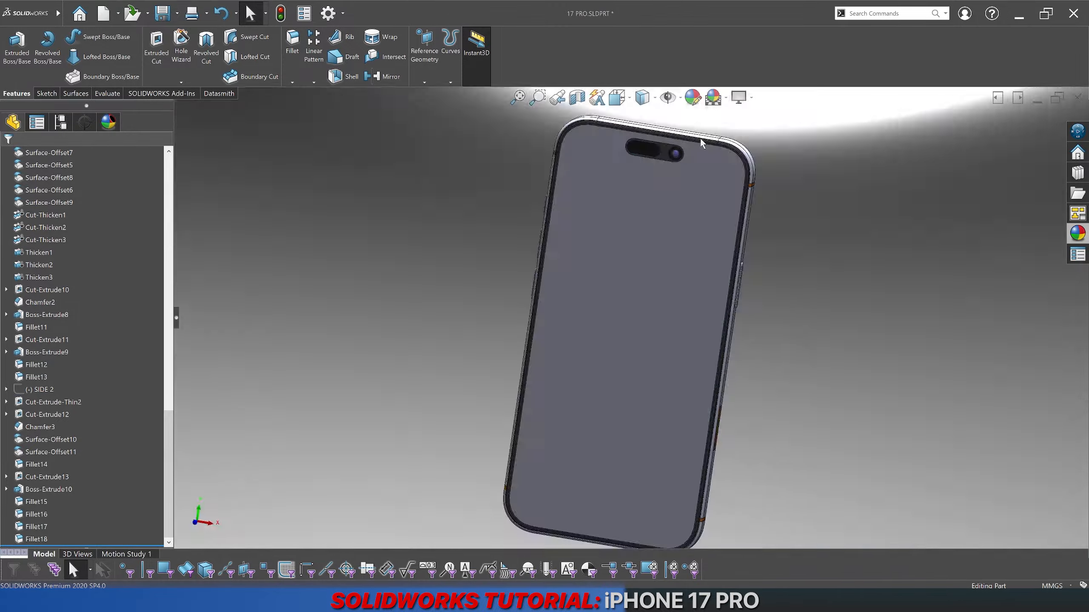
pyautogui.moveTo(743, 304); pyautogui.dragTo(628, 261, button='middle')
pyautogui.scroll(-6, 591, 177)
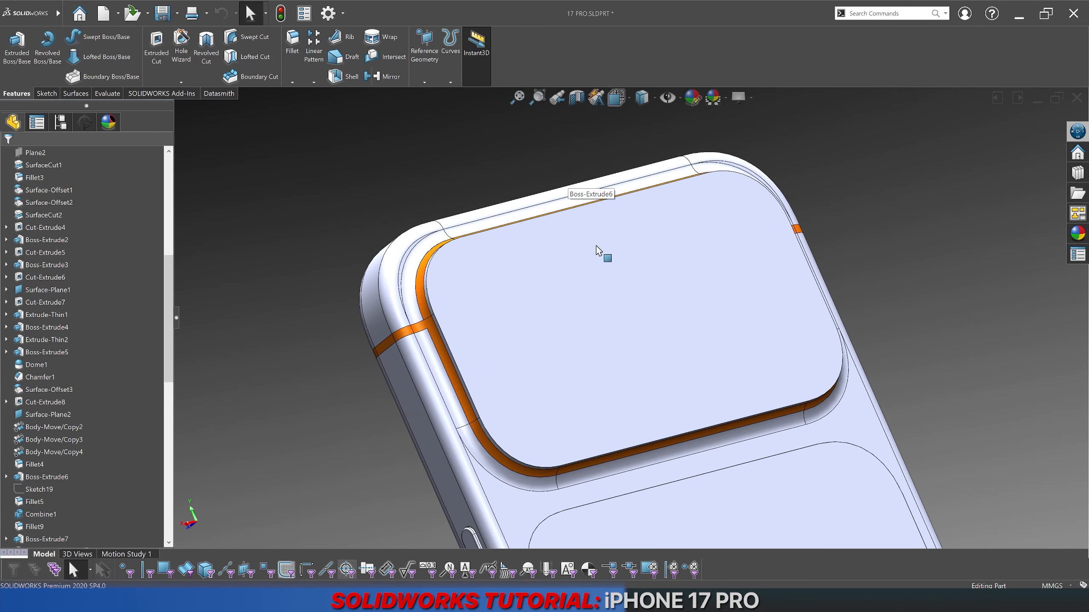
pyautogui.rightClick(596, 247)
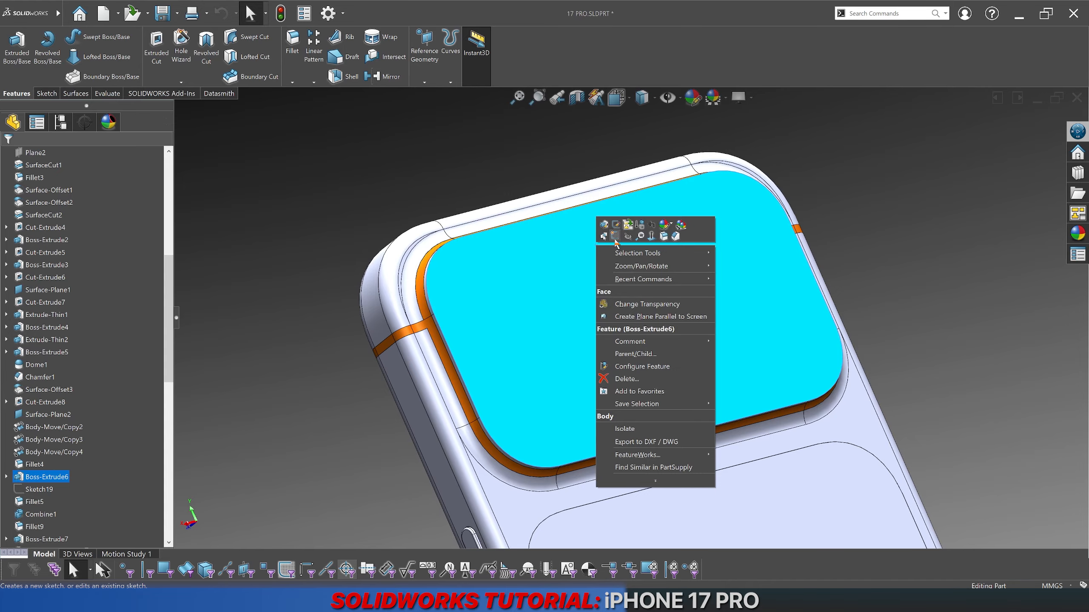
pyautogui.click(615, 238)
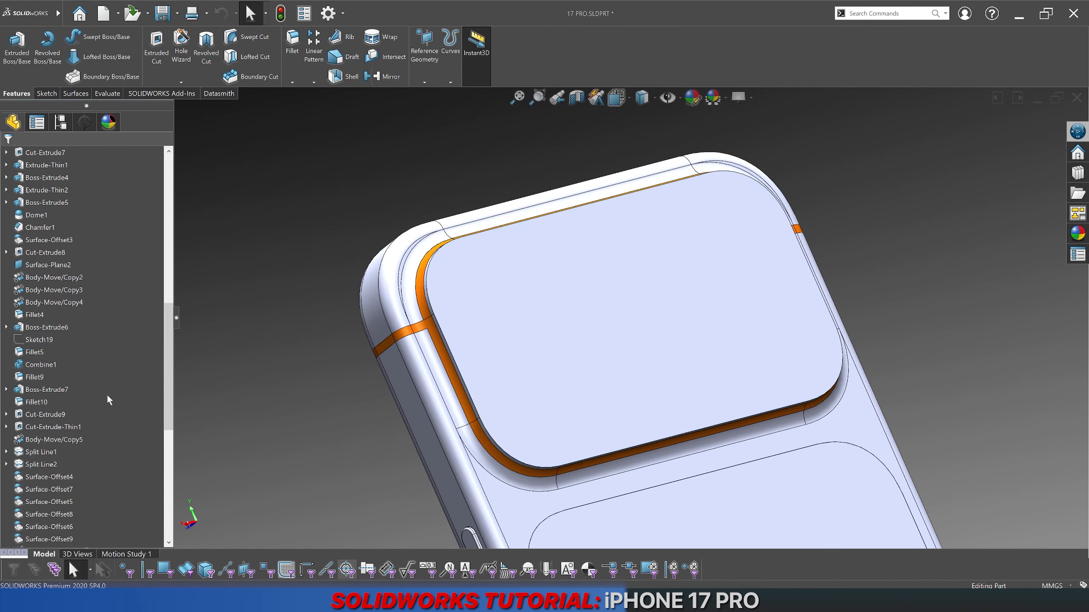
# Step: Show the BACK reference sketch and orient the model to the back view
pyautogui.scroll(10, 119, 415)
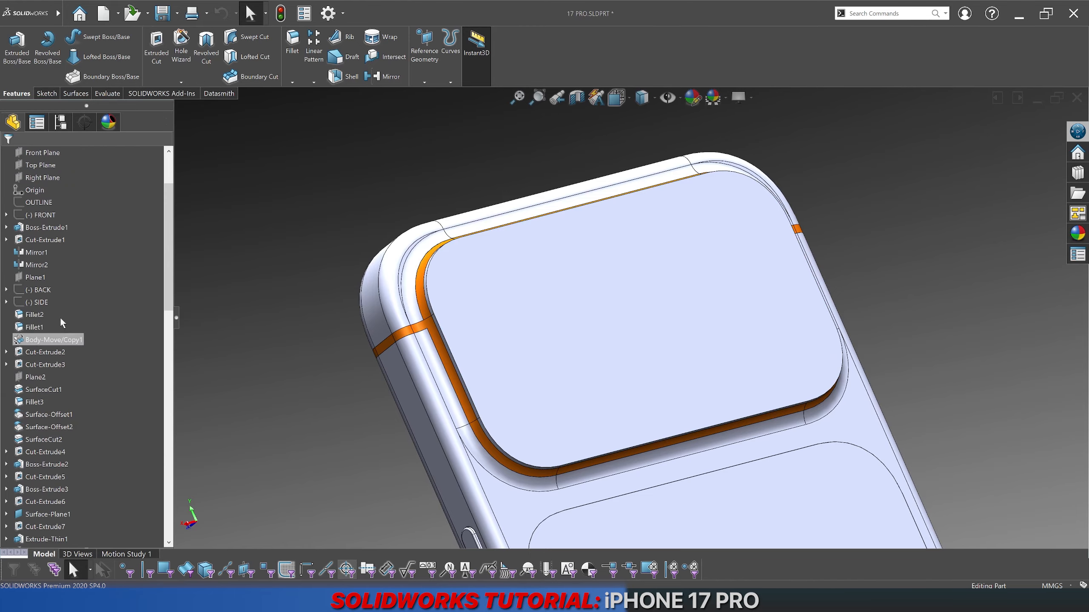
pyautogui.rightClick(41, 290)
pyautogui.press('Escape')
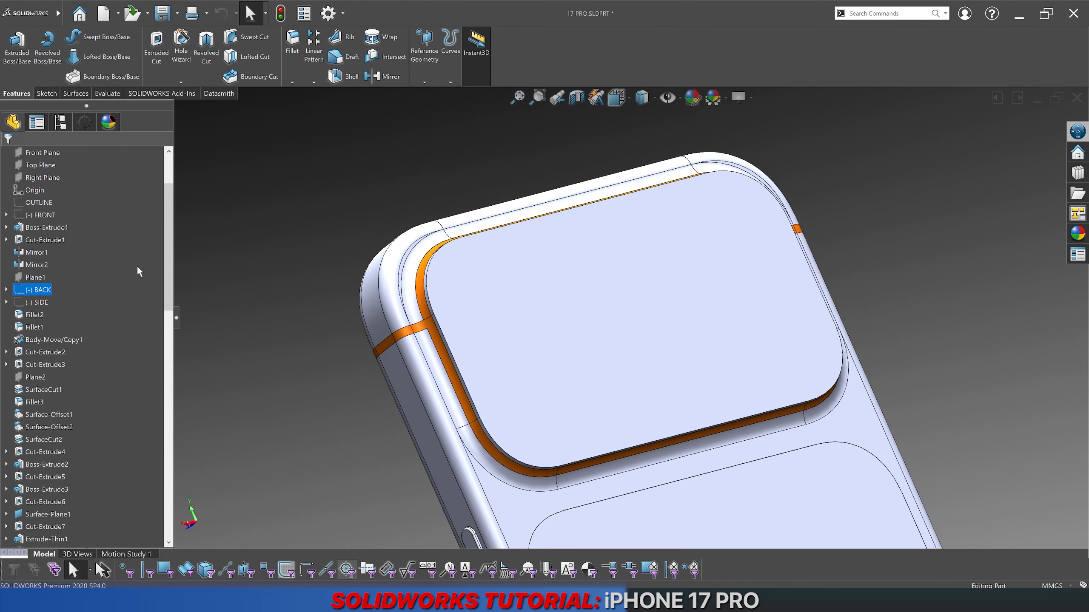
pyautogui.click(626, 102)
pyautogui.click(676, 159)
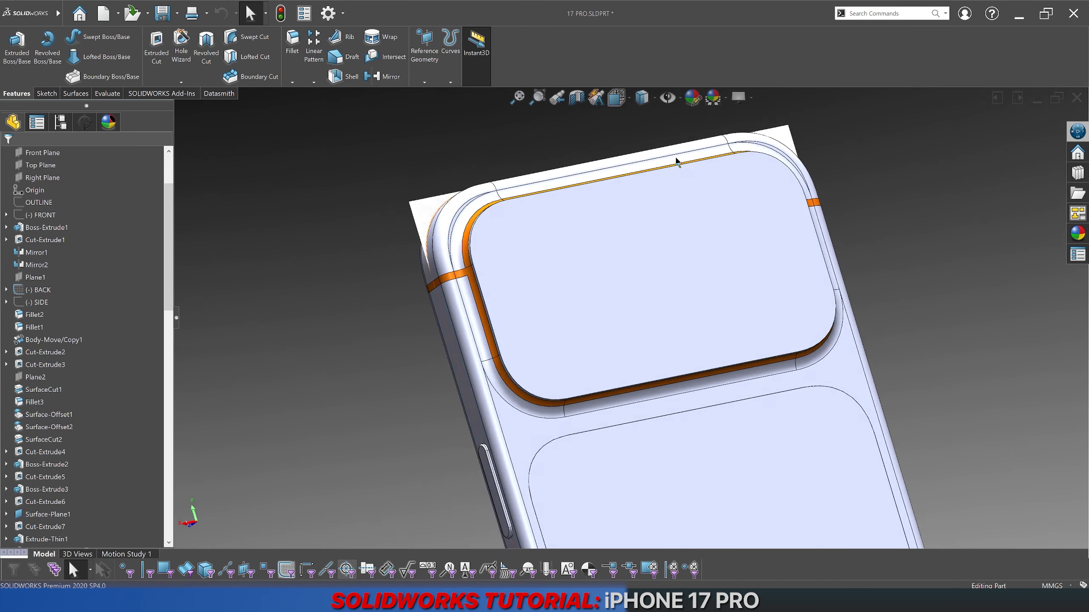
# Step: Examine the camera details of the reference image in wireframe display, and return the model to shaded with edges
pyautogui.click(644, 98)
pyautogui.click(642, 201)
pyautogui.scroll(-4, 663, 164)
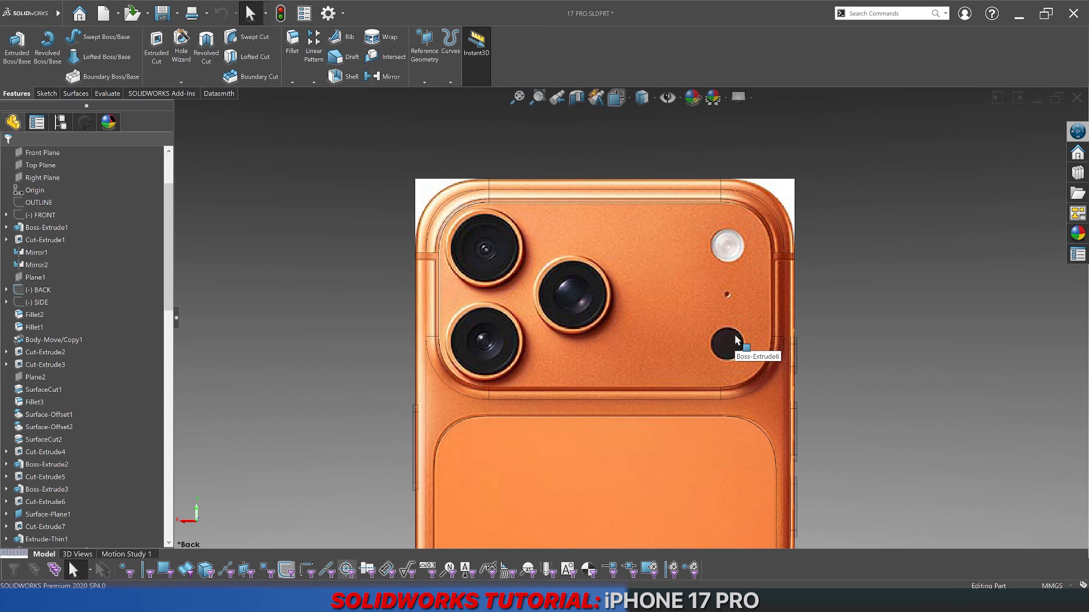
pyautogui.click(643, 97)
pyautogui.click(642, 118)
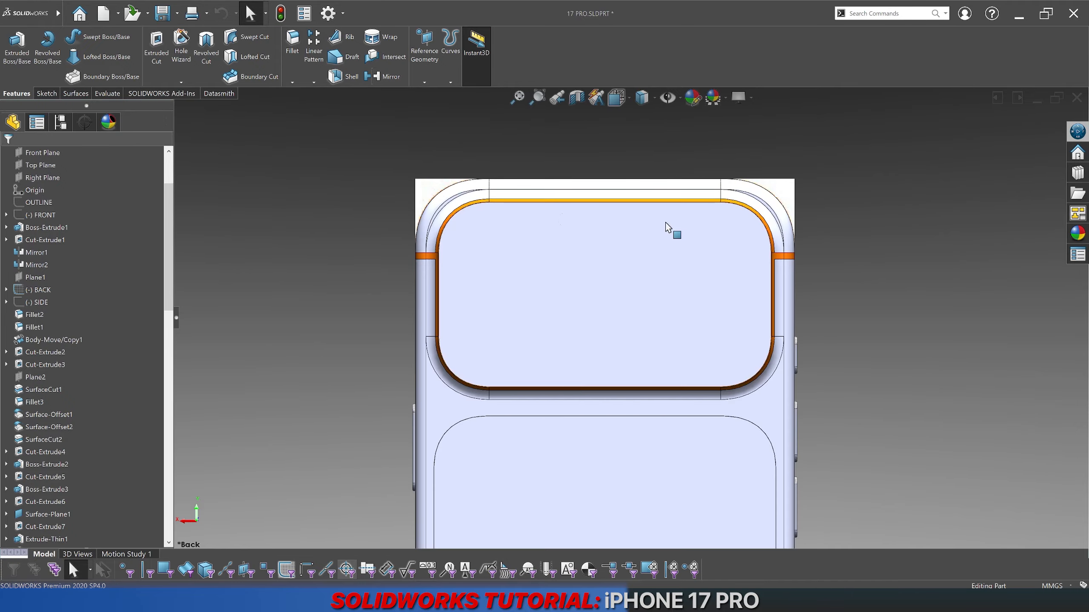
# Step: Start a sketch on the camera plateau's back face and draw a vertical centerline about 26 mm long near its flash side
pyautogui.rightClick(665, 227)
pyautogui.click(685, 206)
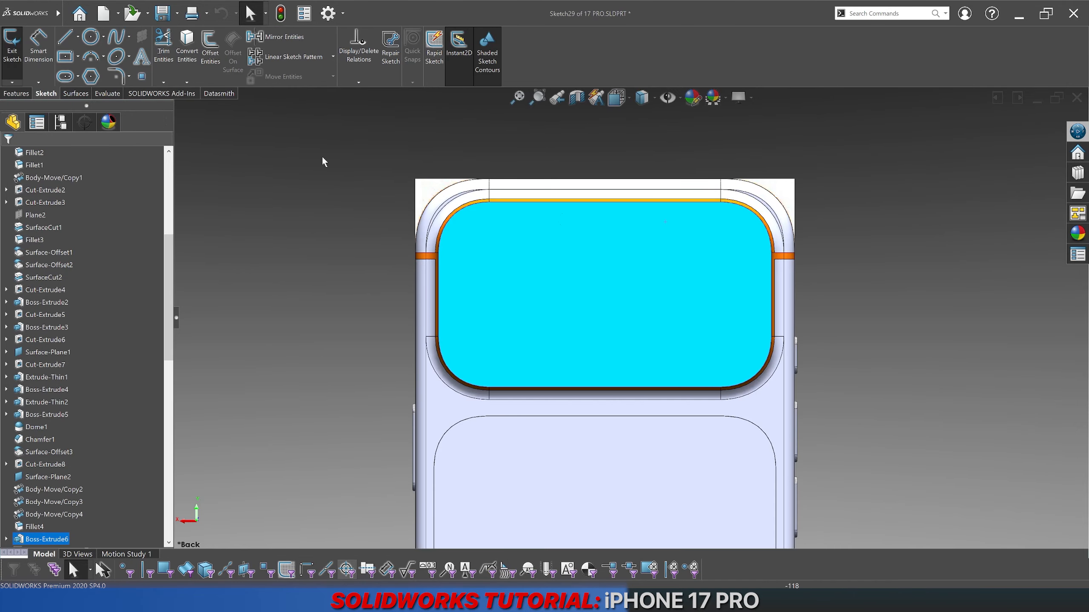
pyautogui.scroll(-4, 669, 128)
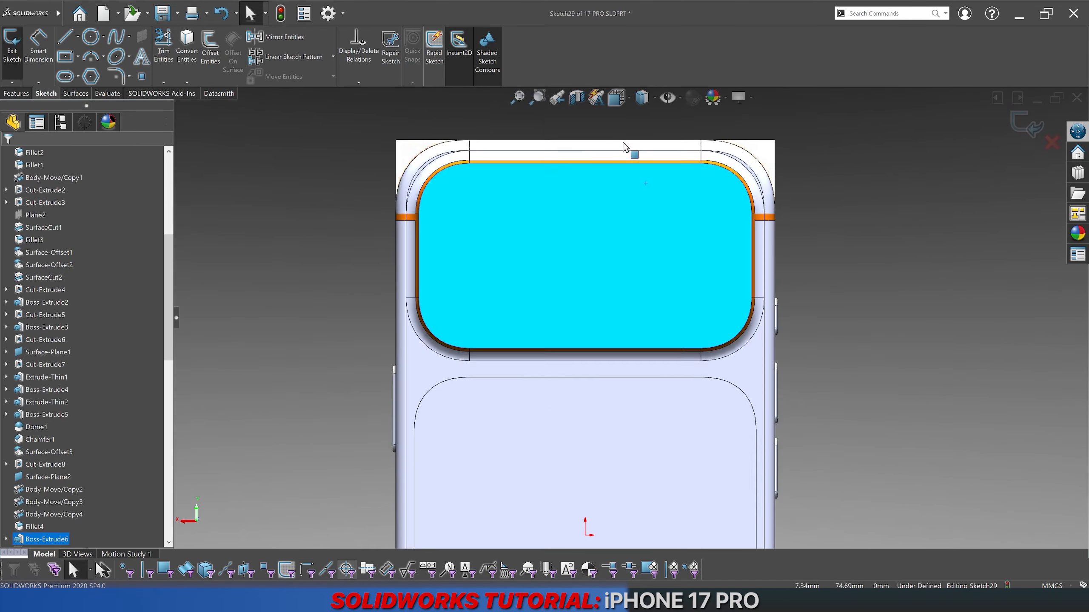
pyautogui.scroll(-1, 623, 147)
pyautogui.click(77, 37)
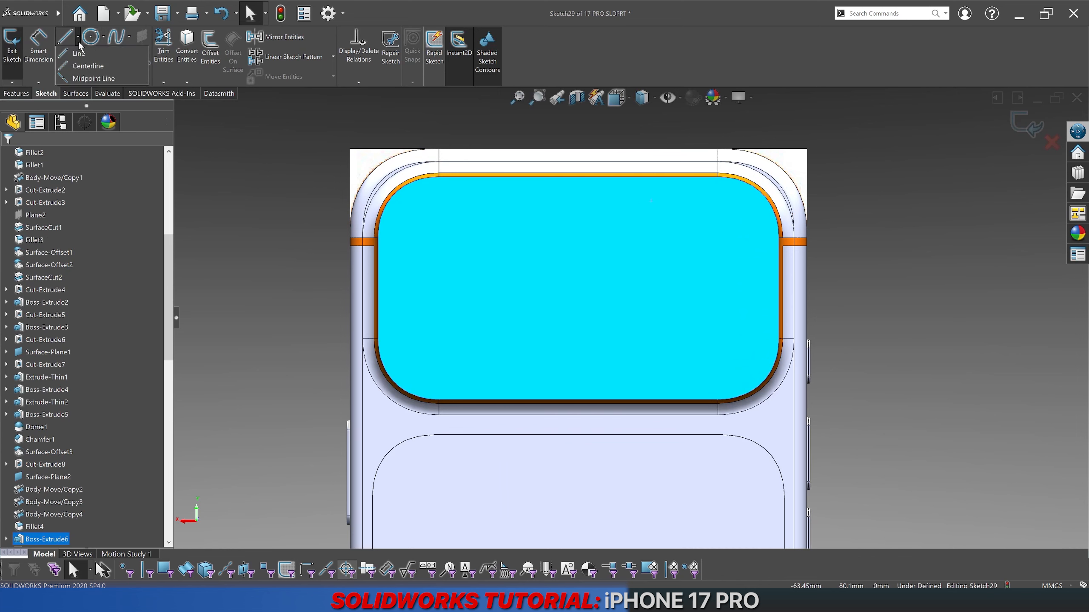
pyautogui.click(80, 78)
pyautogui.click(722, 208)
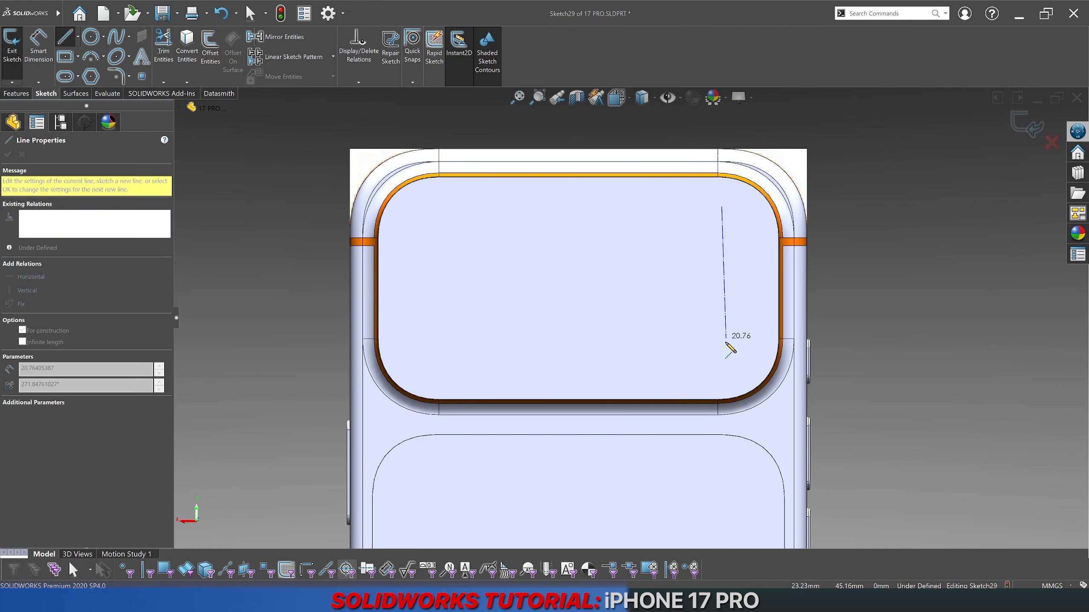
pyautogui.click(722, 372)
pyautogui.press('Escape')
# Step: Draw circles of about 2.4 mm and 2.1 mm radius at the centerline's upper and lower ends, and one of about 0.86 mm between them
pyautogui.click(95, 37)
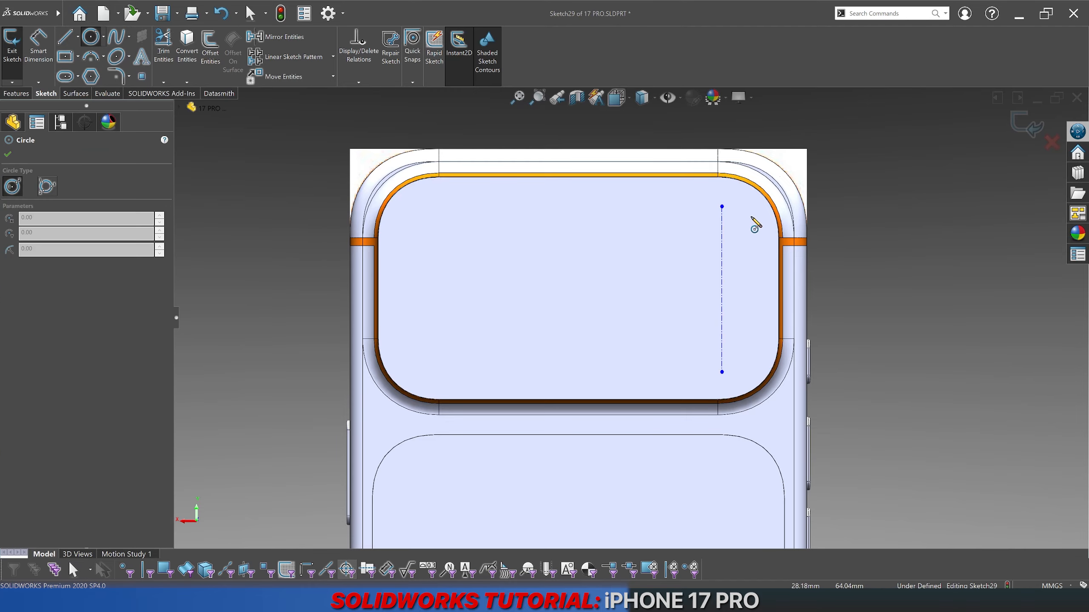
pyautogui.click(722, 207)
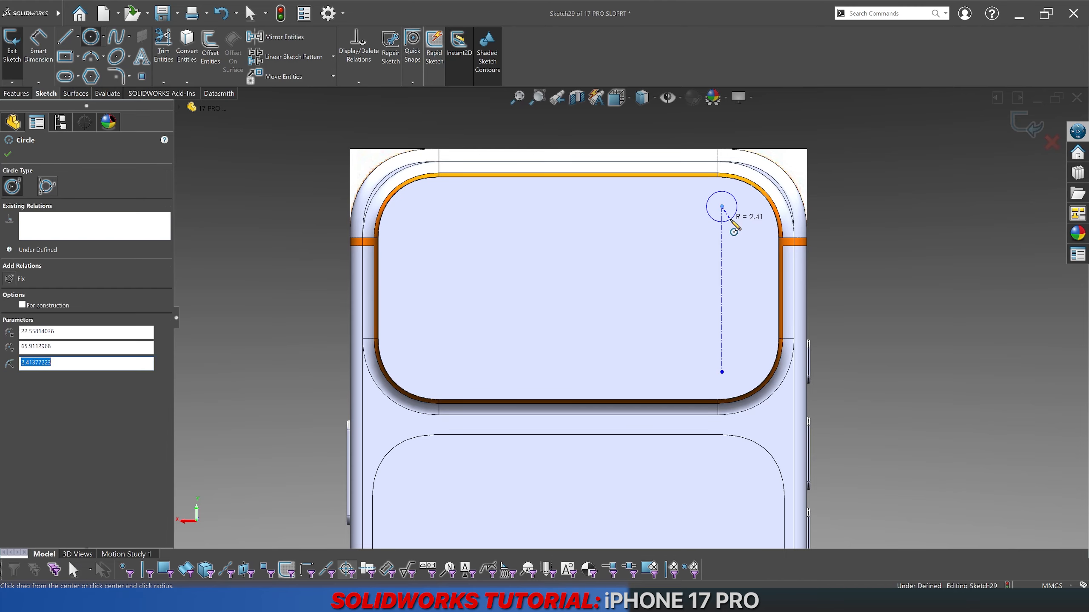
pyautogui.click(732, 217)
pyautogui.click(722, 372)
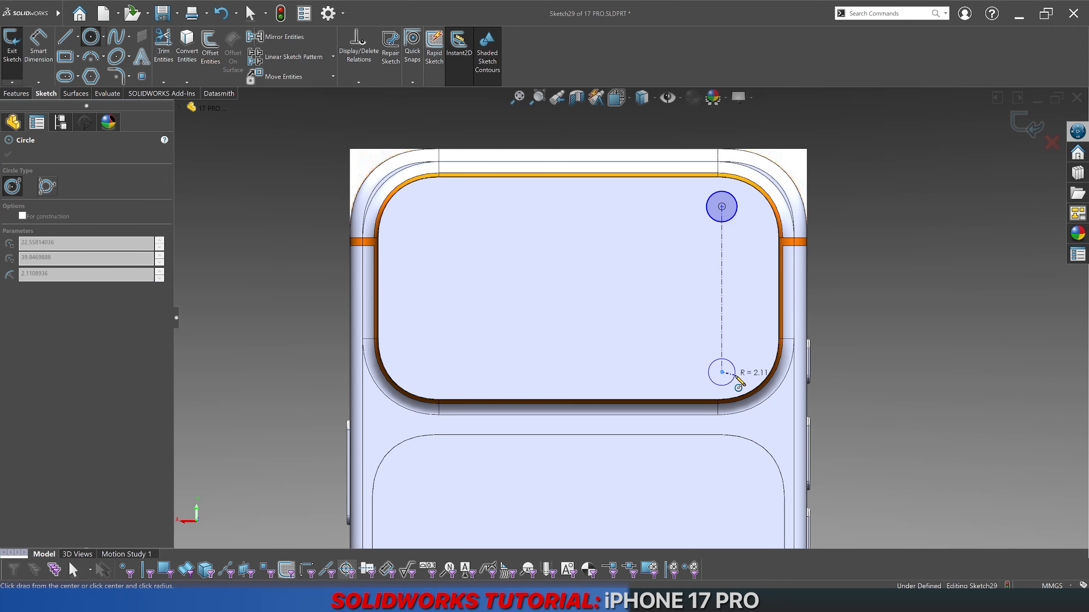
pyautogui.click(734, 380)
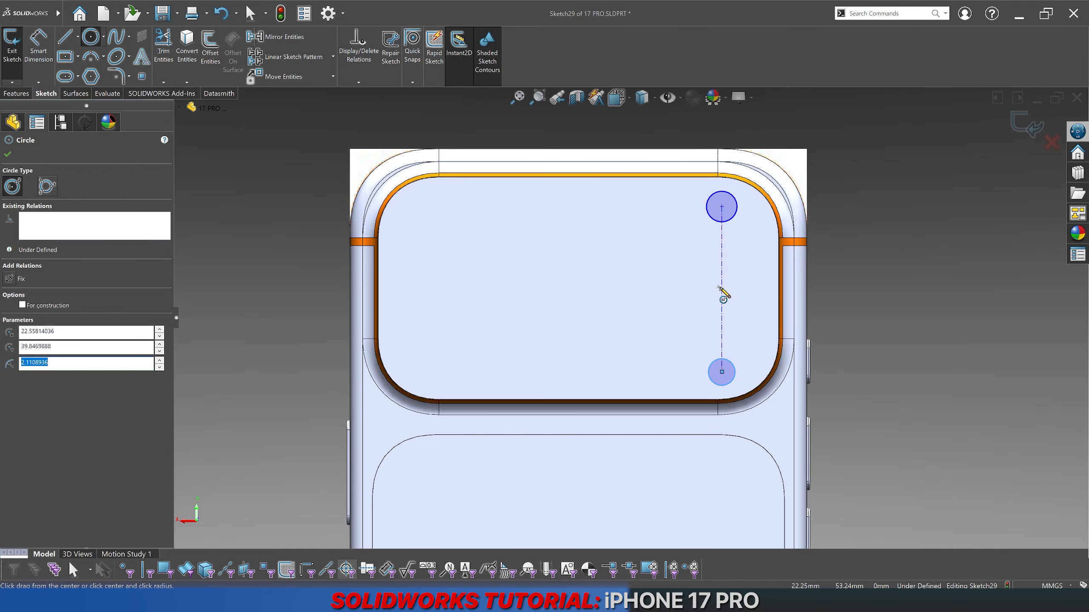
pyautogui.click(722, 308)
pyautogui.click(727, 314)
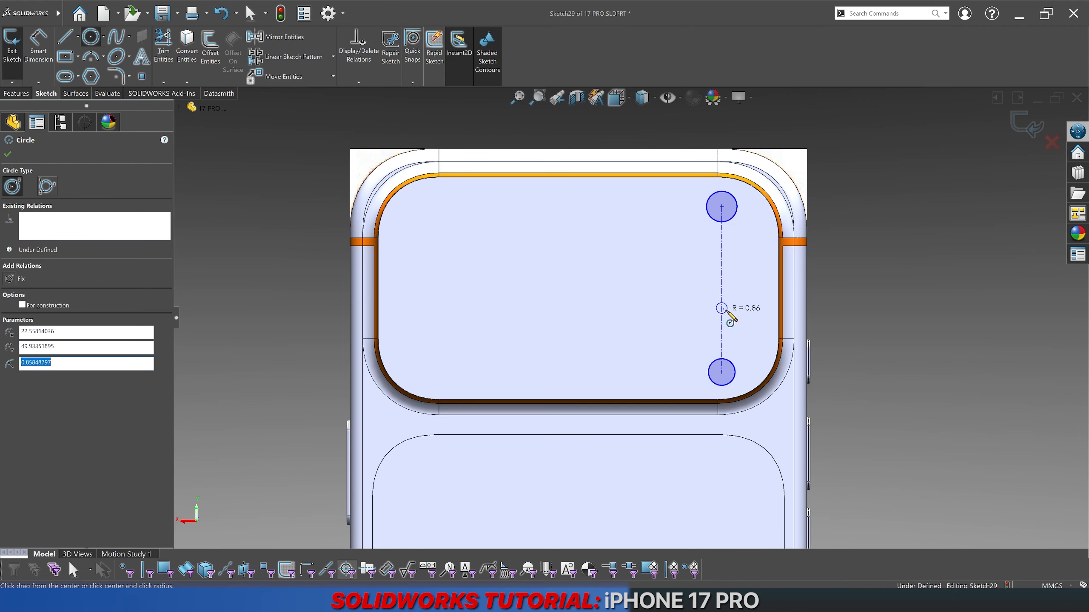
pyautogui.press('Escape')
# Step: In wireframe display, fit the upper circle to the flash at about 6.54 mm diameter and the lower one to the black sensor at about 6.15 mm
pyautogui.moveTo(639, 103)
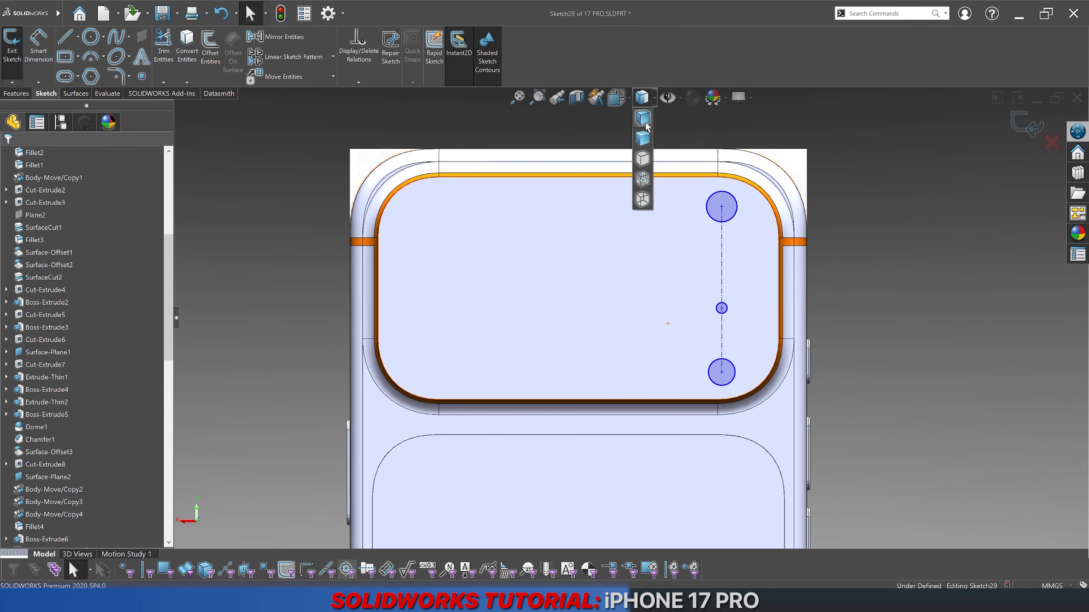
pyautogui.click(643, 199)
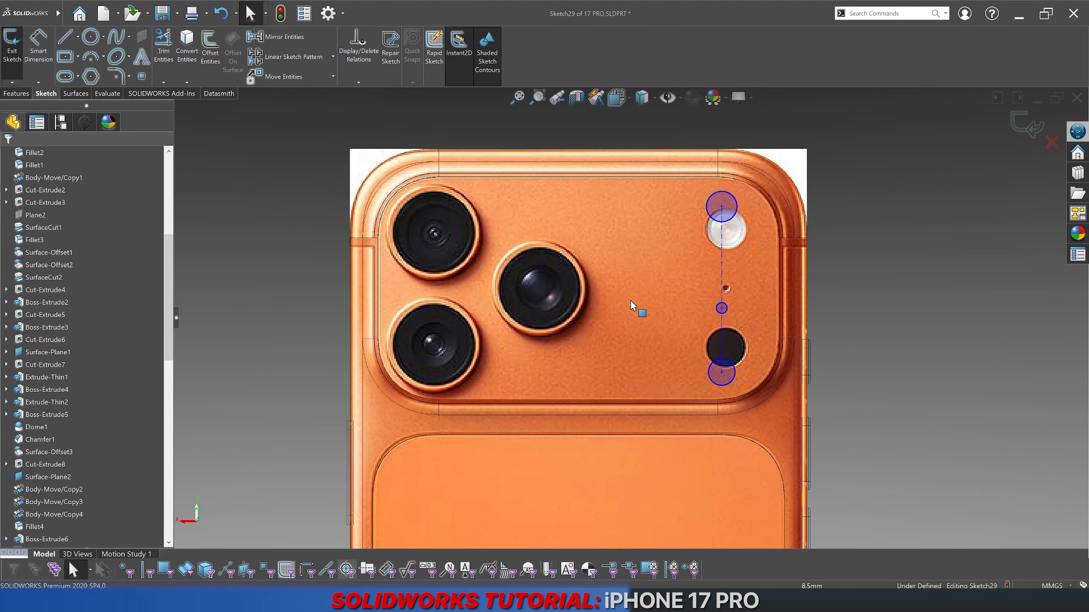
pyautogui.scroll(-2, 647, 282)
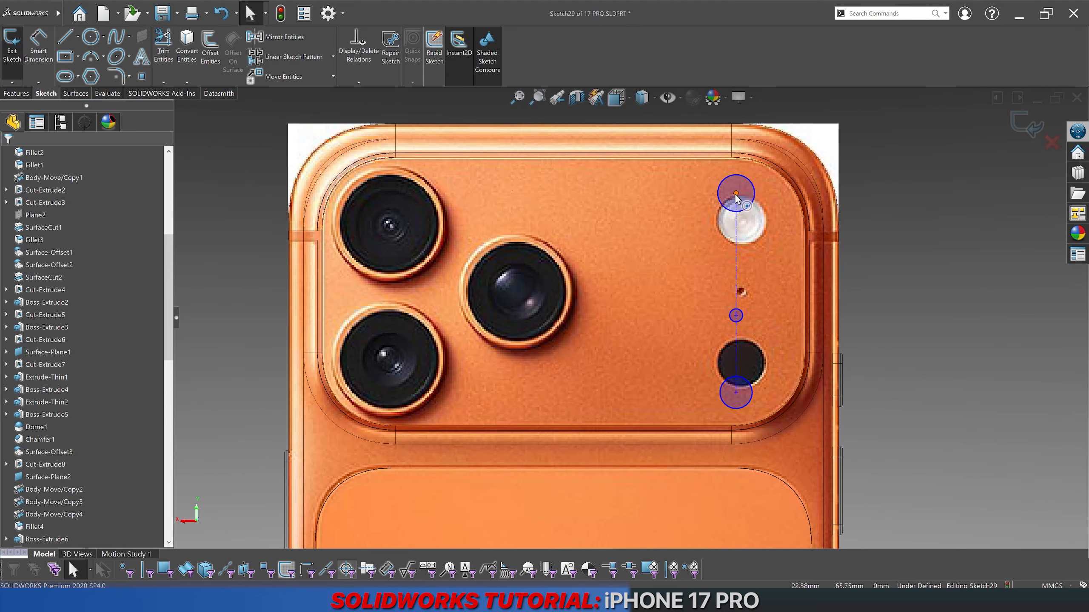
pyautogui.moveTo(736, 194)
pyautogui.mouseDown()
pyautogui.moveTo(745, 225)
pyautogui.moveTo(768, 236)
pyautogui.mouseUp()
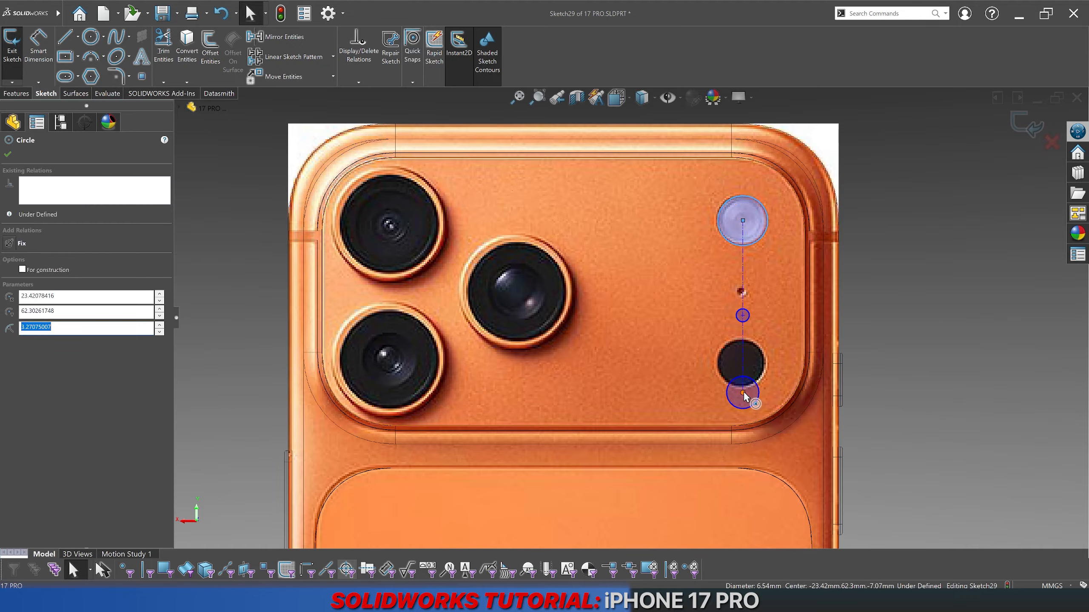
pyautogui.moveTo(743, 393); pyautogui.dragTo(742, 364)
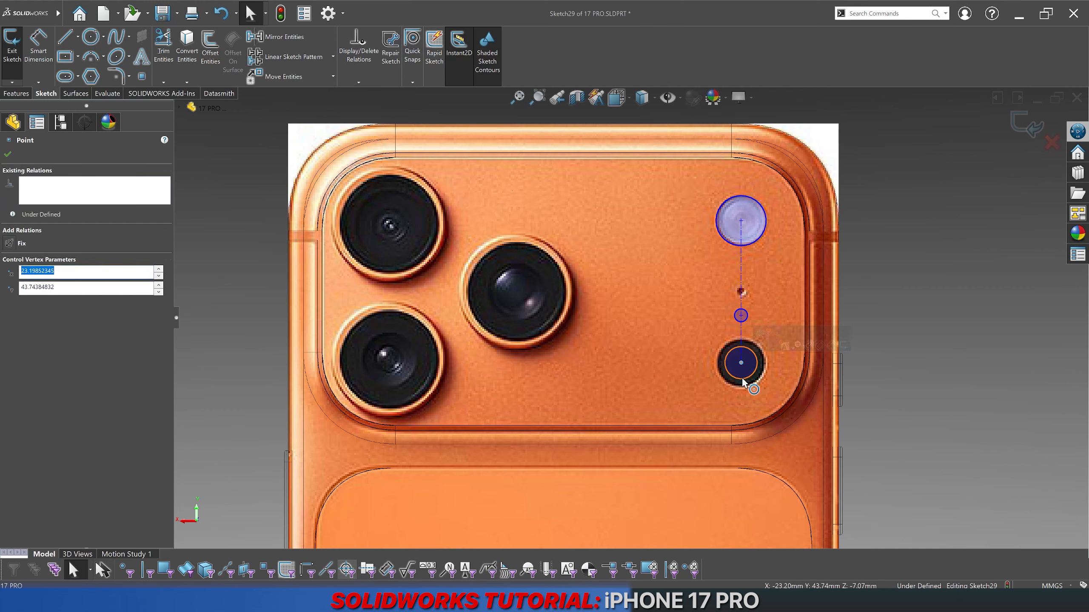
pyautogui.click(743, 386)
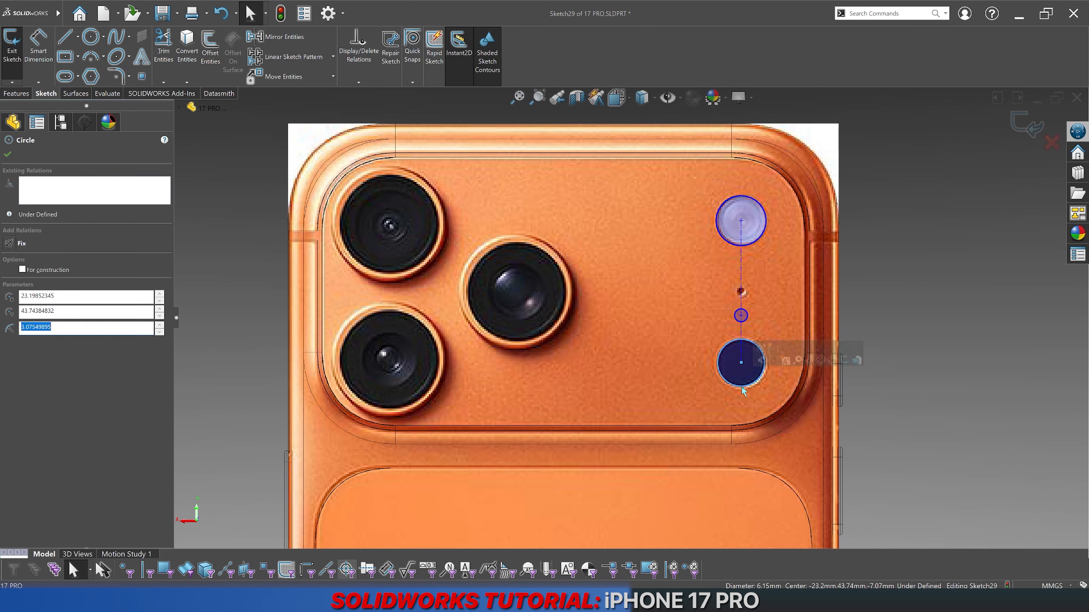
pyautogui.press('Escape')
# Step: Dimension the flash circle's diameter as 6 mm and compare it with the reference image
pyautogui.click(38, 47)
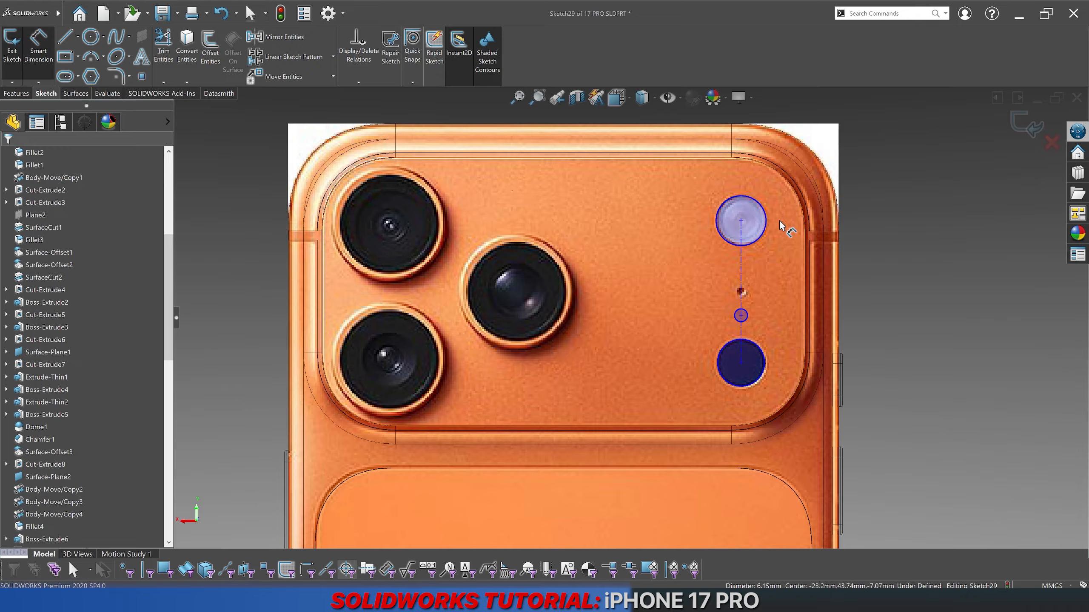
pyautogui.click(766, 231)
pyautogui.click(947, 180)
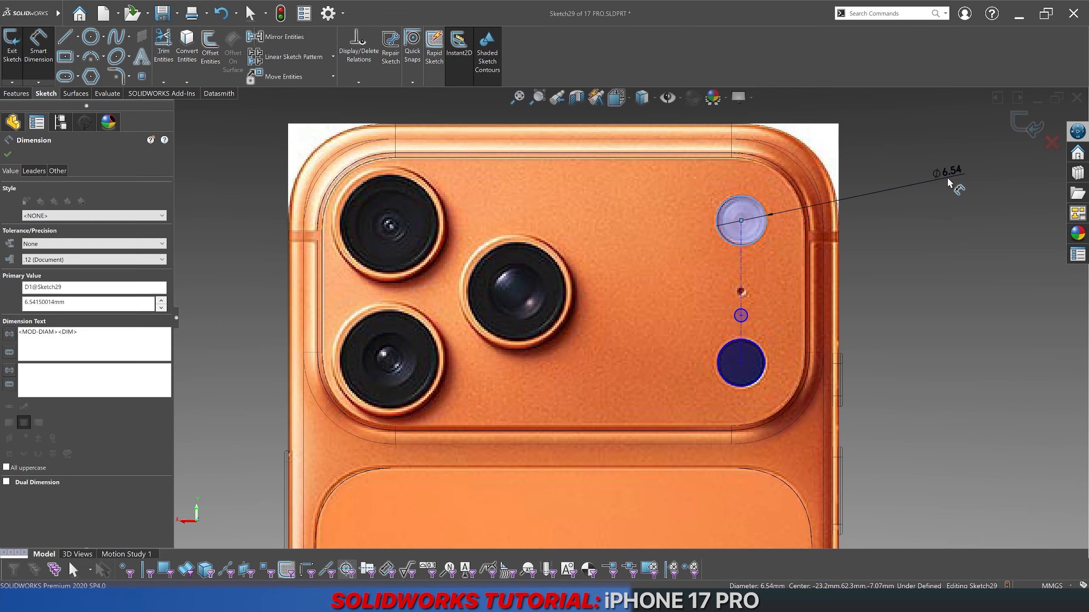
pyautogui.write('6')
pyautogui.press('Return')
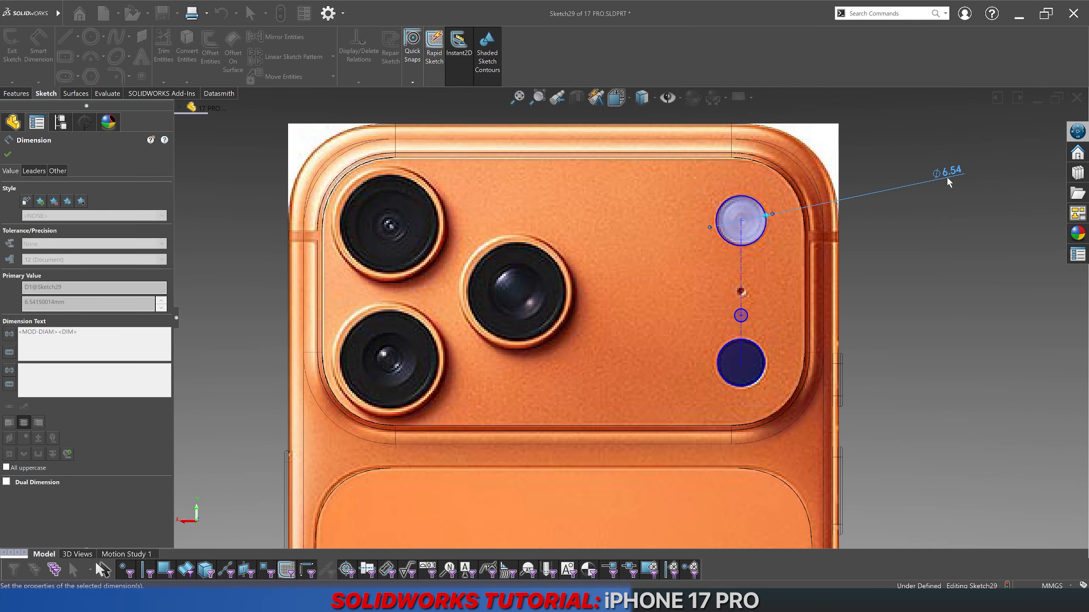
pyautogui.click(942, 214)
pyautogui.scroll(-4, 735, 224)
pyautogui.scroll(1, 714, 228)
pyautogui.scroll(1, 713, 227)
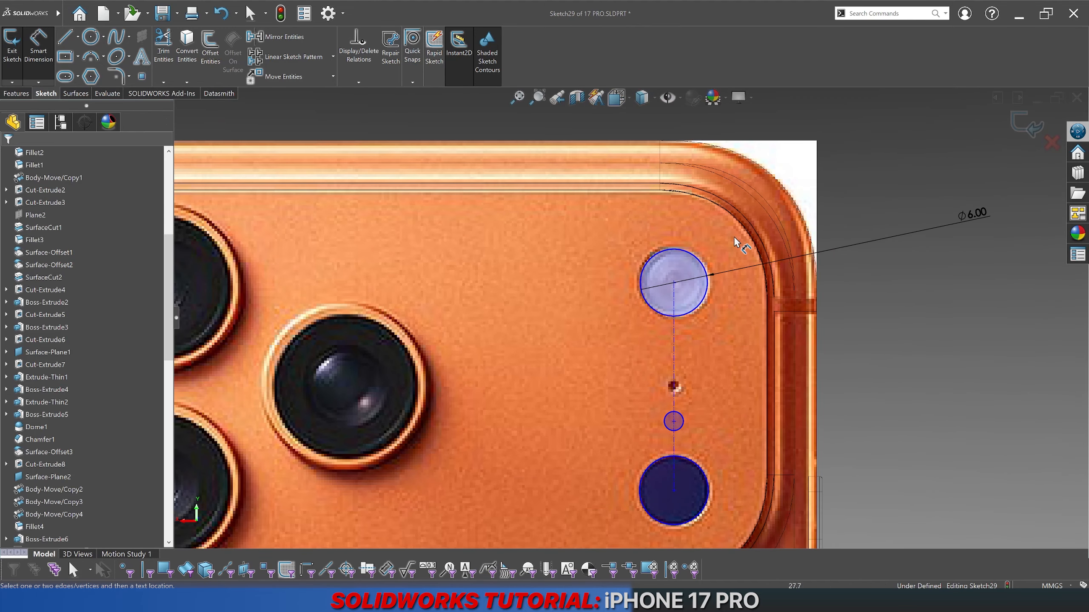
pyautogui.scroll(1, 682, 470)
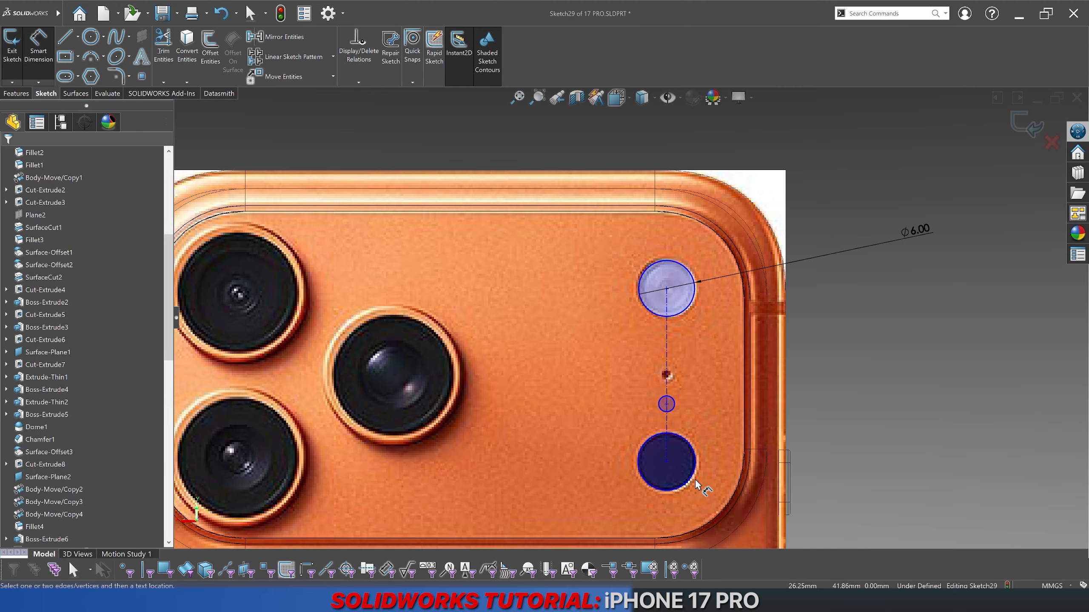
# Step: Dimension the black sensor circle's diameter as 6 mm and change the flash circle's diameter to 6.5 mm
pyautogui.click(692, 487)
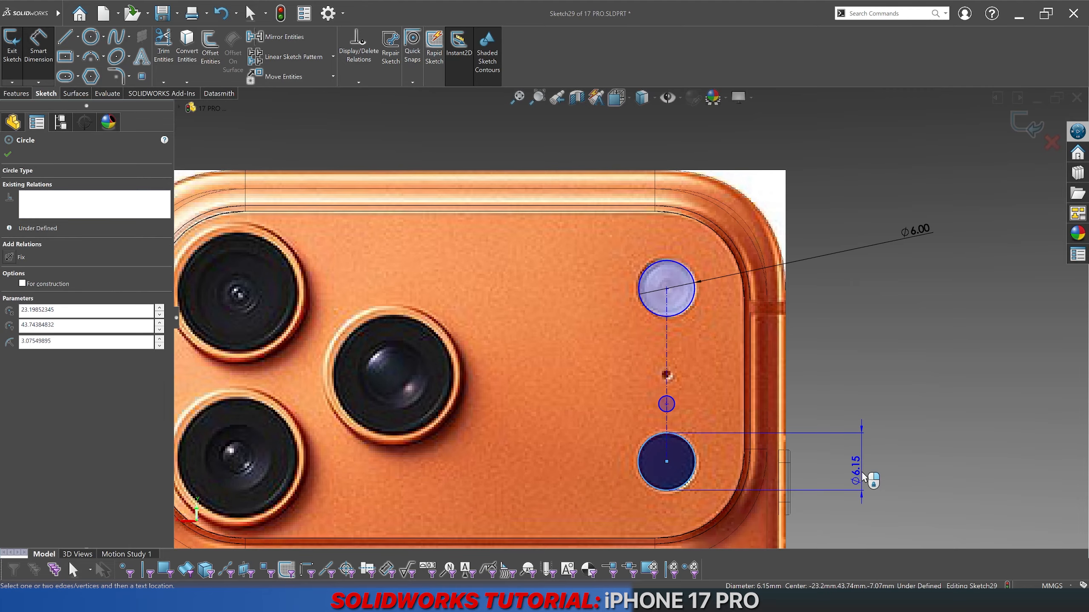
pyautogui.click(862, 472)
pyautogui.press('Return')
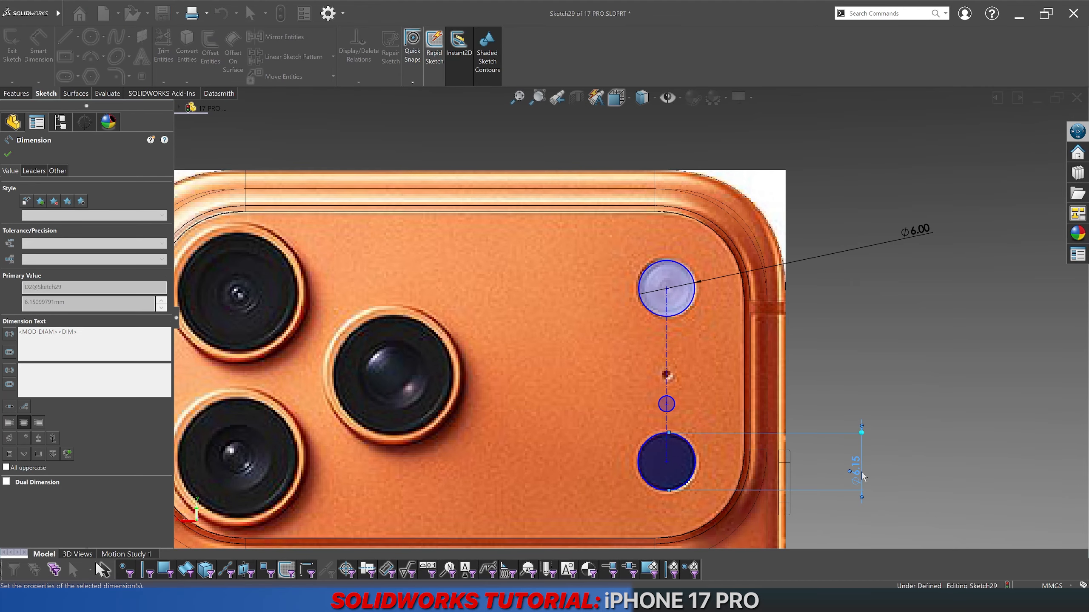
pyautogui.click(916, 231)
pyautogui.write('6.')
pyautogui.press('Return')
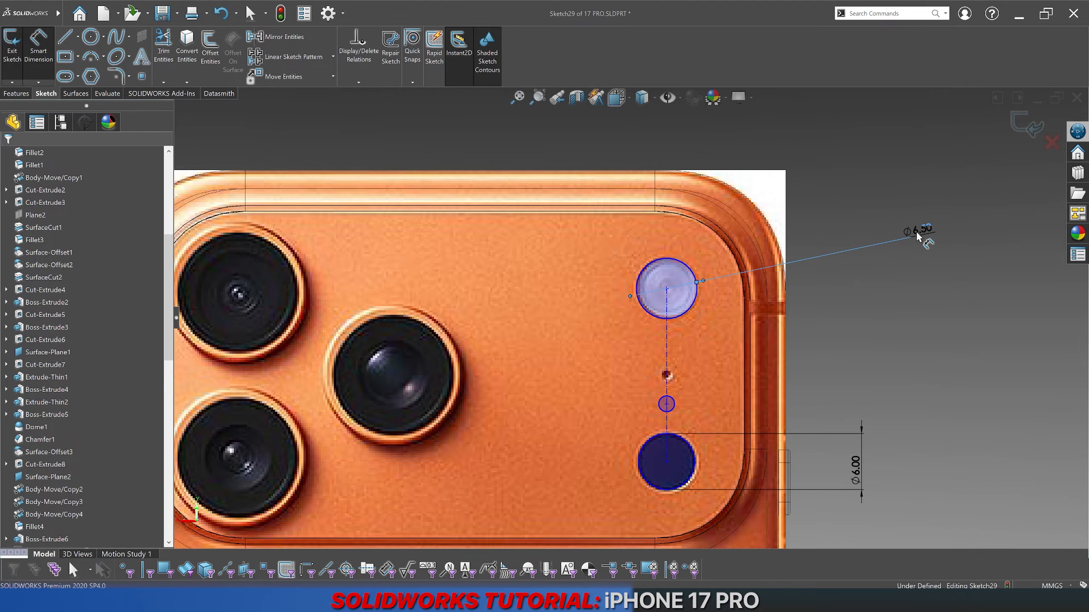
# Step: Examine how closely the flash and sensor circles match their outlines in the reference image
pyautogui.scroll(-5, 686, 315)
pyautogui.scroll(4, 684, 315)
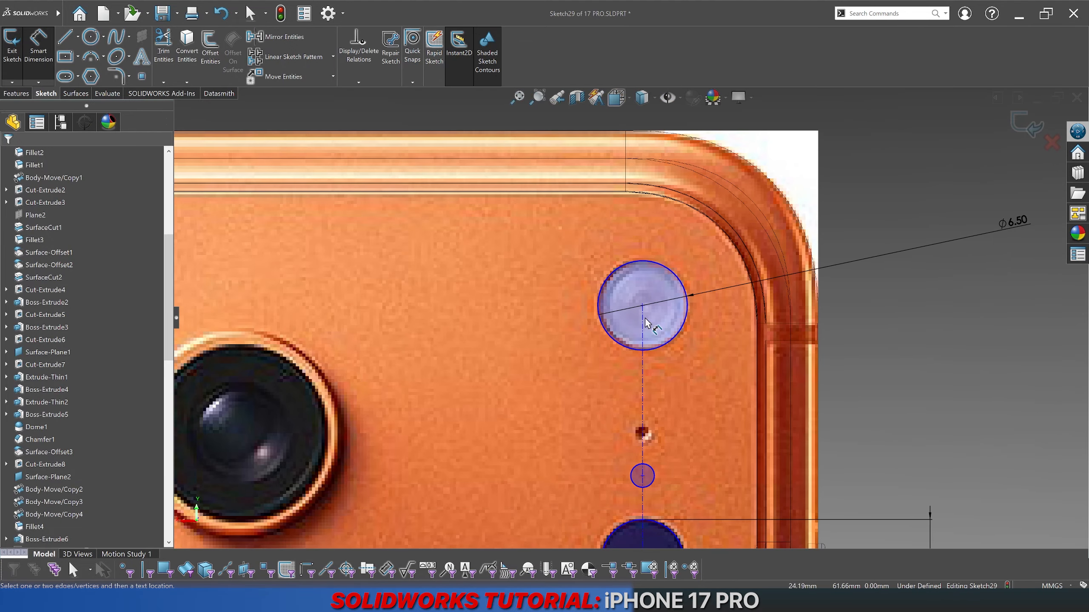
pyautogui.scroll(4, 617, 364)
pyautogui.scroll(-1, 613, 363)
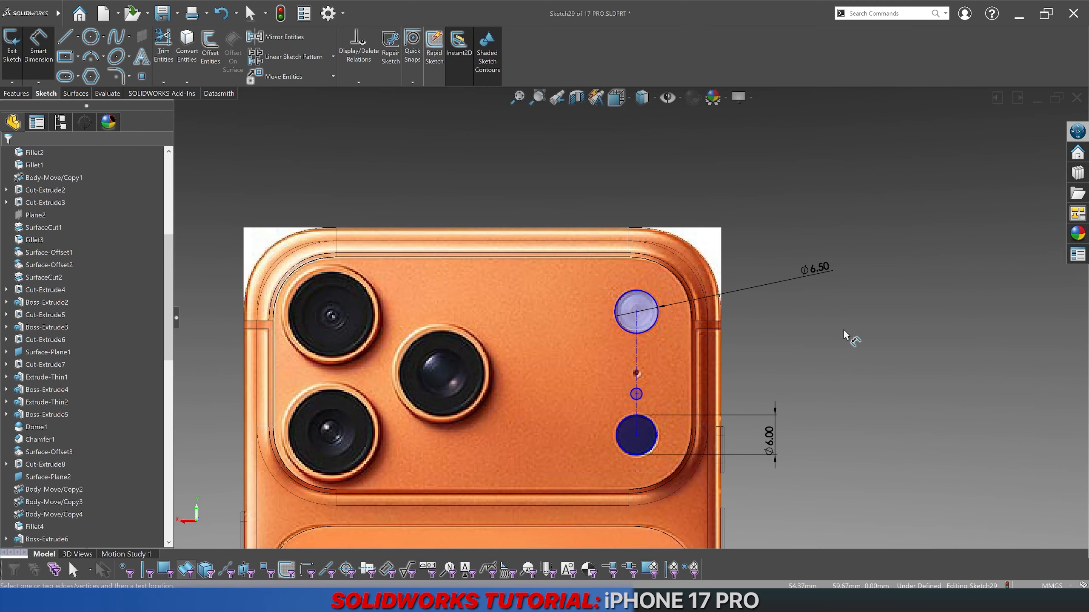
pyautogui.scroll(-2, 647, 326)
pyautogui.scroll(-3, 647, 327)
pyautogui.scroll(-2, 664, 341)
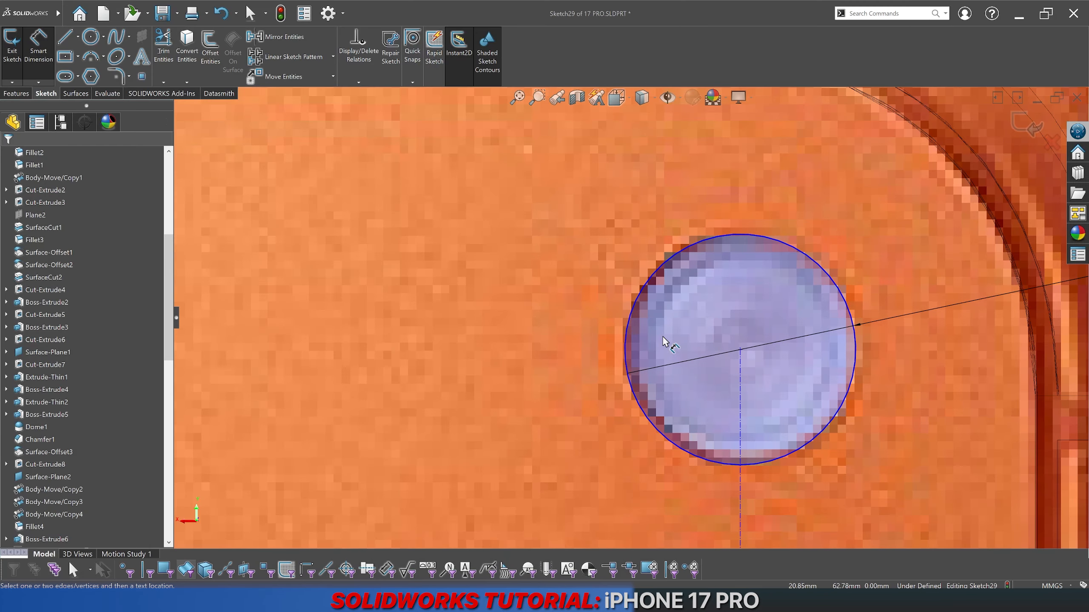
pyautogui.scroll(5, 665, 342)
pyautogui.scroll(3, 669, 455)
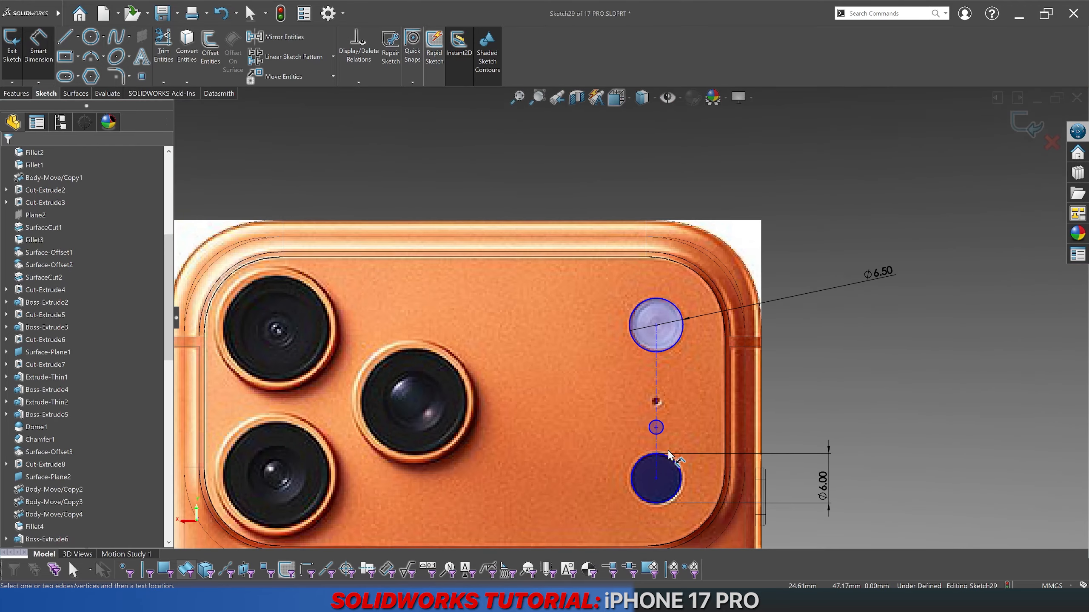
# Step: Move the small circle up along the centerline onto the microphone hole in the reference image
pyautogui.scroll(-6, 668, 454)
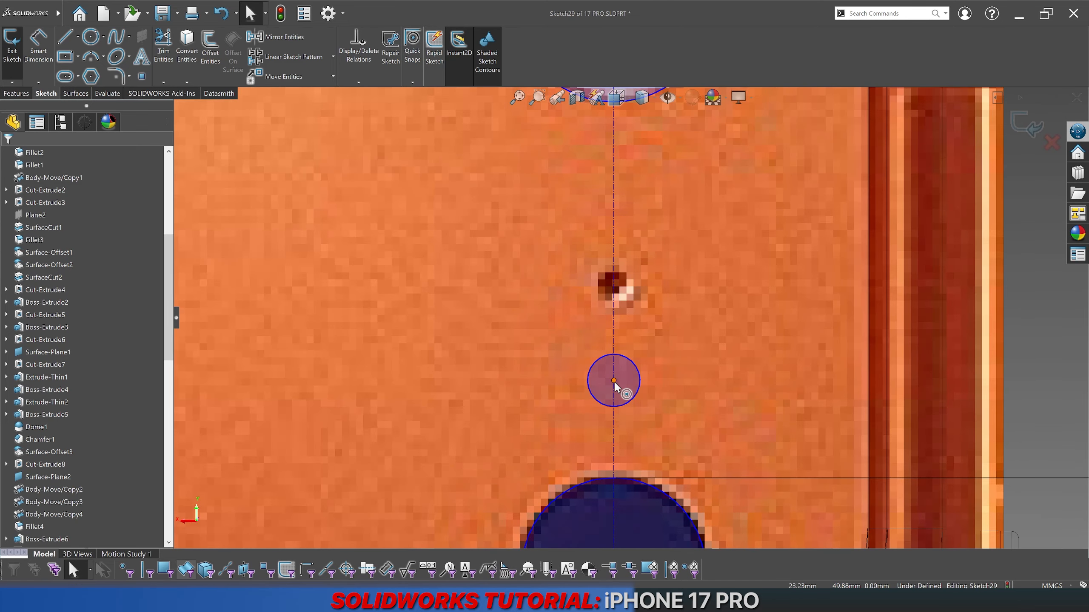
pyautogui.moveTo(613, 380); pyautogui.dragTo(614, 290)
pyautogui.click(425, 292)
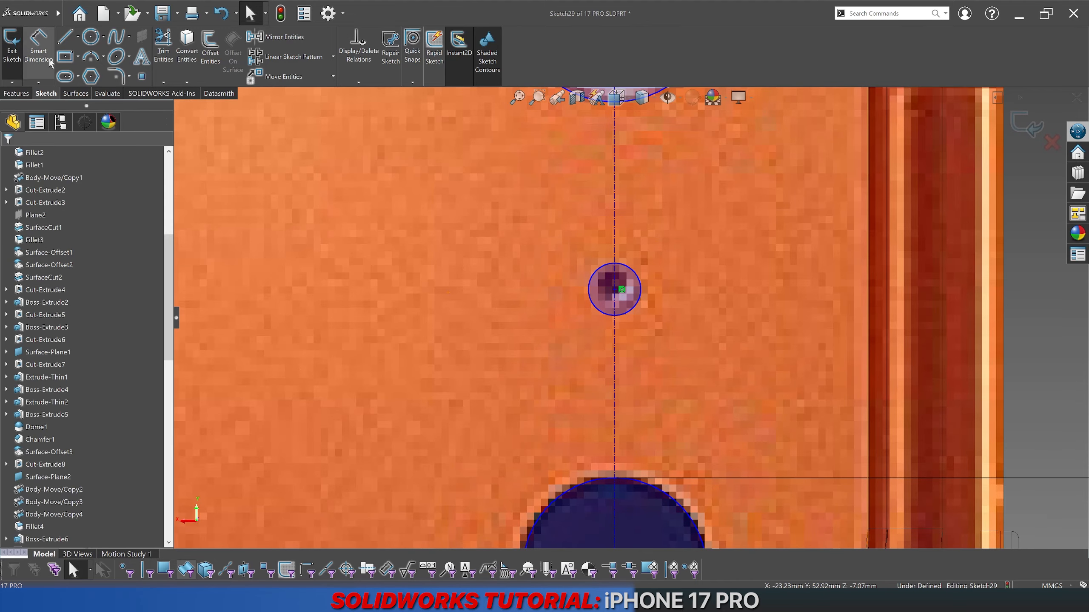
# Step: Dimension the small microphone hole circle's diameter as 1 mm
pyautogui.click(640, 304)
pyautogui.scroll(3, 665, 303)
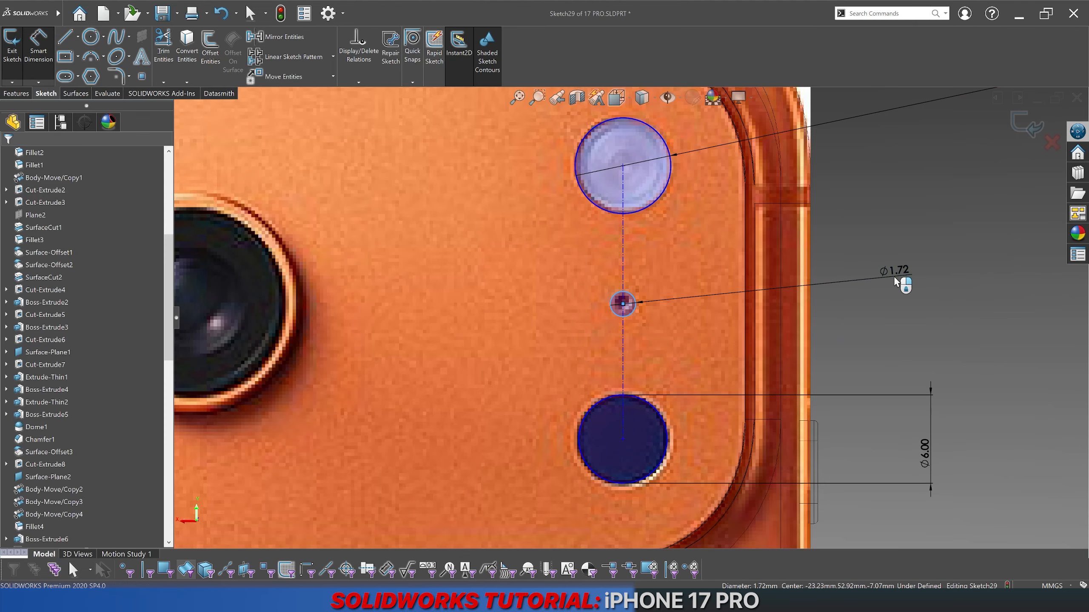
pyautogui.click(895, 281)
pyautogui.write('1.00mm')
pyautogui.press('Return')
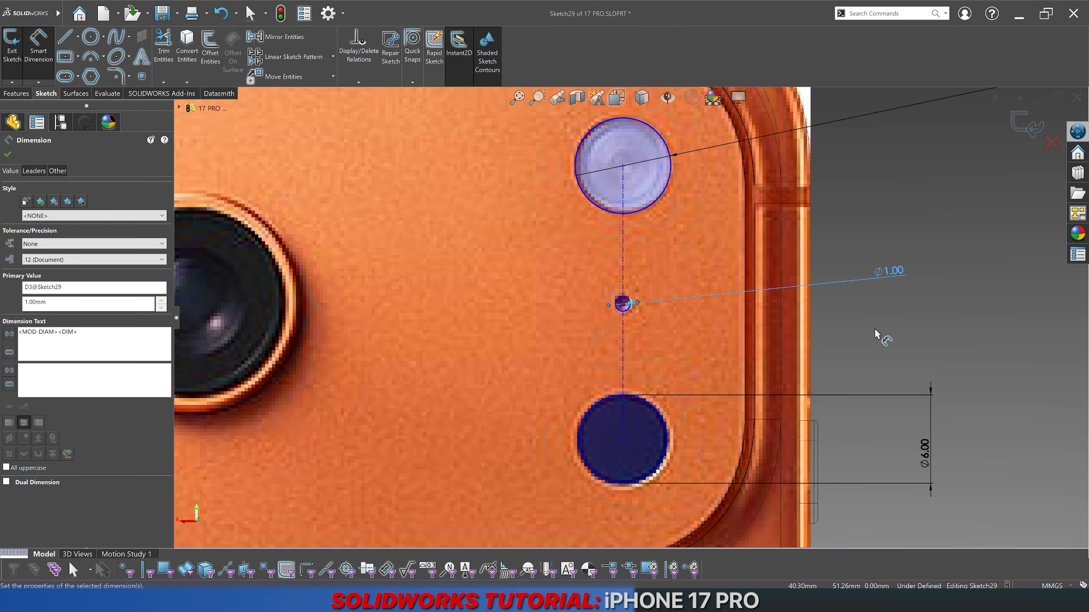
pyautogui.click(877, 336)
pyautogui.scroll(2, 874, 339)
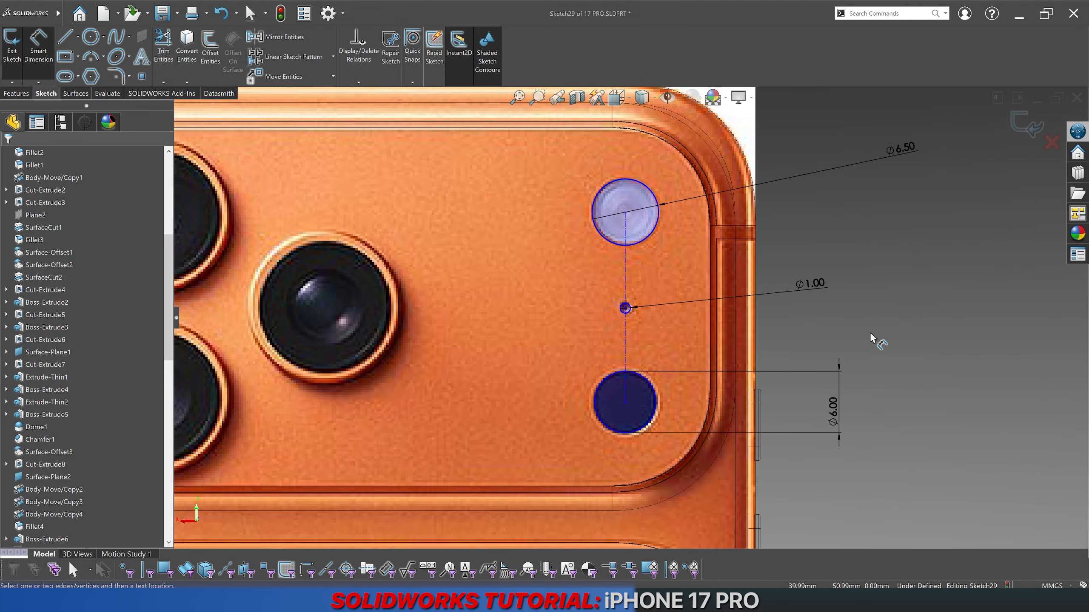
pyautogui.scroll(2, 873, 339)
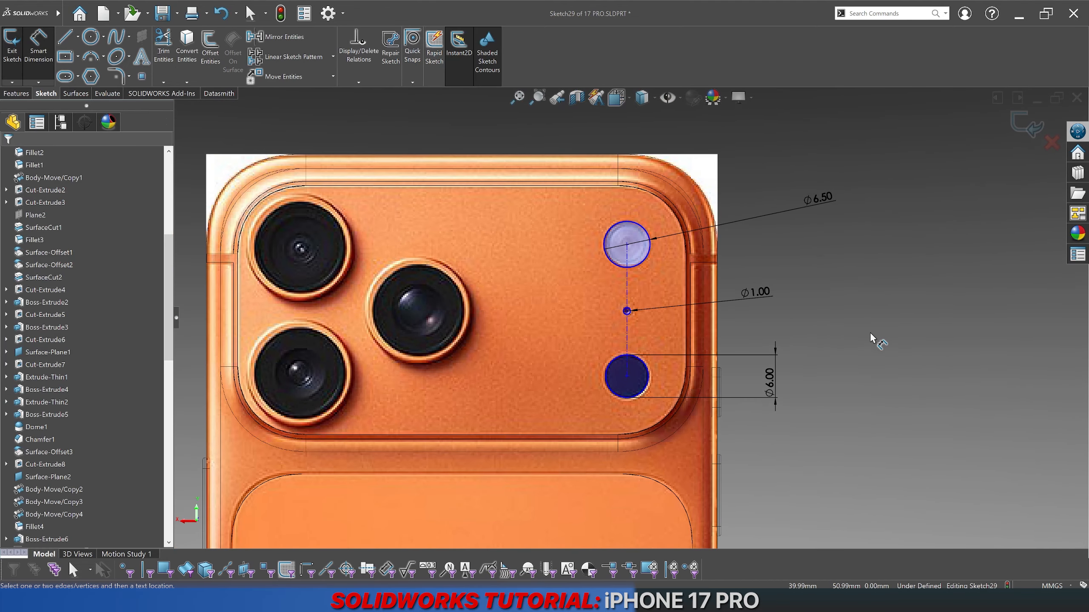
pyautogui.scroll(-1, 638, 228)
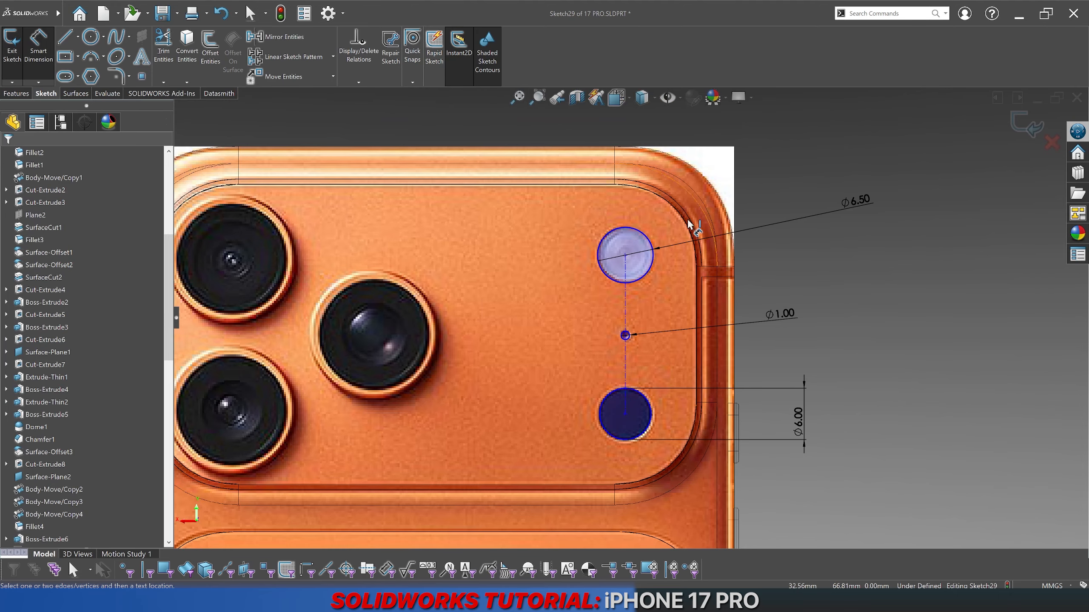
# Step: Try a 6 mm diameter on the flash circle, and restore it to 6.5 mm
pyautogui.scroll(-3, 688, 221)
pyautogui.click(986, 204)
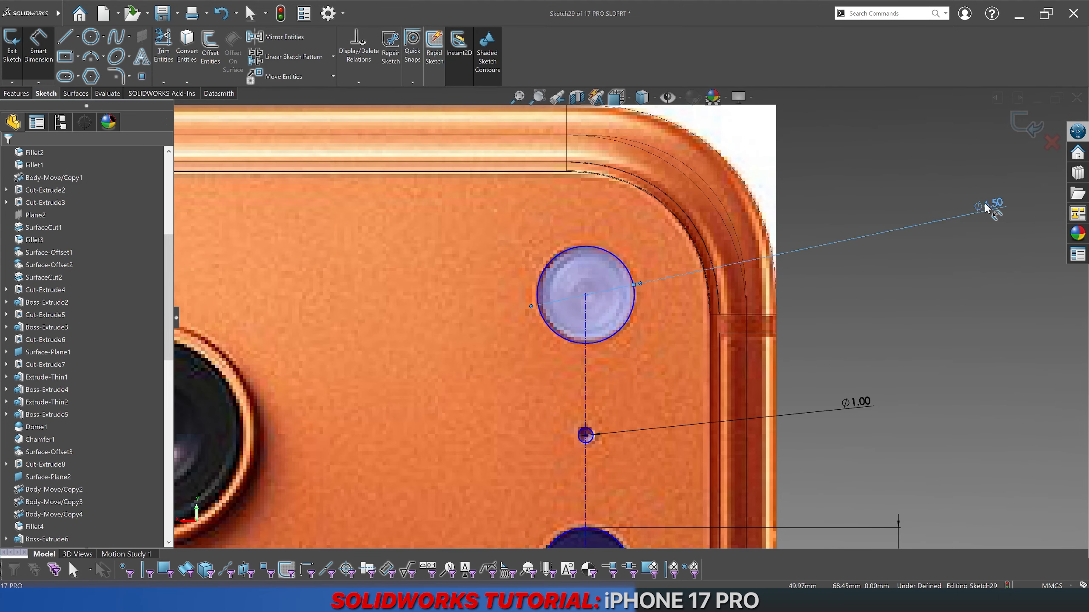
pyautogui.click(959, 216)
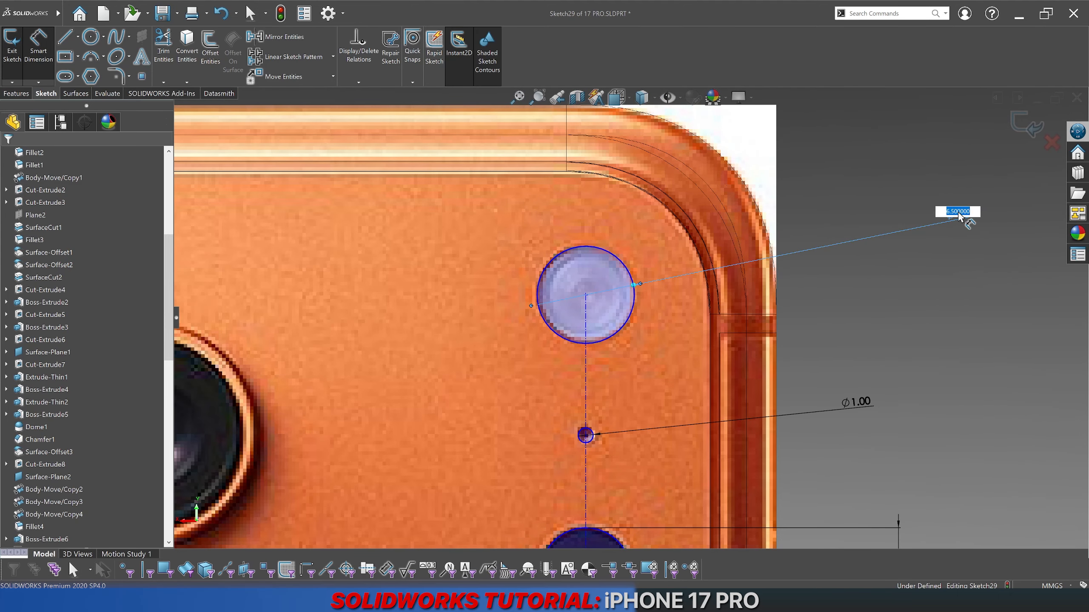
pyautogui.write('6')
pyautogui.press('Return')
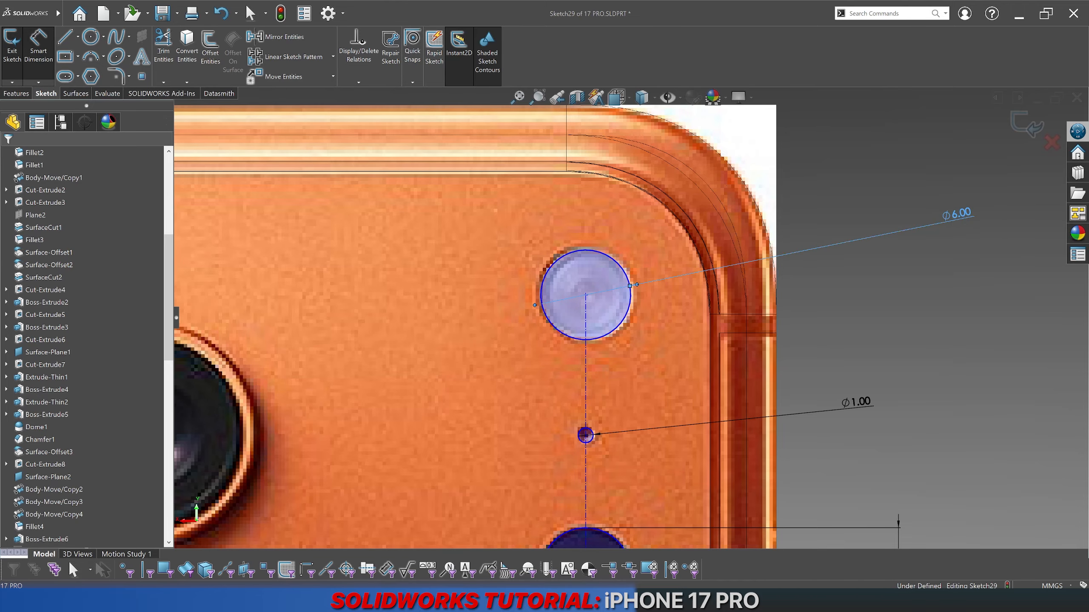
pyautogui.doubleClick(952, 220)
pyautogui.write('6.5')
pyautogui.press('Return')
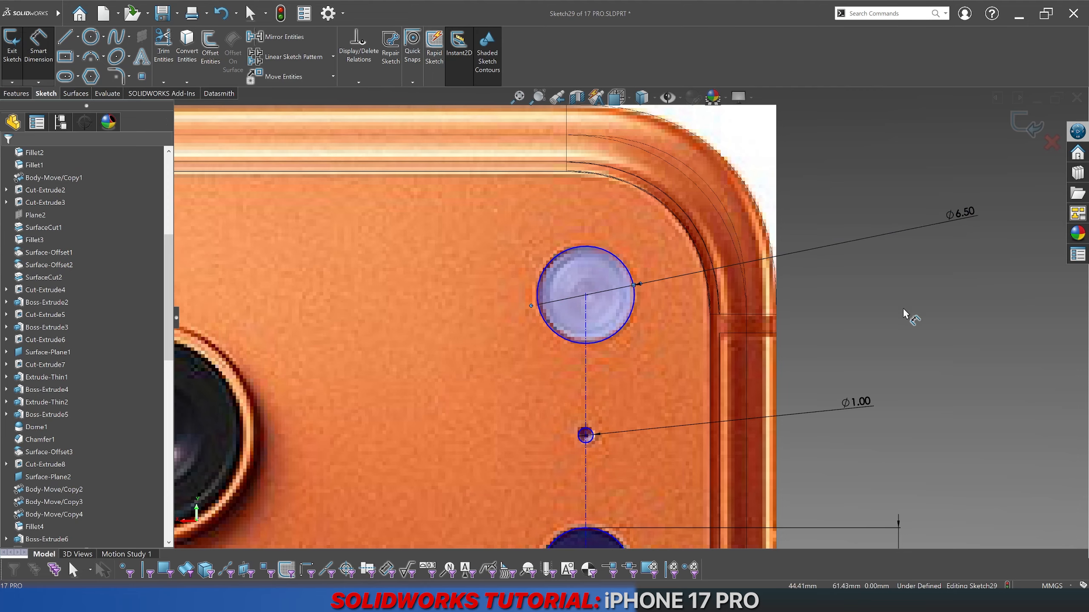
# Step: Dimension the horizontal distance from the origin to the vertical centerline through the three circles as 23.5 mm
pyautogui.scroll(8, 531, 363)
pyautogui.scroll(-2, 531, 362)
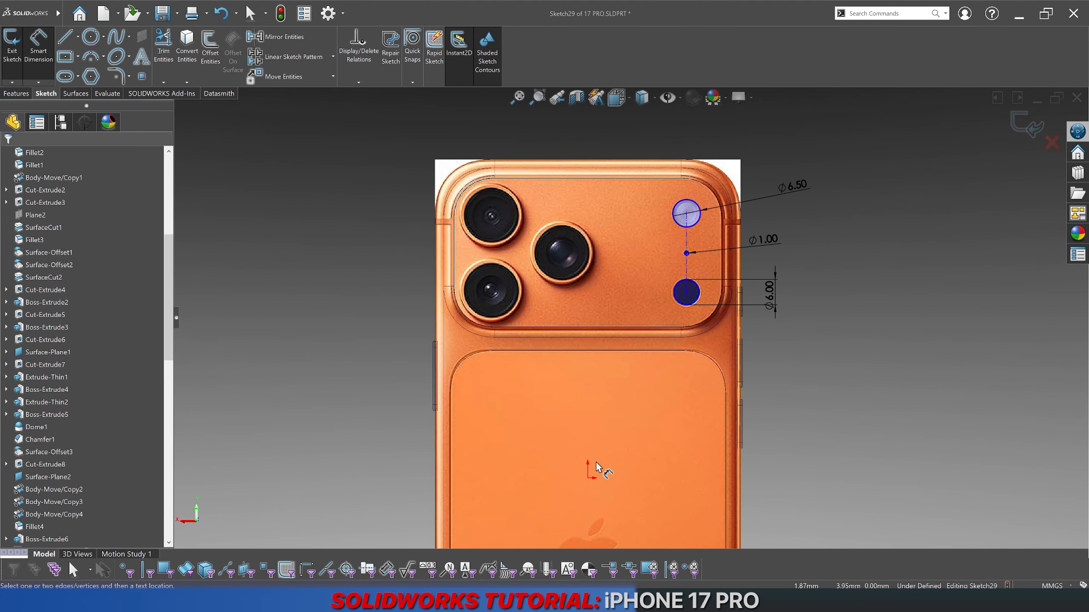
pyautogui.scroll(-4, 656, 214)
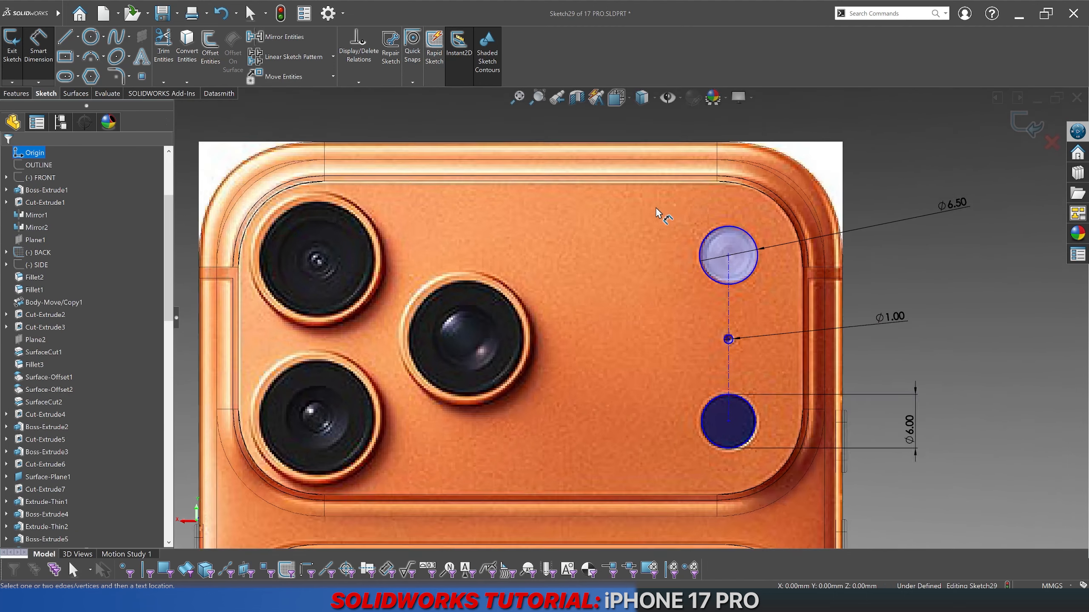
pyautogui.click(741, 324)
pyautogui.scroll(3, 630, 281)
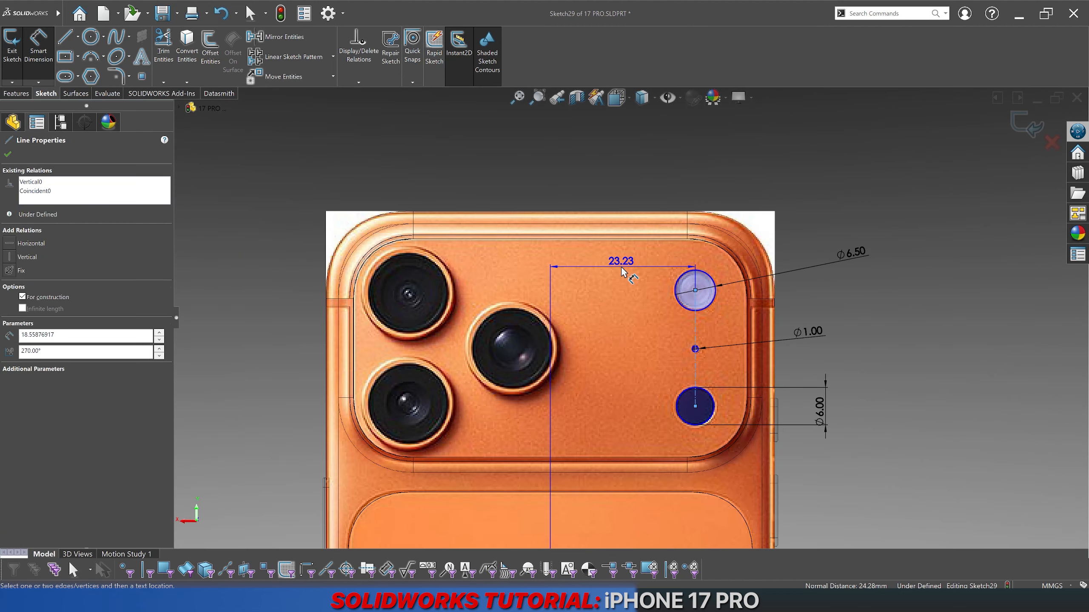
pyautogui.scroll(-3, 618, 187)
pyautogui.scroll(2, 613, 196)
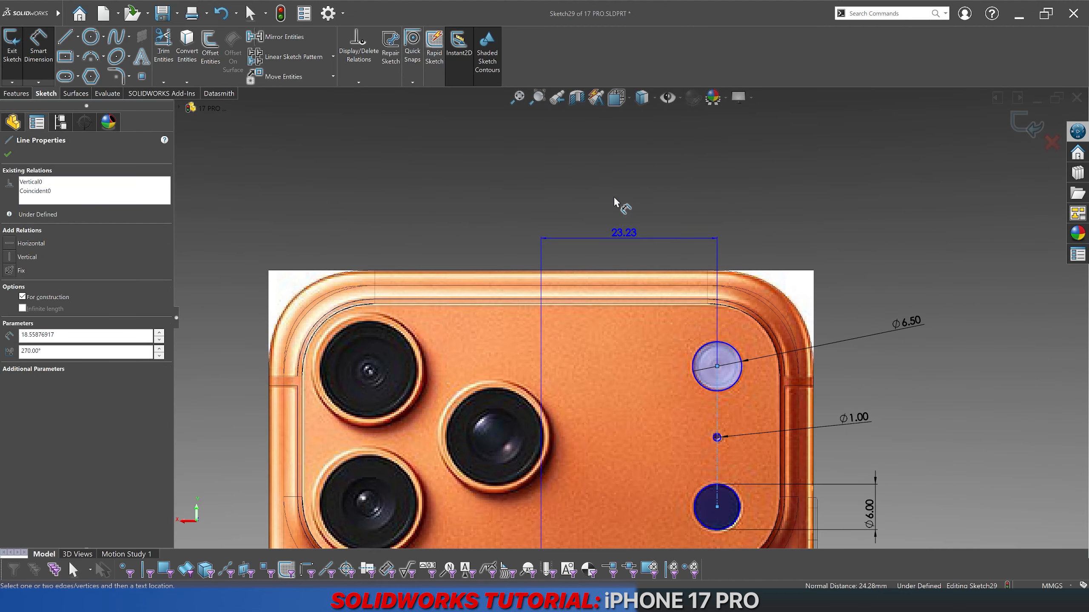
pyautogui.click(614, 197)
pyautogui.write('2')
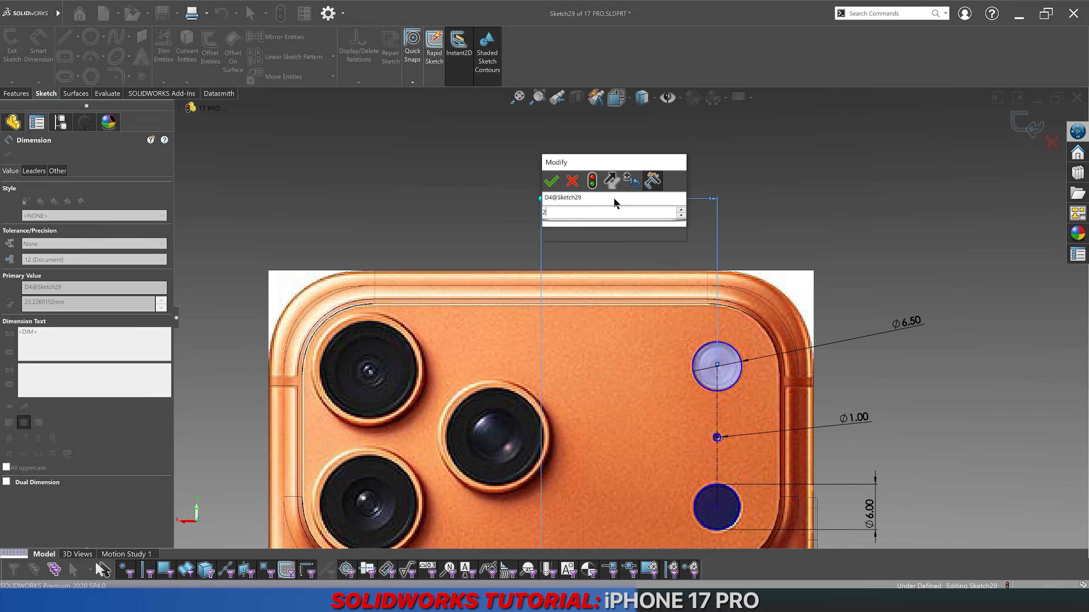
pyautogui.write('3.5')
pyautogui.press('Return')
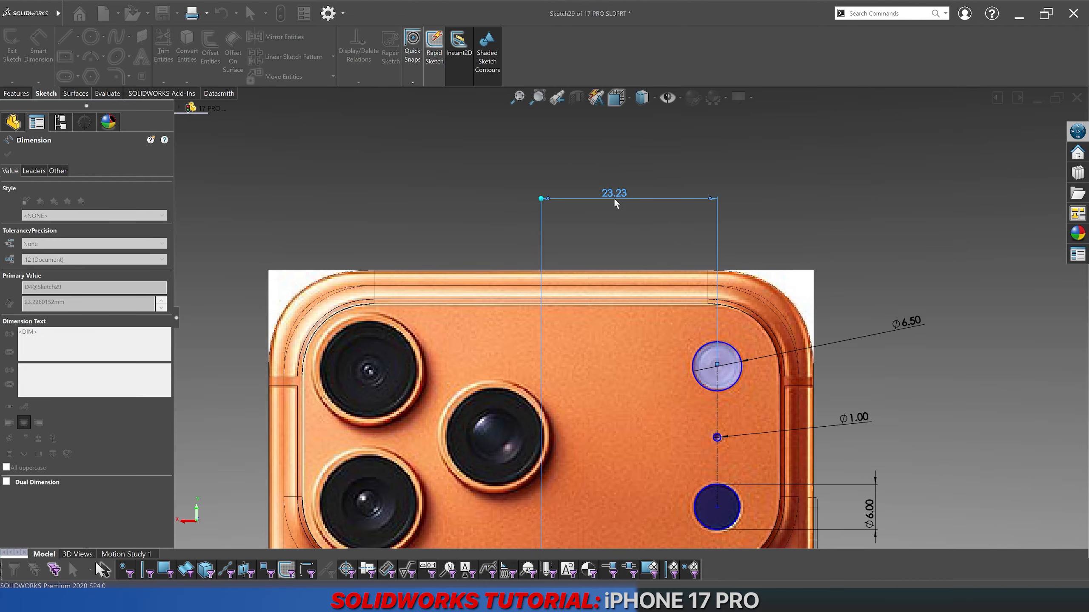
# Step: Set the horizontal distance between the origin and the circles' vertical centerline to 23.25 mm
pyautogui.click(614, 197)
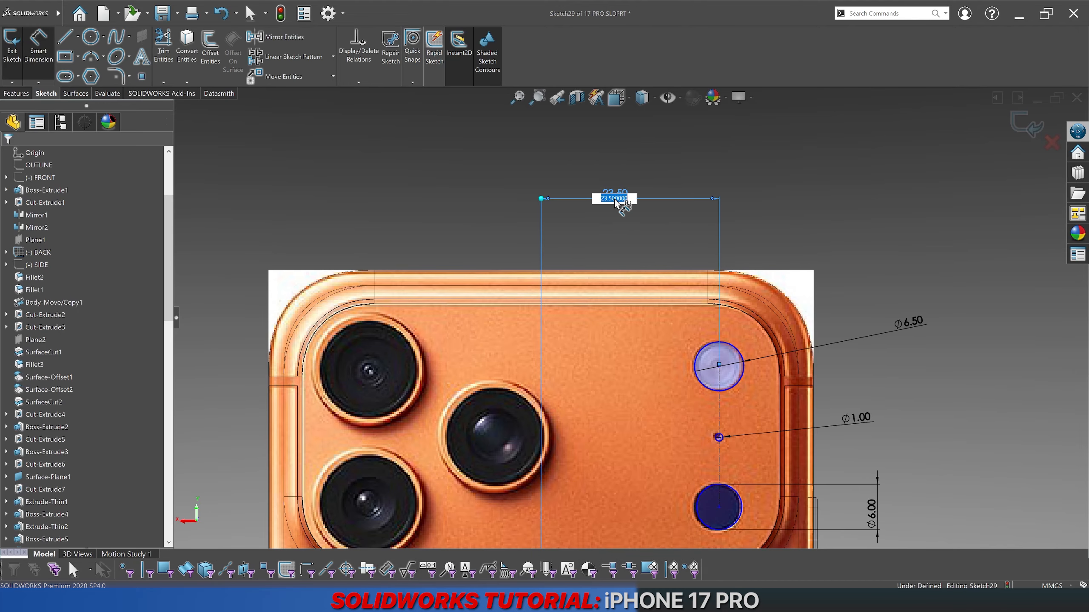
pyautogui.write('23.25')
pyautogui.press('Return')
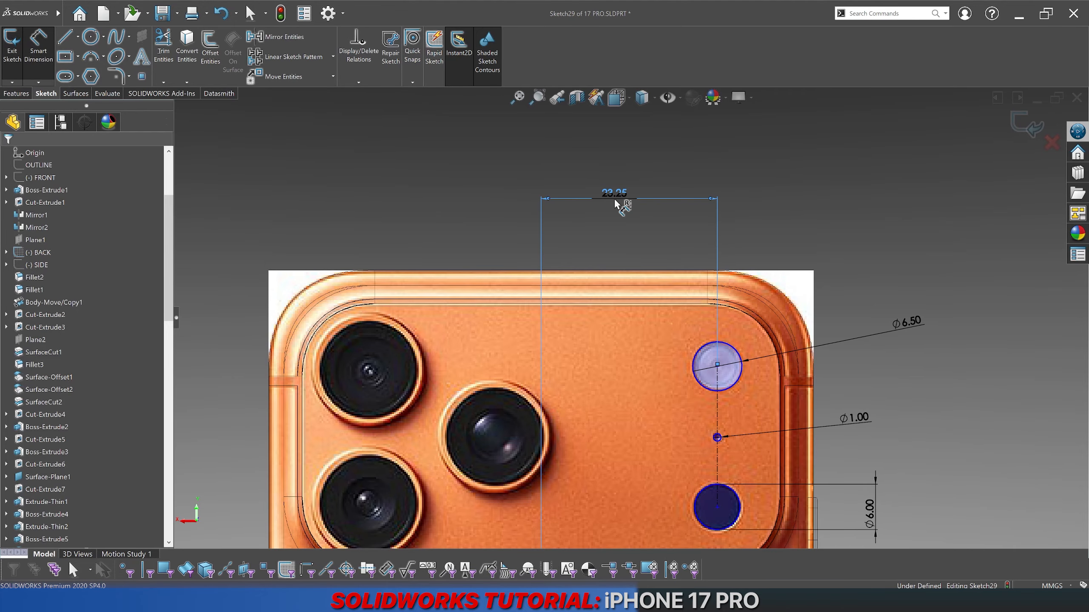
pyautogui.scroll(3, 701, 349)
pyautogui.scroll(-3, 693, 373)
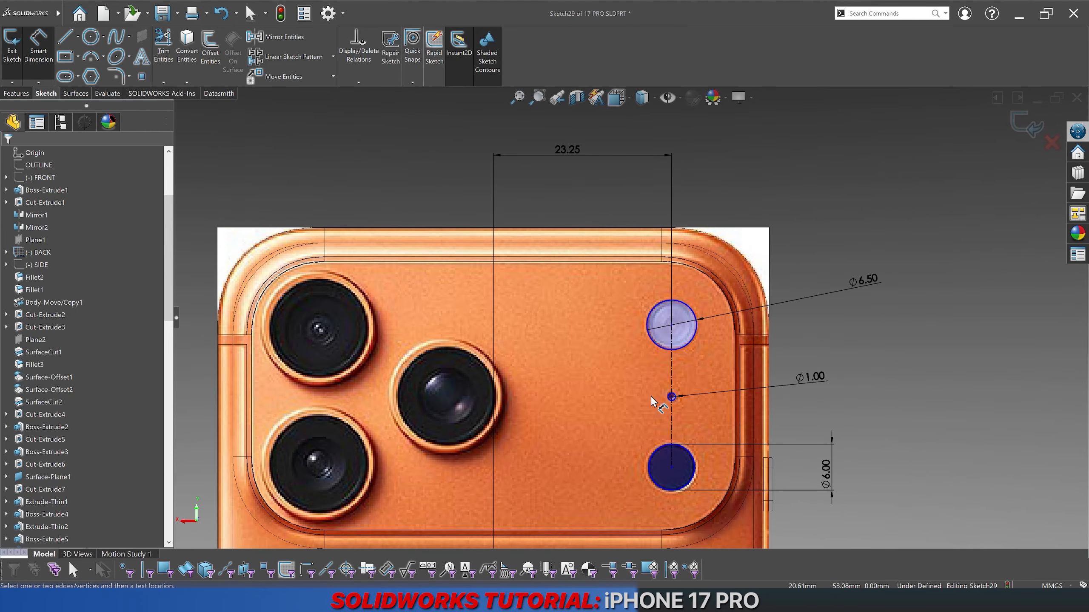
pyautogui.scroll(2, 628, 427)
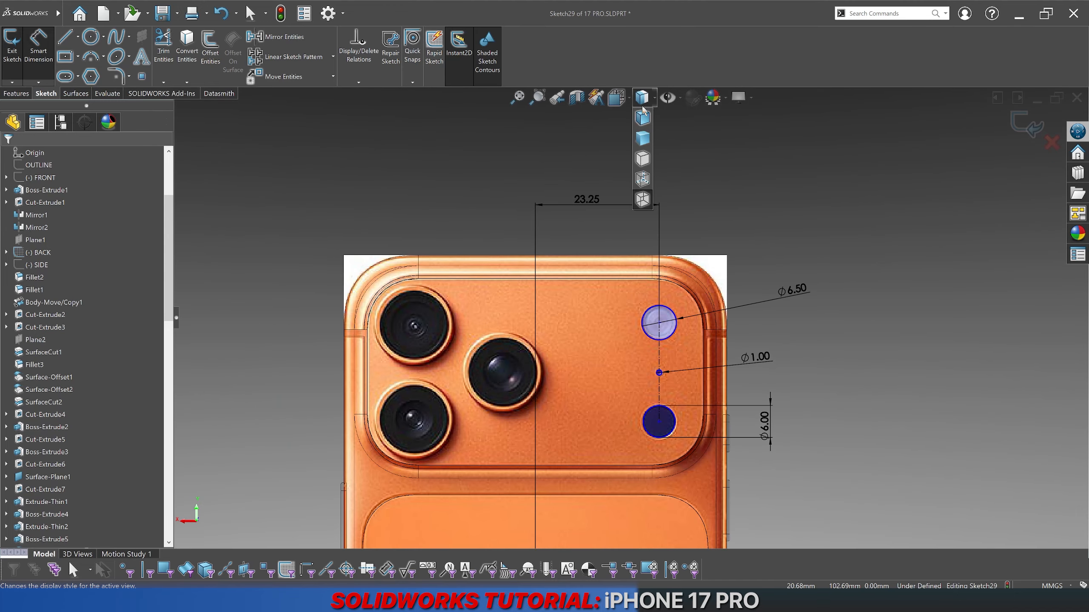
# Step: Show the model shaded with edges and sketch a centerline about 49 mm long from the camera plateau's side edge midpoint toward the microphone hole
pyautogui.click(643, 120)
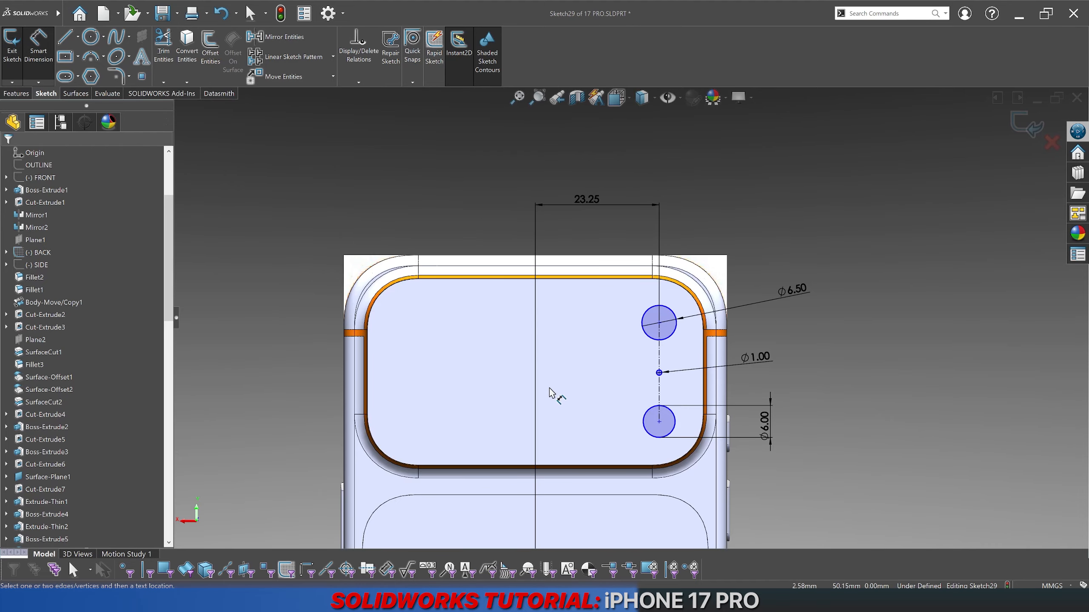
pyautogui.scroll(-3, 613, 426)
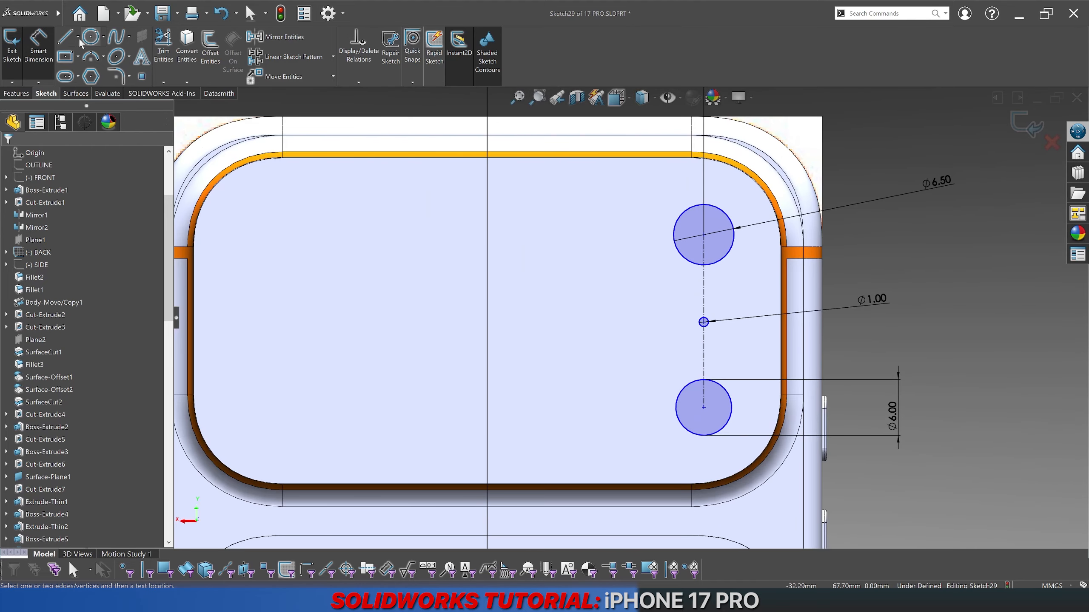
pyautogui.click(78, 37)
pyautogui.click(81, 65)
pyautogui.scroll(-5, 237, 343)
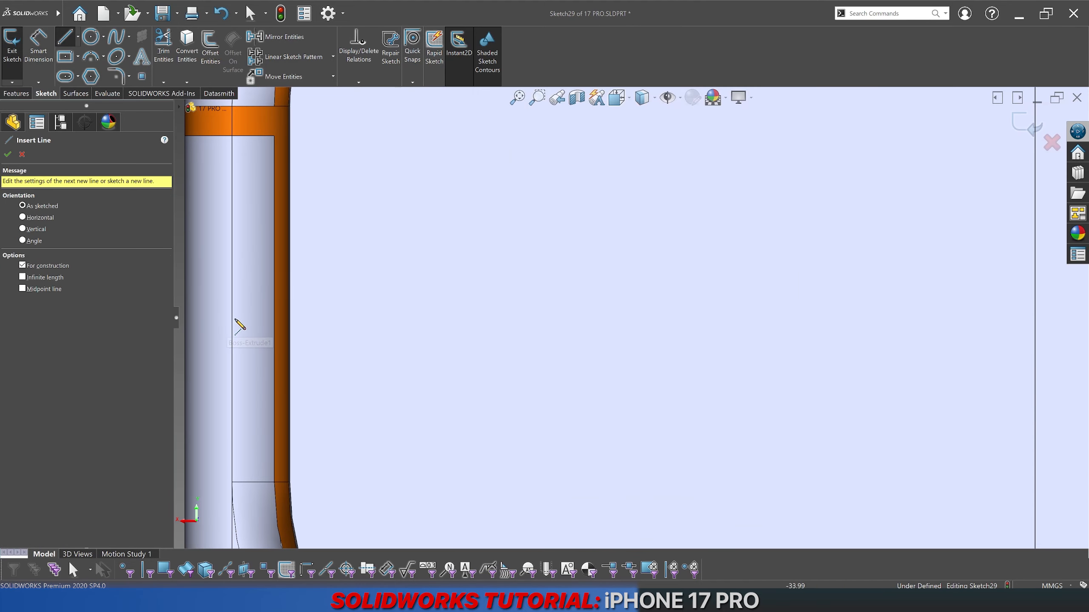
pyautogui.click(293, 299)
pyautogui.scroll(5, 697, 292)
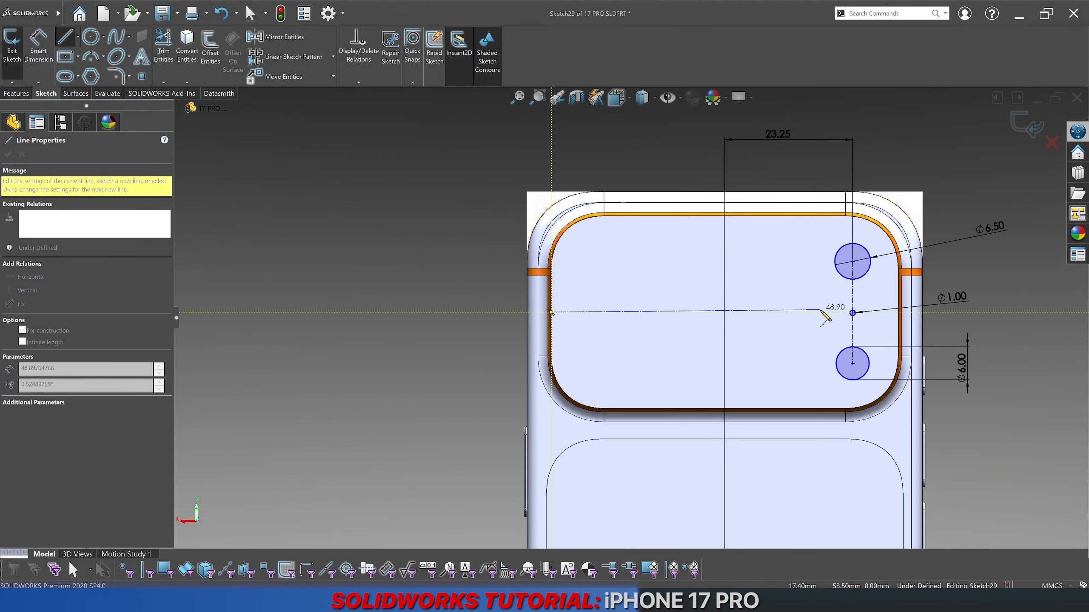
pyautogui.click(821, 311)
pyautogui.press('Escape')
# Step: Return to wireframe display, stretch the horizontal centerline past the microphone hole to compare their heights, and pull its endpoint back short of the hole
pyautogui.scroll(-6, 834, 318)
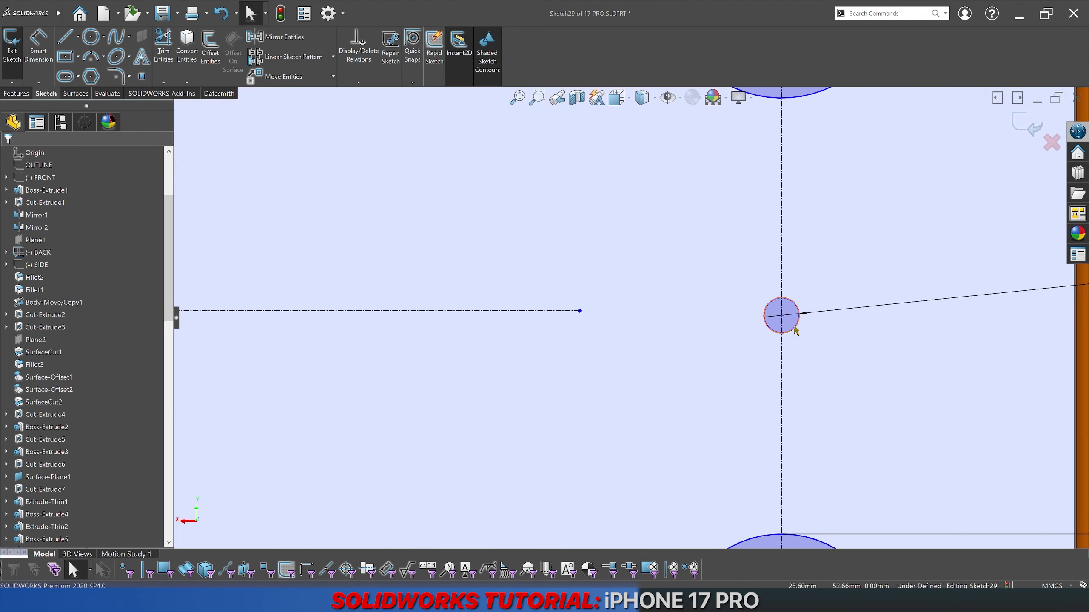
pyautogui.click(642, 97)
pyautogui.click(644, 194)
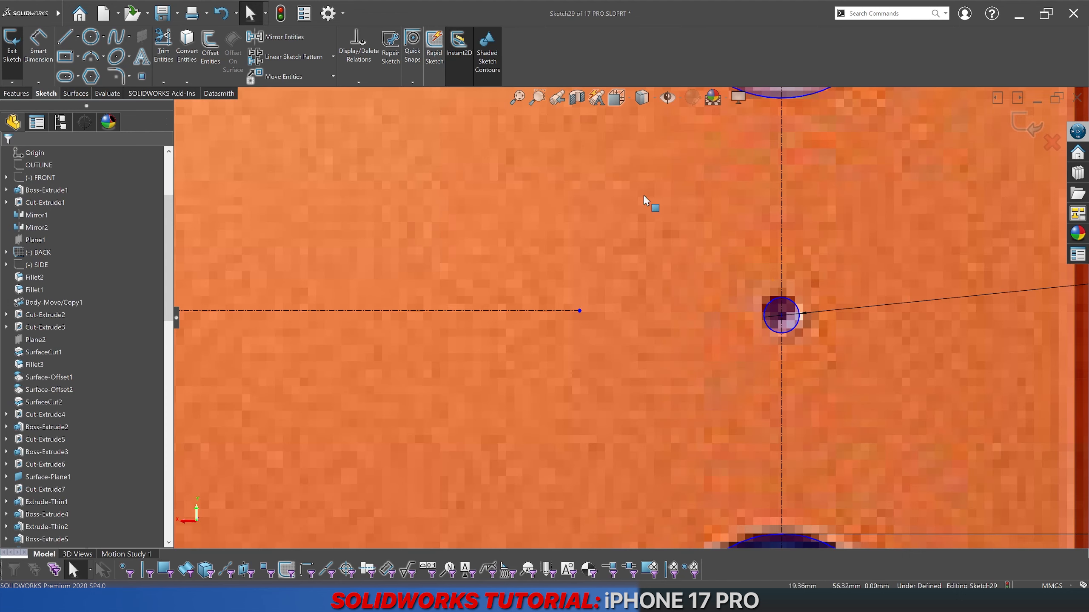
pyautogui.moveTo(580, 310); pyautogui.dragTo(874, 324)
pyautogui.press('Escape')
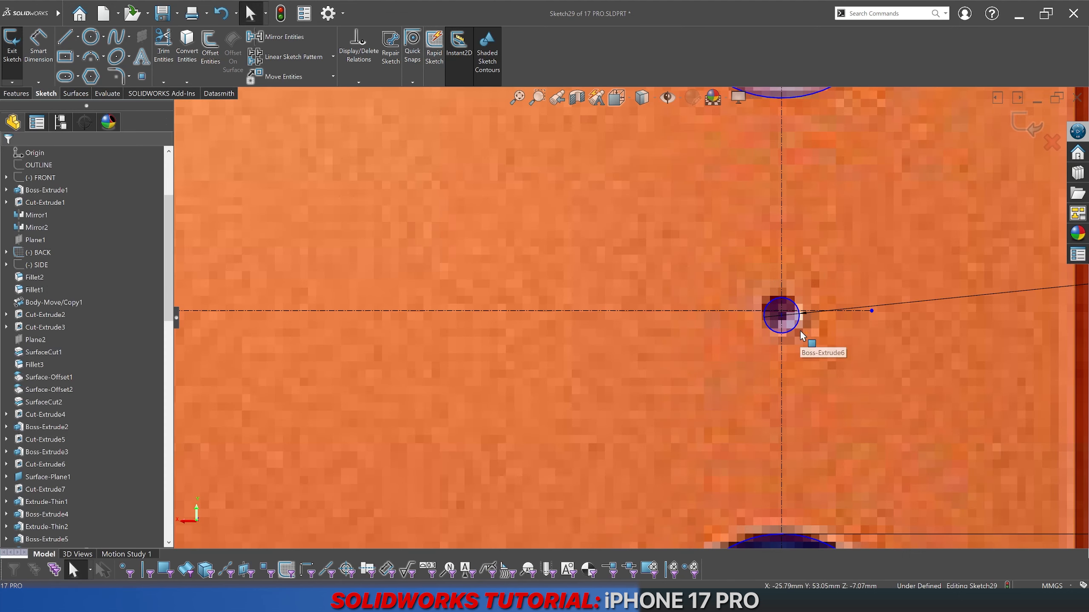
pyautogui.scroll(2, 800, 318)
pyautogui.moveTo(798, 313); pyautogui.dragTo(621, 313)
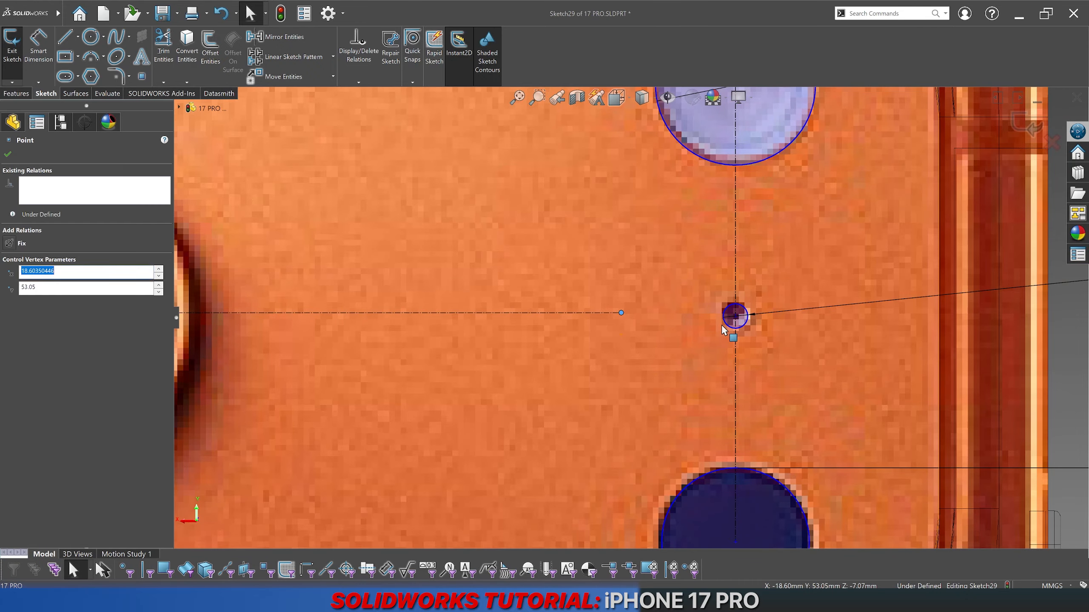
pyautogui.press('Escape')
# Step: Add a Midpoint relation between the microphone circle's center and the vertical centerline joining the flash and sensor circles
pyautogui.click(734, 316)
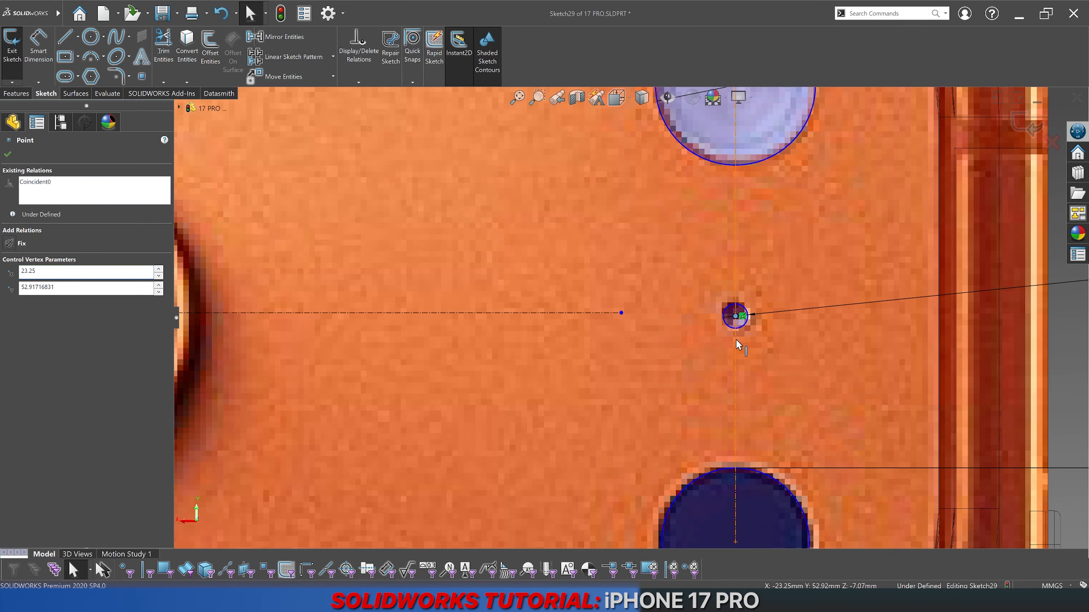
pyautogui.keyDown('ctrl'); pyautogui.click(736, 341); pyautogui.keyUp('ctrl')
pyautogui.click(756, 316)
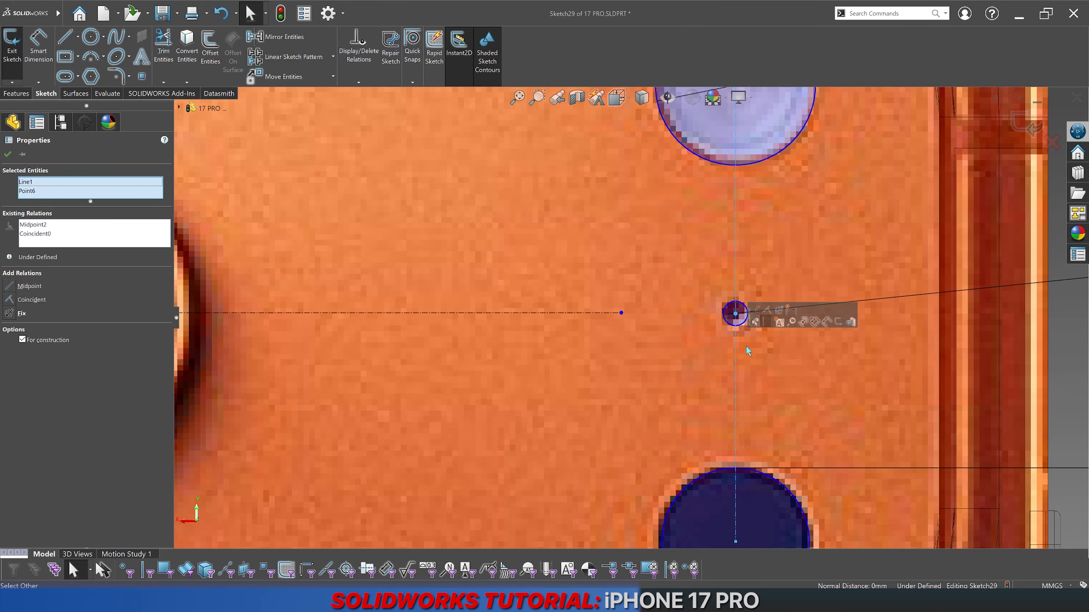
# Step: Dimension the vertical distance from the horizontal centerline to the black sensor circle's center as 9.3 mm
pyautogui.scroll(5, 747, 383)
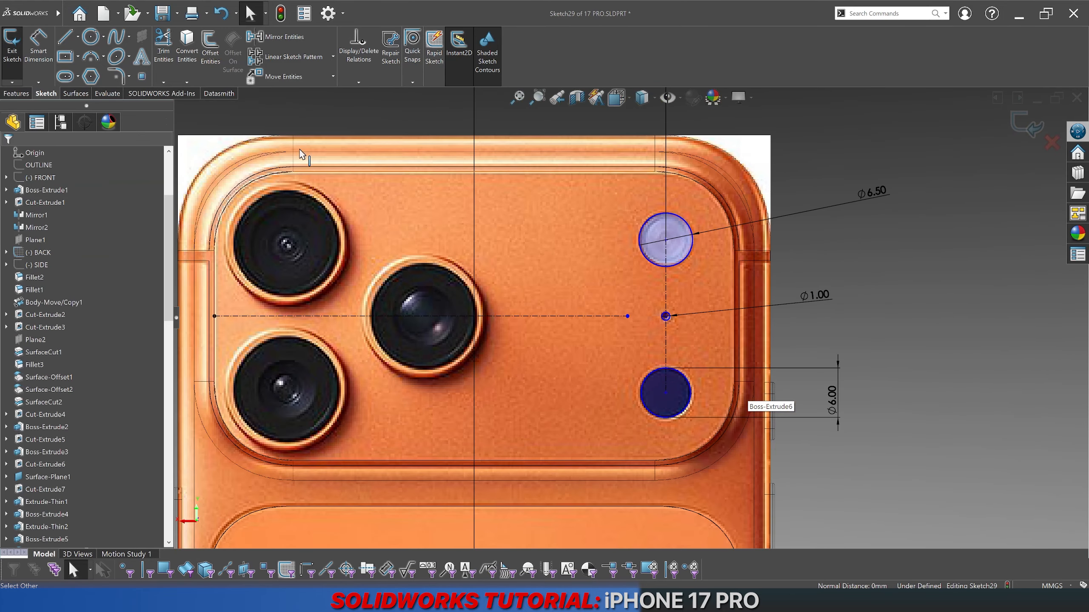
pyautogui.click(510, 317)
pyautogui.click(665, 393)
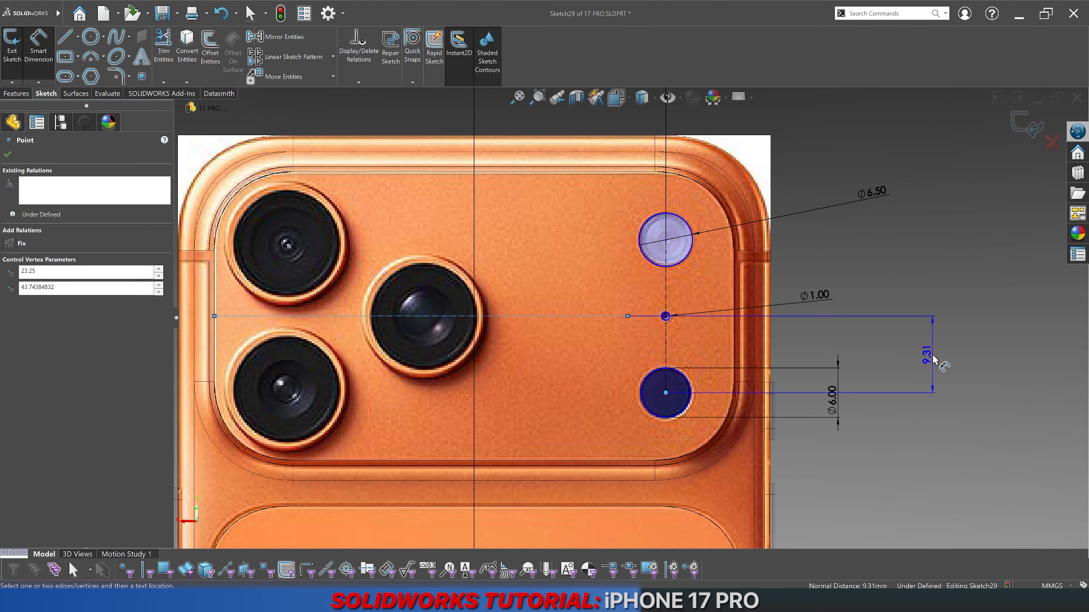
pyautogui.click(930, 361)
pyautogui.write('9.3')
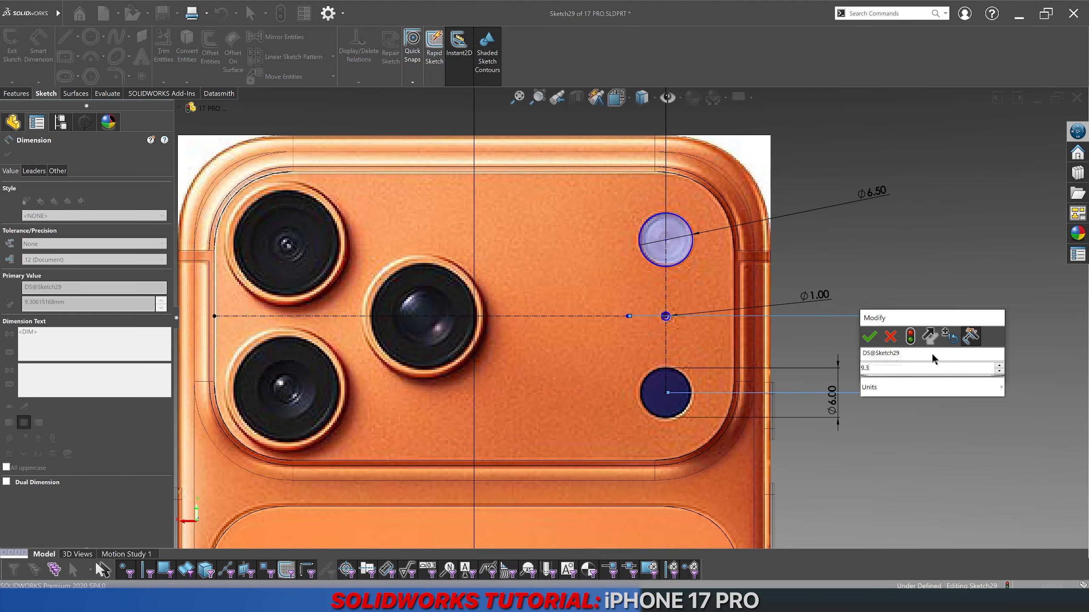
pyautogui.press('Return')
# Step: Dimension the vertical distance from the horizontal centerline to the flash circle's center as 9.3 mm
pyautogui.click(576, 317)
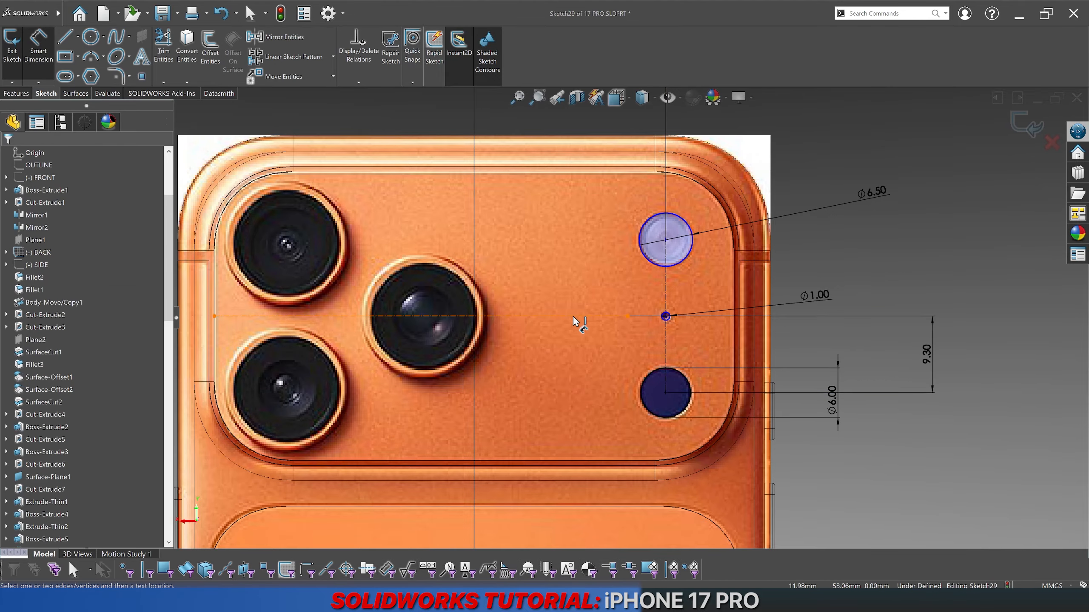
pyautogui.click(690, 227)
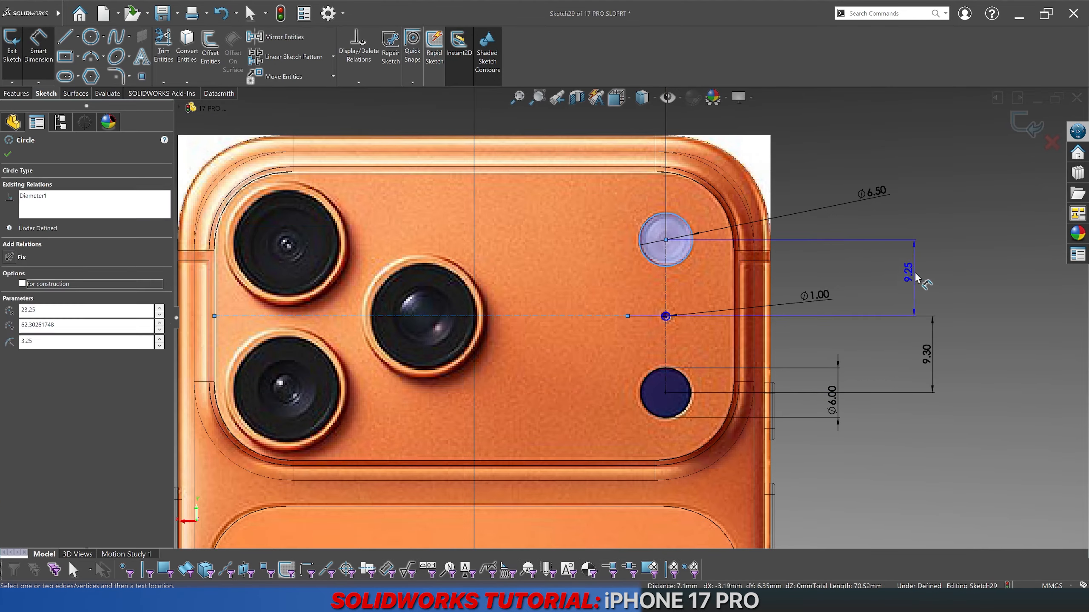
pyautogui.click(902, 281)
pyautogui.write('9.3')
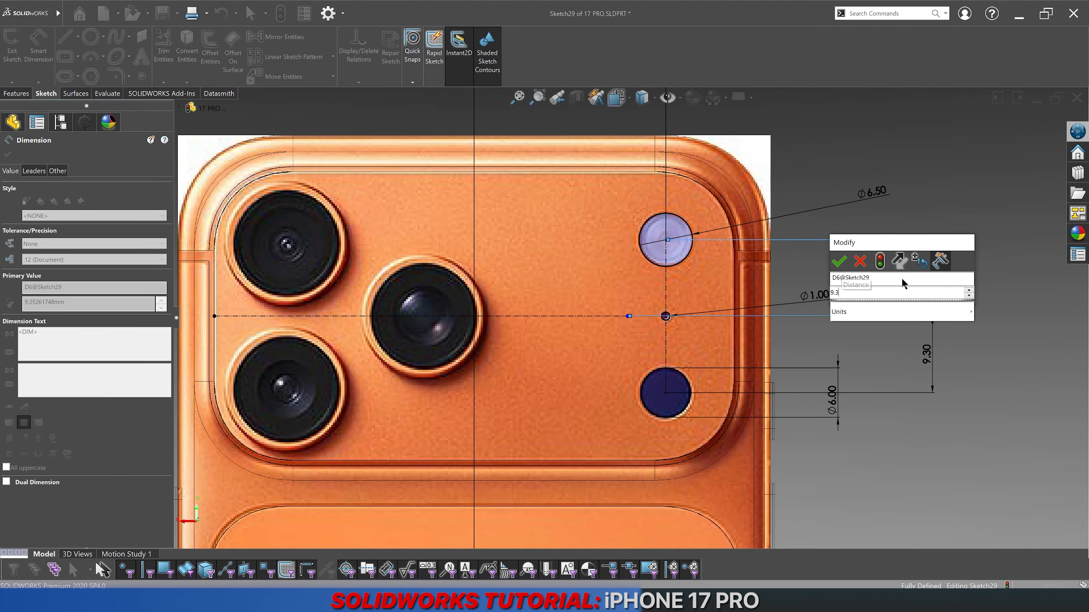
pyautogui.press('Return')
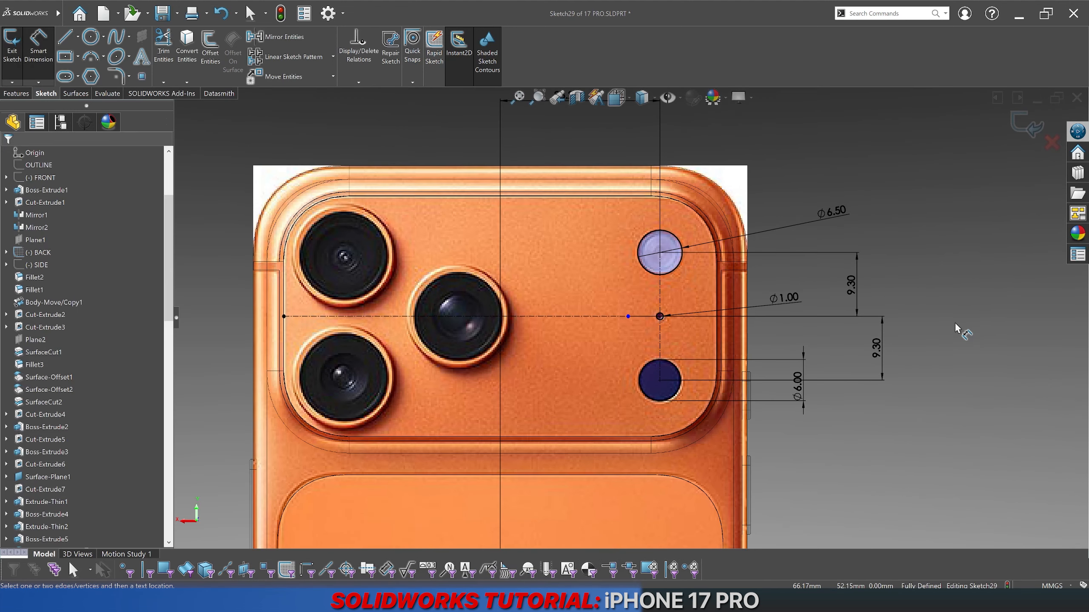
# Step: Try a 6.5 mm diameter on the black sensor circle against the reference image and set it back to 6 mm
pyautogui.scroll(-8, 682, 391)
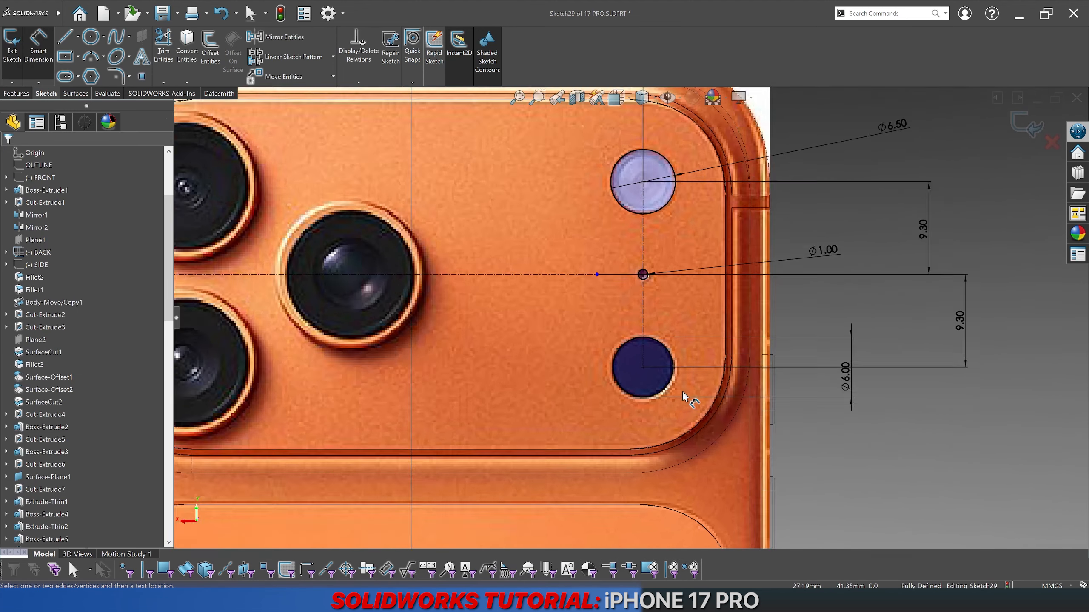
pyautogui.scroll(5, 598, 355)
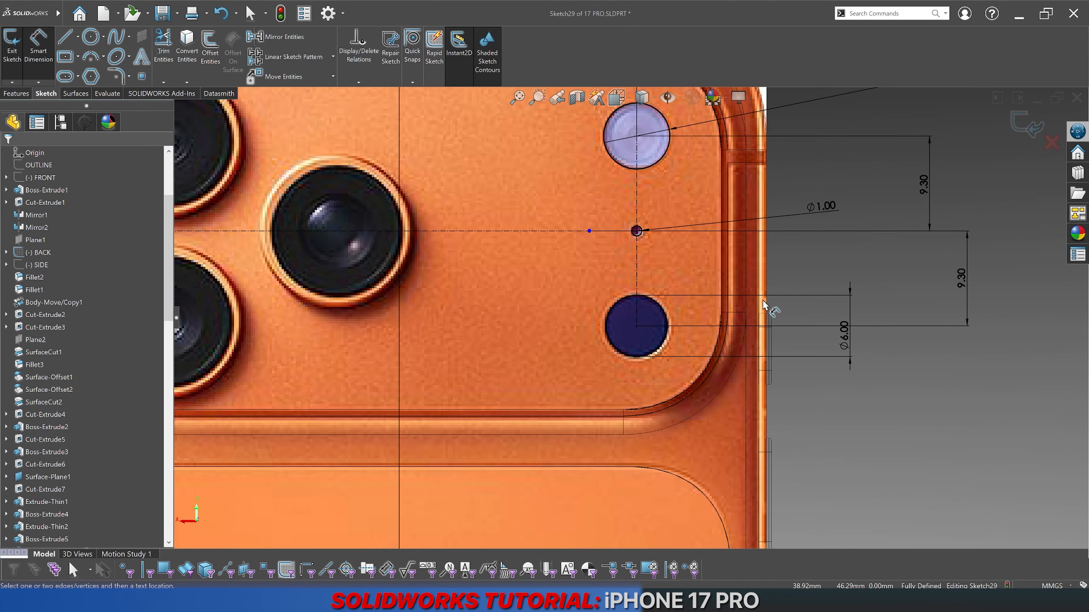
pyautogui.scroll(2, 690, 260)
pyautogui.scroll(-2, 777, 348)
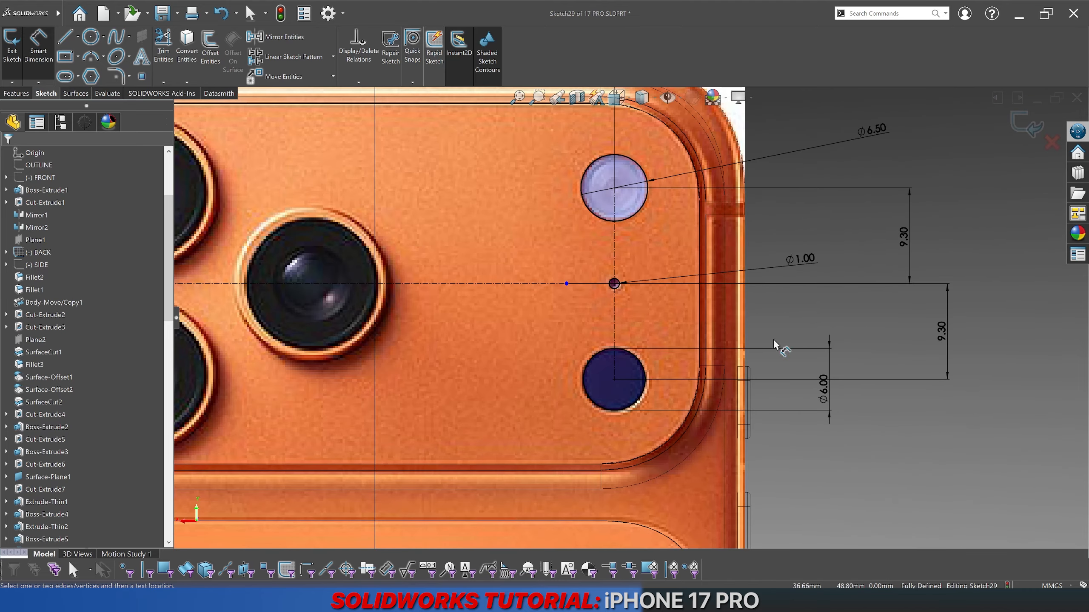
pyautogui.doubleClick(826, 399)
pyautogui.write('6.5')
pyautogui.press('Return')
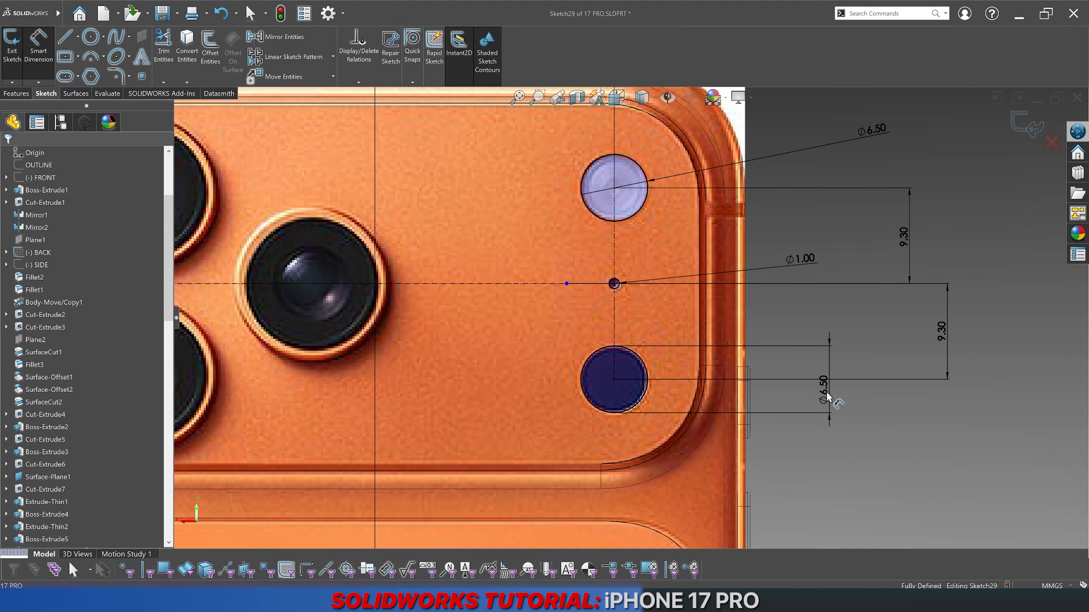
pyautogui.doubleClick(825, 390)
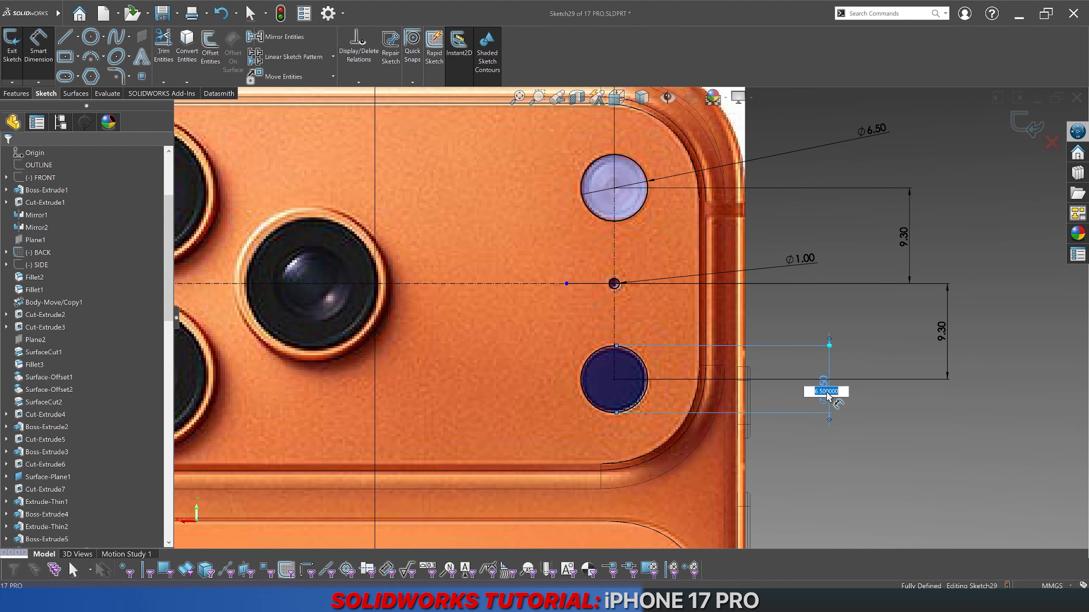
pyautogui.write('6')
pyautogui.press('Return')
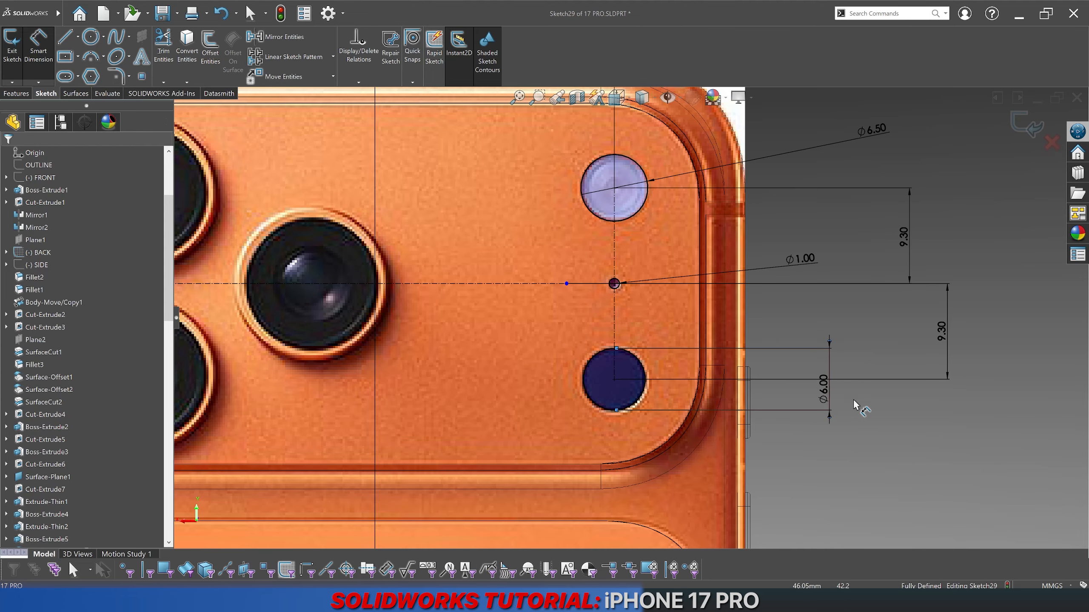
# Step: Check the flash circle against the reference image, exit the sketch and show the model shaded with edges
pyautogui.scroll(3, 853, 374)
pyautogui.scroll(-3, 624, 226)
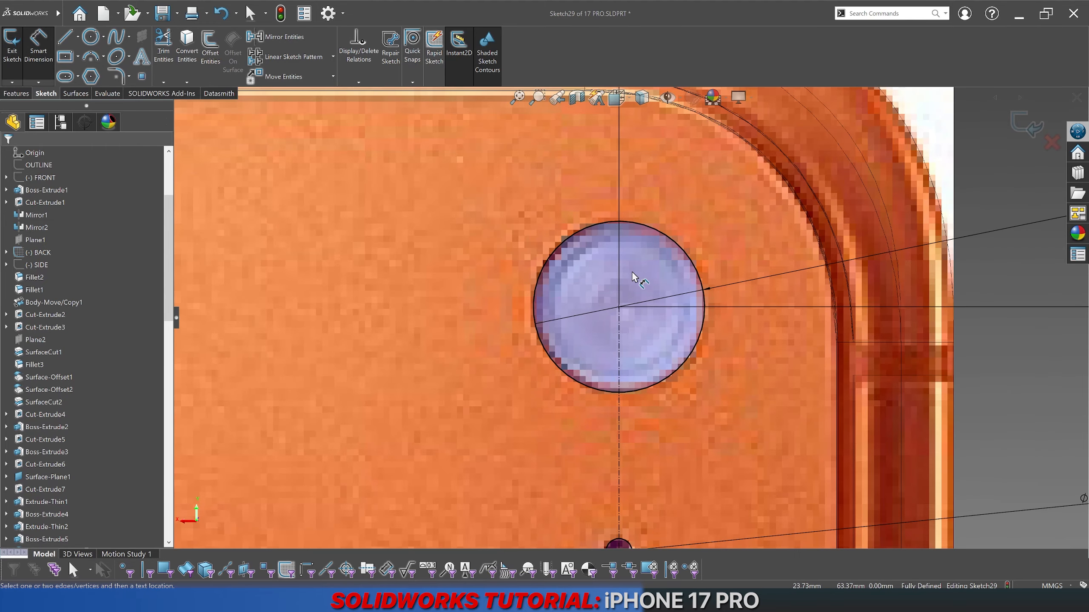
pyautogui.scroll(5, 631, 270)
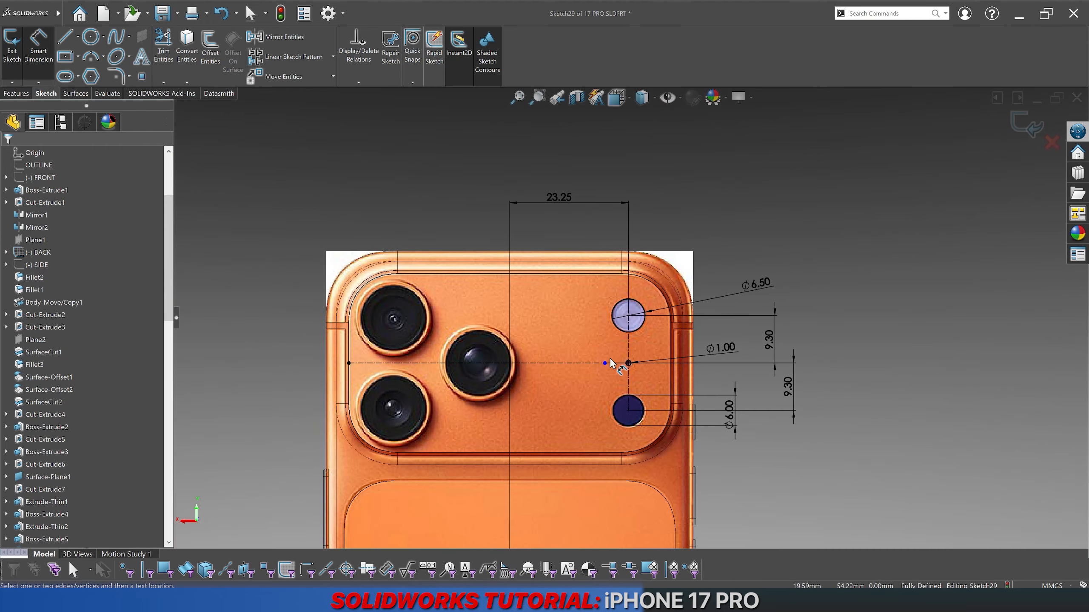
pyautogui.click(1018, 127)
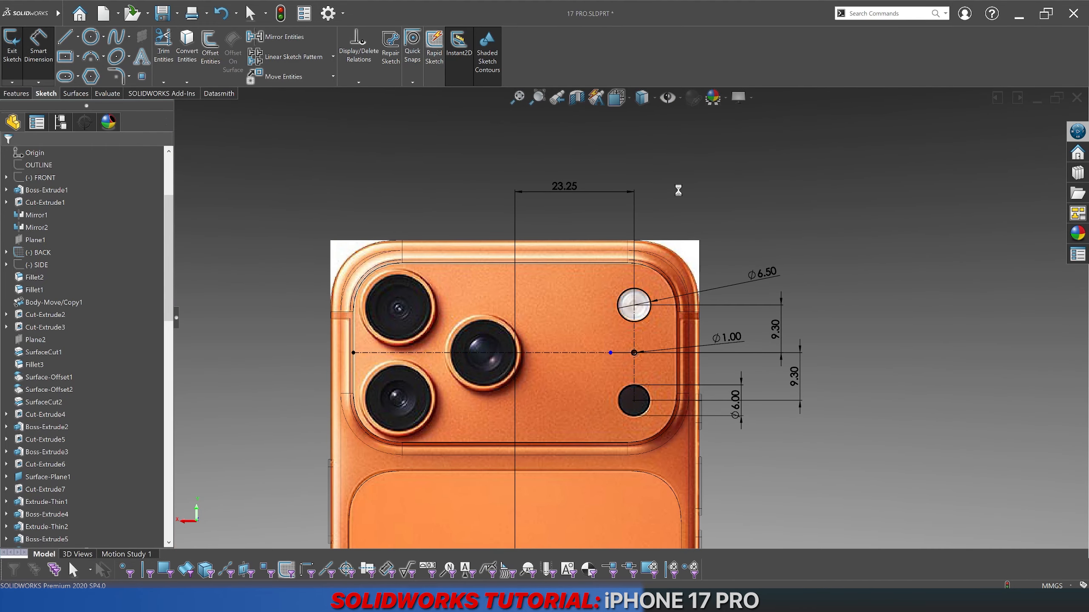
pyautogui.click(645, 99)
pyautogui.click(642, 116)
pyautogui.scroll(3, 630, 334)
pyautogui.moveTo(631, 334); pyautogui.dragTo(586, 272, button='middle')
# Step: Cut-extrude the flash, microphone and sensor circles 5 mm deep, limiting the feature scope to the main phone body with the camera plateau
pyautogui.scroll(-7, 621, 328)
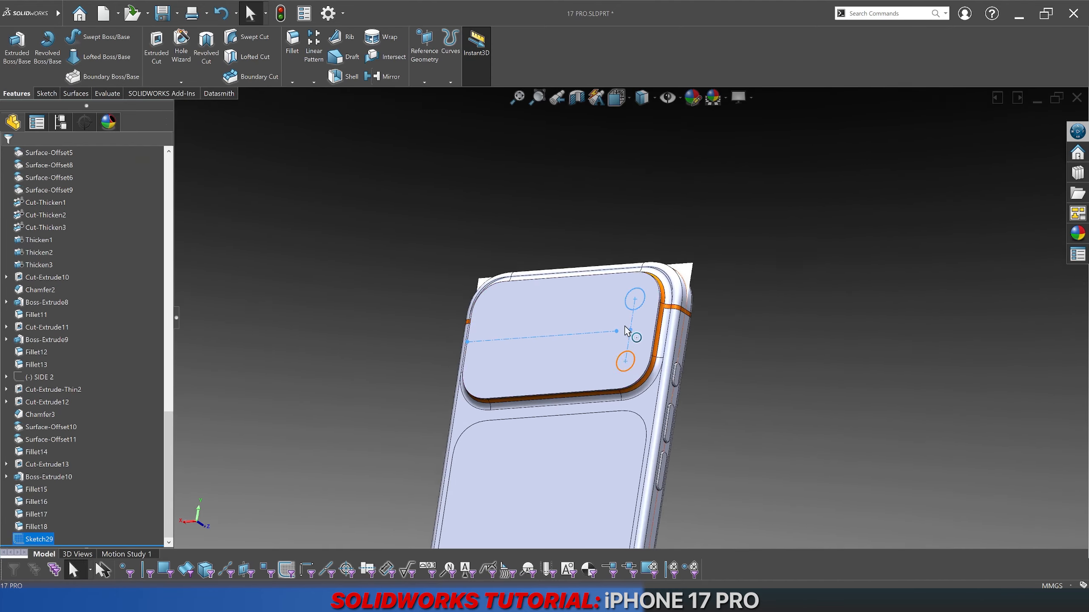
pyautogui.scroll(-2, 631, 312)
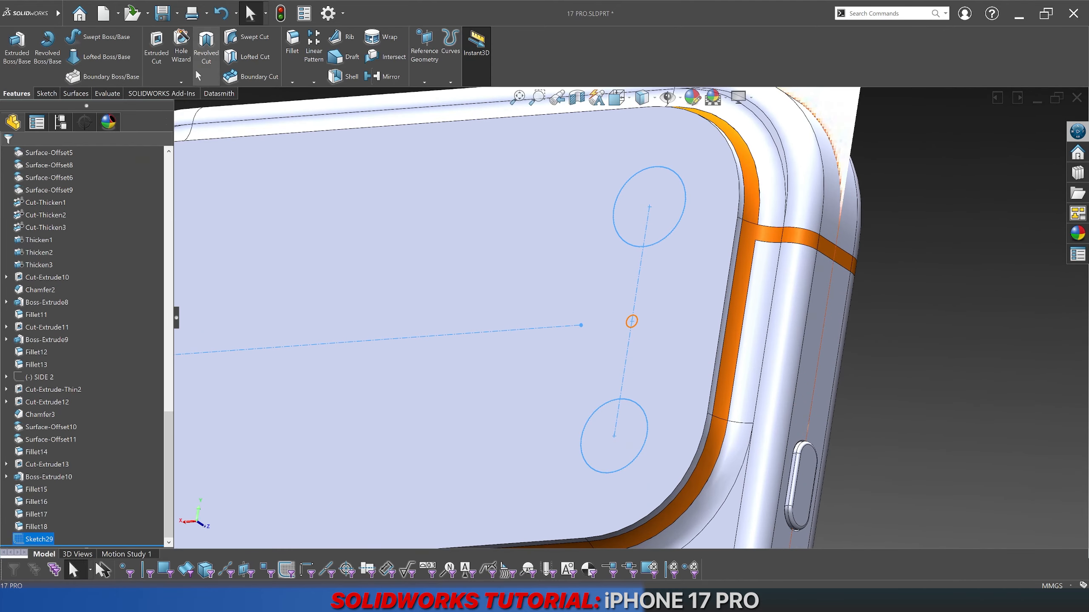
pyautogui.click(167, 62)
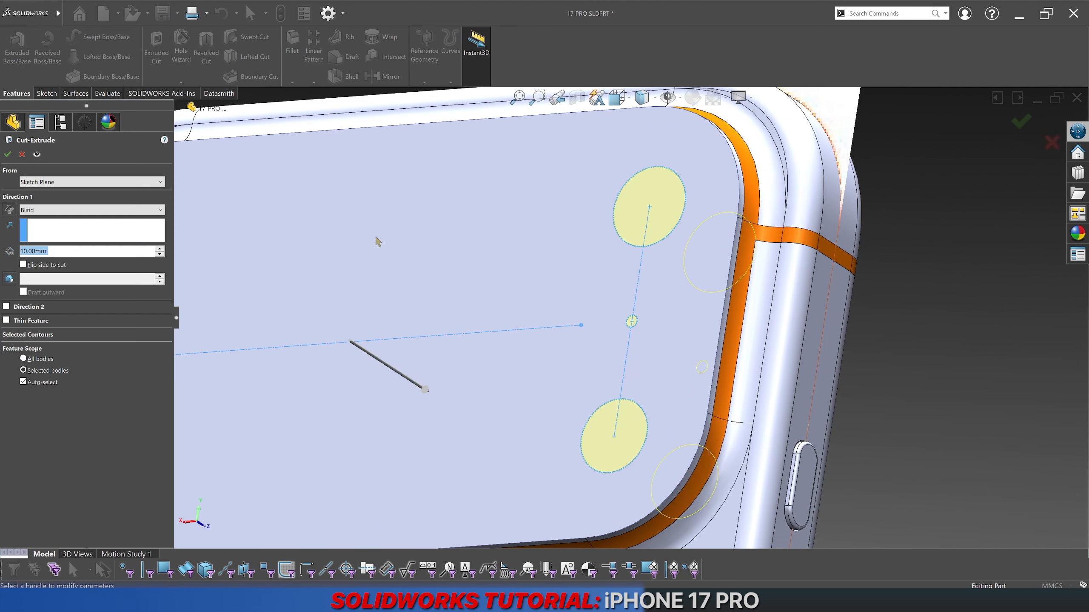
pyautogui.write('5')
pyautogui.press('Return')
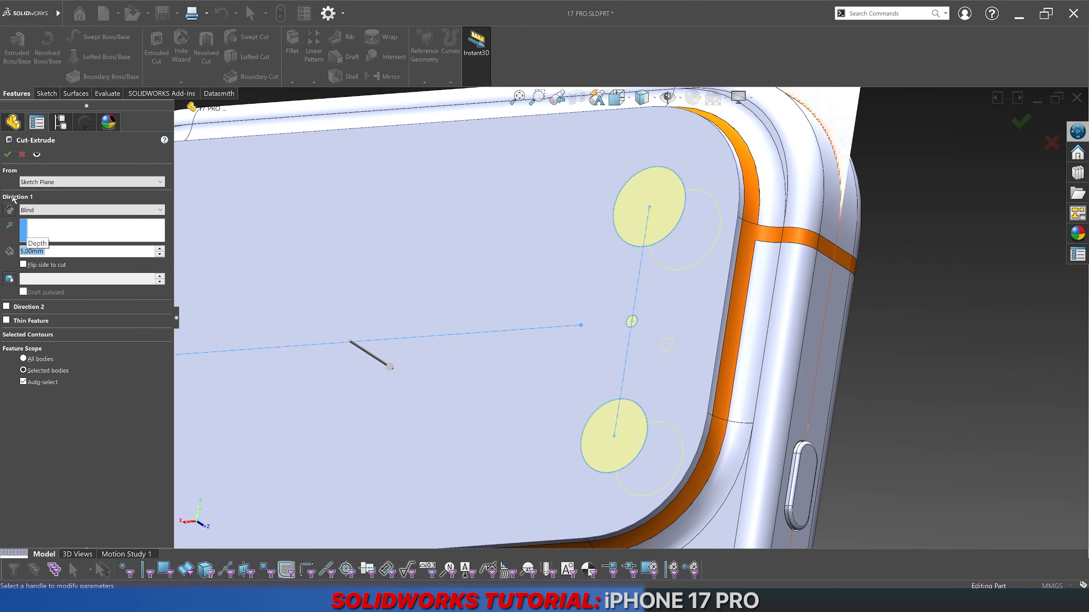
pyautogui.click(23, 382)
pyautogui.click(575, 278)
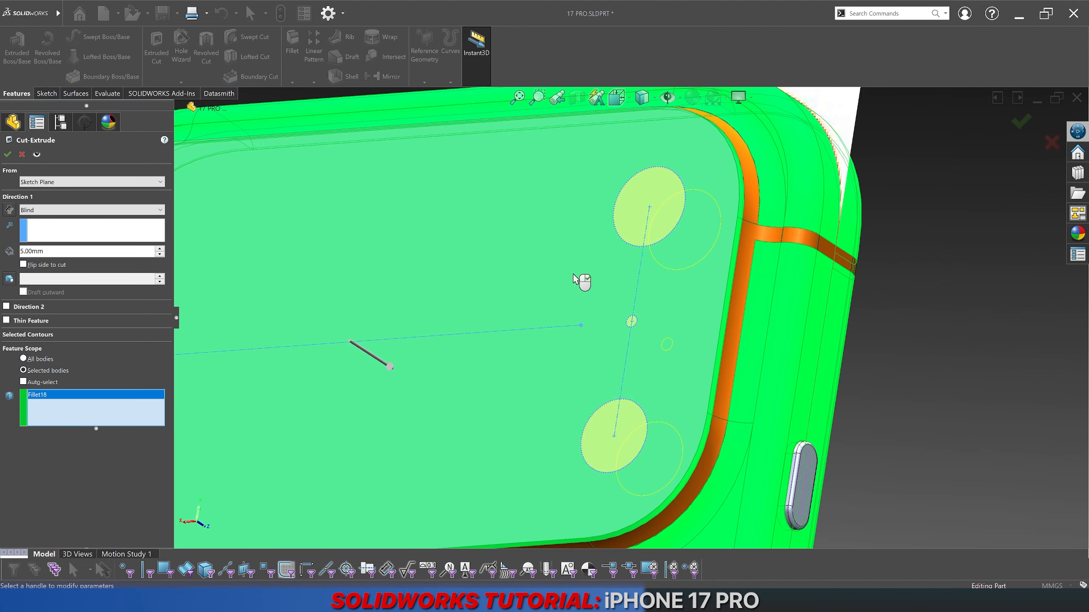
pyautogui.rightClick(575, 278)
# Step: Fillet the outer edge of the microphone hole with a 0.2 mm radius
pyautogui.moveTo(912, 306); pyautogui.dragTo(638, 348, button='middle')
pyautogui.scroll(-10, 638, 348)
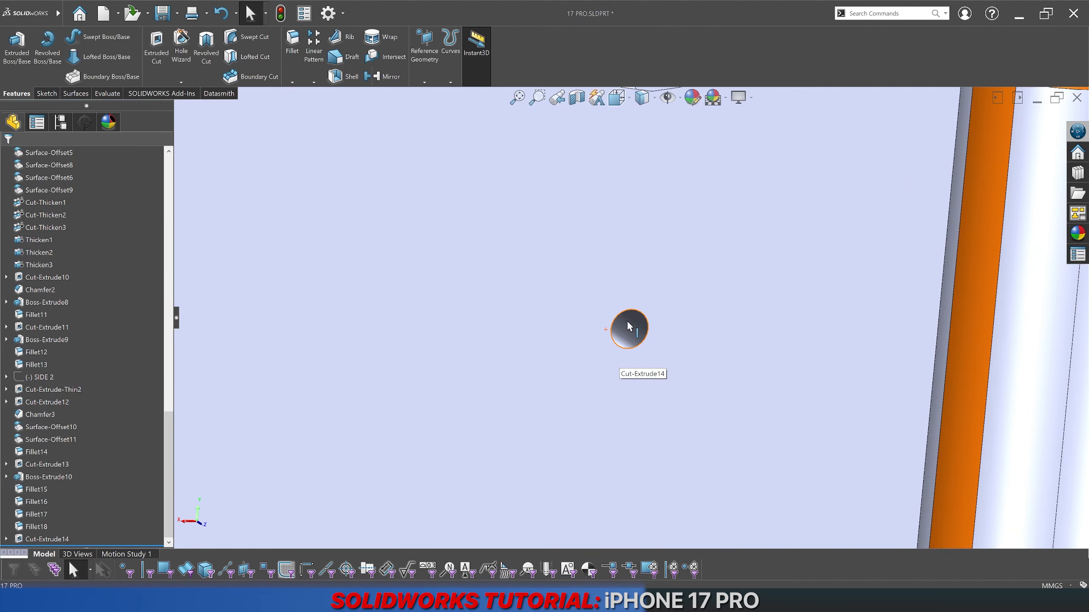
pyautogui.scroll(5, 614, 300)
pyautogui.scroll(-2, 611, 300)
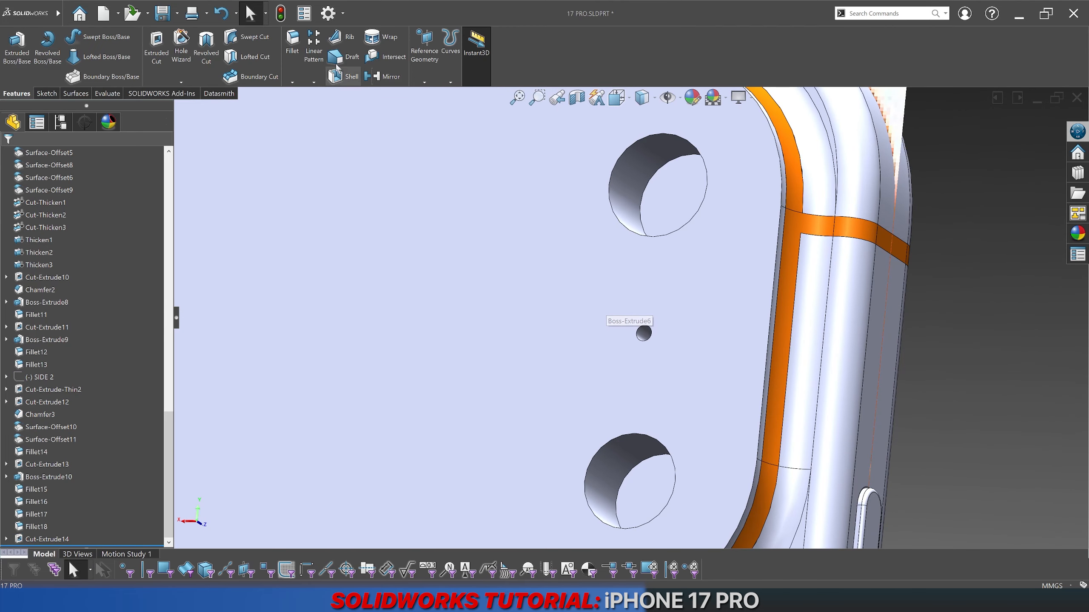
pyautogui.click(294, 55)
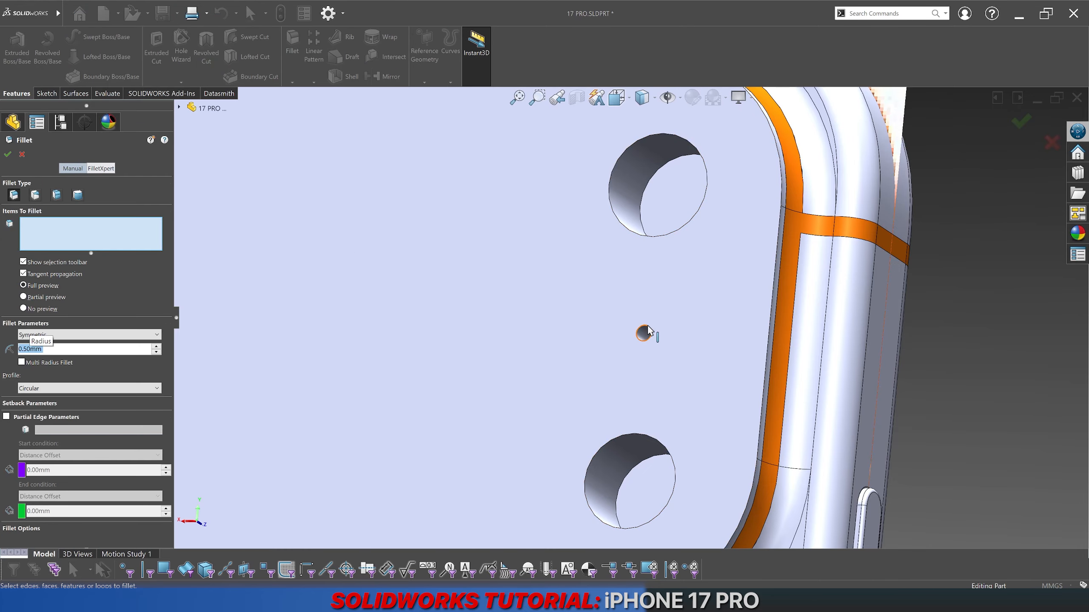
pyautogui.click(647, 330)
pyautogui.write('0.2')
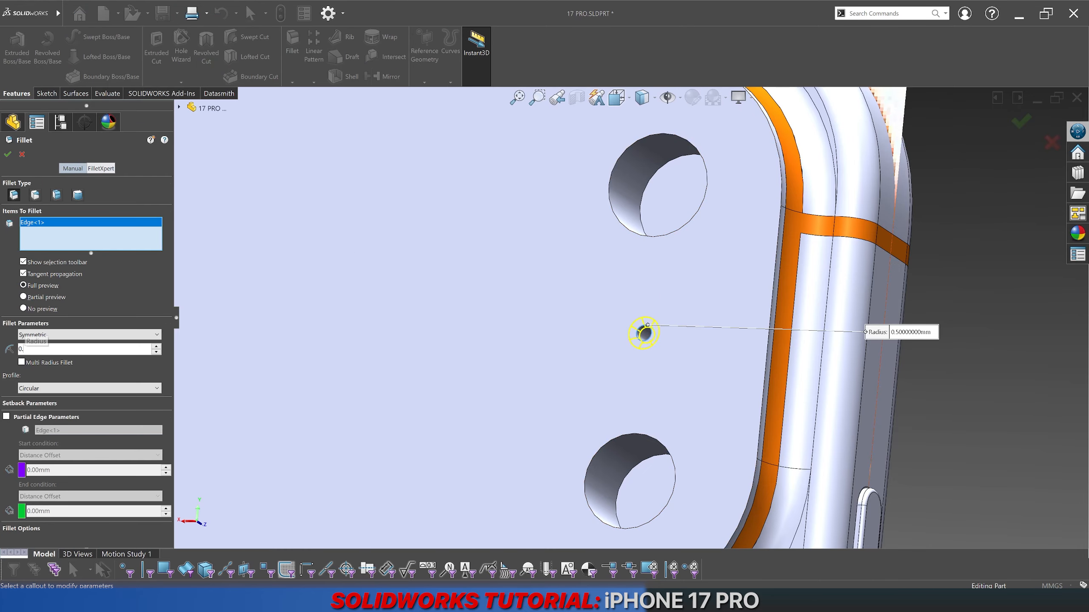
pyautogui.press('Return')
pyautogui.press('Return')
pyautogui.click(925, 363)
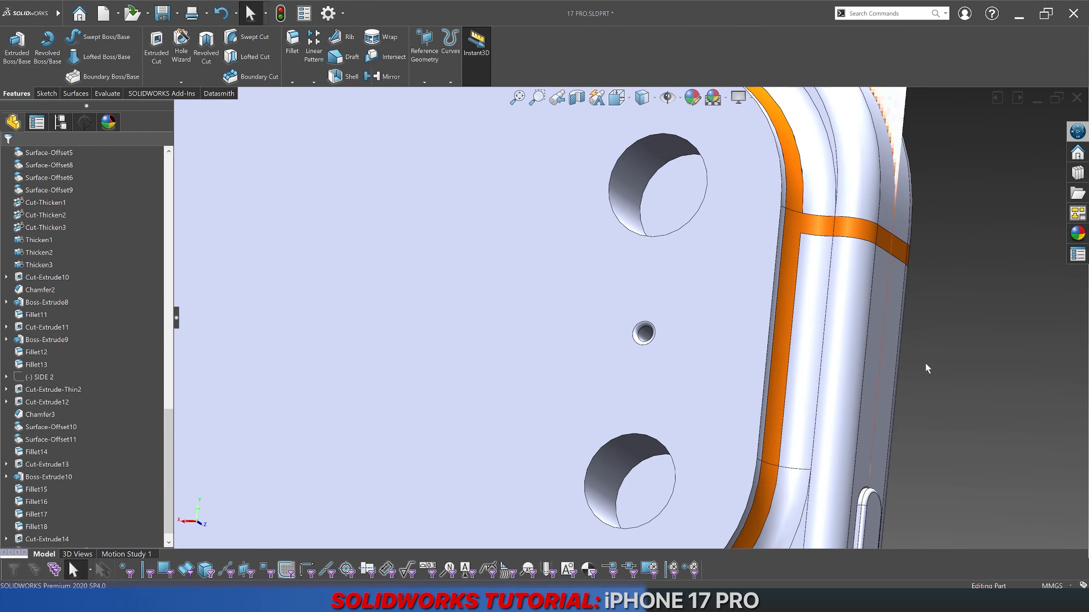
# Step: Examine the black sensor hole and compare it with the reference image in a wireframe back view
pyautogui.scroll(-3, 624, 467)
pyautogui.click(602, 446)
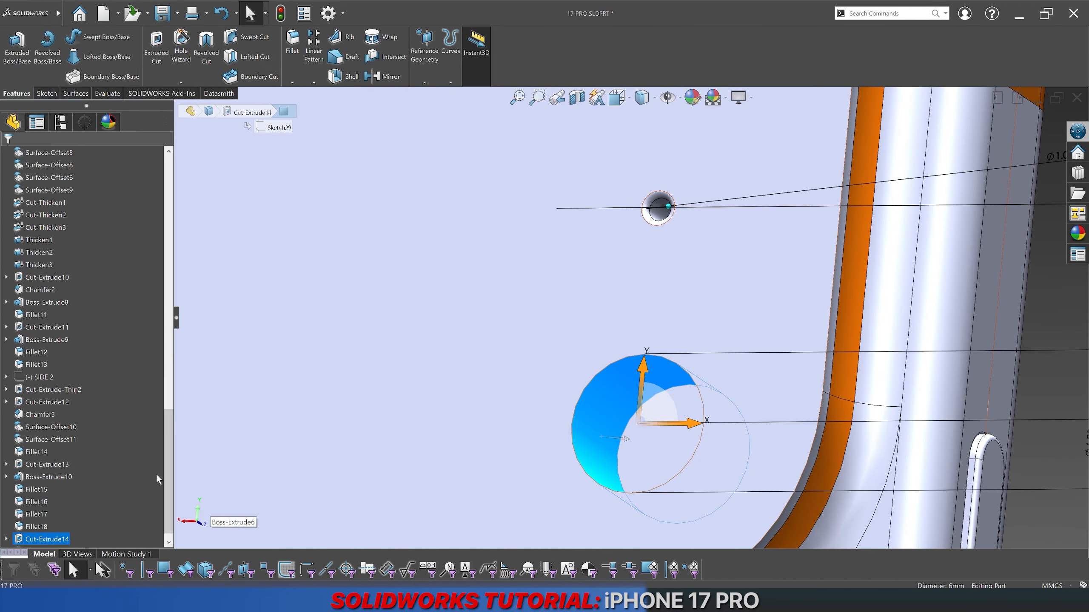
pyautogui.scroll(3, 128, 449)
pyautogui.scroll(1, 589, 278)
pyautogui.click(617, 99)
pyautogui.click(673, 157)
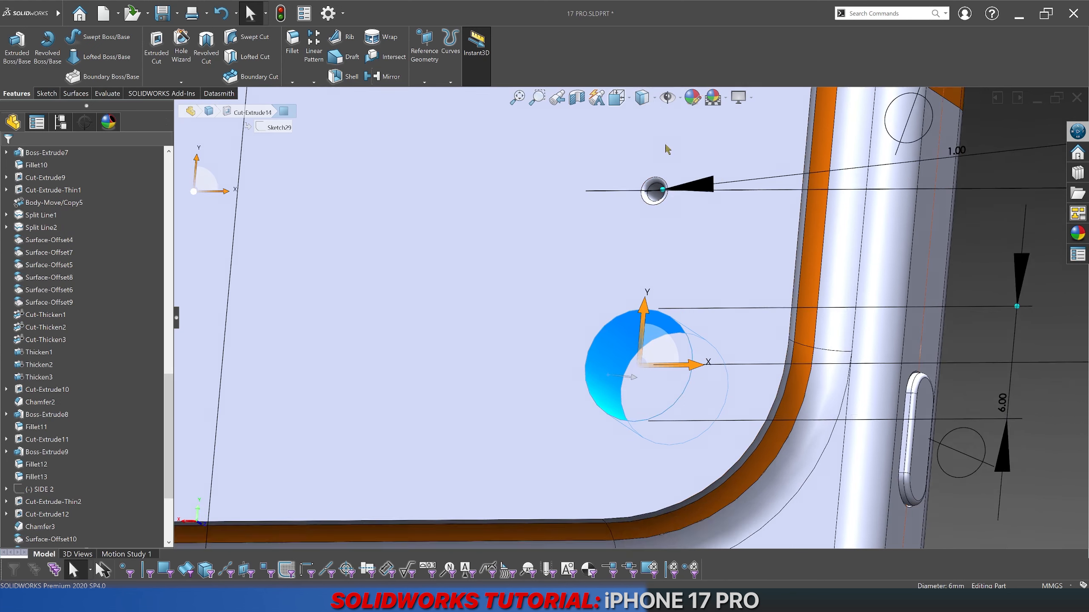
pyautogui.click(647, 101)
pyautogui.click(649, 197)
pyautogui.click(769, 266)
pyautogui.scroll(-3, 686, 185)
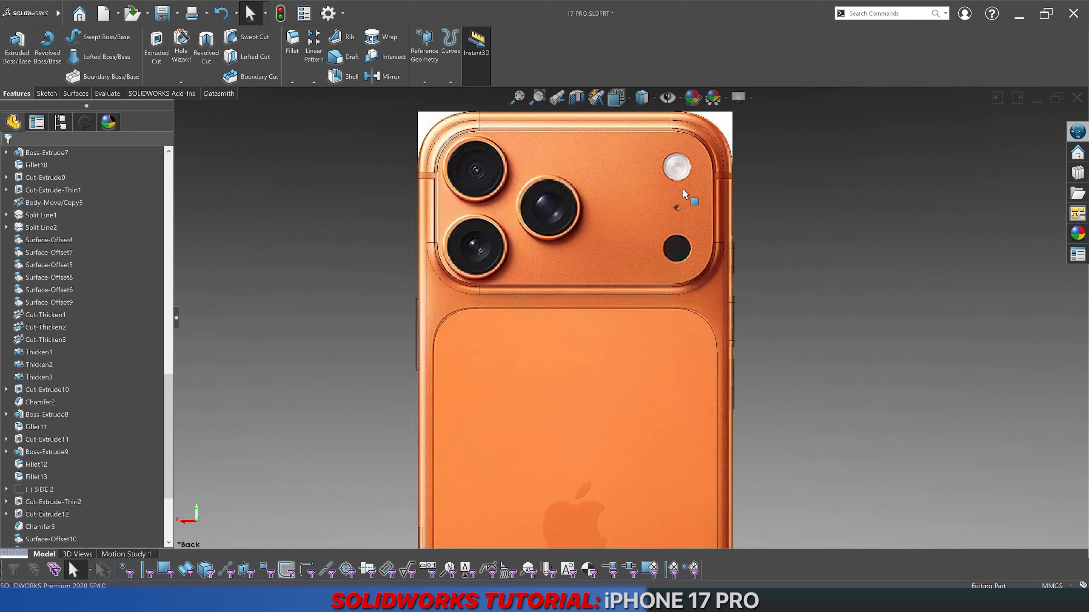
pyautogui.scroll(-6, 666, 301)
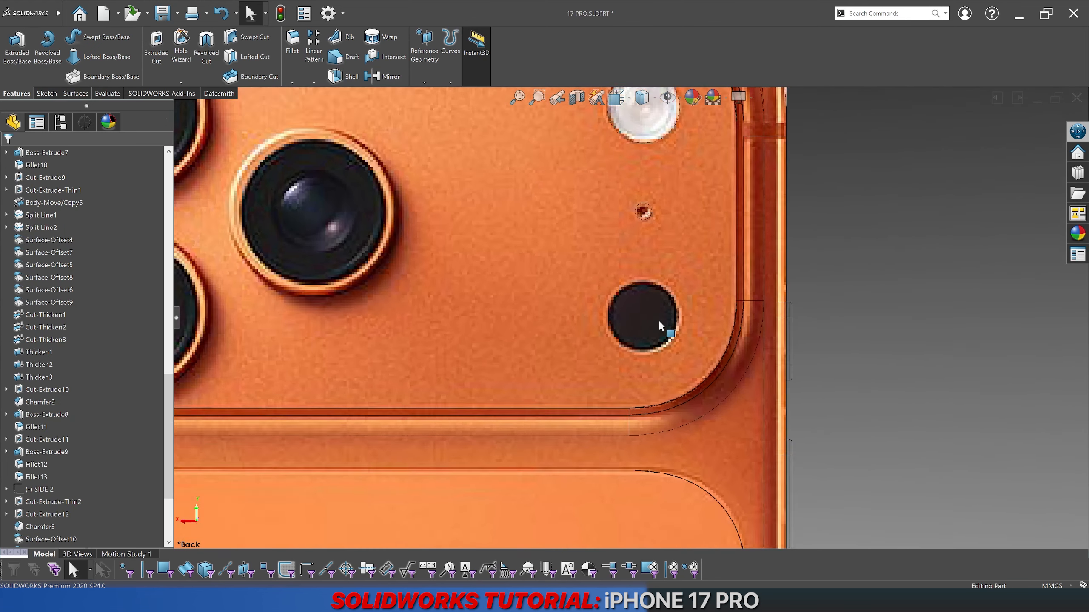
pyautogui.scroll(6, 659, 320)
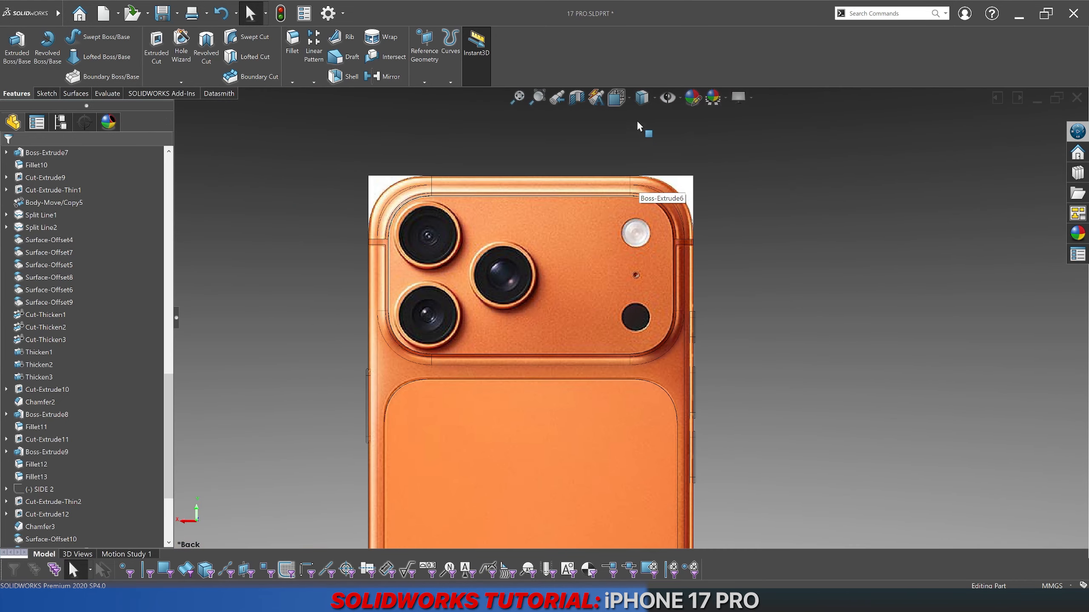
# Step: Return to the shaded-with-edges display and view the sensor hole at an angle
pyautogui.click(643, 99)
pyautogui.click(642, 118)
pyautogui.scroll(2, 630, 358)
pyautogui.moveTo(629, 357); pyautogui.dragTo(598, 318, button='middle')
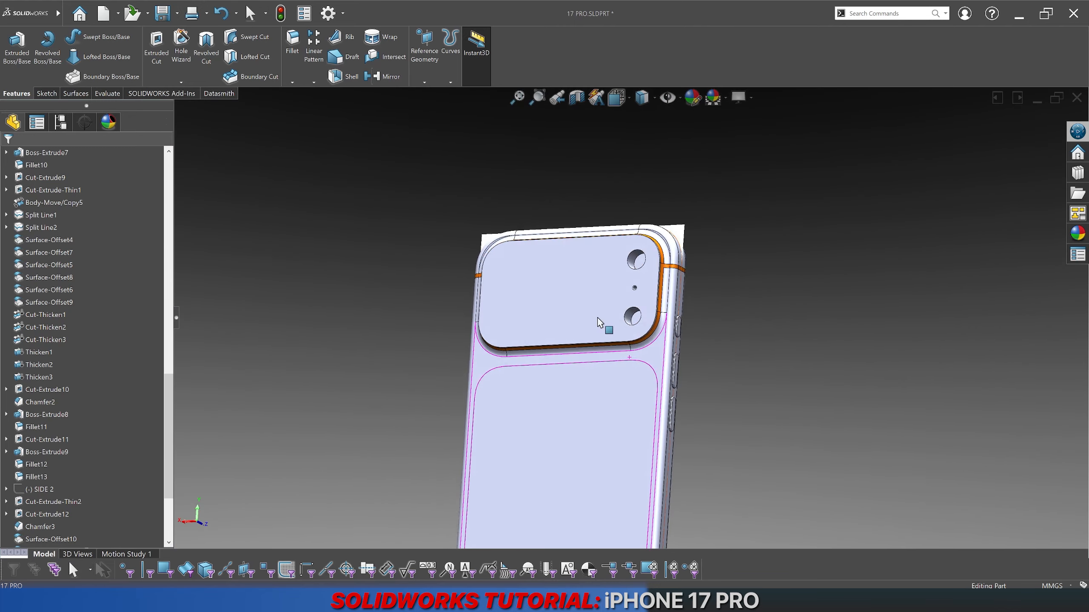
pyautogui.scroll(-8, 600, 322)
pyautogui.scroll(-3, 67, 472)
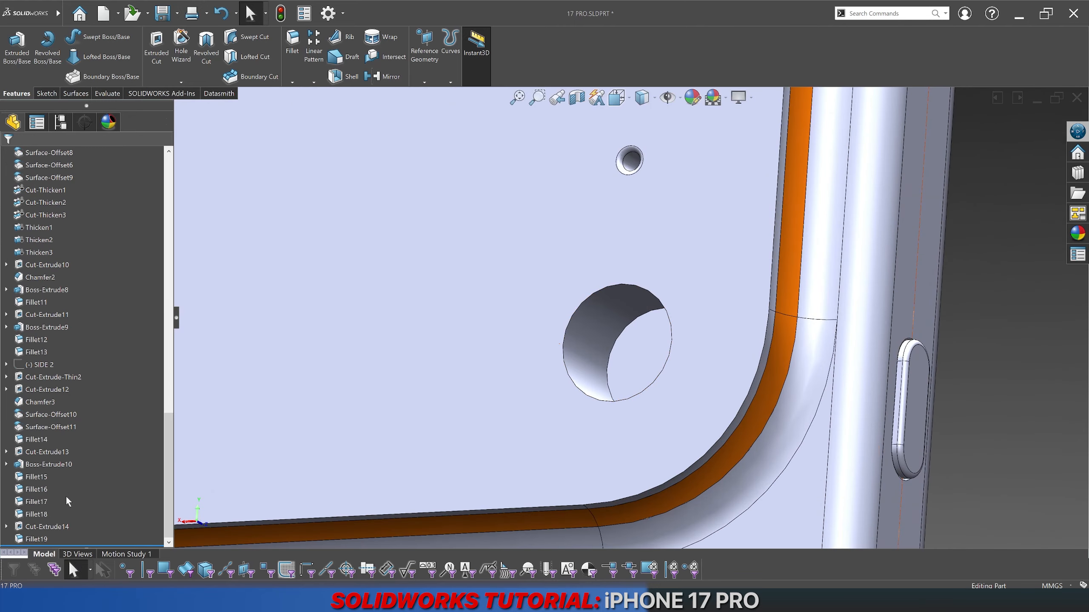
# Step: Extrude only the sensor circle of the hole sketch 1 mm into the plateau as a separate unmerged body, and save the part
pyautogui.click(6, 526)
pyautogui.click(48, 540)
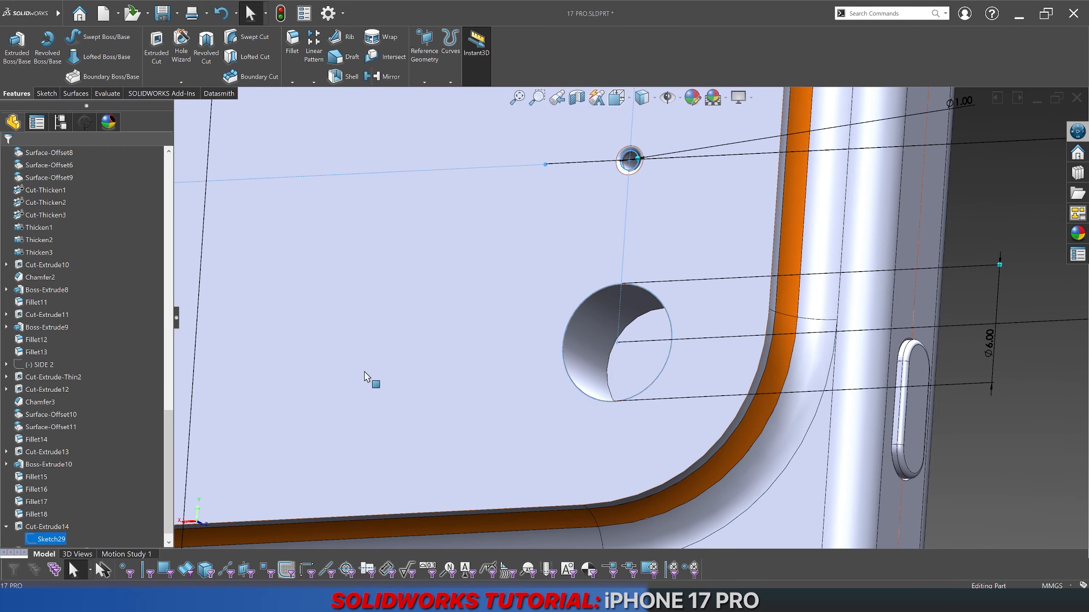
pyautogui.click(23, 56)
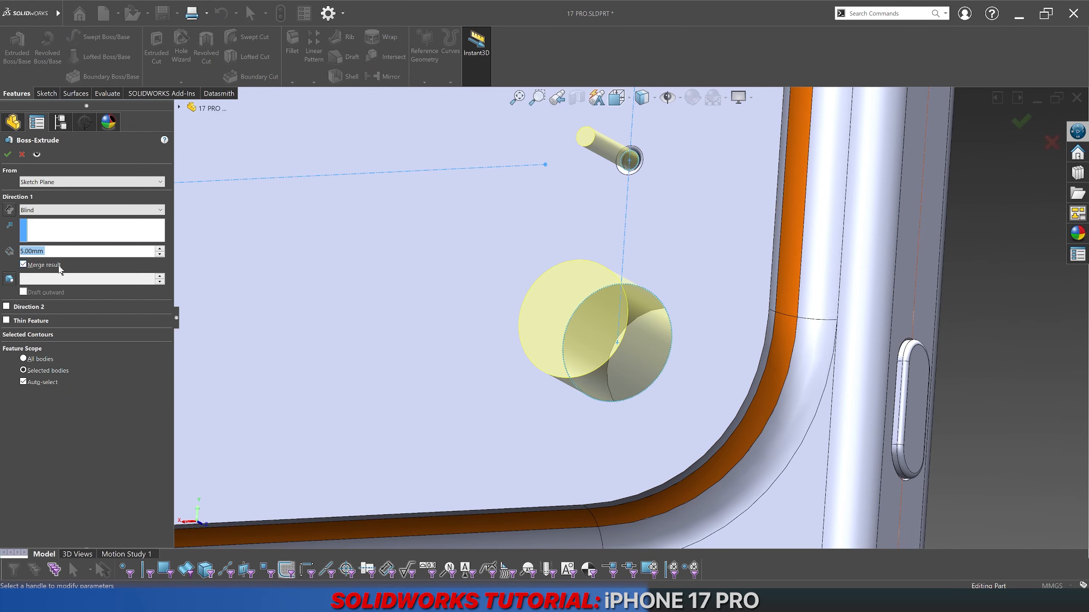
pyautogui.click(34, 335)
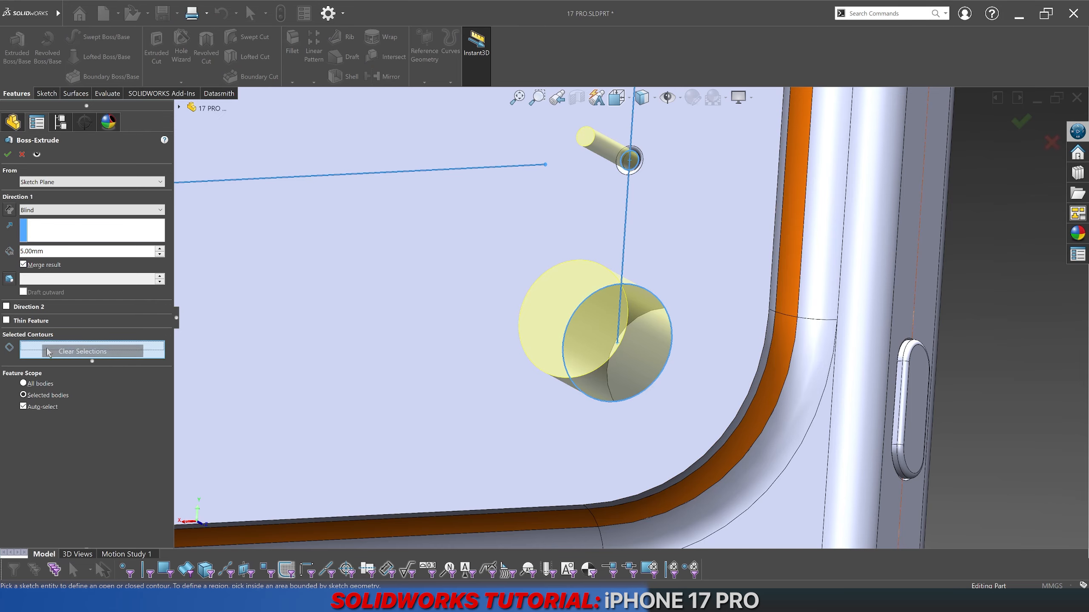
pyautogui.click(588, 331)
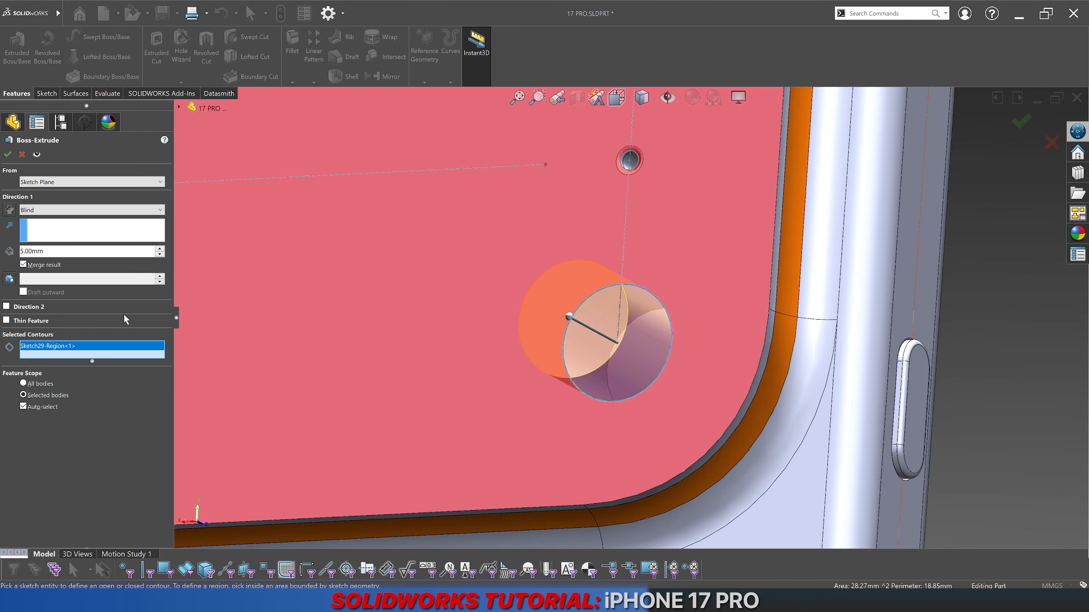
pyautogui.write('1')
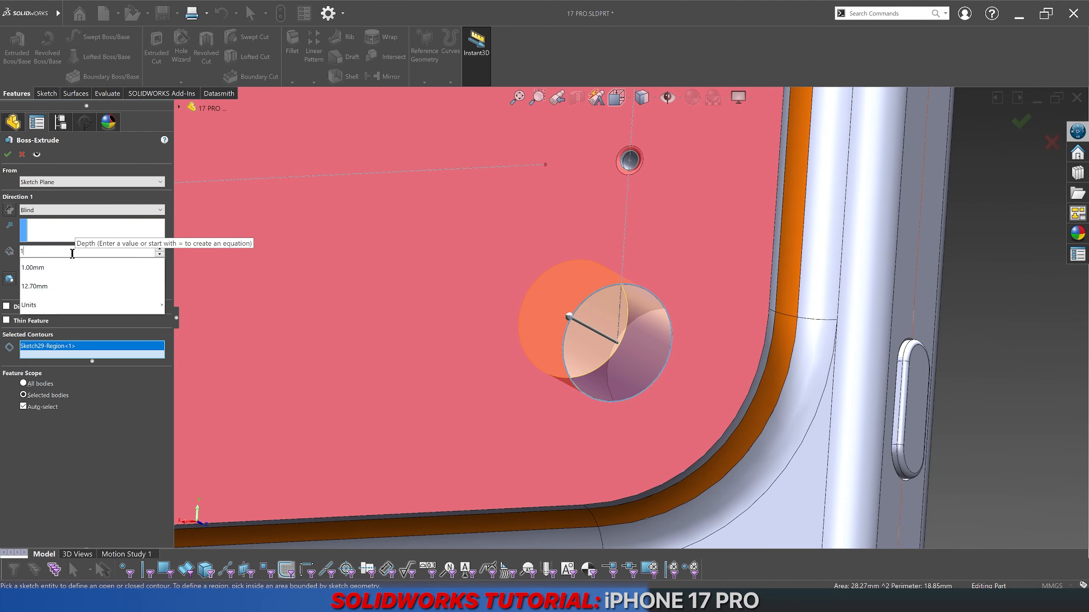
pyautogui.press('Return')
pyautogui.click(9, 210)
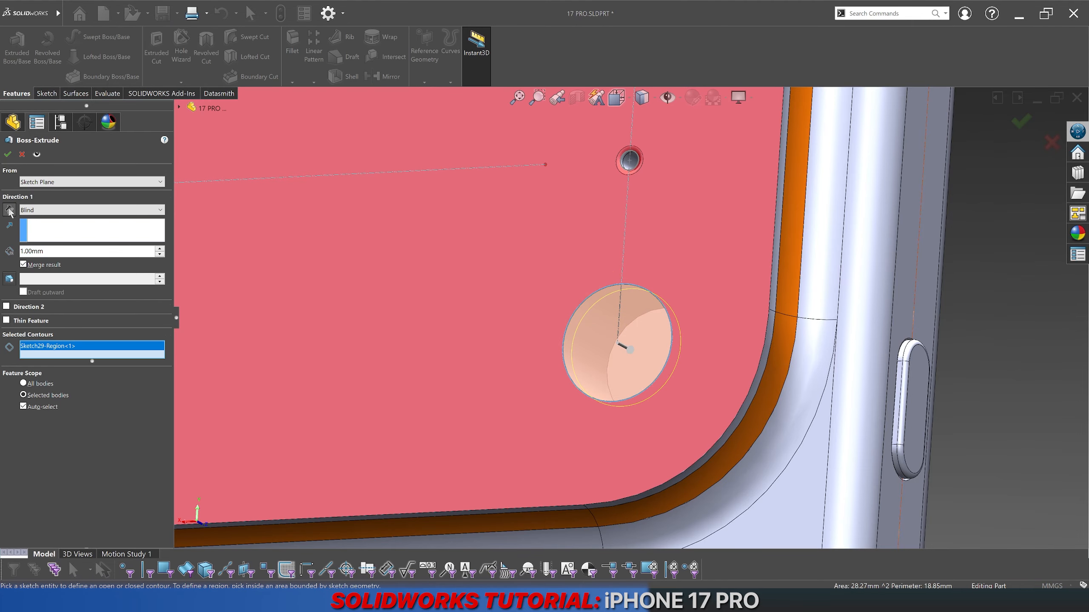
pyautogui.click(38, 266)
pyautogui.click(8, 154)
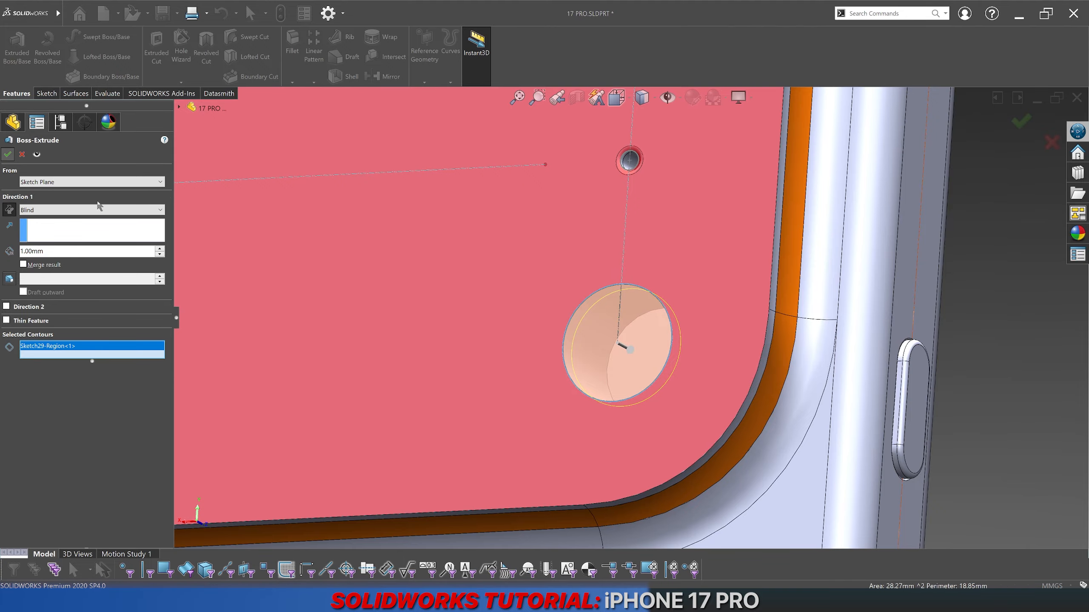
pyautogui.hotkey('ctrl', 's')
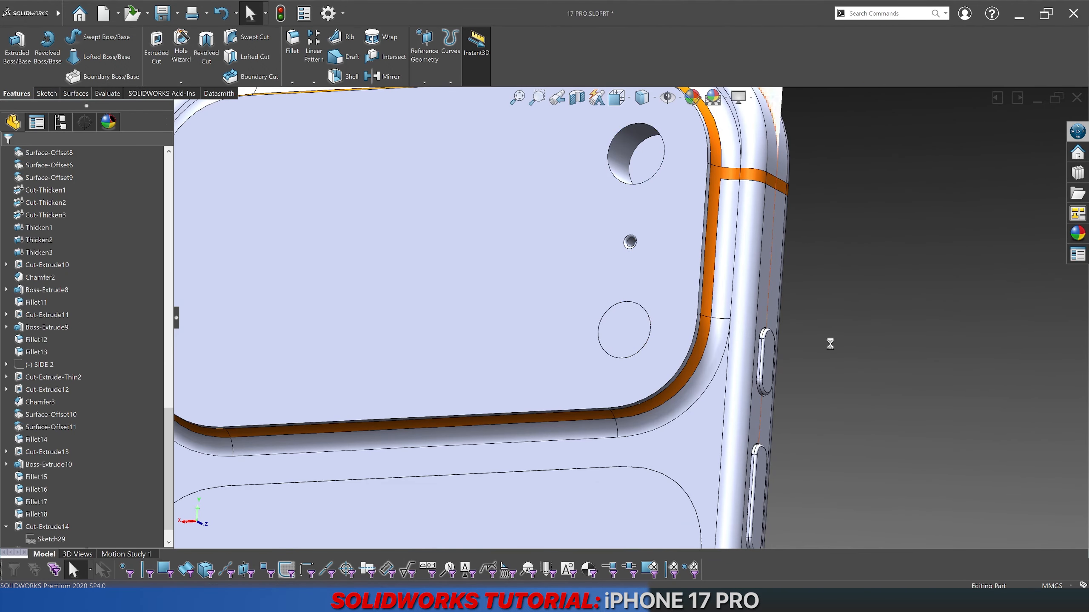
# Step: Hide the main phone body to expose the new sensor disc
pyautogui.scroll(-5, 649, 331)
pyautogui.scroll(8, 649, 333)
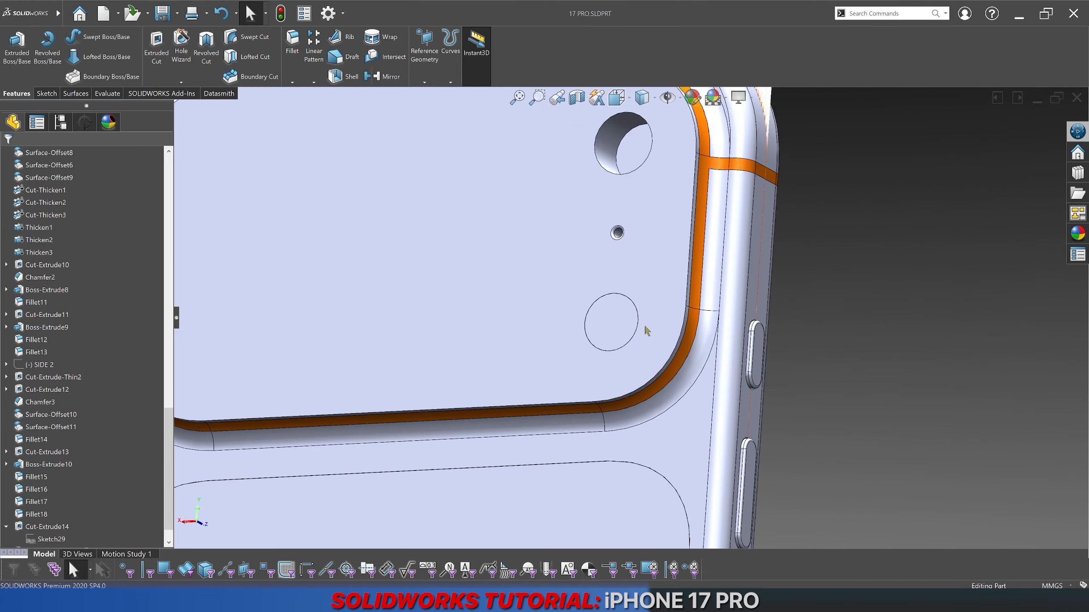
pyautogui.scroll(-5, 636, 319)
pyautogui.rightClick(641, 315)
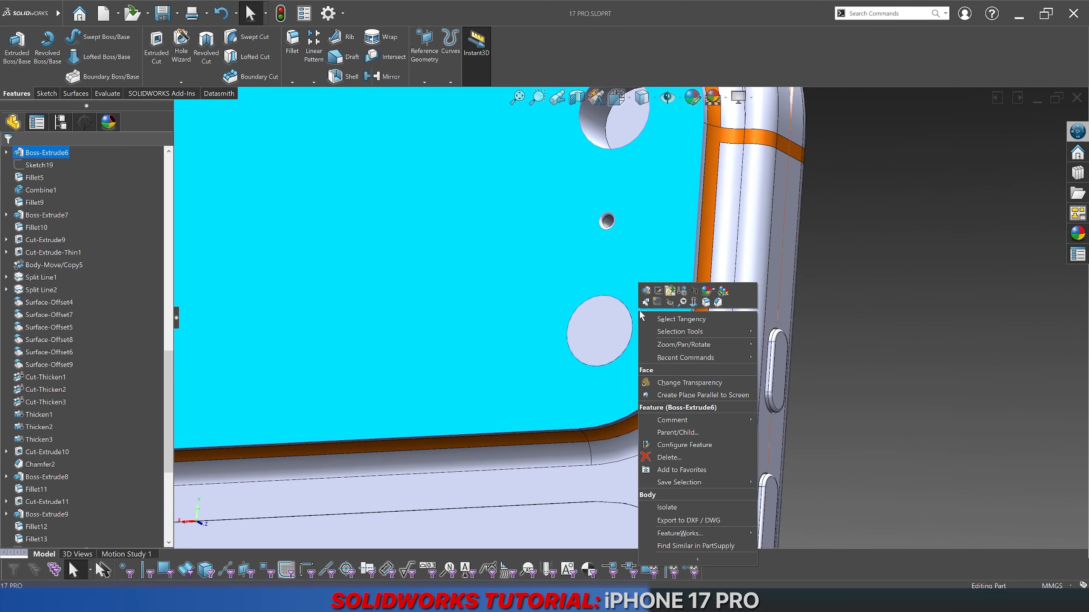
pyautogui.click(663, 303)
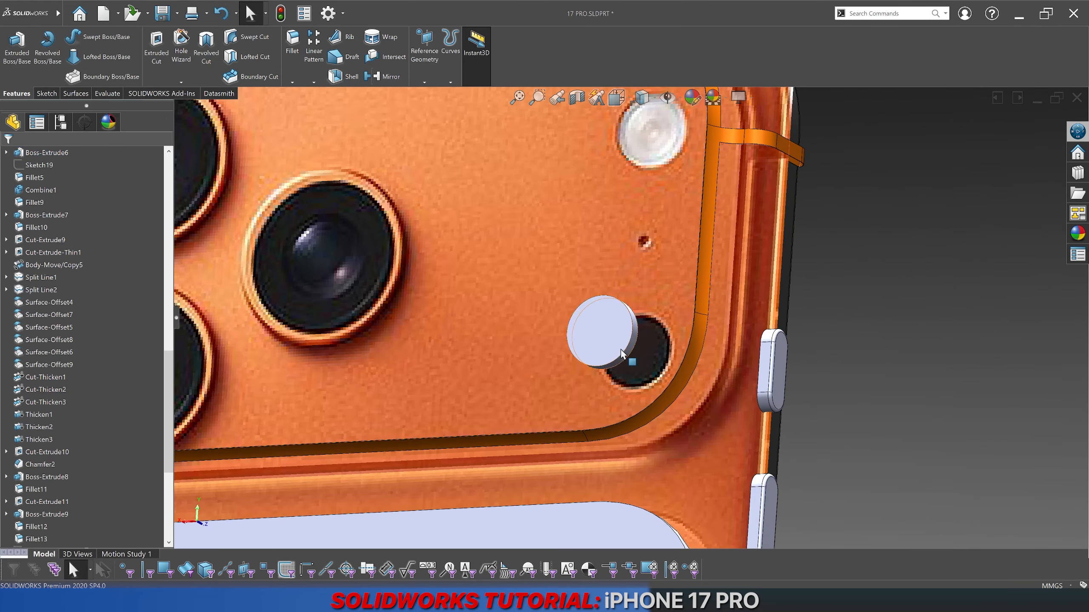
# Step: Fillet the outer front edge of the sensor disc with a 0.25 mm radius
pyautogui.scroll(-3, 621, 350)
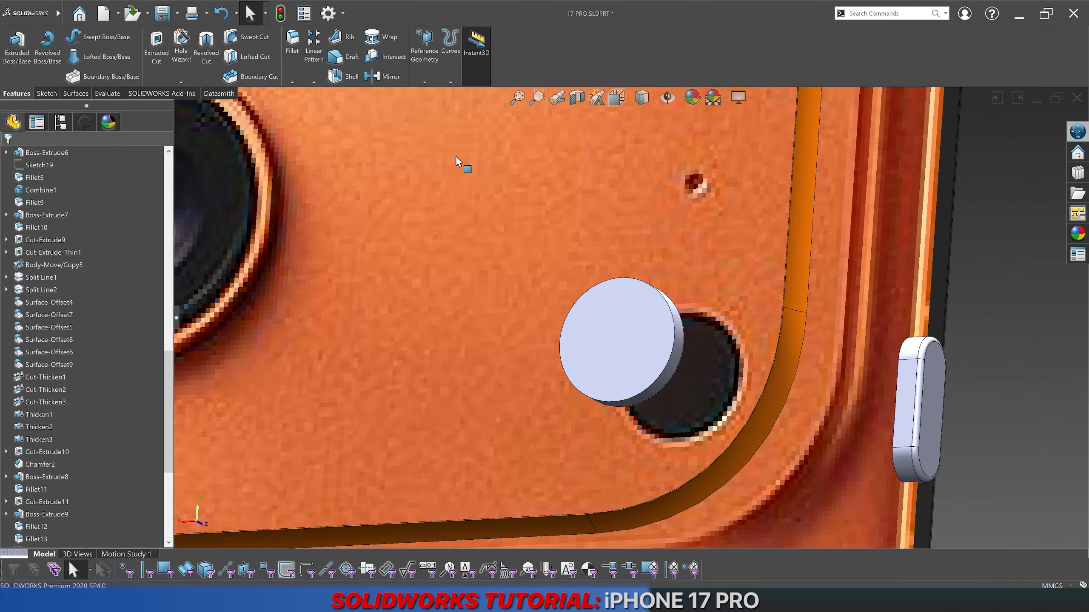
pyautogui.click(671, 309)
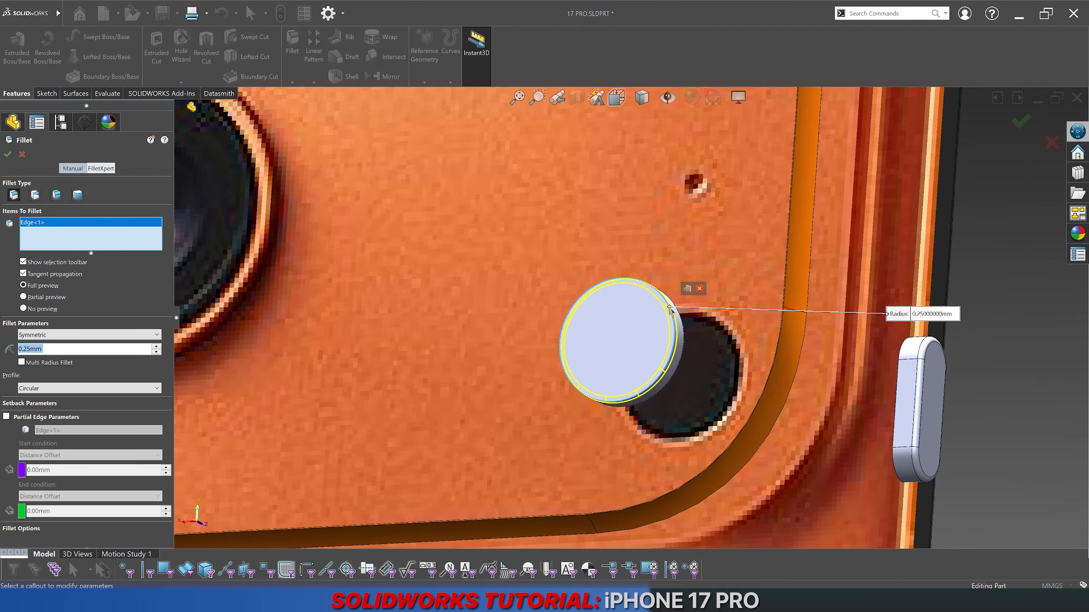
pyautogui.press('Return')
pyautogui.scroll(5, 679, 315)
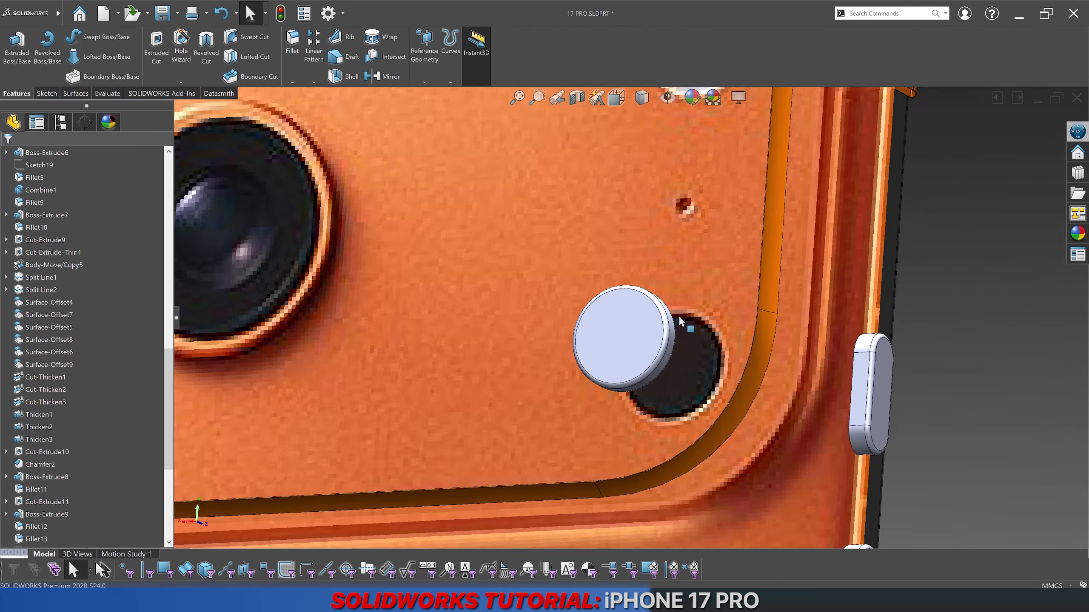
# Step: Try to restore the main phone body by showing the hidden Body-Move/Copy5 solid body
pyautogui.scroll(15, 153, 319)
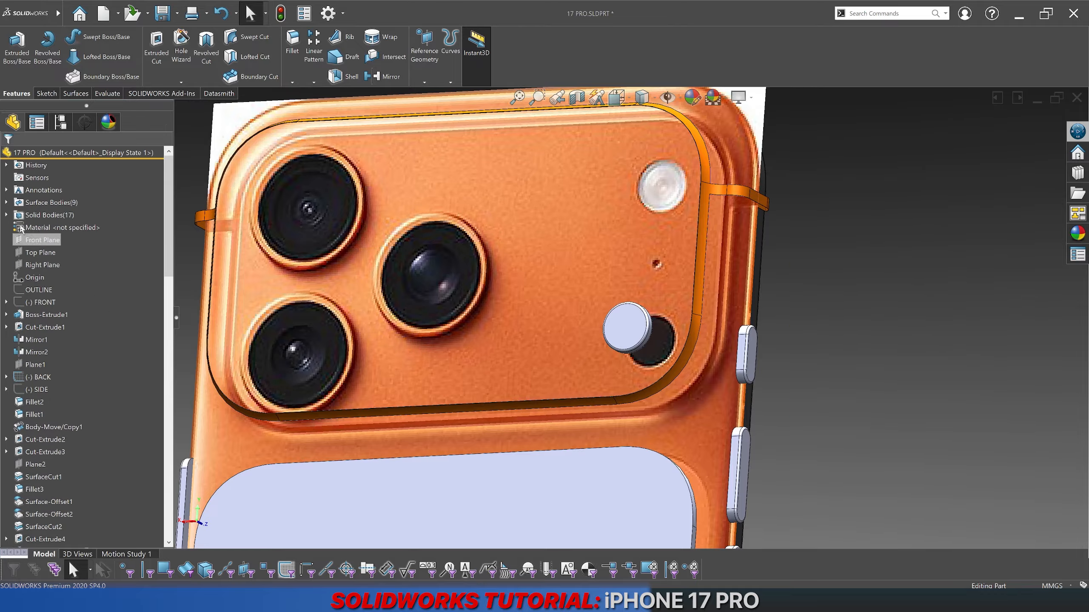
pyautogui.click(6, 215)
pyautogui.rightClick(64, 303)
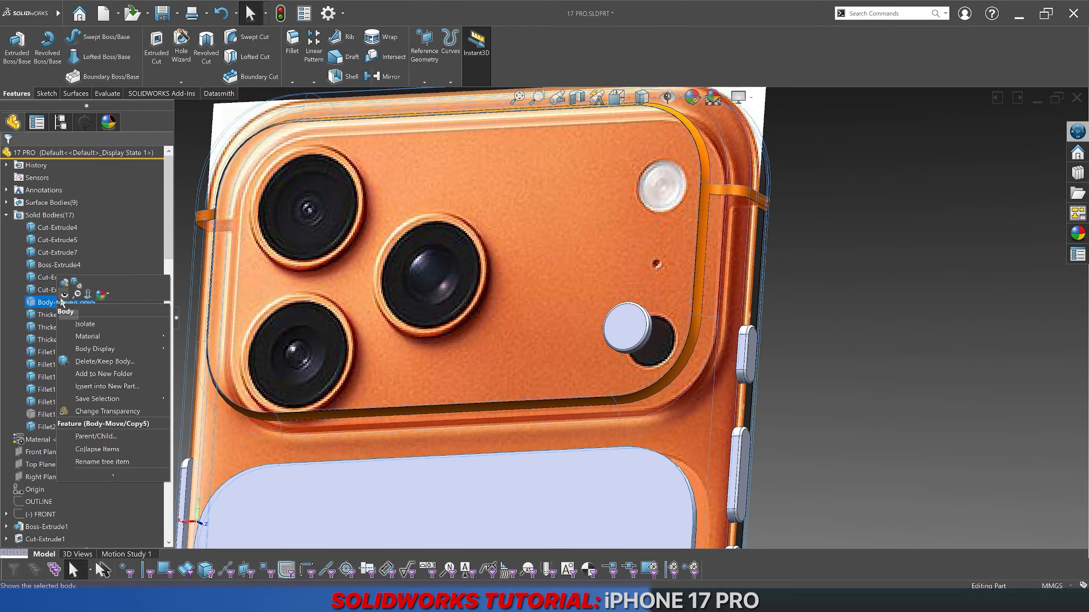
pyautogui.click(62, 298)
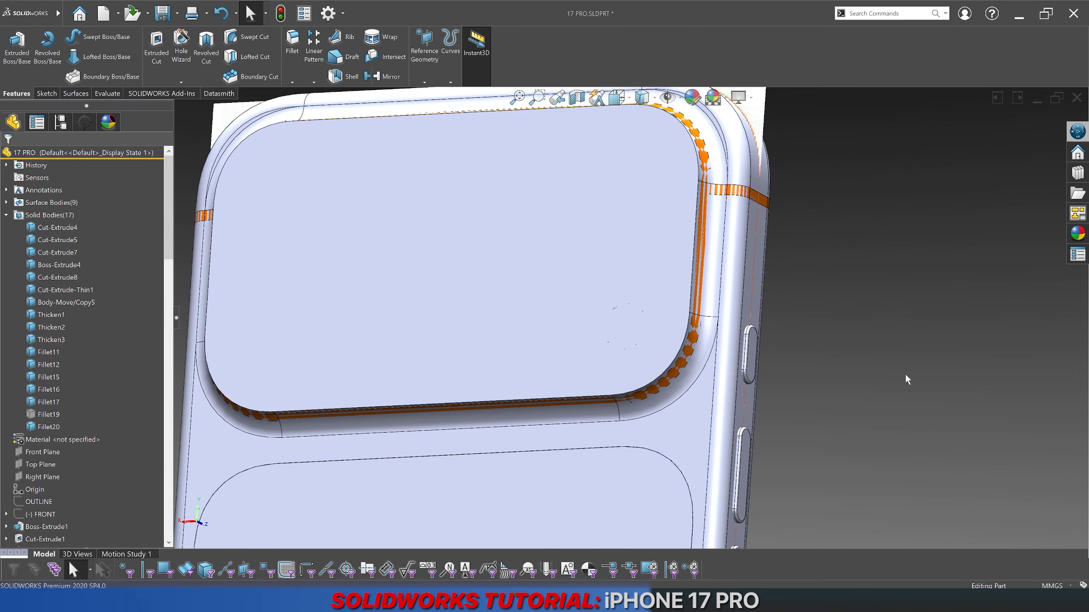
pyautogui.click(220, 13)
# Step: Show the hidden Fillet19 solid body, the phone body with the flash, microphone and sensor holes
pyautogui.rightClick(58, 412)
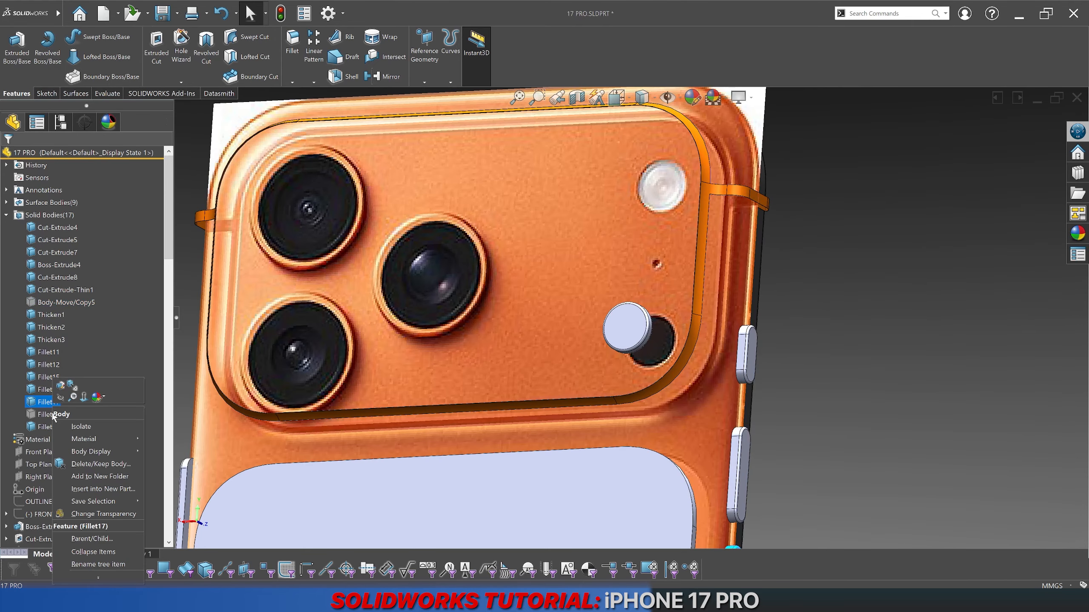
pyautogui.click(56, 408)
pyautogui.click(902, 344)
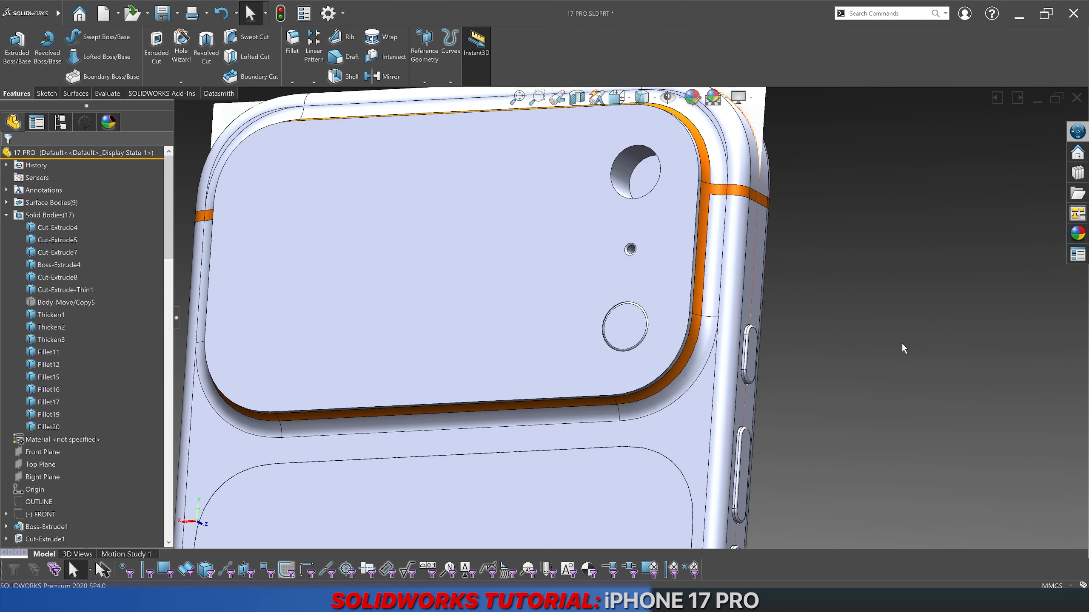
# Step: Highlight the hidden Body-Move/Copy5 body for comparison and examine the sensor disc in its hole from several angles
pyautogui.click(56, 302)
pyautogui.scroll(5, 523, 369)
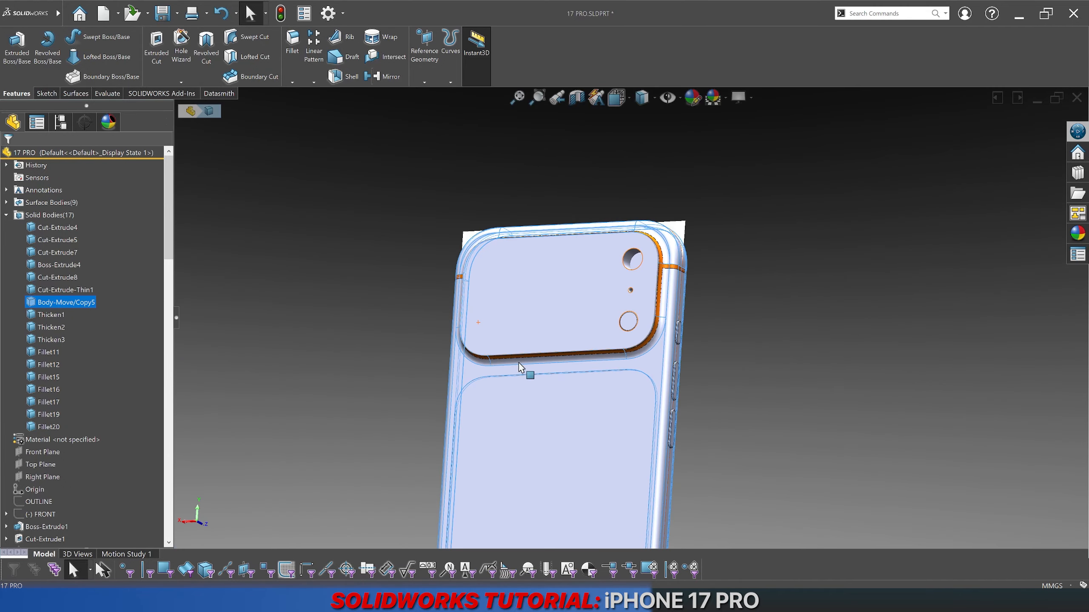
pyautogui.moveTo(522, 370); pyautogui.dragTo(567, 366, button='middle')
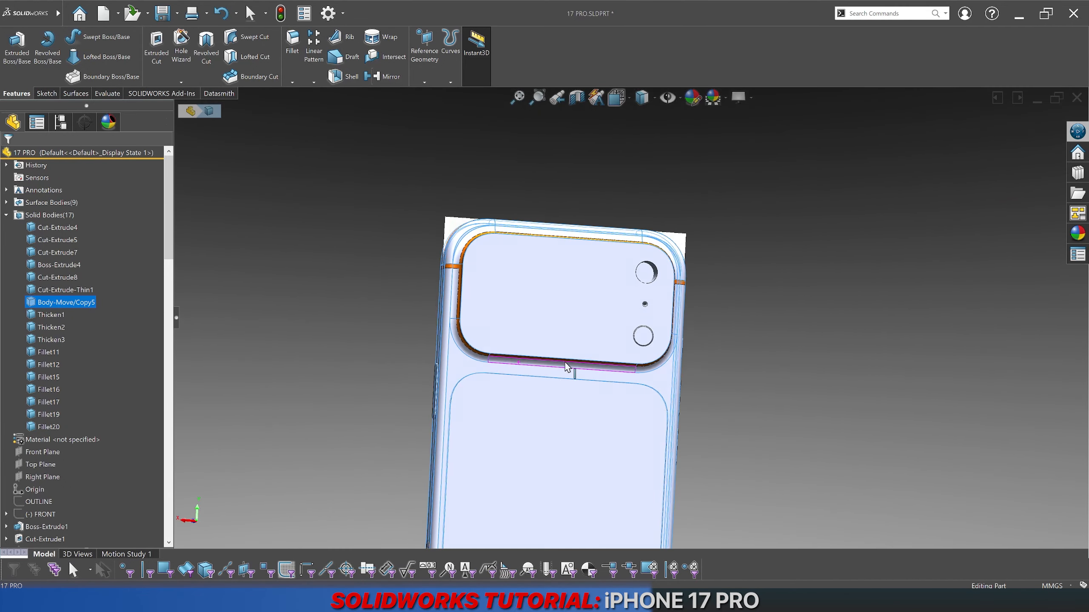
pyautogui.click(723, 311)
pyautogui.scroll(-5, 655, 301)
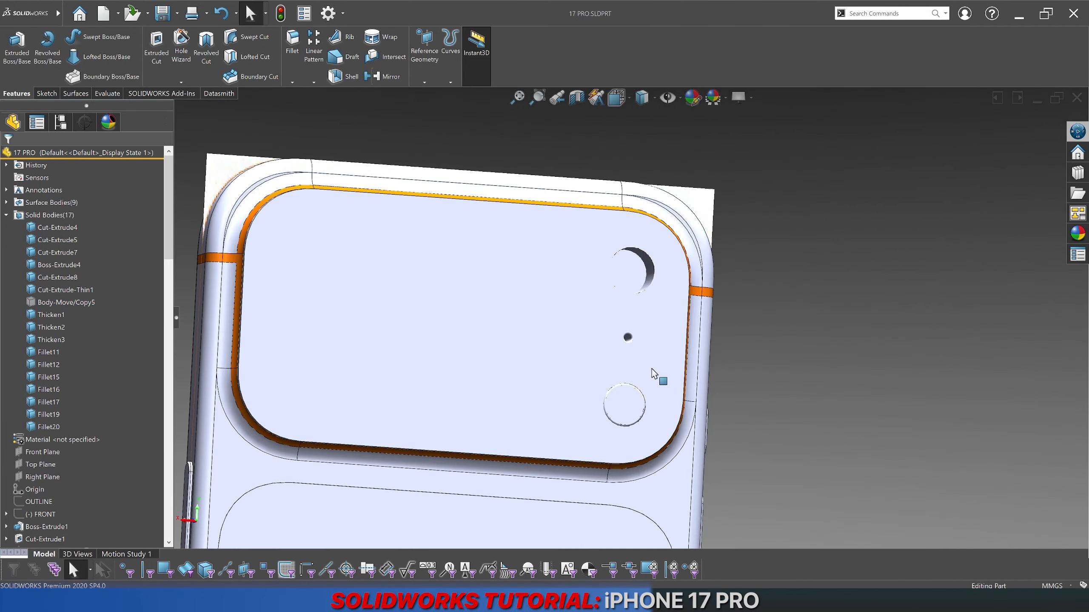
pyautogui.moveTo(622, 389); pyautogui.dragTo(578, 344, button='middle')
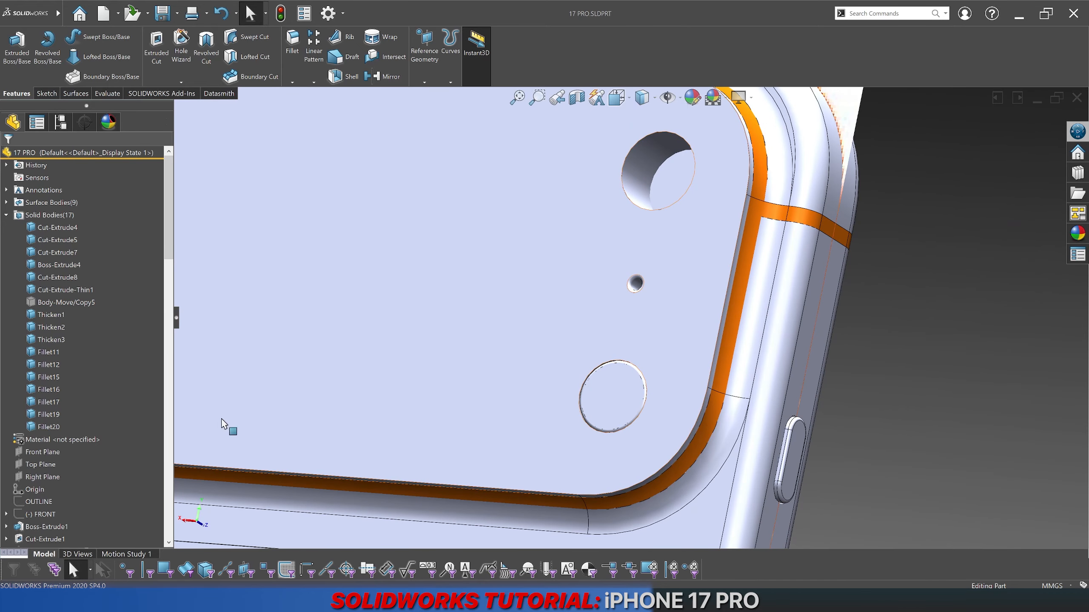
# Step: Try hiding the sensor disc body to view the empty hole, and undo the hiding
pyautogui.click(602, 391)
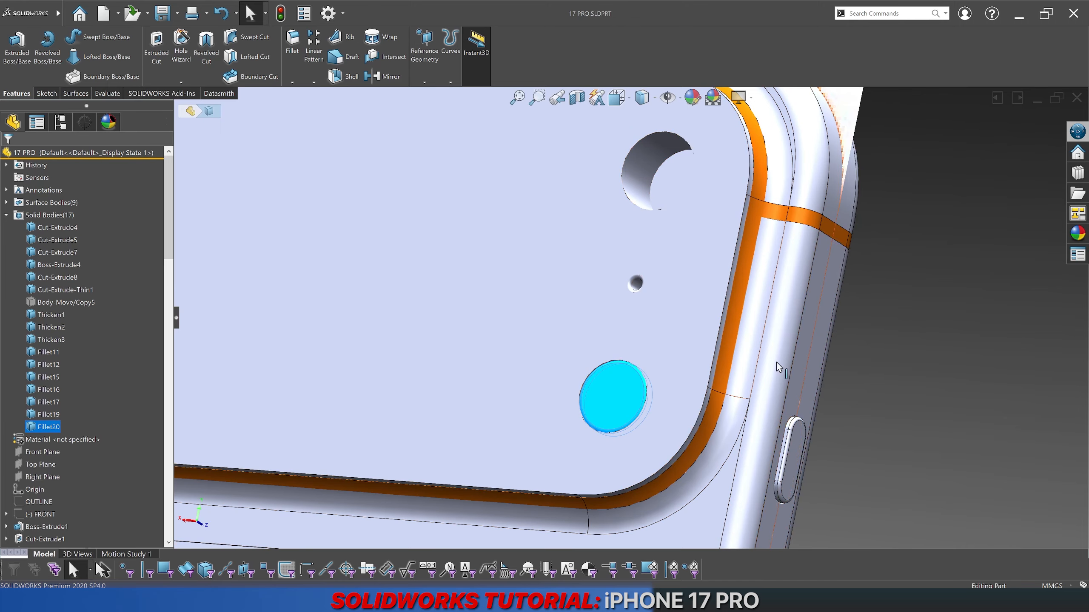
pyautogui.rightClick(625, 386)
pyautogui.click(647, 349)
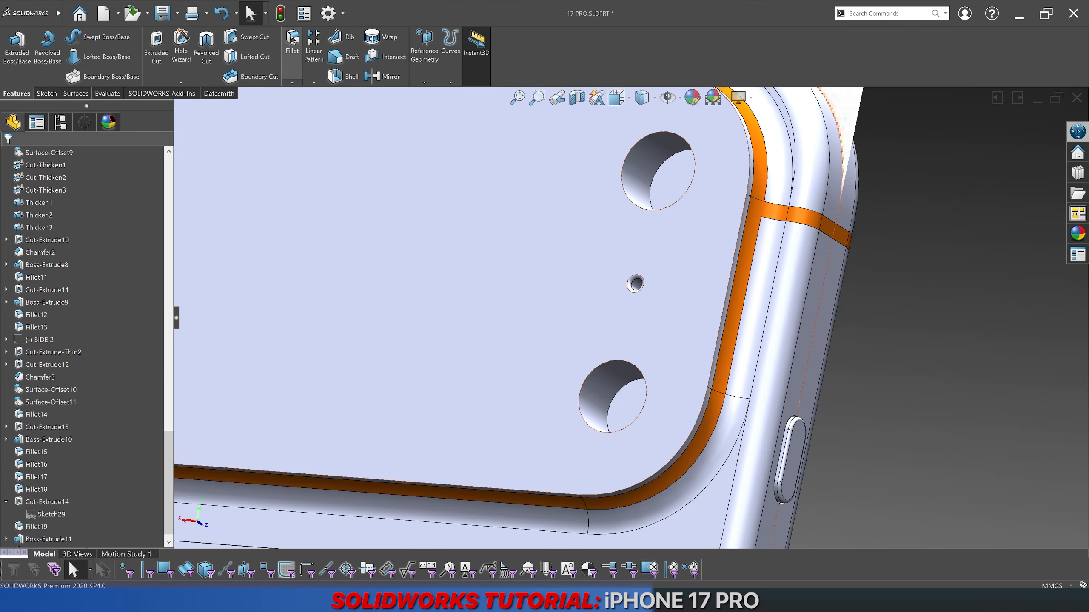
pyautogui.click(221, 13)
# Step: Apply a black colour (RGB 0, 0, 0) to the whole sensor disc body
pyautogui.scroll(-3, 580, 420)
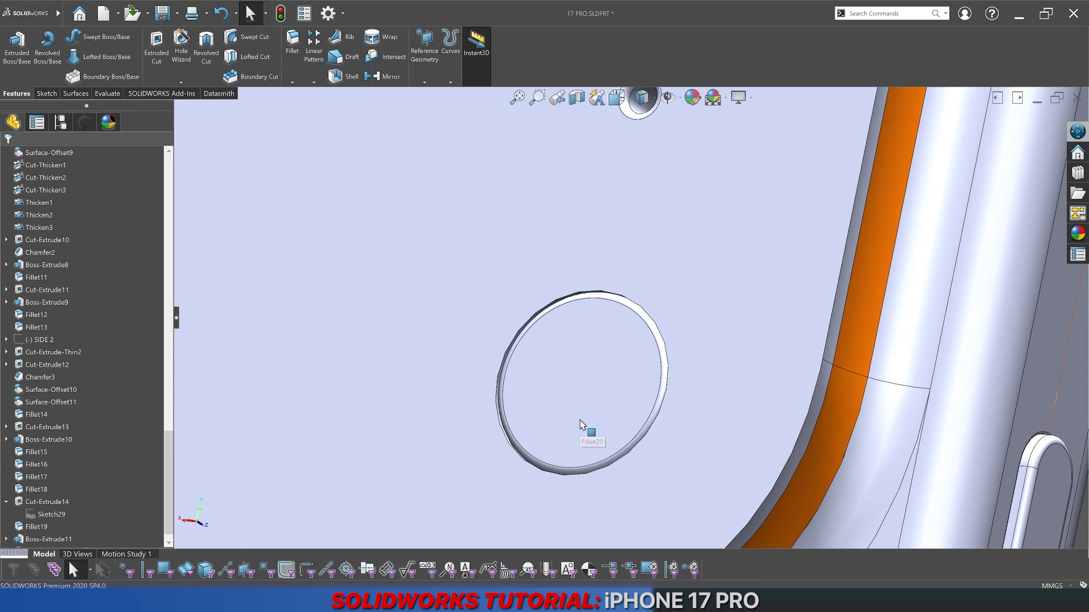
pyautogui.scroll(3, 596, 359)
pyautogui.scroll(-5, 606, 304)
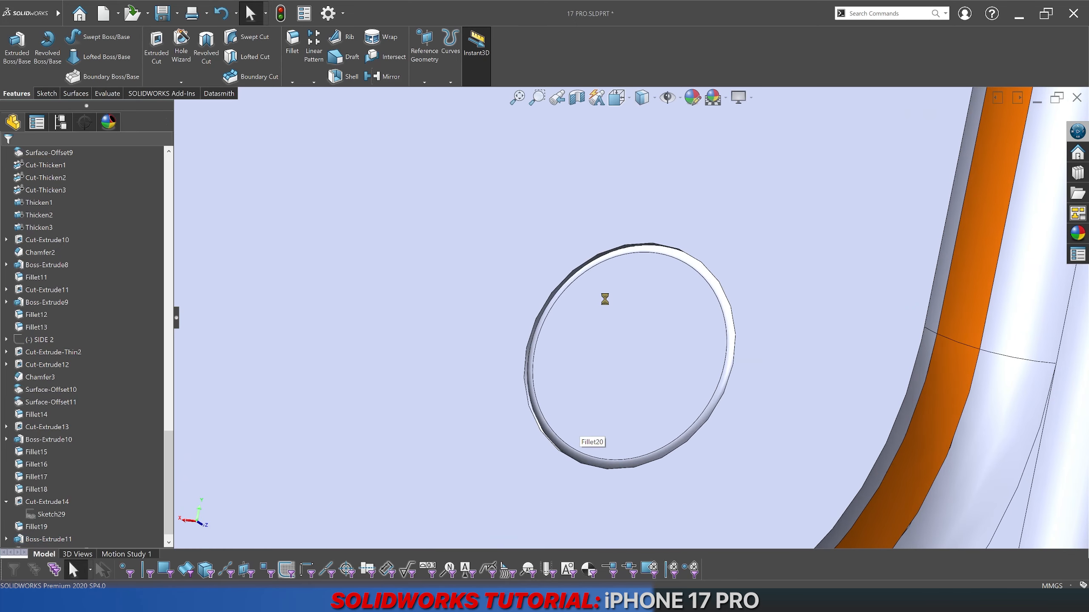
pyautogui.rightClick(605, 299)
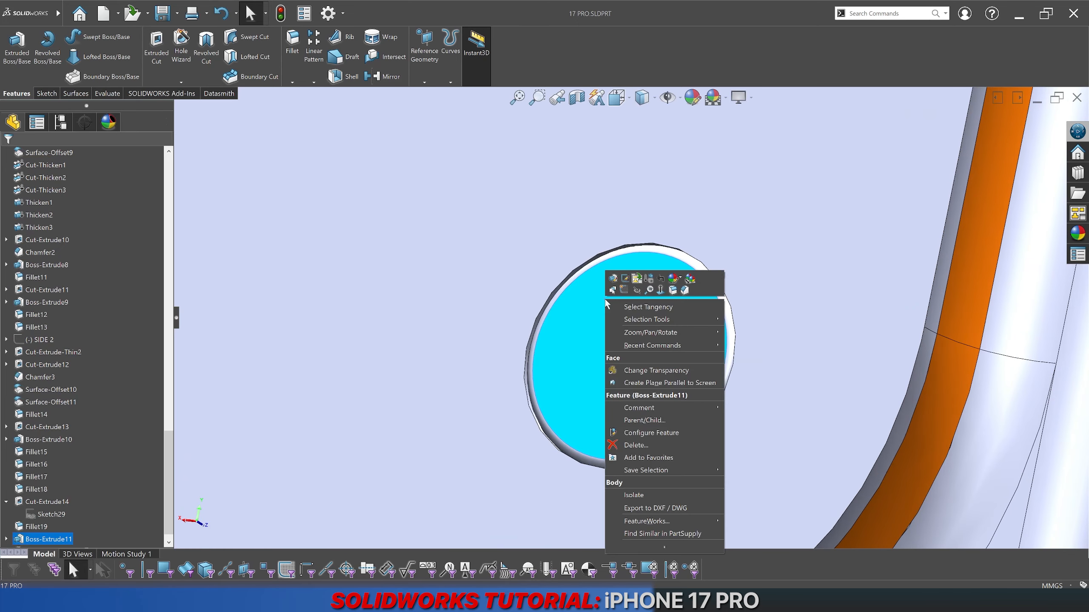
pyautogui.click(681, 279)
pyautogui.click(690, 324)
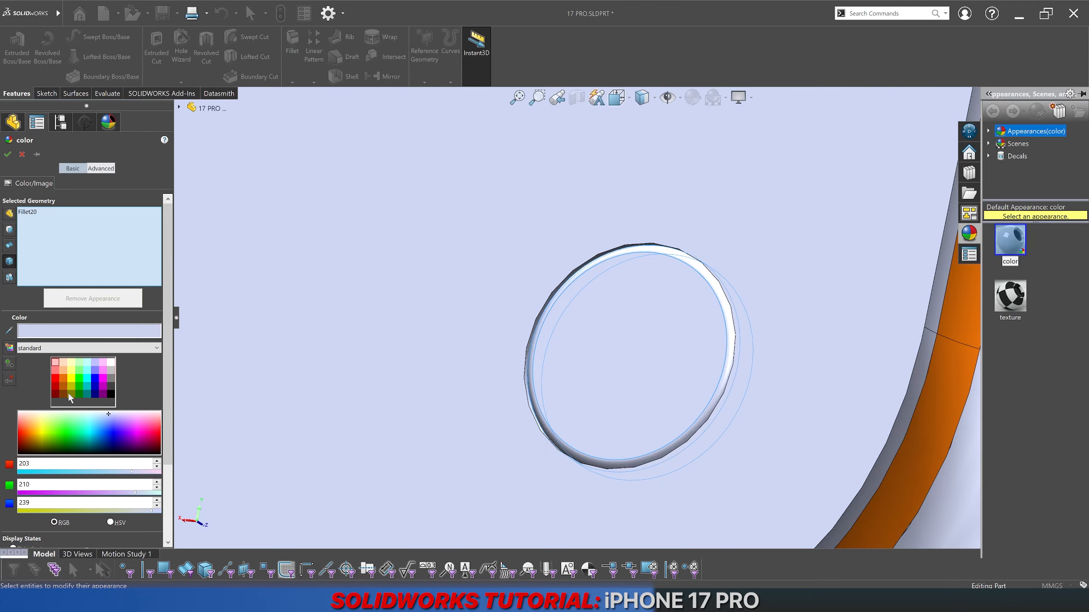
pyautogui.click(110, 393)
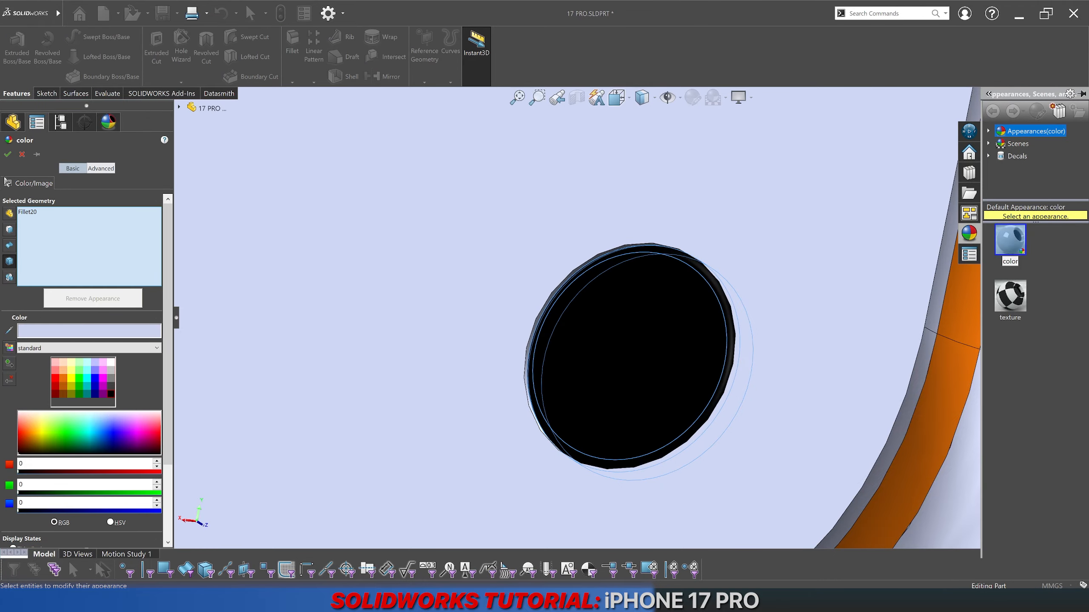
pyautogui.click(8, 154)
# Step: Fillet the sensor hole's rim on the camera plateau with a 0.25 mm radius, leaving the flash hole's edge out of the selection
pyautogui.scroll(6, 631, 319)
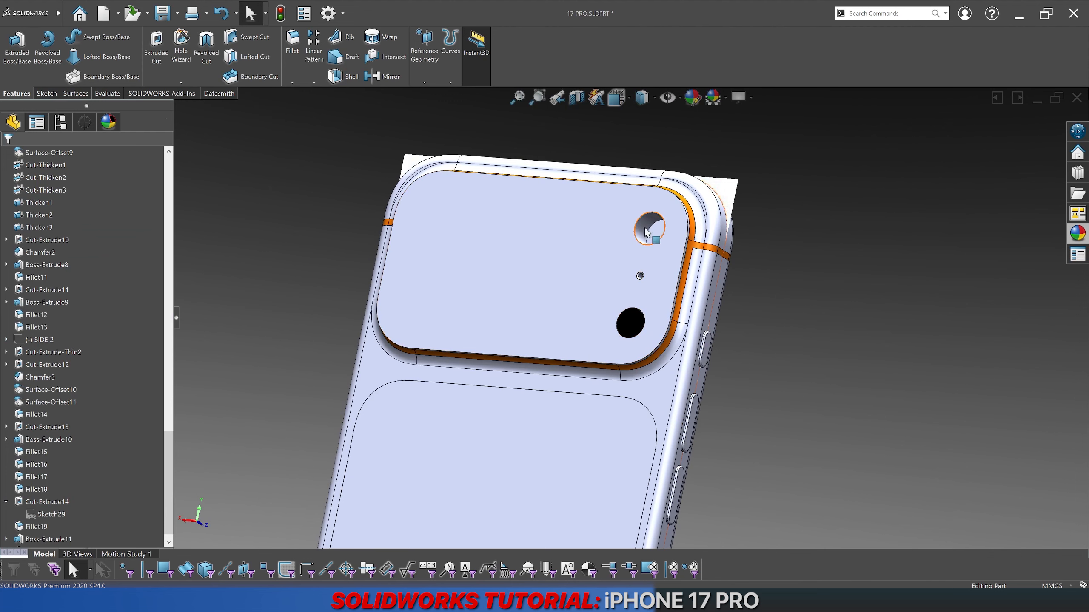
pyautogui.scroll(-5, 658, 215)
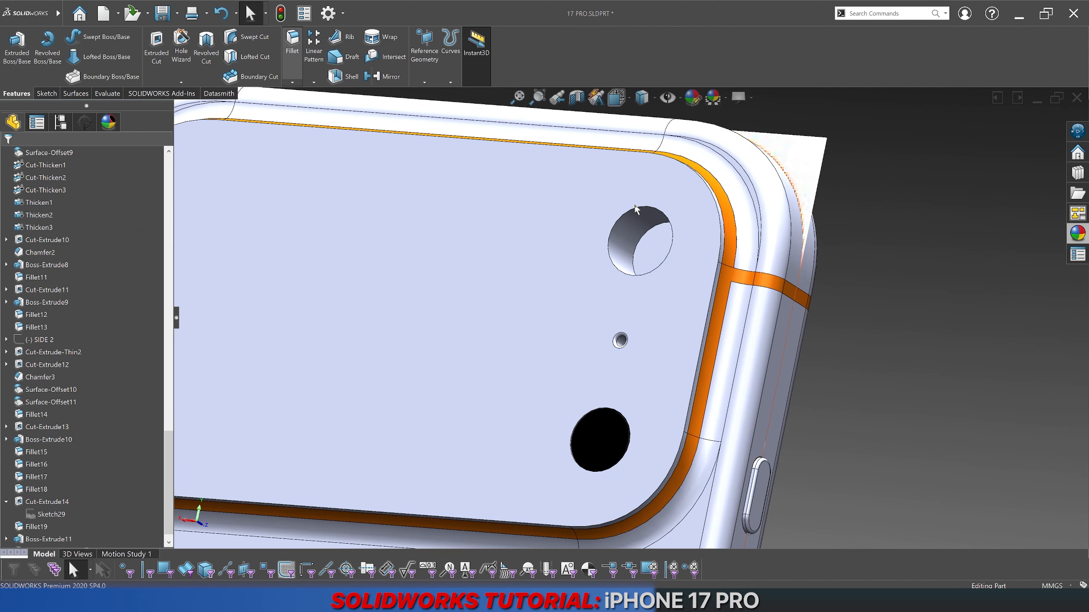
pyautogui.click(627, 214)
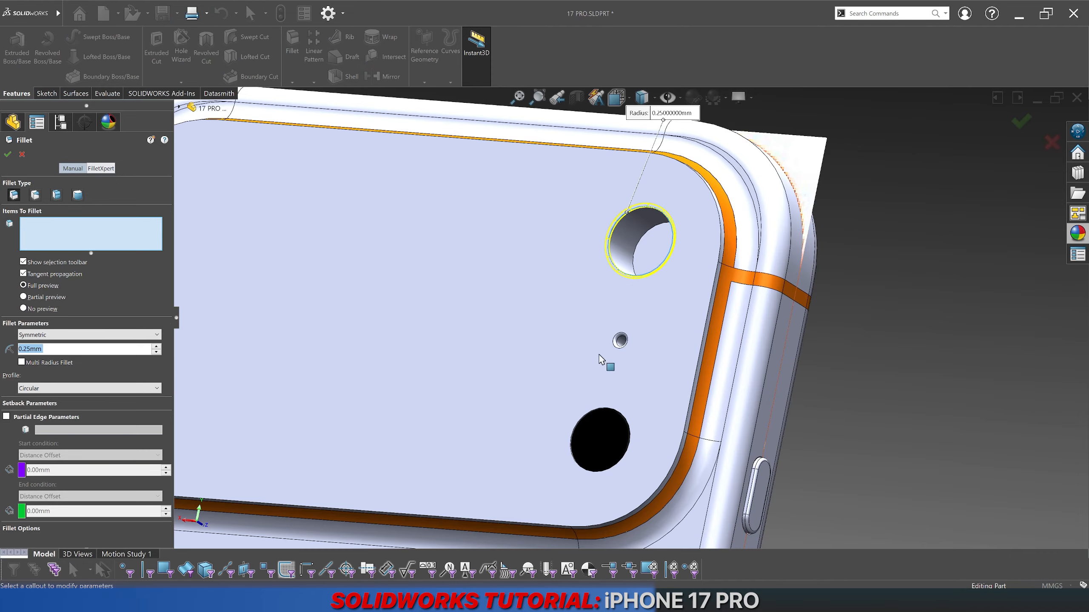
pyautogui.click(586, 412)
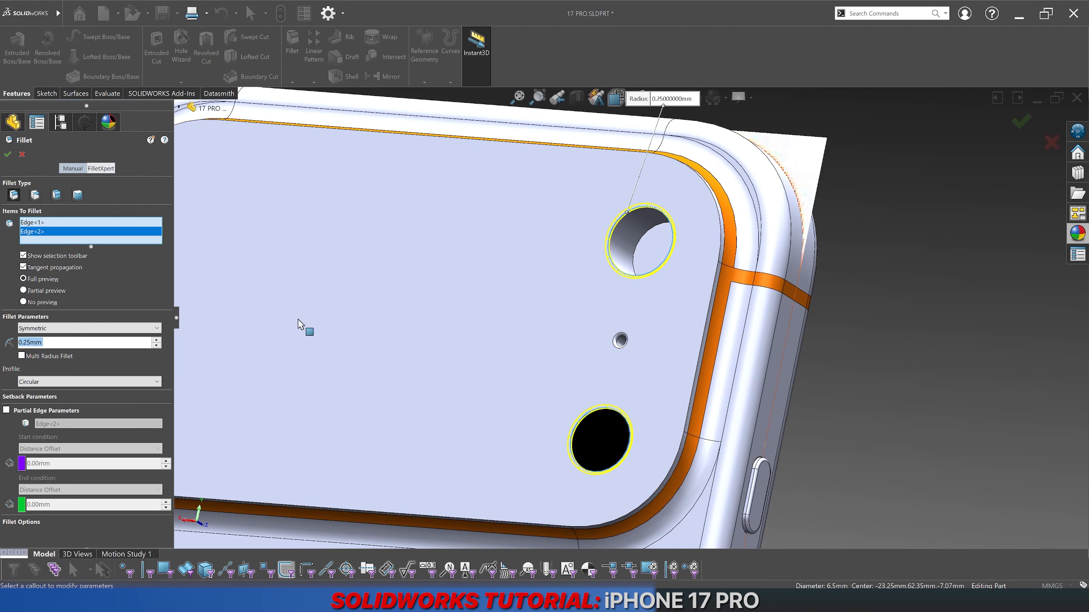
pyautogui.click(94, 224)
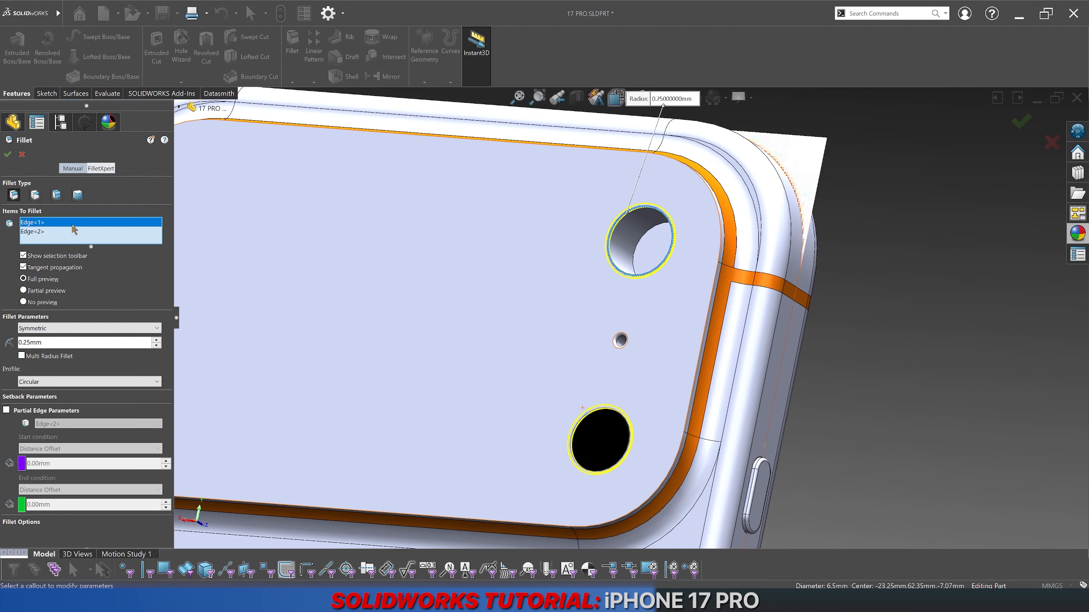
pyautogui.press('Delete')
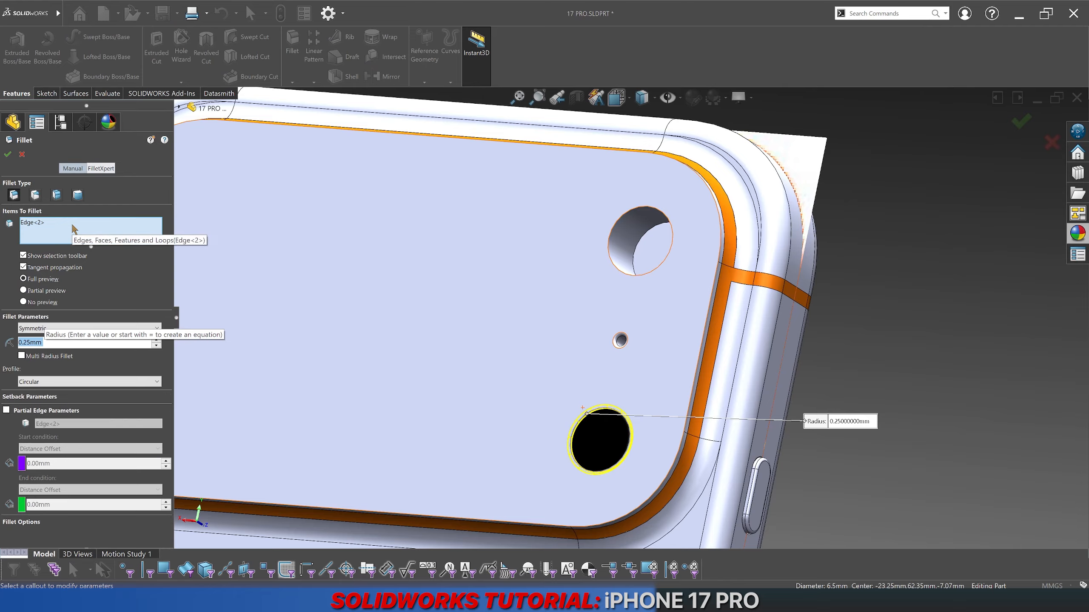
pyautogui.press('Return')
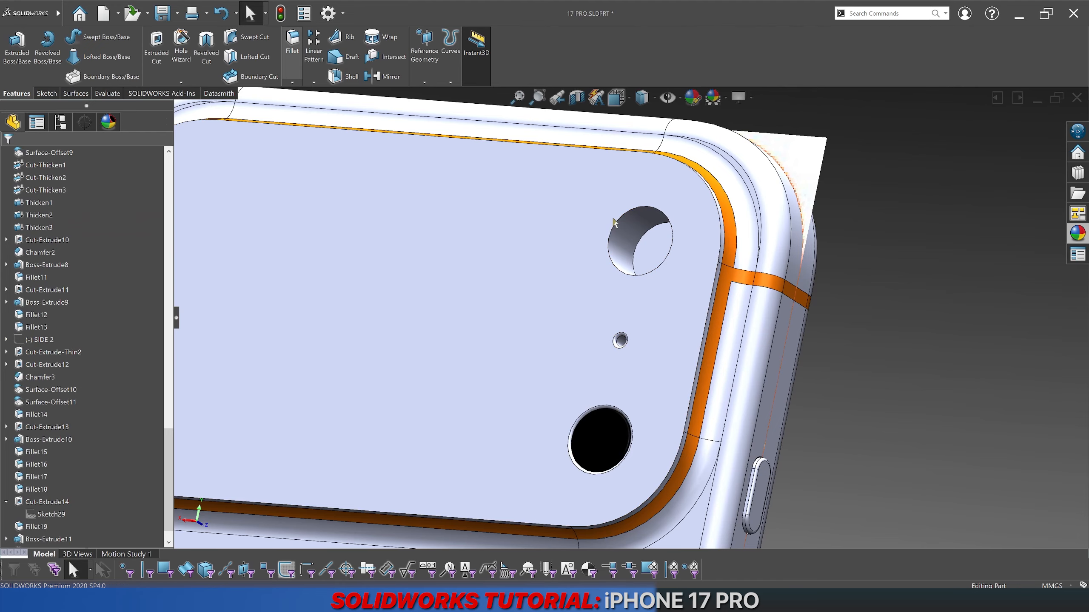
# Step: Fillet the flash hole's rim on the camera plateau with a 0.25 mm radius, after trying 0.1 mm
pyautogui.press('Return')
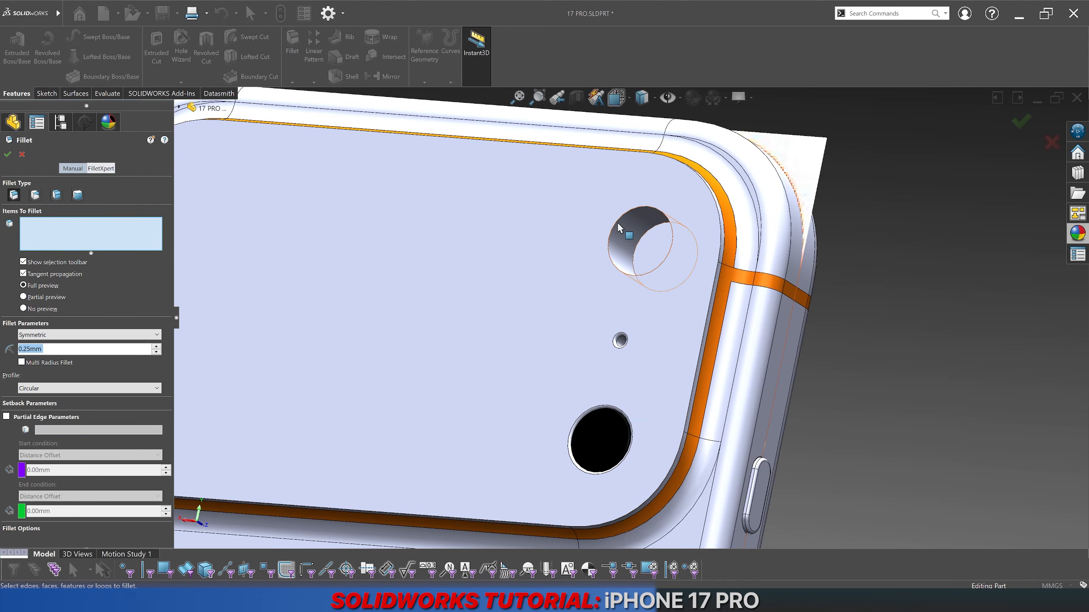
pyautogui.click(617, 224)
pyautogui.click(617, 225)
pyautogui.click(612, 227)
pyautogui.write('0.')
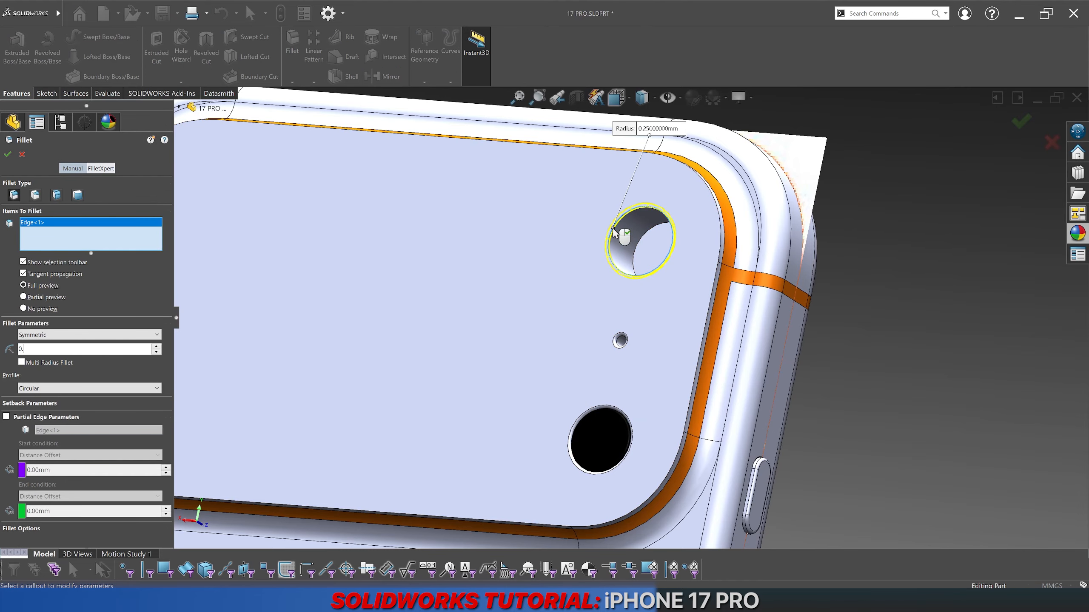
pyautogui.write('1')
pyautogui.press('Return')
pyautogui.write('0.25')
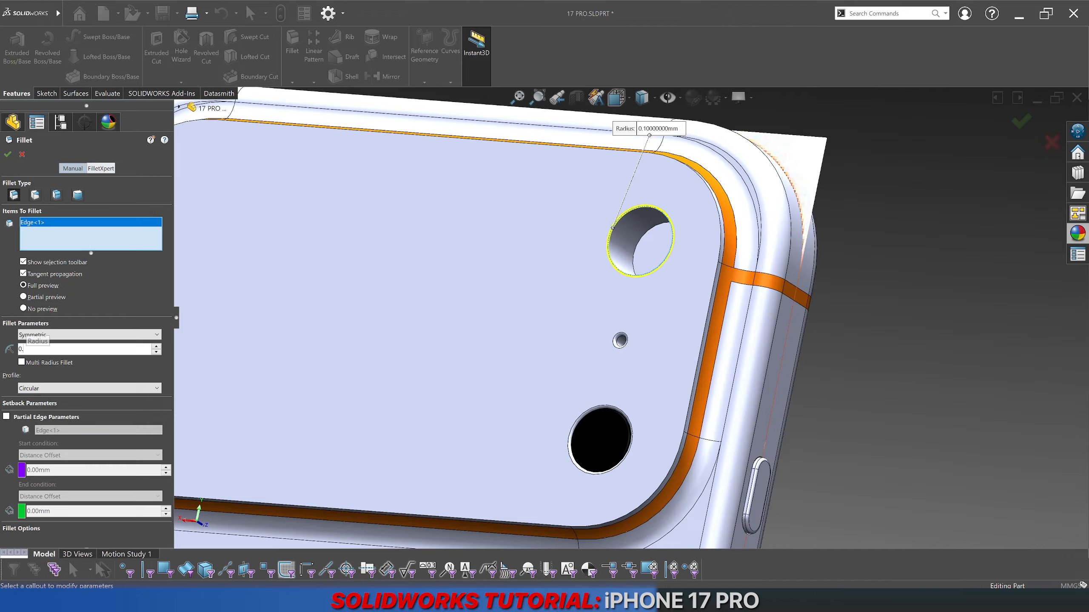
pyautogui.press('Return')
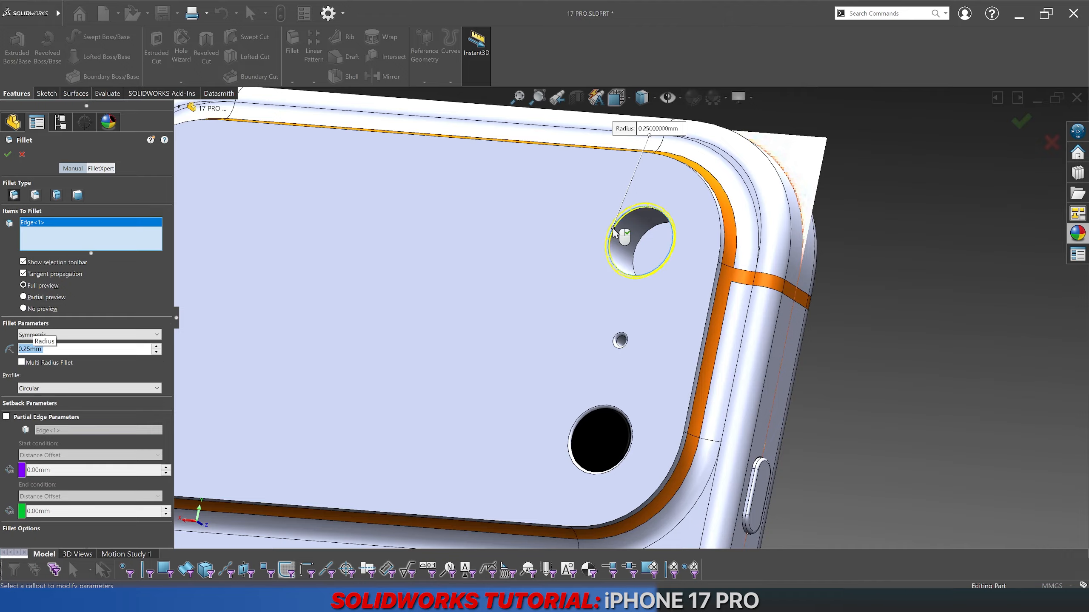
pyautogui.rightClick(911, 352)
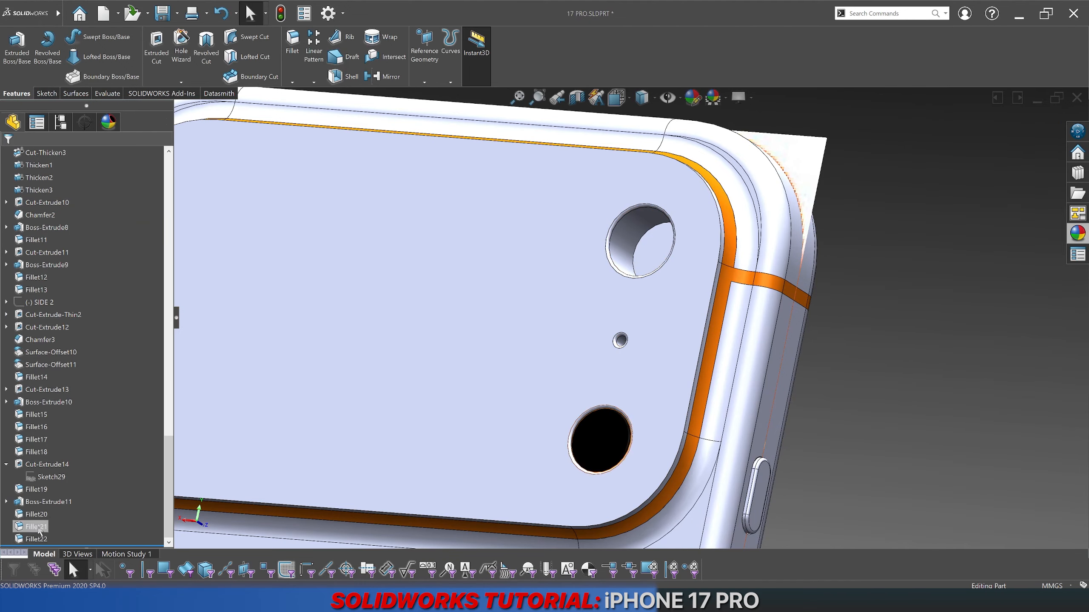
# Step: Highlight Fillet19 through Fillet22 one at a time to check which hole or disc edge each one rounds
pyautogui.click(91, 527)
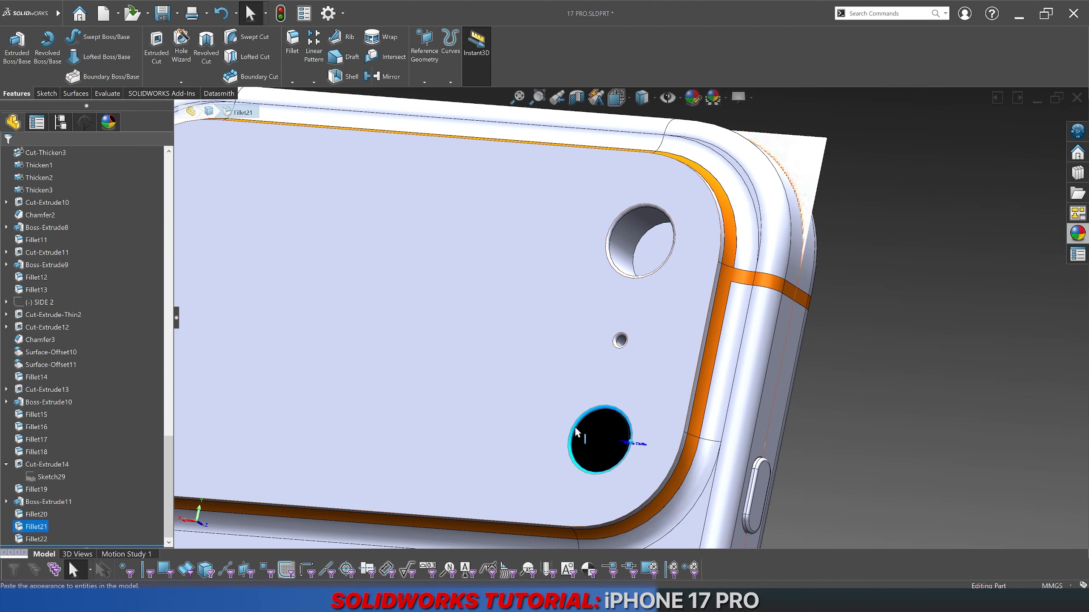
pyautogui.click(41, 540)
pyautogui.click(36, 515)
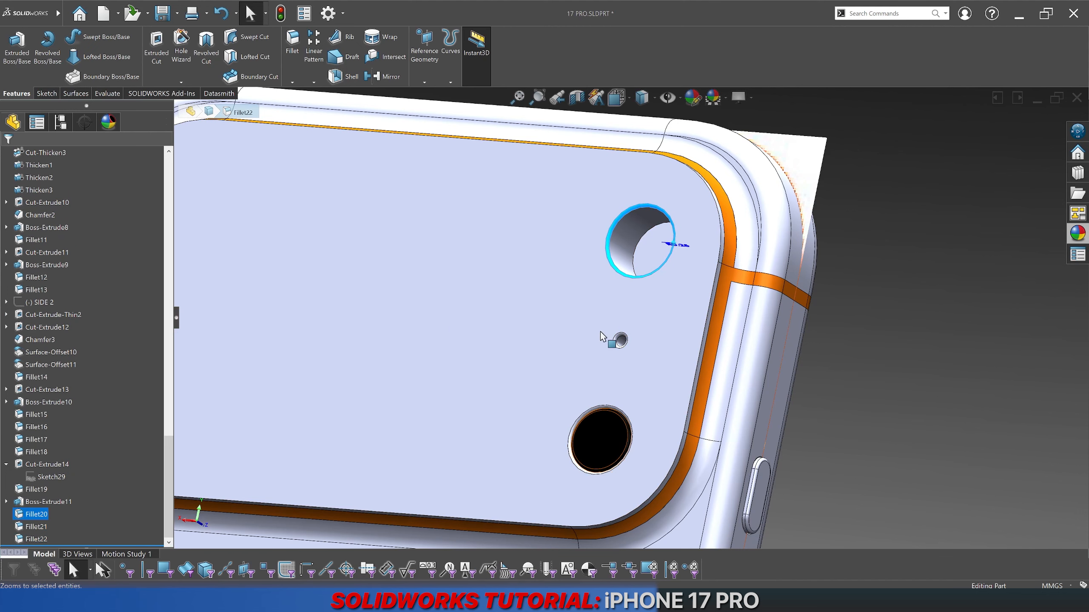
pyautogui.click(43, 490)
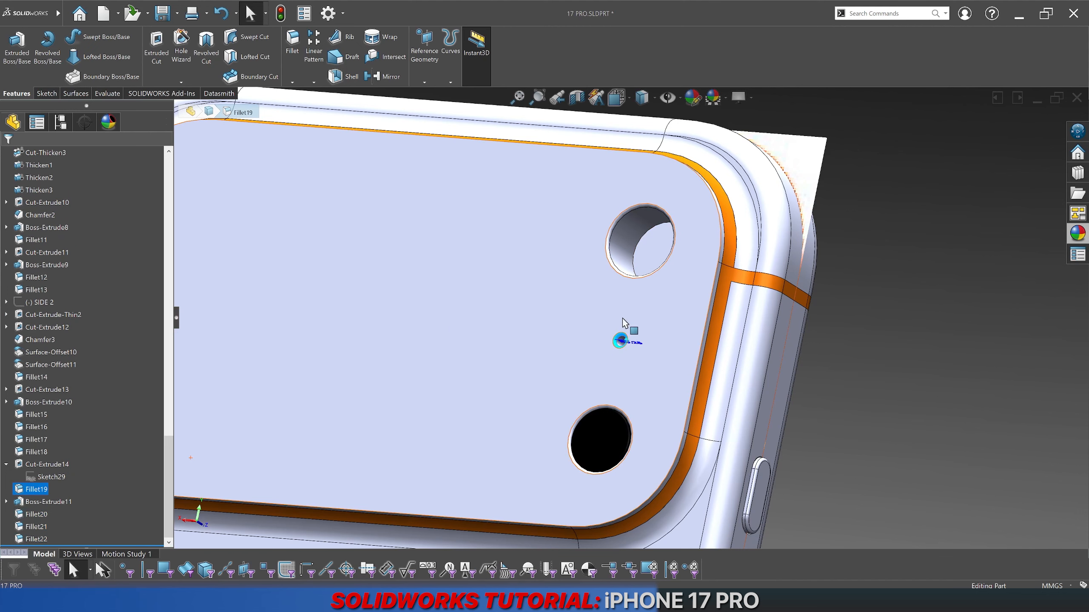
pyautogui.moveTo(896, 374); pyautogui.dragTo(894, 305, button='middle')
pyautogui.click(37, 515)
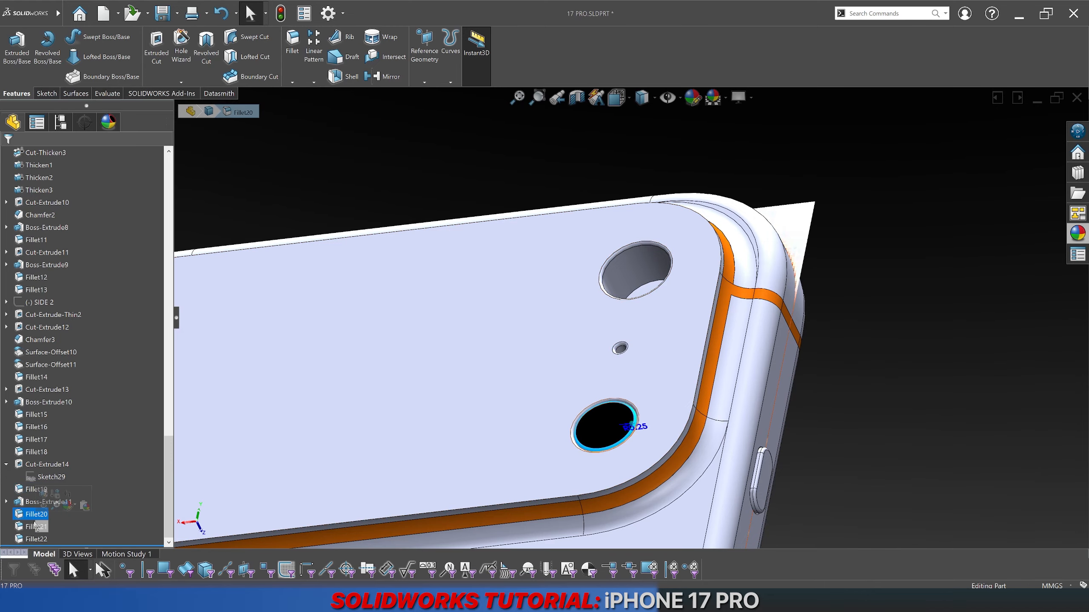
pyautogui.click(37, 526)
pyautogui.click(38, 540)
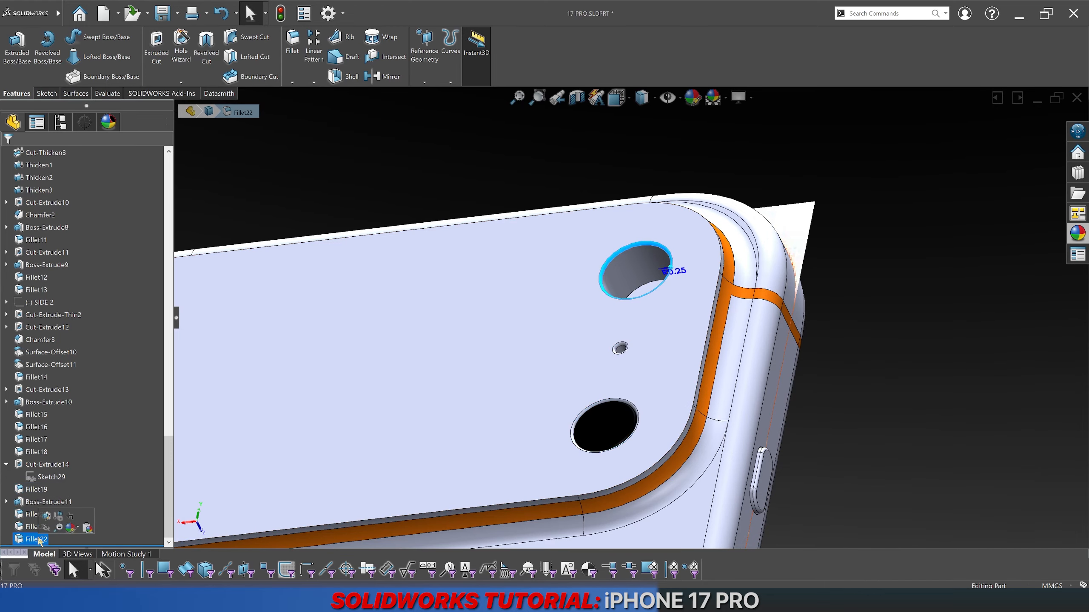
pyautogui.click(897, 395)
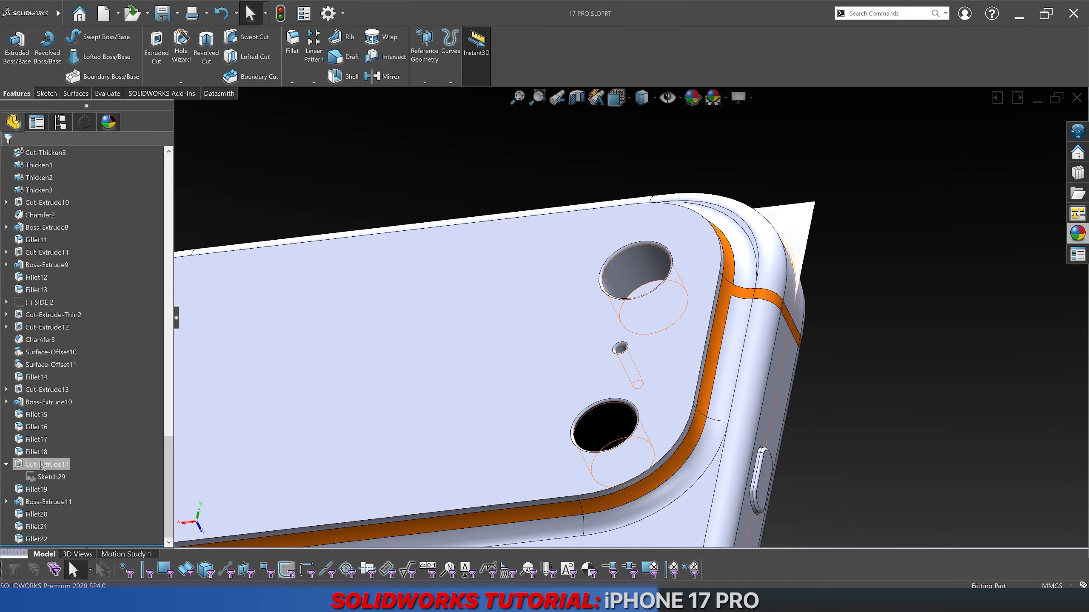
# Step: Examine the camera plateau from several angles and compare its flash, microphone and sensor holes with the close-up reference photo
pyautogui.moveTo(472, 331); pyautogui.dragTo(653, 237, button='middle')
pyautogui.scroll(-2, 574, 253)
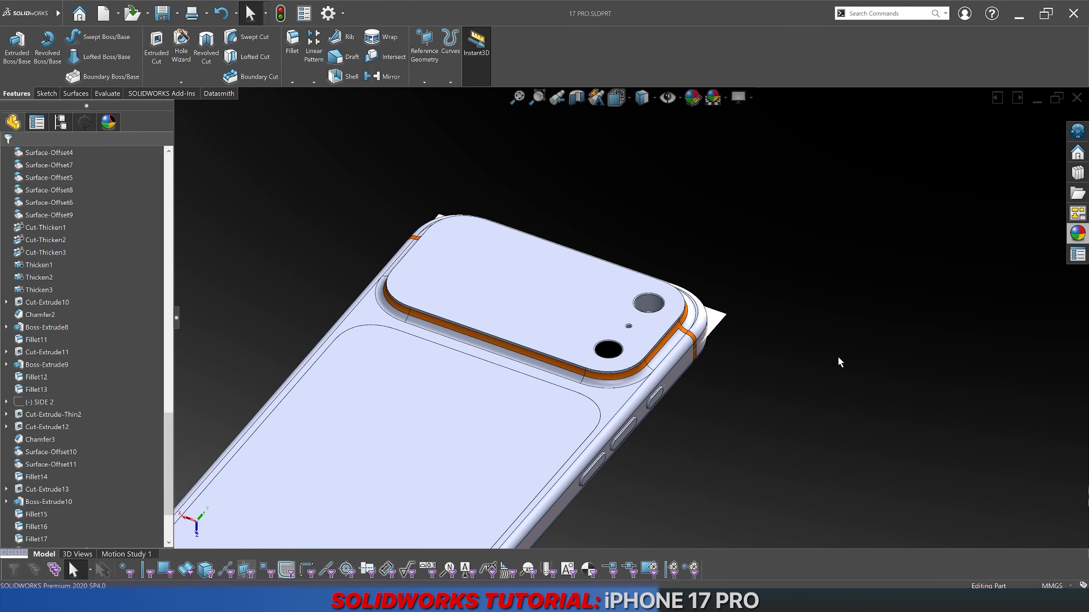
pyautogui.moveTo(705, 362); pyautogui.dragTo(639, 330, button='middle')
pyautogui.scroll(-3, 623, 321)
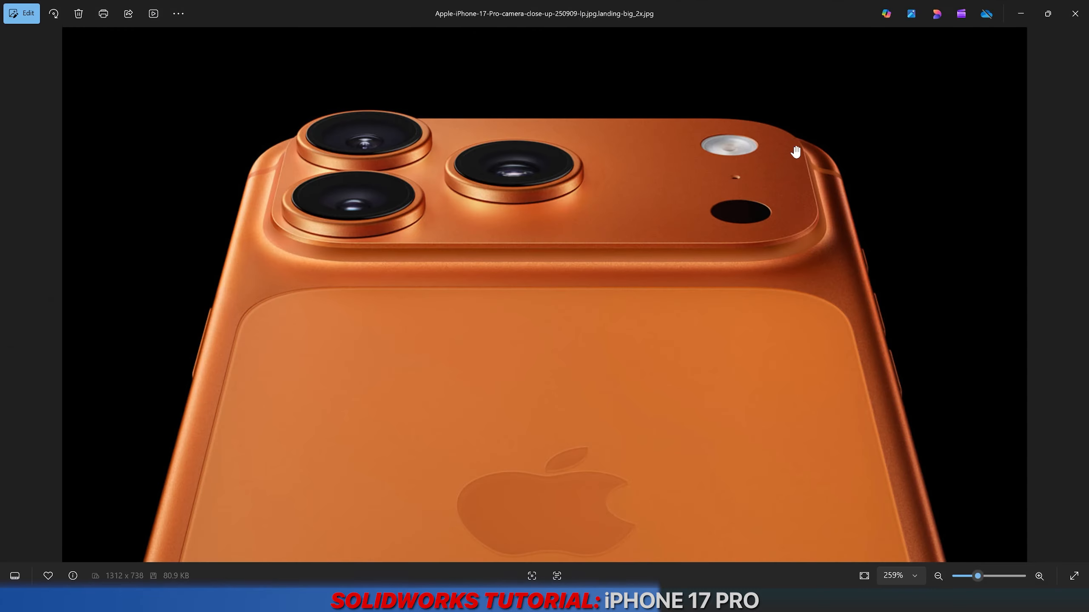
pyautogui.scroll(5, 745, 107)
pyautogui.scroll(-3, 746, 109)
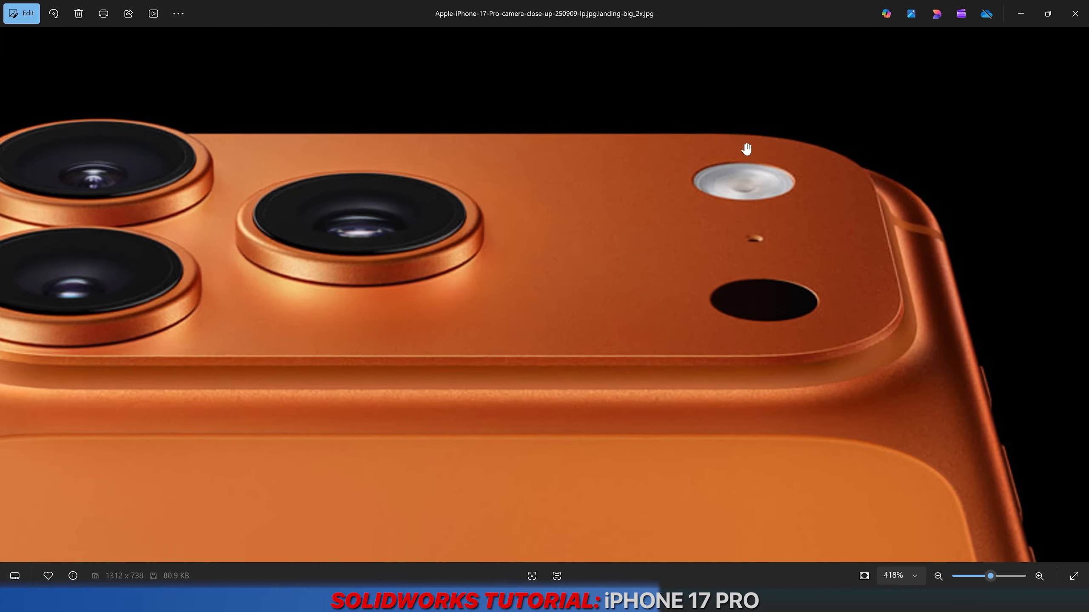
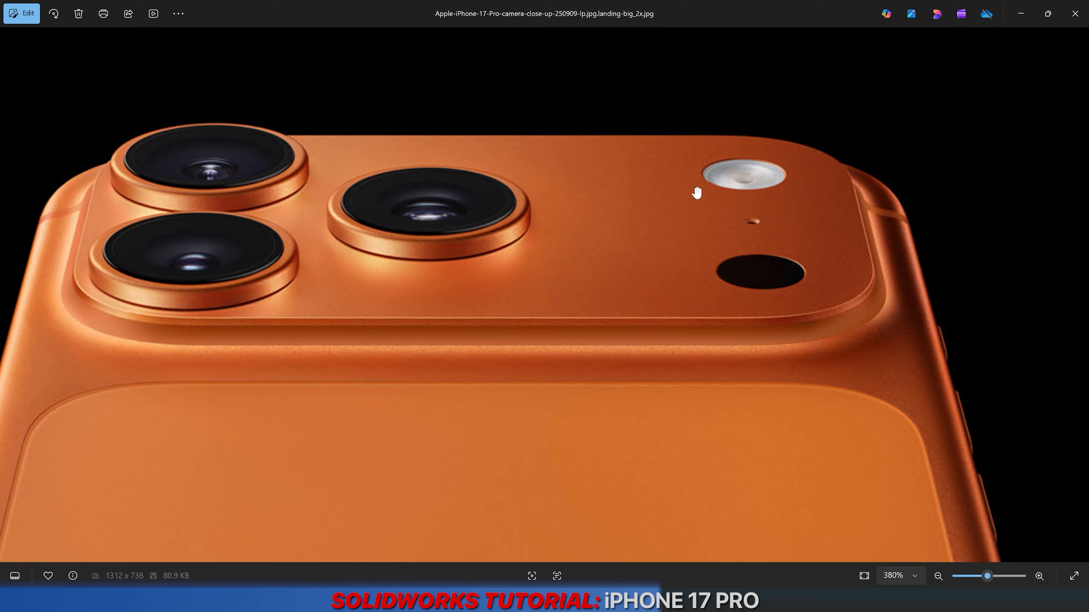
pyautogui.scroll(4, 769, 155)
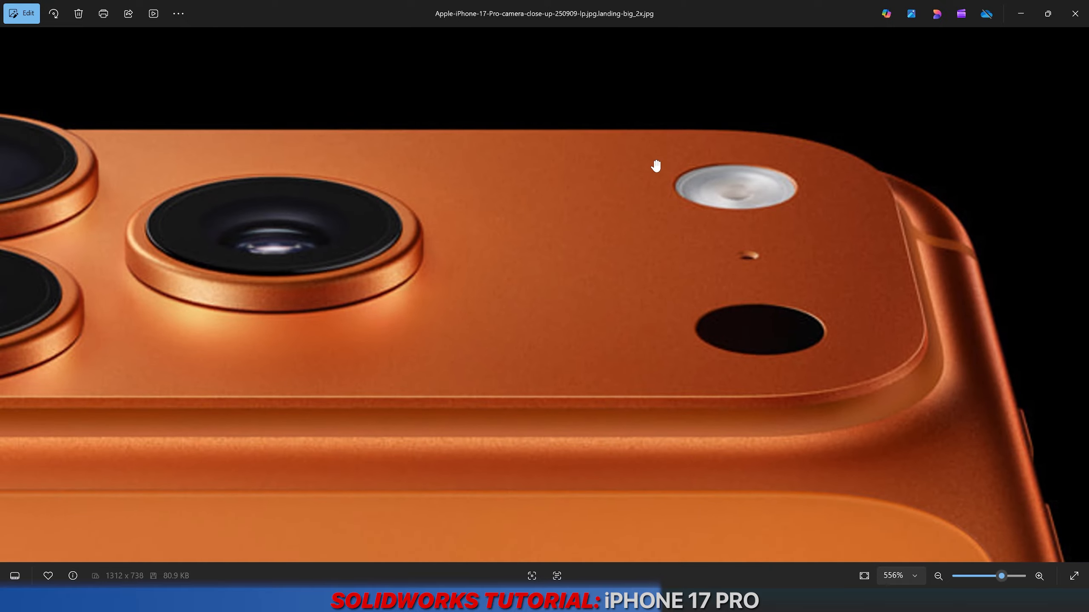
pyautogui.scroll(-1, 642, 194)
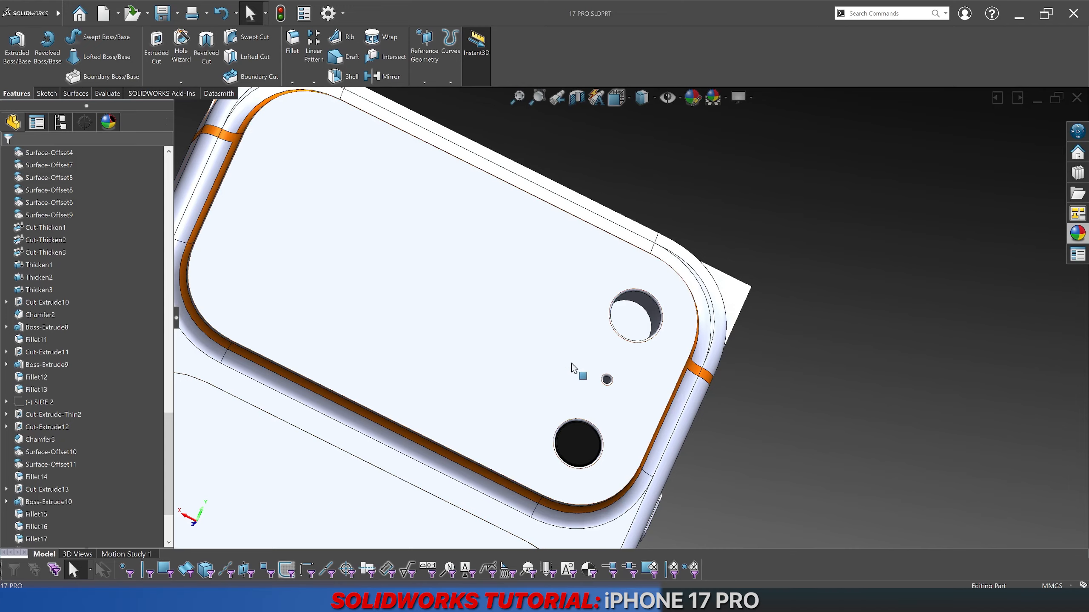
# Step: Raise the floor face of the flash hole with Move Face, using an offset of 3 mm
pyautogui.moveTo(578, 365); pyautogui.dragTo(601, 330, button='middle')
pyautogui.scroll(3, 599, 325)
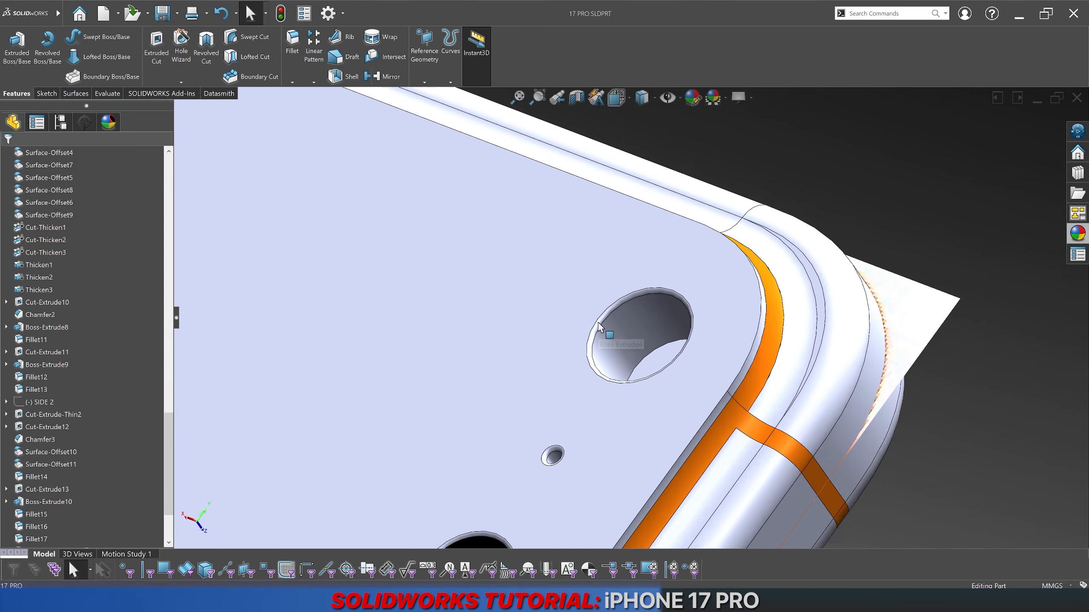
pyautogui.scroll(5, 599, 326)
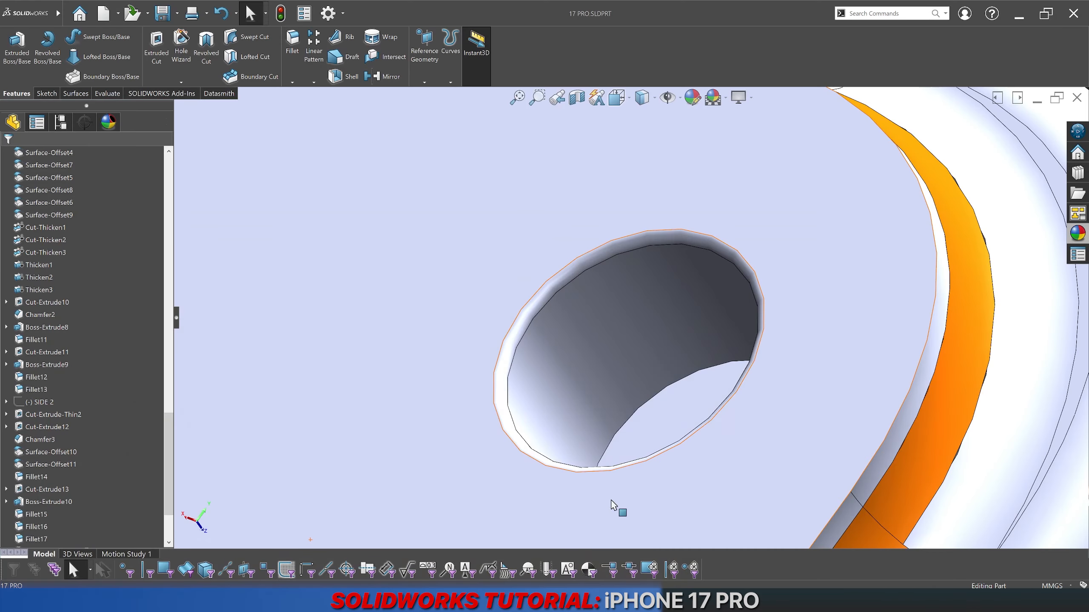
pyautogui.click(673, 403)
pyautogui.moveTo(672, 403); pyautogui.dragTo(875, 28, button='middle')
pyautogui.click(869, 14)
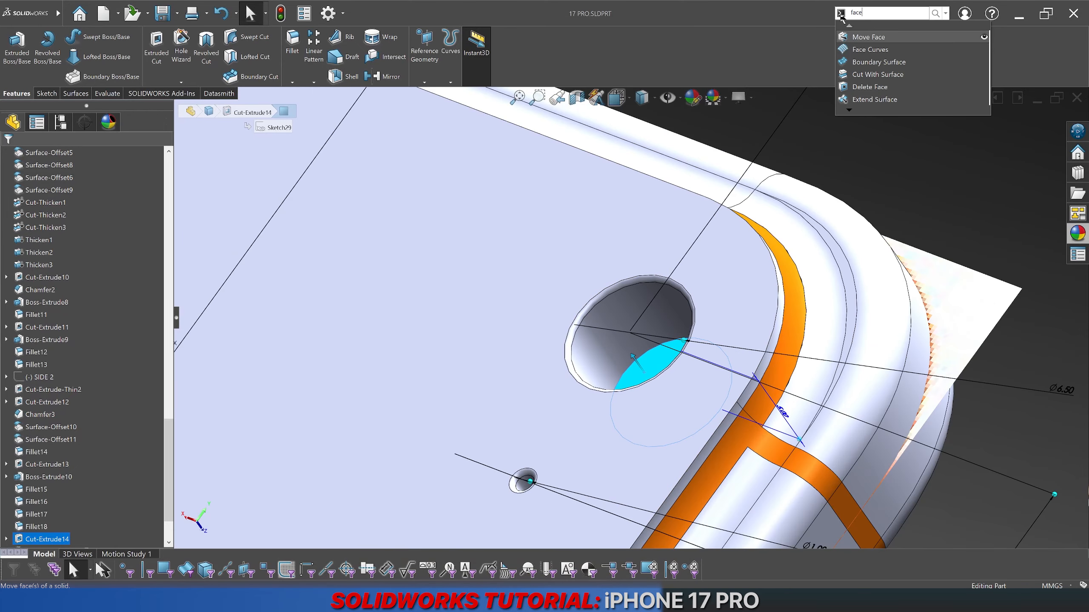
pyautogui.click(873, 38)
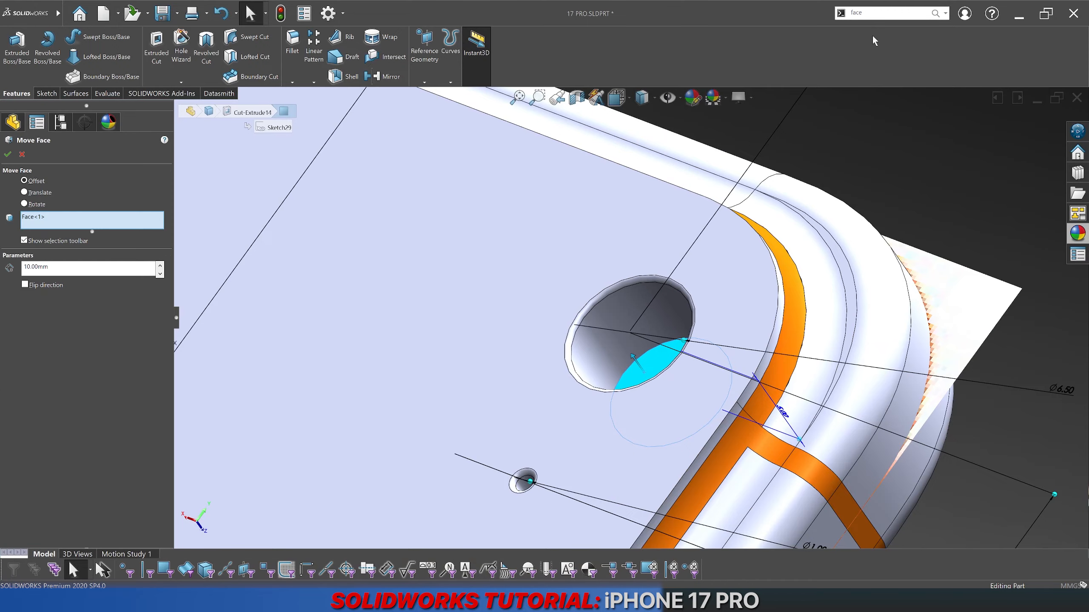
pyautogui.doubleClick(98, 266)
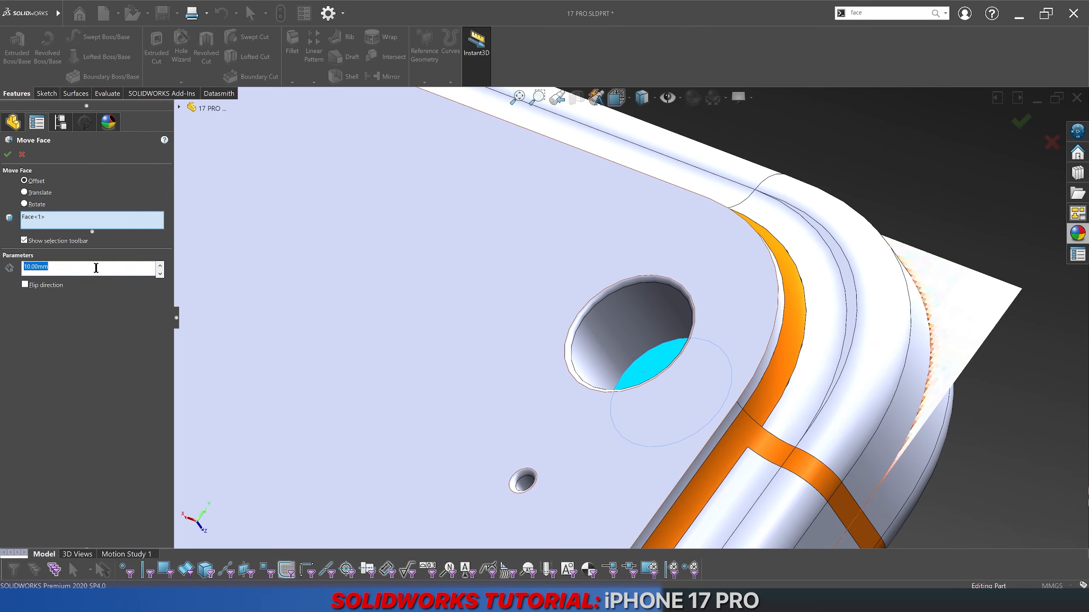
pyautogui.write('4')
pyautogui.press('Return')
pyautogui.doubleClick(58, 268)
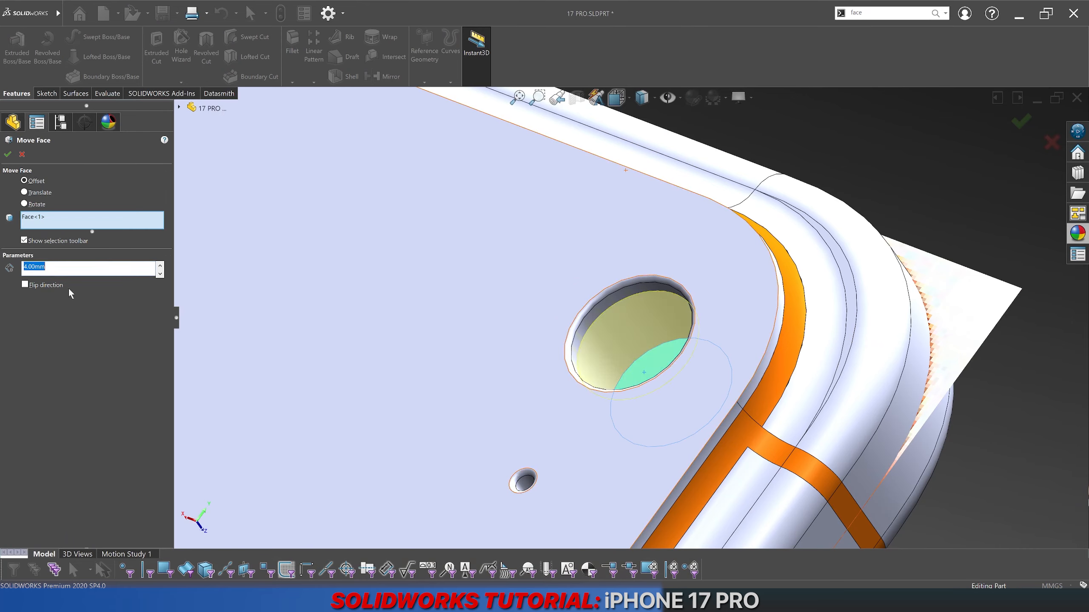
pyautogui.write('3')
pyautogui.press('Return')
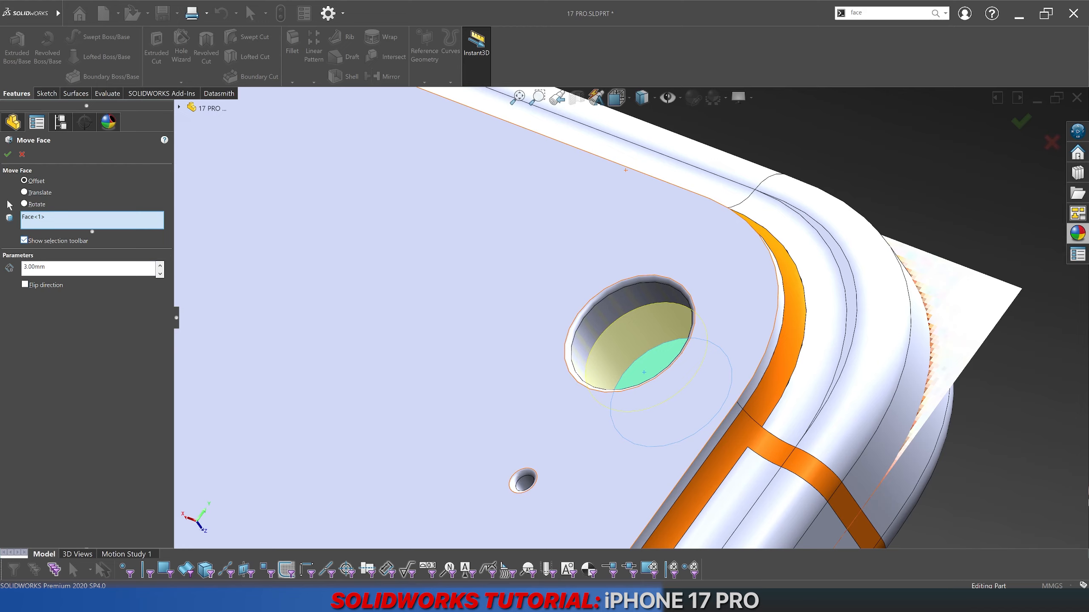
pyautogui.click(6, 158)
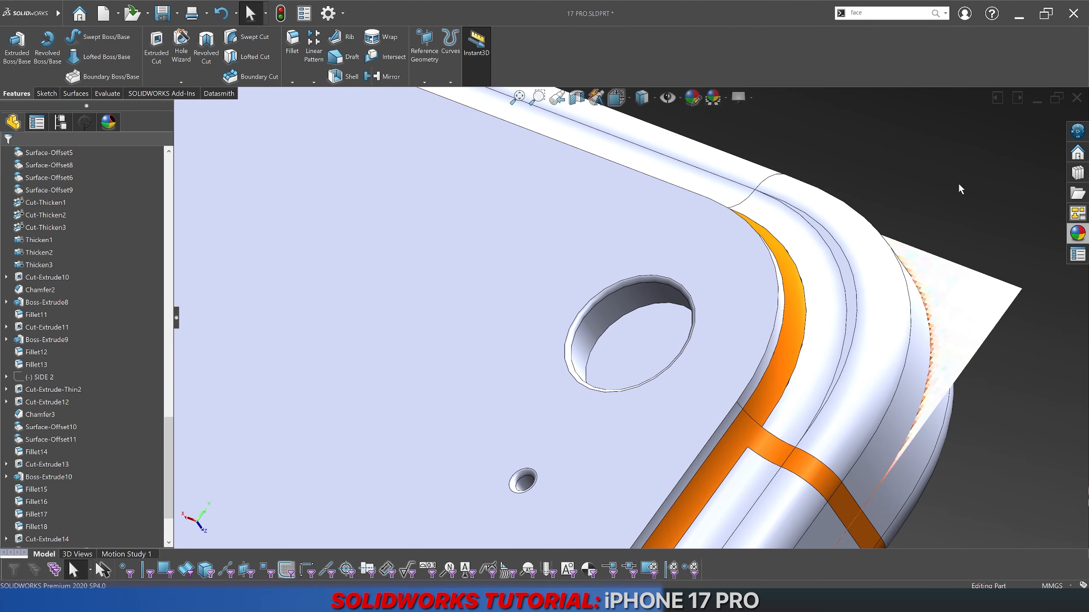
# Step: Compare the shallower flash hole with the flash in the close-up reference photo
pyautogui.scroll(2, 631, 318)
pyautogui.moveTo(641, 407); pyautogui.dragTo(578, 449, button='middle')
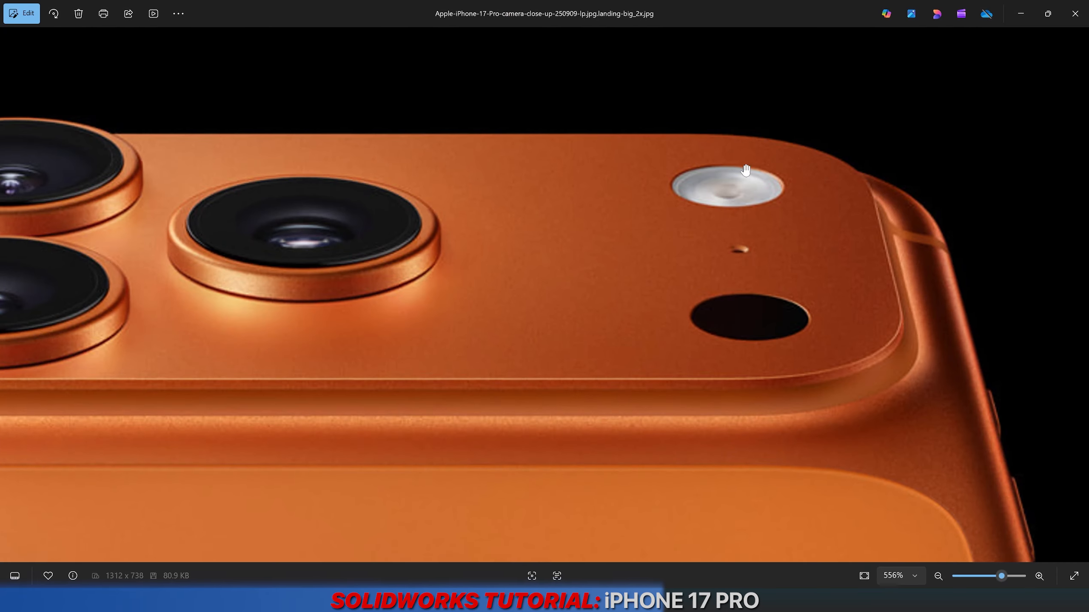
pyautogui.scroll(3, 746, 165)
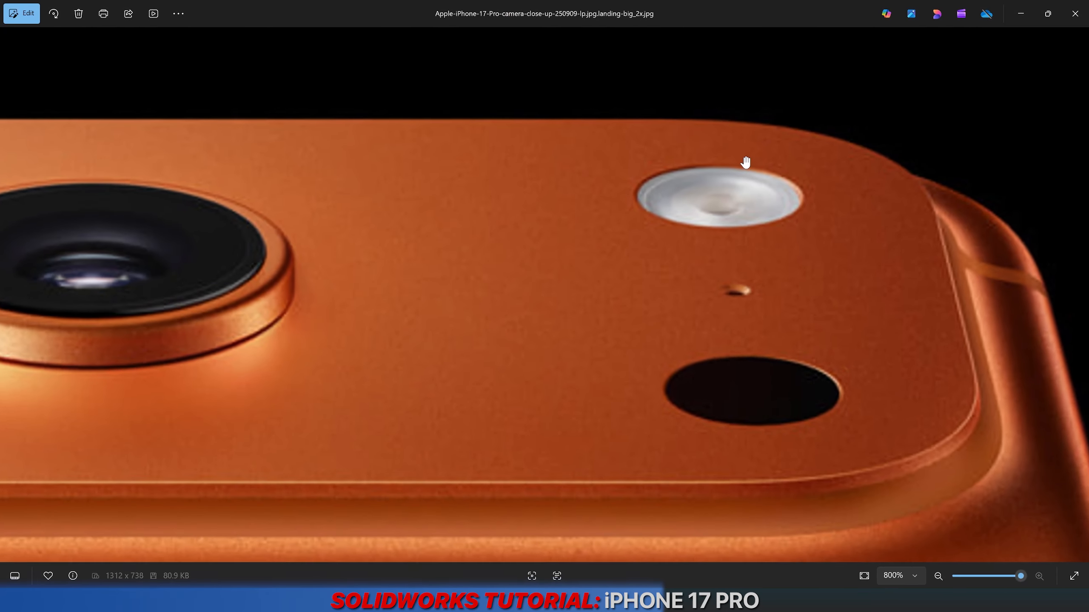
pyautogui.scroll(-2, 748, 165)
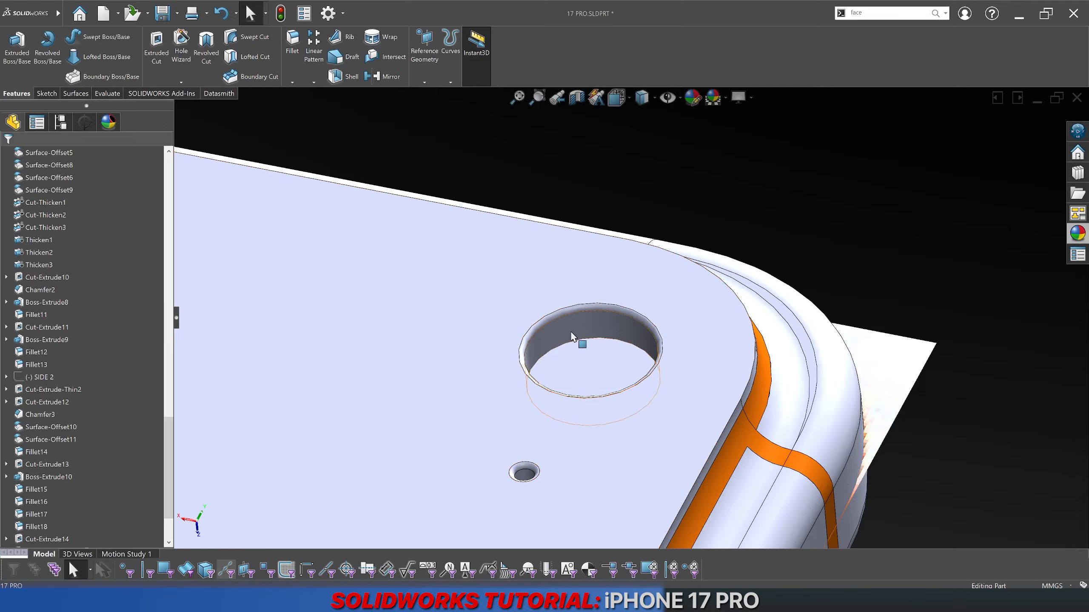
# Step: Create an offset surface from the flash hole's side wall and floor faces at a distance of 0 mm
pyautogui.scroll(-5, 570, 330)
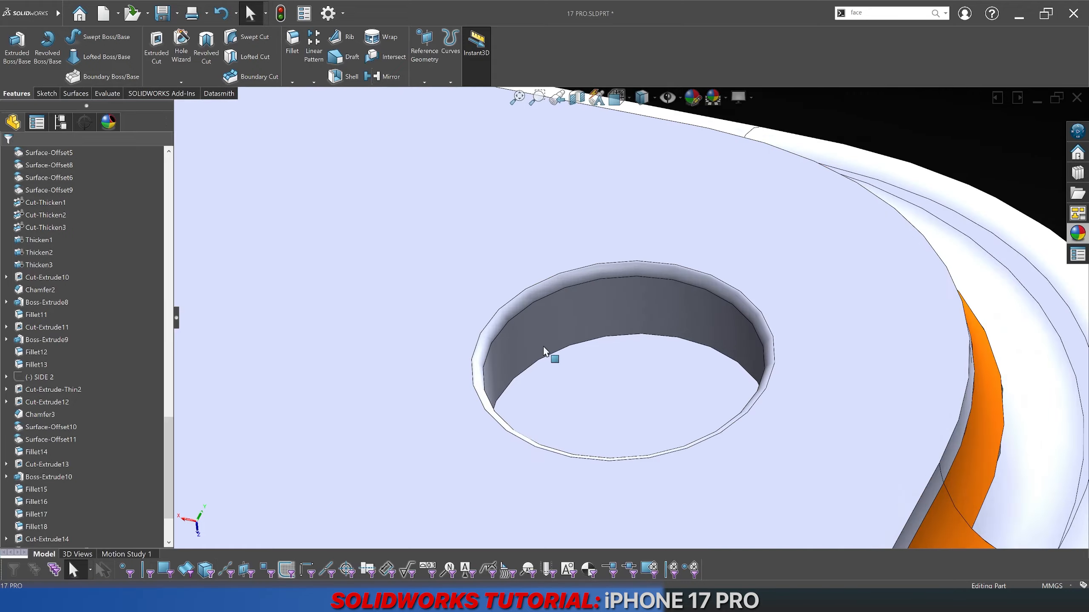
pyautogui.click(536, 341)
pyautogui.keyDown('ctrl'); pyautogui.click(548, 370); pyautogui.keyUp('ctrl')
pyautogui.moveTo(548, 371); pyautogui.dragTo(504, 396, button='middle')
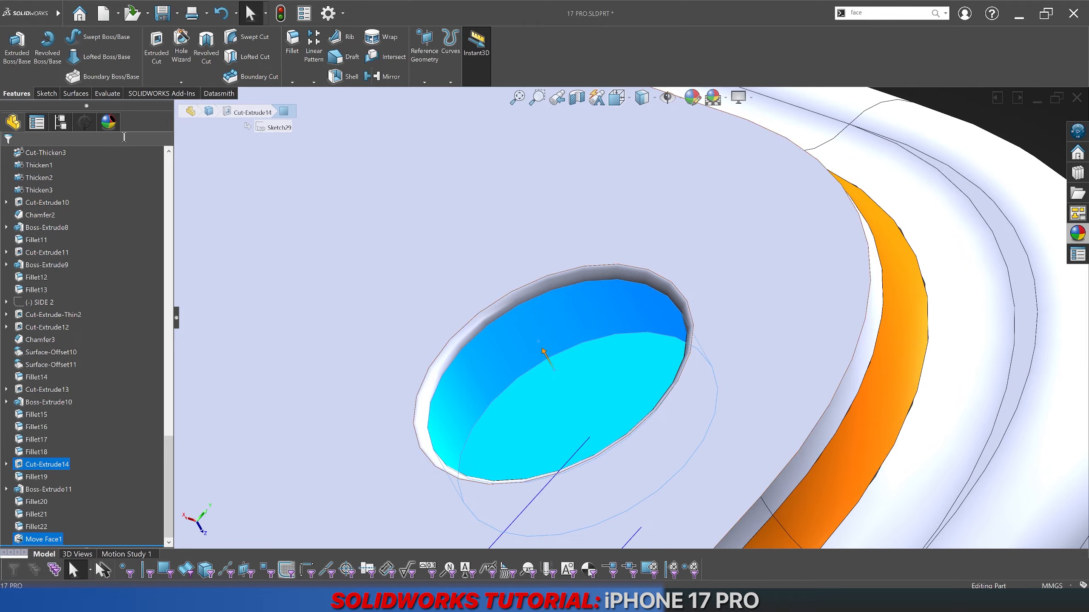
pyautogui.click(48, 93)
pyautogui.click(75, 93)
pyautogui.click(208, 59)
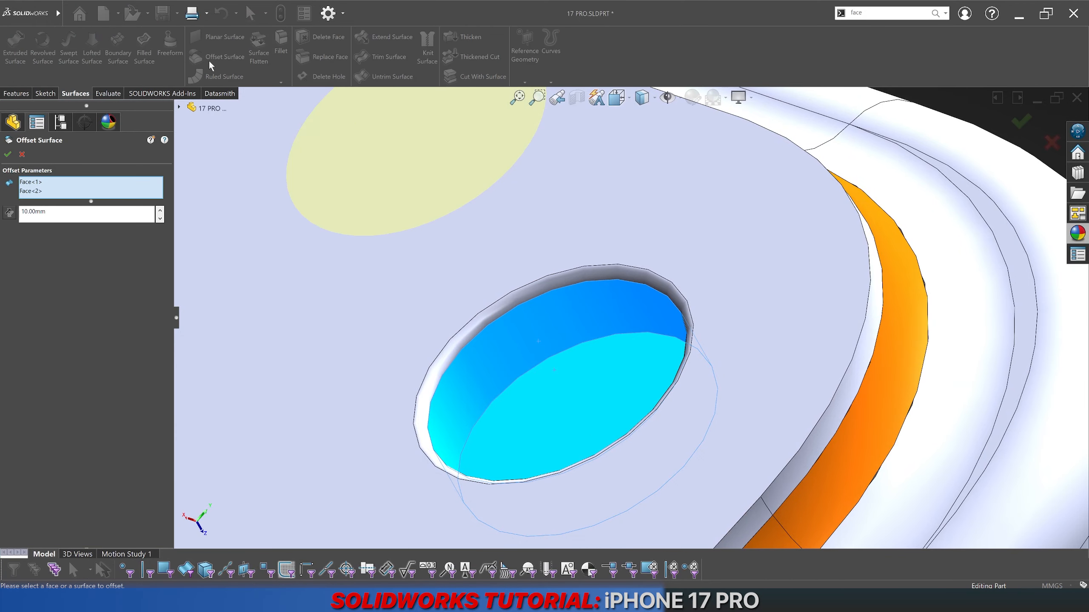
pyautogui.click(78, 212)
pyautogui.doubleClick(77, 212)
pyautogui.write('0.1')
pyautogui.press('Return')
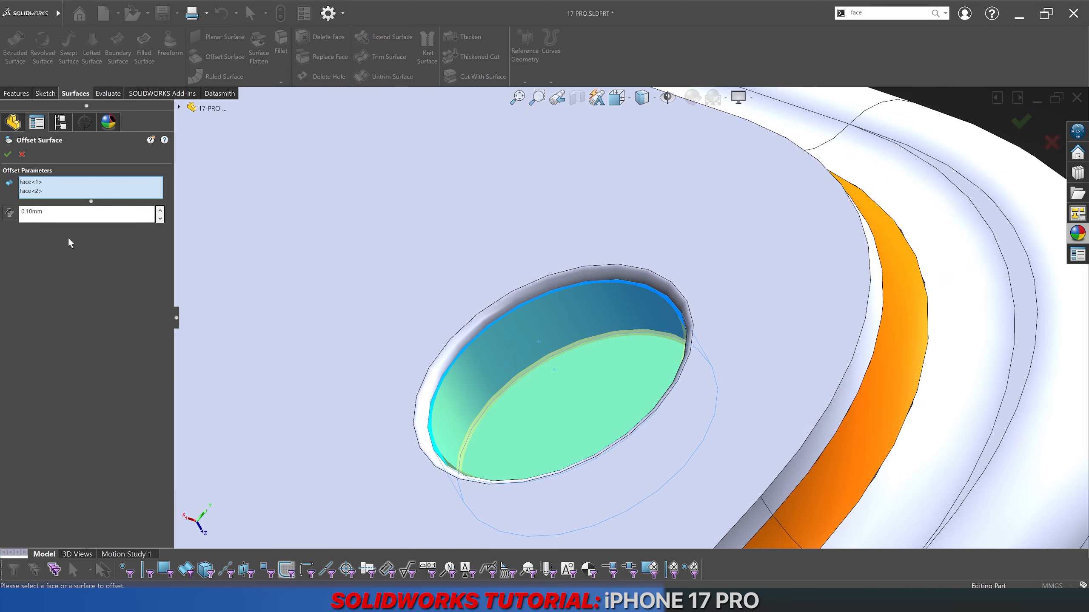
pyautogui.doubleClick(61, 211)
pyautogui.write('0')
pyautogui.press('Return')
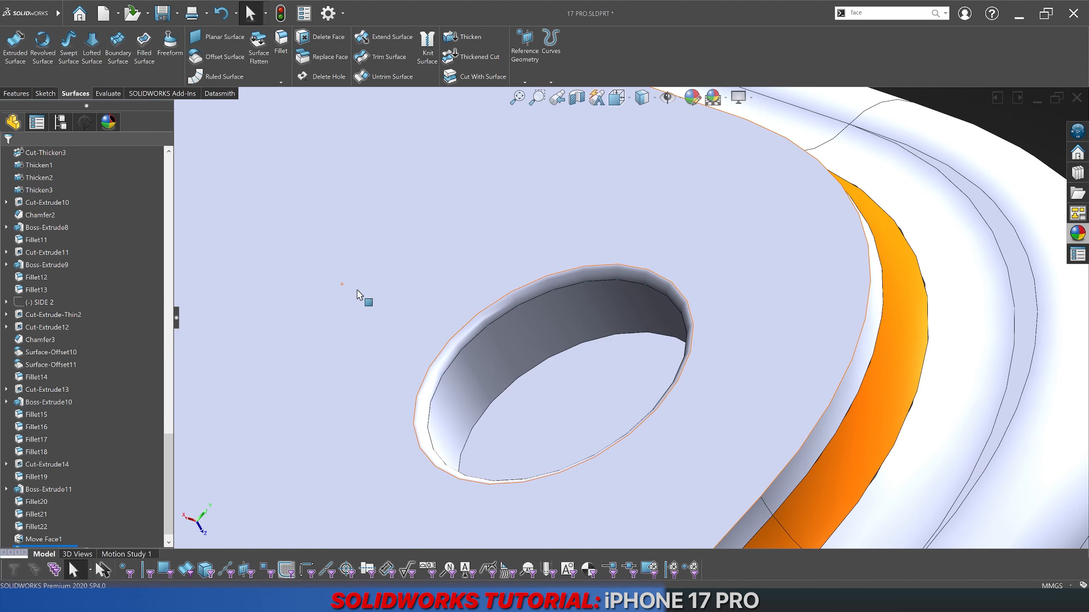
# Step: Copy Surface-Offset12 in the flash hole at a distance of 0 mm
pyautogui.click(49, 538)
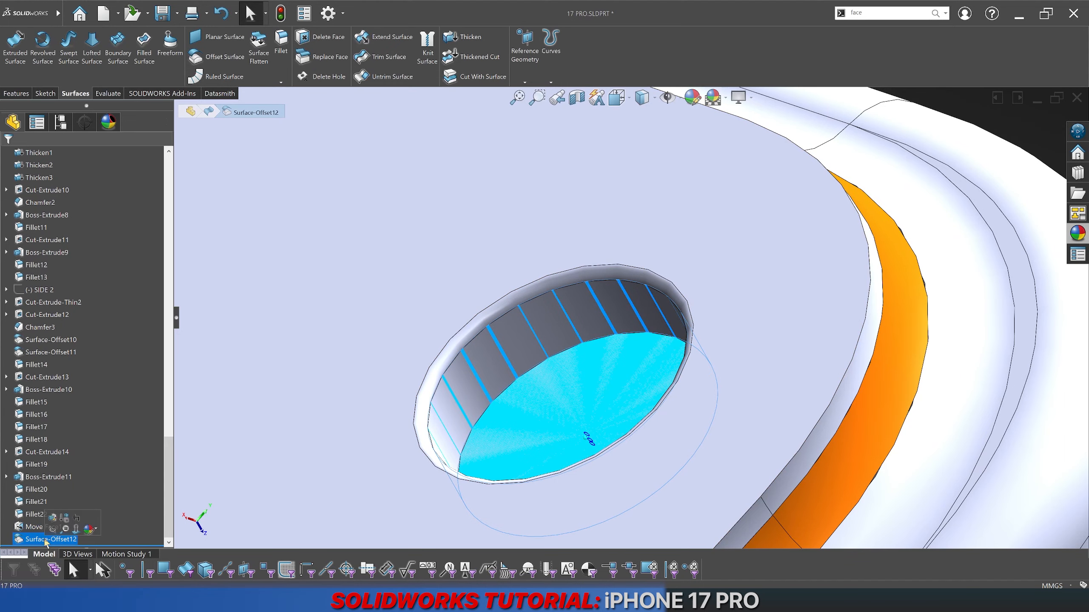
pyautogui.click(218, 55)
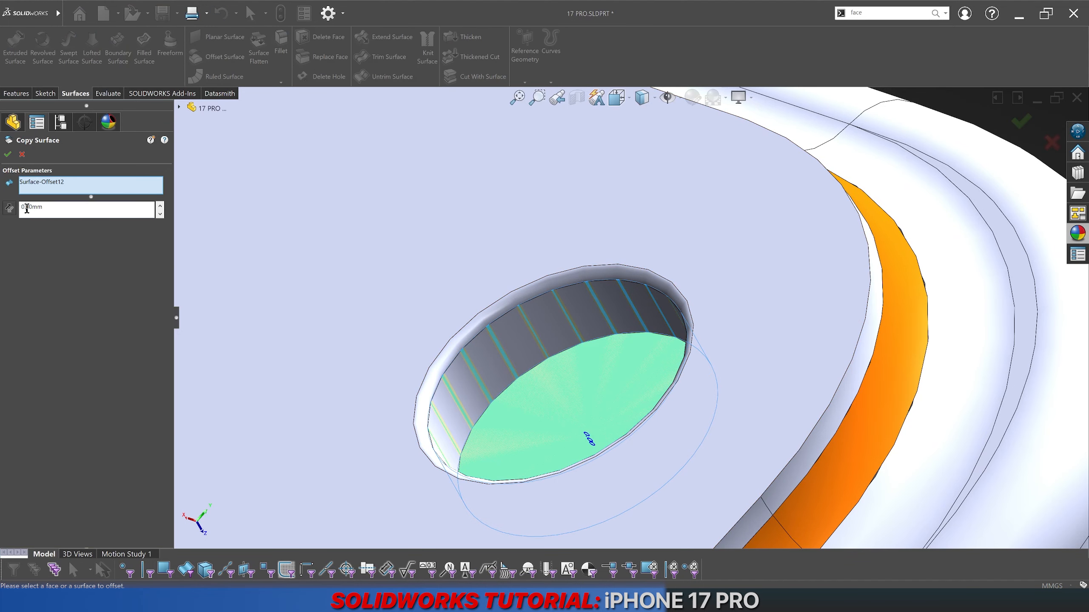
pyautogui.click(7, 155)
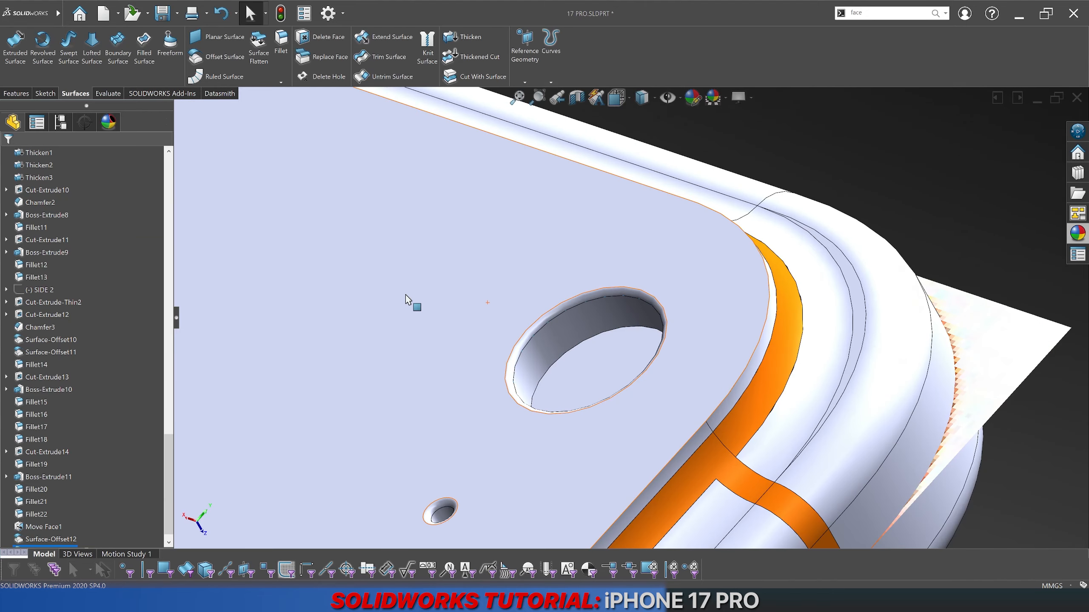
# Step: Cut the camera plateau body with Surface-Offset12 using a Thickened Cut of 0.25 mm on both sides, with automatic body selection off
pyautogui.click(53, 531)
pyautogui.scroll(-5, 613, 377)
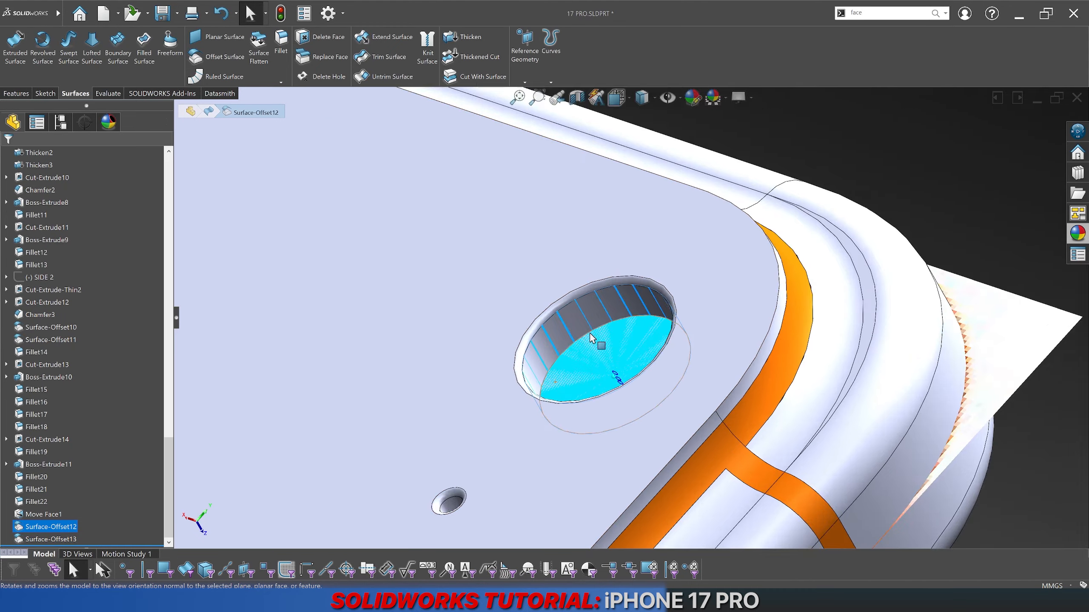
pyautogui.click(468, 57)
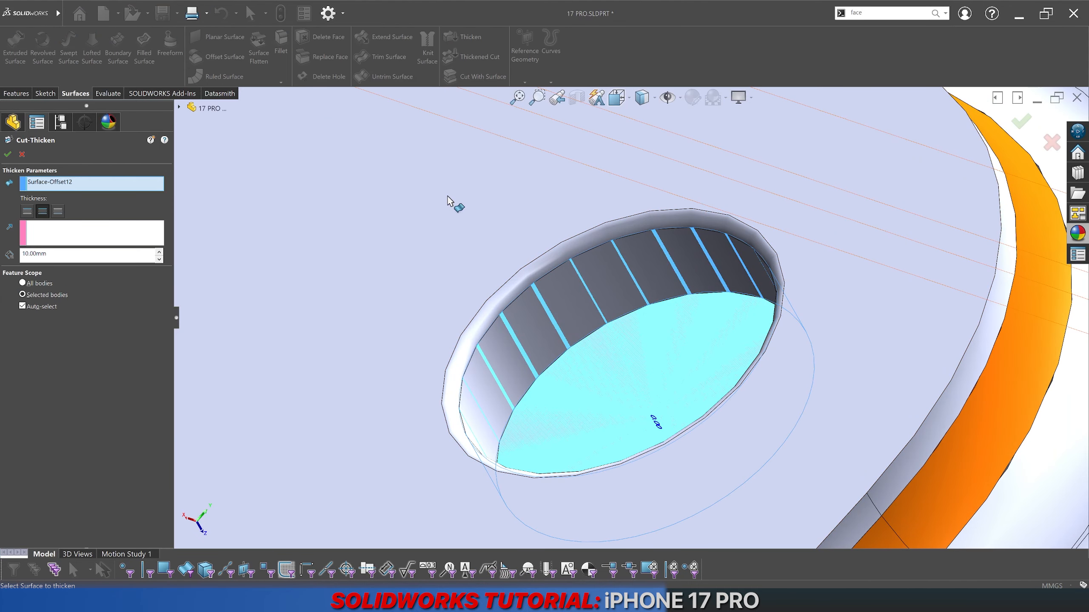
pyautogui.doubleClick(80, 255)
pyautogui.write('0.25')
pyautogui.press('Return')
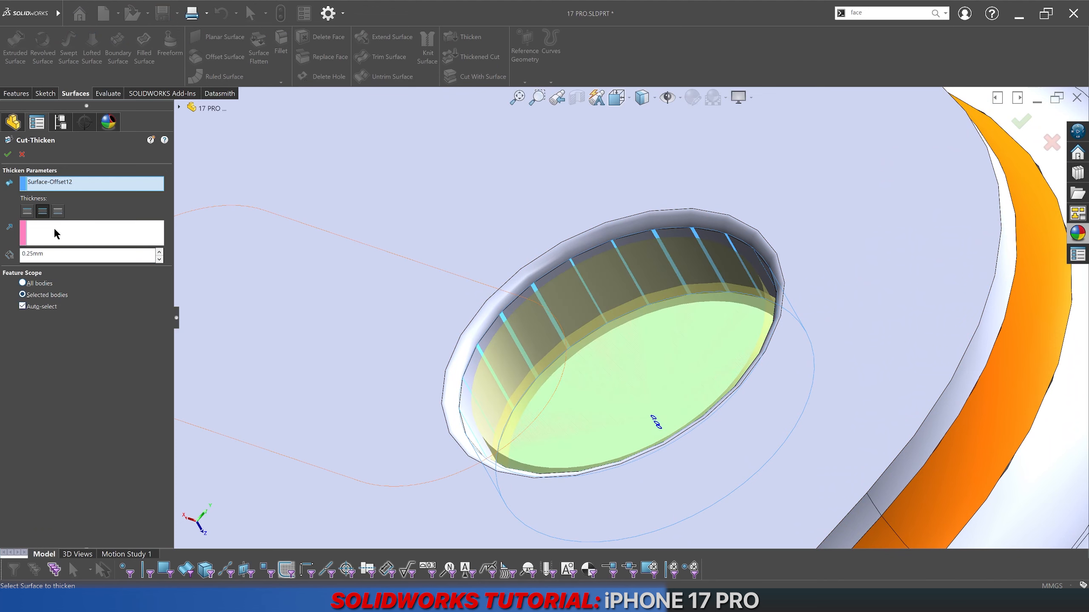
pyautogui.click(35, 307)
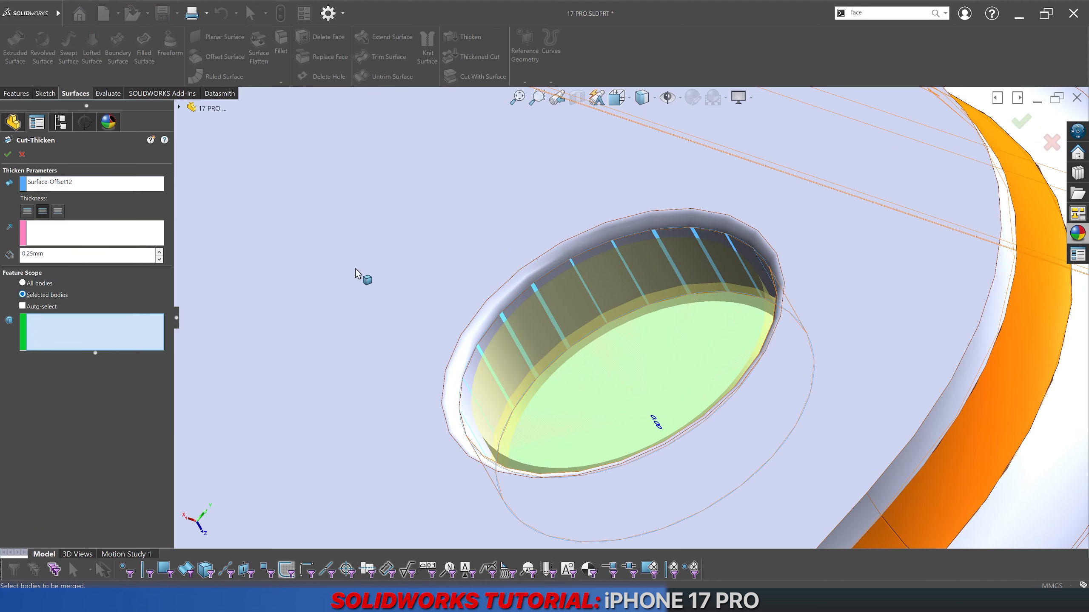
pyautogui.click(458, 263)
pyautogui.scroll(5, 459, 264)
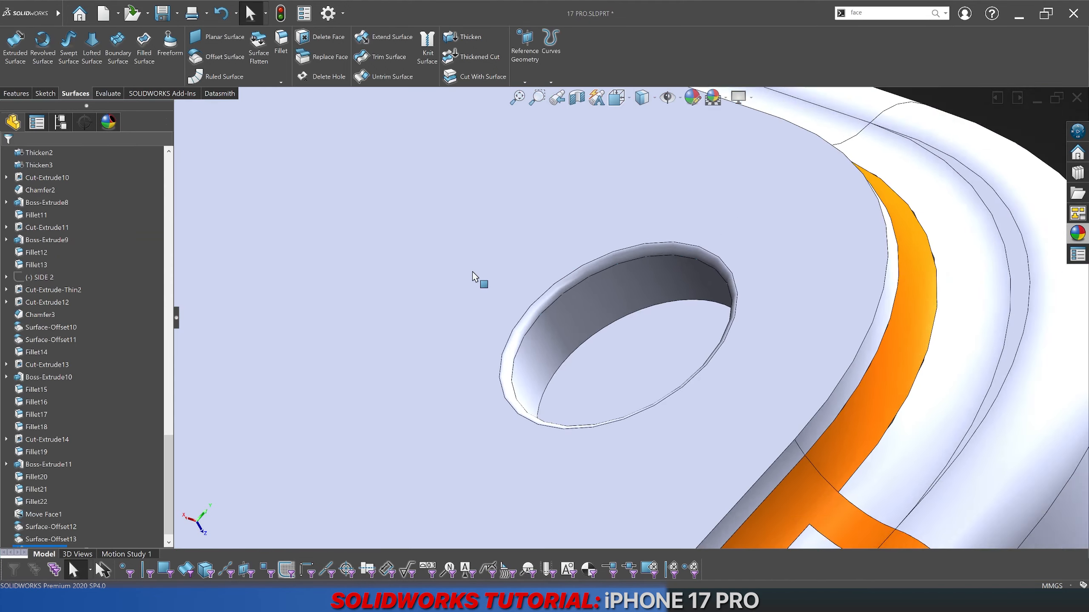
# Step: Show the hidden surface copy Surface-Offset13 inside the flash hole
pyautogui.scroll(-5, 587, 303)
pyautogui.scroll(-1, 68, 519)
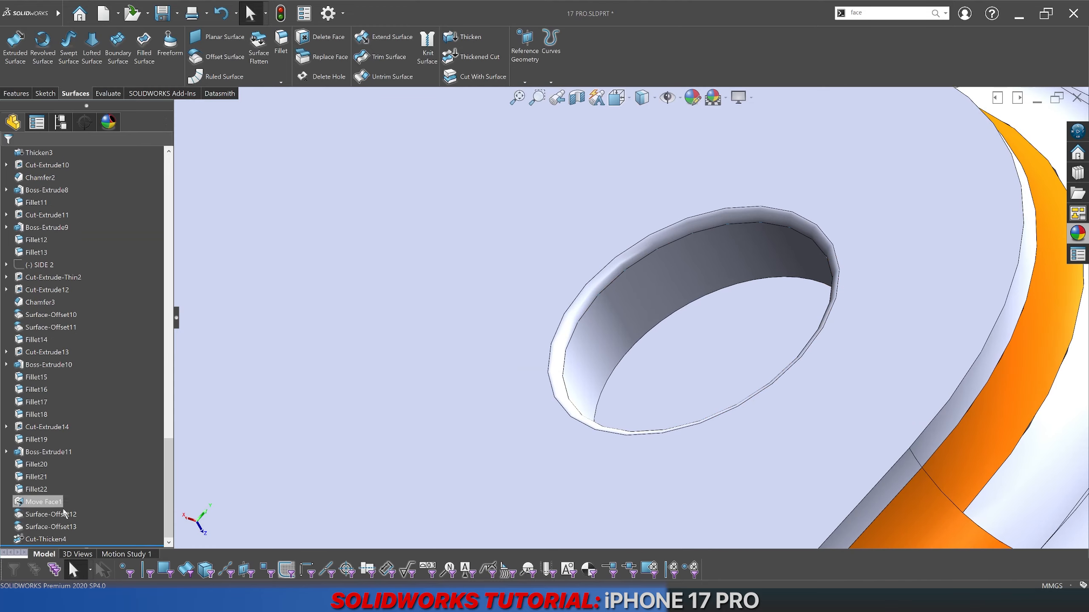
pyautogui.click(68, 525)
pyautogui.press('Escape')
pyautogui.scroll(5, 579, 394)
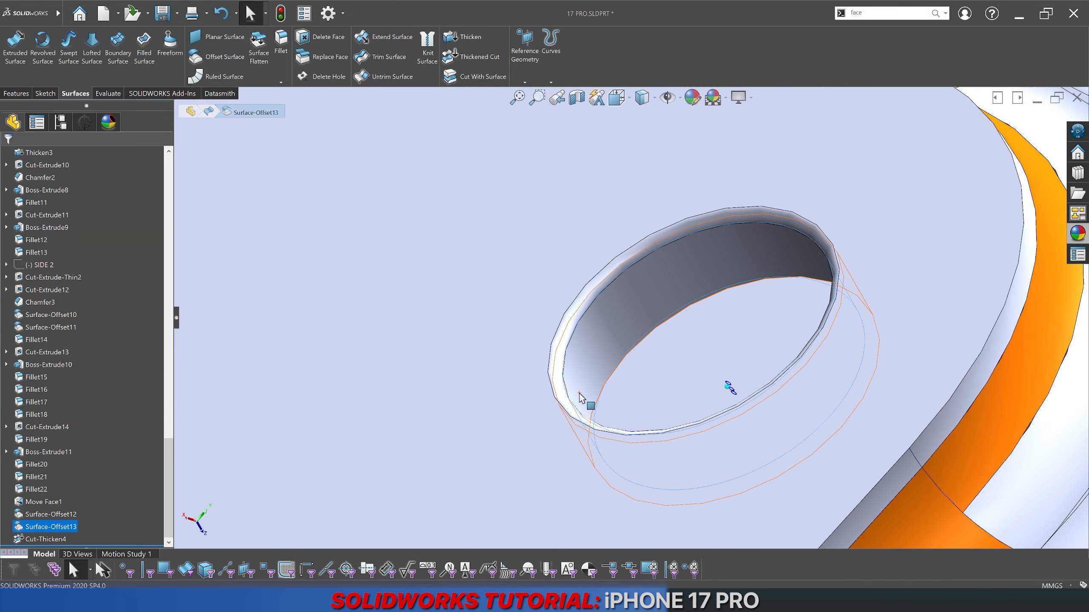
pyautogui.moveTo(674, 303); pyautogui.dragTo(678, 339, button='middle')
pyautogui.scroll(-4, 674, 335)
pyautogui.scroll(-2, 672, 338)
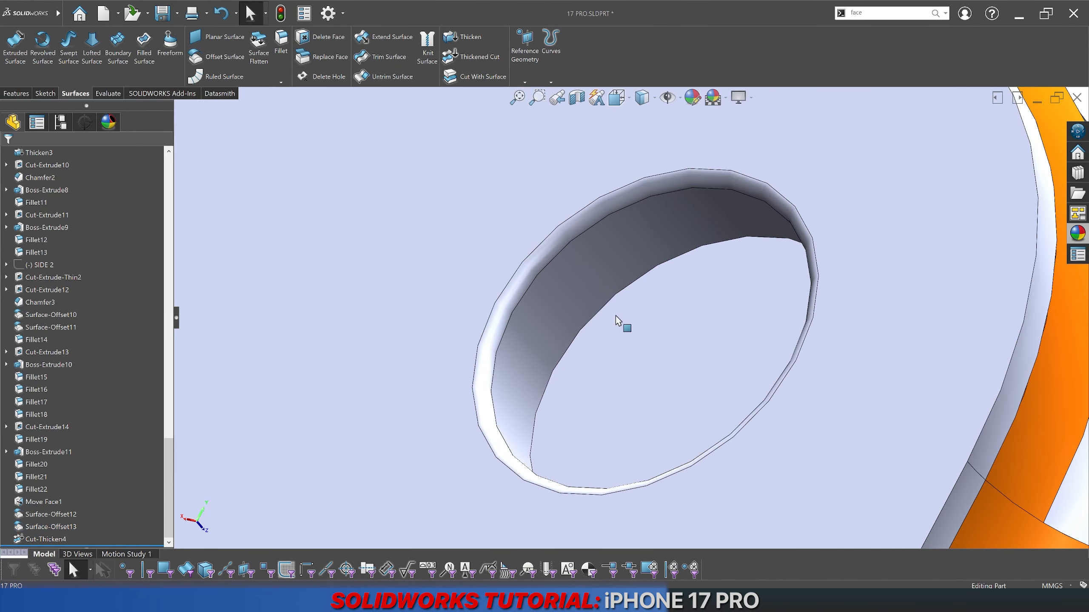
pyautogui.rightClick(50, 529)
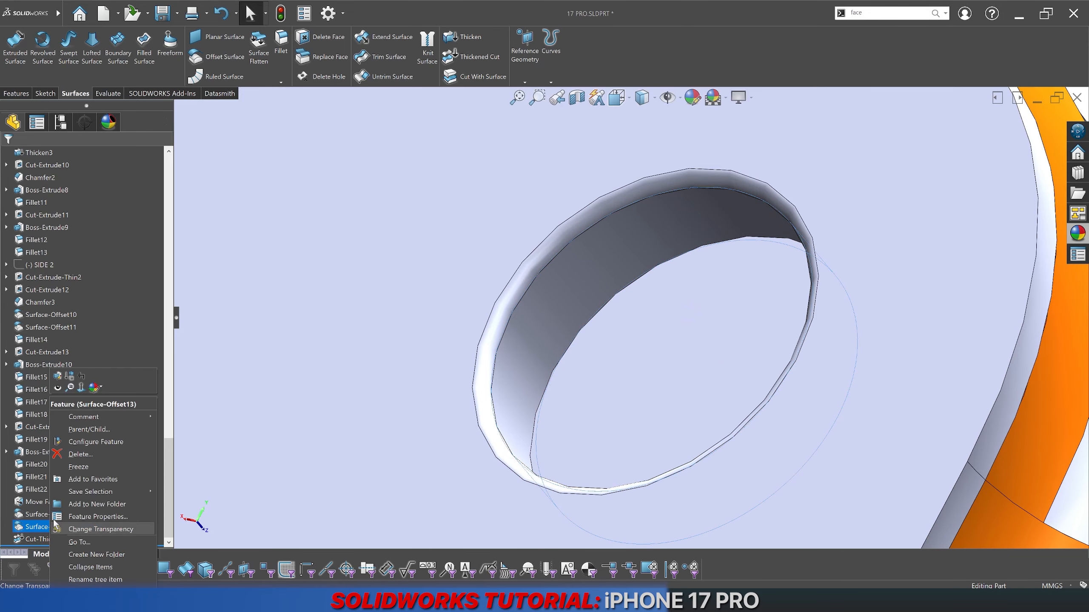
pyautogui.click(57, 388)
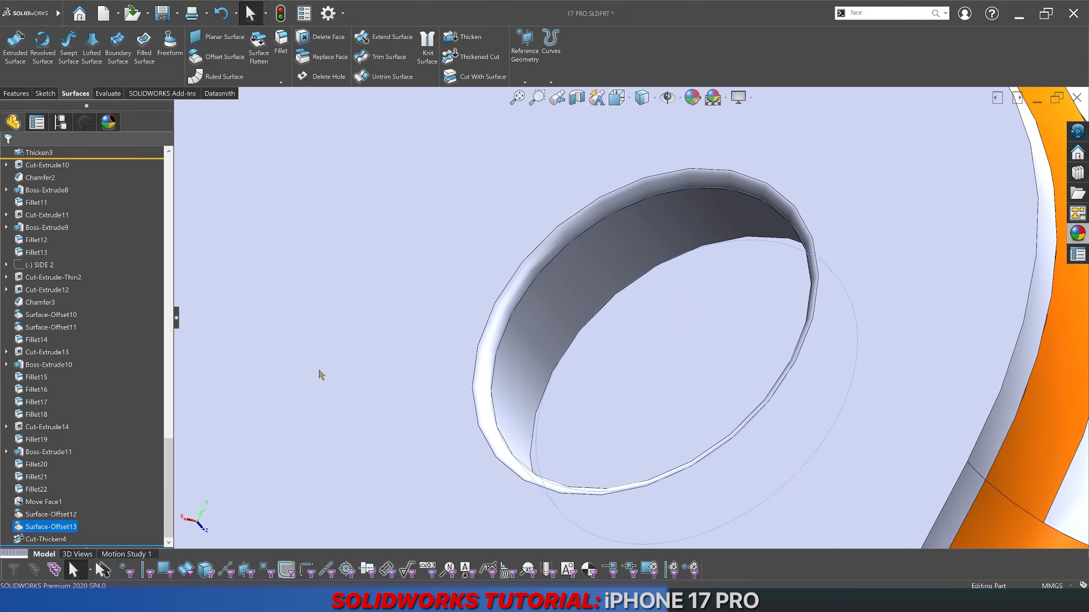
pyautogui.scroll(5, 432, 372)
pyautogui.scroll(-5, 641, 321)
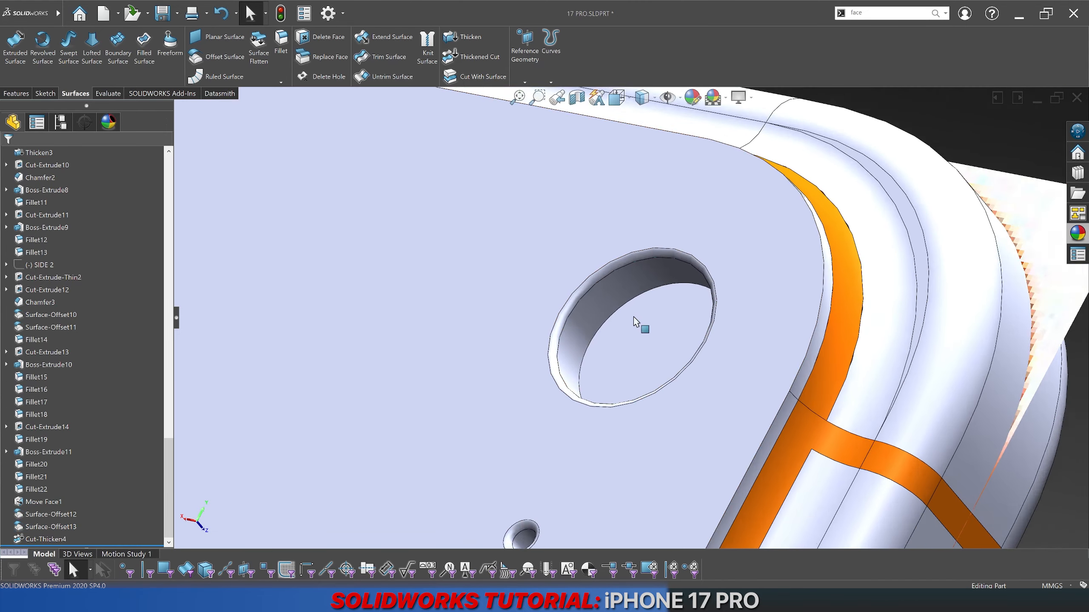
# Step: Thicken Surface-Offset13 by 0.25 mm on side 2, with merging turned off to make a separate flash body
pyautogui.click(41, 529)
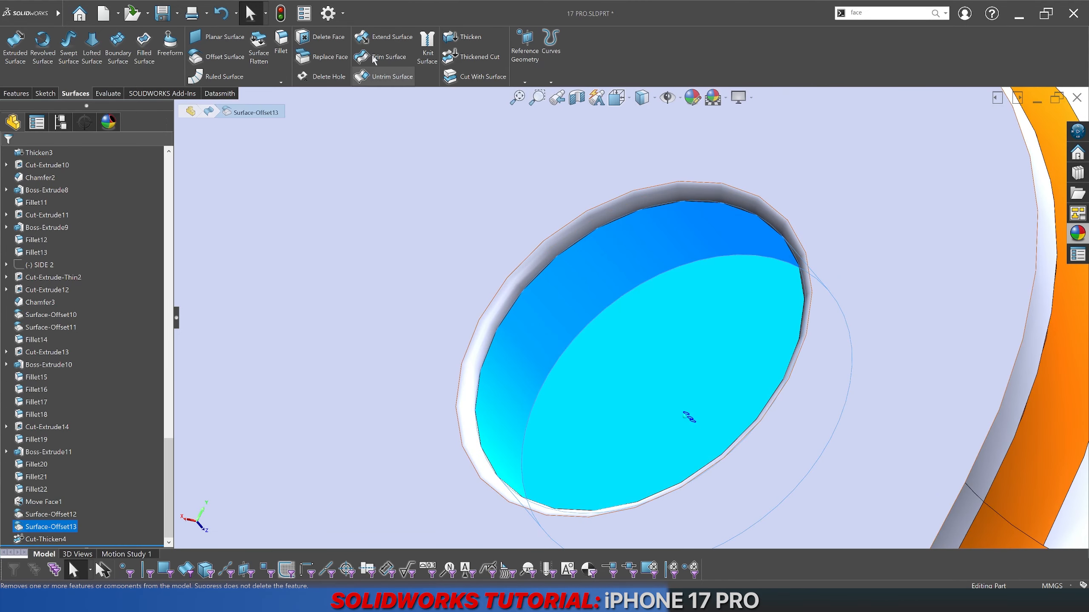
pyautogui.click(464, 37)
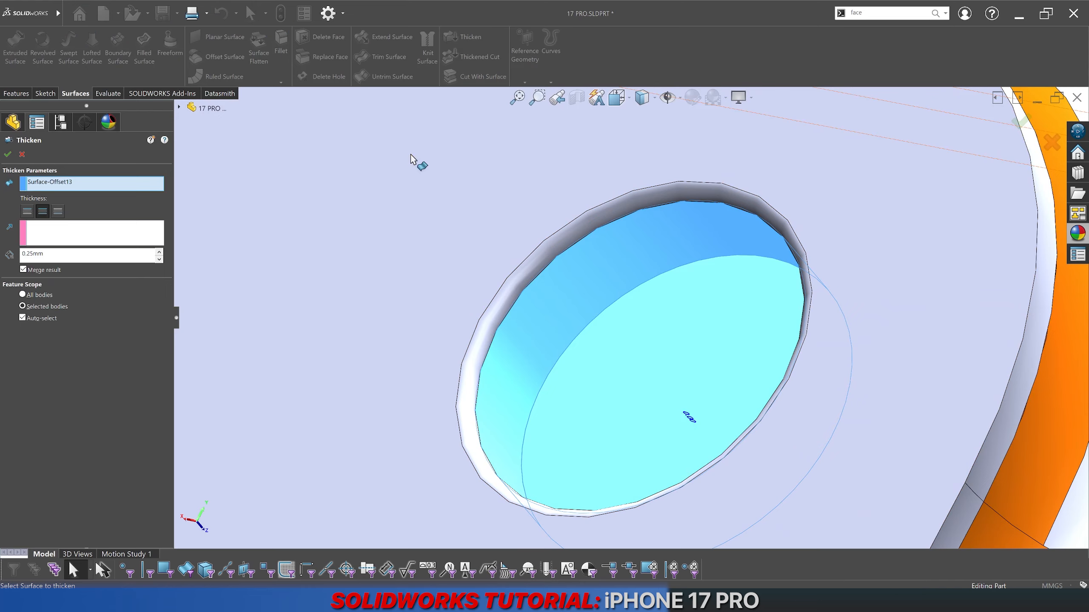
pyautogui.doubleClick(93, 254)
pyautogui.write('0.')
pyautogui.press('Return')
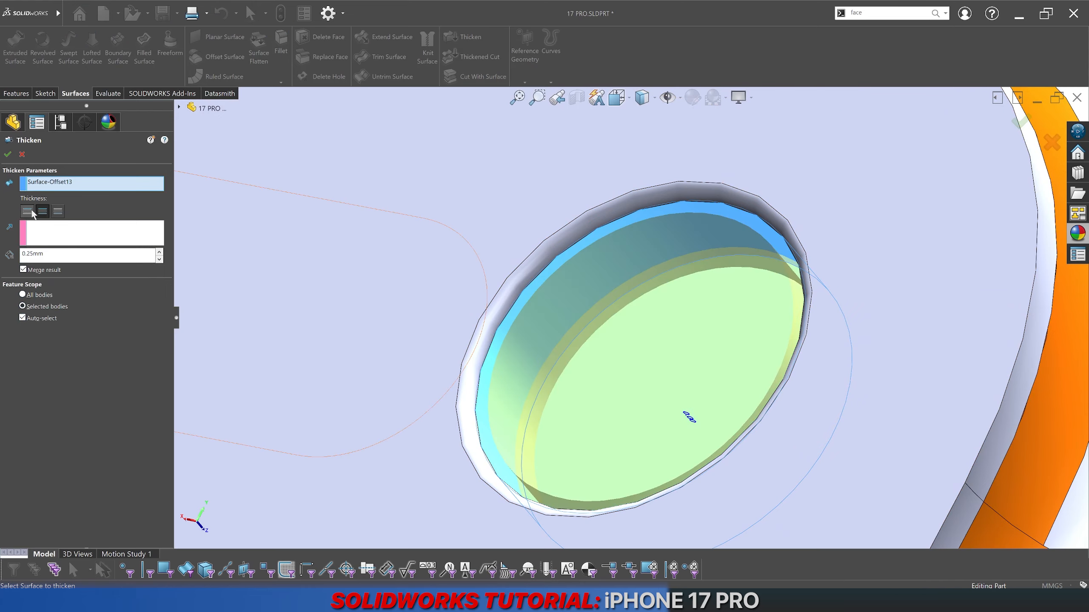
pyautogui.click(59, 213)
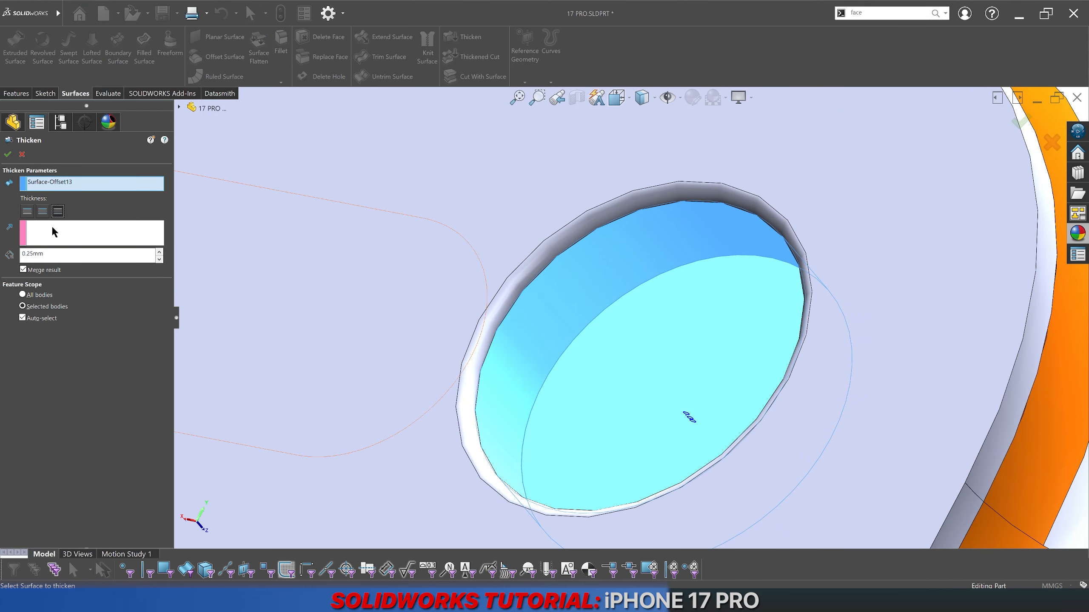
pyautogui.click(36, 271)
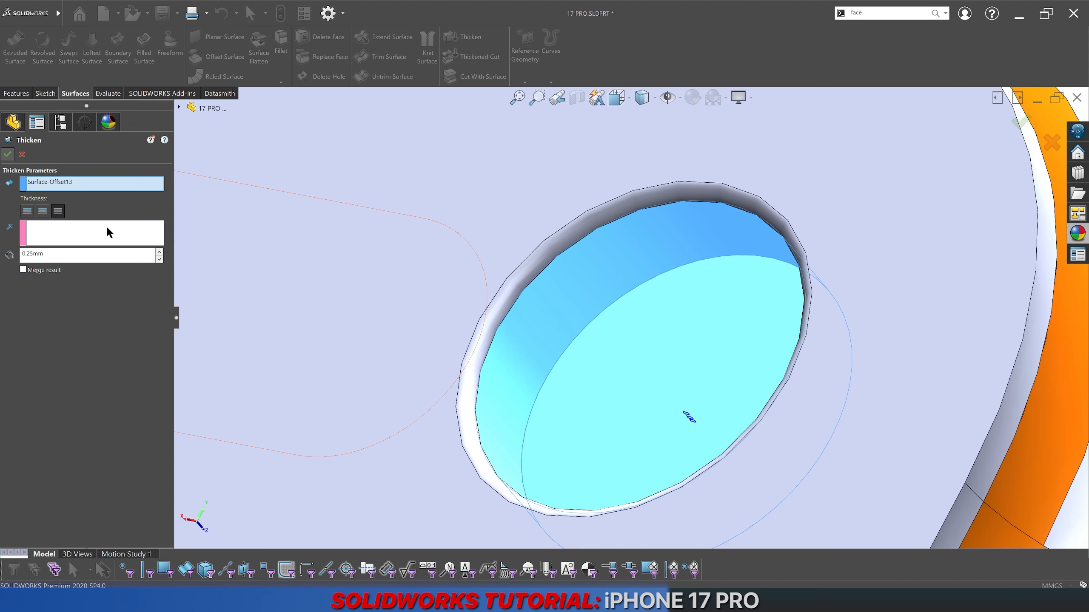
pyautogui.click(8, 154)
pyautogui.scroll(5, 580, 323)
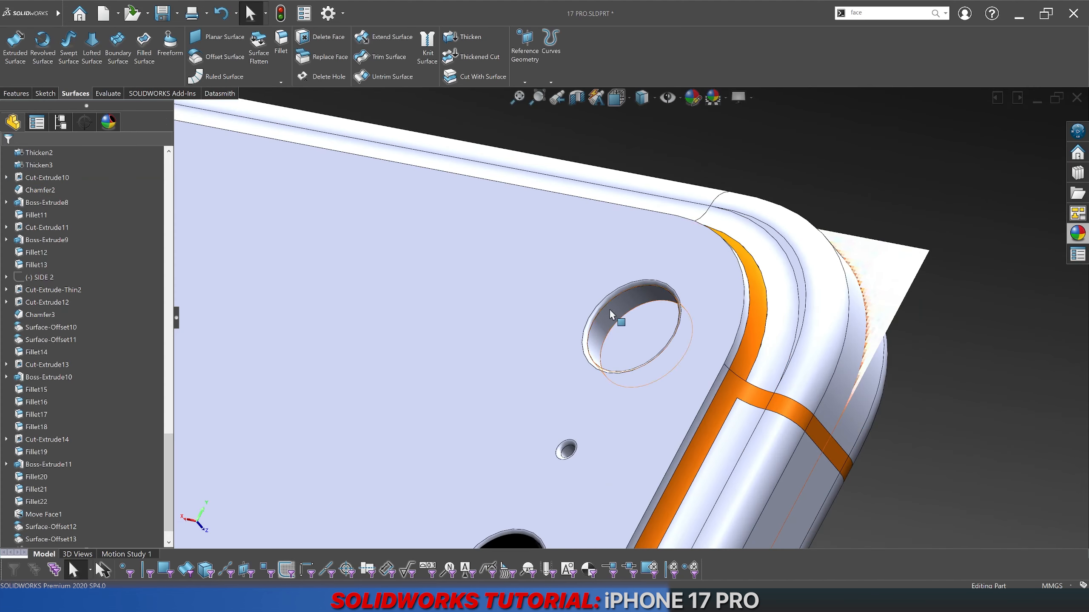
# Step: Colour the thickened body inside the flash hole white
pyautogui.scroll(-5, 654, 301)
pyautogui.rightClick(654, 305)
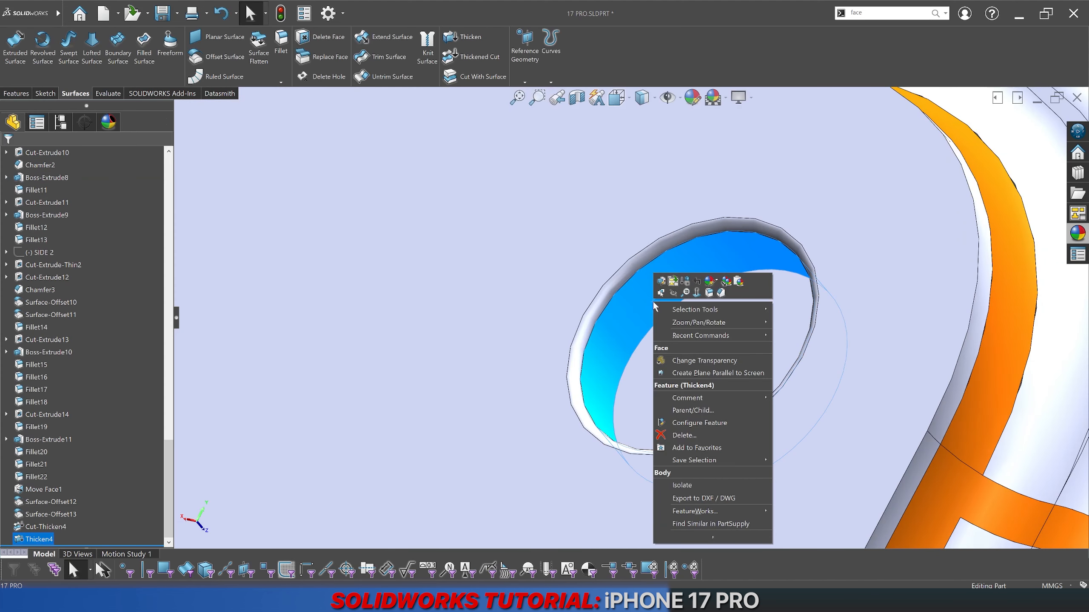
pyautogui.click(719, 284)
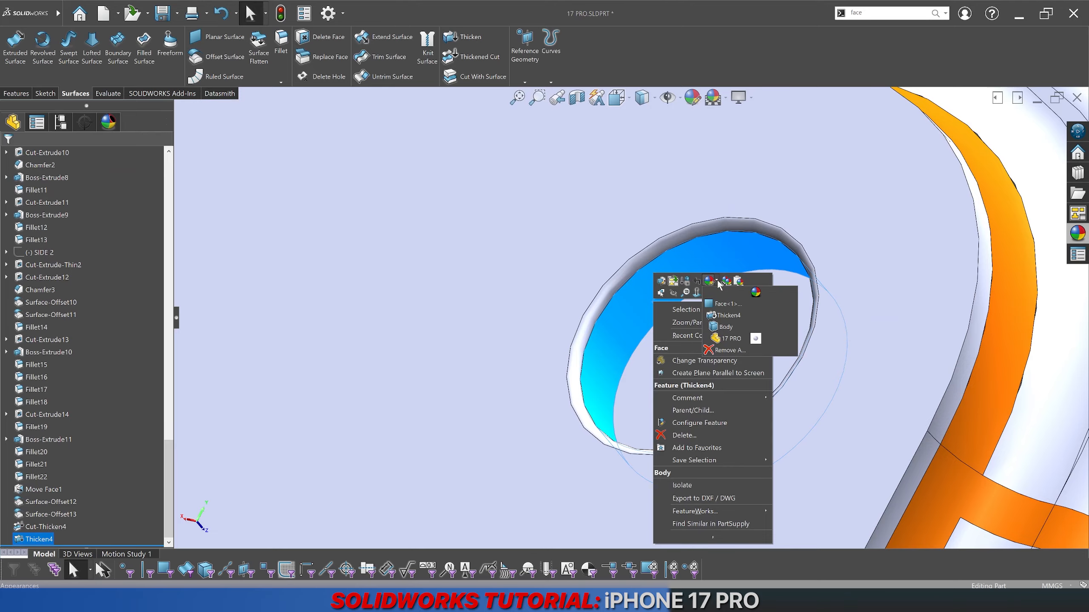
pyautogui.click(720, 330)
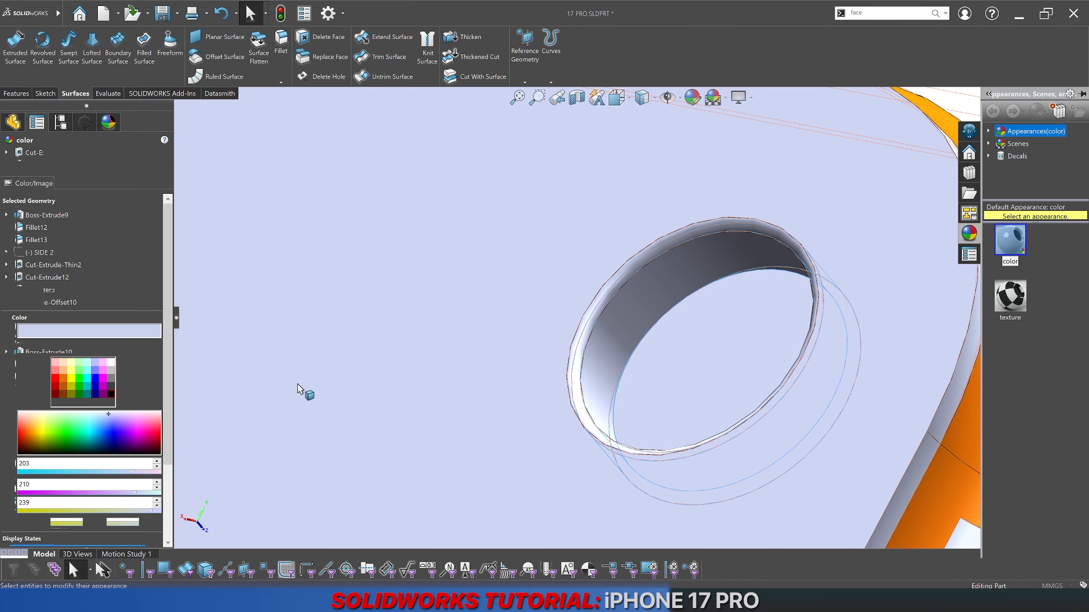
pyautogui.click(111, 370)
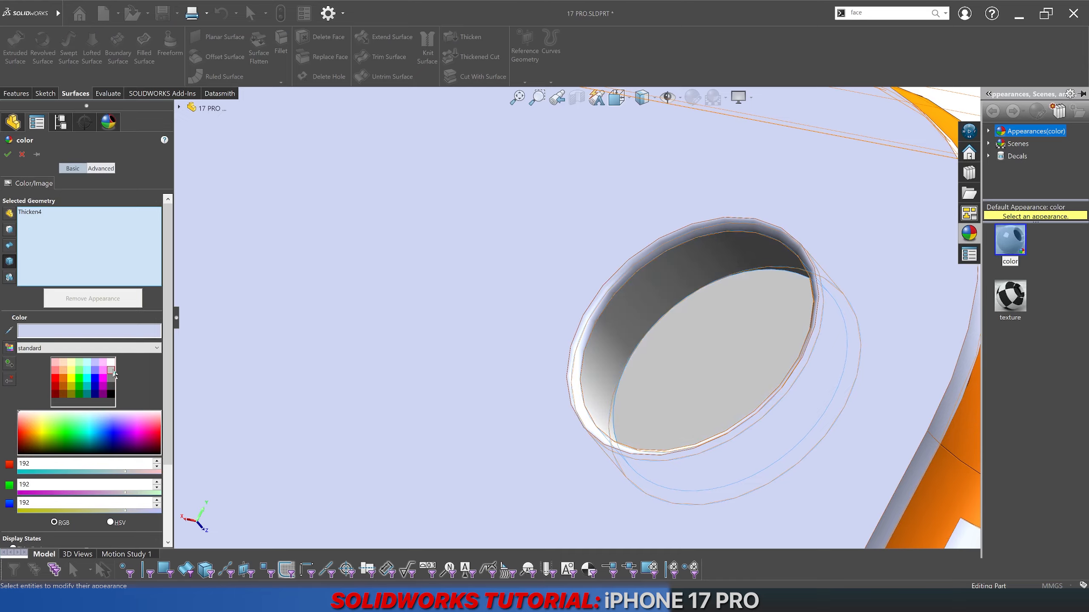
pyautogui.click(111, 363)
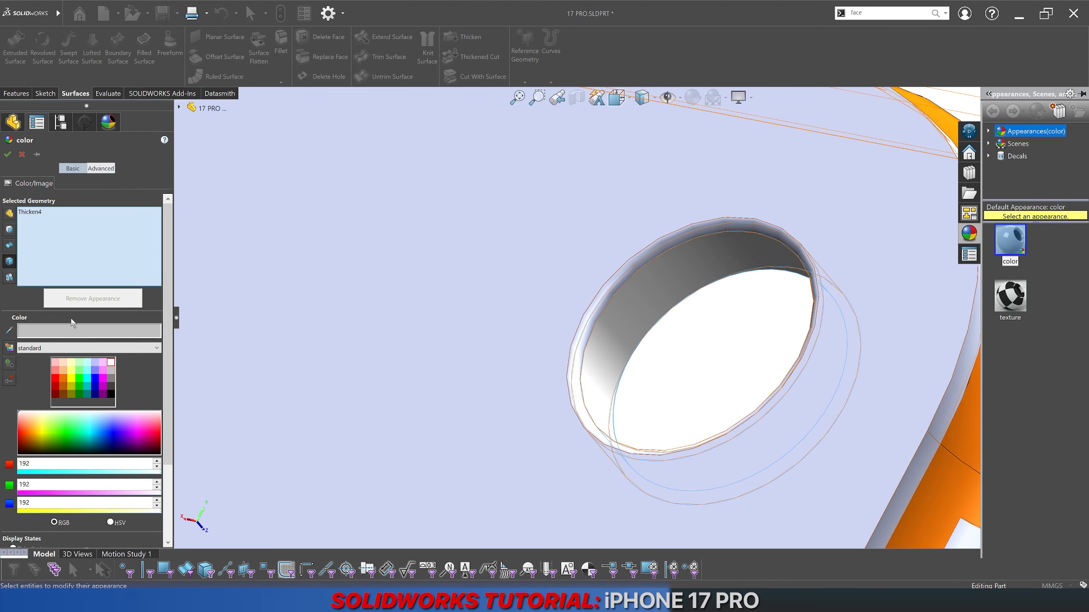
pyautogui.click(7, 154)
# Step: Compare the white flash body with the shape of the flash in the close-up reference photo
pyautogui.scroll(5, 552, 333)
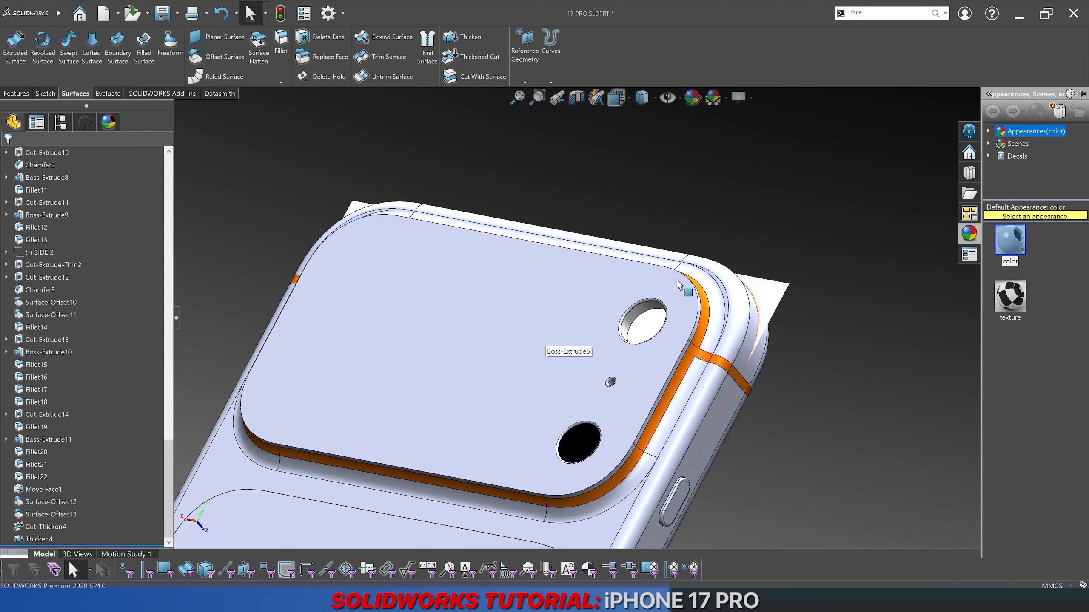
pyautogui.scroll(-5, 655, 302)
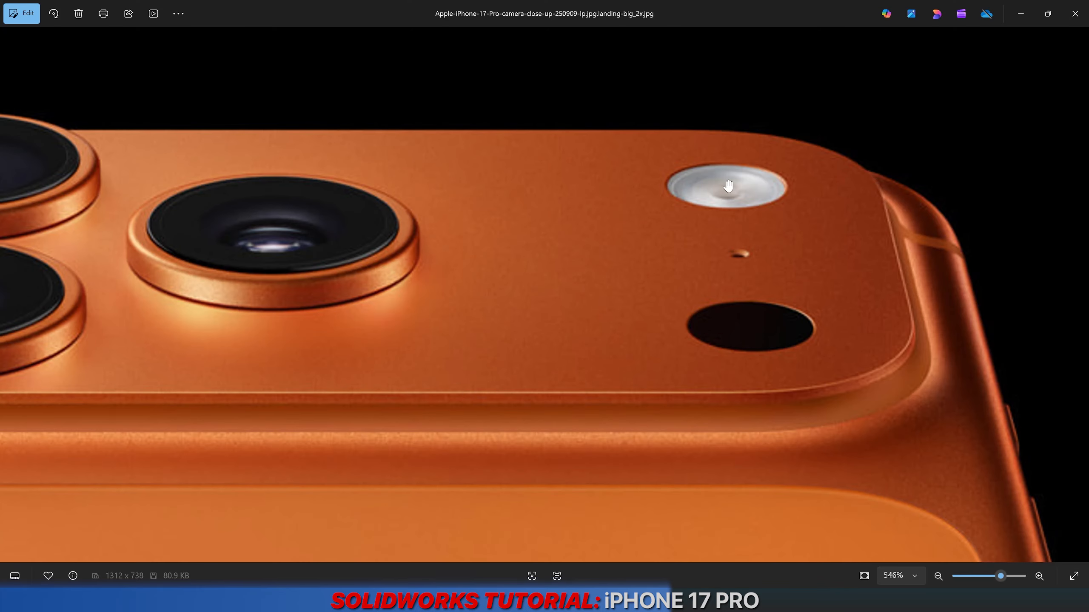
pyautogui.scroll(-5, 712, 162)
pyautogui.scroll(7, 725, 180)
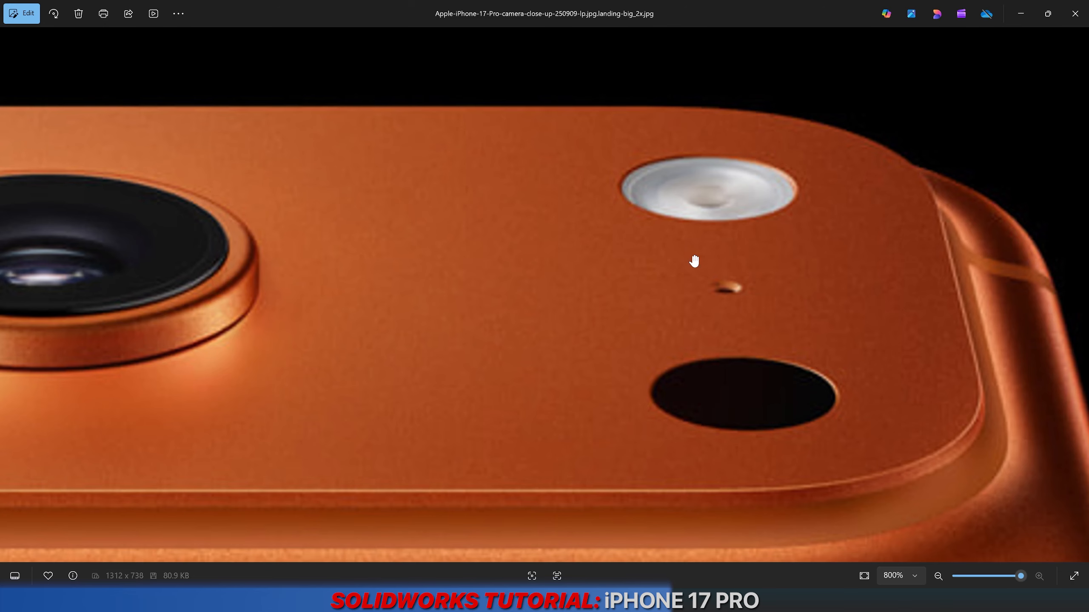
pyautogui.scroll(-2, 724, 242)
pyautogui.scroll(1, 703, 167)
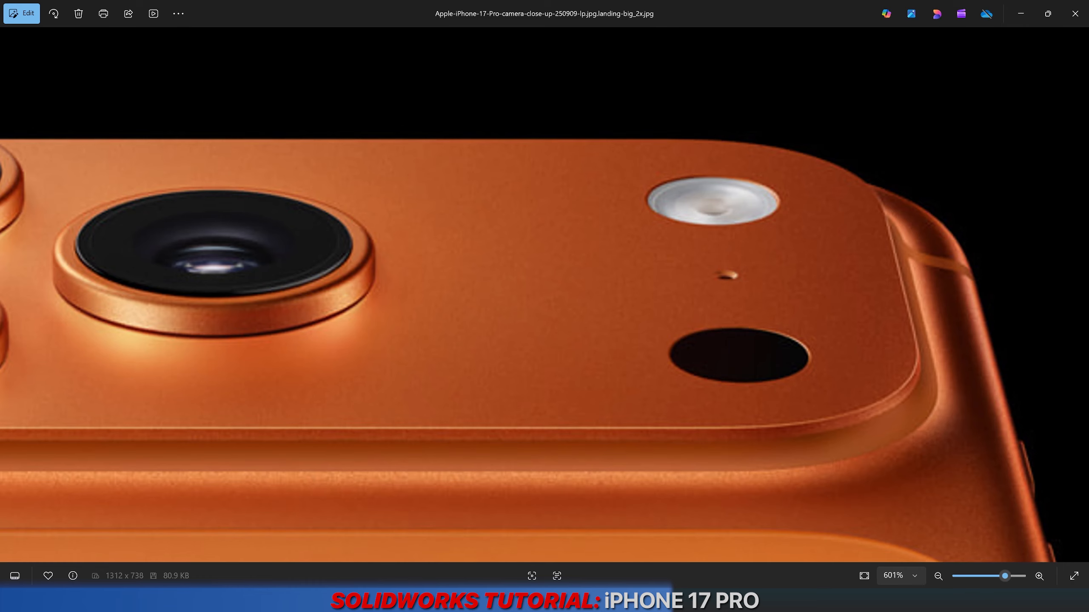
# Step: Switch to SOLIDWORKS, start a sketch on the white flash face and draw a centred circle about 1.18 mm in radius
pyautogui.hotkey('alt', 'Tab')
pyautogui.rightClick(624, 373)
pyautogui.click(643, 365)
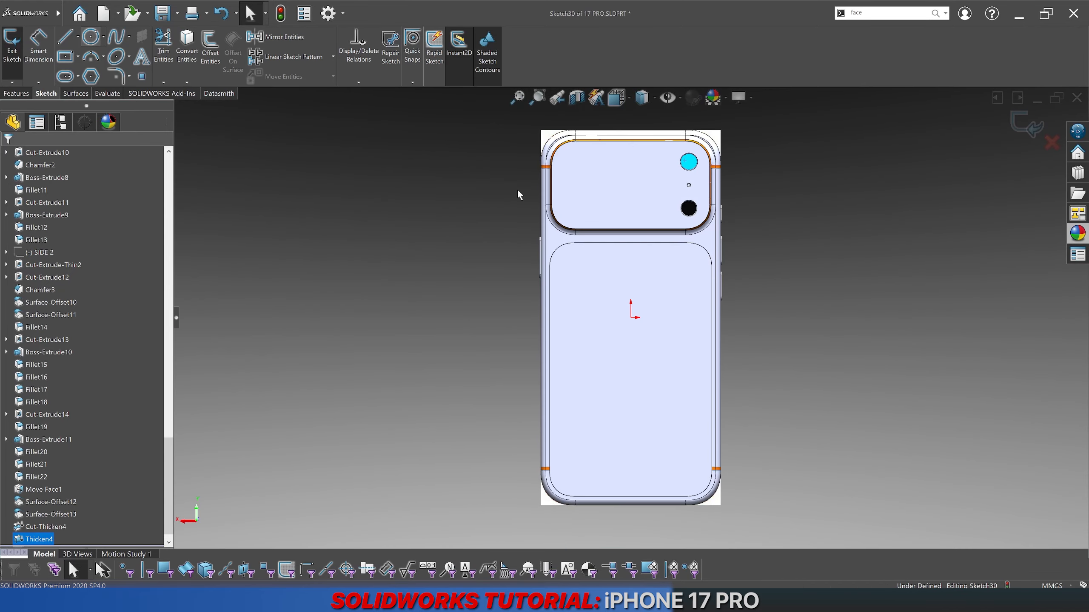
pyautogui.scroll(-12, 686, 172)
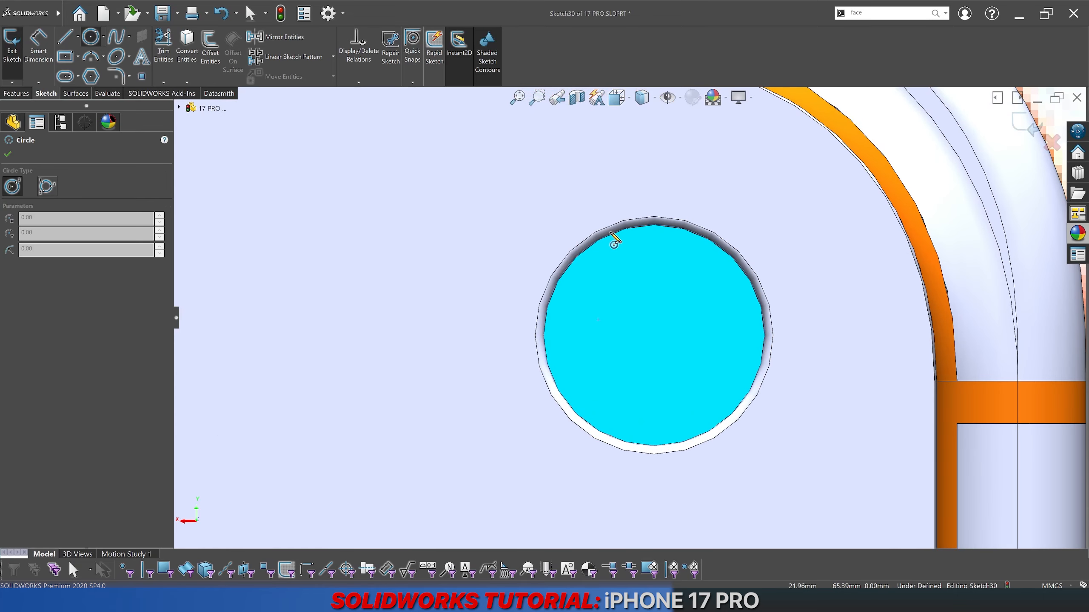
pyautogui.click(654, 336)
pyautogui.click(627, 365)
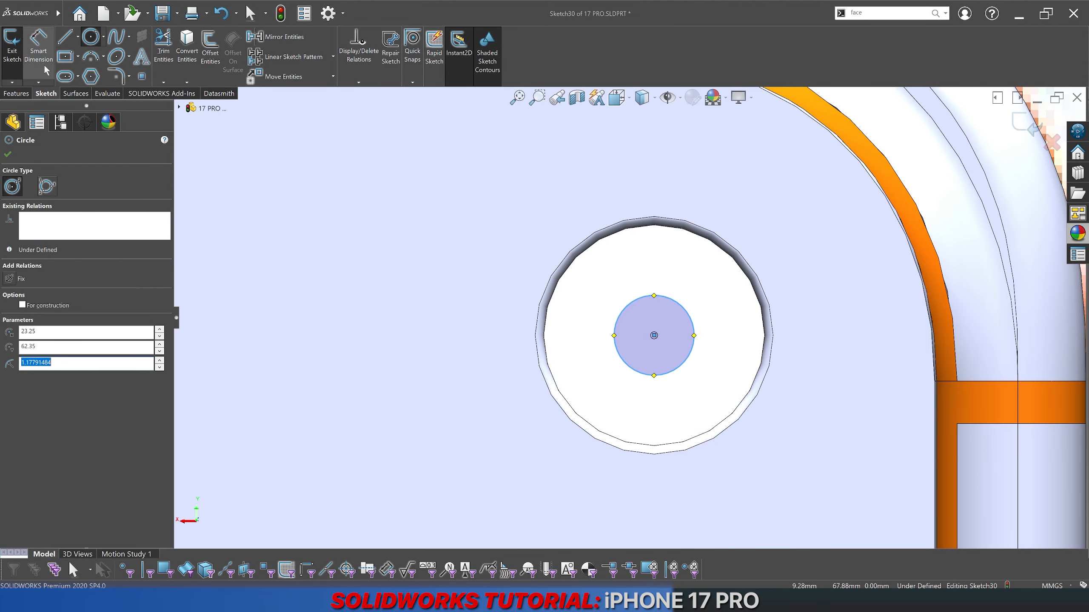
# Step: Dimension the circle on the flash face at 2 mm in diameter
pyautogui.click(38, 47)
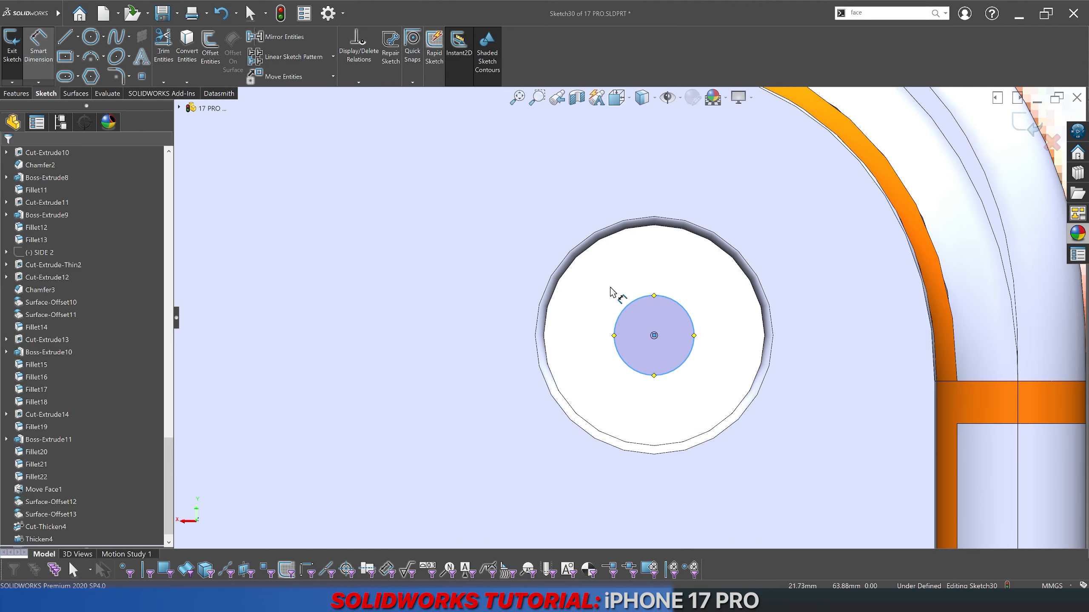
pyautogui.click(688, 315)
pyautogui.click(802, 243)
pyautogui.write('2')
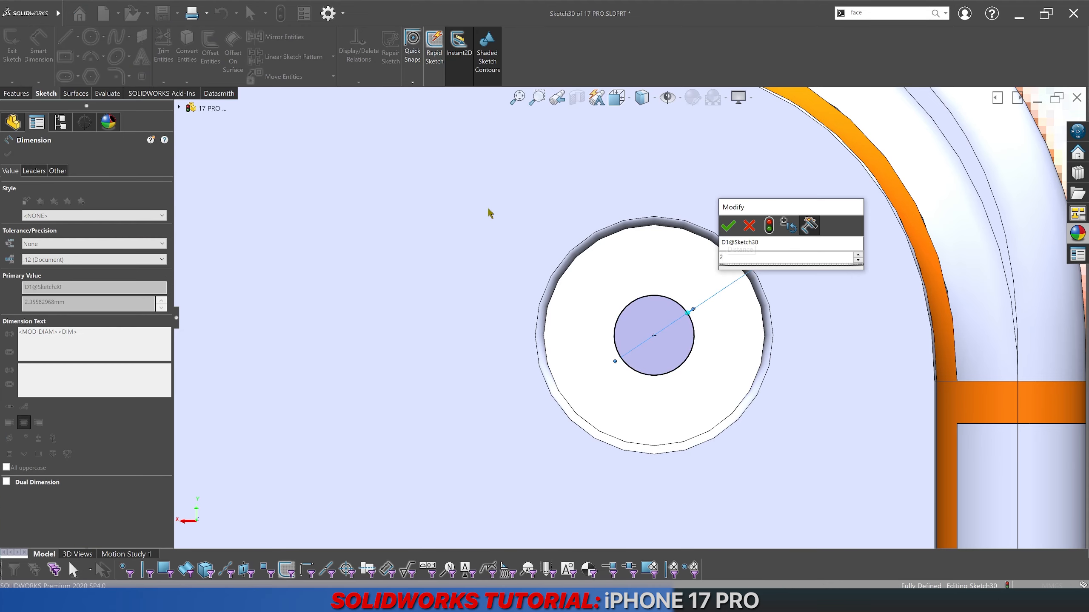
pyautogui.press('Return')
pyautogui.press('Escape')
# Step: Set the display style to wireframe to compare the sketched circle with the flash in the underlying reference image
pyautogui.click(617, 98)
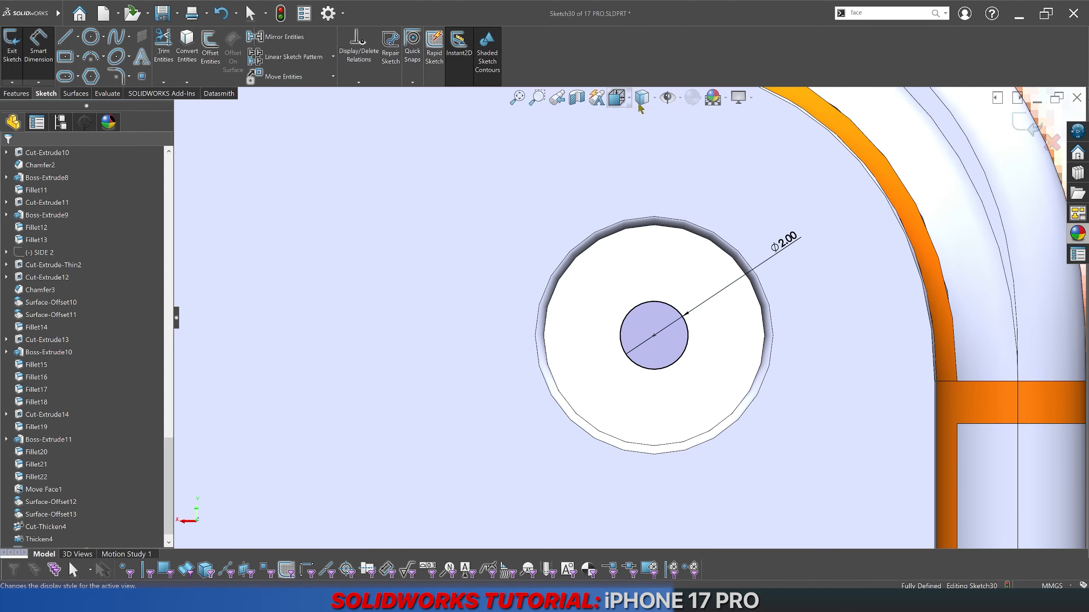
pyautogui.click(642, 98)
pyautogui.click(643, 200)
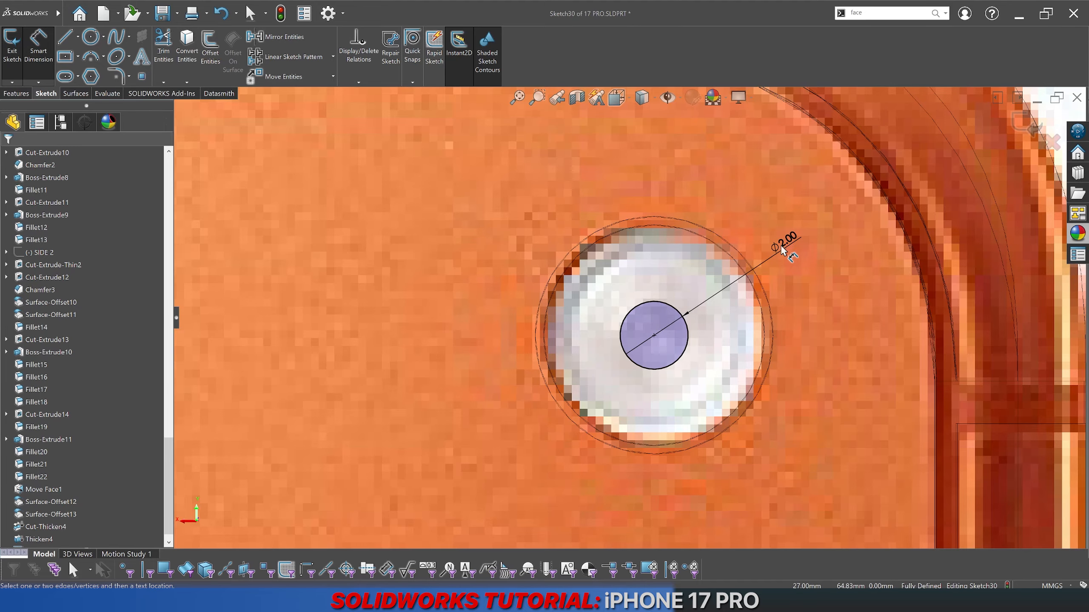
# Step: Delete the circle's 2 mm dimension and resize the circle freehand to about 2.21 mm in diameter, matching the reference flash's centre
pyautogui.moveTo(784, 240); pyautogui.dragTo(814, 290)
pyautogui.press('Escape')
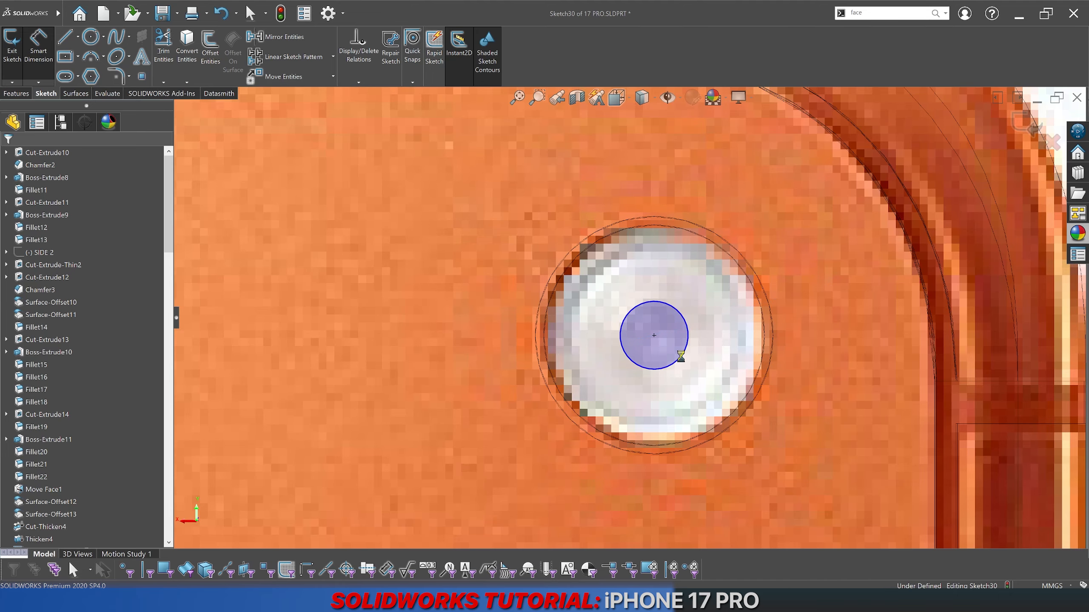
pyautogui.moveTo(690, 370); pyautogui.dragTo(713, 392)
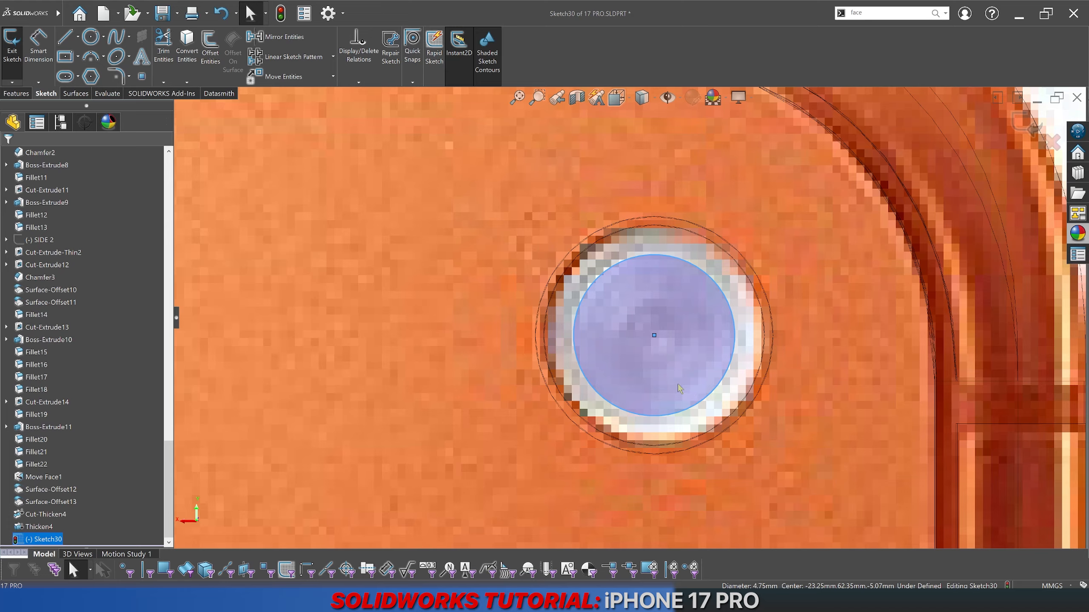
pyautogui.click(706, 399)
pyautogui.moveTo(707, 399); pyautogui.dragTo(665, 376)
pyautogui.press('Escape')
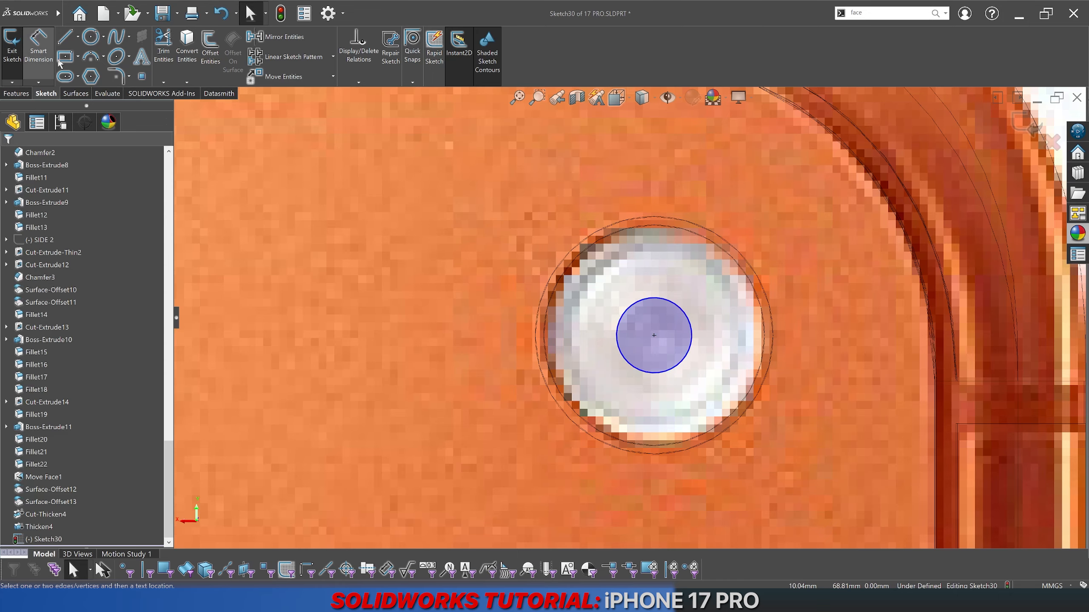
# Step: Dimension the circle's diameter at 2.25 mm and finish the sketch
pyautogui.click(653, 300)
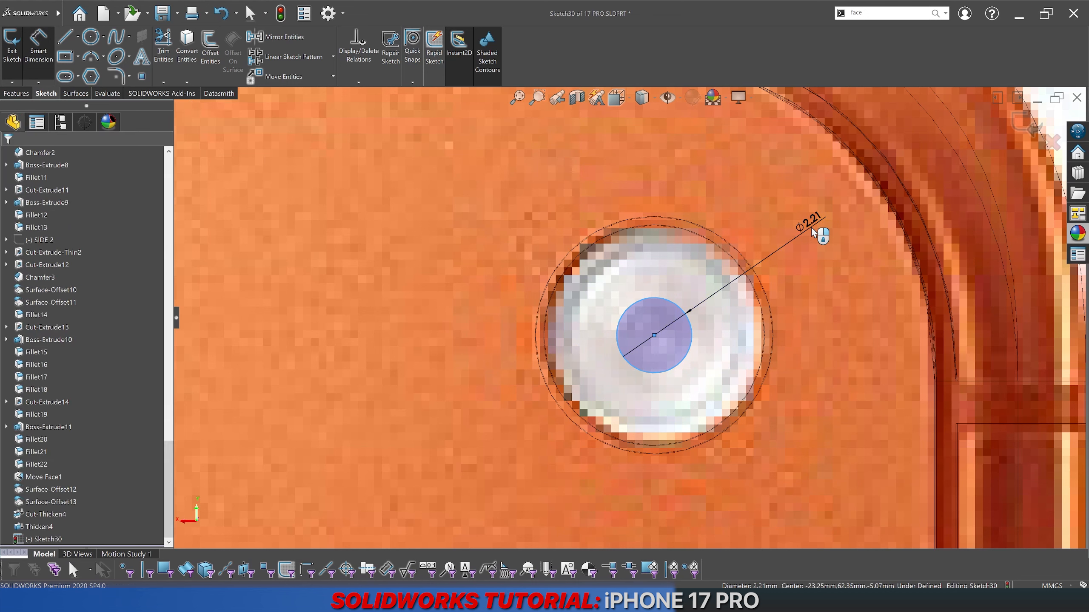
pyautogui.click(812, 232)
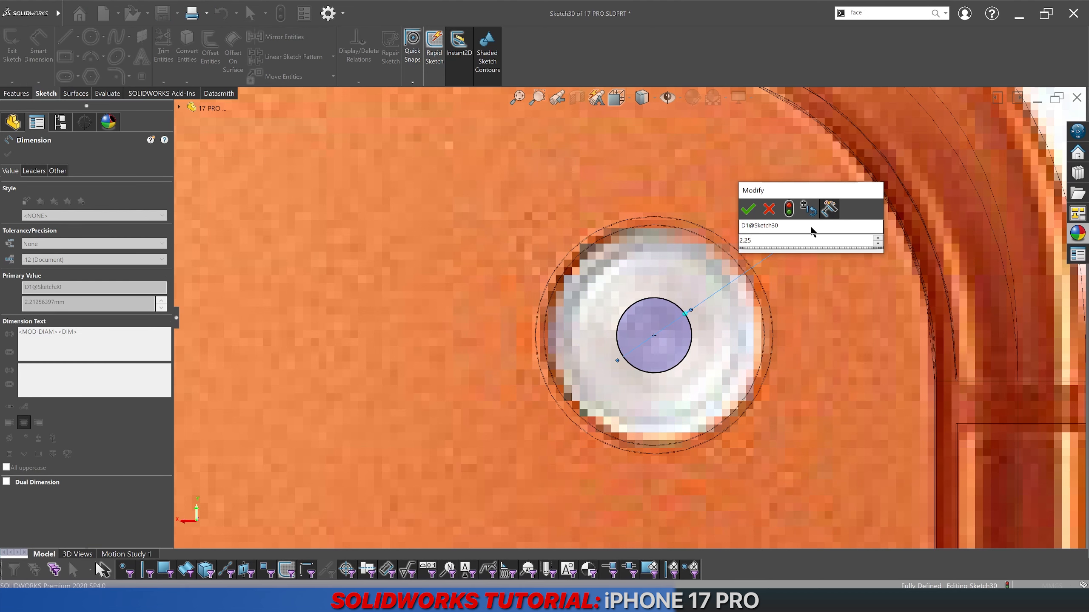
pyautogui.press('Return')
pyautogui.click(778, 202)
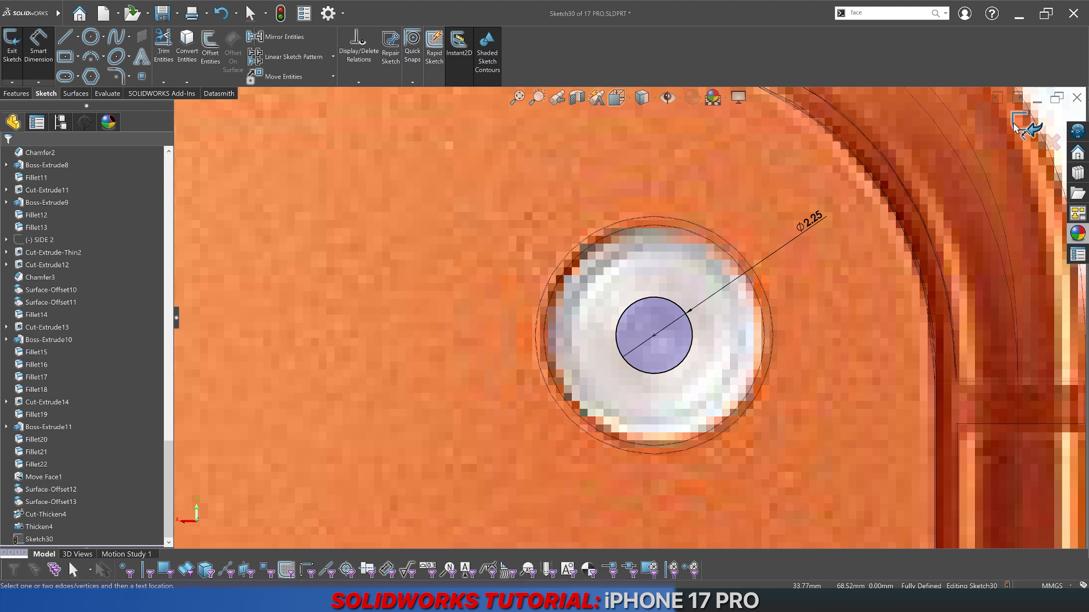
pyautogui.hotkey('ctrl', 'b')
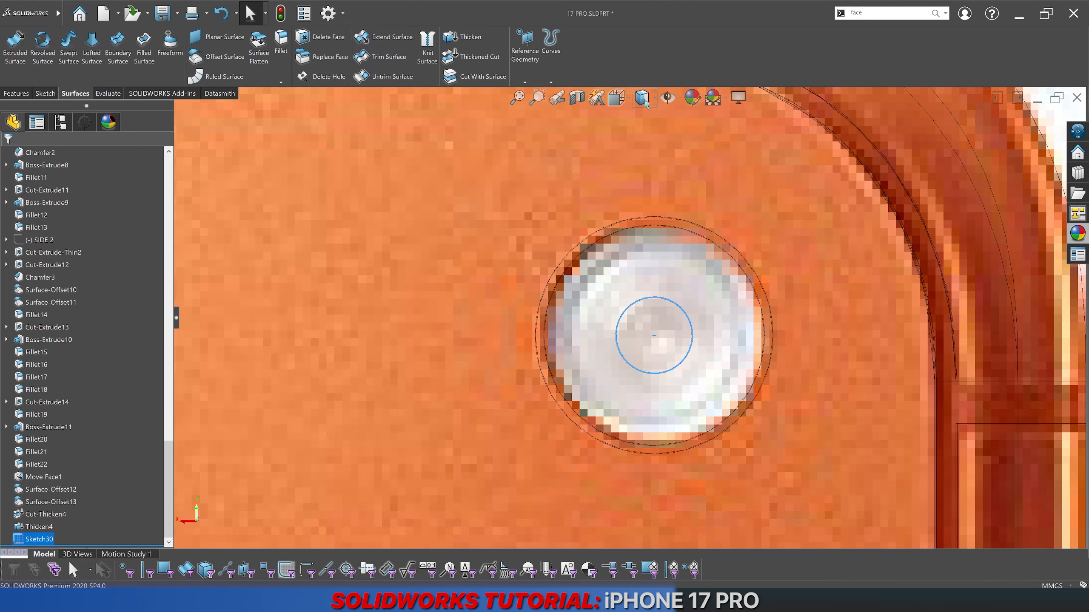
# Step: Set the display style back to shaded with edges
pyautogui.click(644, 100)
pyautogui.click(642, 118)
pyautogui.scroll(3, 684, 298)
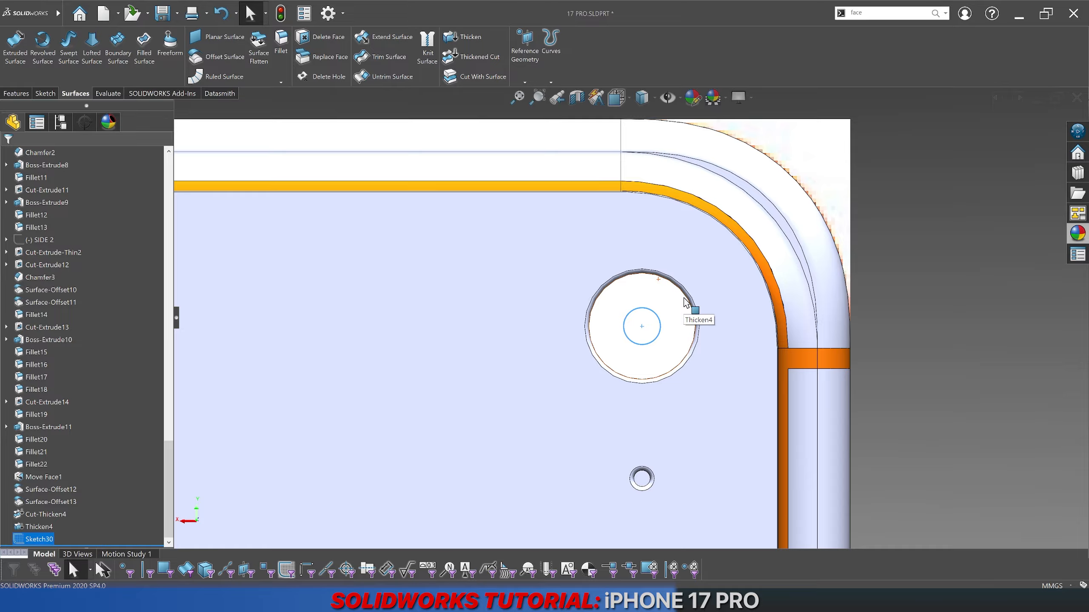
pyautogui.scroll(2, 684, 298)
pyautogui.moveTo(684, 298)
pyautogui.keyDown('ctrl'); pyautogui.mouseDown(button='middle')
pyautogui.moveTo(608, 326)
pyautogui.moveTo(609, 350)
pyautogui.moveTo(577, 365)
pyautogui.moveTo(569, 279)
pyautogui.mouseUp(button='middle'); pyautogui.keyUp('ctrl')
pyautogui.scroll(-5, 629, 325)
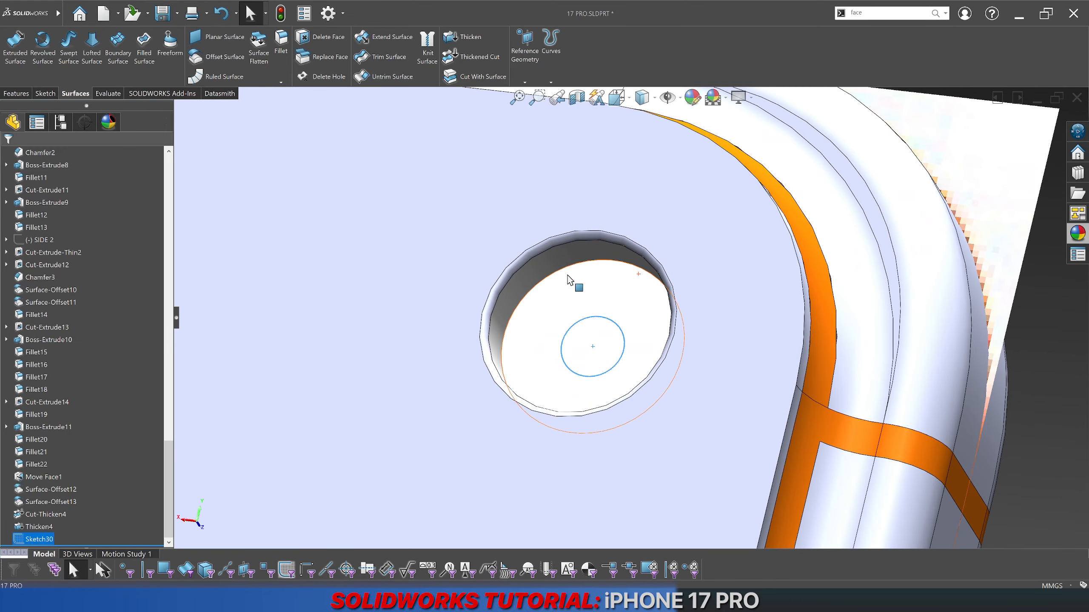
pyautogui.scroll(-4, 600, 349)
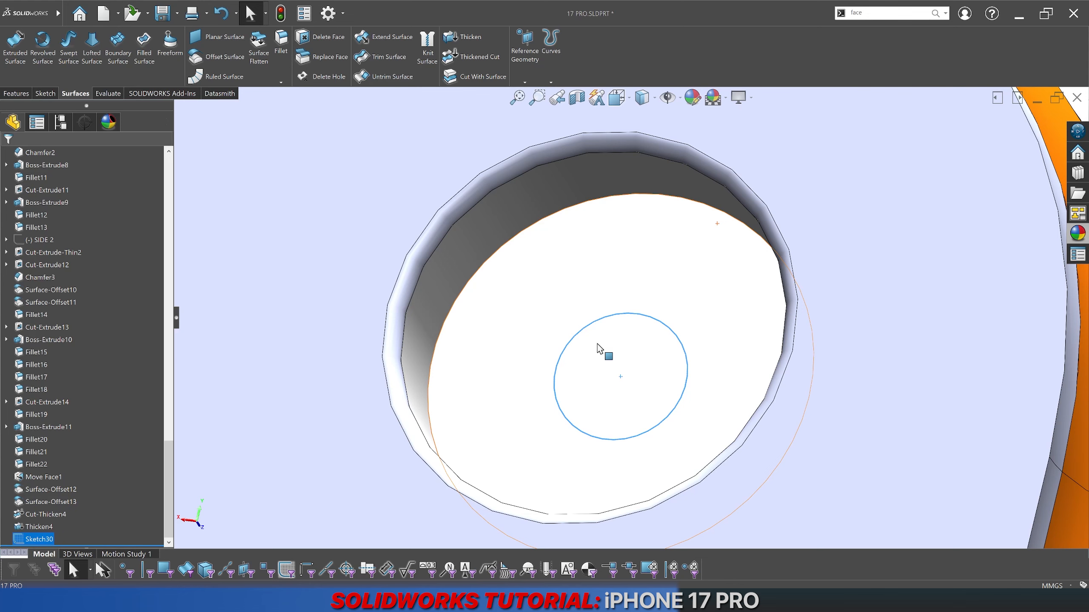
# Step: Extrude the circle in the flash hole by a blind 1 mm, with merging turned off to make a separate body
pyautogui.click(16, 93)
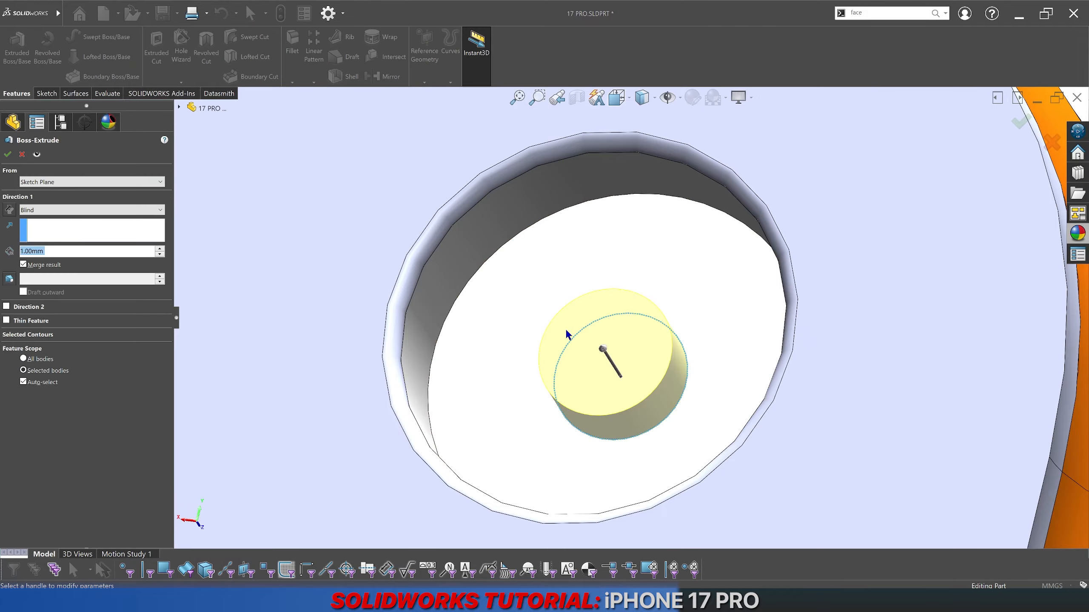
pyautogui.scroll(1, 536, 321)
pyautogui.moveTo(536, 325); pyautogui.dragTo(547, 177, button='middle')
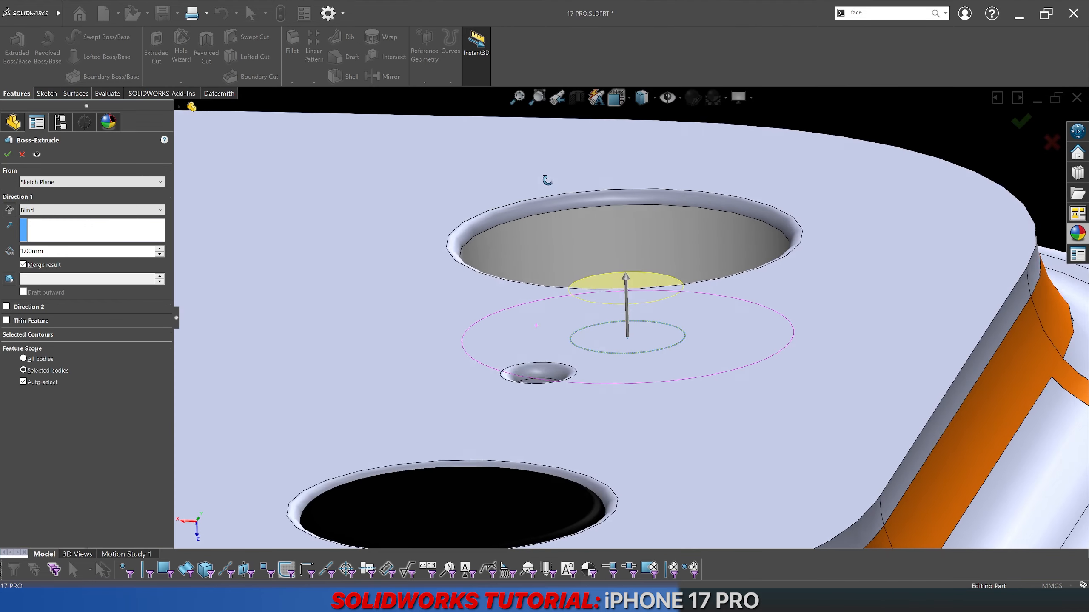
pyautogui.doubleClick(55, 252)
pyautogui.write('2')
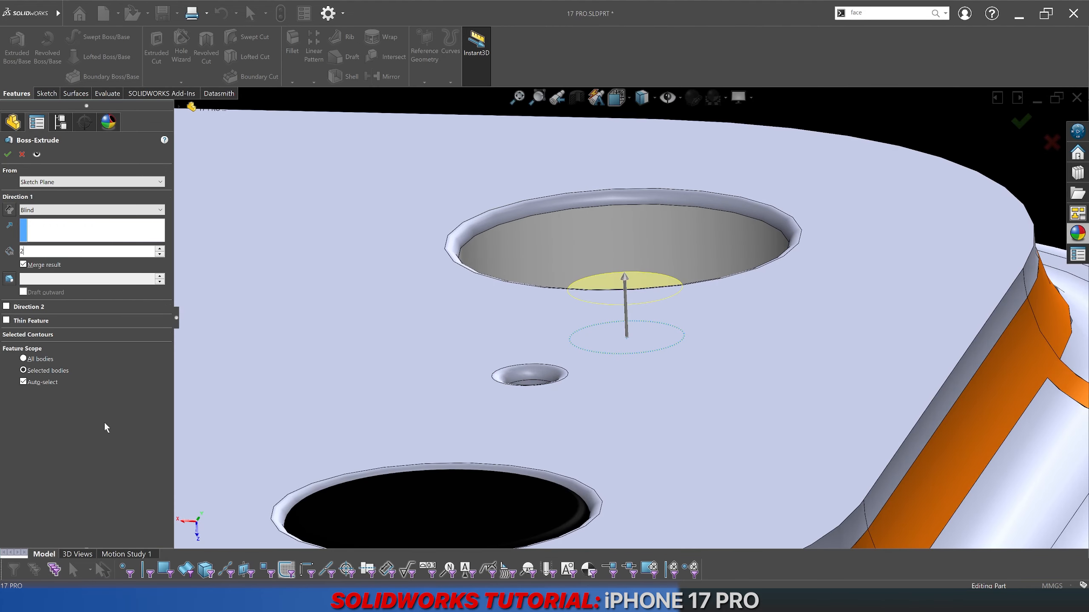
pyautogui.press('Return')
pyautogui.doubleClick(59, 251)
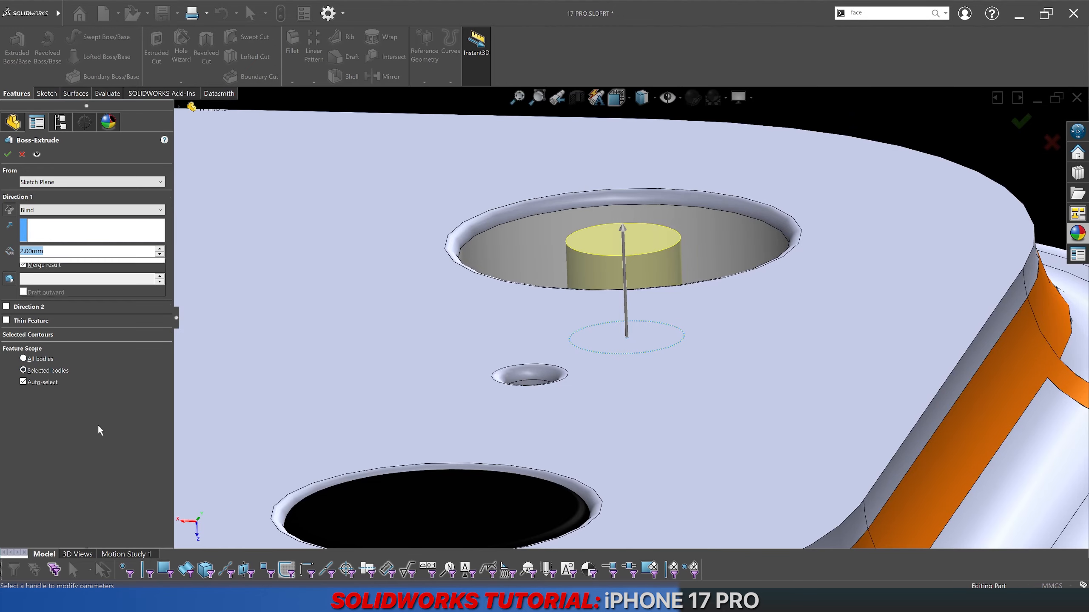
pyautogui.write('1')
pyautogui.press('Return')
pyautogui.click(23, 265)
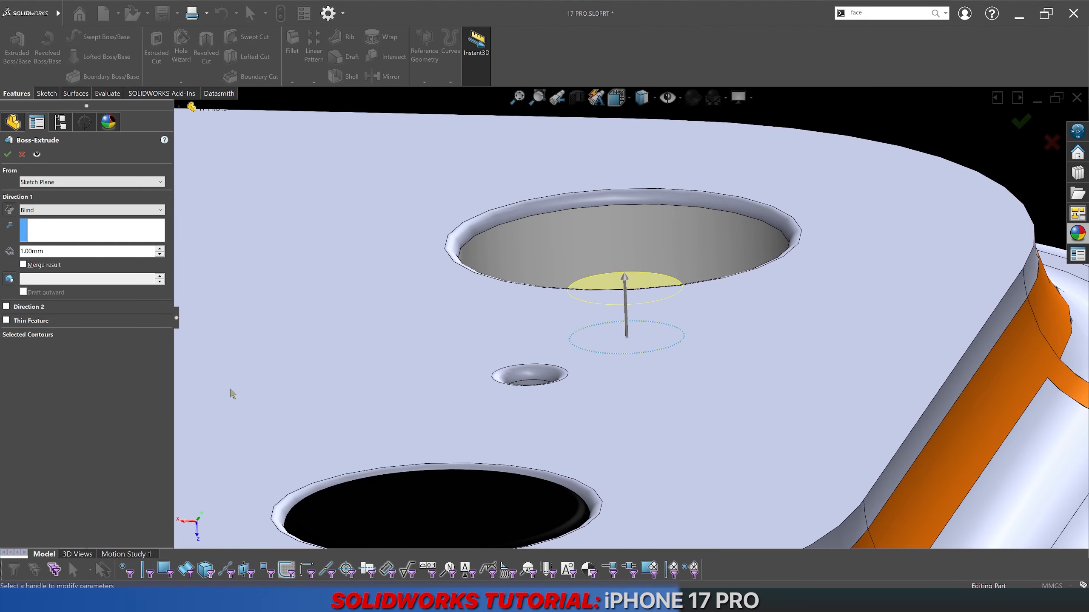
pyautogui.press('Return')
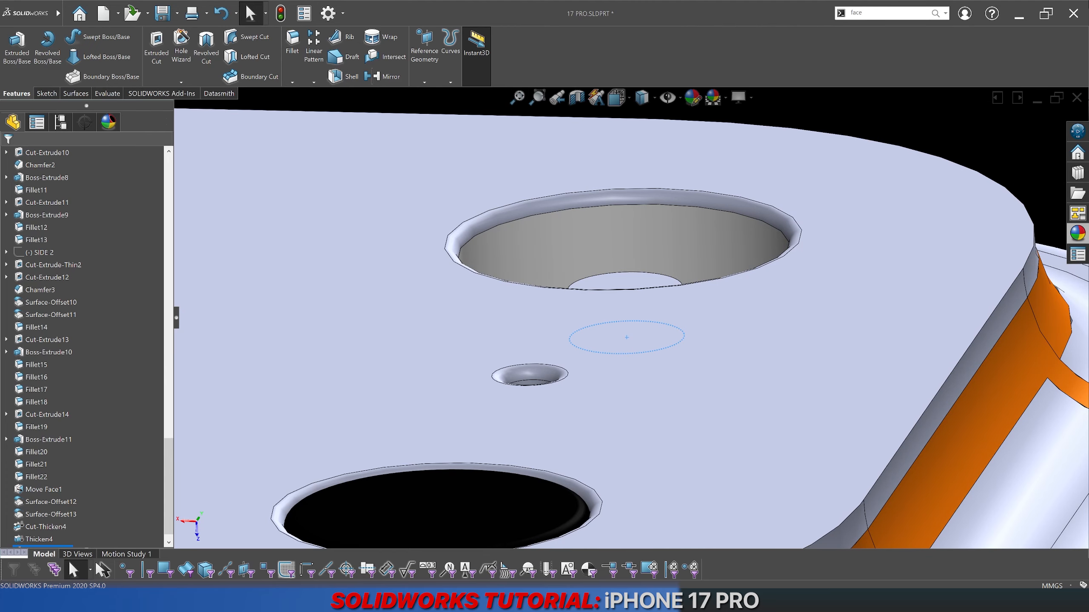
# Step: Measure the distance between the small flash cylinder's top and the camera plateau's outer face
pyautogui.scroll(3, 630, 268)
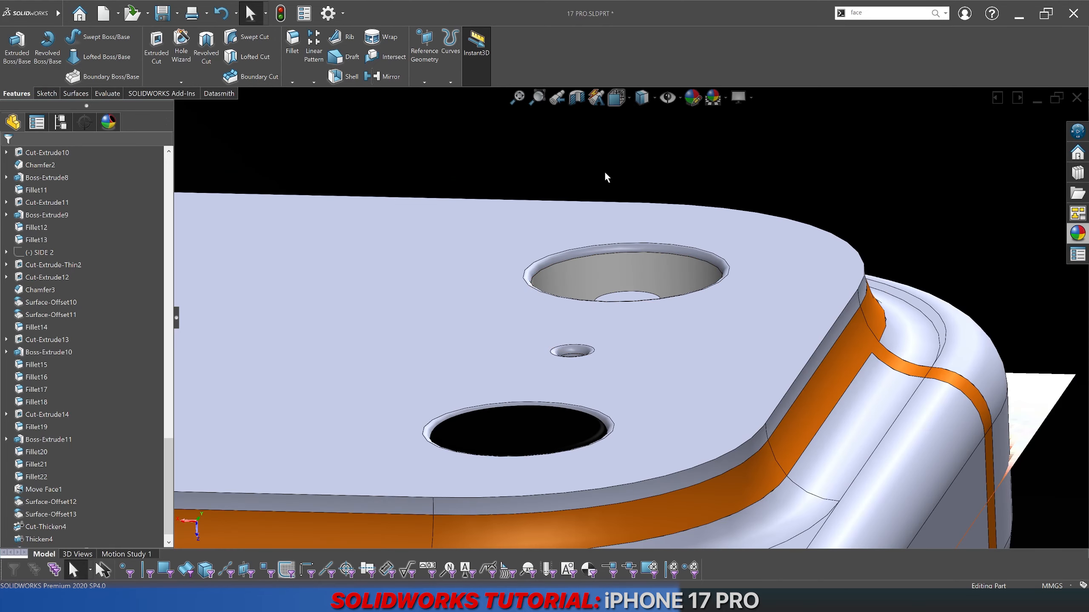
pyautogui.click(103, 93)
pyautogui.click(74, 43)
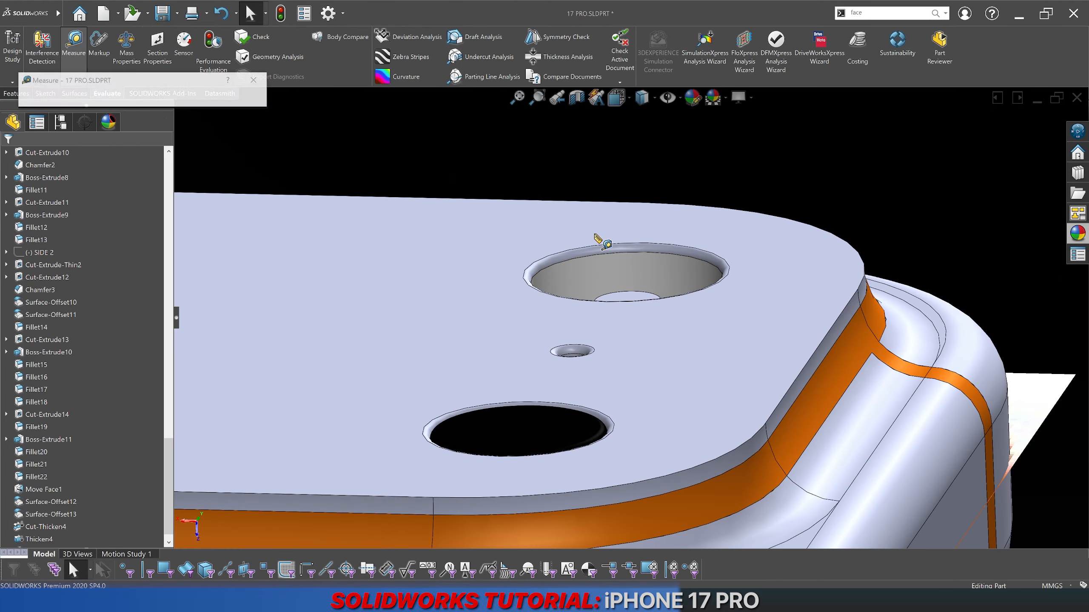
pyautogui.click(620, 301)
pyautogui.click(555, 216)
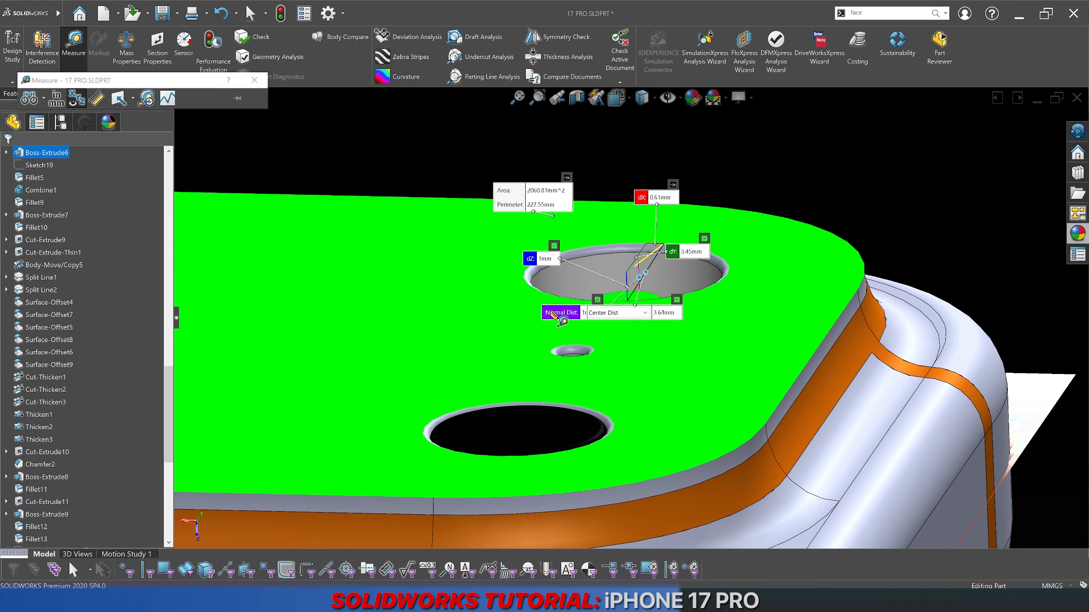
pyautogui.moveTo(558, 315); pyautogui.dragTo(433, 310)
pyautogui.press('Escape')
# Step: Add a dome with a height of 2.25/2 (1.125 mm) to the top face of the small cylinder in the flash hole
pyautogui.scroll(-8, 617, 344)
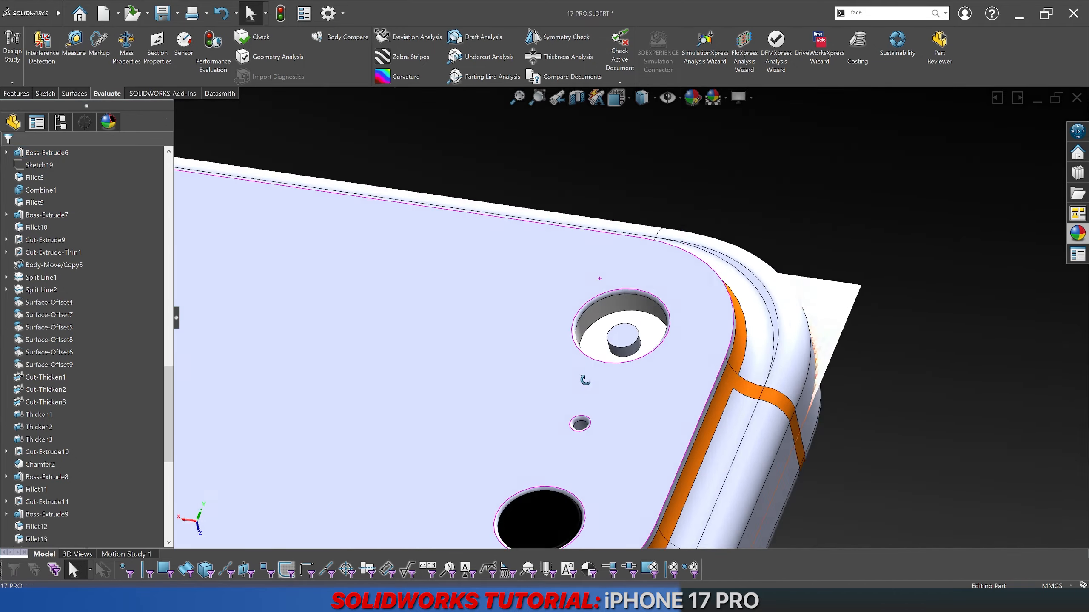
pyautogui.click(617, 344)
pyautogui.moveTo(751, 390); pyautogui.dragTo(788, 346, button='middle')
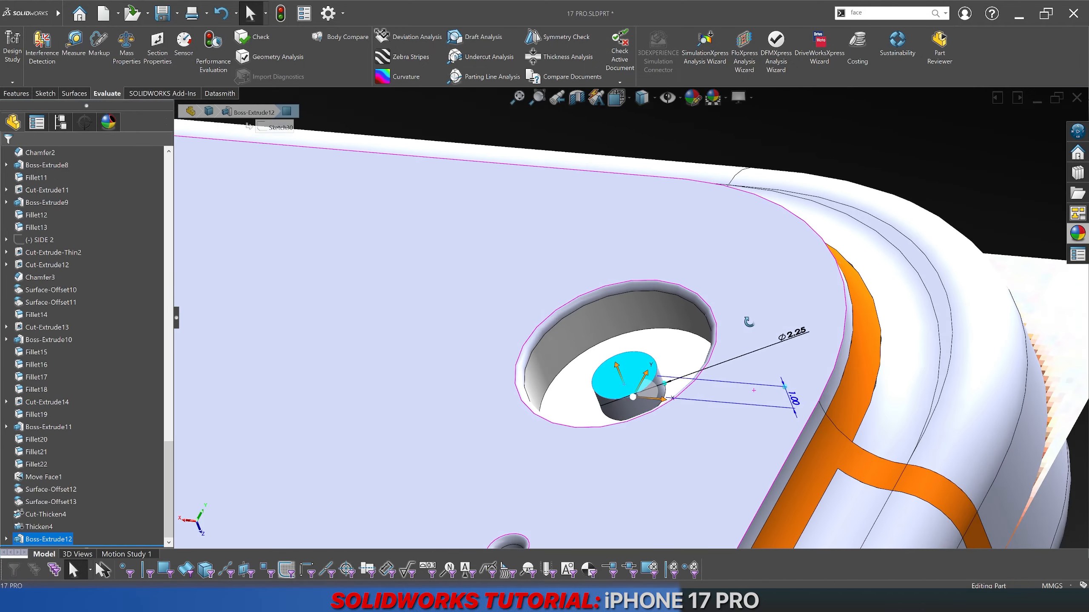
pyautogui.scroll(2, 658, 347)
pyautogui.scroll(-3, 619, 345)
pyautogui.click(601, 353)
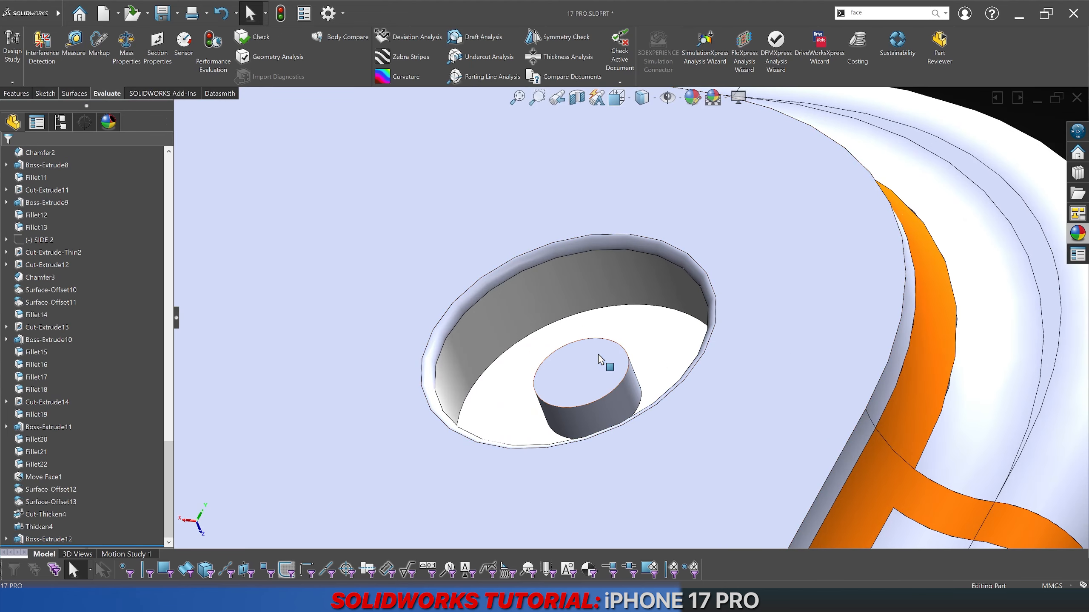
pyautogui.click(599, 356)
pyautogui.click(887, 18)
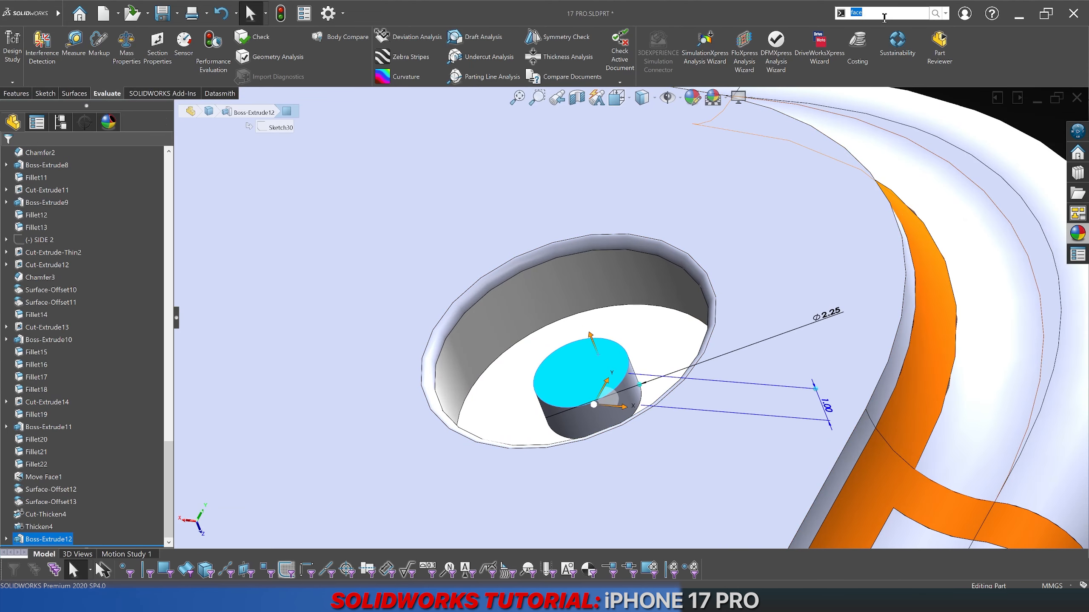
pyautogui.write('dome')
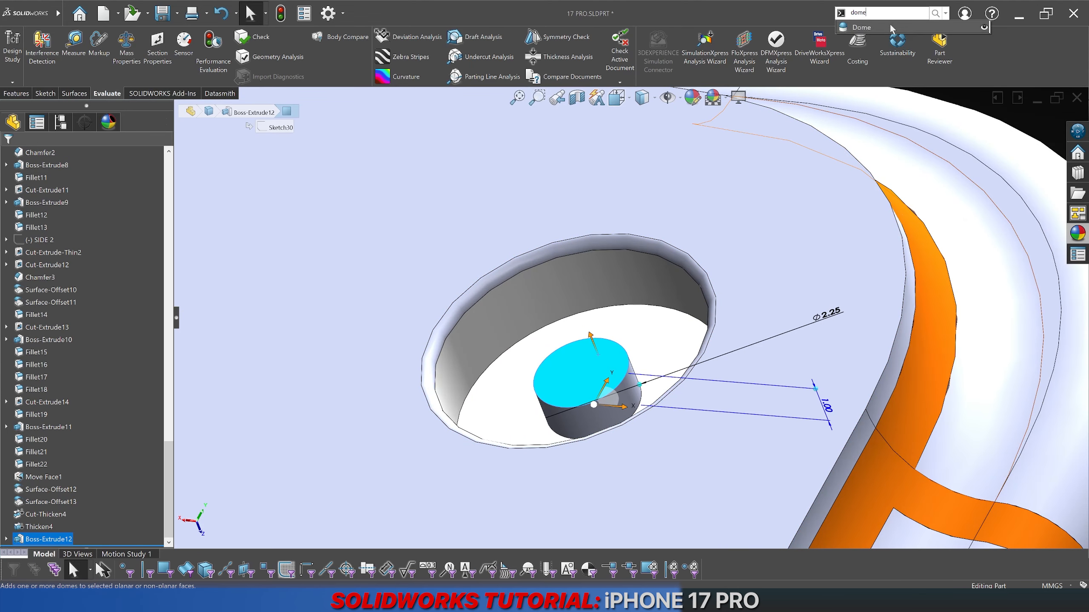
pyautogui.click(889, 24)
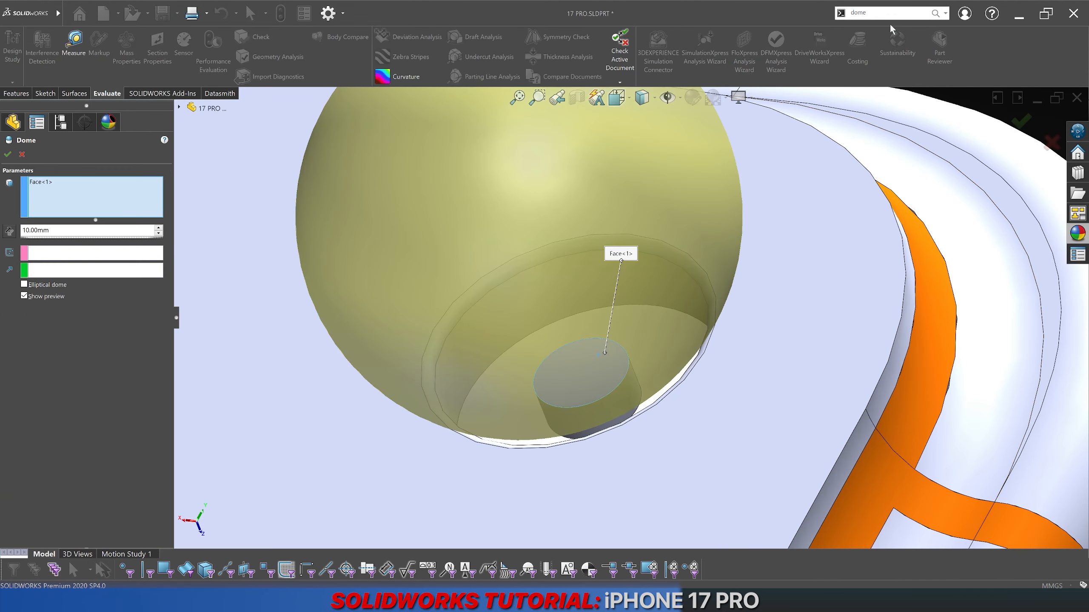
pyautogui.doubleClick(63, 230)
pyautogui.write('2.25/2')
pyautogui.press('Return')
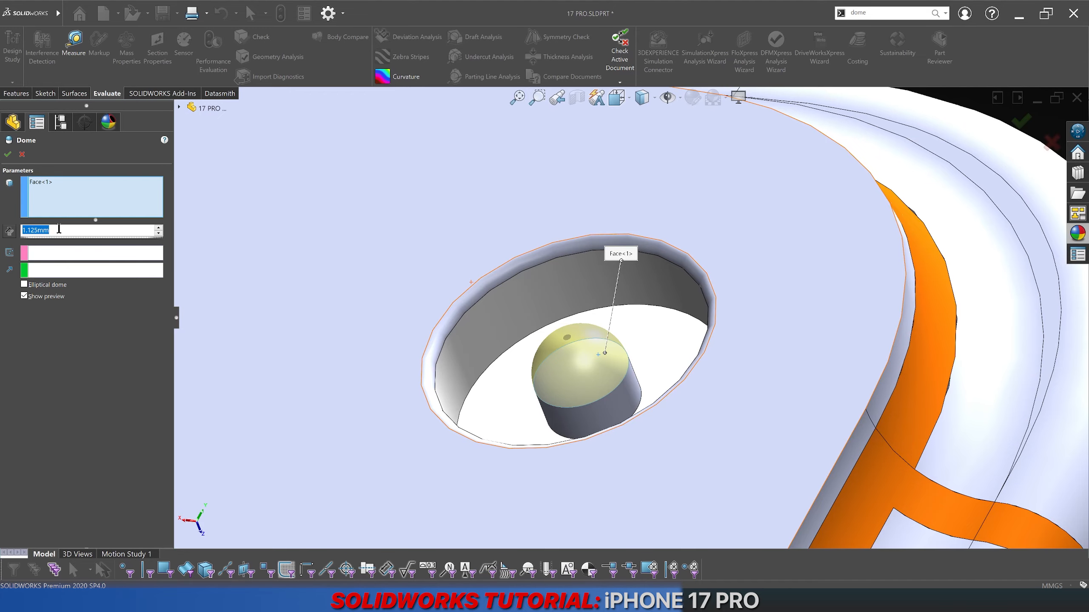
pyautogui.moveTo(511, 369)
pyautogui.mouseDown(button='middle')
pyautogui.moveTo(576, 238)
pyautogui.moveTo(518, 372)
pyautogui.mouseUp(button='middle')
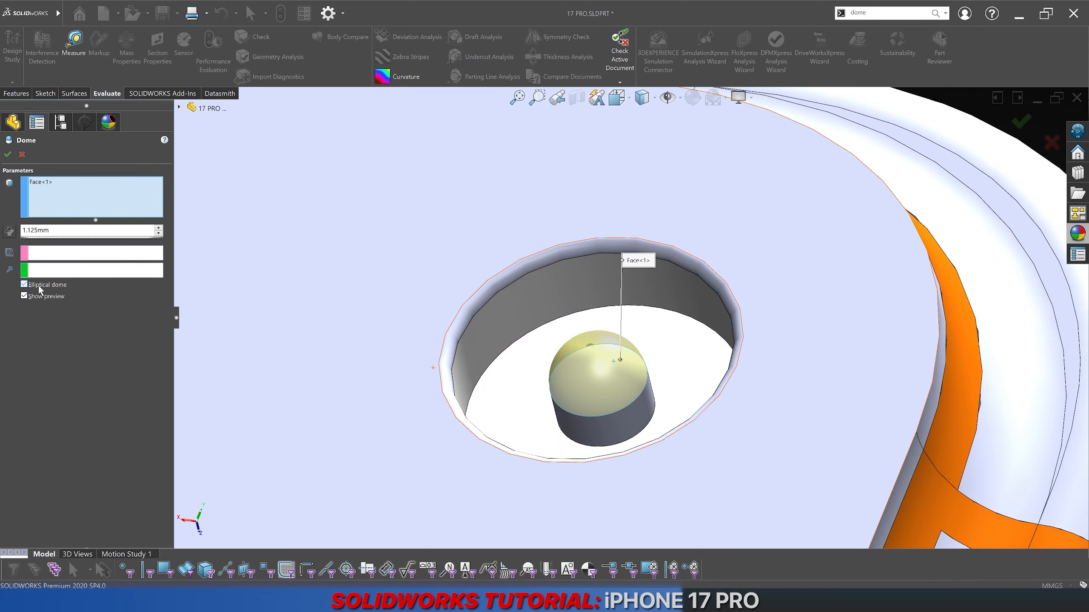
pyautogui.click(7, 154)
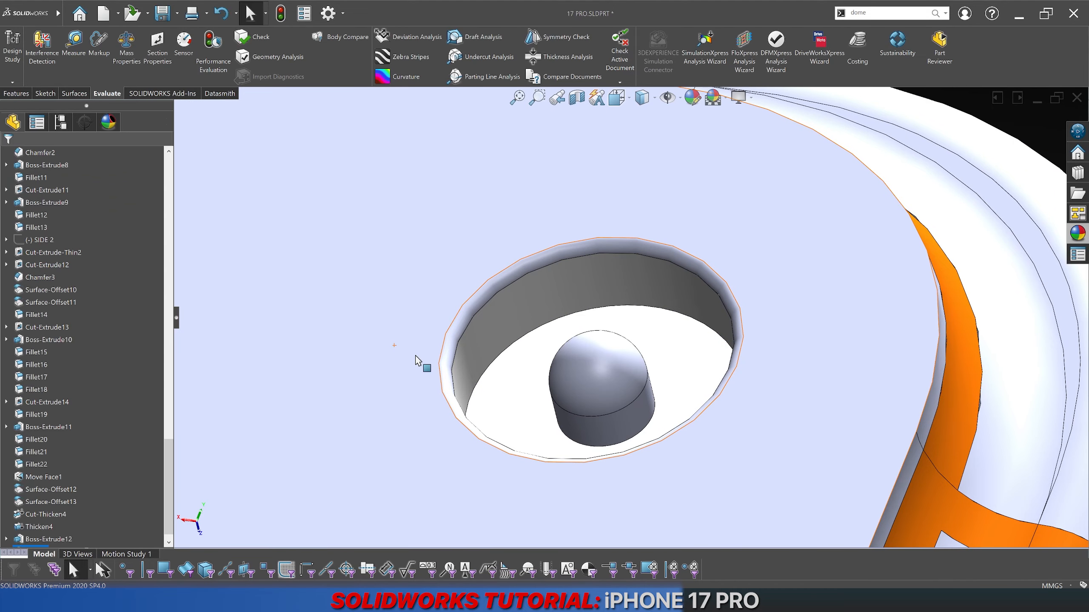
# Step: Set the extrusion height of the small domed cylinder in the flash hole to 0.25 mm
pyautogui.scroll(-5, 418, 361)
pyautogui.moveTo(642, 360); pyautogui.dragTo(644, 386, button='middle')
pyautogui.scroll(3, 621, 377)
pyautogui.click(620, 402)
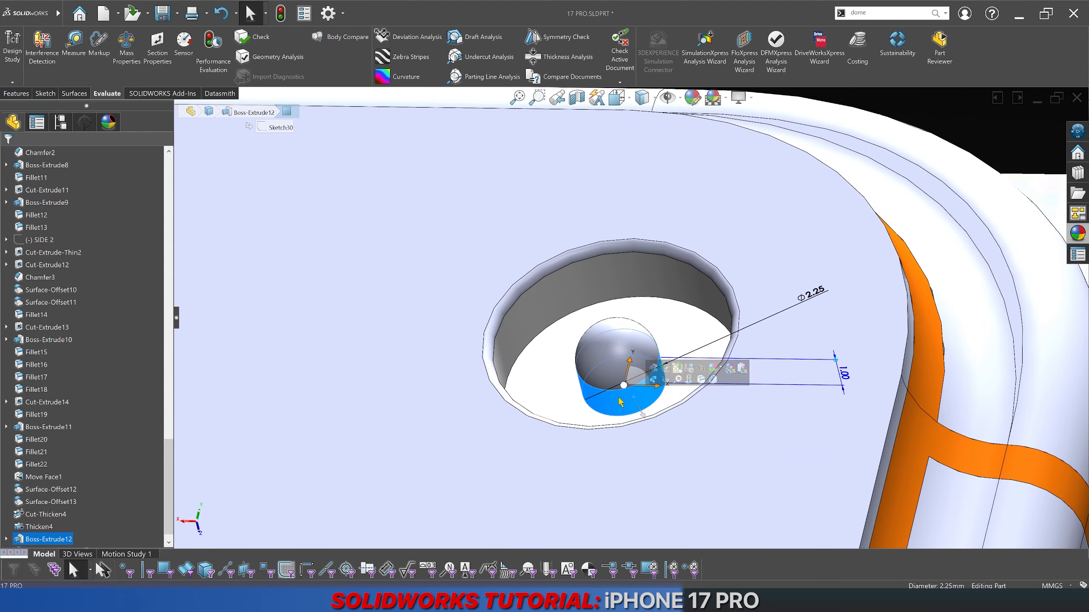
pyautogui.doubleClick(843, 372)
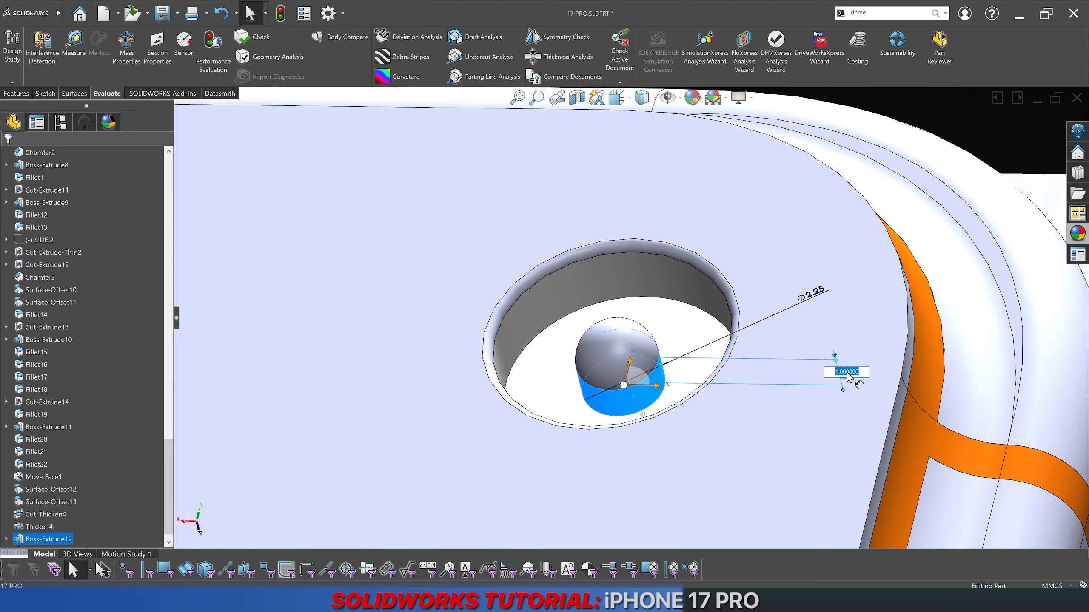
pyautogui.write('0.25')
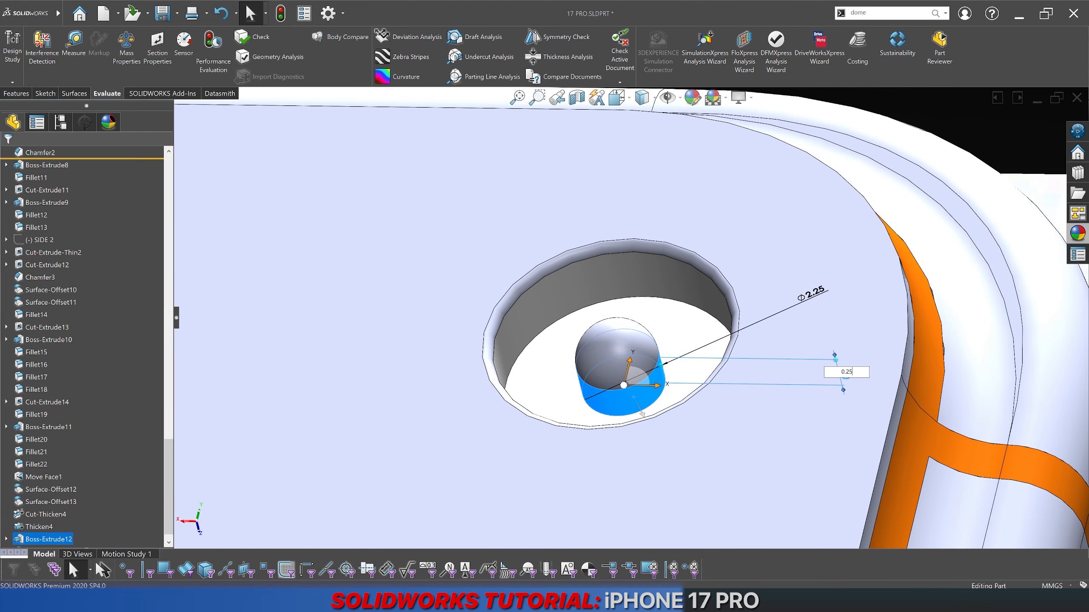
pyautogui.press('Return')
# Step: Create a sketch on the flash hole's floor face, convert its outline into a circle and close the sketch
pyautogui.moveTo(982, 150); pyautogui.dragTo(645, 288, button='middle')
pyautogui.scroll(-3, 645, 288)
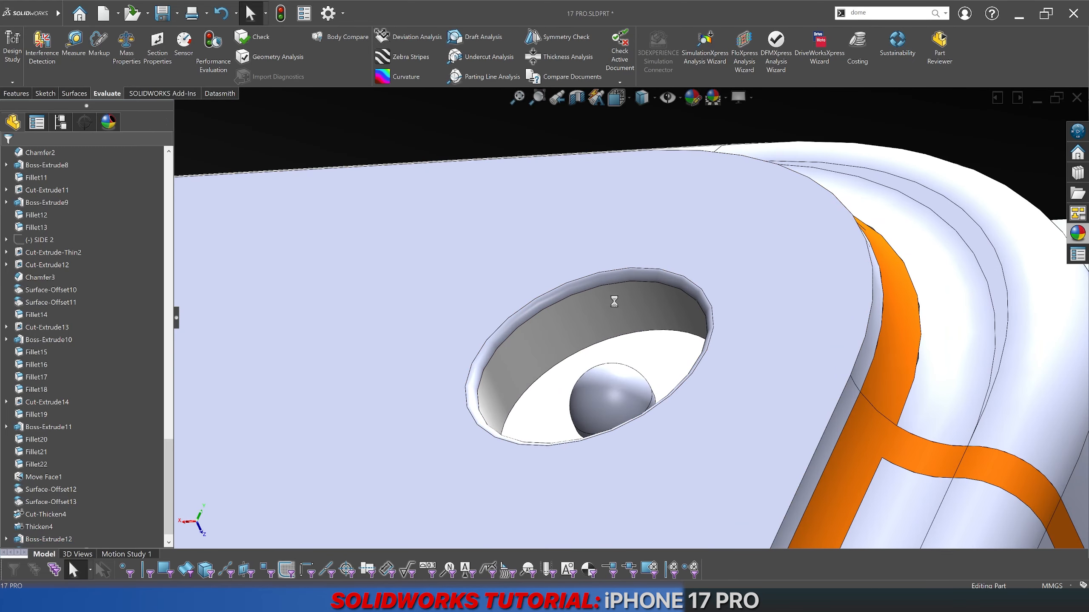
pyautogui.rightClick(567, 377)
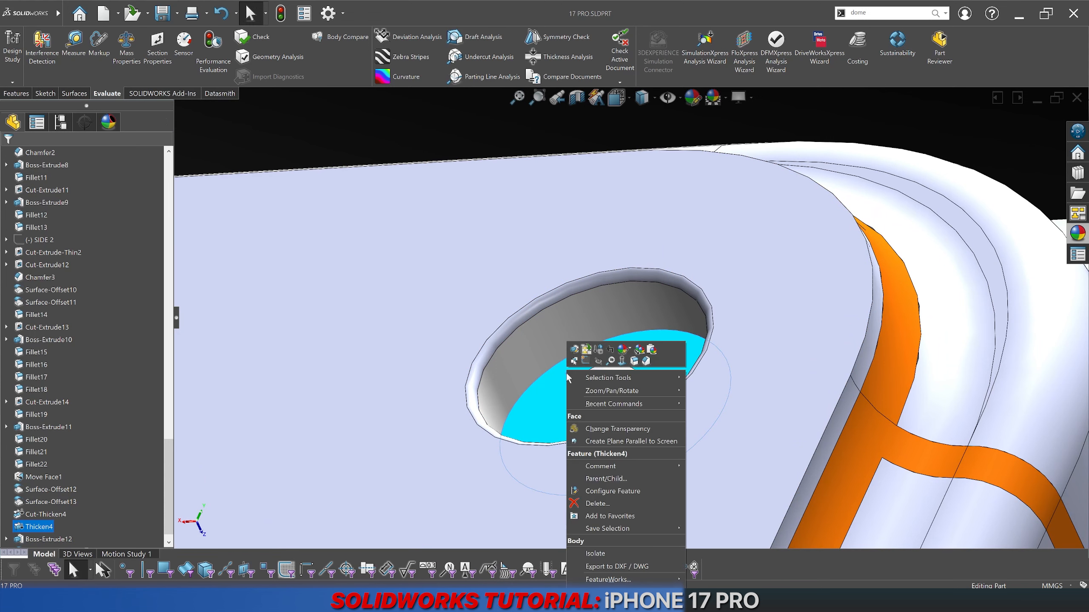
pyautogui.click(584, 360)
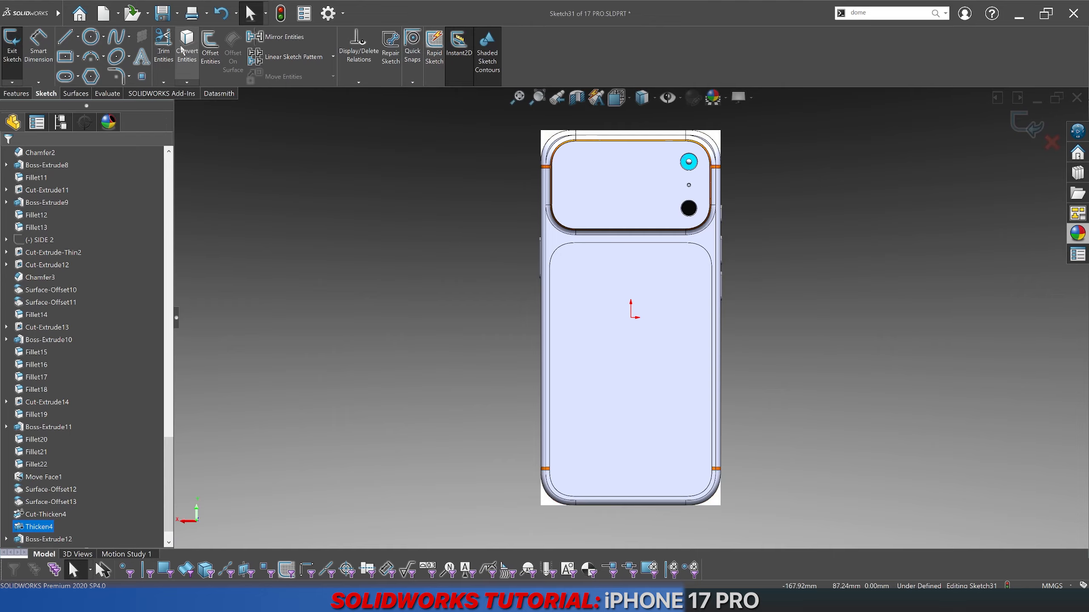
pyautogui.click(181, 49)
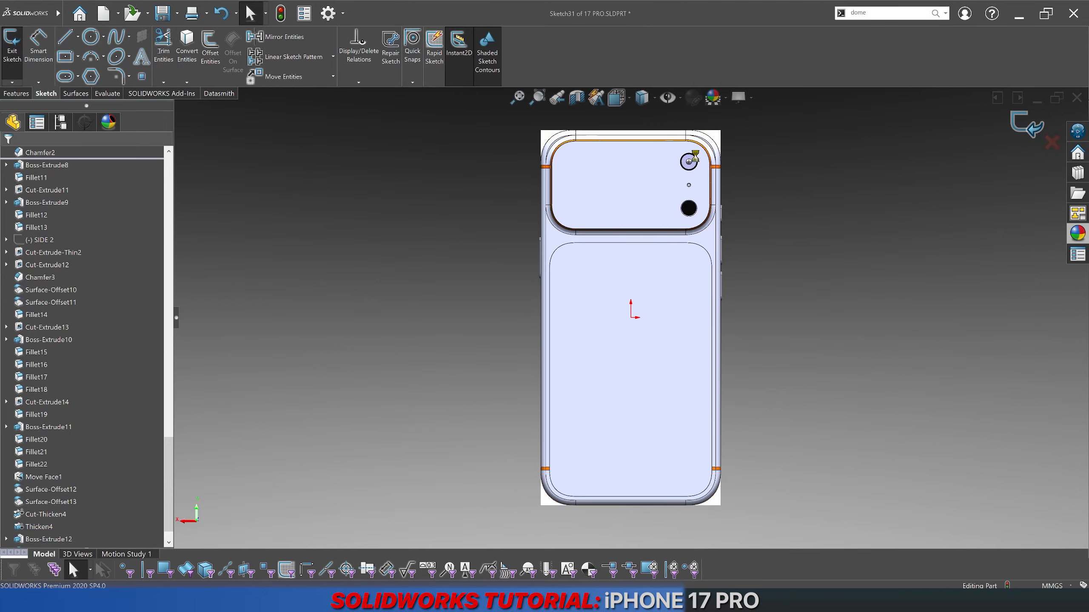
pyautogui.hotkey('ctrl', 'b')
pyautogui.scroll(-6, 677, 206)
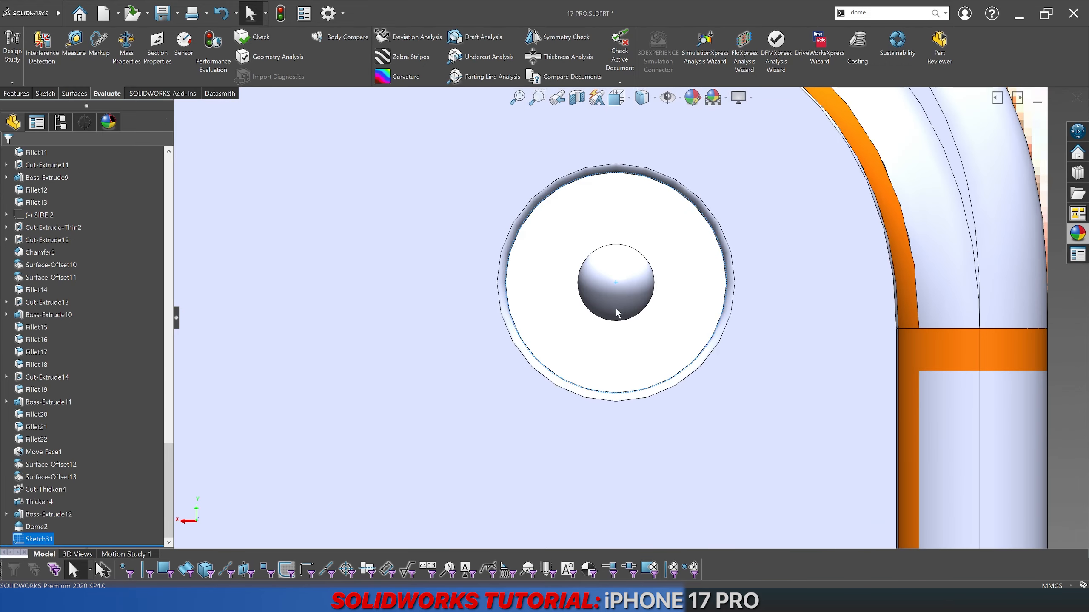
# Step: Start a boss extrusion of the converted circle from a 1.75 mm offset, with its direction reversed toward the hole's floor
pyautogui.moveTo(616, 307); pyautogui.dragTo(608, 233, button='middle')
pyautogui.scroll(-2, 609, 233)
pyautogui.click(16, 93)
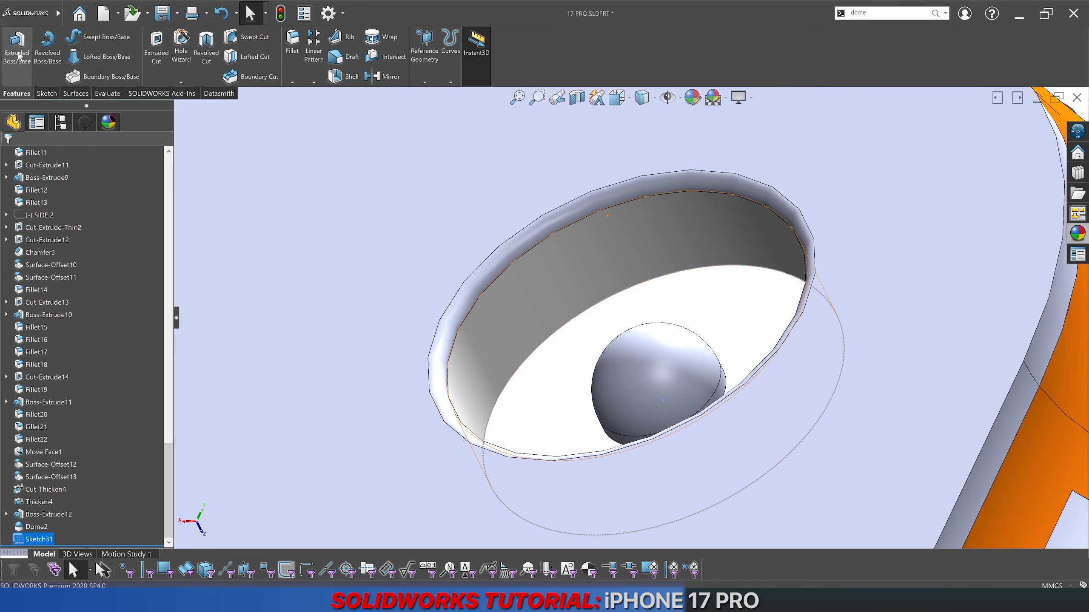
pyautogui.click(17, 50)
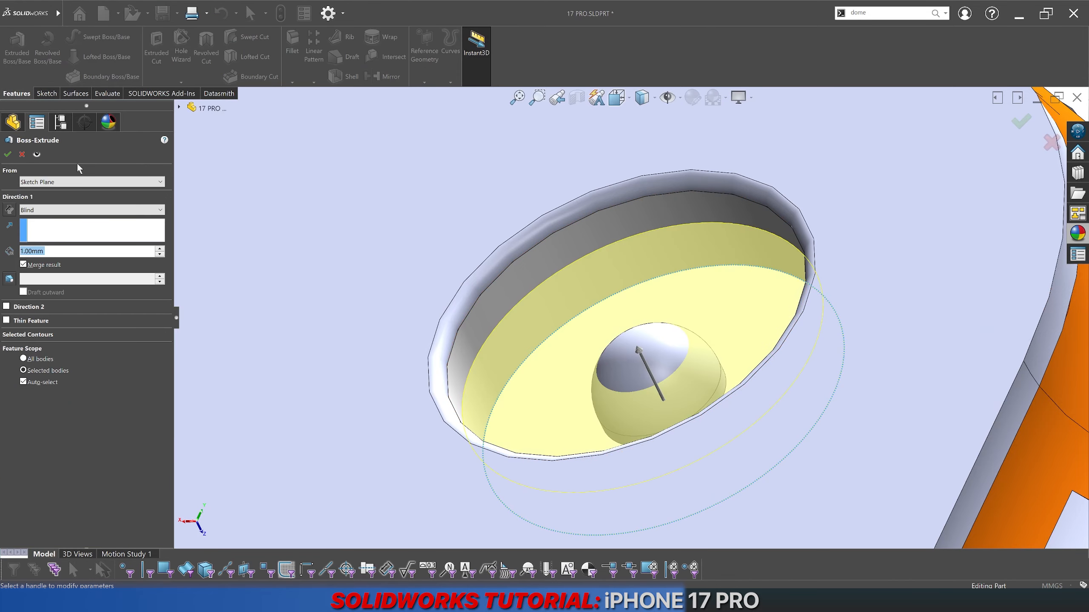
pyautogui.click(64, 182)
pyautogui.click(36, 216)
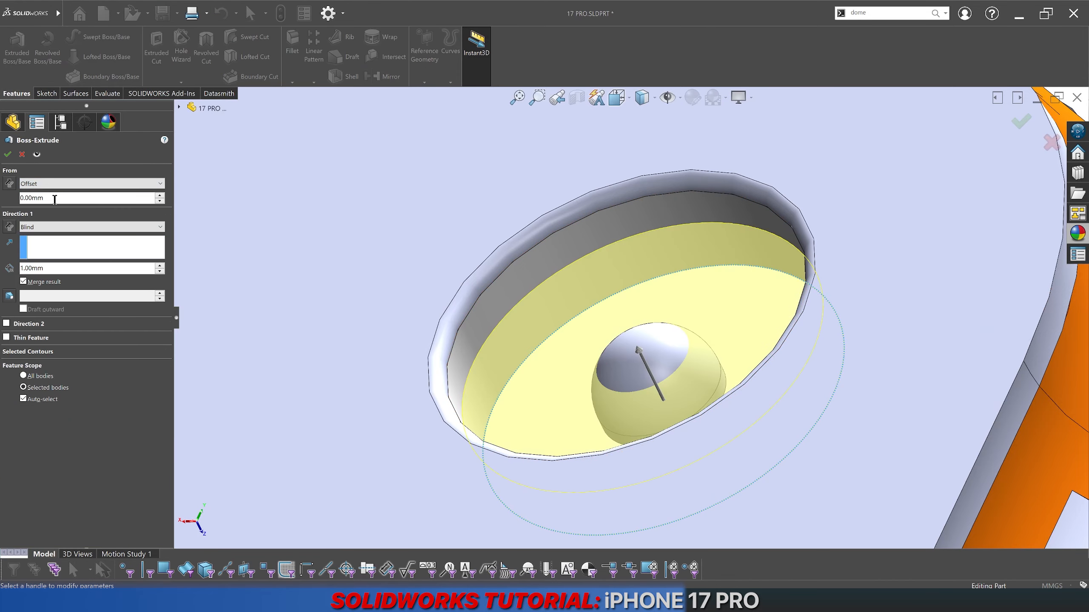
pyautogui.write('1.75')
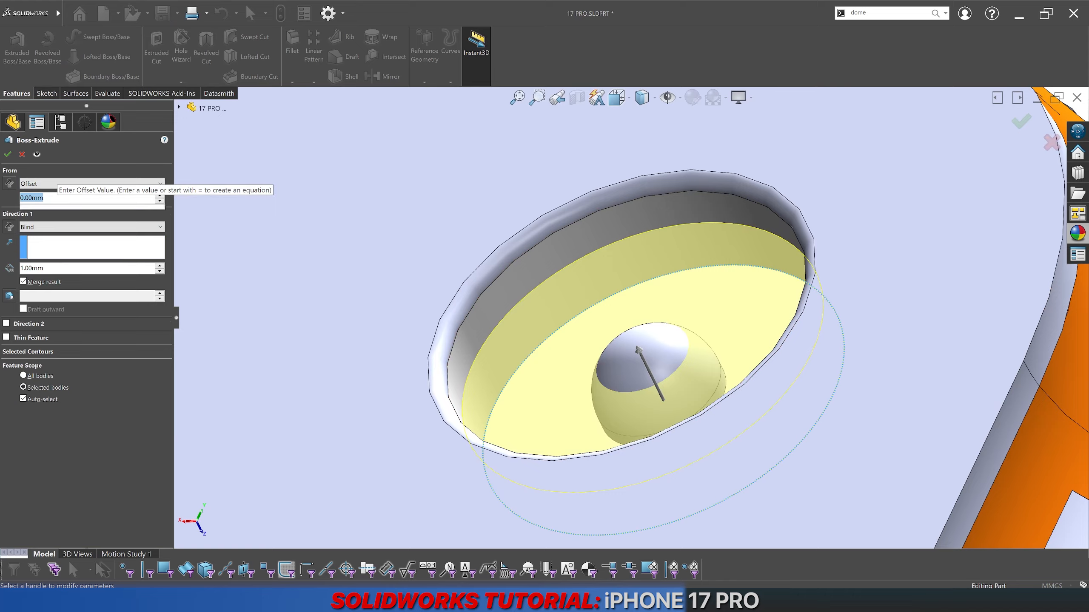
pyautogui.press('Return')
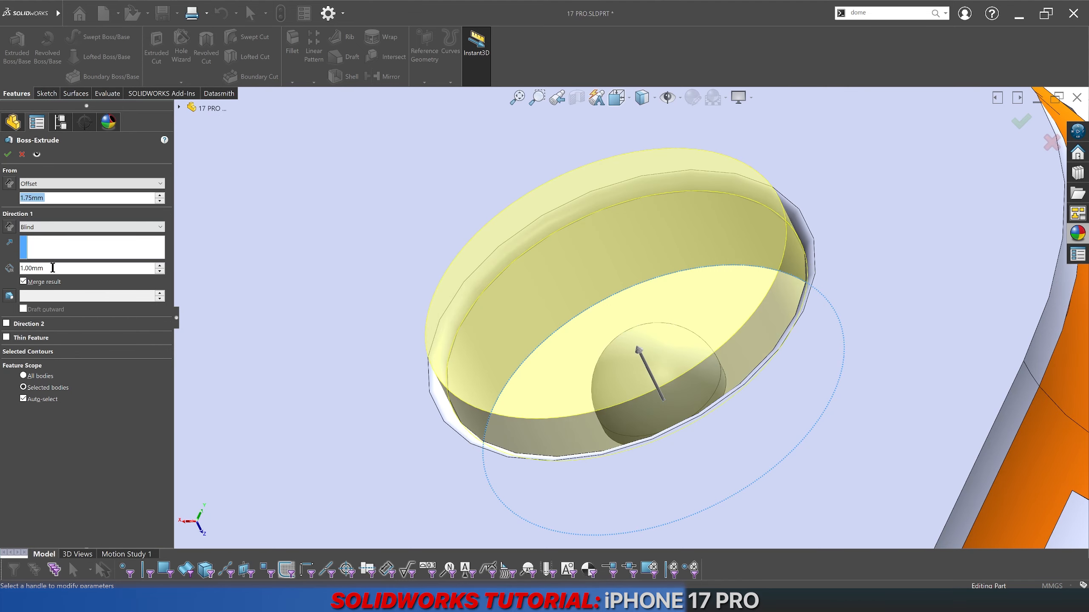
pyautogui.click(9, 229)
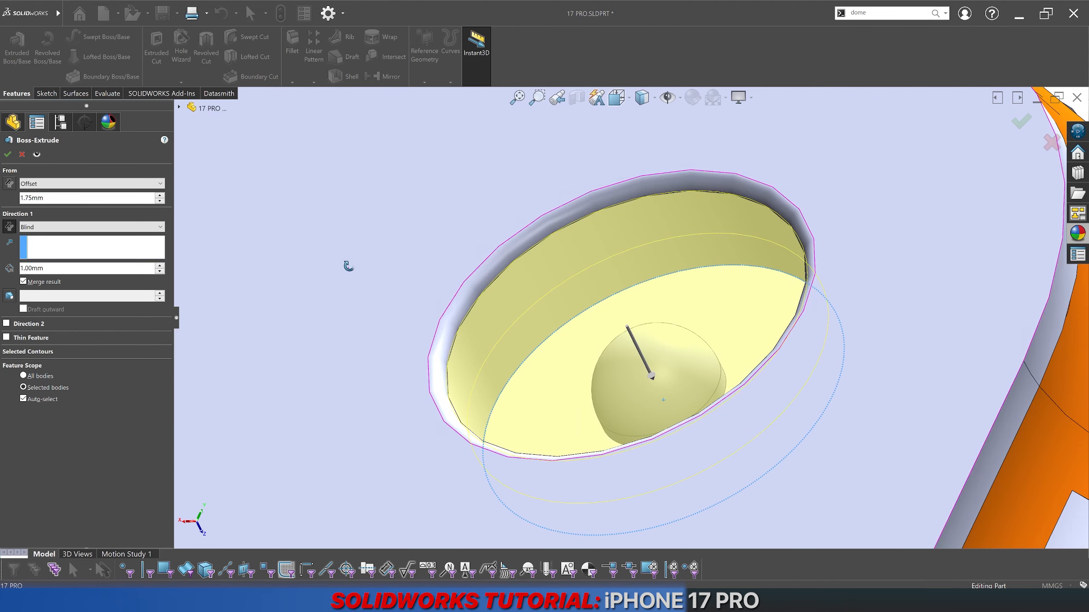
# Step: Set the blind depth of the extrusion to 0.5 mm after trying 0.25 mm
pyautogui.moveTo(348, 262); pyautogui.dragTo(365, 243, button='middle')
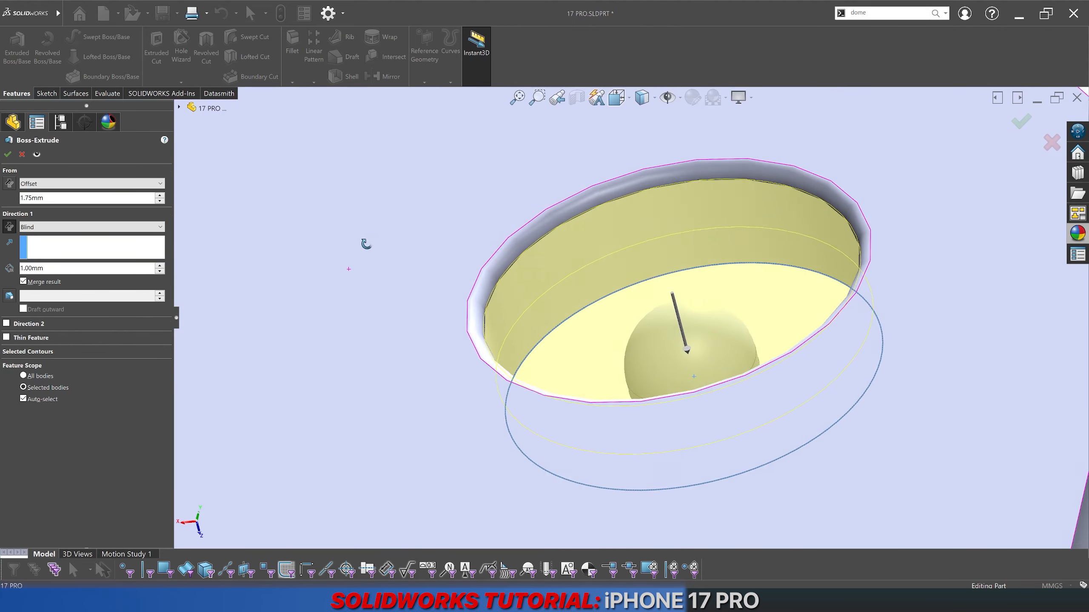
pyautogui.doubleClick(64, 267)
pyautogui.write('0.25')
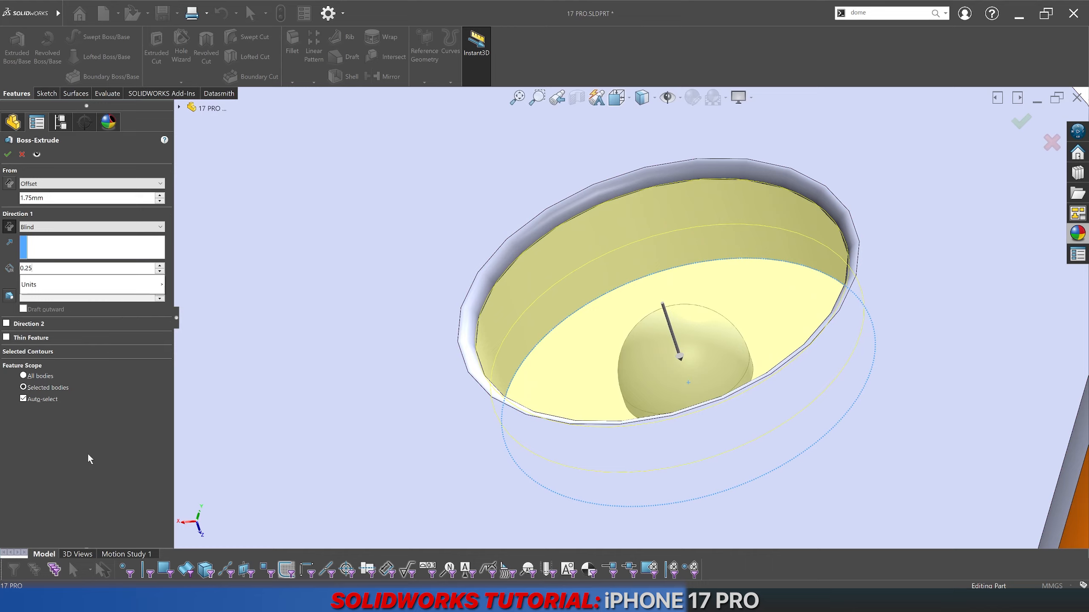
pyautogui.press('Return')
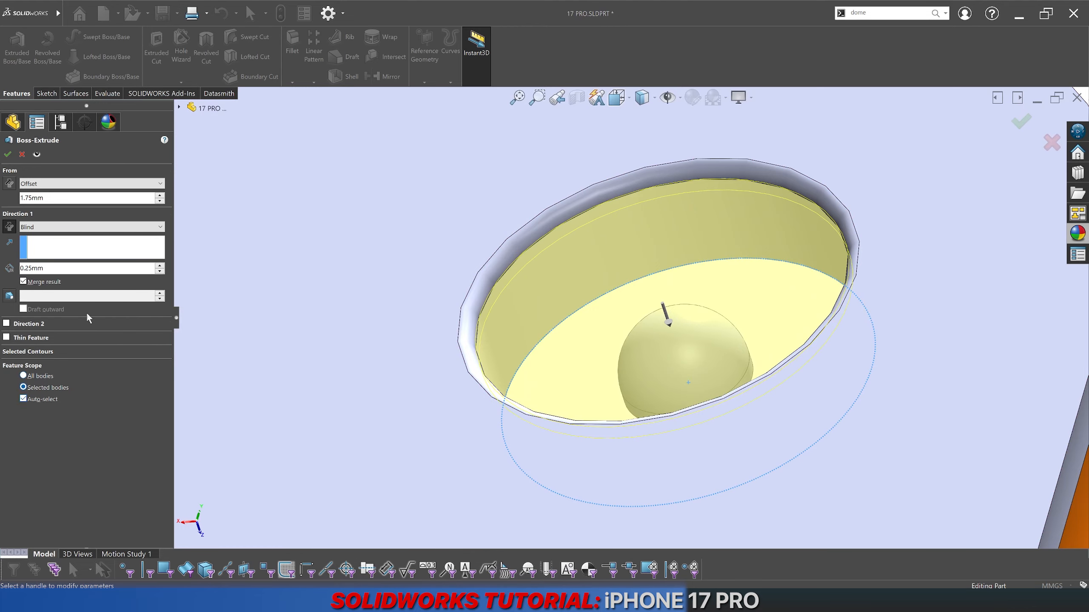
pyautogui.write('0.5')
pyautogui.press('Return')
# Step: Make the extrusion a one-direction thin feature growing inward from the circle, with a 0.25 mm wall
pyautogui.click(29, 339)
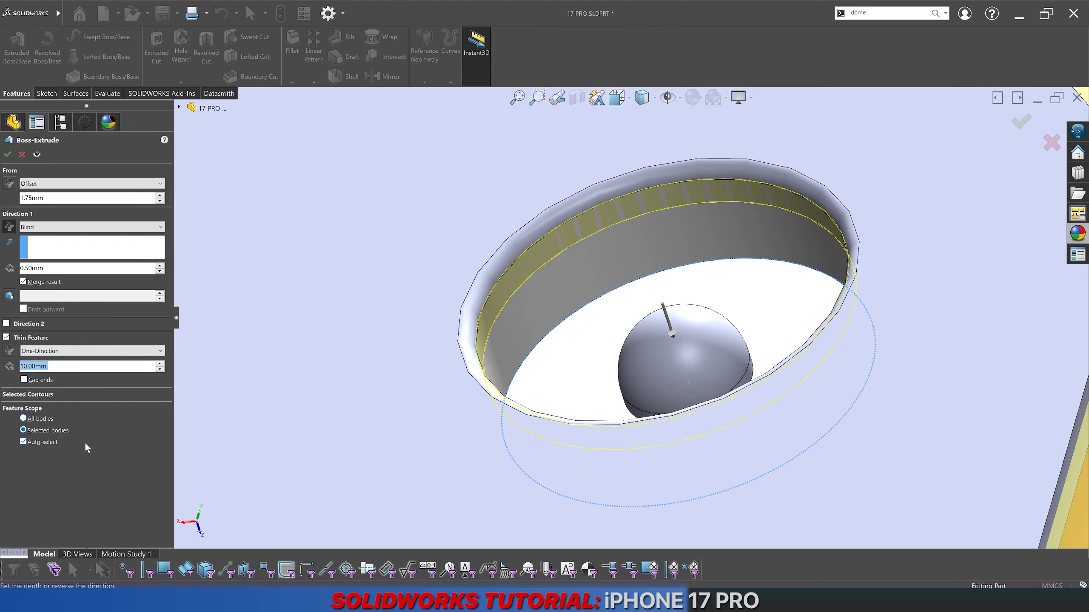
pyautogui.write('1')
pyautogui.press('Return')
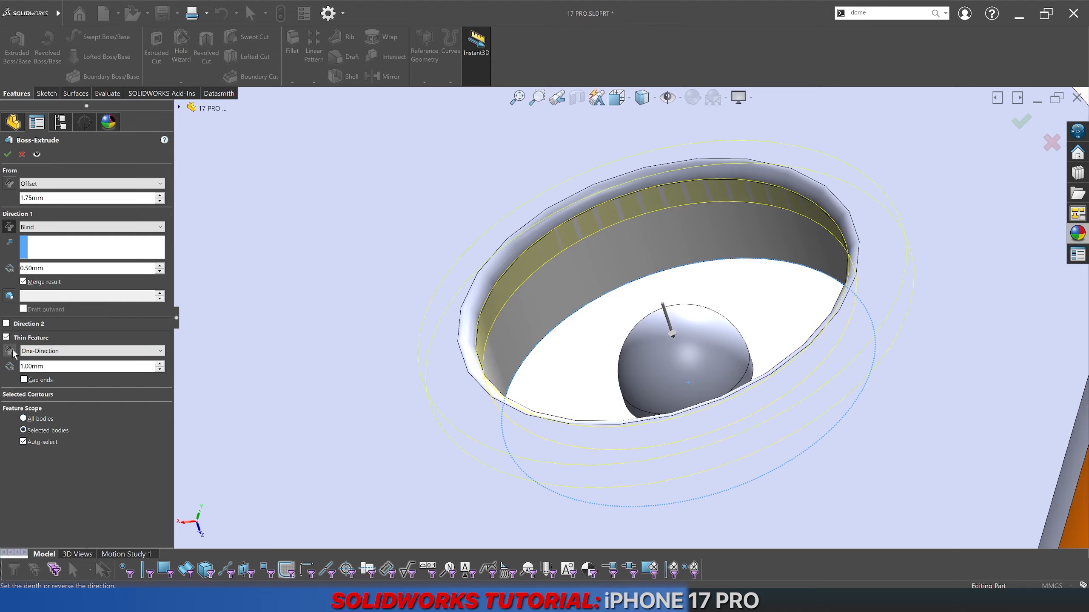
pyautogui.click(9, 351)
pyautogui.doubleClick(74, 369)
pyautogui.write('0.25')
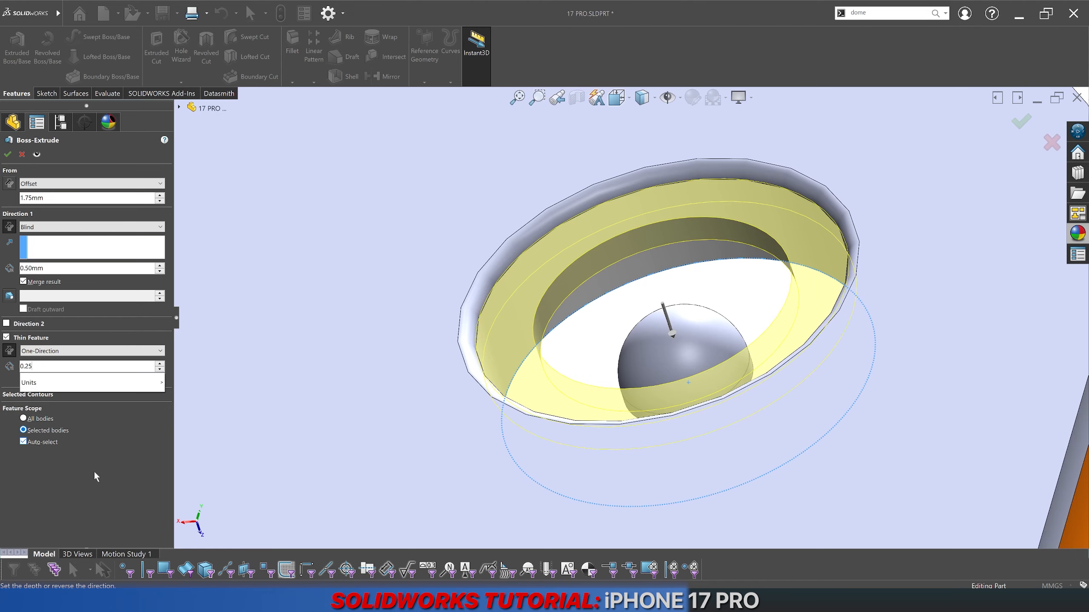
pyautogui.press('Return')
# Step: Set the ring's wall thickness to 0.3 mm and complete it as a separate body with merging turned off
pyautogui.doubleClick(67, 368)
pyautogui.write('0.5')
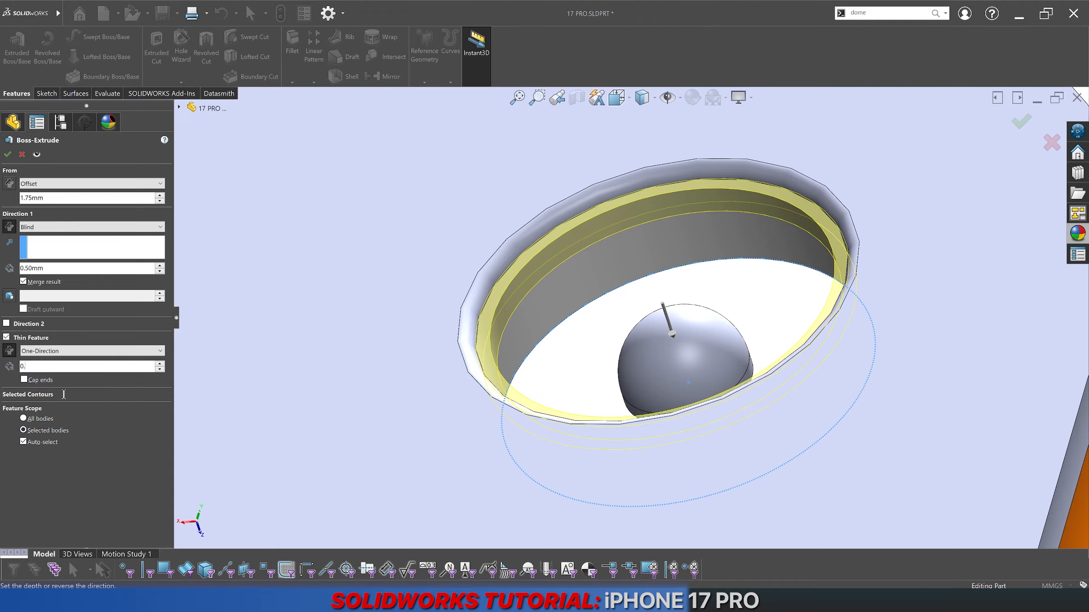
pyautogui.press('Return')
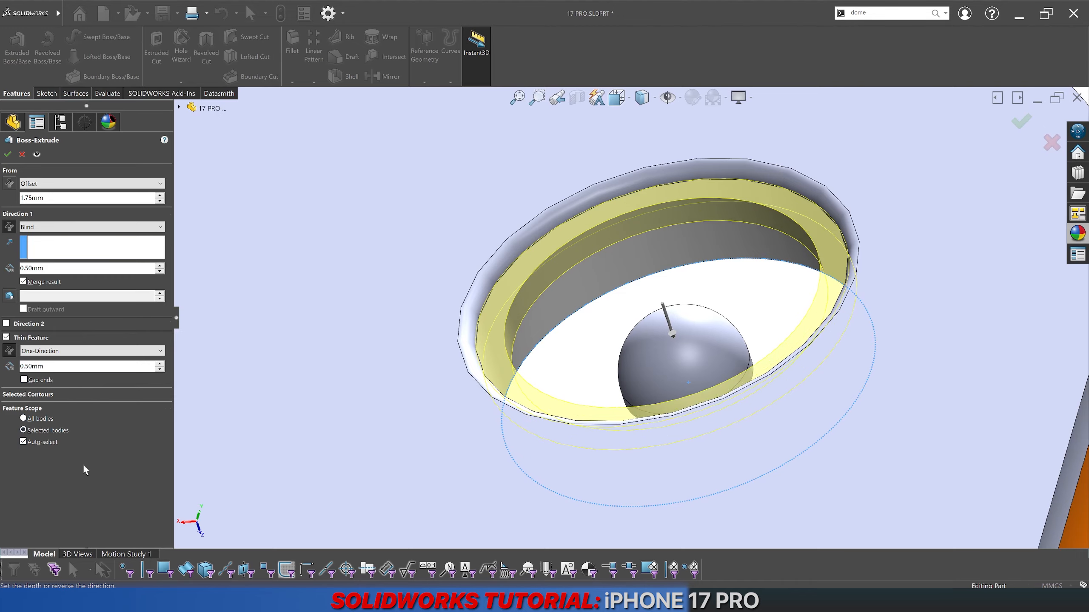
pyautogui.doubleClick(58, 367)
pyautogui.write('0.3')
pyautogui.press('Return')
pyautogui.moveTo(571, 493); pyautogui.dragTo(528, 326, button='middle')
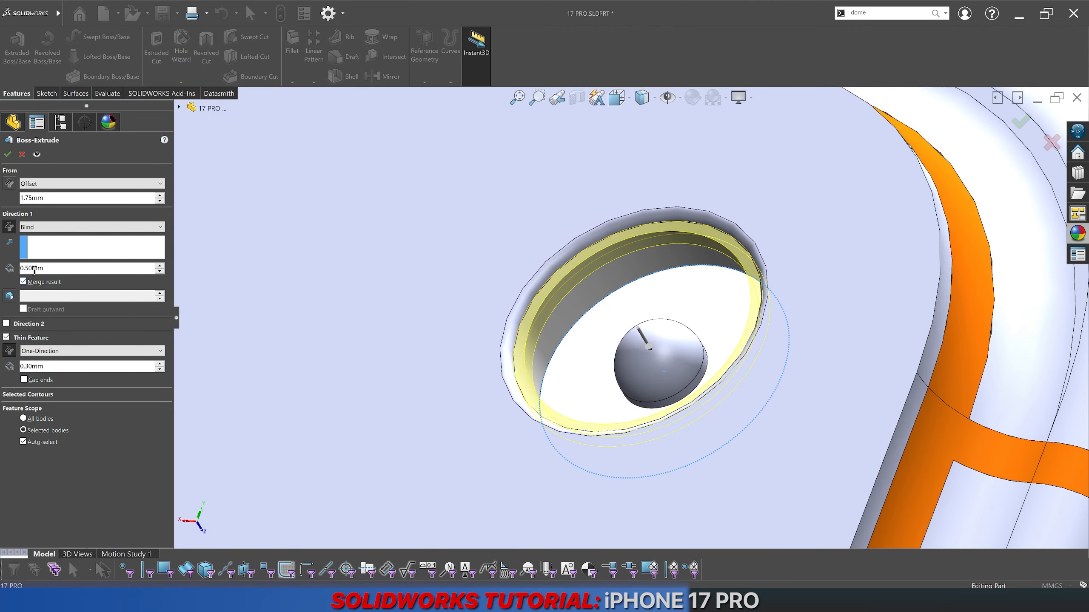
pyautogui.click(9, 157)
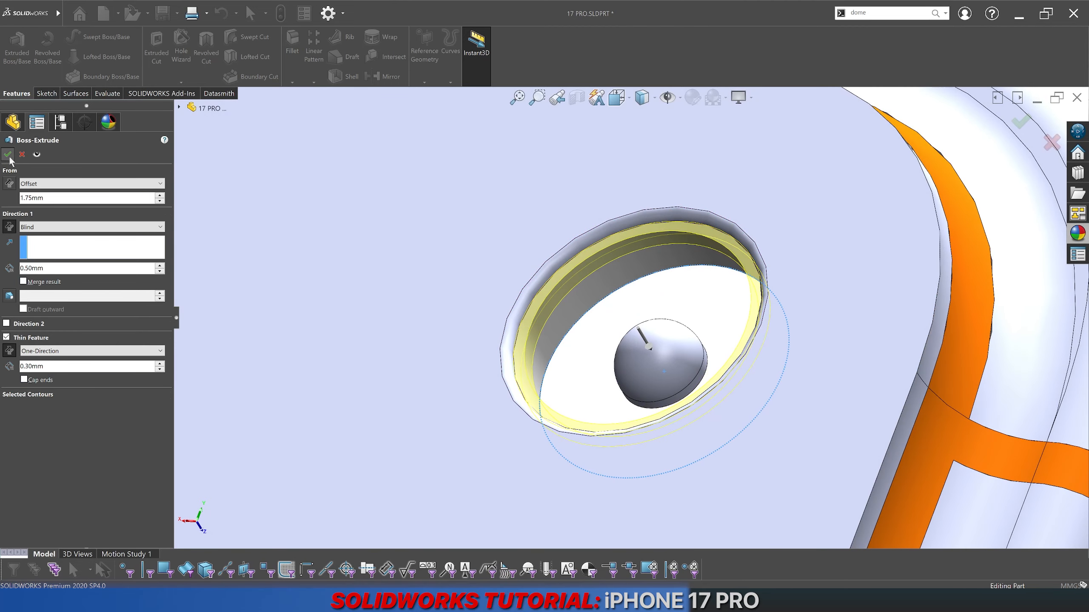
# Step: Start an extruded cut from the thin ring's sketch with a Through All end condition
pyautogui.scroll(5, 561, 322)
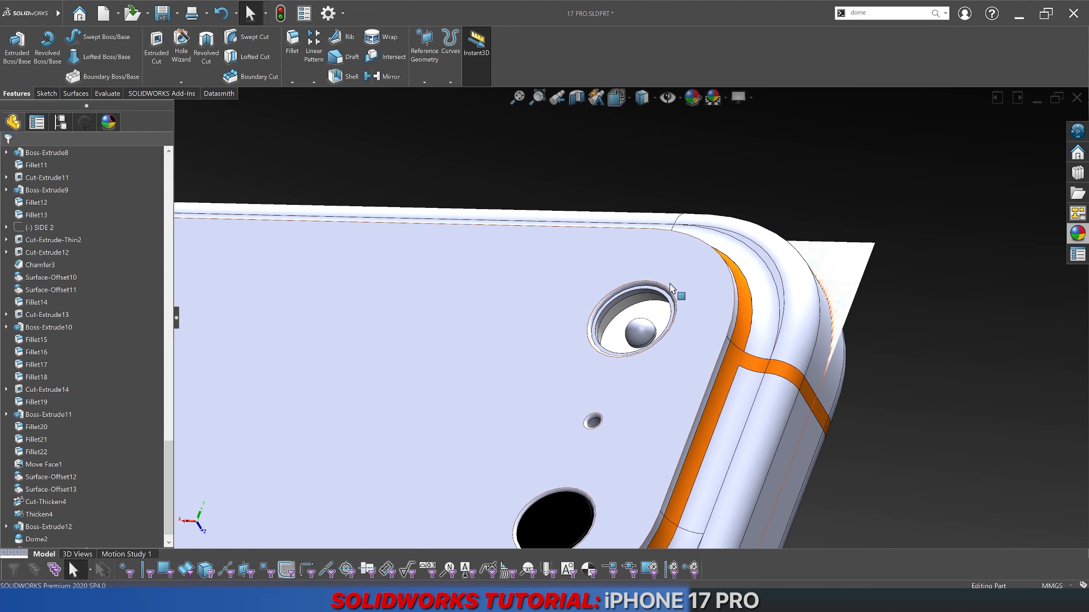
pyautogui.scroll(-6, 575, 322)
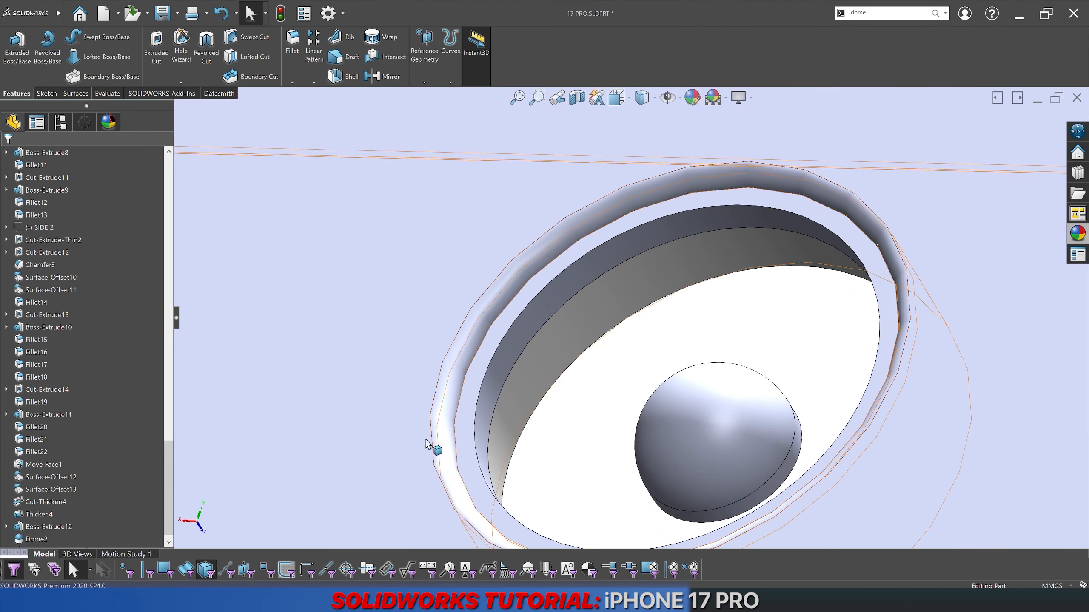
pyautogui.click(491, 390)
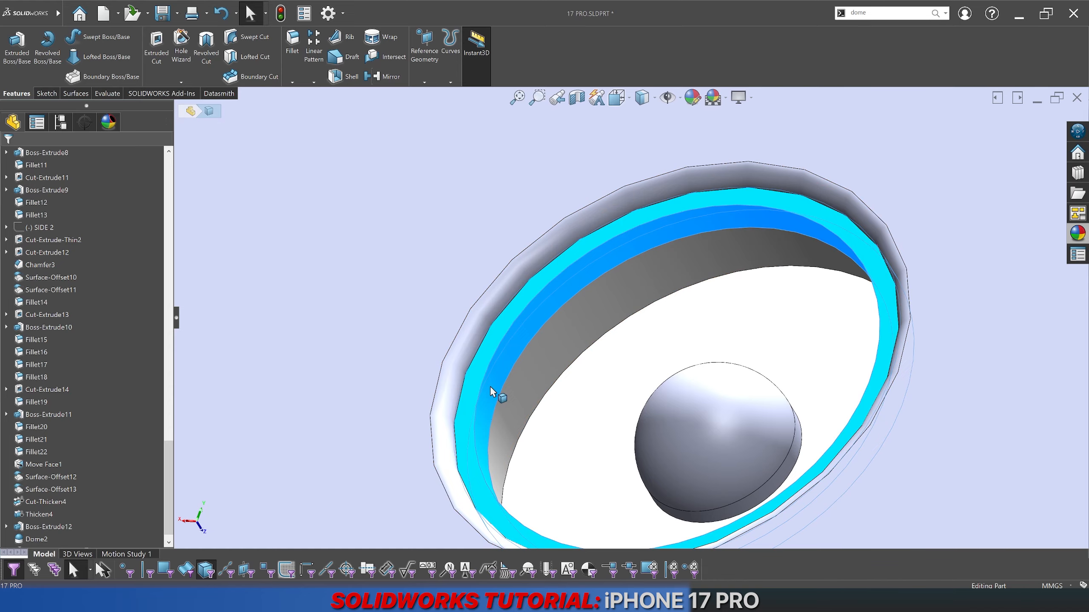
pyautogui.scroll(-2, 136, 478)
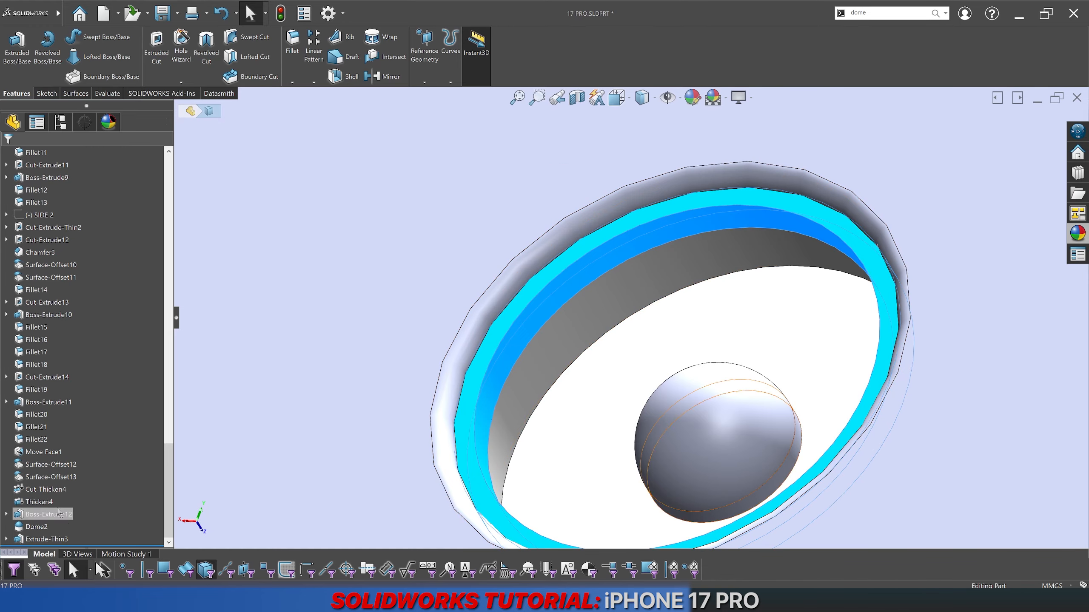
pyautogui.click(6, 540)
pyautogui.click(45, 539)
pyautogui.scroll(3, 544, 431)
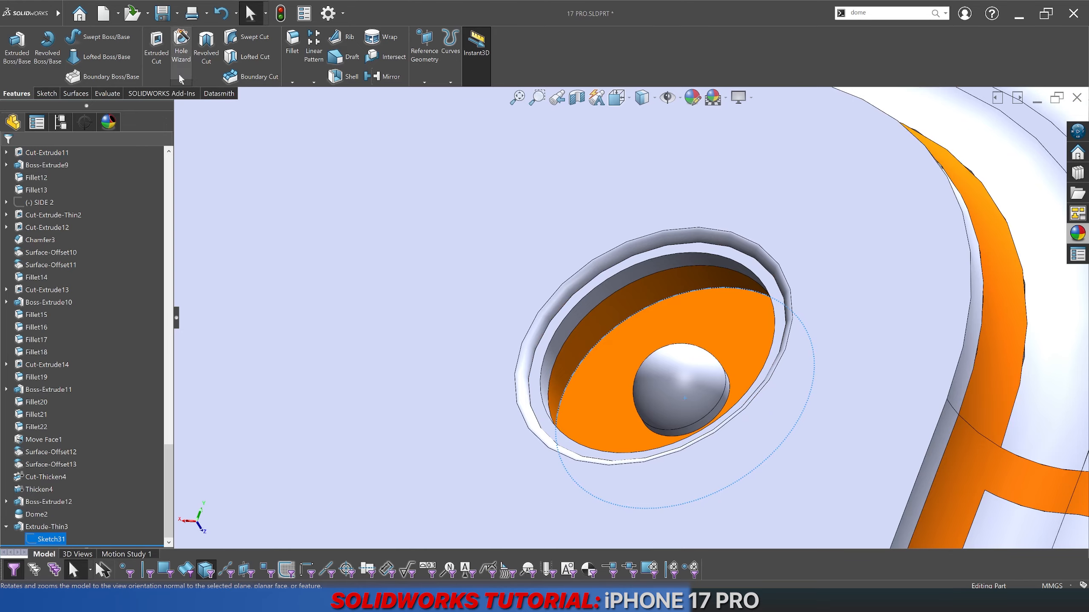
pyautogui.click(156, 47)
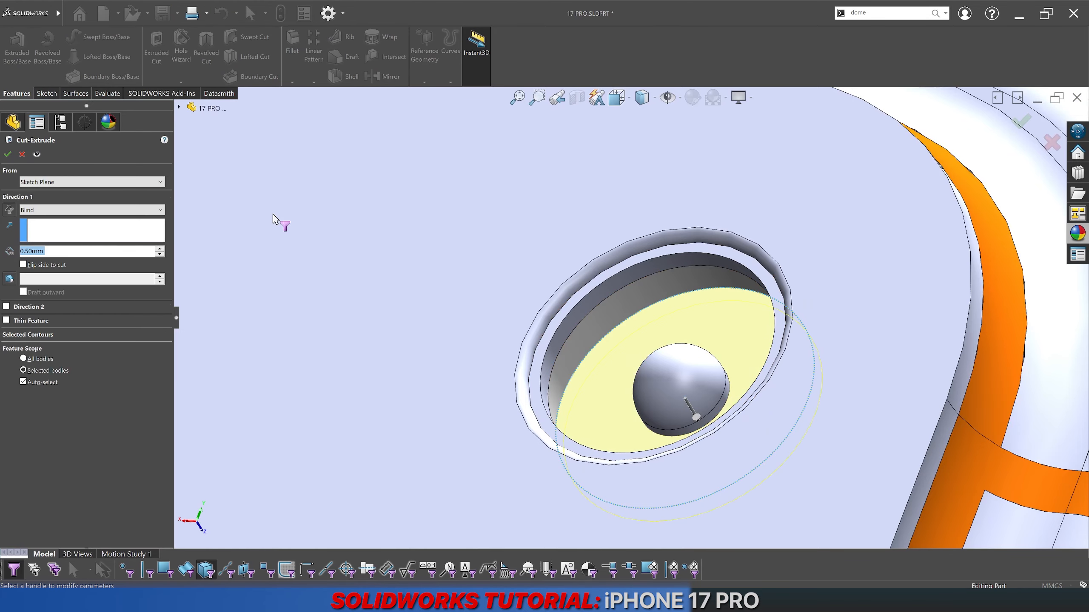
pyautogui.click(37, 210)
pyautogui.click(38, 232)
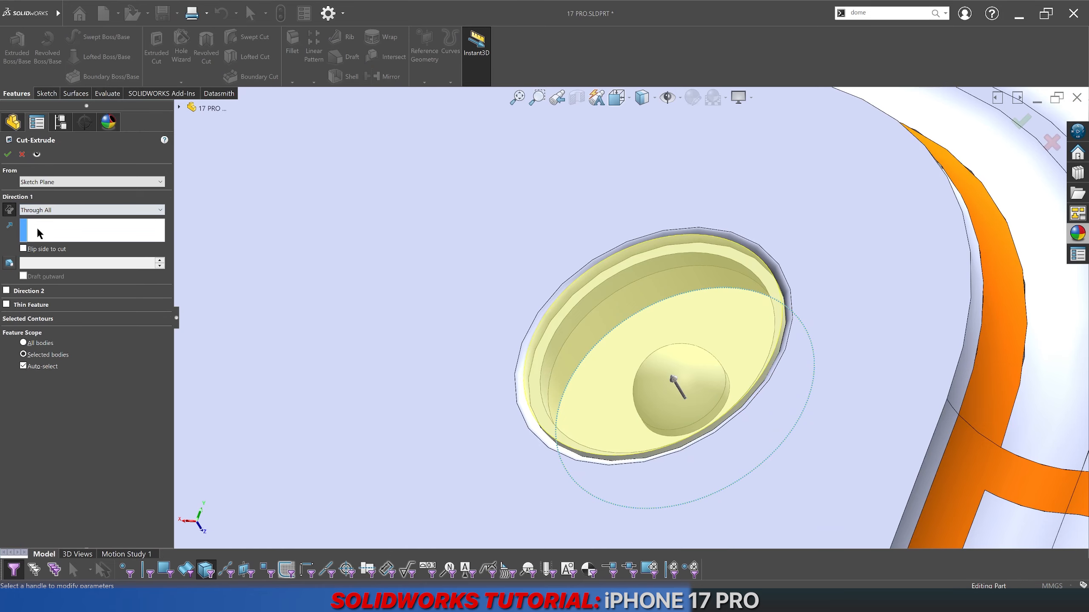
# Step: Make the cut a mid-plane thin feature with a thickness of 0.02 mm
pyautogui.click(31, 305)
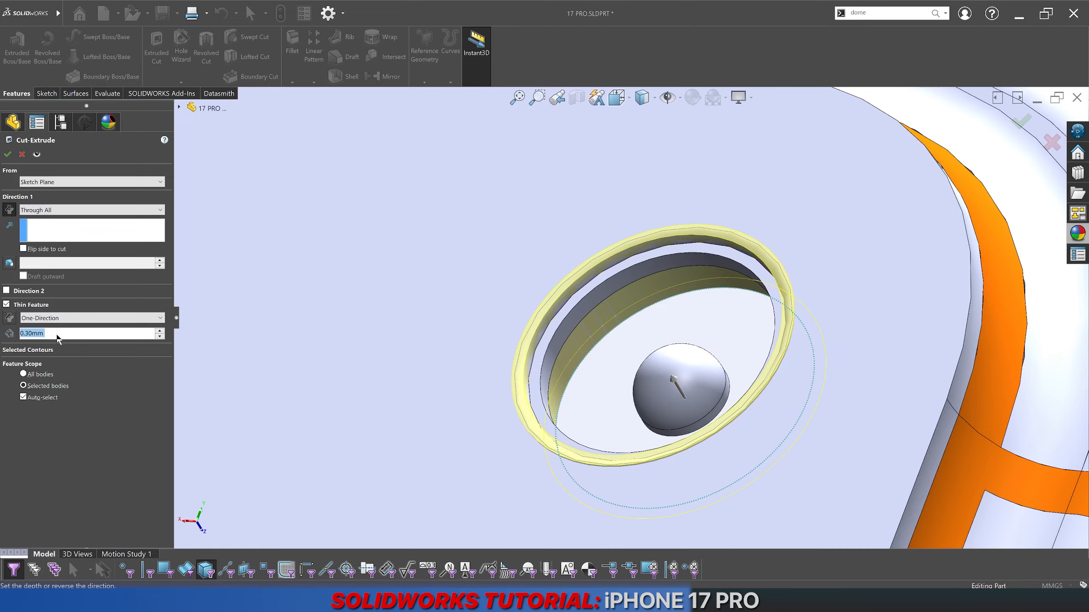
pyautogui.write('0.01')
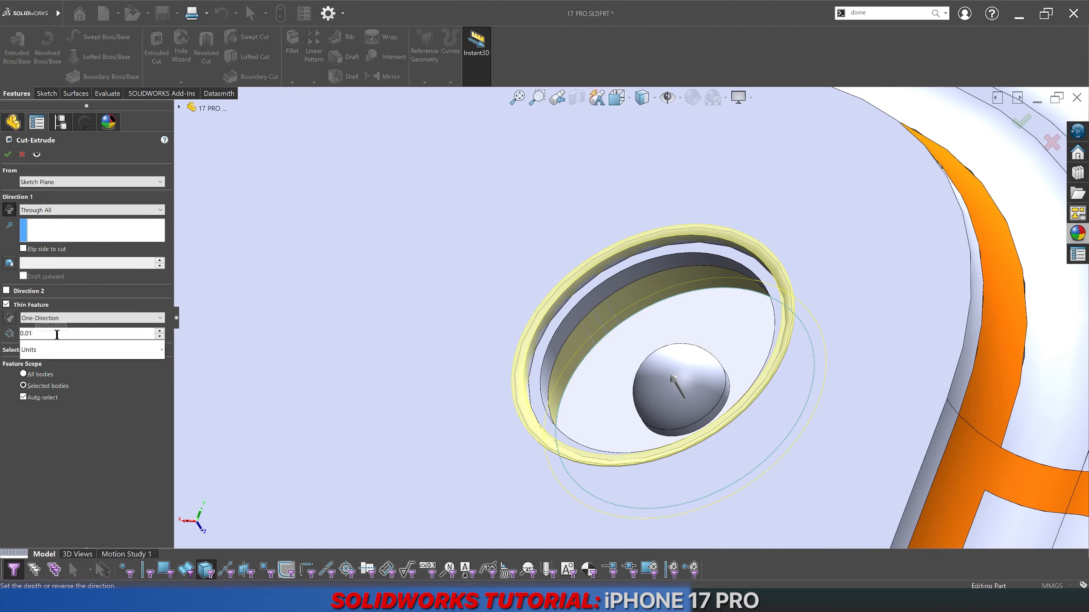
pyautogui.press('Return')
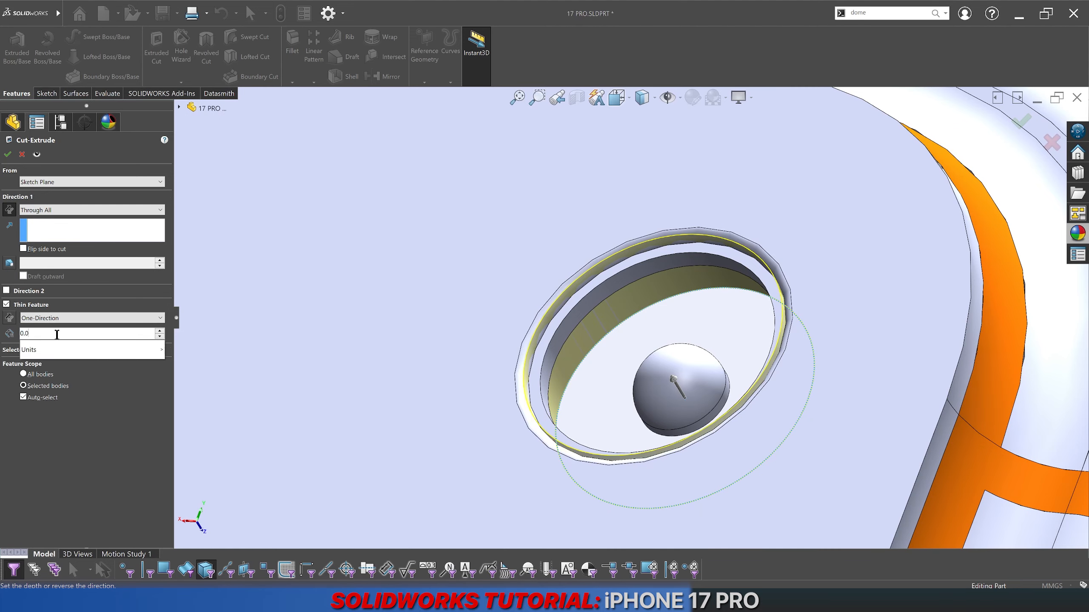
pyautogui.click(93, 318)
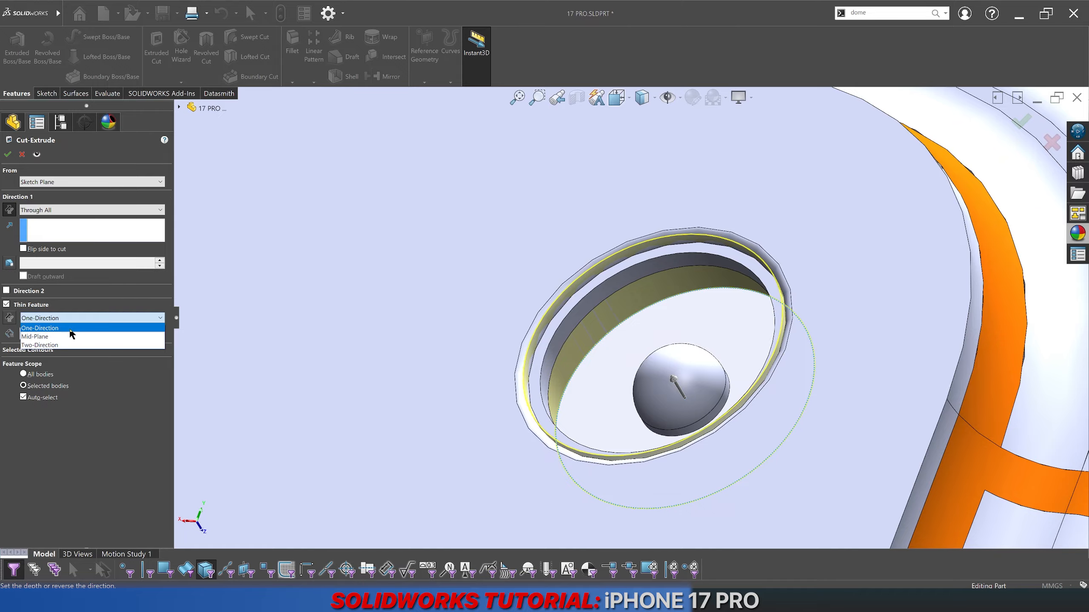
pyautogui.click(69, 329)
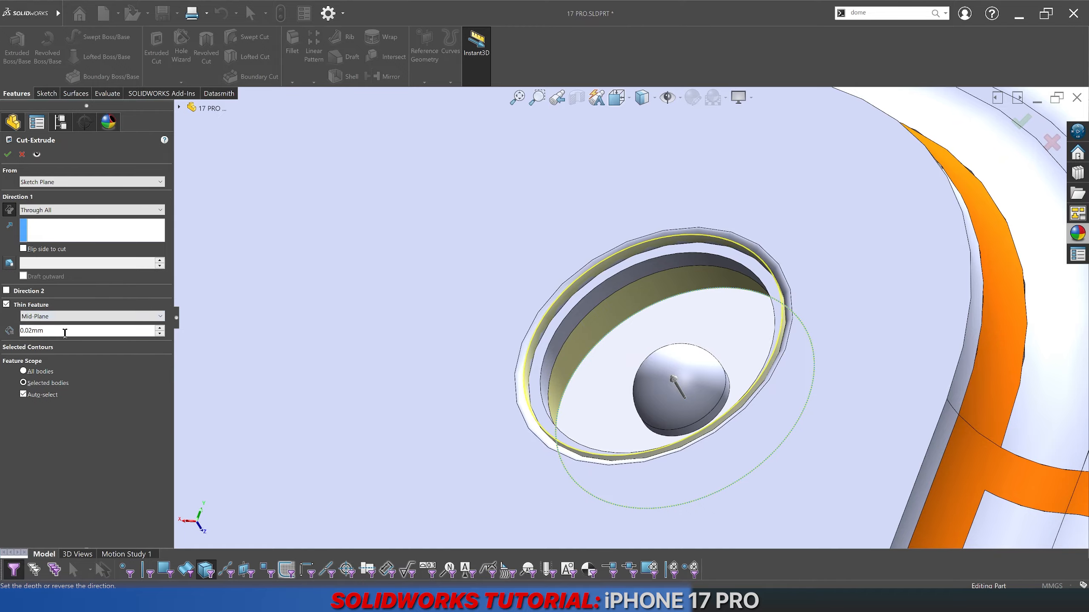
# Step: Limit the thin cut's feature scope to the flash ring body with automatic selection off, and complete the cut
pyautogui.click(38, 395)
pyautogui.click(554, 338)
pyautogui.scroll(-5, 554, 337)
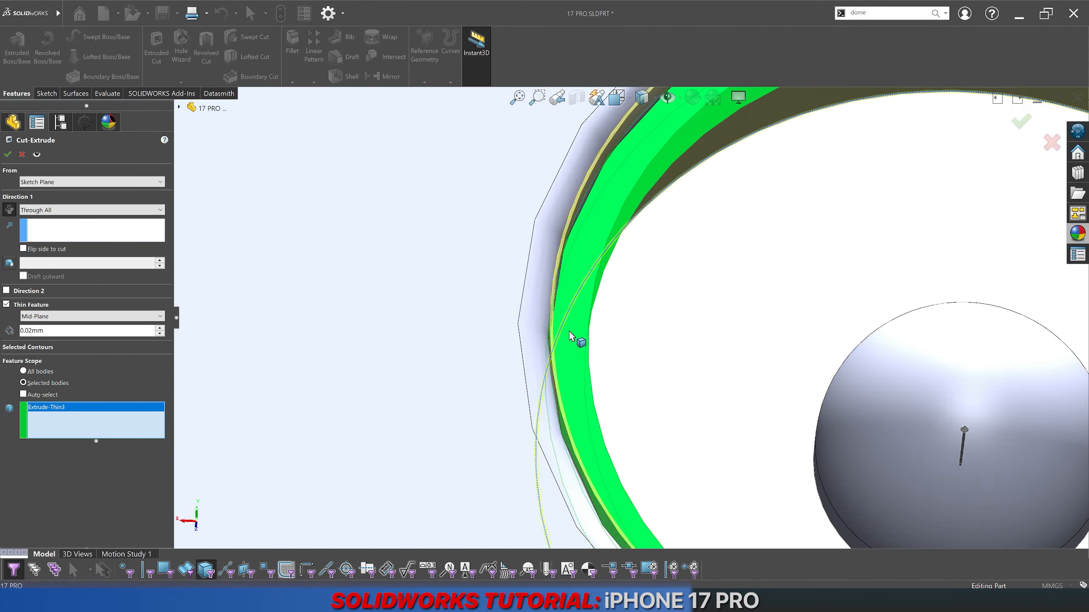
pyautogui.scroll(-5, 569, 327)
pyautogui.scroll(4, 512, 350)
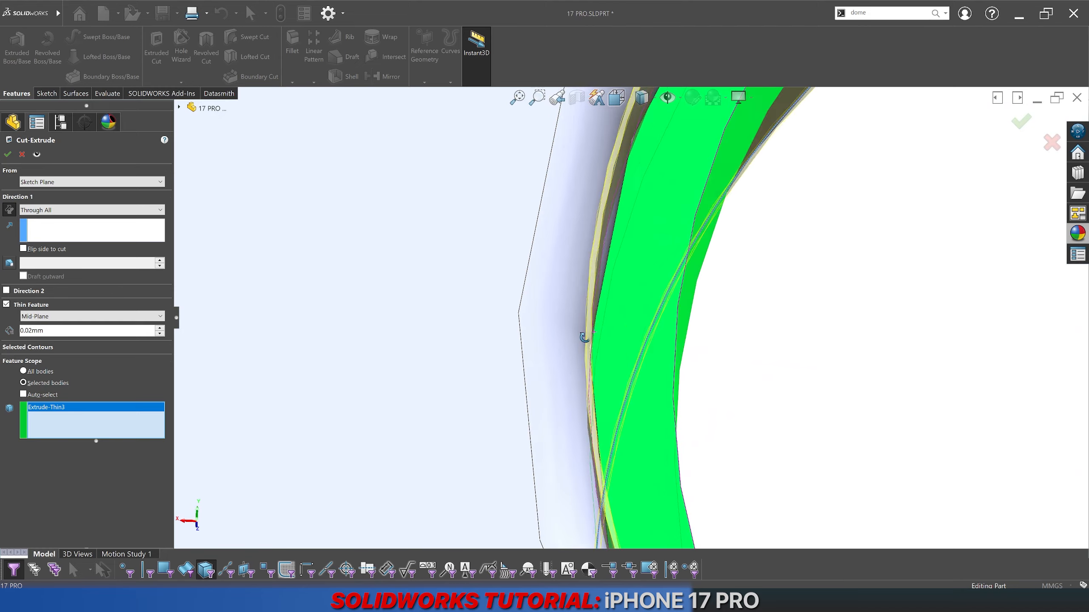
pyautogui.moveTo(586, 338); pyautogui.dragTo(577, 294, button='middle')
pyautogui.scroll(6, 563, 293)
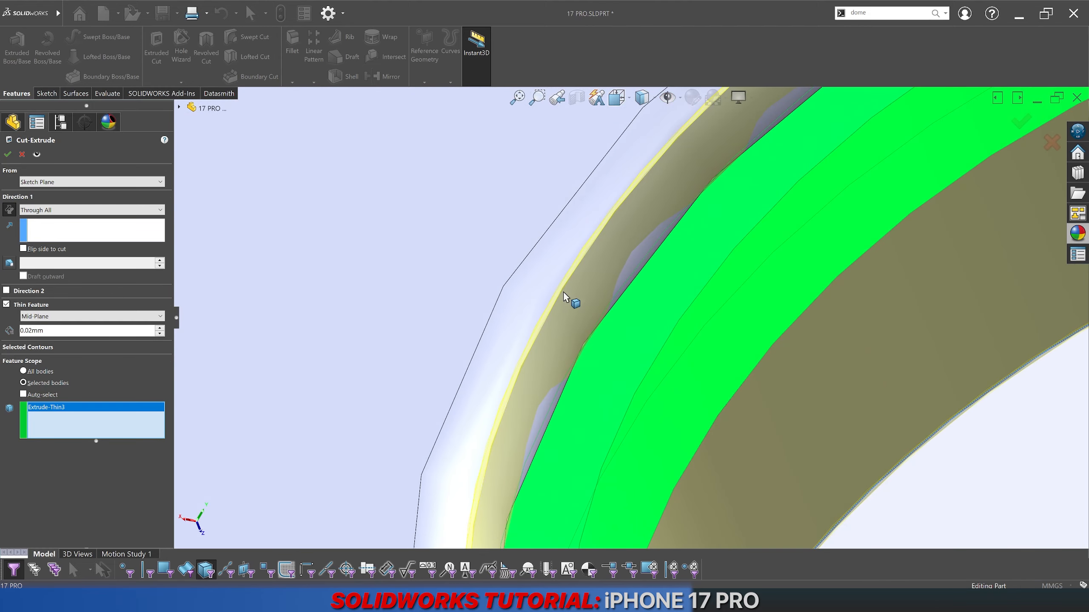
pyautogui.scroll(-2, 695, 286)
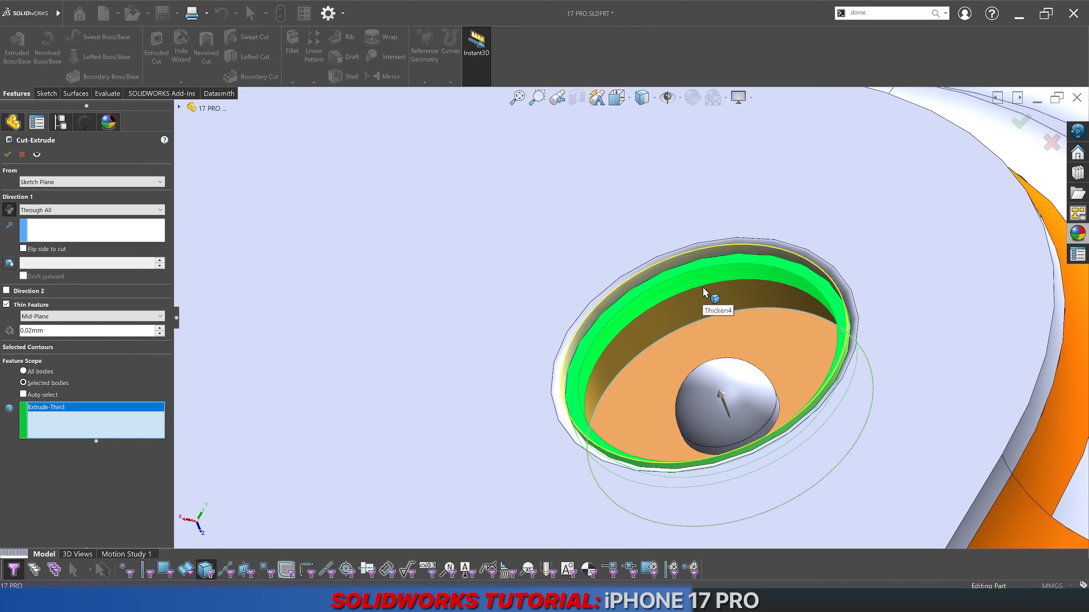
pyautogui.press('Return')
pyautogui.scroll(2, 700, 287)
pyautogui.scroll(2, 701, 289)
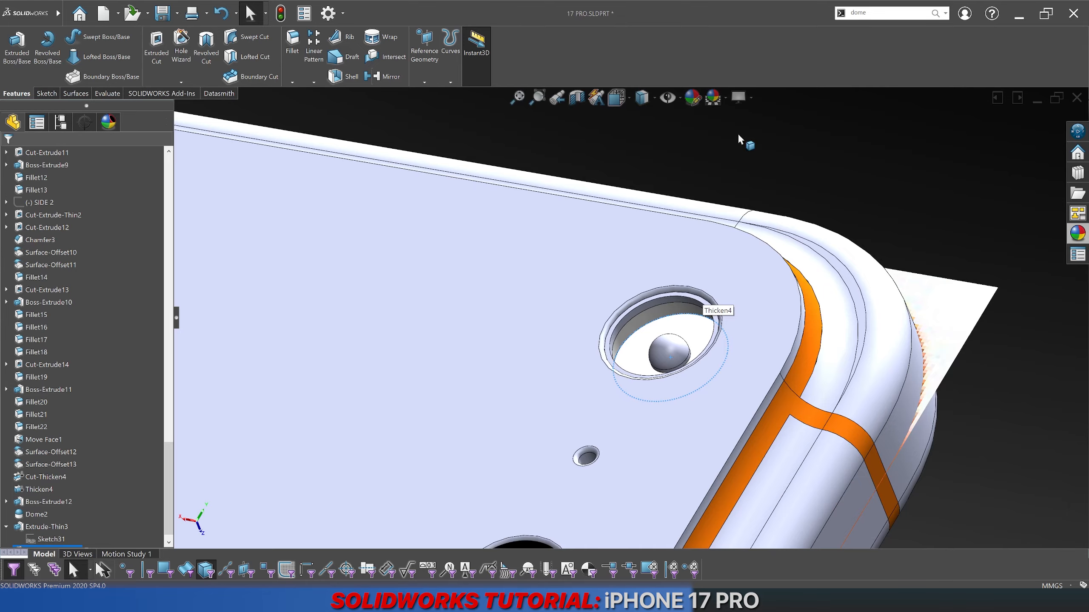
pyautogui.click(739, 136)
pyautogui.scroll(-4, 665, 327)
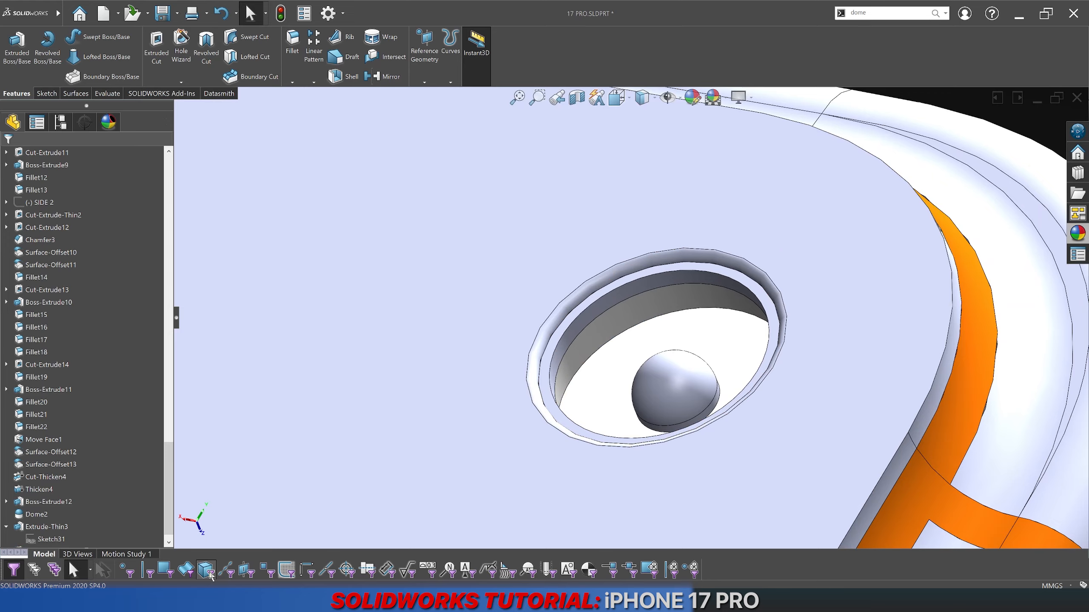
# Step: Sketch on the flash ring's front face by converting its inner circular edge, and exit the sketch
pyautogui.scroll(2, 572, 383)
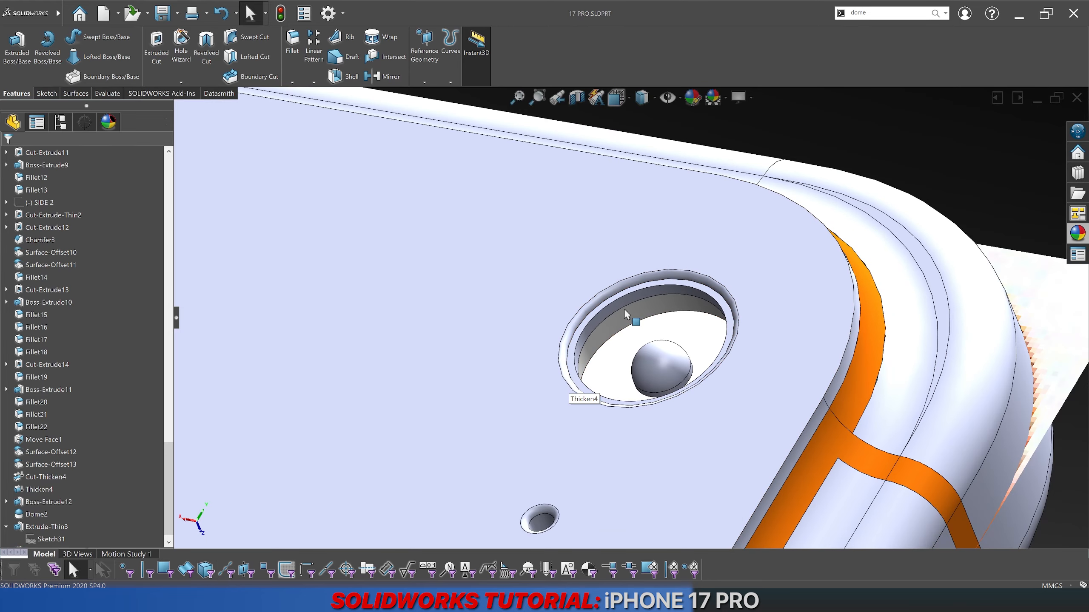
pyautogui.scroll(-2, 619, 315)
pyautogui.rightClick(570, 333)
pyautogui.click(586, 325)
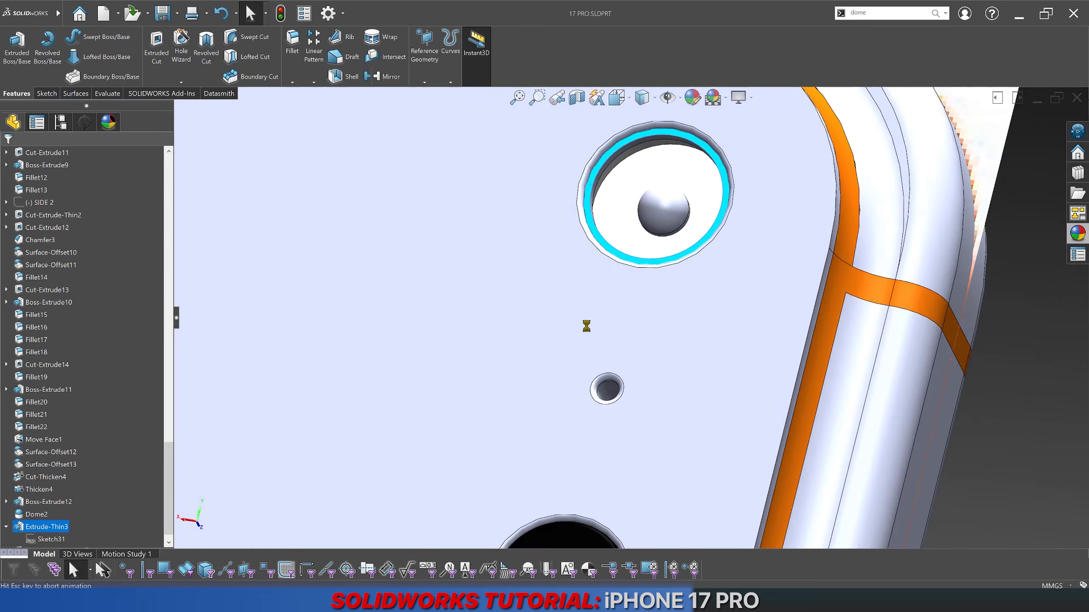
pyautogui.scroll(-8, 575, 289)
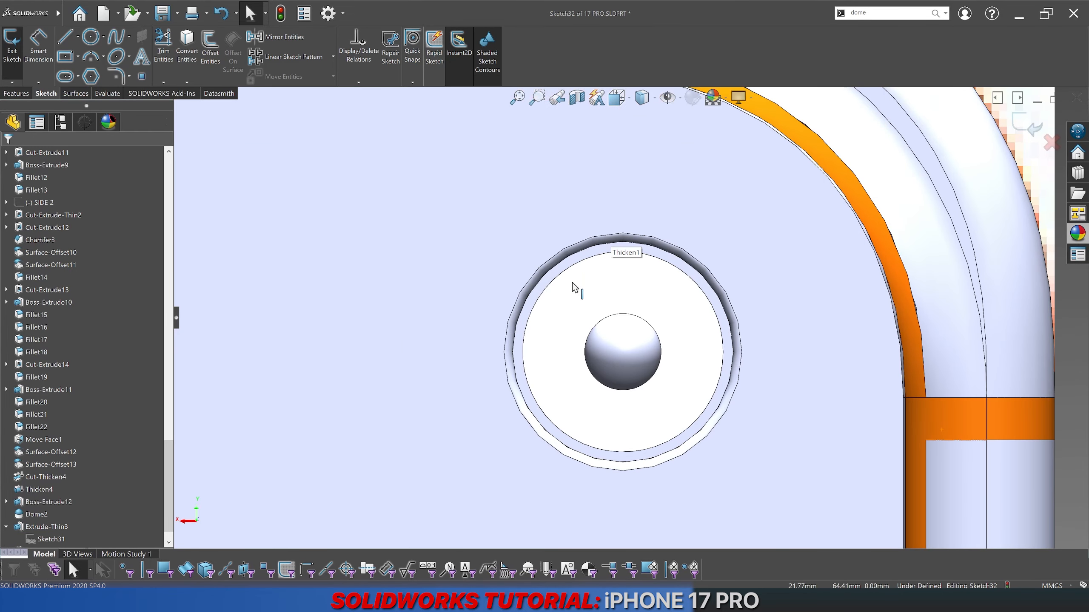
pyautogui.click(553, 287)
pyautogui.press('c')
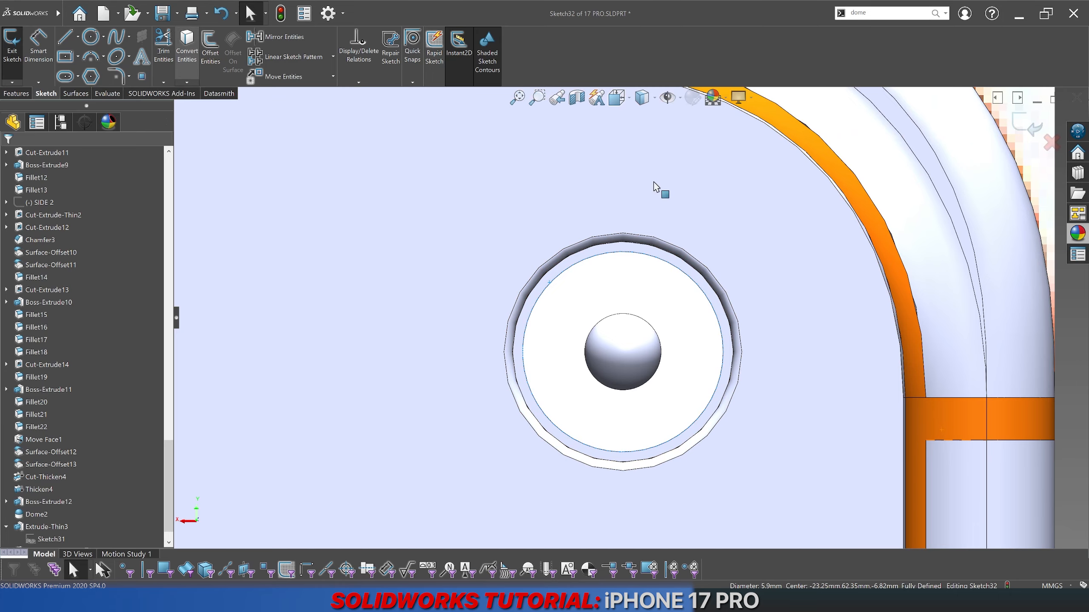
pyautogui.click(1025, 123)
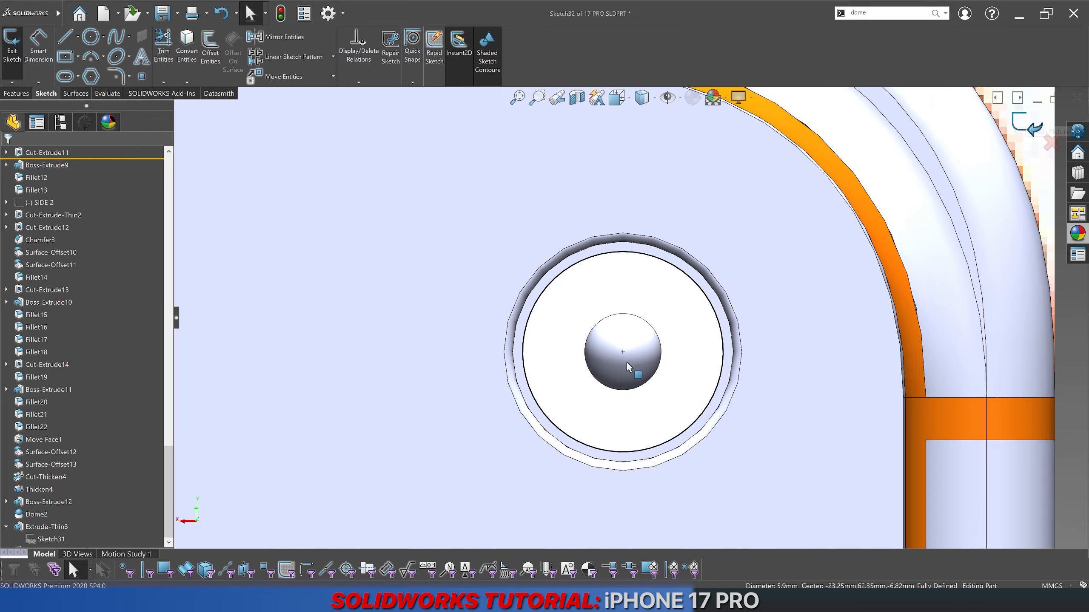
# Step: Start a blind boss extrusion of the converted circle, 0.3 mm deep, with its direction reversed toward the dome
pyautogui.scroll(2, 622, 372)
pyautogui.moveTo(623, 373)
pyautogui.mouseDown(button='middle')
pyautogui.moveTo(620, 296)
pyautogui.moveTo(582, 235)
pyautogui.mouseUp(button='middle')
pyautogui.scroll(-3, 591, 339)
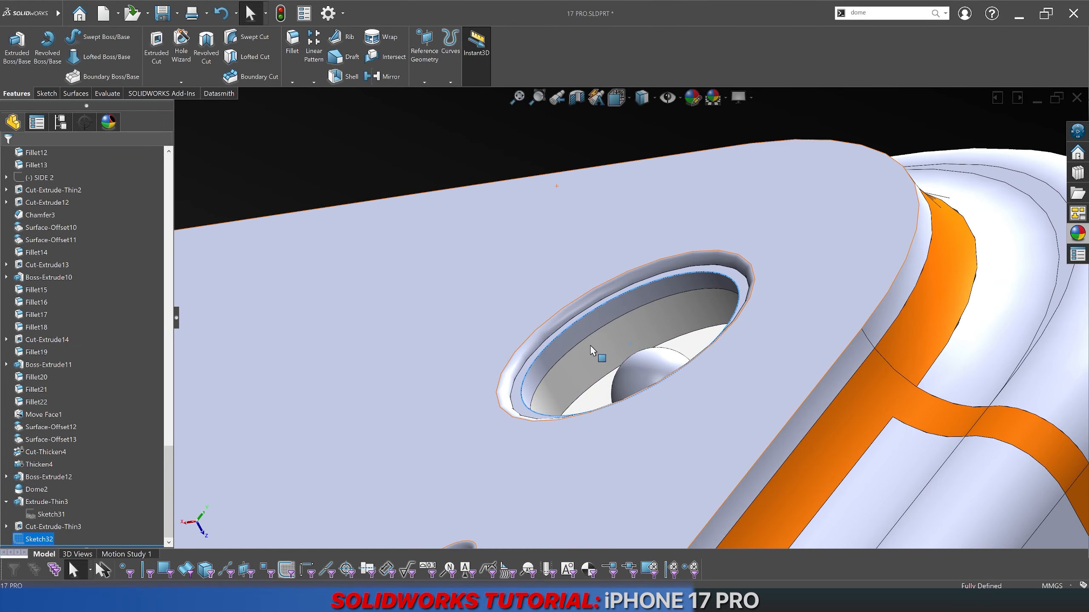
pyautogui.scroll(-3, 590, 345)
pyautogui.click(22, 63)
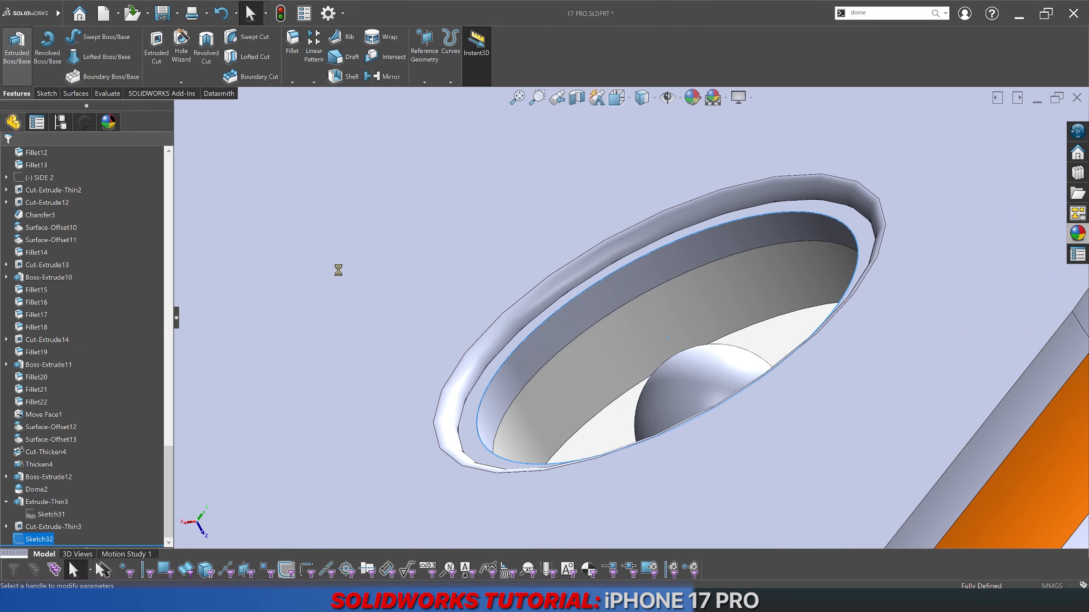
pyautogui.write('0.3')
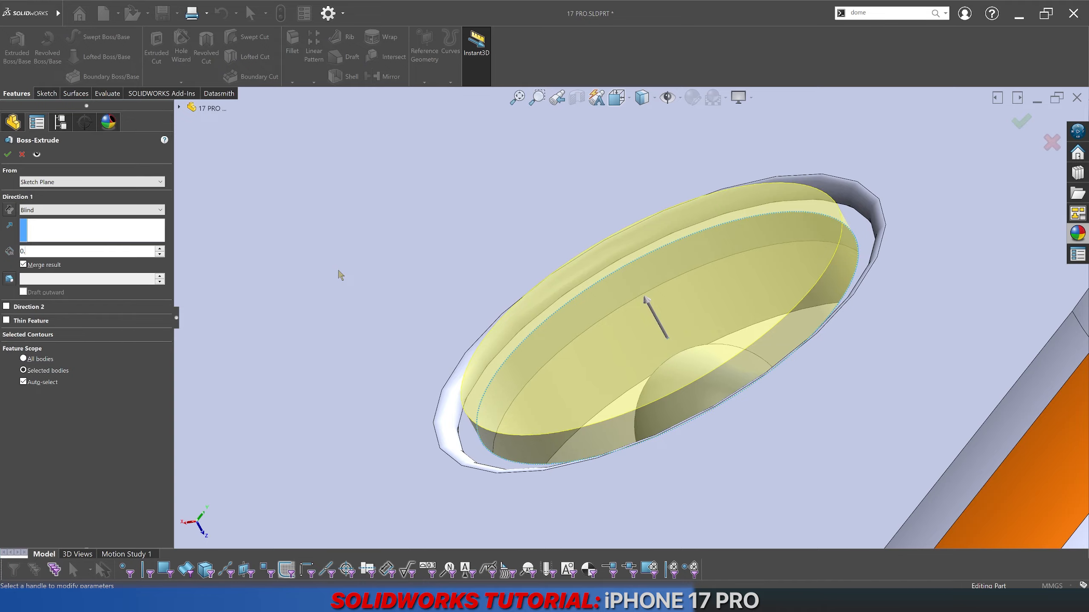
pyautogui.press('Return')
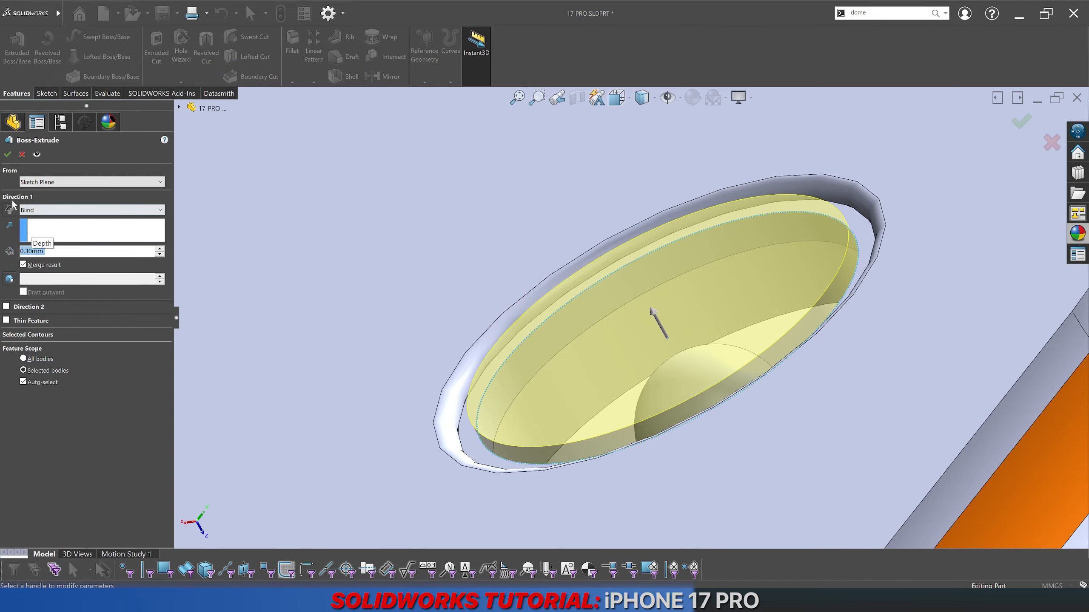
pyautogui.click(9, 210)
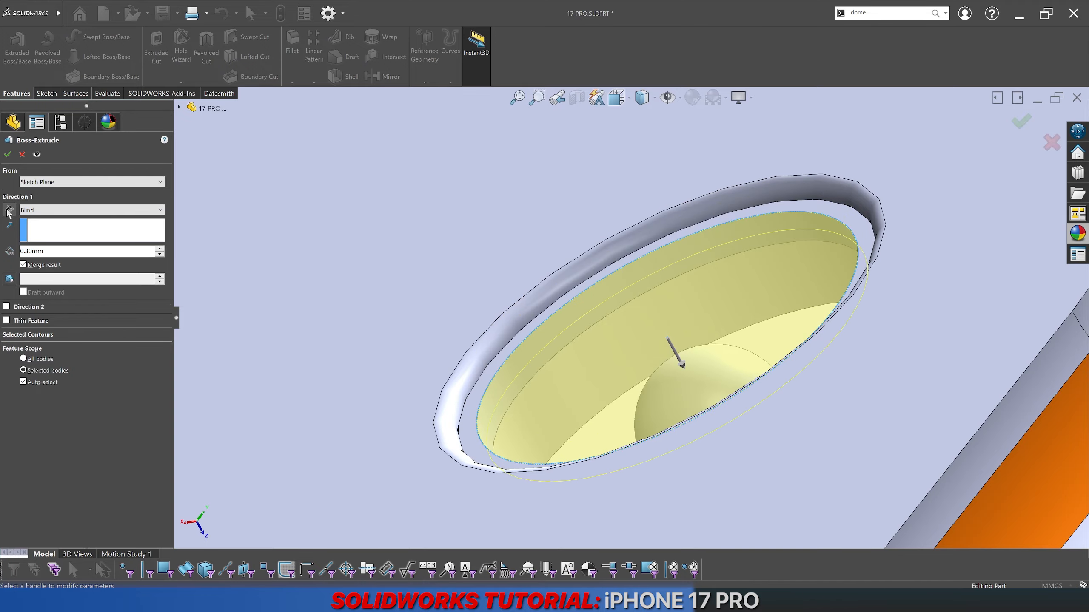
pyautogui.moveTo(691, 316); pyautogui.dragTo(699, 294, button='middle')
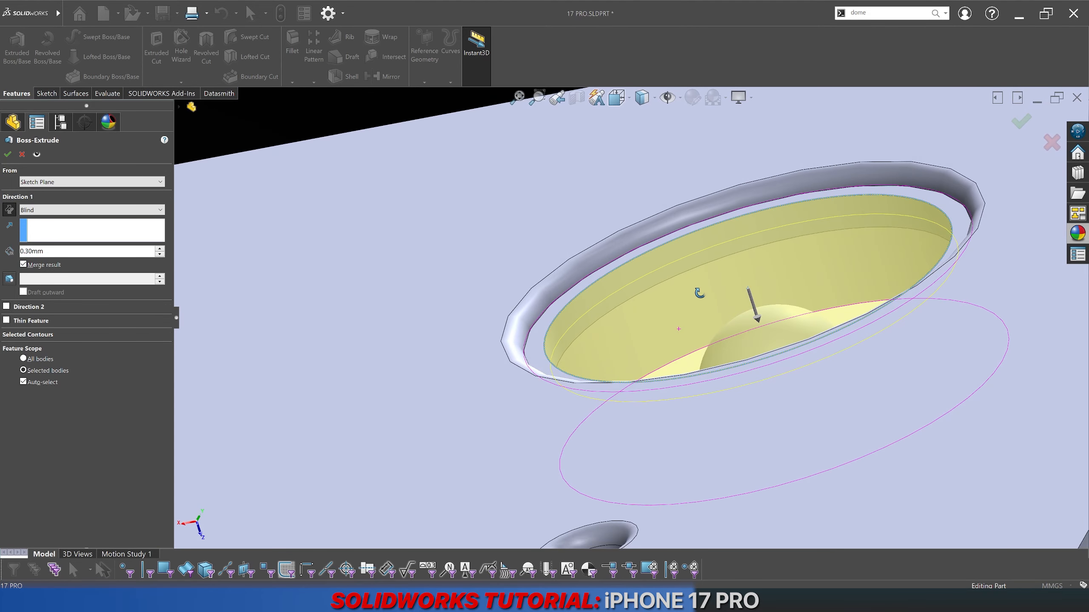
# Step: Set the extrusion depth to 0.5 mm and complete it as a separate body with merging turned off
pyautogui.doubleClick(100, 251)
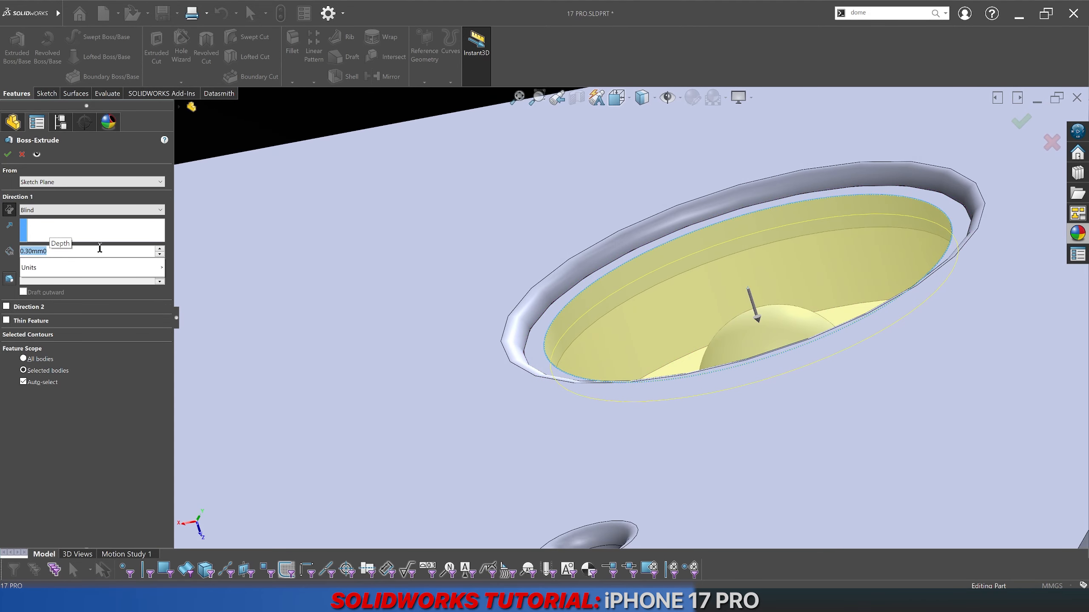
pyautogui.write('0.5')
pyautogui.press('Return')
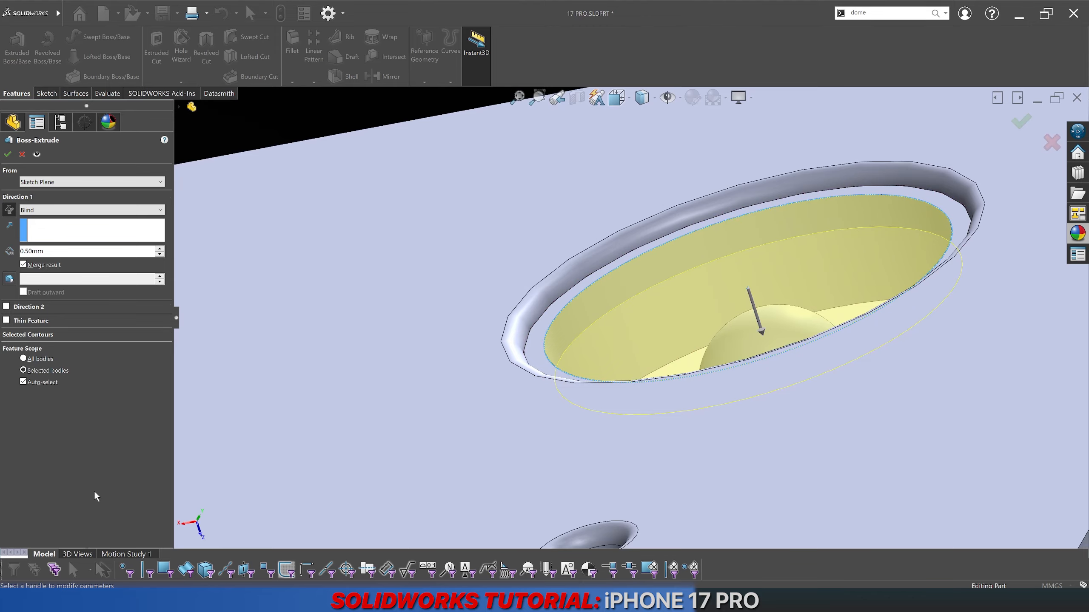
pyautogui.click(32, 266)
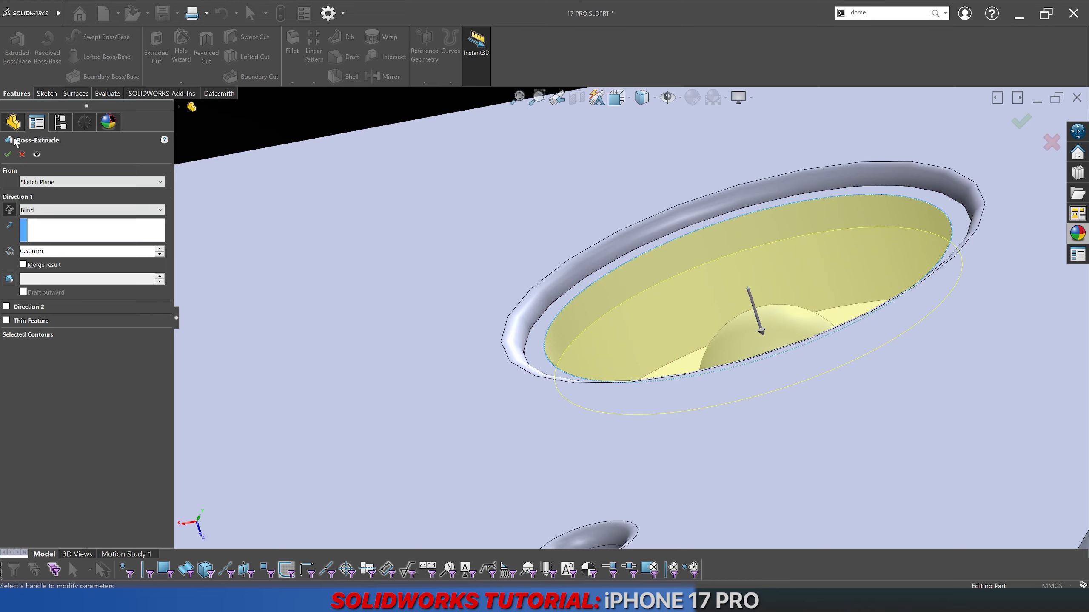
pyautogui.click(7, 154)
pyautogui.scroll(4, 527, 322)
pyautogui.scroll(1, 526, 321)
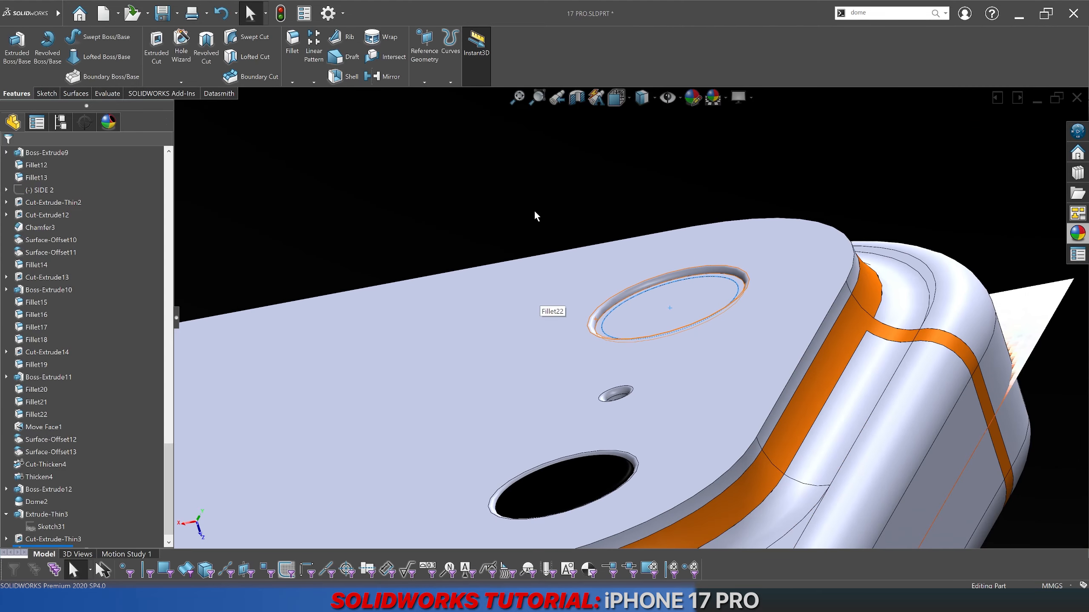
# Step: Save the part and inspect the covered flash on the camera plateau
pyautogui.click(534, 209)
pyautogui.hotkey('ctrl', 's')
pyautogui.scroll(1, 653, 290)
pyautogui.scroll(2, 653, 291)
pyautogui.moveTo(652, 290); pyautogui.dragTo(648, 373, button='middle')
pyautogui.scroll(-4, 647, 309)
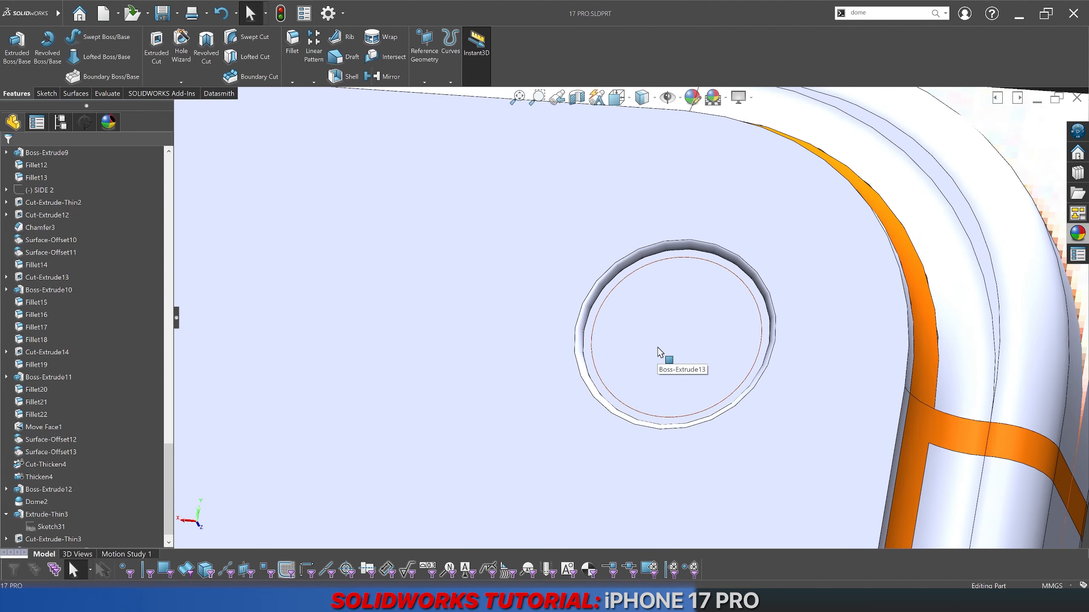
pyautogui.scroll(3, 657, 347)
pyautogui.moveTo(658, 348); pyautogui.dragTo(637, 323, button='middle')
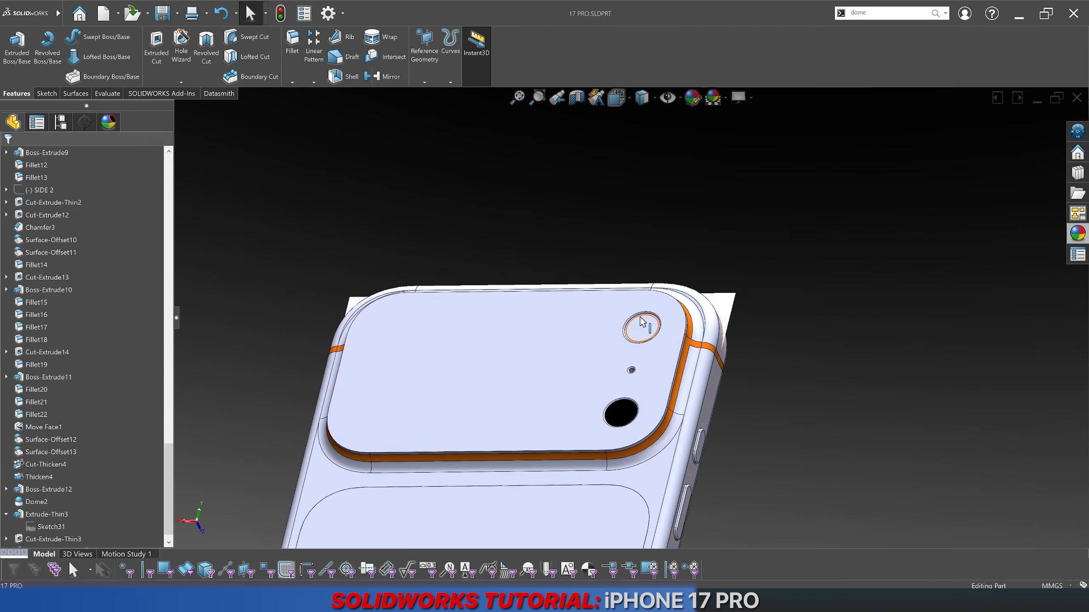
pyautogui.scroll(-3, 638, 323)
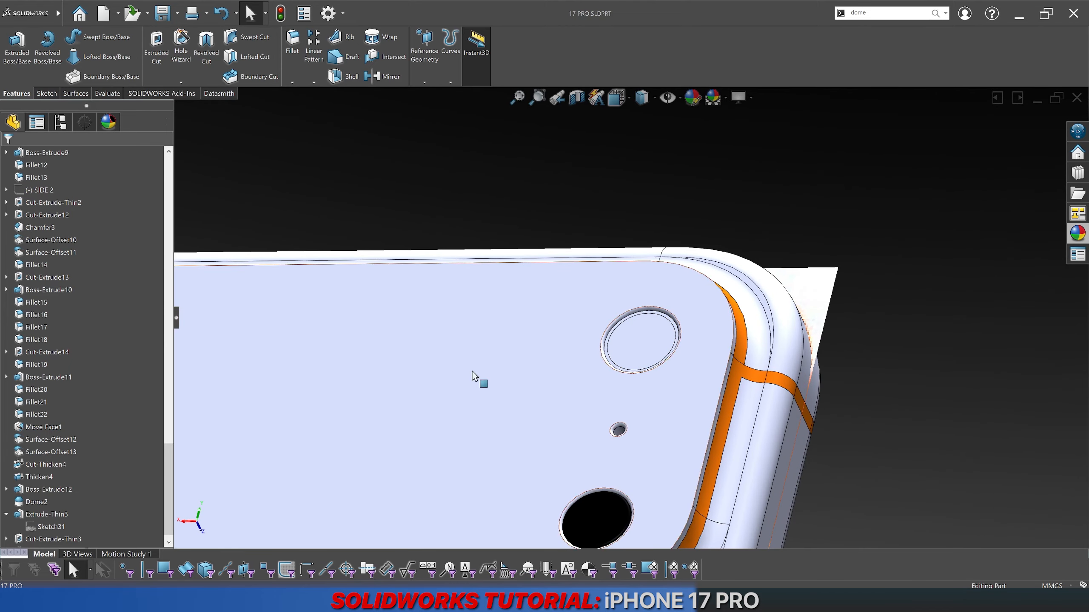
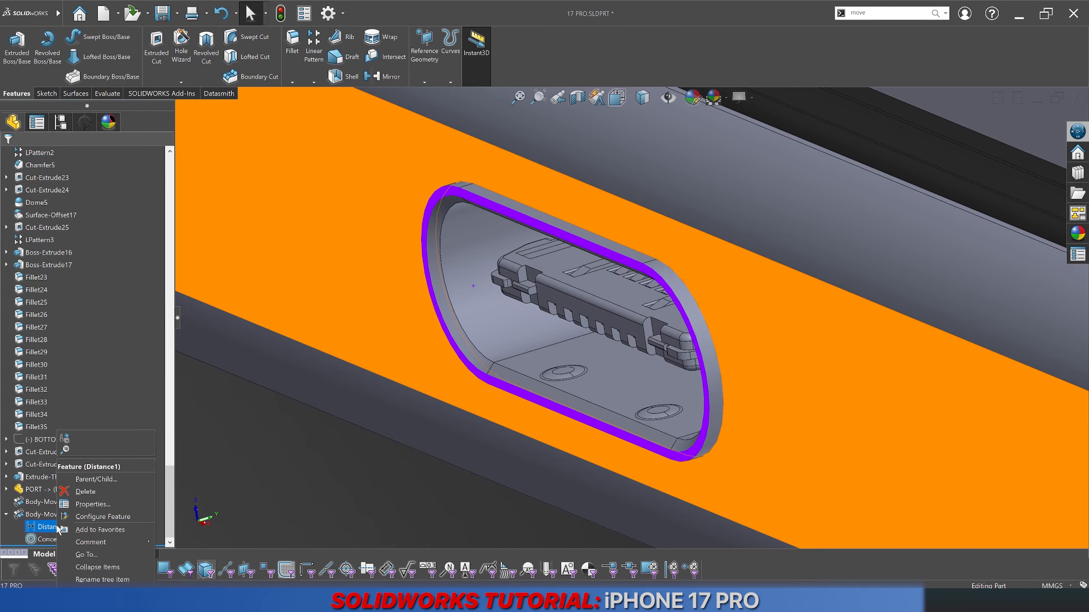
# Step: Edit the port body's latest move feature and flip the dimension of its 0.25 mm distance mate
pyautogui.click(43, 514)
pyautogui.rightClick(43, 514)
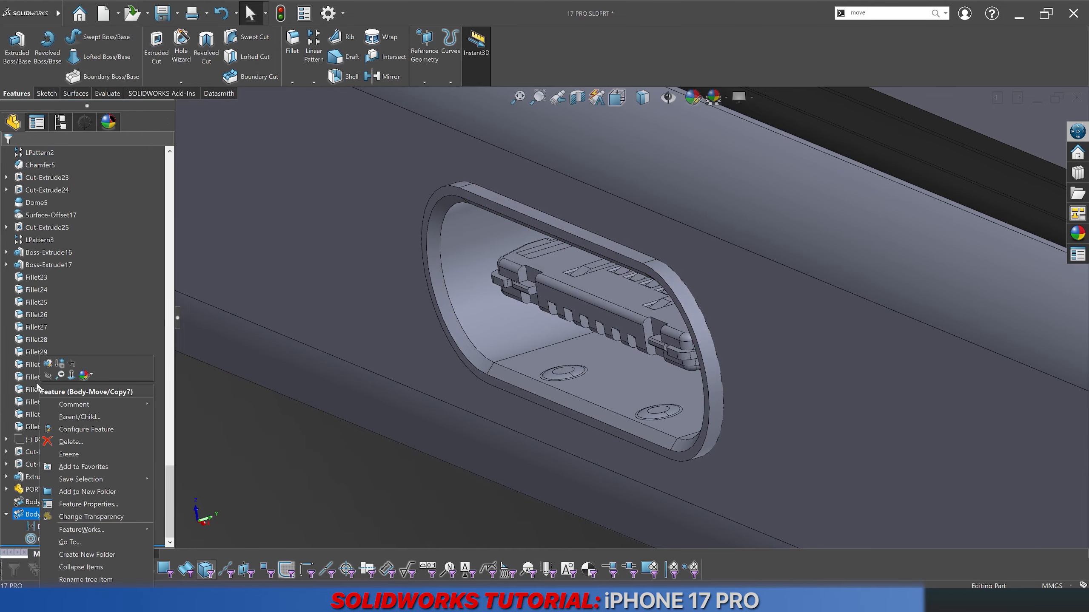
pyautogui.click(47, 365)
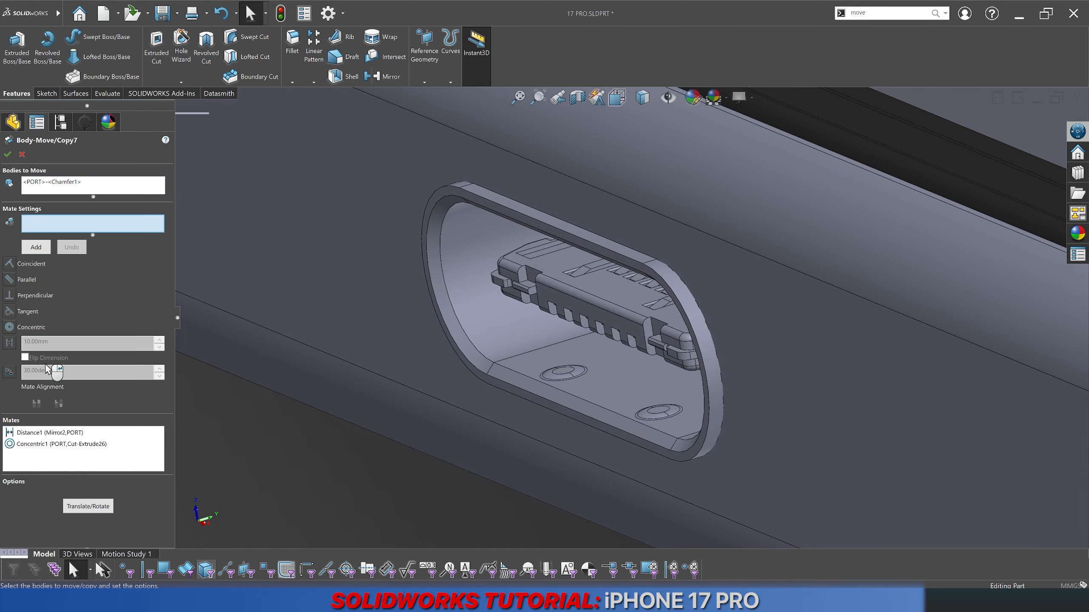
pyautogui.click(26, 431)
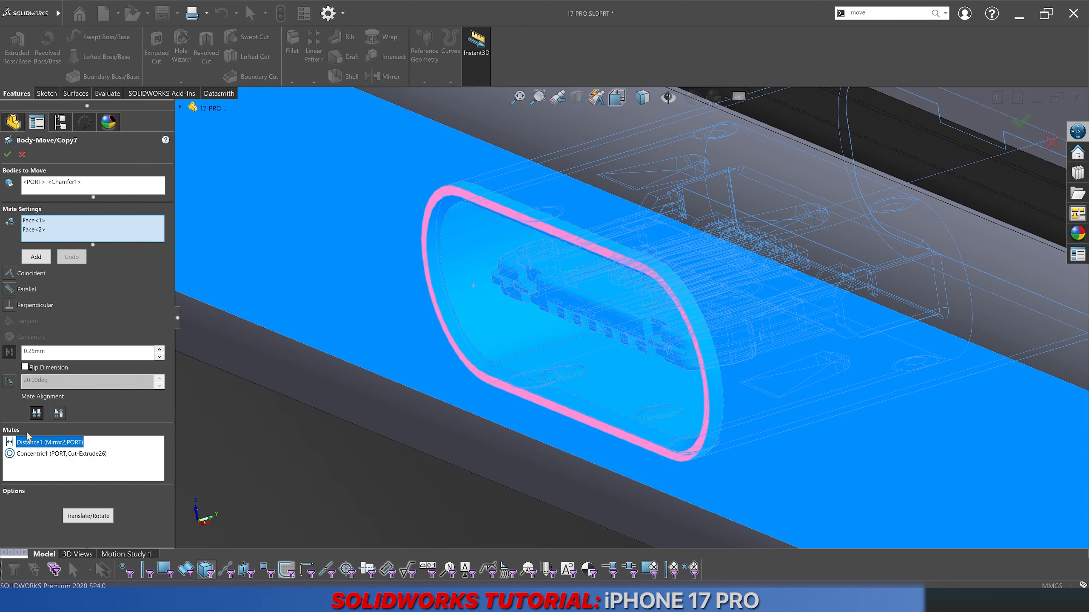
pyautogui.click(48, 369)
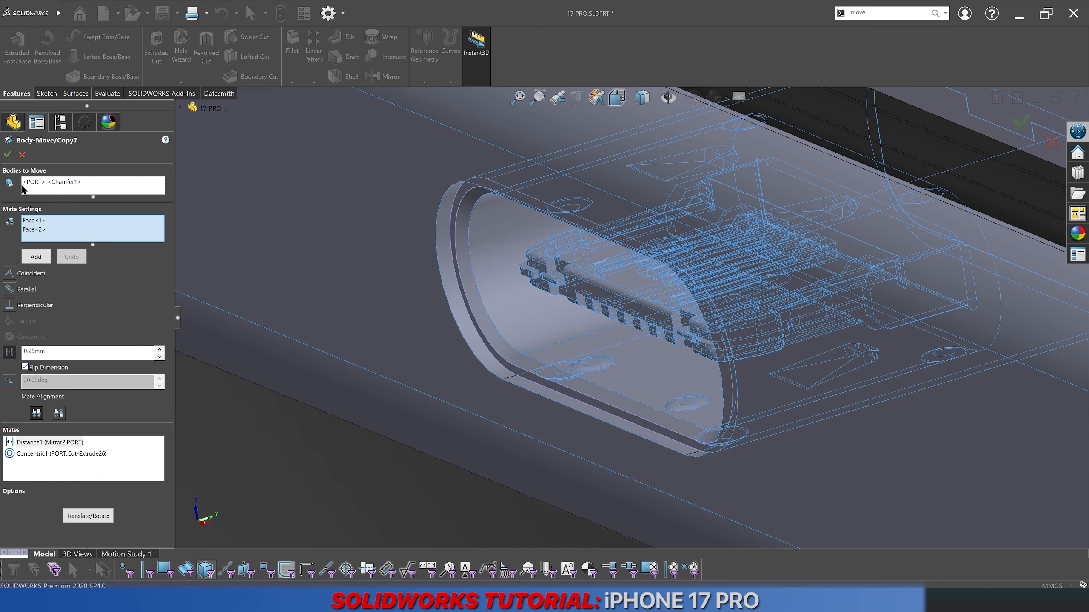
# Step: Accept the port body move and chamfer the port opening's outer edge by 0.25 mm at 45 degrees
pyautogui.press('Return')
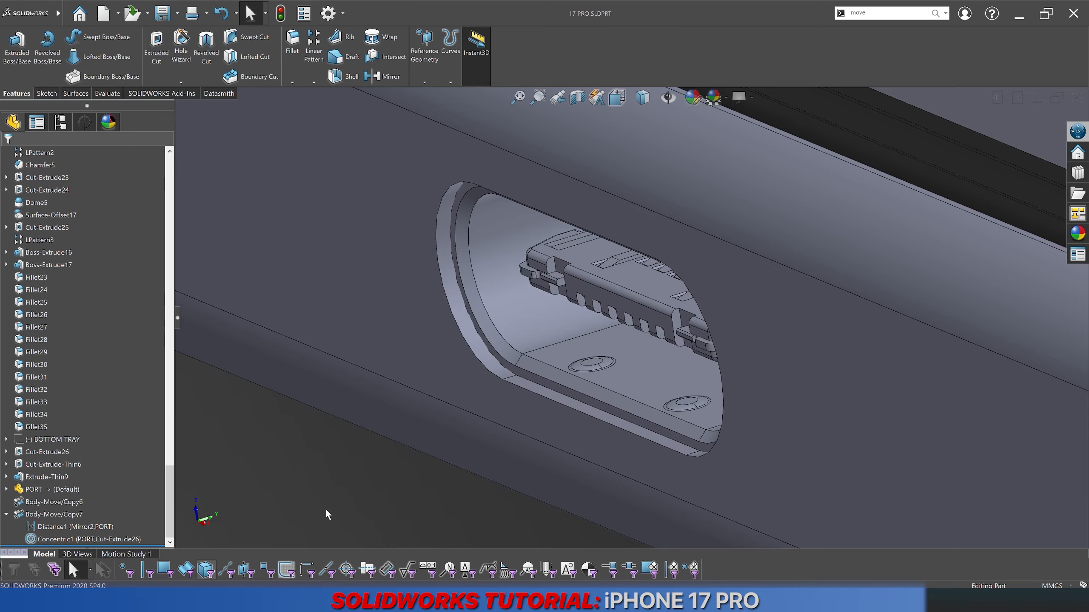
pyautogui.click(559, 420)
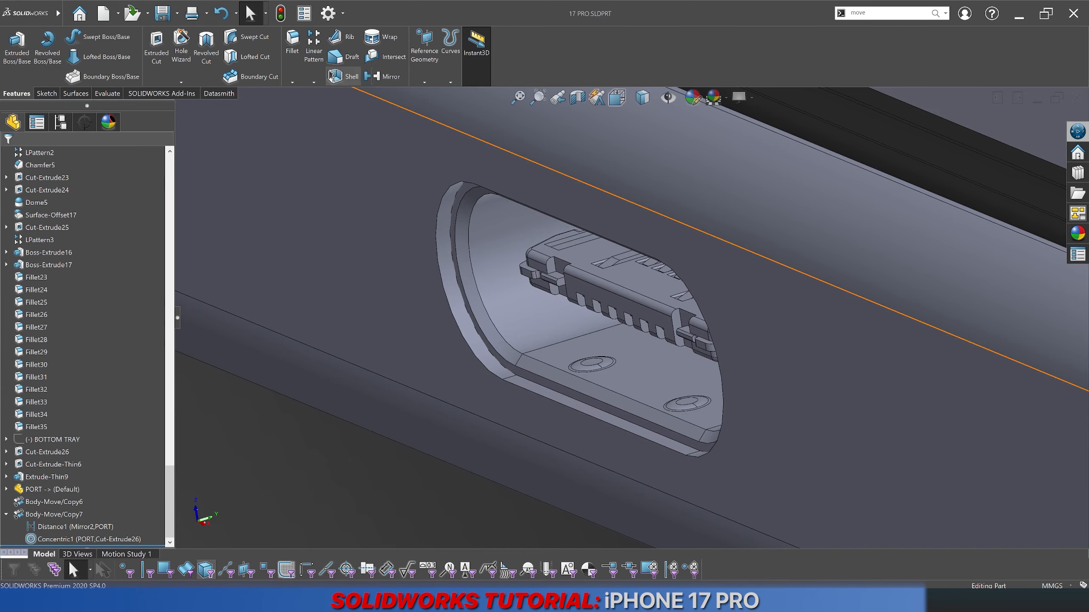
pyautogui.click(292, 83)
pyautogui.click(292, 105)
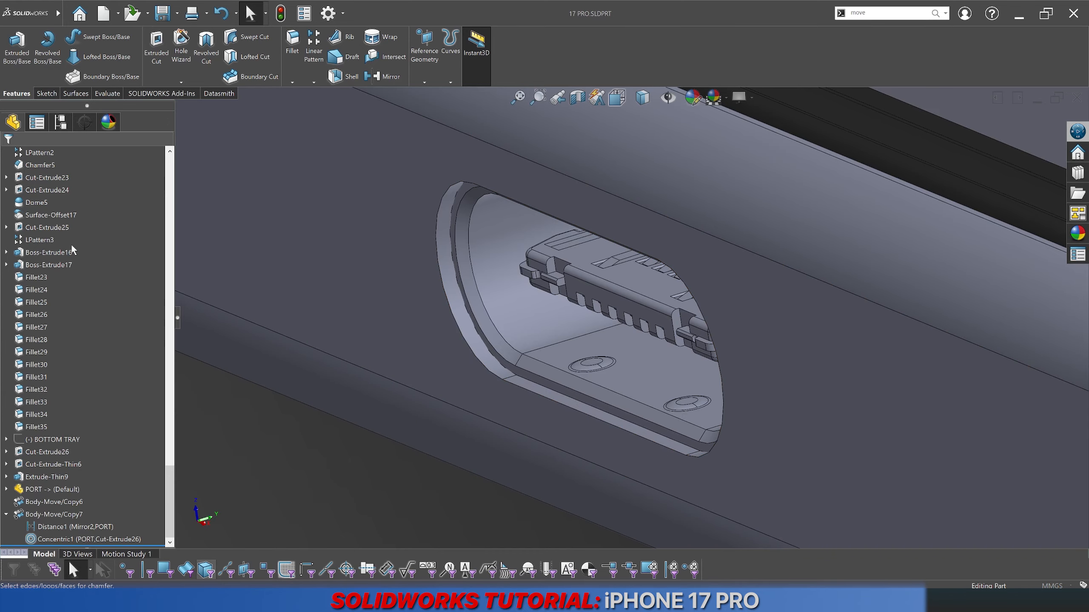
pyautogui.write('0.25mm')
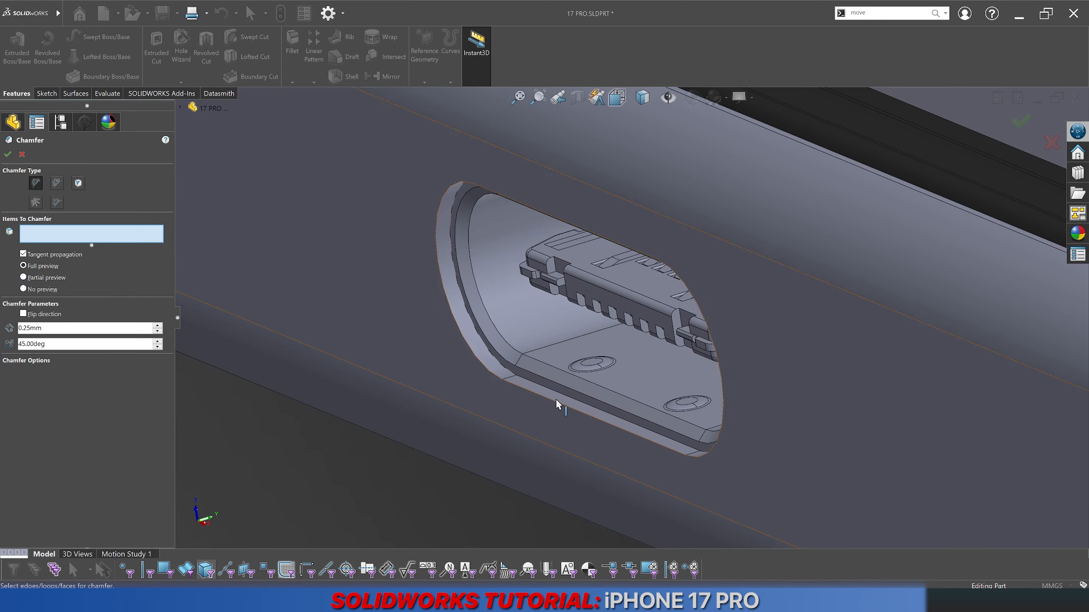
pyautogui.click(556, 405)
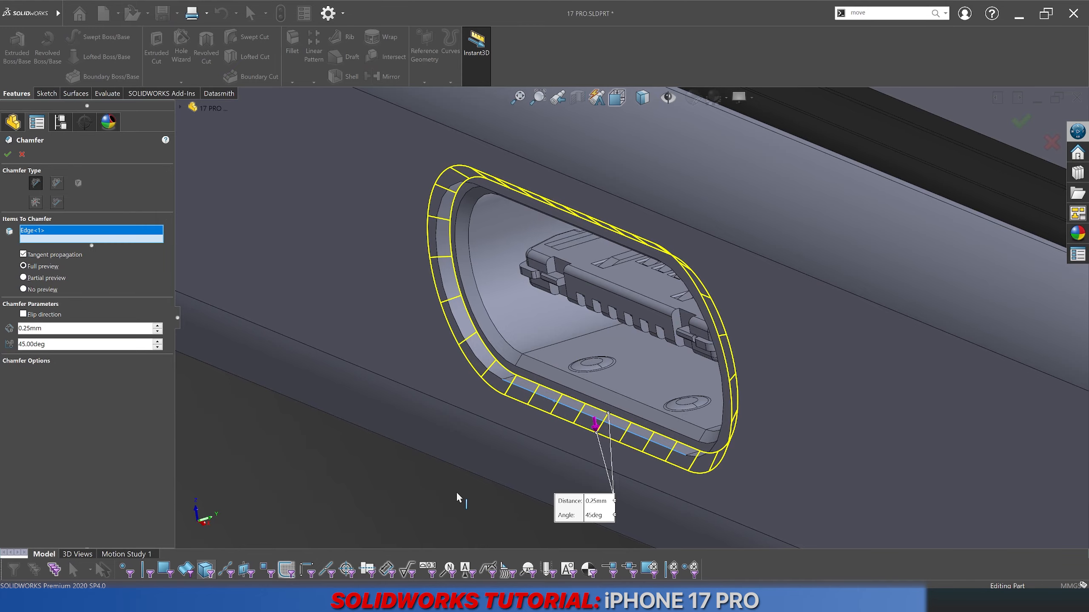
pyautogui.press('Return')
pyautogui.moveTo(455, 492); pyautogui.dragTo(639, 395, button='middle')
pyautogui.scroll(5, 639, 395)
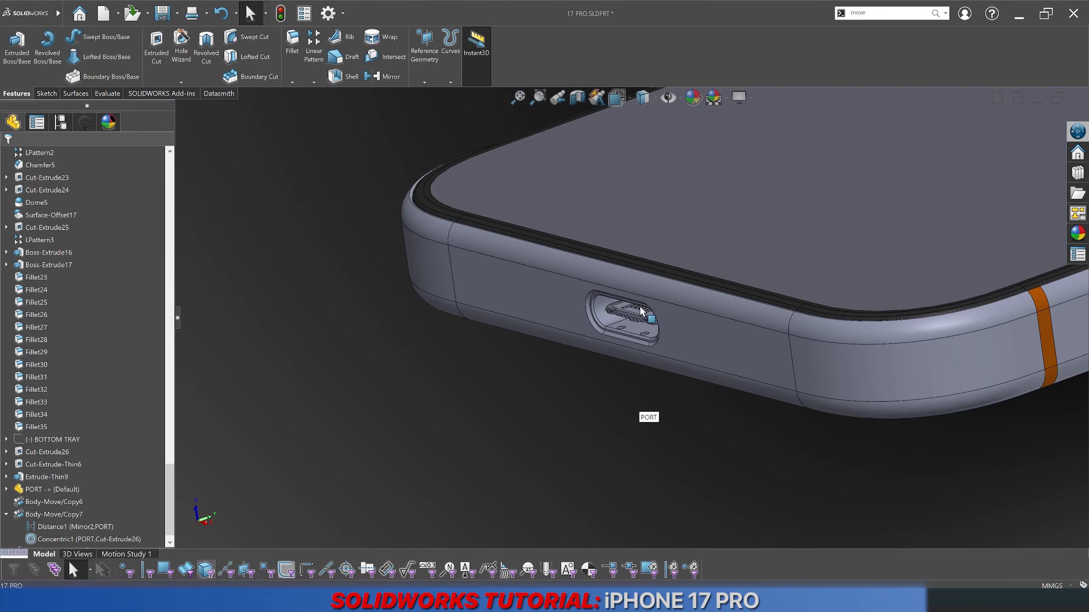
pyautogui.scroll(-4, 650, 288)
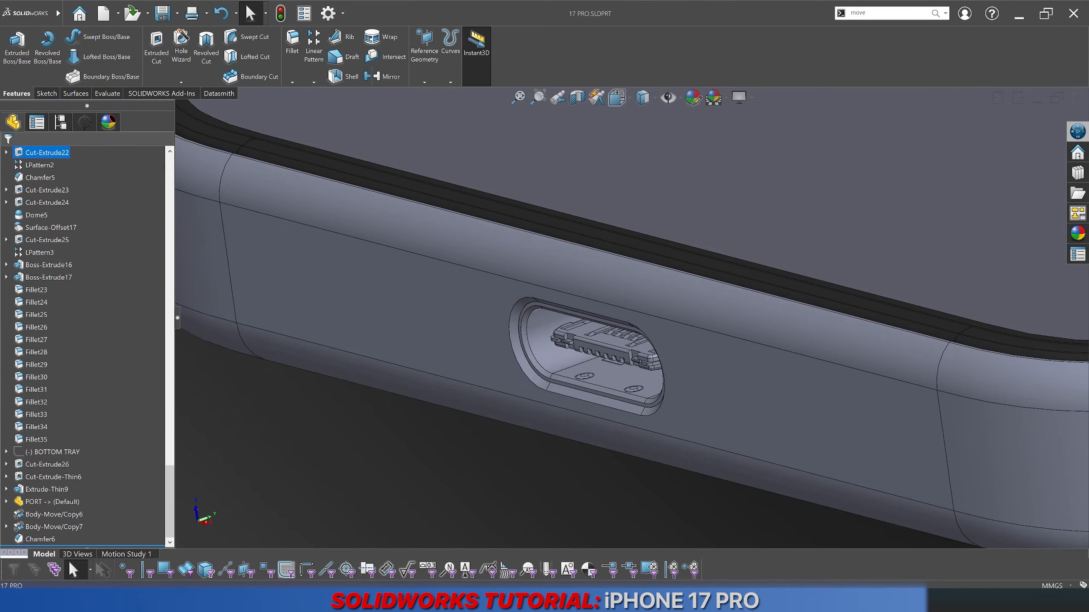
# Step: Switch to the photo viewer and examine the port, screws and speaker holes in the BOTTOM.jpg reference image
pyautogui.hotkey('alt', 'Tab')
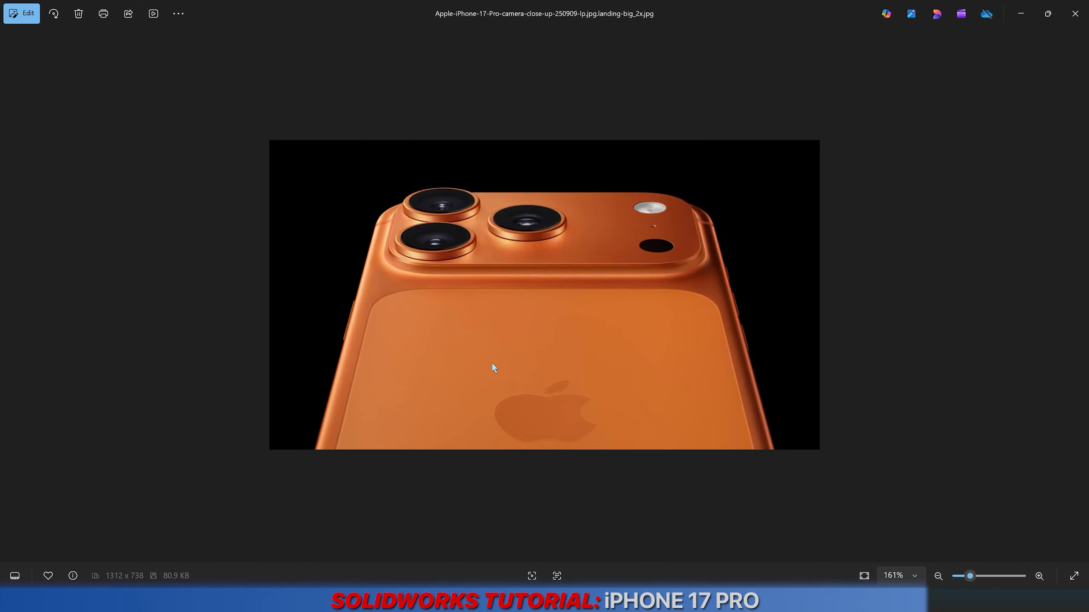
pyautogui.press('Right')
pyautogui.scroll(3, 526, 287)
pyautogui.scroll(3, 561, 293)
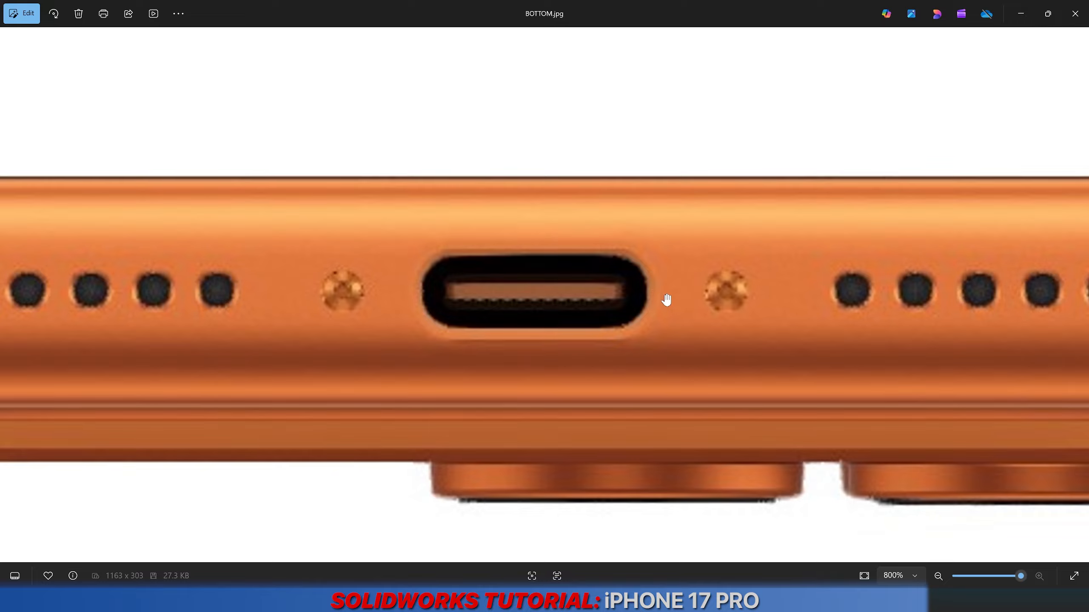
pyautogui.scroll(-4, 557, 284)
pyautogui.scroll(4, 450, 301)
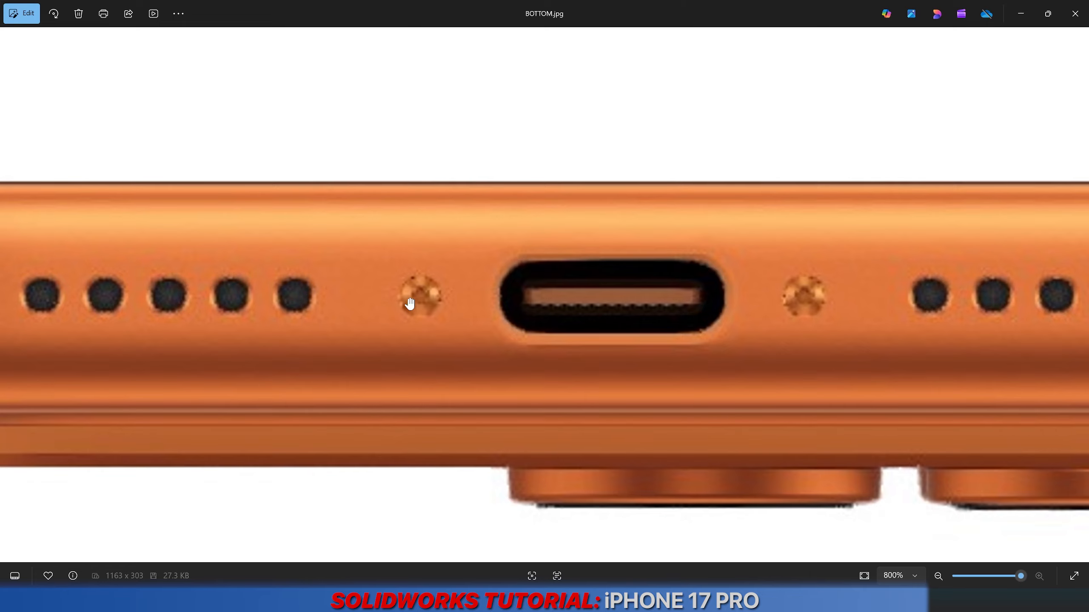
pyautogui.scroll(-3, 440, 297)
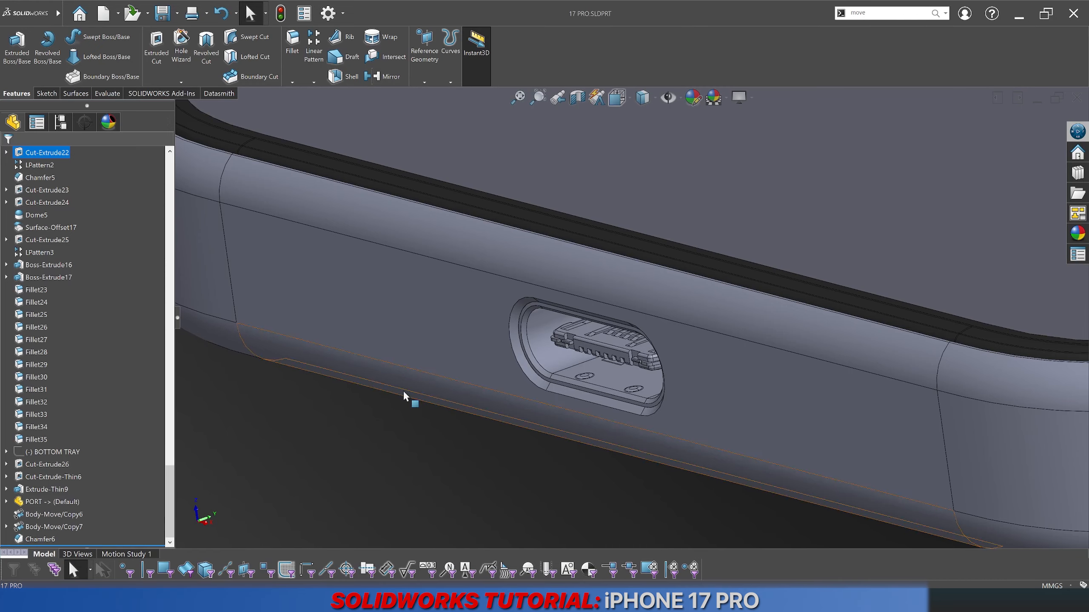
# Step: Start a sketch on the flat face around the port and draw a horizontal construction line about 21 mm long from the origin
pyautogui.moveTo(404, 390); pyautogui.dragTo(464, 308, button='middle')
pyautogui.rightClick(468, 306)
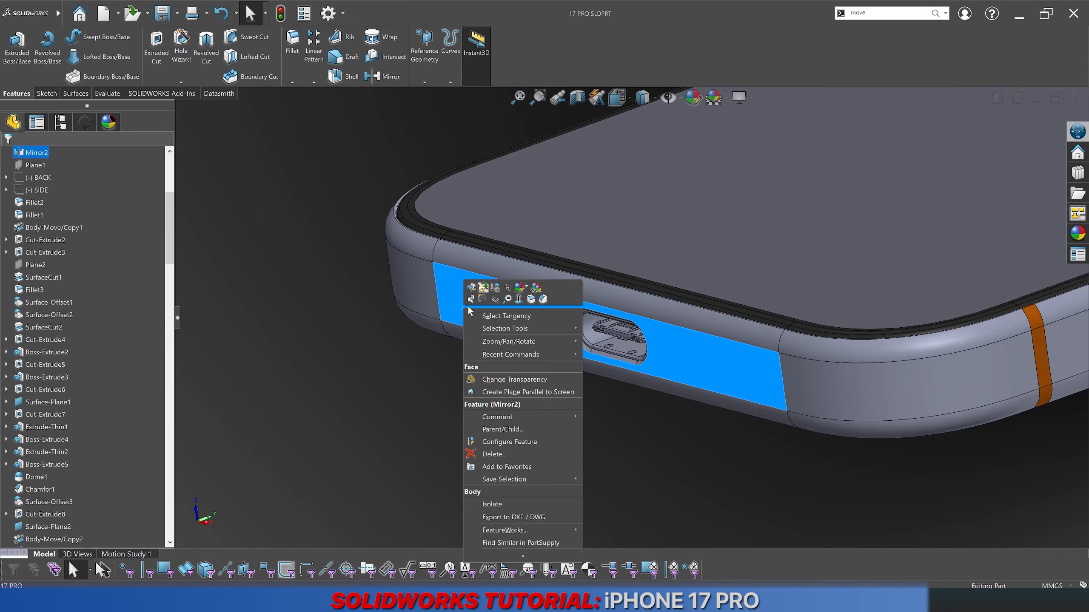
pyautogui.click(482, 299)
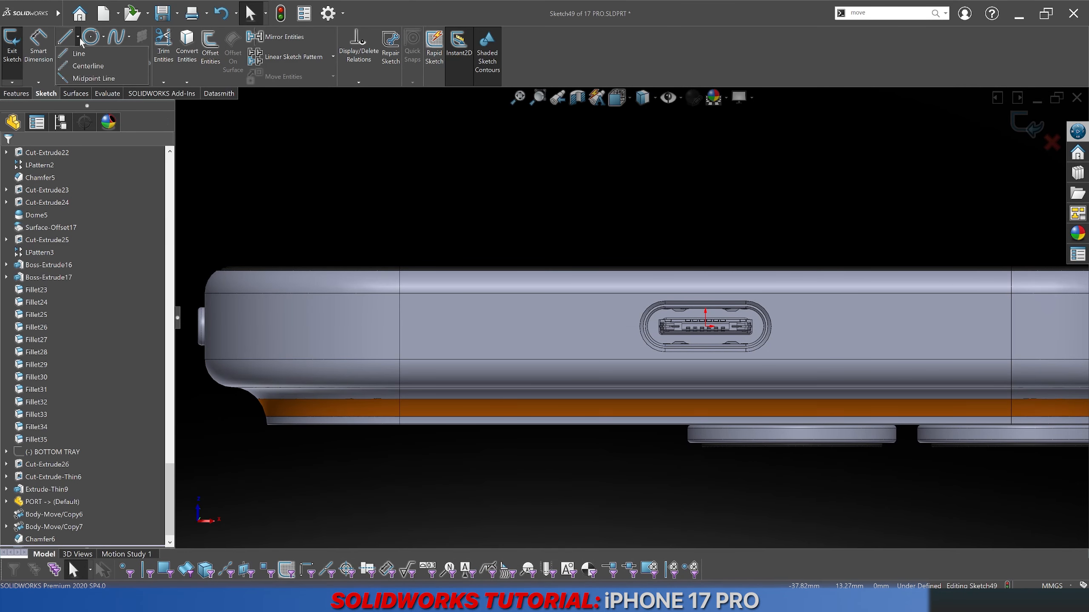
pyautogui.press('l')
pyautogui.scroll(-3, 708, 328)
pyautogui.scroll(-5, 709, 328)
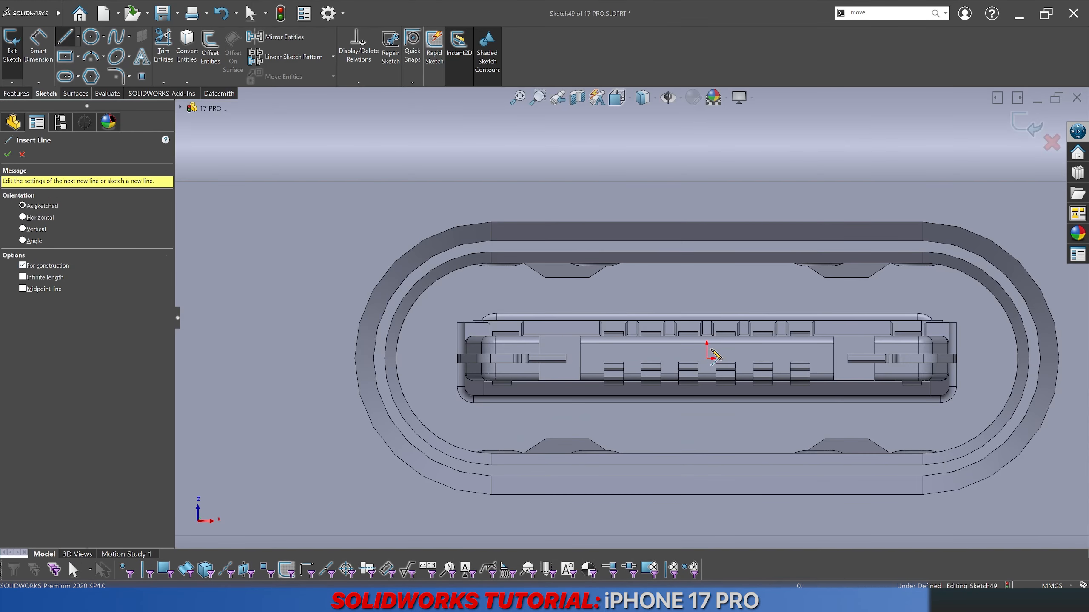
pyautogui.click(707, 359)
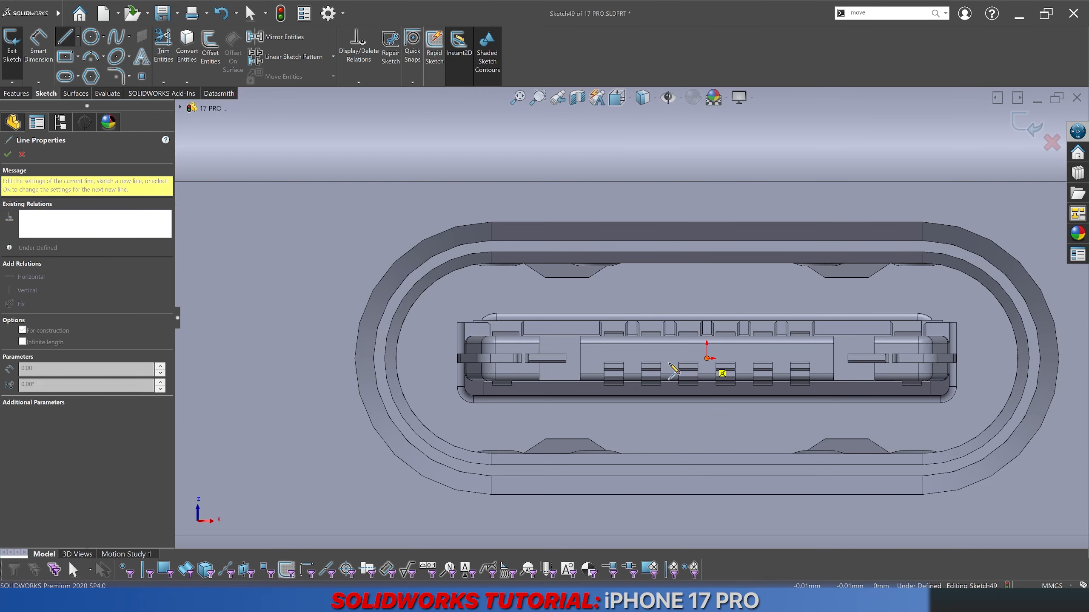
pyautogui.scroll(5, 437, 316)
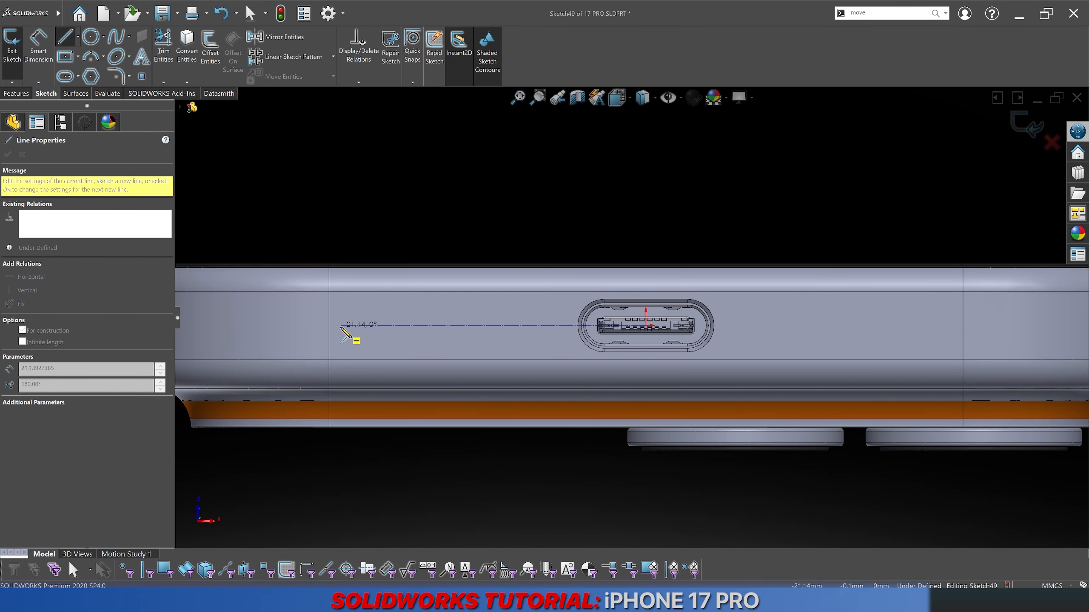
pyautogui.click(346, 321)
pyautogui.press('Escape')
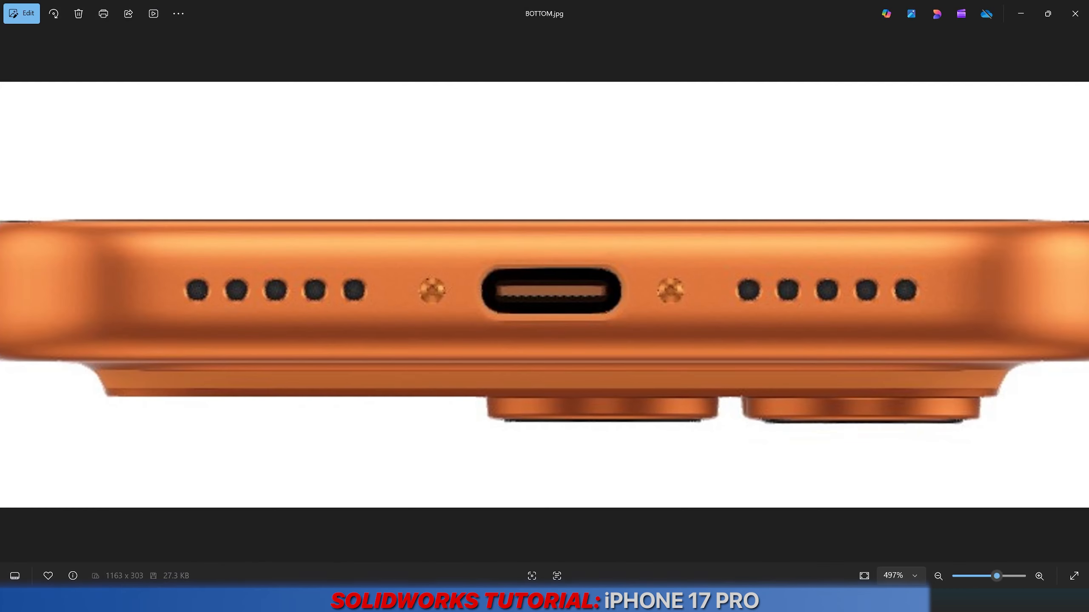
# Step: Check the whole BOTTOM.jpg reference, switch back to SOLIDWORKS and show the BOTTOM TRAY sketch picture
pyautogui.scroll(-4, 795, 338)
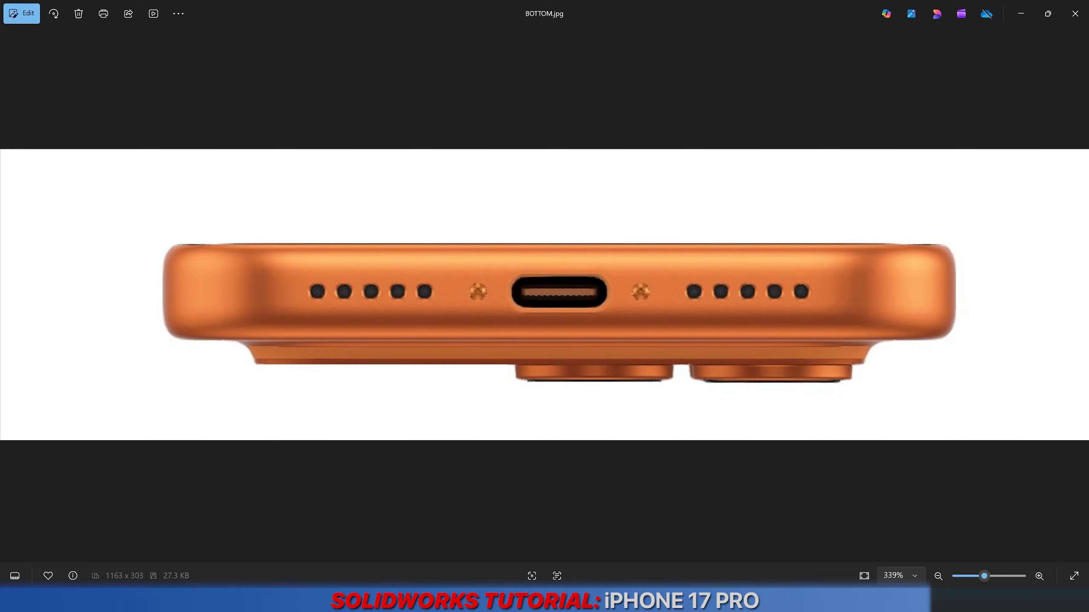
pyautogui.hotkey('alt', 'Tab')
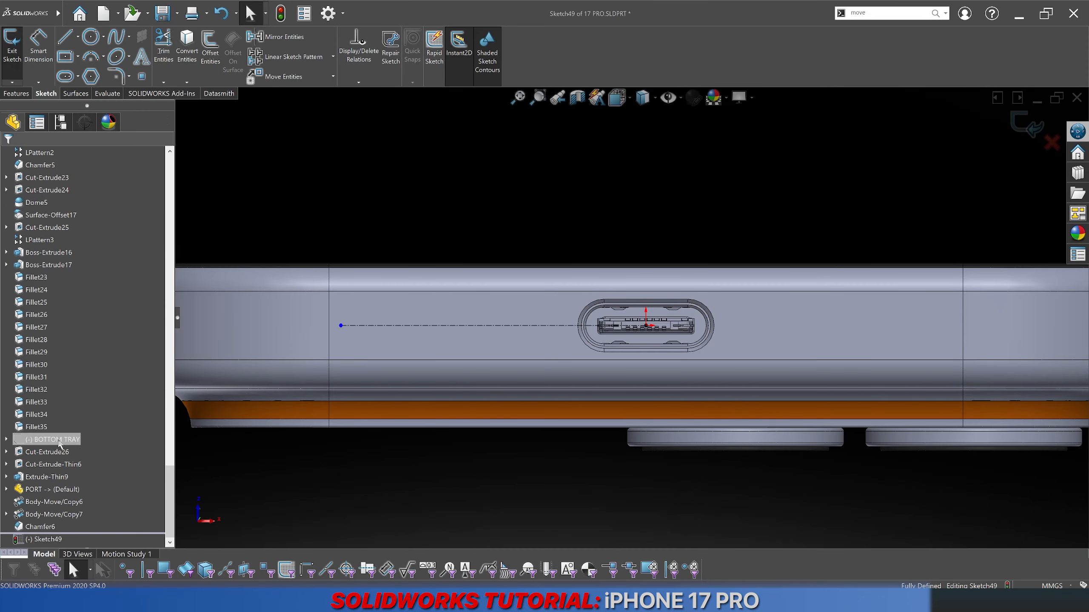
pyautogui.rightClick(64, 437)
pyautogui.click(67, 424)
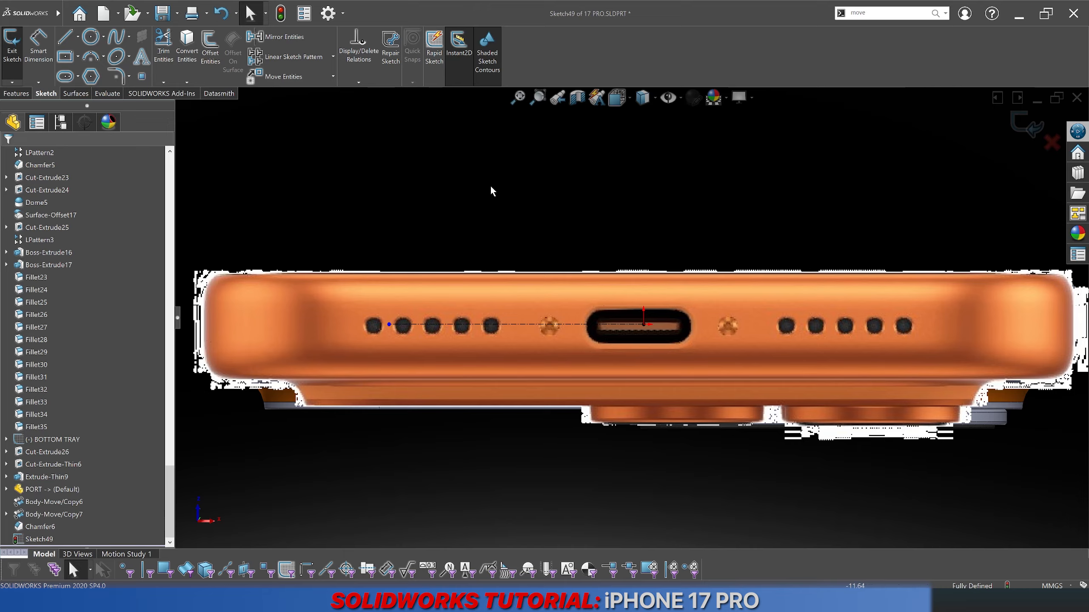
# Step: Sketch a circle about 1.5 mm in diameter, centred on the construction line over the speaker hole nearest the port
pyautogui.click(91, 37)
pyautogui.click(491, 324)
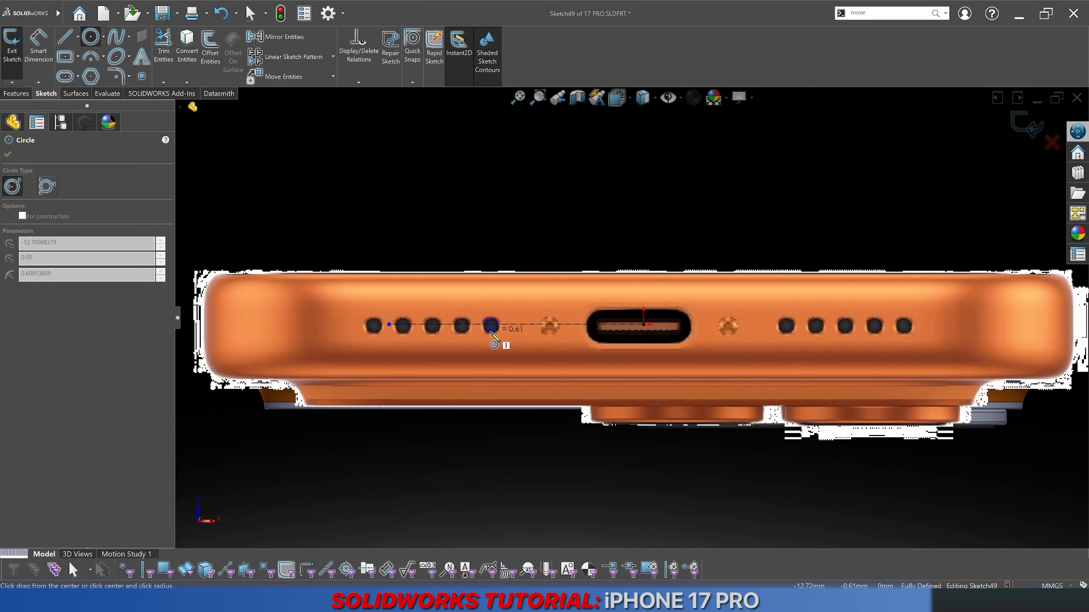
pyautogui.click(500, 330)
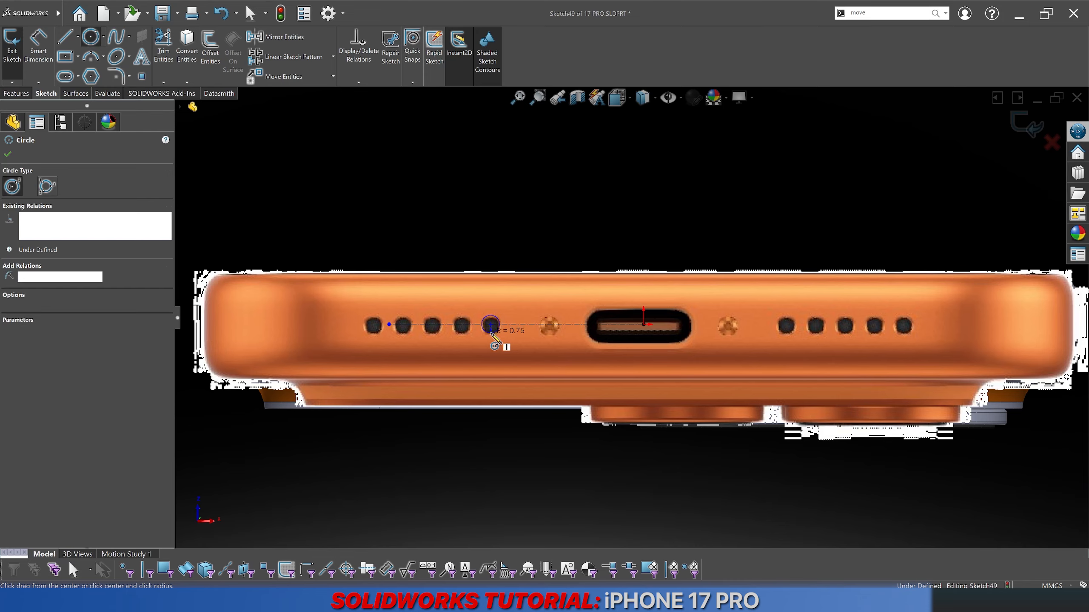
pyautogui.click(65, 56)
# Step: Dimension the speaker hole circle's diameter as 1.25 mm
pyautogui.press('d')
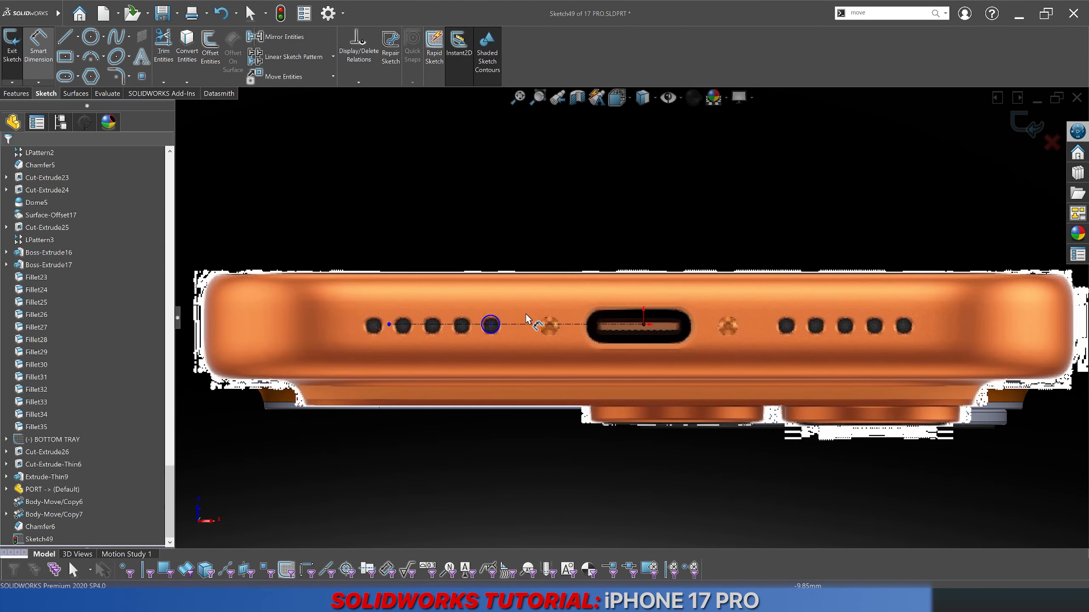
pyautogui.click(499, 330)
pyautogui.click(545, 197)
pyautogui.write('1.5')
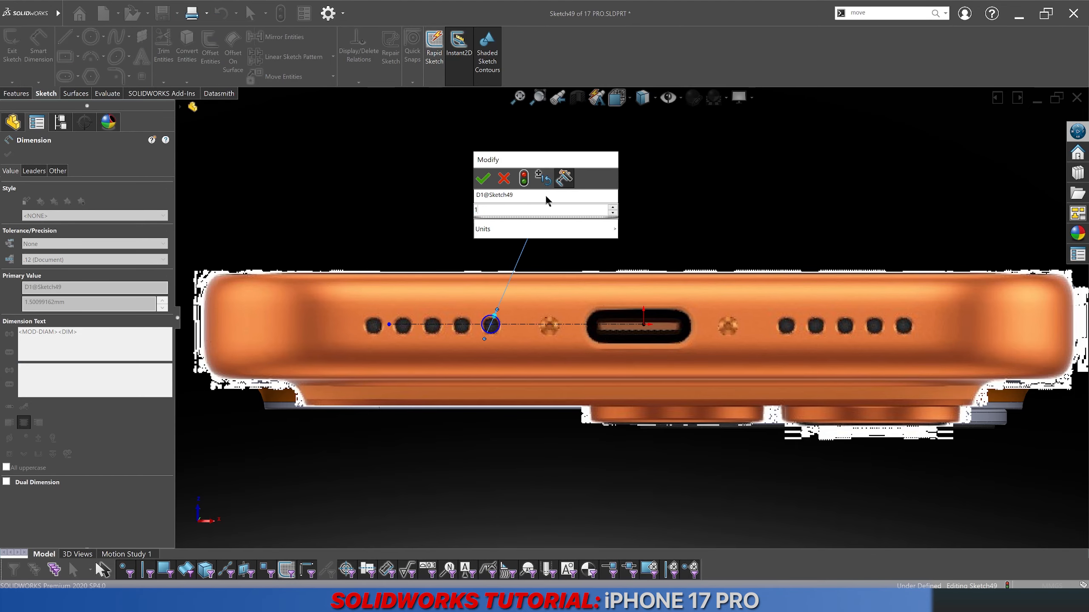
pyautogui.press('Return')
pyautogui.click(446, 207)
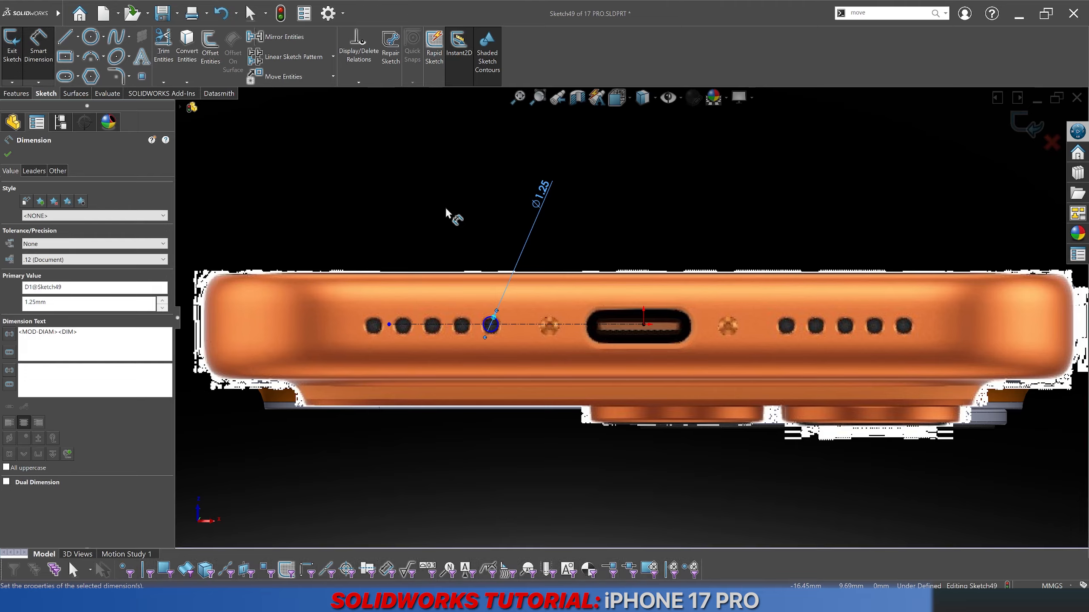
# Step: Dimension the horizontal distance between the circle's centre and the origin as 12.5 mm
pyautogui.click(499, 331)
pyautogui.click(644, 329)
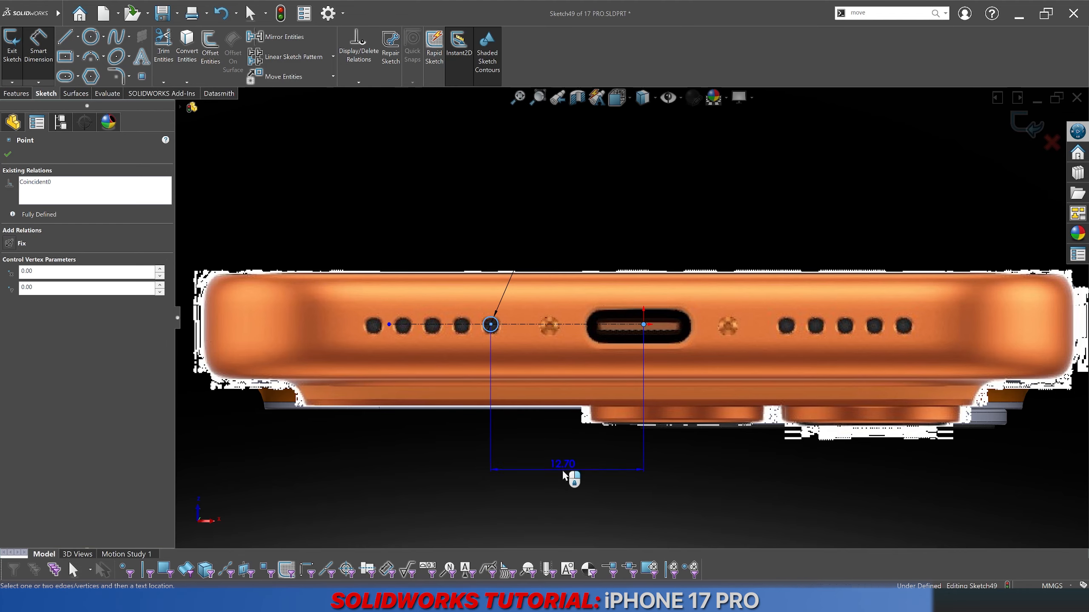
pyautogui.click(578, 496)
pyautogui.write('12.')
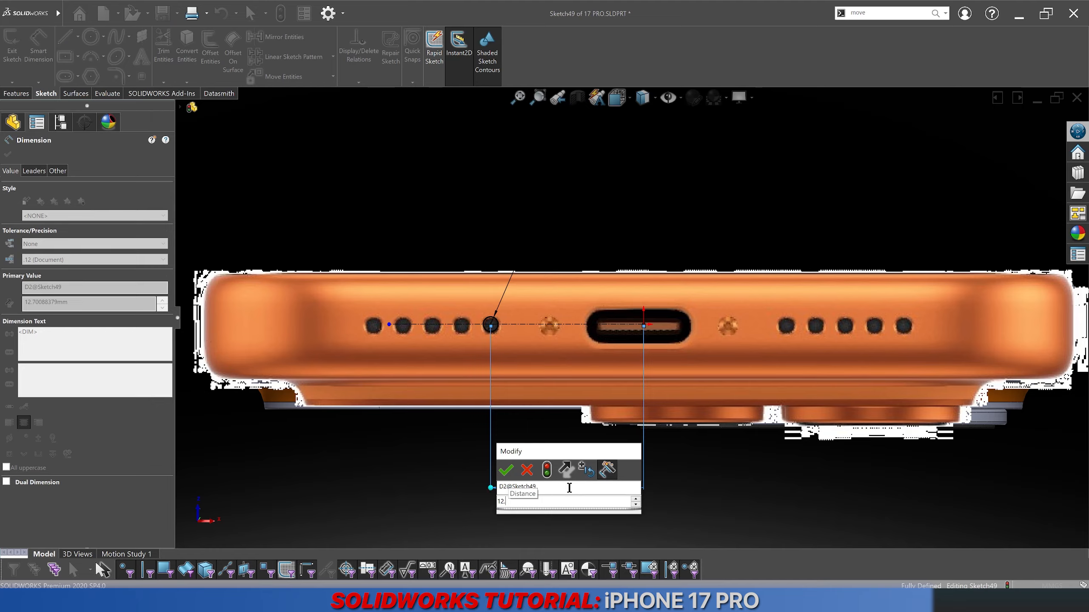
pyautogui.write('5')
pyautogui.press('Return')
pyautogui.click(453, 493)
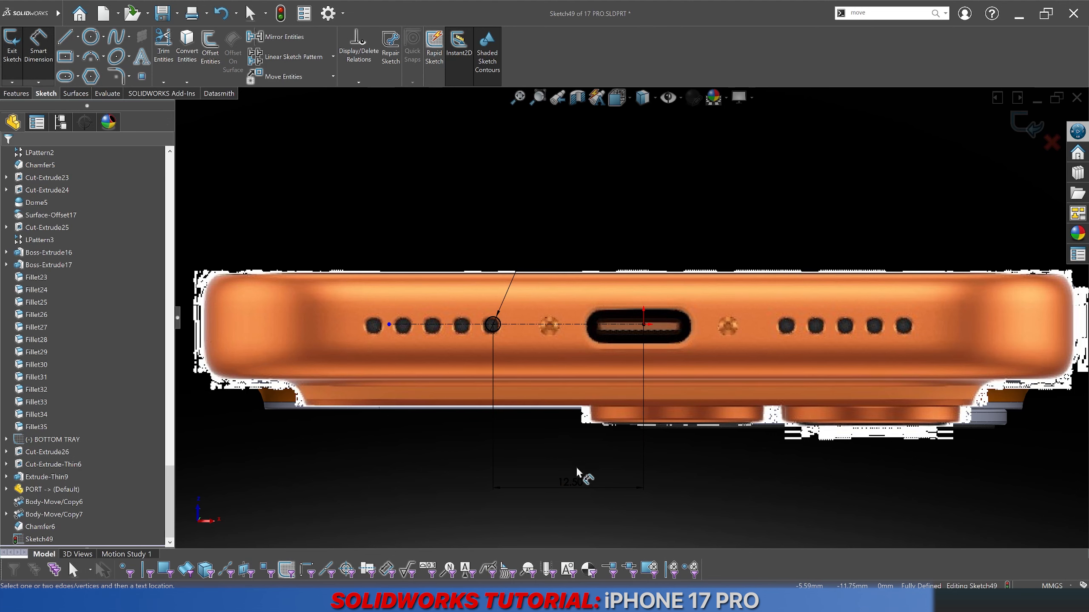
# Step: Reposition the circle's diameter dimension beneath the speaker holes and set it to 1.5 mm
pyautogui.scroll(-8, 510, 345)
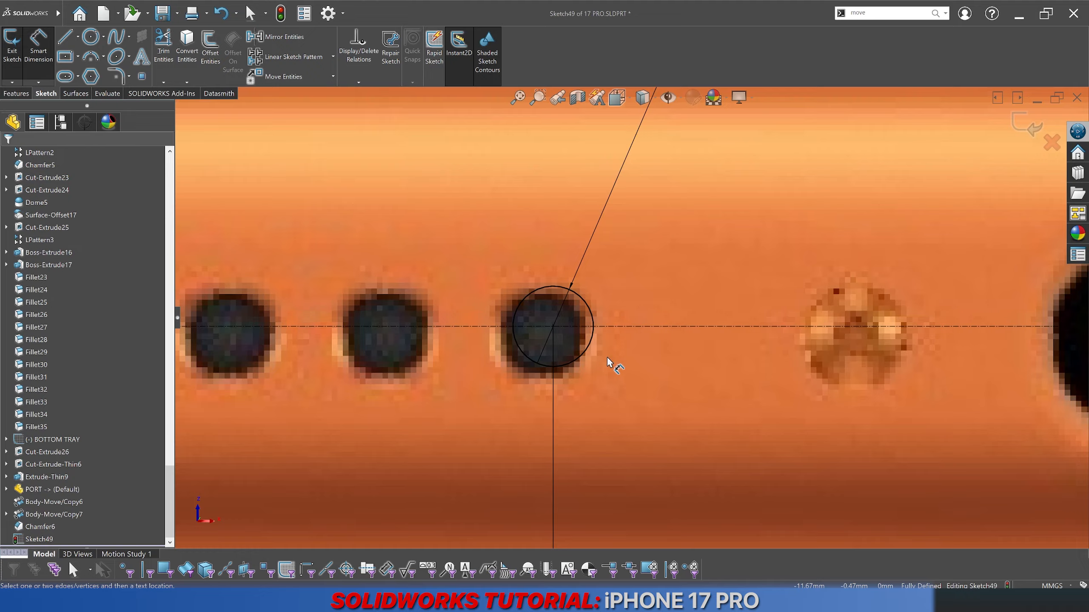
pyautogui.scroll(8, 608, 358)
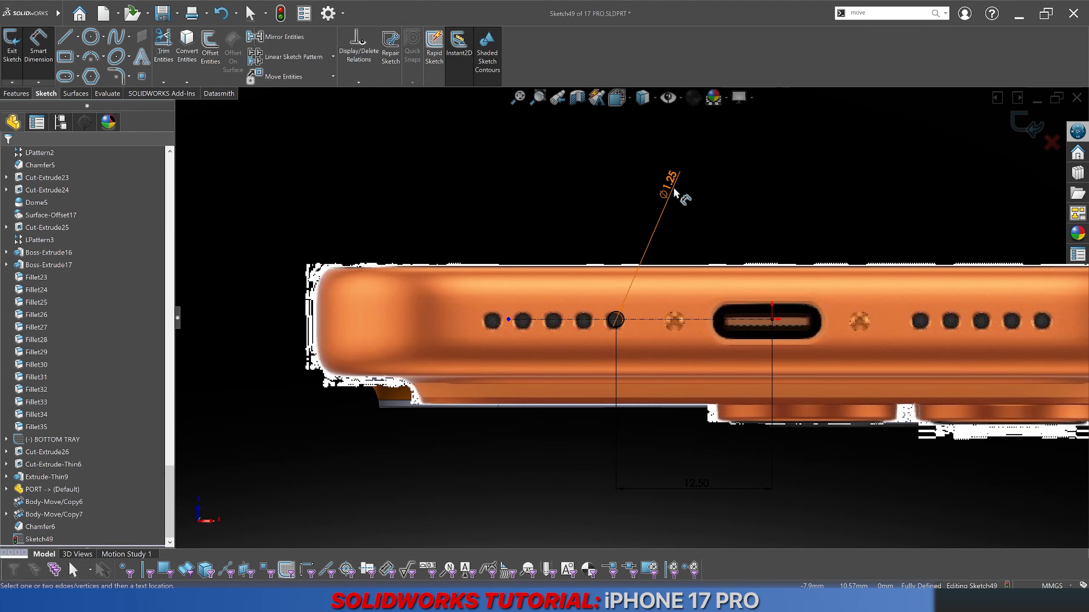
pyautogui.click(519, 356)
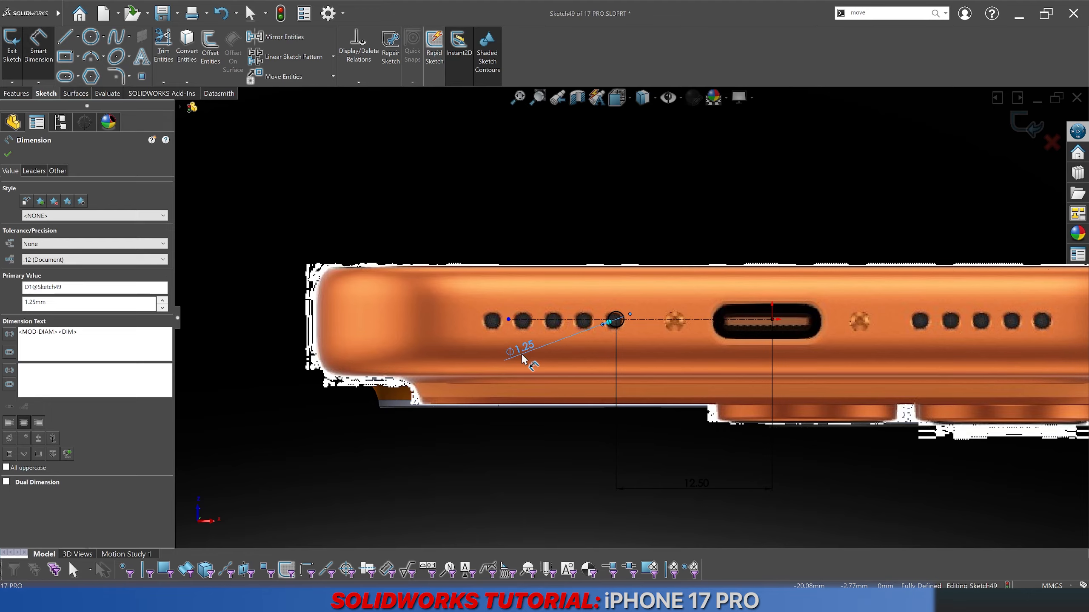
pyautogui.write('1.5')
pyautogui.press('Return')
pyautogui.scroll(4, 614, 321)
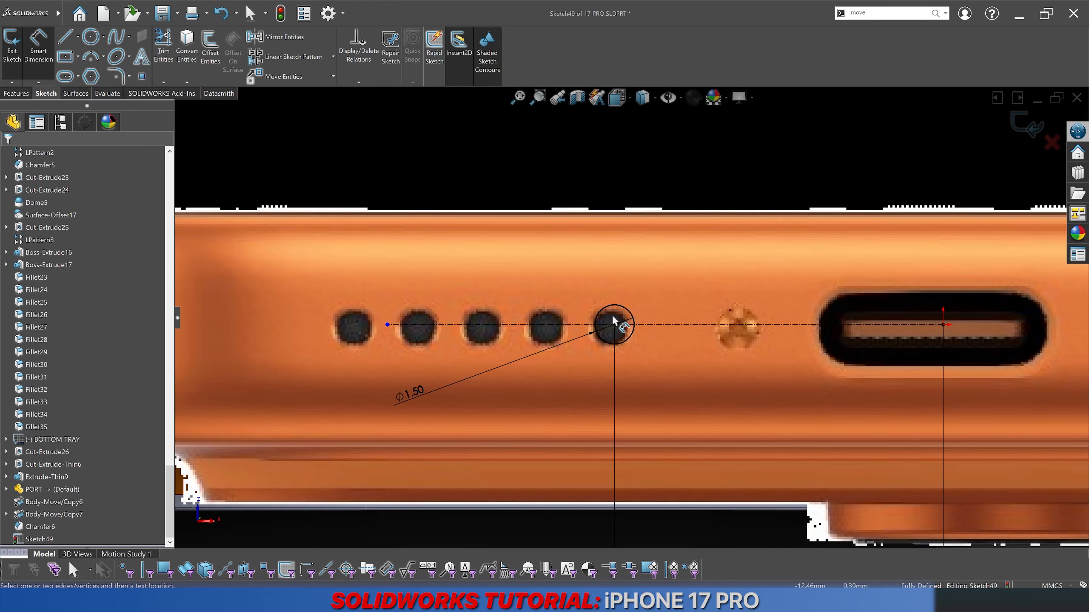
# Step: Set the speaker hole circle's diameter back to 1.25 mm
pyautogui.doubleClick(405, 395)
pyautogui.write('1')
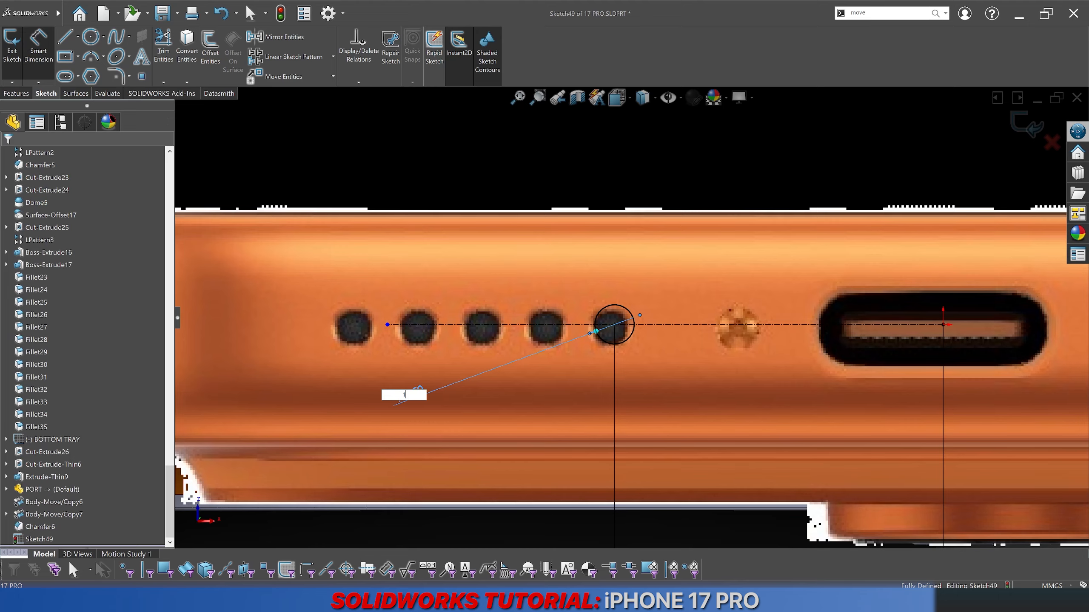
pyautogui.write('.')
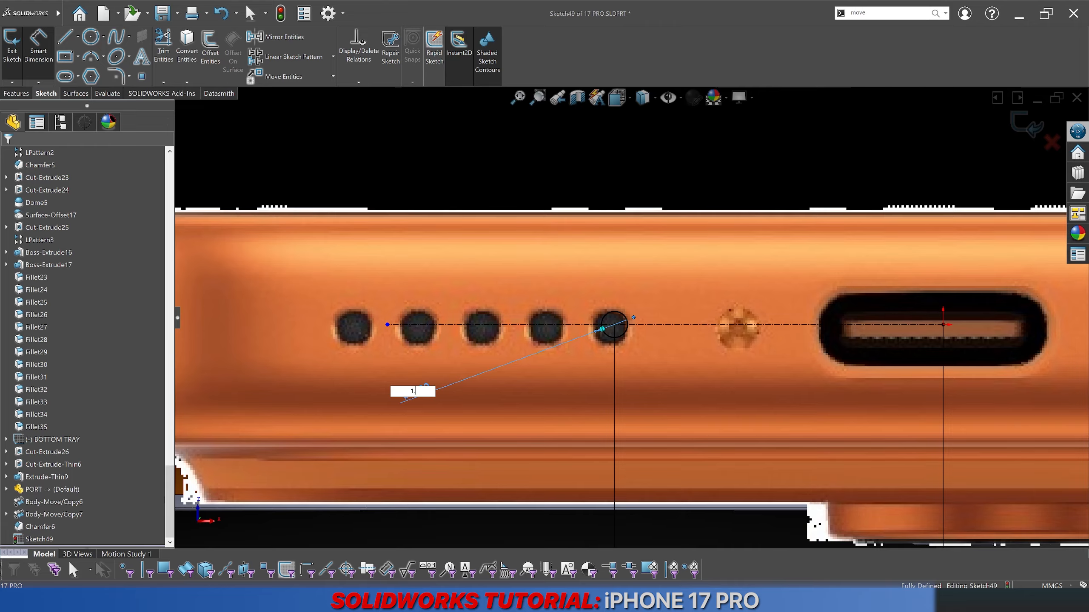
pyautogui.write('25')
pyautogui.press('Return')
pyautogui.scroll(-3, 676, 288)
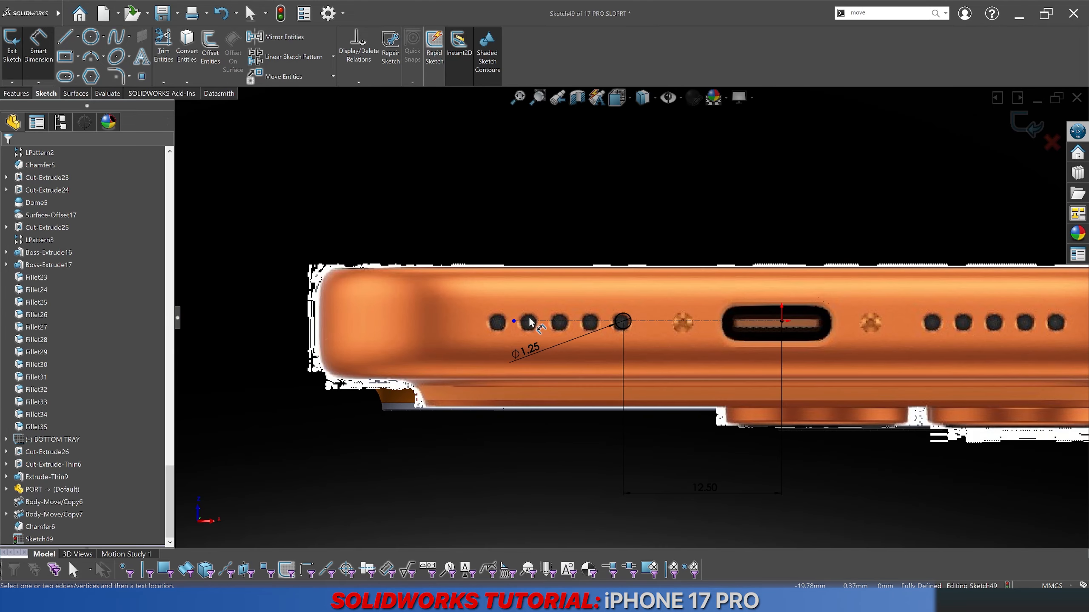
# Step: Extend the horizontal construction line's free end outward past the outermost speaker hole in the reference image
pyautogui.press('Escape')
pyautogui.click(515, 322)
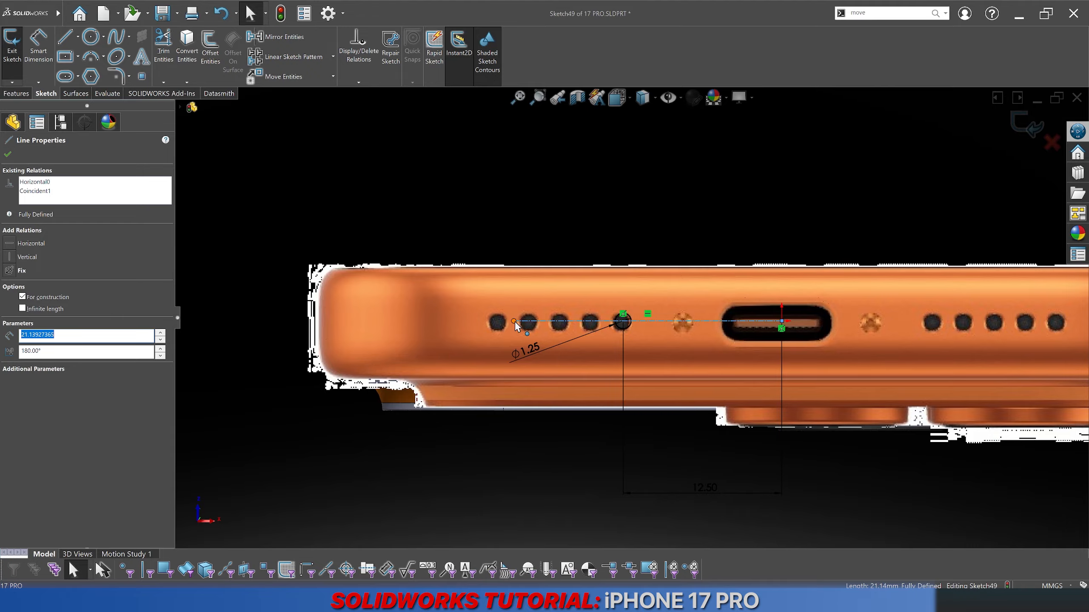
pyautogui.moveTo(514, 320); pyautogui.dragTo(452, 321)
pyautogui.click(919, 183)
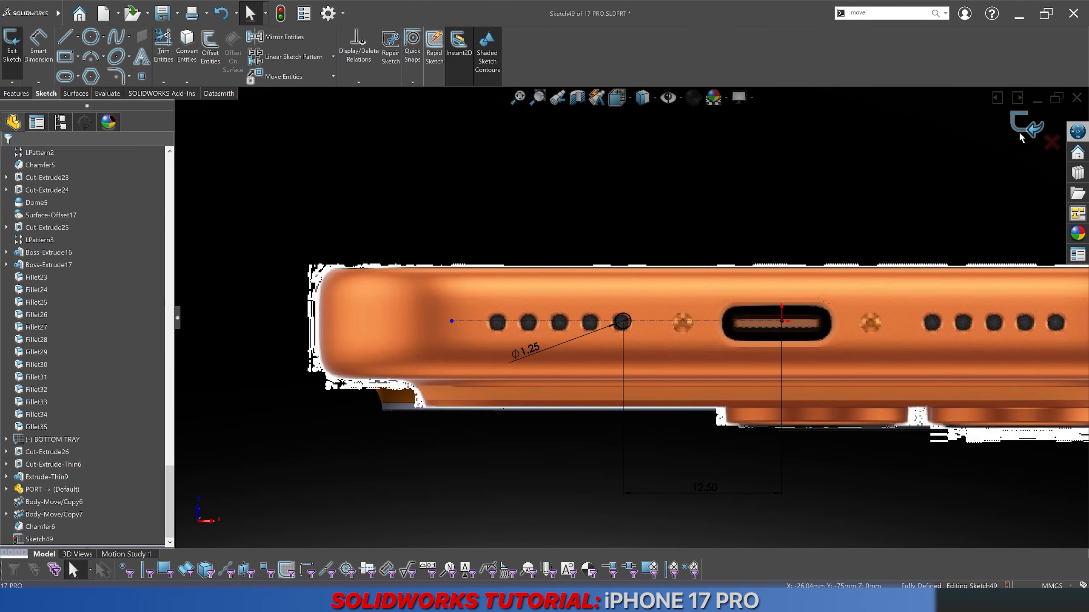
# Step: Cut the speaker hole circle 5 mm deep in shaded-with-edges display, limiting the feature scope to the phone's frame body
pyautogui.hotkey('ctrl', 'b')
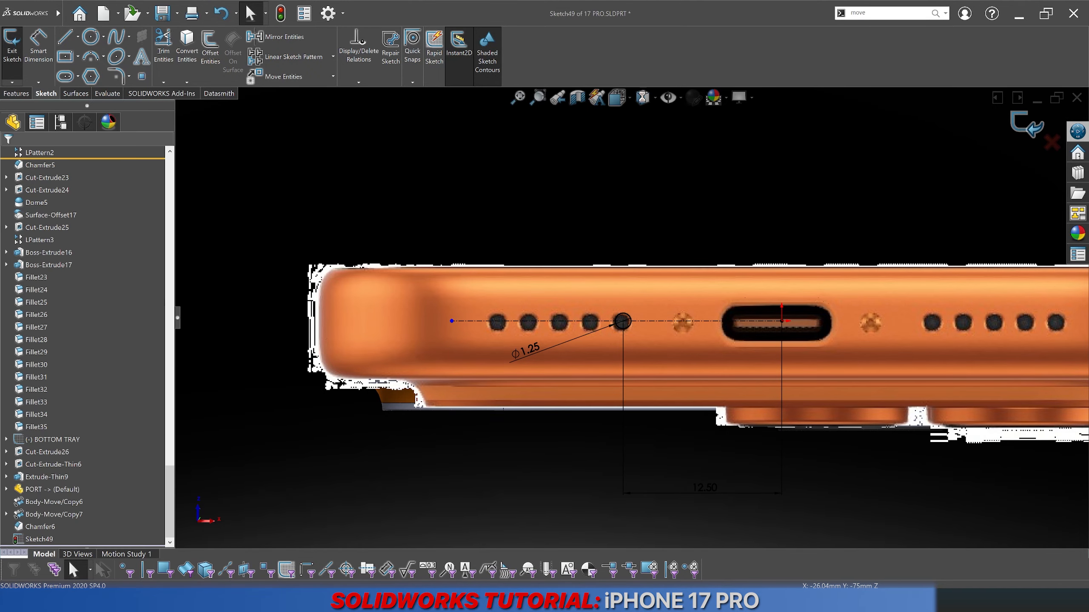
pyautogui.click(642, 100)
pyautogui.click(643, 117)
pyautogui.scroll(3, 600, 185)
pyautogui.moveTo(557, 257); pyautogui.dragTo(480, 360, button='middle')
pyautogui.scroll(-5, 265, 471)
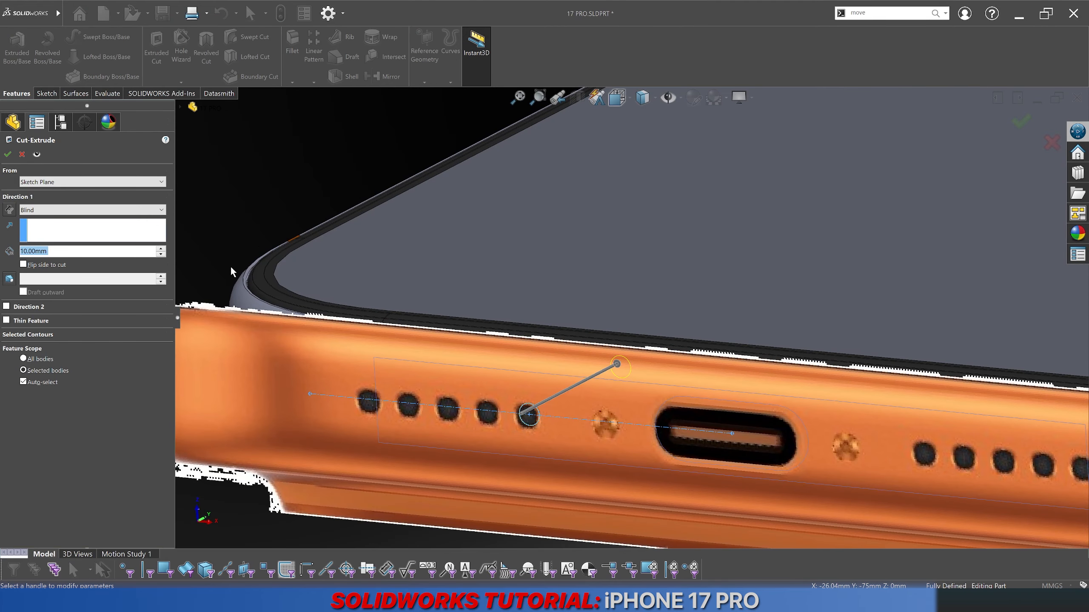
pyautogui.write('5')
pyautogui.press('Return')
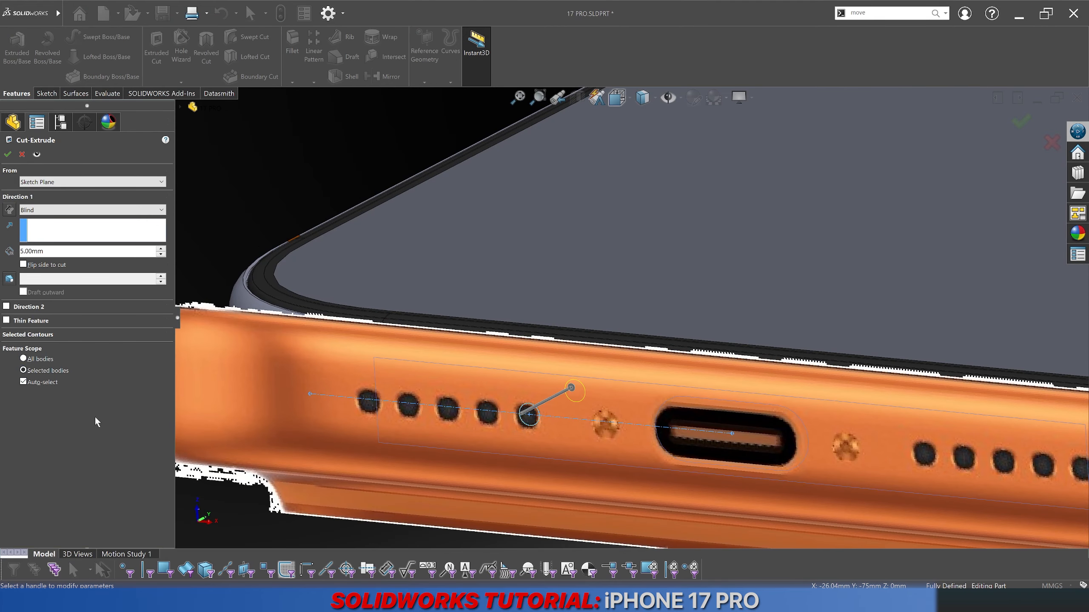
pyautogui.click(31, 383)
pyautogui.click(251, 266)
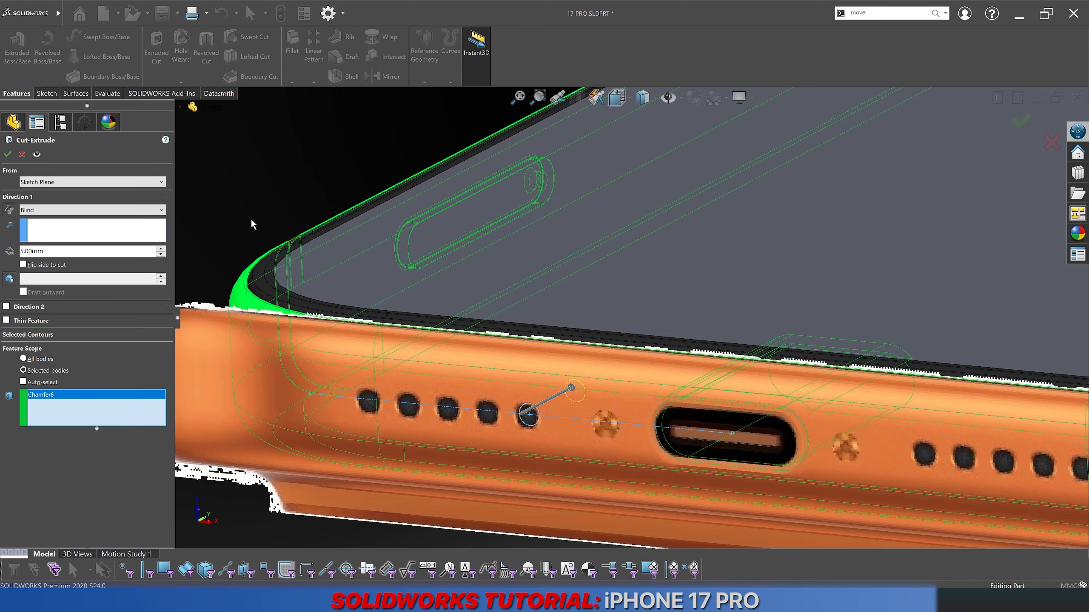
pyautogui.press('Return')
# Step: Hide the BOTTOM TRAY reference sketch
pyautogui.click(39, 440)
pyautogui.rightClick(60, 440)
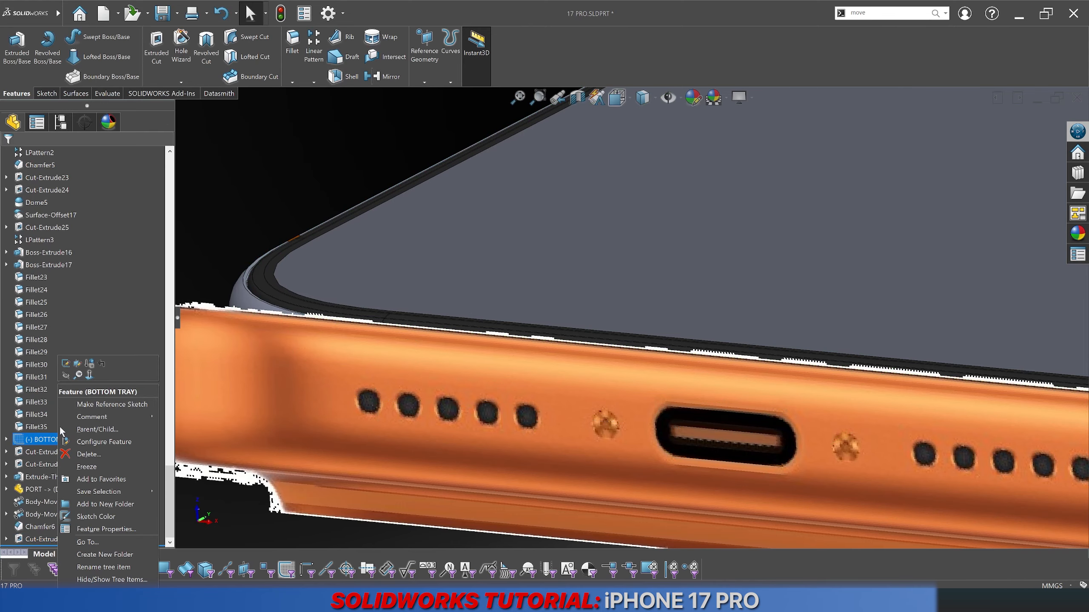
pyautogui.click(66, 377)
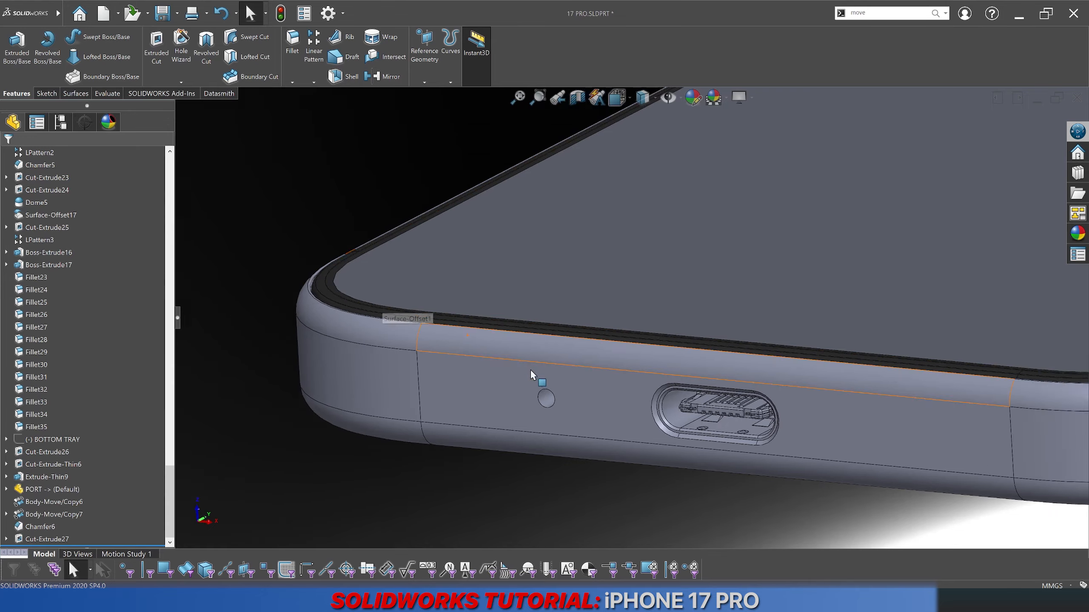
# Step: Set up a linear pattern of the speaker hole cut along the bottom face's long edge, away from the port, with 5 instances spaced 2 mm
pyautogui.scroll(2, 531, 371)
pyautogui.moveTo(573, 374); pyautogui.dragTo(562, 354, button='middle')
pyautogui.scroll(-3, 560, 360)
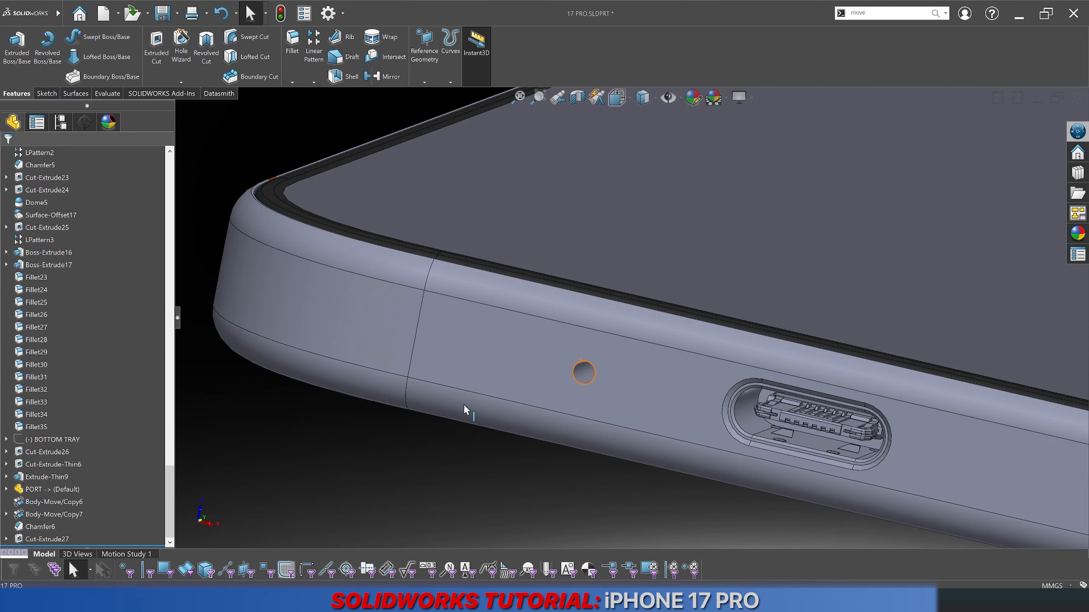
pyautogui.click(47, 539)
pyautogui.click(314, 47)
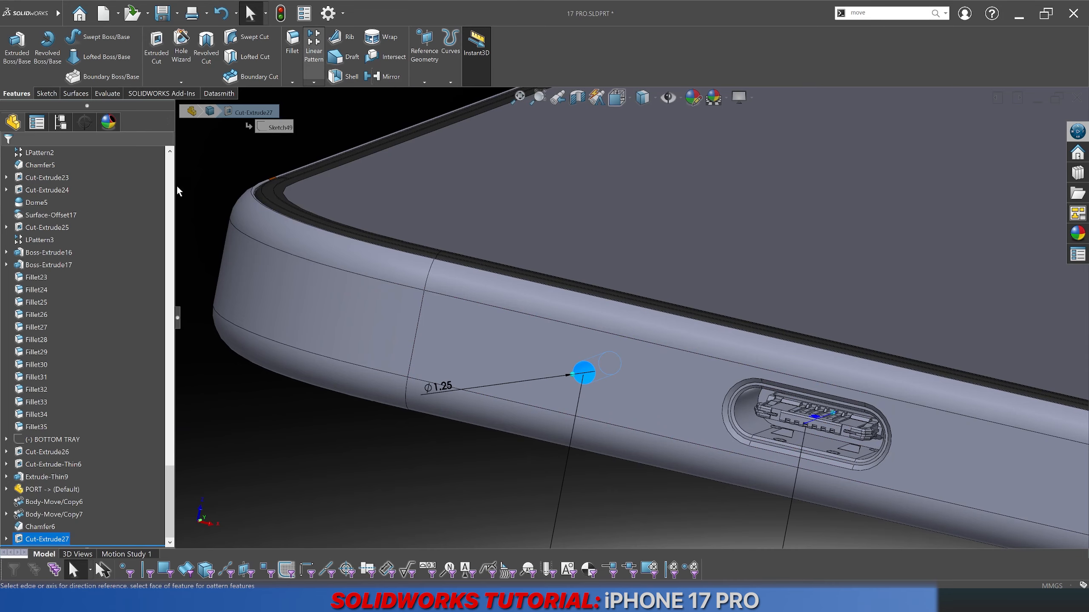
pyautogui.click(465, 301)
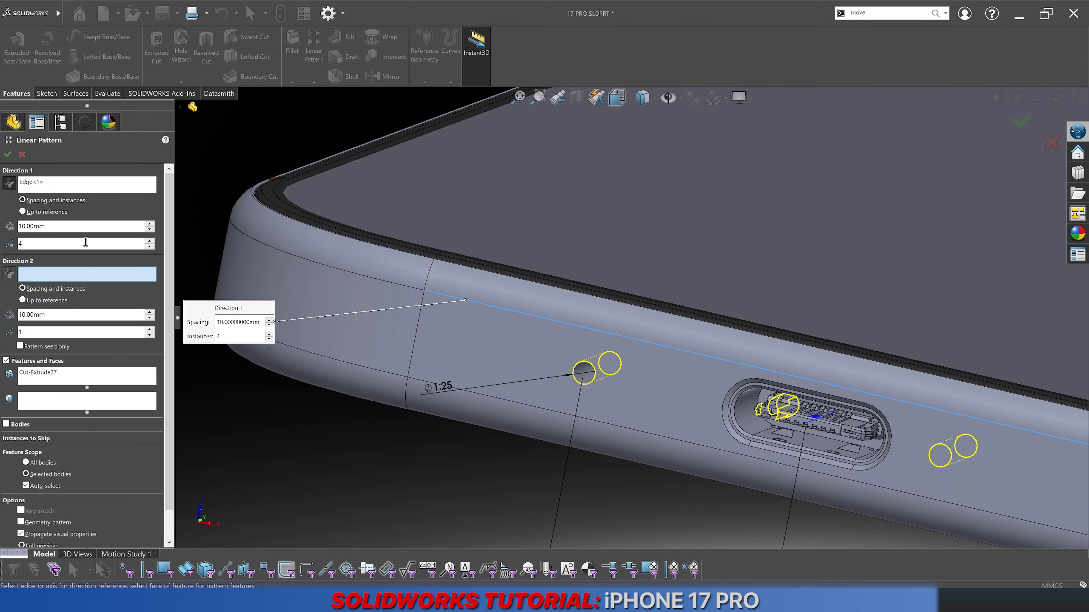
pyautogui.write('5')
pyautogui.press('Return')
pyautogui.write('2')
pyautogui.press('Return')
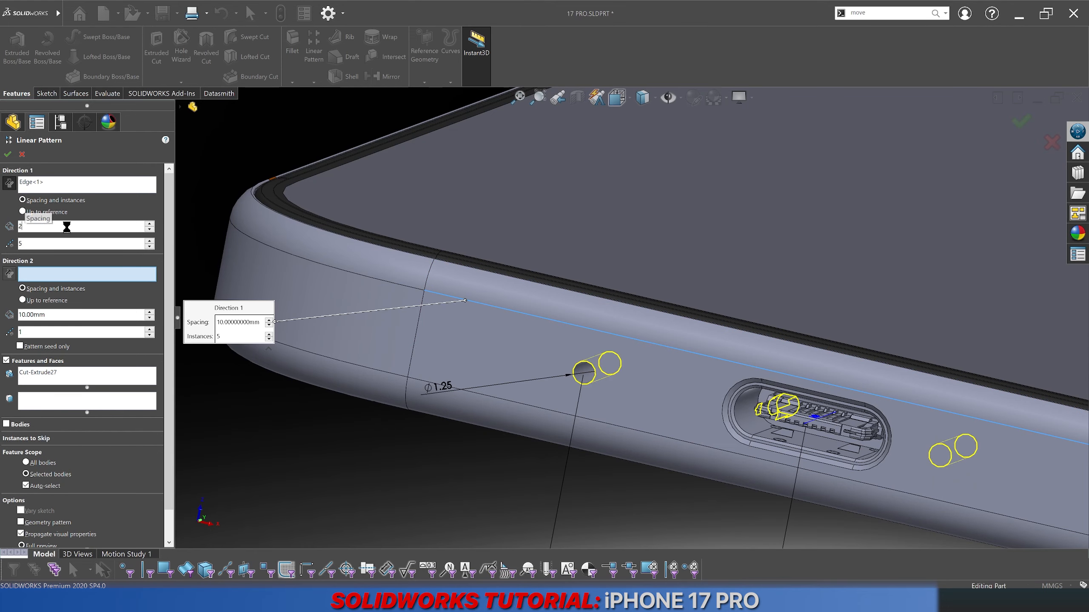
pyautogui.click(9, 185)
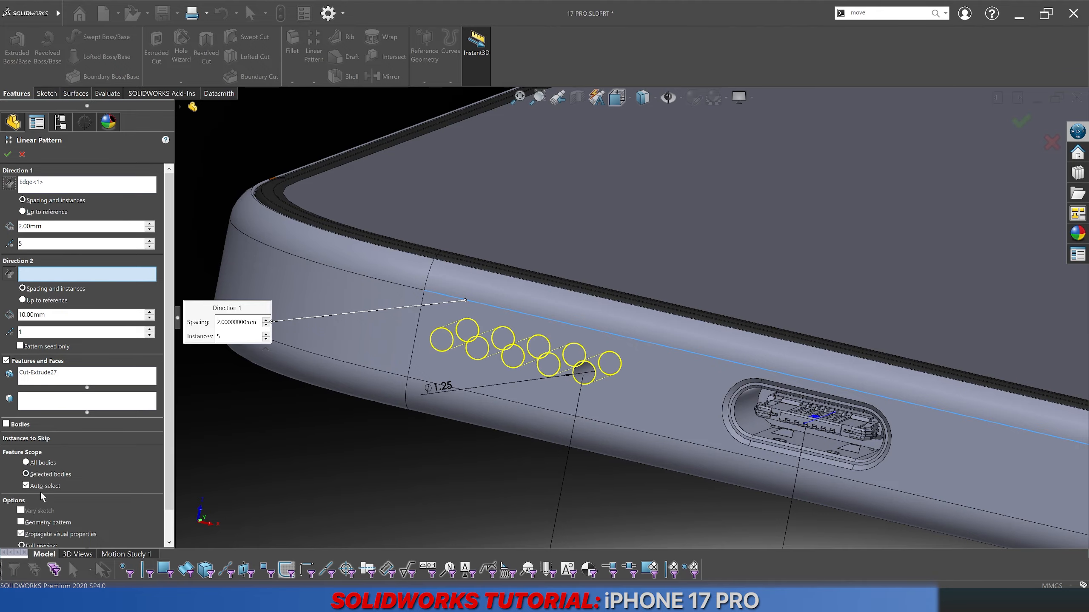
# Step: Limit the linear pattern's feature scope to the phone's frame body and create the pattern
pyautogui.click(26, 485)
pyautogui.click(382, 325)
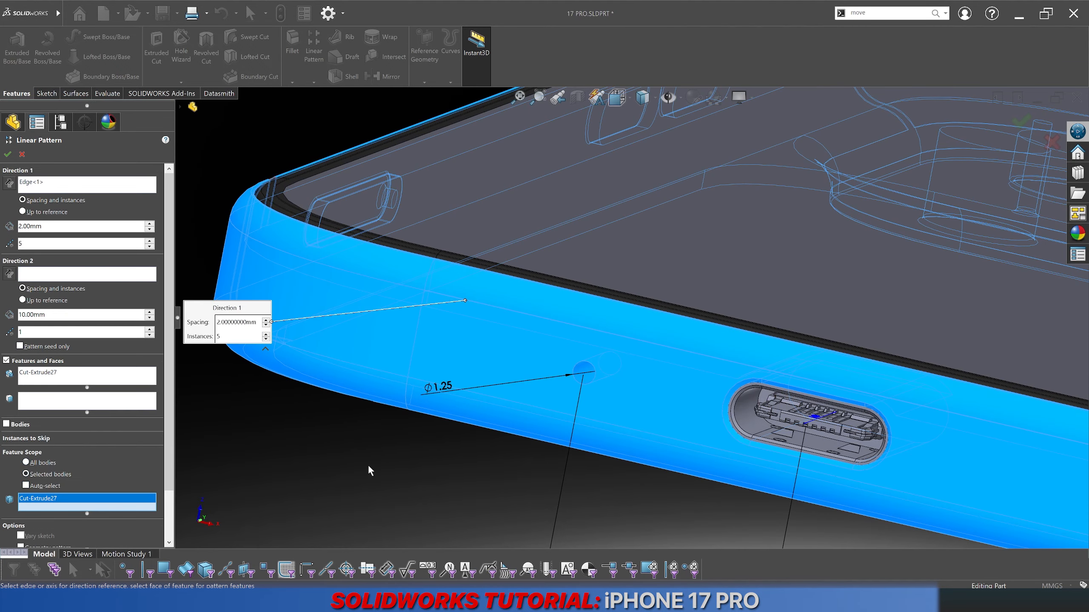
pyautogui.press('Return')
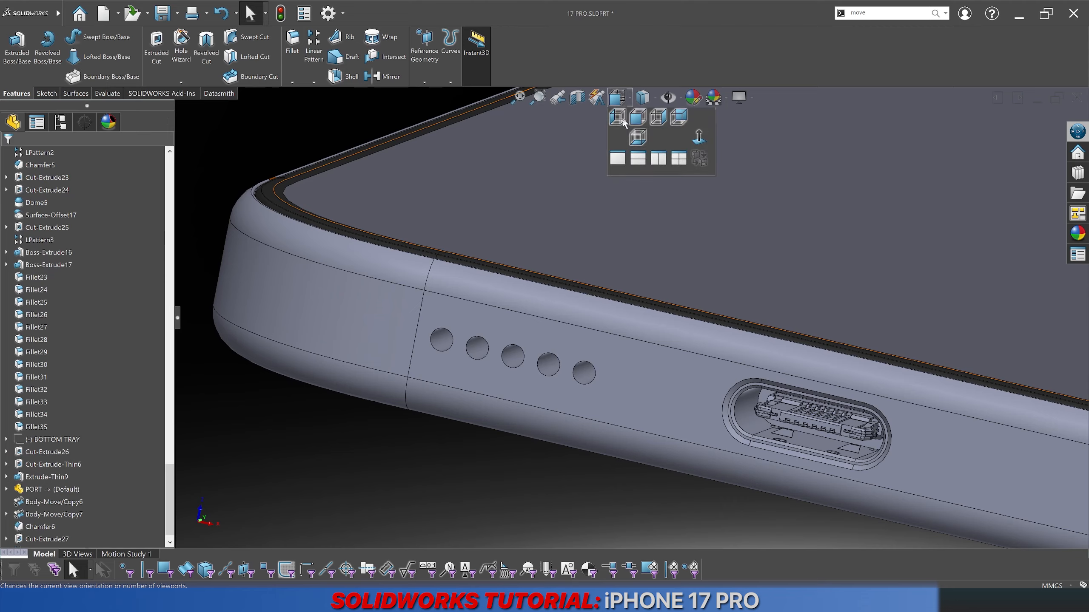
# Step: Show the BOTTOM TRAY reference sketch again in the Bottom view
pyautogui.hotkey('ctrl', '6')
pyautogui.rightClick(56, 440)
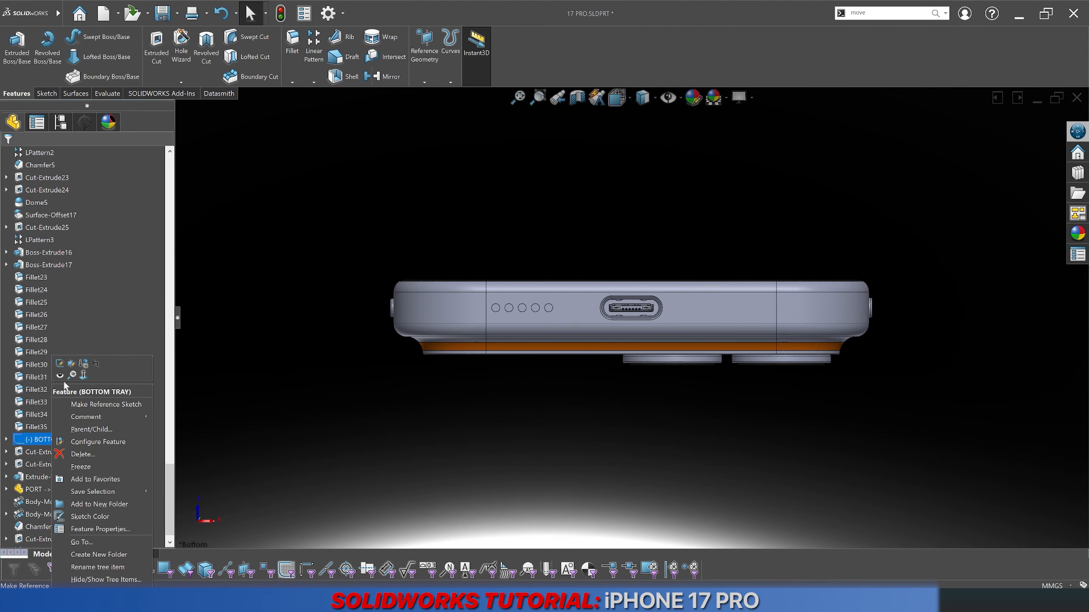
pyautogui.click(64, 380)
pyautogui.scroll(-4, 535, 298)
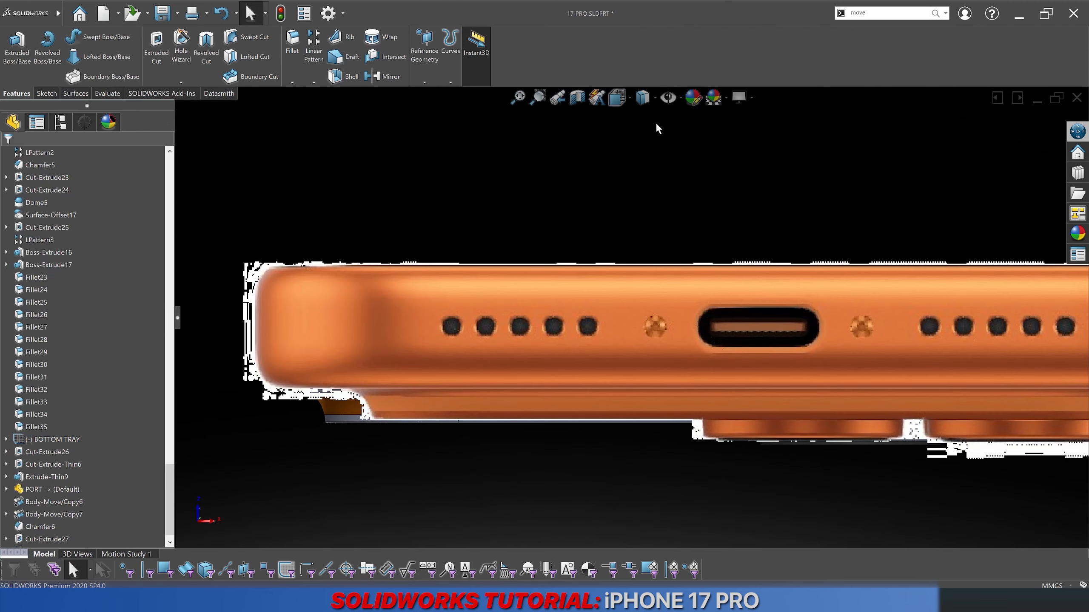
# Step: Move the BOTTOM TRAY reference sketch from the phone's bottom face onto the Top Plane
pyautogui.scroll(-3, 539, 304)
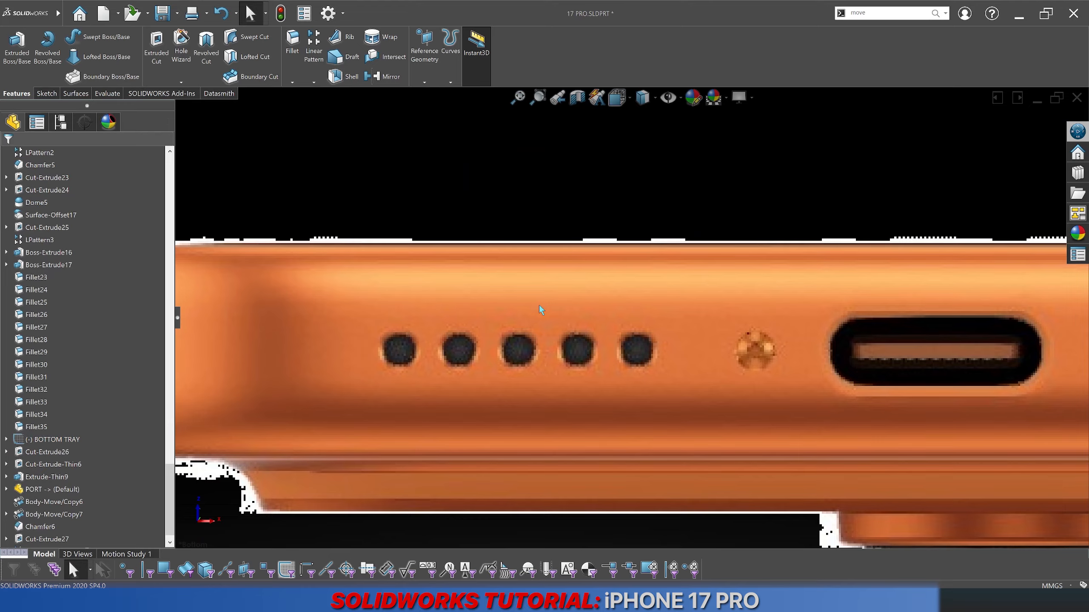
pyautogui.scroll(2, 571, 333)
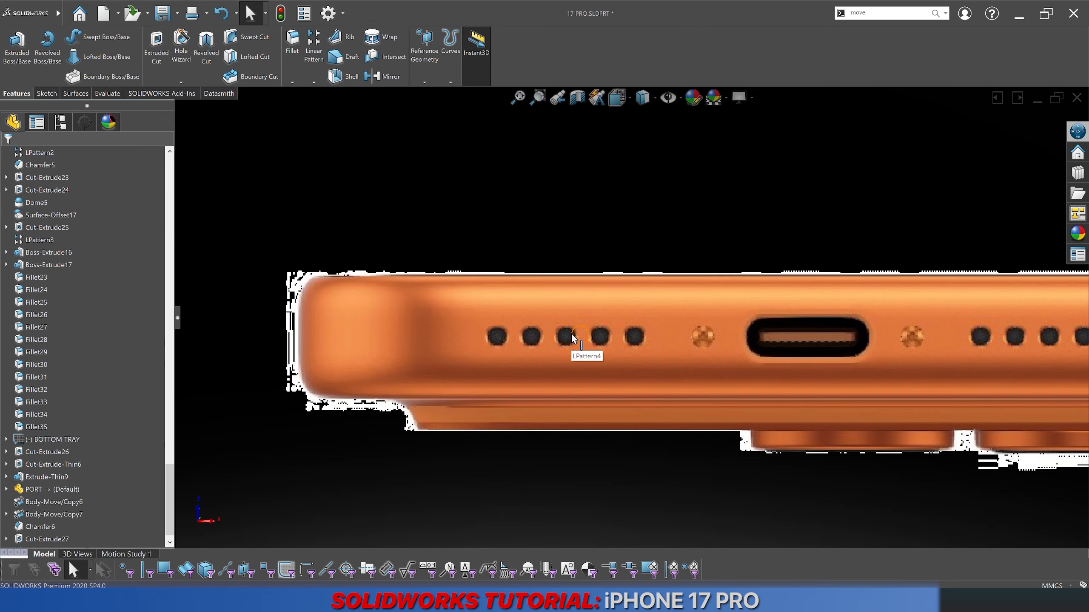
pyautogui.click(643, 98)
pyautogui.click(637, 205)
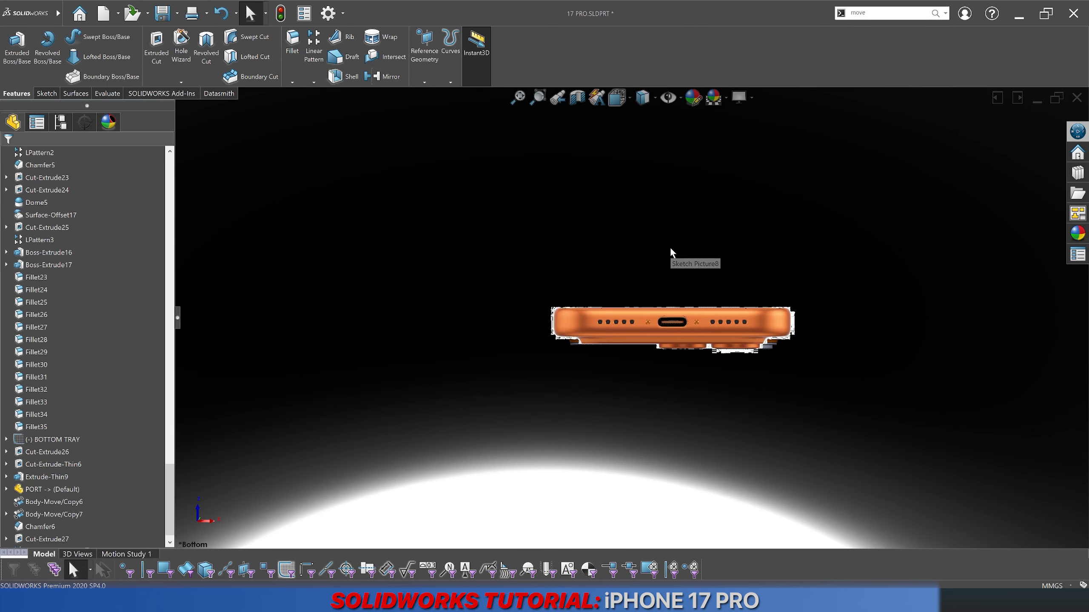
pyautogui.moveTo(649, 222); pyautogui.dragTo(569, 382, button='middle')
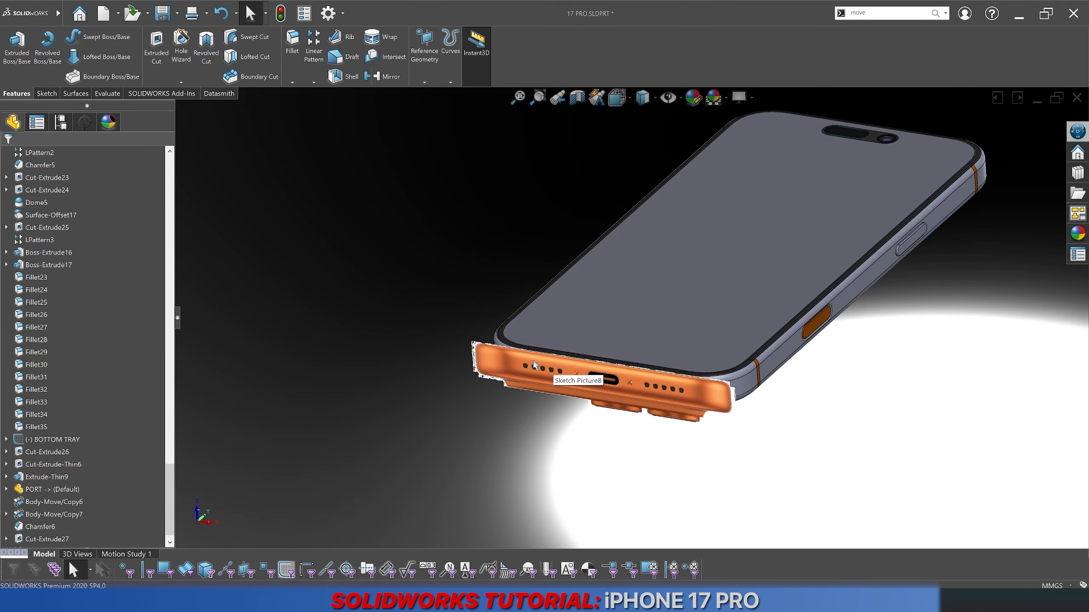
pyautogui.scroll(-2, 557, 356)
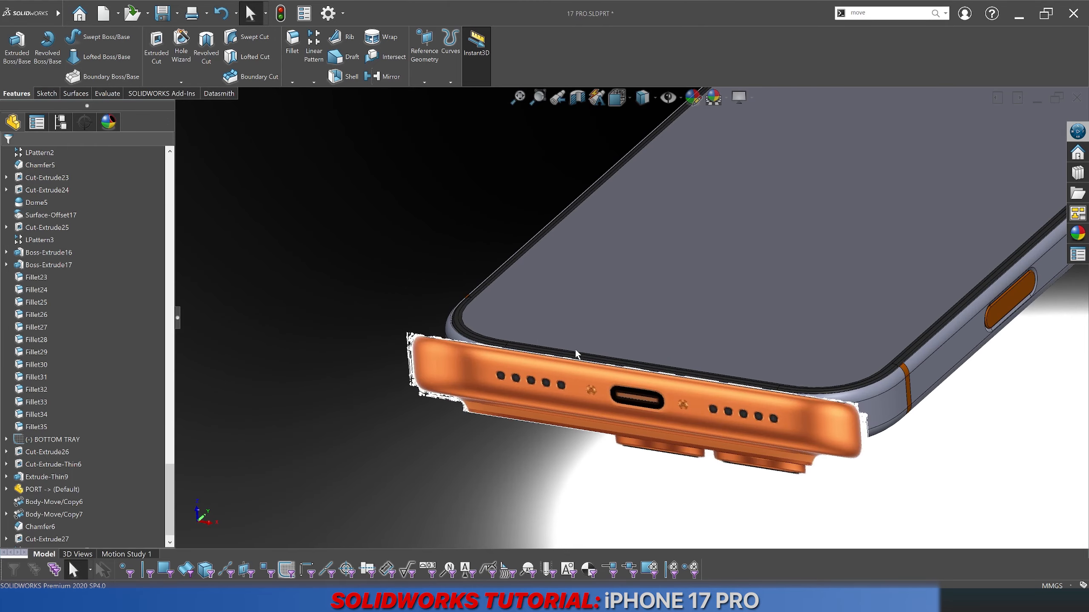
pyautogui.rightClick(65, 444)
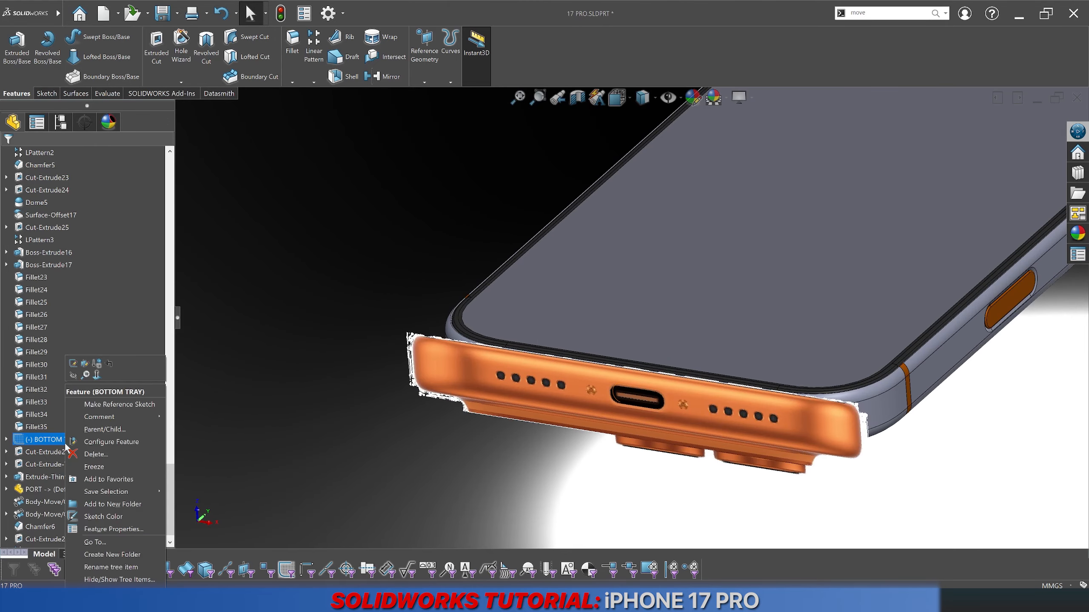
pyautogui.click(81, 365)
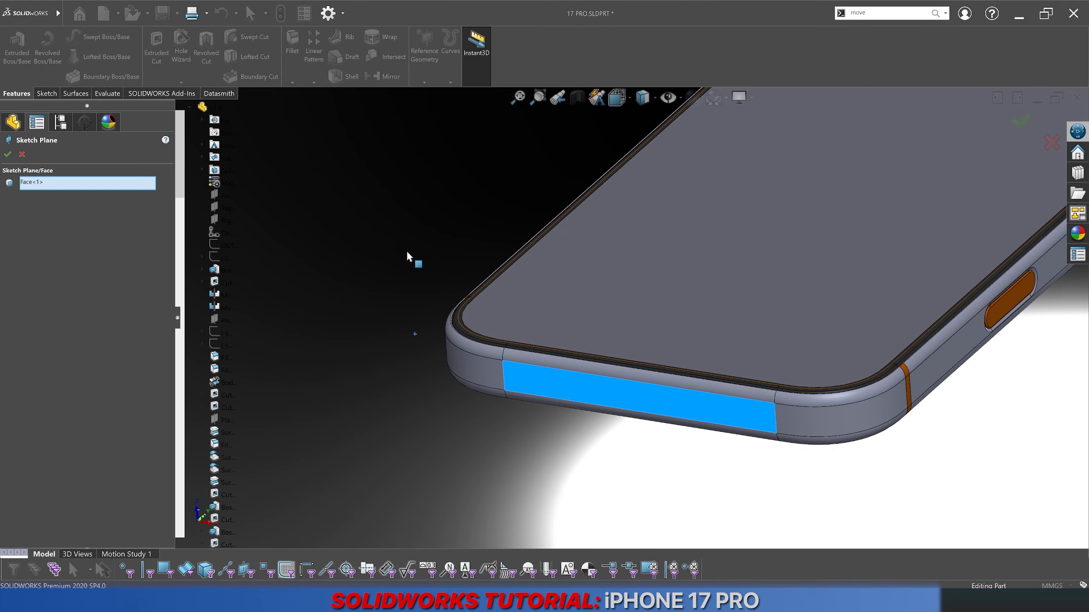
pyautogui.click(241, 208)
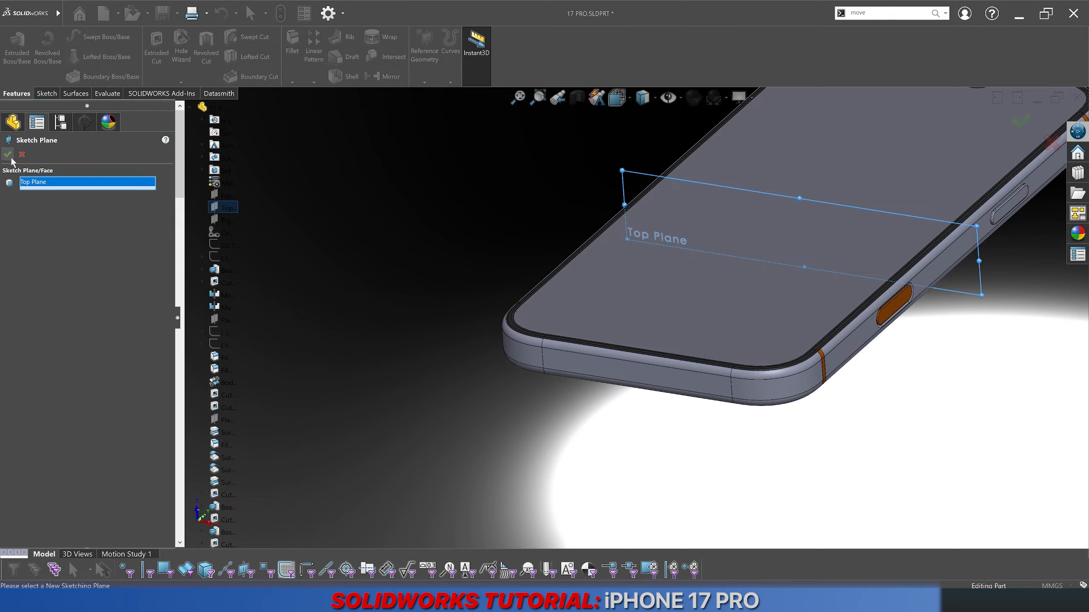
pyautogui.press('Return')
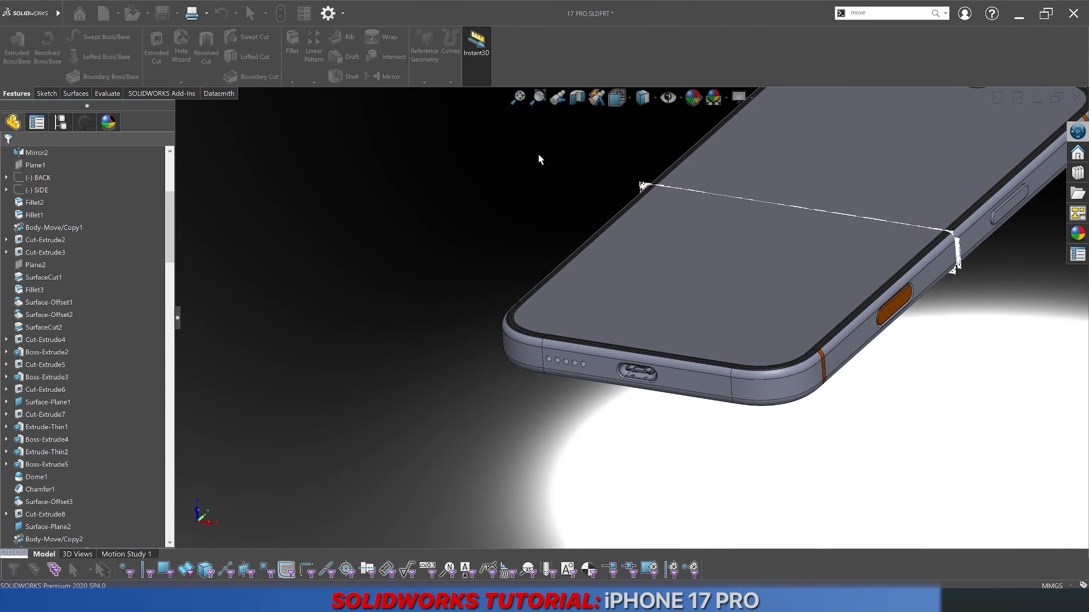
# Step: Compare the patterned speaker holes with the reference image in the Bottom view using wireframe display
pyautogui.click(618, 98)
pyautogui.click(641, 183)
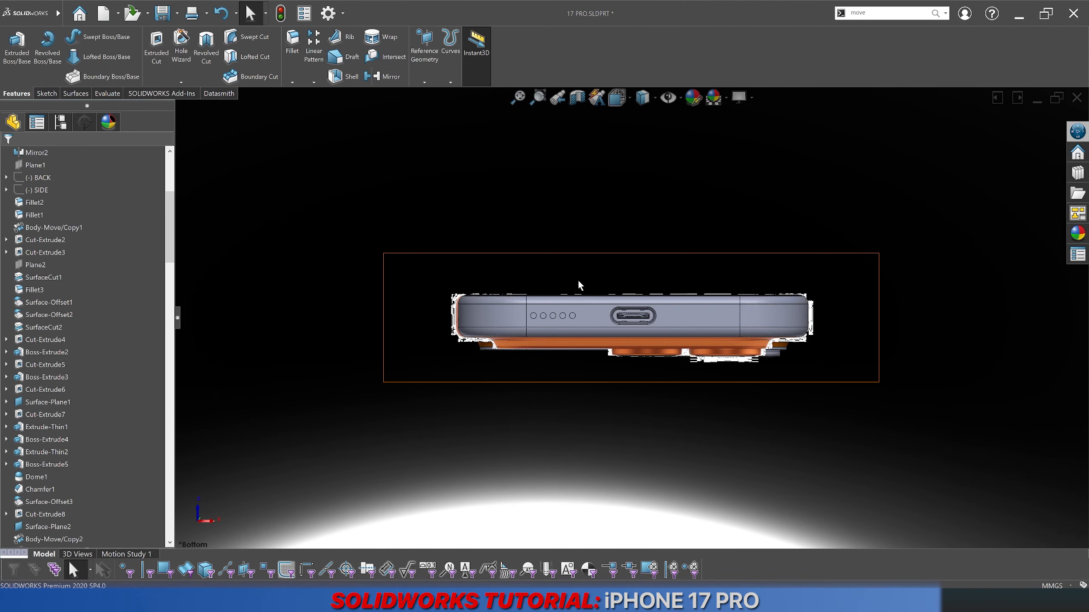
pyautogui.scroll(-8, 555, 313)
pyautogui.click(642, 98)
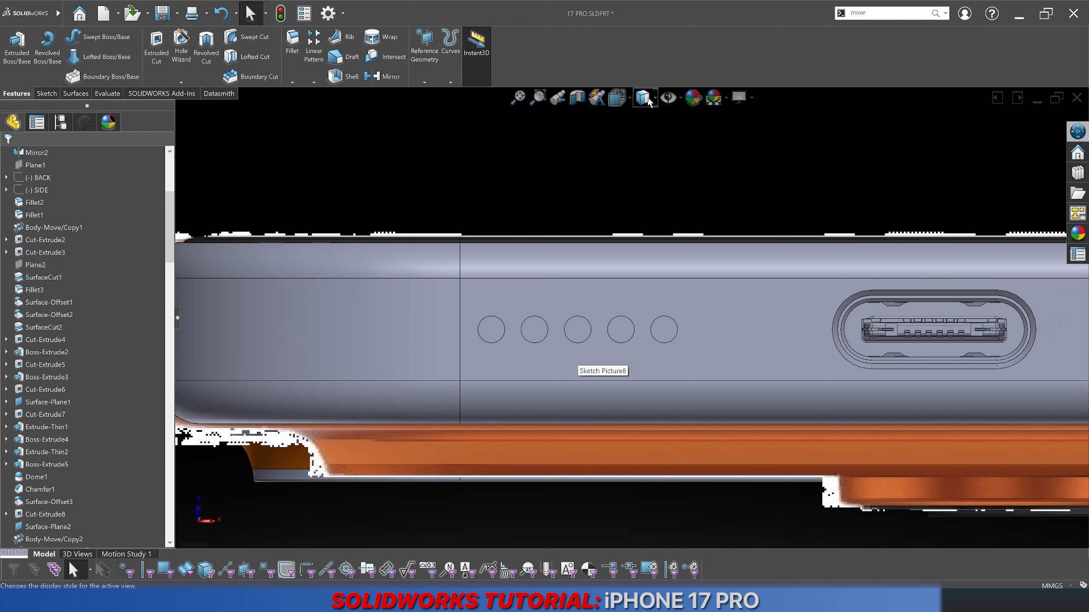
pyautogui.click(645, 191)
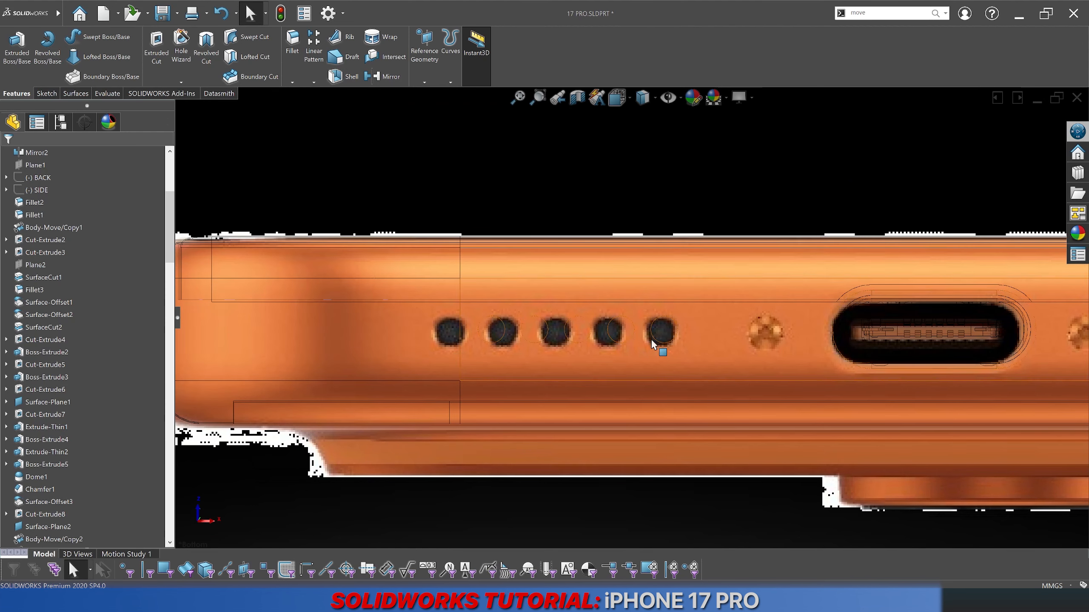
# Step: Set the speaker hole linear pattern's spacing to 2.5 mm
pyautogui.scroll(-15, 124, 465)
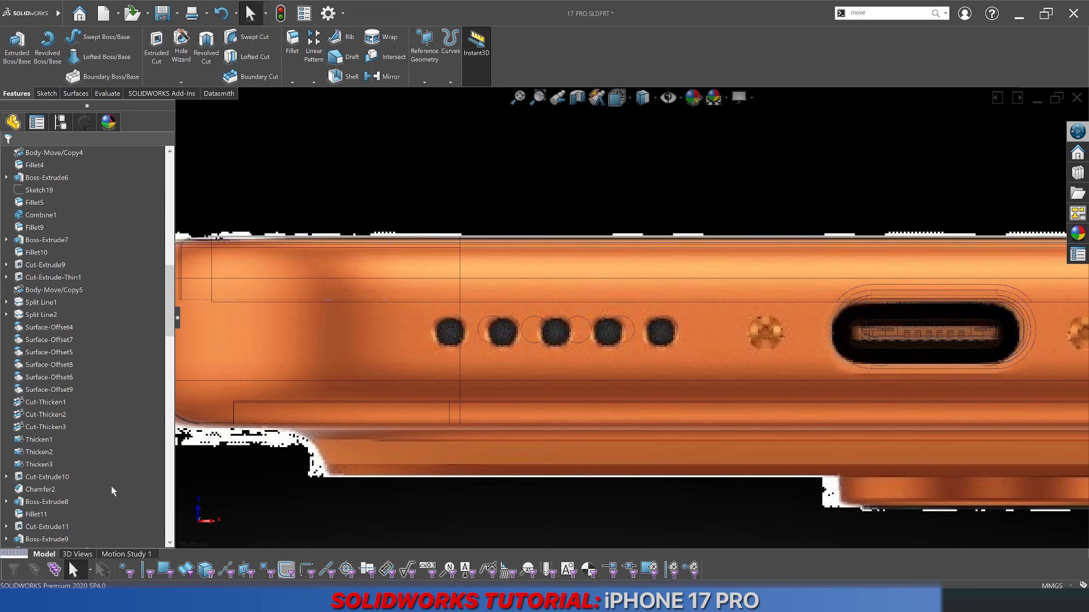
pyautogui.moveTo(172, 328); pyautogui.dragTo(96, 508)
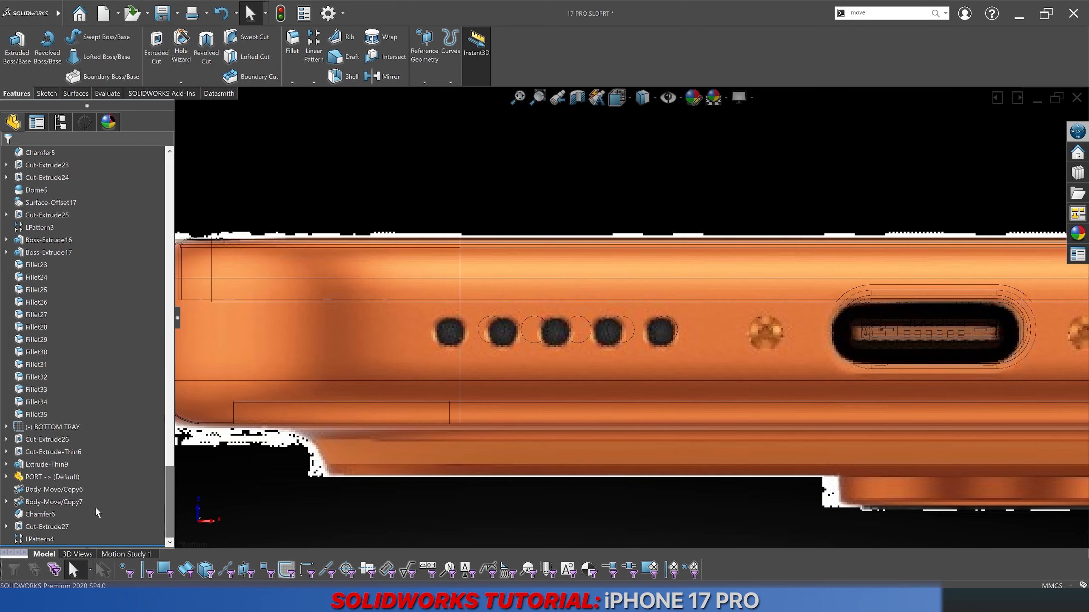
pyautogui.click(38, 540)
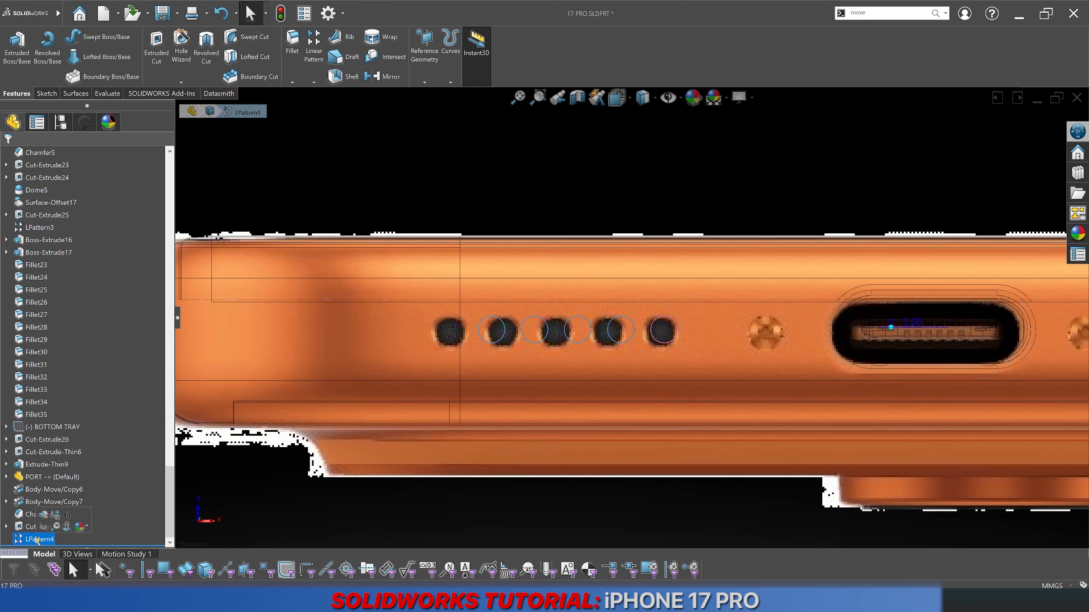
pyautogui.doubleClick(914, 328)
pyautogui.write('2')
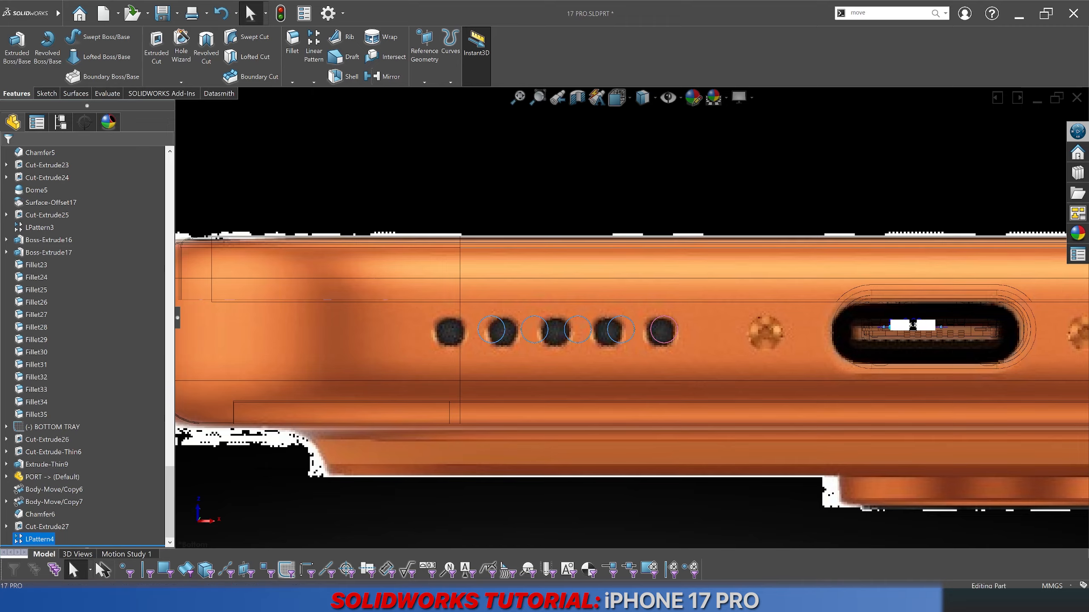
pyautogui.write('.5')
pyautogui.press('Return')
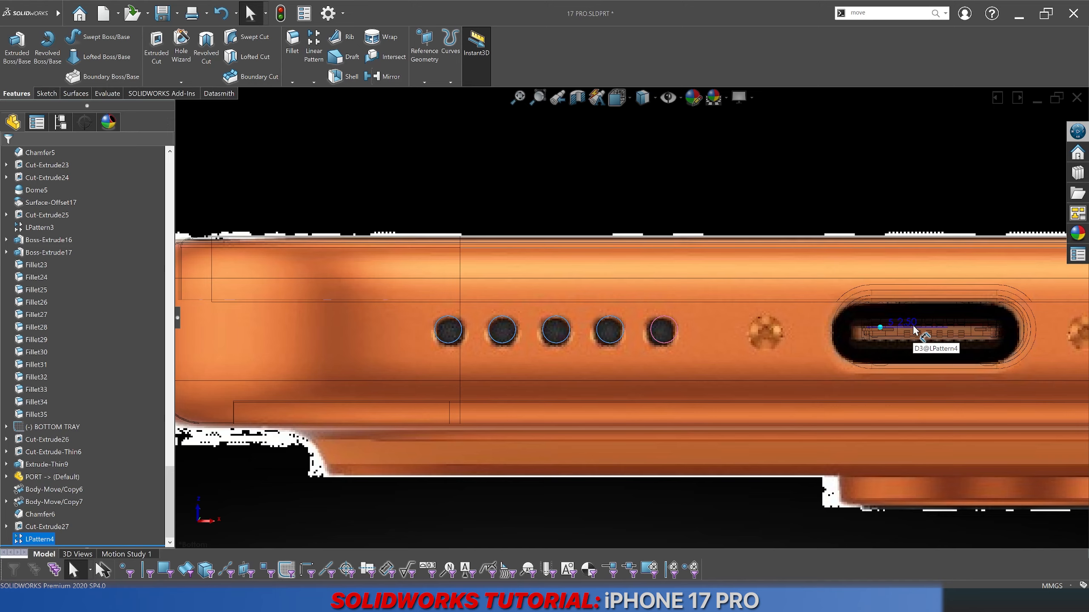
# Step: Fine-tune the speaker hole linear pattern's spacing against the reference image, trying 2.4 mm and settling on 2.45 mm
pyautogui.doubleClick(914, 328)
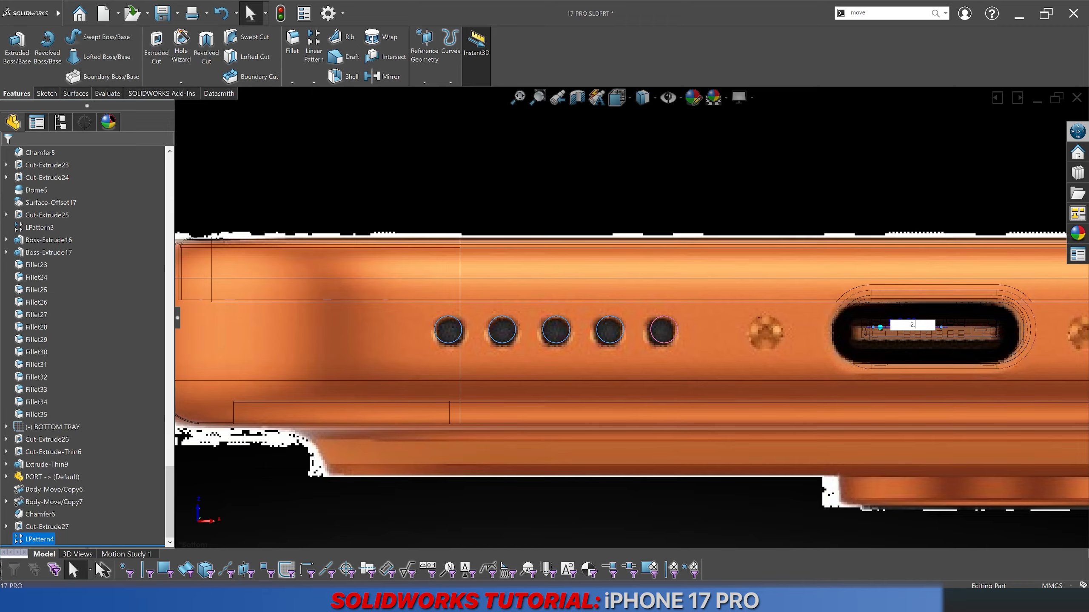
pyautogui.write('2.4')
pyautogui.press('Return')
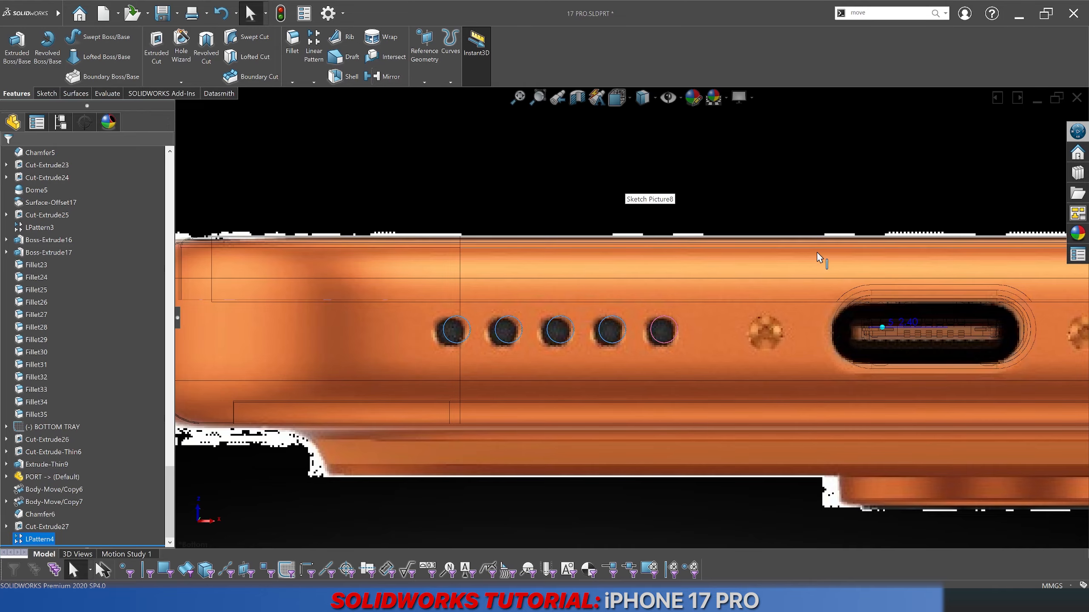
pyautogui.doubleClick(911, 324)
pyautogui.write('2.45')
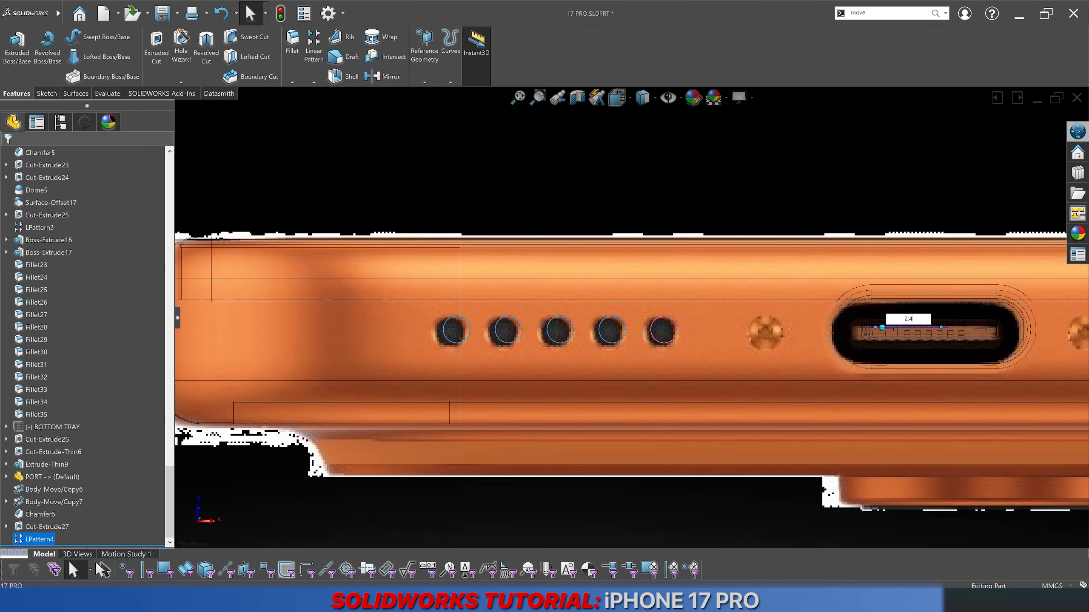
pyautogui.press('Return')
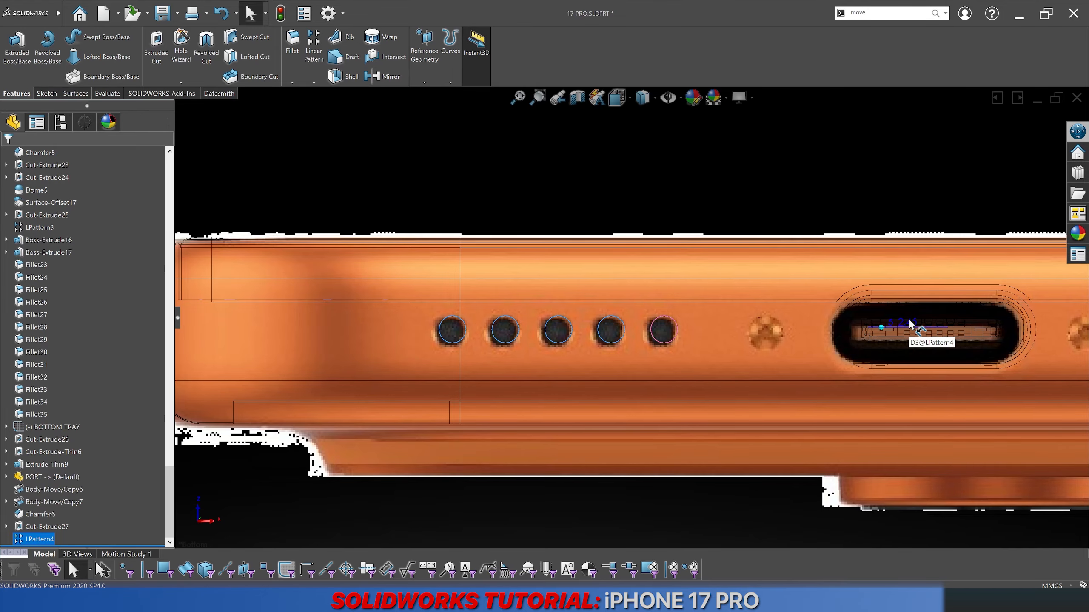
# Step: Return the model display from wireframe to Shaded With Edges
pyautogui.click(660, 153)
pyautogui.click(649, 98)
pyautogui.click(645, 120)
# Step: Mirror the speaker hole cut and its linear pattern about the Right Plane to the other side of the USB-C port
pyautogui.scroll(7, 686, 205)
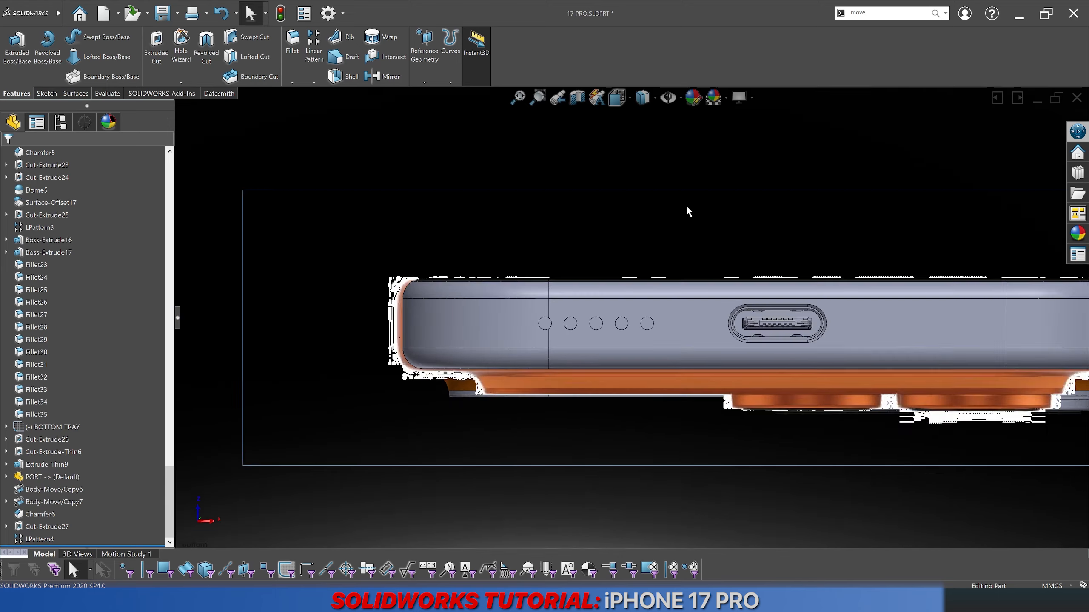
pyautogui.moveTo(682, 248); pyautogui.dragTo(557, 374, button='middle')
pyautogui.scroll(-3, 551, 395)
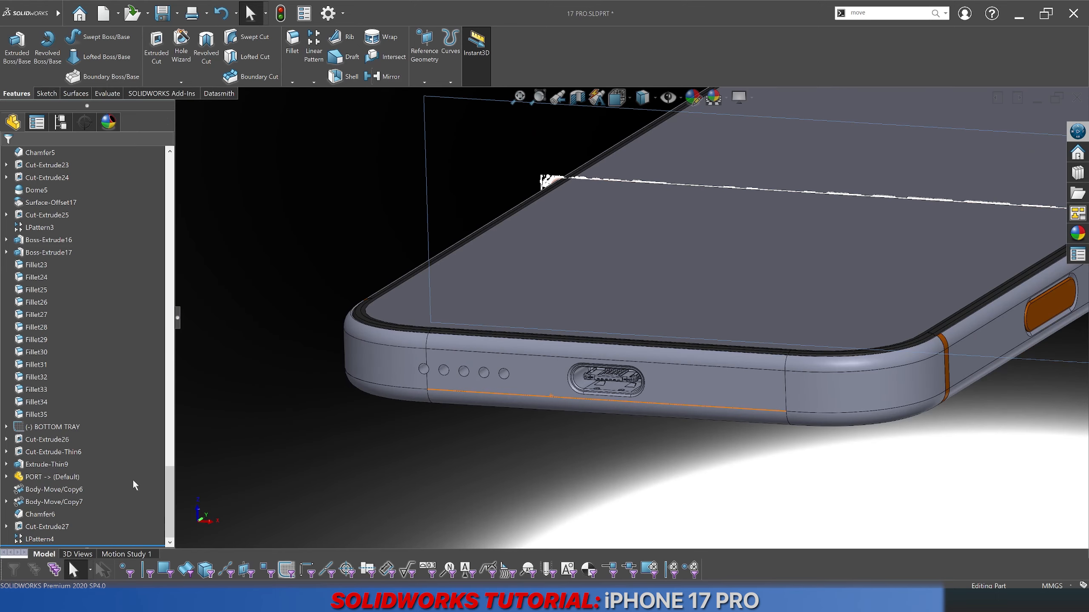
pyautogui.click(47, 527)
pyautogui.keyDown('shift'); pyautogui.click(40, 540); pyautogui.keyUp('shift')
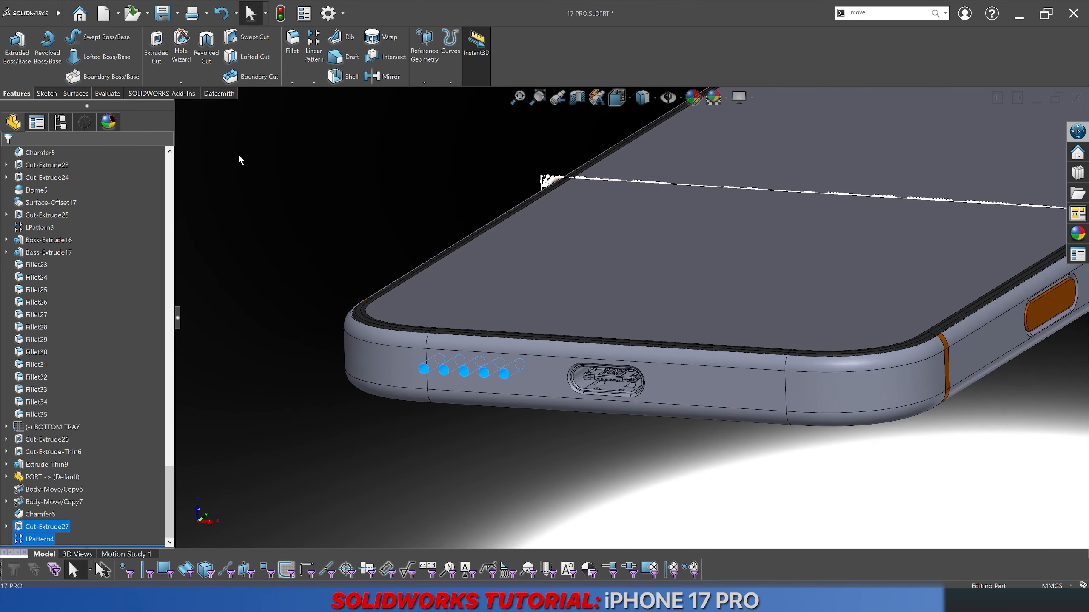
pyautogui.click(378, 76)
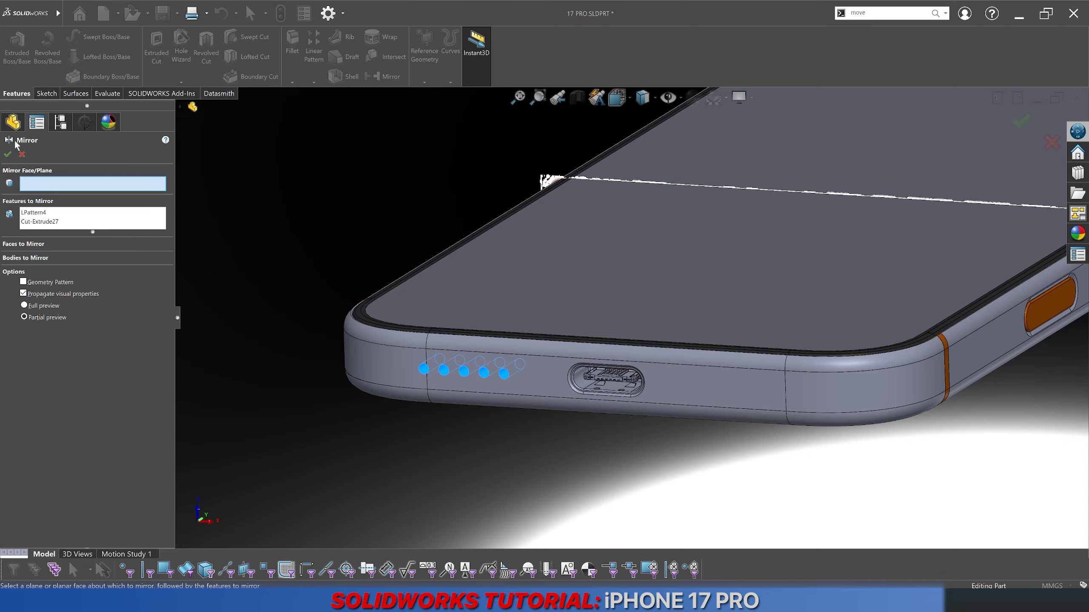
pyautogui.click(180, 106)
pyautogui.click(234, 219)
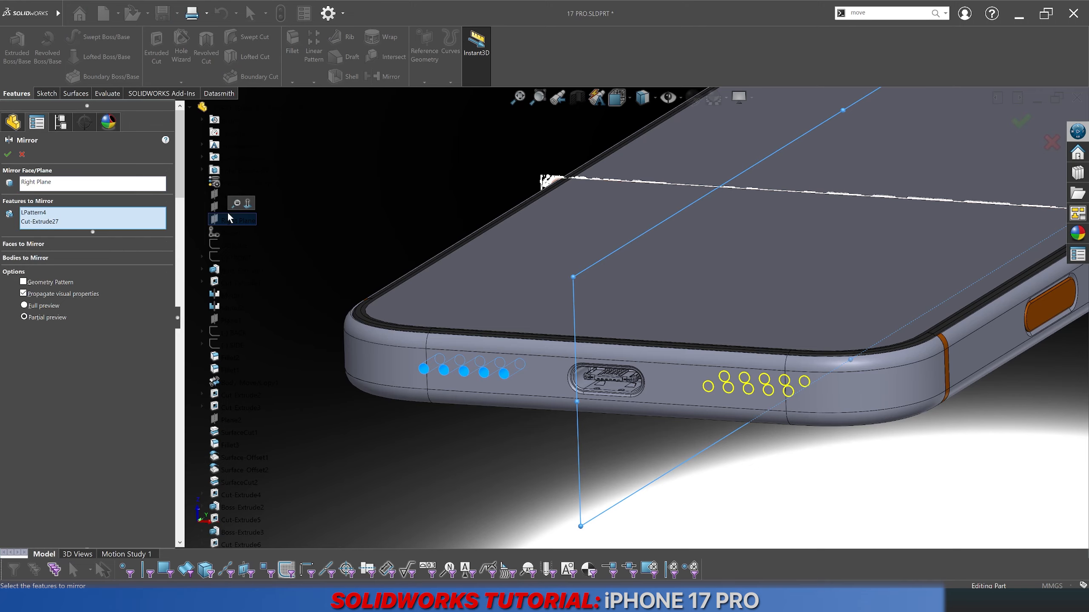
pyautogui.rightClick(436, 436)
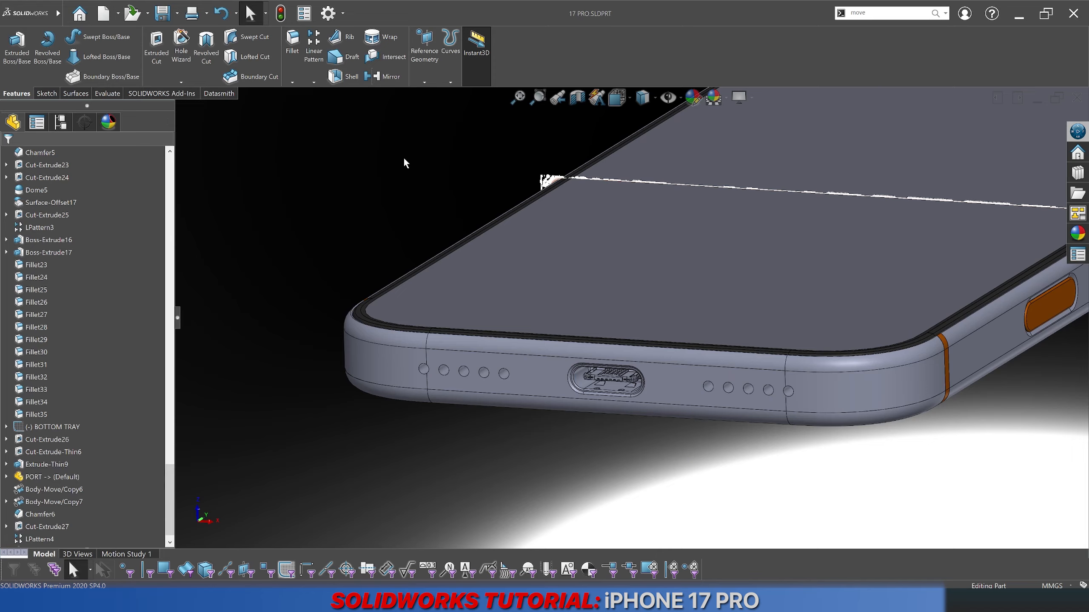
# Step: Start a 45-degree chamfer with a 0.1 mm distance, checking the hole edges in the BOTTOM.jpg reference image
pyautogui.click(293, 83)
pyautogui.click(296, 109)
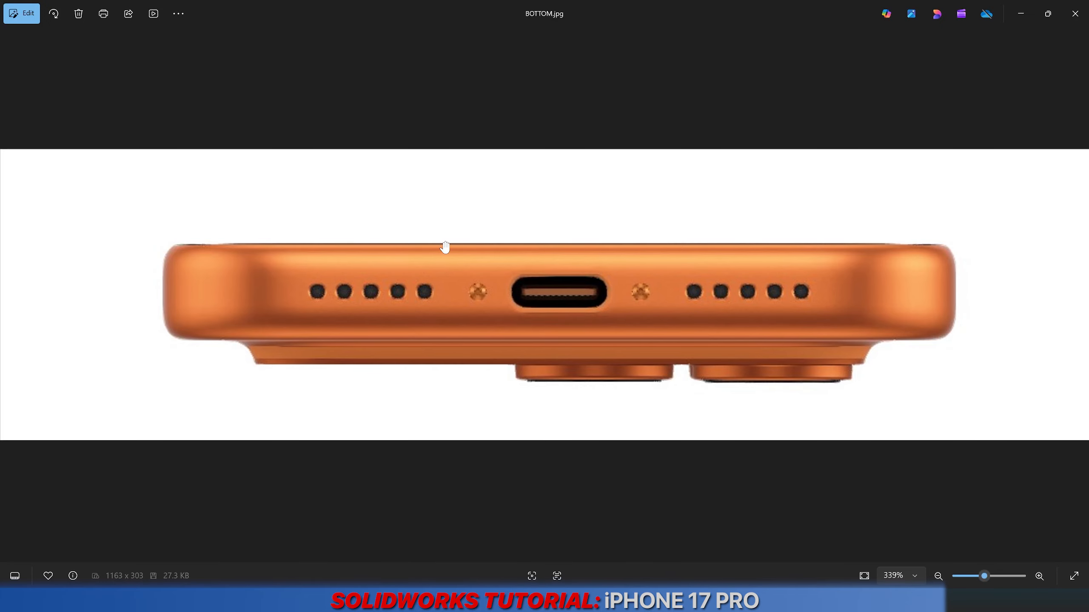
pyautogui.scroll(5, 493, 274)
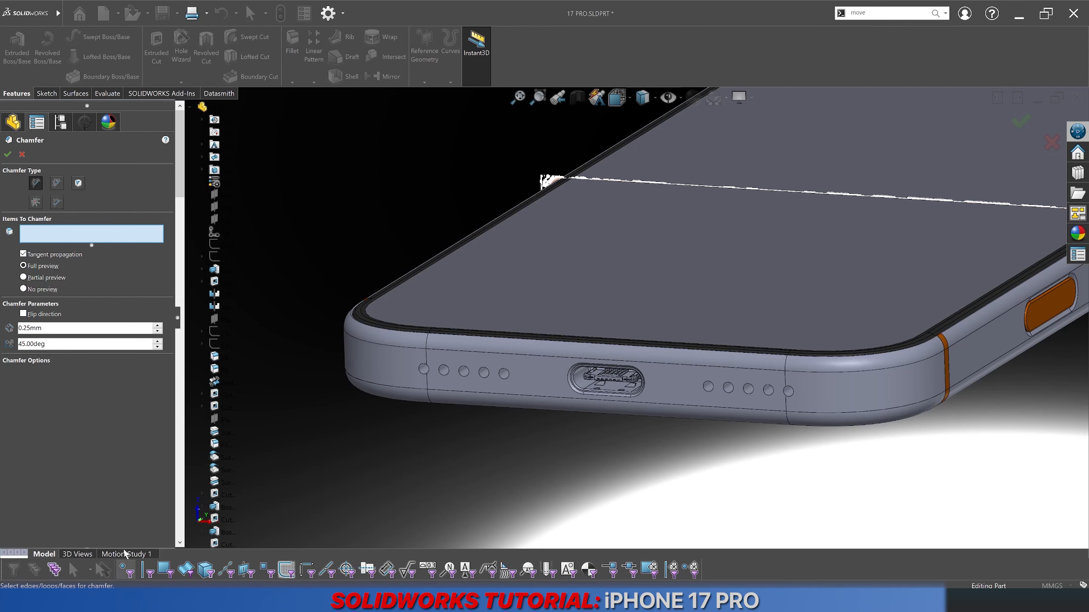
pyautogui.doubleClick(60, 331)
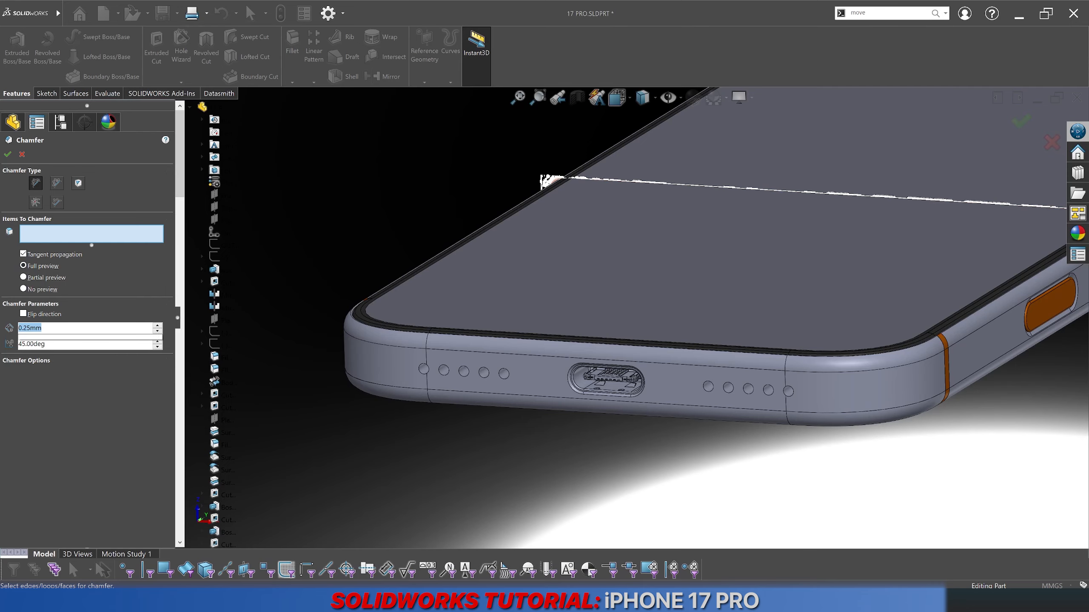
pyautogui.write('0.1')
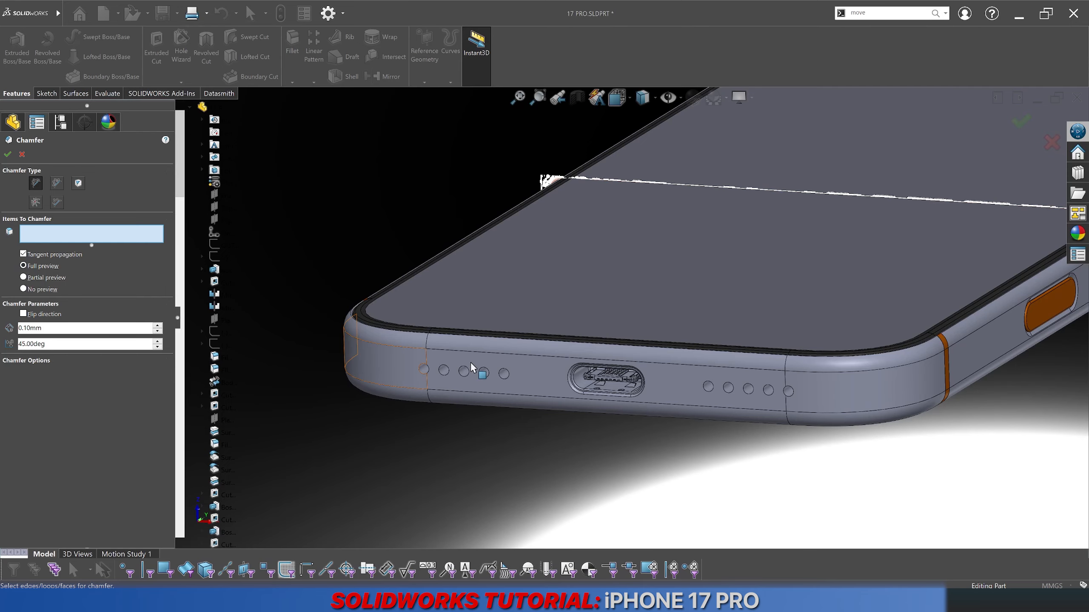
# Step: Add the rim edges of the five speaker holes left of the USB-C port to the chamfer
pyautogui.scroll(5, 415, 457)
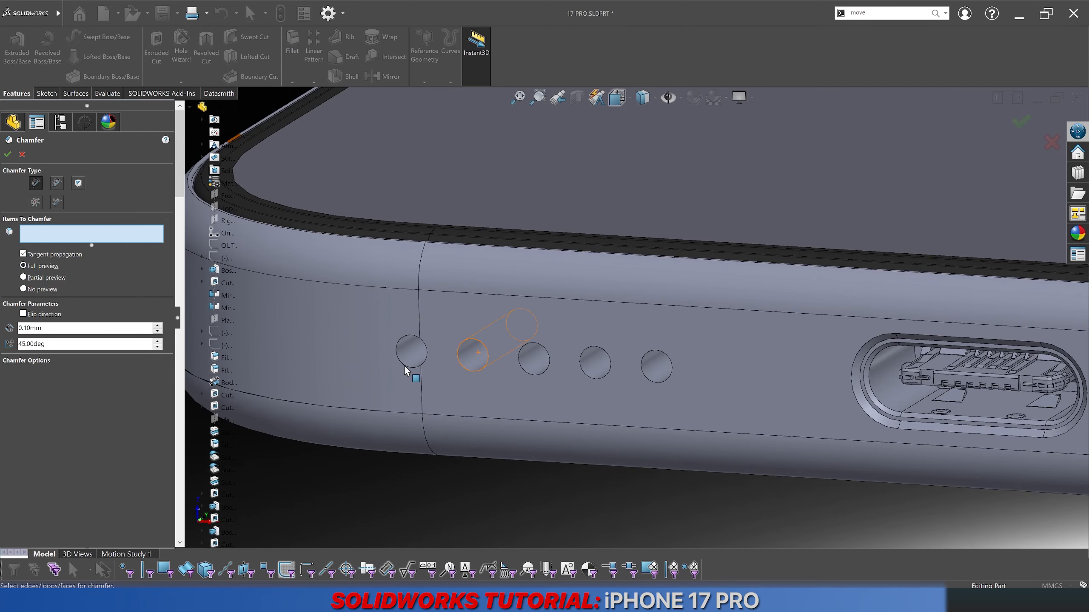
pyautogui.click(405, 366)
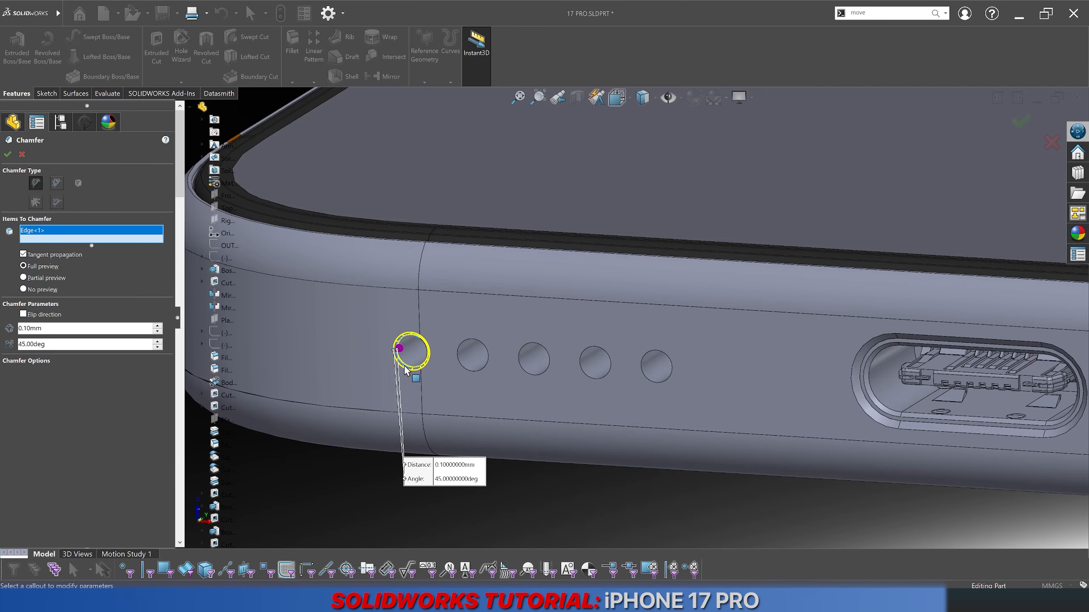
pyautogui.click(459, 369)
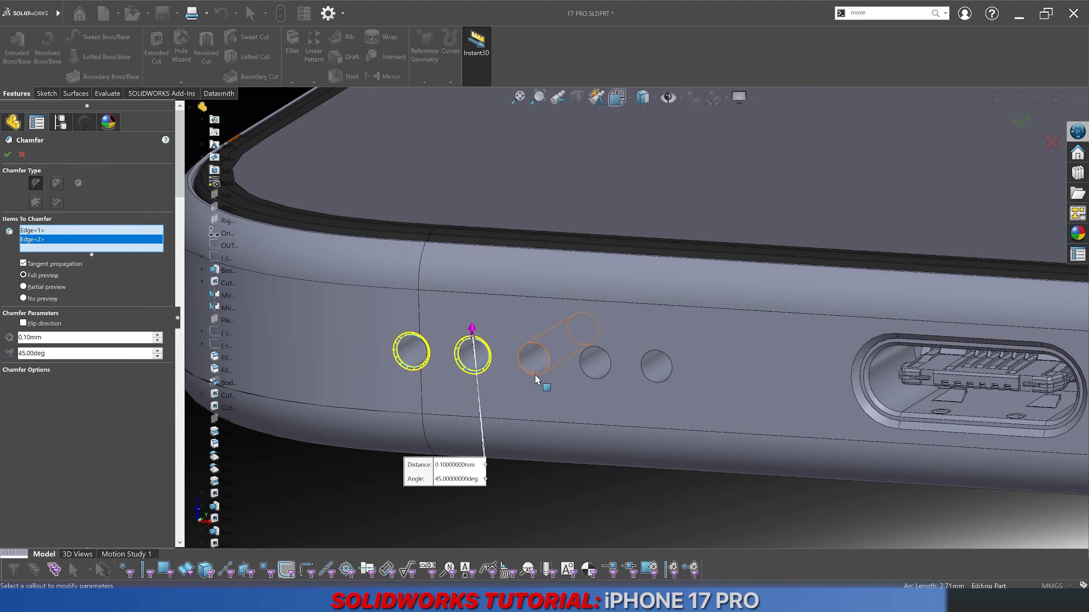
pyautogui.click(535, 377)
pyautogui.click(608, 379)
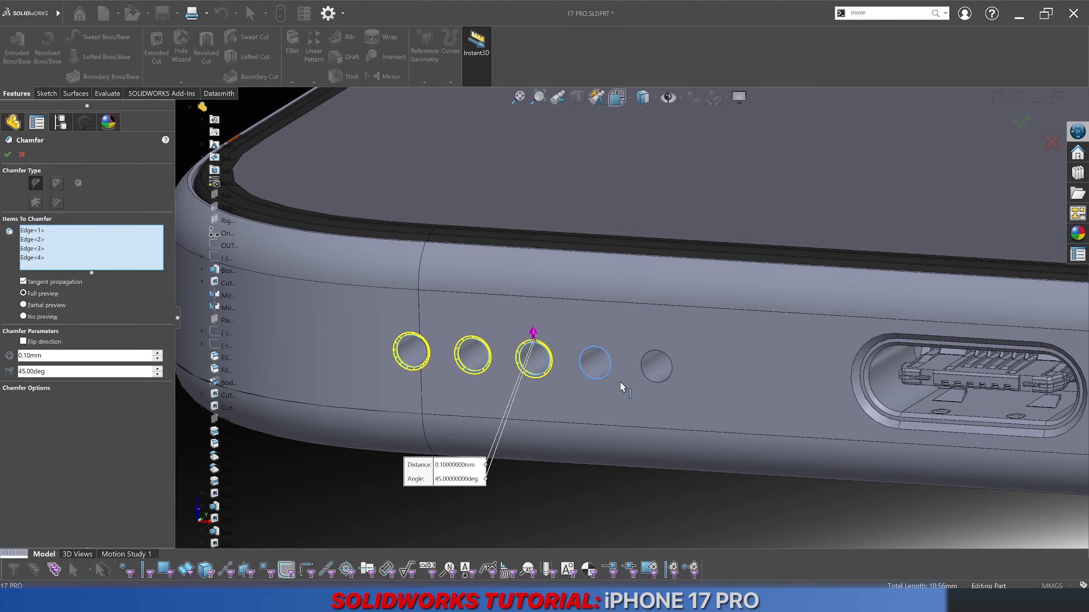
pyautogui.click(654, 382)
# Step: Add the rim edges of the five mirrored speaker holes to the chamfer, including both segments of the outermost hole's rim
pyautogui.scroll(-5, 736, 404)
pyautogui.scroll(2, 876, 341)
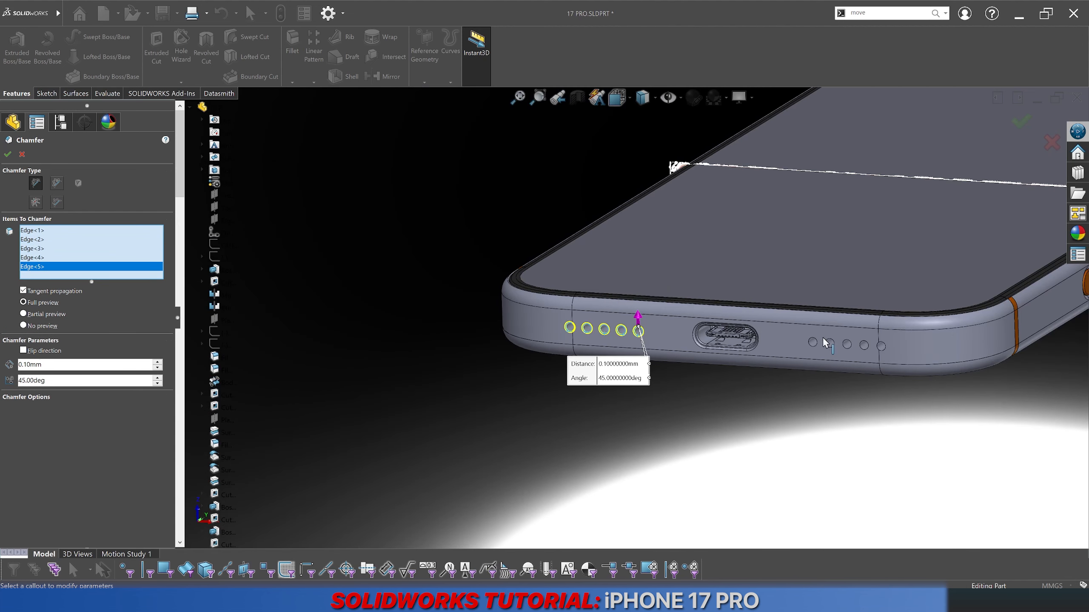
pyautogui.scroll(-4, 825, 343)
pyautogui.scroll(-2, 838, 352)
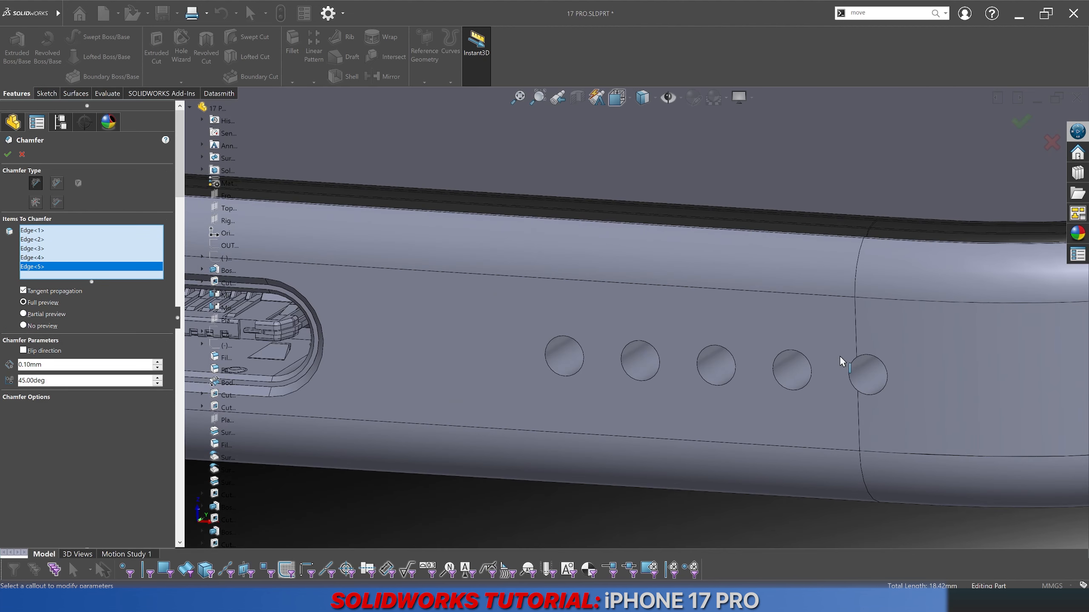
pyautogui.click(863, 358)
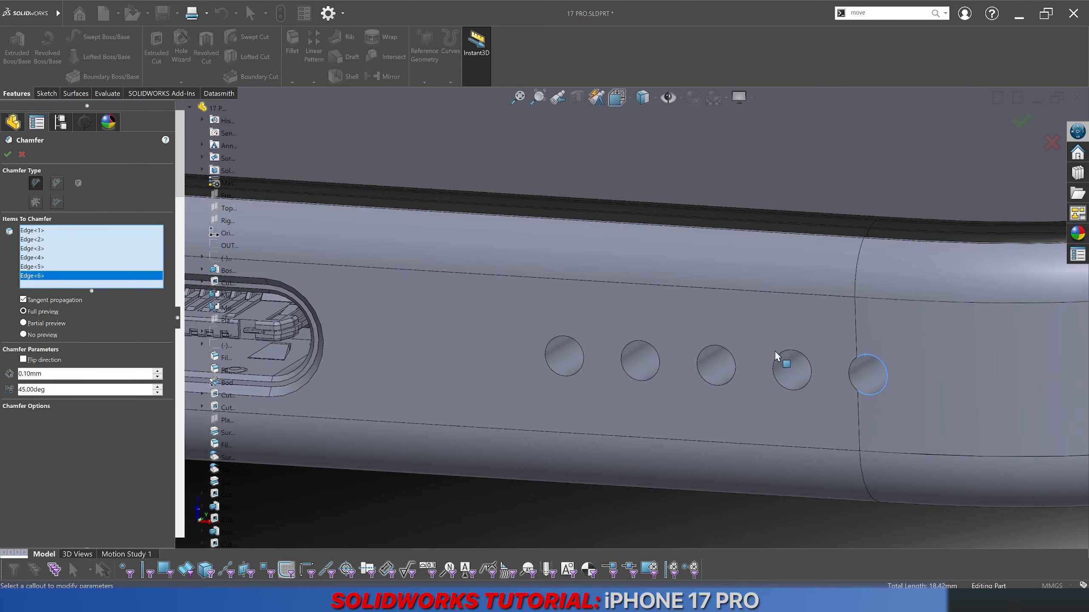
pyautogui.click(783, 356)
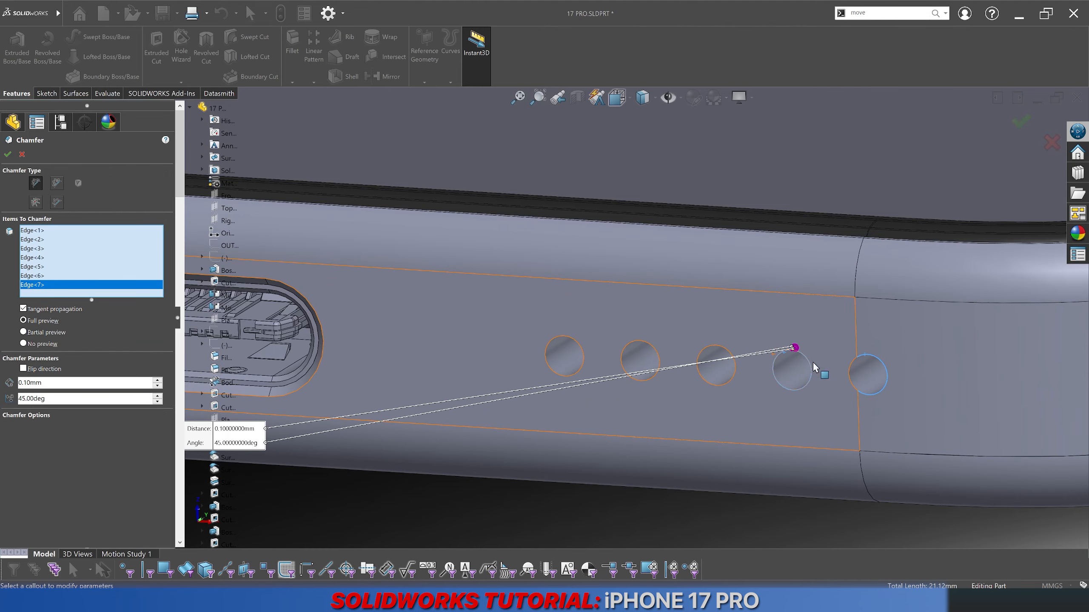
pyautogui.click(851, 370)
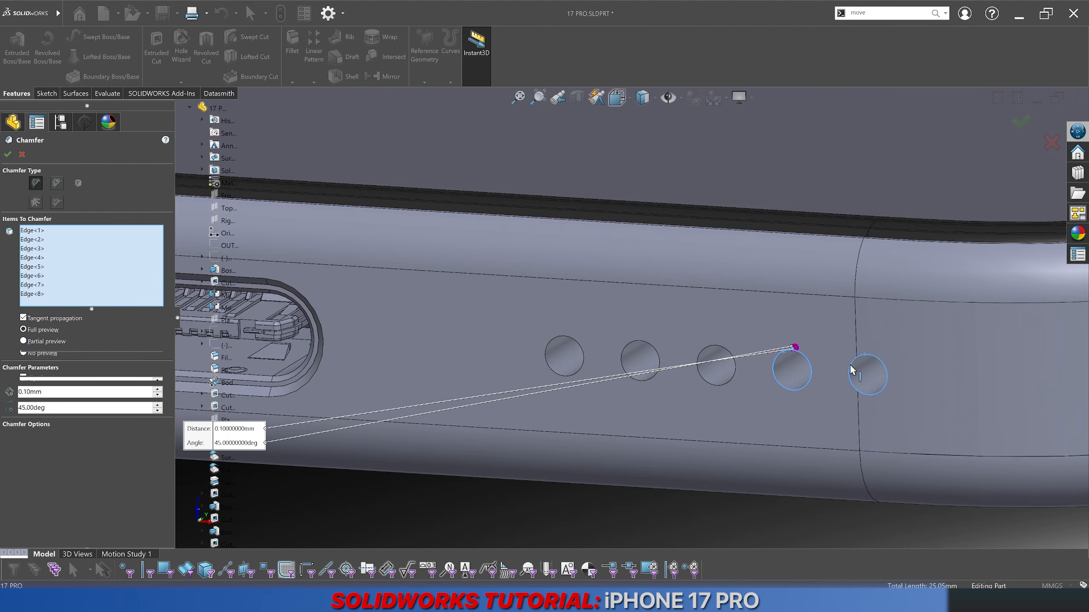
pyautogui.click(705, 360)
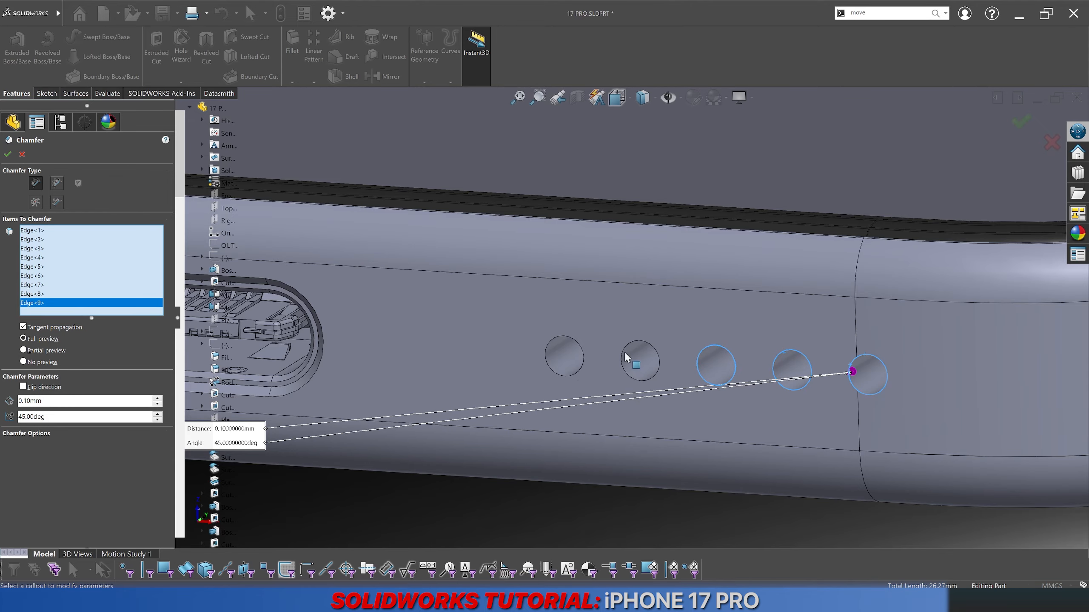
pyautogui.click(623, 356)
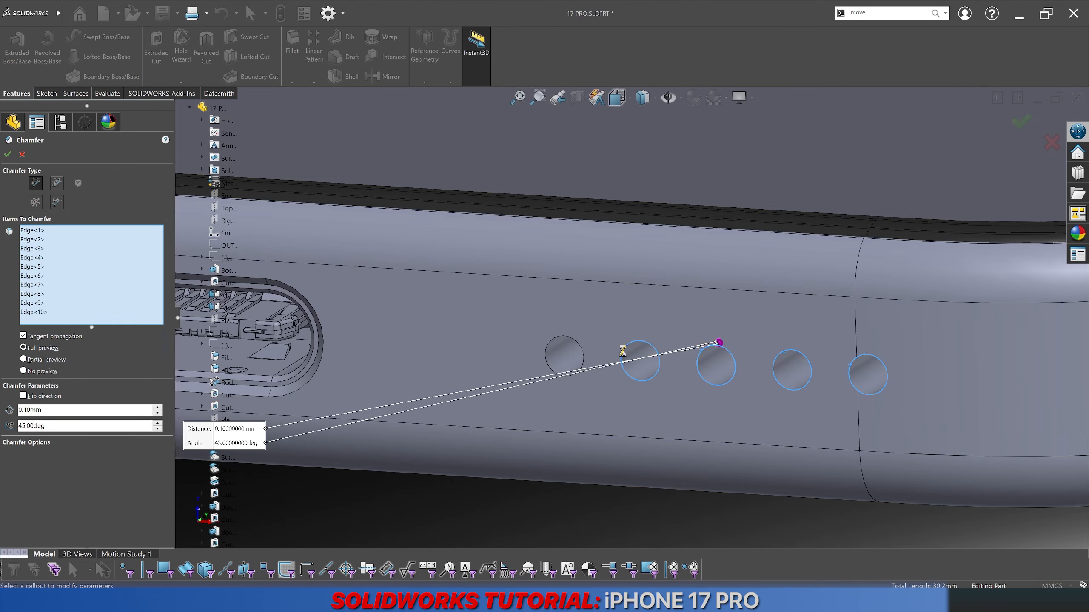
pyautogui.click(550, 348)
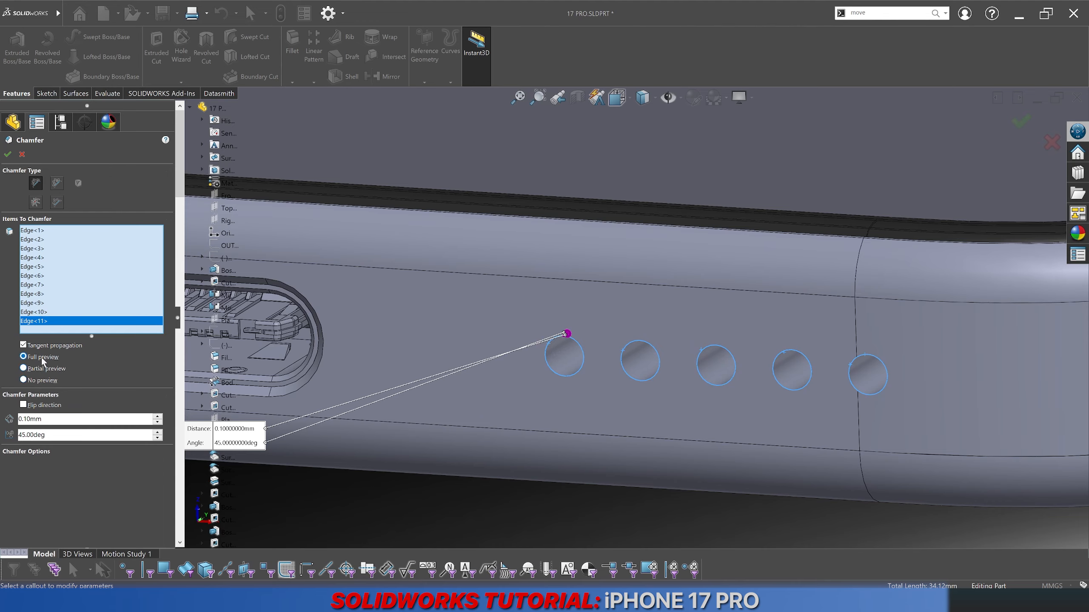
# Step: Try to apply the 0.1 mm chamfer to the speaker holes with full preview and tangent propagation turned off
pyautogui.click(34, 370)
pyautogui.click(30, 359)
pyautogui.click(6, 156)
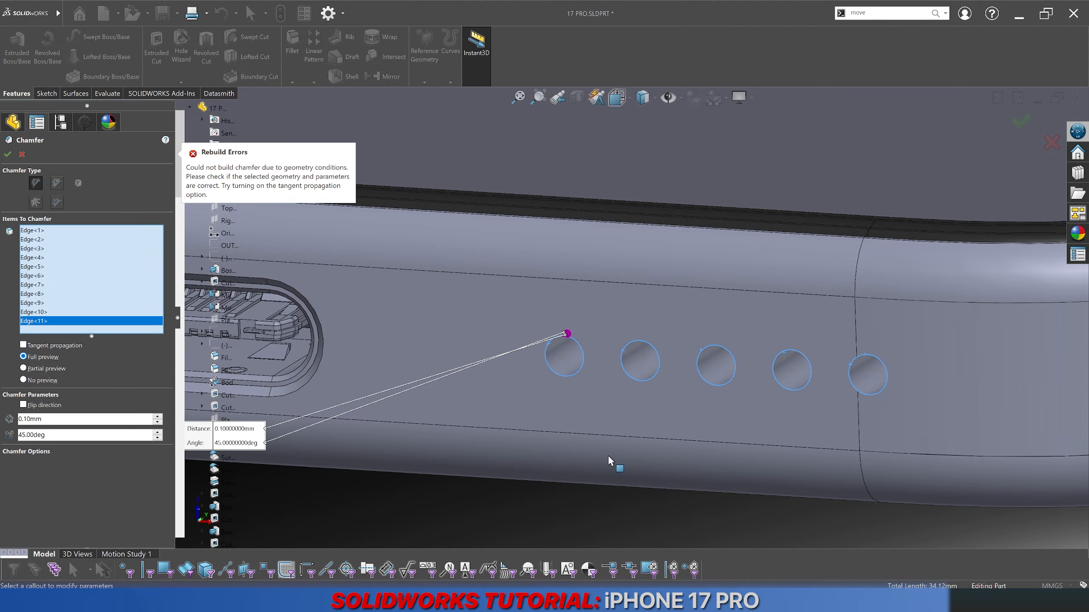
# Step: Remove the outermost hole's rim edge left of the USB-C port from the chamfer selection
pyautogui.scroll(5, 607, 455)
pyautogui.moveTo(580, 502); pyautogui.dragTo(598, 453, button='middle')
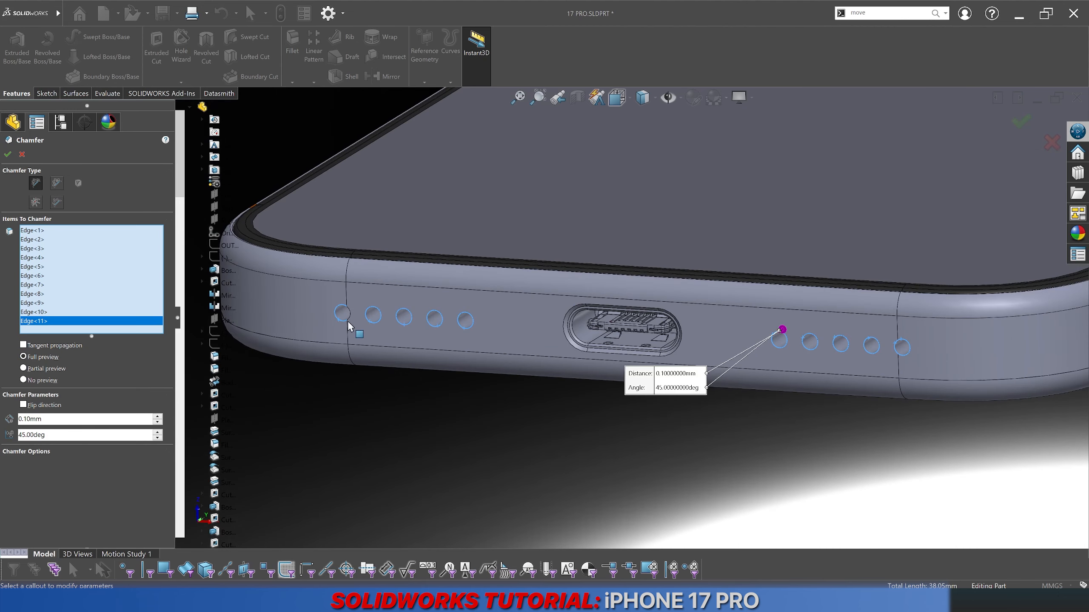
pyautogui.scroll(-3, 359, 335)
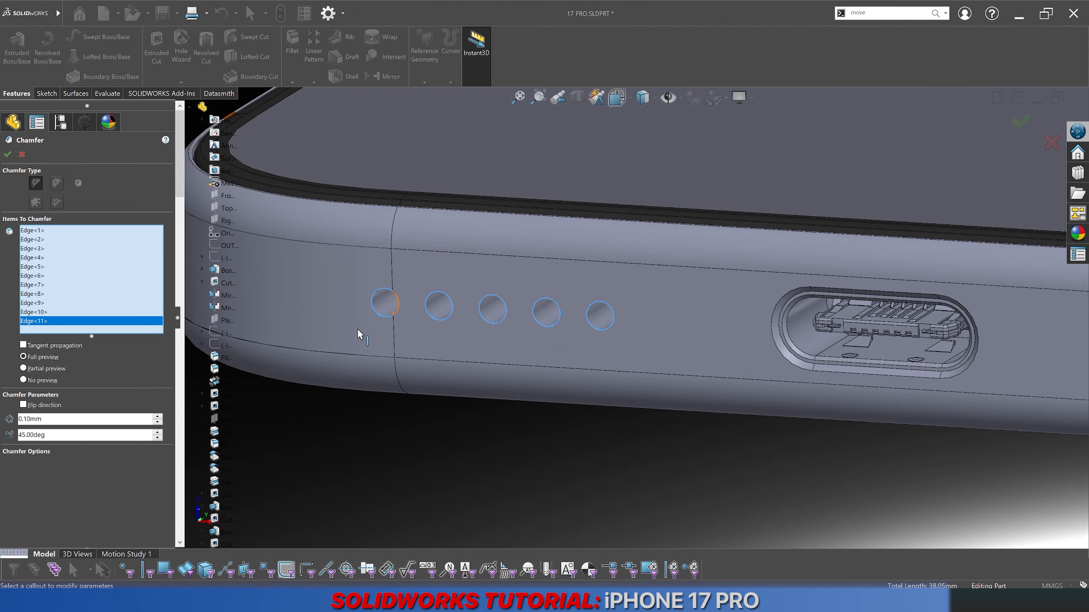
pyautogui.click(400, 308)
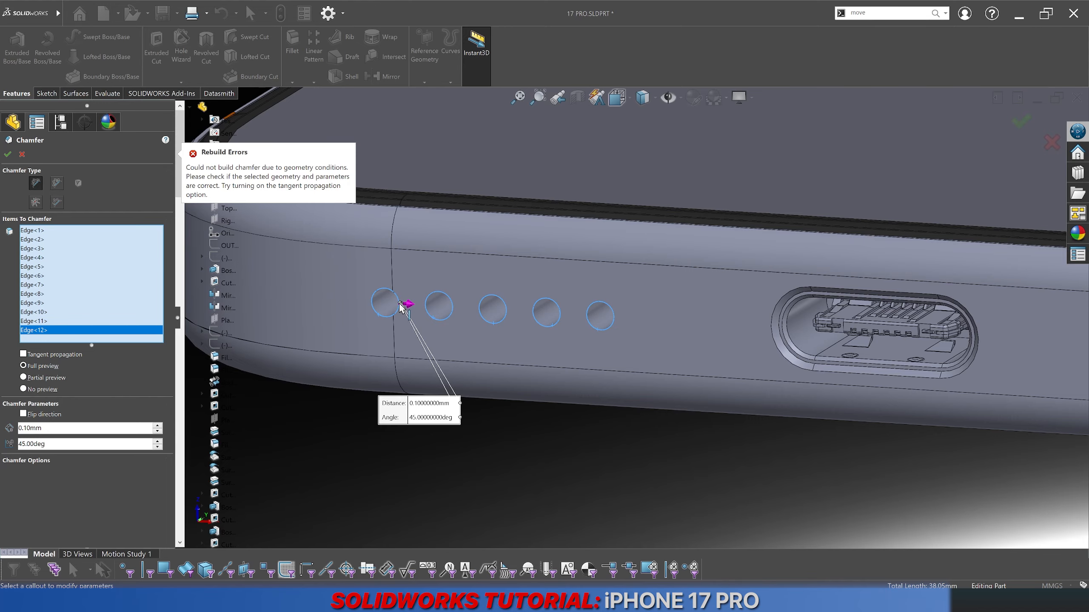
pyautogui.click(400, 308)
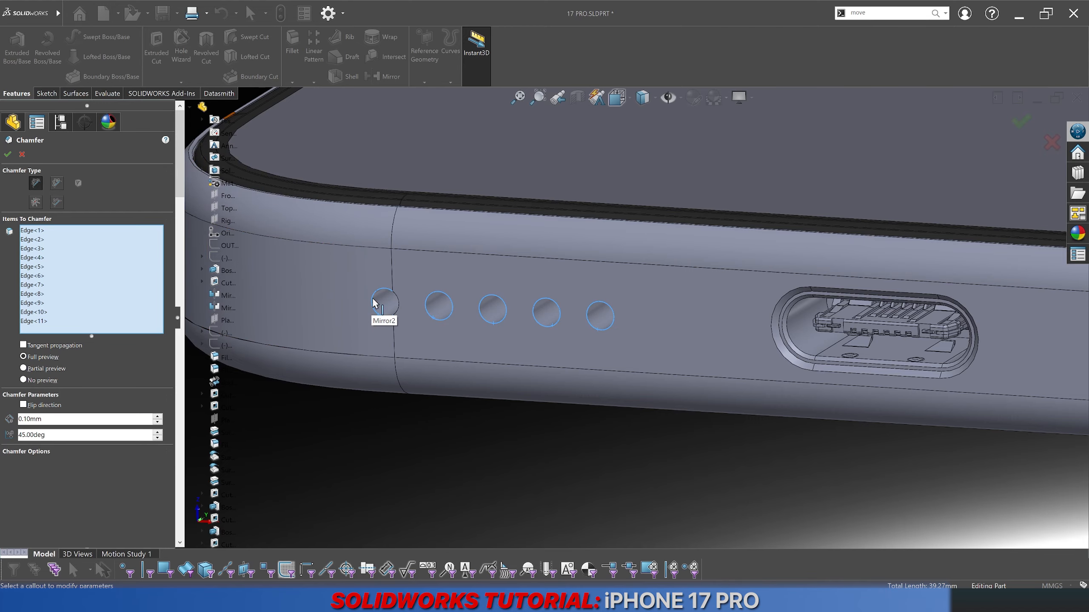
pyautogui.click(373, 303)
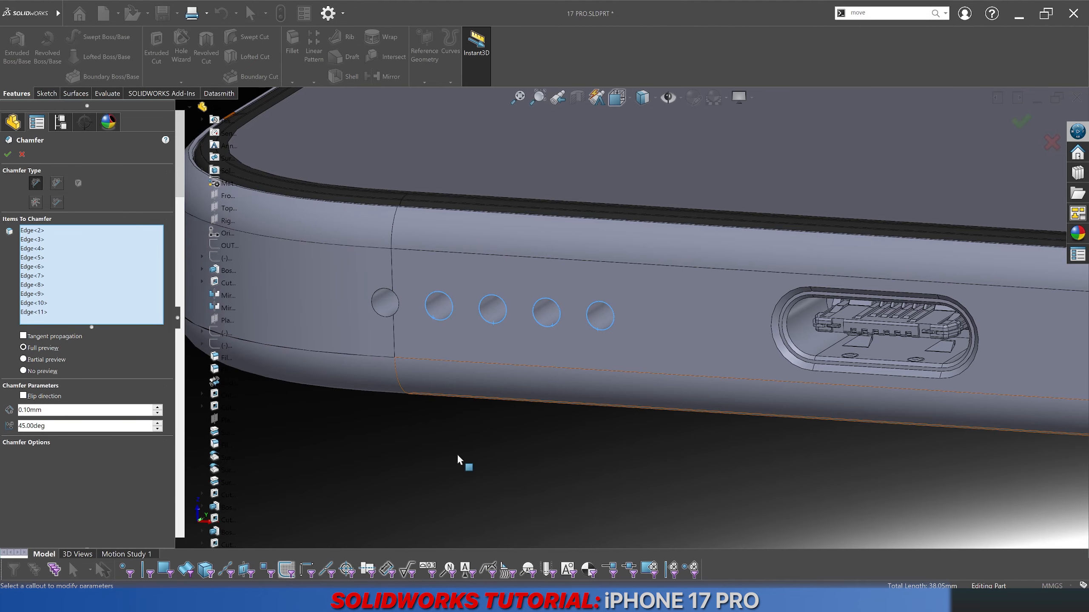
# Step: Remove one rim segment of the outermost speaker hole right of the USB-C port from the chamfer selection
pyautogui.scroll(3, 817, 385)
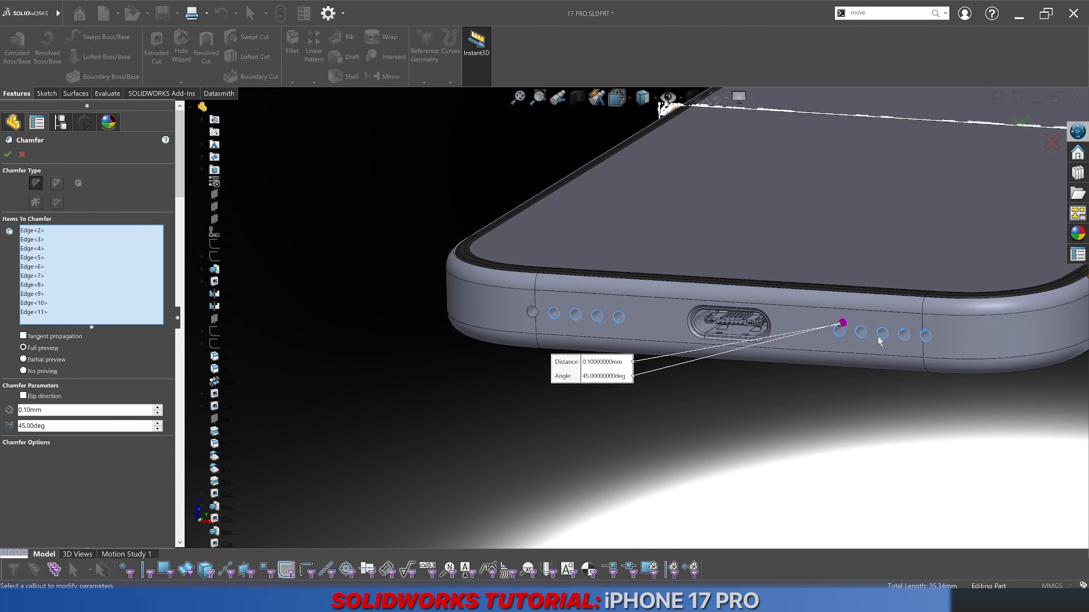
pyautogui.scroll(-5, 880, 341)
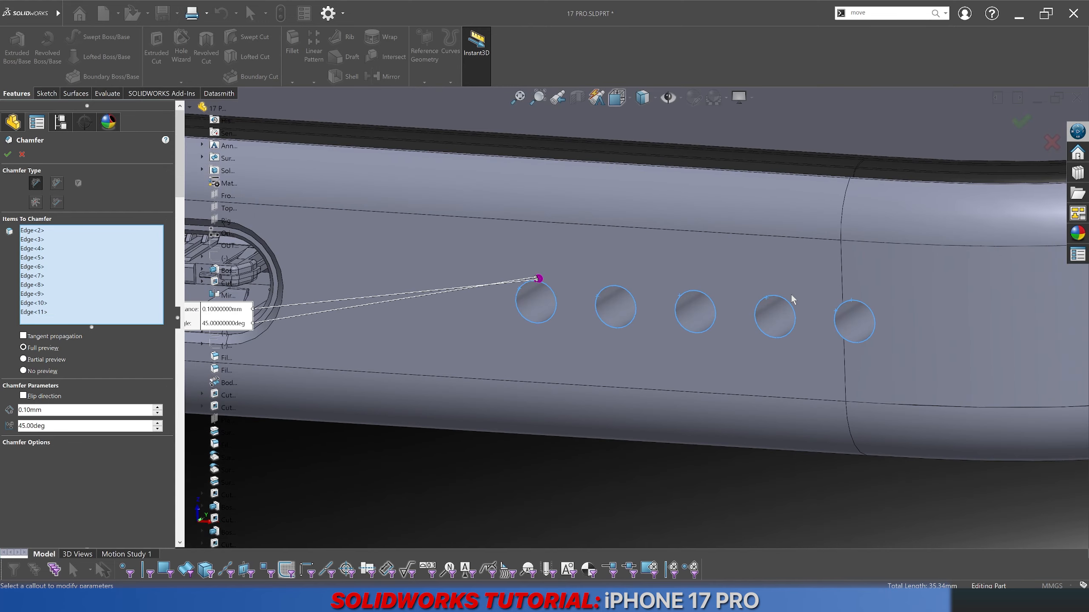
pyautogui.scroll(-2, 789, 287)
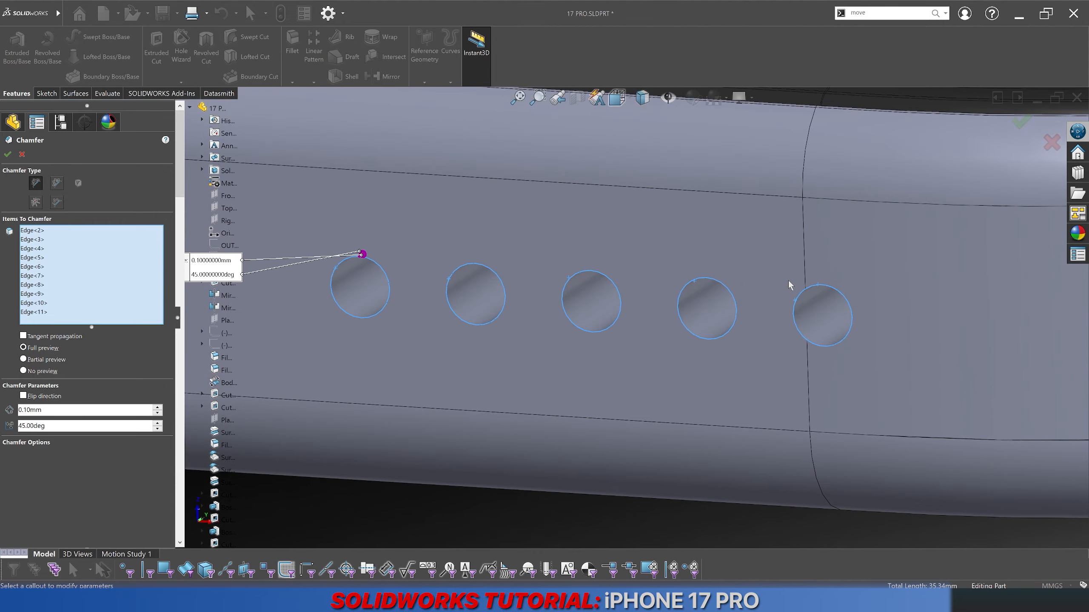
pyautogui.click(816, 287)
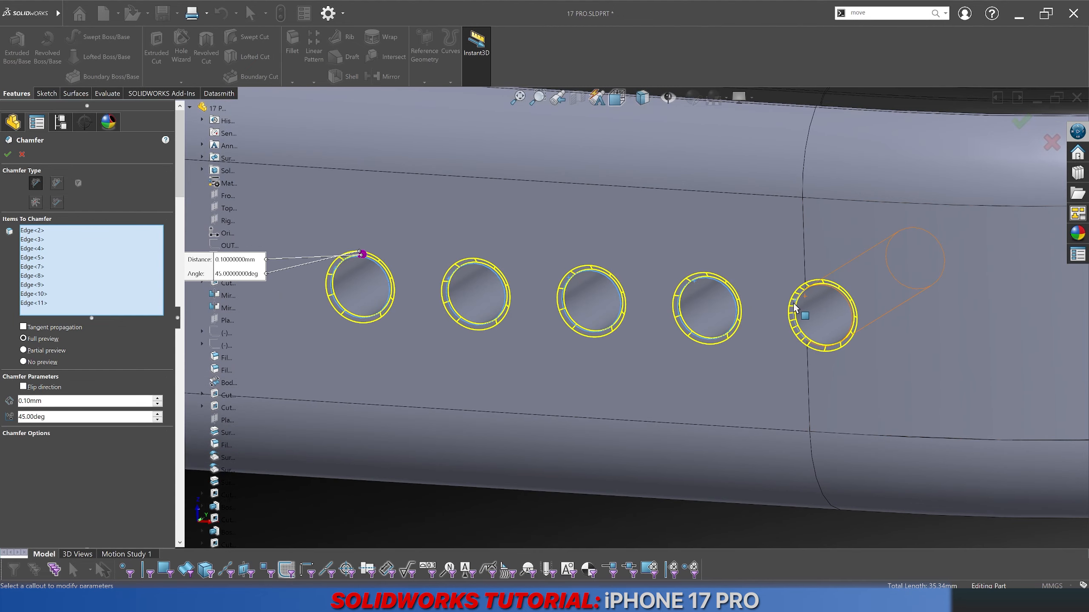
# Step: Add the outermost left speaker hole's rim edge back to the chamfer and apply it at 0.1 mm and 45°
pyautogui.scroll(5, 617, 472)
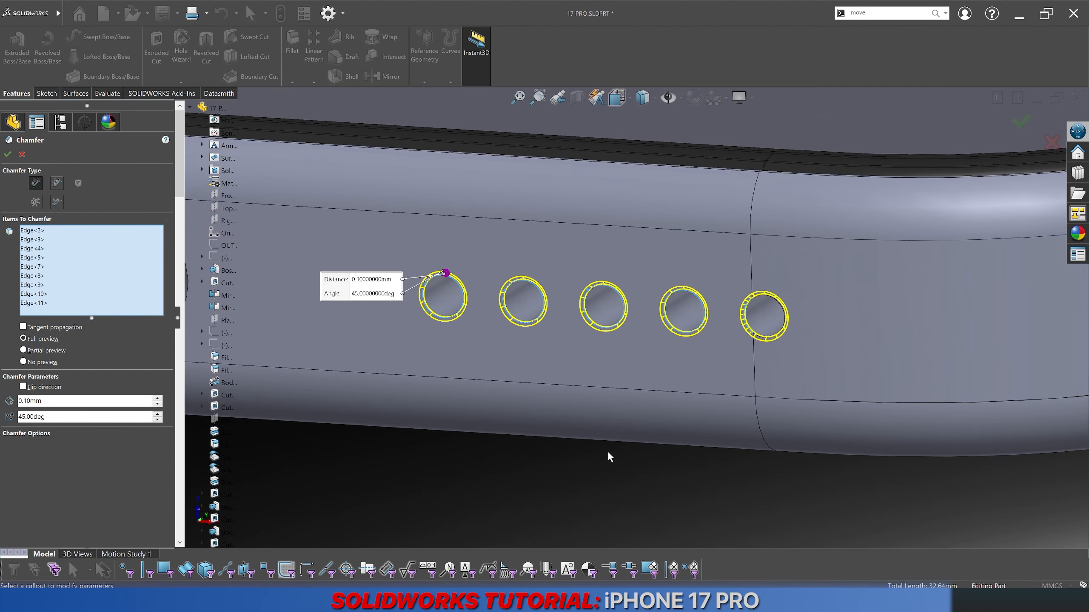
pyautogui.scroll(2, 382, 299)
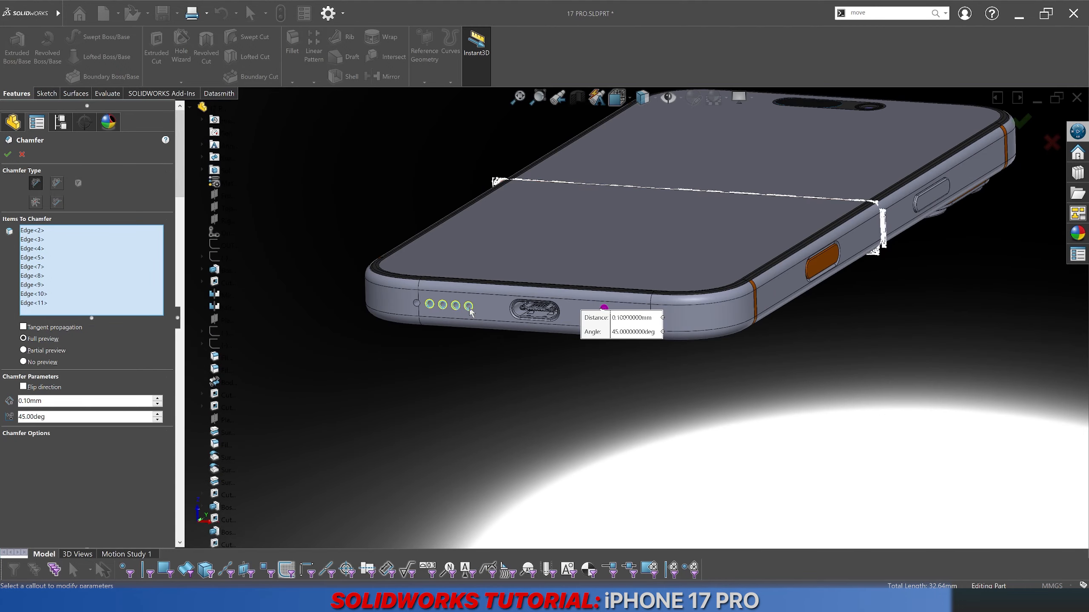
pyautogui.scroll(-2, 471, 312)
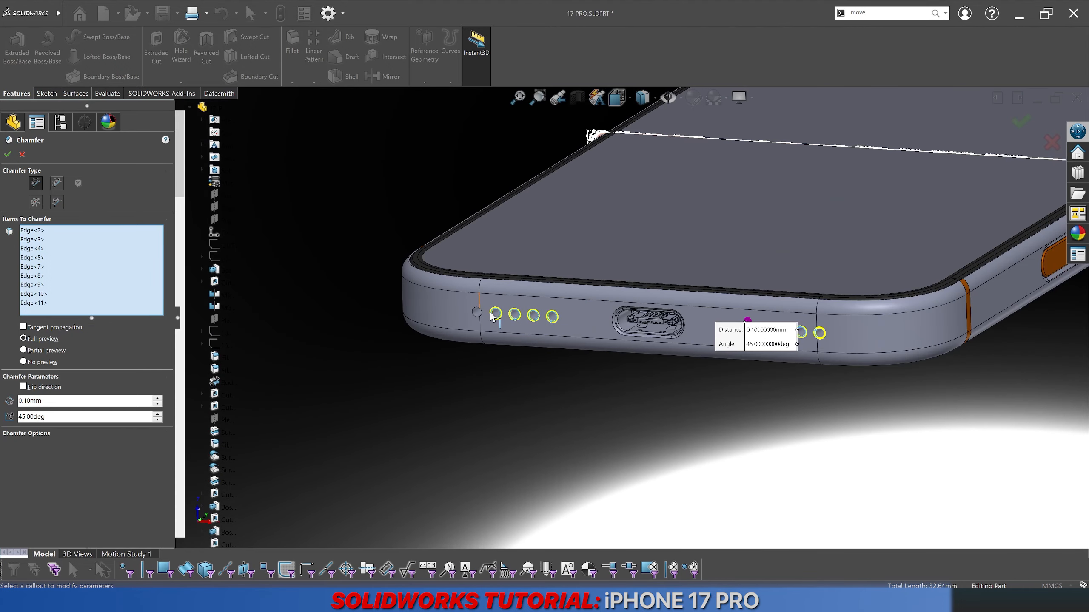
pyautogui.scroll(-1, 483, 316)
pyautogui.click(486, 321)
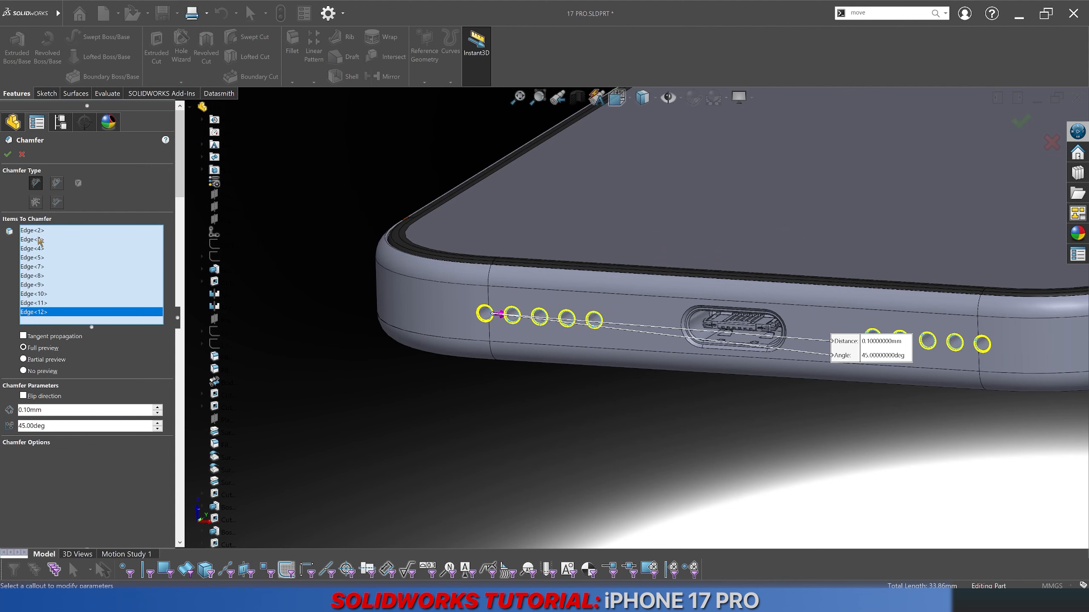
pyautogui.click(7, 152)
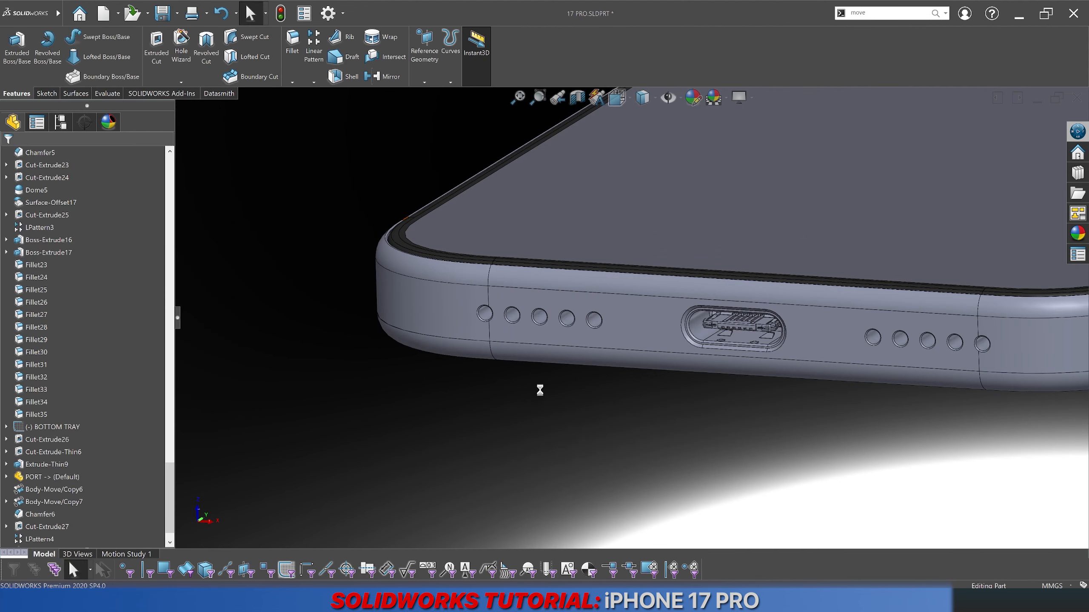
# Step: Inspect the chamfered speaker holes and compare the bottom side with the BOTTOM.jpg reference image
pyautogui.scroll(-4, 497, 314)
pyautogui.scroll(-3, 538, 343)
pyautogui.moveTo(537, 340); pyautogui.dragTo(565, 368, button='middle')
pyautogui.scroll(10, 566, 368)
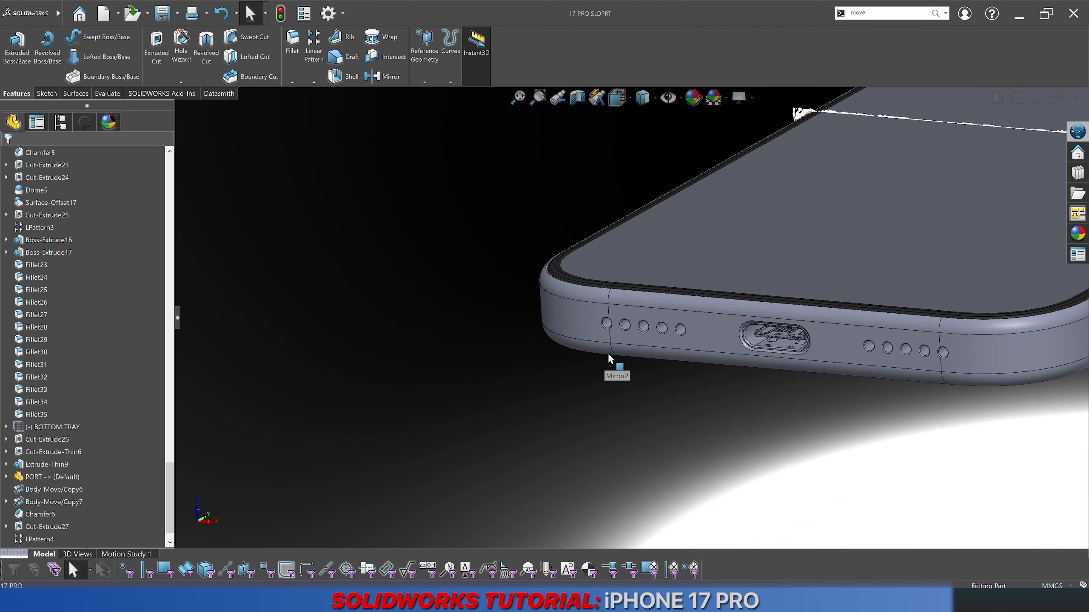
pyautogui.scroll(-3, 718, 311)
pyautogui.scroll(-2, 763, 348)
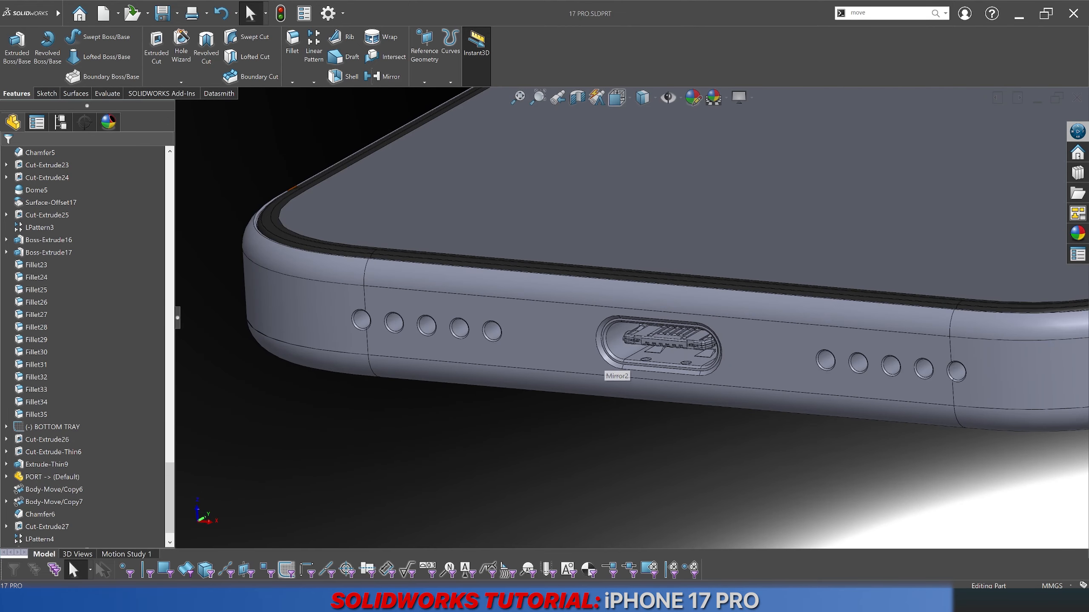
pyautogui.click(223, 602)
pyautogui.scroll(-2, 442, 402)
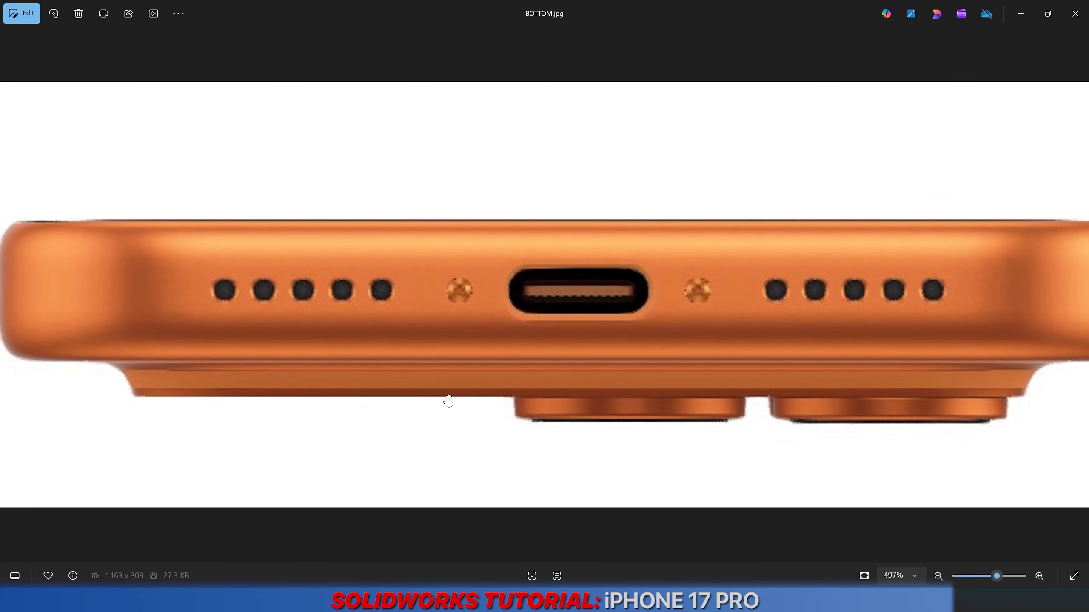
pyautogui.click(158, 603)
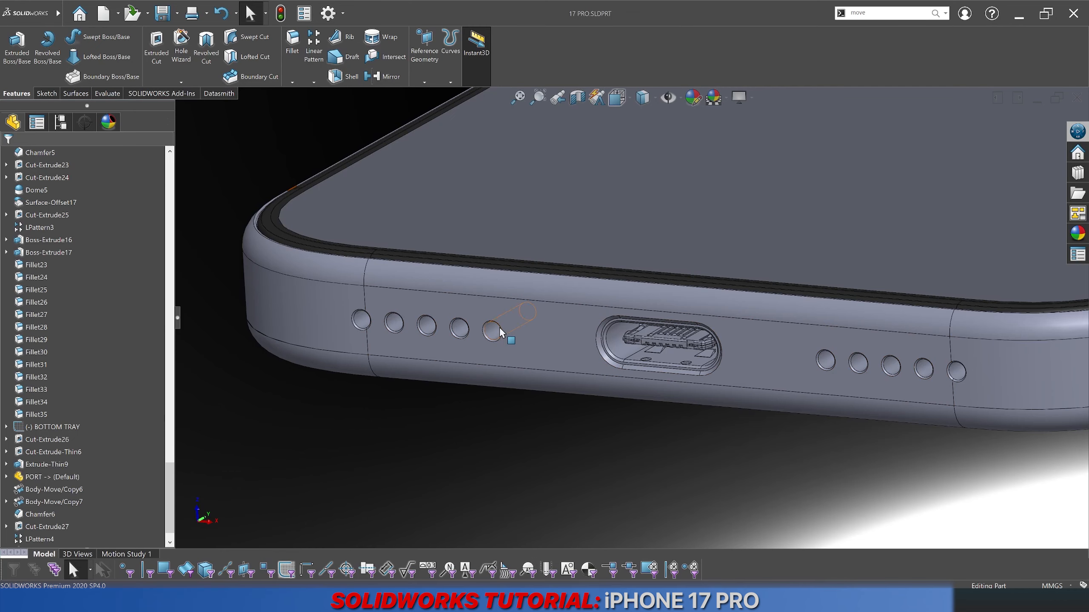
# Step: Sketch a straight slot on the bottom face around the five left speaker holes, about 9.8 mm between centers and 2.68 mm wide
pyautogui.rightClick(531, 318)
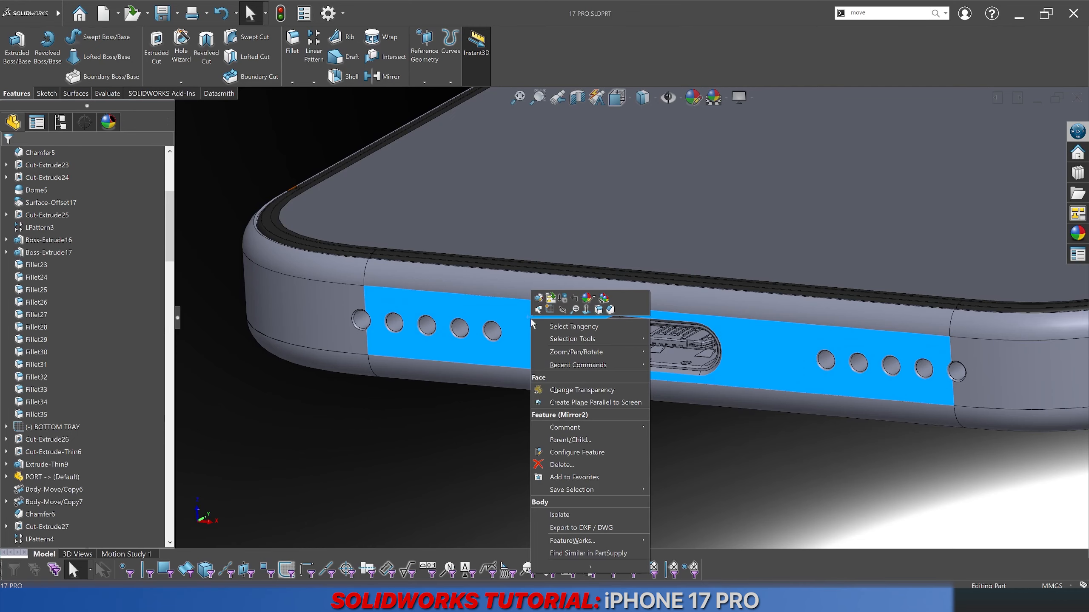
pyautogui.click(551, 309)
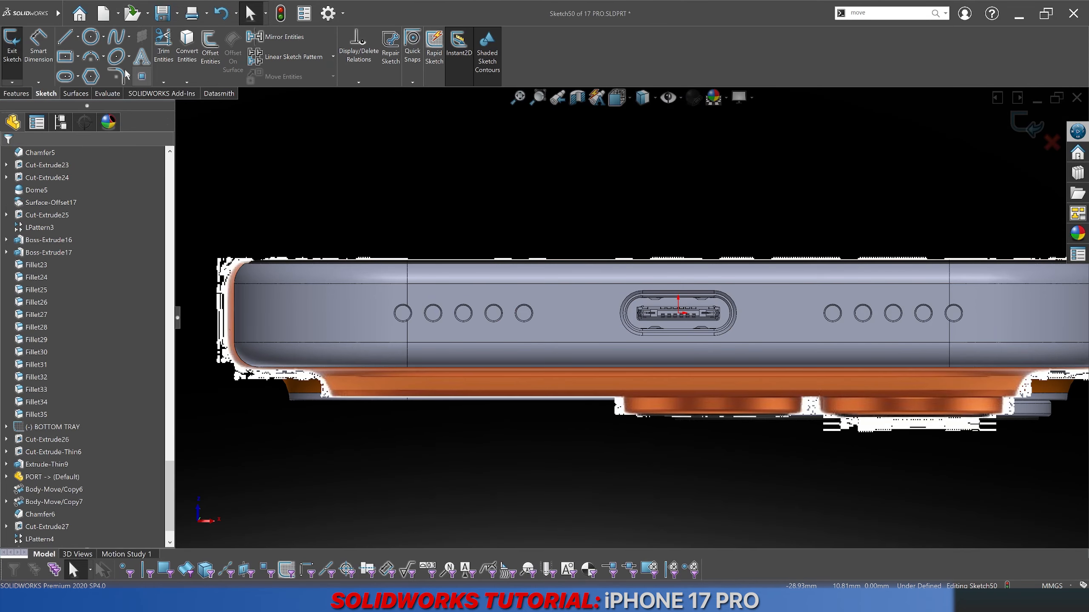
pyautogui.click(64, 75)
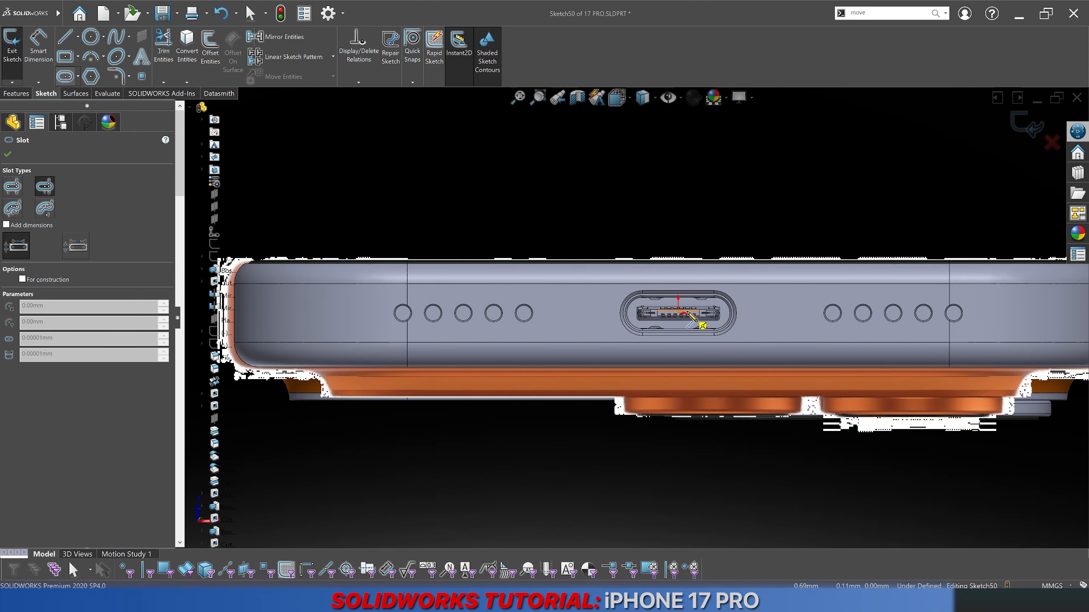
pyautogui.scroll(-2, 692, 318)
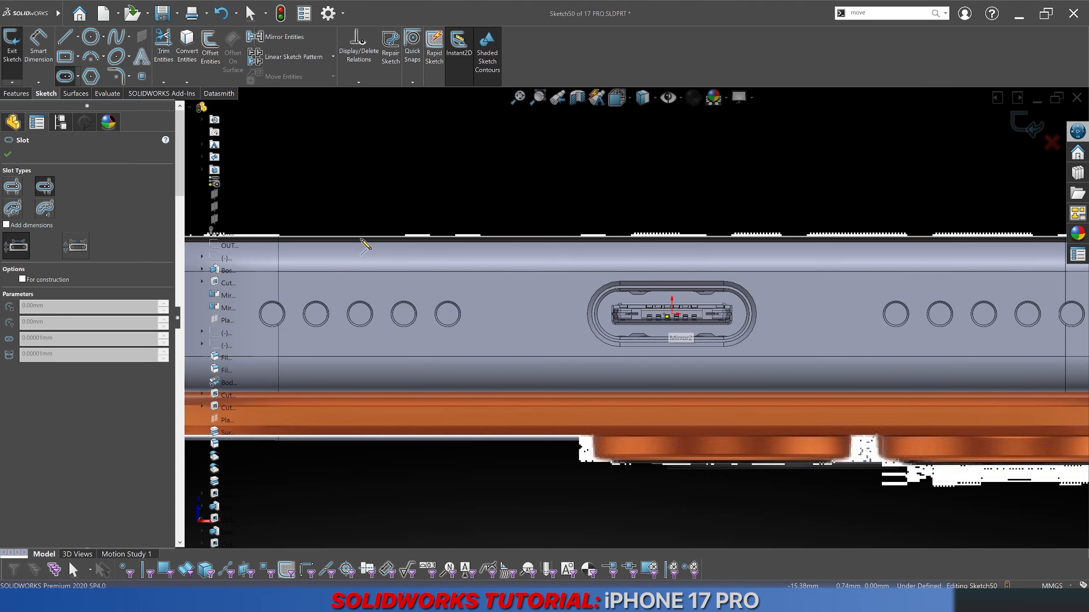
pyautogui.scroll(1, 361, 240)
pyautogui.click(11, 189)
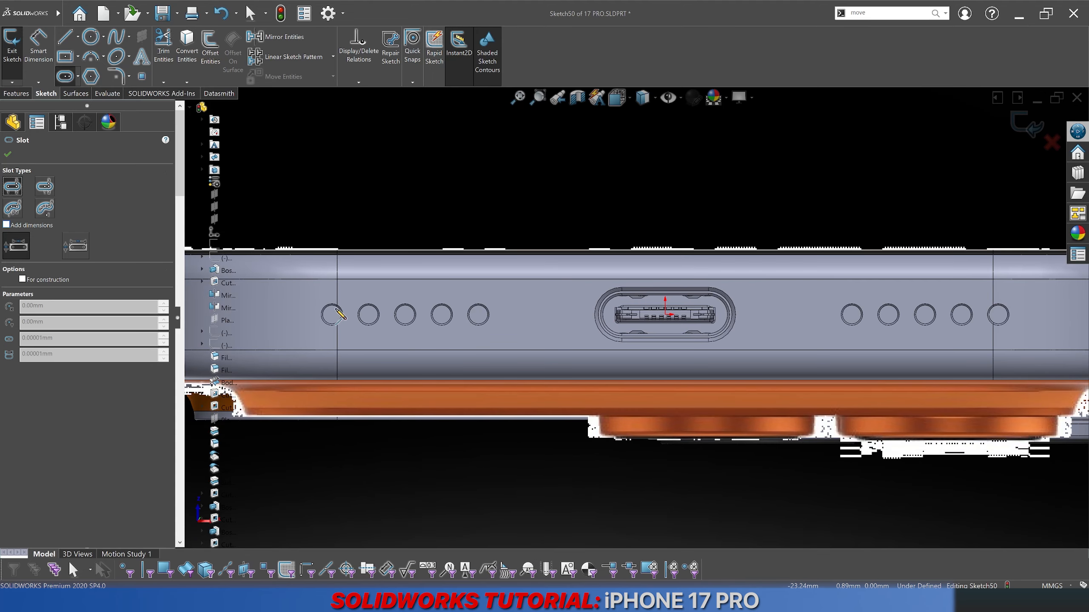
pyautogui.scroll(-3, 440, 407)
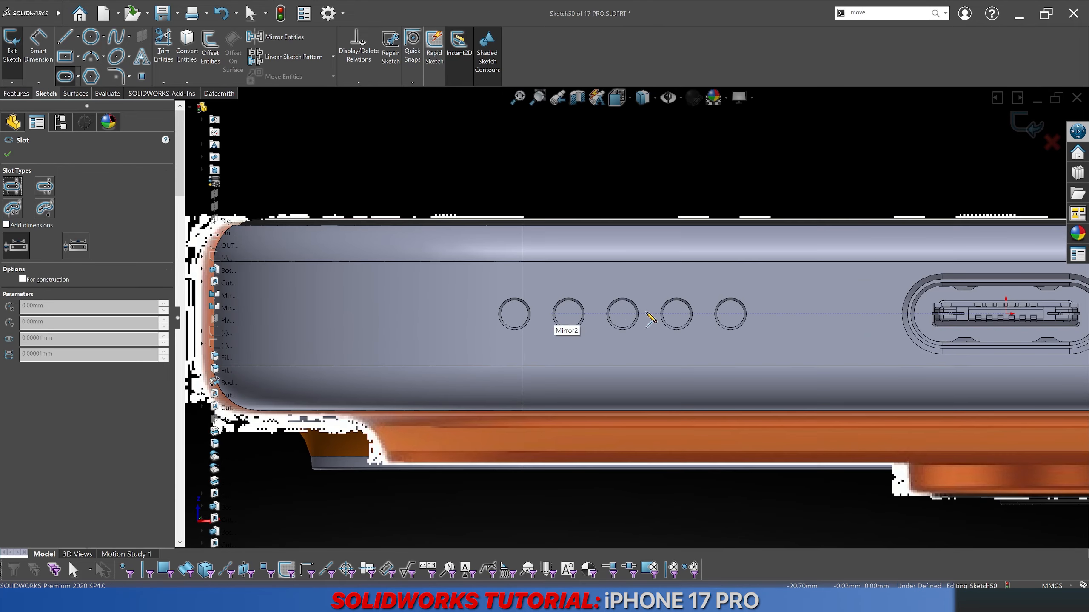
pyautogui.scroll(-3, 566, 317)
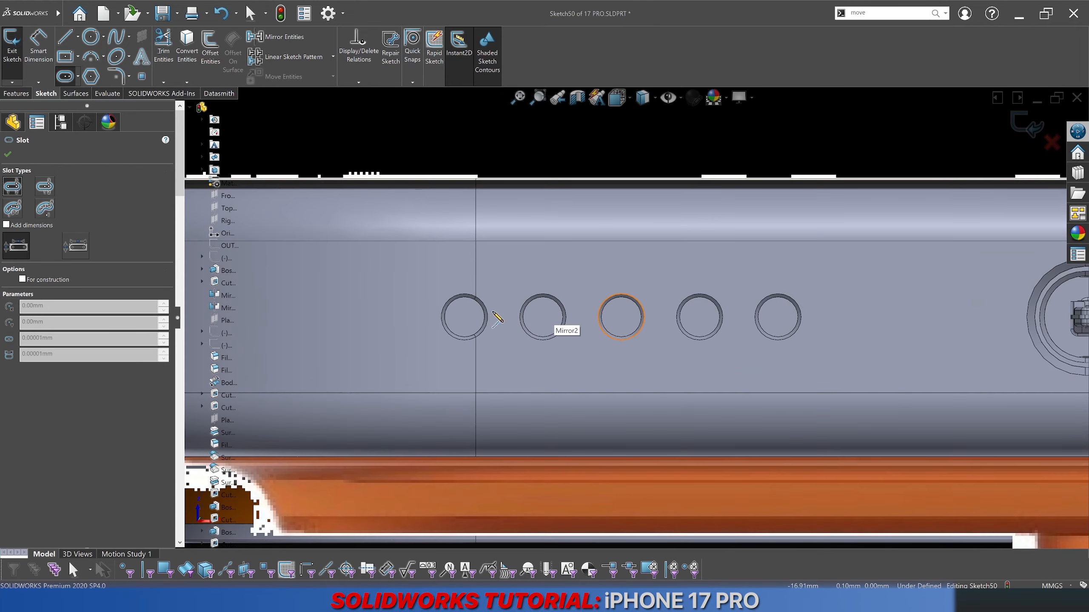
pyautogui.click(465, 318)
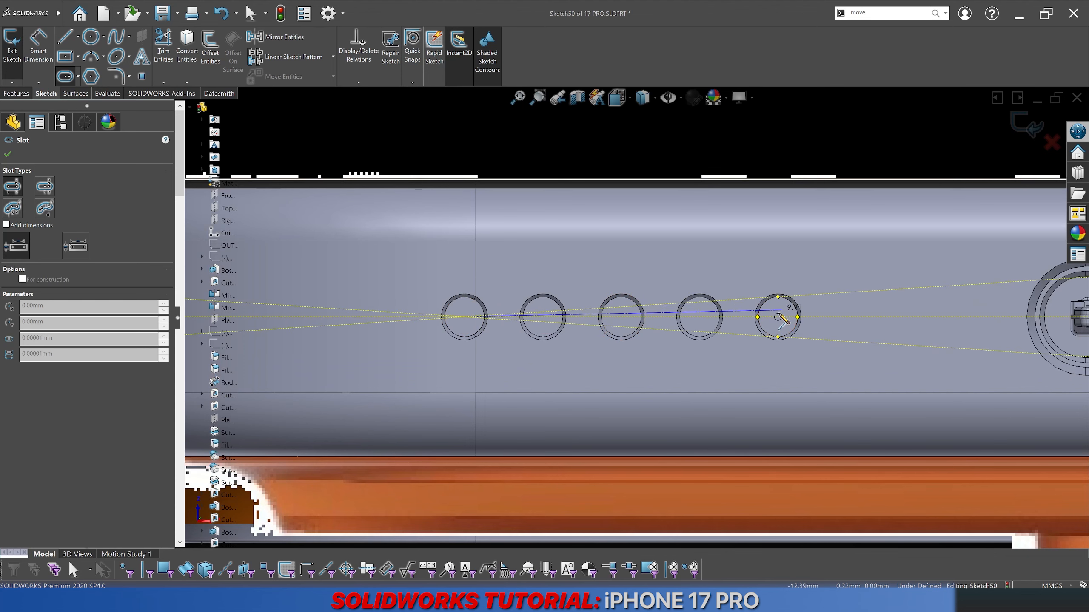
pyautogui.click(778, 317)
pyautogui.click(826, 279)
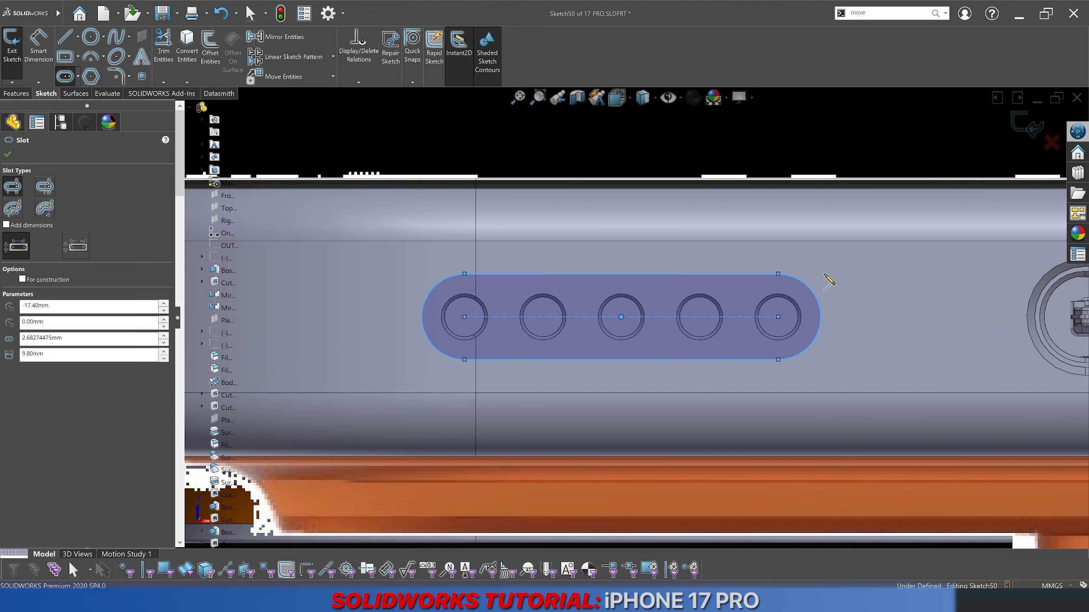
# Step: Dimension the radius of the slot's outer rounded end and accept its drawn value
pyautogui.scroll(3, 822, 276)
pyautogui.scroll(3, 630, 318)
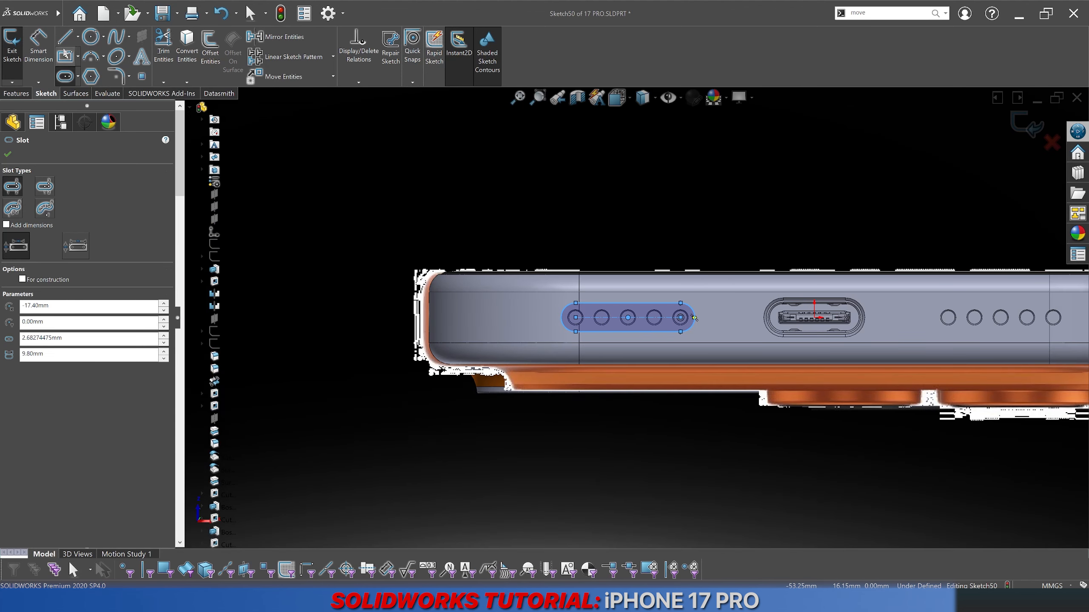
pyautogui.click(39, 45)
pyautogui.click(565, 306)
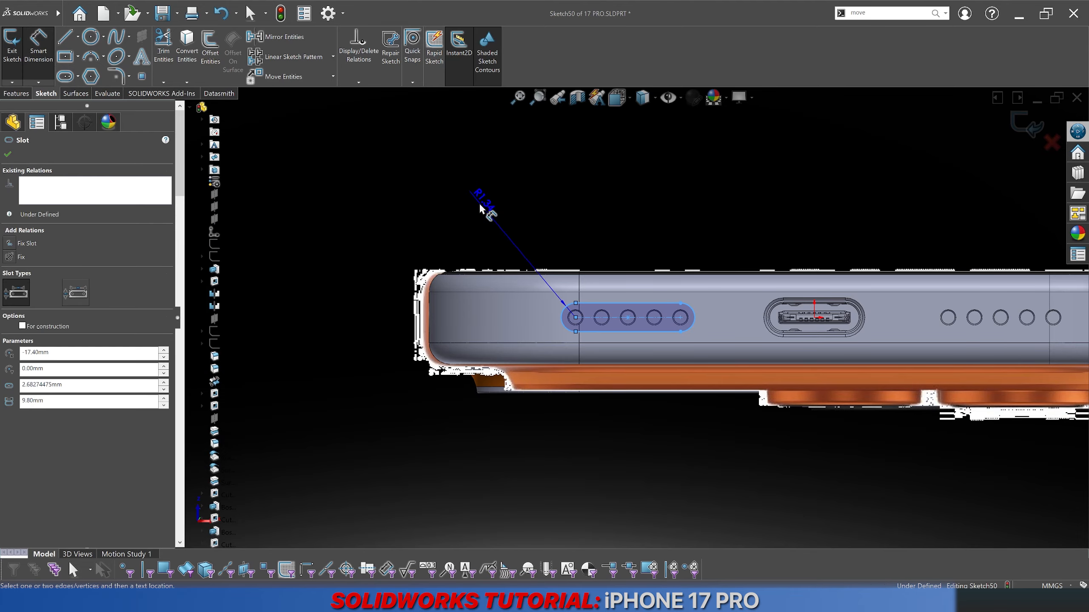
pyautogui.click(479, 203)
pyautogui.press('Return')
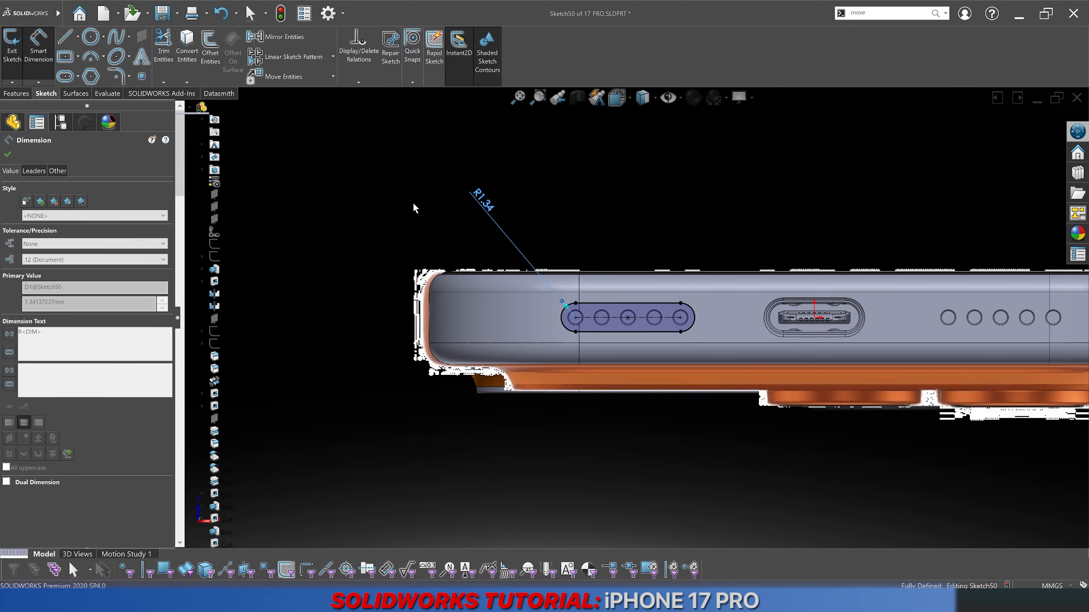
# Step: Draw a vertical construction line upward from the origin at the center of the USB-C port
pyautogui.scroll(1, 632, 317)
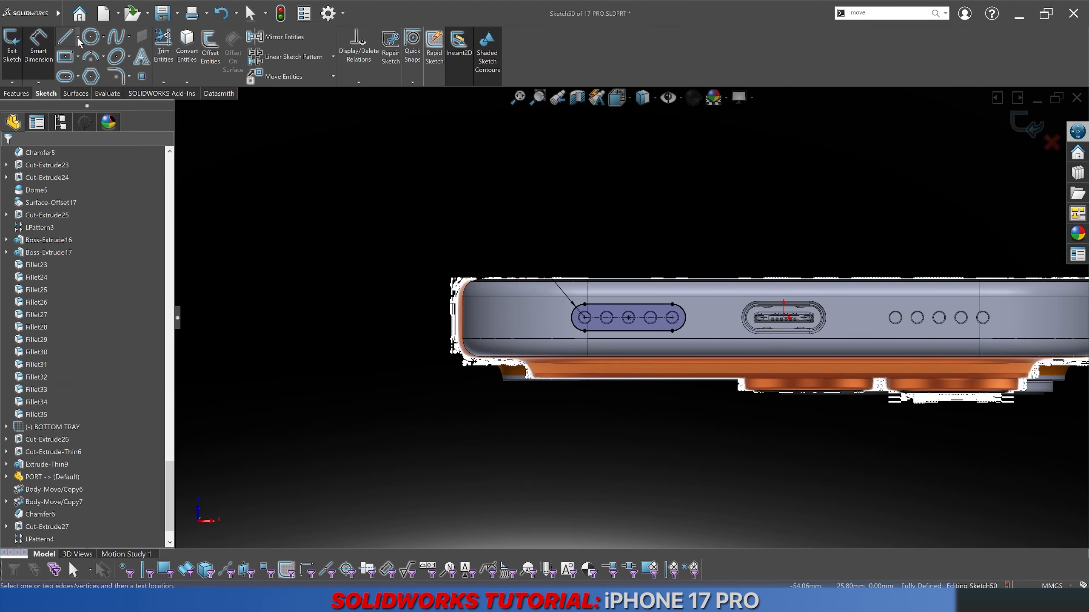
pyautogui.press('l')
pyautogui.scroll(-5, 806, 318)
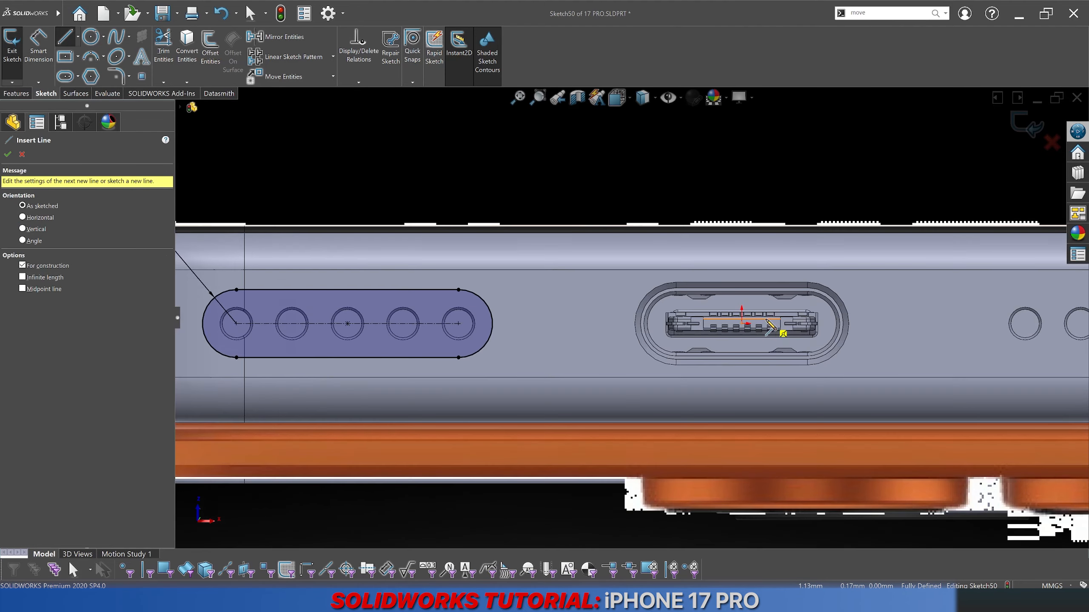
pyautogui.click(720, 322)
pyautogui.scroll(3, 709, 258)
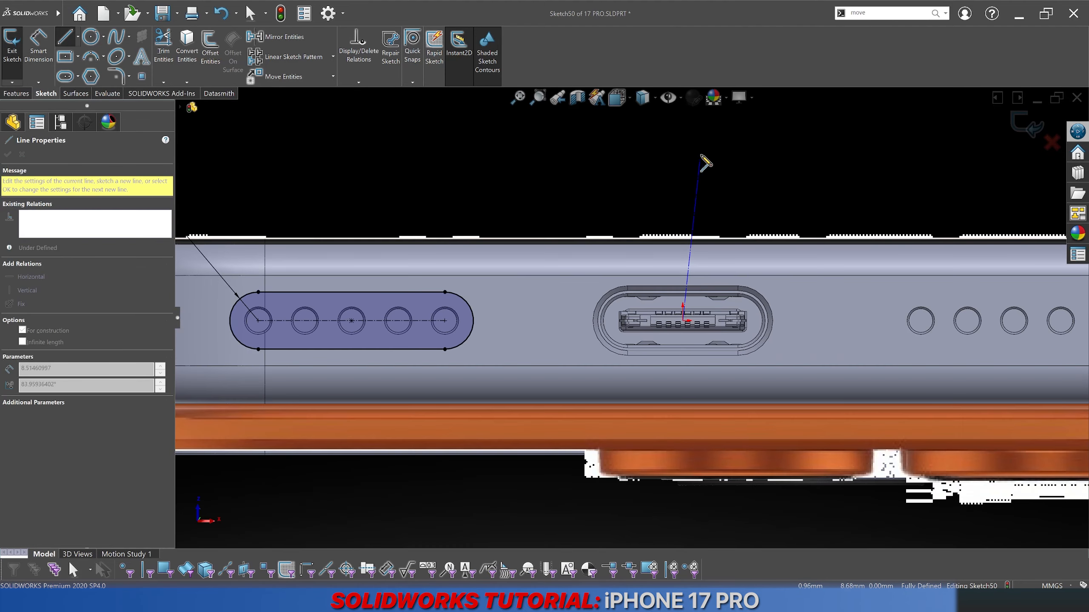
pyautogui.click(683, 154)
pyautogui.press('Escape')
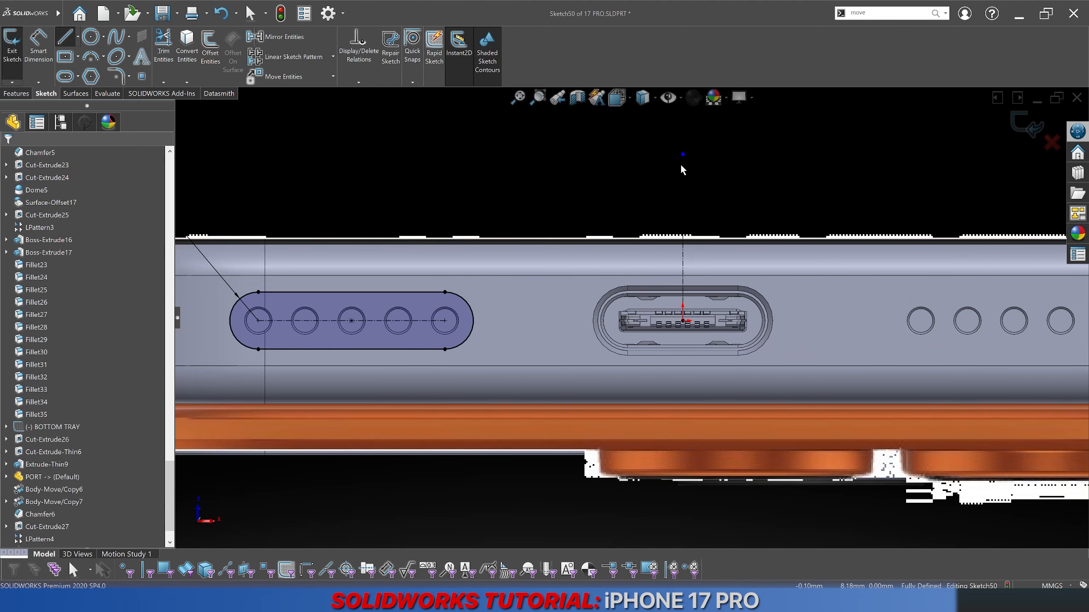
# Step: Mirror the slot about the vertical construction line onto the speaker holes right of the USB-C port
pyautogui.scroll(5, 608, 212)
pyautogui.click(274, 37)
pyautogui.moveTo(360, 183); pyautogui.dragTo(566, 410)
pyautogui.click(43, 275)
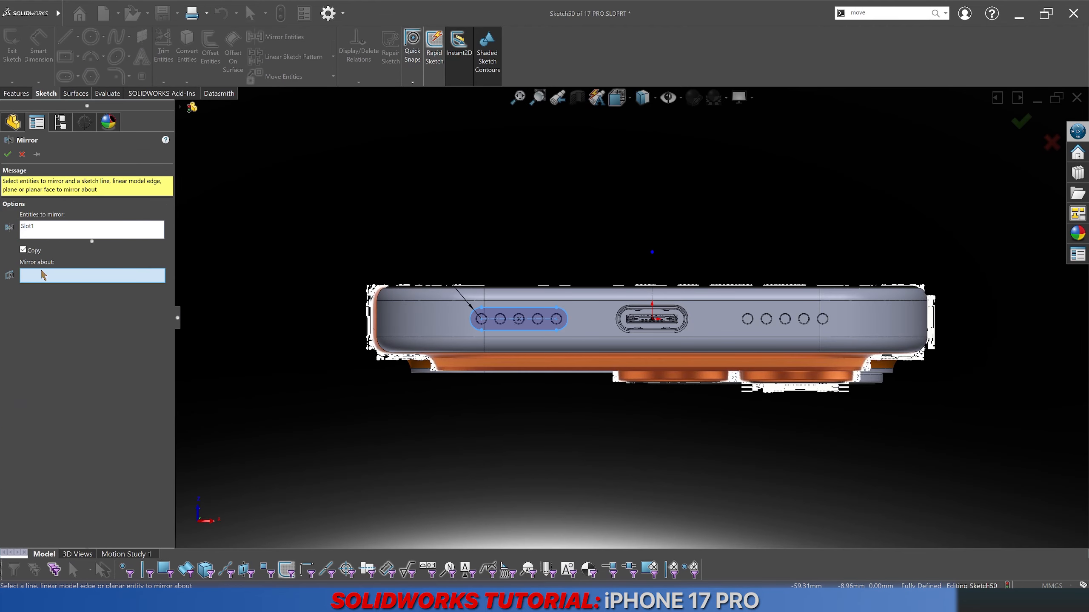
pyautogui.click(650, 268)
pyautogui.rightClick(653, 271)
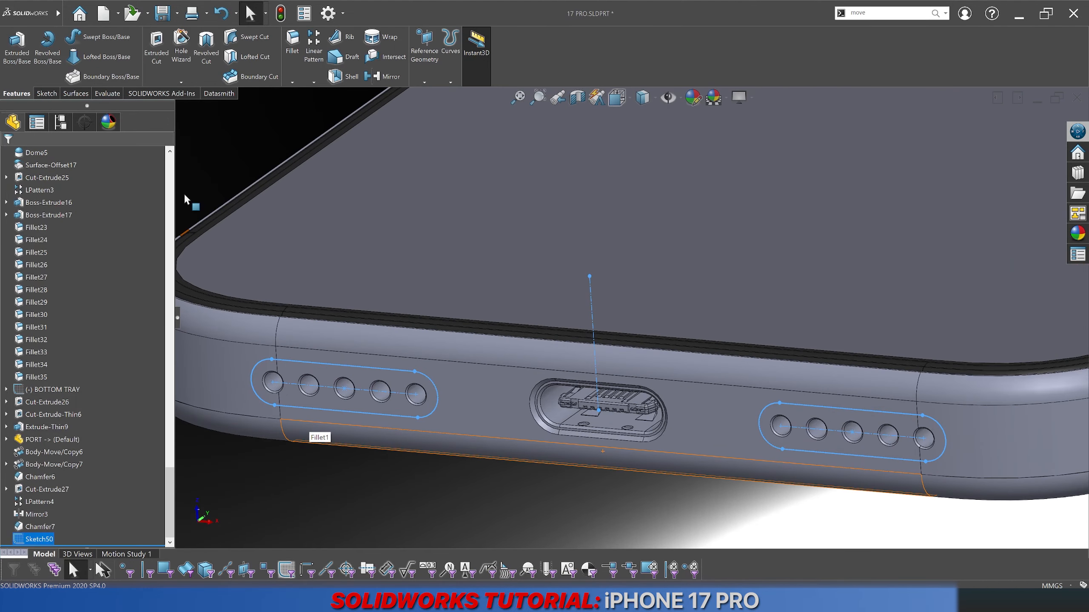
# Step: Create a planar surface from the sketch of the two slots covering the speaker holes
pyautogui.click(75, 93)
pyautogui.click(198, 39)
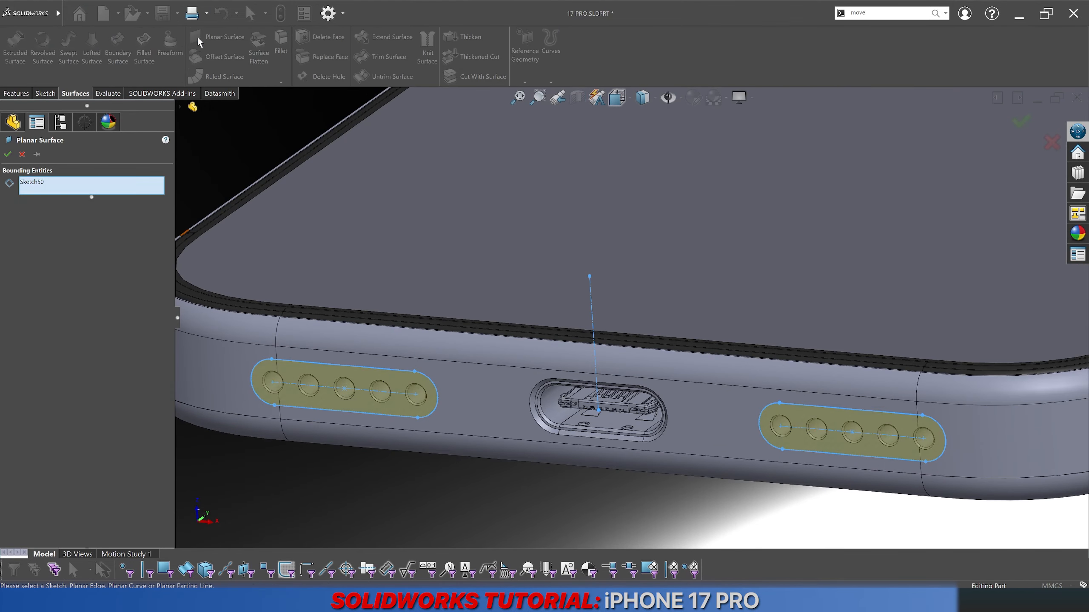
pyautogui.click(7, 154)
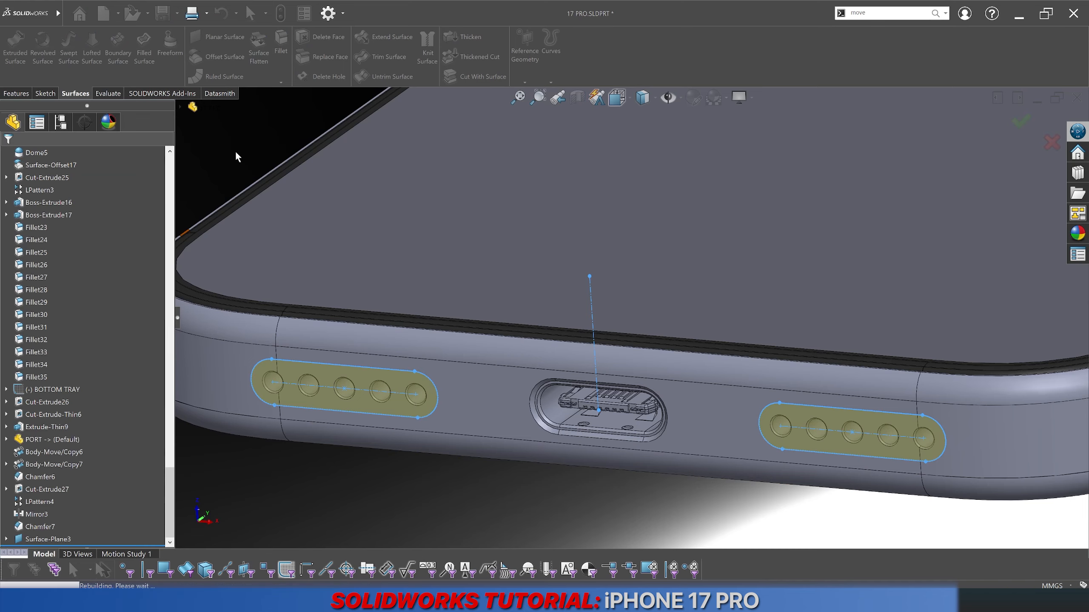
# Step: Copy the black appearance from the lower circular face in the rear camera plateau
pyautogui.scroll(4, 575, 371)
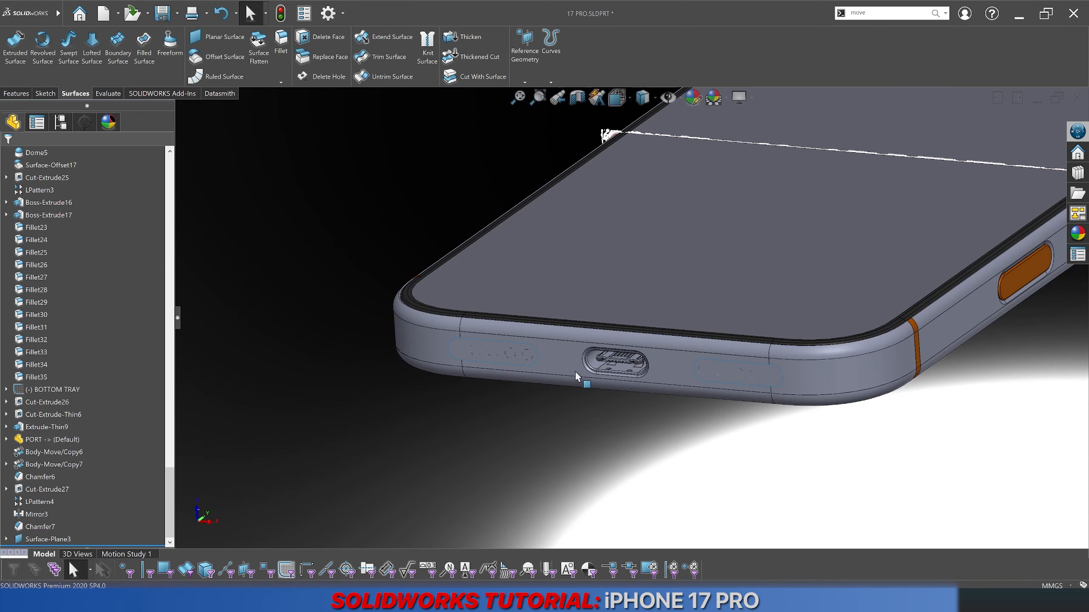
pyautogui.scroll(4, 576, 371)
pyautogui.moveTo(828, 276); pyautogui.dragTo(745, 192, button='middle')
pyautogui.scroll(-5, 769, 184)
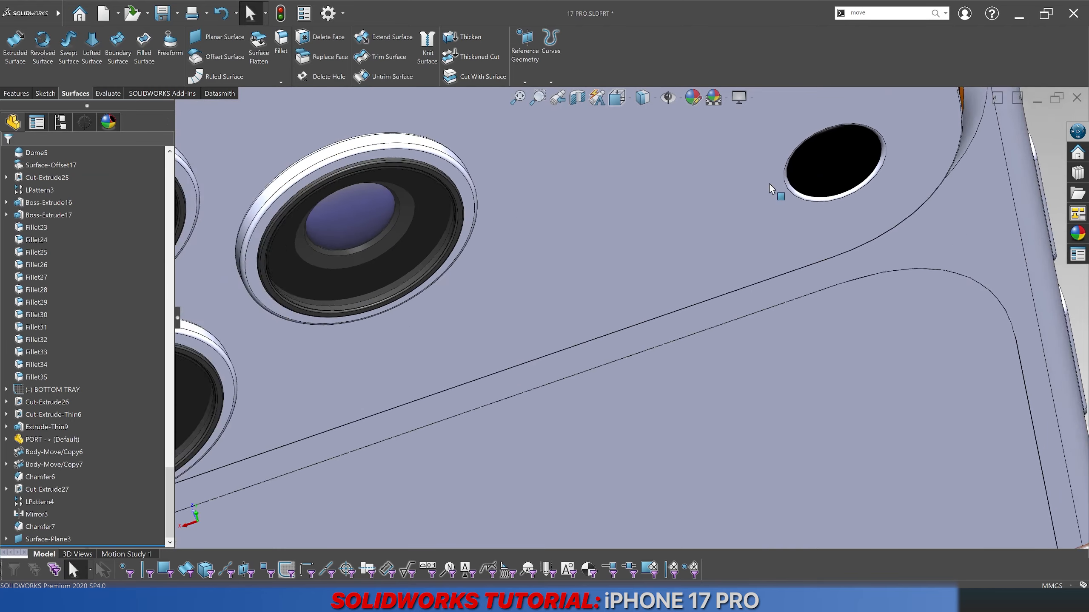
pyautogui.scroll(-2, 769, 185)
pyautogui.rightClick(791, 175)
pyautogui.rightClick(870, 145)
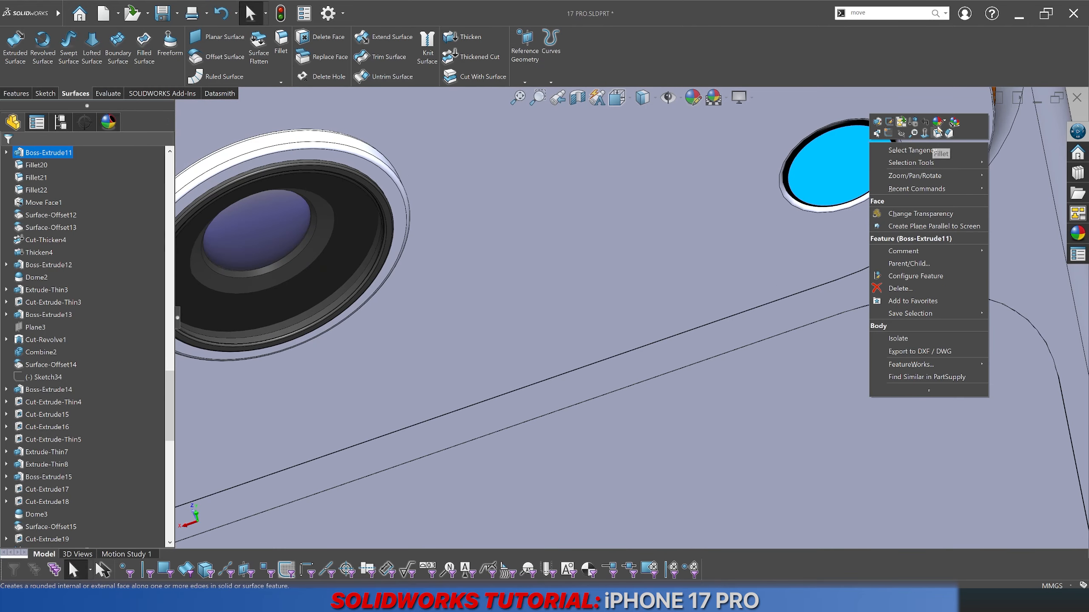
pyautogui.press('Escape')
pyautogui.scroll(5, 592, 356)
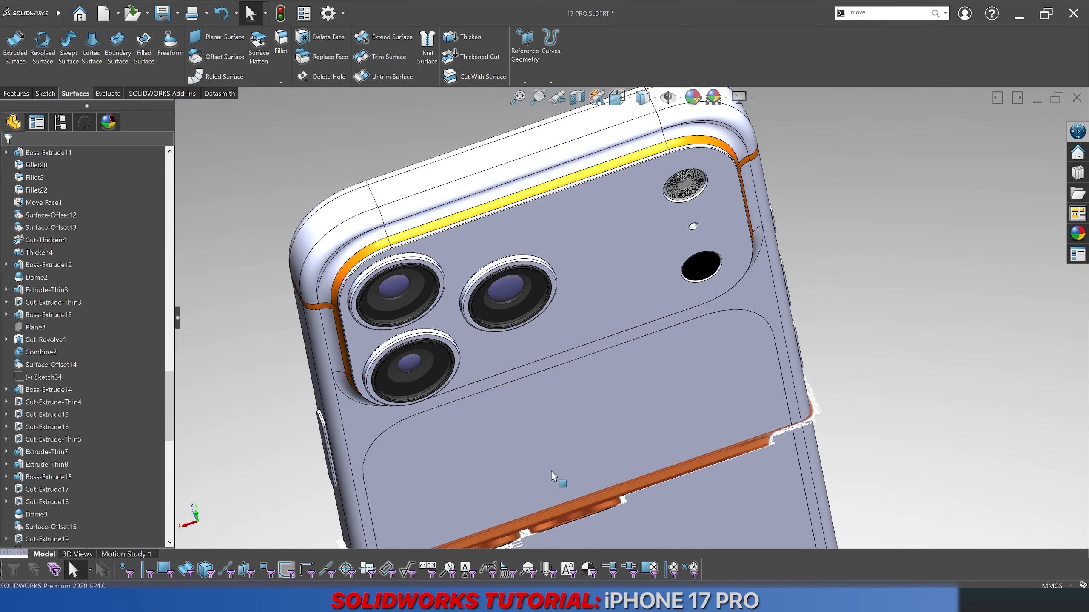
pyautogui.scroll(5, 551, 471)
pyautogui.moveTo(546, 469); pyautogui.dragTo(563, 462, button='middle')
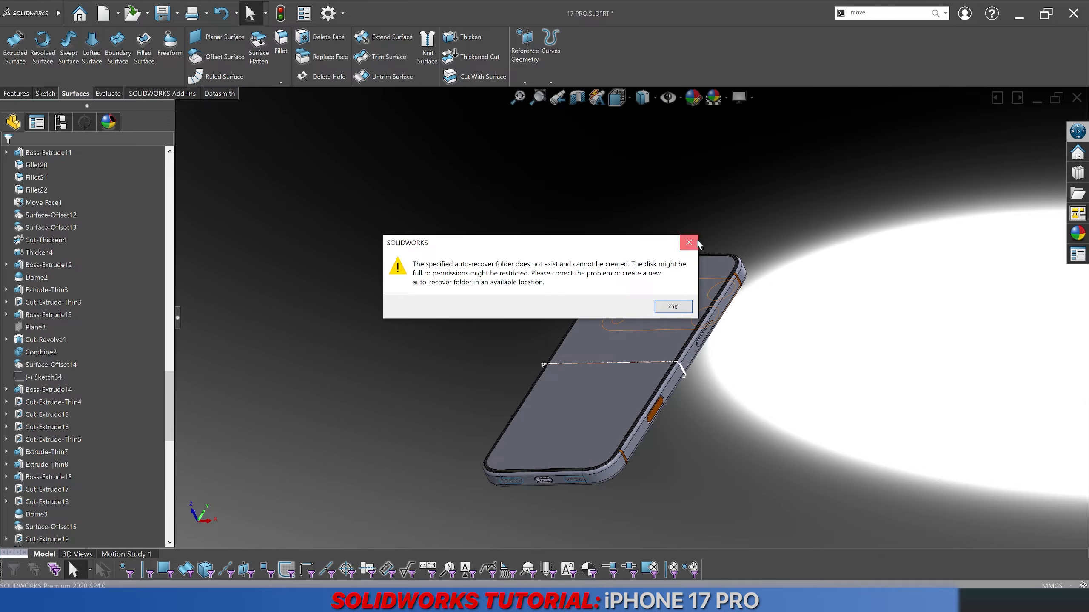
# Step: Paste the copied black appearance onto the slot surface left of the USB-C port
pyautogui.click(696, 243)
pyautogui.scroll(-3, 539, 427)
pyautogui.scroll(-3, 533, 424)
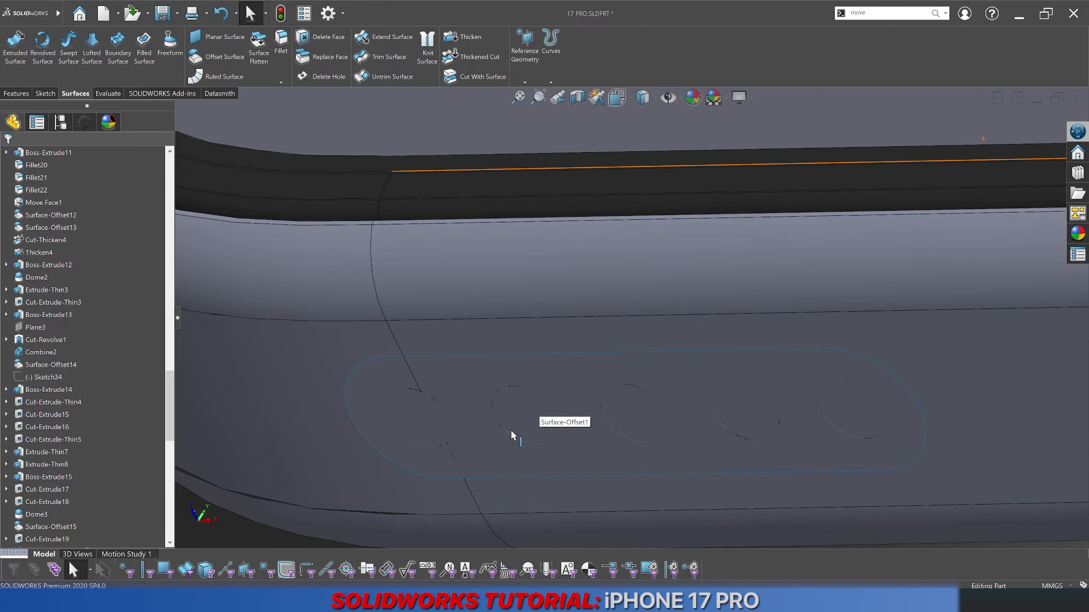
pyautogui.click(518, 408)
pyautogui.rightClick(518, 409)
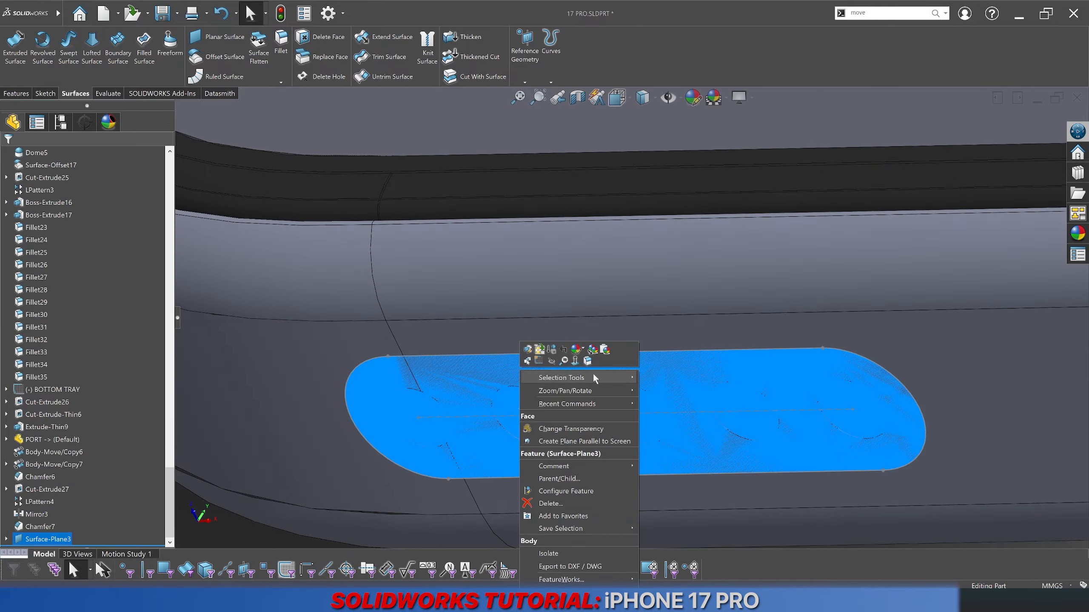
pyautogui.click(605, 350)
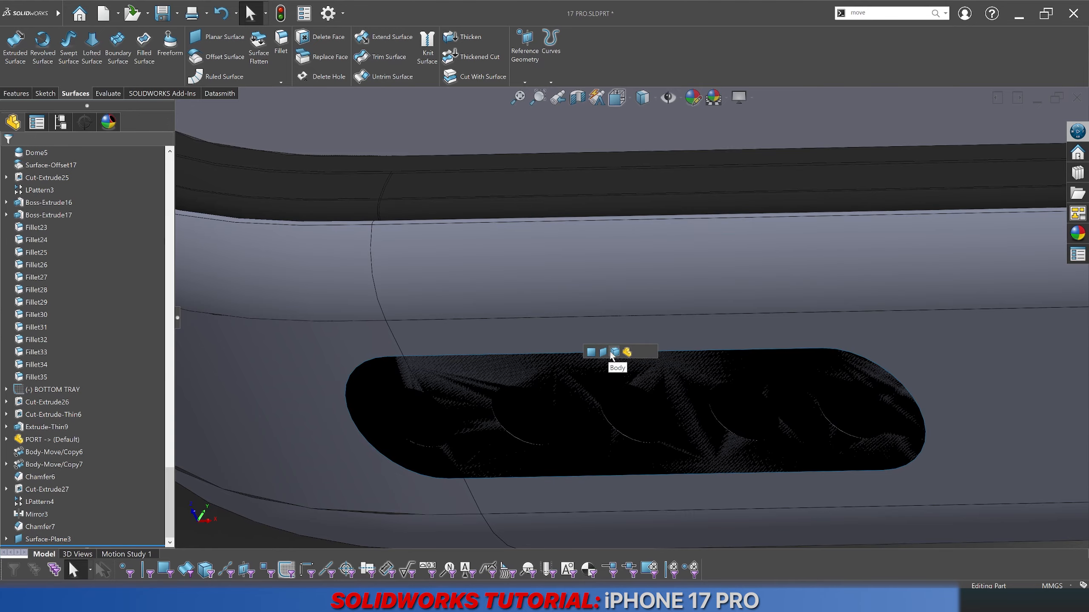
# Step: Paste the same black appearance onto the slot surface right of the USB-C port
pyautogui.scroll(3, 609, 356)
pyautogui.moveTo(651, 369); pyautogui.dragTo(890, 324, button='middle')
pyautogui.scroll(-5, 895, 343)
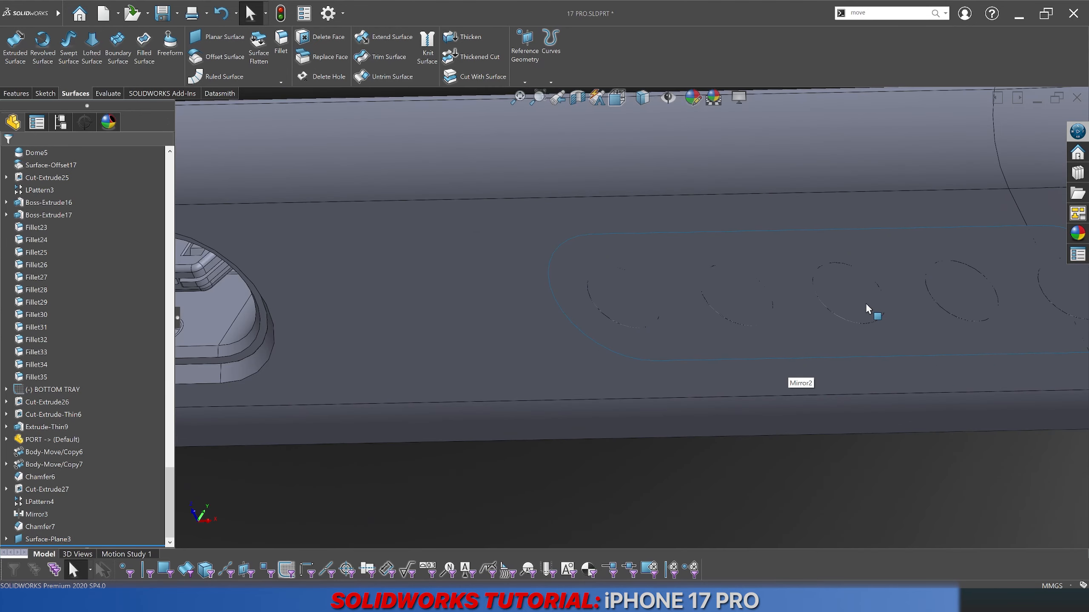
pyautogui.rightClick(864, 296)
pyautogui.click(946, 273)
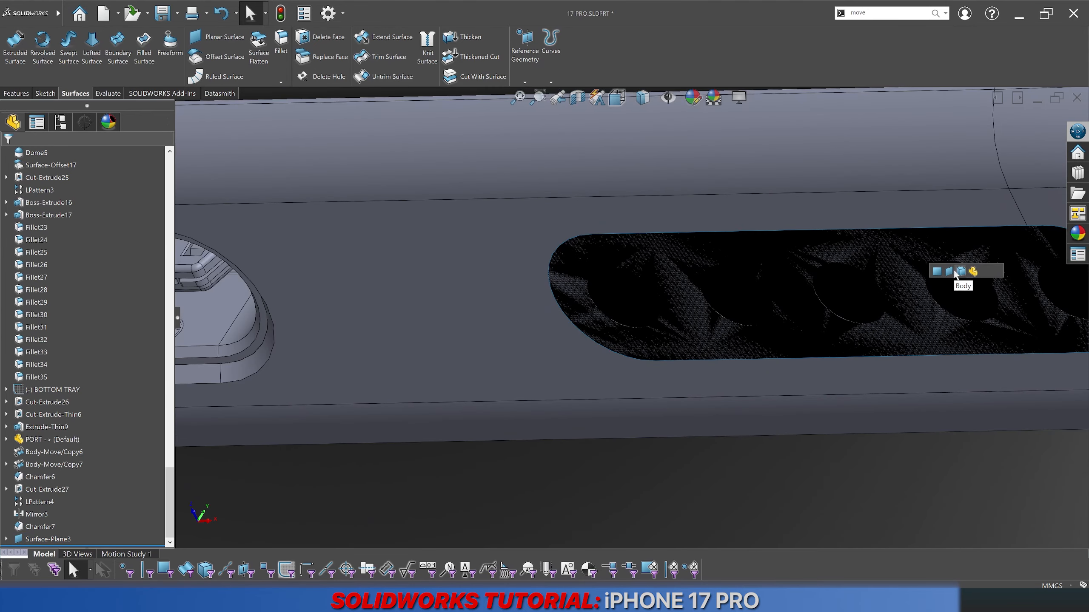
pyautogui.click(949, 272)
pyautogui.scroll(7, 466, 309)
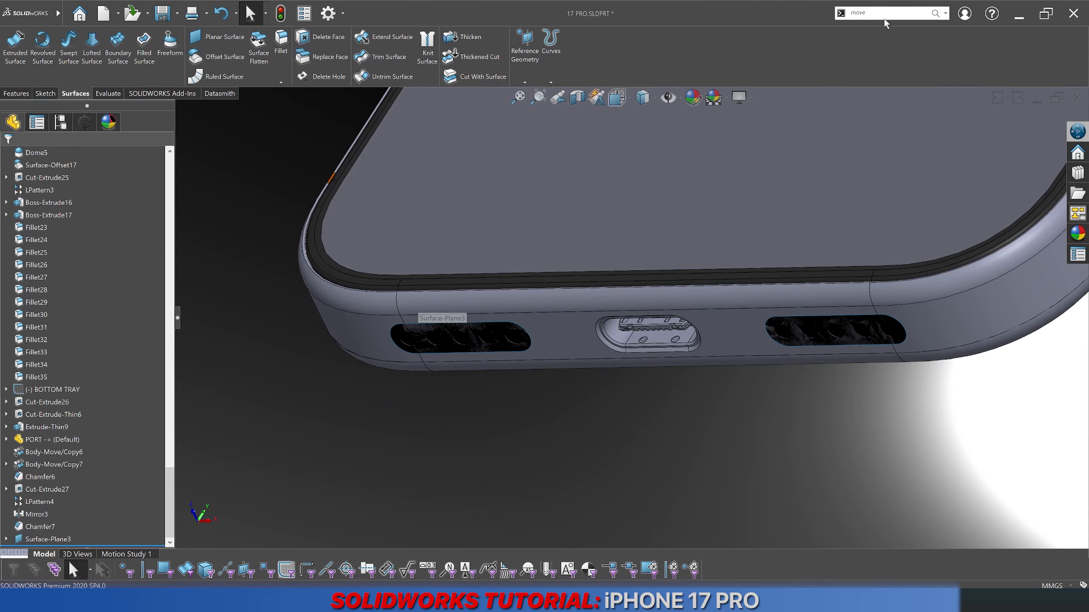
# Step: Start a body move and select both black slot surfaces, with selection filtered to surface bodies
pyautogui.click(877, 14)
pyautogui.click(877, 38)
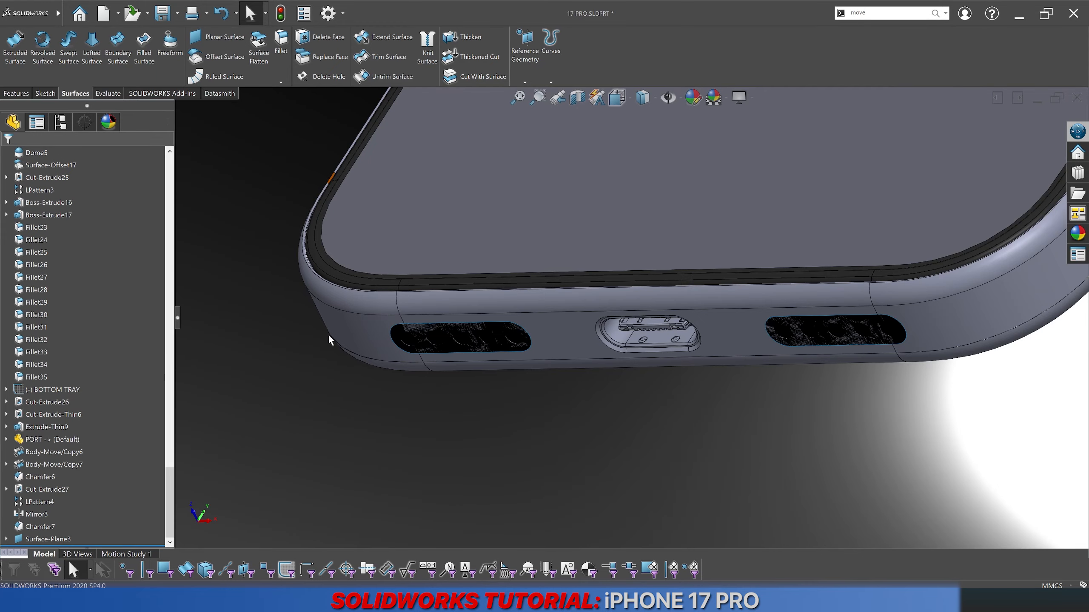
pyautogui.click(185, 570)
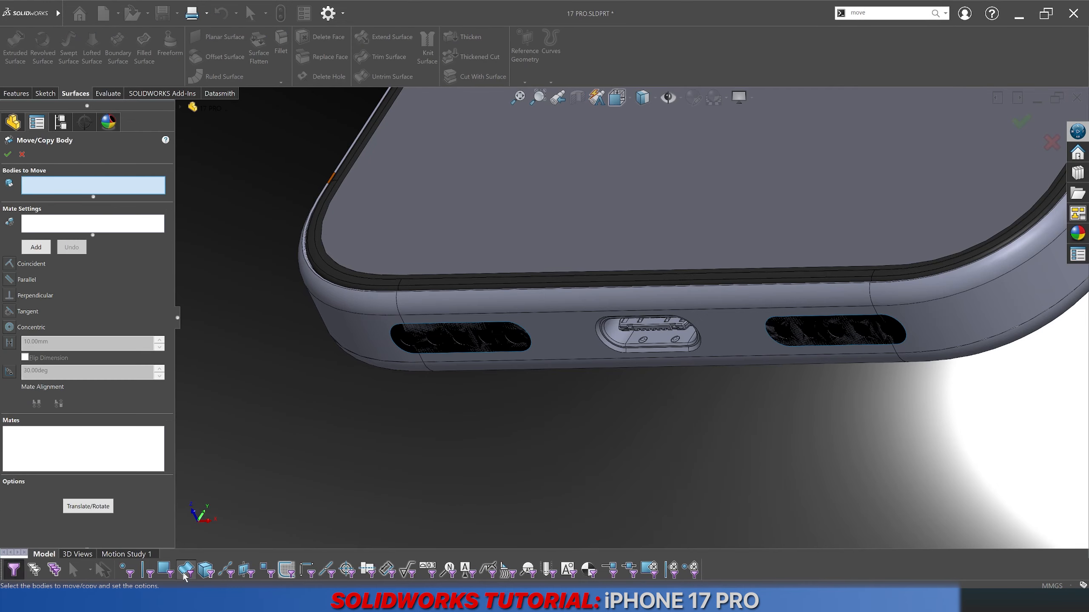
pyautogui.click(440, 345)
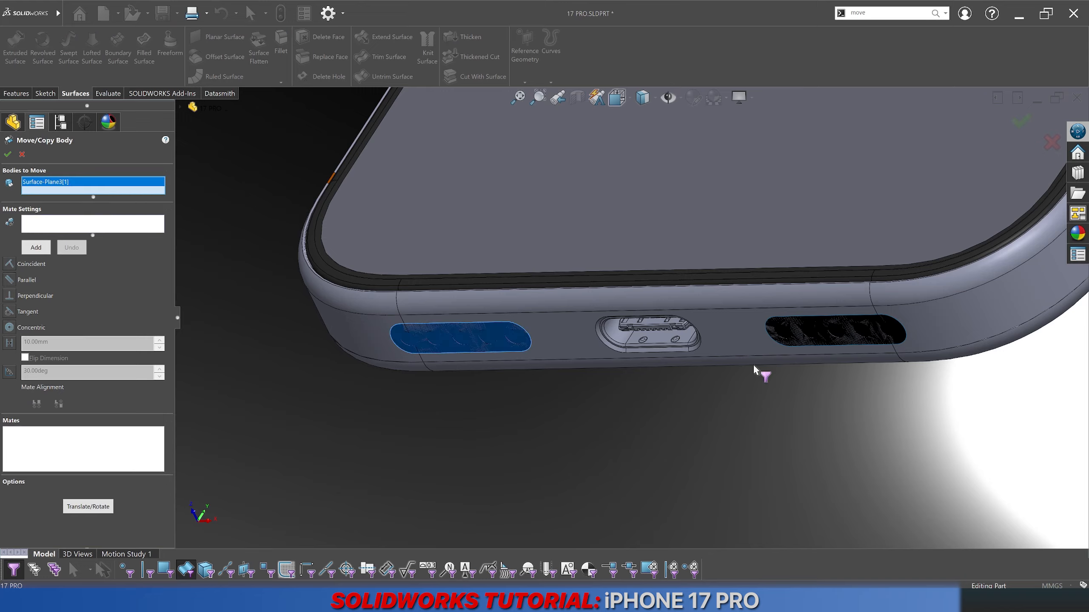
pyautogui.click(815, 332)
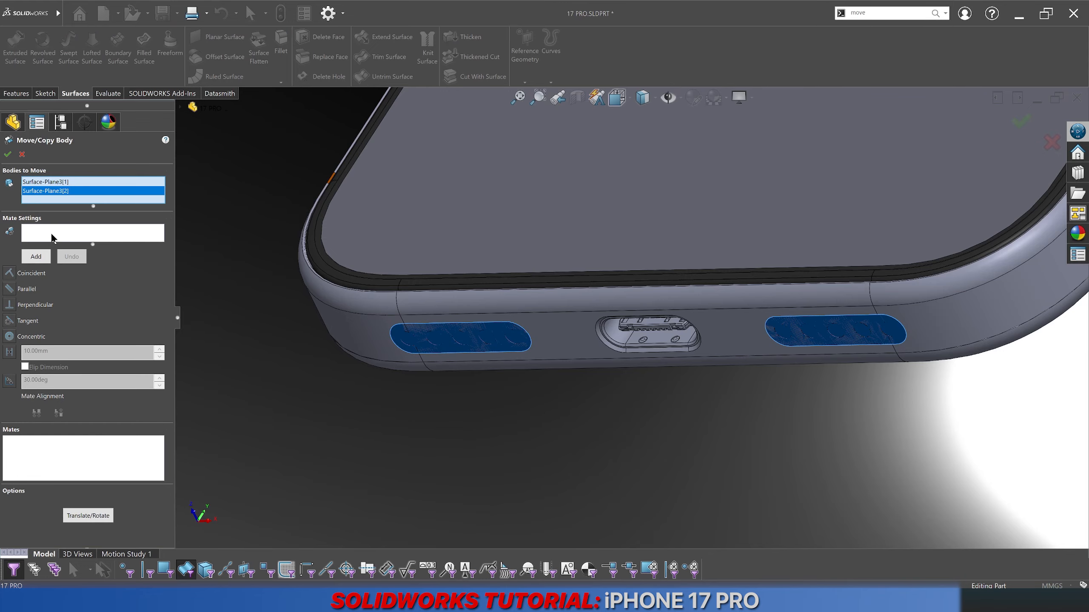
# Step: Translate the two slot surfaces 3 mm along Y into the body, then check them through the speaker holes
pyautogui.click(80, 519)
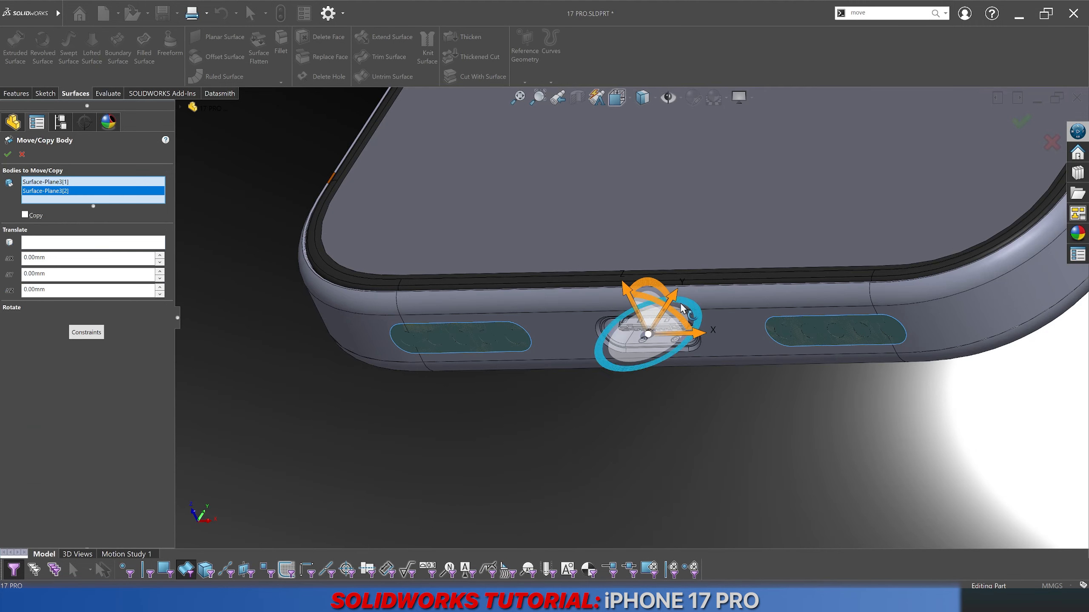
pyautogui.moveTo(666, 299); pyautogui.dragTo(682, 281)
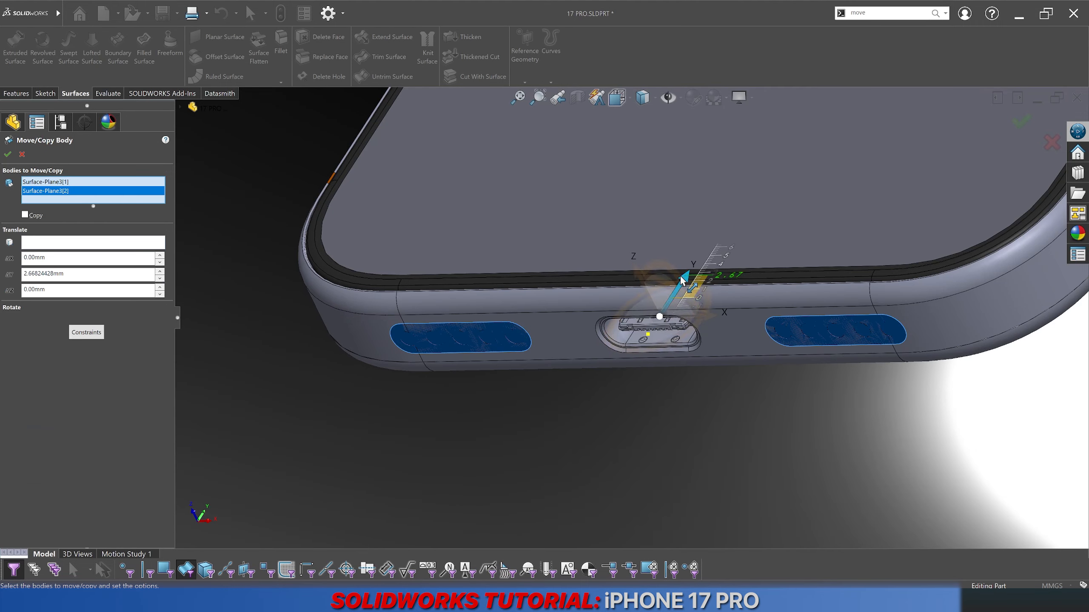
pyautogui.doubleClick(81, 272)
pyautogui.write('3')
pyautogui.click(95, 375)
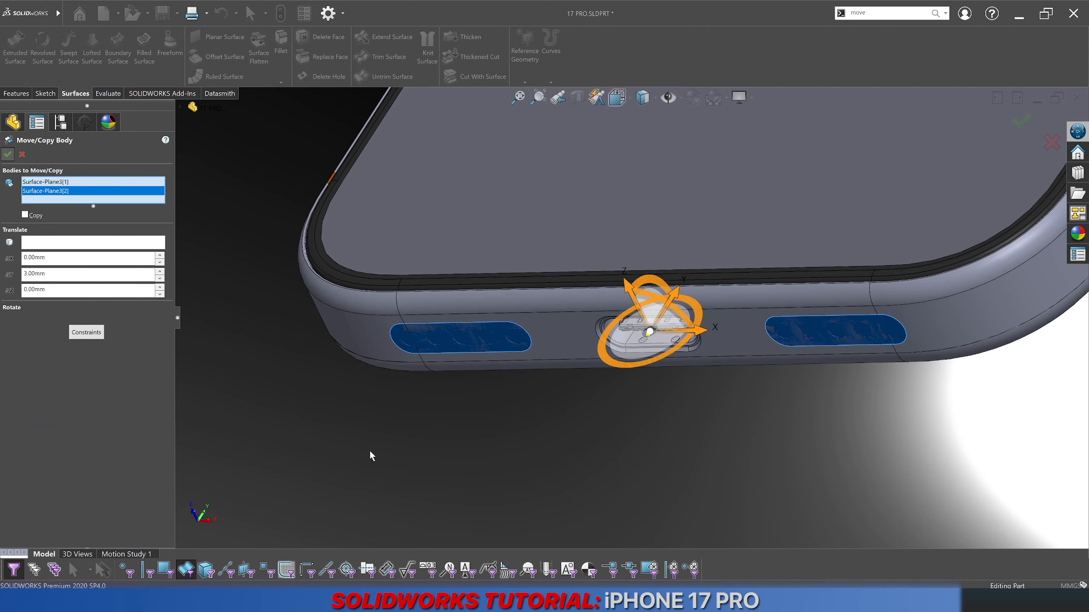
pyautogui.press('Return')
pyautogui.moveTo(534, 396); pyautogui.dragTo(446, 412, button='middle')
pyautogui.click(14, 569)
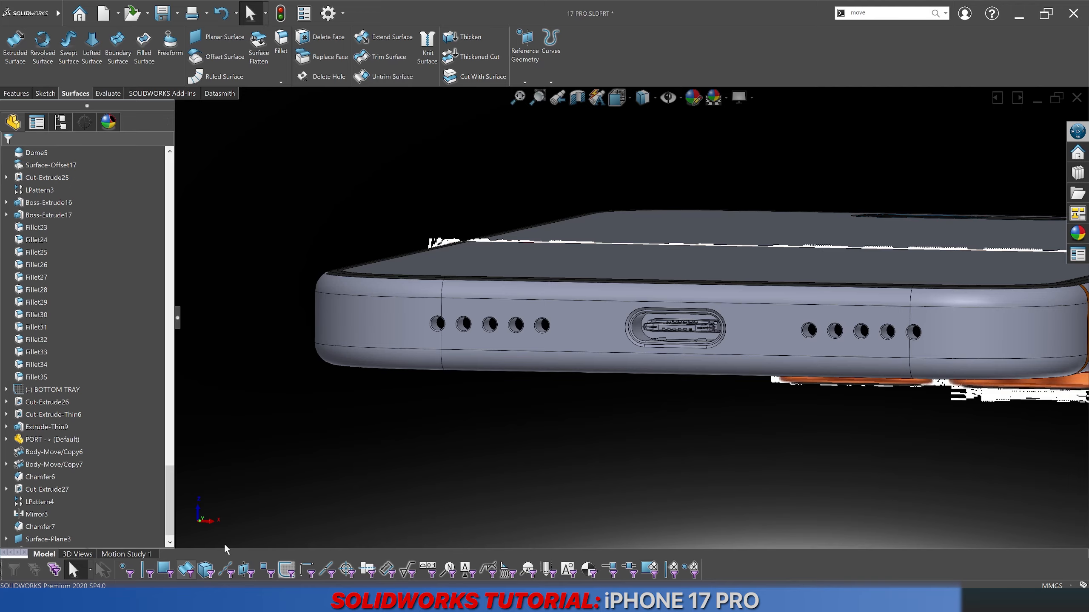
pyautogui.click(467, 322)
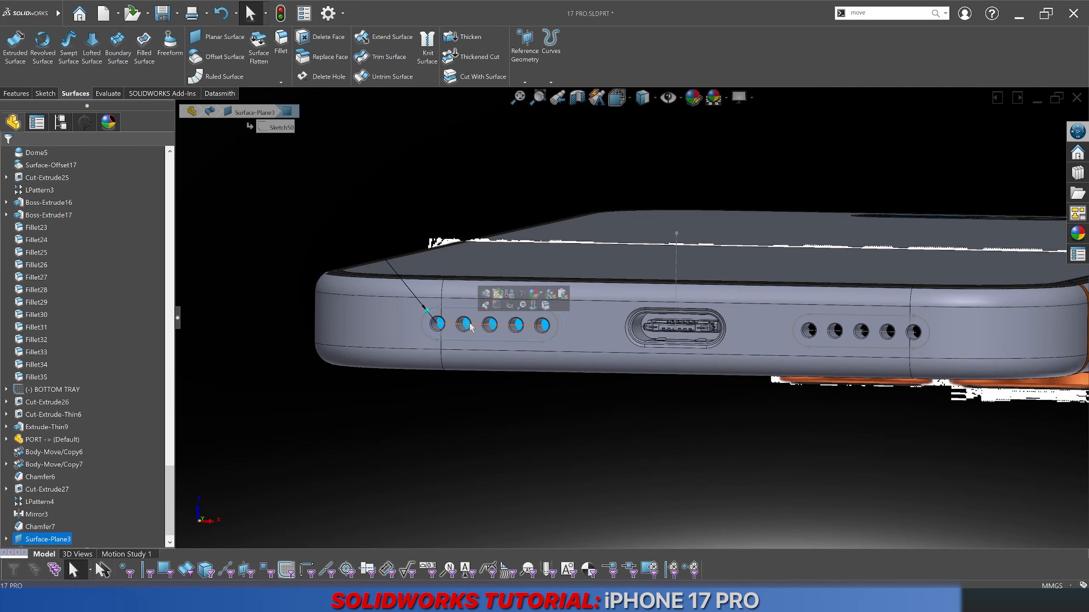
pyautogui.click(840, 330)
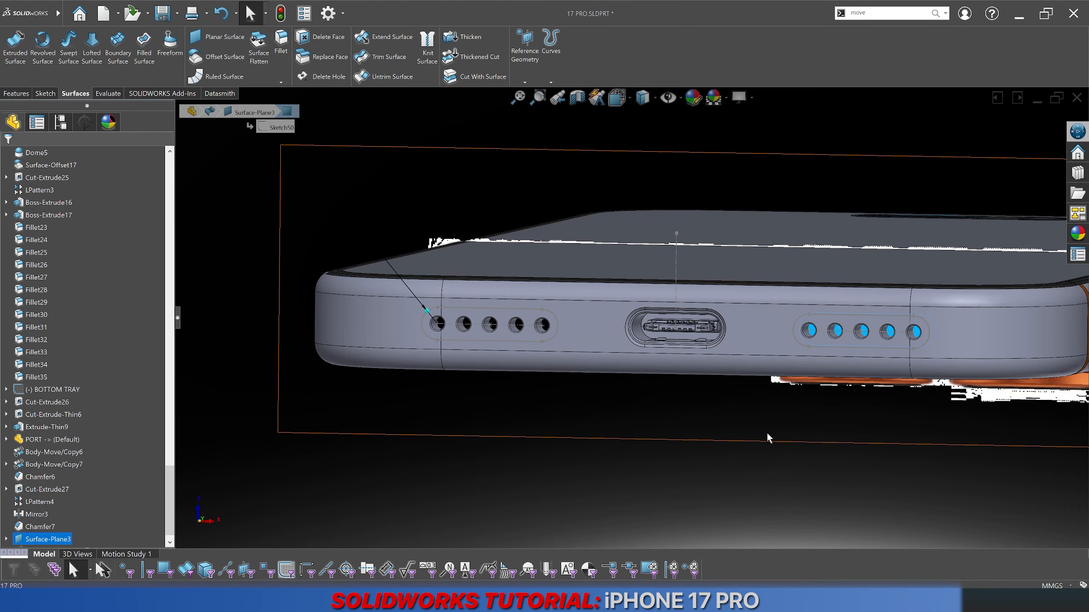
pyautogui.click(643, 442)
# Step: Start a sketch on the phone's bottom face and draw a circle of about 1.36 mm radius between the left speaker holes and the port
pyautogui.scroll(1, 641, 442)
pyautogui.scroll(2, 619, 410)
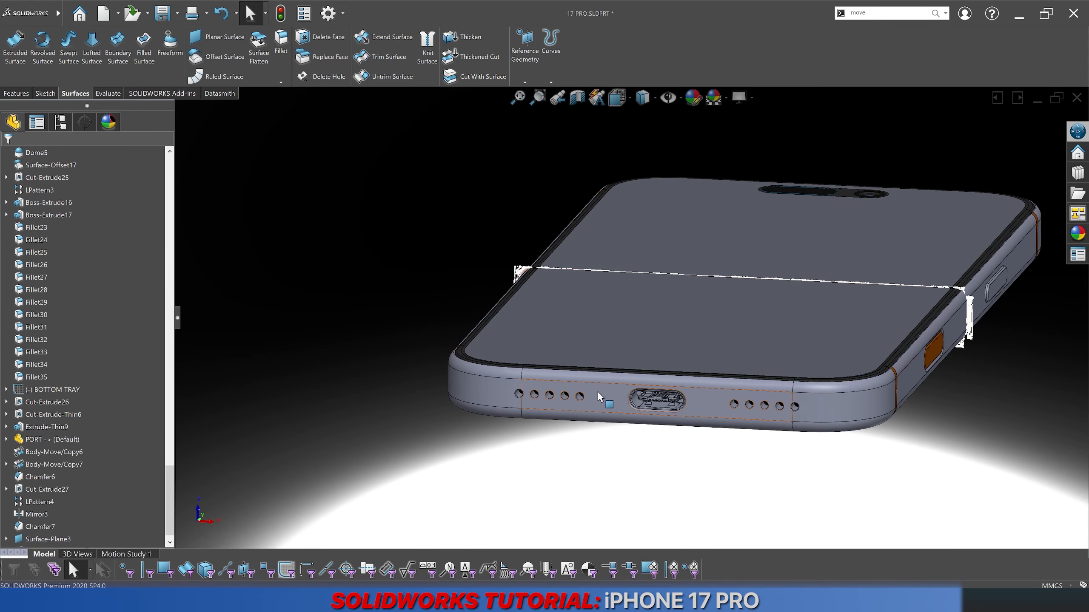
pyautogui.rightClick(598, 391)
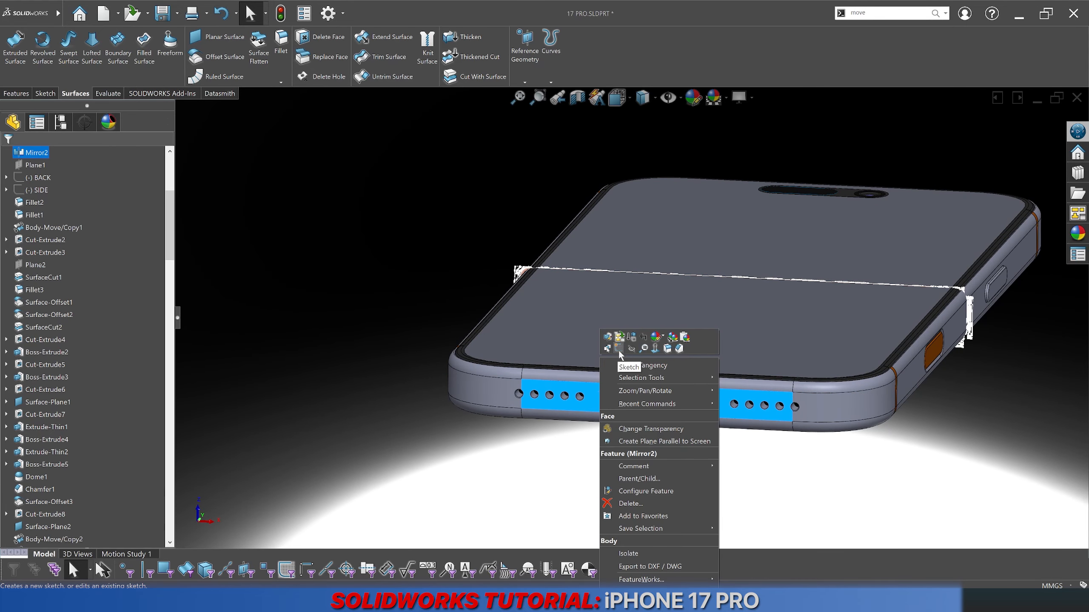
pyautogui.click(620, 349)
pyautogui.scroll(-5, 542, 319)
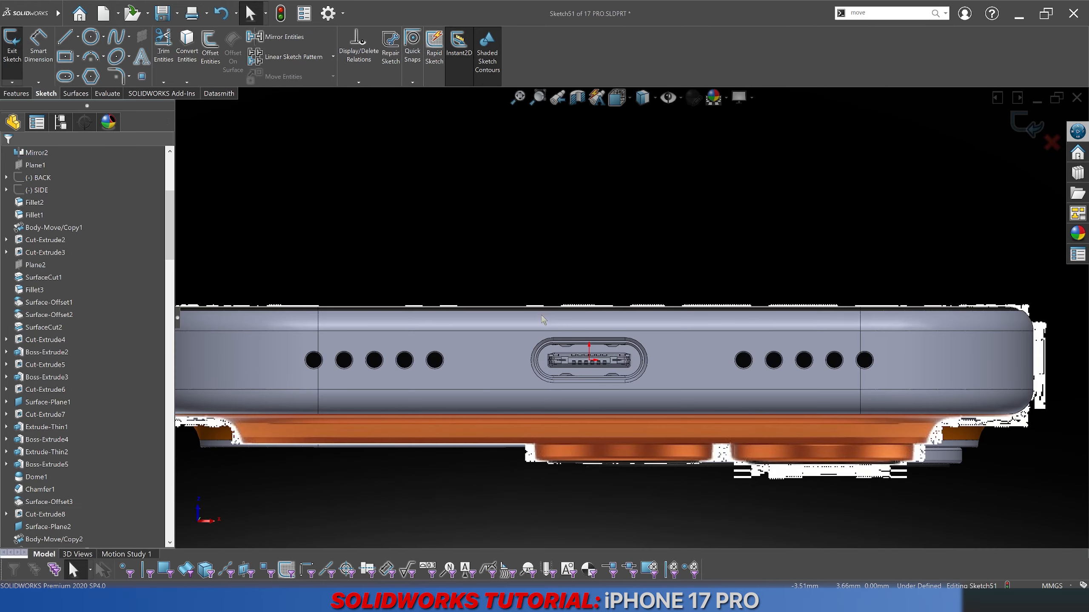
pyautogui.scroll(-3, 489, 404)
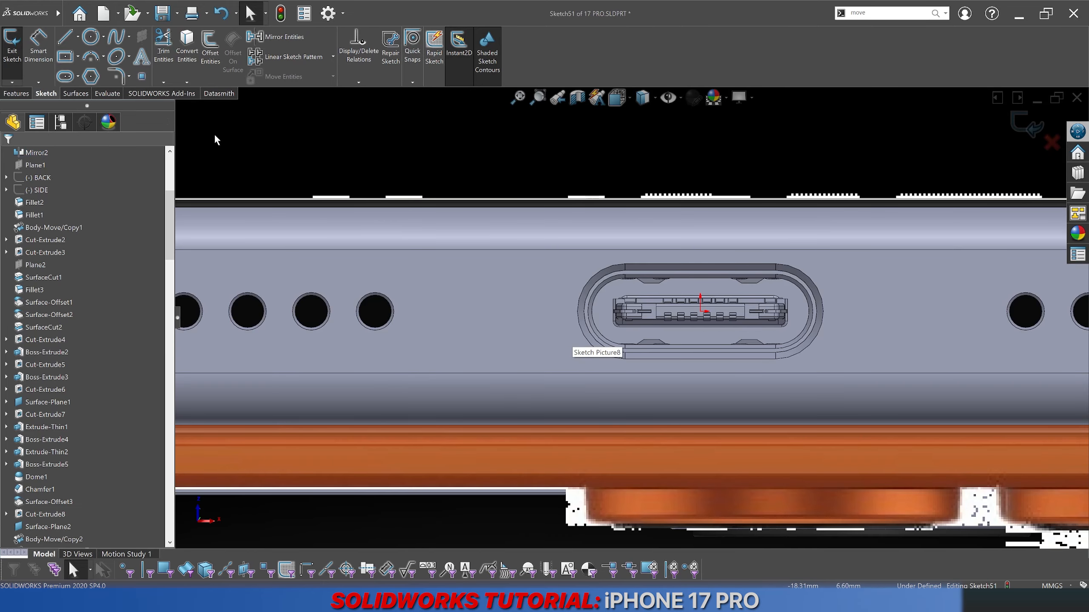
pyautogui.click(92, 40)
pyautogui.click(487, 312)
pyautogui.click(487, 347)
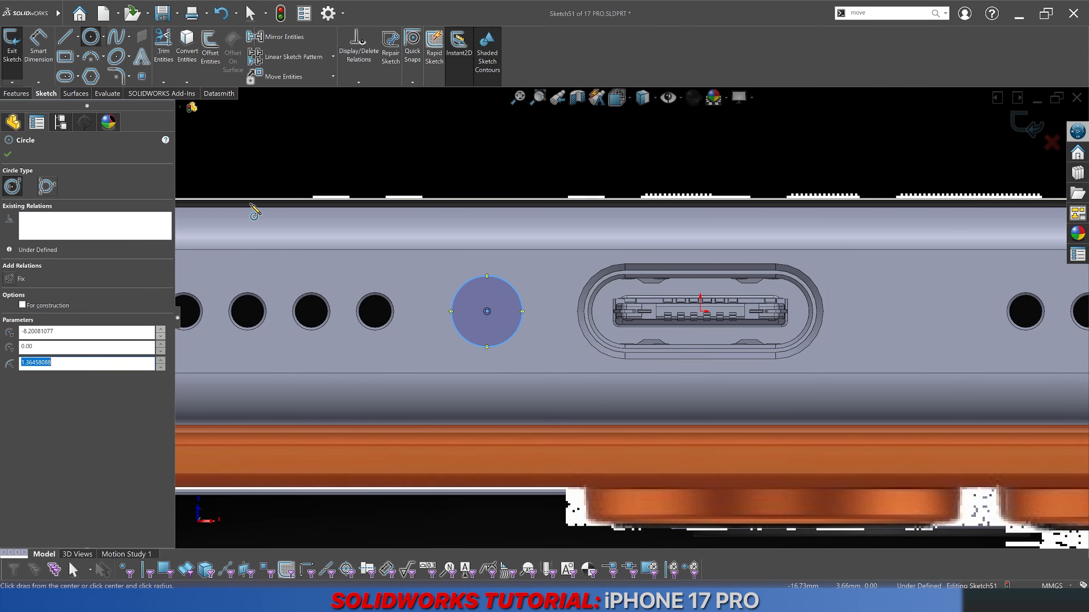
# Step: Draw a horizontal construction line from the circle's center to the origin in the USB-C port
pyautogui.click(77, 37)
pyautogui.click(88, 56)
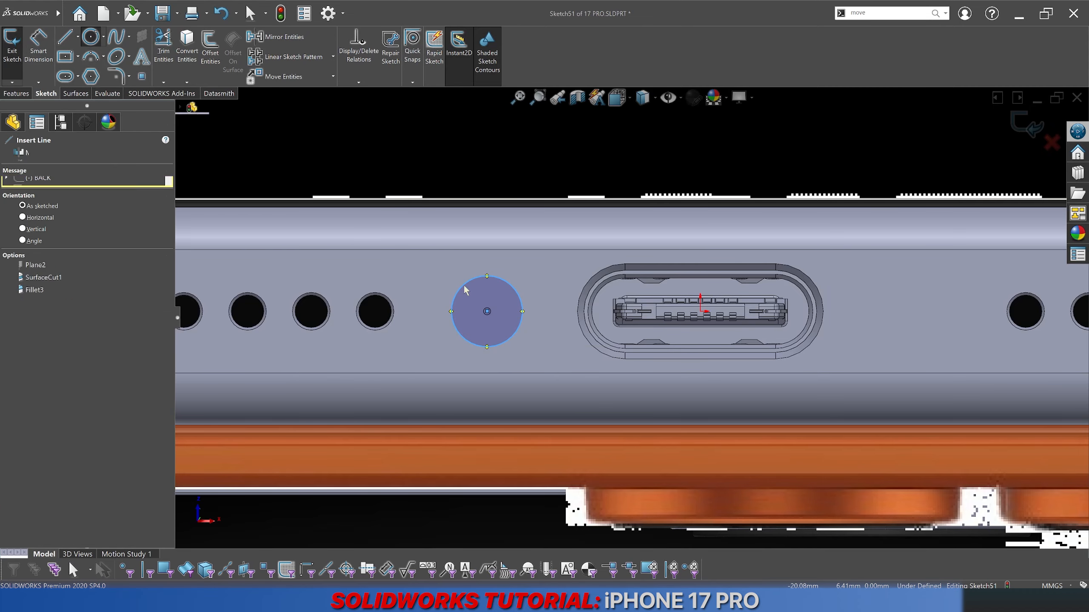
pyautogui.click(486, 312)
pyautogui.scroll(-5, 733, 319)
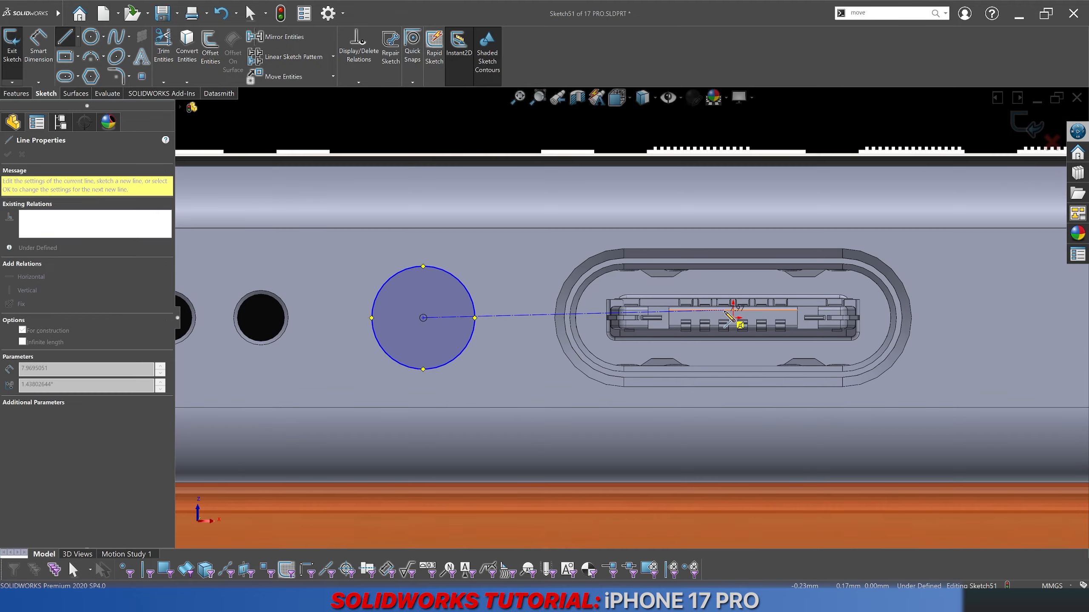
pyautogui.click(715, 320)
pyautogui.press('Escape')
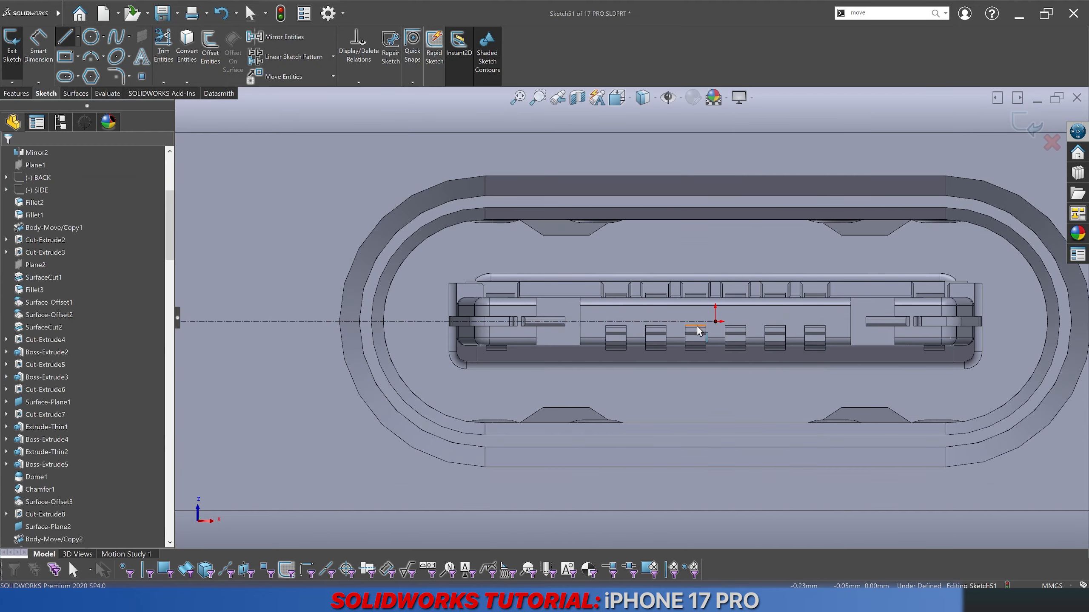
pyautogui.click(686, 322)
pyautogui.scroll(5, 631, 329)
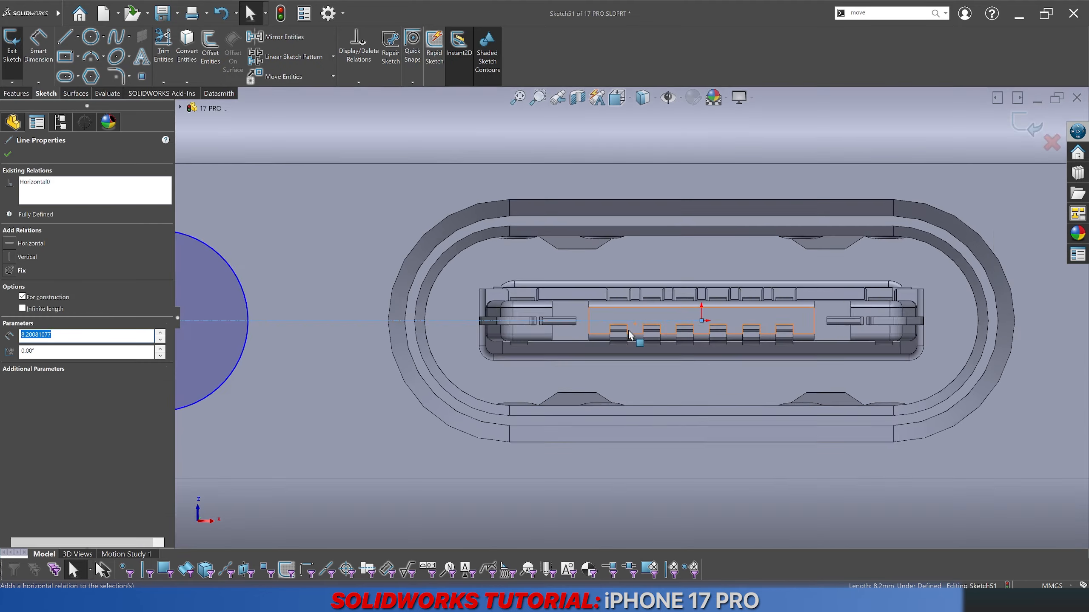
pyautogui.scroll(-5, 482, 309)
# Step: Dimension the circle's diameter to 1.75 mm and show the reference image to compare it with the screw beside the port
pyautogui.press('d')
pyautogui.scroll(4, 483, 296)
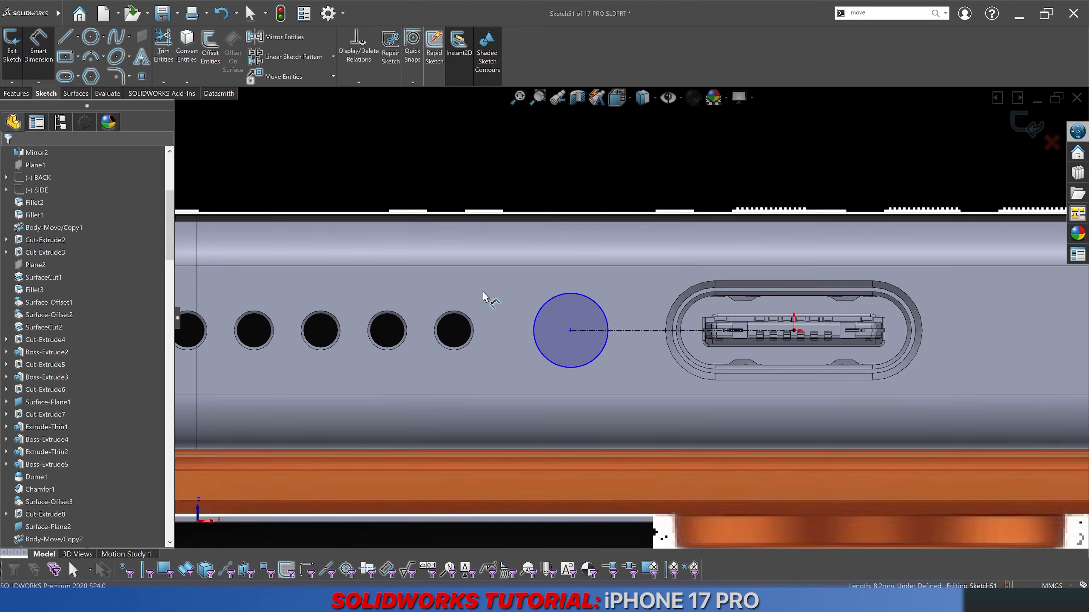
pyautogui.click(576, 301)
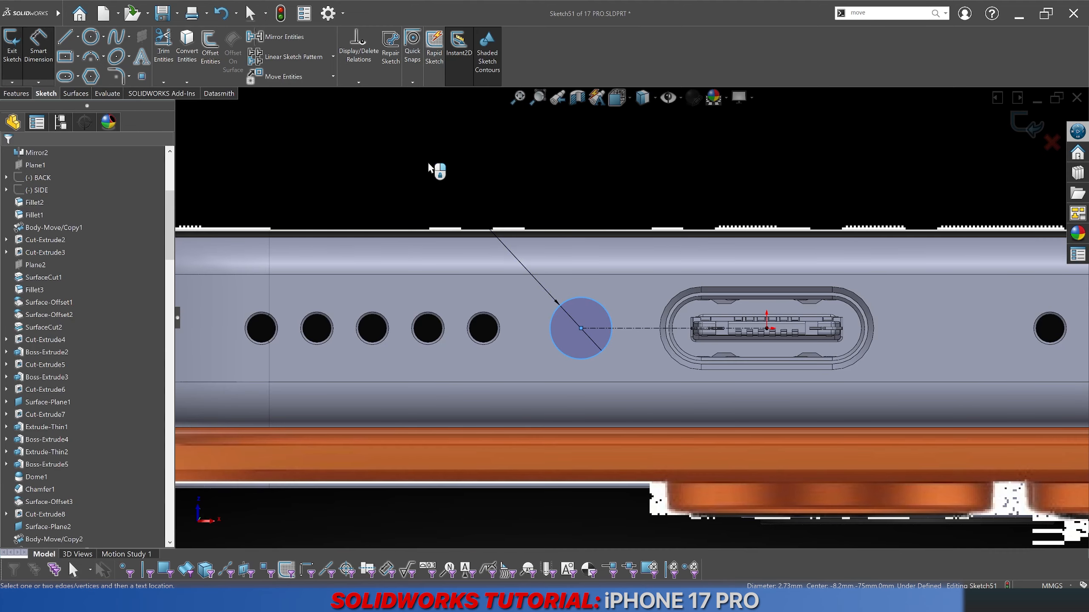
pyautogui.click(429, 165)
pyautogui.write('1.75')
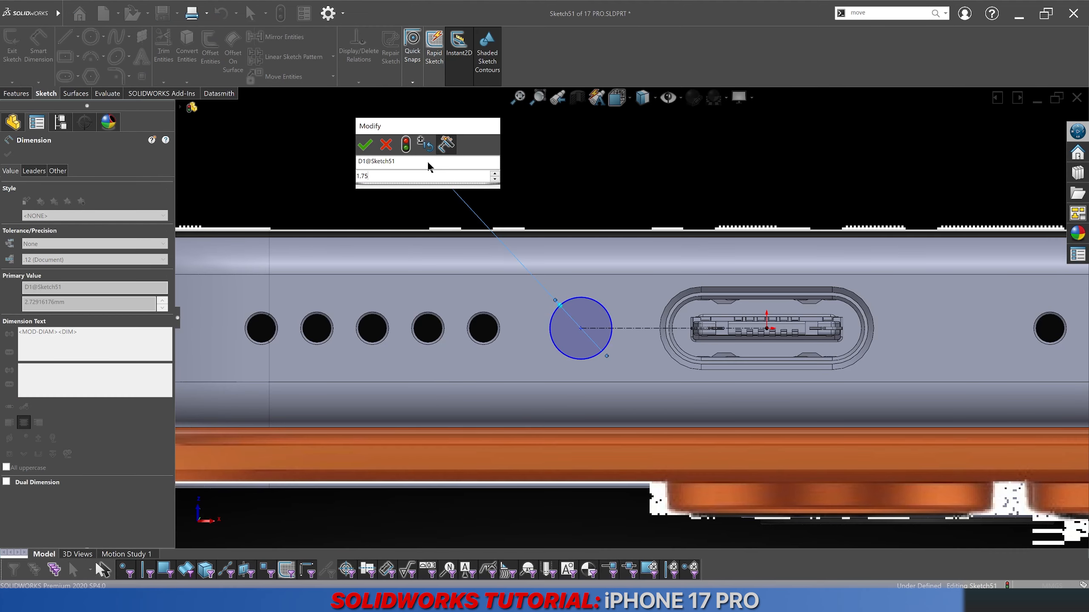
pyautogui.press('Return')
pyautogui.click(589, 191)
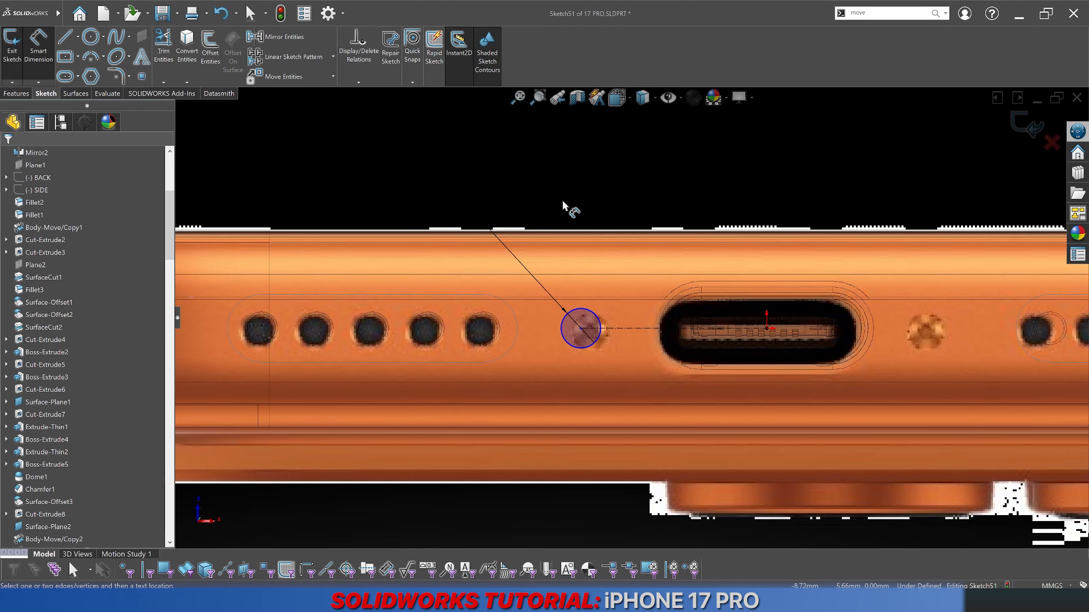
pyautogui.scroll(-4, 583, 328)
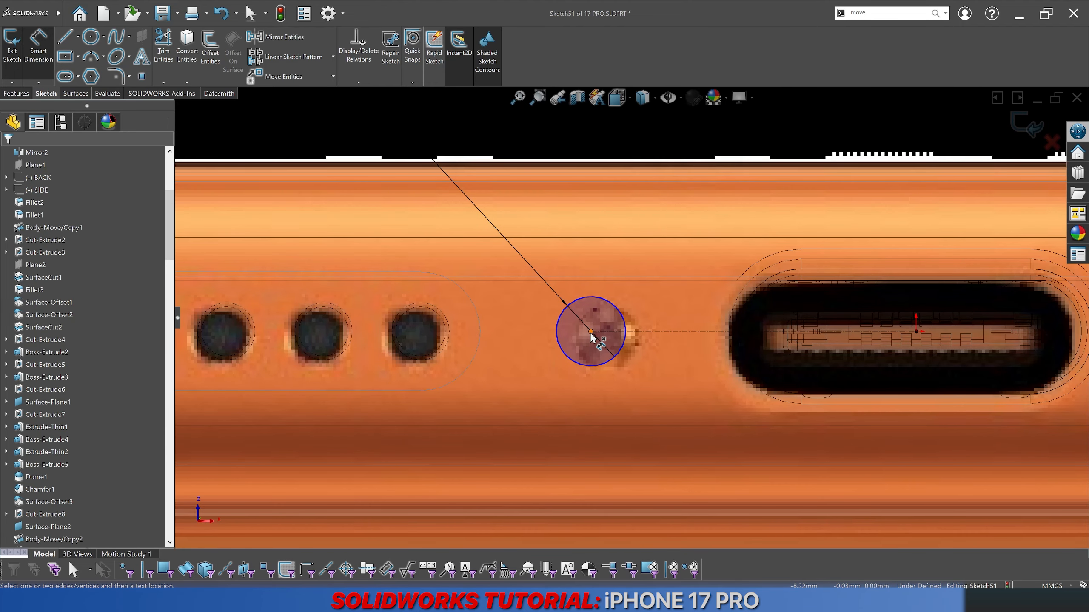
# Step: Dimension the construction line from the circle's center to the port's origin, trying 7.5 mm before setting it to 7.75 mm
pyautogui.click(661, 332)
pyautogui.scroll(4, 631, 320)
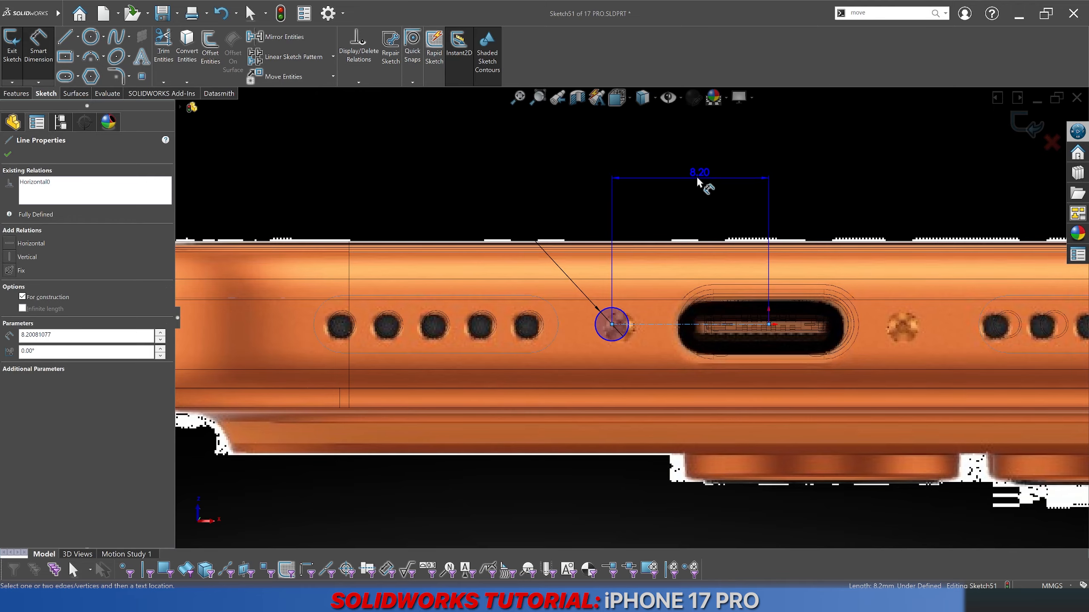
pyautogui.click(695, 175)
pyautogui.press('Return')
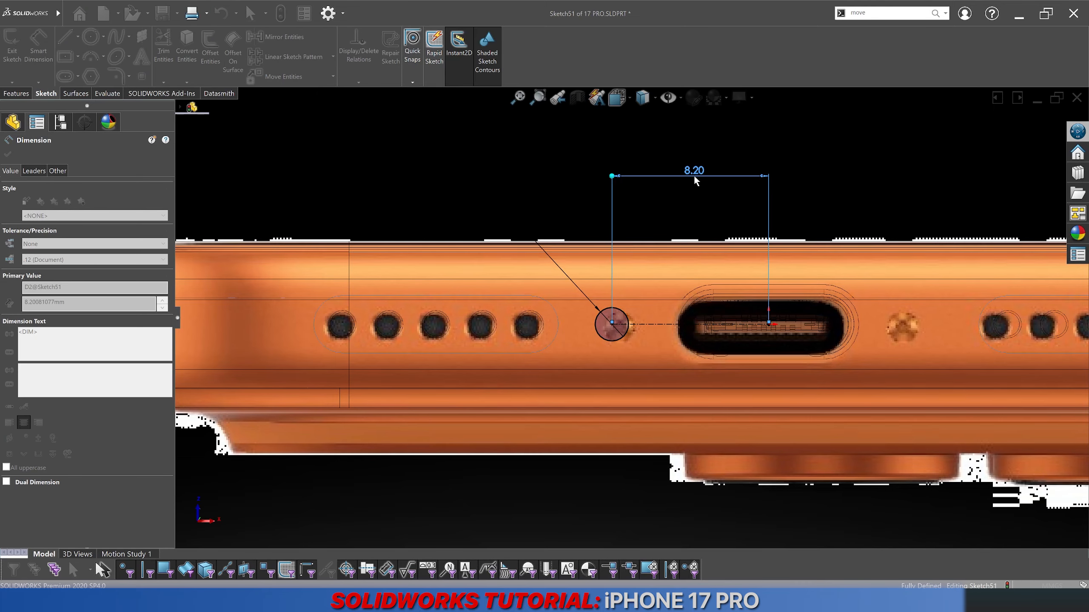
pyautogui.doubleClick(695, 176)
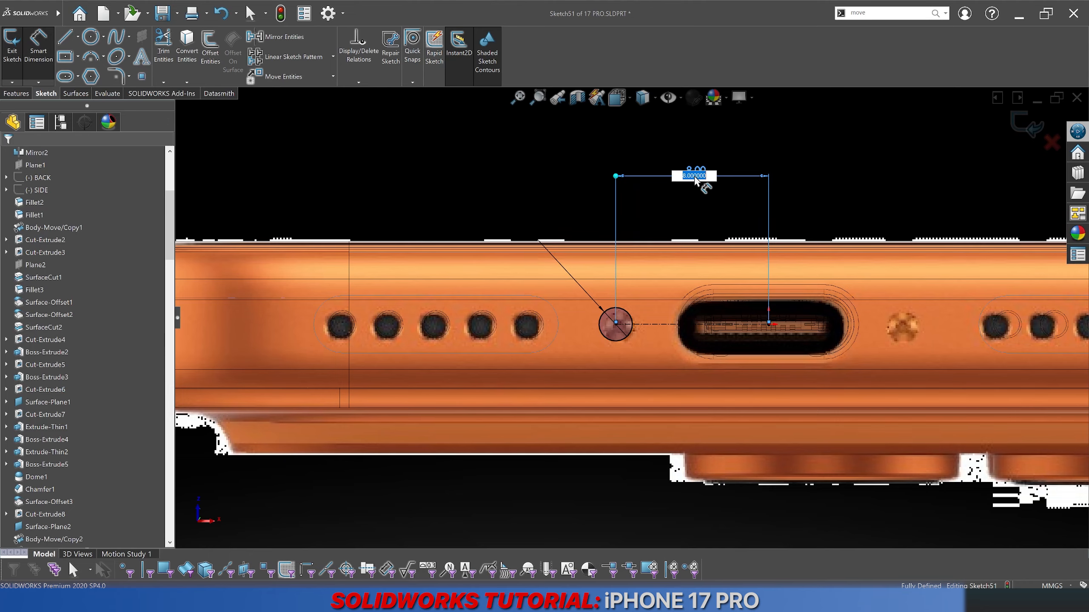
pyautogui.write('7.5')
pyautogui.press('Return')
pyautogui.doubleClick(694, 175)
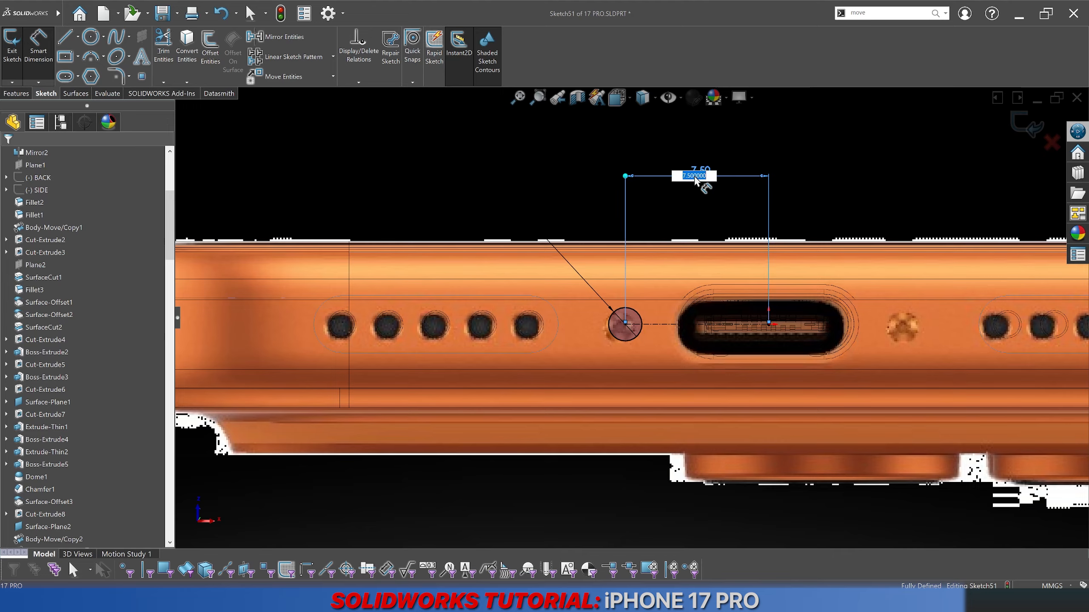
pyautogui.write('7.75')
pyautogui.press('Return')
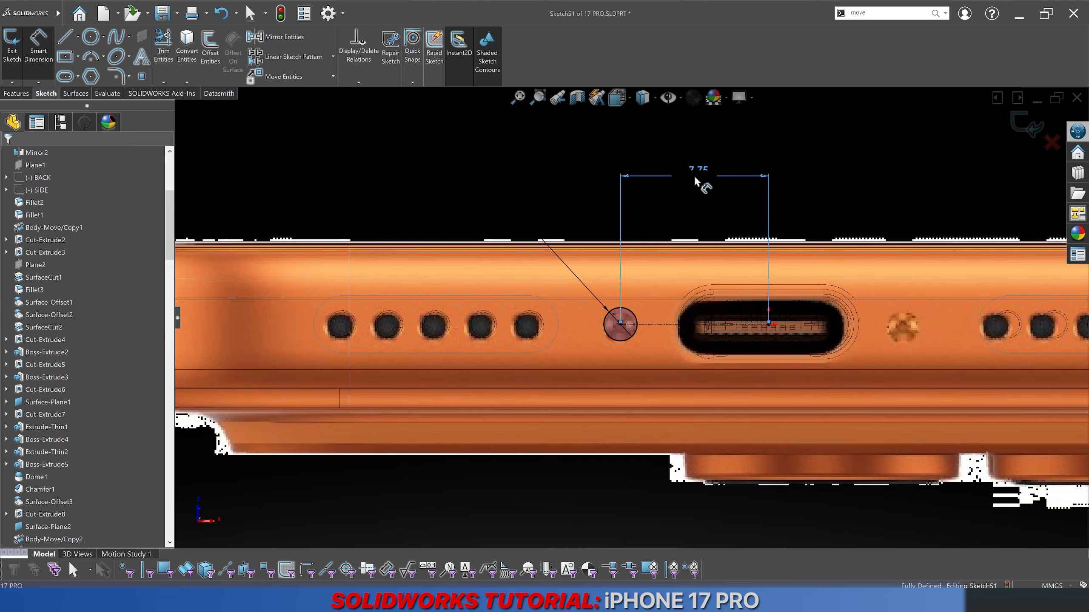
# Step: Move the circle's diameter dimension below the circle, set it to 1.5 mm and compare the circle with the reference screw
pyautogui.moveTo(563, 219); pyautogui.dragTo(563, 372)
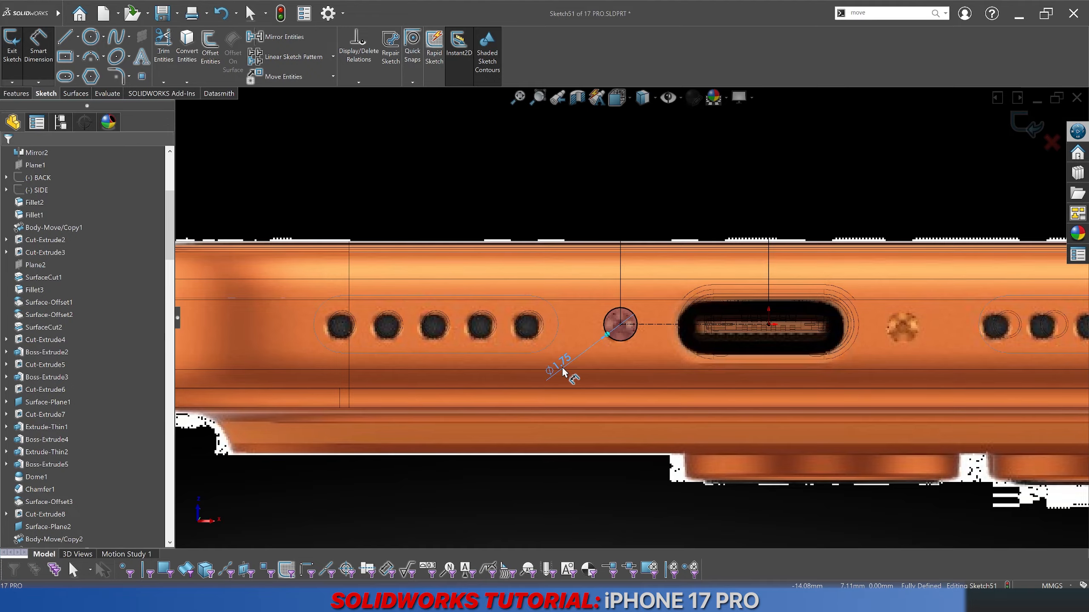
pyautogui.doubleClick(561, 371)
pyautogui.write('1.5')
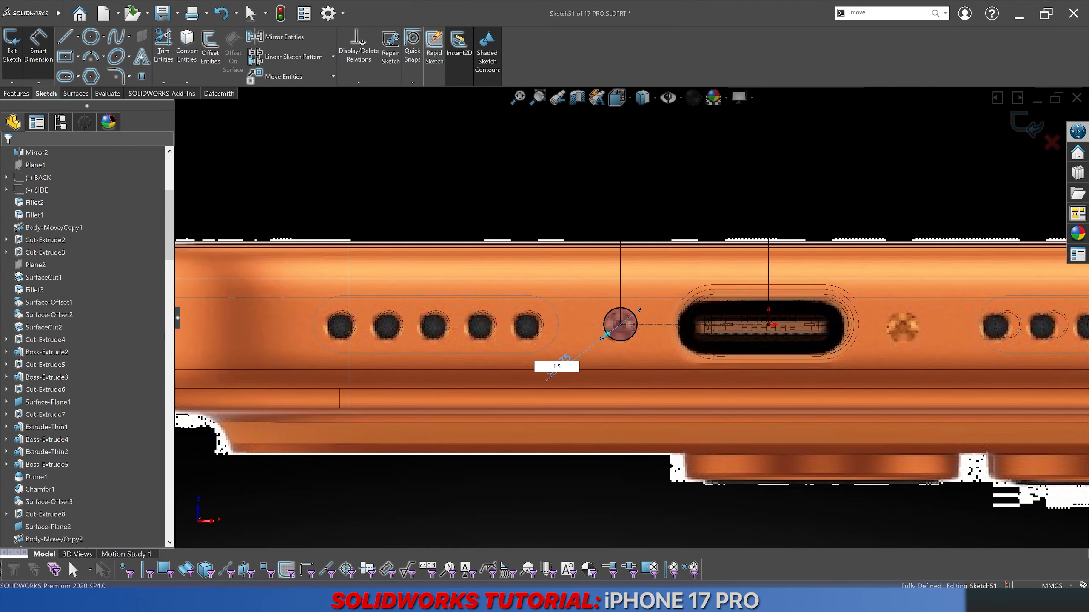
pyautogui.press('Return')
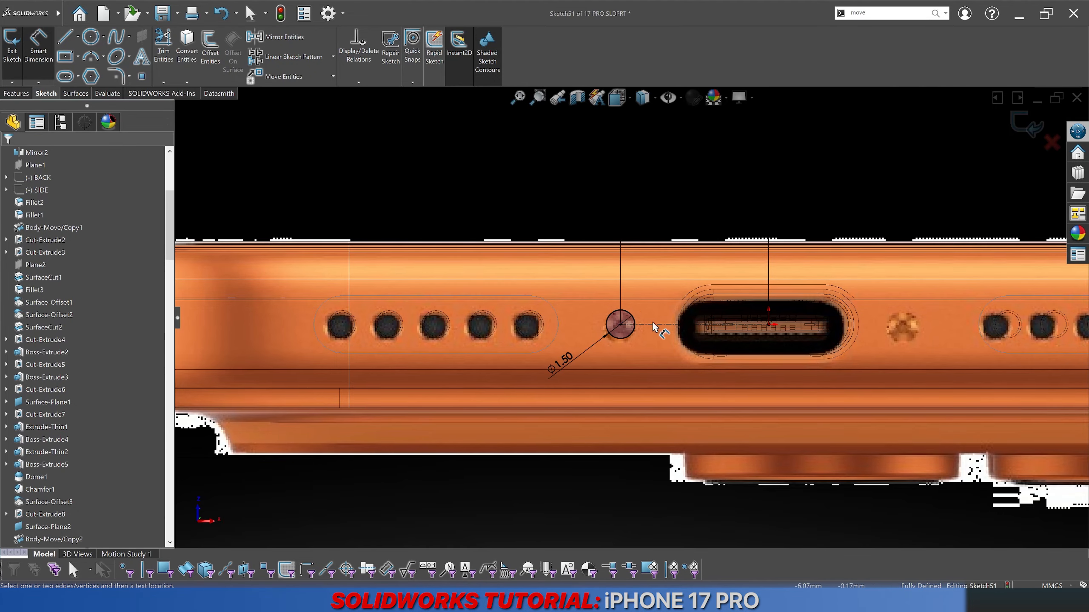
pyautogui.scroll(-8, 641, 365)
pyautogui.scroll(6, 611, 383)
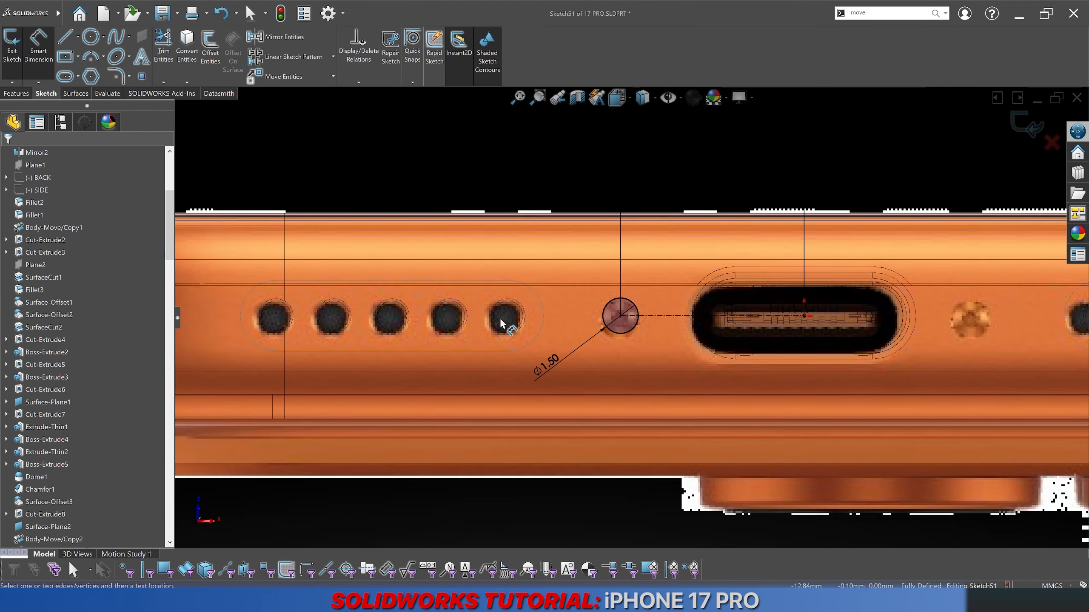
pyautogui.click(91, 36)
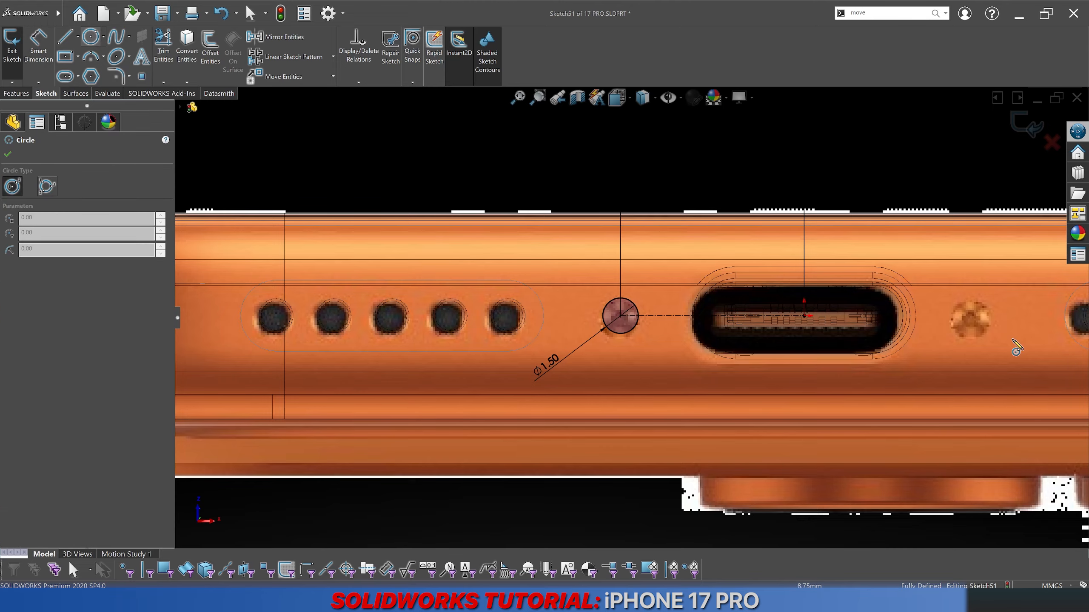
pyautogui.click(971, 321)
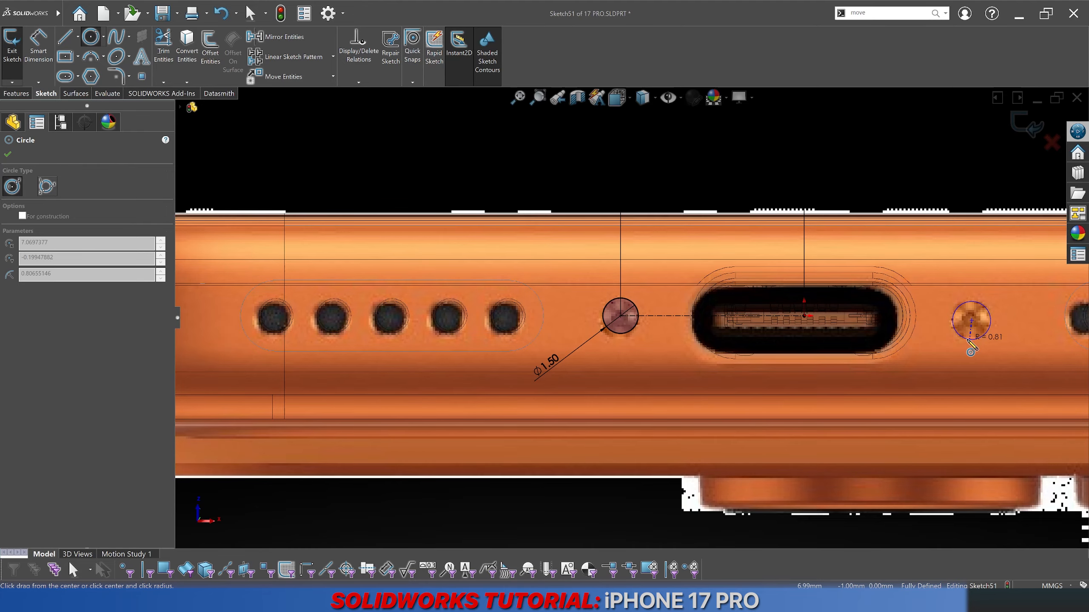
pyautogui.press('Escape')
# Step: Try a 1.75 mm diameter on the circle over the left screw and return it to 1.5 mm
pyautogui.click(549, 376)
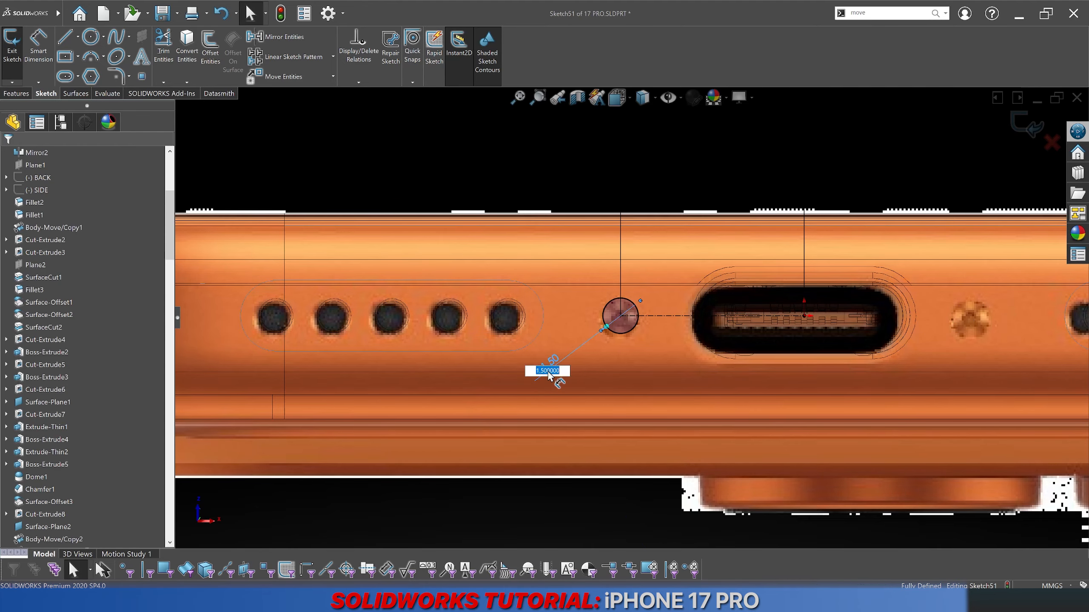
pyautogui.press('Return')
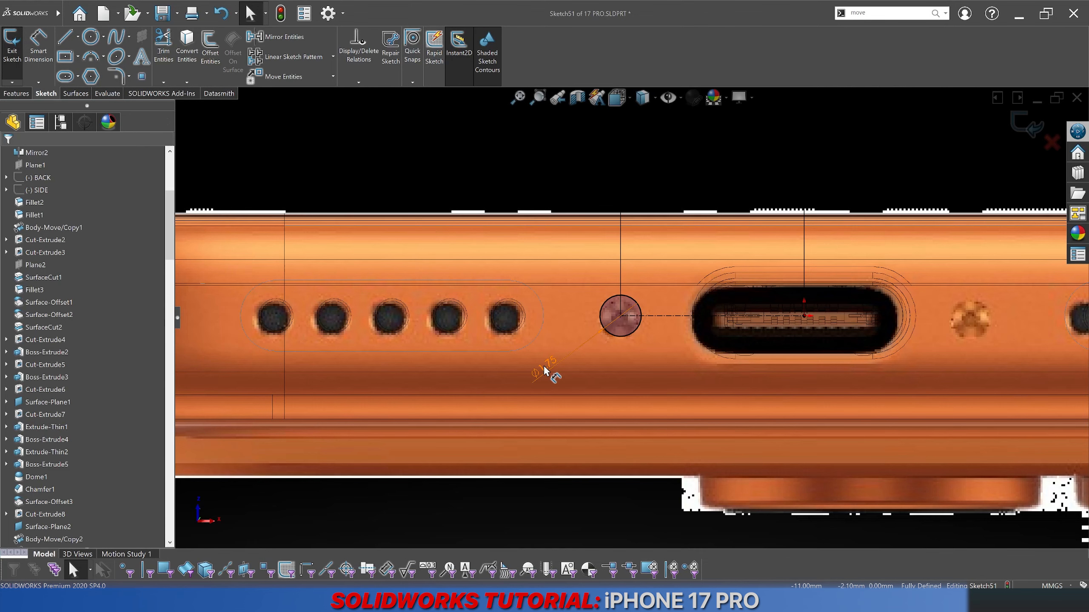
pyautogui.click(549, 367)
pyautogui.write('1.5')
pyautogui.press('Return')
# Step: Draw a vertical construction line about 4.15 mm long downward from the origin in the USB-C port
pyautogui.scroll(3, 649, 365)
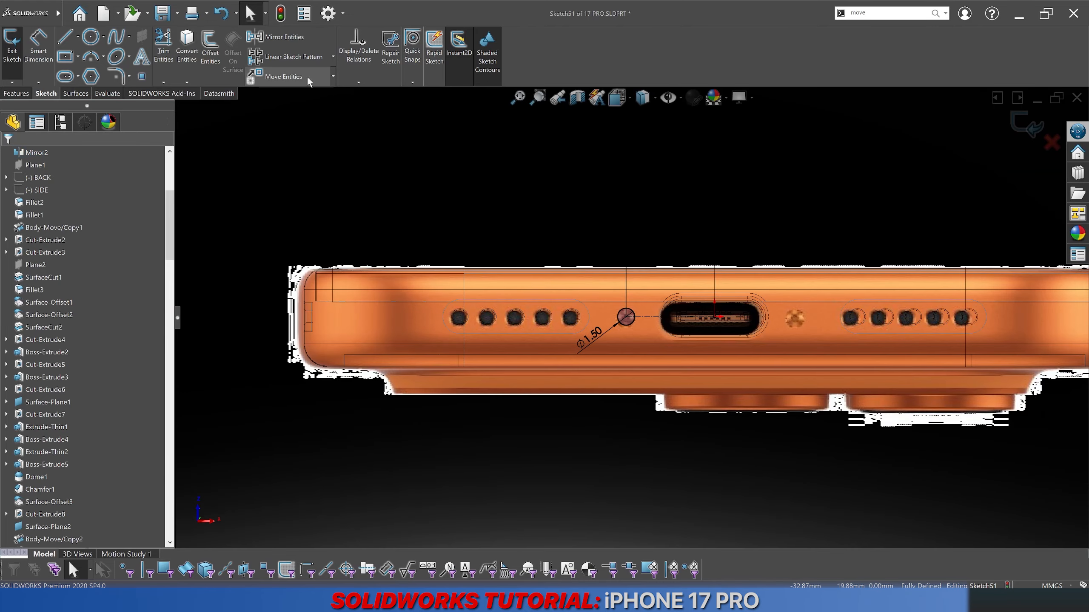
pyautogui.scroll(-3, 736, 301)
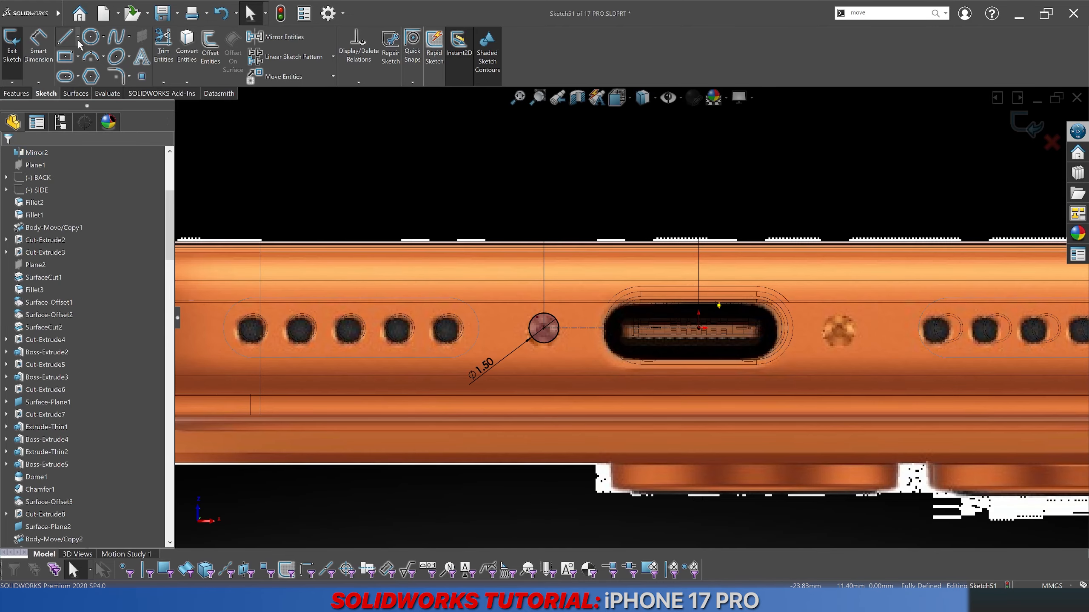
pyautogui.click(65, 36)
pyautogui.scroll(-3, 621, 344)
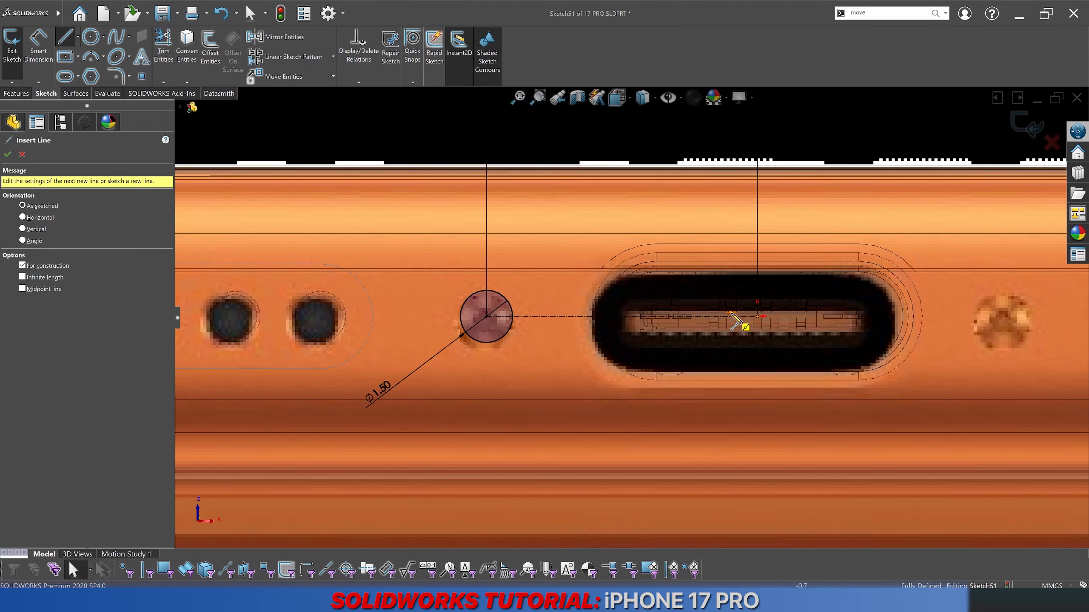
pyautogui.click(757, 317)
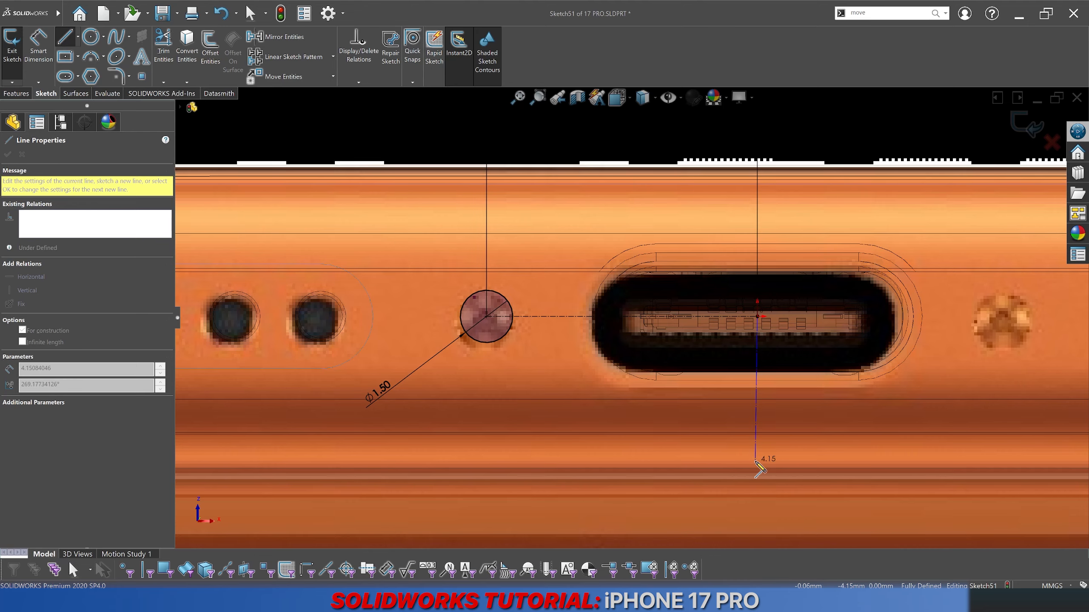
pyautogui.click(758, 465)
pyautogui.press('Escape')
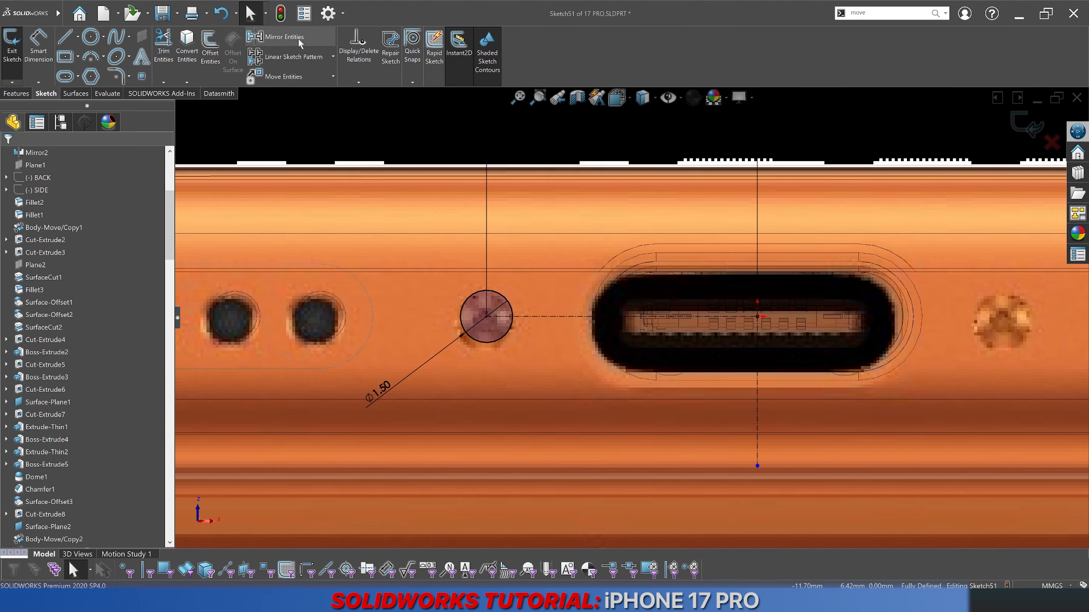
# Step: Mirror the circle about the vertical construction line and compare the copy with the reference screw on the port's other side
pyautogui.click(257, 36)
pyautogui.click(511, 333)
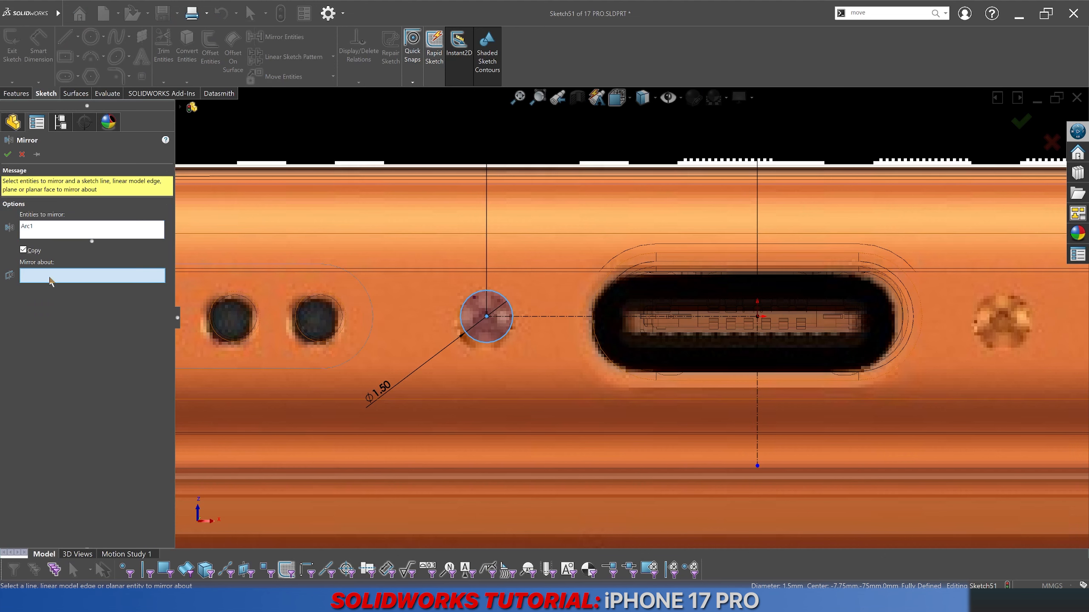
pyautogui.click(757, 413)
pyautogui.press('Return')
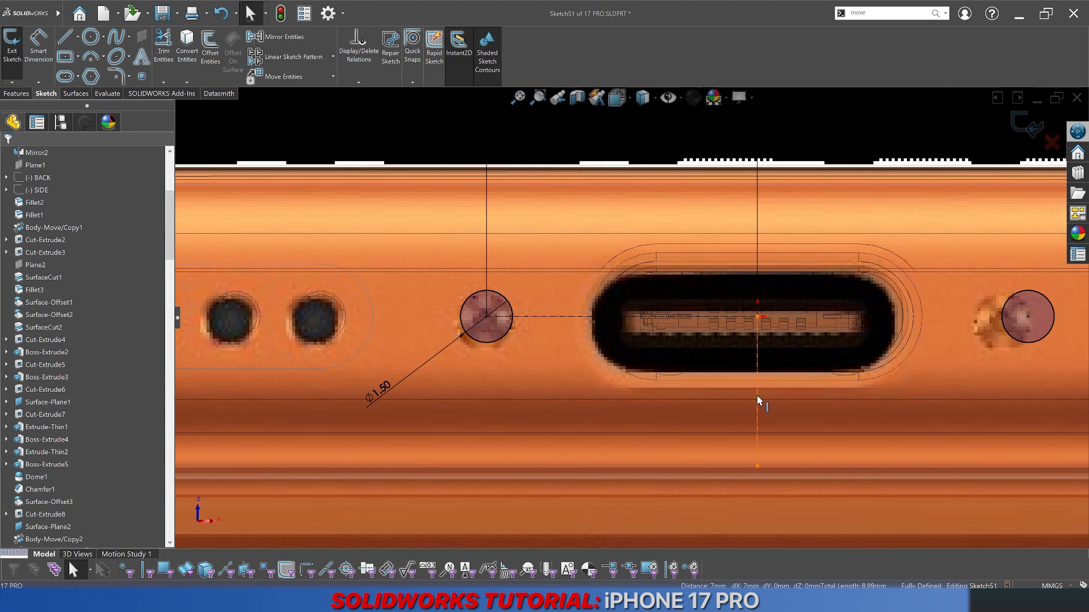
pyautogui.scroll(3, 754, 391)
pyautogui.scroll(-3, 772, 327)
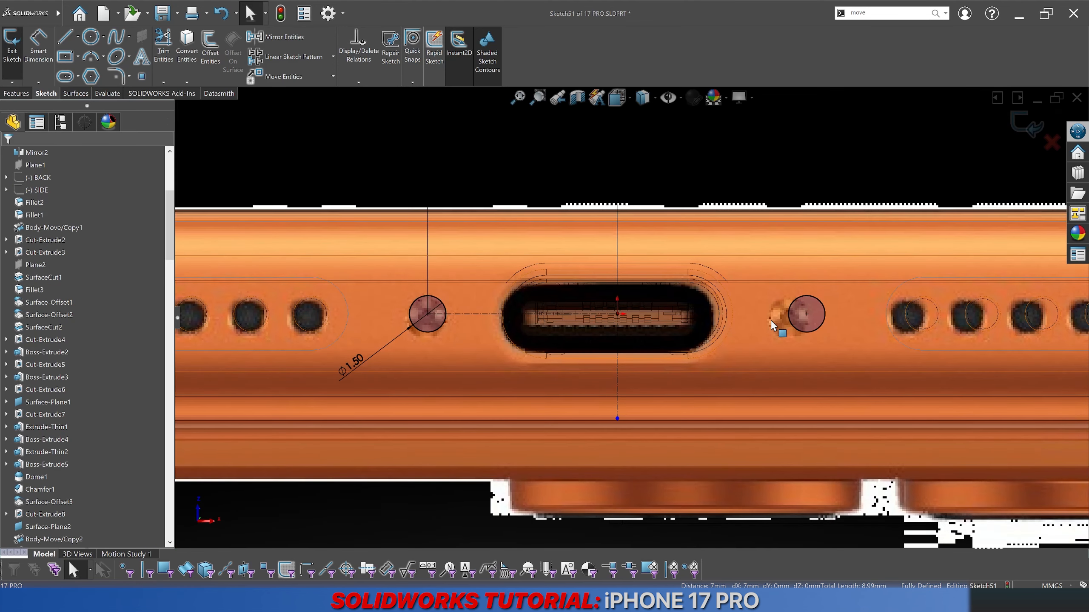
pyautogui.scroll(3, 493, 330)
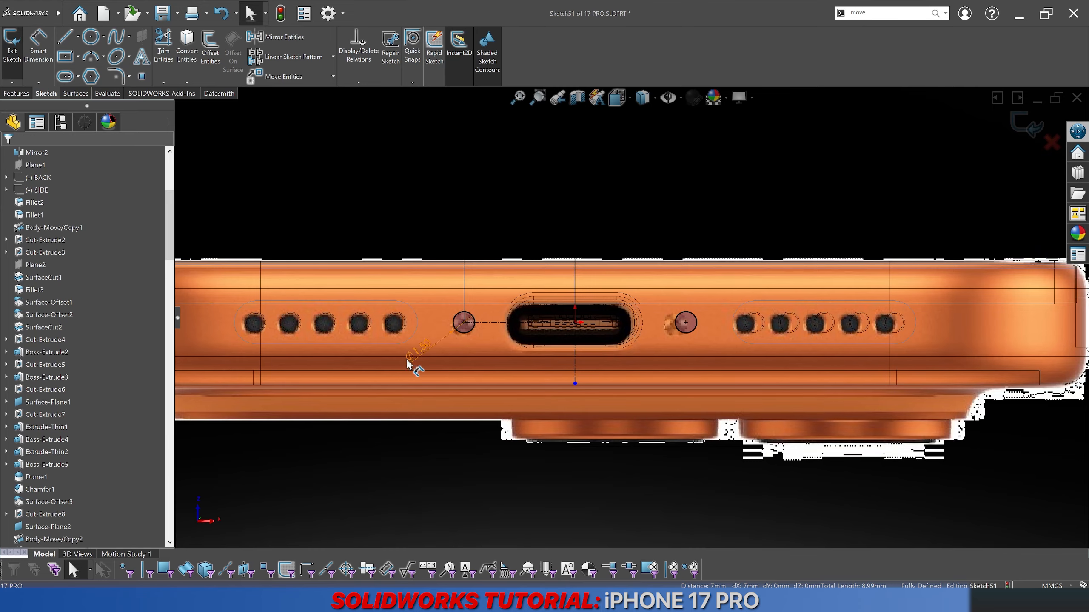
# Step: Move the circle-to-origin distance dimension below the port and set it to 7.5 mm
pyautogui.moveTo(516, 208); pyautogui.dragTo(512, 395)
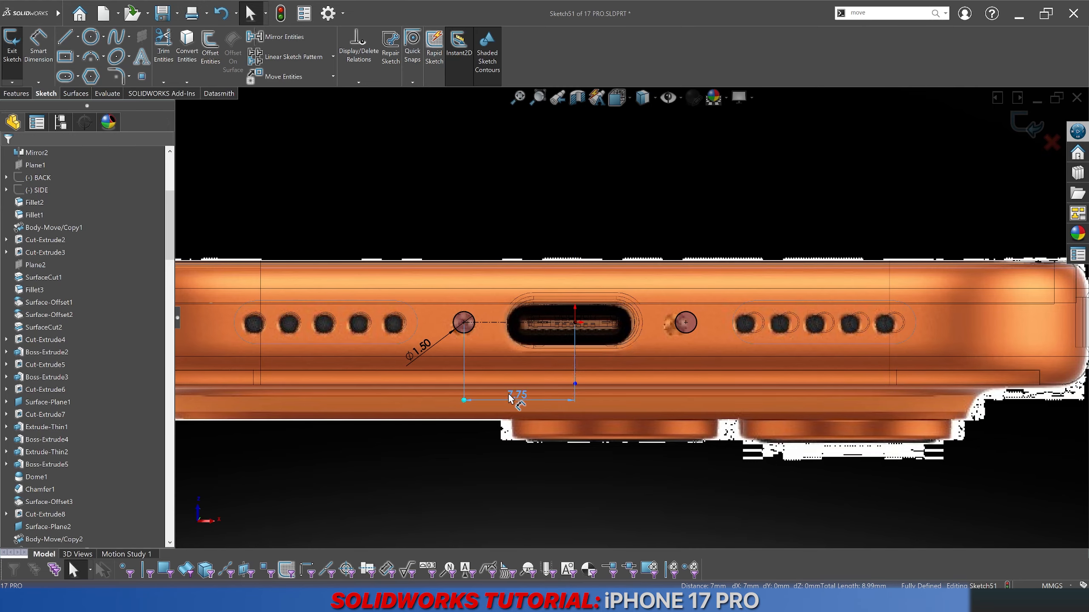
pyautogui.doubleClick(502, 394)
pyautogui.write('7.5')
pyautogui.press('Return')
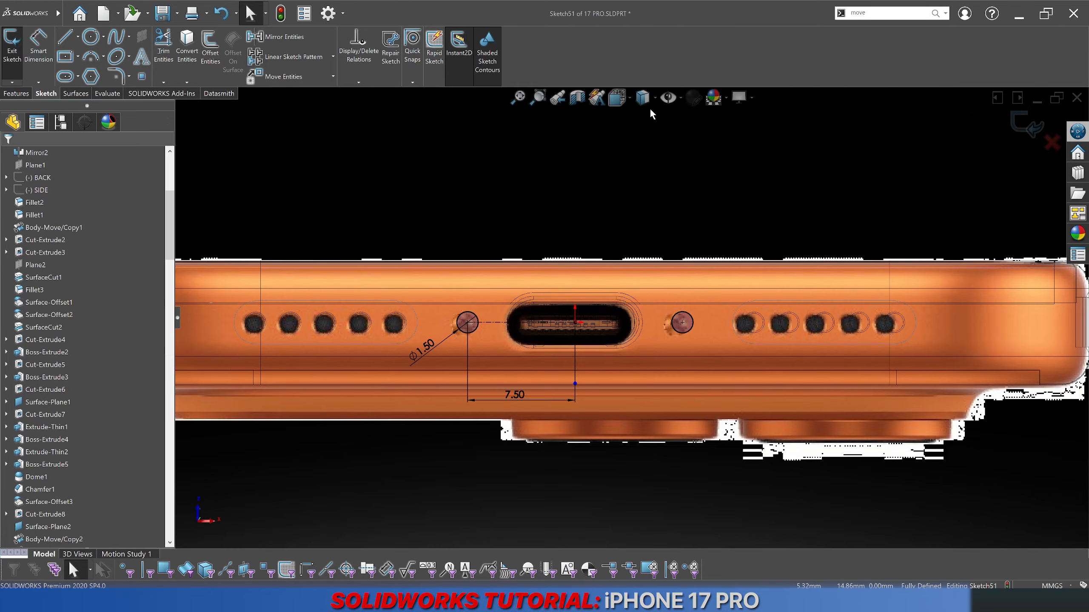
# Step: Try a 10 mm distance between the circle and the origin to inspect the reference screws, and restore 7.5 mm
pyautogui.doubleClick(516, 395)
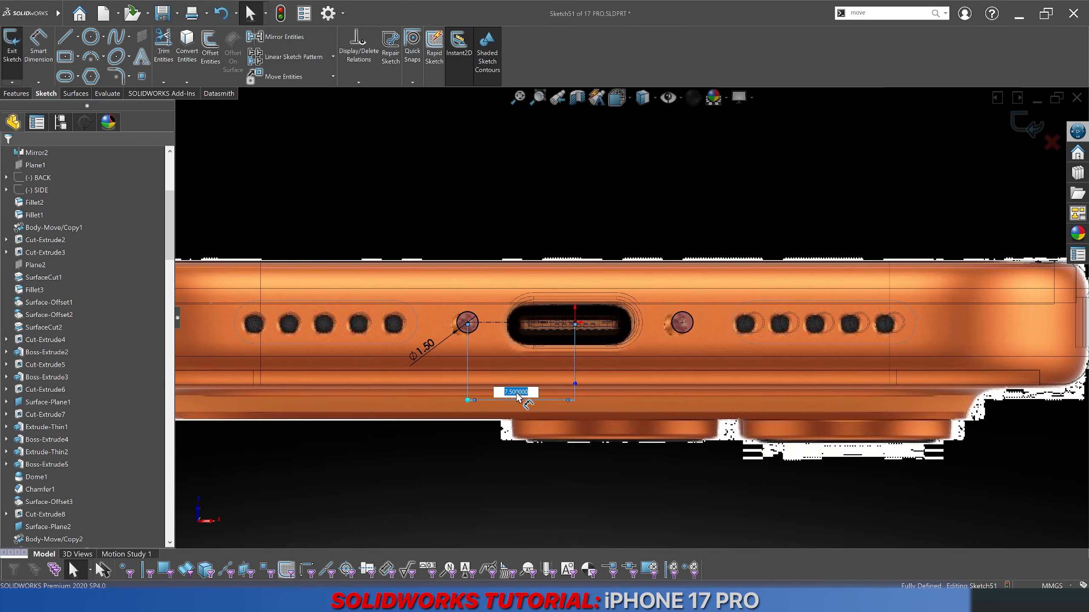
pyautogui.write('10')
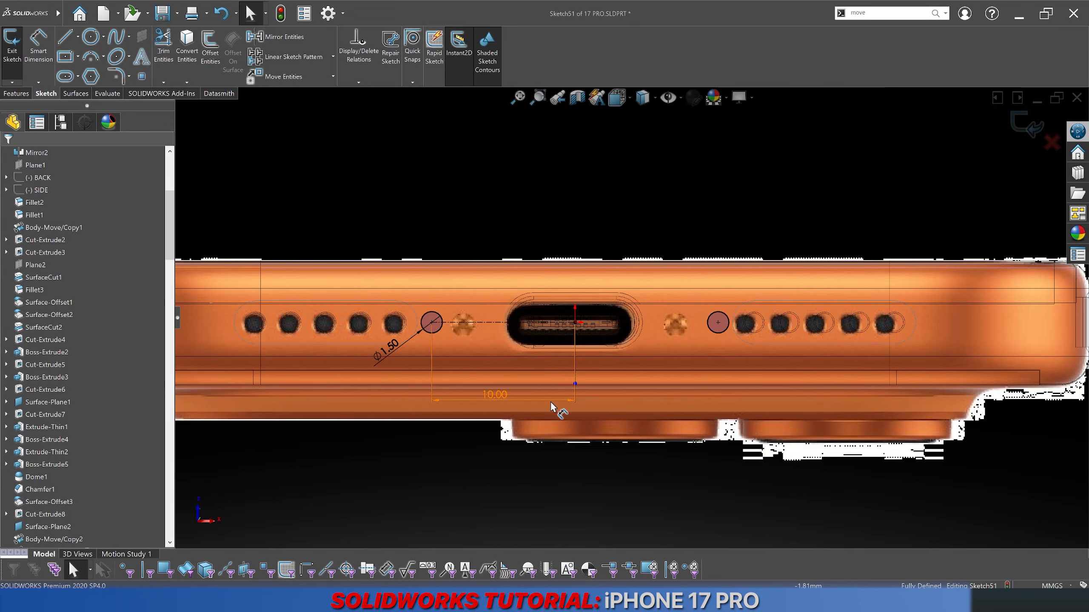
pyautogui.press('Return')
pyautogui.doubleClick(496, 402)
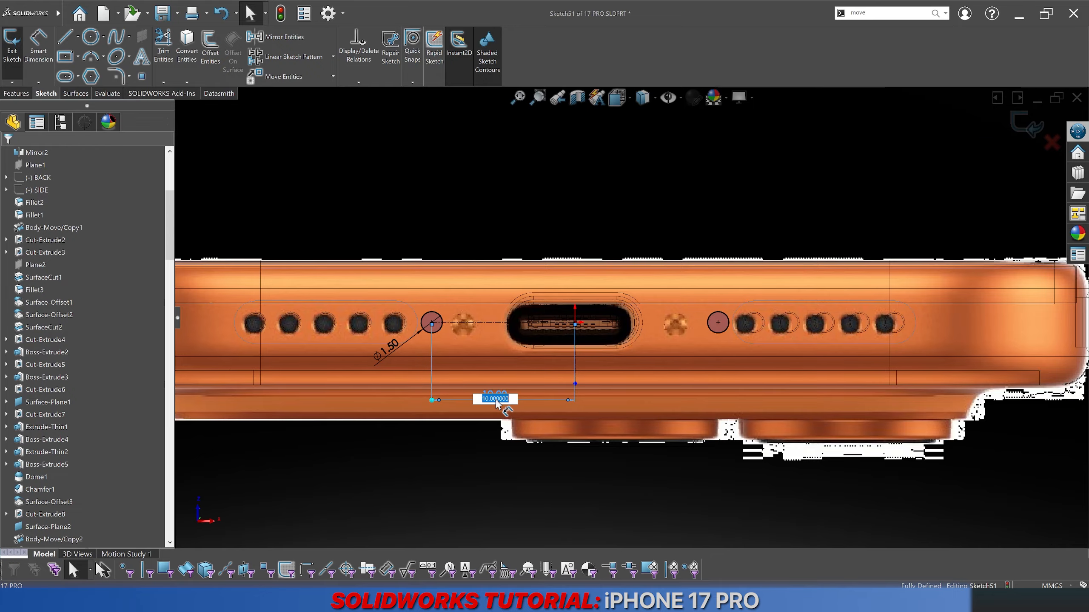
pyautogui.write('7.5')
pyautogui.press('Return')
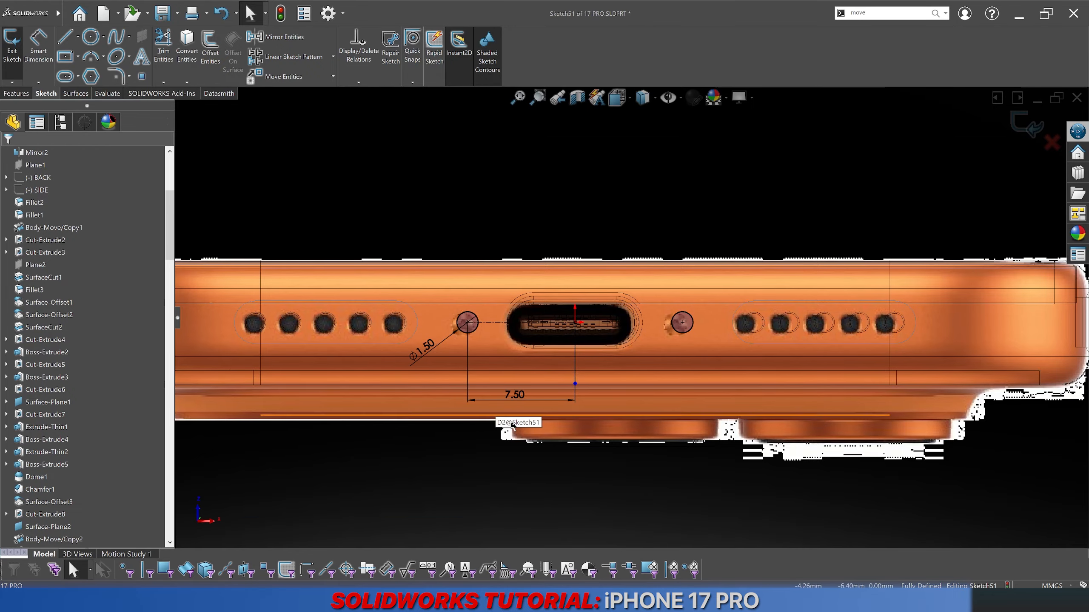
# Step: Close the screw-hole sketch and switch the model to shaded display with edges
pyautogui.scroll(3, 517, 410)
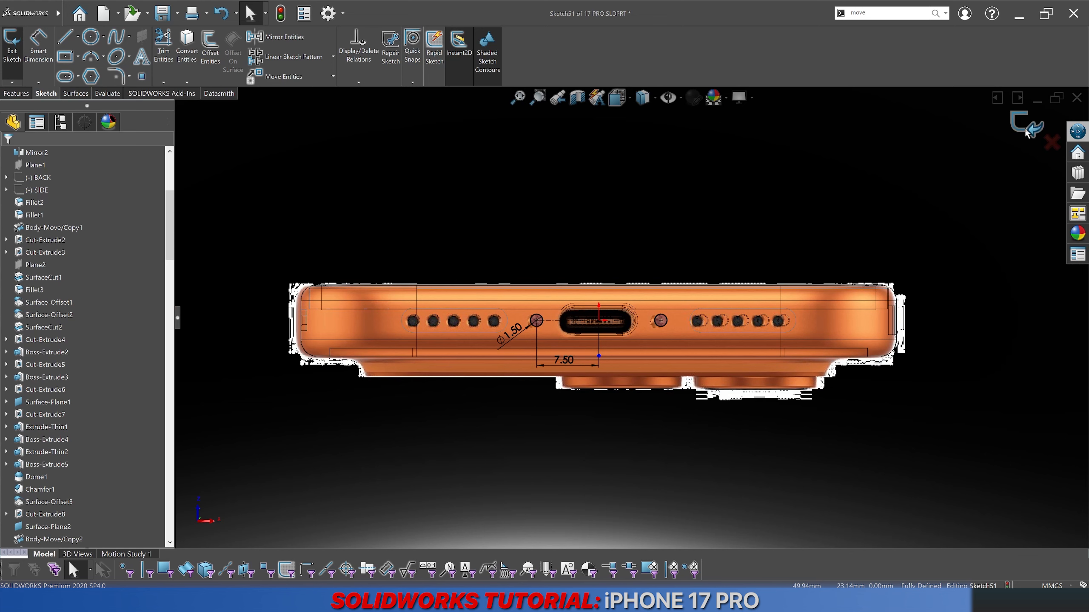
pyautogui.hotkey('ctrl', 'b')
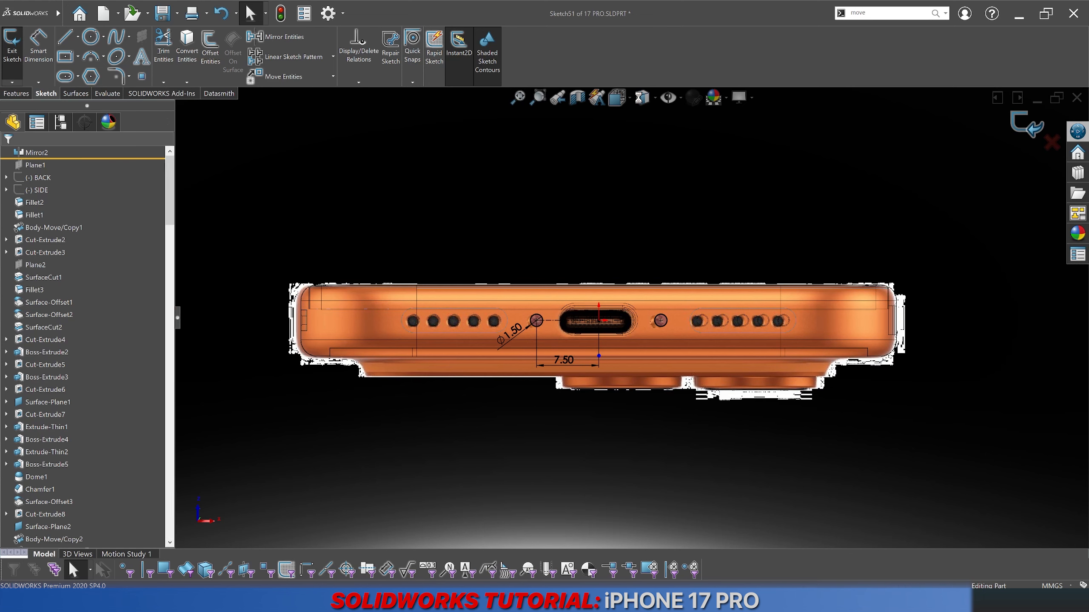
pyautogui.click(642, 98)
pyautogui.click(643, 117)
pyautogui.scroll(3, 638, 316)
# Step: Cut-extrude both screw circles 2 mm deep into the phone, restricting the cut to the manually selected frame body
pyautogui.moveTo(631, 317); pyautogui.dragTo(534, 390, button='middle')
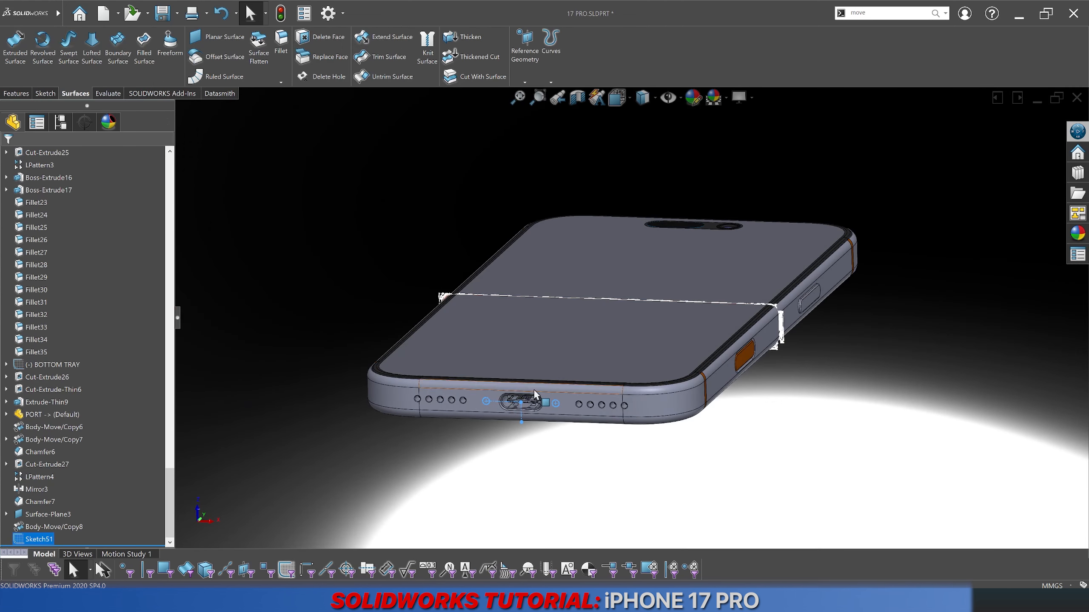
pyautogui.scroll(-5, 534, 386)
pyautogui.scroll(-3, 539, 368)
pyautogui.scroll(2, 163, 60)
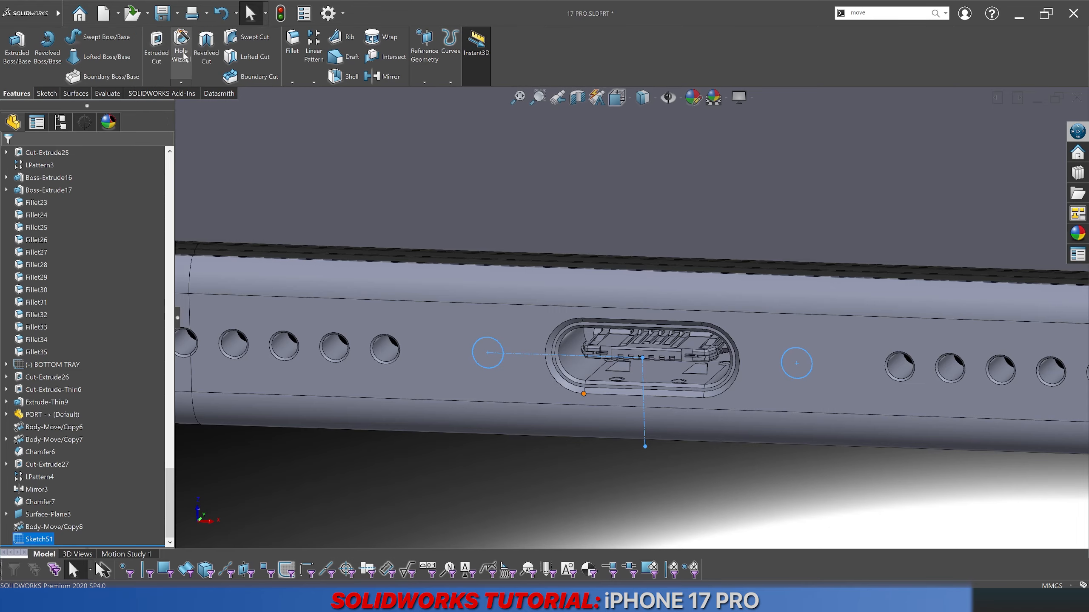
pyautogui.click(163, 63)
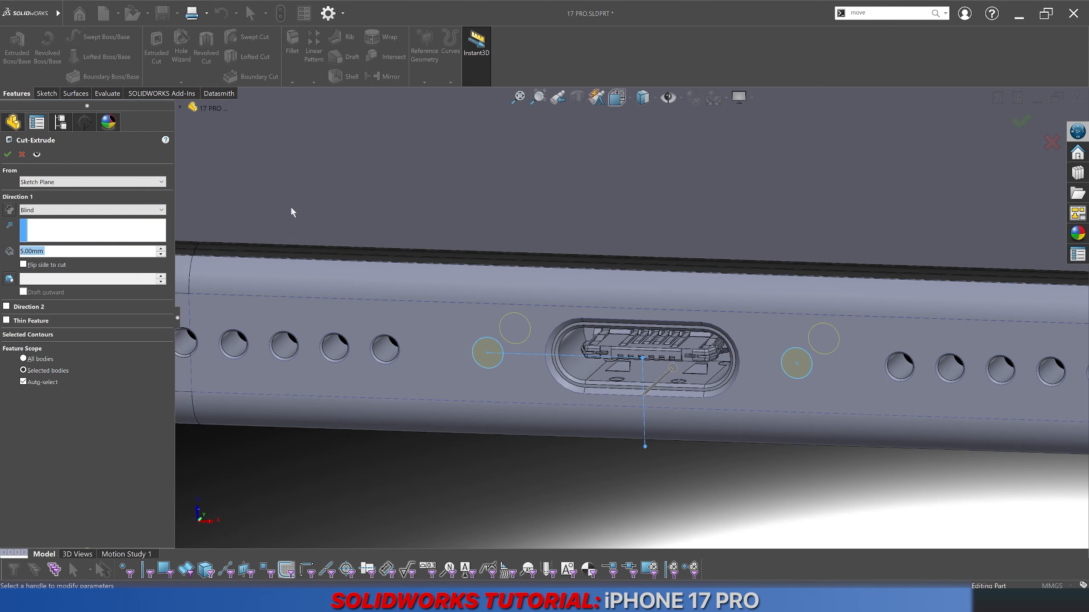
pyautogui.write('2')
pyautogui.press('Return')
pyautogui.click(39, 385)
pyautogui.click(408, 382)
pyautogui.press('Return')
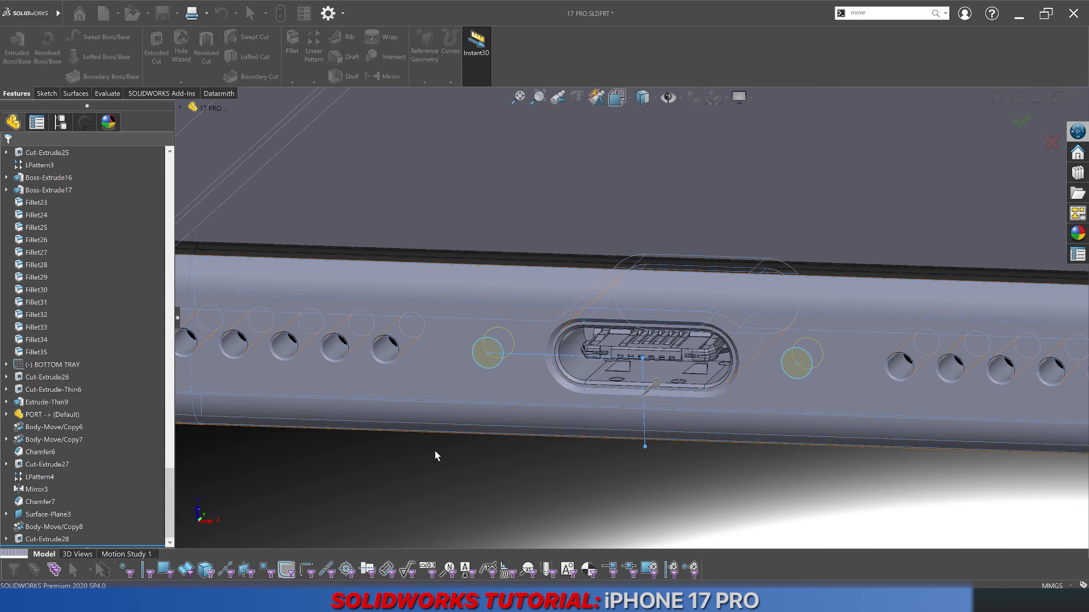
# Step: Hide the sketch used for the screw-hole cut beside the USB-C port
pyautogui.click(6, 540)
pyautogui.click(28, 536)
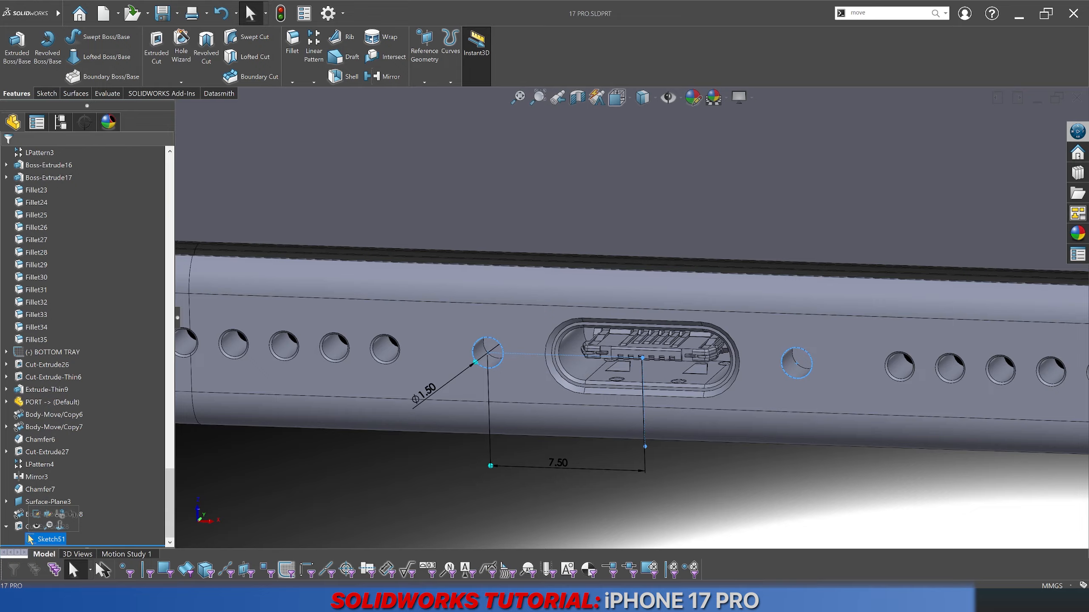
pyautogui.click(507, 510)
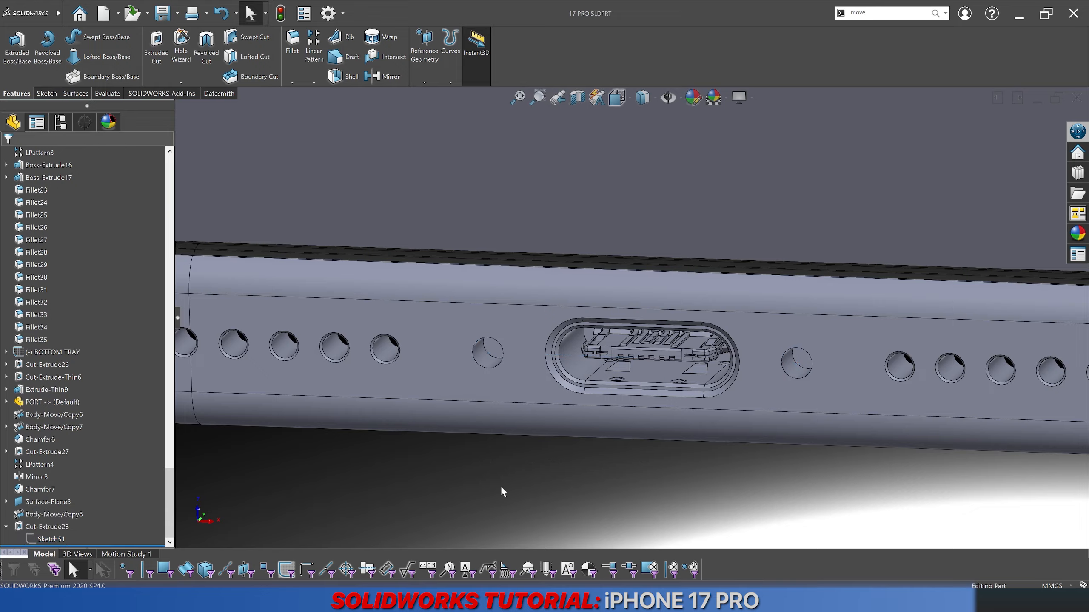
# Step: Boss-extrude only the left screw circle 2 mm into its hole in the reversed direction, as a separate unmerged body
pyautogui.click(47, 539)
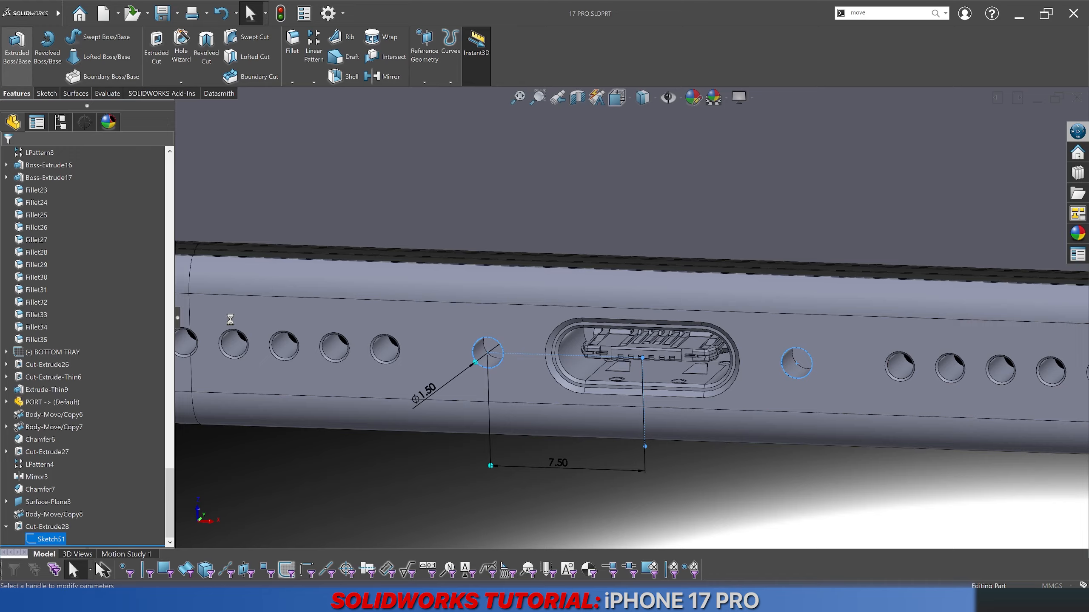
pyautogui.click(9, 210)
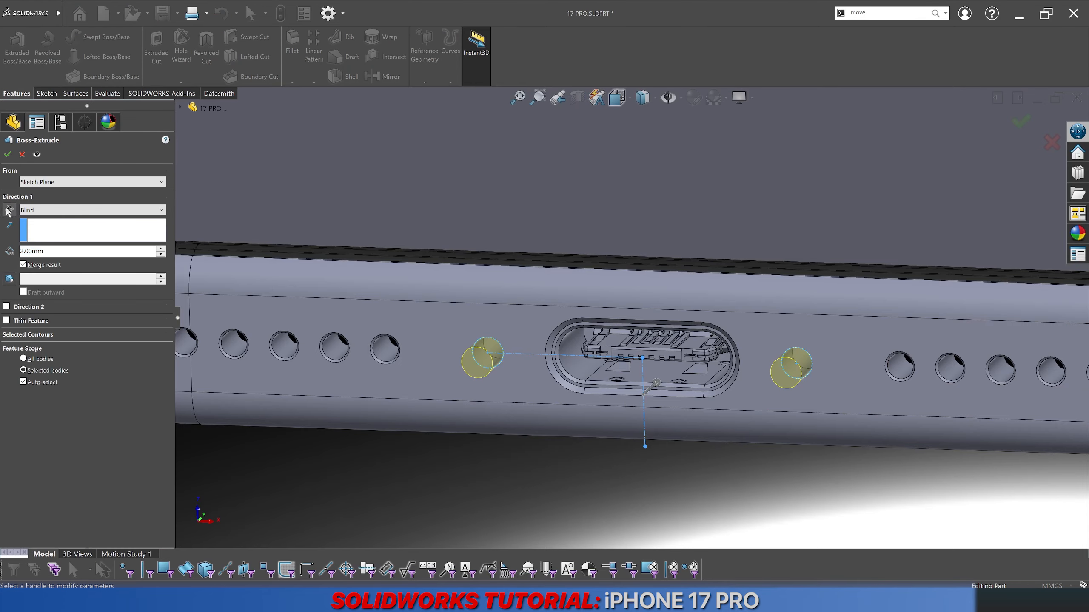
pyautogui.click(55, 266)
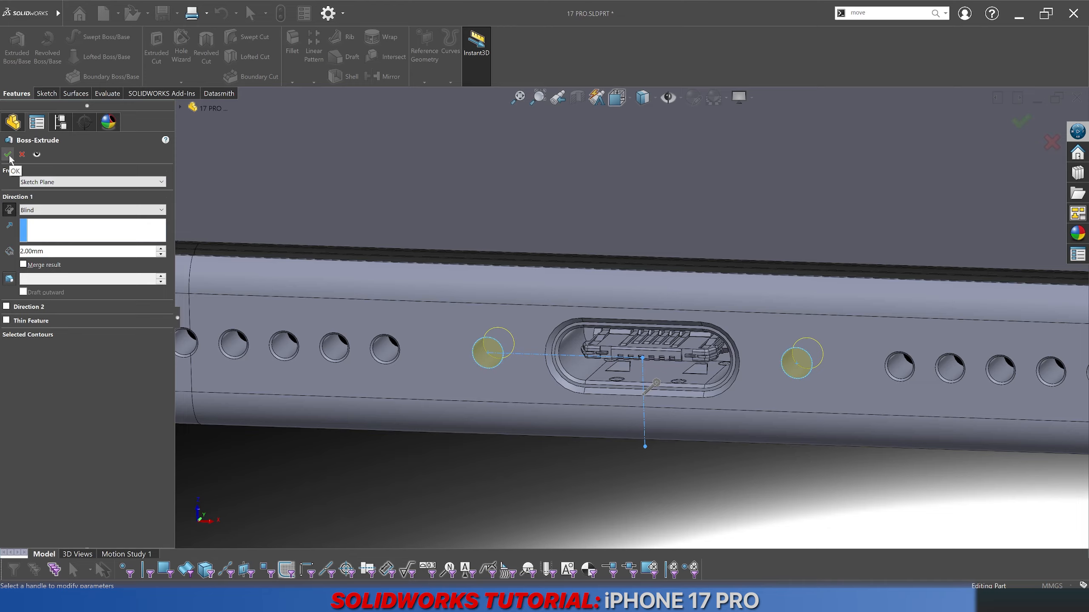
pyautogui.click(29, 338)
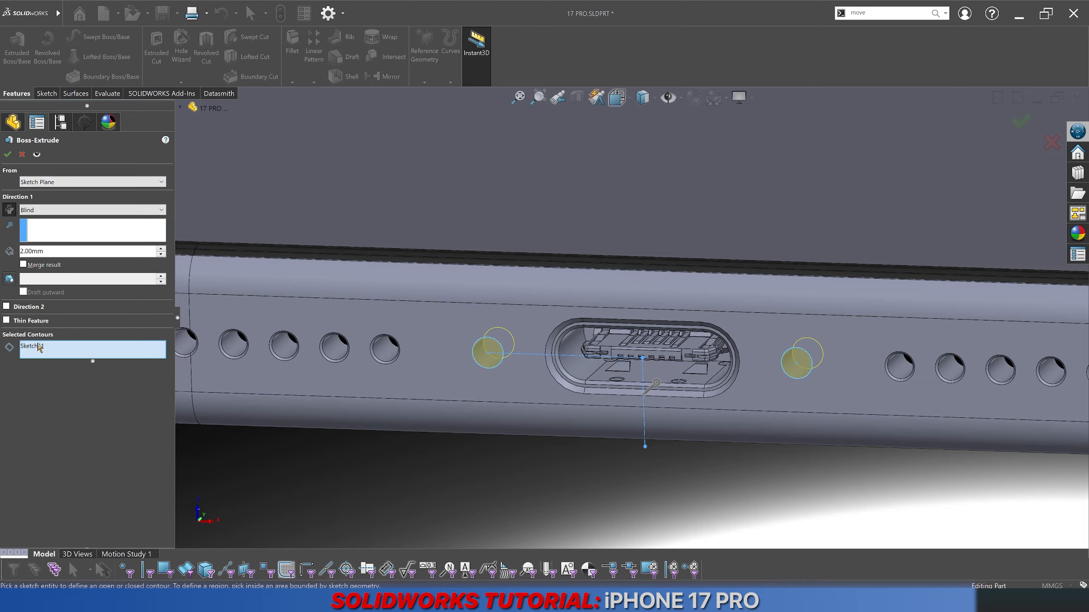
pyautogui.rightClick(38, 344)
pyautogui.click(54, 350)
pyautogui.click(480, 361)
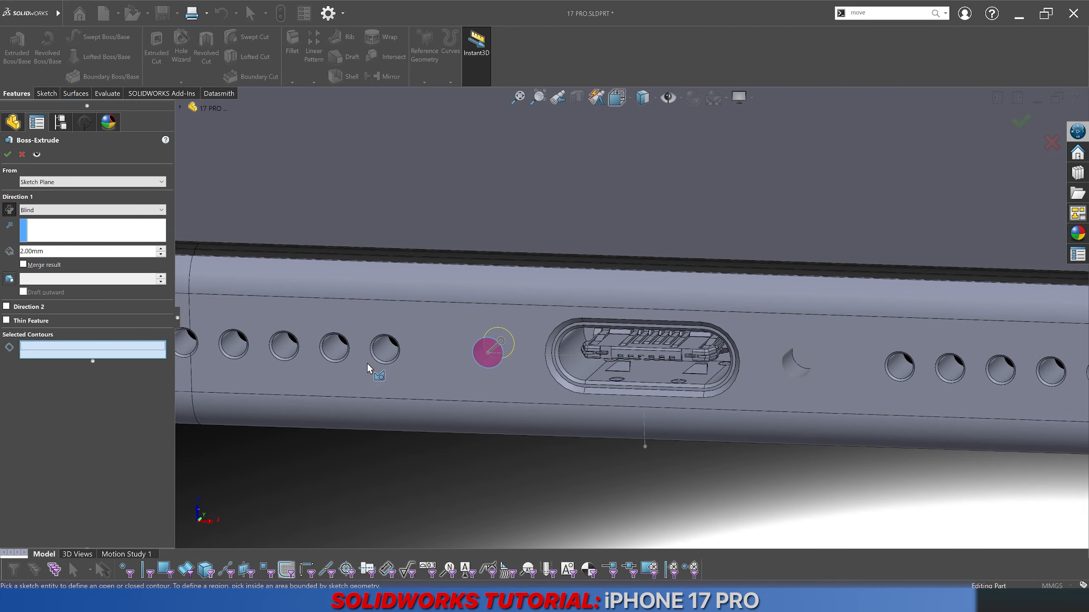
pyautogui.press('Return')
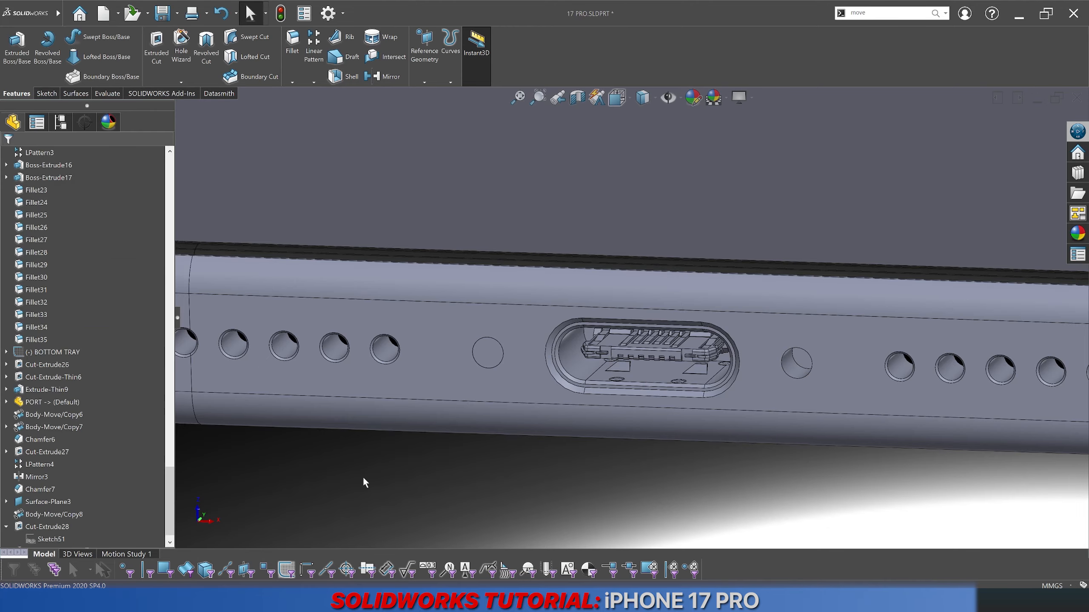
# Step: Hide the extruded screw body and fillet the rims of both screw holes with a 0.1 mm radius
pyautogui.click(65, 539)
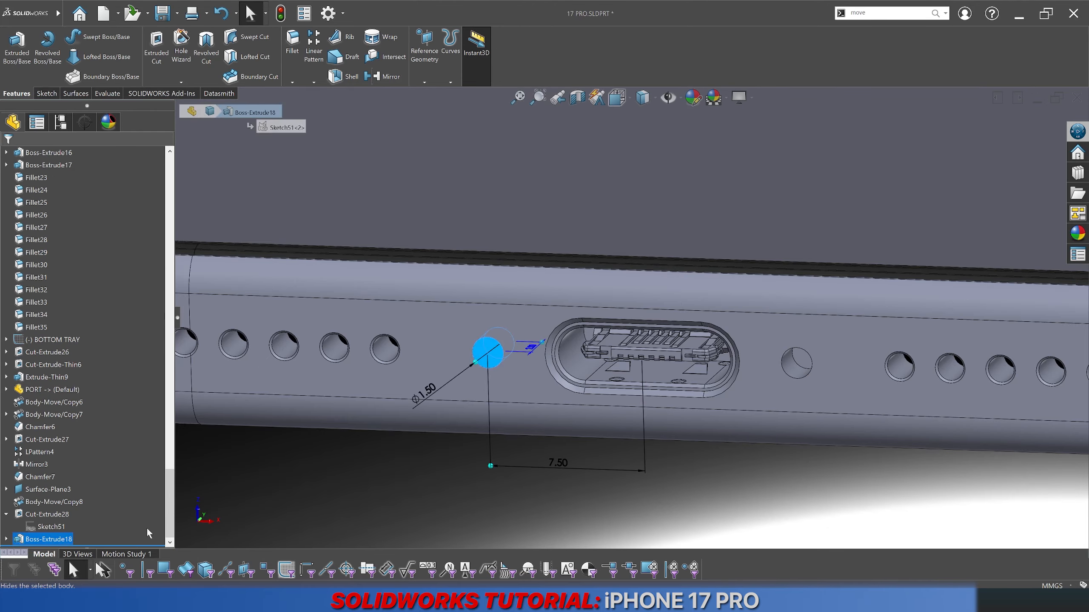
pyautogui.click(335, 209)
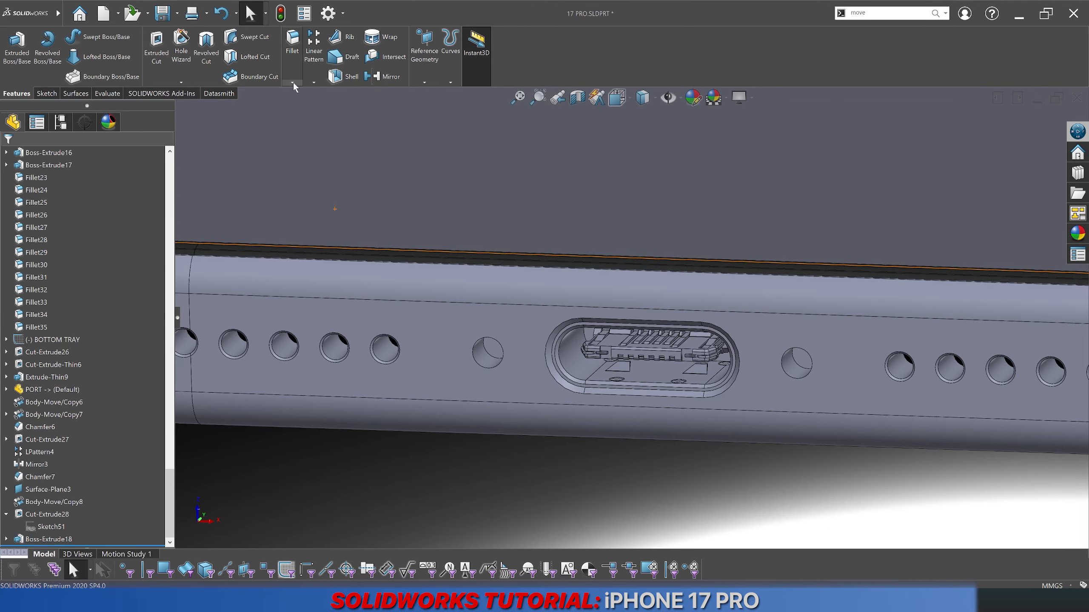
pyautogui.click(292, 43)
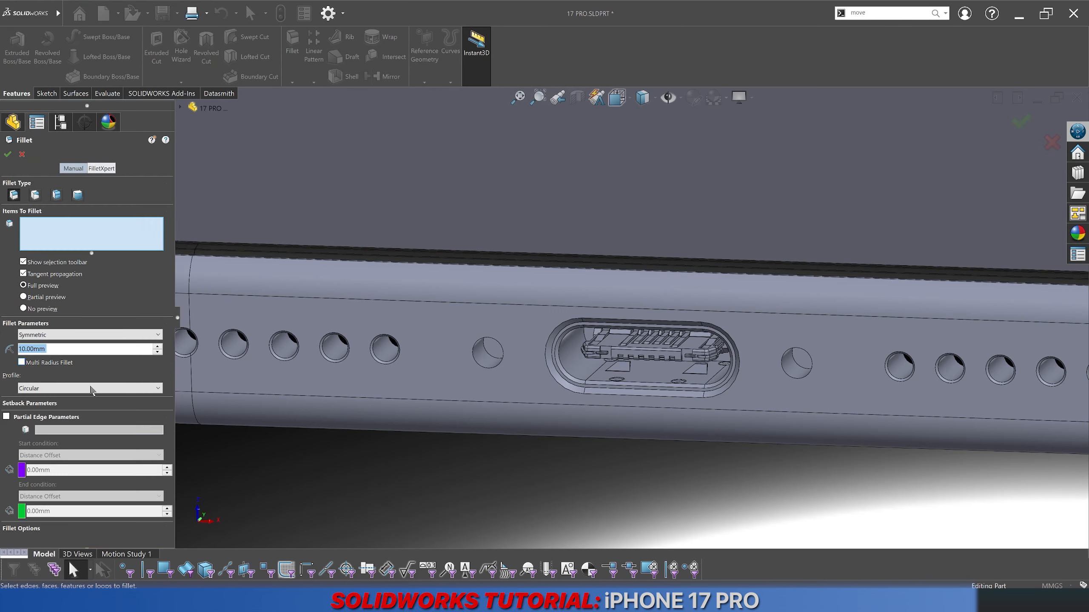
pyautogui.click(475, 360)
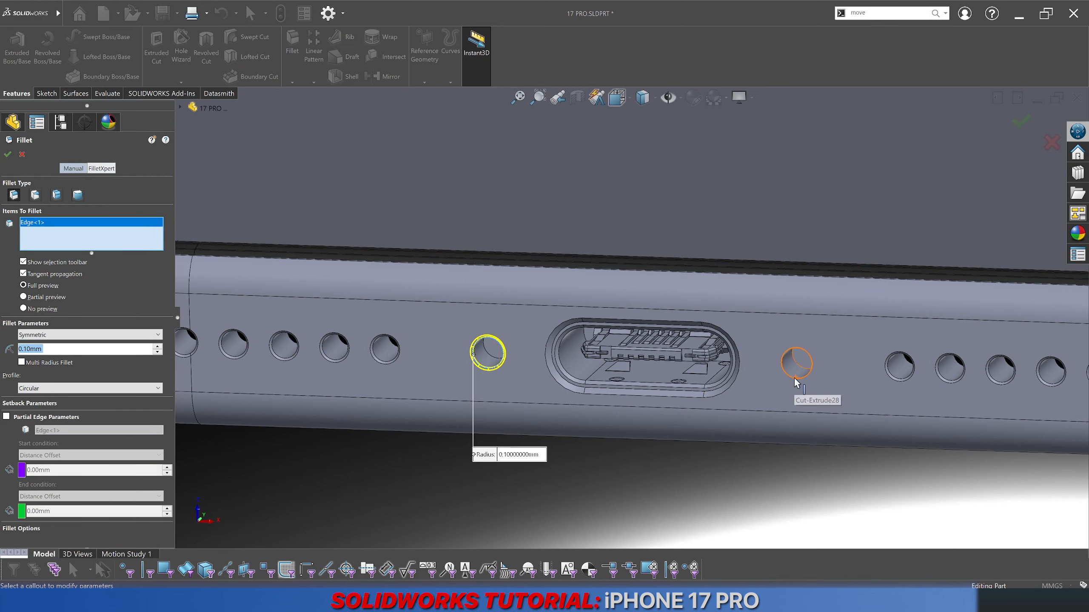
pyautogui.press('Return')
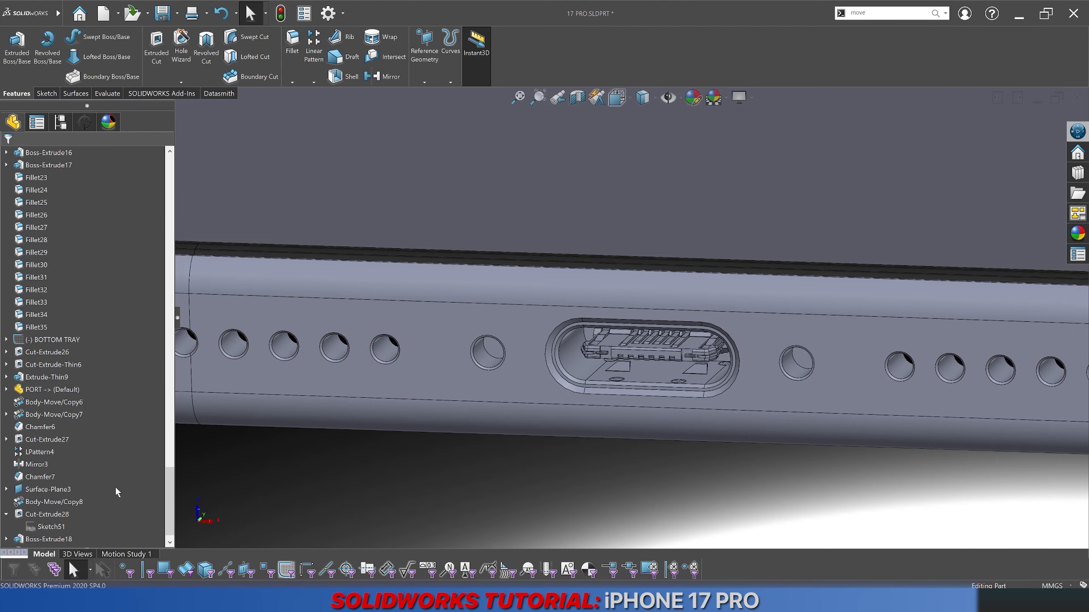
# Step: Show the left screw body again and start a sketch on its outer circular face
pyautogui.click(48, 527)
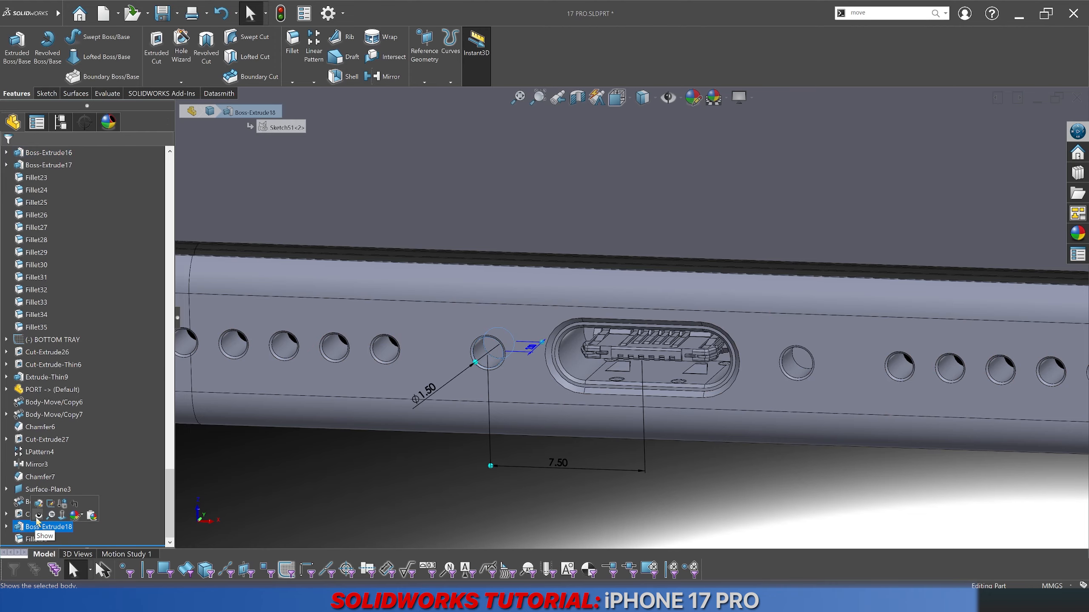
pyautogui.click(359, 484)
pyautogui.scroll(-5, 458, 359)
pyautogui.rightClick(532, 329)
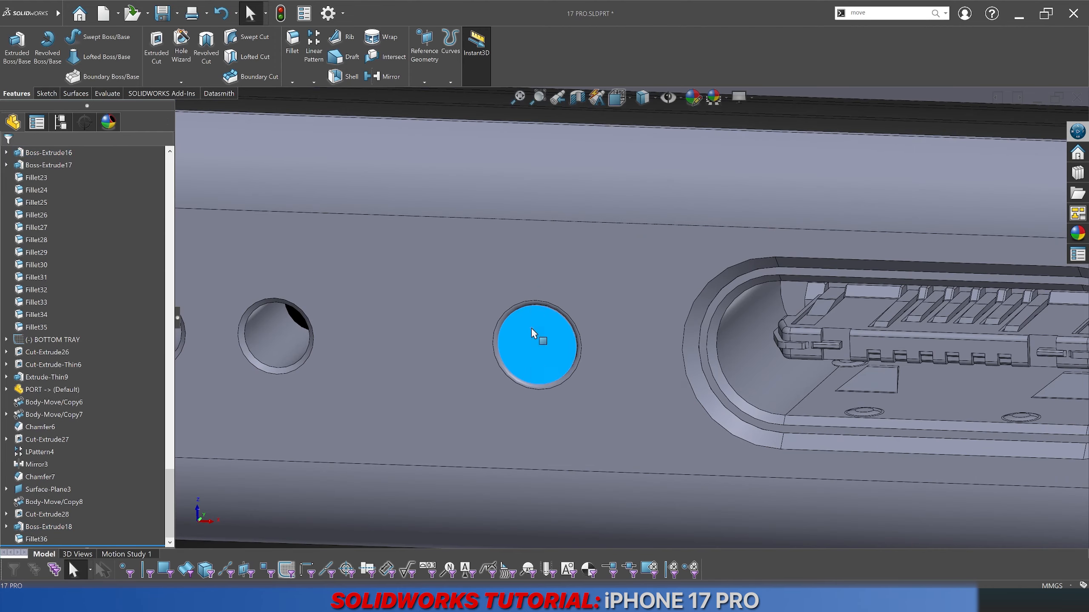
pyautogui.click(551, 319)
# Step: Open the reference image Screenshot_1.jpg and examine the screw head's recess up close
pyautogui.hotkey('alt', 'Tab')
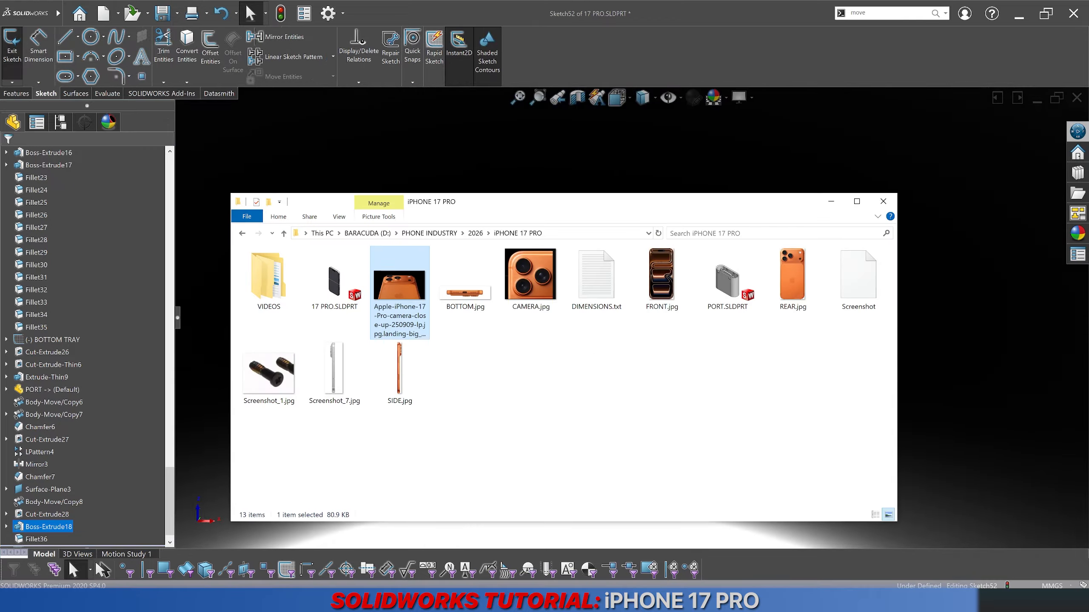
pyautogui.click(279, 377)
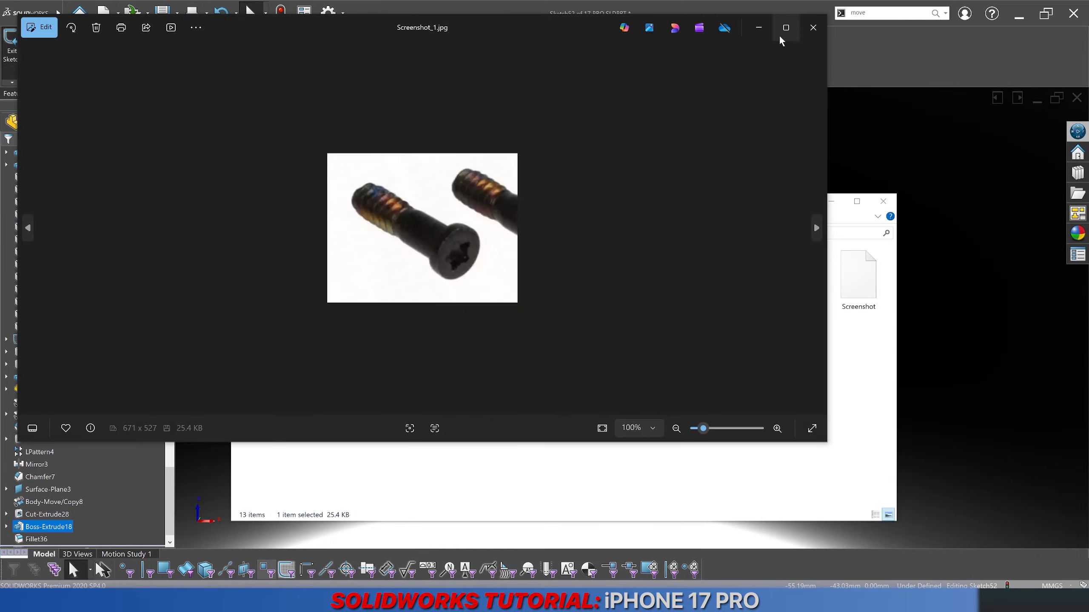
pyautogui.click(779, 34)
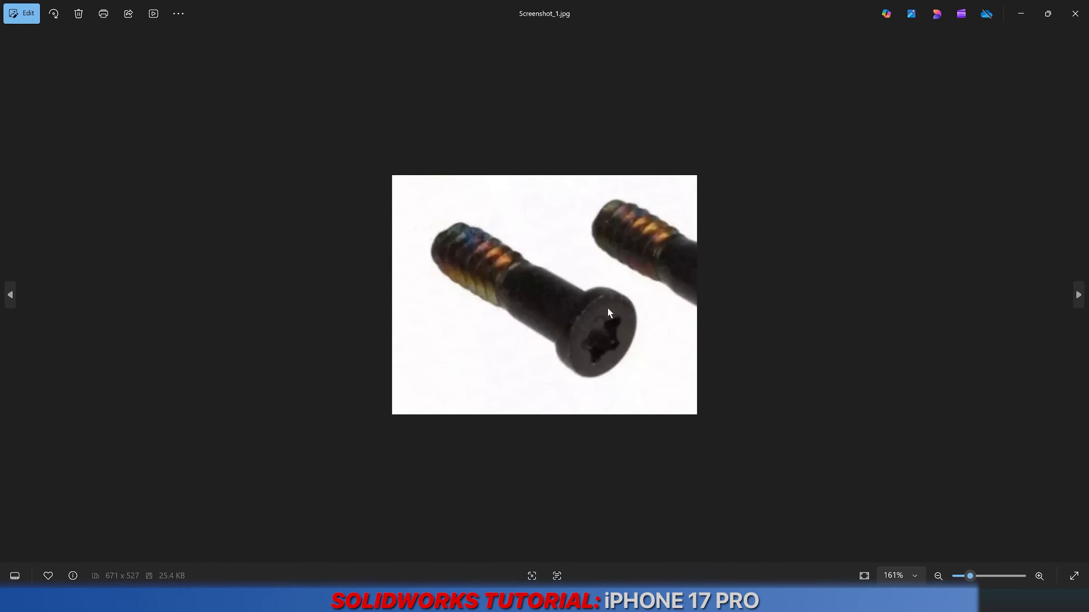
pyautogui.scroll(5, 607, 307)
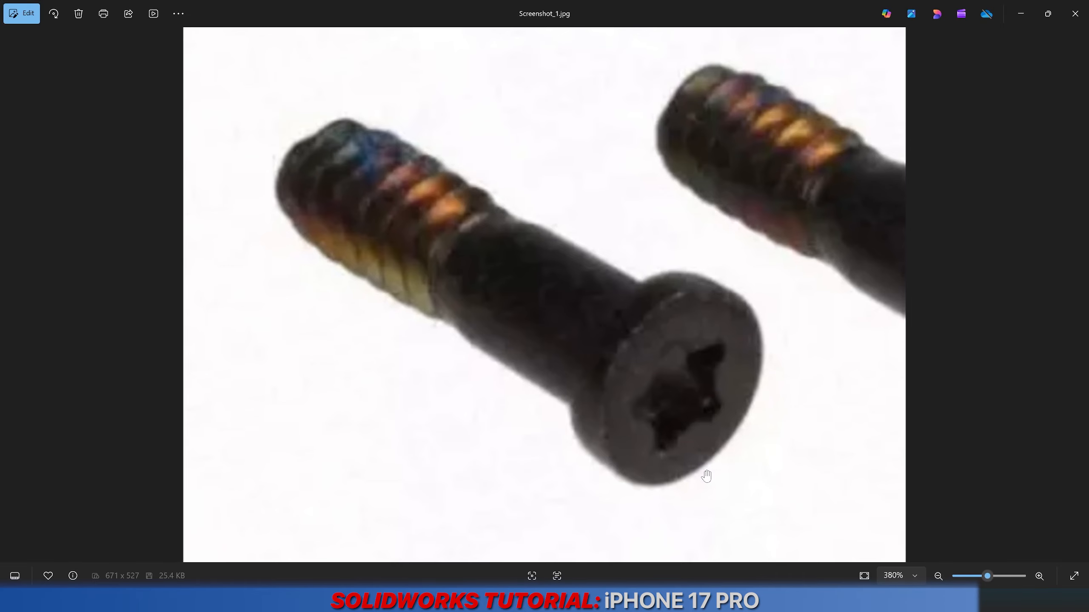
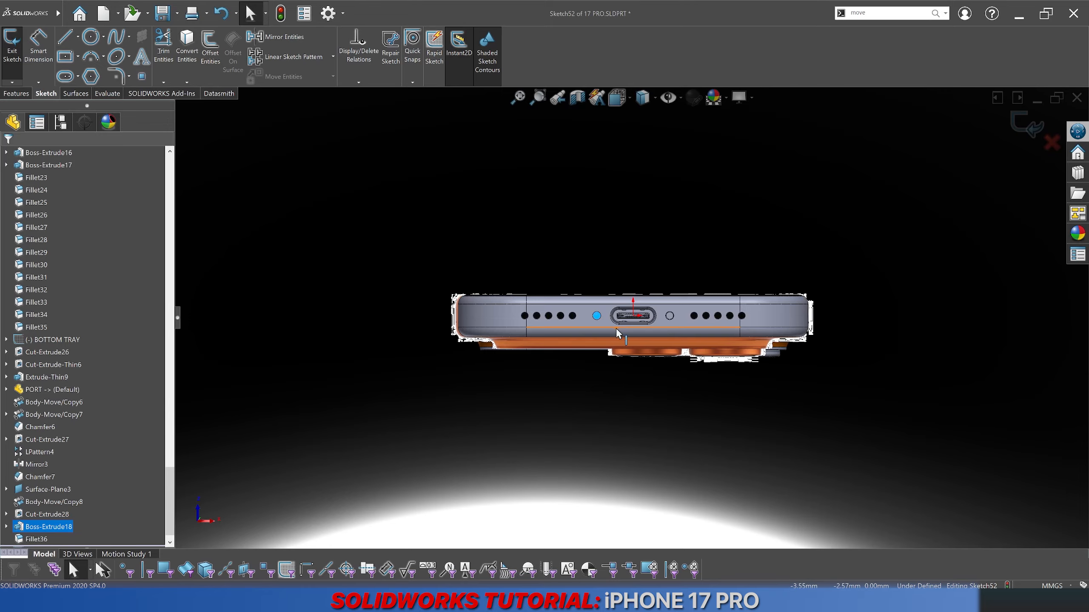
# Step: Sketch a circle with a radius of about 0.52 mm centred on the left screw's face
pyautogui.scroll(-4, 616, 327)
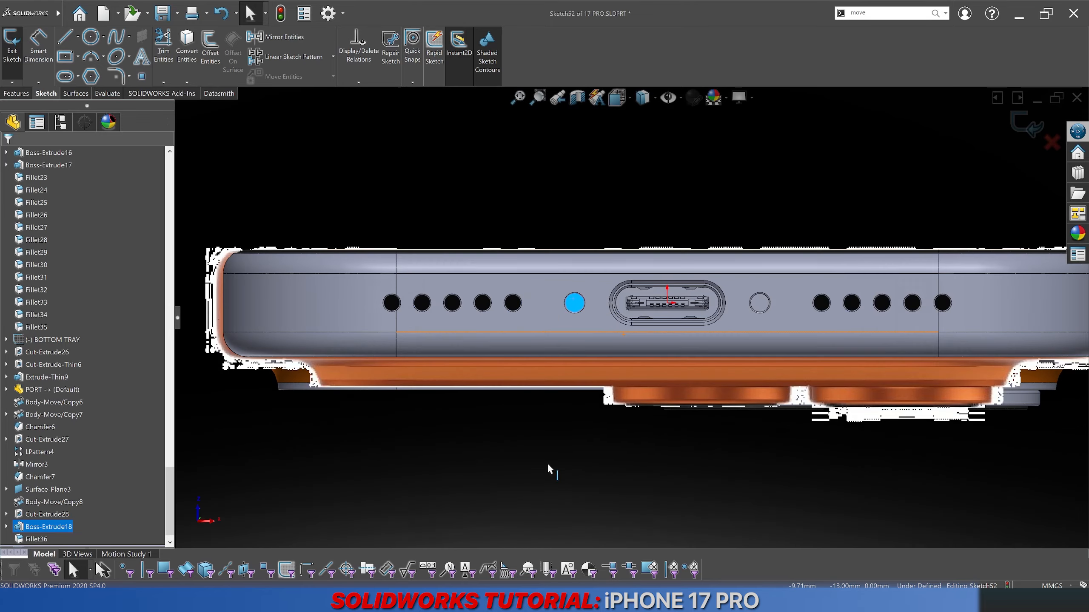
pyautogui.scroll(-6, 602, 325)
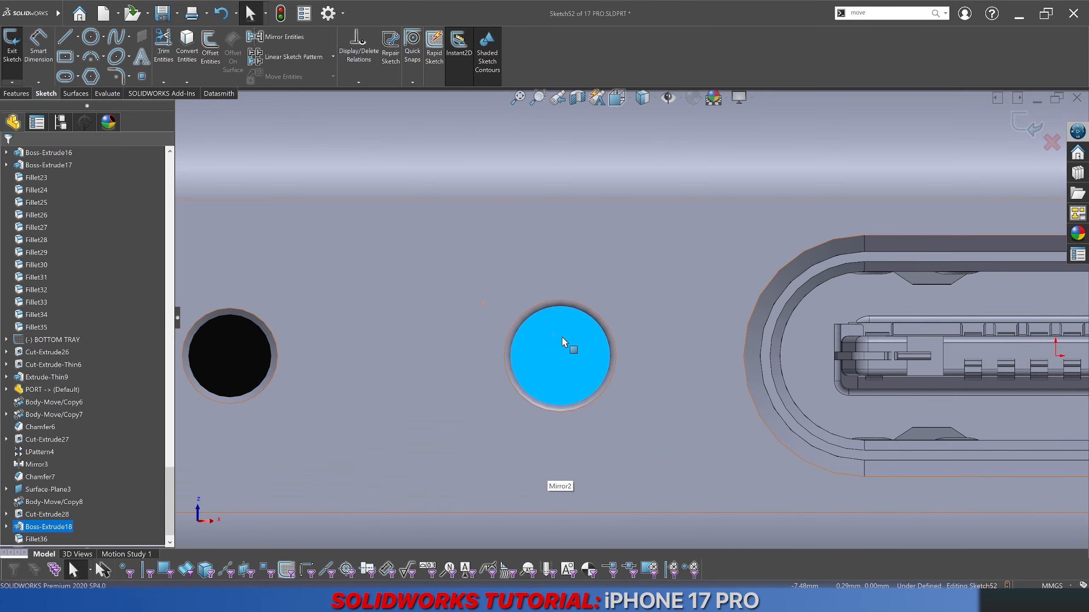
pyautogui.click(91, 36)
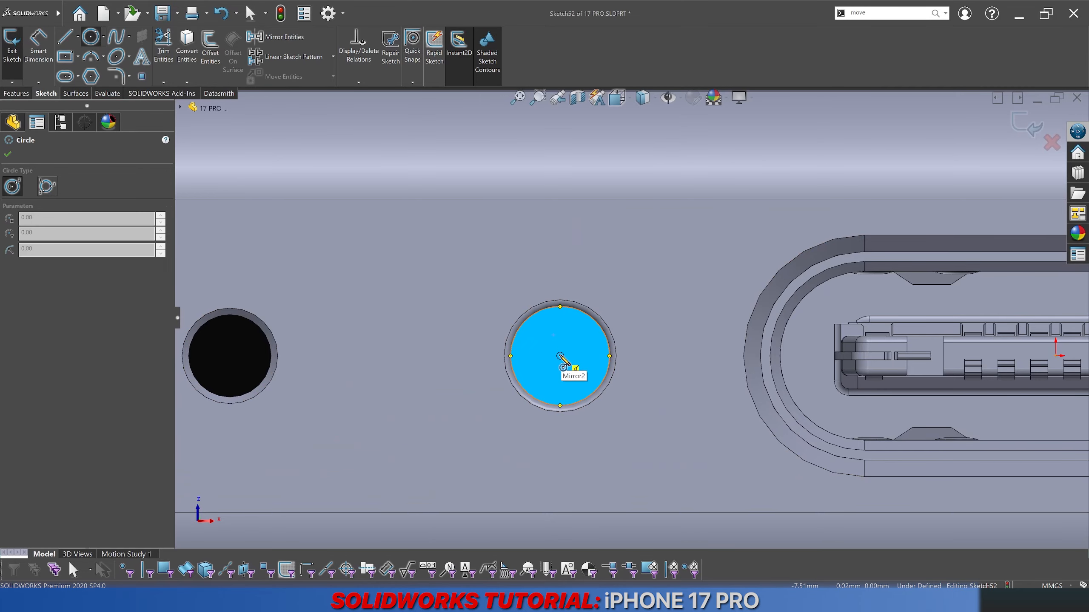
pyautogui.click(561, 356)
pyautogui.click(529, 350)
pyautogui.scroll(-3, 576, 355)
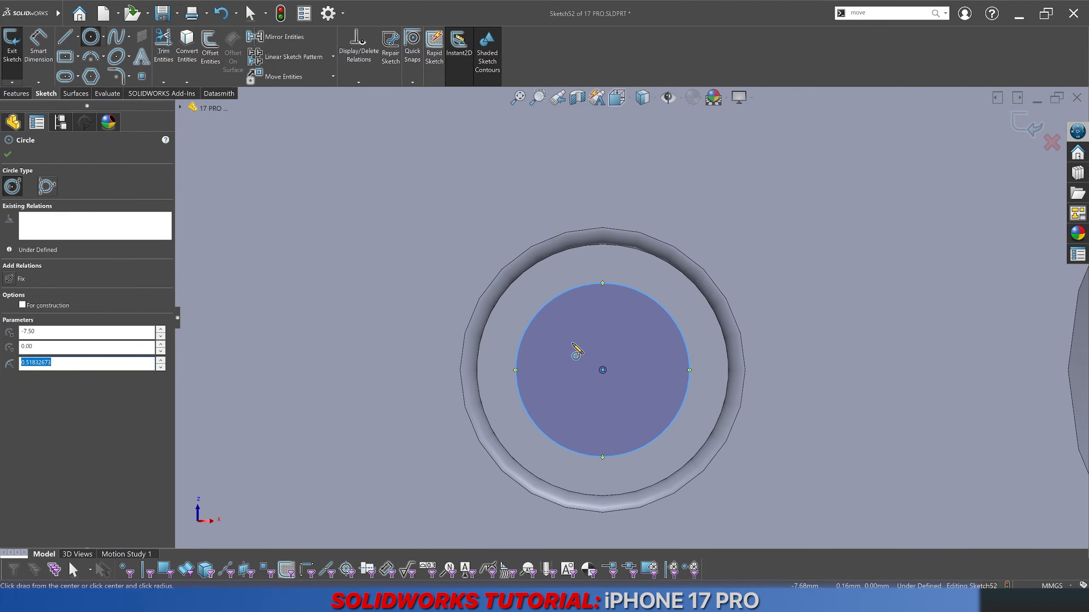
pyautogui.press('Escape')
# Step: Compare the sketched circle with the star-shaped recess of the screw in Screenshot_1.jpg
pyautogui.moveTo(208, 605)
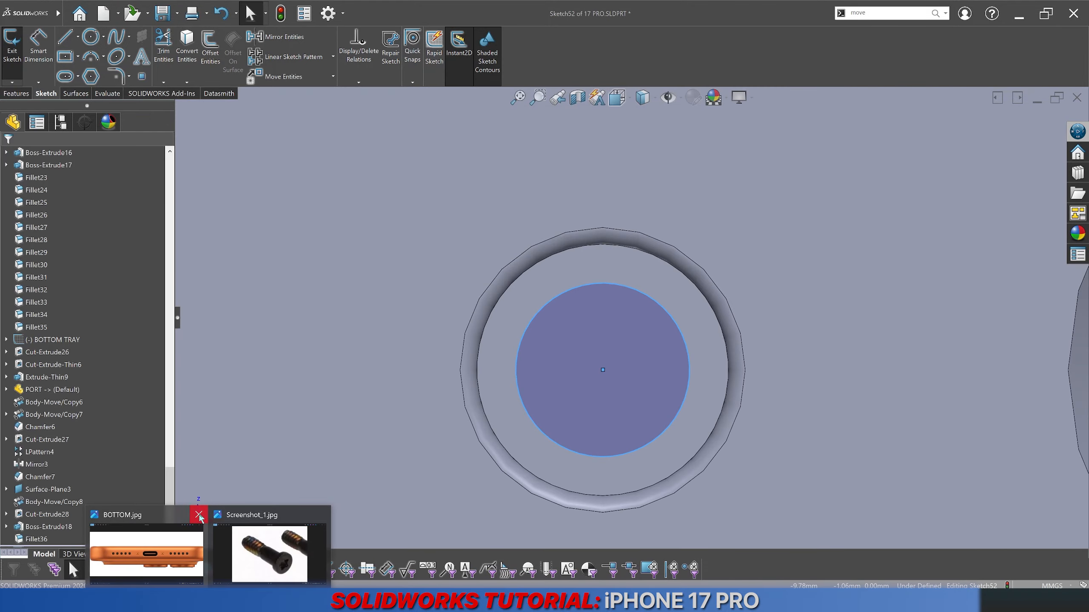
pyautogui.click(219, 544)
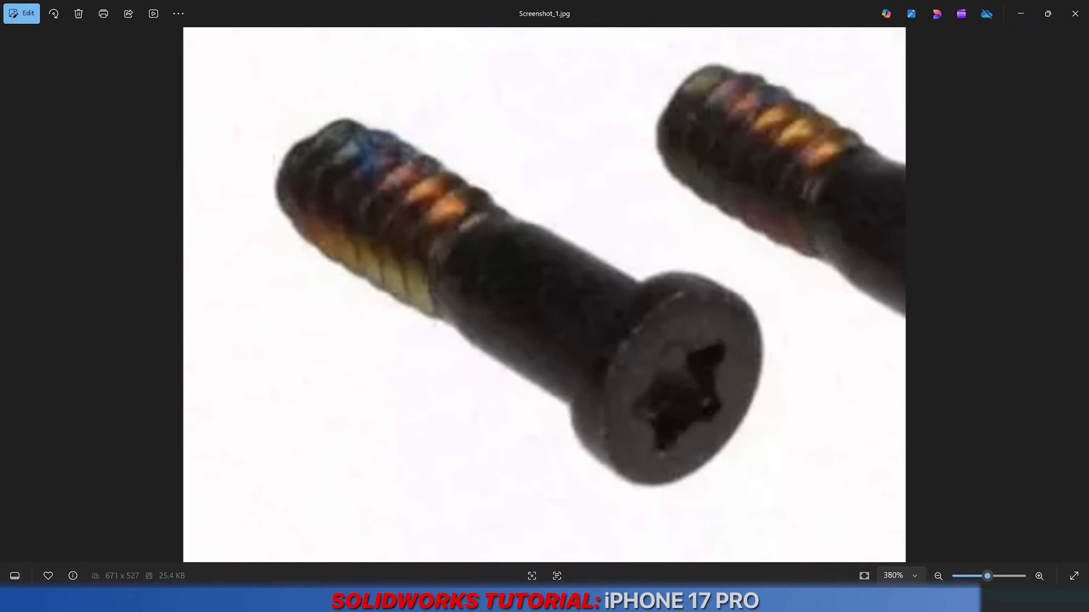
pyautogui.click(164, 604)
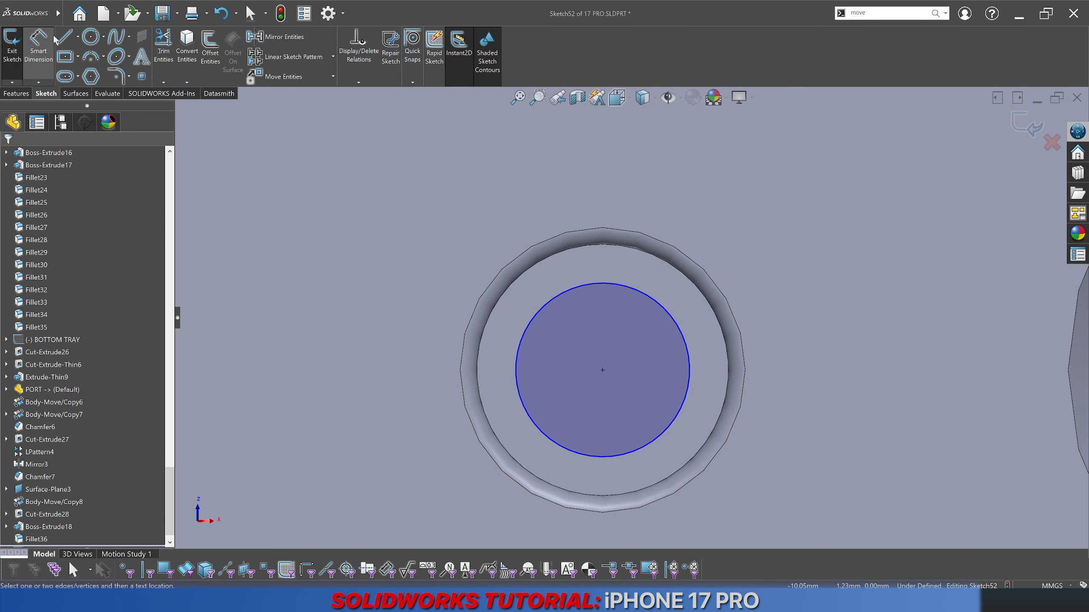
pyautogui.click(68, 43)
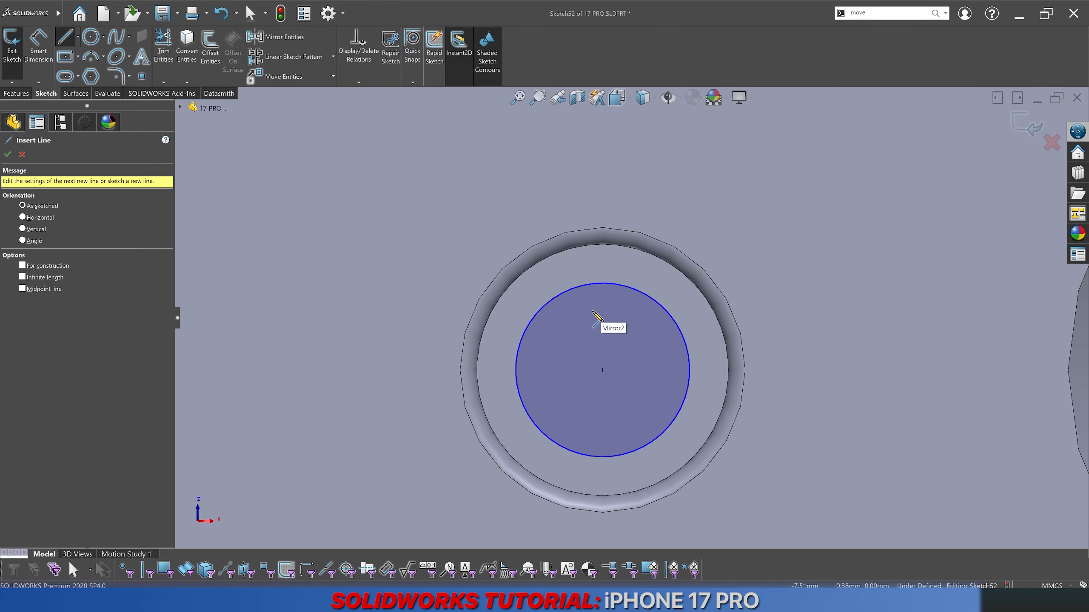
pyautogui.click(214, 604)
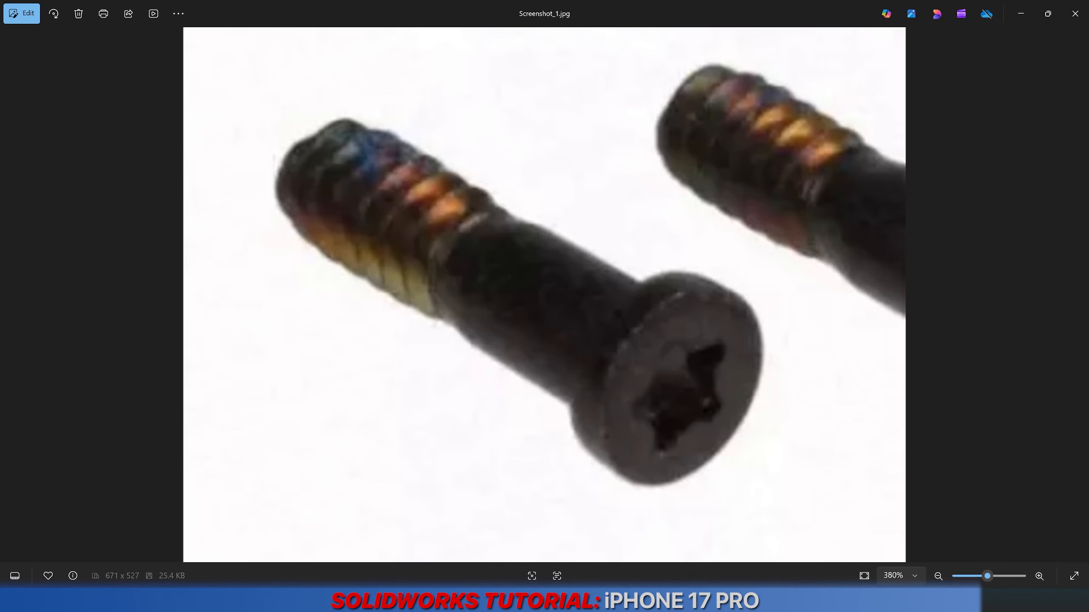
pyautogui.click(164, 604)
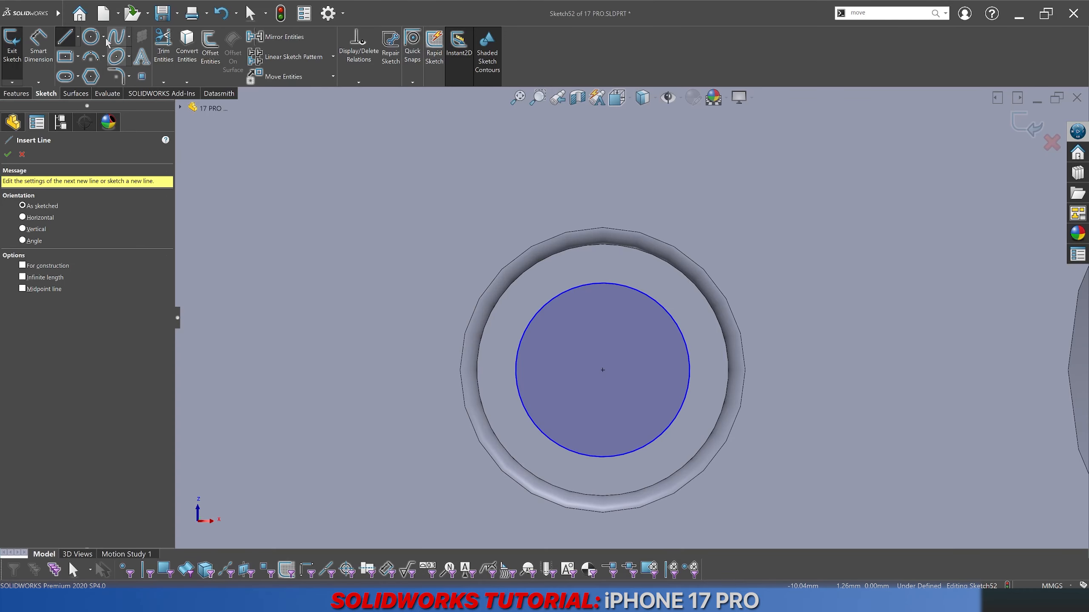
pyautogui.click(91, 36)
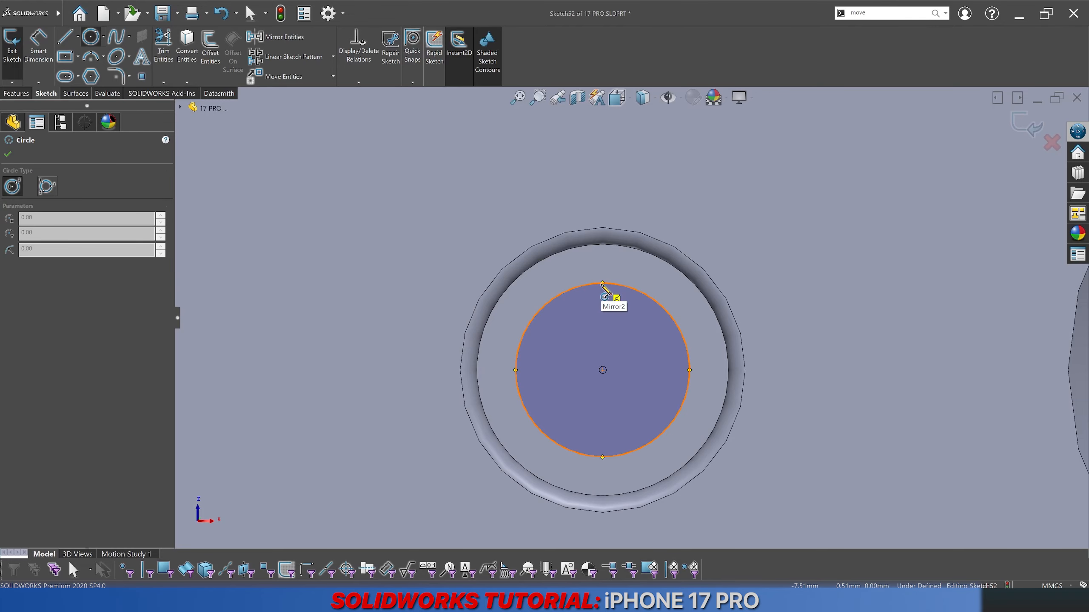
pyautogui.click(603, 283)
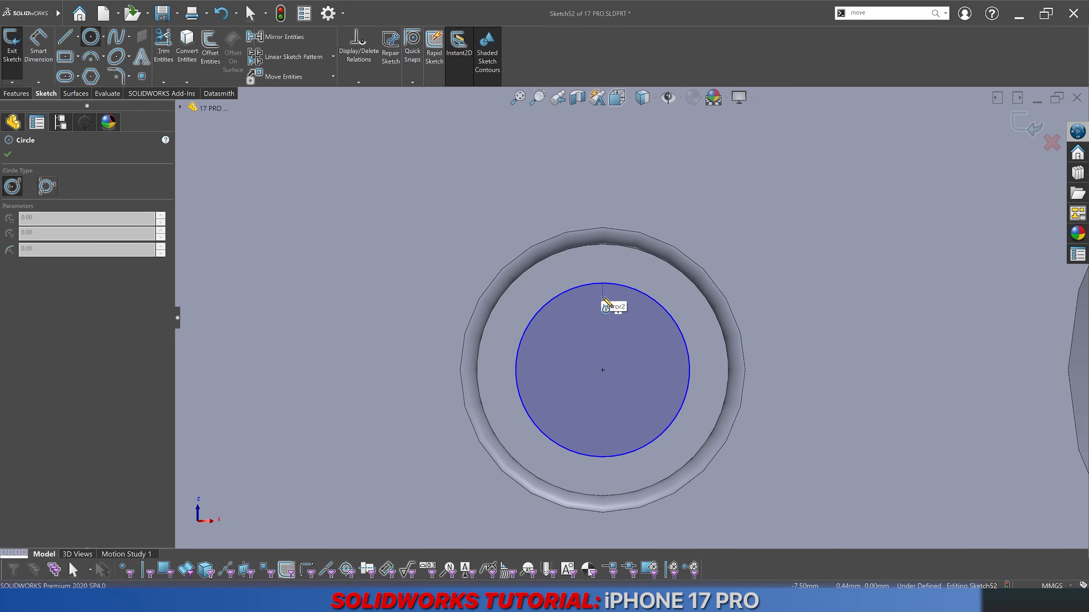
pyautogui.hotkey('alt', 'Tab')
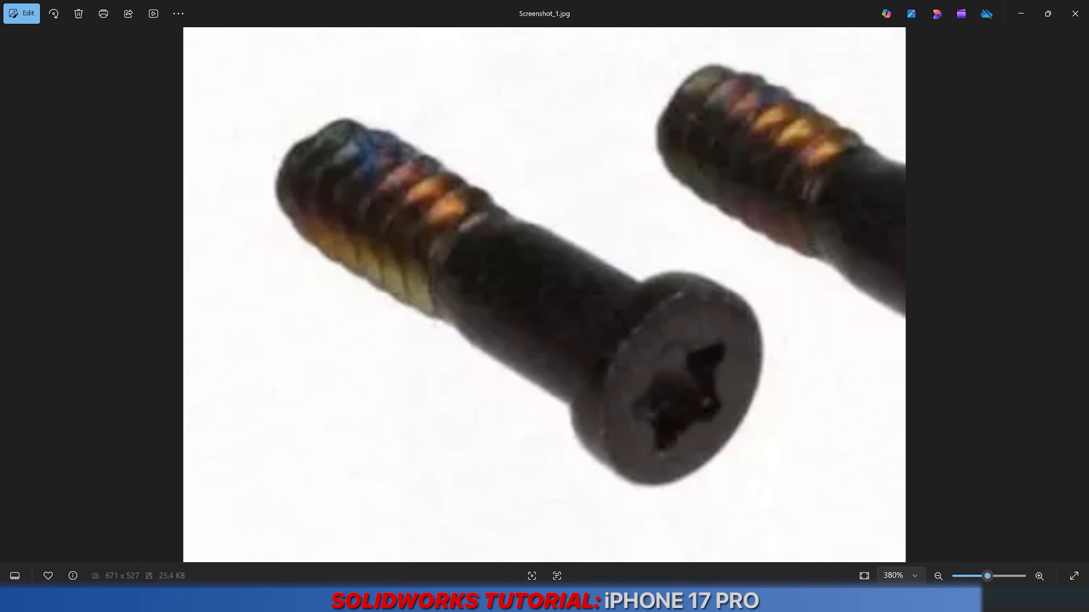
pyautogui.hotkey('alt', 'Tab')
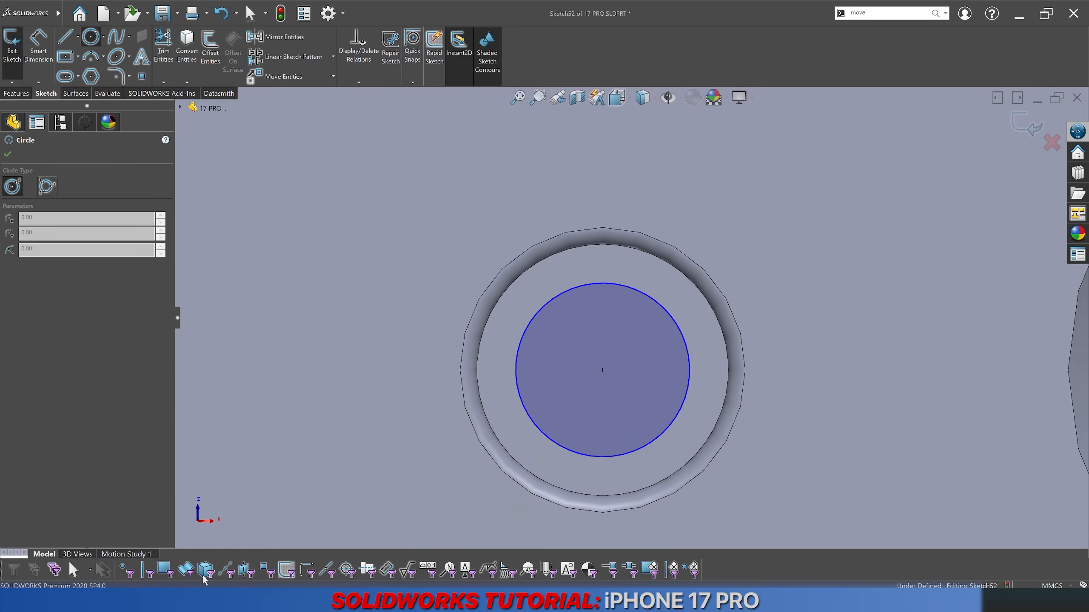
# Step: Sketch a triangle inside the circle with its apex at the circle's top and a horizontal base about 0.29 mm wide
pyautogui.click(67, 38)
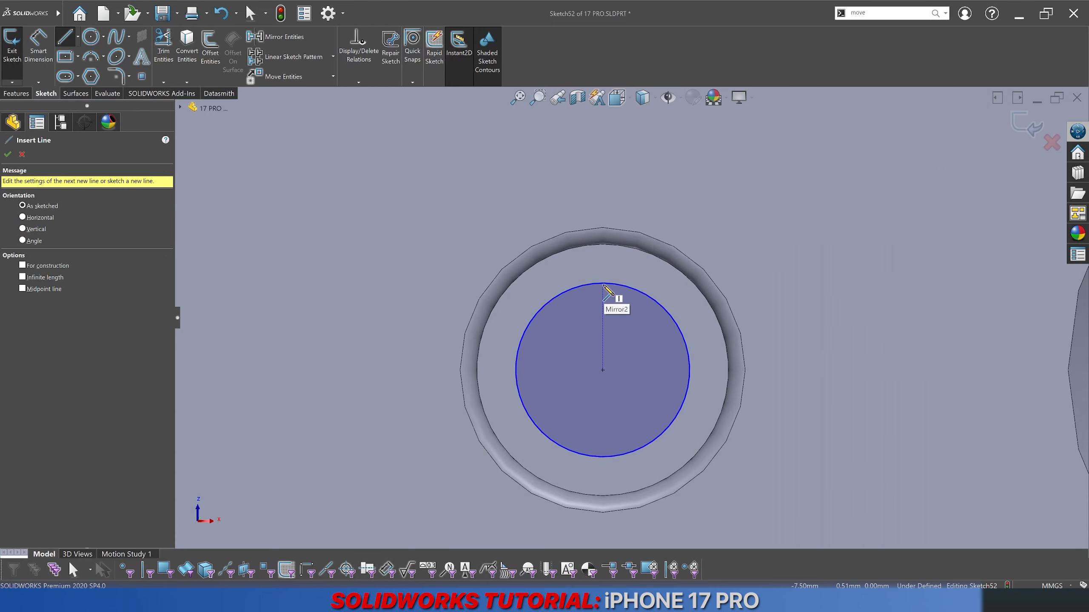
pyautogui.moveTo(602, 283)
pyautogui.mouseDown()
pyautogui.moveTo(572, 326)
pyautogui.moveTo(616, 307)
pyautogui.mouseUp()
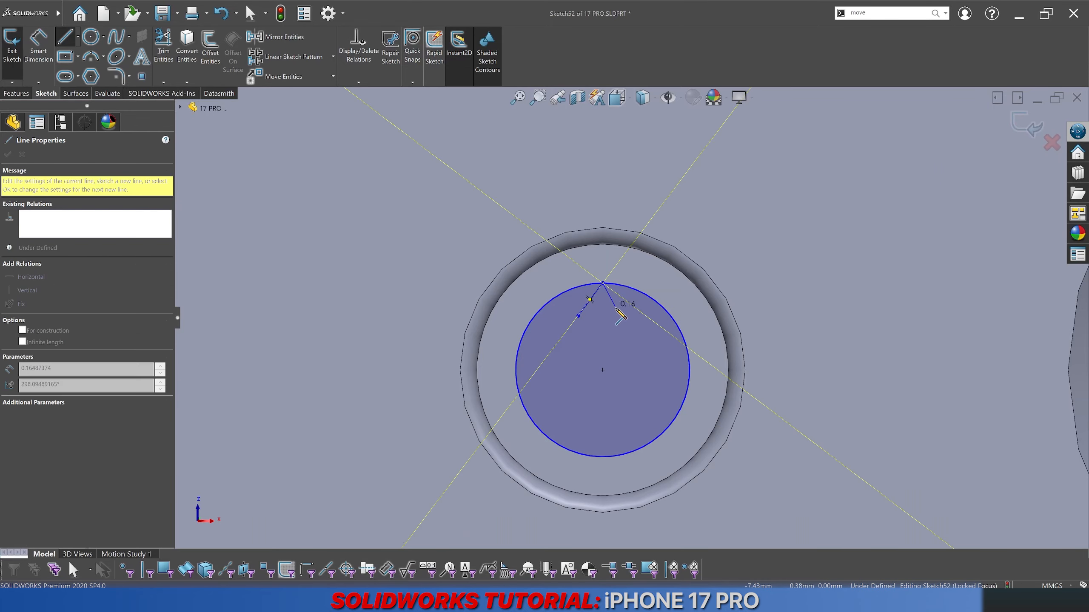
pyautogui.click(626, 315)
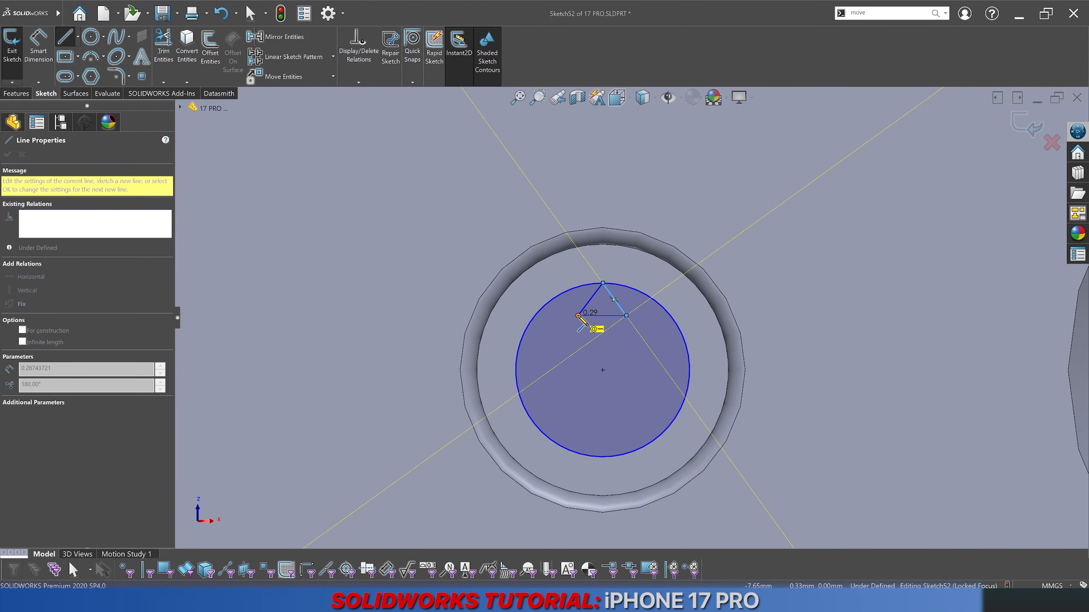
pyautogui.click(579, 316)
pyautogui.press('Escape')
# Step: Add a centreline from the midpoint of the triangle's base to its apex and make it vertical
pyautogui.click(77, 37)
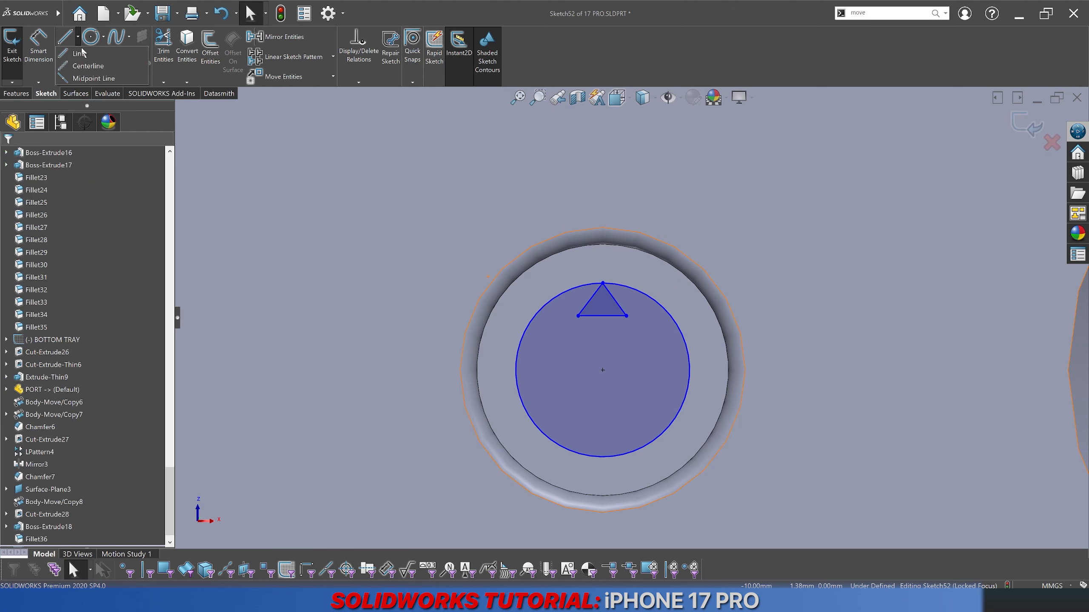
pyautogui.click(86, 65)
pyautogui.scroll(-5, 595, 311)
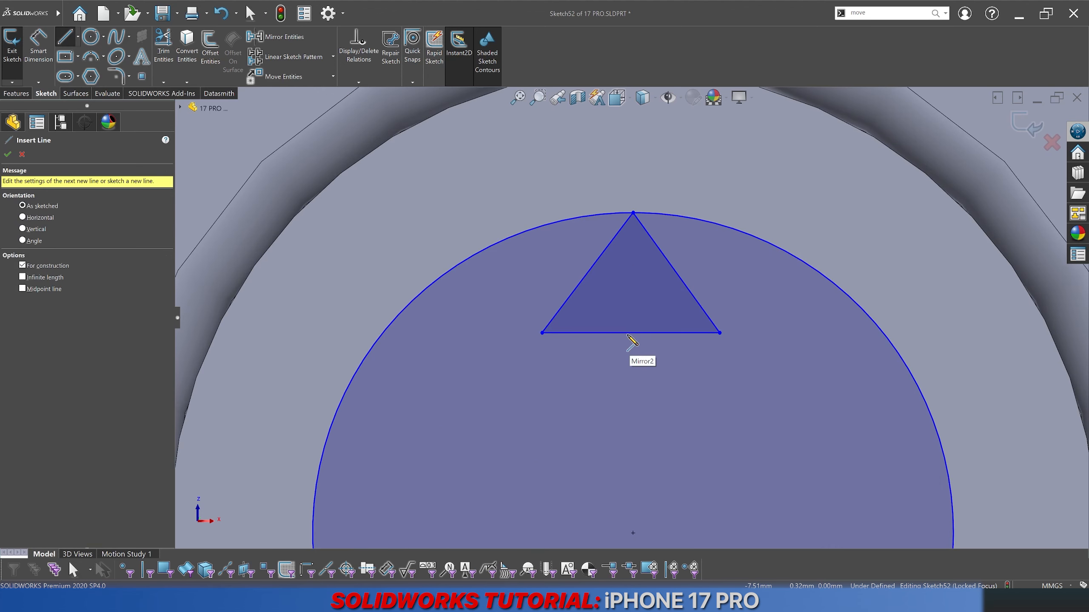
pyautogui.click(629, 333)
pyautogui.scroll(-3, 643, 241)
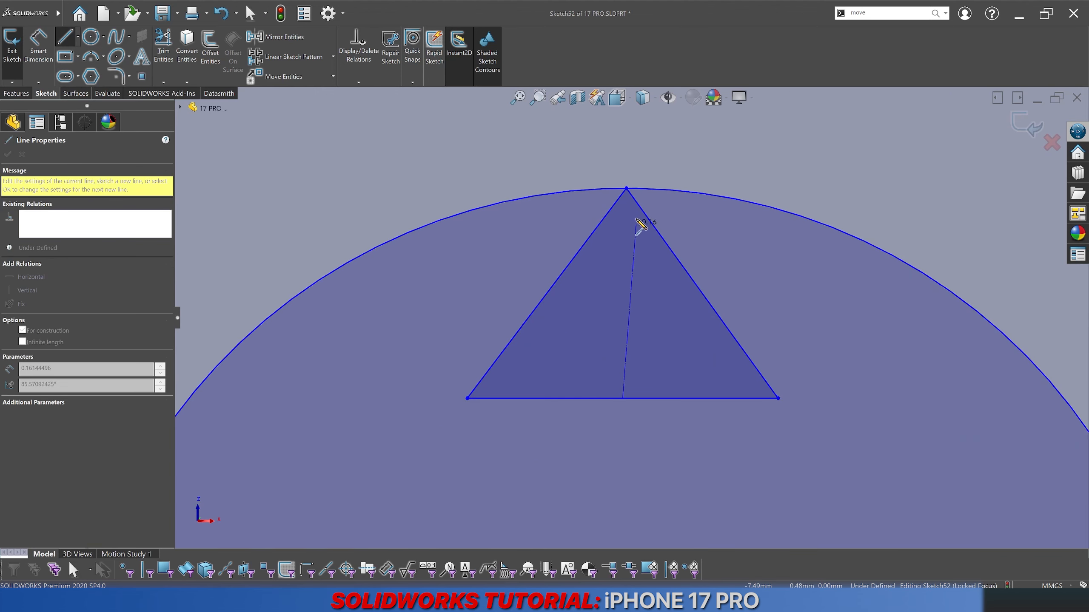
pyautogui.click(625, 189)
pyautogui.press('Escape')
pyautogui.click(624, 232)
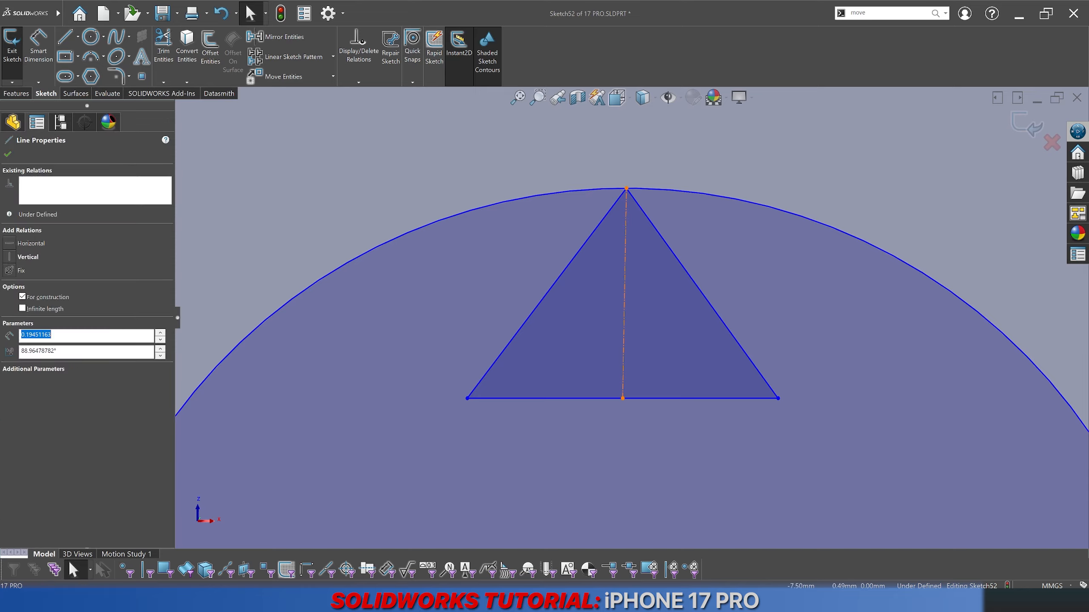
pyautogui.click(656, 201)
# Step: Make the triangle's two slanted sides equal and pull its base down until it is about 0.34 mm wide
pyautogui.click(653, 226)
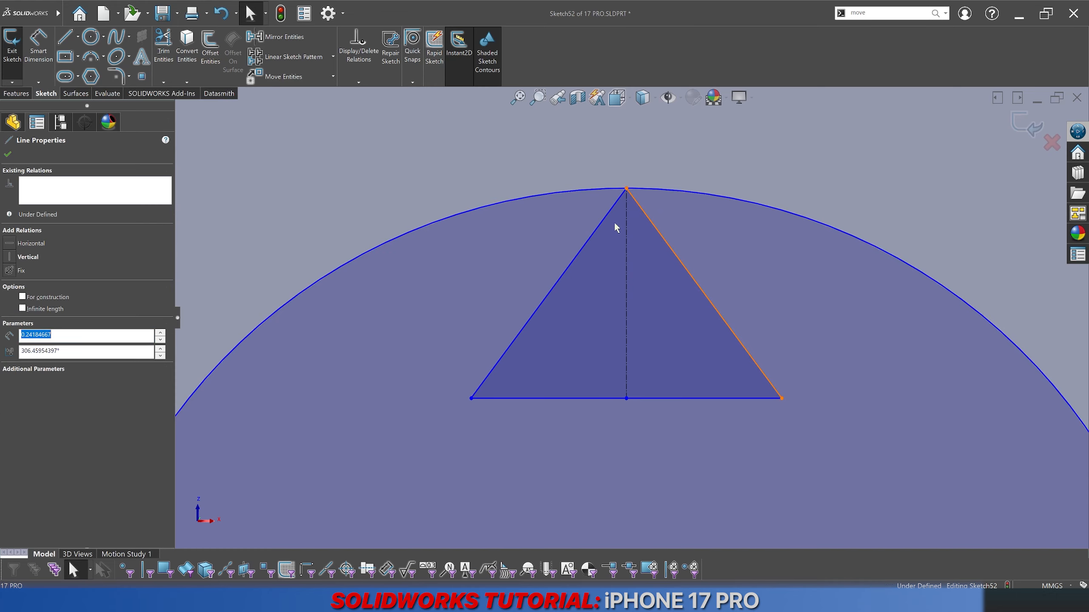
pyautogui.keyDown('ctrl'); pyautogui.click(599, 225); pyautogui.keyUp('ctrl')
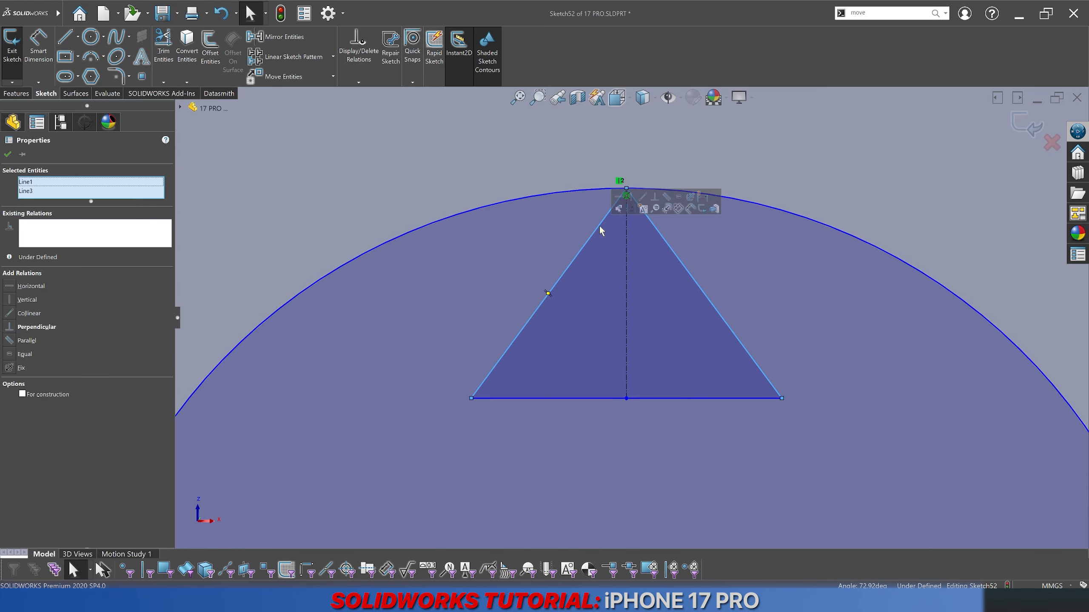
pyautogui.click(676, 198)
pyautogui.scroll(8, 643, 339)
pyautogui.press('Escape')
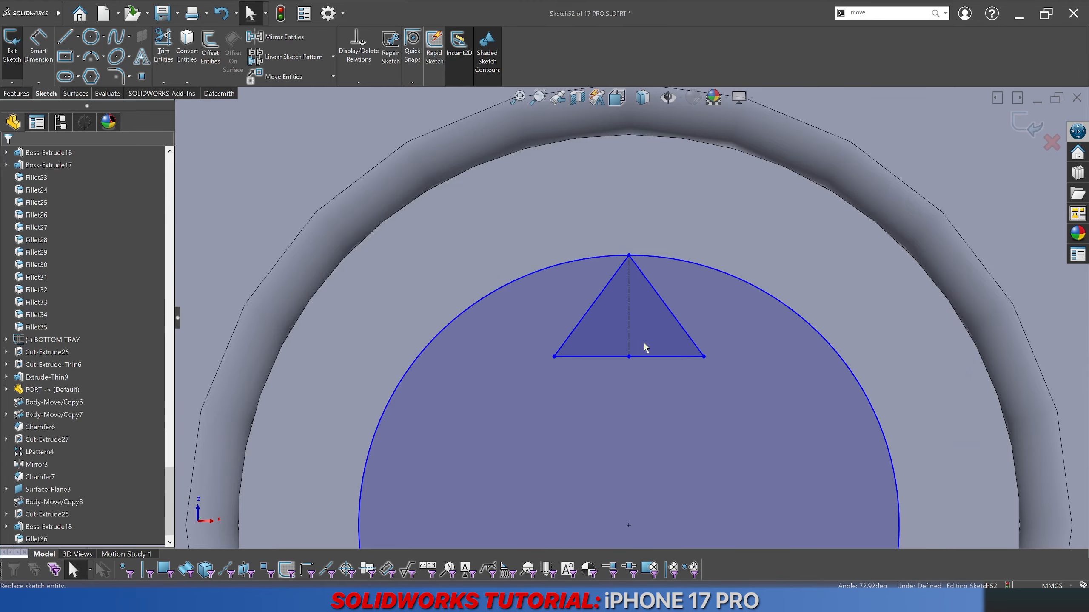
pyautogui.scroll(-5, 659, 407)
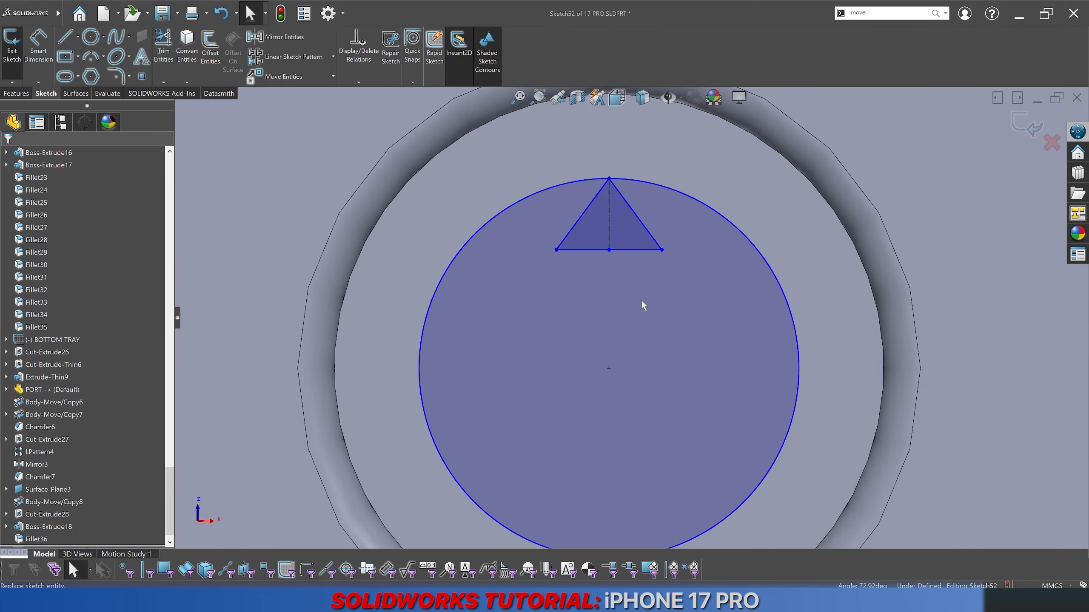
pyautogui.moveTo(625, 253); pyautogui.dragTo(620, 267)
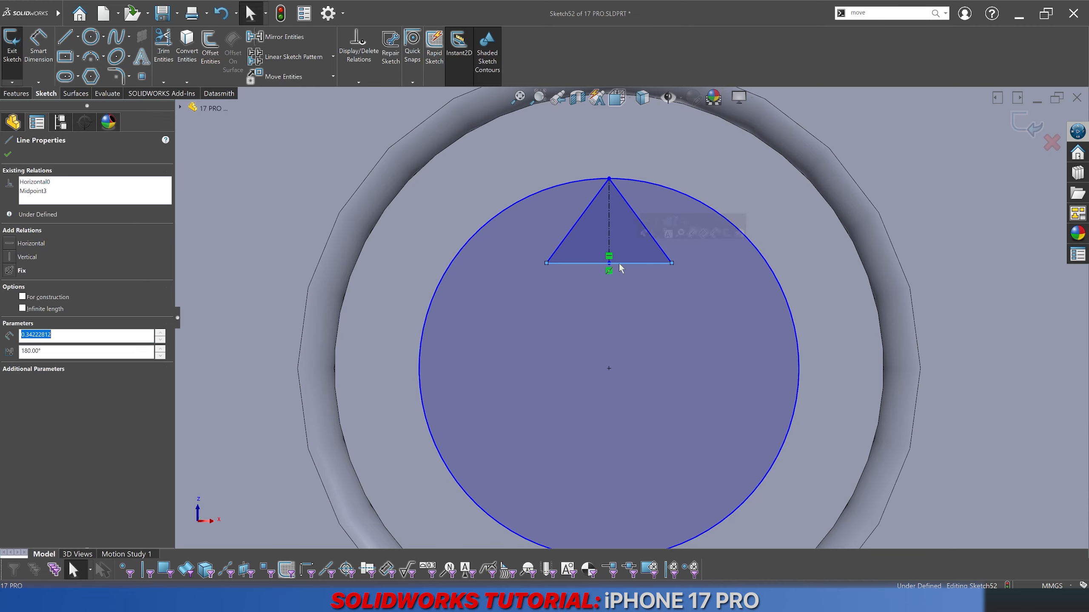
pyautogui.press('Escape')
# Step: Dimension the angle between the triangle's two slanted sides as 90°
pyautogui.click(47, 51)
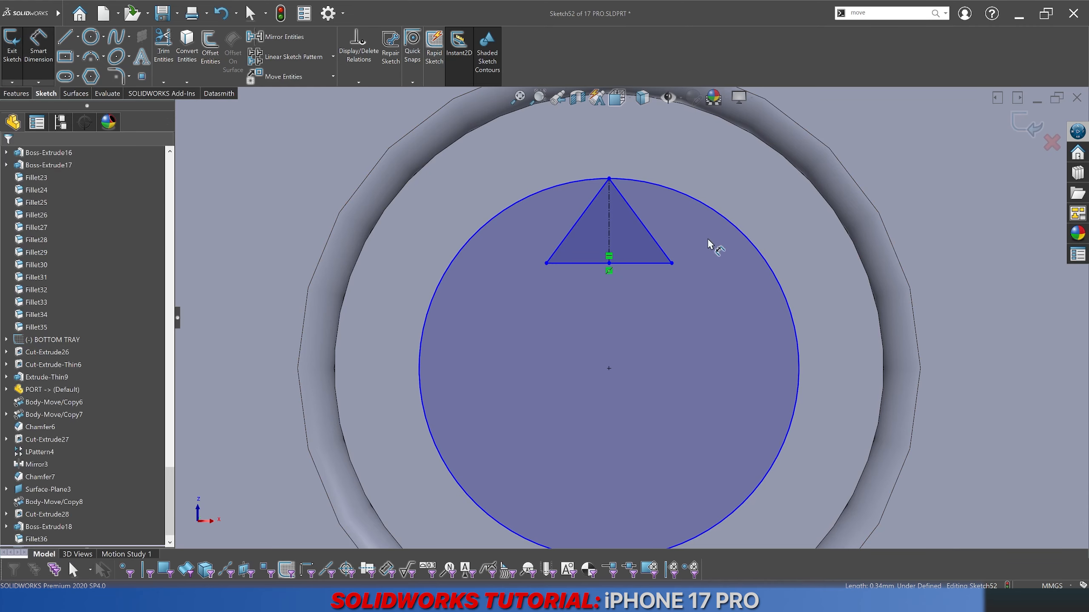
pyautogui.click(587, 209)
pyautogui.click(626, 206)
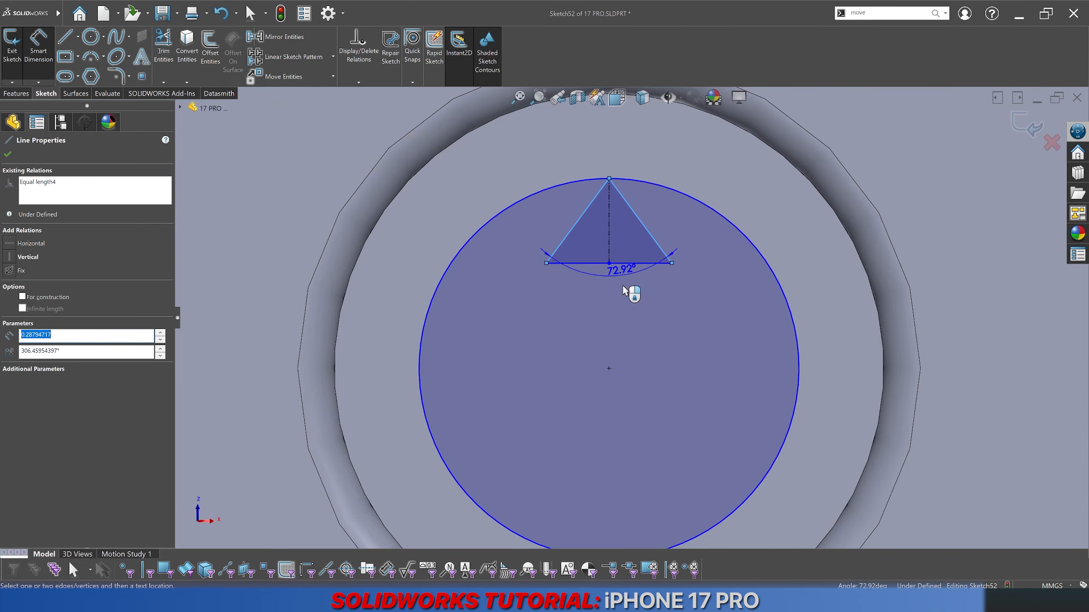
pyautogui.click(609, 318)
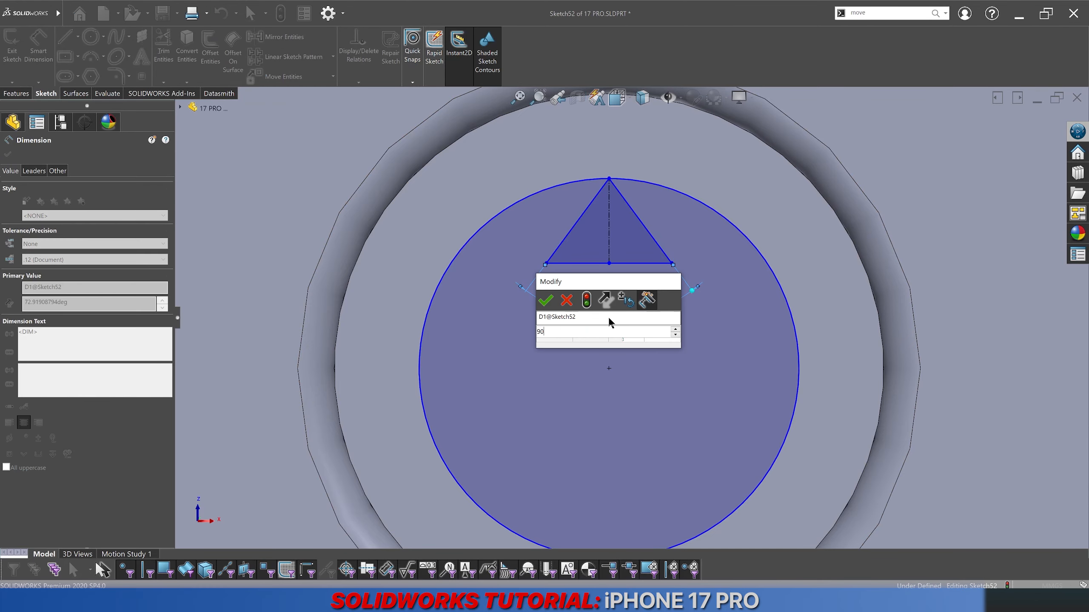
pyautogui.write('90')
pyautogui.press('Return')
pyautogui.click(589, 384)
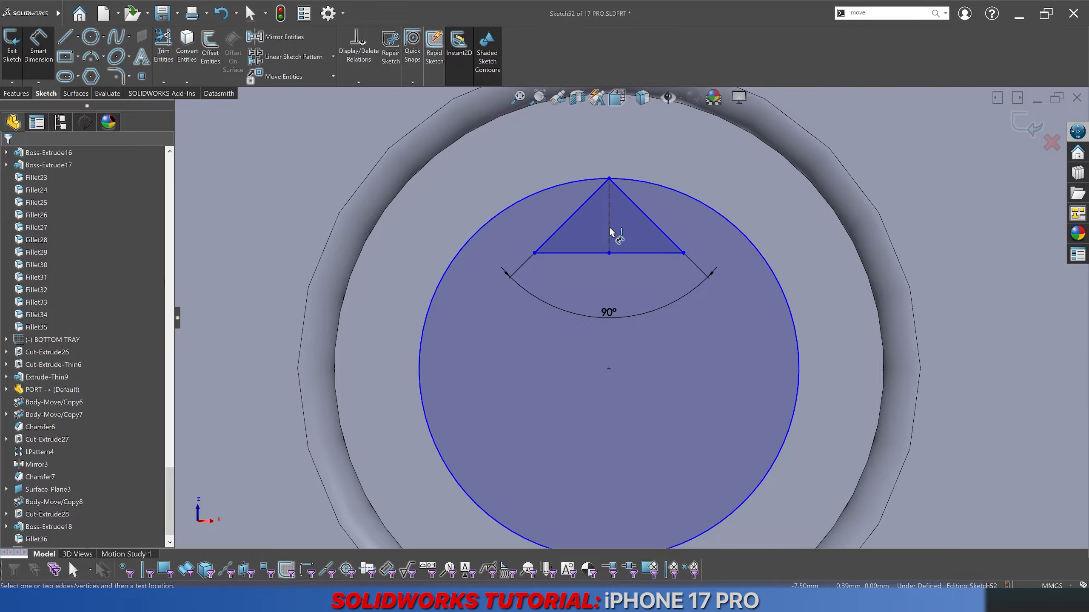
# Step: Dimension the triangle's height along its centreline, try 1 mm, and undo that value
pyautogui.click(609, 232)
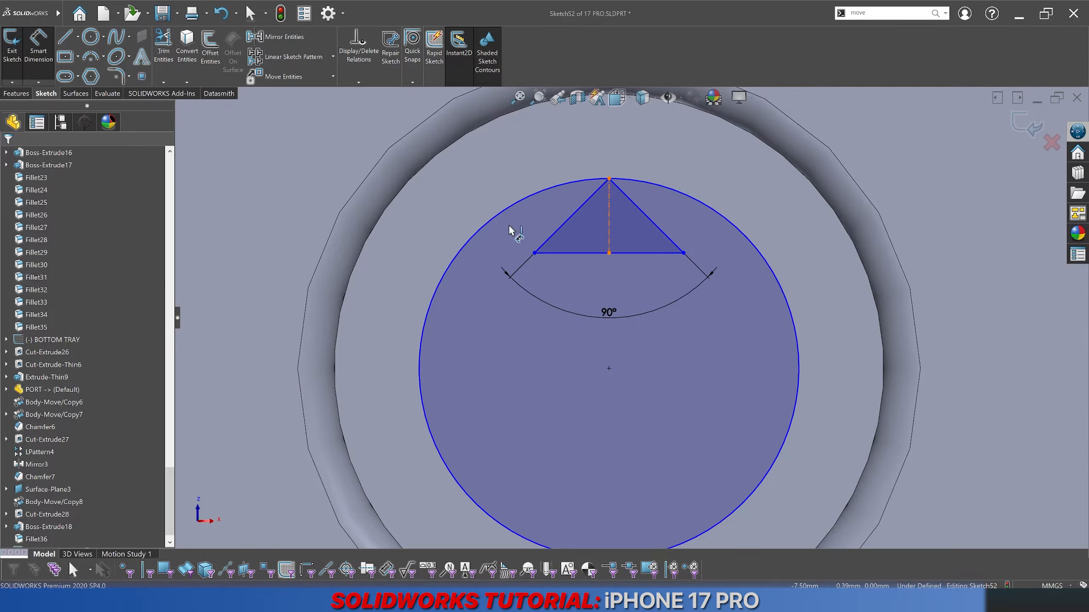
pyautogui.click(277, 232)
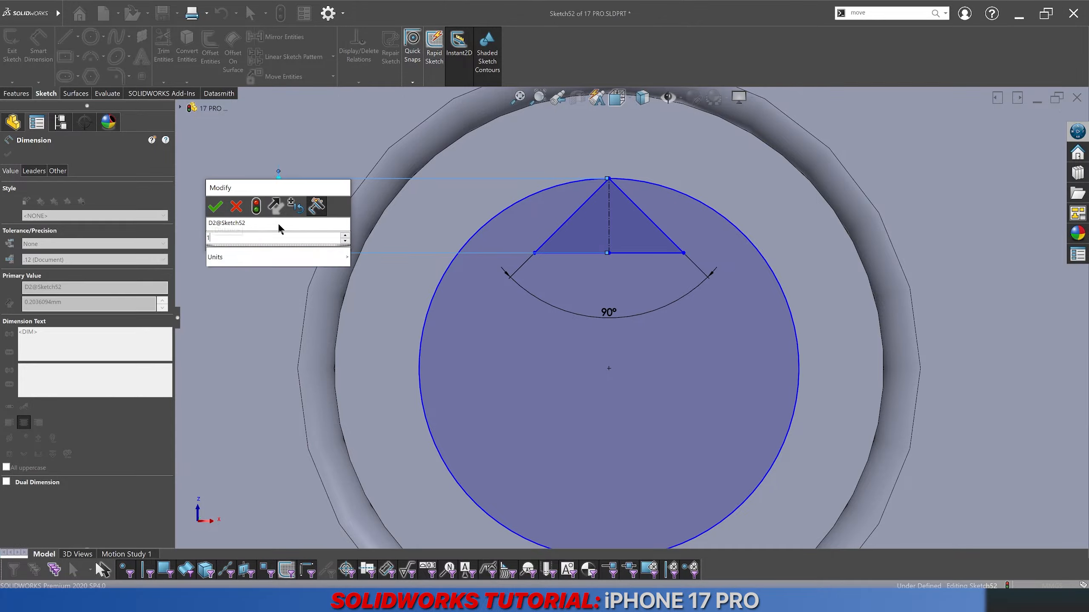
pyautogui.write('1')
pyautogui.press('Return')
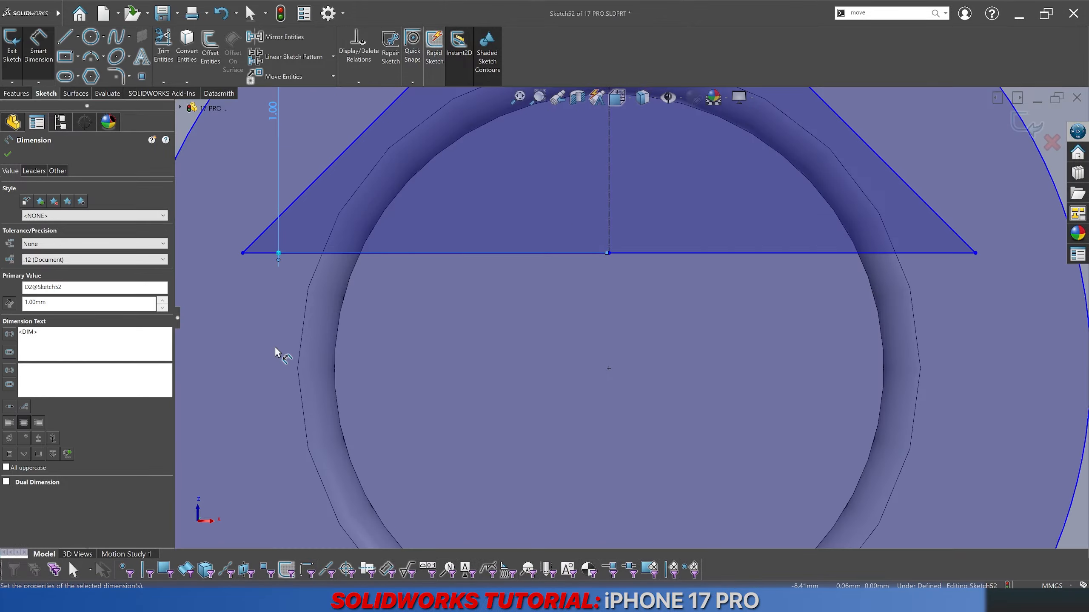
pyautogui.click(221, 13)
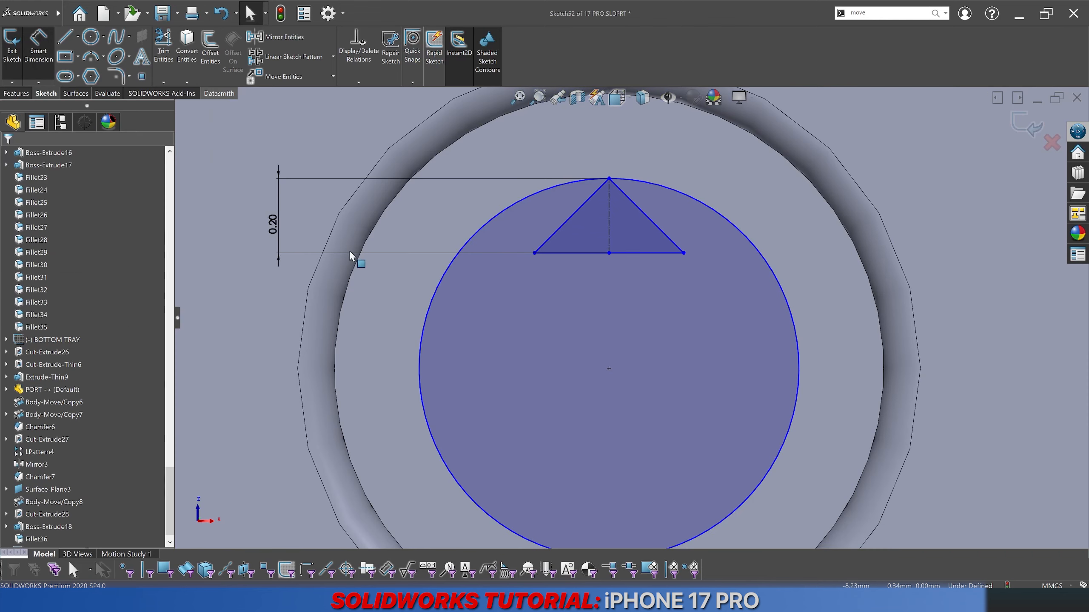
# Step: Dimension the sketched circle's diameter as 1.25 mm
pyautogui.click(473, 334)
pyautogui.scroll(3, 454, 336)
pyautogui.click(39, 48)
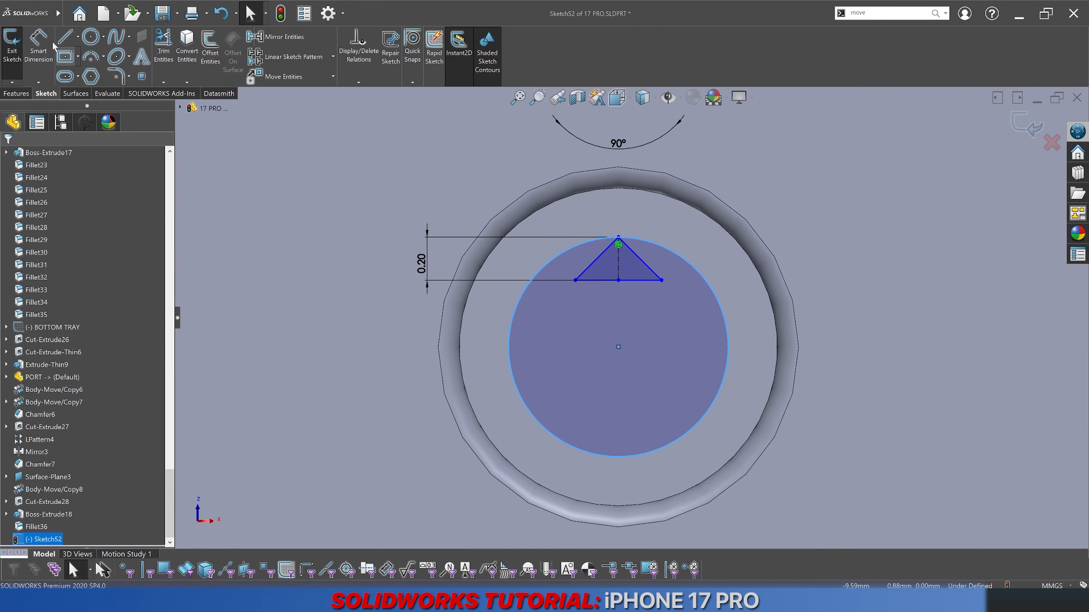
pyautogui.click(509, 343)
pyautogui.click(342, 355)
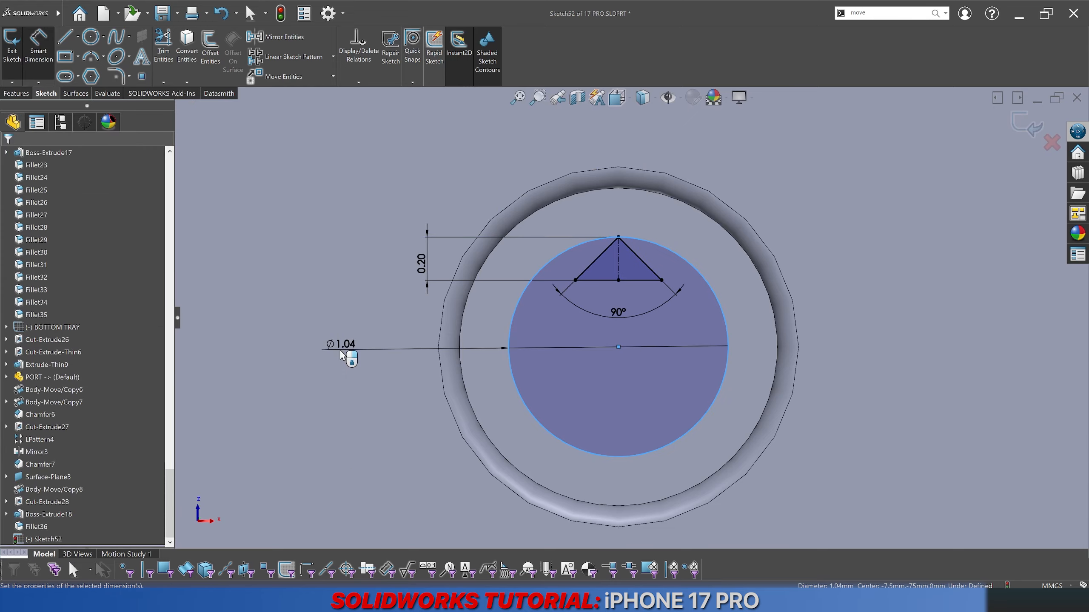
pyautogui.write('1.25')
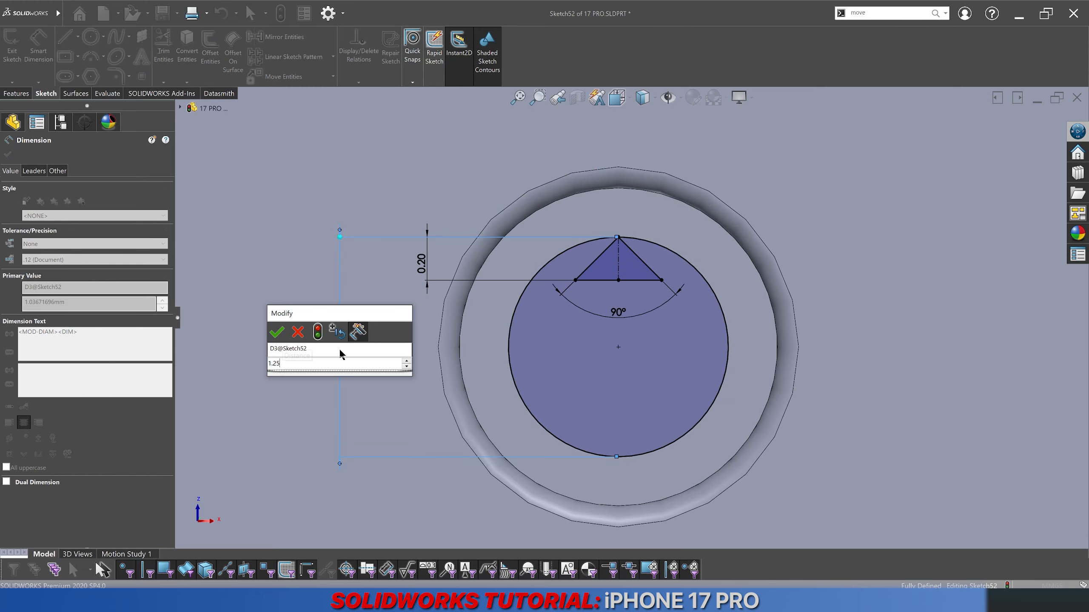
pyautogui.press('Return')
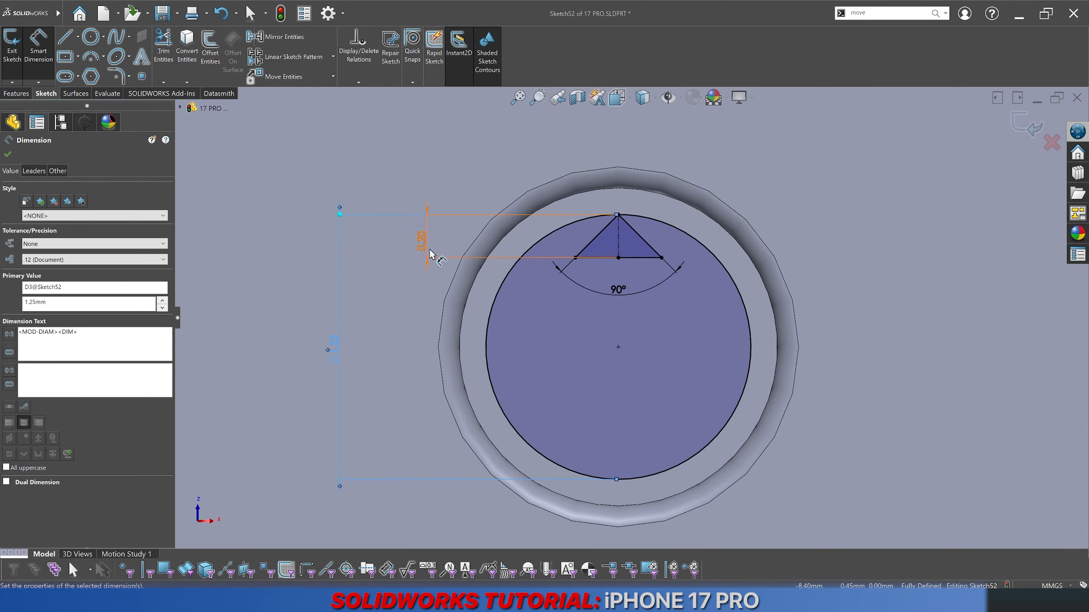
# Step: Try triangle heights of 0.75 mm and 0.5 mm
pyautogui.doubleClick(423, 243)
pyautogui.write('0.75')
pyautogui.press('Return')
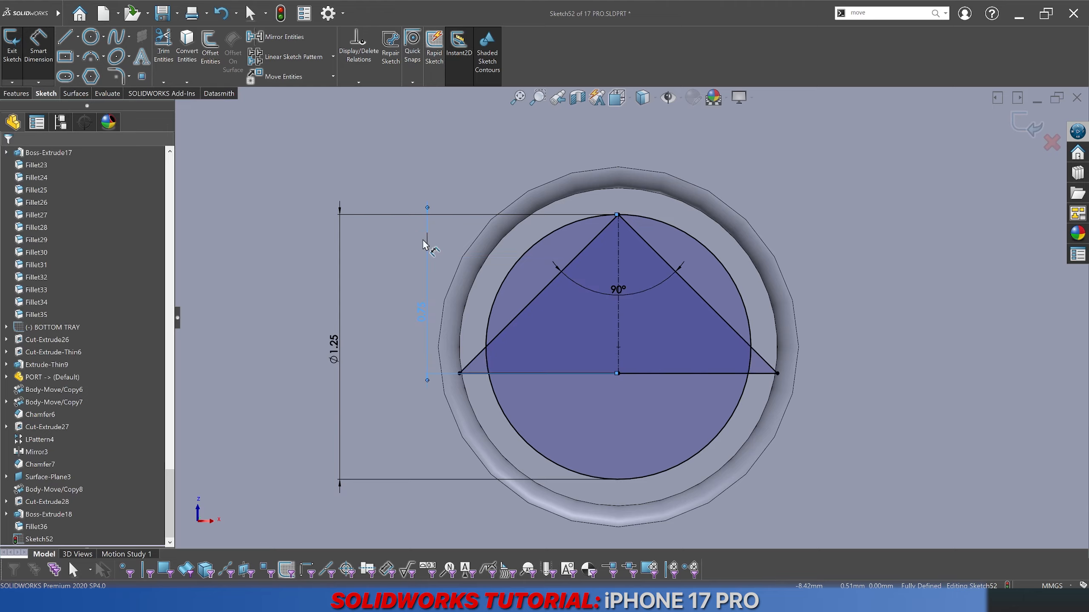
pyautogui.doubleClick(418, 308)
pyautogui.write('0.5')
pyautogui.press('Return')
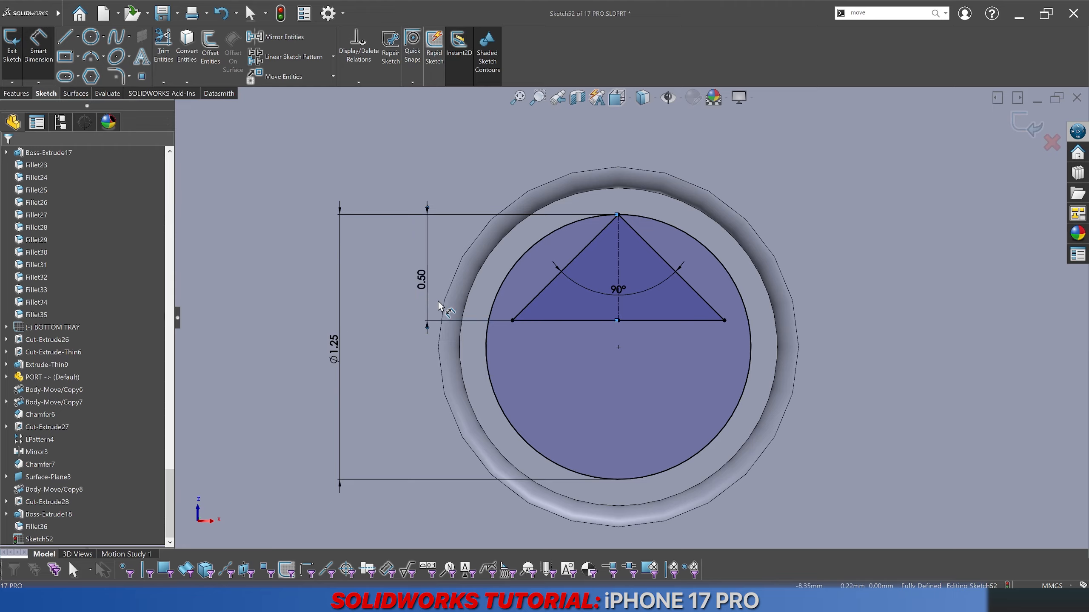
# Step: Set the triangle's height to 0.3 mm
pyautogui.doubleClick(423, 281)
pyautogui.write('0.3')
pyautogui.press('Return')
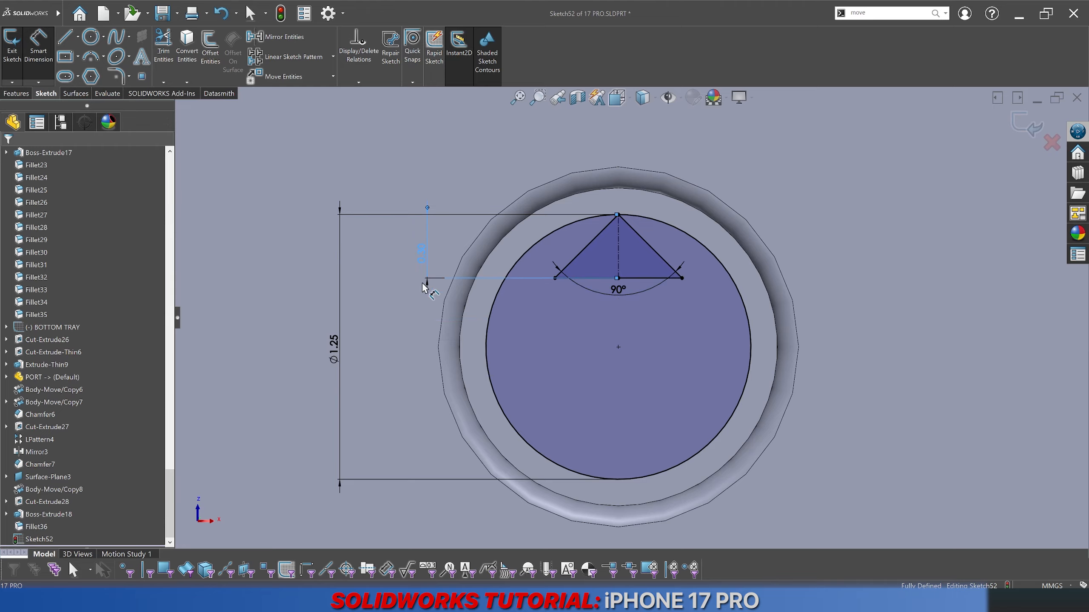
# Step: Convert the 1.25 mm circle to construction geometry, reposition the 90° dimension below the triangle, and exit the sketch
pyautogui.click(533, 246)
pyautogui.press('Escape')
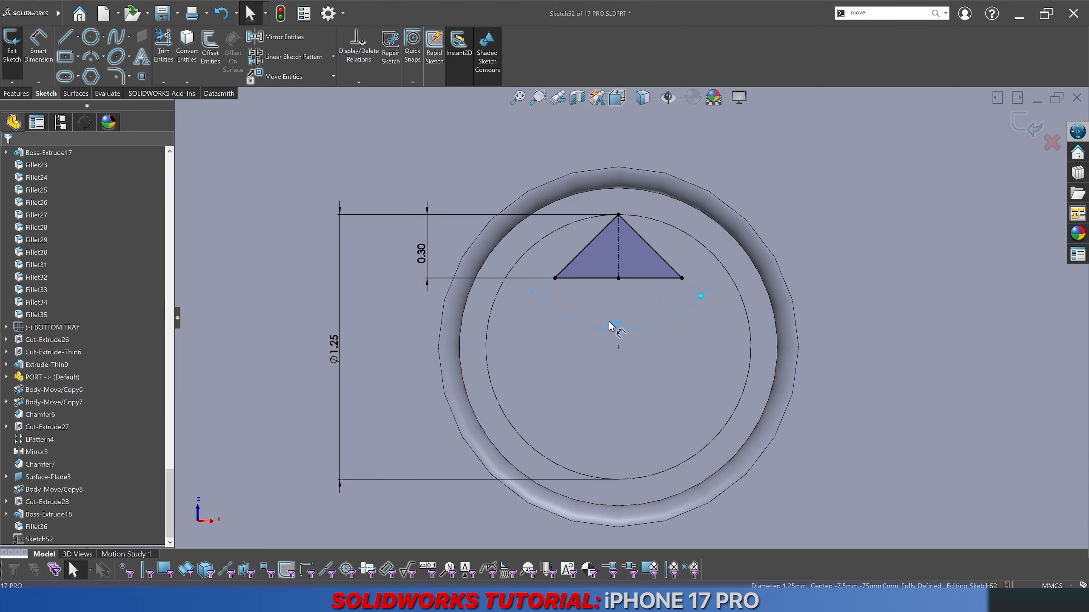
pyautogui.click(613, 324)
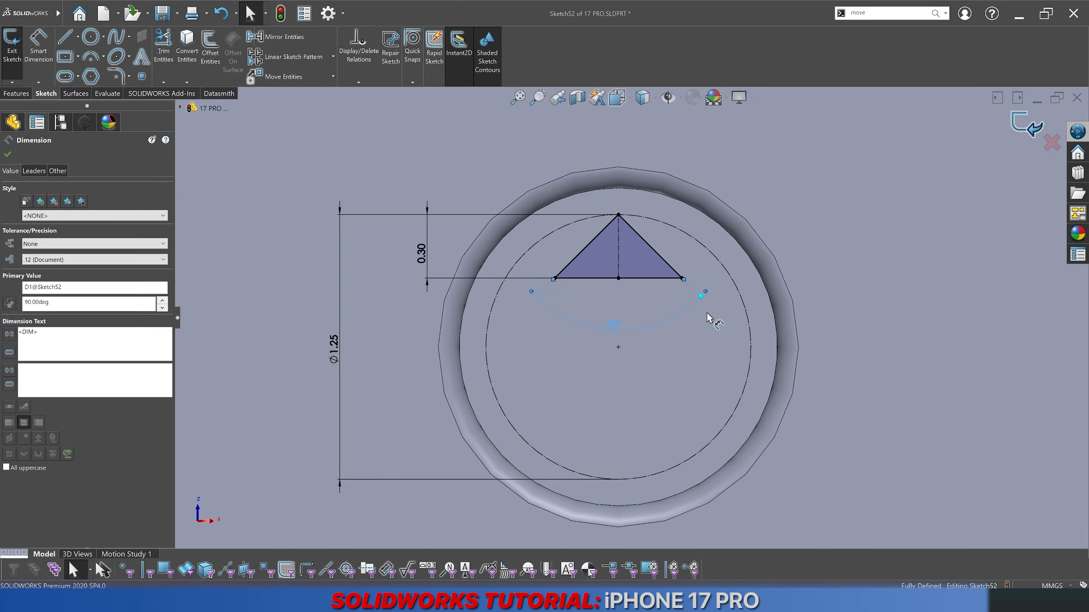
pyautogui.hotkey('ctrl', 'b')
# Step: Cut-extrude the triangle 0.25 mm deep, limiting the feature scope to the left screw body
pyautogui.scroll(2, 672, 323)
pyautogui.moveTo(669, 325); pyautogui.dragTo(637, 352, button='middle')
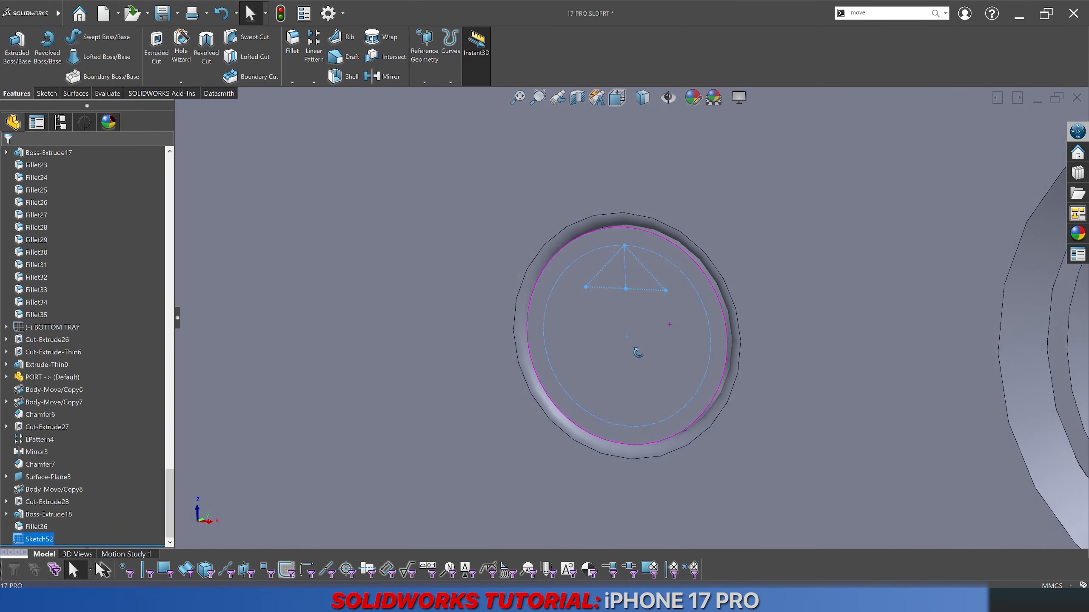
pyautogui.scroll(-3, 637, 352)
pyautogui.click(156, 48)
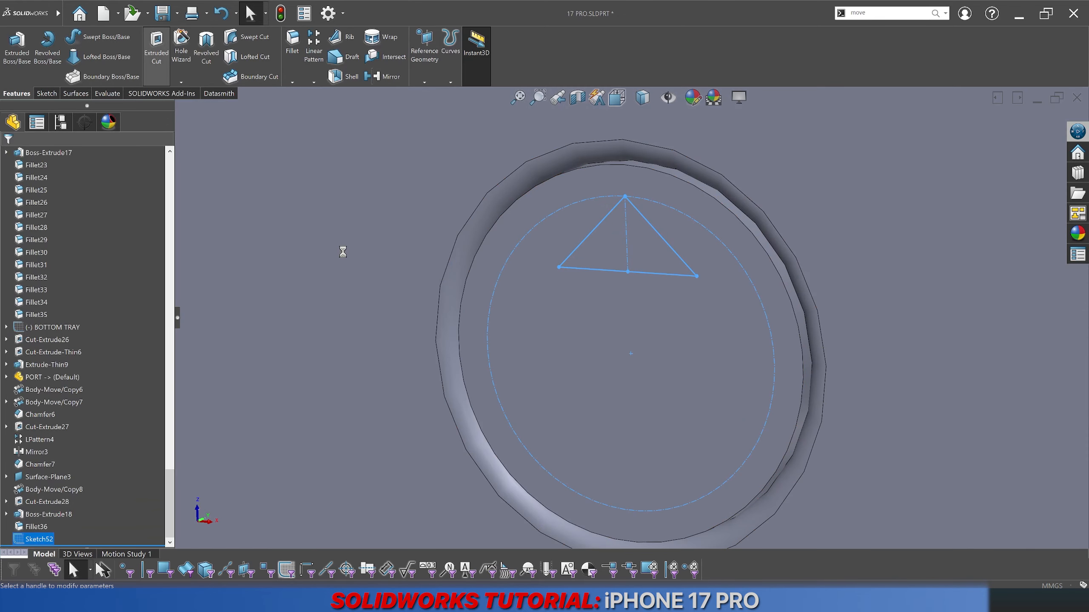
pyautogui.write('0.25')
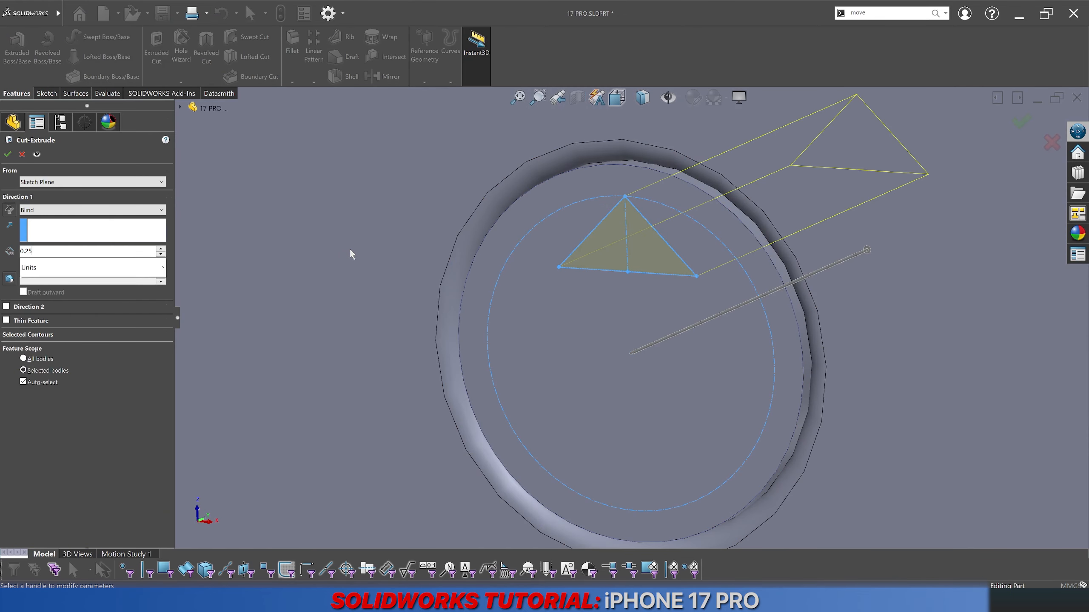
pyautogui.press('Return')
pyautogui.click(56, 383)
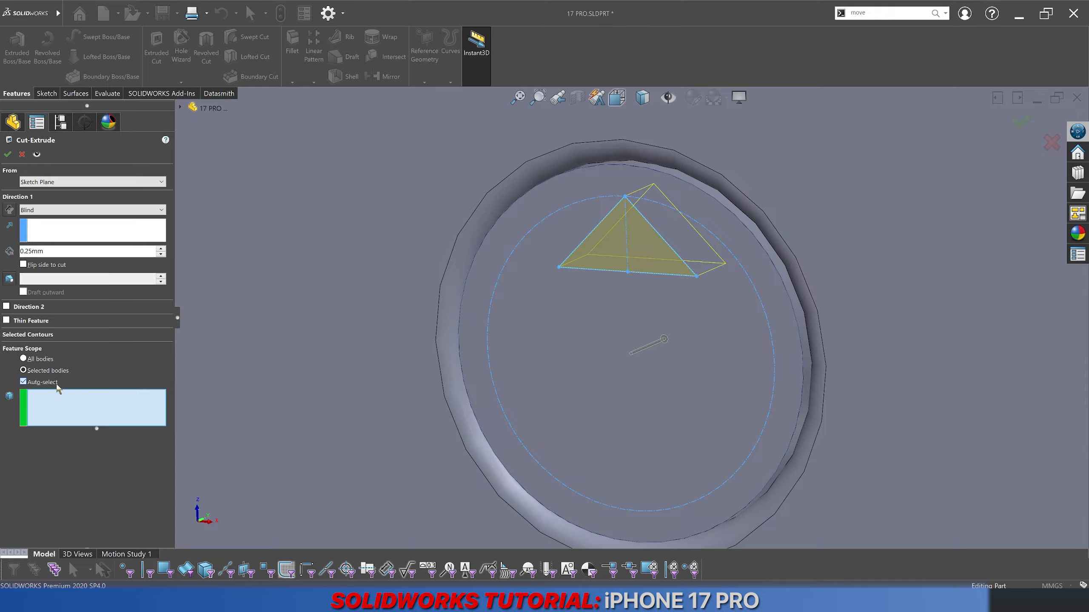
pyautogui.click(557, 328)
pyautogui.rightClick(558, 328)
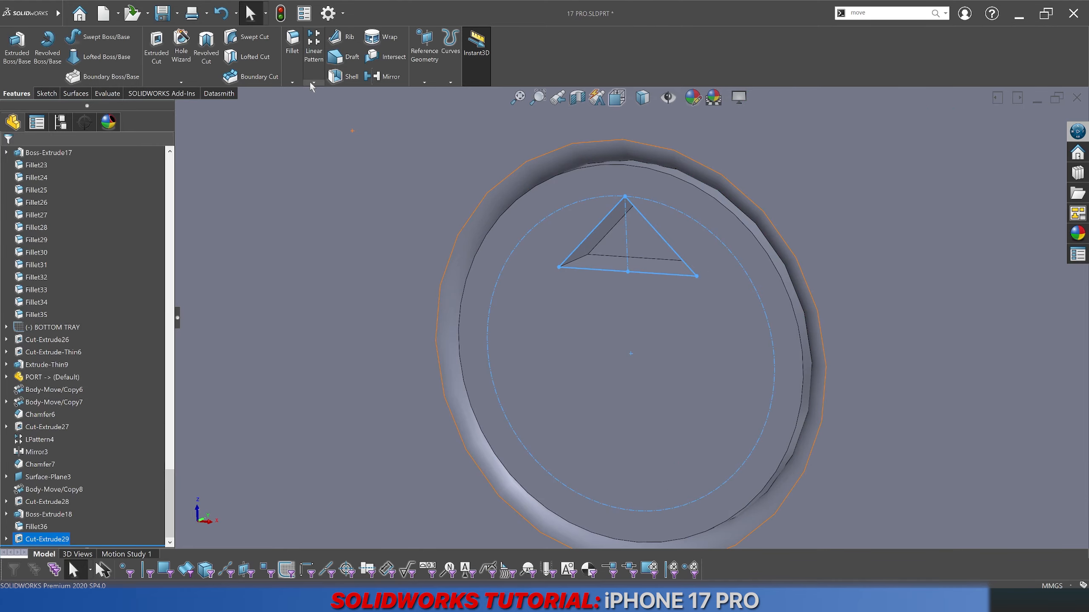
# Step: Circular-pattern the triangular cut around the left screw's round edge with 5 equally spaced instances over 360°
pyautogui.click(313, 82)
pyautogui.click(338, 103)
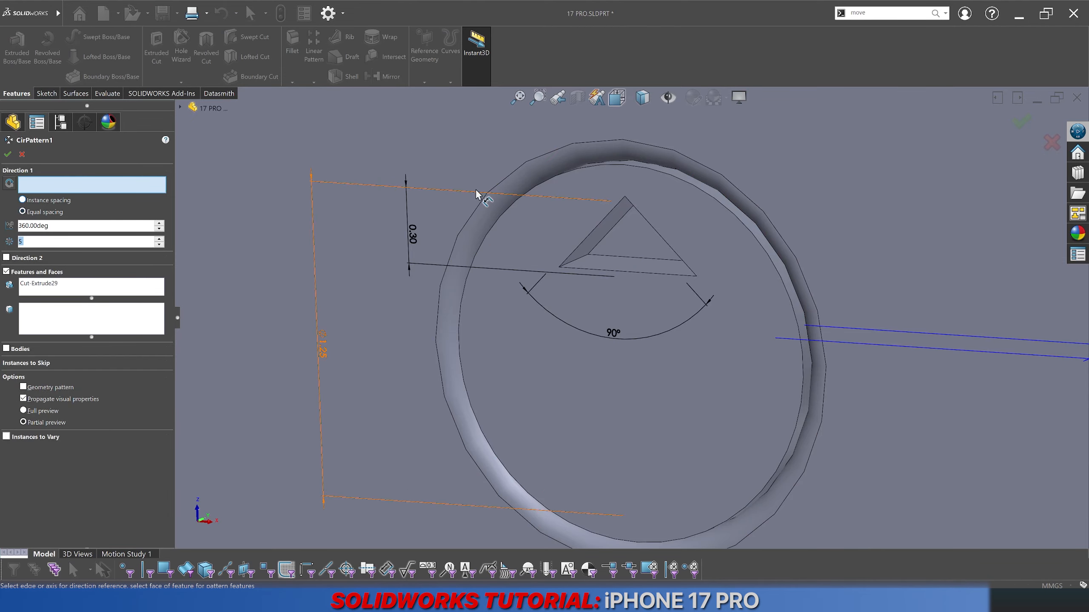
pyautogui.click(476, 207)
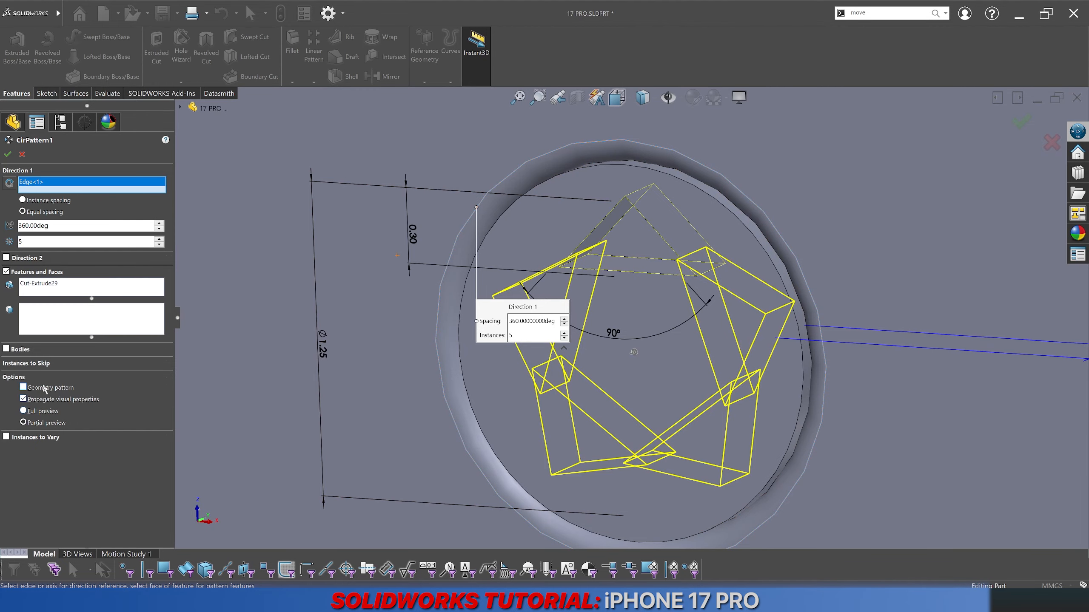
pyautogui.press('Return')
pyautogui.moveTo(476, 405); pyautogui.dragTo(670, 336, button='middle')
pyautogui.scroll(-2, 671, 336)
# Step: Edit the triangular cut's sketch, setting the apex angle to 75° and the height to 0.4 mm, and exit the sketch
pyautogui.click(60, 544)
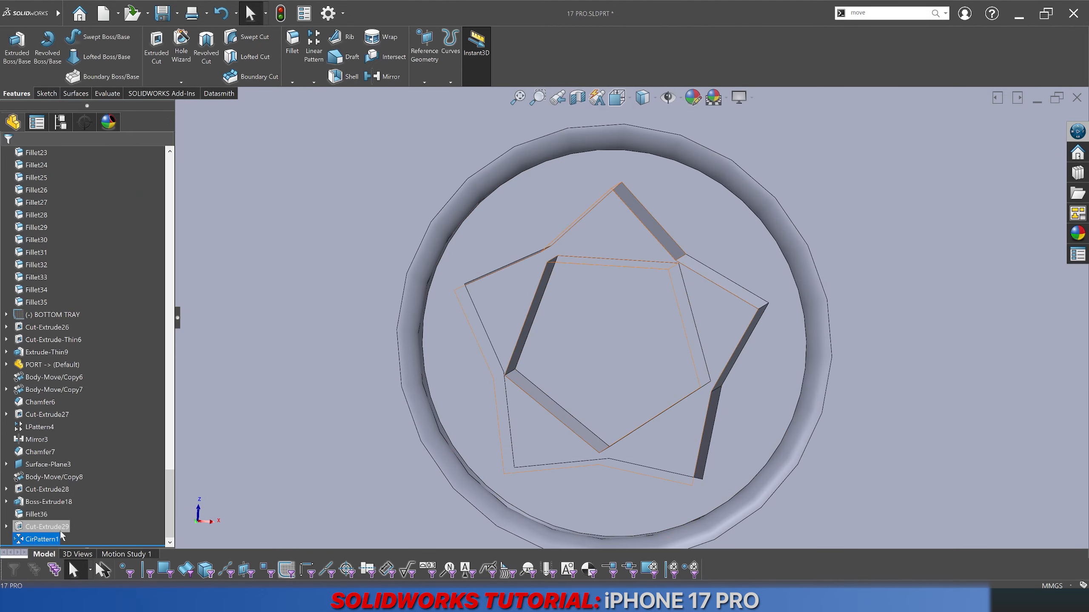
pyautogui.click(61, 530)
pyautogui.click(78, 513)
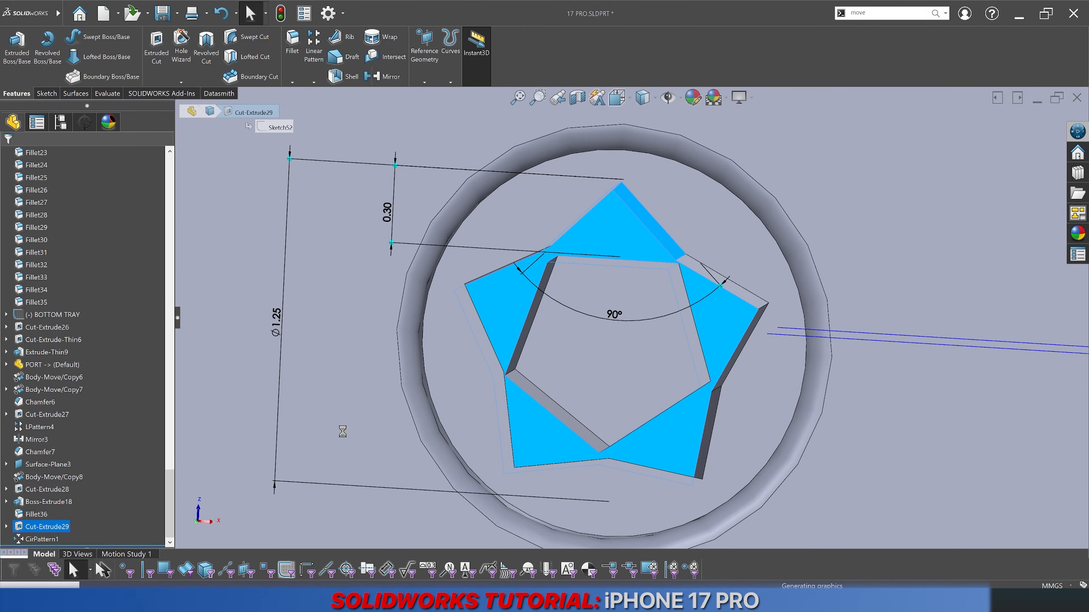
pyautogui.scroll(-10, 600, 320)
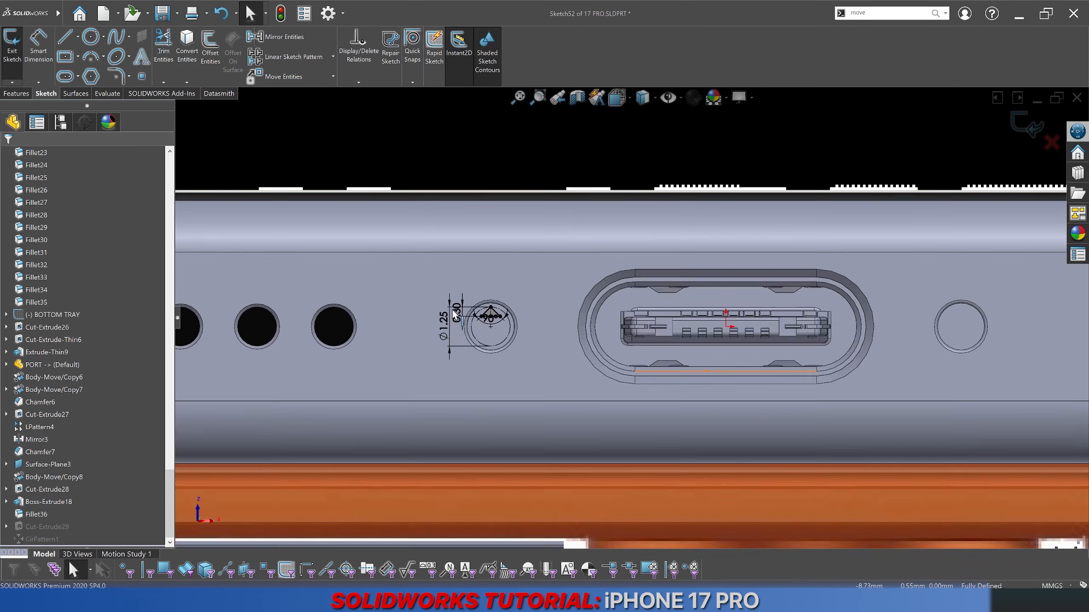
pyautogui.scroll(-3, 530, 329)
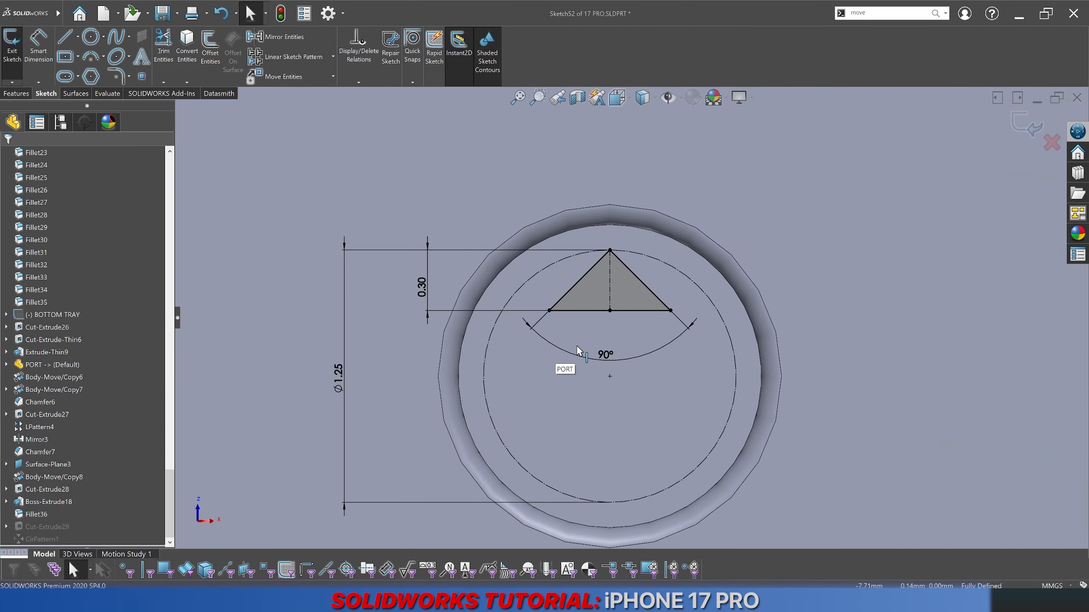
pyautogui.doubleClick(610, 355)
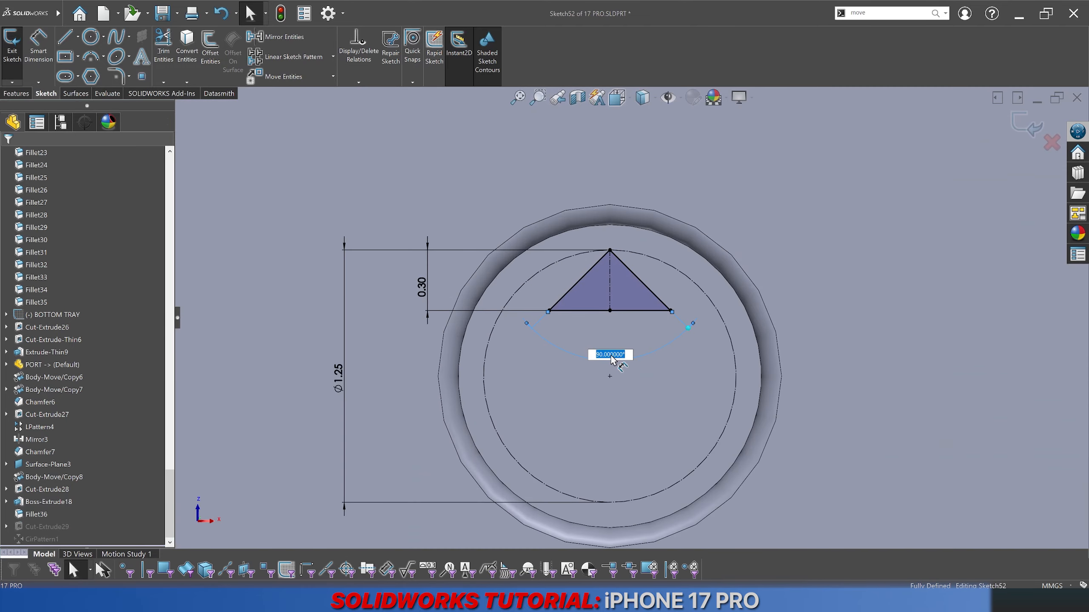
pyautogui.write('75')
pyautogui.press('Return')
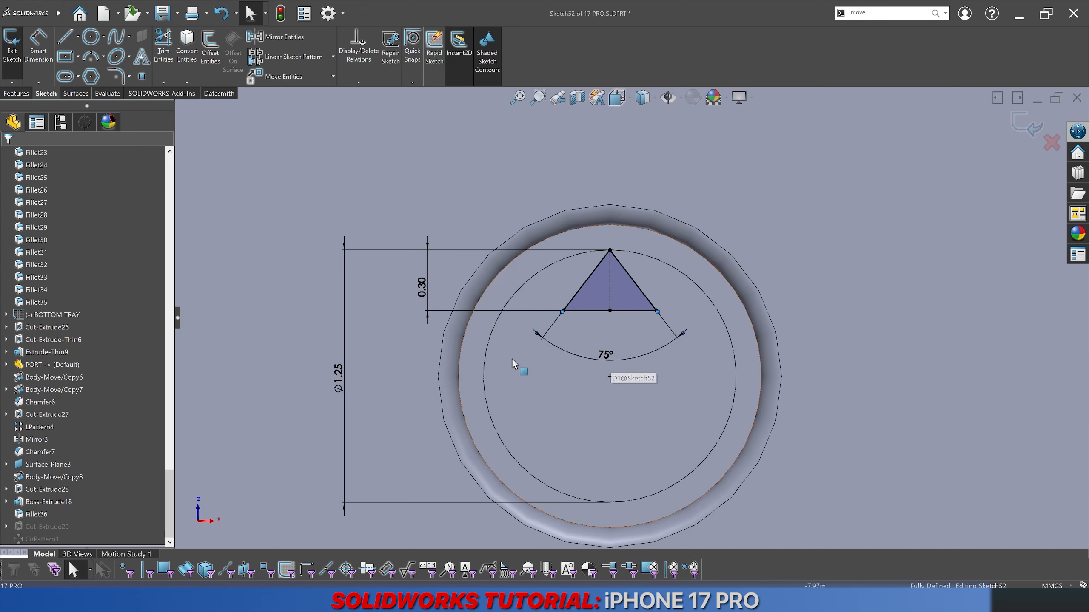
pyautogui.doubleClick(424, 287)
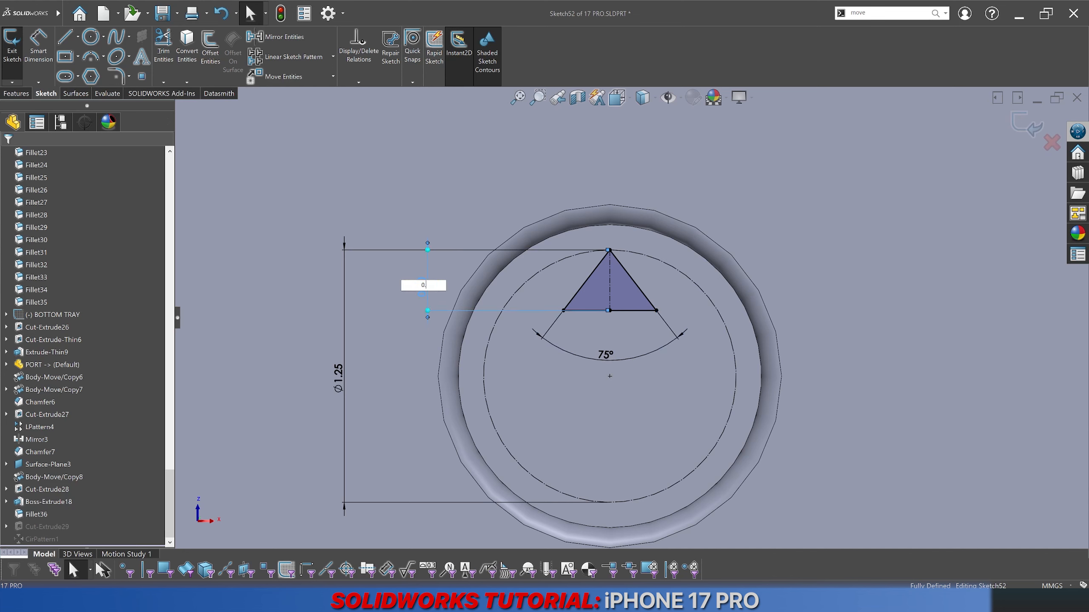
pyautogui.write('0.4')
pyautogui.press('Return')
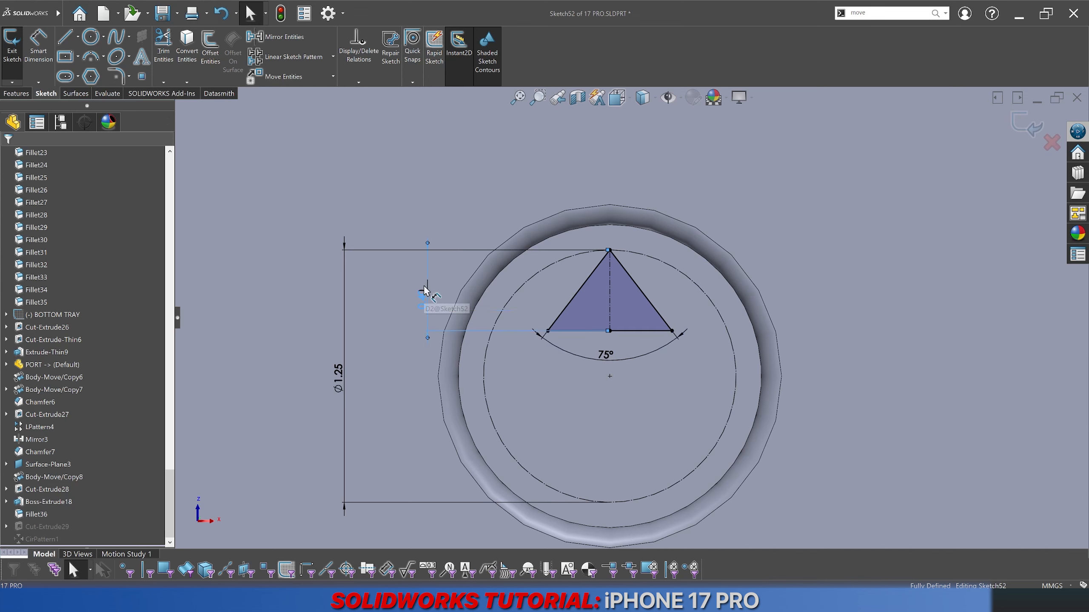
pyautogui.click(1027, 124)
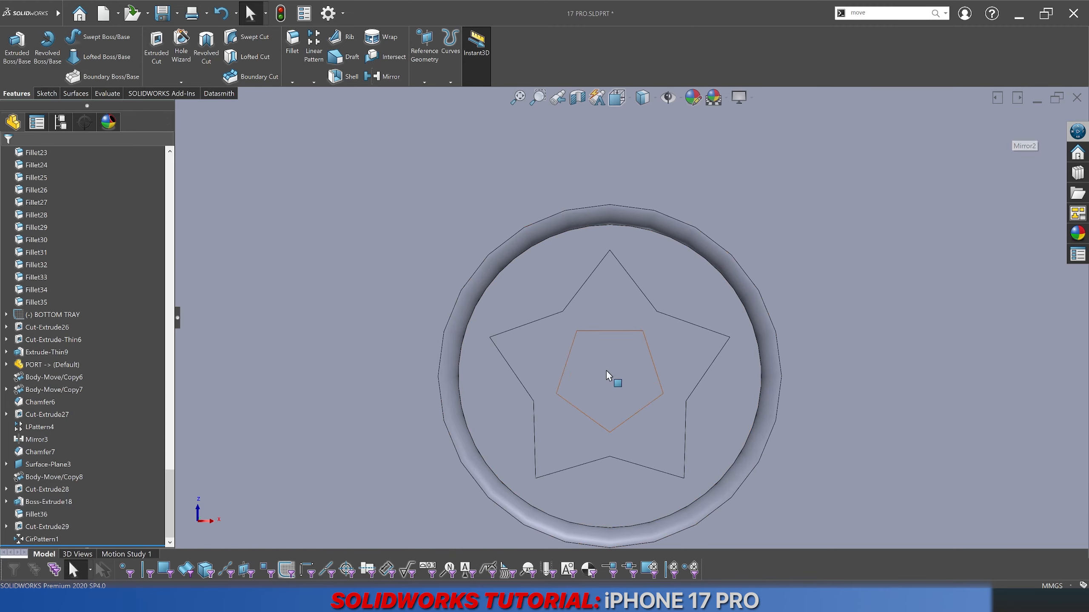
# Step: Set the triangular cut's apex angle to 70° and inspect the resulting star on the screw head
pyautogui.scroll(2, 606, 371)
pyautogui.moveTo(606, 369)
pyautogui.mouseDown(button='middle')
pyautogui.moveTo(583, 368)
pyautogui.moveTo(635, 377)
pyautogui.moveTo(601, 371)
pyautogui.mouseUp(button='middle')
pyautogui.click(62, 528)
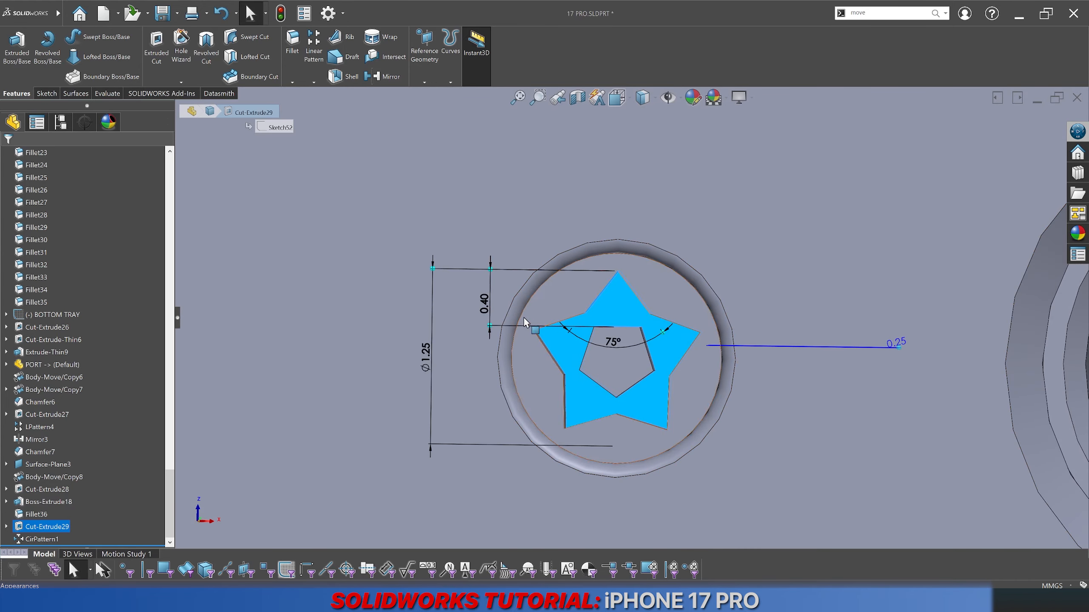
pyautogui.click(613, 342)
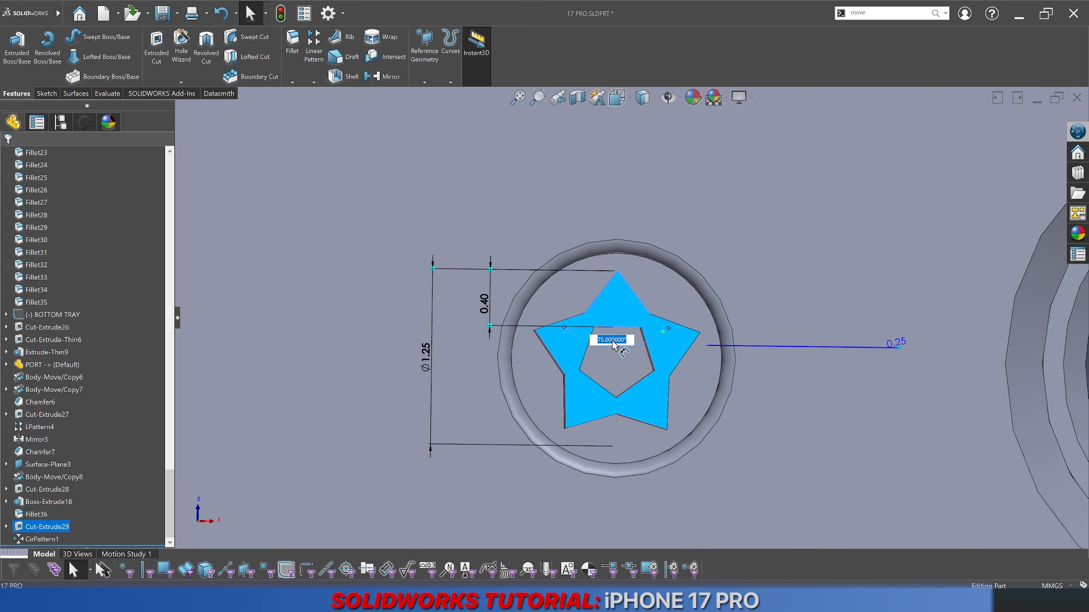
pyautogui.write('70')
pyautogui.press('Return')
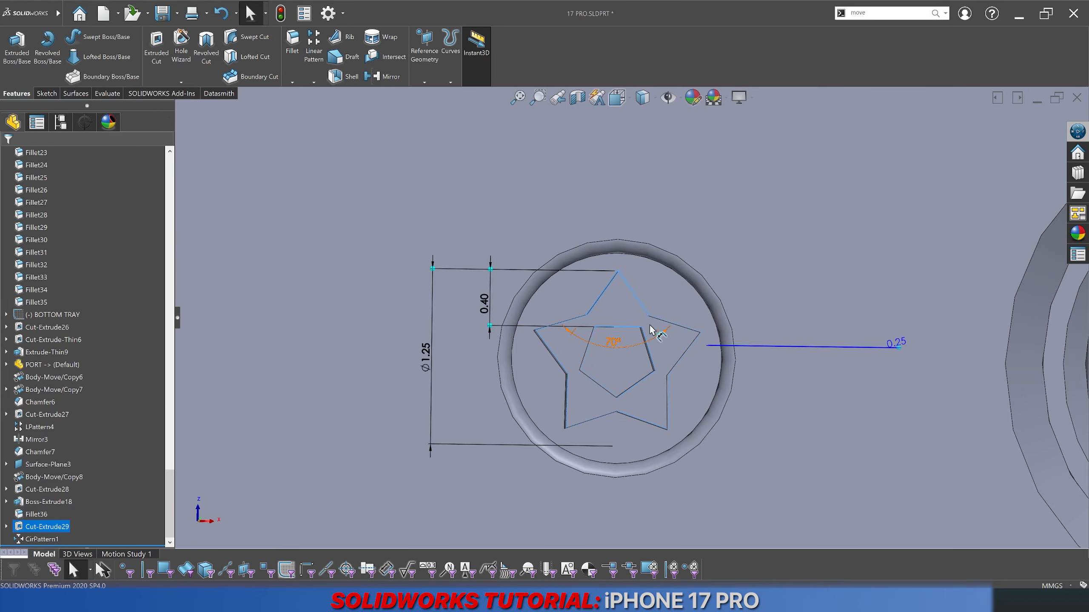
pyautogui.click(673, 307)
pyautogui.scroll(5, 650, 339)
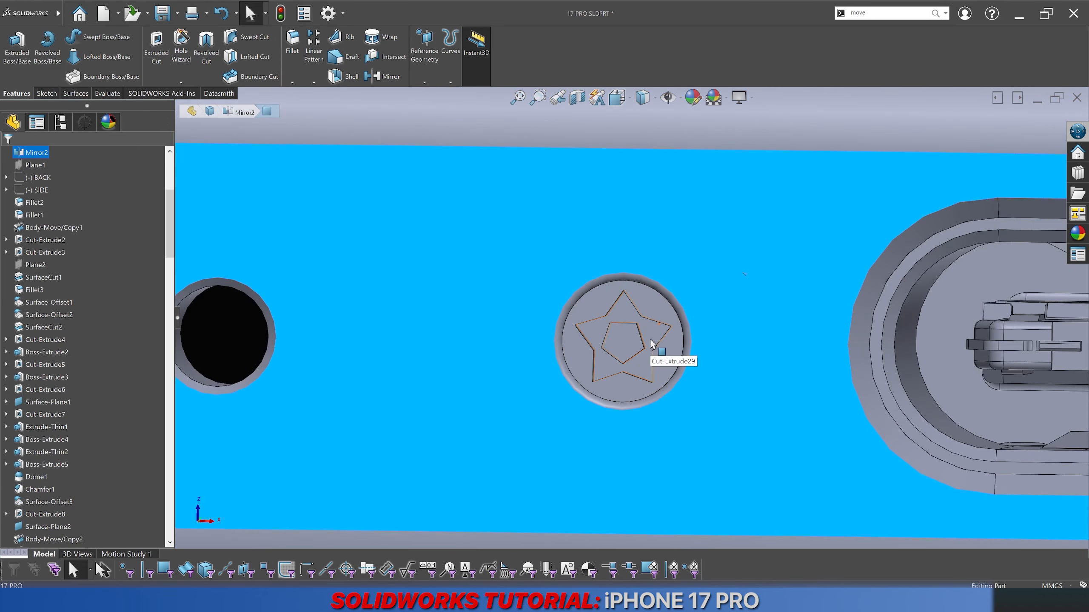
pyautogui.scroll(-5, 652, 344)
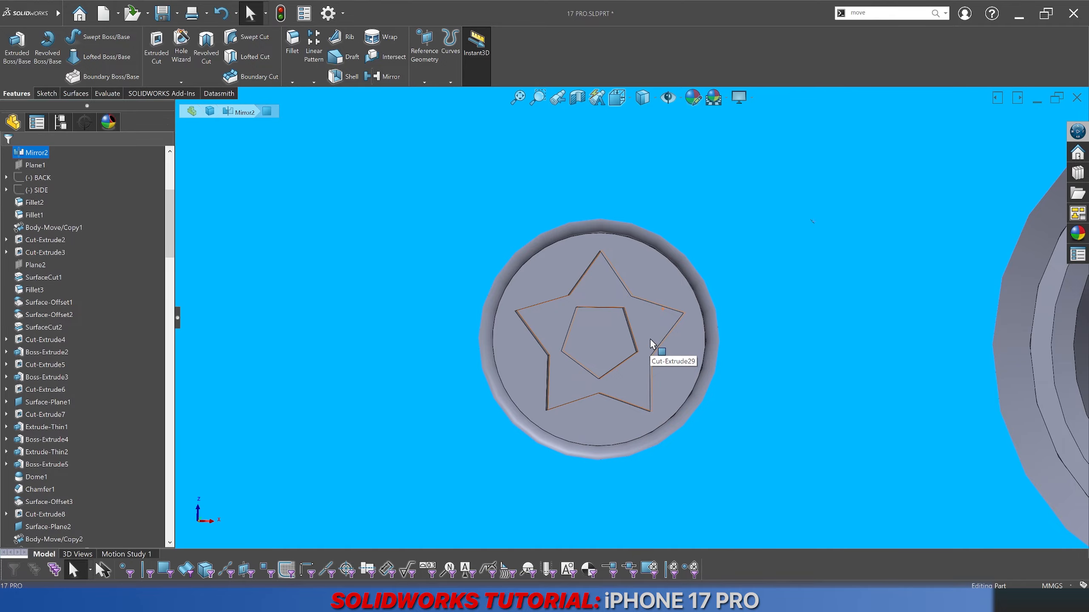
pyautogui.click(654, 341)
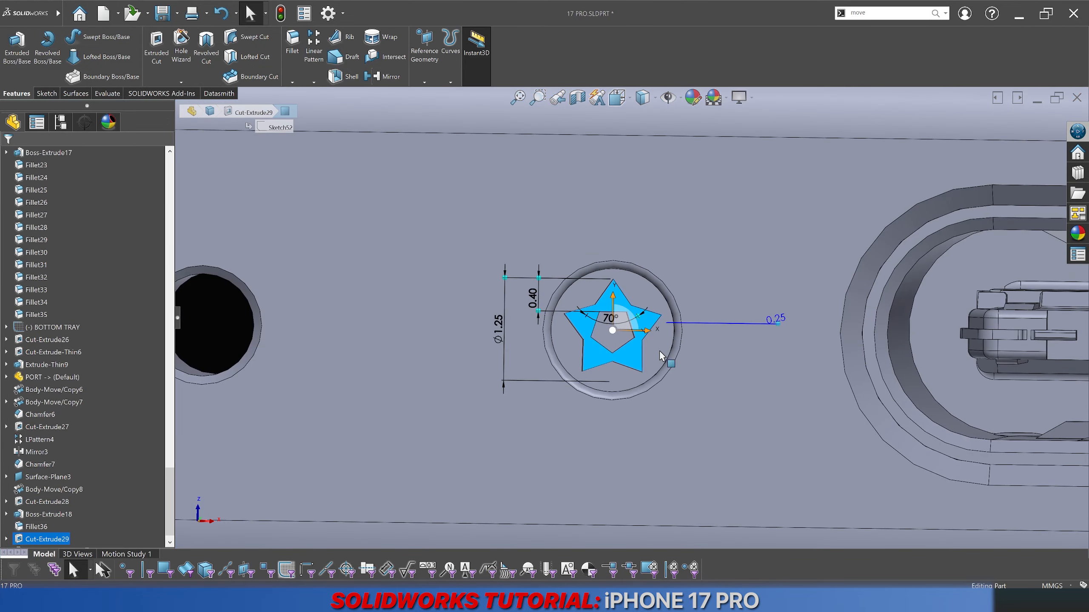
pyautogui.scroll(-3, 624, 328)
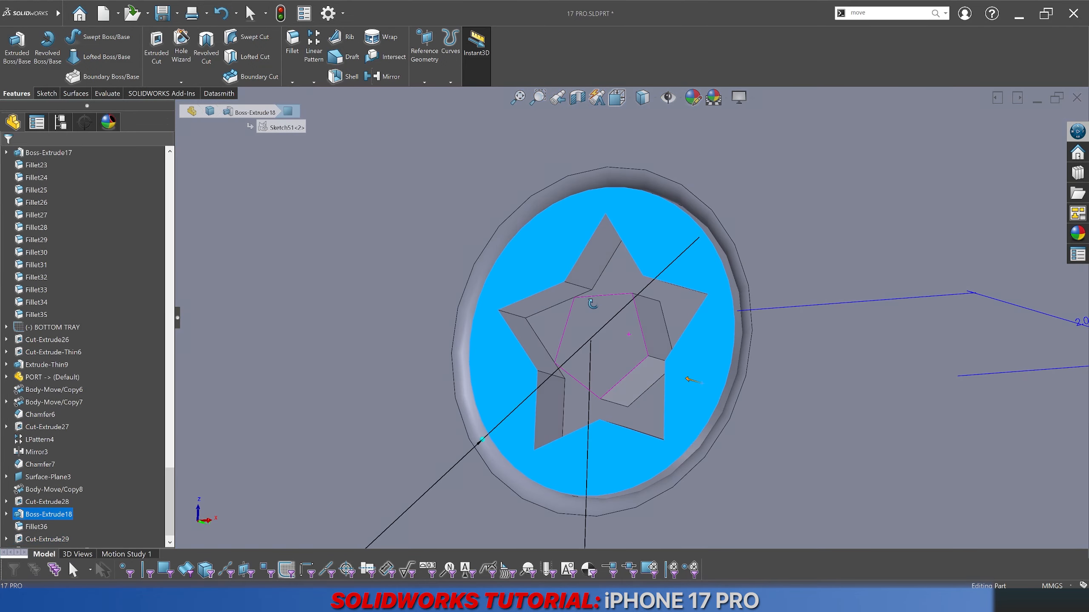
pyautogui.press('Escape')
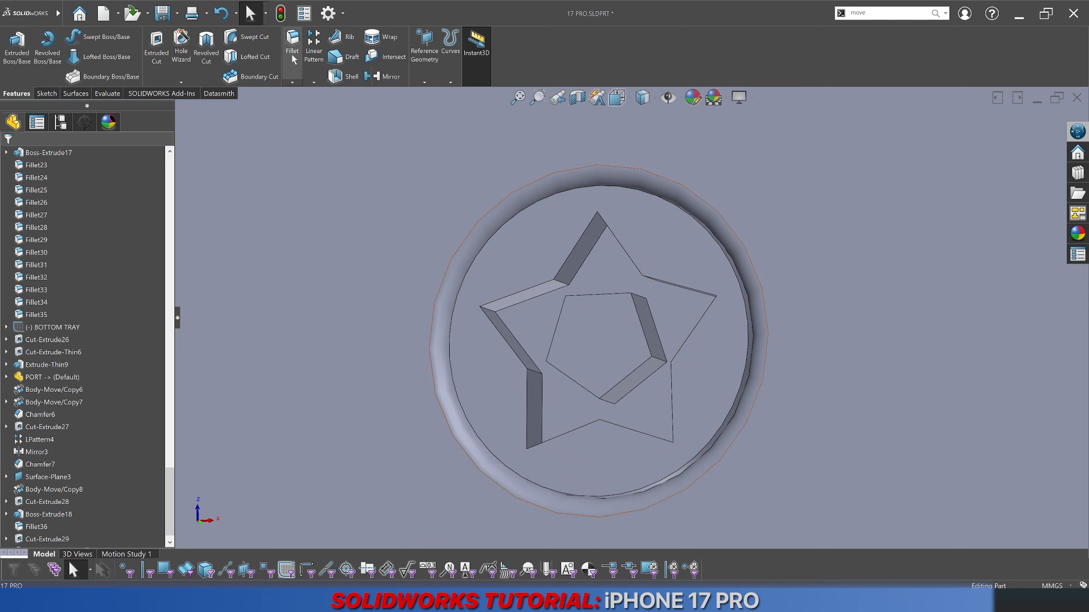
# Step: Start a fillet on the star's upper-left inner corner edge, trying radii of 1 mm and 0.5 mm
pyautogui.click(294, 60)
pyautogui.click(565, 284)
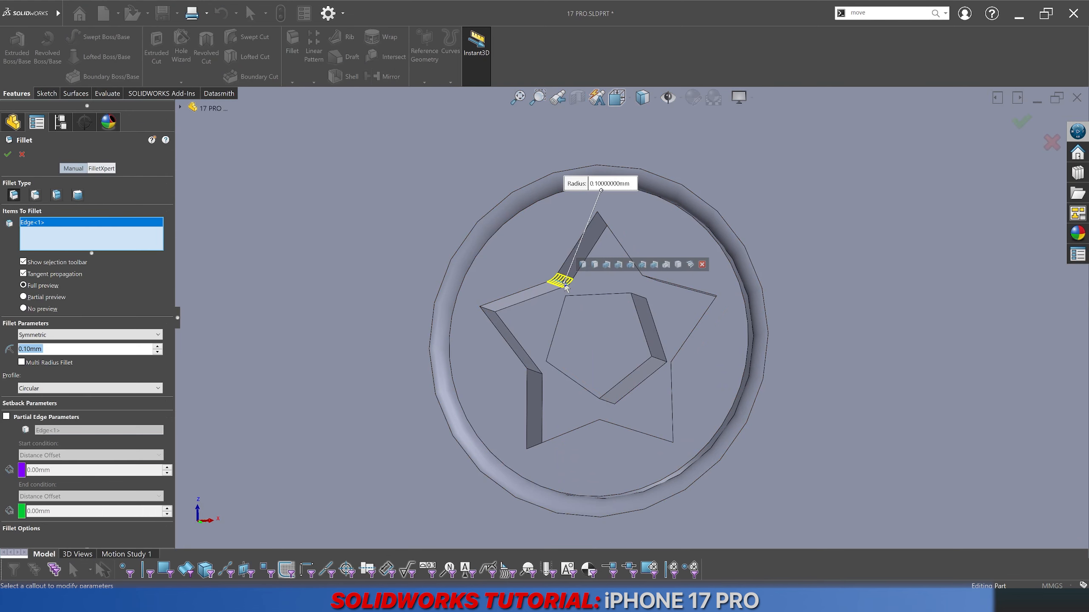
pyautogui.write('1')
pyautogui.press('Return')
pyautogui.write('0.')
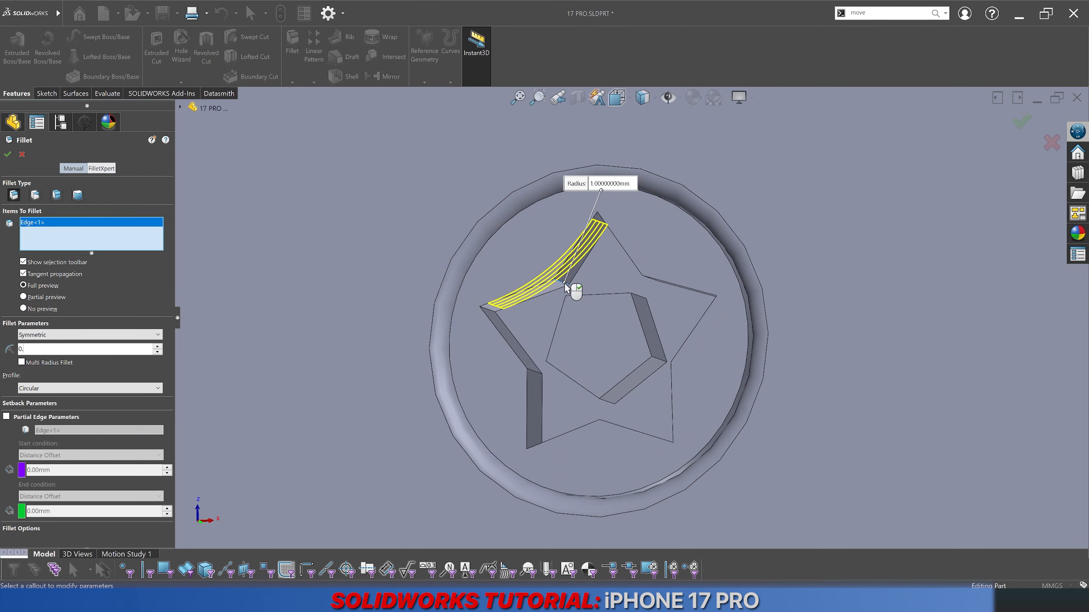
pyautogui.write('5')
pyautogui.press('Return')
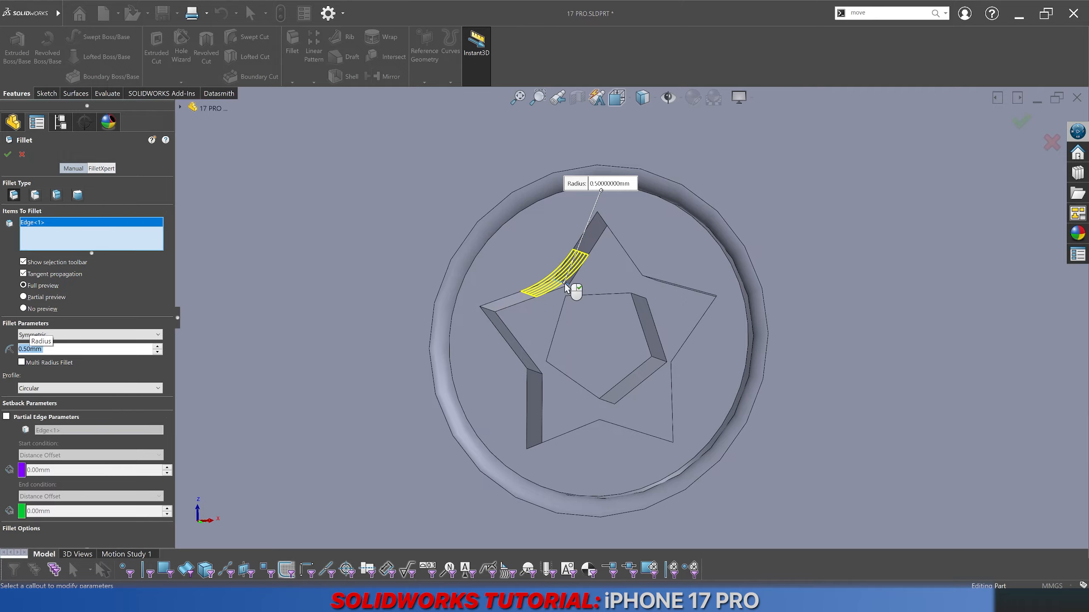
# Step: Add the star's other four inner corner edges to the fillet and apply it with a 0.35 mm radius
pyautogui.moveTo(566, 288); pyautogui.dragTo(656, 285, button='middle')
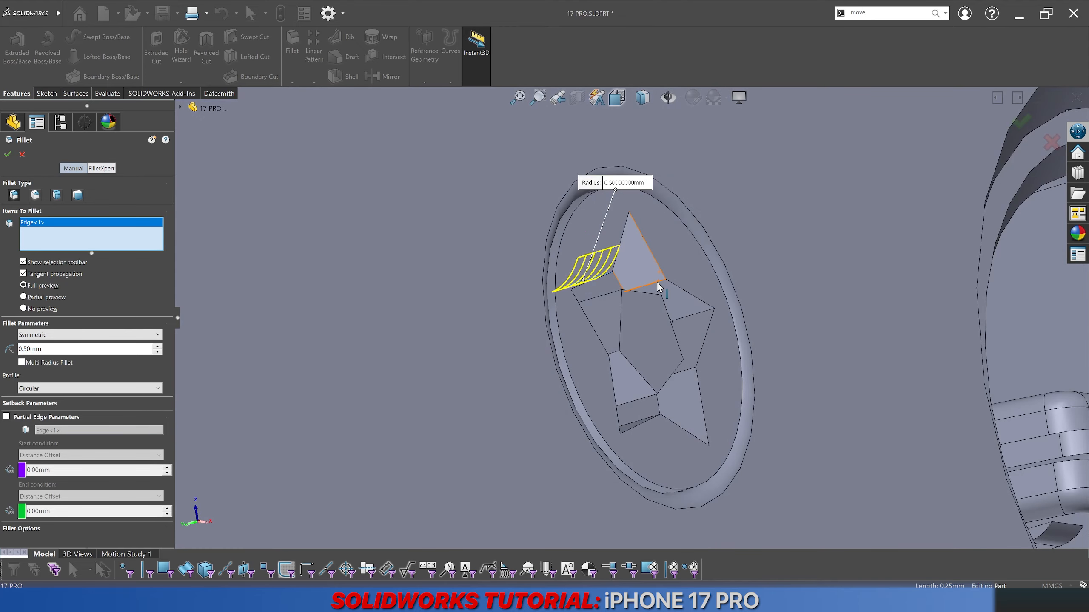
pyautogui.click(654, 281)
pyautogui.click(688, 371)
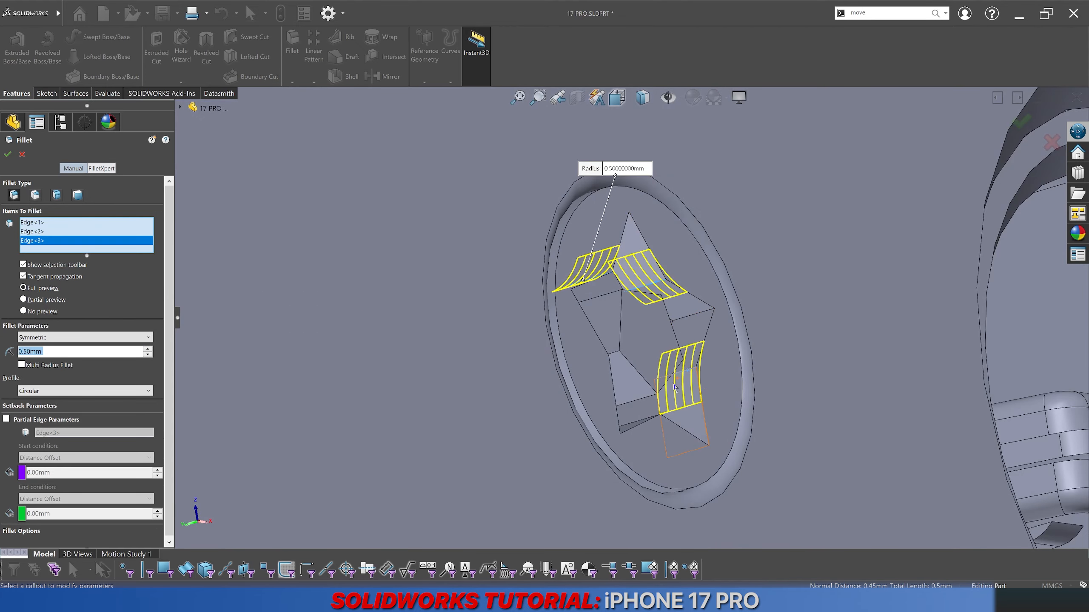
pyautogui.scroll(5, 610, 453)
pyautogui.moveTo(405, 478); pyautogui.dragTo(438, 423, button='middle')
pyautogui.scroll(-6, 438, 424)
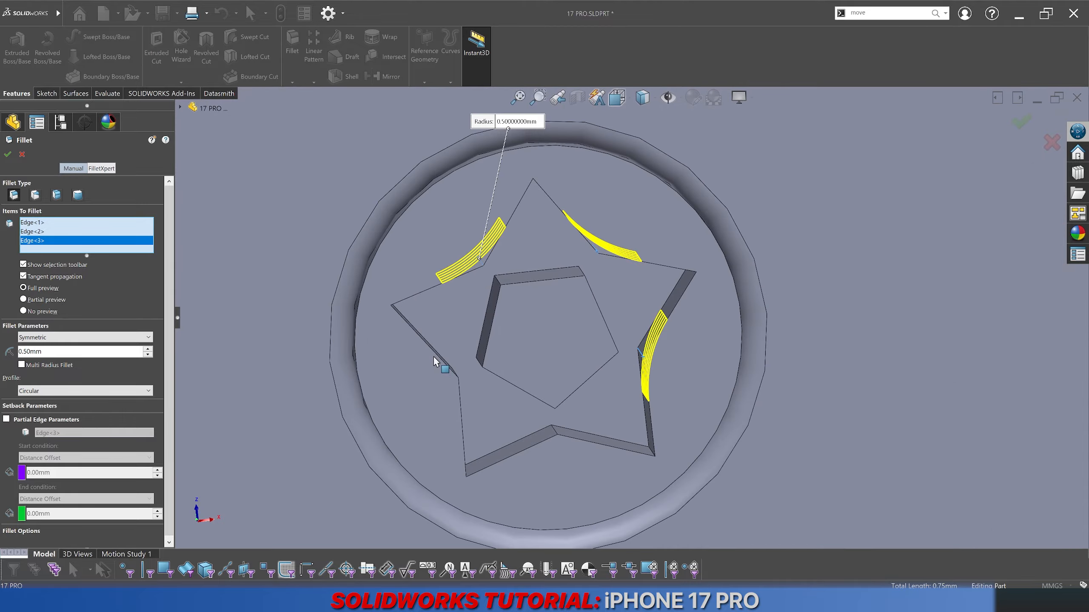
pyautogui.moveTo(434, 358); pyautogui.dragTo(410, 397, button='middle')
pyautogui.click(469, 373)
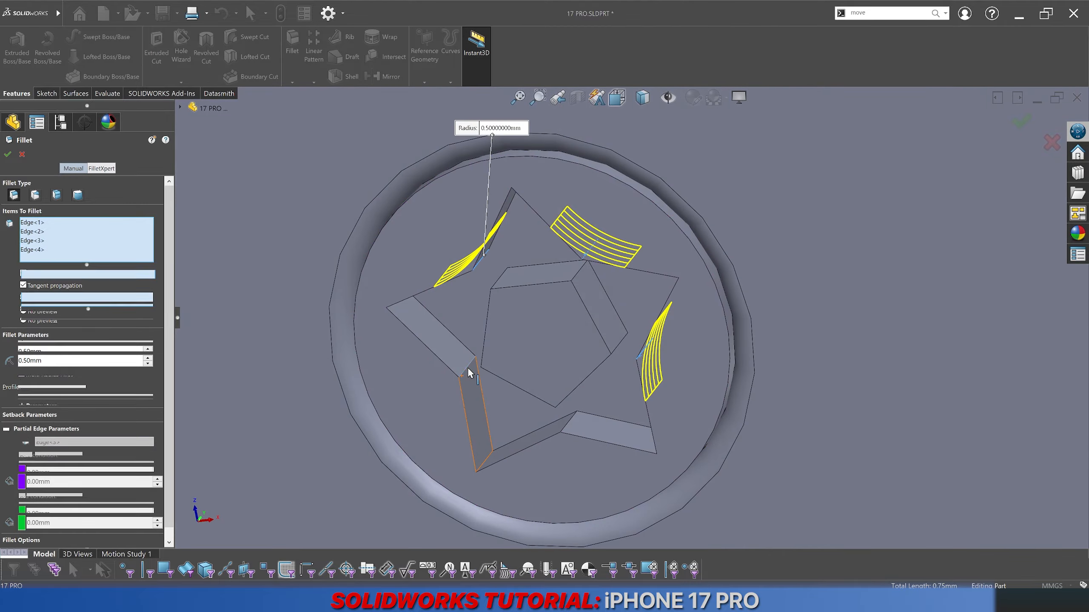
pyautogui.click(566, 428)
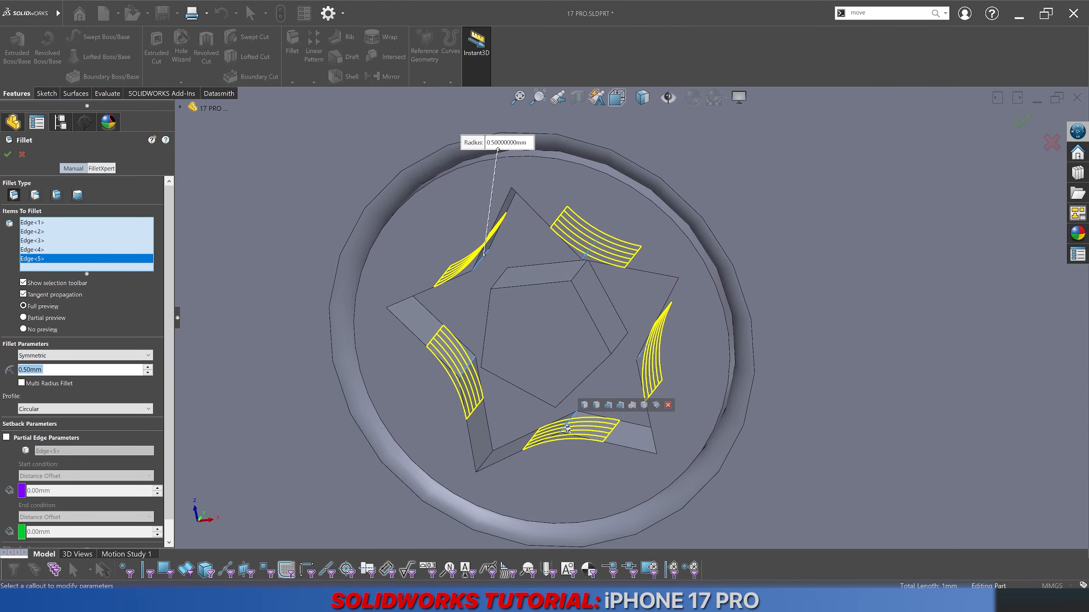
pyautogui.write('0.35')
pyautogui.press('Return')
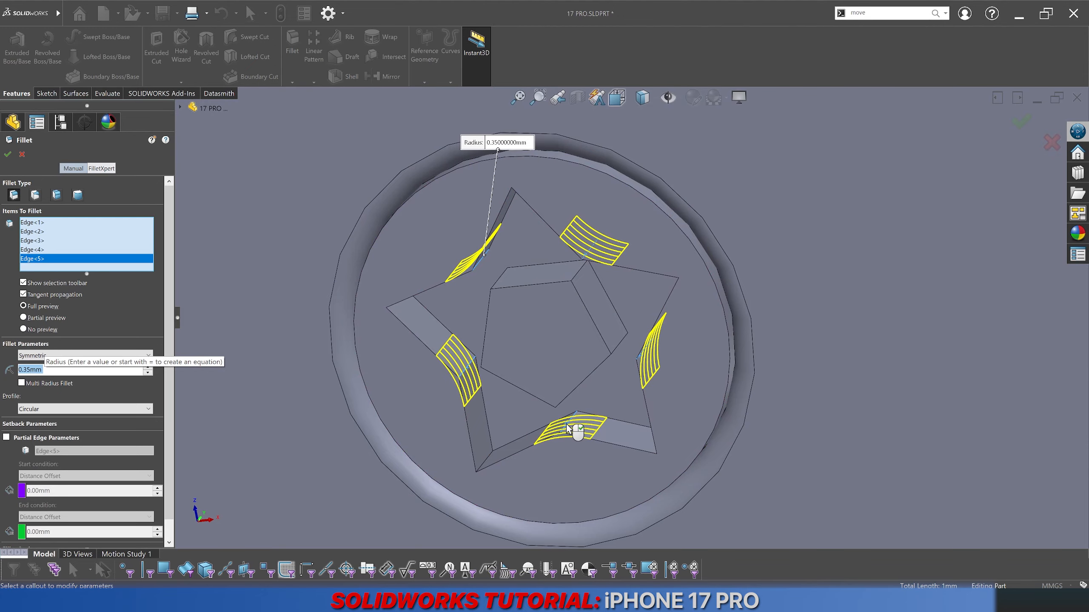
pyautogui.rightClick(567, 423)
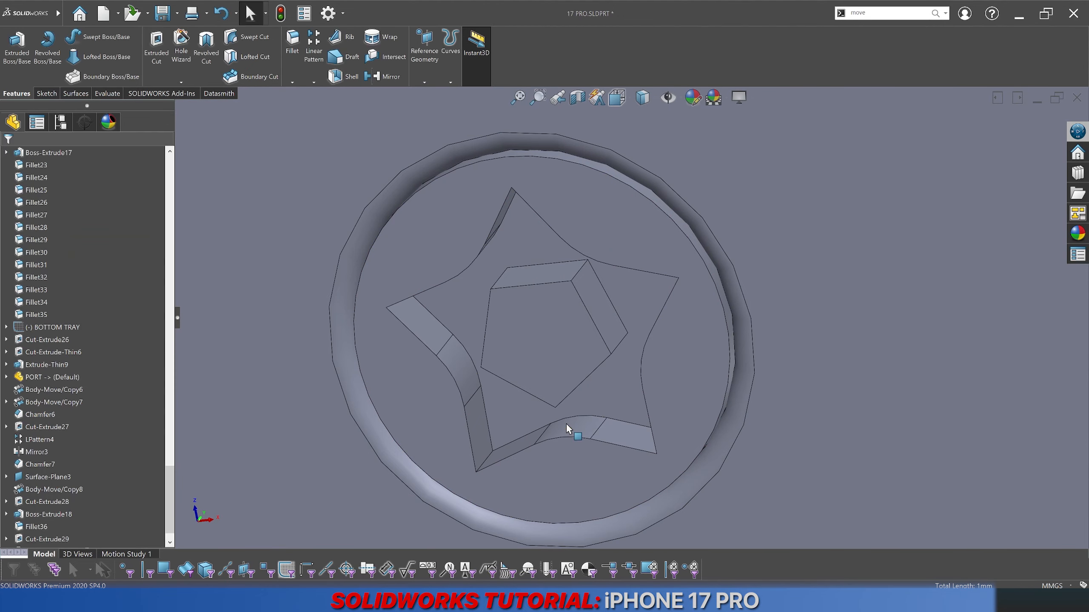
# Step: Create a sketch on the pentagonal face inside the star and convert its outline into sketch entities
pyautogui.rightClick(537, 358)
pyautogui.click(557, 349)
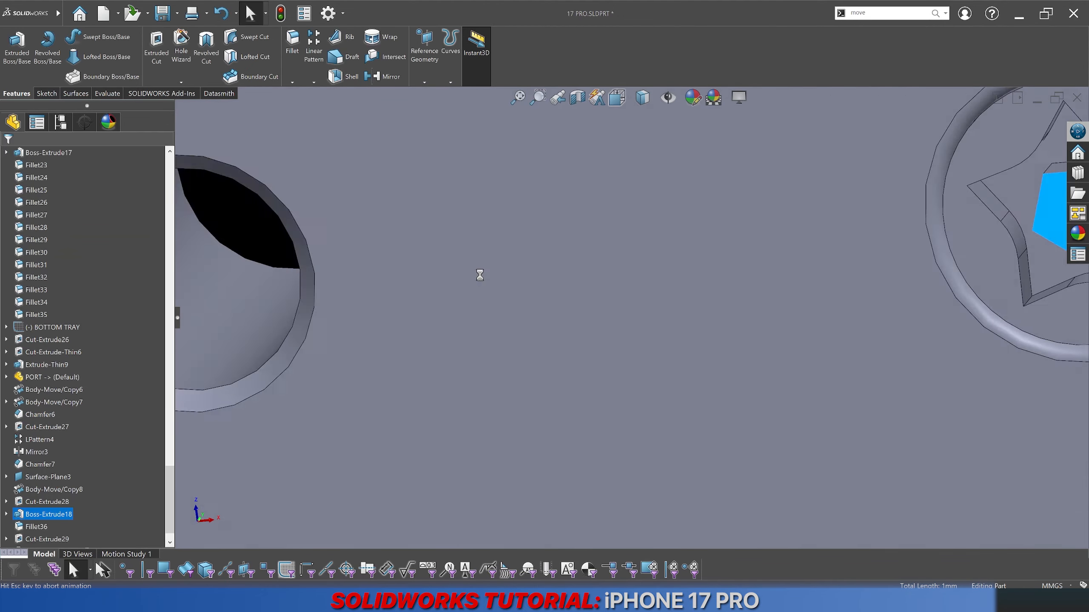
pyautogui.click(194, 52)
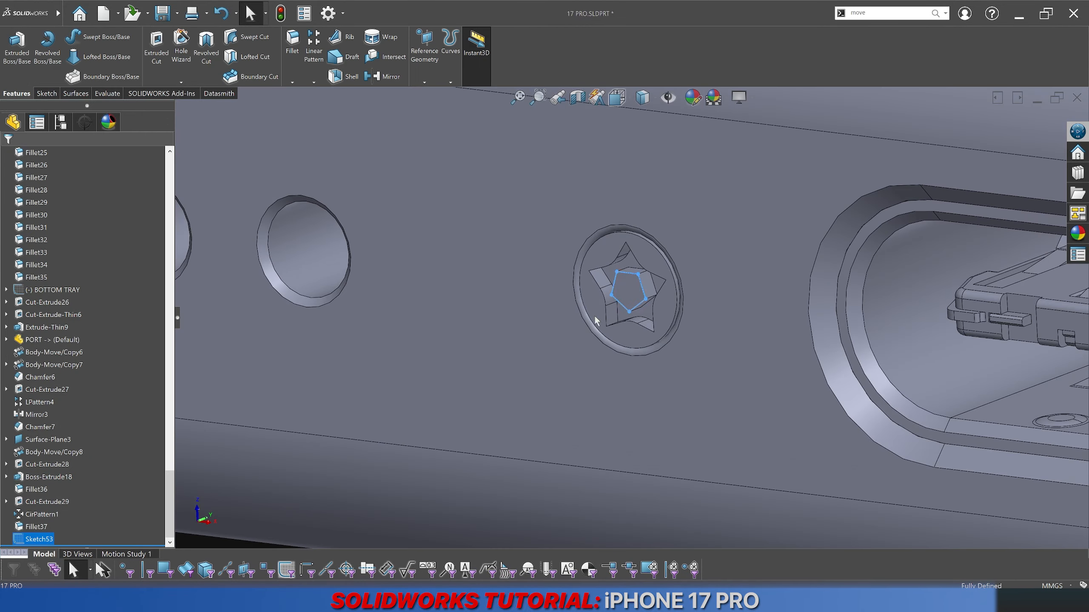
# Step: Cut-extrude the pentagon down to the star recess's floor edge, limiting the feature scope to the left screw body
pyautogui.click(157, 47)
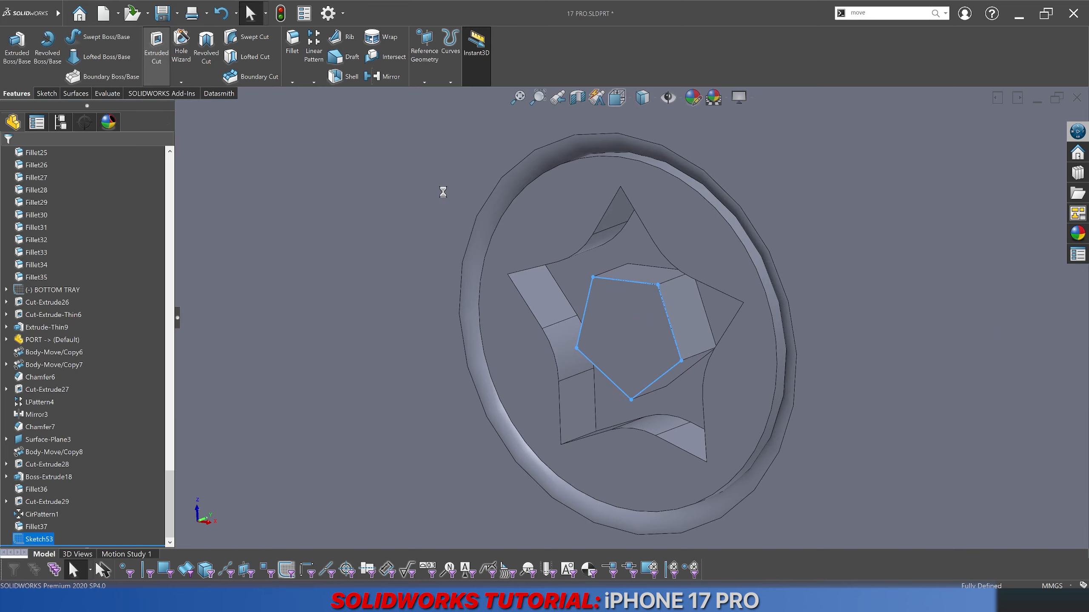
pyautogui.click(641, 264)
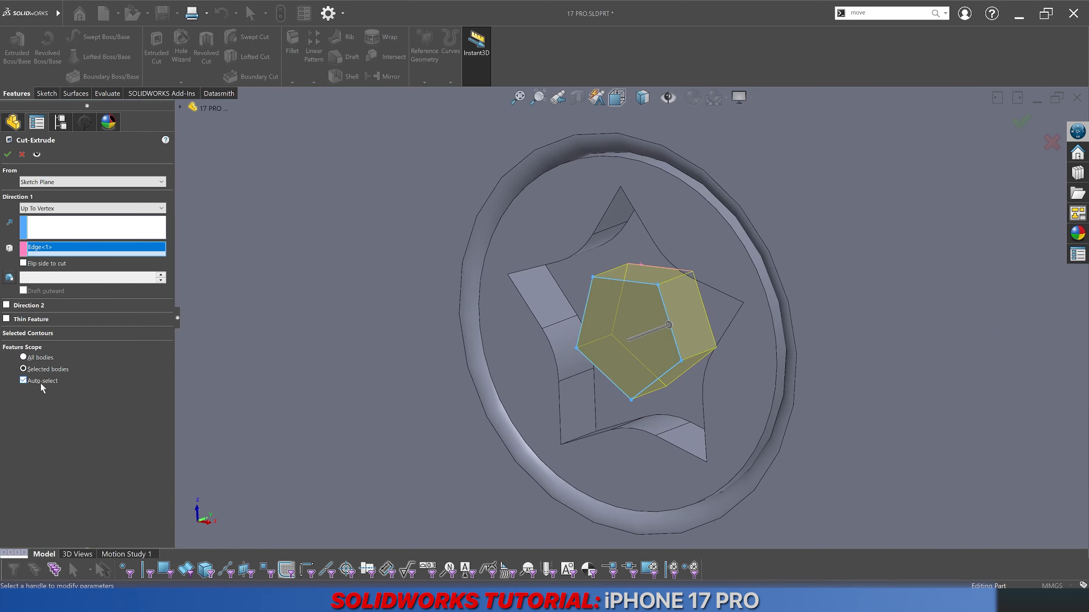
pyautogui.click(41, 383)
pyautogui.click(570, 328)
pyautogui.press('Return')
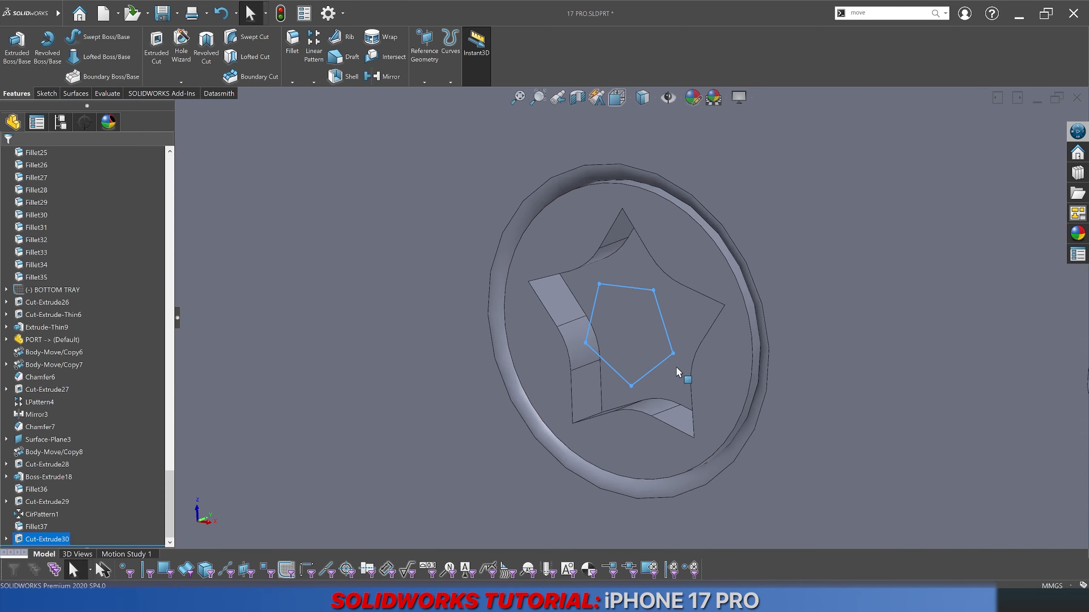
pyautogui.scroll(6, 676, 368)
pyautogui.scroll(-3, 606, 357)
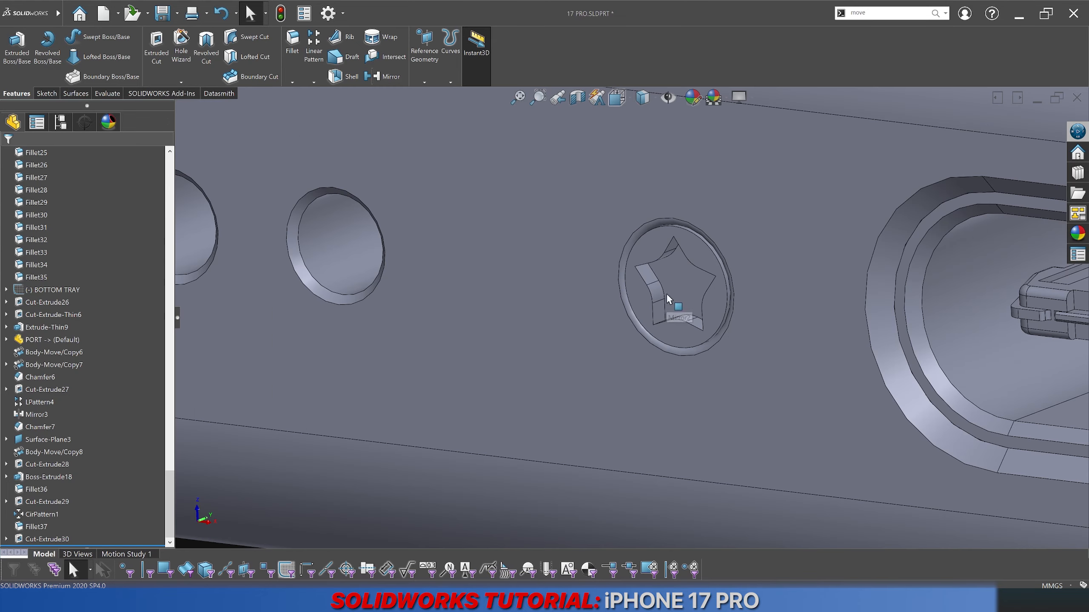
# Step: Check the screw reference photo and fillet the star recess's five outer tip edges with a 0.1 mm radius
pyautogui.moveTo(667, 296); pyautogui.dragTo(712, 220, button='middle')
pyautogui.scroll(-4, 712, 221)
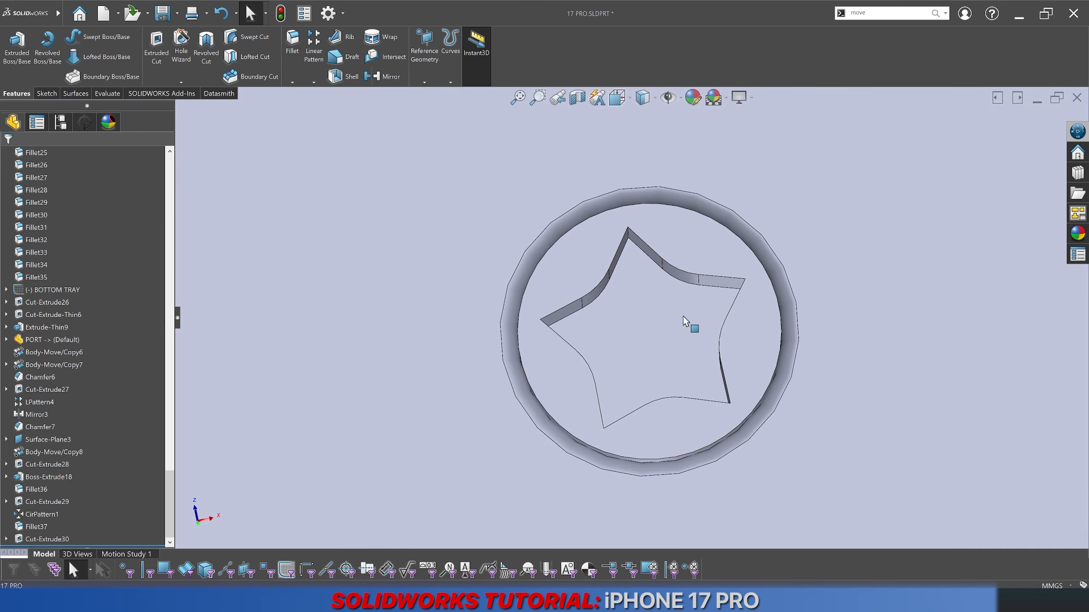
pyautogui.moveTo(684, 322)
pyautogui.mouseDown(button='middle')
pyautogui.moveTo(722, 263)
pyautogui.moveTo(703, 326)
pyautogui.mouseUp(button='middle')
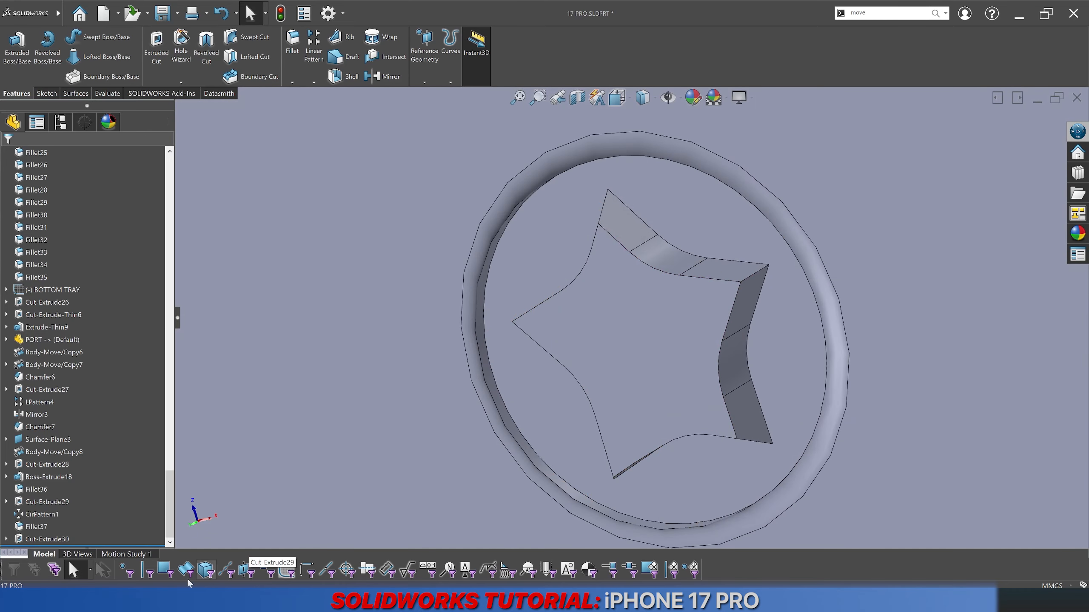
pyautogui.click(184, 601)
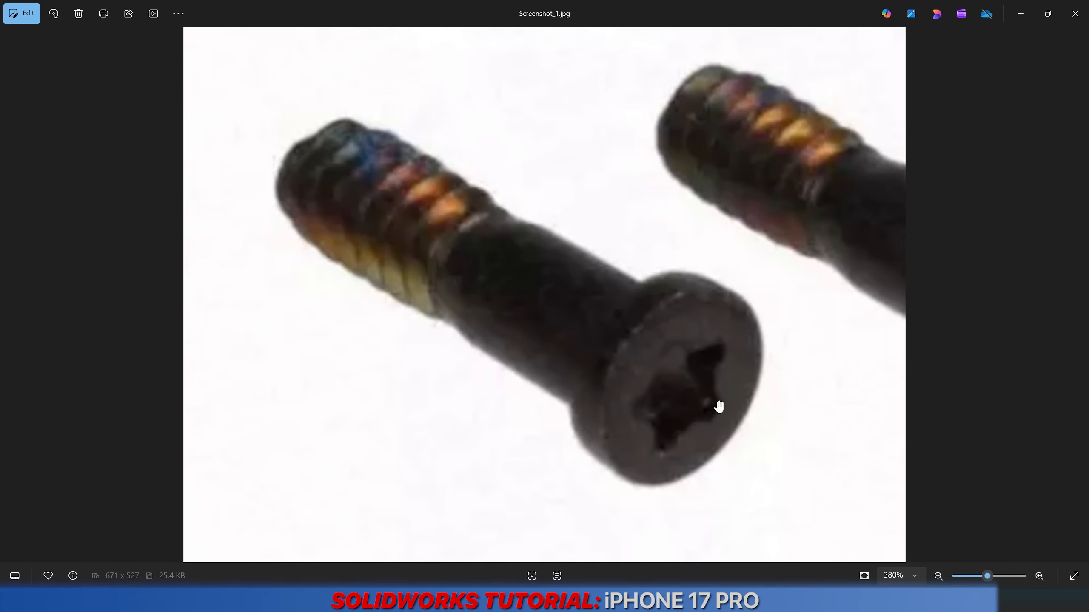
pyautogui.click(184, 601)
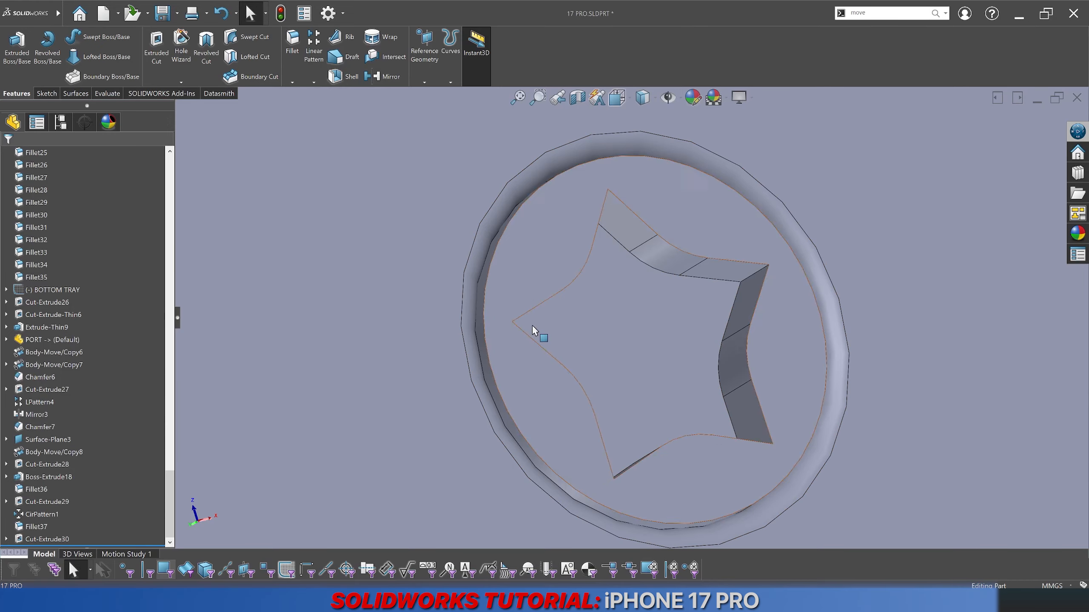
pyautogui.moveTo(535, 328); pyautogui.dragTo(430, 187, button='middle')
pyautogui.click(292, 41)
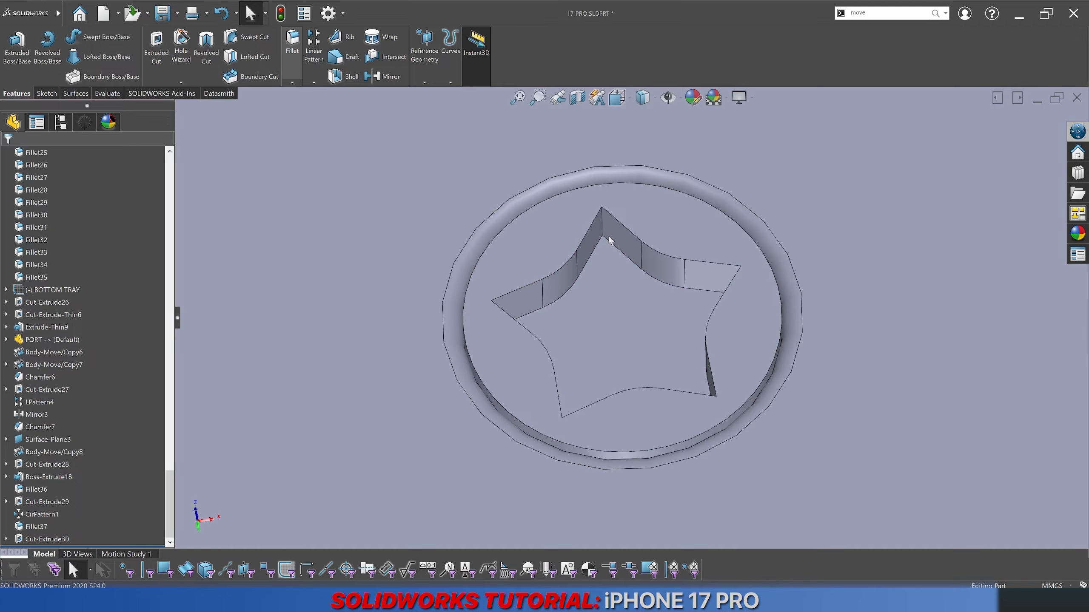
pyautogui.click(602, 224)
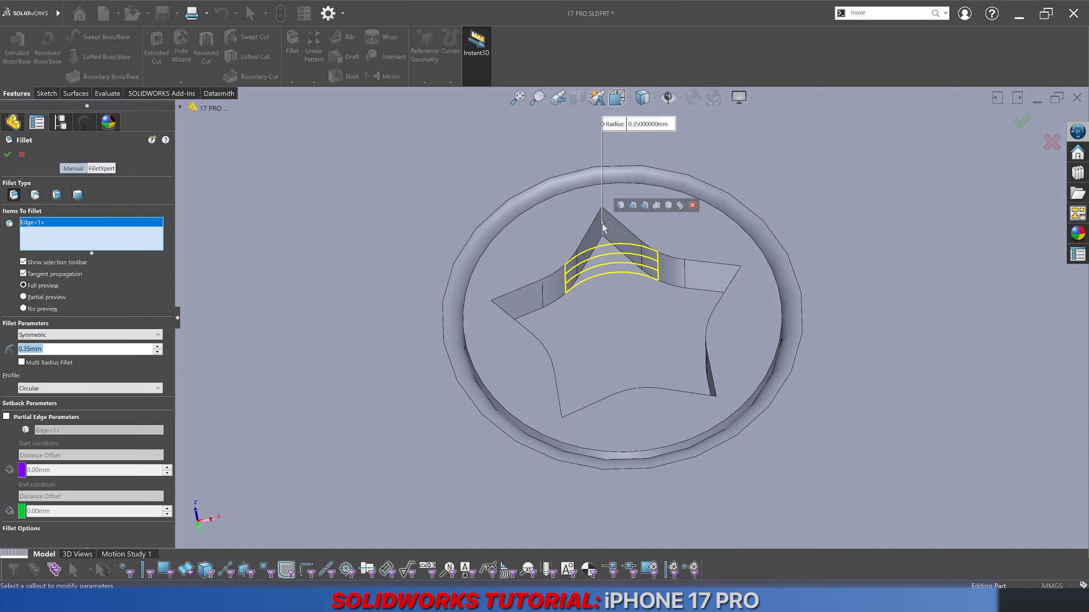
pyautogui.click(620, 206)
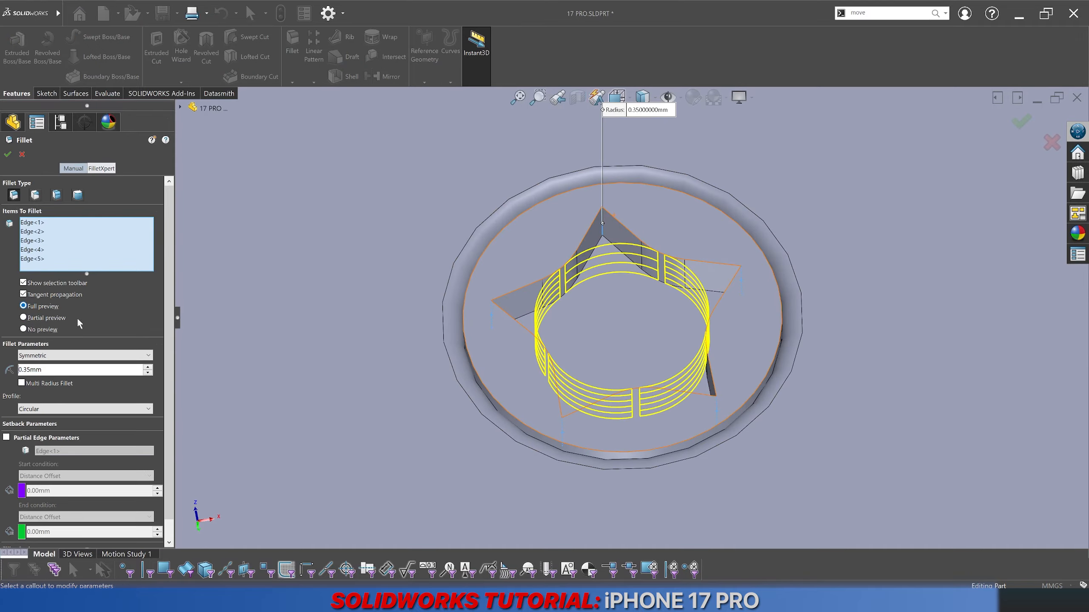
pyautogui.write('0.1')
pyautogui.press('Return')
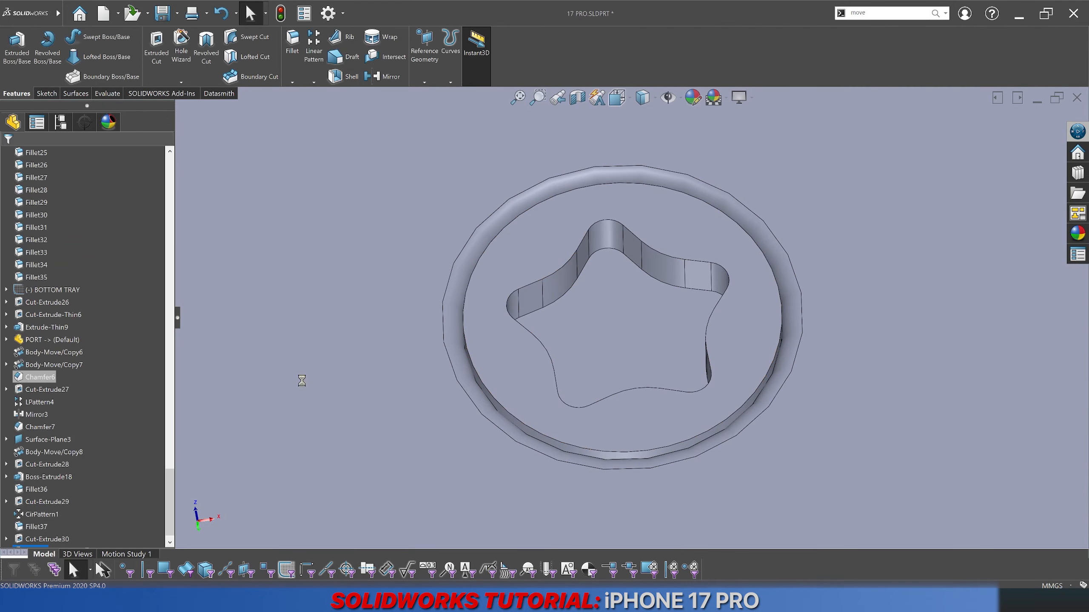
# Step: Set the angle dimension of the star cut's sketch to 65° and clear the selection
pyautogui.moveTo(750, 345); pyautogui.dragTo(647, 323, button='middle')
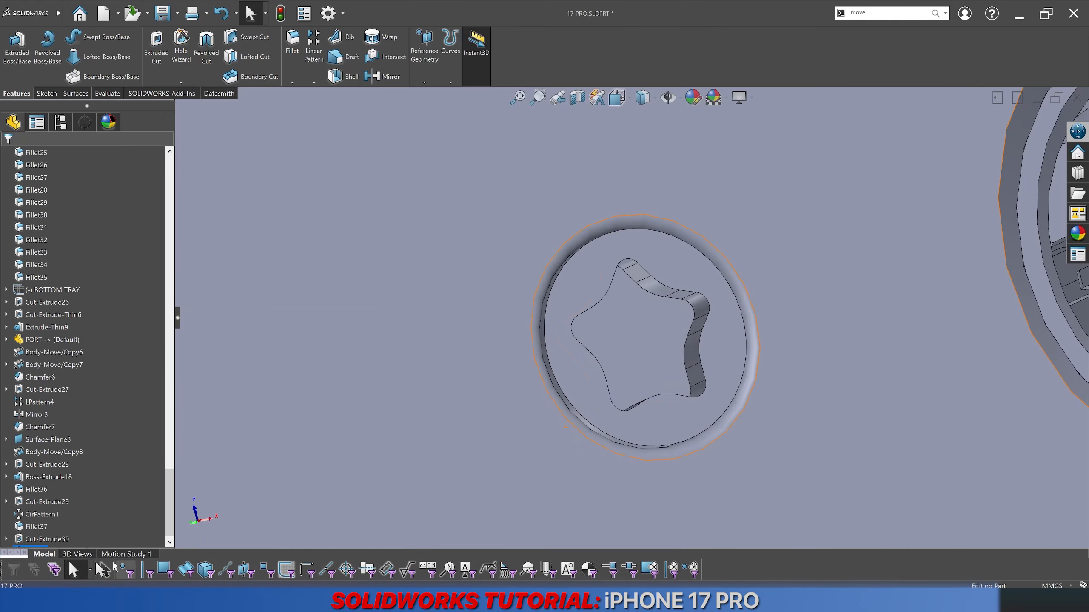
pyautogui.click(47, 539)
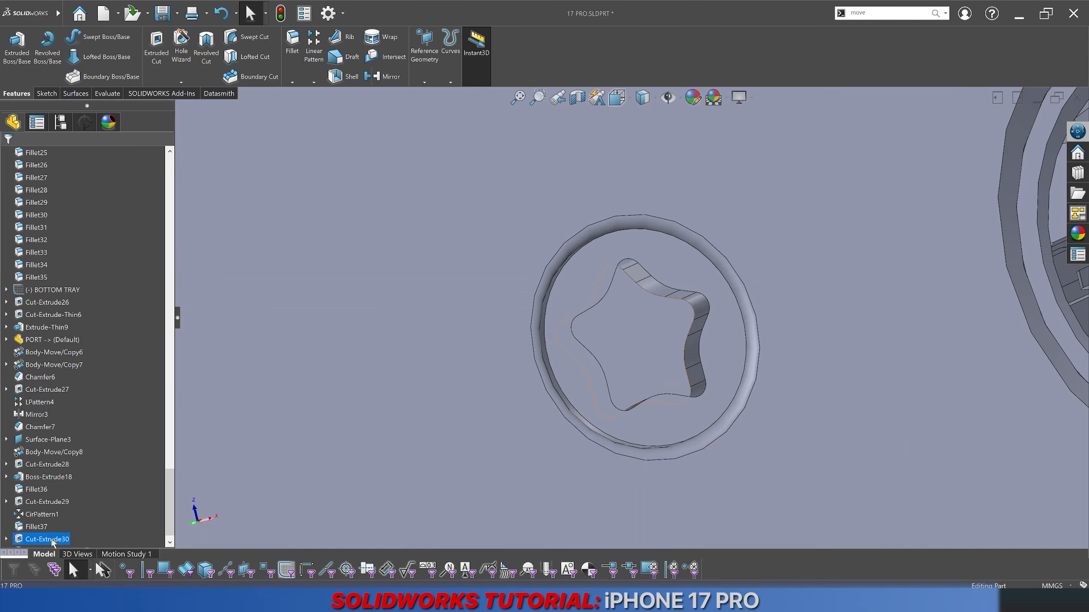
pyautogui.click(60, 505)
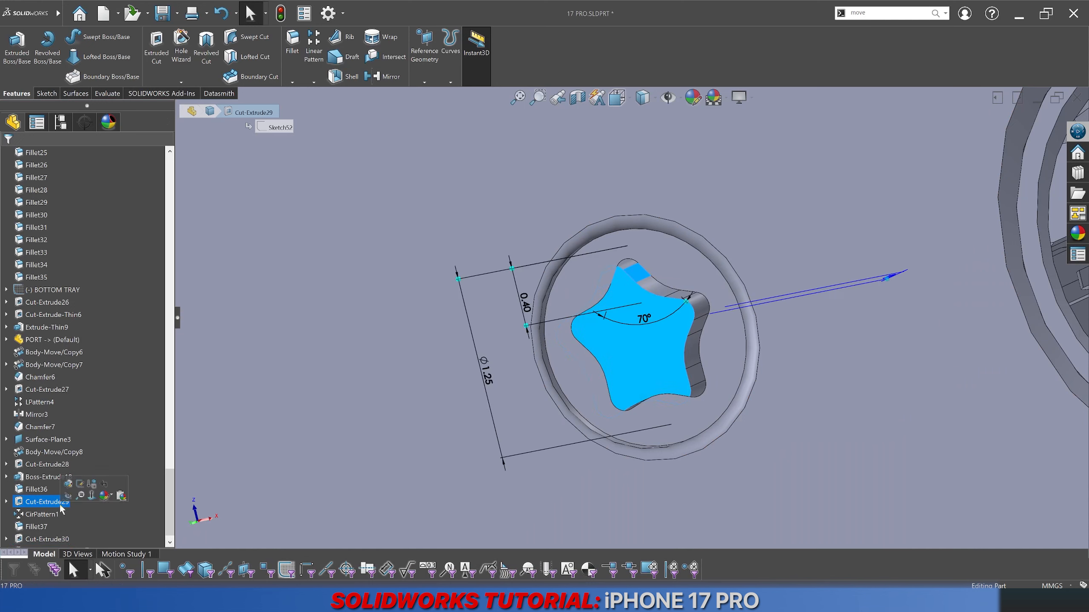
pyautogui.click(641, 325)
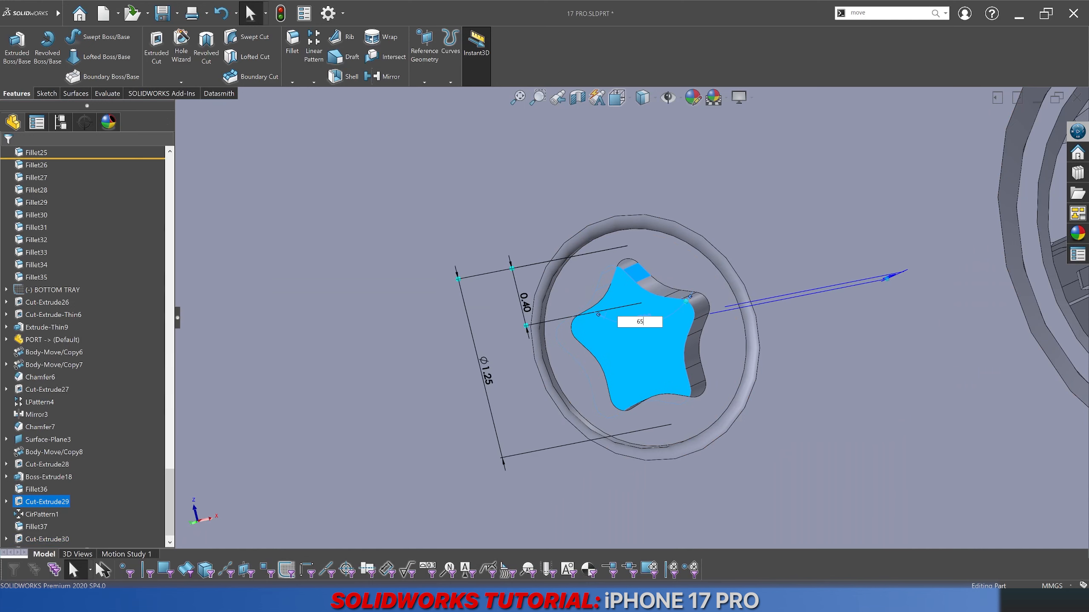
pyautogui.press('Return')
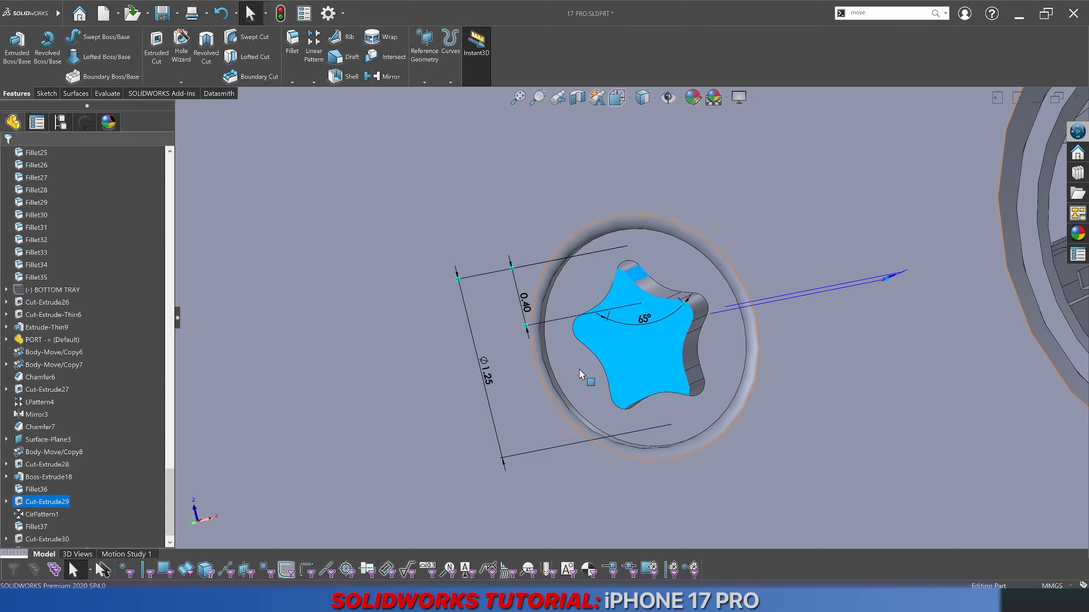
pyautogui.scroll(5, 578, 369)
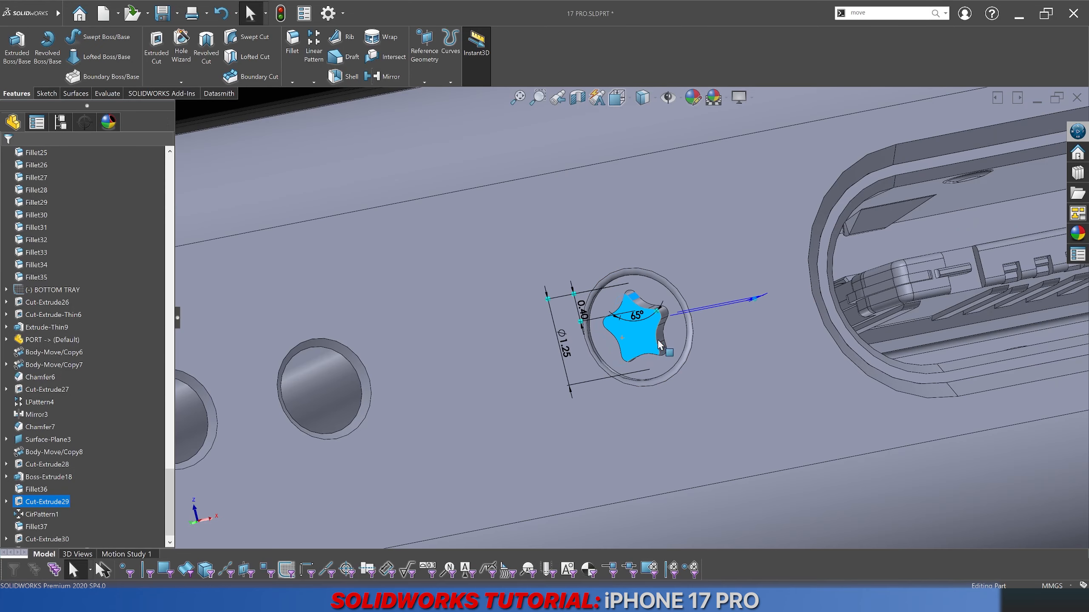
pyautogui.scroll(-2, 614, 324)
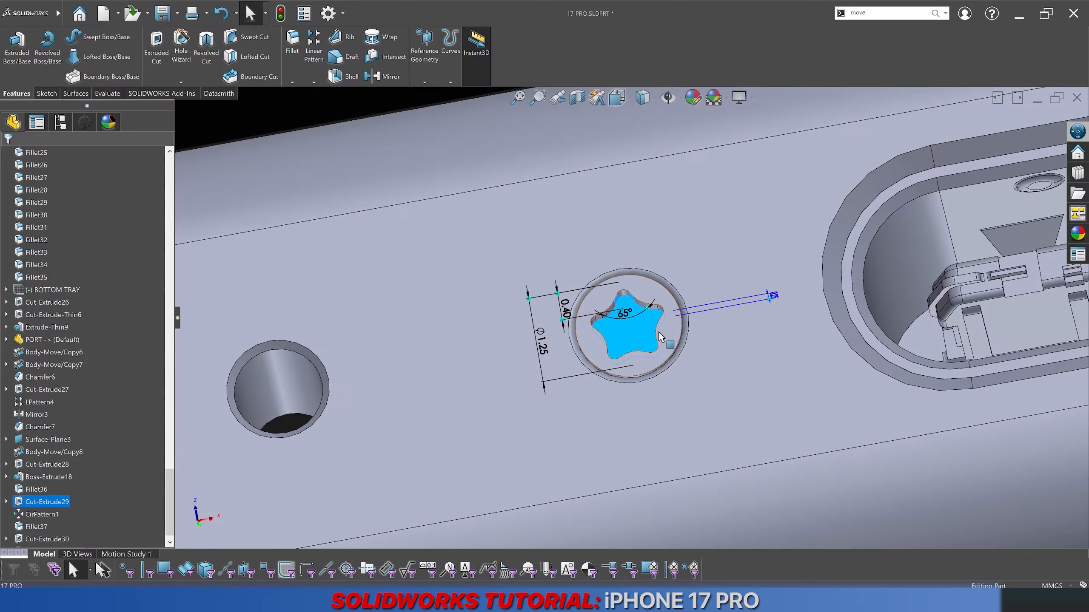
pyautogui.scroll(-4, 626, 307)
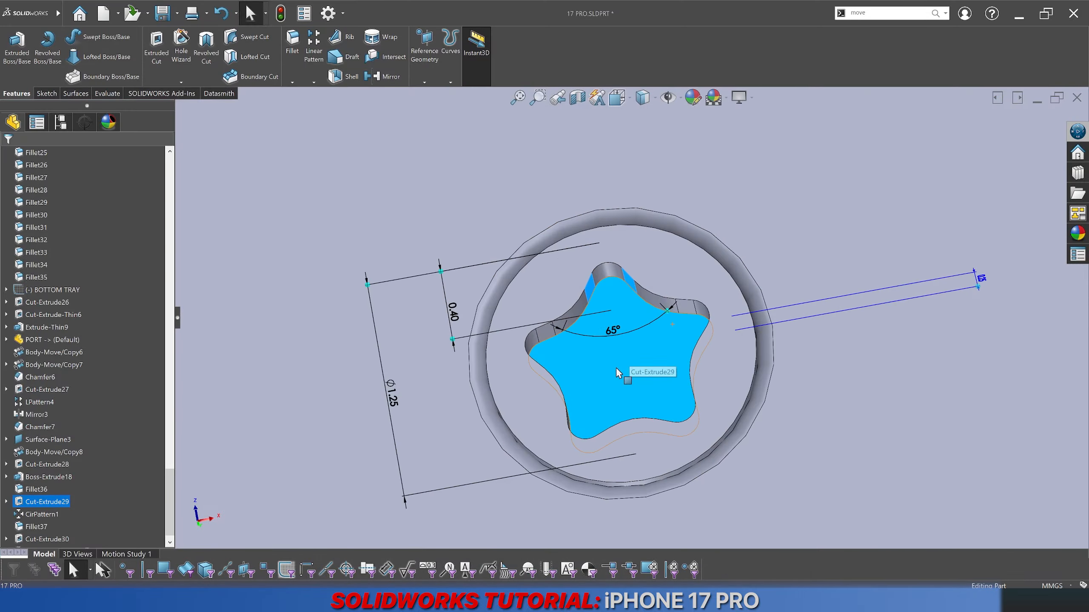
pyautogui.moveTo(615, 367); pyautogui.dragTo(555, 342, button='middle')
pyautogui.press('Escape')
# Step: Offset the star recess's floor face by 0.2 mm with Move Face, trying 0.1 mm and 0.15 mm first
pyautogui.scroll(5, 499, 226)
pyautogui.scroll(-8, 607, 272)
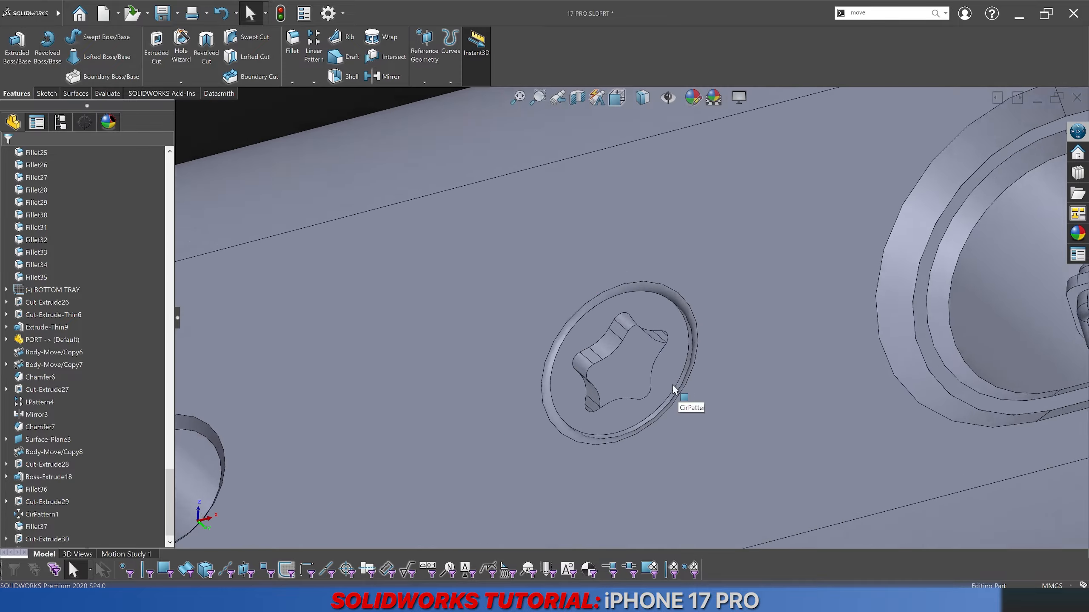
pyautogui.click(617, 350)
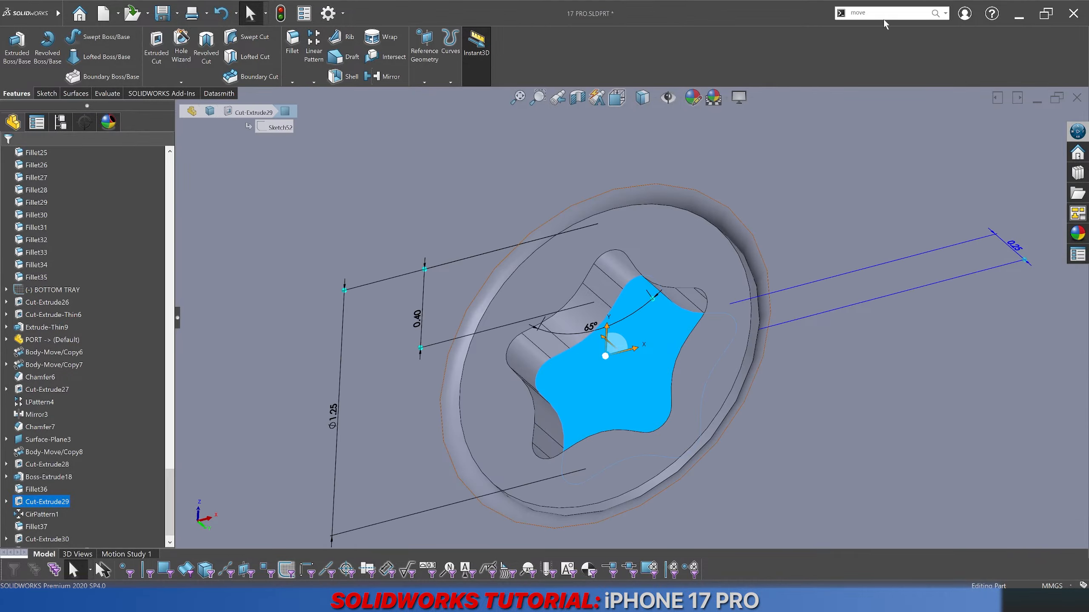
pyautogui.click(867, 45)
pyautogui.click(98, 269)
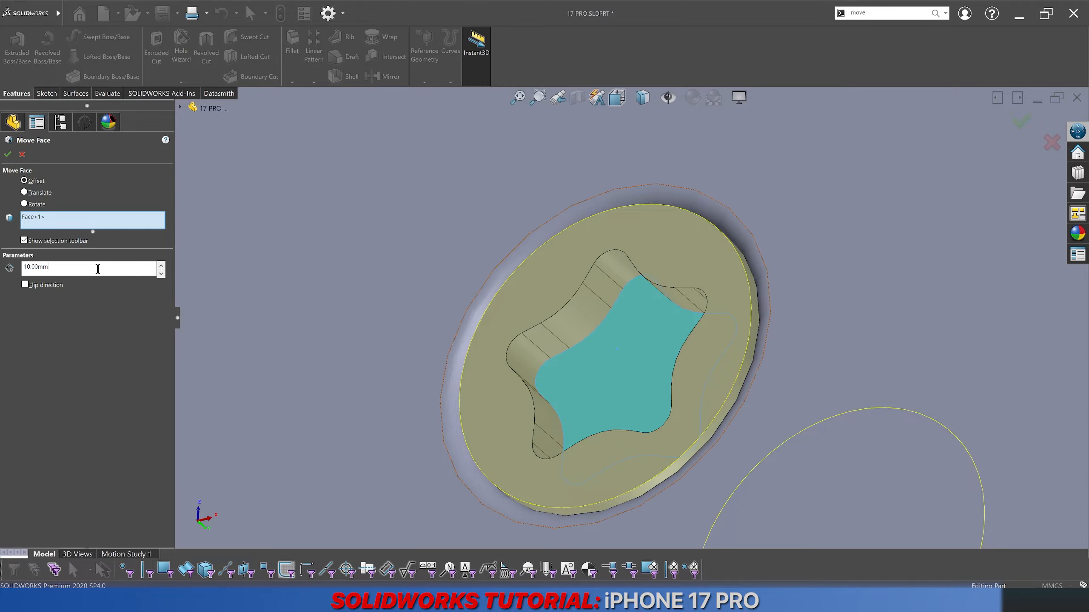
pyautogui.write('0.1')
pyautogui.press('Return')
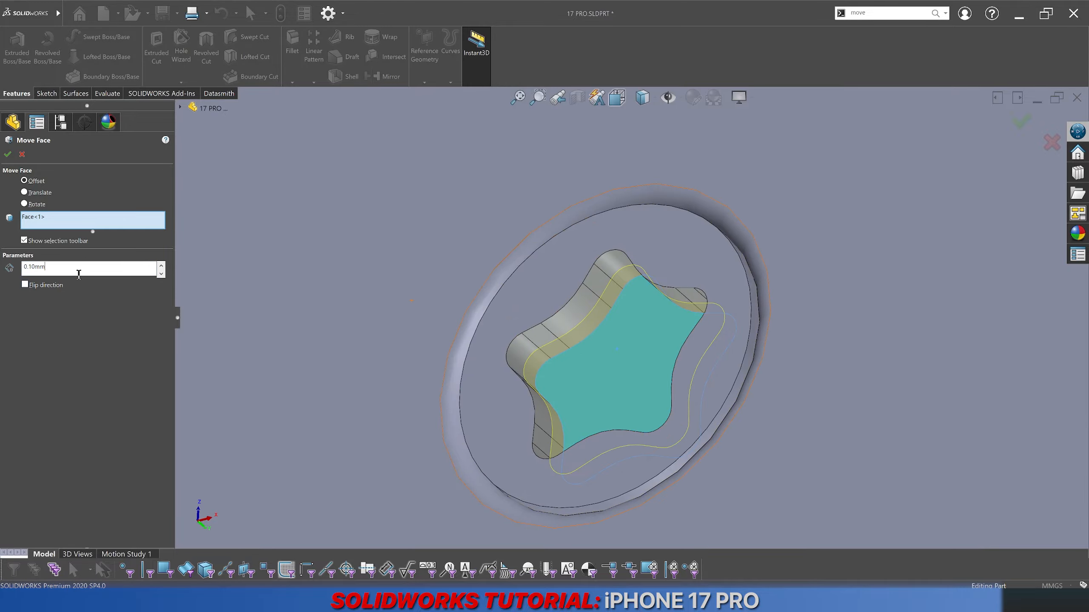
pyautogui.write('5')
pyautogui.press('Return')
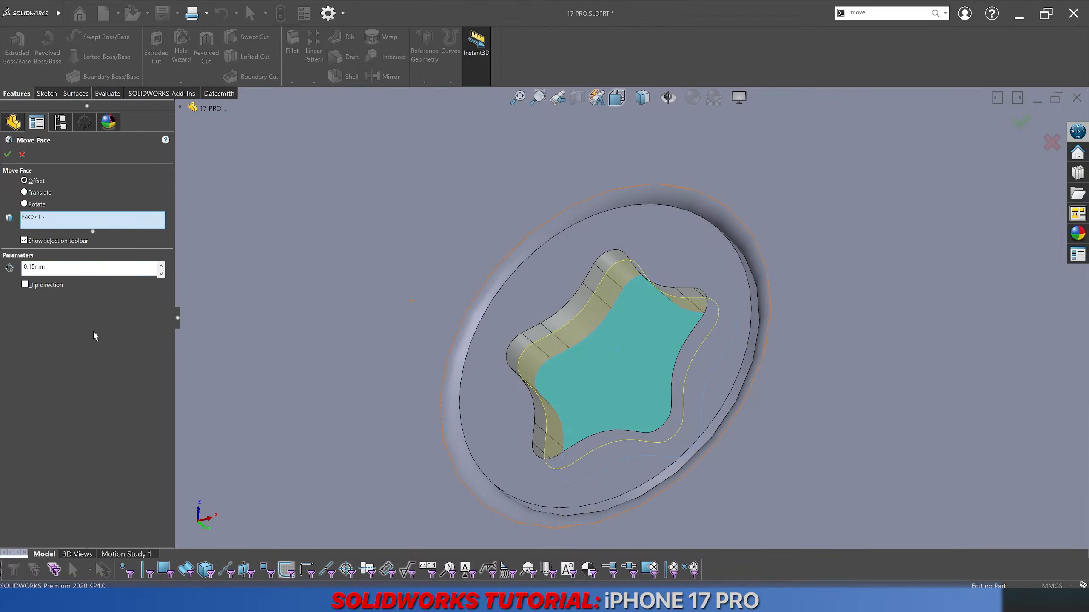
pyautogui.write('0.1')
pyautogui.press('Return')
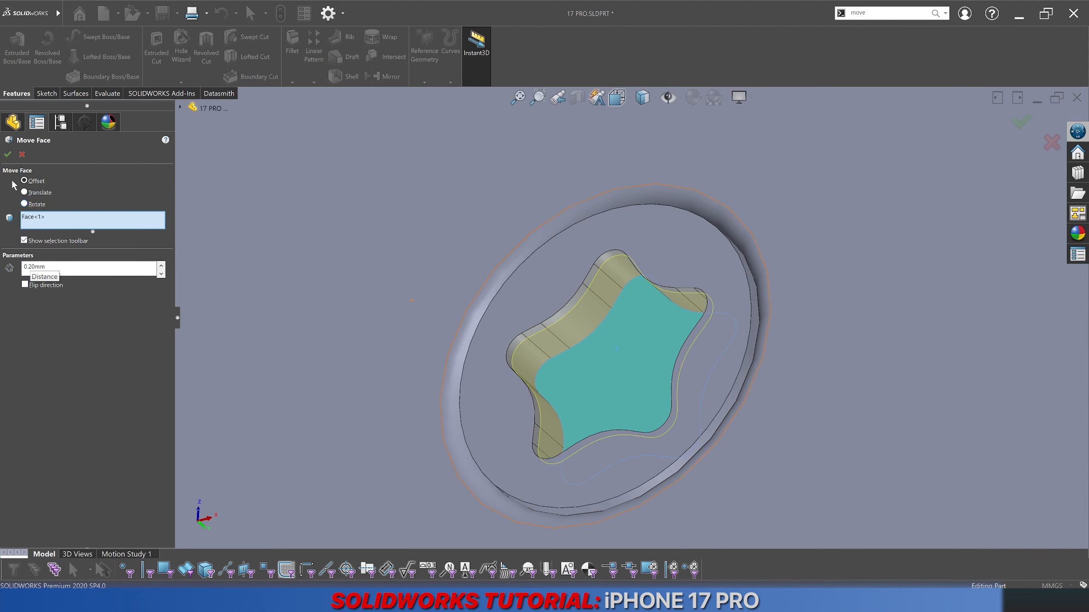
pyautogui.press('Return')
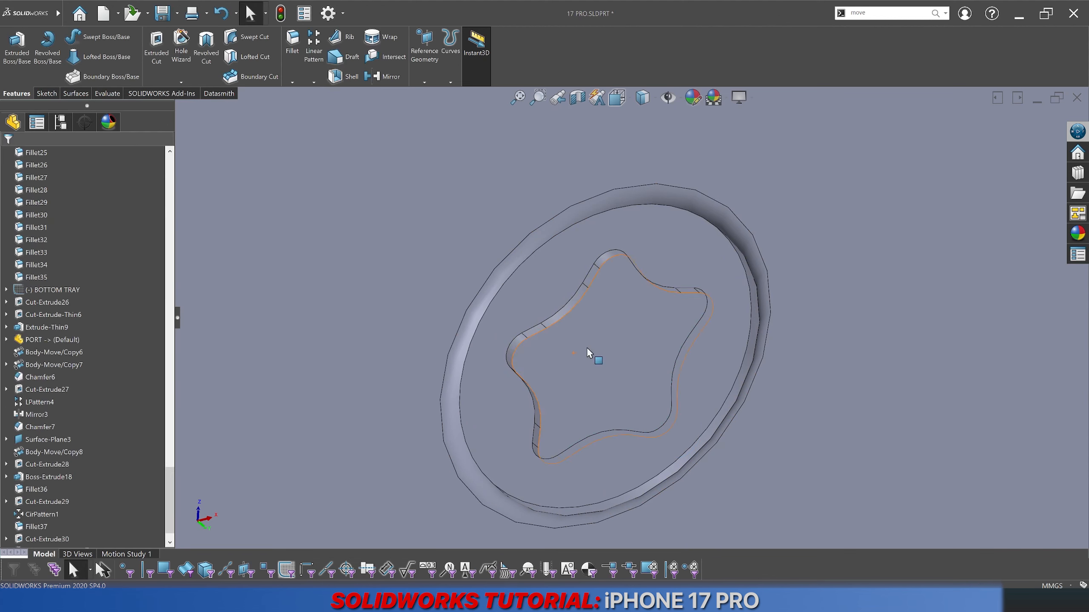
# Step: Create a sketch on the star recess's floor face, convert the face outline into sketch entities and exit the sketch
pyautogui.rightClick(587, 348)
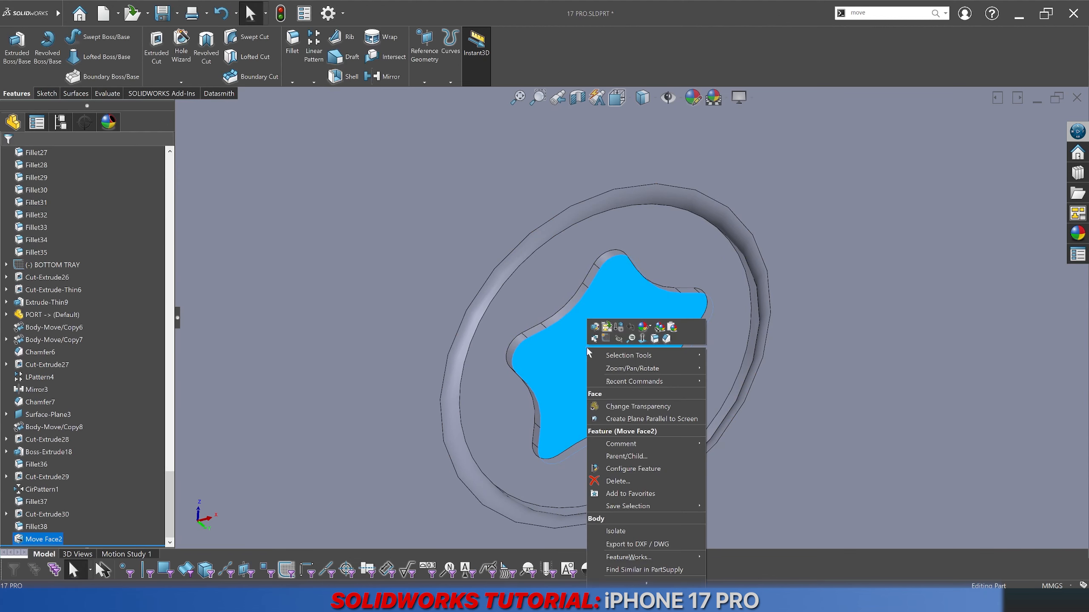
pyautogui.click(607, 339)
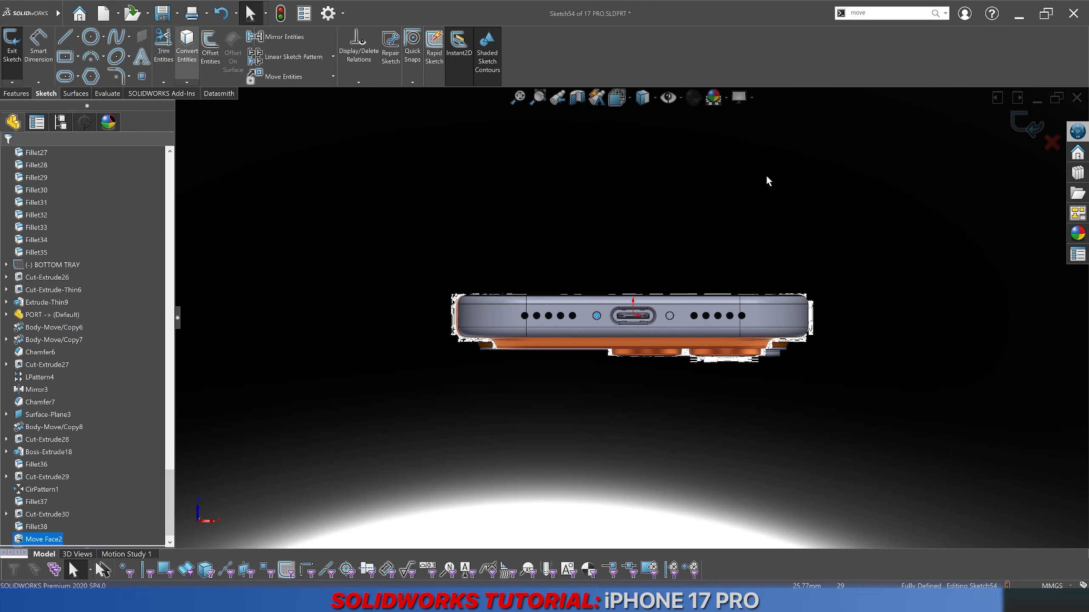
pyautogui.click(1026, 122)
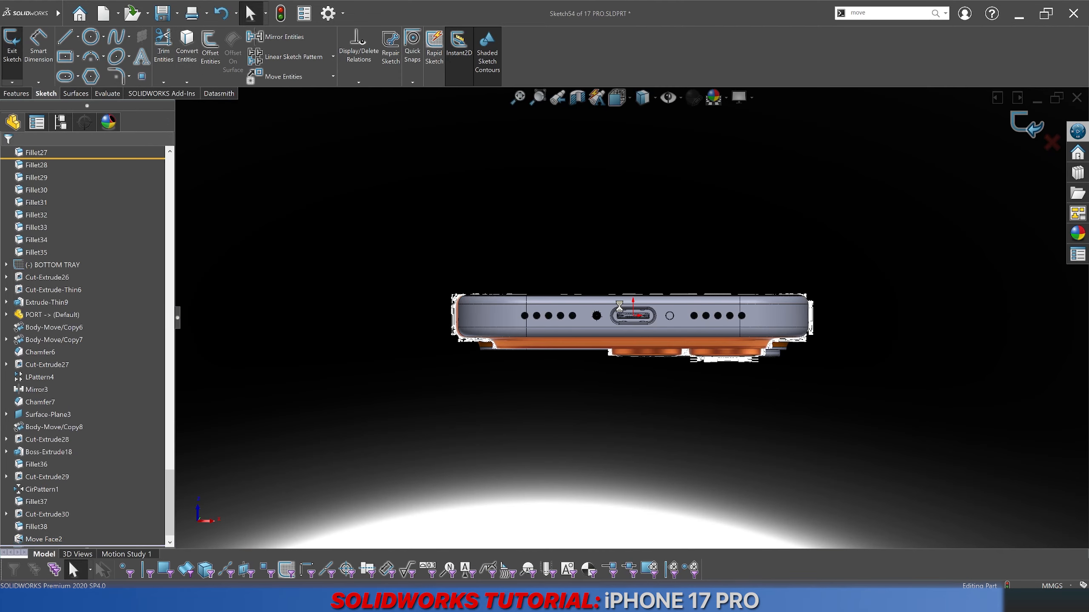
# Step: Change the radius of the star's outer tip fillet, trying 0.15 mm and settling on 0.13 mm
pyautogui.scroll(-10, 600, 308)
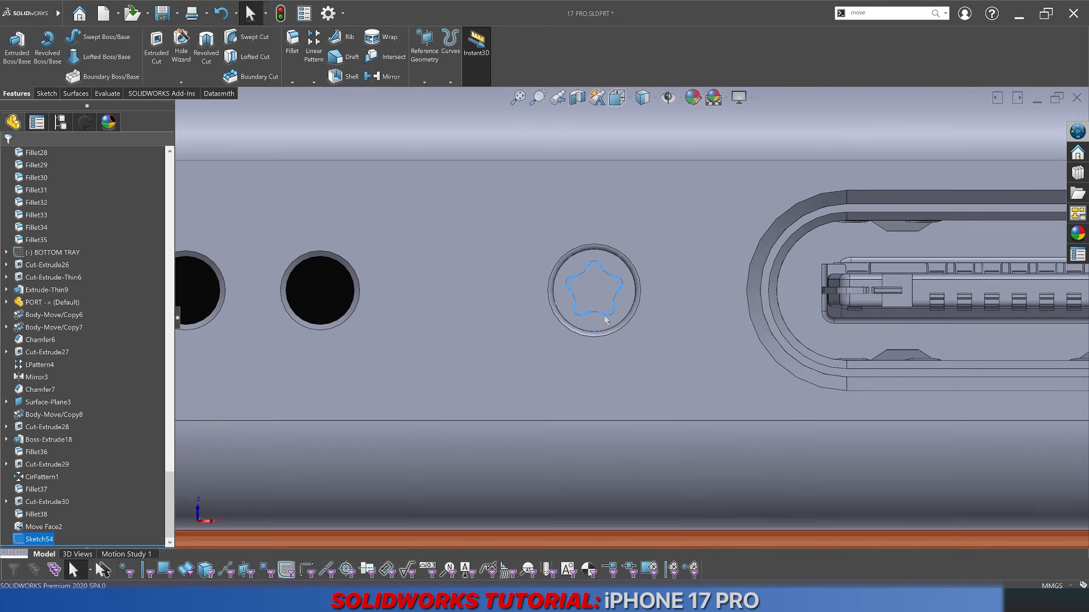
pyautogui.scroll(-3, 600, 334)
pyautogui.moveTo(579, 360); pyautogui.dragTo(583, 233, button='middle')
pyautogui.scroll(-5, 585, 231)
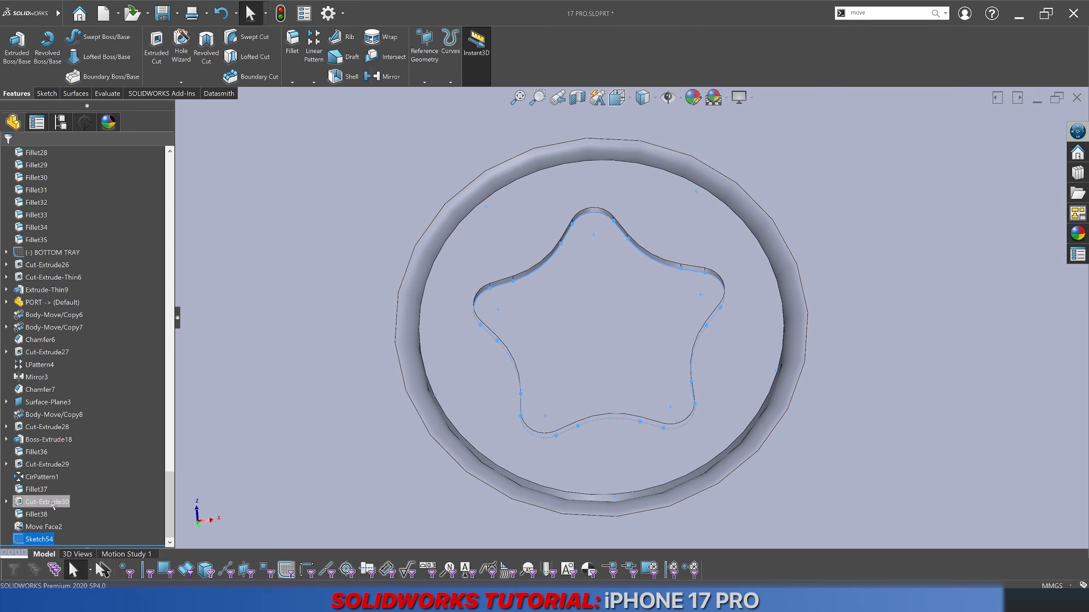
pyautogui.click(39, 514)
pyautogui.doubleClick(605, 258)
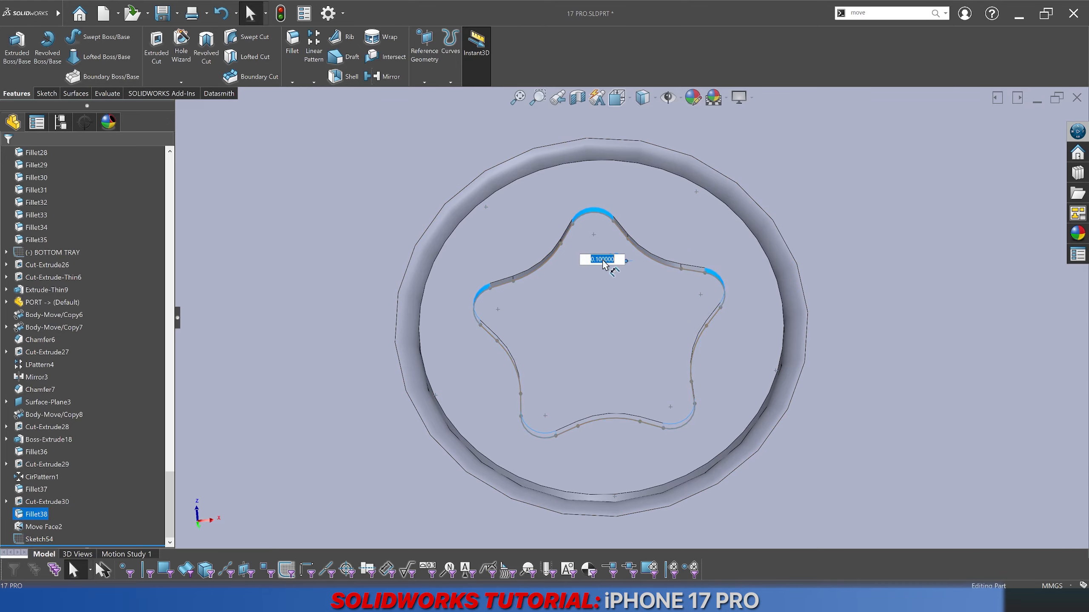
pyautogui.press('Return')
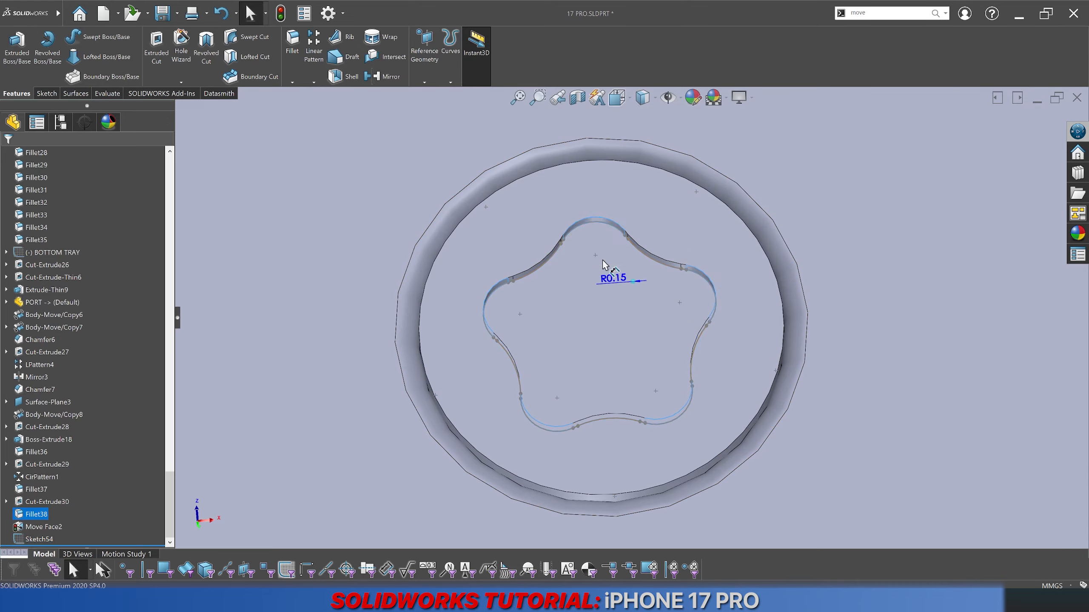
pyautogui.doubleClick(607, 276)
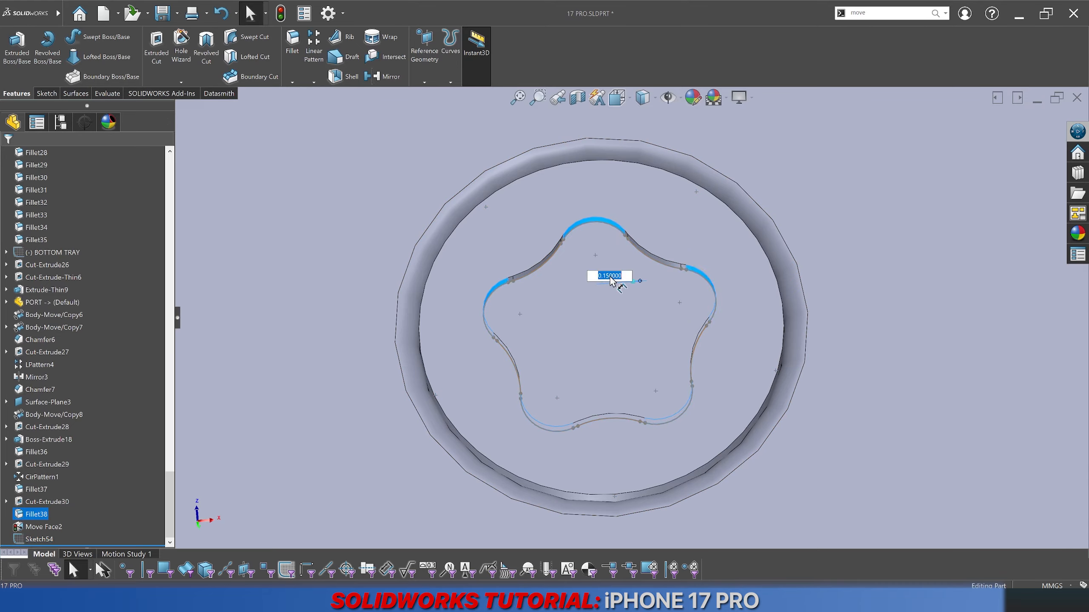
pyautogui.press('Return')
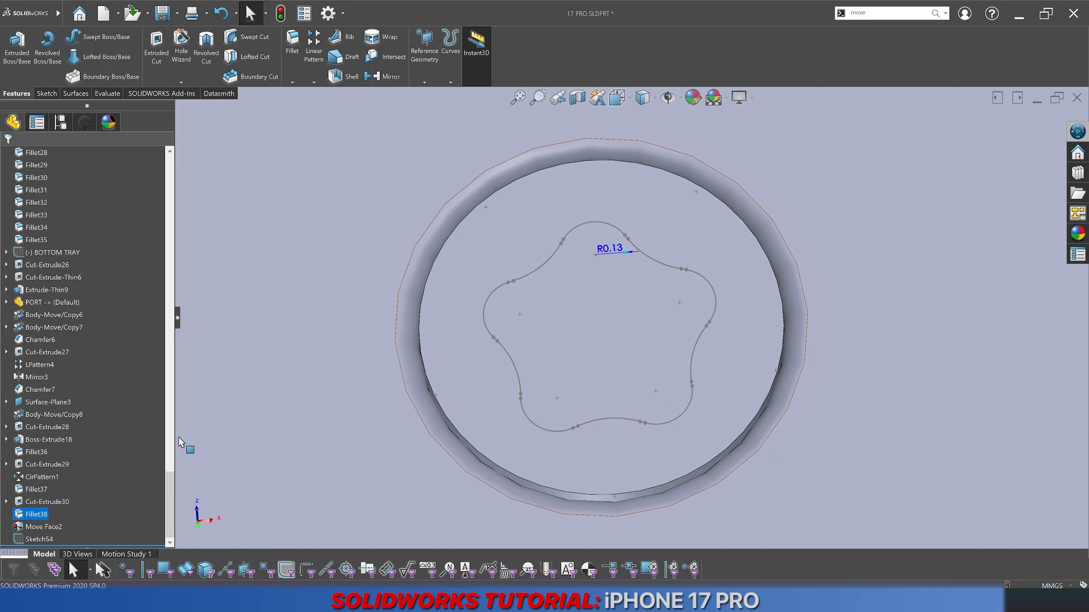
pyautogui.click(384, 305)
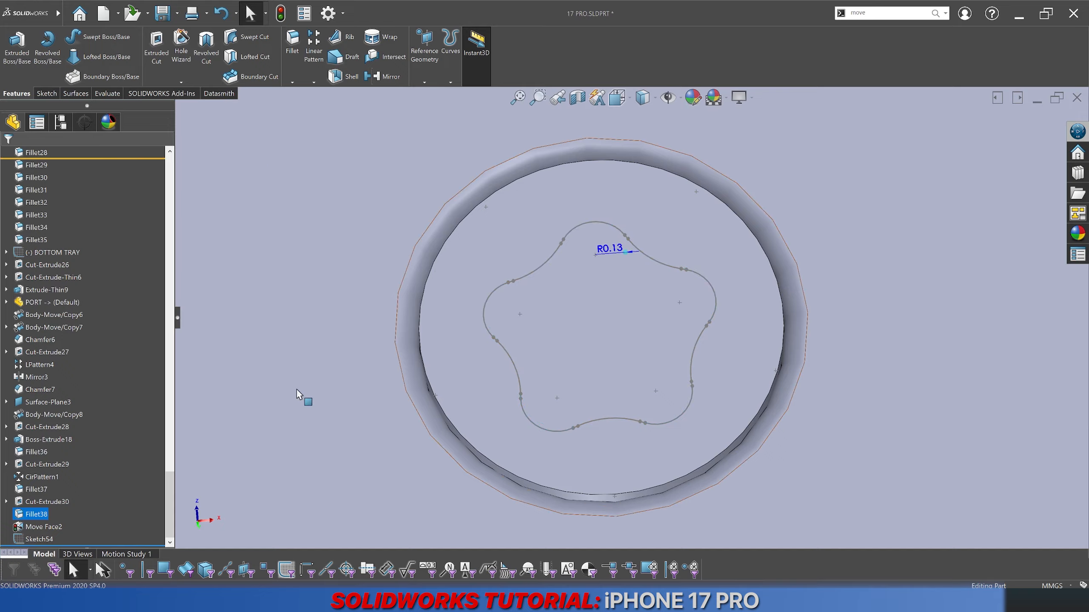
# Step: Set the diameter dimension of the star cut's sketch to 1.4 mm and clear the selection
pyautogui.click(48, 464)
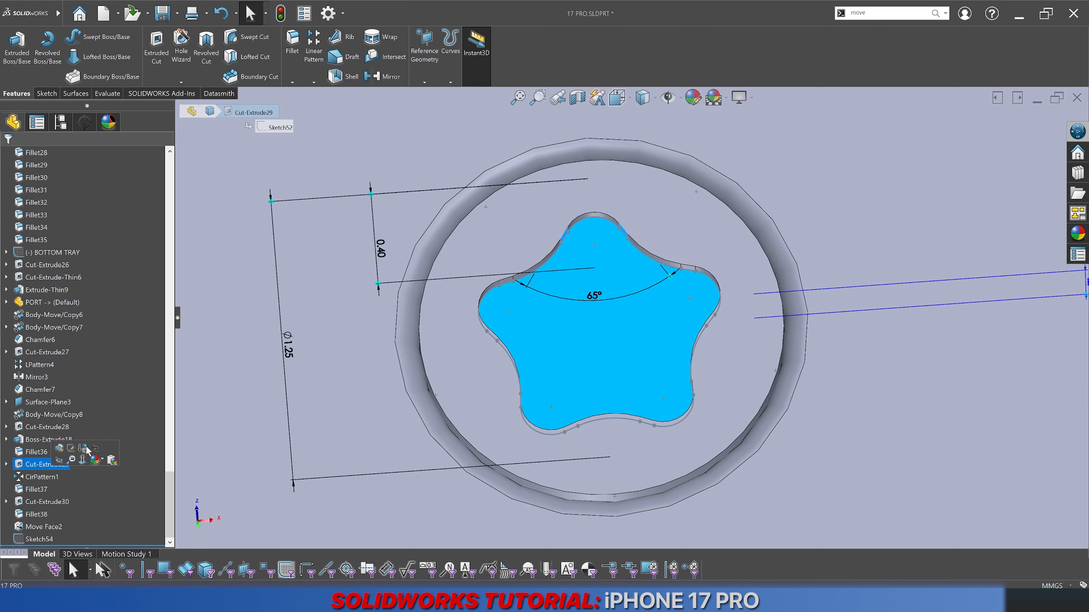
pyautogui.click(283, 346)
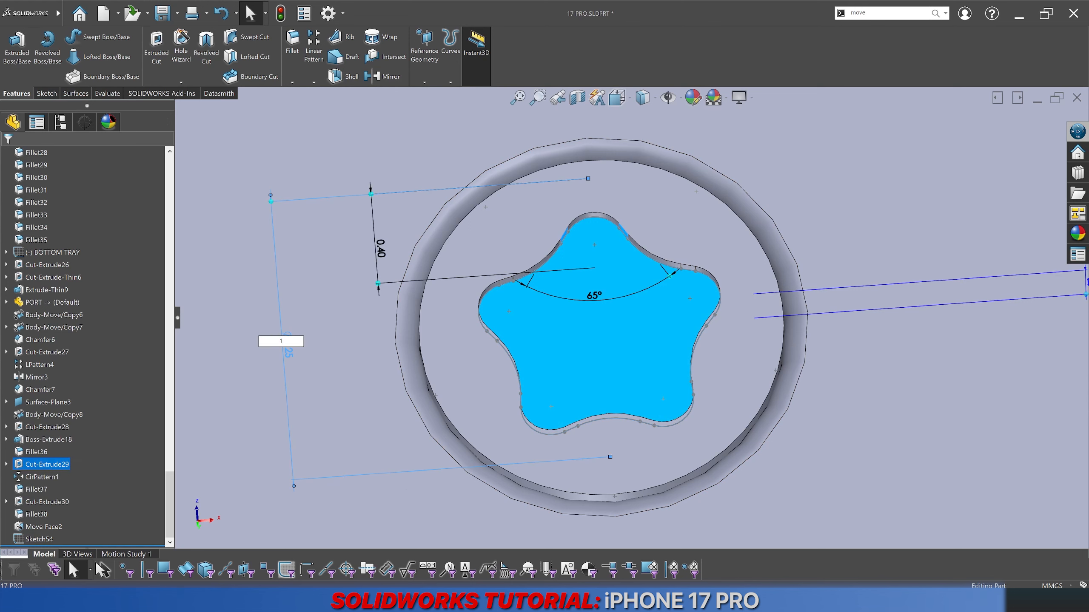
pyautogui.write('1.4')
pyautogui.press('Return')
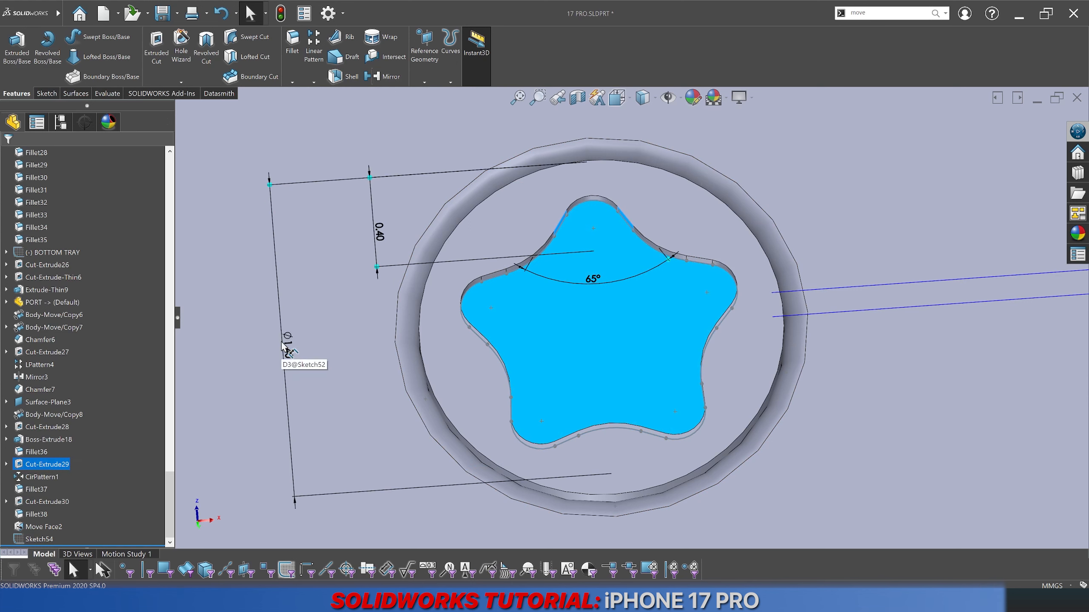
pyautogui.press('Escape')
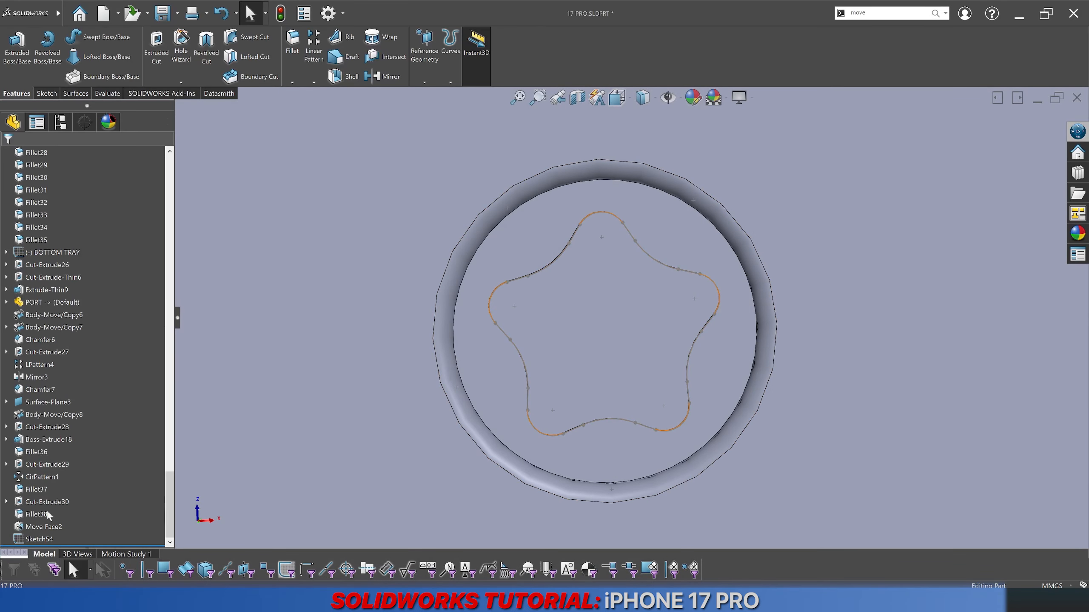
# Step: Set the diameter dimension of the star cut's sketch to 1.35 mm and clear the selection
pyautogui.click(37, 514)
pyautogui.click(26, 465)
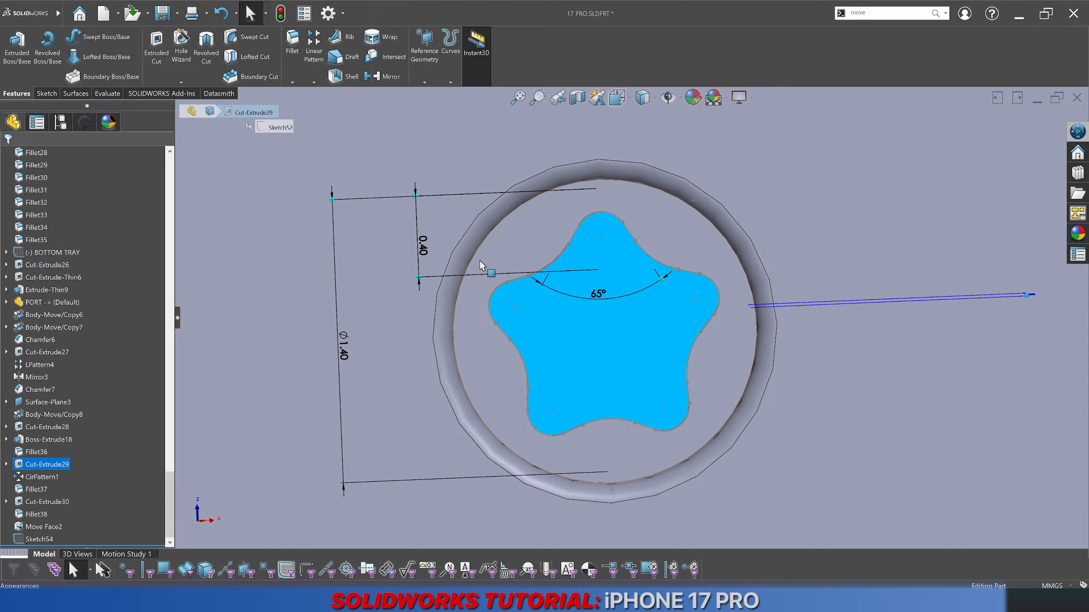
pyautogui.click(343, 345)
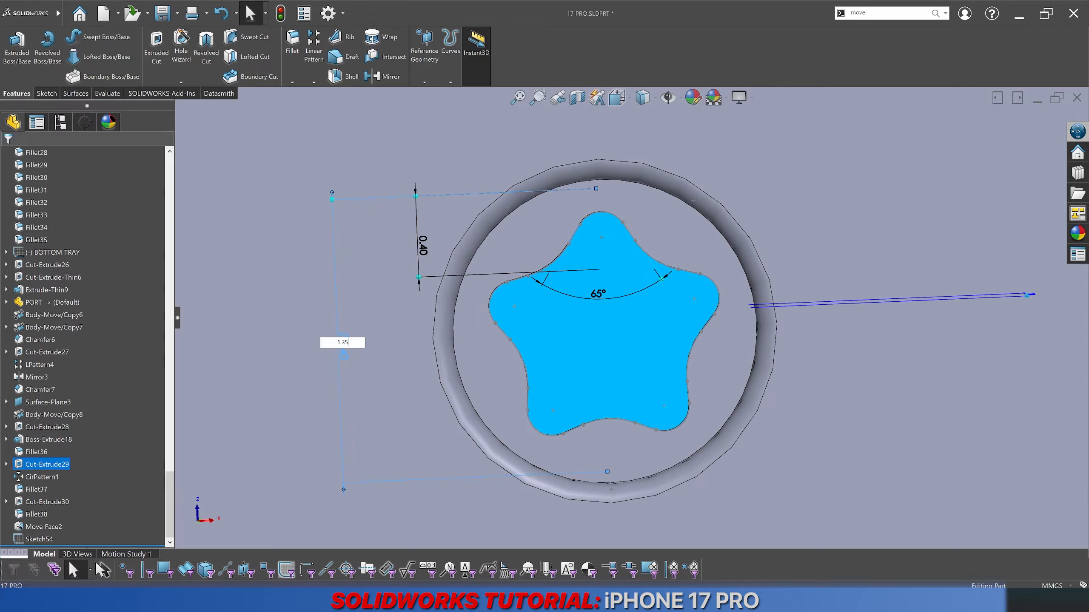
pyautogui.write('1.35')
pyautogui.press('Return')
pyautogui.click(331, 457)
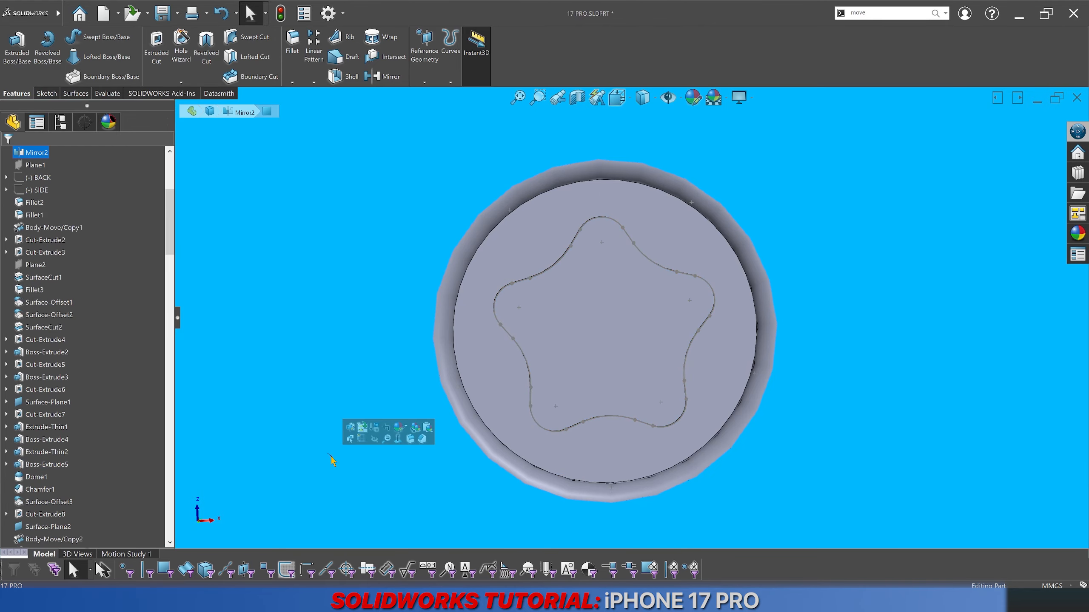
pyautogui.press('Escape')
# Step: Start a blind Extruded Cut from the outline sketch on the star recess's floor and apply a 30° draft
pyautogui.scroll(3, 533, 363)
pyautogui.moveTo(530, 346); pyautogui.dragTo(549, 301, button='middle')
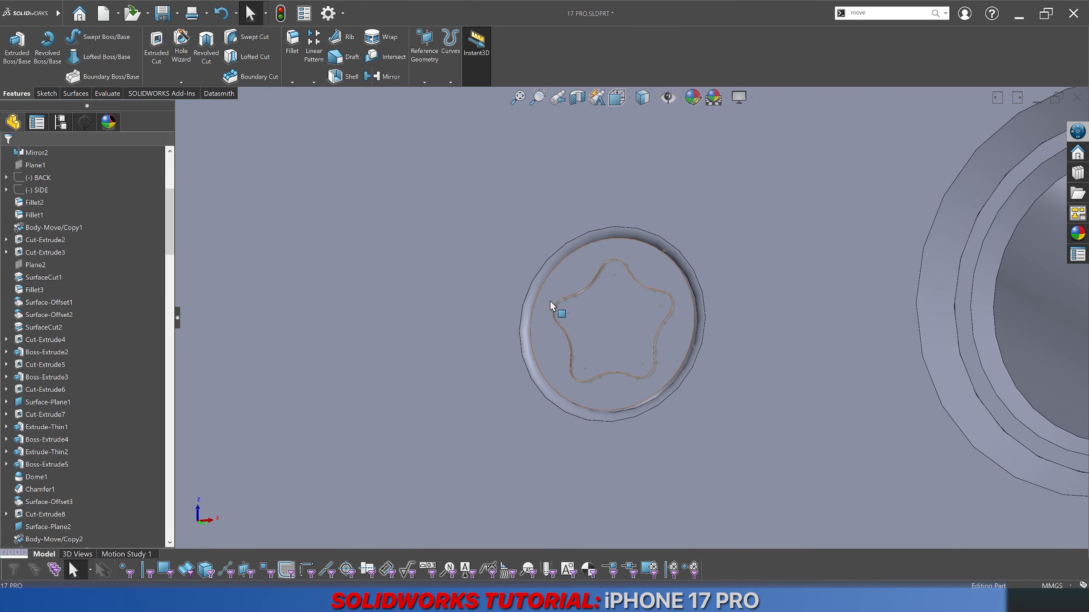
pyautogui.scroll(-4, 550, 301)
pyautogui.scroll(-8, 46, 531)
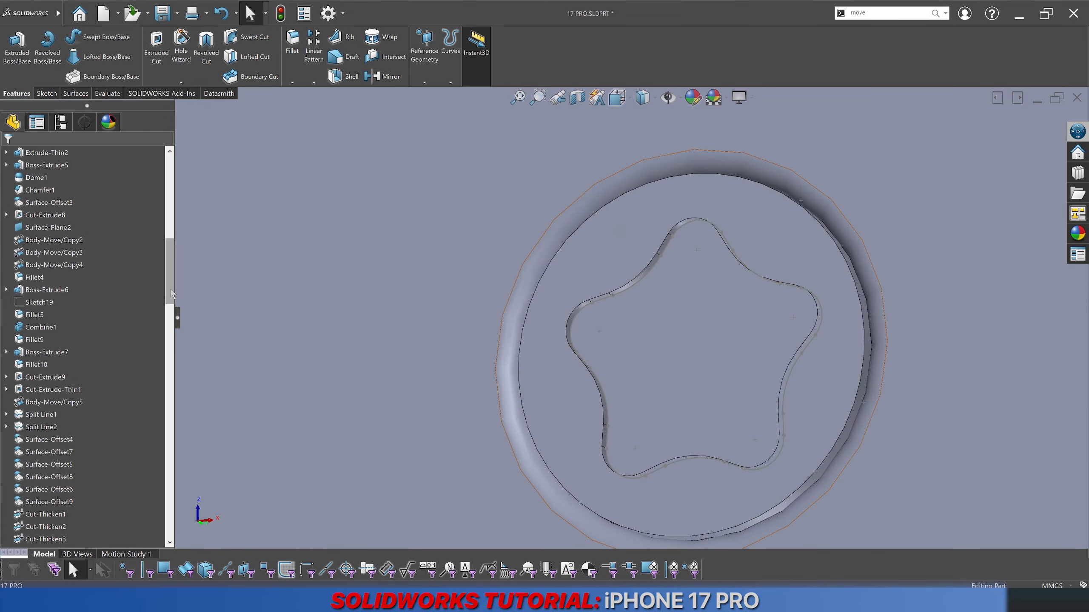
pyautogui.moveTo(172, 295)
pyautogui.mouseDown()
pyautogui.moveTo(146, 479)
pyautogui.moveTo(119, 530)
pyautogui.mouseUp()
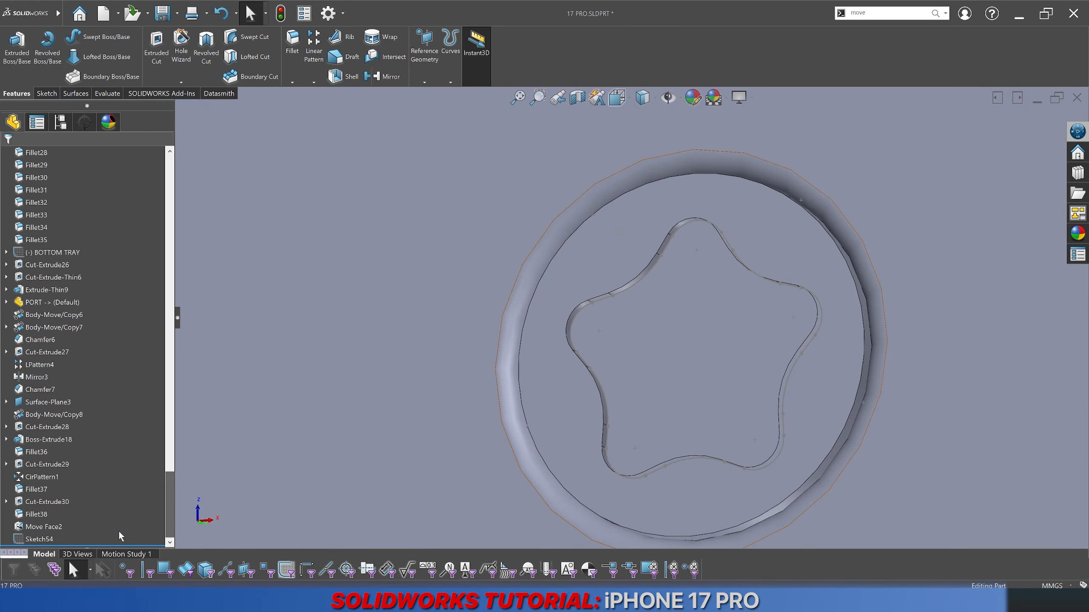
pyautogui.click(40, 540)
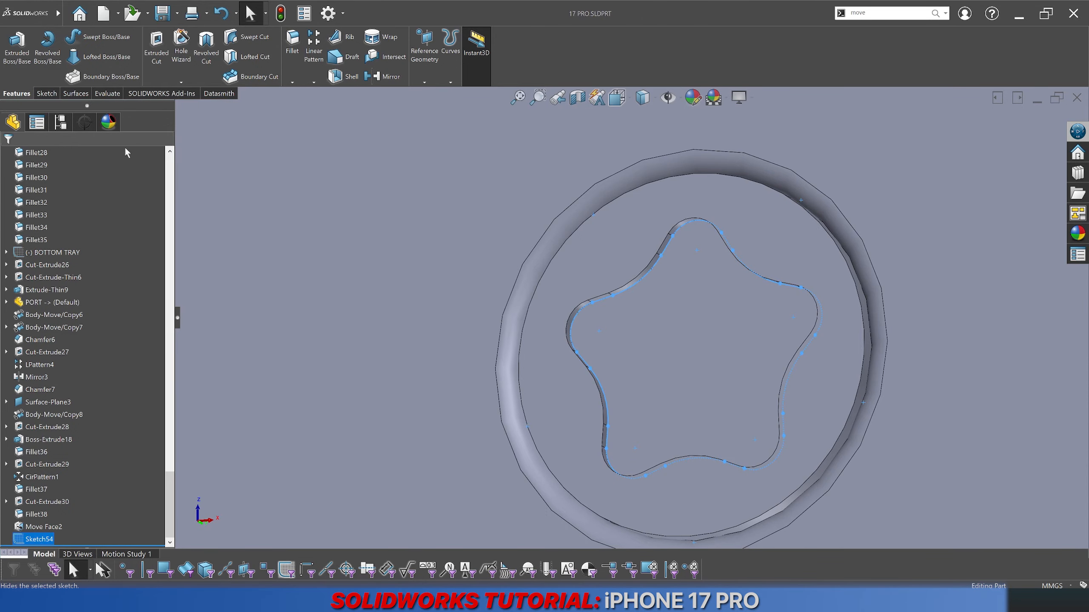
pyautogui.click(156, 68)
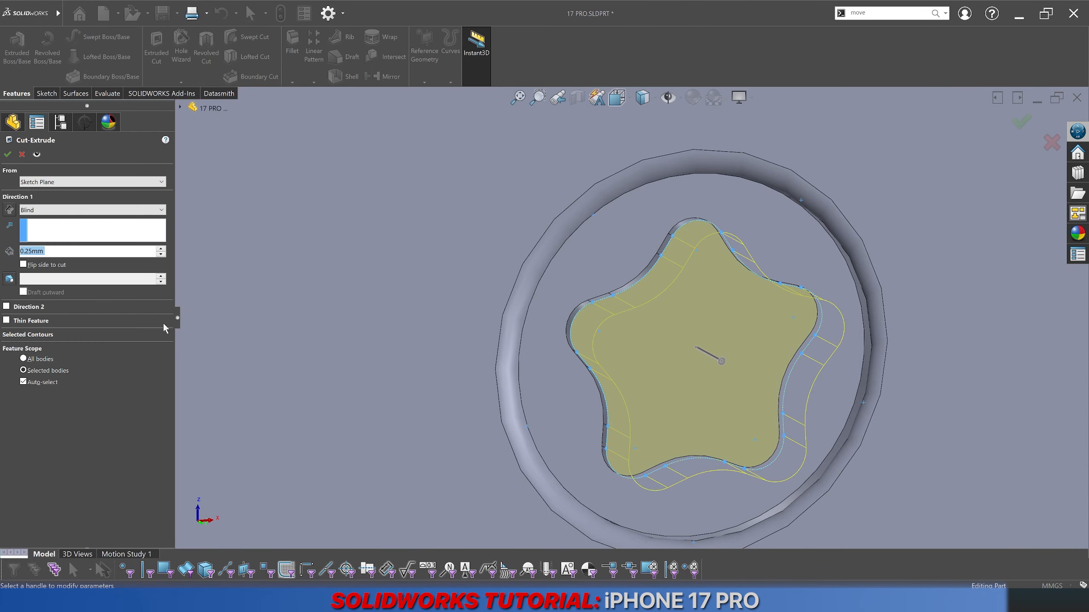
pyautogui.click(12, 282)
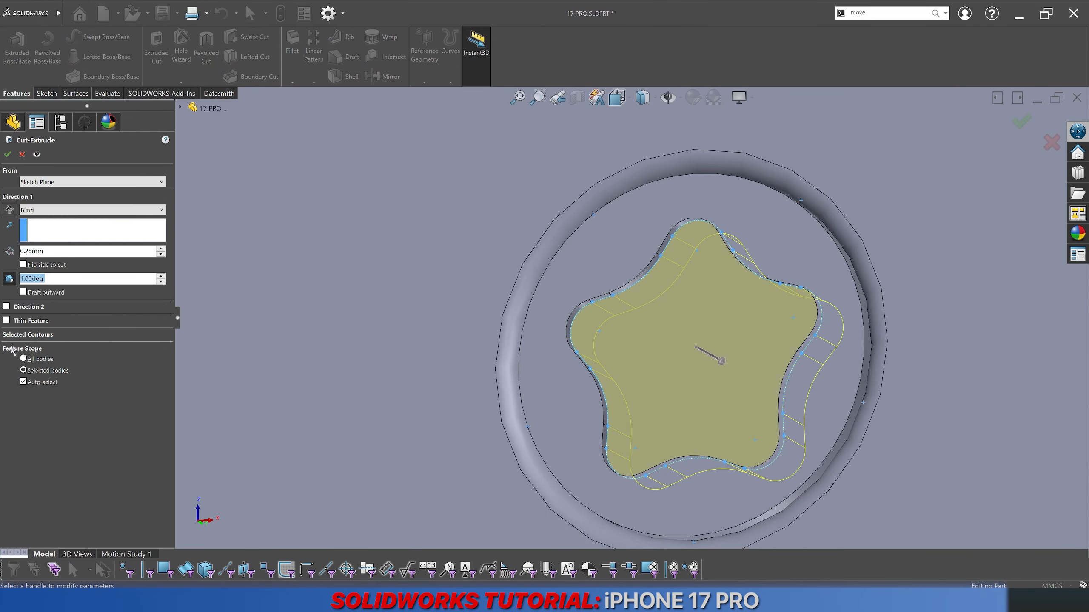
pyautogui.write('30')
pyautogui.press('Return')
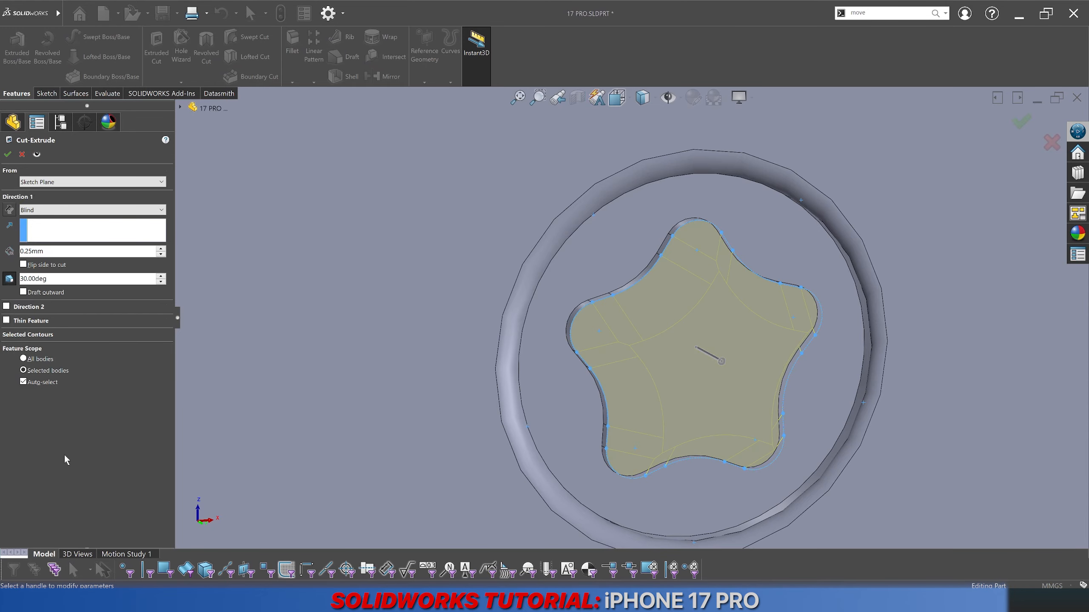
# Step: Set the tapered star cut's depth to 0.2 mm and its draft angle to 45°
pyautogui.moveTo(718, 333); pyautogui.dragTo(187, 272, button='middle')
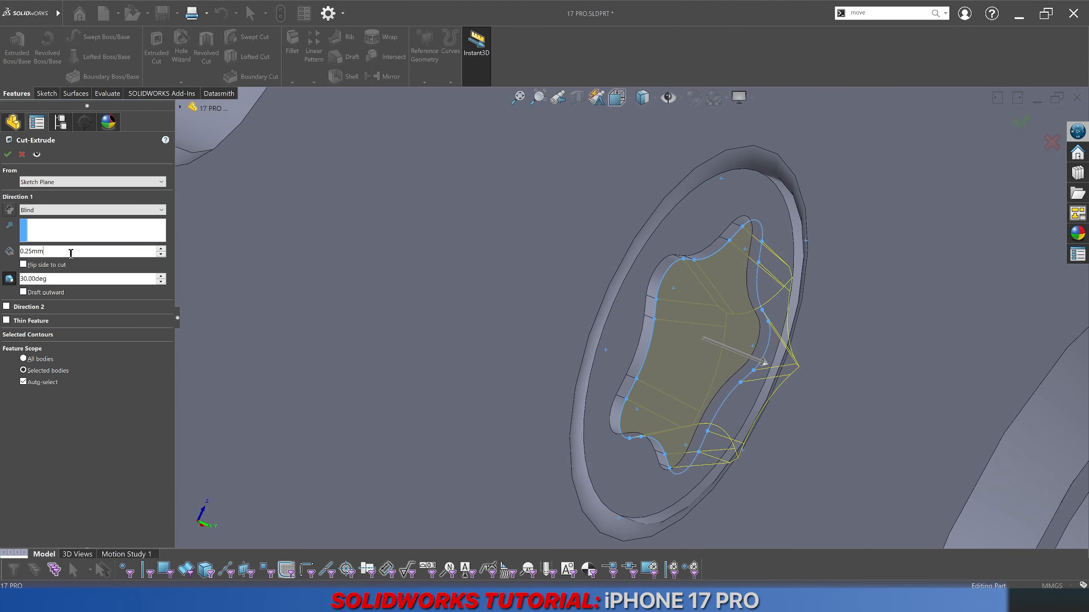
pyautogui.write('0.2')
pyautogui.press('Return')
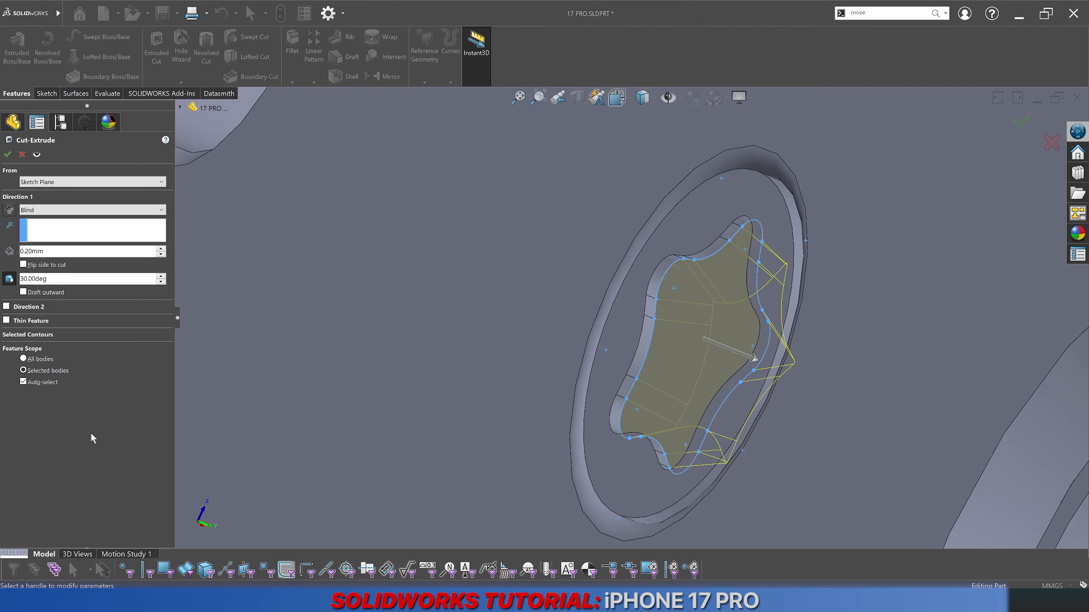
pyautogui.moveTo(639, 416)
pyautogui.mouseDown(button='middle')
pyautogui.moveTo(747, 408)
pyautogui.moveTo(650, 434)
pyautogui.mouseUp(button='middle')
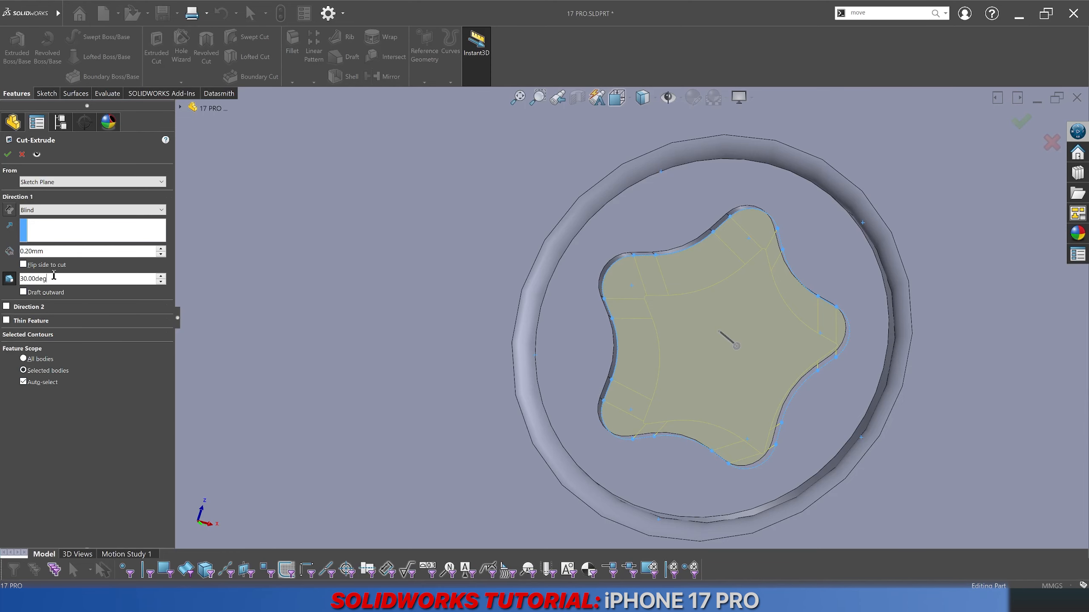
pyautogui.doubleClick(54, 278)
pyautogui.write('45')
pyautogui.press('Return')
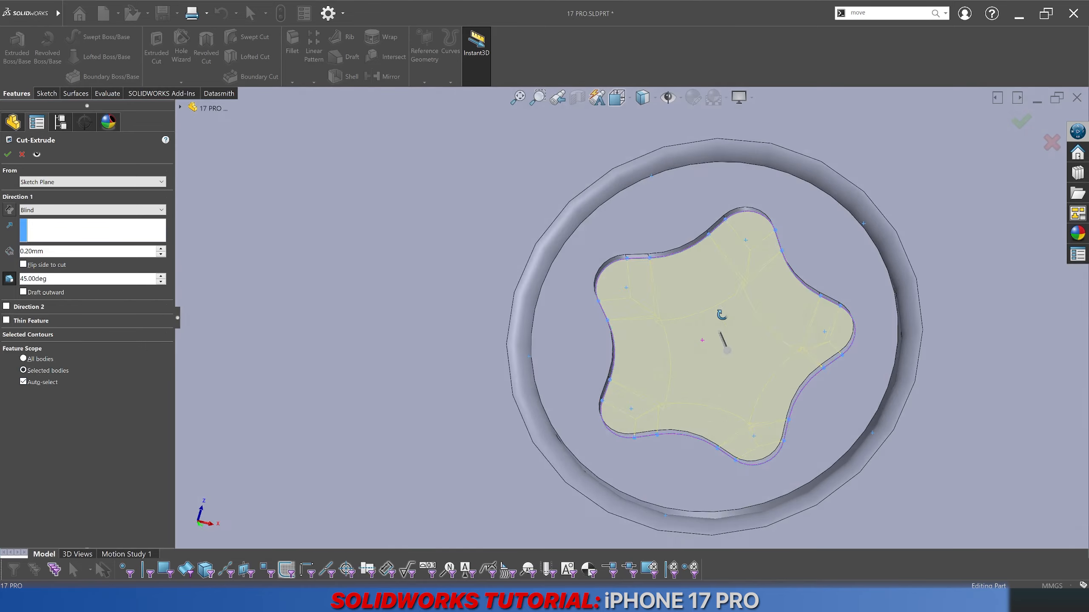
# Step: Turn off automatic body selection, limit the tapered cut to the screw body and finish the cut
pyautogui.moveTo(719, 382); pyautogui.dragTo(709, 182, button='middle')
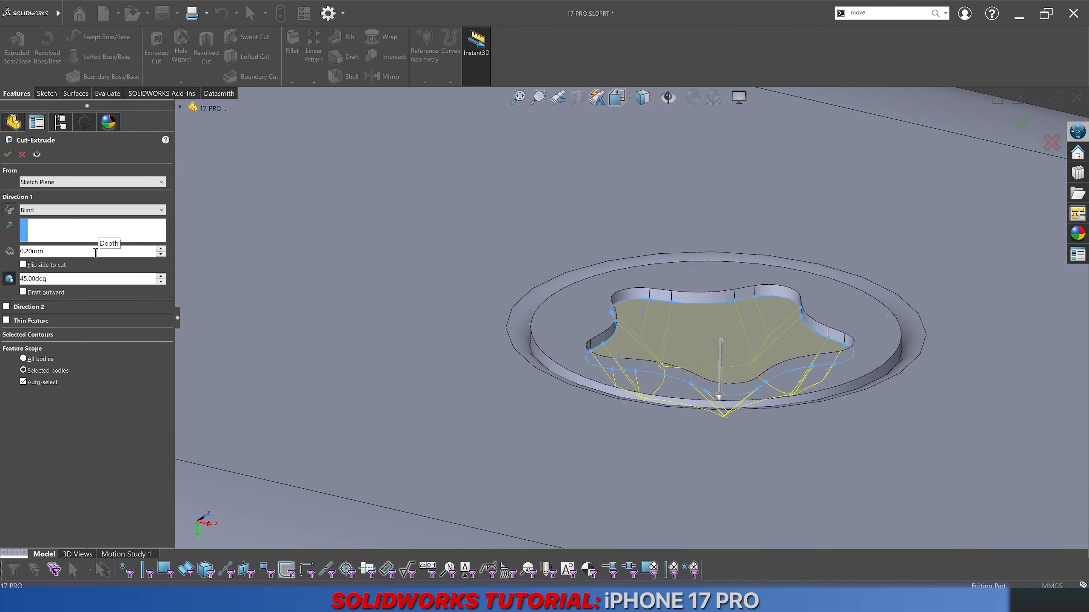
pyautogui.click(44, 382)
pyautogui.click(661, 324)
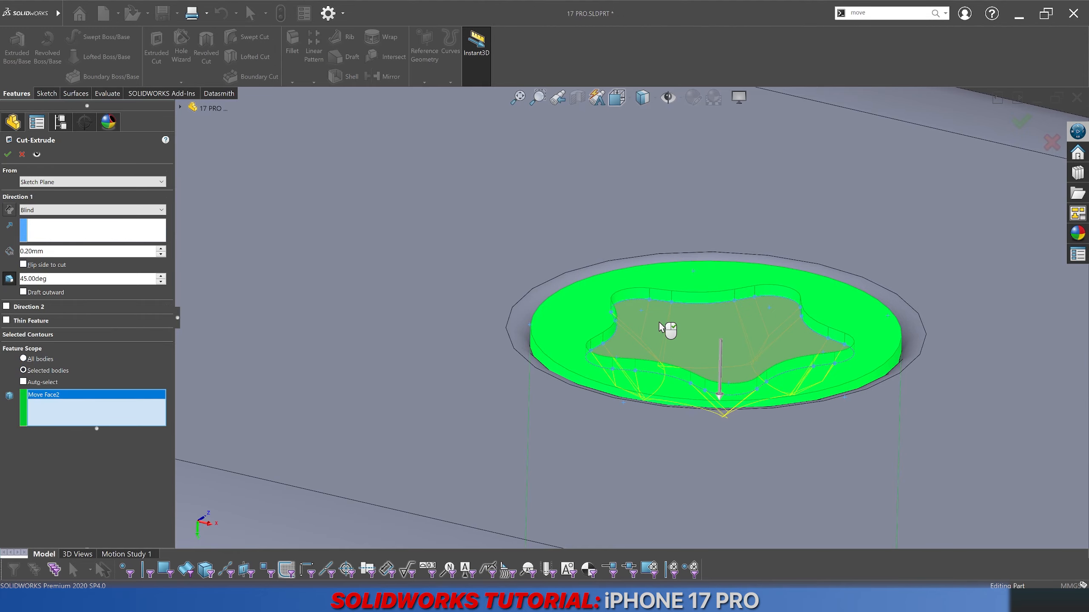
pyautogui.press('Return')
pyautogui.scroll(2, 660, 323)
pyautogui.moveTo(661, 326); pyautogui.dragTo(704, 455, button='middle')
pyautogui.scroll(9, 730, 393)
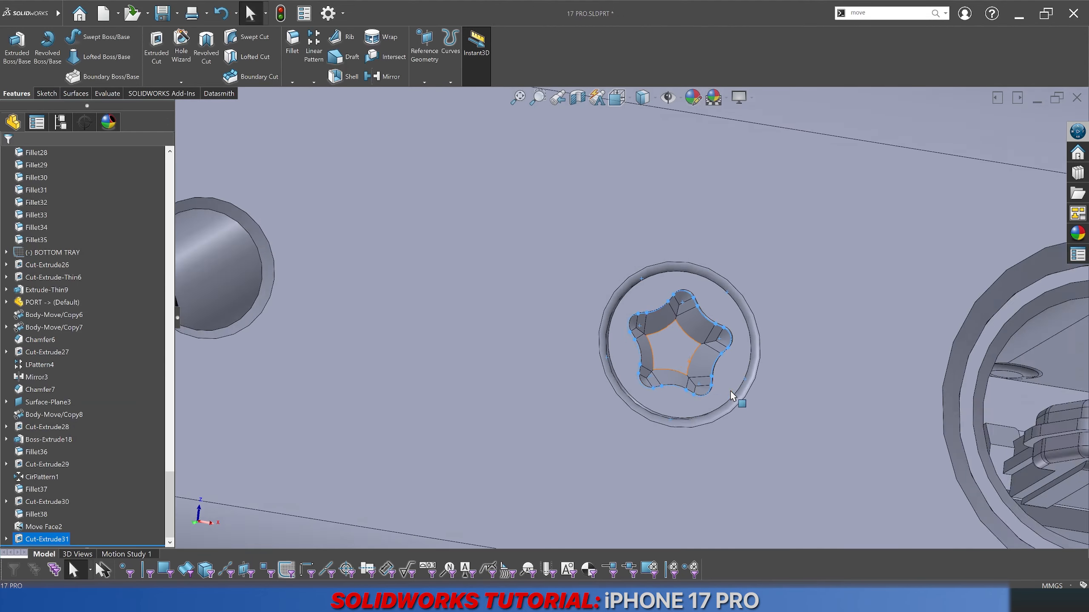
# Step: Fillet the five inner corner edges of the star-shaped screw recess with a 0.10 mm radius
pyautogui.click(683, 171)
pyautogui.scroll(-10, 627, 332)
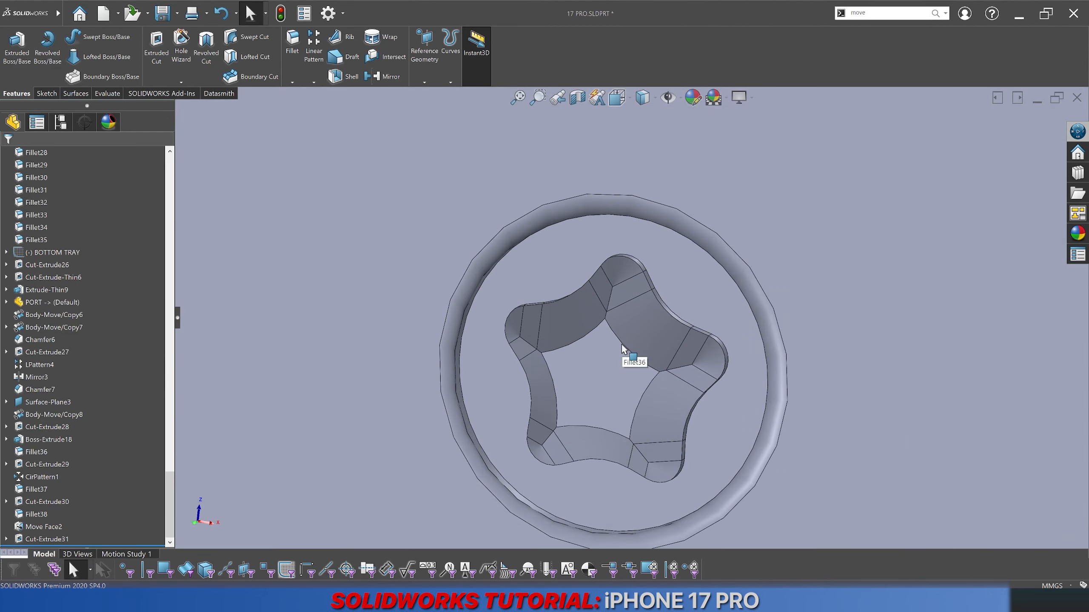
pyautogui.moveTo(621, 344); pyautogui.dragTo(551, 394, button='middle')
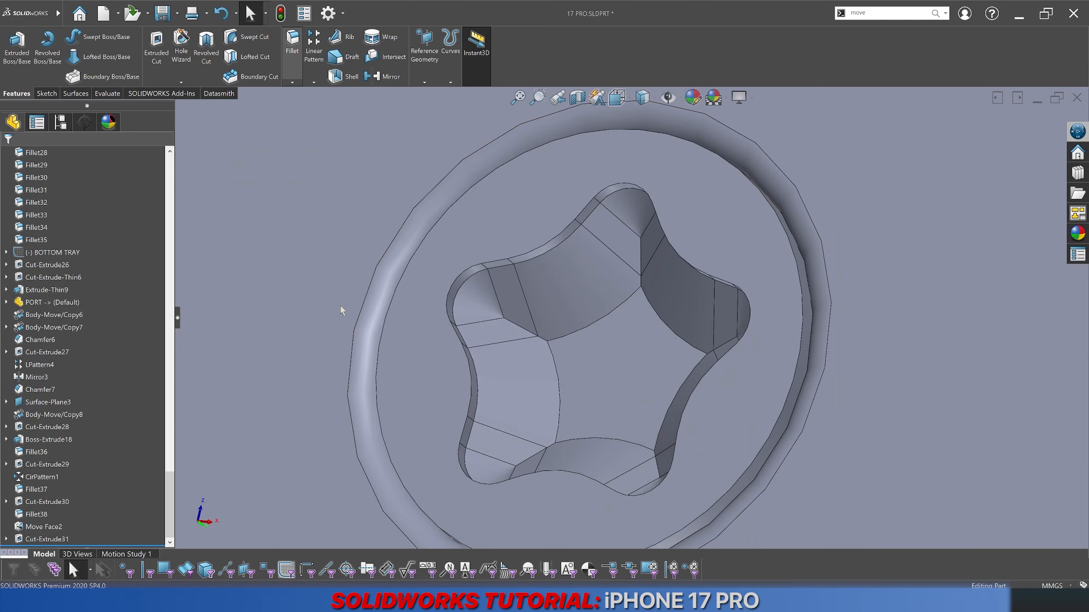
pyautogui.click(641, 266)
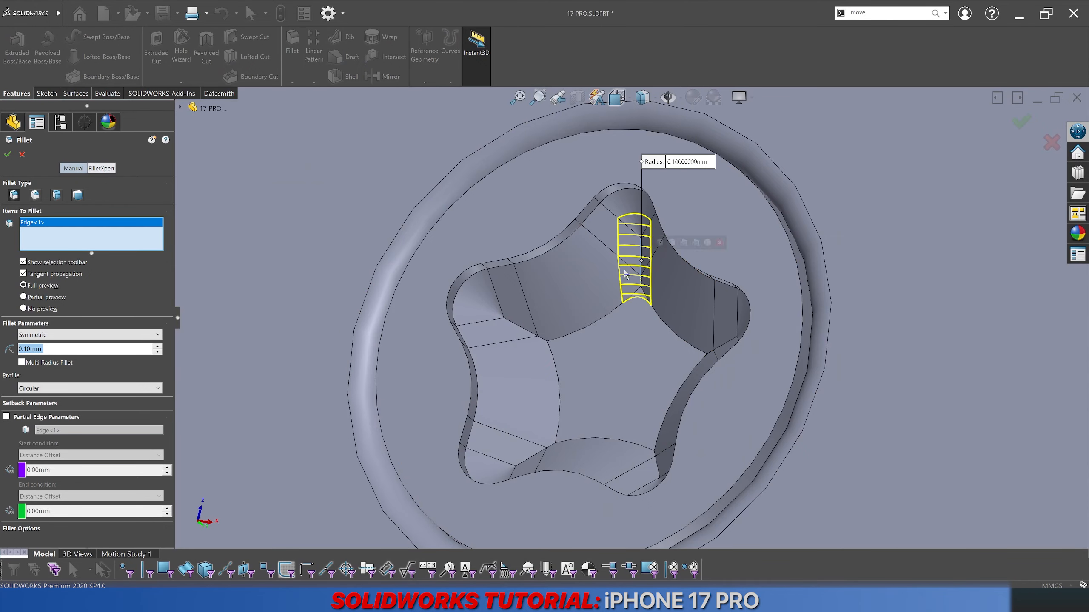
pyautogui.moveTo(598, 373); pyautogui.dragTo(725, 357, button='middle')
pyautogui.click(725, 348)
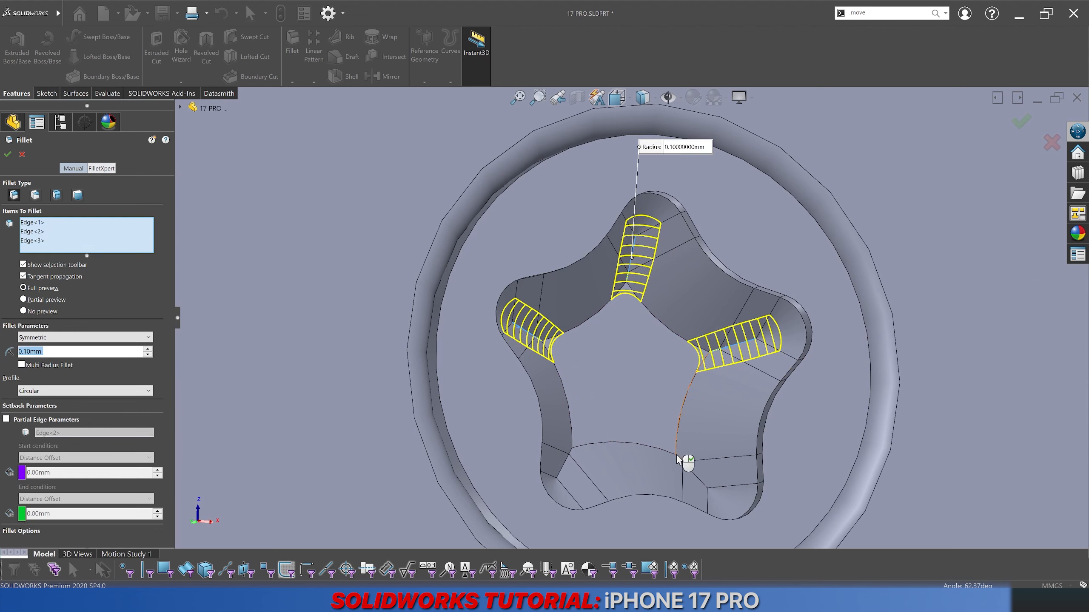
pyautogui.click(688, 471)
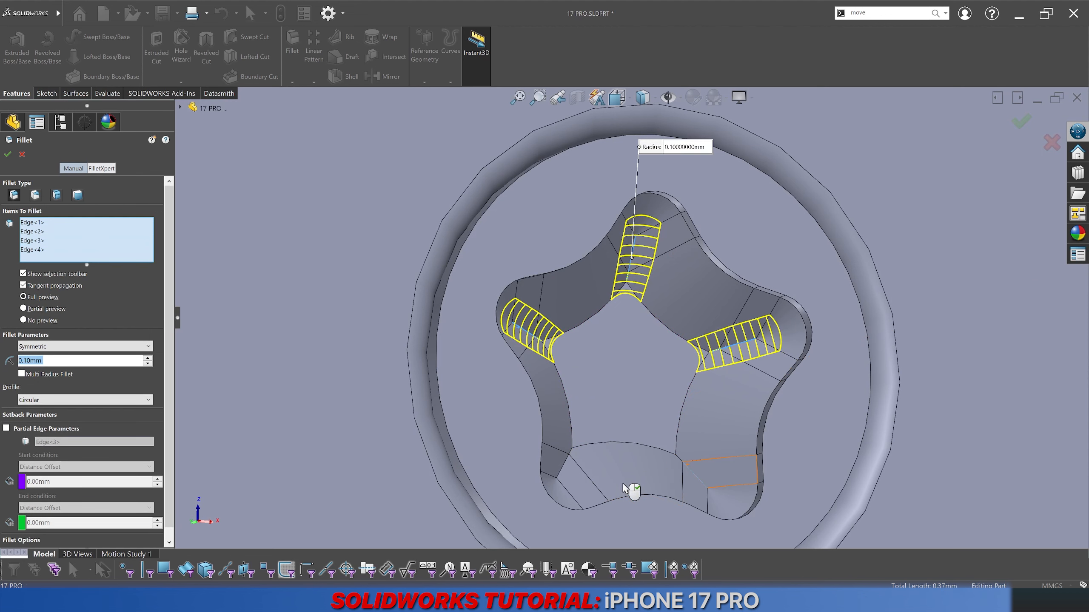
pyautogui.click(562, 475)
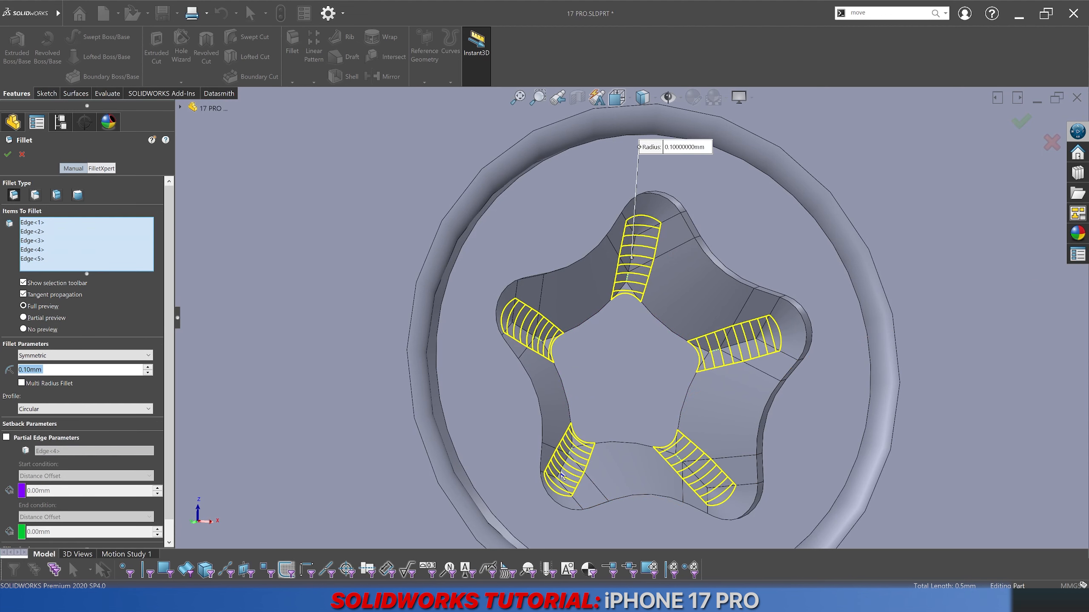
pyautogui.press('Return')
pyautogui.press('Return')
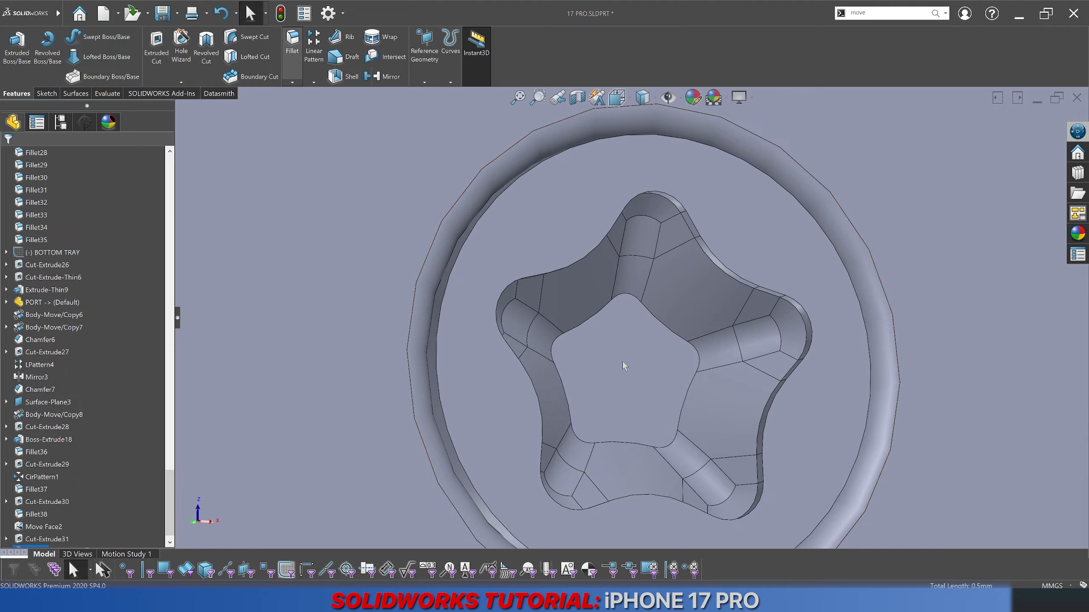
pyautogui.click(624, 362)
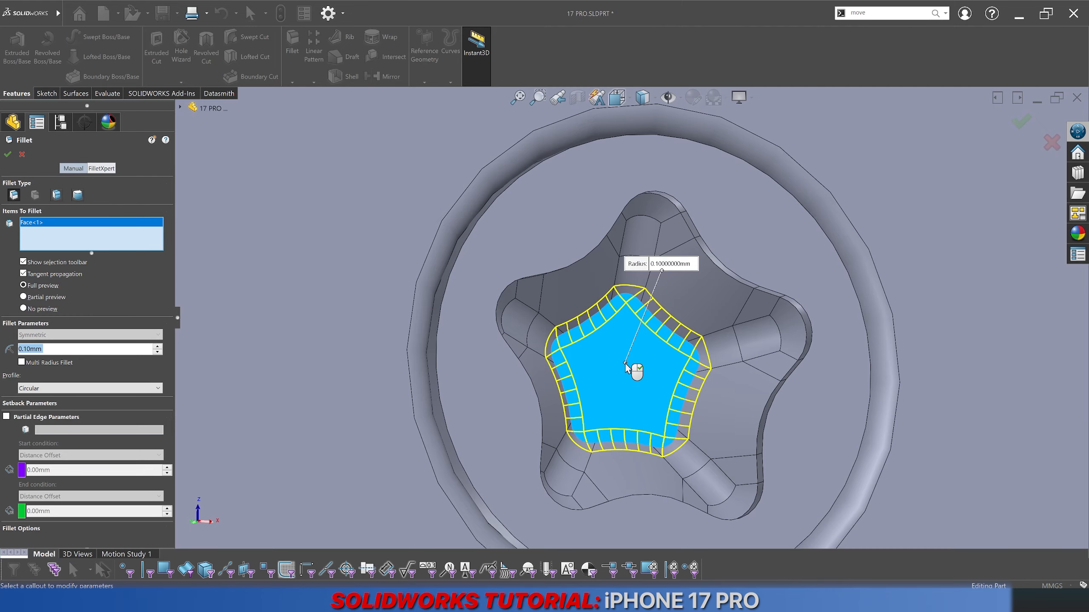
pyautogui.click(625, 363)
pyautogui.scroll(3, 630, 362)
pyautogui.press('Escape')
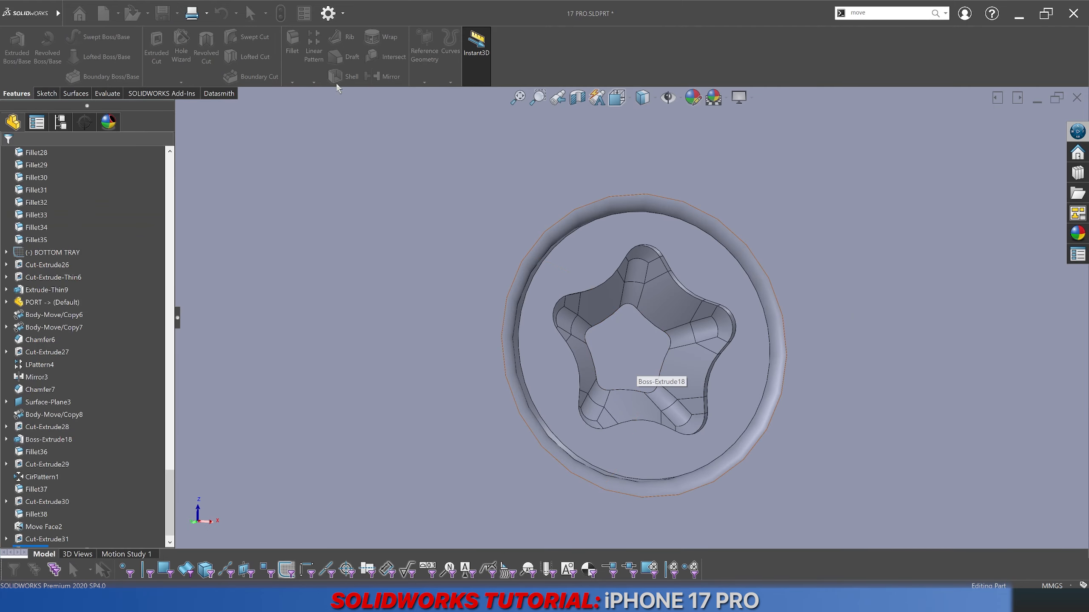
# Step: Fillet the screw head's outer circular edge and the star recess's rim with a 0.05 mm radius
pyautogui.press('Return')
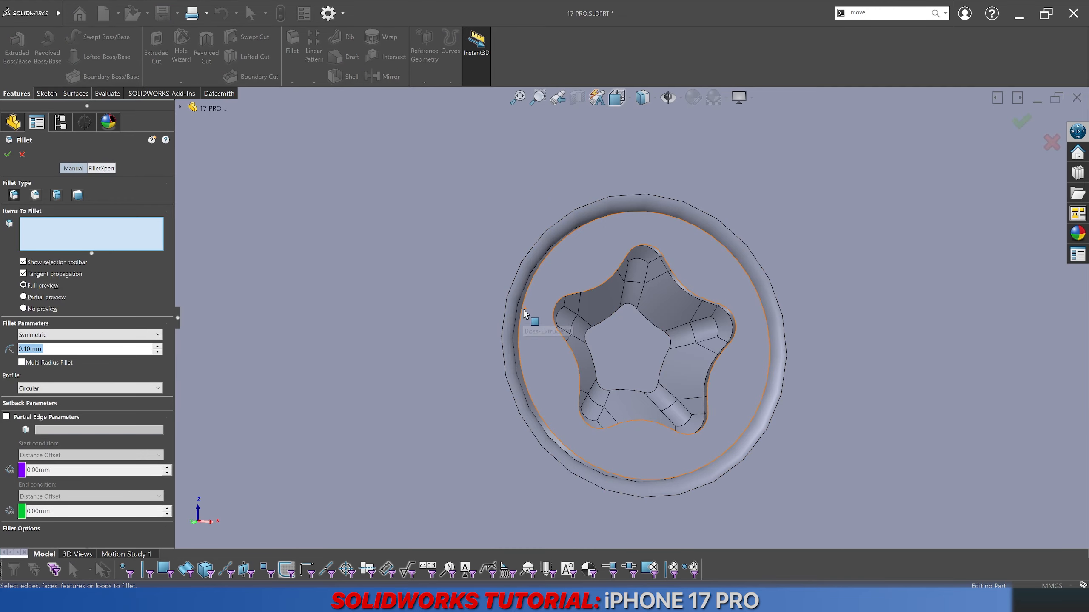
pyautogui.click(522, 314)
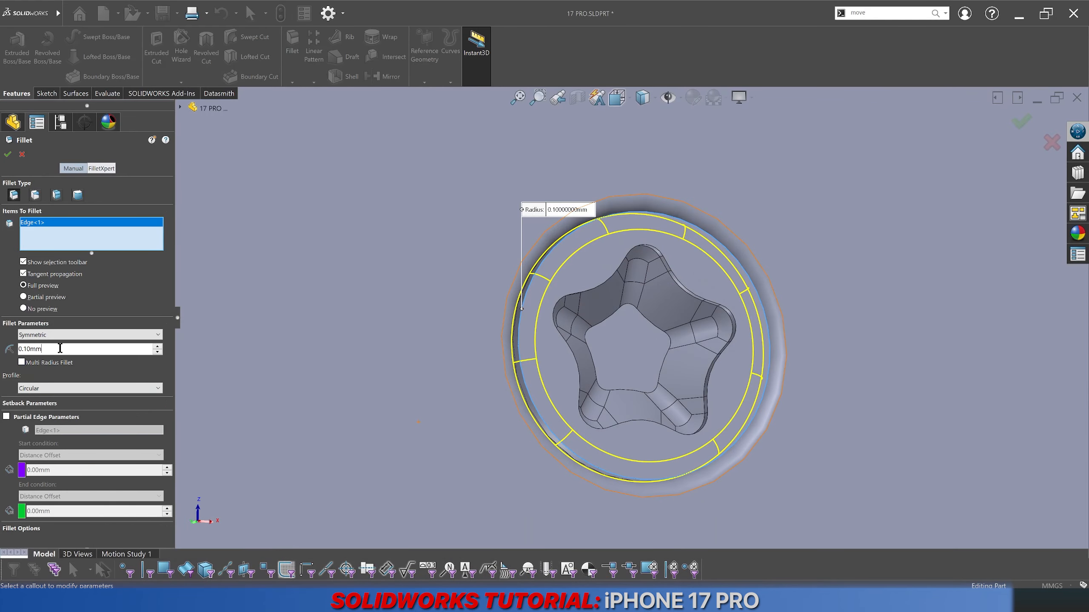
pyautogui.press('BackSpace')
pyautogui.press('BackSpace')
pyautogui.press('BackSpace')
pyautogui.press('BackSpace')
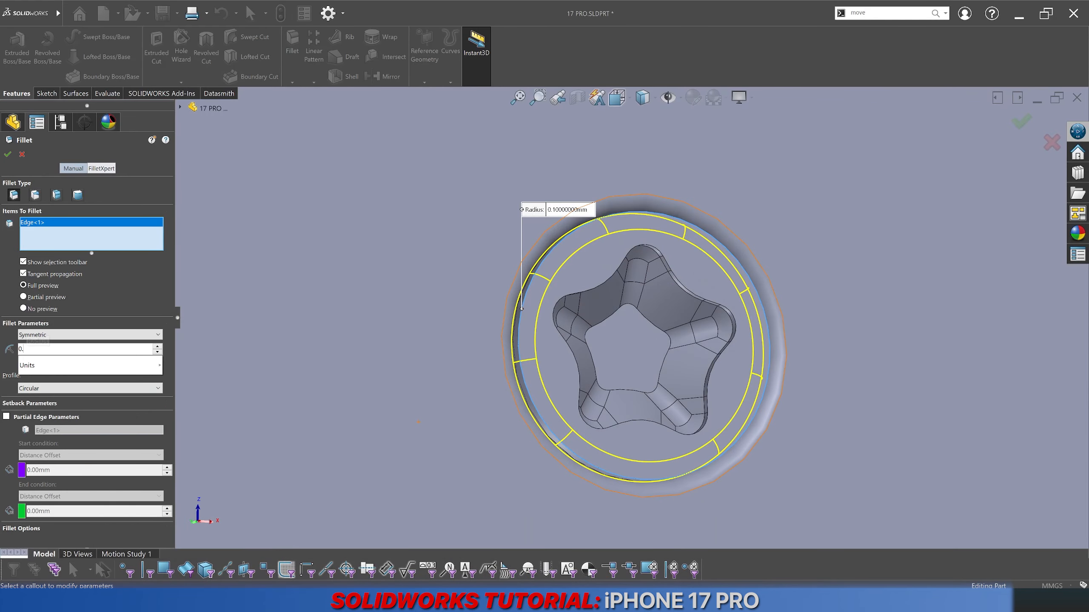
pyautogui.press('Return')
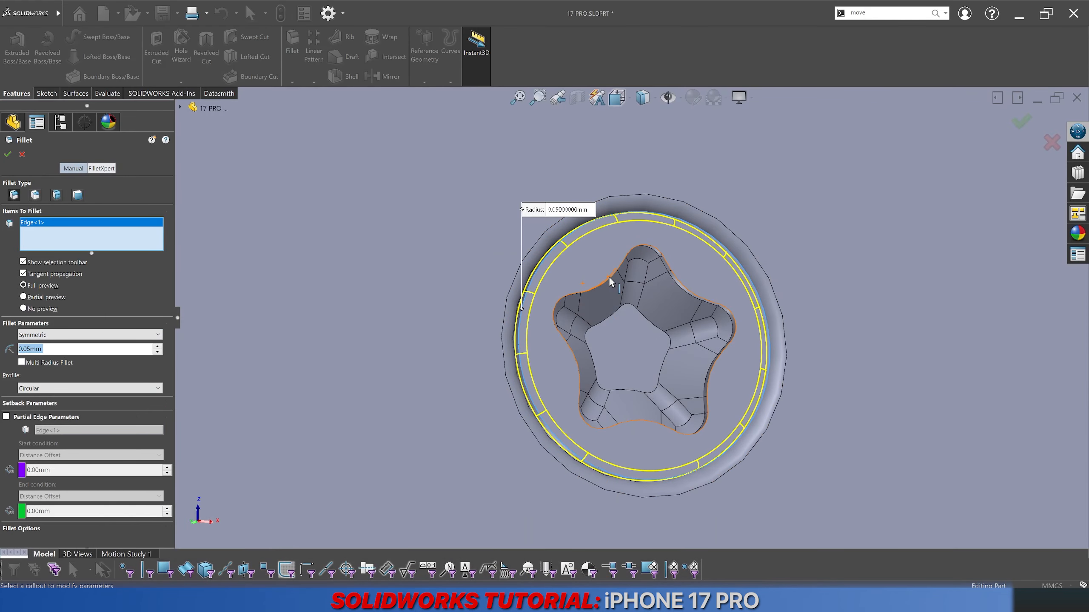
pyautogui.click(653, 251)
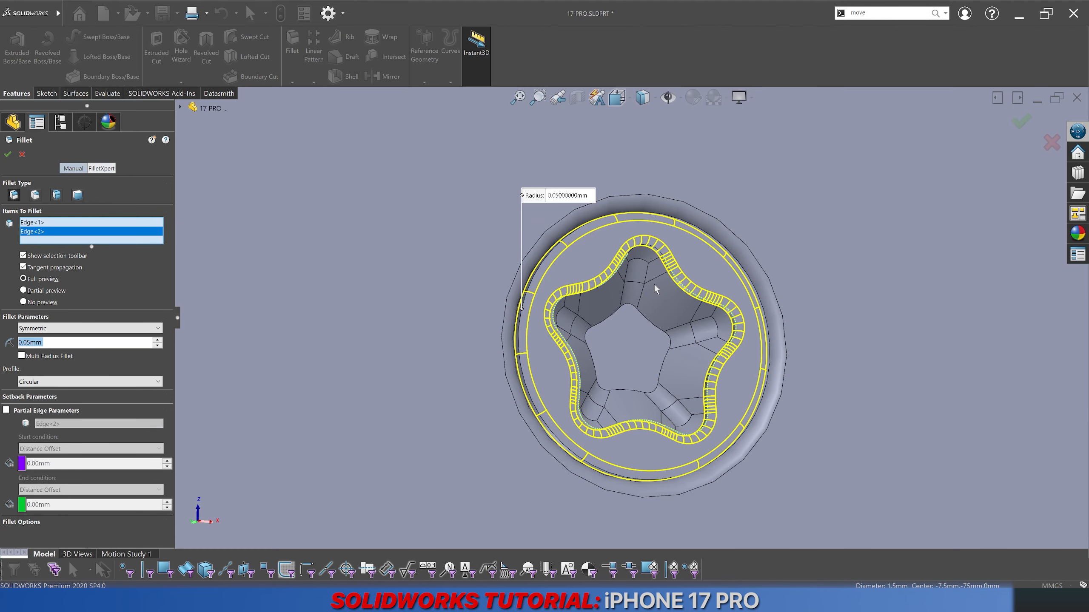
pyautogui.press('Return')
# Step: Switch the model's display style to shaded without edges
pyautogui.moveTo(640, 336); pyautogui.dragTo(573, 304, button='middle')
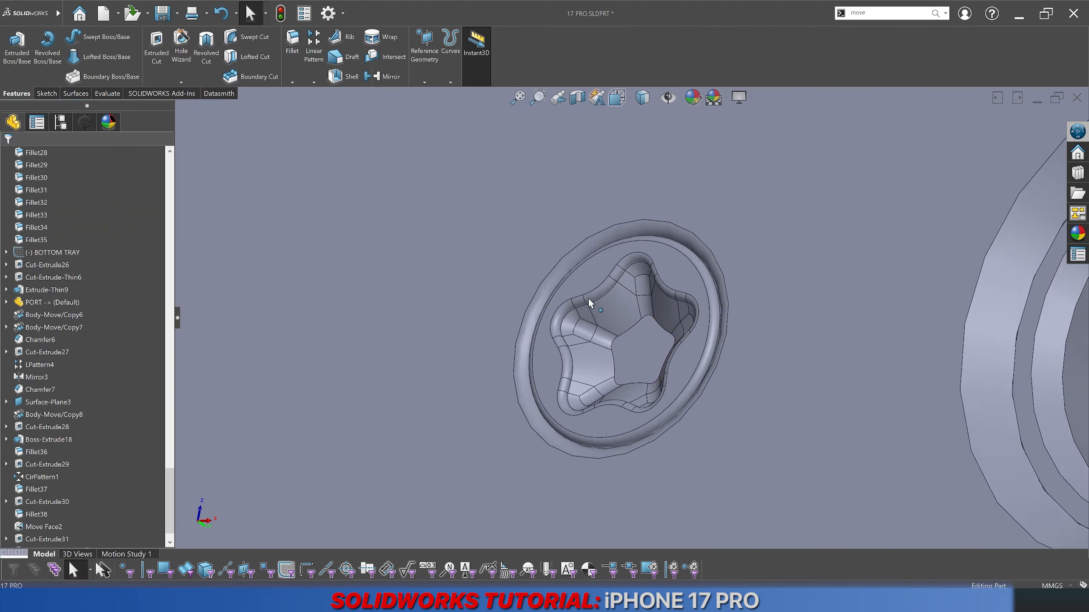
pyautogui.scroll(-6, 615, 308)
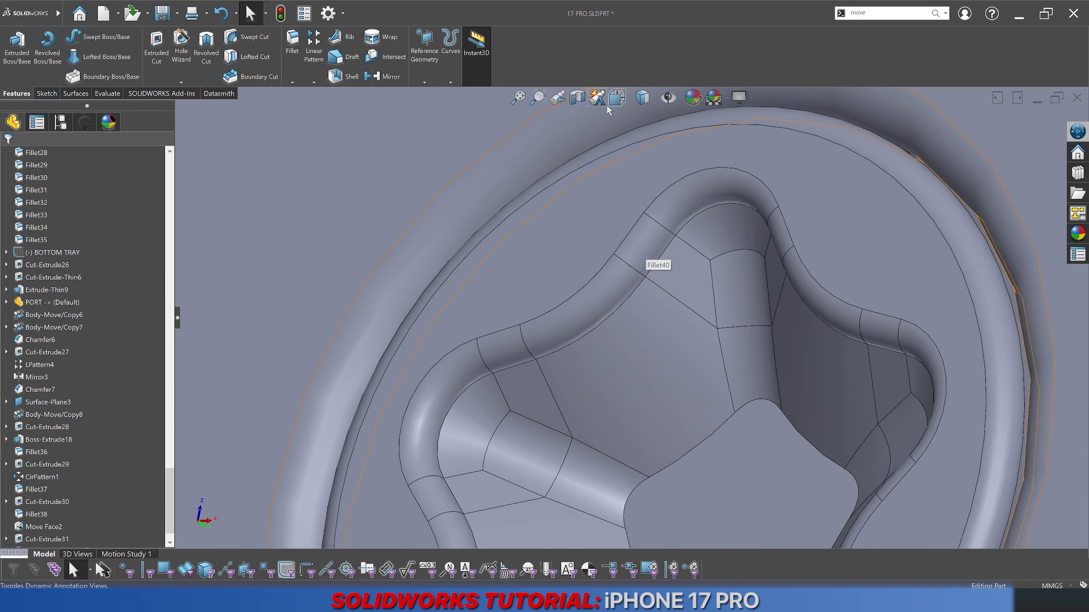
pyautogui.click(644, 100)
pyautogui.click(643, 138)
# Step: Examine the filleted screw head from several angles beside the charging port and speaker holes
pyautogui.scroll(8, 702, 378)
pyautogui.scroll(10, 731, 436)
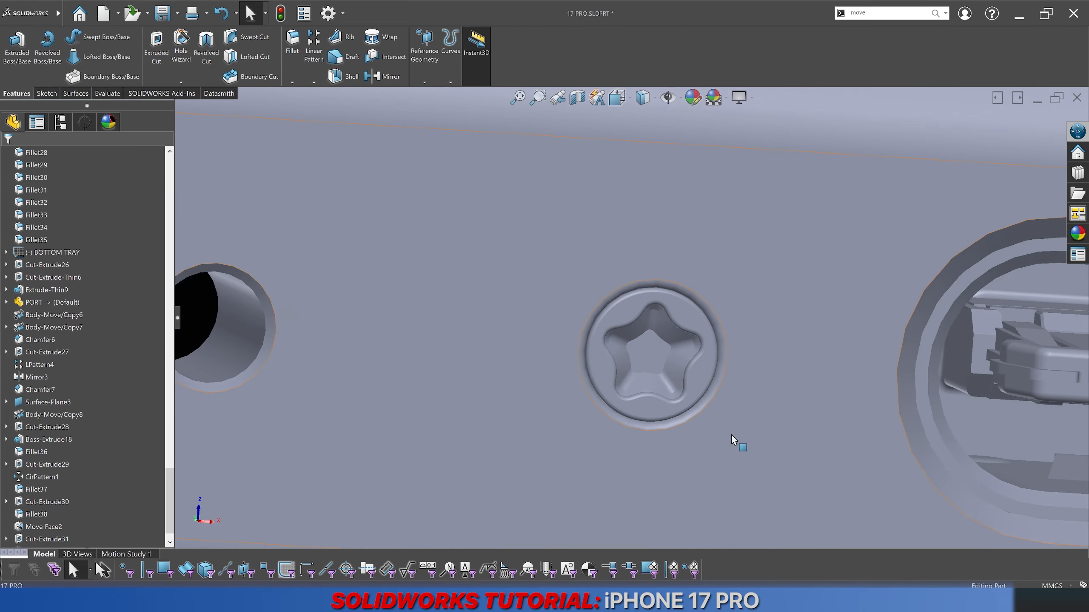
pyautogui.scroll(-10, 629, 323)
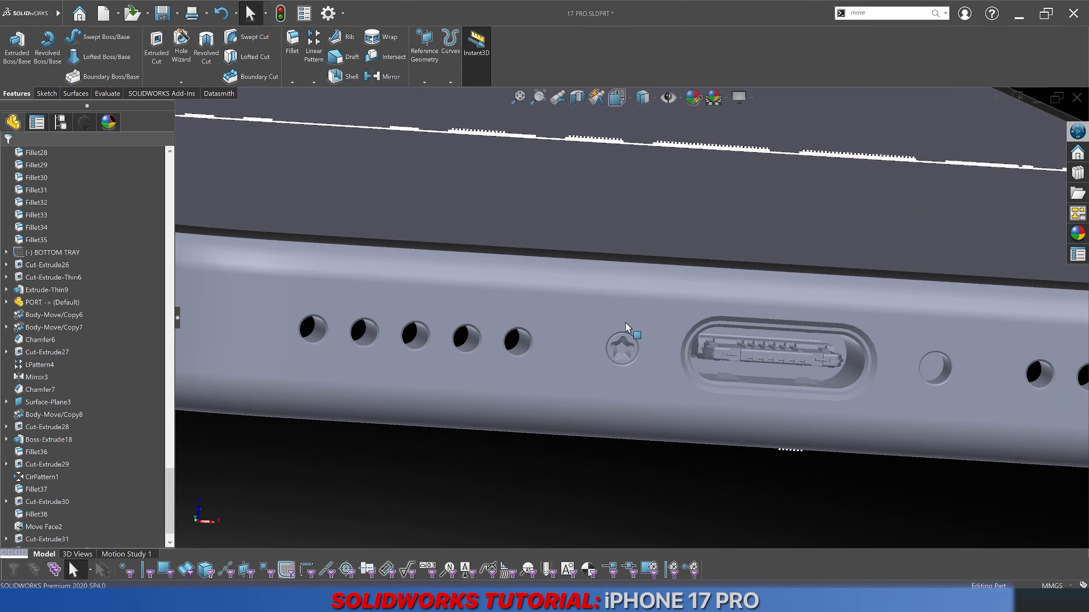
pyautogui.scroll(2, 639, 326)
pyautogui.moveTo(639, 326); pyautogui.dragTo(614, 303, button='middle')
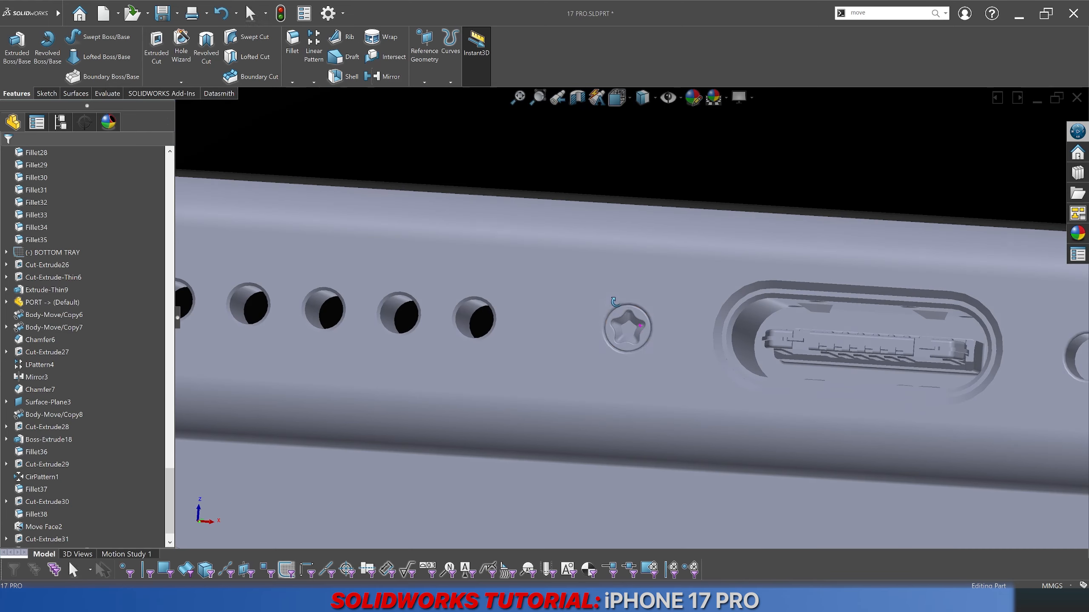
pyautogui.scroll(4, 632, 318)
pyautogui.scroll(-1, 667, 318)
pyautogui.scroll(-6, 580, 347)
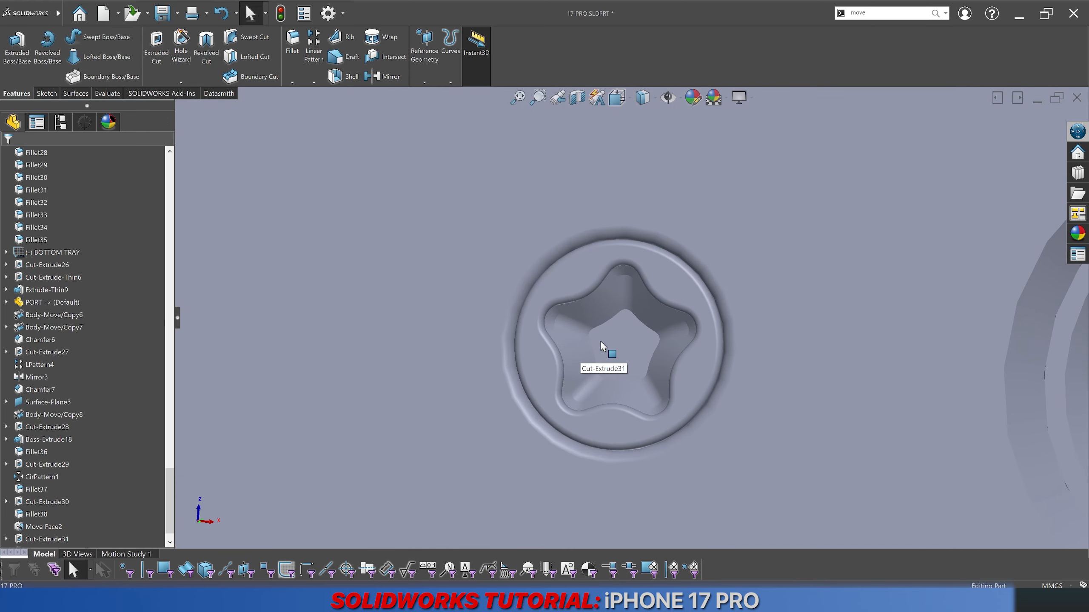
# Step: Set the circle diameter in the sketch of Cut-Extrude29 to 1.25 mm
pyautogui.scroll(-1, 62, 476)
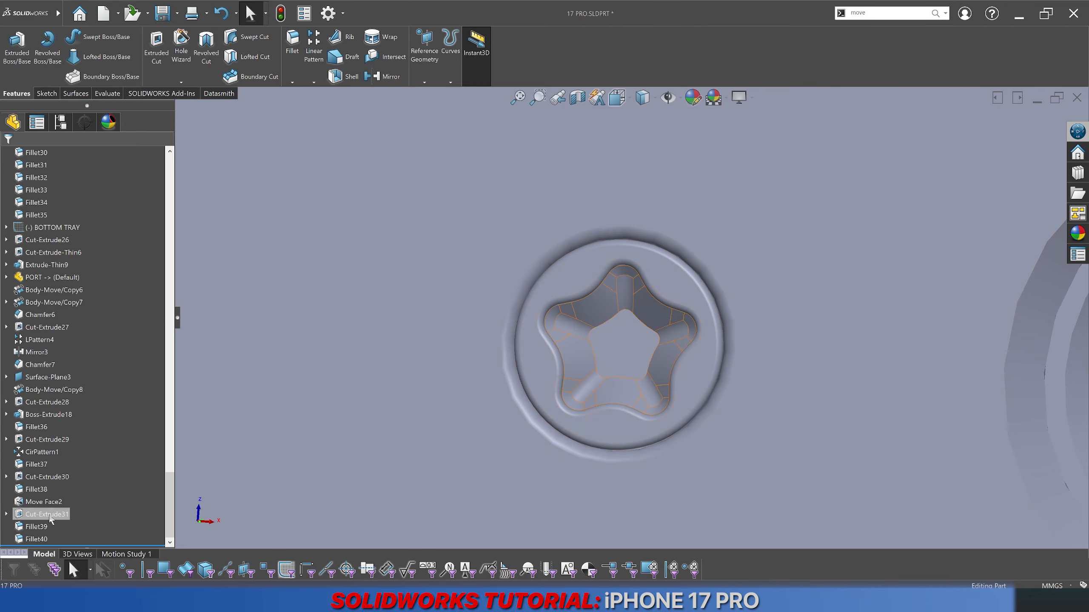
pyautogui.click(41, 451)
pyautogui.doubleClick(41, 441)
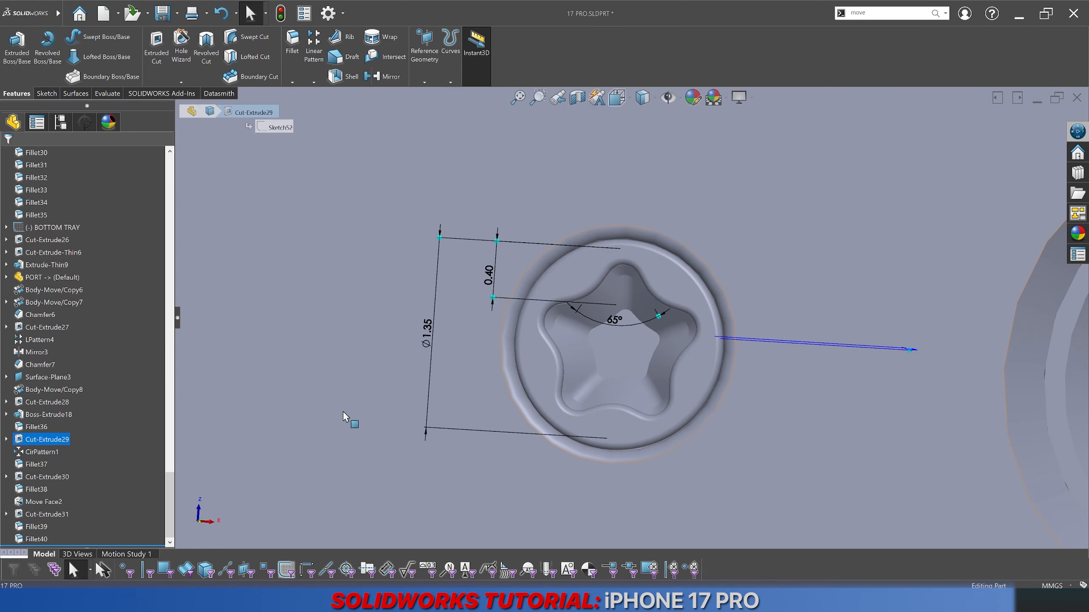
pyautogui.doubleClick(428, 337)
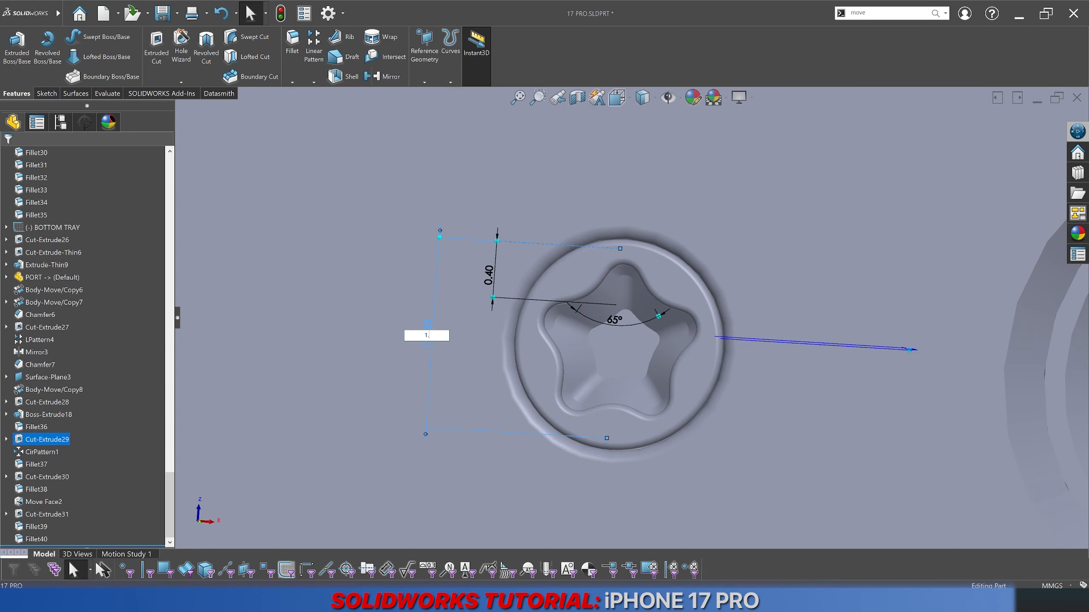
pyautogui.press('Return')
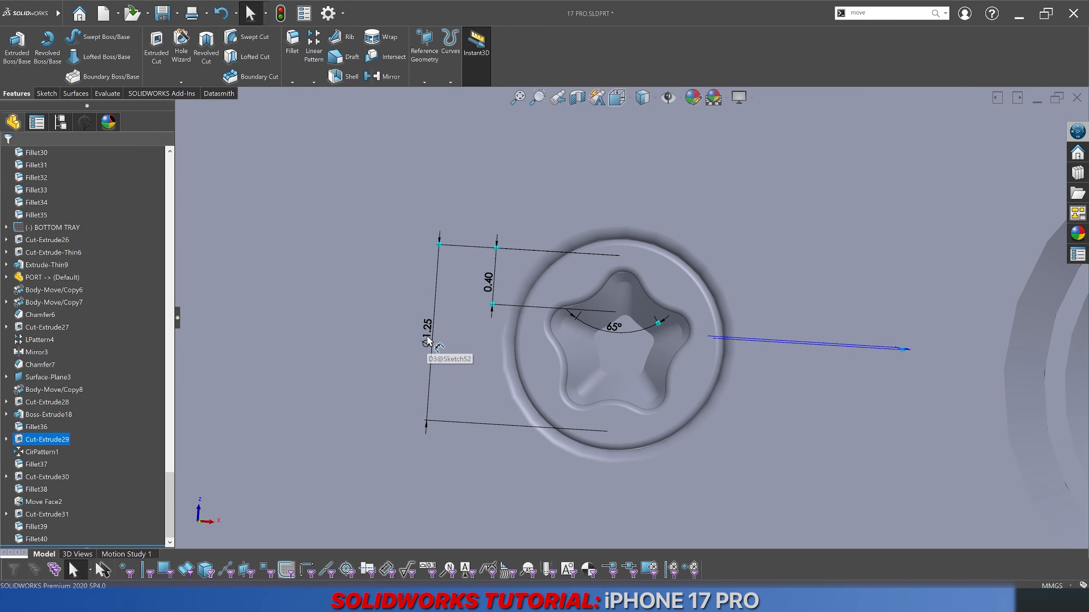
pyautogui.scroll(6, 706, 368)
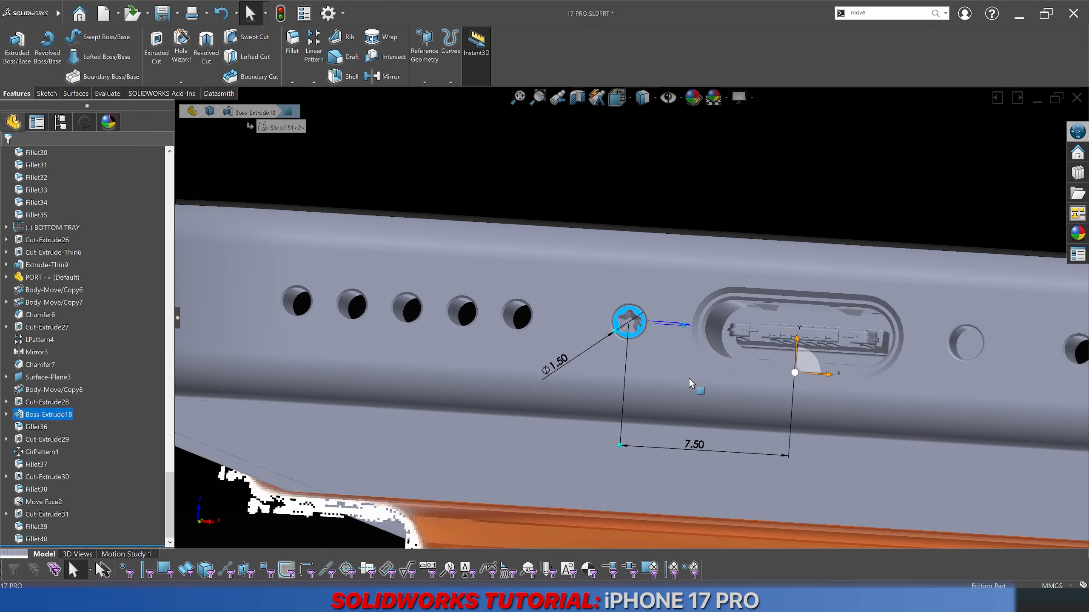
pyautogui.click(641, 182)
# Step: Fillet the inner edge just below the star recess's rounded rim with a 0.1 mm radius
pyautogui.scroll(-6, 640, 334)
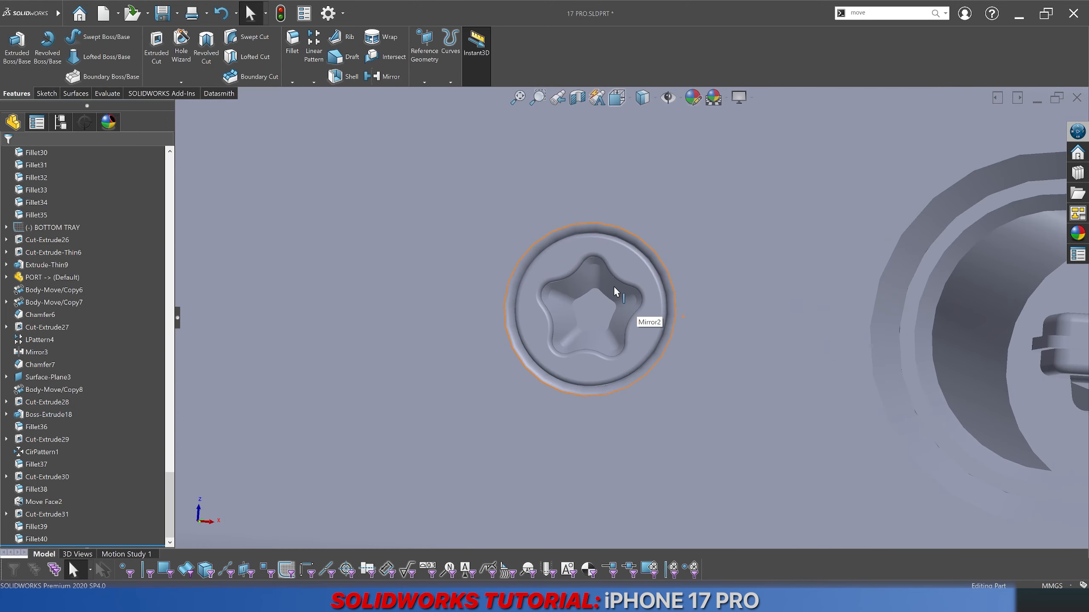
pyautogui.moveTo(613, 287); pyautogui.dragTo(649, 236, button='middle')
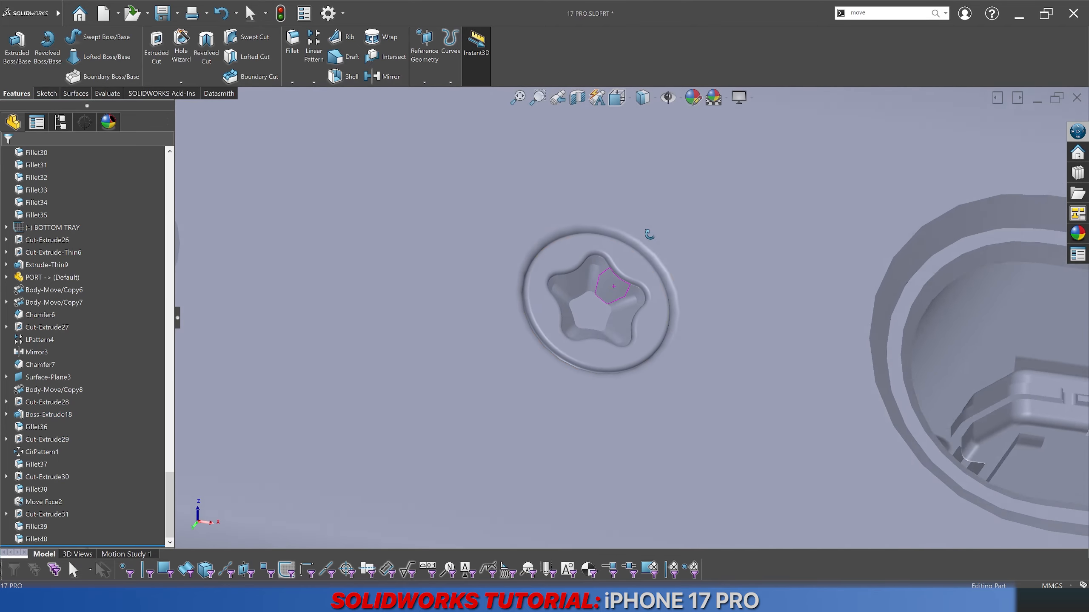
pyautogui.scroll(-5, 606, 254)
pyautogui.scroll(-3, 594, 301)
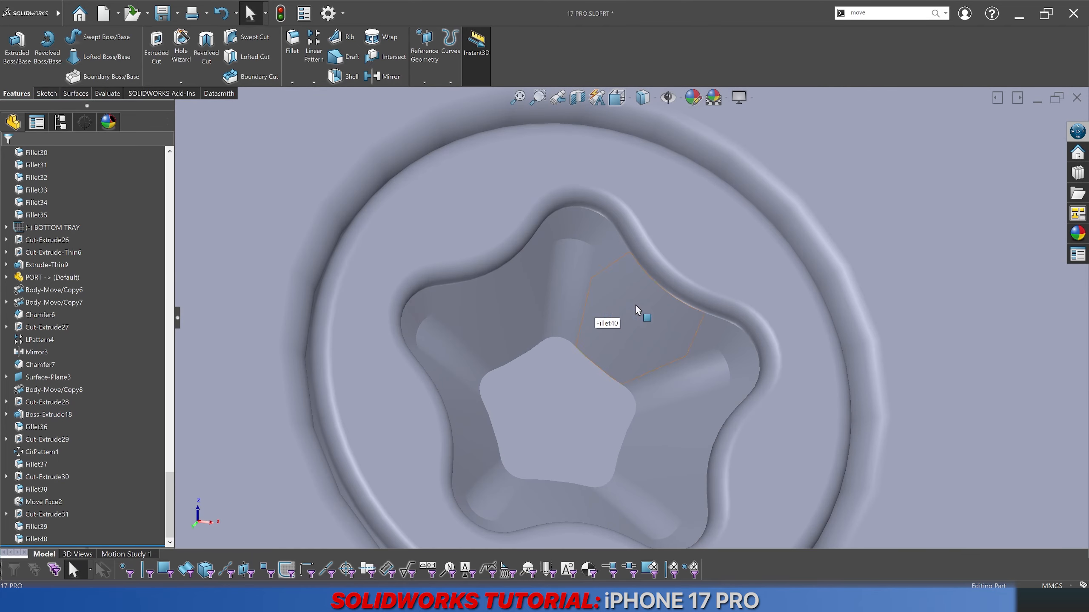
pyautogui.click(596, 212)
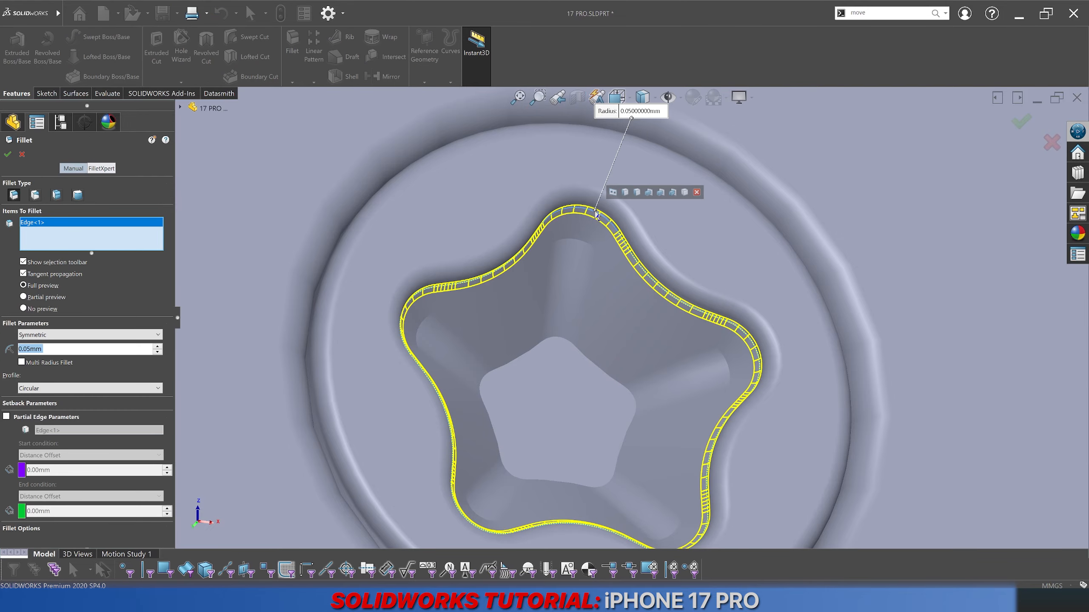
pyautogui.write('0.1')
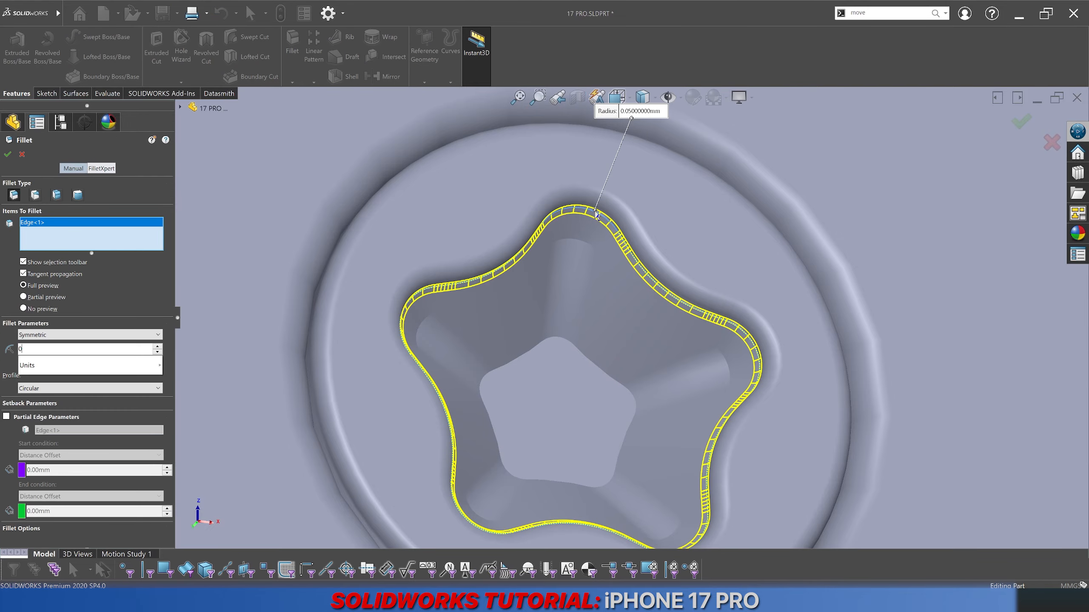
pyautogui.press('Return')
pyautogui.rightClick(594, 211)
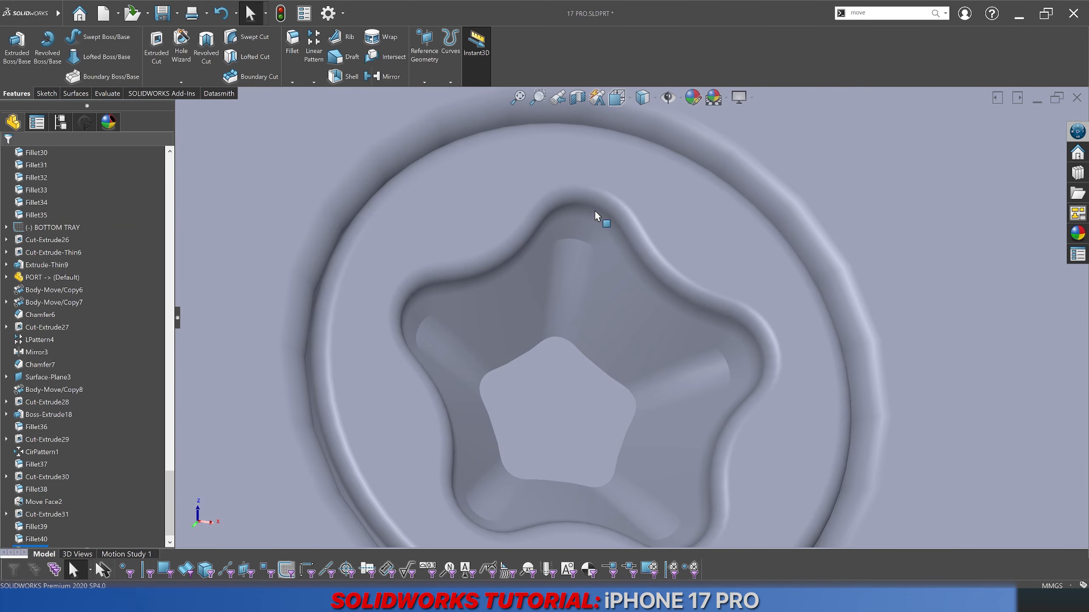
# Step: Inspect the finished screw head alongside the port and holes on the phone's bottom edge, and save the part
pyautogui.click(643, 98)
pyautogui.scroll(5, 602, 322)
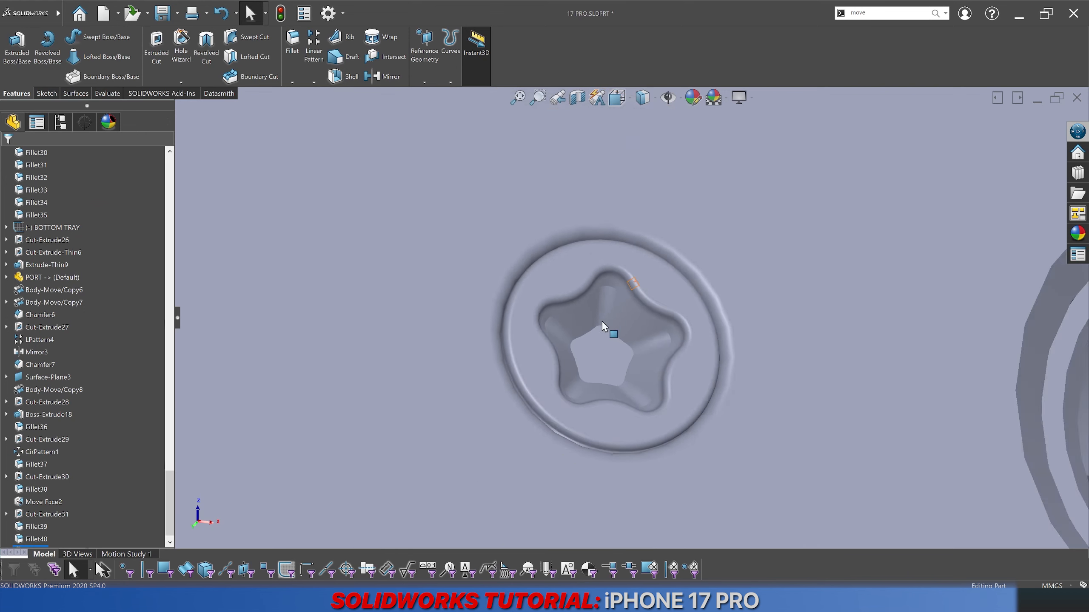
pyautogui.moveTo(603, 322); pyautogui.dragTo(594, 373, button='middle')
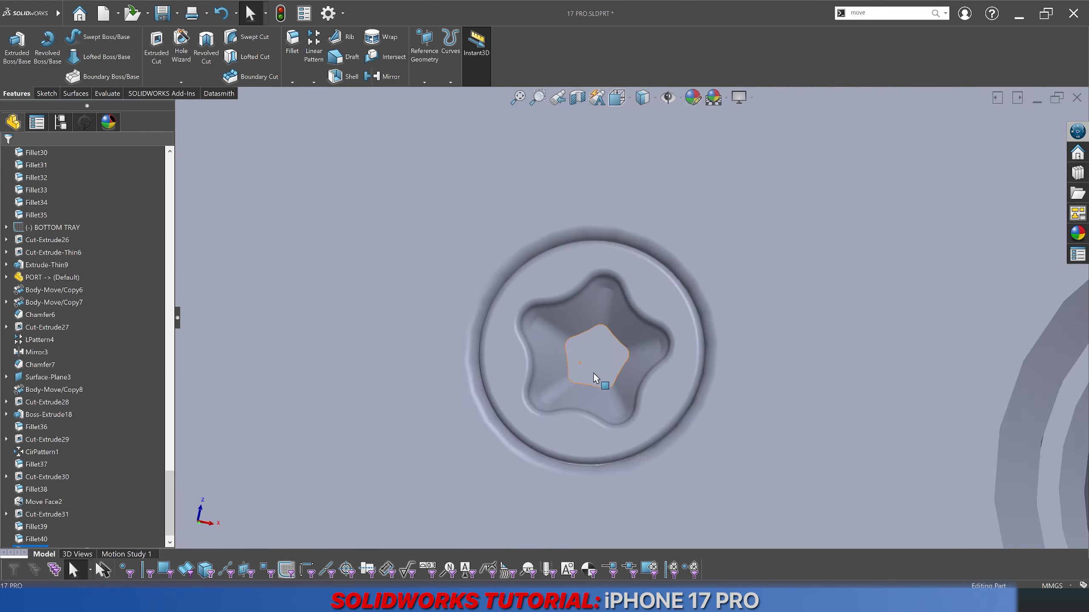
pyautogui.scroll(5, 615, 363)
pyautogui.scroll(3, 675, 200)
pyautogui.moveTo(676, 200); pyautogui.dragTo(688, 317, button='middle')
pyautogui.scroll(-6, 687, 317)
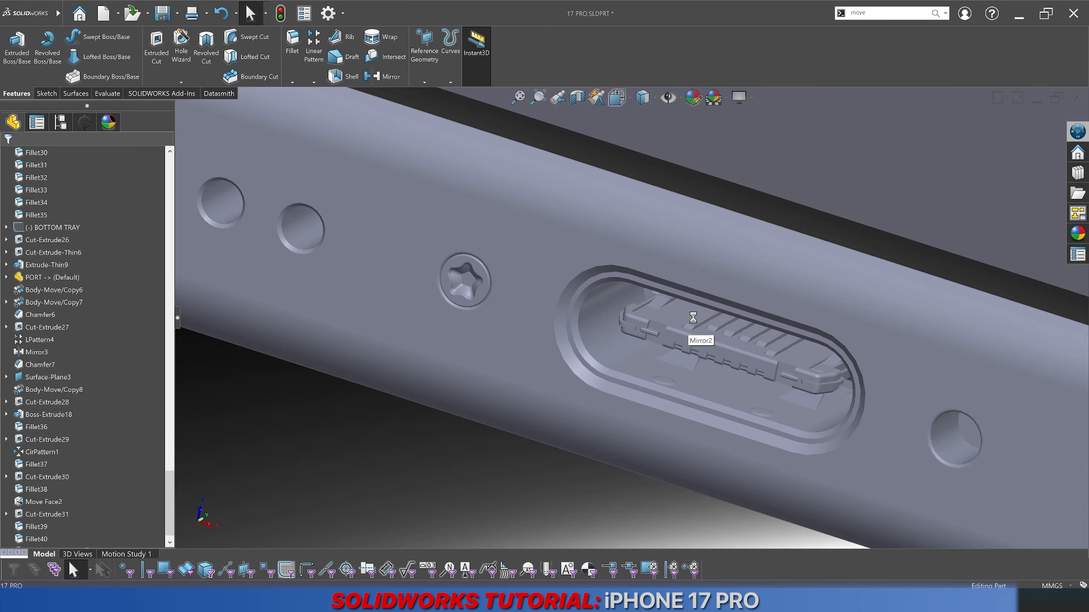
pyautogui.scroll(3, 674, 294)
pyautogui.moveTo(638, 299)
pyautogui.mouseDown(button='middle')
pyautogui.moveTo(535, 278)
pyautogui.moveTo(644, 296)
pyautogui.mouseUp(button='middle')
pyautogui.scroll(-4, 681, 302)
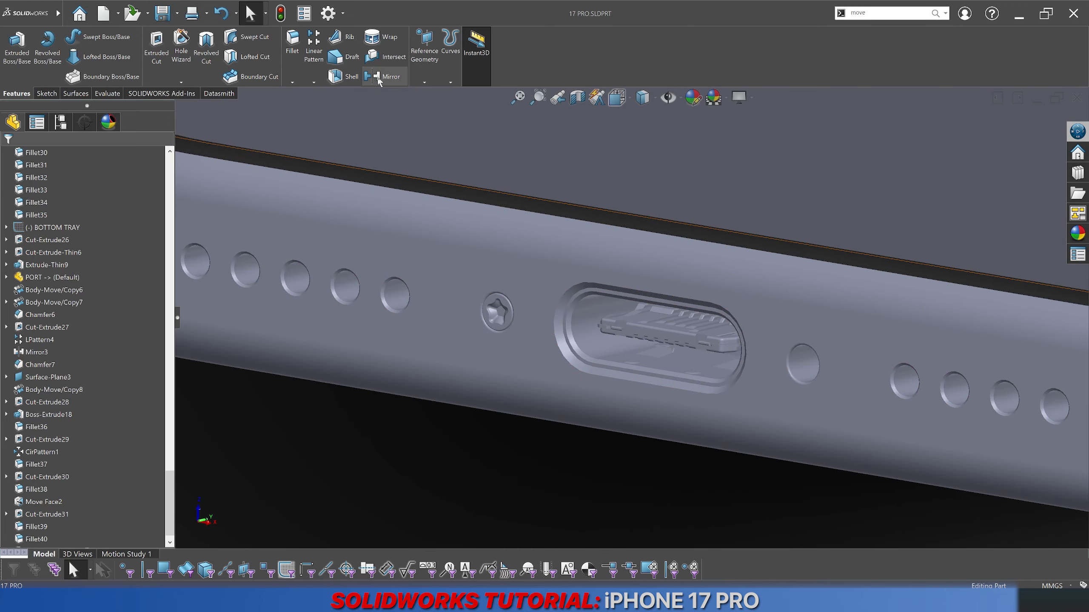
# Step: Mirror the pentalobe screw body about the Right Plane to the other side of the charging port
pyautogui.click(379, 79)
pyautogui.click(51, 254)
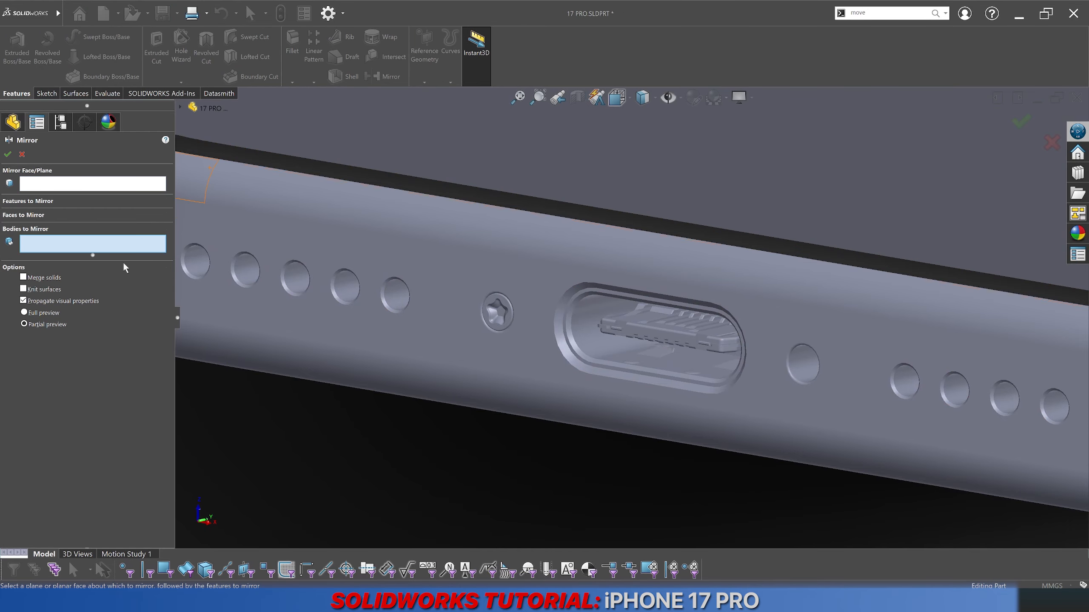
pyautogui.click(497, 312)
pyautogui.click(62, 187)
pyautogui.scroll(5, 368, 308)
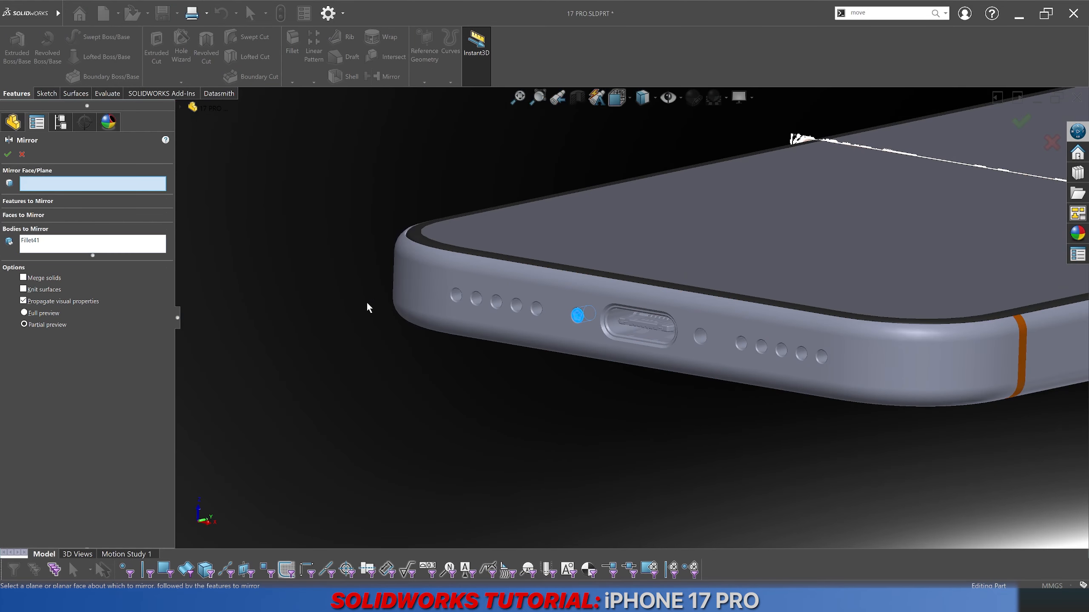
pyautogui.press('c')
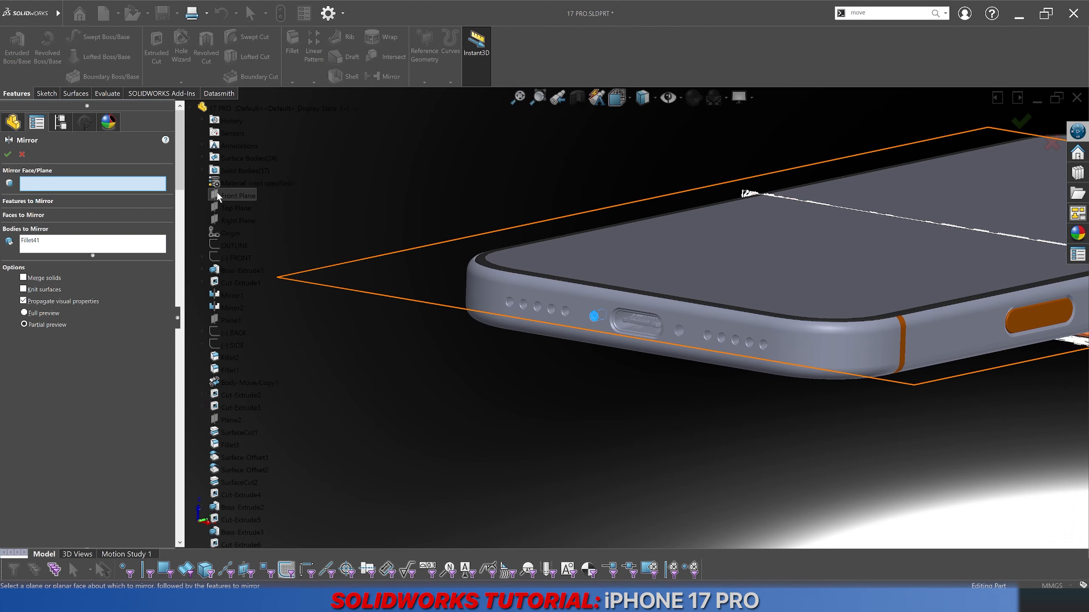
pyautogui.click(225, 219)
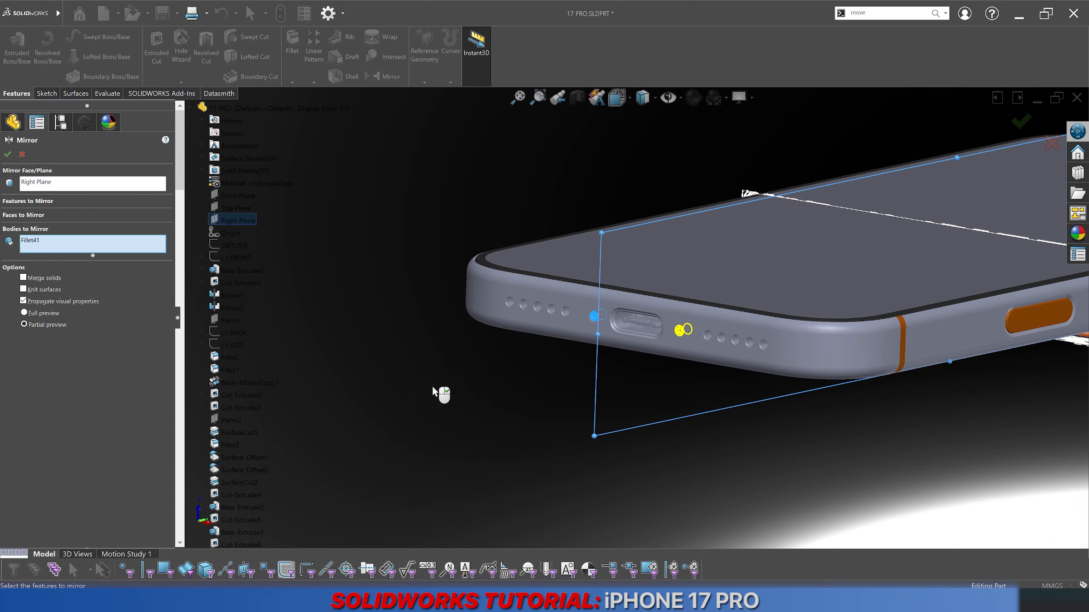
pyautogui.scroll(2, 521, 446)
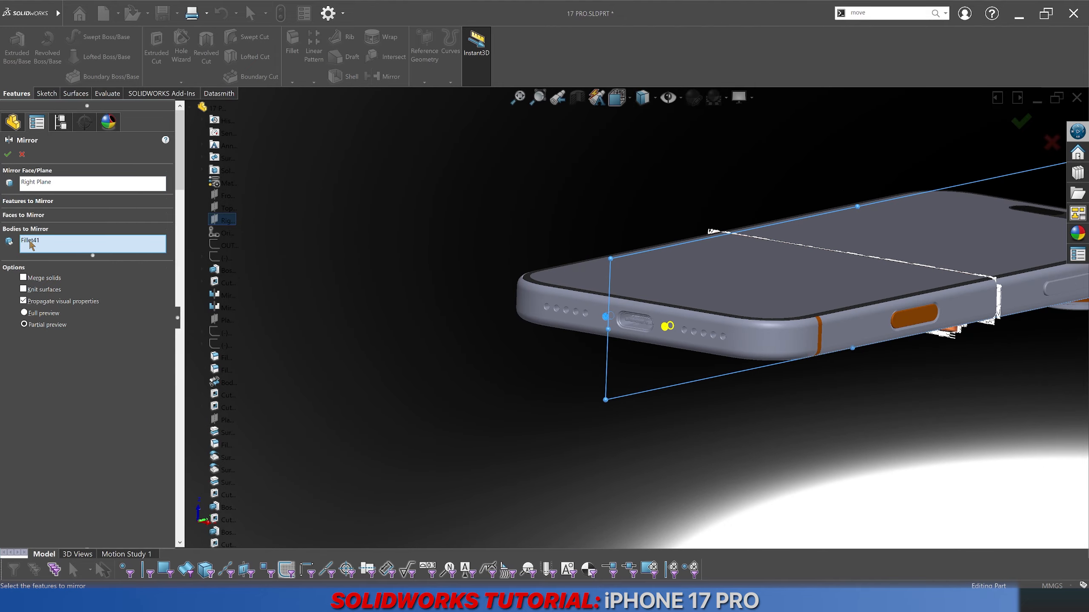
pyautogui.click(7, 153)
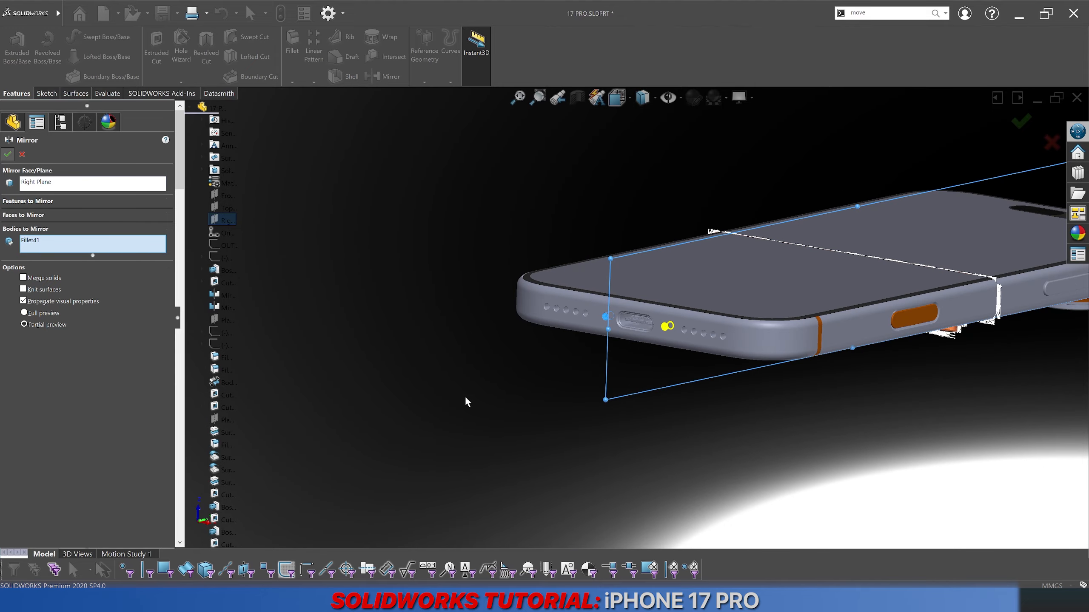
# Step: Inspect both screws and the charging port along the phone's bottom edge from several angles
pyautogui.scroll(-10, 641, 316)
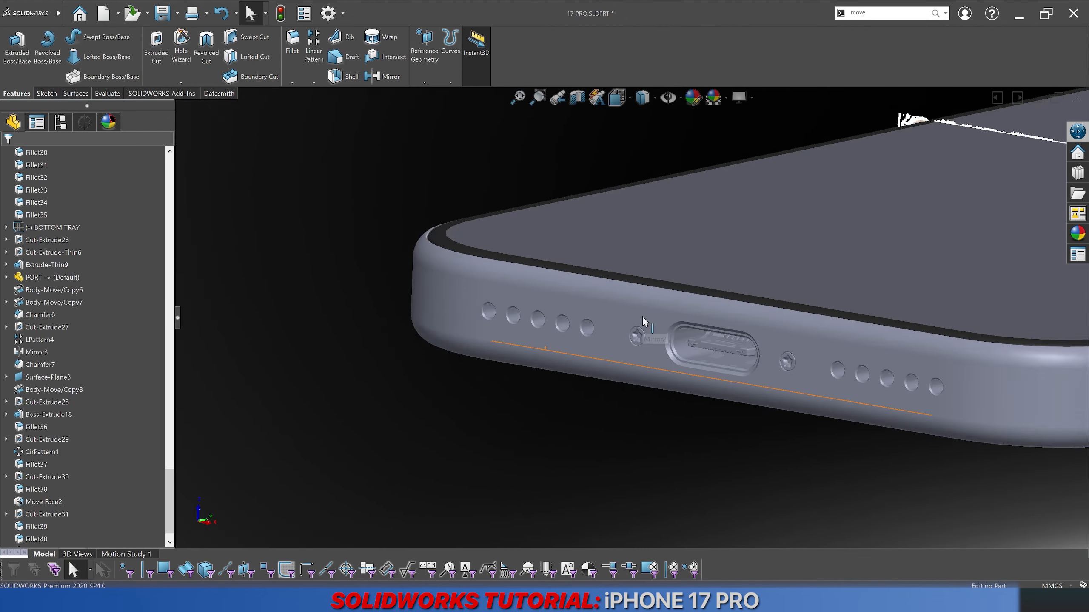
pyautogui.moveTo(704, 350); pyautogui.dragTo(754, 303, button='middle')
pyautogui.scroll(5, 753, 303)
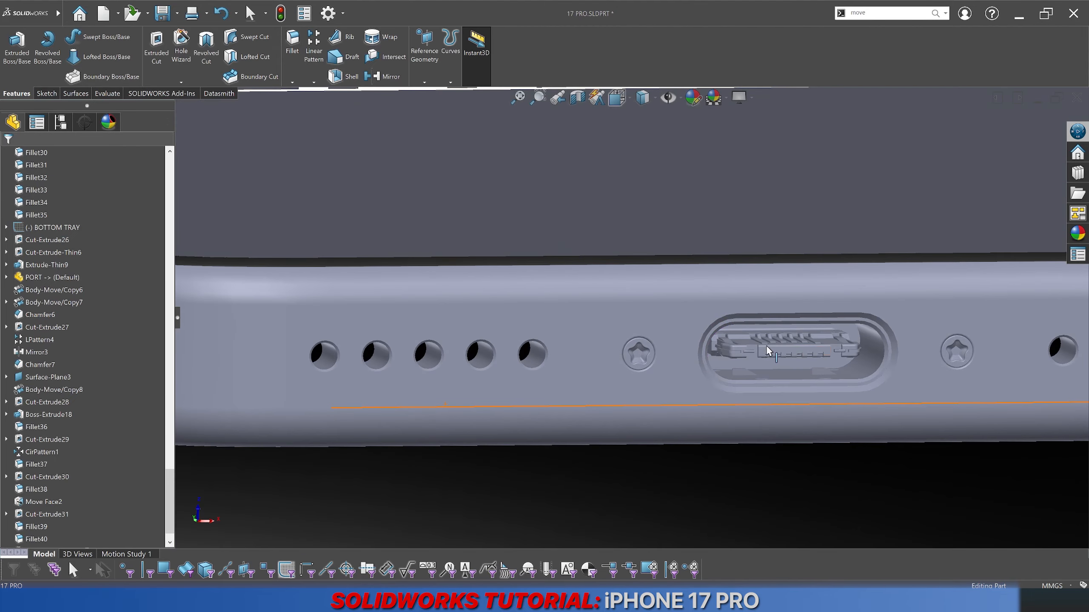
pyautogui.moveTo(765, 346); pyautogui.dragTo(740, 321, button='middle')
pyautogui.scroll(-2, 729, 315)
pyautogui.scroll(4, 535, 314)
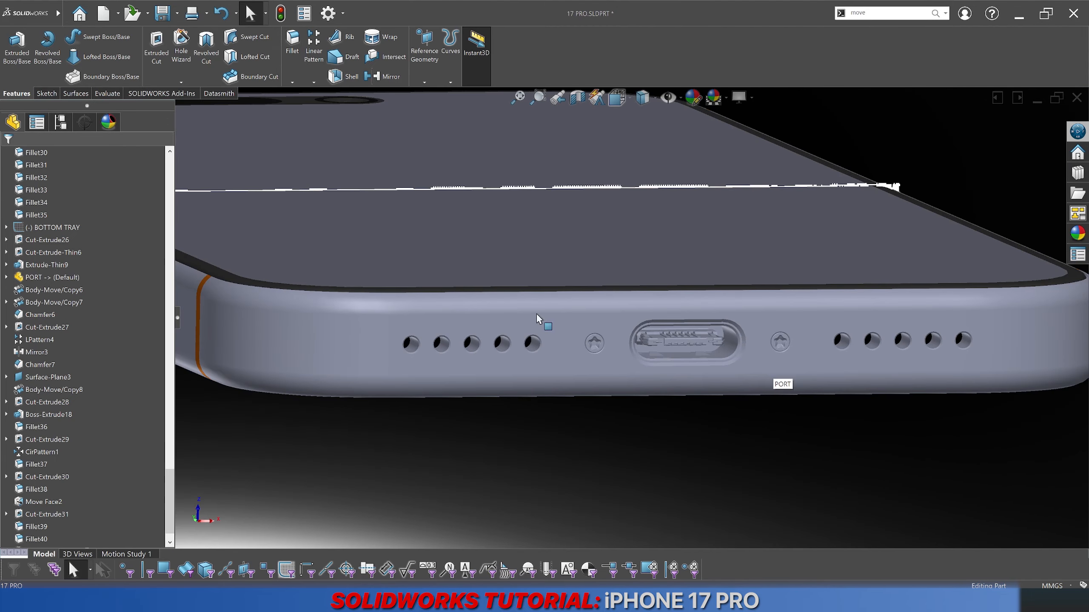
pyautogui.scroll(-6, 607, 349)
pyautogui.scroll(-5, 608, 350)
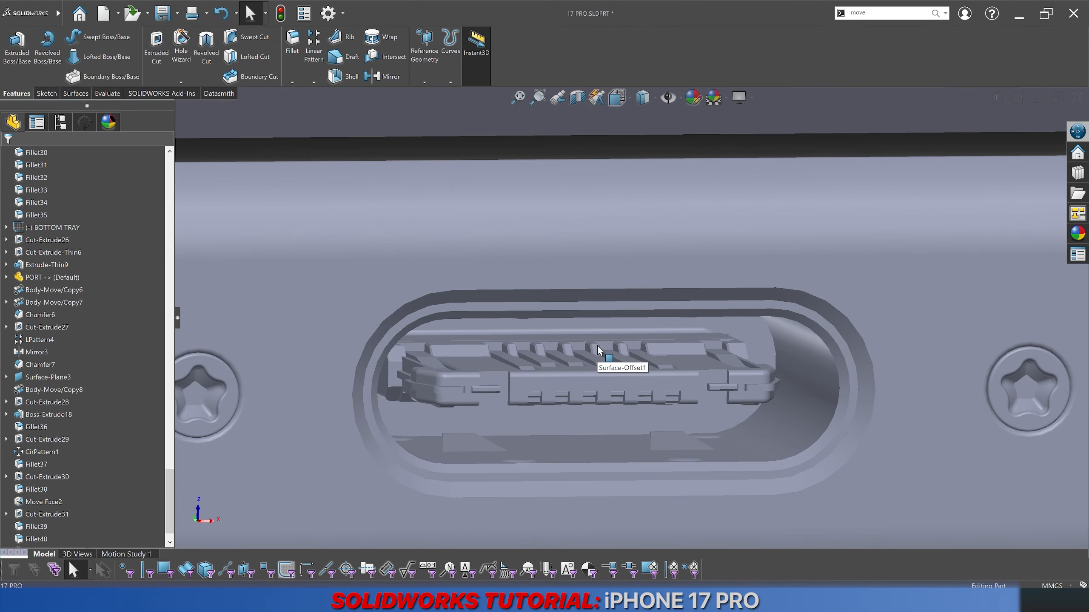
pyautogui.moveTo(573, 350); pyautogui.dragTo(415, 320, button='middle')
pyautogui.scroll(5, 629, 394)
pyautogui.scroll(3, 415, 320)
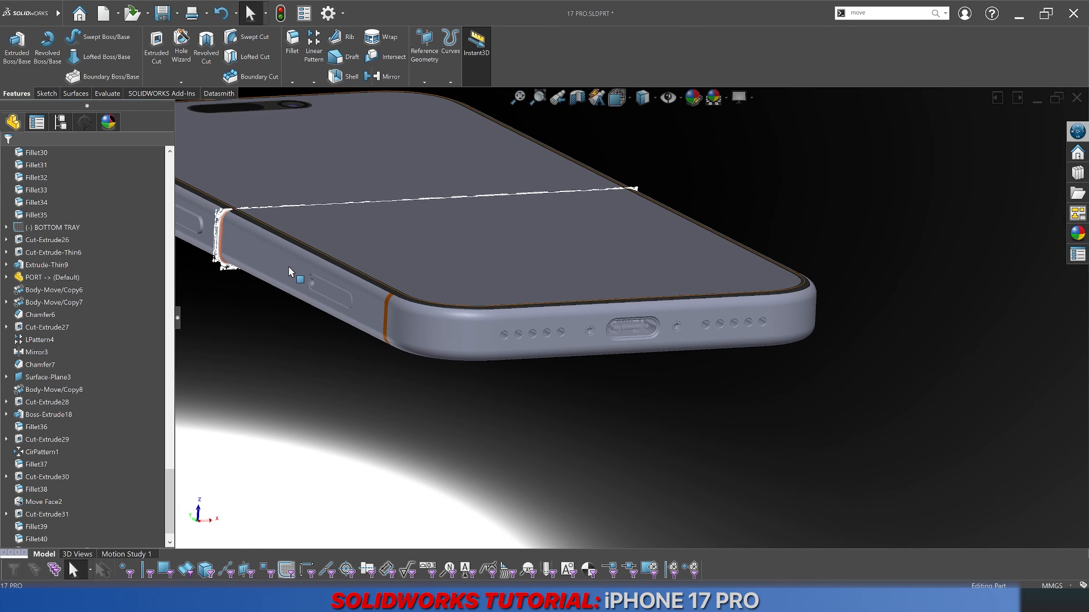
pyautogui.scroll(-1, 95, 417)
# Step: Hide the BOTTOM TRAY sketch
pyautogui.scroll(3, 97, 401)
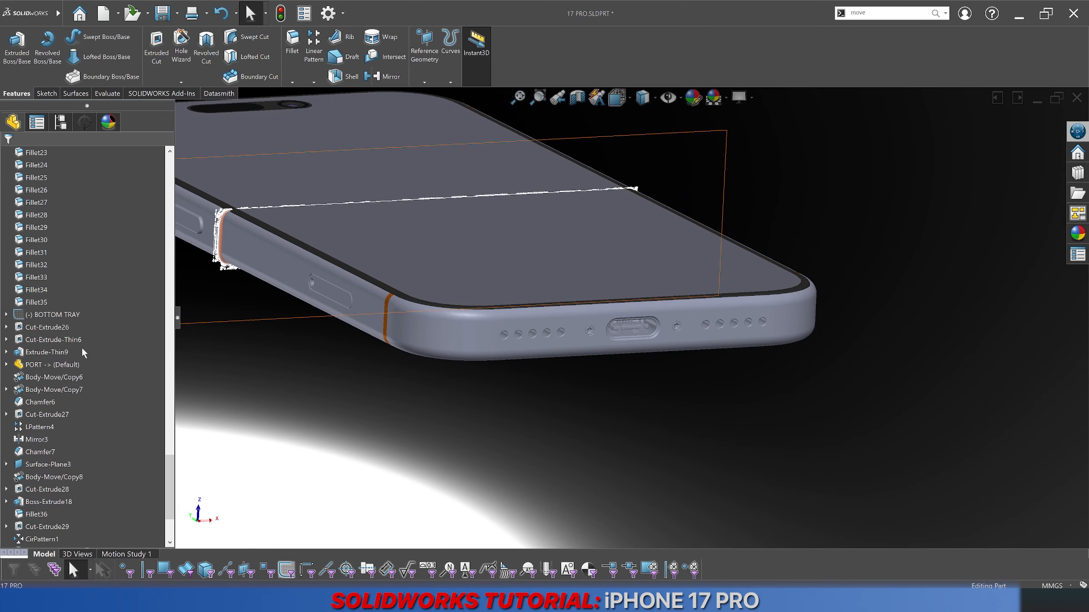
pyautogui.rightClick(55, 317)
pyautogui.press('Escape')
pyautogui.press('Escape')
pyautogui.scroll(3, 104, 456)
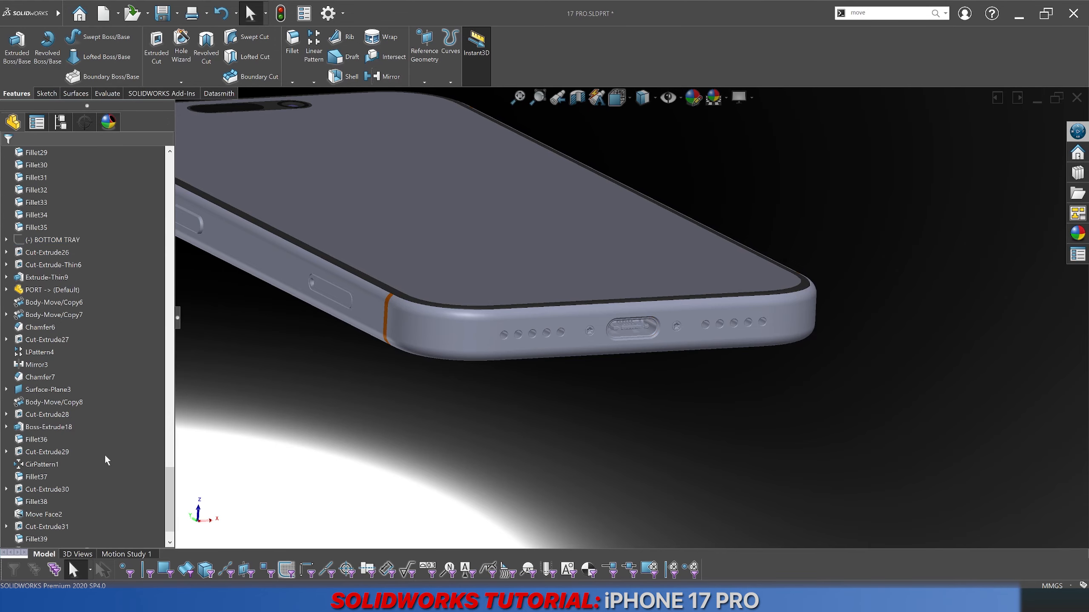
# Step: Show the BACK sketch and view the phone from behind, displayed shaded with edges
pyautogui.scroll(20, 106, 457)
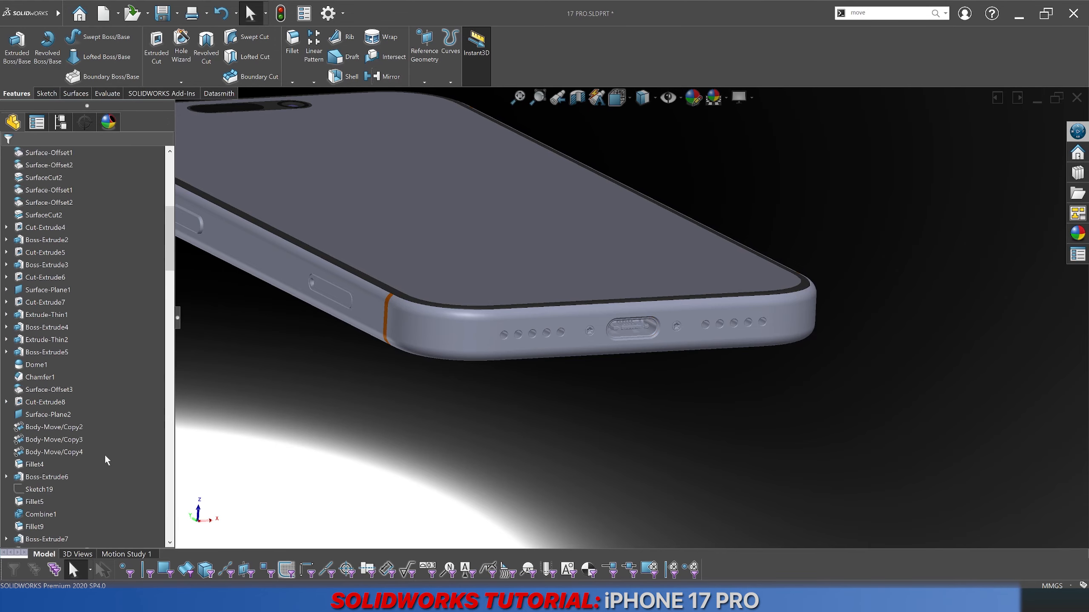
pyautogui.click(617, 97)
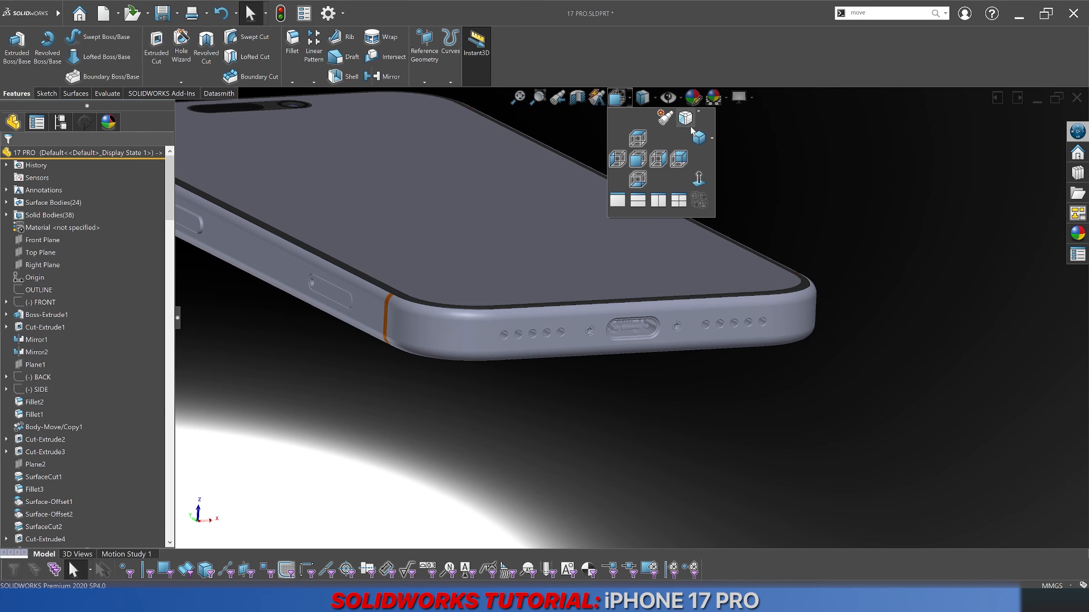
pyautogui.click(657, 111)
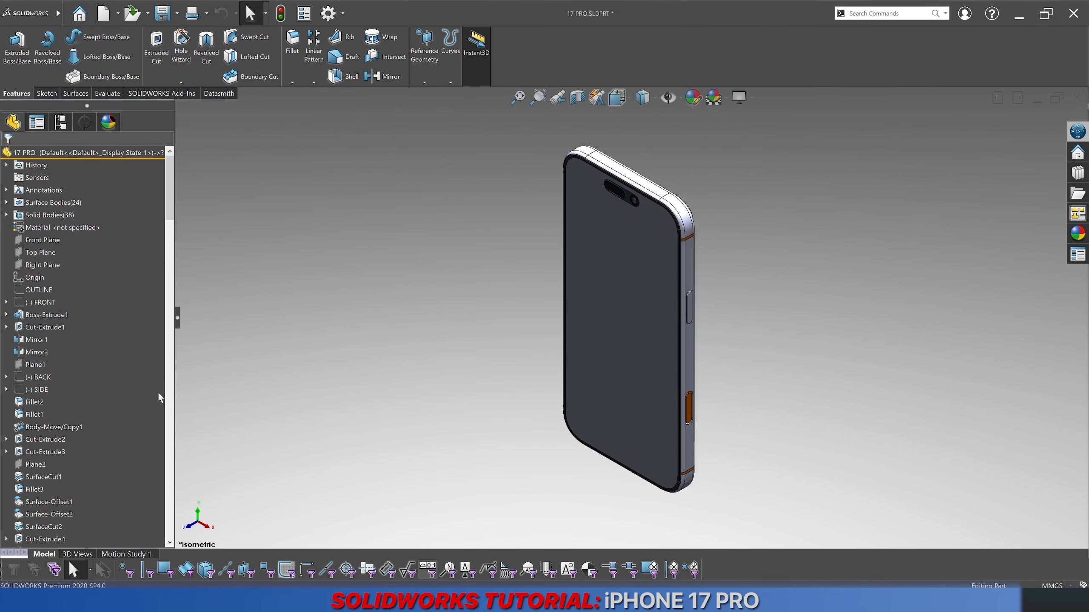
pyautogui.rightClick(42, 380)
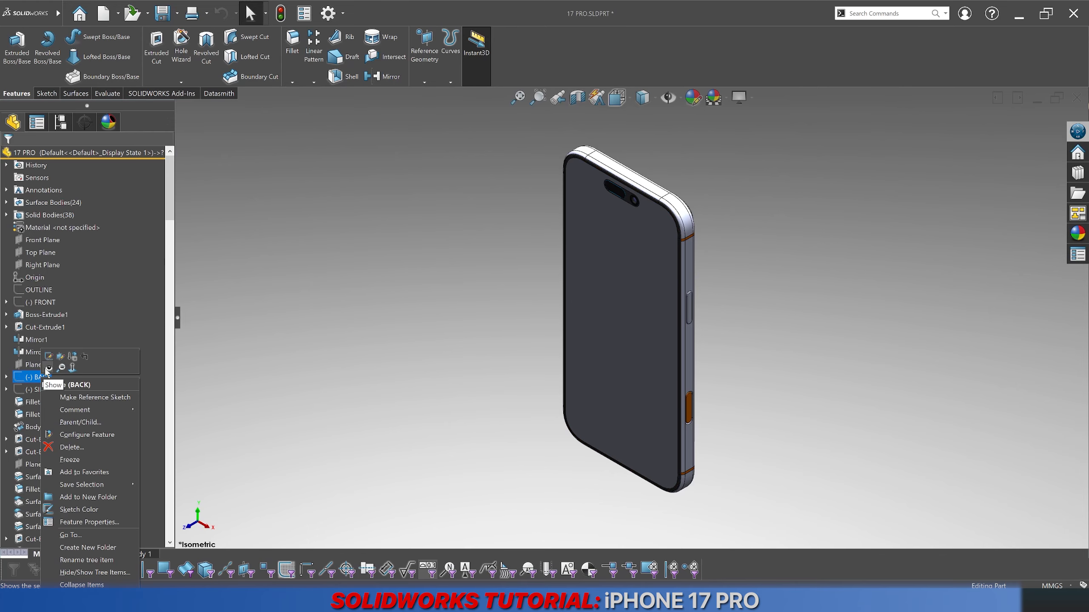
pyautogui.click(44, 368)
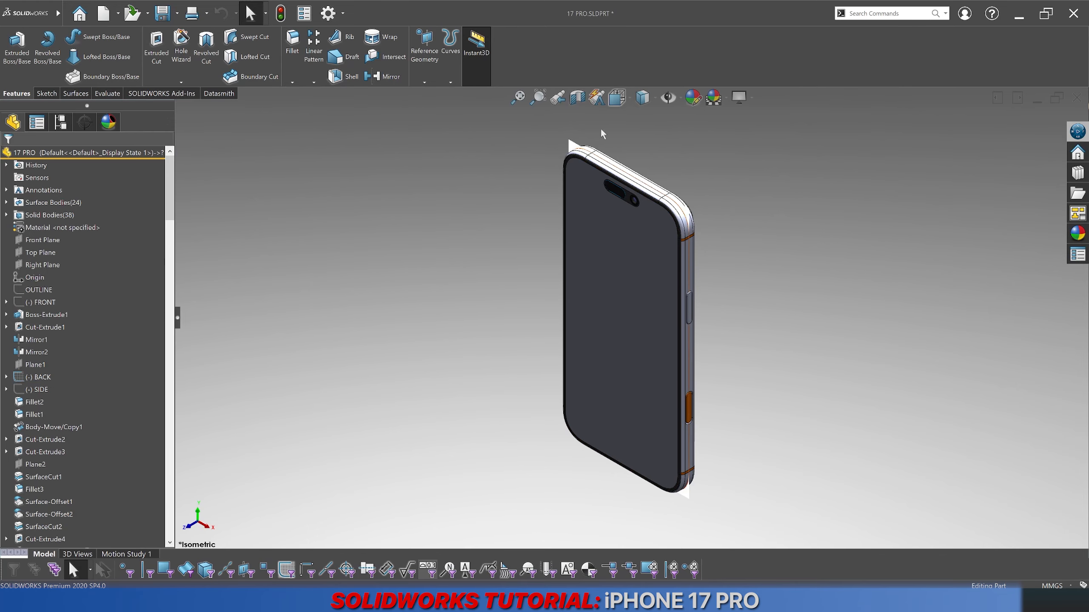
pyautogui.click(616, 106)
pyautogui.click(641, 145)
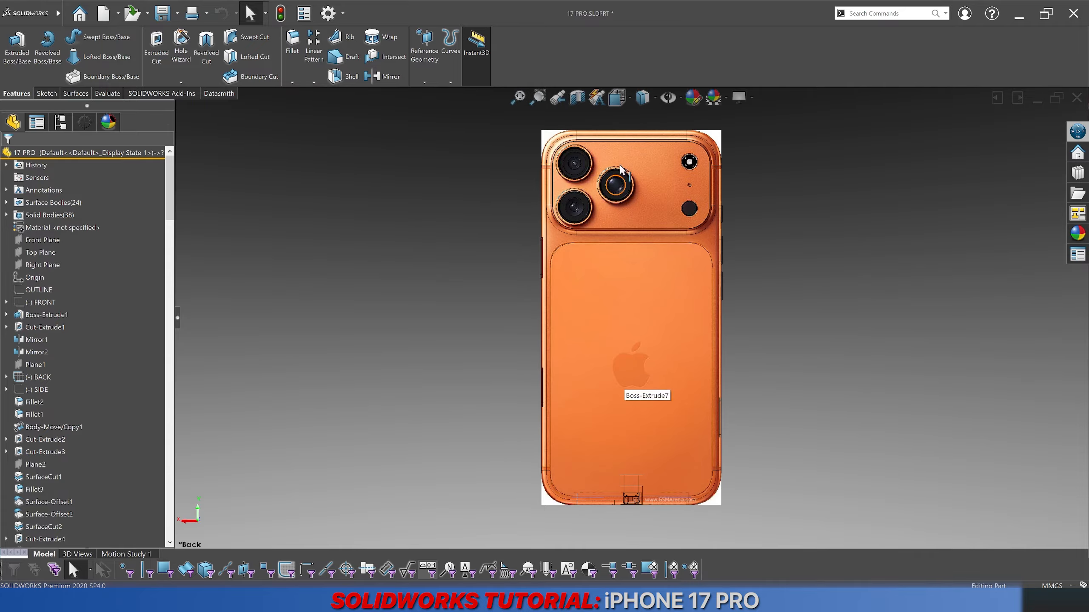
pyautogui.click(643, 100)
pyautogui.click(643, 118)
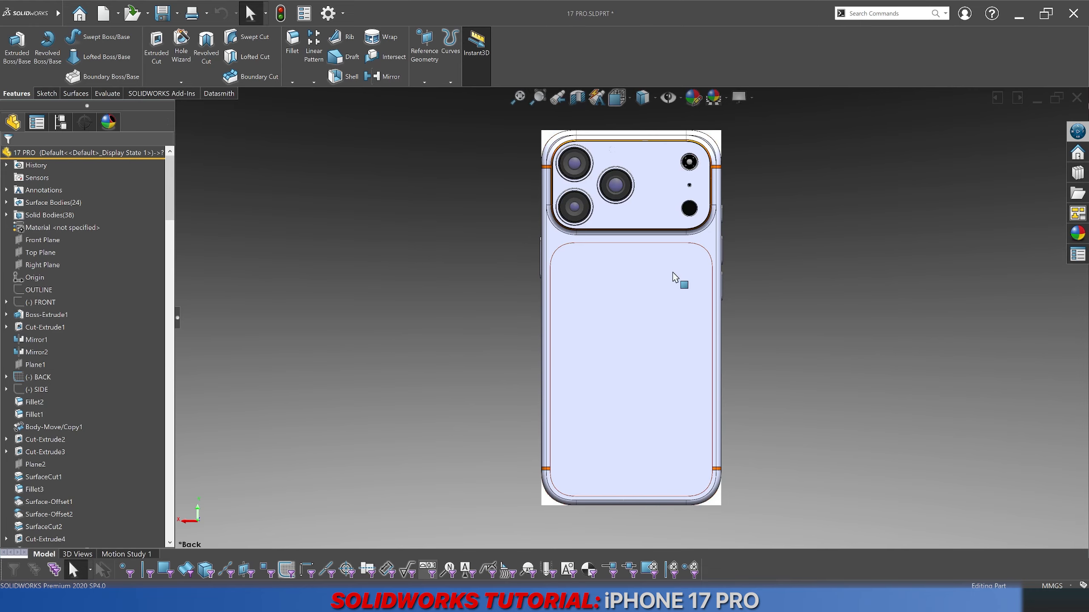
# Step: Delete the fillet around the small hole between the flash and the black sensor on the camera plateau
pyautogui.moveTo(672, 272); pyautogui.dragTo(650, 135, button='middle')
pyautogui.scroll(-10, 700, 372)
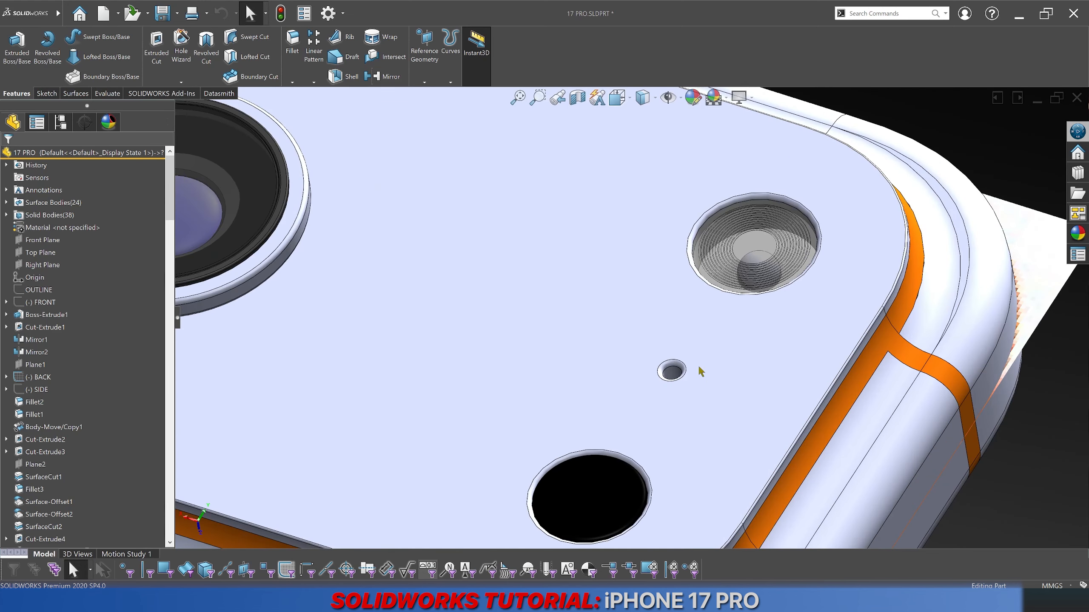
pyautogui.scroll(-5, 675, 363)
pyautogui.click(646, 357)
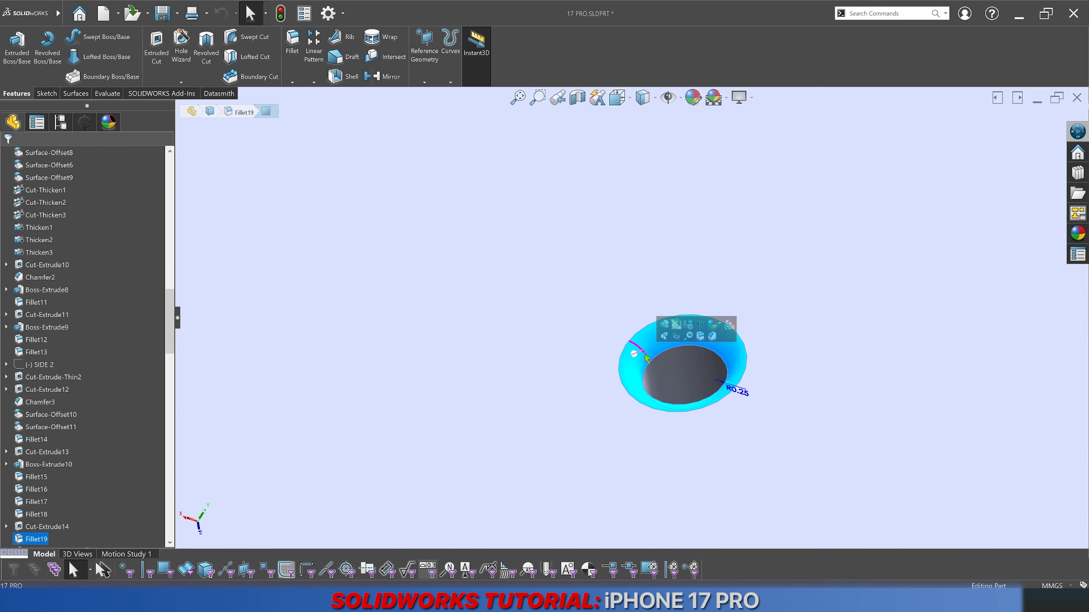
pyautogui.press('Delete')
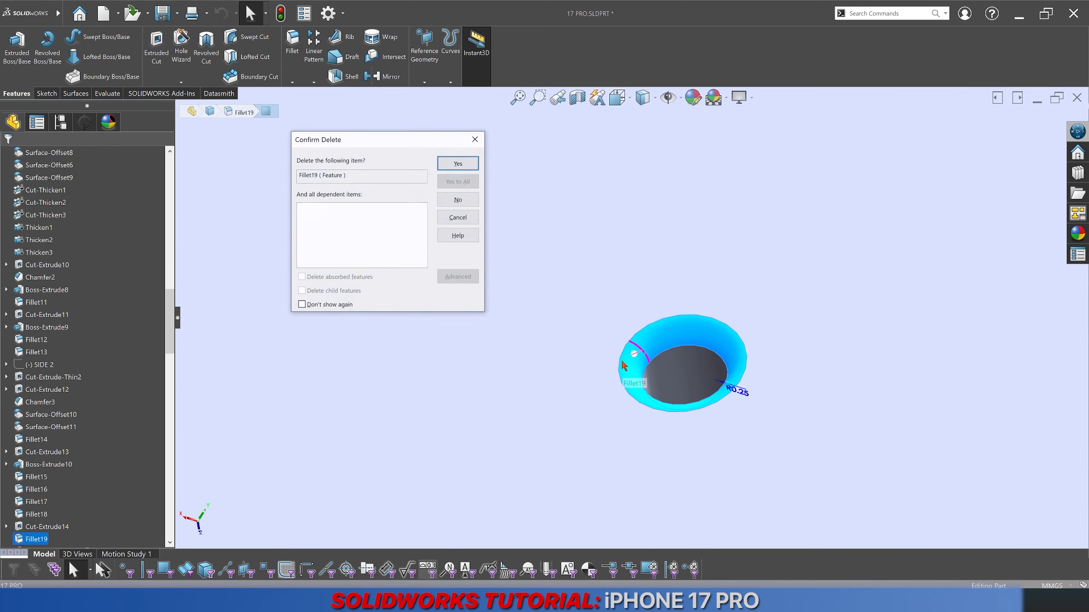
pyautogui.press('Return')
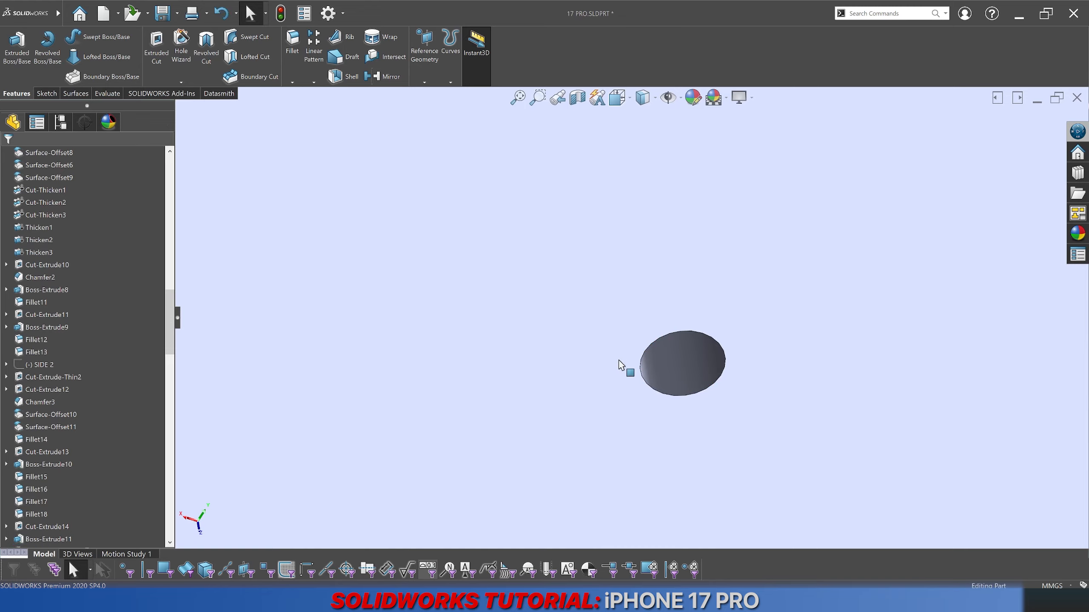
# Step: Chamfer the rim of the small camera plateau hole with a 0.25 mm distance at 45 degrees
pyautogui.click(292, 82)
pyautogui.click(302, 106)
pyautogui.write('0.25')
pyautogui.press('Return')
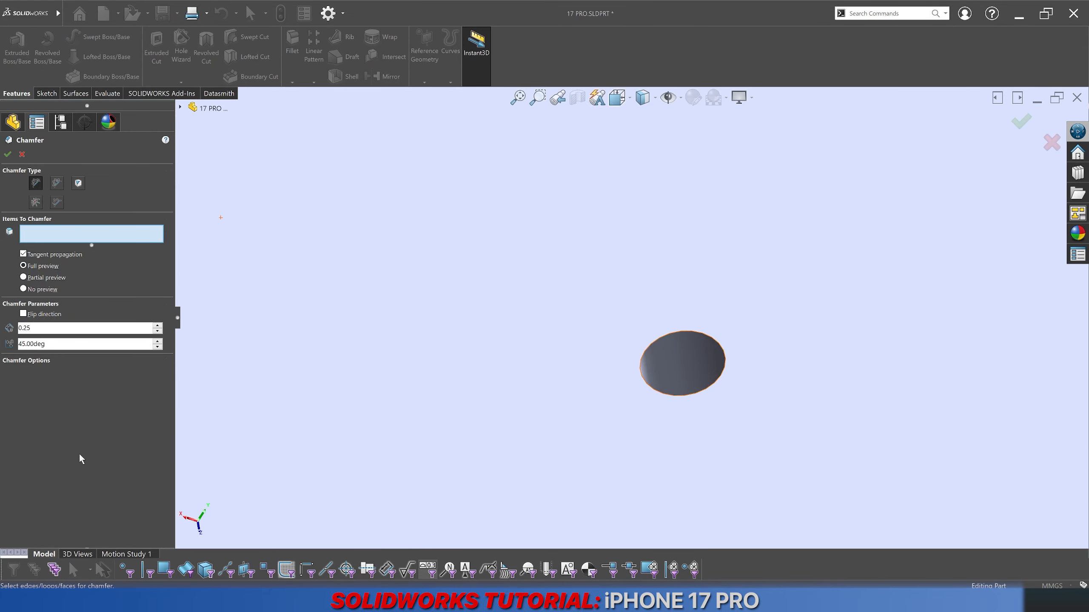
pyautogui.click(658, 345)
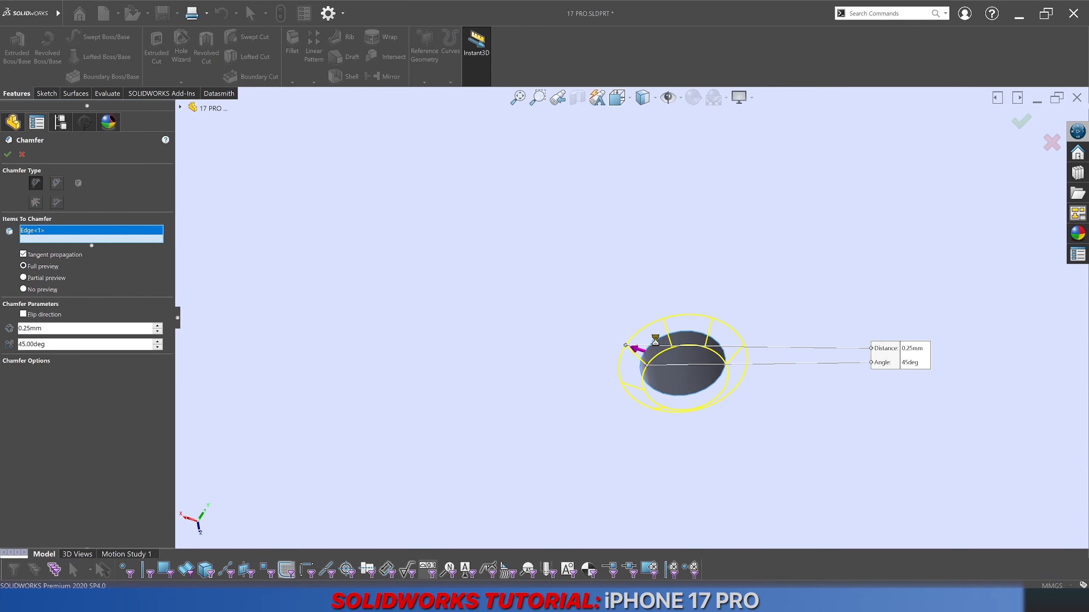
pyautogui.press('Return')
# Step: Examine the chamfered hole up close and from several angles within the camera plateau
pyautogui.scroll(10, 655, 341)
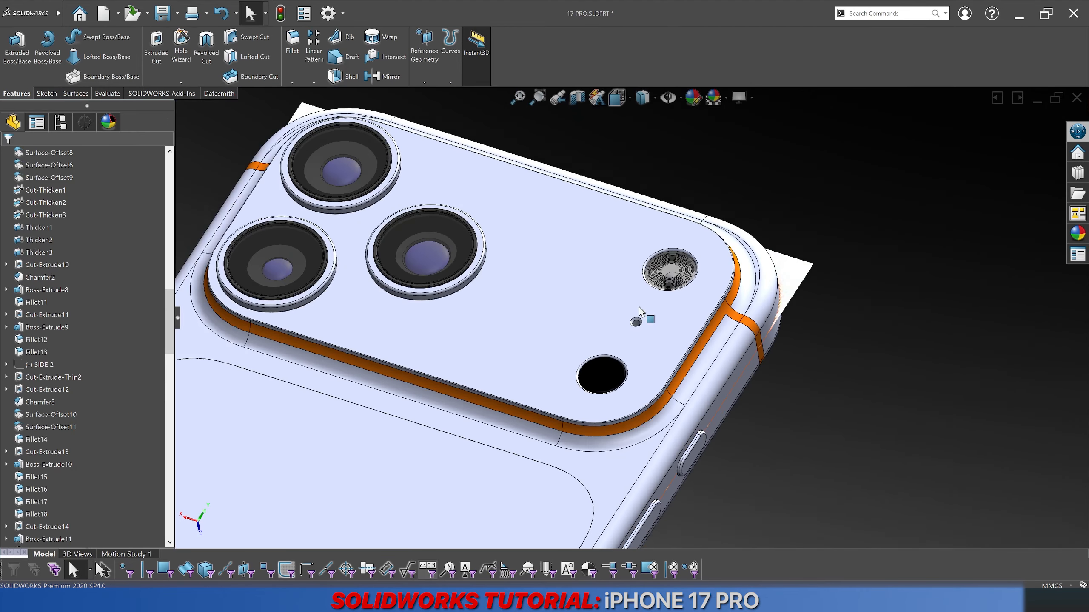
pyautogui.scroll(-10, 634, 309)
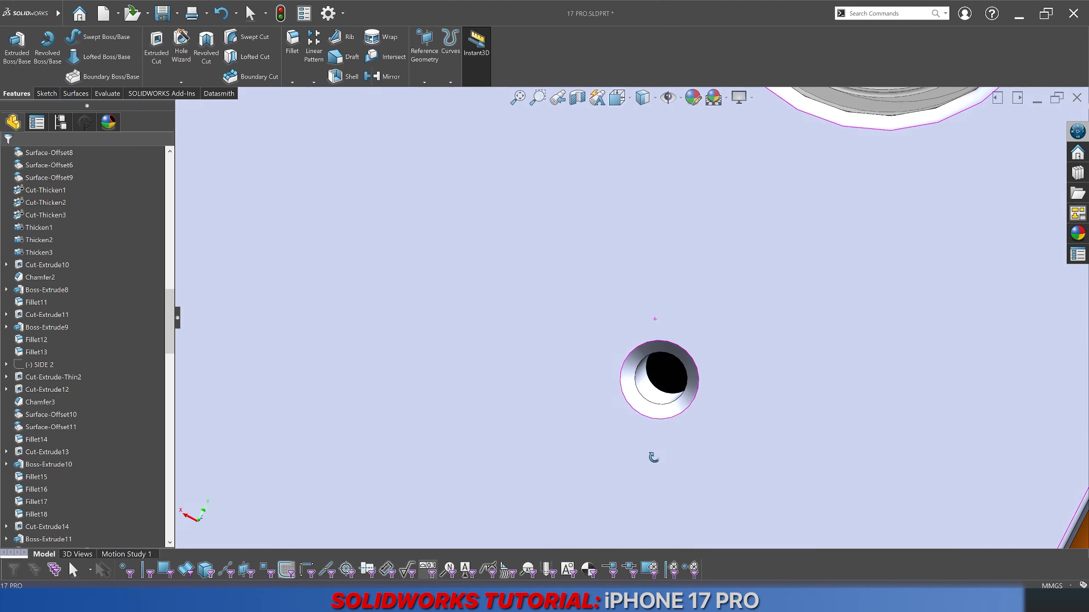
pyautogui.moveTo(653, 457); pyautogui.dragTo(655, 405, button='middle')
pyautogui.scroll(10, 653, 405)
pyautogui.scroll(-5, 617, 322)
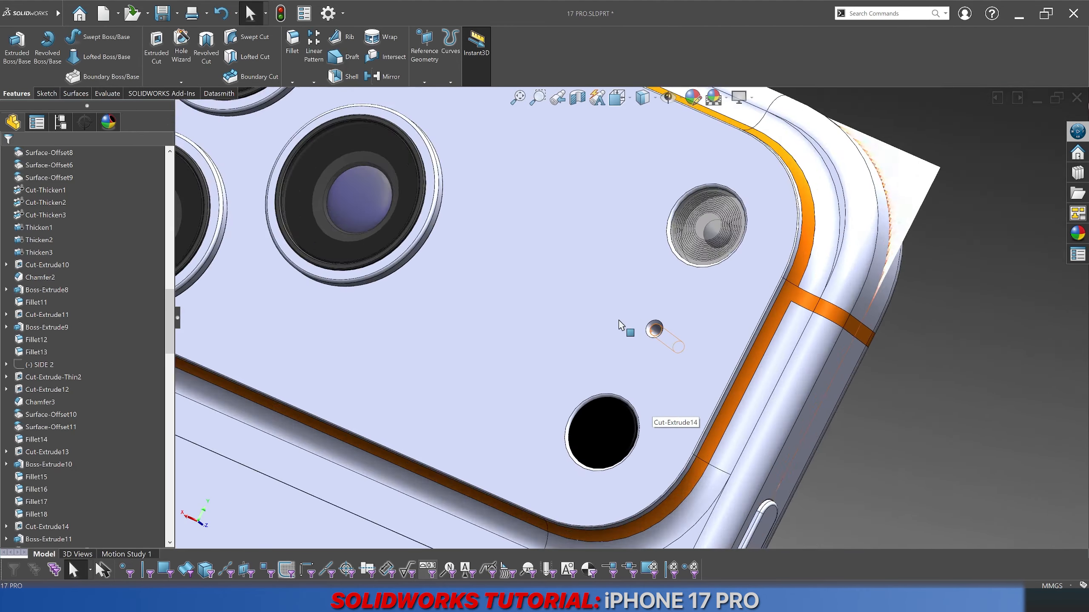
pyautogui.moveTo(680, 304); pyautogui.dragTo(697, 339, button='middle')
pyautogui.scroll(-8, 698, 339)
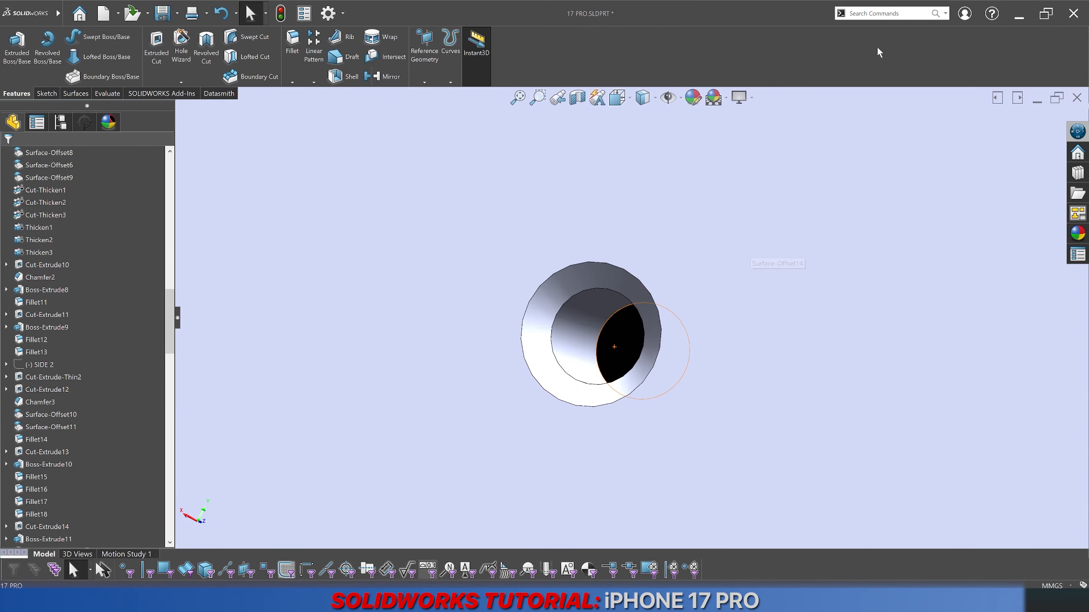
# Step: Move the Surface-Offset14 body inside the small chamfered hole by -1 mm along Z using Move/Copy Bodies
pyautogui.write('e')
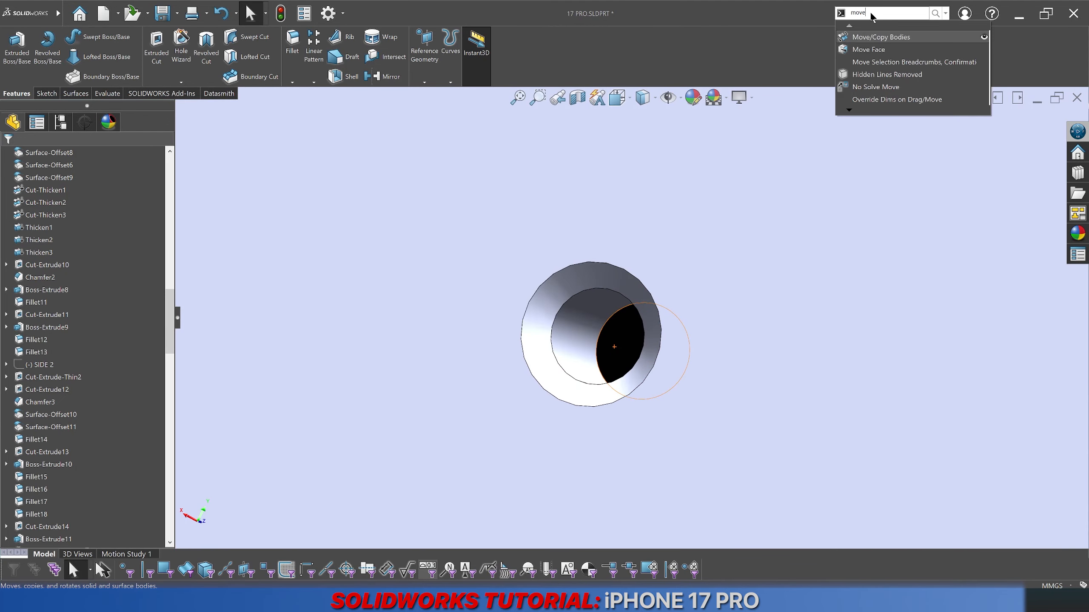
pyautogui.click(900, 38)
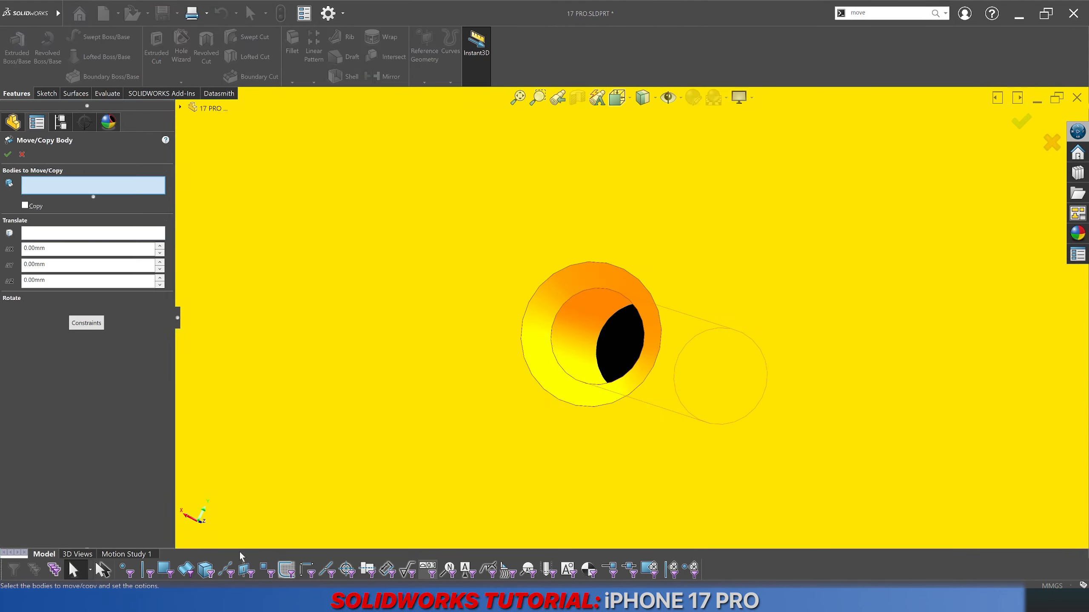
pyautogui.click(613, 346)
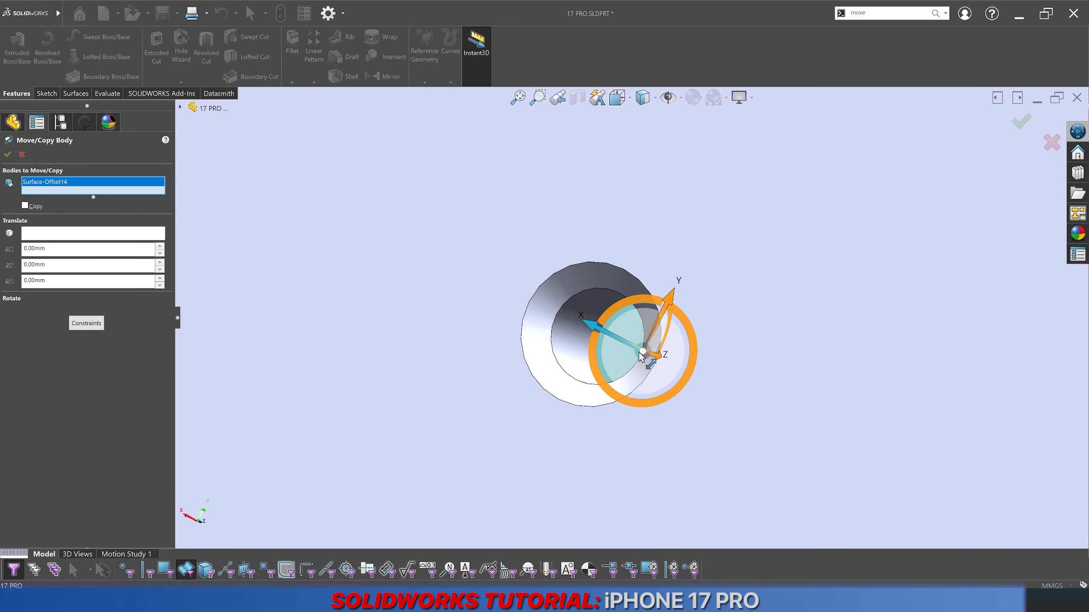
pyautogui.scroll(4, 651, 357)
pyautogui.moveTo(676, 358); pyautogui.dragTo(484, 379)
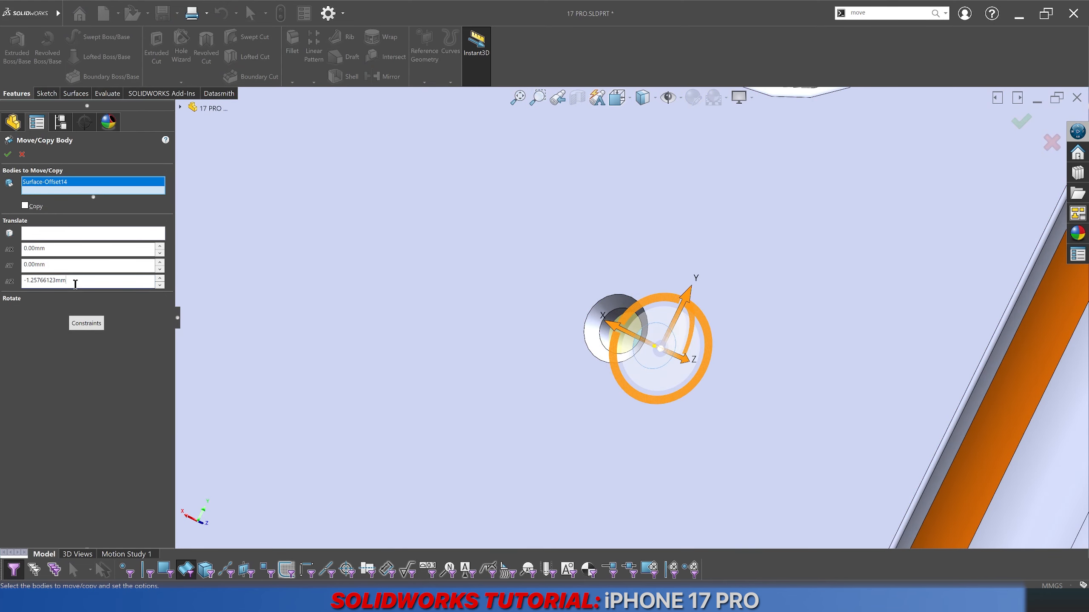
pyautogui.press('Return')
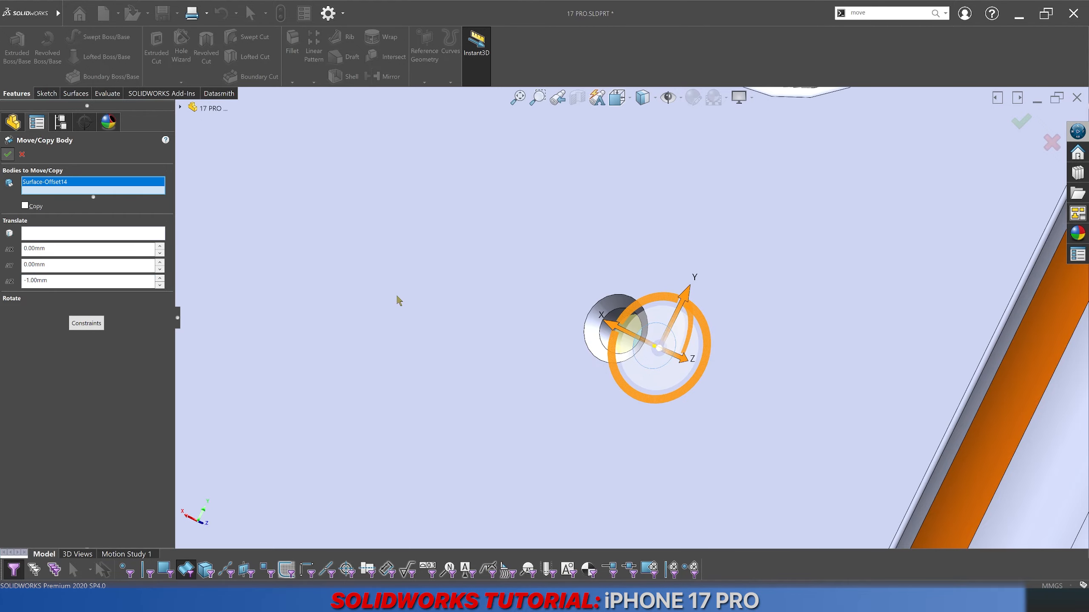
# Step: Start Move/Copy Bodies with the two surface bodies inside the round holes on either side of the charging port
pyautogui.scroll(-6, 582, 370)
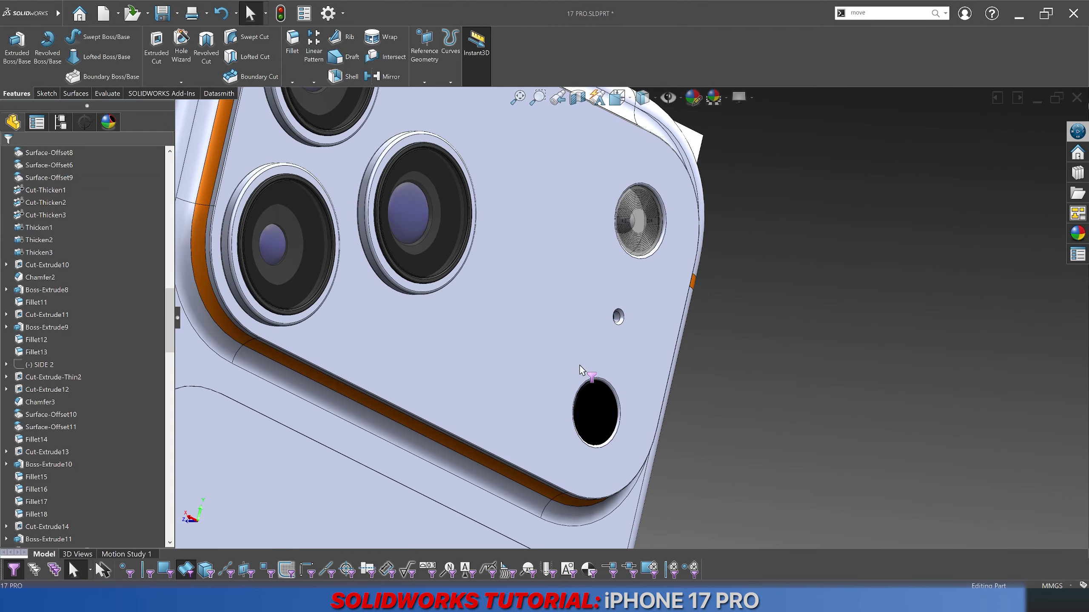
pyautogui.scroll(9, 581, 369)
pyautogui.moveTo(608, 383); pyautogui.dragTo(675, 324, button='middle')
pyautogui.scroll(-9, 563, 410)
pyautogui.scroll(-3, 265, 524)
pyautogui.keyDown('ctrl'); pyautogui.moveTo(266, 524); pyautogui.dragTo(474, 313, button='middle'); pyautogui.keyUp('ctrl')
pyautogui.scroll(-3, 474, 318)
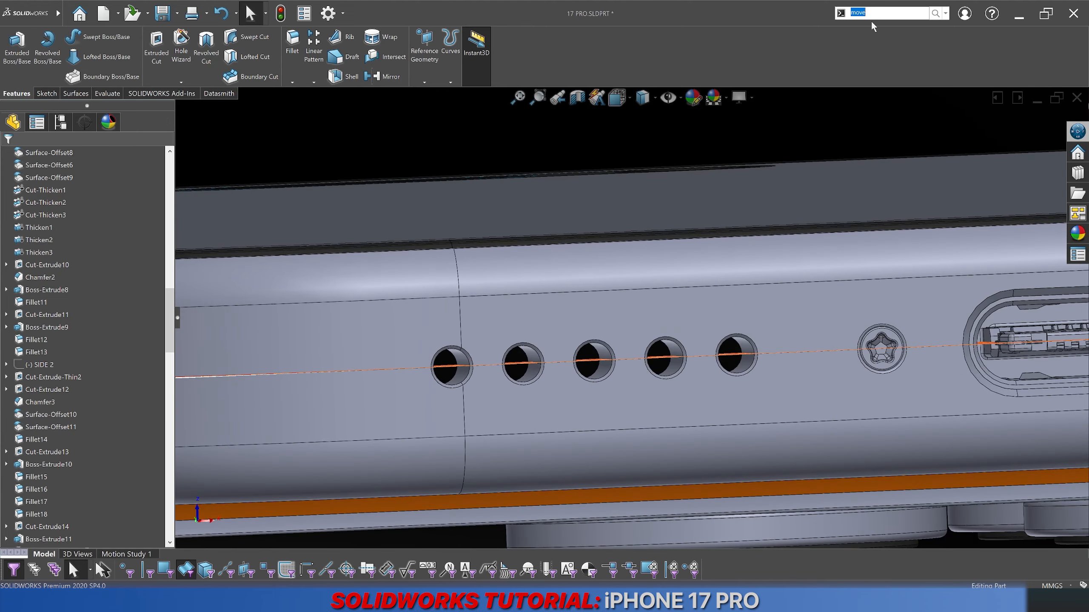
pyautogui.click(872, 36)
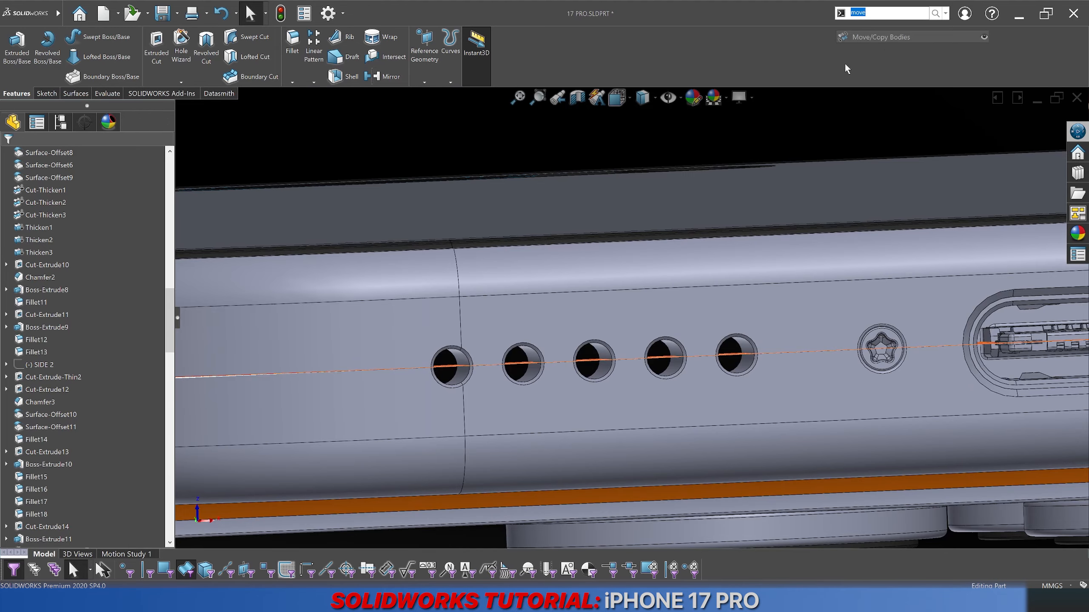
pyautogui.click(519, 362)
pyautogui.scroll(5, 518, 362)
pyautogui.moveTo(519, 362); pyautogui.dragTo(643, 380, button='middle')
pyautogui.scroll(-5, 643, 379)
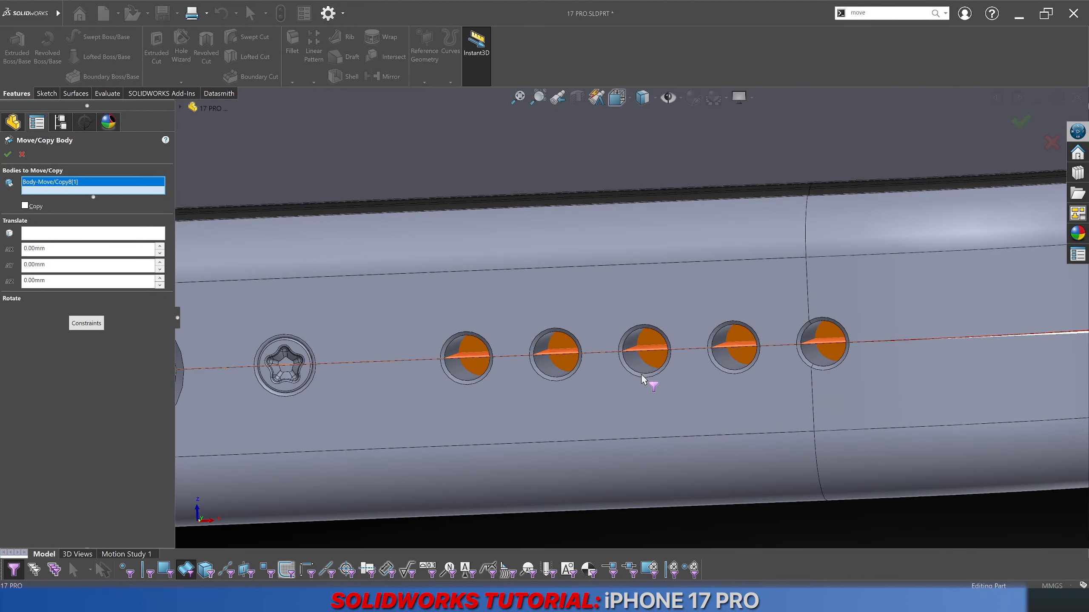
pyautogui.click(650, 350)
# Step: Move the two selected surface bodies by -2 mm along Y, deeper into the phone's bottom edge
pyautogui.scroll(4, 600, 347)
pyautogui.moveTo(554, 346); pyautogui.dragTo(409, 352, button='middle')
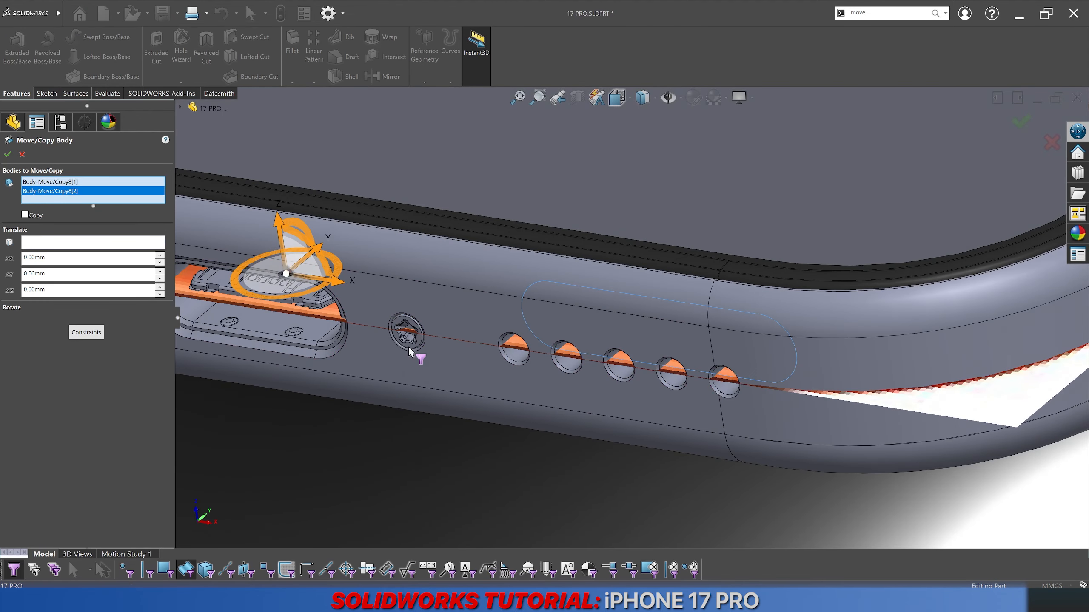
pyautogui.scroll(4, 410, 352)
pyautogui.moveTo(494, 272); pyautogui.dragTo(490, 277)
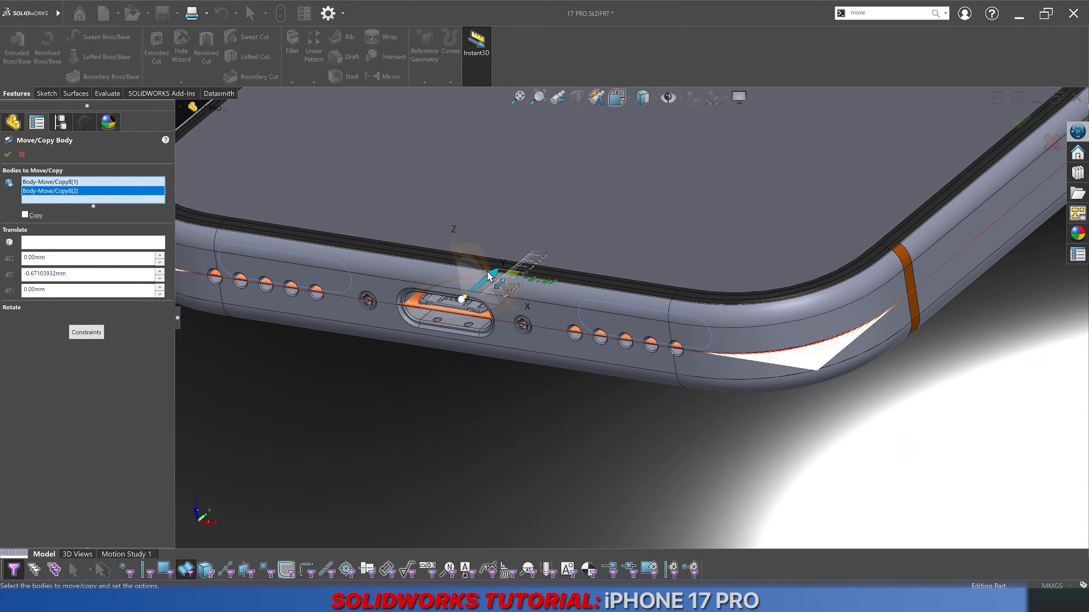
pyautogui.write('-1.5')
pyautogui.press('Return')
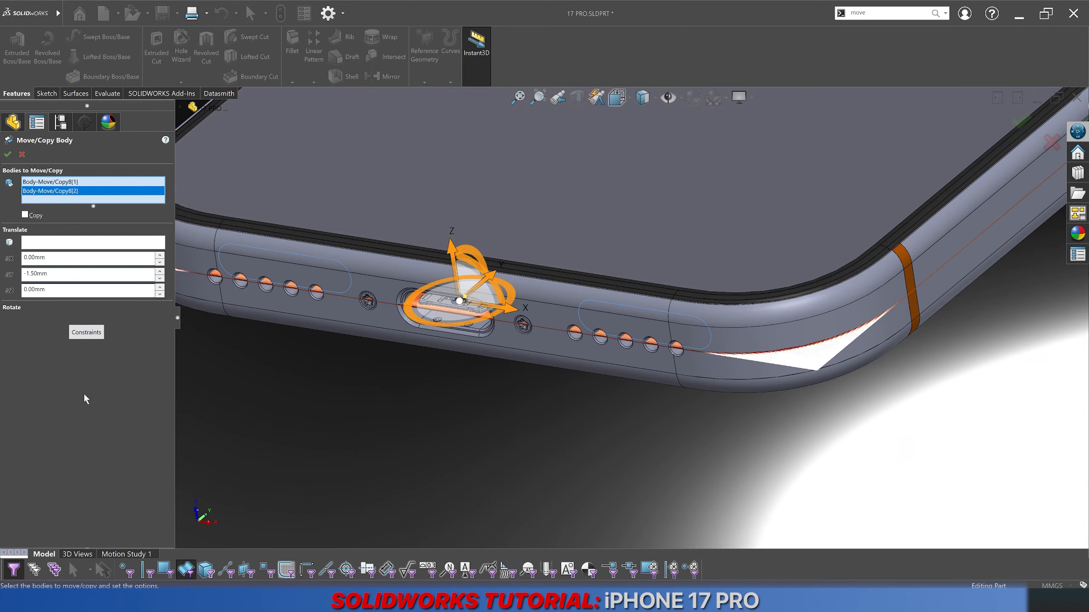
pyautogui.scroll(-4, 579, 341)
pyautogui.moveTo(644, 335); pyautogui.dragTo(479, 308, button='middle')
pyautogui.press('Return')
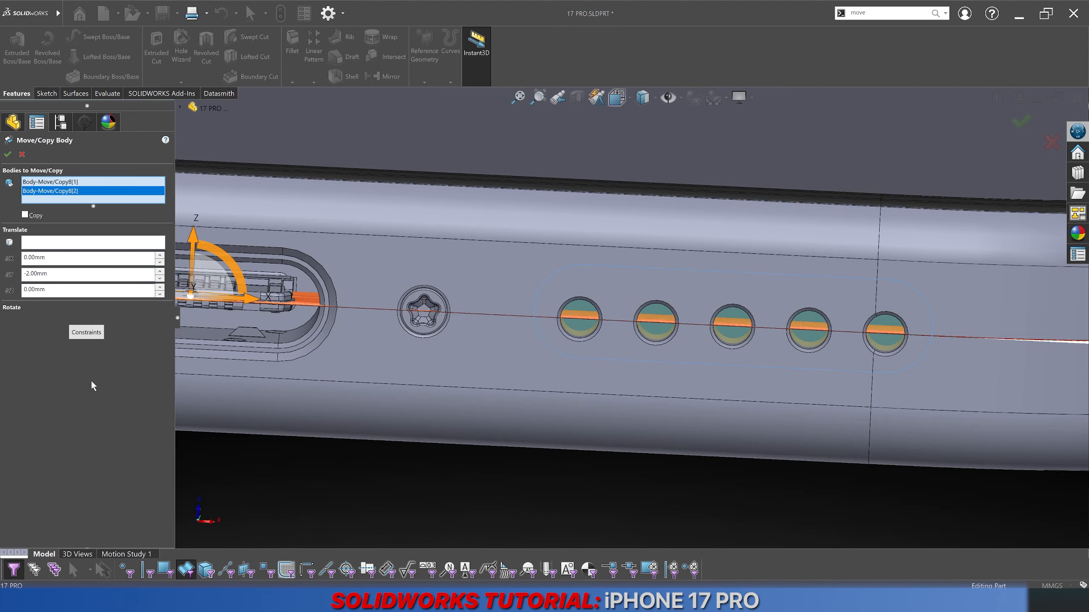
pyautogui.press('Return')
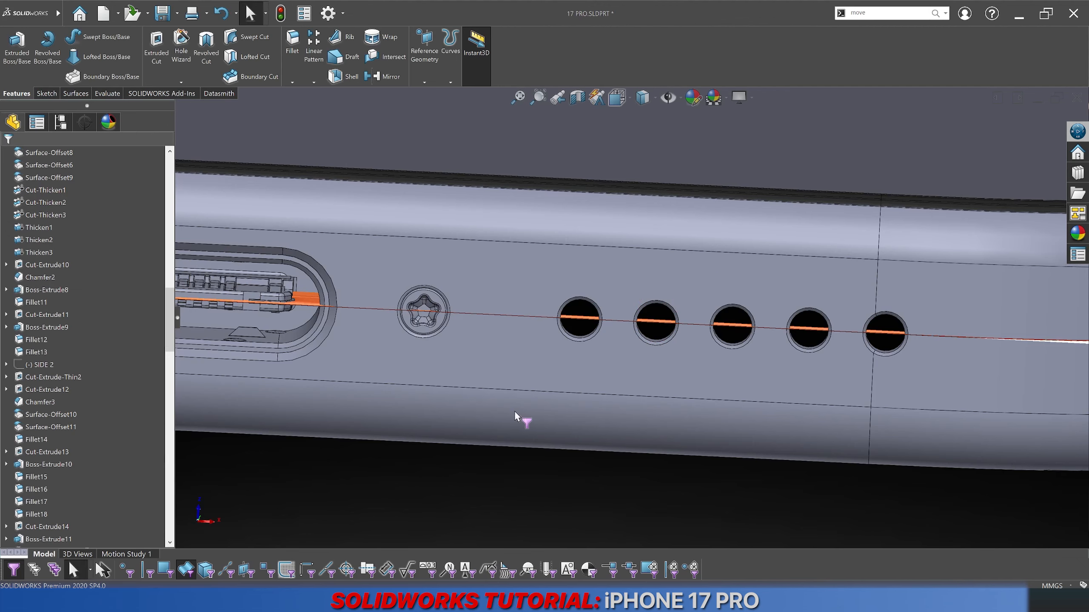
# Step: Examine the phone's bottom edge and display corner up close, and look through the feature history
pyautogui.moveTo(516, 416); pyautogui.dragTo(591, 275, button='middle')
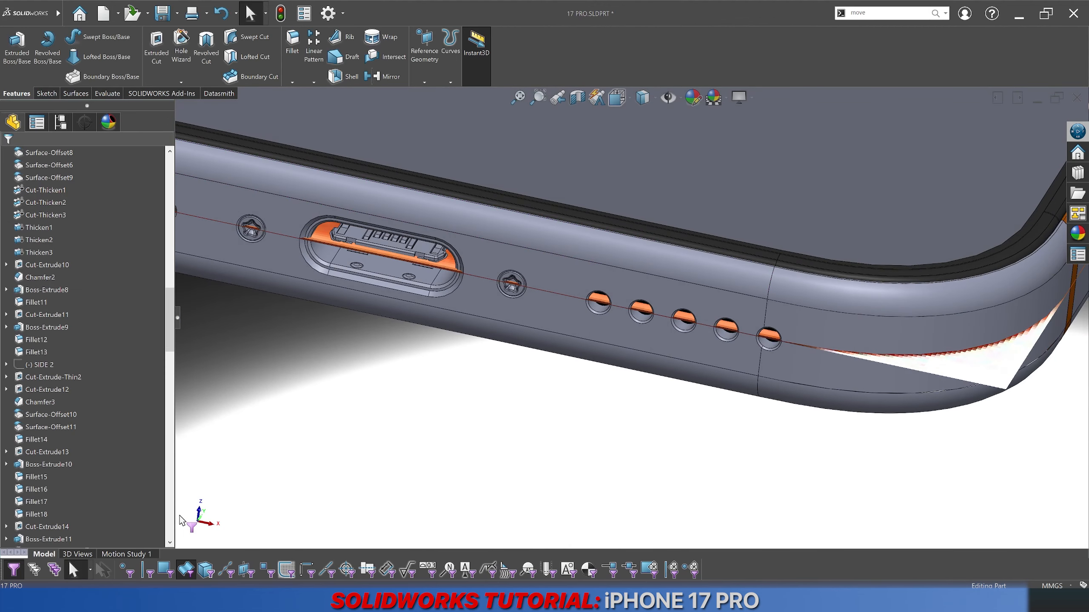
pyautogui.scroll(-6, 104, 433)
pyautogui.scroll(-12, 97, 446)
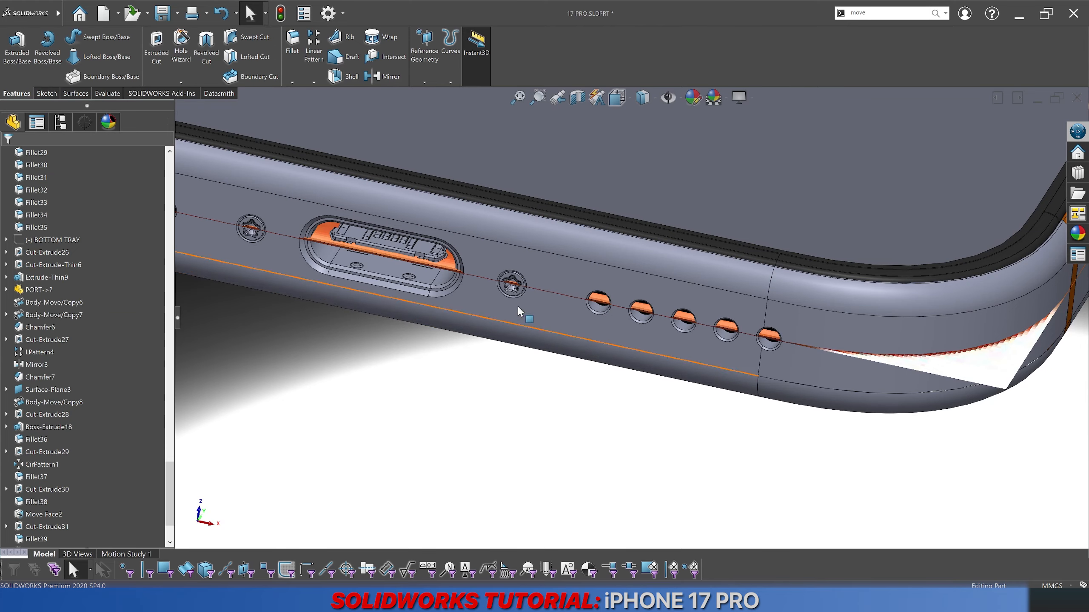
pyautogui.scroll(4, 518, 309)
pyautogui.scroll(-4, 446, 245)
pyautogui.scroll(20, 146, 369)
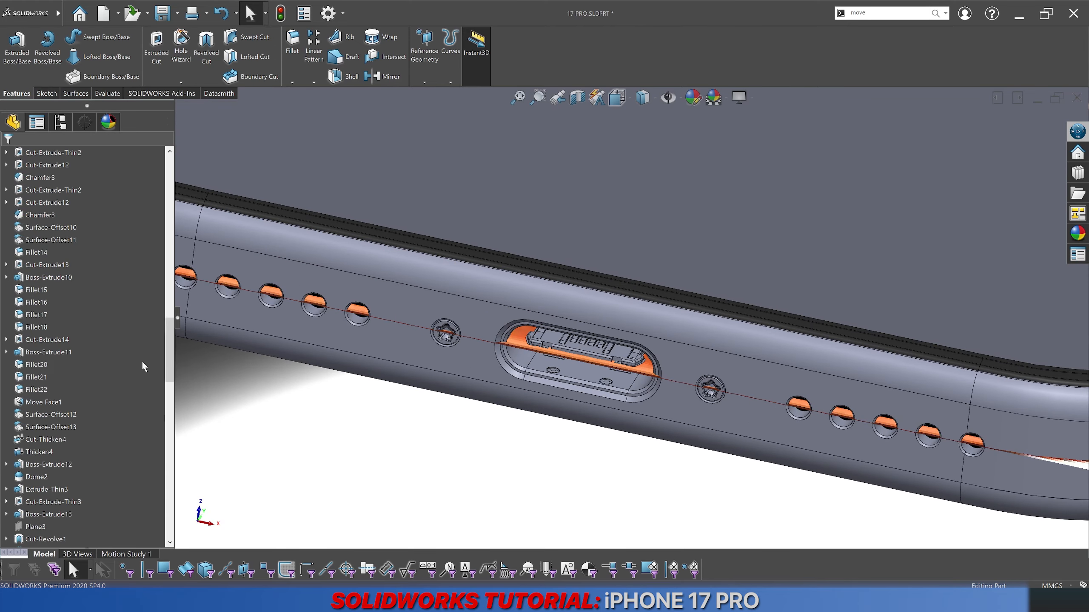
pyautogui.scroll(4, 142, 366)
pyautogui.scroll(8, 619, 292)
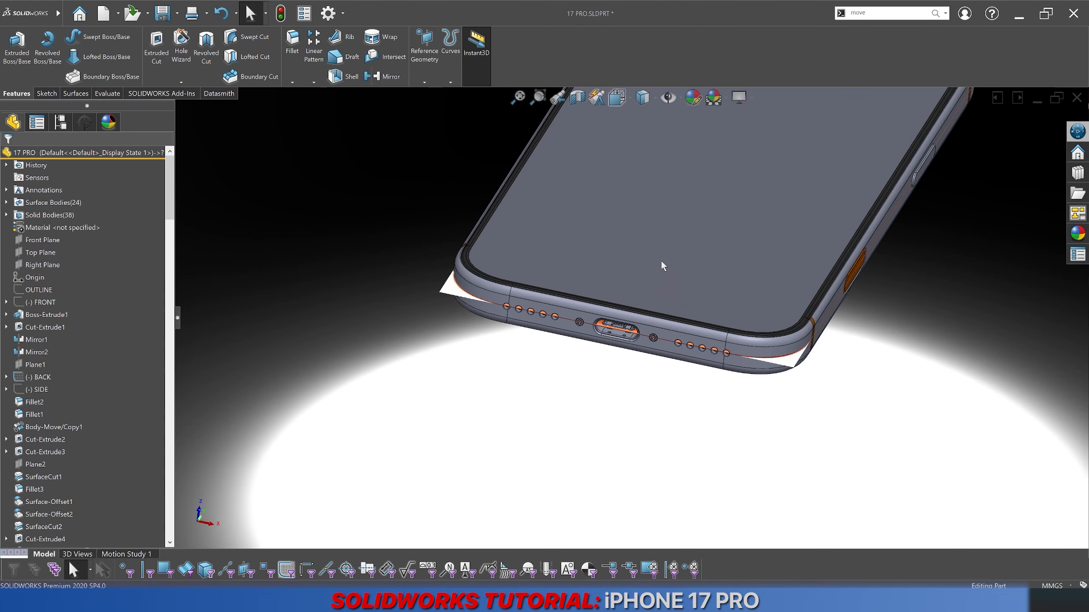
pyautogui.scroll(-6, 515, 299)
pyautogui.moveTo(516, 299); pyautogui.dragTo(525, 255, button='middle')
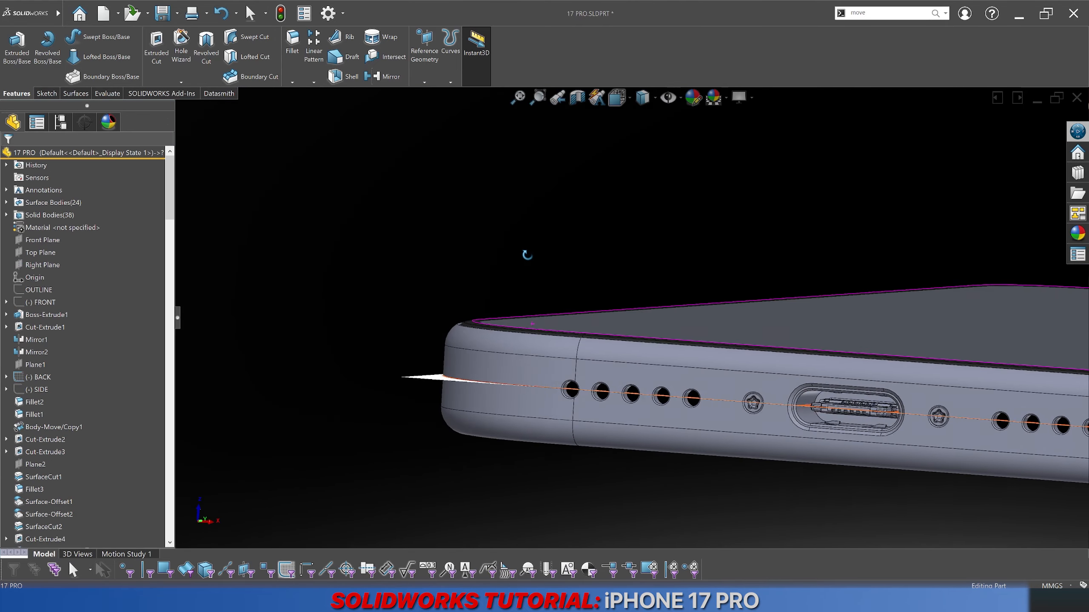
pyautogui.scroll(-6, 519, 313)
pyautogui.moveTo(526, 365); pyautogui.dragTo(418, 418, button='middle')
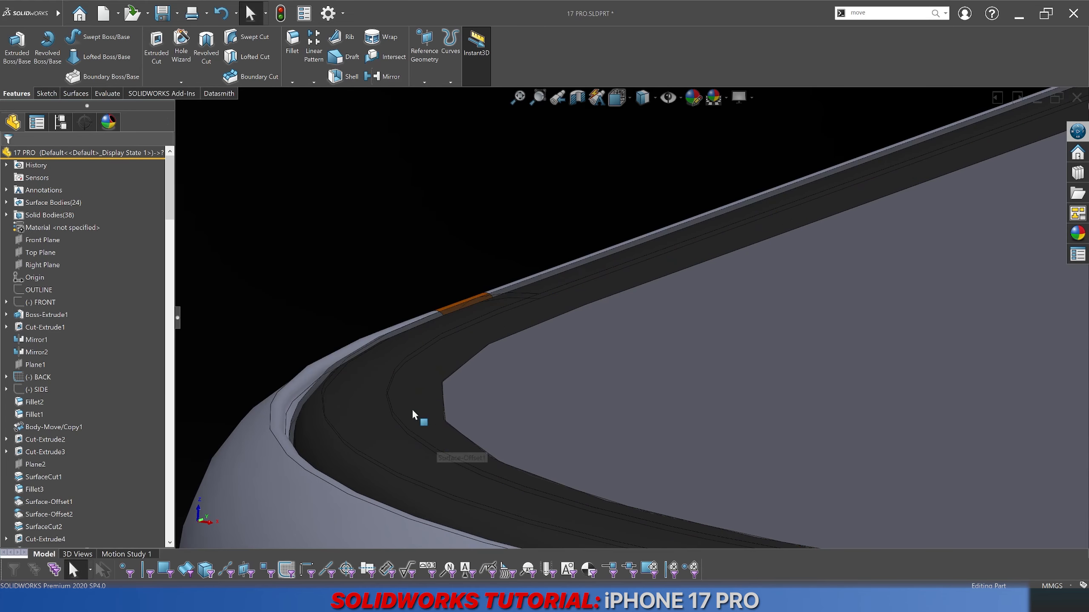
# Step: Delete the leftover Surface-Offset2 surface body
pyautogui.click(8, 202)
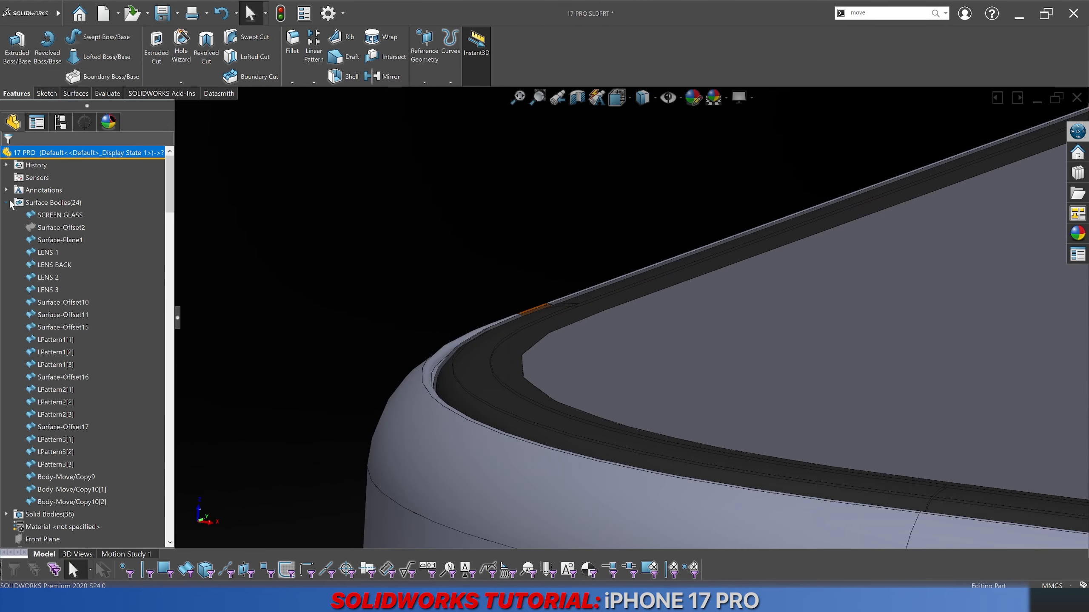
pyautogui.click(60, 227)
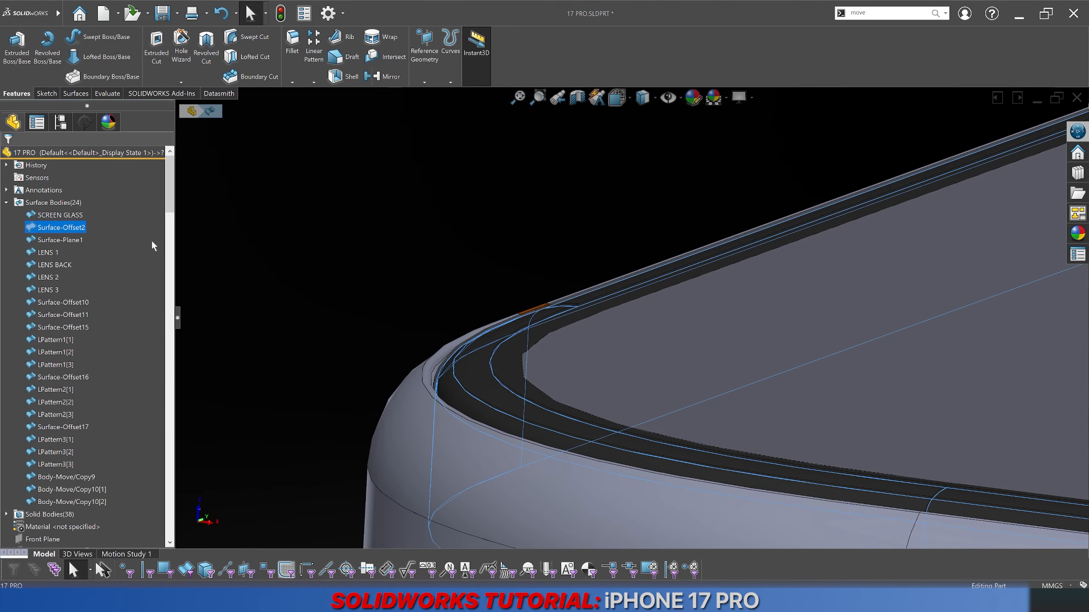
pyautogui.click(57, 216)
pyautogui.click(73, 228)
pyautogui.press('Delete')
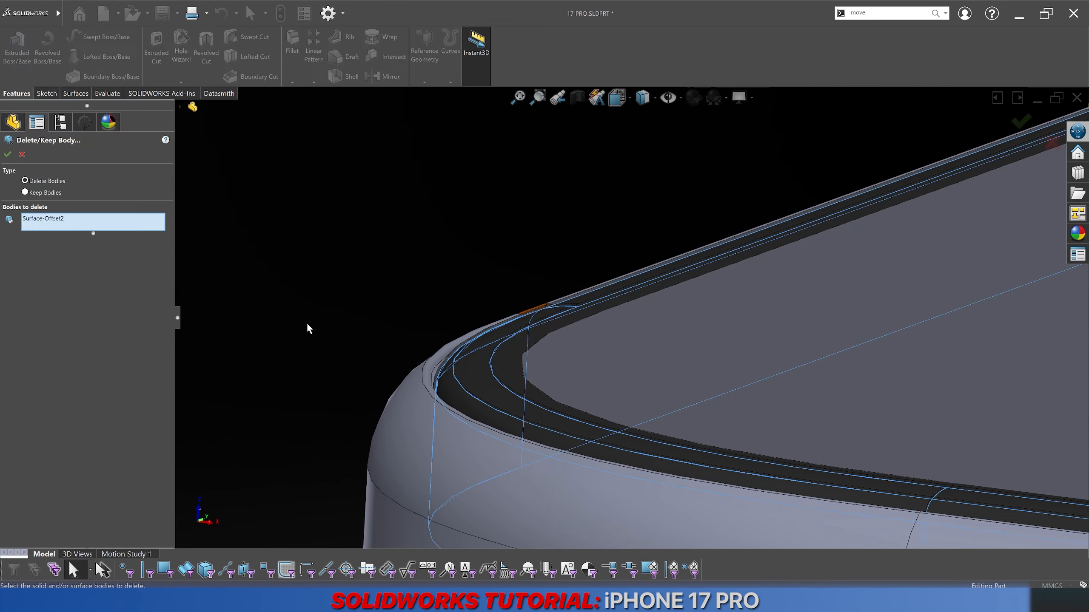
pyautogui.press('Return')
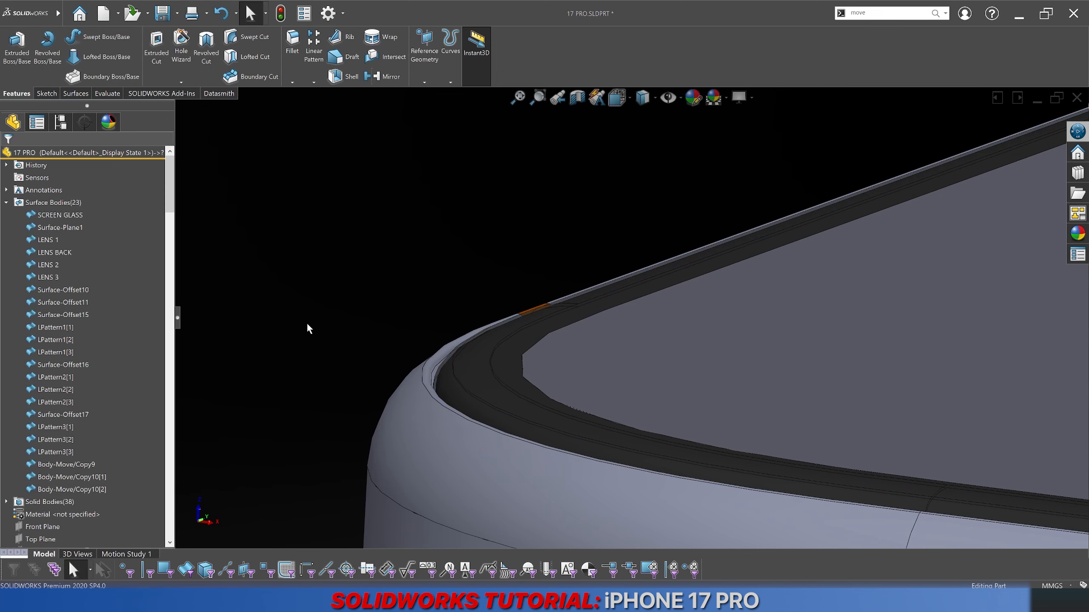
pyautogui.click(6, 203)
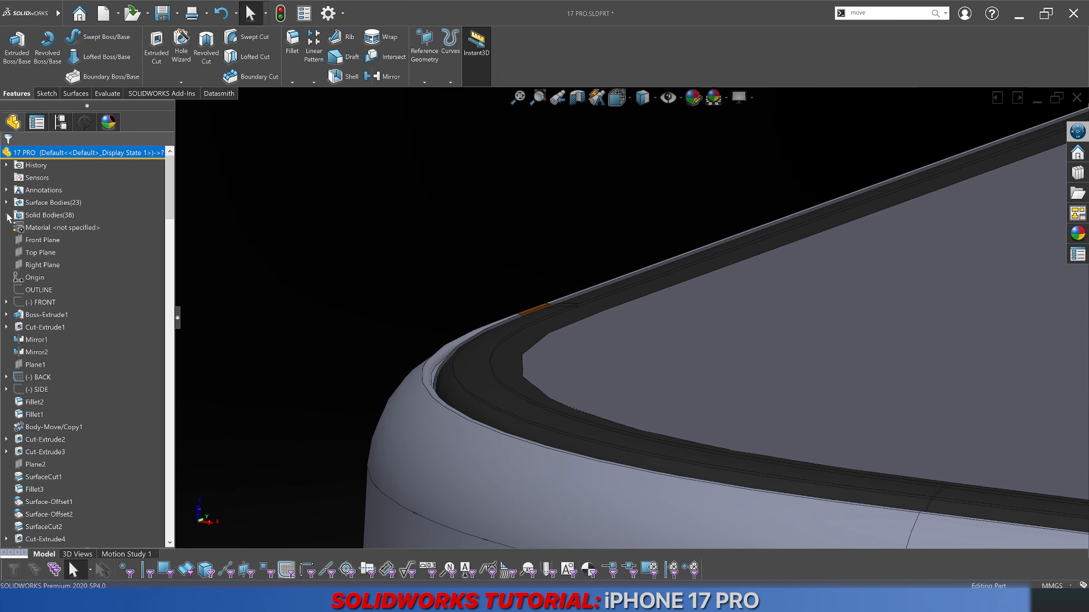
# Step: Review the solid bodies and highlight Body-Move/Copy5 to see where it lies in the phone model
pyautogui.click(7, 215)
pyautogui.click(28, 219)
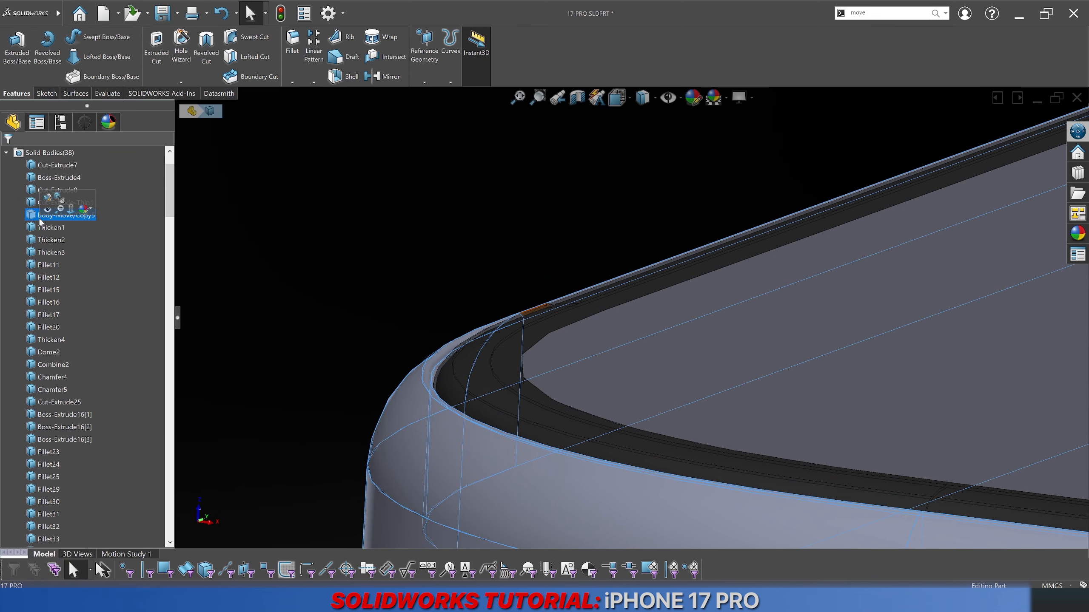
pyautogui.moveTo(363, 346); pyautogui.dragTo(401, 328, button='middle')
pyautogui.scroll(8, 401, 328)
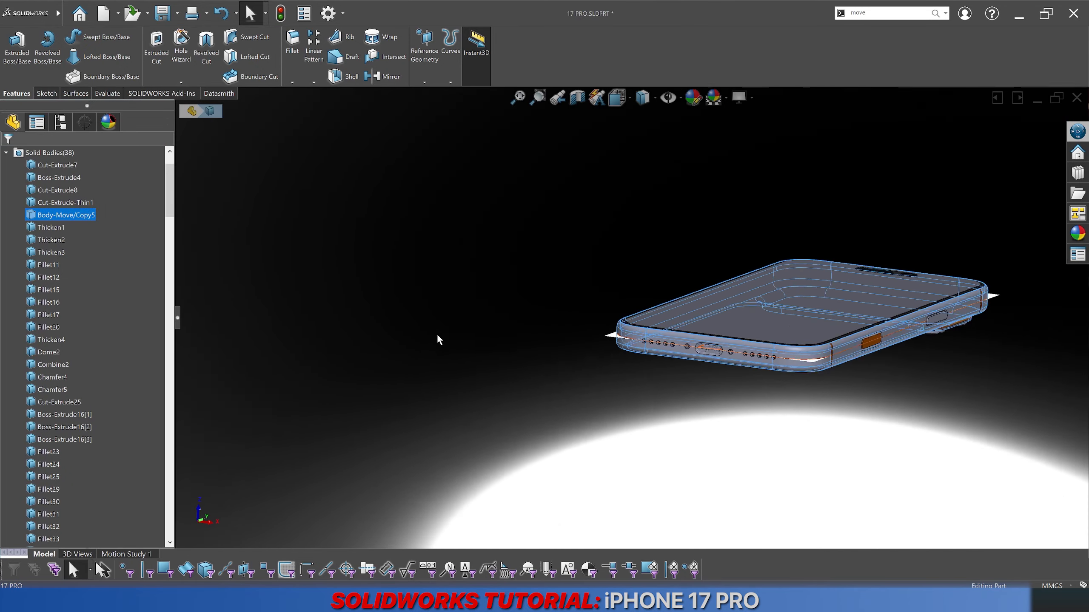
pyautogui.scroll(-3, 686, 340)
pyautogui.scroll(-3, 686, 343)
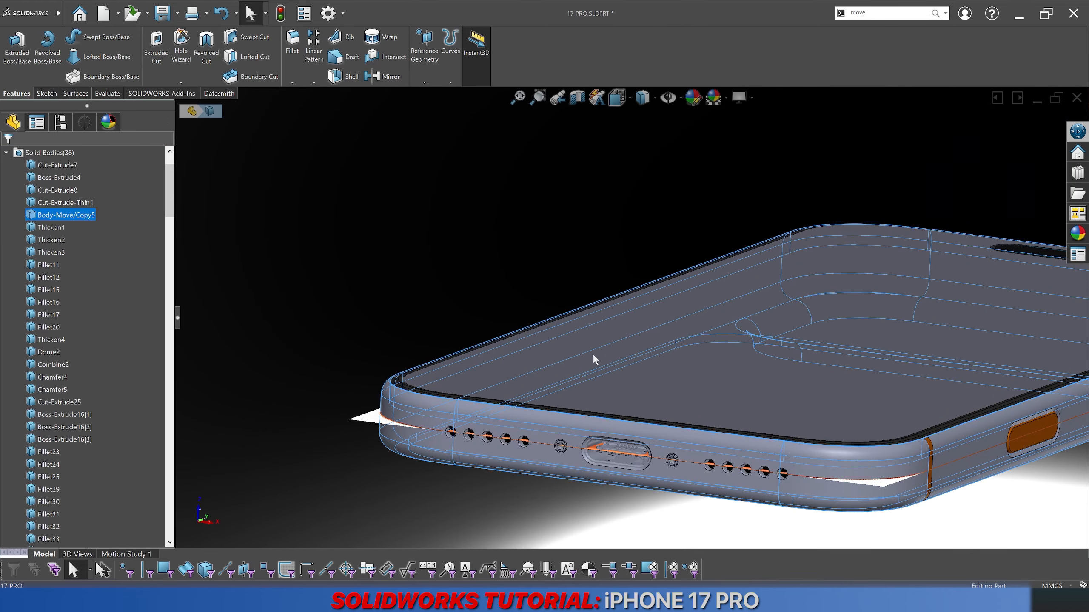
pyautogui.click(400, 274)
pyautogui.scroll(-5, 123, 344)
pyautogui.scroll(7, 120, 349)
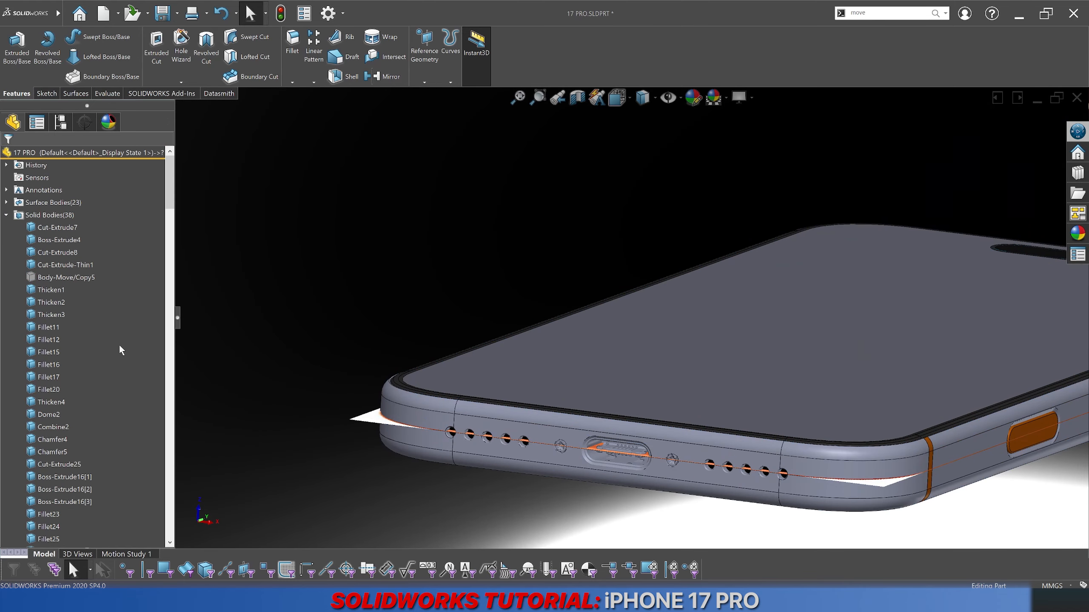
# Step: Delete the hidden Body-Move/Copy5 solid body
pyautogui.click(57, 278)
pyautogui.moveTo(371, 338); pyautogui.dragTo(445, 175, button='middle')
pyautogui.press('Delete')
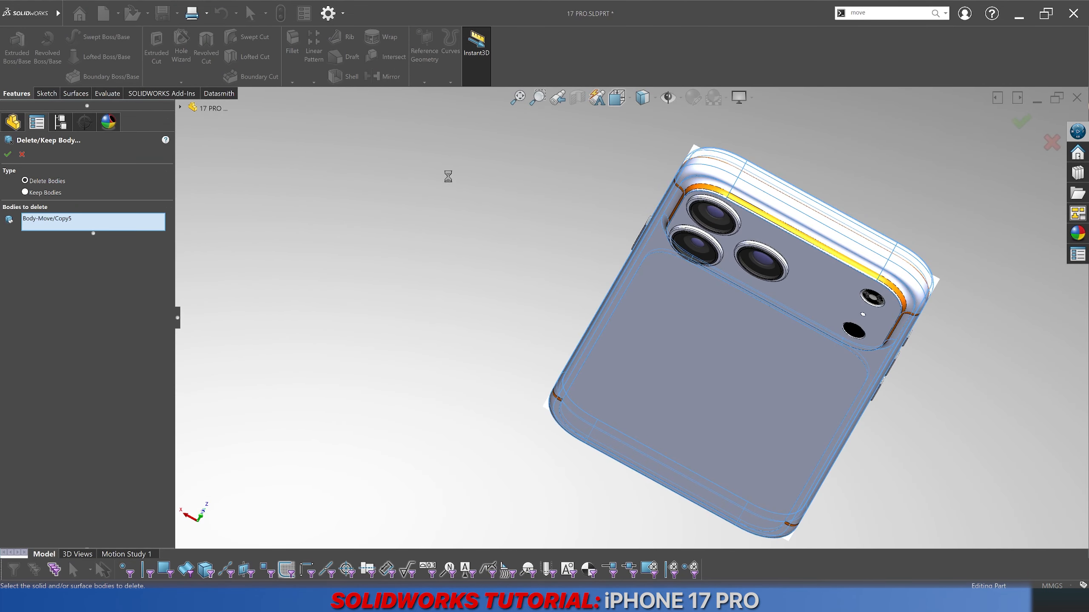
pyautogui.press('Return')
pyautogui.click(7, 215)
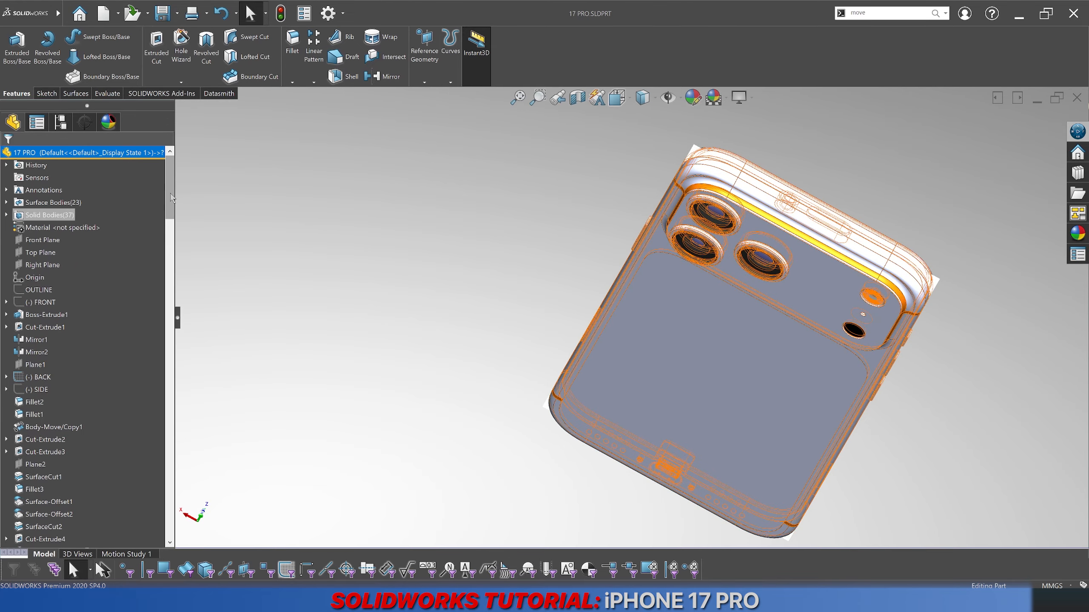
pyautogui.moveTo(171, 200); pyautogui.dragTo(134, 539)
pyautogui.press('Escape')
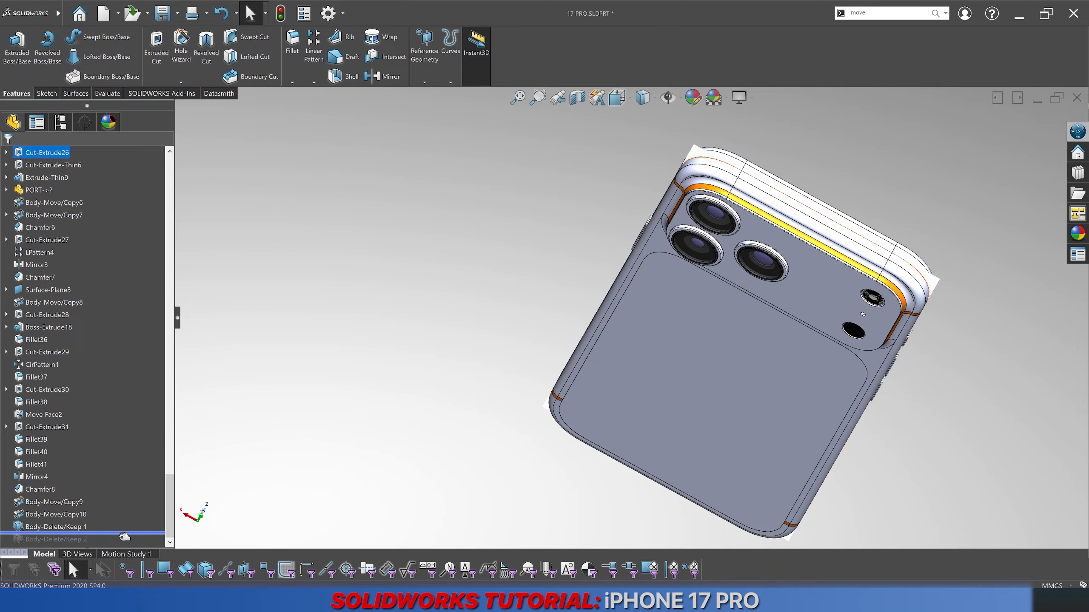
# Step: Examine the camera plateau, its lenses, flash and small hole, and the back of the phone from several angles
pyautogui.moveTo(727, 335); pyautogui.dragTo(578, 316, button='middle')
pyautogui.scroll(-5, 720, 212)
pyautogui.scroll(-5, 720, 212)
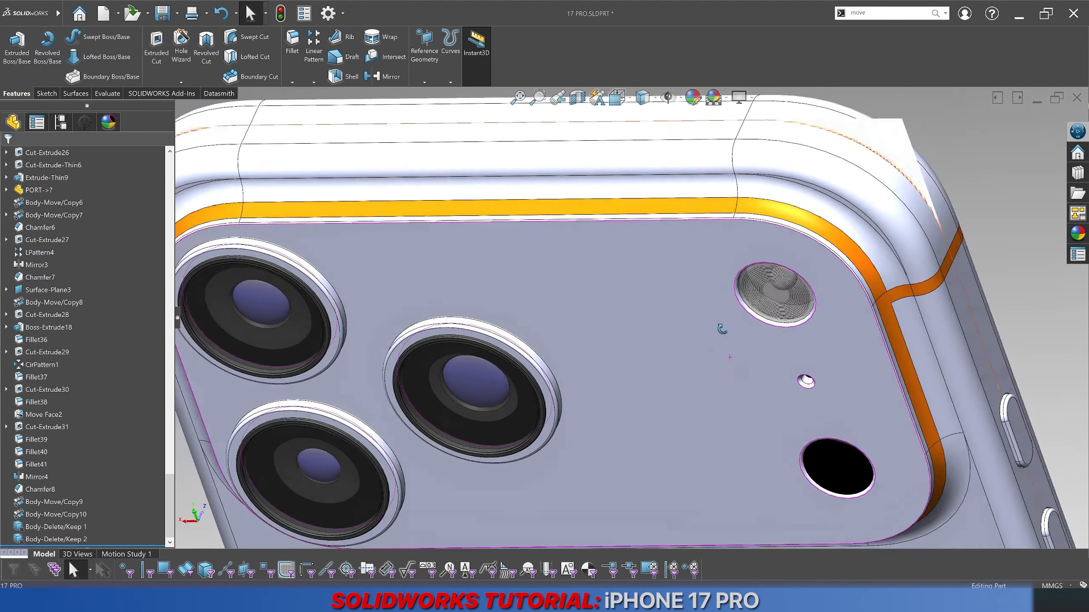
pyautogui.moveTo(721, 219); pyautogui.dragTo(709, 247, button='middle')
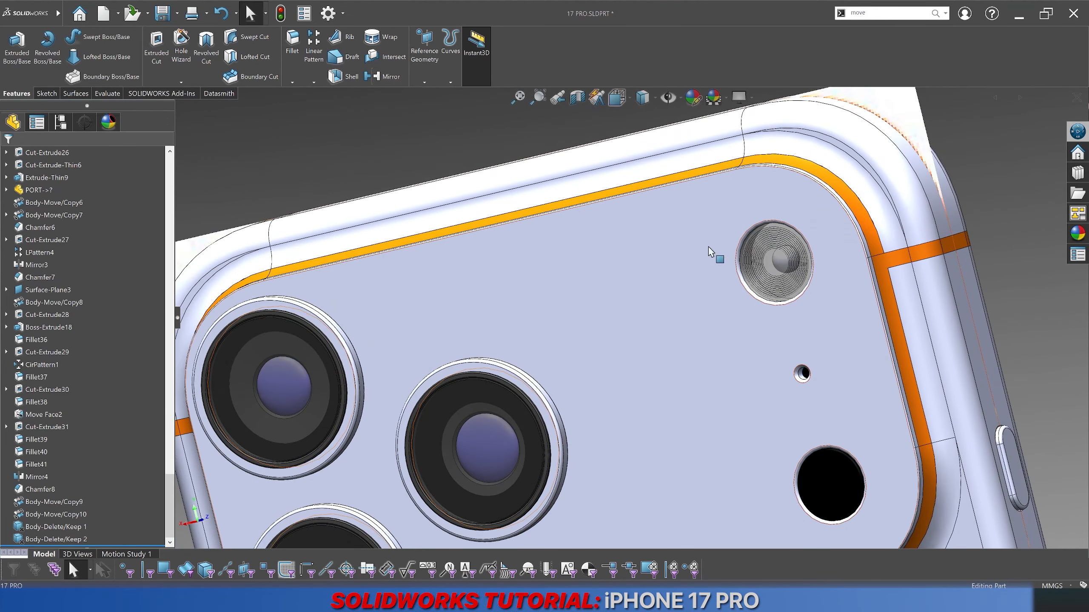
pyautogui.scroll(10, 708, 249)
pyautogui.scroll(-3, 652, 403)
pyautogui.scroll(-15, 607, 356)
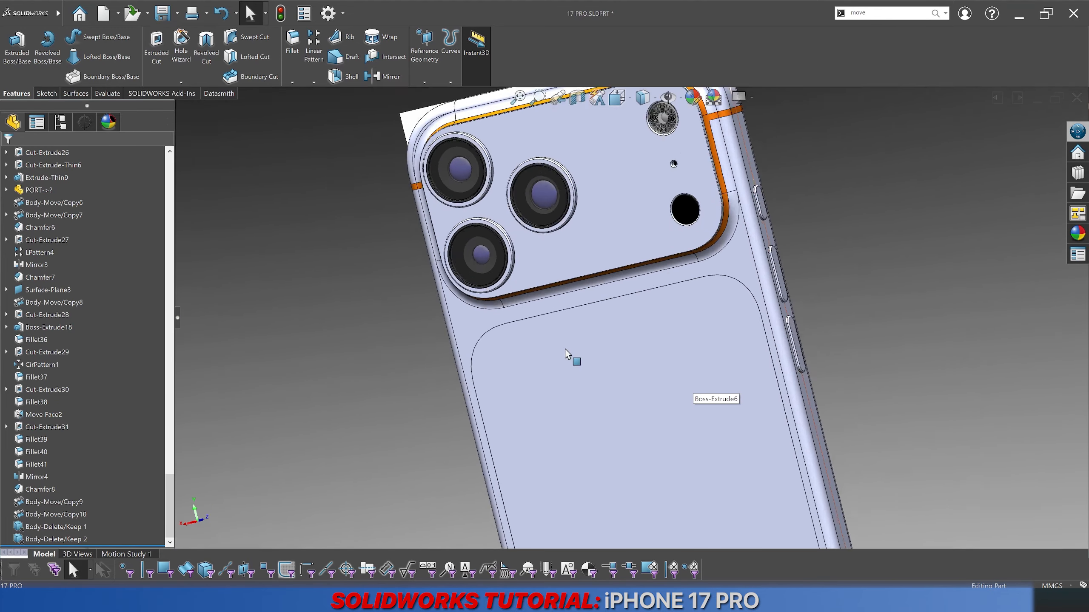
pyautogui.moveTo(628, 268); pyautogui.dragTo(600, 340, button='middle')
# Step: Identify the thin cut that outlines the back panel below the camera plateau and examine its groove up close
pyautogui.click(566, 335)
pyautogui.scroll(15, 570, 338)
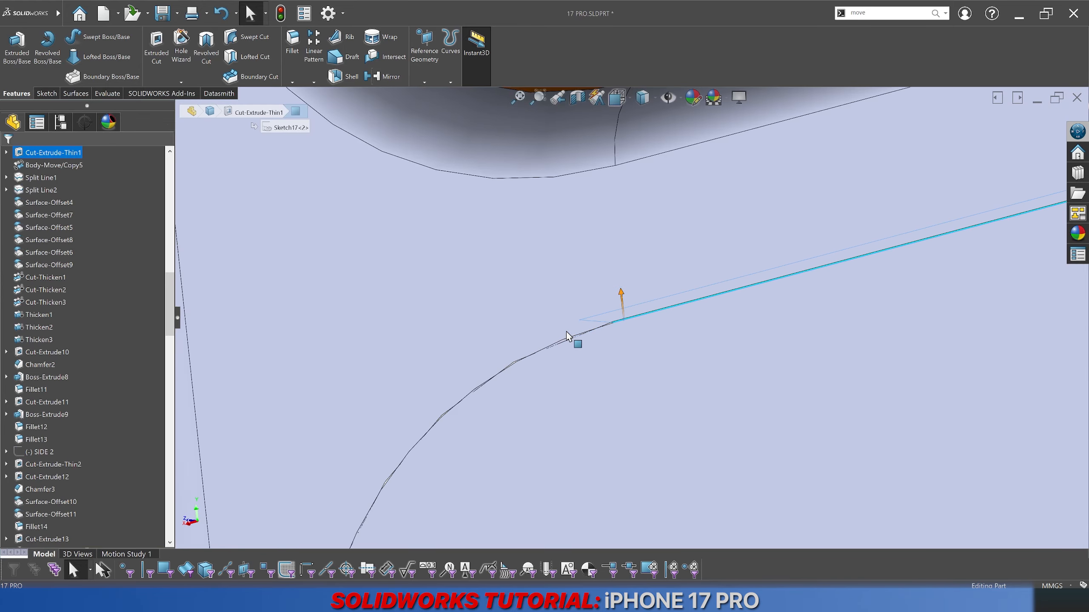
pyautogui.scroll(2, 736, 393)
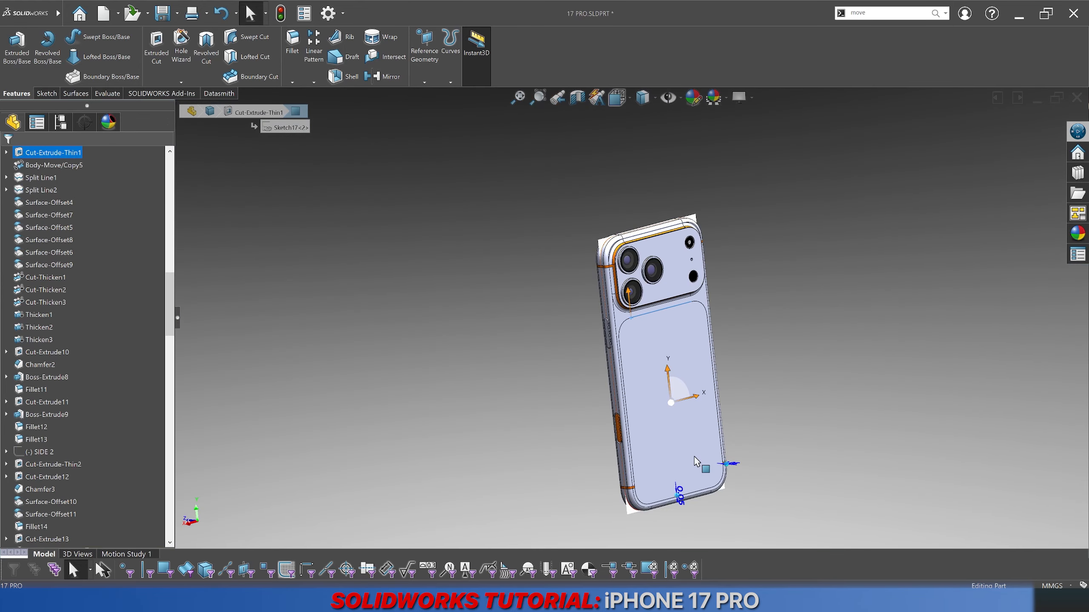
pyautogui.scroll(2, 73, 297)
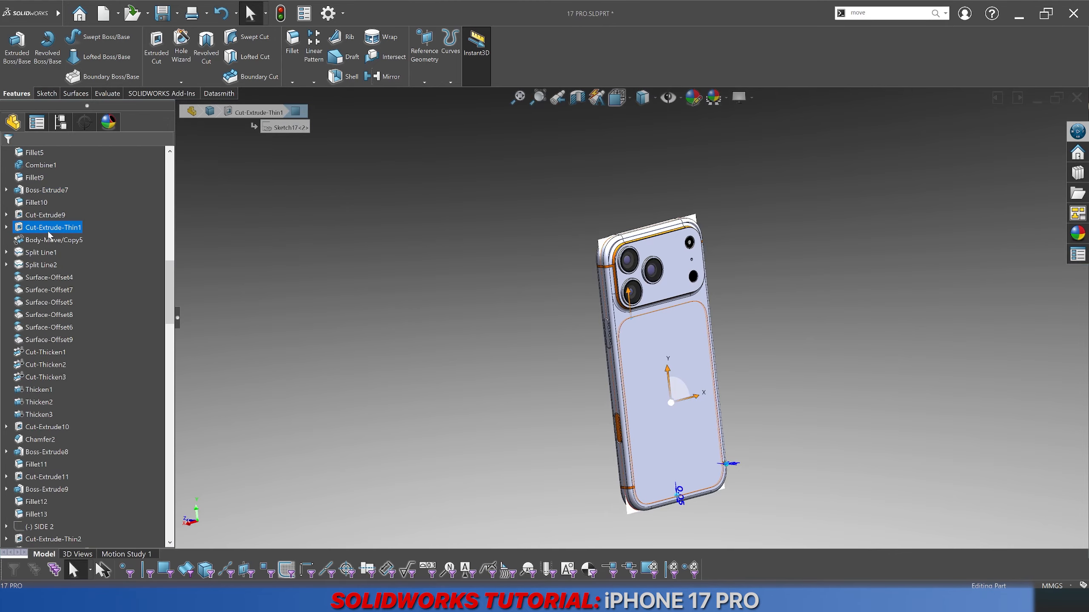
pyautogui.click(334, 323)
pyautogui.scroll(-10, 637, 338)
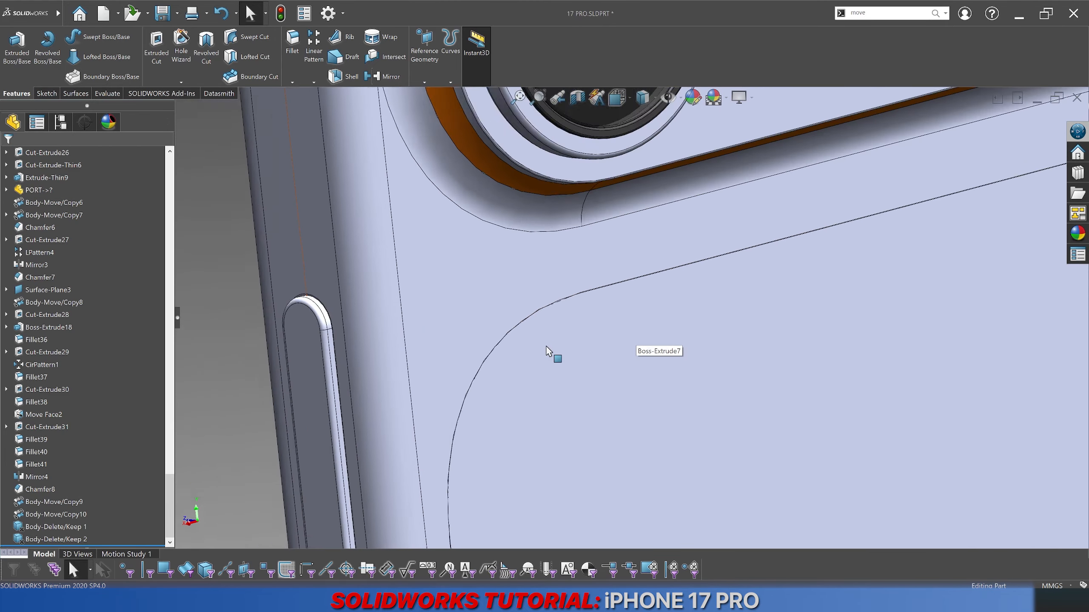
pyautogui.moveTo(609, 337); pyautogui.dragTo(590, 235, button='middle')
pyautogui.scroll(10, 624, 381)
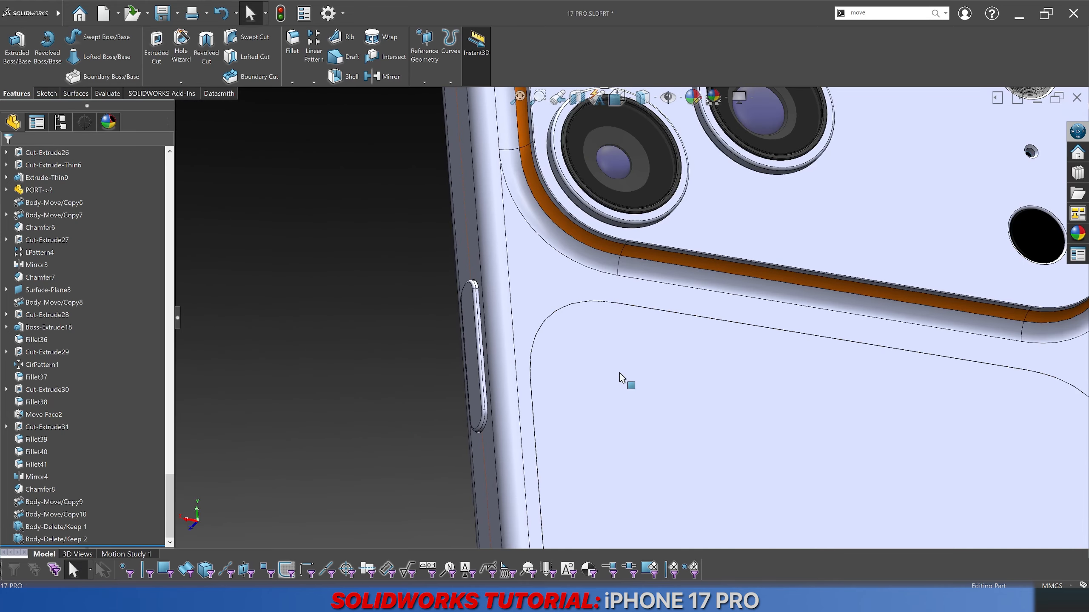
# Step: Start a sketch on the back panel face and switch the display to wireframe to expose the reference photo
pyautogui.rightClick(642, 372)
pyautogui.click(660, 362)
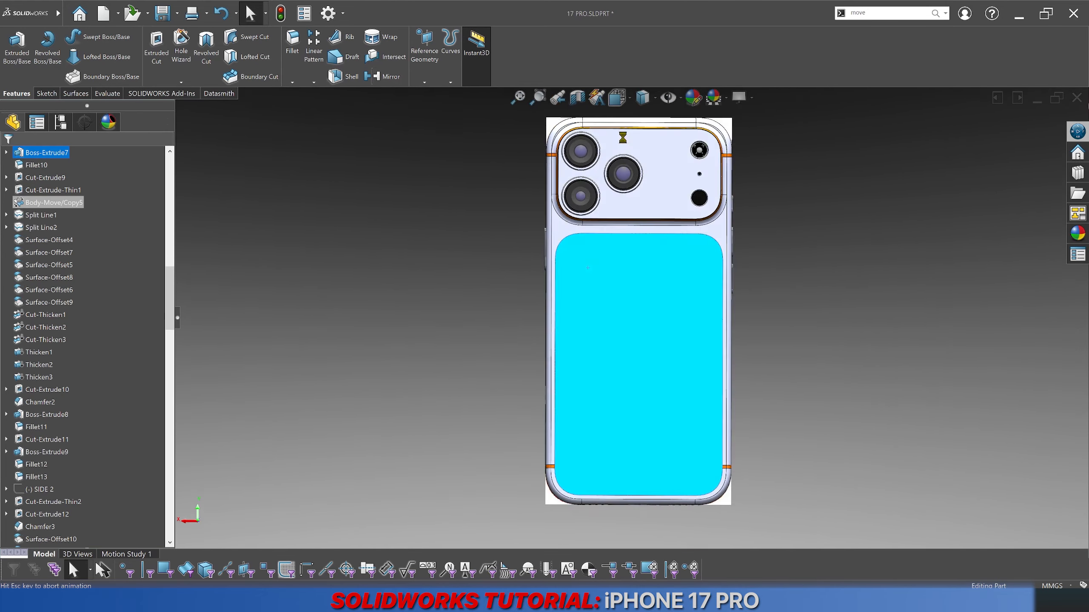
pyautogui.click(645, 102)
pyautogui.click(648, 207)
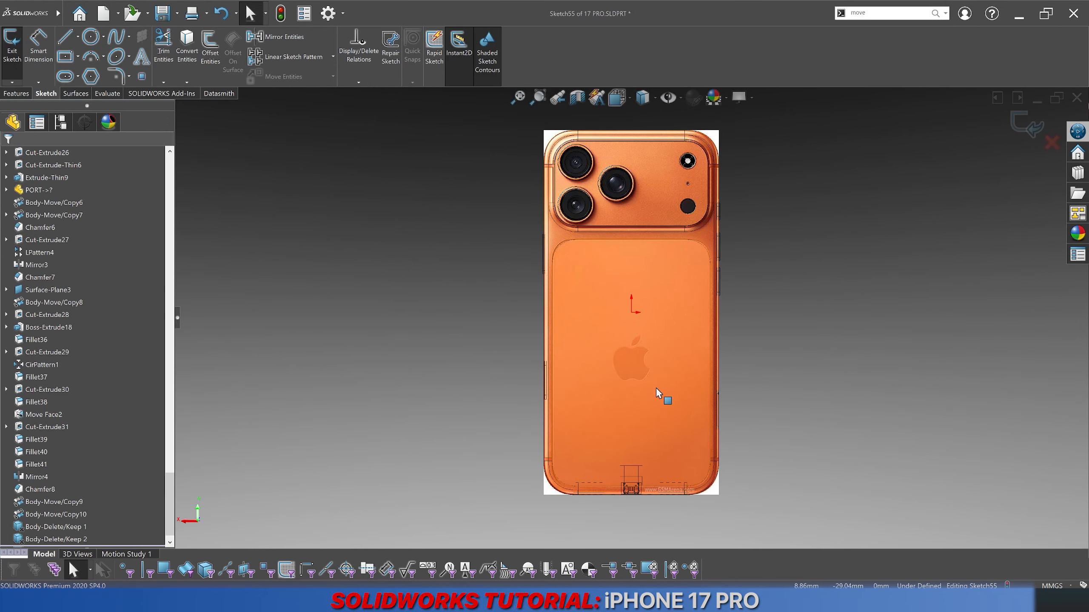
# Step: Draw a construction line between the lower and upper tips of the Apple logo's leaf in the reference photo
pyautogui.scroll(-5, 649, 343)
pyautogui.scroll(5, 613, 392)
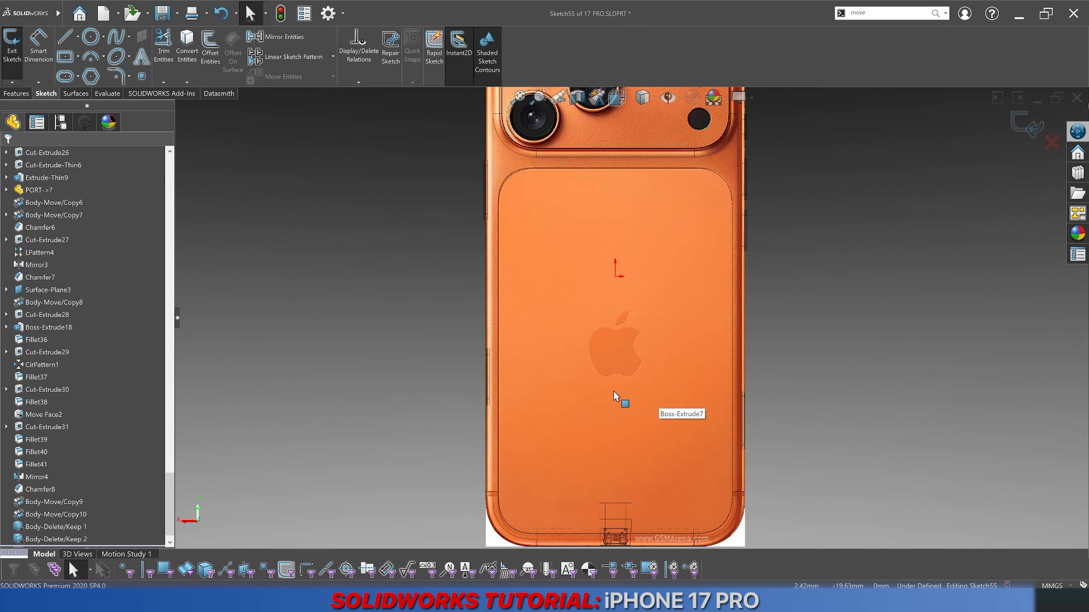
pyautogui.scroll(-6, 638, 354)
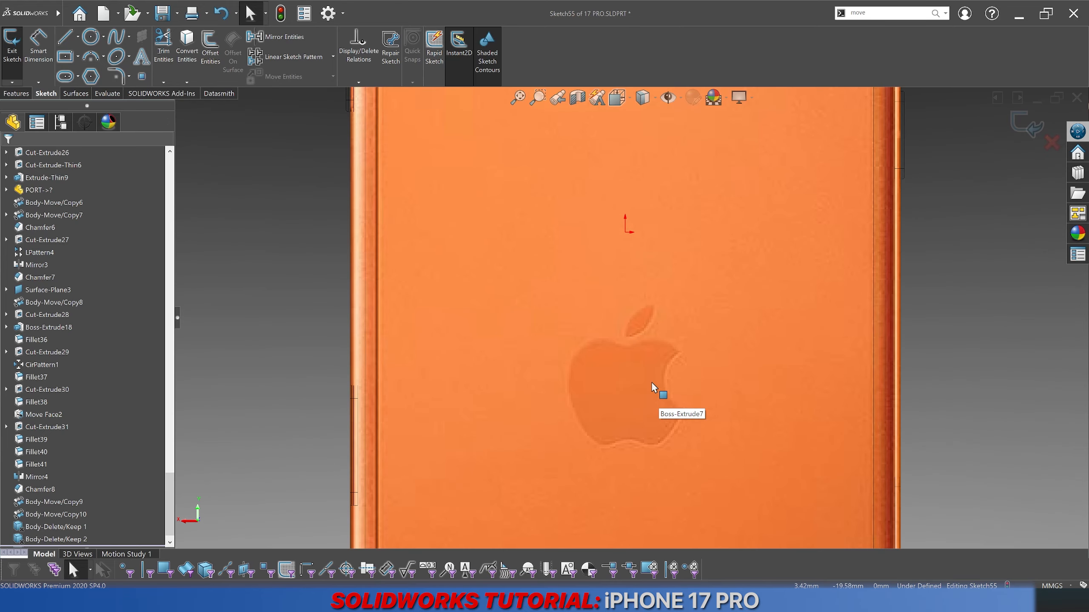
pyautogui.scroll(-4, 638, 318)
pyautogui.scroll(3, 637, 318)
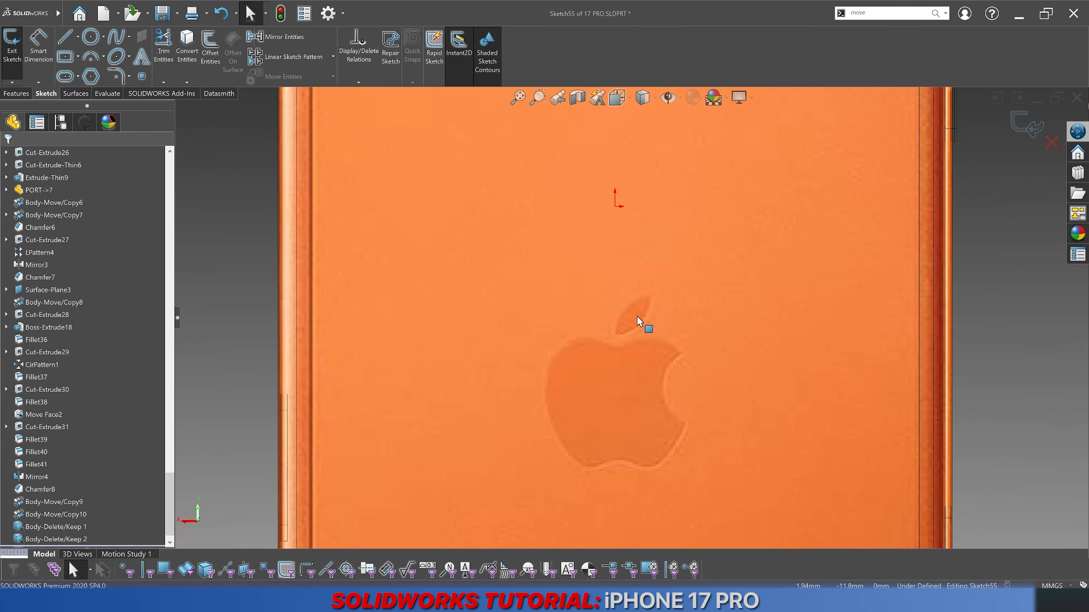
pyautogui.scroll(-5, 638, 318)
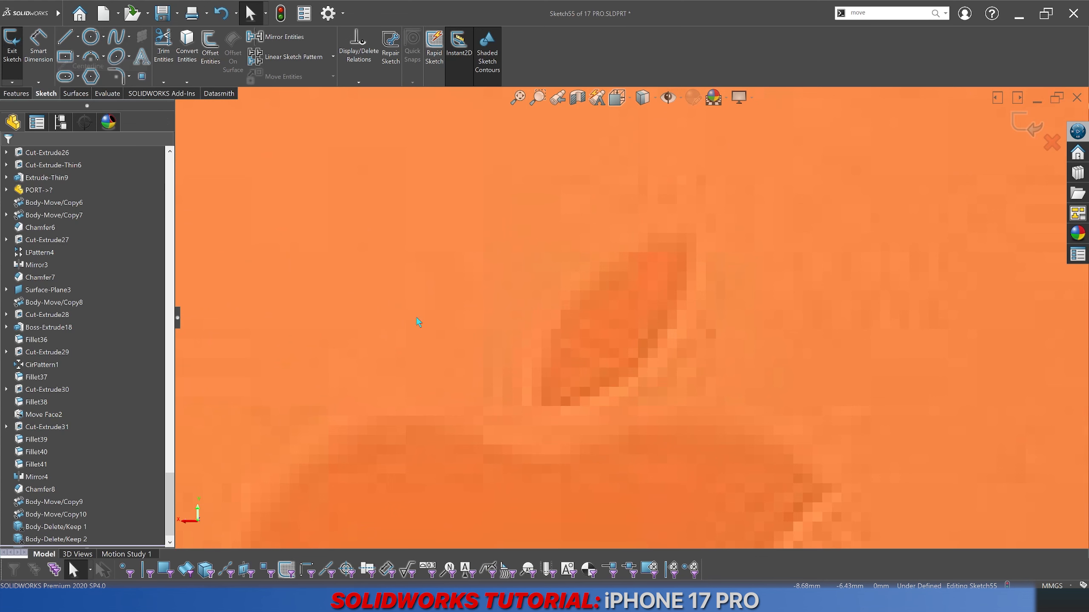
pyautogui.press('l')
pyautogui.moveTo(543, 406)
pyautogui.mouseDown()
pyautogui.moveTo(629, 323)
pyautogui.moveTo(694, 231)
pyautogui.mouseUp()
pyautogui.scroll(3, 668, 261)
pyautogui.press('Escape')
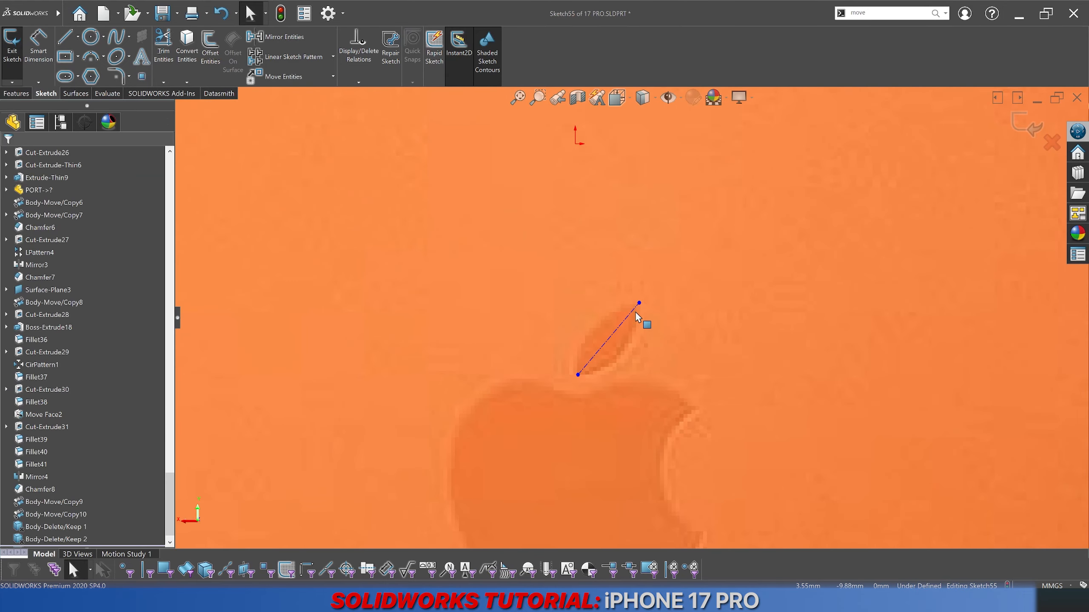
pyautogui.scroll(-3, 636, 314)
pyautogui.click(650, 286)
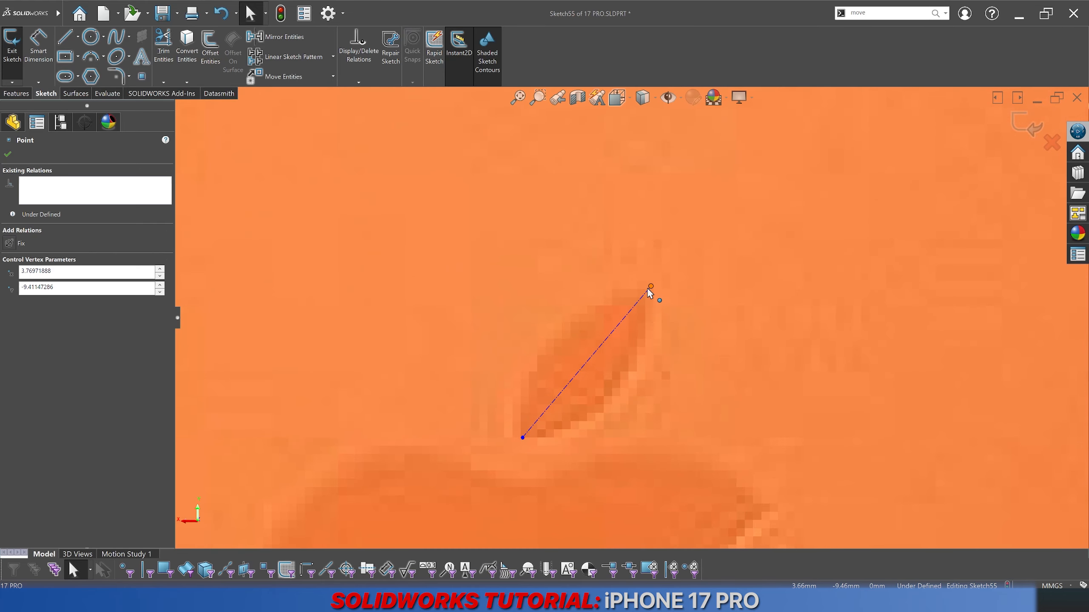
pyautogui.press('Escape')
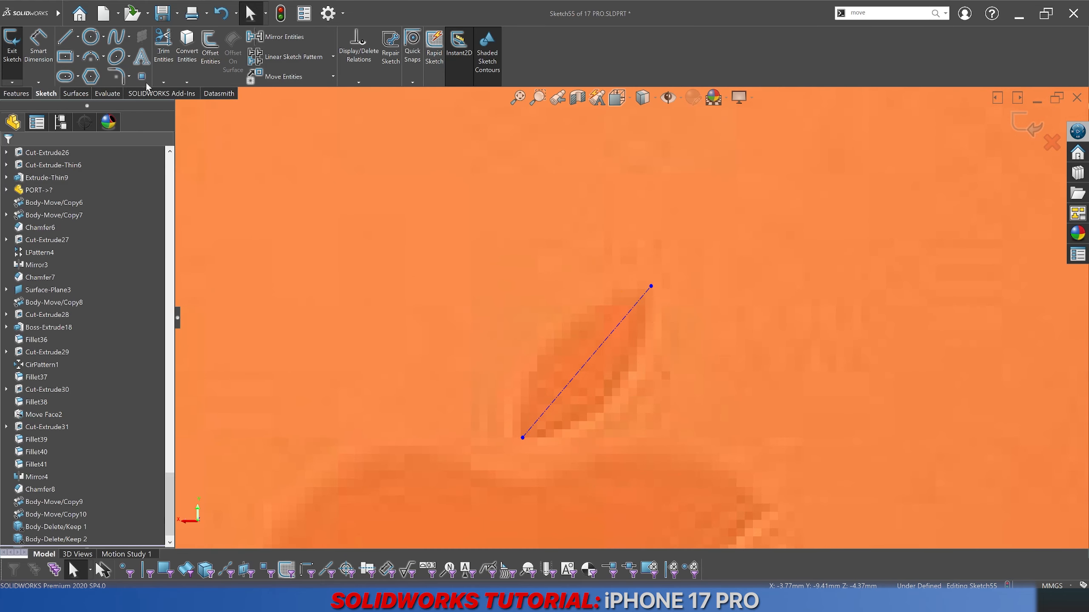
# Step: Draw a two-point spline from the leaf's upper tip, bow it outward and attach its end to the construction line's lower end
pyautogui.click(115, 42)
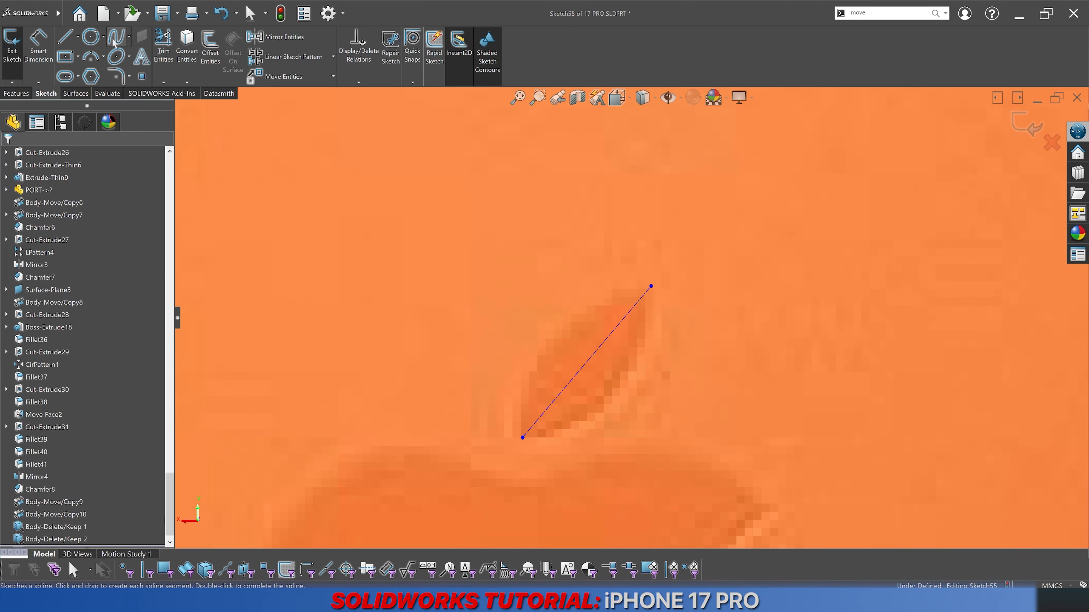
pyautogui.click(651, 286)
pyautogui.click(570, 438)
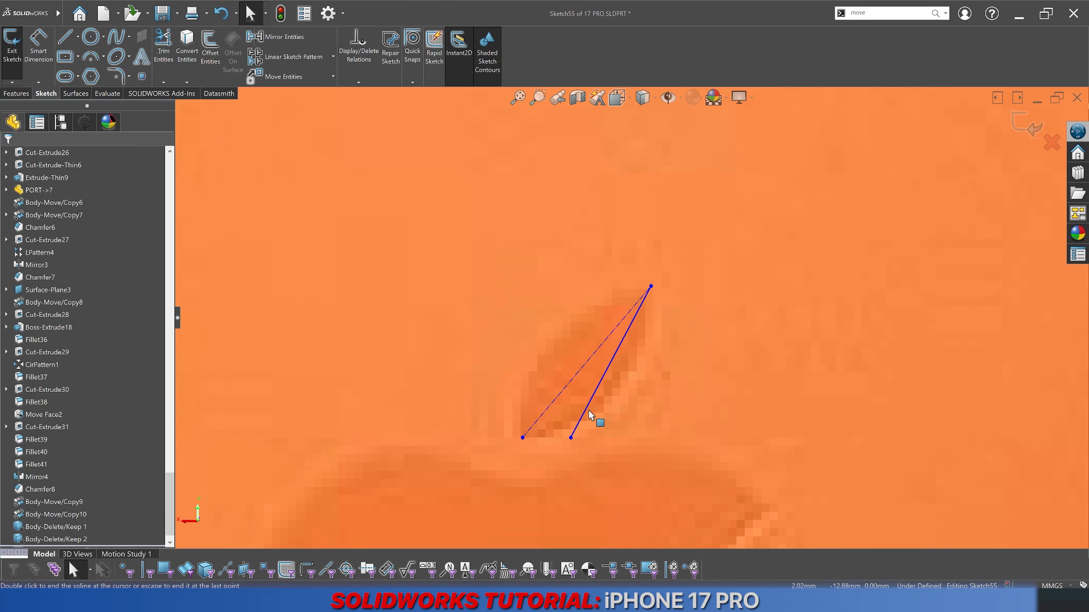
pyautogui.press('Escape')
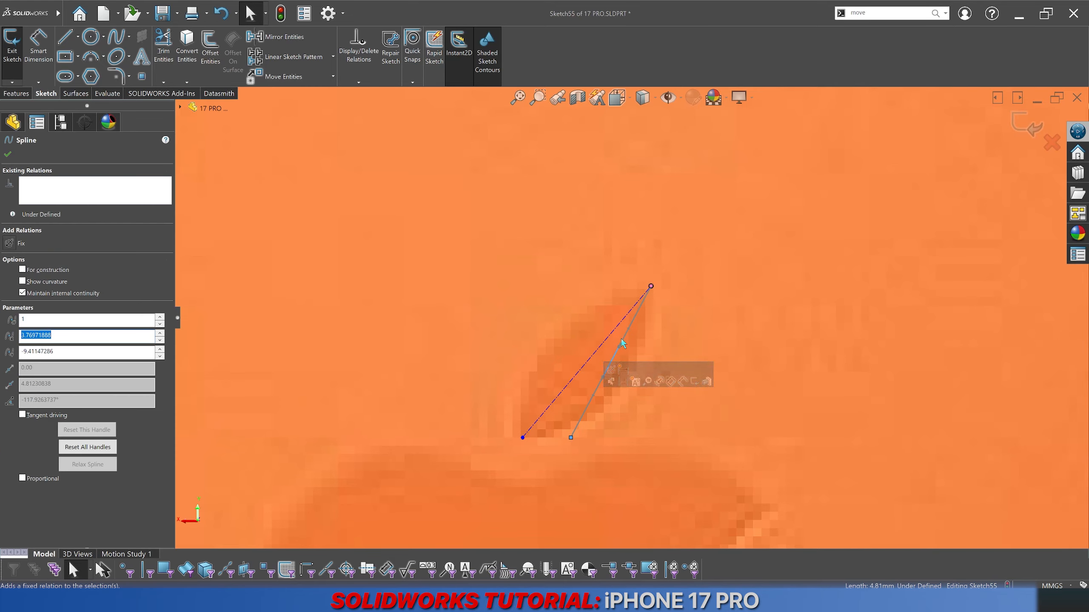
pyautogui.moveTo(632, 334); pyautogui.dragTo(652, 337)
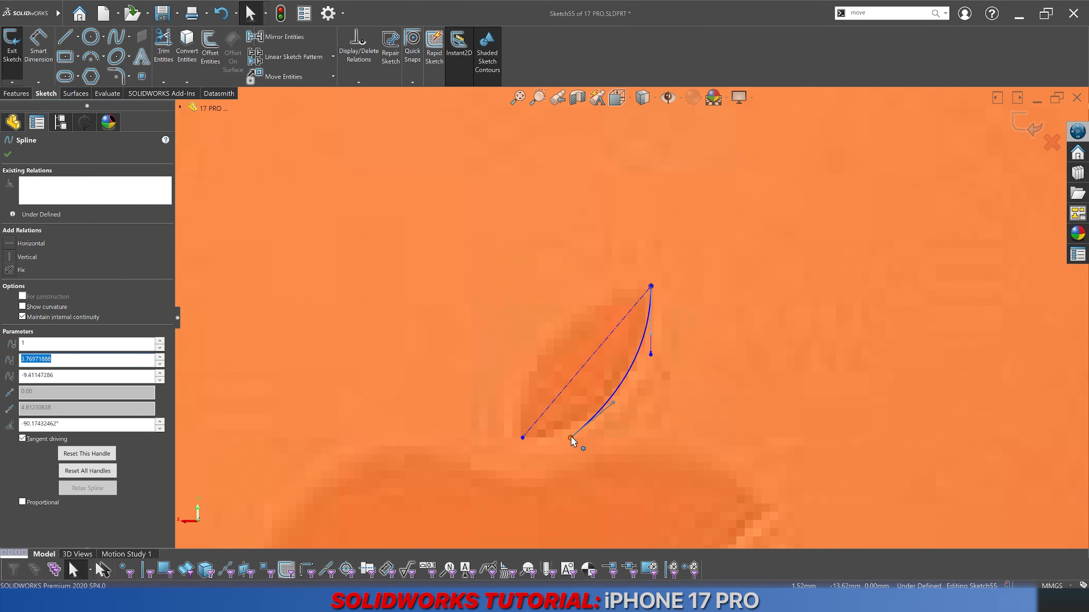
pyautogui.moveTo(571, 438); pyautogui.dragTo(524, 439)
pyautogui.click(485, 410)
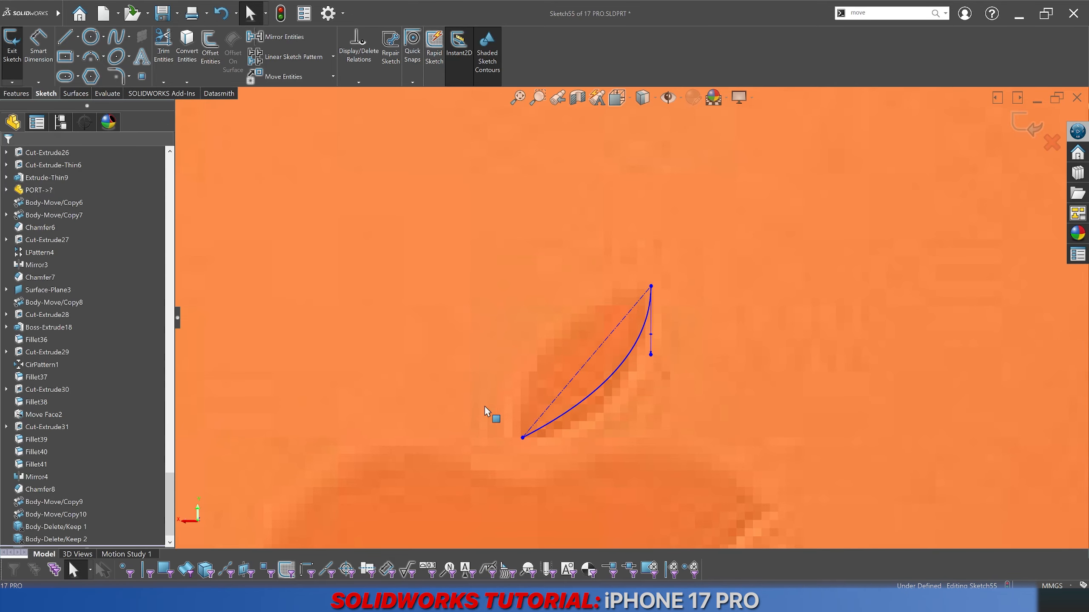
# Step: Adjust both tangent handles of the spline so it follows the leaf's lower right edge
pyautogui.click(576, 413)
pyautogui.moveTo(574, 412); pyautogui.dragTo(577, 430)
pyautogui.click(652, 319)
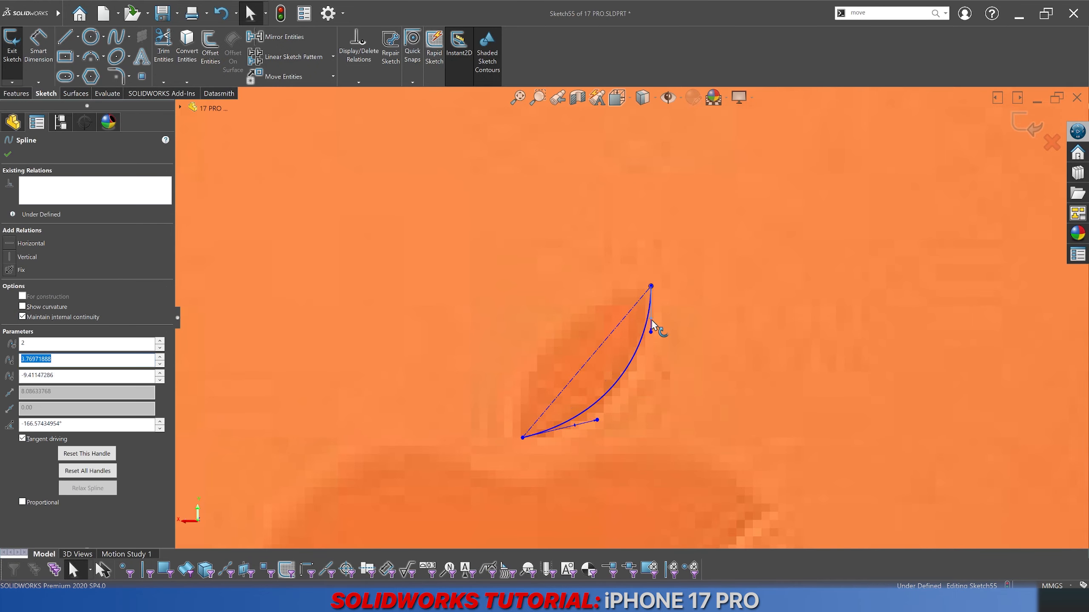
pyautogui.moveTo(652, 325); pyautogui.dragTo(650, 327)
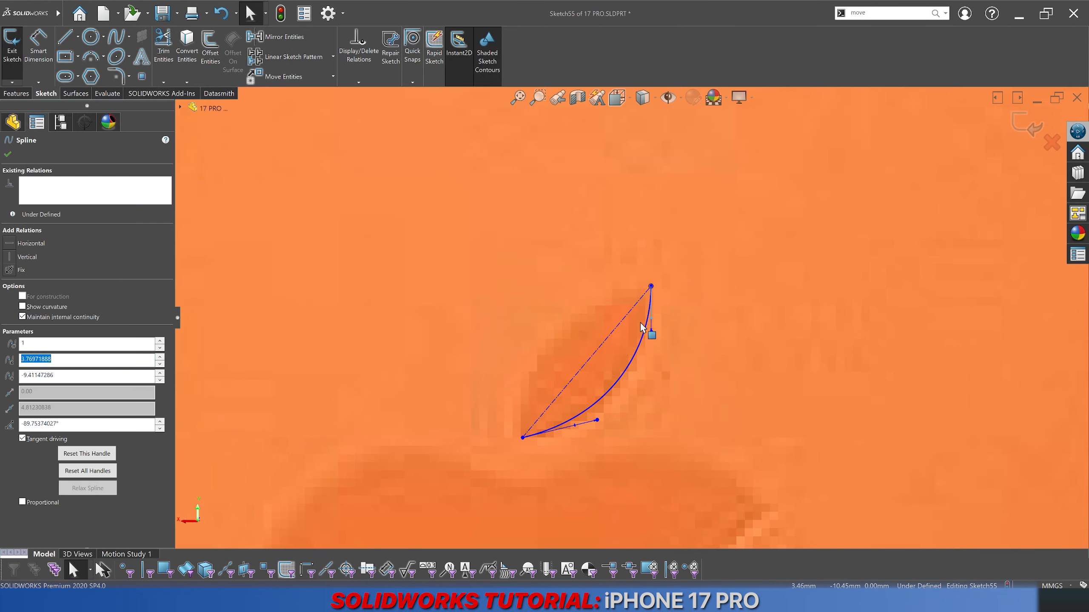
# Step: Draw a second two-point spline about 5.5 mm long beside the leaf's upper left edge
pyautogui.click(123, 43)
pyautogui.click(605, 250)
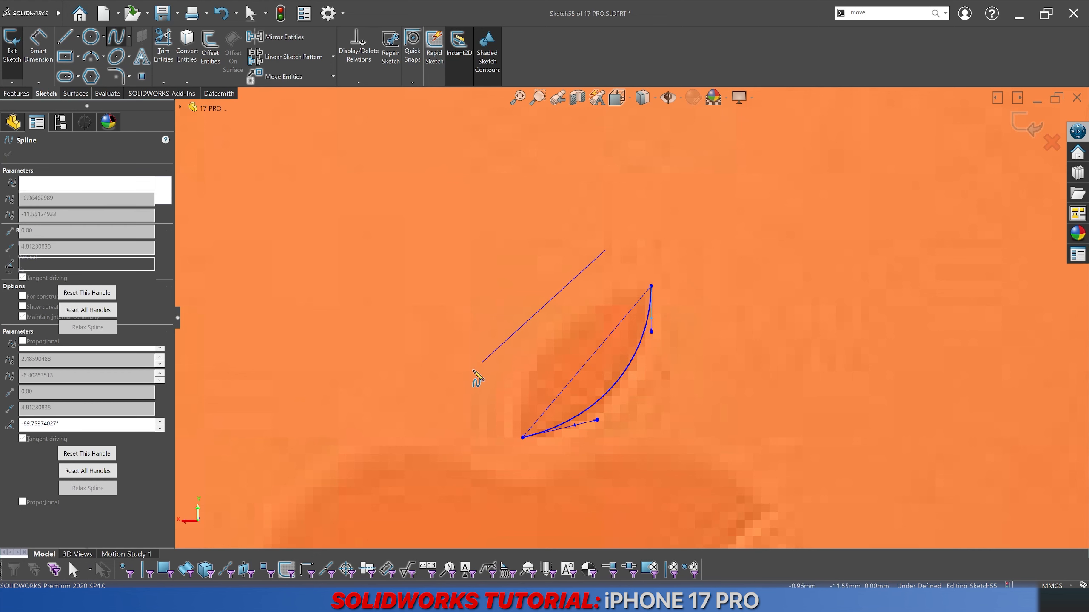
pyautogui.click(473, 393)
pyautogui.press('Escape')
pyautogui.click(561, 301)
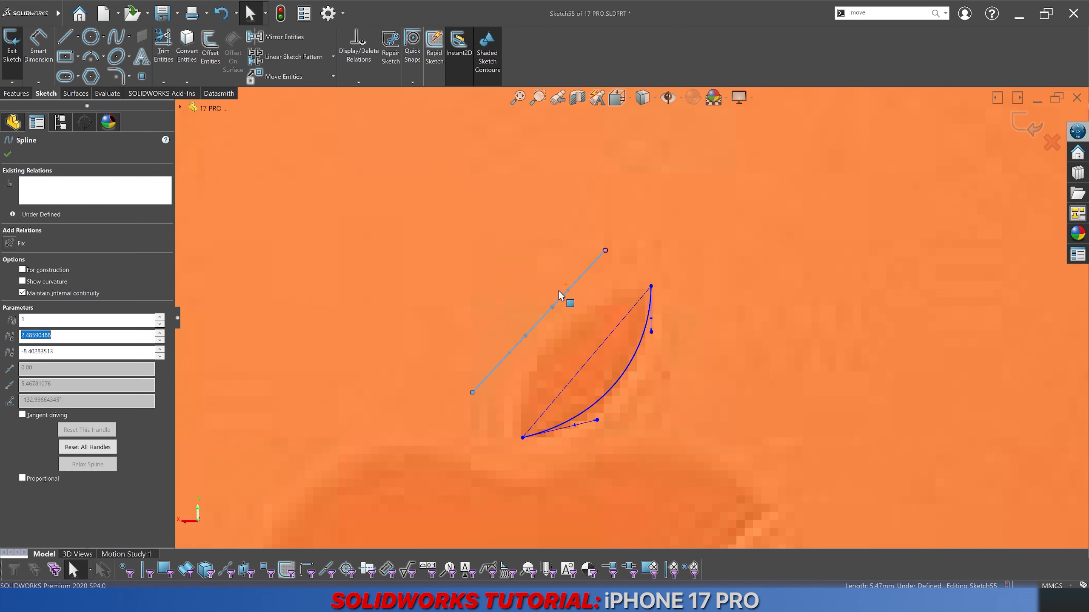
# Step: Bend the second spline outward and join its ends to the leaf's lower and upper tips to close the outline
pyautogui.moveTo(550, 303); pyautogui.dragTo(546, 275)
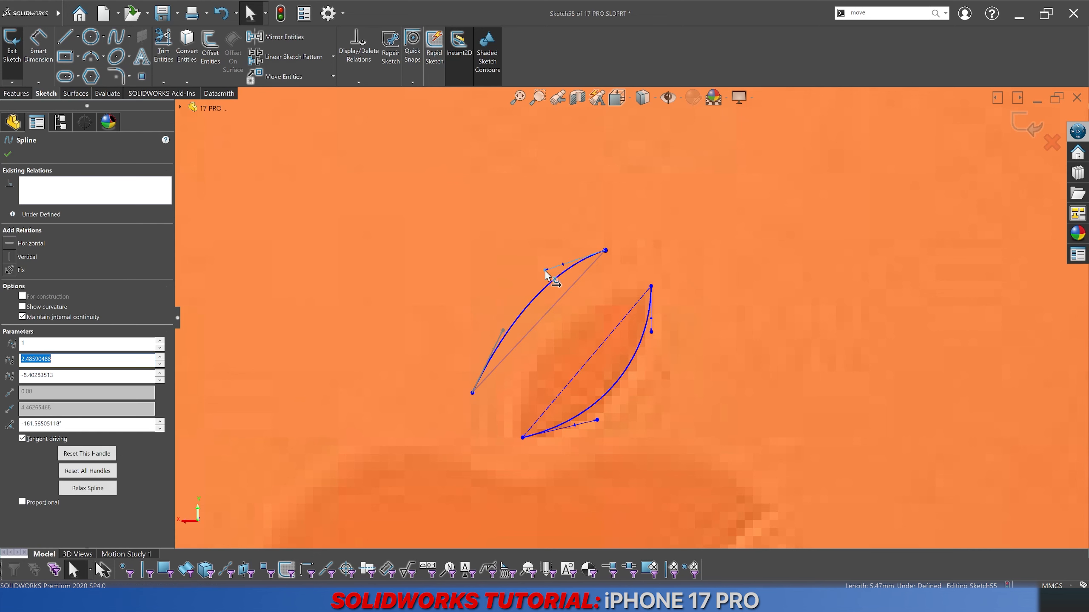
pyautogui.moveTo(504, 331); pyautogui.dragTo(468, 340)
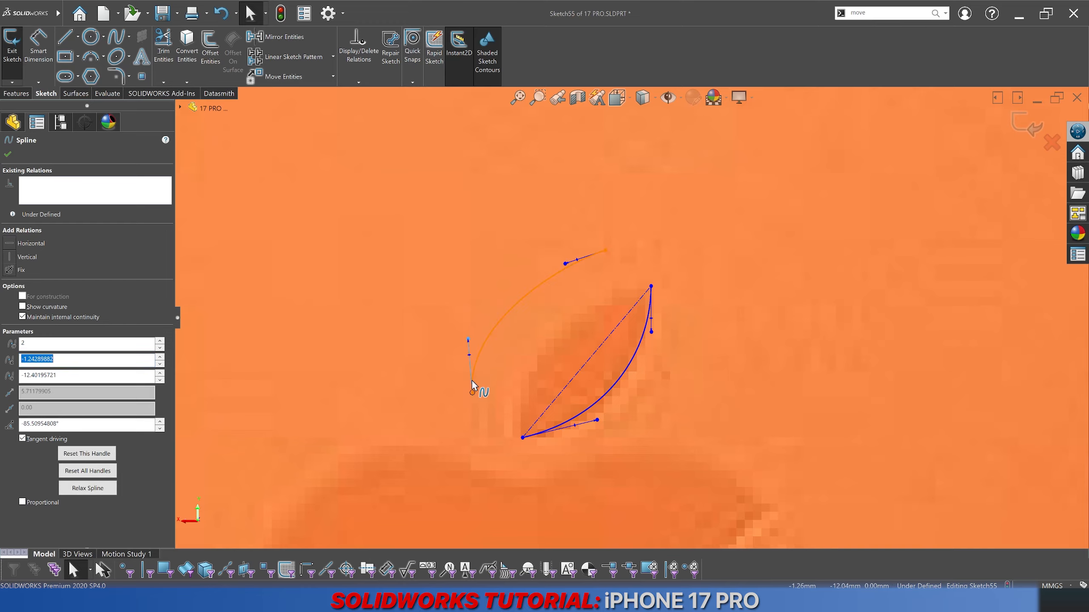
pyautogui.moveTo(472, 391); pyautogui.dragTo(523, 439)
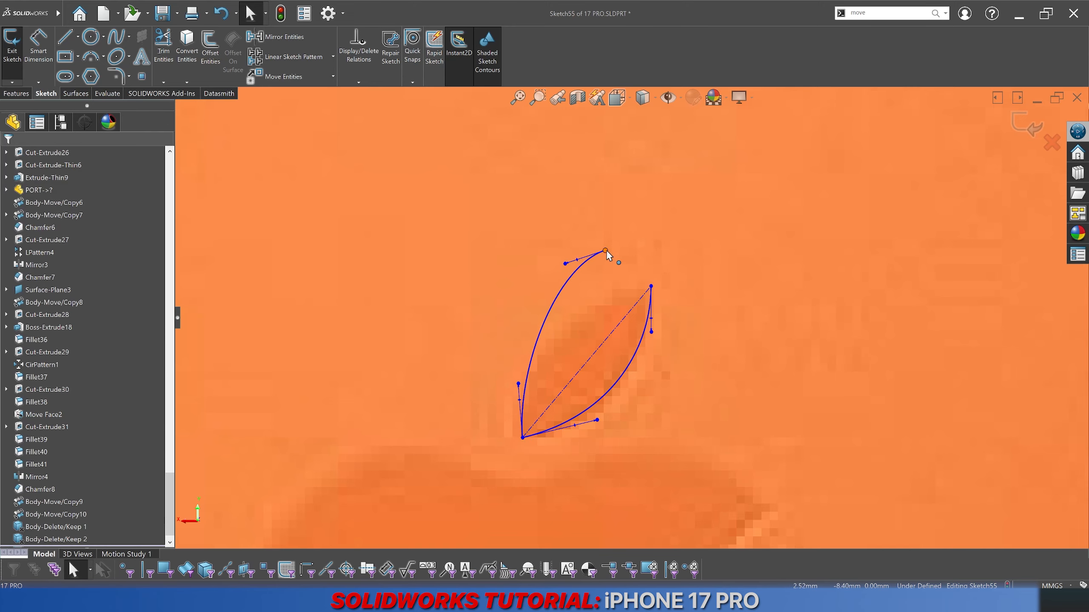
pyautogui.moveTo(606, 250)
pyautogui.mouseDown()
pyautogui.moveTo(651, 286)
pyautogui.moveTo(601, 296)
pyautogui.mouseUp()
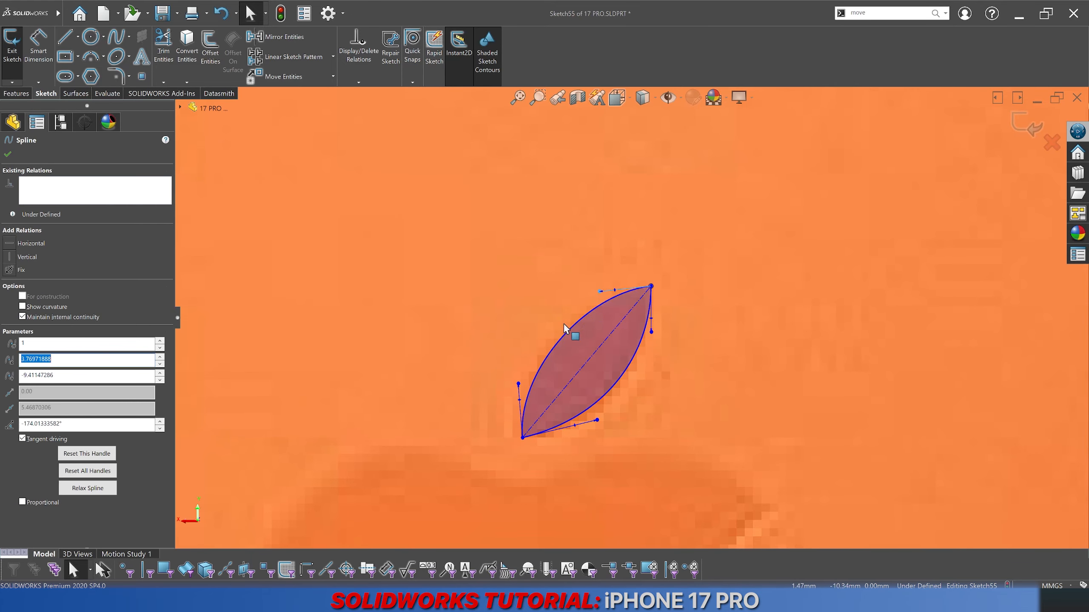
# Step: Fine-tune the tangent handles of both splines at the leaf's lower tip
pyautogui.moveTo(516, 385); pyautogui.dragTo(519, 383)
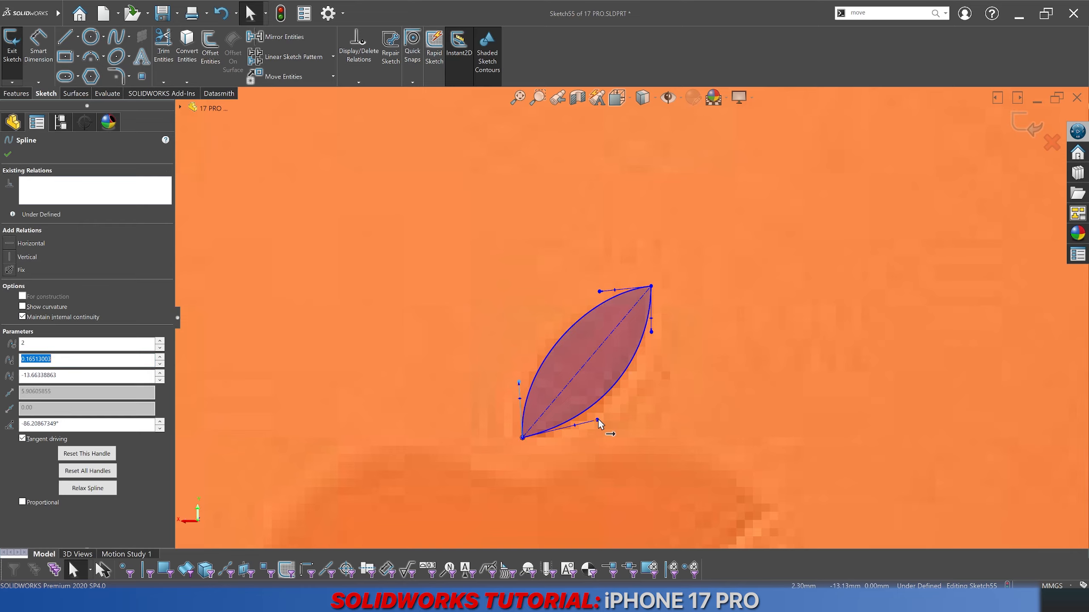
pyautogui.moveTo(597, 422); pyautogui.dragTo(600, 423)
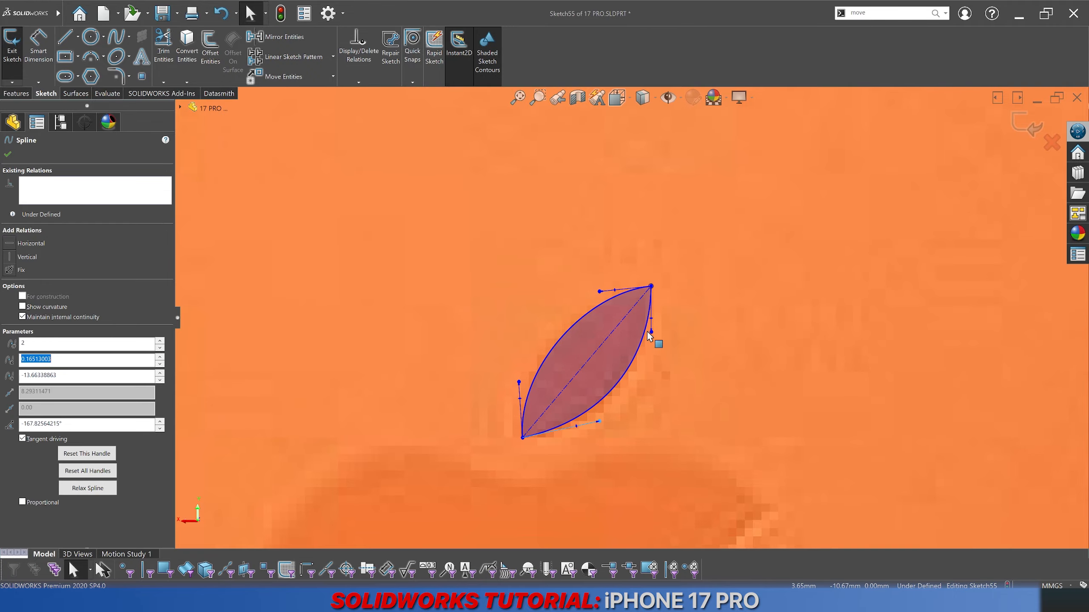
pyautogui.click(638, 399)
# Step: Shift the leaf's upper tip slightly inward and refine the lower edge's curvature to match the photo
pyautogui.scroll(5, 631, 407)
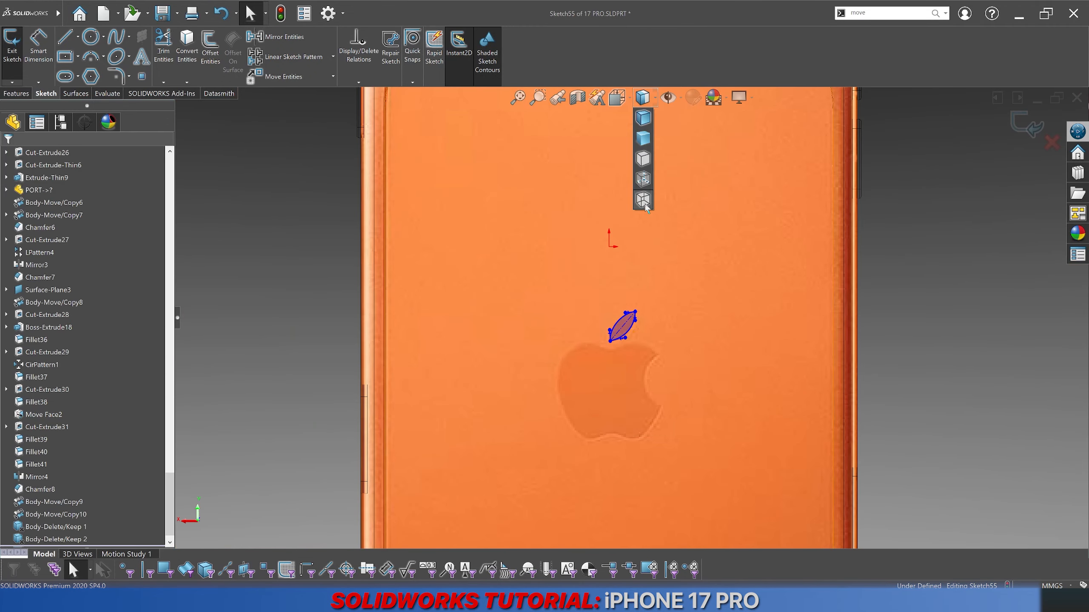
pyautogui.scroll(-2, 626, 363)
pyautogui.scroll(-3, 626, 361)
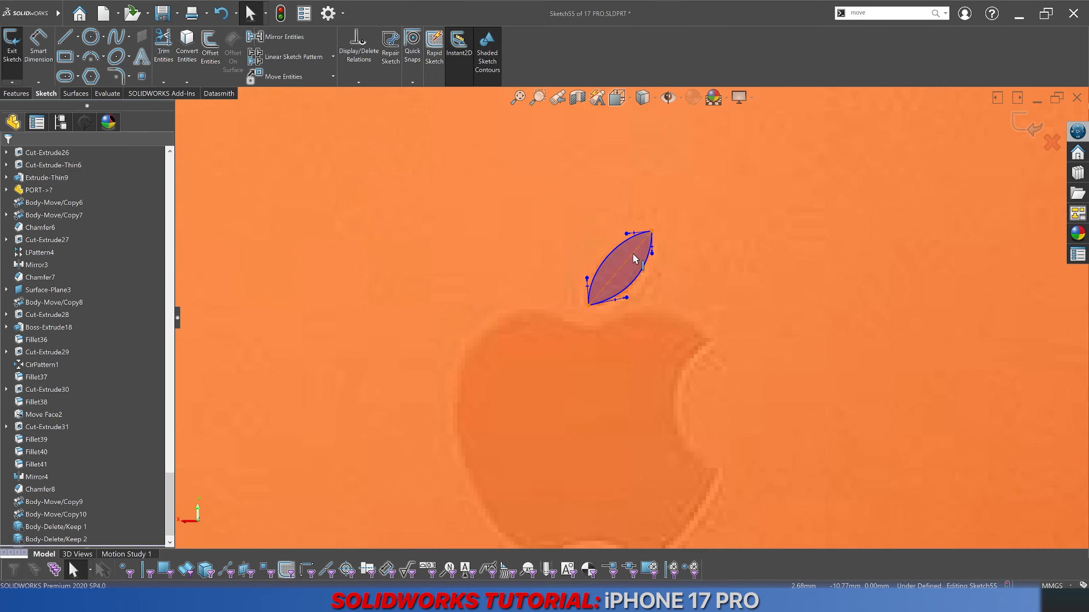
pyautogui.scroll(-6, 656, 253)
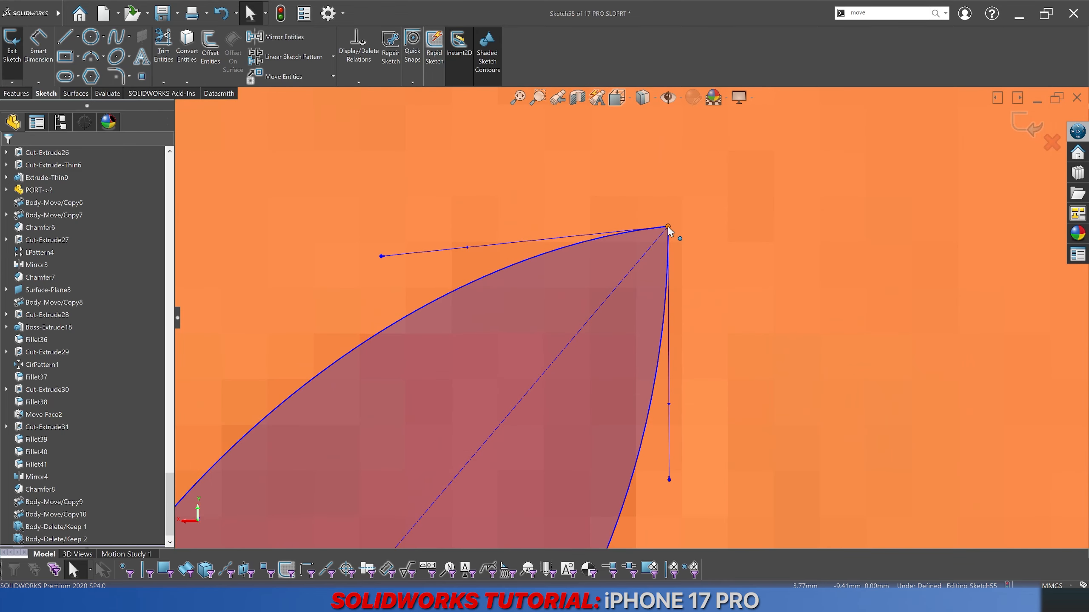
pyautogui.moveTo(668, 227); pyautogui.dragTo(650, 242)
pyautogui.press('Escape')
pyautogui.scroll(5, 607, 371)
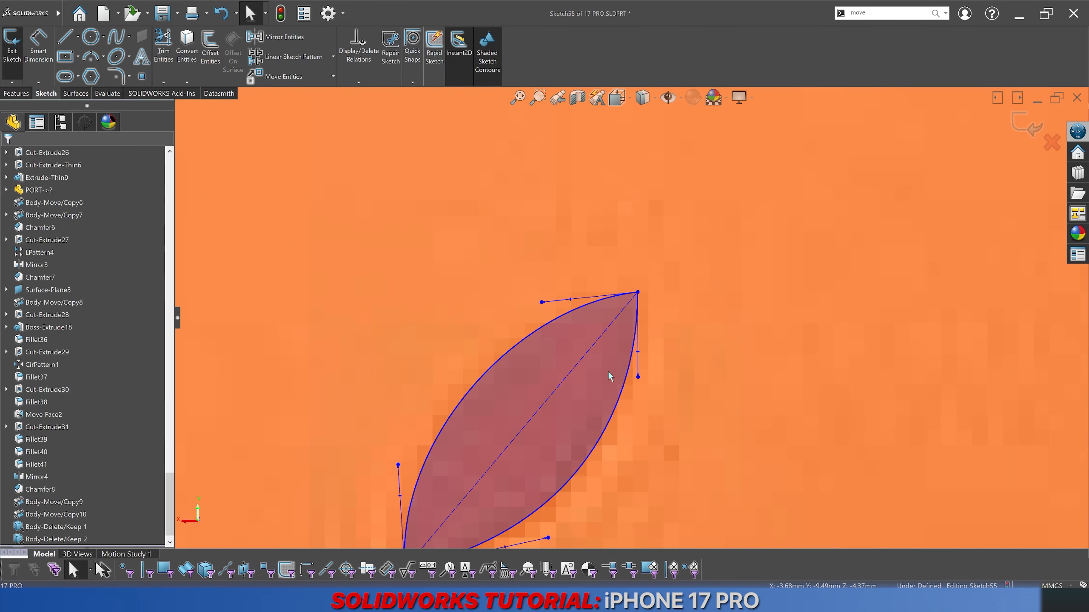
pyautogui.scroll(-3, 602, 412)
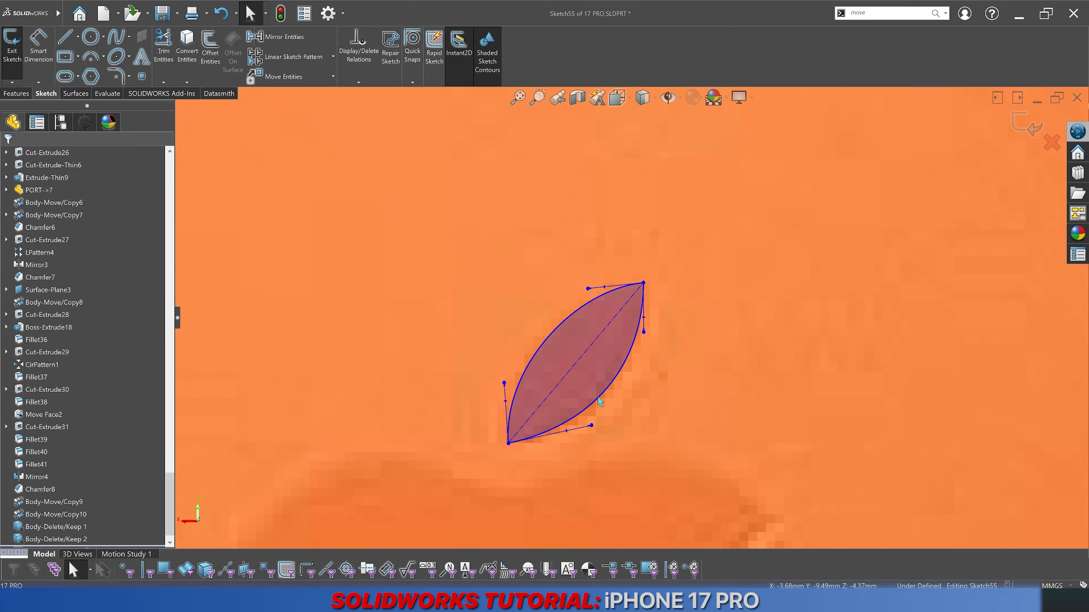
pyautogui.moveTo(589, 430); pyautogui.dragTo(587, 434)
pyautogui.press('Escape')
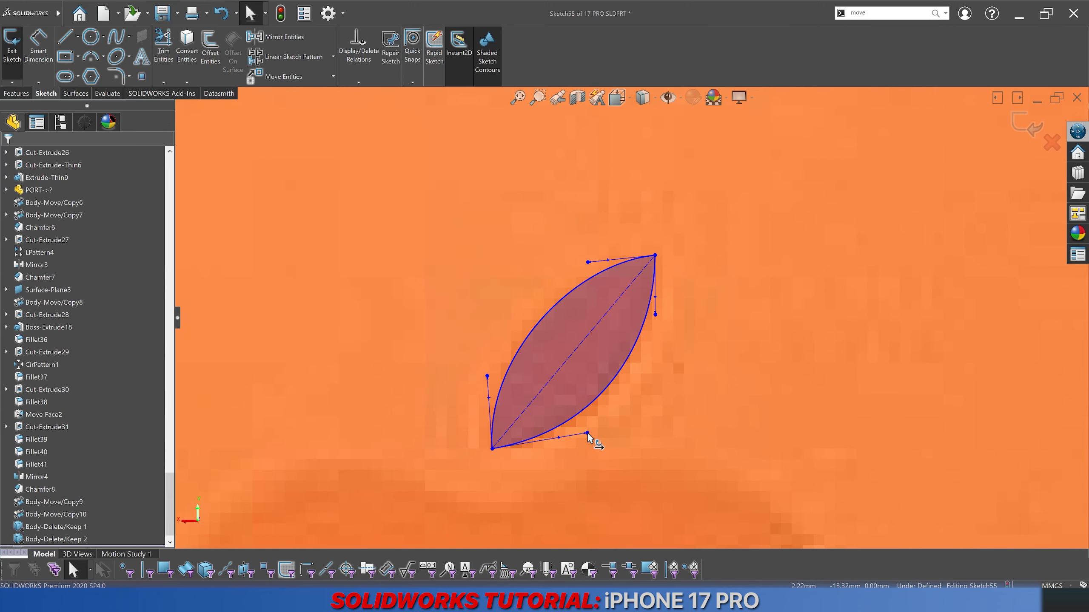
# Step: Dimension the vertical distance from the origin to the leaf's upper tip as 9.5 mm
pyautogui.scroll(5, 587, 434)
pyautogui.scroll(3, 633, 313)
pyautogui.scroll(-3, 628, 296)
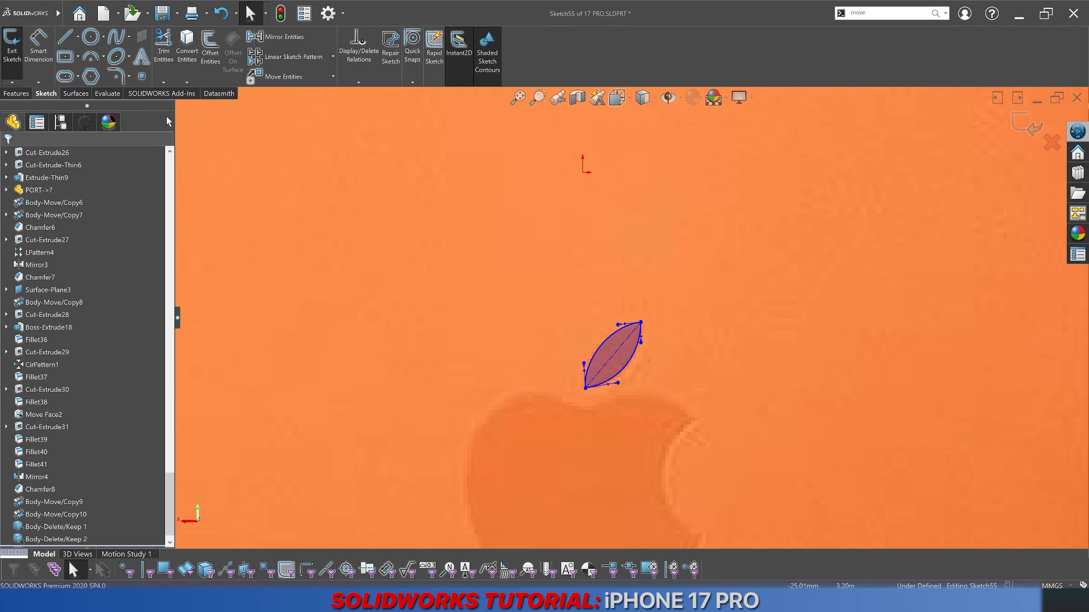
pyautogui.click(37, 49)
pyautogui.click(582, 173)
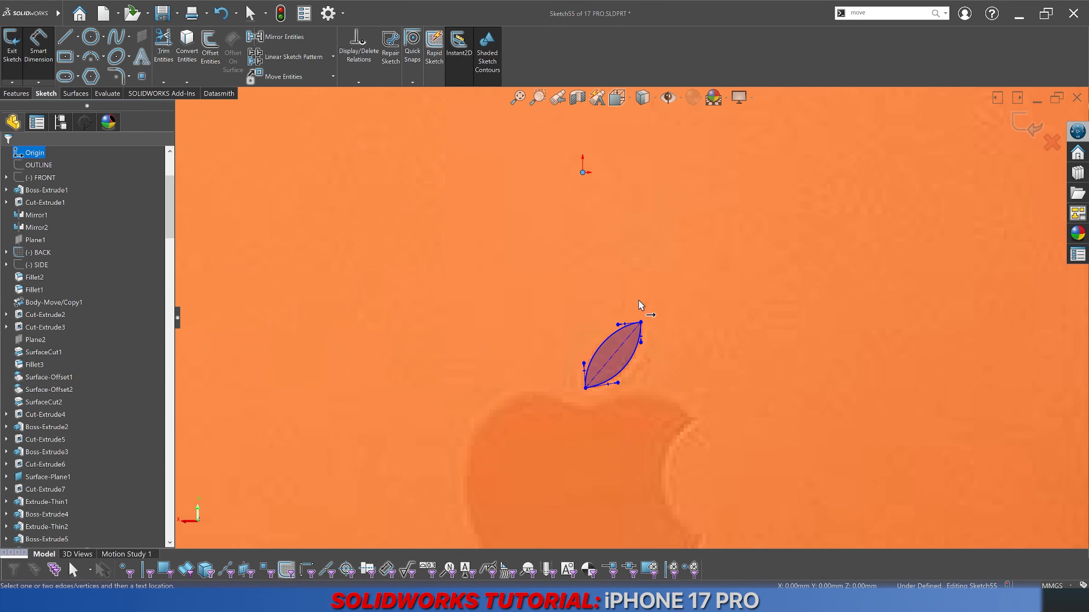
pyautogui.click(641, 322)
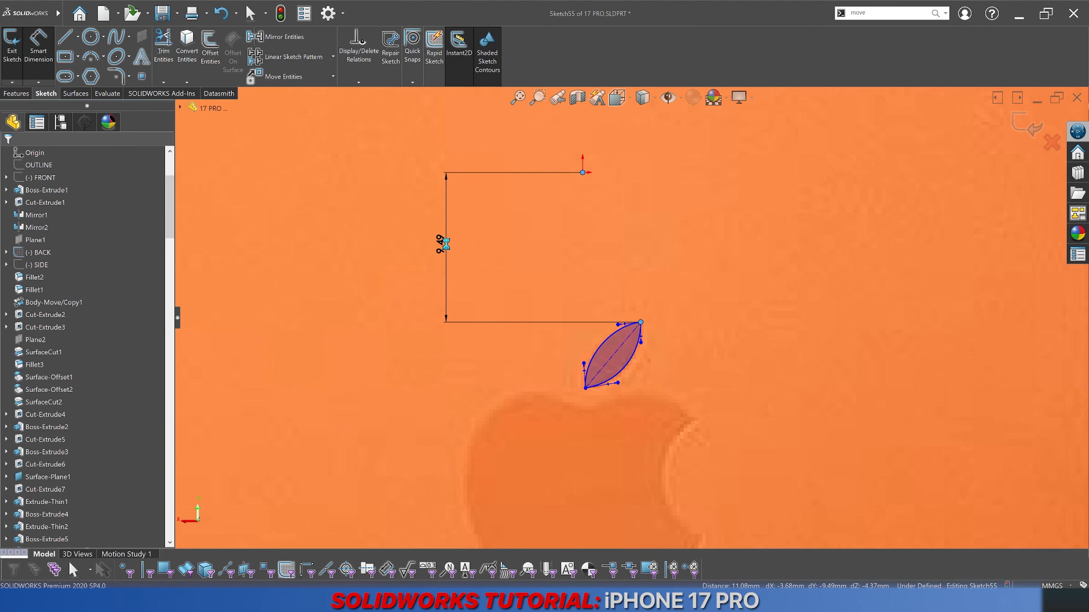
pyautogui.click(448, 249)
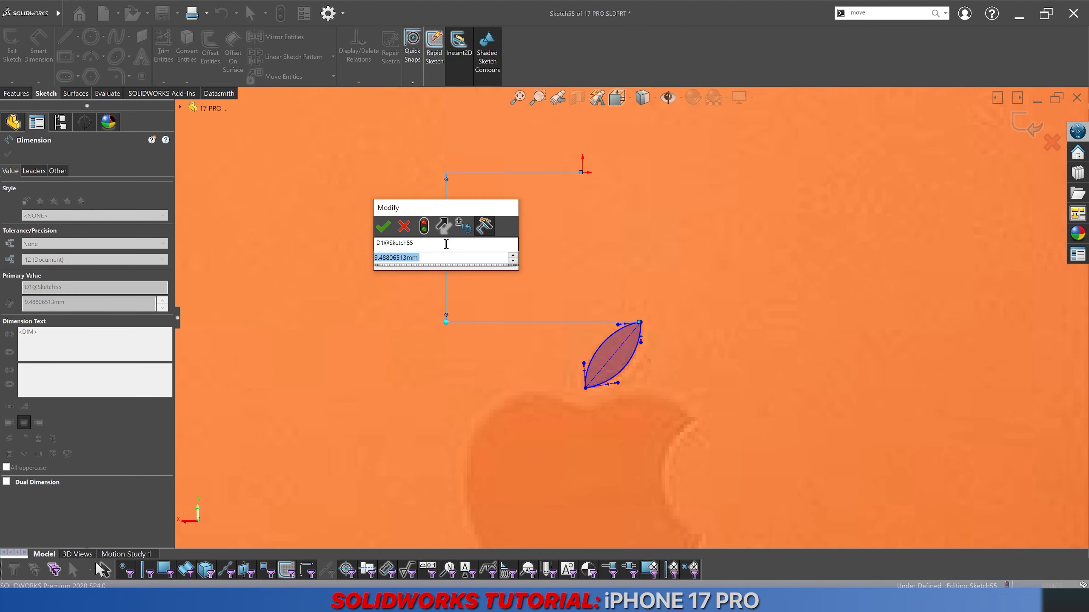
pyautogui.press('Return')
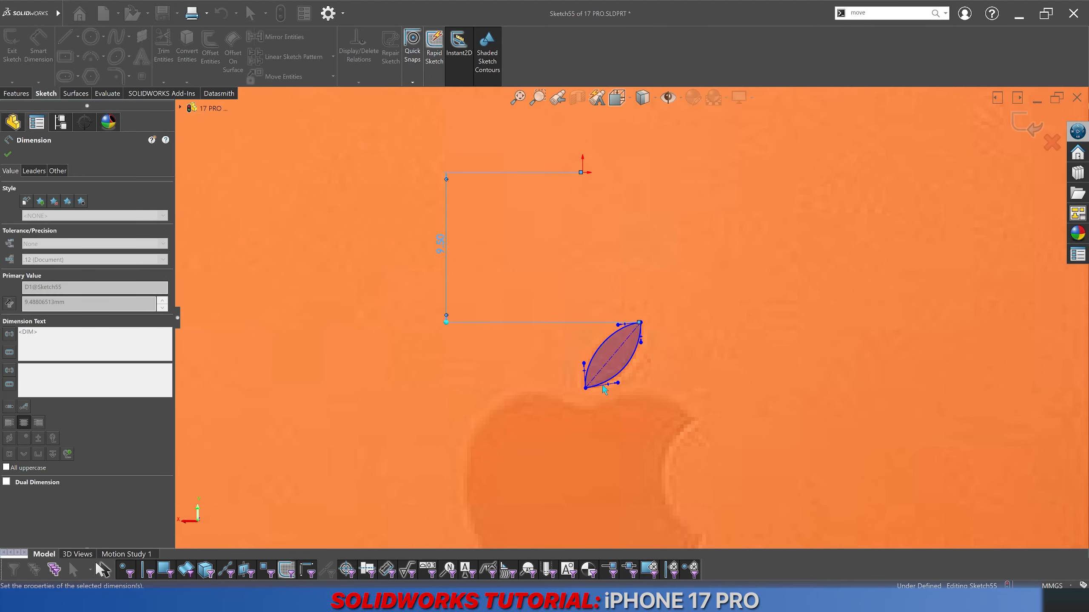
# Step: Dimension the vertical distance between the leaf's upper and lower tips as 4.15 mm
pyautogui.press('Escape')
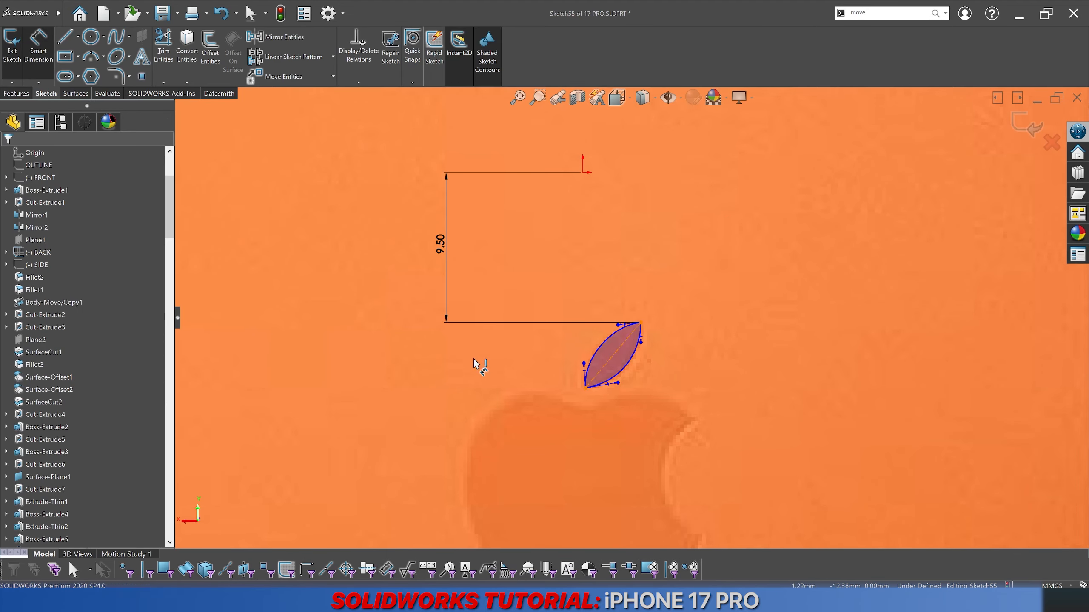
pyautogui.click(365, 354)
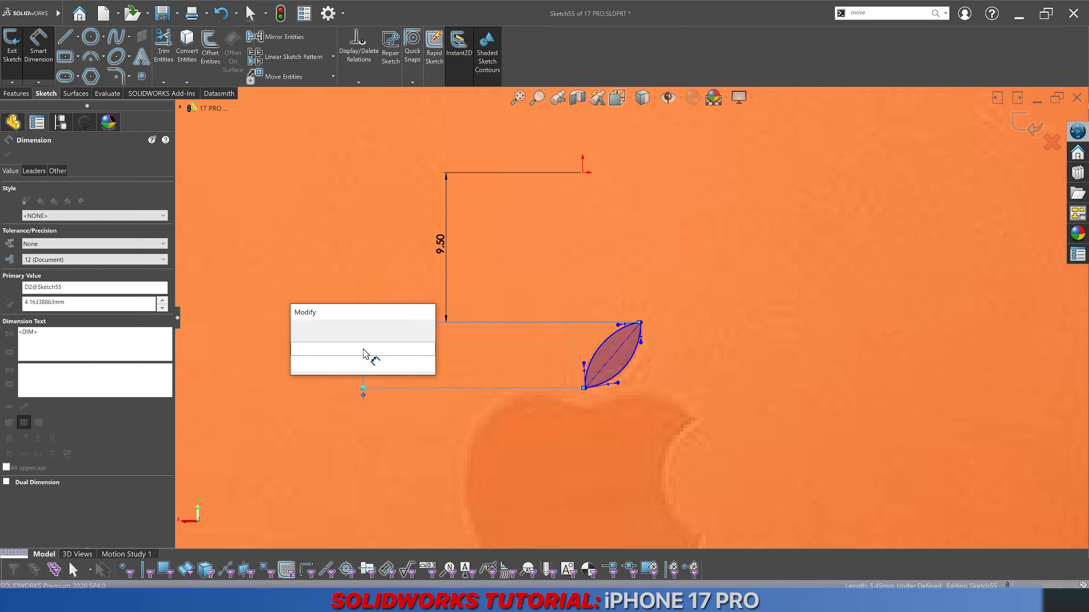
pyautogui.press('Return')
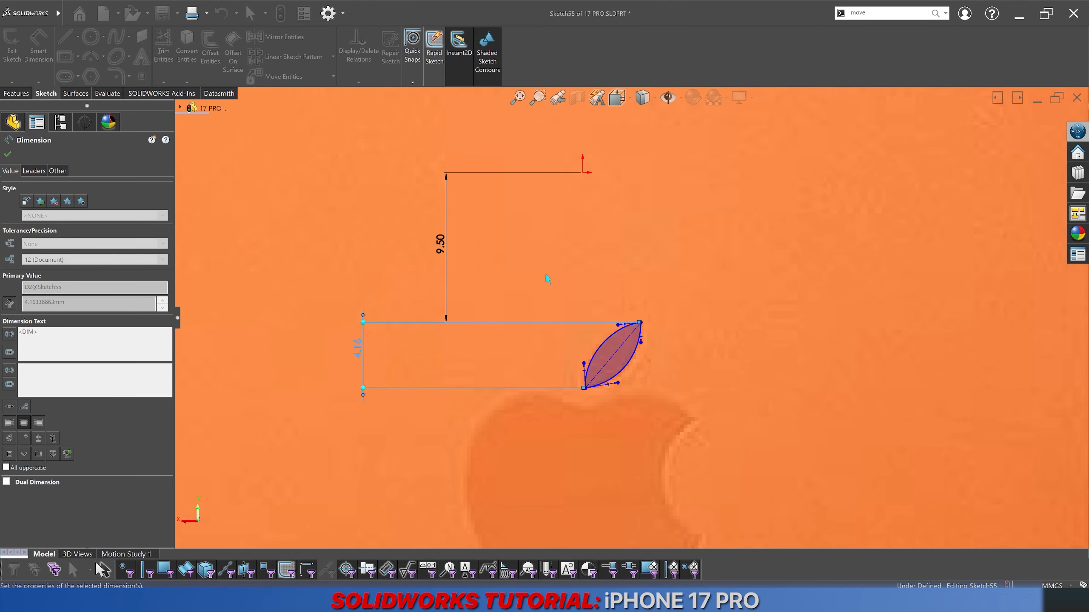
pyautogui.press('Escape')
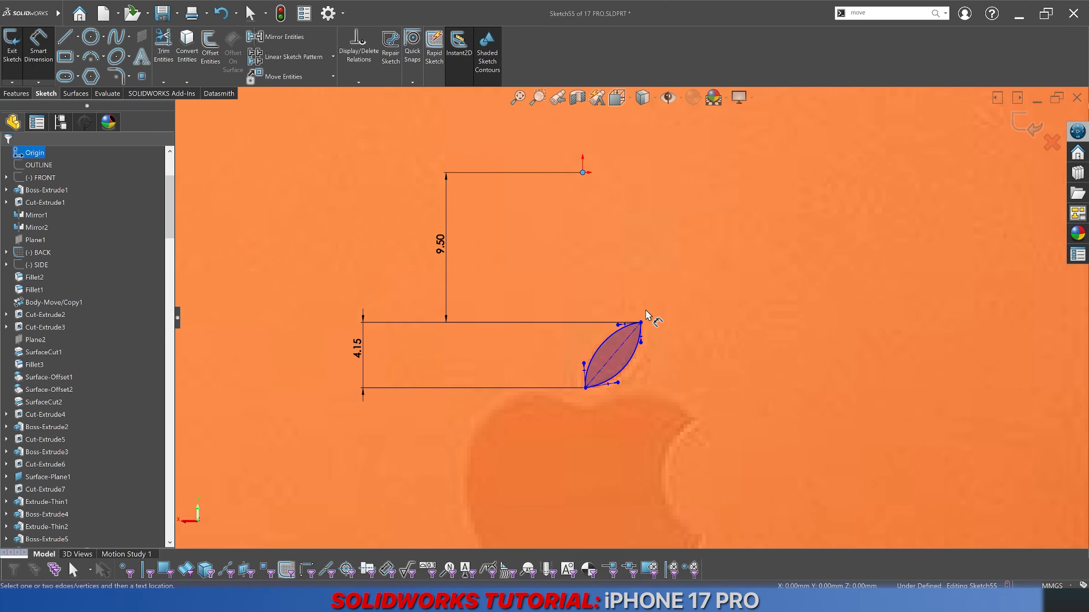
# Step: Dimension the horizontal distance from the origin to the leaf's upper tip as 3.68 mm
pyautogui.click(642, 322)
pyautogui.click(582, 172)
pyautogui.scroll(2, 606, 142)
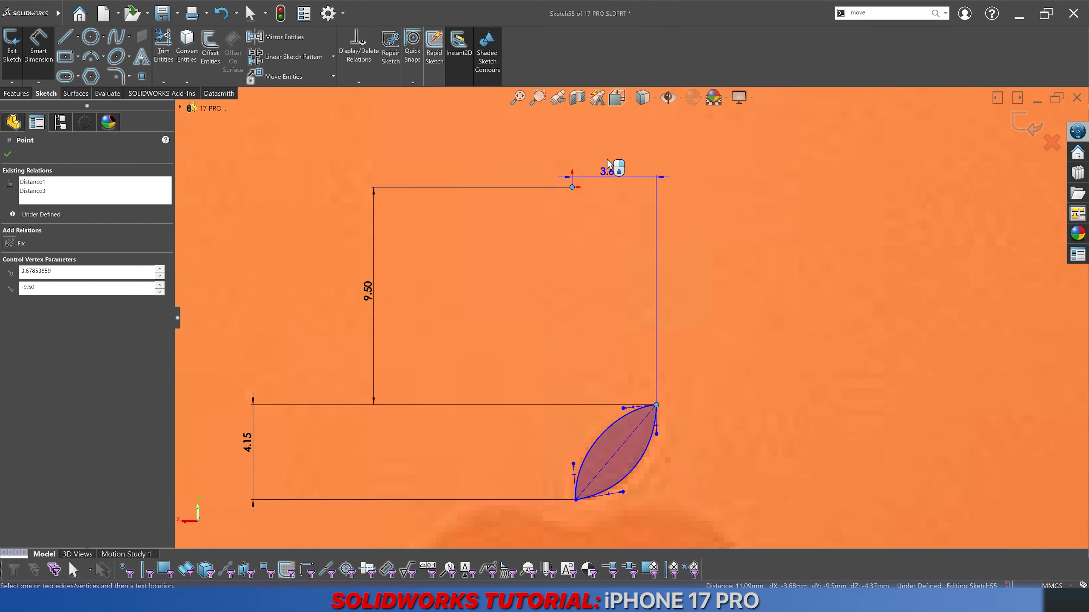
pyautogui.click(606, 141)
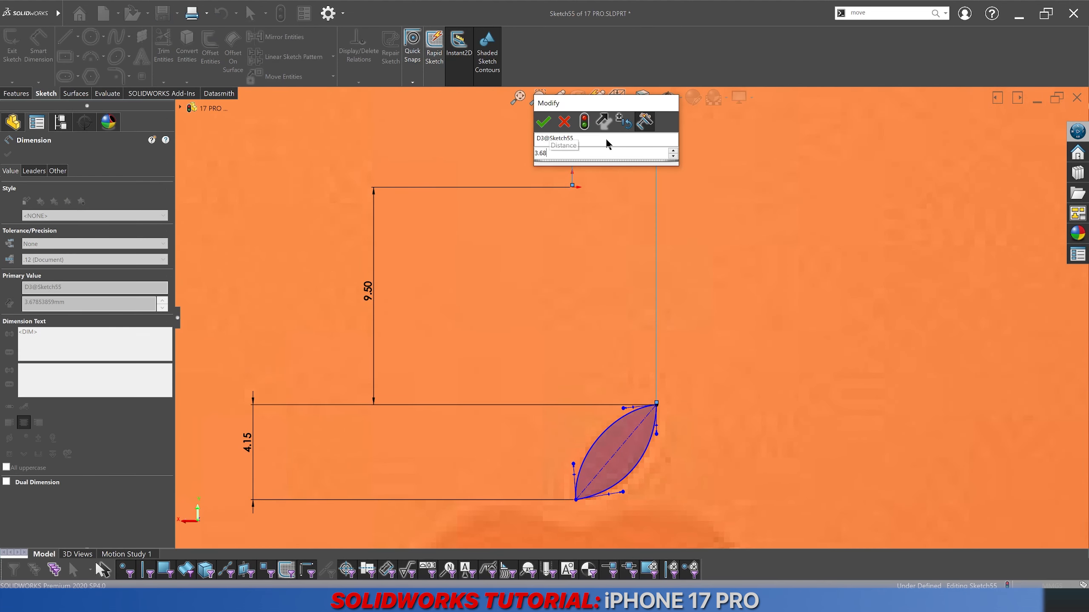
pyautogui.press('Return')
# Step: Dimension the leaf centerline's horizontal span as 3.5 mm and place the dimension above the leaf
pyautogui.scroll(-1, 625, 399)
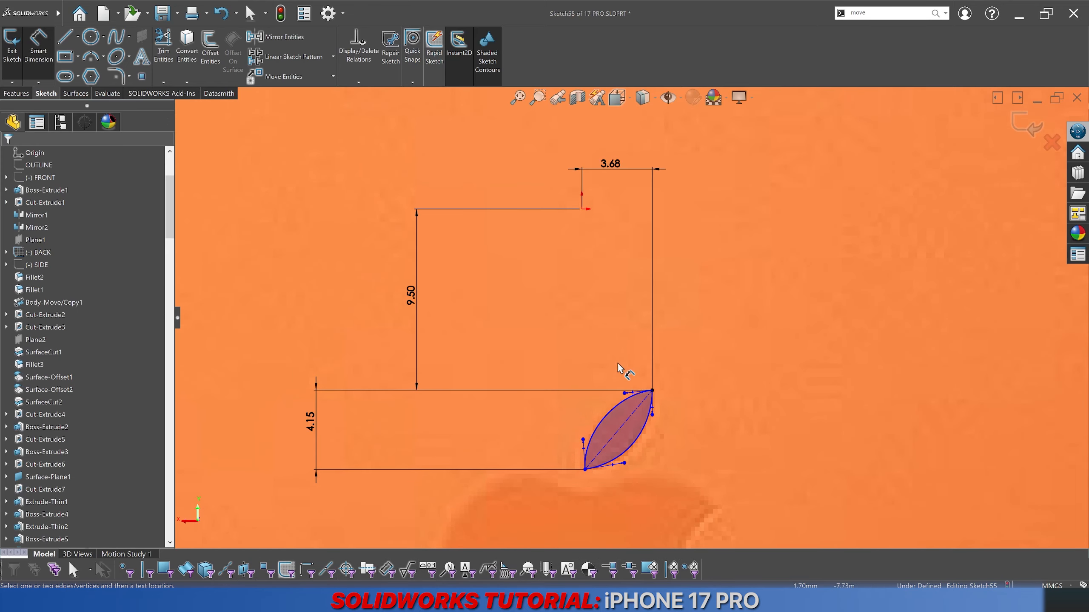
pyautogui.click(625, 422)
pyautogui.scroll(-1, 620, 493)
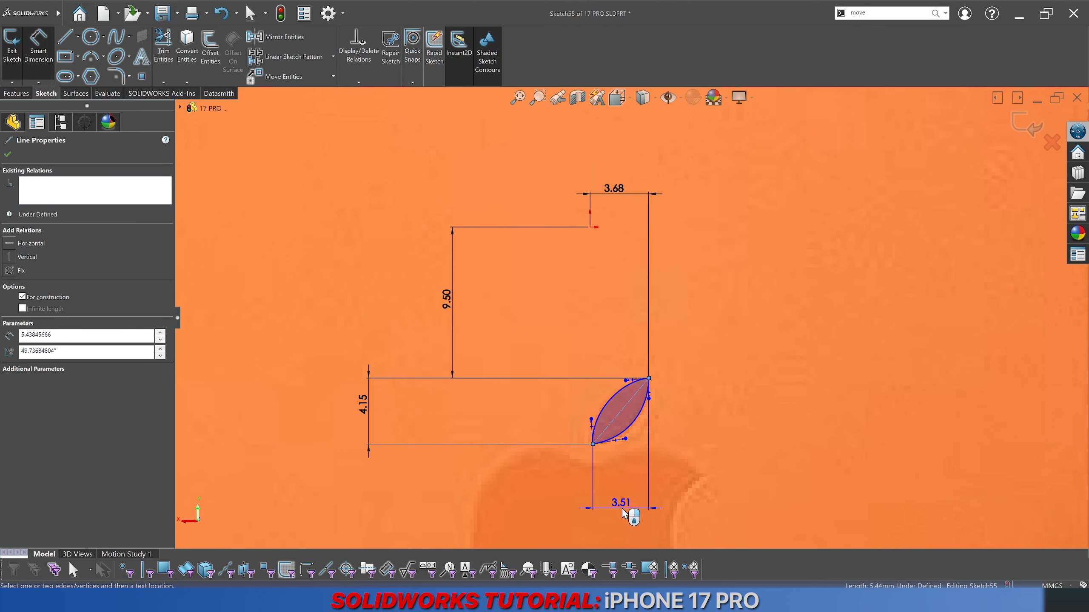
pyautogui.click(621, 509)
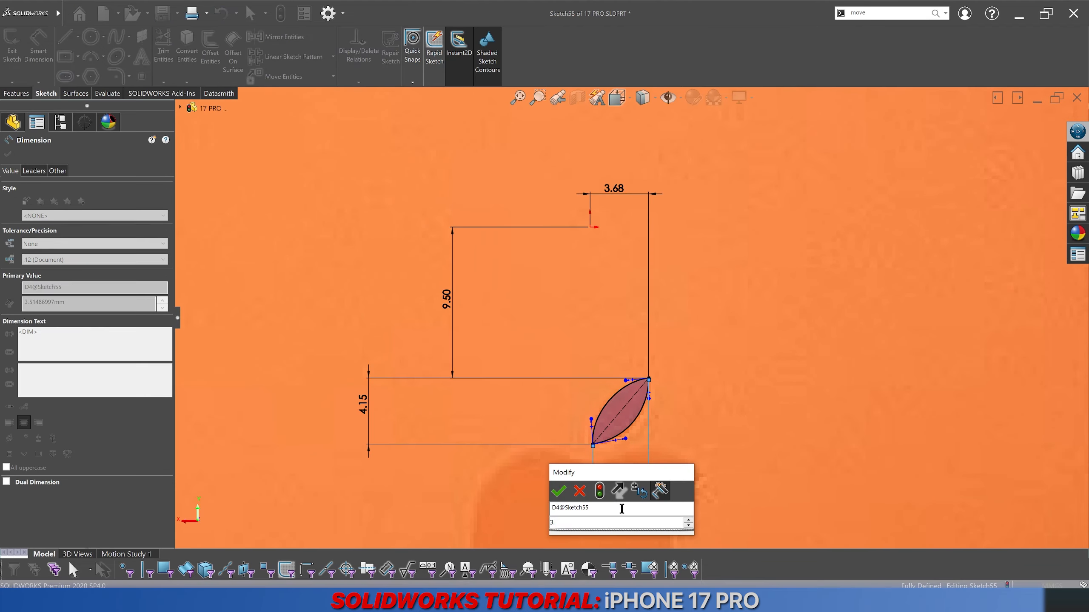
pyautogui.press('Return')
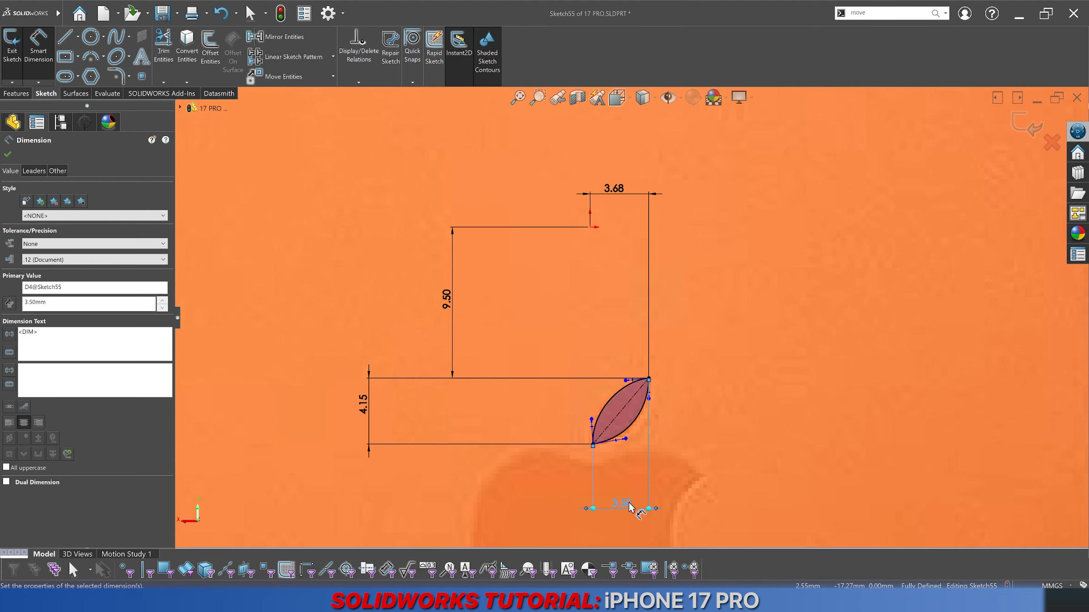
pyautogui.moveTo(627, 507); pyautogui.dragTo(629, 335)
pyautogui.click(699, 352)
# Step: Dimension the left spline's tangent handle at the leaf's upper tip at 44° to the centerline with a 5.5 mm magnitude
pyautogui.scroll(-6, 621, 412)
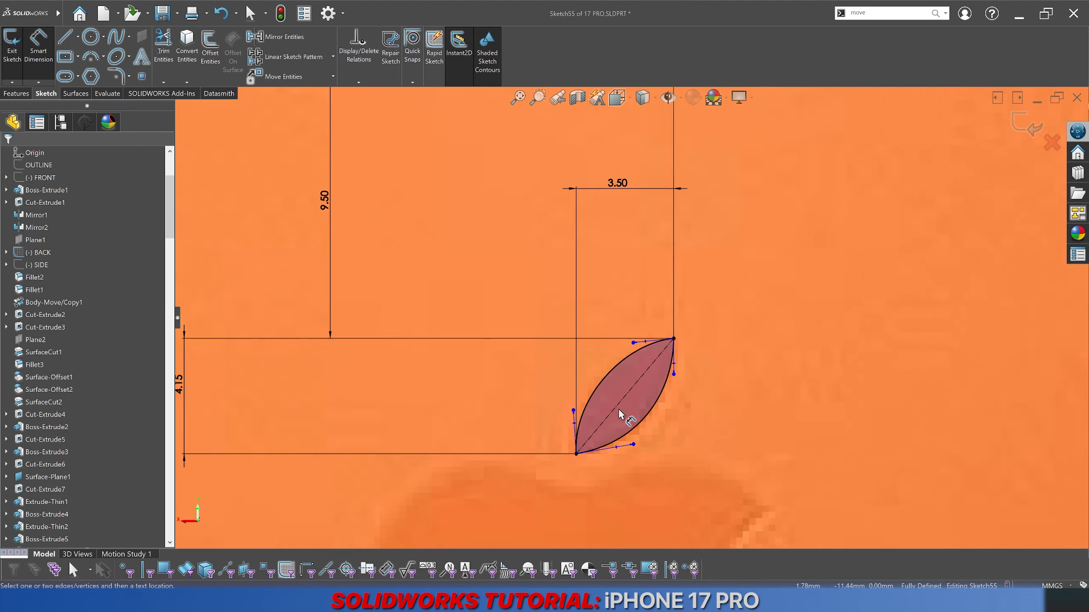
pyautogui.click(659, 293)
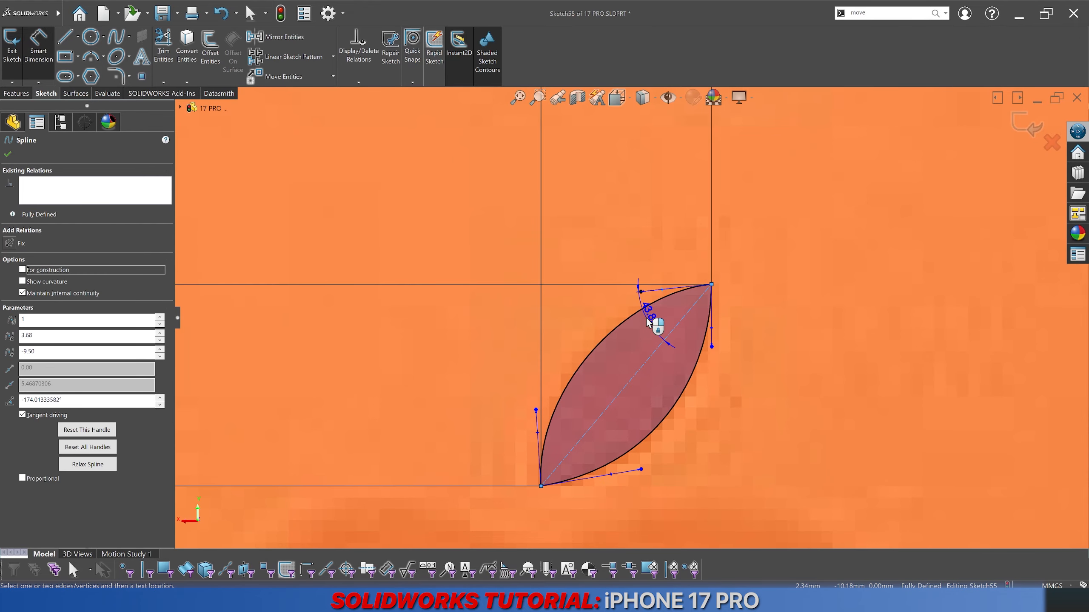
pyautogui.click(647, 318)
pyautogui.write('44')
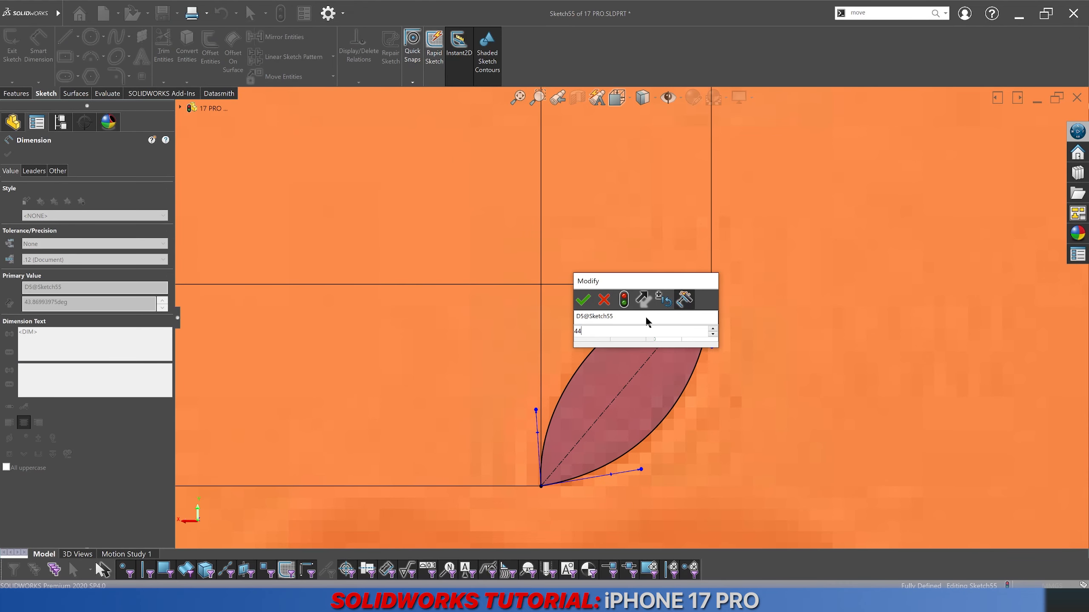
pyautogui.press('Return')
pyautogui.press('Escape')
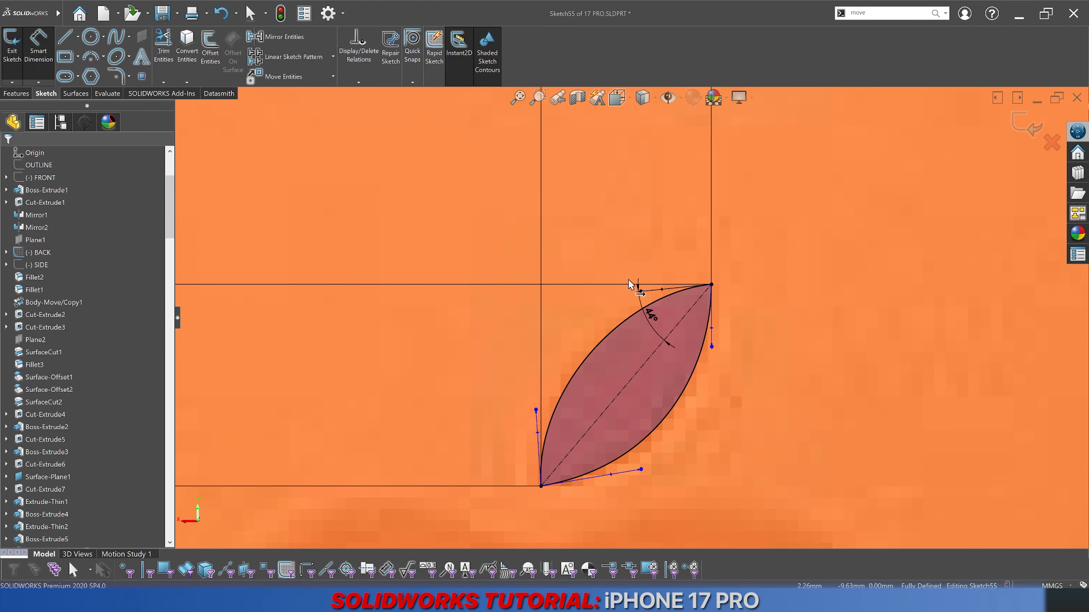
pyautogui.click(630, 282)
pyautogui.click(480, 231)
pyautogui.write('5.5')
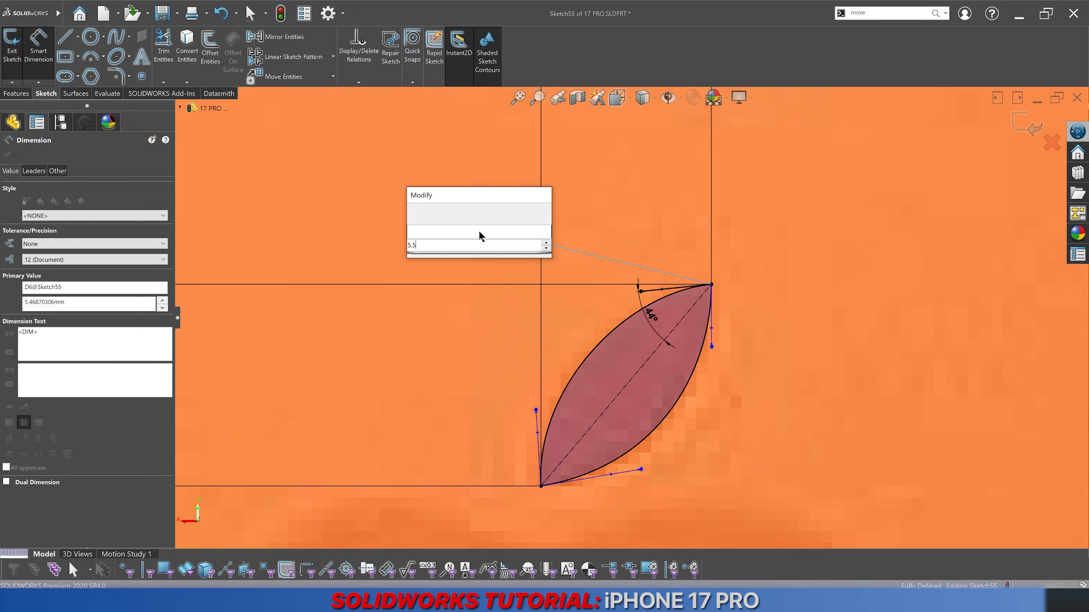
pyautogui.press('Escape')
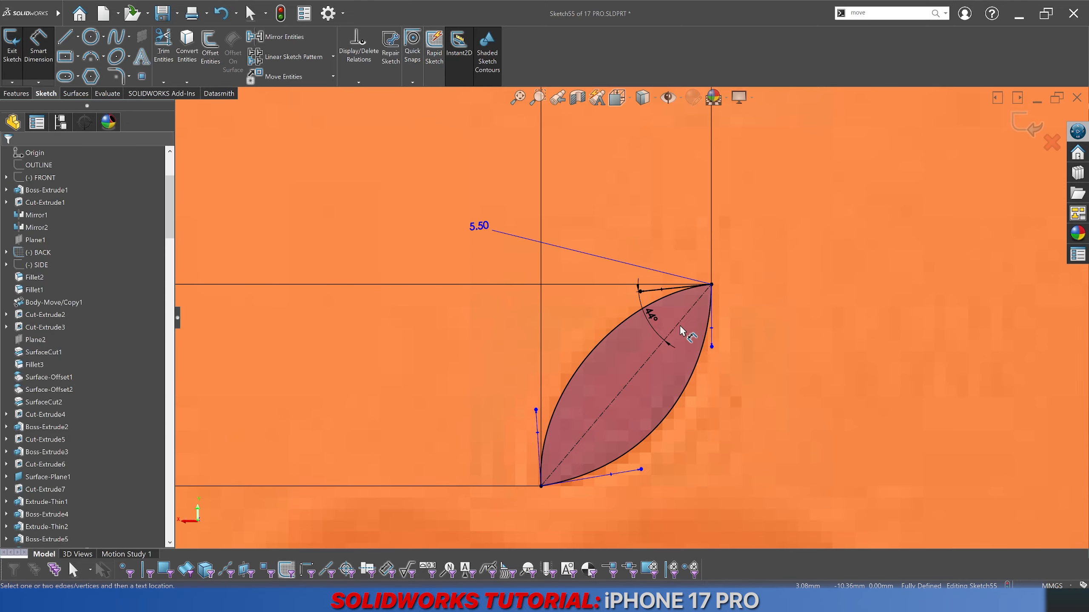
# Step: Dimension the right spline's tangent handle at the upper tip at 40.5° to the centerline with a 4.8 mm magnitude
pyautogui.click(679, 325)
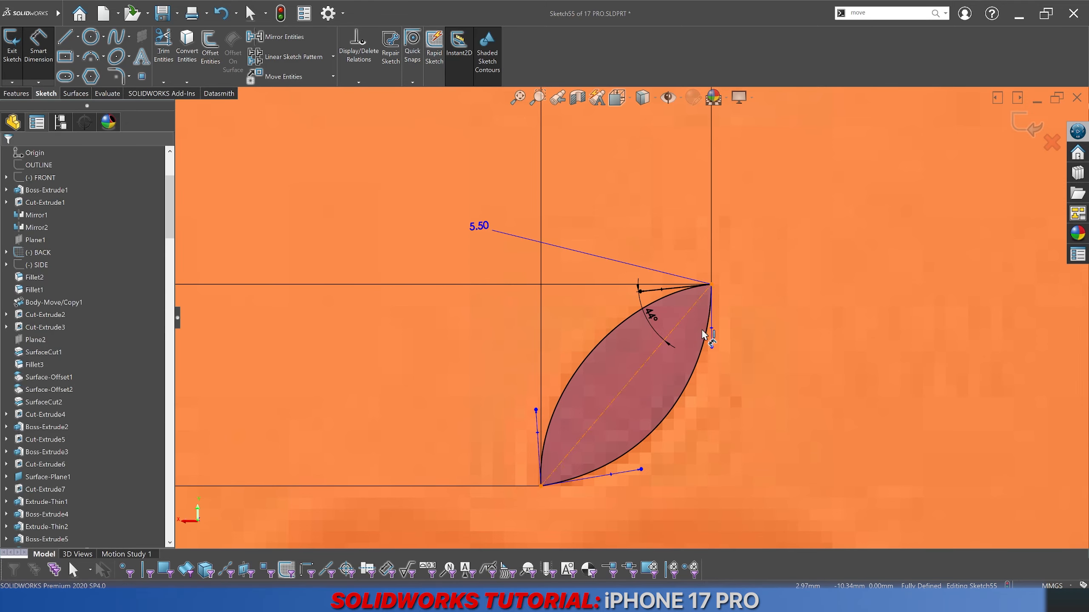
pyautogui.click(689, 369)
pyautogui.click(678, 373)
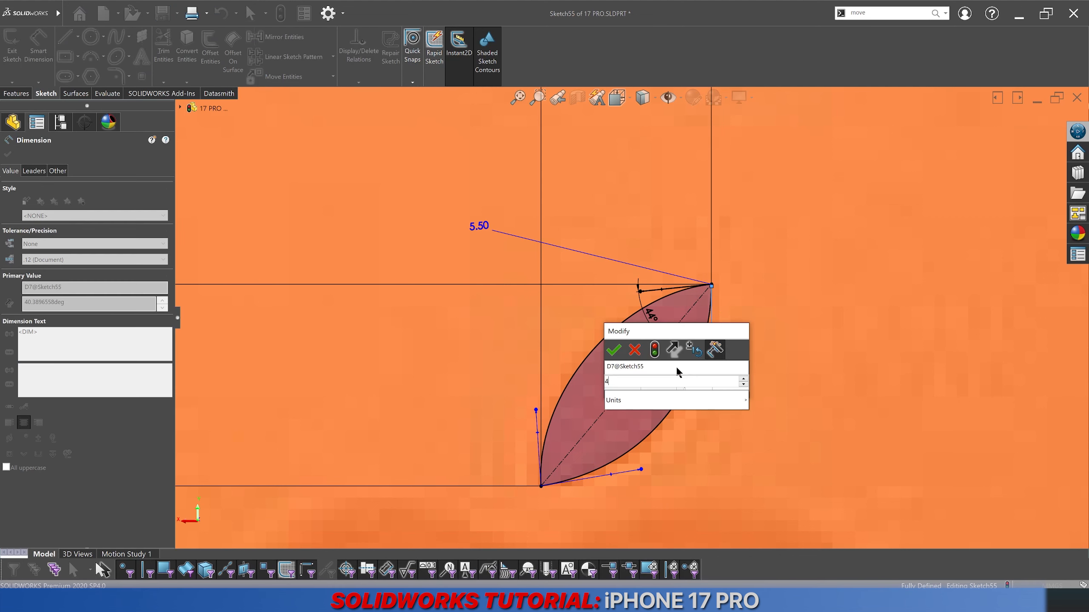
pyautogui.press('Return')
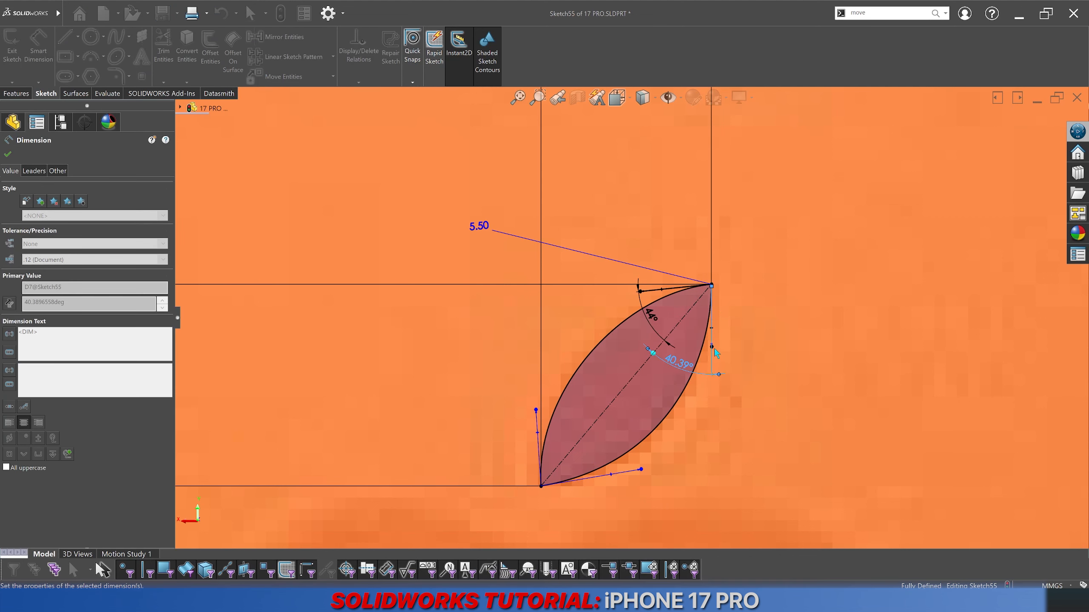
pyautogui.click(713, 348)
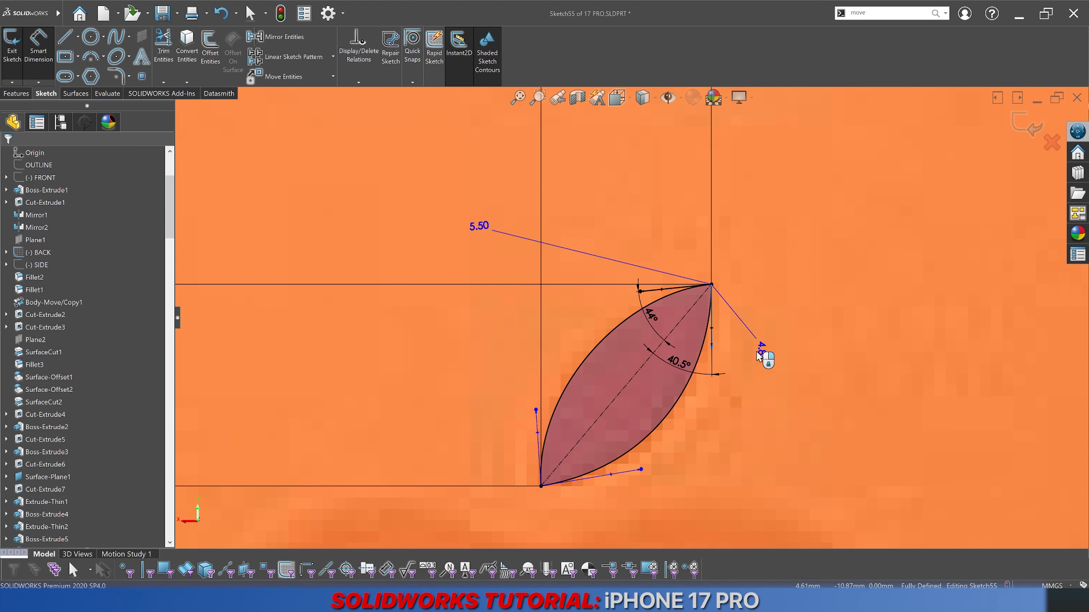
pyautogui.click(758, 353)
pyautogui.write('4.8')
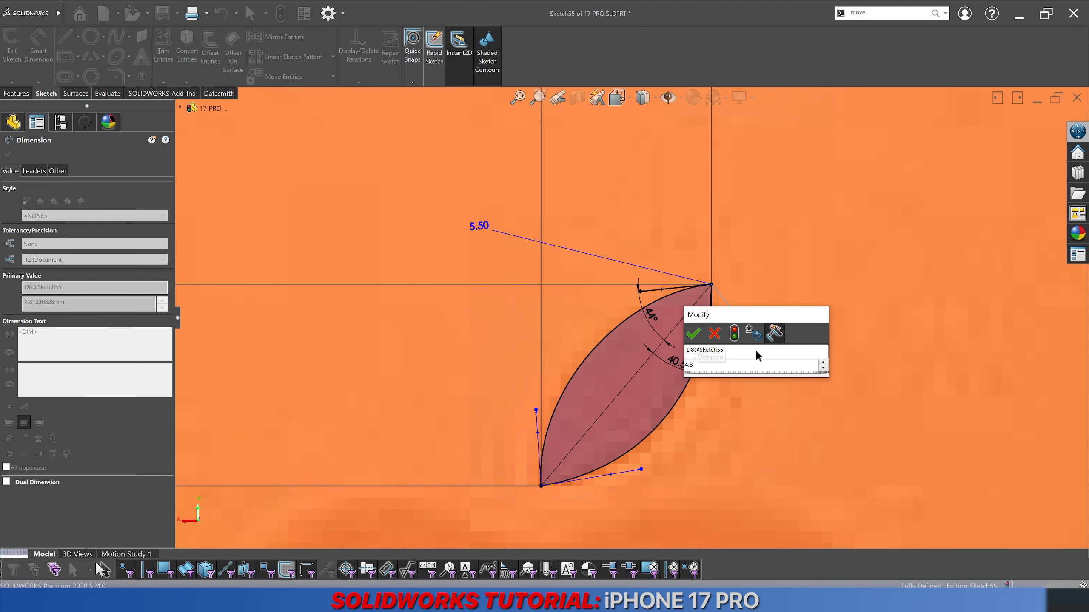
pyautogui.press('Return')
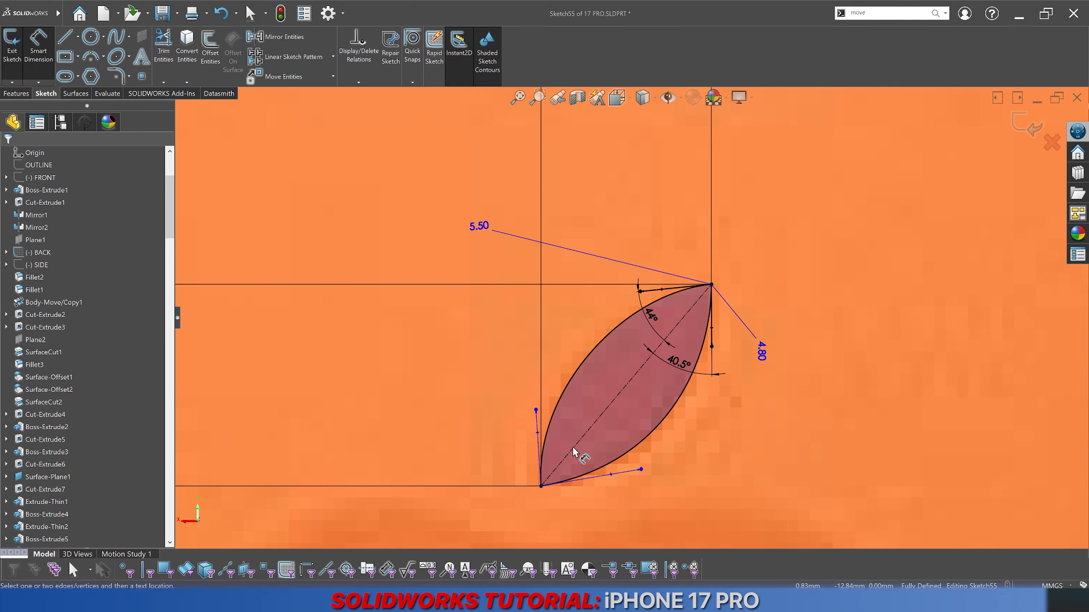
# Step: Dimension the right spline's tangent handle at the leaf's lower tip at 40.5° to the centerline with a 7.8 mm magnitude
pyautogui.click(608, 474)
pyautogui.click(612, 472)
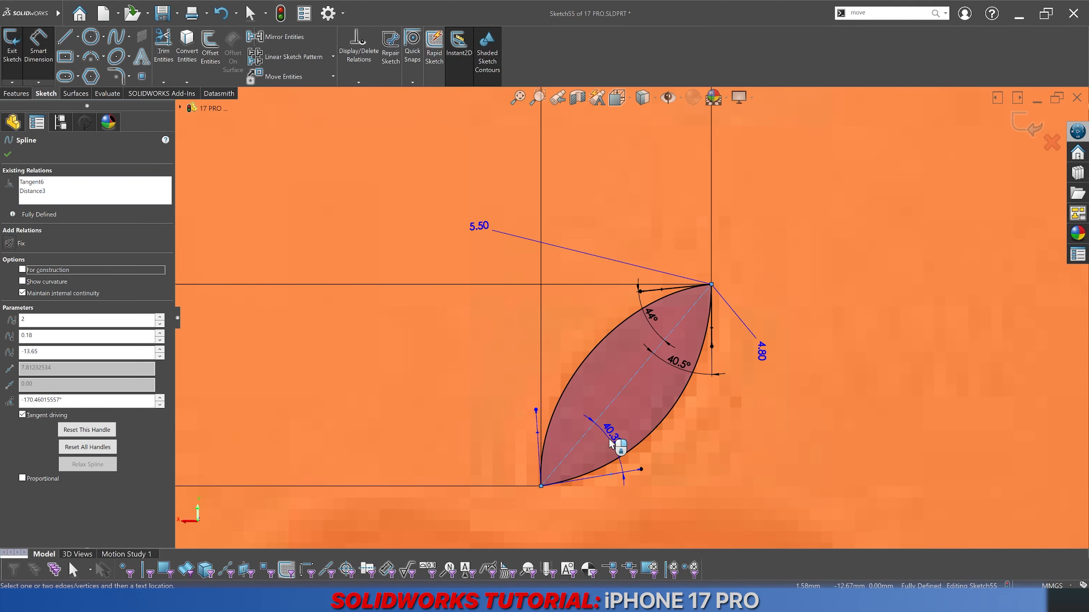
pyautogui.click(598, 452)
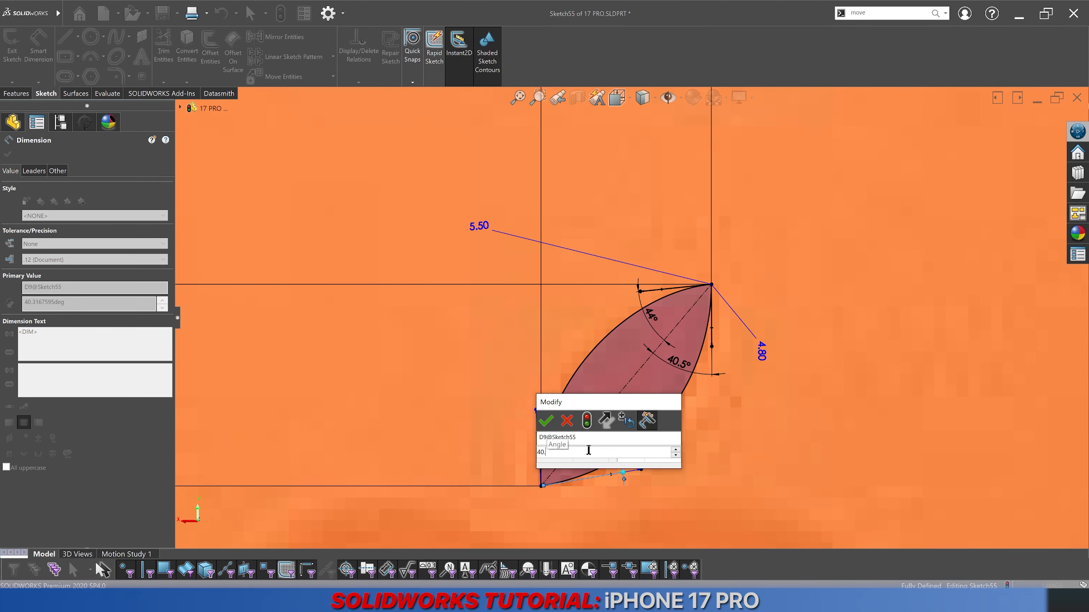
pyautogui.press('Return')
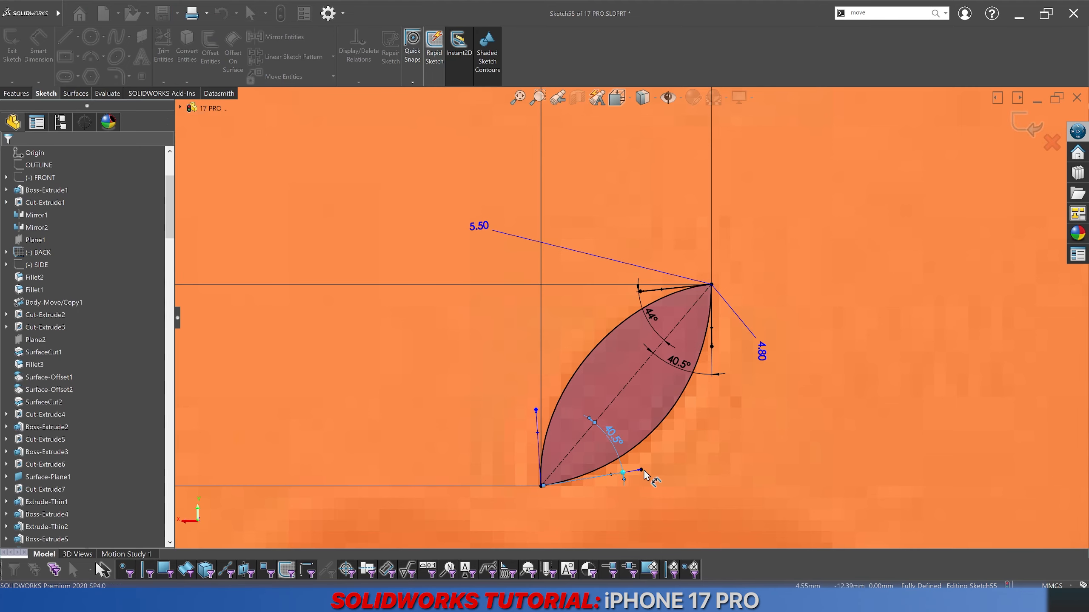
pyautogui.click(643, 470)
pyautogui.click(702, 468)
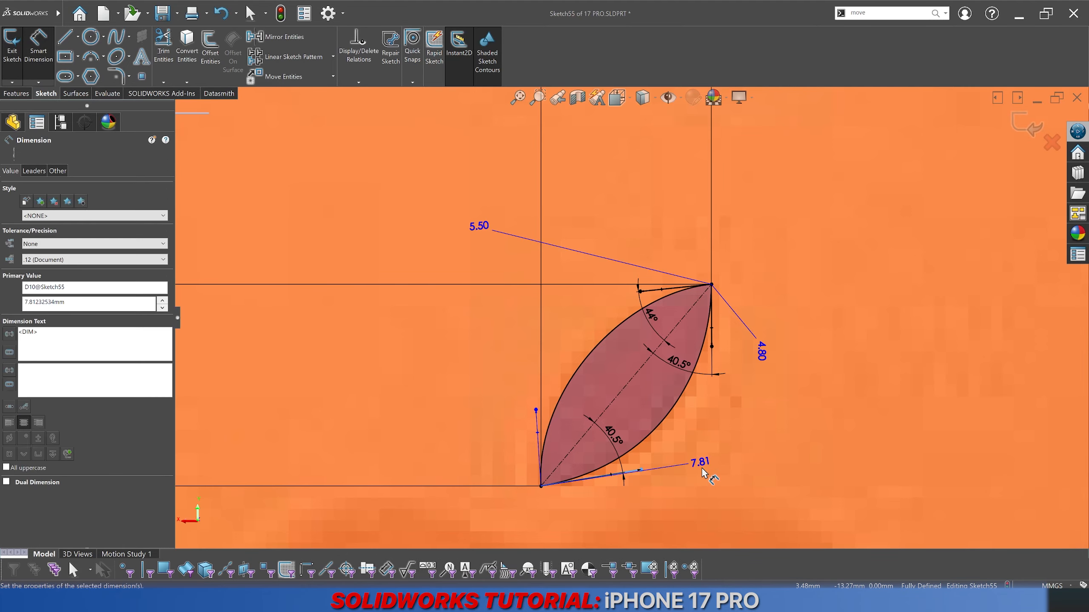
pyautogui.write('7.8')
pyautogui.press('Return')
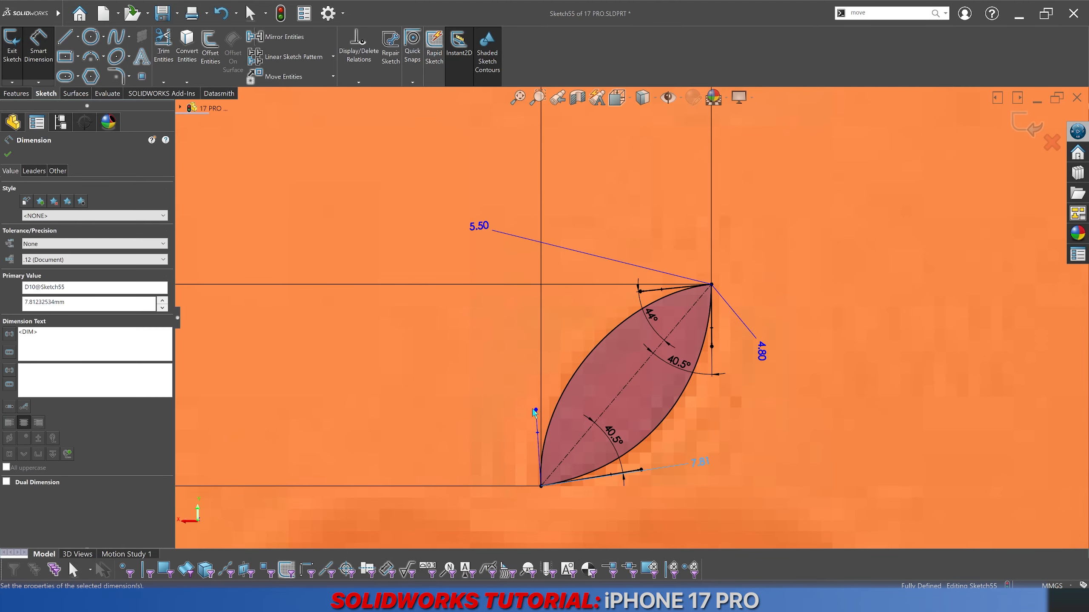
# Step: Dimension the magnitude of the left spline's tangent handle at the leaf's lower tip as 5.9 mm
pyautogui.click(535, 411)
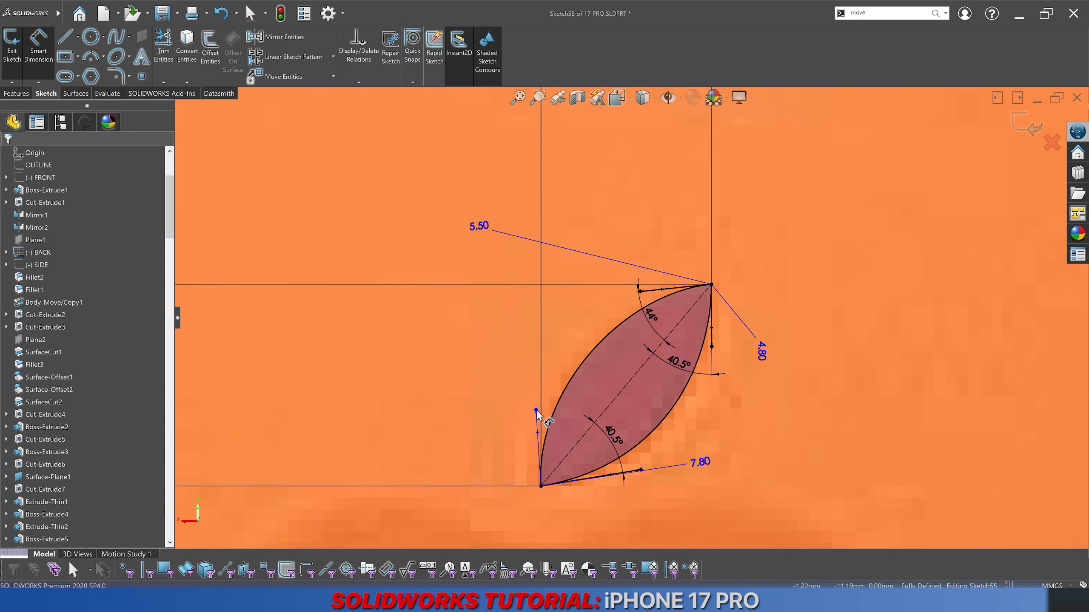
pyautogui.click(444, 410)
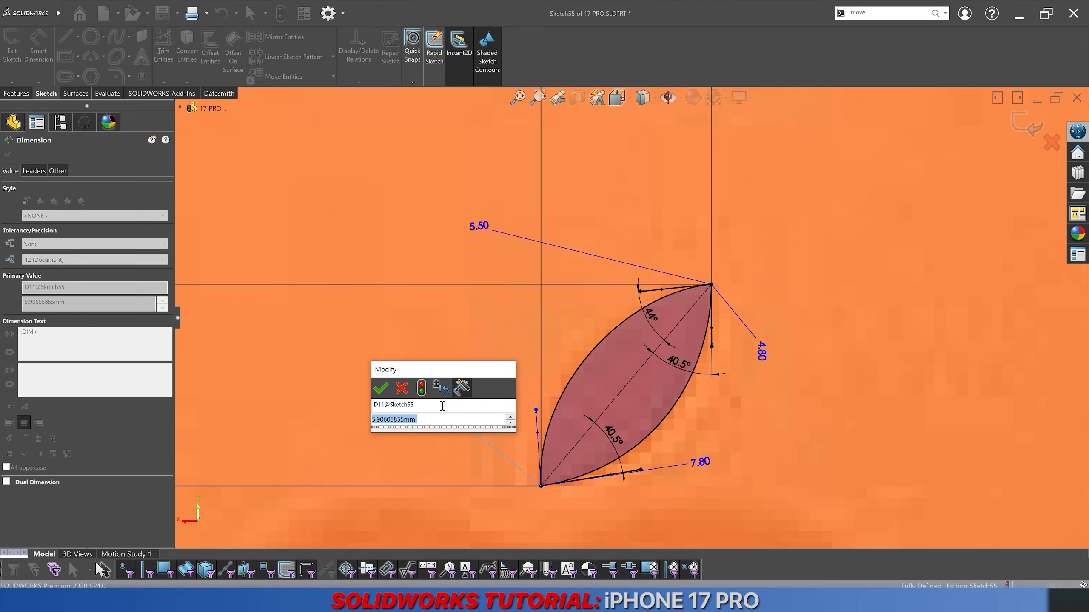
pyautogui.write('5.9')
pyautogui.press('Return')
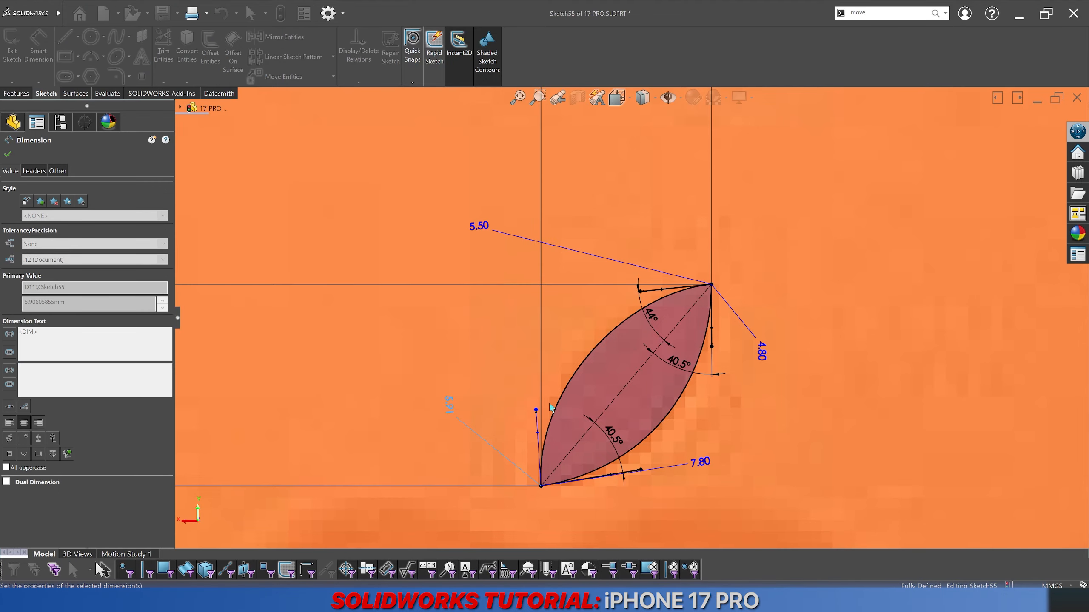
pyautogui.click(536, 411)
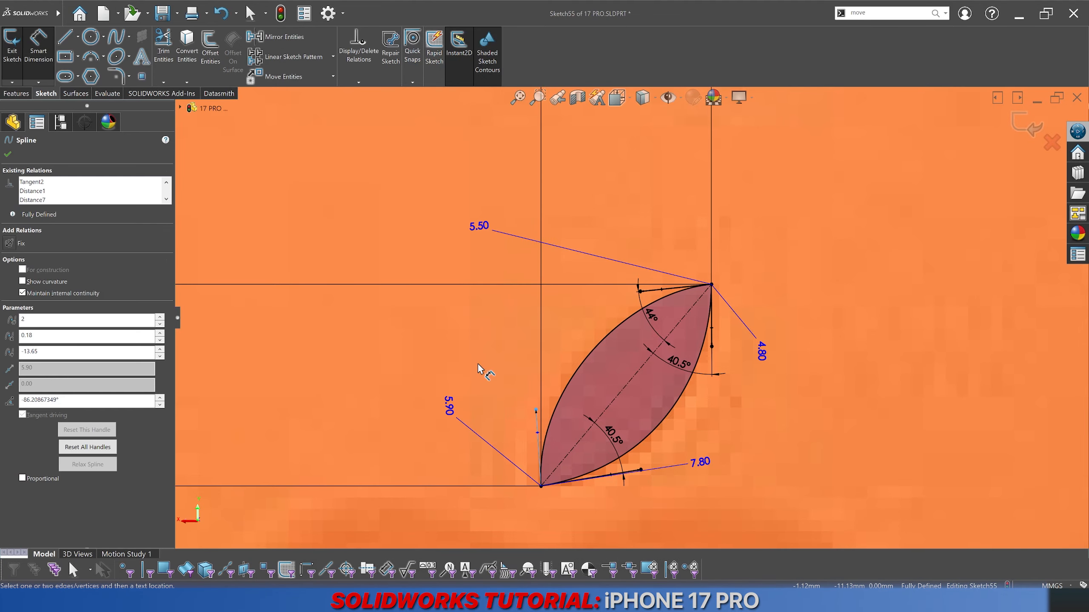
pyautogui.press('Escape')
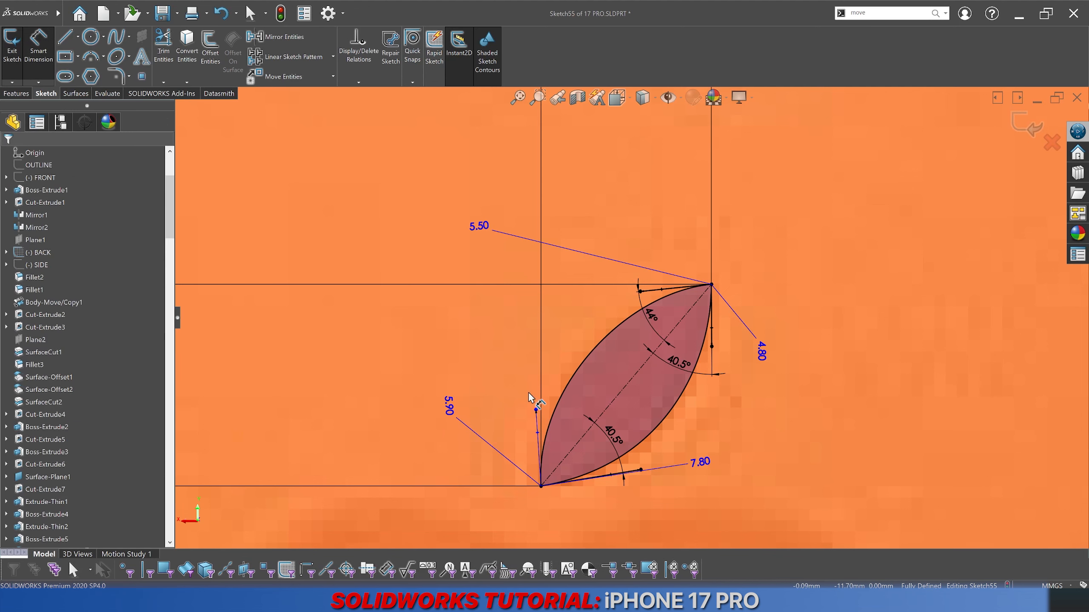
# Step: Dimension the angle between the left spline's lower-tip tangent handle and the leaf centerline as 44°
pyautogui.click(569, 452)
pyautogui.click(538, 437)
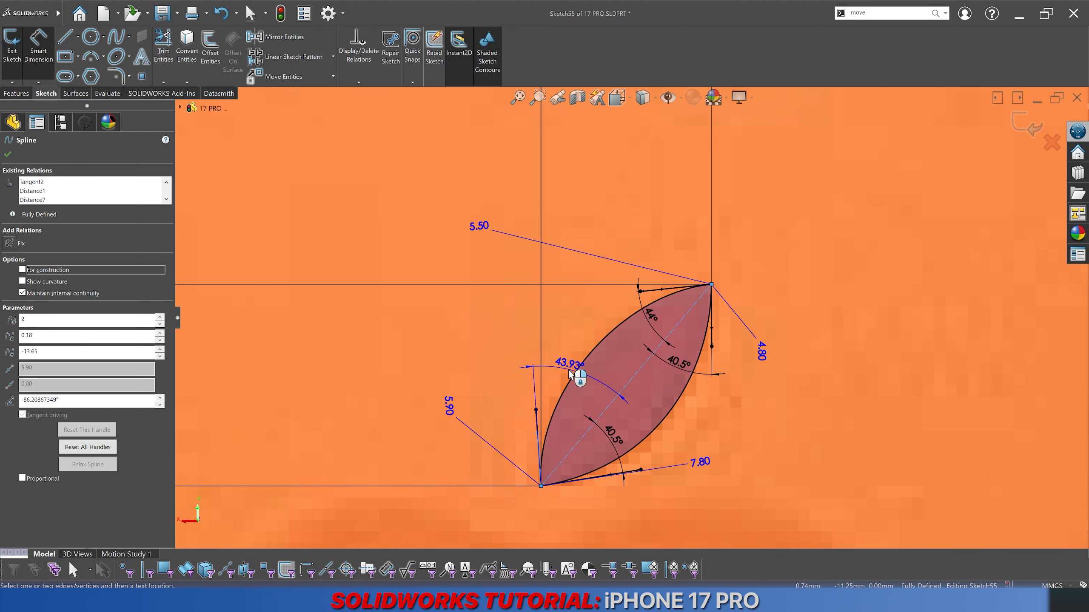
pyautogui.click(568, 377)
pyautogui.write('44')
pyautogui.press('Return')
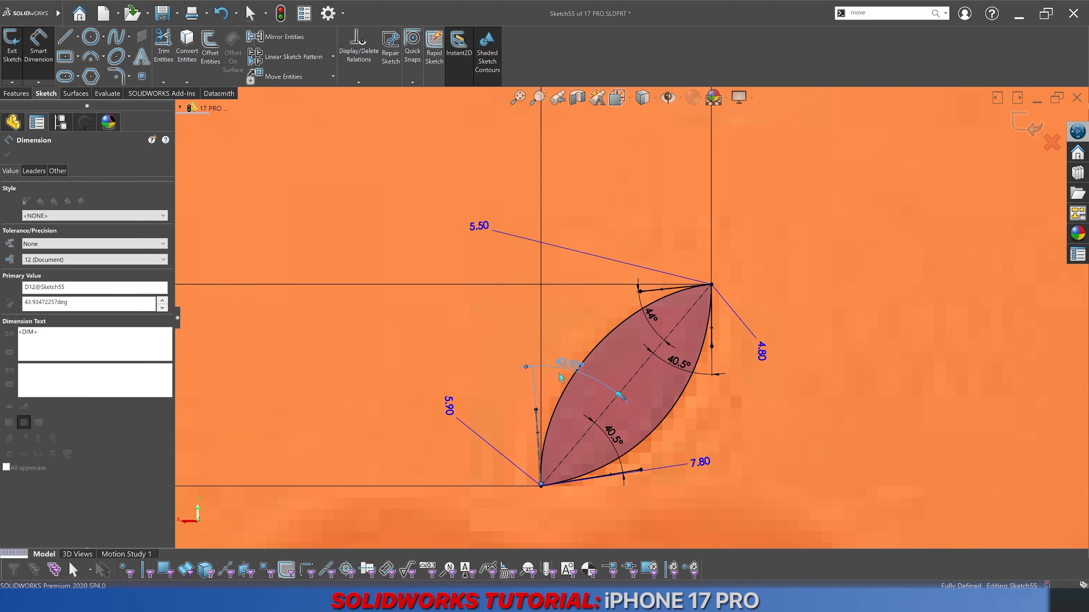
pyautogui.click(734, 426)
pyautogui.scroll(3, 728, 418)
pyautogui.scroll(4, 738, 343)
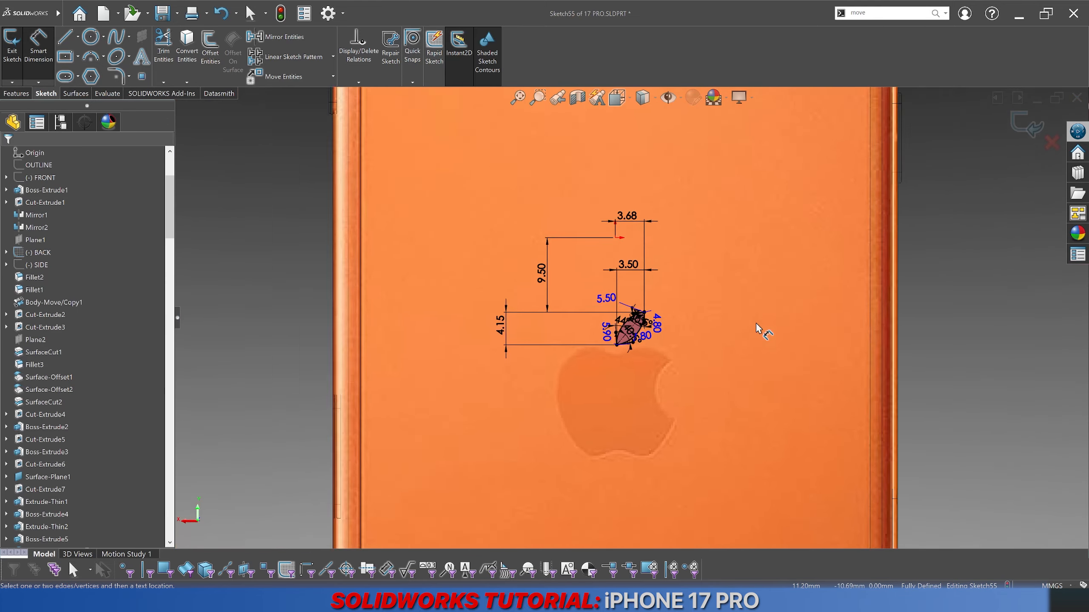
# Step: Exit the leaf sketch and cut it through the back panel with an Extruded Cut set to Through All, with automatic body selection off
pyautogui.hotkey('ctrl', 'b')
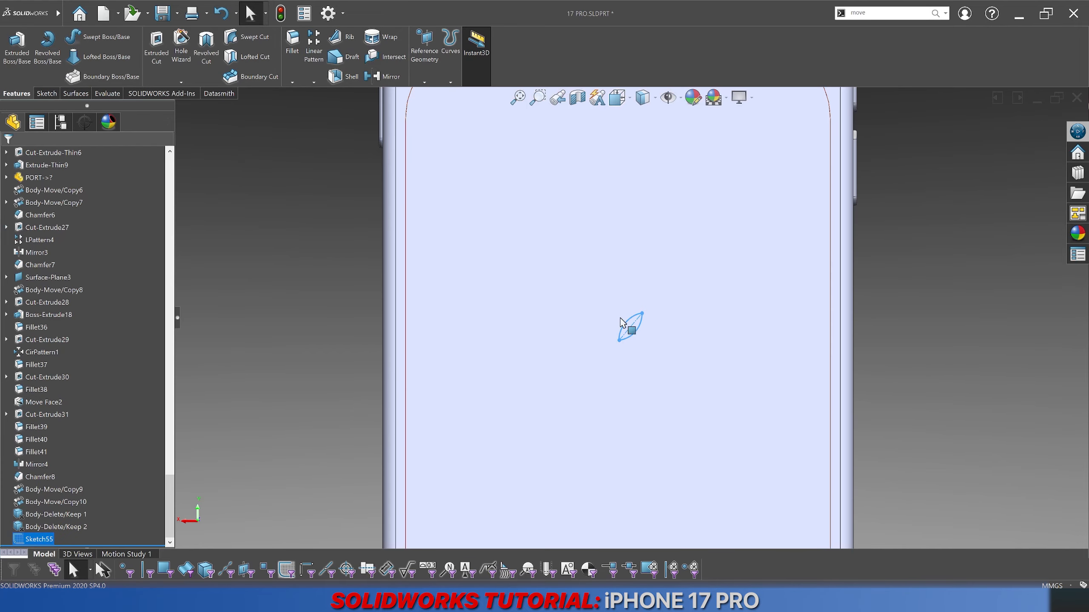
pyautogui.moveTo(564, 323)
pyautogui.mouseDown(button='middle')
pyautogui.moveTo(562, 299)
pyautogui.moveTo(498, 316)
pyautogui.moveTo(603, 323)
pyautogui.mouseUp(button='middle')
pyautogui.click(158, 60)
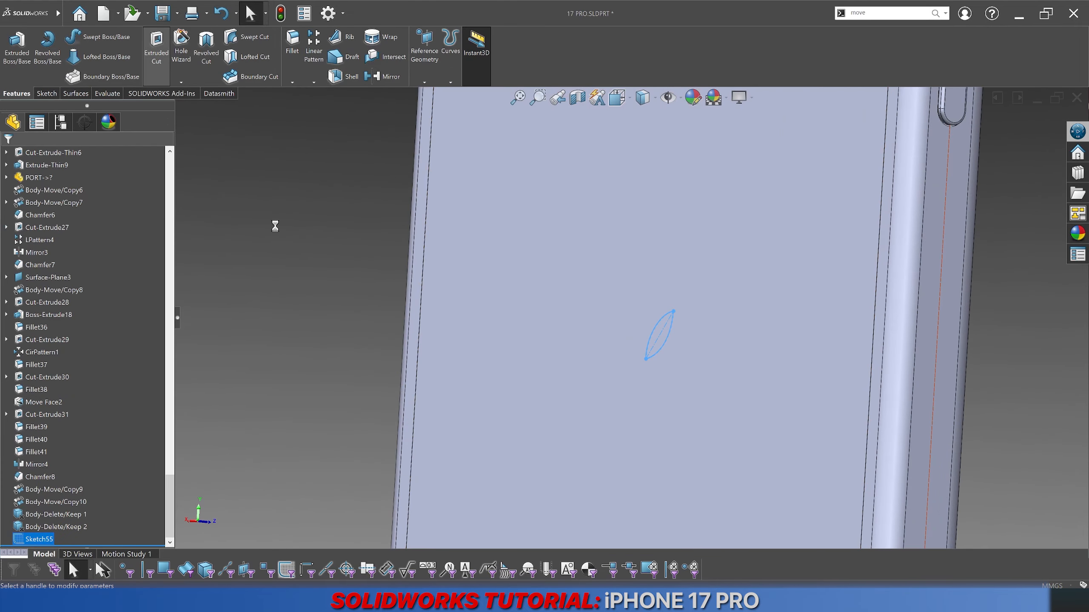
pyautogui.click(153, 210)
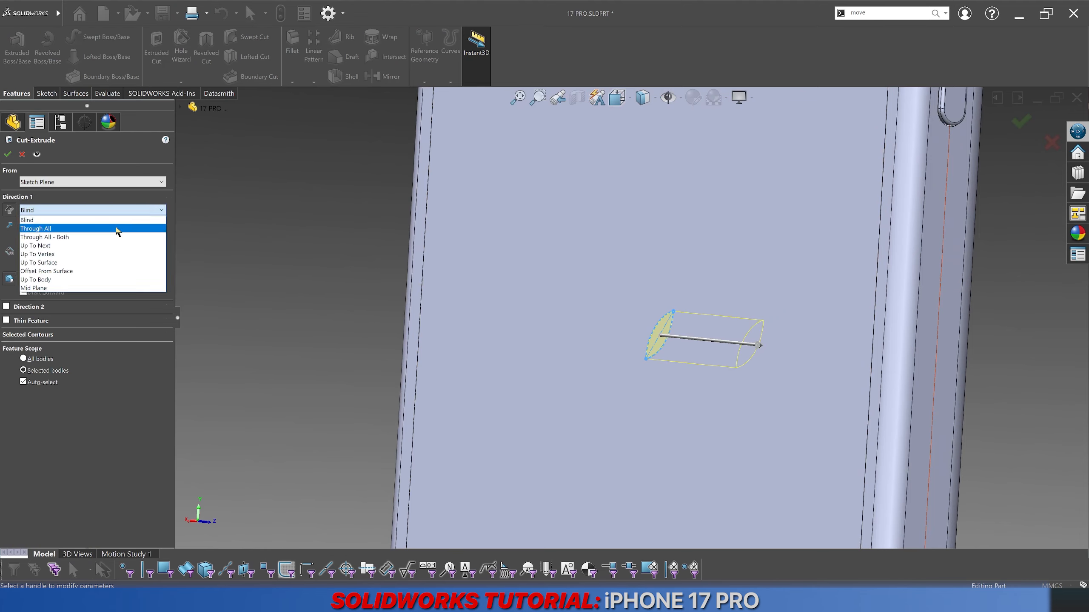
pyautogui.click(39, 227)
pyautogui.click(23, 367)
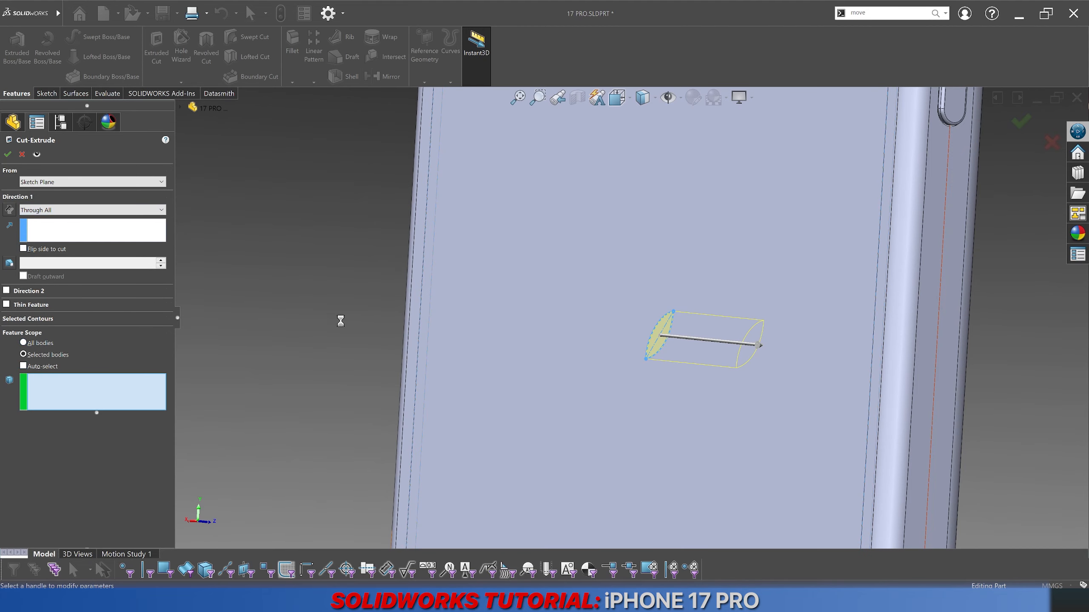
pyautogui.press('Return')
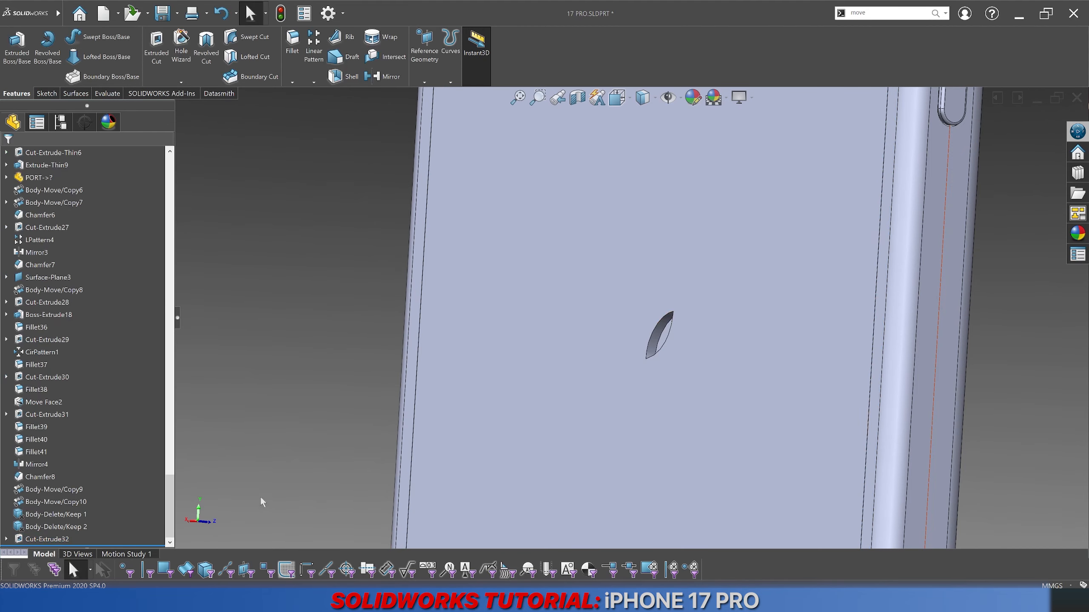
# Step: Measure the depth of the leaf-shaped opening from its upper tip edge to find the back panel's thickness
pyautogui.click(108, 93)
pyautogui.click(73, 43)
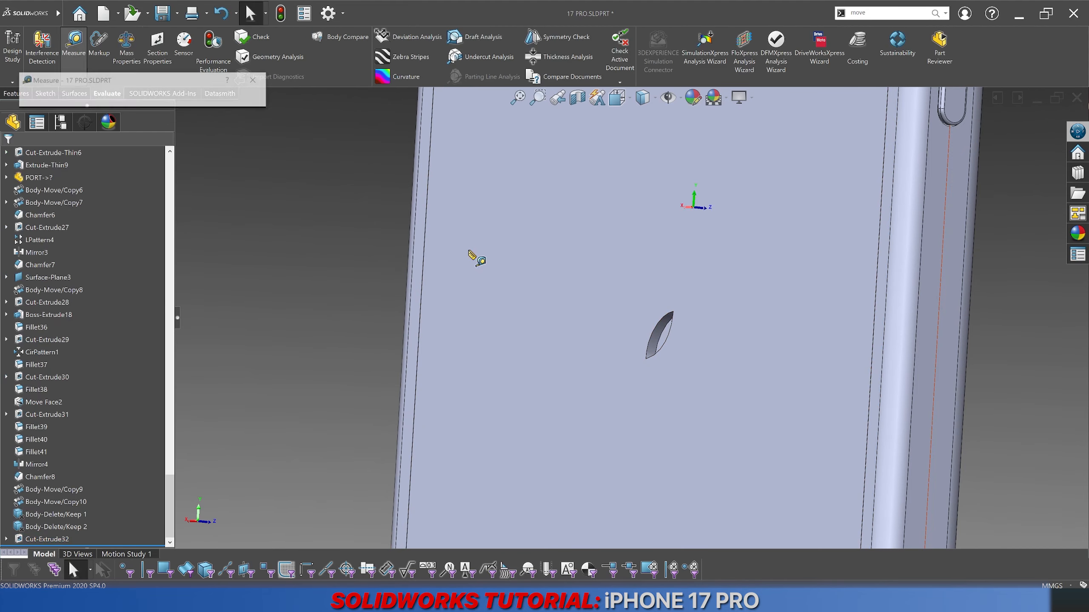
pyautogui.click(606, 348)
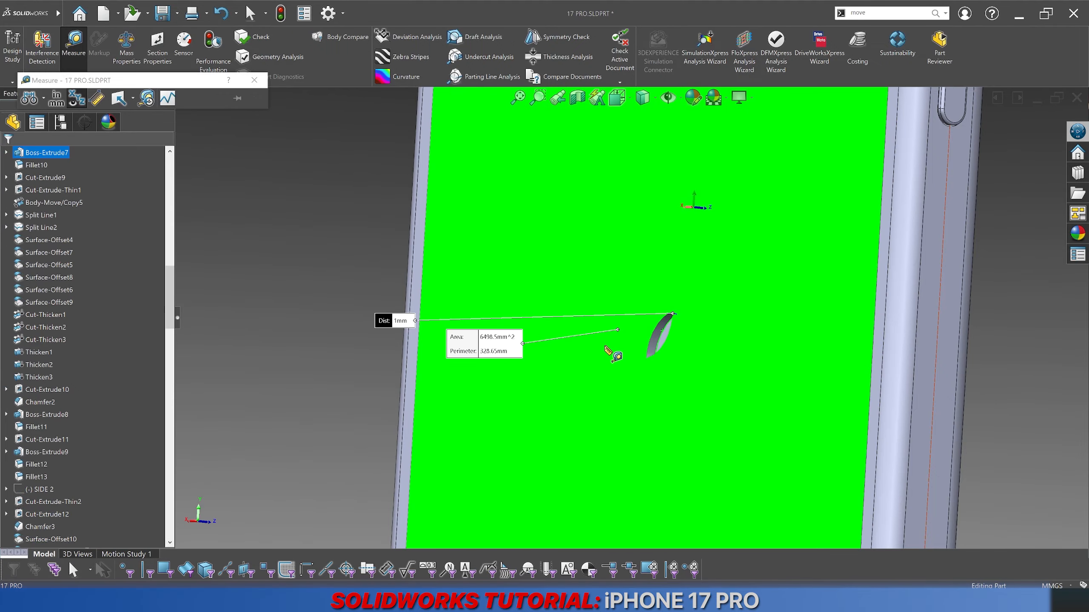
pyautogui.scroll(5, 607, 349)
pyautogui.press('Escape')
# Step: Extrude the leaf sketch 1 mm inward with an Extruded Boss to fill the opening with a separate body
pyautogui.scroll(-6, 639, 325)
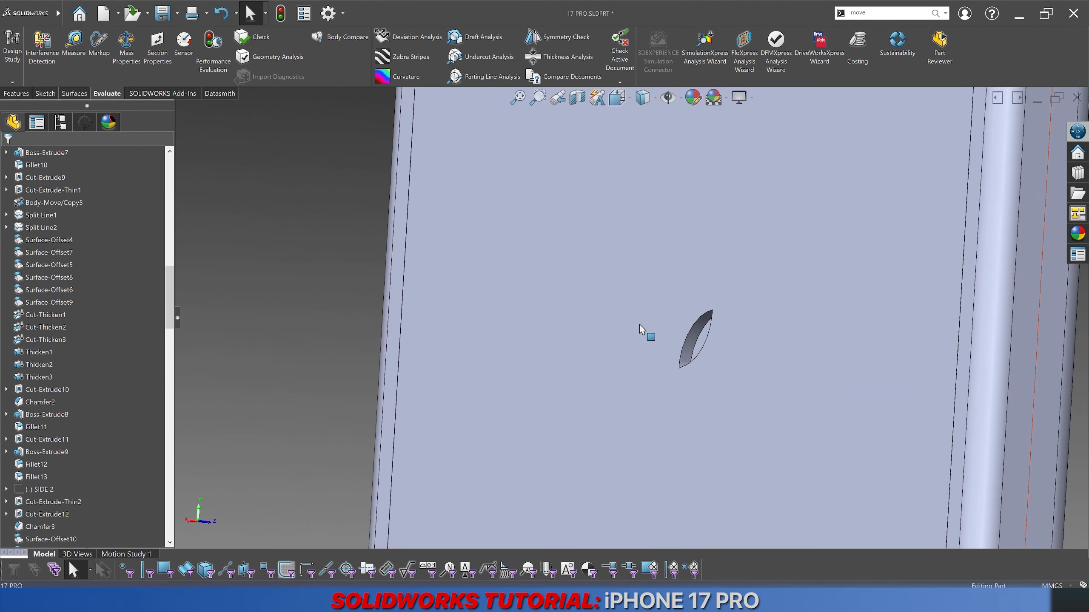
pyautogui.scroll(-15, 111, 491)
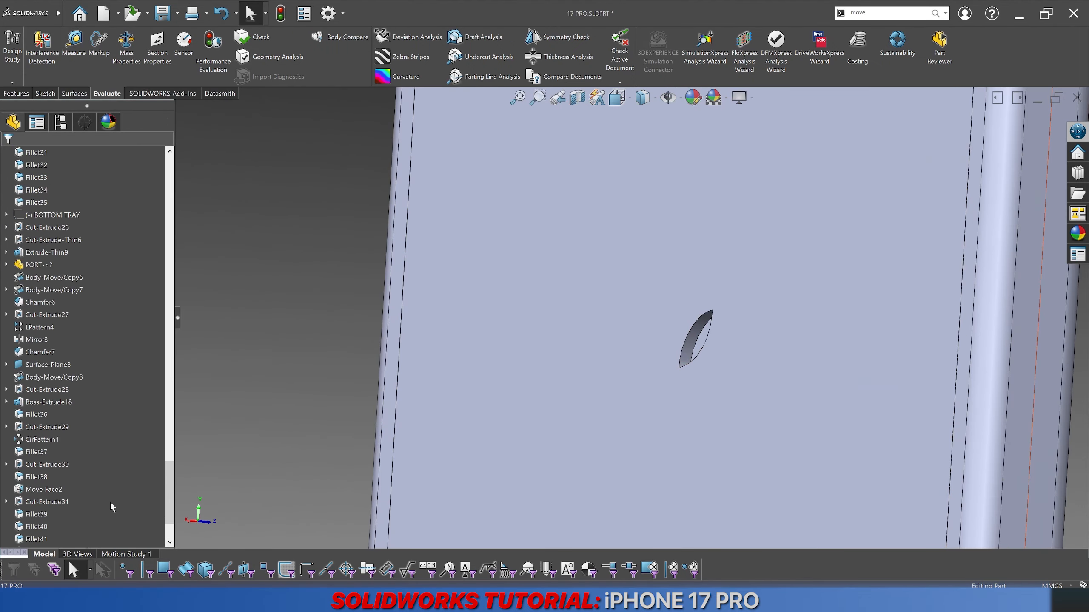
pyautogui.scroll(-3, 111, 502)
pyautogui.click(5, 539)
pyautogui.click(31, 541)
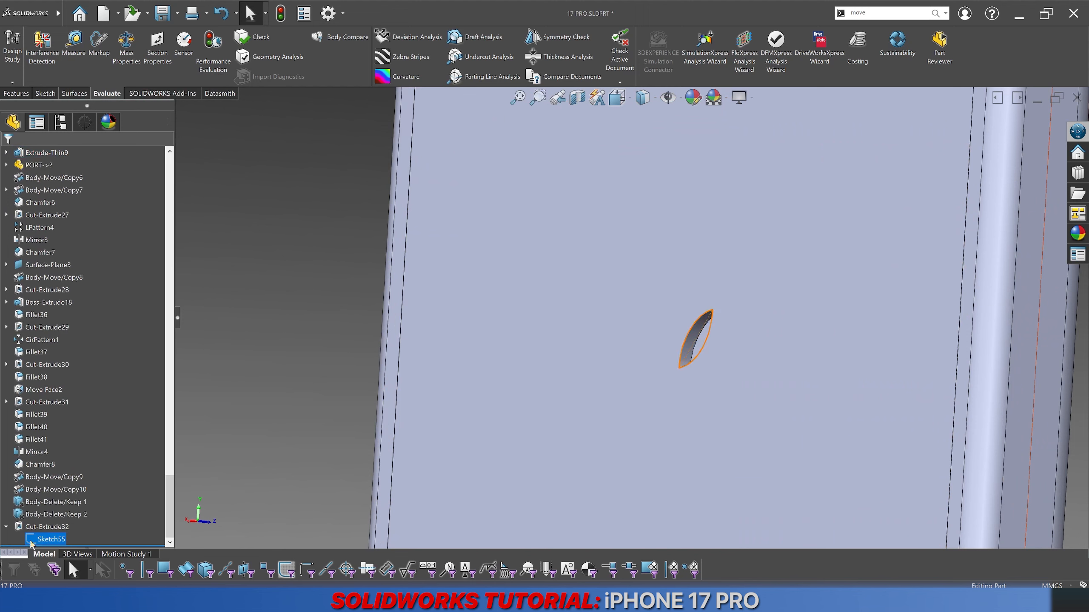
pyautogui.click(17, 93)
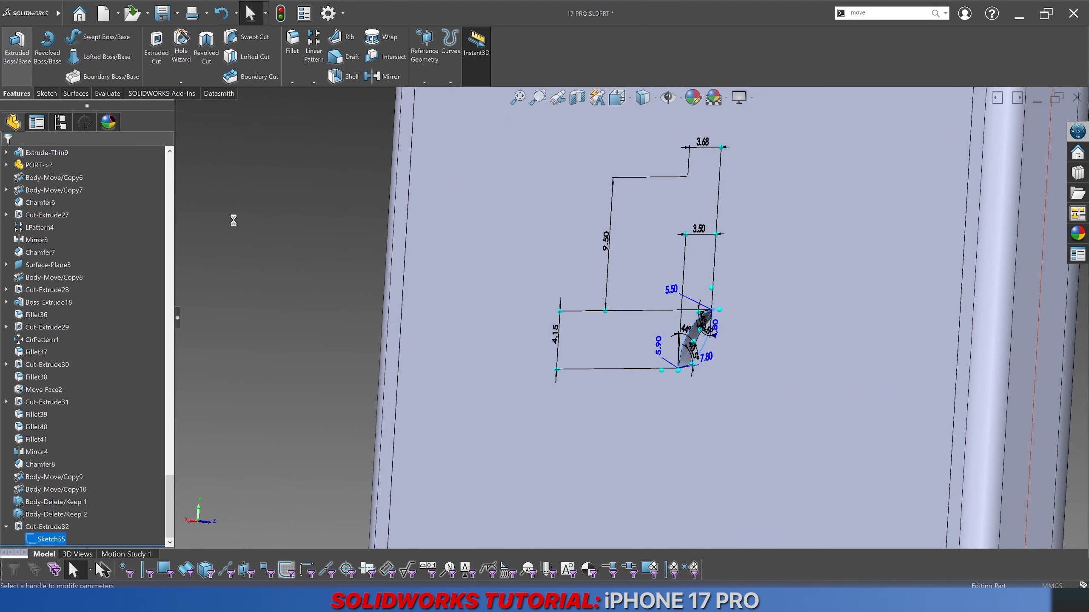
pyautogui.click(10, 209)
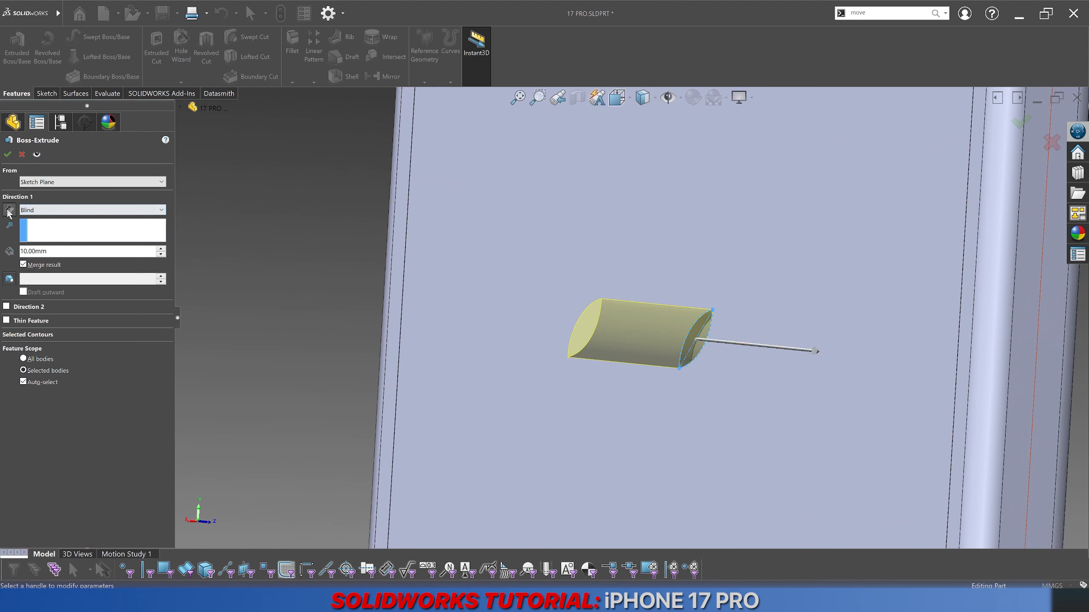
pyautogui.write('1')
pyautogui.press('Return')
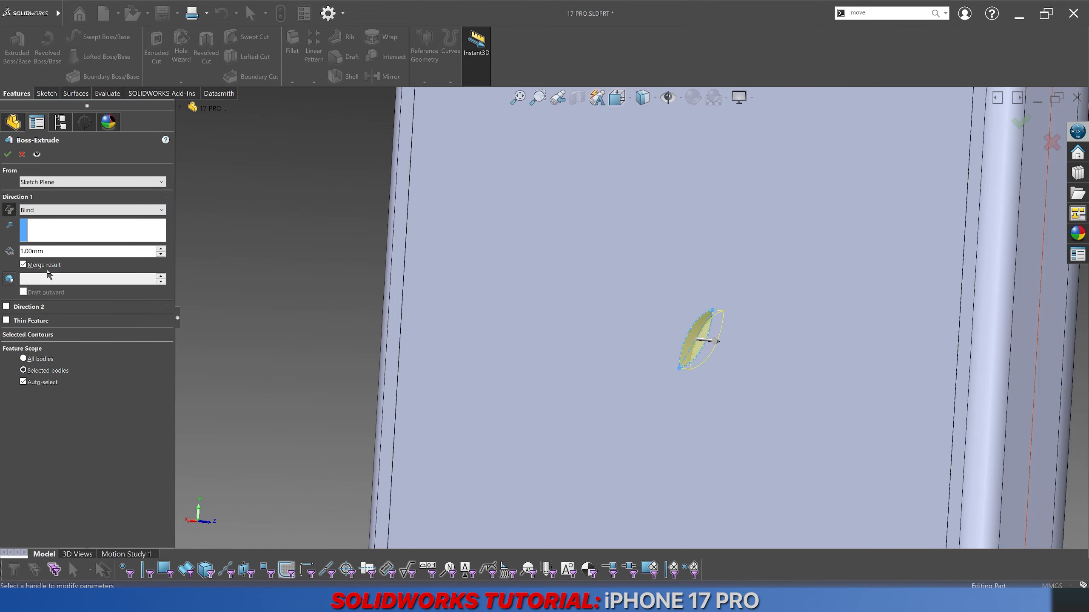
pyautogui.press('Return')
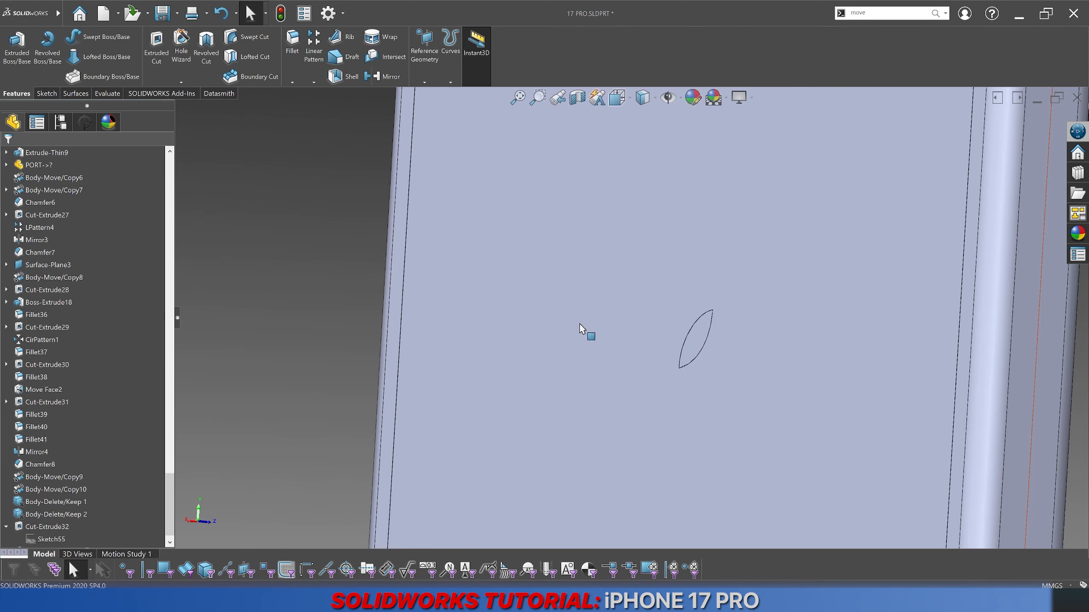
pyautogui.click(553, 300)
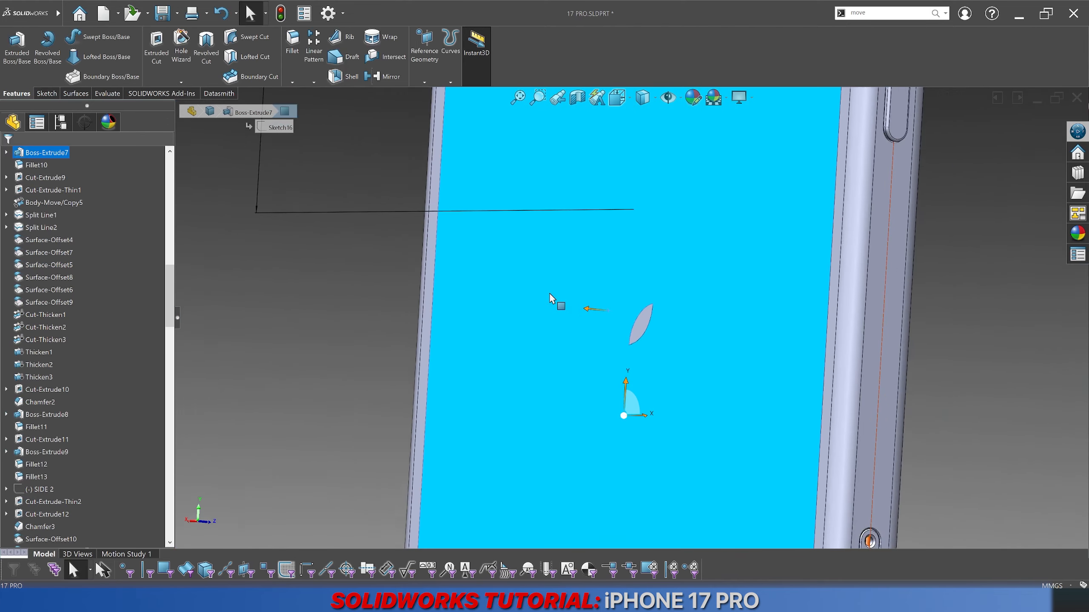
pyautogui.press('Escape')
# Step: Set up an Extruded Cut from the leaf sketch as a thin feature with a wall thickness of 0.02 mm
pyautogui.scroll(-5, 640, 347)
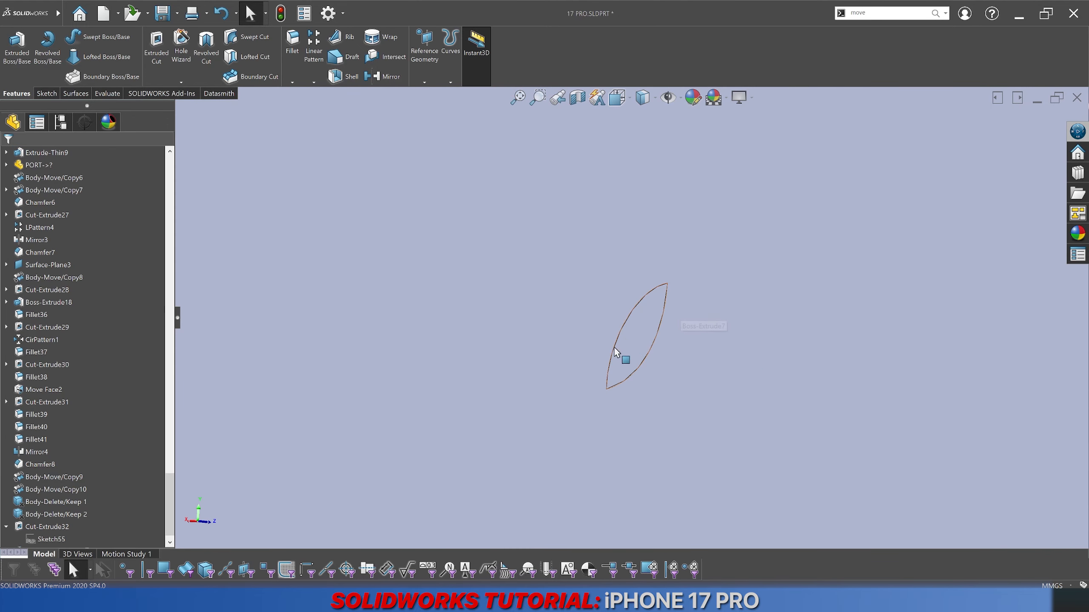
pyautogui.scroll(-1, 86, 494)
pyautogui.click(50, 527)
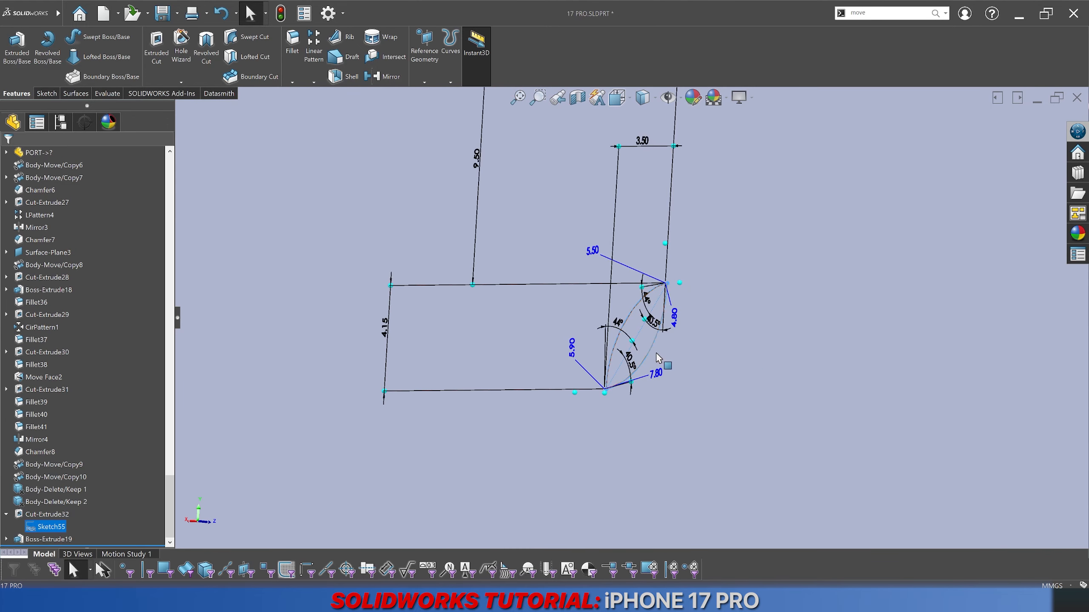
pyautogui.scroll(-5, 741, 272)
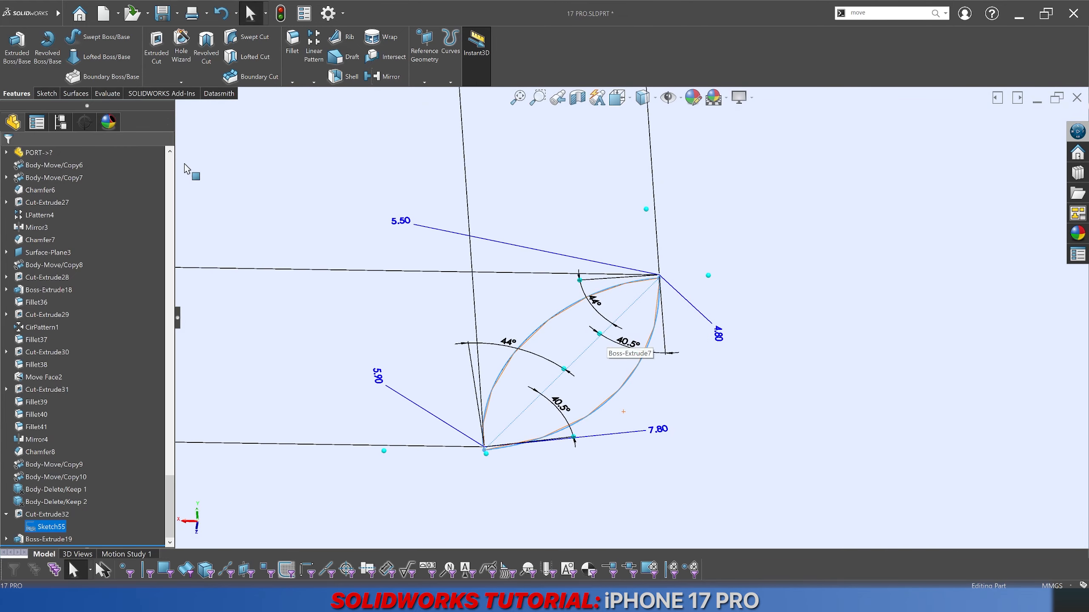
pyautogui.click(155, 59)
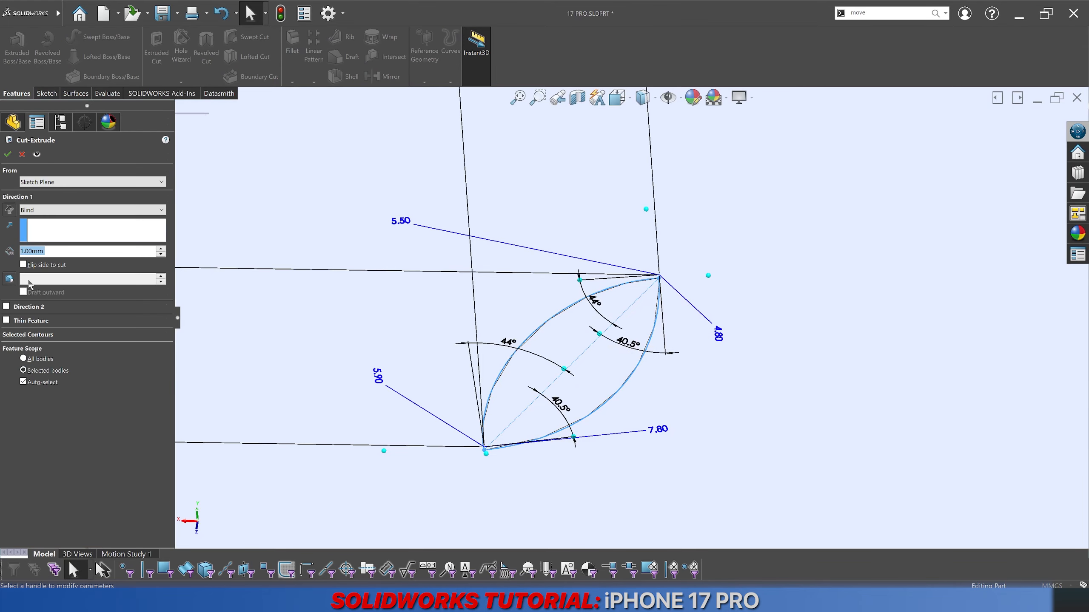
pyautogui.click(36, 321)
pyautogui.write('0.0')
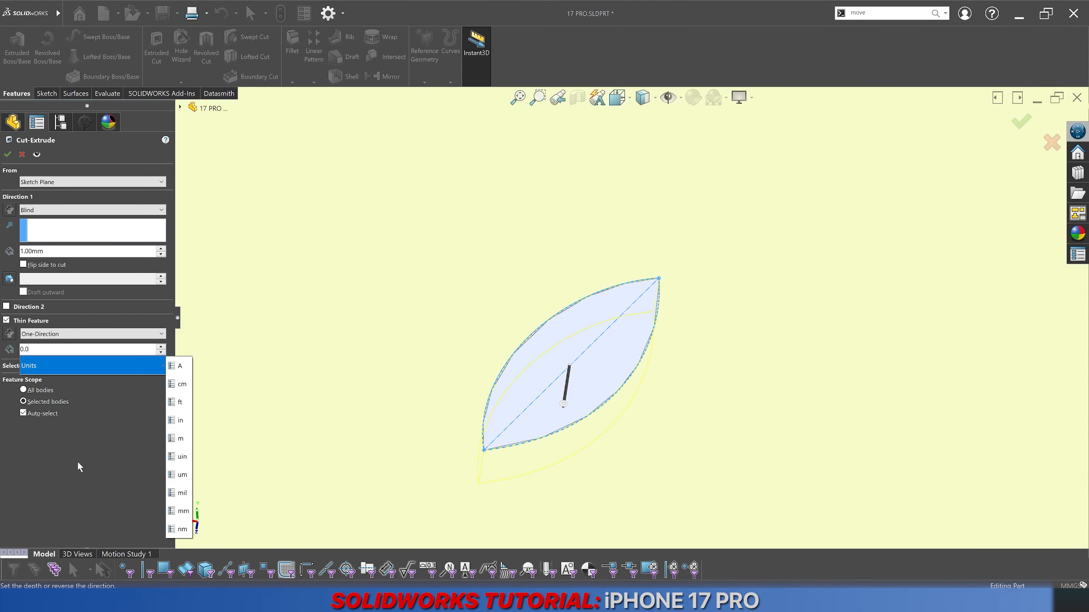
pyautogui.write('5')
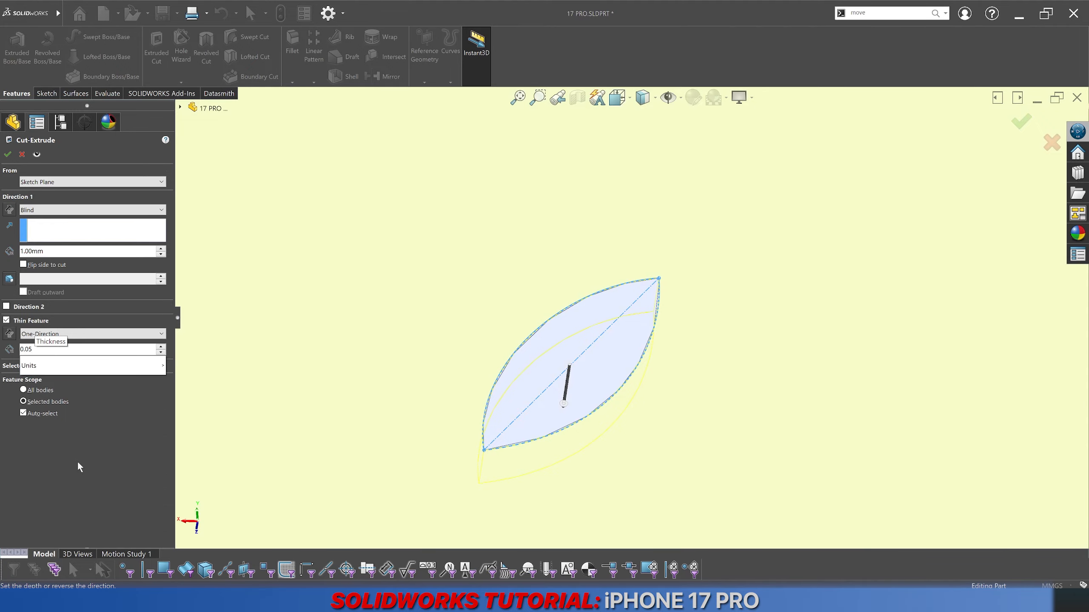
pyautogui.press('Return')
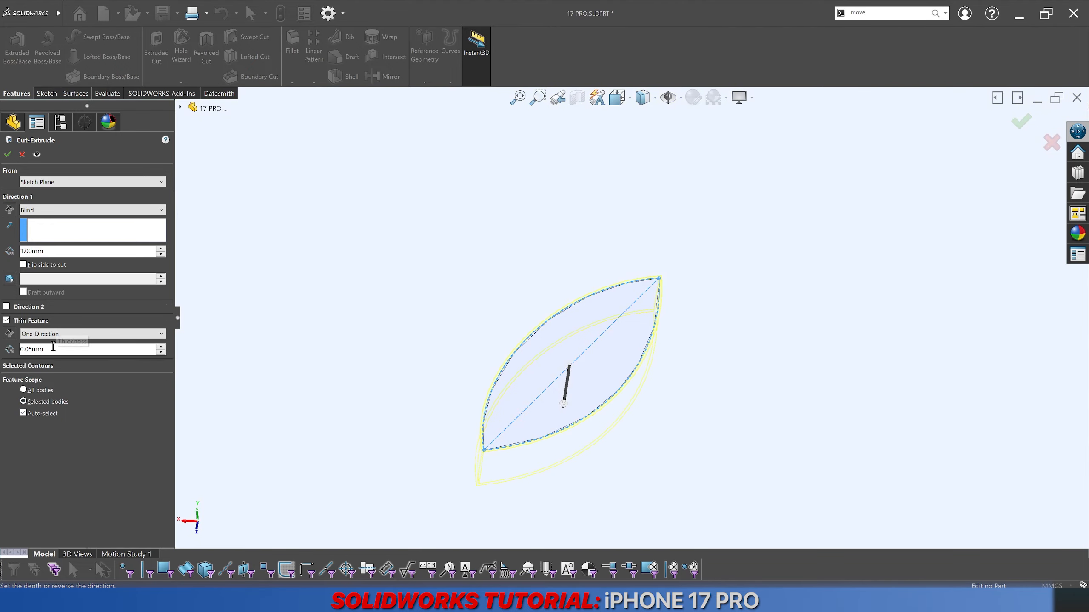
pyautogui.write('0.02')
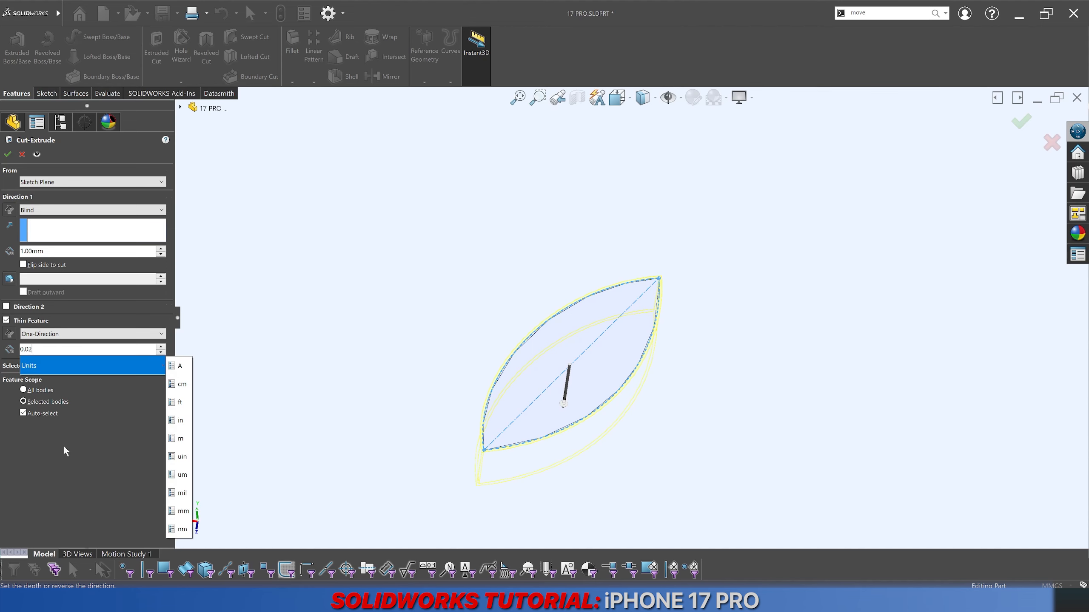
pyautogui.press('Return')
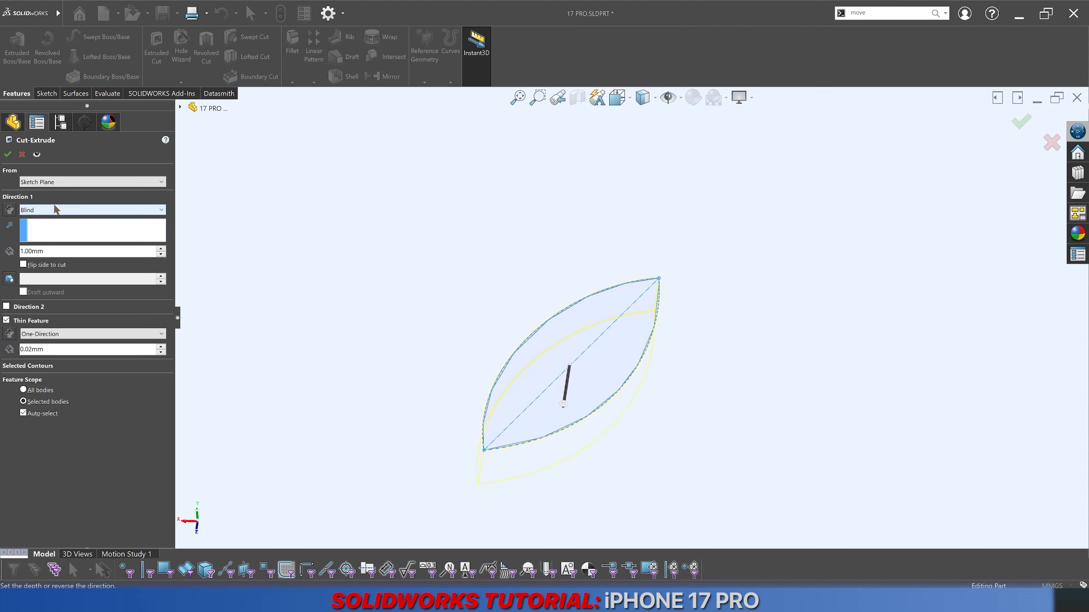
# Step: Complete the thin leaf cut as Mid-Plane and Through All, limiting its scope to the leaf and back panel bodies
pyautogui.click(69, 337)
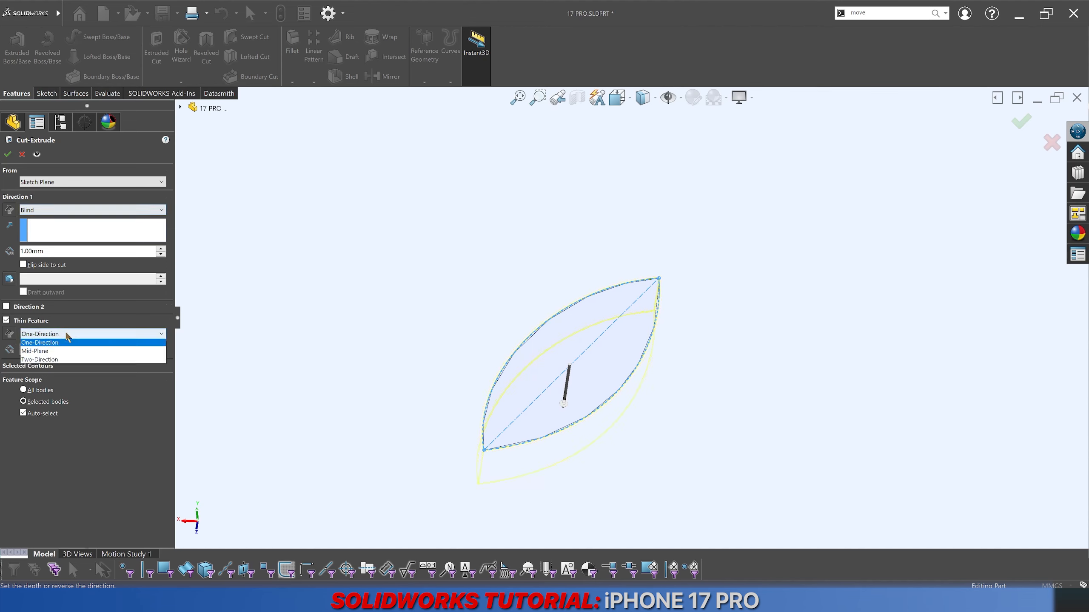
pyautogui.click(59, 356)
pyautogui.click(48, 411)
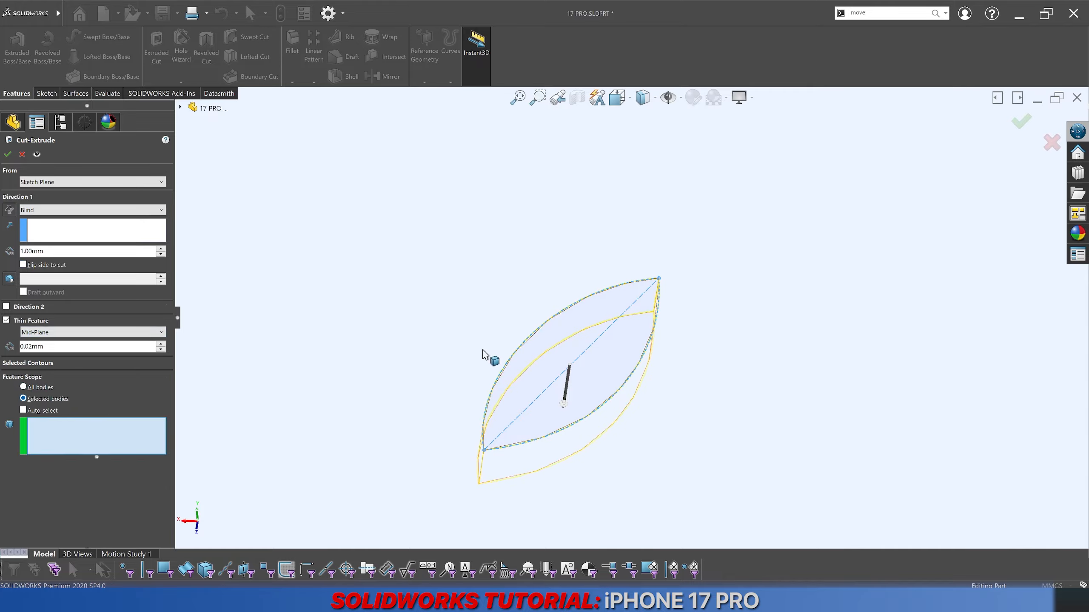
pyautogui.click(549, 358)
pyautogui.click(491, 343)
pyautogui.scroll(5, 518, 390)
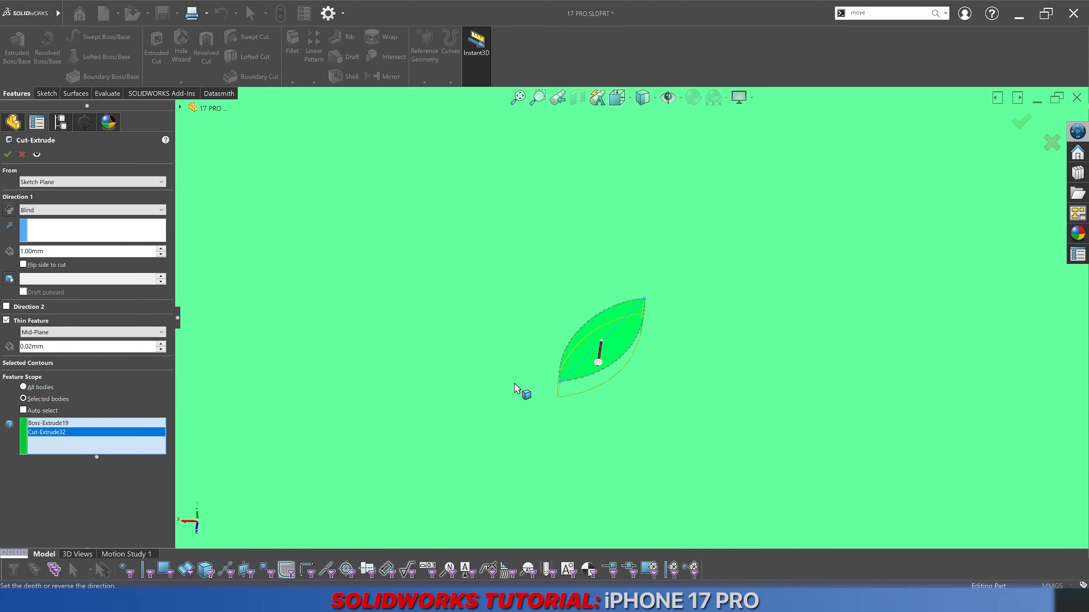
pyautogui.click(69, 211)
pyautogui.scroll(3, 70, 223)
pyautogui.click(66, 228)
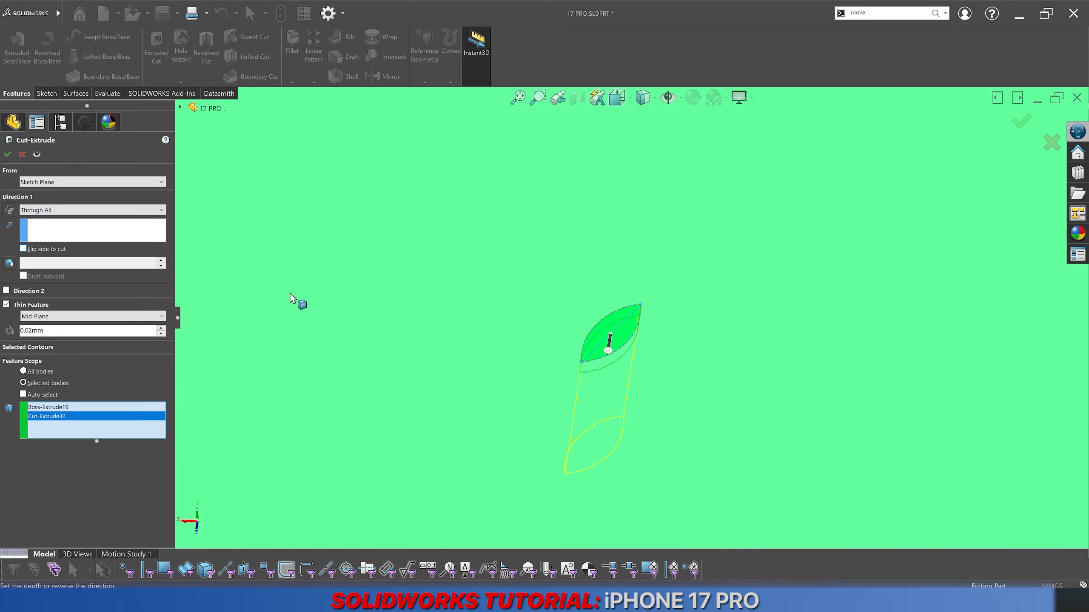
pyautogui.scroll(5, 486, 335)
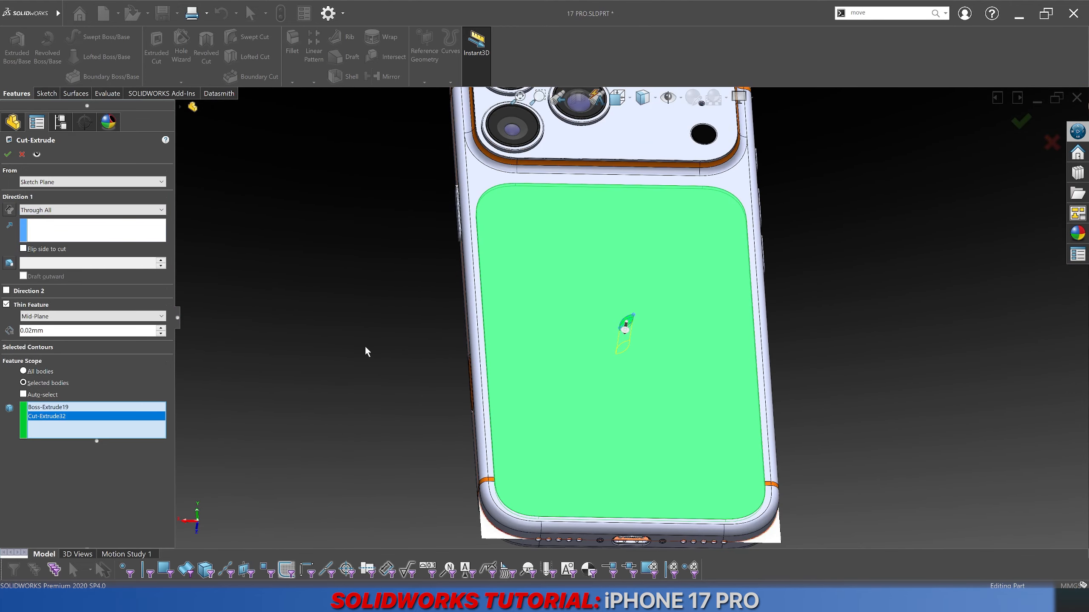
pyautogui.press('Return')
# Step: Start a new sketch on the outer face of the back panel
pyautogui.scroll(-6, 629, 328)
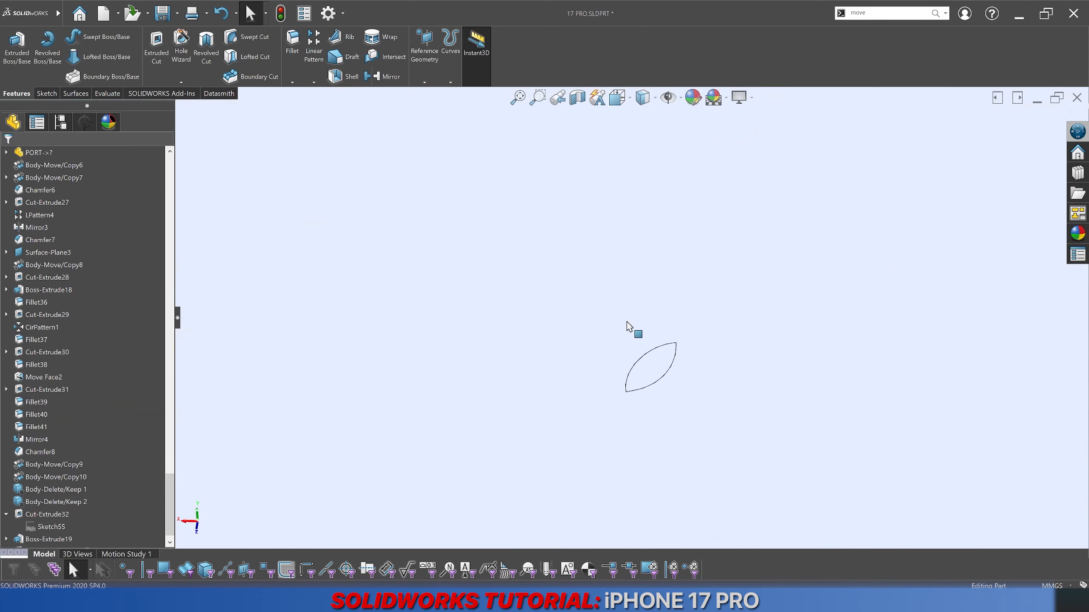
pyautogui.scroll(4, 660, 371)
pyautogui.rightClick(658, 371)
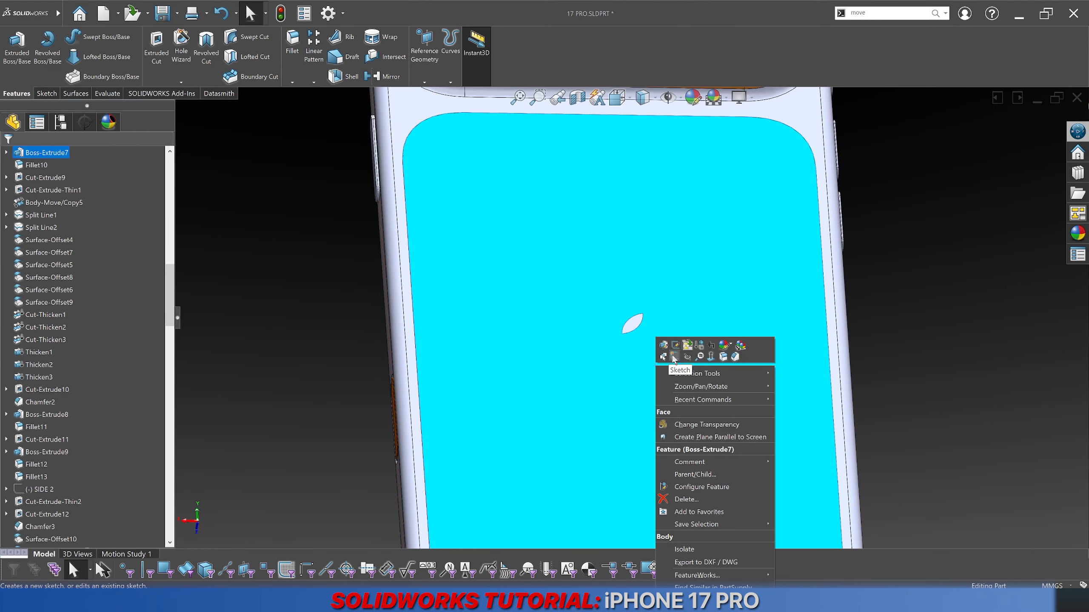
pyautogui.click(675, 346)
pyautogui.click(643, 108)
pyautogui.click(644, 200)
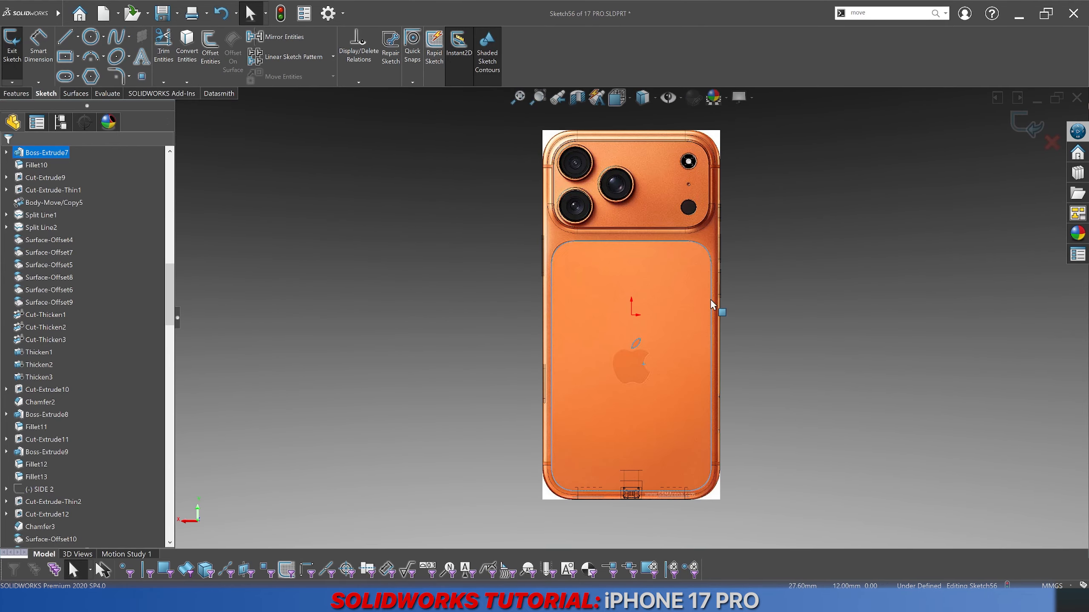
# Step: Trace the apple's bite on the reference photo with a three-point spline from its upper tip to its lower tip
pyautogui.scroll(-5, 684, 360)
pyautogui.scroll(-3, 608, 351)
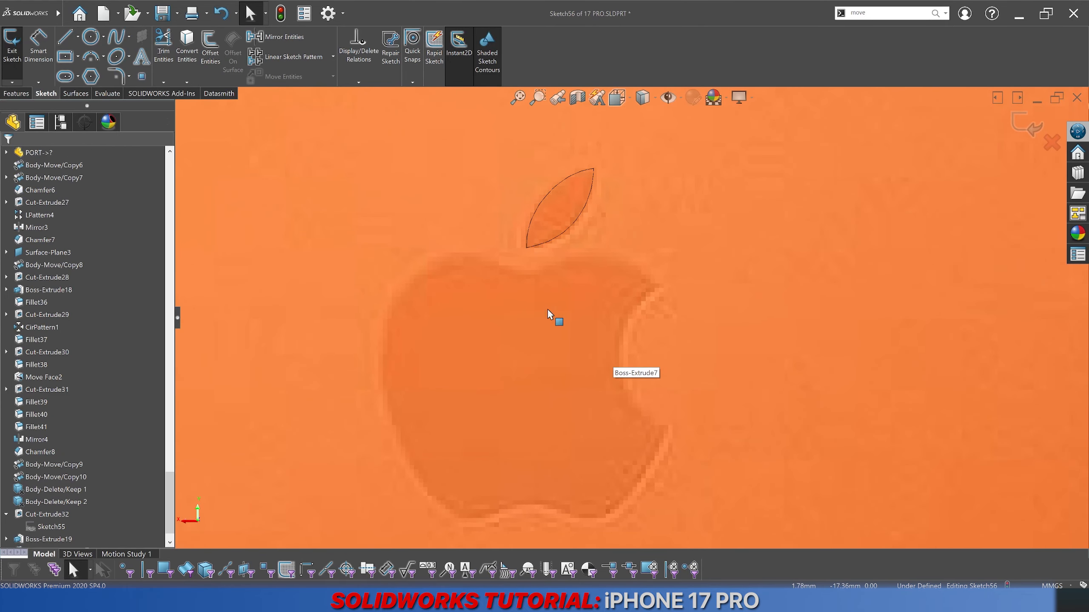
pyautogui.click(121, 38)
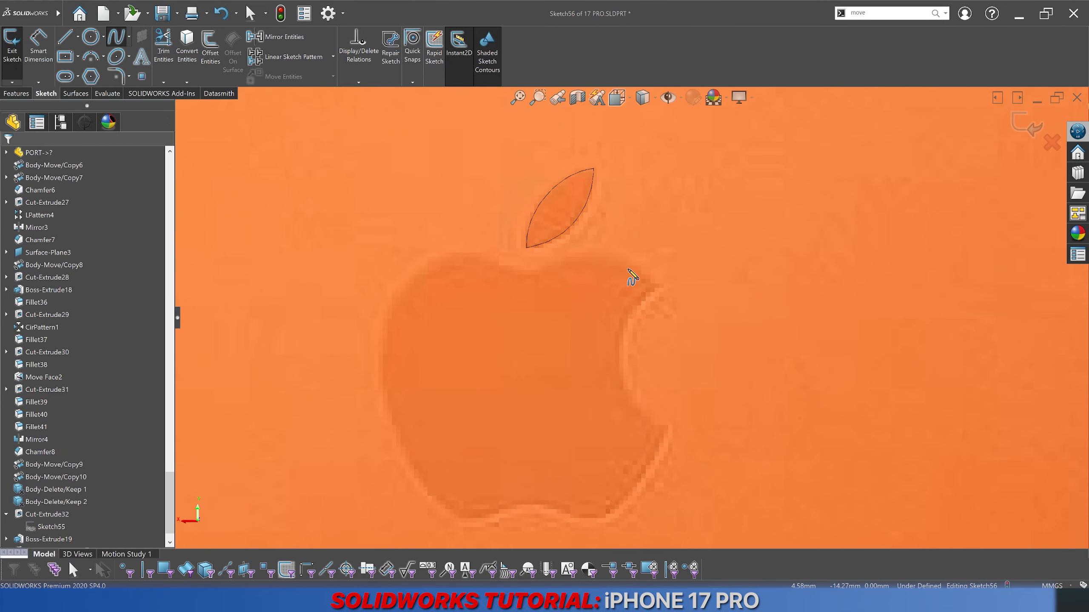
pyautogui.click(660, 285)
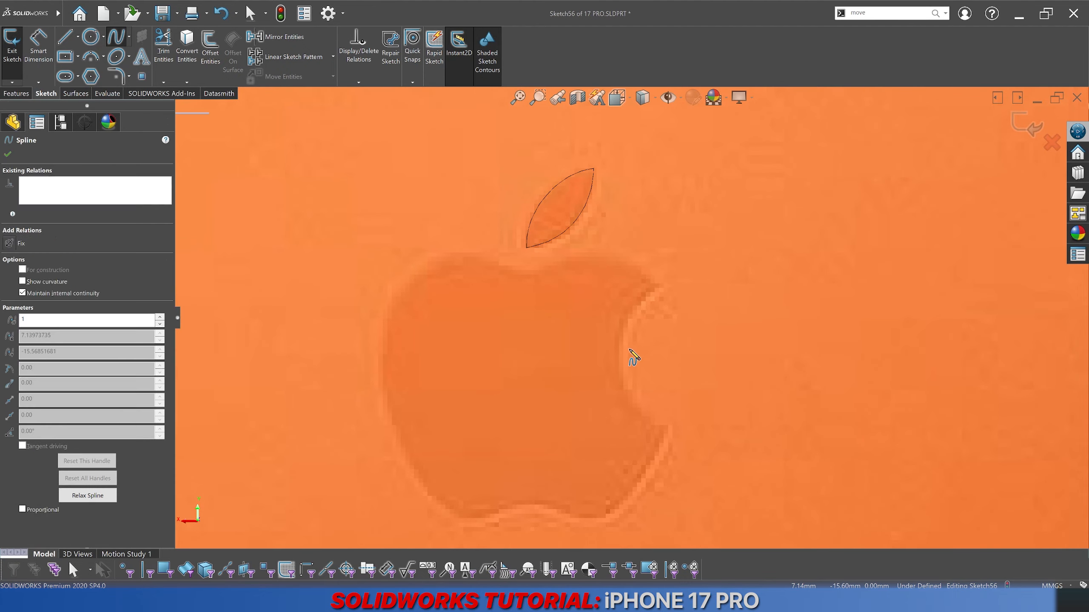
pyautogui.click(618, 356)
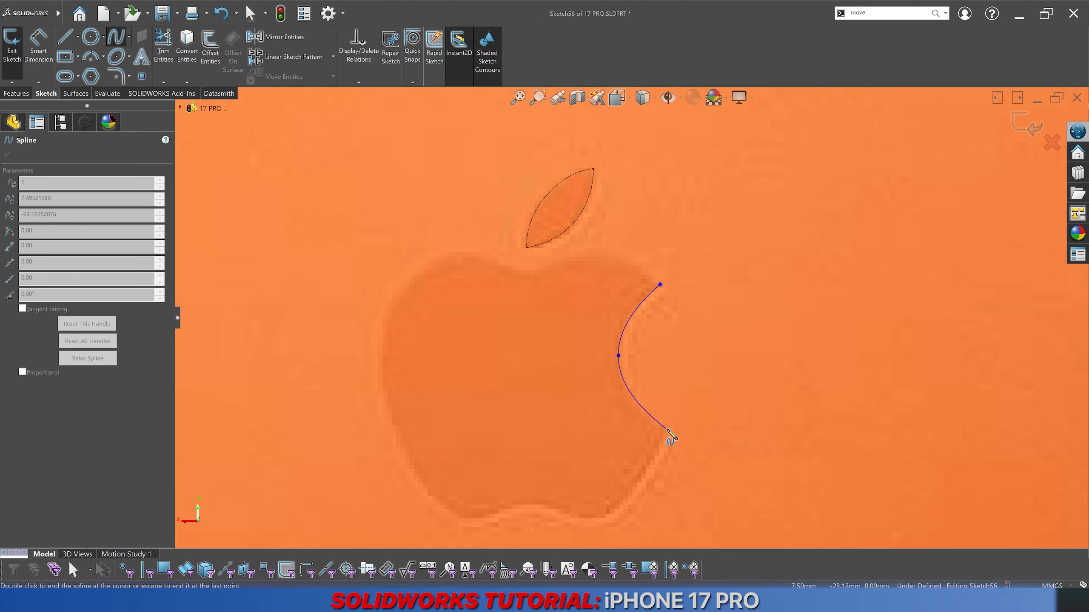
pyautogui.doubleClick(667, 429)
pyautogui.press('Escape')
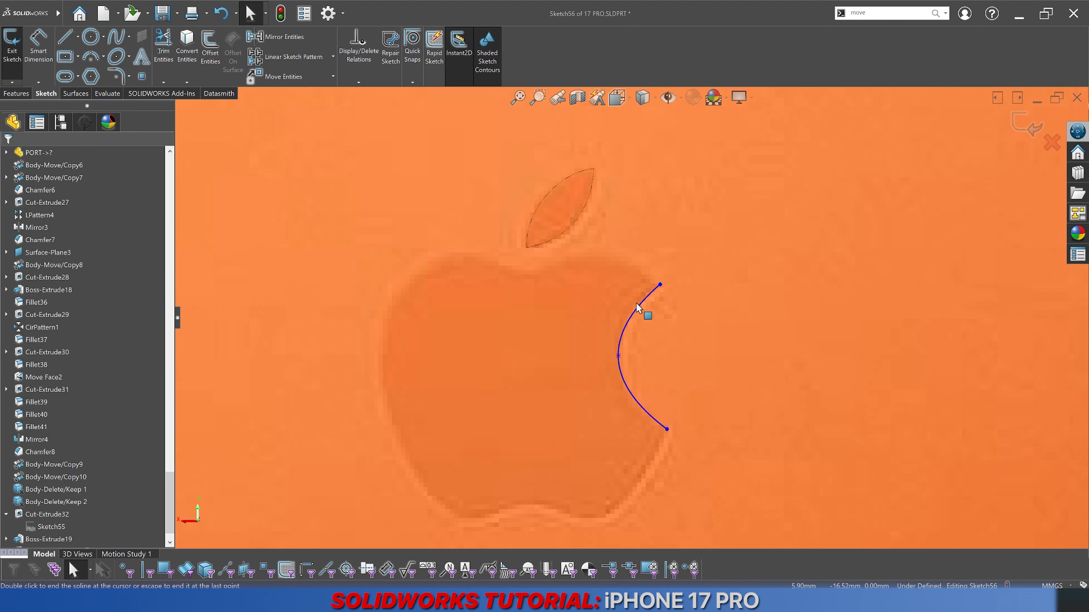
# Step: Reshape the bite spline by adjusting both end tangent handles and moving its middle point to match the photo's curve
pyautogui.click(637, 307)
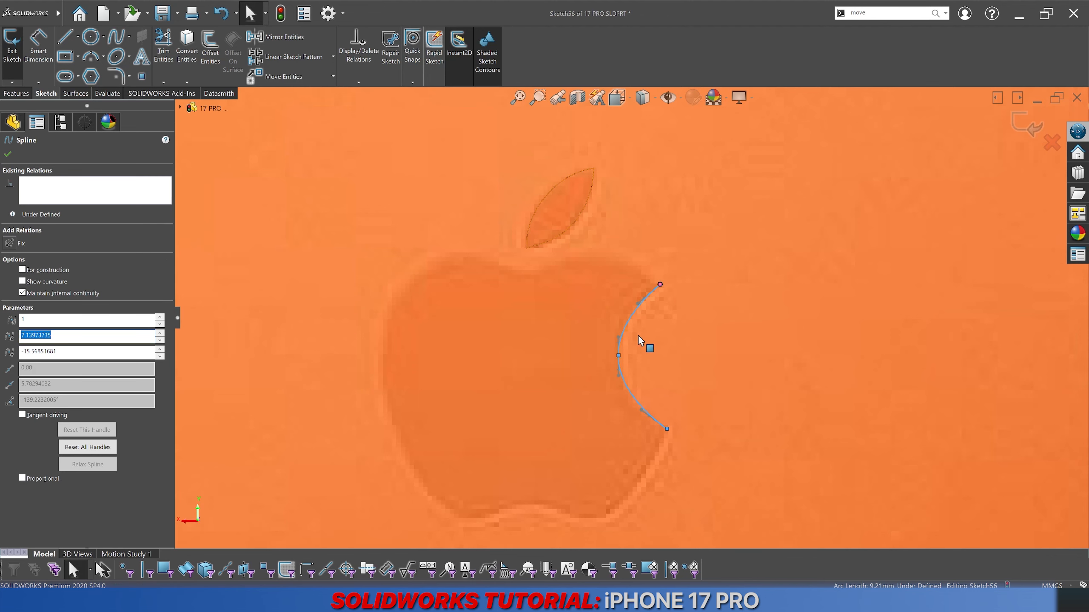
pyautogui.scroll(-2, 638, 340)
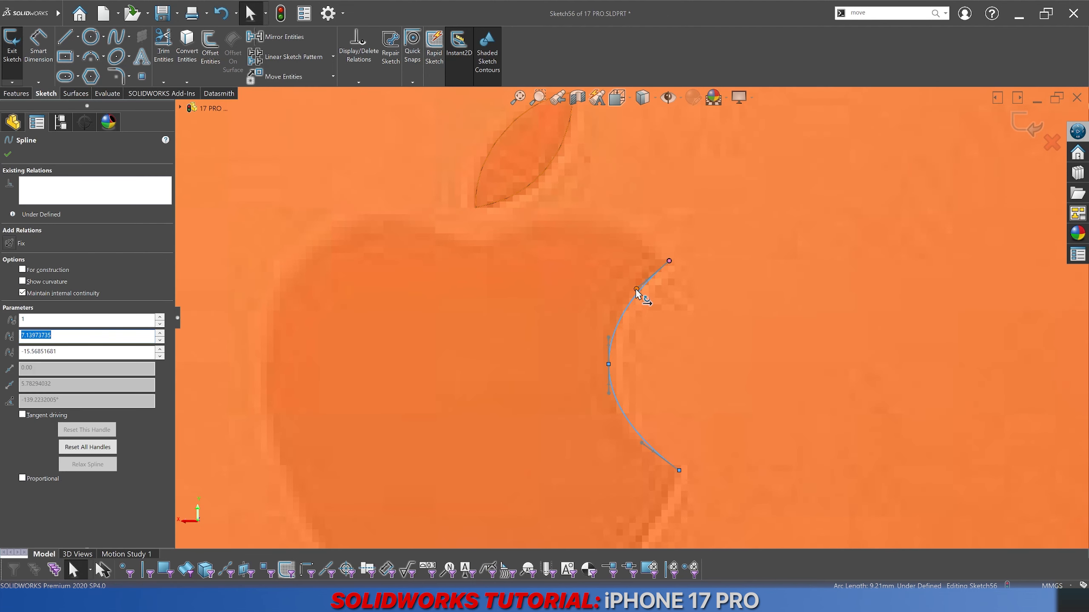
pyautogui.moveTo(636, 290); pyautogui.dragTo(635, 284)
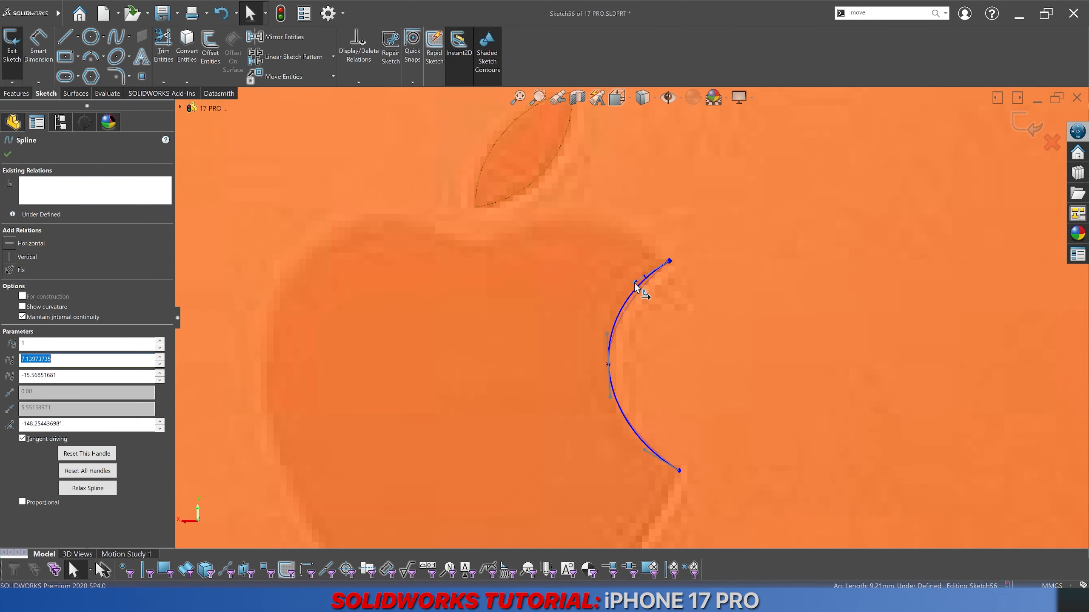
pyautogui.click(644, 450)
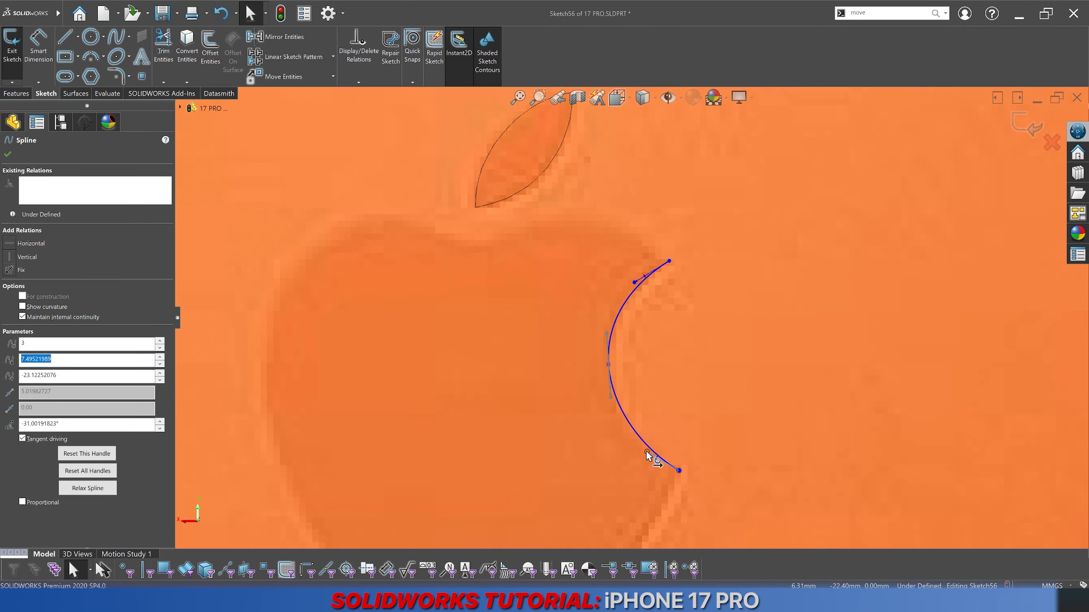
pyautogui.moveTo(646, 452); pyautogui.dragTo(644, 456)
pyautogui.click(607, 366)
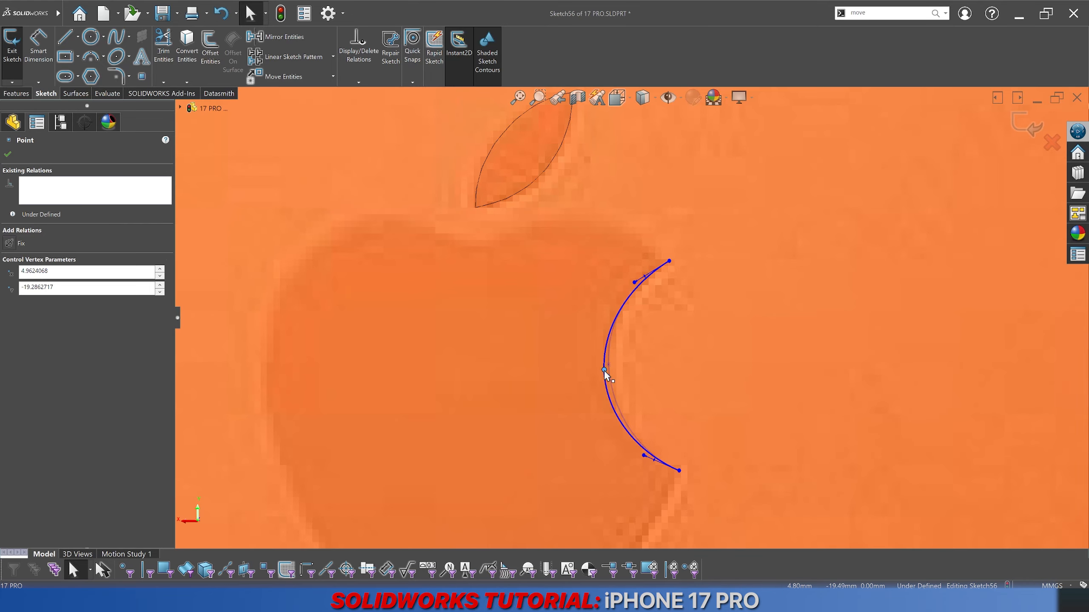
pyautogui.moveTo(607, 364); pyautogui.dragTo(609, 365)
pyautogui.press('Escape')
pyautogui.scroll(4, 669, 428)
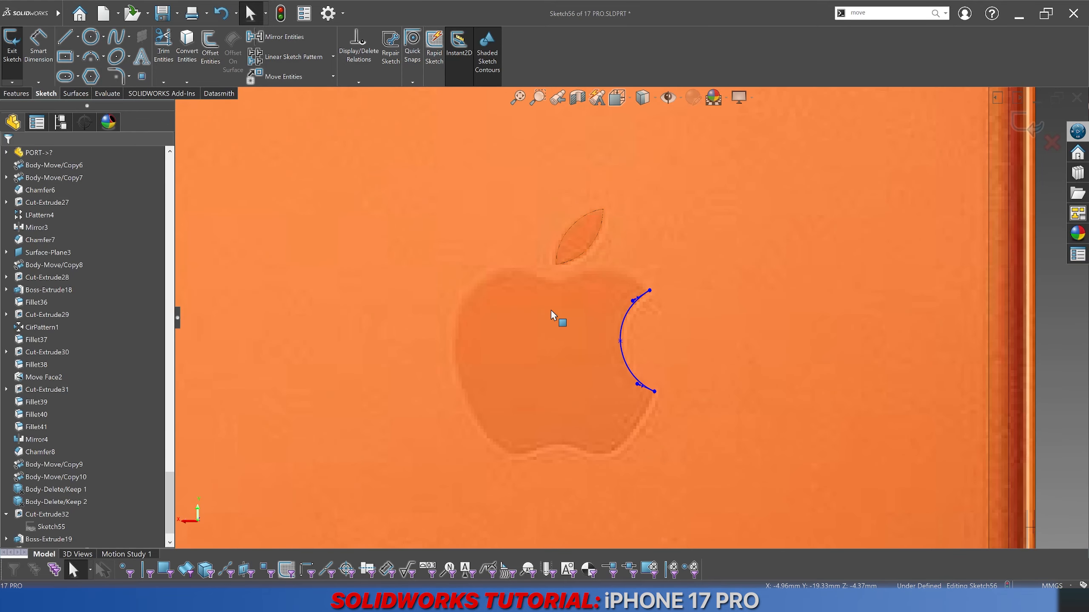
# Step: Add a Fix relation to the upper and lower endpoints of the bite spline
pyautogui.scroll(-2, 528, 300)
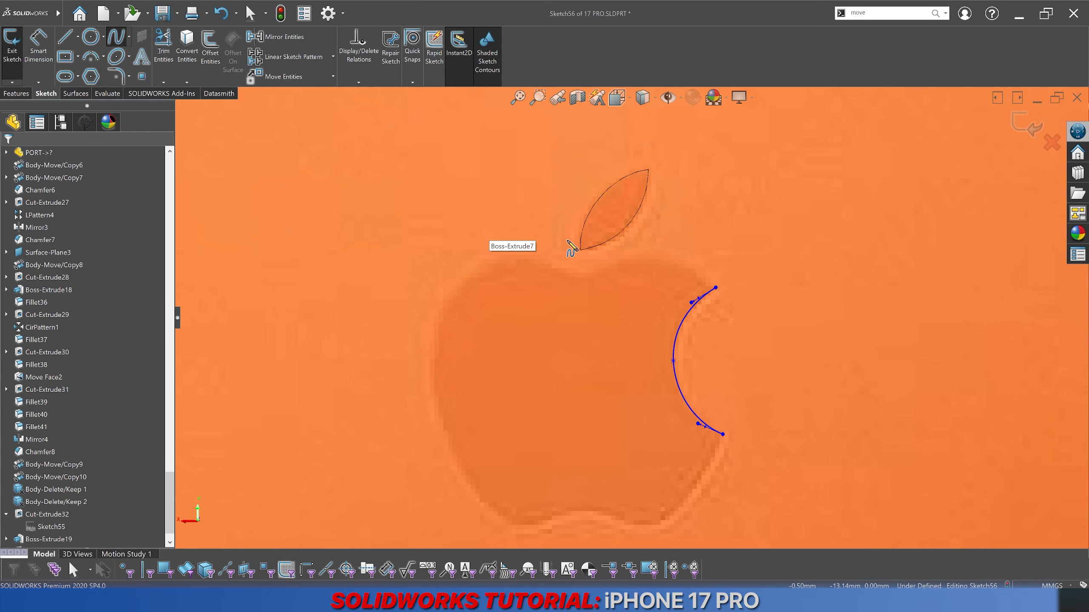
pyautogui.scroll(-3, 567, 241)
pyautogui.scroll(5, 690, 344)
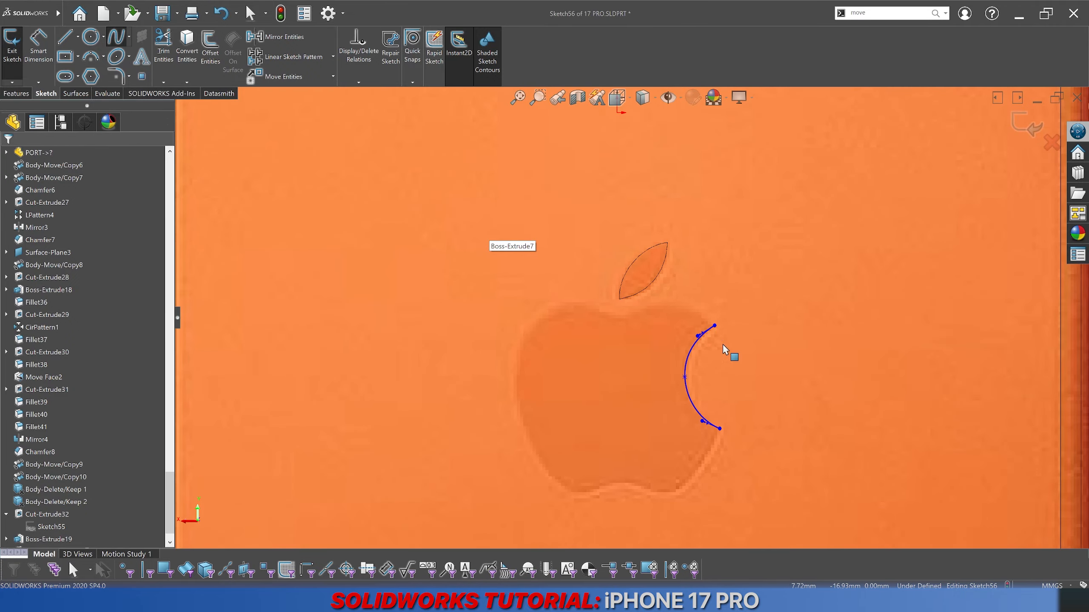
pyautogui.press('Escape')
pyautogui.click(715, 326)
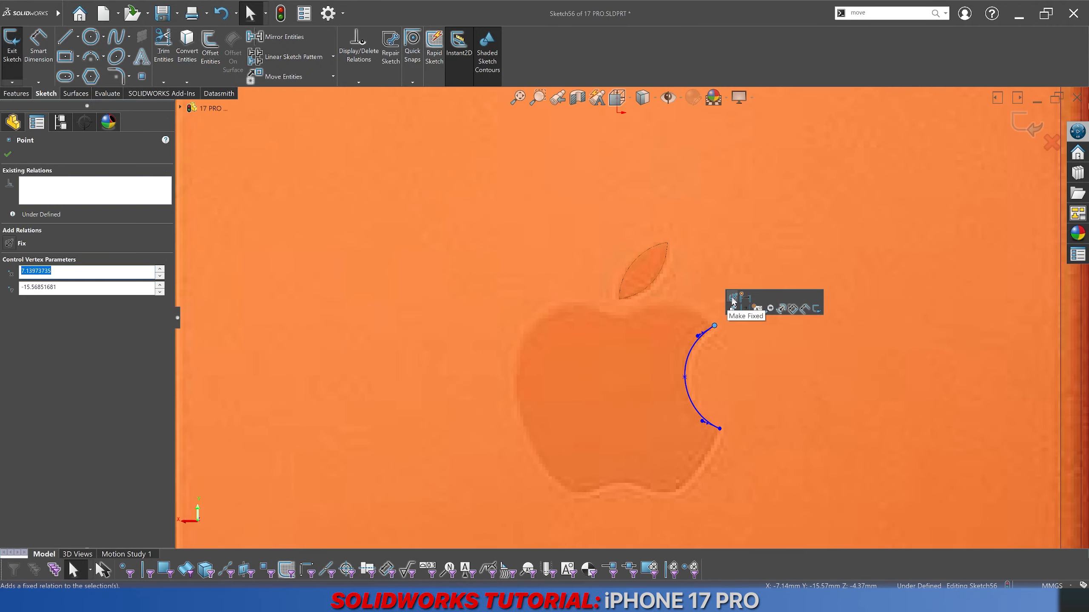
pyautogui.click(731, 298)
pyautogui.click(721, 429)
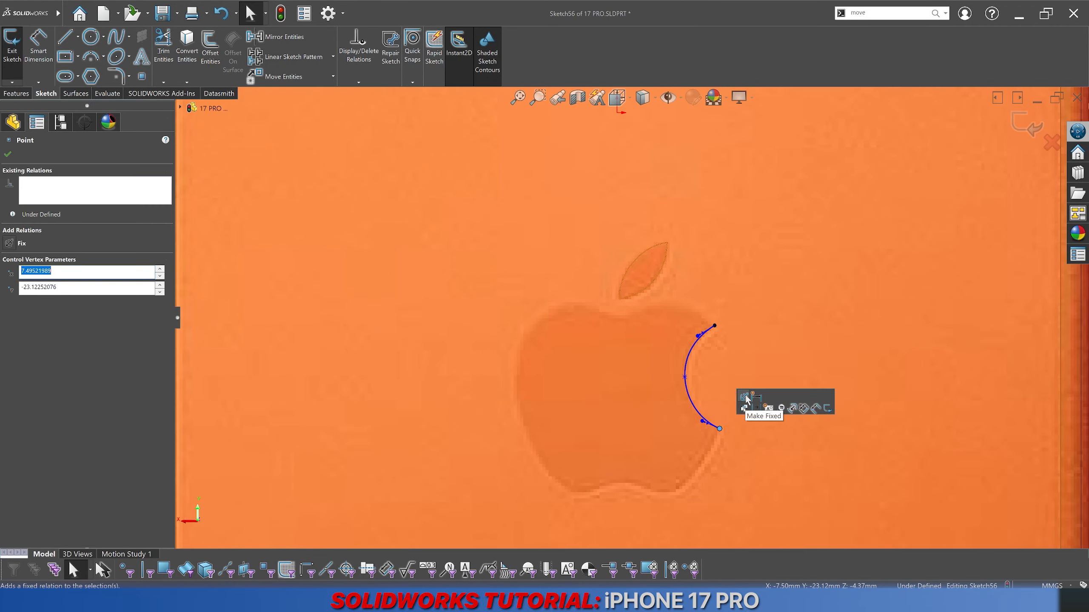
pyautogui.click(738, 400)
# Step: Start a second spline at the bite's upper endpoint and trace the apple's top edge through the right lobe, centre dip and left lobe
pyautogui.scroll(-4, 633, 344)
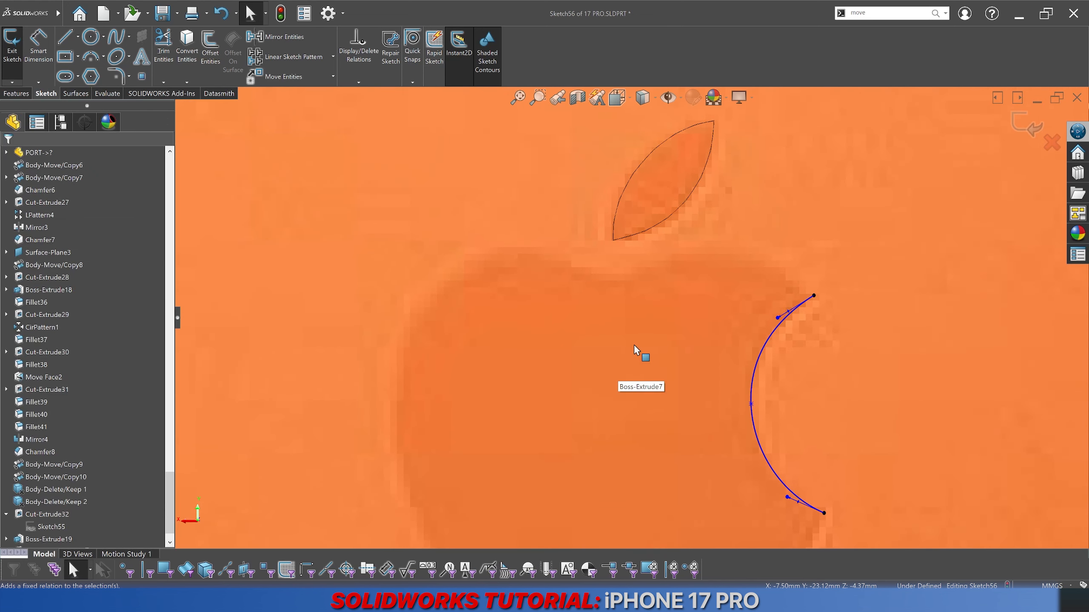
pyautogui.click(117, 37)
pyautogui.scroll(-1, 669, 236)
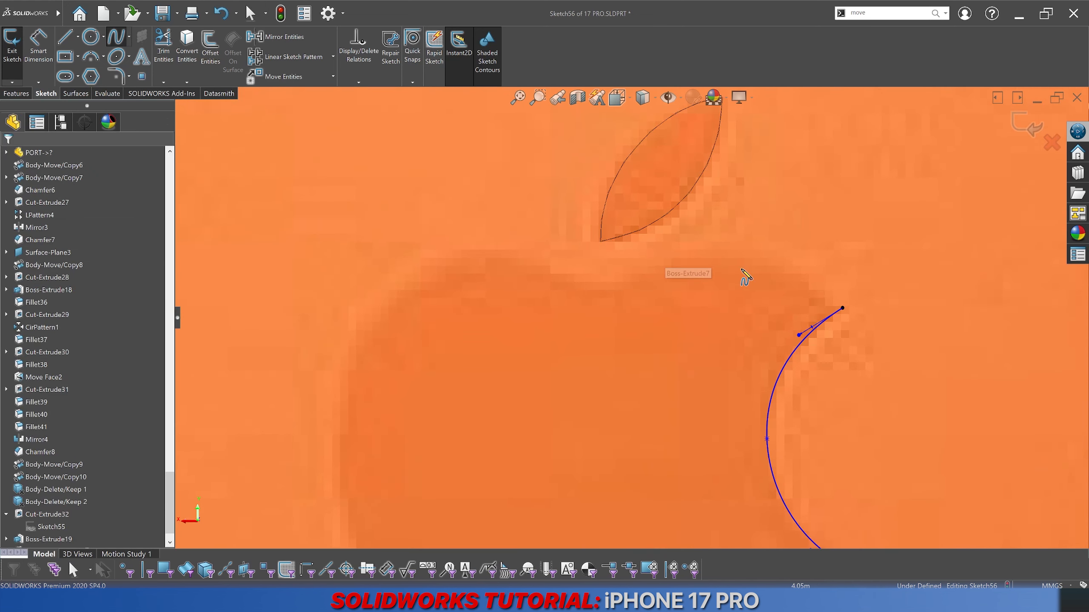
pyautogui.click(842, 307)
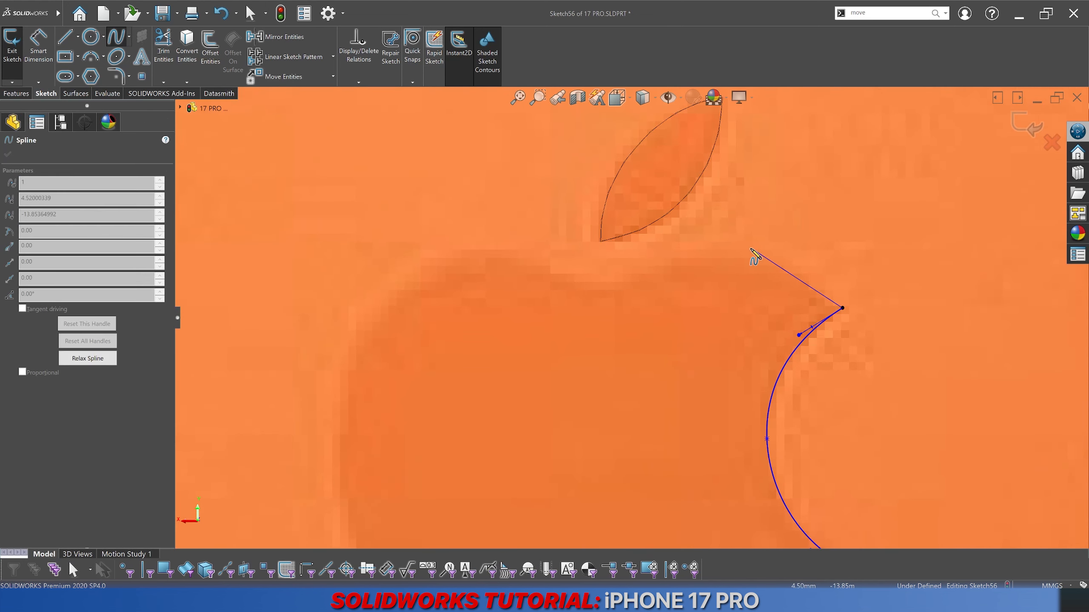
pyautogui.click(735, 248)
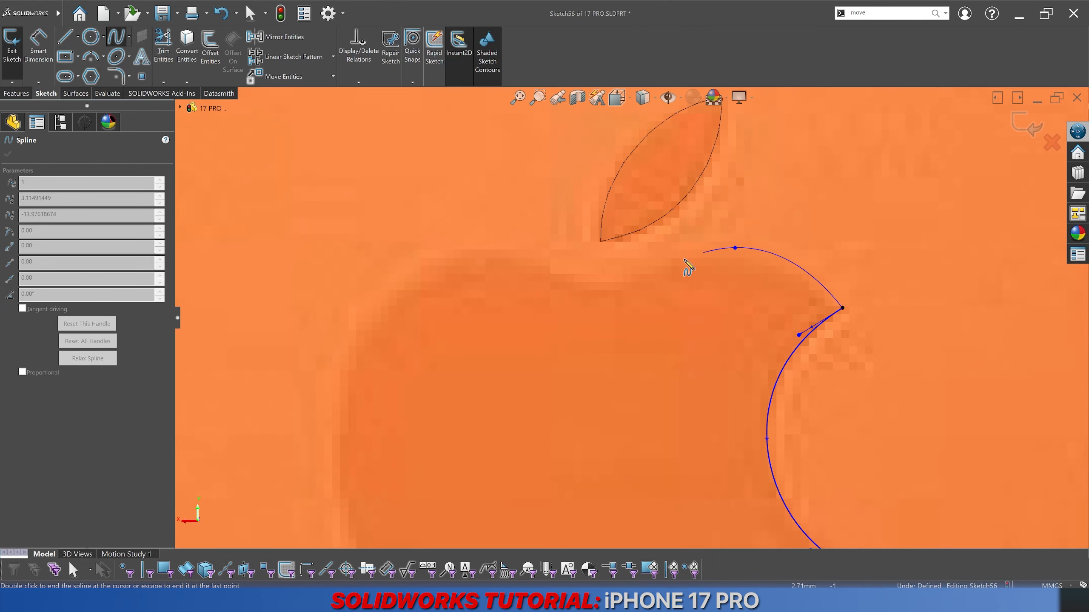
pyautogui.click(599, 286)
pyautogui.click(483, 253)
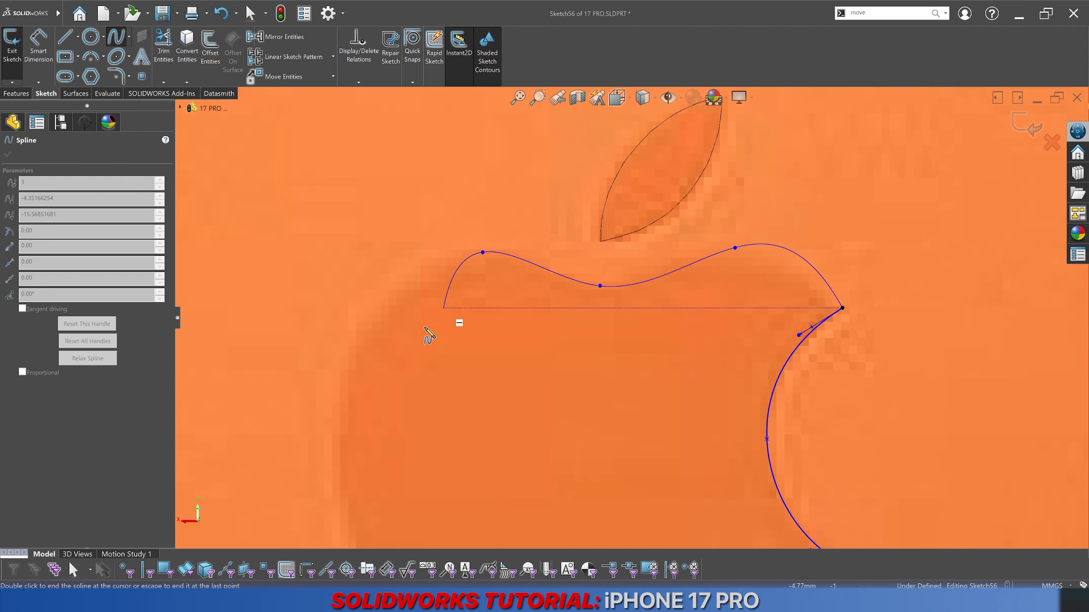
pyautogui.press('z')
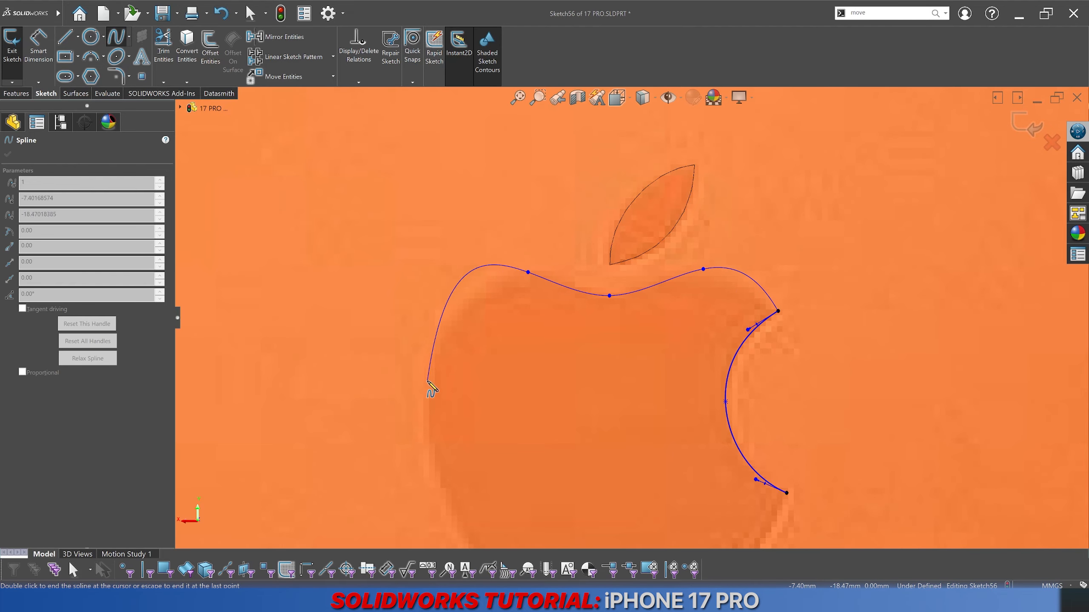
# Step: Continue the spline down the apple's left side and along its wavy bottom edge, closing it at the bite's lower endpoint
pyautogui.click(425, 421)
pyautogui.scroll(4, 486, 479)
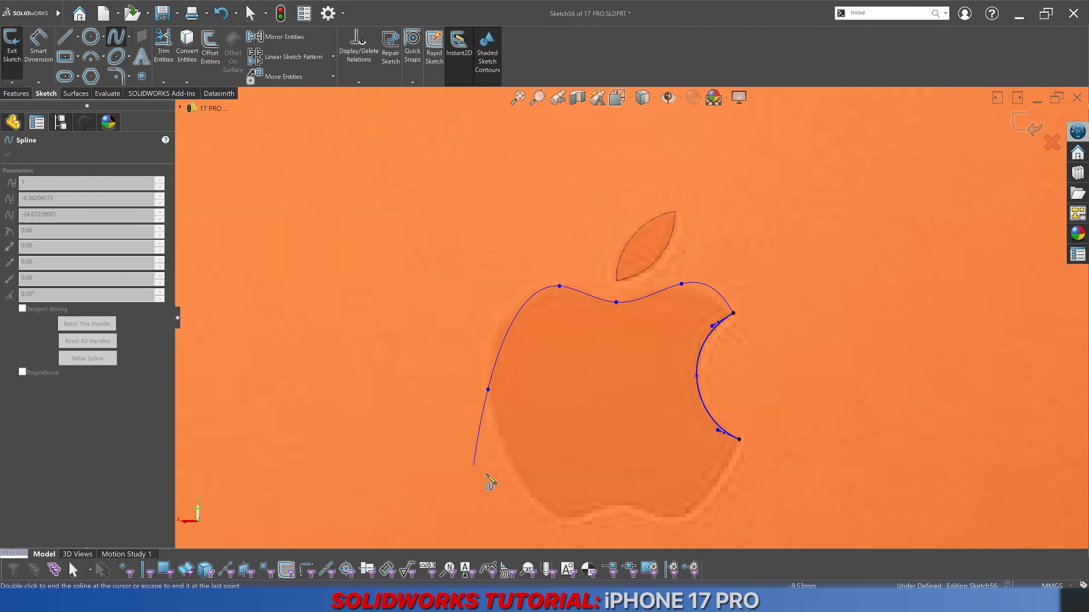
pyautogui.scroll(-5, 608, 377)
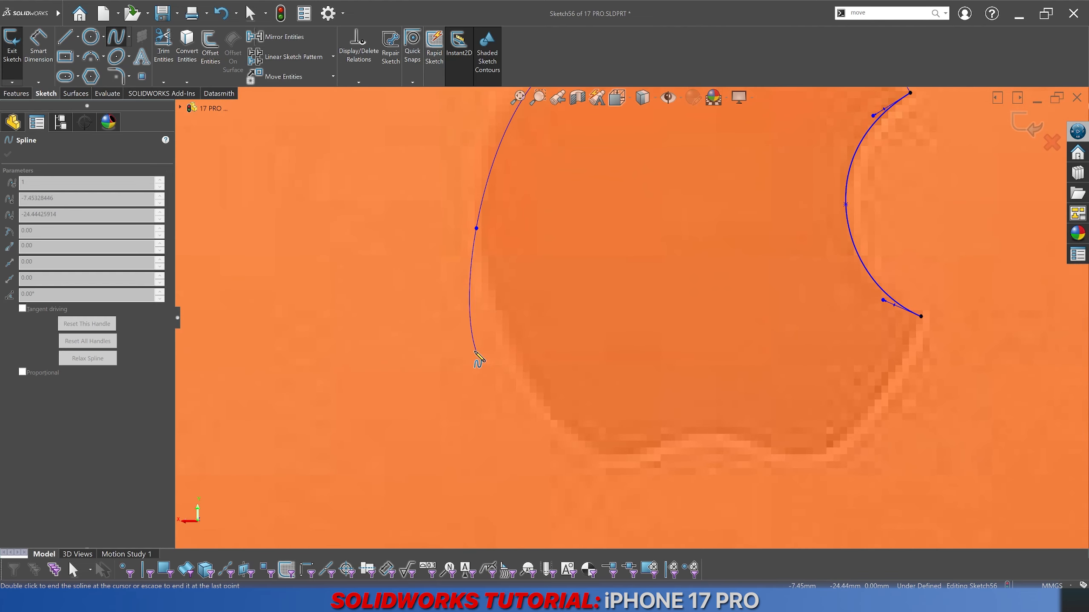
pyautogui.click(617, 451)
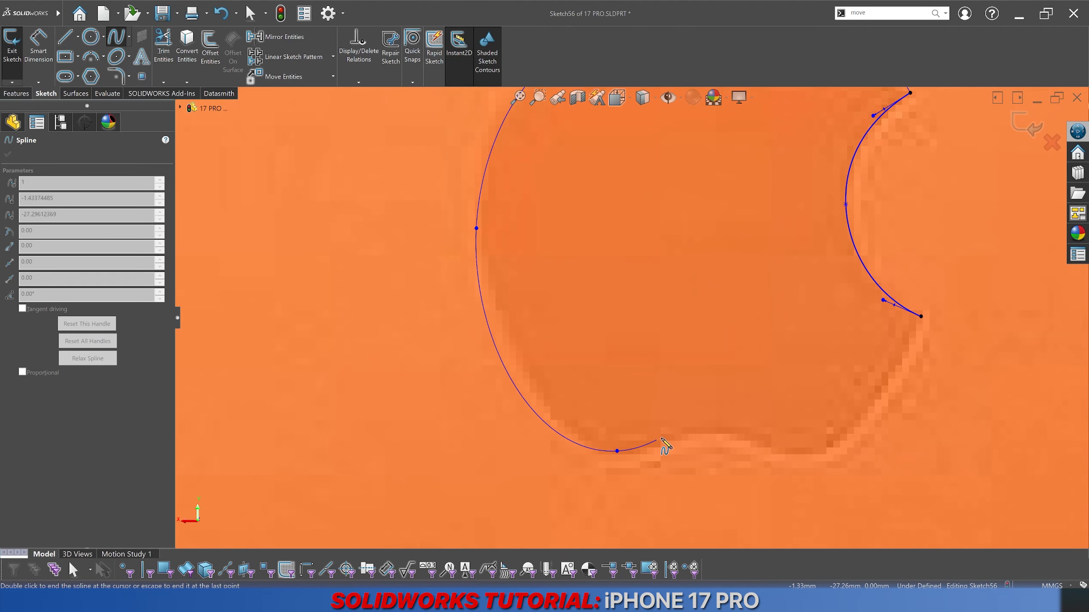
pyautogui.click(709, 430)
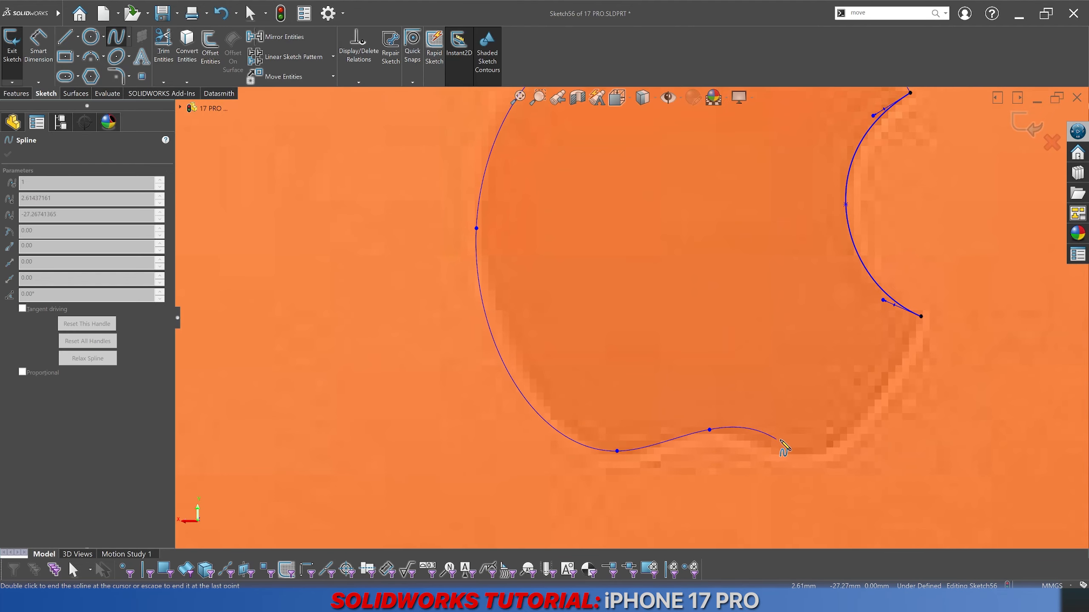
pyautogui.click(799, 452)
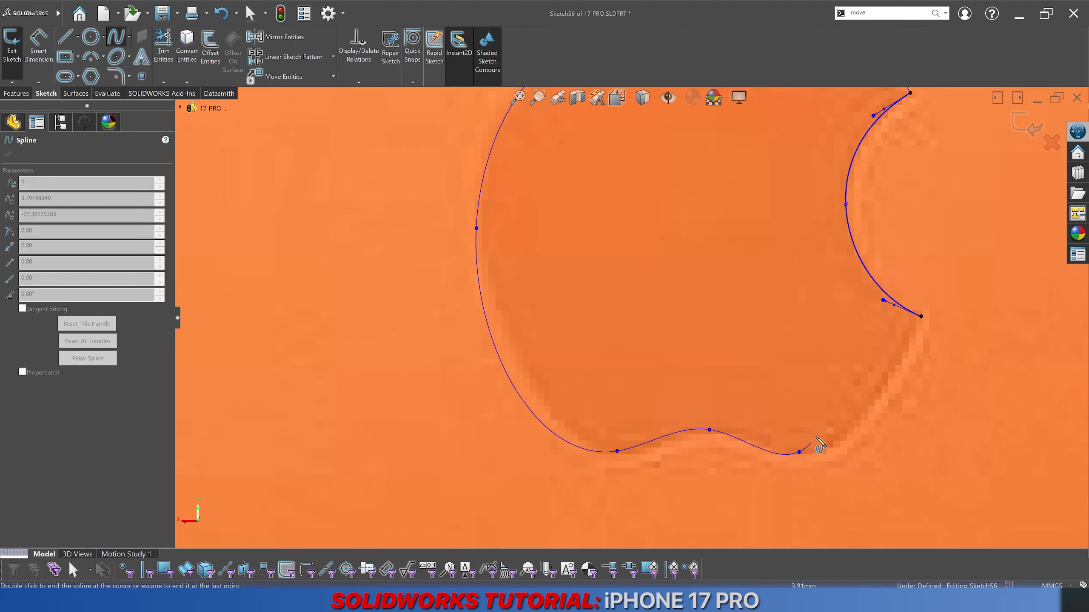
pyautogui.click(920, 316)
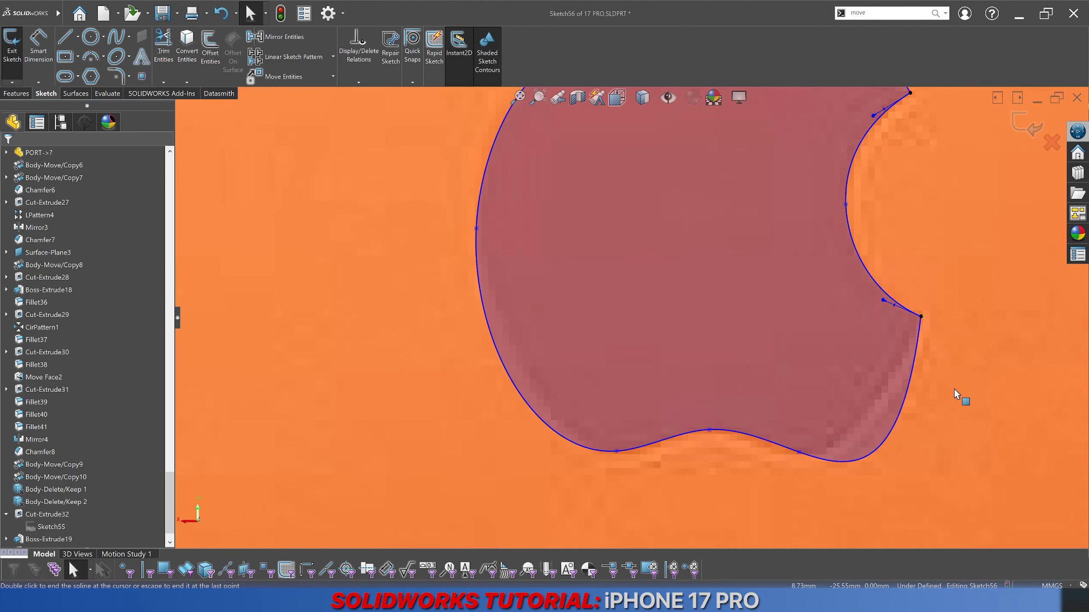
# Step: End the spline and reshape the apple's right lobe with the tangent handles at its top point and the bite's upper endpoint
pyautogui.scroll(-3, 706, 241)
pyautogui.scroll(-2, 706, 240)
pyautogui.scroll(5, 659, 186)
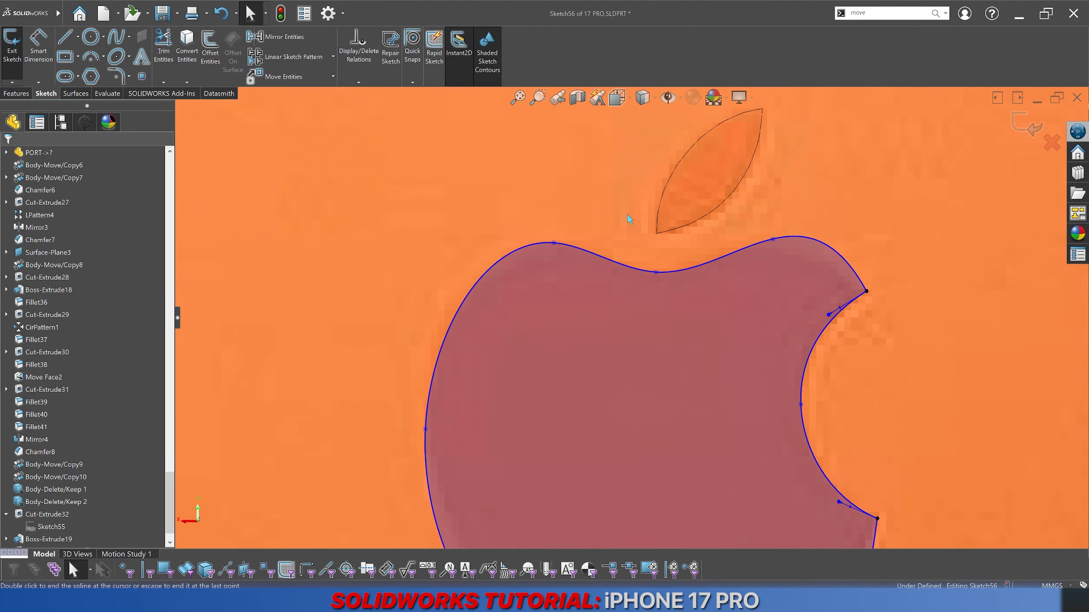
pyautogui.scroll(-4, 616, 219)
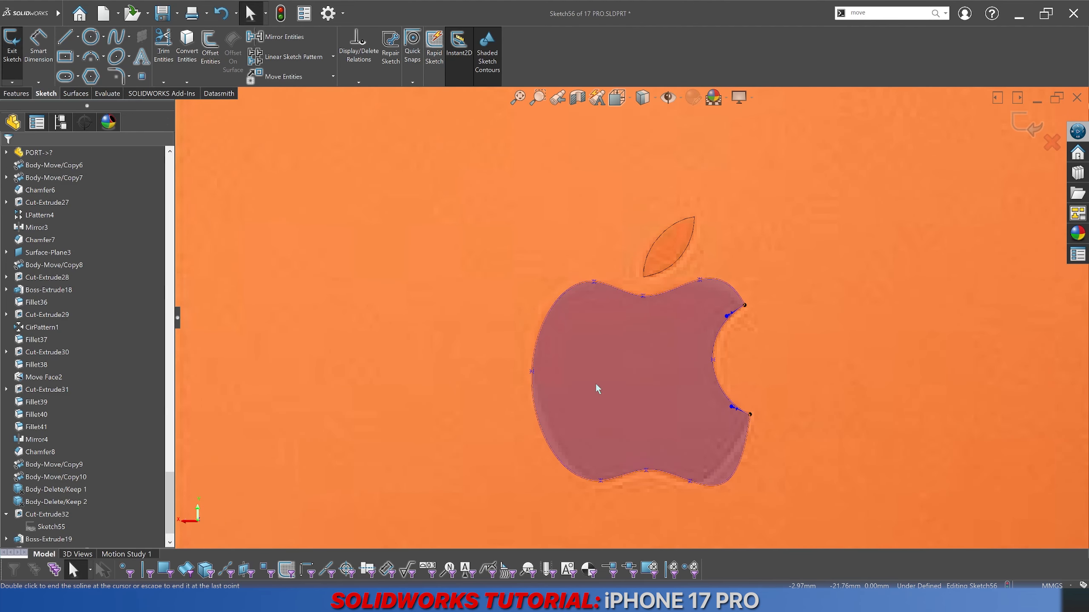
pyautogui.scroll(4, 566, 316)
pyautogui.scroll(2, 912, 253)
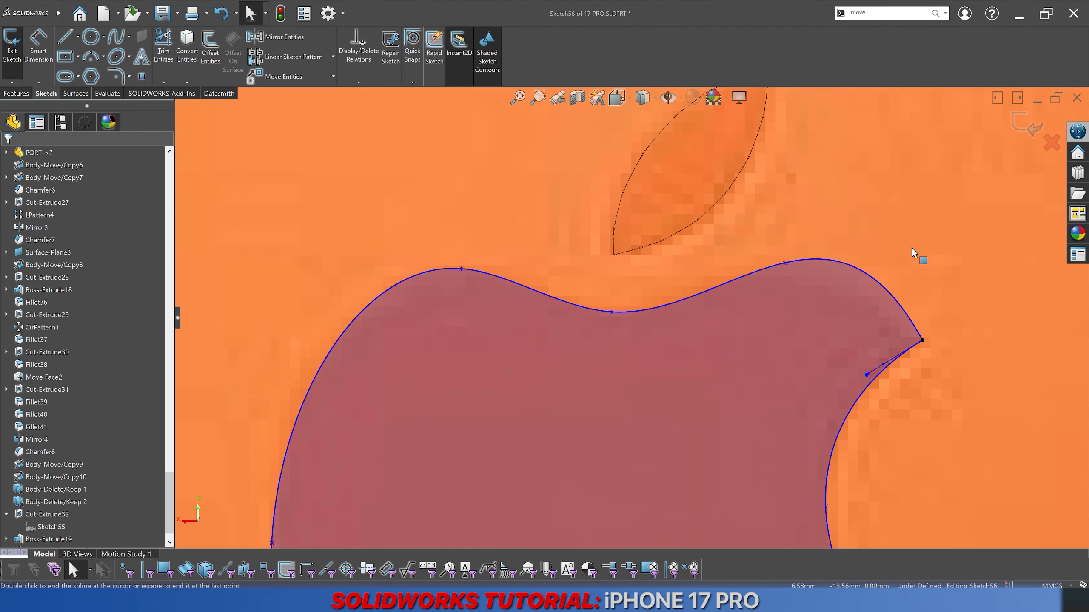
pyautogui.press('Escape')
pyautogui.scroll(2, 855, 268)
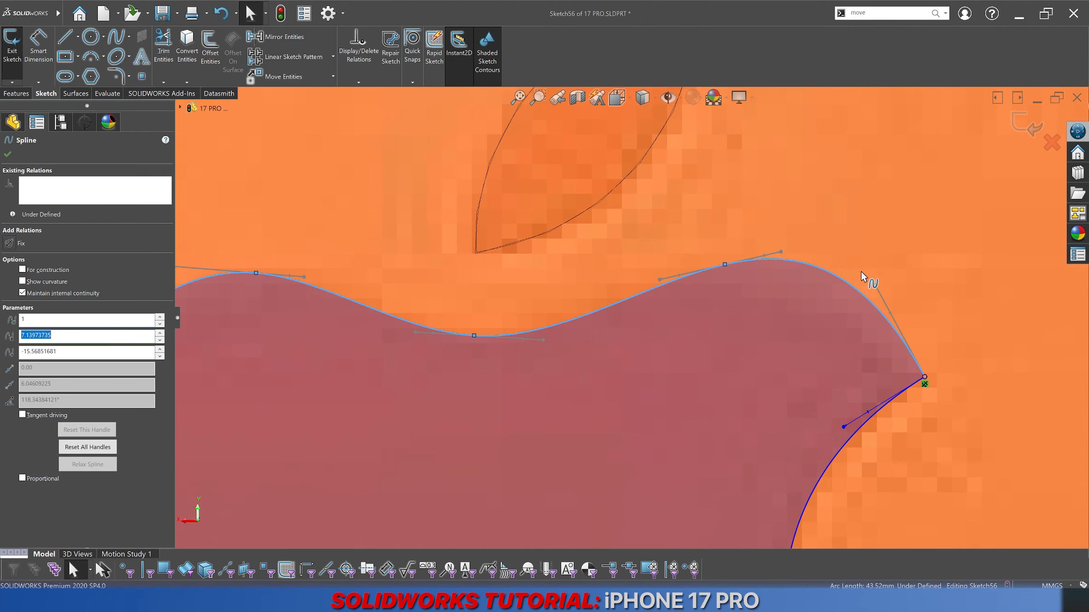
pyautogui.moveTo(880, 292); pyautogui.dragTo(863, 310)
pyautogui.scroll(-2, 693, 306)
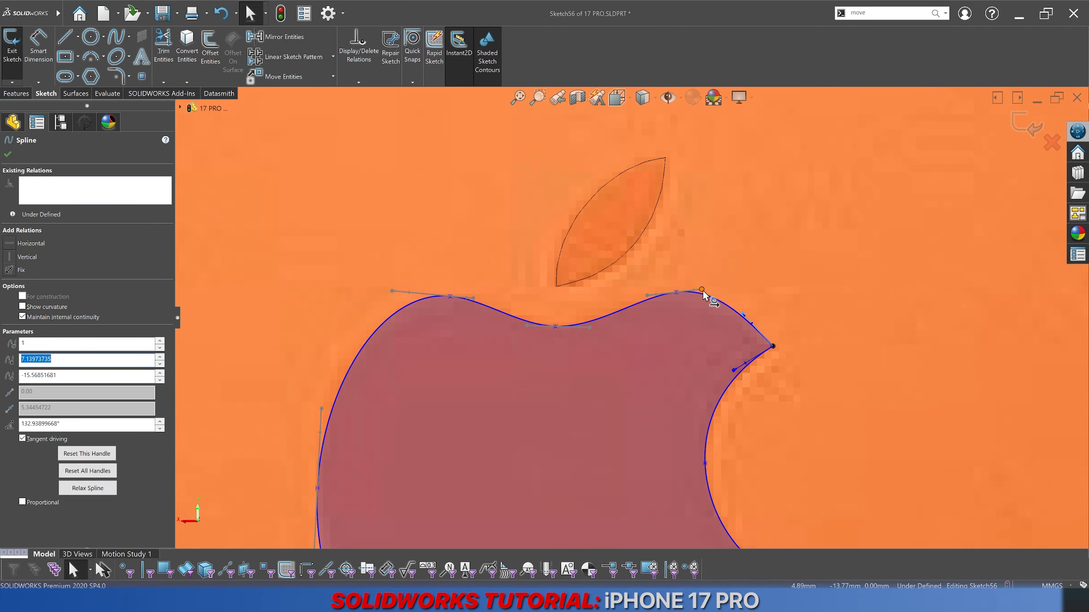
pyautogui.moveTo(704, 291); pyautogui.dragTo(707, 293)
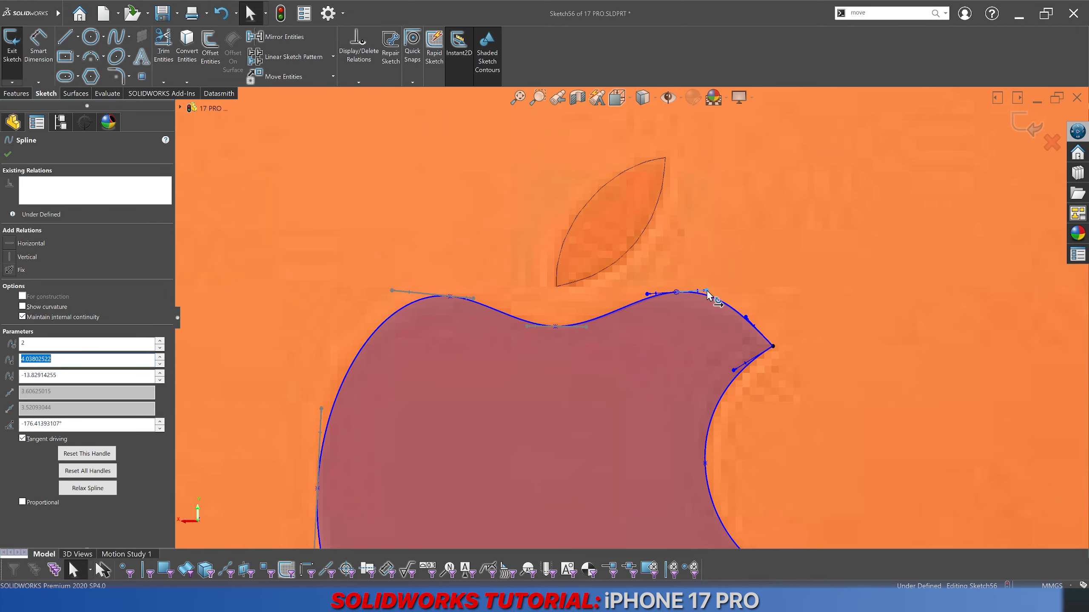
pyautogui.moveTo(746, 320); pyautogui.dragTo(755, 321)
pyautogui.click(675, 385)
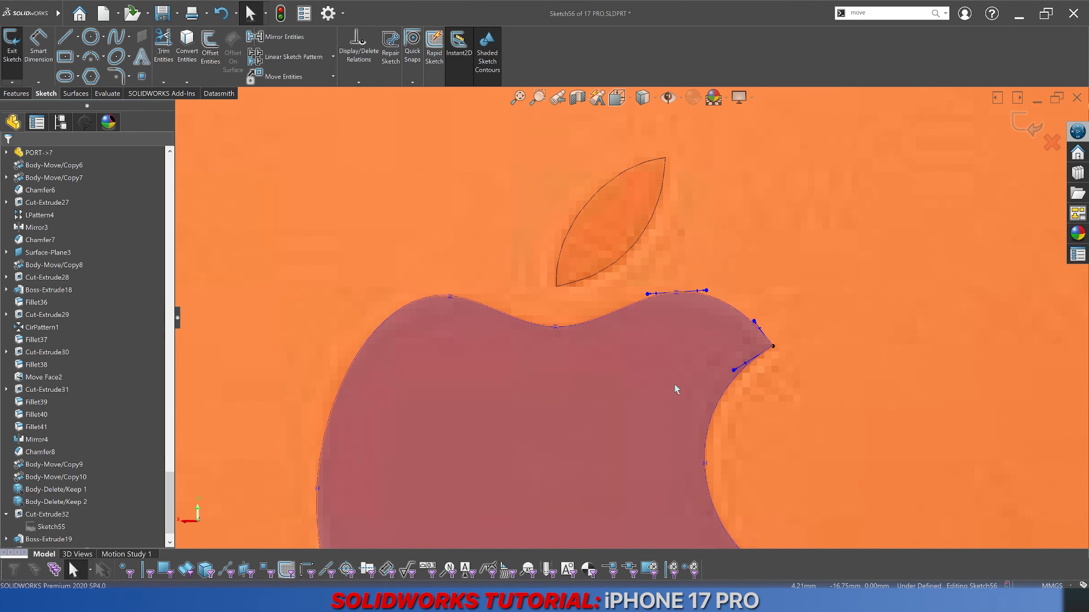
# Step: Move the upper left lobe's spline point and its outer tangent handle, and nudge the centre dip's point to match the photo
pyautogui.click(422, 302)
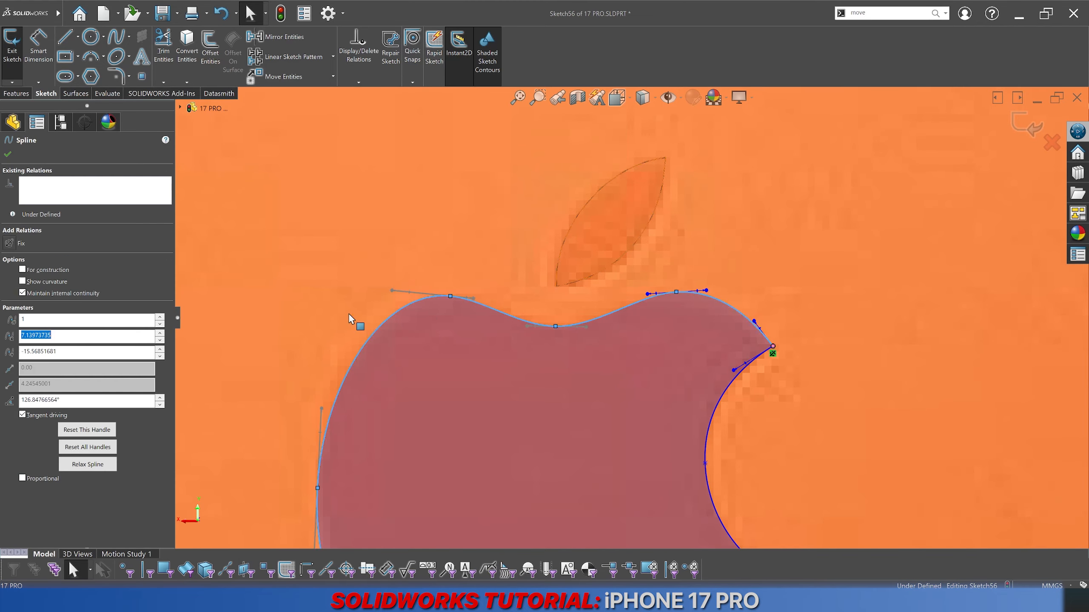
pyautogui.scroll(3, 377, 330)
pyautogui.scroll(-3, 396, 339)
pyautogui.scroll(-3, 557, 323)
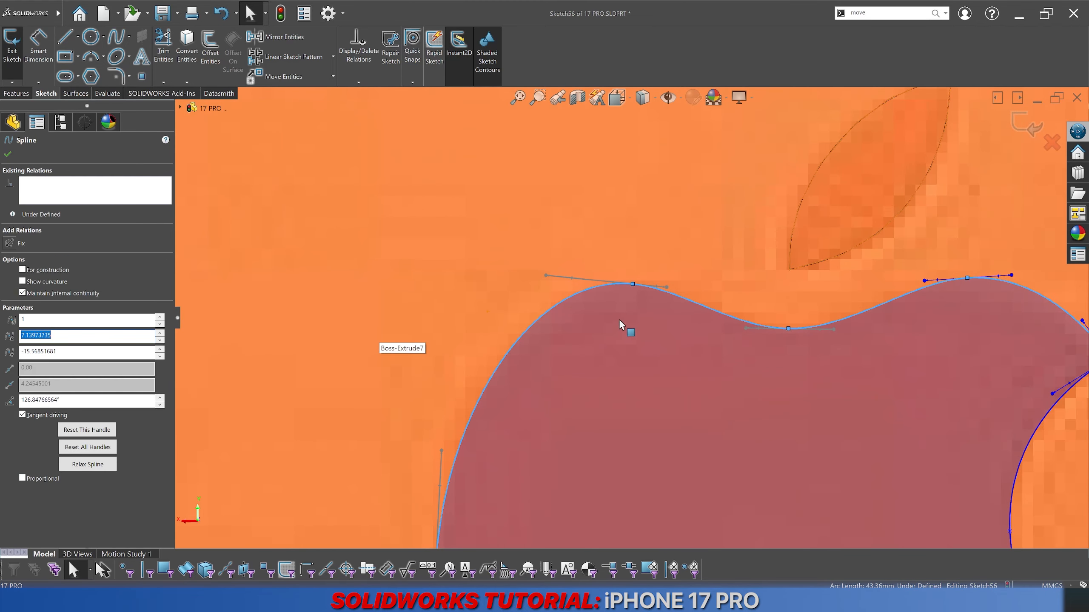
pyautogui.click(633, 286)
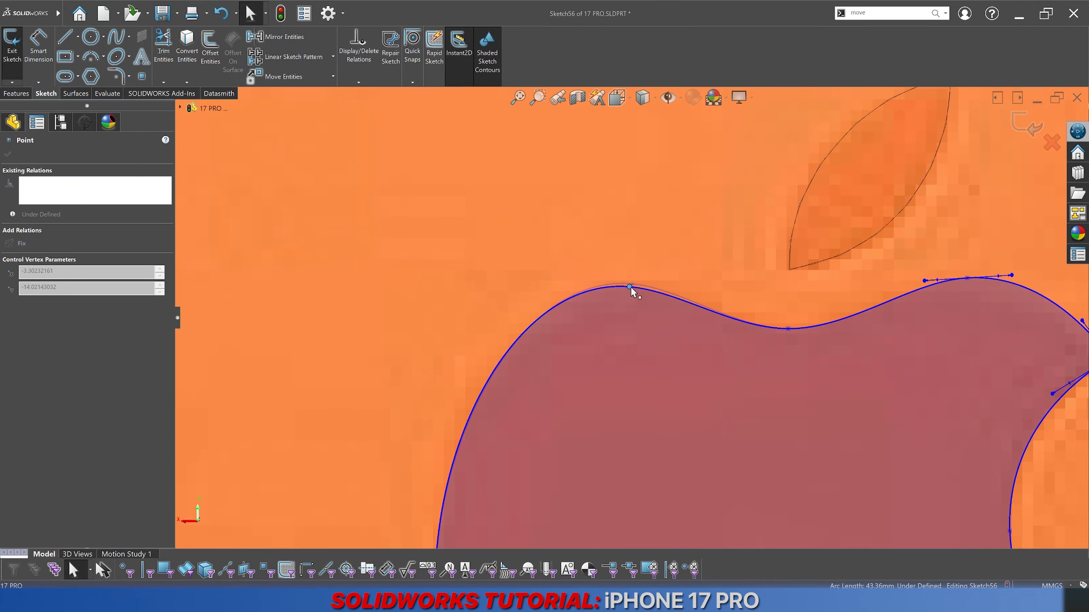
pyautogui.moveTo(545, 282); pyautogui.dragTo(534, 276)
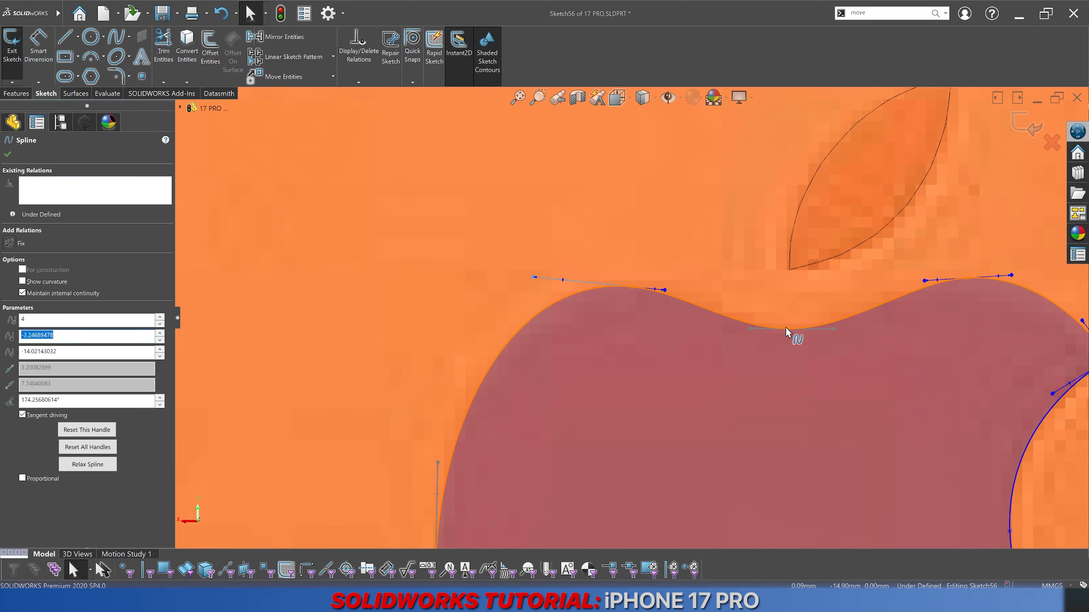
pyautogui.moveTo(788, 328)
pyautogui.mouseDown()
pyautogui.moveTo(762, 362)
pyautogui.moveTo(788, 328)
pyautogui.mouseUp()
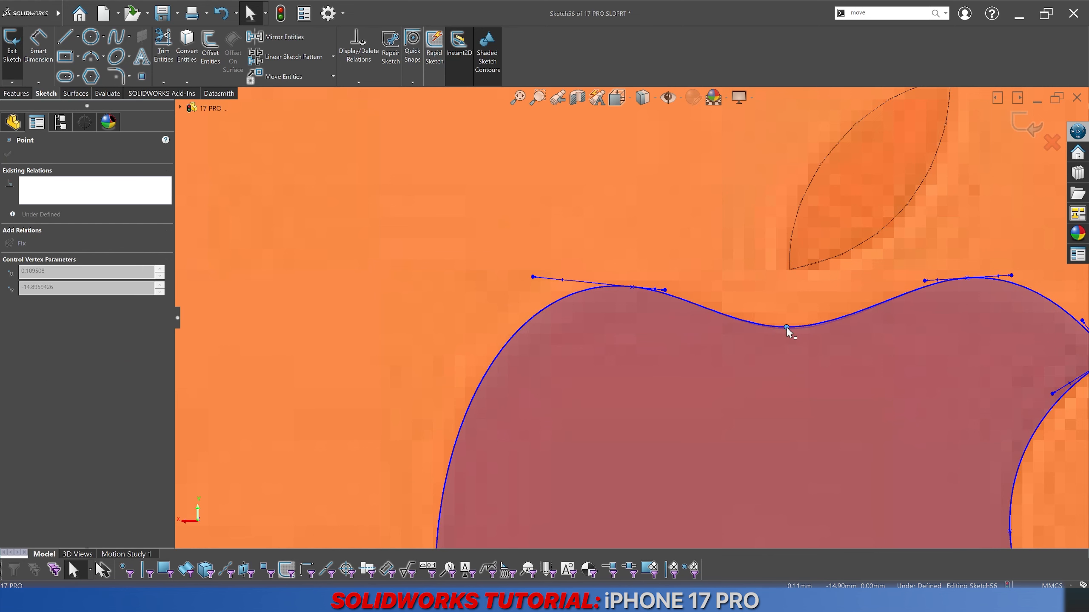
pyautogui.press('z')
pyautogui.press('Escape')
# Step: Fit the apple's left side to the photo by adjusting its spline point, its upper tangent handle and the lower left lobe's outer handle
pyautogui.press('z')
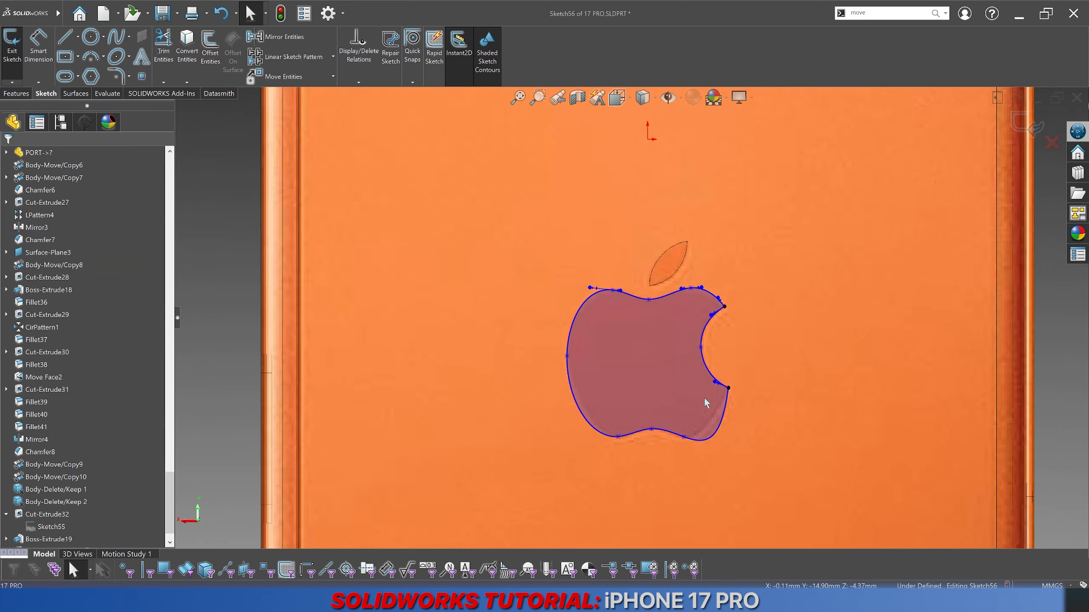
pyautogui.scroll(-4, 596, 395)
pyautogui.click(522, 359)
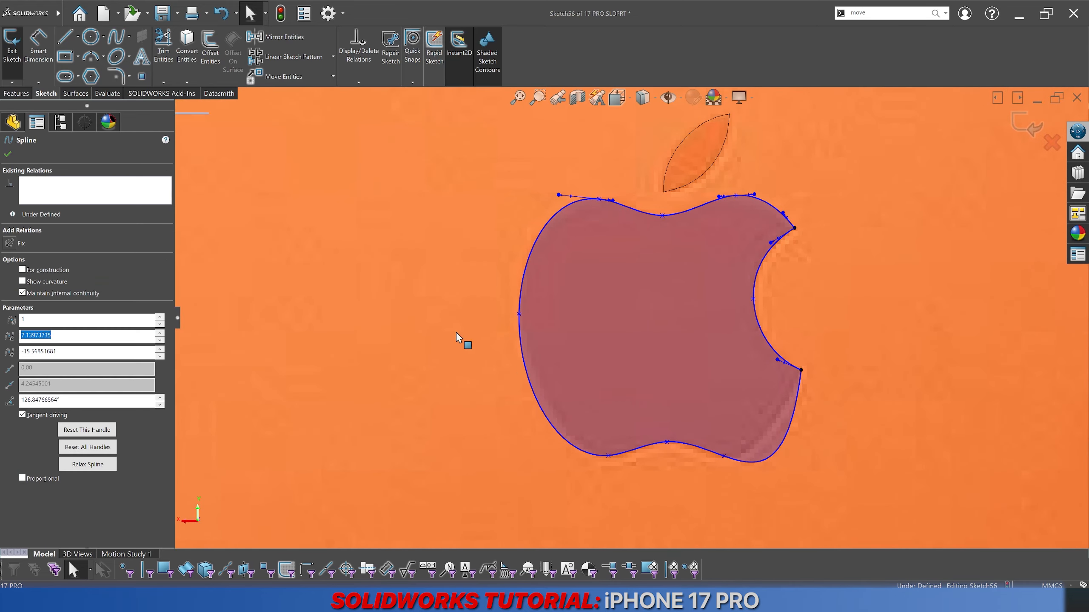
pyautogui.click(518, 270)
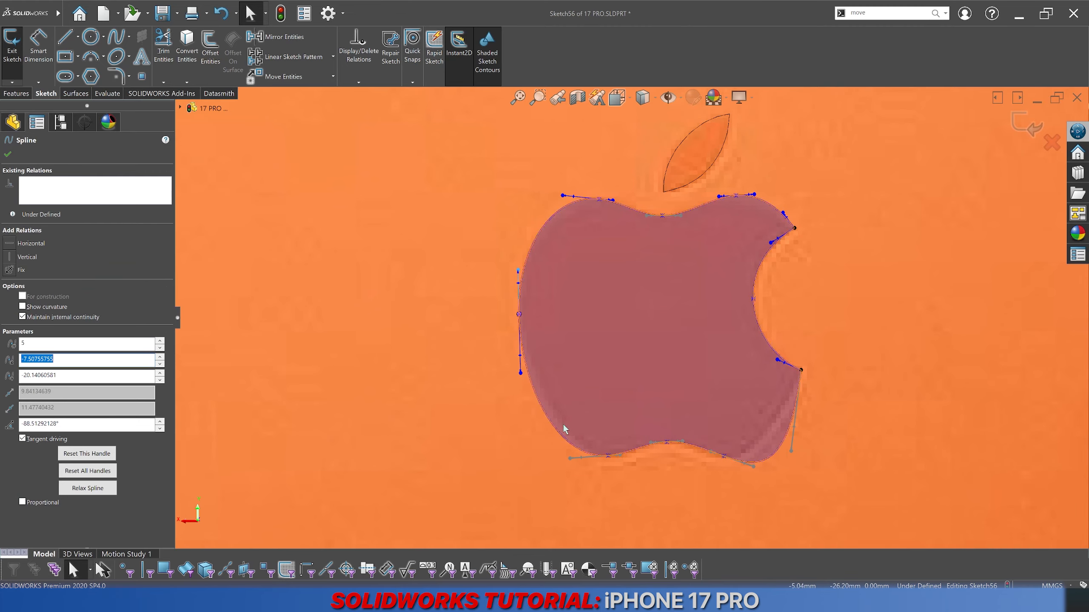
pyautogui.moveTo(571, 460); pyautogui.dragTo(582, 456)
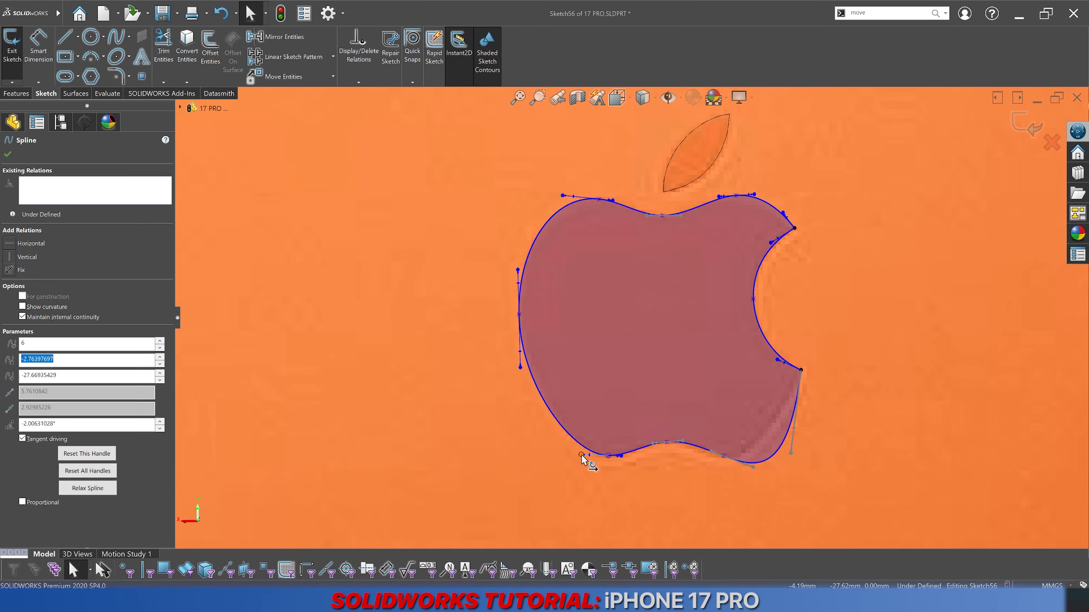
pyautogui.click(519, 314)
pyautogui.moveTo(520, 315)
pyautogui.mouseDown()
pyautogui.moveTo(541, 316)
pyautogui.moveTo(520, 314)
pyautogui.mouseUp()
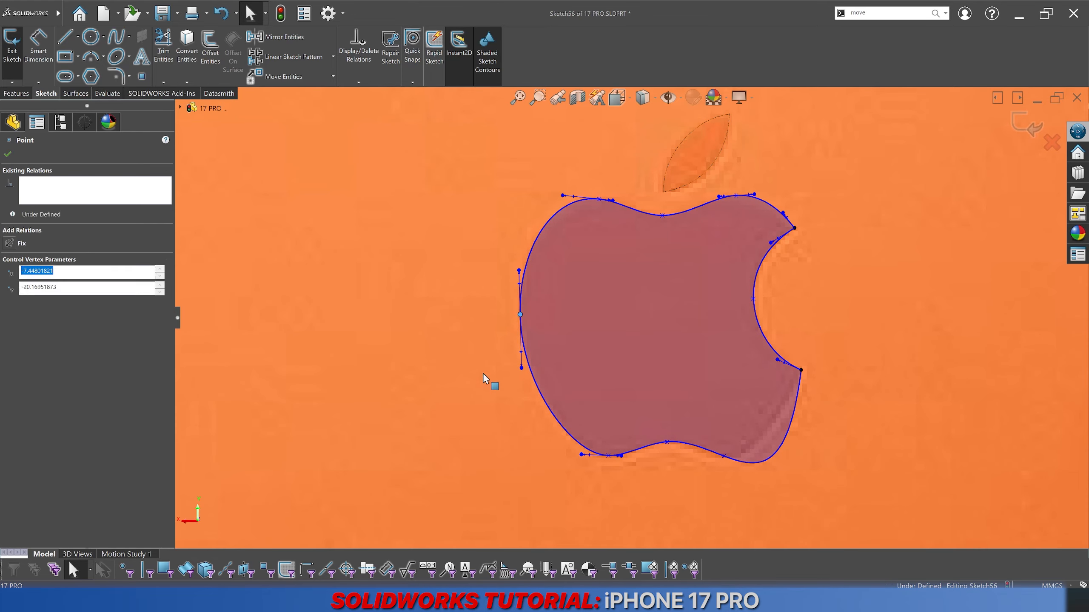
pyautogui.press('Escape')
# Step: Shift the lower left lobe's spline point slightly inward along the apple's bottom edge
pyautogui.scroll(-2, 647, 469)
pyautogui.scroll(-1, 648, 470)
pyautogui.scroll(-1, 597, 420)
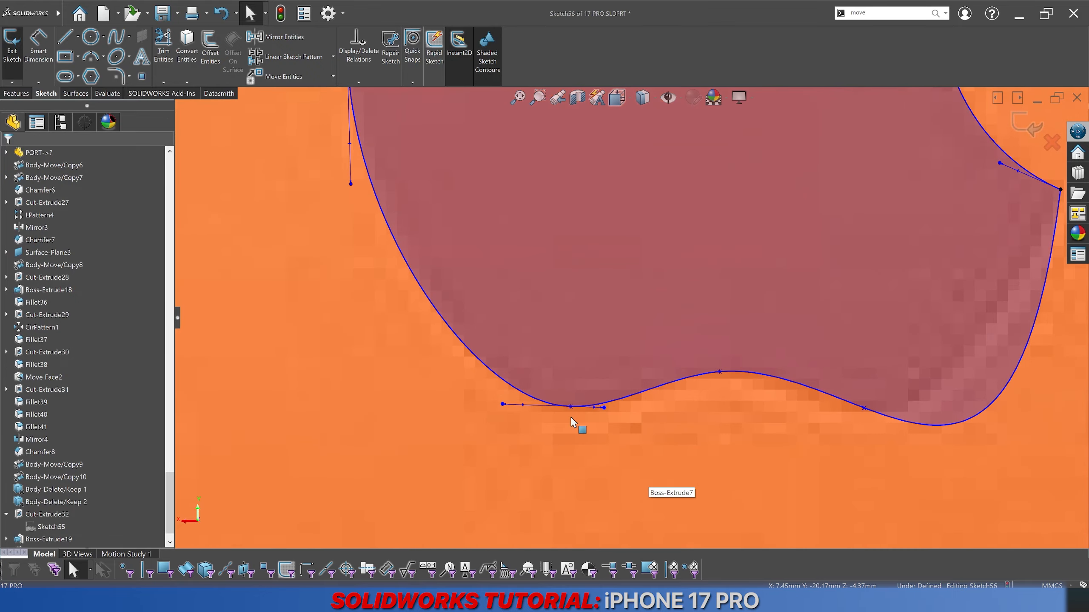
pyautogui.moveTo(570, 408)
pyautogui.mouseDown()
pyautogui.moveTo(589, 449)
pyautogui.moveTo(576, 407)
pyautogui.mouseUp()
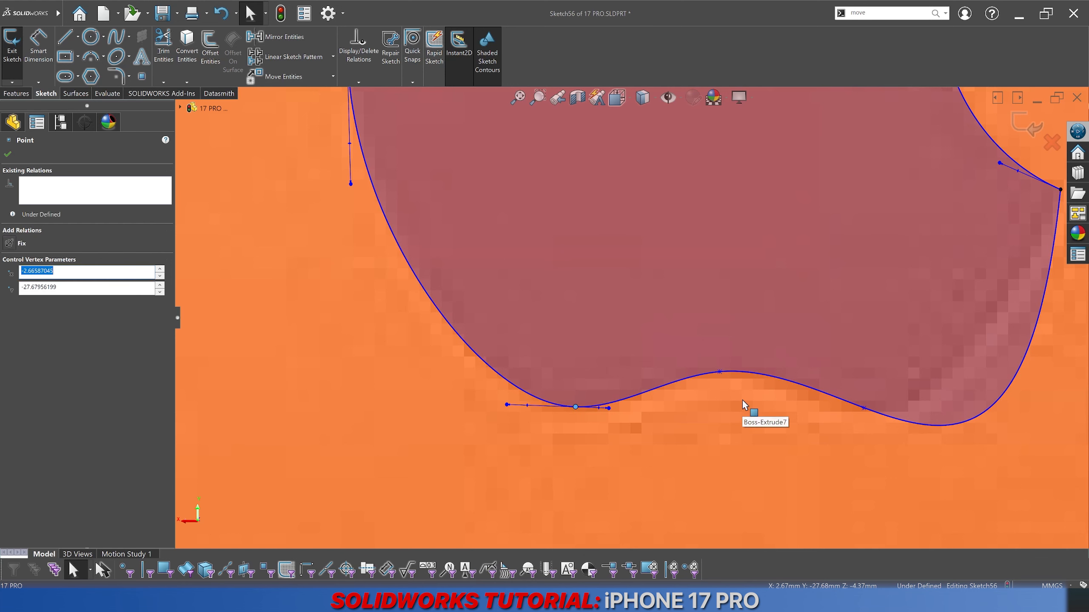
# Step: Reshape the apple's lower right lobe with its spline point and tangent handle plus the end handle at the bite's lower endpoint
pyautogui.scroll(2, 741, 401)
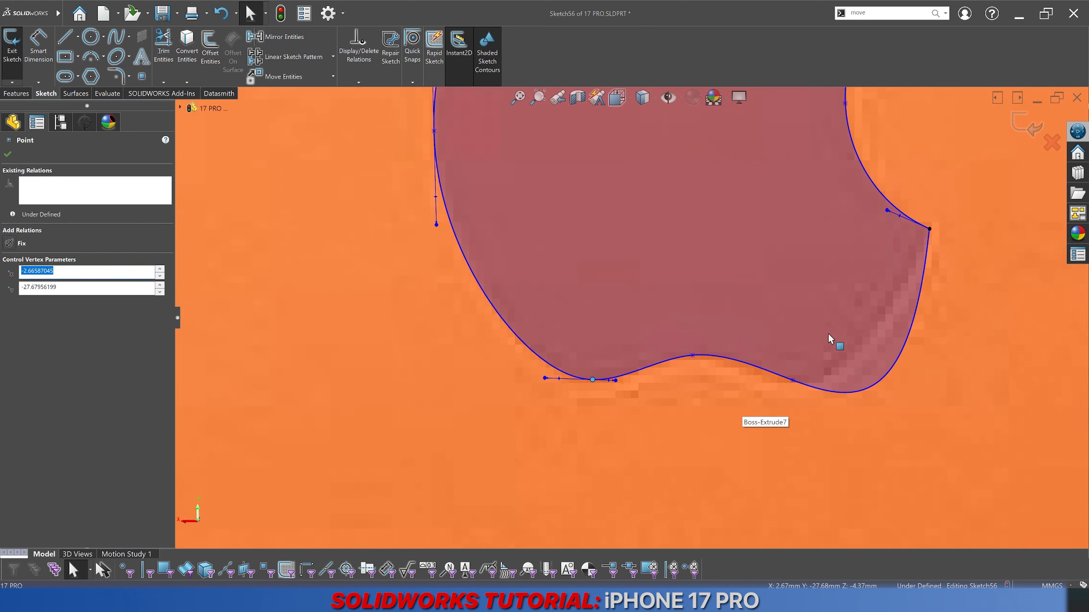
pyautogui.click(897, 366)
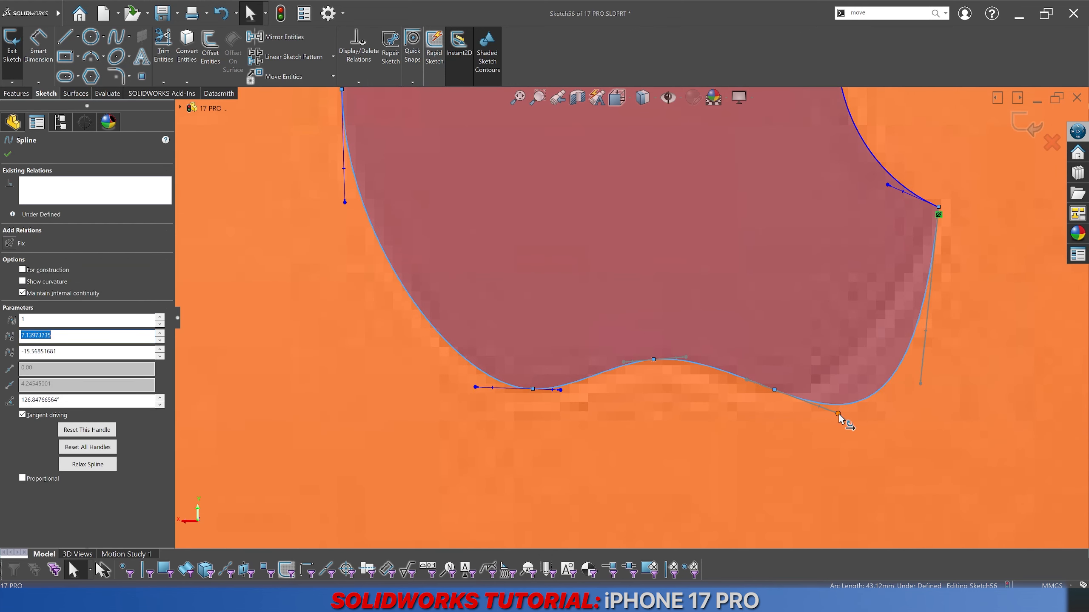
pyautogui.moveTo(838, 414); pyautogui.dragTo(776, 392)
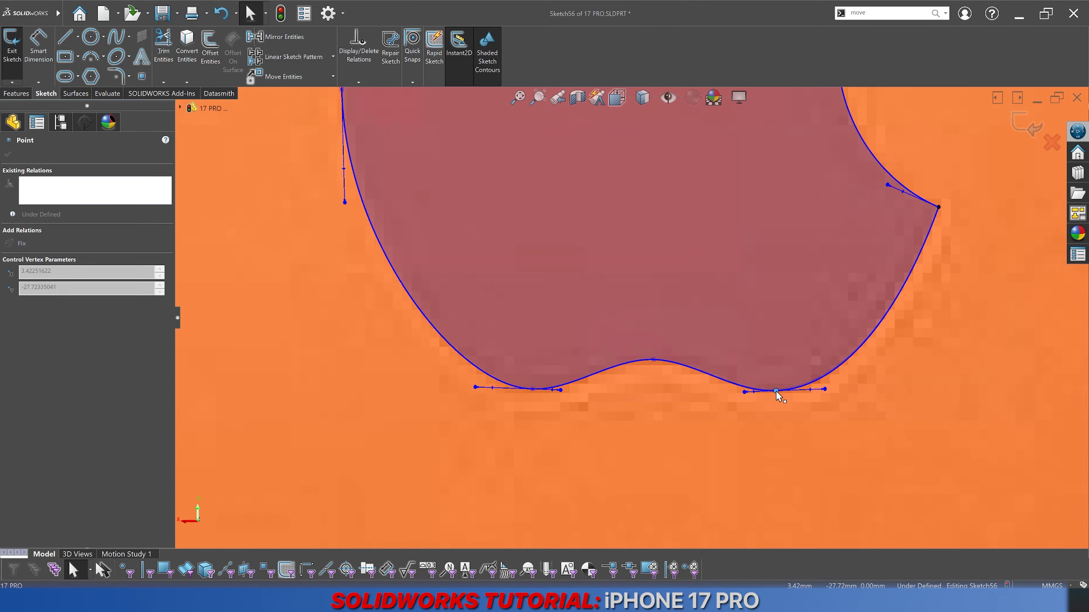
pyautogui.click(893, 302)
pyautogui.click(907, 295)
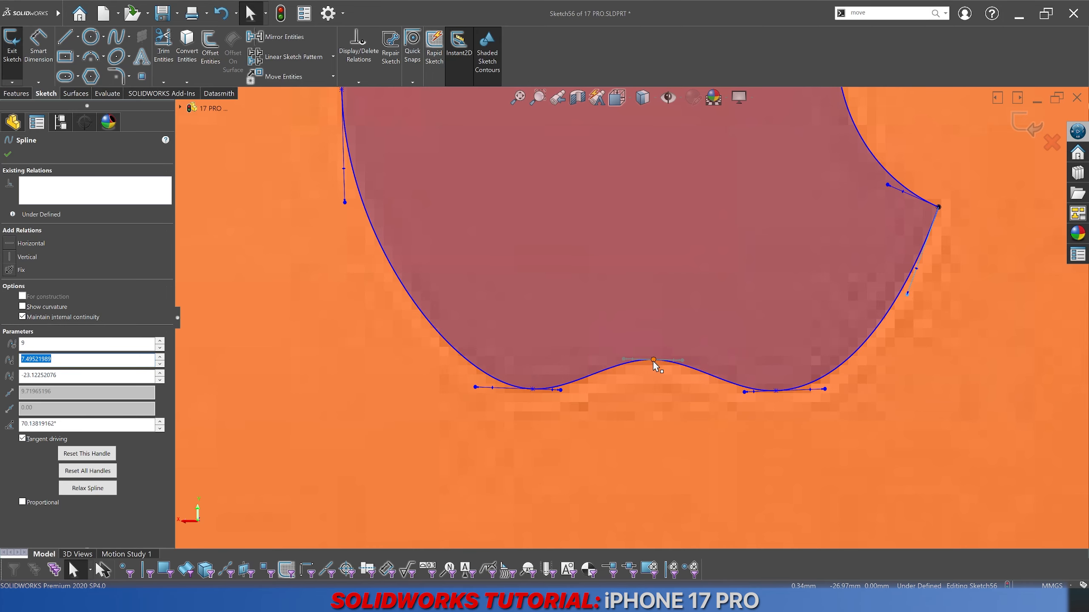
# Step: Adjust the bottom dip's spline point and tangent handle, and fine-tune the lower left lobe's inner handle
pyautogui.moveTo(653, 360); pyautogui.dragTo(655, 359)
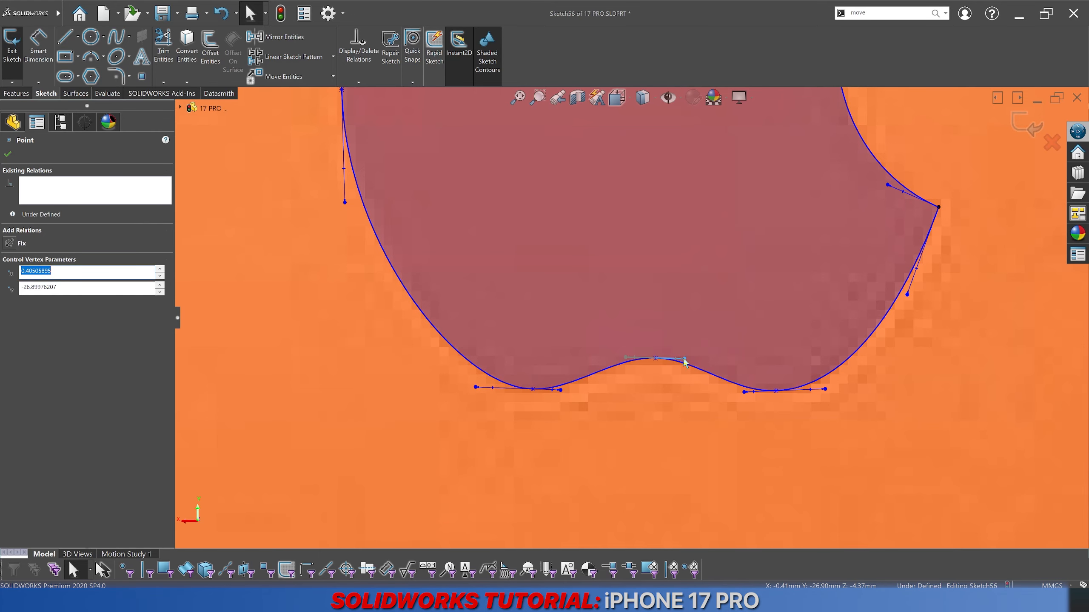
pyautogui.click(685, 358)
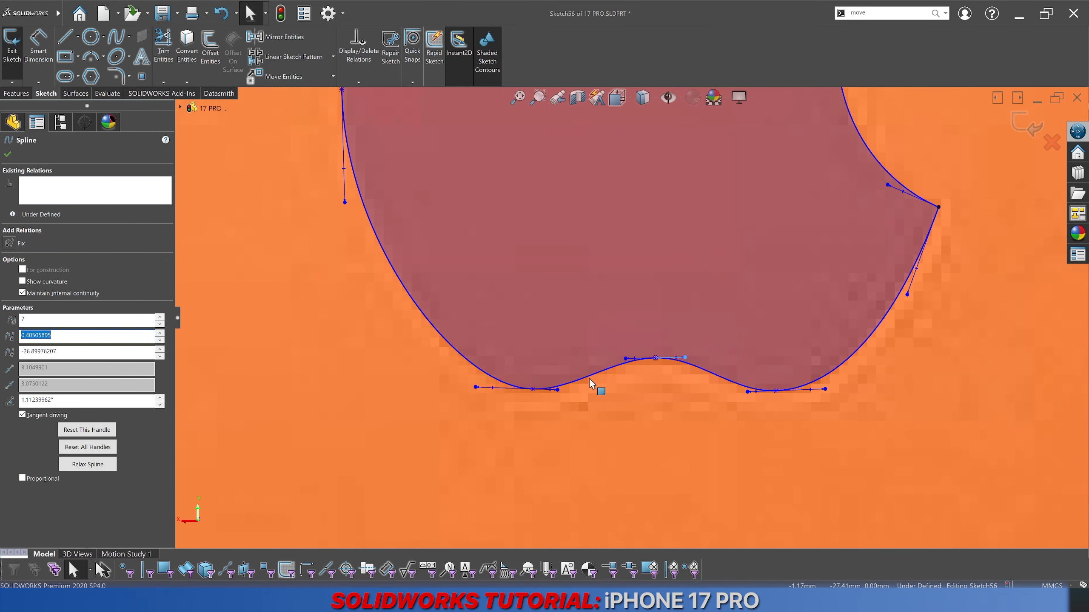
pyautogui.moveTo(557, 390); pyautogui.dragTo(563, 392)
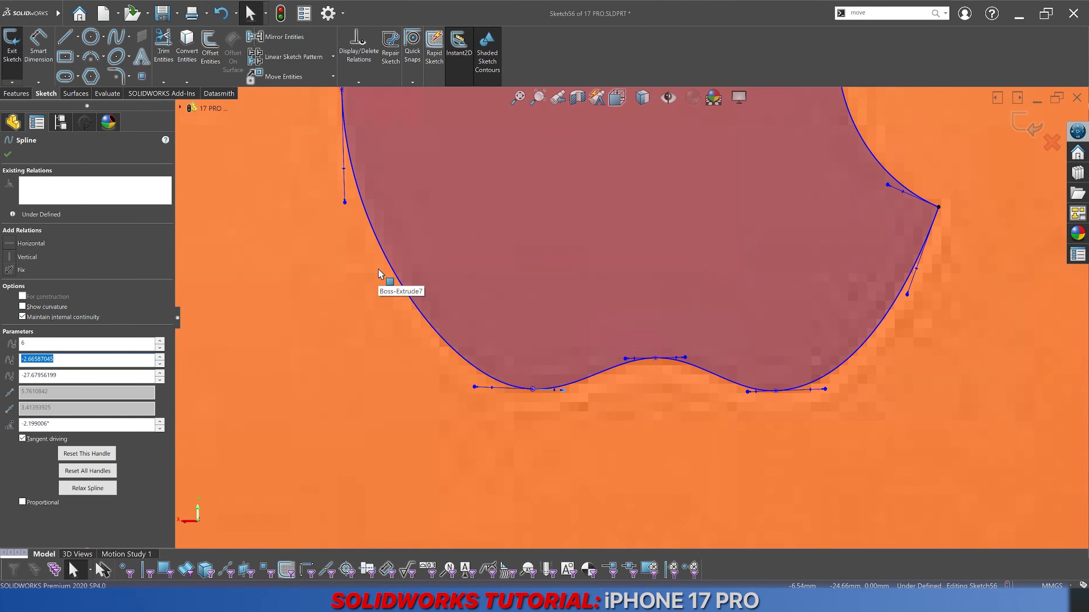
# Step: Refine the lower tangent handle on the apple's left side and the outer handle and point of the upper left lobe
pyautogui.scroll(5, 378, 274)
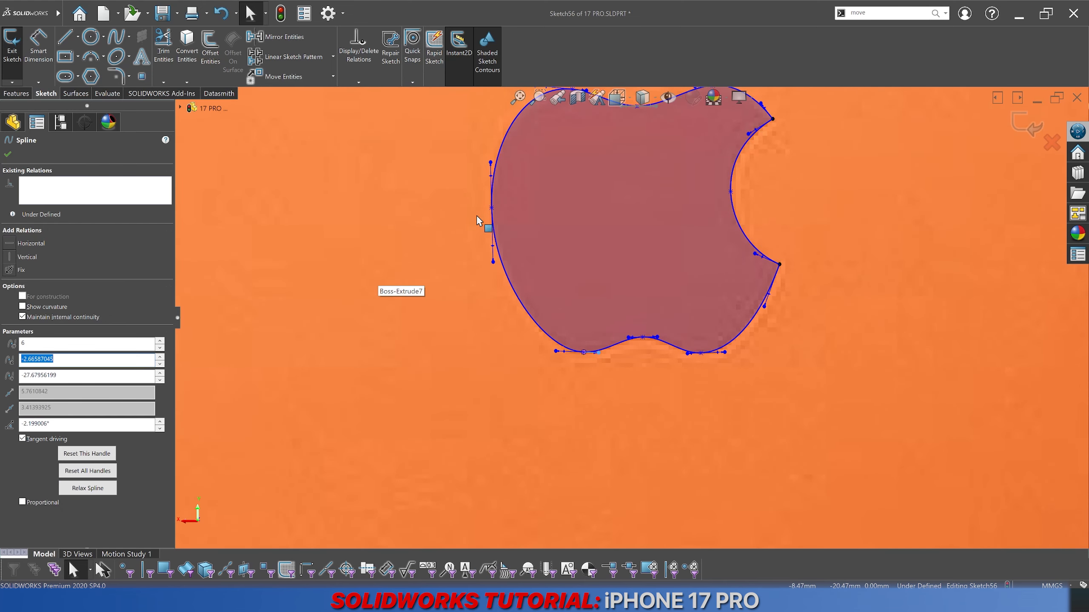
pyautogui.click(493, 262)
pyautogui.moveTo(493, 263); pyautogui.dragTo(494, 258)
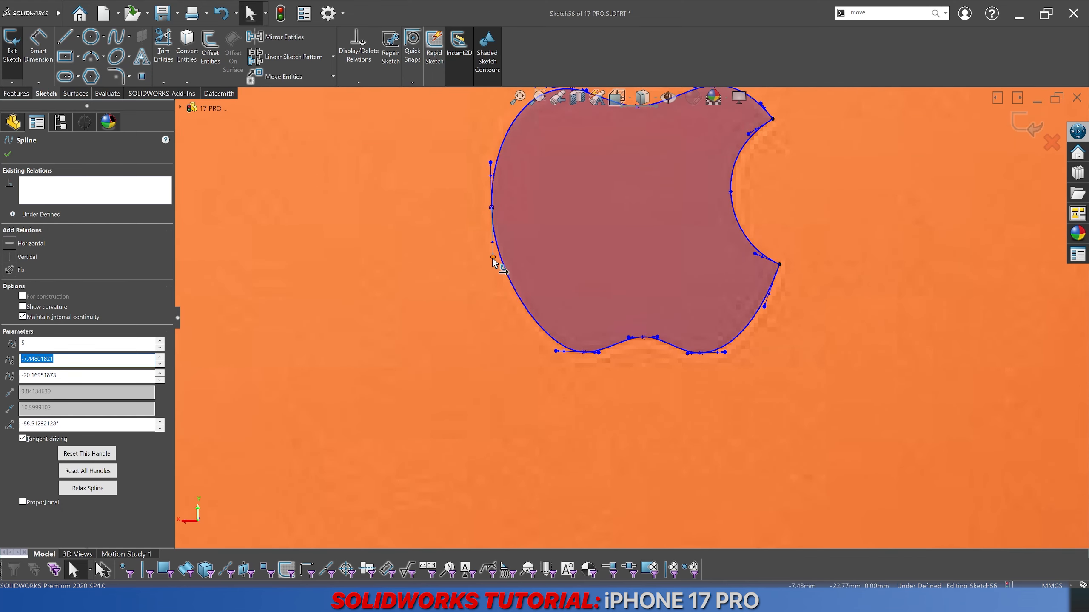
pyautogui.scroll(2, 564, 236)
pyautogui.scroll(-1, 616, 194)
pyautogui.scroll(-2, 616, 194)
pyautogui.click(583, 244)
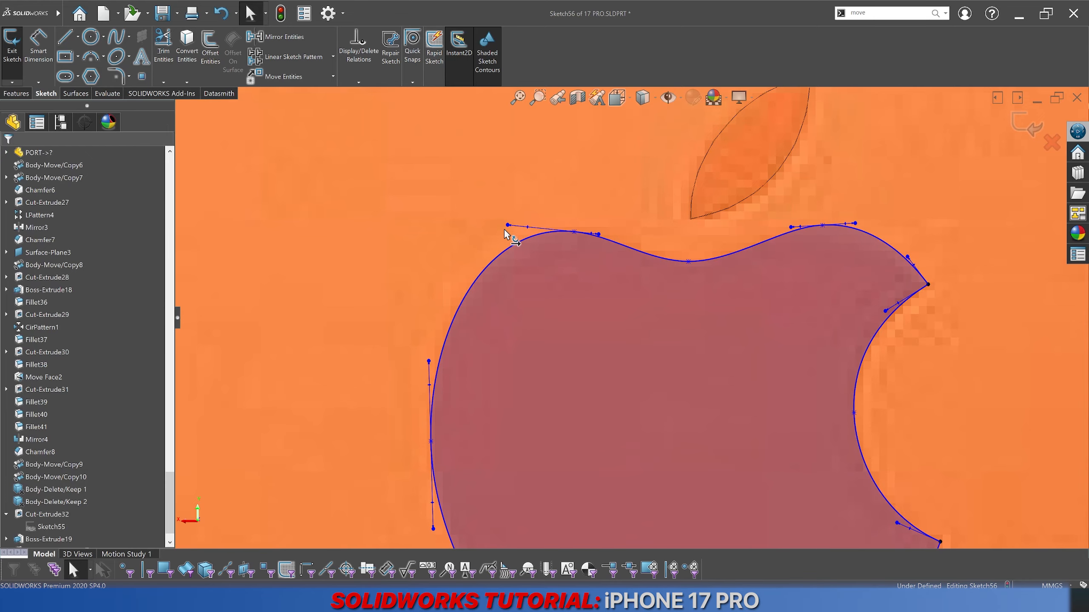
pyautogui.moveTo(508, 225); pyautogui.dragTo(503, 230)
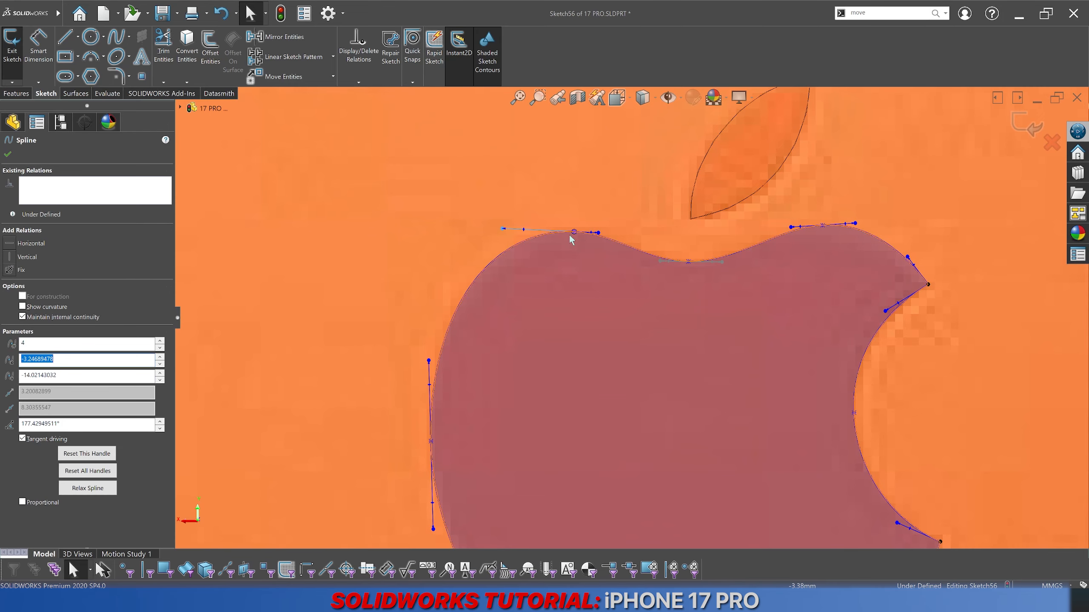
pyautogui.moveTo(574, 231)
pyautogui.mouseDown()
pyautogui.moveTo(572, 261)
pyautogui.moveTo(575, 231)
pyautogui.mouseUp()
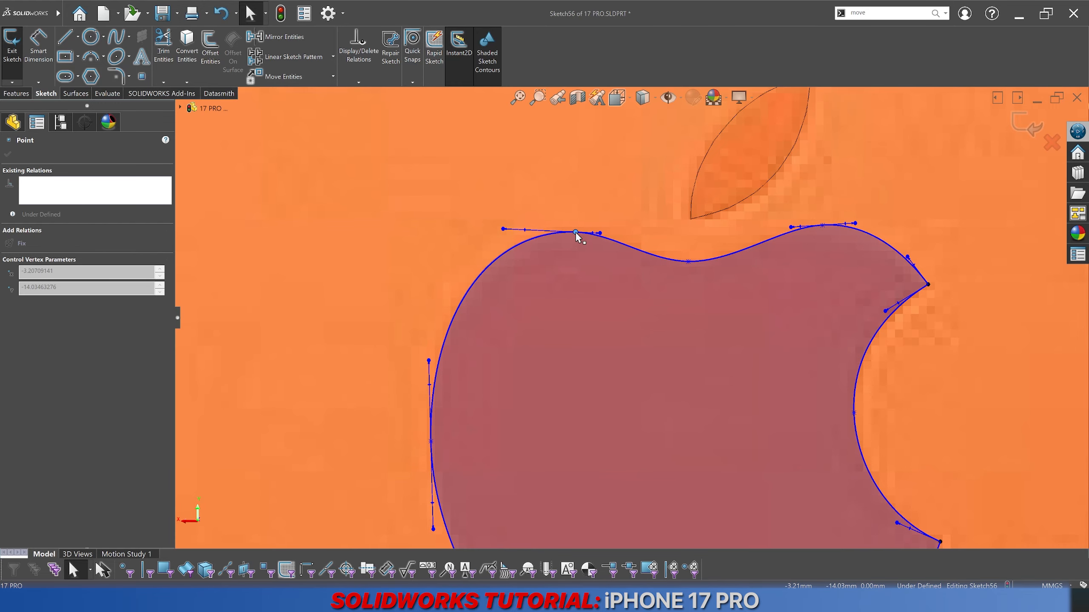
pyautogui.press('Escape')
# Step: Inspect the full apple outline without the reference photo in another display style, and restore the photo-textured display
pyautogui.scroll(5, 630, 317)
pyautogui.scroll(2, 647, 338)
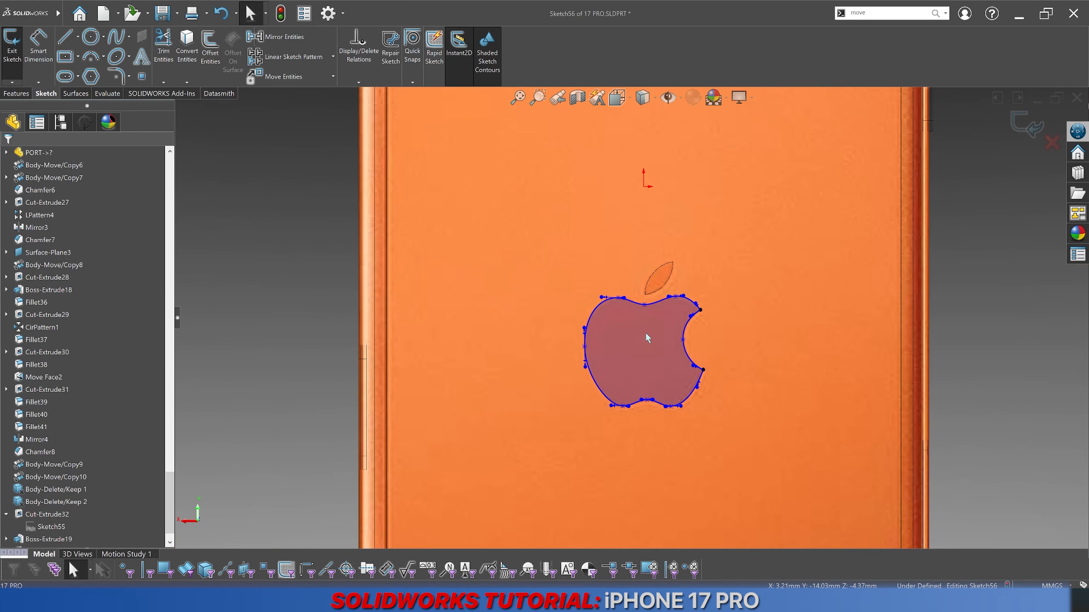
pyautogui.click(642, 98)
pyautogui.click(642, 159)
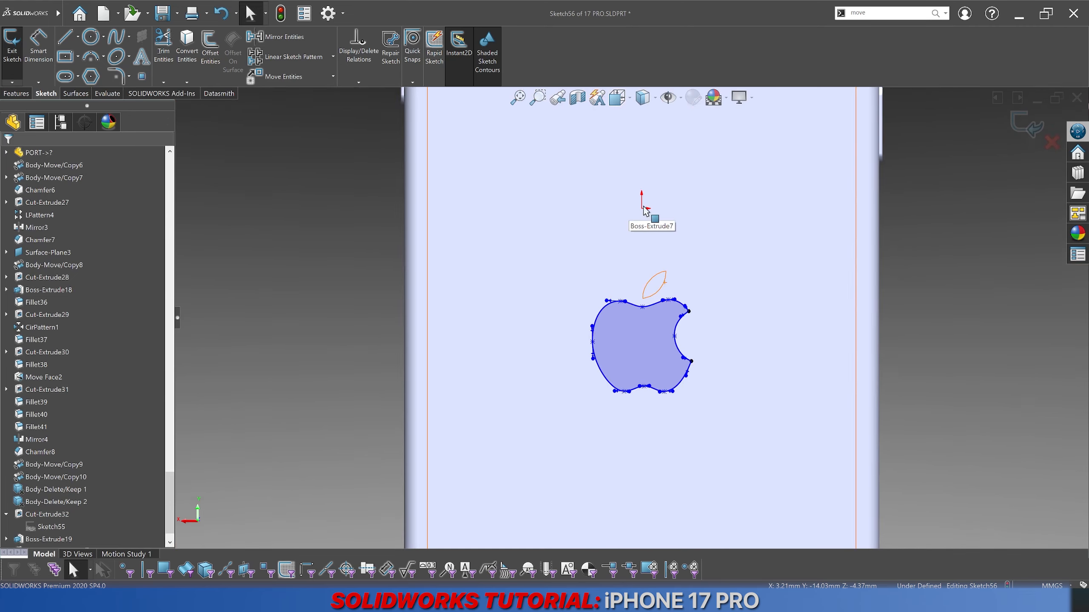
pyautogui.scroll(3, 641, 226)
pyautogui.scroll(-3, 652, 320)
pyautogui.scroll(-5, 609, 347)
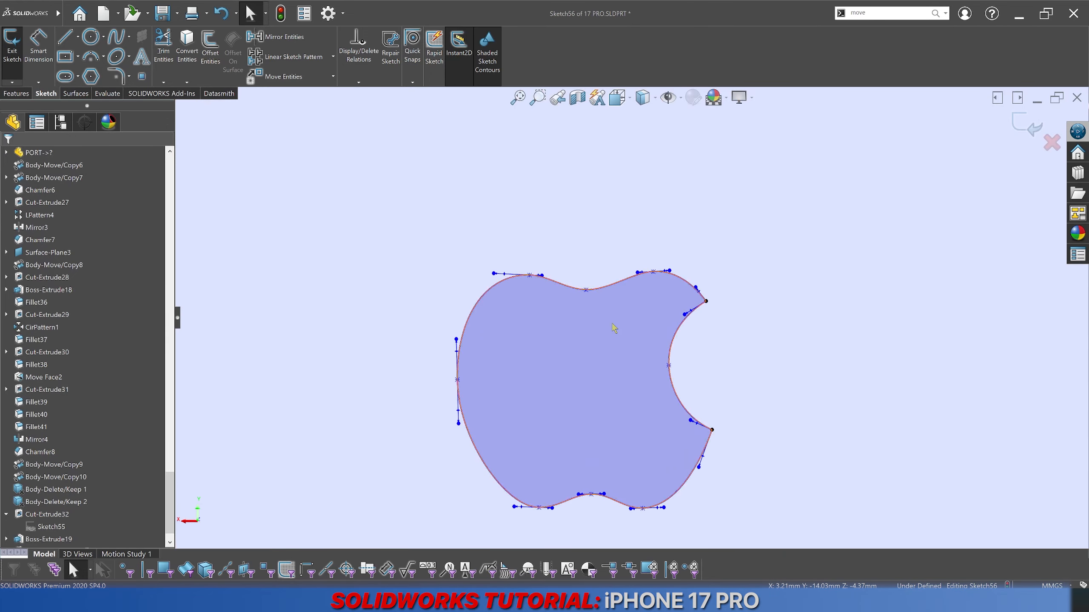
pyautogui.click(643, 98)
pyautogui.click(643, 137)
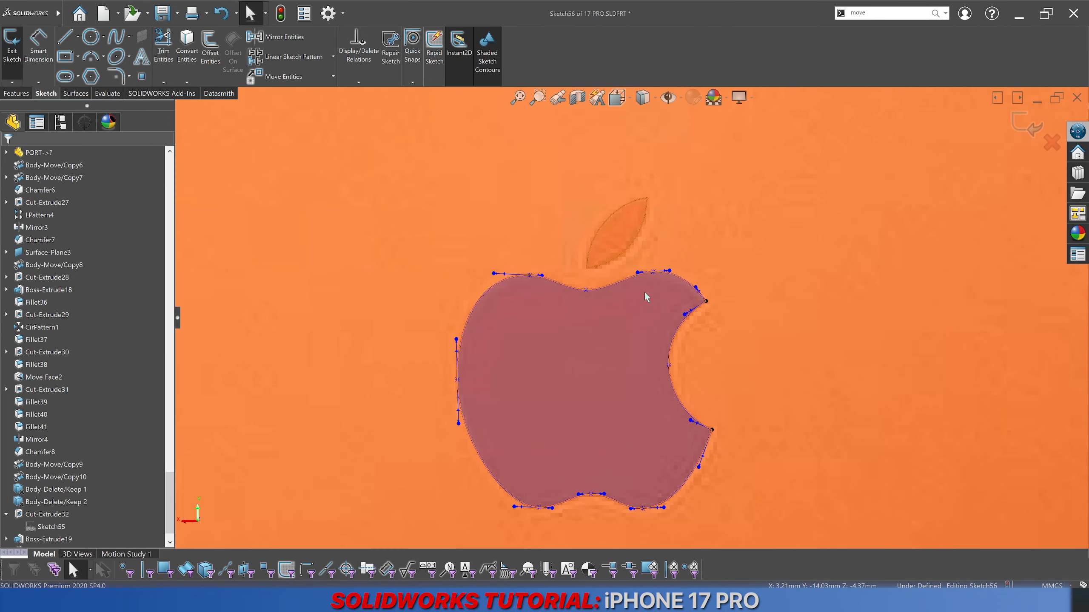
# Step: Shift the endpoint at the apple bite's upper tip slightly inward to match the reference photo
pyautogui.scroll(-5, 631, 327)
pyautogui.scroll(-3, 724, 210)
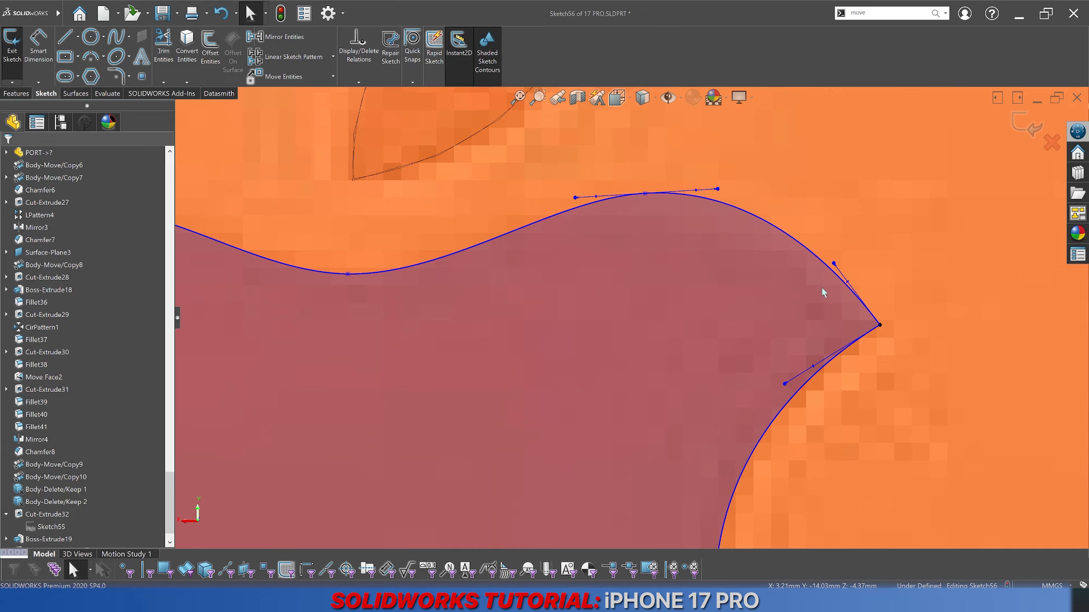
pyautogui.click(881, 325)
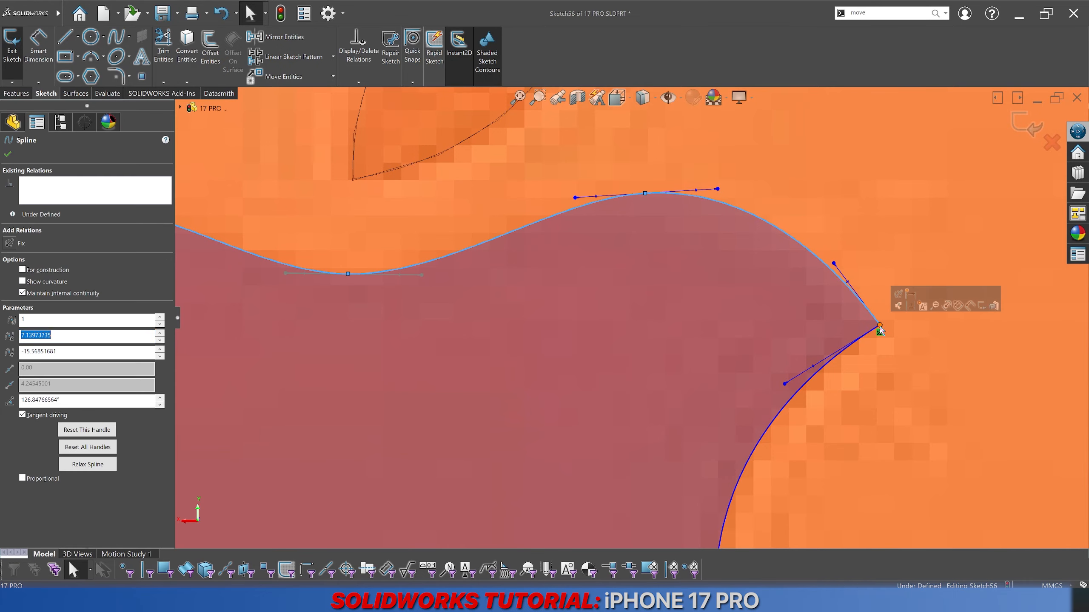
pyautogui.press('Escape')
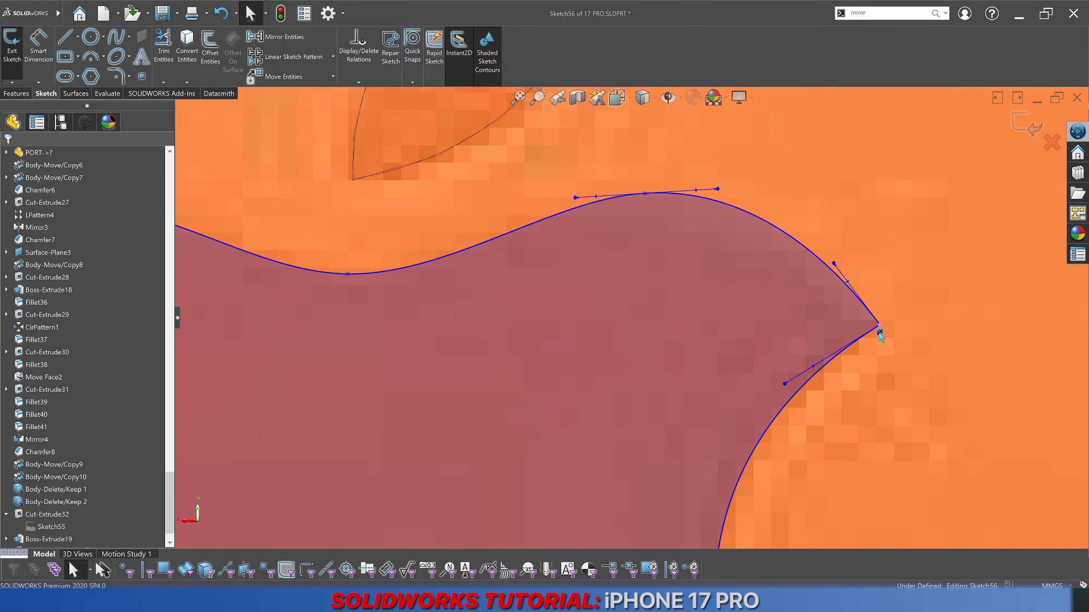
pyautogui.press('s')
pyautogui.scroll(-2, 844, 306)
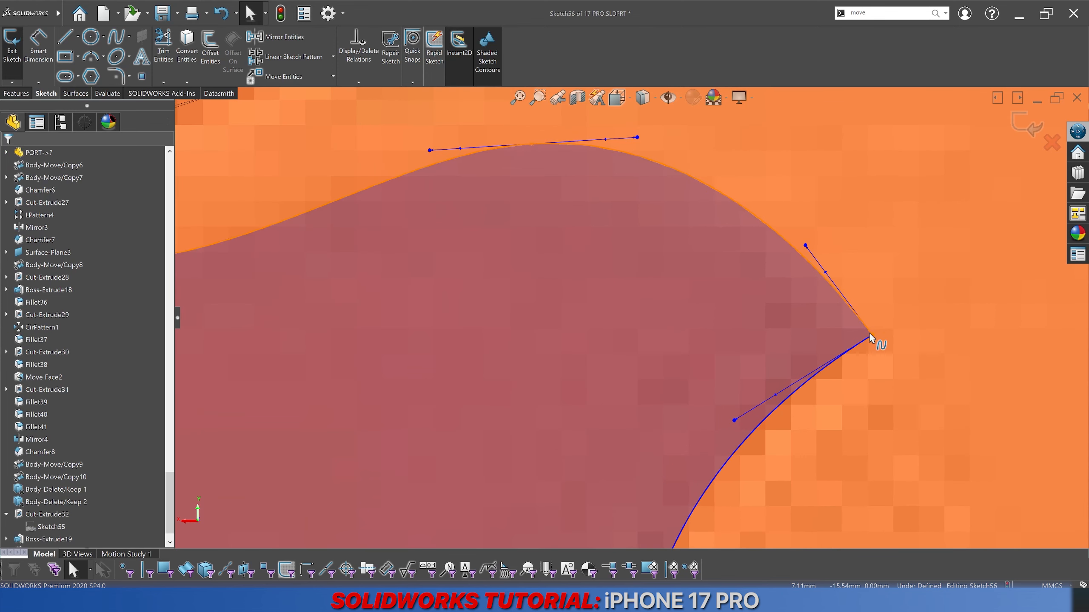
pyautogui.press('Escape')
pyautogui.moveTo(871, 334); pyautogui.dragTo(866, 339)
pyautogui.scroll(1, 758, 342)
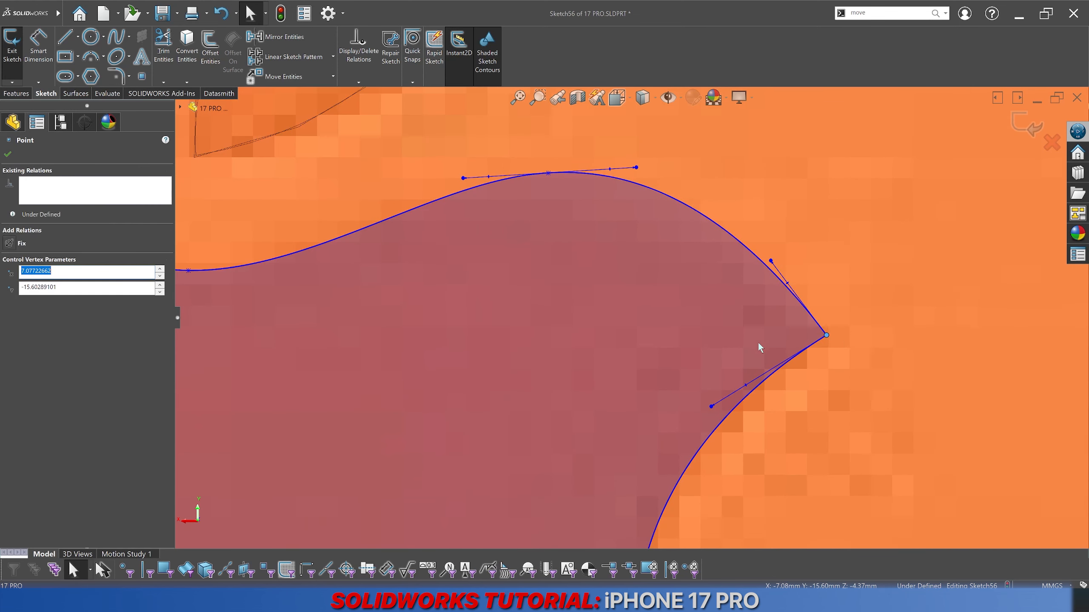
# Step: Apply a Fix relation to the endpoint at the bite's upper tip
pyautogui.press('Escape')
pyautogui.click(827, 336)
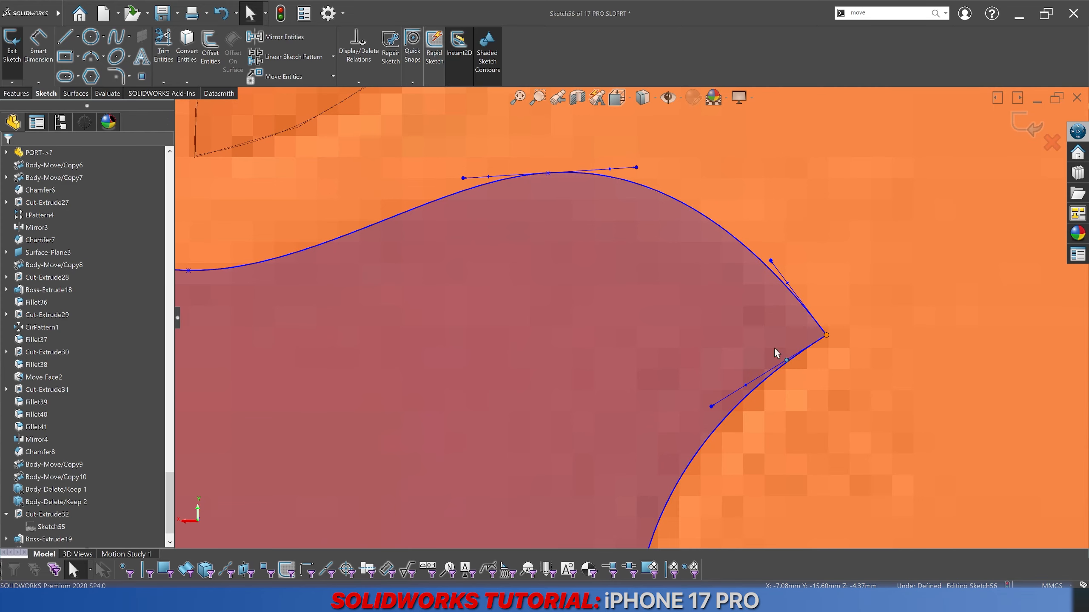
pyautogui.click(9, 244)
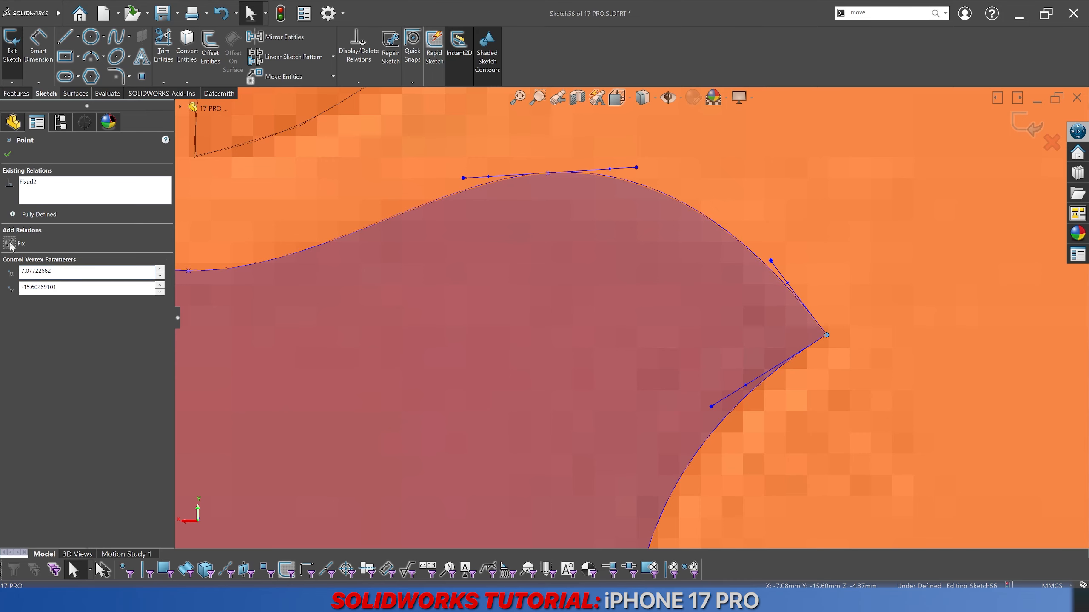
pyautogui.click(7, 155)
# Step: Lengthen and level the inner tangent handle of the apple's upper left lobe
pyautogui.scroll(5, 619, 288)
pyautogui.scroll(-1, 466, 312)
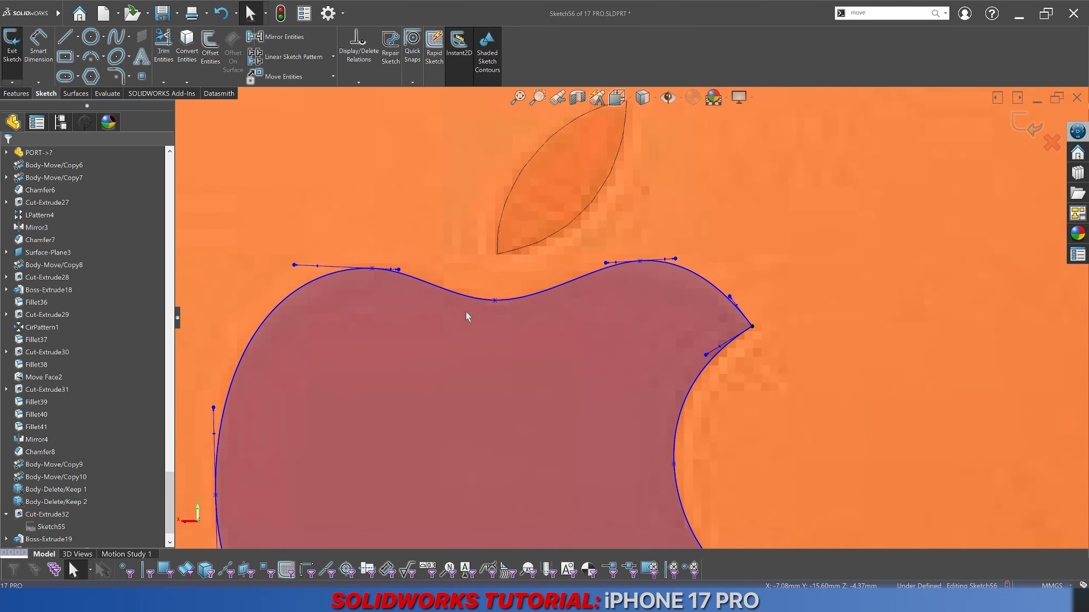
pyautogui.scroll(-2, 466, 313)
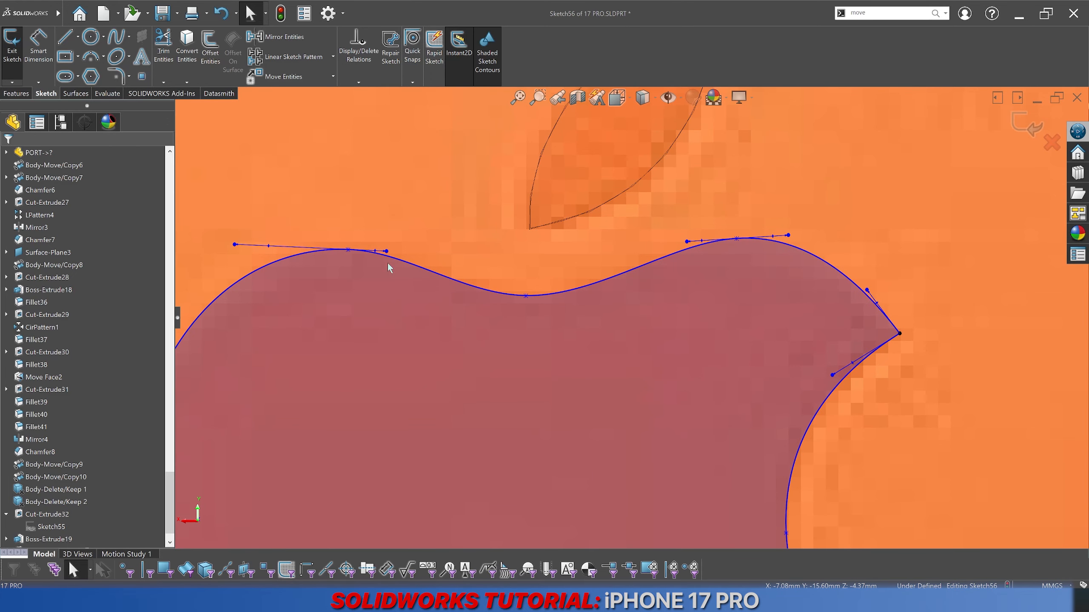
pyautogui.moveTo(387, 254); pyautogui.dragTo(398, 252)
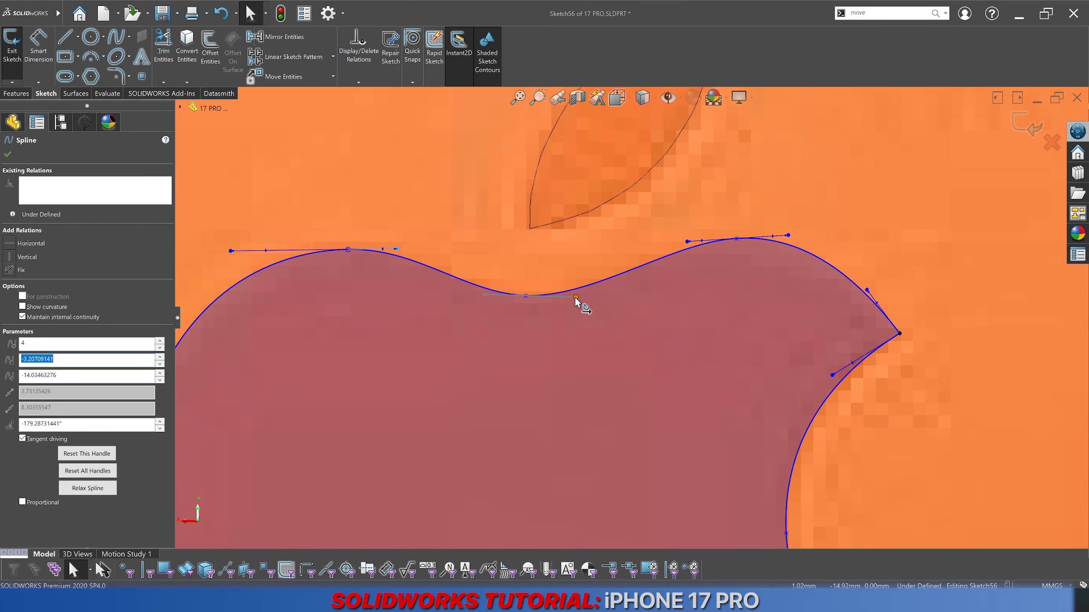
pyautogui.press('Escape')
# Step: Fine-tune the lower right lobe's inner handle and lengthen the bottom dip's right tangent handle
pyautogui.scroll(6, 655, 348)
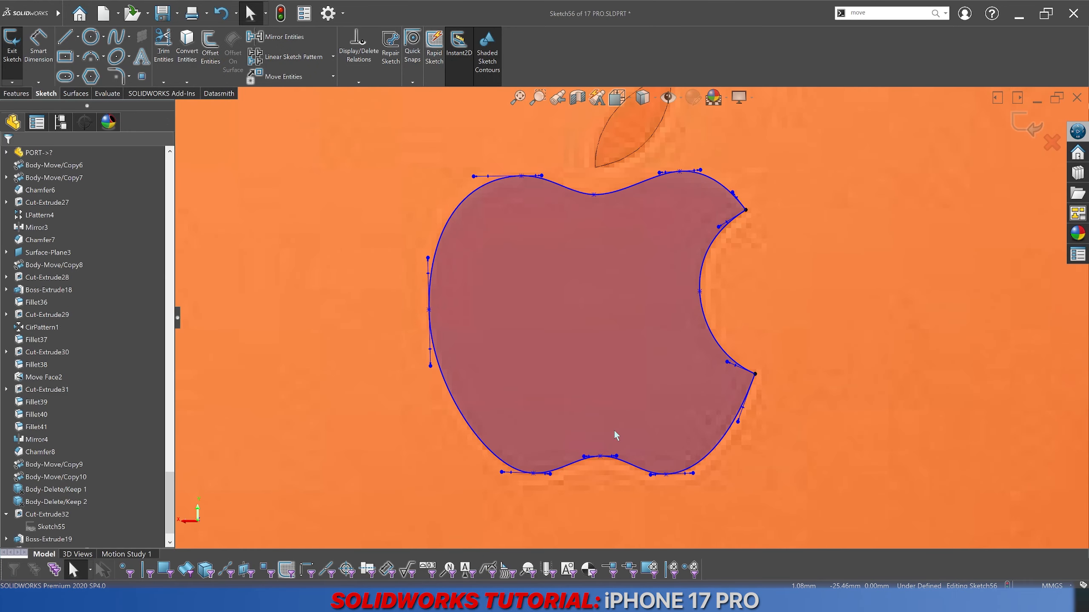
pyautogui.scroll(-4, 563, 468)
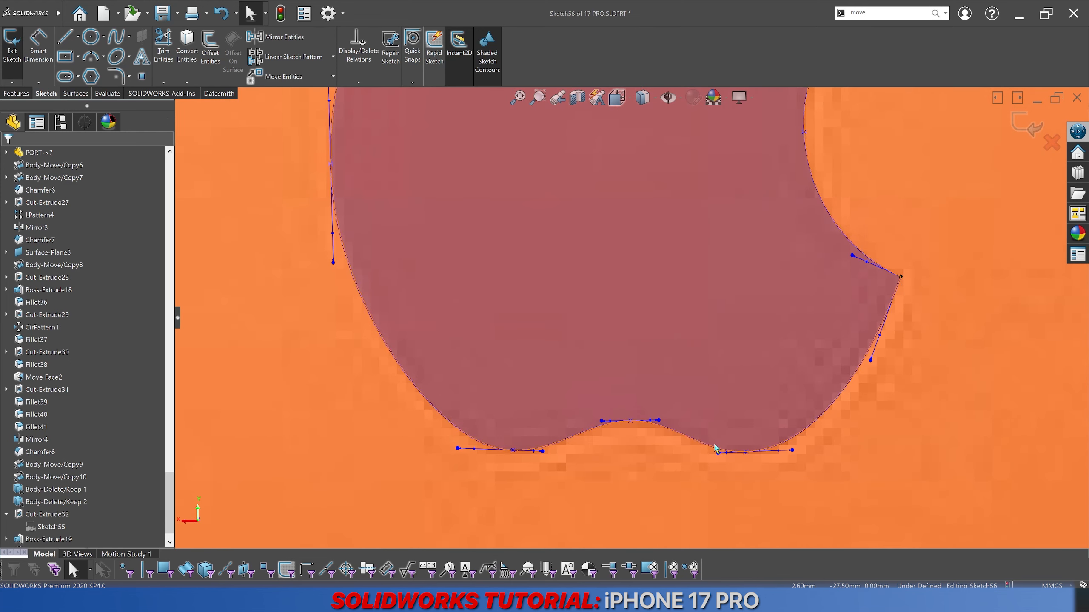
pyautogui.scroll(-3, 714, 443)
pyautogui.moveTo(700, 429); pyautogui.dragTo(695, 430)
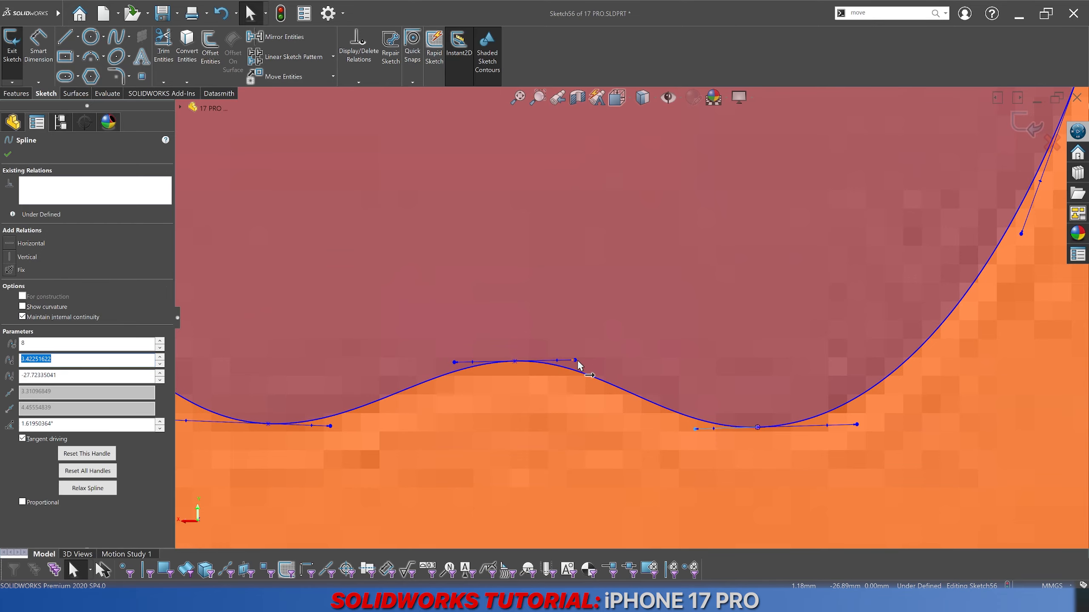
pyautogui.moveTo(575, 362); pyautogui.dragTo(585, 362)
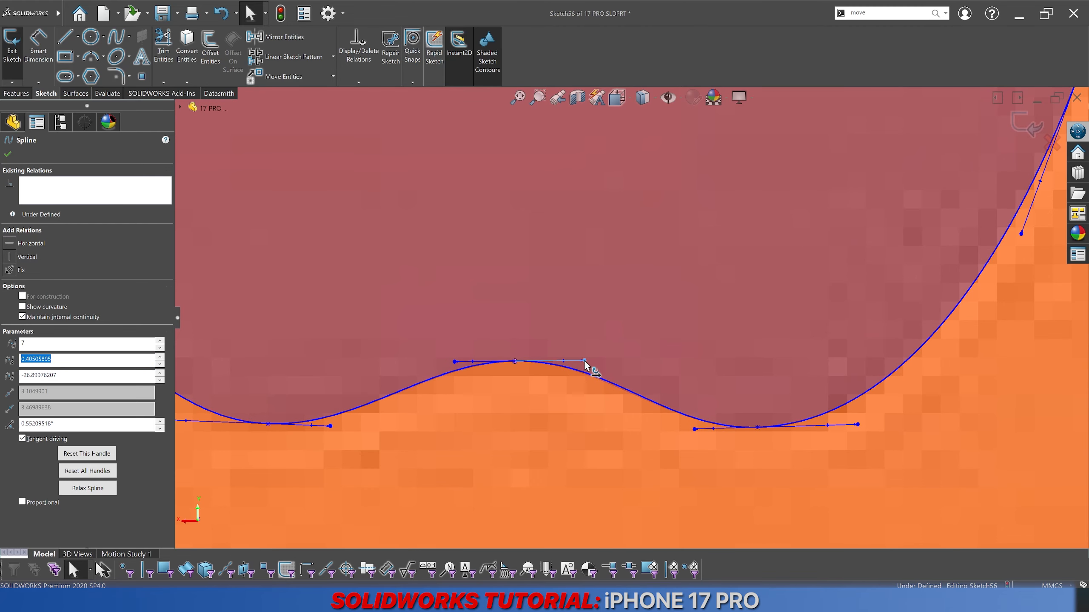
pyautogui.press('Escape')
# Step: Check the full apple outline on the back panel and exit its sketch
pyautogui.scroll(10, 603, 400)
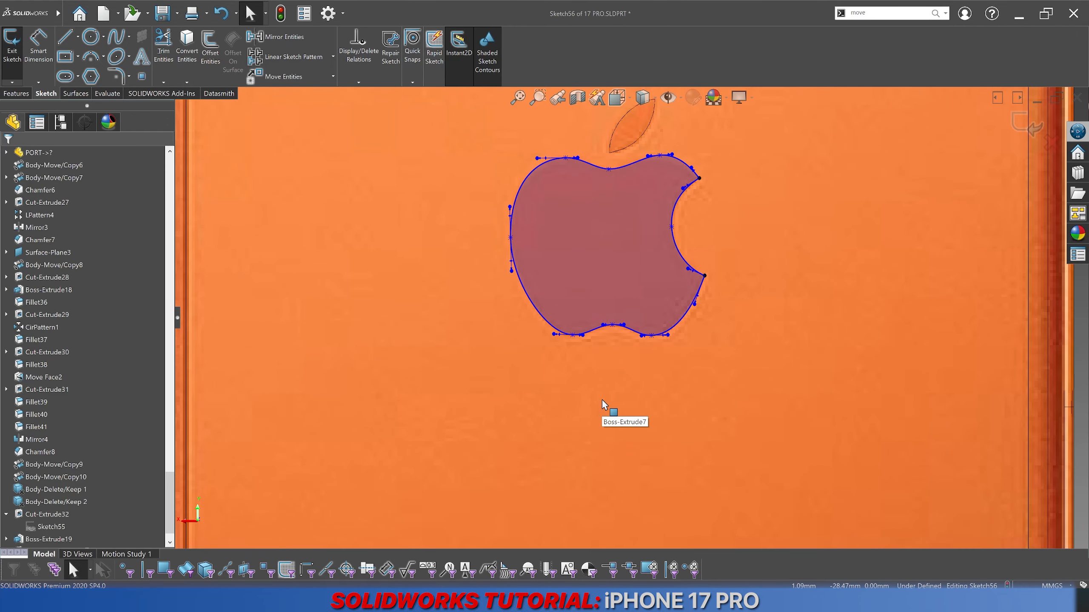
pyautogui.scroll(6, 602, 401)
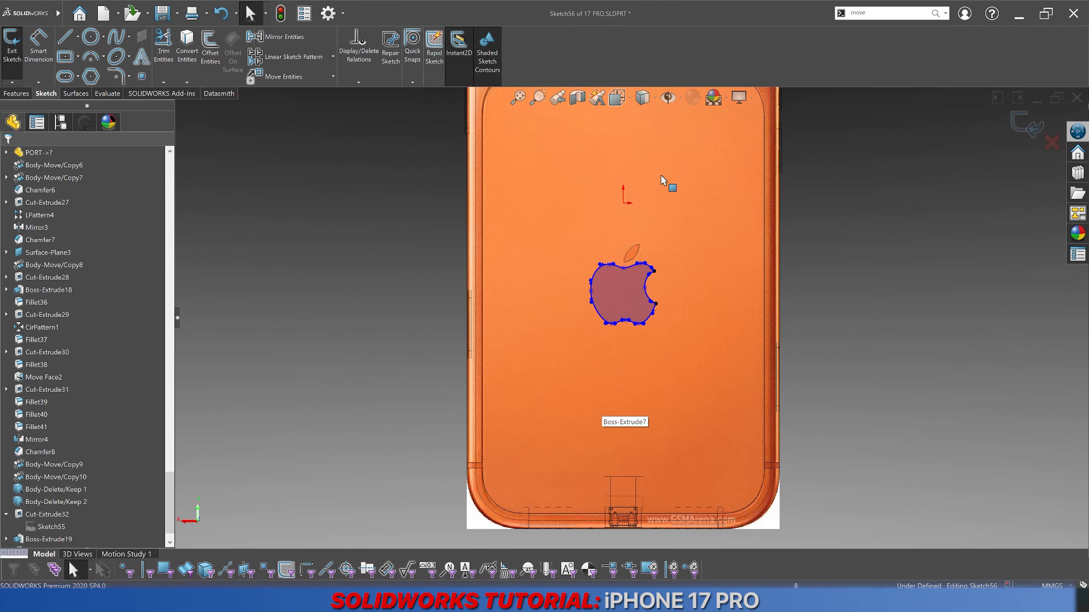
pyautogui.scroll(-2, 663, 180)
pyautogui.click(1026, 123)
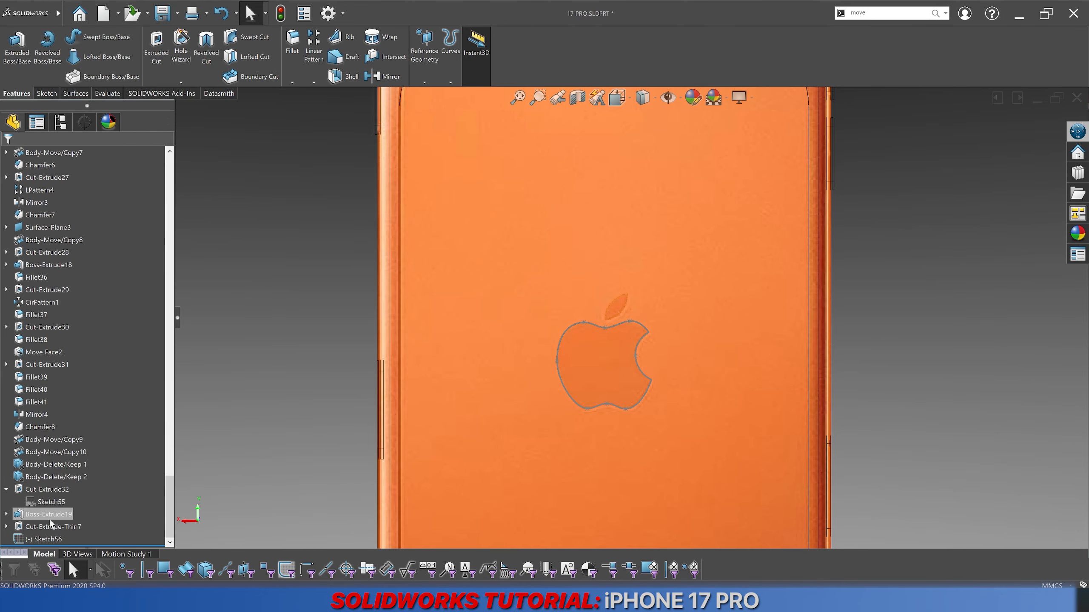
# Step: Reopen the apple body sketch and apply a Fix relation to both of its splines
pyautogui.click(42, 540)
pyautogui.click(49, 517)
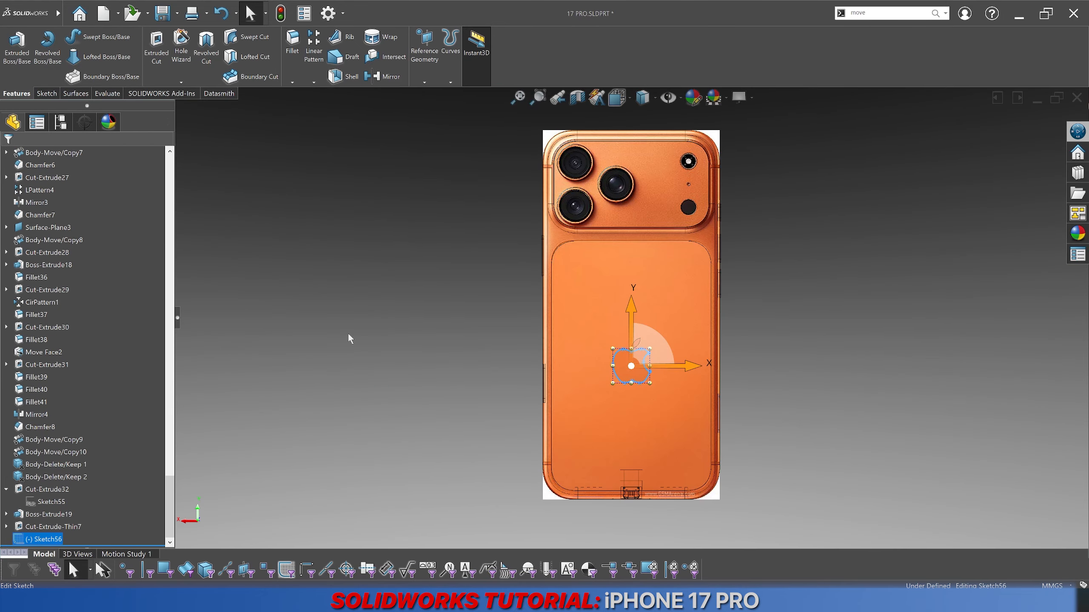
pyautogui.scroll(-6, 617, 364)
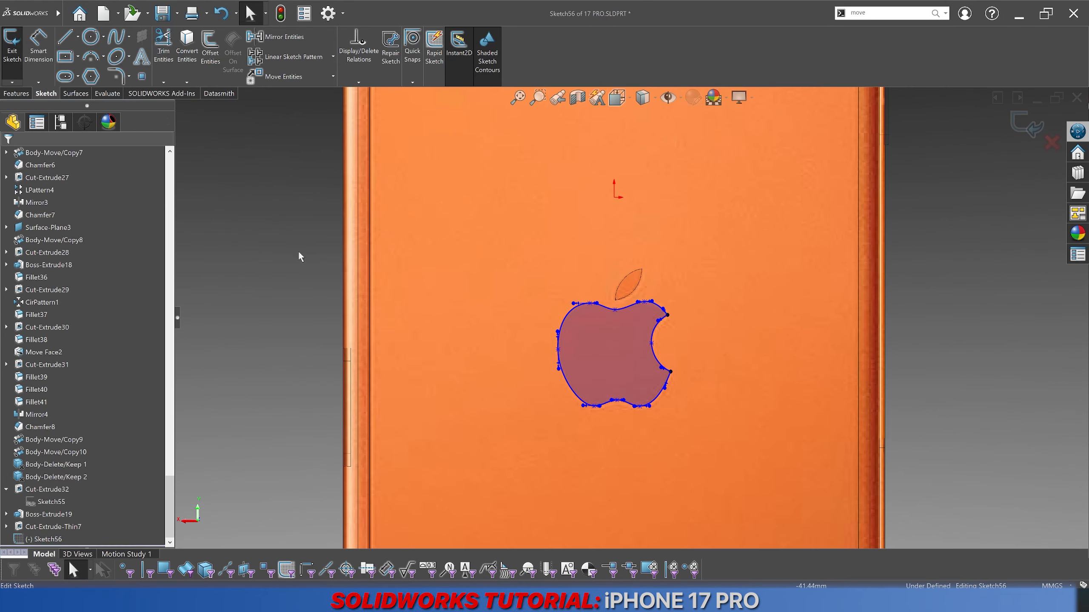
pyautogui.moveTo(272, 243); pyautogui.dragTo(684, 444)
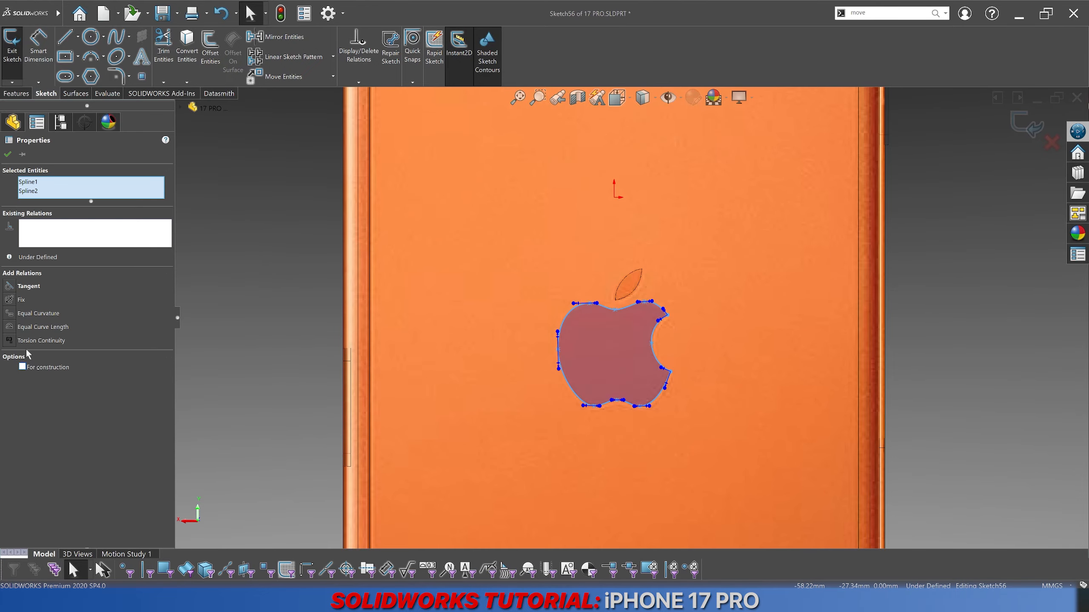
pyautogui.click(16, 299)
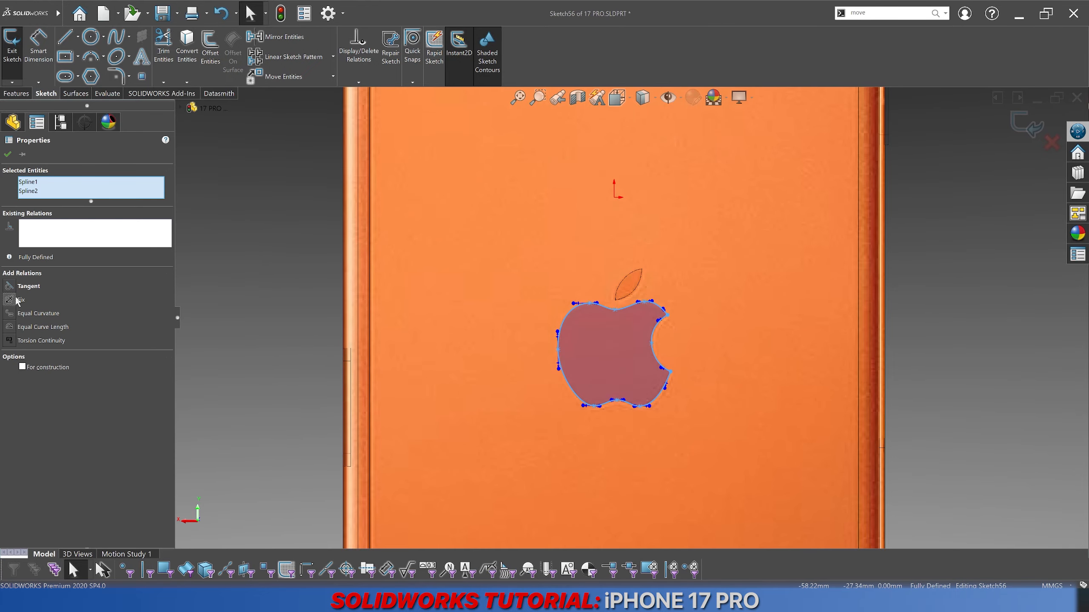
pyautogui.click(7, 155)
# Step: Exit the sketch and examine the apple outline against the leaf and the reference photo
pyautogui.scroll(-5, 557, 362)
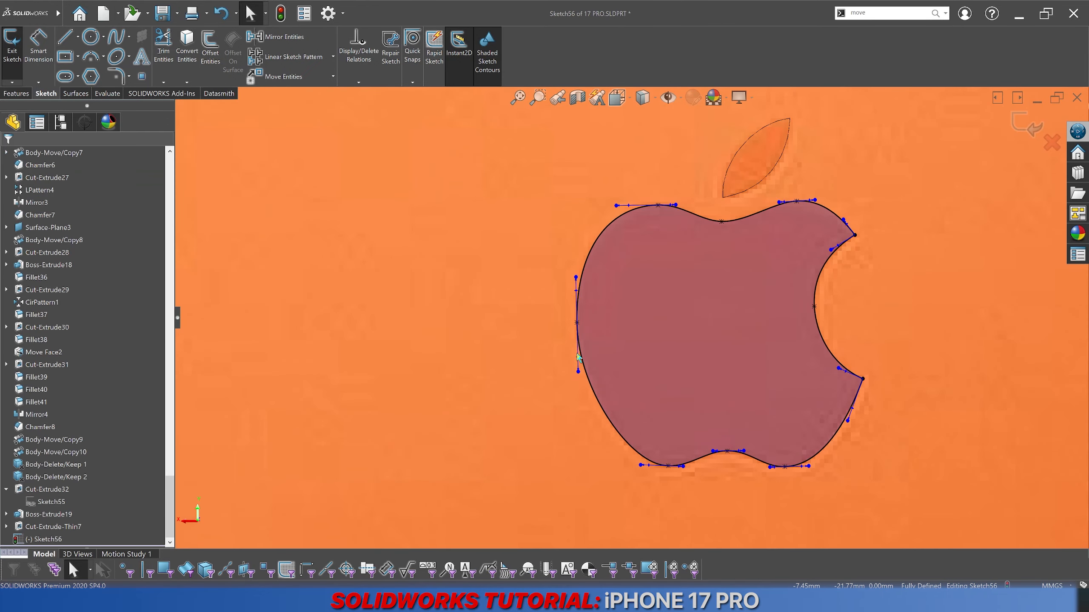
pyautogui.scroll(5, 639, 358)
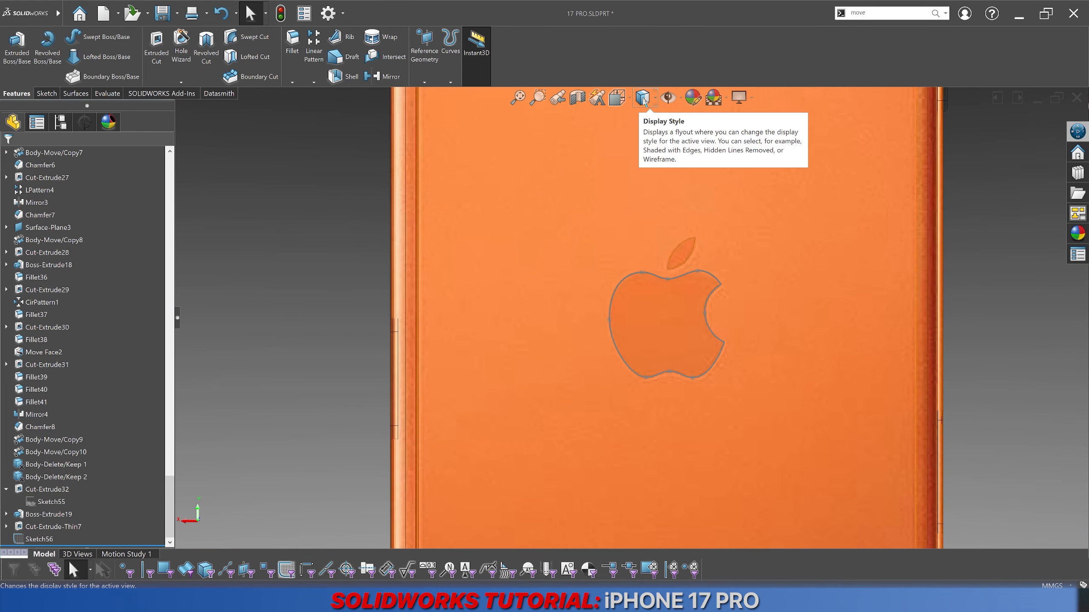
pyautogui.scroll(-8, 688, 309)
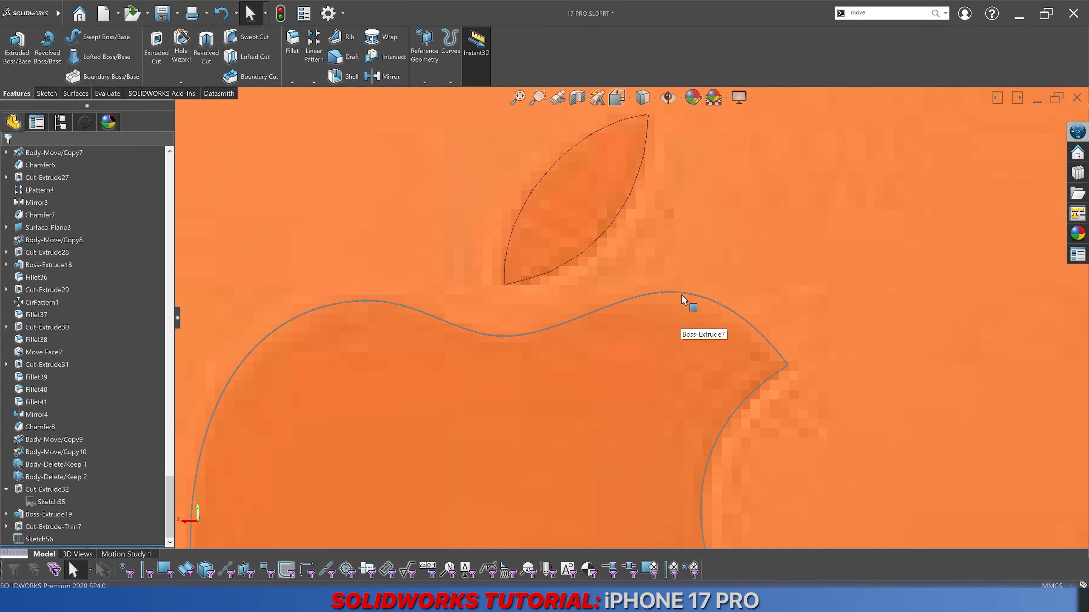
pyautogui.scroll(6, 684, 300)
# Step: Reopen the apple body sketch and delete the Fixed relation from the outer body spline
pyautogui.click(34, 540)
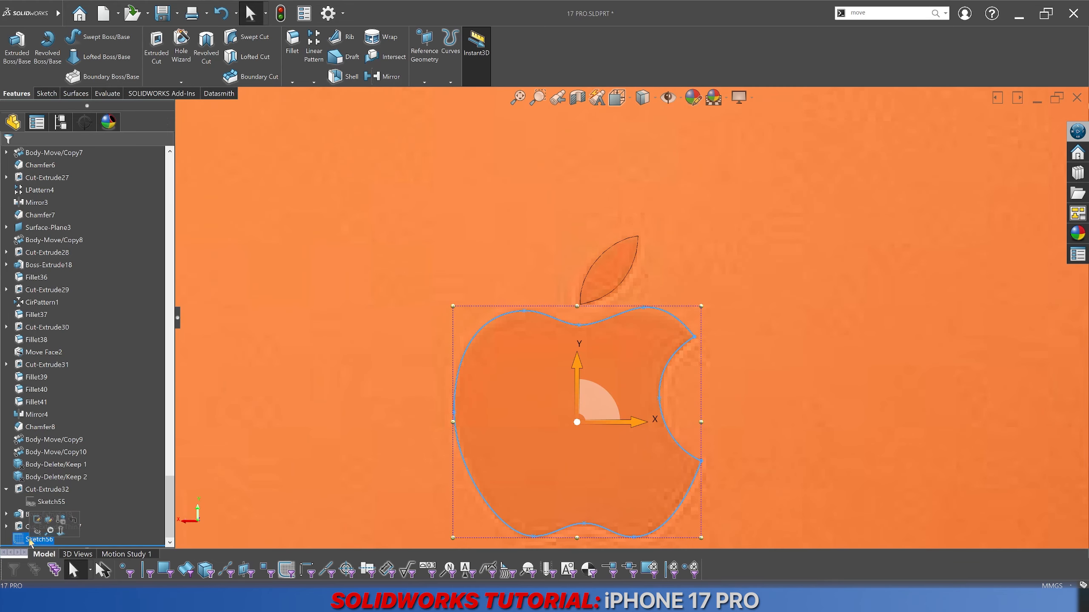
pyautogui.click(37, 519)
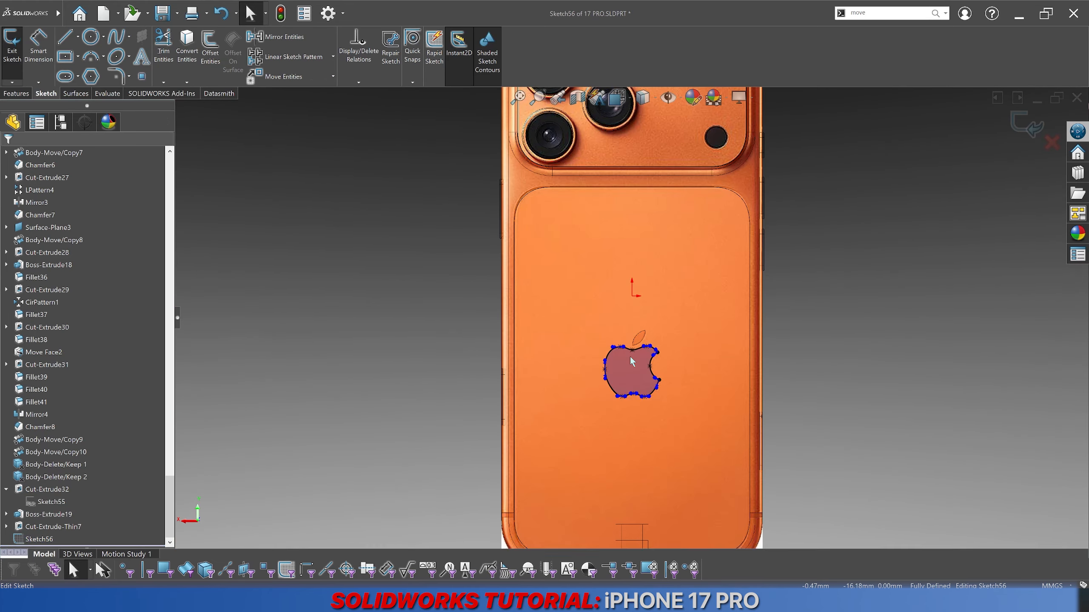
pyautogui.scroll(-3, 632, 361)
pyautogui.scroll(-2, 660, 337)
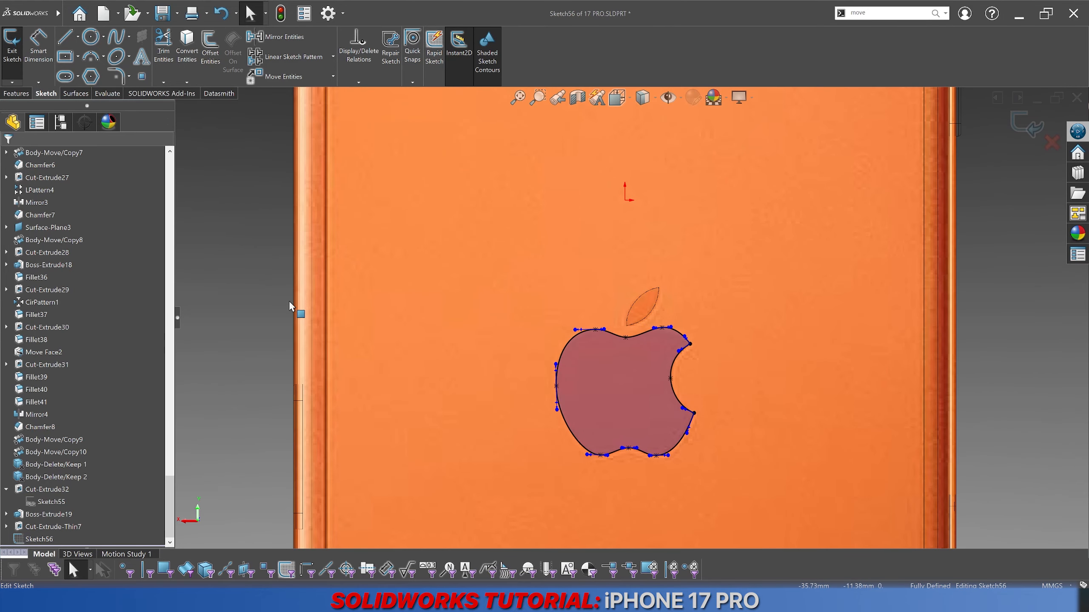
pyautogui.moveTo(261, 280); pyautogui.dragTo(750, 476)
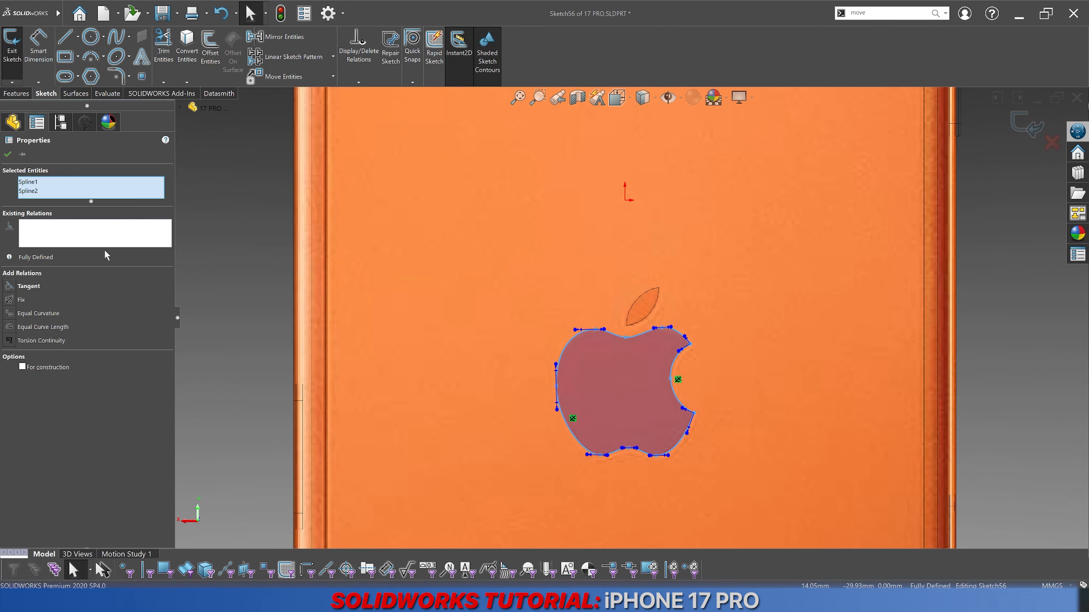
pyautogui.click(219, 316)
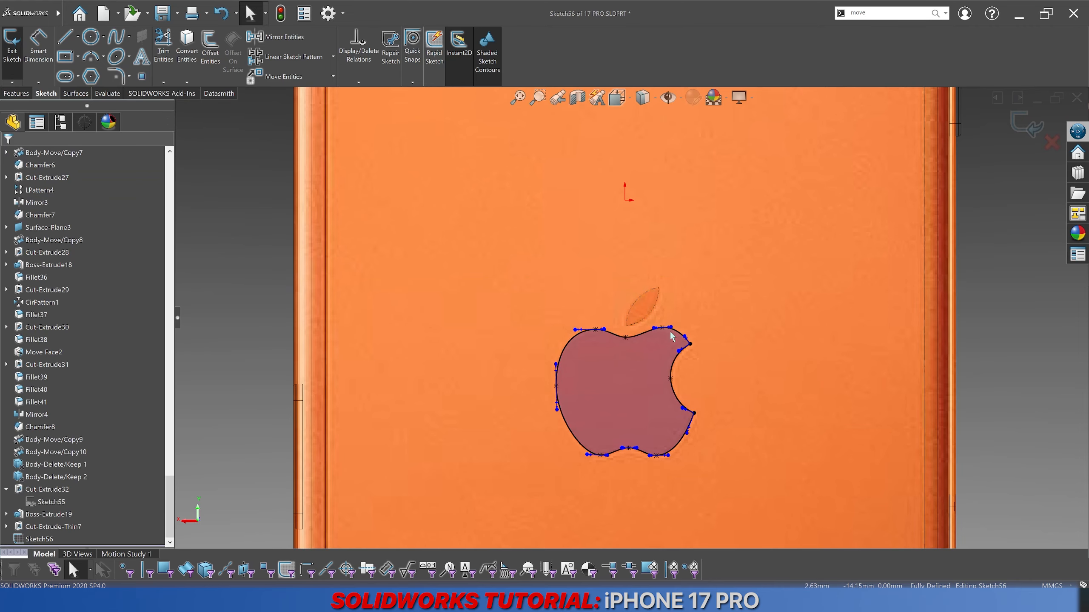
pyautogui.scroll(-3, 648, 334)
pyautogui.scroll(-3, 648, 334)
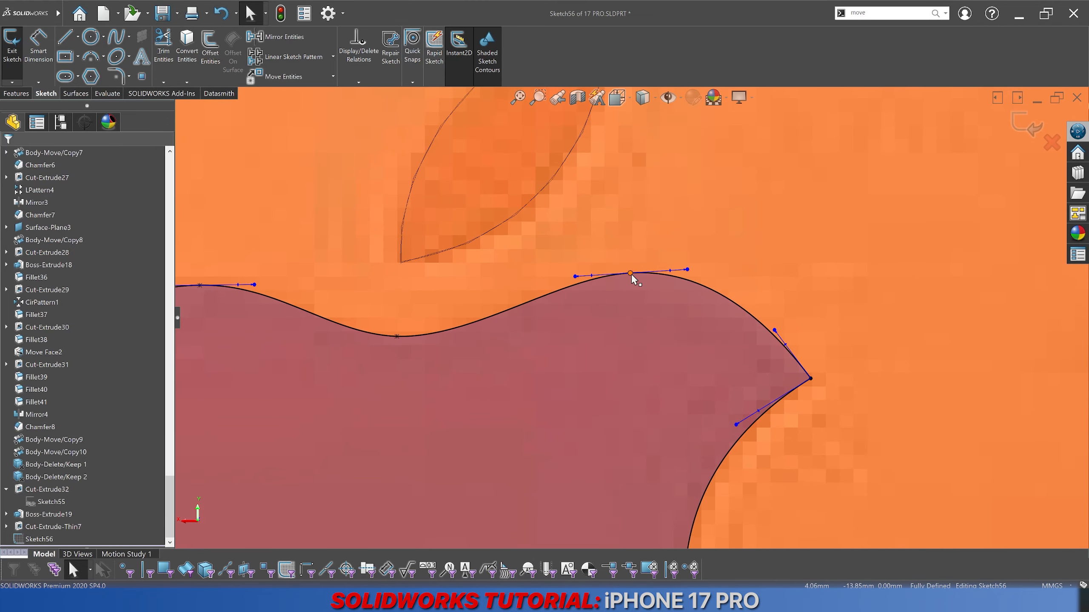
pyautogui.click(630, 273)
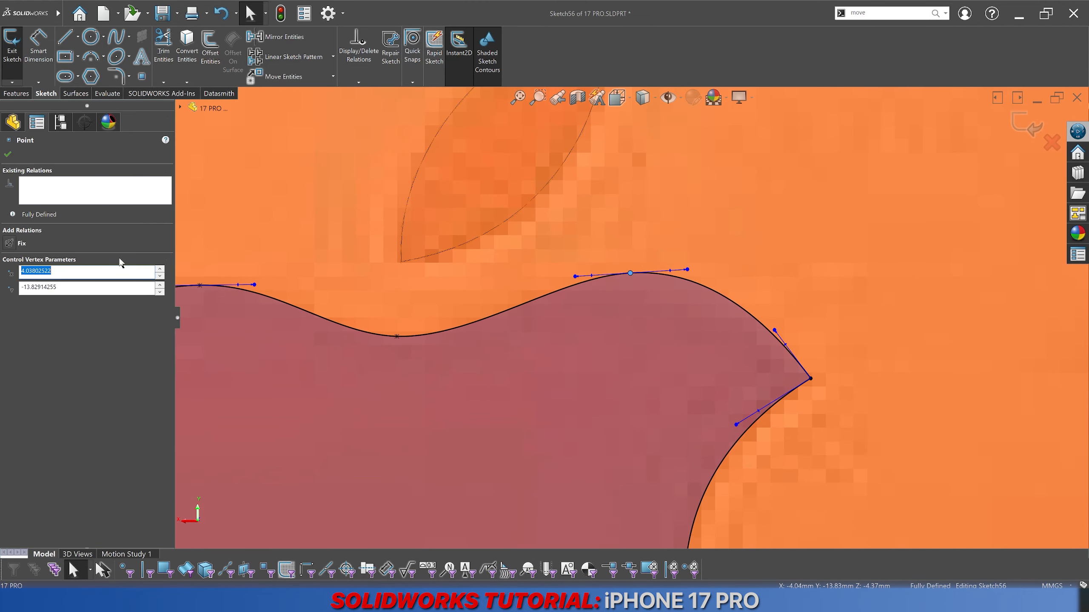
pyautogui.click(752, 315)
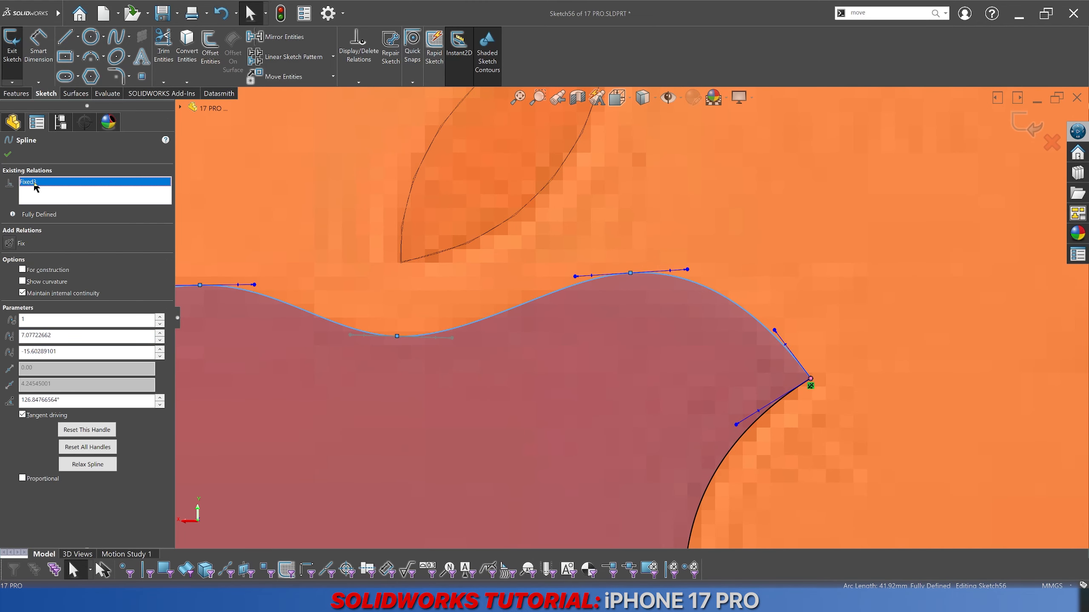
pyautogui.click(548, 321)
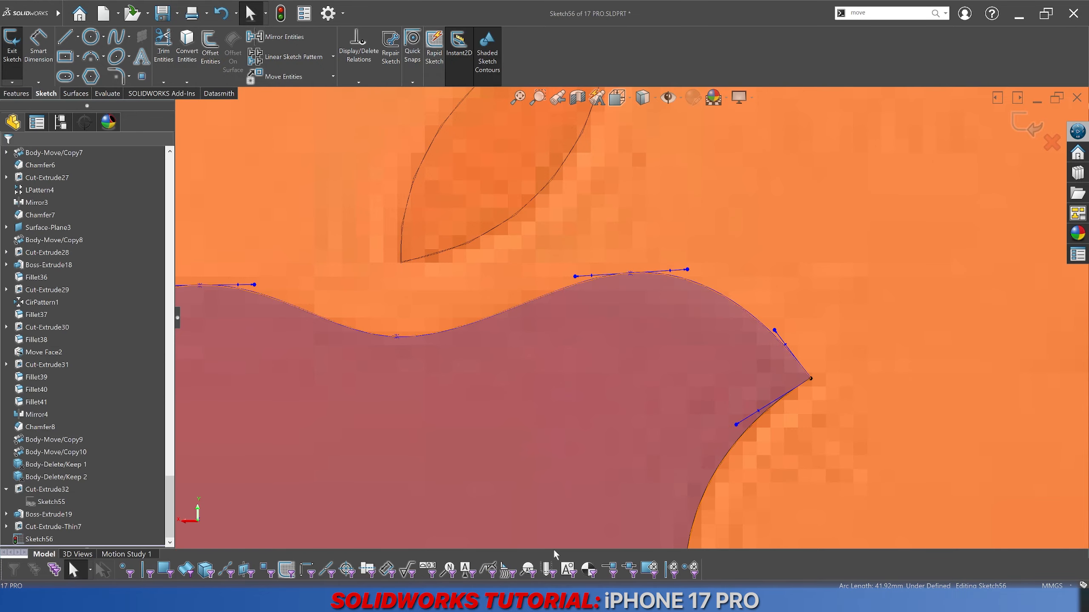
# Step: Reshape the outer apple spline's right lobe by moving its peak point and adjusting the tangent handle at the upper bite tip
pyautogui.click(713, 291)
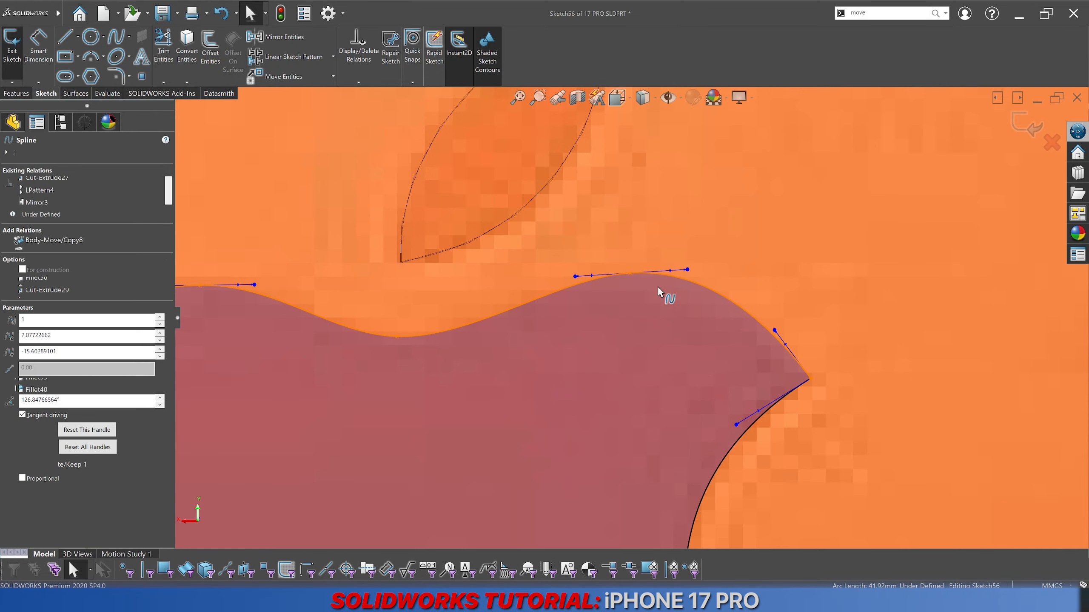
pyautogui.click(630, 274)
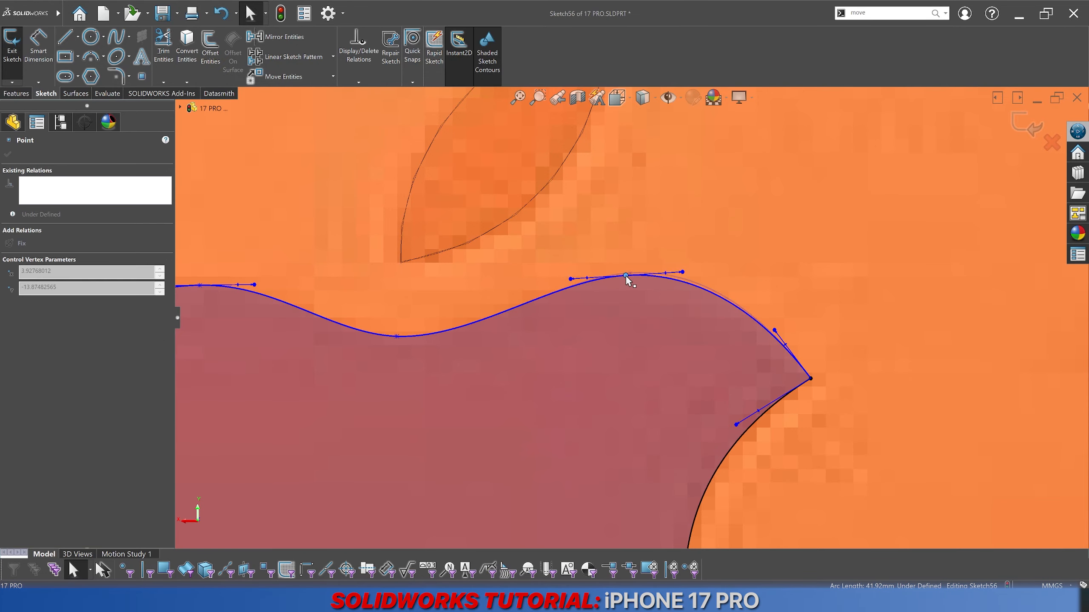
pyautogui.click(774, 333)
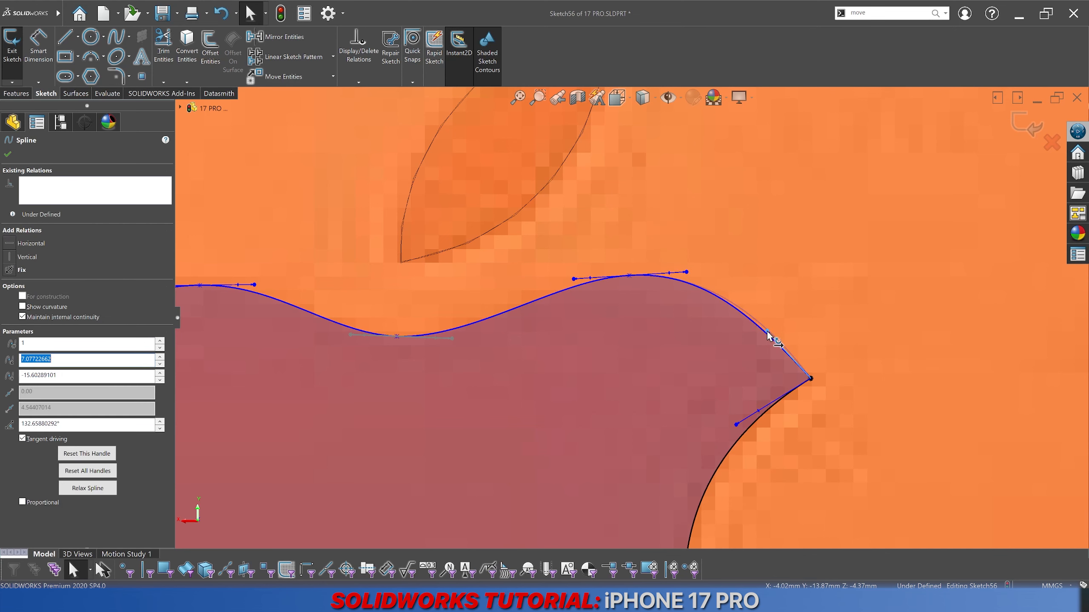
pyautogui.moveTo(768, 333); pyautogui.dragTo(768, 331)
pyautogui.press('Escape')
pyautogui.scroll(6, 723, 395)
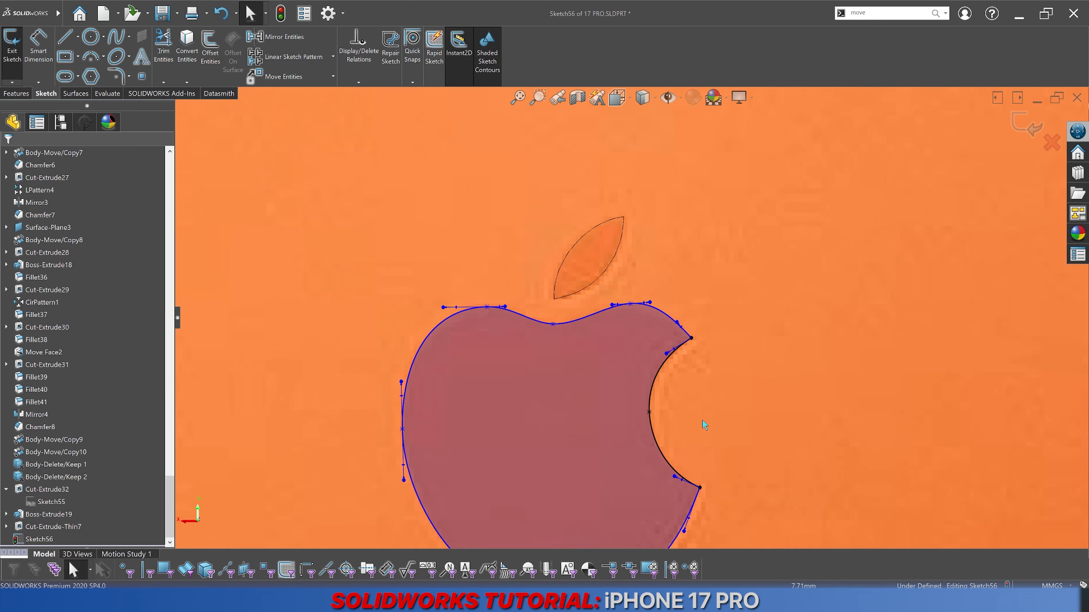
# Step: Fine-tune the tangent handles at the upper bite tip and right lobe peak of the apple spline, and exit the sketch
pyautogui.scroll(-6, 665, 326)
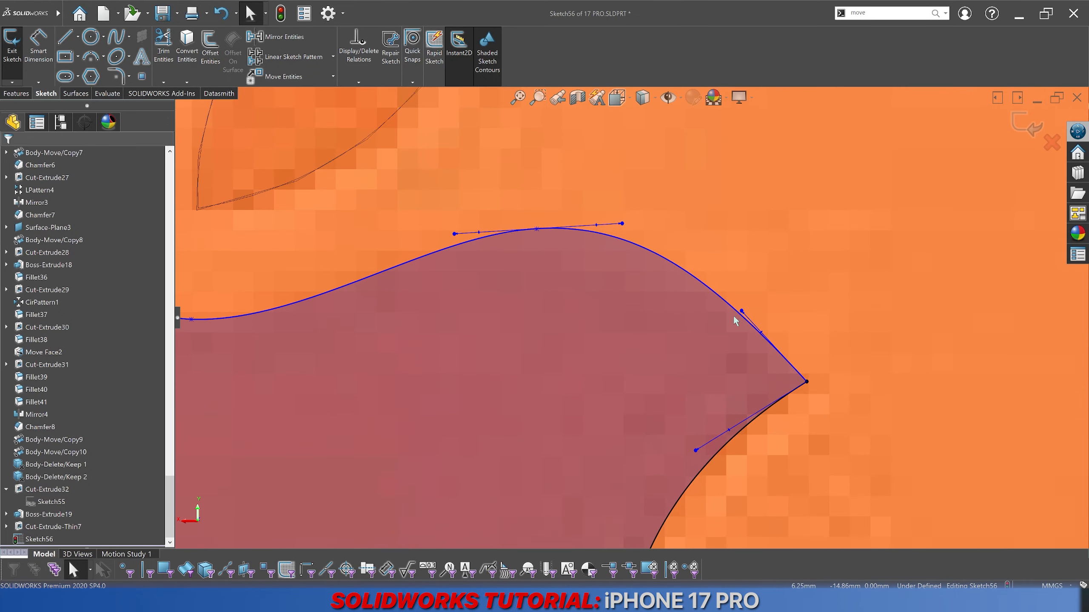
pyautogui.click(743, 317)
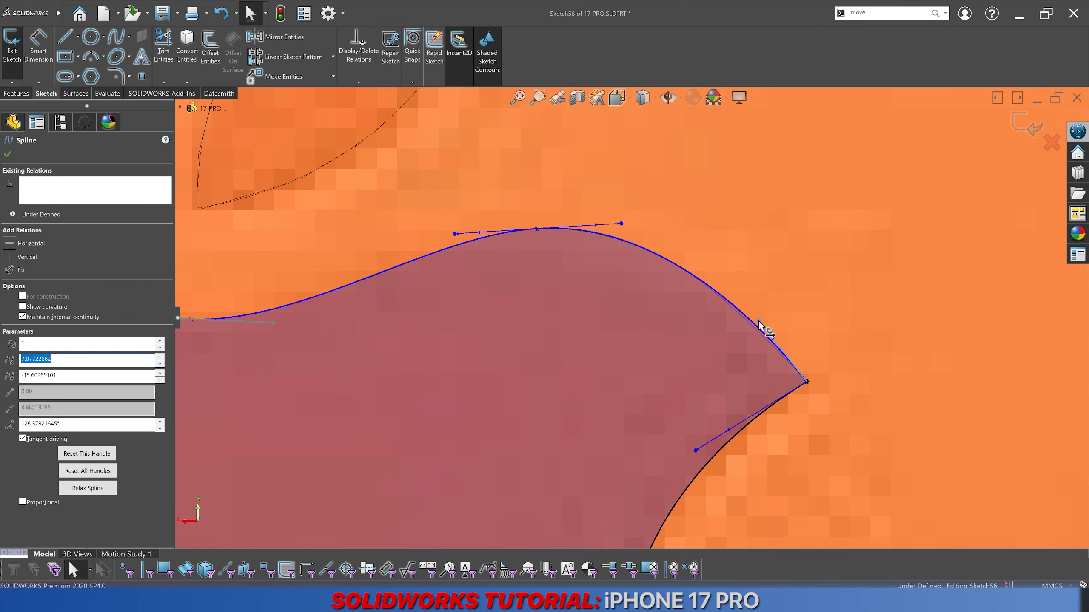
pyautogui.moveTo(620, 225); pyautogui.dragTo(616, 226)
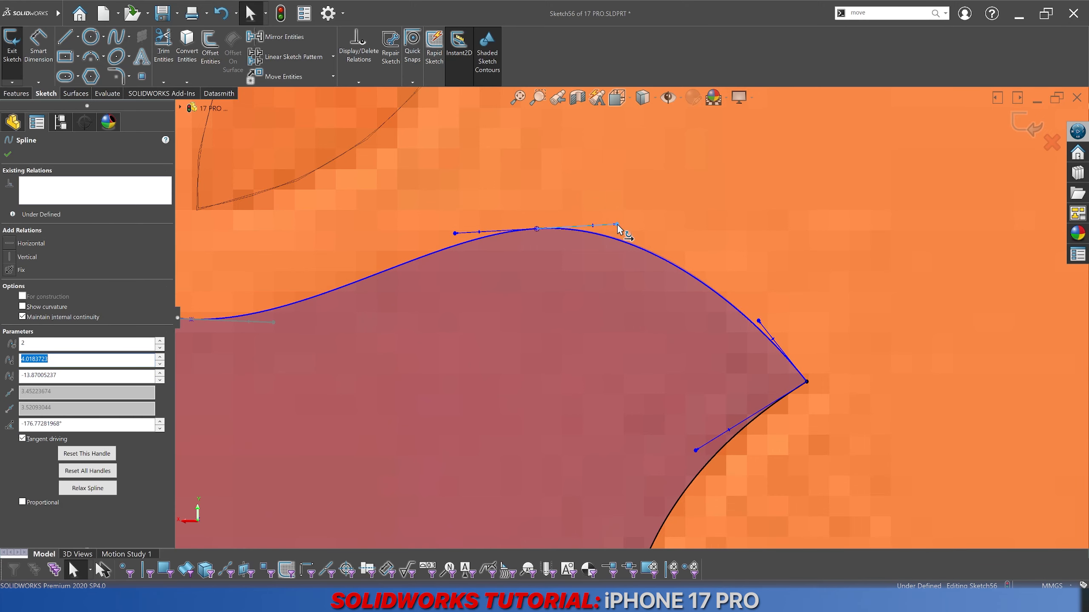
pyautogui.scroll(10, 665, 345)
pyautogui.press('Escape')
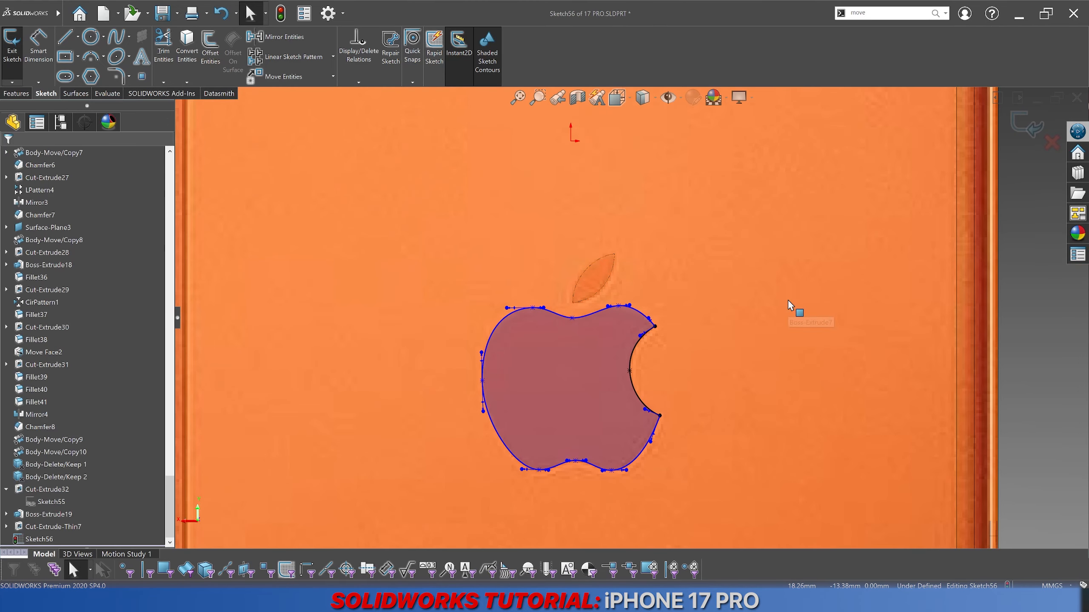
pyautogui.hotkey('ctrl', 'b')
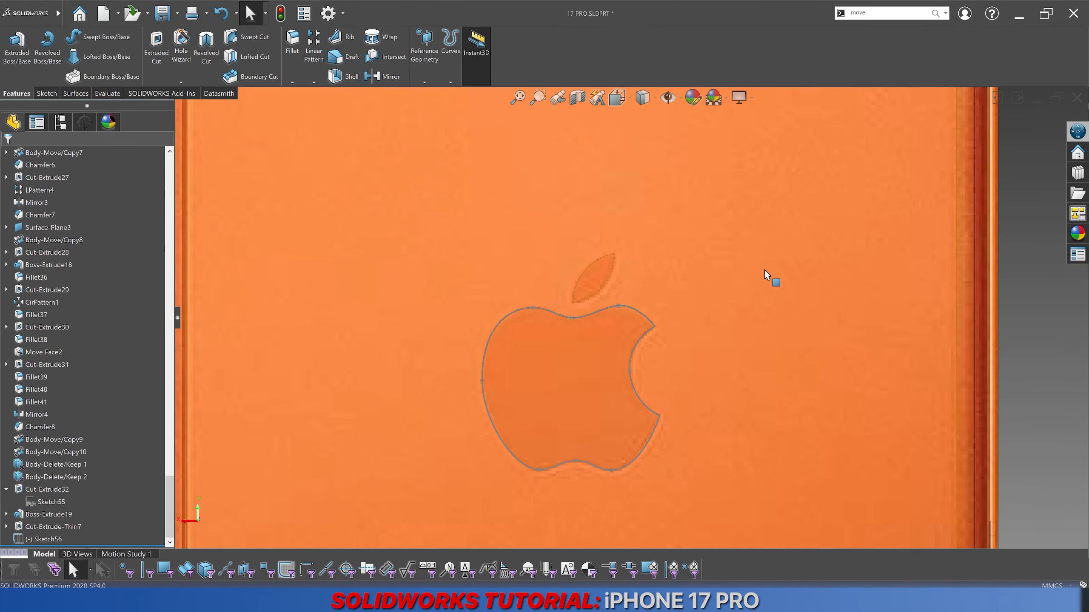
# Step: Cut-extrude the apple body sketch 1 mm blind, limiting the feature scope to the back panel body
pyautogui.press('f')
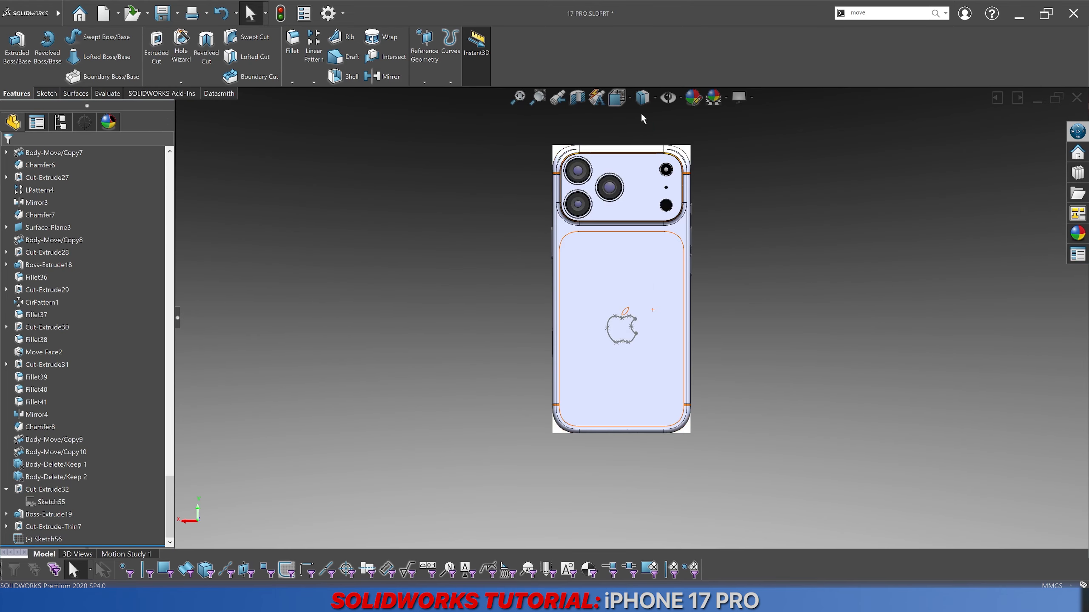
pyautogui.moveTo(639, 306); pyautogui.dragTo(626, 319, button='middle')
pyautogui.scroll(-9, 600, 320)
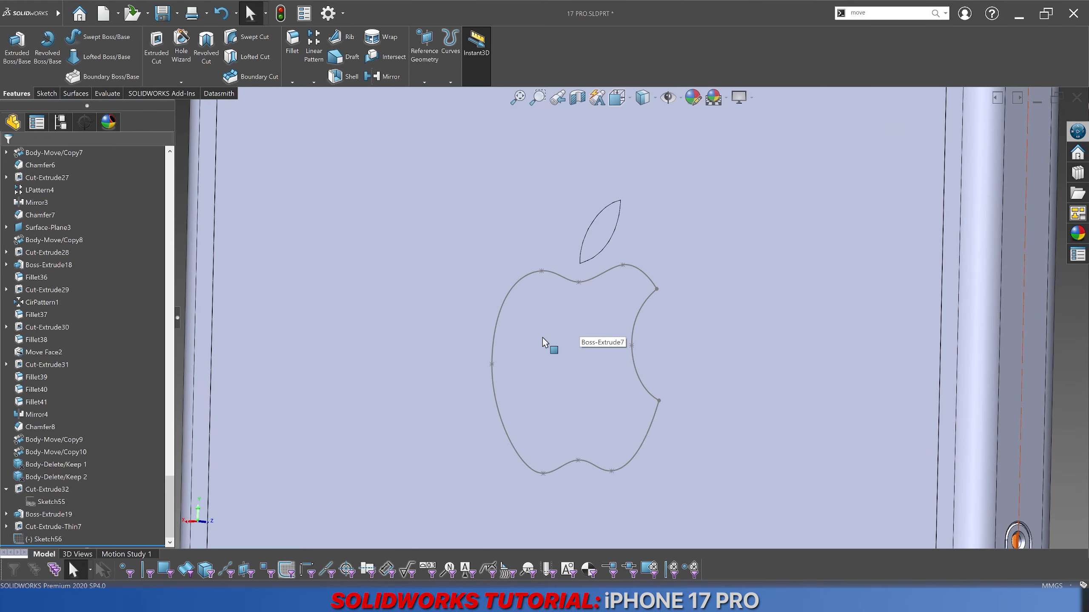
pyautogui.click(43, 539)
pyautogui.click(157, 47)
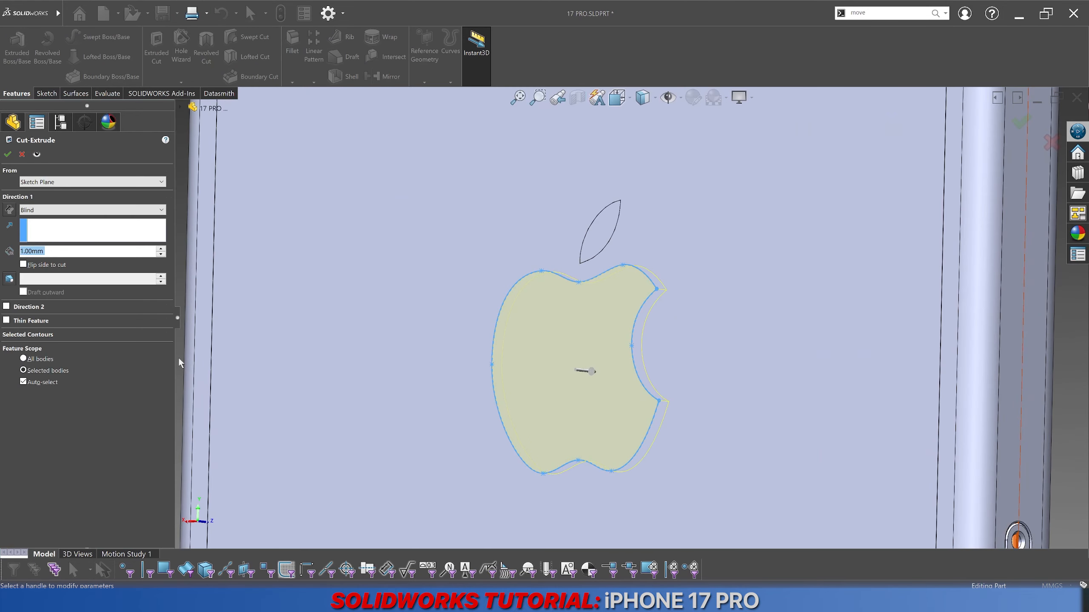
pyautogui.click(33, 386)
pyautogui.click(390, 370)
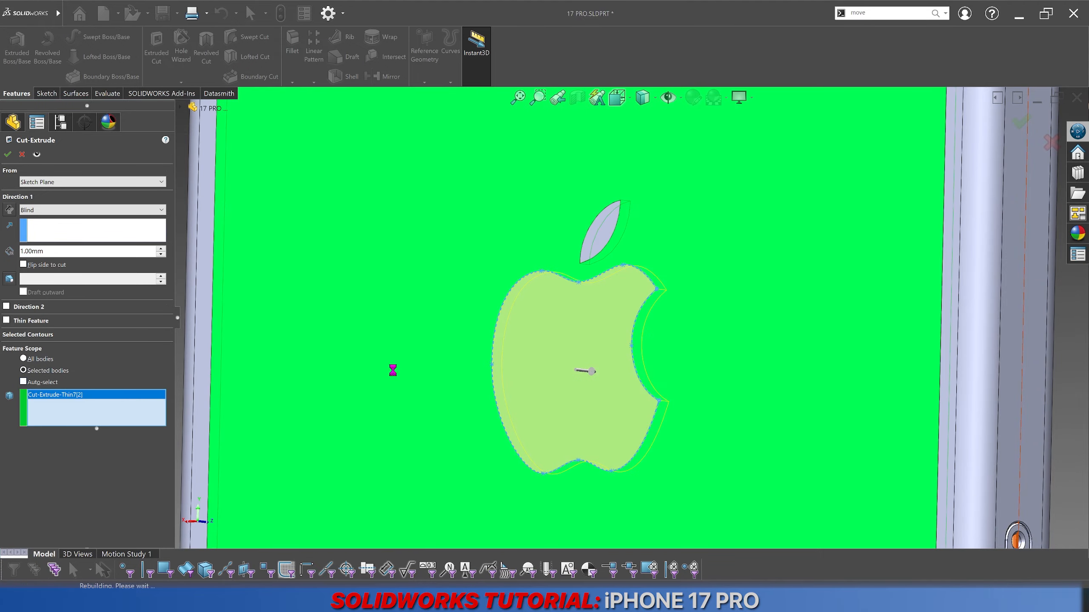
pyautogui.press('Return')
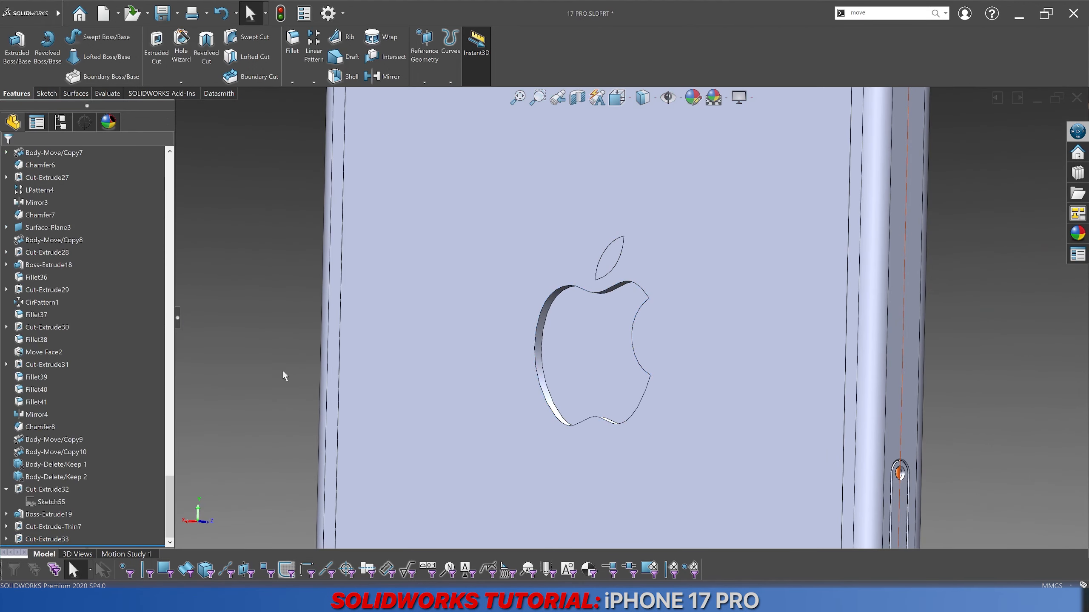
# Step: Extrude the same apple sketch 1 mm into the pocket as a separate body, with Merge result turned off
pyautogui.click(575, 337)
pyautogui.scroll(-15, 86, 386)
pyautogui.click(56, 540)
pyautogui.click(21, 59)
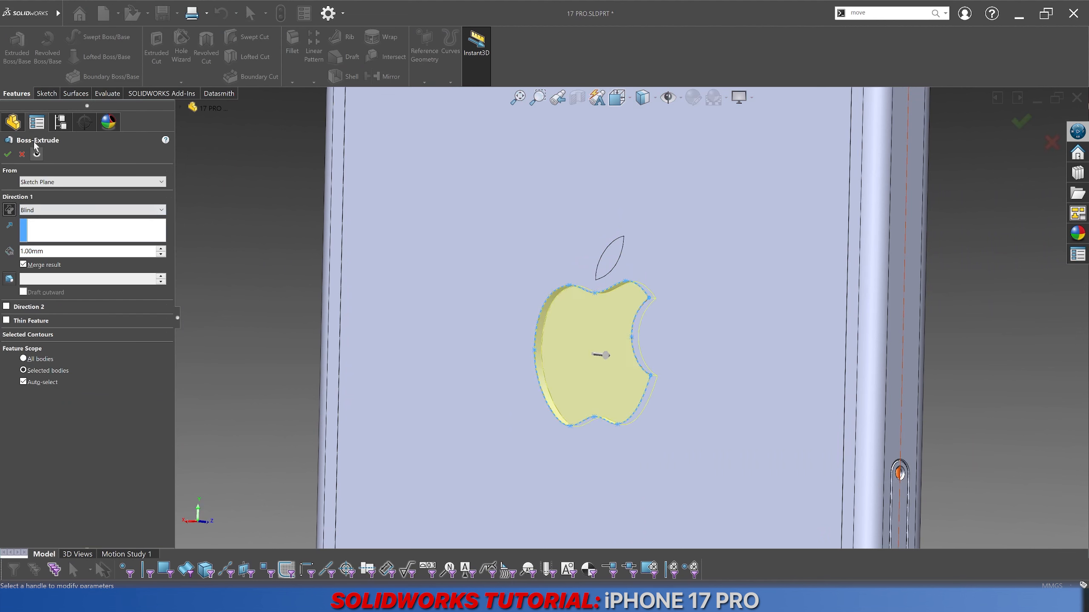
pyautogui.click(23, 264)
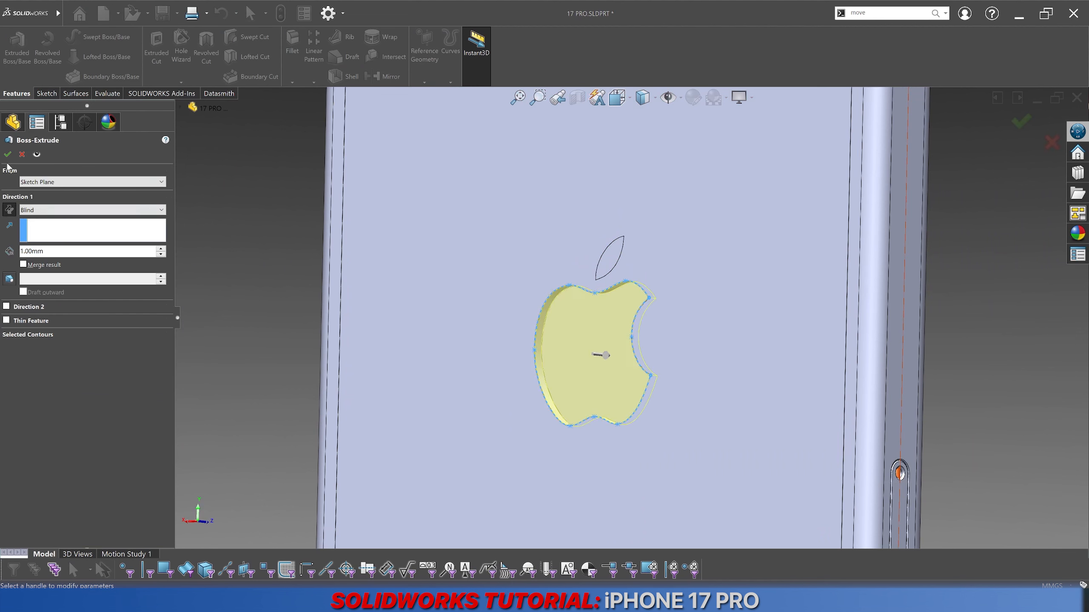
pyautogui.press('Escape')
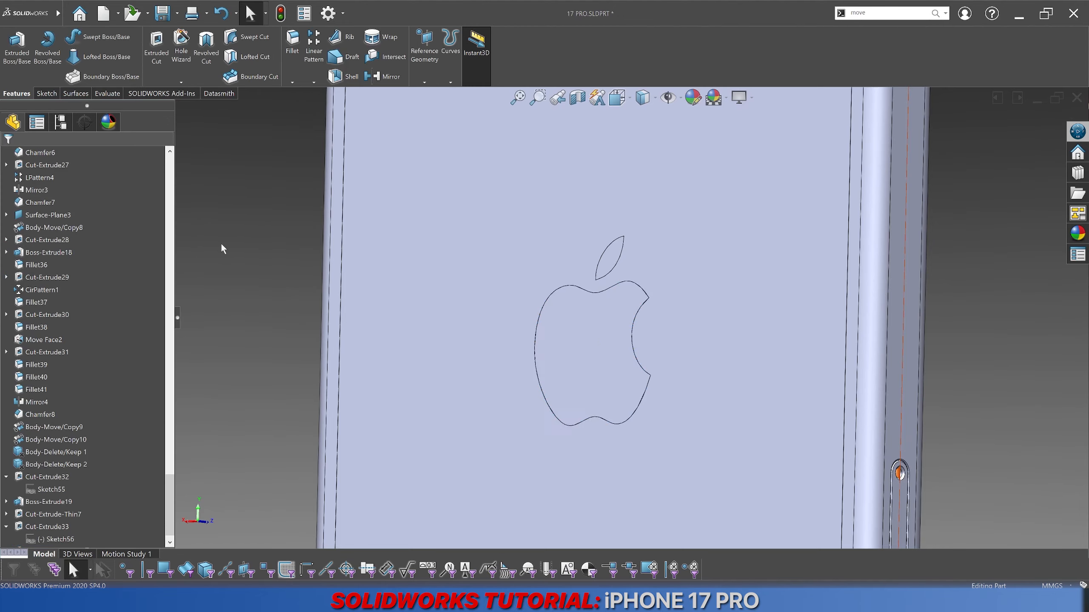
# Step: Cut a 0.02 mm mid-plane thin gap along the apple sketch, Through All, affecting only the back panel and apple bodies
pyautogui.click(31, 526)
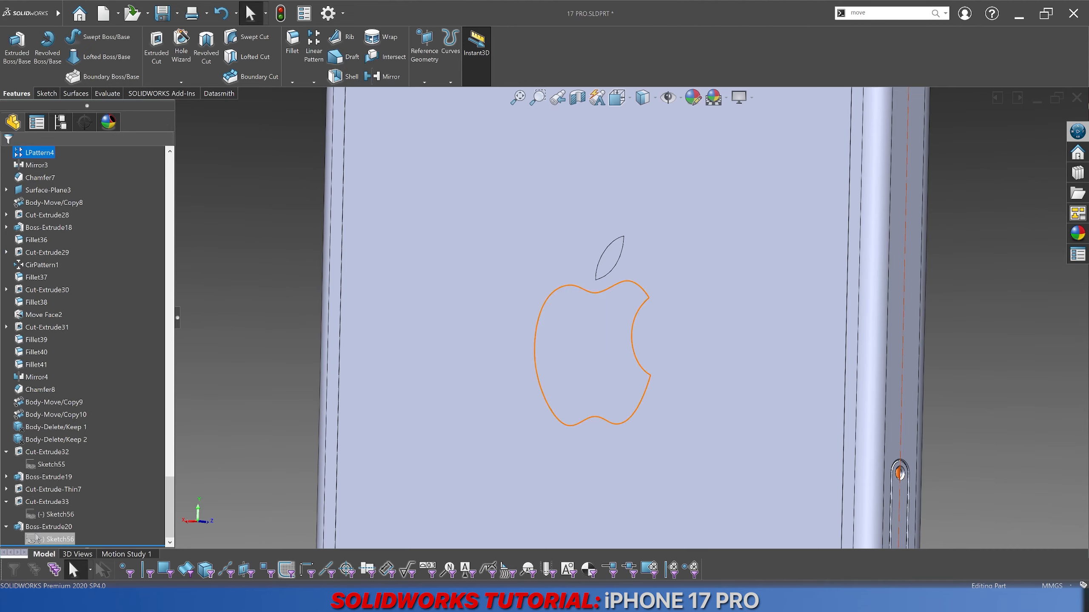
pyautogui.click(153, 59)
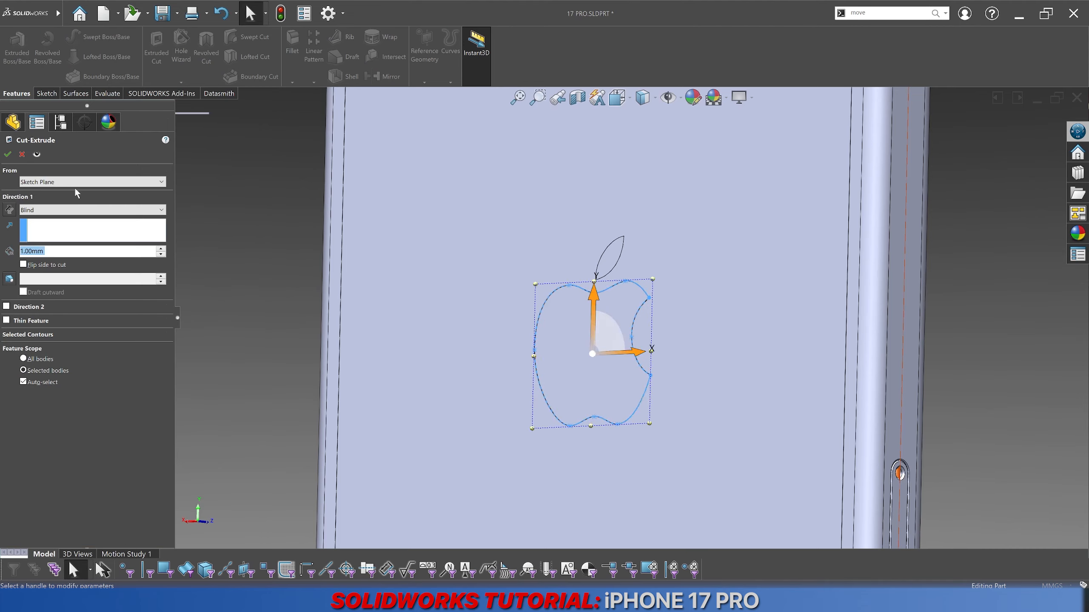
pyautogui.click(57, 210)
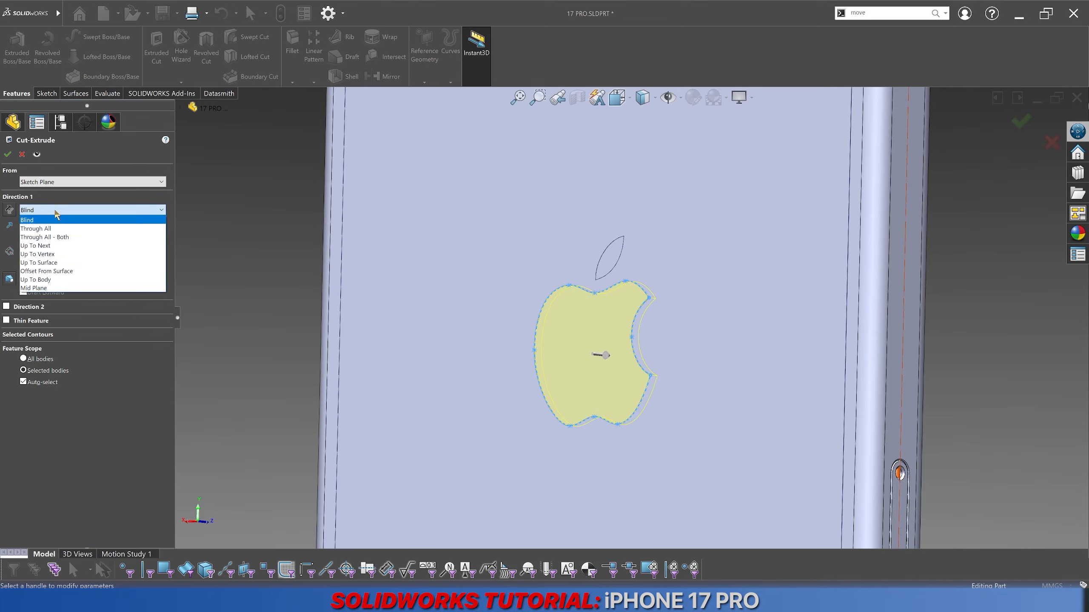
pyautogui.click(39, 228)
pyautogui.click(28, 307)
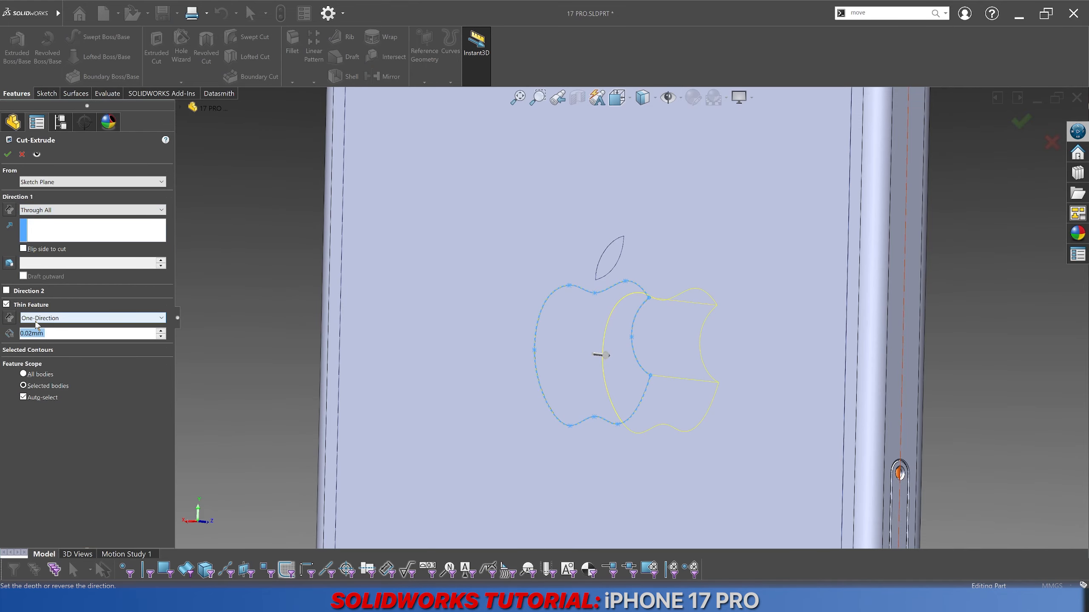
pyautogui.click(35, 316)
pyautogui.click(35, 347)
pyautogui.click(37, 395)
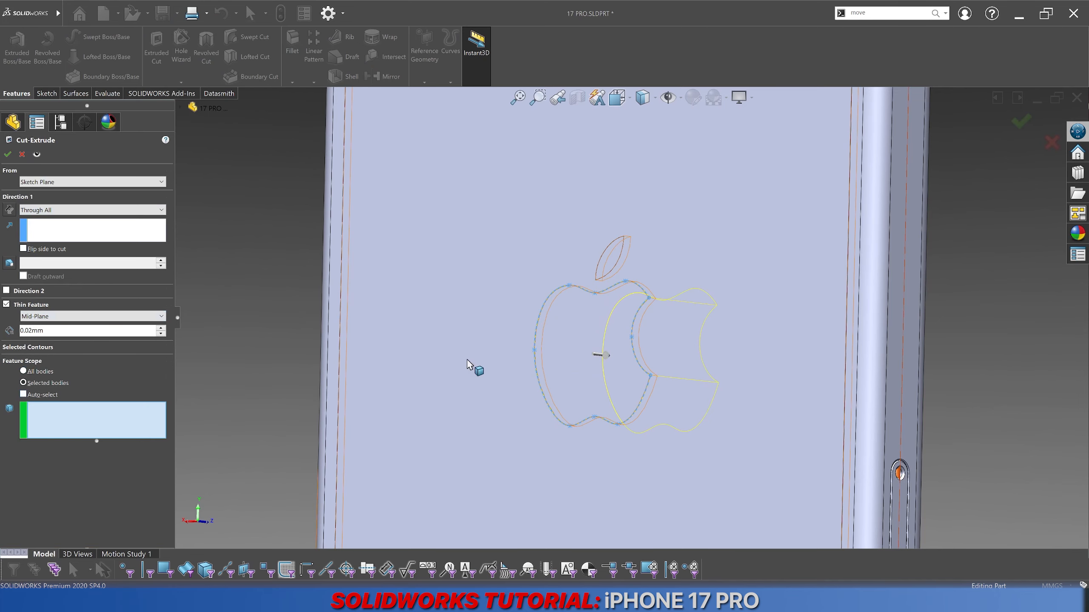
pyautogui.click(469, 362)
pyautogui.click(559, 356)
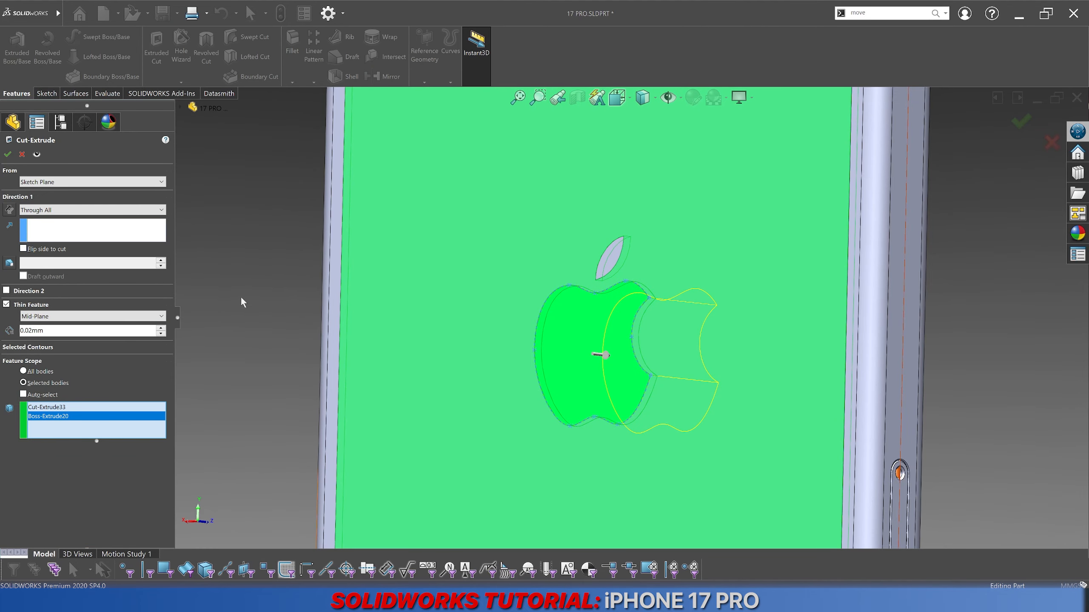
# Step: Collapse the expanded cut and extrude features at the end of the feature tree
pyautogui.click(7, 440)
pyautogui.click(7, 439)
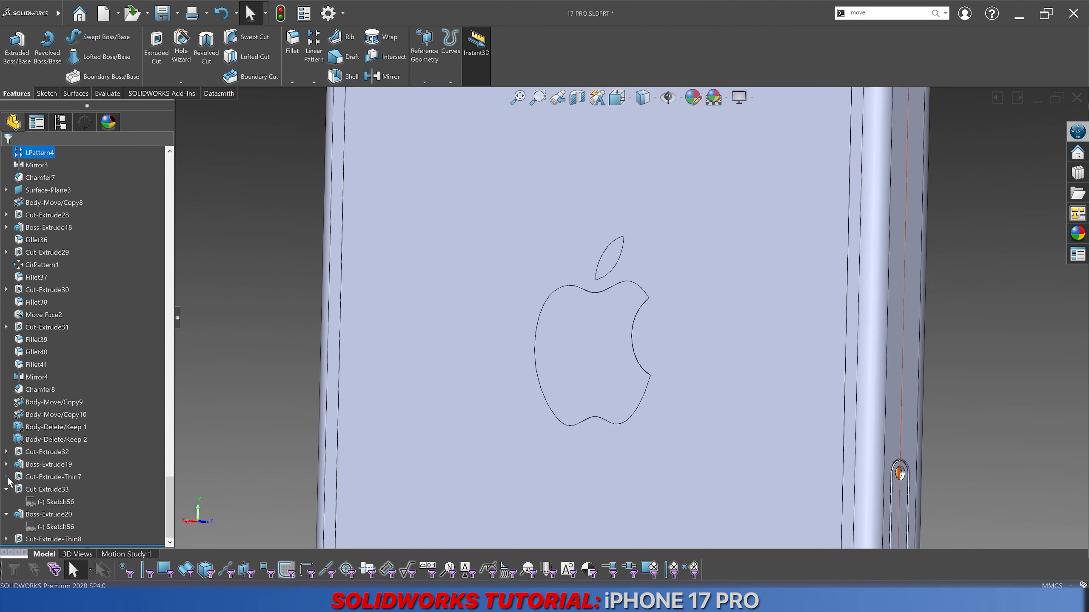
pyautogui.click(6, 489)
pyautogui.click(6, 514)
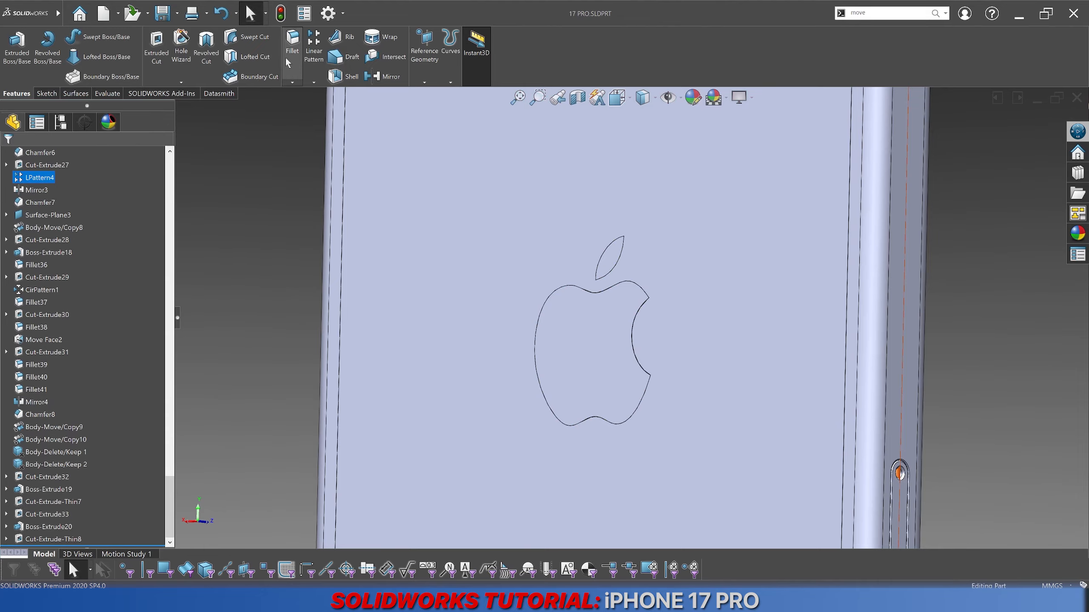
# Step: Fillet the apple body's front face with a 0.05 mm radius
pyautogui.write('0.05')
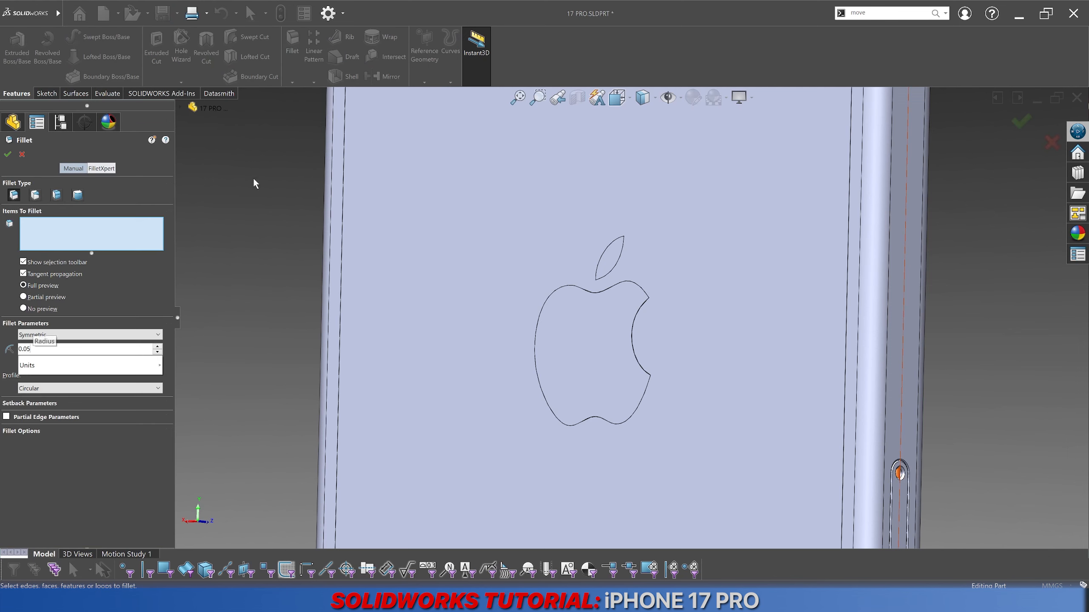
pyautogui.press('Return')
pyautogui.click(590, 326)
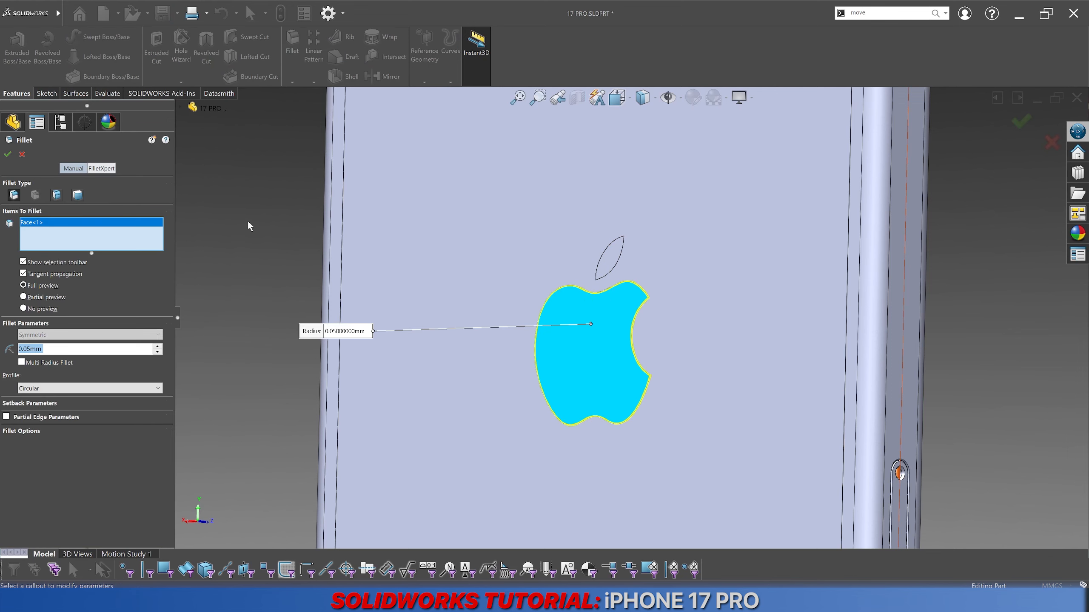
pyautogui.press('Return')
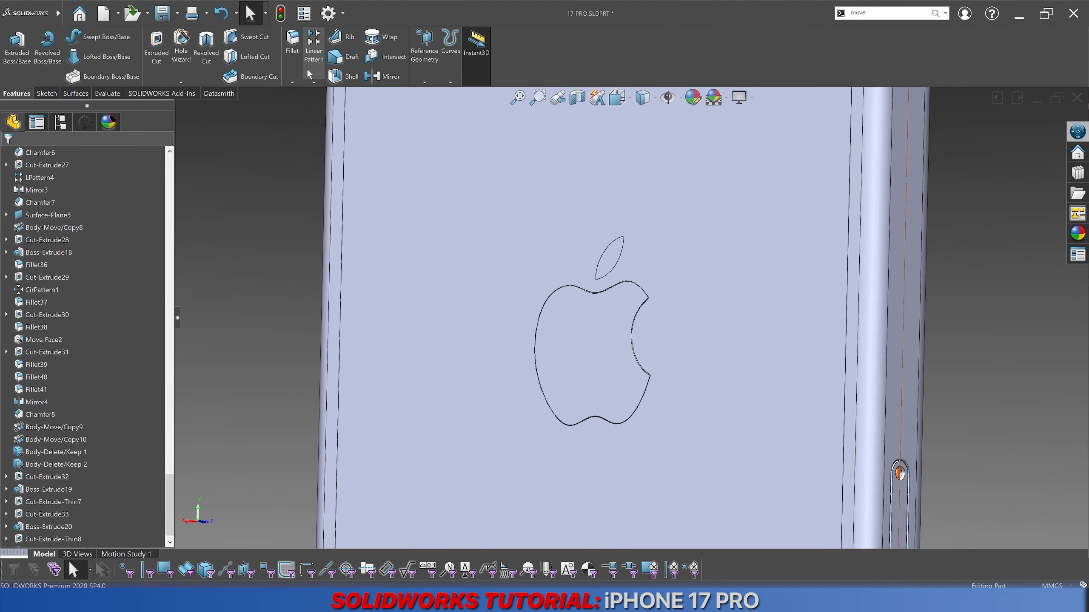
# Step: Fillet the leaf's front face with a 0.05 mm radius
pyautogui.press('Return')
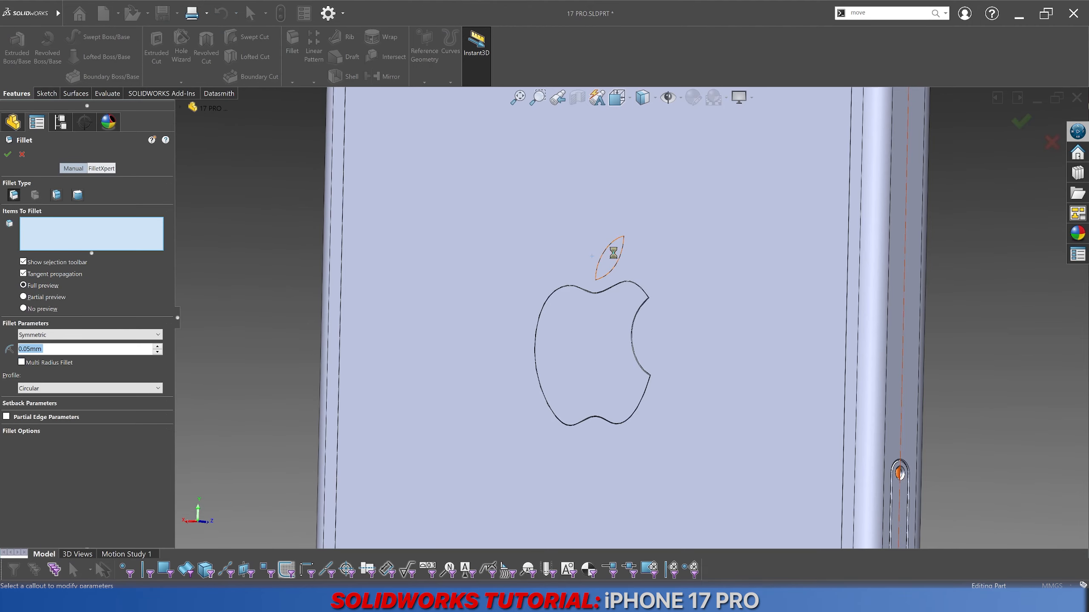
pyautogui.click(612, 254)
pyautogui.press('Return')
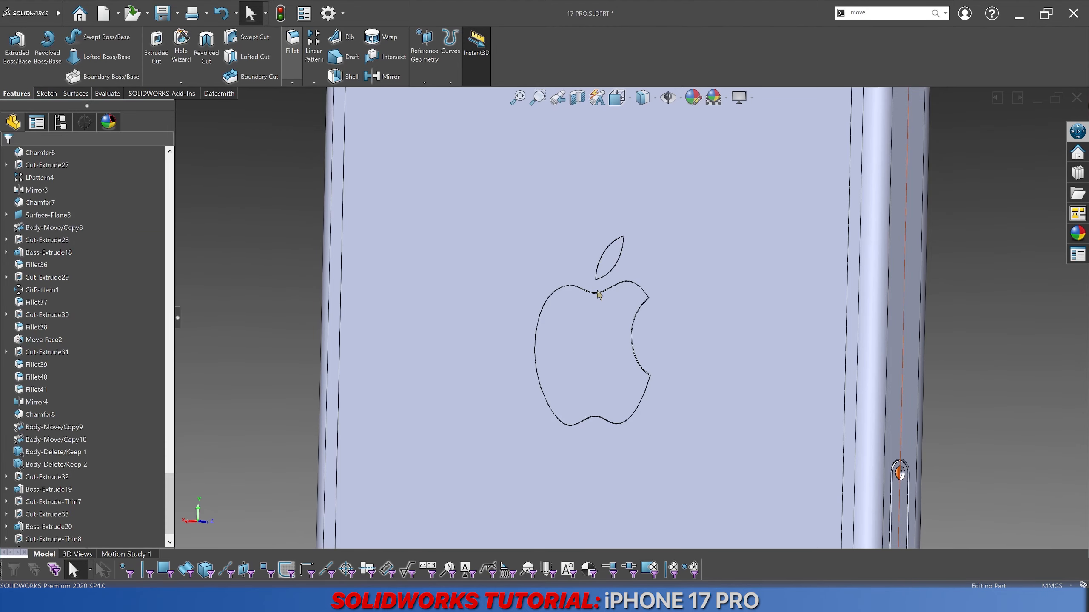
# Step: Fillet the back panel's edges around the apple and leaf cutouts with a 0.05 mm radius
pyautogui.press('Return')
pyautogui.scroll(-5, 604, 299)
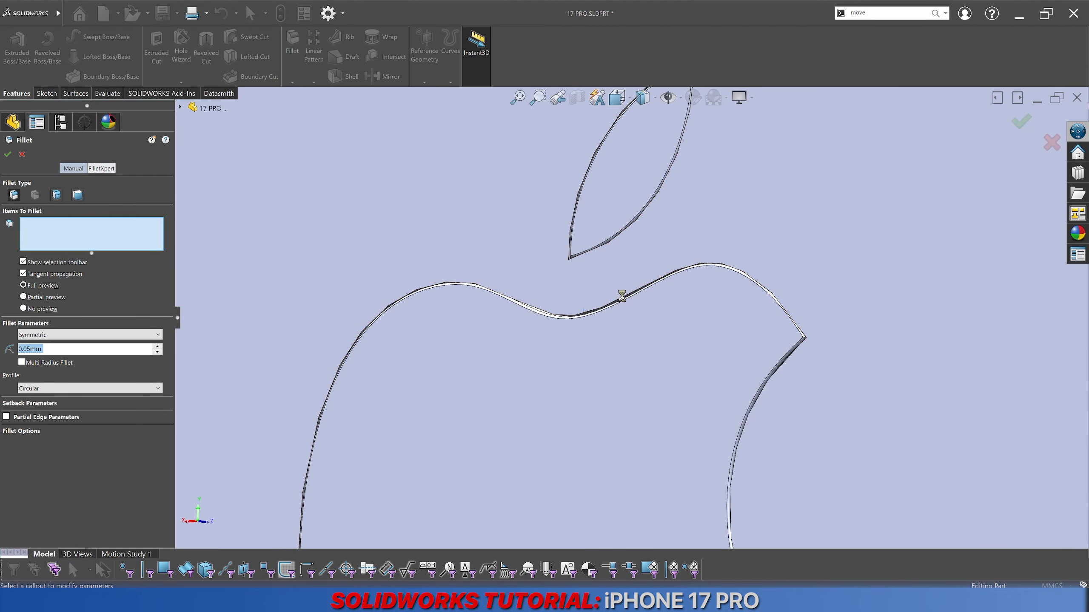
pyautogui.click(622, 297)
pyautogui.click(616, 301)
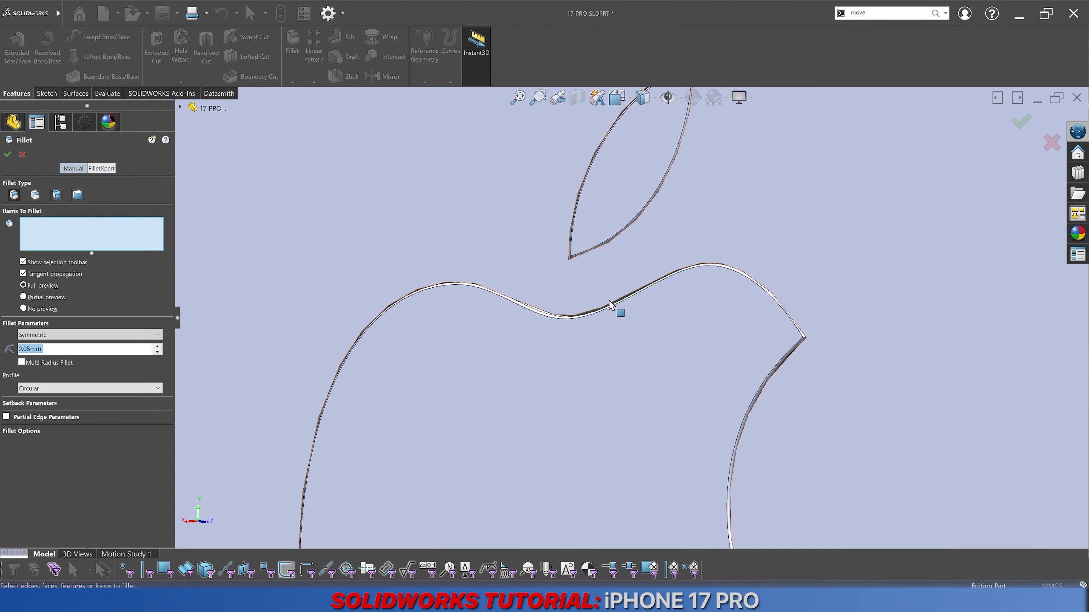
pyautogui.click(610, 306)
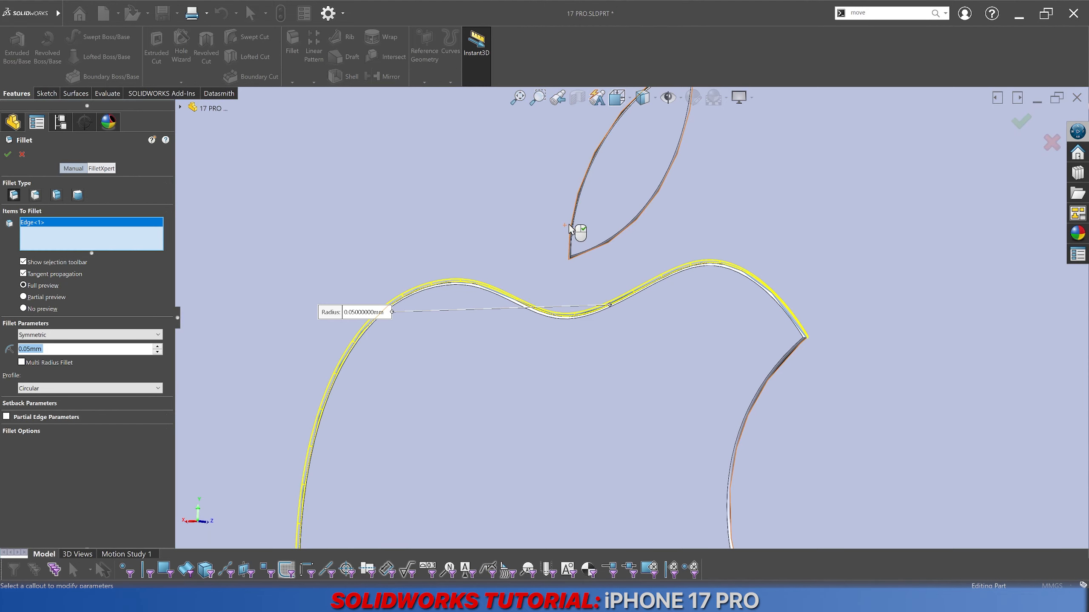
pyautogui.click(574, 230)
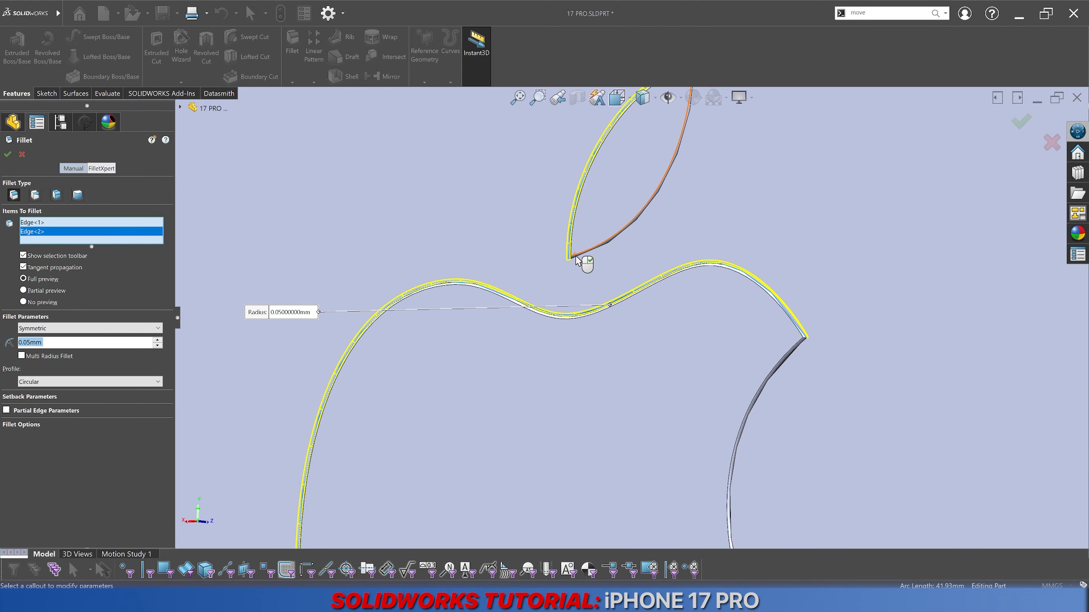
pyautogui.click(575, 257)
pyautogui.click(575, 258)
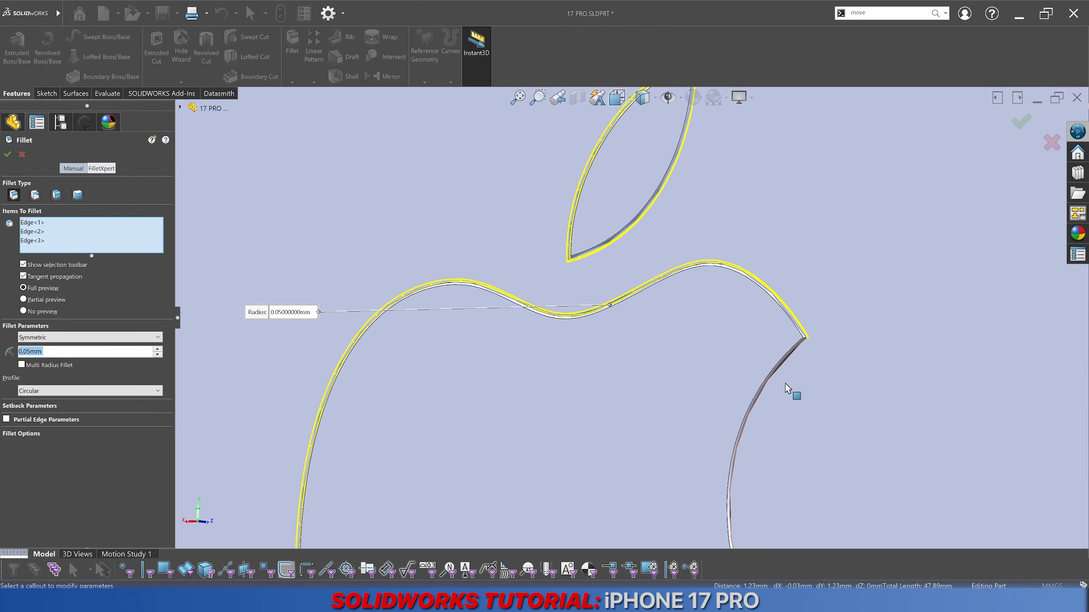
pyautogui.click(761, 390)
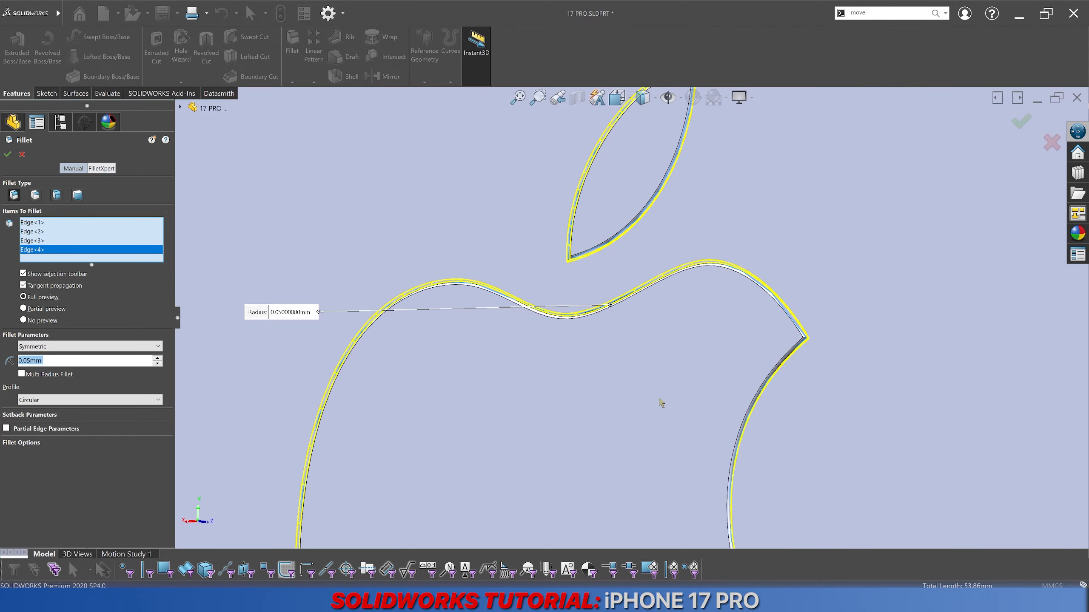
pyautogui.press('Return')
pyautogui.scroll(5, 659, 398)
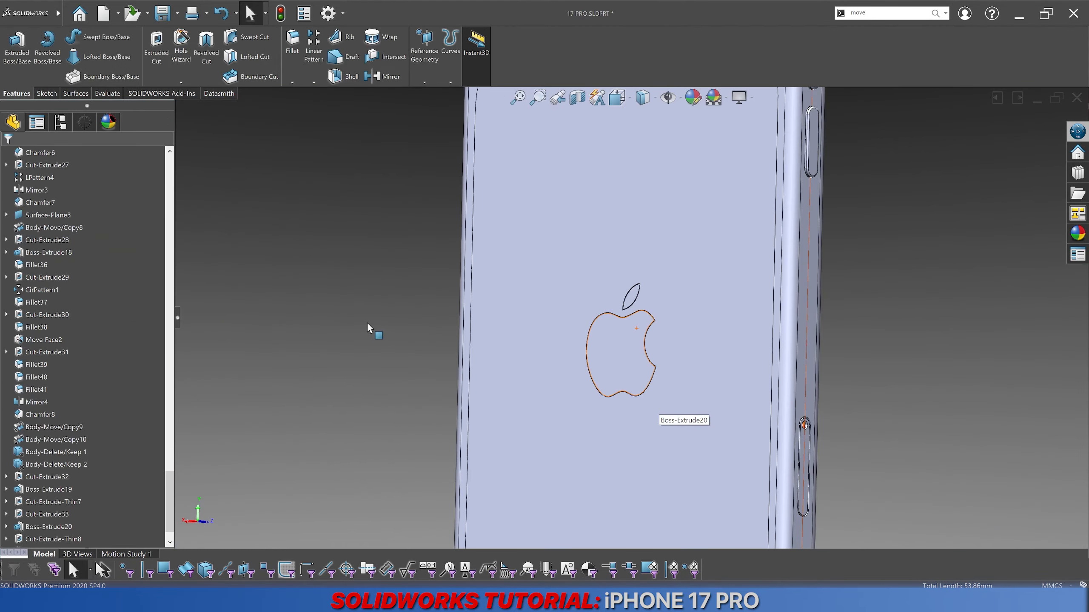
# Step: Fillet the perimeter edge of the inset back panel with a 0.1 mm radius
pyautogui.scroll(-8, 482, 354)
pyautogui.moveTo(540, 382); pyautogui.dragTo(558, 156, button='middle')
pyautogui.scroll(-4, 488, 383)
pyautogui.scroll(-3, 466, 397)
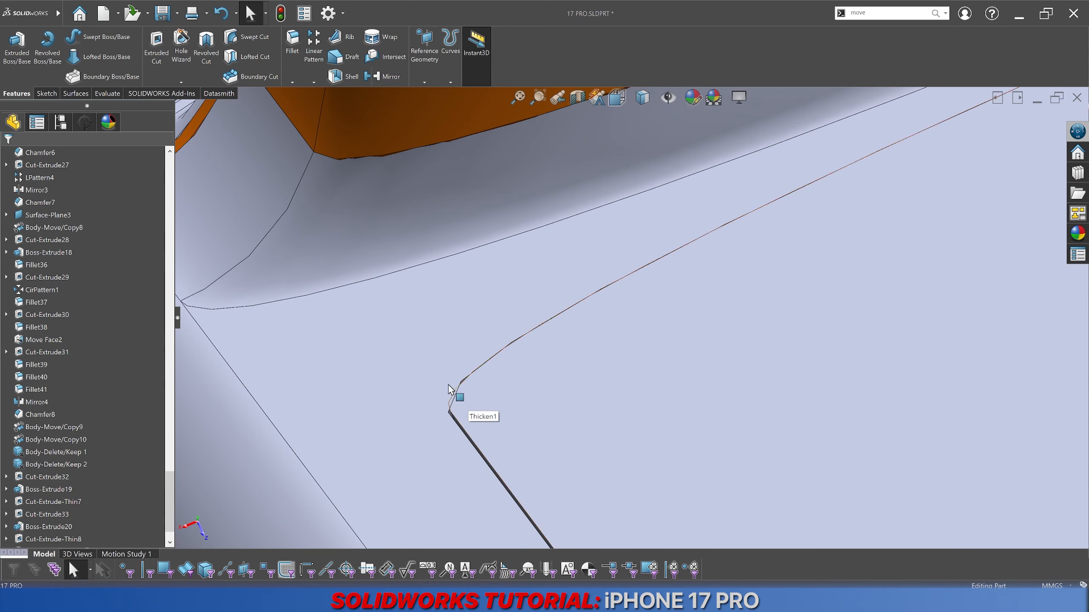
pyautogui.click(457, 423)
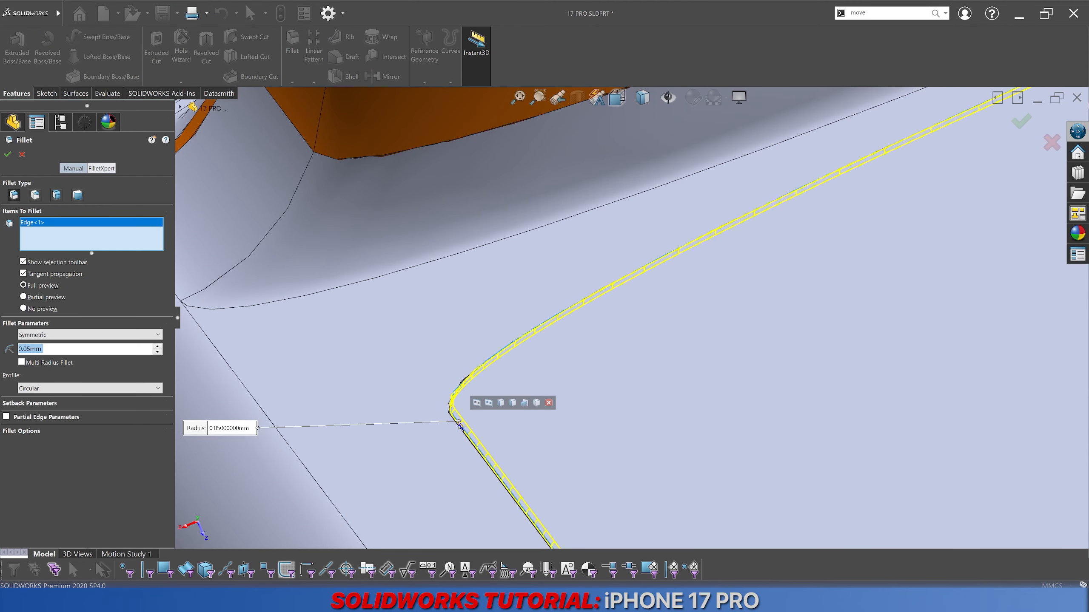
pyautogui.write('0.1')
pyautogui.press('Return')
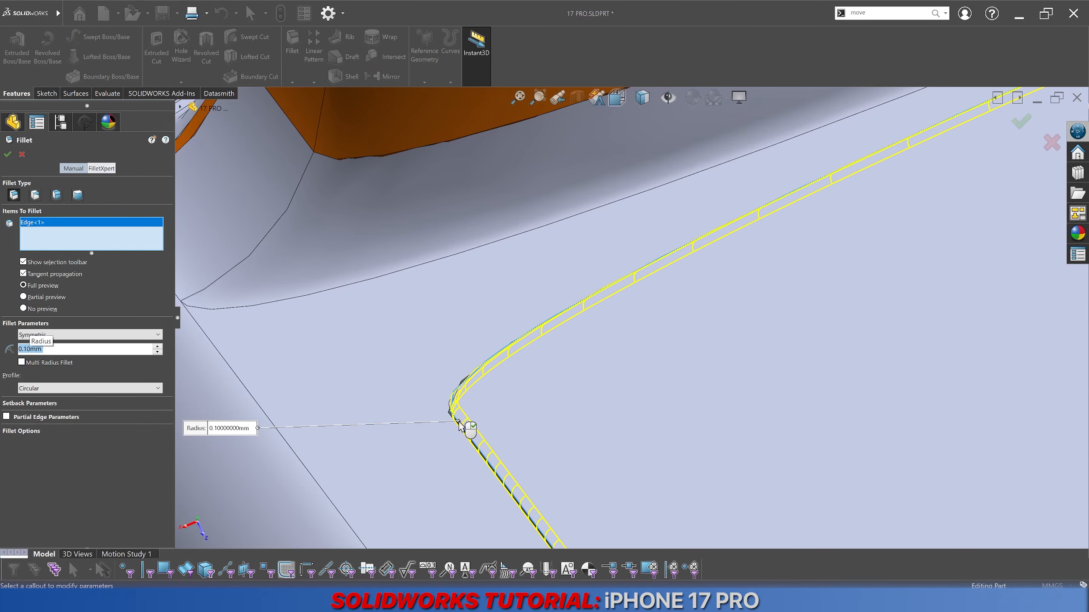
pyautogui.rightClick(458, 422)
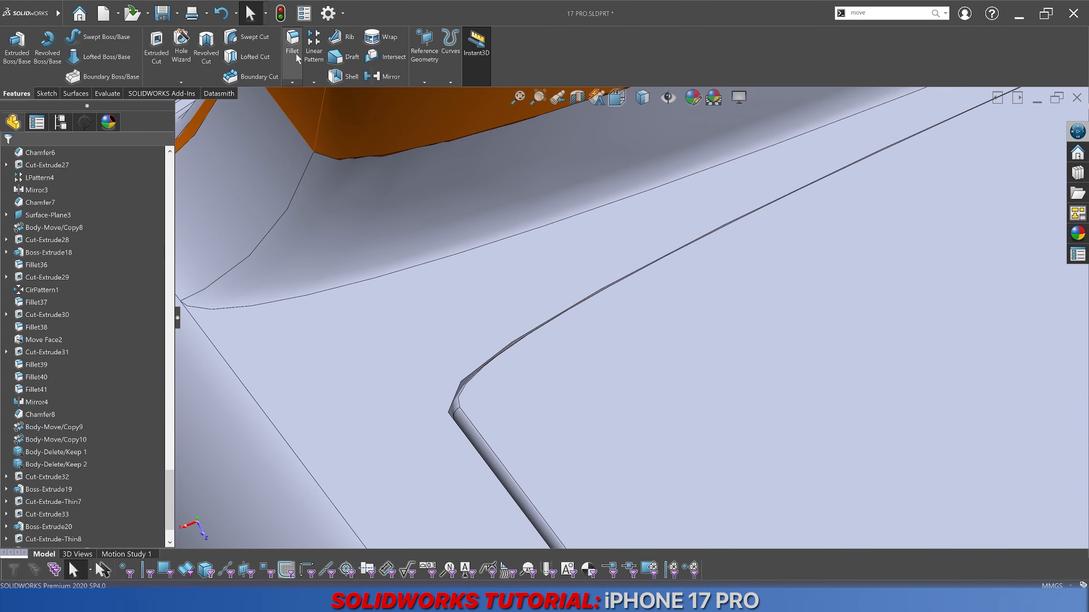
# Step: Fillet the housing edge surrounding the inset back panel with a 0.1 mm radius
pyautogui.click(456, 423)
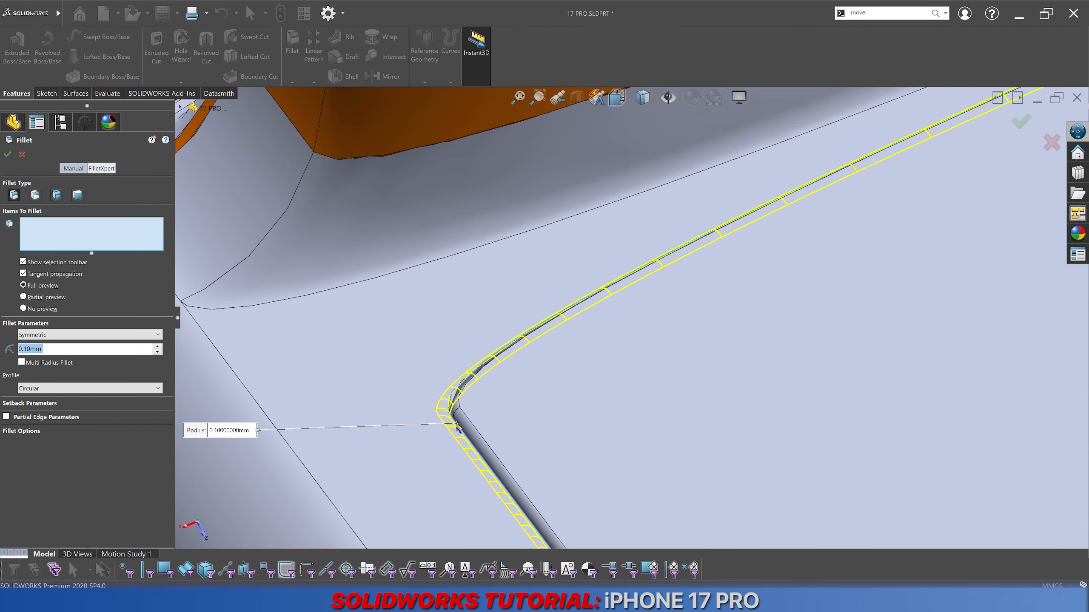
pyautogui.rightClick(456, 425)
pyautogui.scroll(1, 632, 317)
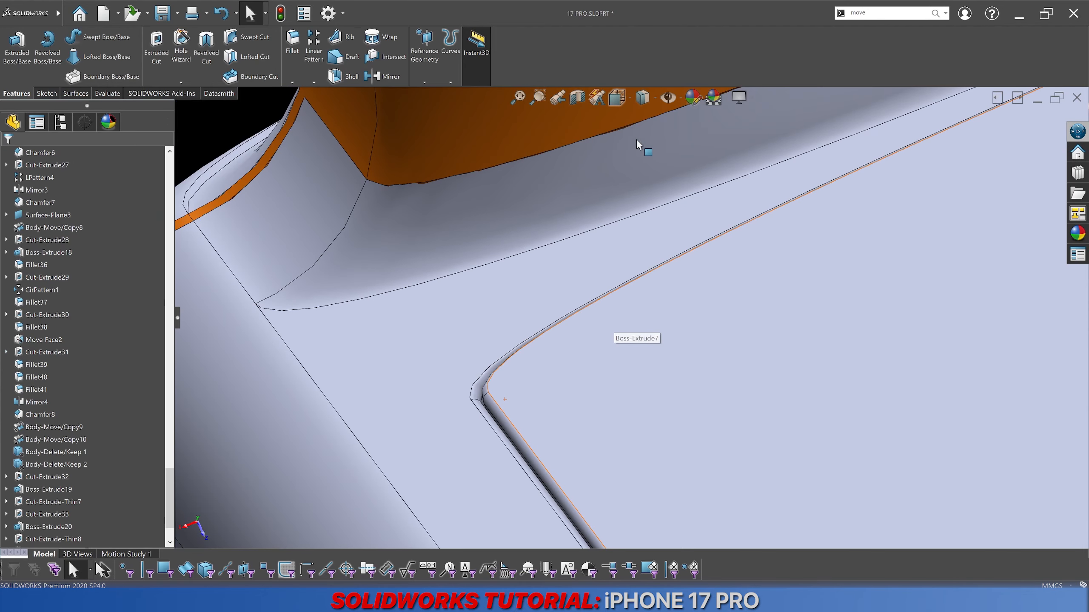
# Step: Set the display style to Shaded without edges and look over the phone's back
pyautogui.click(642, 101)
pyautogui.click(644, 134)
pyautogui.scroll(9, 720, 369)
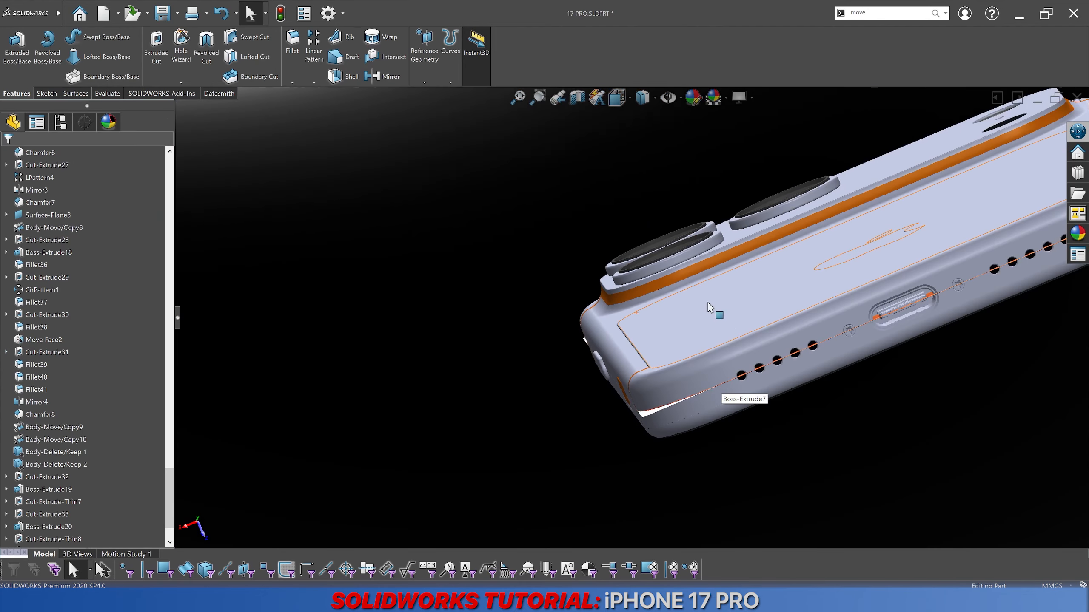
pyautogui.moveTo(708, 302); pyautogui.dragTo(734, 470, button='middle')
pyautogui.scroll(5, 737, 464)
pyautogui.moveTo(778, 301); pyautogui.dragTo(802, 379, button='middle')
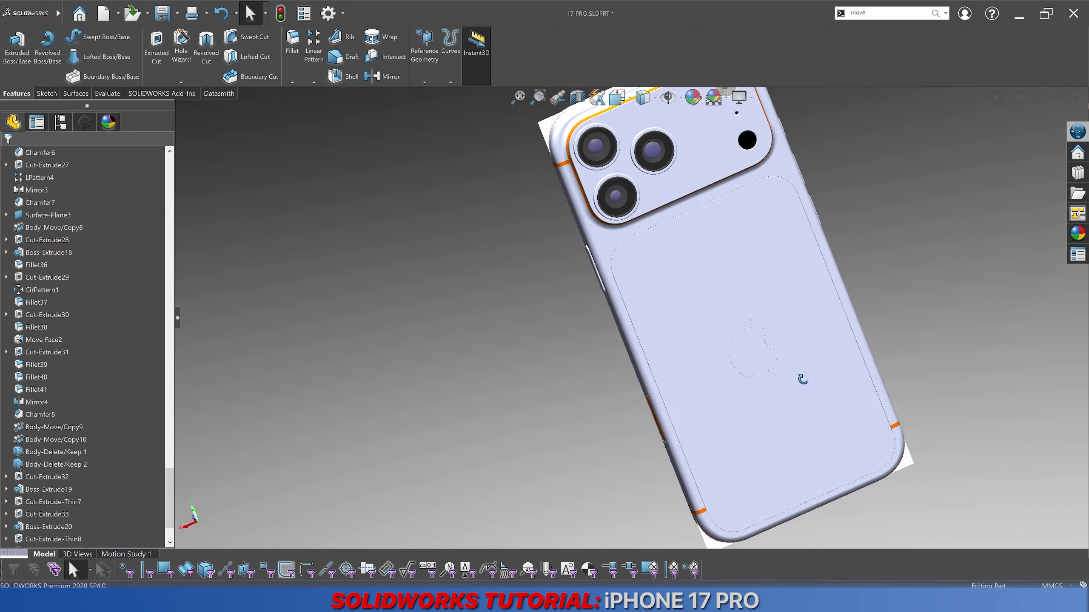
pyautogui.moveTo(961, 333); pyautogui.dragTo(861, 416, button='middle')
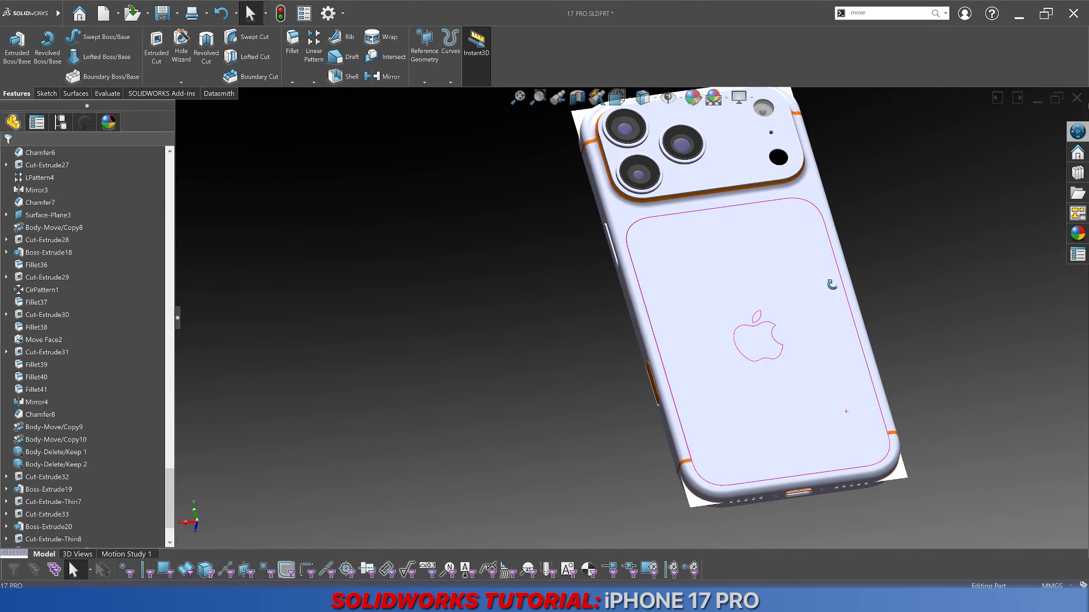
# Step: Copy the orange appearance from the antenna band and paste it onto the apple body
pyautogui.scroll(-10, 863, 417)
pyautogui.moveTo(773, 414); pyautogui.dragTo(759, 416, button='middle')
pyautogui.rightClick(757, 415)
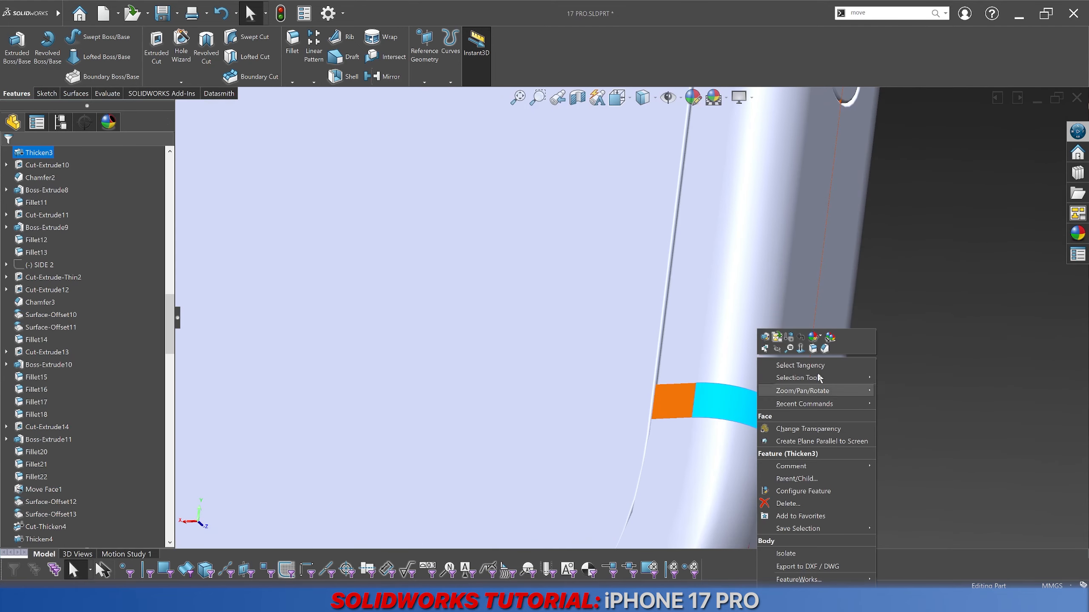
pyautogui.scroll(8, 698, 343)
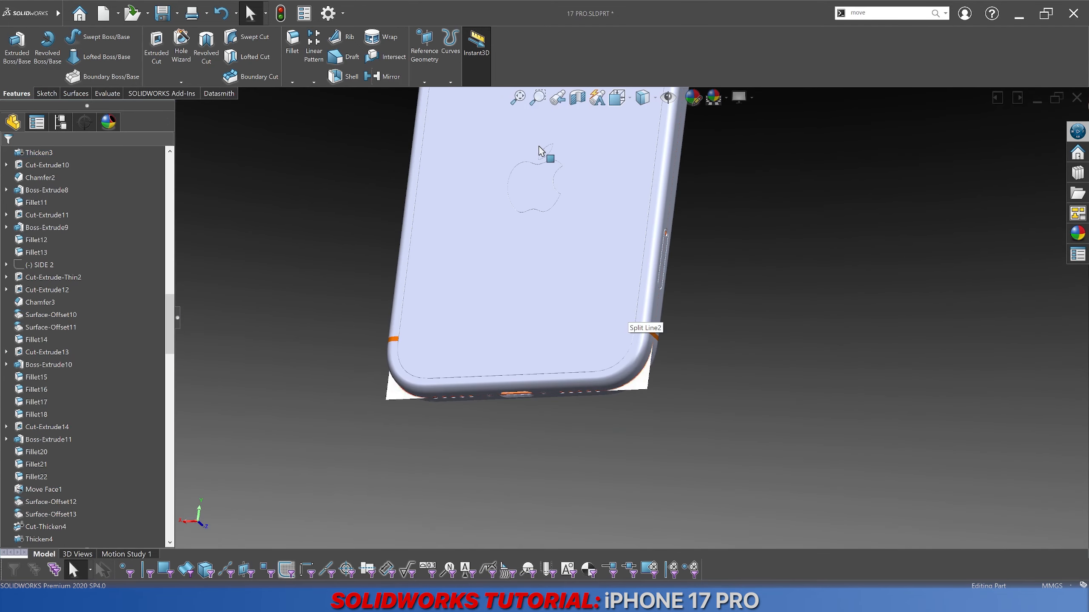
pyautogui.scroll(-10, 544, 153)
pyautogui.rightClick(590, 309)
pyautogui.click(685, 298)
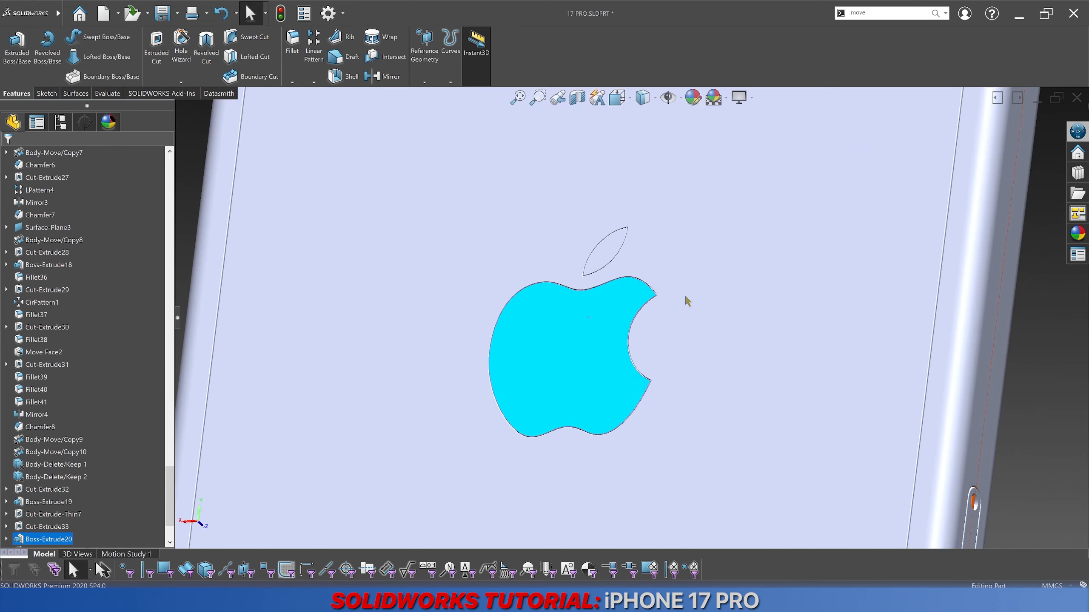
pyautogui.click(692, 298)
# Step: Paste the copied orange appearance onto the leaf body of the logo
pyautogui.scroll(-3, 636, 284)
pyautogui.rightClick(612, 231)
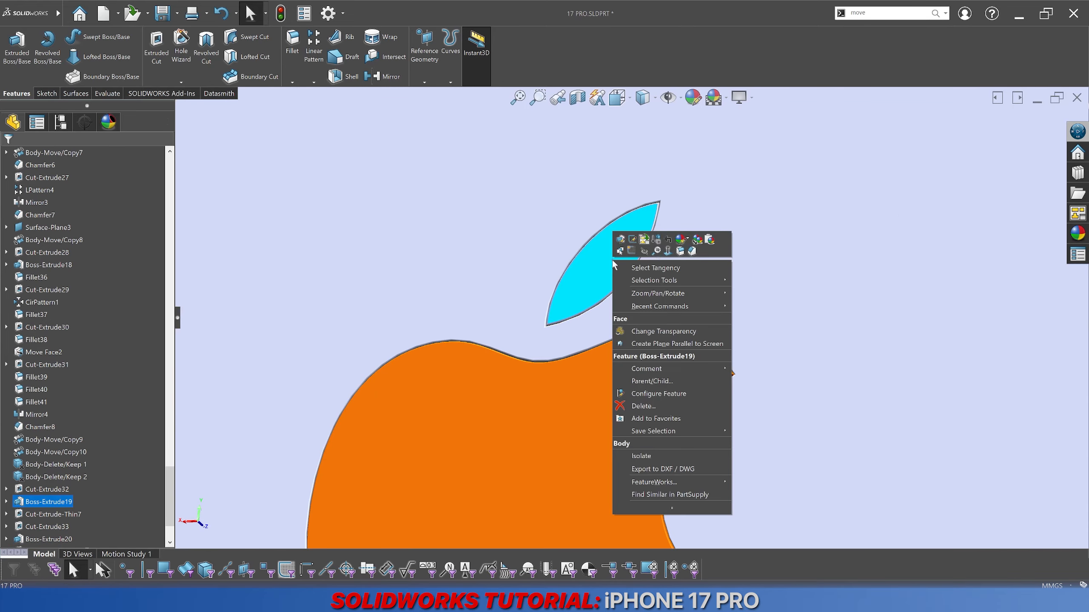
pyautogui.click(711, 241)
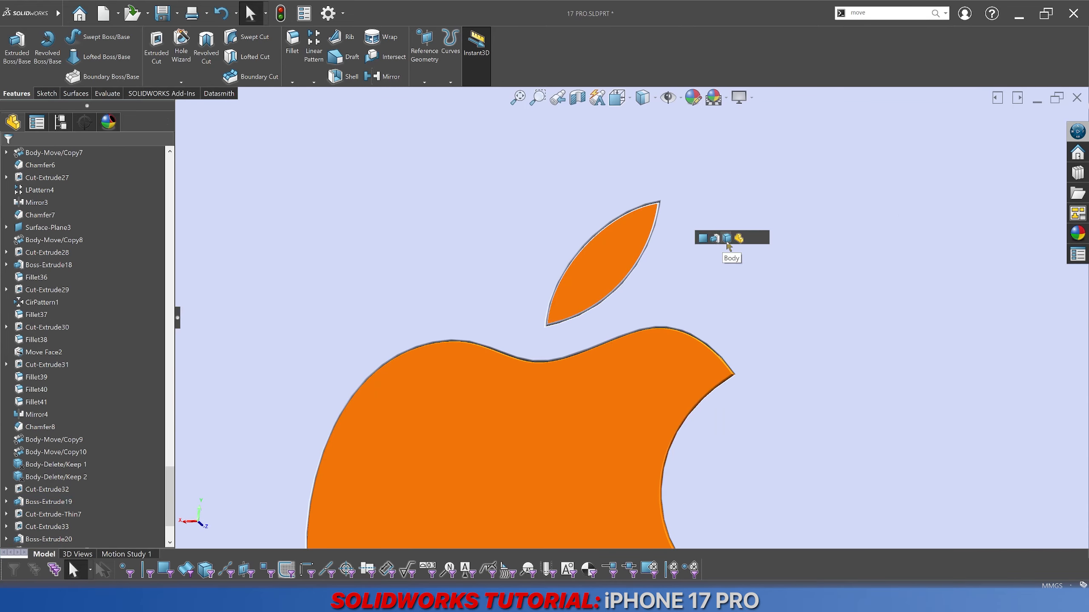
pyautogui.click(727, 238)
pyautogui.scroll(-5, 643, 255)
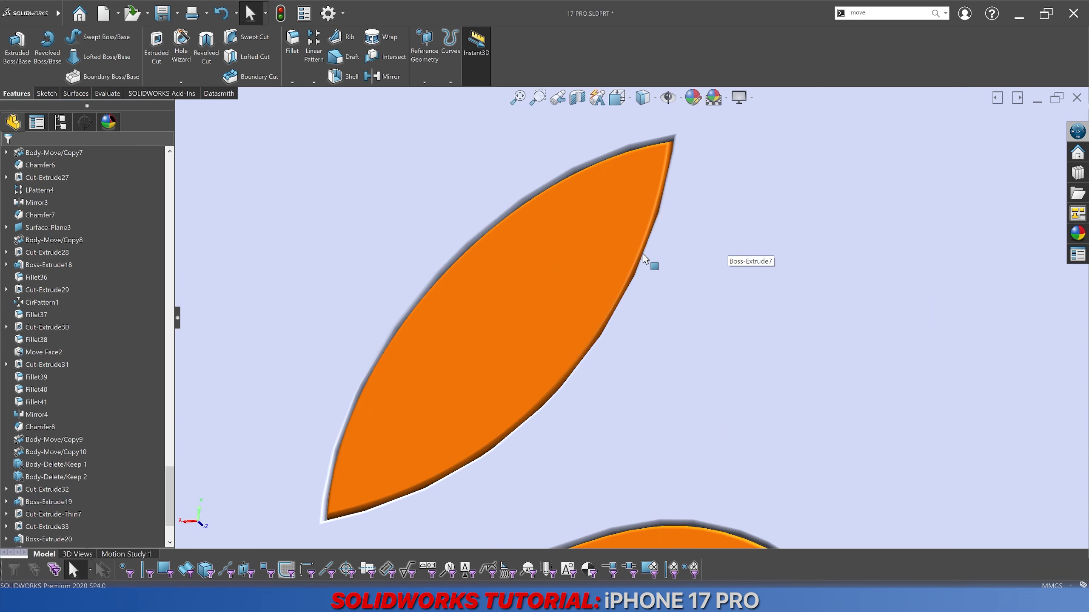
pyautogui.scroll(5, 632, 330)
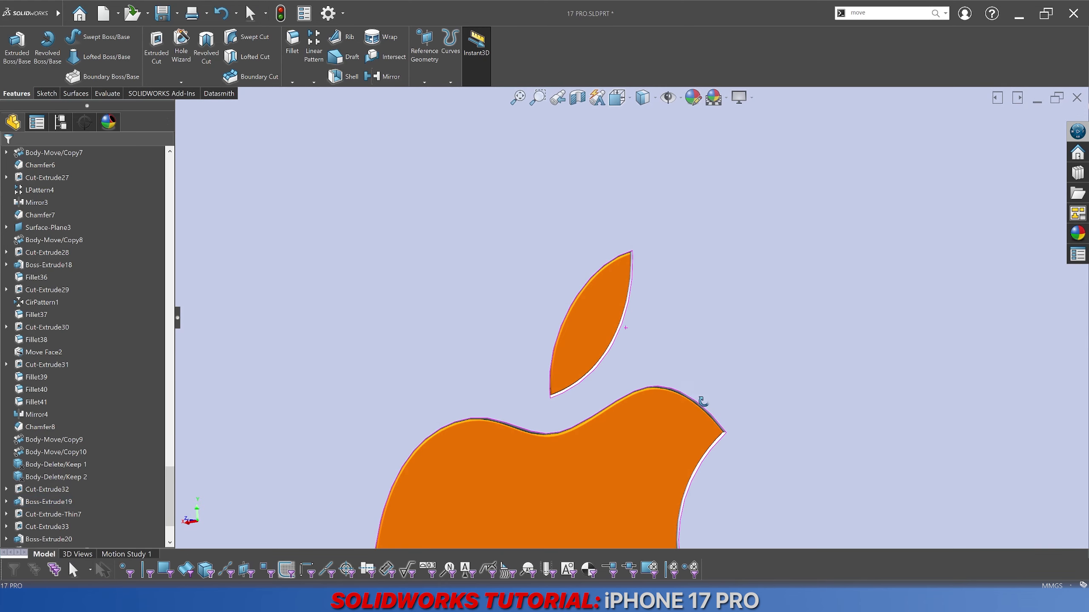
# Step: Inspect the camera bump and the phone's side, and set the view to isometric
pyautogui.scroll(8, 686, 391)
pyautogui.moveTo(673, 389); pyautogui.dragTo(562, 153, button='middle')
pyautogui.scroll(-8, 562, 154)
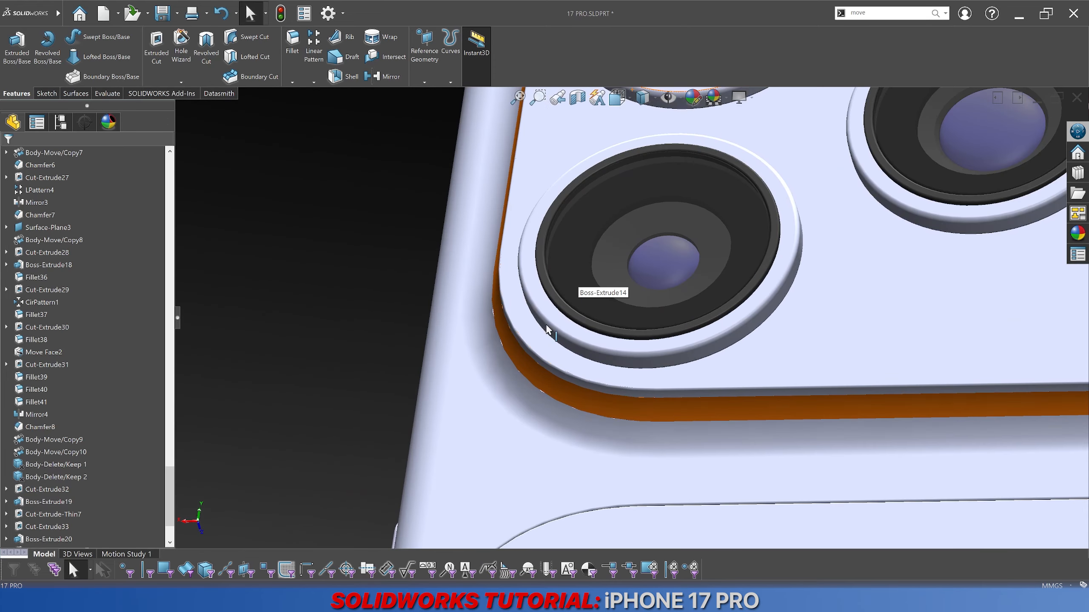
pyautogui.scroll(9, 622, 453)
pyautogui.moveTo(632, 446); pyautogui.dragTo(665, 243, button='middle')
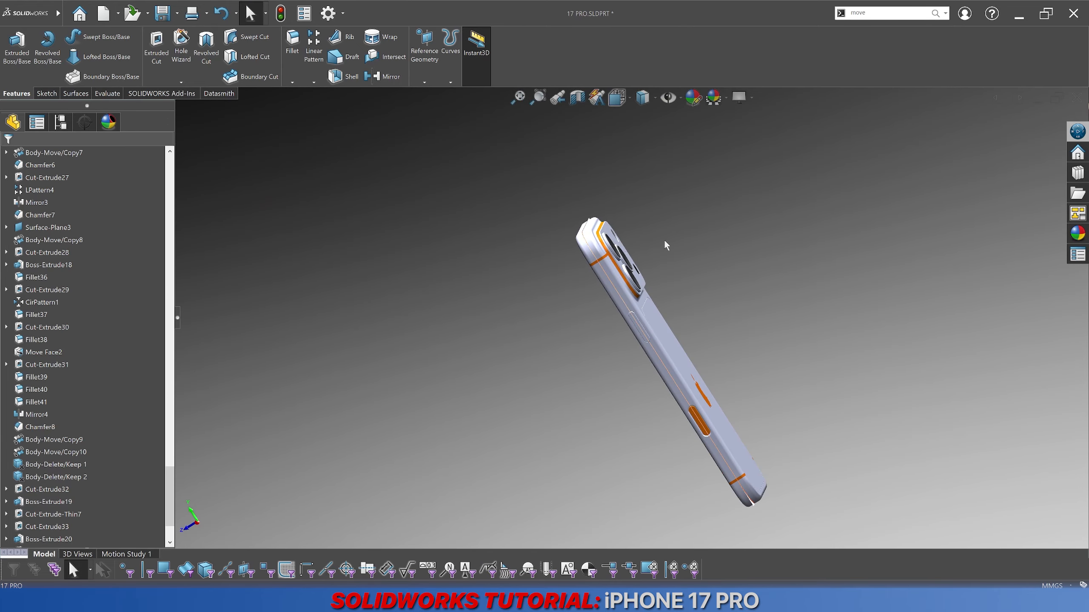
pyautogui.click(617, 98)
pyautogui.click(638, 180)
# Step: Select the BACK sketch near the start of the feature tree
pyautogui.scroll(15, 64, 418)
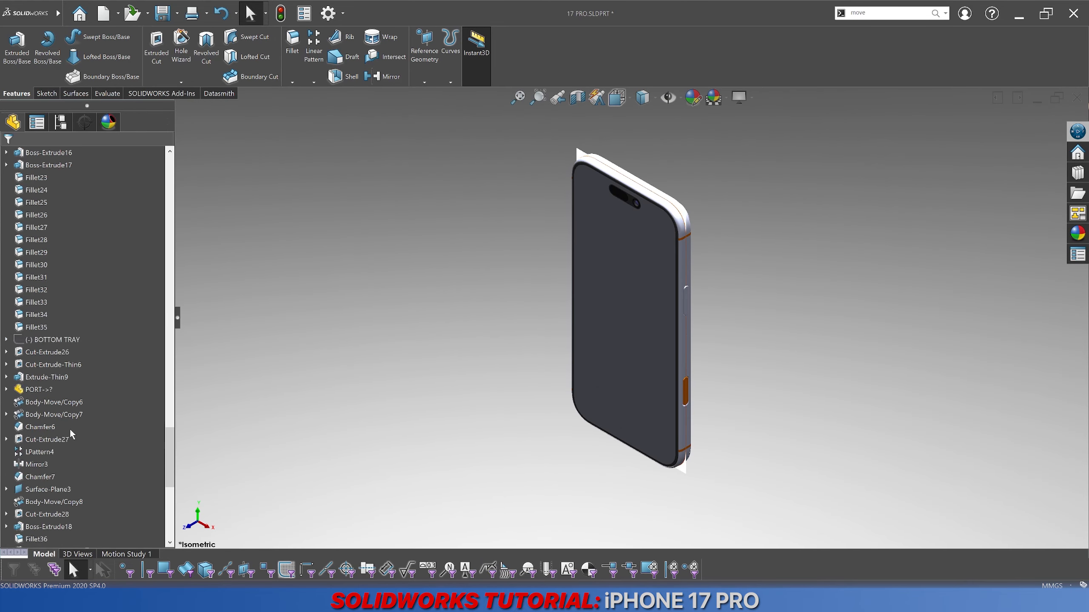
pyautogui.scroll(10, 61, 411)
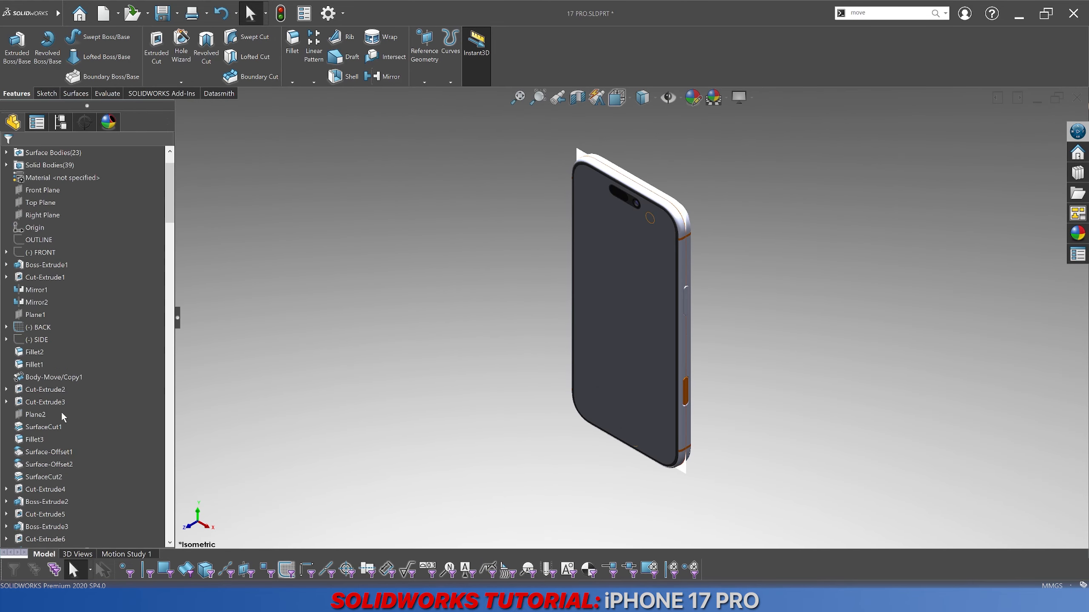
pyautogui.rightClick(47, 334)
pyautogui.press('Escape')
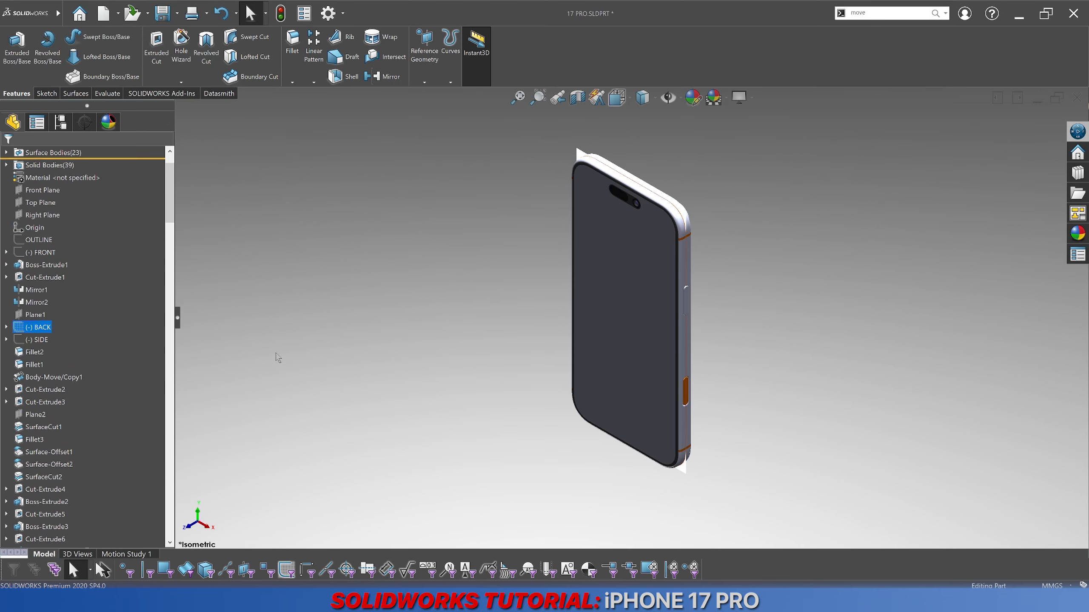